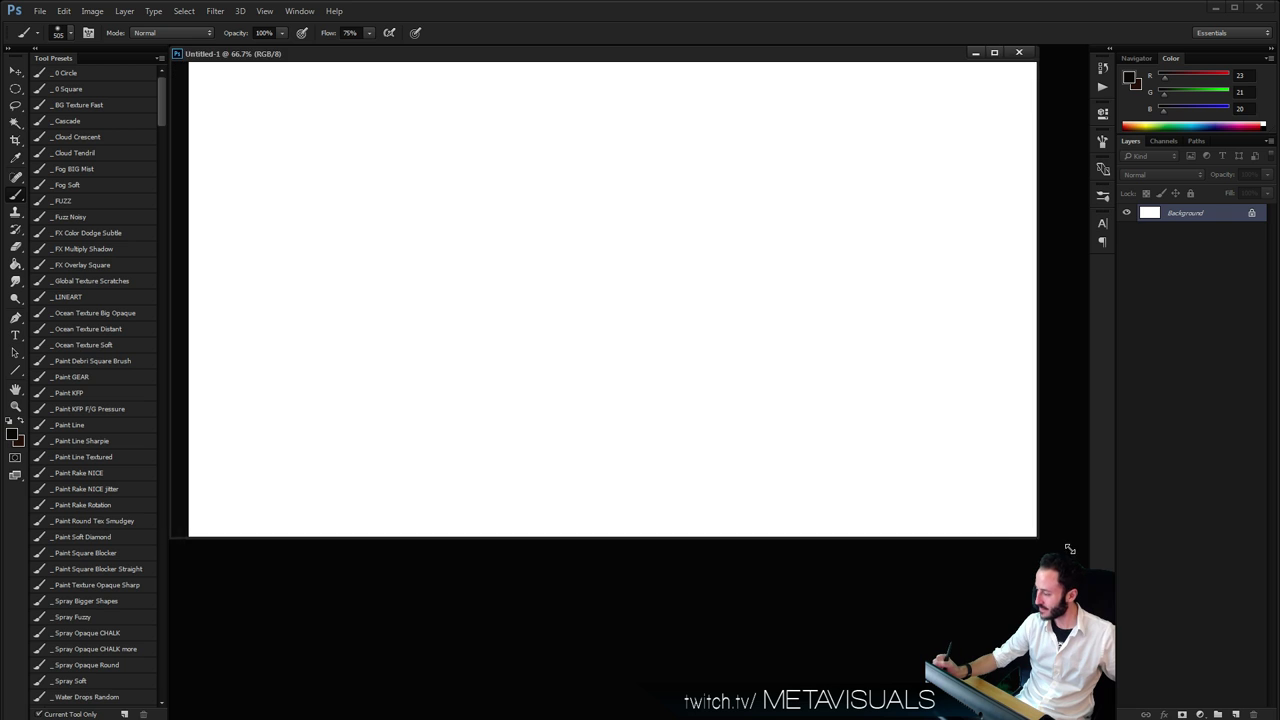
{"action": "key", "text": "space"}
{"action": "mouse_move", "coordinate": [510, 190]}
{"action": "left_mouse_down"}
{"action": "mouse_move", "coordinate": [450, 355]}
{"action": "mouse_move", "coordinate": [698, 392]}
{"action": "left_mouse_up"}
{"action": "key", "text": "ctrl+z"}
{"action": "key", "text": "space"}
{"action": "left_click", "coordinate": [571, 249], "text": "alt"}
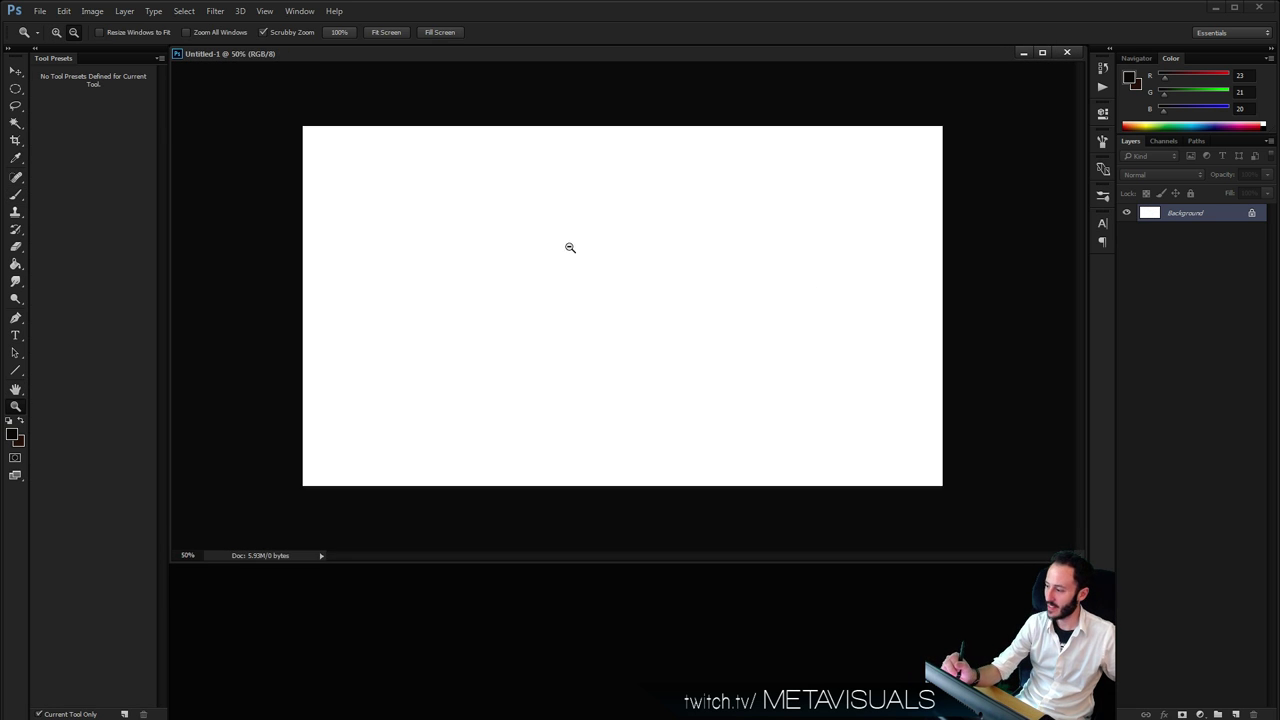
{"action": "left_click", "coordinate": [634, 263], "text": "alt"}
{"action": "left_click", "coordinate": [637, 249], "text": "ctrl"}
{"action": "left_click", "coordinate": [637, 249], "text": "ctrl"}
Paint broad soft dark and grey brush strokes over the upper-left part of the canvas, sampling the dark area and the painted tones
{"action": "key", "text": "b"}
{"action": "left_click", "coordinate": [190, 232], "text": "alt"}
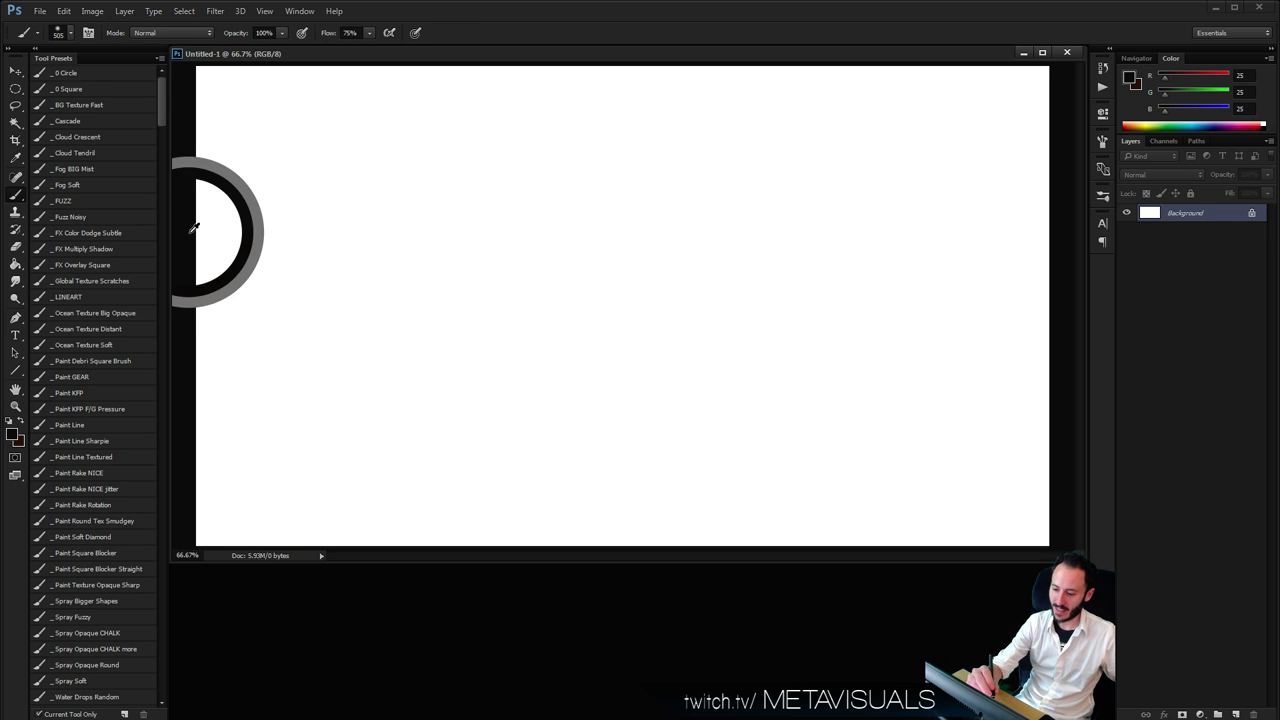
{"action": "mouse_move", "coordinate": [290, 340]}
{"action": "left_mouse_down"}
{"action": "mouse_move", "coordinate": [337, 117]}
{"action": "mouse_move", "coordinate": [200, 165]}
{"action": "left_mouse_up"}
{"action": "key", "text": "ctrl+z"}
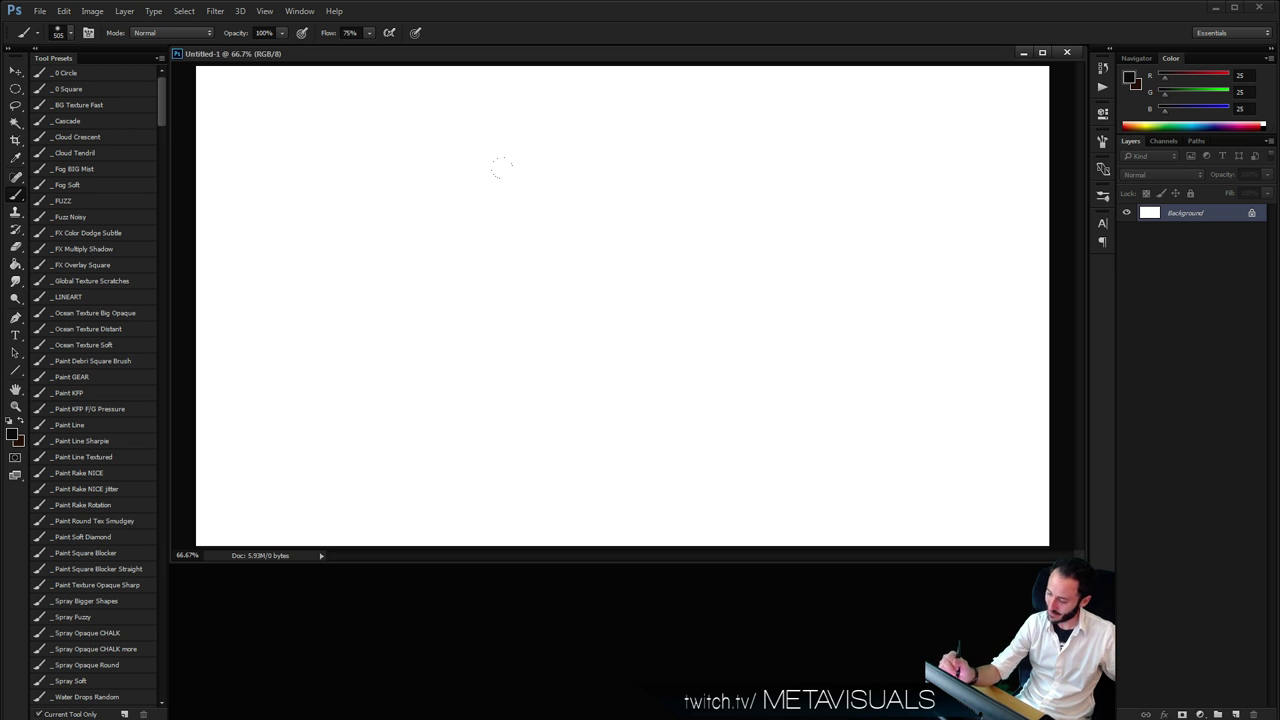
{"action": "key", "text": "space"}
{"action": "mouse_move", "coordinate": [510, 165]}
{"action": "left_mouse_down"}
{"action": "mouse_move", "coordinate": [270, 365]}
{"action": "mouse_move", "coordinate": [270, 110]}
{"action": "mouse_move", "coordinate": [240, 85]}
{"action": "left_mouse_up"}
{"action": "left_click", "coordinate": [283, 314], "text": "alt"}
{"action": "mouse_move", "coordinate": [350, 130]}
{"action": "left_mouse_down"}
{"action": "mouse_move", "coordinate": [310, 170]}
{"action": "mouse_move", "coordinate": [245, 370]}
{"action": "left_mouse_up"}
{"action": "key", "text": "space"}
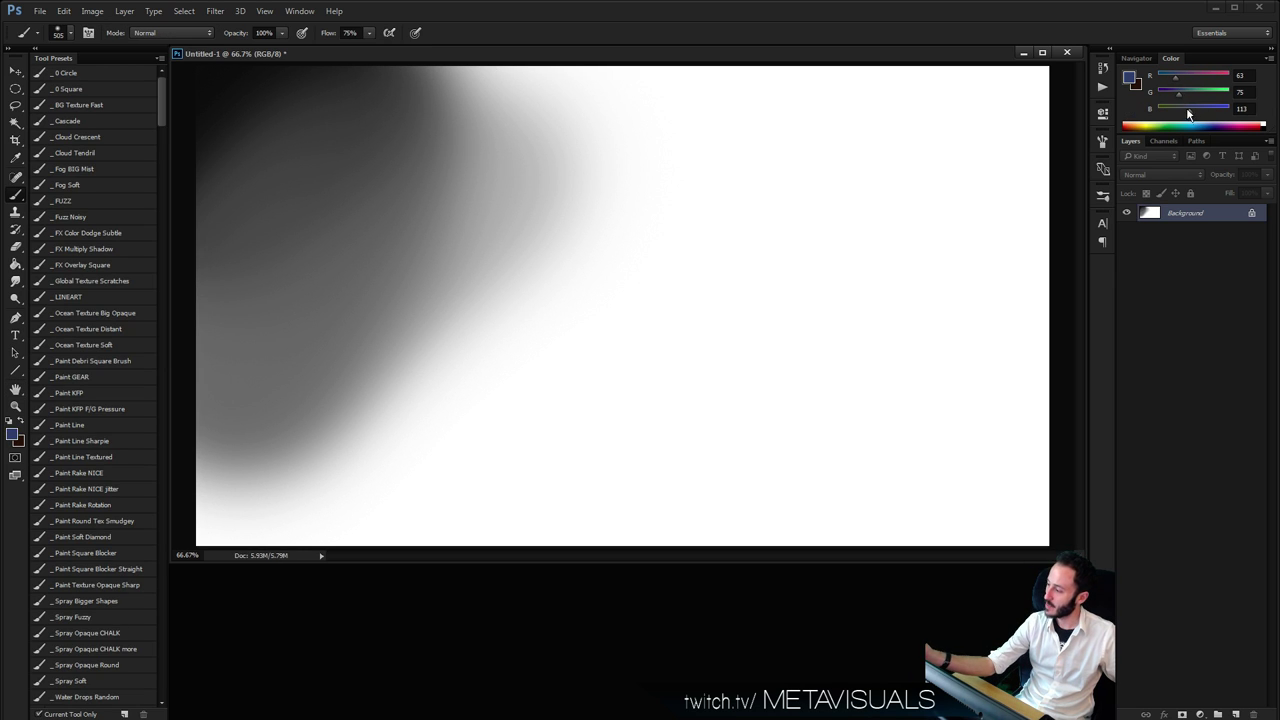
Cover most of the canvas with broad soft strokes of dark blue, RGB 63, 75, 113
{"action": "mouse_move", "coordinate": [400, 315]}
{"action": "left_mouse_down"}
{"action": "mouse_move", "coordinate": [380, 340]}
{"action": "mouse_move", "coordinate": [517, 57]}
{"action": "left_mouse_up"}
{"action": "key", "text": "ctrl+z"}
{"action": "mouse_move", "coordinate": [300, 330]}
{"action": "left_mouse_down"}
{"action": "mouse_move", "coordinate": [290, 227]}
{"action": "mouse_move", "coordinate": [600, 110]}
{"action": "mouse_move", "coordinate": [620, 500]}
{"action": "mouse_move", "coordinate": [800, 300]}
{"action": "mouse_move", "coordinate": [928, 238]}
{"action": "mouse_move", "coordinate": [770, 130]}
{"action": "mouse_move", "coordinate": [280, 340]}
{"action": "mouse_move", "coordinate": [215, 400]}
{"action": "left_mouse_up"}
{"action": "key", "text": "space"}
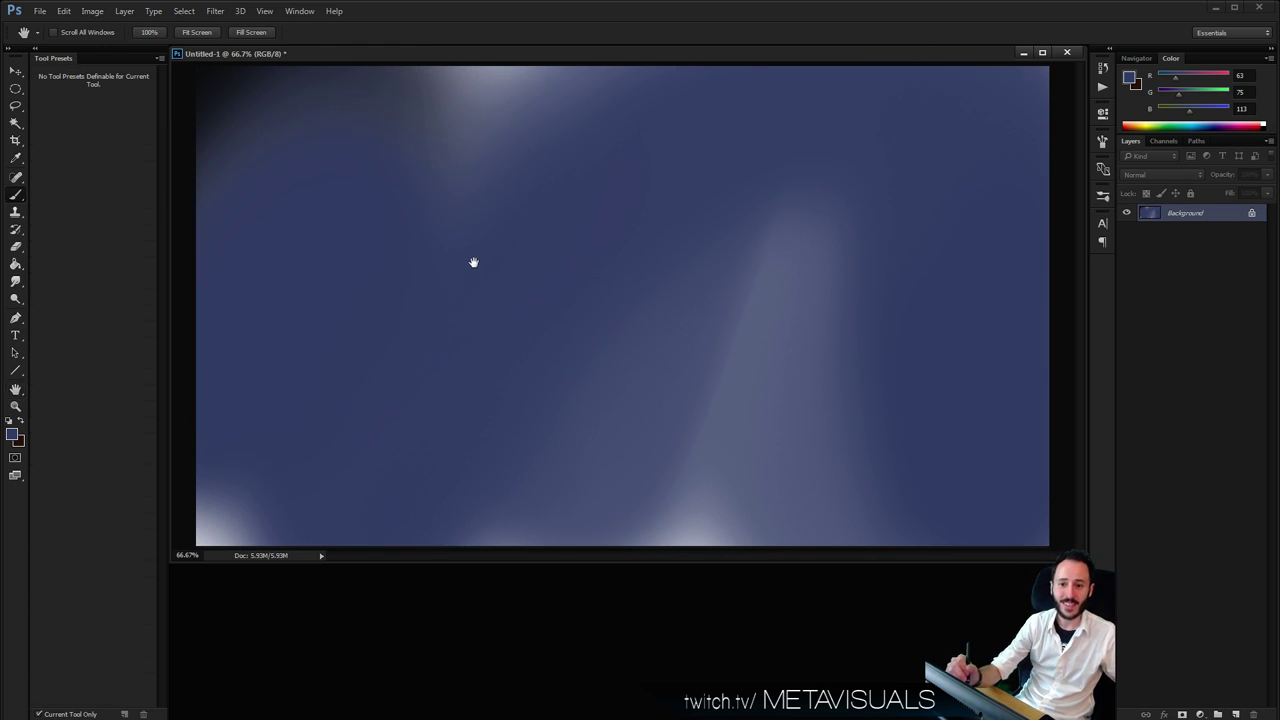
Sample tones from the painting and soften the canvas's lower-left corner with greyish blue and its upper-left corner with near-black
{"action": "left_click", "coordinate": [239, 474], "text": "alt"}
{"action": "left_click_drag", "start_coordinate": [239, 474], "coordinate": [258, 385]}
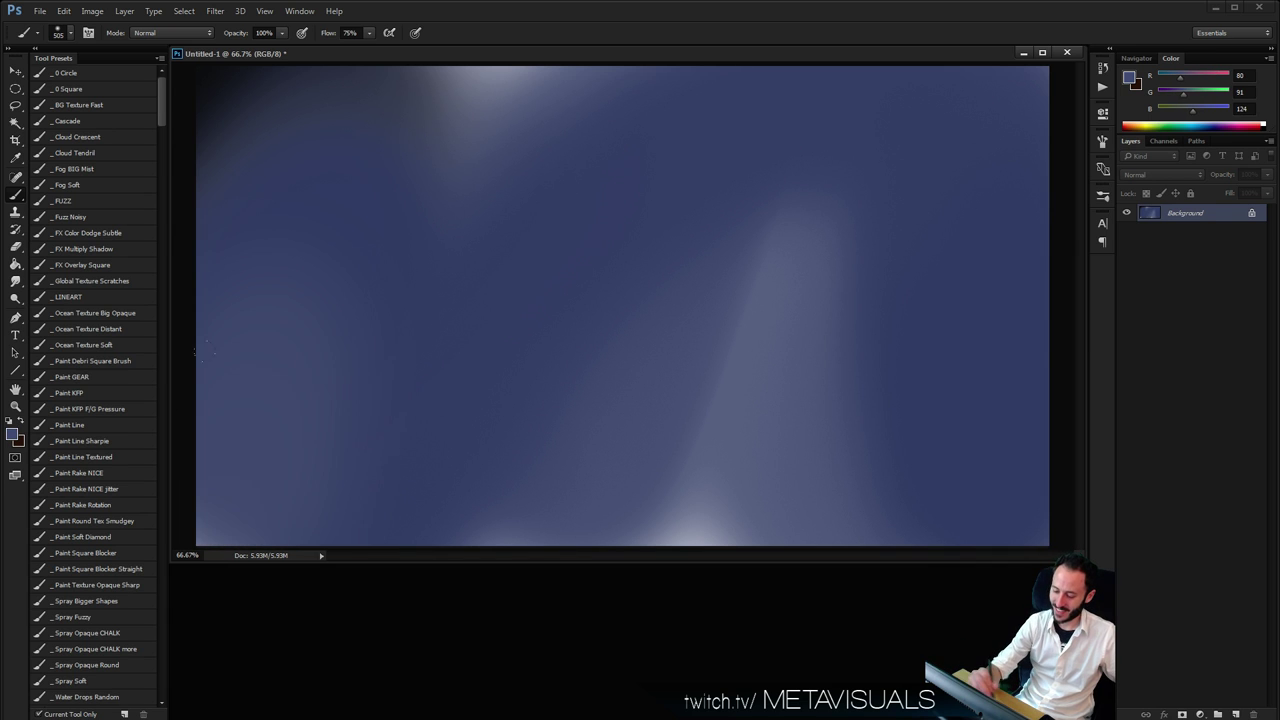
{"action": "key", "text": "space"}
{"action": "left_click", "coordinate": [256, 97], "text": "alt"}
{"action": "mouse_move", "coordinate": [256, 94]}
{"action": "left_mouse_down"}
{"action": "mouse_move", "coordinate": [225, 190]}
{"action": "mouse_move", "coordinate": [300, 85]}
{"action": "left_mouse_up"}
{"action": "key", "text": "space"}
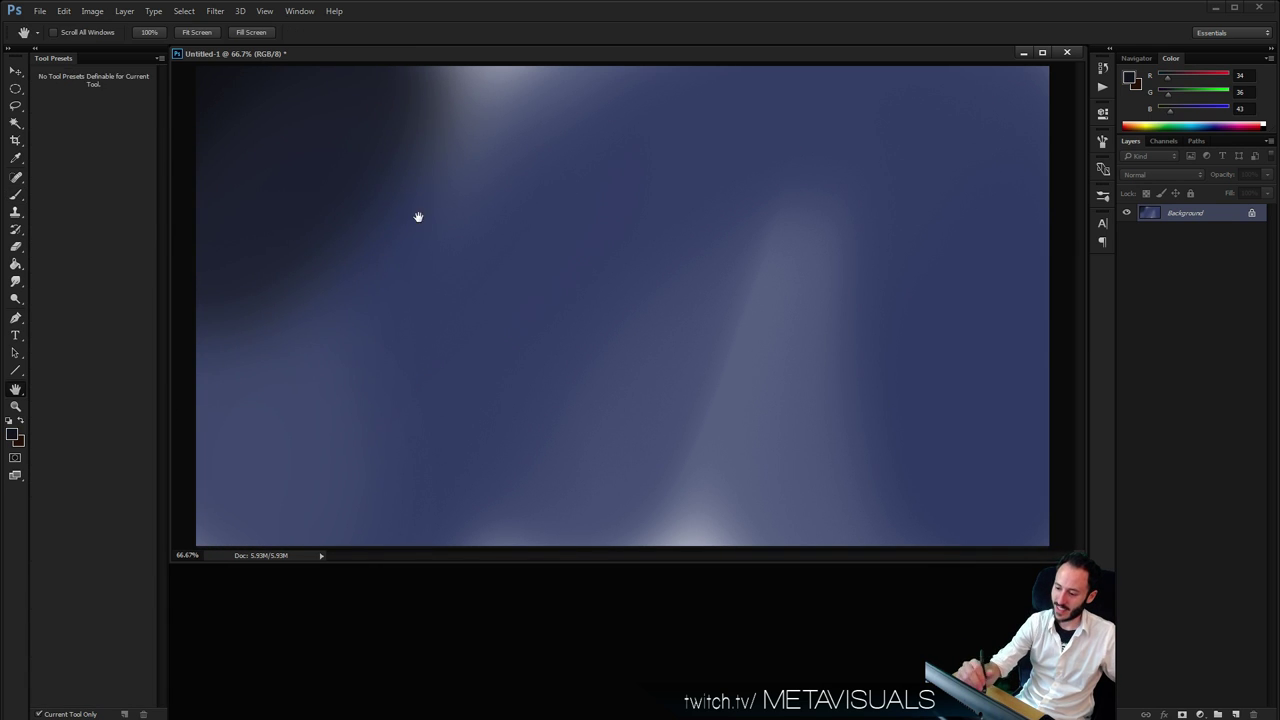
Smudge the lower-right edge of the dark upper-left area into the blue background
{"action": "key", "text": "r"}
{"action": "left_click_drag", "start_coordinate": [360, 232], "coordinate": [276, 293]}
{"action": "key", "text": "h"}
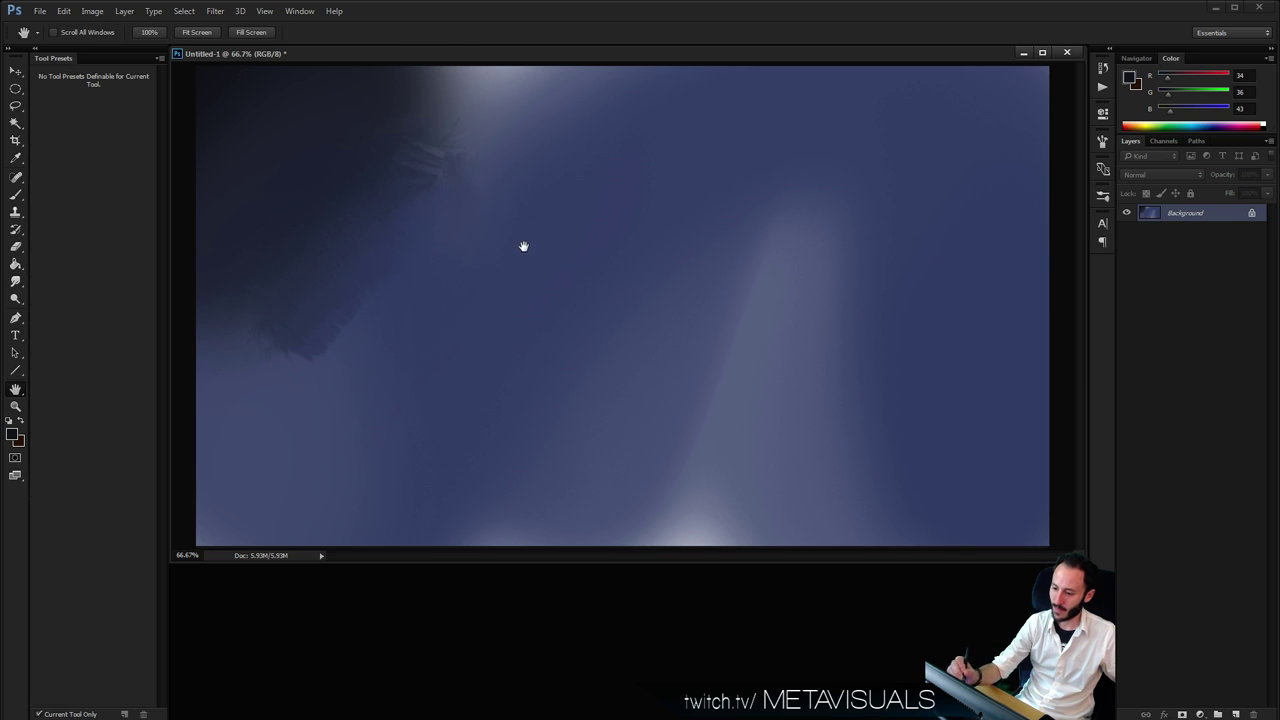
{"action": "left_click_drag", "start_coordinate": [577, 274], "coordinate": [641, 277]}
{"action": "key", "text": "b"}
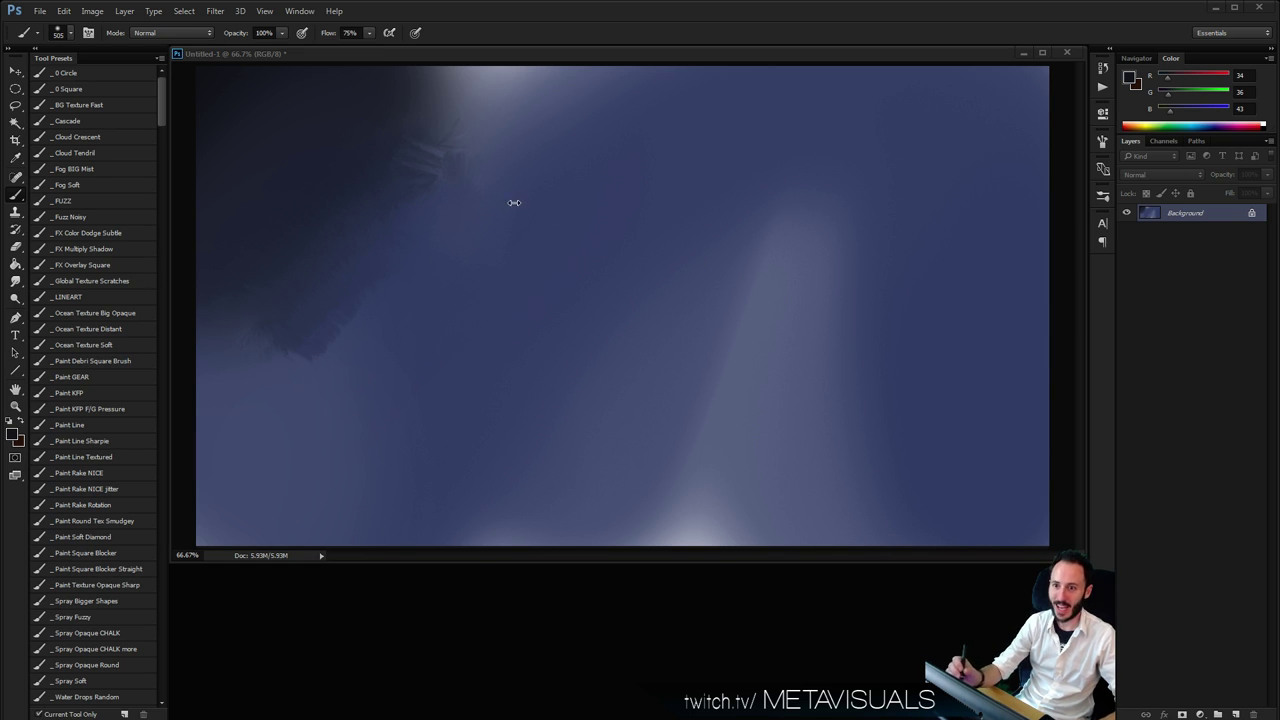
{"action": "key", "text": "space"}
{"action": "key", "text": "ctrl+space"}
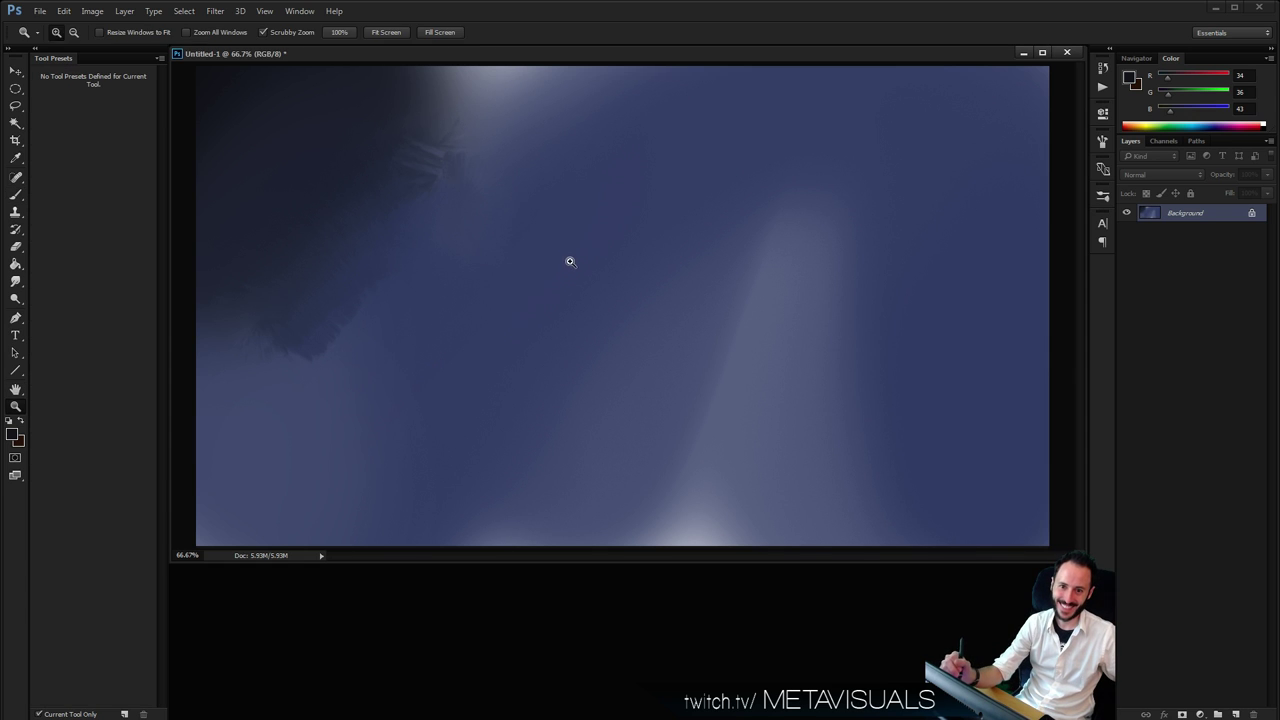
{"action": "left_click", "coordinate": [569, 261], "text": "alt"}
{"action": "left_click", "coordinate": [645, 304], "text": "ctrl"}
{"action": "left_click", "coordinate": [688, 332], "text": "alt"}
{"action": "left_click", "coordinate": [740, 328], "text": "ctrl"}
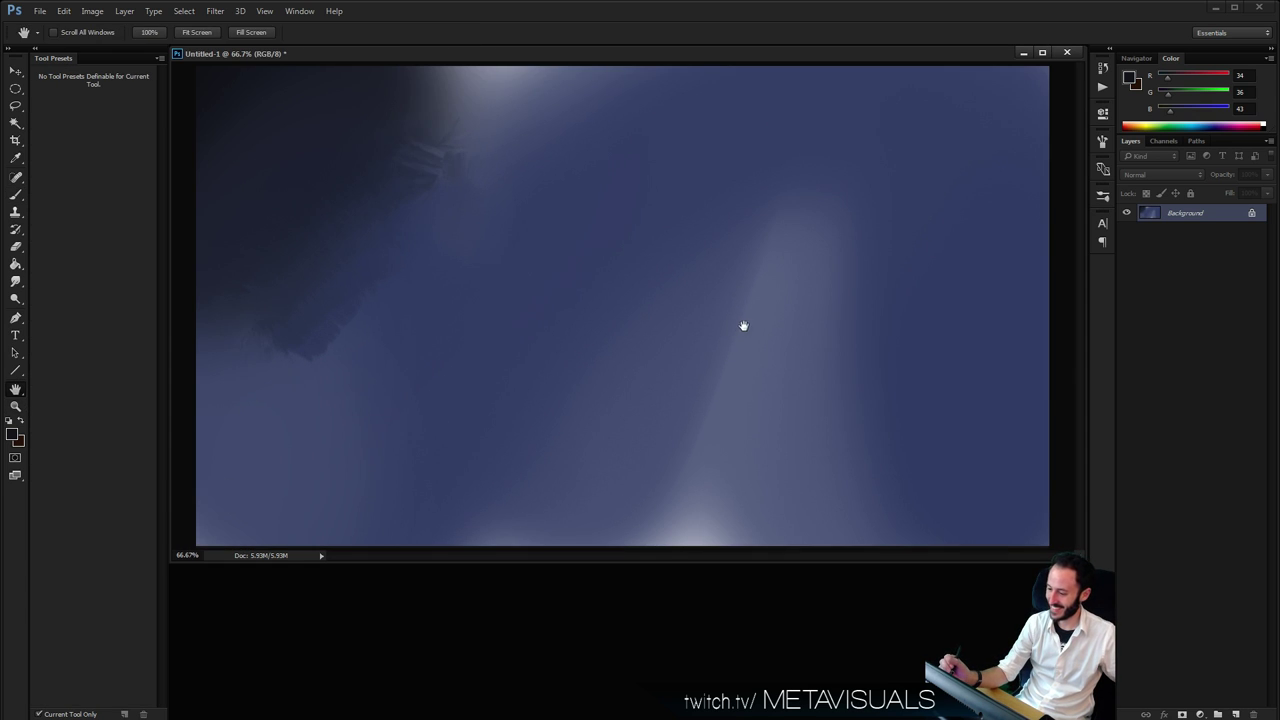
Sample the blue of the background and paint it softly over the smudged dark edge near the canvas's upper-left corner
{"action": "left_click", "coordinate": [409, 229], "text": "alt"}
{"action": "mouse_move", "coordinate": [409, 229]}
{"action": "left_mouse_down"}
{"action": "mouse_move", "coordinate": [340, 194]}
{"action": "mouse_move", "coordinate": [292, 211]}
{"action": "mouse_move", "coordinate": [470, 110]}
{"action": "left_mouse_up"}
{"action": "key", "text": "space"}
{"action": "key", "text": "z"}
{"action": "left_click", "coordinate": [606, 258], "text": "alt"}
{"action": "key", "text": "b"}
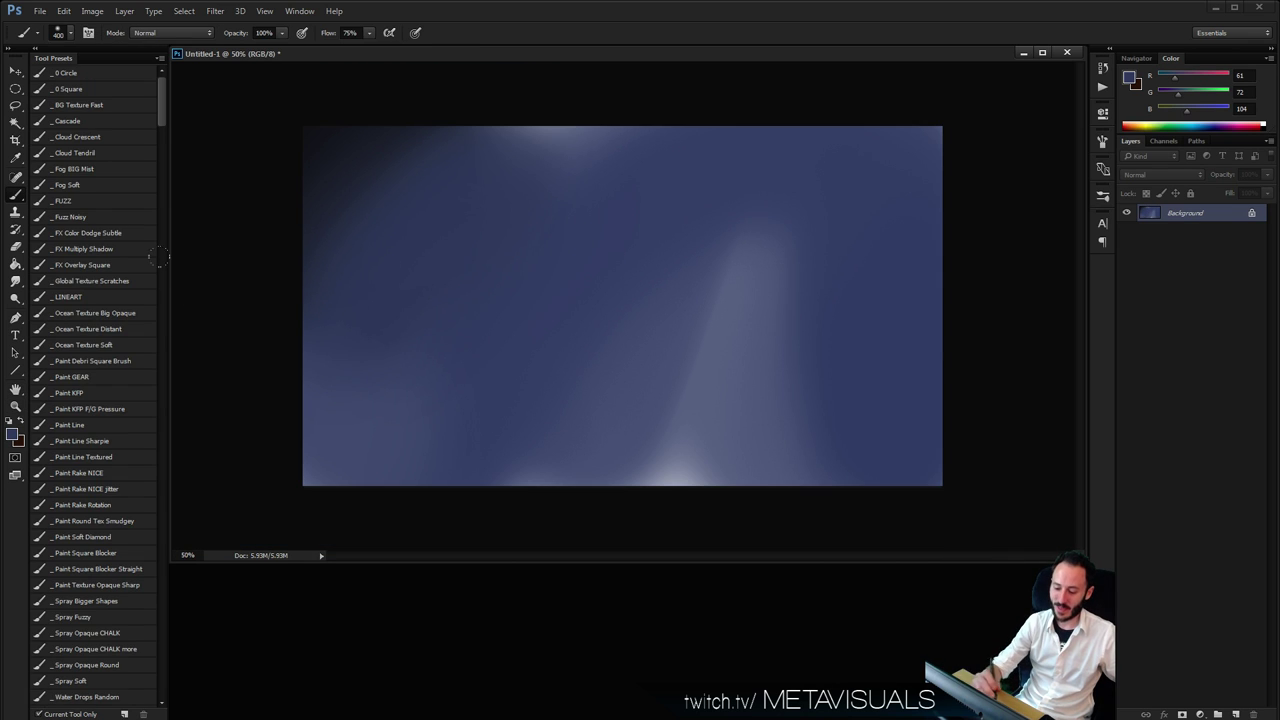
Switch to the Paint Square Blocker Straight brush preset and add a new layer above the background
{"action": "left_click_drag", "start_coordinate": [160, 99], "coordinate": [160, 128]}
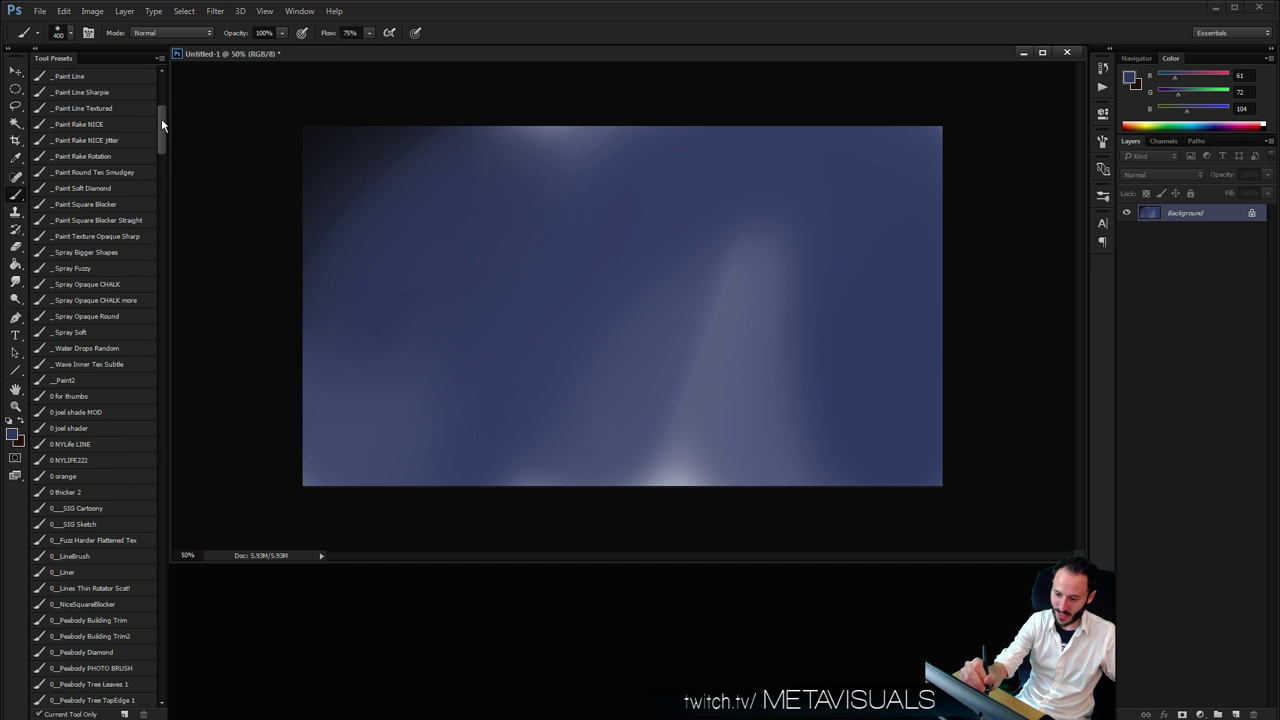
{"action": "left_click_drag", "start_coordinate": [161, 118], "coordinate": [165, 95]}
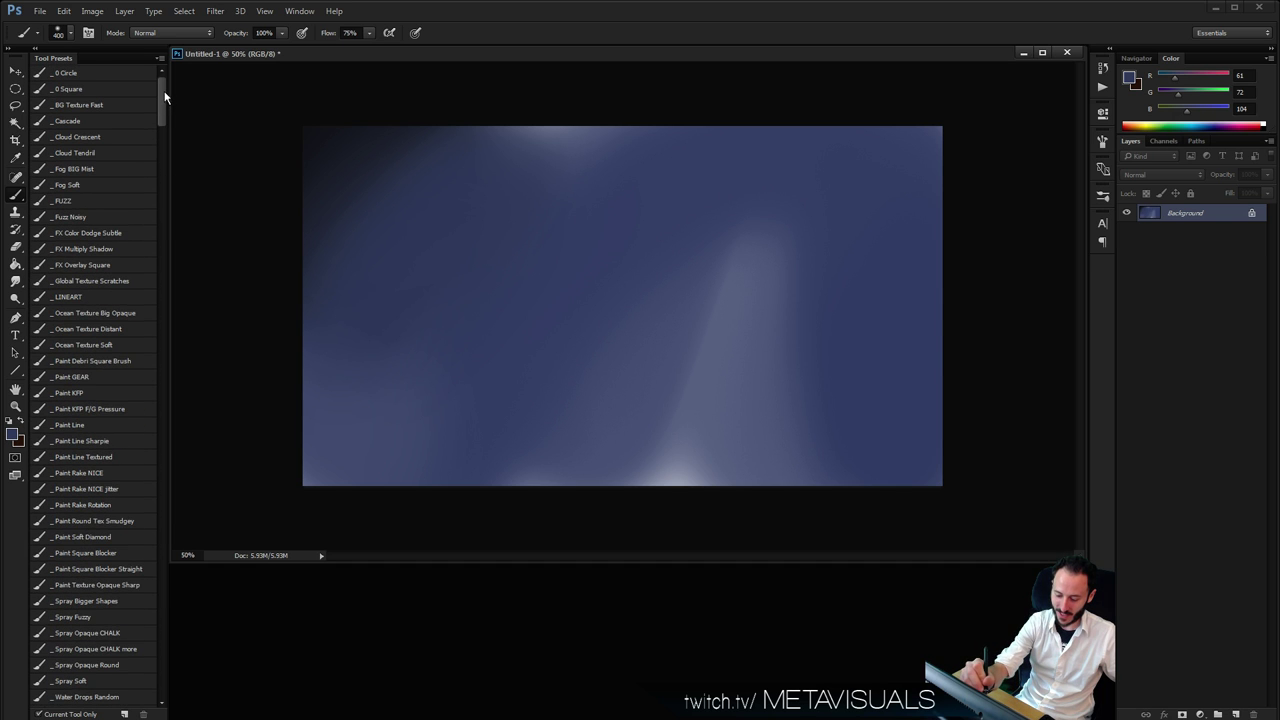
{"action": "left_click", "coordinate": [120, 568]}
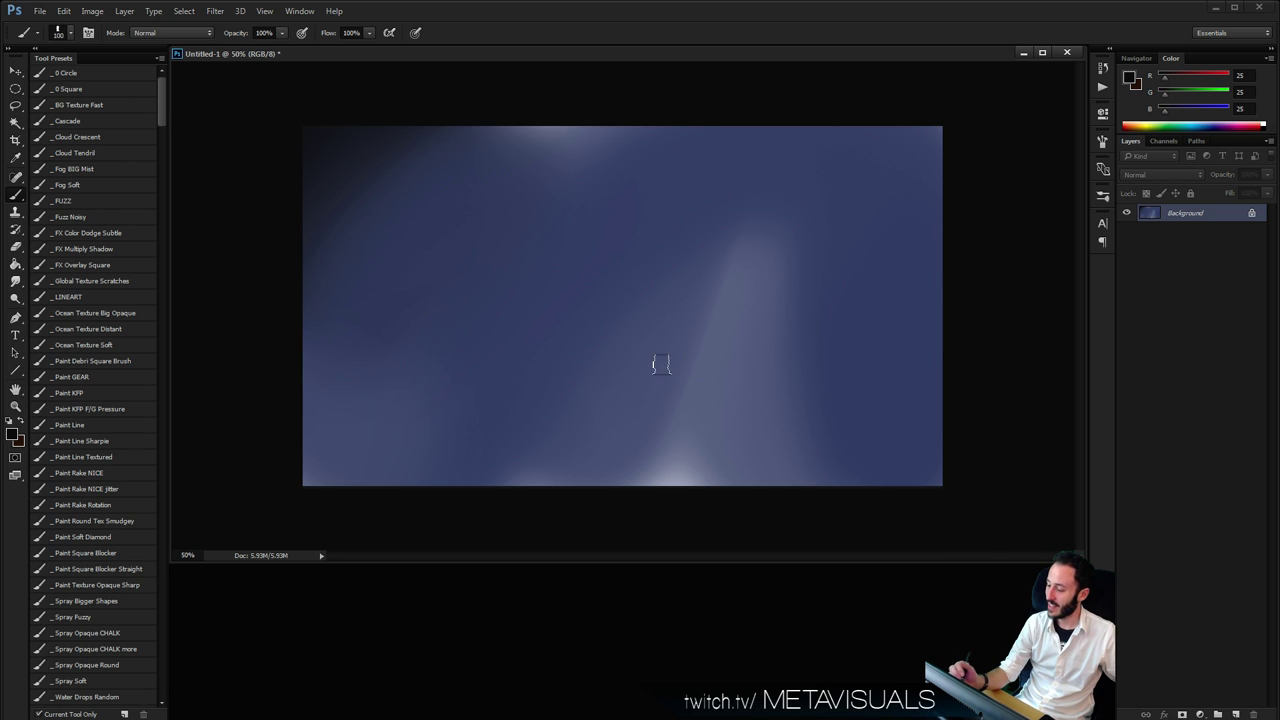
{"action": "key", "text": "ctrl+shift+alt+n"}
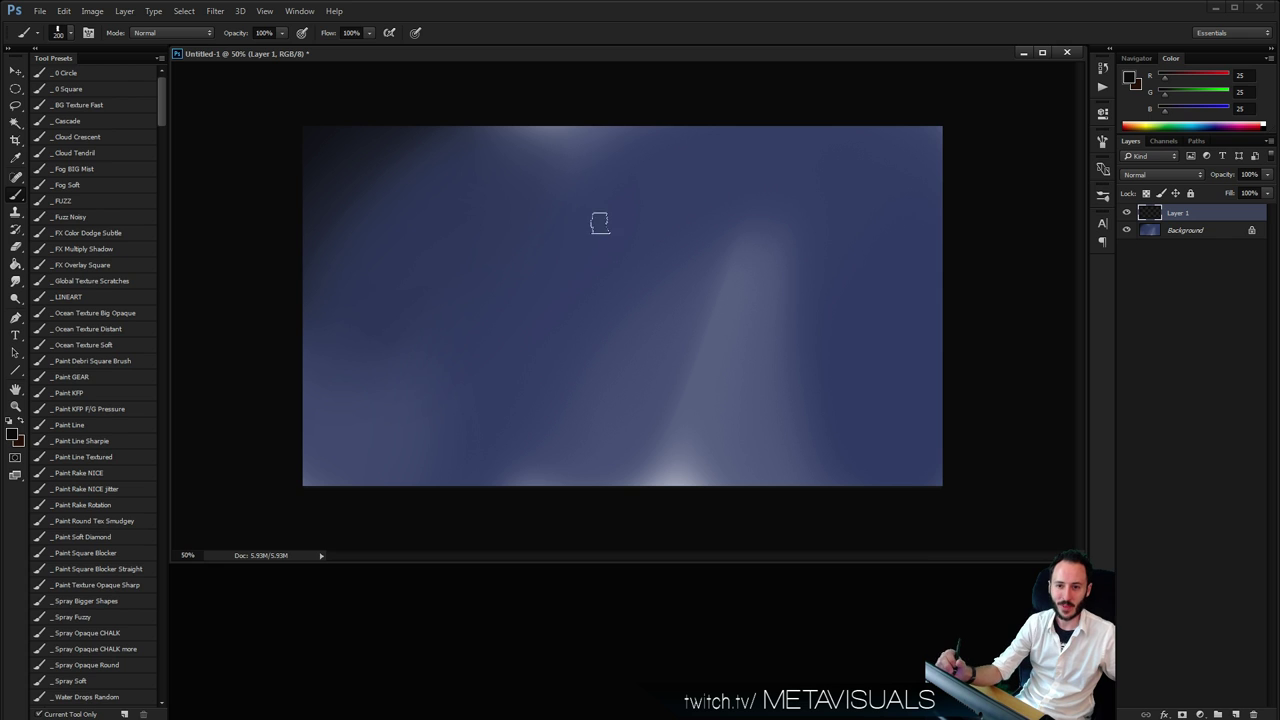
Set the brush's blending mode to Overlay
{"action": "key", "text": "z"}
{"action": "left_click", "coordinate": [632, 258]}
{"action": "left_click", "coordinate": [648, 265], "text": "alt"}
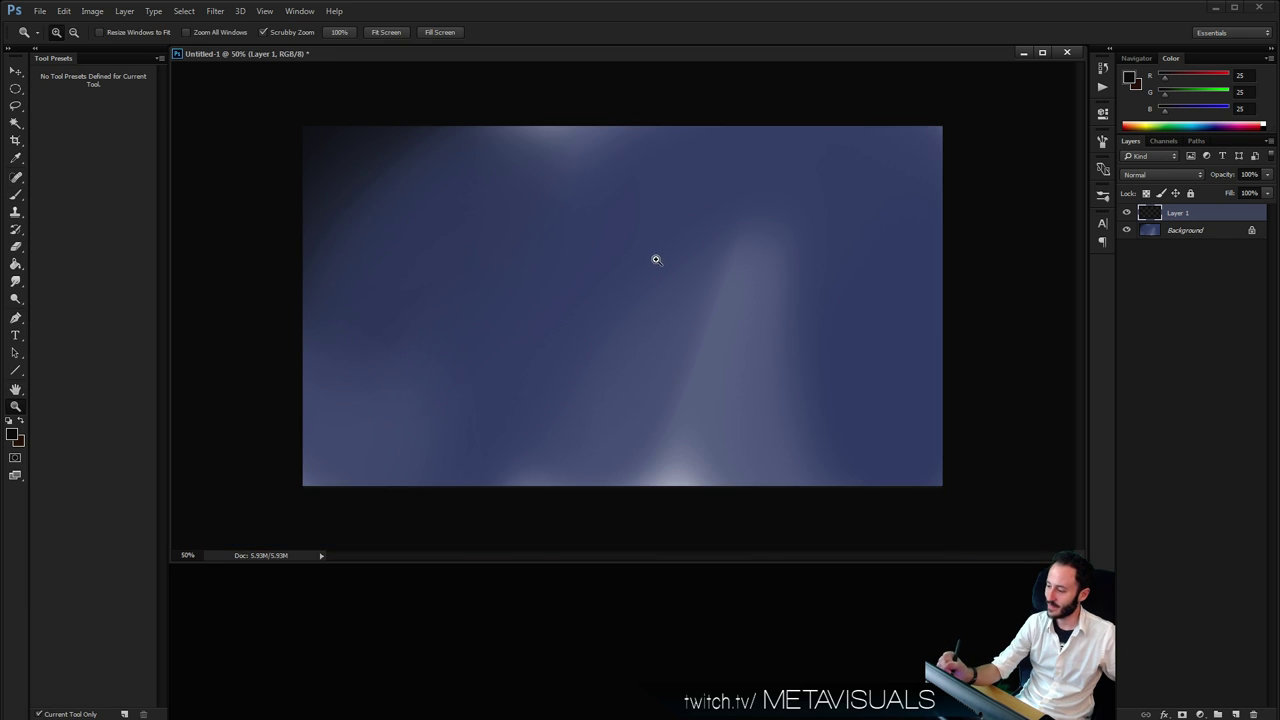
{"action": "left_click", "coordinate": [656, 260]}
{"action": "key", "text": "b"}
{"action": "left_click", "coordinate": [170, 33]}
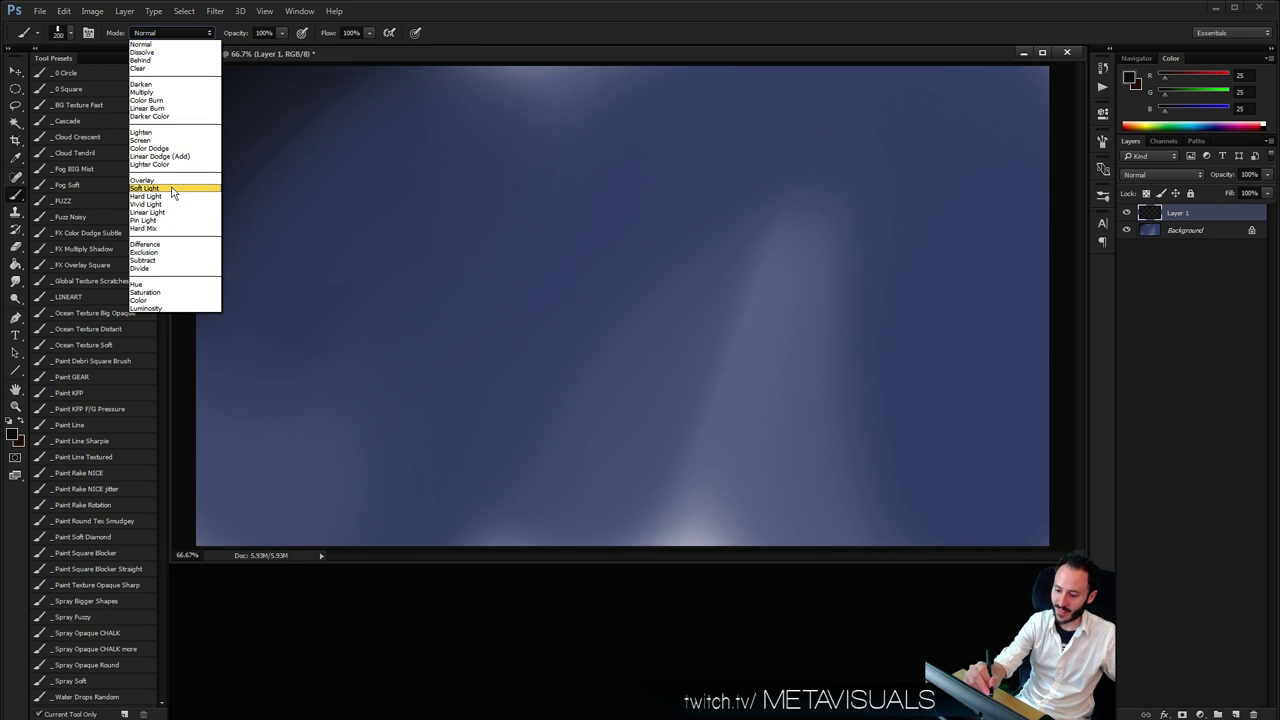
{"action": "left_click", "coordinate": [165, 180]}
Block in near-black vertical tree-trunk shapes across the left and middle of the new layer with a brush sized 250 to 300
{"action": "left_click_drag", "start_coordinate": [345, 180], "coordinate": [398, 84]}
{"action": "key", "text": "ctrl+z"}
{"action": "key", "text": "]"}
{"action": "left_click_drag", "start_coordinate": [295, 485], "coordinate": [410, 145]}
{"action": "left_click_drag", "start_coordinate": [300, 335], "coordinate": [385, 145]}
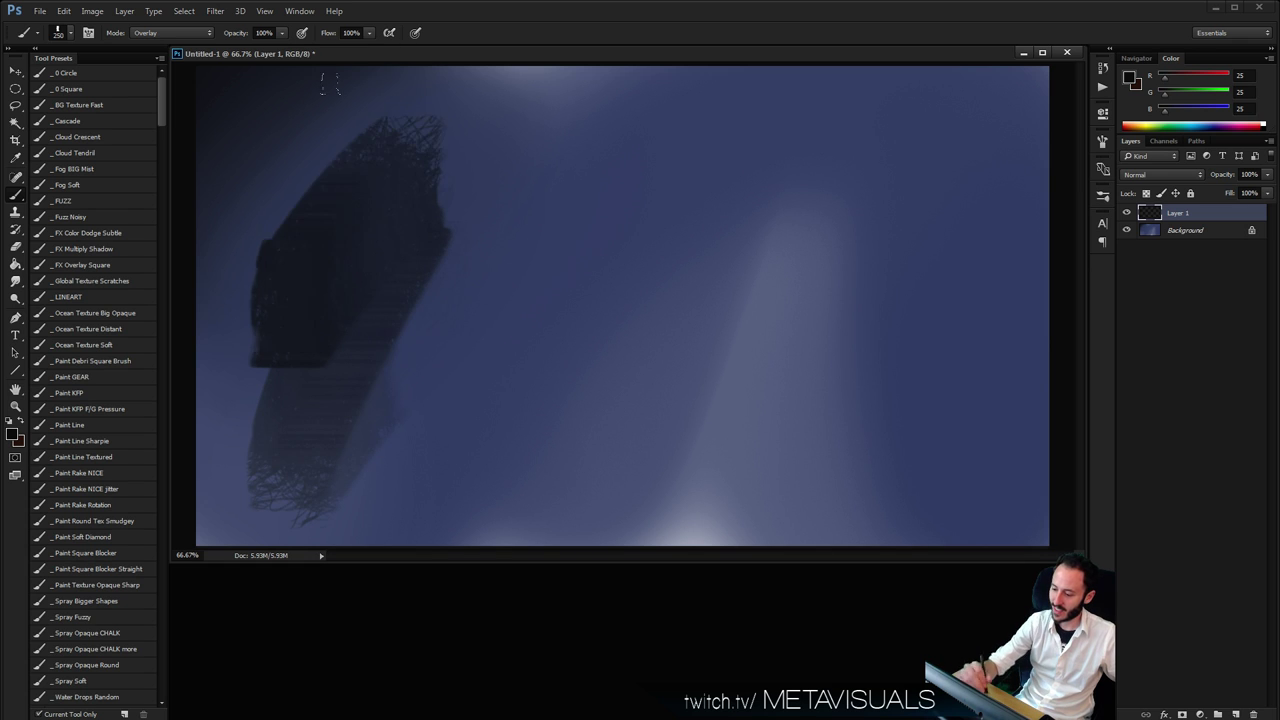
{"action": "left_click_drag", "start_coordinate": [350, 85], "coordinate": [295, 190]}
{"action": "left_click_drag", "start_coordinate": [255, 85], "coordinate": [240, 135]}
{"action": "mouse_move", "coordinate": [508, 440]}
{"action": "left_mouse_down"}
{"action": "mouse_move", "coordinate": [520, 105]}
{"action": "mouse_move", "coordinate": [528, 398]}
{"action": "left_mouse_up"}
{"action": "key", "text": "]"}
{"action": "left_click_drag", "start_coordinate": [637, 330], "coordinate": [665, 165]}
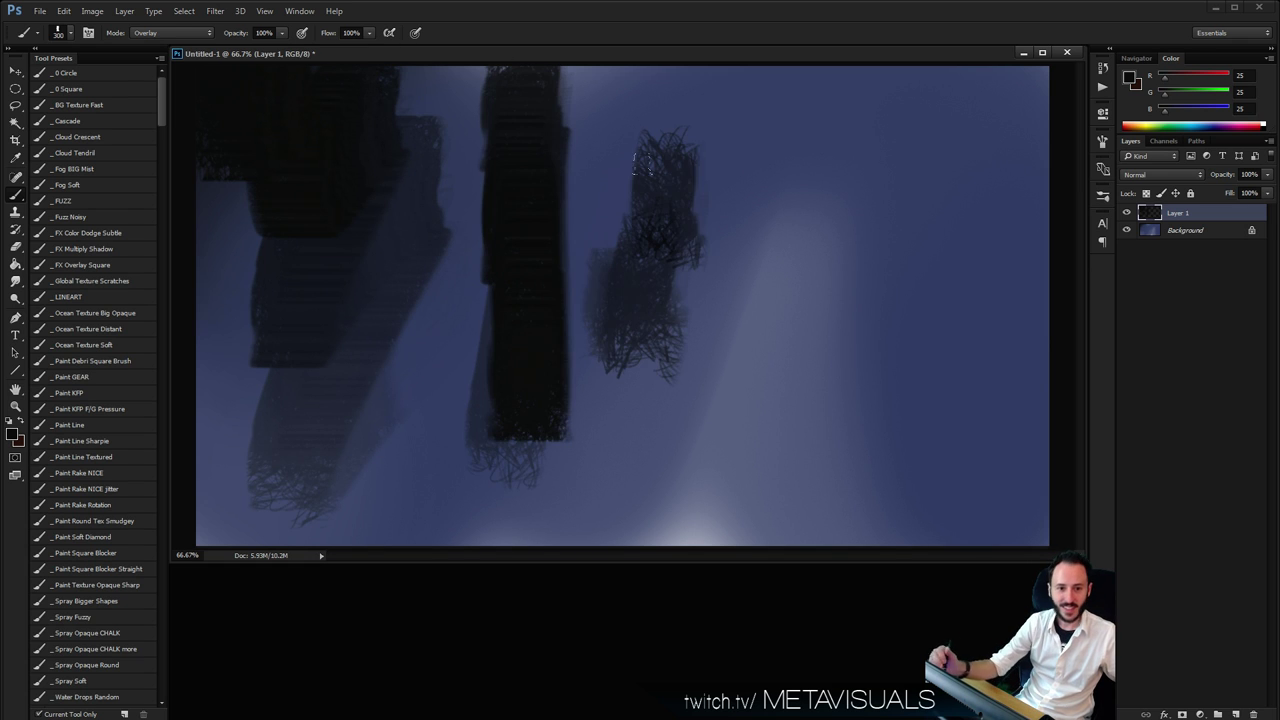
Sample a dark grey-blue, RGB 44, 50, 64, and paint vertical strokes between and over the dark trunk shapes
{"action": "left_click", "coordinate": [396, 304], "text": "alt"}
{"action": "key", "text": "bracketleft"}
{"action": "key", "text": "bracketleft"}
{"action": "left_click_drag", "start_coordinate": [368, 345], "coordinate": [394, 188]}
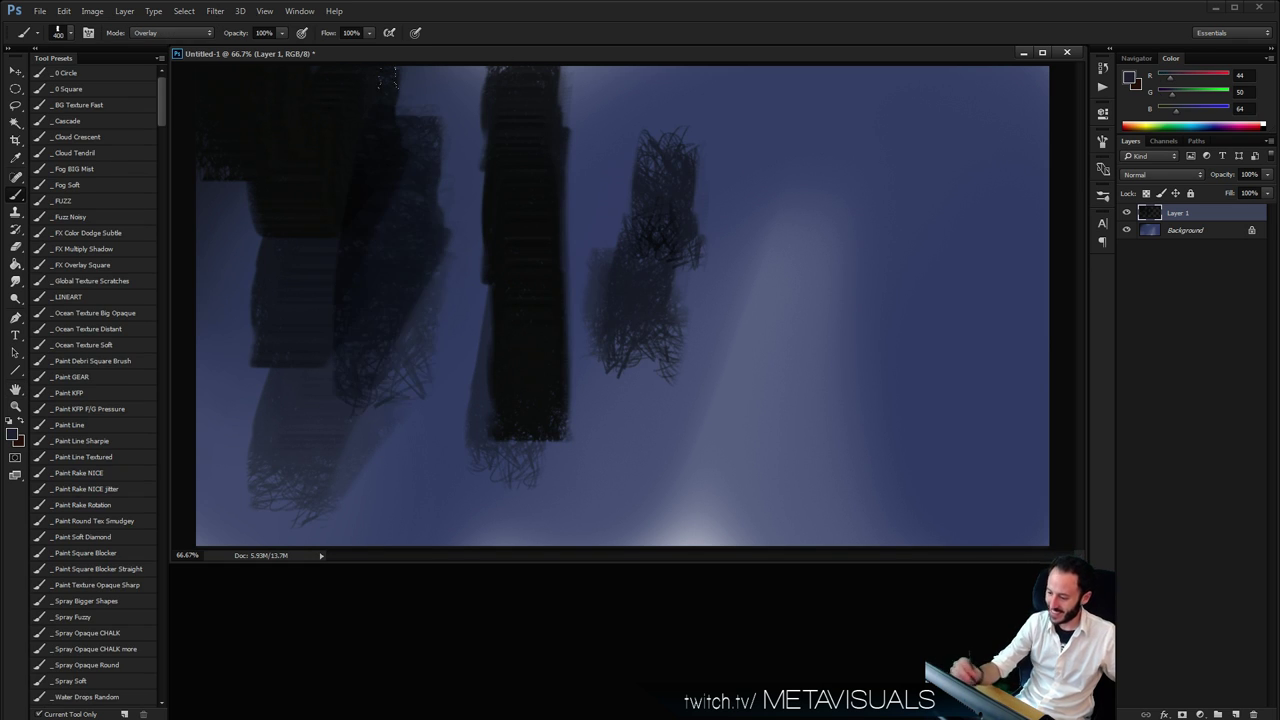
{"action": "left_click_drag", "start_coordinate": [428, 367], "coordinate": [438, 182]}
{"action": "left_click_drag", "start_coordinate": [460, 403], "coordinate": [462, 275]}
{"action": "left_click_drag", "start_coordinate": [608, 330], "coordinate": [570, 135]}
{"action": "key", "text": "bracketright"}
{"action": "left_click_drag", "start_coordinate": [446, 205], "coordinate": [427, 135]}
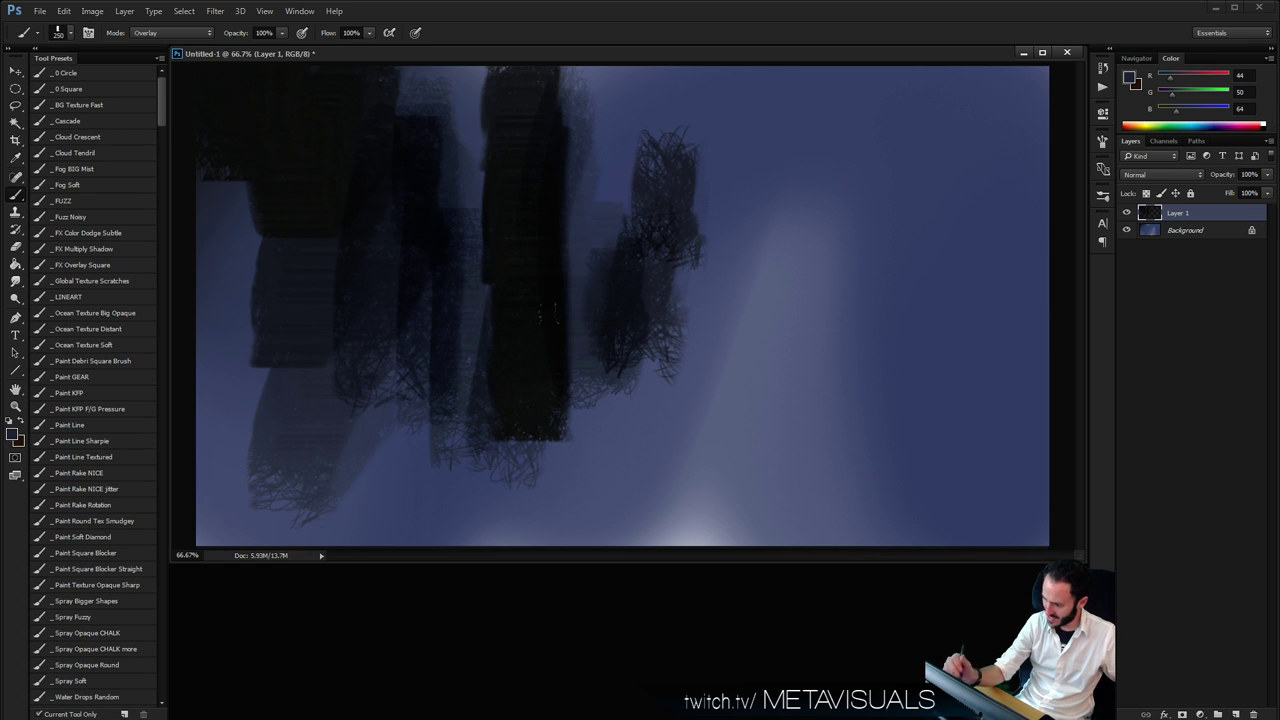
Darken the middle trunk and block in a wide dark mass to its right with broad overlapping strokes
{"action": "left_click_drag", "start_coordinate": [604, 345], "coordinate": [645, 130]}
{"action": "left_click_drag", "start_coordinate": [665, 345], "coordinate": [783, 288]}
{"action": "left_click_drag", "start_coordinate": [880, 325], "coordinate": [680, 330]}
{"action": "left_click_drag", "start_coordinate": [855, 215], "coordinate": [645, 215]}
{"action": "left_click_drag", "start_coordinate": [785, 120], "coordinate": [650, 165]}
Reduce the brush to 200 and sweep wide ground bands below the dark shapes, adding a short patch near the bottom centre
{"action": "key", "text": "bracketleft"}
{"action": "key", "text": "bracketleft"}
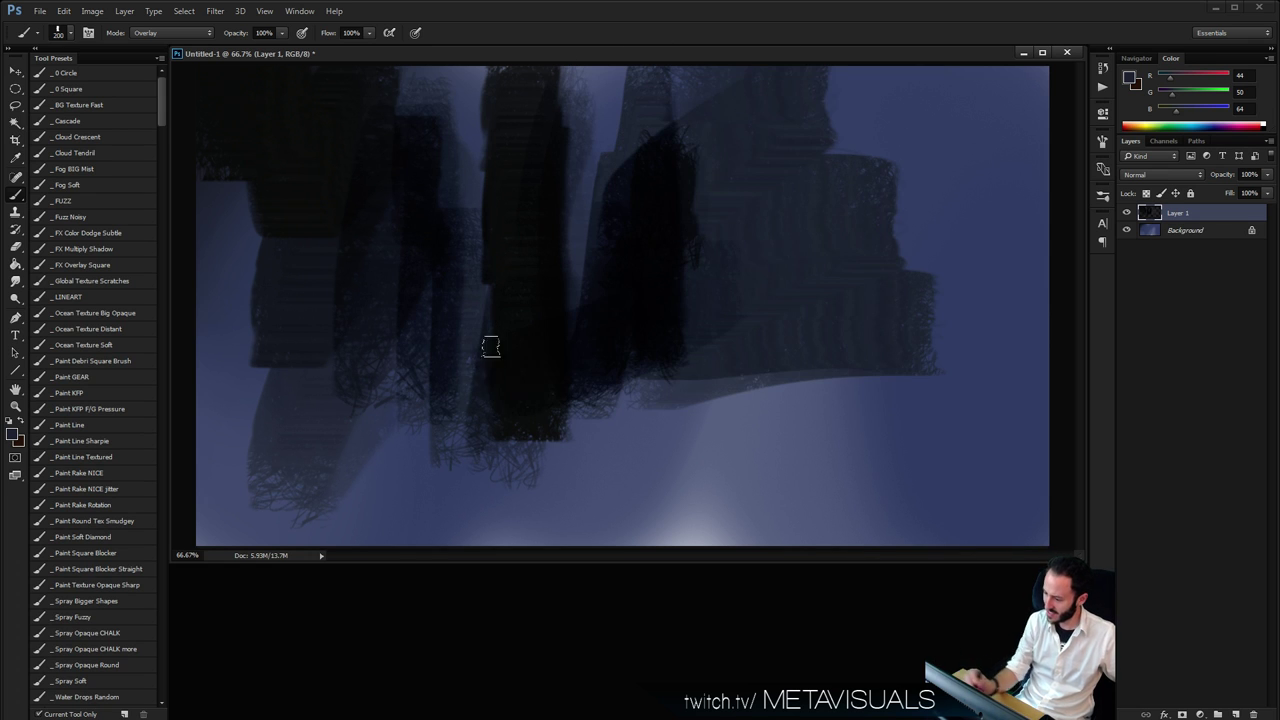
{"action": "left_click_drag", "start_coordinate": [500, 410], "coordinate": [300, 450]}
{"action": "left_click_drag", "start_coordinate": [840, 410], "coordinate": [460, 445]}
{"action": "left_click_drag", "start_coordinate": [820, 460], "coordinate": [429, 494]}
{"action": "left_click_drag", "start_coordinate": [640, 495], "coordinate": [598, 512]}
{"action": "key", "text": "space"}
Reduce the brush to 150 and build up darker sweeping ground strokes in the canvas's lower-left area
{"action": "key", "text": "bracketleft"}
{"action": "key", "text": "bracketleft"}
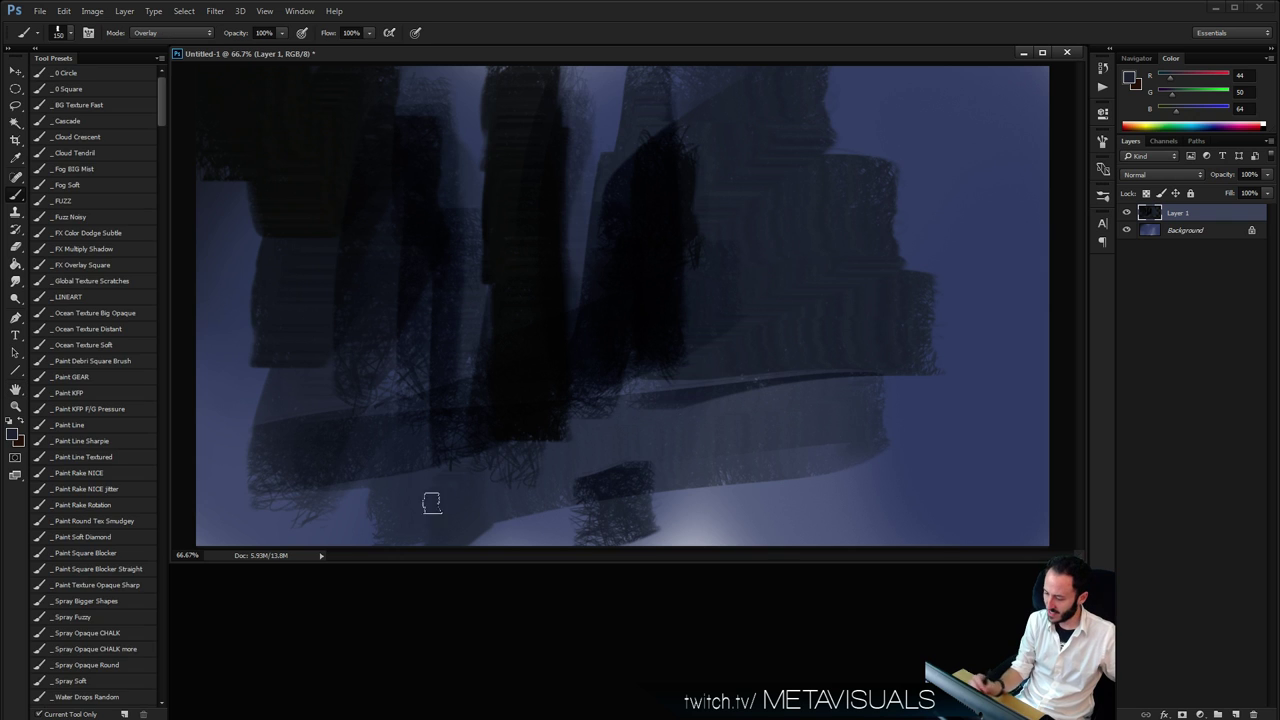
{"action": "left_click_drag", "start_coordinate": [545, 465], "coordinate": [265, 525]}
{"action": "left_click_drag", "start_coordinate": [434, 436], "coordinate": [235, 520]}
{"action": "mouse_move", "coordinate": [405, 382]}
{"action": "left_mouse_down"}
{"action": "mouse_move", "coordinate": [290, 440]}
{"action": "mouse_move", "coordinate": [419, 310]}
{"action": "left_mouse_up"}
Enlarge the brush to 175 and merge the left-hand trunk shapes into one darker mass
{"action": "key", "text": "bracketright"}
{"action": "key", "text": "bracketright"}
{"action": "left_click_drag", "start_coordinate": [354, 217], "coordinate": [311, 343]}
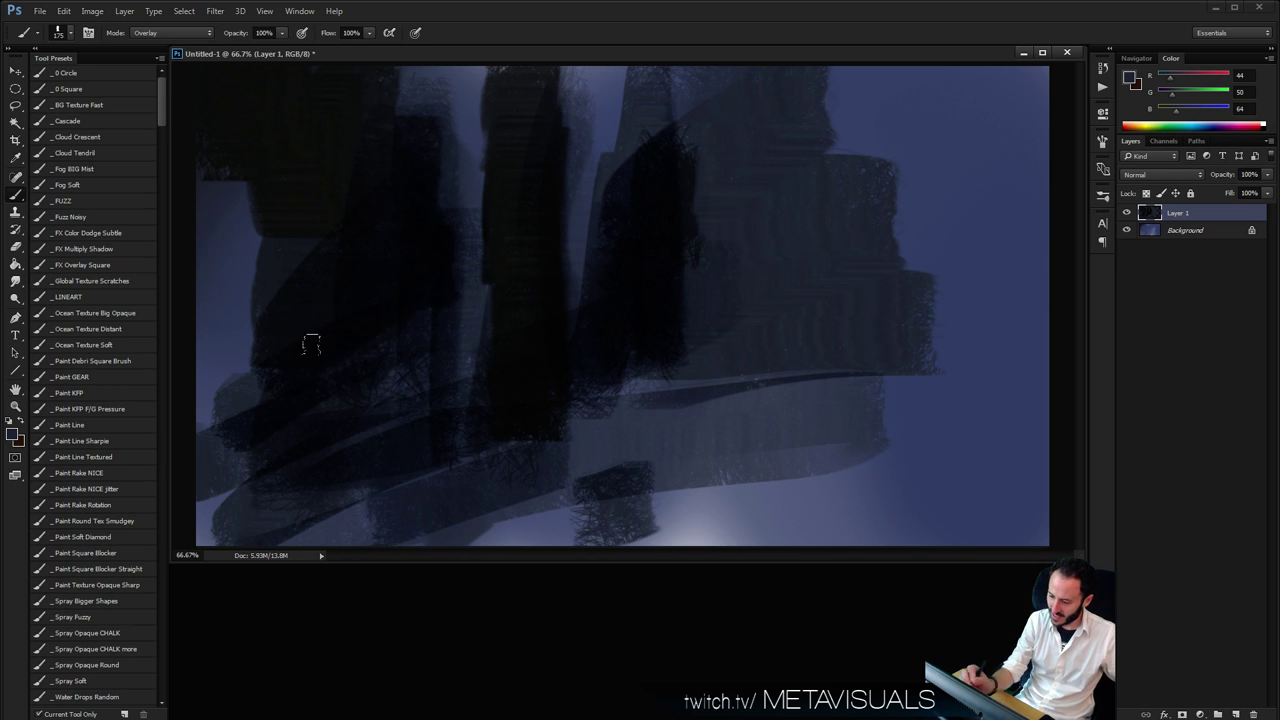
{"action": "left_click_drag", "start_coordinate": [440, 290], "coordinate": [400, 400]}
{"action": "left_click_drag", "start_coordinate": [440, 206], "coordinate": [408, 291]}
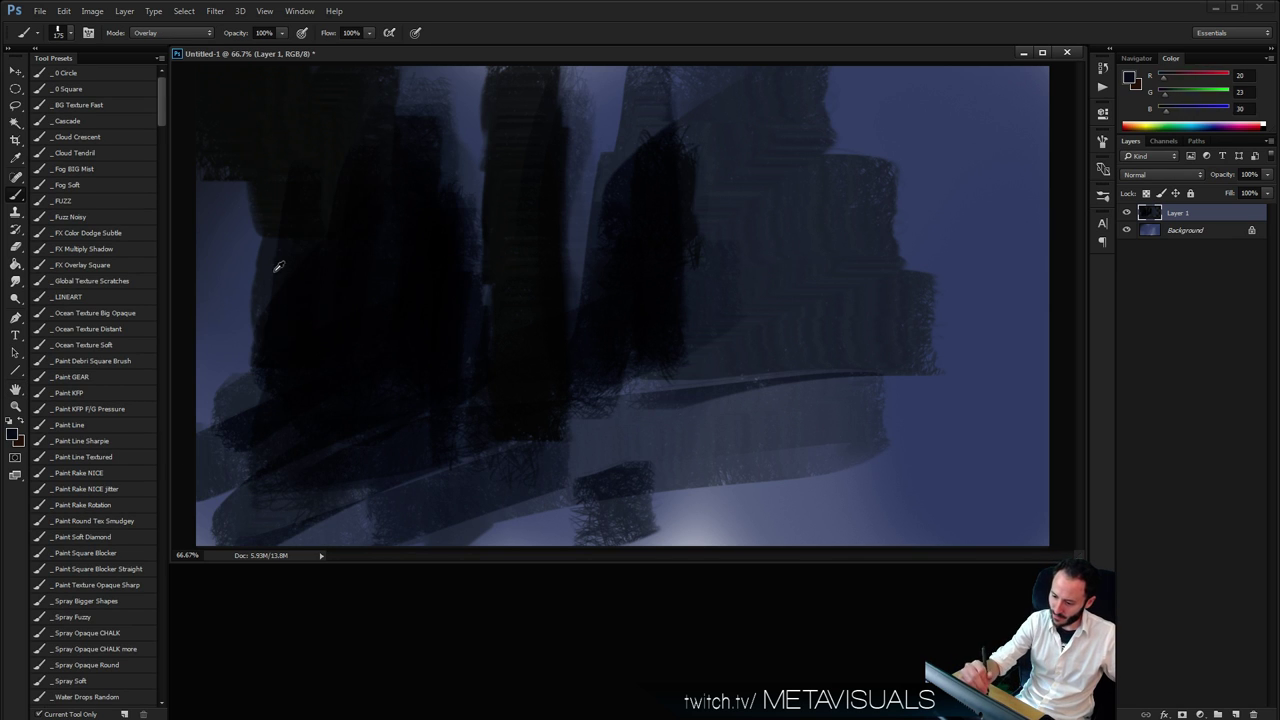
Smudge the left edge of the dark mass outward and blend the gaps between the left-hand trunks
{"action": "key", "text": "r"}
{"action": "mouse_move", "coordinate": [246, 166]}
{"action": "left_mouse_down"}
{"action": "mouse_move", "coordinate": [236, 396]}
{"action": "mouse_move", "coordinate": [226, 120]}
{"action": "mouse_move", "coordinate": [278, 364]}
{"action": "left_mouse_up"}
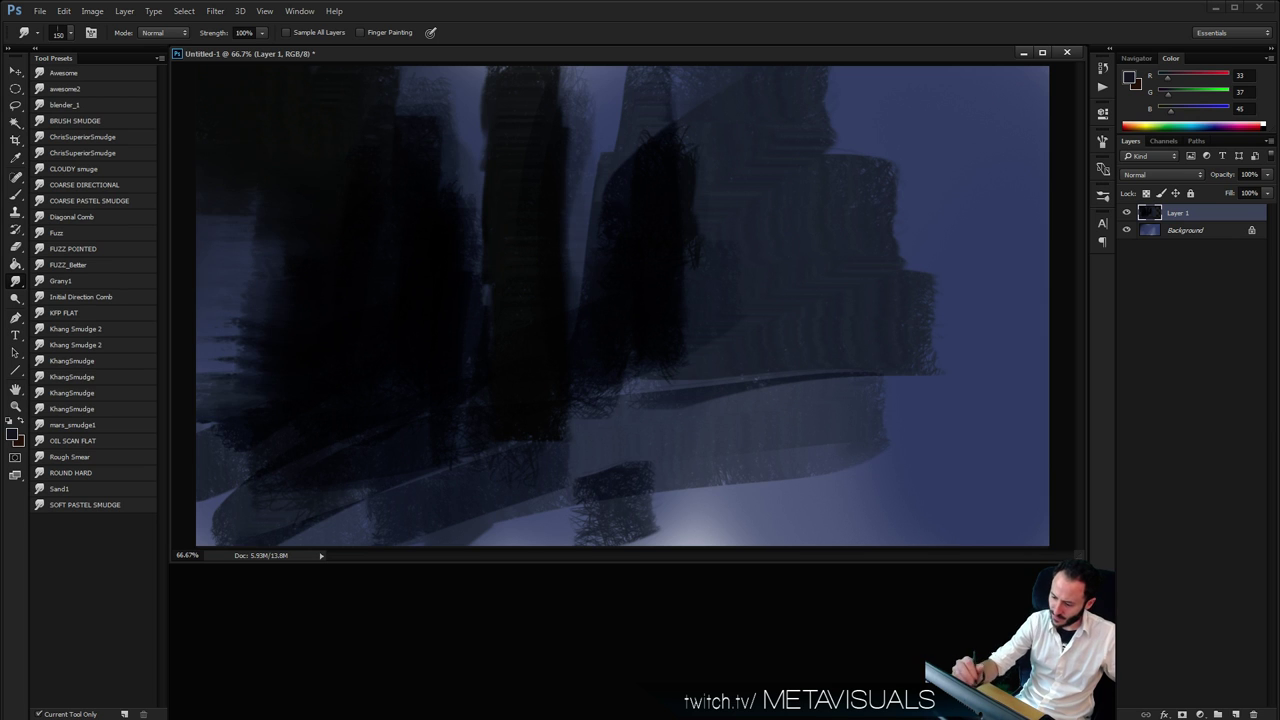
{"action": "key", "text": "b"}
{"action": "key", "text": "space"}
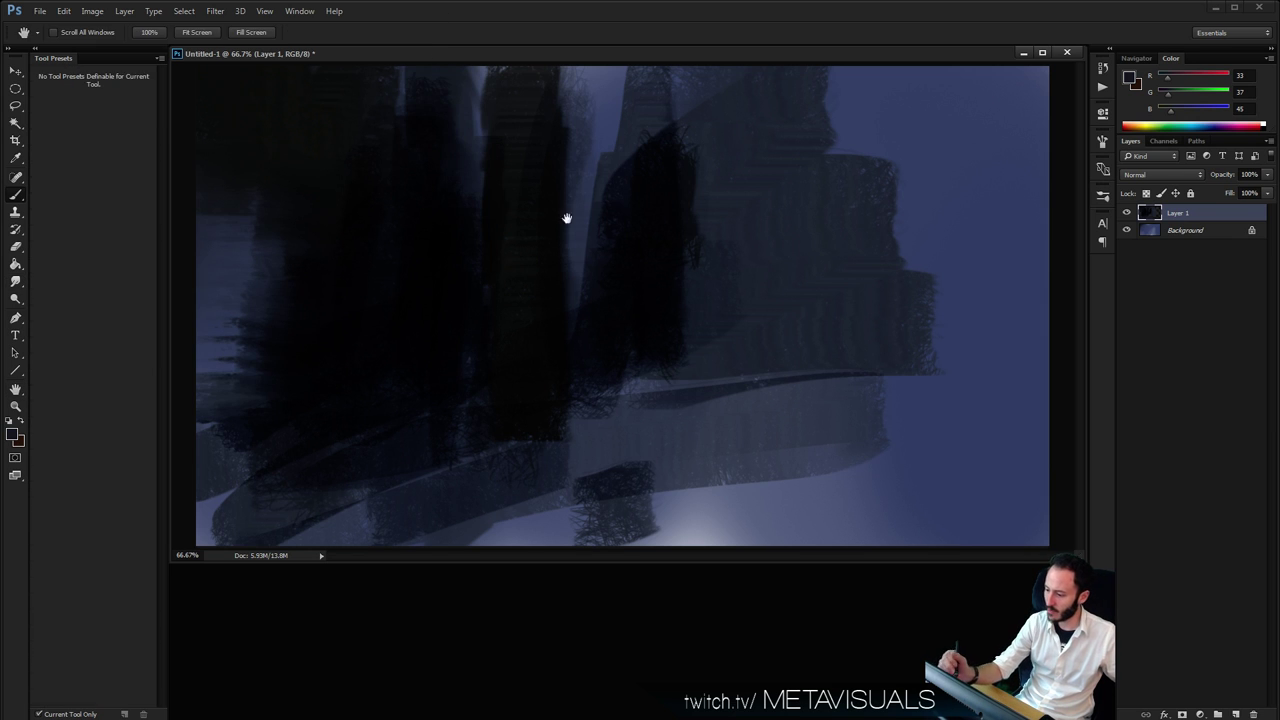
Sample a tone between the trunks and paint darker vertical strokes in that gap and to the right of the middle trunk
{"action": "left_click", "coordinate": [586, 146], "text": "alt"}
{"action": "mouse_move", "coordinate": [590, 160]}
{"action": "left_mouse_down"}
{"action": "mouse_move", "coordinate": [572, 300]}
{"action": "mouse_move", "coordinate": [582, 72]}
{"action": "left_mouse_up"}
{"action": "key", "text": "bracketright"}
{"action": "left_click_drag", "start_coordinate": [690, 330], "coordinate": [770, 90]}
Enlarge the brush to 300 and darken the right-hand mass and the lower-left ground with sampled tones
{"action": "left_click", "coordinate": [755, 289], "text": "alt"}
{"action": "key", "text": "bracketright"}
{"action": "key", "text": "bracketright"}
{"action": "mouse_move", "coordinate": [820, 150]}
{"action": "left_mouse_down"}
{"action": "mouse_move", "coordinate": [794, 217]}
{"action": "mouse_move", "coordinate": [850, 350]}
{"action": "left_mouse_up"}
{"action": "left_click", "coordinate": [744, 376], "text": "alt"}
{"action": "mouse_move", "coordinate": [744, 376]}
{"action": "left_mouse_down"}
{"action": "mouse_move", "coordinate": [530, 322]}
{"action": "mouse_move", "coordinate": [324, 376]}
{"action": "mouse_move", "coordinate": [700, 375]}
{"action": "mouse_move", "coordinate": [457, 422]}
{"action": "left_mouse_up"}
Return the brush to Normal mode and cover the foreground with broad strokes of sampled grey-blue tones
{"action": "left_click", "coordinate": [182, 31]}
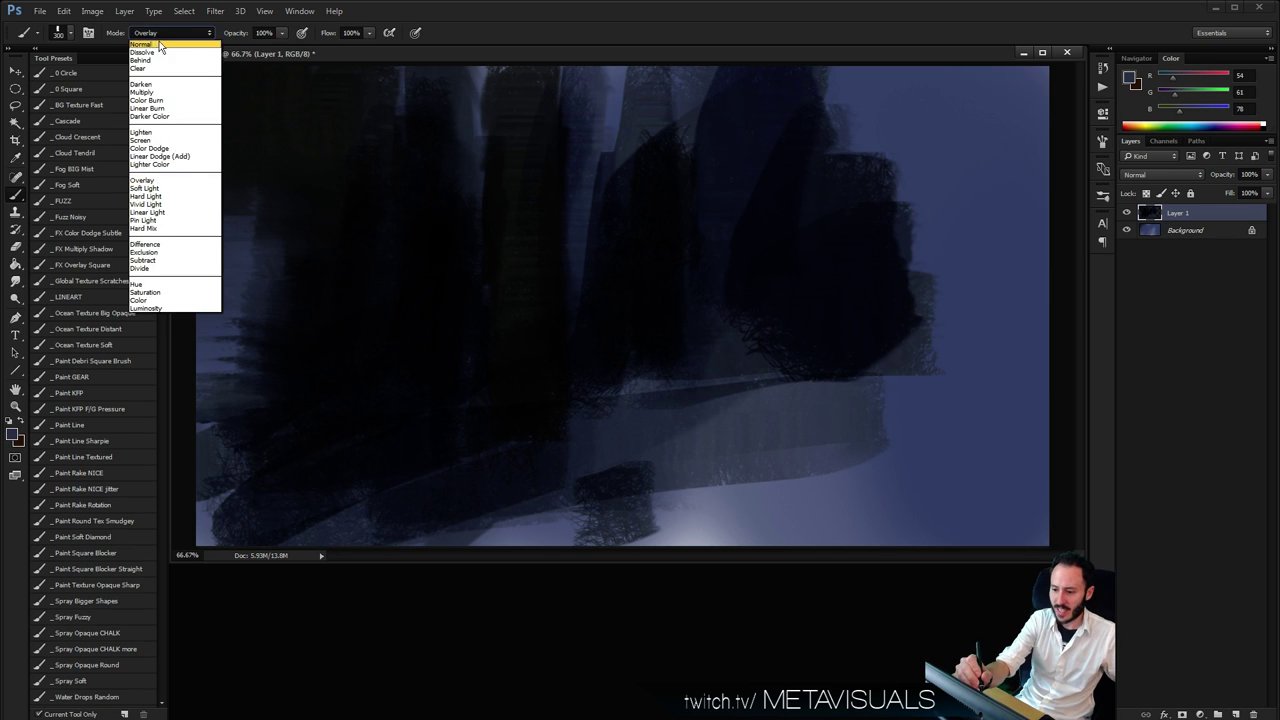
{"action": "left_click", "coordinate": [158, 44]}
{"action": "key", "text": "space"}
{"action": "key", "text": "bracketright"}
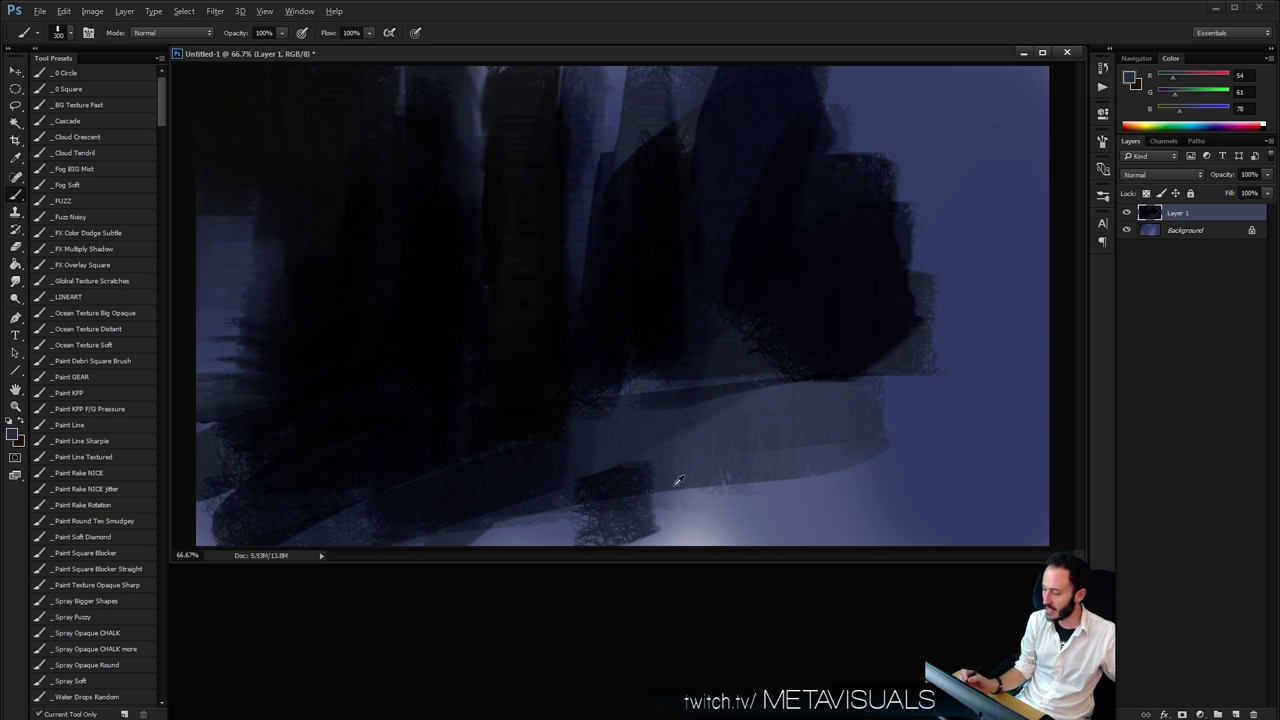
{"action": "left_click", "coordinate": [674, 486], "text": "alt"}
{"action": "left_click_drag", "start_coordinate": [650, 490], "coordinate": [700, 450]}
{"action": "left_click_drag", "start_coordinate": [420, 450], "coordinate": [540, 515]}
{"action": "left_click", "coordinate": [711, 454], "text": "alt"}
{"action": "left_click", "coordinate": [711, 454], "text": "alt"}
{"action": "mouse_move", "coordinate": [676, 520]}
{"action": "left_mouse_down"}
{"action": "mouse_move", "coordinate": [240, 505]}
{"action": "mouse_move", "coordinate": [908, 488]}
{"action": "mouse_move", "coordinate": [968, 471]}
{"action": "mouse_move", "coordinate": [890, 450]}
{"action": "left_mouse_up"}
Shrink the brush, sample a dark blue from the base of the trunks, and paint horizontal shadow strokes where the trunks meet the ground
{"action": "key", "text": "bracketleft"}
{"action": "key", "text": "bracketleft"}
{"action": "key", "text": "bracketleft"}
{"action": "key", "text": "bracketleft"}
{"action": "key", "text": "bracketleft"}
{"action": "key", "text": "bracketleft"}
{"action": "left_click", "coordinate": [562, 421], "text": "alt"}
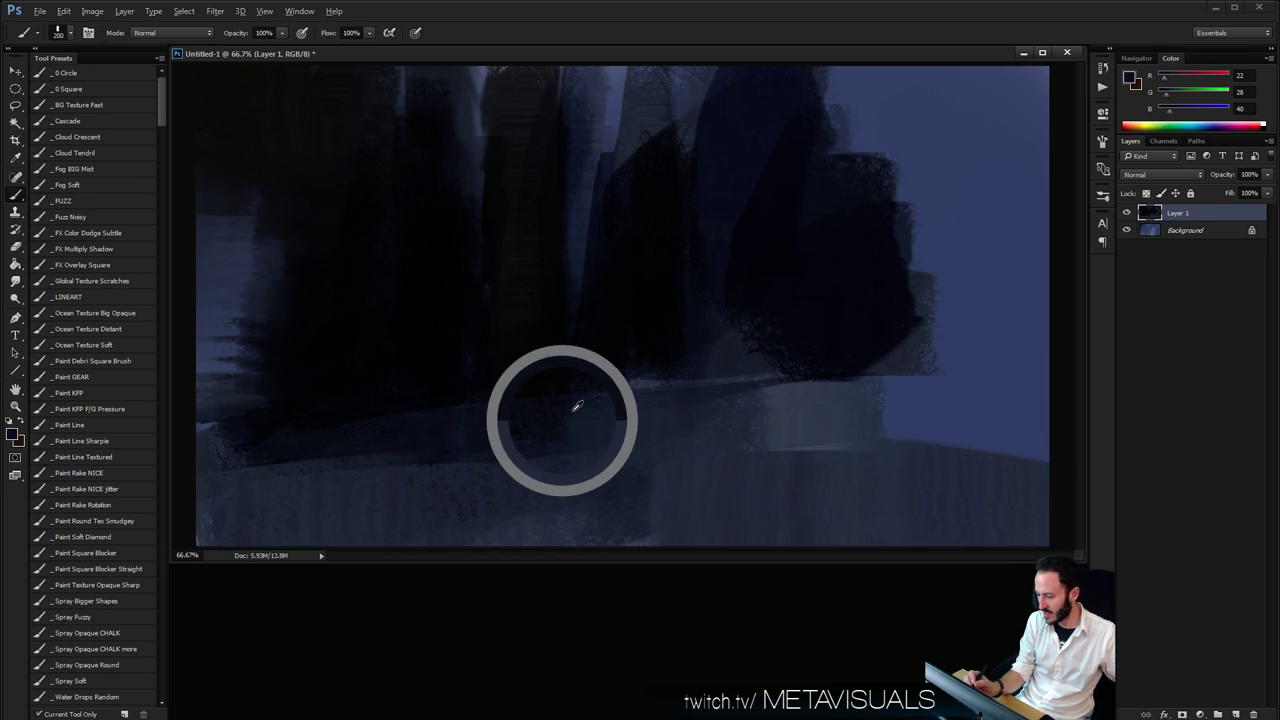
{"action": "left_click_drag", "start_coordinate": [562, 421], "coordinate": [413, 414]}
{"action": "mouse_move", "coordinate": [635, 399]}
{"action": "left_mouse_down"}
{"action": "mouse_move", "coordinate": [655, 388]}
{"action": "mouse_move", "coordinate": [480, 412]}
{"action": "left_mouse_up"}
Reduce the brush to 60 and refine the ground line with sampled tones, adding a near-black block below the right-hand mass
{"action": "left_click", "coordinate": [654, 394], "text": "alt"}
{"action": "key", "text": "bracketleft"}
{"action": "key", "text": "bracketleft"}
{"action": "key", "text": "bracketleft"}
{"action": "left_click", "coordinate": [655, 386], "text": "alt"}
{"action": "key", "text": "bracketleft"}
{"action": "mouse_move", "coordinate": [590, 388]}
{"action": "left_mouse_down"}
{"action": "mouse_move", "coordinate": [383, 403]}
{"action": "mouse_move", "coordinate": [587, 378]}
{"action": "left_mouse_up"}
{"action": "left_click", "coordinate": [509, 375], "text": "alt"}
{"action": "mouse_move", "coordinate": [720, 376]}
{"action": "left_mouse_down"}
{"action": "mouse_move", "coordinate": [803, 371]}
{"action": "mouse_move", "coordinate": [760, 383]}
{"action": "left_mouse_up"}
Change the colour to a warm brown, RGB 77, 48, 23, and paint glowing vertical accents on the middle trunks
{"action": "left_click", "coordinate": [516, 238], "text": "alt"}
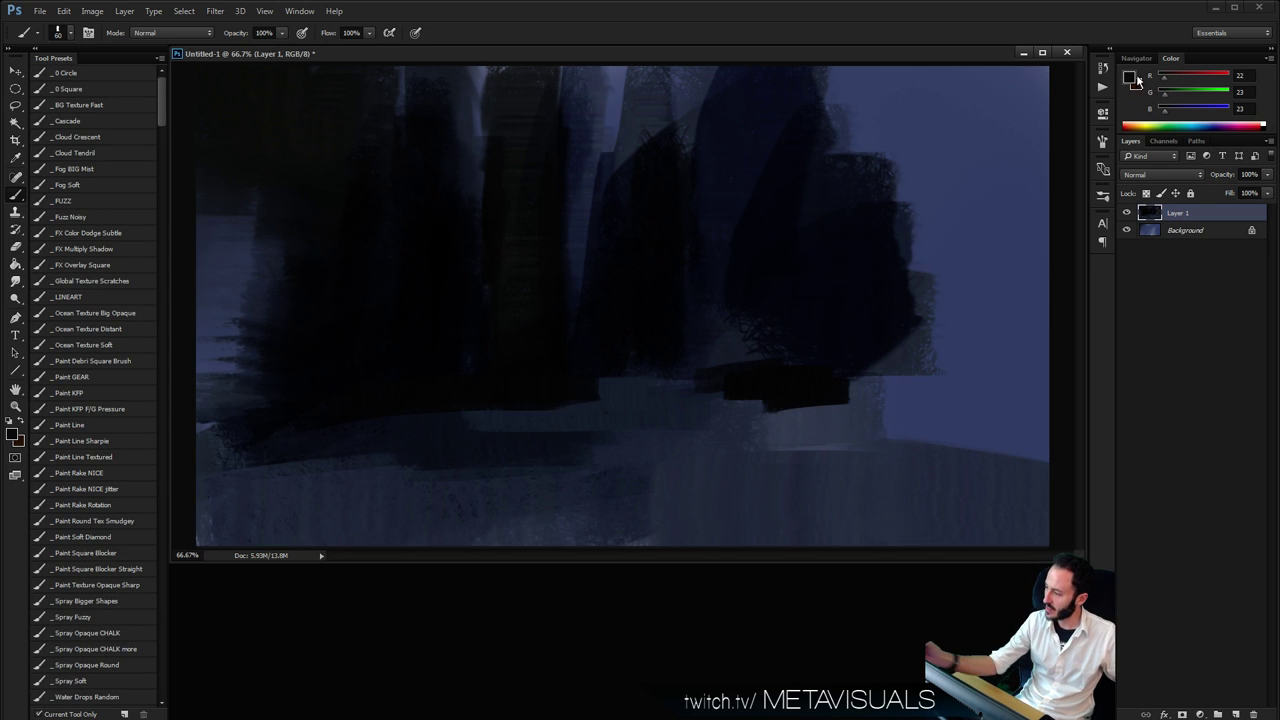
{"action": "left_click", "coordinate": [1173, 92]}
{"action": "left_click_drag", "start_coordinate": [541, 372], "coordinate": [531, 252]}
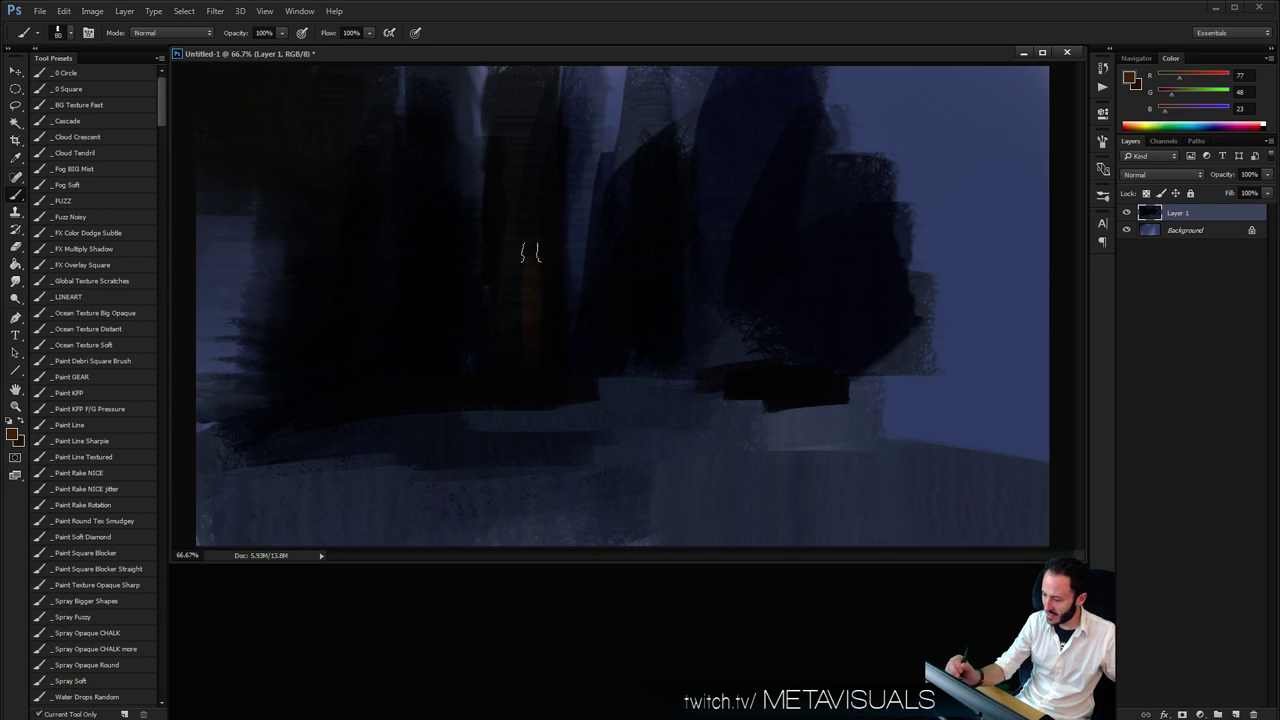
{"action": "left_click_drag", "start_coordinate": [596, 215], "coordinate": [605, 315]}
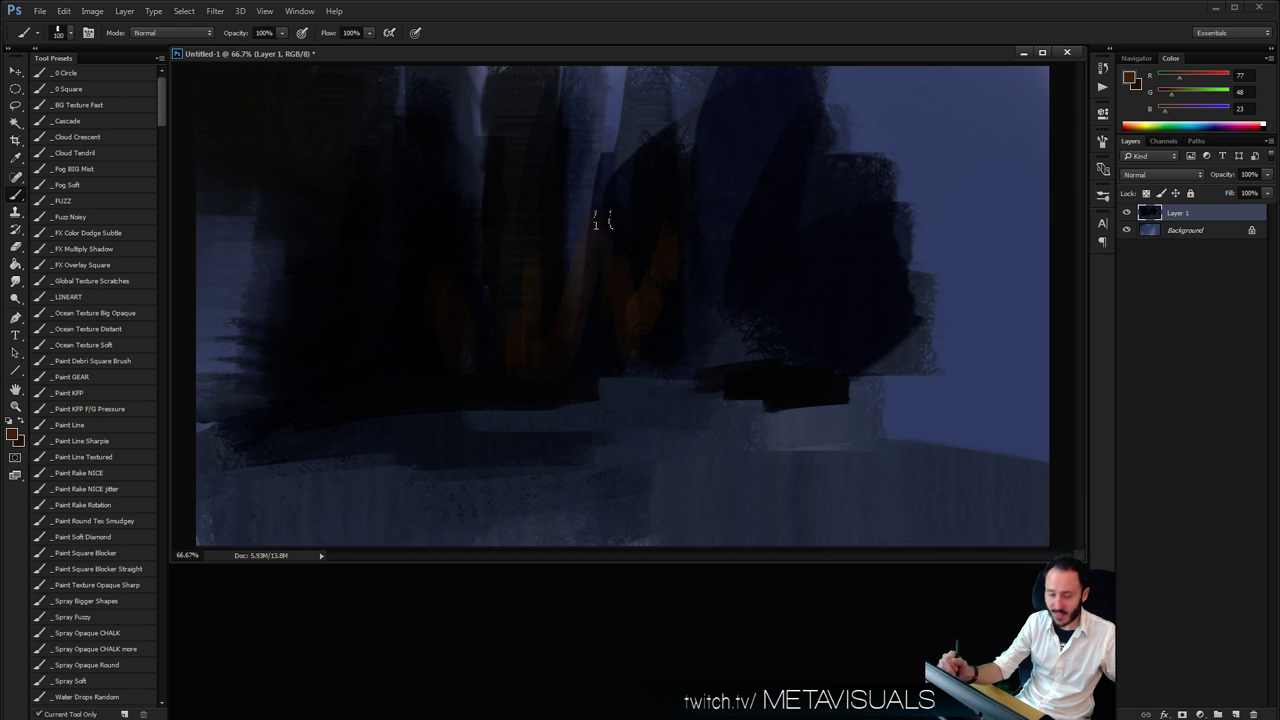
{"action": "key", "text": "bracketright"}
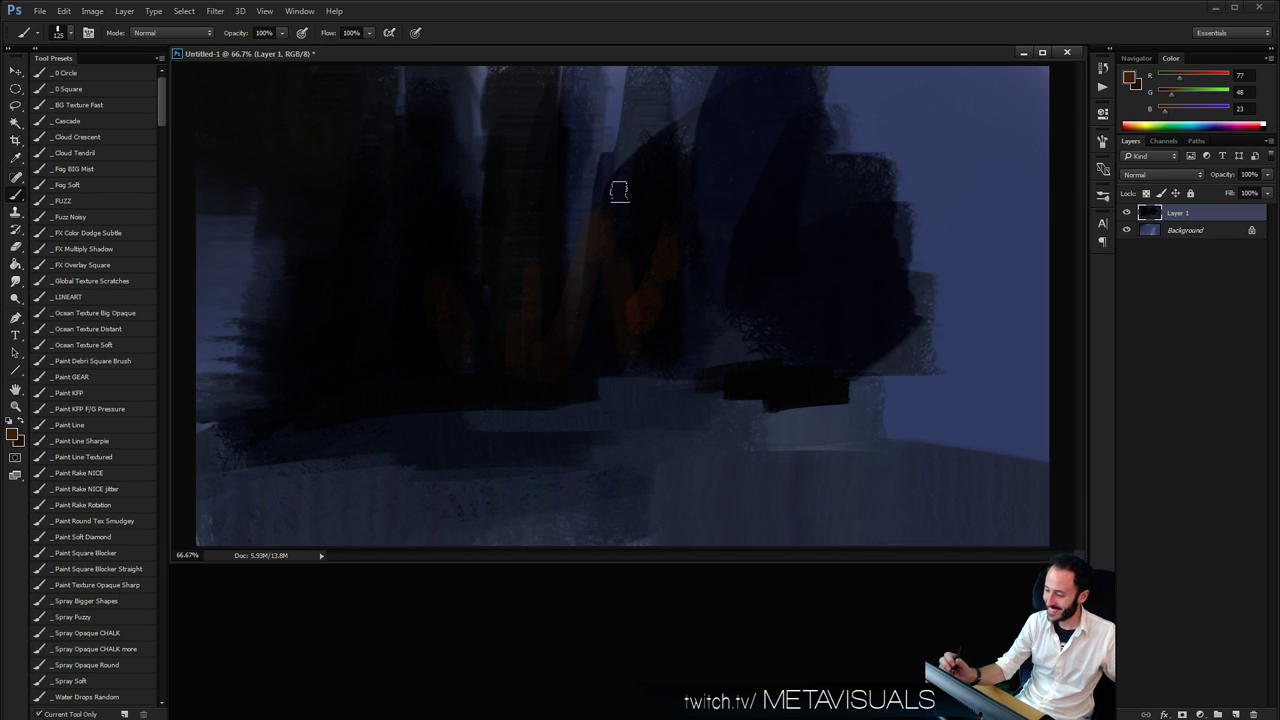
Broaden the warm brown glow between the middle trunks, and darken the right-hand mass with a sampled near-black tone
{"action": "mouse_move", "coordinate": [540, 297]}
{"action": "left_mouse_down"}
{"action": "mouse_move", "coordinate": [629, 137]}
{"action": "mouse_move", "coordinate": [640, 277]}
{"action": "left_mouse_up"}
{"action": "left_click", "coordinate": [660, 223], "text": "alt"}
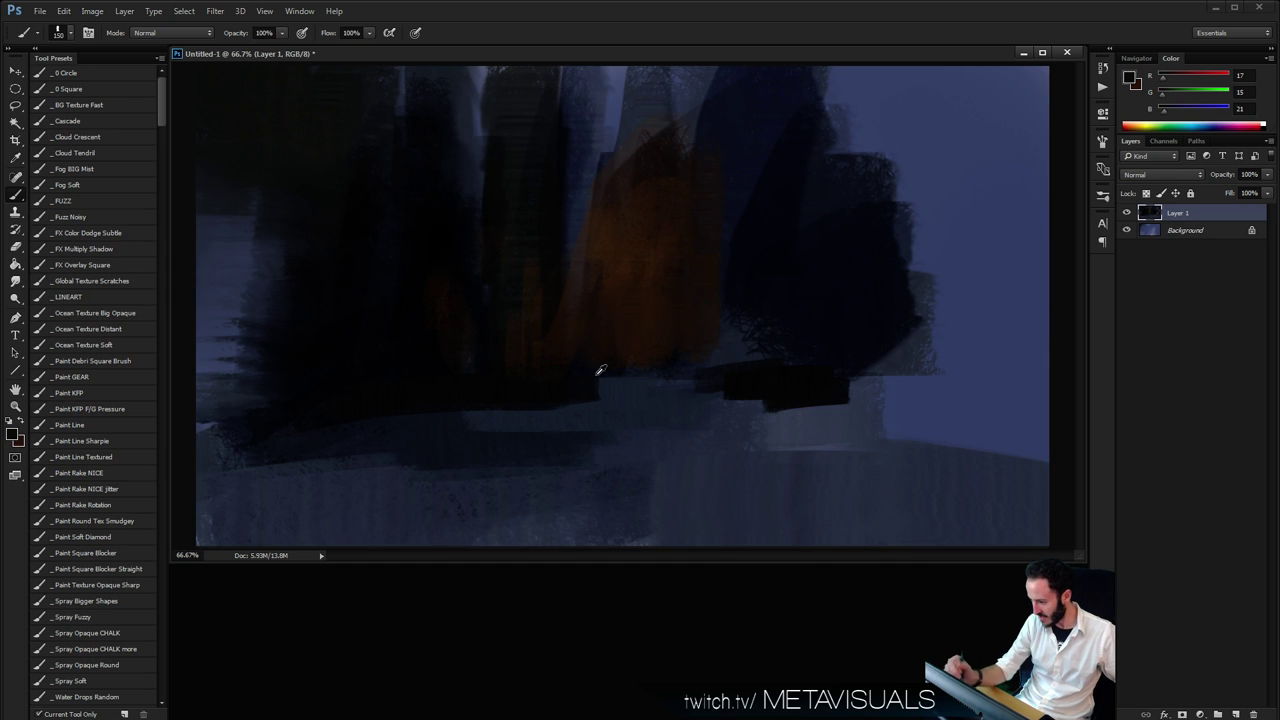
{"action": "left_click", "coordinate": [651, 338], "text": "alt"}
{"action": "left_click_drag", "start_coordinate": [862, 150], "coordinate": [880, 230]}
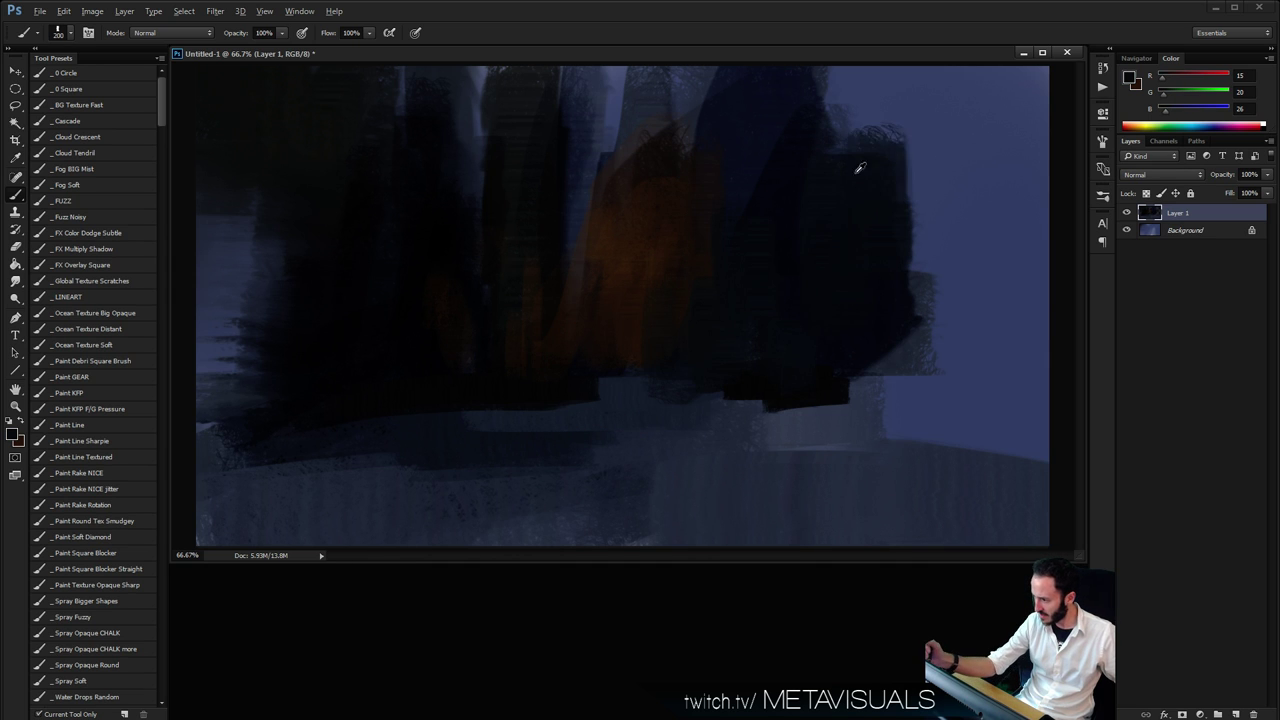
Enlarge the brush to 250 and cover the open blue background on the right with sampled dark blue tones
{"action": "left_click", "coordinate": [834, 143], "text": "alt"}
{"action": "key", "text": "]"}
{"action": "mouse_move", "coordinate": [862, 95]}
{"action": "left_mouse_down"}
{"action": "mouse_move", "coordinate": [935, 215]}
{"action": "mouse_move", "coordinate": [955, 310]}
{"action": "left_mouse_up"}
{"action": "mouse_move", "coordinate": [889, 115]}
{"action": "left_mouse_down"}
{"action": "mouse_move", "coordinate": [1020, 280]}
{"action": "mouse_move", "coordinate": [1020, 400]}
{"action": "left_mouse_up"}
{"action": "left_click", "coordinate": [943, 325], "text": "alt"}
{"action": "left_click_drag", "start_coordinate": [860, 370], "coordinate": [1030, 356]}
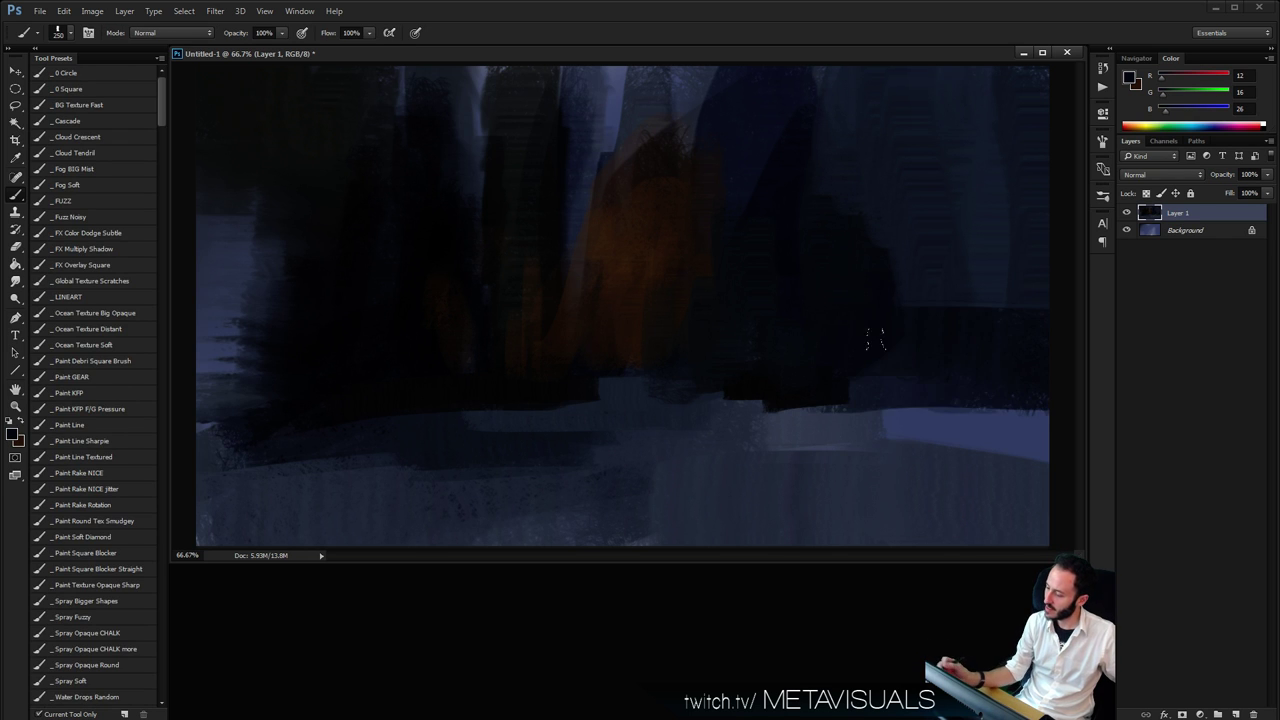
Reduce the brush to 175 and cover the ground with broad horizontal strokes of sampled dark blue tones, including RGB 33, 39, 54
{"action": "left_click_drag", "start_coordinate": [910, 400], "coordinate": [985, 406]}
{"action": "key", "text": "["}
{"action": "left_click_drag", "start_coordinate": [605, 444], "coordinate": [995, 447]}
{"action": "left_click", "coordinate": [700, 471], "text": "alt"}
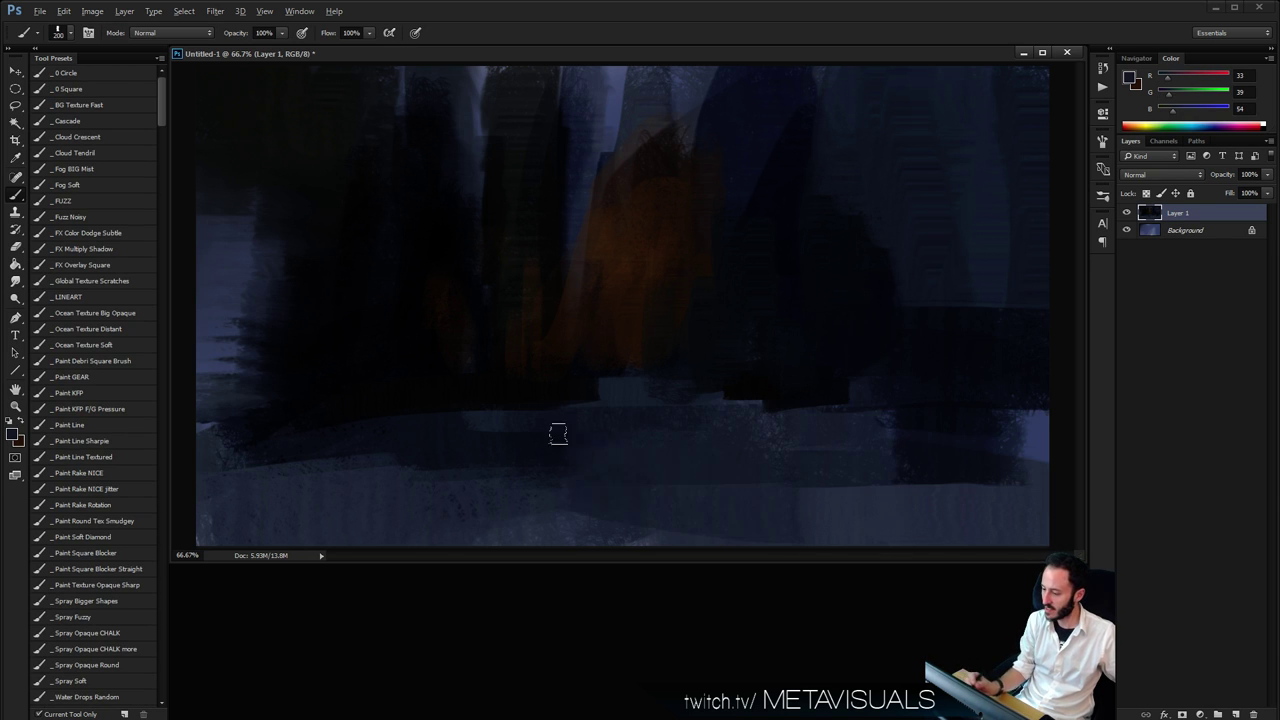
{"action": "key", "text": "["}
{"action": "mouse_move", "coordinate": [480, 420]}
{"action": "left_mouse_down"}
{"action": "mouse_move", "coordinate": [600, 409]}
{"action": "mouse_move", "coordinate": [940, 470]}
{"action": "left_mouse_up"}
{"action": "mouse_move", "coordinate": [736, 420]}
{"action": "left_mouse_down"}
{"action": "mouse_move", "coordinate": [1022, 440]}
{"action": "mouse_move", "coordinate": [880, 468]}
{"action": "left_mouse_up"}
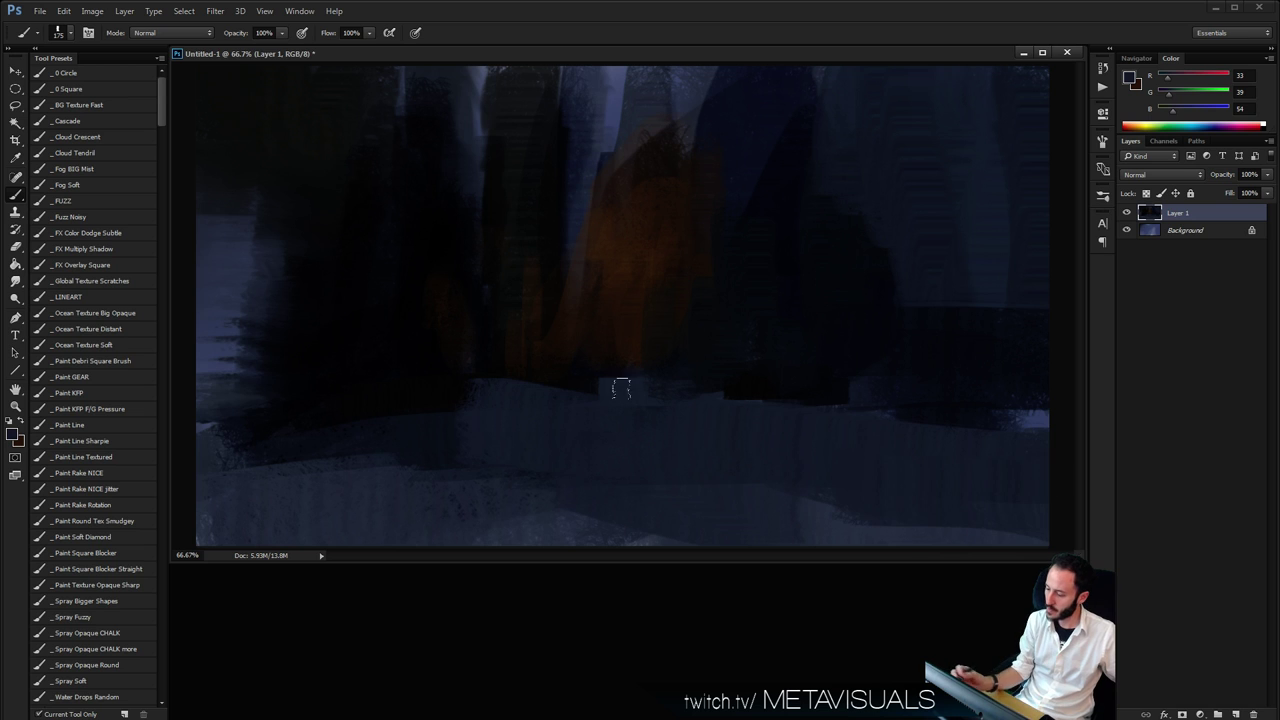
Darken the light patches along the left edge of the painting with dark blue, RGB 24, 27, 39
{"action": "mouse_move", "coordinate": [244, 400]}
{"action": "left_mouse_down"}
{"action": "mouse_move", "coordinate": [215, 305]}
{"action": "mouse_move", "coordinate": [244, 250]}
{"action": "left_mouse_up"}
{"action": "key", "text": "space"}
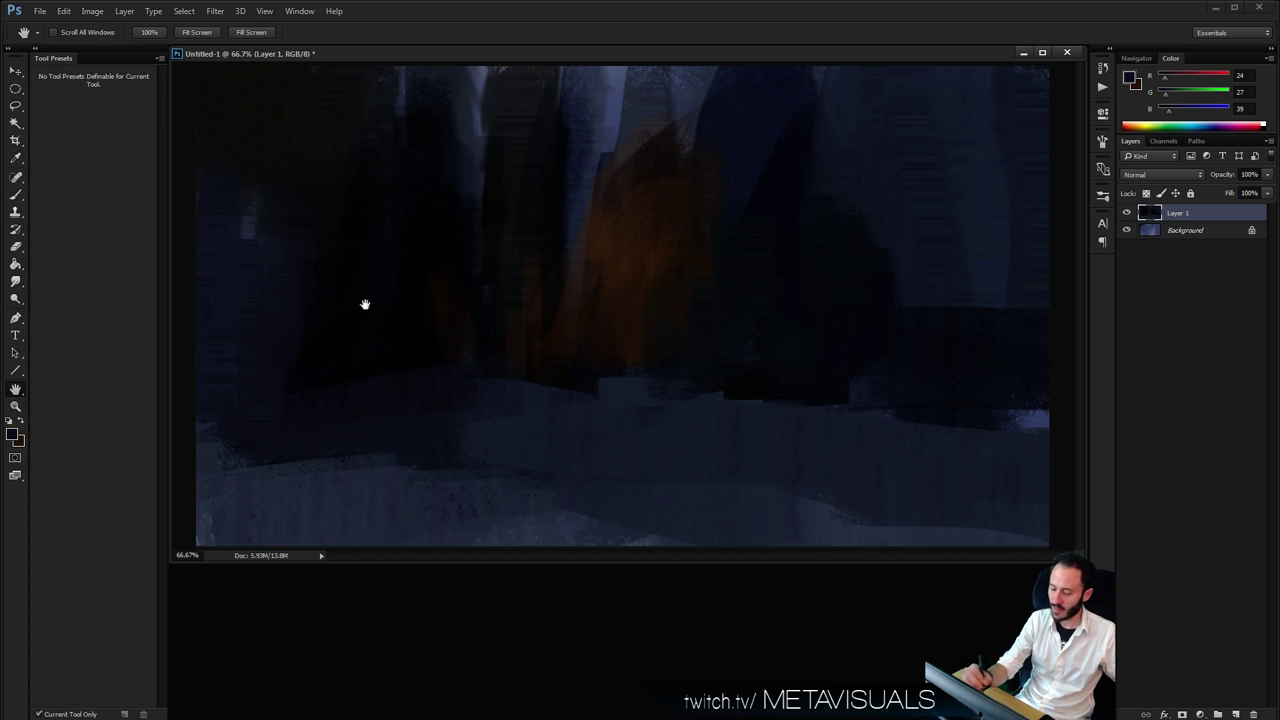
{"action": "key", "text": "["}
Add a new layer and texture the trunks and right-hand background using the Paint GEAR brush at size 900
{"action": "left_click", "coordinate": [87, 378]}
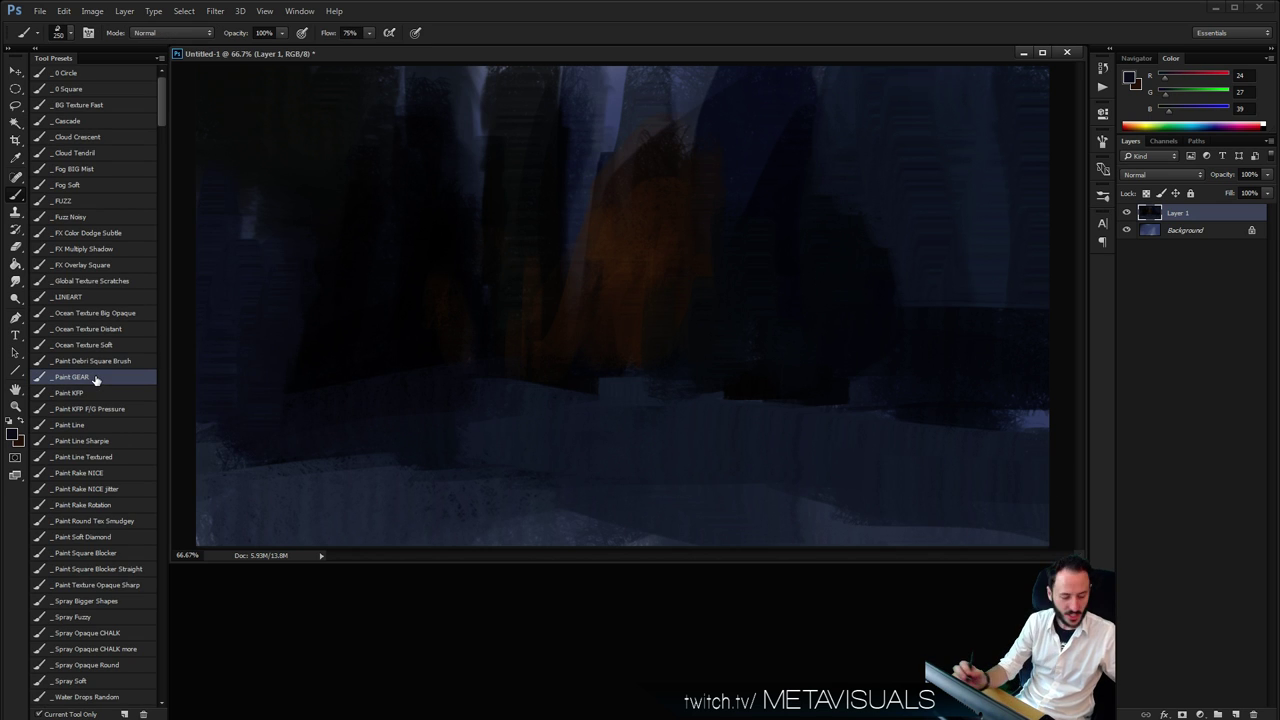
{"action": "key", "text": "ctrl+shift+alt+n"}
{"action": "key", "text": "z"}
{"action": "left_click", "coordinate": [715, 343], "text": "alt"}
{"action": "key", "text": "b"}
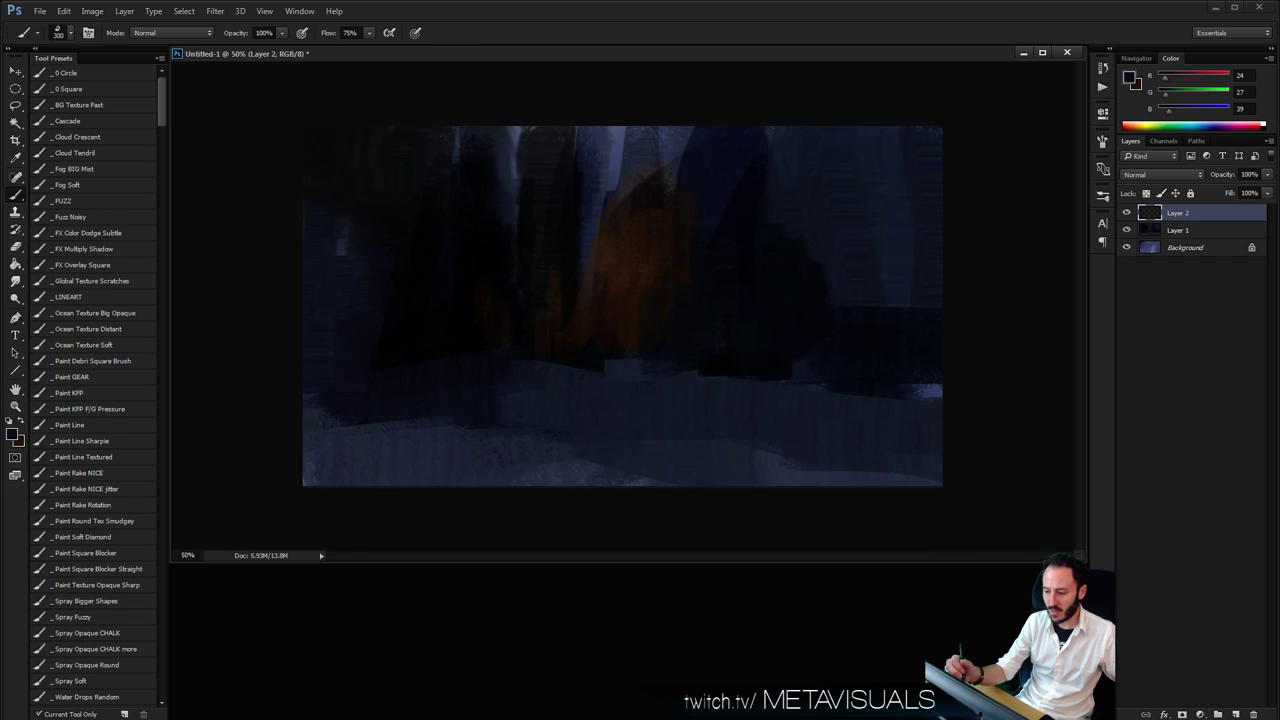
{"action": "key", "text": "bracketright"}
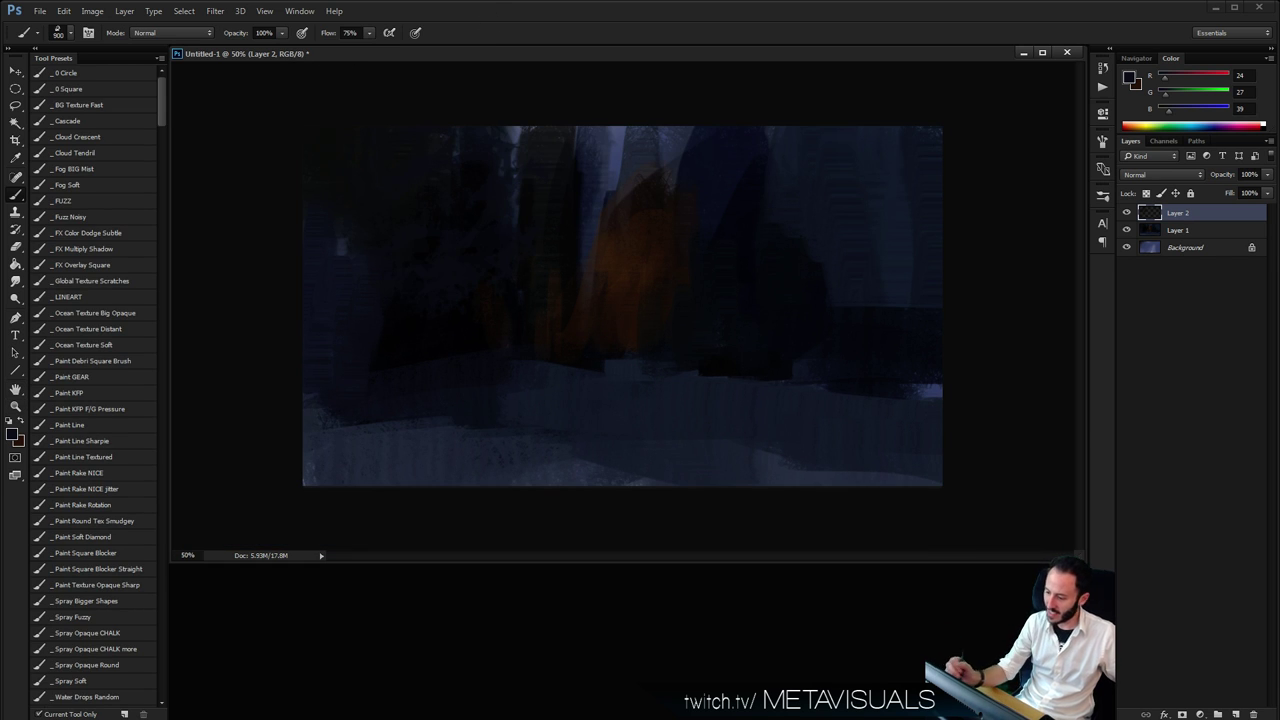
{"action": "key", "text": "r"}
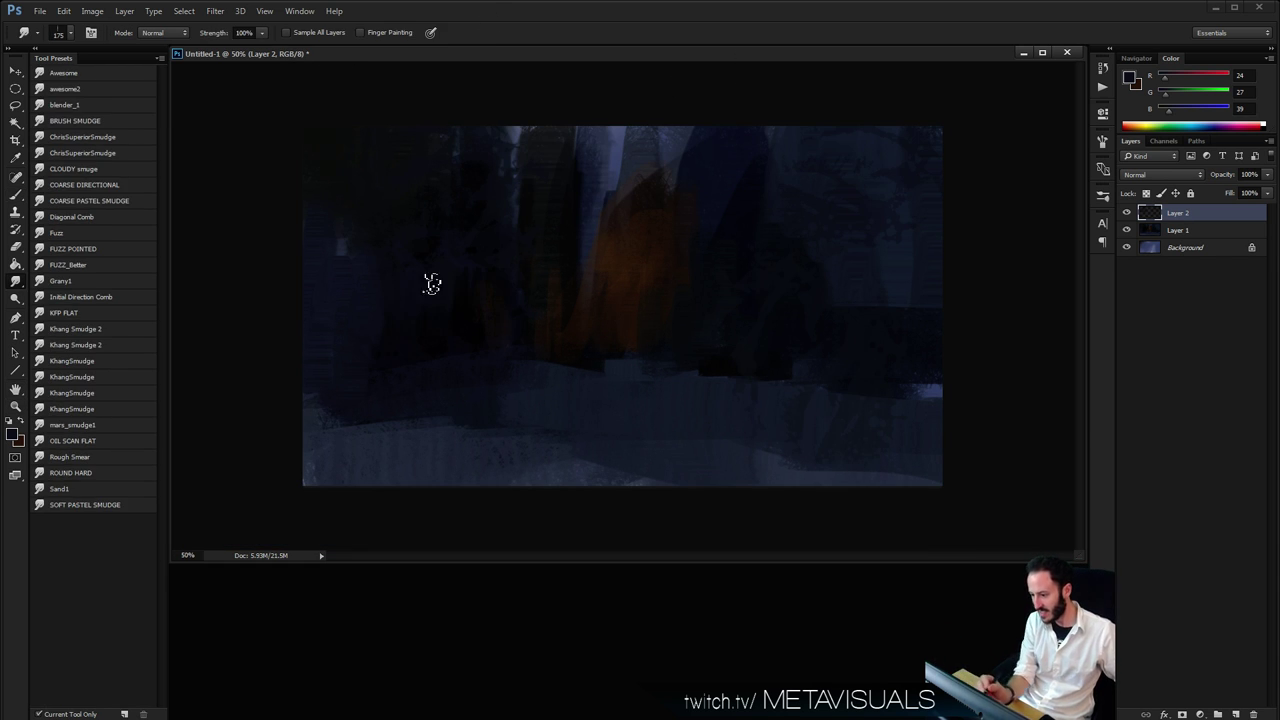
{"action": "key", "text": "b"}
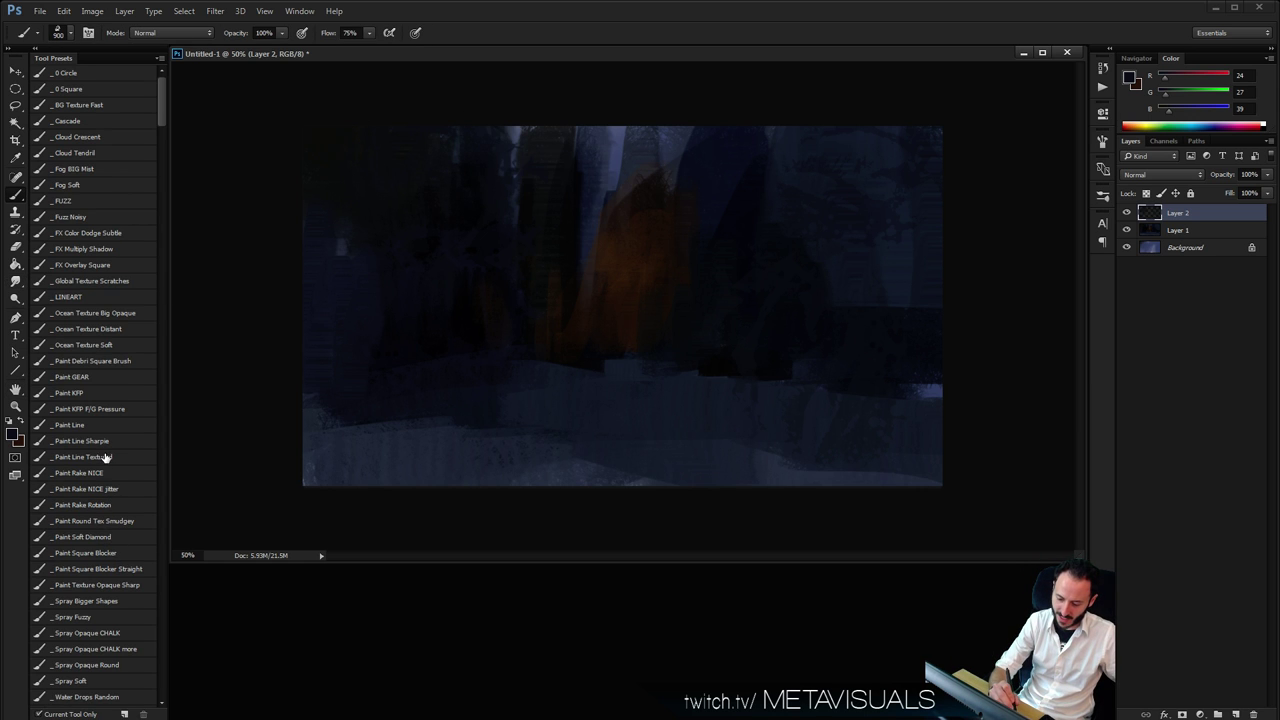
Choose the Paint Soft Diamond brush preset and enable Shape Dynamics in its brush settings
{"action": "left_click", "coordinate": [100, 537]}
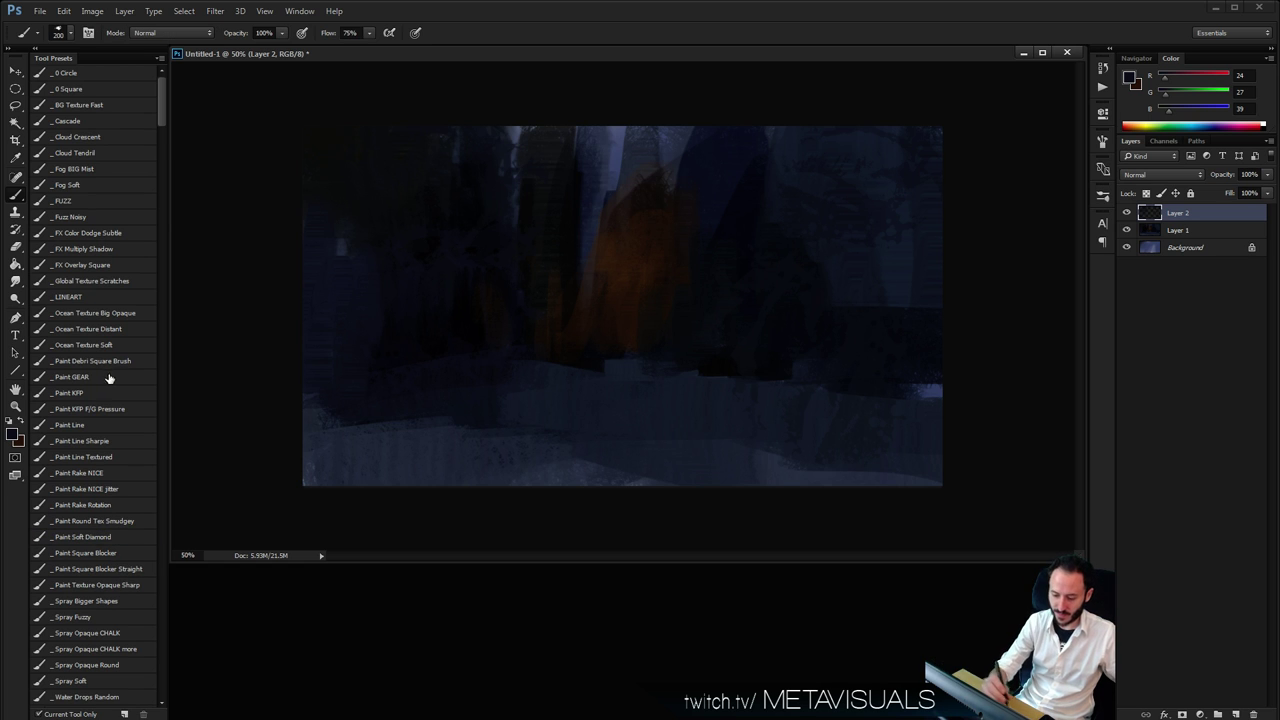
{"action": "left_click", "coordinate": [1102, 143]}
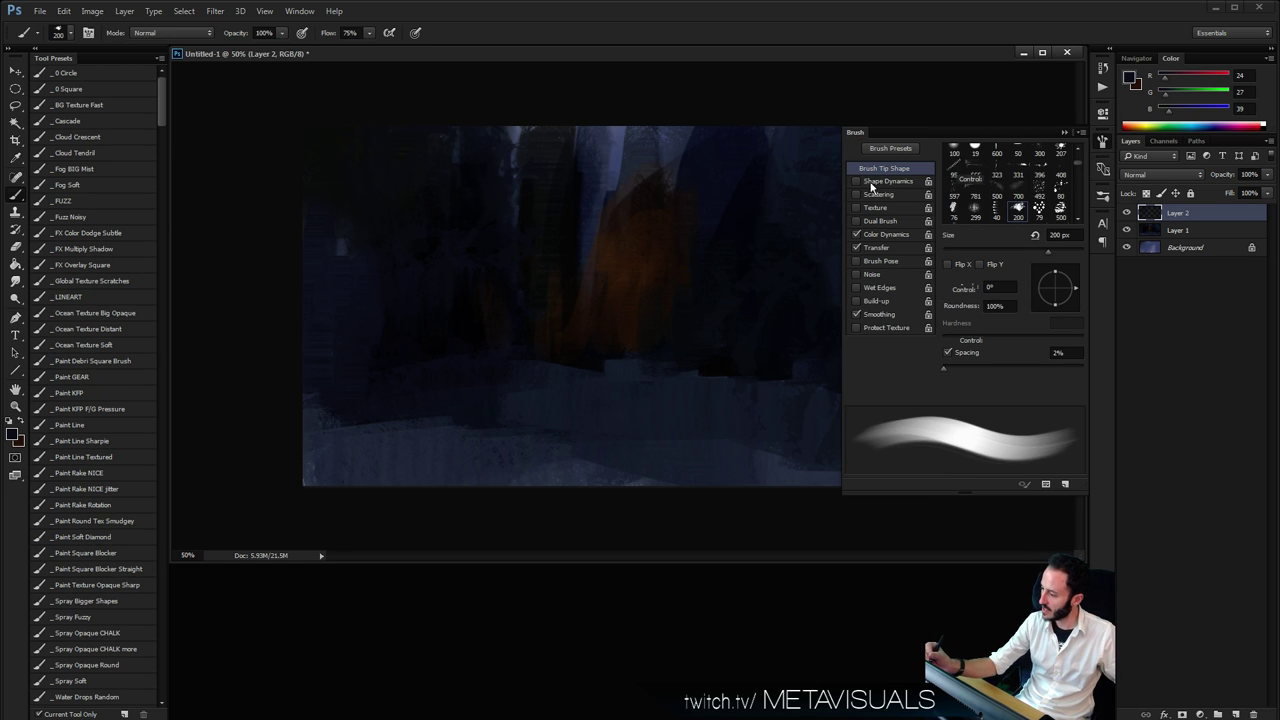
{"action": "left_click", "coordinate": [880, 182]}
{"action": "left_click", "coordinate": [1100, 144]}
{"action": "key", "text": "space"}
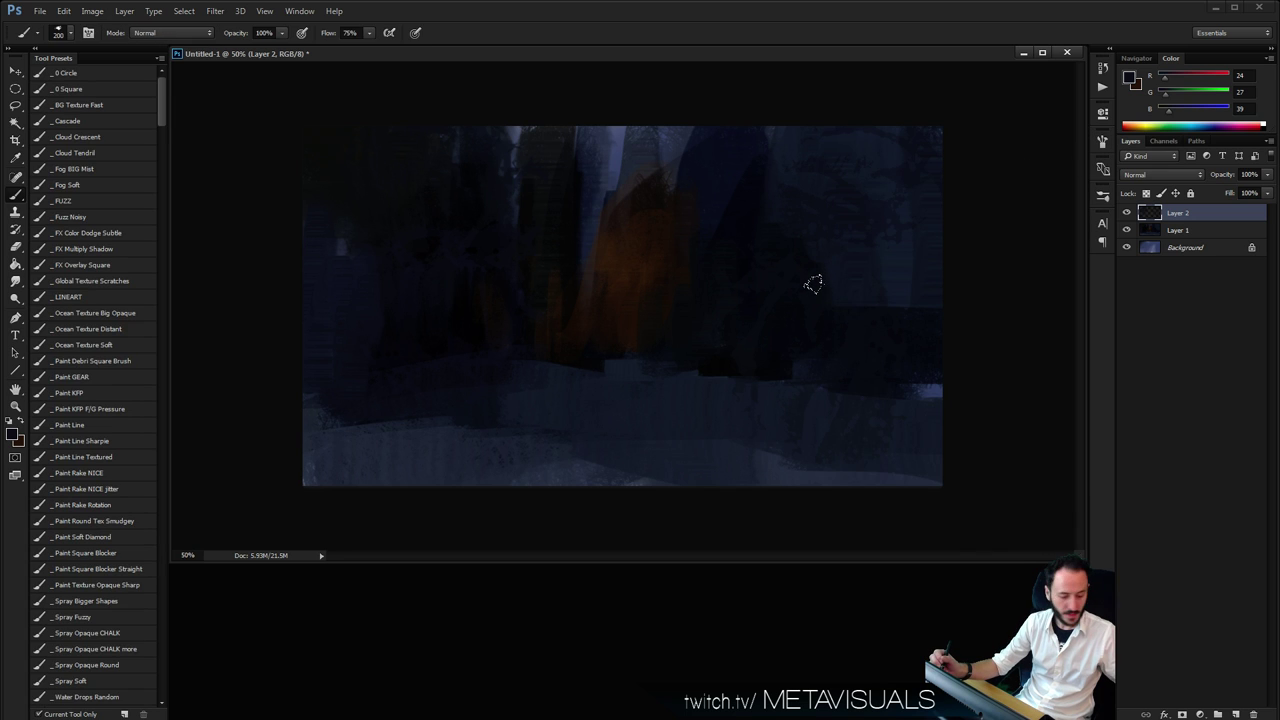
Add a new layer and draw thin hanging vines over the middle trunks in sampled near-black, RGB 4, 5, 12
{"action": "key", "text": "ctrl+shift+alt+n"}
{"action": "key", "text": "space"}
{"action": "left_click", "coordinate": [276, 344], "text": "alt"}
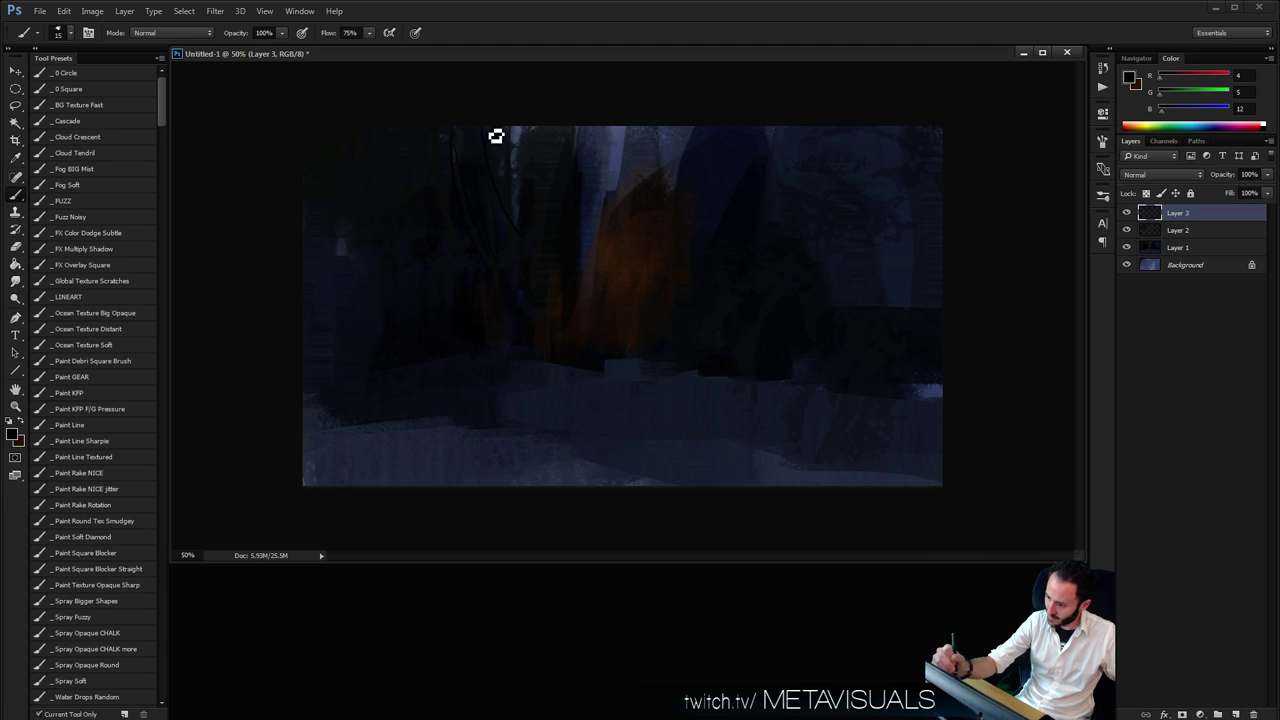
{"action": "left_click_drag", "start_coordinate": [525, 109], "coordinate": [548, 290]}
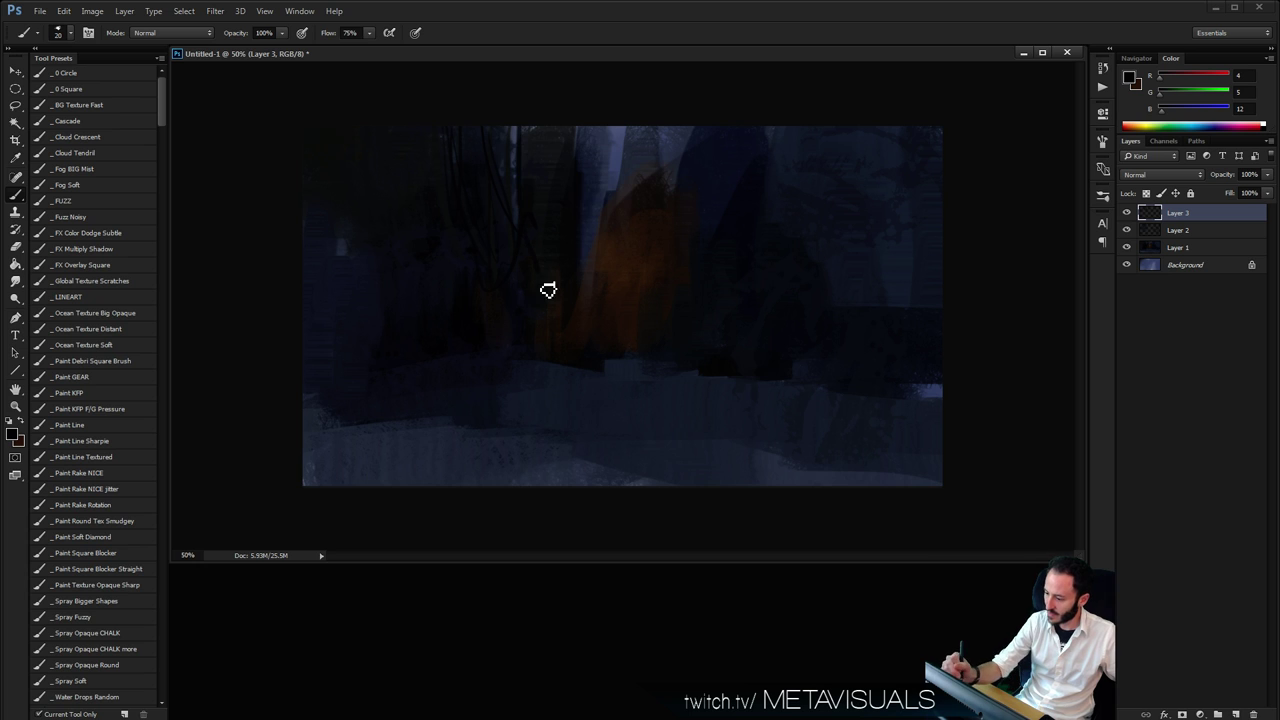
{"action": "left_click_drag", "start_coordinate": [623, 131], "coordinate": [590, 244]}
Sample a grey-blue, RGB 42, 46, 65, and paint lighter curved vines among the dark ones at brush size 35
{"action": "left_click", "coordinate": [579, 143], "text": "alt"}
{"action": "left_click_drag", "start_coordinate": [594, 180], "coordinate": [557, 273]}
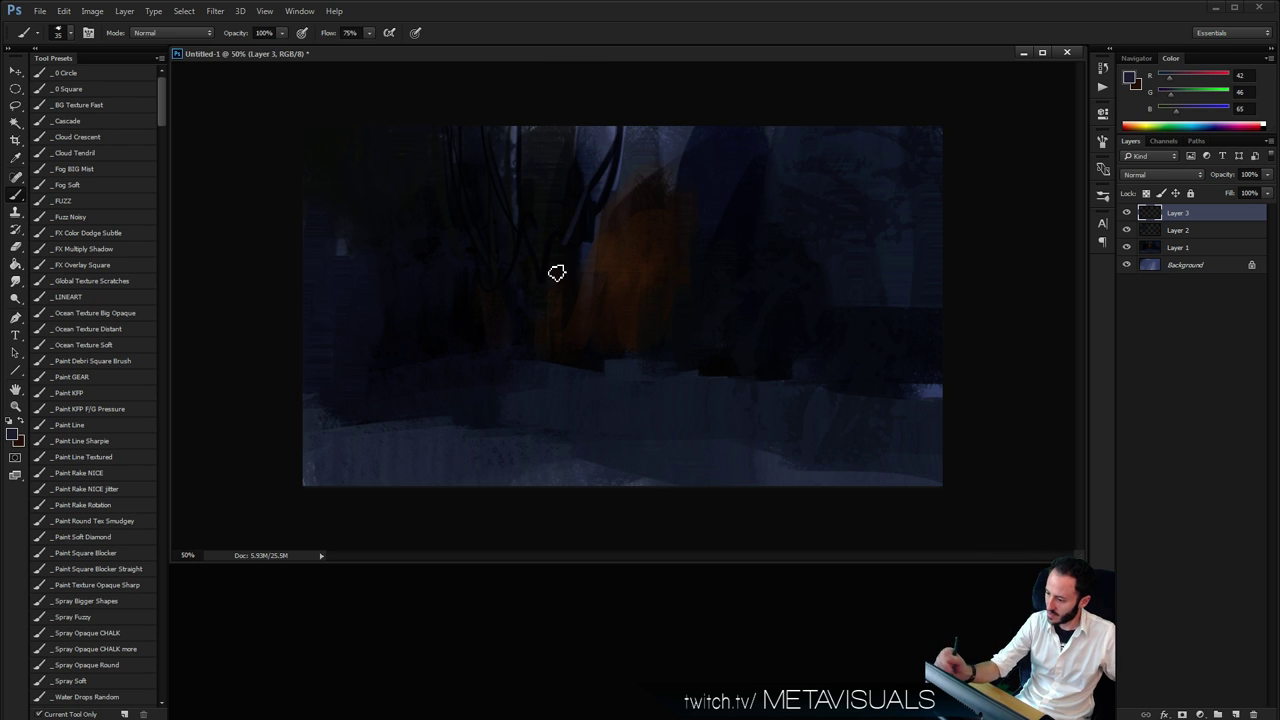
{"action": "left_click_drag", "start_coordinate": [457, 99], "coordinate": [530, 190]}
{"action": "left_click_drag", "start_coordinate": [405, 295], "coordinate": [367, 177]}
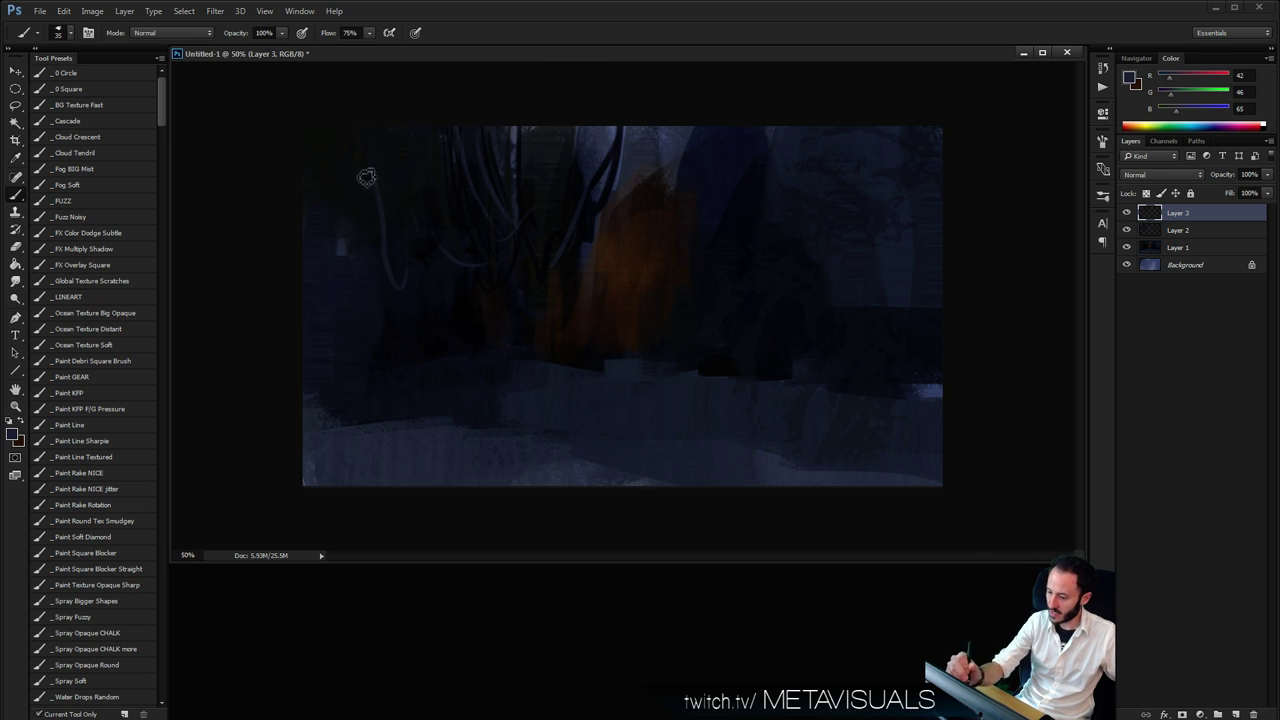
Paint a slanted grey-blue mass left of the vines and slim trunks in front of the orange glow
{"action": "mouse_move", "coordinate": [355, 220]}
{"action": "left_mouse_down"}
{"action": "mouse_move", "coordinate": [437, 283]}
{"action": "mouse_move", "coordinate": [436, 253]}
{"action": "mouse_move", "coordinate": [486, 292]}
{"action": "mouse_move", "coordinate": [506, 317]}
{"action": "mouse_move", "coordinate": [494, 352]}
{"action": "left_mouse_up"}
{"action": "key", "text": "["}
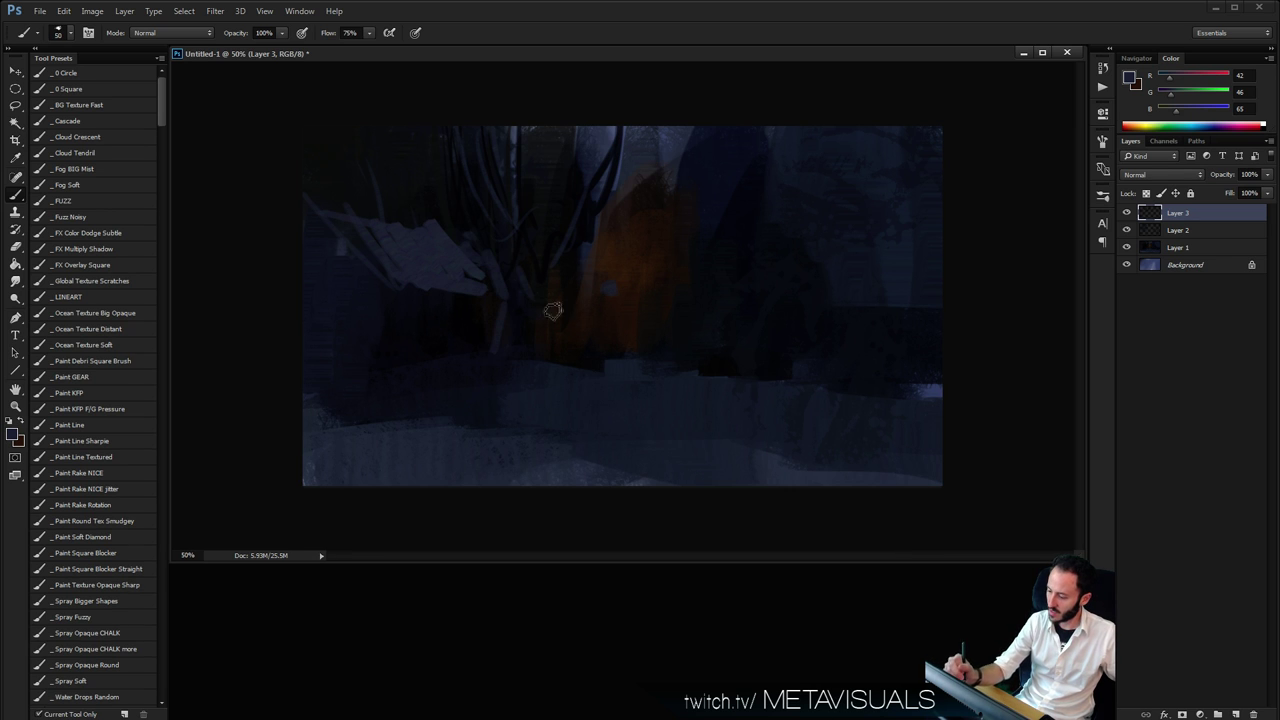
{"action": "left_click_drag", "start_coordinate": [558, 311], "coordinate": [552, 362]}
{"action": "mouse_move", "coordinate": [550, 192]}
{"action": "left_mouse_down"}
{"action": "mouse_move", "coordinate": [576, 366]}
{"action": "mouse_move", "coordinate": [628, 298]}
{"action": "left_mouse_up"}
{"action": "key", "text": "["}
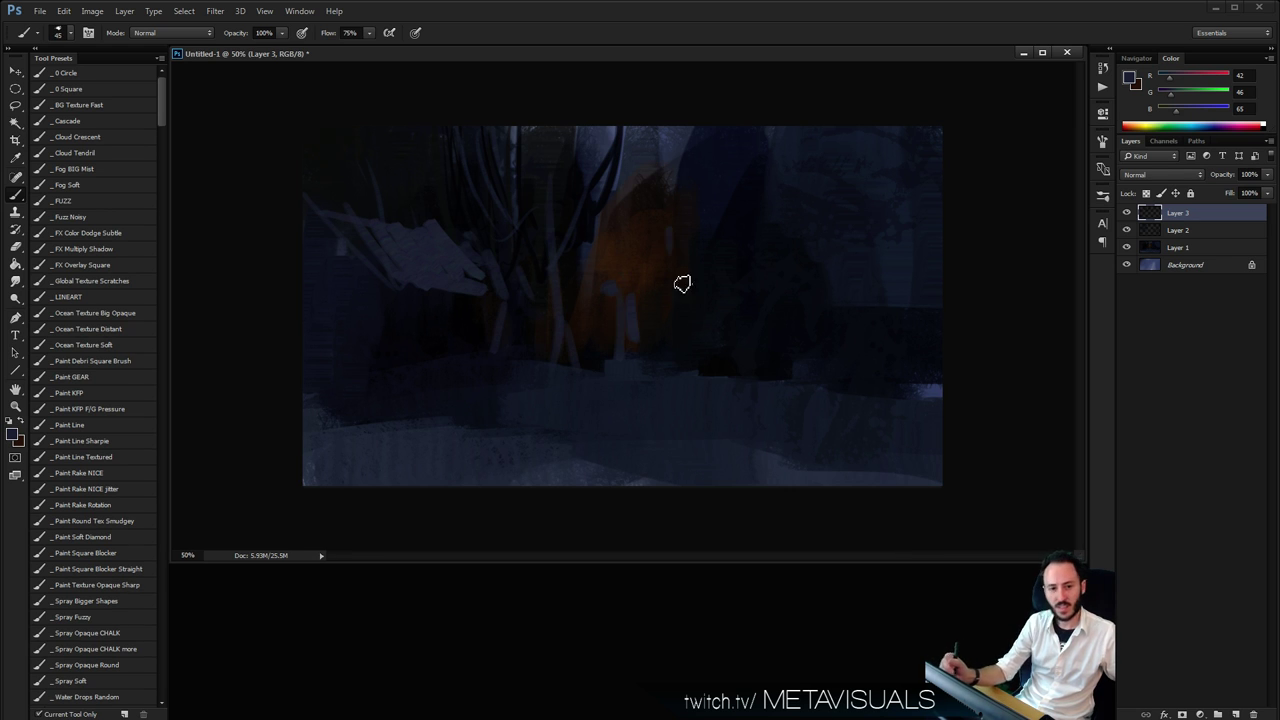
Set the foreground colour to light grey-blue, RGB 121, 125, 146, and paint diagonal and vertical highlights on the slanted mass and trunks at size 30
{"action": "key", "text": "space"}
{"action": "left_click", "coordinate": [1130, 79]}
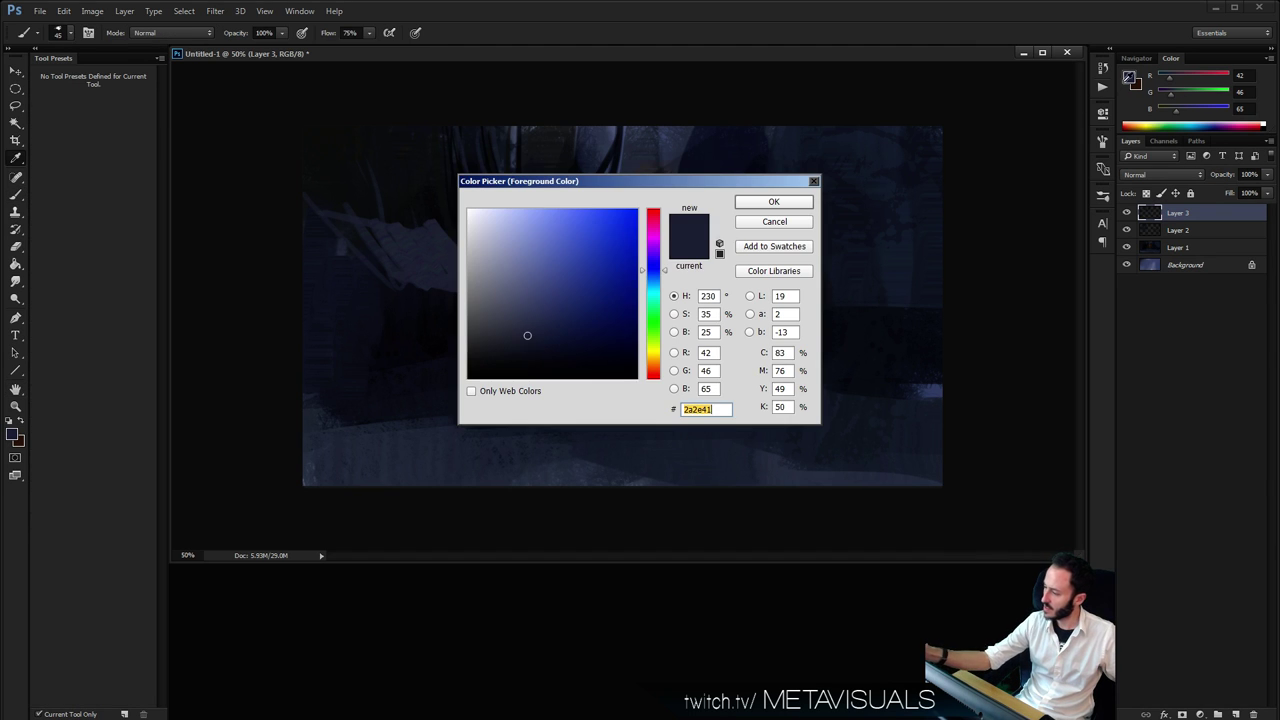
{"action": "left_click", "coordinate": [514, 289]}
{"action": "left_click", "coordinate": [494, 277]}
{"action": "left_click", "coordinate": [769, 196]}
{"action": "key", "text": "bracketleft"}
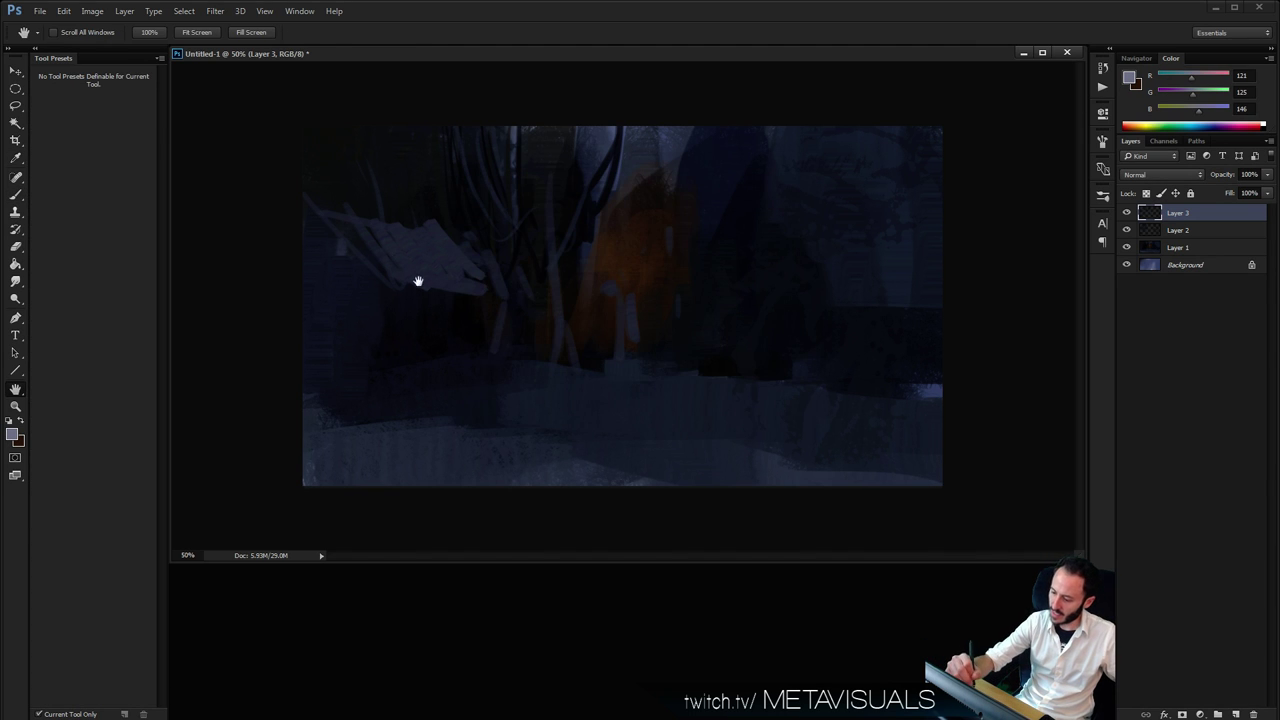
{"action": "left_click_drag", "start_coordinate": [390, 242], "coordinate": [469, 291]}
{"action": "left_click_drag", "start_coordinate": [436, 241], "coordinate": [506, 298]}
{"action": "key", "text": "bracketleft"}
{"action": "key", "text": "bracketleft"}
{"action": "left_click_drag", "start_coordinate": [478, 239], "coordinate": [535, 300]}
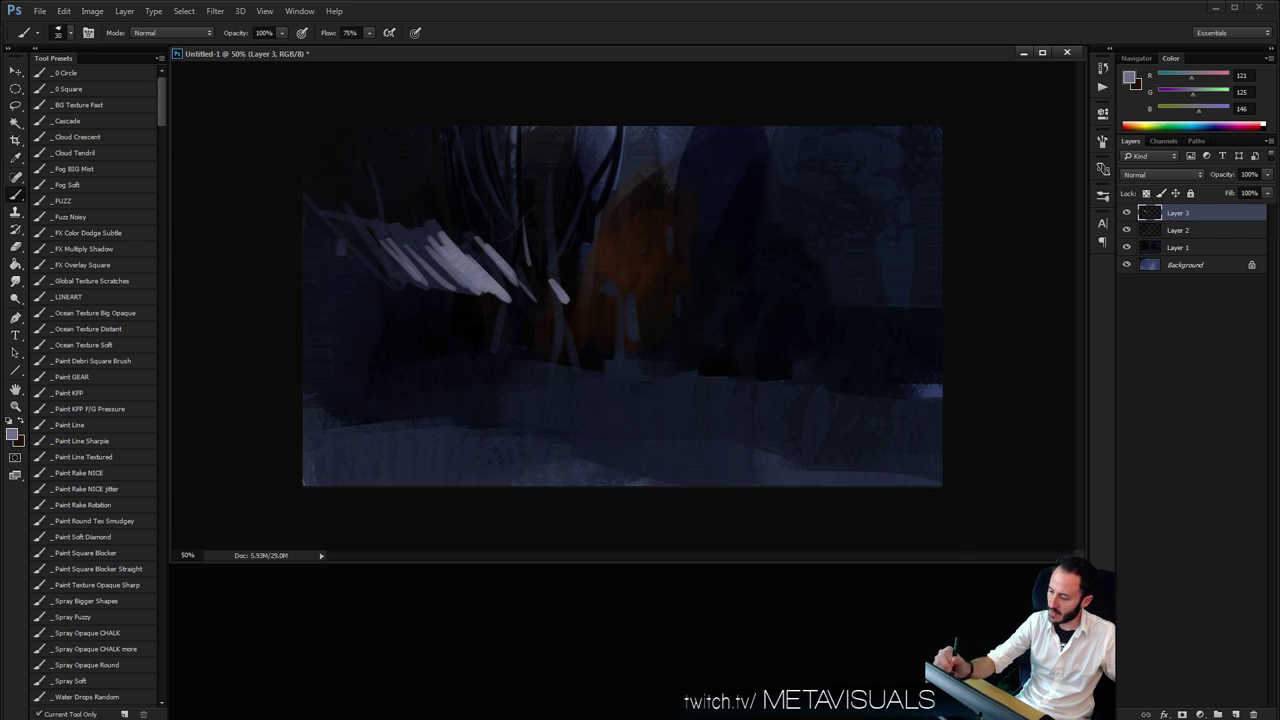
{"action": "left_click_drag", "start_coordinate": [521, 170], "coordinate": [523, 262]}
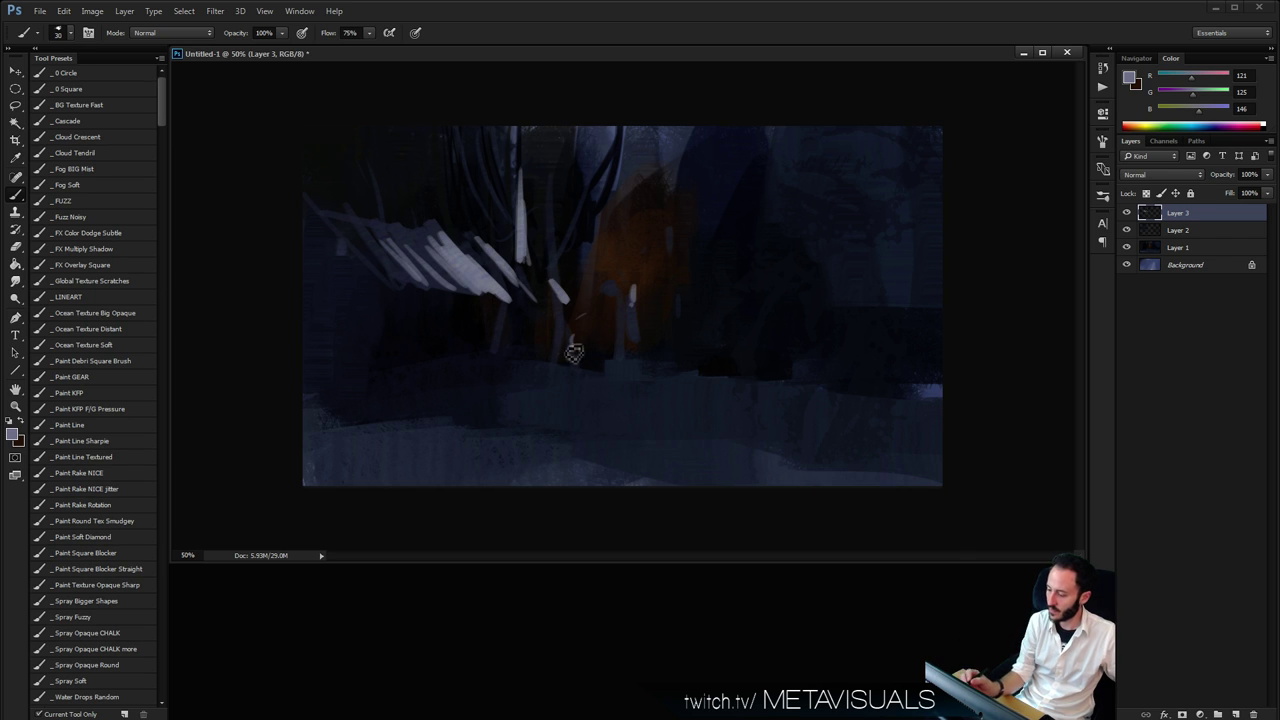
Paint light horizontal streaks across the ground below the trunks and soften part of them with the Smudge tool
{"action": "left_click_drag", "start_coordinate": [447, 383], "coordinate": [664, 369]}
{"action": "left_click_drag", "start_coordinate": [491, 386], "coordinate": [630, 384]}
{"action": "mouse_move", "coordinate": [466, 404]}
{"action": "left_mouse_down"}
{"action": "mouse_move", "coordinate": [699, 401]}
{"action": "mouse_move", "coordinate": [606, 380]}
{"action": "mouse_move", "coordinate": [654, 400]}
{"action": "mouse_move", "coordinate": [856, 404]}
{"action": "left_mouse_up"}
{"action": "key", "text": "r"}
{"action": "key", "text": "b"}
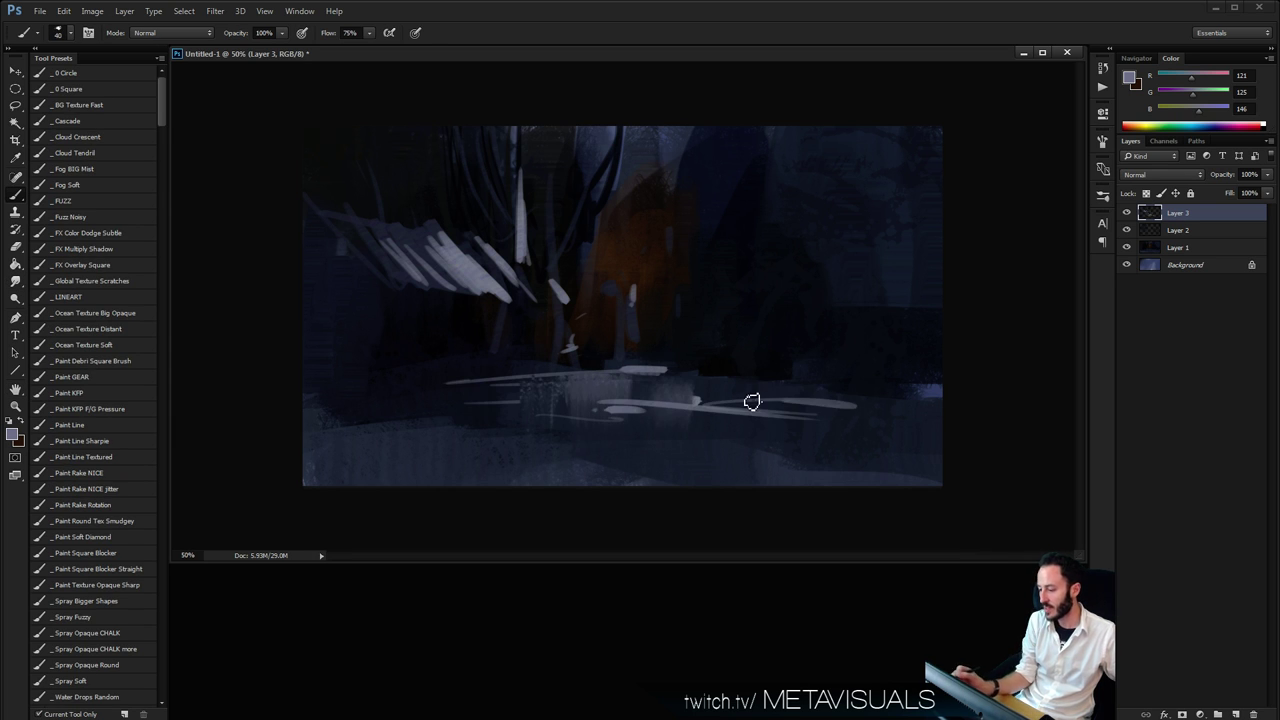
{"action": "left_click_drag", "start_coordinate": [704, 390], "coordinate": [782, 384]}
Scatter light speckles over the right-hand trees, ground and upper-right background with the Paint Debri Square Brush, enlarging it to 400
{"action": "left_click", "coordinate": [112, 364]}
{"action": "left_click_drag", "start_coordinate": [722, 278], "coordinate": [730, 345]}
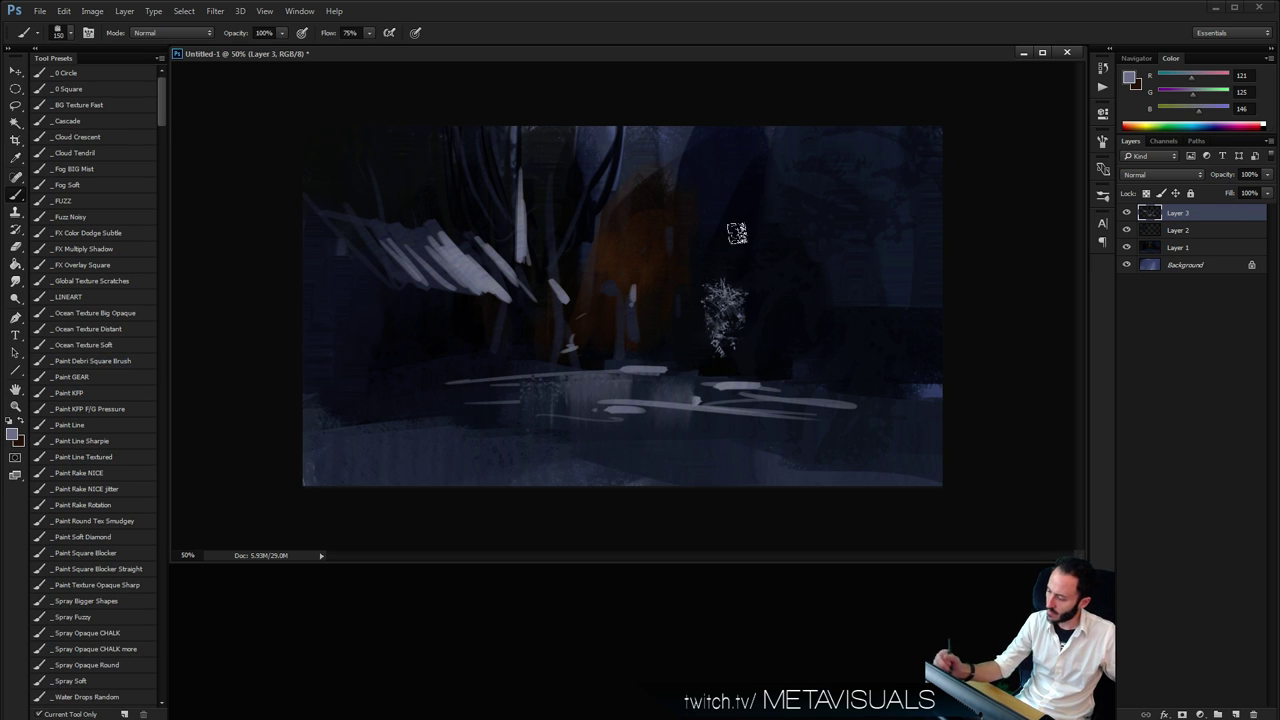
{"action": "left_click_drag", "start_coordinate": [735, 225], "coordinate": [748, 240]}
{"action": "mouse_move", "coordinate": [772, 350]}
{"action": "left_mouse_down"}
{"action": "mouse_move", "coordinate": [825, 370]}
{"action": "mouse_move", "coordinate": [848, 425]}
{"action": "left_mouse_up"}
{"action": "key", "text": "bracketright"}
{"action": "left_click_drag", "start_coordinate": [841, 285], "coordinate": [880, 296]}
{"action": "left_click_drag", "start_coordinate": [900, 180], "coordinate": [818, 163]}
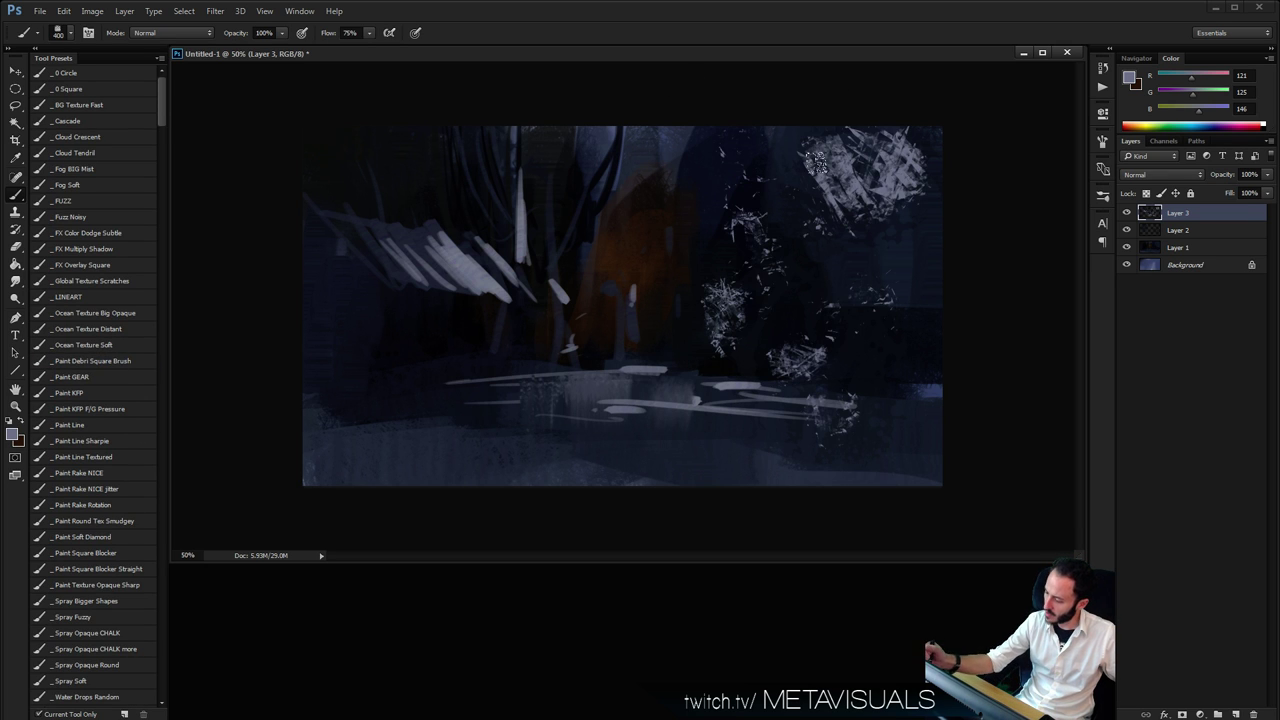
Break up the right-hand speckles with a sampled dark tone, and scatter sampled brown, RGB 54, 35, 19, across the right-hand trees at size 500
{"action": "left_click", "coordinate": [716, 313], "text": "alt"}
{"action": "left_click_drag", "start_coordinate": [735, 285], "coordinate": [798, 325]}
{"action": "left_click", "coordinate": [636, 254], "text": "alt"}
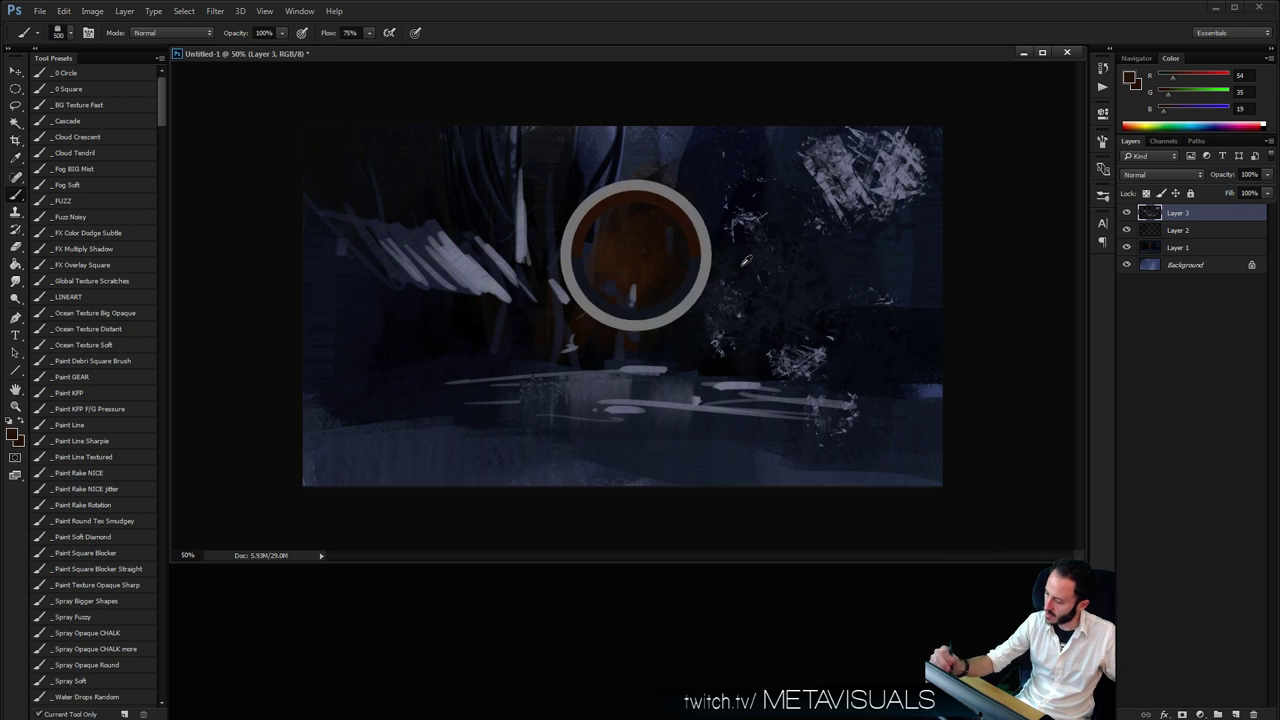
{"action": "left_click_drag", "start_coordinate": [700, 262], "coordinate": [729, 103]}
{"action": "left_click_drag", "start_coordinate": [815, 135], "coordinate": [855, 273]}
Smudge the brown and white textures in the upper right and the ground streaks, and scatter brown texture over the foreground and left side
{"action": "key", "text": "r"}
{"action": "left_click_drag", "start_coordinate": [711, 175], "coordinate": [760, 265]}
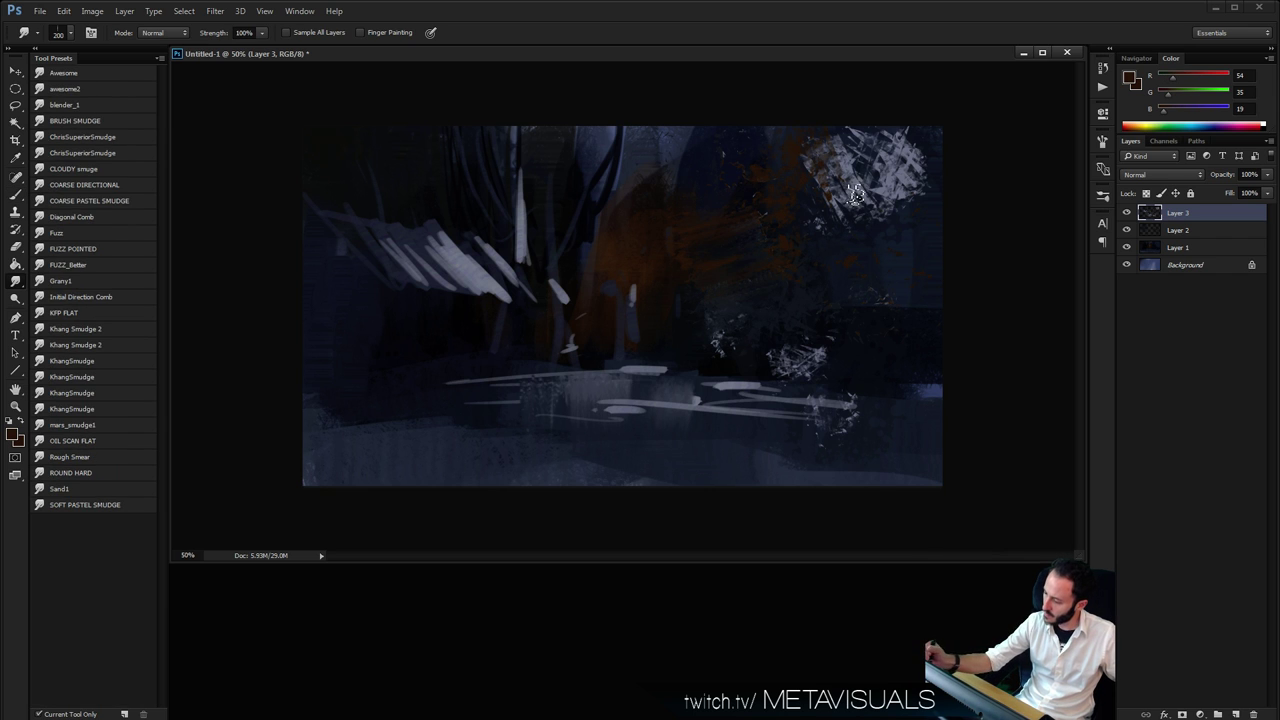
{"action": "left_click_drag", "start_coordinate": [850, 195], "coordinate": [895, 180]}
{"action": "mouse_move", "coordinate": [748, 385]}
{"action": "left_mouse_down"}
{"action": "mouse_move", "coordinate": [661, 410]}
{"action": "mouse_move", "coordinate": [503, 400]}
{"action": "left_mouse_up"}
{"action": "key", "text": "b"}
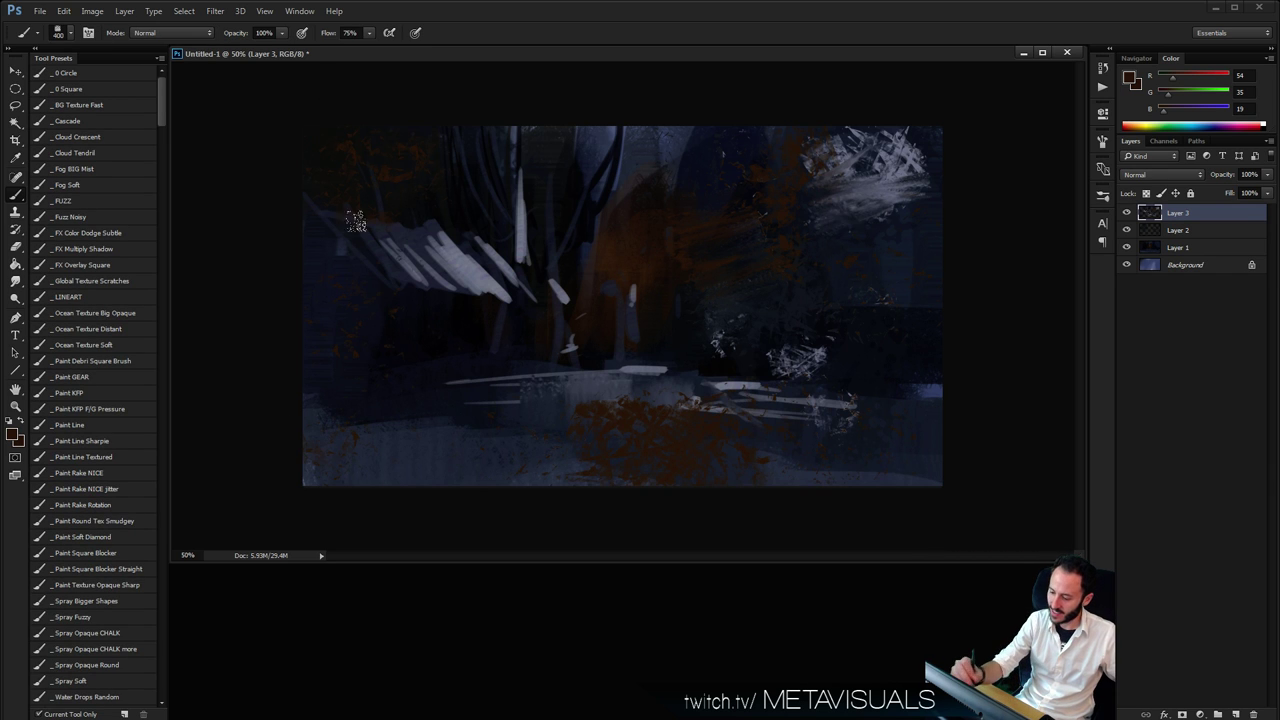
Sample a near-black, RGB 11, 12, 20, and break up the light diagonal and vertical highlights on the left with a smaller debris brush
{"action": "left_click", "coordinate": [427, 331], "text": "alt"}
{"action": "key", "text": "bracketleft"}
{"action": "key", "text": "bracketleft"}
{"action": "key", "text": "bracketleft"}
{"action": "key", "text": "bracketleft"}
{"action": "key", "text": "bracketleft"}
{"action": "key", "text": "bracketleft"}
{"action": "mouse_move", "coordinate": [356, 221]}
{"action": "left_mouse_down"}
{"action": "mouse_move", "coordinate": [410, 262]}
{"action": "mouse_move", "coordinate": [450, 262]}
{"action": "left_mouse_up"}
{"action": "left_click", "coordinate": [452, 246]}
{"action": "key", "text": "bracketleft"}
{"action": "key", "text": "bracketleft"}
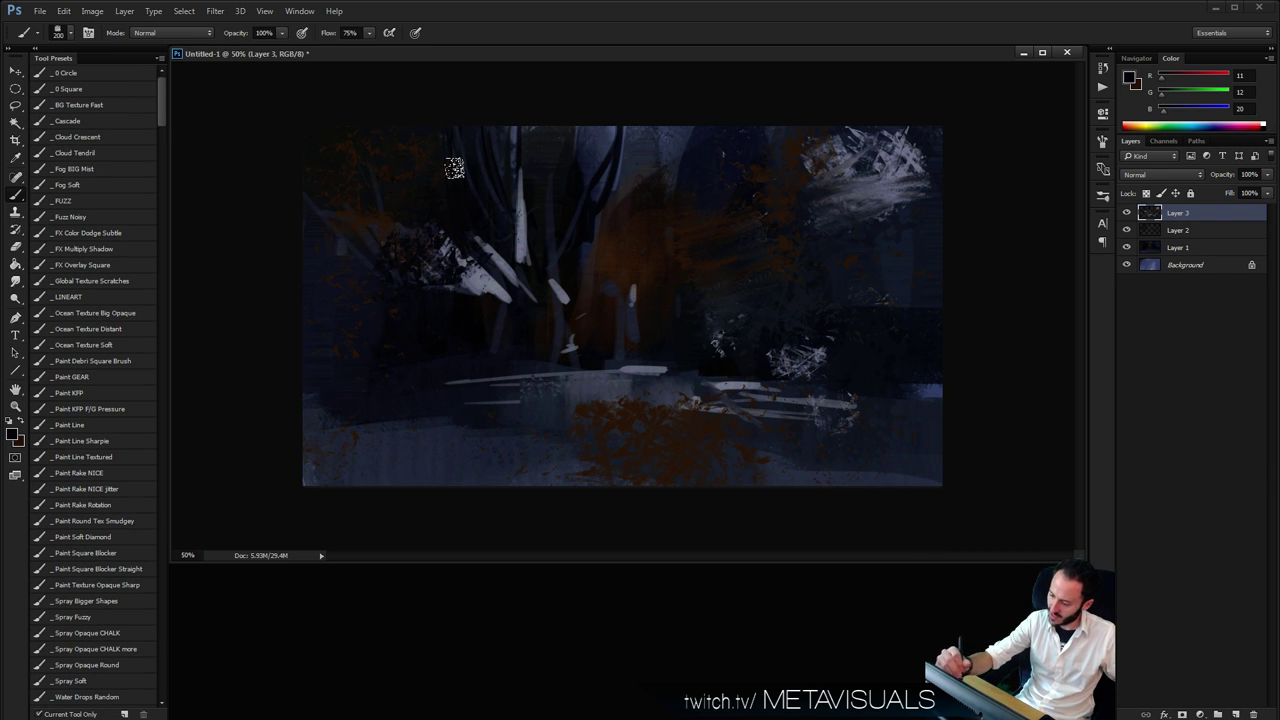
{"action": "mouse_move", "coordinate": [518, 204]}
{"action": "left_mouse_down"}
{"action": "mouse_move", "coordinate": [508, 168]}
{"action": "mouse_move", "coordinate": [525, 146]}
{"action": "mouse_move", "coordinate": [523, 229]}
{"action": "left_mouse_up"}
Set the colour to dark teal, RGB 34, 58, 63, paint texture over the left-centre branches with a larger brush, and switch to the Smudge tool
{"action": "key", "text": "space"}
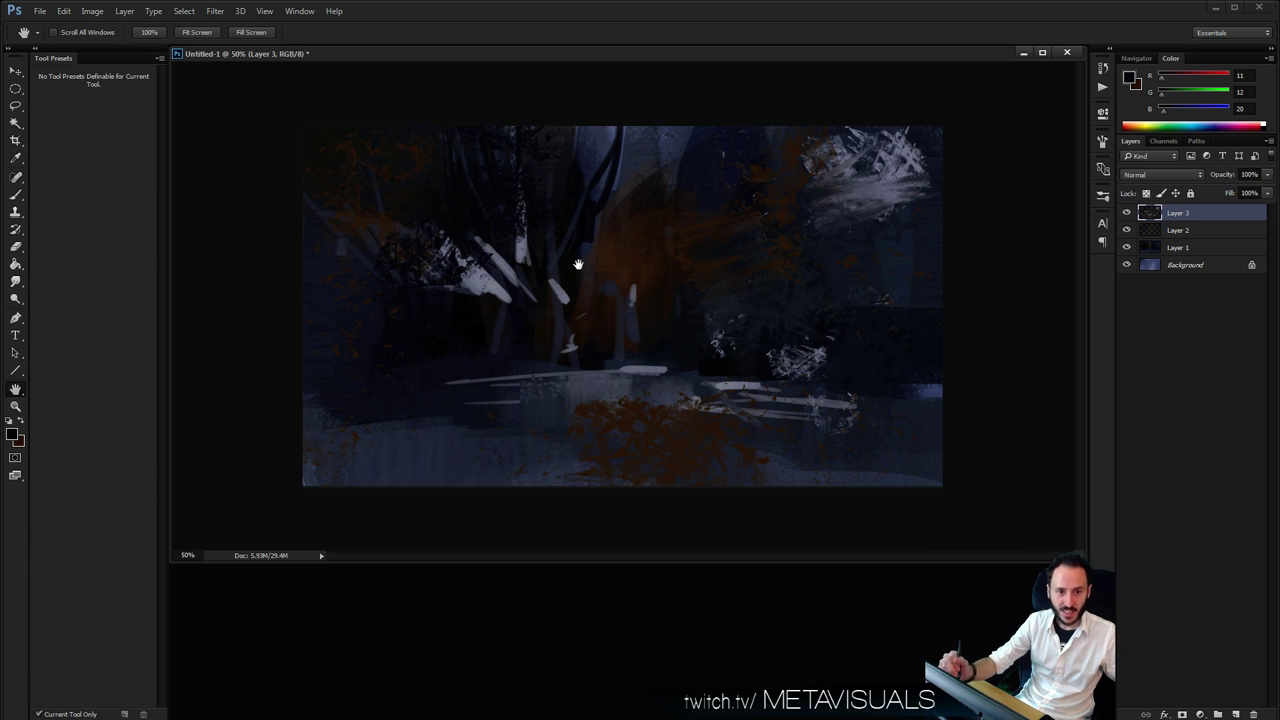
{"action": "left_click_drag", "start_coordinate": [1162, 95], "coordinate": [1176, 95]}
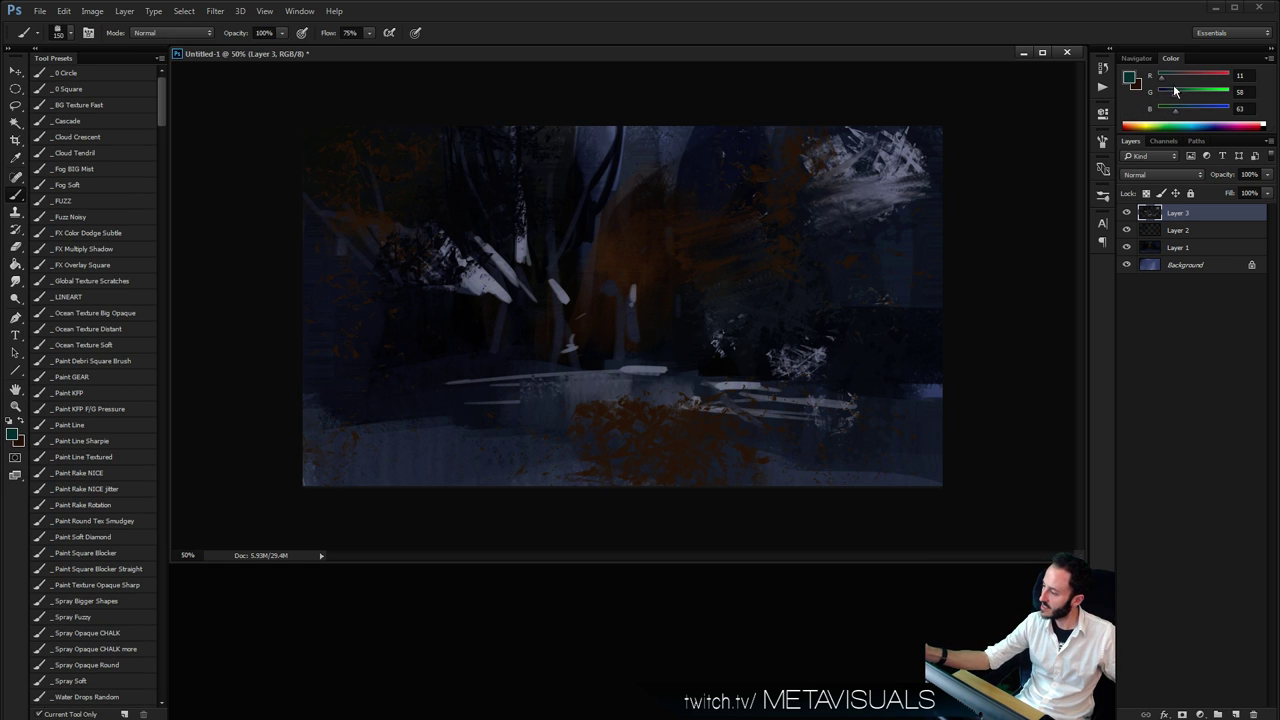
{"action": "key", "text": "space"}
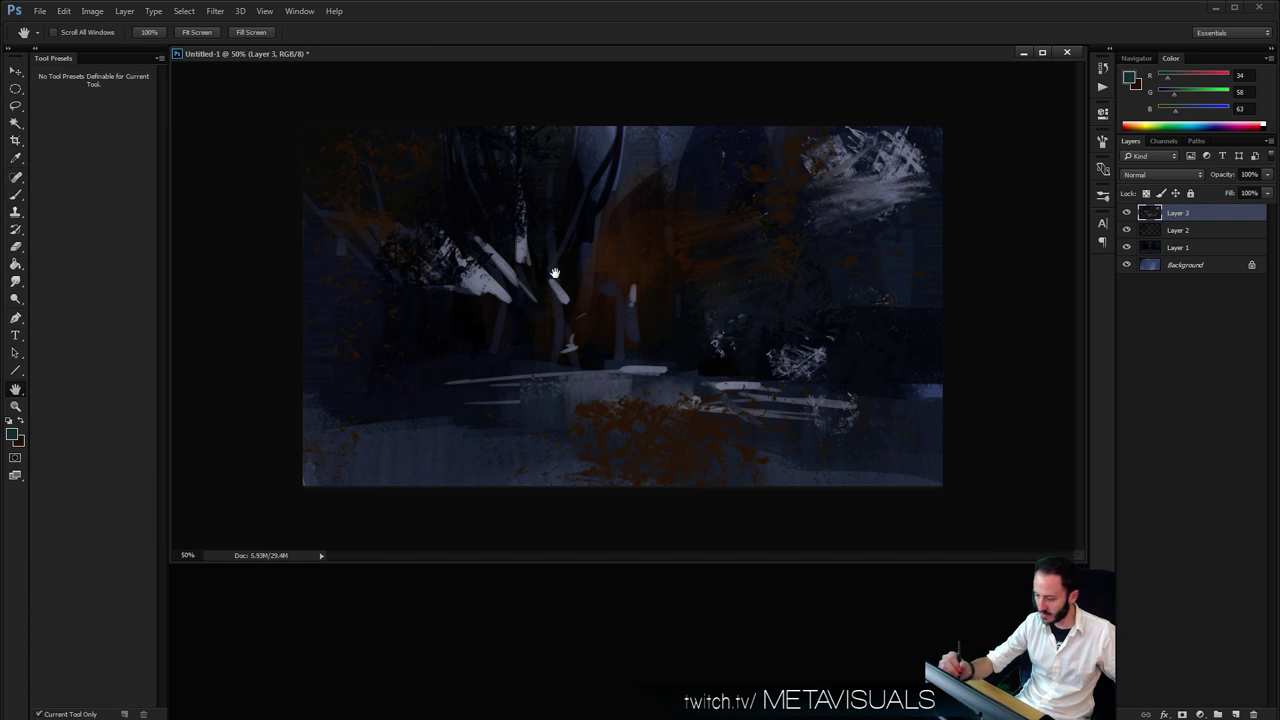
{"action": "key", "text": "bracketright"}
{"action": "key", "text": "bracketright"}
{"action": "key", "text": "bracketright"}
{"action": "key", "text": "bracketright"}
{"action": "key", "text": "bracketright"}
{"action": "key", "text": "bracketright"}
{"action": "left_click_drag", "start_coordinate": [494, 204], "coordinate": [536, 272]}
{"action": "key", "text": "r"}
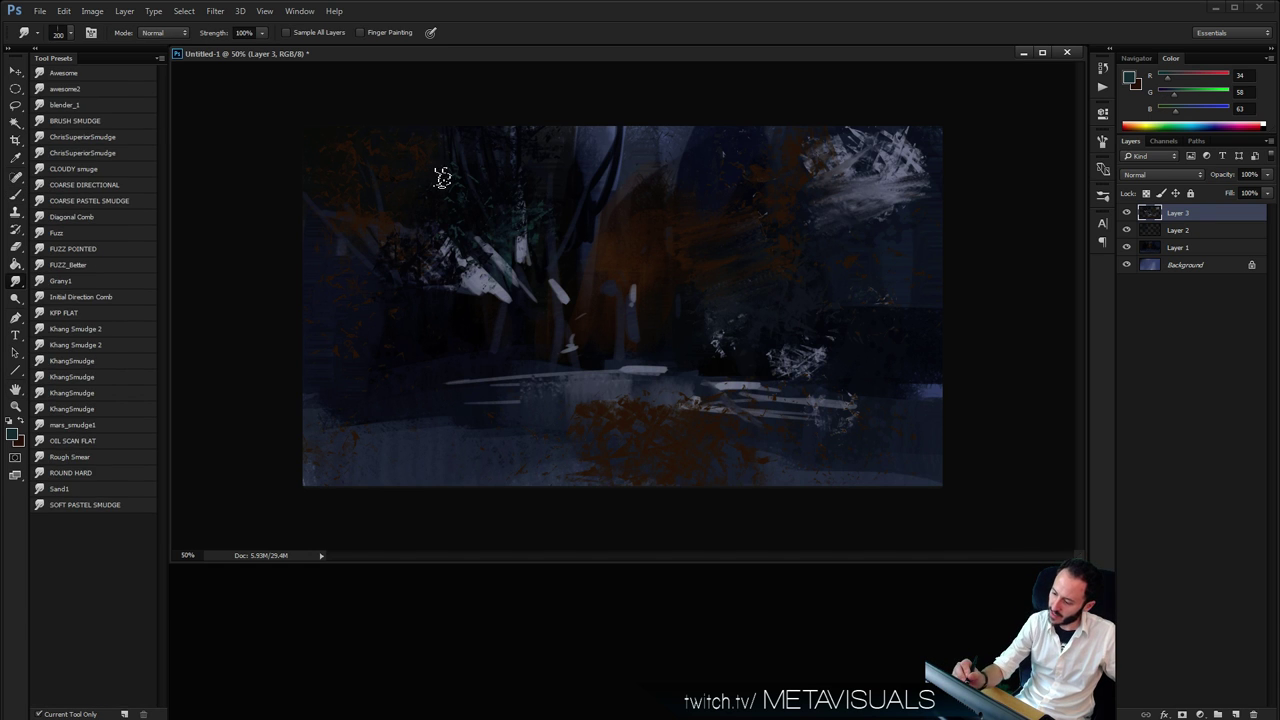
Sample a muted blue, RGB 47, 50, 66, and paint over the dark branches on the left with a size 90 textured brush
{"action": "key", "text": "space"}
{"action": "key", "text": "b"}
{"action": "key", "text": "space"}
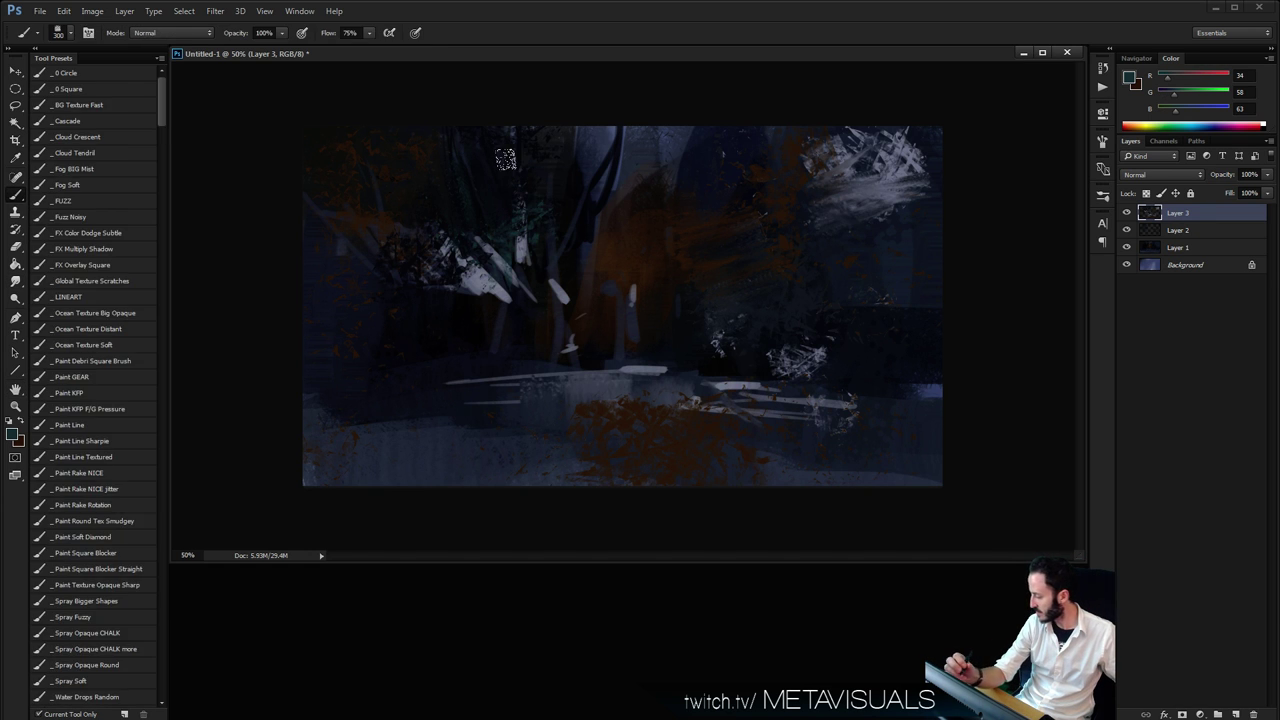
{"action": "key", "text": "space"}
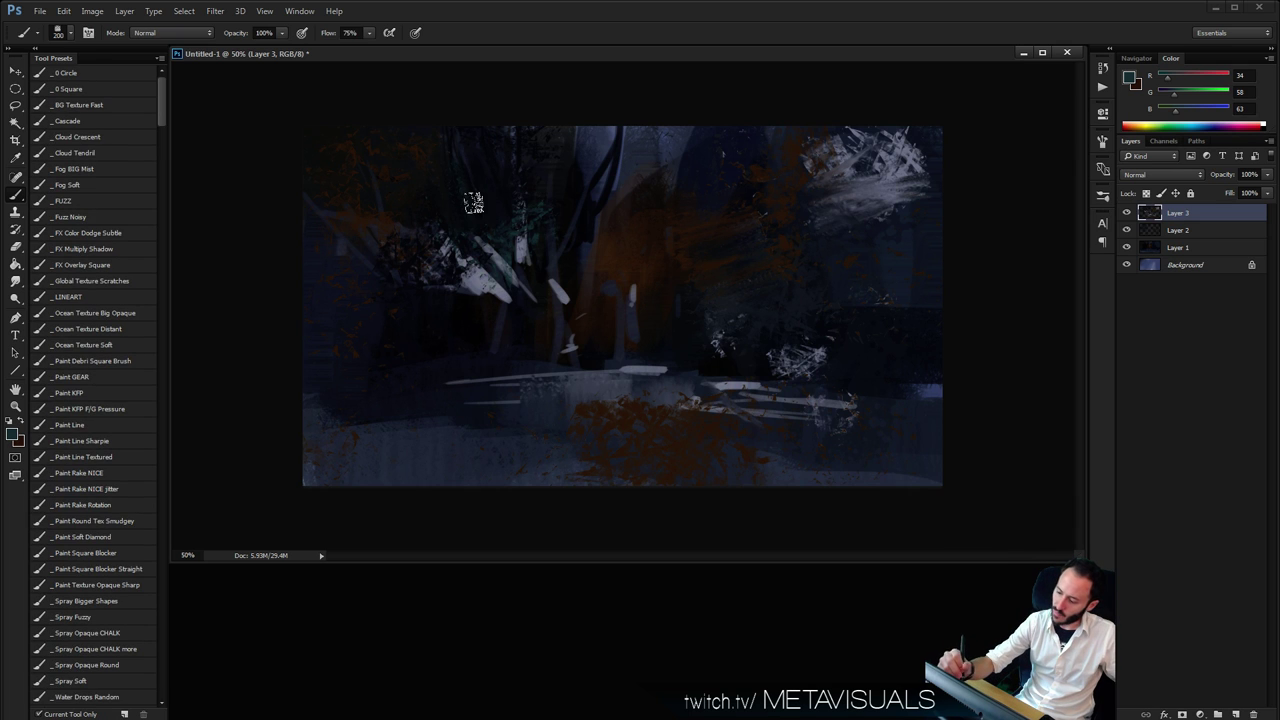
{"action": "key", "text": "bracketleft"}
{"action": "key", "text": "bracketleft"}
{"action": "key", "text": "bracketleft"}
{"action": "key", "text": "bracketleft"}
{"action": "left_click", "coordinate": [439, 233], "text": "alt"}
{"action": "left_click_drag", "start_coordinate": [438, 222], "coordinate": [462, 246]}
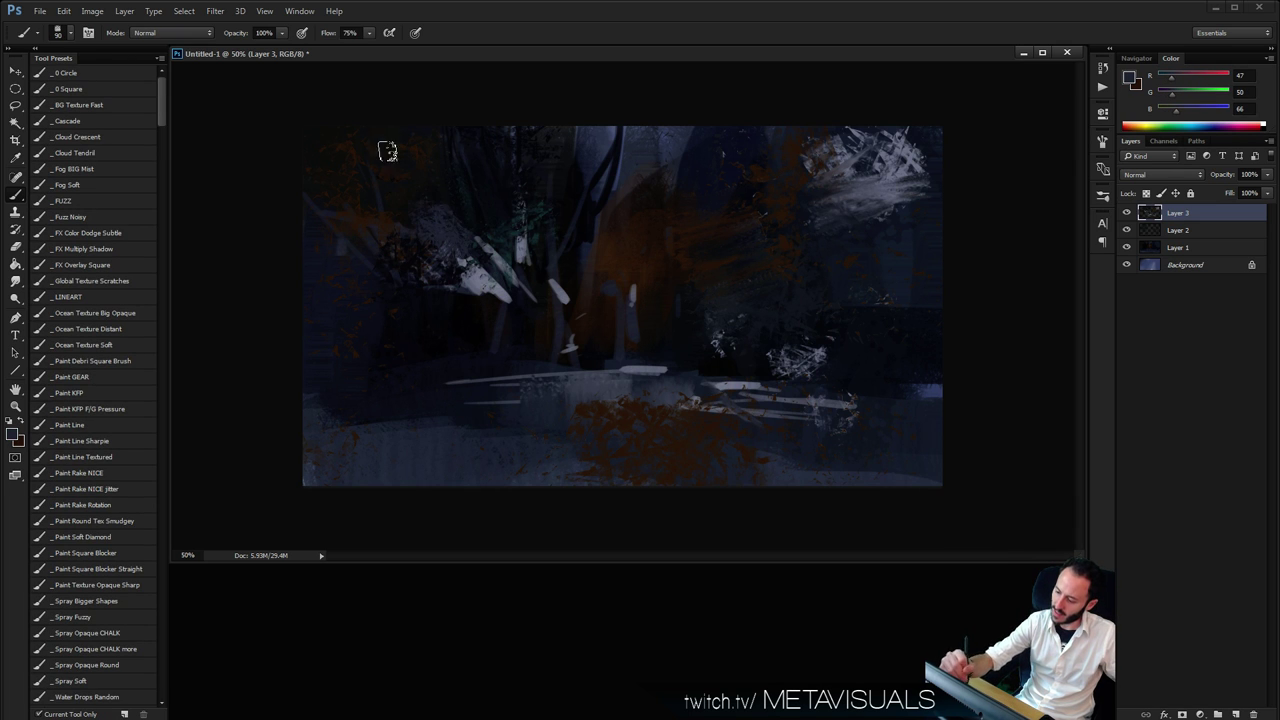
Sample dark and muted blue tones around the left-centre trees, including RGB 46, 49, 65, and build up the trunks with progressively smaller brushes
{"action": "left_click", "coordinate": [396, 181], "text": "alt"}
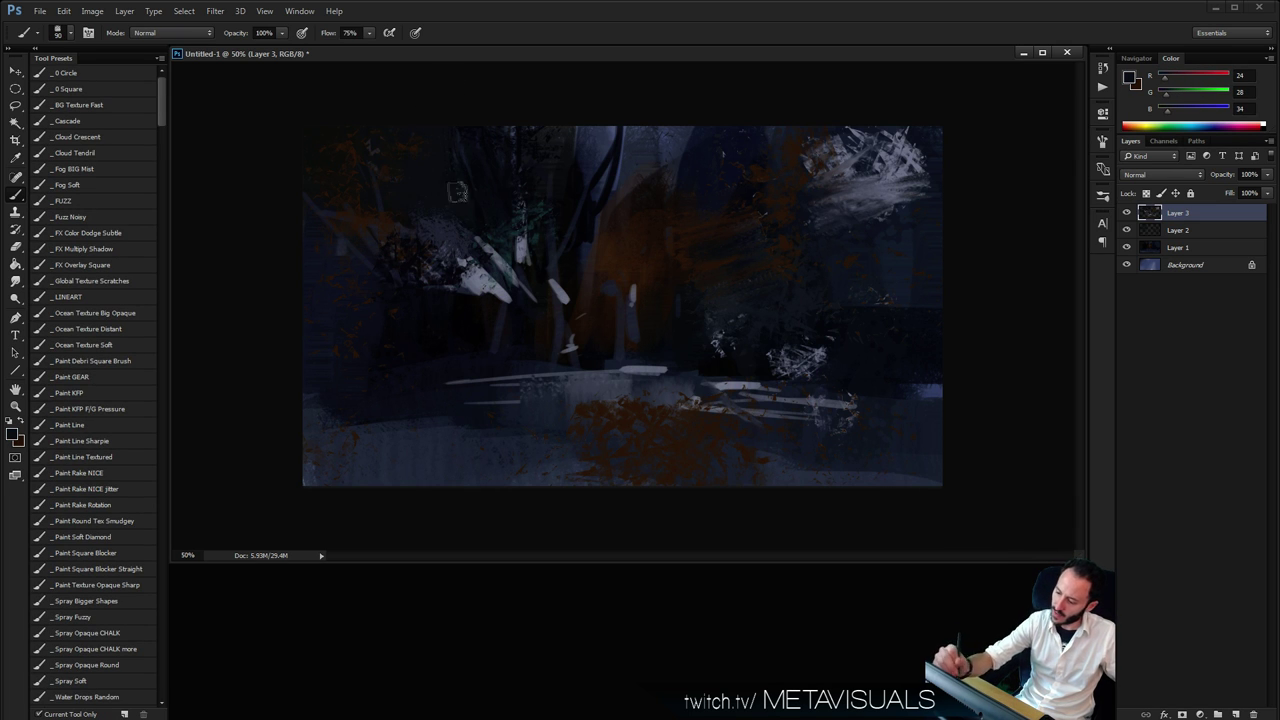
{"action": "left_click", "coordinate": [481, 236], "text": "alt"}
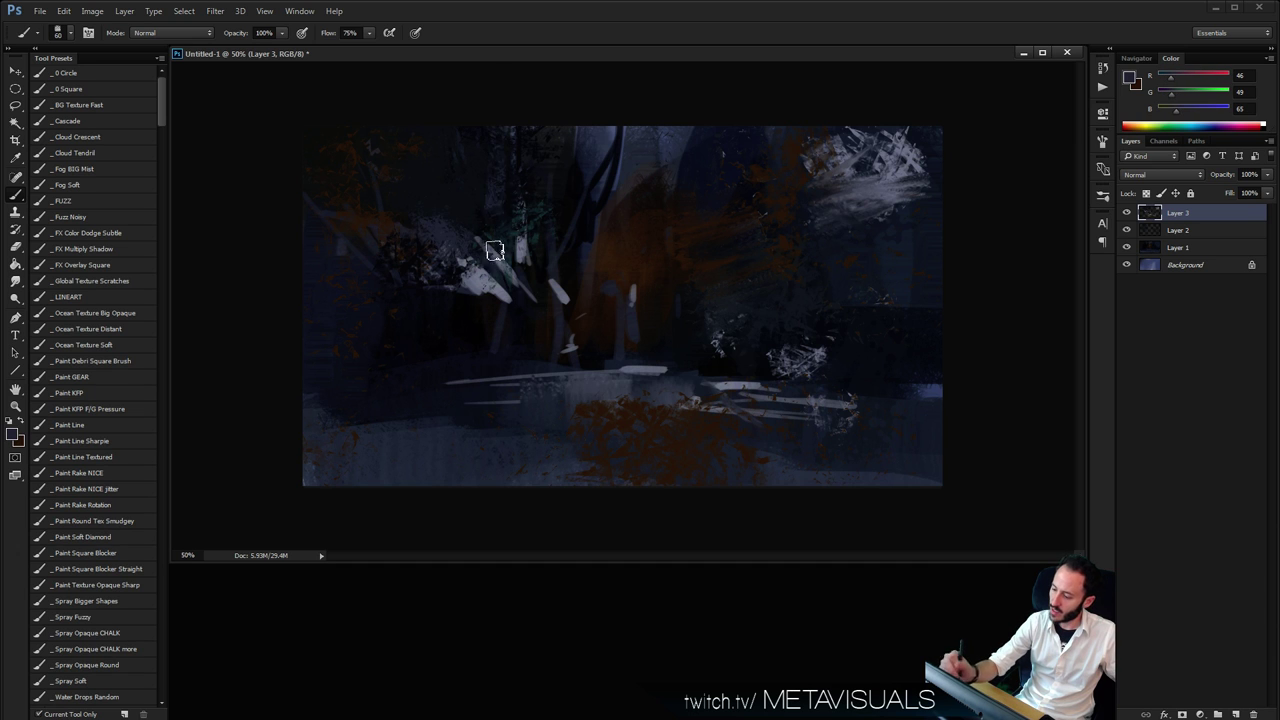
{"action": "left_click", "coordinate": [503, 214], "text": "alt"}
{"action": "key", "text": "bracketleft"}
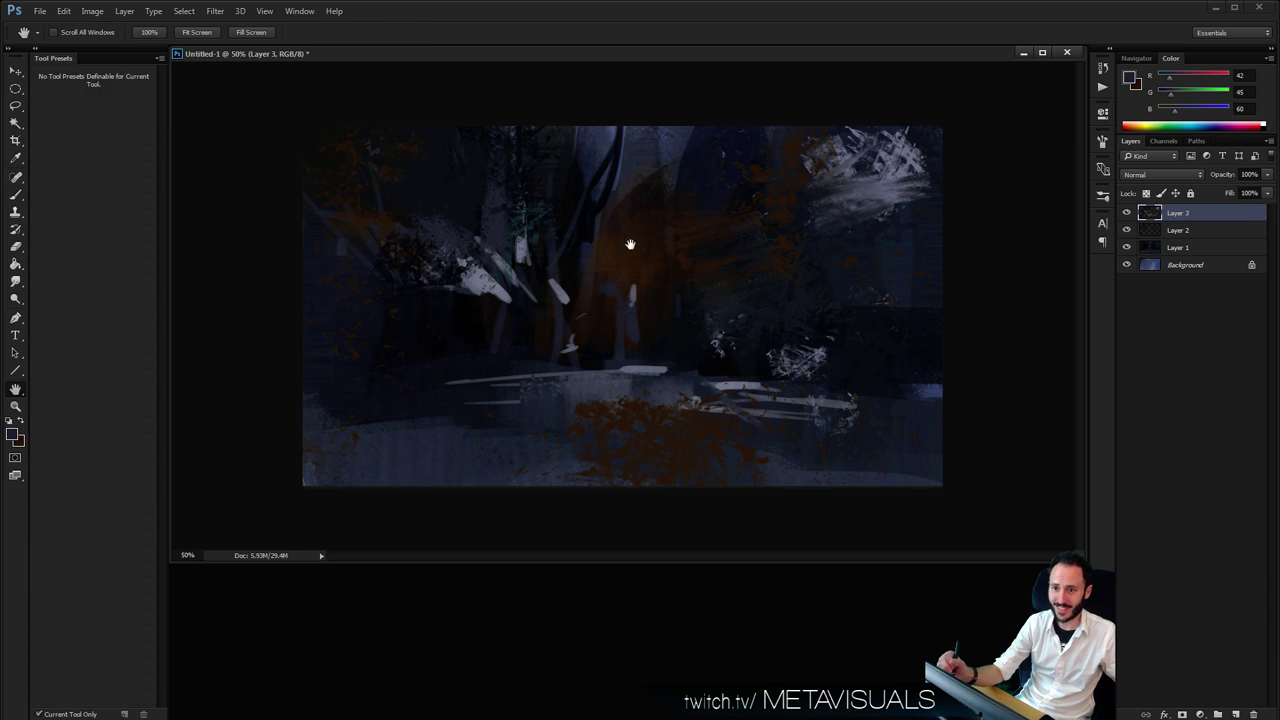
{"action": "left_click", "coordinate": [560, 198], "text": "alt"}
{"action": "key", "text": "bracketleft"}
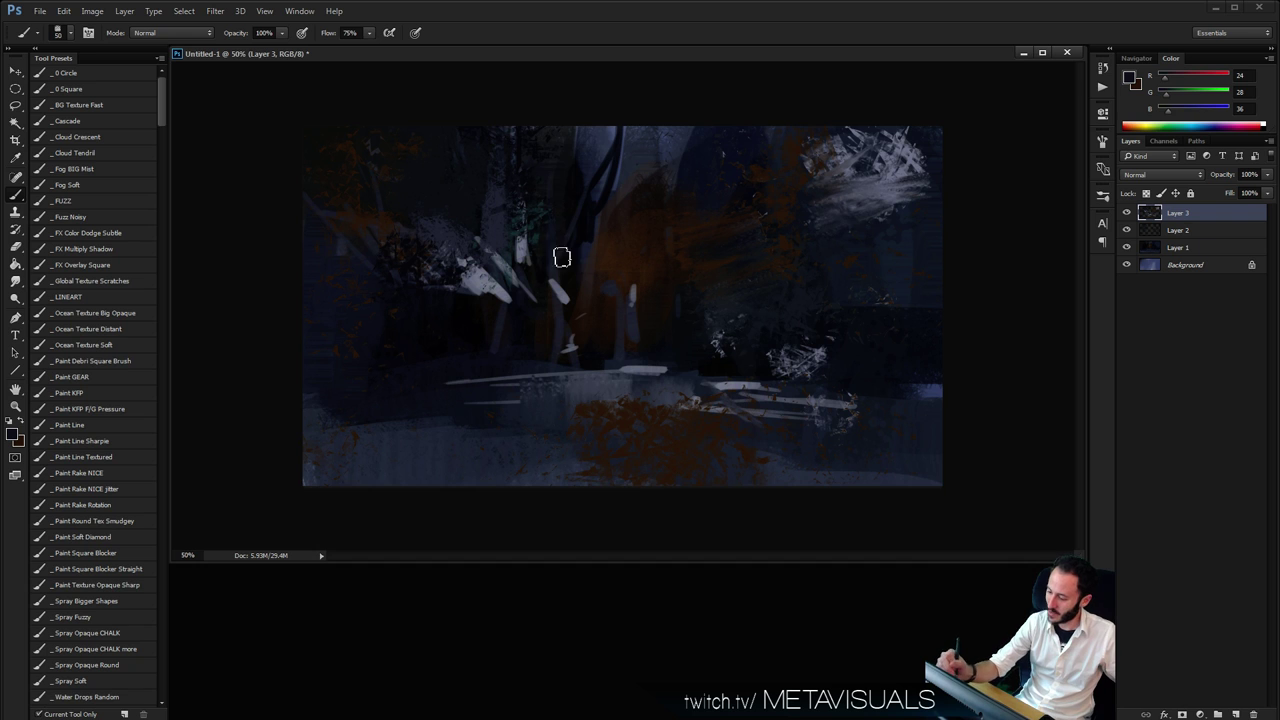
Set the colour to beige, RGB 142, 128, 101, and dab glowing patches along the base of the central trees at brush size 60
{"action": "left_click", "coordinate": [486, 286], "text": "alt"}
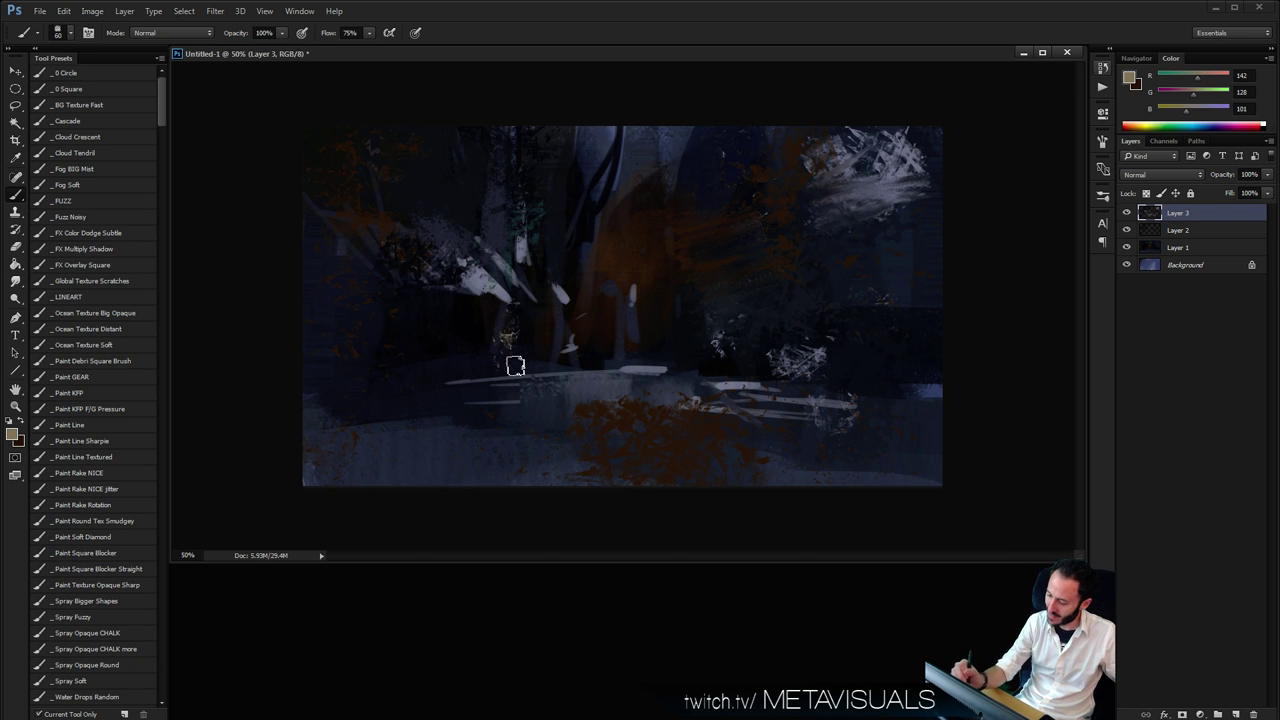
{"action": "left_click_drag", "start_coordinate": [515, 366], "coordinate": [512, 322]}
{"action": "mouse_move", "coordinate": [566, 356]}
{"action": "left_mouse_down"}
{"action": "mouse_move", "coordinate": [569, 334]}
{"action": "mouse_move", "coordinate": [586, 367]}
{"action": "left_mouse_up"}
{"action": "mouse_move", "coordinate": [608, 322]}
{"action": "left_mouse_down"}
{"action": "mouse_move", "coordinate": [624, 272]}
{"action": "mouse_move", "coordinate": [632, 335]}
{"action": "mouse_move", "coordinate": [687, 342]}
{"action": "mouse_move", "coordinate": [625, 359]}
{"action": "mouse_move", "coordinate": [620, 328]}
{"action": "left_mouse_up"}
{"action": "left_click", "coordinate": [625, 356]}
{"action": "key", "text": "space"}
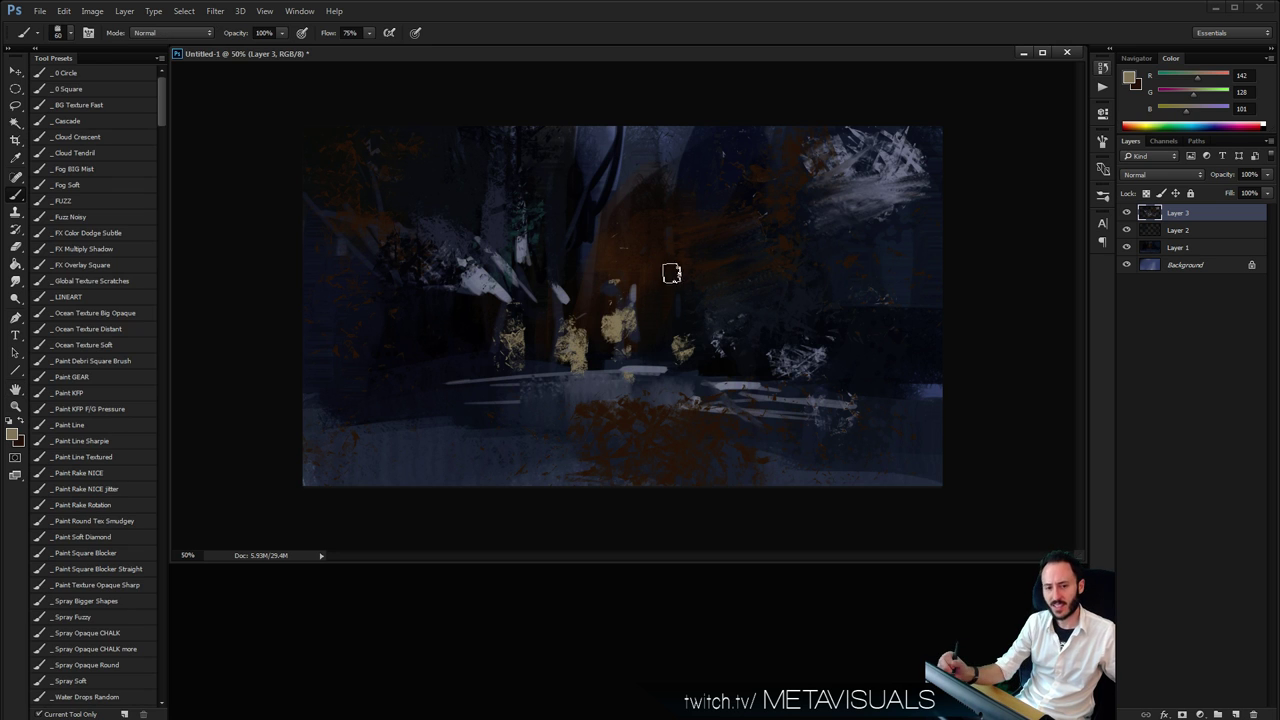
Paint broad beige texture strokes diagonally from right of the central trunk up to the canvas's upper-right corner, enlarging the brush
{"action": "mouse_move", "coordinate": [714, 264]}
{"action": "left_mouse_down"}
{"action": "mouse_move", "coordinate": [700, 290]}
{"action": "mouse_move", "coordinate": [705, 260]}
{"action": "mouse_move", "coordinate": [675, 245]}
{"action": "mouse_move", "coordinate": [737, 224]}
{"action": "mouse_move", "coordinate": [794, 243]}
{"action": "mouse_move", "coordinate": [693, 232]}
{"action": "mouse_move", "coordinate": [789, 269]}
{"action": "mouse_move", "coordinate": [815, 260]}
{"action": "left_mouse_up"}
{"action": "key", "text": "bracketright"}
{"action": "mouse_move", "coordinate": [869, 214]}
{"action": "left_mouse_down"}
{"action": "mouse_move", "coordinate": [878, 158]}
{"action": "mouse_move", "coordinate": [930, 165]}
{"action": "mouse_move", "coordinate": [957, 142]}
{"action": "left_mouse_up"}
Sample light grey, RGB 119, 123, 141, and paint cross strokes between and beside the beige patches with smaller brushes
{"action": "left_click", "coordinate": [843, 129], "text": "alt"}
{"action": "key", "text": "bracketleft"}
{"action": "key", "text": "bracketleft"}
{"action": "key", "text": "bracketleft"}
{"action": "key", "text": "bracketleft"}
{"action": "left_click_drag", "start_coordinate": [800, 180], "coordinate": [840, 285]}
{"action": "key", "text": "bracketleft"}
{"action": "key", "text": "bracketleft"}
{"action": "key", "text": "bracketleft"}
{"action": "key", "text": "bracketleft"}
{"action": "left_click_drag", "start_coordinate": [645, 258], "coordinate": [686, 300]}
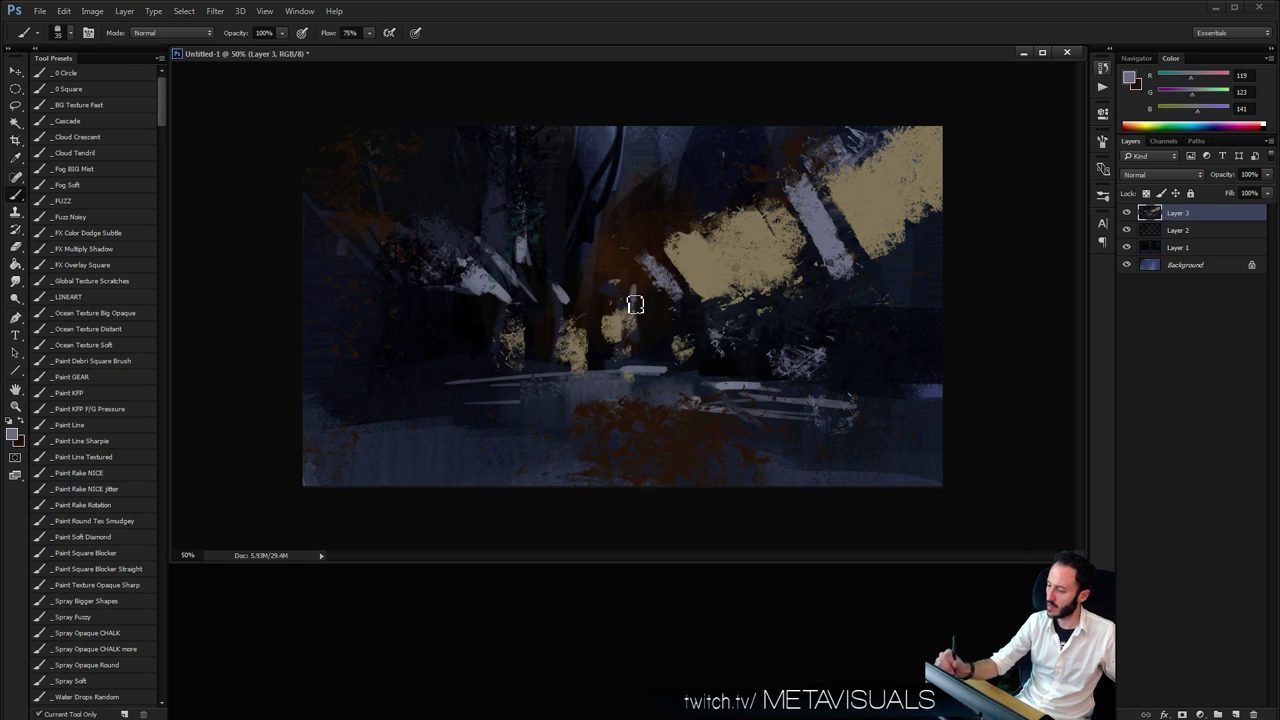
{"action": "left_click_drag", "start_coordinate": [678, 228], "coordinate": [642, 248]}
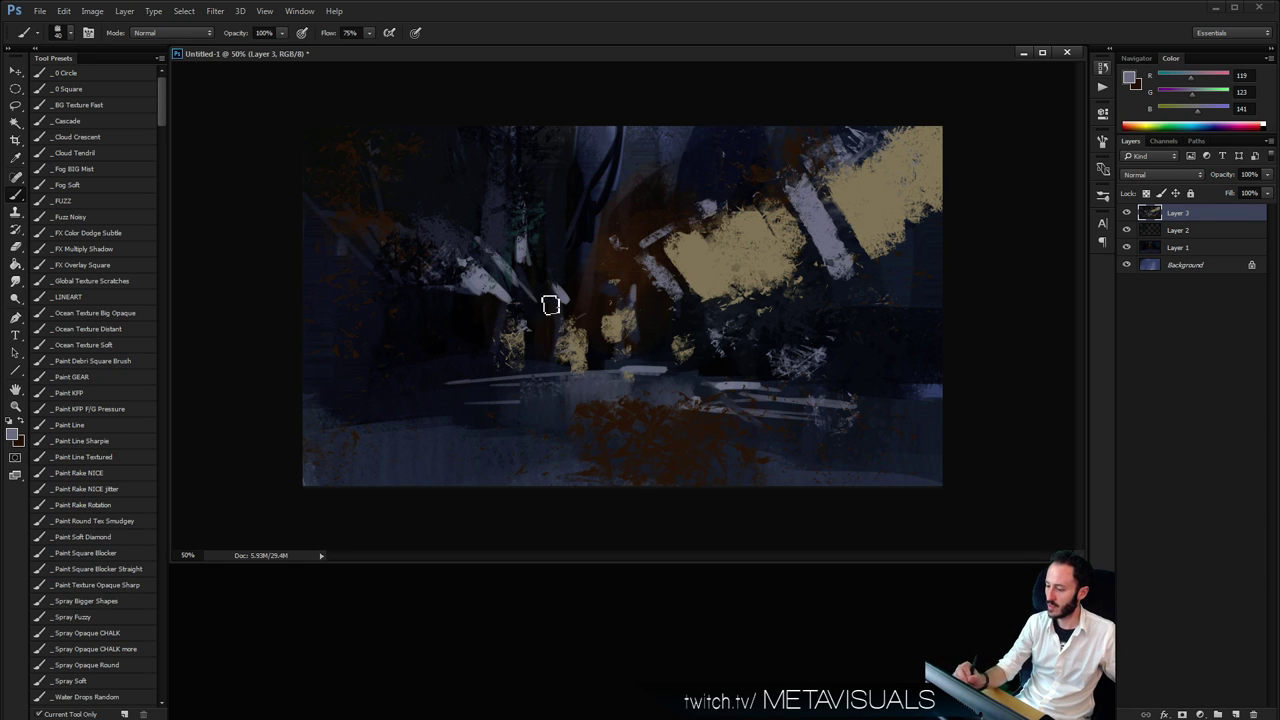
Sample a blue, RGB 69, 77, 104, and paint a textured patch over the leftmost beige glow at the tree base
{"action": "left_click", "coordinate": [600, 142], "text": "alt"}
{"action": "key", "text": "h"}
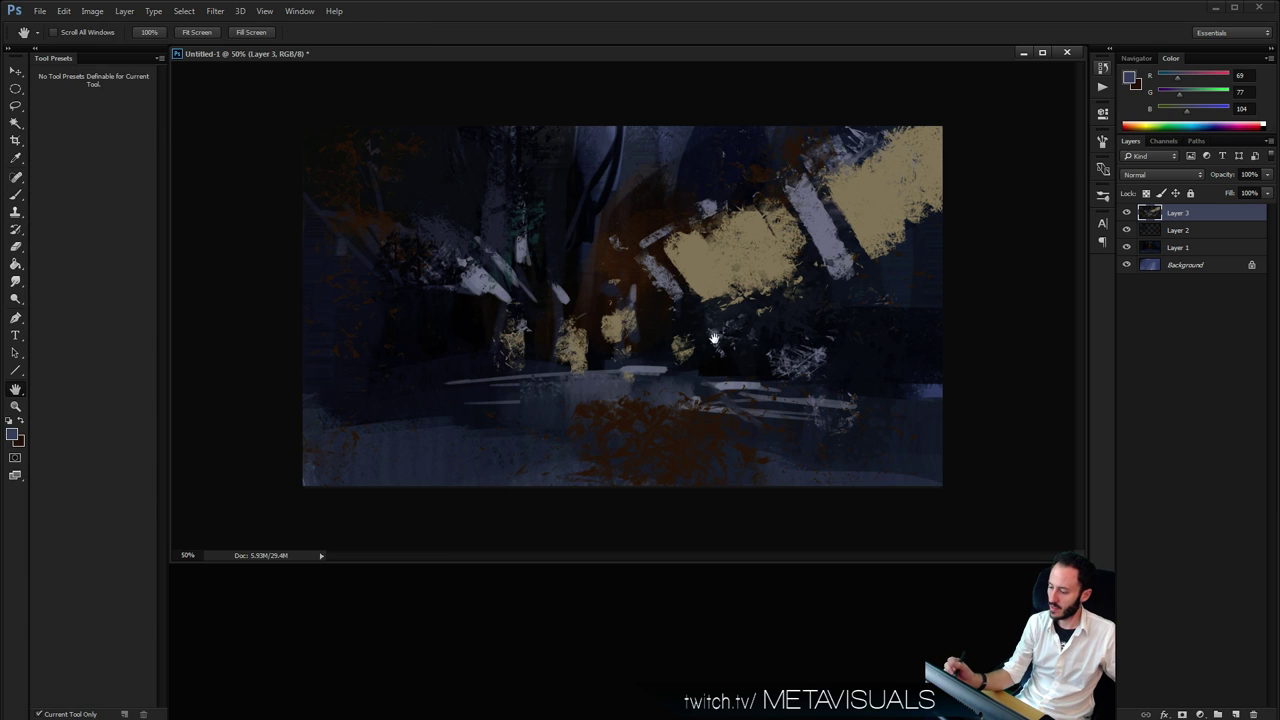
{"action": "key", "text": "b"}
{"action": "mouse_move", "coordinate": [490, 322]}
{"action": "left_mouse_down"}
{"action": "mouse_move", "coordinate": [480, 352]}
{"action": "mouse_move", "coordinate": [505, 315]}
{"action": "mouse_move", "coordinate": [497, 346]}
{"action": "left_mouse_up"}
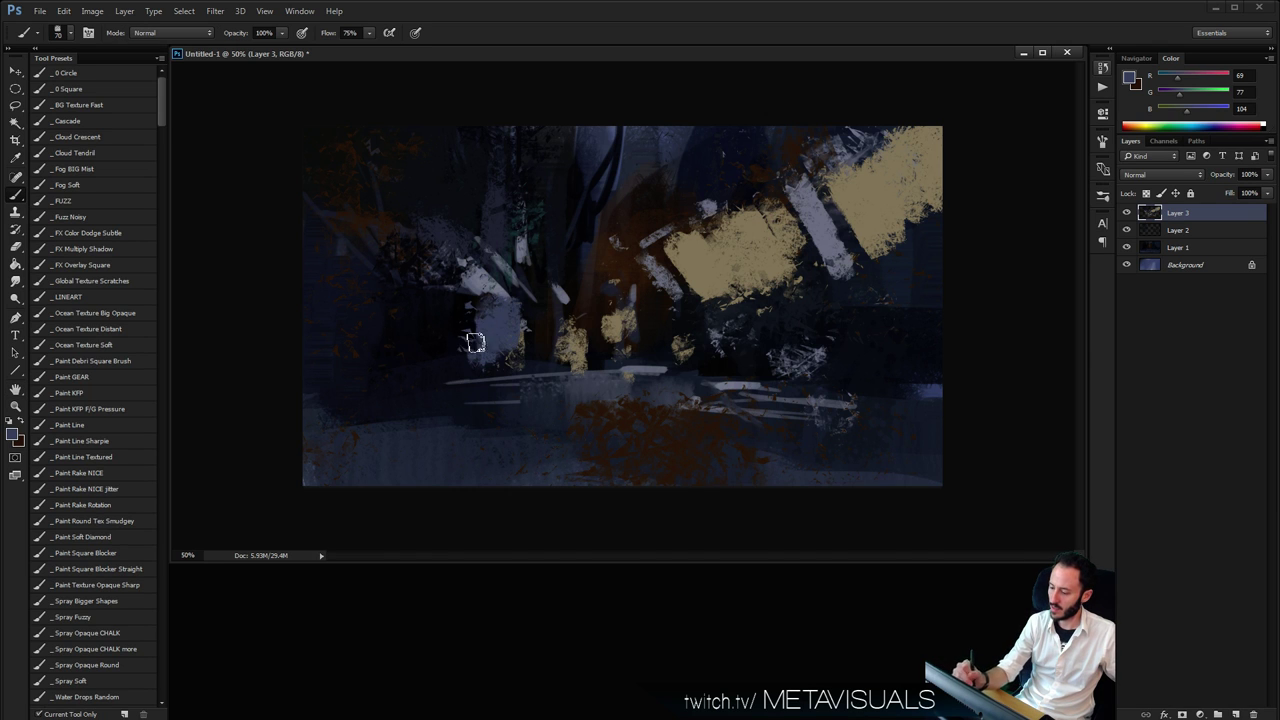
{"action": "key", "text": "space"}
{"action": "left_click", "coordinate": [795, 290], "text": "alt"}
{"action": "left_click", "coordinate": [845, 283], "text": "ctrl"}
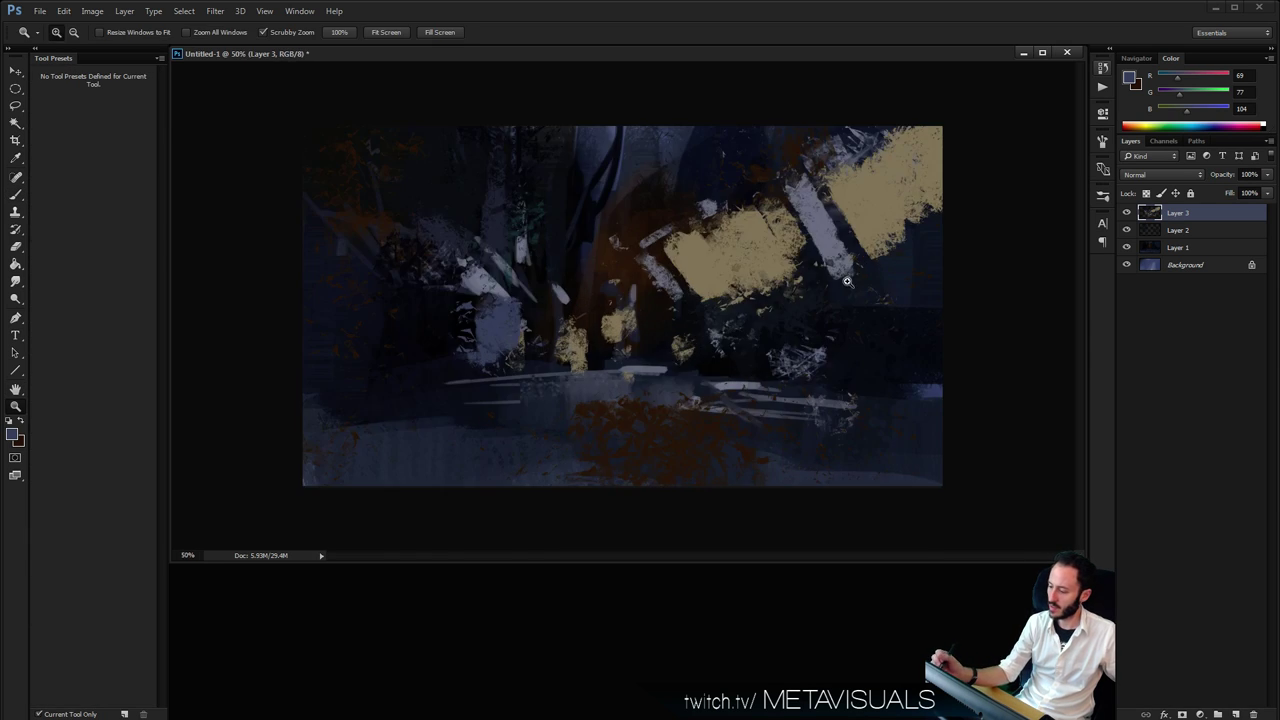
Crop away the foreground and extend the canvas above and to both sides of the painting
{"action": "key", "text": "c"}
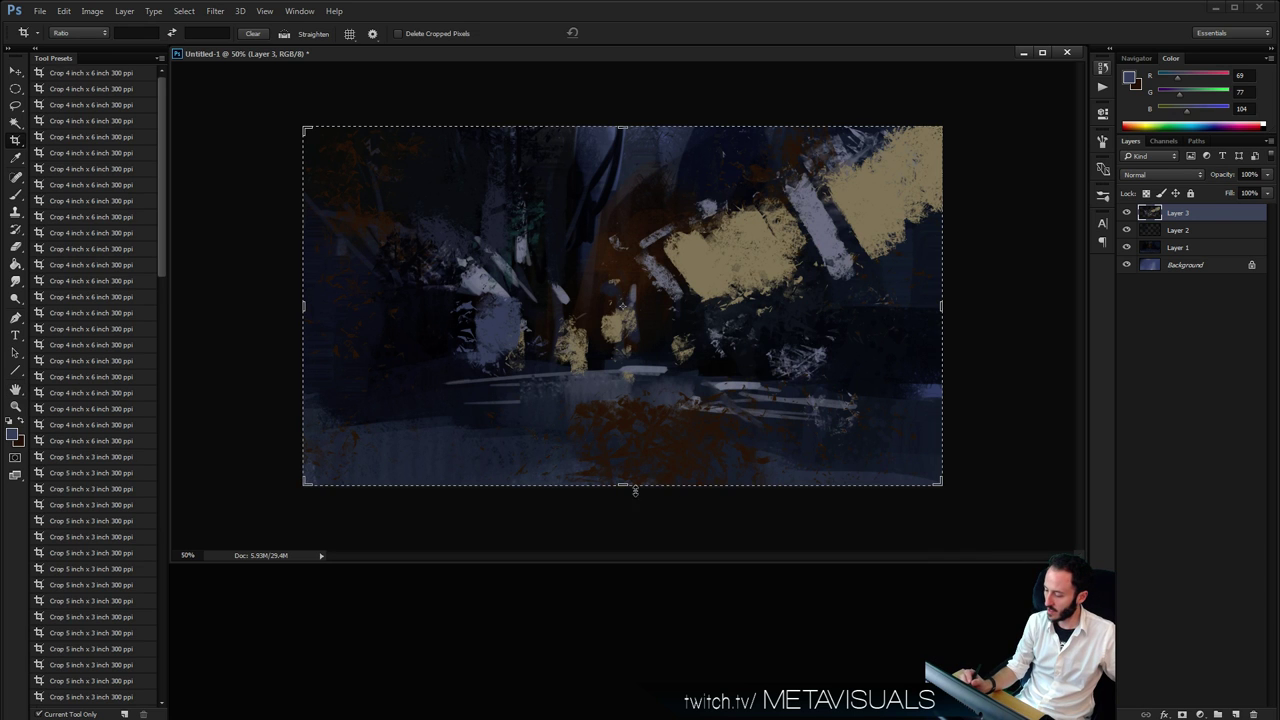
{"action": "left_click_drag", "start_coordinate": [631, 486], "coordinate": [646, 447]}
{"action": "left_click_drag", "start_coordinate": [623, 163], "coordinate": [623, 115]}
{"action": "left_click_drag", "start_coordinate": [308, 303], "coordinate": [236, 330]}
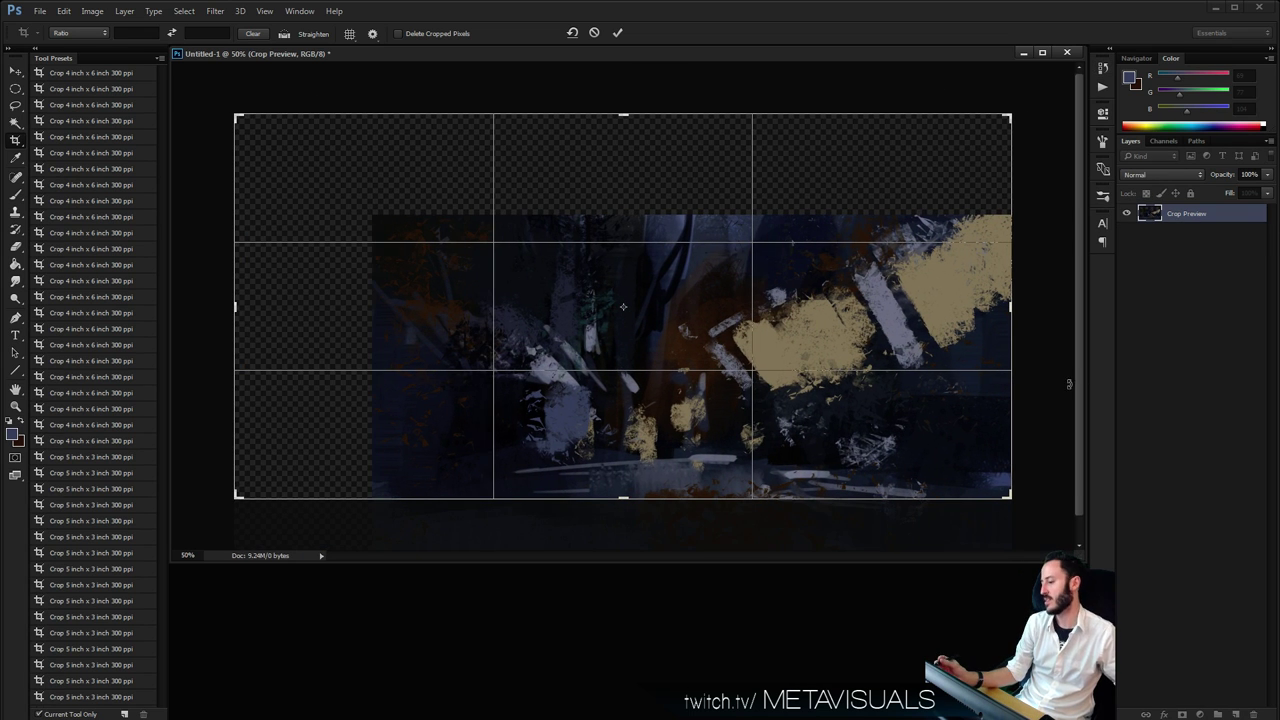
{"action": "left_click_drag", "start_coordinate": [1010, 307], "coordinate": [1036, 306]}
{"action": "key", "text": "Return"}
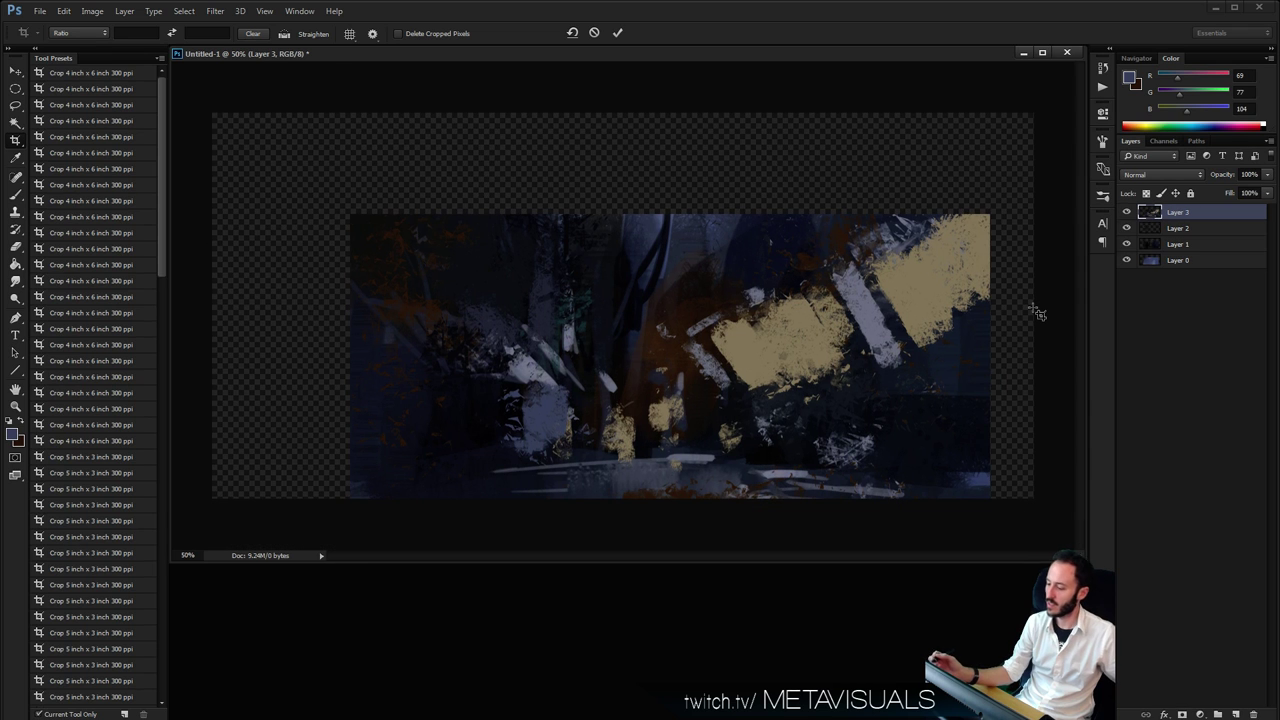
Copy the merged painting from the whole canvas and paste it as a new layer aligned with the original
{"action": "key", "text": "ctrl+a"}
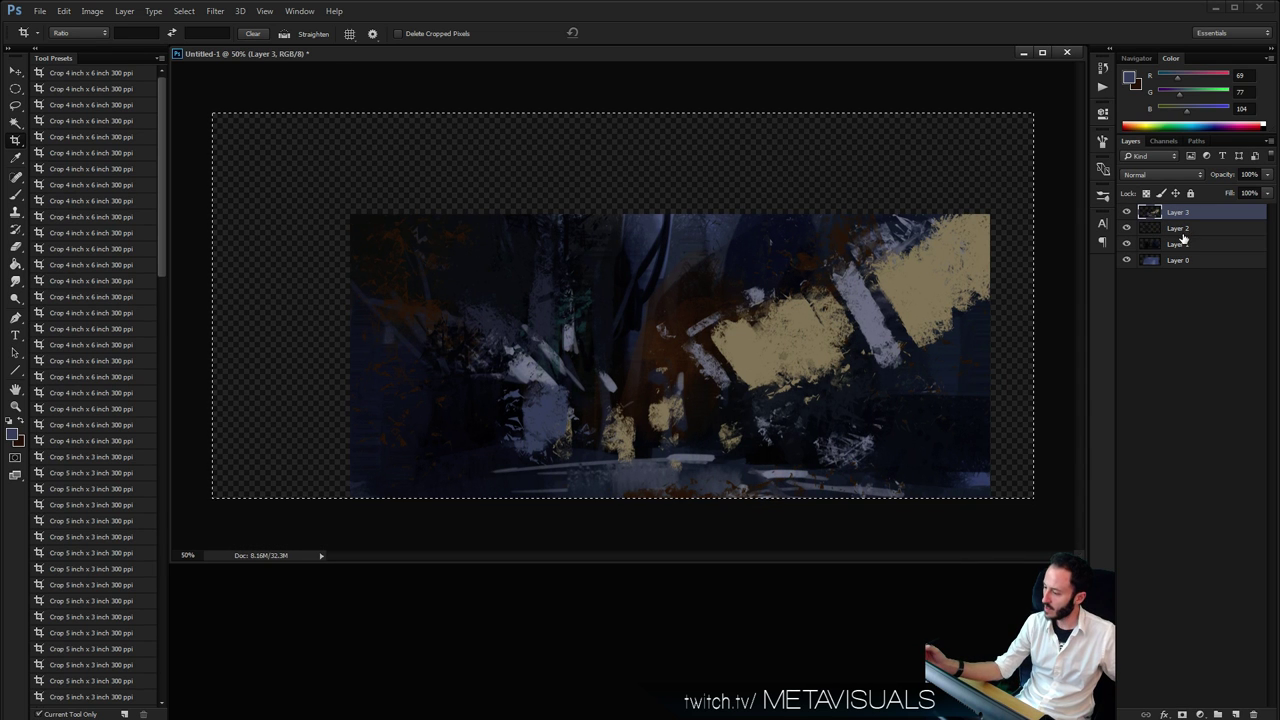
{"action": "key", "text": "ctrl+shift+c"}
{"action": "key", "text": "ctrl+v"}
{"action": "key", "text": "v"}
{"action": "left_click_drag", "start_coordinate": [901, 270], "coordinate": [948, 330]}
Select the empty area around the pasted painting, fill it with Content-Aware texture, and deselect
{"action": "left_click", "coordinate": [1152, 212], "text": "ctrl"}
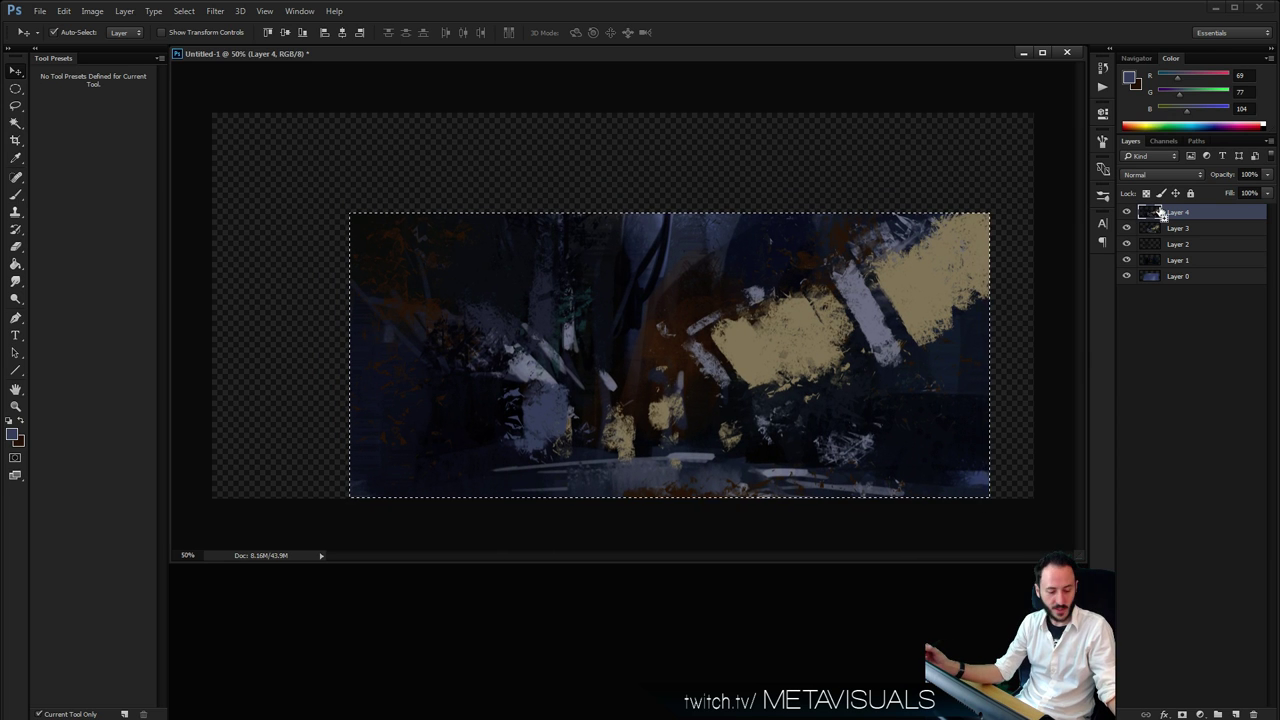
{"action": "key", "text": "ctrl+shift+i"}
{"action": "left_click", "coordinate": [63, 11]}
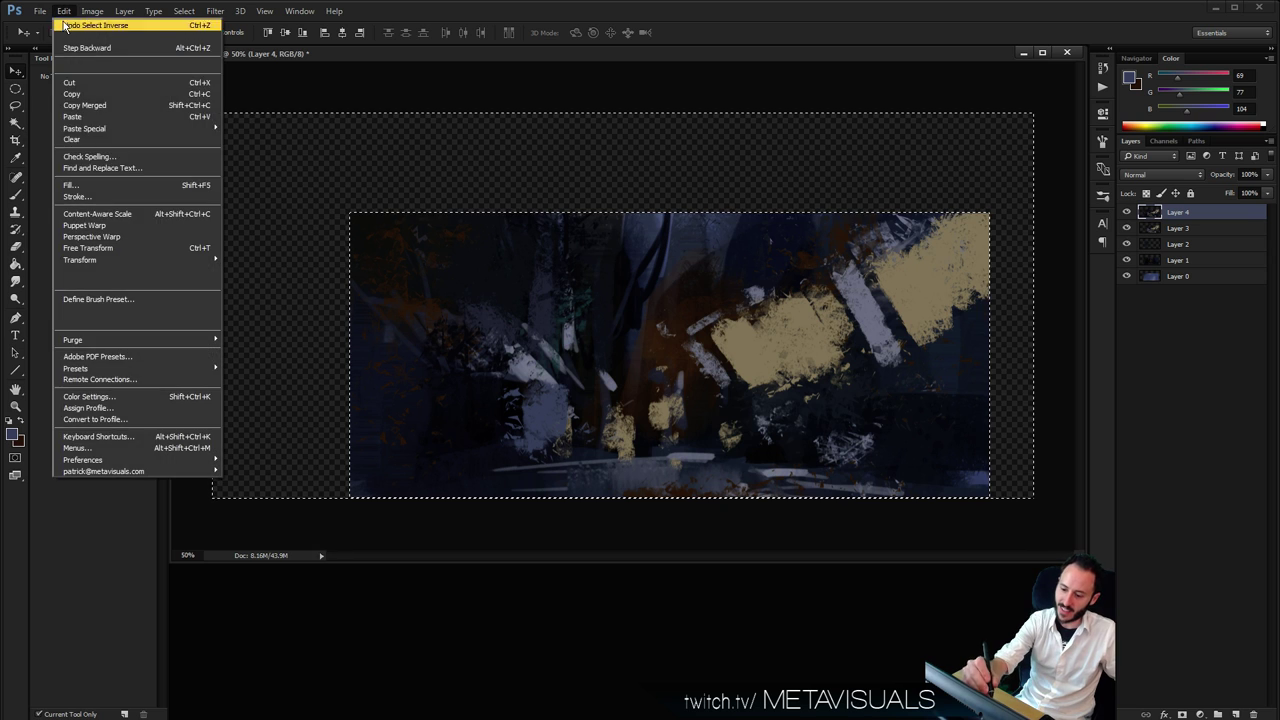
{"action": "left_click", "coordinate": [87, 188]}
{"action": "left_click", "coordinate": [736, 232]}
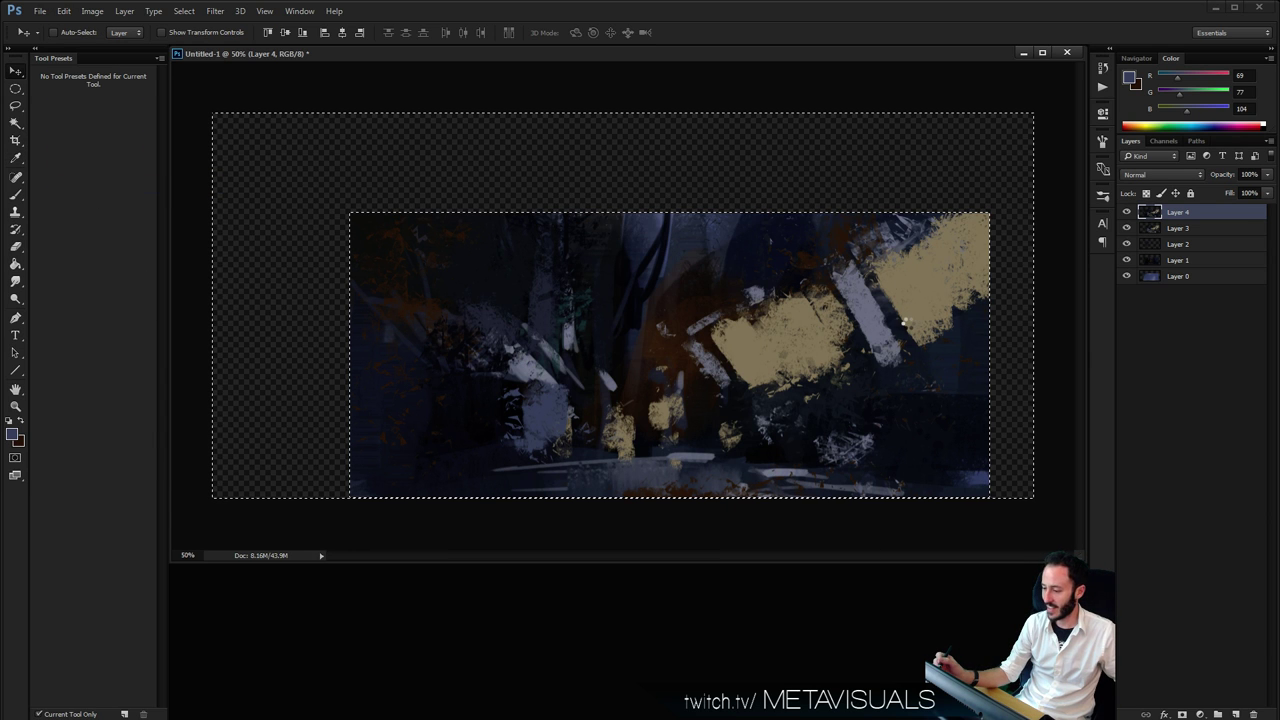
{"action": "key", "text": "ctrl+d"}
Add a new layer, sample a muted blue, RGB 45, 48, 64, and paint a broad diagonal textured patch over the upper-left trees at size 175
{"action": "key", "text": "b"}
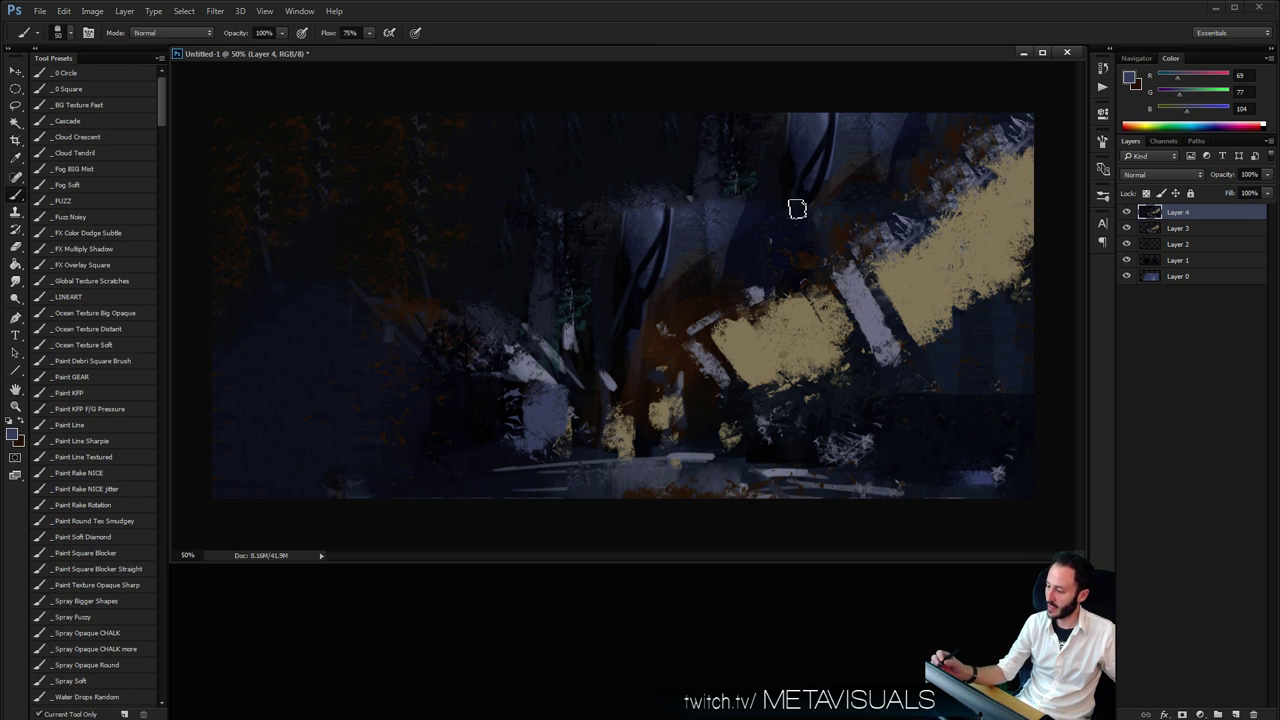
{"action": "key", "text": "ctrl+shift+alt+n"}
{"action": "left_click", "coordinate": [516, 276], "text": "alt"}
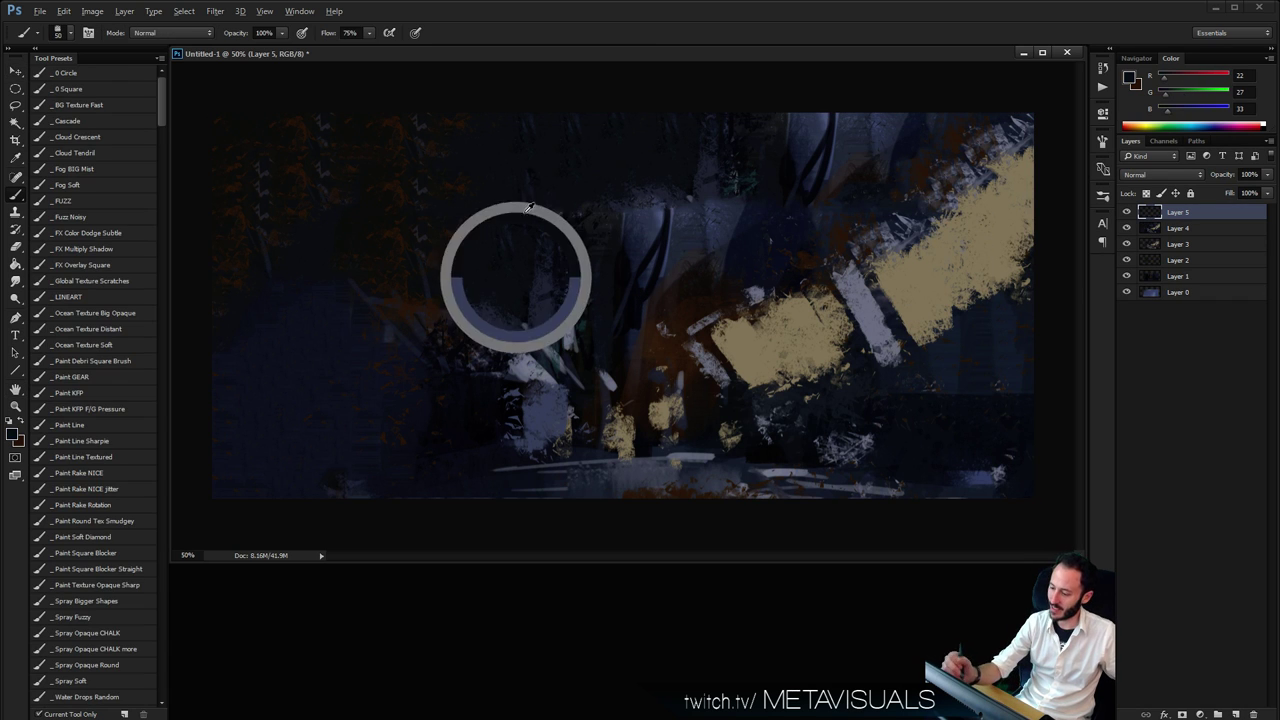
{"action": "left_click", "coordinate": [498, 327], "text": "alt"}
{"action": "left_click_drag", "start_coordinate": [351, 222], "coordinate": [446, 293]}
{"action": "left_click_drag", "start_coordinate": [365, 178], "coordinate": [479, 286]}
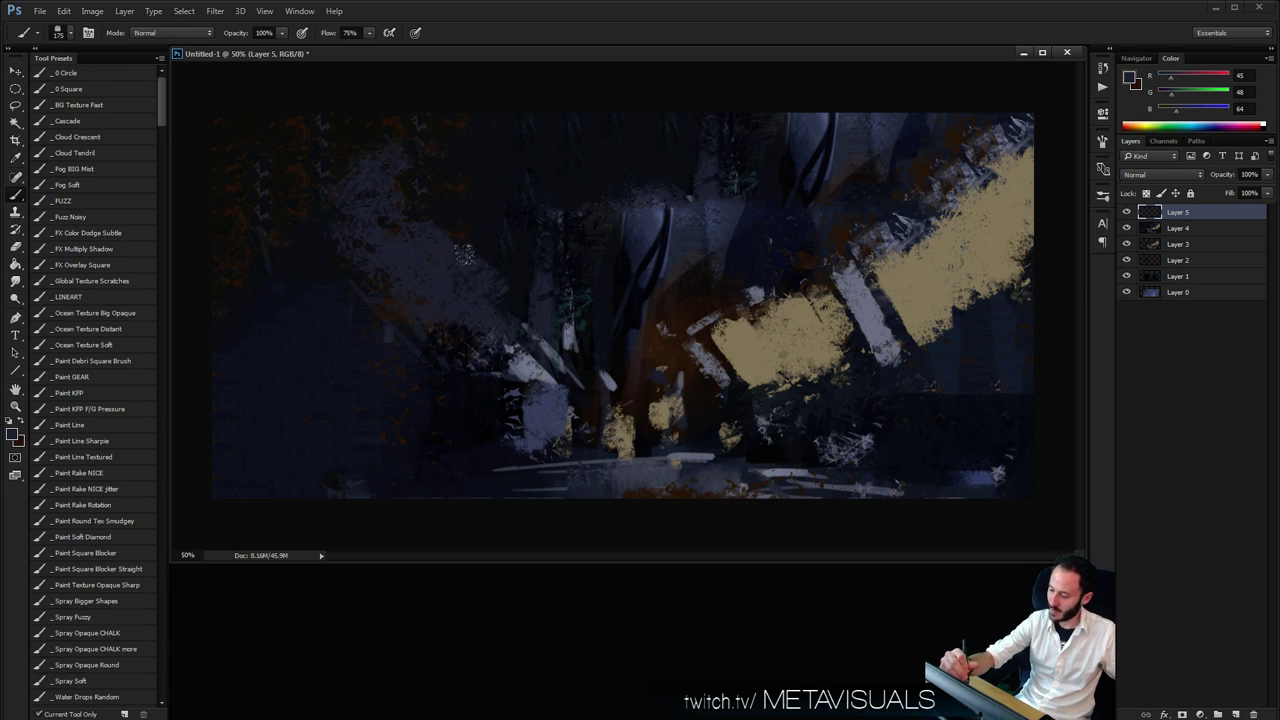
{"action": "left_click_drag", "start_coordinate": [398, 158], "coordinate": [494, 271]}
{"action": "key", "text": "space"}
{"action": "left_click", "coordinate": [563, 382], "text": "alt"}
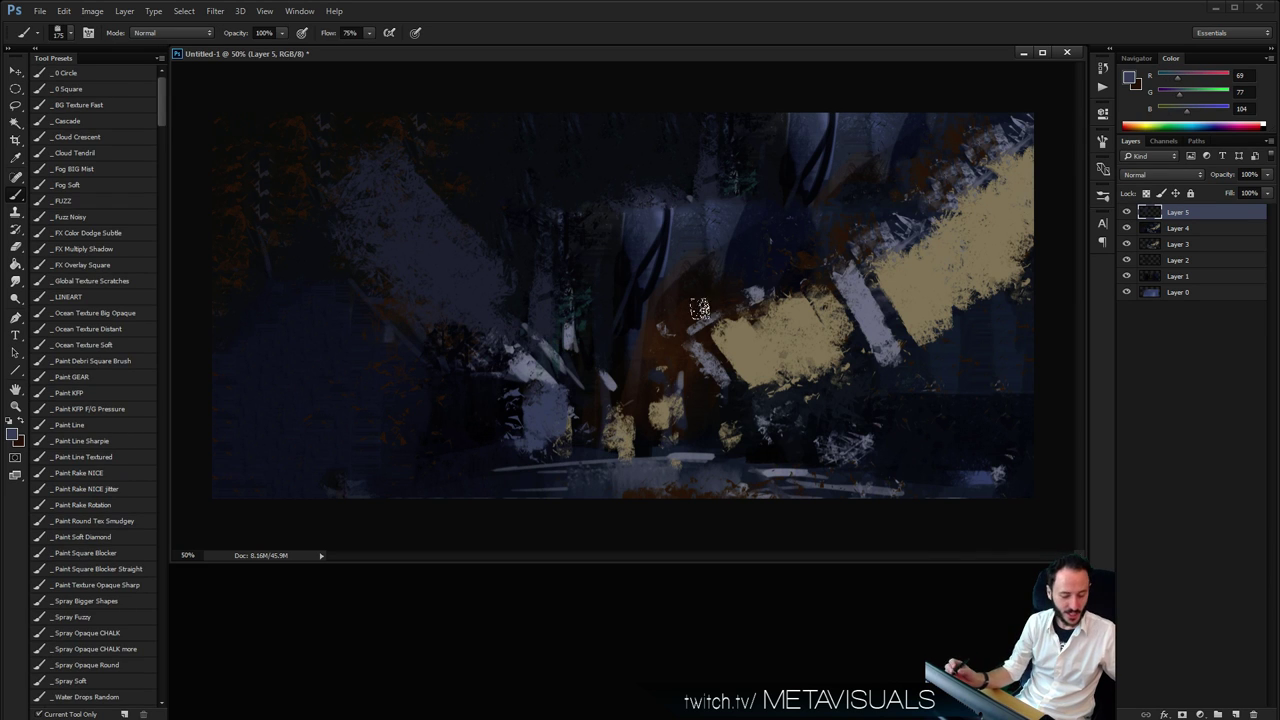
Lasso the lit central tree bases, copy them to a new layer, and move the copy to the left side of the scene
{"action": "key", "text": "l"}
{"action": "left_click_drag", "start_coordinate": [600, 338], "coordinate": [612, 452]}
{"action": "key", "text": "ctrl+j"}
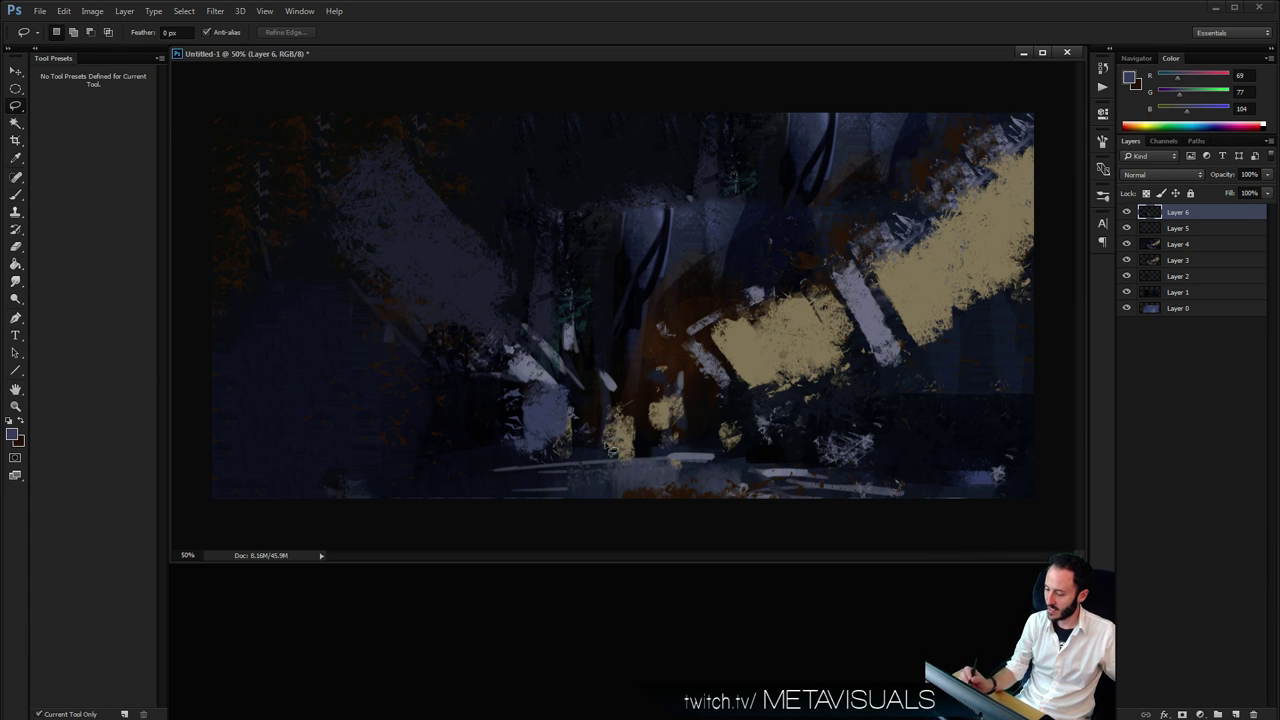
{"action": "left_click_drag", "start_coordinate": [410, 436], "coordinate": [410, 436]}
{"action": "key", "text": "v"}
{"action": "key", "text": "ctrl+d"}
{"action": "left_click_drag", "start_coordinate": [592, 431], "coordinate": [405, 408]}
Enlarge the copied tree bases to about 134%, squash their height, position them on the left ground, and return to the brush
{"action": "key", "text": "ctrl+t"}
{"action": "left_click_drag", "start_coordinate": [471, 450], "coordinate": [570, 521]}
{"action": "left_click_drag", "start_coordinate": [514, 459], "coordinate": [491, 411]}
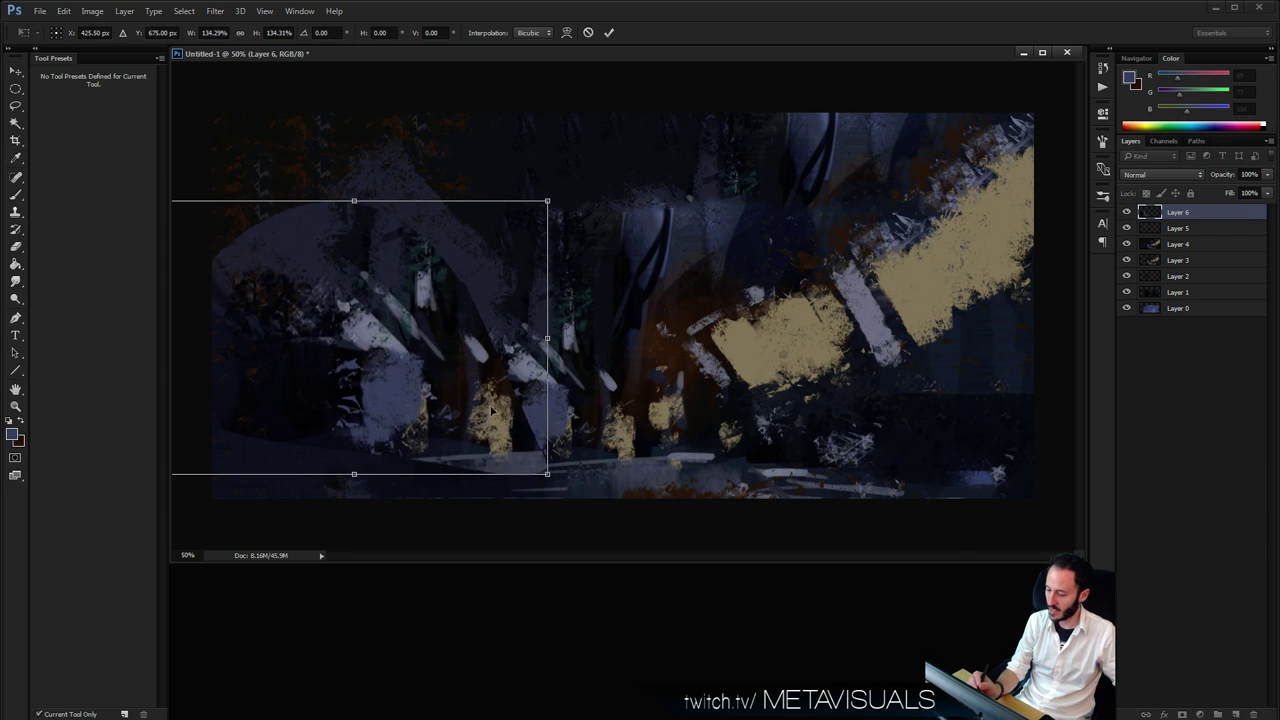
{"action": "left_click_drag", "start_coordinate": [354, 205], "coordinate": [354, 324]}
{"action": "left_click_drag", "start_coordinate": [445, 363], "coordinate": [447, 342]}
{"action": "key", "text": "Return"}
{"action": "key", "text": "b"}
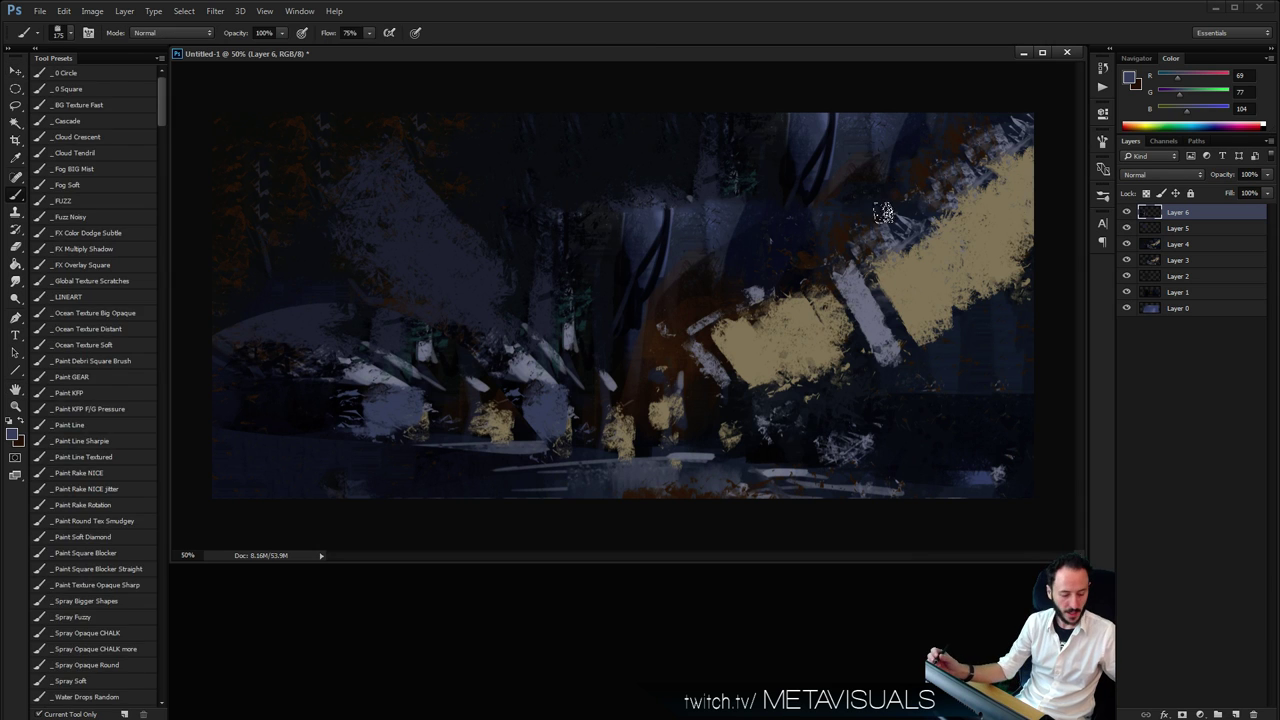
Lasso the diagonal beige streak on the right and copy it to a new layer
{"action": "key", "text": "l"}
{"action": "mouse_move", "coordinate": [988, 103]}
{"action": "left_mouse_down"}
{"action": "mouse_move", "coordinate": [645, 312]}
{"action": "mouse_move", "coordinate": [1033, 260]}
{"action": "mouse_move", "coordinate": [988, 105]}
{"action": "left_mouse_up"}
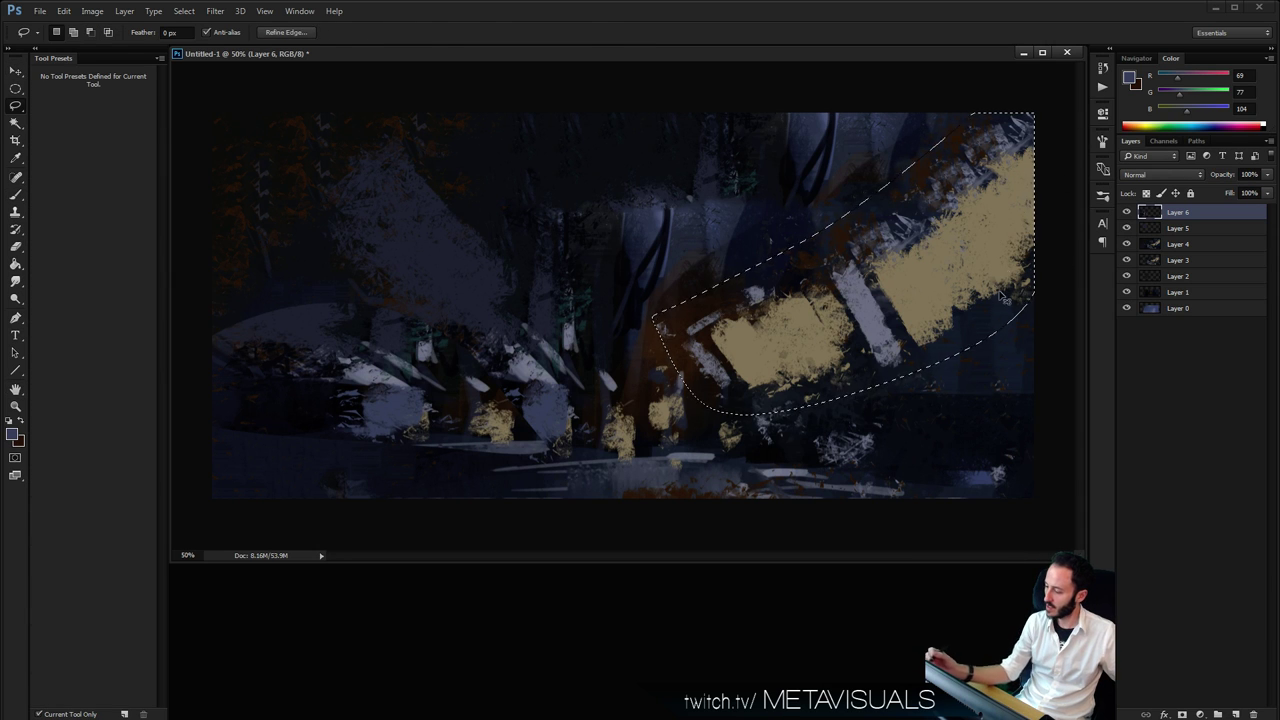
{"action": "key", "text": "ctrl+j"}
Warp the copied beige streak so it curves down toward the base of the central trees
{"action": "key", "text": "ctrl+t"}
{"action": "right_click", "coordinate": [758, 303]}
{"action": "left_click", "coordinate": [820, 384]}
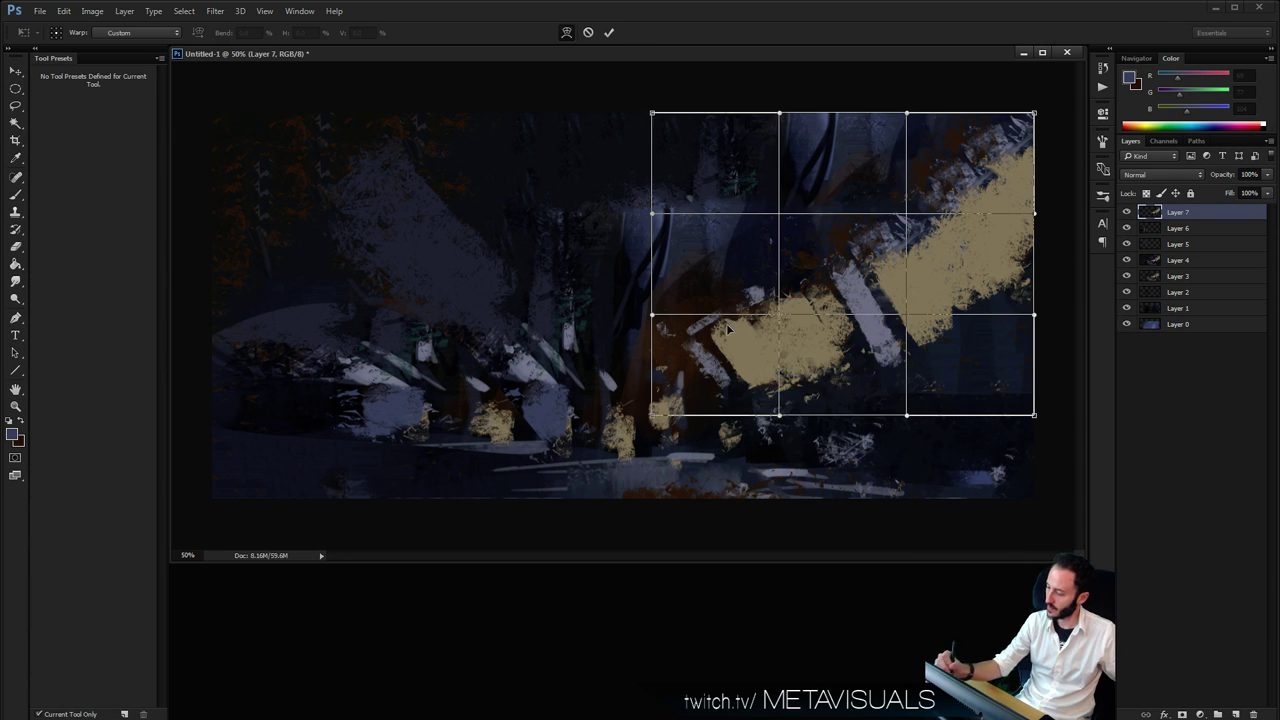
{"action": "mouse_move", "coordinate": [775, 370]}
{"action": "left_mouse_down"}
{"action": "mouse_move", "coordinate": [806, 388]}
{"action": "mouse_move", "coordinate": [788, 368]}
{"action": "left_mouse_up"}
{"action": "left_click_drag", "start_coordinate": [742, 322], "coordinate": [750, 338]}
{"action": "left_click_drag", "start_coordinate": [742, 390], "coordinate": [724, 377]}
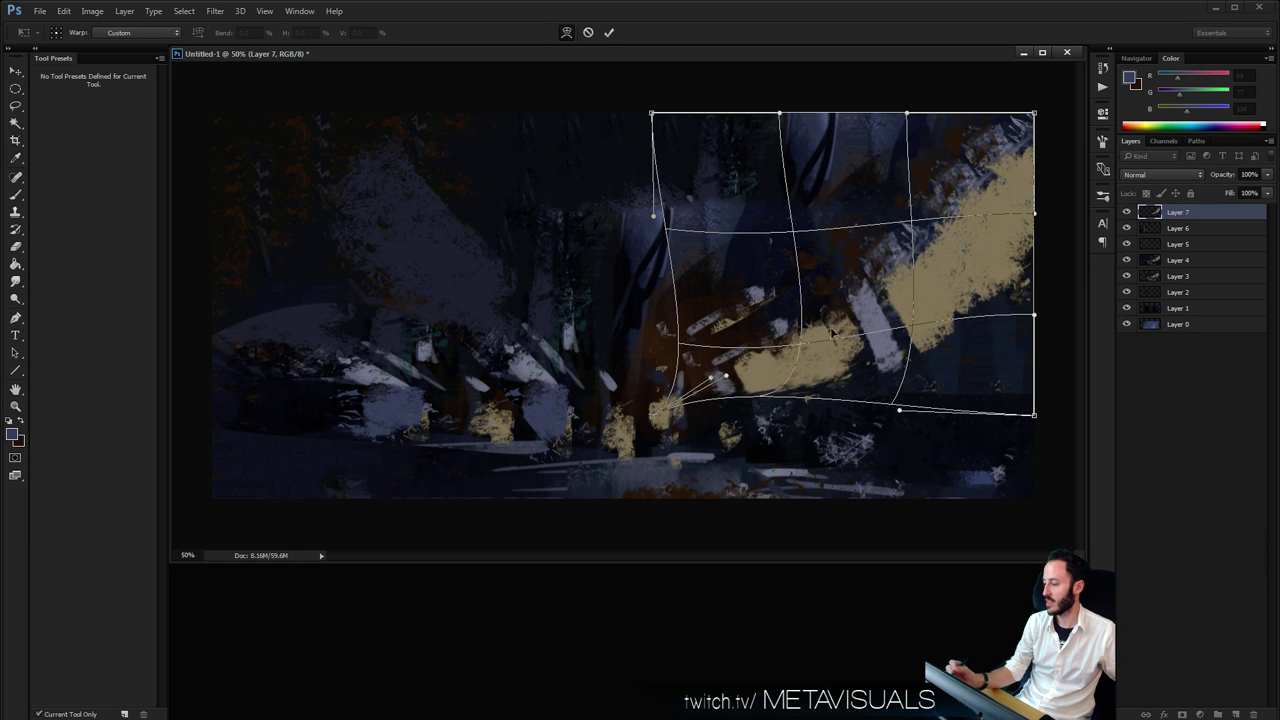
{"action": "mouse_move", "coordinate": [852, 310]}
{"action": "left_mouse_down"}
{"action": "mouse_move", "coordinate": [838, 296]}
{"action": "mouse_move", "coordinate": [798, 367]}
{"action": "mouse_move", "coordinate": [751, 352]}
{"action": "mouse_move", "coordinate": [918, 384]}
{"action": "mouse_move", "coordinate": [1035, 230]}
{"action": "mouse_move", "coordinate": [1010, 60]}
{"action": "mouse_move", "coordinate": [1045, 200]}
{"action": "mouse_move", "coordinate": [1031, 384]}
{"action": "mouse_move", "coordinate": [940, 390]}
{"action": "mouse_move", "coordinate": [819, 372]}
{"action": "mouse_move", "coordinate": [783, 393]}
{"action": "mouse_move", "coordinate": [800, 383]}
{"action": "left_mouse_up"}
{"action": "key", "text": "Return"}
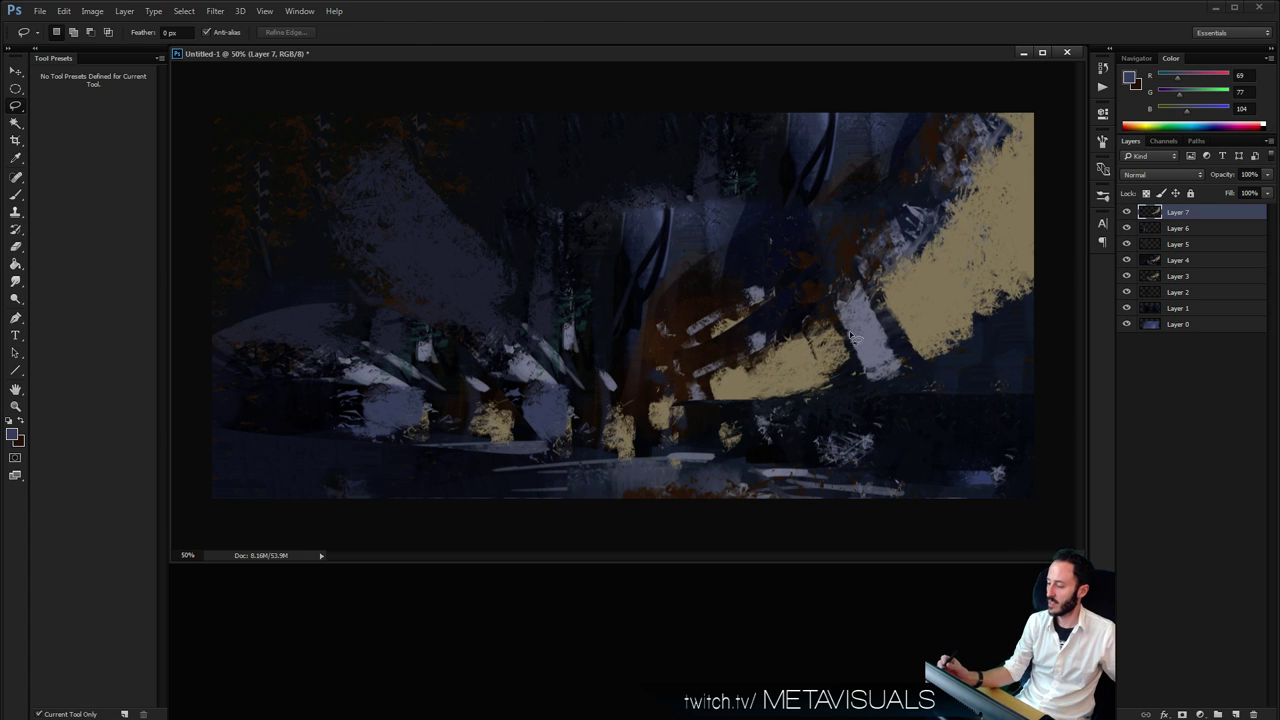
Sample the beige, RGB 142, 128, 101, and extend the curved streak's lower end to the tree-base glow with smaller brushes
{"action": "key", "text": "b"}
{"action": "left_click", "coordinate": [728, 386], "text": "alt"}
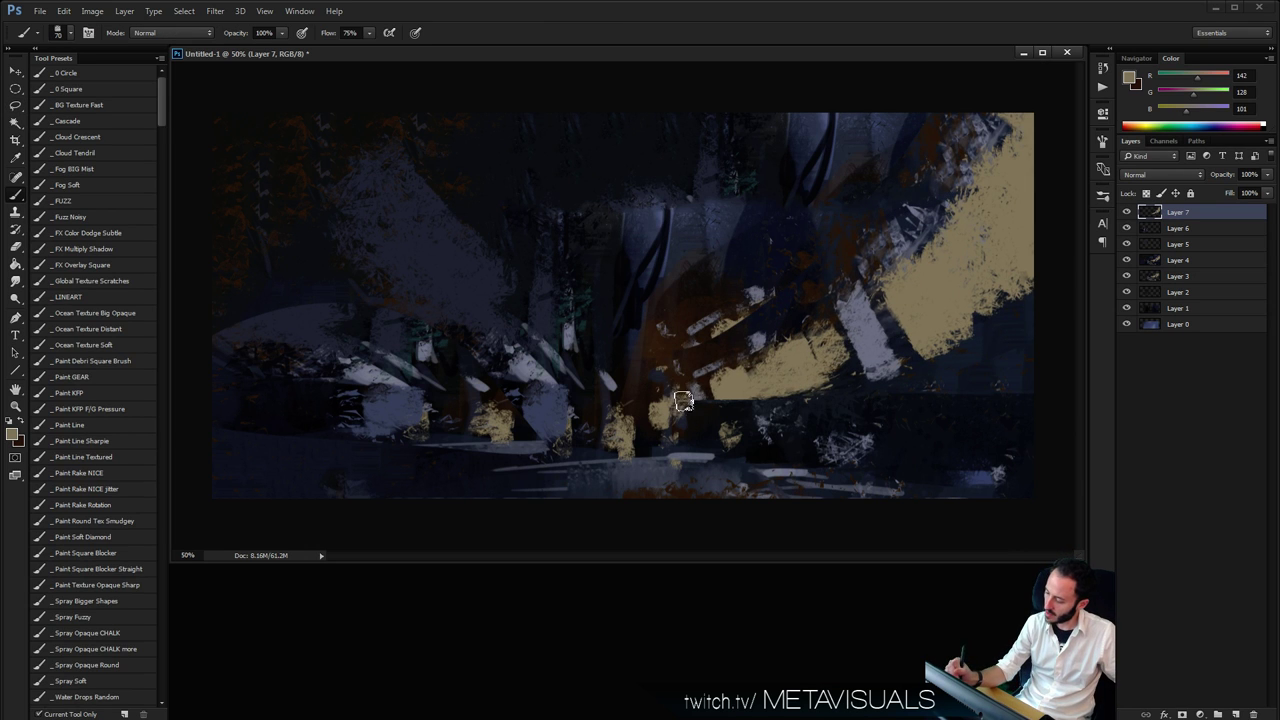
{"action": "left_click_drag", "start_coordinate": [683, 401], "coordinate": [686, 402]}
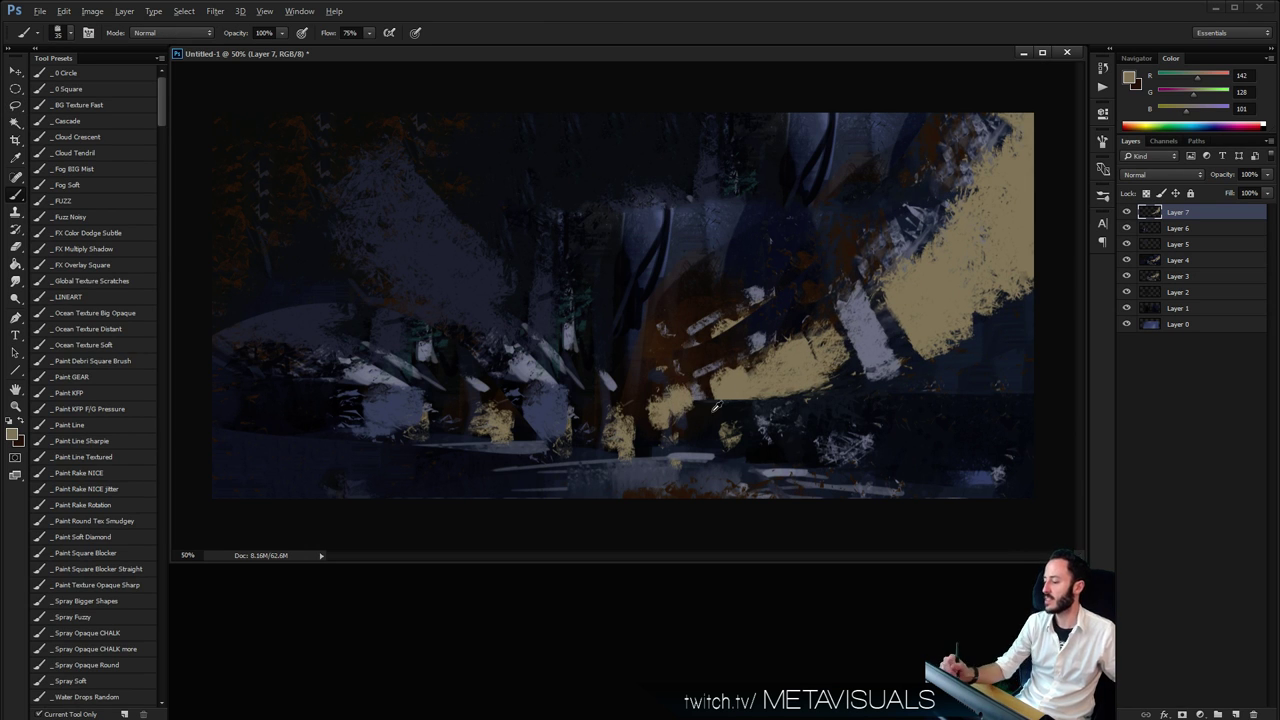
{"action": "left_click", "coordinate": [726, 401], "text": "alt"}
{"action": "left_click", "coordinate": [706, 402], "text": "alt"}
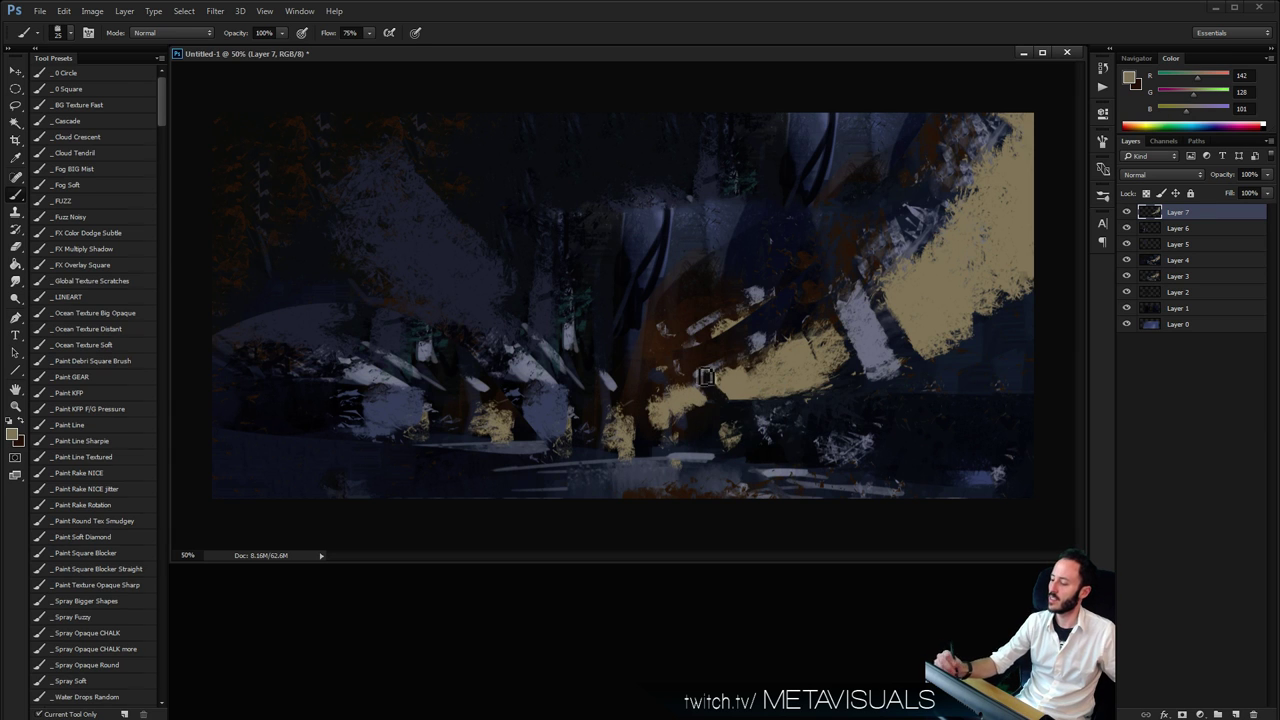
Sample the grey-lilac, RGB 118, 122, 140, widen the pale slab crossing the beige streak, and dab it near the streak's lower end
{"action": "left_click", "coordinate": [877, 311], "text": "alt"}
{"action": "key", "text": "]"}
{"action": "key", "text": "]"}
{"action": "key", "text": "]"}
{"action": "left_click", "coordinate": [848, 326], "text": "alt"}
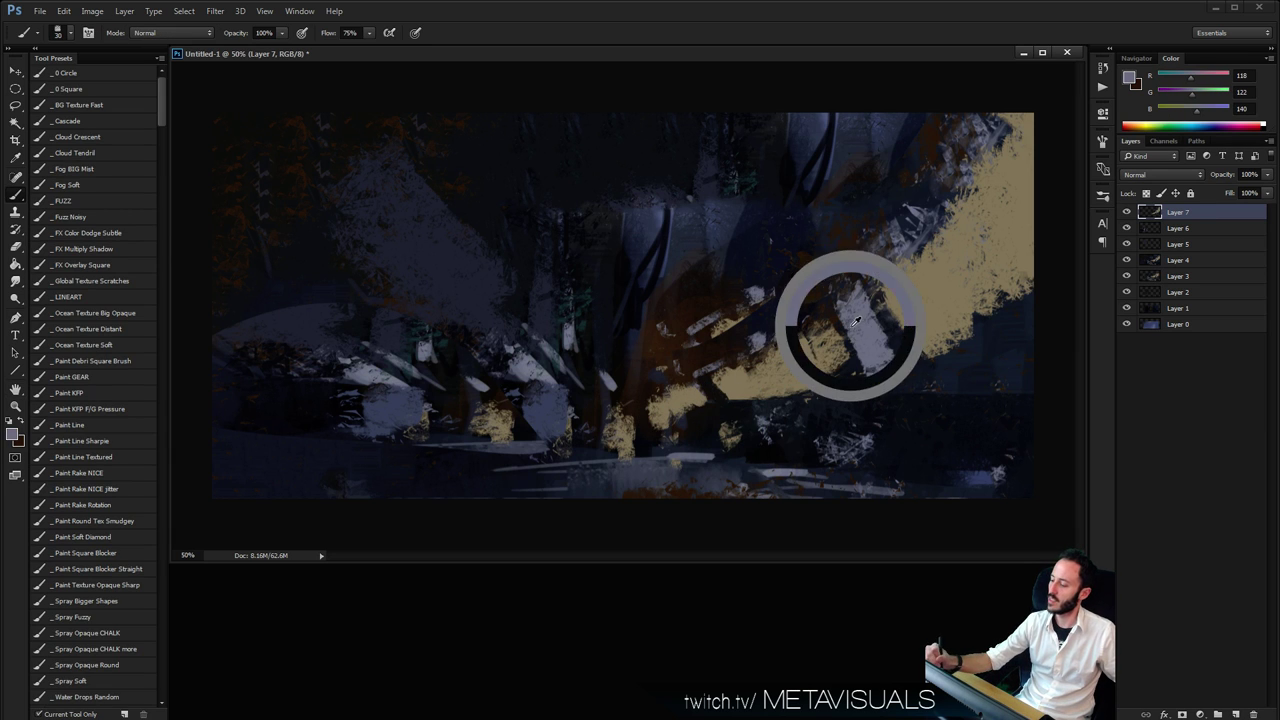
{"action": "mouse_move", "coordinate": [822, 314]}
{"action": "left_mouse_down"}
{"action": "mouse_move", "coordinate": [876, 370]}
{"action": "mouse_move", "coordinate": [861, 318]}
{"action": "mouse_move", "coordinate": [885, 352]}
{"action": "left_mouse_up"}
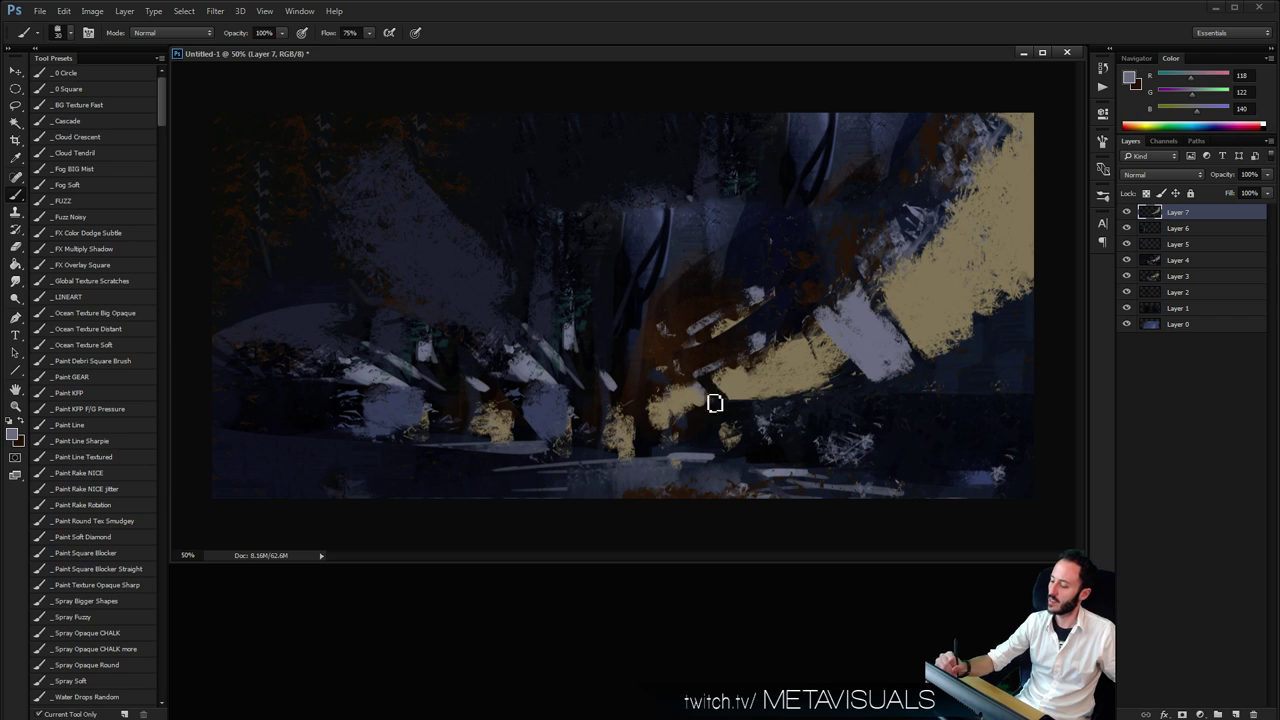
{"action": "left_click", "coordinate": [843, 337], "text": "alt"}
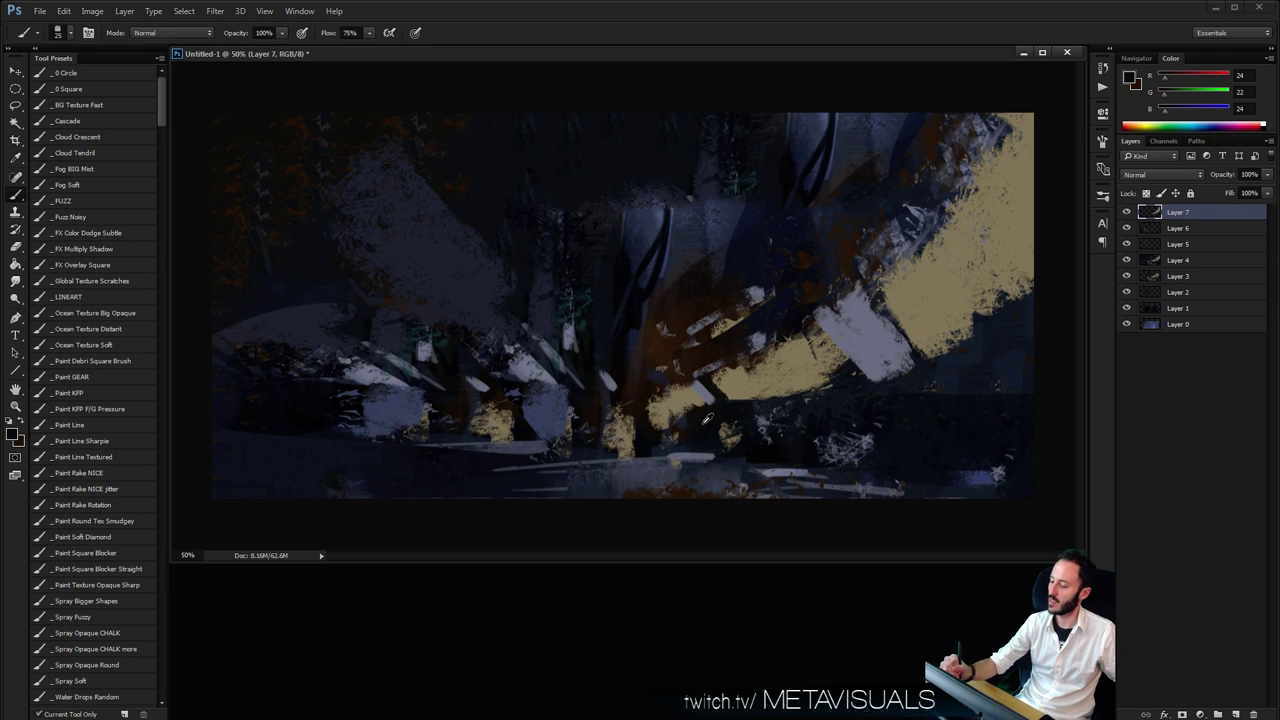
Alternate sampled beige and near-black colours with small 20 to 35 px brushes to break up the beige streak's lower end with dark gaps
{"action": "key", "text": "bracketleft"}
{"action": "left_click", "coordinate": [622, 425], "text": "alt"}
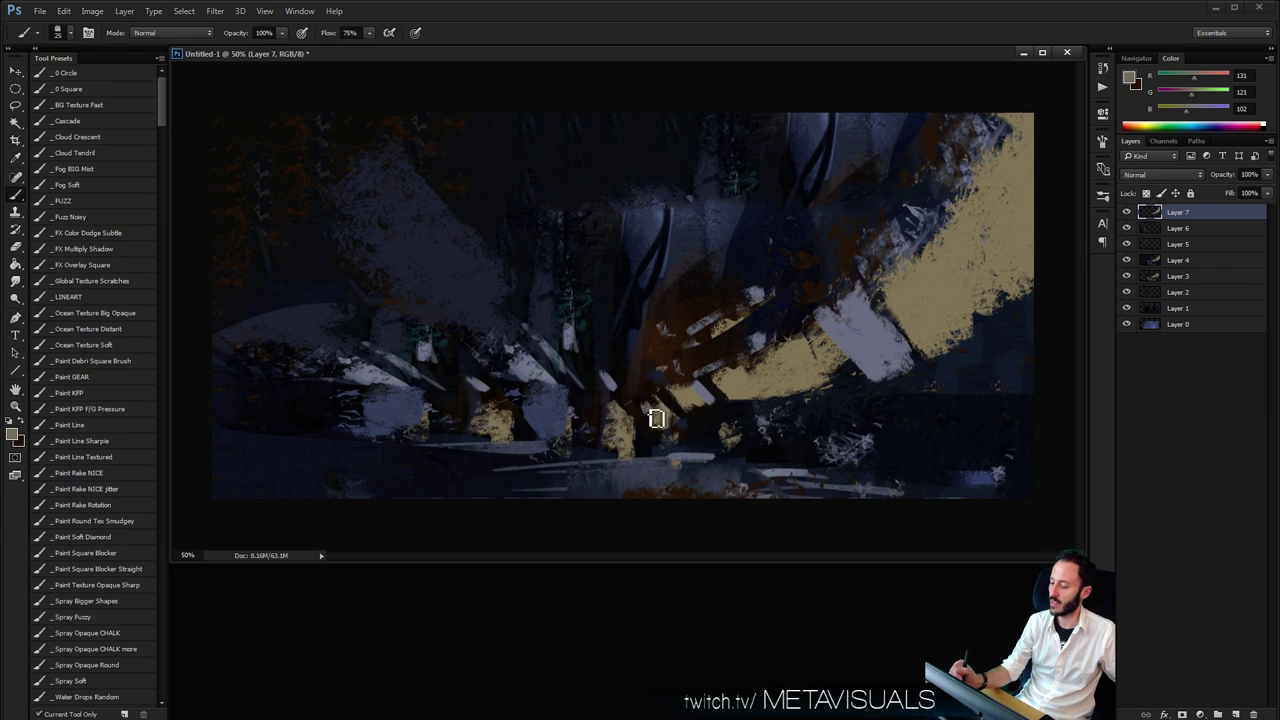
{"action": "key", "text": "bracketleft"}
{"action": "left_click", "coordinate": [660, 426], "text": "alt"}
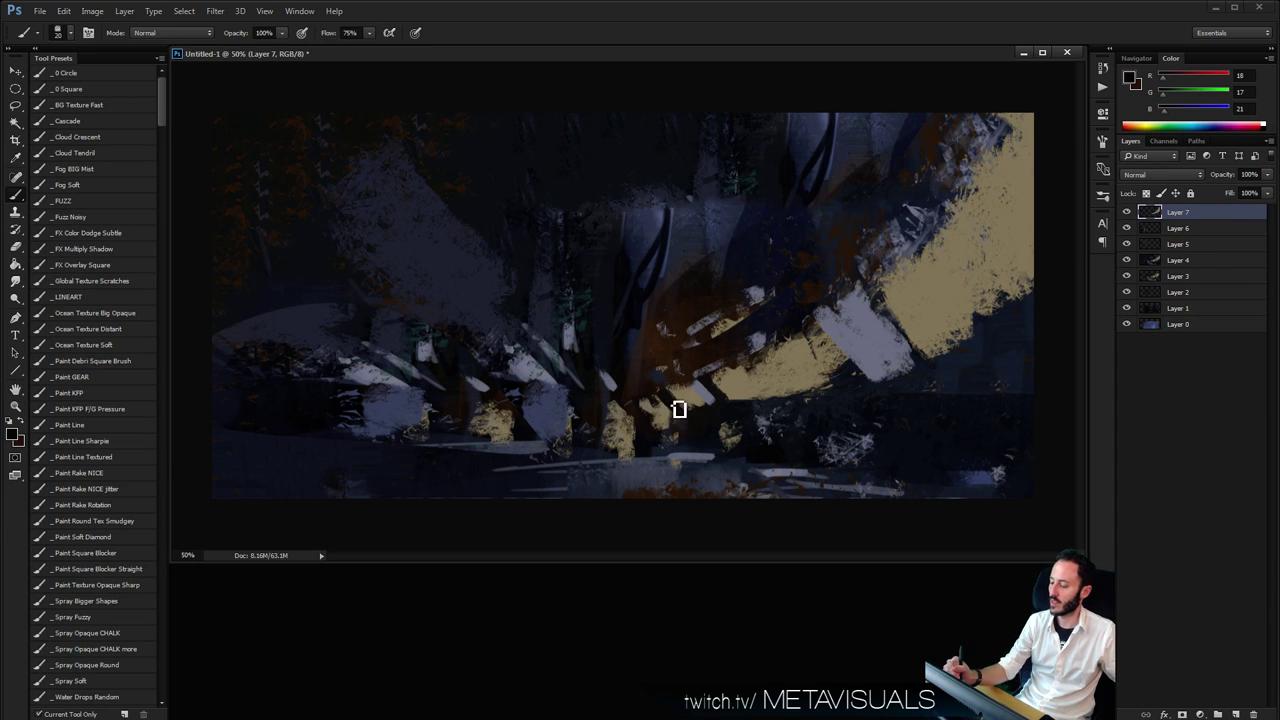
{"action": "left_click", "coordinate": [678, 413], "text": "alt"}
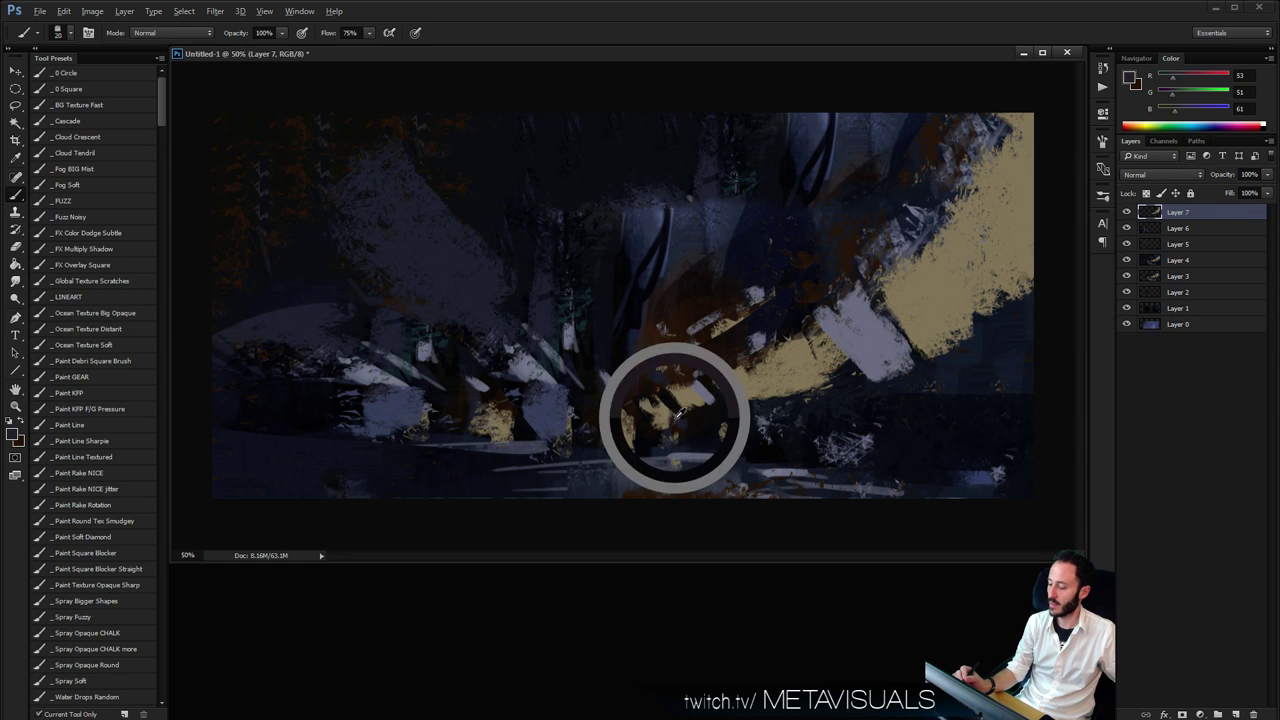
{"action": "key", "text": "bracketright"}
{"action": "key", "text": "bracketright"}
{"action": "left_click", "coordinate": [716, 416], "text": "alt"}
{"action": "key", "text": "bracketright"}
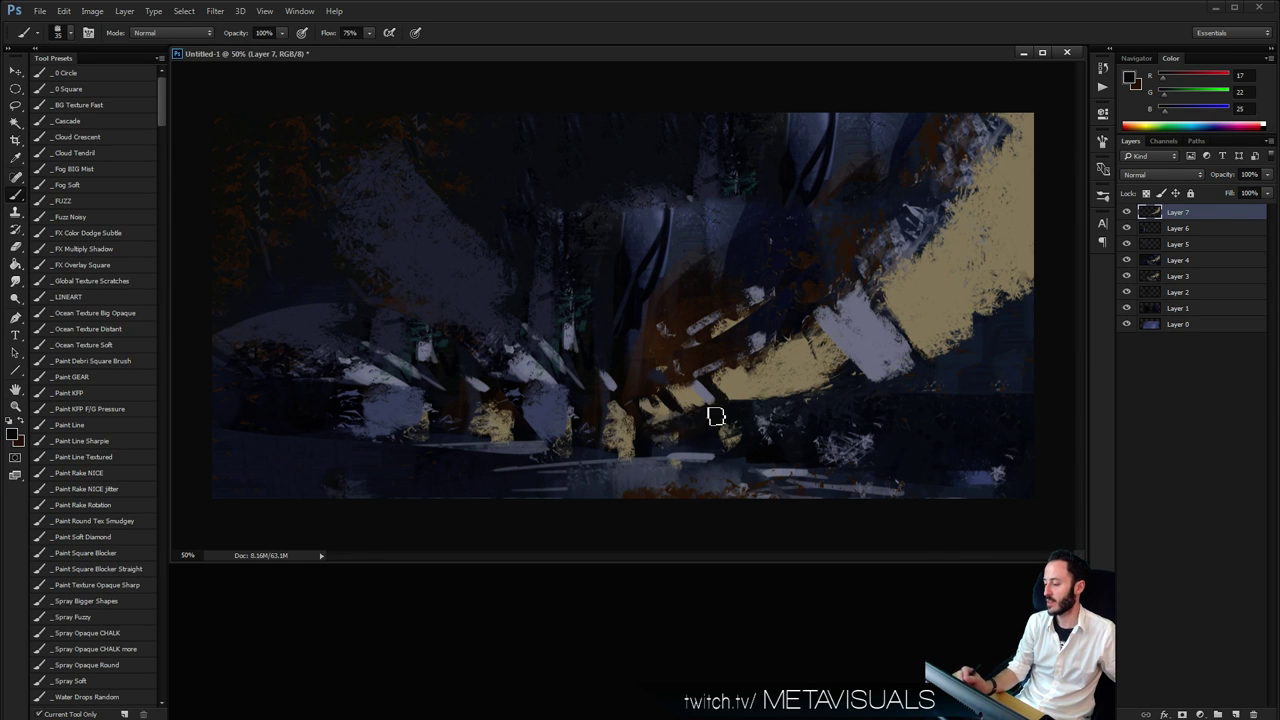
{"action": "key", "text": "z"}
{"action": "left_click", "coordinate": [789, 406], "text": "alt"}
{"action": "left_click", "coordinate": [800, 398], "text": "alt"}
{"action": "left_click", "coordinate": [817, 383], "text": "alt"}
{"action": "left_click", "coordinate": [817, 383]}
{"action": "left_click", "coordinate": [817, 383]}
{"action": "left_click", "coordinate": [817, 383]}
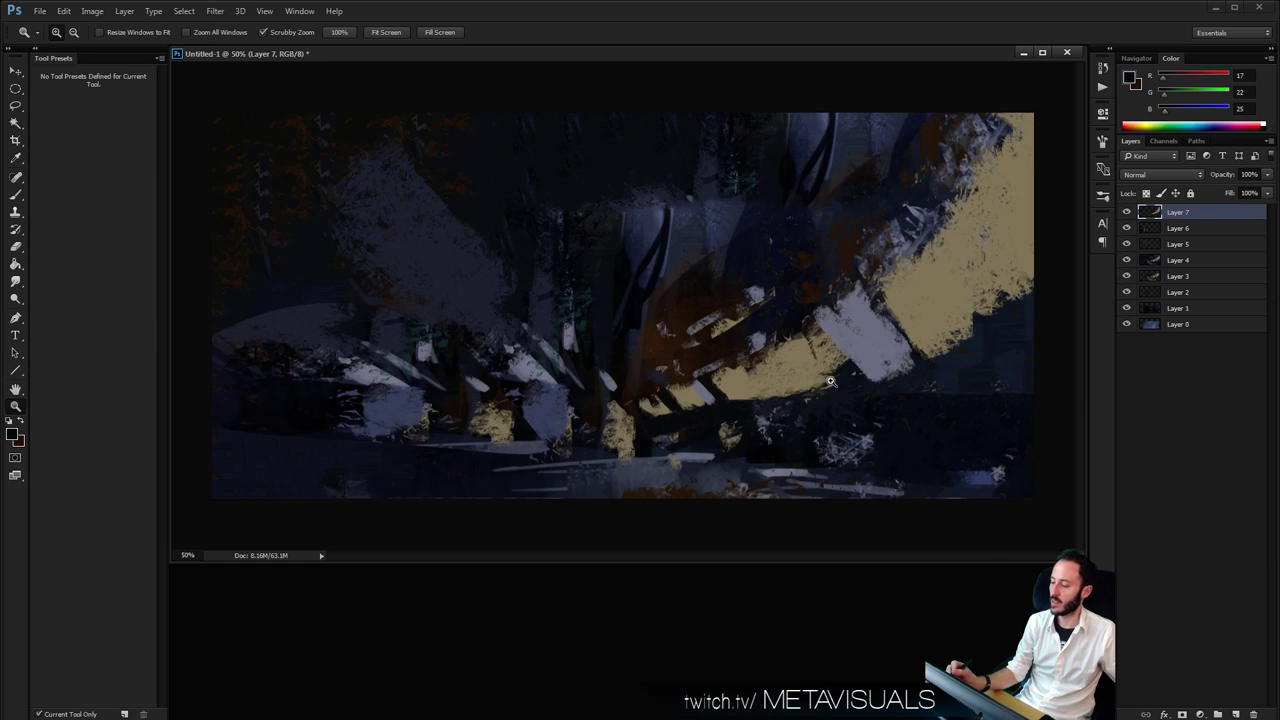
Load the FUZZ brush preset and add a new layer in Screen blend mode
{"action": "key", "text": "b"}
{"action": "left_click", "coordinate": [82, 202]}
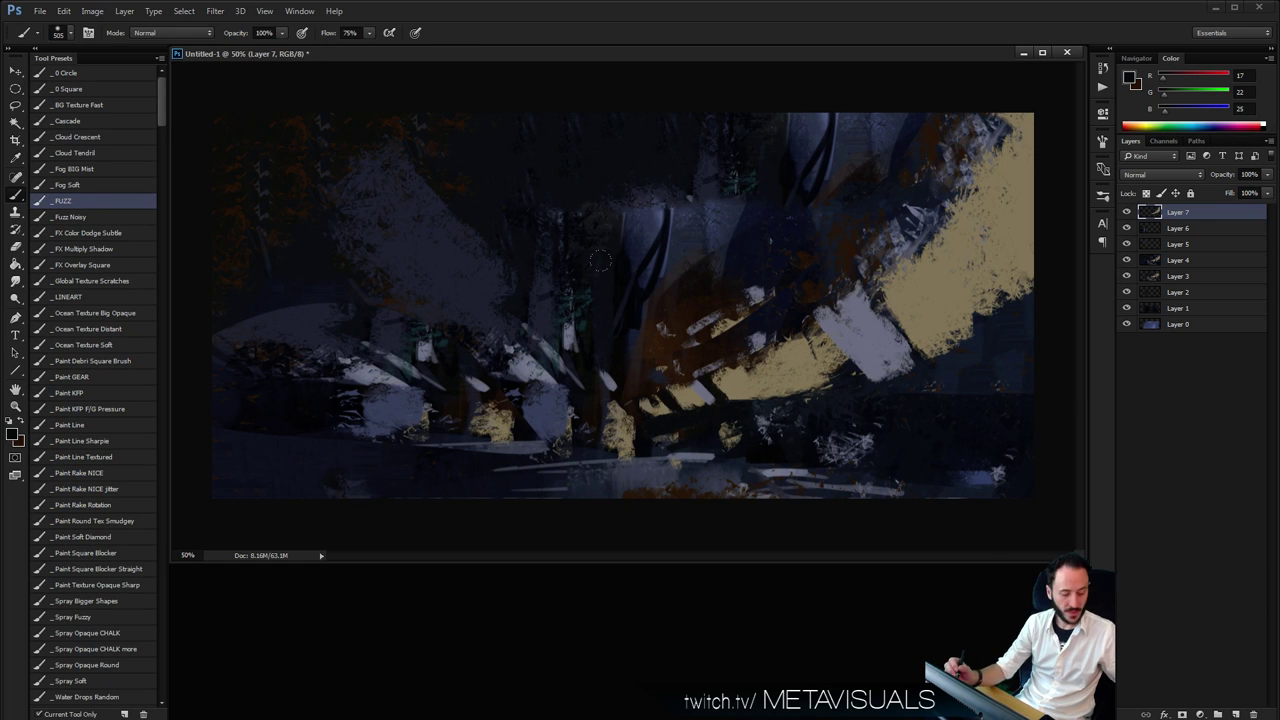
{"action": "key", "text": "space"}
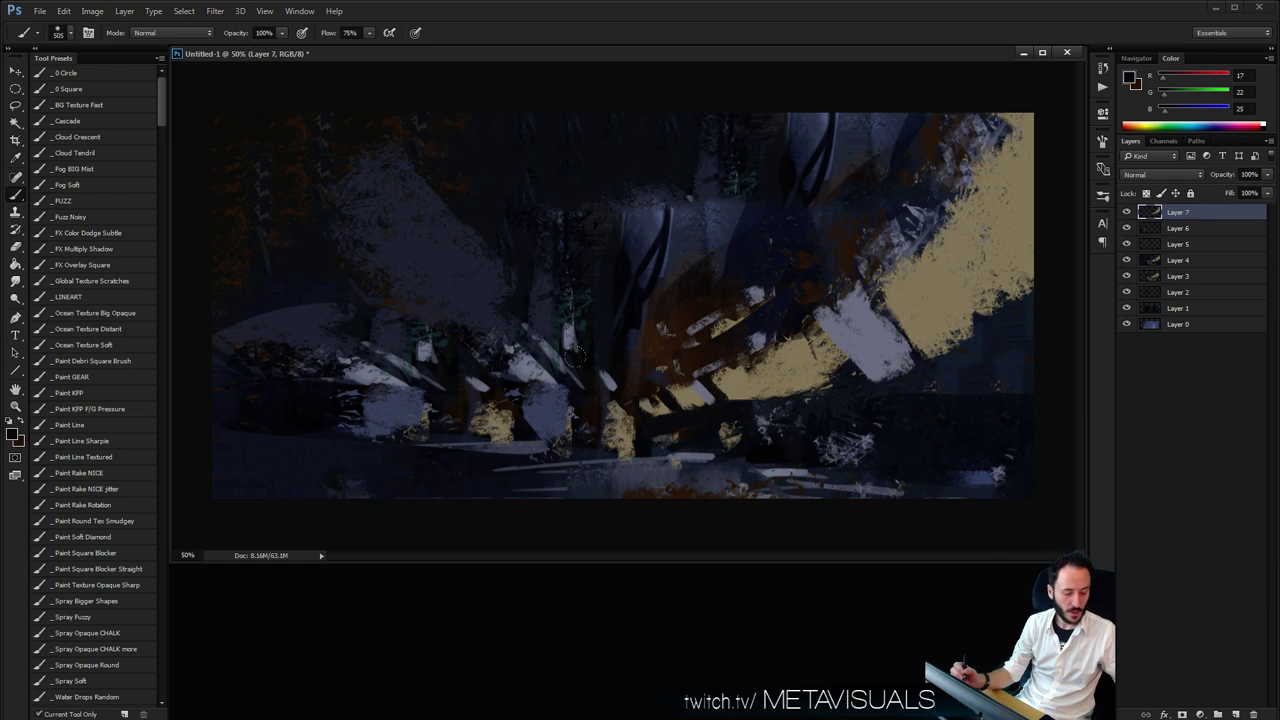
{"action": "key", "text": "ctrl+shift+alt+n"}
{"action": "key", "text": "space"}
{"action": "left_click", "coordinate": [1145, 174]}
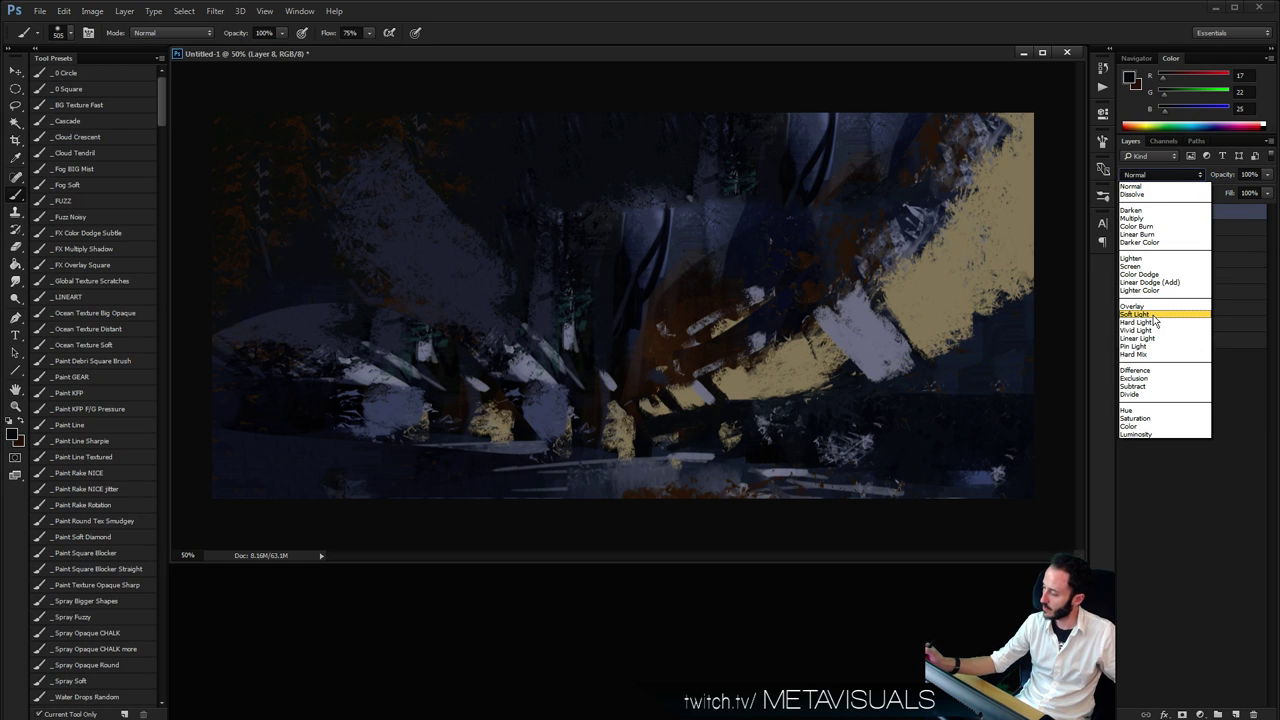
{"action": "left_click", "coordinate": [1149, 265]}
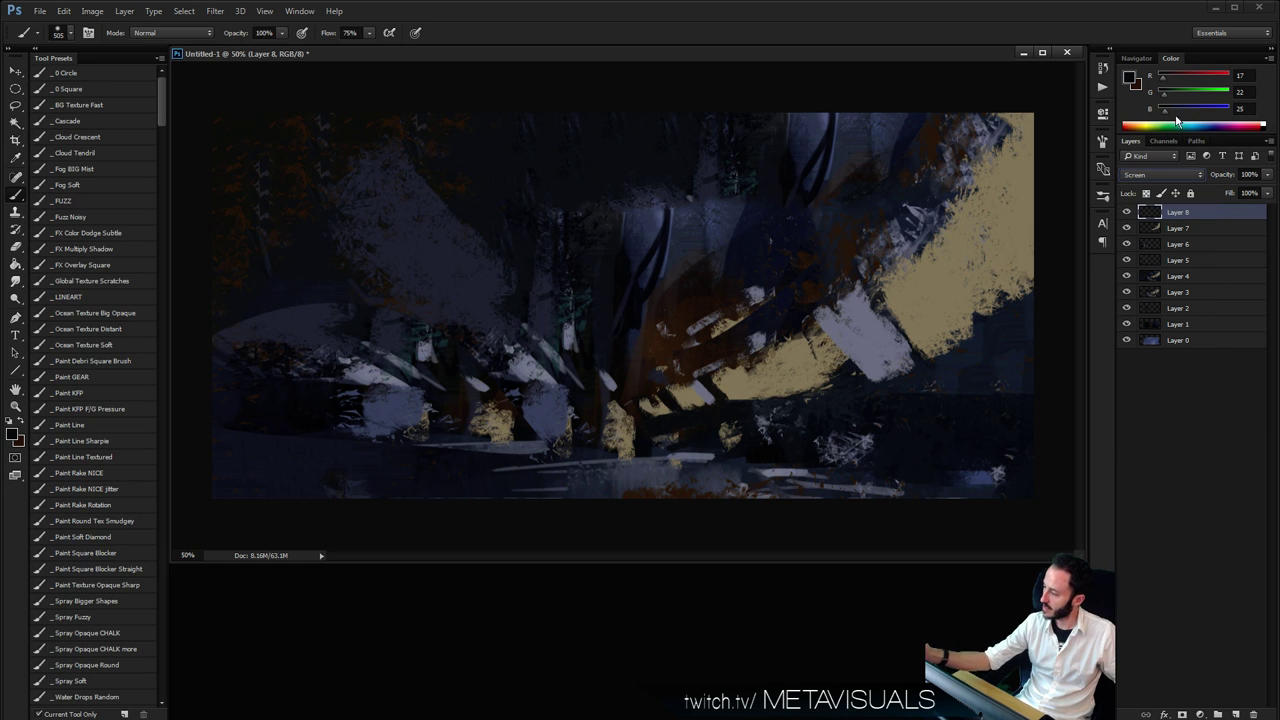
Paint a soft blue glow, RGB 58, 79, 132, over the central trees and switch the layer to Overlay
{"action": "left_click", "coordinate": [1177, 121]}
{"action": "left_click", "coordinate": [556, 316]}
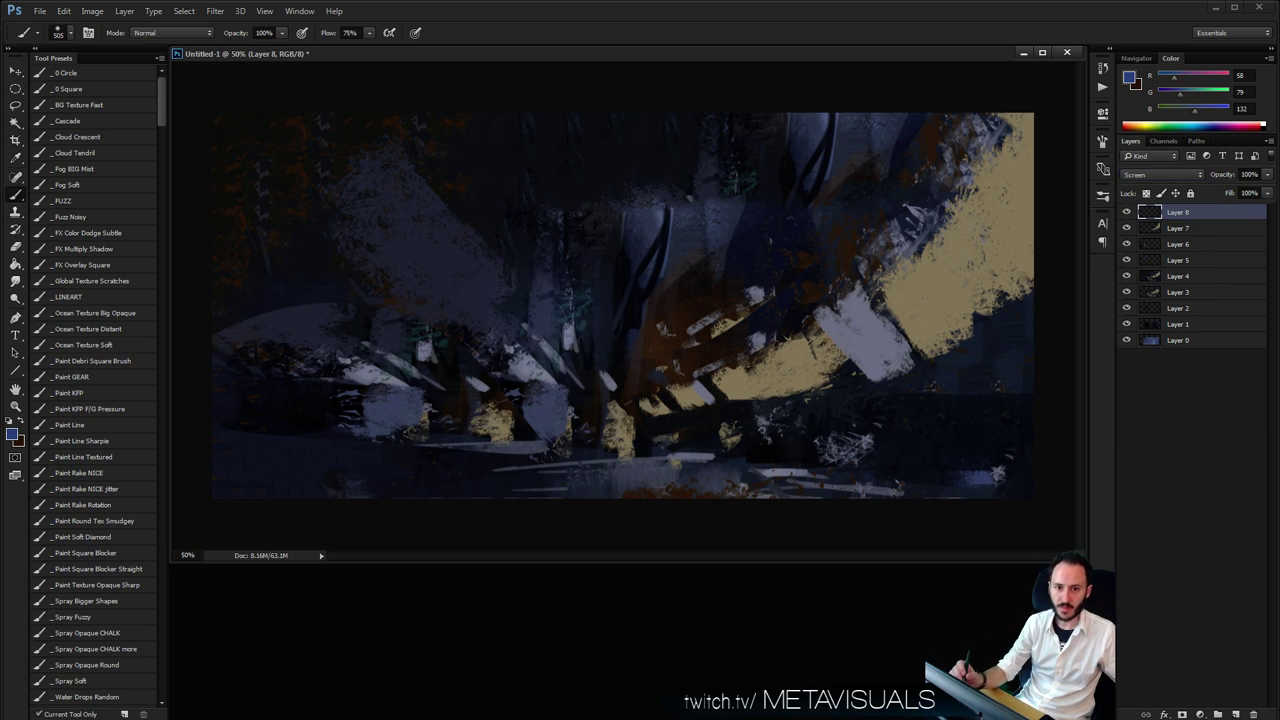
{"action": "left_click", "coordinate": [1160, 174]}
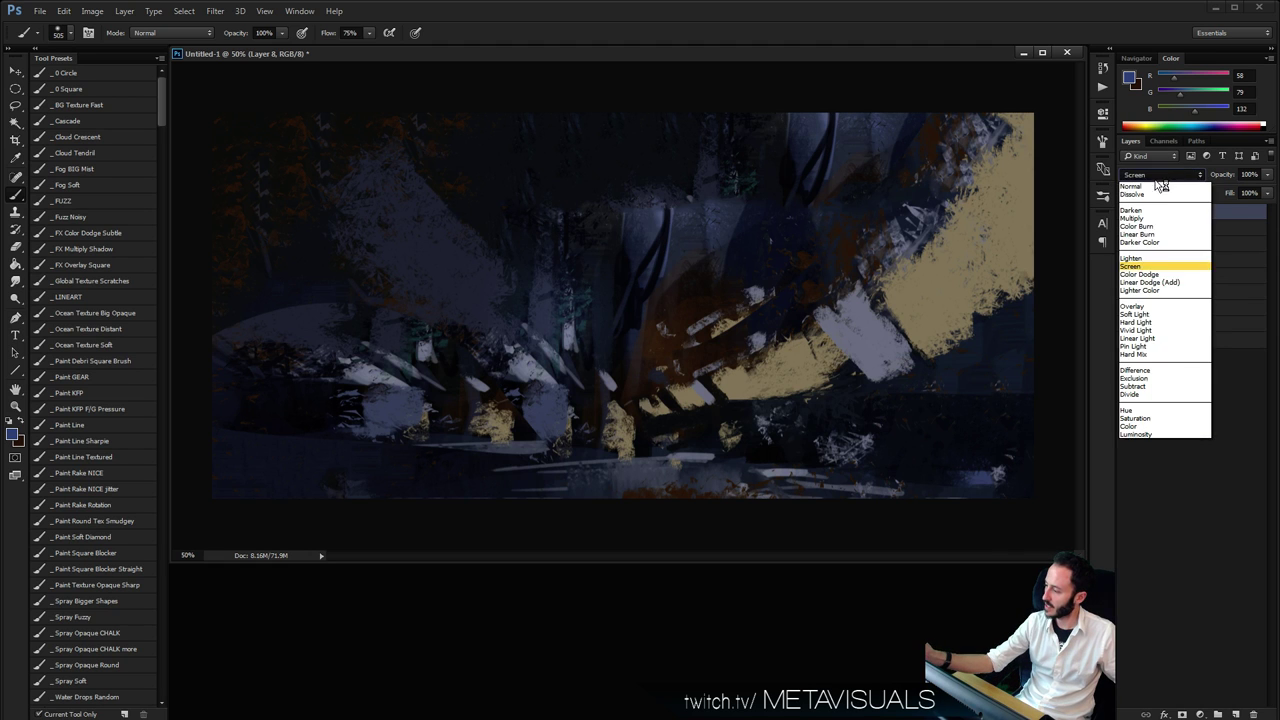
{"action": "left_click", "coordinate": [1150, 305]}
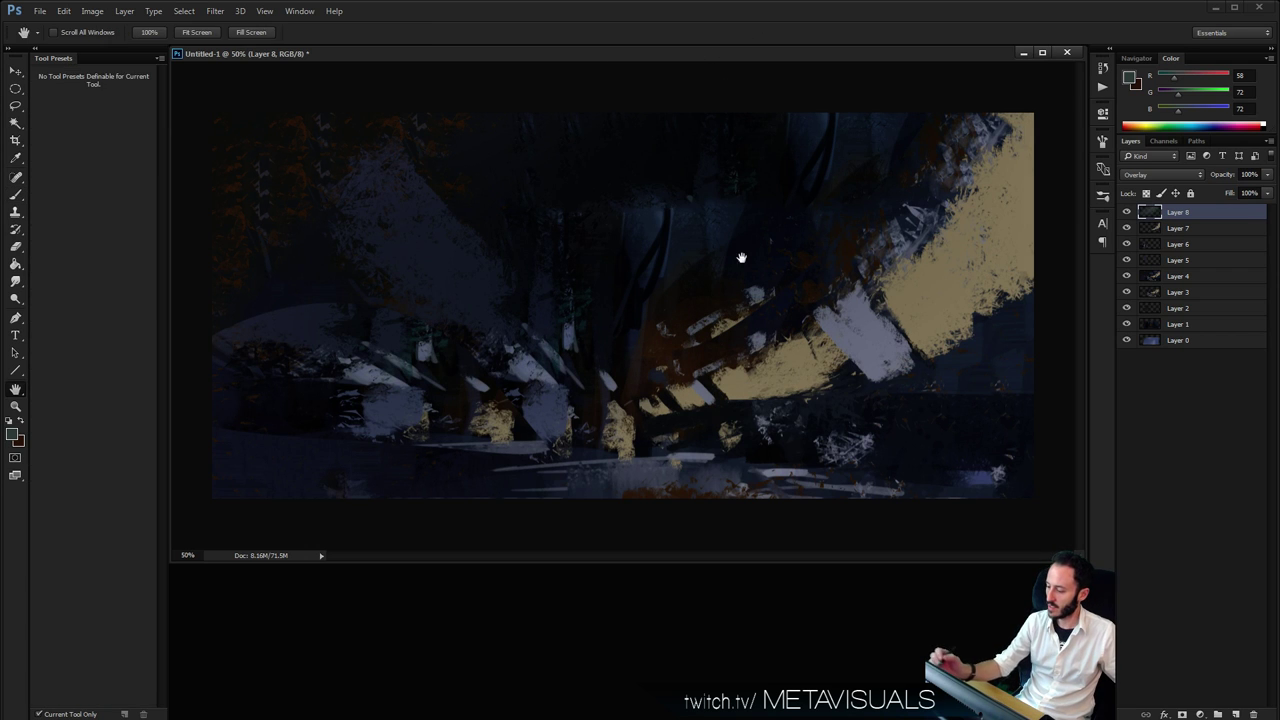
Glaze the Overlay layer with dark teal over the upper trees and sampled beige, RGB 138, 124, 98, over the tree bases and ground
{"action": "key", "text": "bracketleft"}
{"action": "left_click", "coordinate": [750, 379], "text": "alt"}
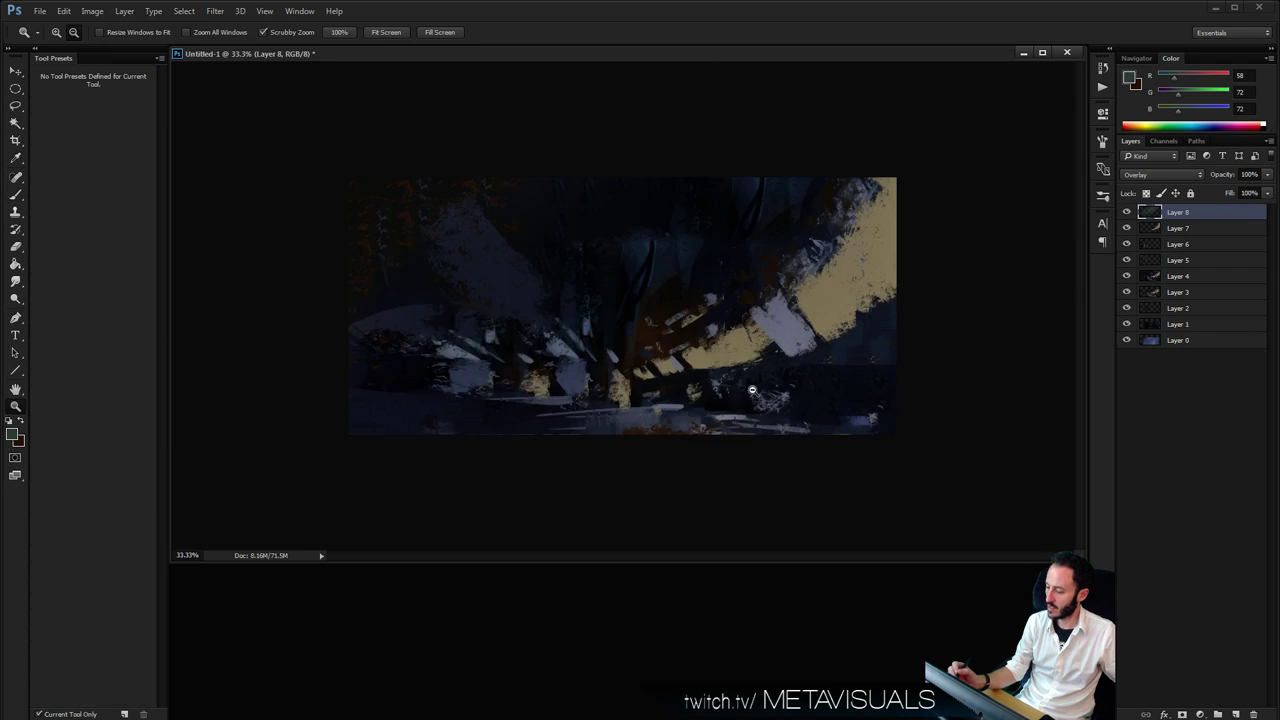
{"action": "left_click", "coordinate": [760, 383], "text": "alt"}
{"action": "left_click", "coordinate": [760, 383], "text": "ctrl"}
{"action": "left_click", "coordinate": [707, 353], "text": "alt"}
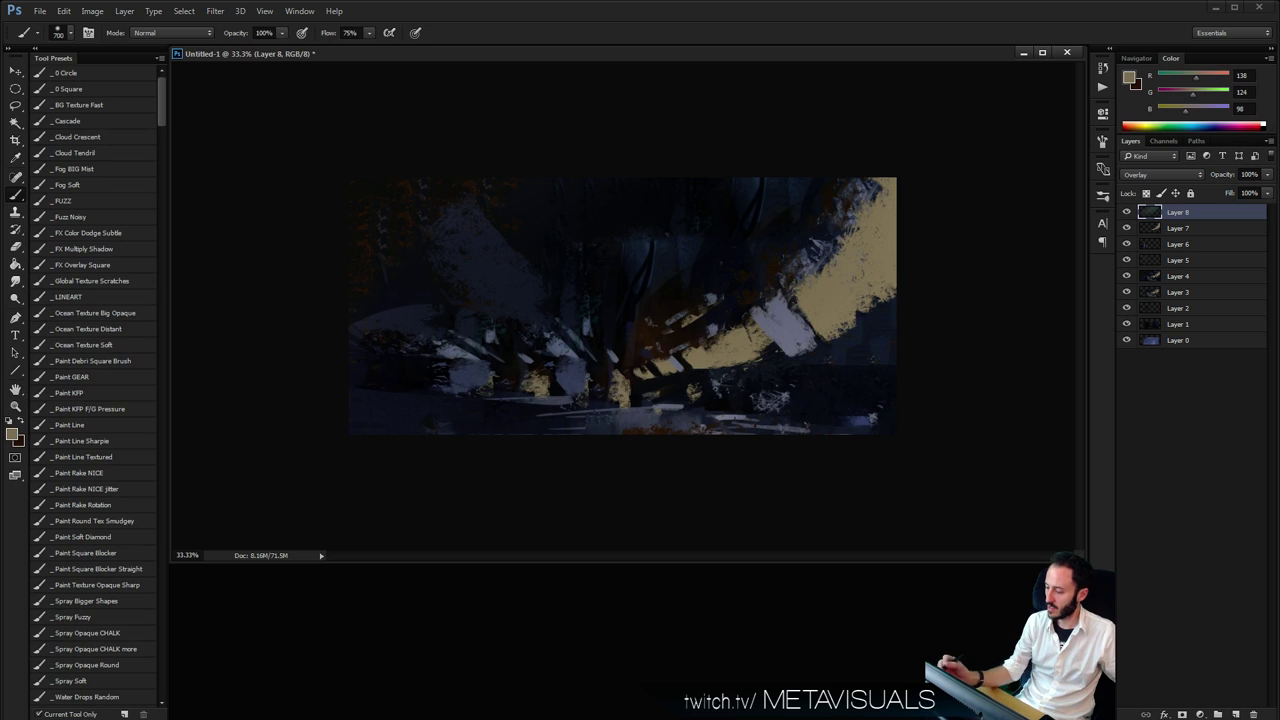
{"action": "left_click", "coordinate": [723, 369], "text": "alt"}
{"action": "left_click", "coordinate": [723, 369], "text": "alt"}
{"action": "left_click", "coordinate": [723, 369], "text": "ctrl"}
{"action": "left_click", "coordinate": [723, 369], "text": "ctrl"}
{"action": "left_click", "coordinate": [723, 369], "text": "ctrl"}
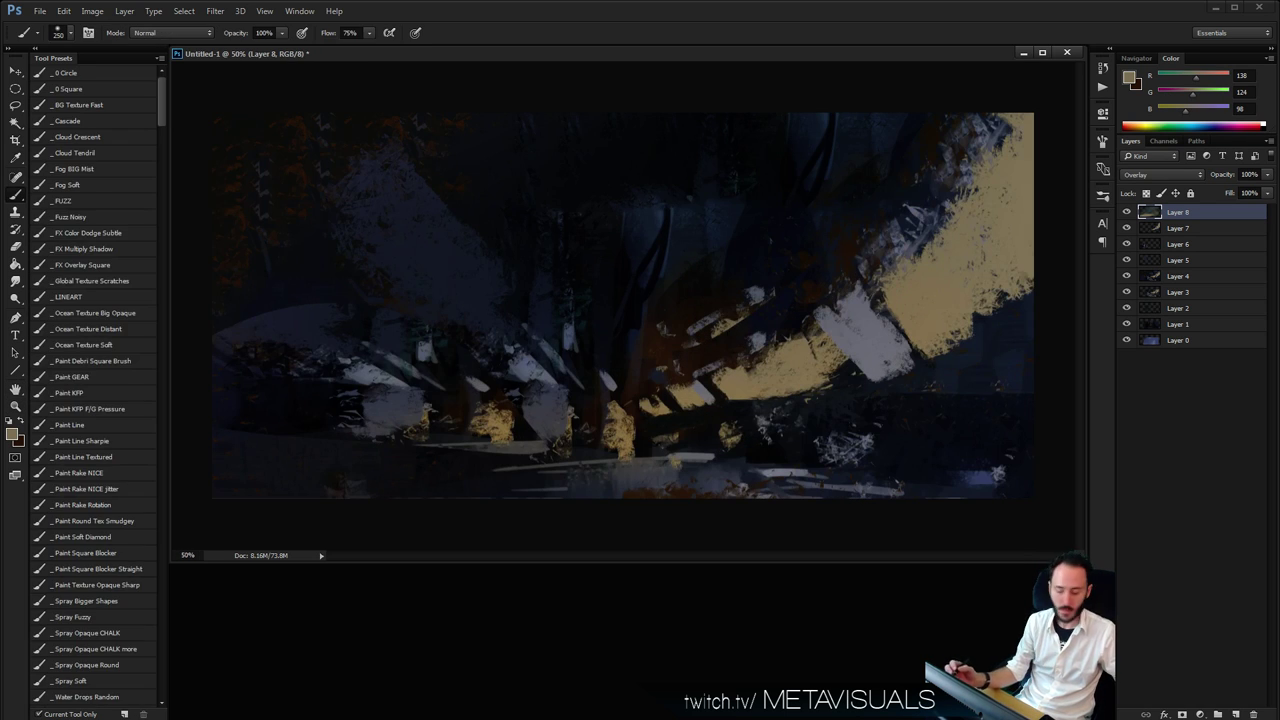
Add a new Hard Light layer and paint a soft green glow, RGB 94, 154, 120, around the trees left of centre
{"action": "key", "text": "ctrl+shift+alt+n"}
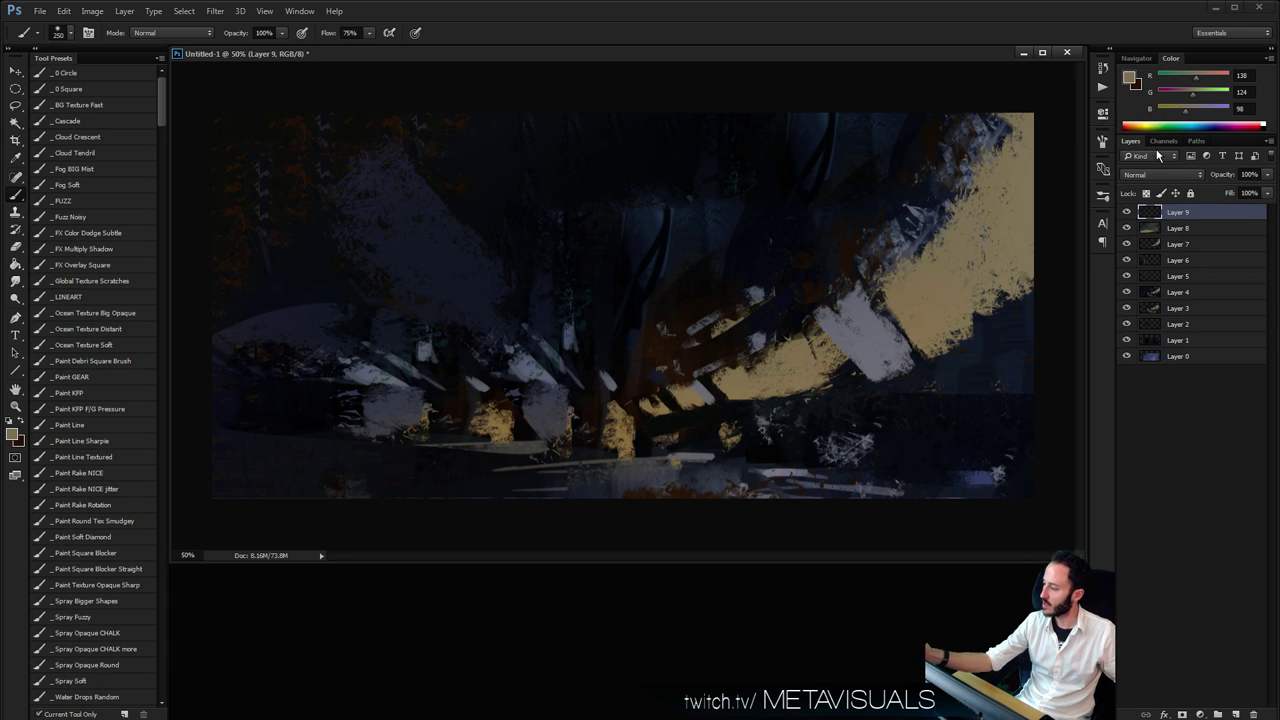
{"action": "left_click", "coordinate": [1158, 155]}
{"action": "left_click", "coordinate": [1160, 175]}
{"action": "left_click", "coordinate": [1160, 175]}
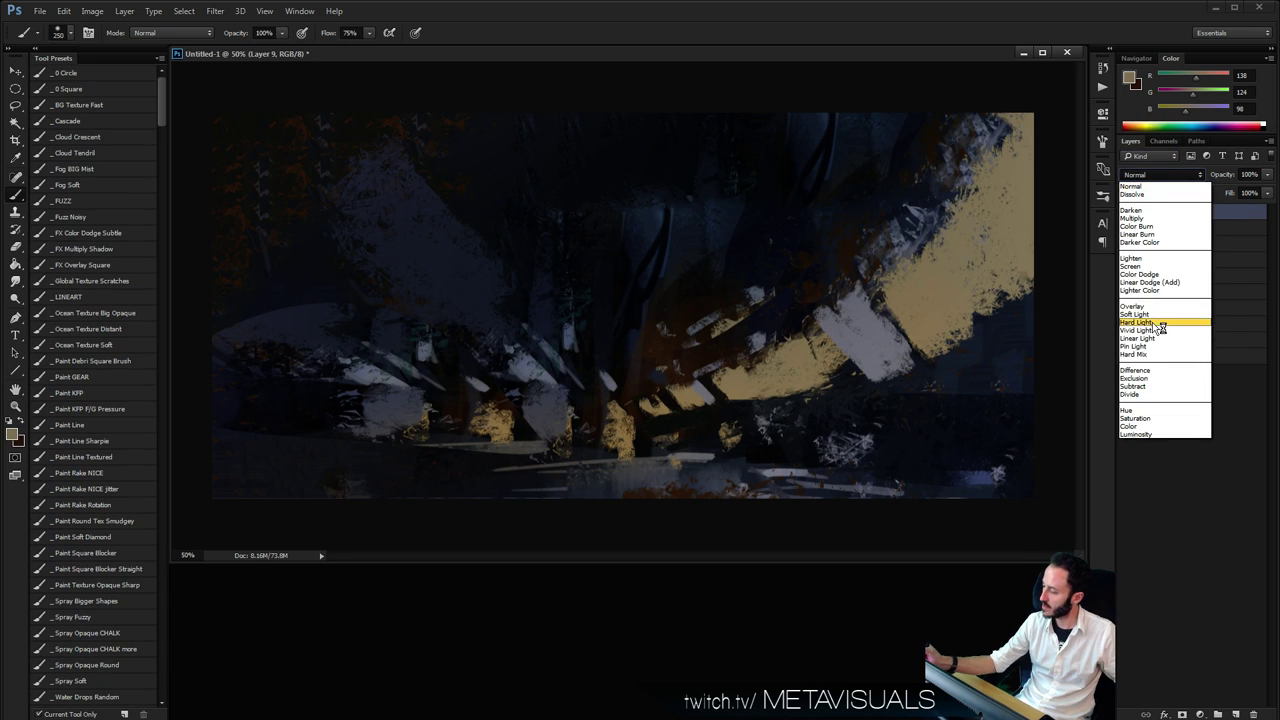
{"action": "left_click", "coordinate": [1160, 323]}
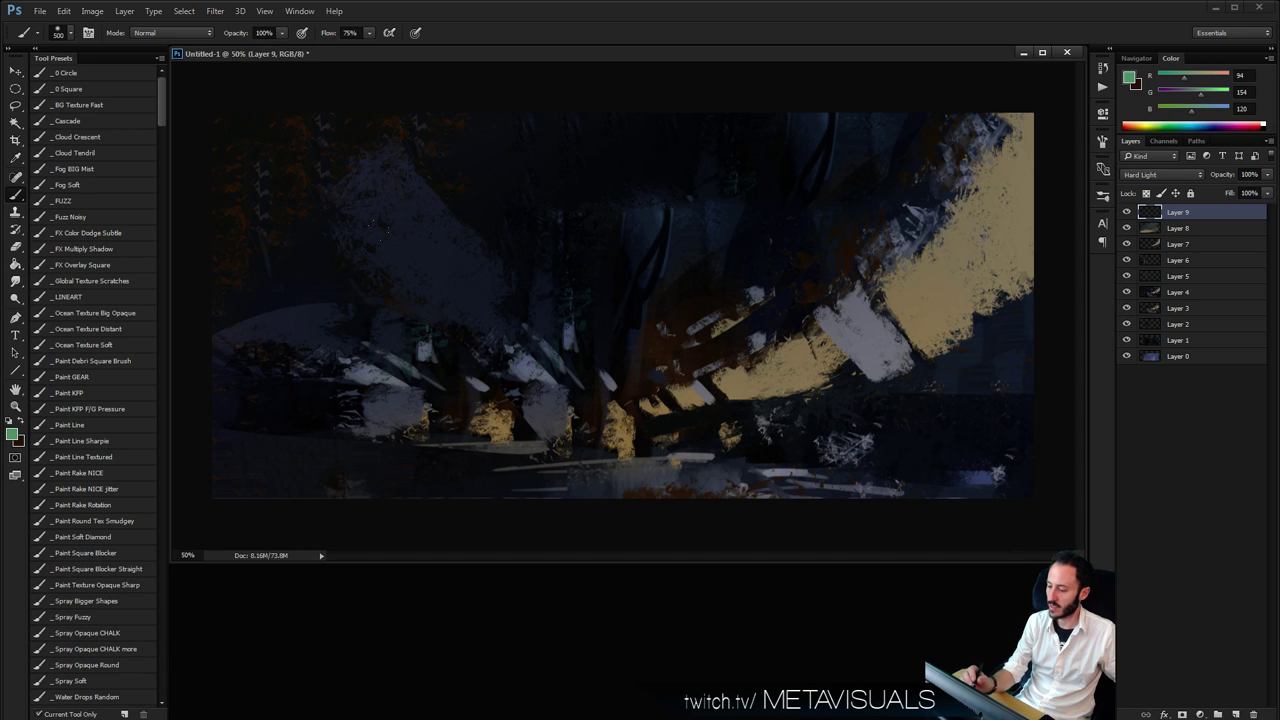
{"action": "left_click_drag", "start_coordinate": [290, 178], "coordinate": [343, 222]}
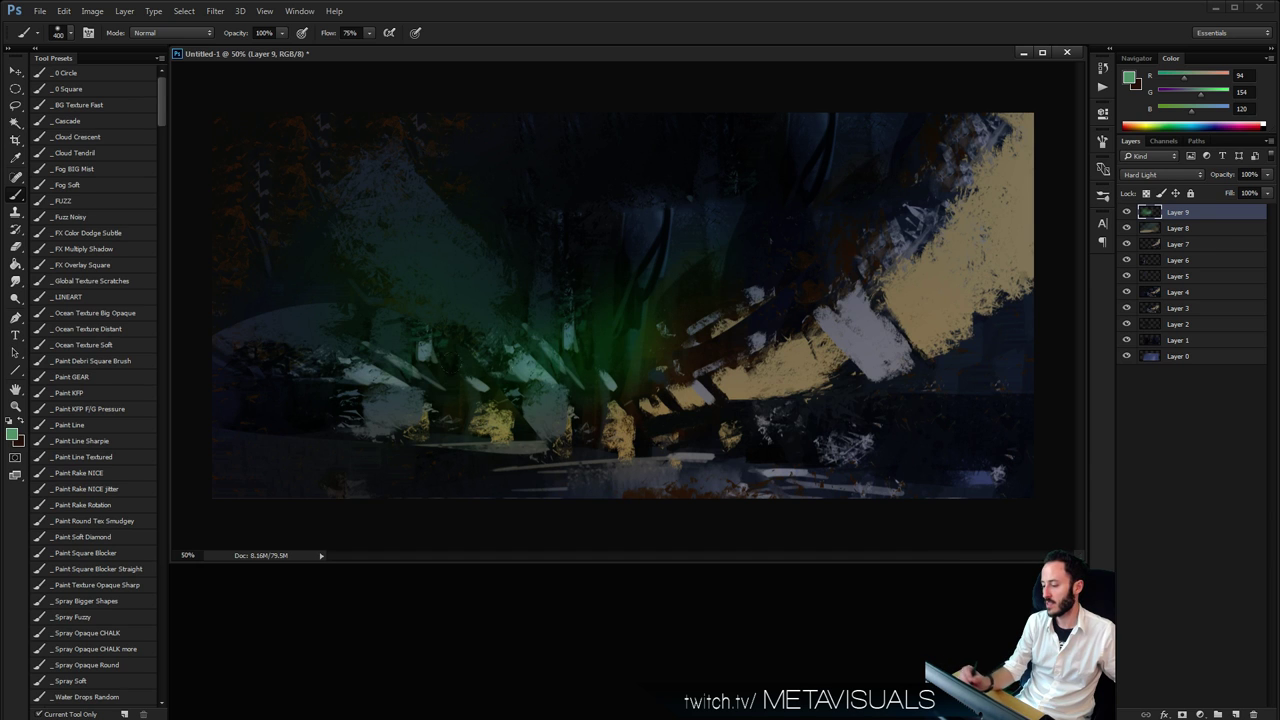
Add another layer and brush soft blue light, RGB 82, 125, 149, over the green glow with a 600 px brush
{"action": "key", "text": "ctrl+alt+shift+n"}
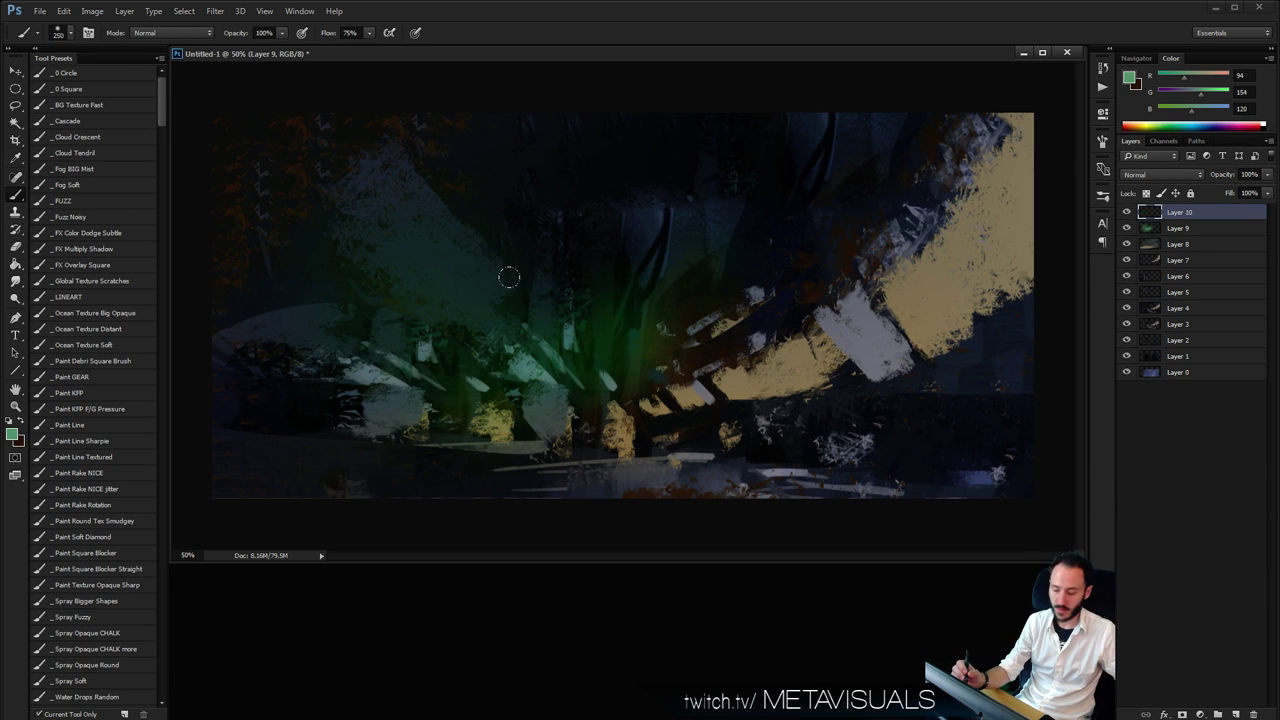
{"action": "left_click", "coordinate": [530, 328], "text": "alt"}
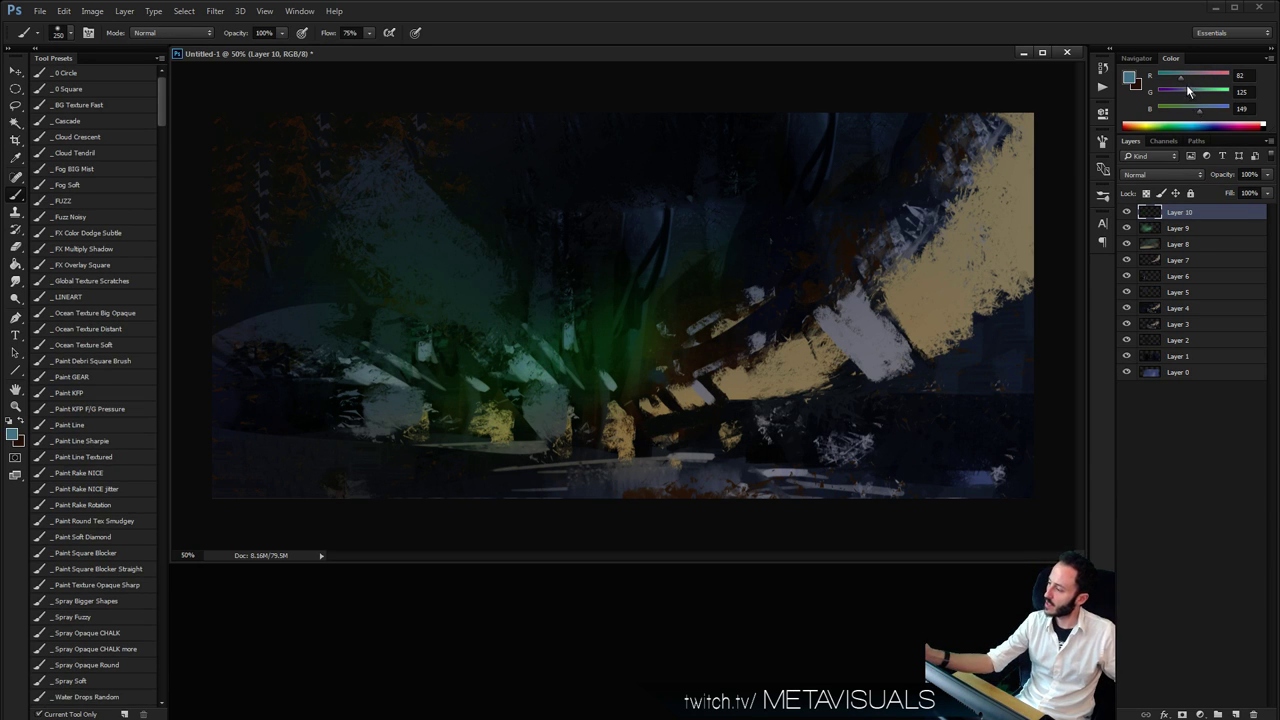
{"action": "key", "text": "bracketright"}
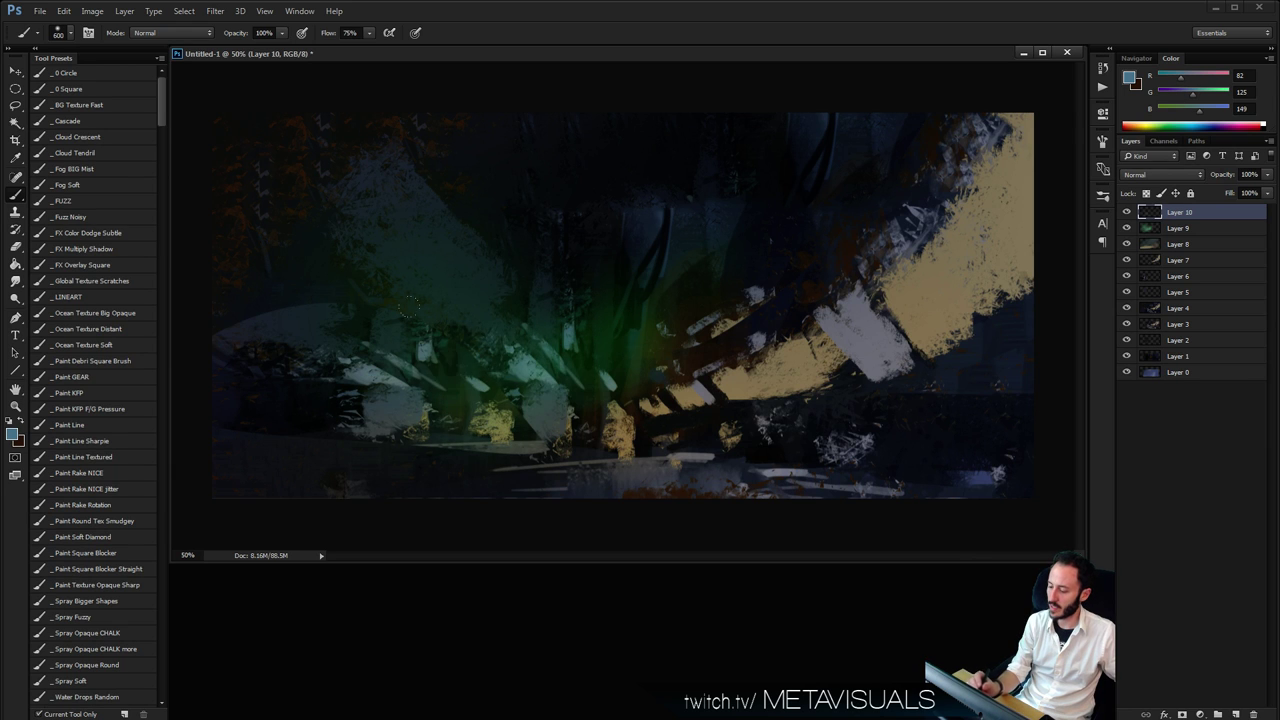
{"action": "left_click", "coordinate": [467, 372]}
{"action": "left_click", "coordinate": [537, 279]}
{"action": "left_click", "coordinate": [546, 320]}
Switch to the Smudge tool and paste a merged copy of the whole painting as a new layer
{"action": "key", "text": "r"}
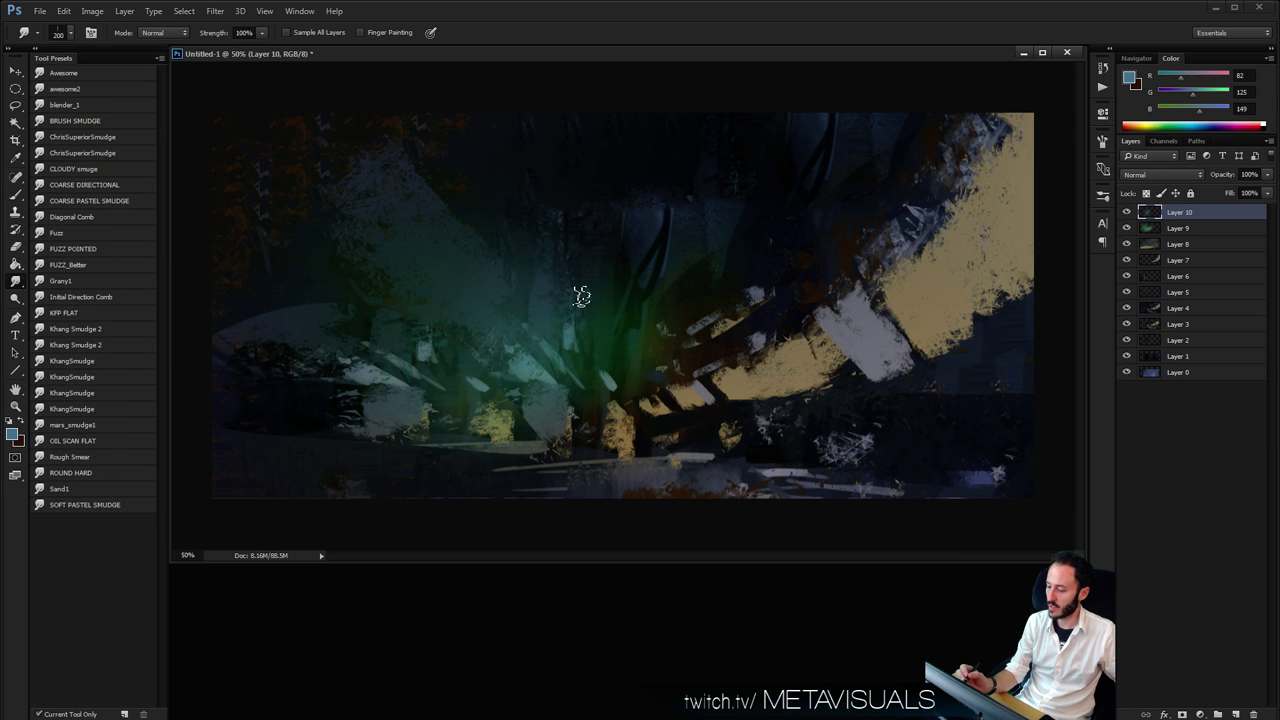
{"action": "key", "text": "ctrl+a"}
{"action": "key", "text": "ctrl+shift+c"}
{"action": "key", "text": "ctrl+v"}
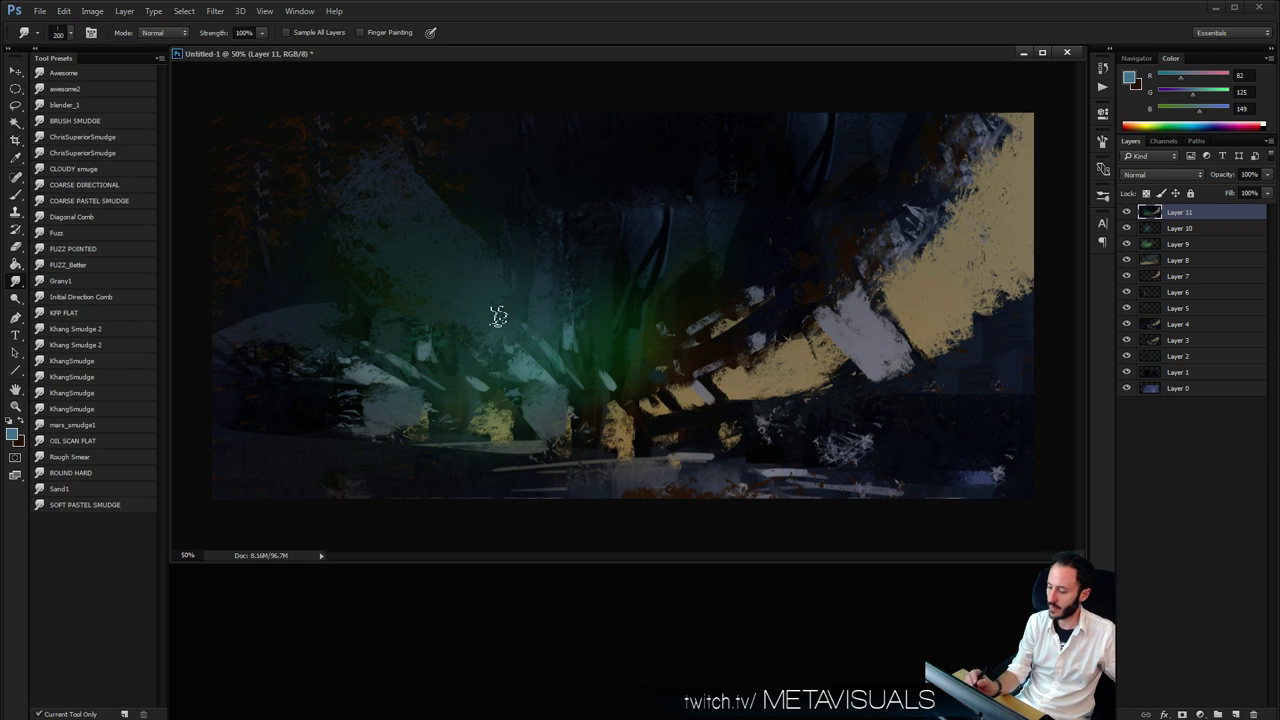
Smudge the green-blue glow and tree bases into soft vertical streaks, reducing the smudge brush from 200 to 80 px
{"action": "mouse_move", "coordinate": [498, 316]}
{"action": "left_mouse_down"}
{"action": "mouse_move", "coordinate": [557, 331]}
{"action": "mouse_move", "coordinate": [490, 332]}
{"action": "mouse_move", "coordinate": [587, 316]}
{"action": "mouse_move", "coordinate": [515, 315]}
{"action": "mouse_move", "coordinate": [459, 283]}
{"action": "left_mouse_up"}
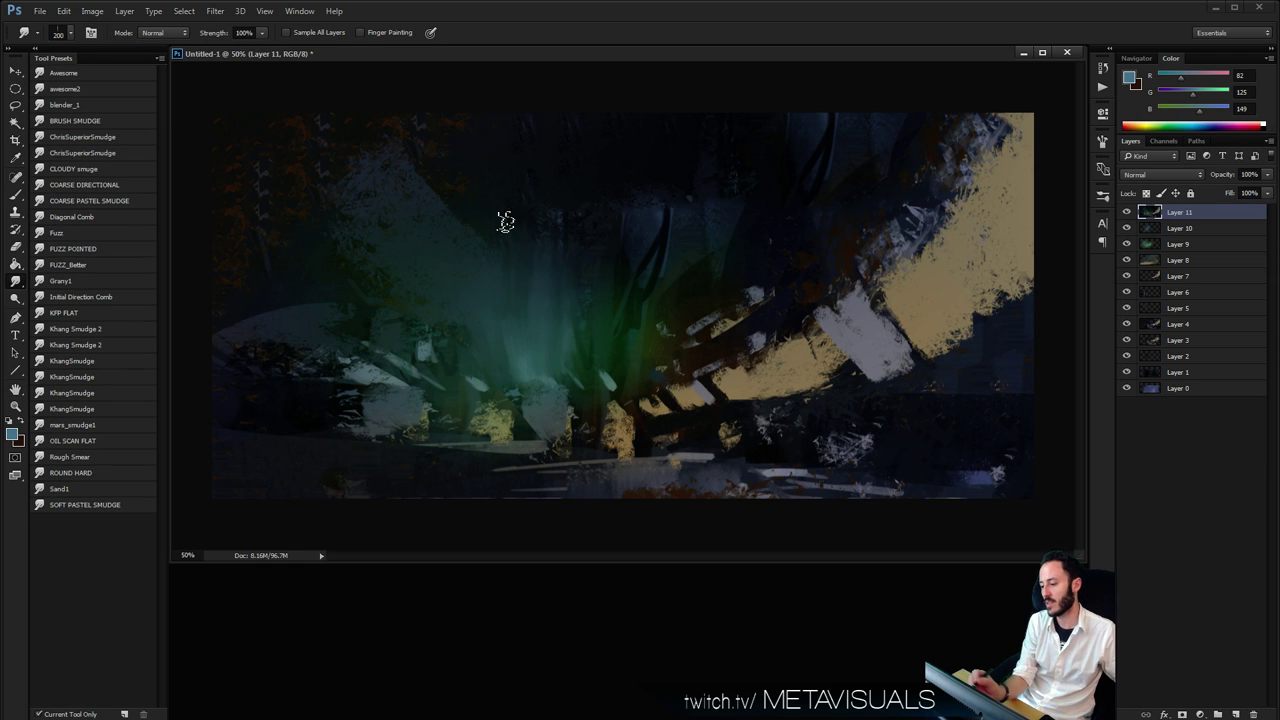
{"action": "key", "text": "bracketleft"}
{"action": "key", "text": "bracketleft"}
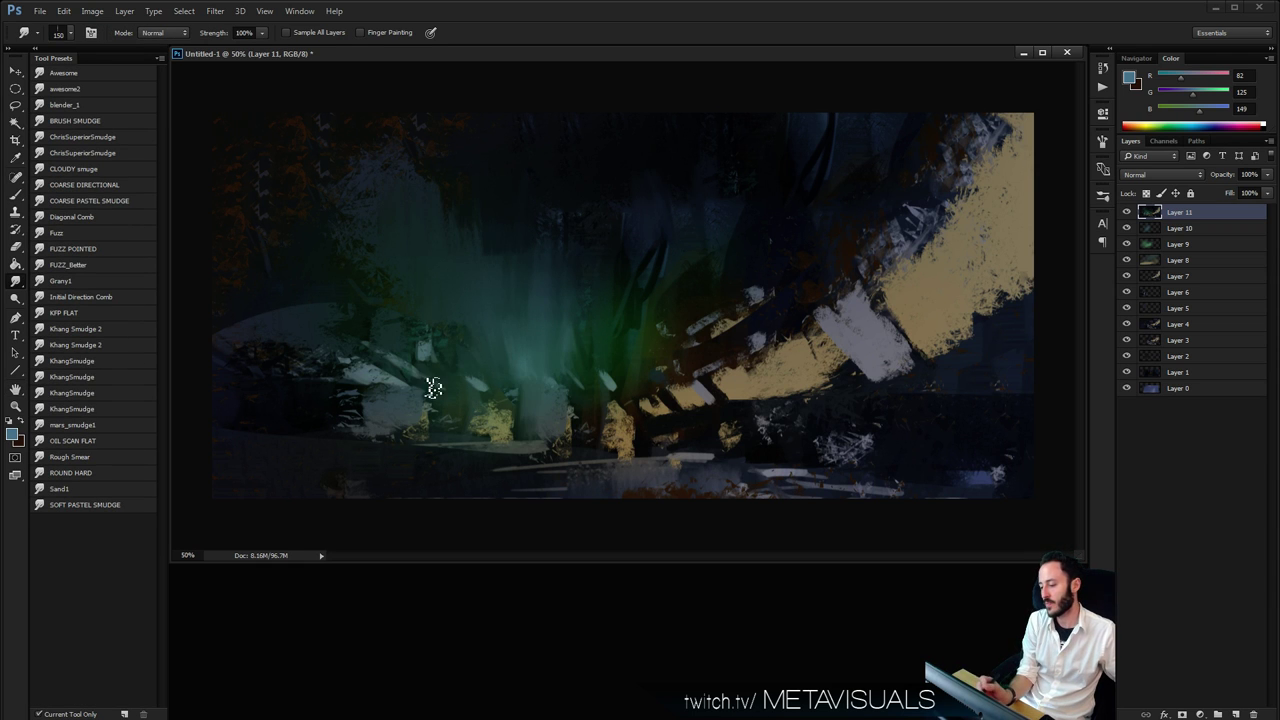
{"action": "key", "text": "bracketleft"}
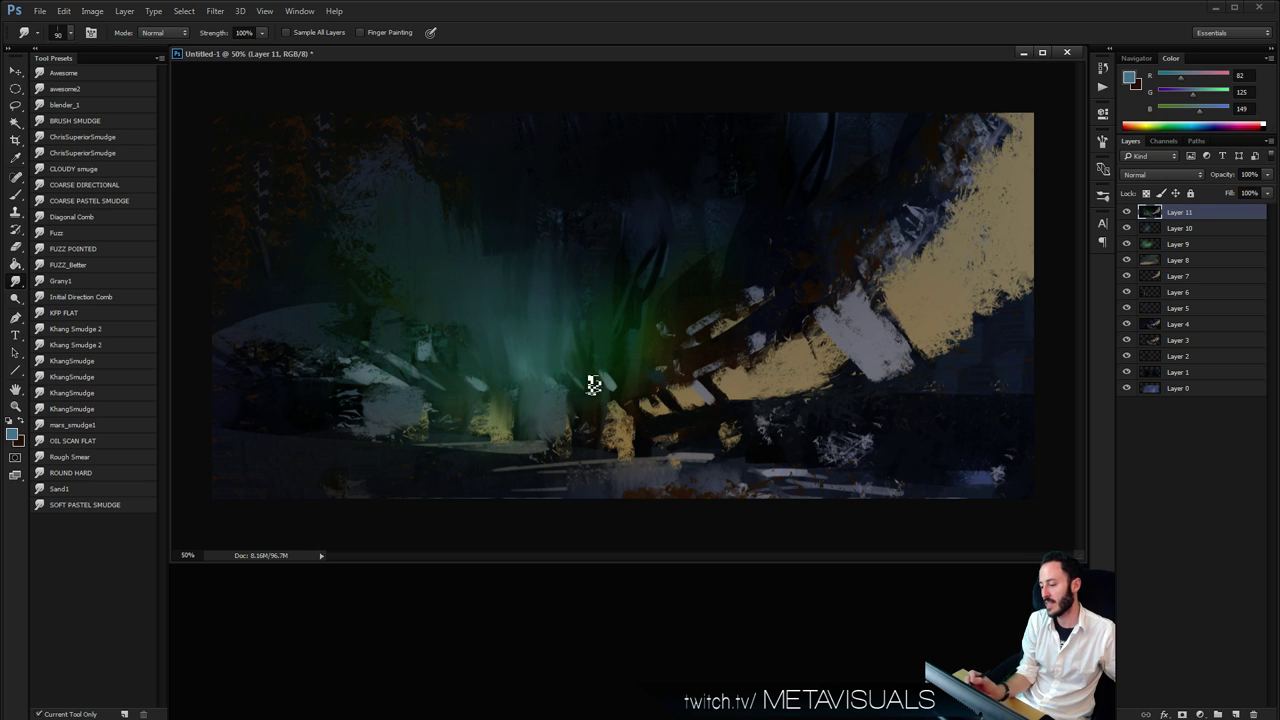
{"action": "left_click_drag", "start_coordinate": [579, 424], "coordinate": [608, 357]}
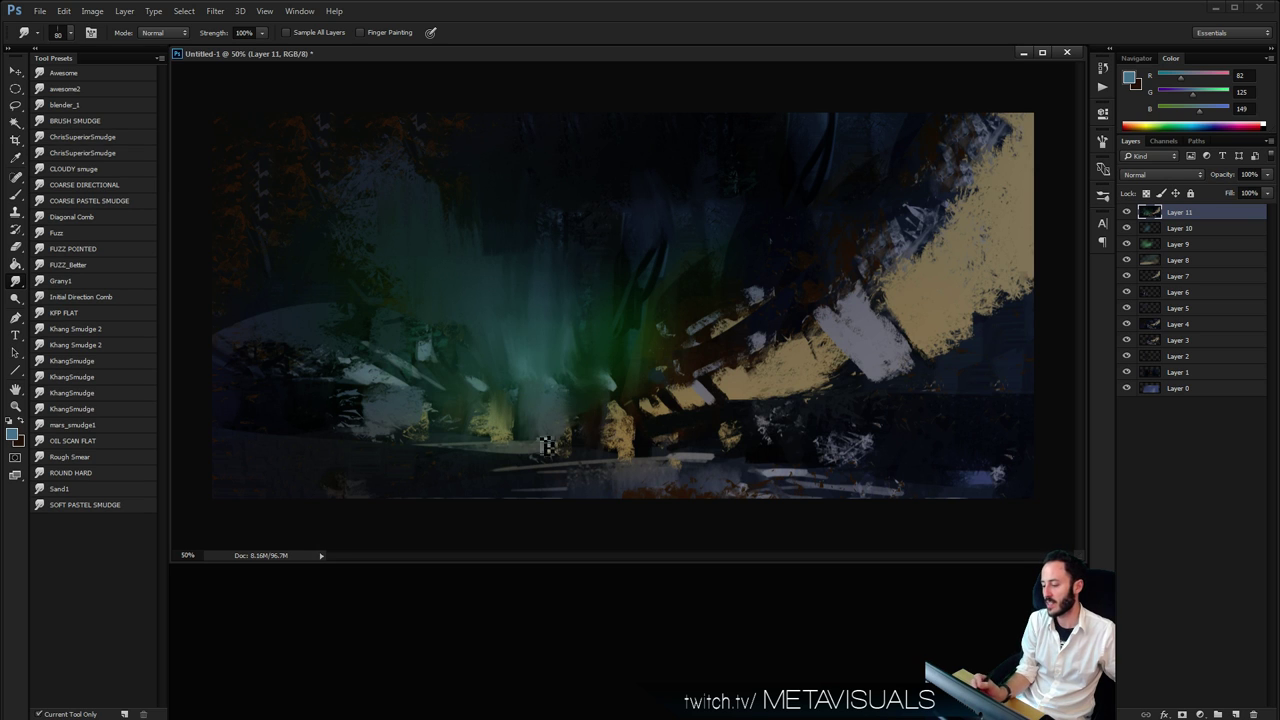
Smudge the ground edge below the glow horizontally toward the left side with a 60 px smudge brush
{"action": "key", "text": "bracketleft"}
{"action": "key", "text": "bracketleft"}
{"action": "mouse_move", "coordinate": [546, 446]}
{"action": "left_mouse_down"}
{"action": "mouse_move", "coordinate": [339, 453]}
{"action": "mouse_move", "coordinate": [545, 451]}
{"action": "mouse_move", "coordinate": [377, 455]}
{"action": "left_mouse_up"}
{"action": "left_click_drag", "start_coordinate": [483, 444], "coordinate": [256, 446]}
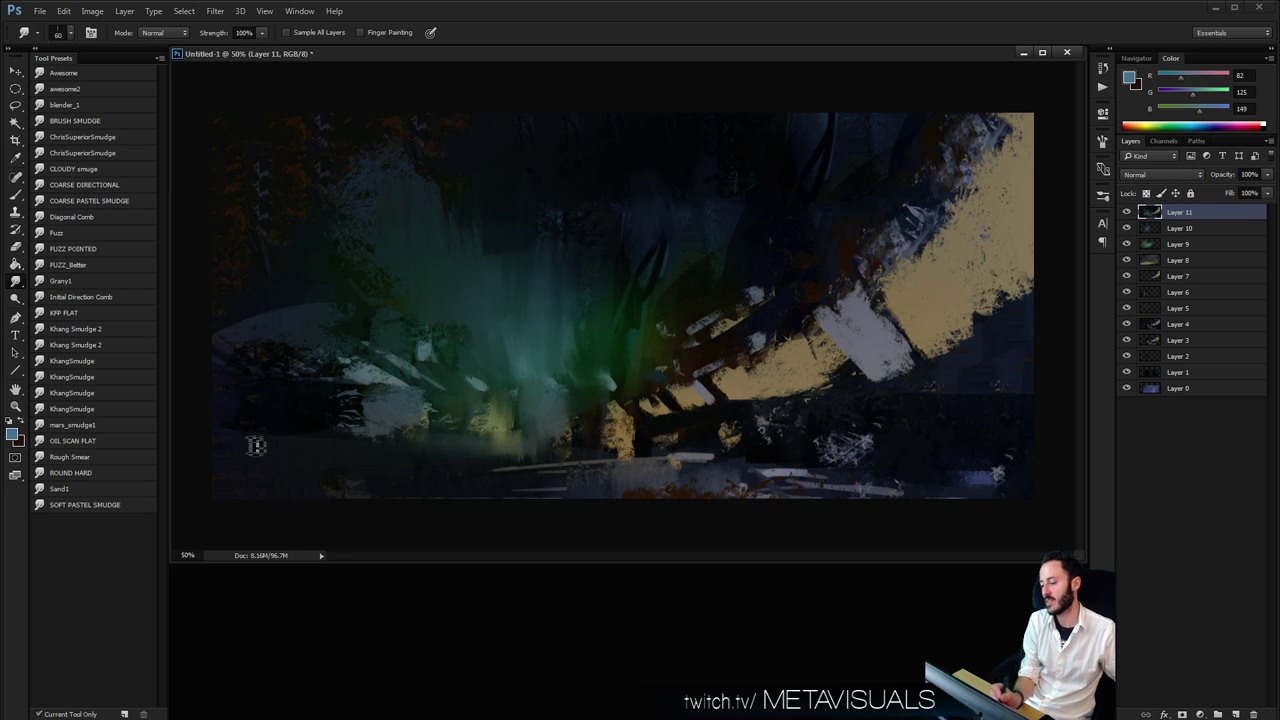
Smudge the lower edge of the curved beige streak and pale slab along their curve with an 80 to 90 px smudge, and return to the brush
{"action": "key", "text": "bracketright"}
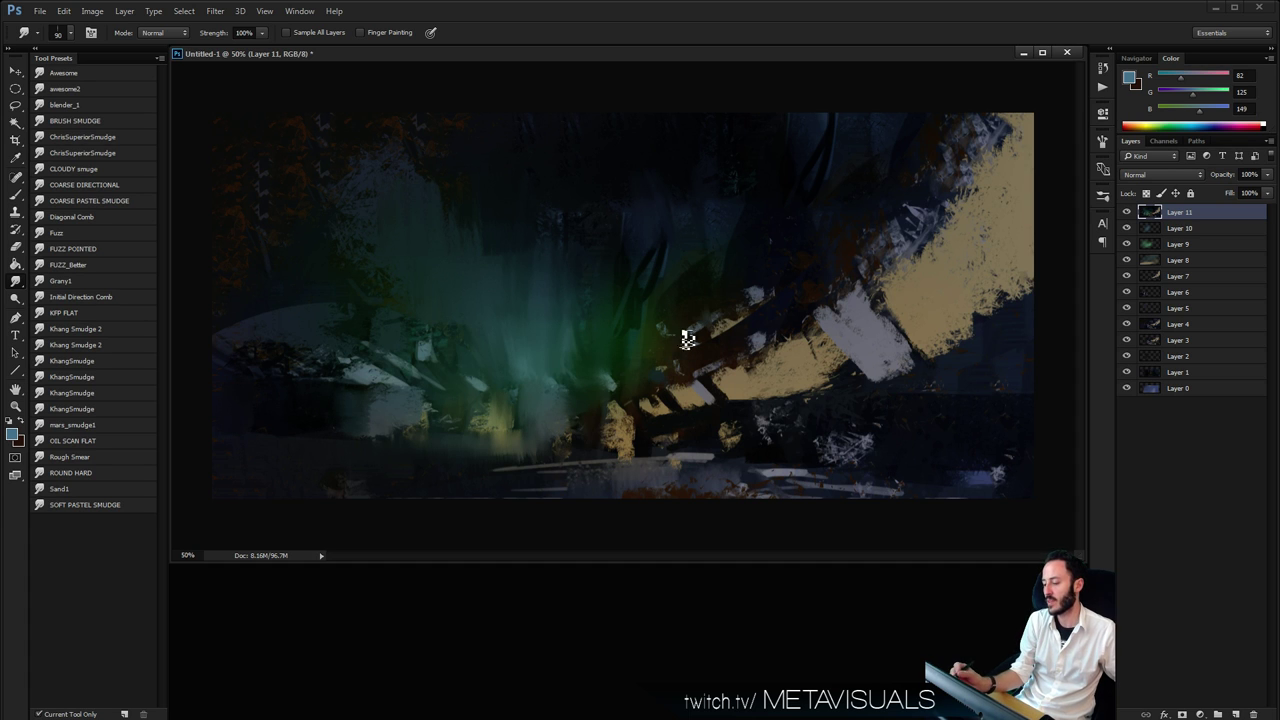
{"action": "mouse_move", "coordinate": [630, 445]}
{"action": "left_mouse_down"}
{"action": "mouse_move", "coordinate": [860, 413]}
{"action": "mouse_move", "coordinate": [758, 434]}
{"action": "mouse_move", "coordinate": [854, 386]}
{"action": "left_mouse_up"}
{"action": "key", "text": "["}
{"action": "left_click_drag", "start_coordinate": [760, 417], "coordinate": [844, 394]}
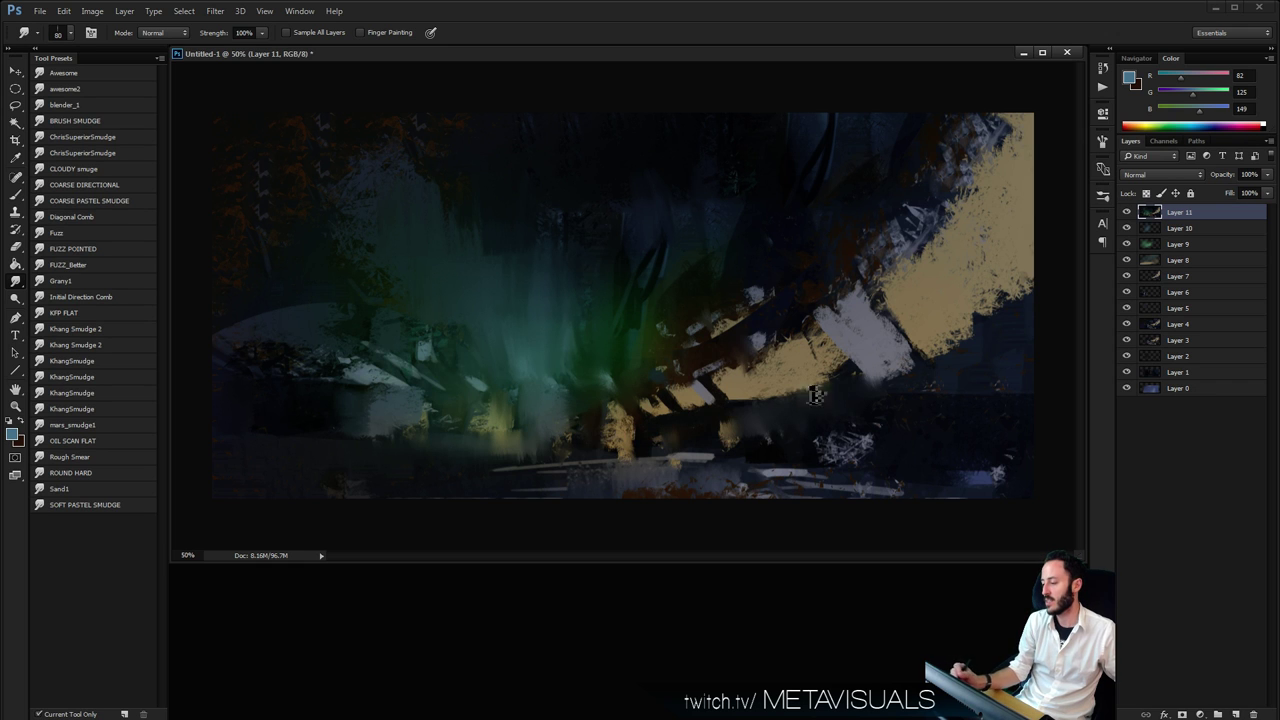
{"action": "key", "text": "]"}
{"action": "left_click_drag", "start_coordinate": [730, 424], "coordinate": [935, 355]}
{"action": "key", "text": "b"}
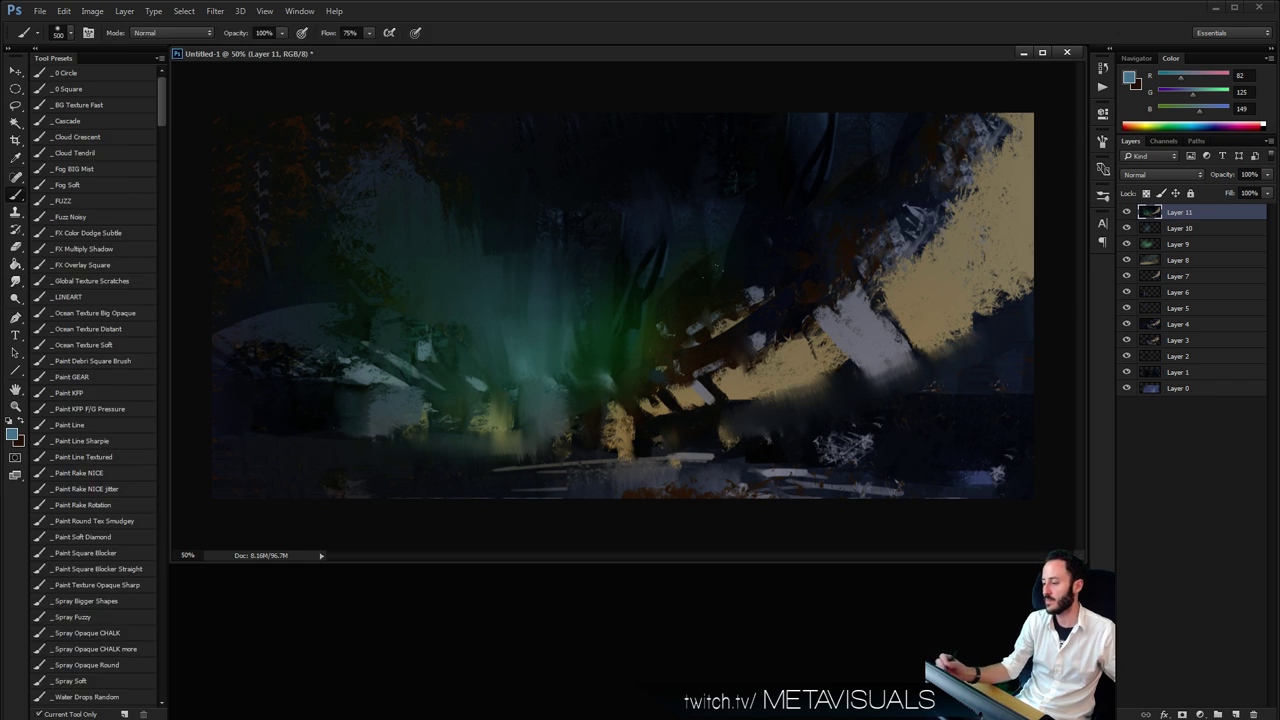
Smudge the upper edge of the beige streak diagonally up to the top-right corner with a 60 px smudge, and return to the brush
{"action": "key", "text": "r"}
{"action": "left_click_drag", "start_coordinate": [752, 298], "coordinate": [908, 208]}
{"action": "left_click_drag", "start_coordinate": [830, 285], "coordinate": [951, 156]}
{"action": "left_click_drag", "start_coordinate": [877, 250], "coordinate": [993, 113]}
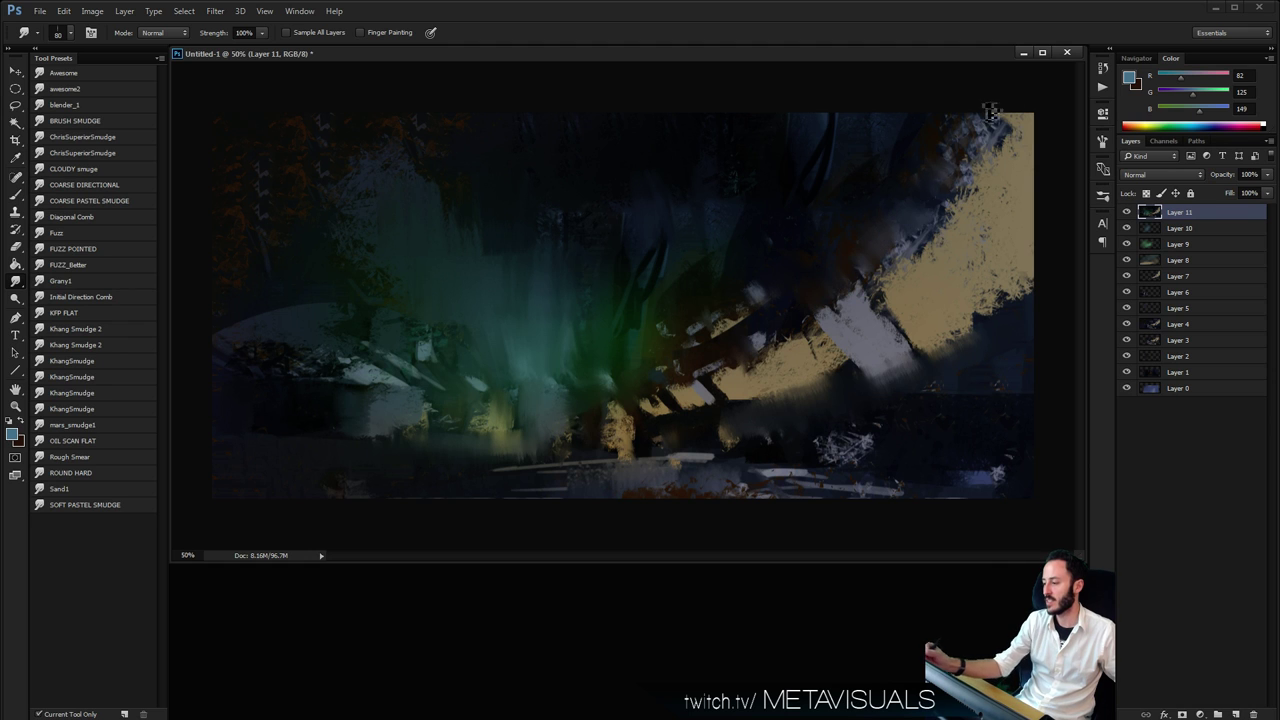
{"action": "left_click_drag", "start_coordinate": [916, 202], "coordinate": [1005, 118]}
{"action": "key", "text": "b"}
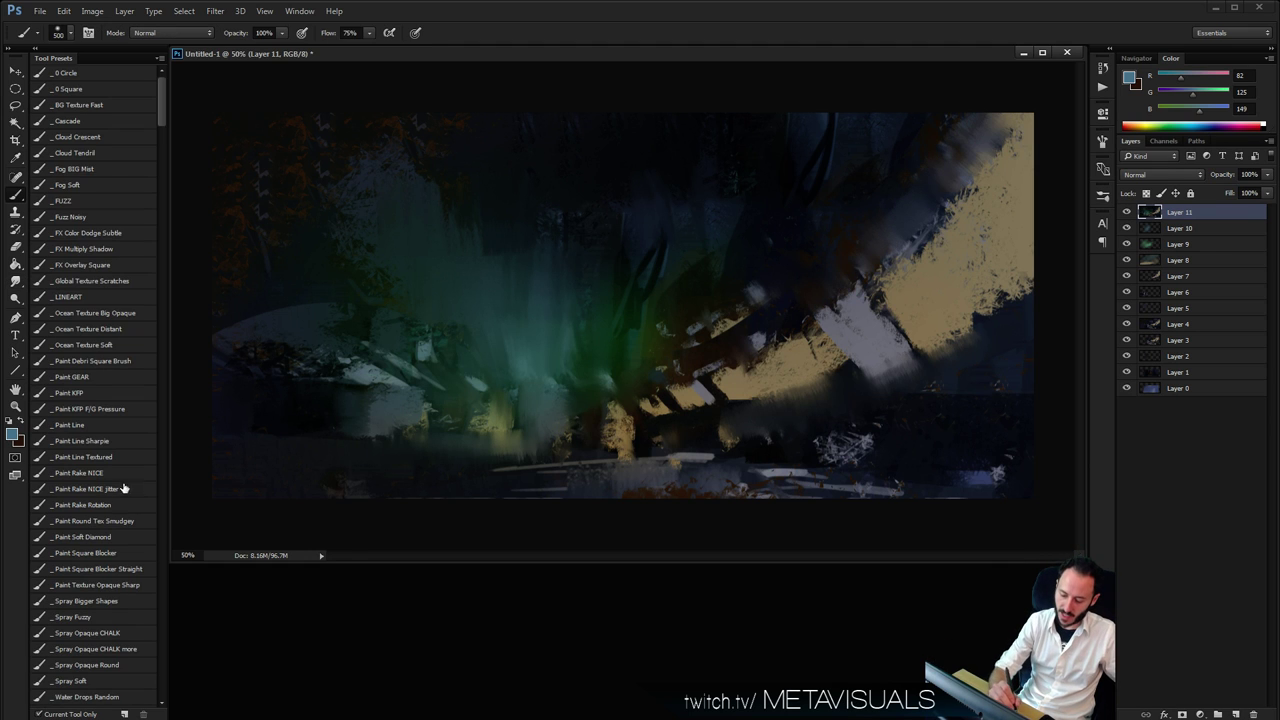
Choose the Paint Line Textured brush, add a new layer and sample the muted teal from the centre of the glow
{"action": "left_click", "coordinate": [104, 455]}
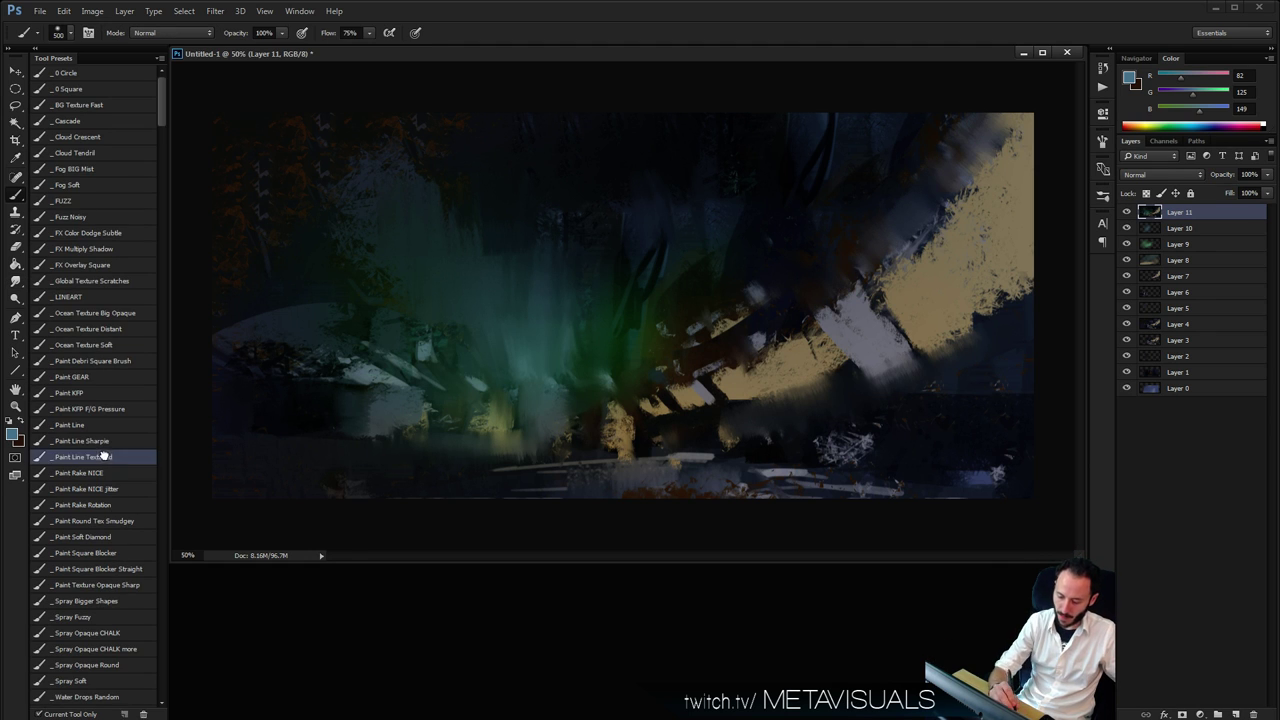
{"action": "key", "text": "space"}
{"action": "key", "text": "ctrl+minus"}
{"action": "key", "text": "ctrl+minus"}
{"action": "left_click", "coordinate": [778, 329]}
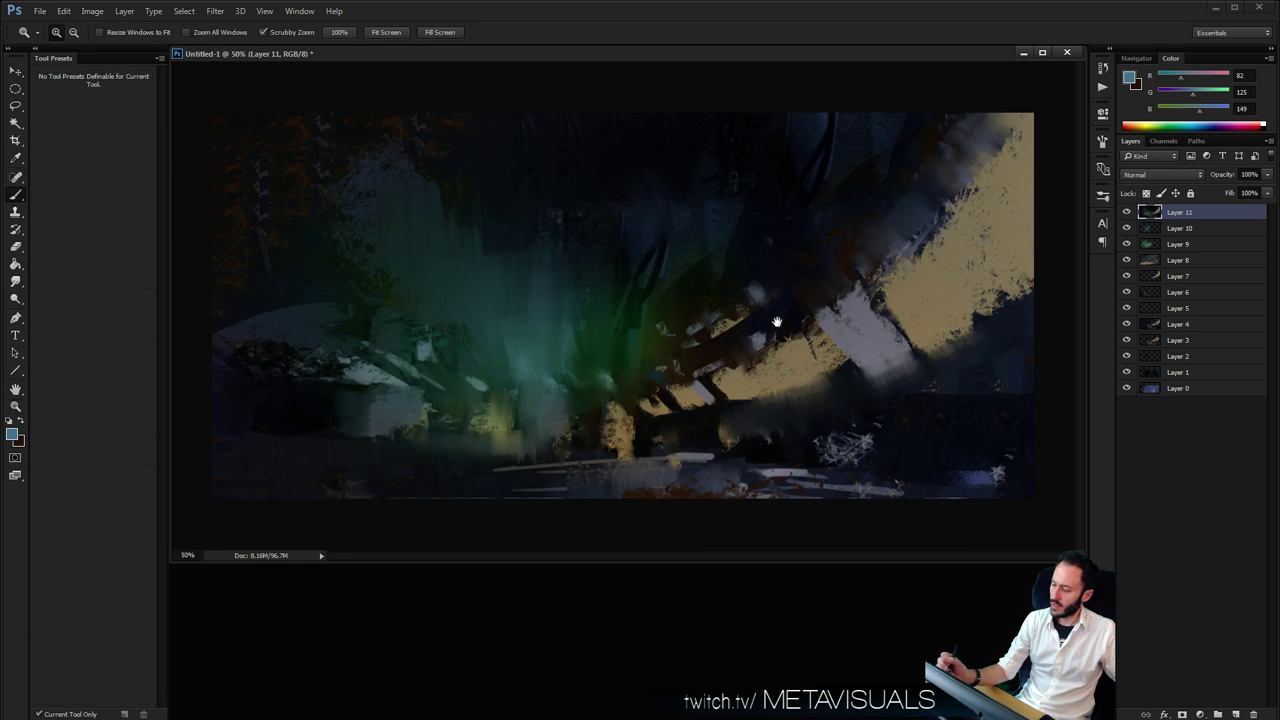
{"action": "key", "text": "b"}
{"action": "key", "text": "ctrl+shift+alt+n"}
{"action": "left_click", "coordinate": [543, 343], "text": "alt"}
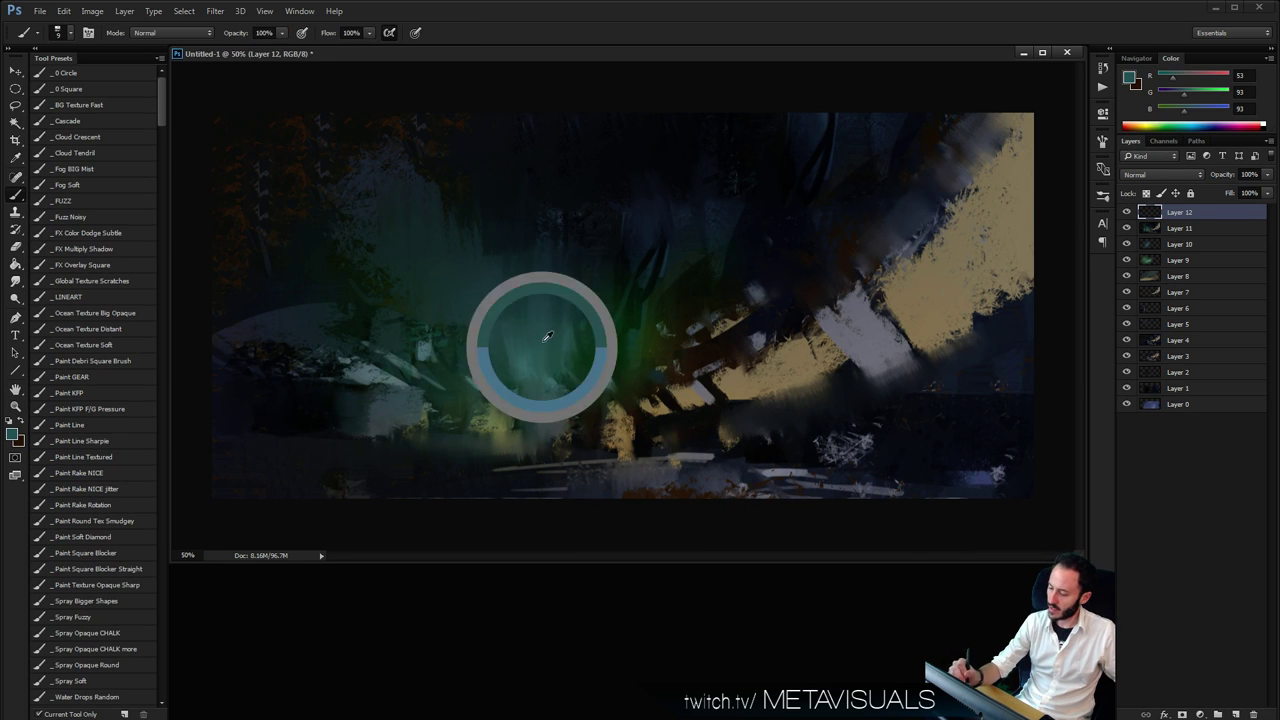
Paint rough textured teal patches along the left side of the glow with a brush of about 70 px
{"action": "key", "text": "bracketright"}
{"action": "key", "text": "bracketright"}
{"action": "key", "text": "bracketright"}
{"action": "key", "text": "bracketright"}
{"action": "key", "text": "bracketright"}
{"action": "mouse_move", "coordinate": [461, 330]}
{"action": "left_mouse_down"}
{"action": "mouse_move", "coordinate": [457, 291]}
{"action": "mouse_move", "coordinate": [484, 351]}
{"action": "mouse_move", "coordinate": [410, 270]}
{"action": "left_mouse_up"}
{"action": "key", "text": "bracketleft"}
{"action": "key", "text": "bracketleft"}
{"action": "left_click_drag", "start_coordinate": [505, 270], "coordinate": [496, 280]}
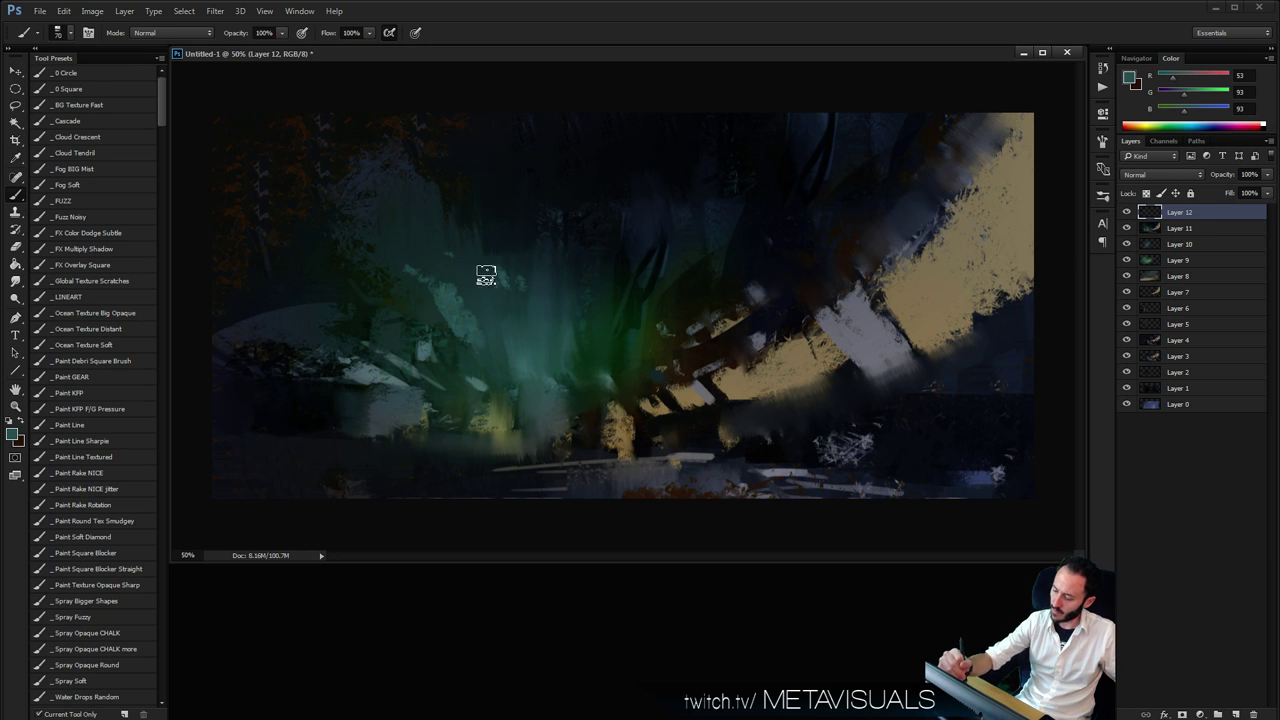
Paint teal foliage flecks at the upper left and a large broken patch along the top edge with a 35 to 50 px brush
{"action": "left_click_drag", "start_coordinate": [352, 202], "coordinate": [365, 222]}
{"action": "left_click", "coordinate": [265, 188]}
{"action": "left_click", "coordinate": [460, 250]}
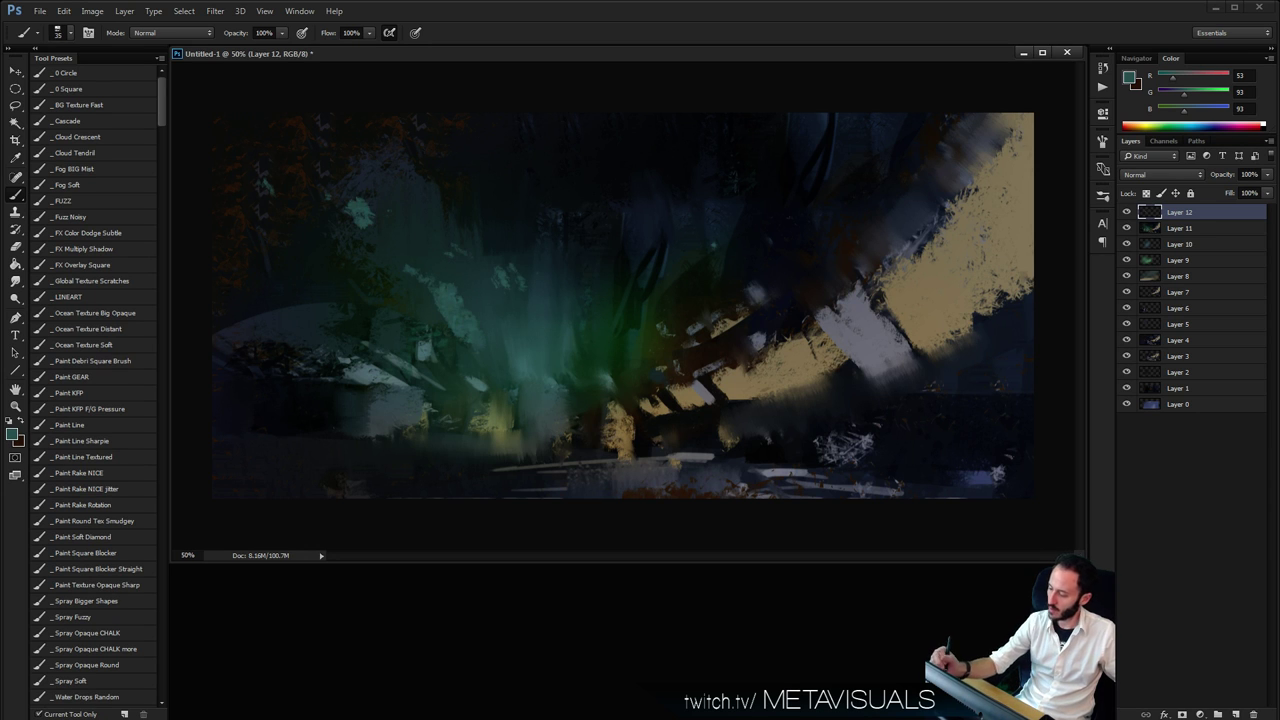
{"action": "mouse_move", "coordinate": [591, 263]}
{"action": "left_mouse_down"}
{"action": "mouse_move", "coordinate": [461, 216]}
{"action": "mouse_move", "coordinate": [470, 136]}
{"action": "mouse_move", "coordinate": [482, 178]}
{"action": "mouse_move", "coordinate": [478, 124]}
{"action": "mouse_move", "coordinate": [471, 161]}
{"action": "mouse_move", "coordinate": [504, 189]}
{"action": "mouse_move", "coordinate": [517, 172]}
{"action": "mouse_move", "coordinate": [516, 95]}
{"action": "mouse_move", "coordinate": [543, 148]}
{"action": "mouse_move", "coordinate": [499, 173]}
{"action": "mouse_move", "coordinate": [546, 261]}
{"action": "left_mouse_up"}
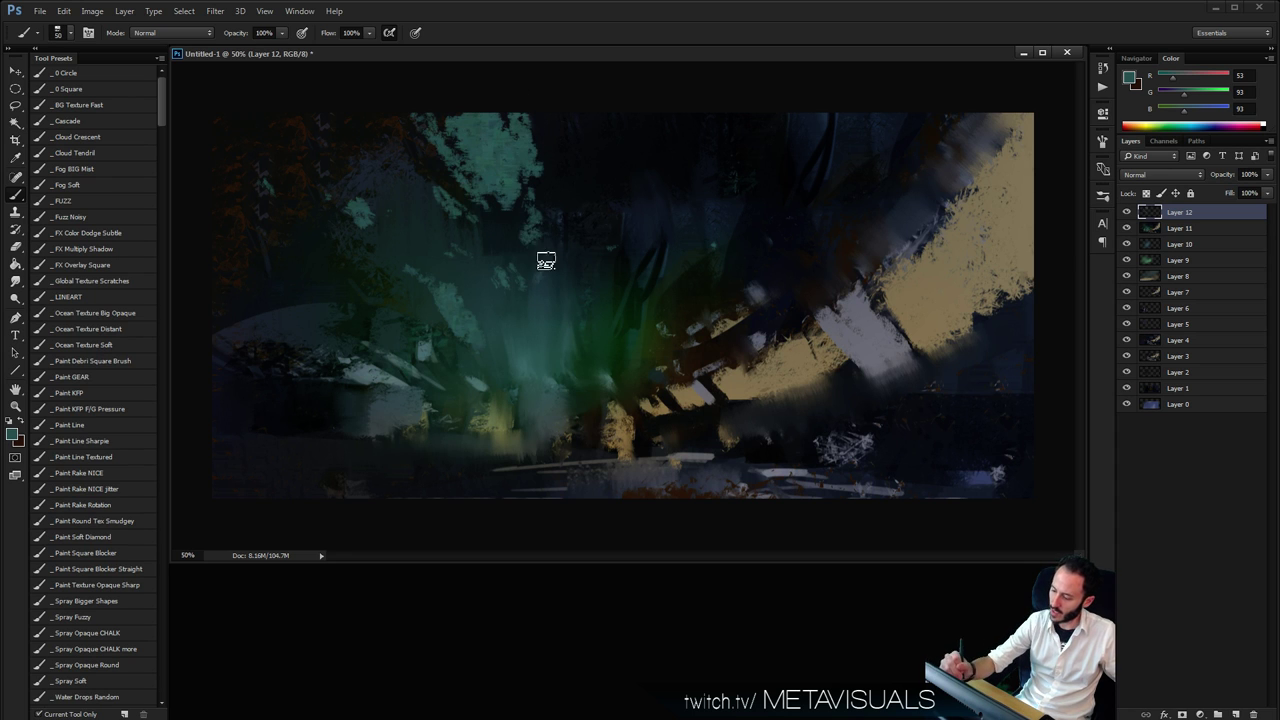
Switch to a large soft brush and spread a teal haze over the dark area above the glow
{"action": "left_click", "coordinate": [96, 204]}
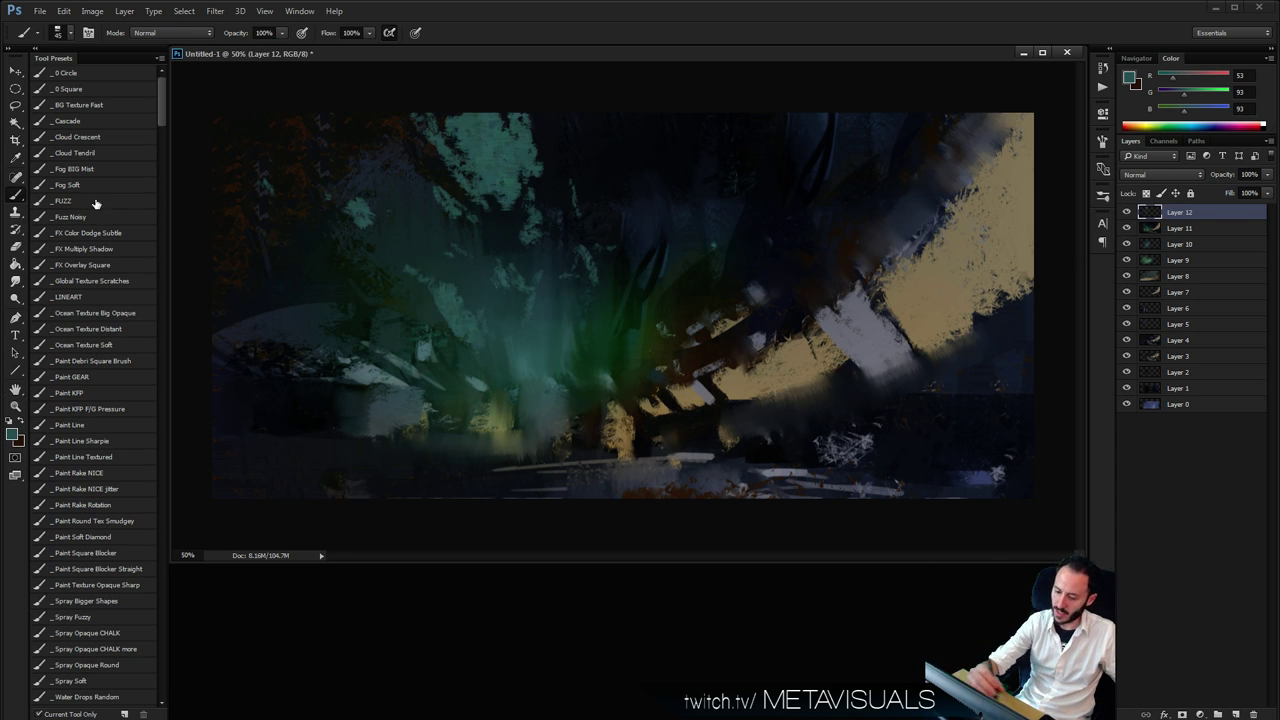
{"action": "left_click", "coordinate": [86, 198]}
{"action": "left_click_drag", "start_coordinate": [545, 200], "coordinate": [515, 190]}
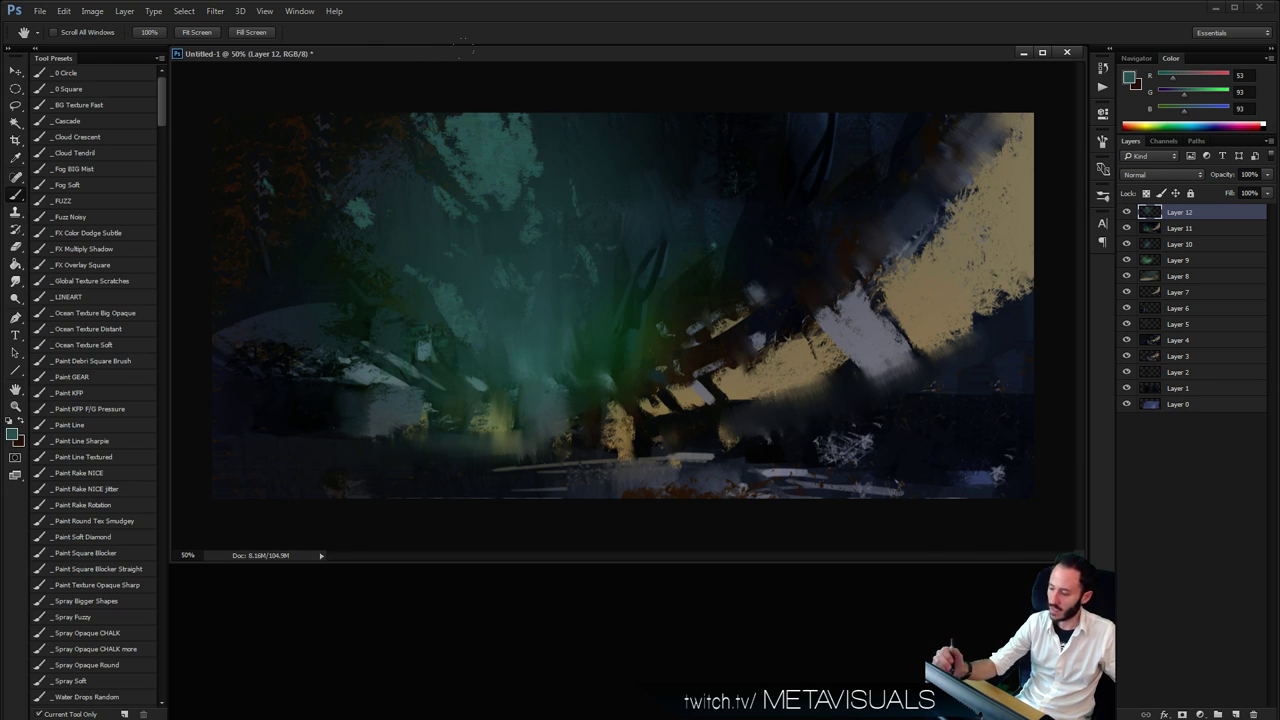
Add a new layer in Multiply mode and undo a trial darkening over the upper left of the painting
{"action": "key", "text": "ctrl+shift+alt+n"}
{"action": "left_click", "coordinate": [1165, 174]}
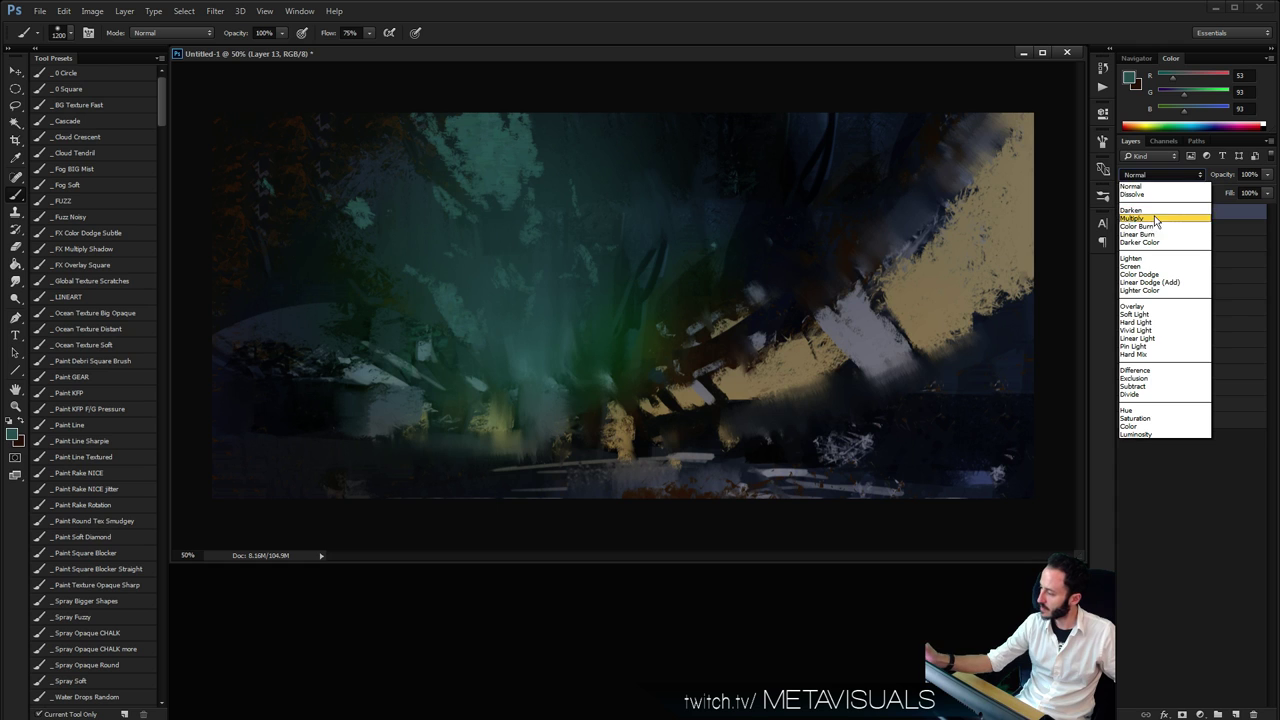
{"action": "left_click", "coordinate": [1154, 215]}
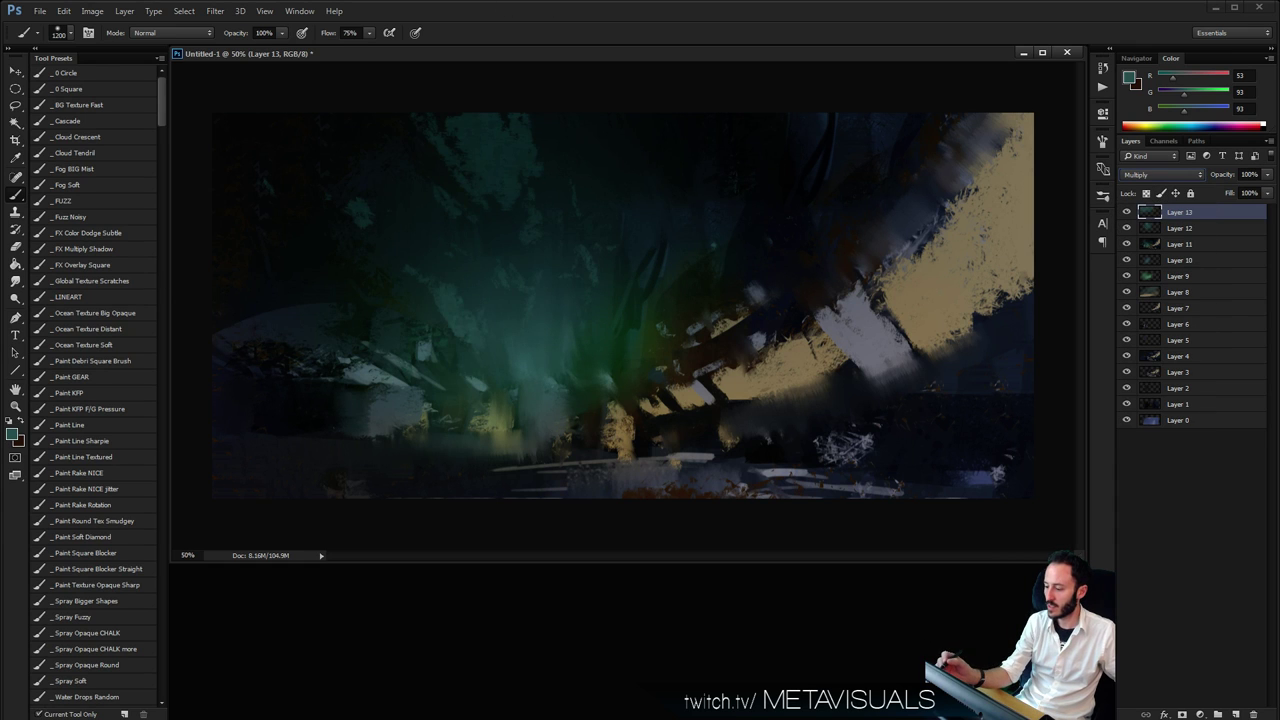
{"action": "key", "text": "ctrl+z"}
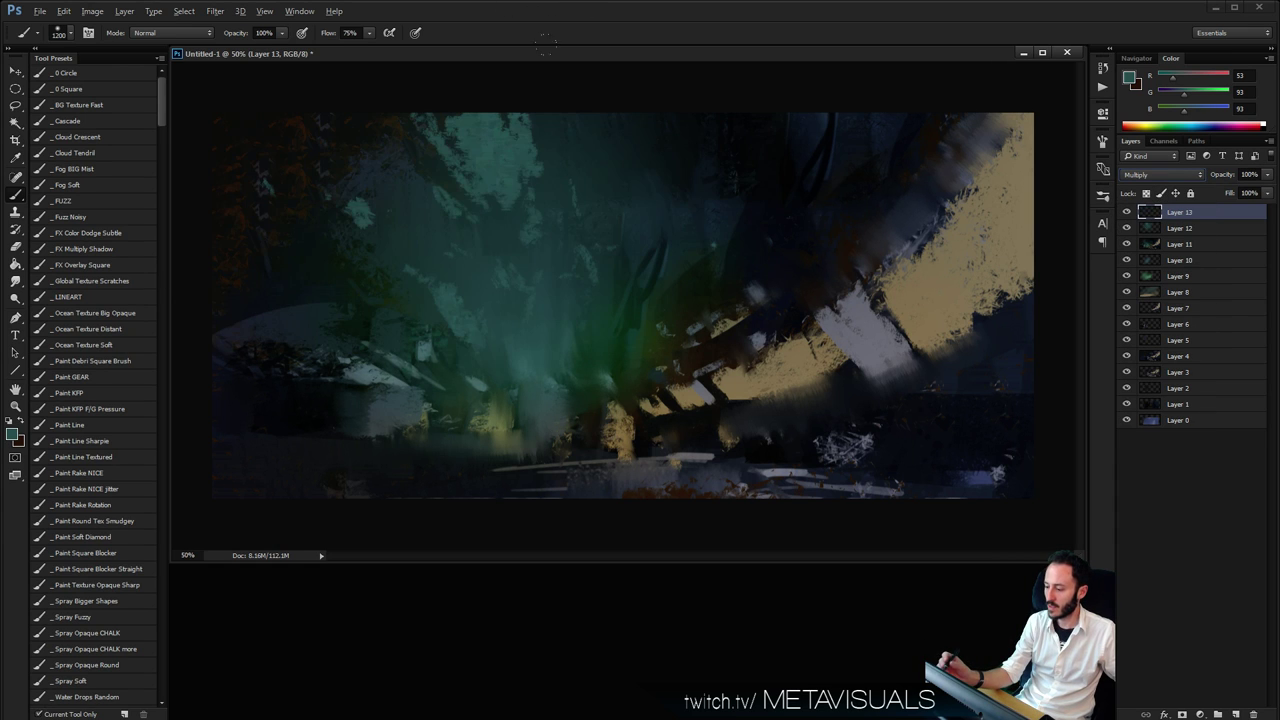
Sample a dark blue-grey and darken the top and left edges on the Multiply layer with a 700 to 900 px soft brush, comparing before and after
{"action": "left_click", "coordinate": [674, 212], "text": "alt"}
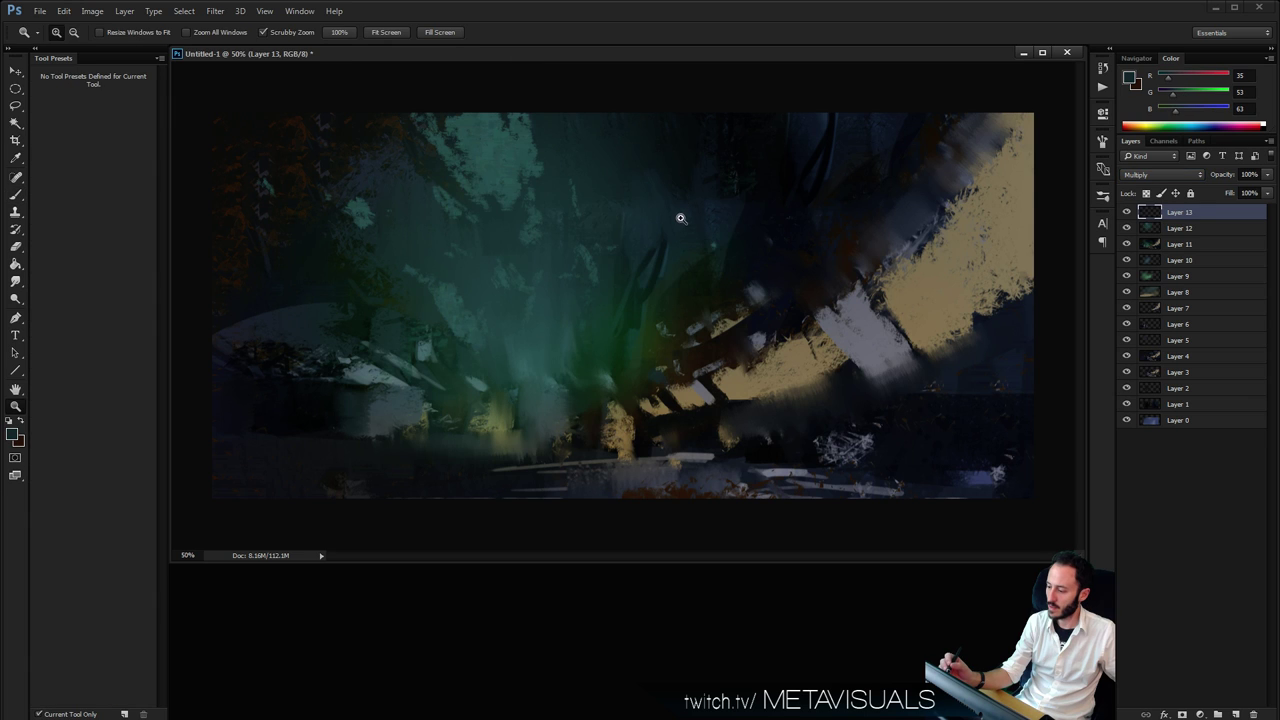
{"action": "left_click", "coordinate": [681, 217], "text": "alt"}
{"action": "left_click", "coordinate": [685, 217], "text": "alt"}
{"action": "left_click", "coordinate": [686, 218], "text": "ctrl"}
{"action": "key", "text": "b"}
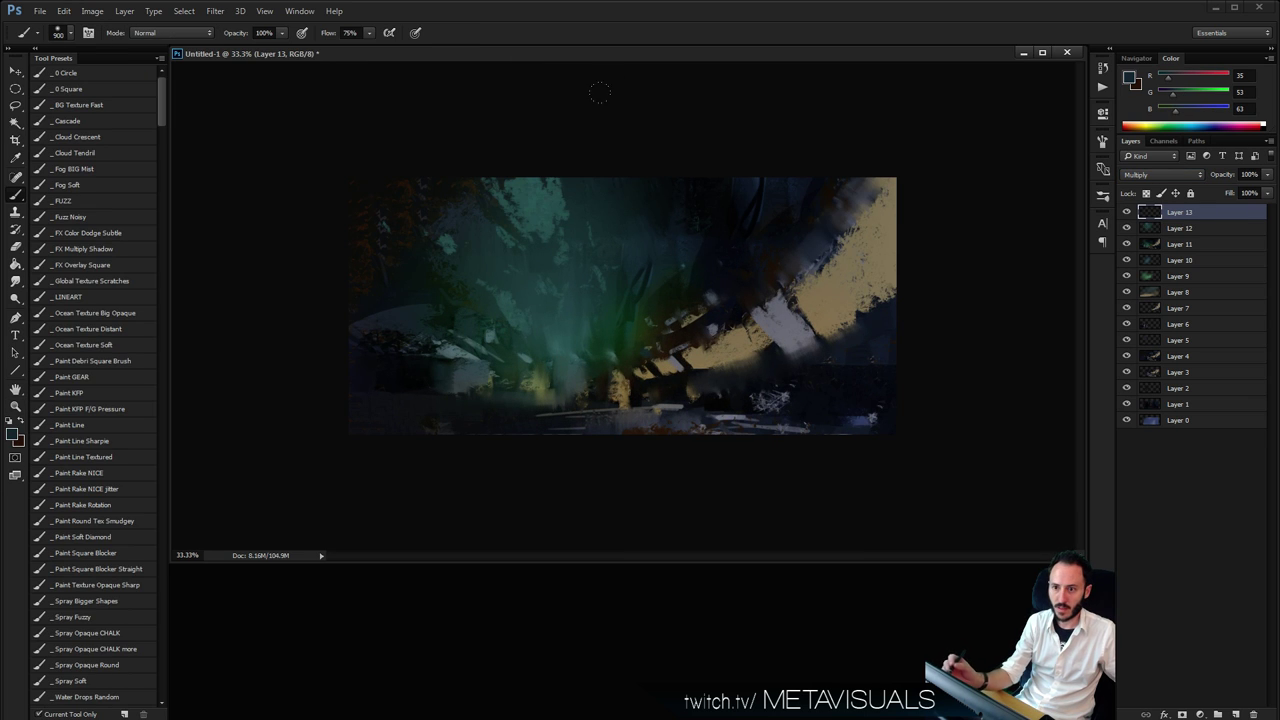
{"action": "mouse_move", "coordinate": [600, 92]}
{"action": "left_mouse_down"}
{"action": "mouse_move", "coordinate": [492, 73]}
{"action": "mouse_move", "coordinate": [231, 193]}
{"action": "left_mouse_up"}
{"action": "key", "text": "ctrl+z"}
{"action": "key", "text": "ctrl+z"}
{"action": "key", "text": "ctrl+z"}
{"action": "key", "text": "ctrl+z"}
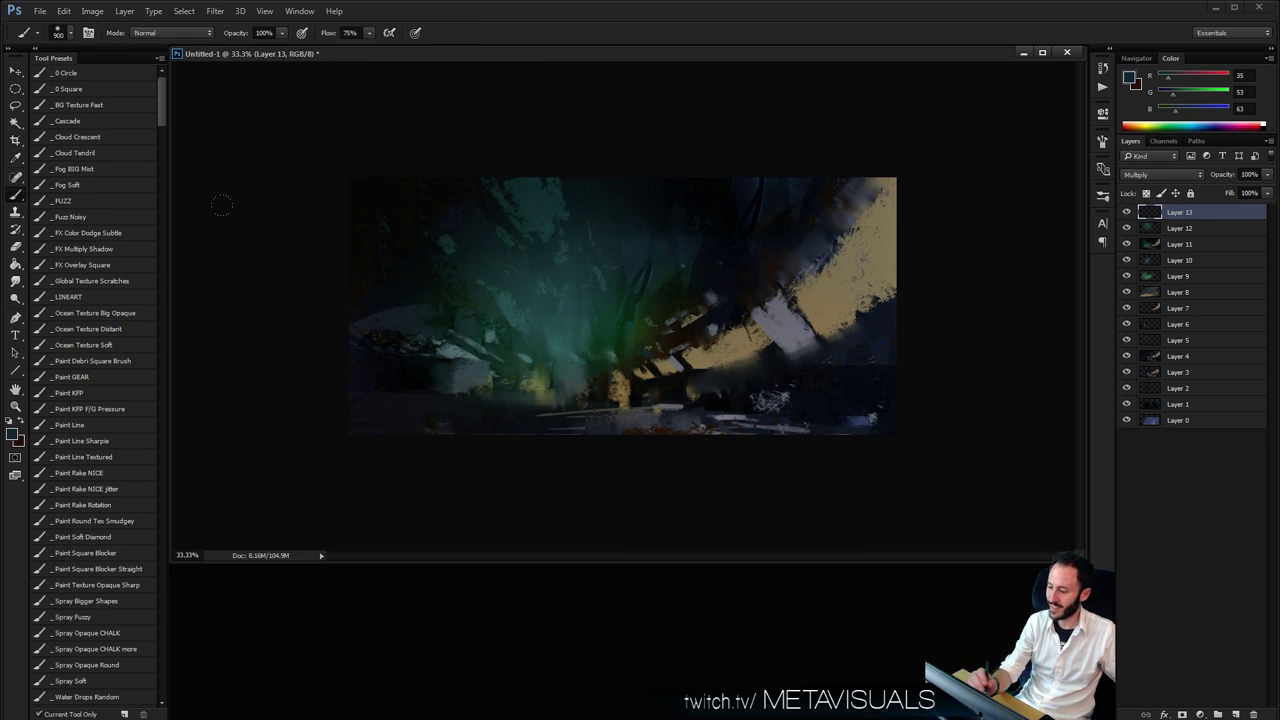
{"action": "key", "text": "bracketright"}
{"action": "key", "text": "bracketright"}
{"action": "left_click", "coordinate": [674, 240], "text": "ctrl"}
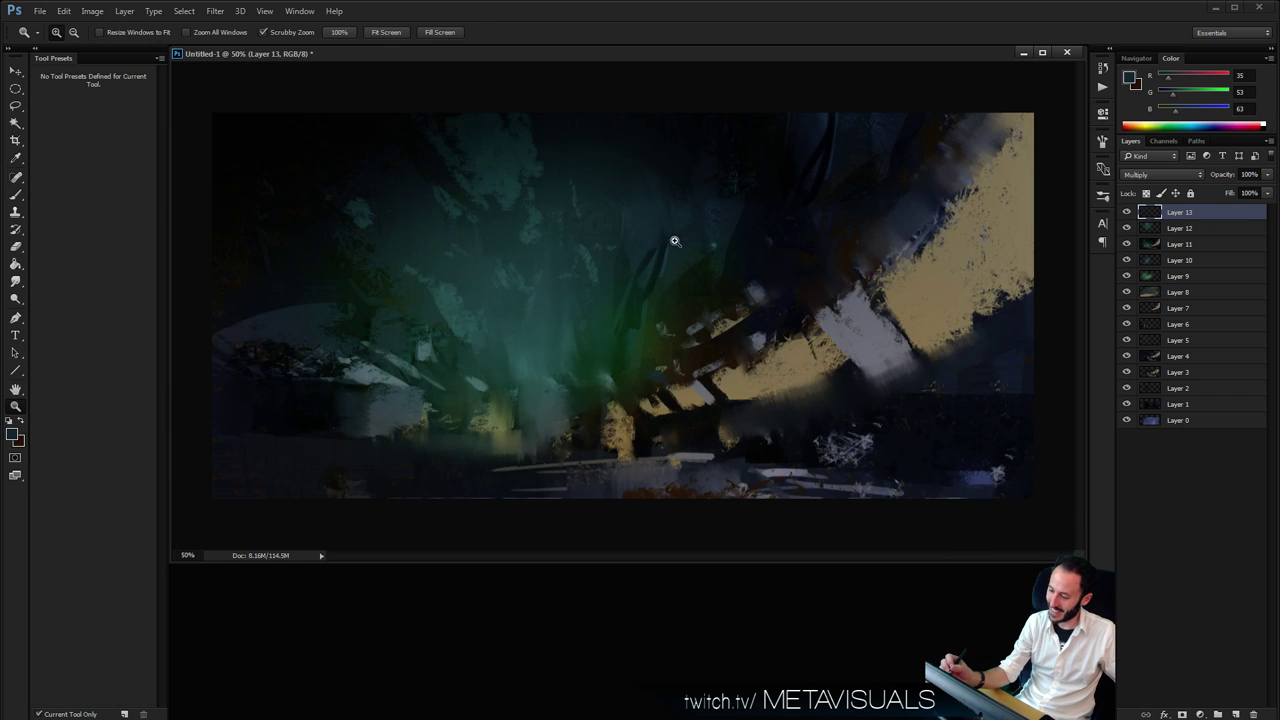
{"action": "left_click", "coordinate": [676, 246], "text": "ctrl"}
{"action": "left_click", "coordinate": [703, 323], "text": "ctrl+alt"}
{"action": "key", "text": "b"}
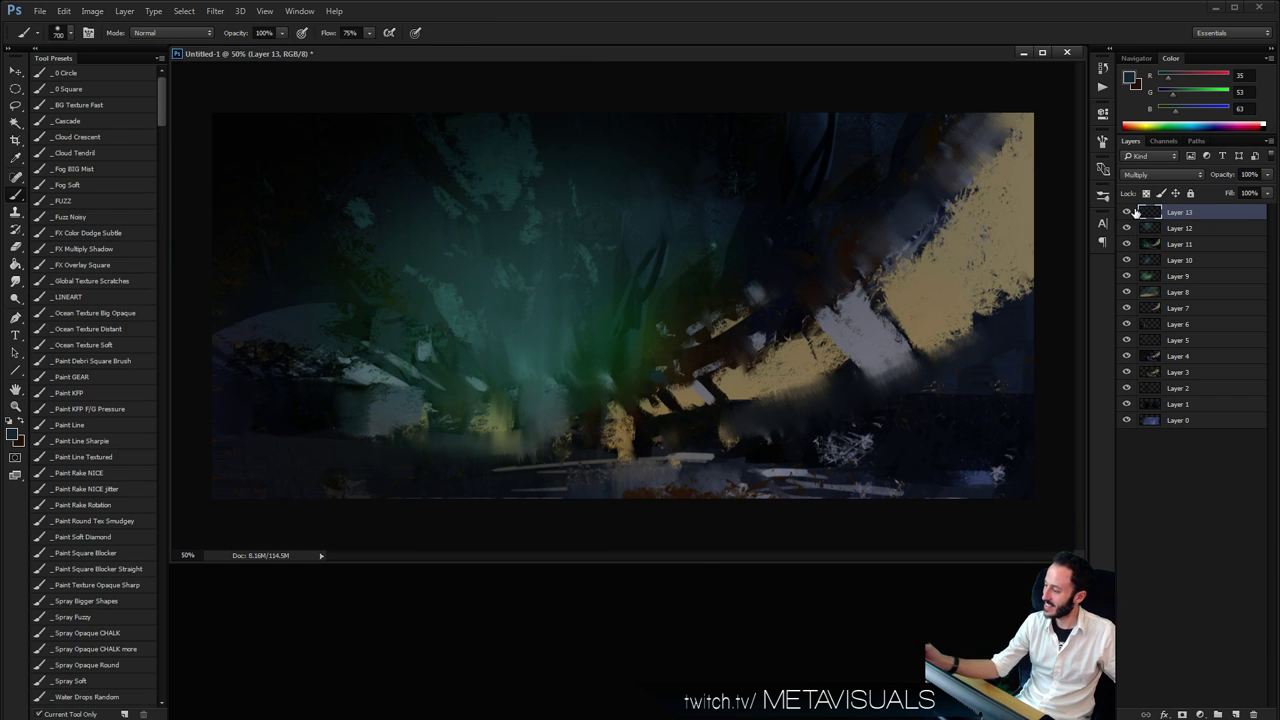
{"action": "key", "text": "space"}
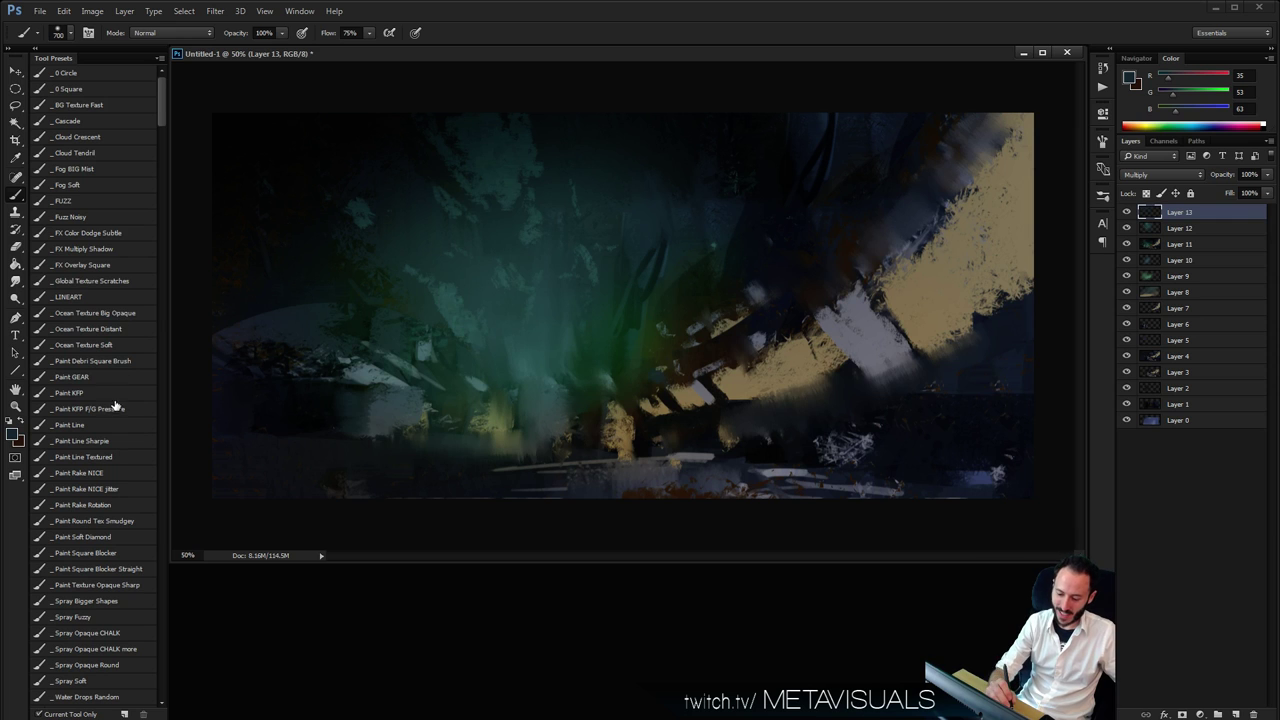
Paint thin horizontal olive highlights on the ground below the glow on a new layer, using the Paint KFP brush and a colour sampled there
{"action": "left_click", "coordinate": [104, 394]}
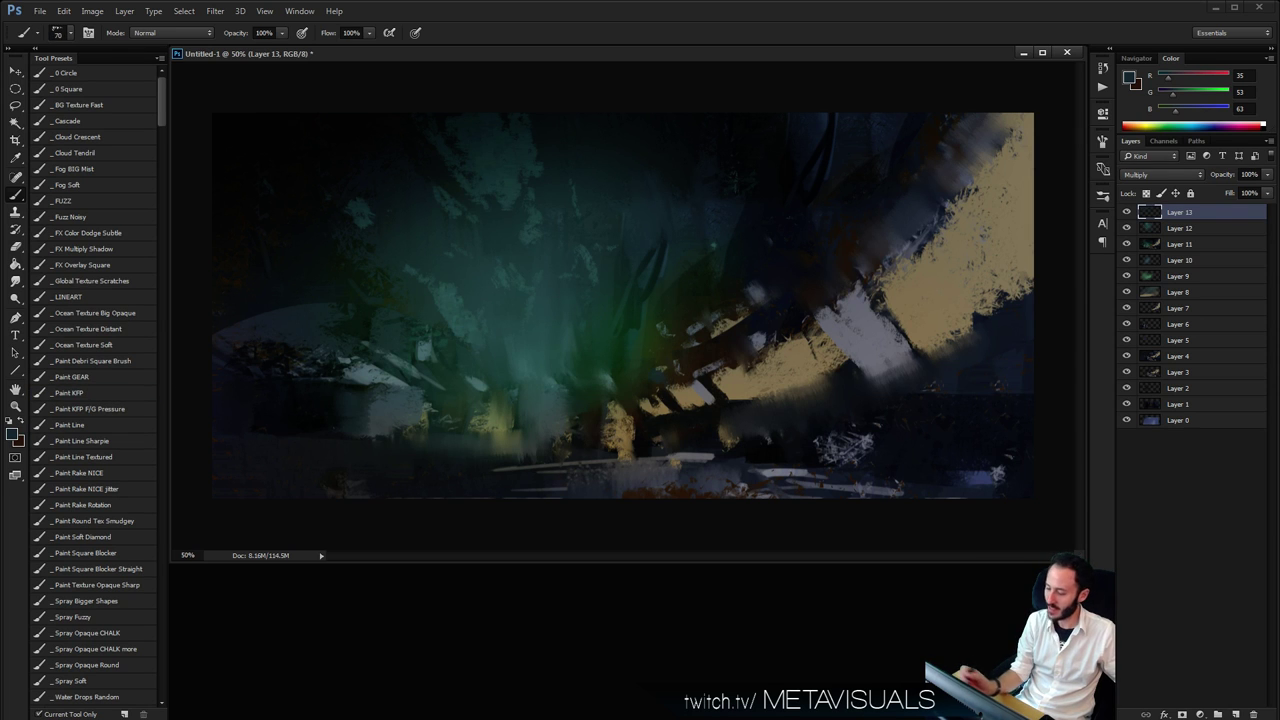
{"action": "left_click", "coordinate": [654, 398], "text": "alt"}
{"action": "left_click", "coordinate": [654, 398], "text": "alt"}
{"action": "left_click", "coordinate": [654, 398], "text": "ctrl"}
{"action": "left_click", "coordinate": [652, 399], "text": "ctrl"}
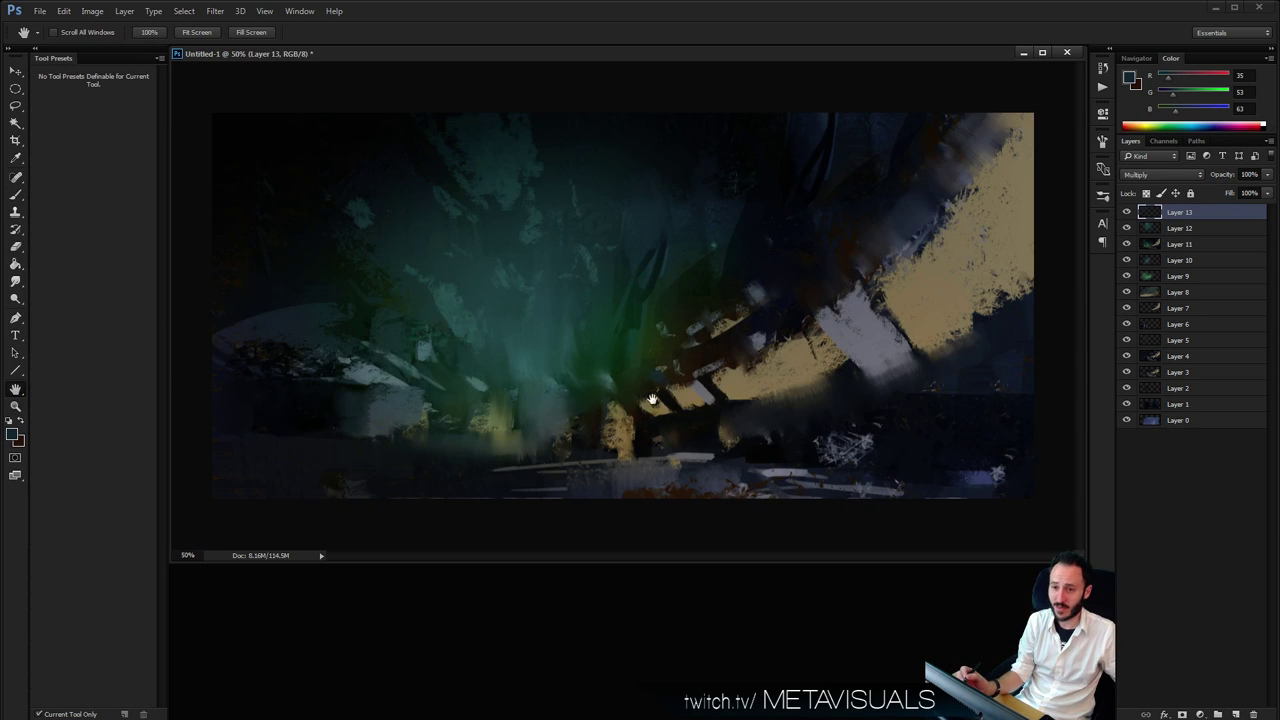
{"action": "key", "text": "b"}
{"action": "left_click", "coordinate": [502, 450], "text": "alt"}
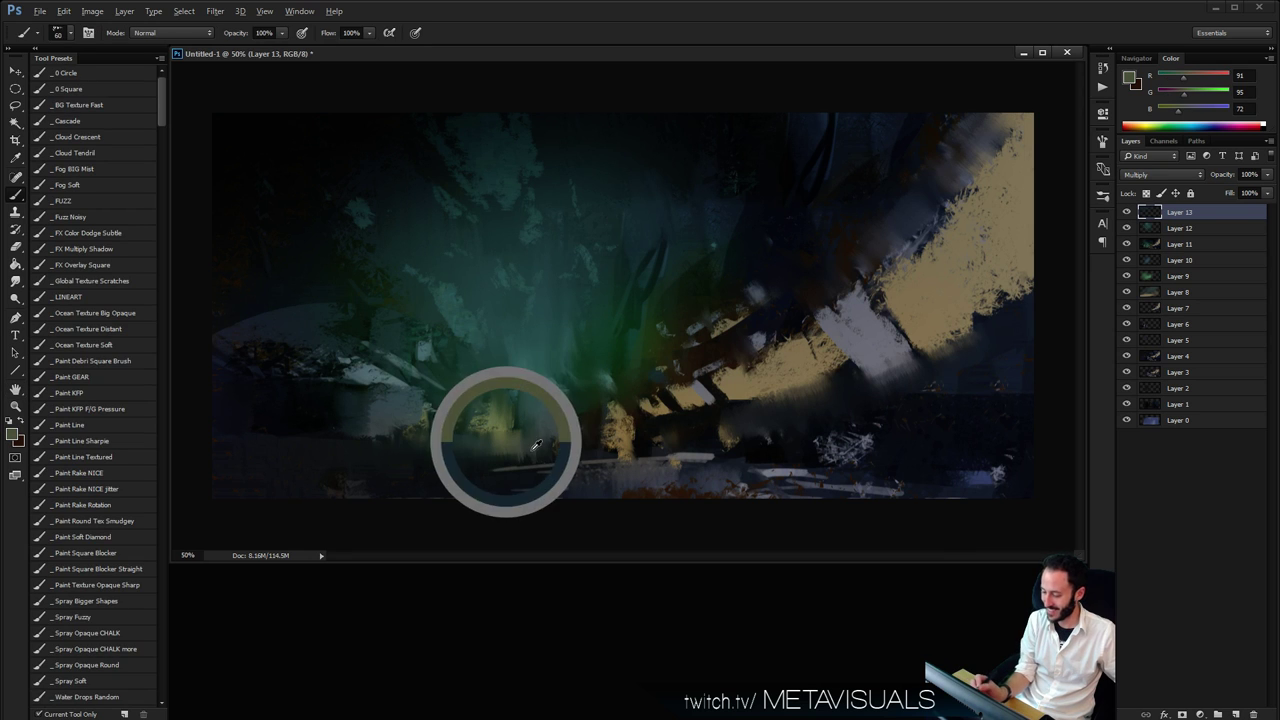
{"action": "key", "text": "ctrl+shift+alt+n"}
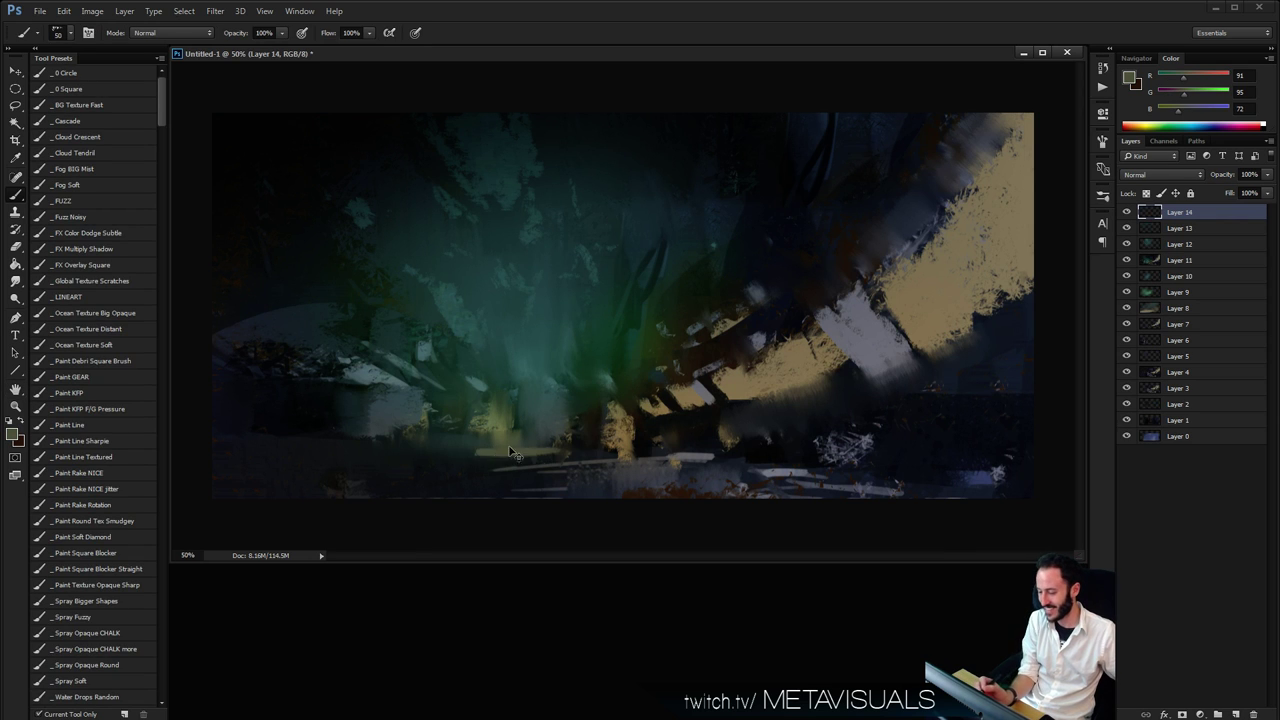
{"action": "left_click_drag", "start_coordinate": [500, 443], "coordinate": [275, 443]}
{"action": "mouse_move", "coordinate": [534, 455]}
{"action": "left_mouse_down"}
{"action": "mouse_move", "coordinate": [480, 461]}
{"action": "mouse_move", "coordinate": [492, 469]}
{"action": "left_mouse_up"}
Sample a dark brown near the tree base and cover the beige patch there with a 70 px brush
{"action": "key", "text": "]"}
{"action": "key", "text": "bracketright"}
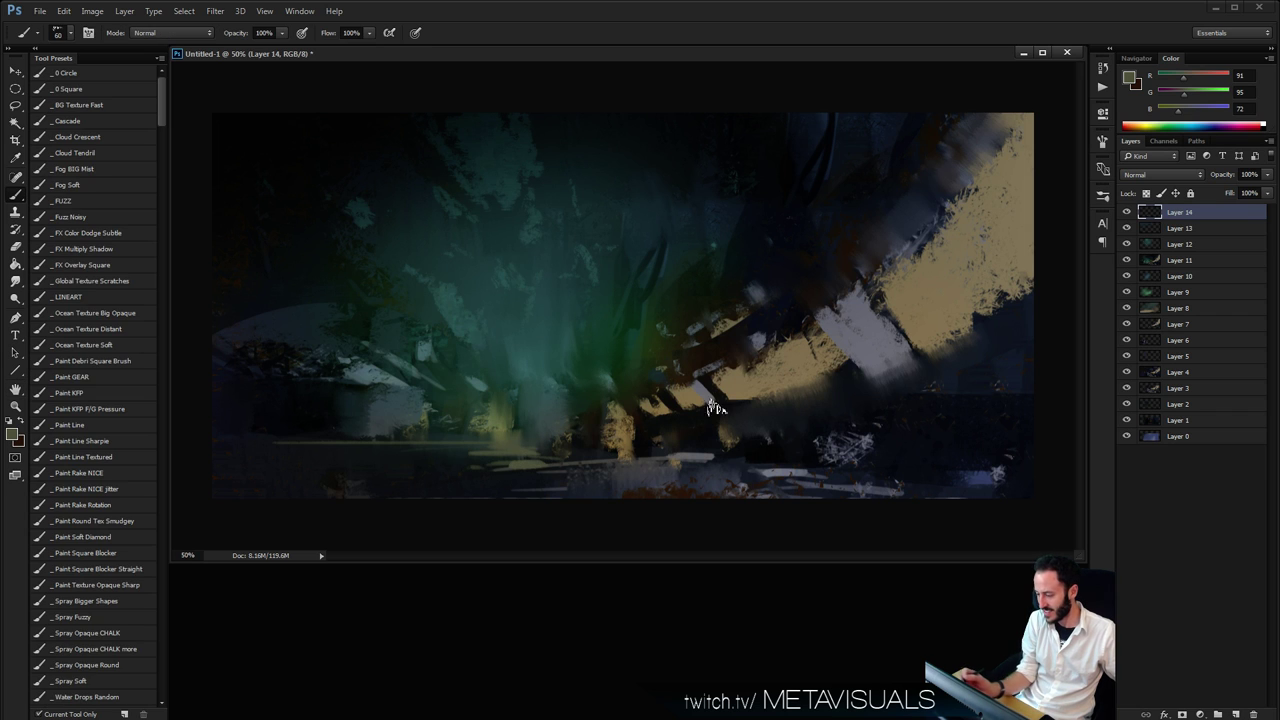
{"action": "left_click", "coordinate": [650, 432], "text": "alt"}
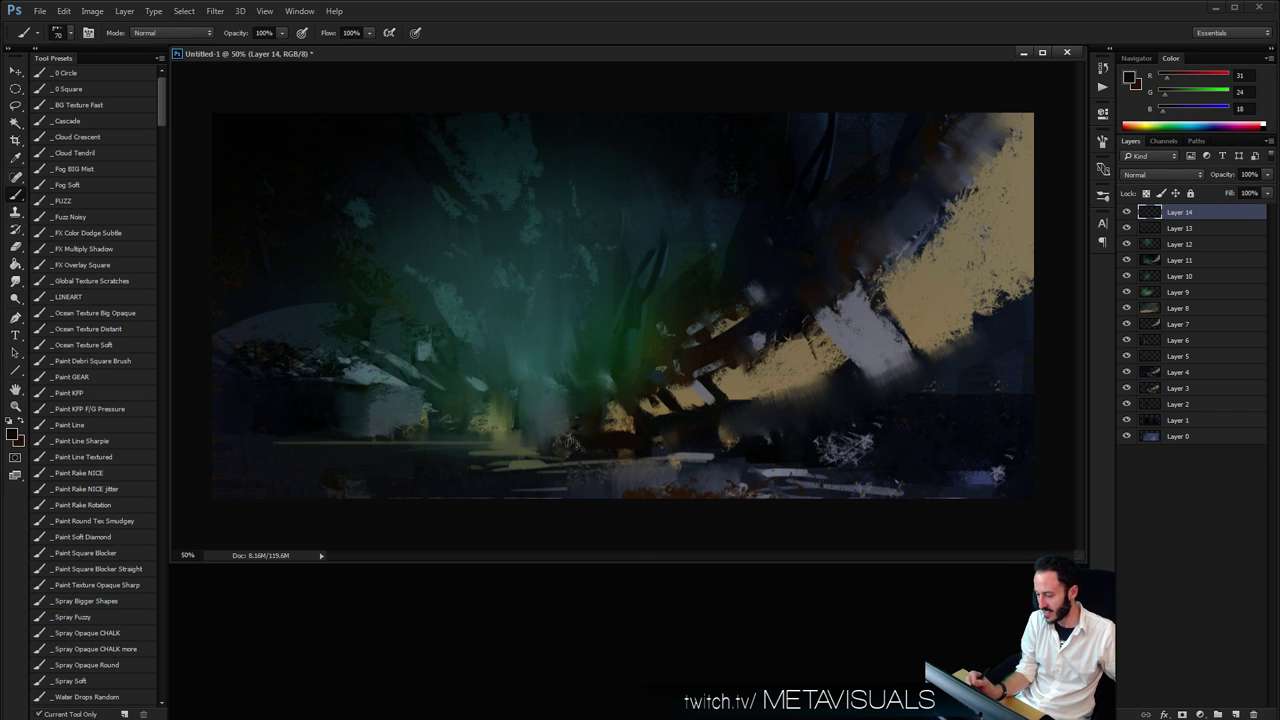
Paint dark tapering branches over the teal foliage at the upper left in a sampled near-black, with a 35 to 60 px brush
{"action": "key", "text": "bracketleft"}
{"action": "key", "text": "bracketleft"}
{"action": "key", "text": "bracketleft"}
{"action": "left_click", "coordinate": [622, 195], "text": "alt"}
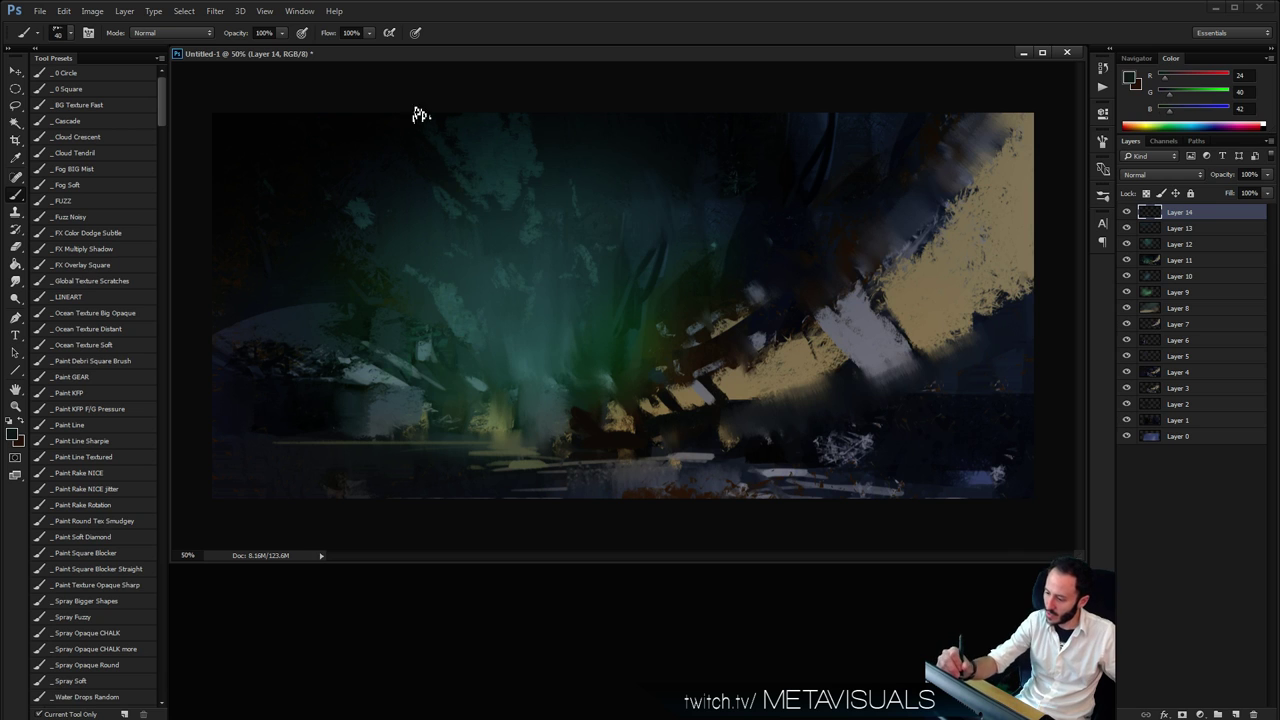
{"action": "key", "text": "bracketleft"}
{"action": "left_click", "coordinate": [411, 140], "text": "alt"}
{"action": "left_click_drag", "start_coordinate": [421, 122], "coordinate": [472, 212]}
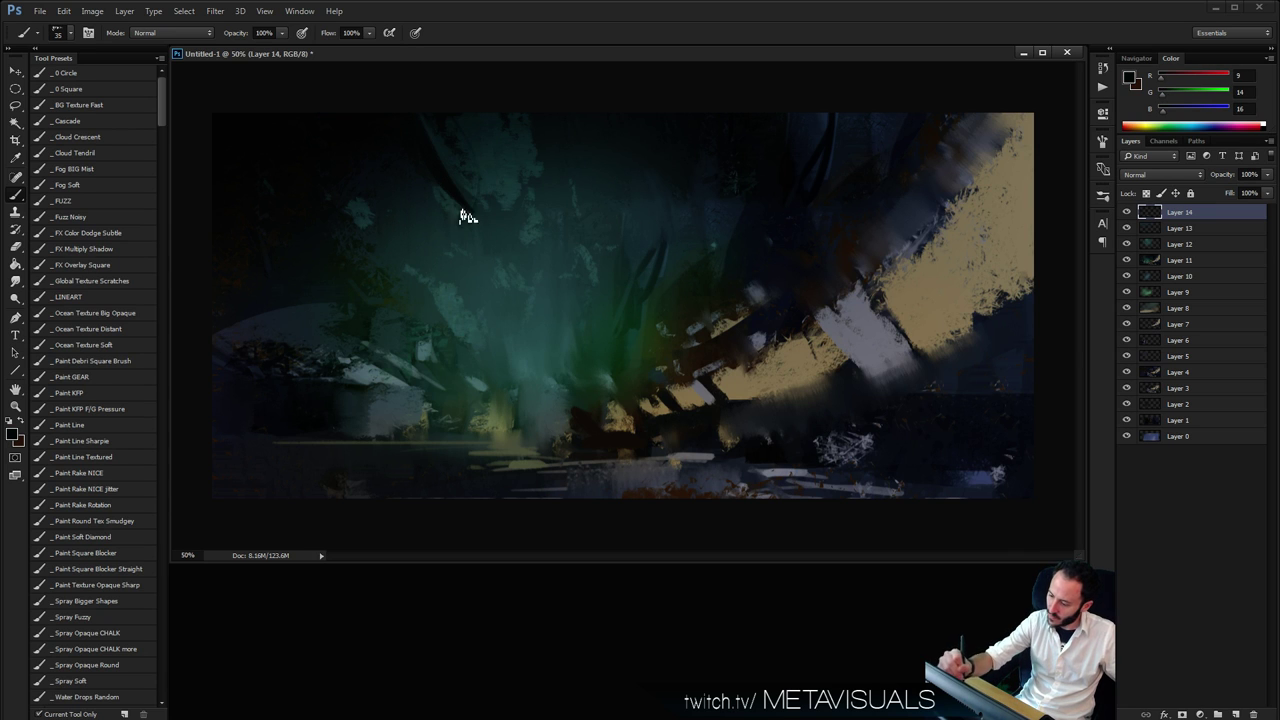
{"action": "key", "text": "bracketright"}
{"action": "key", "text": "bracketright"}
{"action": "key", "text": "bracketright"}
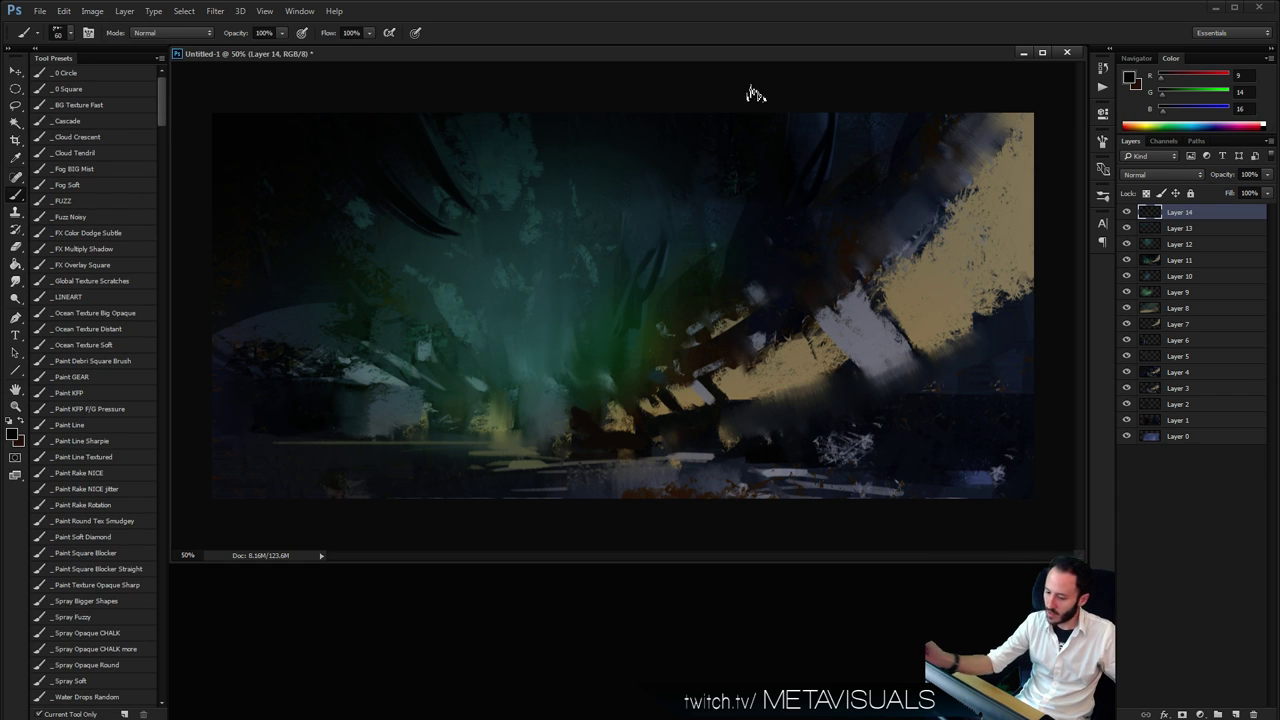
Choose the Paint Square Blocker brush, set its tip spacing to 64% and flatten its roundness
{"action": "left_click", "coordinate": [104, 555]}
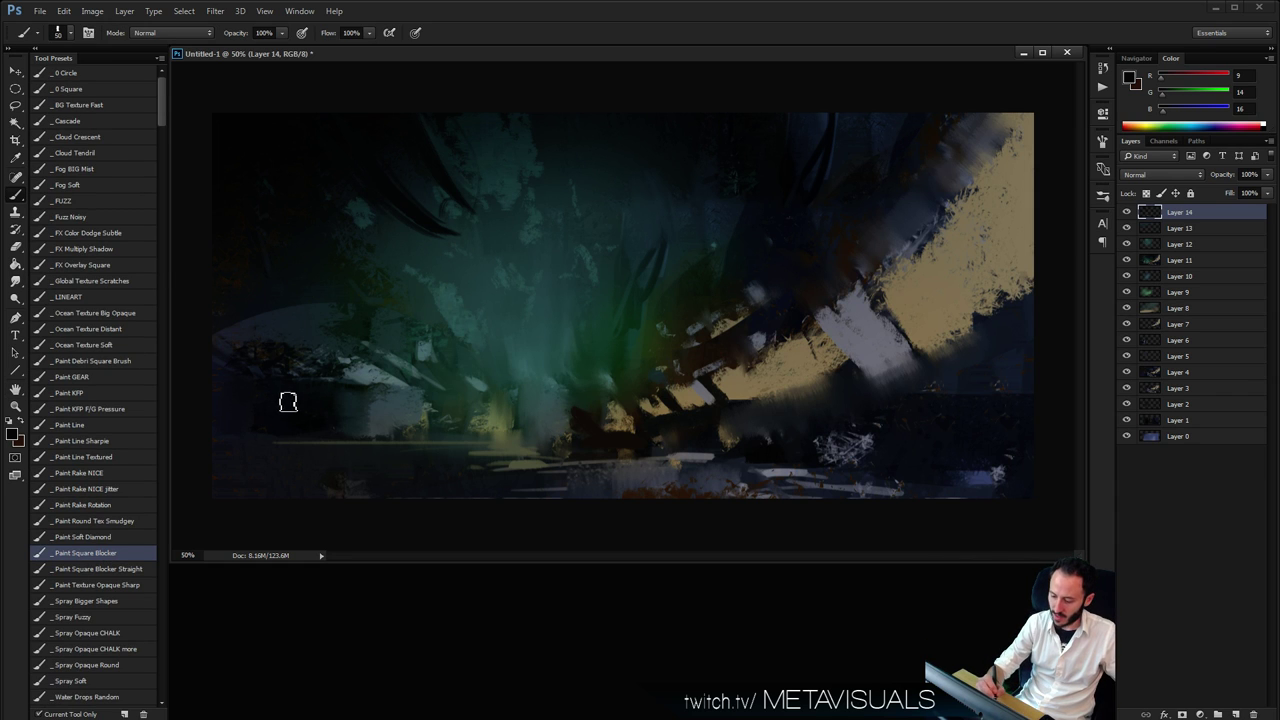
{"action": "left_click", "coordinate": [1101, 143]}
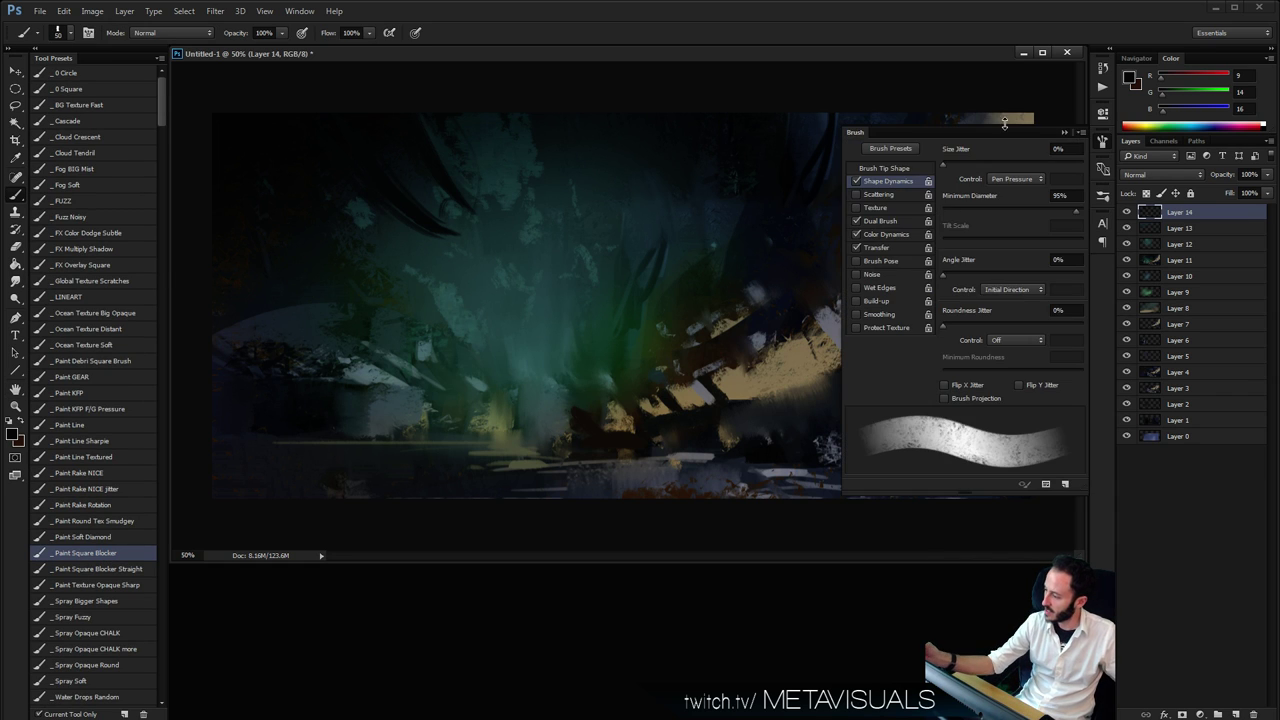
{"action": "left_click", "coordinate": [894, 170]}
{"action": "left_click_drag", "start_coordinate": [958, 368], "coordinate": [986, 368]}
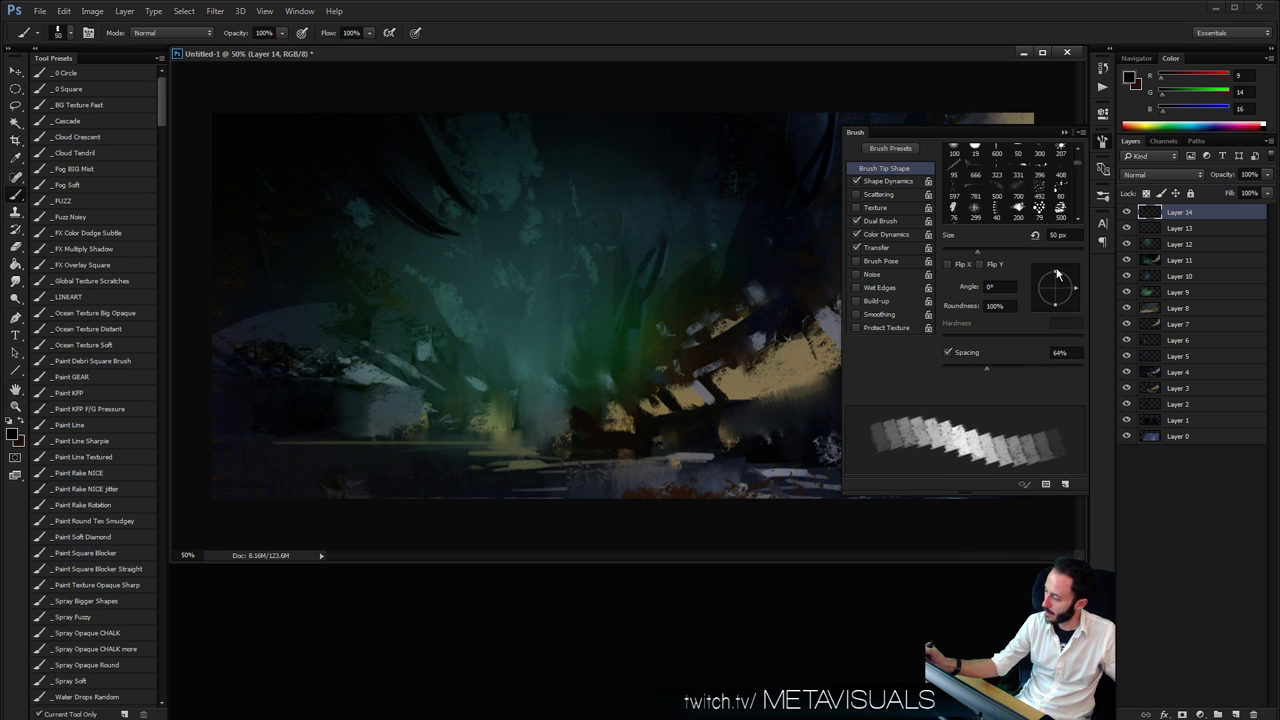
{"action": "left_click_drag", "start_coordinate": [1057, 273], "coordinate": [1058, 292]}
{"action": "left_click", "coordinate": [1103, 143]}
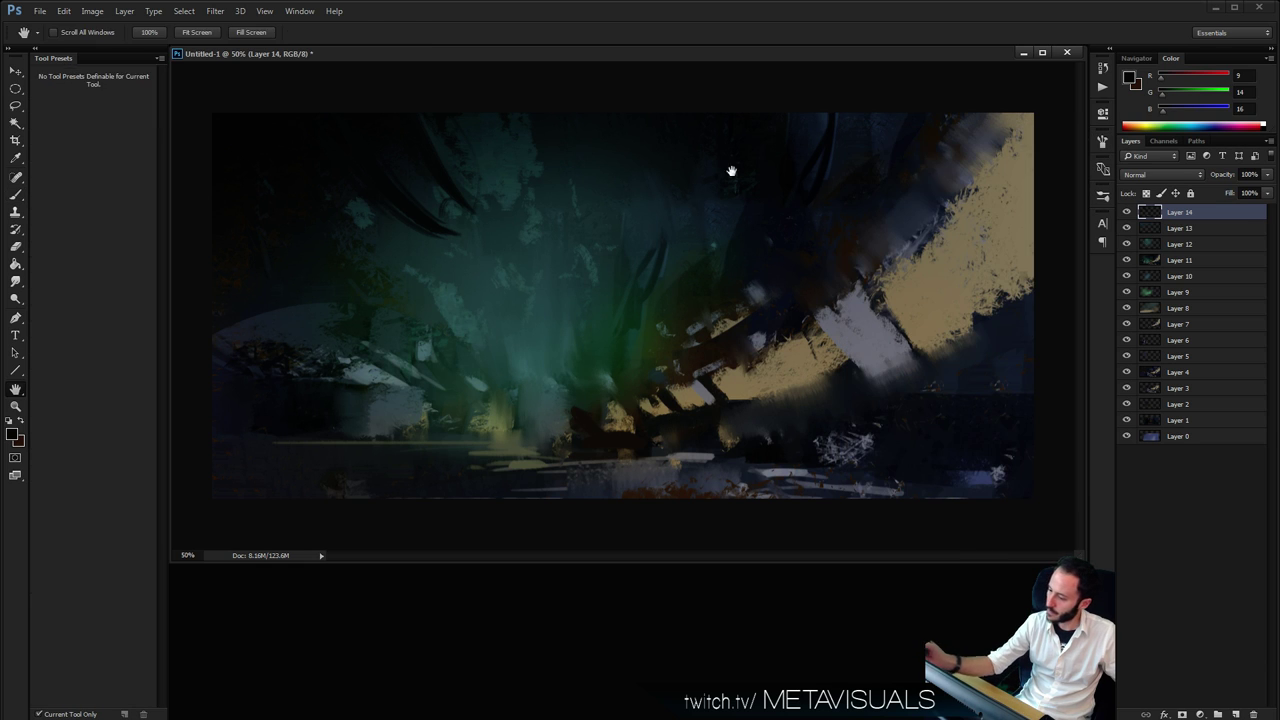
Sample a dark teal and paint dashed, ladder-like strokes along the upper-left branches, enlarging the brush to 100 px
{"action": "left_click", "coordinate": [422, 180], "text": "alt"}
{"action": "mouse_move", "coordinate": [340, 105]}
{"action": "left_mouse_down"}
{"action": "mouse_move", "coordinate": [382, 191]}
{"action": "mouse_move", "coordinate": [437, 223]}
{"action": "left_mouse_up"}
{"action": "key", "text": "]"}
{"action": "key", "text": "]"}
{"action": "key", "text": "]"}
{"action": "key", "text": "]"}
{"action": "key", "text": "]"}
{"action": "key", "text": "]"}
{"action": "key", "text": "bracketleft"}
{"action": "key", "text": "bracketleft"}
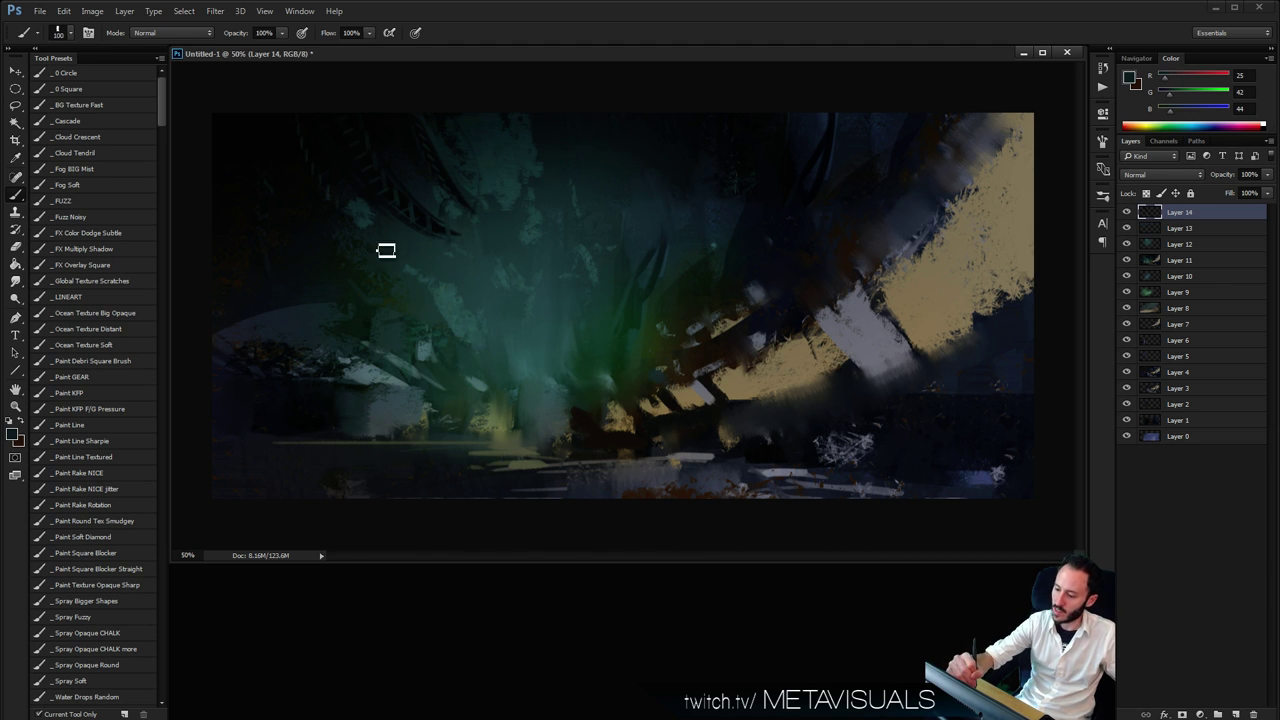
Paint scattered dashes and curved dashed vines across the top centre with a 90 to 150 px brush, sampling a lighter teal for the vines
{"action": "key", "text": "bracketright"}
{"action": "key", "text": "bracketright"}
{"action": "key", "text": "bracketright"}
{"action": "key", "text": "bracketleft"}
{"action": "key", "text": "bracketleft"}
{"action": "key", "text": "bracketleft"}
{"action": "key", "text": "bracketleft"}
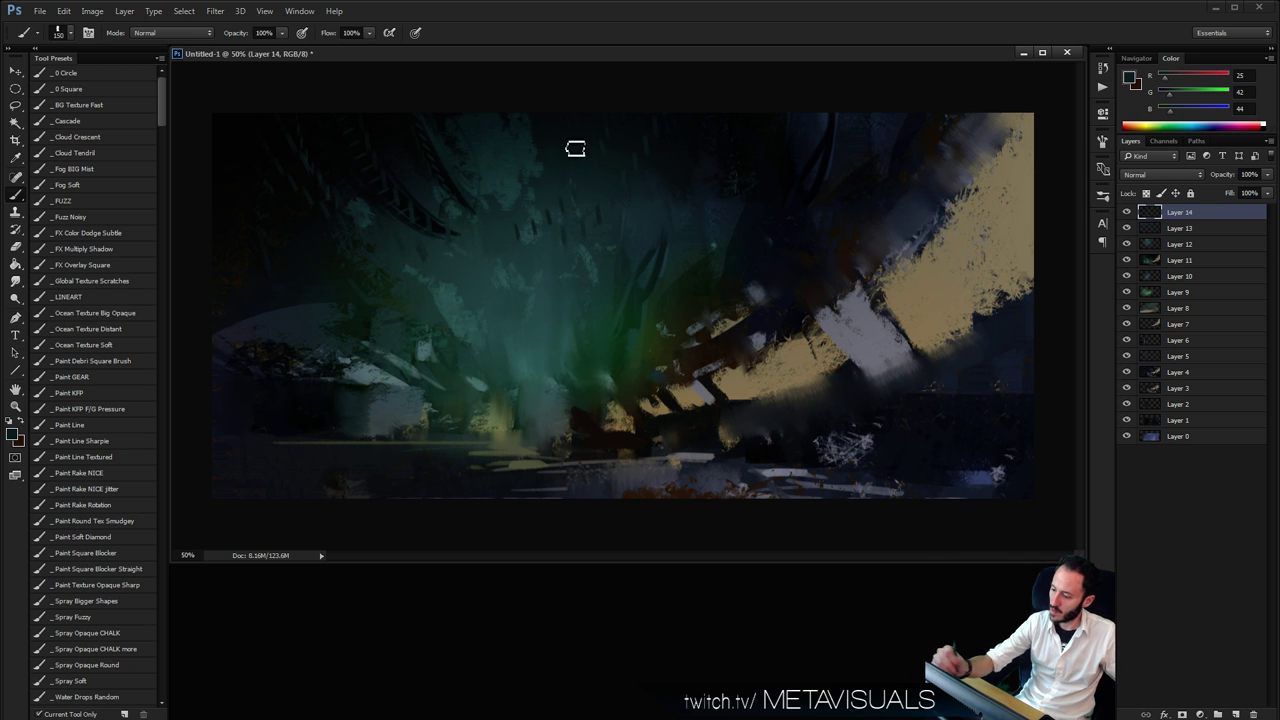
{"action": "left_click", "coordinate": [495, 184], "text": "alt"}
{"action": "left_click_drag", "start_coordinate": [619, 126], "coordinate": [576, 195]}
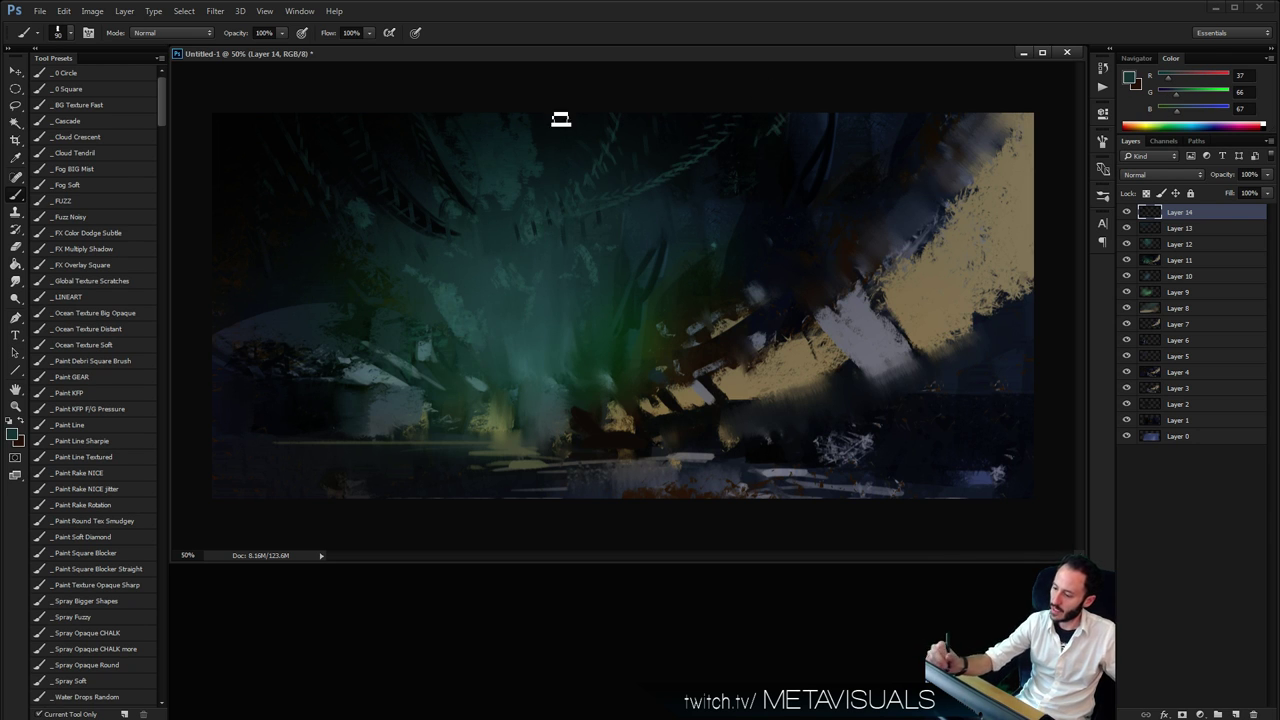
Paint more curved dashed vines across the top with a 125 to 175 px brush, sampling a dark blue-grey and finishing at 50 px
{"action": "key", "text": "bracketright"}
{"action": "key", "text": "bracketright"}
{"action": "key", "text": "bracketright"}
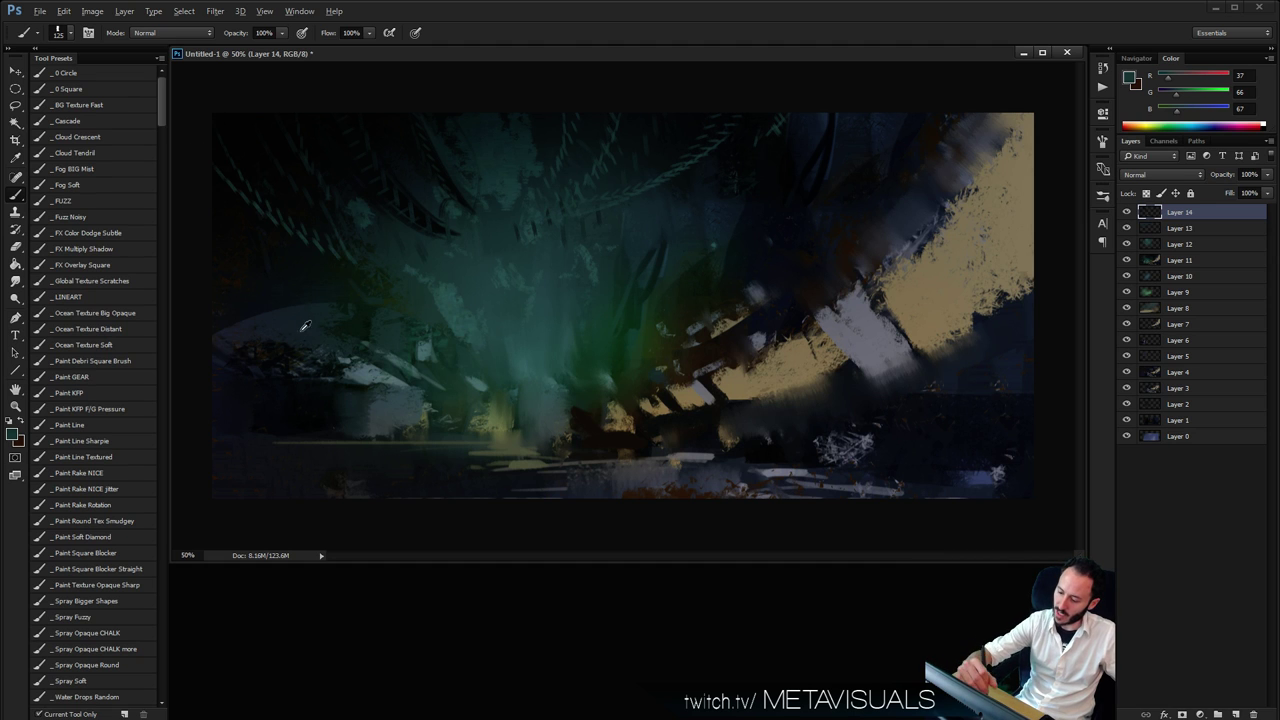
{"action": "left_click", "coordinate": [305, 332], "text": "alt"}
{"action": "key", "text": "bracketright"}
{"action": "key", "text": "bracketright"}
{"action": "key", "text": "bracketright"}
{"action": "key", "text": "bracketright"}
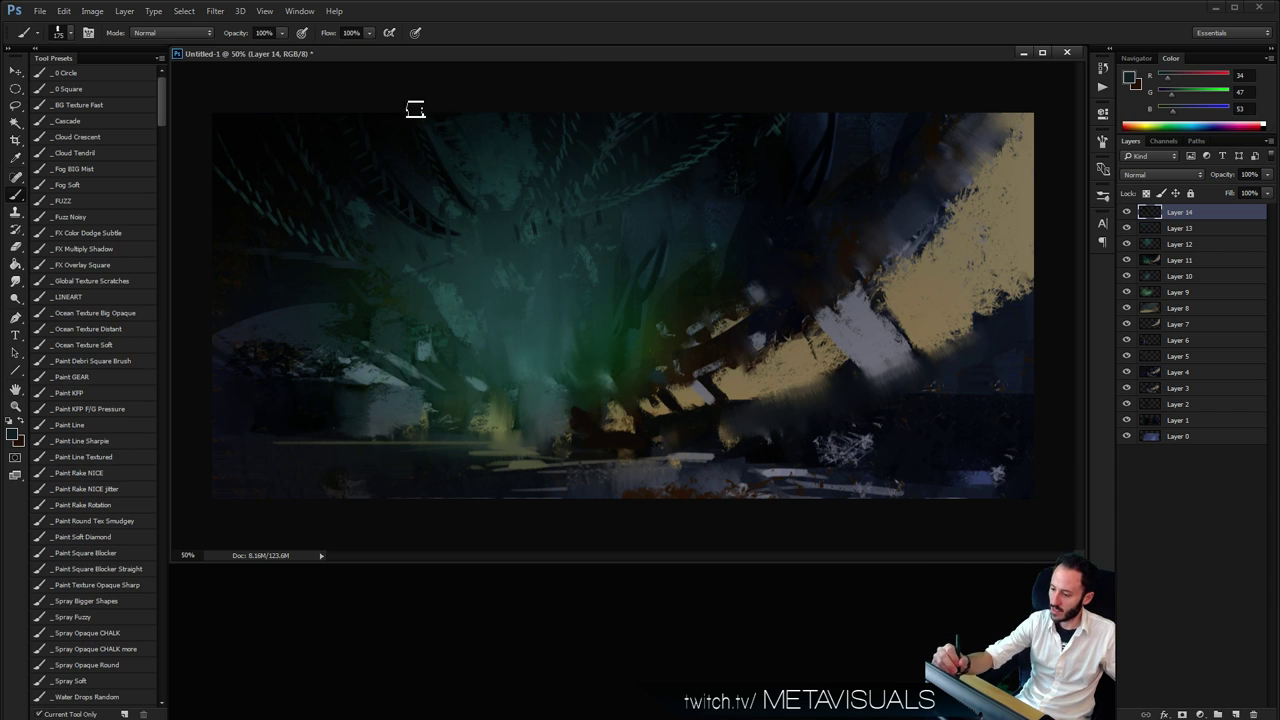
{"action": "key", "text": "bracketleft"}
{"action": "key", "text": "bracketleft"}
{"action": "key", "text": "bracketleft"}
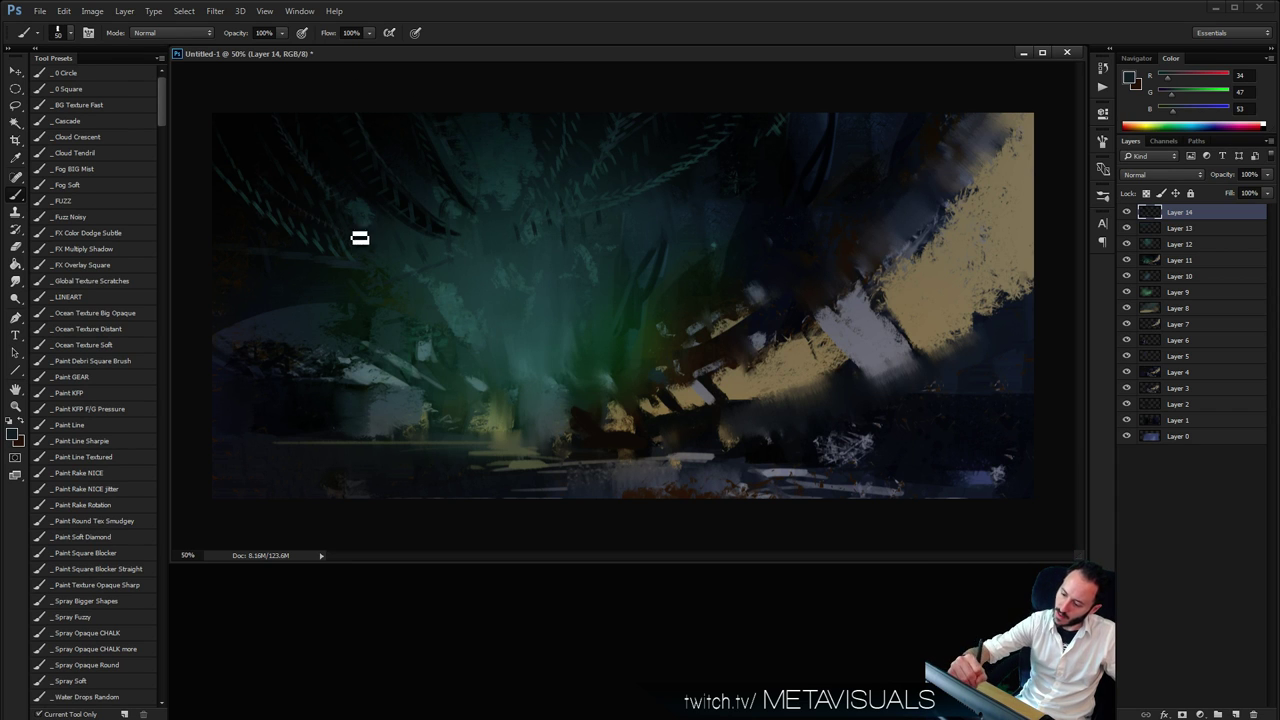
Sample a light grey-blue from the lower-left rocks and paint dashed highlights on the tips of the upper-left and central vines at 50 px
{"action": "key", "text": "space"}
{"action": "left_click", "coordinate": [626, 244], "text": "ctrl+alt"}
{"action": "left_click", "coordinate": [629, 240], "text": "ctrl"}
{"action": "left_click", "coordinate": [629, 240], "text": "ctrl"}
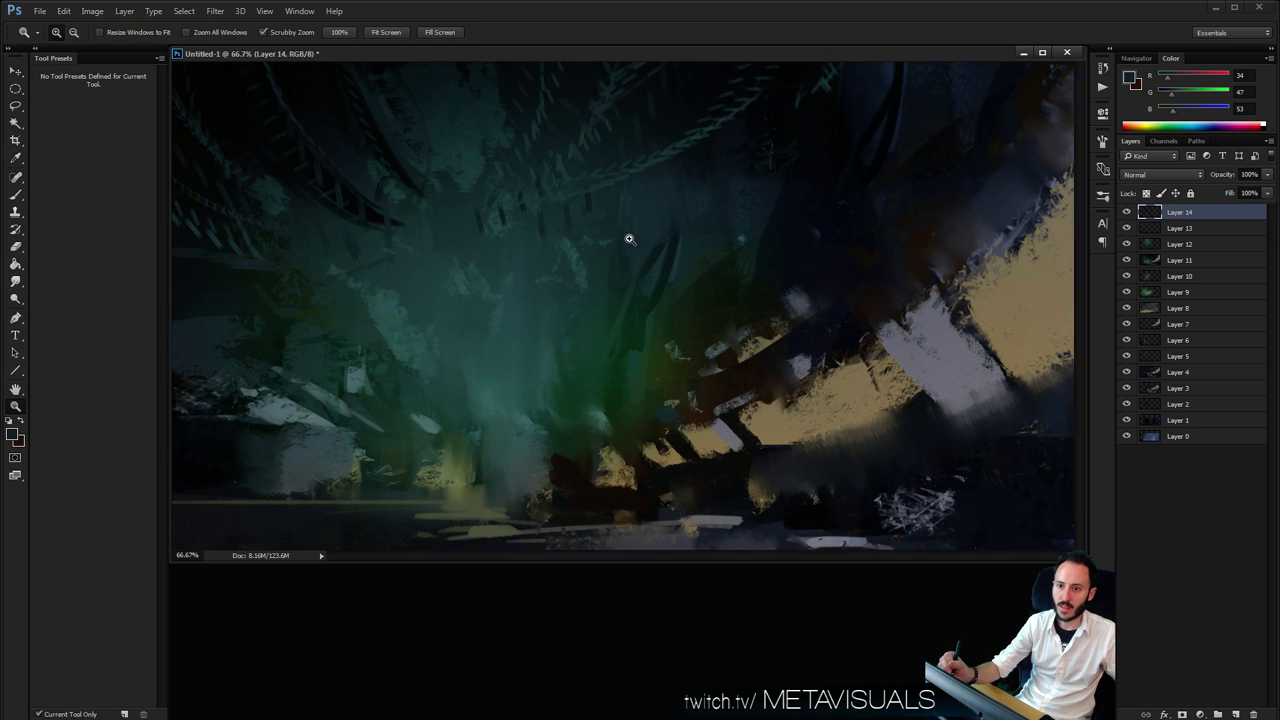
{"action": "left_click", "coordinate": [313, 411], "text": "alt"}
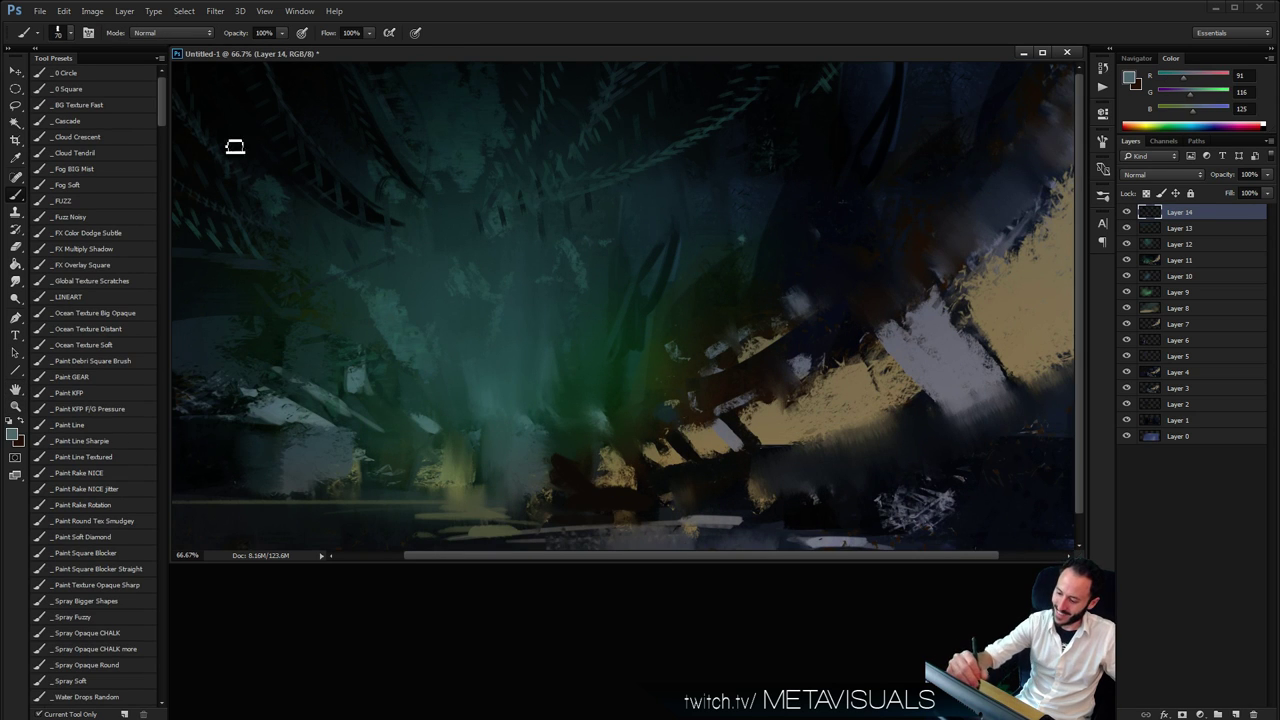
{"action": "key", "text": "ctrl+z"}
{"action": "key", "text": "["}
{"action": "mouse_move", "coordinate": [336, 204]}
{"action": "left_mouse_down"}
{"action": "mouse_move", "coordinate": [430, 236]}
{"action": "mouse_move", "coordinate": [462, 216]}
{"action": "mouse_move", "coordinate": [486, 220]}
{"action": "left_mouse_up"}
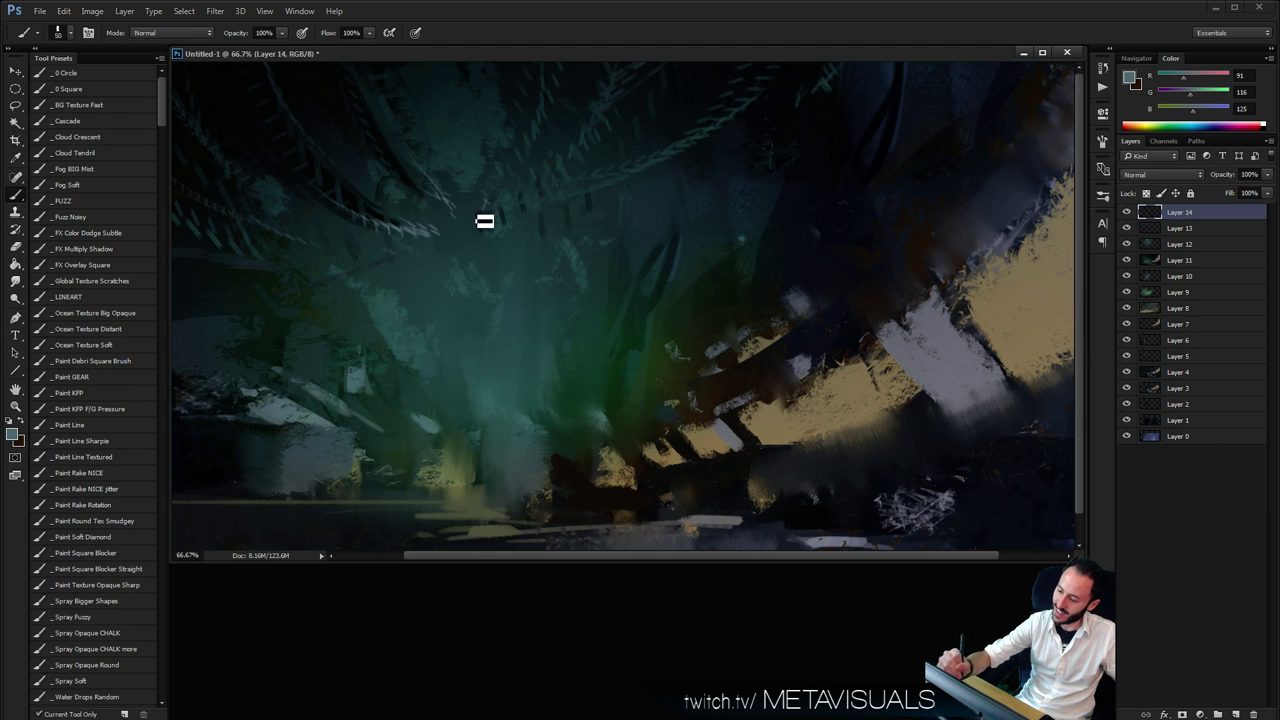
{"action": "left_click_drag", "start_coordinate": [523, 124], "coordinate": [486, 203]}
{"action": "key", "text": "z"}
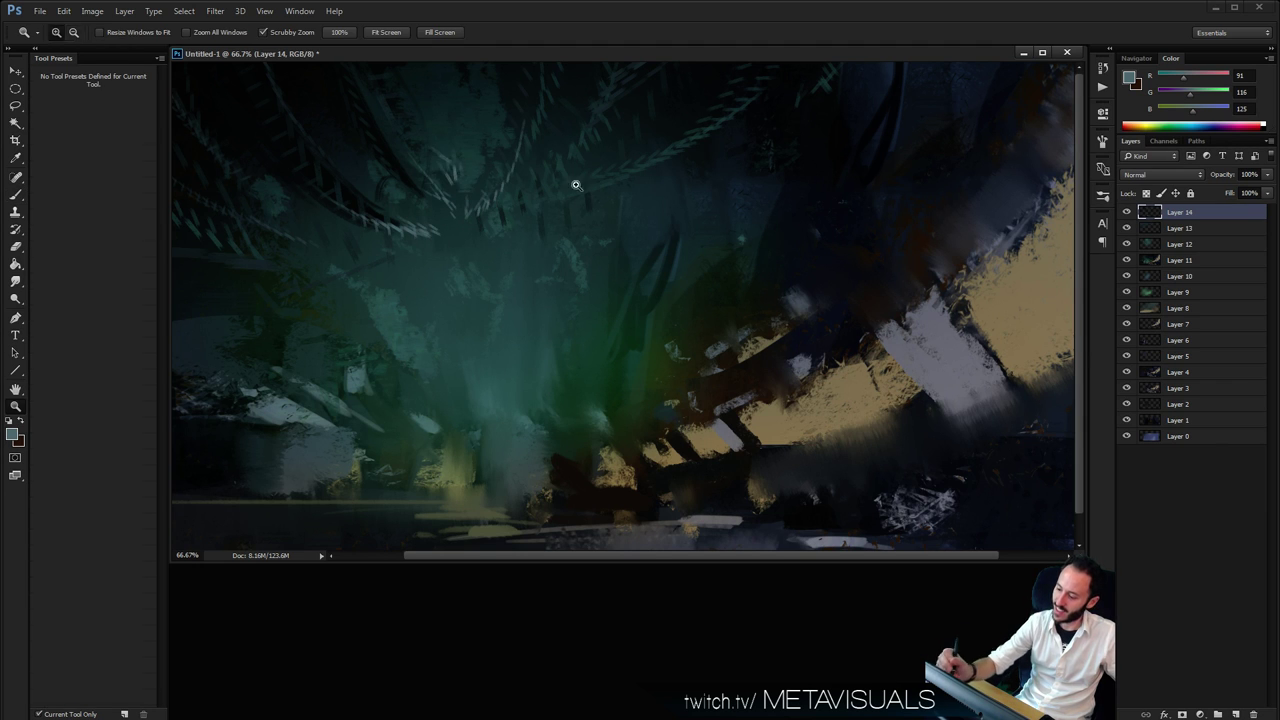
{"action": "left_click", "coordinate": [619, 179], "text": "alt"}
{"action": "left_click", "coordinate": [789, 400]}
{"action": "key", "text": "b"}
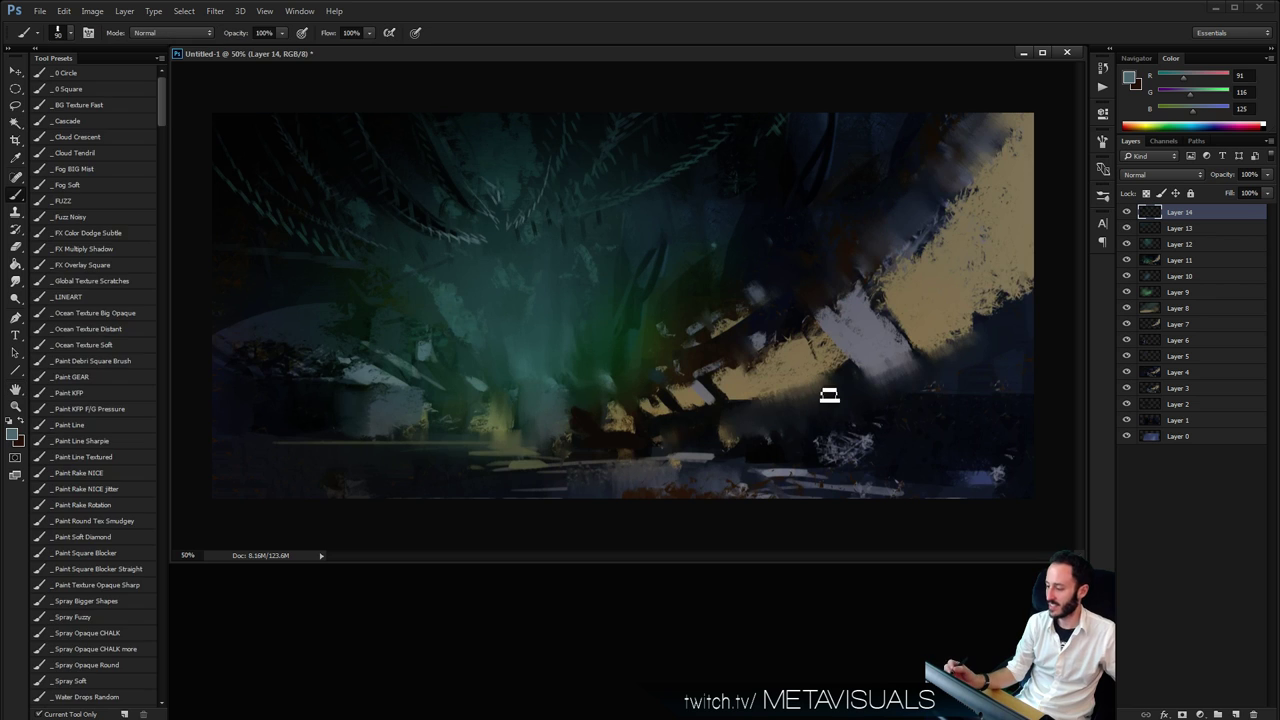
Select a wide rectangular band spanning the full canvas width across the upper middle and add a new layer
{"action": "key", "text": "l"}
{"action": "key", "text": "z"}
{"action": "left_click", "coordinate": [834, 381], "text": "alt"}
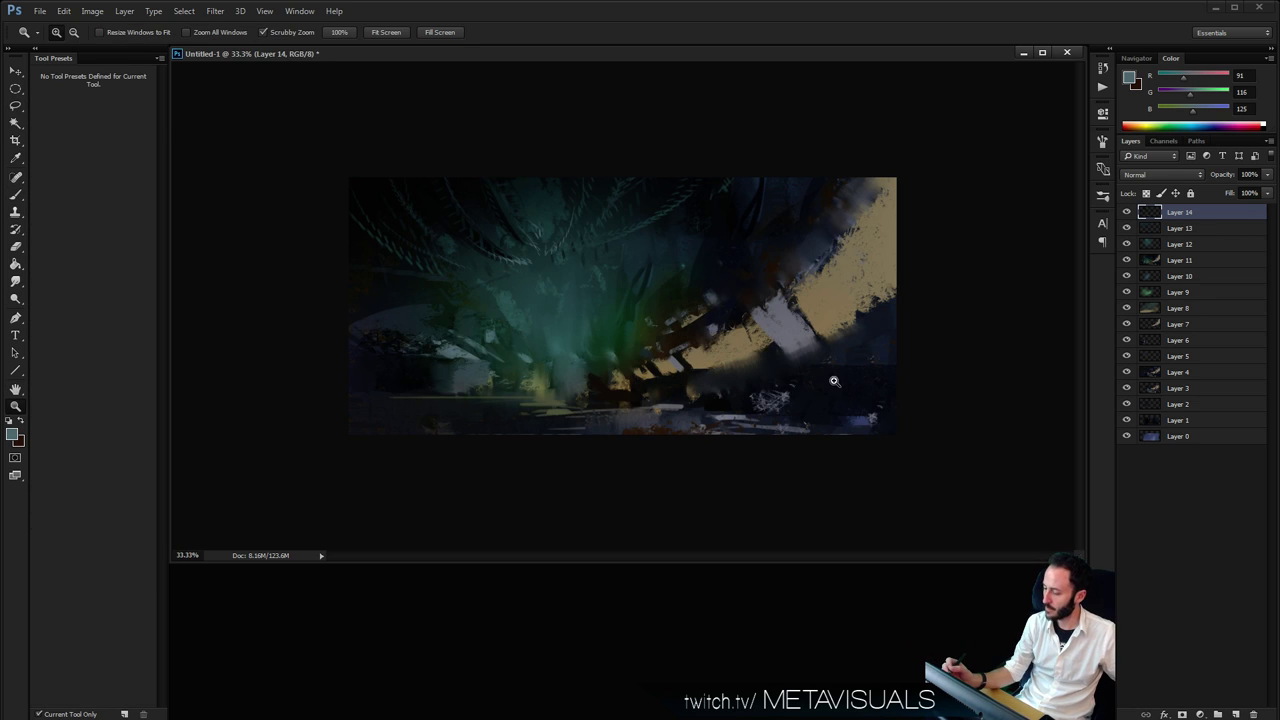
{"action": "key", "text": "m"}
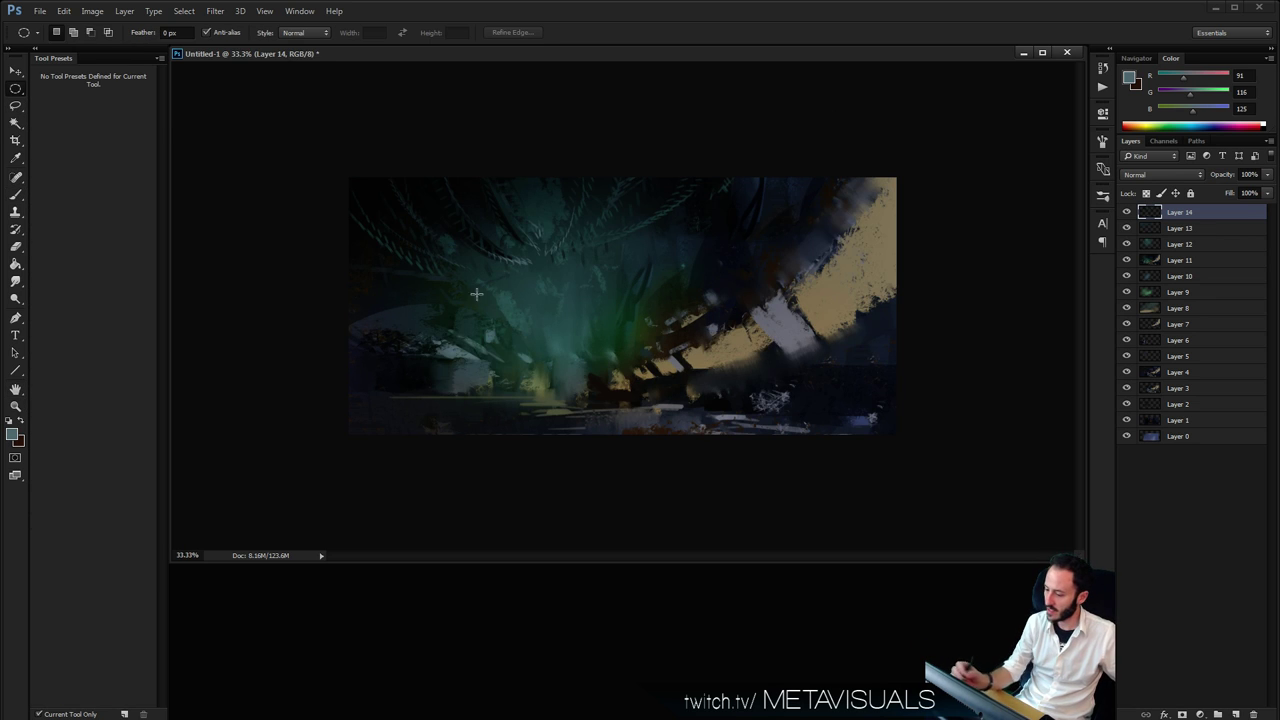
{"action": "left_click_drag", "start_coordinate": [333, 227], "coordinate": [958, 362]}
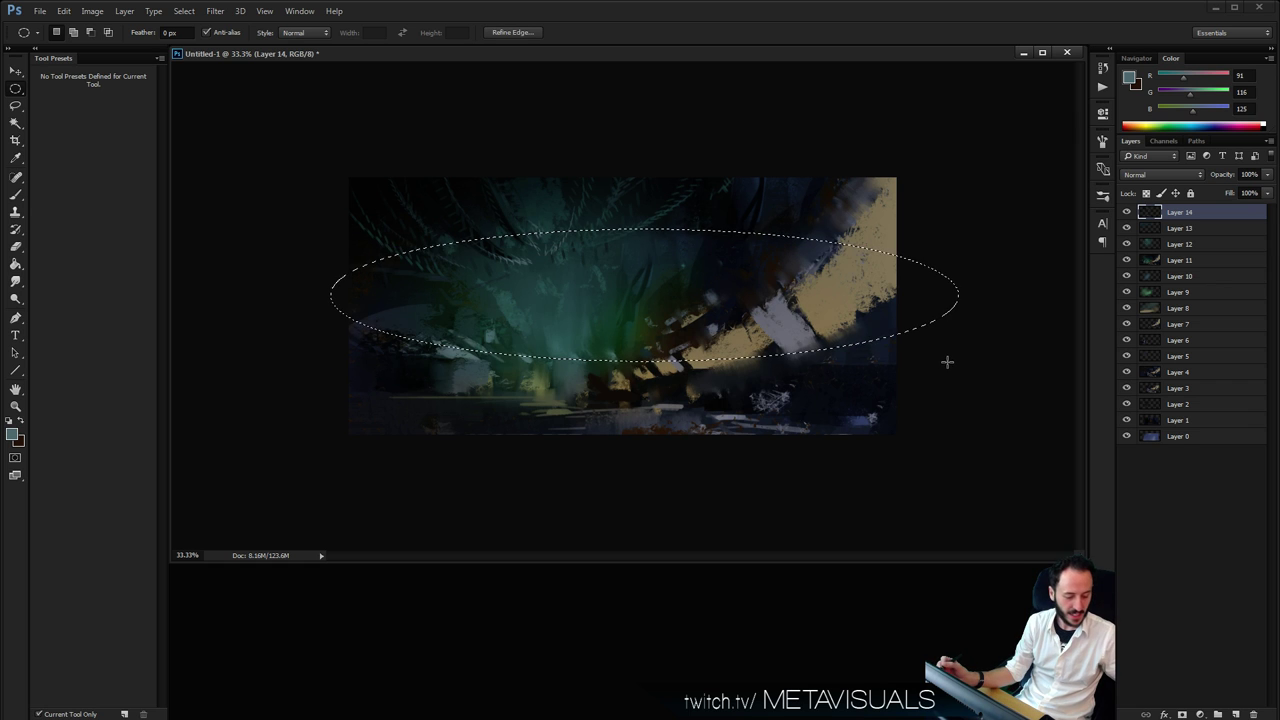
{"action": "key", "text": "shift+m"}
{"action": "mouse_move", "coordinate": [317, 229]}
{"action": "left_mouse_down"}
{"action": "mouse_move", "coordinate": [905, 333]}
{"action": "mouse_move", "coordinate": [979, 338]}
{"action": "mouse_move", "coordinate": [984, 318]}
{"action": "left_mouse_up"}
{"action": "key", "text": "ctrl+shift+alt+n"}
{"action": "key", "text": "b"}
{"action": "key", "text": "ctrl+plus"}
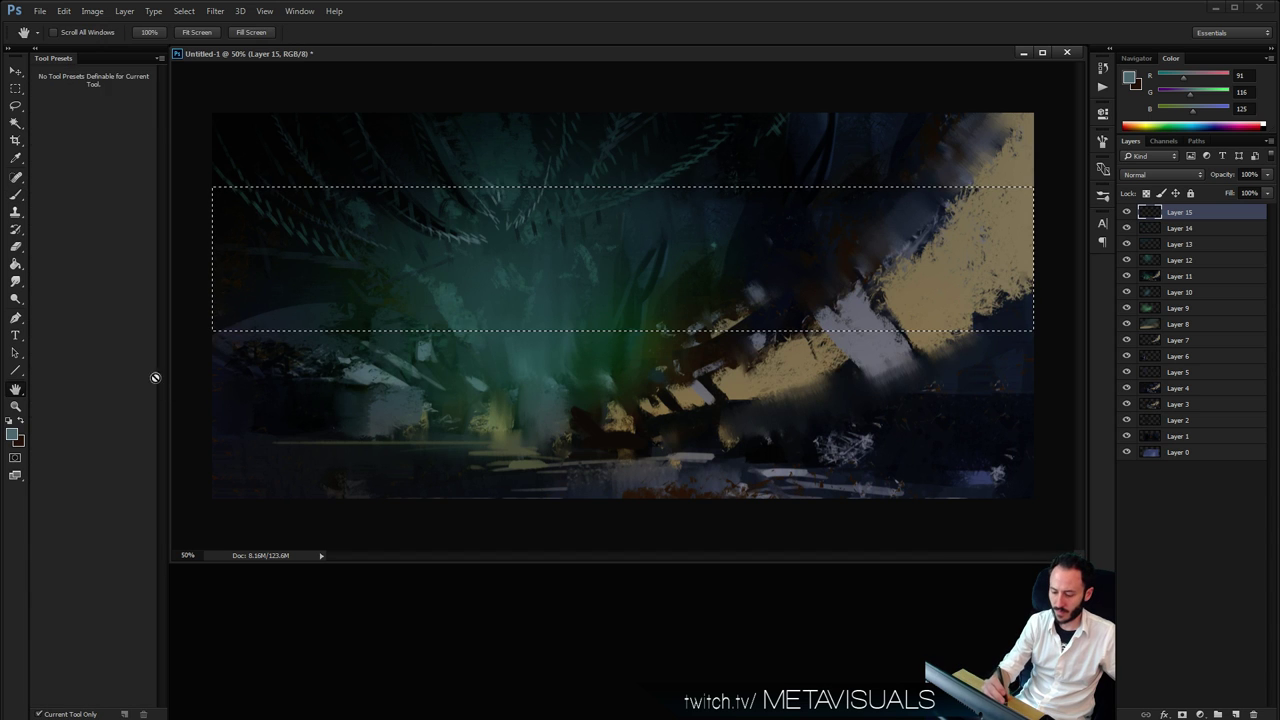
Choose the Paint Square Blocker Straight brush, sample the light grey and paint a wide diagonal band inside the selection's left part
{"action": "left_click", "coordinate": [100, 569]}
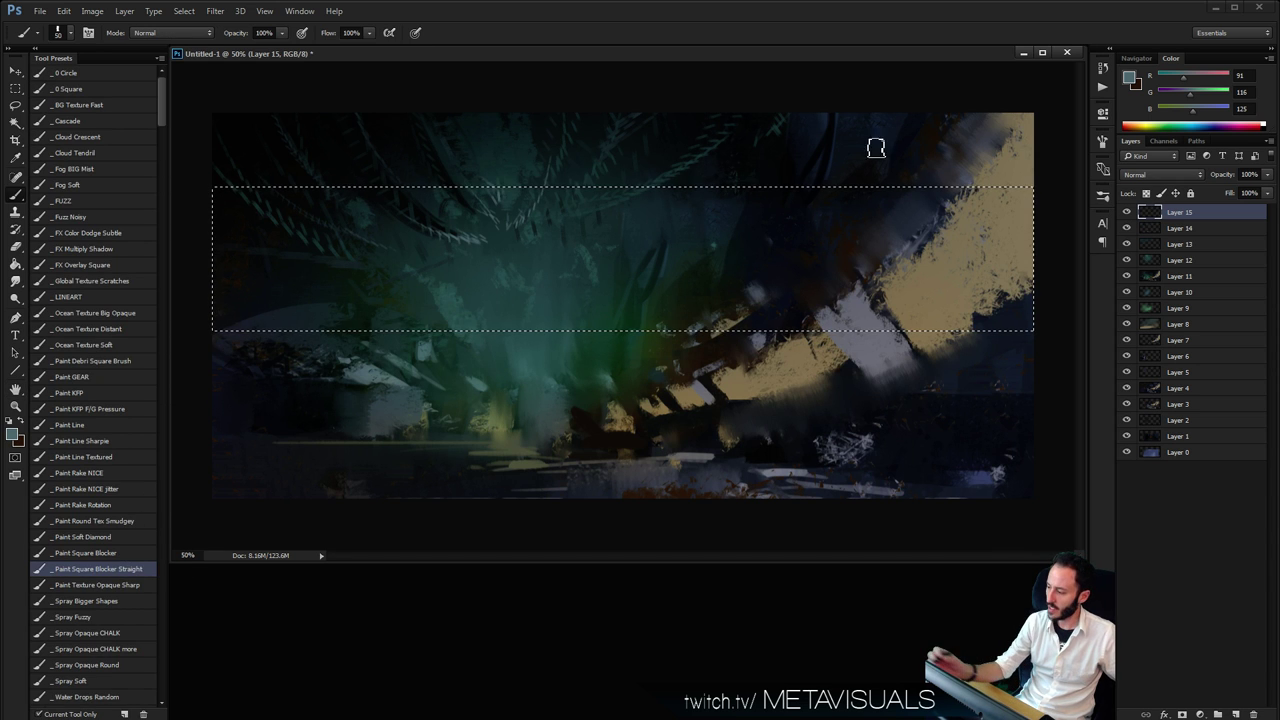
{"action": "left_click", "coordinate": [1004, 161], "text": "alt"}
{"action": "left_click", "coordinate": [855, 342], "text": "alt"}
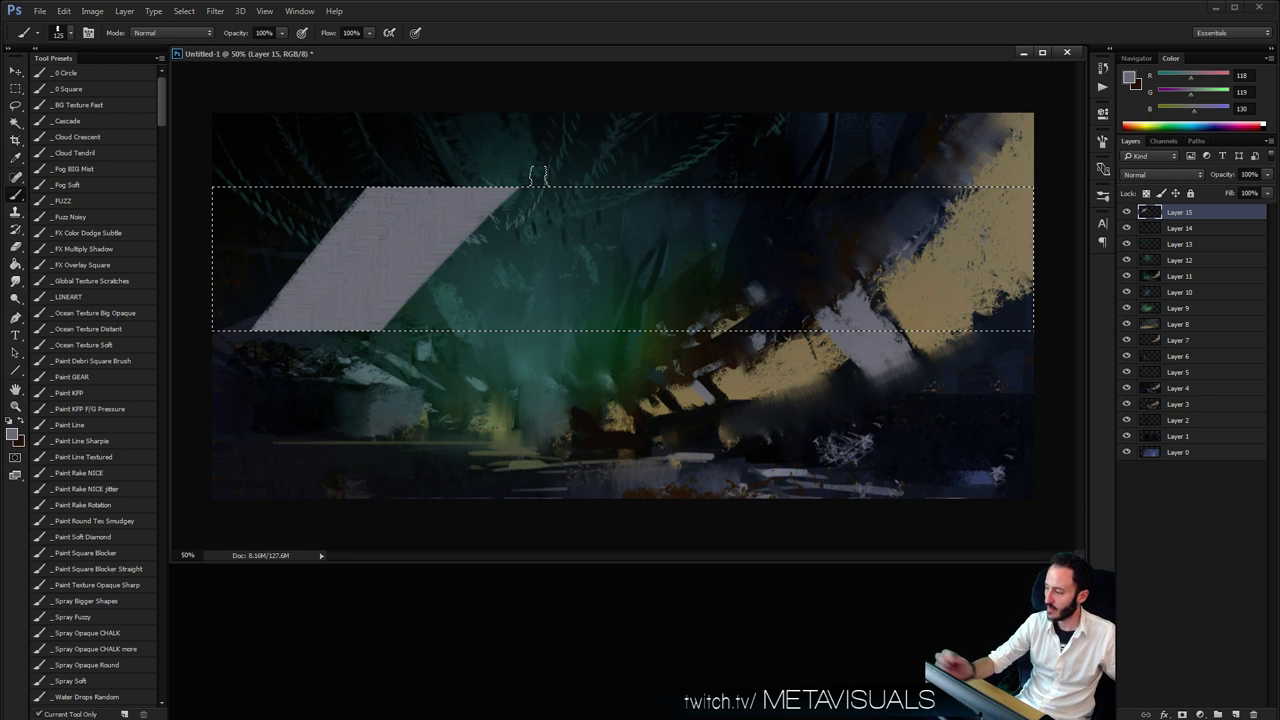
Shift the colour to orange-brown, paint a diagonal stripe beside the grey band, and add a near-black stripe next to it
{"action": "left_click_drag", "start_coordinate": [1190, 96], "coordinate": [1184, 97]}
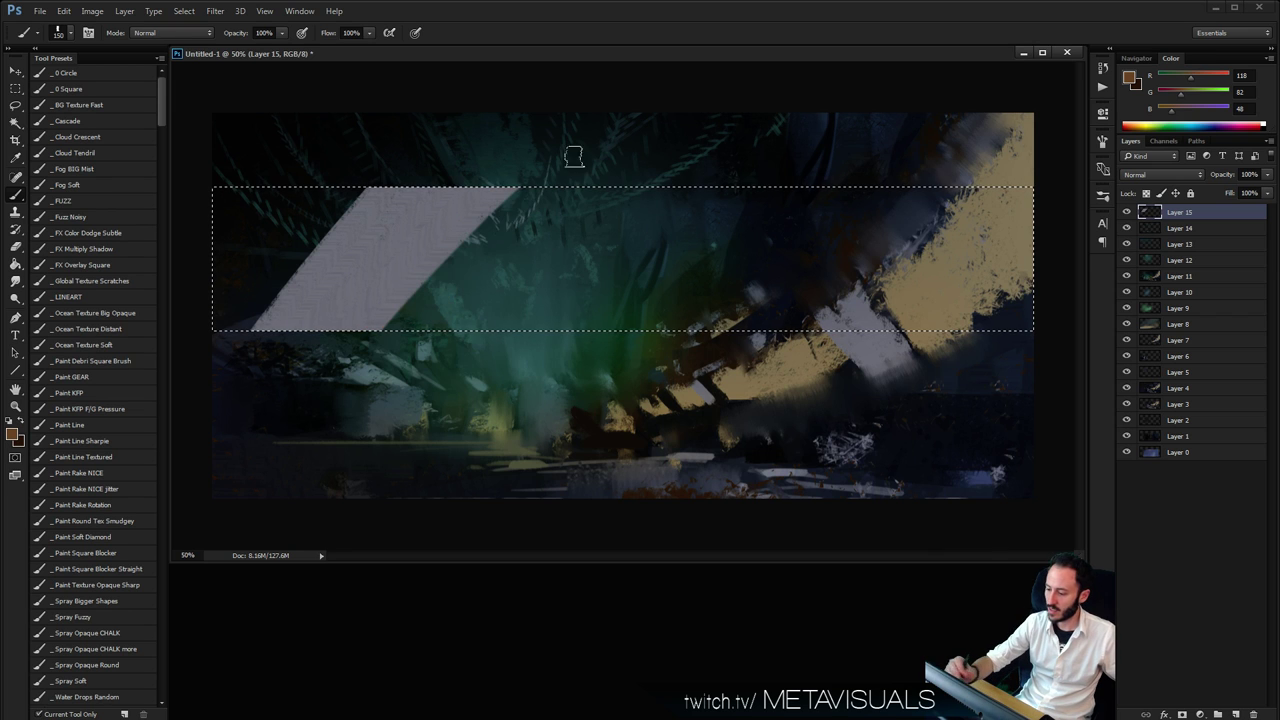
{"action": "left_click", "coordinate": [601, 189], "text": "alt"}
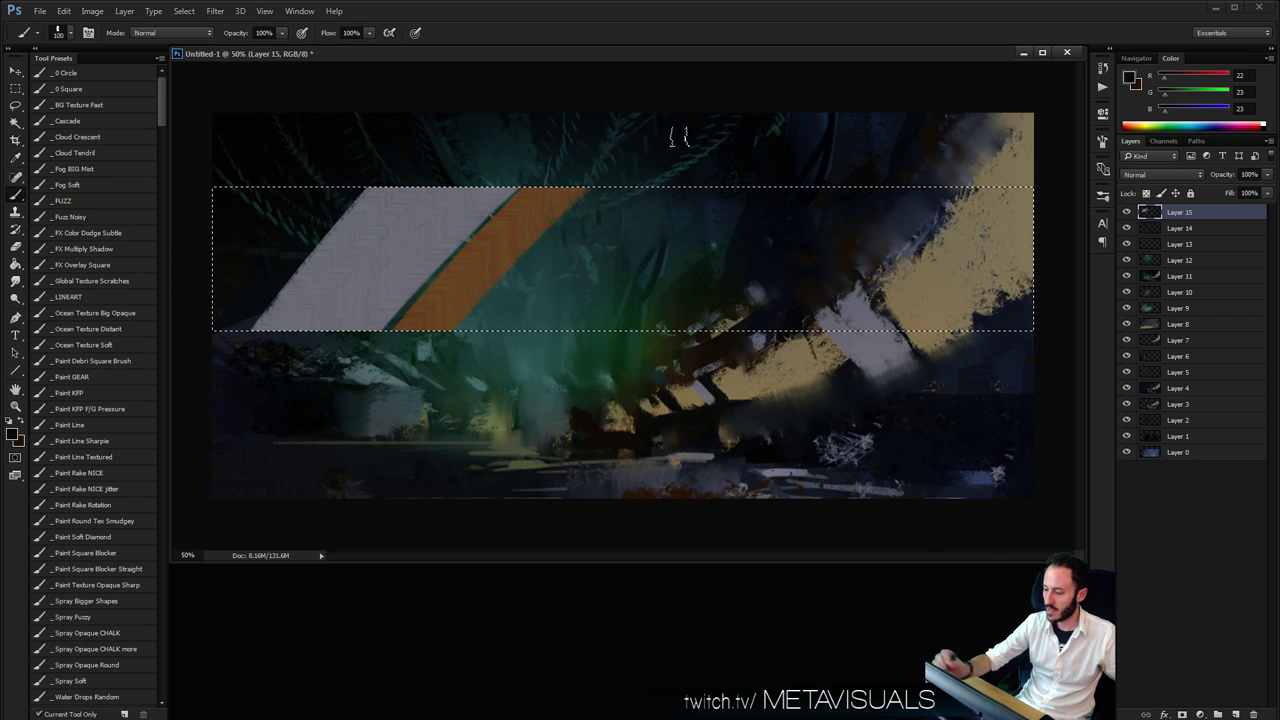
{"action": "key", "text": "["}
Paint a second diagonal grey band with a sampled grey at 150 px and edge it with a narrower 70 px orange stripe
{"action": "left_click", "coordinate": [470, 220], "text": "alt"}
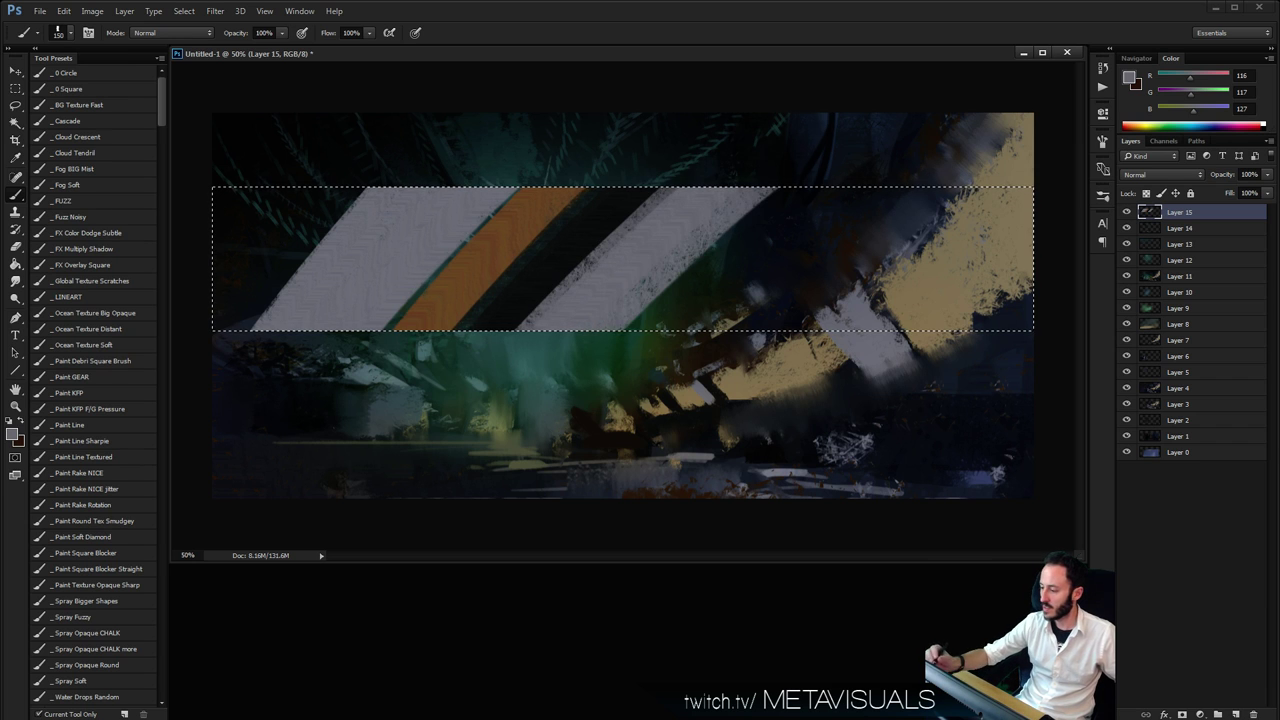
{"action": "key", "text": "bracketleft"}
{"action": "left_click", "coordinate": [862, 137], "text": "alt"}
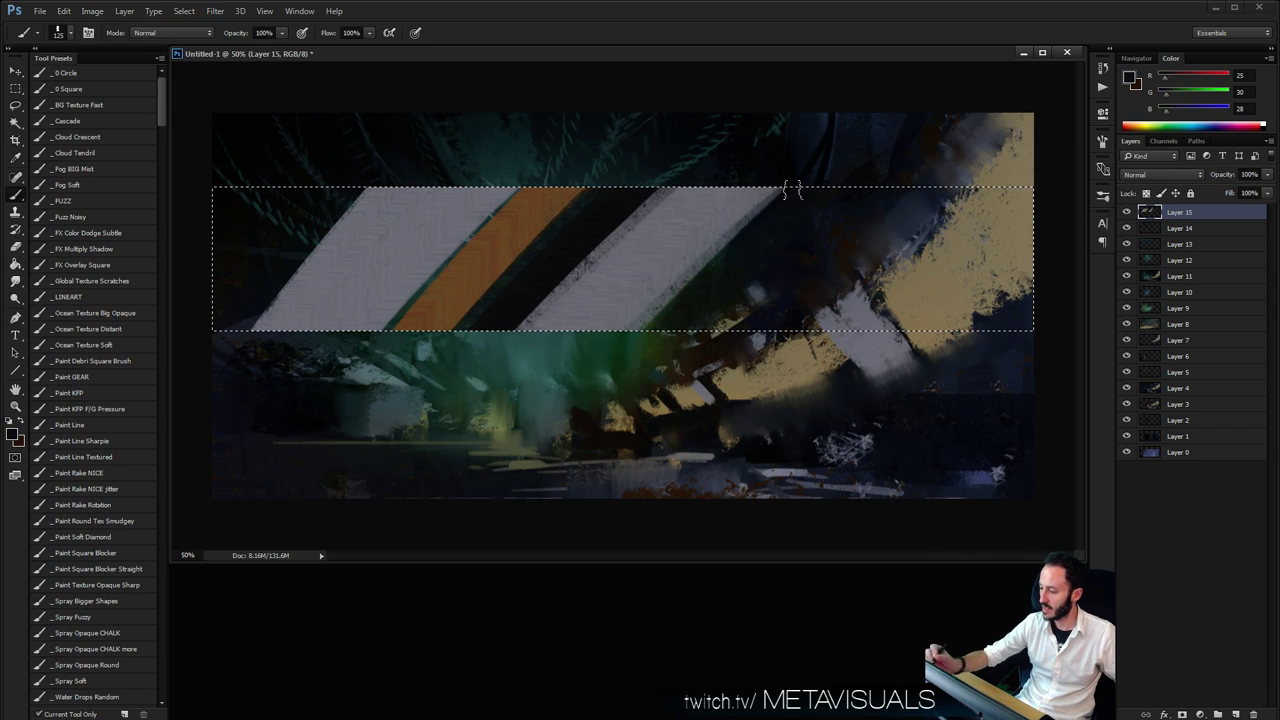
{"action": "key", "text": "bracketleft"}
{"action": "left_click", "coordinate": [500, 255], "text": "alt"}
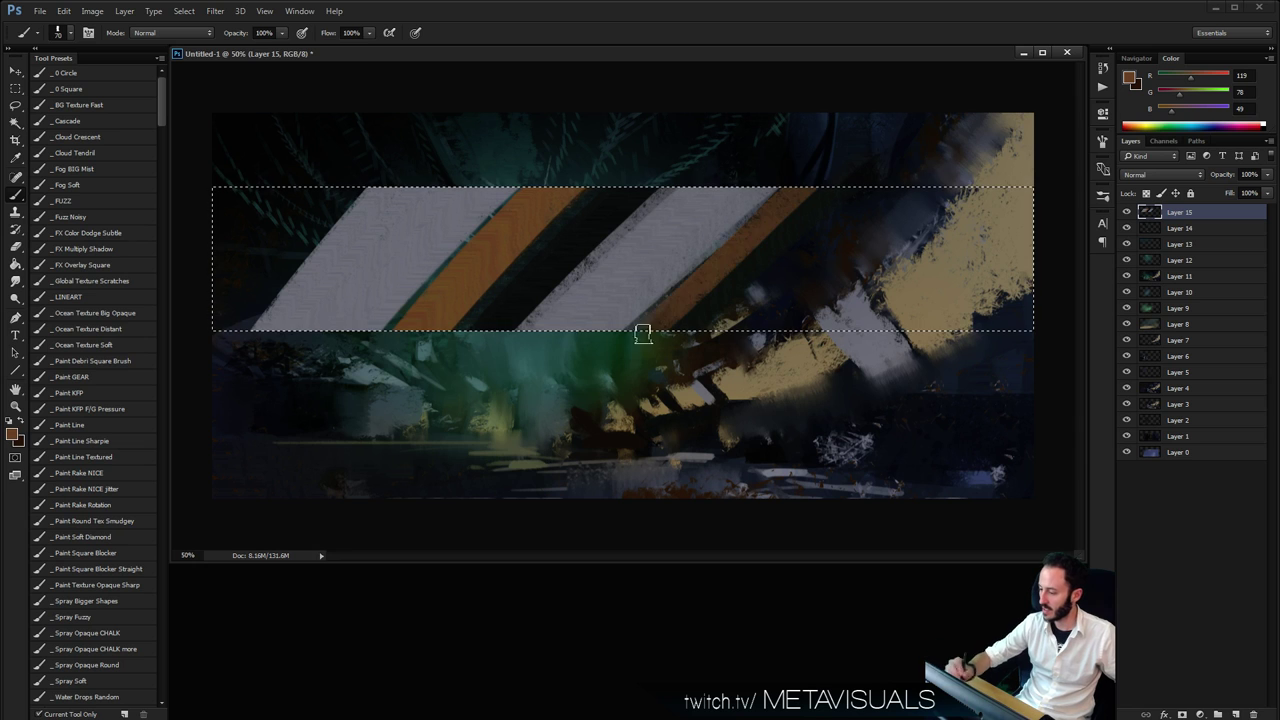
{"action": "left_click", "coordinate": [768, 243], "text": "alt"}
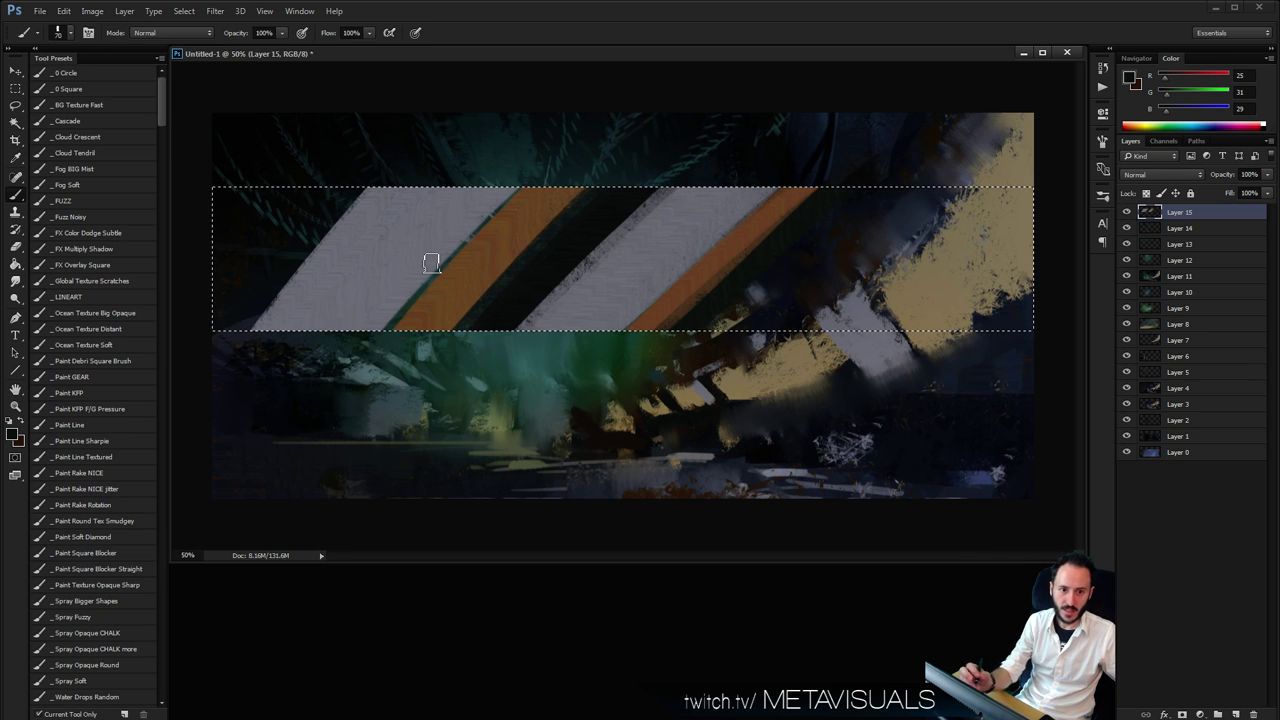
Sample the orange and paint a diagonal stripe along the left edge of the first grey band
{"action": "left_click", "coordinate": [365, 244], "text": "alt"}
{"action": "left_click", "coordinate": [478, 281], "text": "alt"}
{"action": "key", "text": "bracketleft"}
{"action": "key", "text": "bracketleft"}
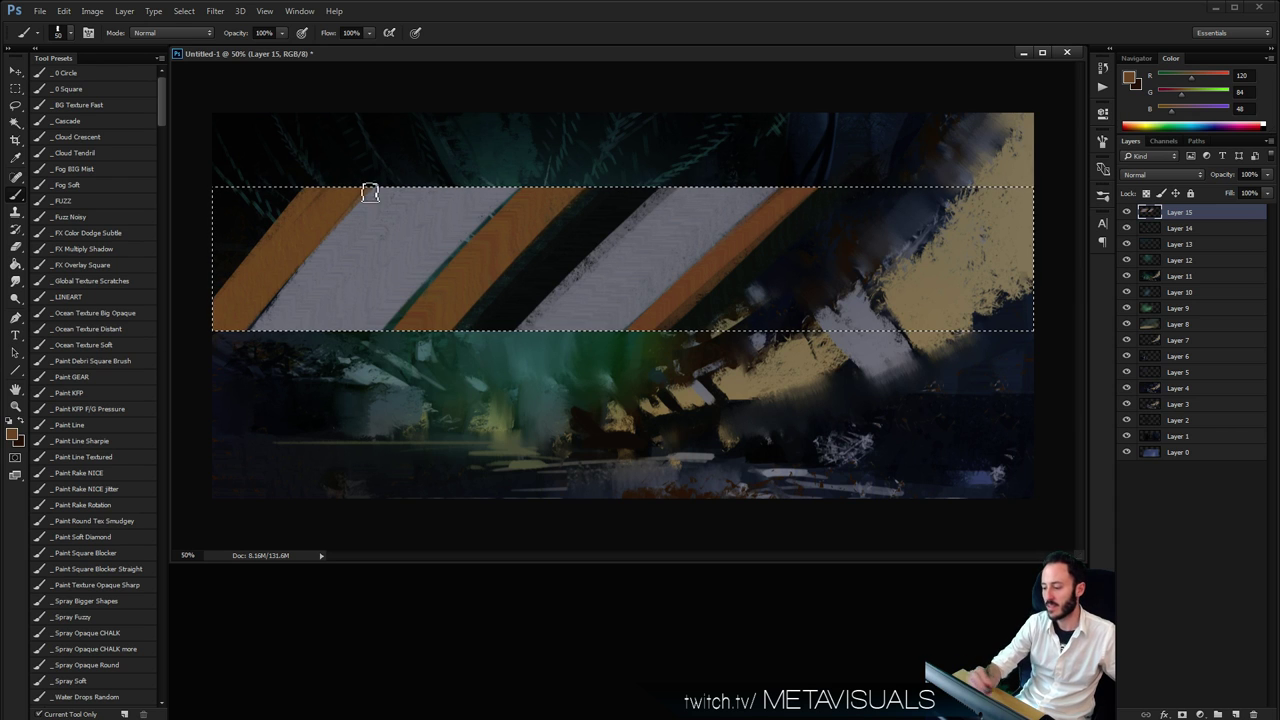
Draw a thin near-black panel outline at the top of the first grey band at 15 px, and refine it with sampled grey at 20 px
{"action": "left_click", "coordinate": [523, 289], "text": "alt"}
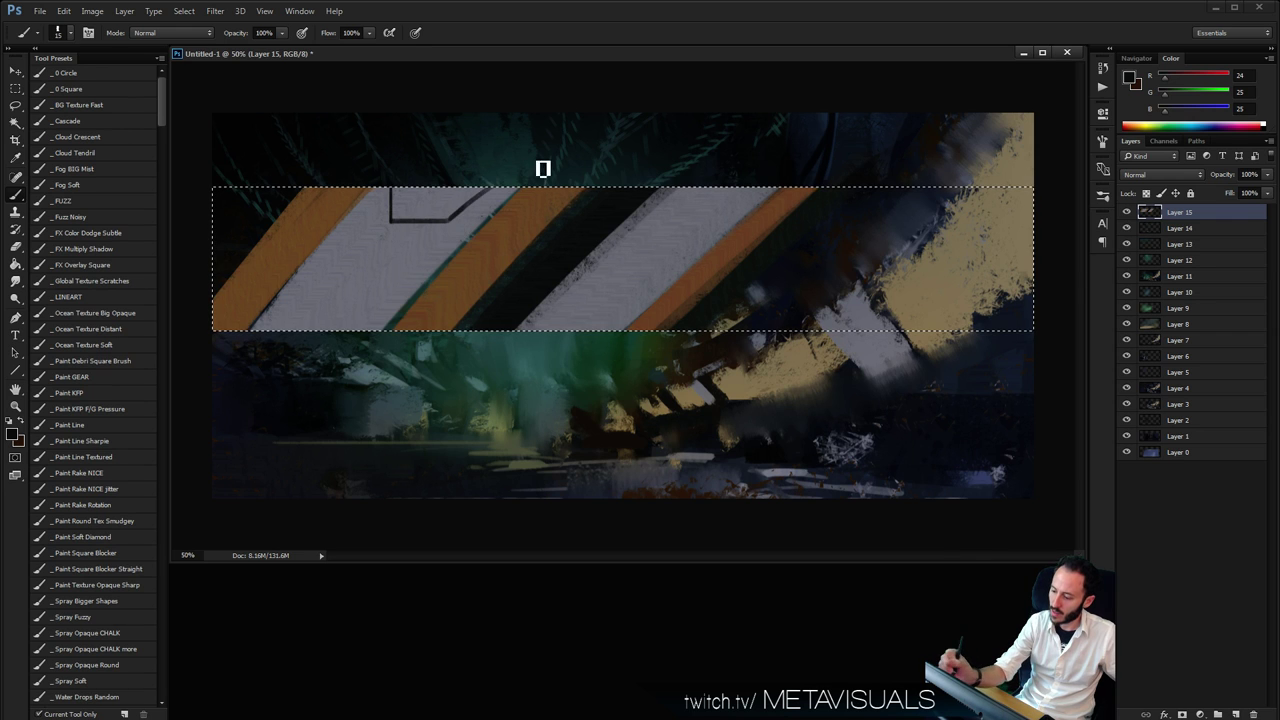
{"action": "left_click", "coordinate": [502, 200], "text": "alt"}
{"action": "key", "text": "bracketright"}
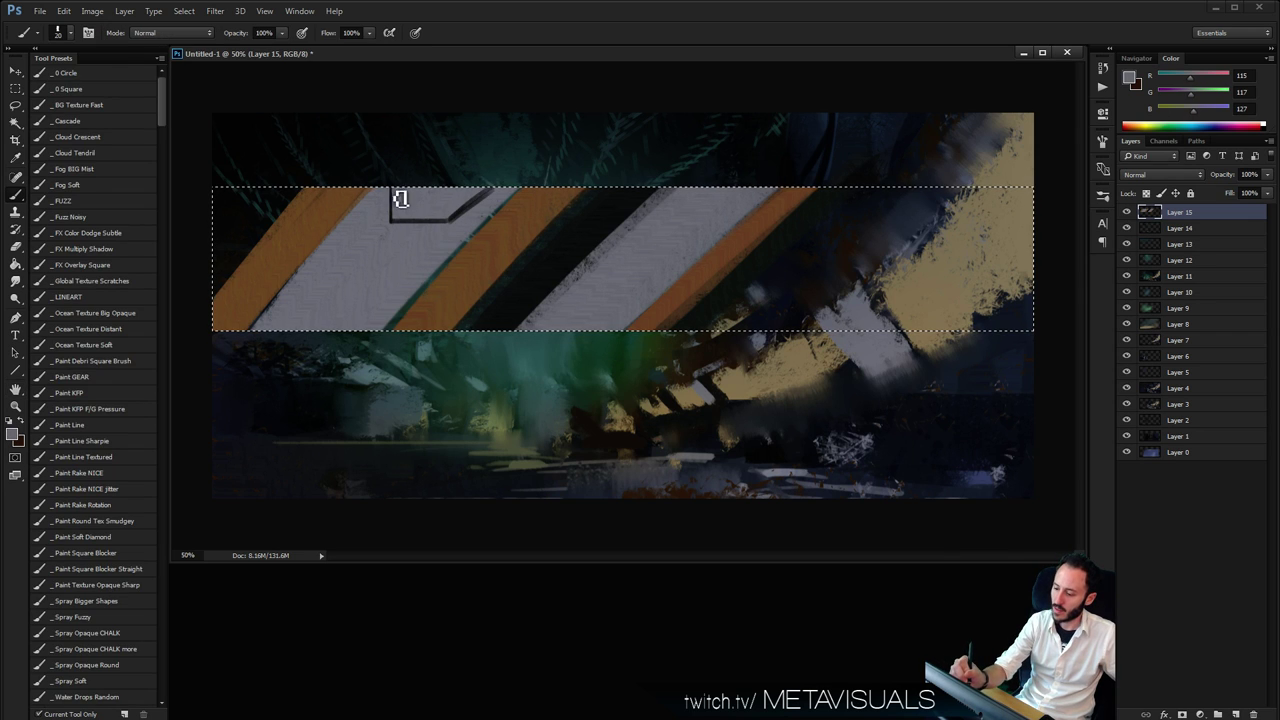
{"action": "left_click", "coordinate": [493, 251], "text": "alt"}
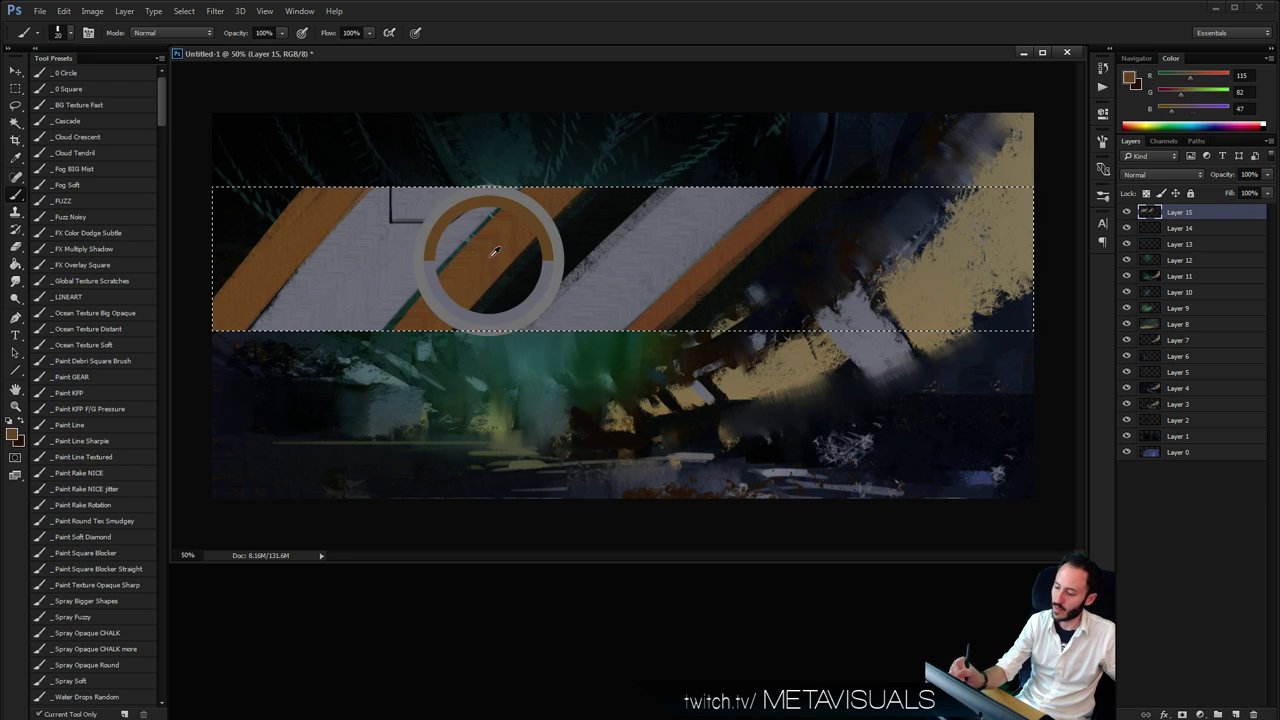
{"action": "left_click", "coordinate": [456, 214], "text": "alt"}
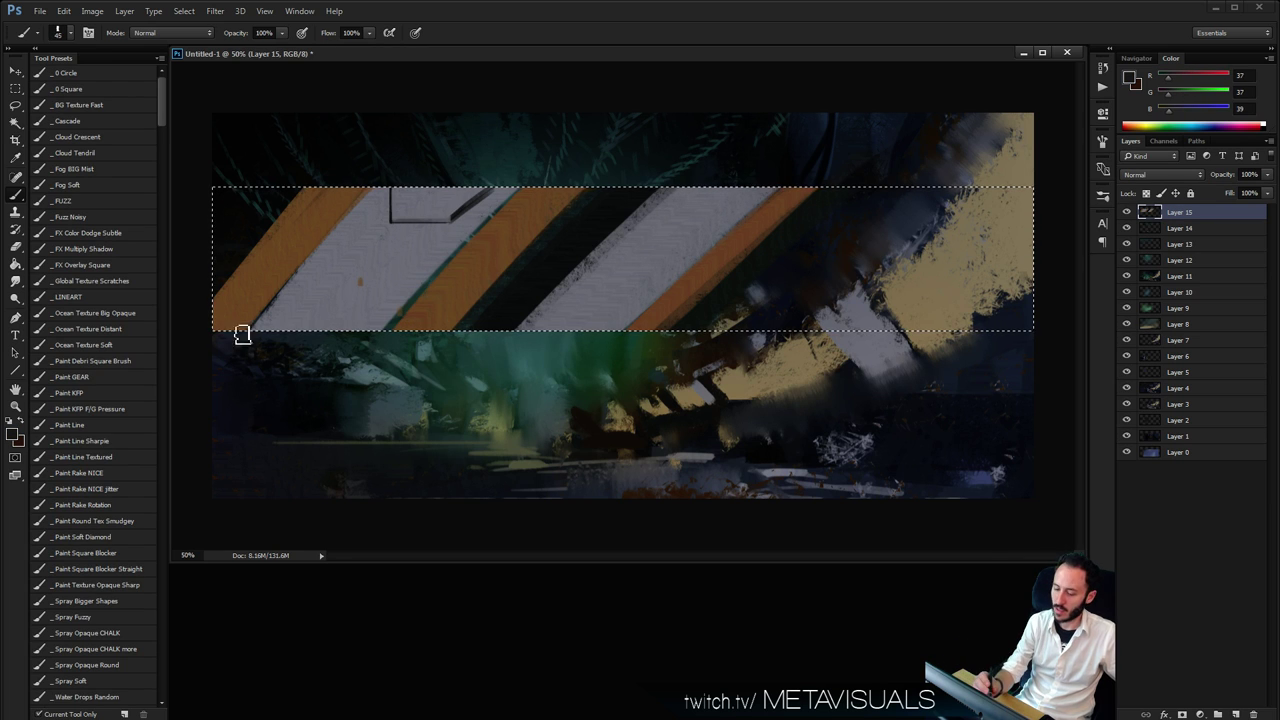
Choose the Paint GEAR brush and stamp dark, worn patches over both grey bands and their orange stripes at 600 px
{"action": "left_click", "coordinate": [97, 379]}
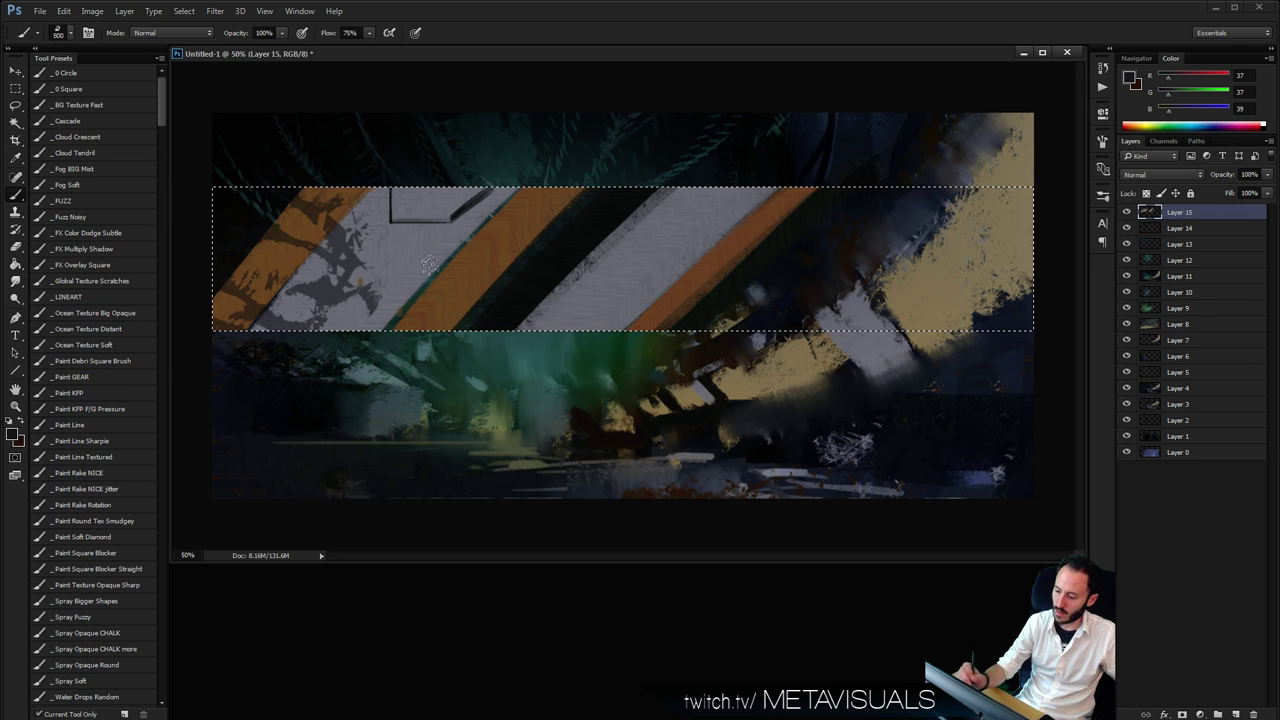
{"action": "left_click", "coordinate": [716, 234], "text": "alt"}
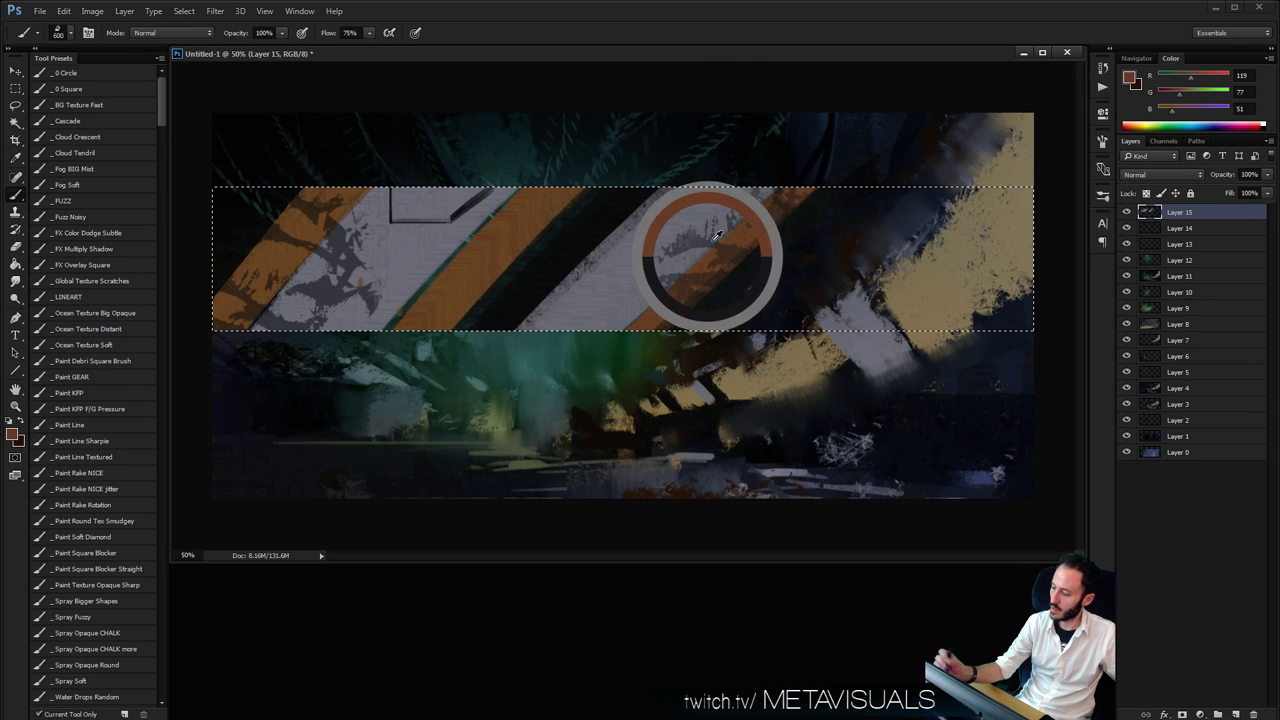
{"action": "left_click", "coordinate": [749, 229], "text": "alt"}
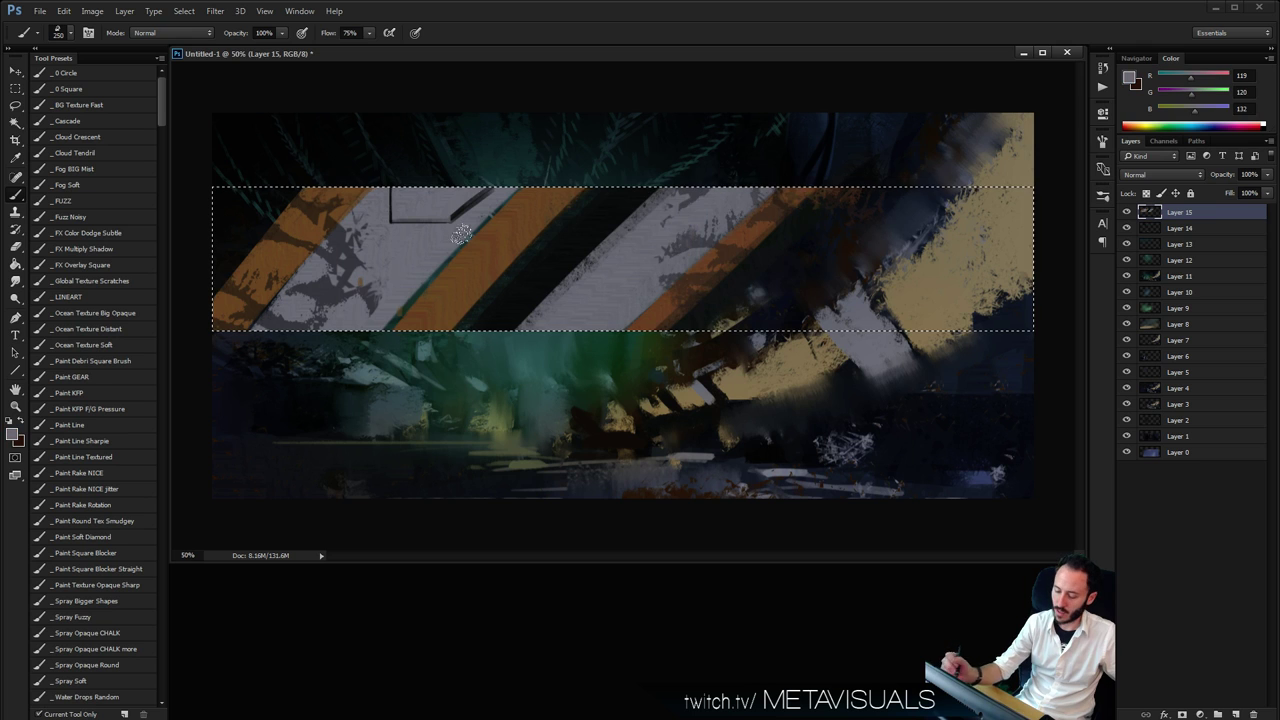
With the Paint Line Sharpie brush, cover the dark stripe and the area right of the second orange stripe in blue-grey, and sample a dark navy
{"action": "left_click", "coordinate": [90, 441]}
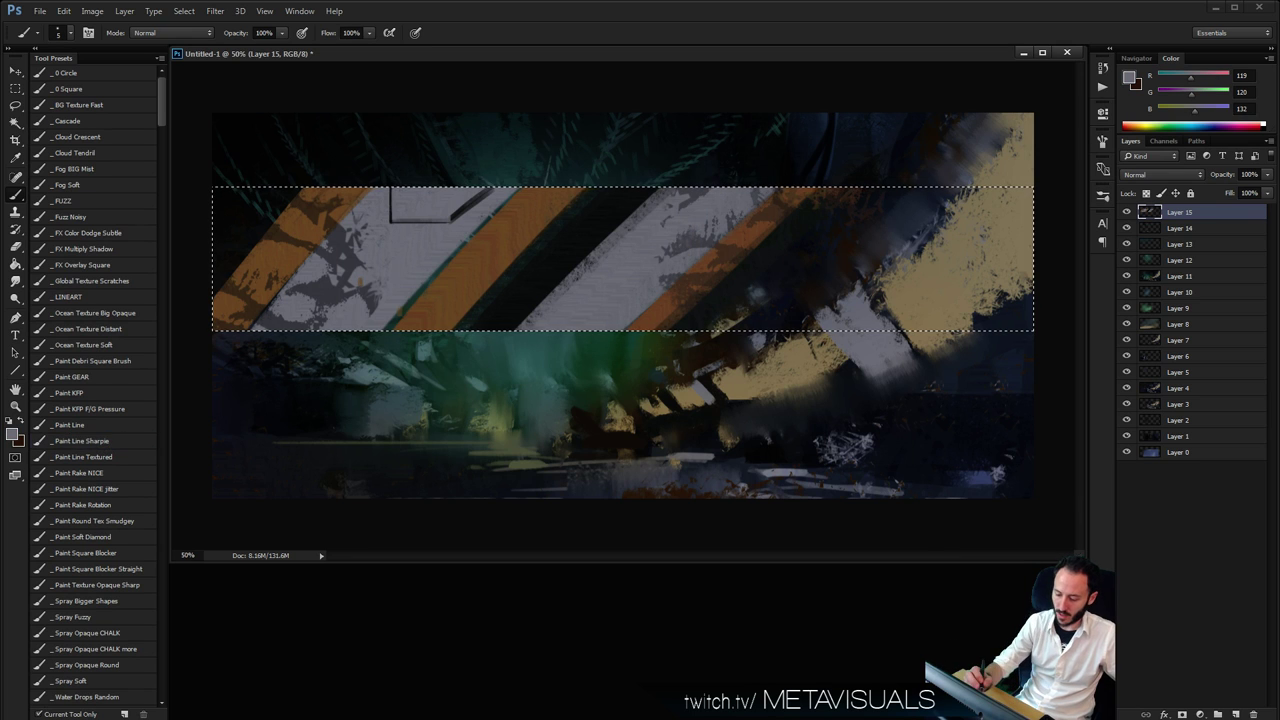
{"action": "left_click", "coordinate": [604, 210], "text": "alt"}
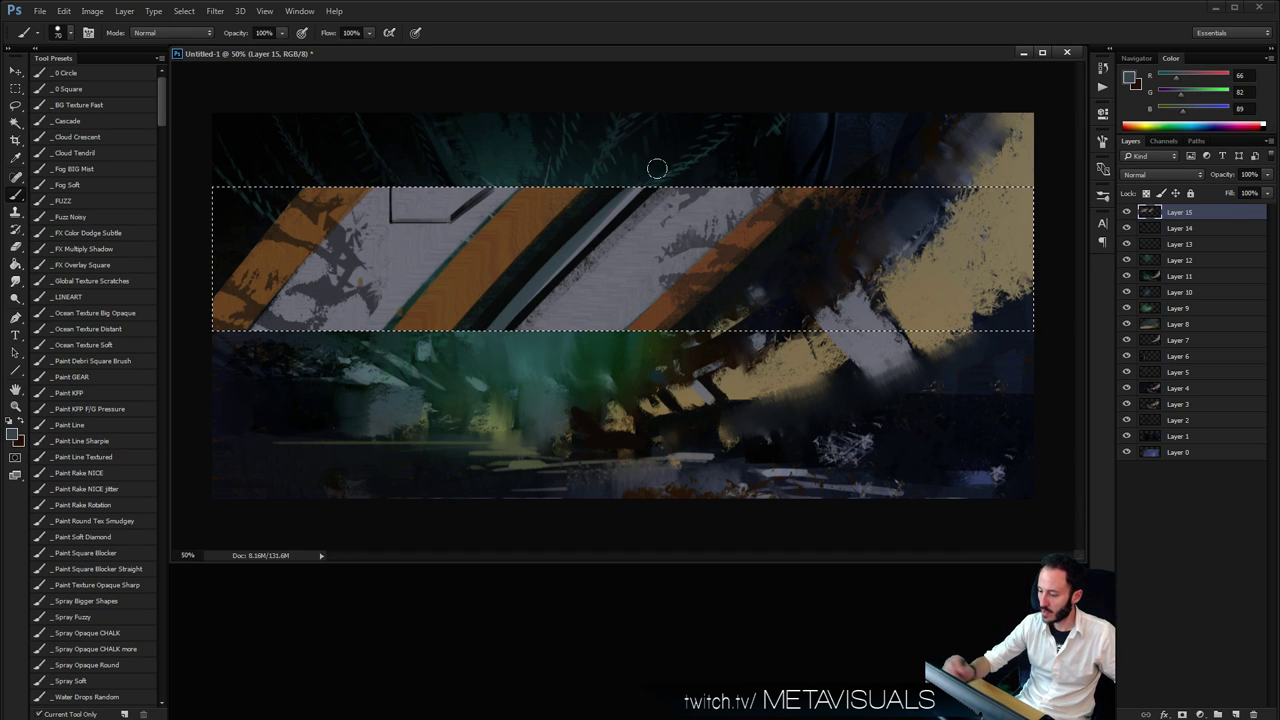
{"action": "left_click_drag", "start_coordinate": [685, 145], "coordinate": [557, 226]}
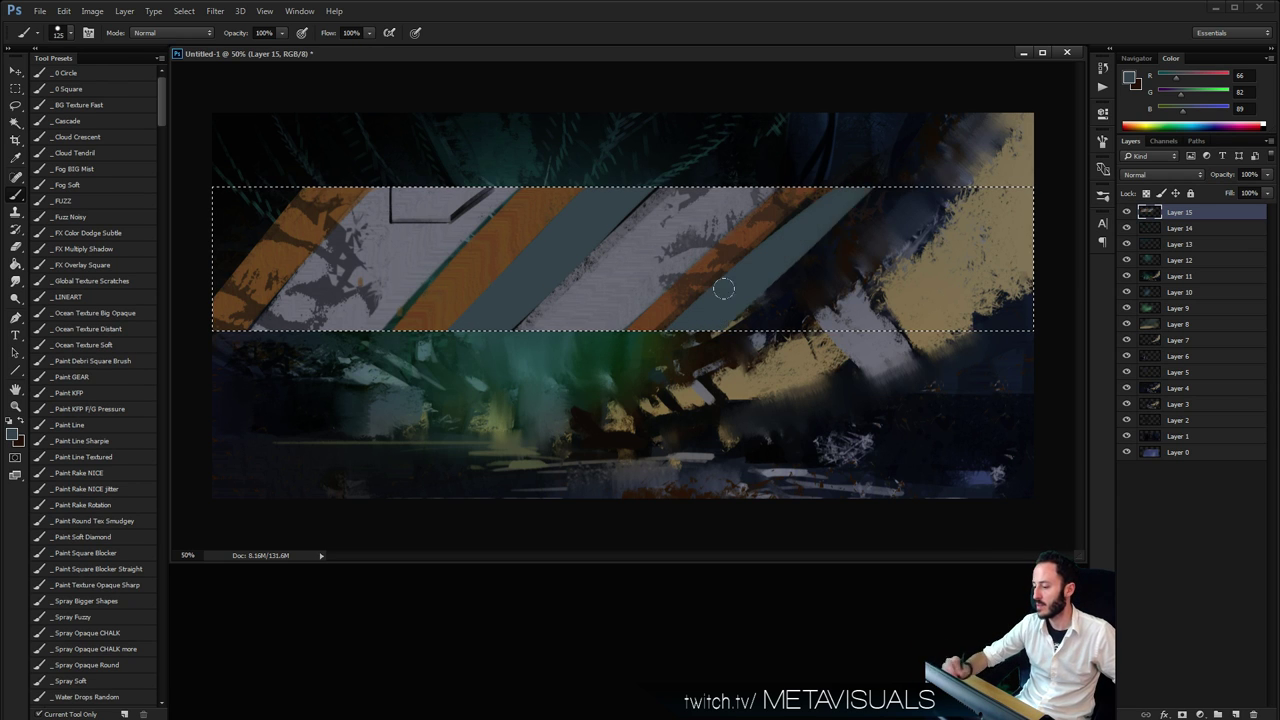
{"action": "left_click", "coordinate": [960, 312], "text": "alt"}
{"action": "key", "text": "bracketright"}
{"action": "key", "text": "bracketright"}
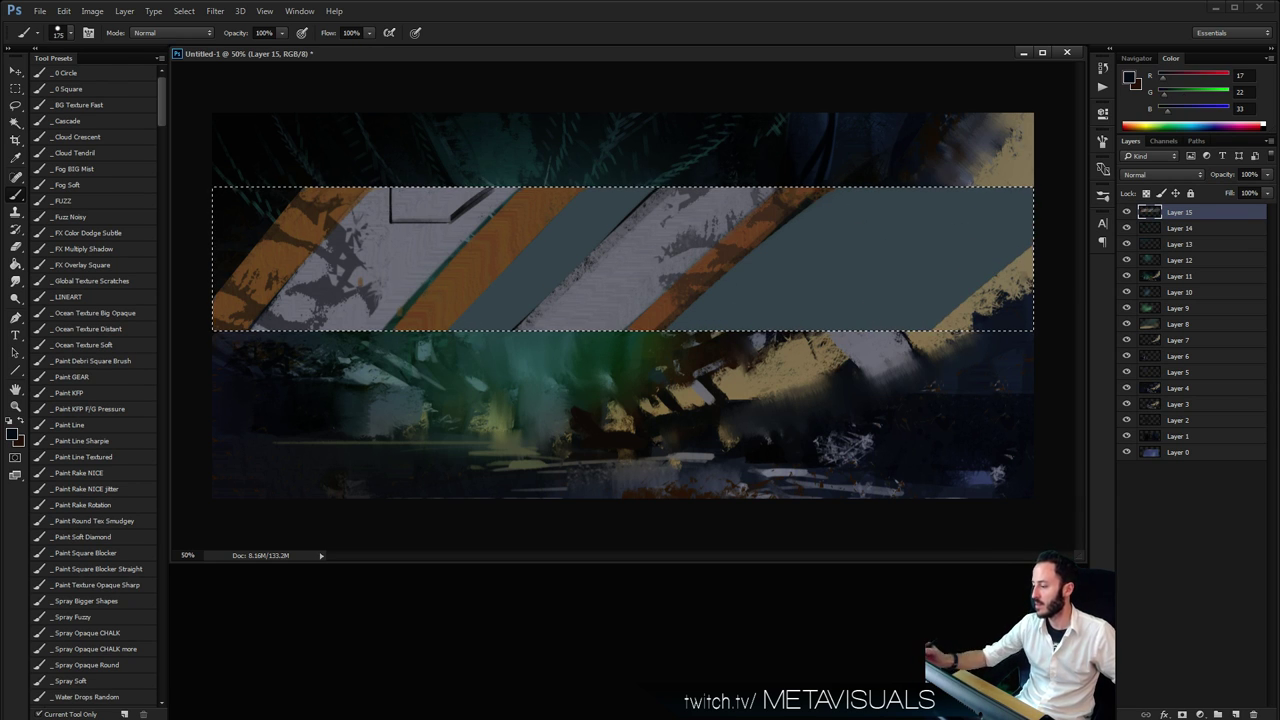
Paint dark navy over the right end of the blue-grey area and smudge its edges with a 125 px smudge brush
{"action": "left_click_drag", "start_coordinate": [1020, 215], "coordinate": [940, 290]}
{"action": "key", "text": "r"}
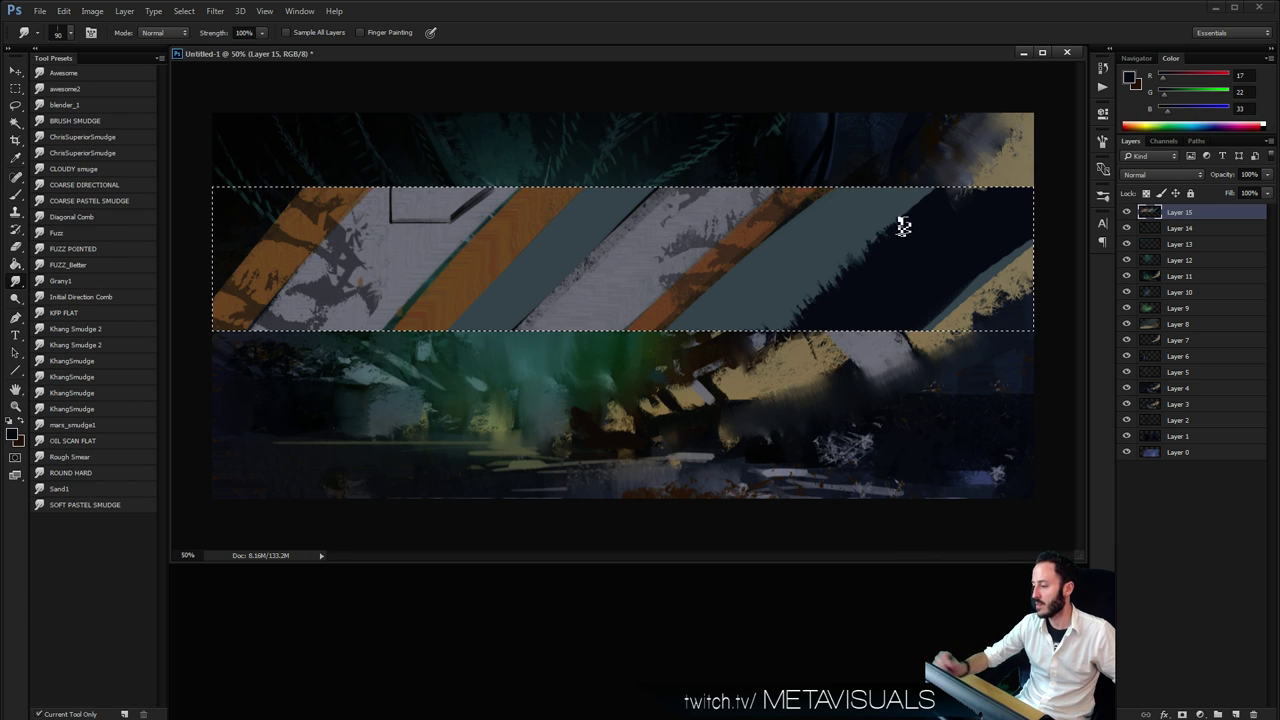
{"action": "key", "text": "bracketright"}
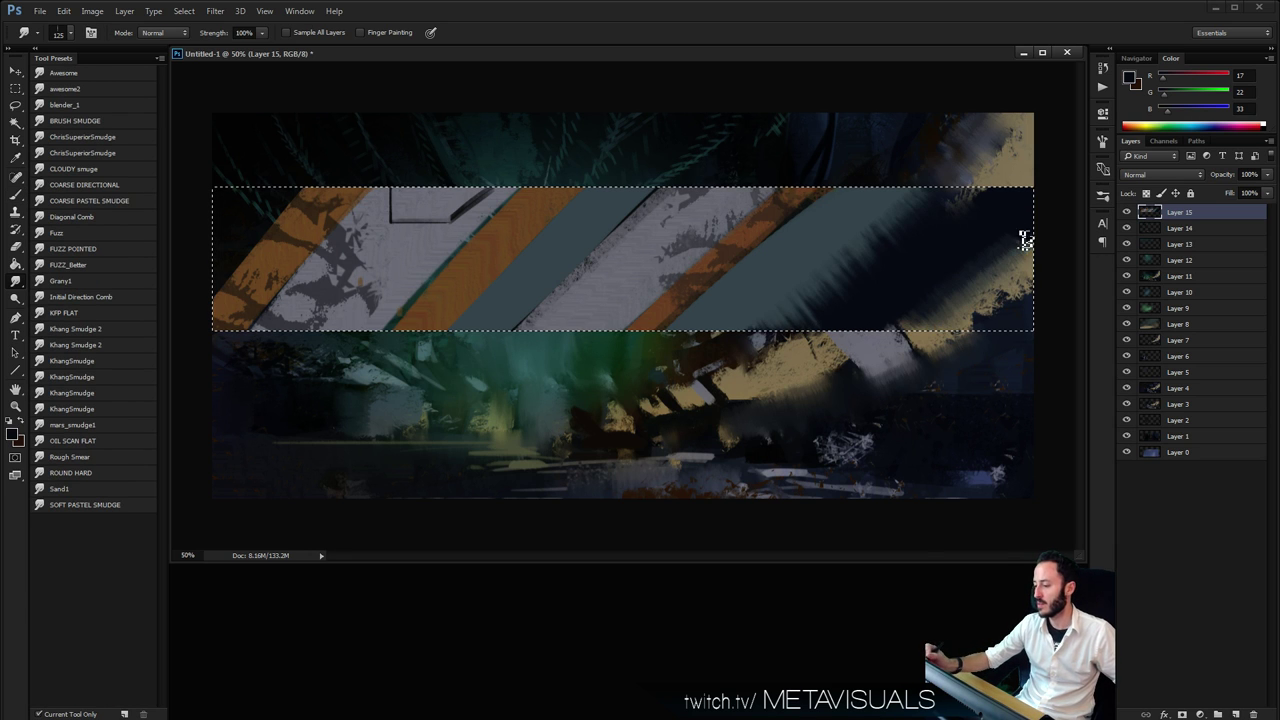
Paint a thin bright orange line (RGB 200, 94, 34) along the second orange stripe's edge at 15 px, and trim it with sampled blue-grey
{"action": "key", "text": "b"}
{"action": "left_click", "coordinate": [524, 240], "text": "alt"}
{"action": "left_click", "coordinate": [1214, 78]}
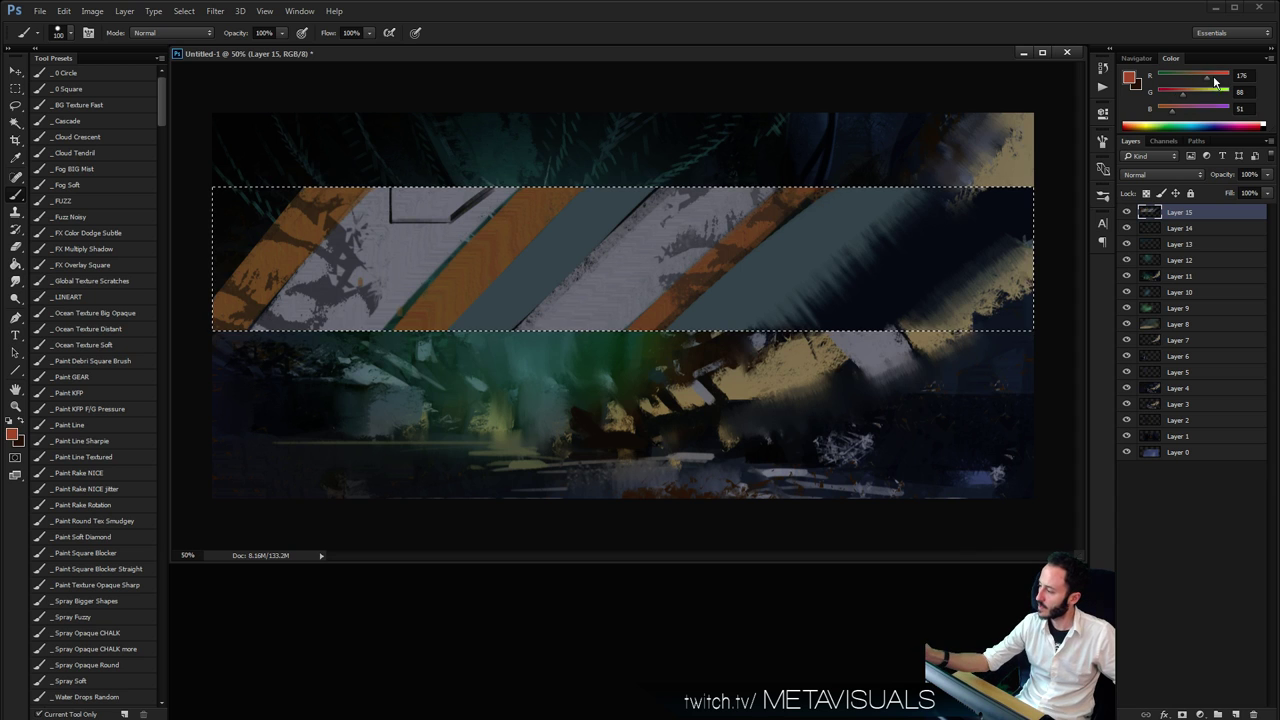
{"action": "left_click", "coordinate": [1168, 110]}
{"action": "key", "text": "bracketleft"}
{"action": "key", "text": "bracketleft"}
{"action": "key", "text": "bracketleft"}
{"action": "key", "text": "bracketleft"}
{"action": "key", "text": "bracketleft"}
{"action": "key", "text": "bracketleft"}
{"action": "key", "text": "bracketleft"}
{"action": "key", "text": "bracketleft"}
{"action": "key", "text": "bracketleft"}
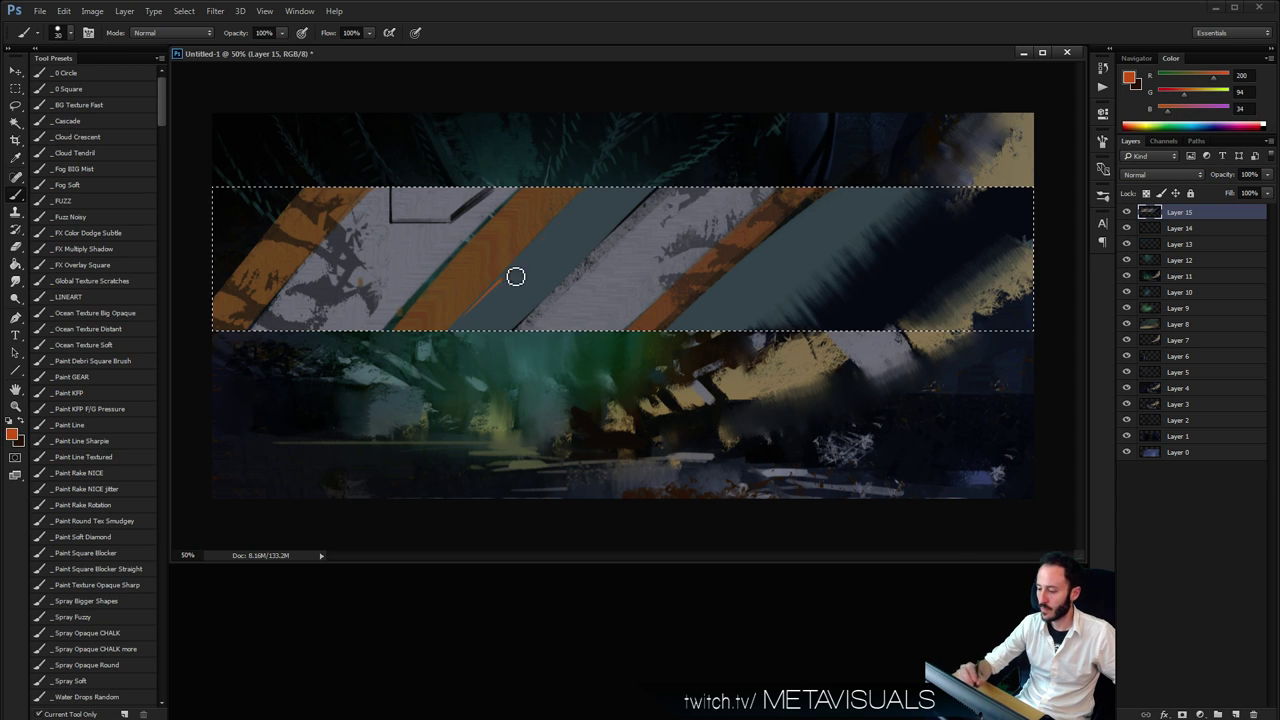
{"action": "key", "text": "bracketleft"}
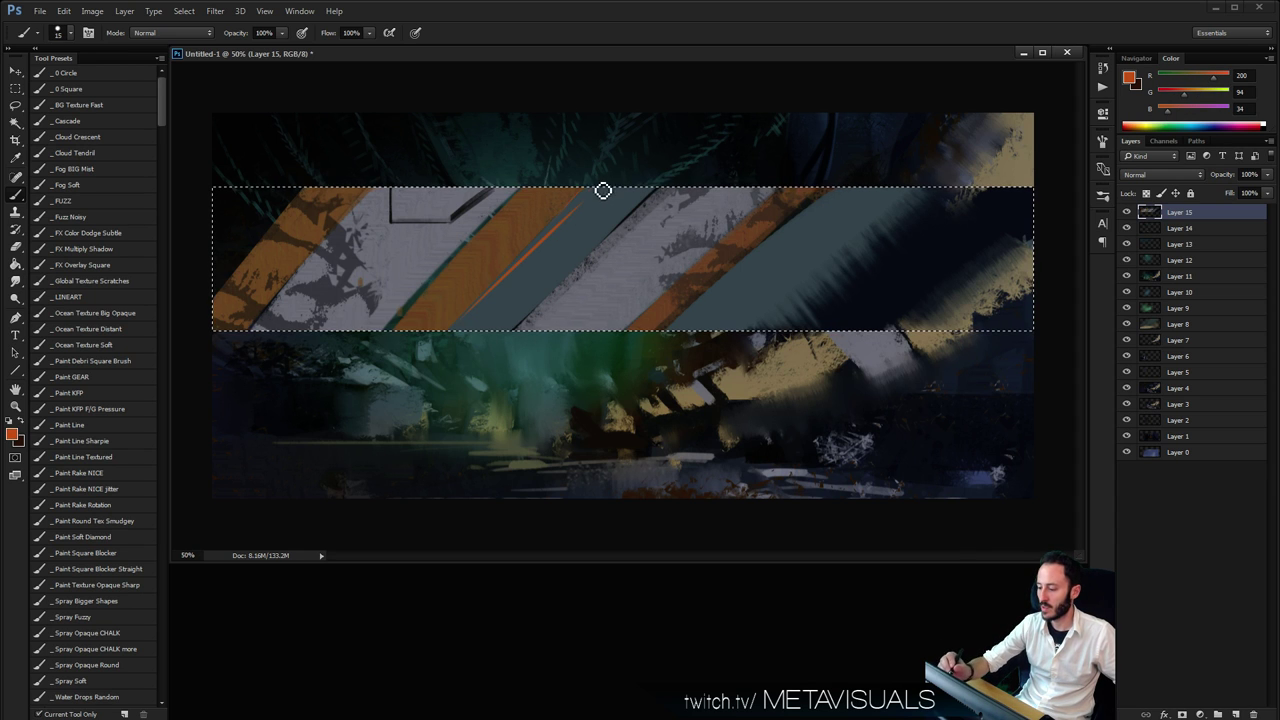
{"action": "left_click", "coordinate": [568, 228], "text": "alt"}
{"action": "left_click_drag", "start_coordinate": [567, 229], "coordinate": [578, 221]}
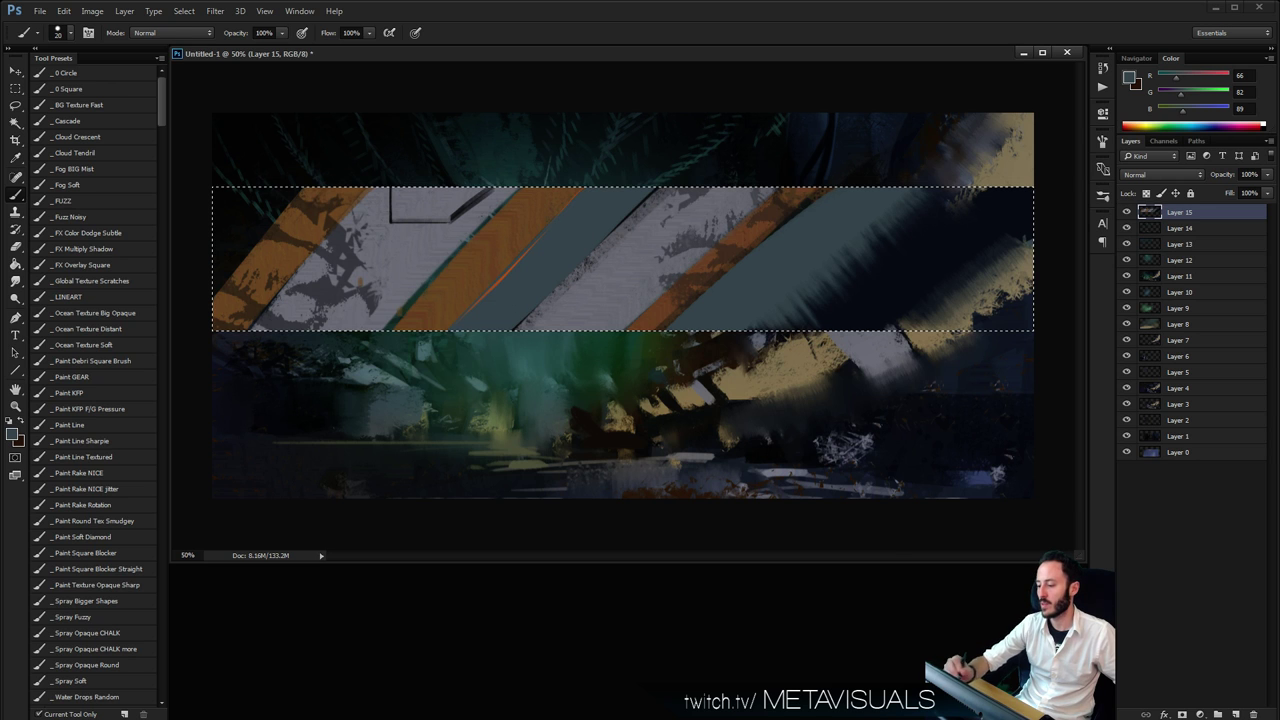
Hide Layer 15, duplicate the selected striped band onto a new layer, and shift the copy slightly up and to the right
{"action": "key", "text": "alt+space"}
{"action": "left_click", "coordinate": [729, 249], "text": "alt"}
{"action": "left_click", "coordinate": [745, 252], "text": "alt"}
{"action": "left_click", "coordinate": [758, 255], "text": "alt"}
{"action": "left_click", "coordinate": [758, 300]}
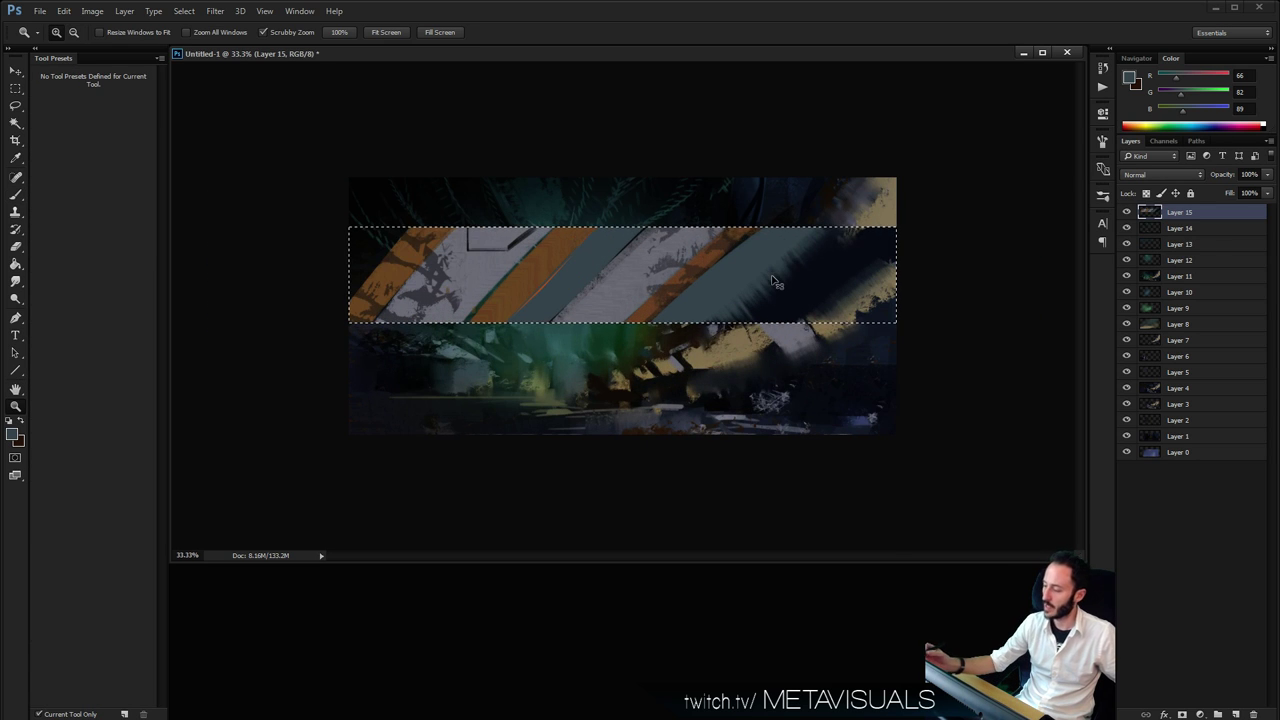
{"action": "left_click", "coordinate": [1126, 212]}
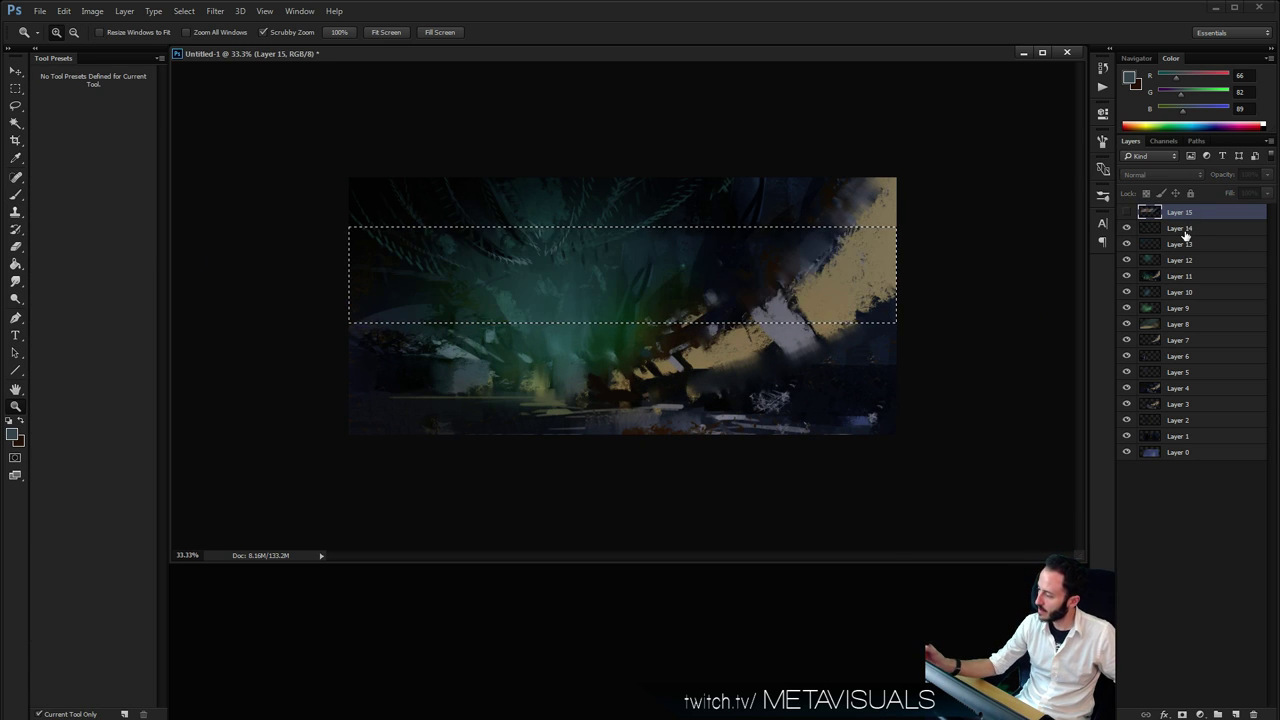
{"action": "key", "text": "ctrl+j"}
{"action": "key", "text": "v"}
{"action": "mouse_move", "coordinate": [685, 339]}
{"action": "left_mouse_down"}
{"action": "mouse_move", "coordinate": [690, 351]}
{"action": "mouse_move", "coordinate": [704, 336]}
{"action": "left_mouse_up"}
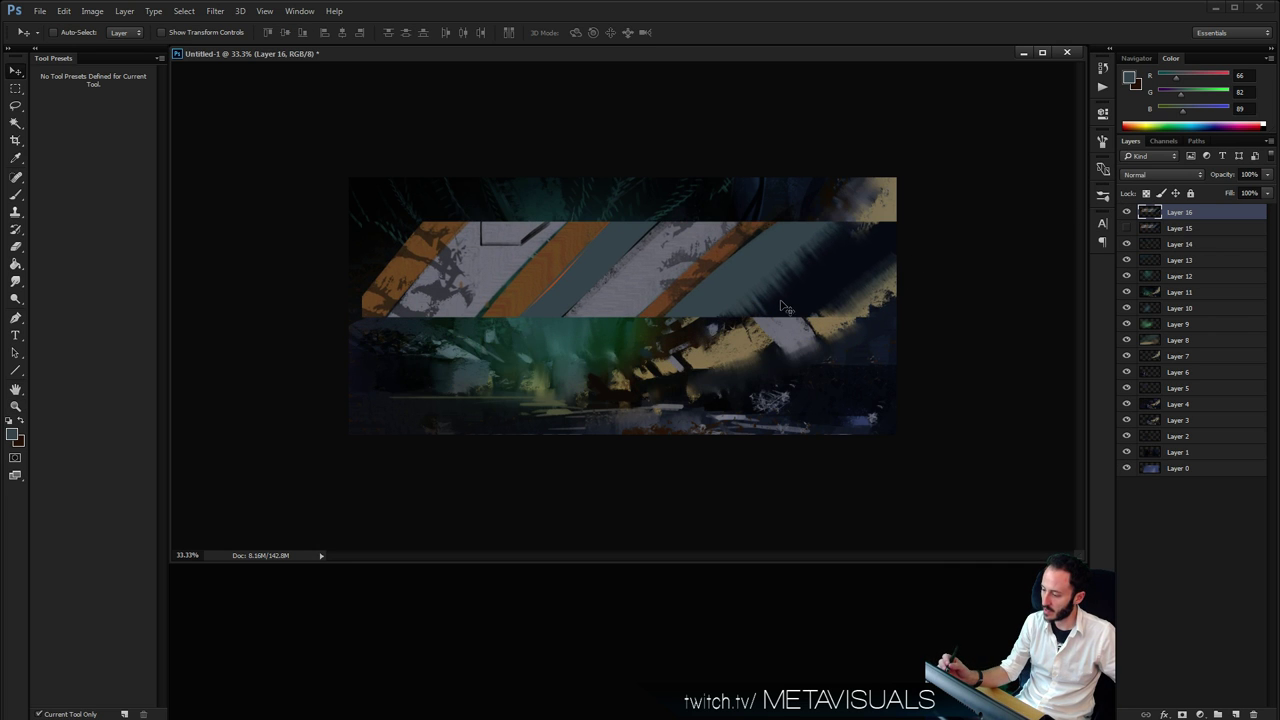
{"action": "left_click", "coordinate": [686, 285], "text": "ctrl"}
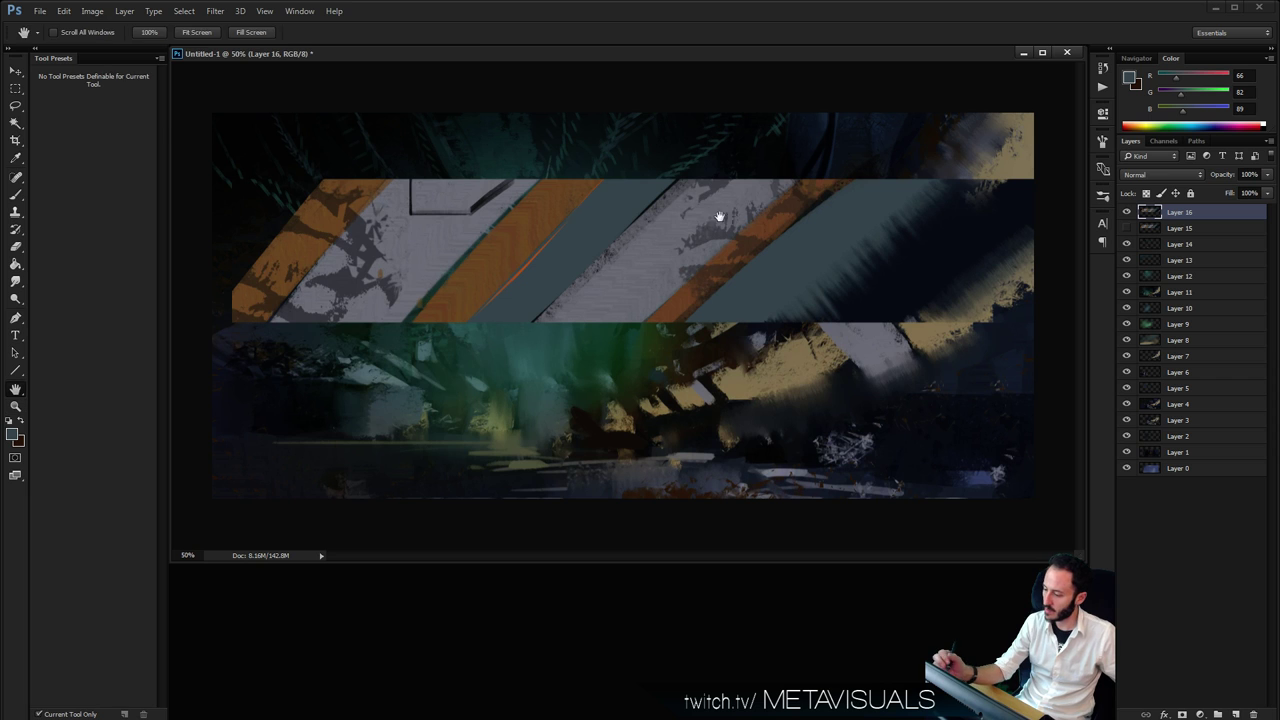
Create a new layer above Layer 16 and clip it to the striped band
{"action": "key", "text": "b"}
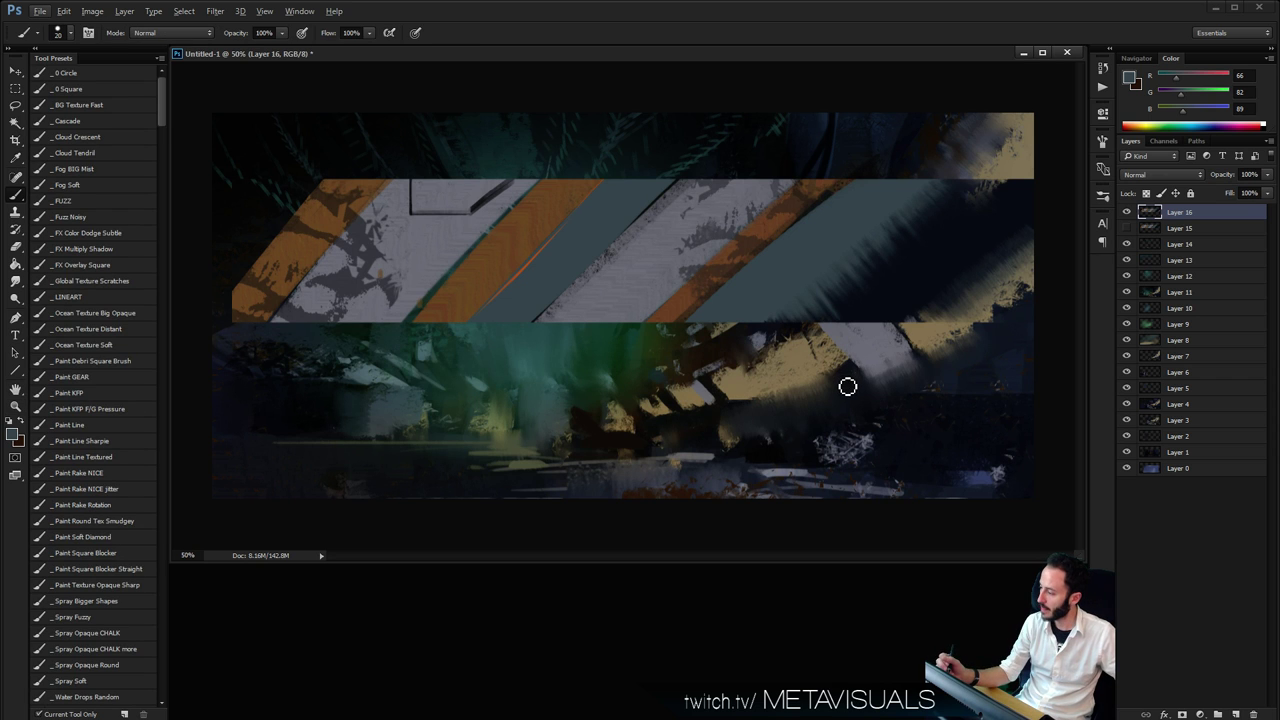
{"action": "key", "text": "ctrl+shift+alt+n"}
{"action": "key", "text": "ctrl+alt+g"}
{"action": "key", "text": "alt+h"}
{"action": "key", "text": "b"}
{"action": "key", "text": "Escape"}
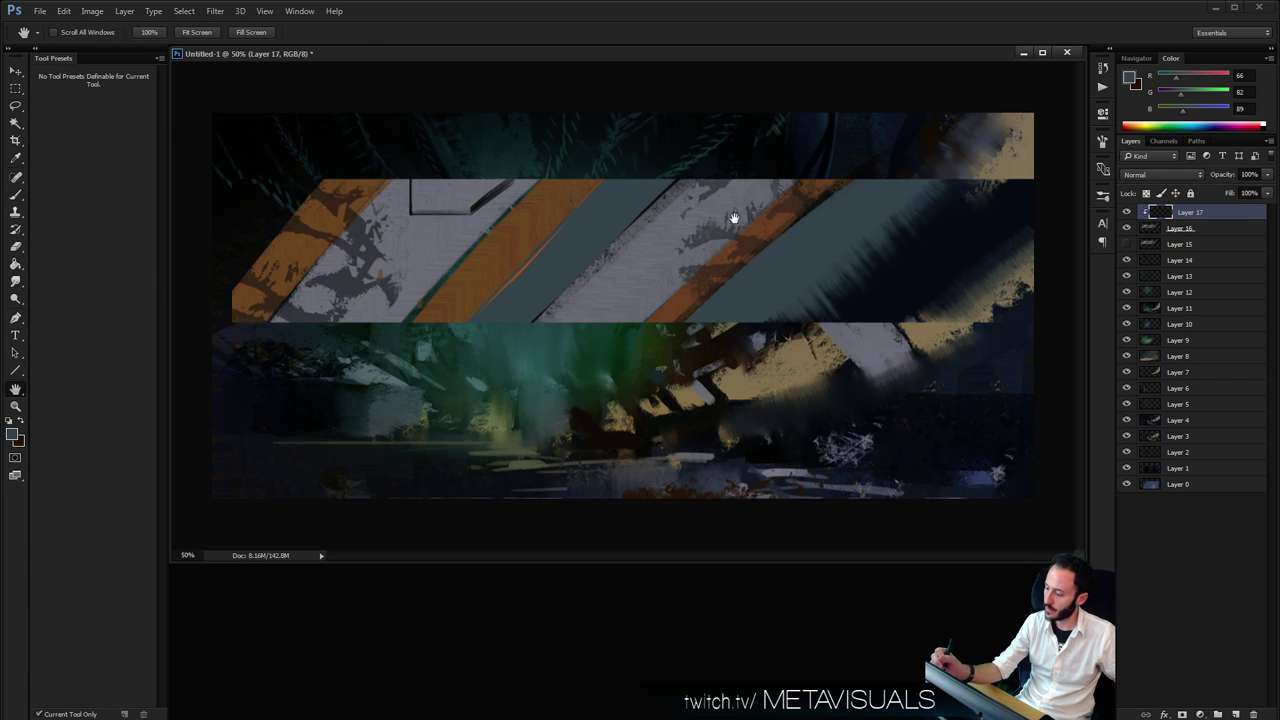
With the Paint Square Blocker Straight brush and a sampled dark blue-grey, paint a vertical post across the middle of the band
{"action": "key", "text": "b"}
{"action": "left_click", "coordinate": [905, 262], "text": "alt"}
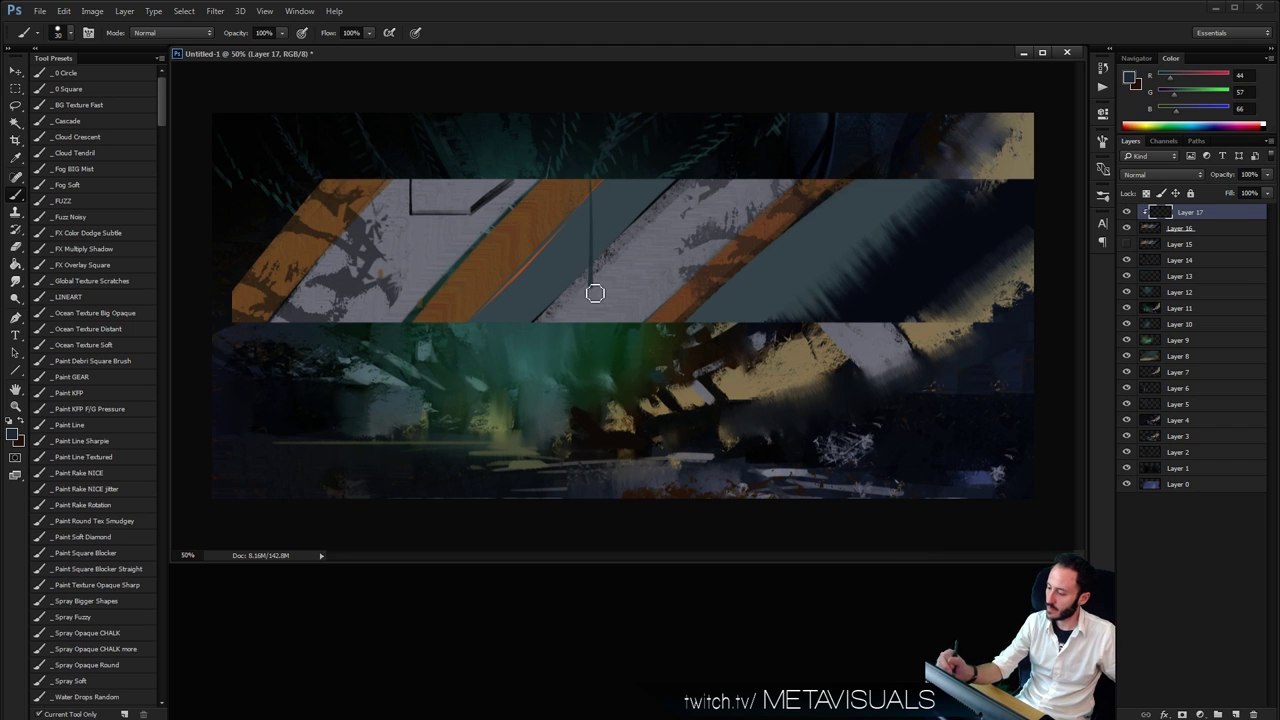
{"action": "left_click_drag", "start_coordinate": [595, 293], "coordinate": [605, 175]}
{"action": "key", "text": "ctrl+z"}
{"action": "key", "text": "space"}
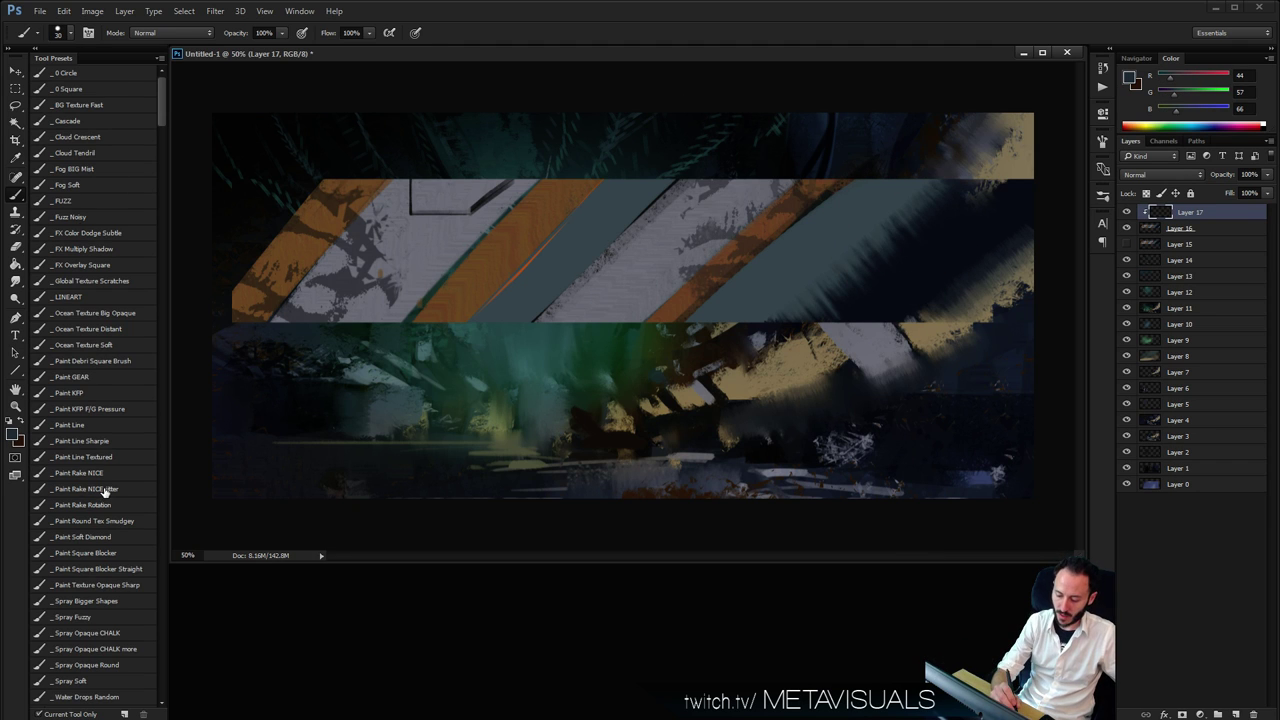
{"action": "left_click", "coordinate": [128, 572]}
{"action": "left_click_drag", "start_coordinate": [635, 165], "coordinate": [639, 354]}
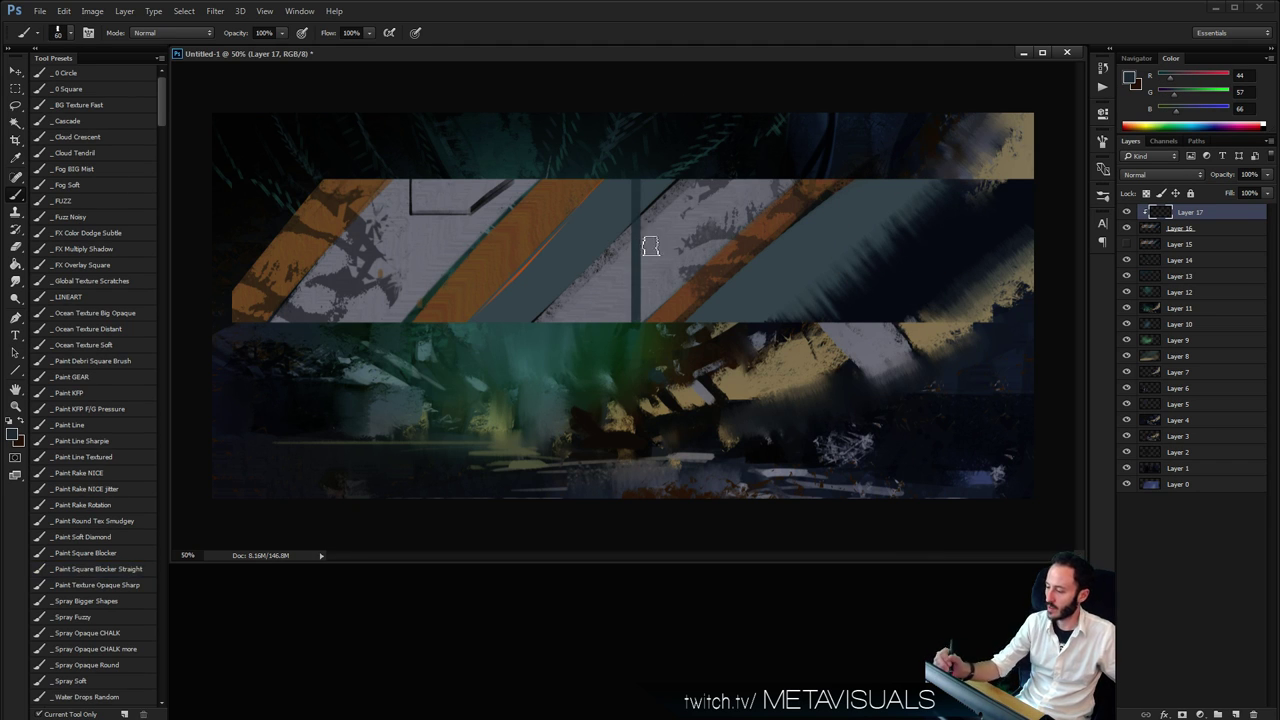
{"action": "left_click_drag", "start_coordinate": [647, 231], "coordinate": [644, 346]}
Paint a dark navy patch beside the vertical post and block grey over it, leaving a dark edge
{"action": "left_click_drag", "start_coordinate": [764, 232], "coordinate": [893, 230]}
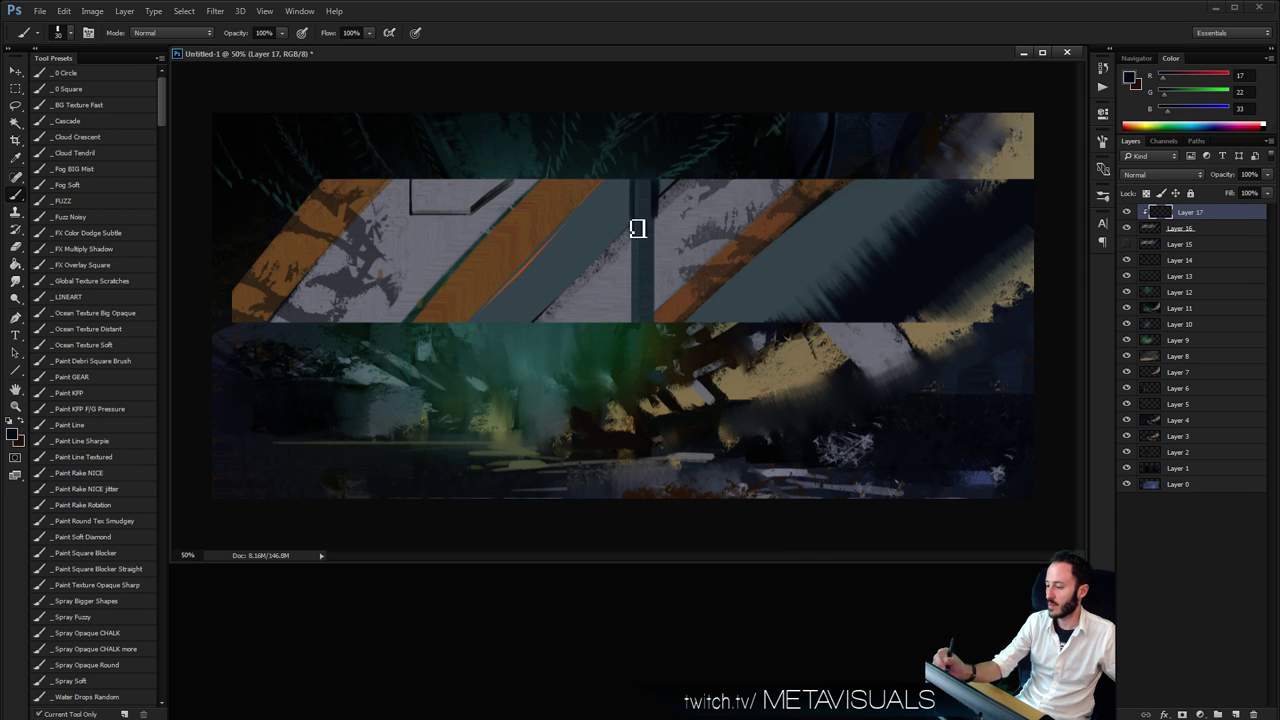
{"action": "mouse_move", "coordinate": [593, 244]}
{"action": "left_mouse_down"}
{"action": "mouse_move", "coordinate": [600, 206]}
{"action": "mouse_move", "coordinate": [625, 224]}
{"action": "left_mouse_up"}
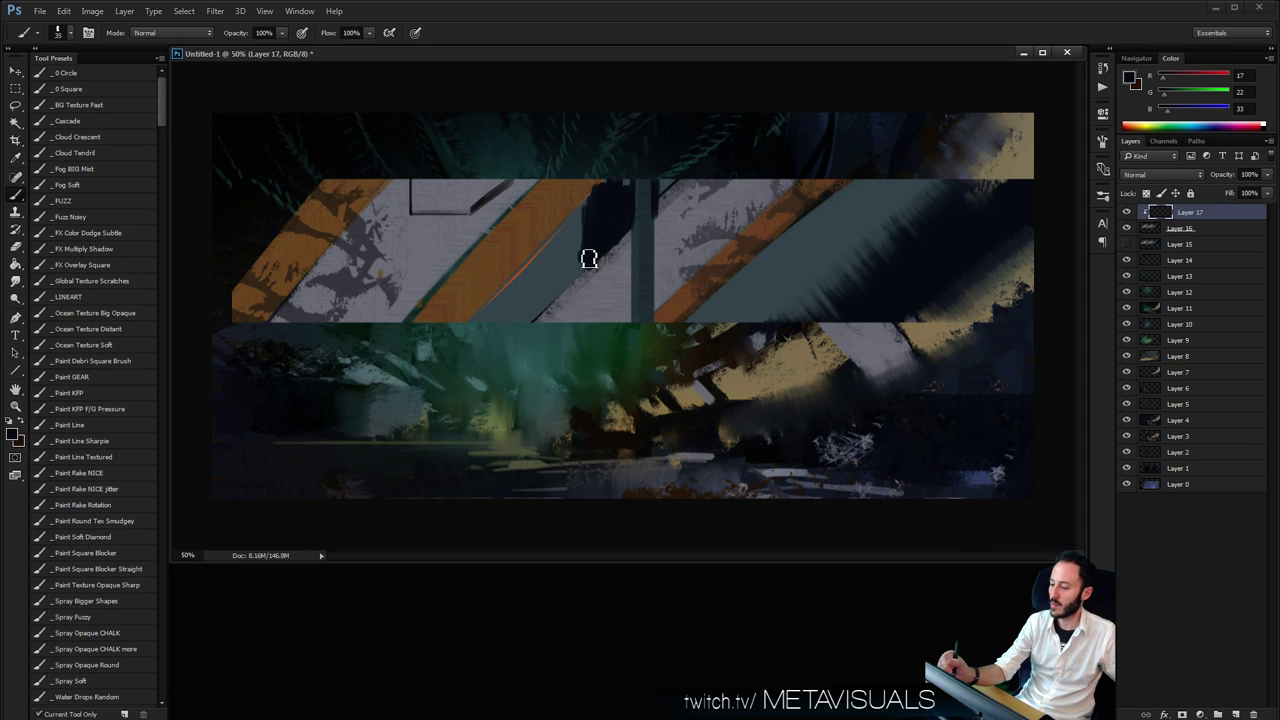
{"action": "left_click", "coordinate": [589, 259], "text": "alt"}
{"action": "mouse_move", "coordinate": [590, 255]}
{"action": "left_mouse_down"}
{"action": "mouse_move", "coordinate": [612, 207]}
{"action": "mouse_move", "coordinate": [619, 234]}
{"action": "mouse_move", "coordinate": [630, 198]}
{"action": "mouse_move", "coordinate": [642, 340]}
{"action": "left_mouse_up"}
Paint thin sampled orange-brown vertical lines beside the post and along the dark patch's left edge
{"action": "left_click", "coordinate": [686, 303], "text": "alt"}
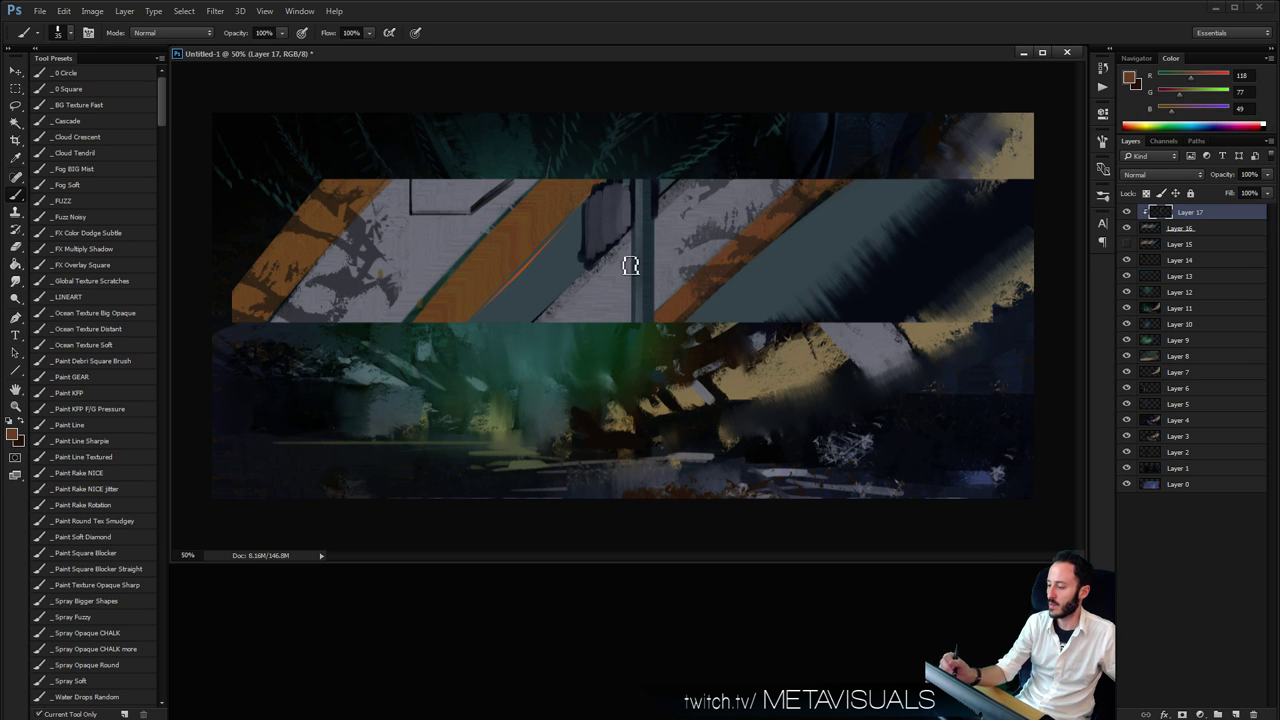
{"action": "left_click_drag", "start_coordinate": [636, 225], "coordinate": [640, 328]}
{"action": "left_click", "coordinate": [587, 248], "text": "alt"}
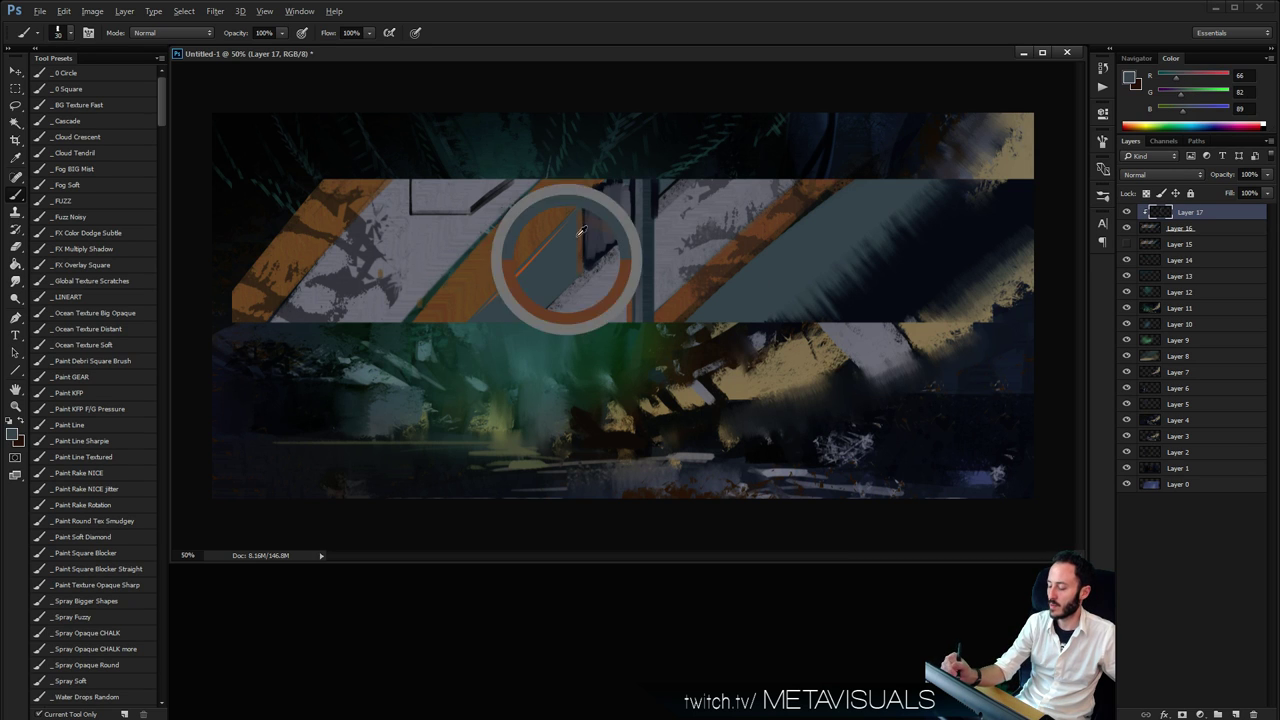
Paint a dark navy vertical panel over the blue-grey area right of the last orange stripe, enlarging the brush to 80 px
{"action": "left_click", "coordinate": [958, 265], "text": "alt"}
{"action": "key", "text": "bracketright"}
{"action": "key", "text": "bracketright"}
{"action": "key", "text": "bracketright"}
{"action": "key", "text": "bracketright"}
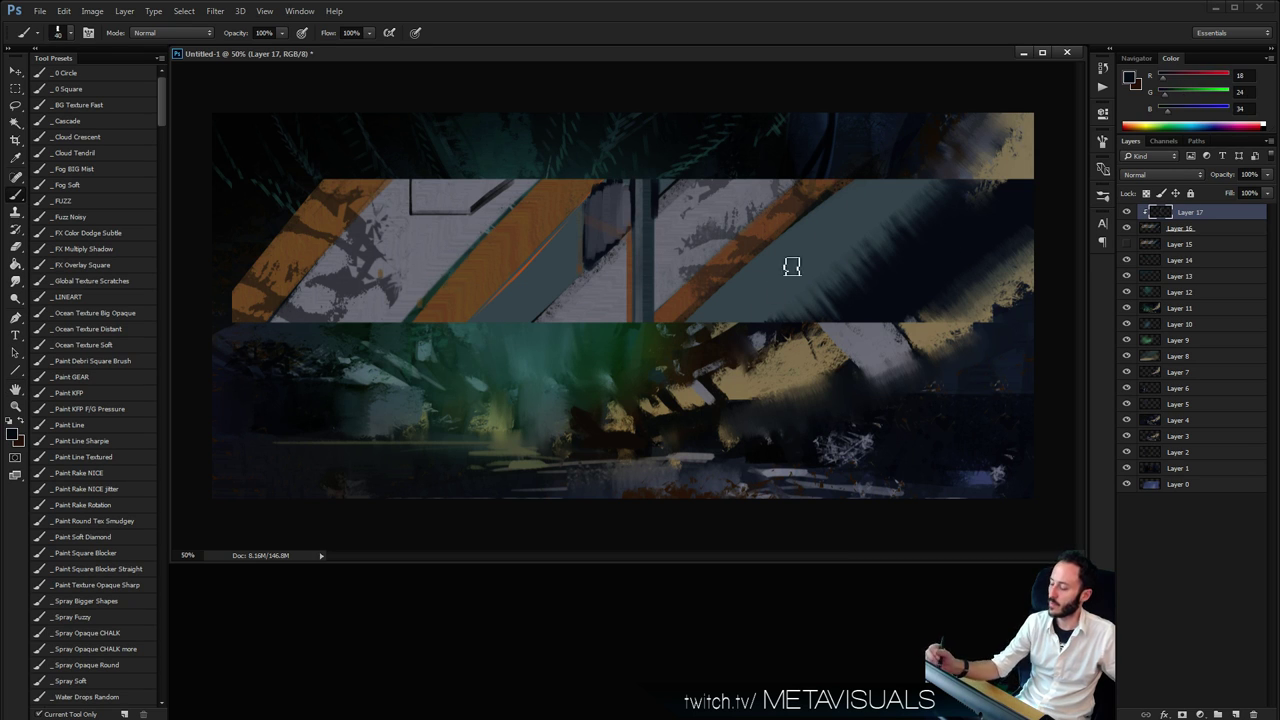
{"action": "mouse_move", "coordinate": [791, 238]}
{"action": "left_mouse_down"}
{"action": "mouse_move", "coordinate": [791, 318]}
{"action": "mouse_move", "coordinate": [804, 289]}
{"action": "mouse_move", "coordinate": [811, 320]}
{"action": "mouse_move", "coordinate": [835, 193]}
{"action": "mouse_move", "coordinate": [846, 192]}
{"action": "mouse_move", "coordinate": [824, 241]}
{"action": "mouse_move", "coordinate": [845, 314]}
{"action": "left_mouse_up"}
{"action": "left_click_drag", "start_coordinate": [856, 250], "coordinate": [827, 316]}
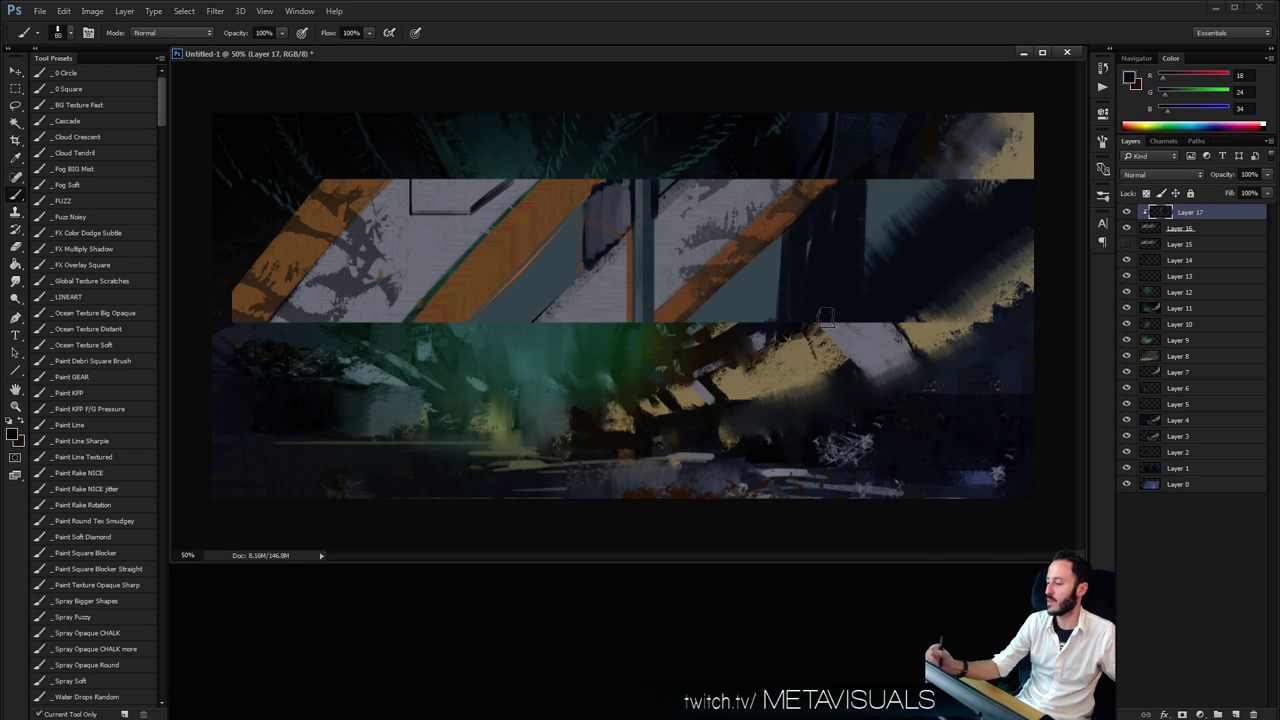
{"action": "left_click_drag", "start_coordinate": [832, 212], "coordinate": [814, 320]}
Paint thin brown vertical and horizontal beams around the dark navy panel, and a thick brown beam along the band's lower right edge
{"action": "left_click", "coordinate": [764, 213], "text": "alt"}
{"action": "left_click_drag", "start_coordinate": [793, 236], "coordinate": [793, 332]}
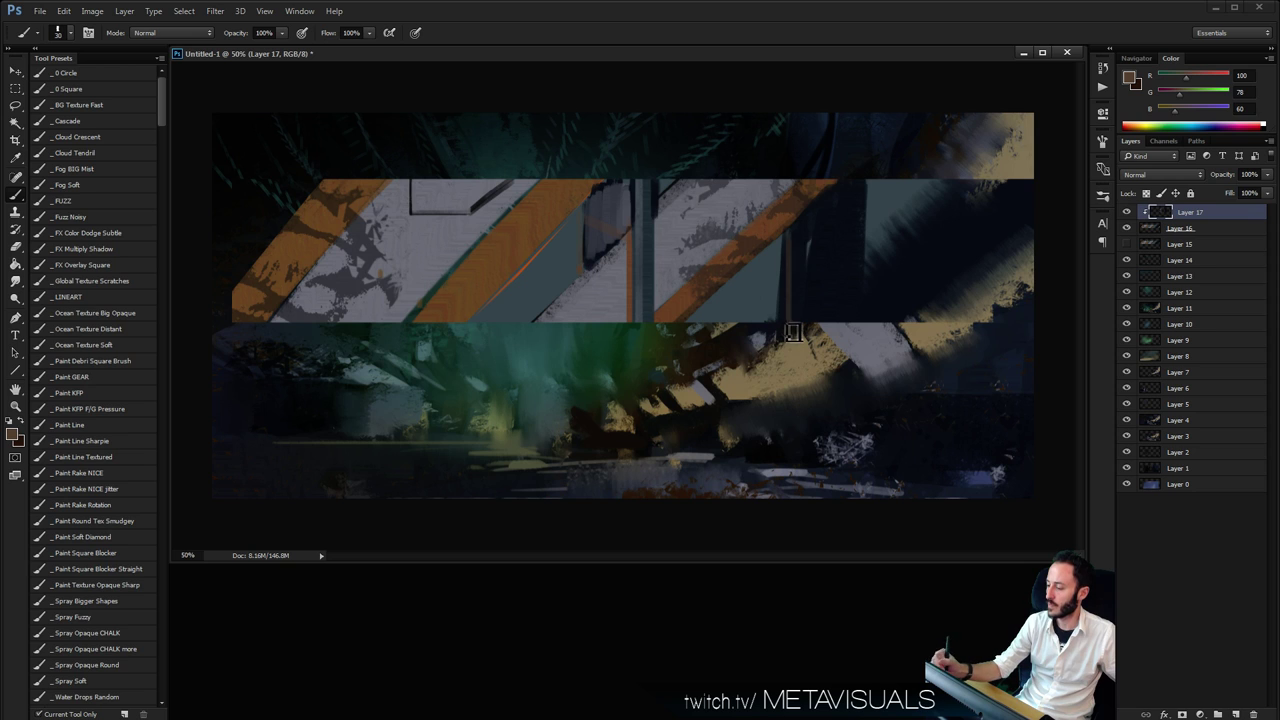
{"action": "mouse_move", "coordinate": [795, 262]}
{"action": "left_mouse_down"}
{"action": "mouse_move", "coordinate": [869, 258]}
{"action": "mouse_move", "coordinate": [868, 314]}
{"action": "mouse_move", "coordinate": [876, 271]}
{"action": "mouse_move", "coordinate": [903, 300]}
{"action": "mouse_move", "coordinate": [876, 305]}
{"action": "mouse_move", "coordinate": [1057, 289]}
{"action": "left_mouse_up"}
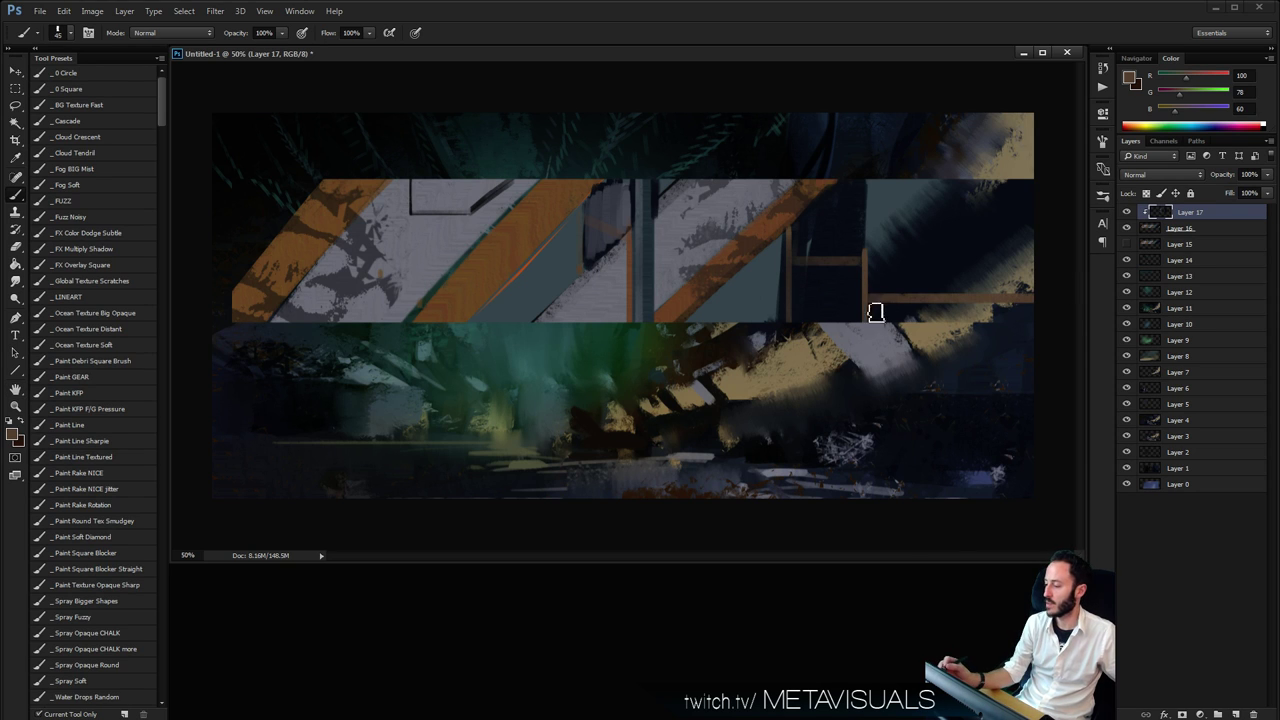
{"action": "key", "text": "]"}
{"action": "left_click_drag", "start_coordinate": [878, 310], "coordinate": [1034, 309]}
{"action": "left_click_drag", "start_coordinate": [940, 308], "coordinate": [875, 310]}
{"action": "key", "text": "space"}
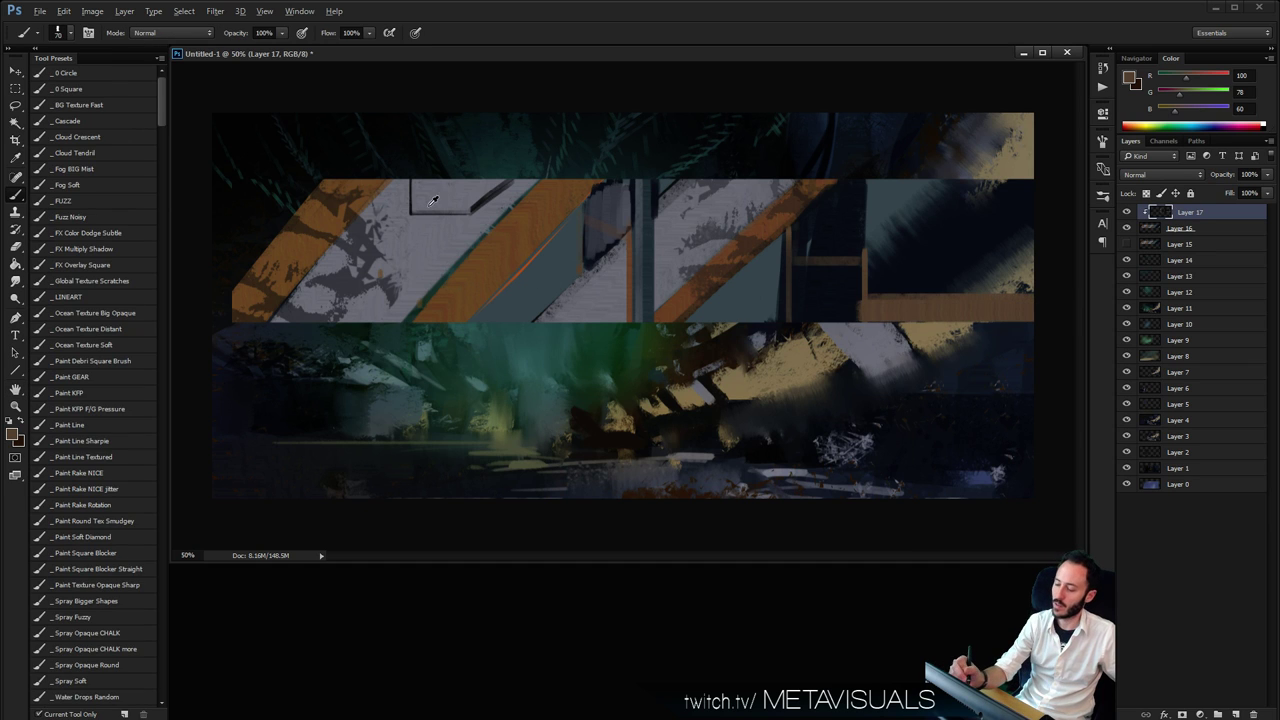
Block a grey vertical panel over the band's left end at 100 px, and add a small brown accent beside it at 25 px
{"action": "left_click", "coordinate": [430, 203], "text": "alt"}
{"action": "left_click_drag", "start_coordinate": [269, 183], "coordinate": [268, 272]}
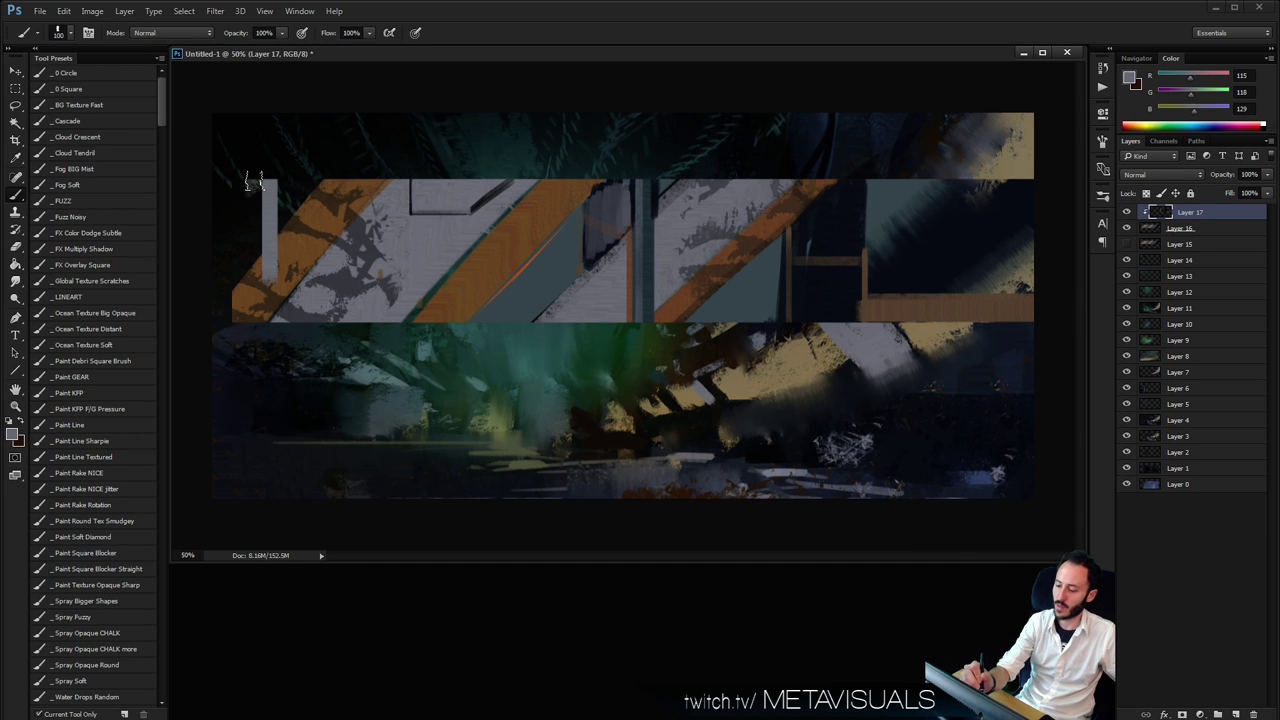
{"action": "mouse_move", "coordinate": [254, 182]}
{"action": "left_mouse_down"}
{"action": "mouse_move", "coordinate": [255, 283]}
{"action": "mouse_move", "coordinate": [241, 292]}
{"action": "left_mouse_up"}
{"action": "left_click", "coordinate": [292, 250], "text": "alt"}
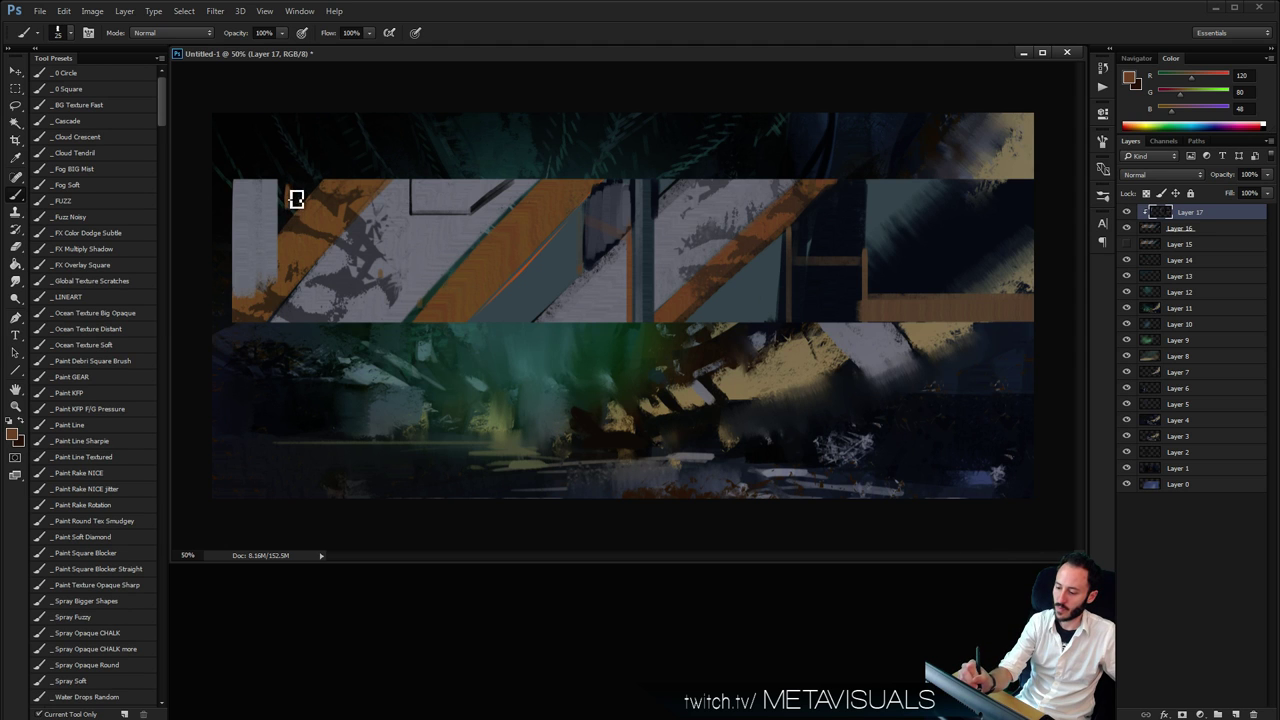
Merge copies of Layer 17 and Layer 16 into a new combined layer, and hide Layer 16
{"action": "key", "text": "z"}
{"action": "left_click", "coordinate": [677, 217], "text": "alt"}
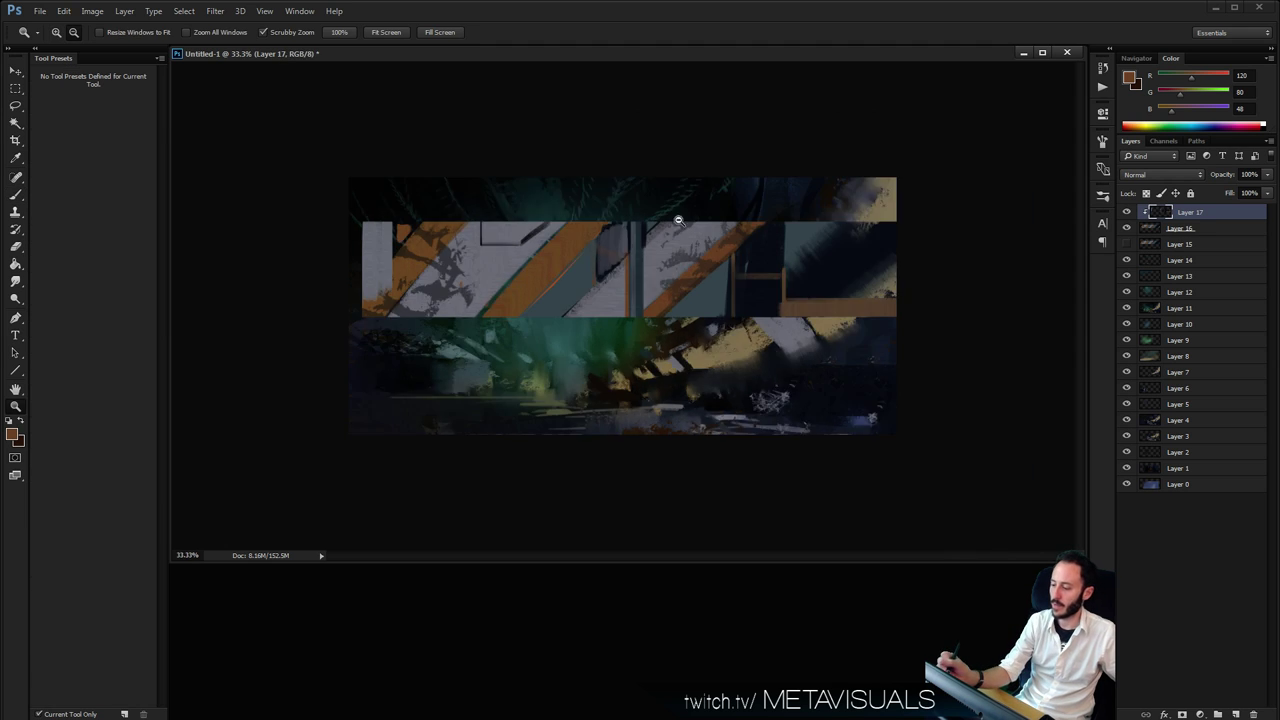
{"action": "left_click", "coordinate": [701, 203], "text": "alt"}
{"action": "left_click", "coordinate": [840, 351]}
{"action": "left_click", "coordinate": [888, 314]}
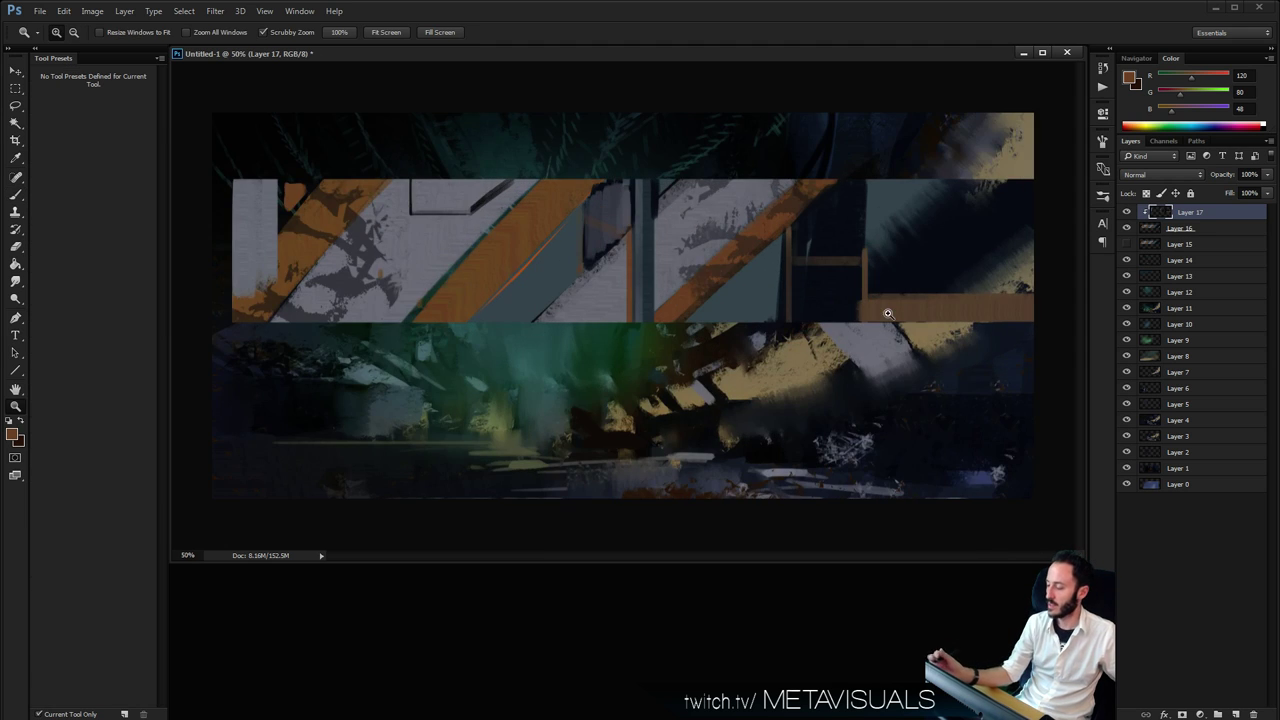
{"action": "left_click", "coordinate": [1187, 230], "text": "shift"}
{"action": "key", "text": "ctrl+alt+e"}
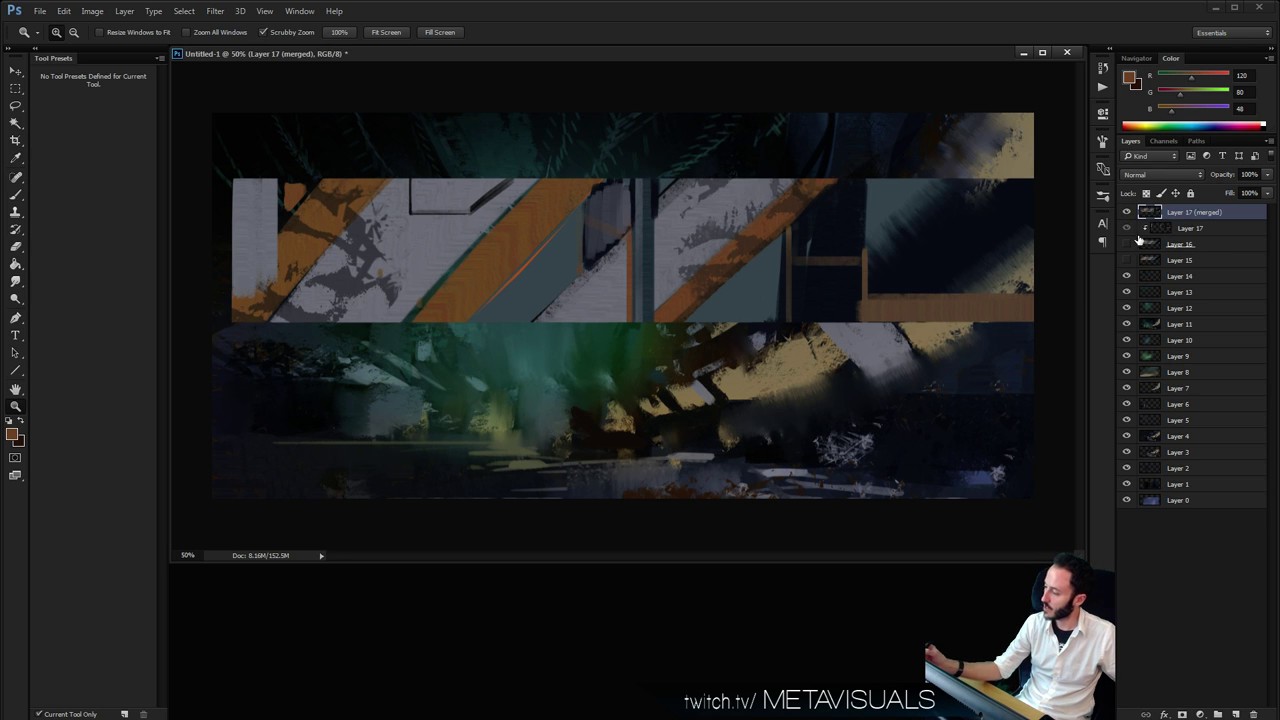
Free-transform the merged band, move it to the canvas top, and distort its left end down to a narrow tip near the centre
{"action": "key", "text": "ctrl+t"}
{"action": "left_click_drag", "start_coordinate": [873, 262], "coordinate": [888, 193]}
{"action": "right_click", "coordinate": [616, 193]}
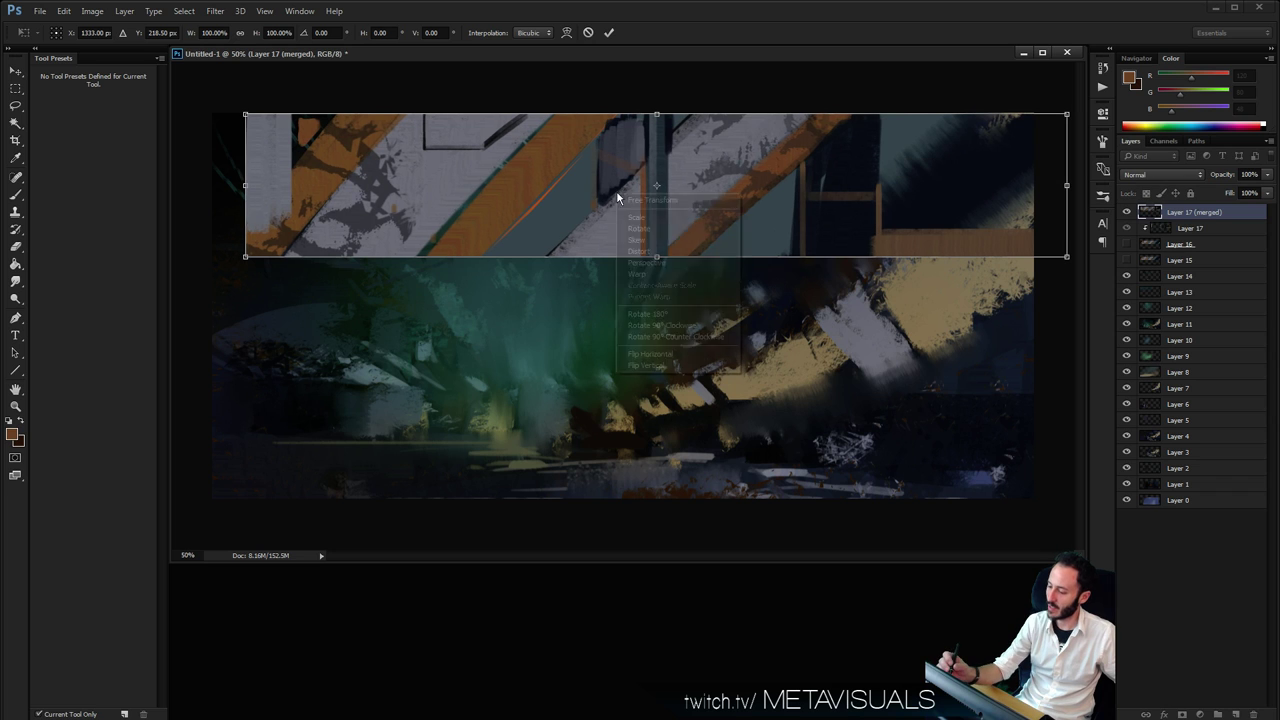
{"action": "left_click", "coordinate": [678, 251]}
{"action": "left_click_drag", "start_coordinate": [245, 185], "coordinate": [587, 333]}
{"action": "left_click_drag", "start_coordinate": [588, 253], "coordinate": [590, 382]}
Warp the tapered band, raising its upper right corner and bending its middle upward into a curve
{"action": "right_click", "coordinate": [733, 316]}
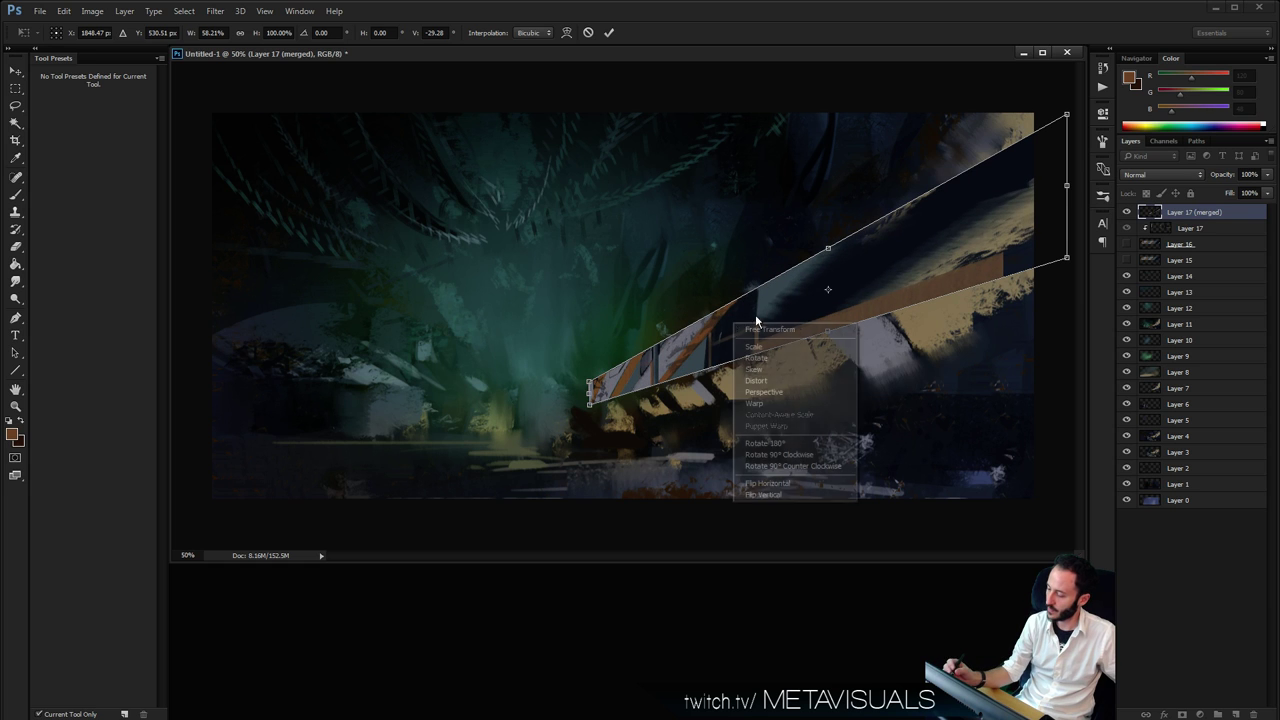
{"action": "left_click", "coordinate": [800, 404]}
{"action": "left_click_drag", "start_coordinate": [820, 330], "coordinate": [929, 236]}
{"action": "left_click_drag", "start_coordinate": [1067, 114], "coordinate": [1064, 40]}
{"action": "left_click_drag", "start_coordinate": [760, 285], "coordinate": [885, 247]}
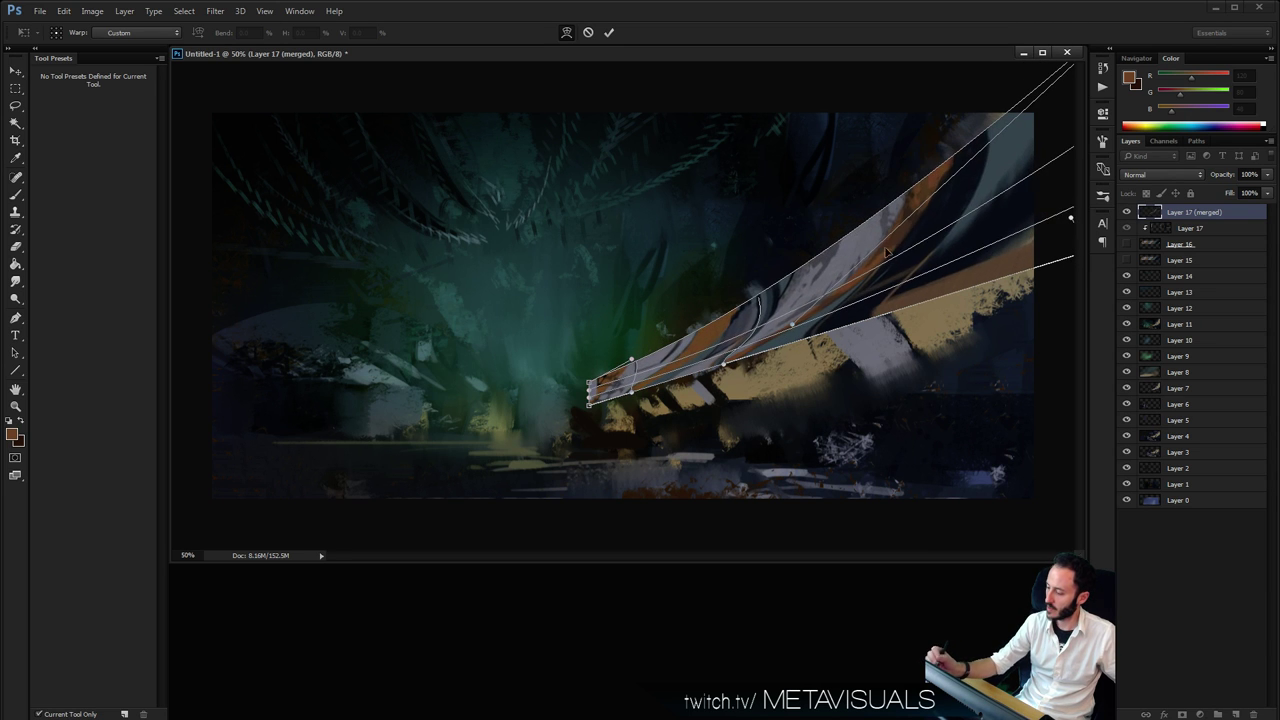
{"action": "left_click_drag", "start_coordinate": [905, 289], "coordinate": [981, 208]}
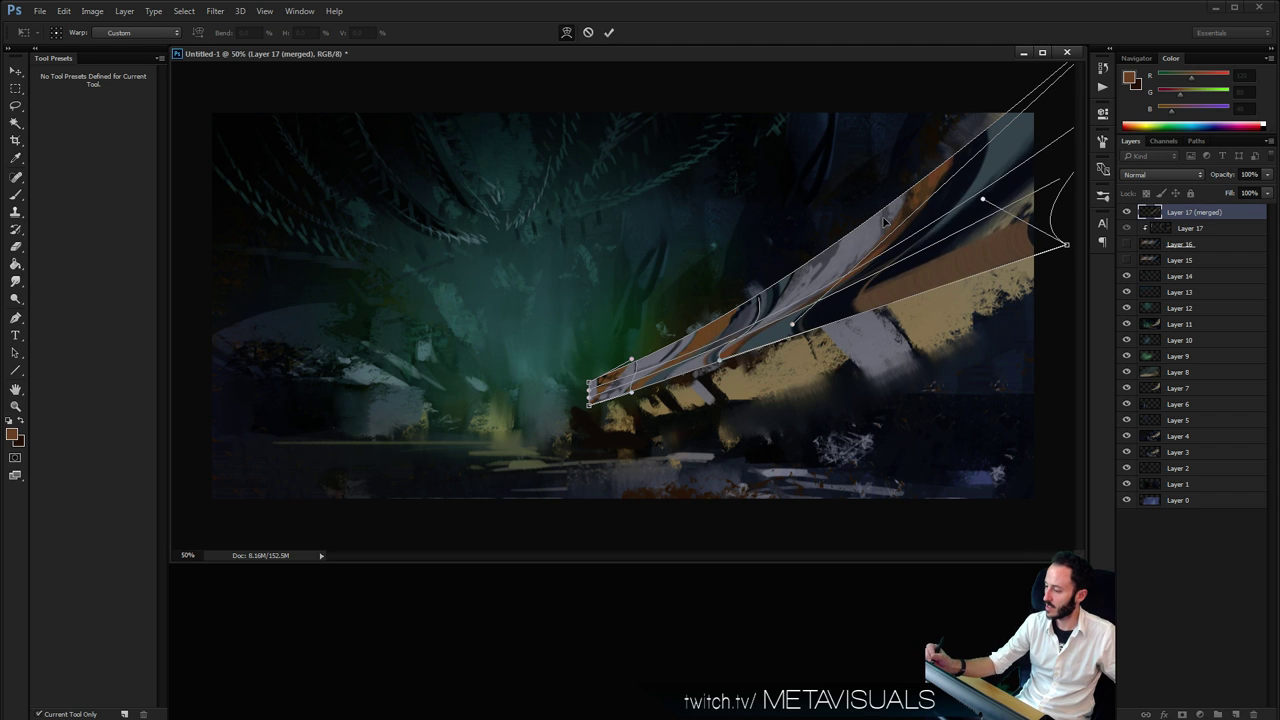
{"action": "left_click_drag", "start_coordinate": [884, 222], "coordinate": [872, 205]}
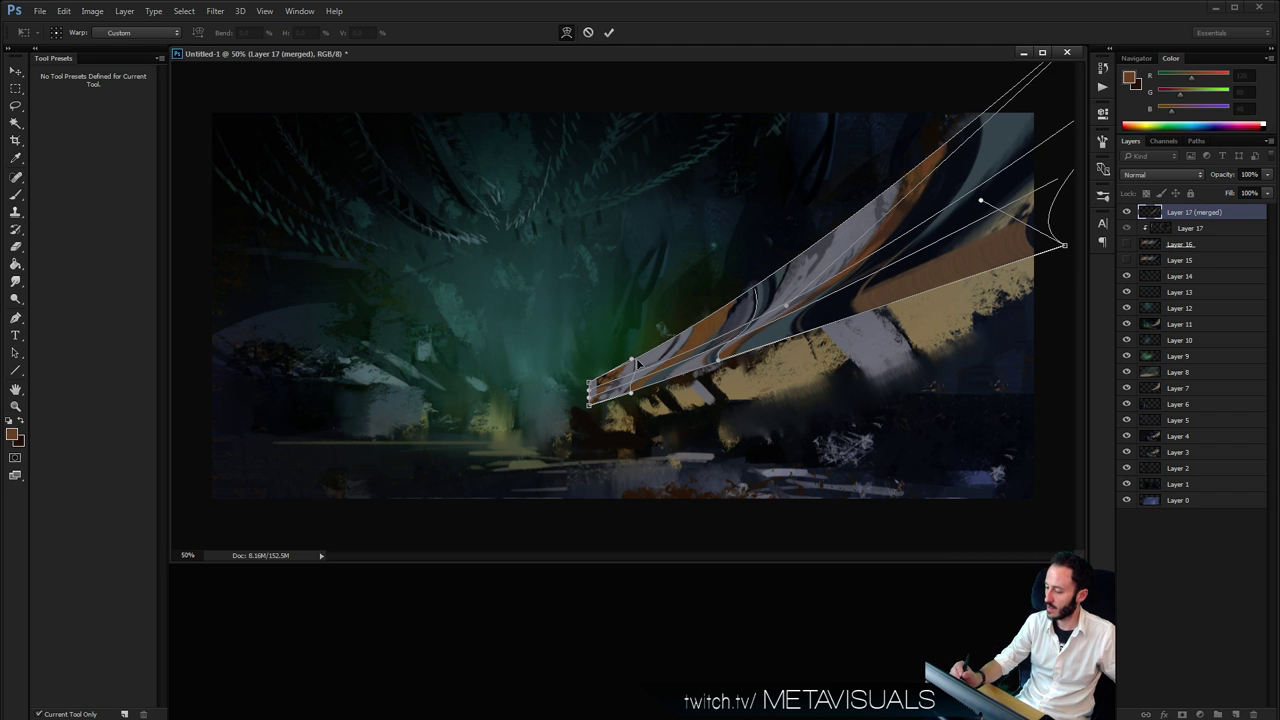
Warp the band steeper by pulling its upper edge inward, raising its lower right corner and rounding its left tip, and apply the warp
{"action": "left_click_drag", "start_coordinate": [637, 360], "coordinate": [654, 353]}
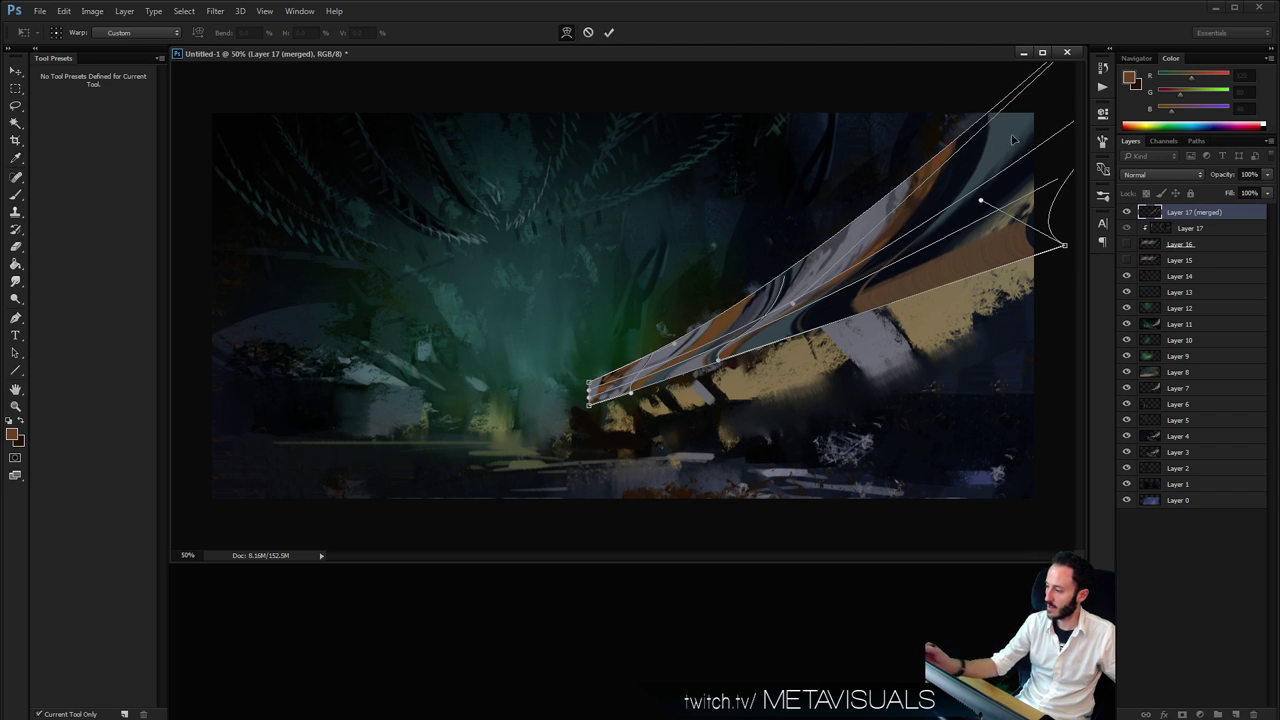
{"action": "mouse_move", "coordinate": [1012, 140]}
{"action": "left_mouse_down"}
{"action": "mouse_move", "coordinate": [978, 45]}
{"action": "mouse_move", "coordinate": [982, 137]}
{"action": "left_mouse_up"}
{"action": "left_click_drag", "start_coordinate": [1056, 248], "coordinate": [1043, 196]}
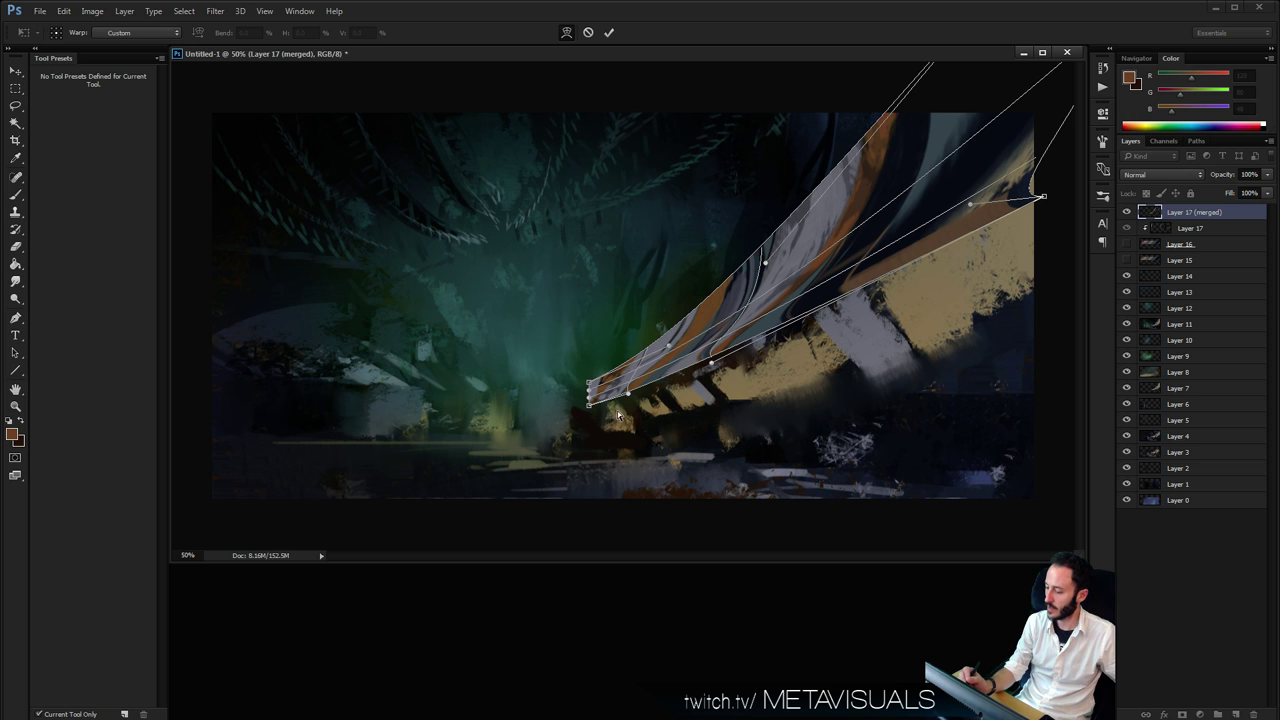
{"action": "left_click_drag", "start_coordinate": [595, 408], "coordinate": [591, 392]}
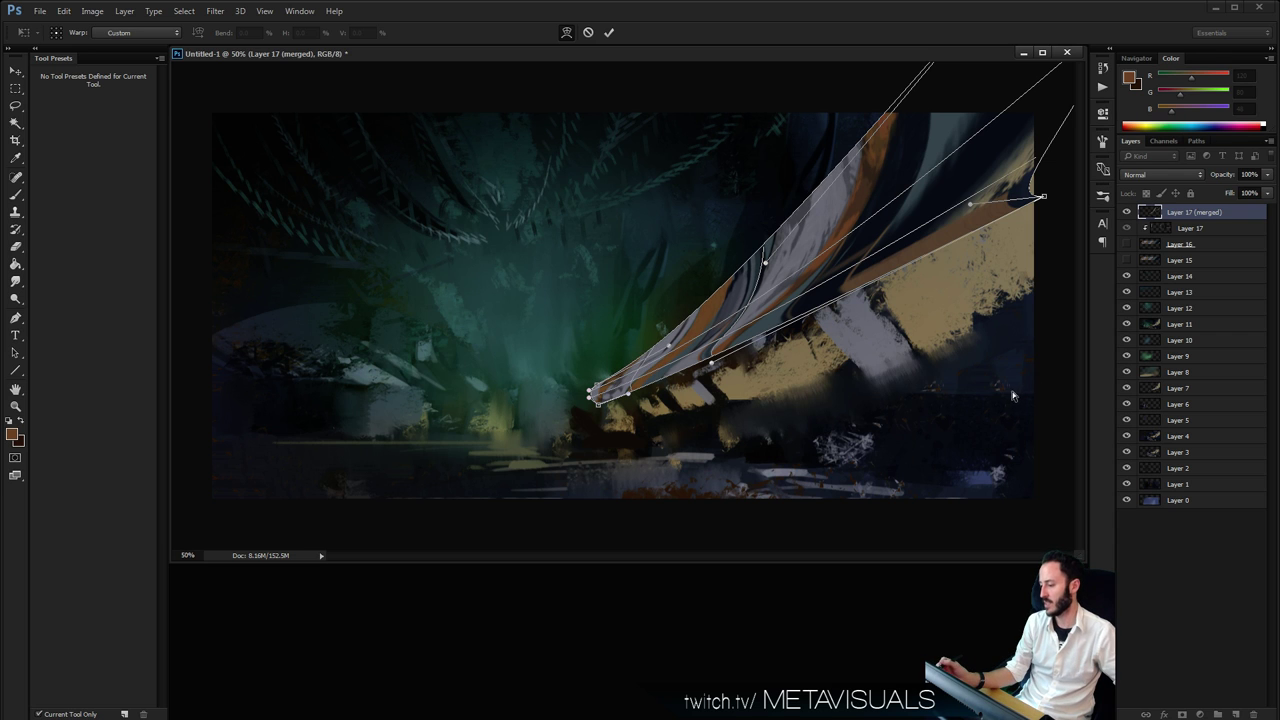
{"action": "key", "text": "Return"}
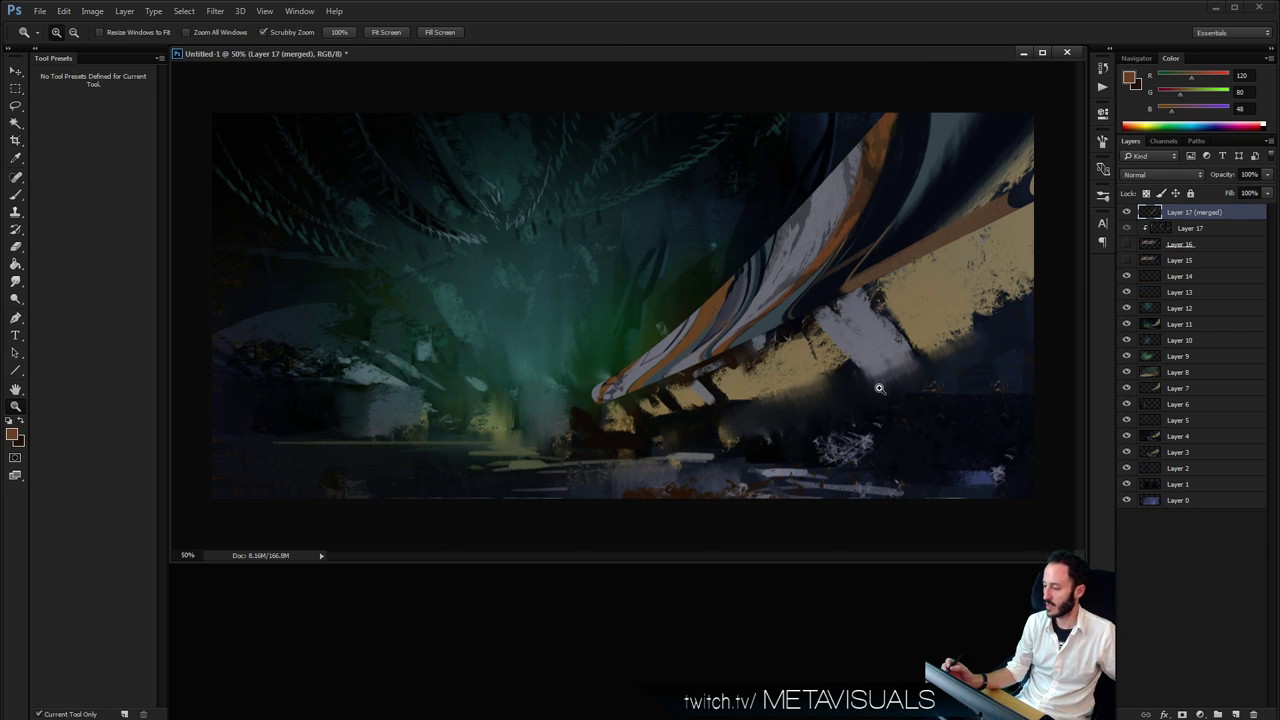
Add a new layer clipped to the merged band, set it to Multiply, and choose the FUZZ brush preset
{"action": "key", "text": "ctrl+shift+alt+n"}
{"action": "key", "text": "ctrl+alt+g"}
{"action": "key", "text": "space"}
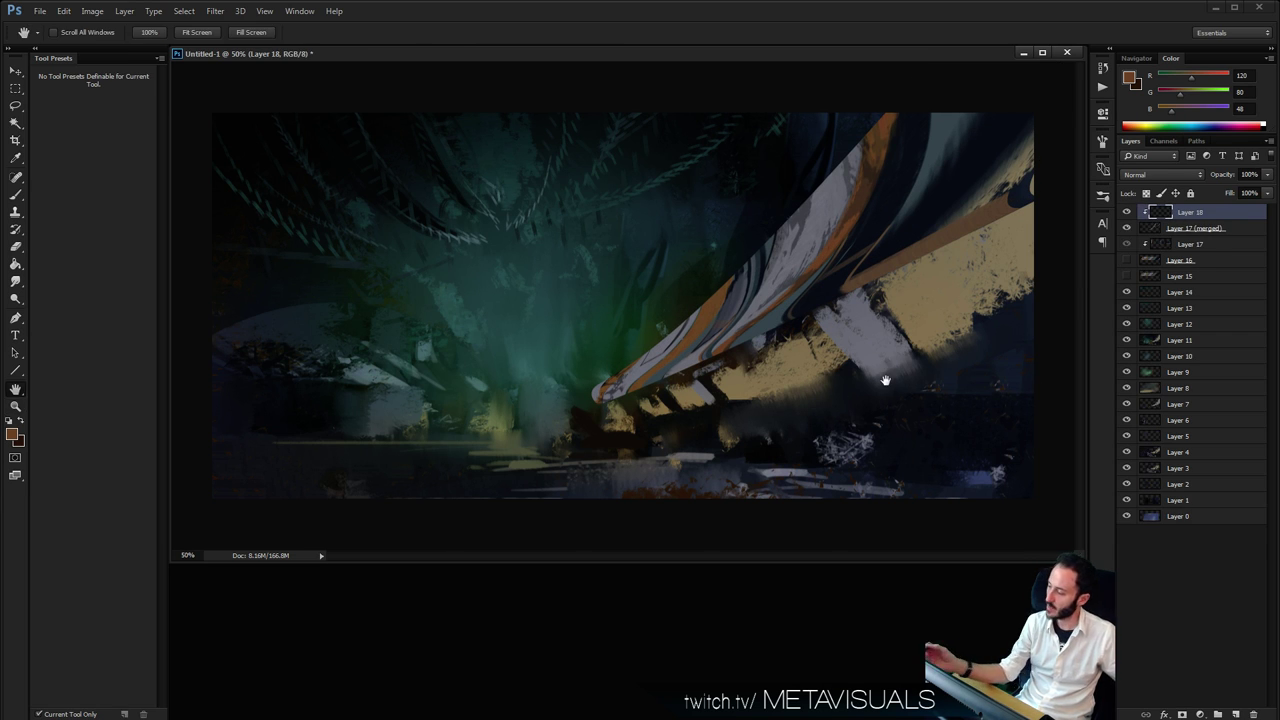
{"action": "key", "text": "b"}
{"action": "key", "text": "space"}
{"action": "left_click", "coordinate": [96, 206]}
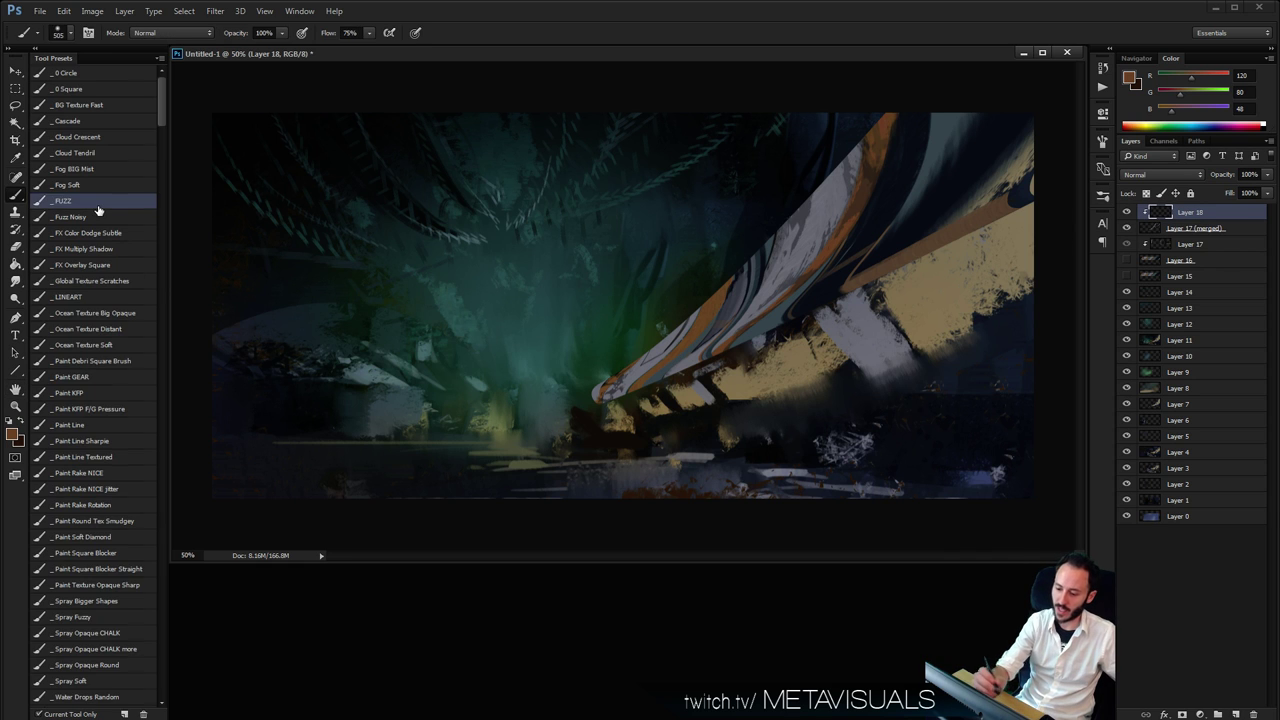
{"action": "key", "text": "space"}
{"action": "left_click", "coordinate": [1160, 177]}
{"action": "left_click", "coordinate": [1165, 228]}
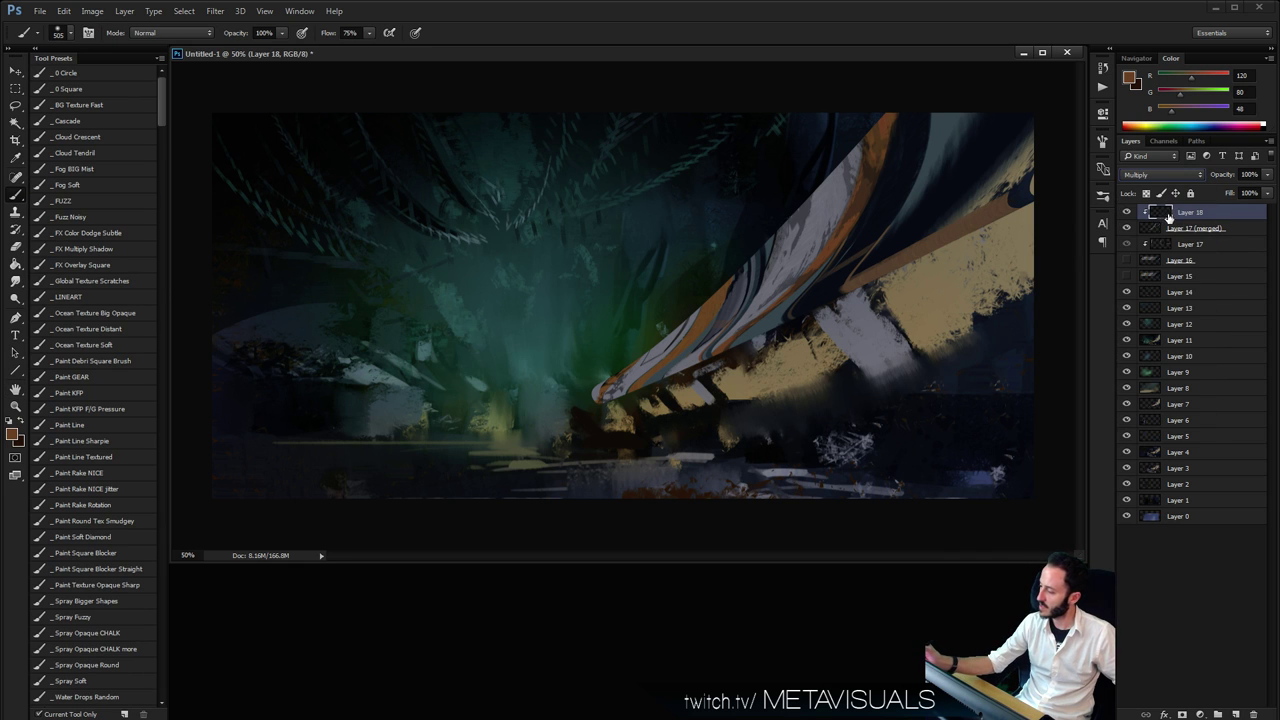
Shade the upper part of the band along its length with a dark teal sampled from the background
{"action": "left_click", "coordinate": [660, 225], "text": "alt"}
{"action": "left_click_drag", "start_coordinate": [663, 219], "coordinate": [645, 330]}
{"action": "key", "text": "ctrl+z"}
{"action": "key", "text": "bracketleft"}
{"action": "key", "text": "bracketleft"}
{"action": "key", "text": "bracketleft"}
{"action": "mouse_move", "coordinate": [880, 150]}
{"action": "left_mouse_down"}
{"action": "mouse_move", "coordinate": [650, 355]}
{"action": "mouse_move", "coordinate": [710, 300]}
{"action": "left_mouse_up"}
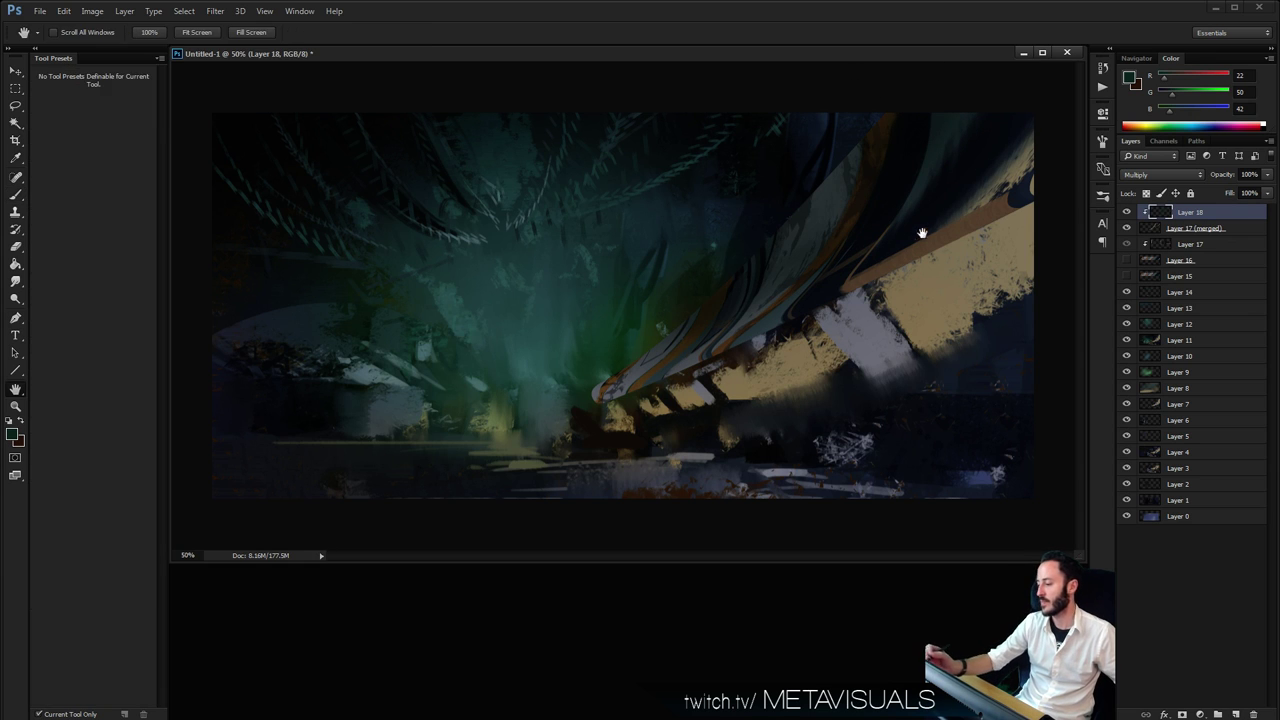
Add another clipped layer above the shading and set it to Linear Dodge (Add)
{"action": "key", "text": "ctrl+shift+alt+n"}
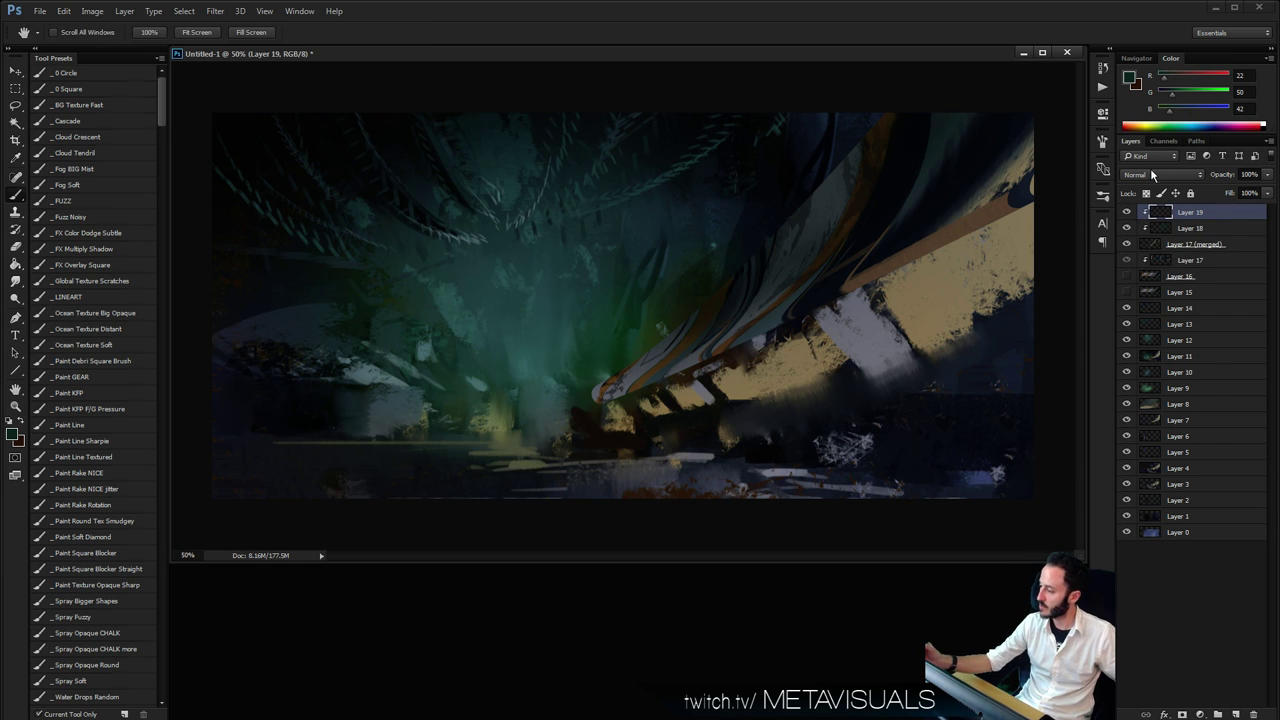
{"action": "left_click", "coordinate": [1158, 174]}
{"action": "left_click", "coordinate": [1150, 282]}
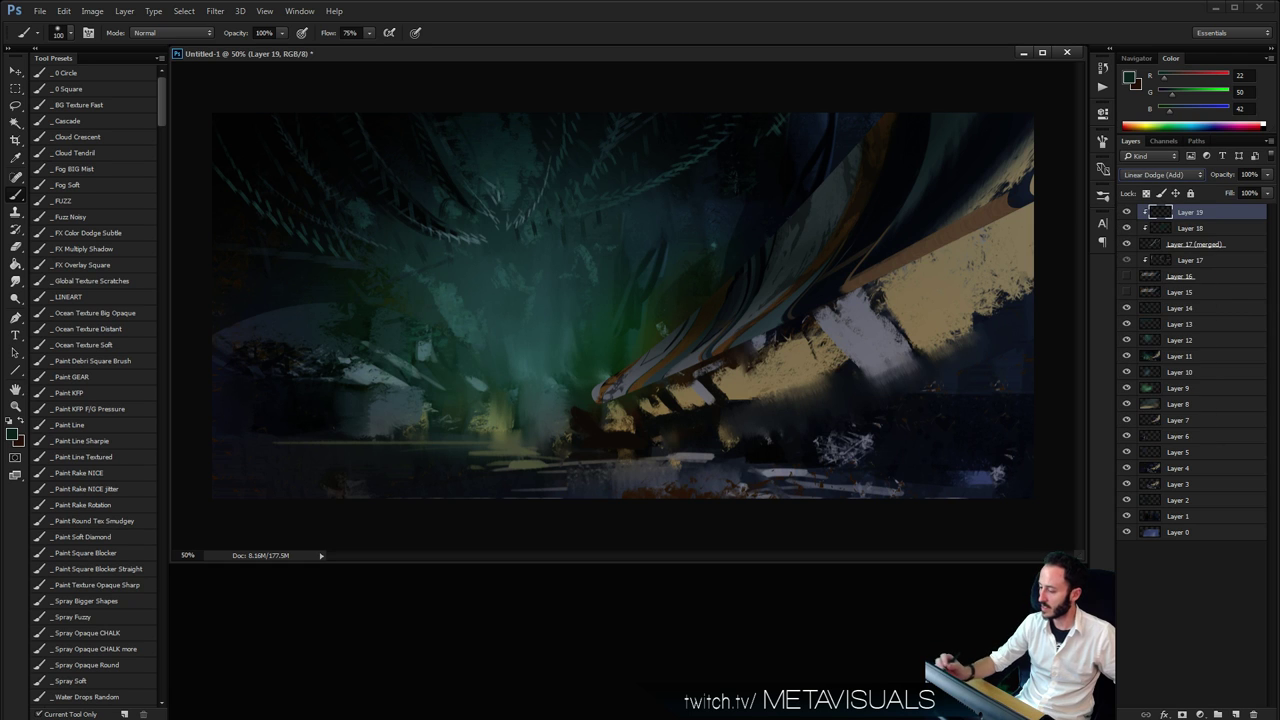
Paint a warm glowing highlight along the band's lower edge with a beige sampled from the wall below, narrowing the brush to 80 px
{"action": "mouse_move", "coordinate": [880, 262]}
{"action": "left_mouse_down"}
{"action": "mouse_move", "coordinate": [593, 408]}
{"action": "mouse_move", "coordinate": [630, 385]}
{"action": "left_mouse_up"}
{"action": "key", "text": "ctrl+z"}
{"action": "left_click", "coordinate": [688, 396], "text": "alt"}
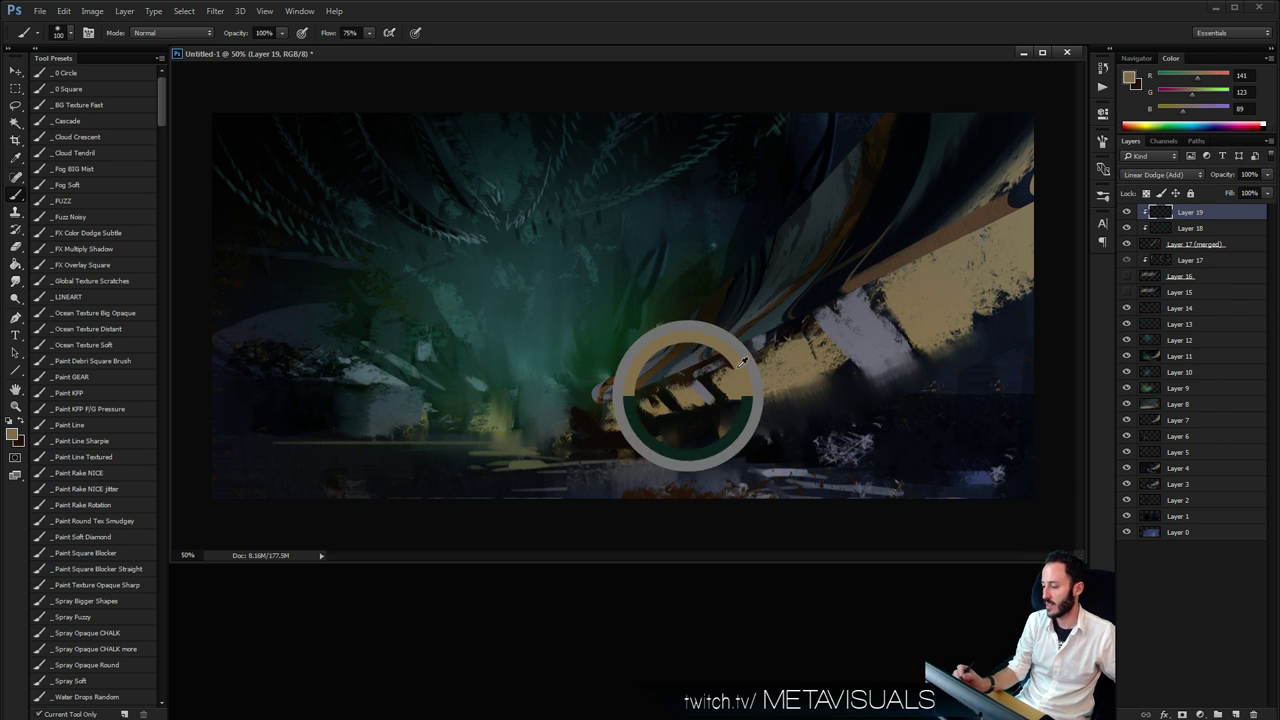
{"action": "left_click_drag", "start_coordinate": [705, 352], "coordinate": [1030, 195]}
{"action": "key", "text": "ctrl+z"}
{"action": "left_click_drag", "start_coordinate": [665, 372], "coordinate": [1010, 212]}
{"action": "key", "text": "bracketleft"}
{"action": "key", "text": "bracketleft"}
{"action": "left_click_drag", "start_coordinate": [778, 322], "coordinate": [972, 230]}
{"action": "left_click_drag", "start_coordinate": [895, 272], "coordinate": [672, 376]}
{"action": "left_click", "coordinate": [780, 396], "text": "alt"}
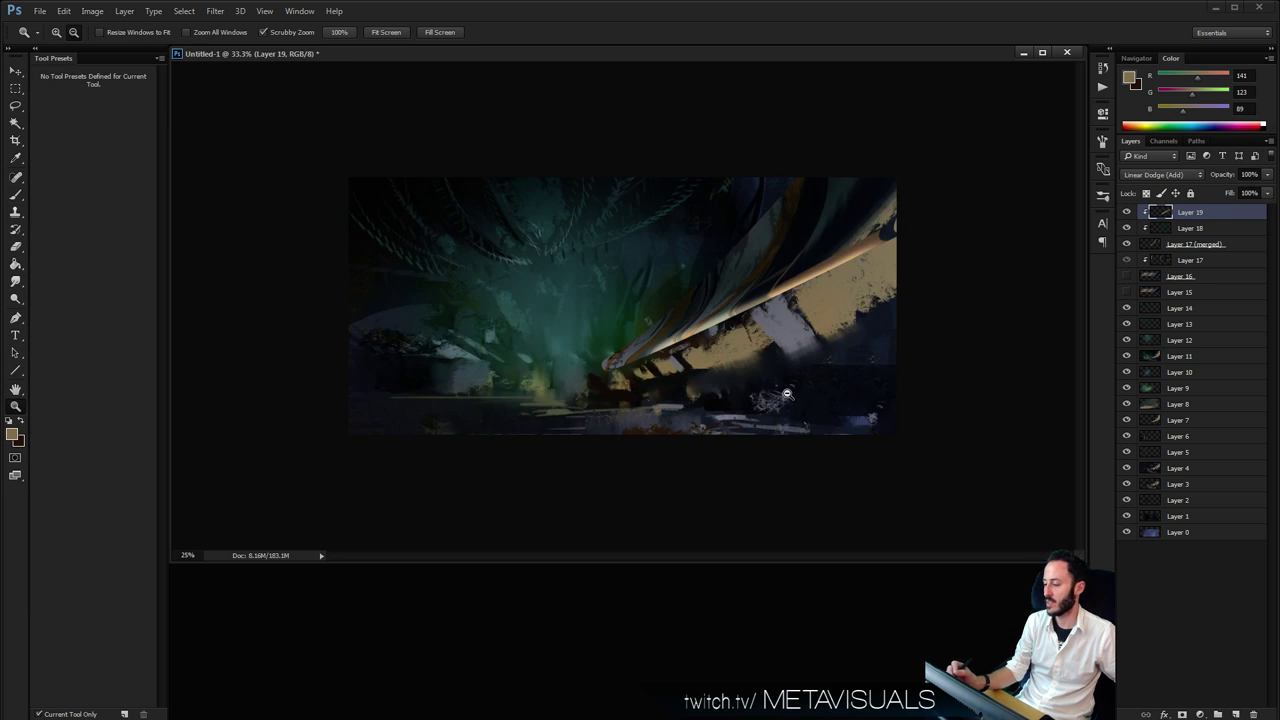
{"action": "left_click", "coordinate": [788, 394], "text": "alt"}
{"action": "left_click", "coordinate": [788, 394], "text": "alt"}
{"action": "left_click", "coordinate": [797, 389], "text": "ctrl"}
{"action": "left_click", "coordinate": [800, 387], "text": "ctrl"}
{"action": "left_click", "coordinate": [804, 384], "text": "ctrl"}
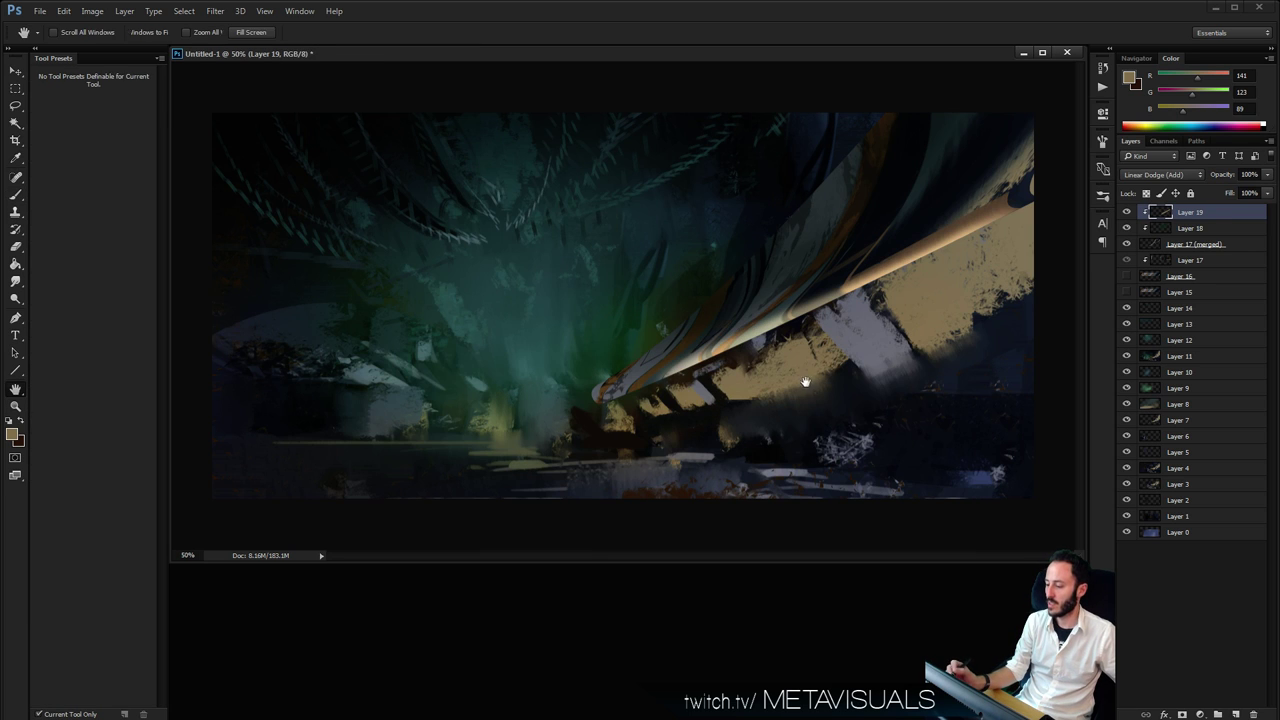
Add a new normal layer above Layer 17 and choose the _Paint2 brush preset
{"action": "left_click", "coordinate": [1180, 259]}
{"action": "key", "text": "ctrl+shift+alt+n"}
{"action": "key", "text": "z"}
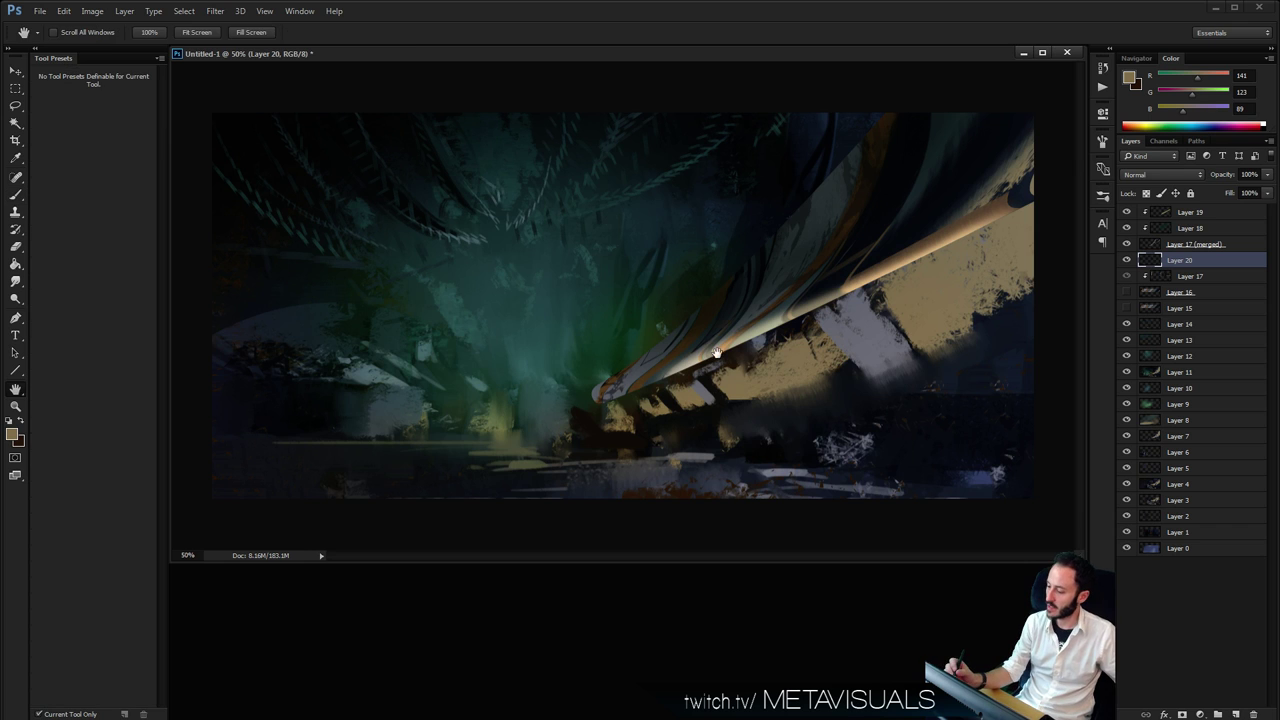
{"action": "left_click", "coordinate": [808, 362], "text": "alt"}
{"action": "left_click", "coordinate": [807, 360], "text": "alt"}
{"action": "left_click", "coordinate": [807, 359], "text": "alt"}
{"action": "left_click", "coordinate": [807, 359]}
{"action": "left_click", "coordinate": [807, 360]}
{"action": "left_click", "coordinate": [806, 362]}
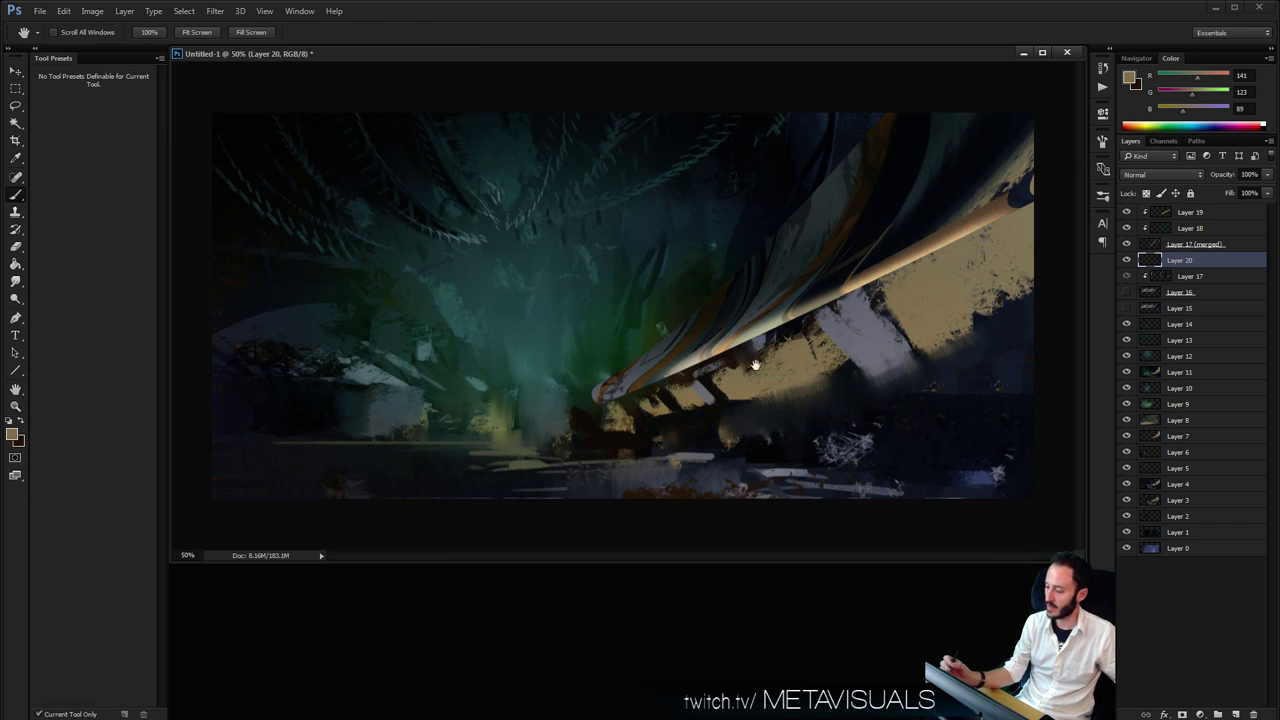
{"action": "key", "text": "b"}
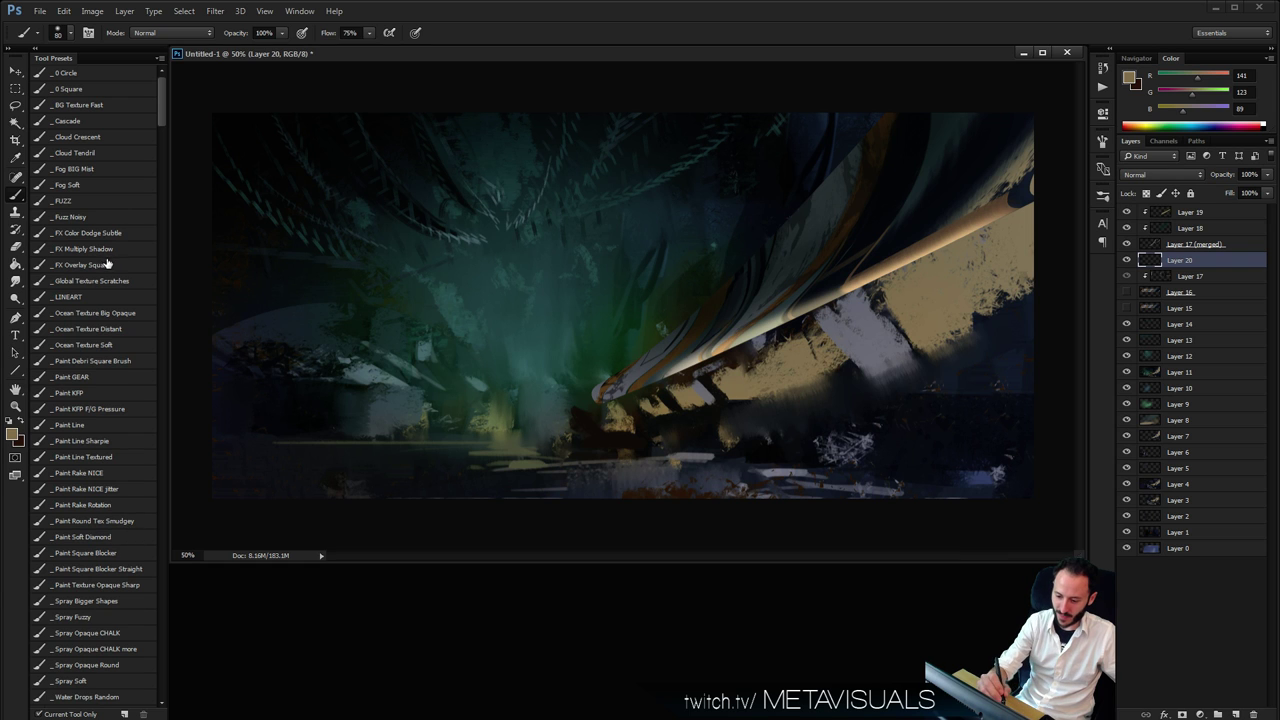
{"action": "left_click_drag", "start_coordinate": [159, 113], "coordinate": [160, 138]}
{"action": "left_click", "coordinate": [84, 615]}
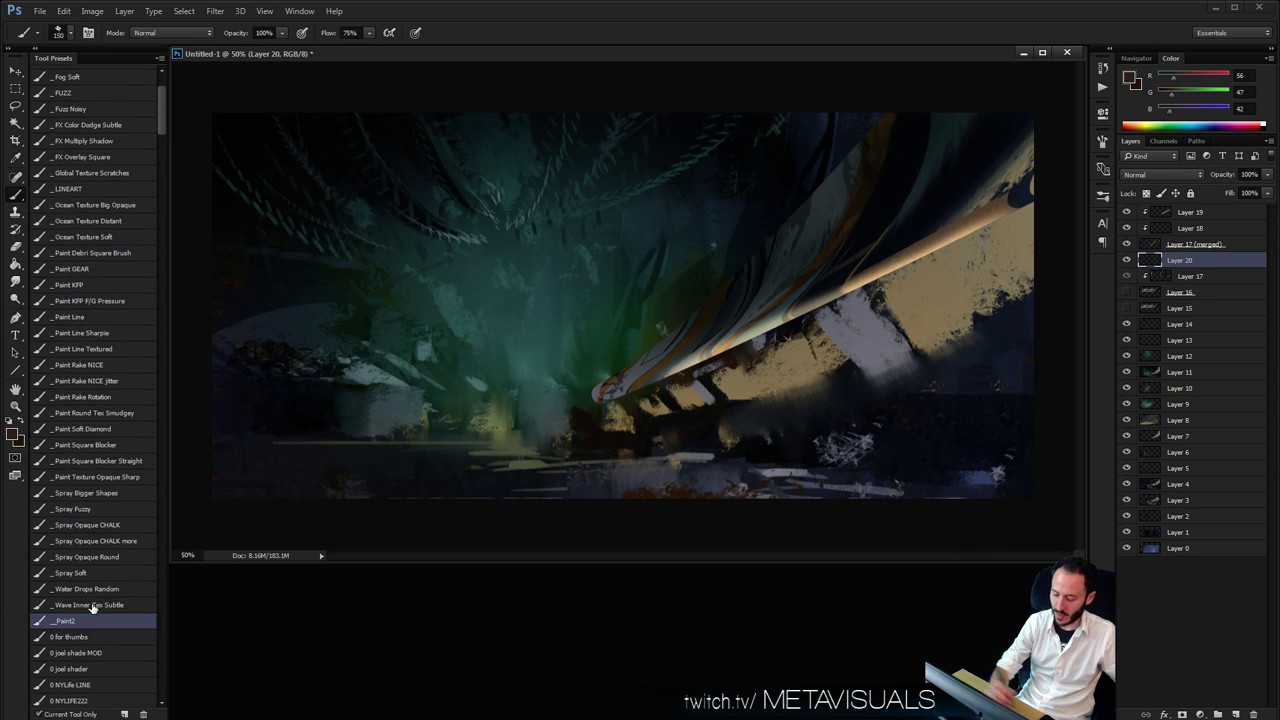
{"action": "key", "text": "space"}
Sample the green beside the band's tip for a 50 px brush, and move Layer 20 to the top of the layer stack
{"action": "left_click", "coordinate": [777, 282], "text": "alt"}
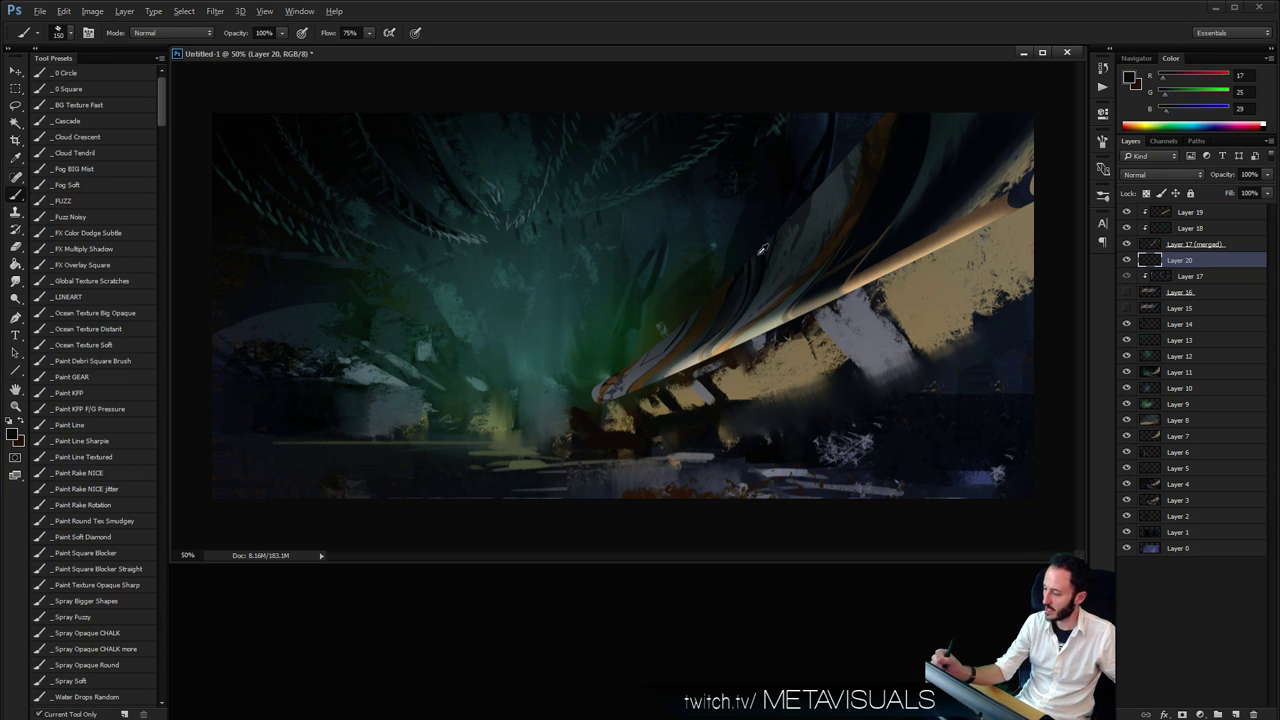
{"action": "left_click", "coordinate": [595, 386], "text": "alt"}
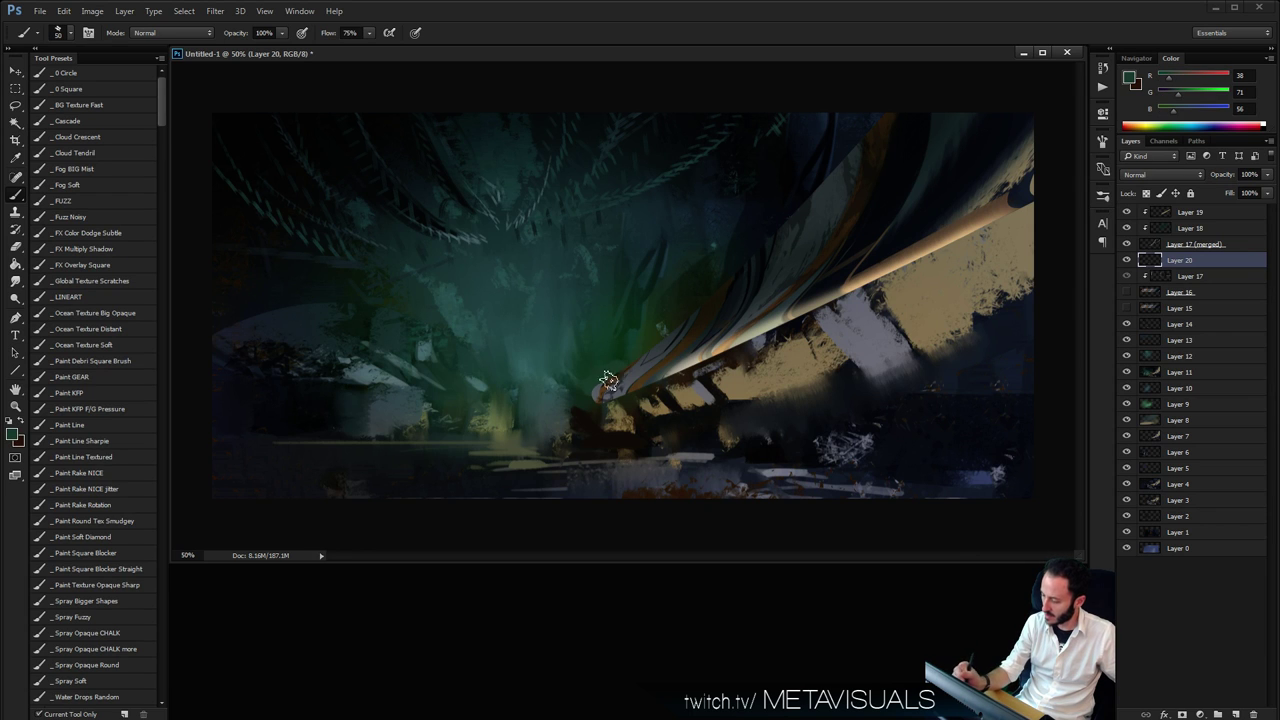
{"action": "key", "text": "ctrl+bracketright"}
{"action": "key", "text": "ctrl+bracketright"}
{"action": "key", "text": "ctrl+bracketright"}
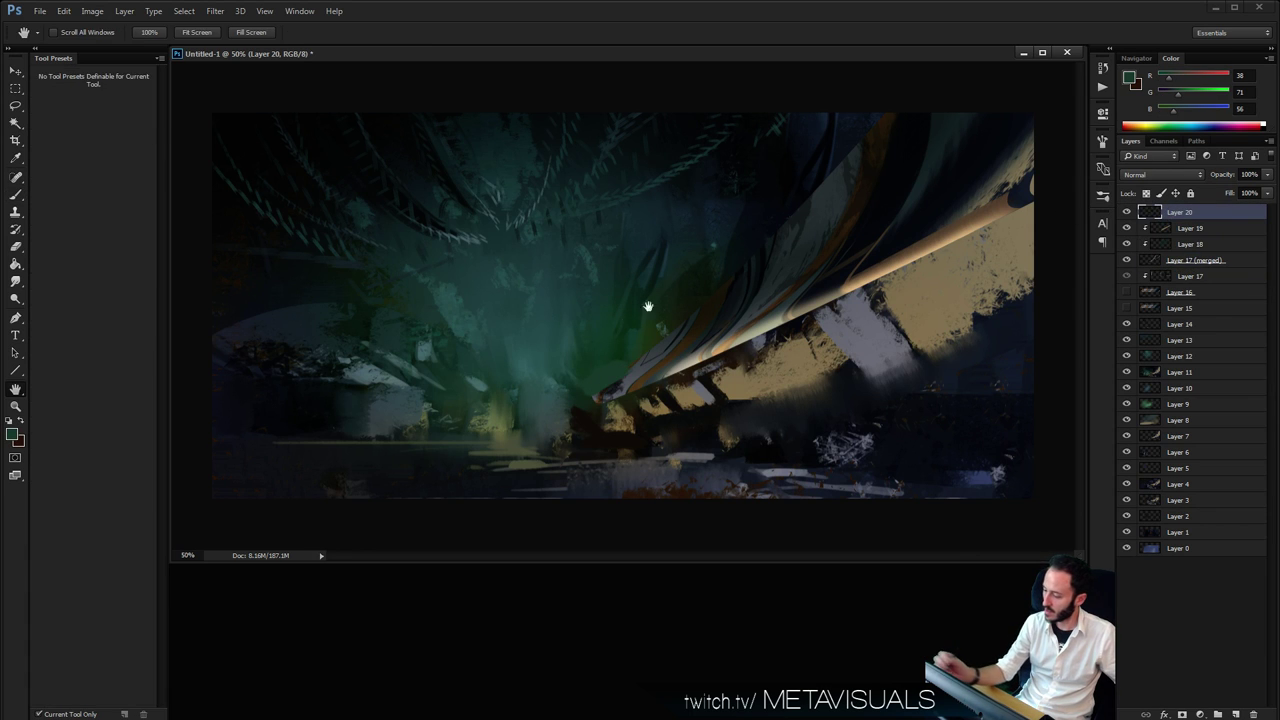
Narrow the band's tip with sampled background green, and refine its edge with sampled grey and dark strokes at 20 and 10 px
{"action": "left_click", "coordinate": [607, 372], "text": "alt"}
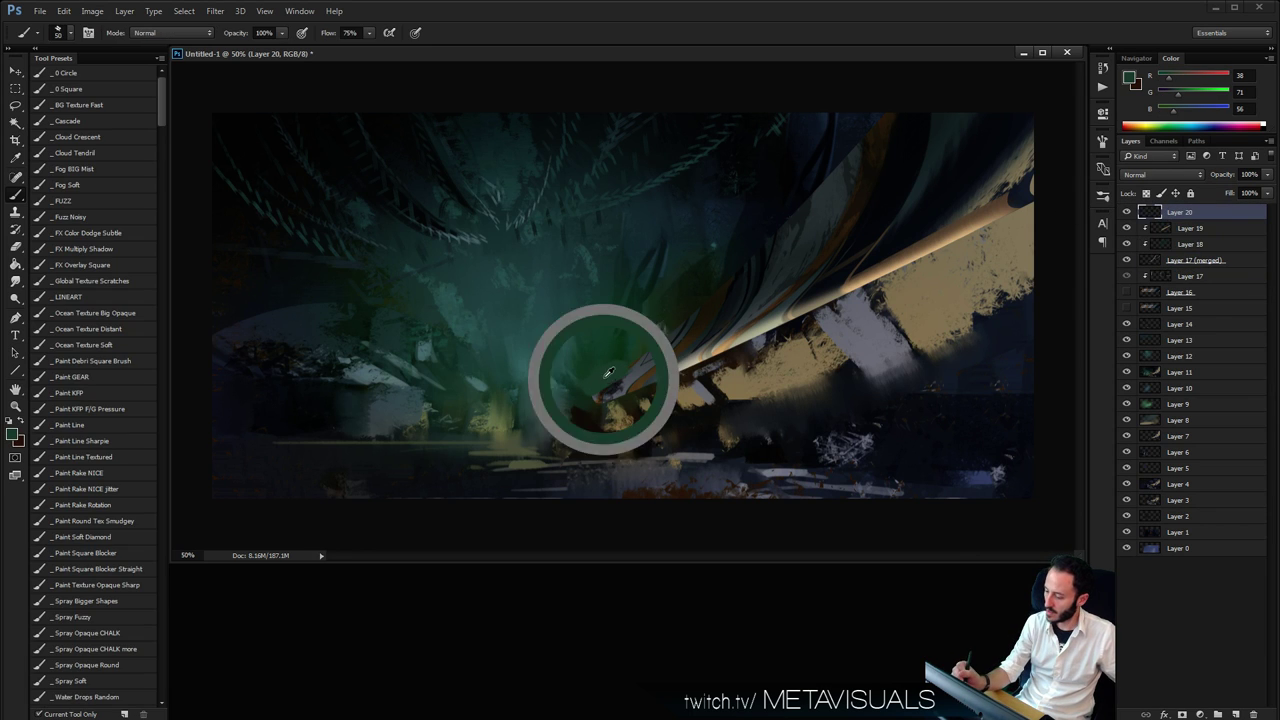
{"action": "left_click", "coordinate": [670, 357], "text": "alt"}
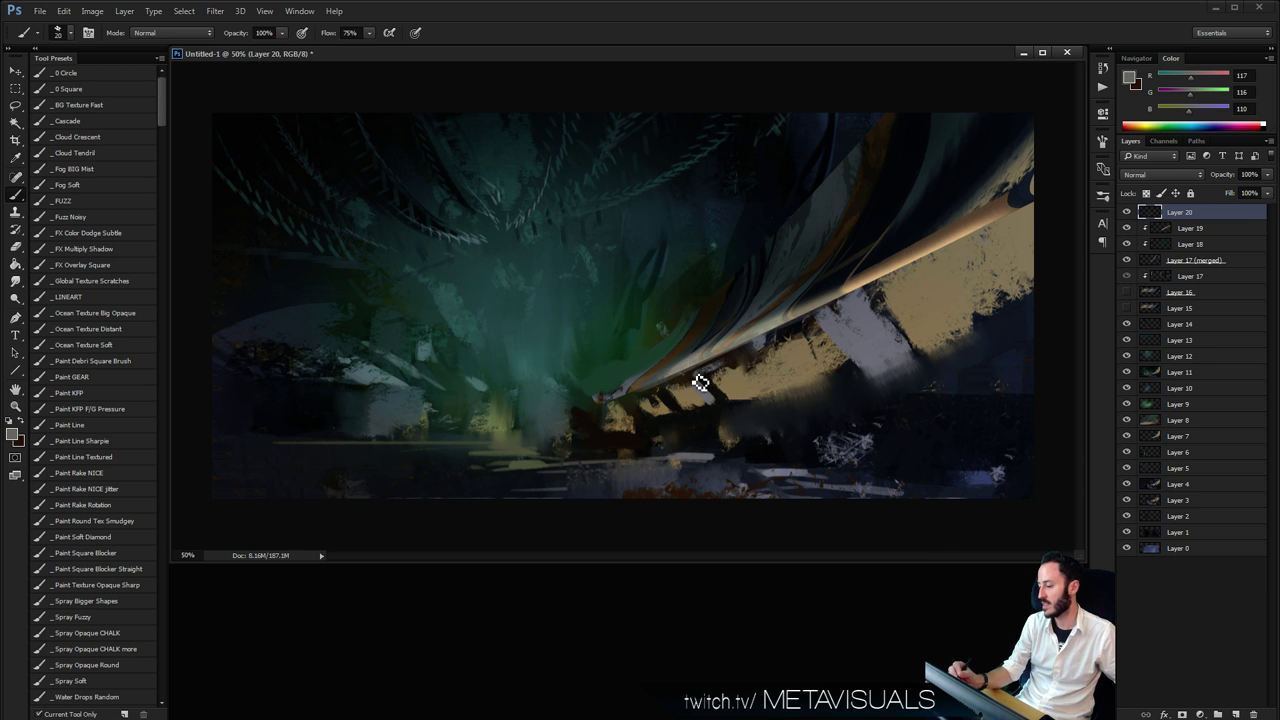
{"action": "left_click", "coordinate": [785, 322], "text": "alt"}
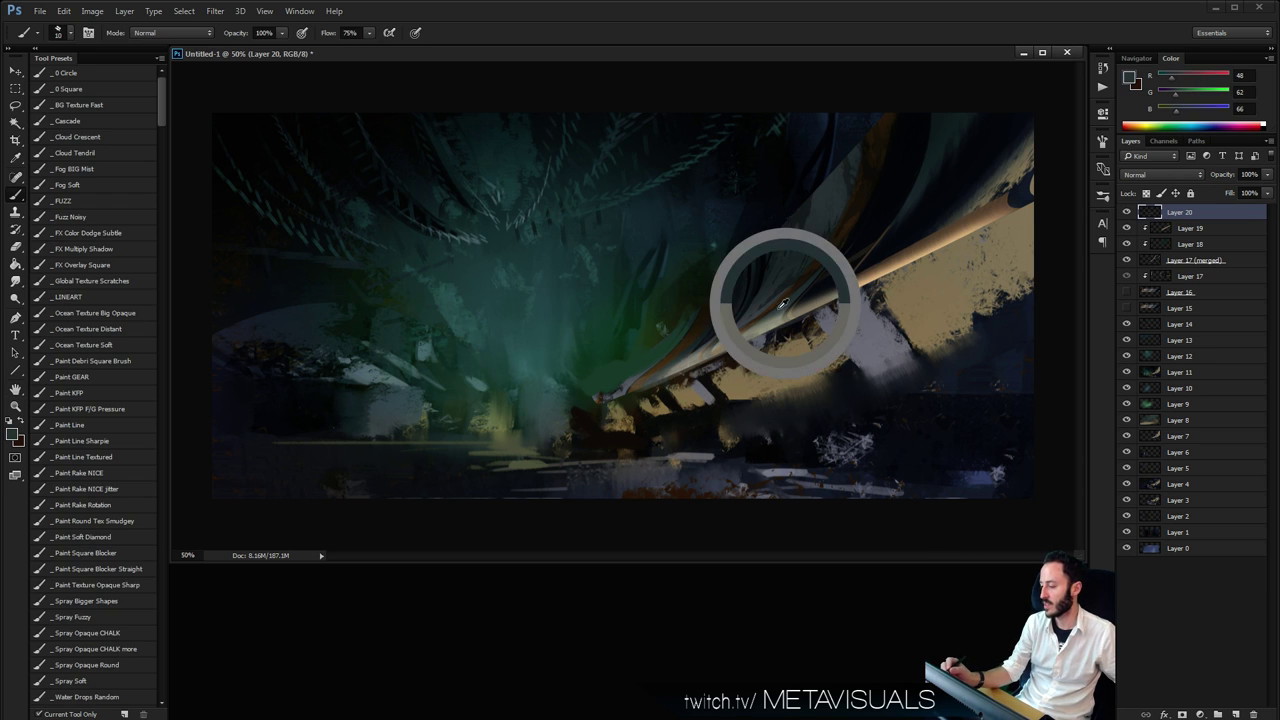
{"action": "left_click", "coordinate": [850, 222], "text": "alt"}
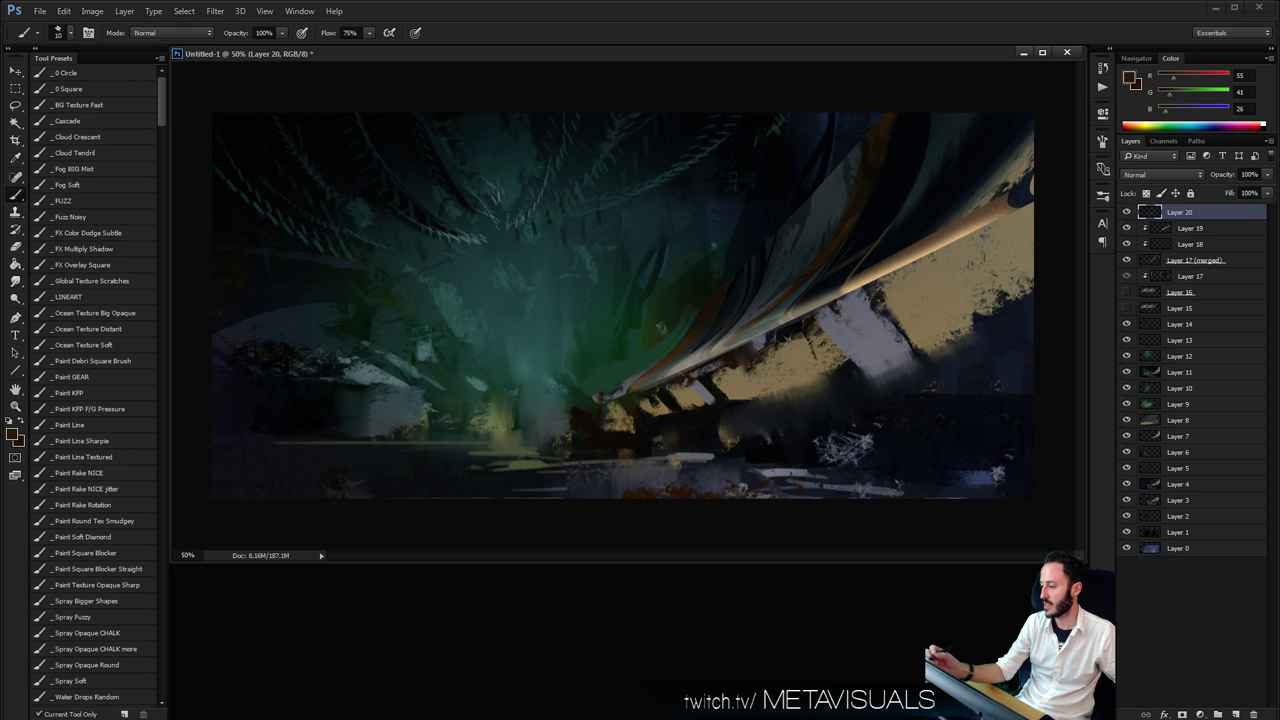
Paint light teal patches in the glow beside the band with sampled teal at 60 px, and cut into them with dark teal at 40 px
{"action": "left_click", "coordinate": [641, 221], "text": "alt"}
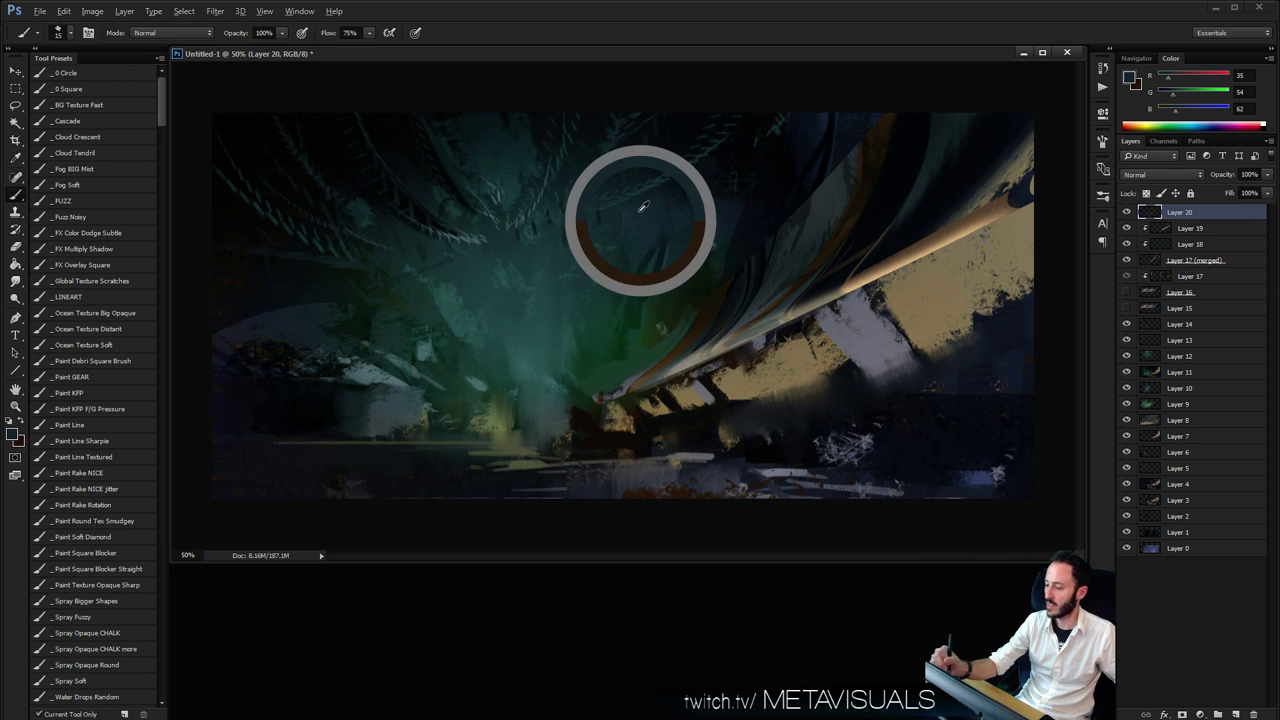
{"action": "left_click", "coordinate": [517, 361], "text": "alt"}
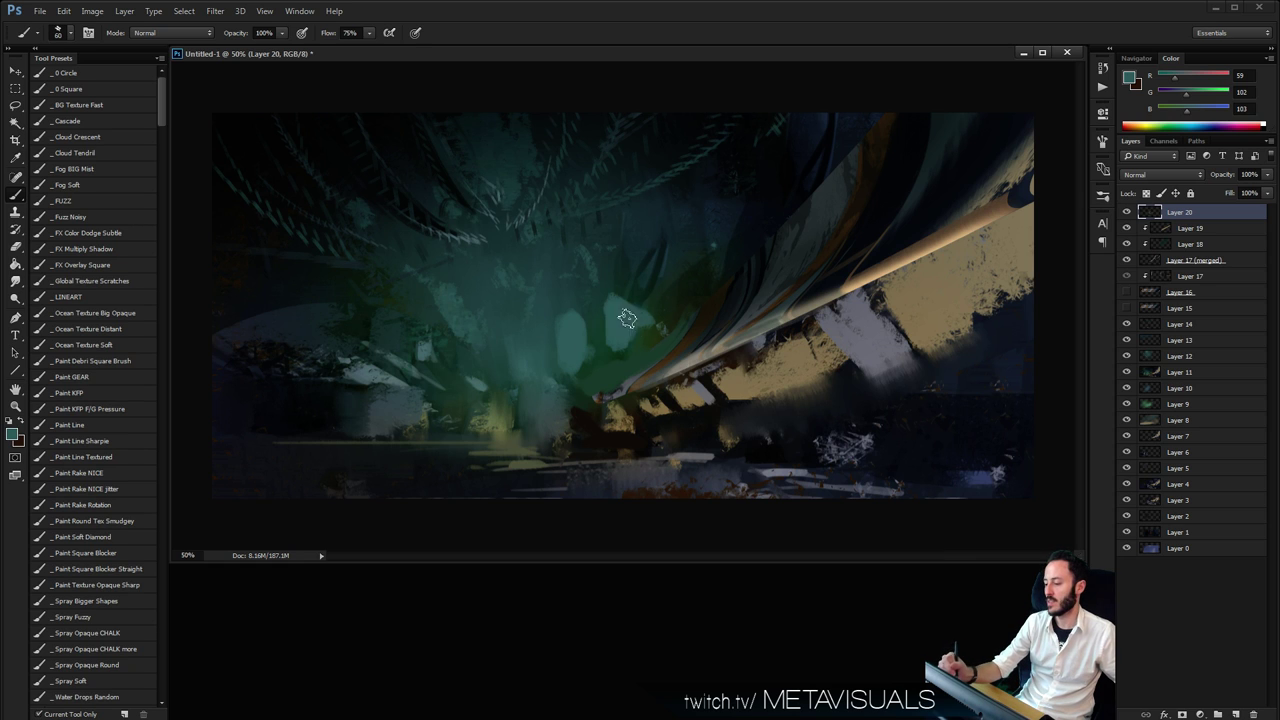
{"action": "mouse_move", "coordinate": [626, 318]}
{"action": "left_mouse_down"}
{"action": "mouse_move", "coordinate": [666, 314]}
{"action": "mouse_move", "coordinate": [662, 186]}
{"action": "mouse_move", "coordinate": [608, 290]}
{"action": "left_mouse_up"}
{"action": "left_click", "coordinate": [651, 259], "text": "alt"}
{"action": "key", "text": "["}
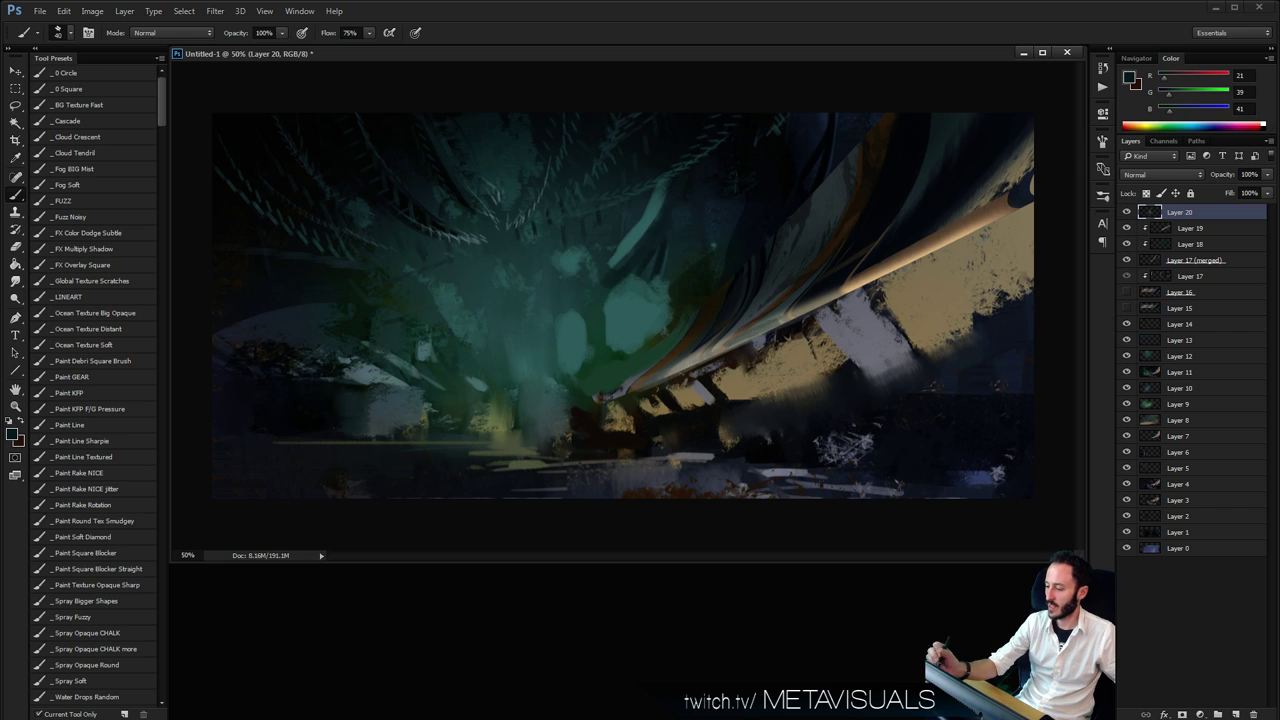
Extend the teal light streaks up to the canvas top, breaking them up with darker sampled strokes
{"action": "left_click", "coordinate": [614, 232], "text": "alt"}
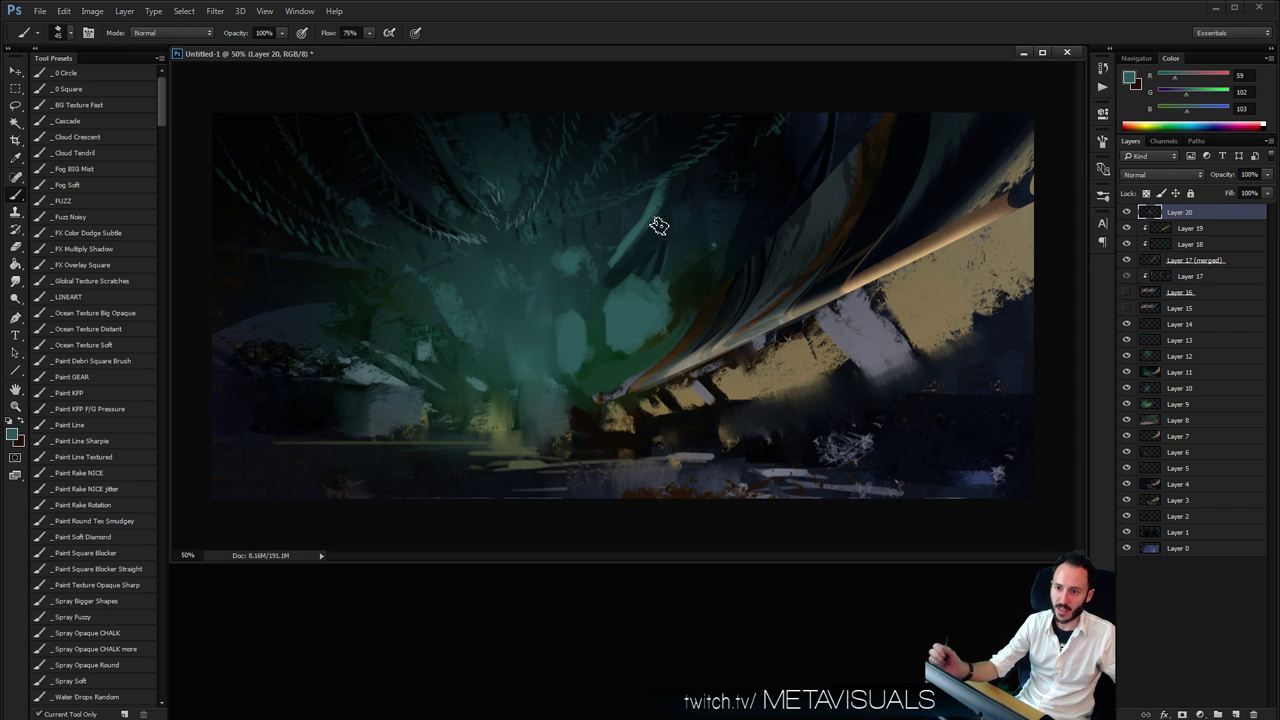
{"action": "mouse_move", "coordinate": [664, 184]}
{"action": "left_mouse_down"}
{"action": "mouse_move", "coordinate": [629, 215]}
{"action": "mouse_move", "coordinate": [639, 151]}
{"action": "mouse_move", "coordinate": [662, 126]}
{"action": "mouse_move", "coordinate": [657, 137]}
{"action": "mouse_move", "coordinate": [699, 118]}
{"action": "left_mouse_up"}
{"action": "left_click", "coordinate": [683, 176], "text": "alt"}
{"action": "mouse_move", "coordinate": [620, 185]}
{"action": "left_mouse_down"}
{"action": "mouse_move", "coordinate": [717, 96]}
{"action": "mouse_move", "coordinate": [608, 203]}
{"action": "left_mouse_up"}
{"action": "left_click", "coordinate": [646, 142], "text": "alt"}
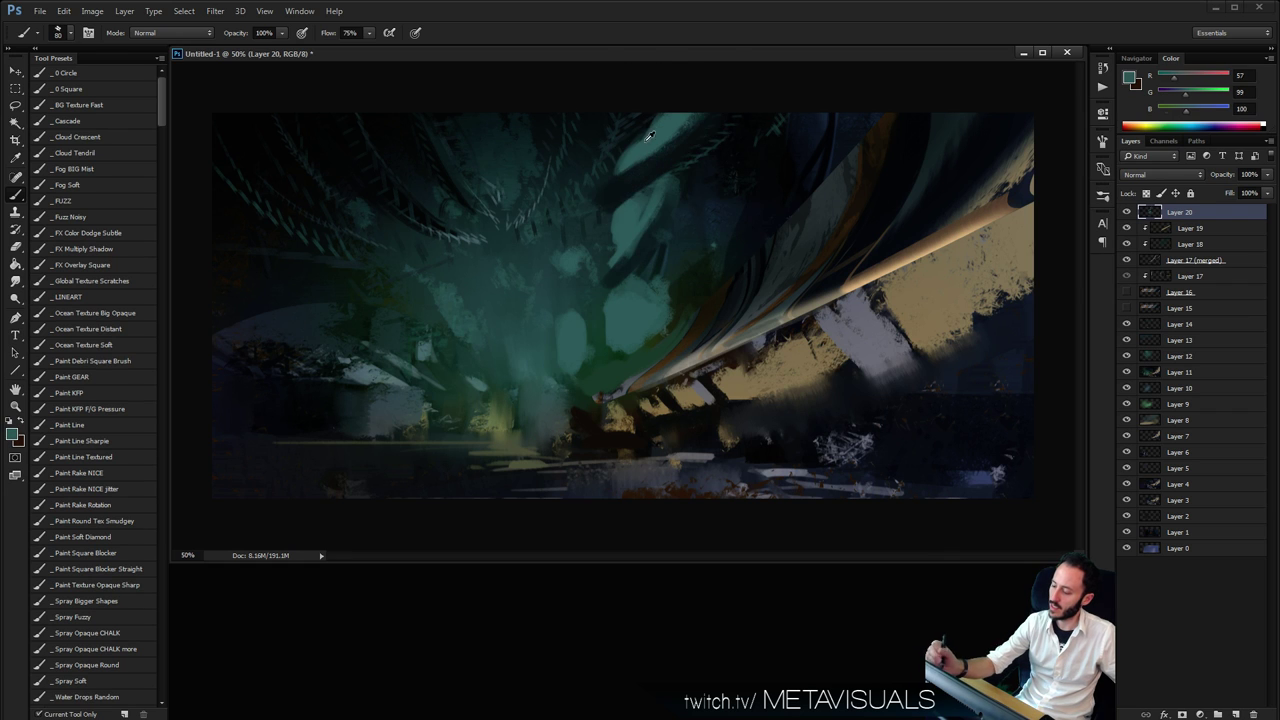
{"action": "mouse_move", "coordinate": [635, 141]}
{"action": "left_mouse_down"}
{"action": "mouse_move", "coordinate": [602, 209]}
{"action": "mouse_move", "coordinate": [676, 124]}
{"action": "left_mouse_up"}
{"action": "key", "text": "bracketright"}
{"action": "key", "text": "bracketright"}
{"action": "left_click", "coordinate": [646, 266], "text": "alt"}
{"action": "key", "text": "space"}
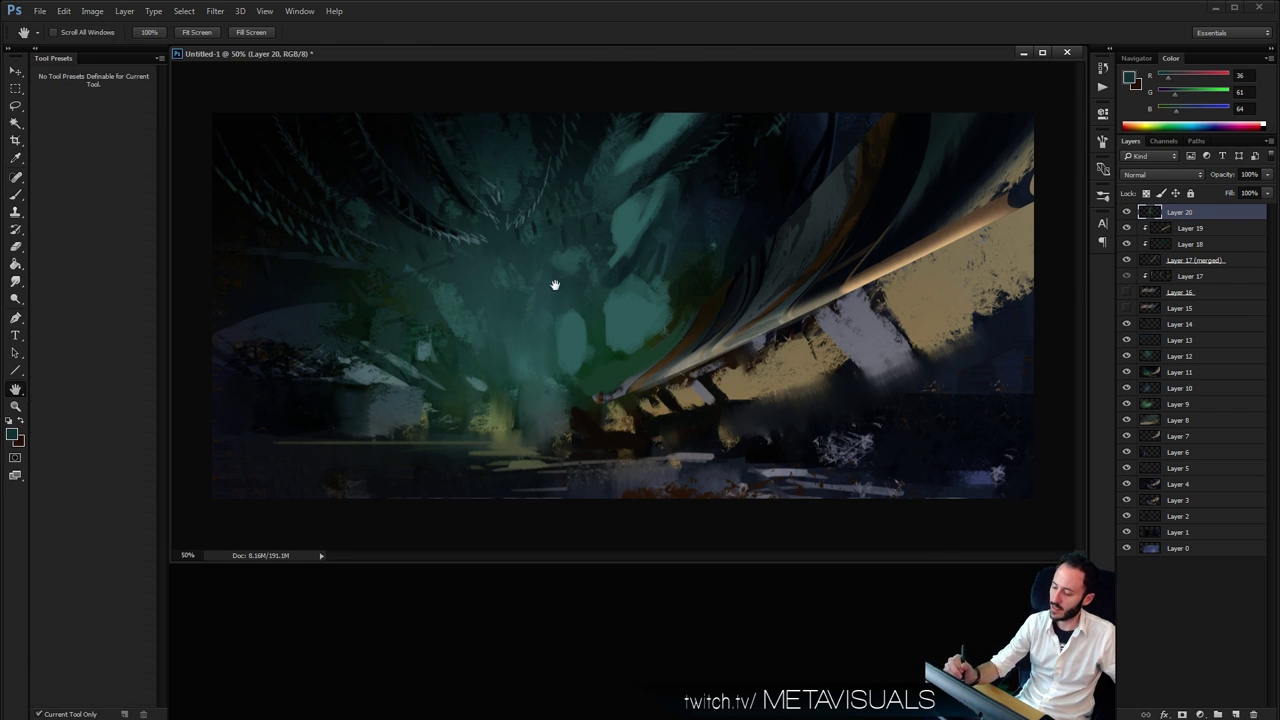
Cover the large teal patch beside the band with a sampled dark green at 60 px, down towards the band's tip
{"action": "left_click", "coordinate": [510, 421], "text": "alt"}
{"action": "key", "text": "bracketleft"}
{"action": "key", "text": "bracketleft"}
{"action": "key", "text": "bracketleft"}
{"action": "left_click", "coordinate": [751, 374], "text": "alt"}
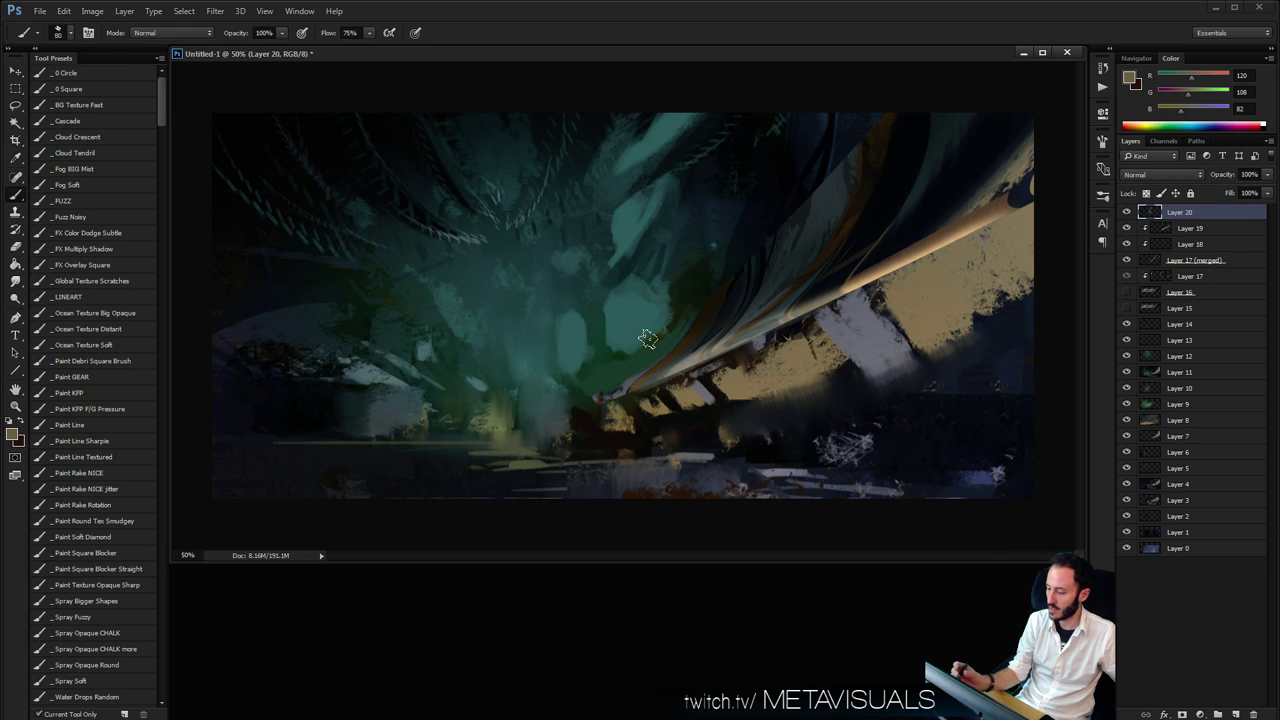
{"action": "key", "text": "bracketleft"}
{"action": "key", "text": "bracketleft"}
{"action": "left_click", "coordinate": [680, 278], "text": "alt"}
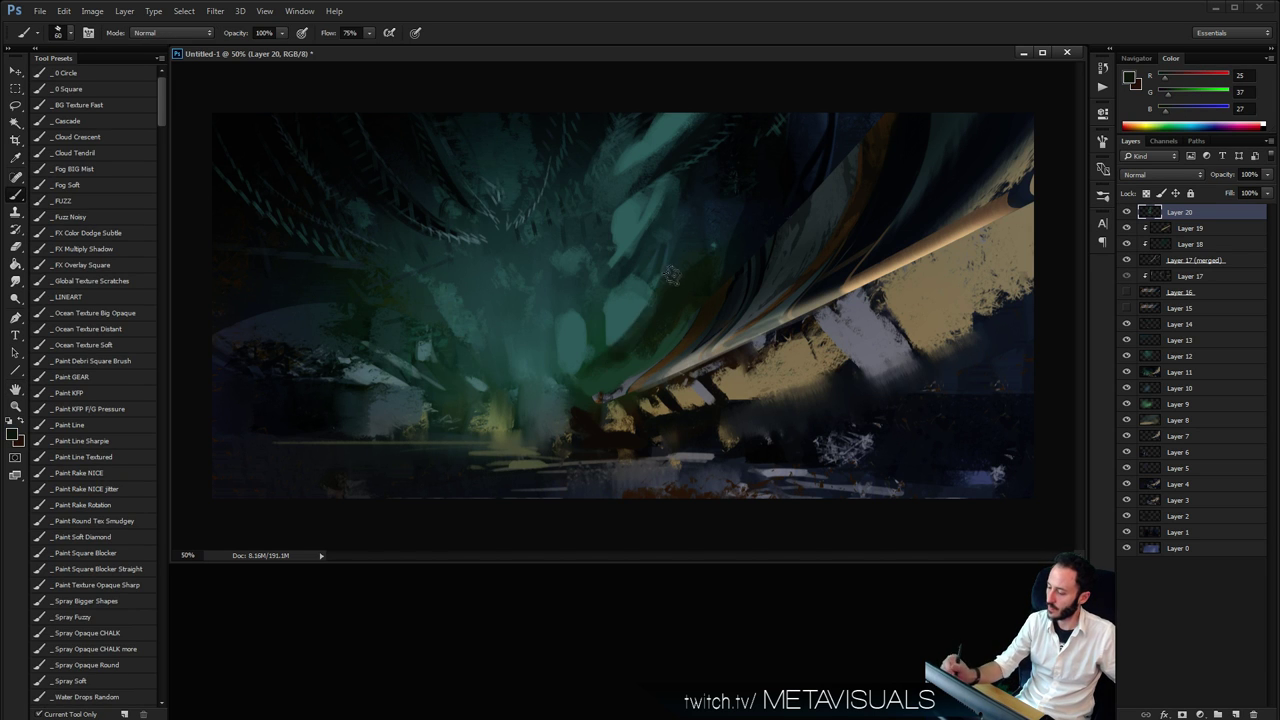
{"action": "key", "text": "bracketright"}
{"action": "mouse_move", "coordinate": [671, 277]}
{"action": "left_mouse_down"}
{"action": "mouse_move", "coordinate": [609, 357]}
{"action": "mouse_move", "coordinate": [630, 316]}
{"action": "mouse_move", "coordinate": [620, 323]}
{"action": "mouse_move", "coordinate": [613, 354]}
{"action": "left_mouse_up"}
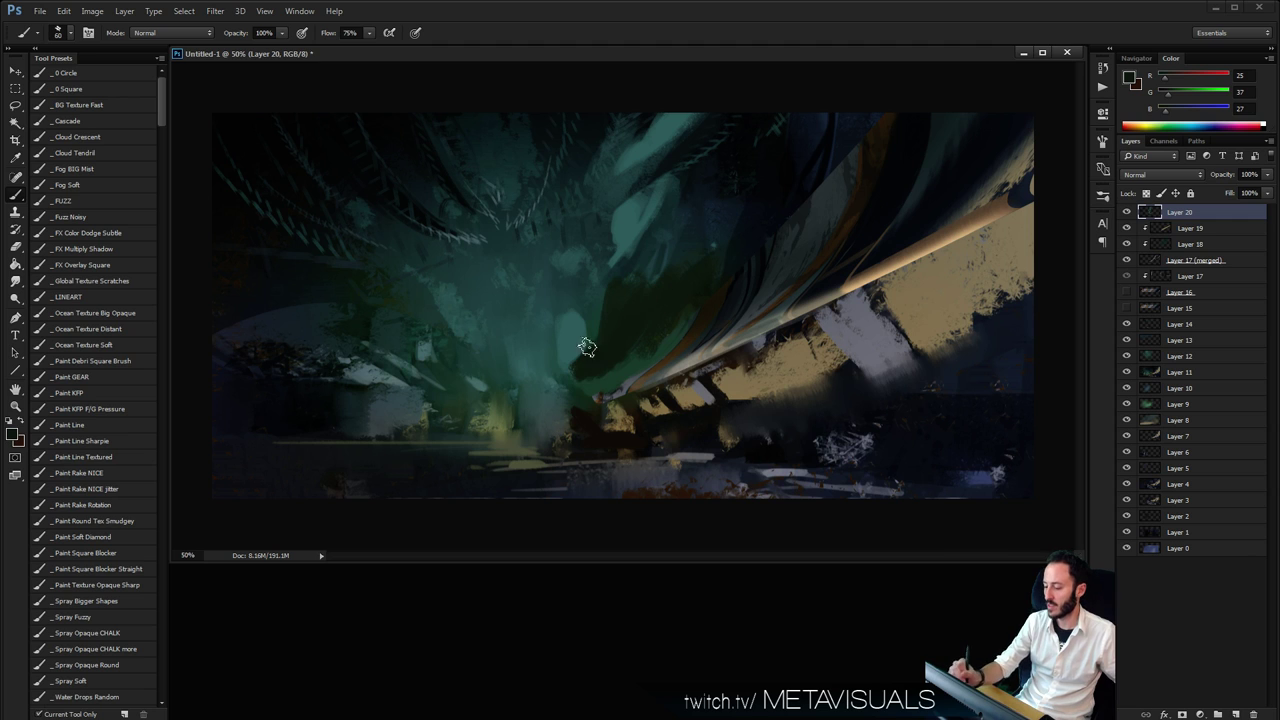
Paint a flat light streak on the ground below the glow with sampled grey at 45 px, and trim it with a sampled dark tone
{"action": "left_click", "coordinate": [671, 457], "text": "alt"}
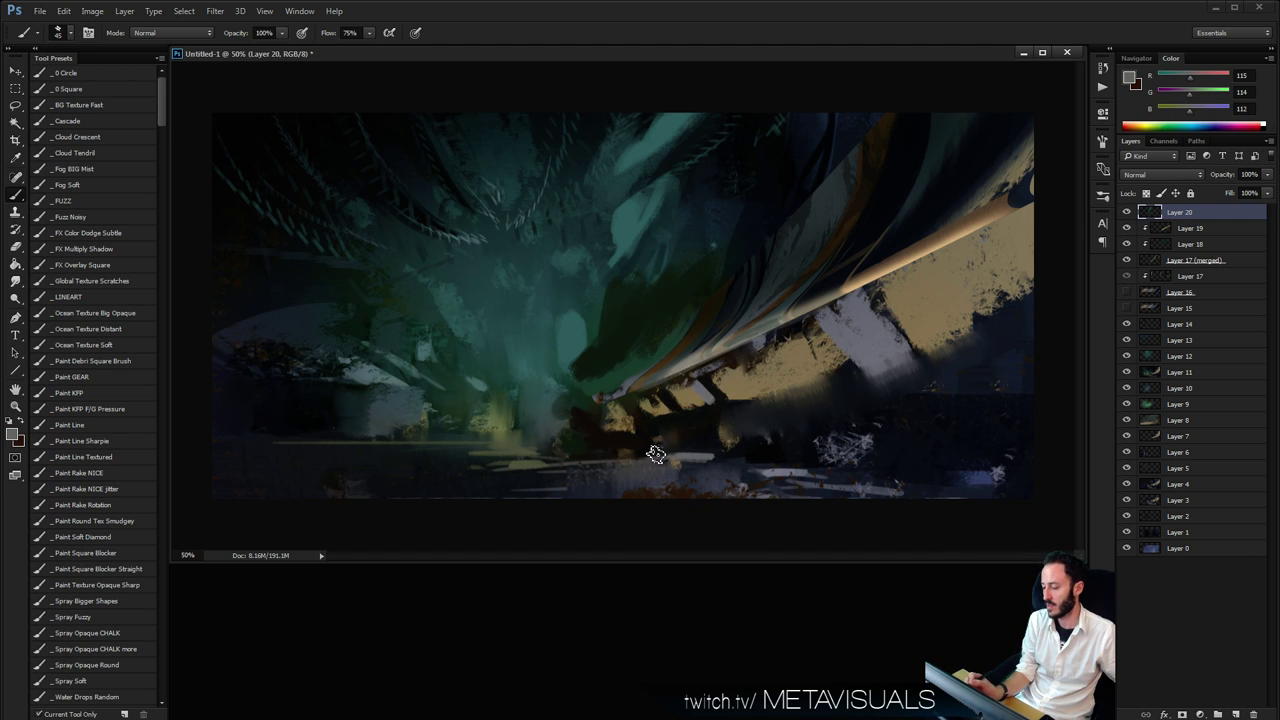
{"action": "mouse_move", "coordinate": [652, 451]}
{"action": "left_mouse_down"}
{"action": "mouse_move", "coordinate": [462, 458]}
{"action": "mouse_move", "coordinate": [627, 458]}
{"action": "mouse_move", "coordinate": [526, 458]}
{"action": "mouse_move", "coordinate": [519, 471]}
{"action": "mouse_move", "coordinate": [394, 457]}
{"action": "left_mouse_up"}
{"action": "left_click", "coordinate": [519, 471], "text": "alt"}
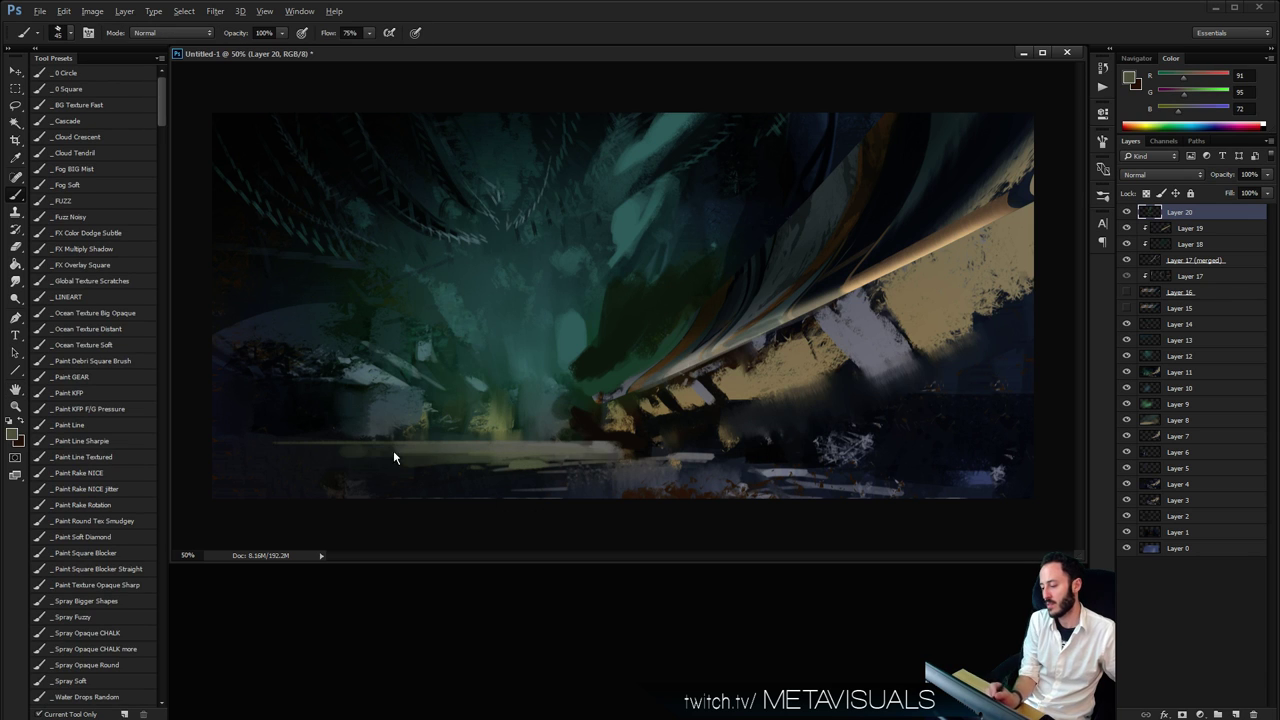
{"action": "left_click", "coordinate": [428, 460], "text": "alt"}
{"action": "mouse_move", "coordinate": [520, 458]}
{"action": "left_mouse_down"}
{"action": "mouse_move", "coordinate": [253, 463]}
{"action": "mouse_move", "coordinate": [547, 458]}
{"action": "mouse_move", "coordinate": [420, 460]}
{"action": "left_mouse_up"}
{"action": "key", "text": "space"}
{"action": "key", "text": "ctrl+minus"}
{"action": "key", "text": "ctrl+minus"}
{"action": "key", "text": "ctrl+minus"}
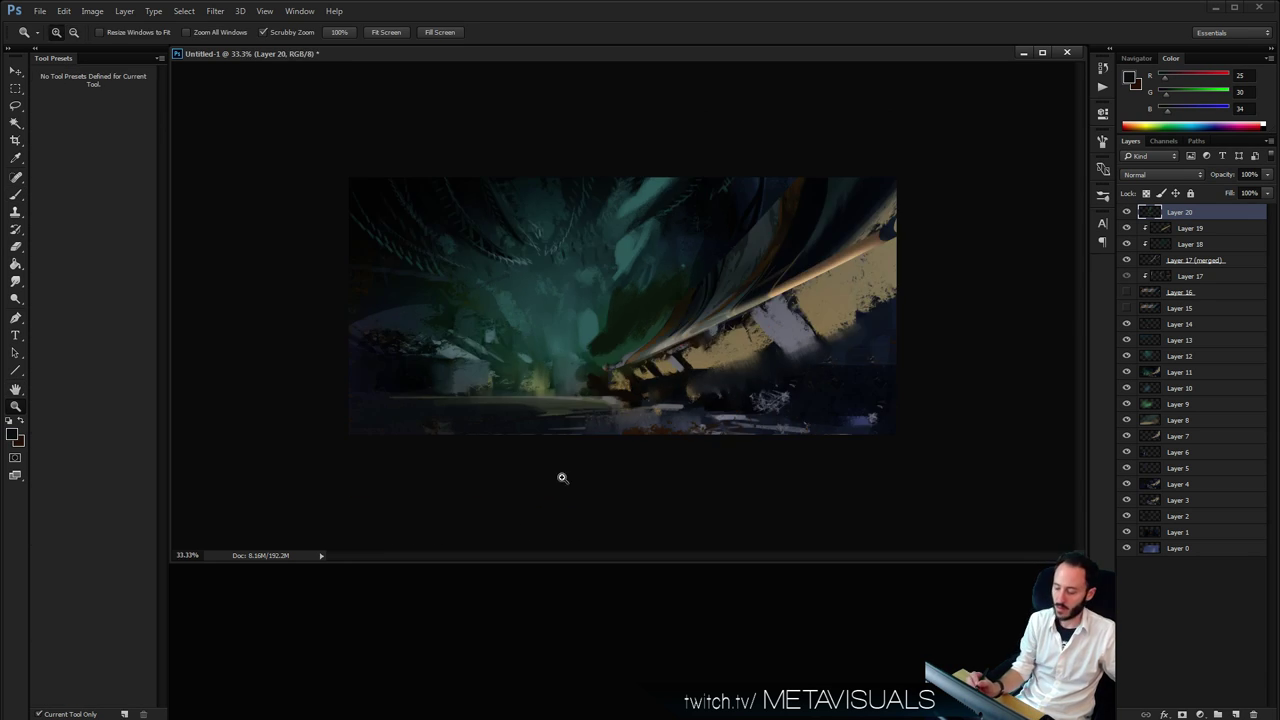
{"action": "left_click", "coordinate": [695, 466]}
{"action": "key", "text": "b"}
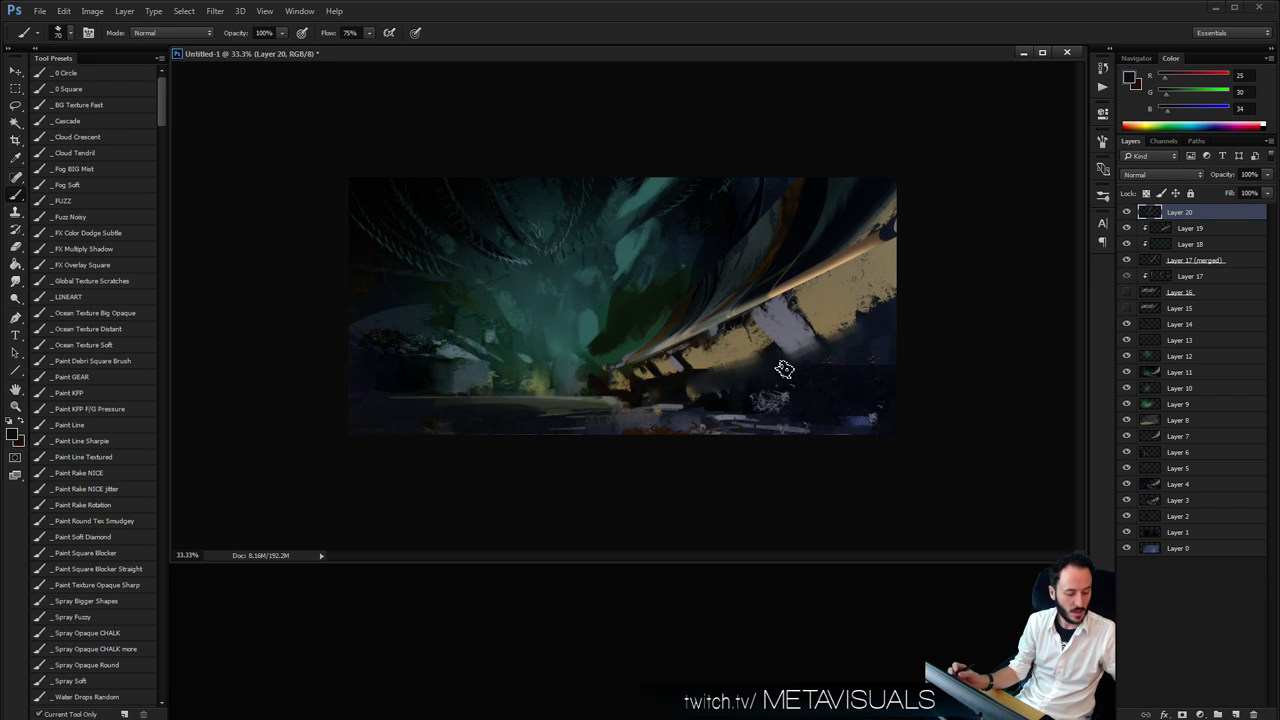
Add a new empty layer above all the others
{"action": "key", "text": "ctrl+shift+alt+n"}
{"action": "key", "text": "z"}
{"action": "left_click", "coordinate": [907, 321]}
{"action": "key", "text": "b"}
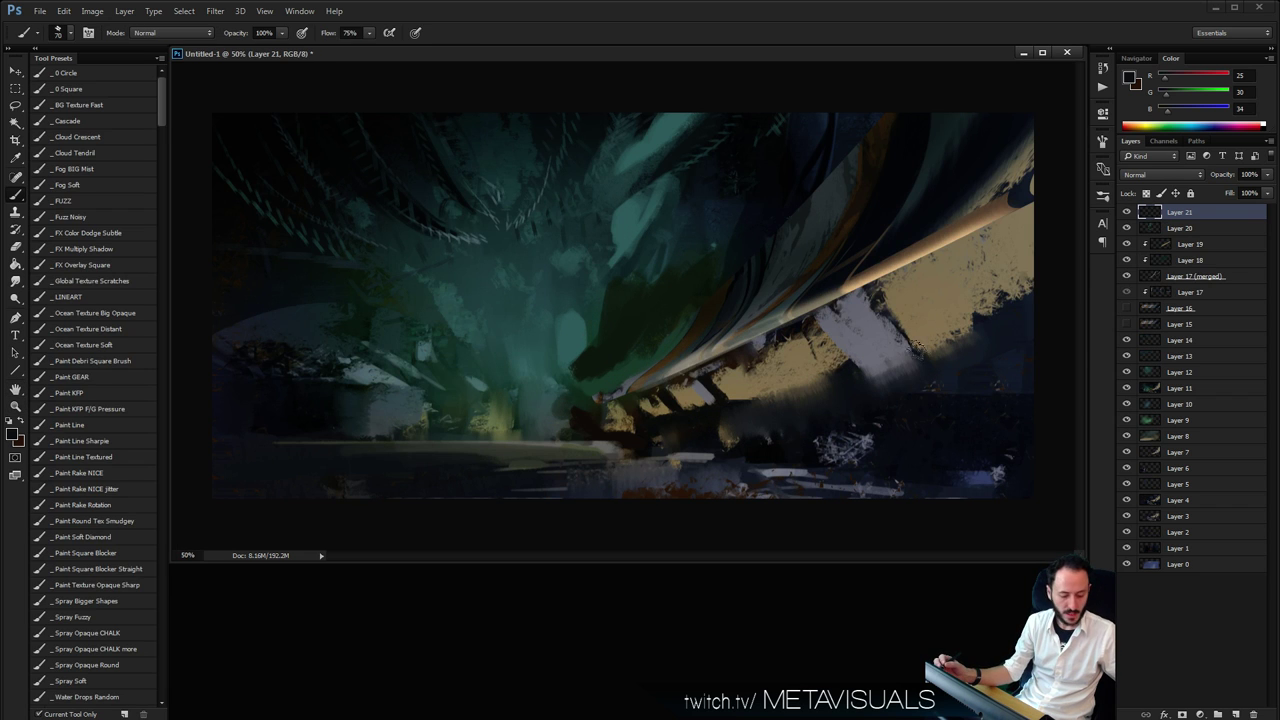
{"action": "key", "text": "w"}
{"action": "left_click", "coordinate": [886, 318]}
{"action": "key", "text": "ctrl+d"}
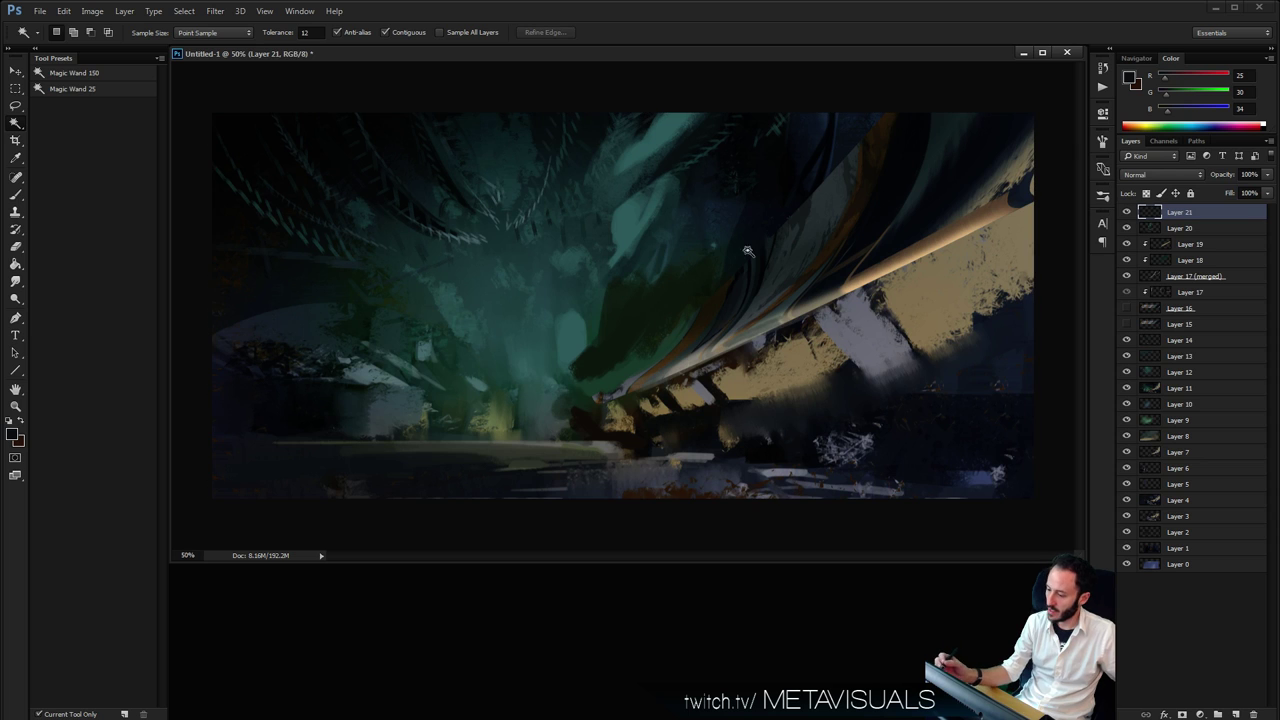
Select the tan areas by Color Range from a sample in the tan patch with a fuzziness of 65, and hide the selection edges
{"action": "left_click", "coordinate": [185, 11]}
{"action": "left_click", "coordinate": [215, 127]}
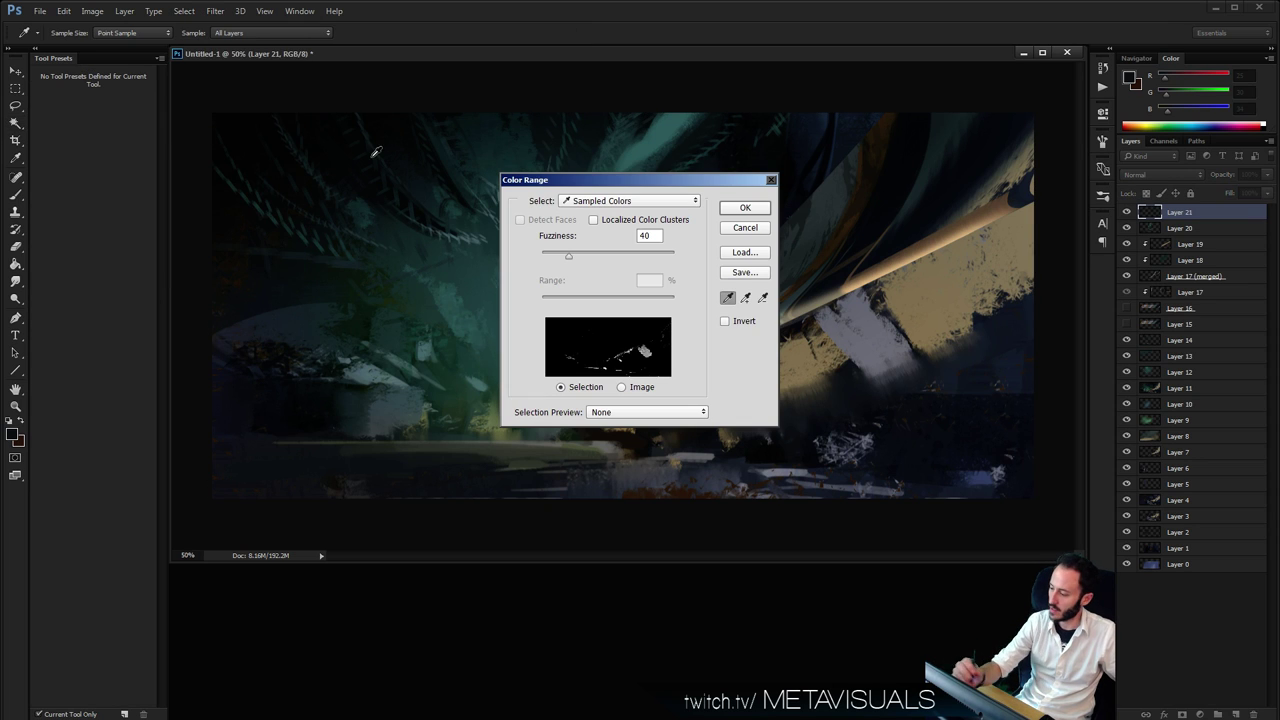
{"action": "left_click", "coordinate": [932, 293]}
{"action": "mouse_move", "coordinate": [570, 255]}
{"action": "left_mouse_down"}
{"action": "mouse_move", "coordinate": [629, 256]}
{"action": "mouse_move", "coordinate": [575, 254]}
{"action": "left_mouse_up"}
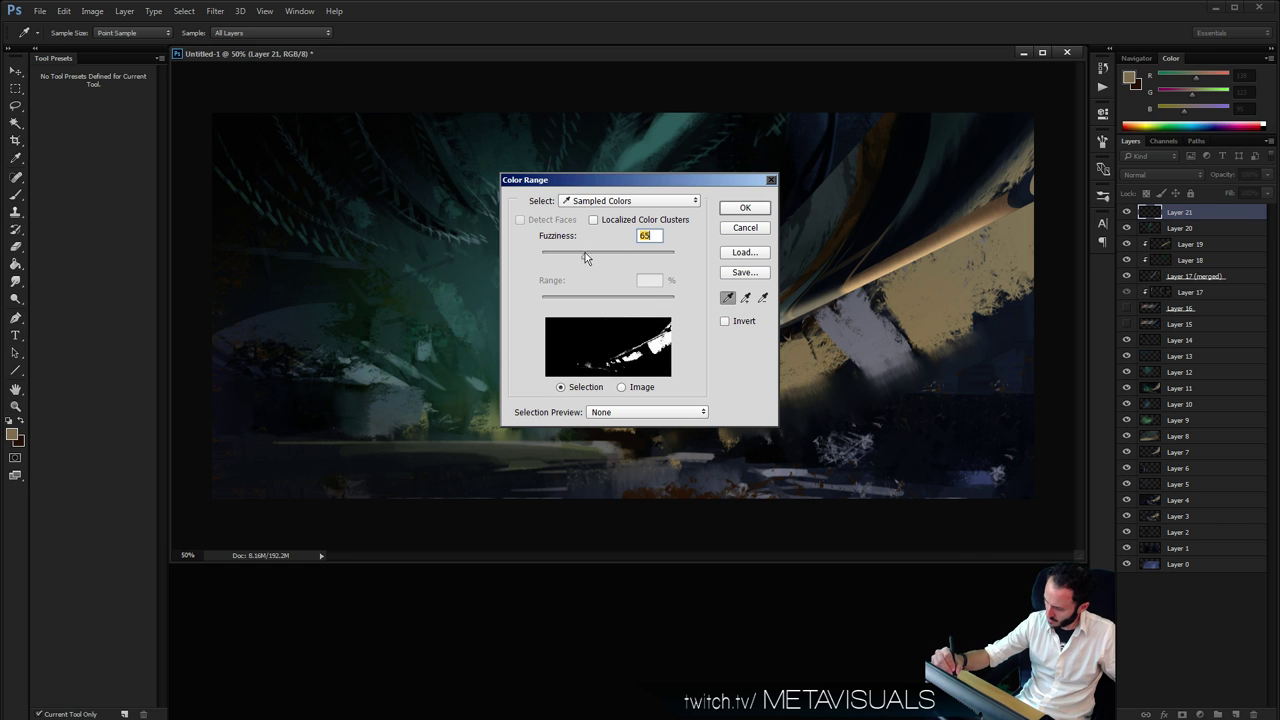
{"action": "key", "text": "Return"}
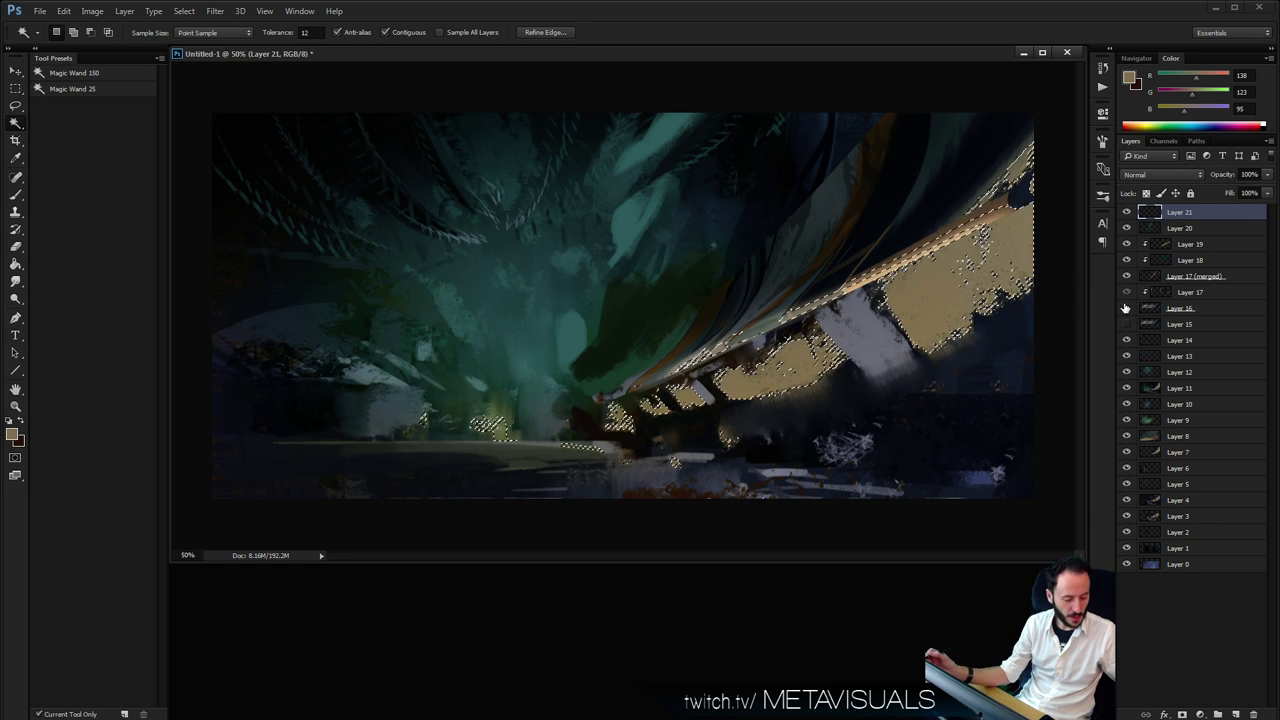
{"action": "key", "text": "ctrl+h"}
Darken the selected tan areas under the band with sampled near-black, using the _ FUZZ brush at 150 px
{"action": "key", "text": "b"}
{"action": "left_click", "coordinate": [81, 202]}
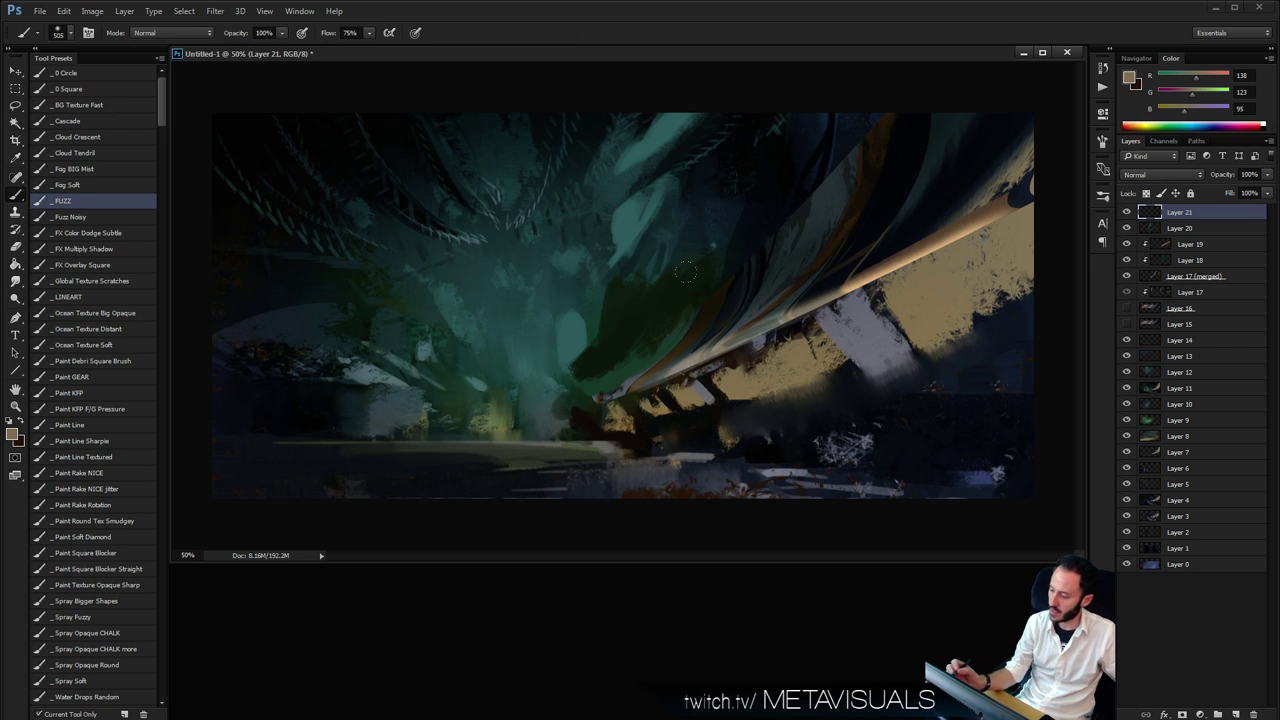
{"action": "left_click", "coordinate": [677, 421], "text": "alt"}
{"action": "key", "text": "space"}
{"action": "key", "text": "["}
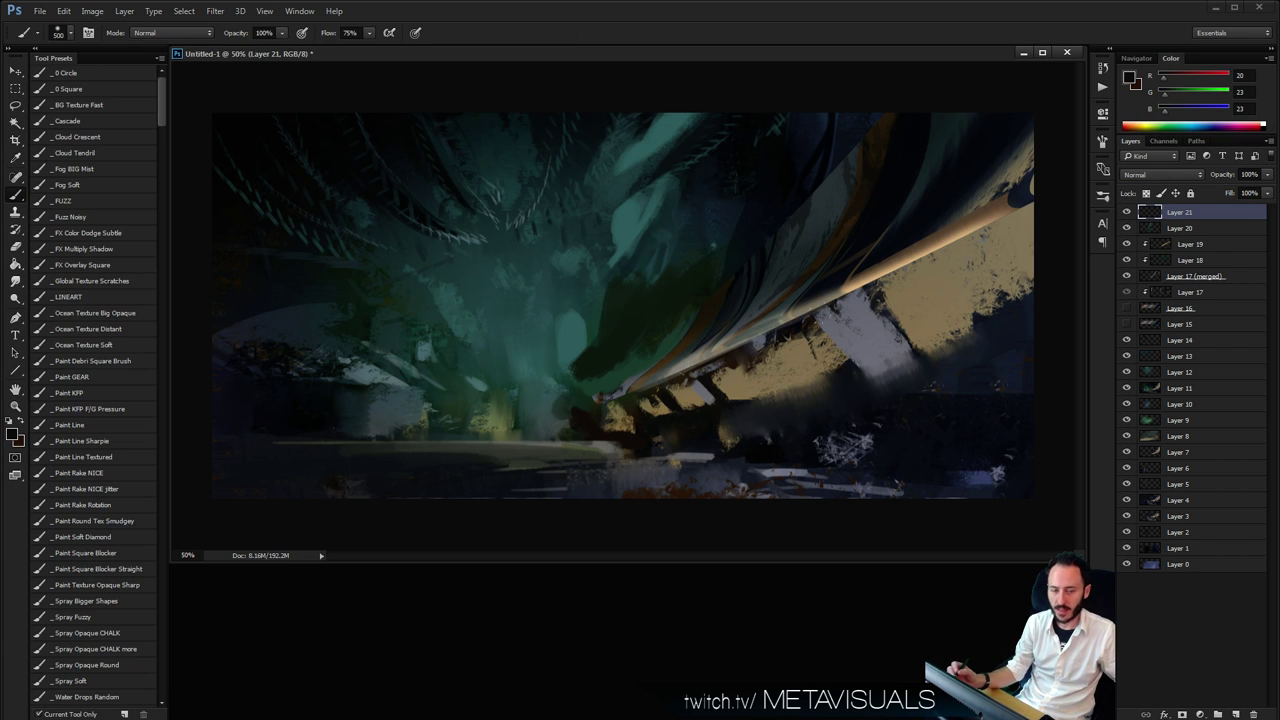
{"action": "left_click_drag", "start_coordinate": [964, 319], "coordinate": [493, 400]}
{"action": "key", "text": "ctrl+alt+z"}
{"action": "key", "text": "ctrl+alt+z"}
{"action": "key", "text": "["}
{"action": "mouse_move", "coordinate": [640, 351]}
{"action": "left_mouse_down"}
{"action": "mouse_move", "coordinate": [1076, 236]}
{"action": "mouse_move", "coordinate": [708, 350]}
{"action": "mouse_move", "coordinate": [979, 284]}
{"action": "mouse_move", "coordinate": [647, 382]}
{"action": "mouse_move", "coordinate": [888, 329]}
{"action": "left_mouse_up"}
{"action": "left_click_drag", "start_coordinate": [1028, 296], "coordinate": [934, 327]}
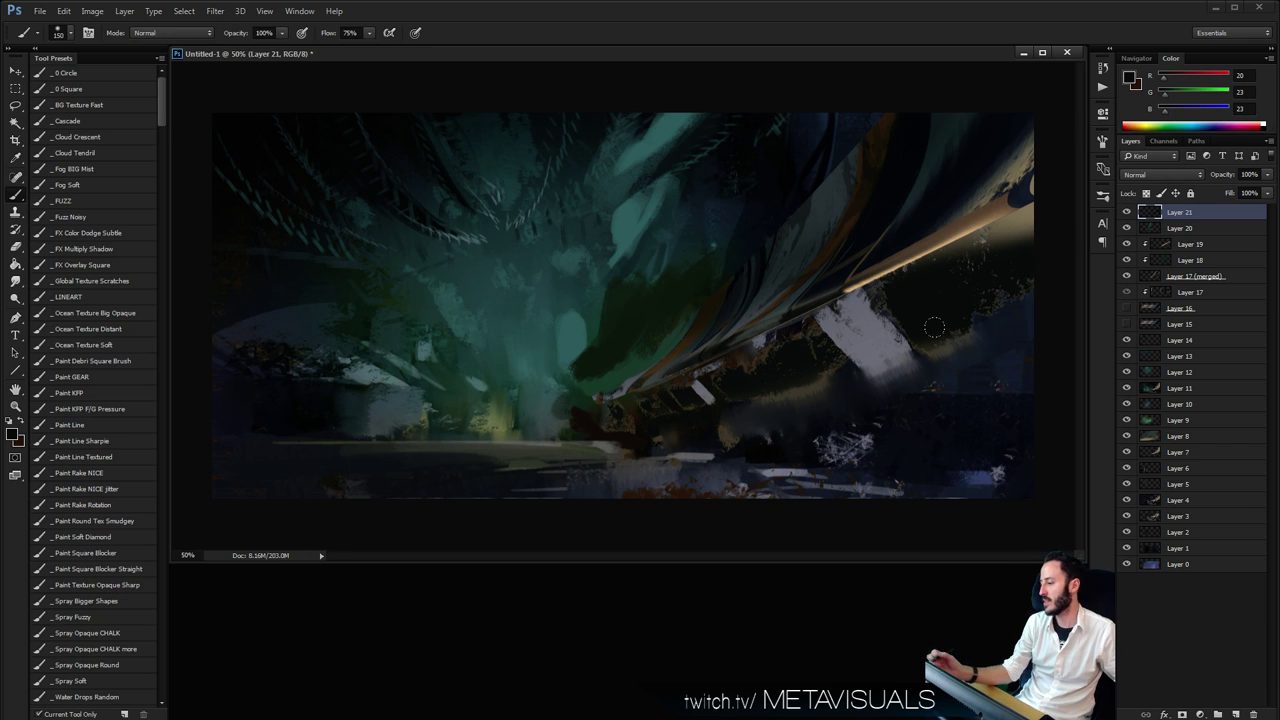
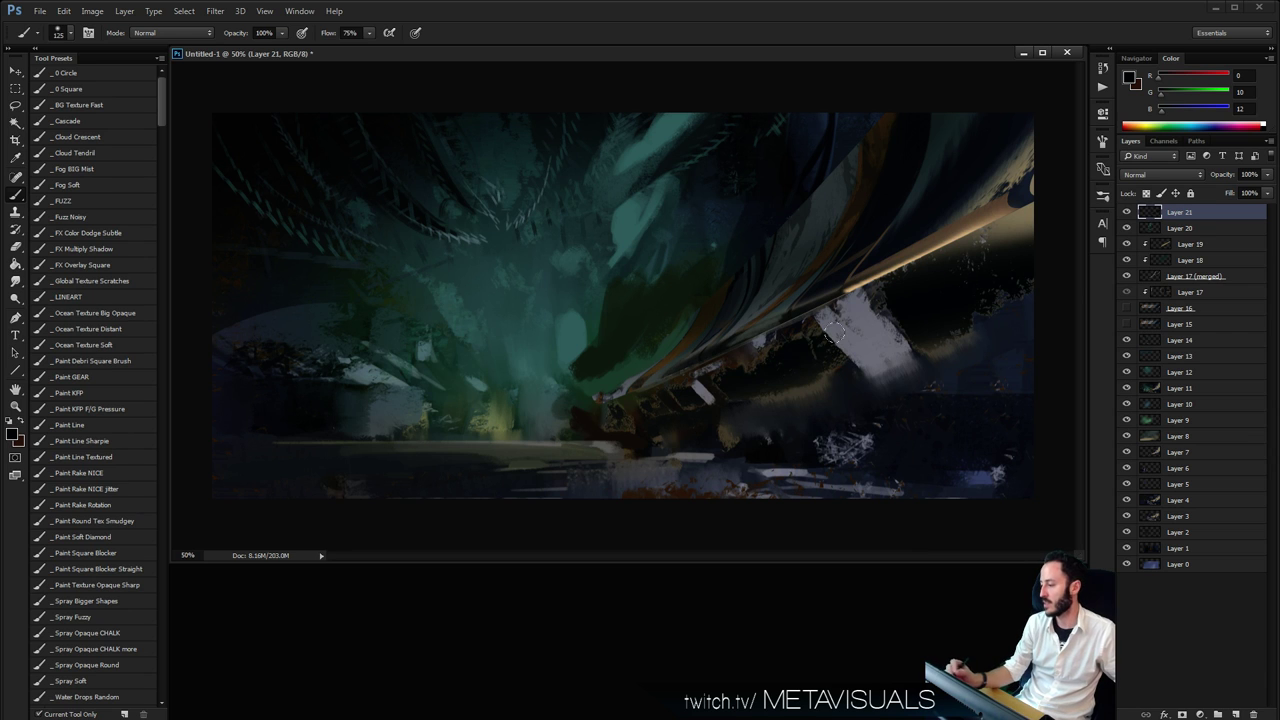
Sample light tan from the band's lower edge and try soft strokes across the darkened areas at 100 and 150 px, undoing each
{"action": "key", "text": "]"}
{"action": "left_click", "coordinate": [946, 240], "text": "alt"}
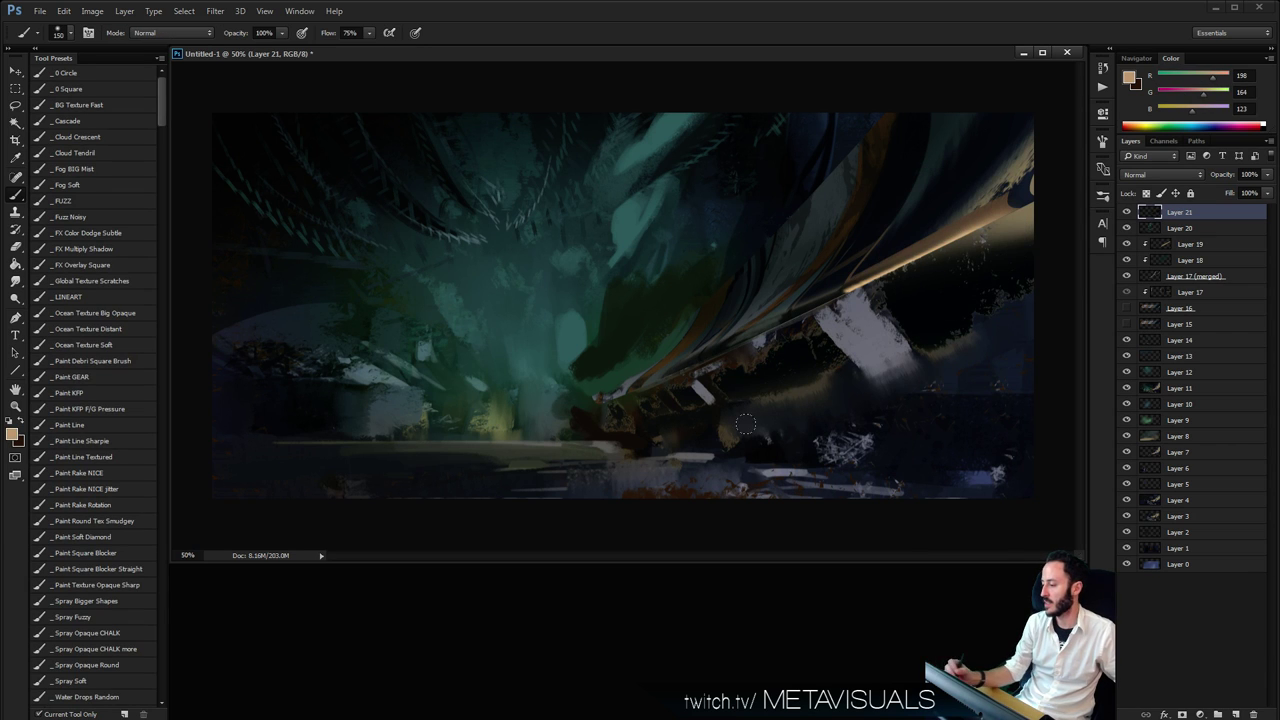
{"action": "left_click_drag", "start_coordinate": [900, 325], "coordinate": [962, 298]}
{"action": "key", "text": "ctrl+z"}
{"action": "key", "text": "["}
{"action": "key", "text": "["}
{"action": "left_click_drag", "start_coordinate": [775, 385], "coordinate": [1018, 292]}
{"action": "key", "text": "ctrl+z"}
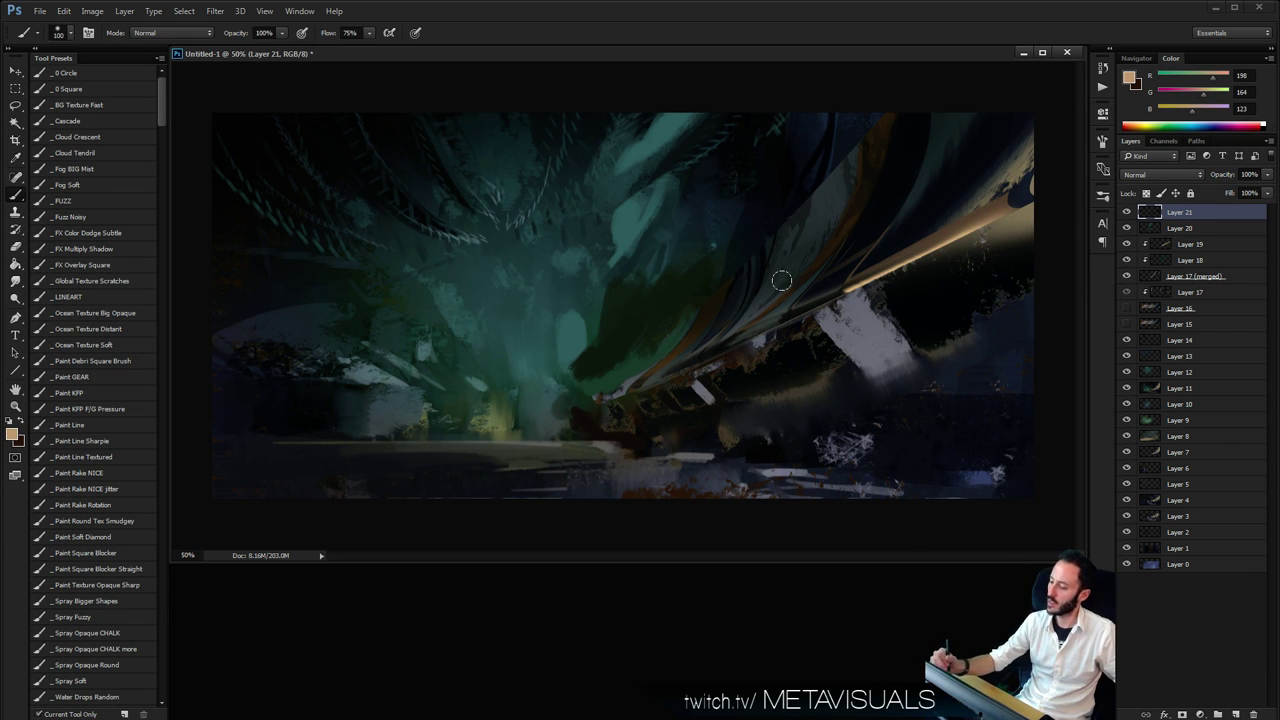
{"action": "left_click_drag", "start_coordinate": [788, 314], "coordinate": [805, 378]}
{"action": "key", "text": "ctrl+z"}
{"action": "key", "text": "]"}
{"action": "key", "text": "]"}
{"action": "mouse_move", "coordinate": [748, 322]}
{"action": "left_mouse_down"}
{"action": "mouse_move", "coordinate": [880, 350]}
{"action": "mouse_move", "coordinate": [978, 330]}
{"action": "left_mouse_up"}
{"action": "key", "text": "ctrl+z"}
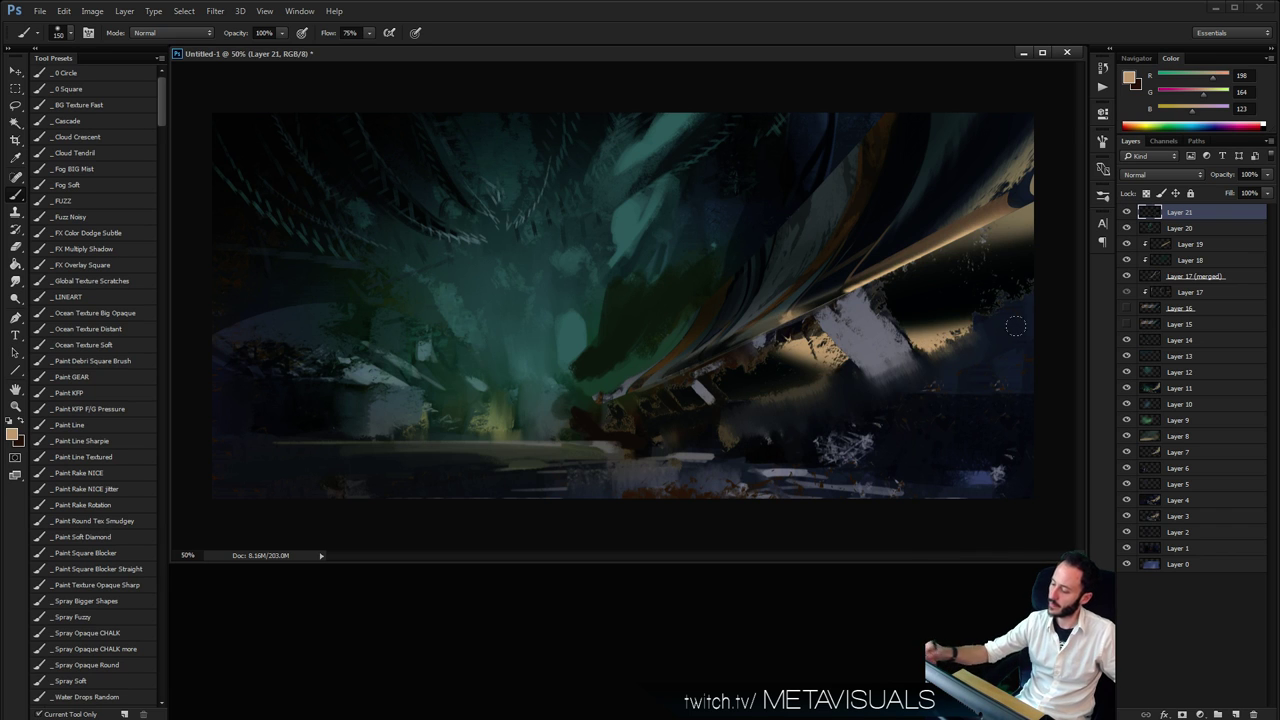
{"action": "key", "text": "ctrl+z"}
Try larger light tan patches at 175 px across the darkened areas under the band, and undo them
{"action": "key", "text": "]"}
{"action": "mouse_move", "coordinate": [960, 260]}
{"action": "left_mouse_down"}
{"action": "mouse_move", "coordinate": [990, 280]}
{"action": "mouse_move", "coordinate": [1015, 235]}
{"action": "left_mouse_up"}
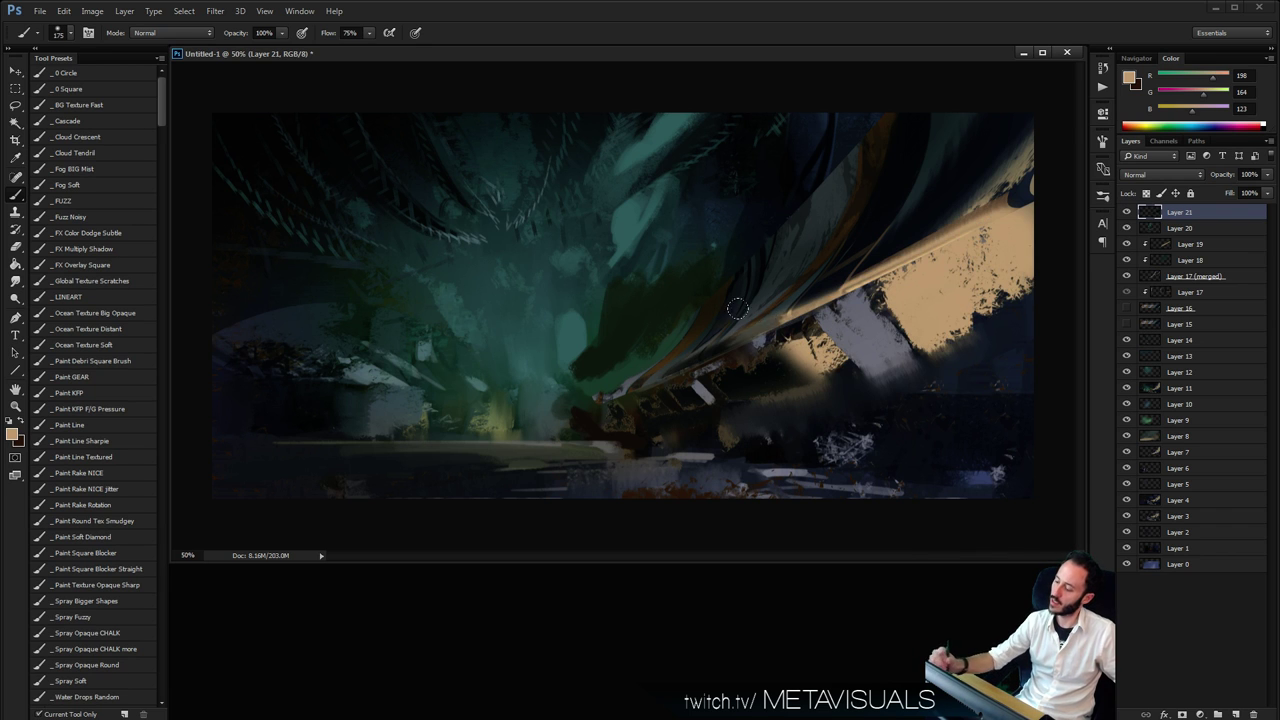
{"action": "left_click_drag", "start_coordinate": [770, 325], "coordinate": [818, 378]}
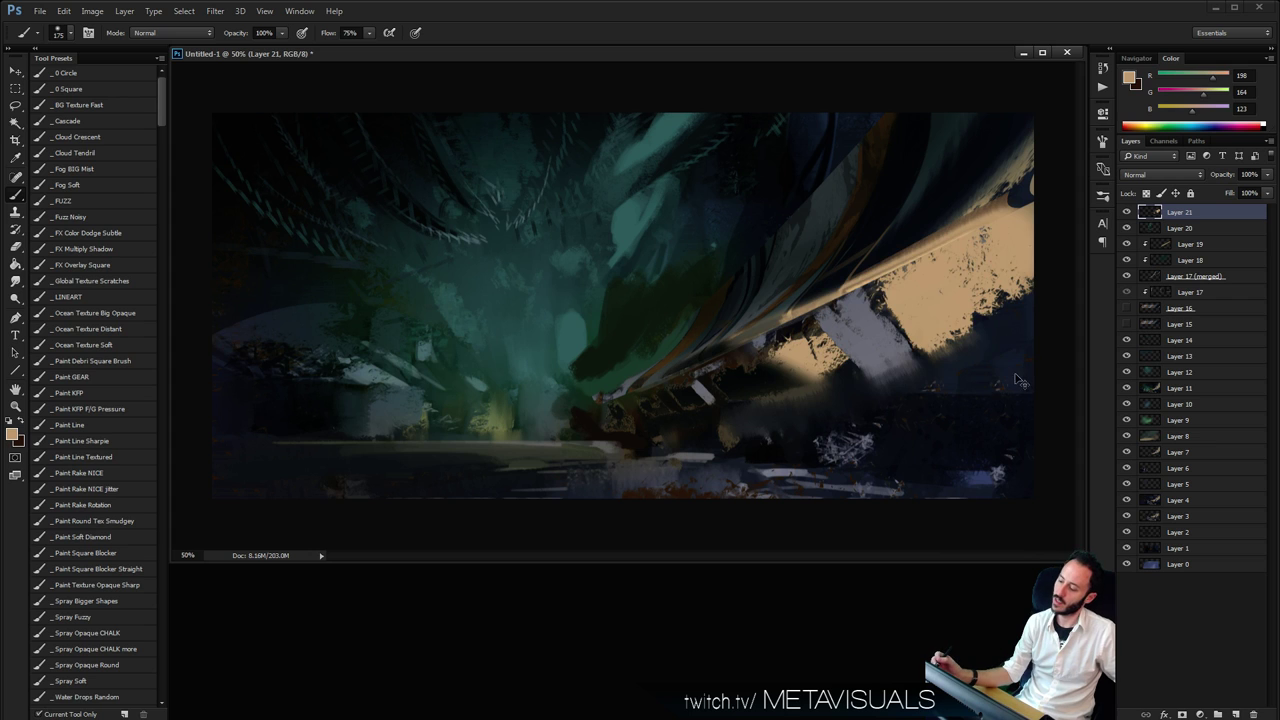
{"action": "key", "text": "ctrl+z"}
{"action": "key", "text": "ctrl+z"}
{"action": "key", "text": "ctrl+z"}
{"action": "mouse_move", "coordinate": [985, 295]}
{"action": "left_mouse_down"}
{"action": "mouse_move", "coordinate": [822, 380]}
{"action": "mouse_move", "coordinate": [1037, 283]}
{"action": "mouse_move", "coordinate": [826, 379]}
{"action": "left_mouse_up"}
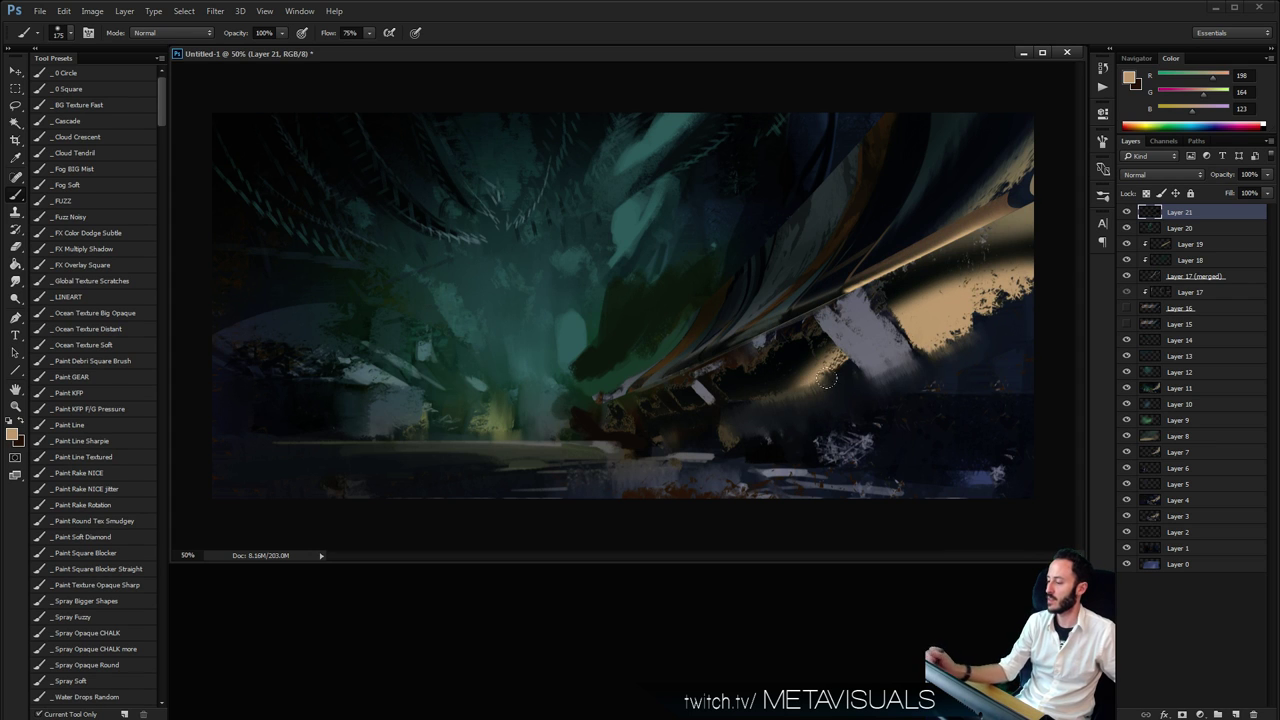
{"action": "key", "text": "ctrl+z"}
{"action": "mouse_move", "coordinate": [950, 285]}
{"action": "left_mouse_down"}
{"action": "mouse_move", "coordinate": [1018, 215]}
{"action": "mouse_move", "coordinate": [1021, 247]}
{"action": "left_mouse_up"}
{"action": "key", "text": "ctrl+z"}
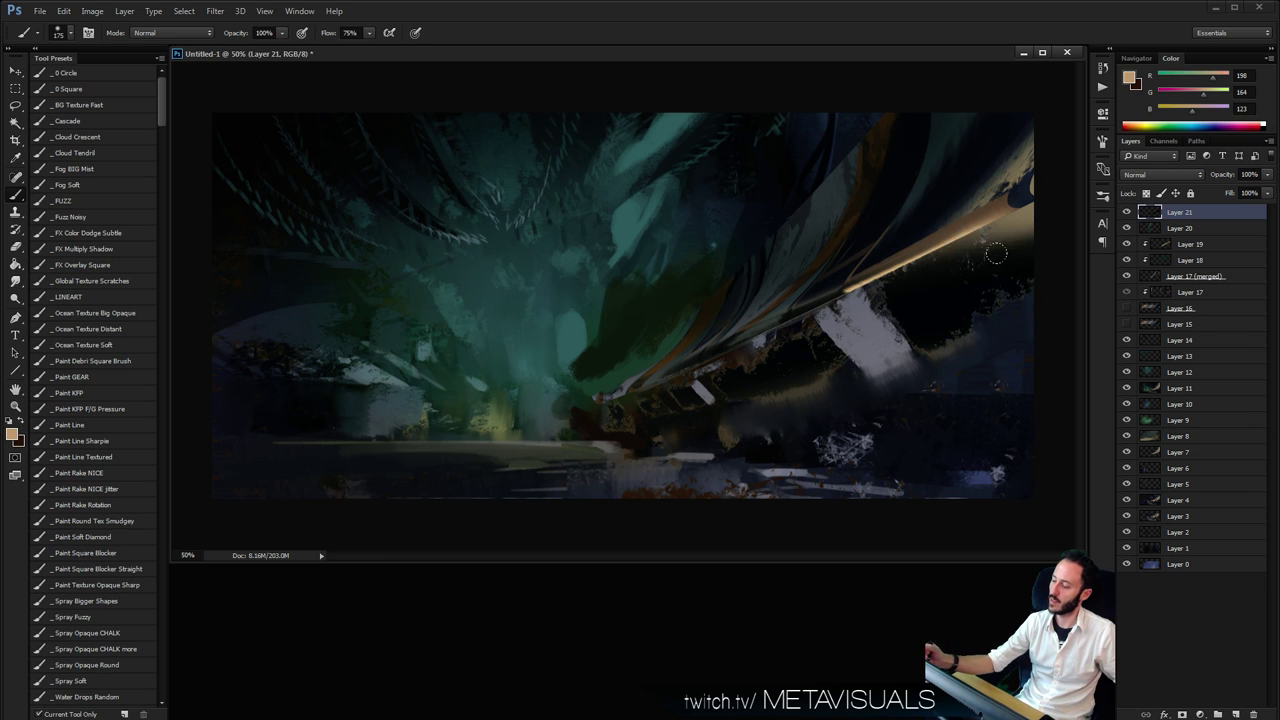
Paint a curved-edged light tan patch under the band's wide end with the soft brush at 175 and 150 px
{"action": "mouse_move", "coordinate": [900, 270]}
{"action": "left_mouse_down"}
{"action": "mouse_move", "coordinate": [1022, 268]}
{"action": "mouse_move", "coordinate": [985, 222]}
{"action": "mouse_move", "coordinate": [965, 298]}
{"action": "left_mouse_up"}
{"action": "key", "text": "bracketleft"}
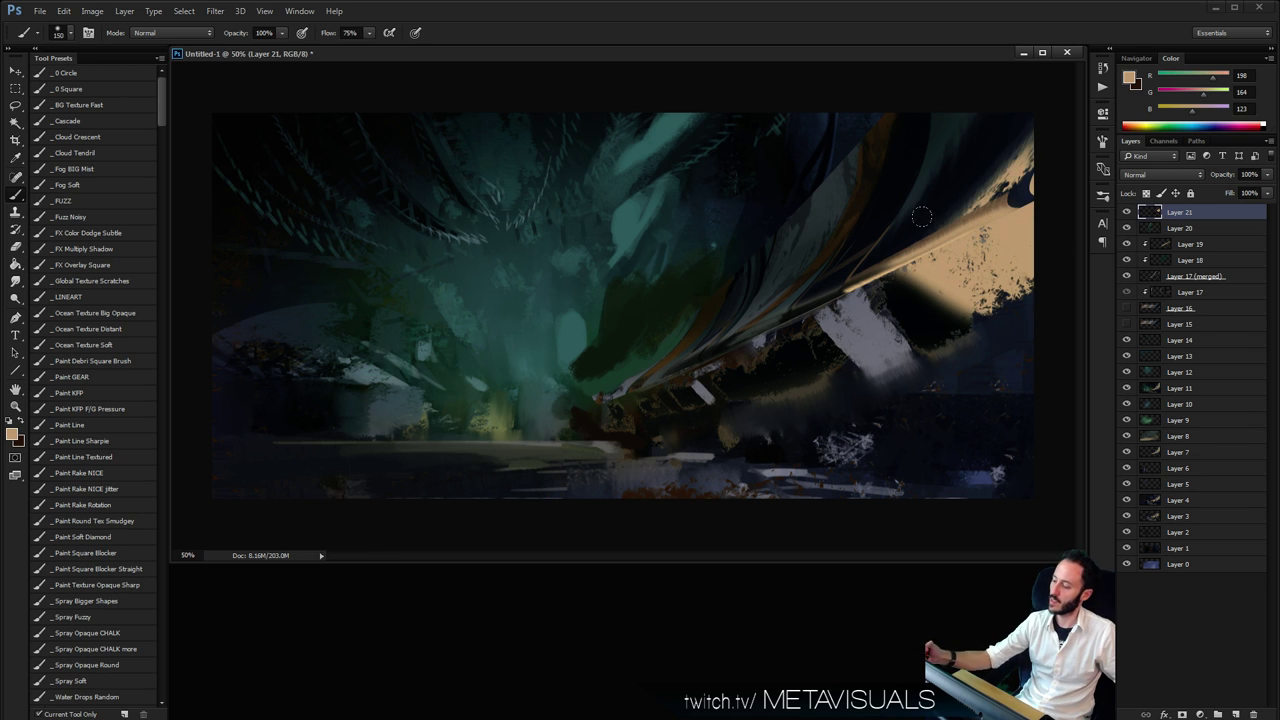
{"action": "left_click_drag", "start_coordinate": [906, 270], "coordinate": [968, 312]}
{"action": "key", "text": "bracketleft"}
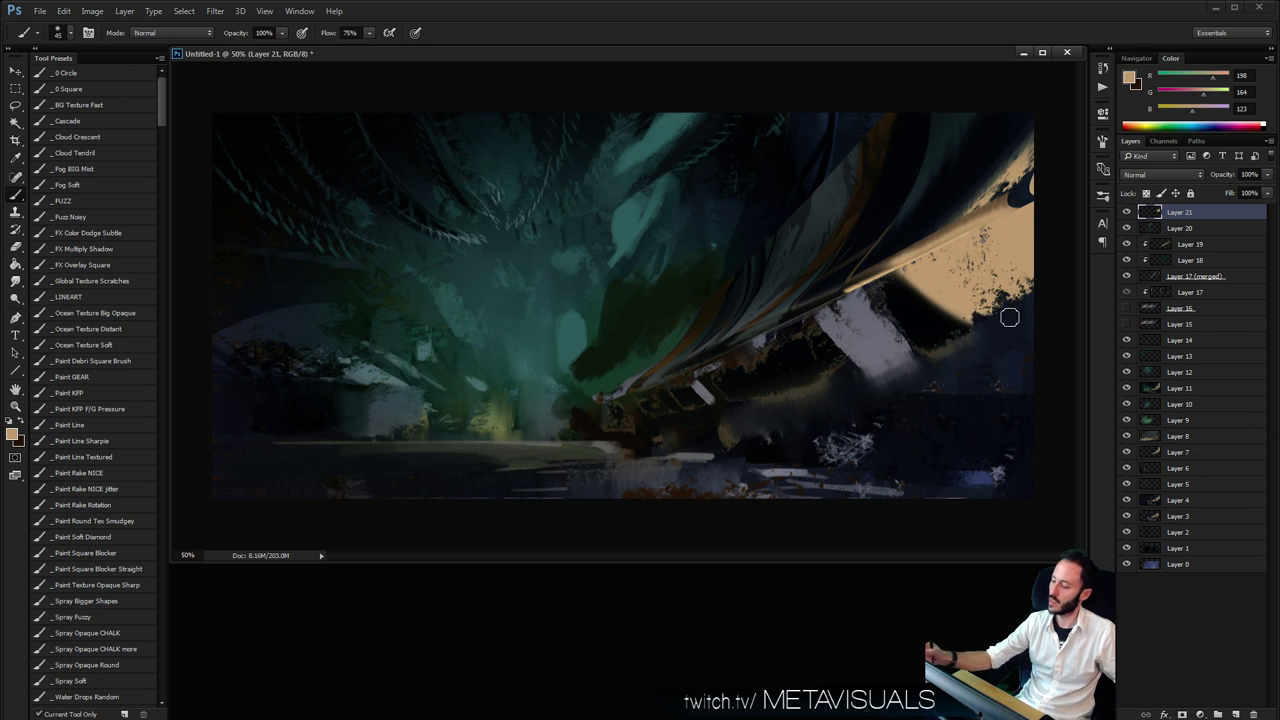
Examine the whole painting at thumbnail size to judge the light tan patch against the dark scene
{"action": "key", "text": "z"}
{"action": "left_click", "coordinate": [957, 260], "text": "alt"}
{"action": "left_click", "coordinate": [957, 260], "text": "alt"}
{"action": "left_click", "coordinate": [960, 244], "text": "alt"}
{"action": "left_click", "coordinate": [963, 228], "text": "alt"}
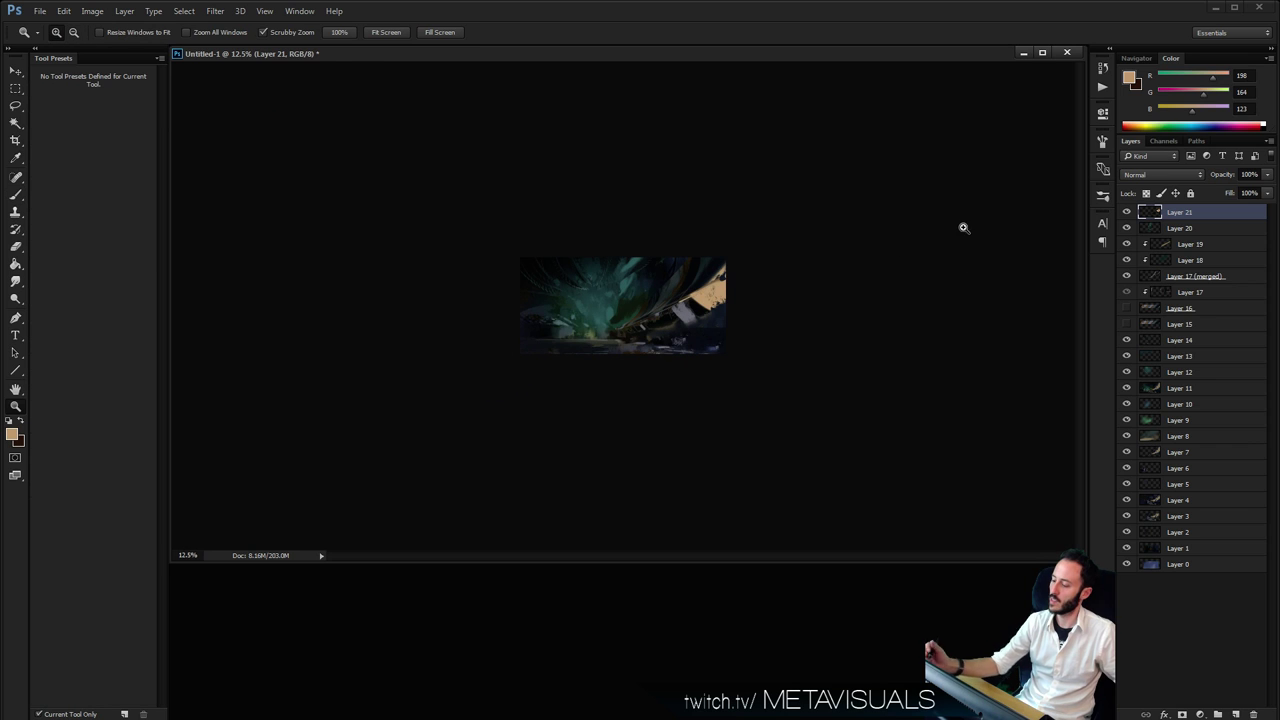
{"action": "left_click", "coordinate": [762, 338]}
{"action": "left_click", "coordinate": [762, 338]}
{"action": "left_click", "coordinate": [762, 338]}
{"action": "left_click", "coordinate": [883, 365]}
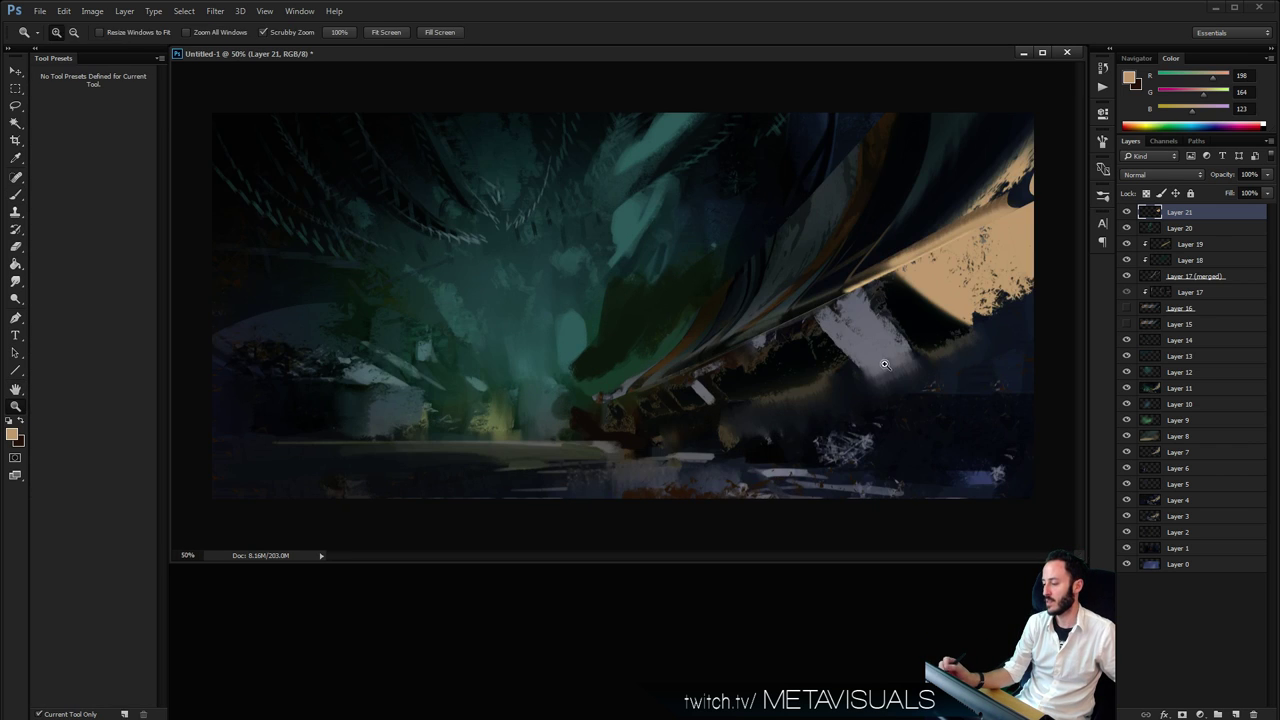
{"action": "left_click", "coordinate": [883, 365], "text": "alt"}
{"action": "left_click", "coordinate": [883, 365]}
{"action": "key", "text": "b"}
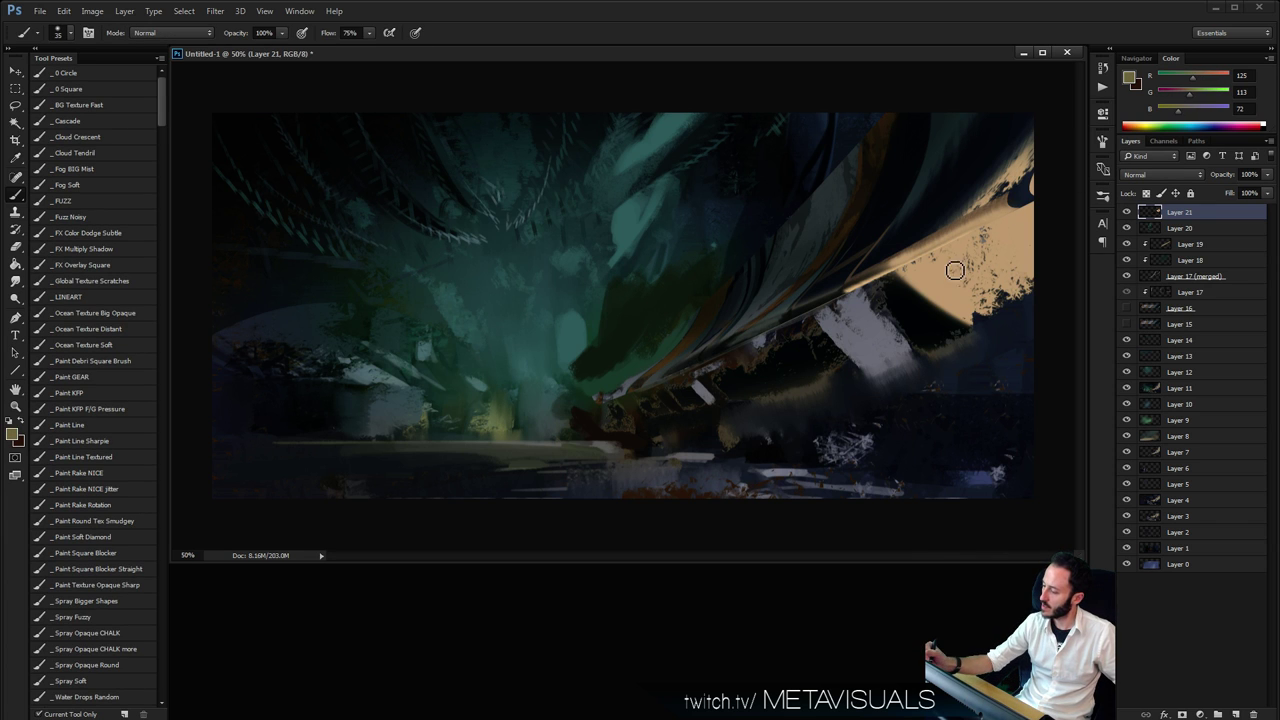
Choose a dark brown (RGB 89, 69, 48) and shade the tan patch with large soft strokes, leaving a bright curved rim
{"action": "left_click", "coordinate": [1134, 122]}
{"action": "left_click", "coordinate": [1131, 79]}
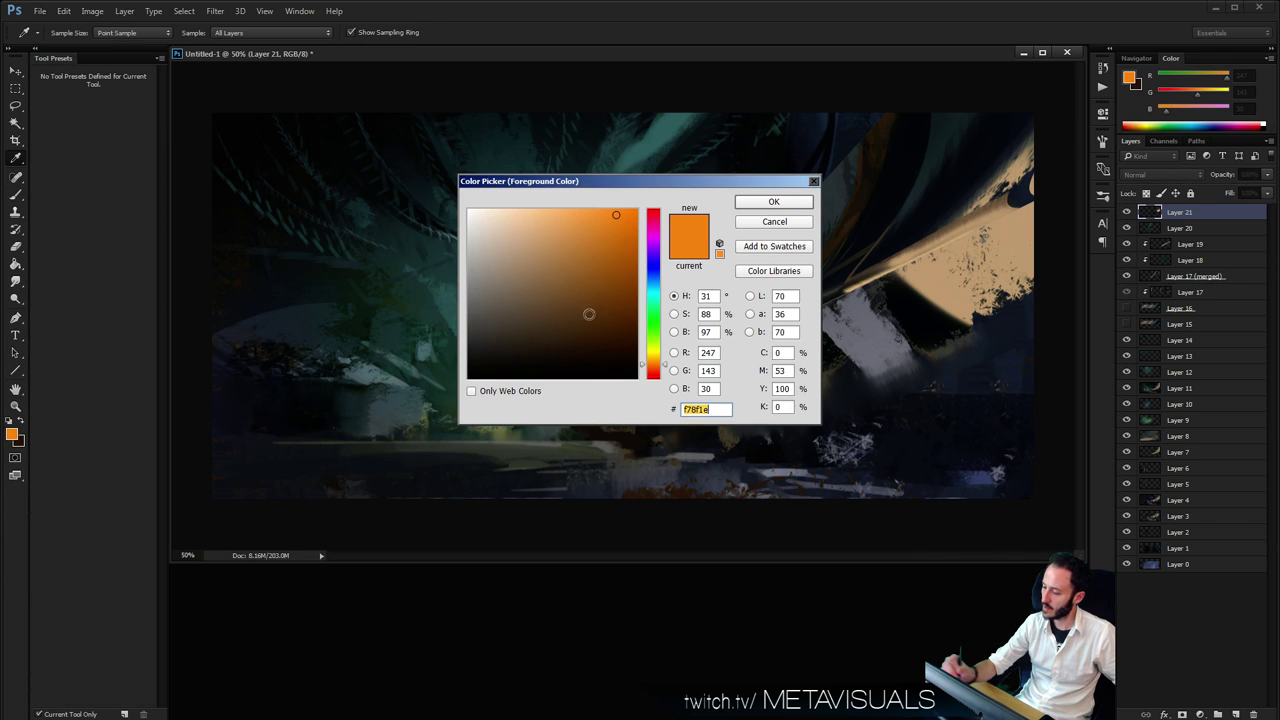
{"action": "mouse_move", "coordinate": [586, 314]}
{"action": "left_mouse_down"}
{"action": "mouse_move", "coordinate": [557, 305]}
{"action": "mouse_move", "coordinate": [546, 319]}
{"action": "left_mouse_up"}
{"action": "left_click", "coordinate": [774, 201]}
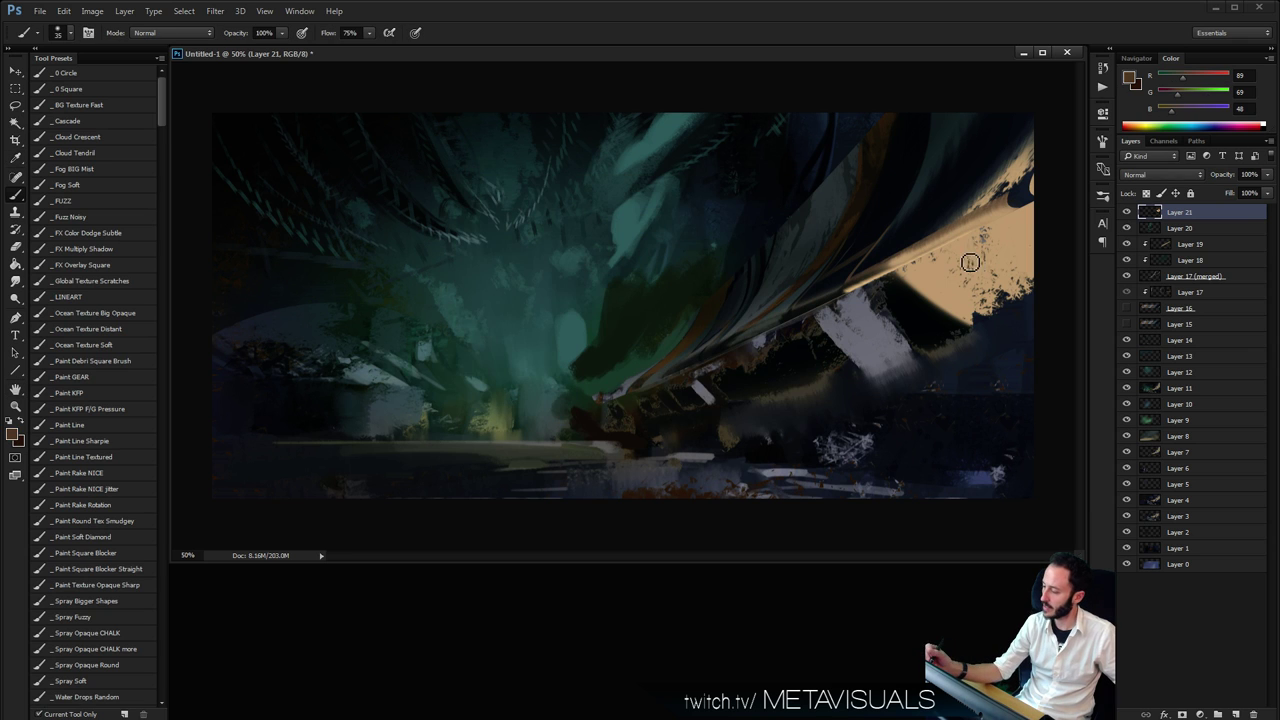
{"action": "key", "text": "bracketright"}
{"action": "key", "text": "bracketright"}
{"action": "key", "text": "bracketright"}
{"action": "key", "text": "bracketright"}
{"action": "key", "text": "bracketright"}
{"action": "mouse_move", "coordinate": [950, 281]}
{"action": "left_mouse_down"}
{"action": "mouse_move", "coordinate": [916, 251]}
{"action": "mouse_move", "coordinate": [922, 265]}
{"action": "mouse_move", "coordinate": [956, 268]}
{"action": "mouse_move", "coordinate": [956, 239]}
{"action": "mouse_move", "coordinate": [1014, 278]}
{"action": "left_mouse_up"}
{"action": "key", "text": "bracketright"}
{"action": "key", "text": "bracketright"}
{"action": "key", "text": "bracketright"}
{"action": "key", "text": "bracketright"}
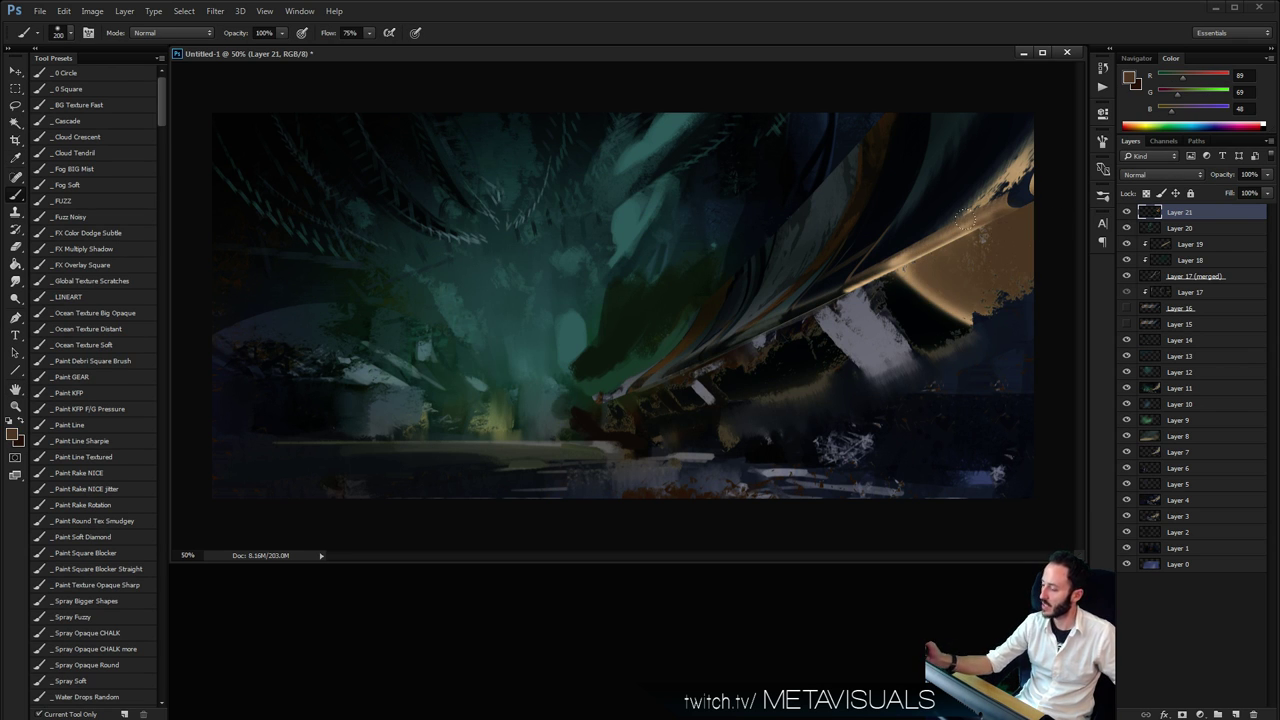
Paste a merged copy of the whole painting onto a new top layer
{"action": "key", "text": "ctrl+shift+alt+n"}
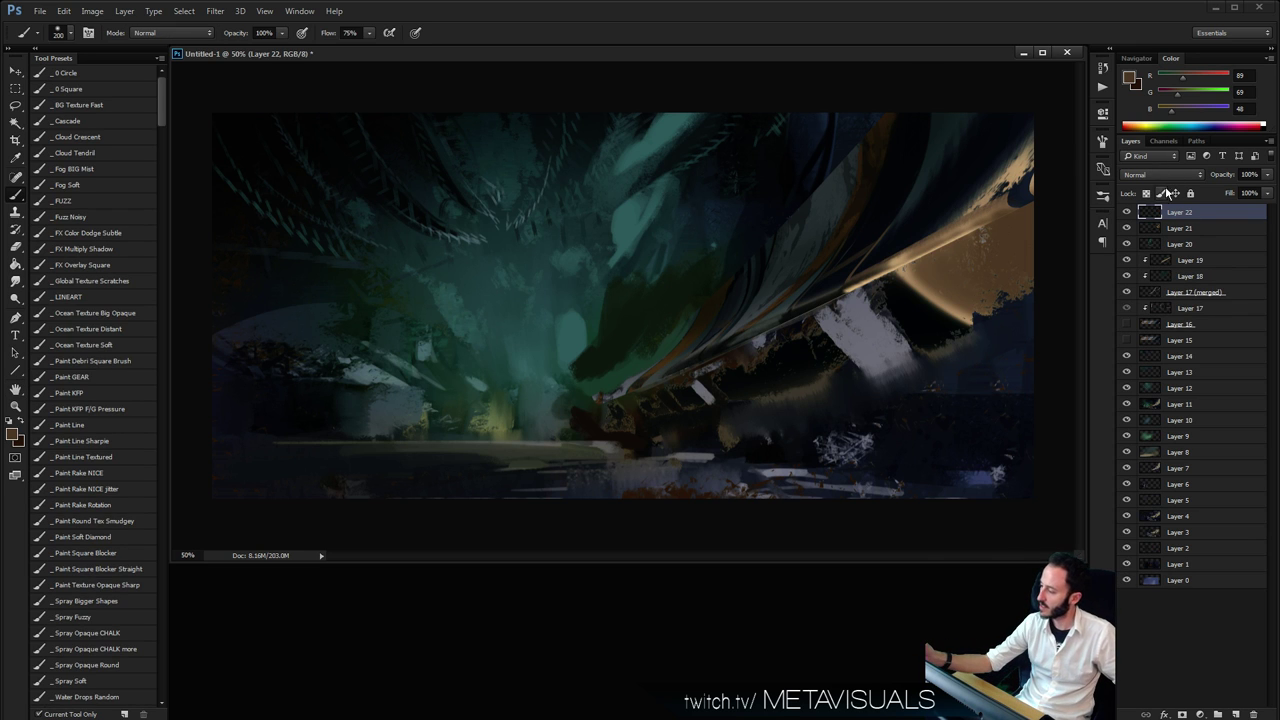
{"action": "key", "text": "ctrl+a"}
{"action": "key", "text": "ctrl+shift+c"}
{"action": "key", "text": "ctrl+v"}
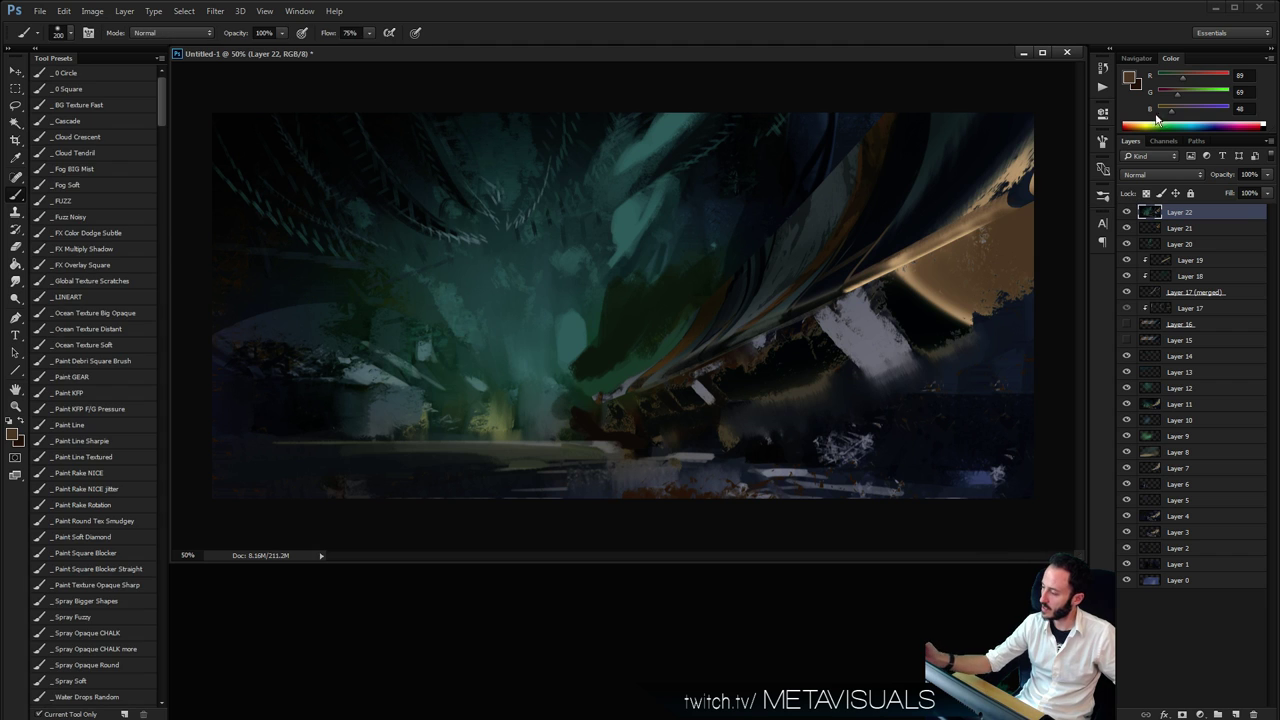
Set the brush to Color Dodge and paint an orange-brown (RGB 140, 89, 48) glow along the patch's curved rim
{"action": "left_click", "coordinate": [185, 33]}
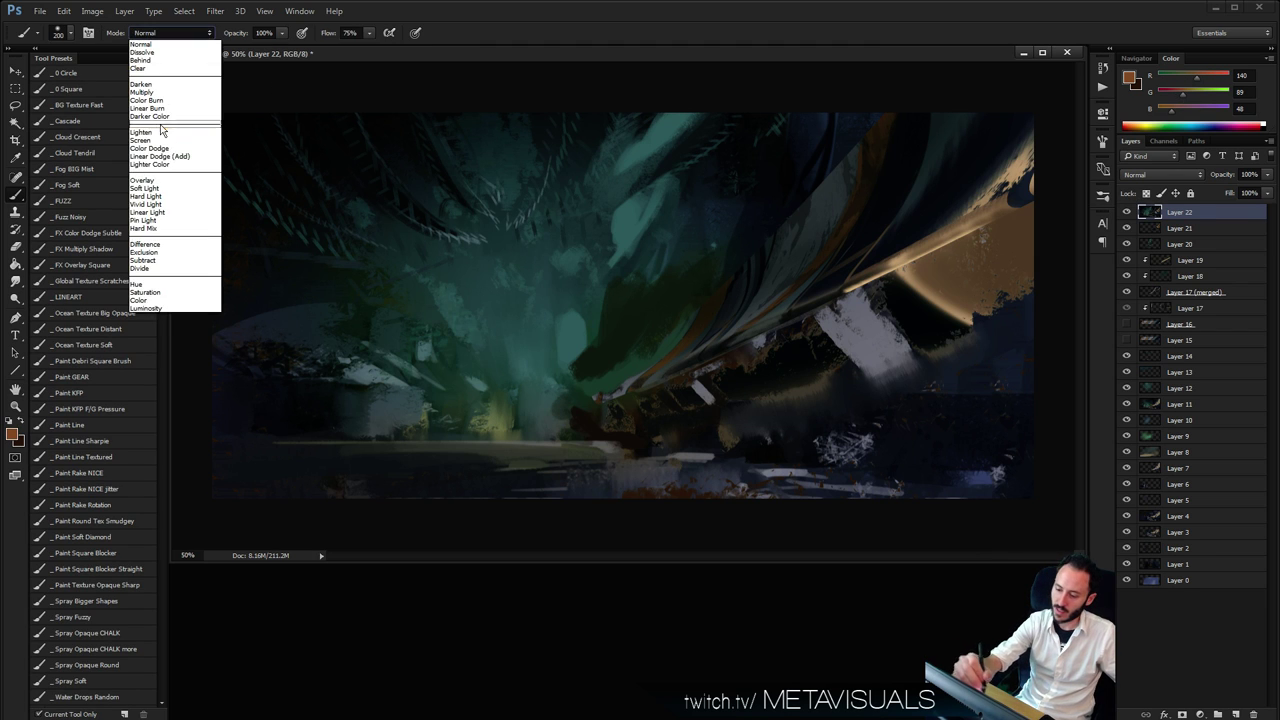
{"action": "left_click", "coordinate": [172, 153]}
{"action": "mouse_move", "coordinate": [895, 265]}
{"action": "left_mouse_down"}
{"action": "mouse_move", "coordinate": [943, 312]}
{"action": "mouse_move", "coordinate": [942, 282]}
{"action": "mouse_move", "coordinate": [876, 251]}
{"action": "mouse_move", "coordinate": [960, 316]}
{"action": "left_mouse_up"}
{"action": "key", "text": "ctrl+z"}
Examine the painting at thumbnail size to judge the orange rim glow within the composition
{"action": "key", "text": "space"}
{"action": "key", "text": "ctrl+minus"}
{"action": "key", "text": "ctrl+minus"}
{"action": "key", "text": "ctrl+minus"}
{"action": "key", "text": "ctrl+minus"}
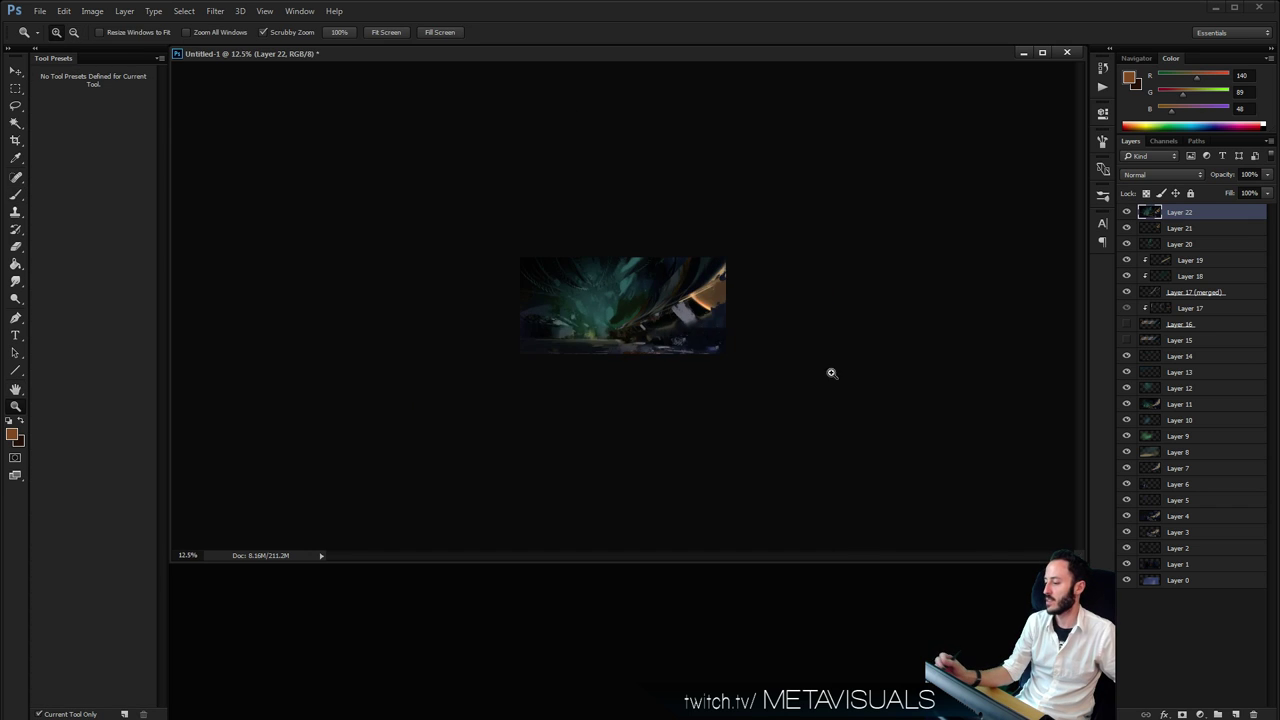
{"action": "key", "text": "ctrl+plus"}
{"action": "key", "text": "ctrl+plus"}
{"action": "key", "text": "ctrl+plus"}
{"action": "key", "text": "ctrl+plus"}
{"action": "key", "text": "b"}
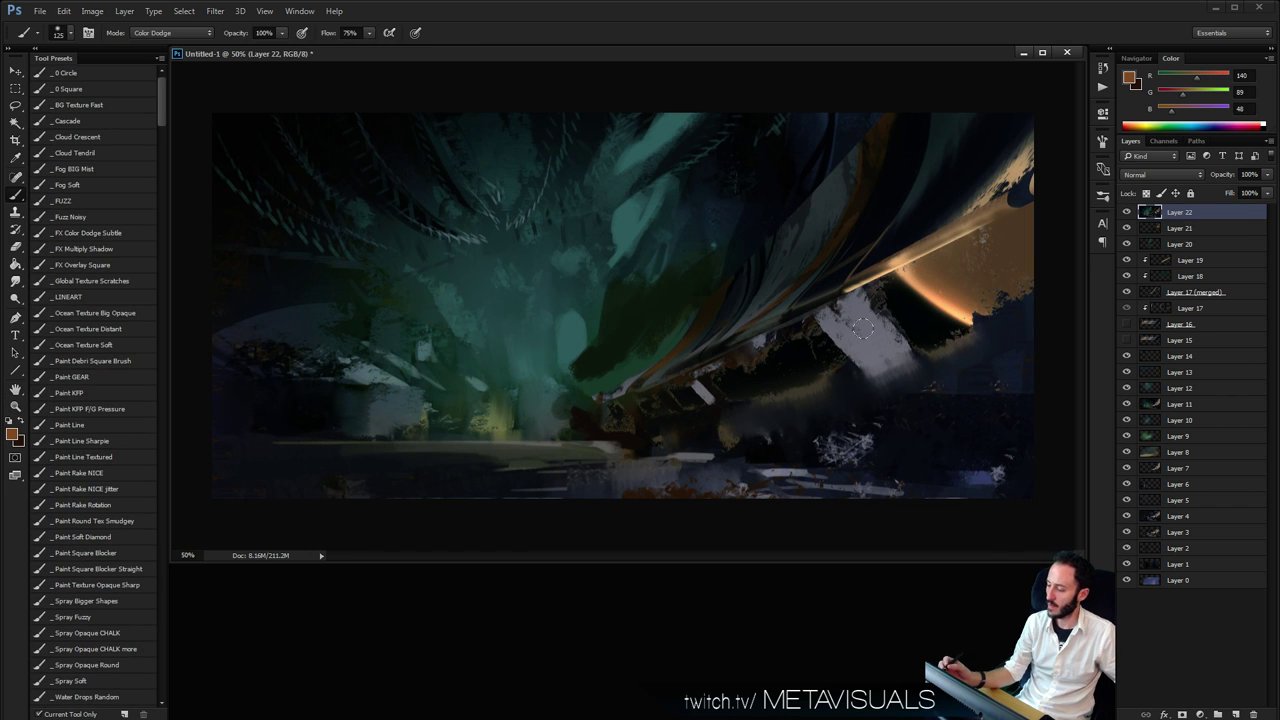
Add a Levels adjustment layer and brighten the painting by setting the white input level to 172
{"action": "left_click", "coordinate": [1200, 714]}
{"action": "left_click", "coordinate": [1225, 530]}
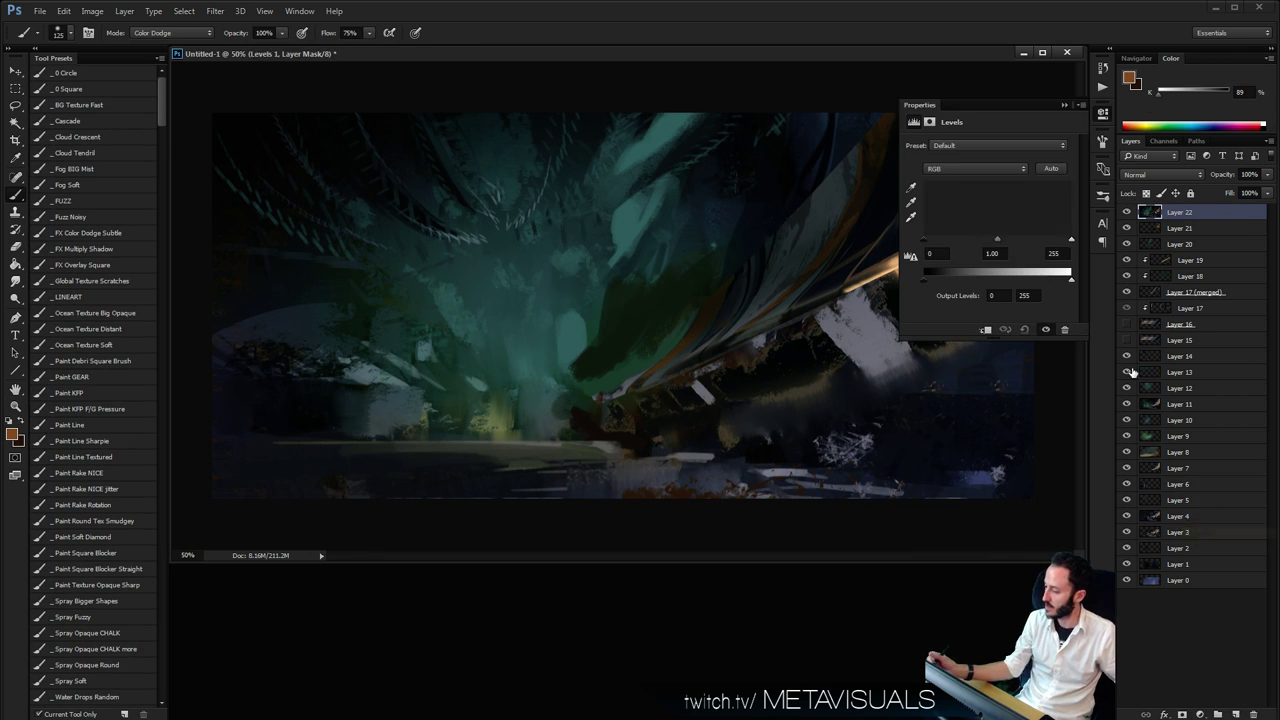
{"action": "left_click_drag", "start_coordinate": [1068, 243], "coordinate": [1024, 247]}
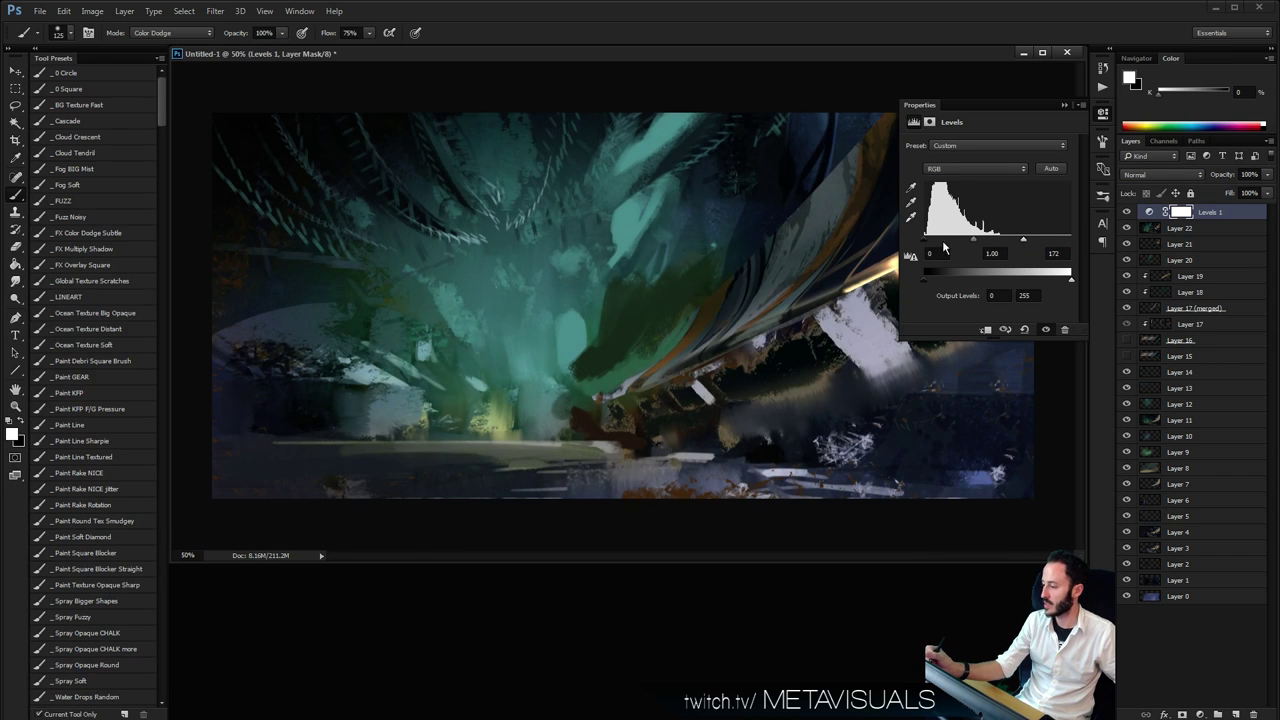
Set the Levels input values to 14, 1.25 and 159, and invert the adjustment's mask to black
{"action": "left_click_drag", "start_coordinate": [925, 240], "coordinate": [1012, 243]}
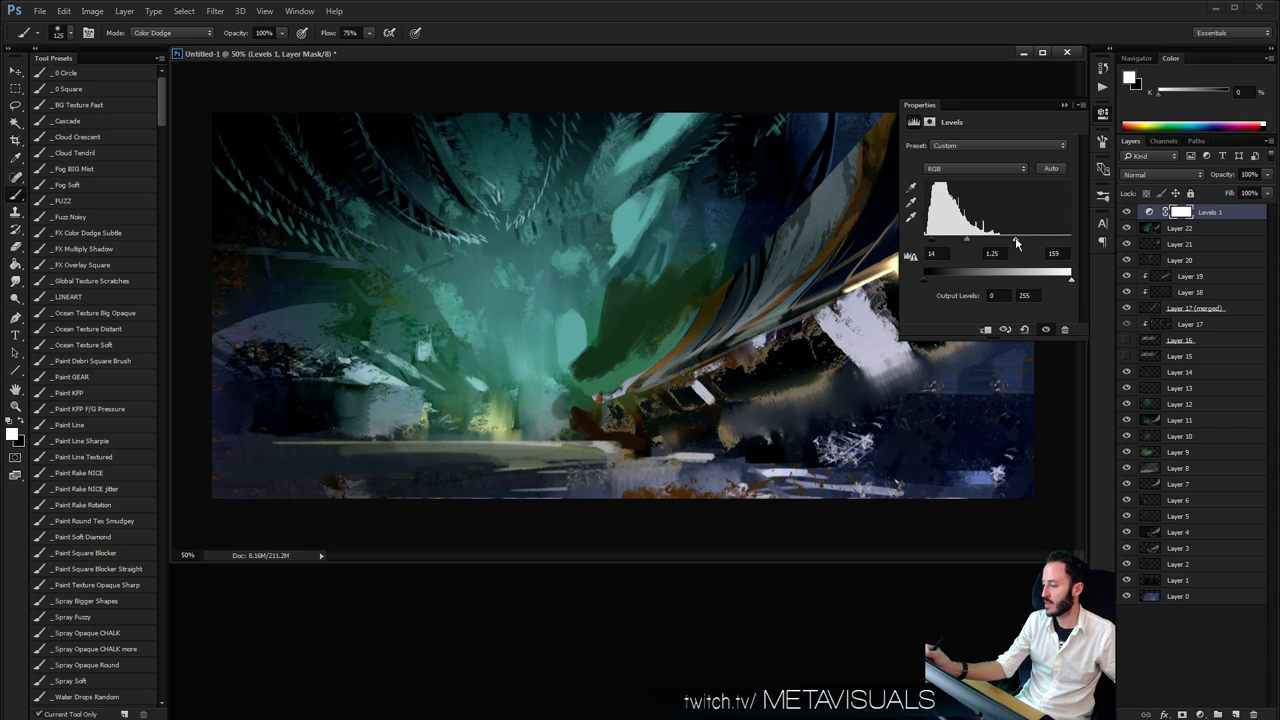
{"action": "left_click", "coordinate": [1079, 103]}
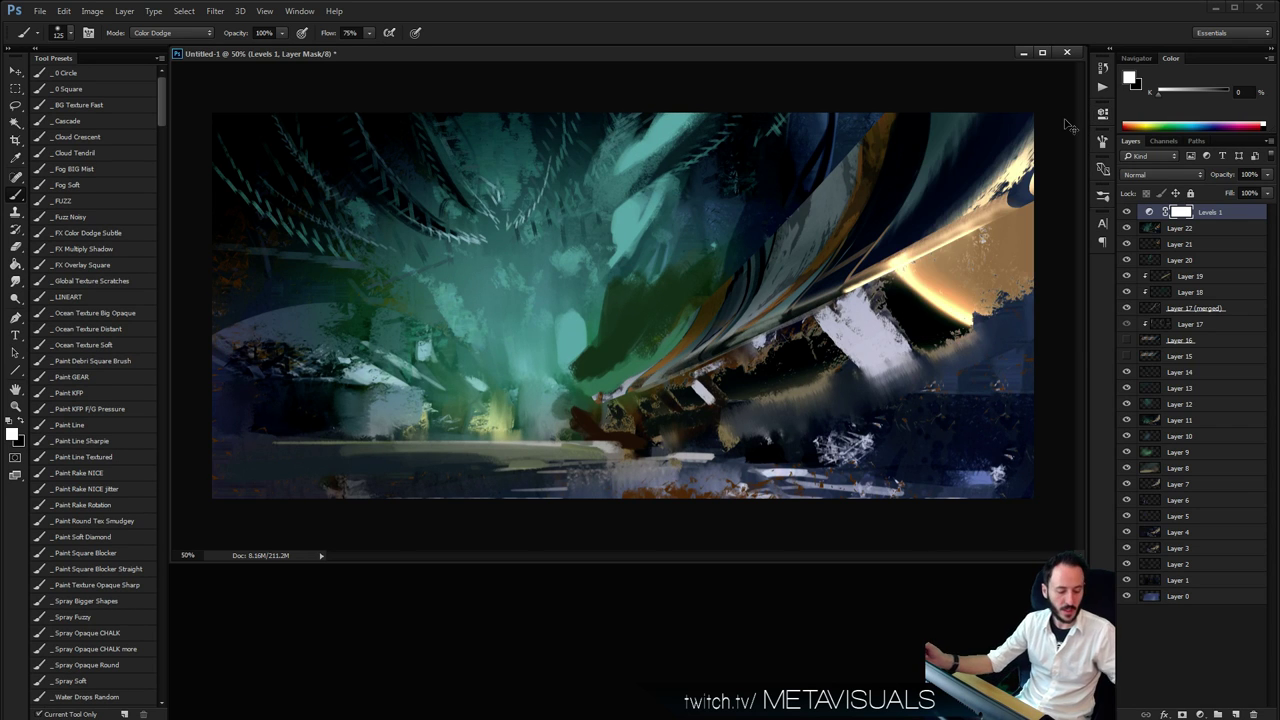
{"action": "key", "text": "ctrl+i"}
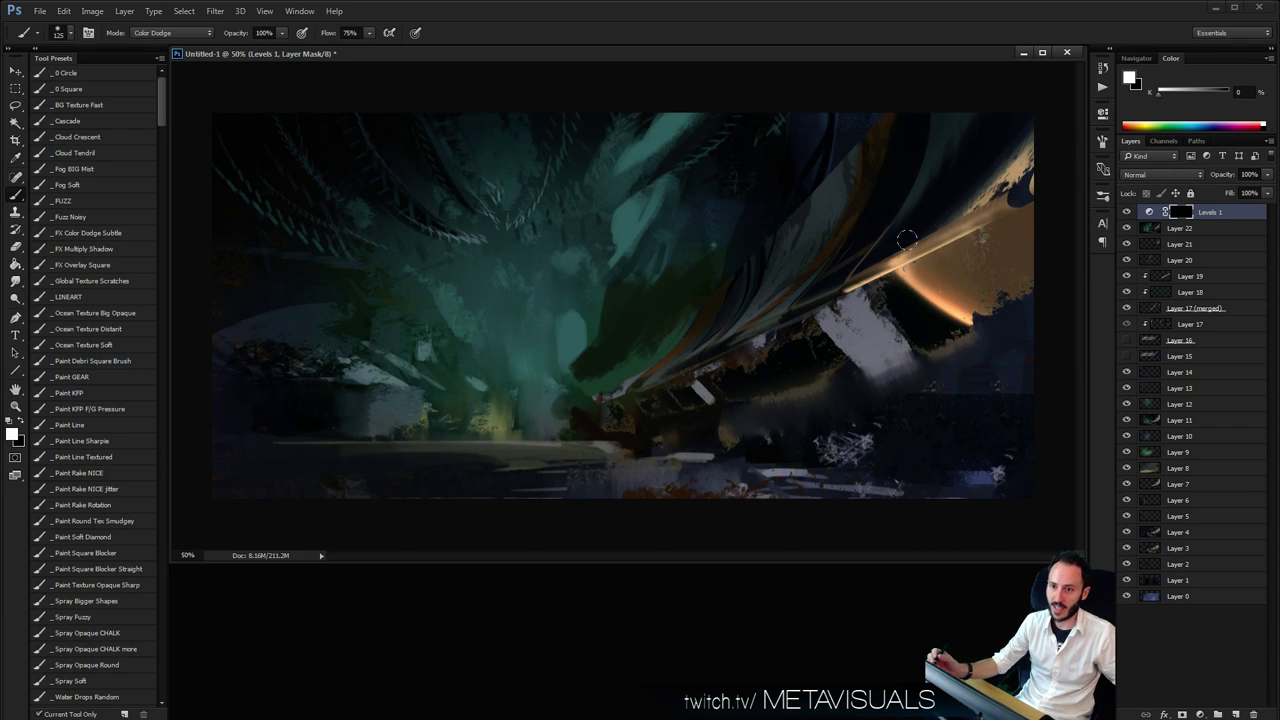
With the FUZZ brush, paint white on the Levels mask along the underside of the glowing curved structure
{"action": "left_click", "coordinate": [93, 201]}
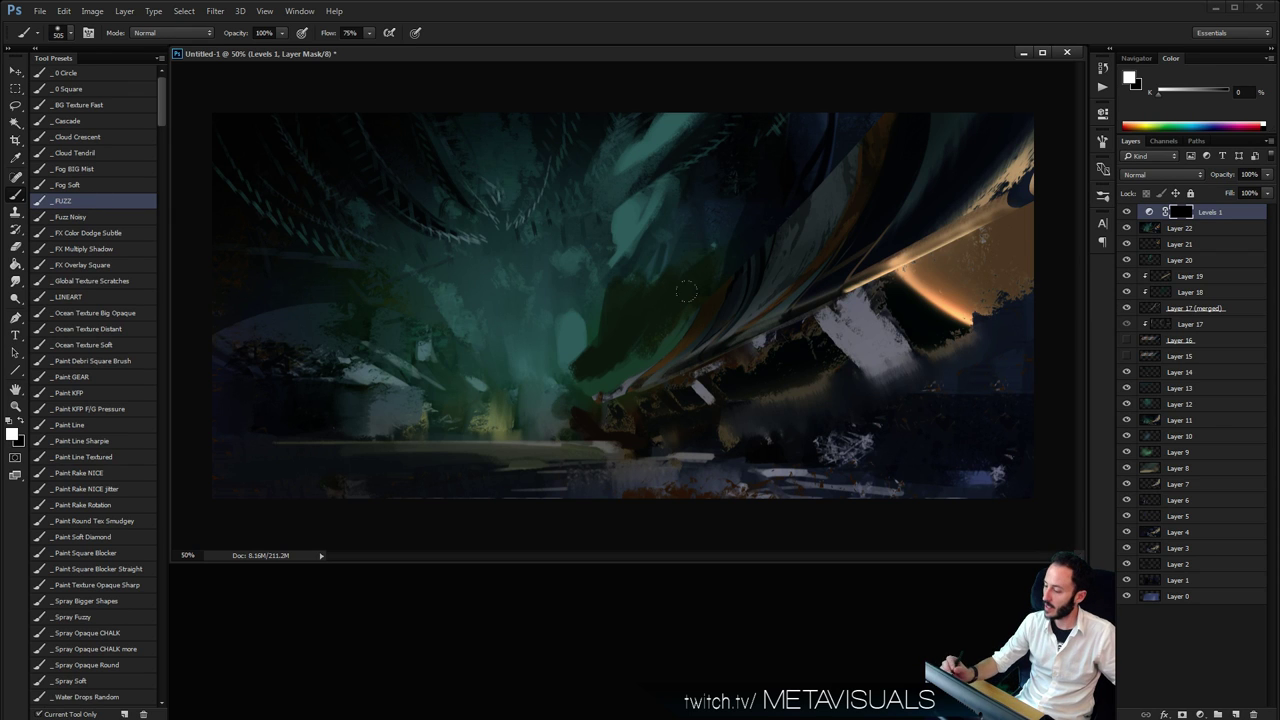
{"action": "left_click_drag", "start_coordinate": [740, 340], "coordinate": [900, 250]}
{"action": "key", "text": "ctrl+z"}
{"action": "key", "text": "bracketleft"}
{"action": "key", "text": "bracketleft"}
{"action": "key", "text": "bracketleft"}
{"action": "key", "text": "bracketleft"}
{"action": "key", "text": "bracketleft"}
{"action": "key", "text": "bracketleft"}
{"action": "key", "text": "bracketleft"}
{"action": "key", "text": "bracketleft"}
{"action": "key", "text": "bracketleft"}
{"action": "left_click_drag", "start_coordinate": [710, 338], "coordinate": [907, 258]}
Paint white on the Levels mask to brighten the central green glow, the ground line and the lit forms beside it
{"action": "key", "text": "bracketleft"}
{"action": "key", "text": "bracketleft"}
{"action": "key", "text": "bracketleft"}
{"action": "key", "text": "bracketleft"}
{"action": "key", "text": "bracketleft"}
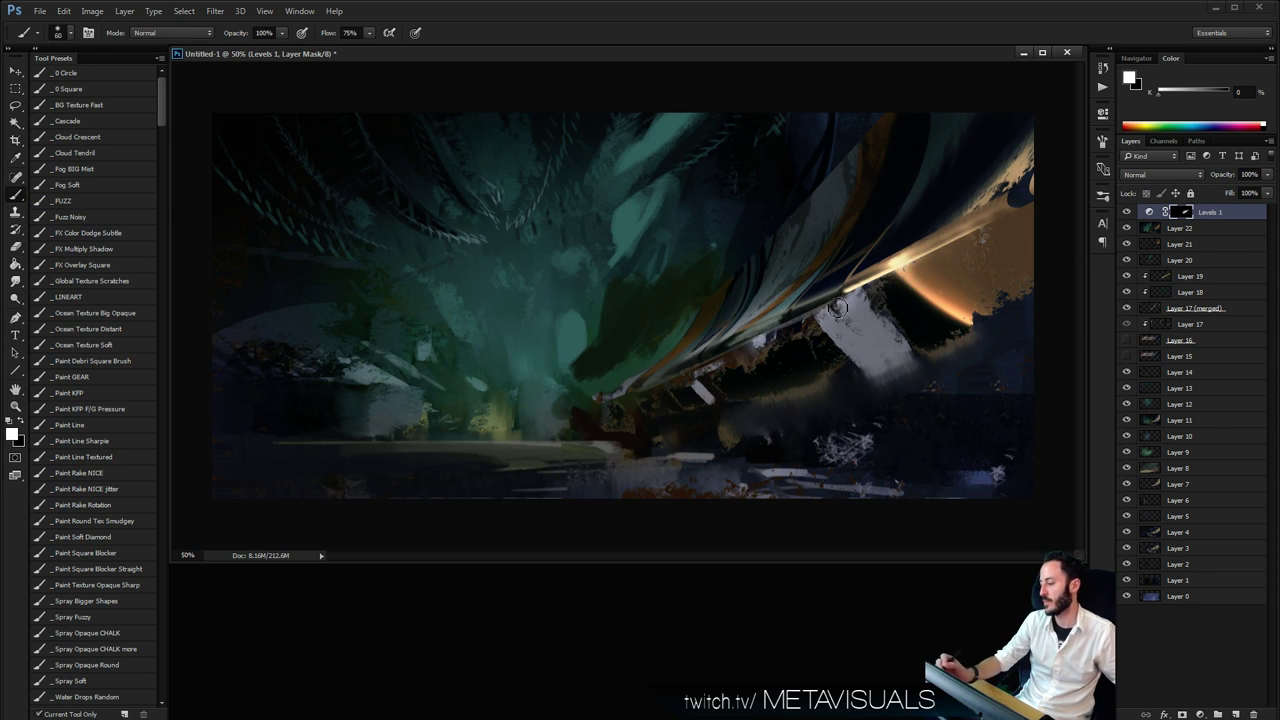
{"action": "left_click_drag", "start_coordinate": [838, 308], "coordinate": [884, 336]}
{"action": "key", "text": "ctrl+z"}
{"action": "key", "text": "bracketright"}
{"action": "key", "text": "bracketright"}
{"action": "key", "text": "bracketright"}
{"action": "mouse_move", "coordinate": [668, 434]}
{"action": "left_mouse_down"}
{"action": "mouse_move", "coordinate": [517, 436]}
{"action": "mouse_move", "coordinate": [520, 410]}
{"action": "mouse_move", "coordinate": [543, 392]}
{"action": "mouse_move", "coordinate": [516, 372]}
{"action": "mouse_move", "coordinate": [378, 394]}
{"action": "left_mouse_up"}
{"action": "key", "text": "bracketright"}
{"action": "key", "text": "bracketright"}
{"action": "key", "text": "bracketright"}
{"action": "key", "text": "bracketright"}
{"action": "key", "text": "bracketright"}
{"action": "key", "text": "bracketright"}
{"action": "key", "text": "bracketright"}
{"action": "key", "text": "bracketright"}
{"action": "key", "text": "bracketright"}
{"action": "left_click_drag", "start_coordinate": [422, 328], "coordinate": [408, 305]}
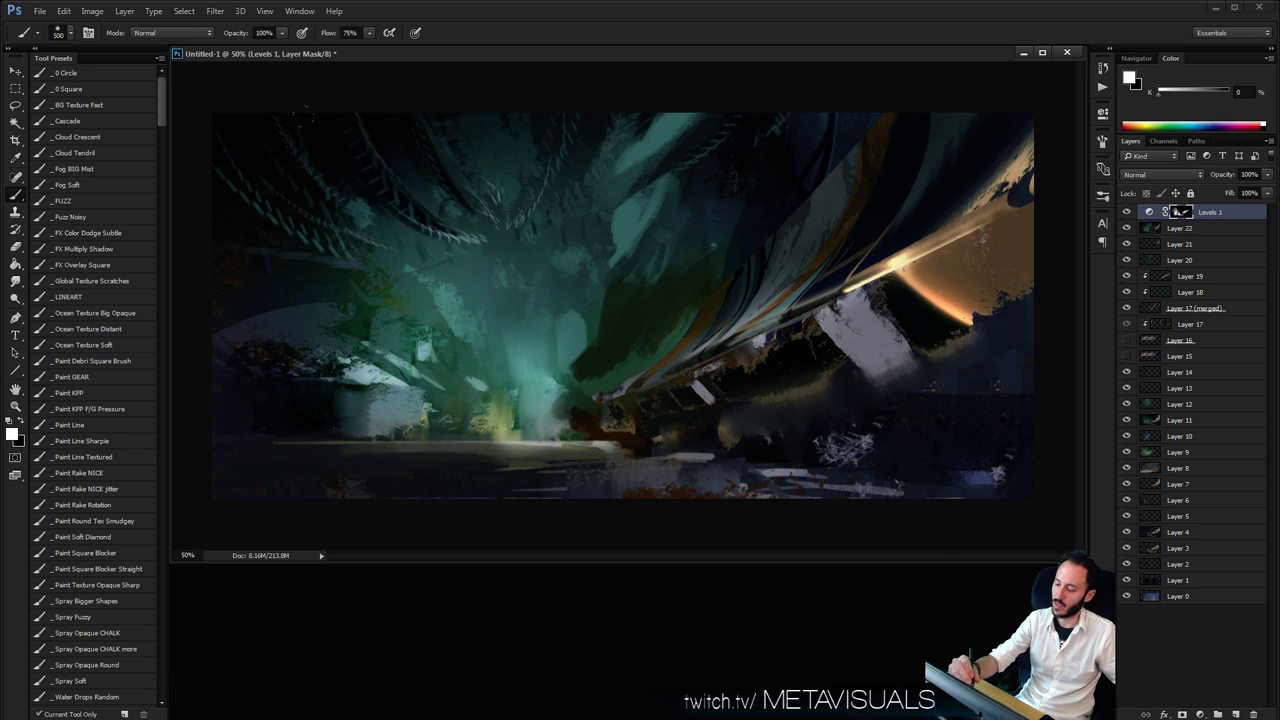
Examine the whole painting at a smaller zoom to judge the selectively brightened areas
{"action": "key", "text": "space"}
{"action": "left_click", "coordinate": [810, 378], "text": "ctrl+alt"}
{"action": "left_click", "coordinate": [810, 378], "text": "ctrl+alt"}
{"action": "left_click", "coordinate": [810, 378], "text": "ctrl+alt"}
{"action": "left_click", "coordinate": [810, 378], "text": "ctrl"}
{"action": "left_click", "coordinate": [810, 378], "text": "ctrl"}
{"action": "left_click", "coordinate": [810, 378], "text": "ctrl"}
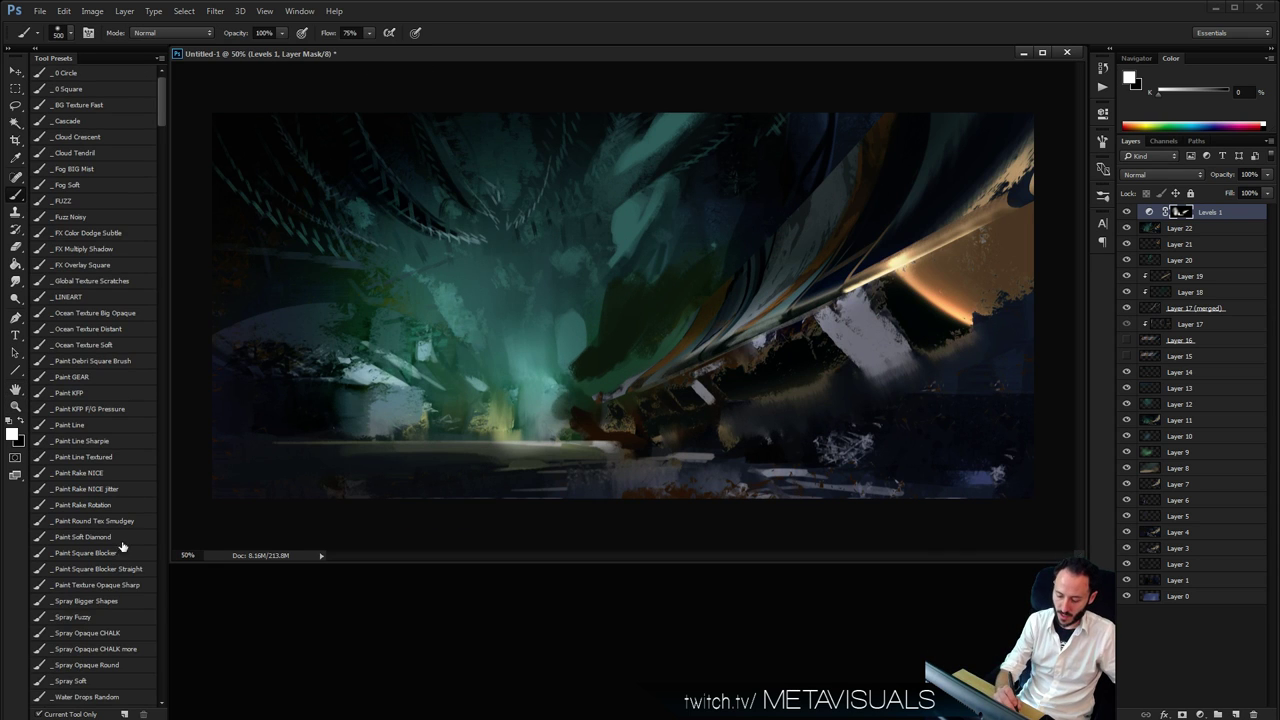
Choose the Paint Square Blocker Straight brush preset and adjust its brush tip angle
{"action": "left_click", "coordinate": [128, 568]}
{"action": "left_click", "coordinate": [1105, 145]}
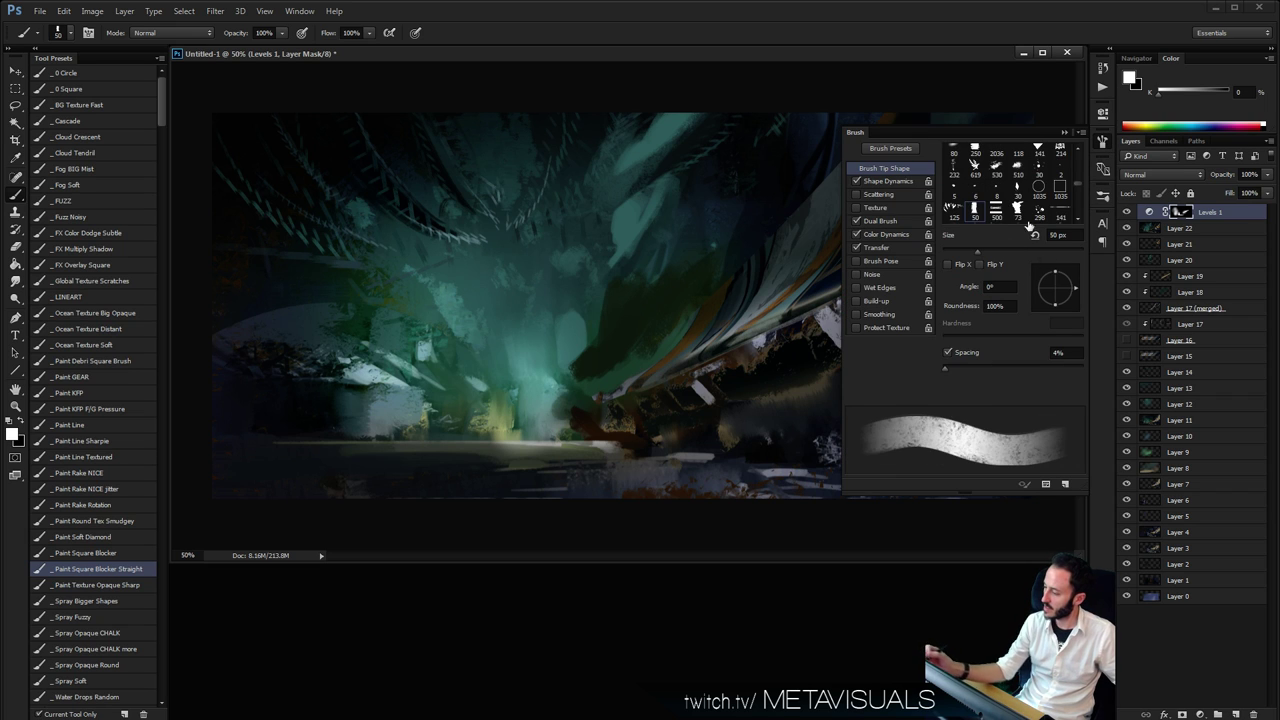
{"action": "left_click_drag", "start_coordinate": [1074, 298], "coordinate": [1056, 263]}
{"action": "left_click", "coordinate": [1101, 142]}
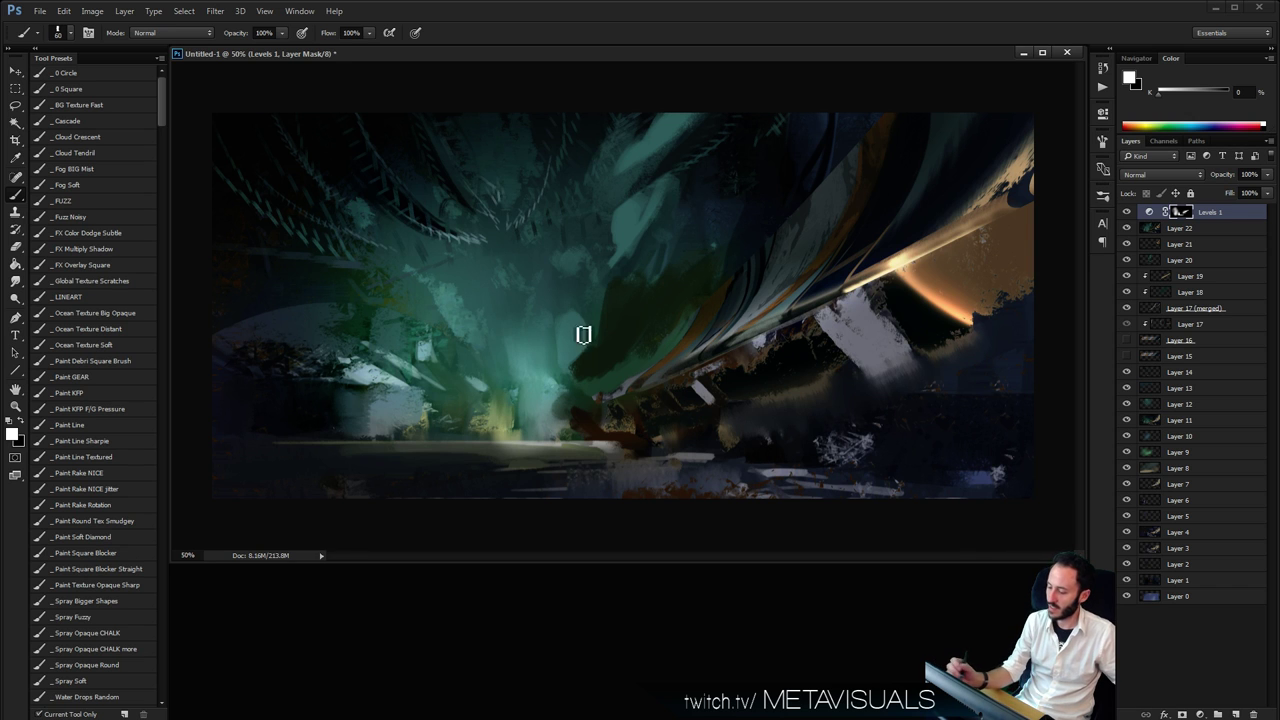
Add a new layer and paint blocky vertical strokes of sampled dark green (RGB 54, 79, 57) at the scene's lower-left edge
{"action": "key", "text": "ctrl+shift+alt+n"}
{"action": "key", "text": "bracketright"}
{"action": "key", "text": "bracketright"}
{"action": "left_click", "coordinate": [357, 394], "text": "alt"}
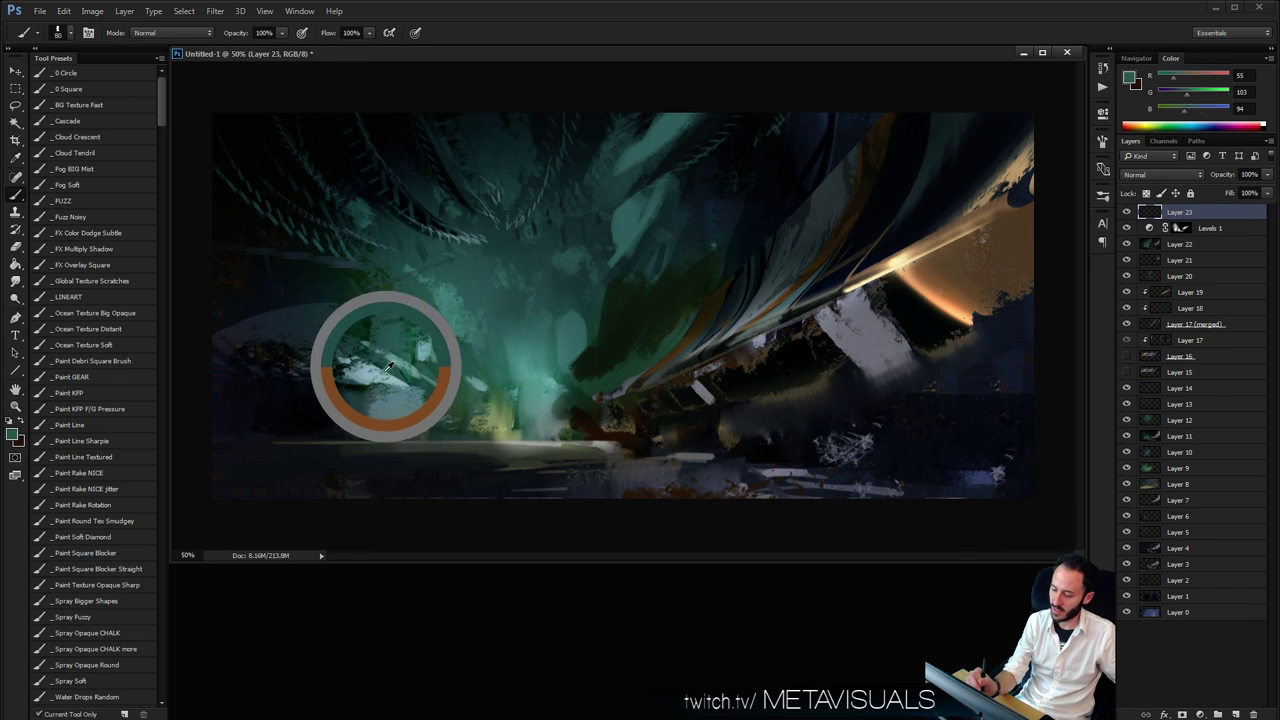
{"action": "mouse_move", "coordinate": [322, 385]}
{"action": "left_mouse_down"}
{"action": "mouse_move", "coordinate": [322, 435]}
{"action": "mouse_move", "coordinate": [257, 403]}
{"action": "mouse_move", "coordinate": [288, 440]}
{"action": "left_mouse_up"}
{"action": "left_click", "coordinate": [436, 422], "text": "alt"}
{"action": "key", "text": "bracketright"}
{"action": "key", "text": "bracketright"}
{"action": "key", "text": "bracketright"}
{"action": "left_click_drag", "start_coordinate": [228, 438], "coordinate": [235, 377]}
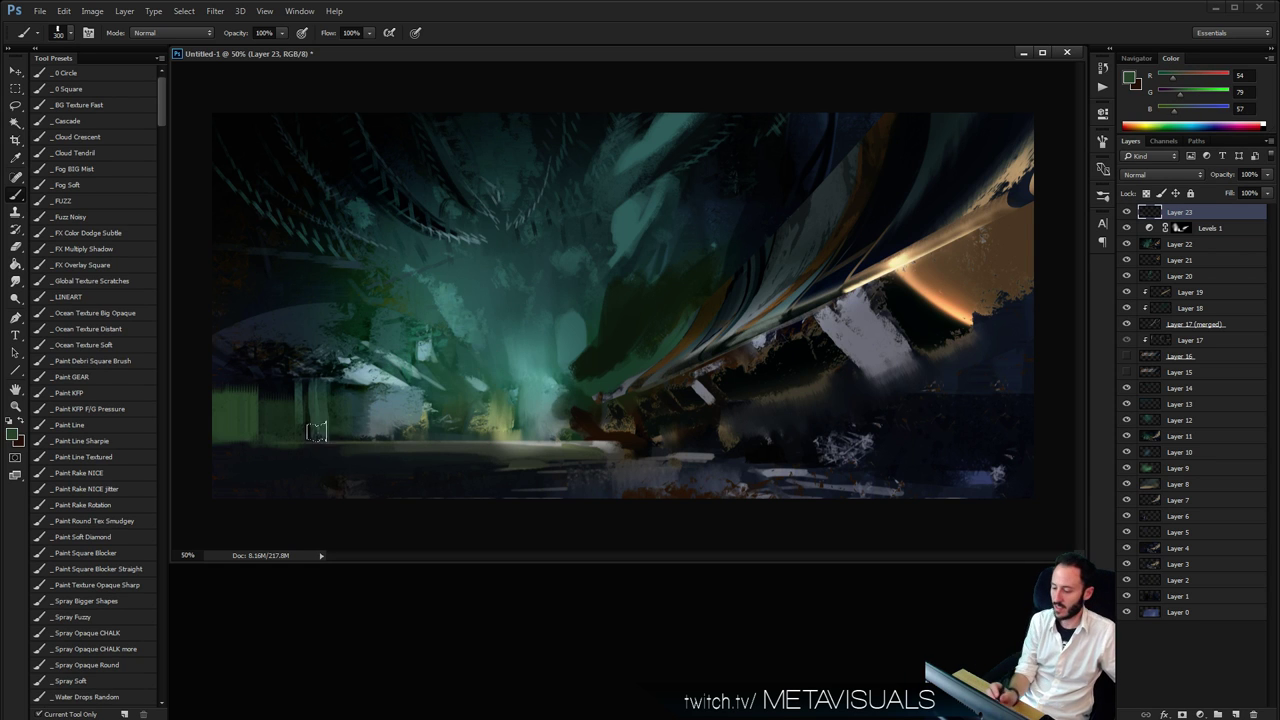
{"action": "mouse_move", "coordinate": [314, 450]}
{"action": "left_mouse_down"}
{"action": "mouse_move", "coordinate": [203, 437]}
{"action": "mouse_move", "coordinate": [222, 448]}
{"action": "left_mouse_up"}
Paint pale blue-green (RGB 152, 191, 194) lit openings beside the green blocks, just above the ground line
{"action": "left_click", "coordinate": [448, 442], "text": "alt"}
{"action": "key", "text": "bracketleft"}
{"action": "key", "text": "bracketleft"}
{"action": "key", "text": "bracketleft"}
{"action": "mouse_move", "coordinate": [390, 426]}
{"action": "left_mouse_down"}
{"action": "mouse_move", "coordinate": [413, 396]}
{"action": "mouse_move", "coordinate": [398, 432]}
{"action": "left_mouse_up"}
{"action": "left_click", "coordinate": [369, 376], "text": "alt"}
{"action": "key", "text": "bracketright"}
{"action": "left_click_drag", "start_coordinate": [282, 398], "coordinate": [328, 436]}
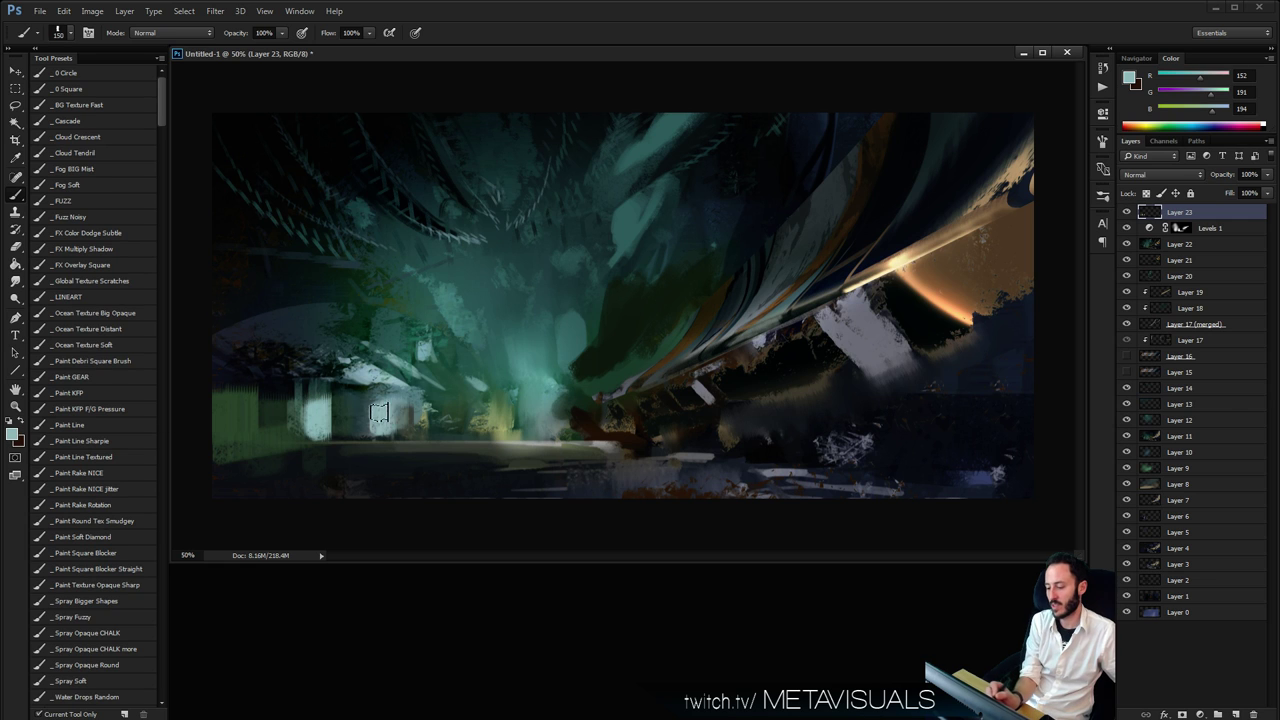
{"action": "key", "text": "space"}
Paint dark teal (RGB 37, 58, 61) and near-black (RGB 24, 16, 9) strokes over the painting's mid-left edge
{"action": "key", "text": "bracketright"}
{"action": "key", "text": "bracketright"}
{"action": "key", "text": "bracketright"}
{"action": "key", "text": "bracketright"}
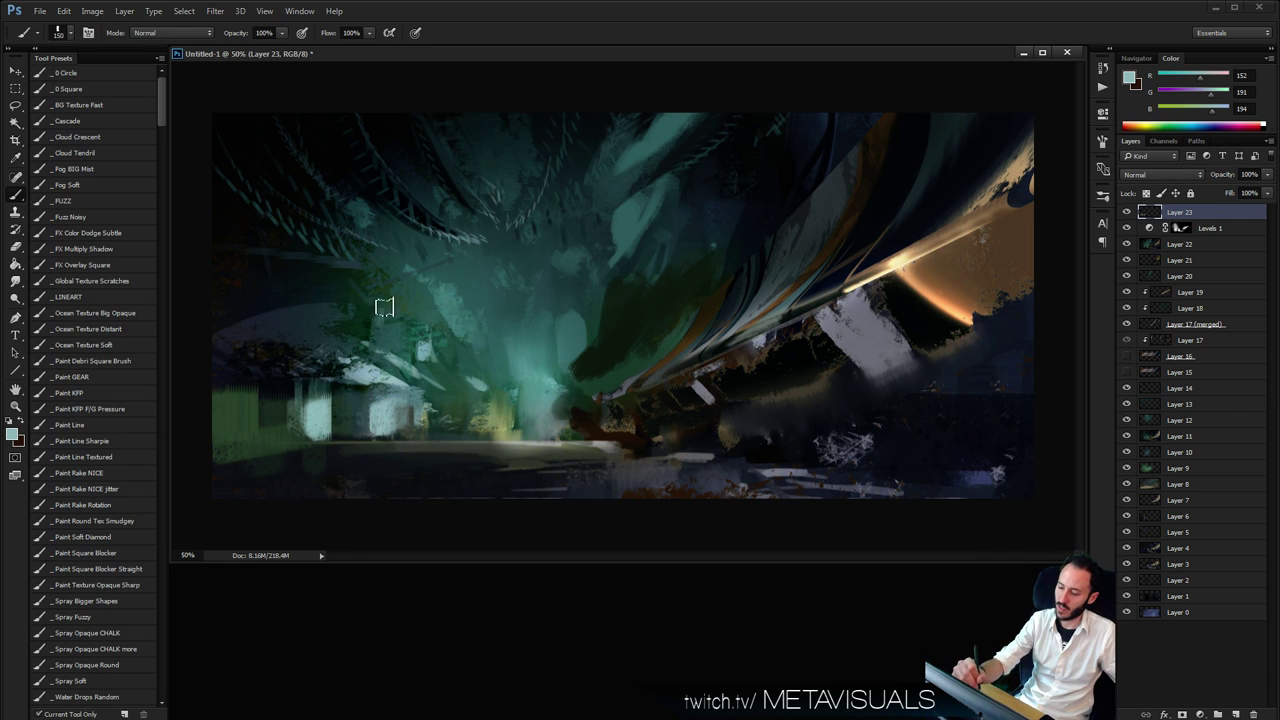
{"action": "left_click", "coordinate": [320, 321], "text": "alt"}
{"action": "mouse_move", "coordinate": [273, 287]}
{"action": "left_mouse_down"}
{"action": "mouse_move", "coordinate": [270, 299]}
{"action": "mouse_move", "coordinate": [217, 254]}
{"action": "mouse_move", "coordinate": [314, 294]}
{"action": "left_mouse_up"}
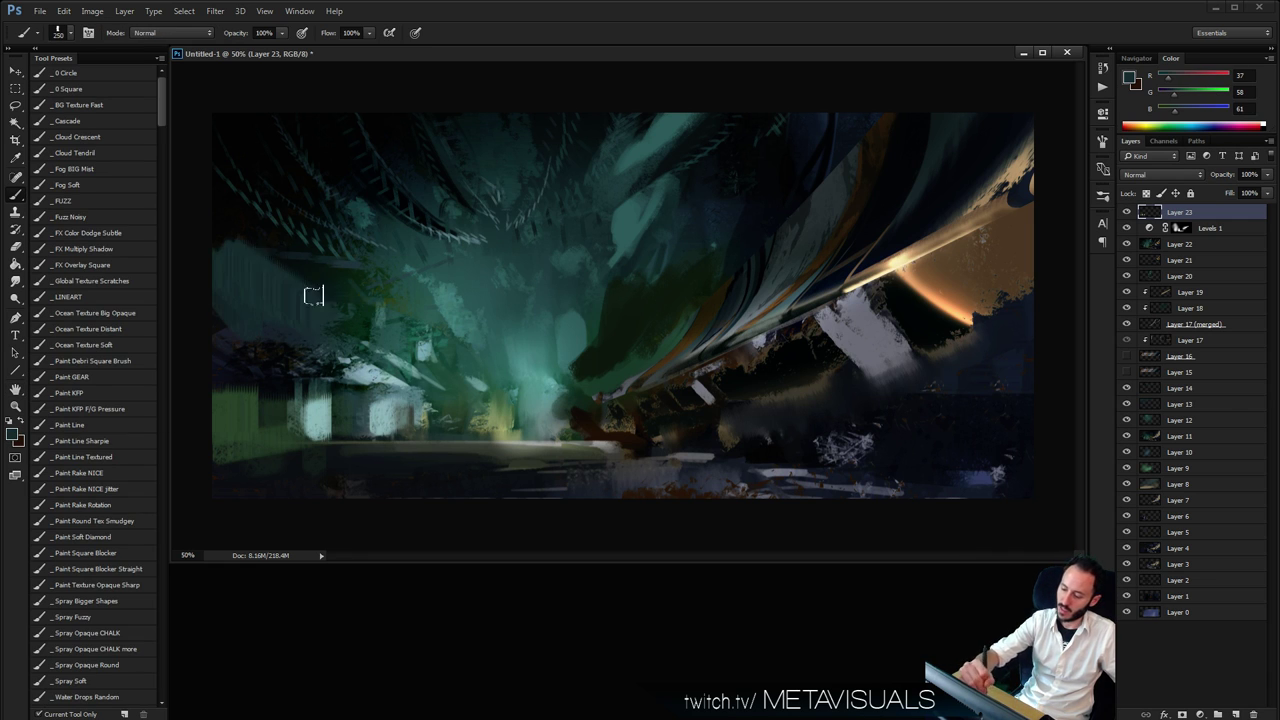
{"action": "key", "text": "ctrl+z"}
{"action": "left_click_drag", "start_coordinate": [234, 258], "coordinate": [300, 292]}
{"action": "left_click", "coordinate": [258, 231], "text": "alt"}
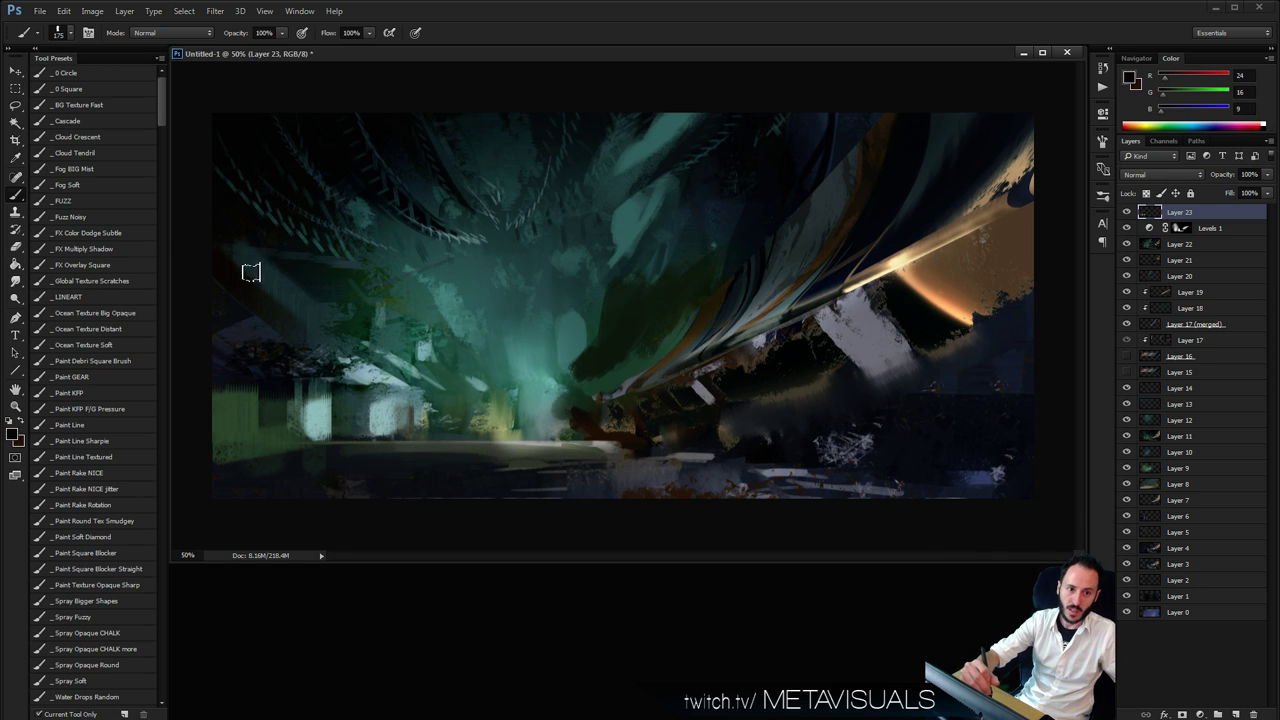
{"action": "key", "text": "bracketleft"}
{"action": "key", "text": "bracketleft"}
{"action": "left_click", "coordinate": [338, 344], "text": "alt"}
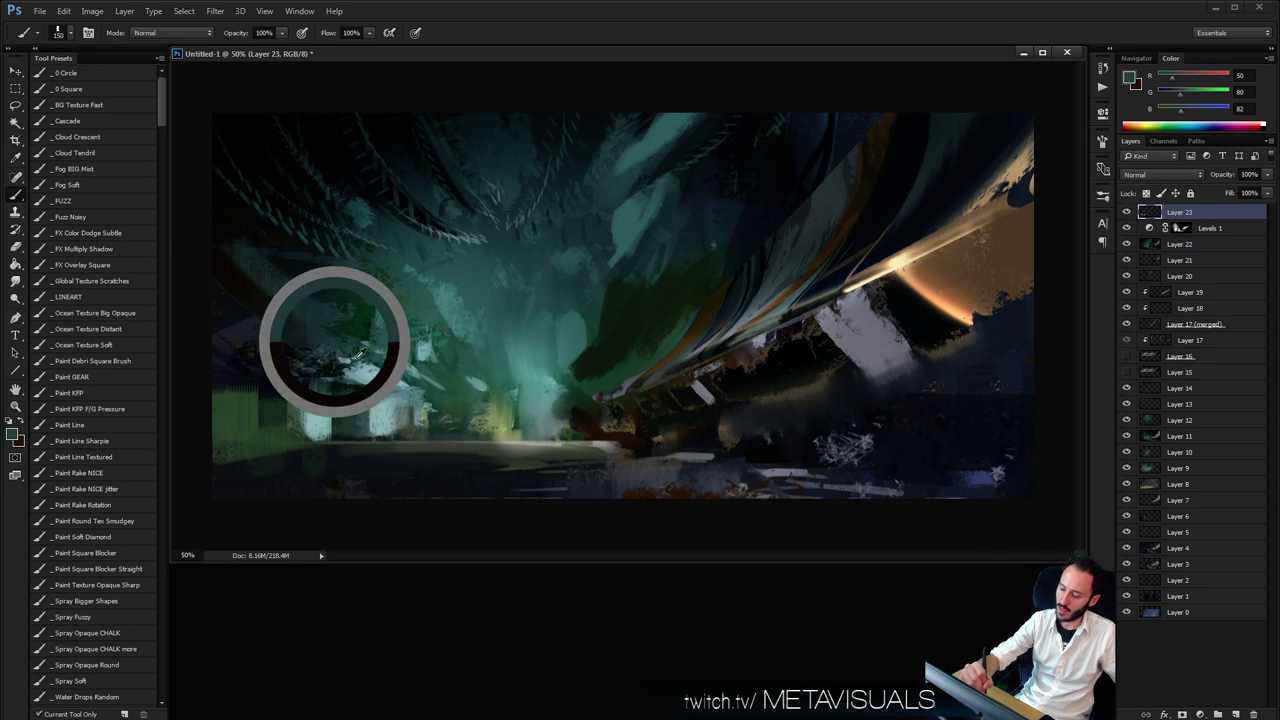
{"action": "left_click", "coordinate": [400, 412], "text": "alt"}
Paint near-black (RGB 1, 14, 15) strokes into the shadow beneath the orange-rimmed curve
{"action": "left_click", "coordinate": [552, 438], "text": "alt"}
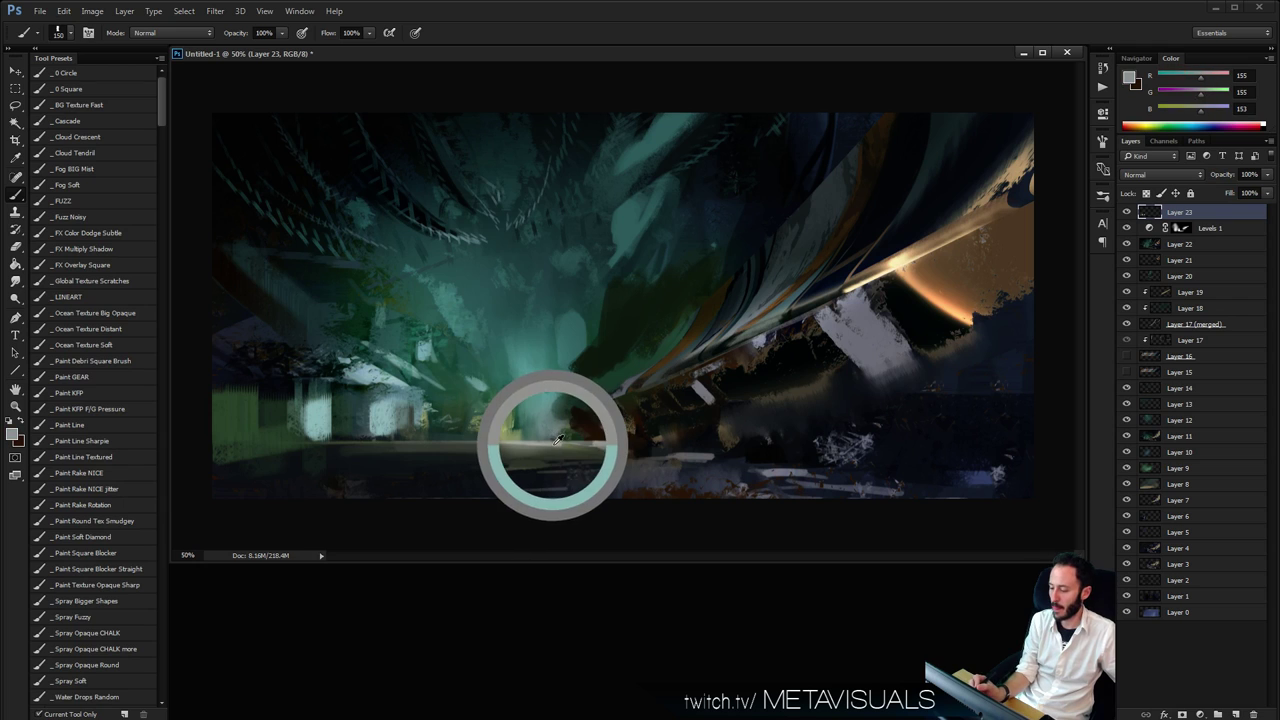
{"action": "key", "text": "bracketleft"}
{"action": "key", "text": "bracketleft"}
{"action": "left_click", "coordinate": [813, 365], "text": "alt"}
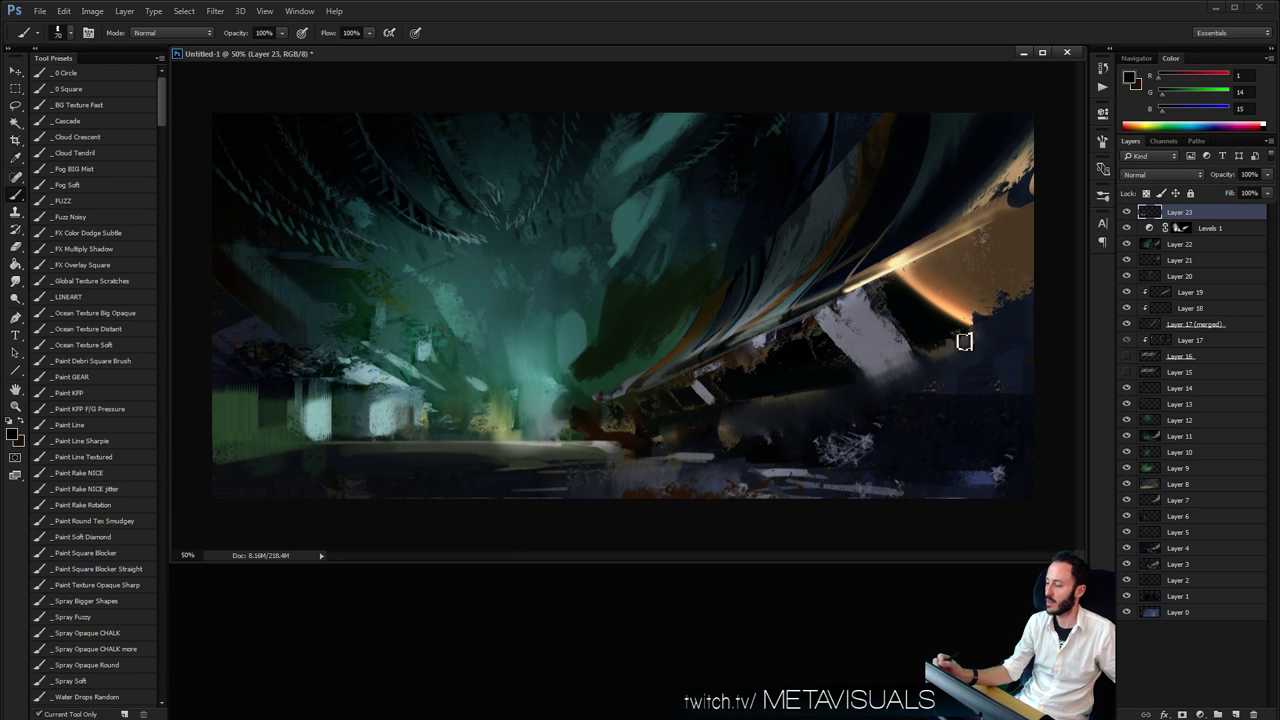
Paint a long, gently curved dark brown (RGB 55, 42, 23) beam below the structure, from the centre to the canvas's right edge
{"action": "left_click", "coordinate": [865, 368], "text": "alt"}
{"action": "key", "text": "bracketleft"}
{"action": "key", "text": "bracketleft"}
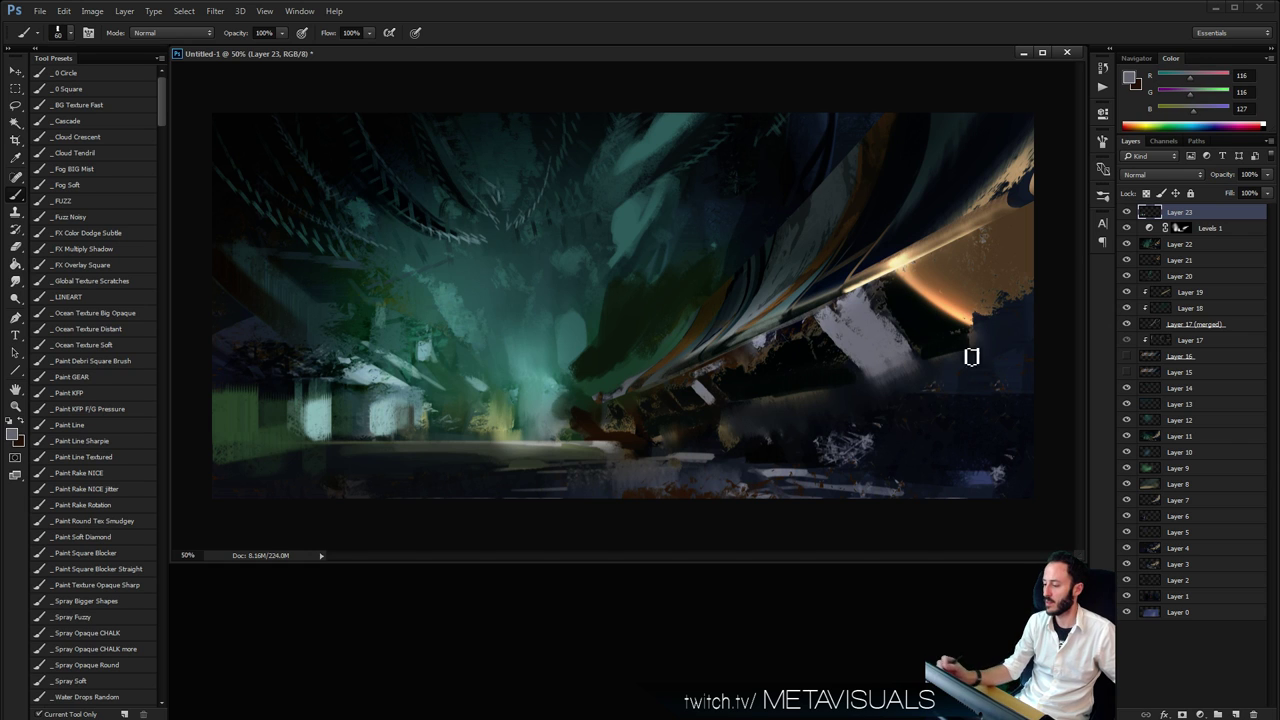
{"action": "left_click_drag", "start_coordinate": [674, 424], "coordinate": [866, 400]}
{"action": "mouse_move", "coordinate": [729, 417]}
{"action": "left_mouse_down"}
{"action": "mouse_move", "coordinate": [1021, 375]}
{"action": "mouse_move", "coordinate": [1004, 359]}
{"action": "mouse_move", "coordinate": [1066, 332]}
{"action": "left_mouse_up"}
{"action": "left_click", "coordinate": [813, 260], "text": "alt"}
{"action": "key", "text": "bracketright"}
{"action": "key", "text": "bracketright"}
{"action": "key", "text": "bracketright"}
{"action": "mouse_move", "coordinate": [906, 386]}
{"action": "left_mouse_down"}
{"action": "mouse_move", "coordinate": [667, 422]}
{"action": "mouse_move", "coordinate": [1026, 352]}
{"action": "left_mouse_up"}
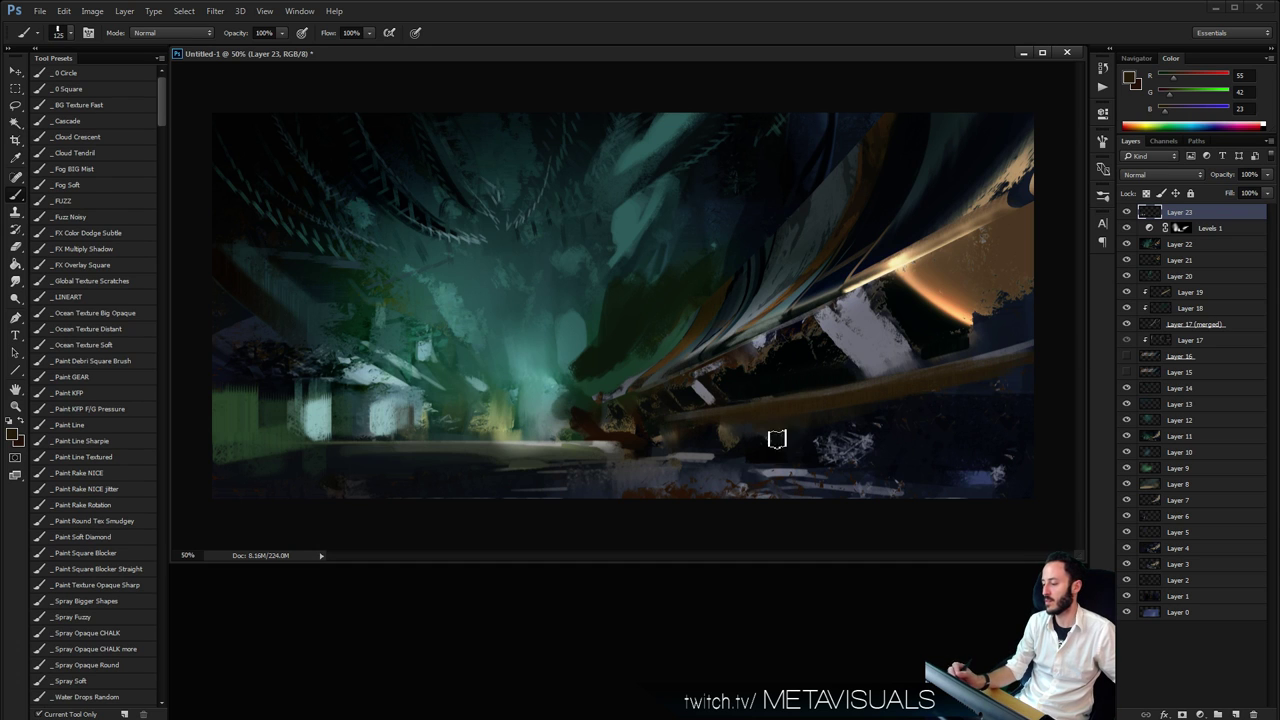
Paint grey (RGB 103, 108, 111) vertical strokes as supports beneath the brown beam
{"action": "left_click", "coordinate": [688, 469], "text": "alt"}
{"action": "key", "text": "bracketright"}
{"action": "key", "text": "bracketright"}
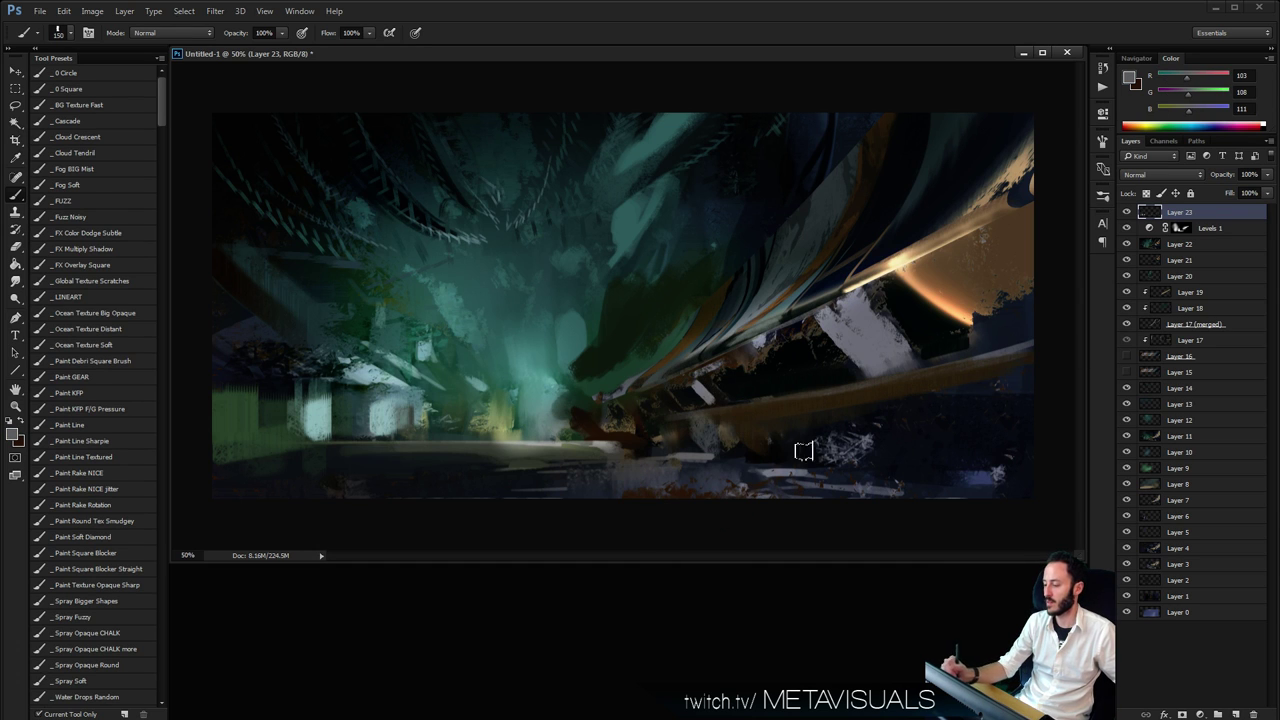
{"action": "key", "text": "bracketleft"}
{"action": "left_click_drag", "start_coordinate": [771, 418], "coordinate": [789, 457]}
{"action": "left_click_drag", "start_coordinate": [845, 405], "coordinate": [862, 440]}
{"action": "left_click_drag", "start_coordinate": [870, 398], "coordinate": [906, 454]}
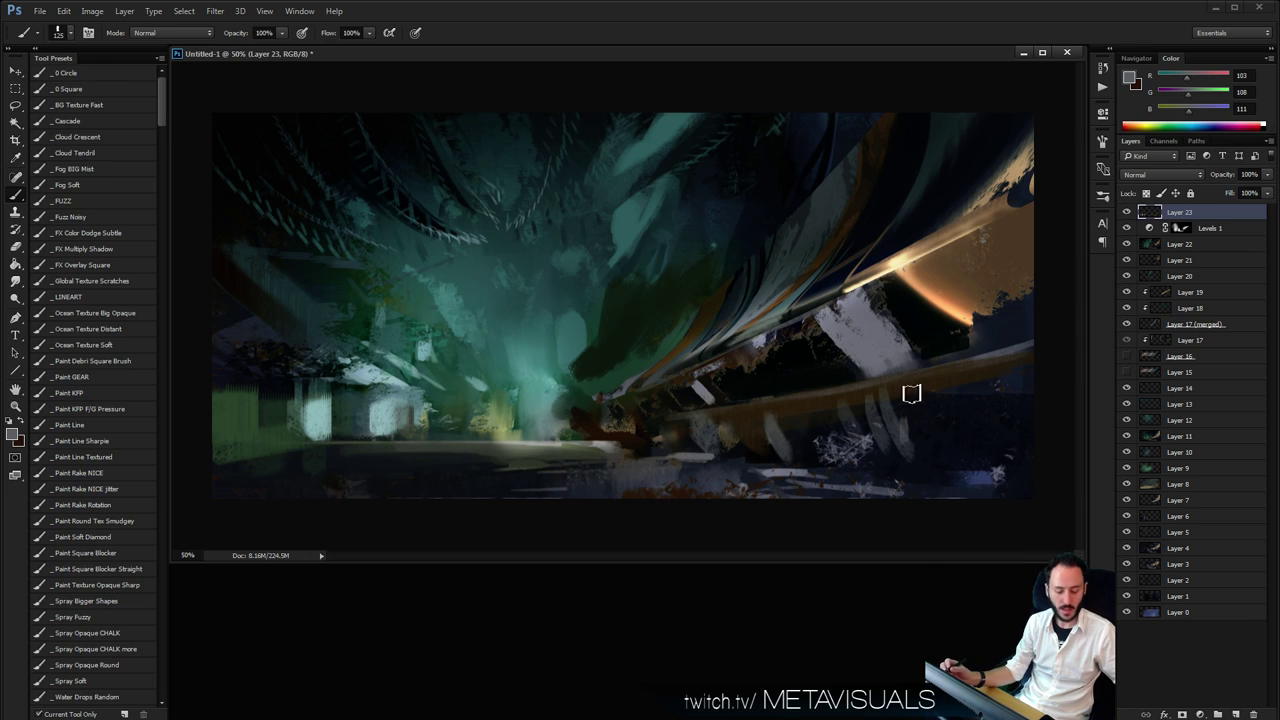
Copy a lassoed strip of the grey supports onto a new layer and transform it with Distort
{"action": "key", "text": "l"}
{"action": "mouse_move", "coordinate": [950, 410]}
{"action": "left_mouse_down"}
{"action": "mouse_move", "coordinate": [634, 440]}
{"action": "mouse_move", "coordinate": [944, 414]}
{"action": "left_mouse_up"}
{"action": "key", "text": "ctrl+j"}
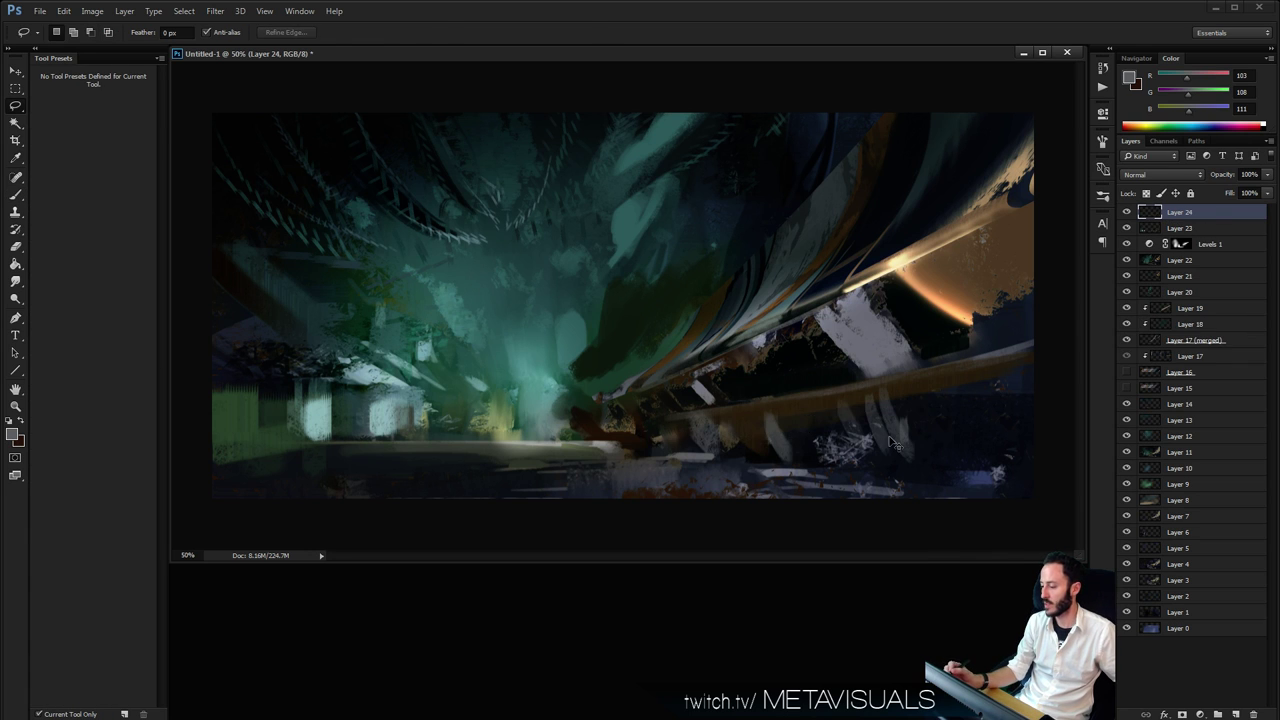
{"action": "key", "text": "ctrl+t"}
{"action": "right_click", "coordinate": [810, 425]}
{"action": "left_click", "coordinate": [845, 479]}
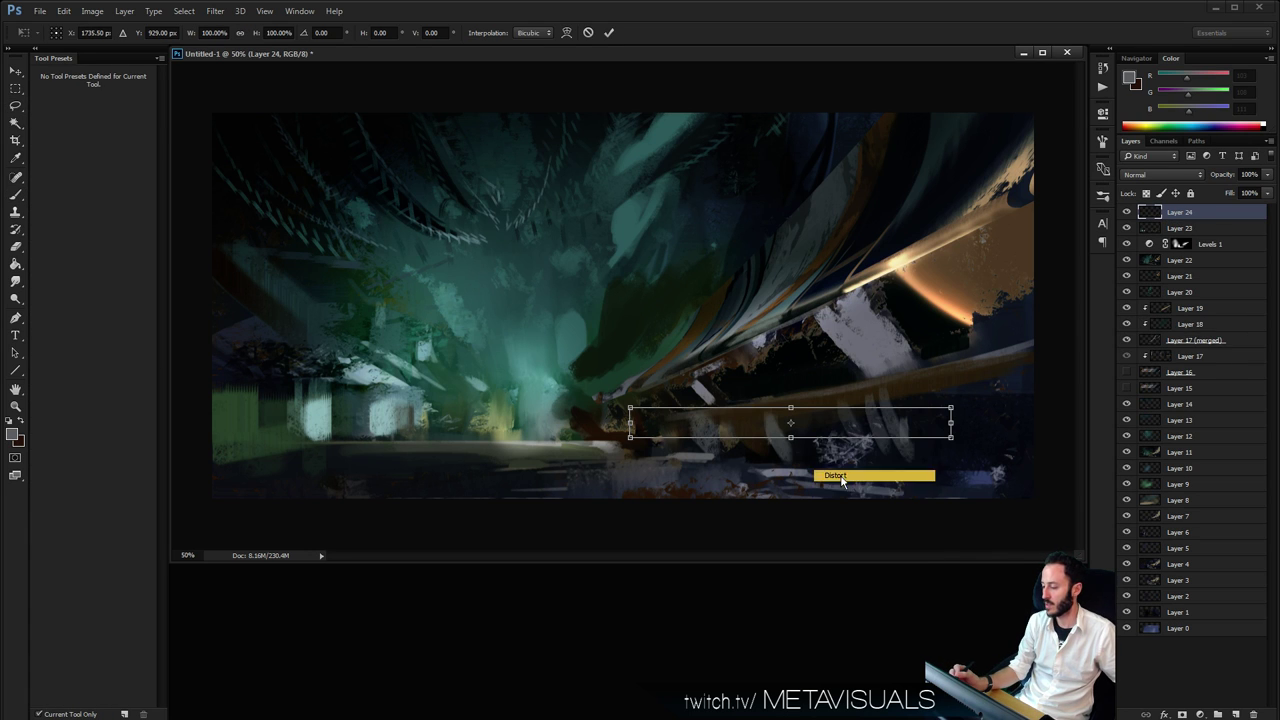
{"action": "mouse_move", "coordinate": [790, 437]}
{"action": "left_mouse_down"}
{"action": "mouse_move", "coordinate": [918, 484]}
{"action": "mouse_move", "coordinate": [900, 490]}
{"action": "mouse_move", "coordinate": [890, 528]}
{"action": "mouse_move", "coordinate": [920, 446]}
{"action": "mouse_move", "coordinate": [775, 442]}
{"action": "mouse_move", "coordinate": [815, 442]}
{"action": "mouse_move", "coordinate": [790, 438]}
{"action": "left_mouse_up"}
{"action": "key", "text": "Return"}
{"action": "key", "text": "l"}
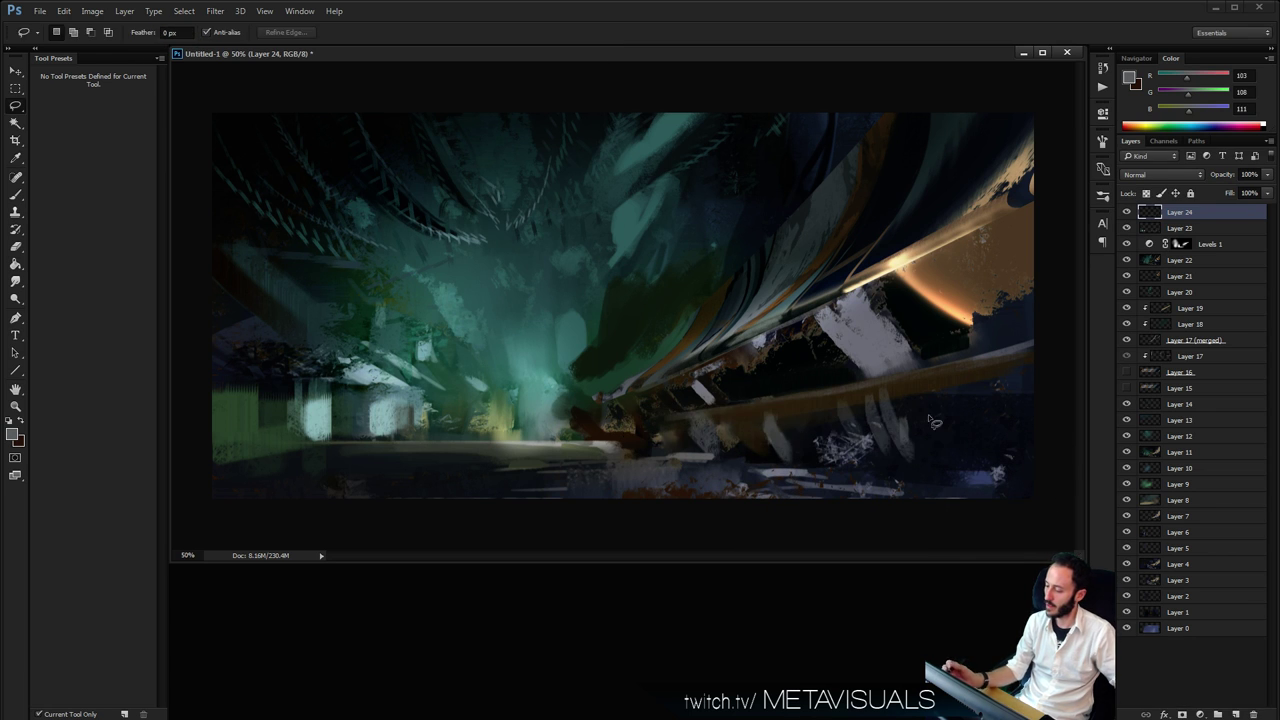
Copy a thin rectangular strip of the supports to a new layer, then rotate, skew and stretch it into a streaked wall under the beam
{"action": "key", "text": "m"}
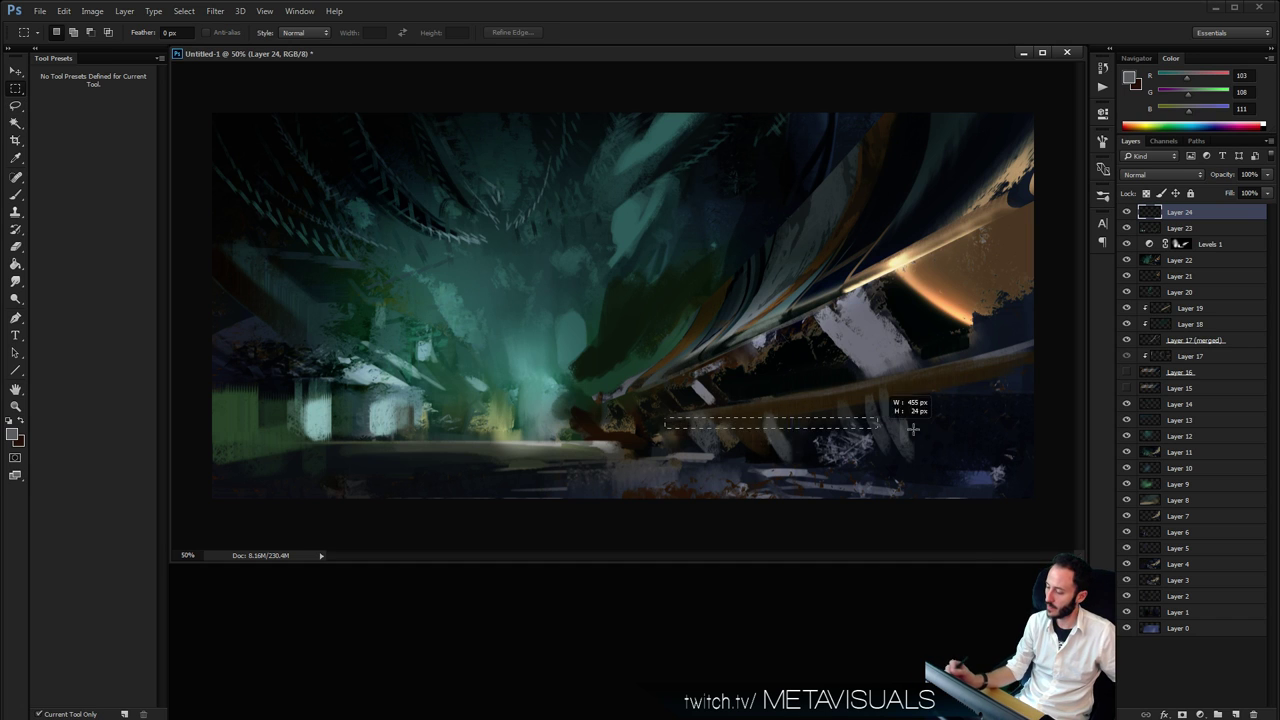
{"action": "key", "text": "ctrl+j"}
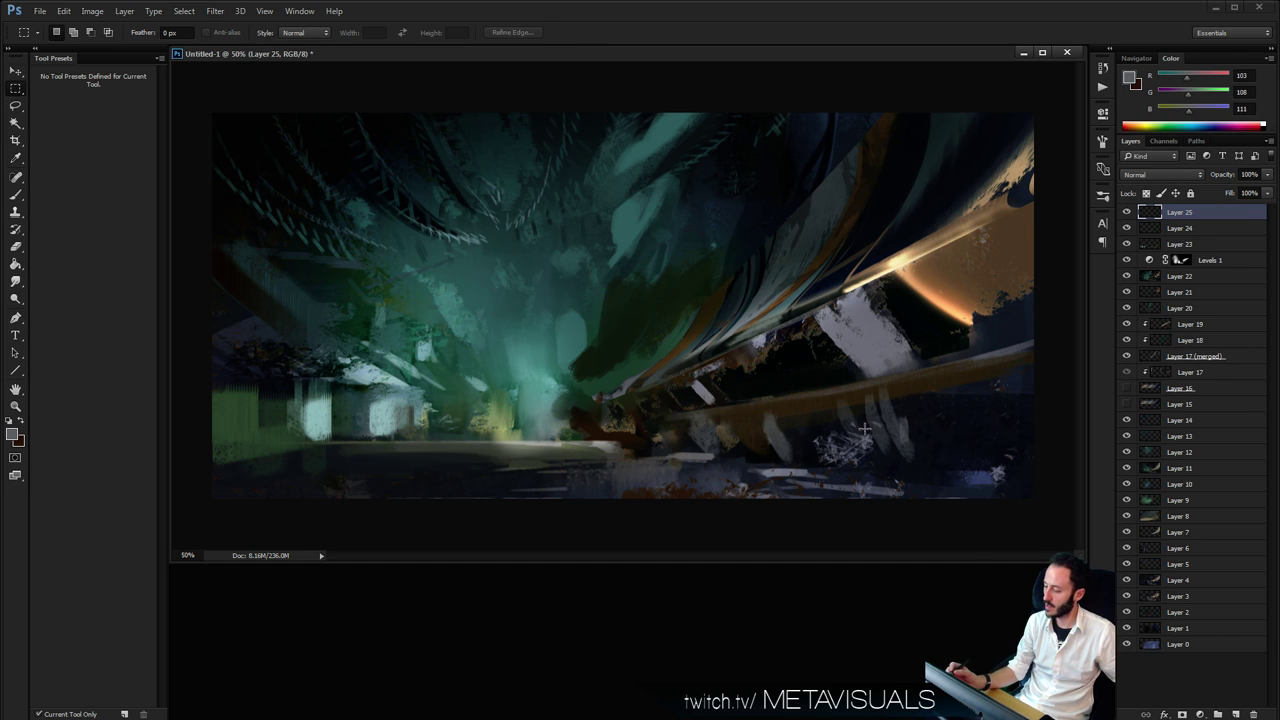
{"action": "key", "text": "v"}
{"action": "left_click_drag", "start_coordinate": [858, 428], "coordinate": [844, 417]}
{"action": "key", "text": "ctrl+t"}
{"action": "left_click_drag", "start_coordinate": [990, 373], "coordinate": [1030, 355]}
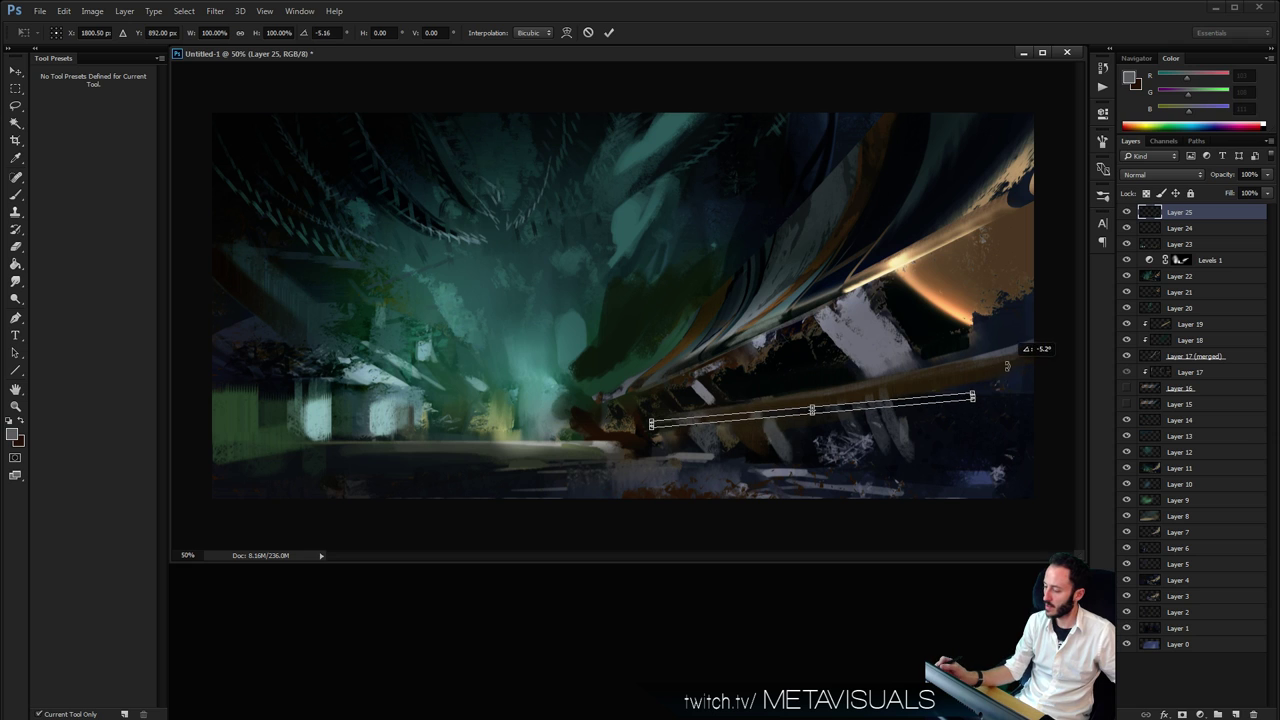
{"action": "left_click_drag", "start_coordinate": [874, 397], "coordinate": [816, 440]}
{"action": "right_click", "coordinate": [828, 400]}
{"action": "left_click", "coordinate": [861, 453]}
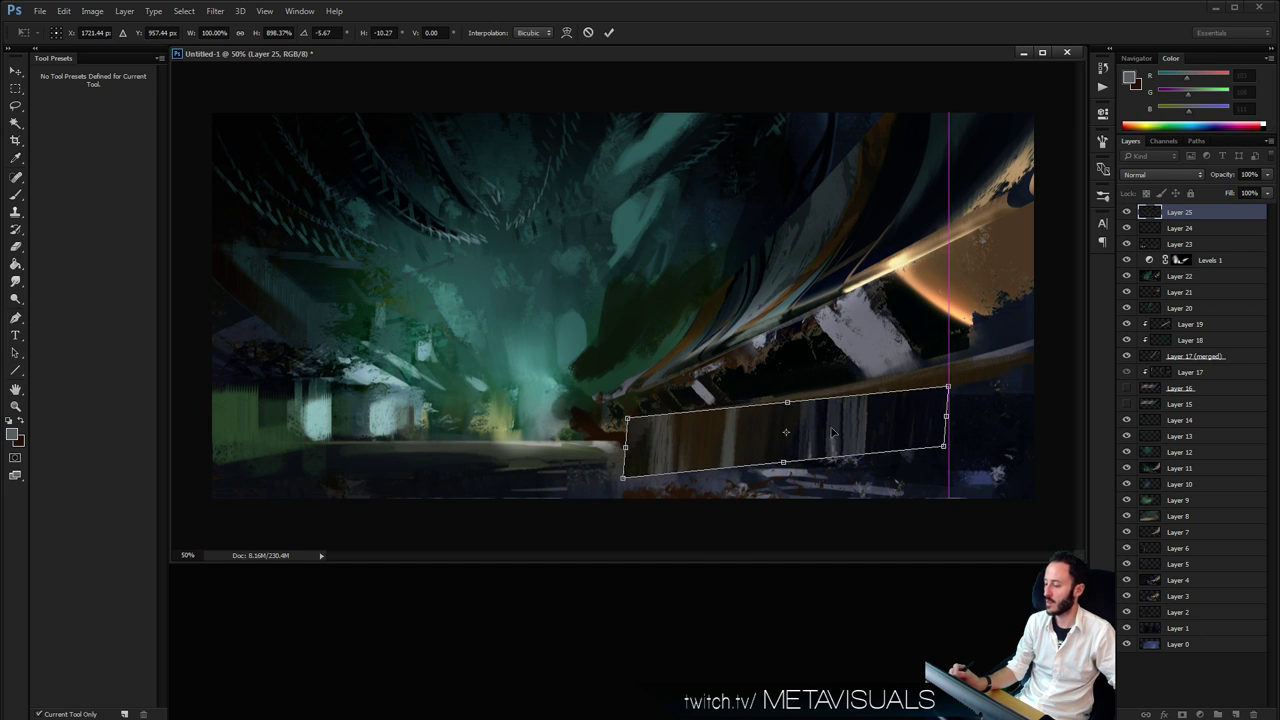
{"action": "key", "text": "Return"}
Erase the streaked wall's lower edge and paint small grey-violet (RGB 128, 129, 140) window panels along the structure's far end
{"action": "key", "text": "e"}
{"action": "mouse_move", "coordinate": [736, 459]}
{"action": "left_mouse_down"}
{"action": "mouse_move", "coordinate": [669, 461]}
{"action": "mouse_move", "coordinate": [691, 452]}
{"action": "left_mouse_up"}
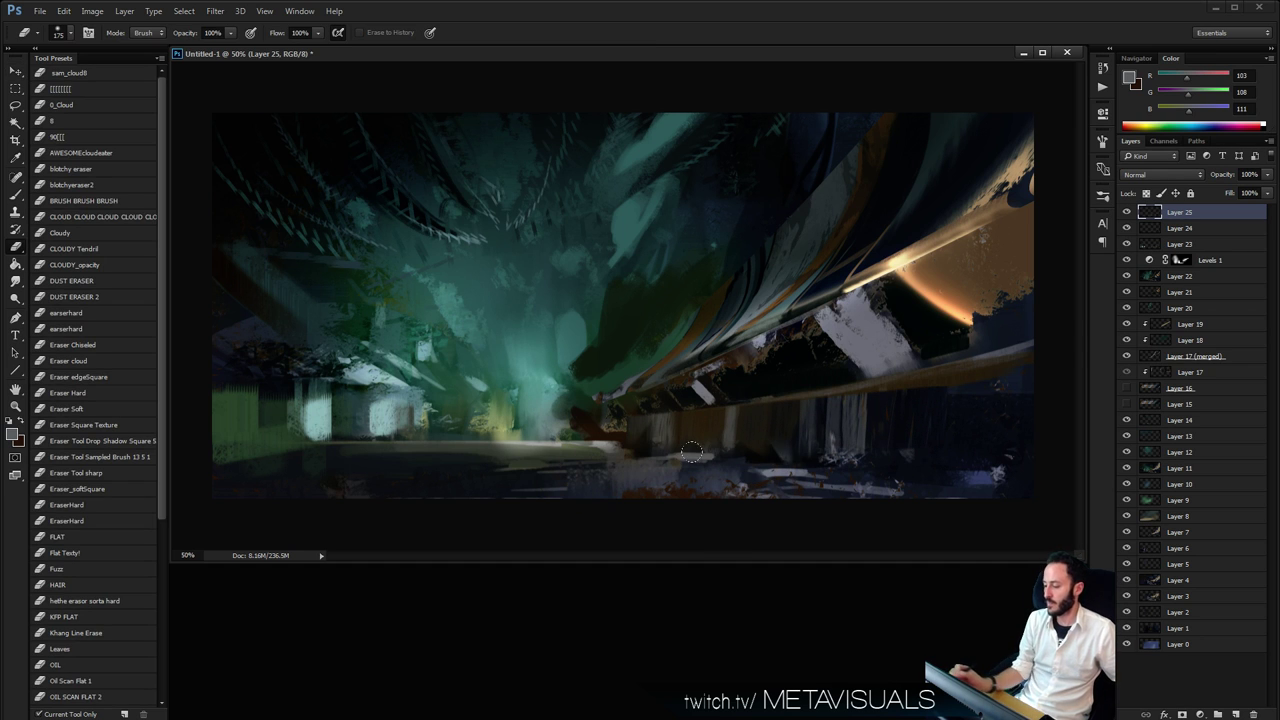
{"action": "key", "text": "b"}
{"action": "left_click", "coordinate": [763, 298], "text": "alt"}
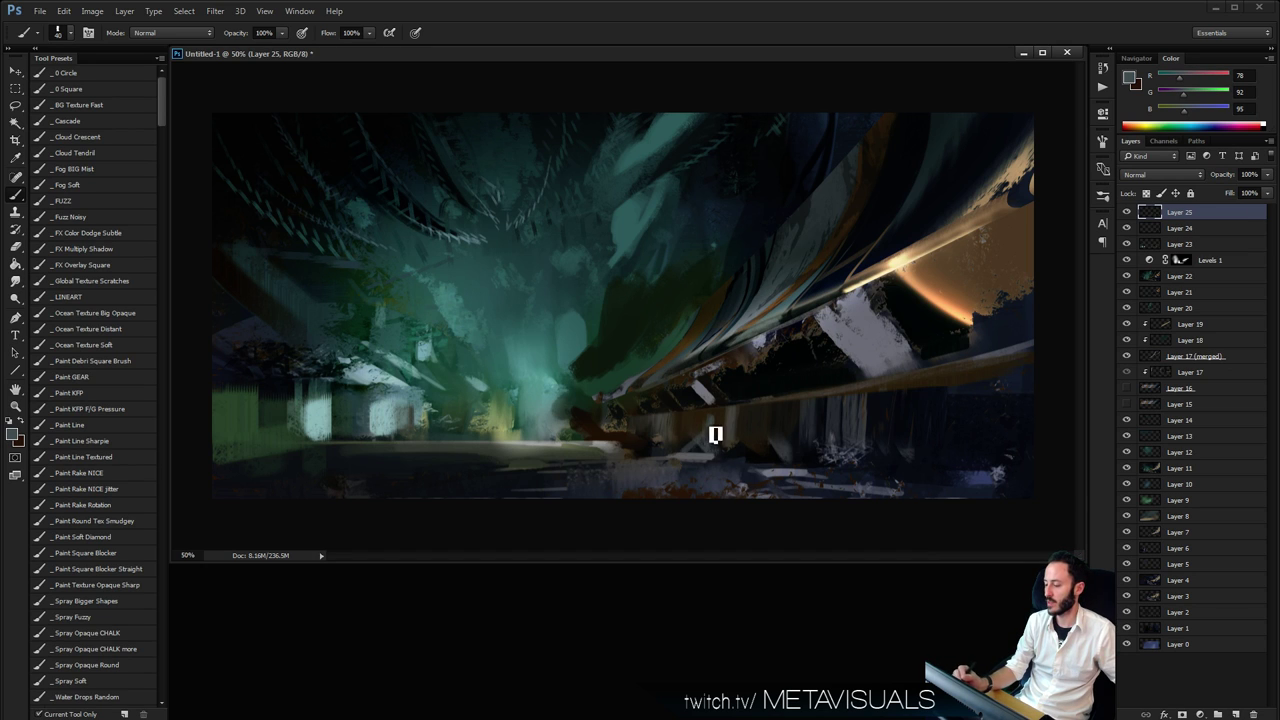
{"action": "left_click", "coordinate": [719, 365], "text": "alt"}
{"action": "left_click", "coordinate": [703, 391], "text": "alt"}
{"action": "key", "text": "["}
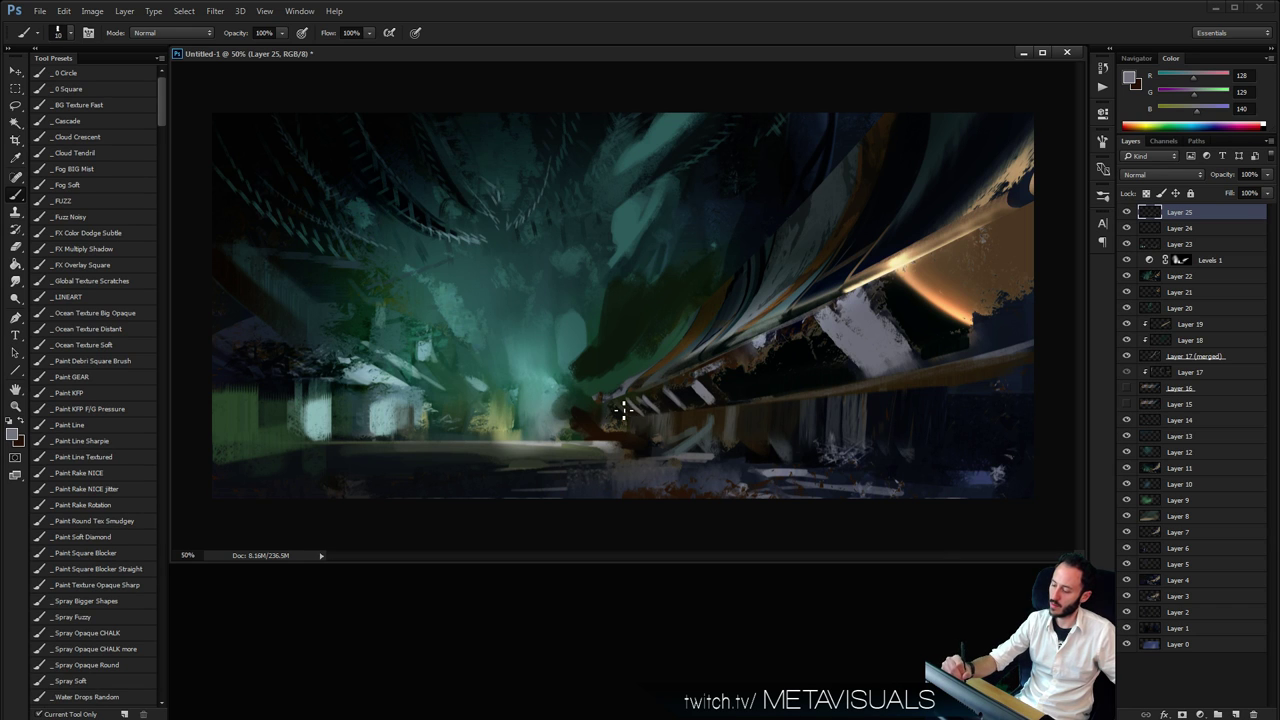
Examine the painting at 25% zoom to judge the new wall and window panels within the composition
{"action": "key", "text": "space"}
{"action": "key", "text": "ctrl+minus"}
{"action": "key", "text": "ctrl+minus"}
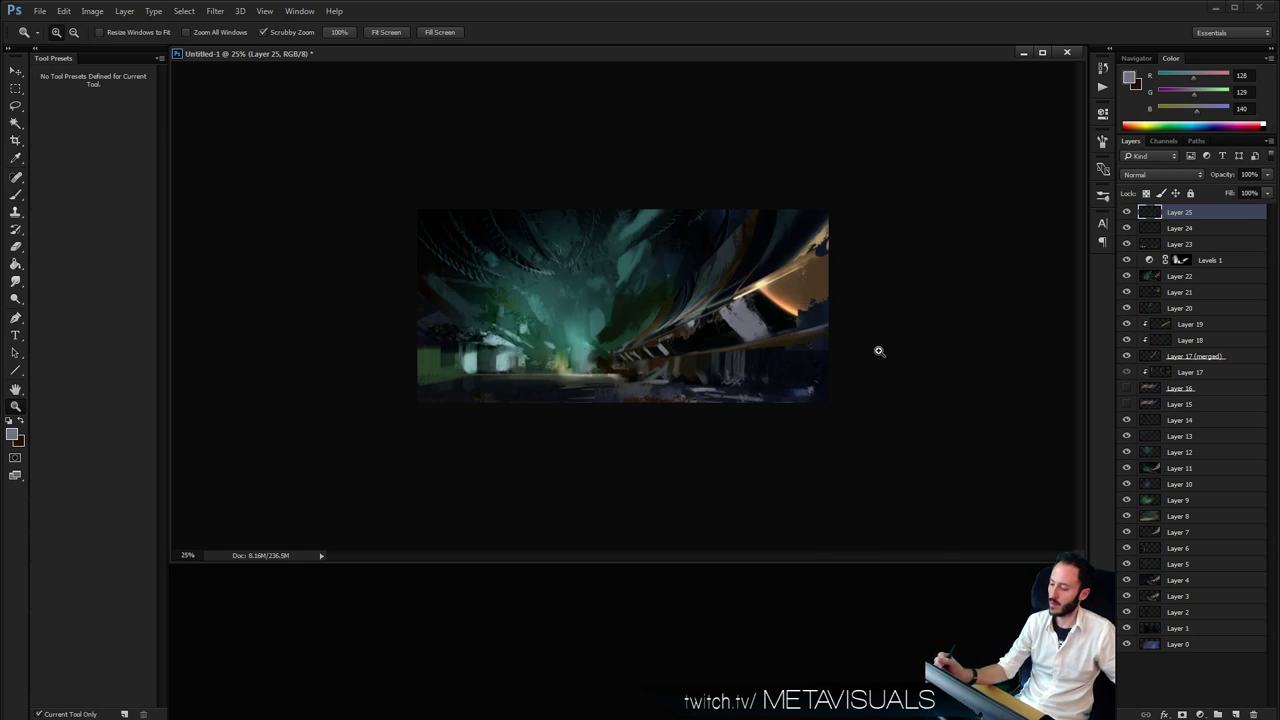
{"action": "key", "text": "ctrl+plus"}
{"action": "key", "text": "ctrl+plus"}
{"action": "key", "text": "b"}
Open a second window of the Untitled-1 painting and move it lower in the workspace
{"action": "left_click", "coordinate": [299, 11]}
{"action": "mouse_move", "coordinate": [330, 27]}
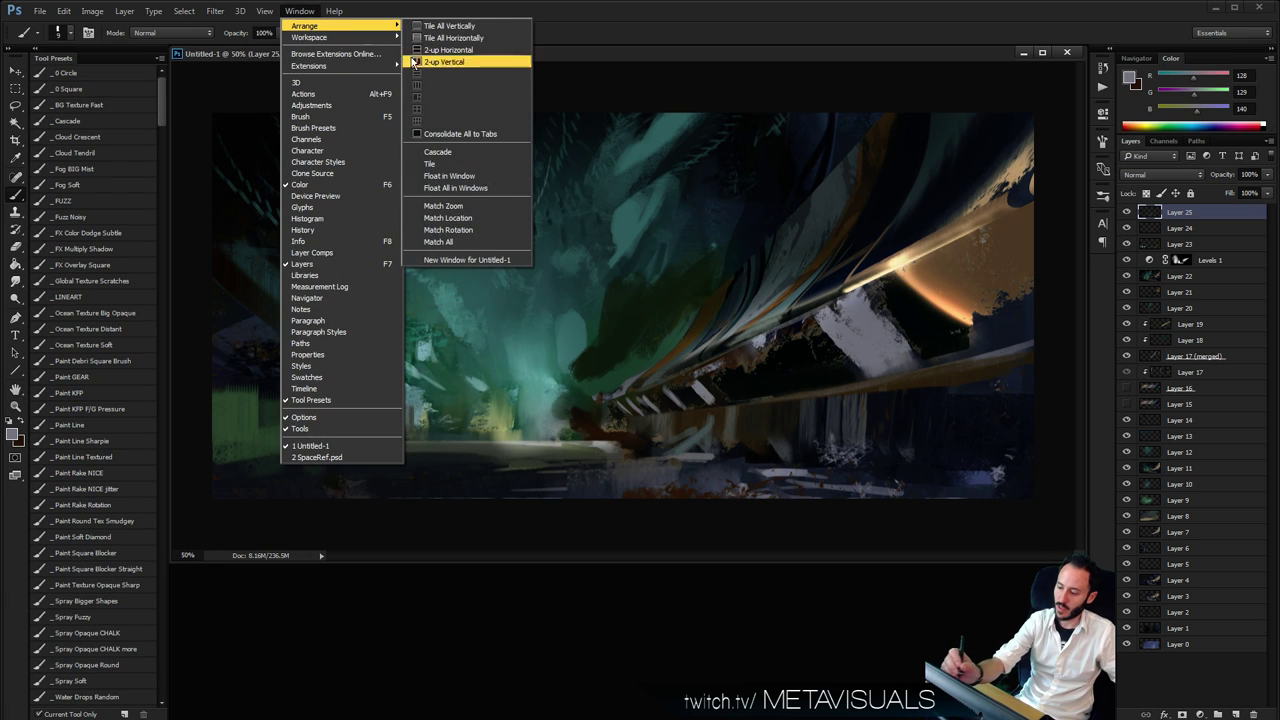
{"action": "left_click", "coordinate": [464, 260]}
{"action": "left_click_drag", "start_coordinate": [581, 94], "coordinate": [620, 244]}
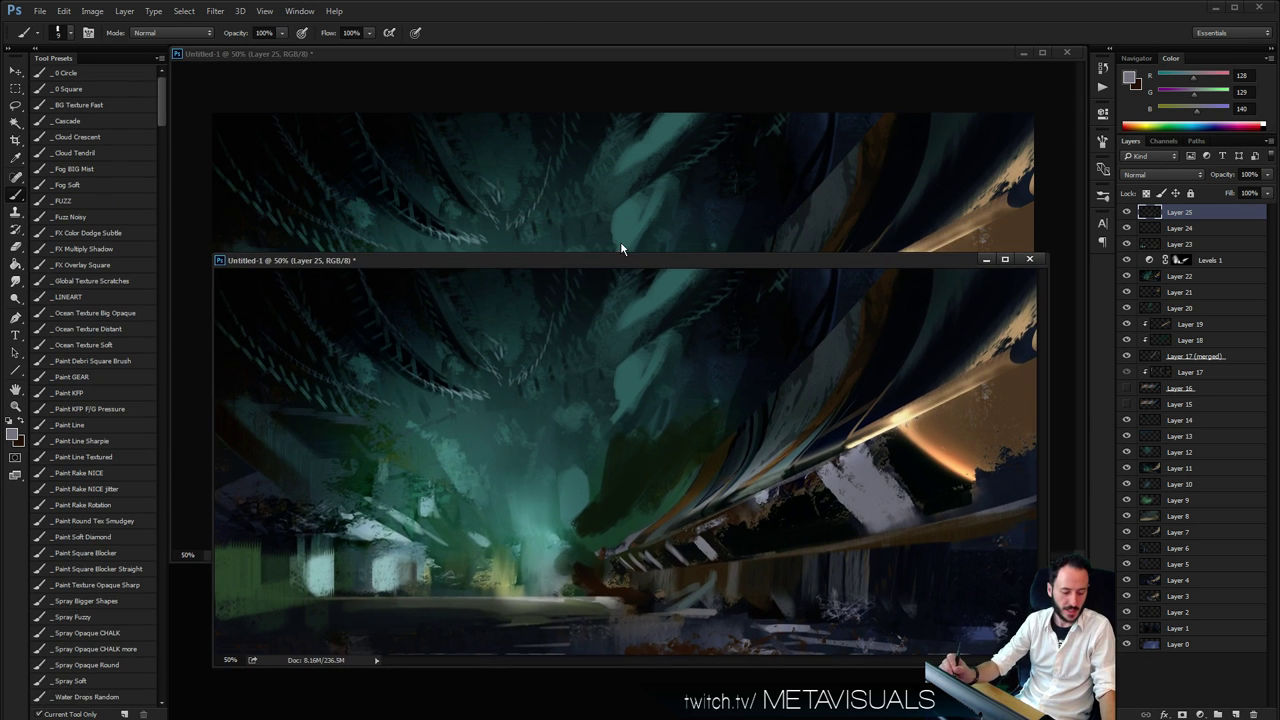
Reduce the second painting window to a 25% overview beneath the main window and shorten the main window above it
{"action": "key", "text": "ctrl+minus"}
{"action": "key", "text": "ctrl+minus"}
{"action": "left_click_drag", "start_coordinate": [360, 257], "coordinate": [309, 566]}
{"action": "left_click_drag", "start_coordinate": [458, 560], "coordinate": [690, 497]}
{"action": "key", "text": "z"}
{"action": "left_click", "coordinate": [474, 598]}
{"action": "key", "text": "h"}
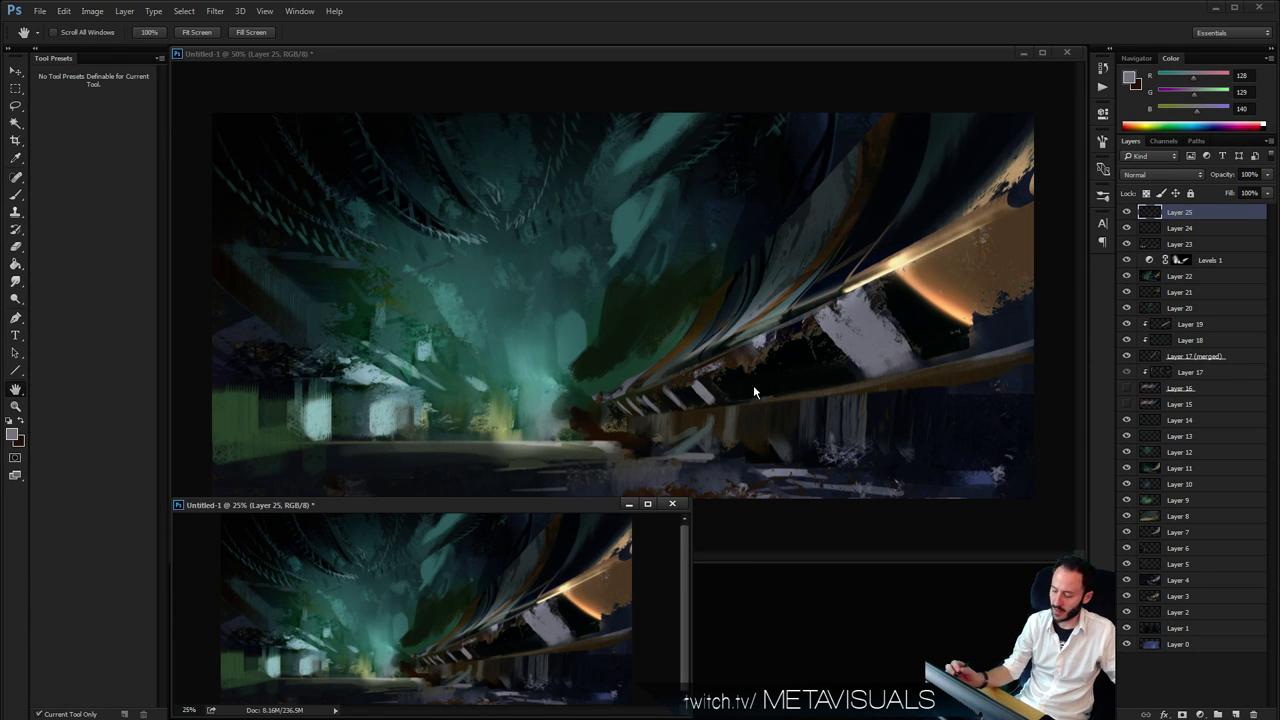
{"action": "left_click", "coordinate": [716, 557]}
{"action": "left_click_drag", "start_coordinate": [716, 562], "coordinate": [734, 515]}
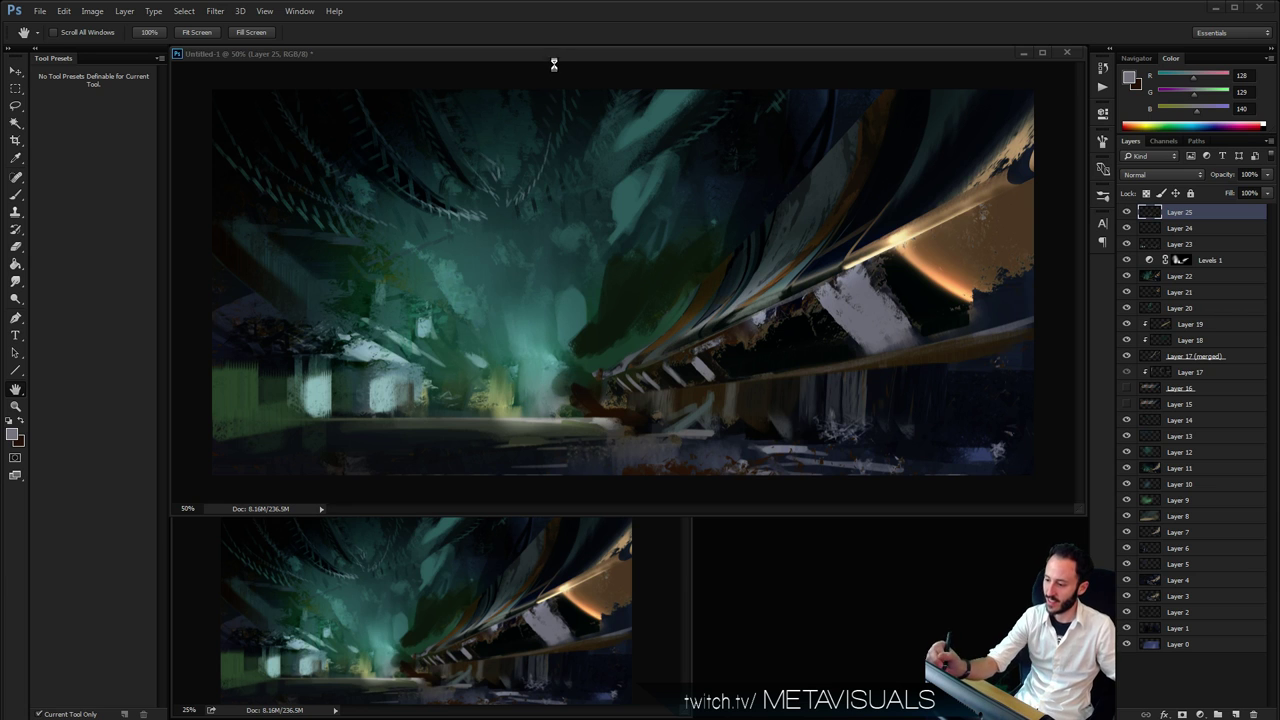
Examine the painting's vanishing point and window structure at 66.7% and 50% zoom
{"action": "left_click", "coordinate": [611, 317], "text": "ctrl"}
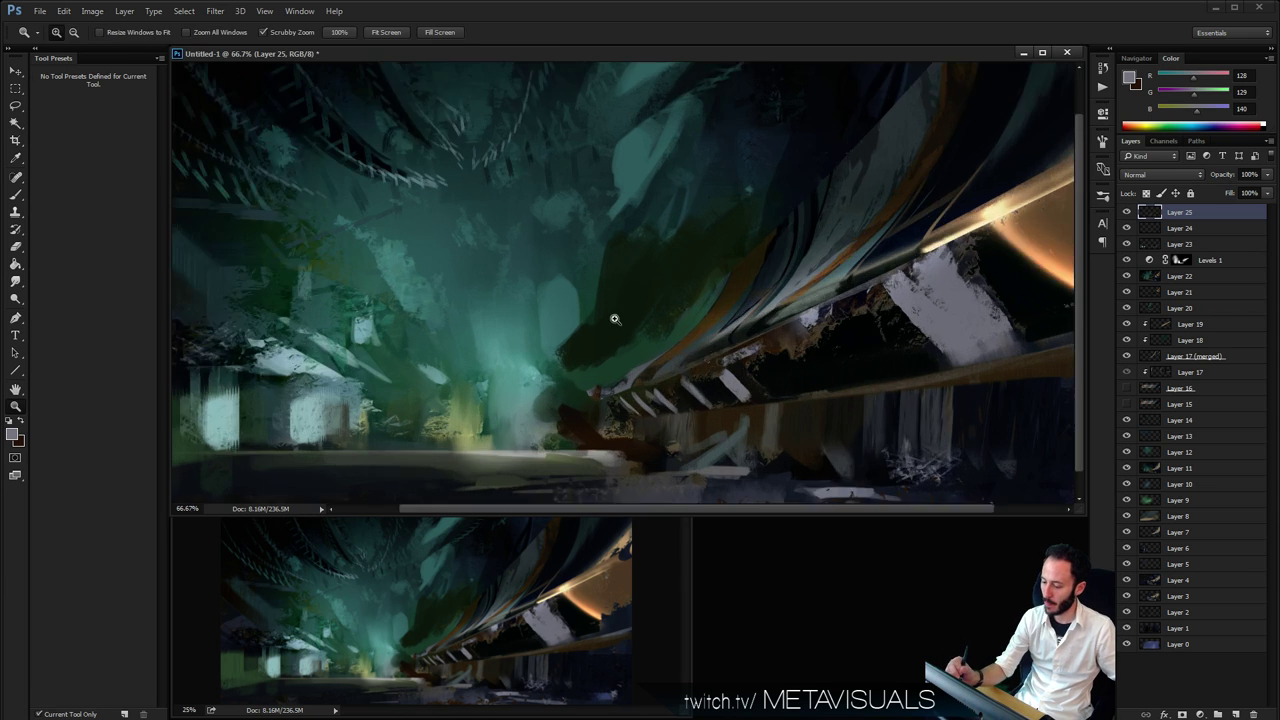
{"action": "left_click", "coordinate": [611, 317], "text": "ctrl"}
{"action": "left_click_drag", "start_coordinate": [612, 372], "coordinate": [631, 307]}
{"action": "left_click", "coordinate": [633, 352], "text": "ctrl+alt"}
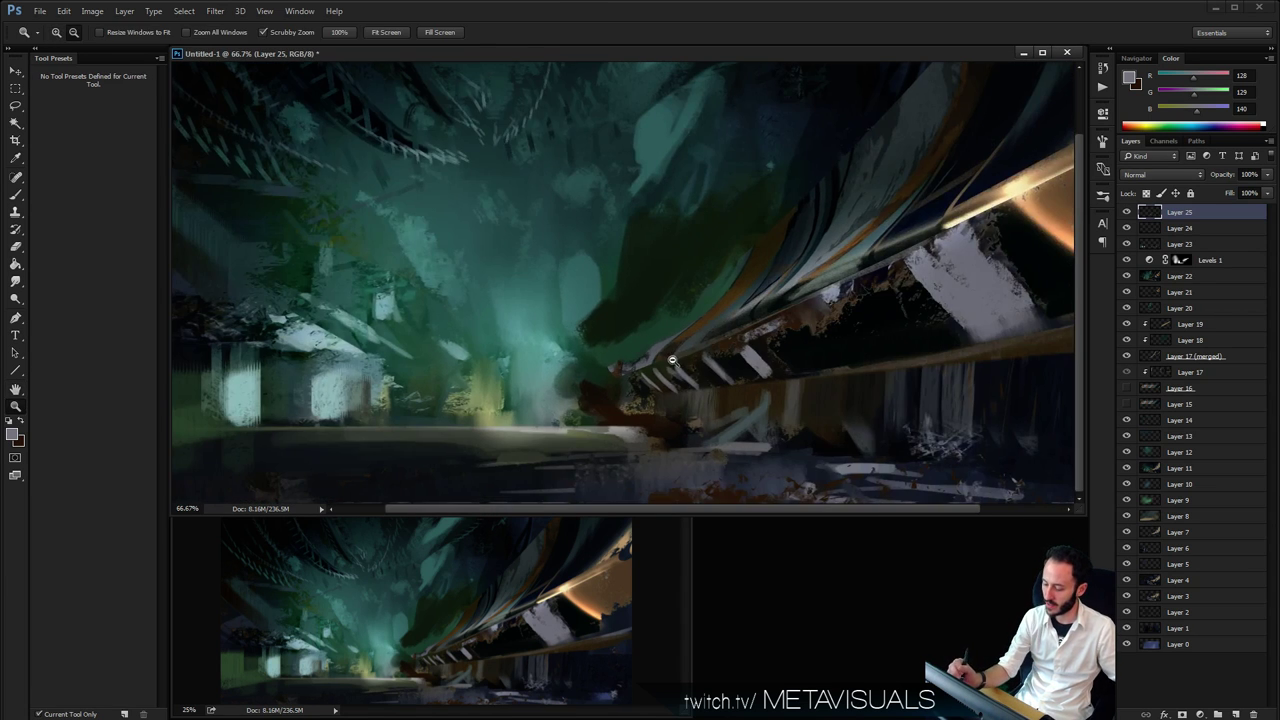
{"action": "left_click", "coordinate": [633, 352], "text": "ctrl+alt"}
{"action": "left_click", "coordinate": [760, 349], "text": "ctrl"}
{"action": "left_click", "coordinate": [768, 349], "text": "ctrl+alt"}
{"action": "left_click", "coordinate": [768, 349], "text": "ctrl+alt"}
{"action": "left_click", "coordinate": [797, 352]}
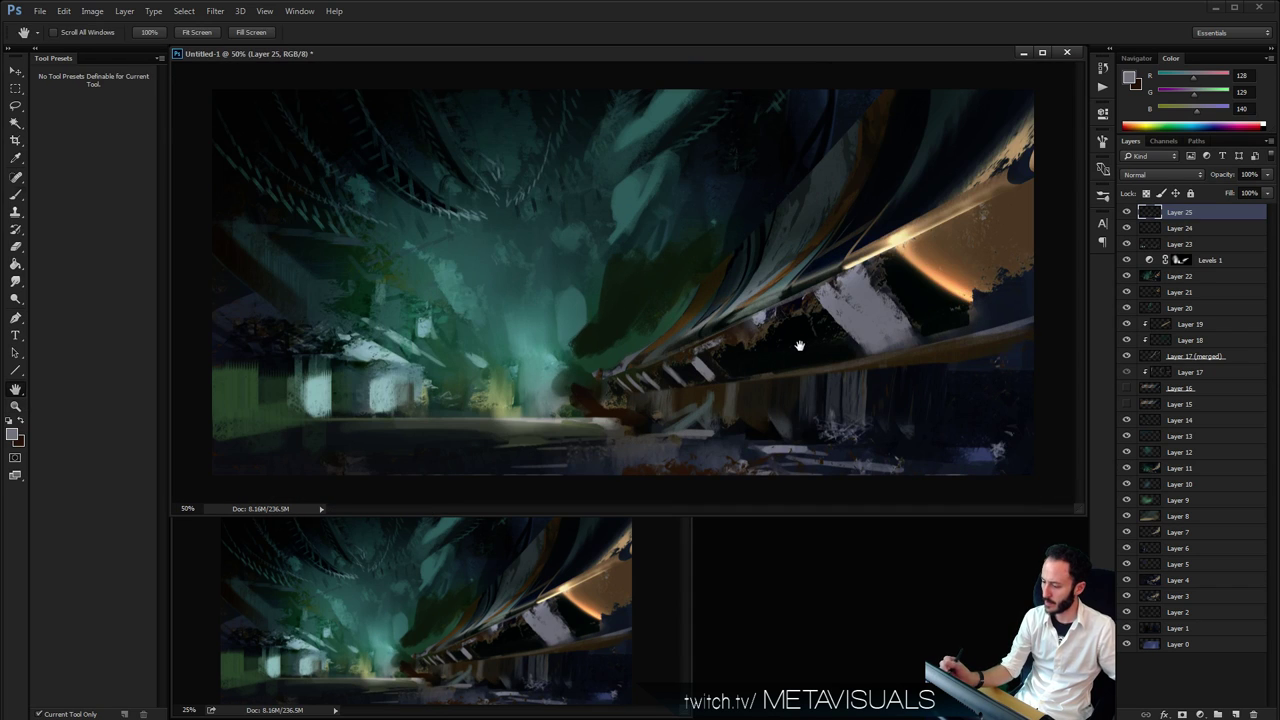
On a new layer, paint hanging cables in near-black (RGB 4, 7, 12) below the vines on the glow's left side
{"action": "key", "text": "b"}
{"action": "key", "text": "ctrl+shift+alt+n"}
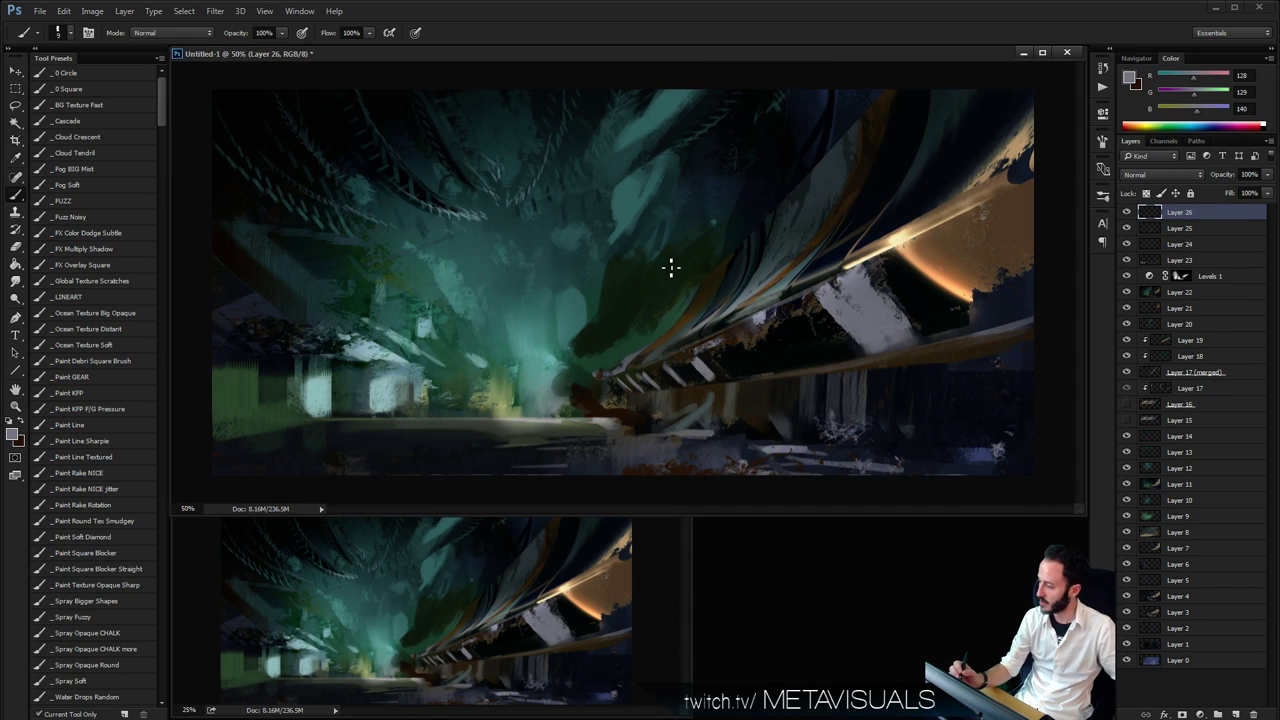
{"action": "left_click", "coordinate": [412, 160], "text": "alt"}
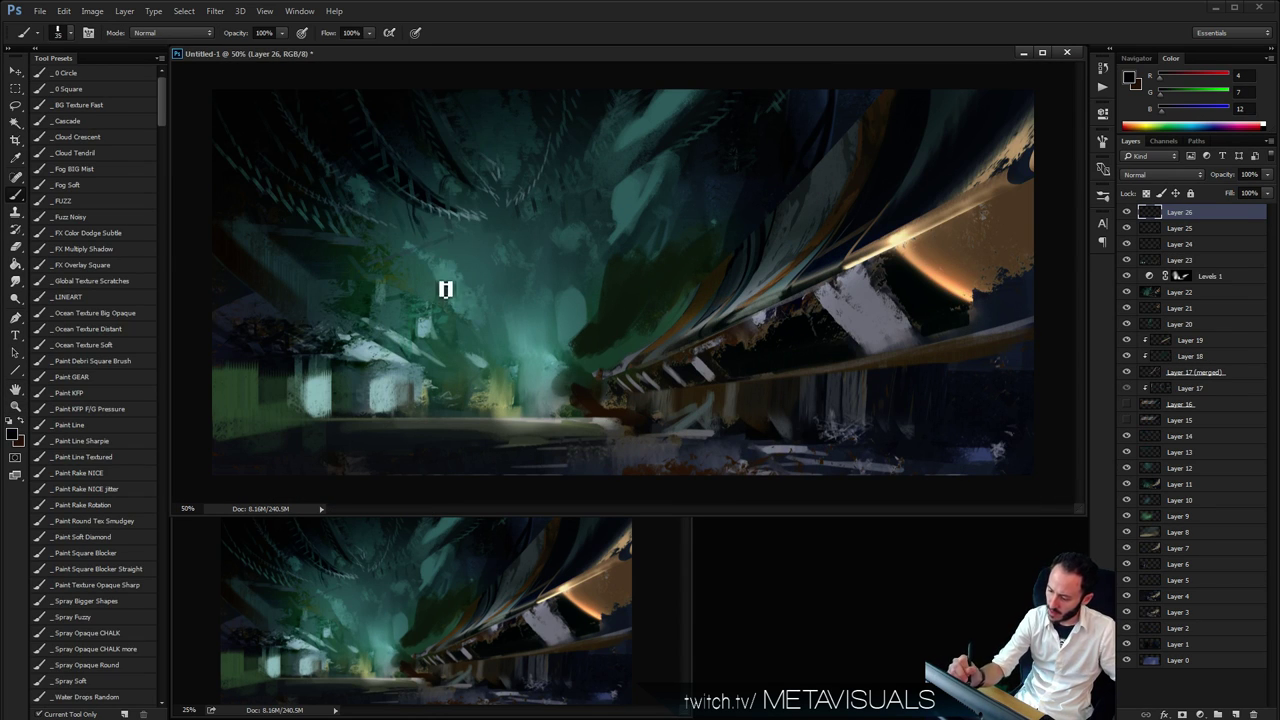
{"action": "mouse_move", "coordinate": [445, 289]}
{"action": "left_mouse_down"}
{"action": "mouse_move", "coordinate": [424, 222]}
{"action": "mouse_move", "coordinate": [459, 258]}
{"action": "mouse_move", "coordinate": [461, 305]}
{"action": "mouse_move", "coordinate": [456, 221]}
{"action": "mouse_move", "coordinate": [461, 284]}
{"action": "mouse_move", "coordinate": [454, 234]}
{"action": "mouse_move", "coordinate": [399, 230]}
{"action": "mouse_move", "coordinate": [426, 289]}
{"action": "left_mouse_up"}
{"action": "key", "text": "]"}
{"action": "key", "text": "]"}
{"action": "key", "text": "]"}
{"action": "key", "text": "]"}
{"action": "mouse_move", "coordinate": [397, 240]}
{"action": "left_mouse_down"}
{"action": "mouse_move", "coordinate": [460, 309]}
{"action": "mouse_move", "coordinate": [440, 289]}
{"action": "left_mouse_up"}
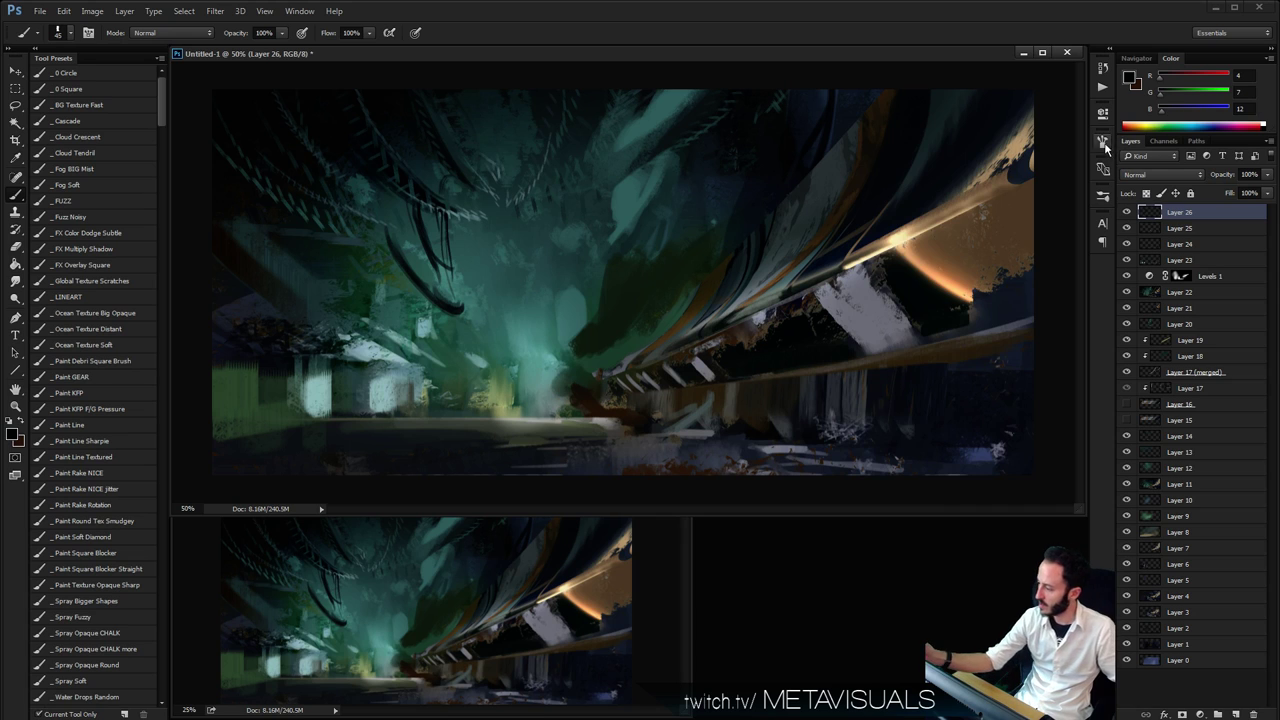
Activate the control for foreground/background jitter in the brush's Color Dynamics settings
{"action": "left_click", "coordinate": [1103, 143]}
{"action": "left_click", "coordinate": [880, 234]}
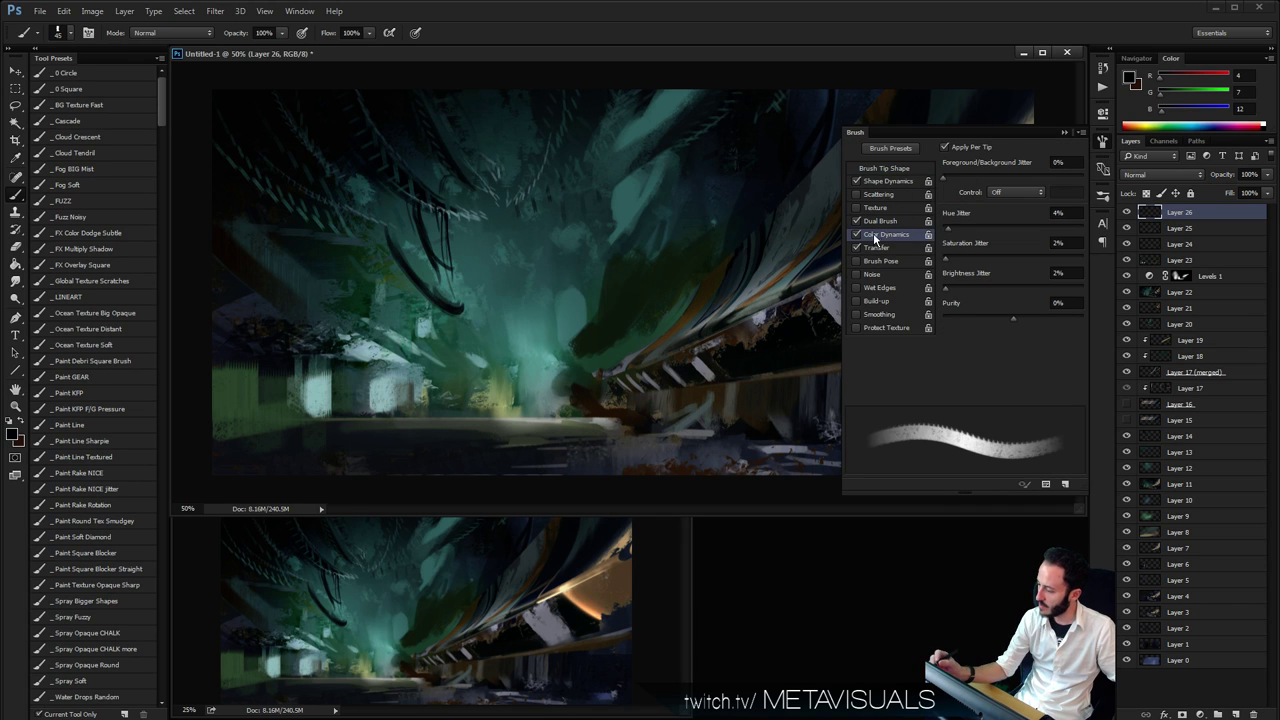
{"action": "left_click", "coordinate": [1004, 191]}
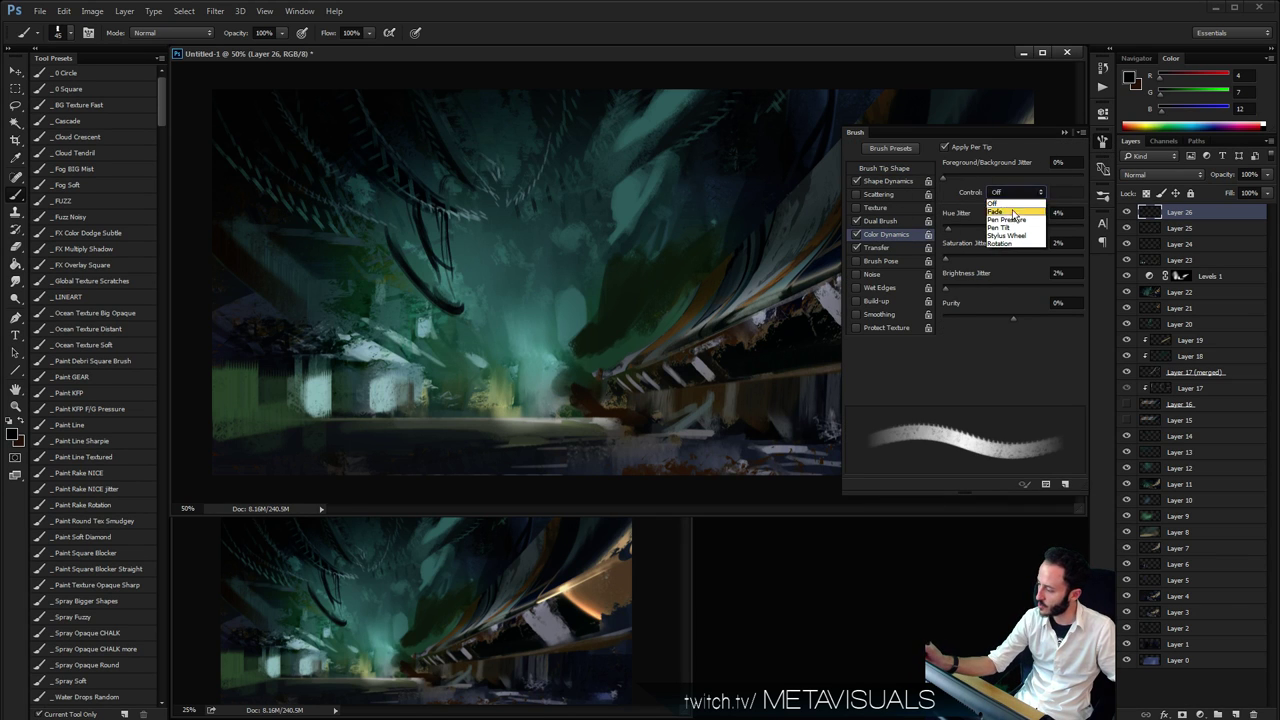
{"action": "left_click", "coordinate": [1020, 216]}
{"action": "left_click", "coordinate": [1103, 145]}
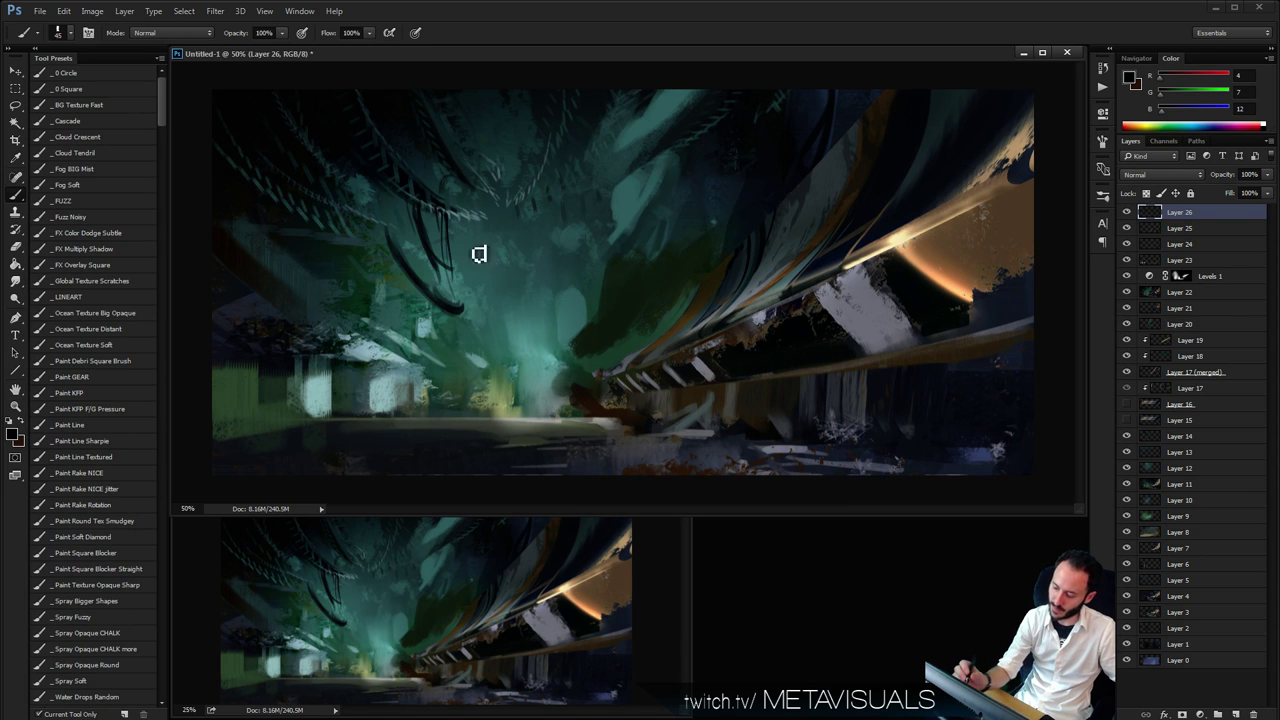
Sample near-black (RGB 12, 21, 24) as the foreground colour and teal (RGB 95, 155, 155) as the background colour
{"action": "left_click", "coordinate": [396, 256], "text": "alt"}
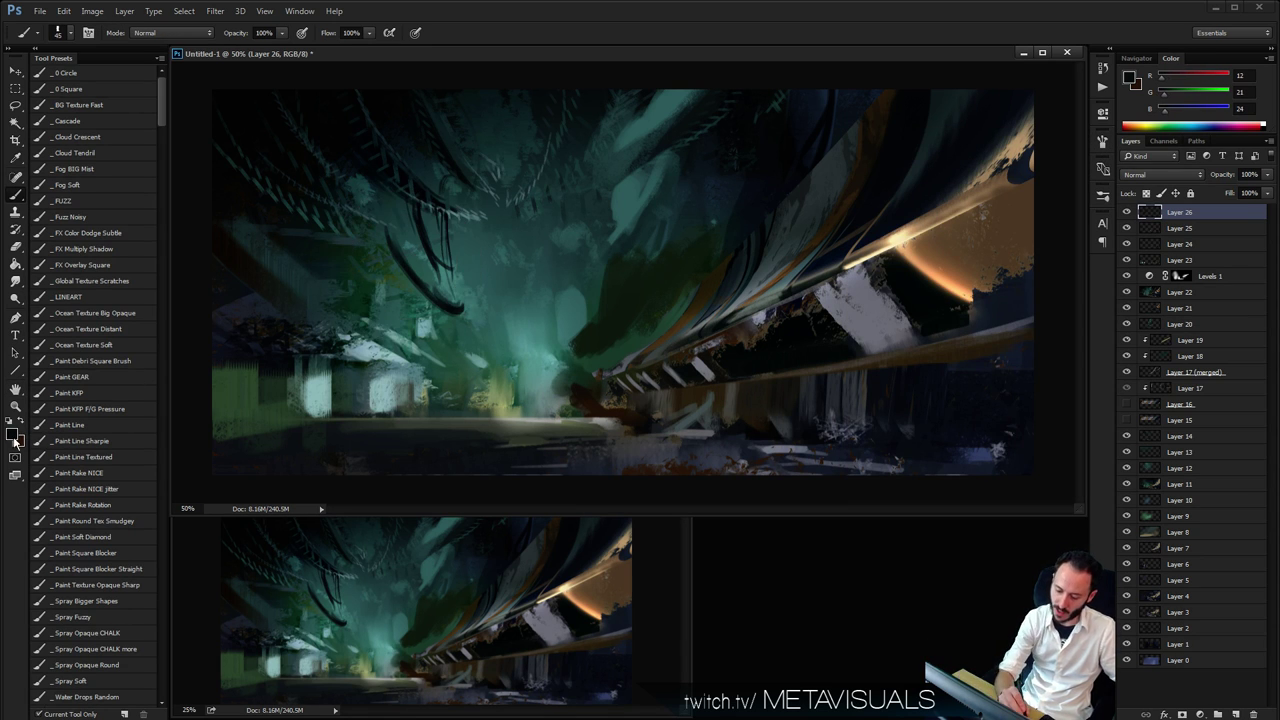
{"action": "left_click", "coordinate": [530, 354], "text": "alt"}
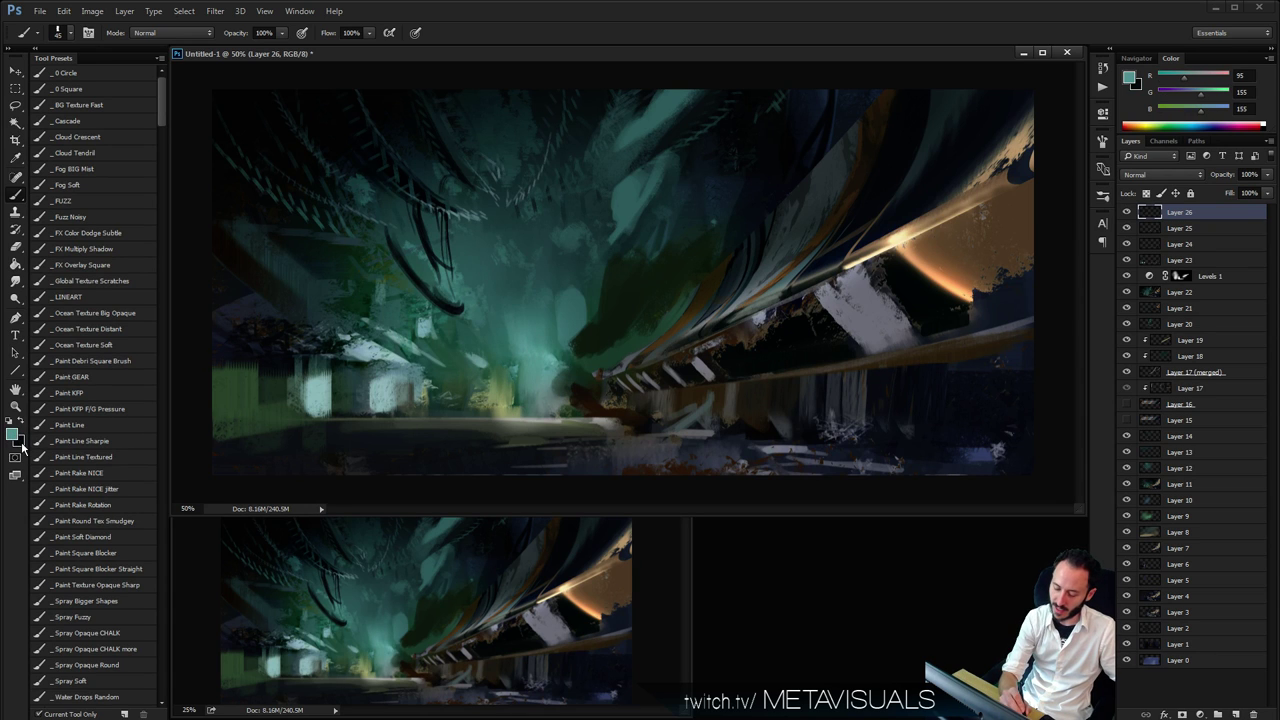
{"action": "key", "text": "x"}
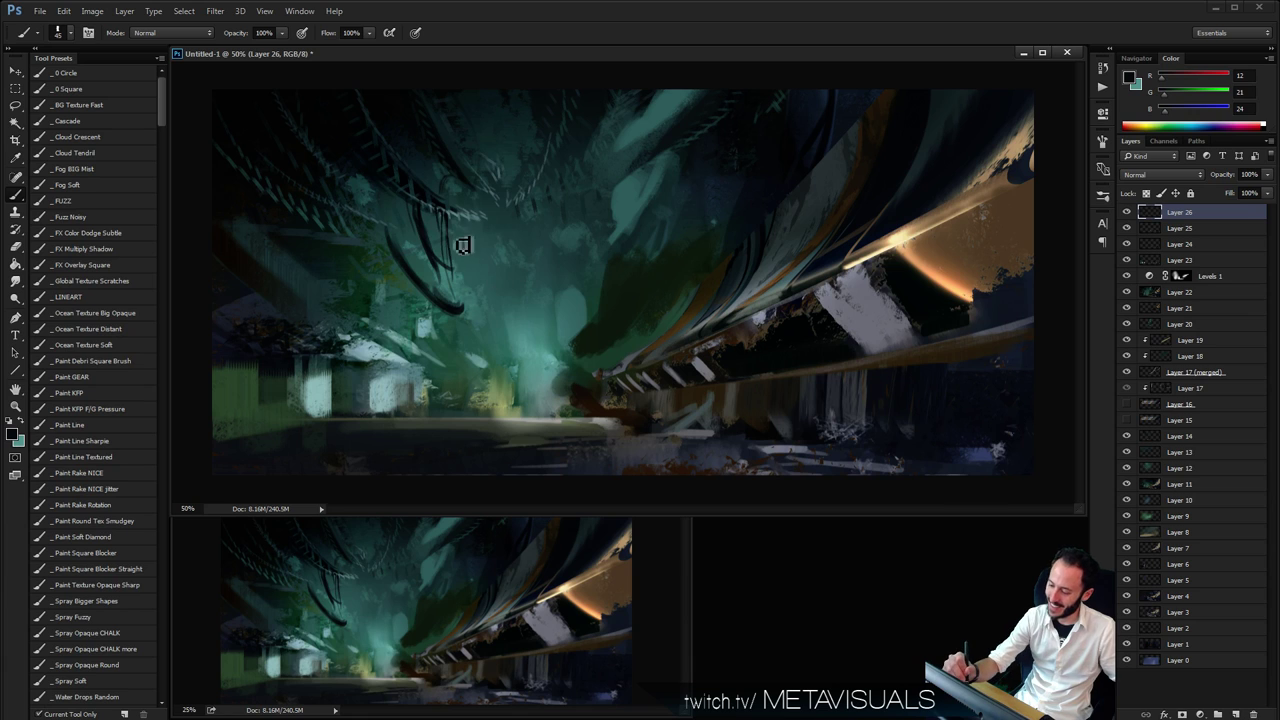
{"action": "left_click_drag", "start_coordinate": [534, 271], "coordinate": [708, 278]}
{"action": "key", "text": "ctrl+z"}
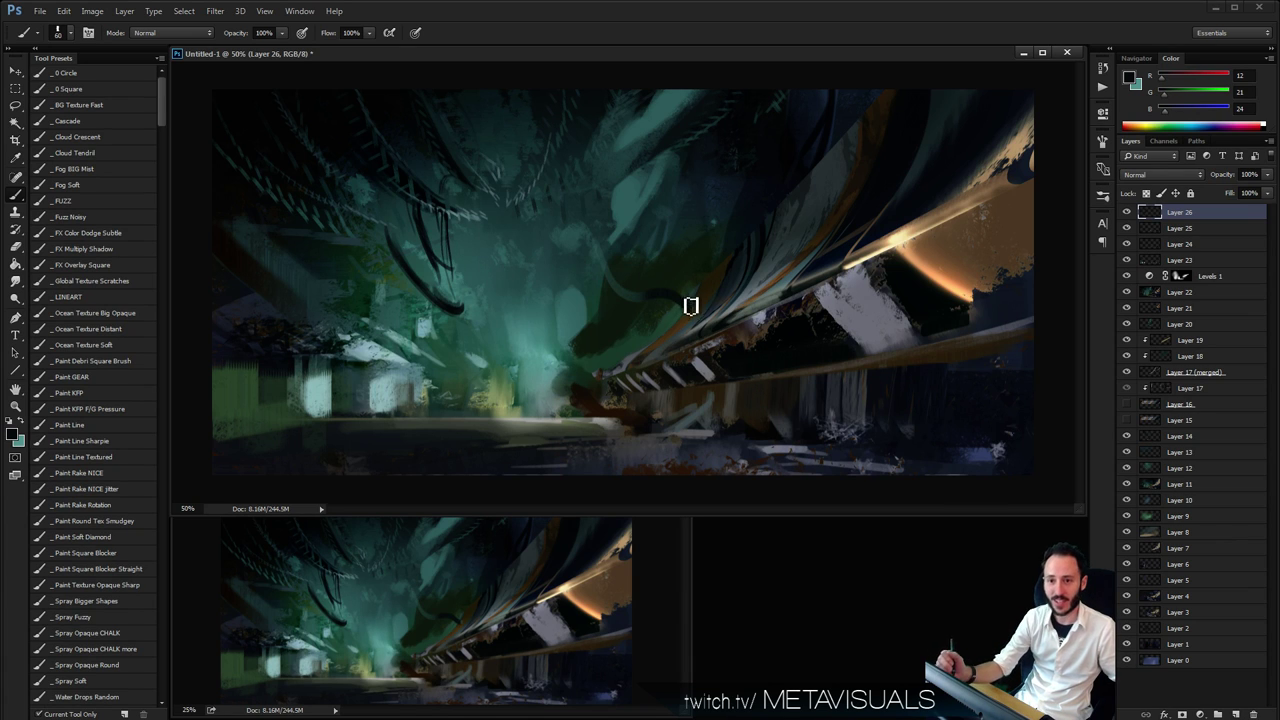
{"action": "key", "text": "ctrl+z"}
{"action": "key", "text": "space"}
Thicken the hanging cables left of the glow with near-black and teal strokes, and add another curved cable beside them
{"action": "key", "text": "["}
{"action": "mouse_move", "coordinate": [391, 237]}
{"action": "left_mouse_down"}
{"action": "mouse_move", "coordinate": [462, 289]}
{"action": "mouse_move", "coordinate": [411, 274]}
{"action": "mouse_move", "coordinate": [467, 304]}
{"action": "left_mouse_up"}
{"action": "left_click_drag", "start_coordinate": [422, 218], "coordinate": [452, 282]}
{"action": "key", "text": "["}
{"action": "left_click_drag", "start_coordinate": [420, 195], "coordinate": [450, 274]}
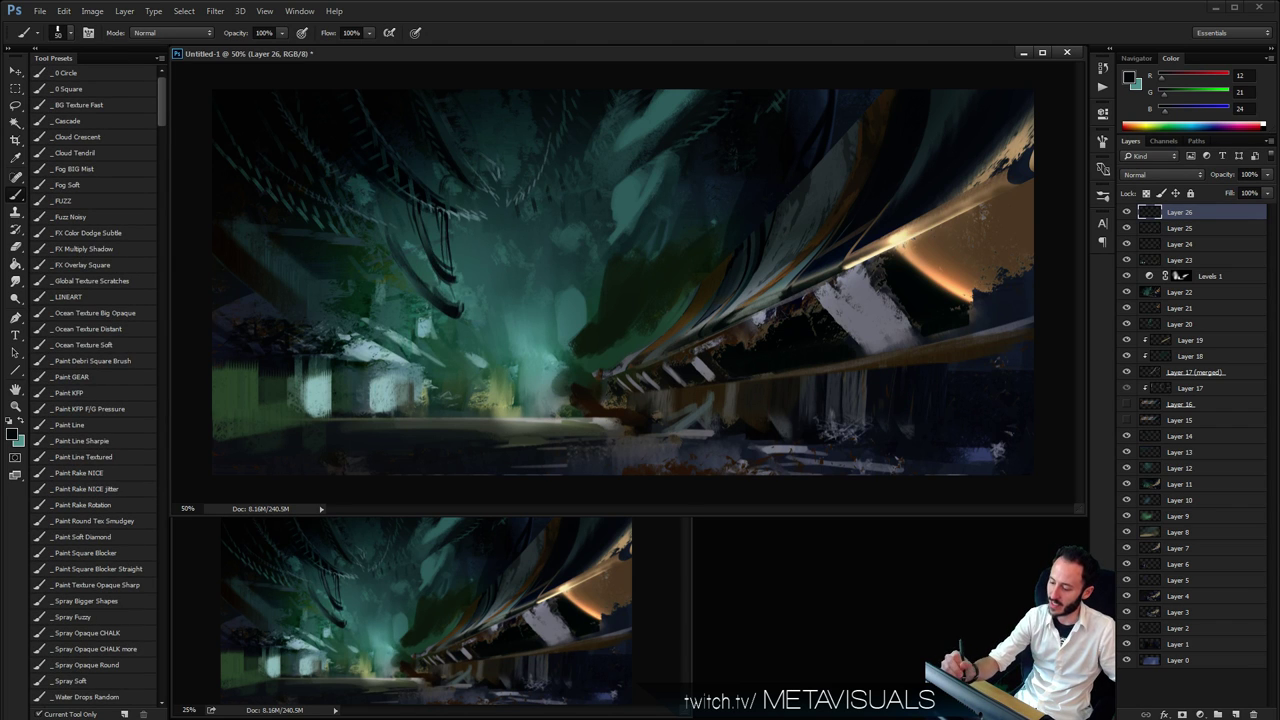
{"action": "left_click_drag", "start_coordinate": [451, 230], "coordinate": [478, 284]}
{"action": "key", "text": "]"}
{"action": "key", "text": "]"}
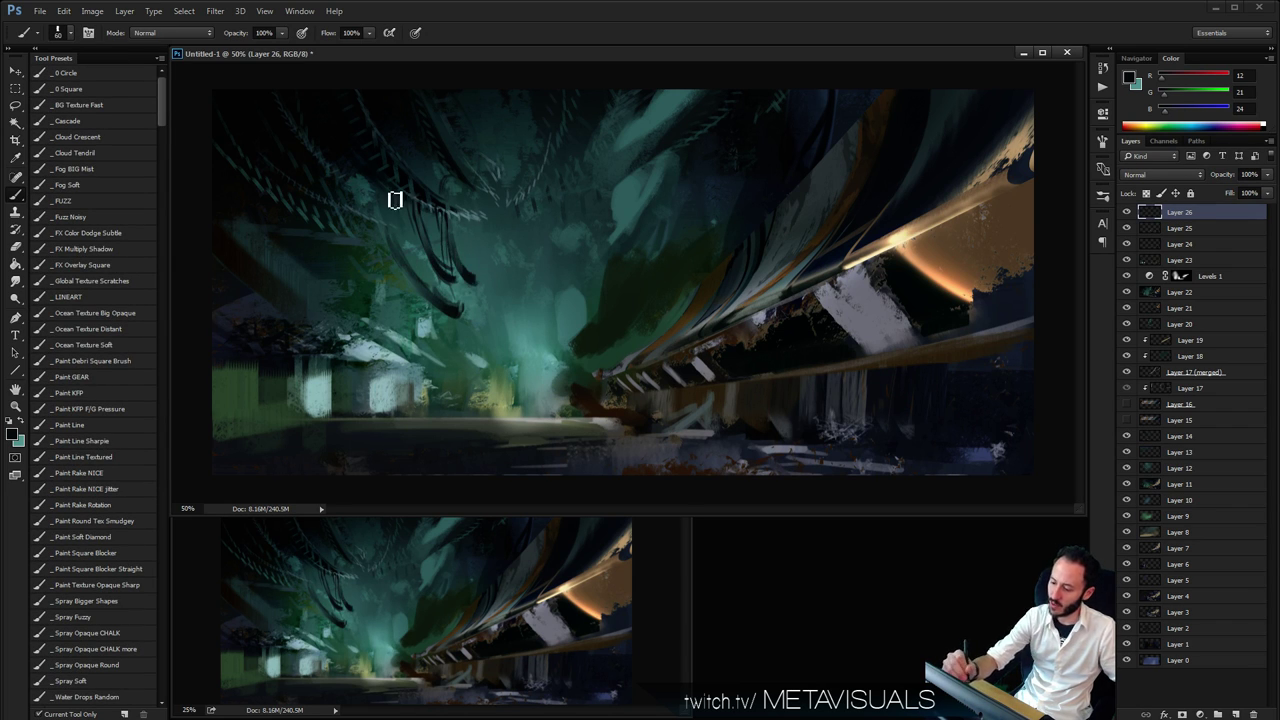
{"action": "key", "text": "ctrl+z"}
Paint a long thin cable descending from the upper-left vines and brighten it with teal (RGB 95, 155, 155)
{"action": "key", "text": "["}
{"action": "key", "text": "["}
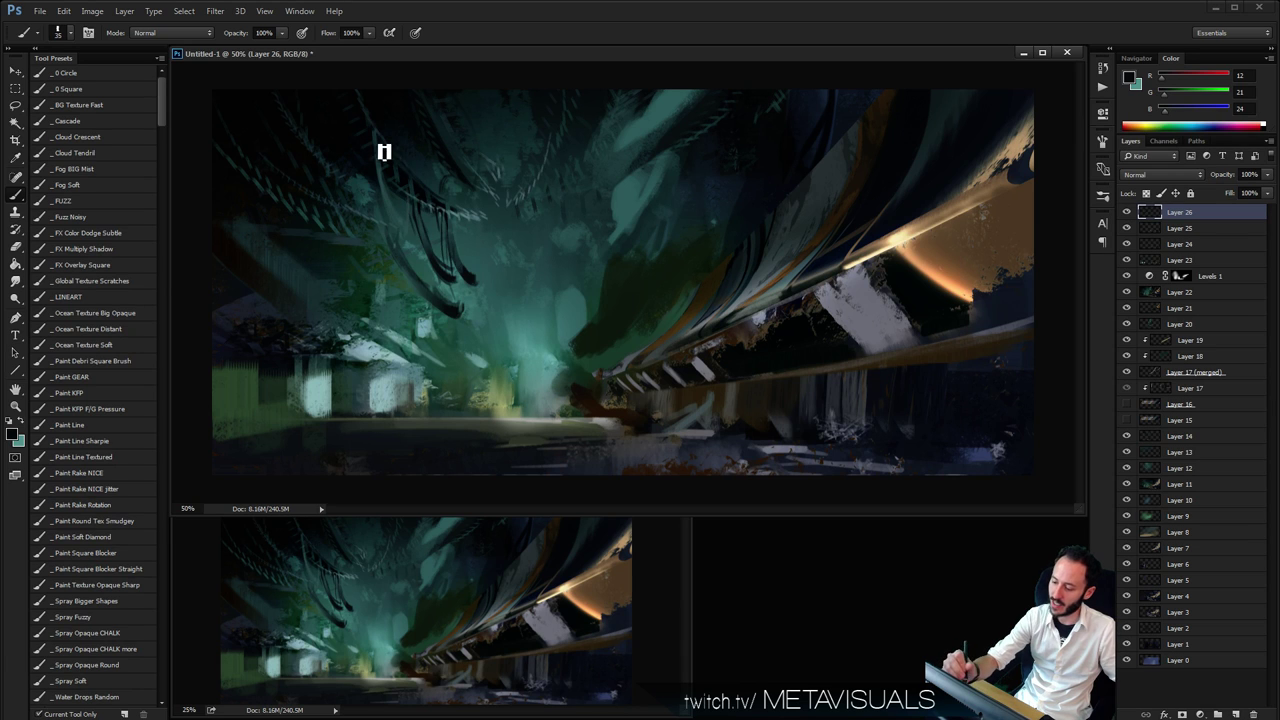
{"action": "left_click", "coordinate": [397, 216], "text": "alt"}
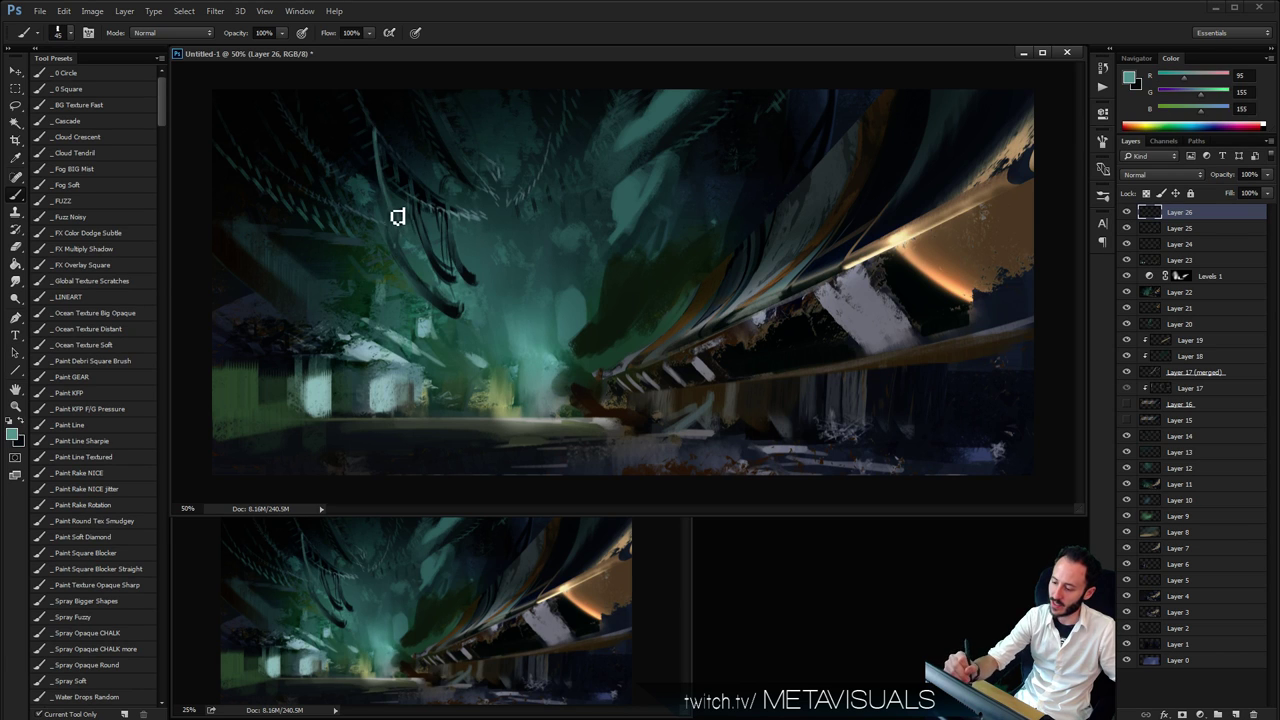
{"action": "left_click_drag", "start_coordinate": [389, 204], "coordinate": [375, 127]}
{"action": "left_click", "coordinate": [391, 177], "text": "alt"}
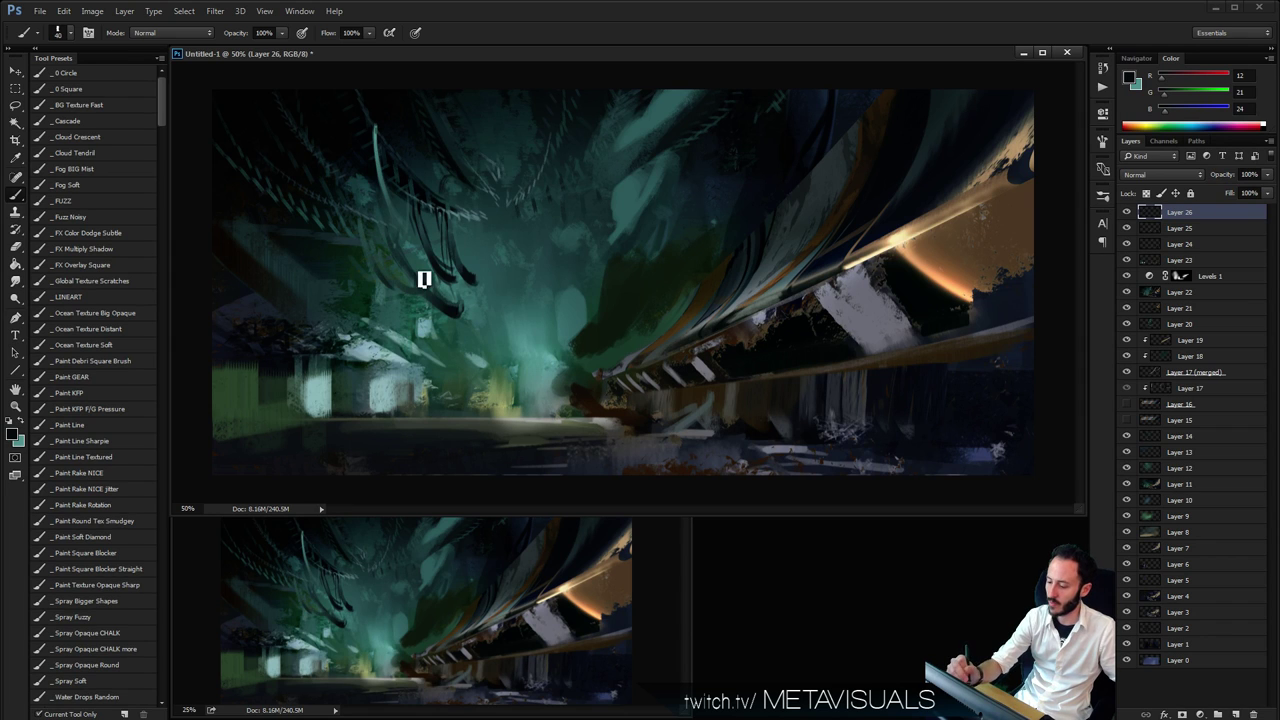
Paint larger dark curved cables above the glow, sweeping up toward the upper middle of the canvas
{"action": "mouse_move", "coordinate": [467, 236]}
{"action": "left_mouse_down"}
{"action": "mouse_move", "coordinate": [478, 280]}
{"action": "mouse_move", "coordinate": [542, 246]}
{"action": "left_mouse_up"}
{"action": "key", "text": "bracketright"}
{"action": "key", "text": "bracketright"}
{"action": "mouse_move", "coordinate": [533, 293]}
{"action": "left_mouse_down"}
{"action": "mouse_move", "coordinate": [558, 216]}
{"action": "mouse_move", "coordinate": [603, 213]}
{"action": "mouse_move", "coordinate": [679, 127]}
{"action": "mouse_move", "coordinate": [655, 166]}
{"action": "left_mouse_up"}
{"action": "key", "text": "bracketright"}
{"action": "key", "text": "bracketright"}
{"action": "key", "text": "bracketright"}
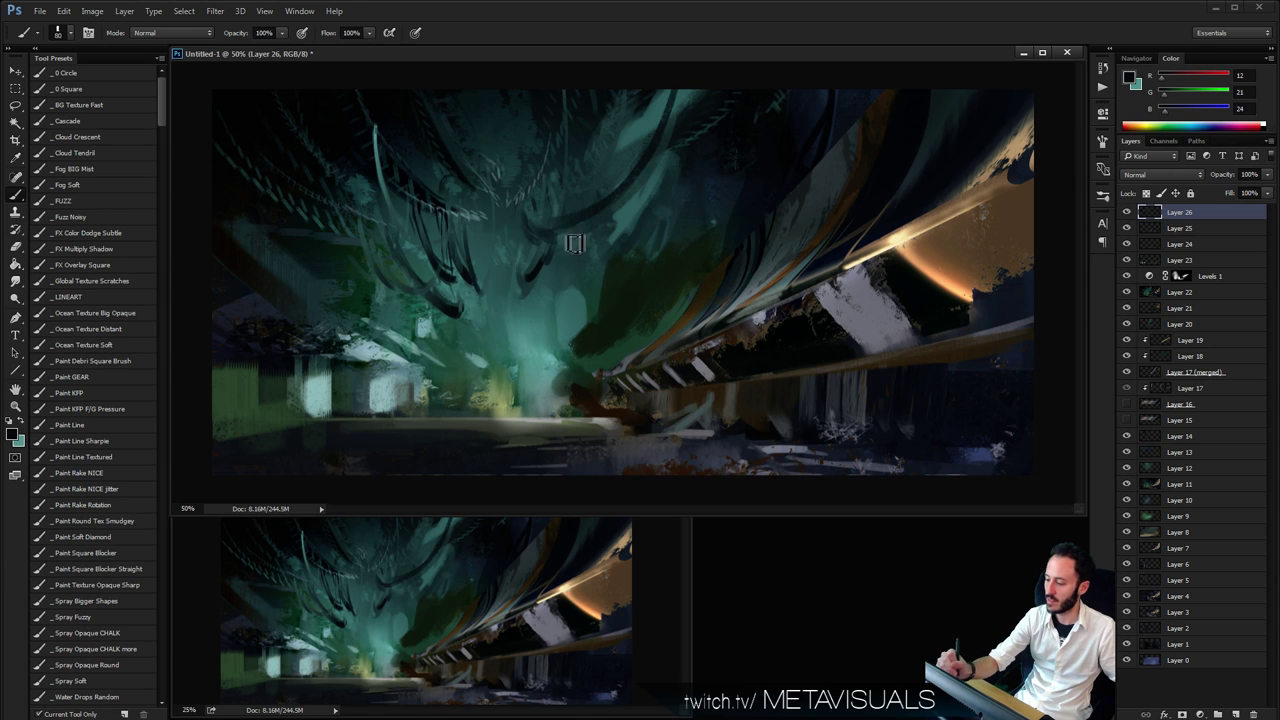
{"action": "left_click_drag", "start_coordinate": [533, 226], "coordinate": [694, 67]}
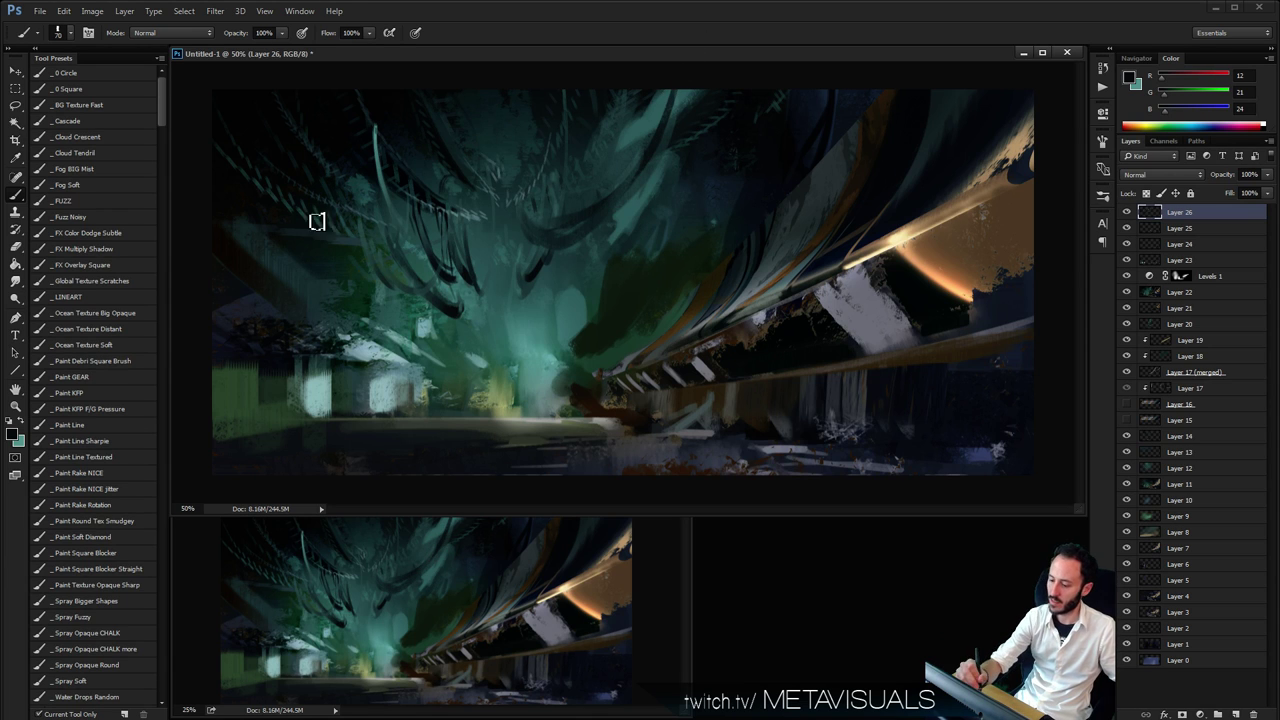
Paint thin dark drooping cables just above the central glow with a smaller brush
{"action": "key", "text": "bracketleft"}
{"action": "key", "text": "bracketleft"}
{"action": "key", "text": "bracketleft"}
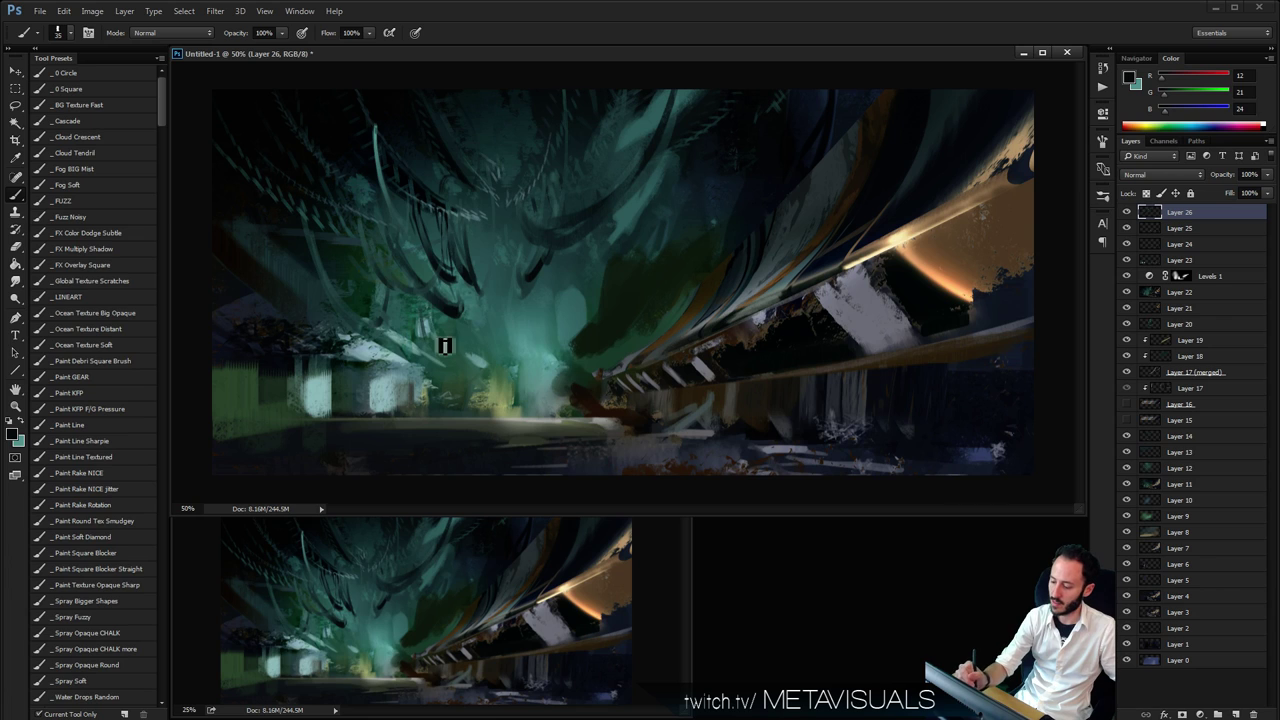
{"action": "left_click_drag", "start_coordinate": [443, 312], "coordinate": [506, 342]}
{"action": "key", "text": "bracketright"}
{"action": "key", "text": "bracketright"}
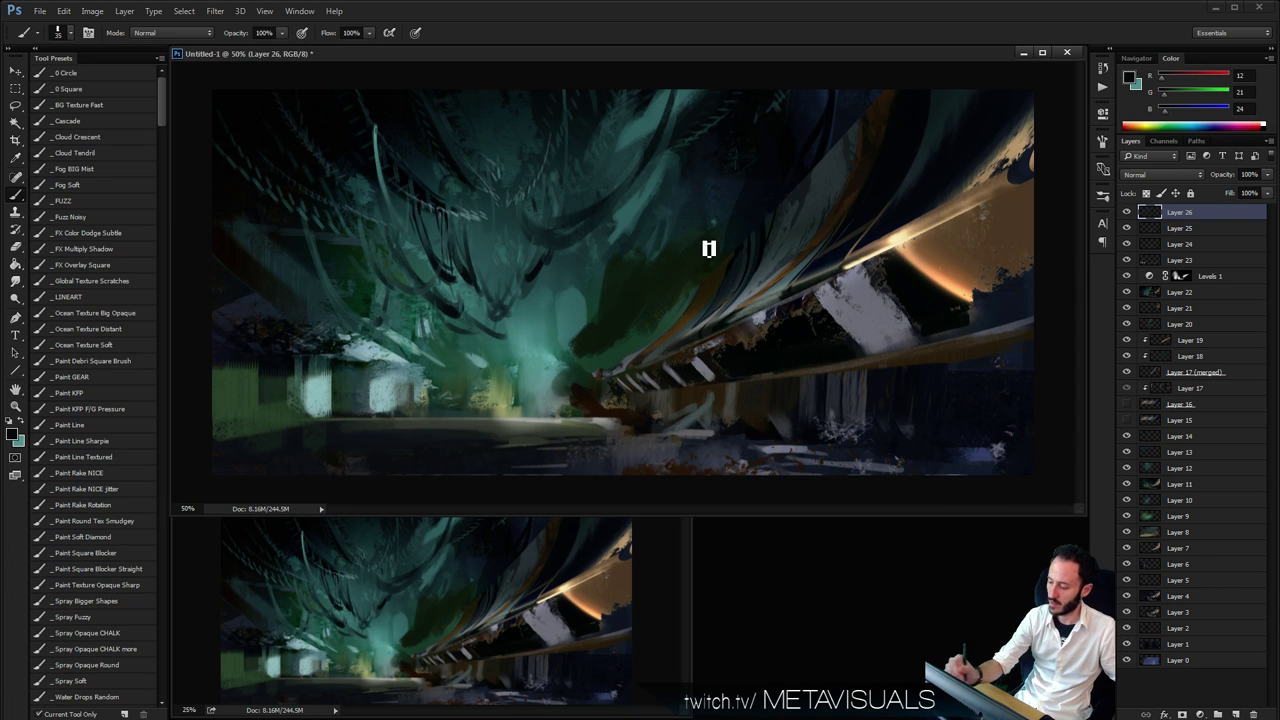
{"action": "key", "text": "space"}
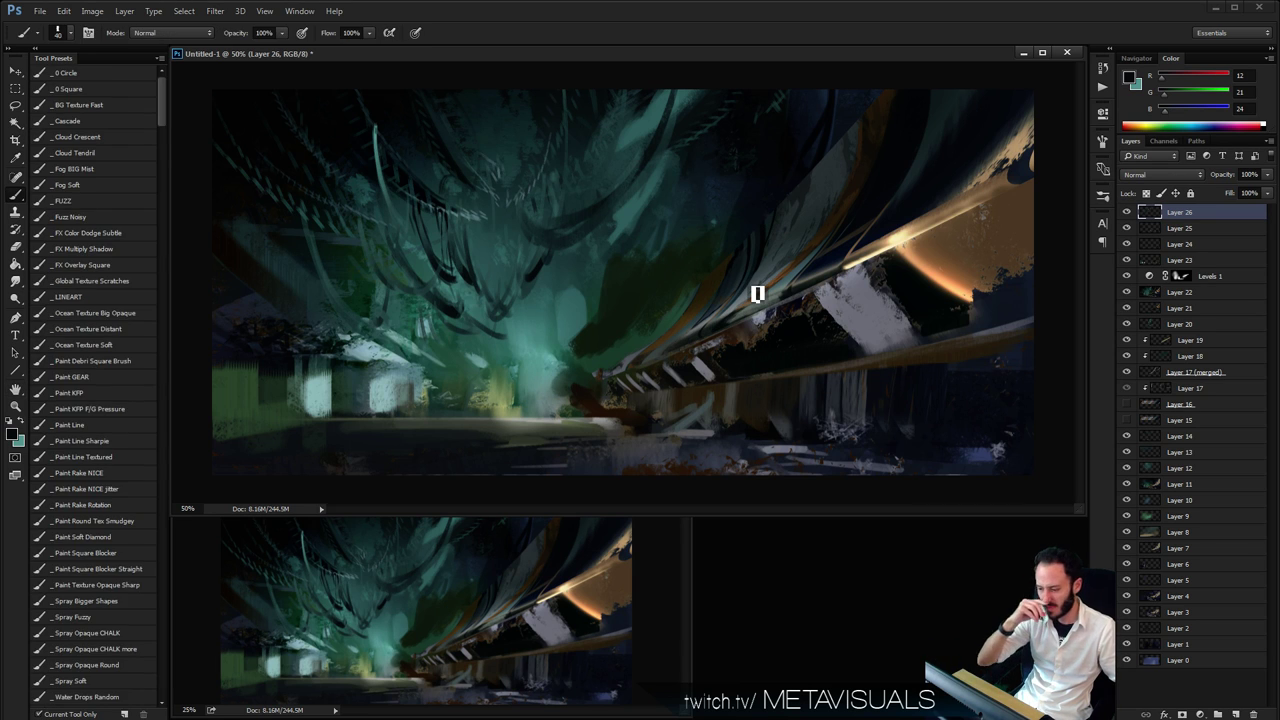
{"action": "key", "text": "space"}
{"action": "key", "text": "bracketright"}
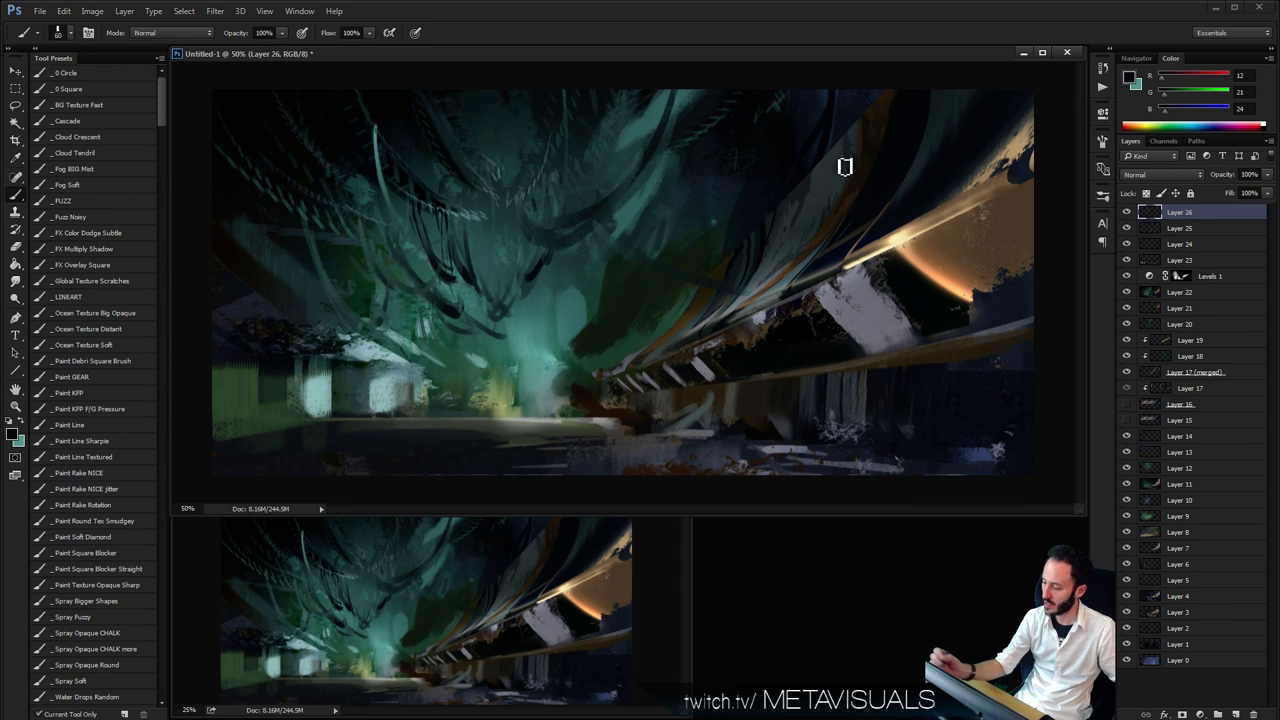
{"action": "key", "text": "bracketright"}
{"action": "key", "text": "bracketright"}
{"action": "key", "text": "ctrl+z"}
{"action": "key", "text": "ctrl+z"}
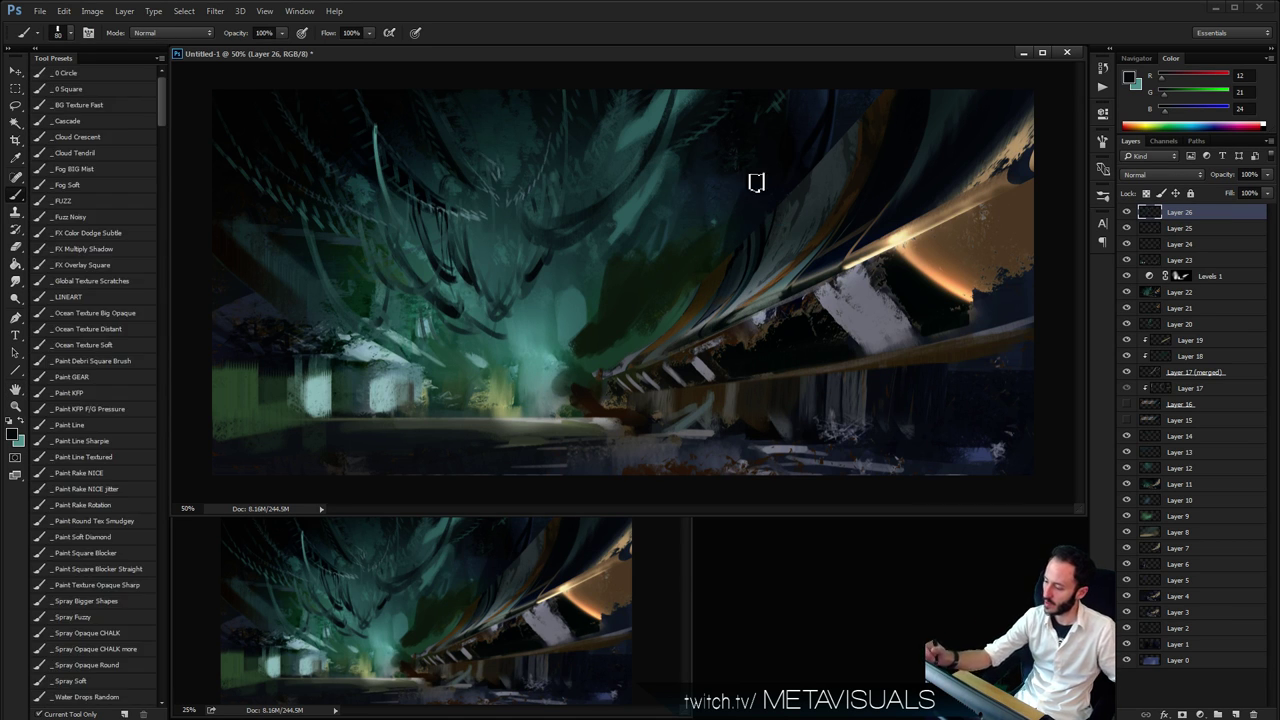
{"action": "key", "text": "ctrl+z"}
Paint a broad near-black diagonal band across the upper part of the large curved structure
{"action": "key", "text": "bracketright"}
{"action": "left_click_drag", "start_coordinate": [706, 144], "coordinate": [784, 208]}
{"action": "mouse_move", "coordinate": [697, 98]}
{"action": "left_mouse_down"}
{"action": "mouse_move", "coordinate": [808, 190]}
{"action": "mouse_move", "coordinate": [824, 182]}
{"action": "left_mouse_up"}
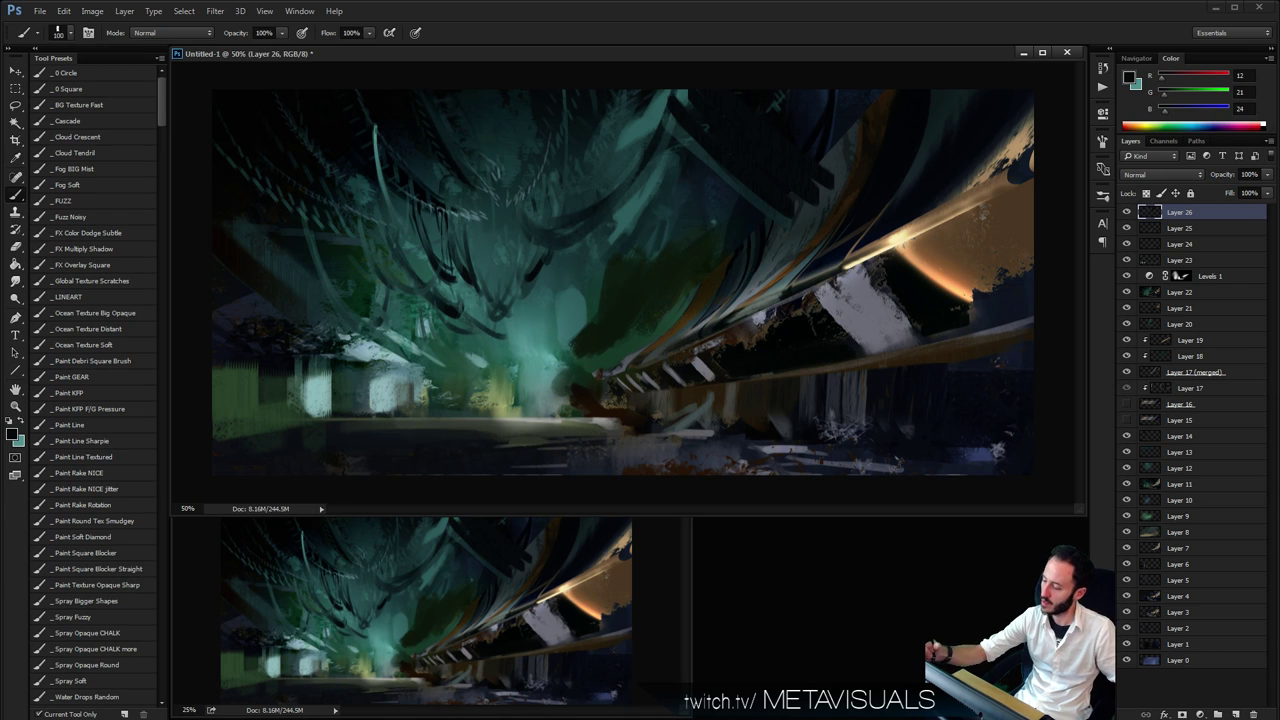
Cover the dark diagonal band with a lighter plank in sampled grey-teal (RGB 63, 77, 78)
{"action": "left_click", "coordinate": [781, 258], "text": "alt"}
{"action": "key", "text": "bracketright"}
{"action": "mouse_move", "coordinate": [690, 122]}
{"action": "left_mouse_down"}
{"action": "mouse_move", "coordinate": [797, 206]}
{"action": "mouse_move", "coordinate": [774, 195]}
{"action": "left_mouse_up"}
{"action": "left_click_drag", "start_coordinate": [690, 148], "coordinate": [780, 222]}
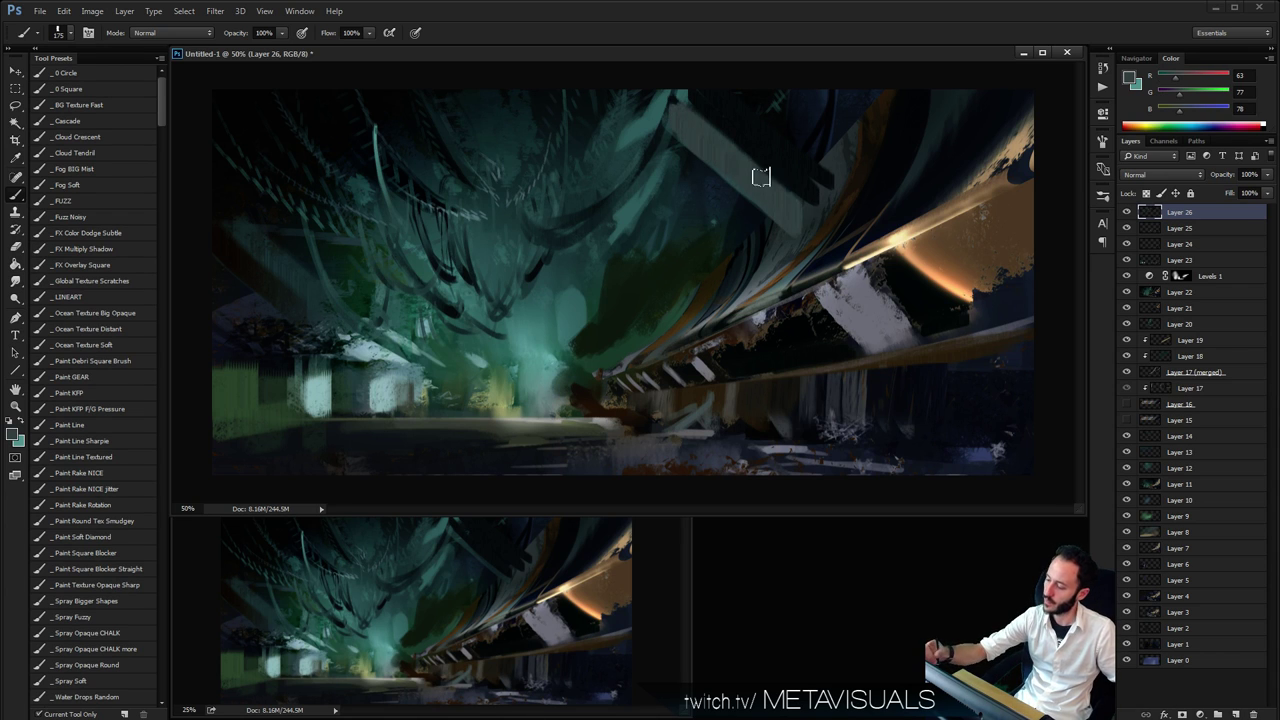
{"action": "left_click_drag", "start_coordinate": [718, 122], "coordinate": [800, 215]}
{"action": "left_click_drag", "start_coordinate": [692, 100], "coordinate": [812, 204]}
{"action": "mouse_move", "coordinate": [702, 108]}
{"action": "left_mouse_down"}
{"action": "mouse_move", "coordinate": [821, 206]}
{"action": "mouse_move", "coordinate": [708, 76]}
{"action": "mouse_move", "coordinate": [817, 189]}
{"action": "left_mouse_up"}
Paint a second grey-teal slab at the painting's upper-right edge with a size 125 brush
{"action": "key", "text": "bracketleft"}
{"action": "key", "text": "bracketleft"}
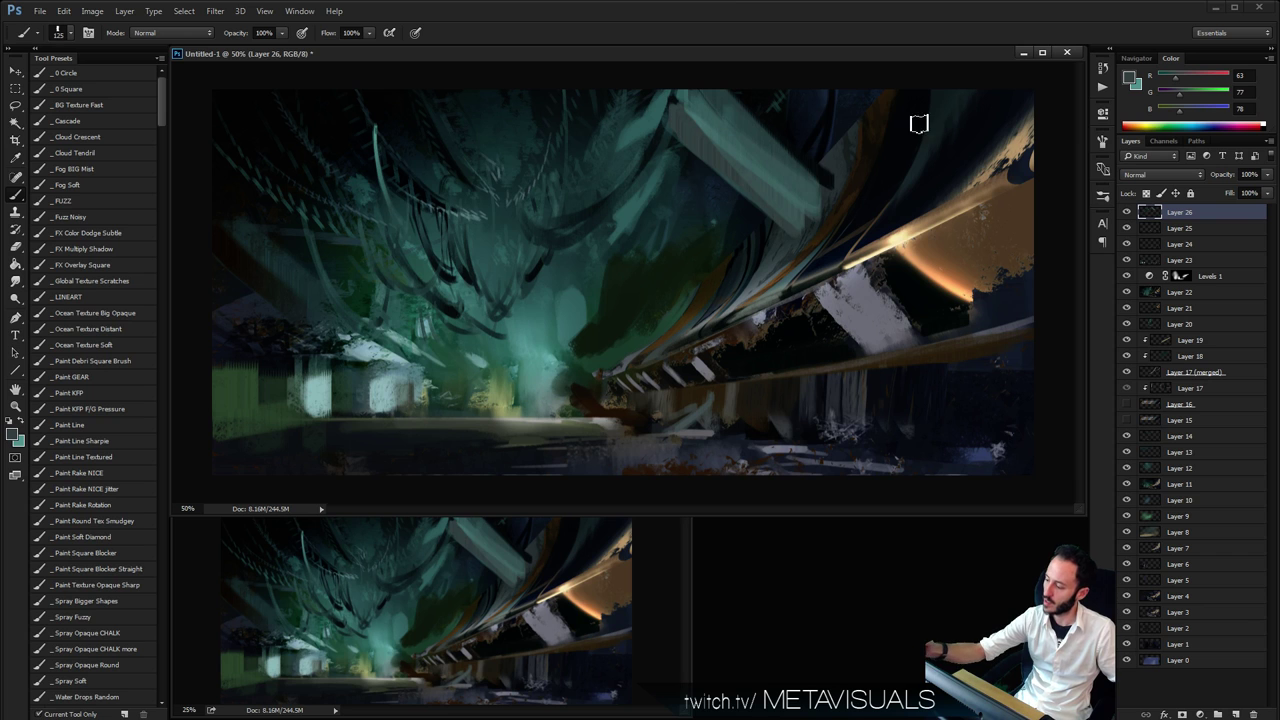
{"action": "left_click_drag", "start_coordinate": [888, 92], "coordinate": [962, 142]}
{"action": "left_click_drag", "start_coordinate": [928, 82], "coordinate": [986, 130]}
{"action": "mouse_move", "coordinate": [958, 80]}
{"action": "left_mouse_down"}
{"action": "mouse_move", "coordinate": [998, 124]}
{"action": "mouse_move", "coordinate": [1006, 112]}
{"action": "left_mouse_up"}
Narrow the large pale window panel near the planet with near-black (RGB 0, 12, 13) strokes along its side
{"action": "key", "text": "space"}
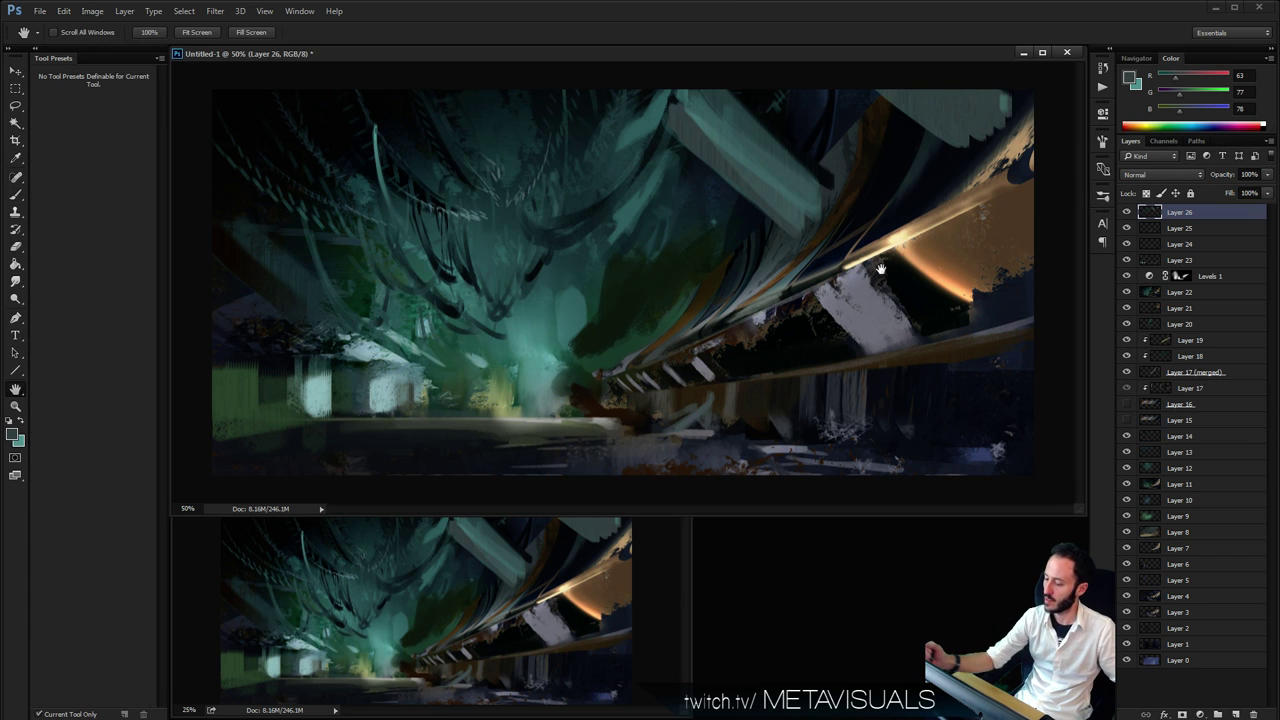
{"action": "left_click", "coordinate": [885, 270], "text": "alt"}
{"action": "left_click", "coordinate": [885, 270], "text": "alt"}
{"action": "left_click", "coordinate": [820, 251]}
{"action": "left_click", "coordinate": [894, 277]}
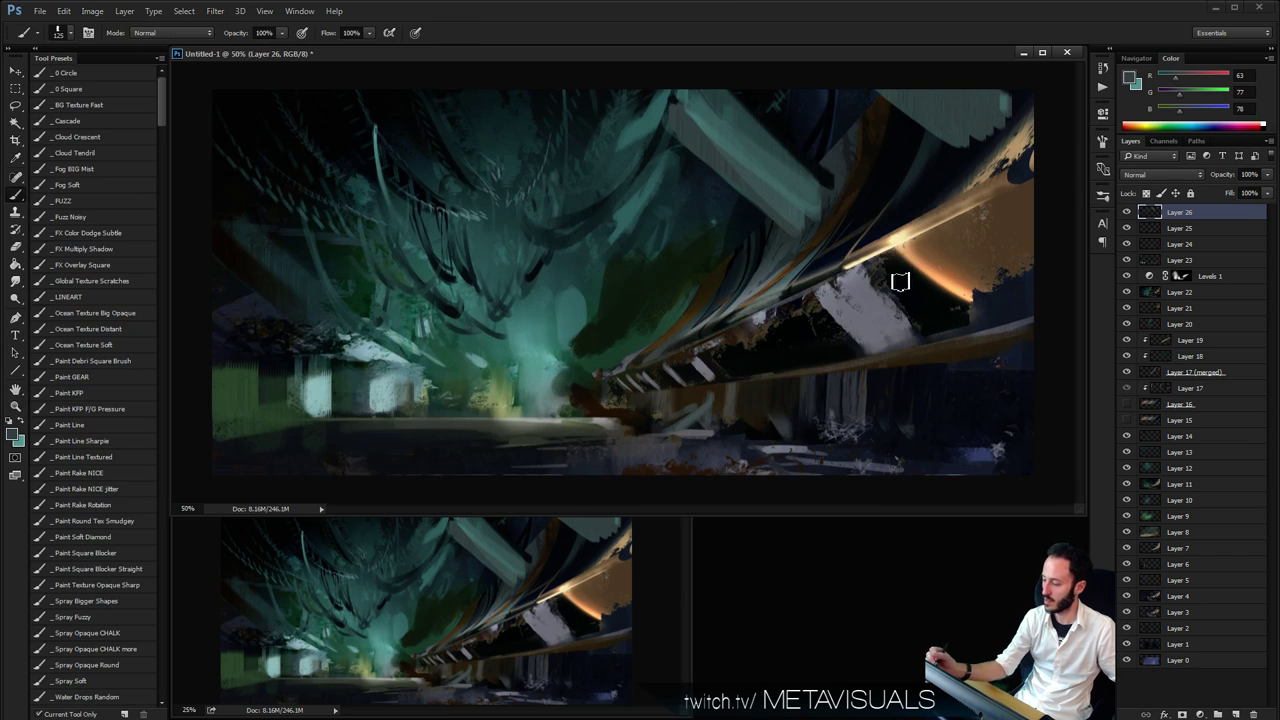
{"action": "key", "text": "b"}
{"action": "mouse_move", "coordinate": [895, 289]}
{"action": "left_mouse_down"}
{"action": "mouse_move", "coordinate": [905, 325]}
{"action": "mouse_move", "coordinate": [875, 310]}
{"action": "mouse_move", "coordinate": [890, 300]}
{"action": "left_mouse_up"}
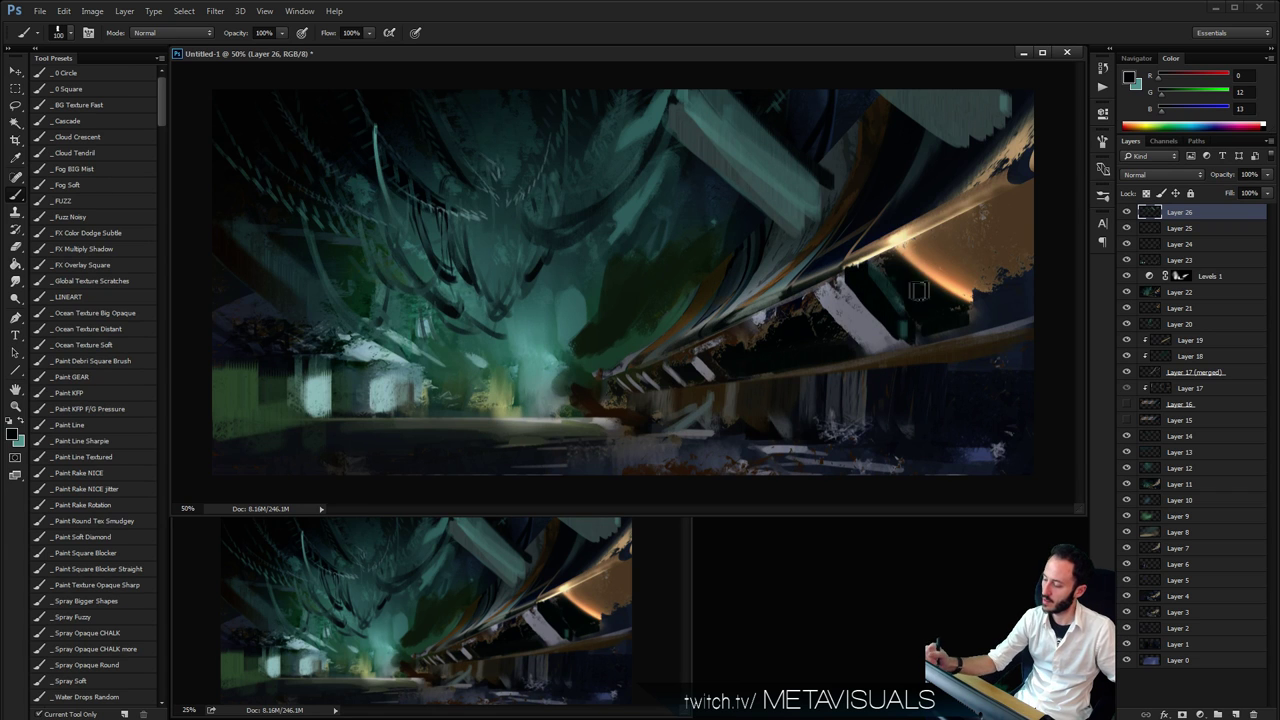
Examine the whole composition at 33.3% zoom to judge the new diagonal slabs
{"action": "key", "text": "z"}
{"action": "left_click", "coordinate": [891, 351], "text": "alt"}
{"action": "left_click", "coordinate": [900, 345], "text": "alt"}
{"action": "left_click", "coordinate": [911, 337], "text": "alt"}
{"action": "left_click", "coordinate": [848, 360]}
{"action": "left_click", "coordinate": [846, 360]}
{"action": "key", "text": "b"}
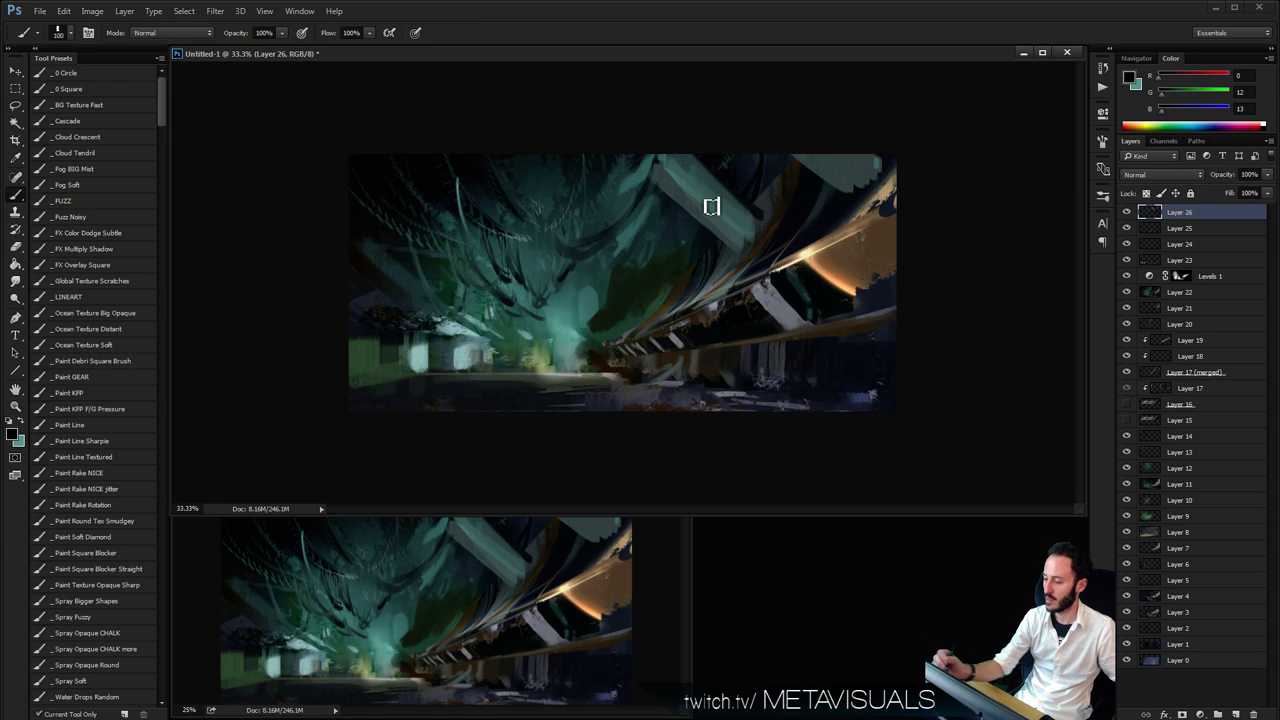
Paint a near-black (RGB 12, 16, 18) diagonal band below the grey-teal plank with a size 125 brush
{"action": "left_click", "coordinate": [701, 197], "text": "alt"}
{"action": "key", "text": "z"}
{"action": "left_click", "coordinate": [684, 252]}
{"action": "key", "text": "b"}
{"action": "left_click", "coordinate": [782, 127], "text": "alt"}
{"action": "key", "text": "bracketright"}
{"action": "mouse_move", "coordinate": [700, 277]}
{"action": "left_mouse_down"}
{"action": "mouse_move", "coordinate": [642, 209]}
{"action": "mouse_move", "coordinate": [716, 266]}
{"action": "mouse_move", "coordinate": [768, 268]}
{"action": "left_mouse_up"}
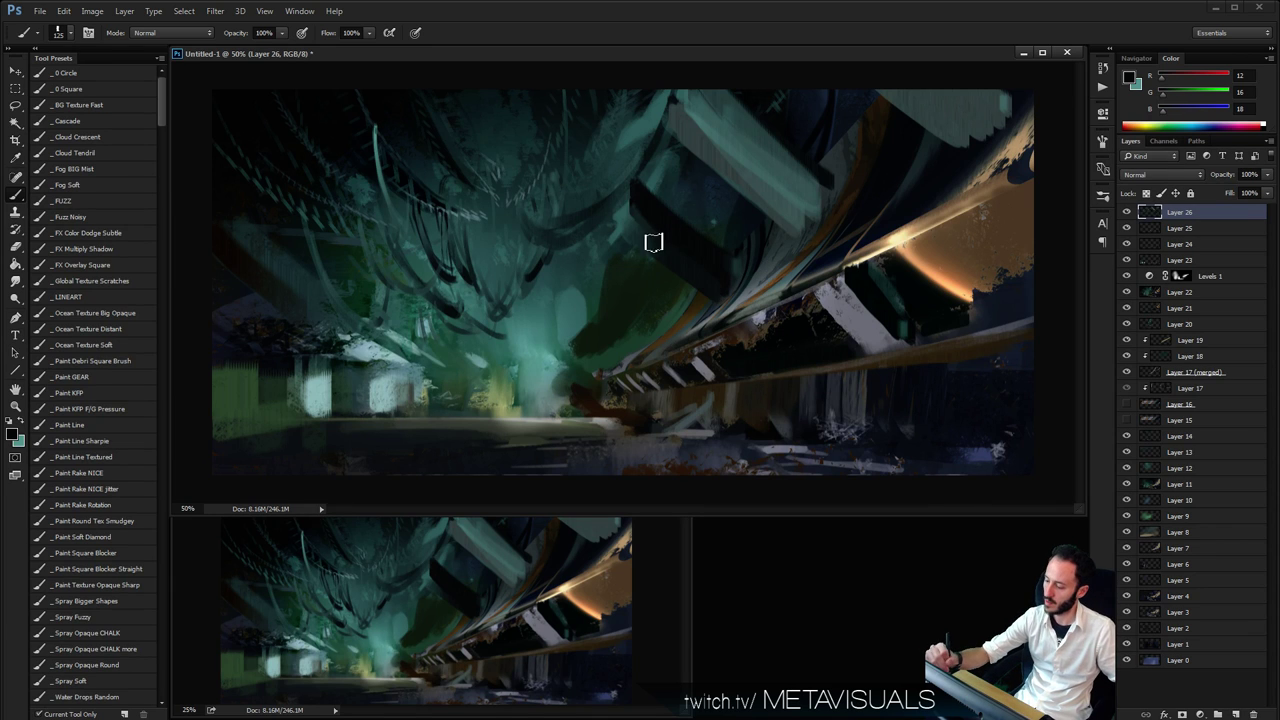
Paint more near-black (RGB 12, 16, 18) diagonal slabs toward the painting's upper middle, reducing the brush size to 70
{"action": "mouse_move", "coordinate": [654, 242]}
{"action": "left_mouse_down"}
{"action": "mouse_move", "coordinate": [617, 226]}
{"action": "mouse_move", "coordinate": [676, 268]}
{"action": "left_mouse_up"}
{"action": "key", "text": "bracketleft"}
{"action": "key", "text": "bracketleft"}
{"action": "key", "text": "bracketleft"}
{"action": "mouse_move", "coordinate": [556, 186]}
{"action": "left_mouse_down"}
{"action": "mouse_move", "coordinate": [585, 200]}
{"action": "mouse_move", "coordinate": [572, 185]}
{"action": "mouse_move", "coordinate": [586, 154]}
{"action": "left_mouse_up"}
{"action": "key", "text": "bracketleft"}
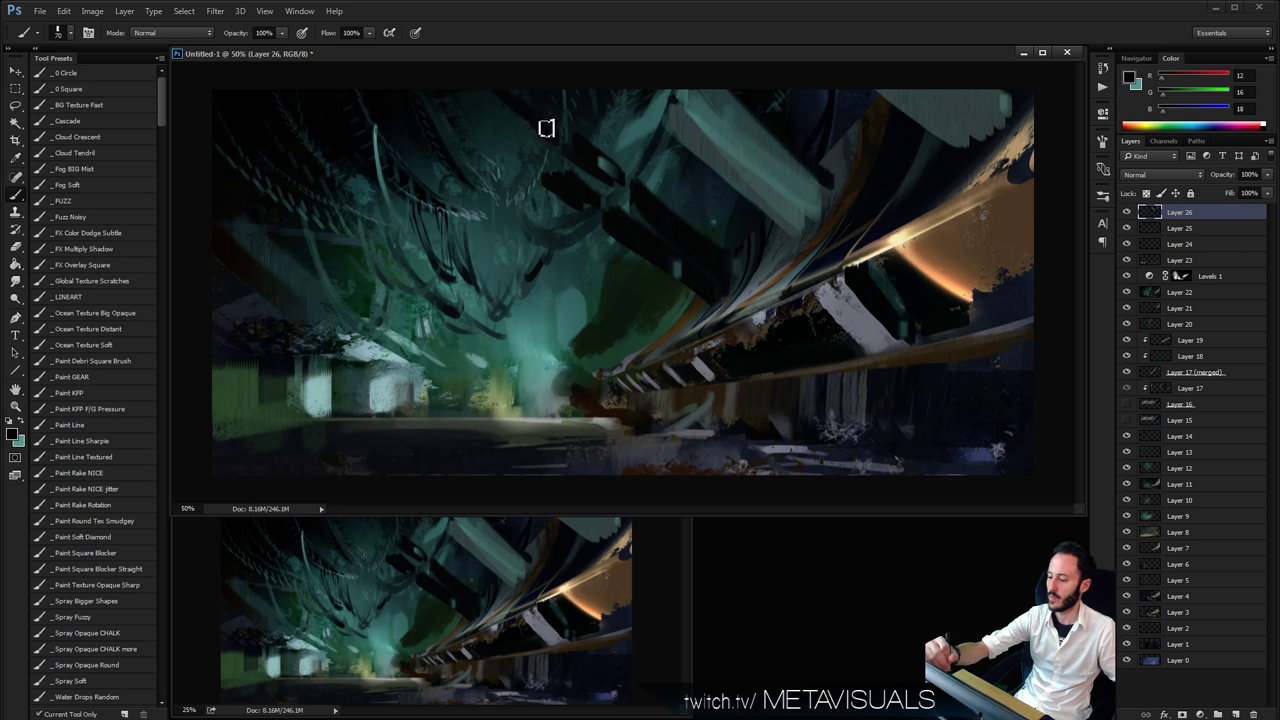
Paint a dark green (RGB 25, 37, 27) diagonal beam across the central teal glow with a size 60 brush
{"action": "key", "text": "z"}
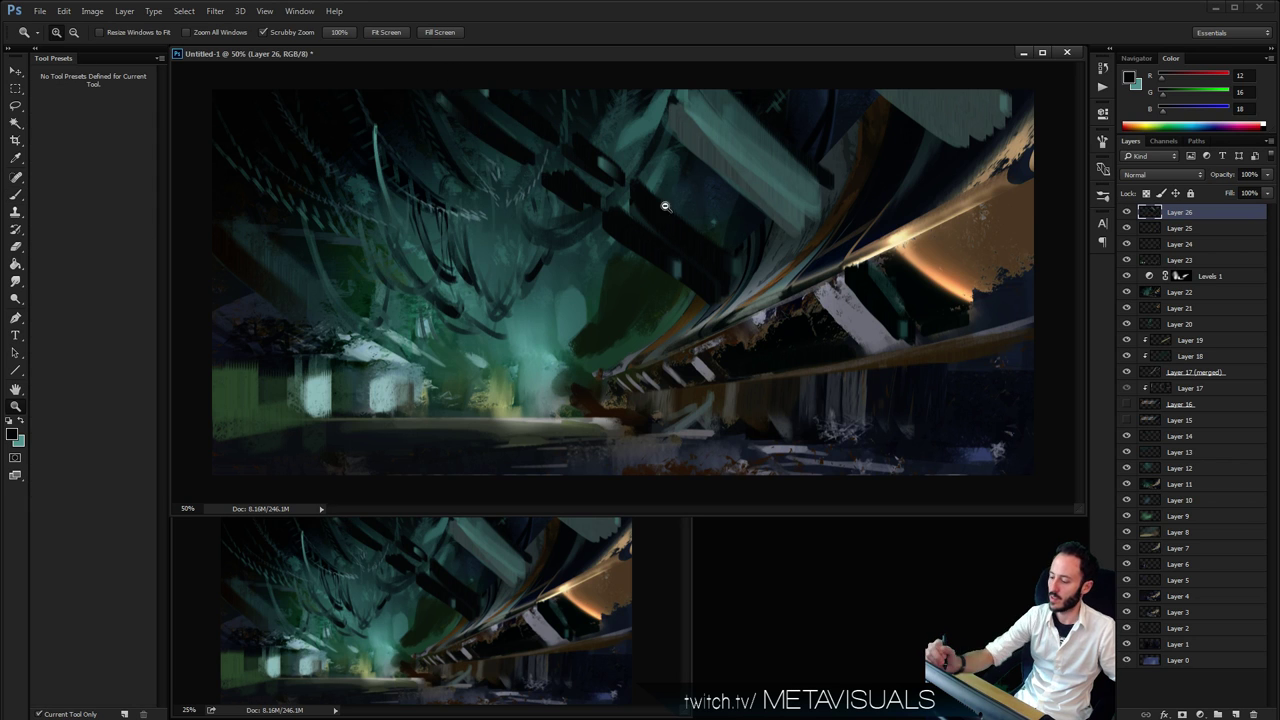
{"action": "left_click", "coordinate": [705, 164], "text": "alt"}
{"action": "left_click", "coordinate": [817, 334]}
{"action": "left_click", "coordinate": [817, 334]}
{"action": "left_click", "coordinate": [817, 334]}
{"action": "key", "text": "b"}
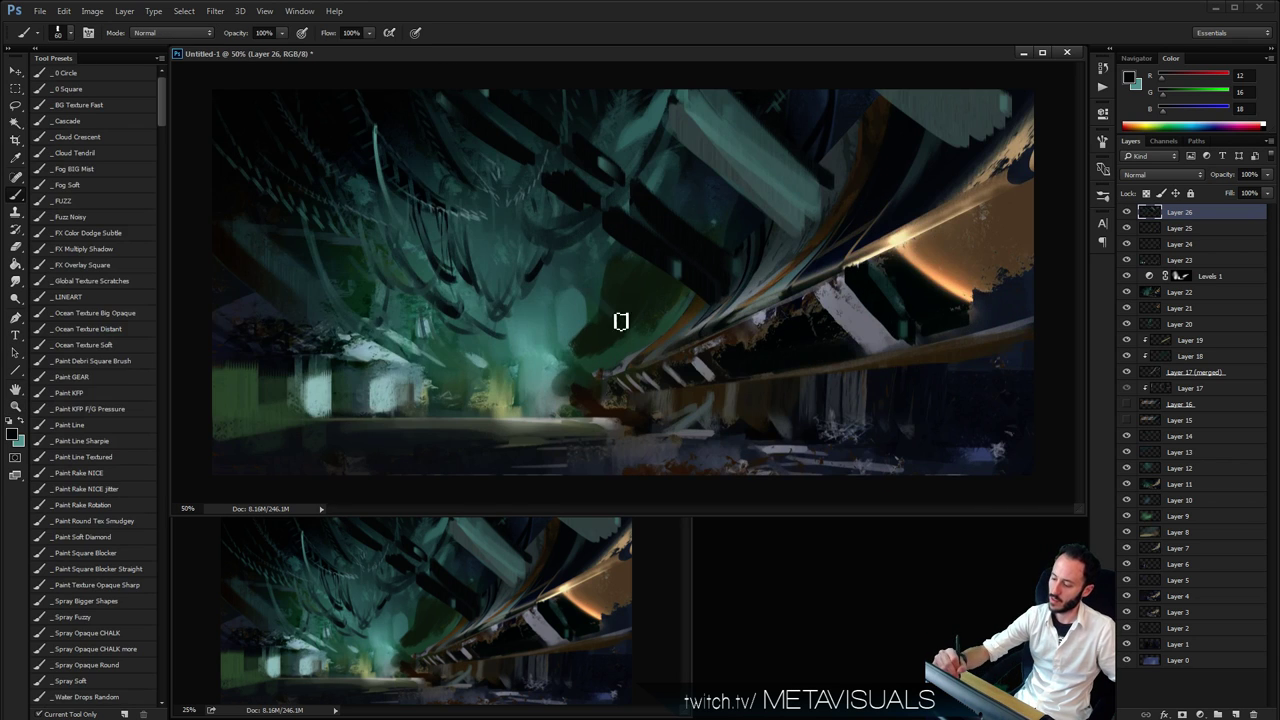
{"action": "left_click", "coordinate": [618, 336], "text": "alt"}
{"action": "left_click_drag", "start_coordinate": [601, 312], "coordinate": [552, 271]}
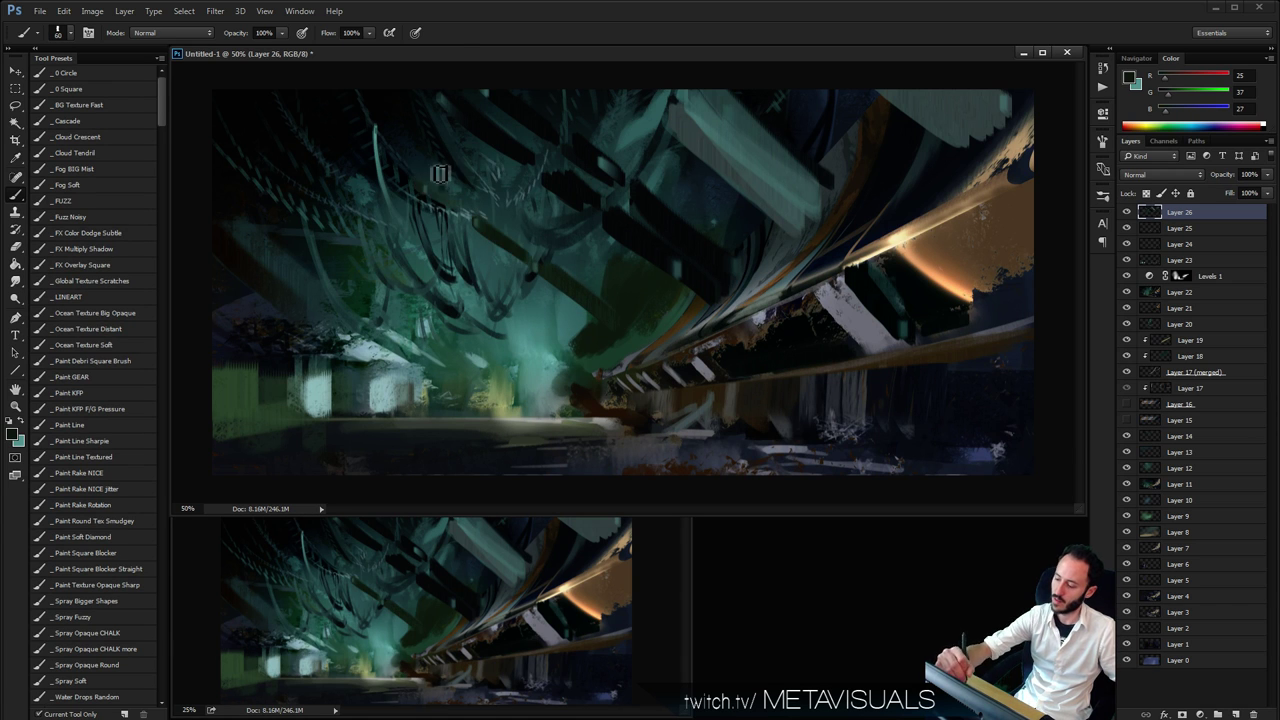
Examine the dark green diagonal beam against the whole composition at 33.3% zoom
{"action": "key", "text": "z"}
{"action": "left_click", "coordinate": [763, 276], "text": "alt"}
{"action": "left_click", "coordinate": [764, 276], "text": "alt"}
{"action": "left_click", "coordinate": [780, 378], "text": "alt"}
{"action": "left_click", "coordinate": [783, 380]}
{"action": "left_click", "coordinate": [806, 374]}
{"action": "key", "text": "b"}
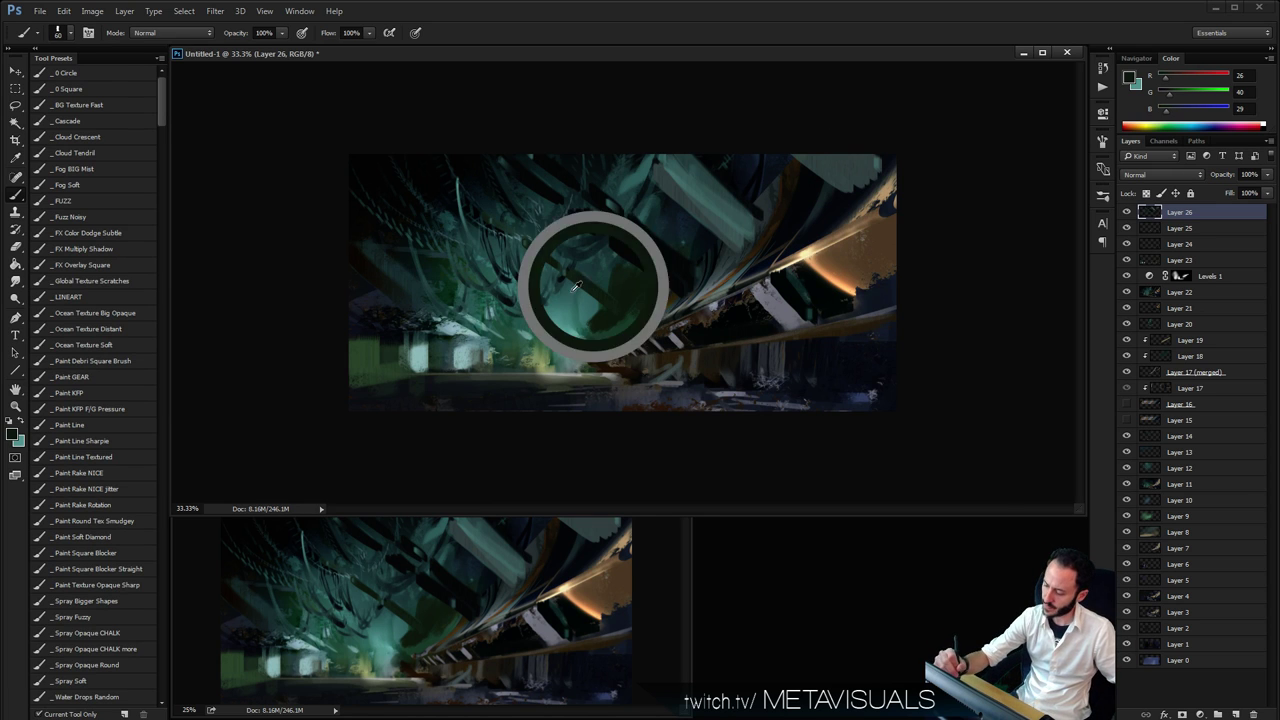
{"action": "left_click", "coordinate": [597, 283], "text": "alt"}
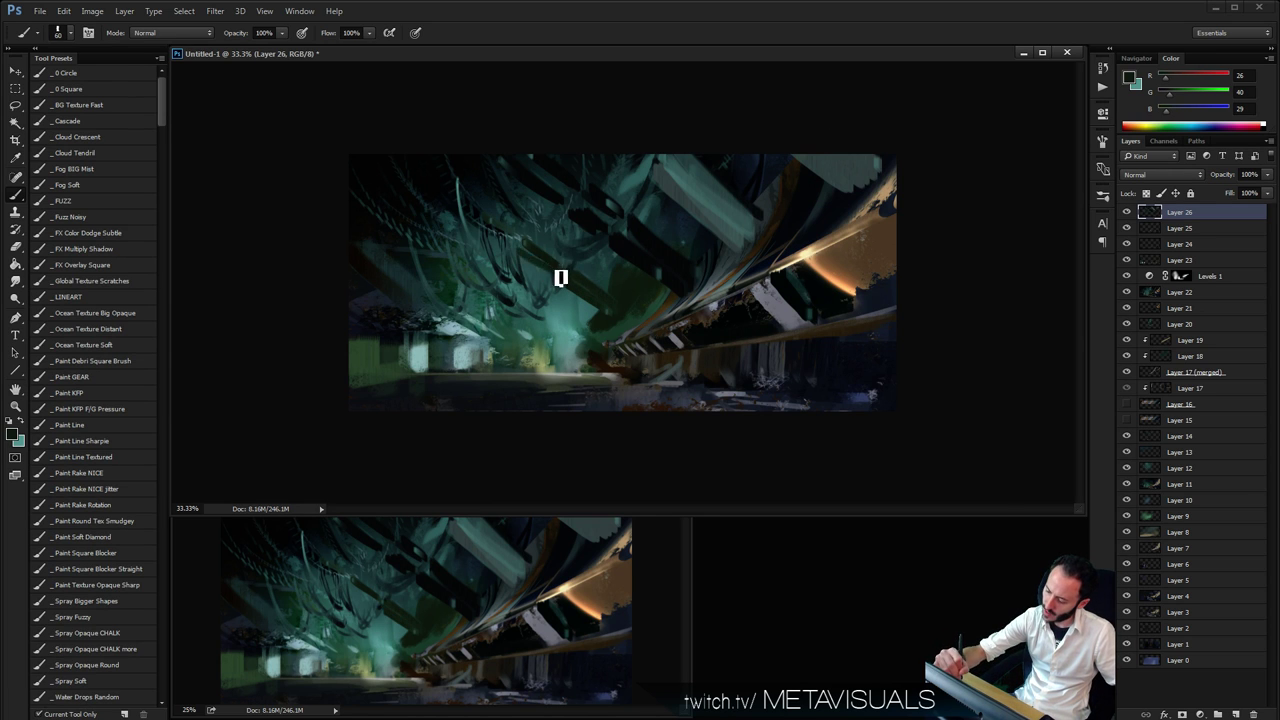
{"action": "key", "text": "h"}
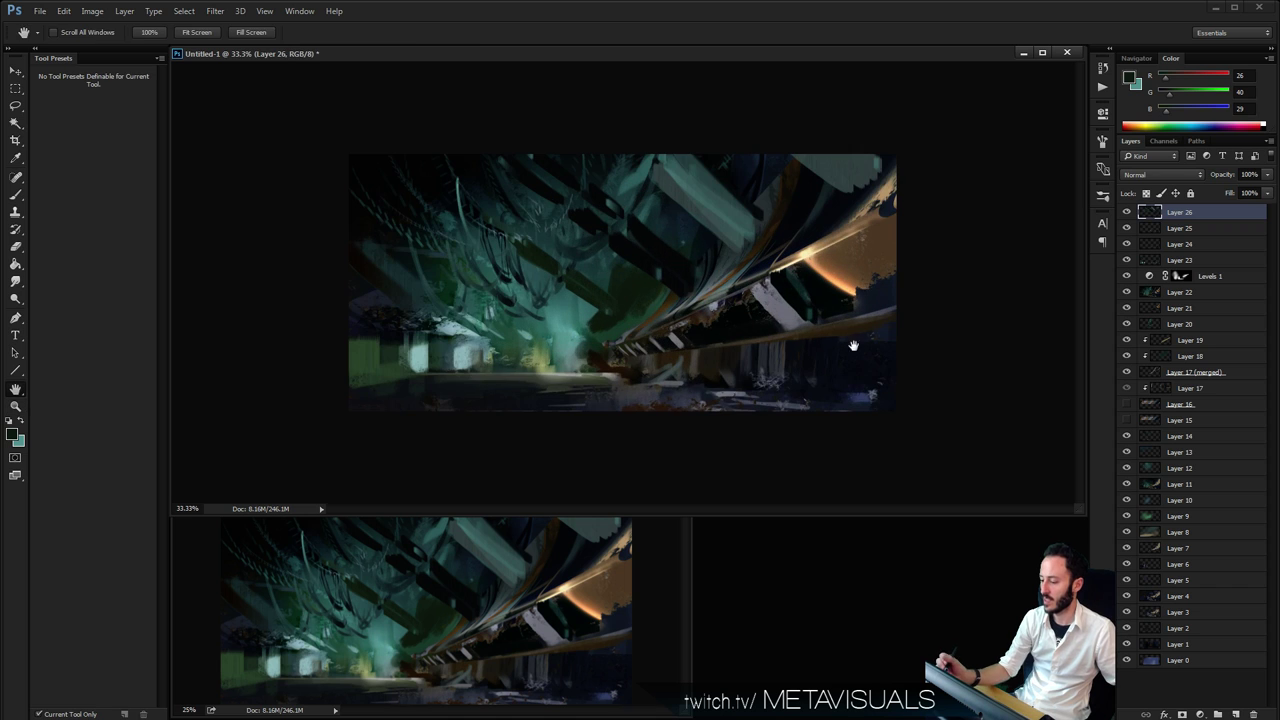
Activate the Brush tool, add a new layer and choose the Fuzz Noisy brush preset
{"action": "key", "text": "b"}
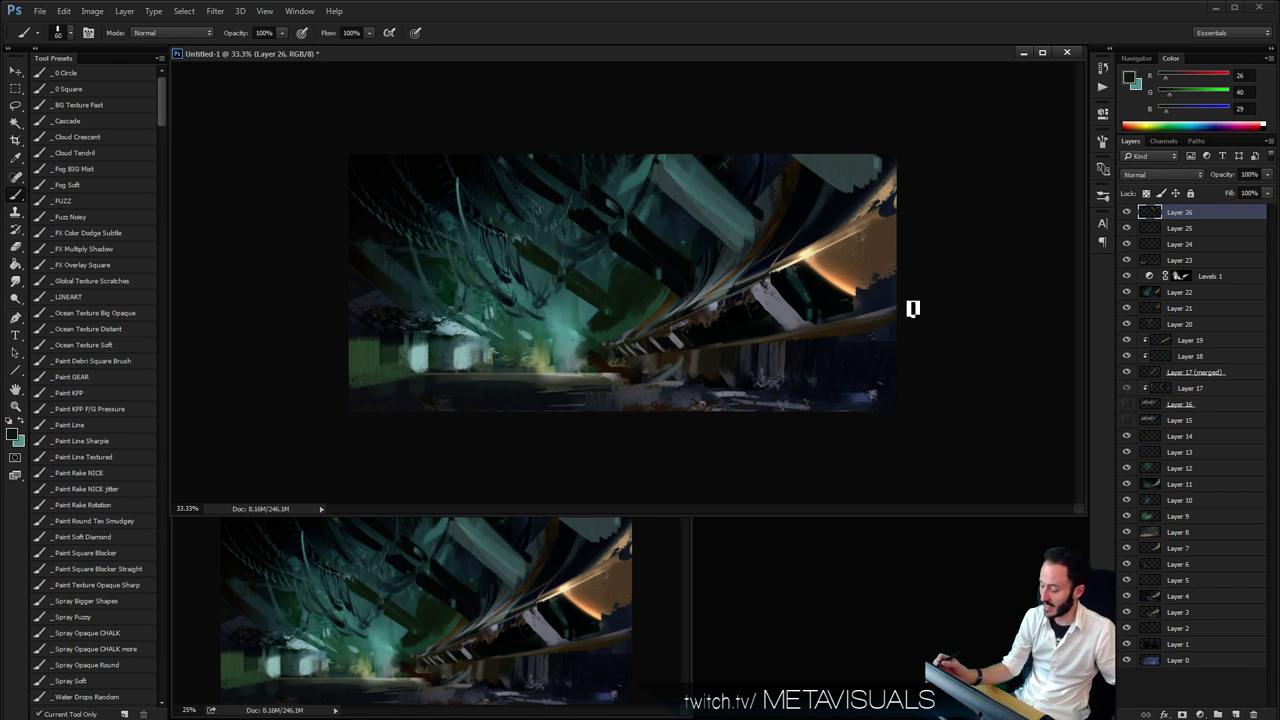
{"action": "left_click", "coordinate": [110, 202]}
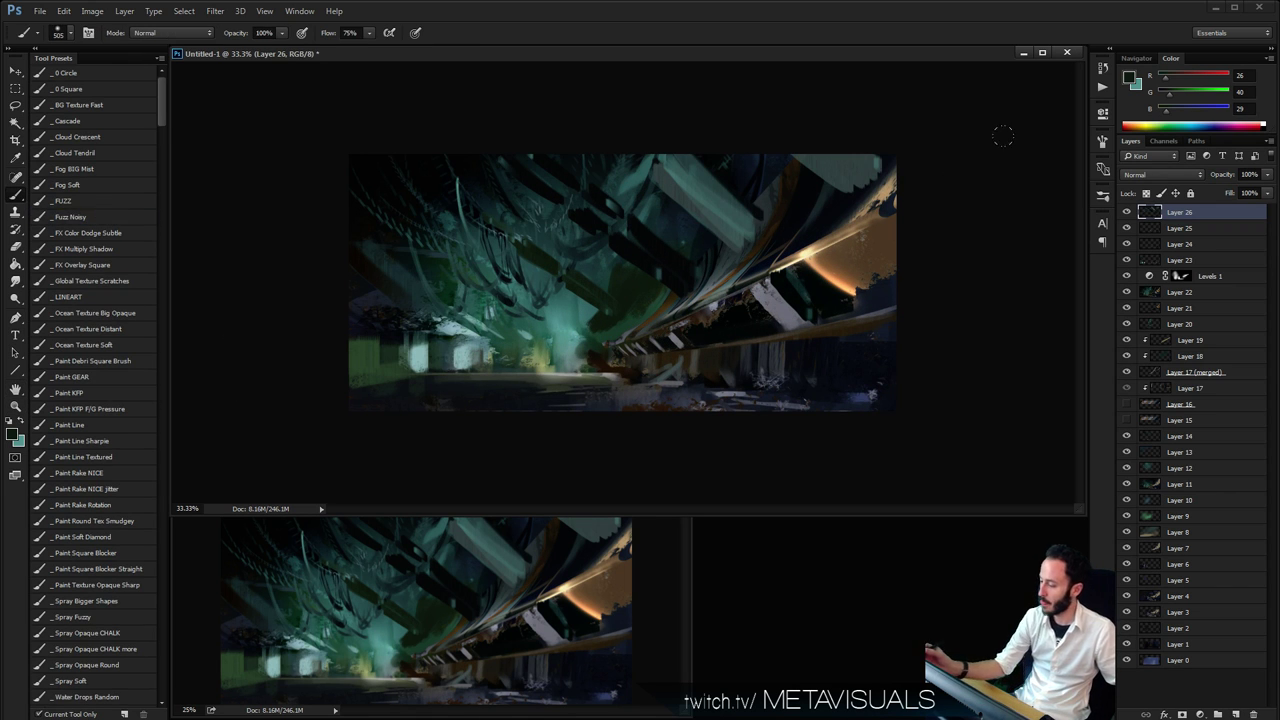
{"action": "key", "text": "ctrl+shift+alt+n"}
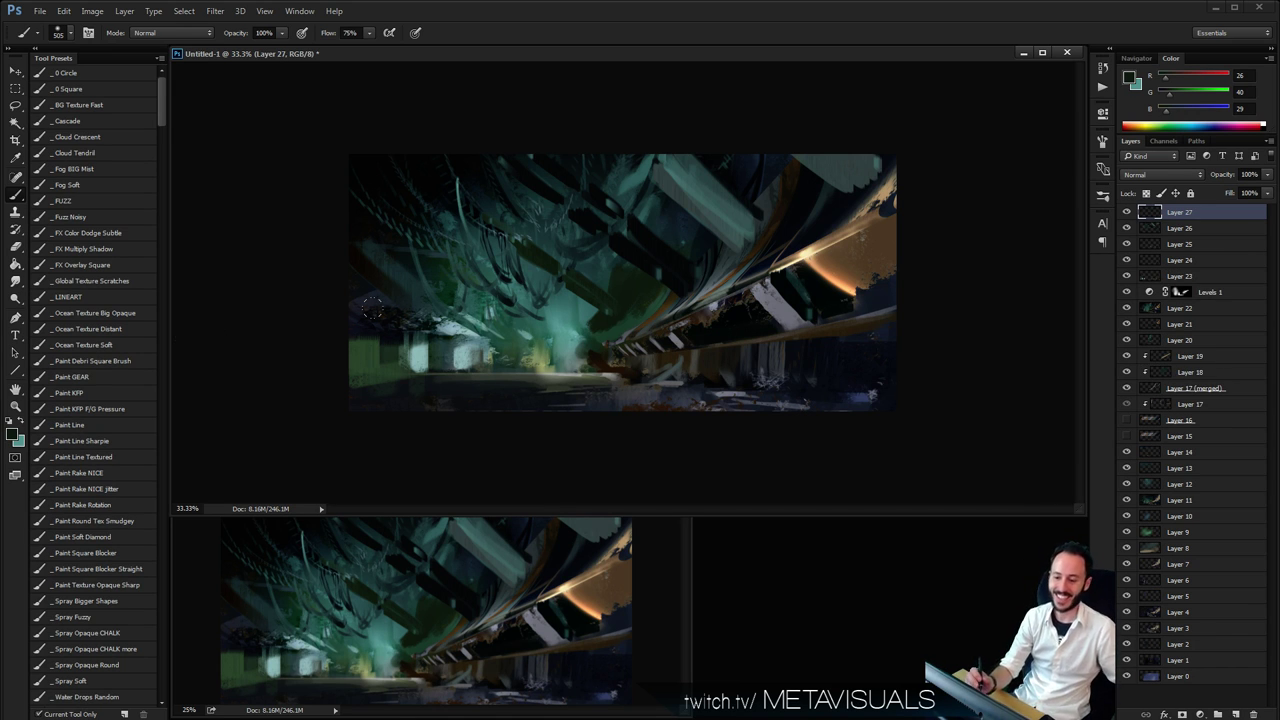
{"action": "left_click", "coordinate": [109, 217]}
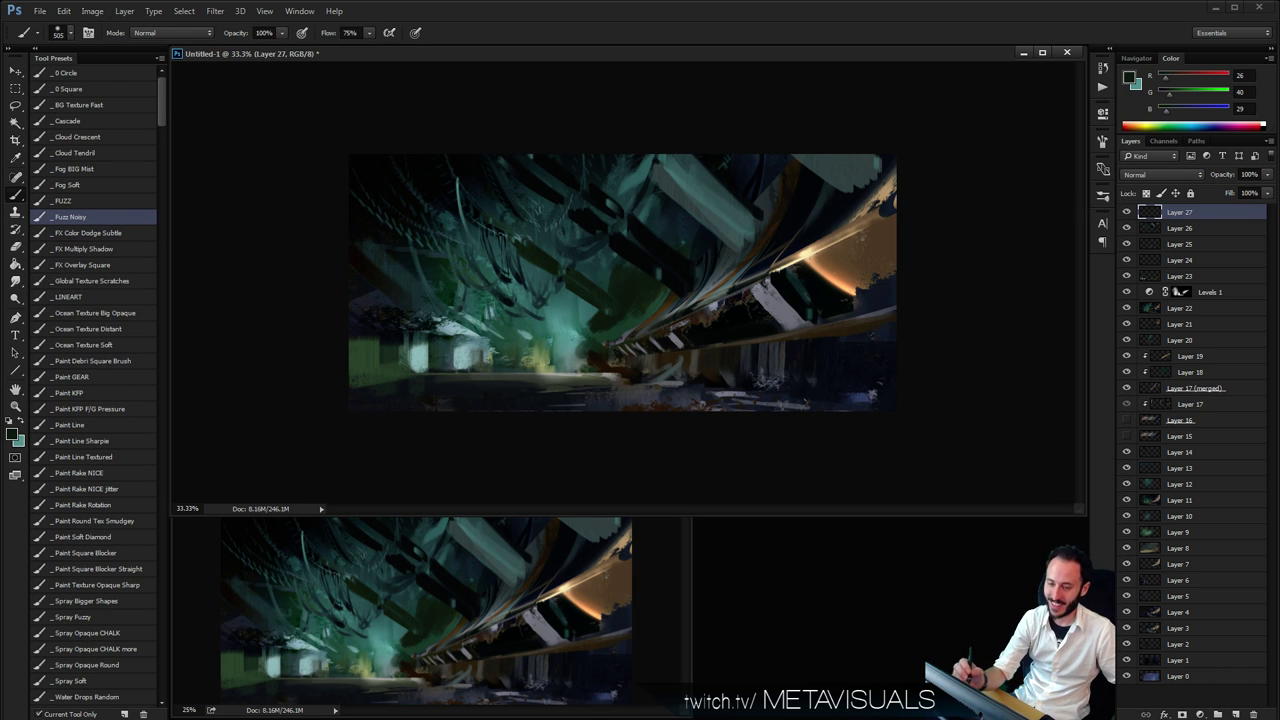
Flatten the brush tip to 12% roundness in the brush settings and add another new layer
{"action": "left_click", "coordinate": [1103, 145]}
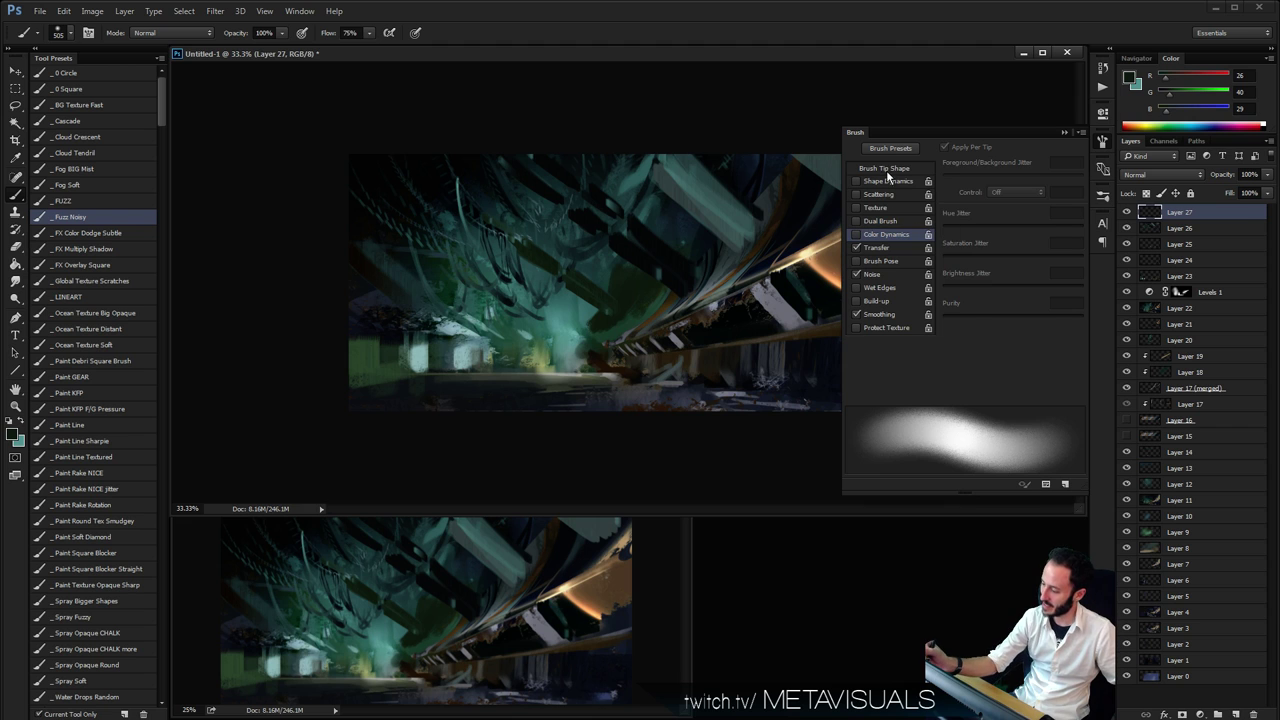
{"action": "left_click", "coordinate": [884, 168]}
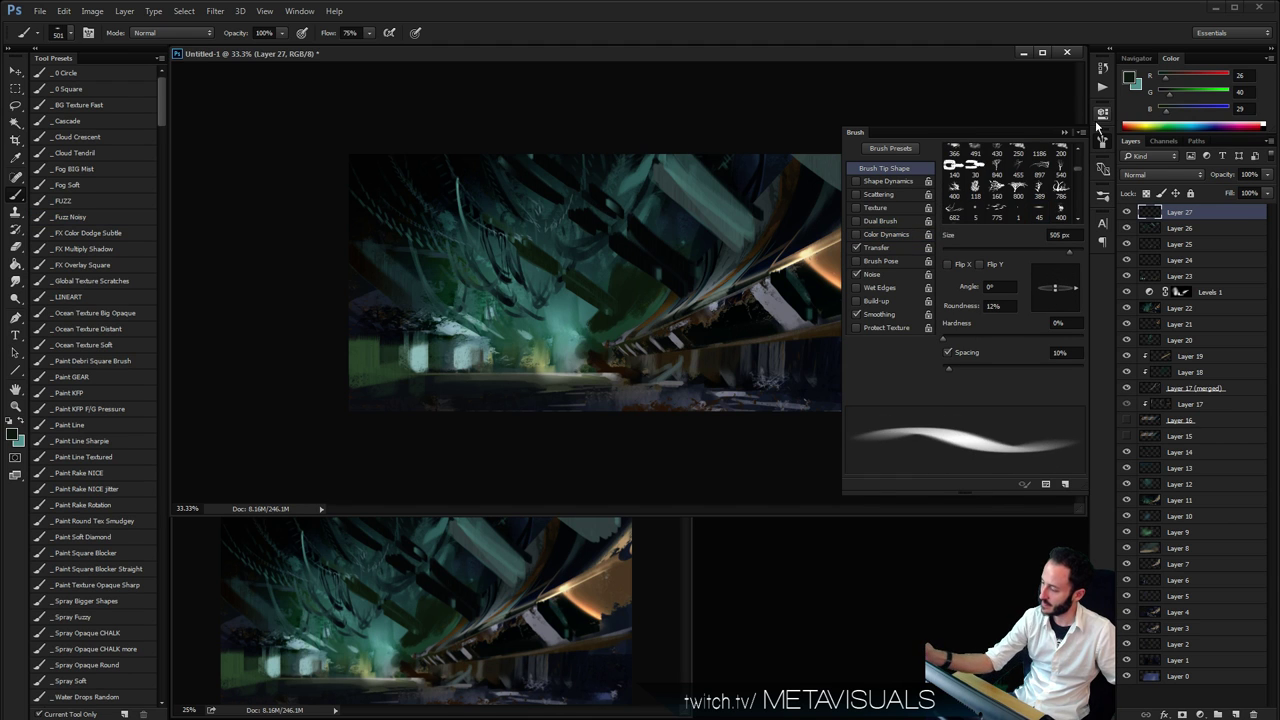
{"action": "left_click", "coordinate": [1103, 145]}
{"action": "key", "text": "ctrl+shift+alt+n"}
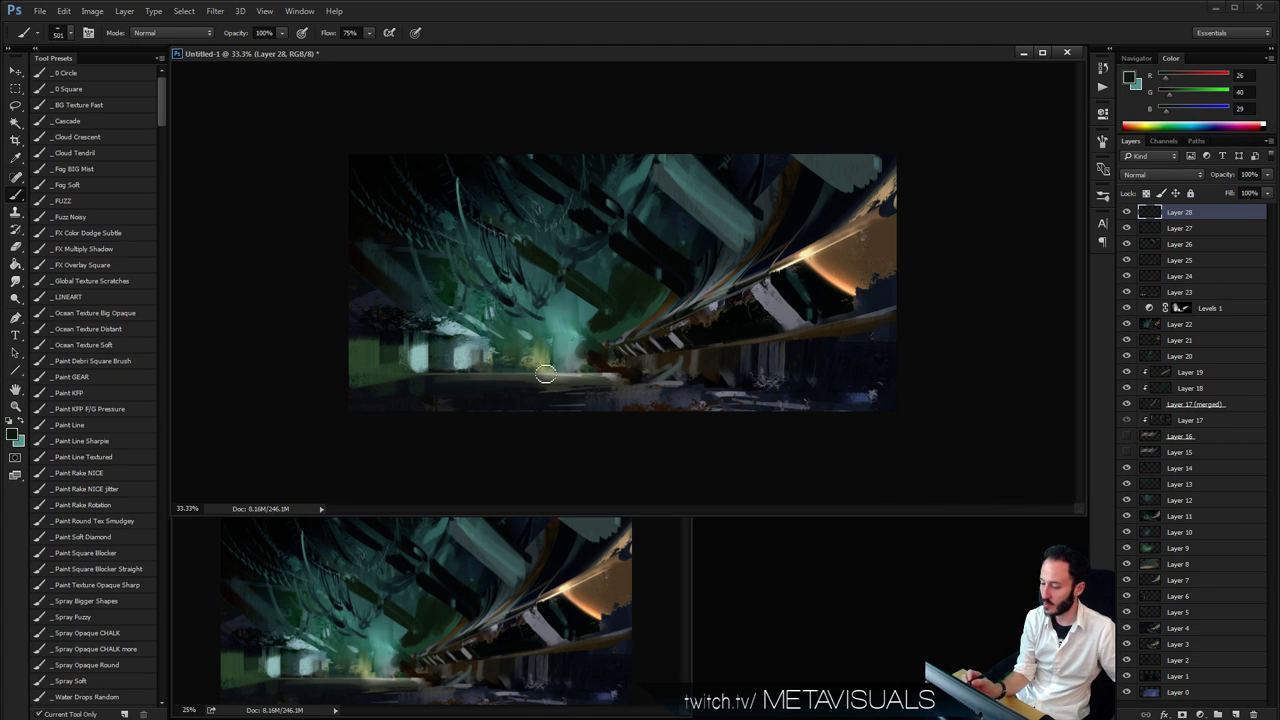
Sample a light grey and paint a flat streak of light across the left part of the floor with a 300 px brush
{"action": "left_click", "coordinate": [571, 389], "text": "ctrl"}
{"action": "left_click", "coordinate": [541, 414], "text": "alt"}
{"action": "key", "text": "bracketleft"}
{"action": "key", "text": "bracketleft"}
{"action": "key", "text": "bracketleft"}
{"action": "key", "text": "bracketleft"}
{"action": "key", "text": "bracketleft"}
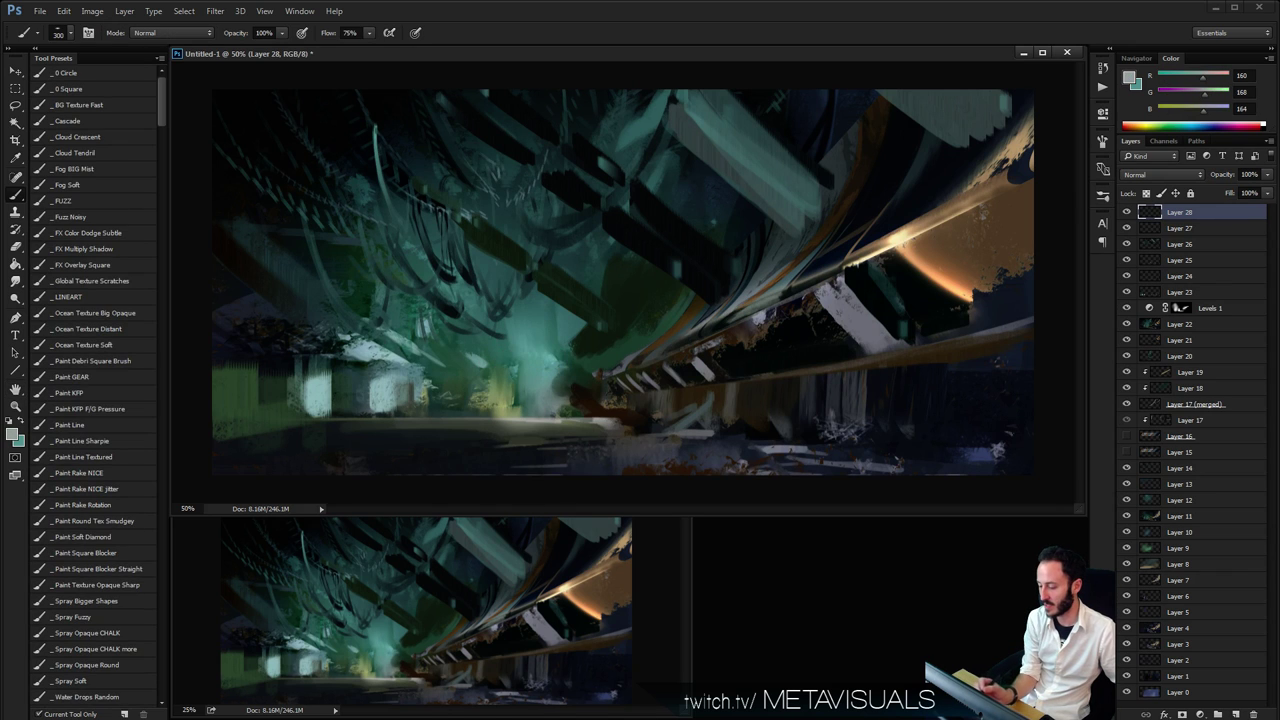
{"action": "left_click_drag", "start_coordinate": [612, 450], "coordinate": [318, 447]}
{"action": "key", "text": "ctrl+z"}
{"action": "mouse_move", "coordinate": [553, 448]}
{"action": "left_mouse_down"}
{"action": "mouse_move", "coordinate": [325, 451]}
{"action": "mouse_move", "coordinate": [551, 449]}
{"action": "left_mouse_up"}
Paint further thin beige light streaks across the foreground floor, varying the brush size and sampling a warm tone
{"action": "key", "text": "bracketleft"}
{"action": "key", "text": "bracketleft"}
{"action": "key", "text": "bracketleft"}
{"action": "key", "text": "bracketleft"}
{"action": "mouse_move", "coordinate": [423, 452]}
{"action": "left_mouse_down"}
{"action": "mouse_move", "coordinate": [580, 451]}
{"action": "mouse_move", "coordinate": [450, 453]}
{"action": "mouse_move", "coordinate": [557, 453]}
{"action": "mouse_move", "coordinate": [460, 477]}
{"action": "mouse_move", "coordinate": [538, 454]}
{"action": "mouse_move", "coordinate": [323, 459]}
{"action": "mouse_move", "coordinate": [535, 448]}
{"action": "mouse_move", "coordinate": [389, 453]}
{"action": "mouse_move", "coordinate": [496, 439]}
{"action": "mouse_move", "coordinate": [539, 453]}
{"action": "mouse_move", "coordinate": [235, 457]}
{"action": "mouse_move", "coordinate": [566, 456]}
{"action": "left_mouse_up"}
{"action": "key", "text": "bracketright"}
{"action": "key", "text": "bracketright"}
{"action": "key", "text": "bracketright"}
{"action": "key", "text": "bracketright"}
{"action": "left_click", "coordinate": [484, 436], "text": "alt"}
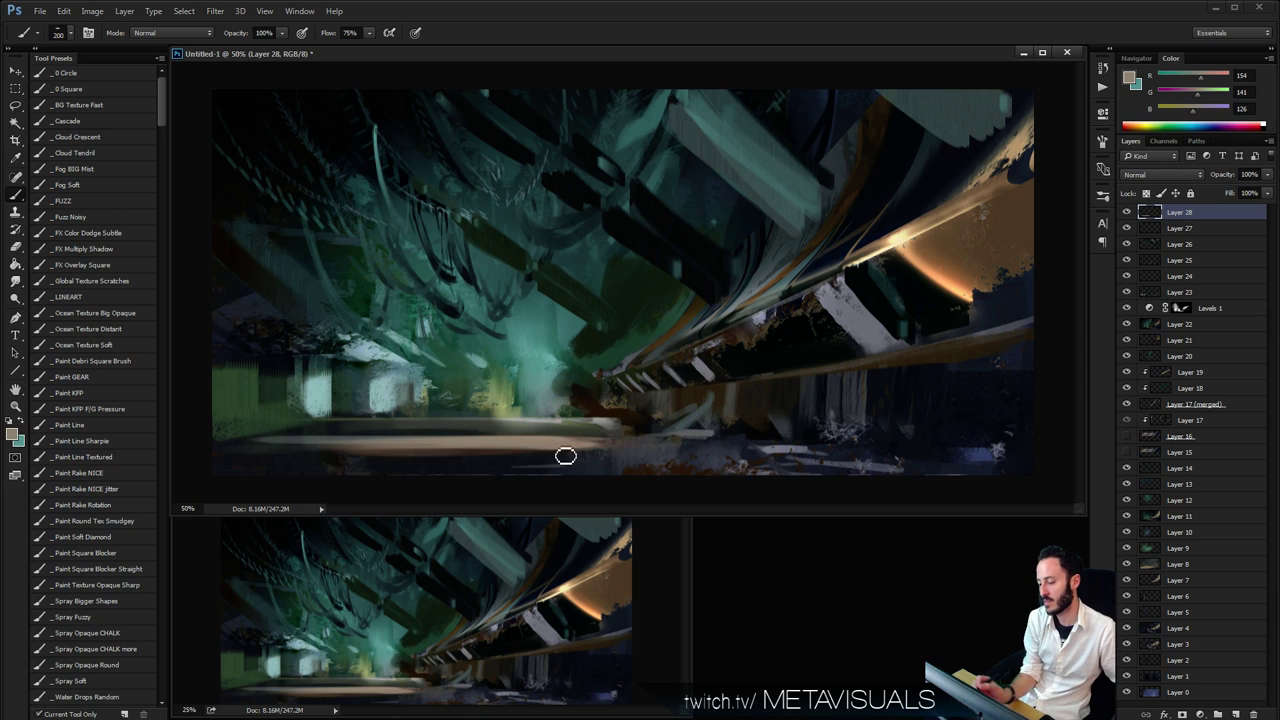
{"action": "key", "text": "bracketright"}
{"action": "mouse_move", "coordinate": [651, 475]}
{"action": "left_mouse_down"}
{"action": "mouse_move", "coordinate": [481, 473]}
{"action": "mouse_move", "coordinate": [647, 472]}
{"action": "mouse_move", "coordinate": [560, 476]}
{"action": "mouse_move", "coordinate": [633, 478]}
{"action": "left_mouse_up"}
Add a new layer in Multiply mode and sample a dark grey from the lower right wall of the painting
{"action": "left_click", "coordinate": [545, 440], "text": "alt"}
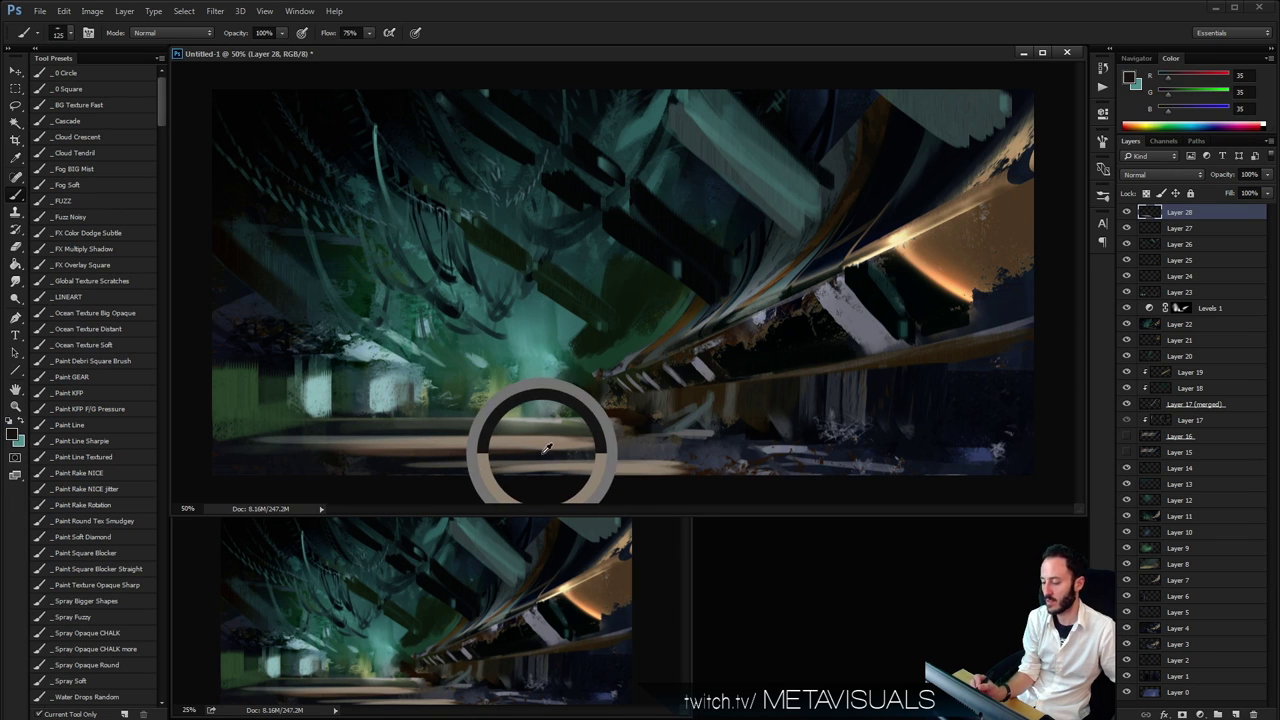
{"action": "key", "text": "ctrl+shift+alt+n"}
{"action": "left_click", "coordinate": [1158, 174]}
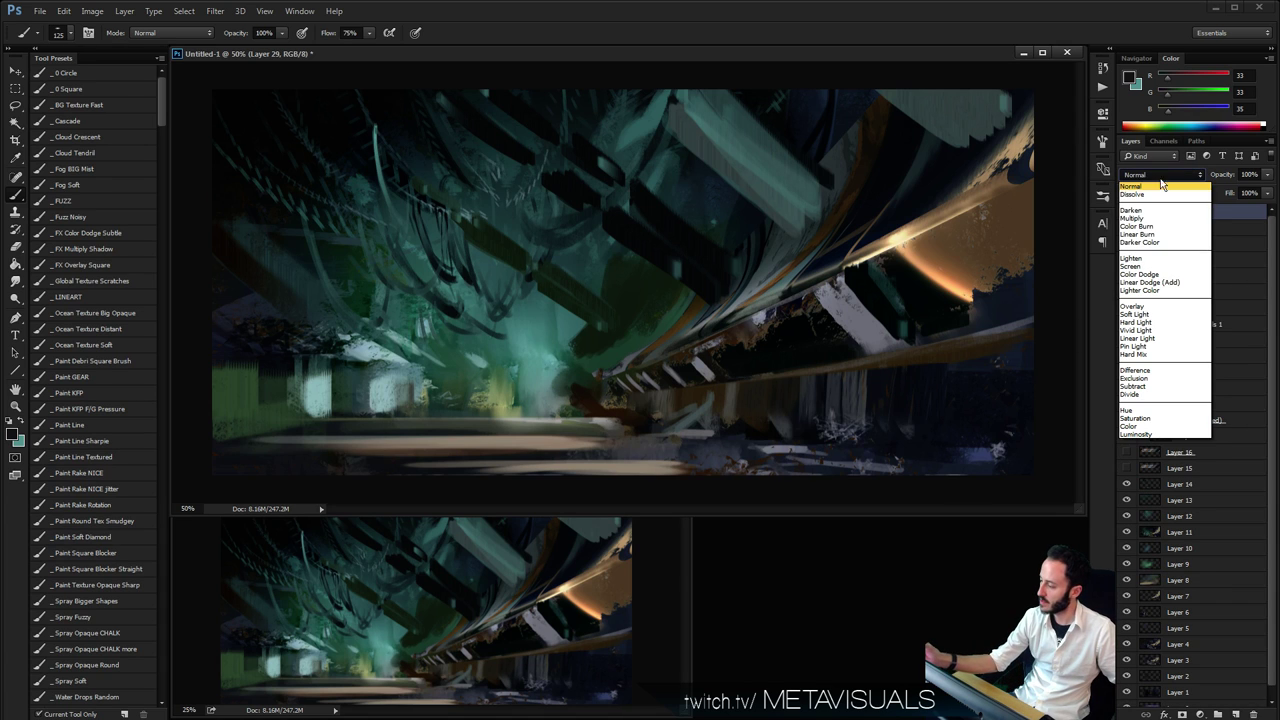
{"action": "left_click", "coordinate": [1146, 220]}
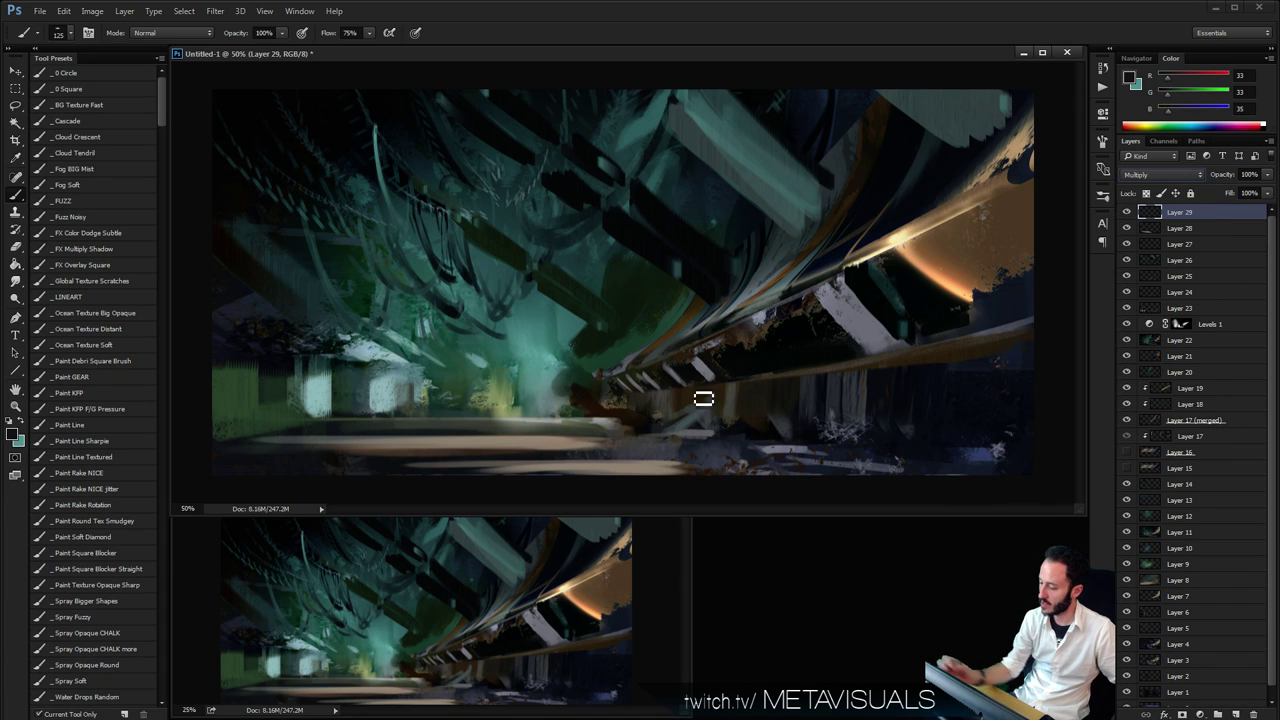
{"action": "left_click", "coordinate": [724, 423], "text": "alt"}
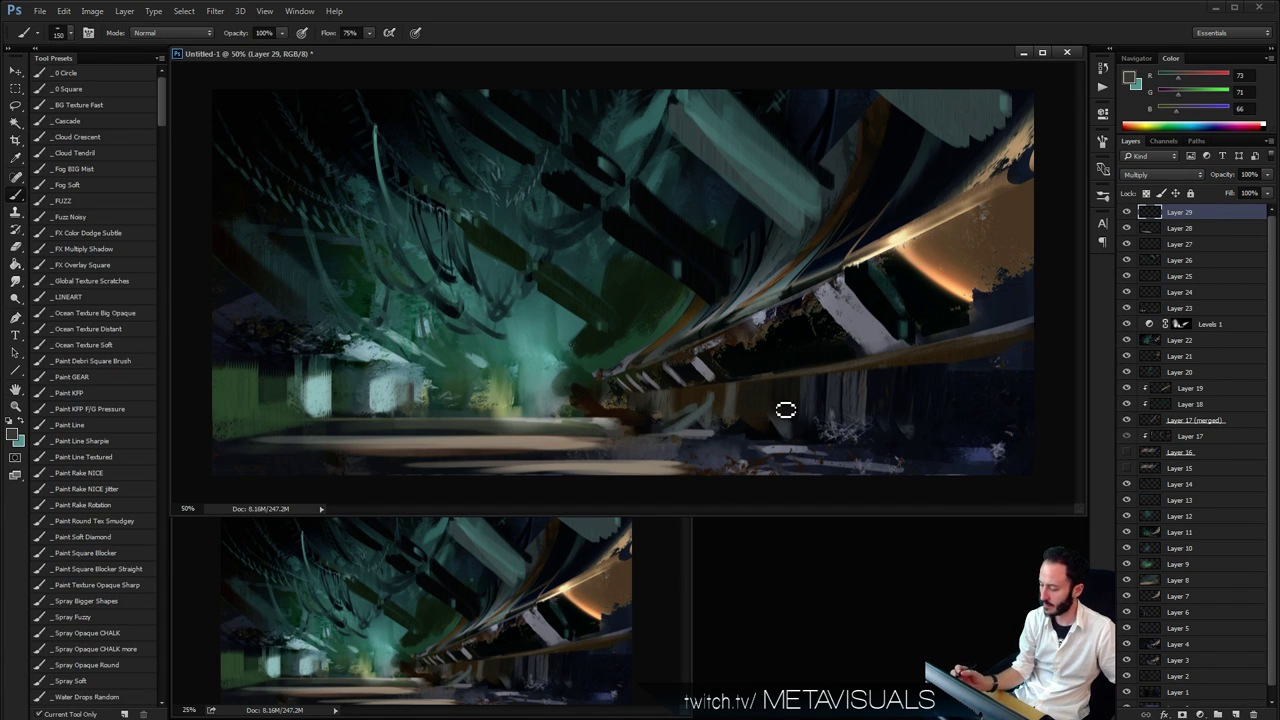
Darken the lower right floor and wall on the Multiply layer with broad grey brush strokes
{"action": "key", "text": "period"}
{"action": "mouse_move", "coordinate": [516, 425]}
{"action": "left_mouse_down"}
{"action": "mouse_move", "coordinate": [756, 436]}
{"action": "mouse_move", "coordinate": [517, 410]}
{"action": "mouse_move", "coordinate": [895, 422]}
{"action": "mouse_move", "coordinate": [607, 430]}
{"action": "mouse_move", "coordinate": [899, 452]}
{"action": "mouse_move", "coordinate": [739, 458]}
{"action": "mouse_move", "coordinate": [498, 435]}
{"action": "mouse_move", "coordinate": [789, 456]}
{"action": "left_mouse_up"}
{"action": "key", "text": "ctrl+z"}
{"action": "key", "text": "bracketright"}
{"action": "key", "text": "bracketleft"}
{"action": "key", "text": "bracketleft"}
{"action": "key", "text": "bracketleft"}
{"action": "key", "text": "bracketleft"}
{"action": "key", "text": "bracketleft"}
{"action": "mouse_move", "coordinate": [516, 462]}
{"action": "left_mouse_down"}
{"action": "mouse_move", "coordinate": [811, 468]}
{"action": "mouse_move", "coordinate": [874, 482]}
{"action": "mouse_move", "coordinate": [666, 478]}
{"action": "mouse_move", "coordinate": [903, 485]}
{"action": "mouse_move", "coordinate": [600, 441]}
{"action": "left_mouse_up"}
Shade the left floor and the bottom edge of the painting, sampling a brown-grey from the light streaks
{"action": "key", "text": "bracketleft"}
{"action": "key", "text": "bracketleft"}
{"action": "key", "text": "bracketright"}
{"action": "key", "text": "bracketright"}
{"action": "key", "text": "bracketright"}
{"action": "key", "text": "bracketright"}
{"action": "key", "text": "bracketright"}
{"action": "key", "text": "bracketright"}
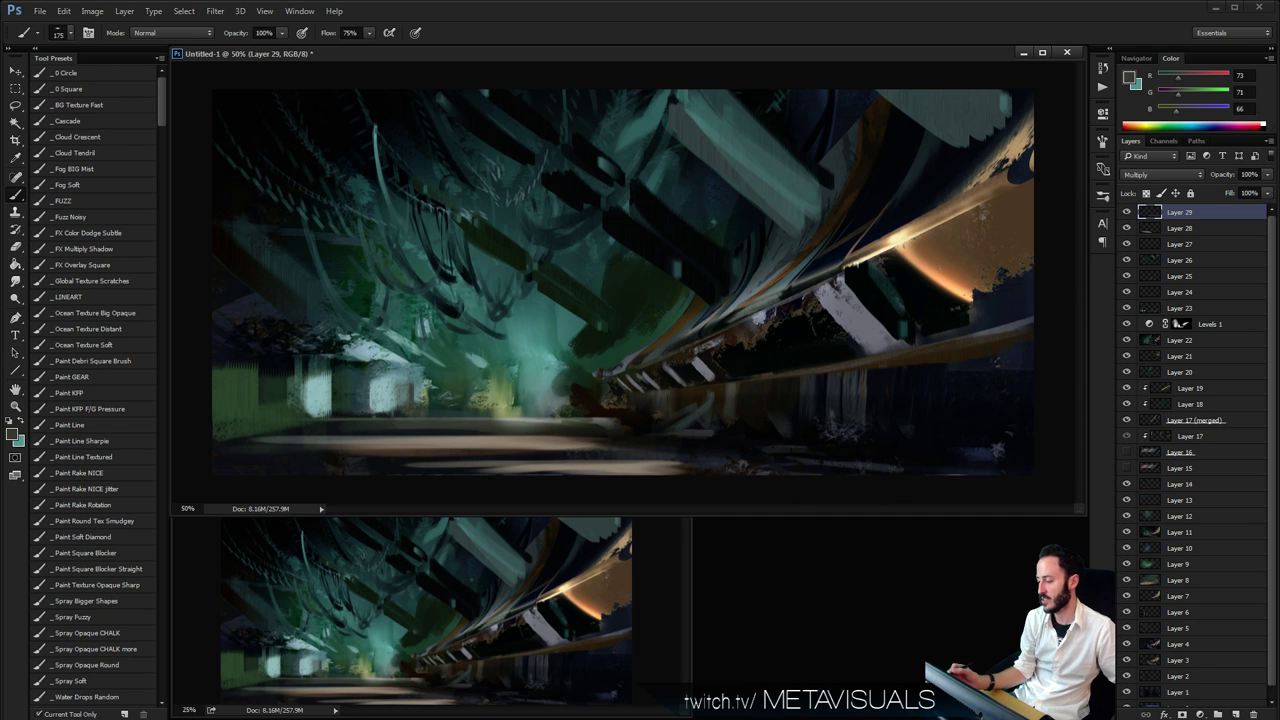
{"action": "mouse_move", "coordinate": [384, 444]}
{"action": "left_mouse_down"}
{"action": "mouse_move", "coordinate": [540, 446]}
{"action": "mouse_move", "coordinate": [262, 444]}
{"action": "left_mouse_up"}
{"action": "left_click", "coordinate": [570, 440], "text": "alt"}
{"action": "key", "text": "ctrl+z"}
{"action": "mouse_move", "coordinate": [466, 444]}
{"action": "left_mouse_down"}
{"action": "mouse_move", "coordinate": [283, 443]}
{"action": "mouse_move", "coordinate": [249, 465]}
{"action": "left_mouse_up"}
{"action": "left_click_drag", "start_coordinate": [460, 477], "coordinate": [550, 470]}
Darken the far left floor and the pale building fronts with a brush of about 400 px
{"action": "key", "text": "bracketleft"}
{"action": "key", "text": "bracketleft"}
{"action": "left_click_drag", "start_coordinate": [530, 428], "coordinate": [212, 418]}
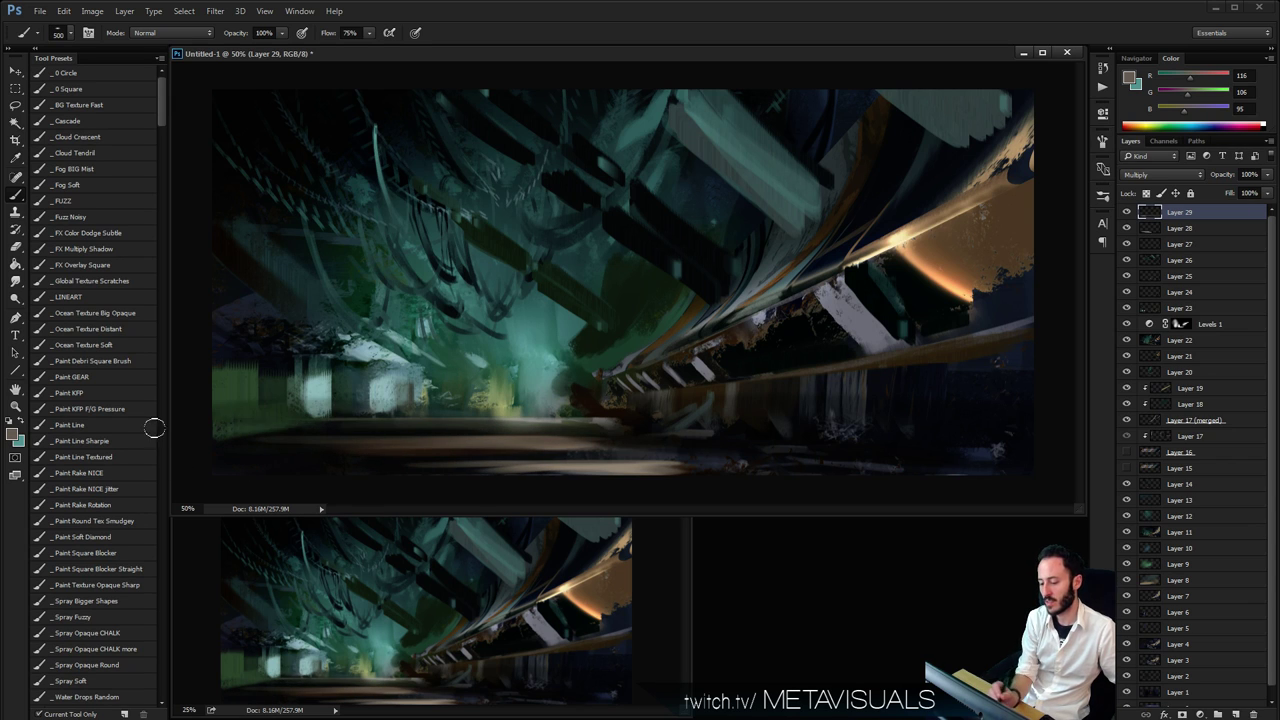
{"action": "key", "text": "bracketleft"}
{"action": "key", "text": "bracketleft"}
{"action": "left_click_drag", "start_coordinate": [344, 416], "coordinate": [236, 429]}
{"action": "left_click_drag", "start_coordinate": [420, 415], "coordinate": [203, 406]}
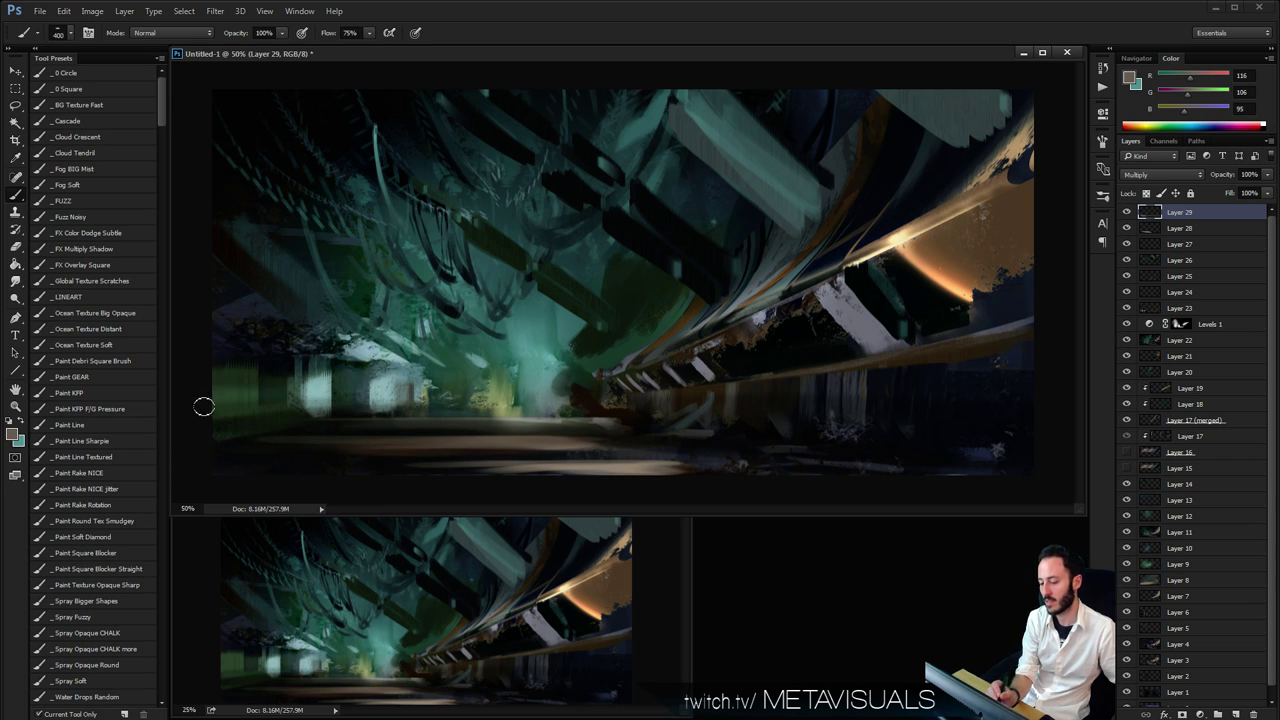
{"action": "left_click_drag", "start_coordinate": [322, 384], "coordinate": [231, 420]}
{"action": "left_click_drag", "start_coordinate": [390, 388], "coordinate": [282, 390]}
Enlarge the brush and shade the upper left wall area above the buildings
{"action": "key", "text": "bracketright"}
{"action": "key", "text": "bracketright"}
{"action": "key", "text": "bracketright"}
{"action": "mouse_move", "coordinate": [262, 254]}
{"action": "left_mouse_down"}
{"action": "mouse_move", "coordinate": [432, 324]}
{"action": "mouse_move", "coordinate": [343, 260]}
{"action": "left_mouse_up"}
Sample teal from the central glow and darken the hanging cables in the painting's upper left with it
{"action": "left_click", "coordinate": [525, 332], "text": "alt"}
{"action": "key", "text": "bracketleft"}
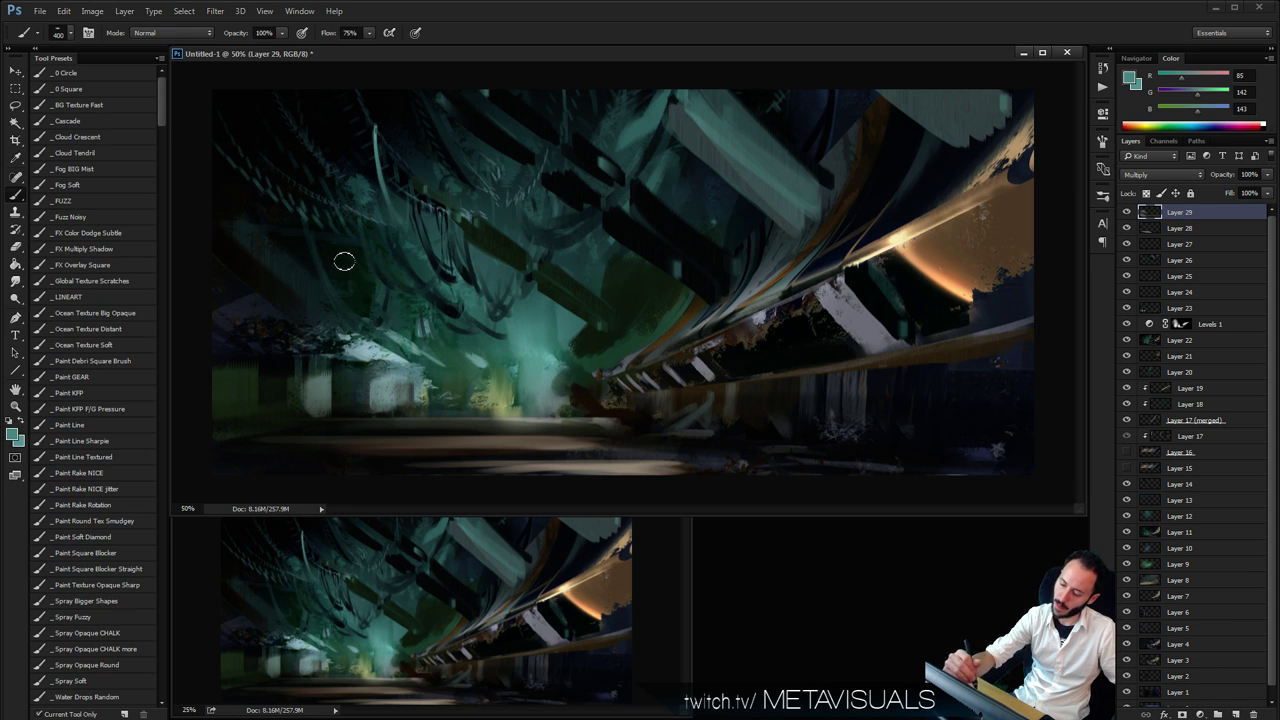
{"action": "mouse_move", "coordinate": [498, 308]}
{"action": "left_mouse_down"}
{"action": "mouse_move", "coordinate": [346, 223]}
{"action": "mouse_move", "coordinate": [345, 126]}
{"action": "left_mouse_up"}
{"action": "key", "text": "bracketright"}
{"action": "key", "text": "bracketright"}
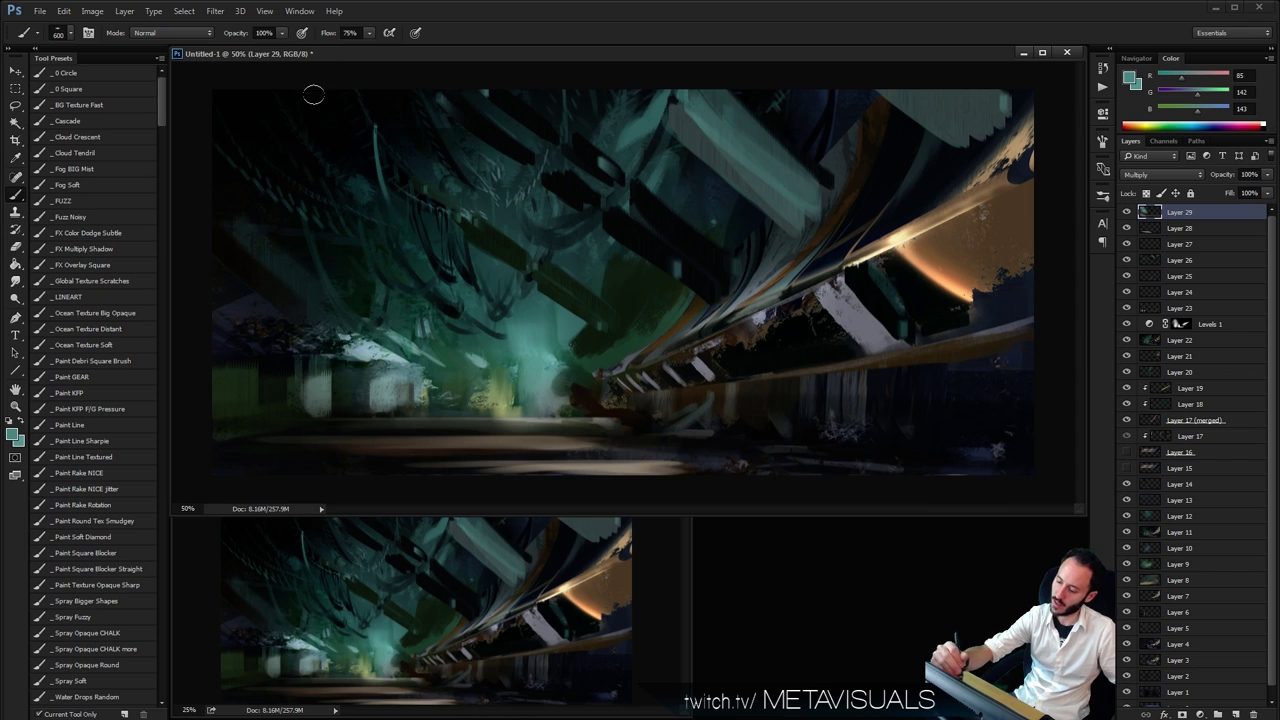
{"action": "key", "text": "space"}
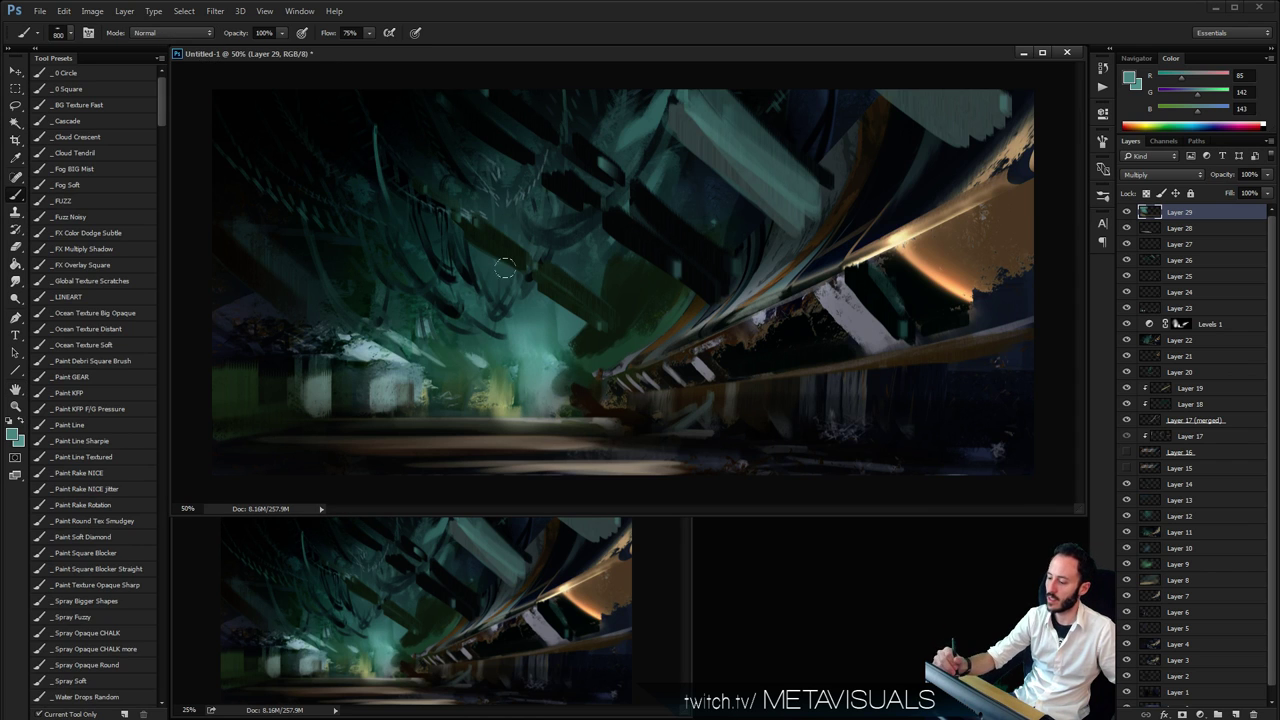
Darken the beams and ceiling along the painting's upper middle with large teal Multiply strokes at 800 px
{"action": "left_click_drag", "start_coordinate": [659, 177], "coordinate": [640, 66]}
{"action": "key", "text": "ctrl+z"}
{"action": "left_click_drag", "start_coordinate": [700, 200], "coordinate": [510, 48]}
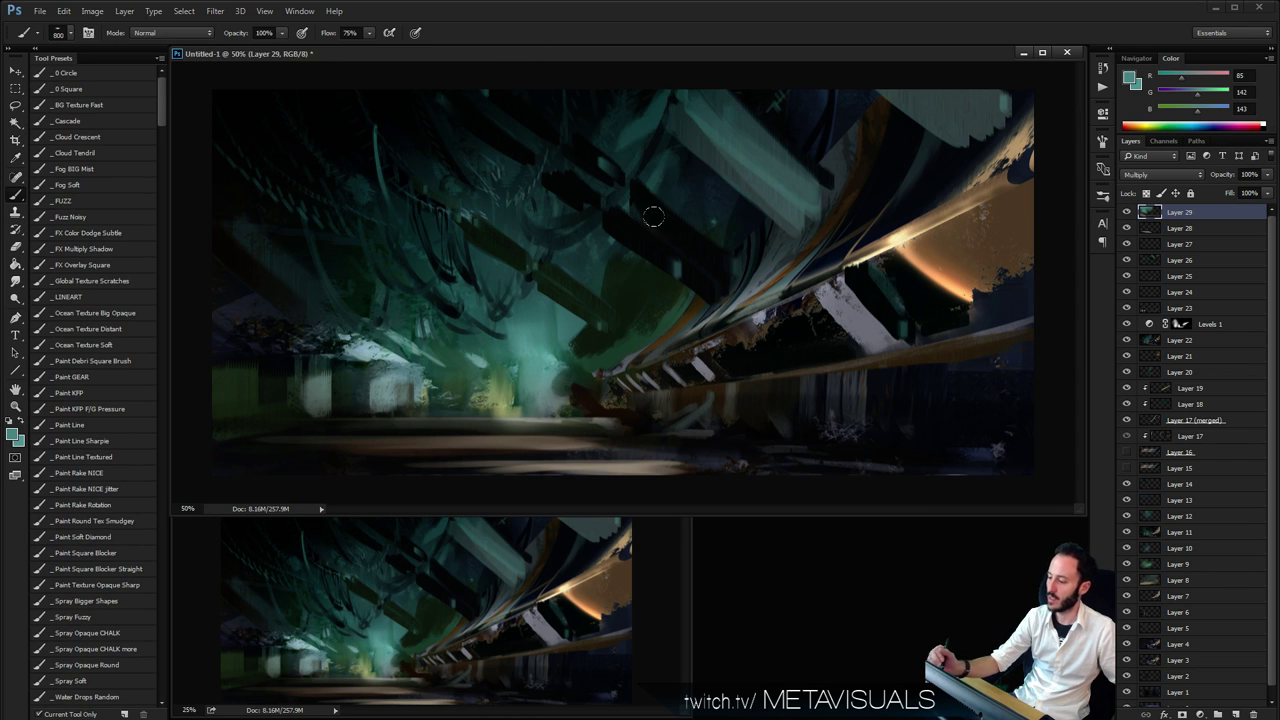
{"action": "left_click_drag", "start_coordinate": [654, 217], "coordinate": [730, 90]}
{"action": "left_click_drag", "start_coordinate": [693, 202], "coordinate": [688, 89]}
{"action": "key", "text": "space"}
{"action": "key", "text": "bracketleft"}
{"action": "key", "text": "bracketleft"}
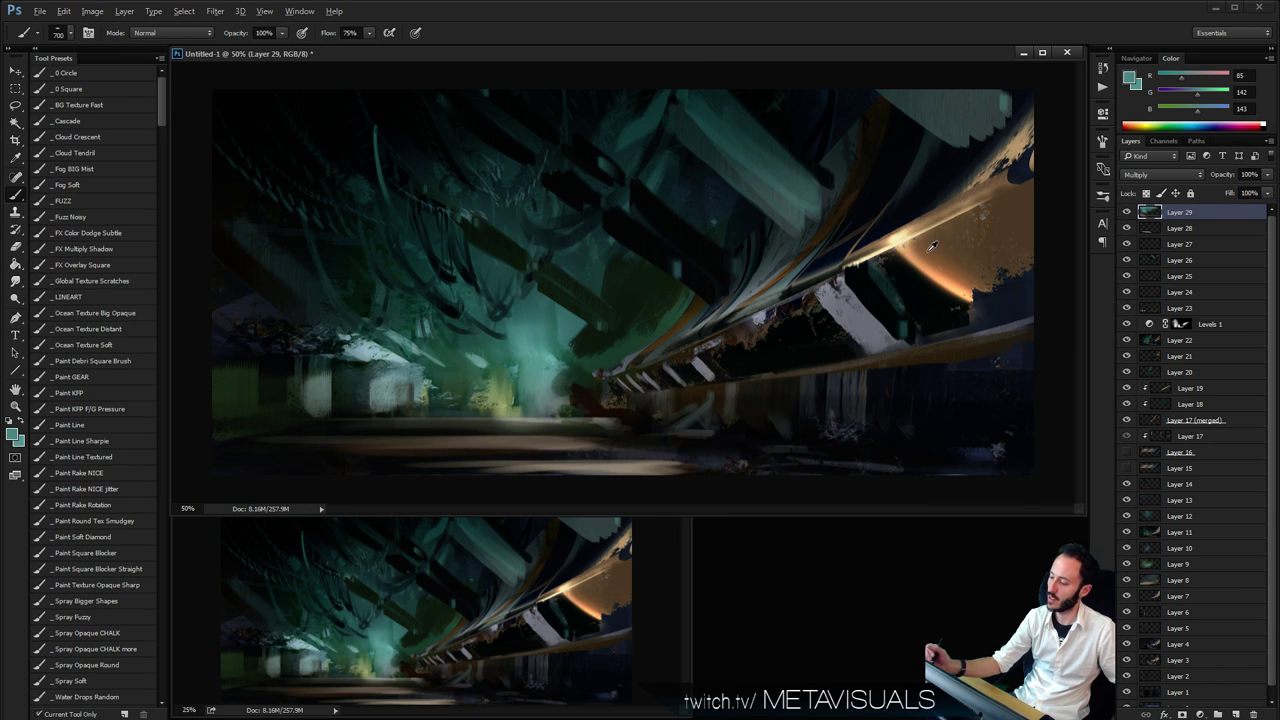
Tint the curved hull's lower edge, from the centre up toward the orange glow, with a 250 px teal brush
{"action": "mouse_move", "coordinate": [860, 362]}
{"action": "left_mouse_down"}
{"action": "mouse_move", "coordinate": [510, 400]}
{"action": "mouse_move", "coordinate": [596, 414]}
{"action": "mouse_move", "coordinate": [541, 412]}
{"action": "left_mouse_up"}
{"action": "key", "text": "ctrl+z"}
{"action": "key", "text": "bracketleft"}
{"action": "key", "text": "bracketleft"}
{"action": "key", "text": "bracketleft"}
{"action": "key", "text": "bracketleft"}
{"action": "mouse_move", "coordinate": [650, 340]}
{"action": "left_mouse_down"}
{"action": "mouse_move", "coordinate": [918, 200]}
{"action": "mouse_move", "coordinate": [923, 180]}
{"action": "left_mouse_up"}
{"action": "key", "text": "ctrl+z"}
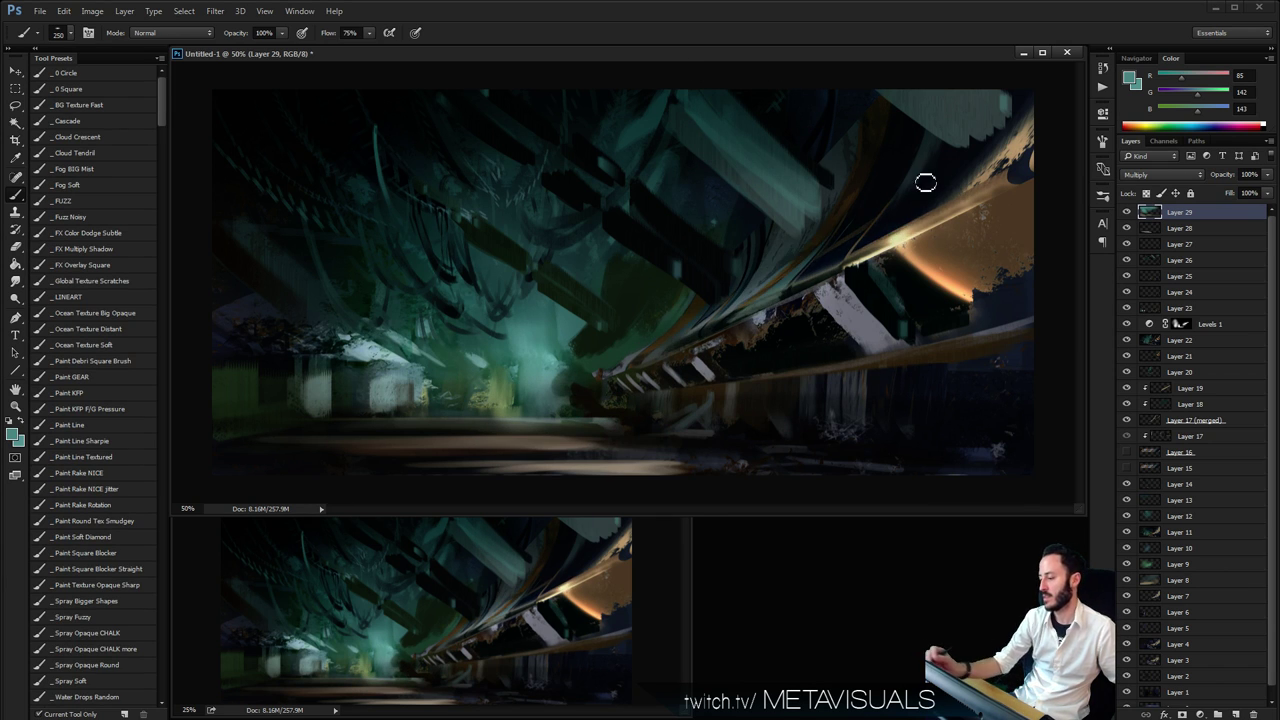
{"action": "left_click_drag", "start_coordinate": [669, 326], "coordinate": [1022, 140]}
Examine the overall values of the whole painting at reduced zoom levels
{"action": "key", "text": "z"}
{"action": "key", "text": "ctrl+minus"}
{"action": "key", "text": "ctrl+minus"}
{"action": "key", "text": "ctrl+minus"}
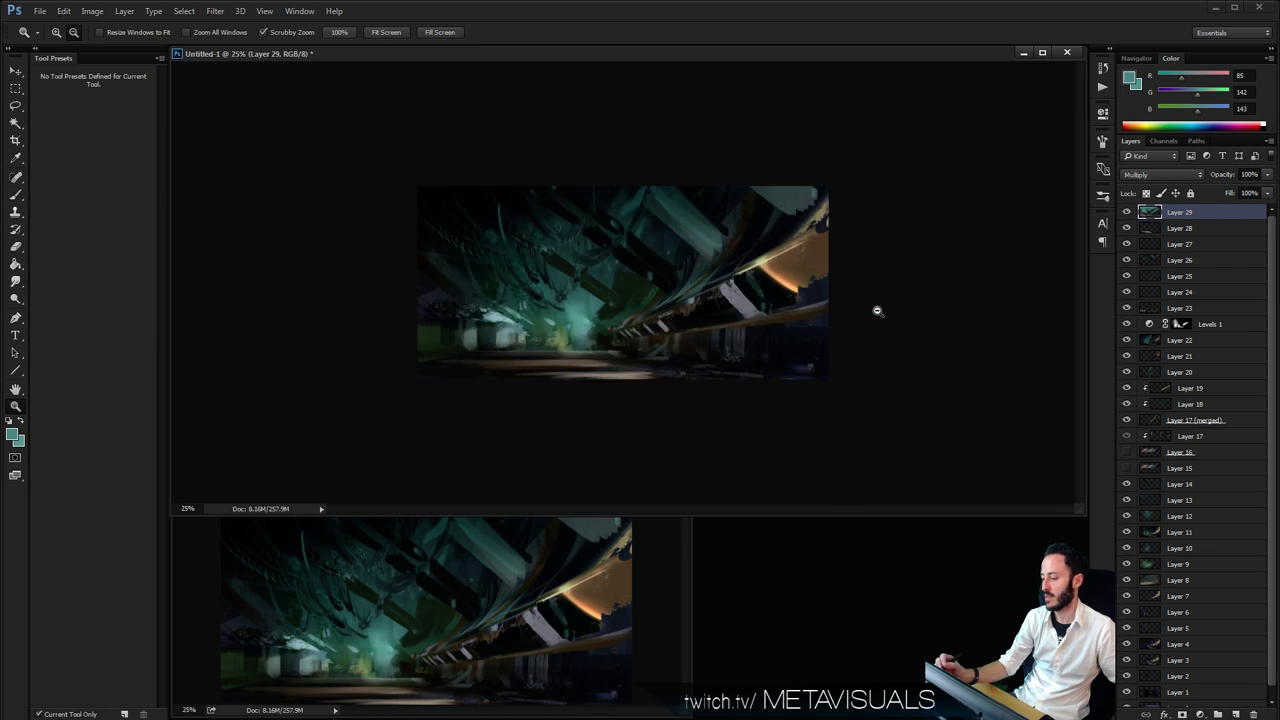
{"action": "key", "text": "ctrl+plus"}
{"action": "key", "text": "ctrl+plus"}
{"action": "key", "text": "ctrl+plus"}
{"action": "key", "text": "space"}
{"action": "scroll", "coordinate": [790, 395], "scroll_direction": "down", "scroll_amount": 3}
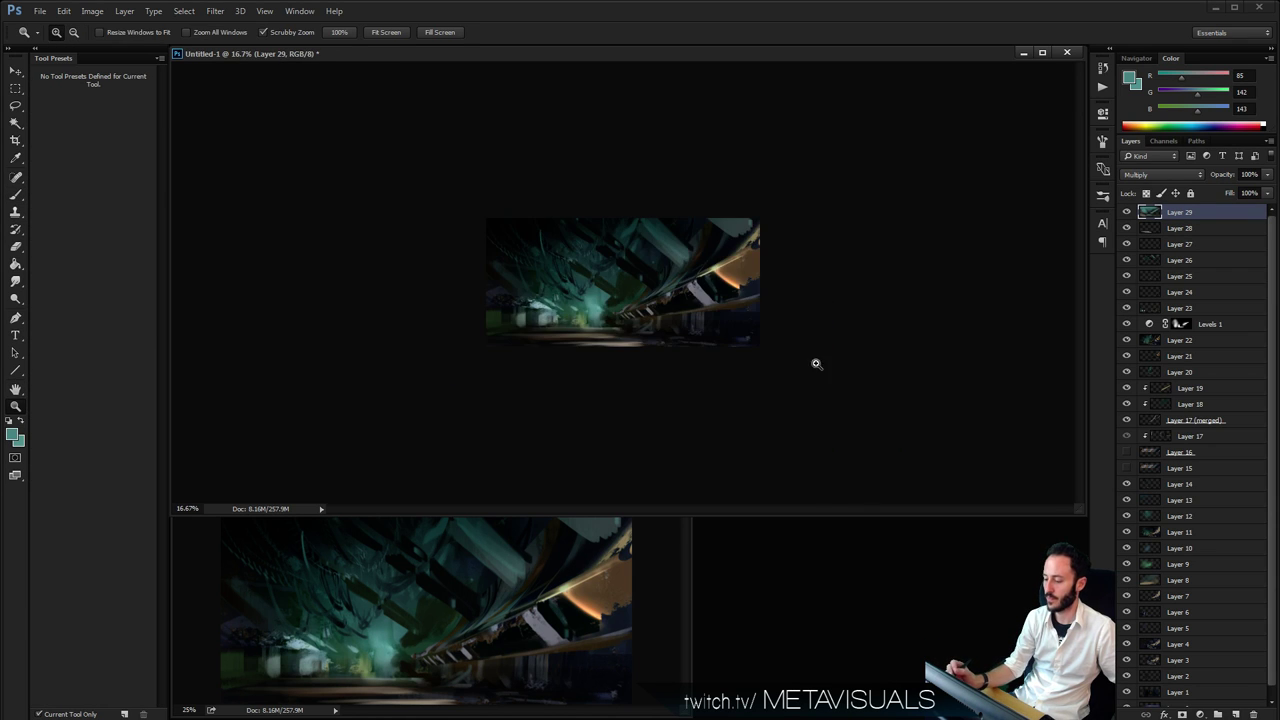
{"action": "scroll", "coordinate": [651, 394], "scroll_direction": "up", "scroll_amount": 3}
{"action": "key", "text": "b"}
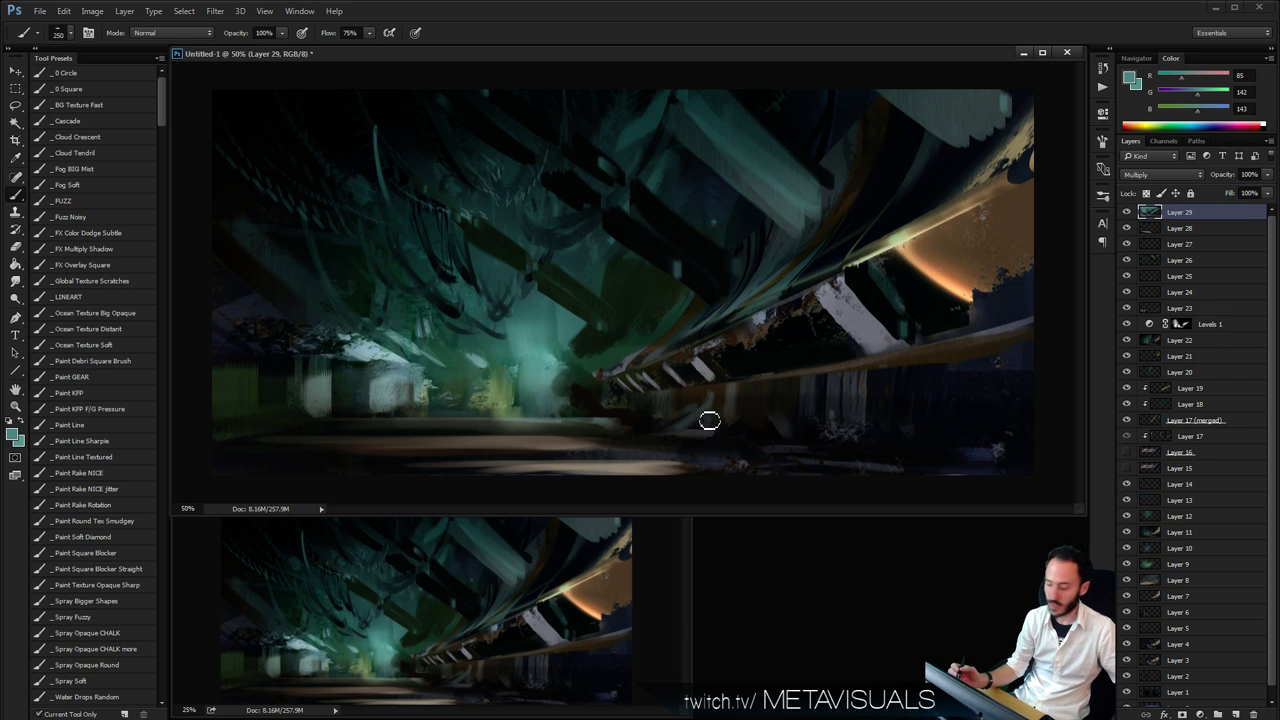
Add two new layers in Normal mode and choose the FUZZ brush preset
{"action": "key", "text": "ctrl+shift+alt+n"}
{"action": "key", "text": "space"}
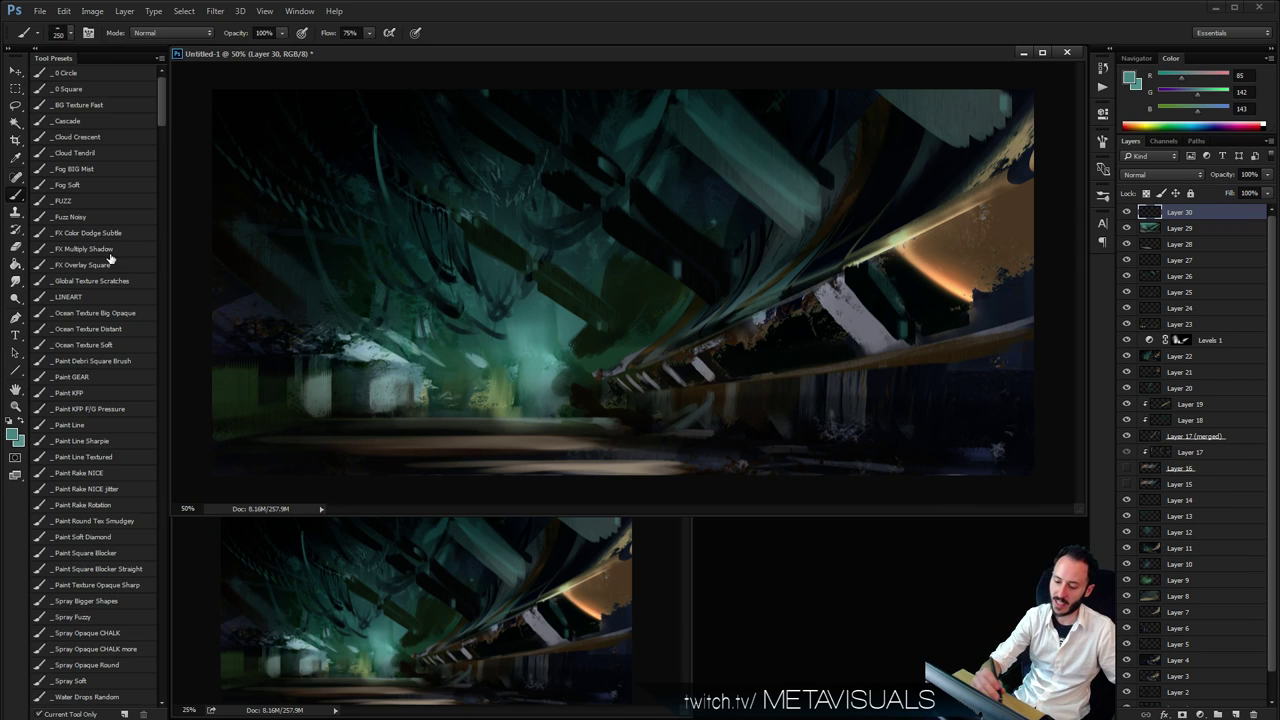
{"action": "left_click", "coordinate": [74, 204]}
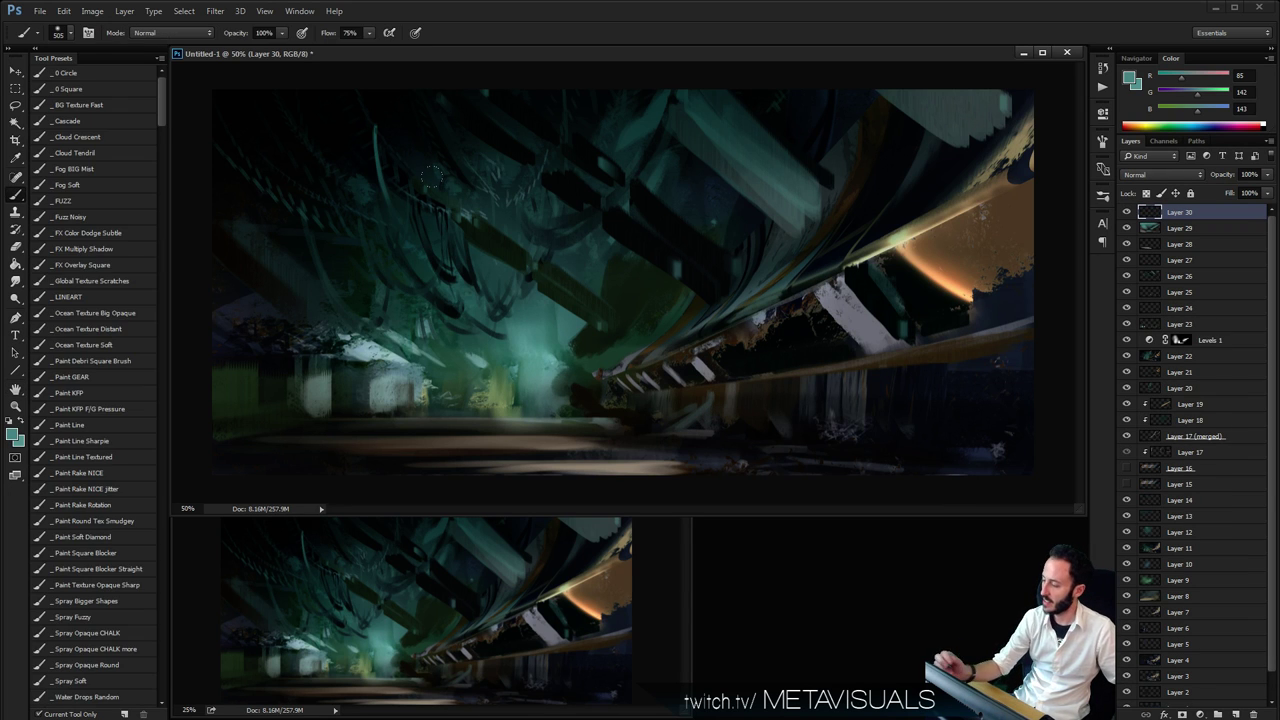
{"action": "key", "text": "ctrl+shift+alt+n"}
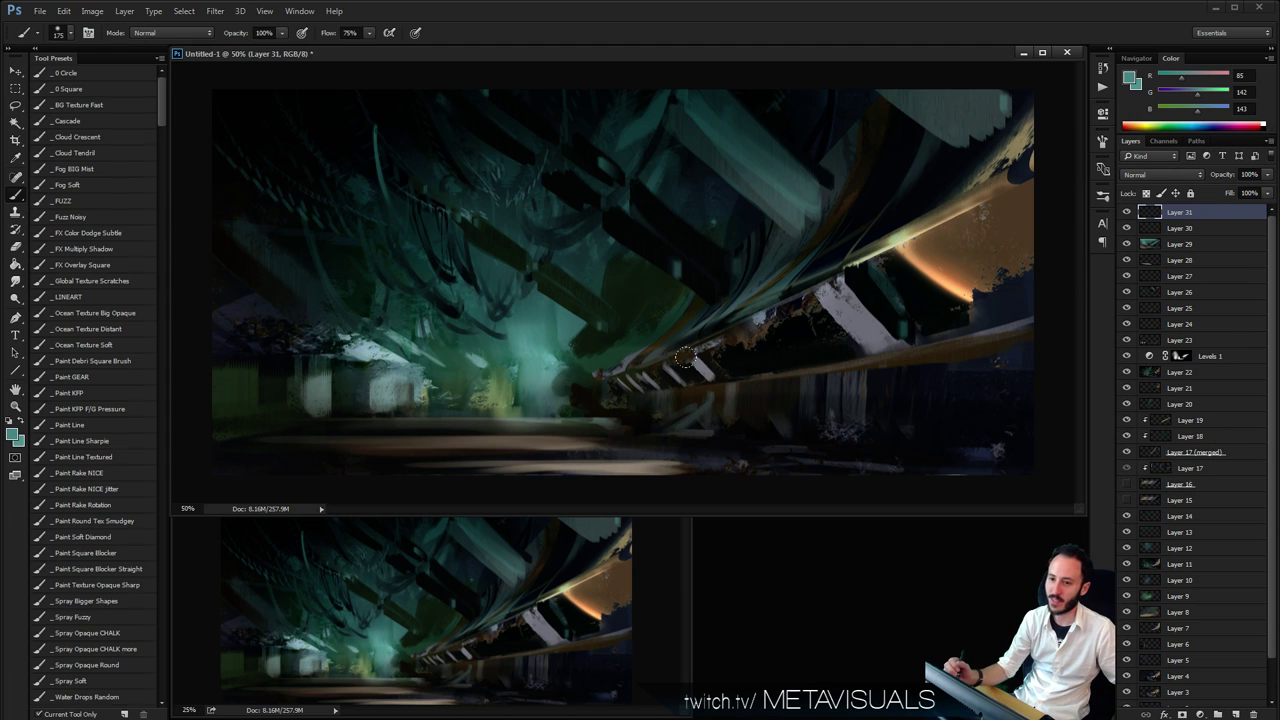
Sample a near-black tone and paint over the brown texture in the dark gap beneath the hull's edge with a small brush
{"action": "key", "text": "z"}
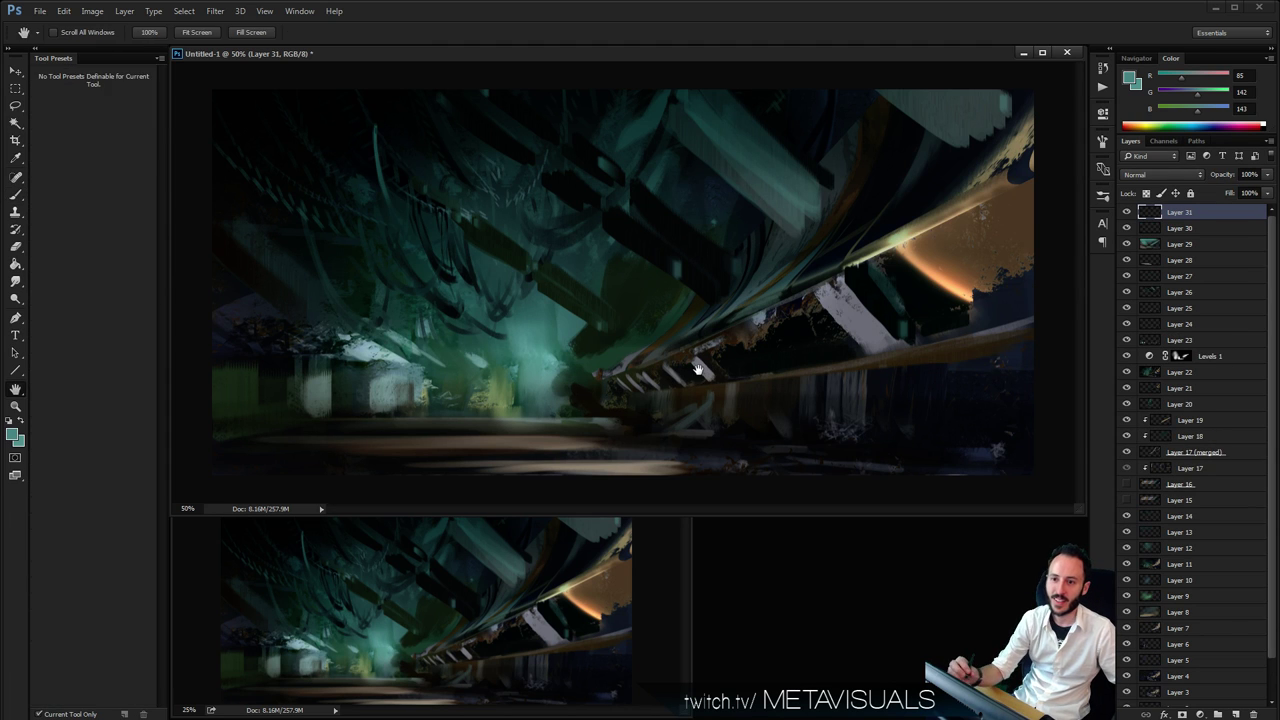
{"action": "key", "text": "z"}
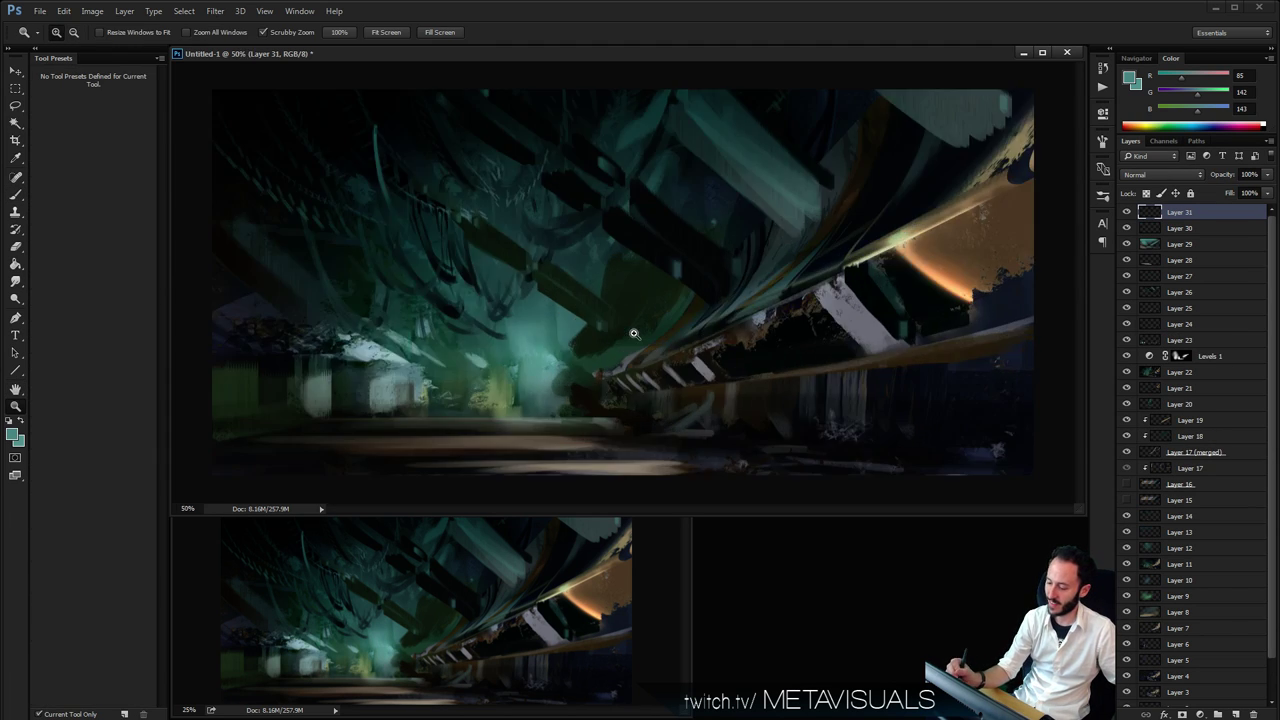
{"action": "key", "text": "b"}
{"action": "key", "text": "space"}
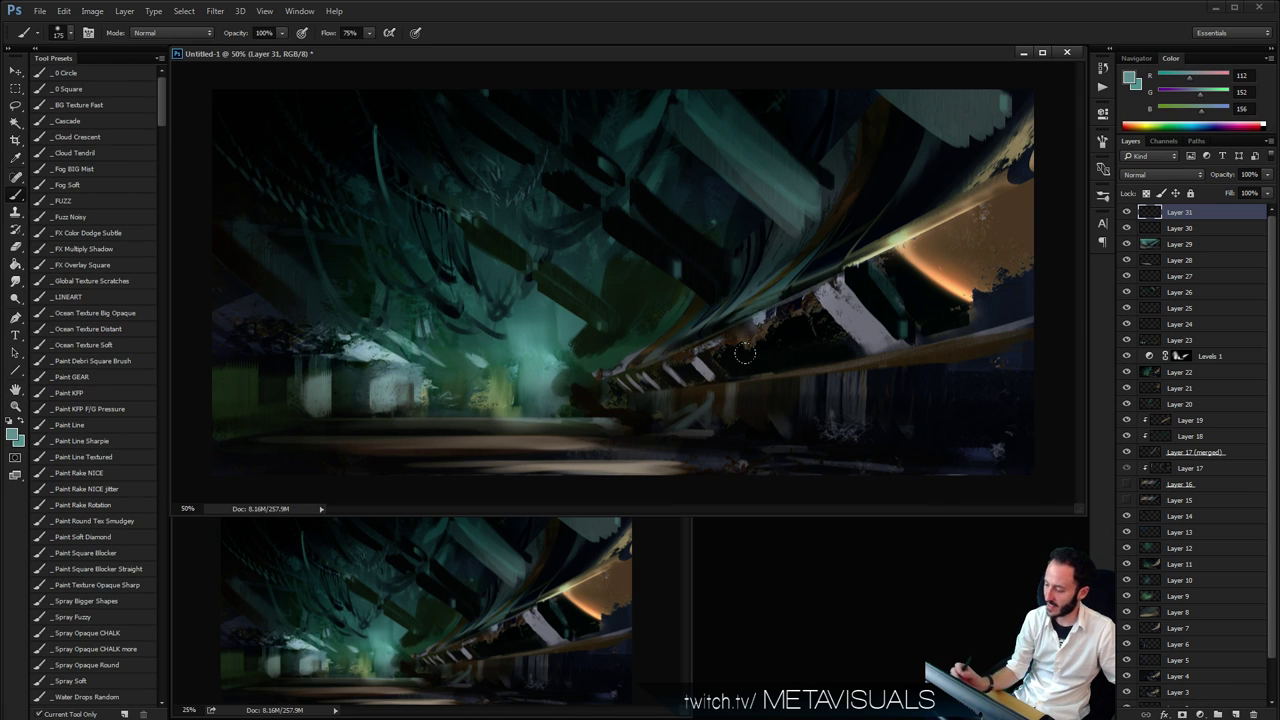
{"action": "key", "text": "ctrl+space"}
{"action": "double_click", "coordinate": [834, 329]}
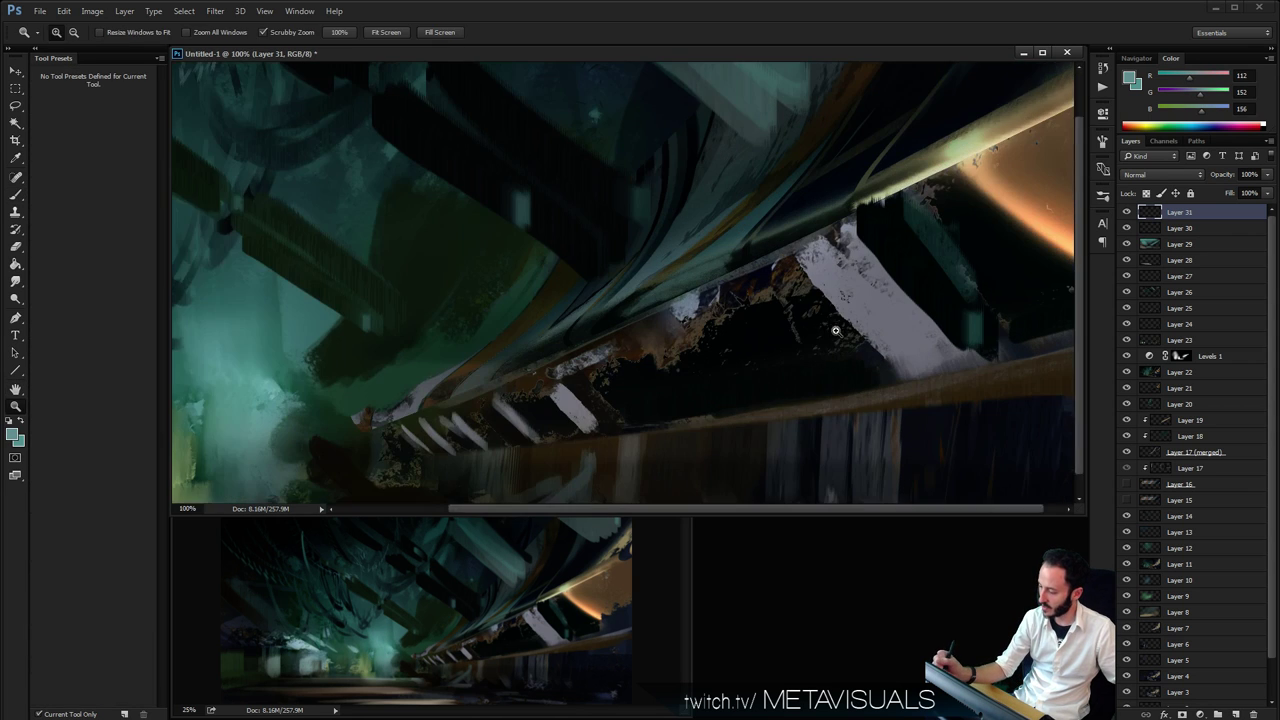
{"action": "left_click_drag", "start_coordinate": [806, 386], "coordinate": [704, 335]}
{"action": "left_click", "coordinate": [611, 318], "text": "alt"}
{"action": "left_click_drag", "start_coordinate": [587, 294], "coordinate": [574, 282]}
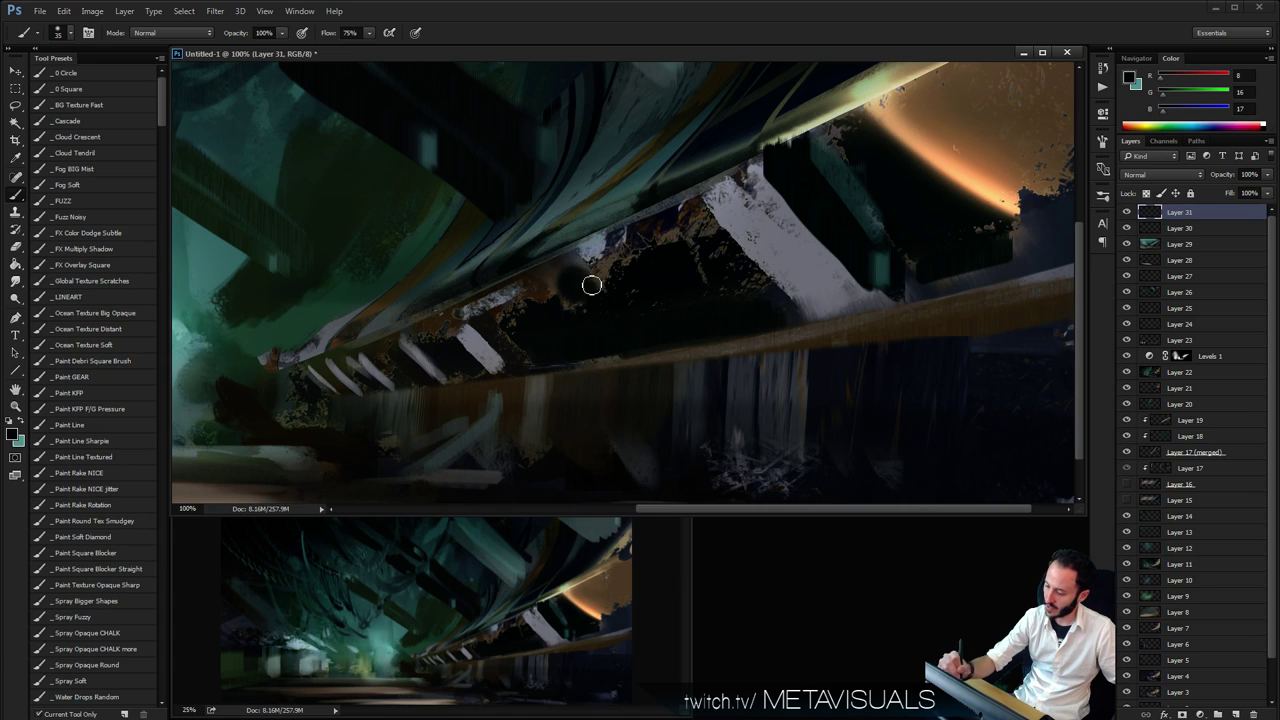
{"action": "left_click_drag", "start_coordinate": [645, 252], "coordinate": [627, 269]}
{"action": "left_click_drag", "start_coordinate": [684, 240], "coordinate": [690, 261]}
{"action": "key", "text": "space"}
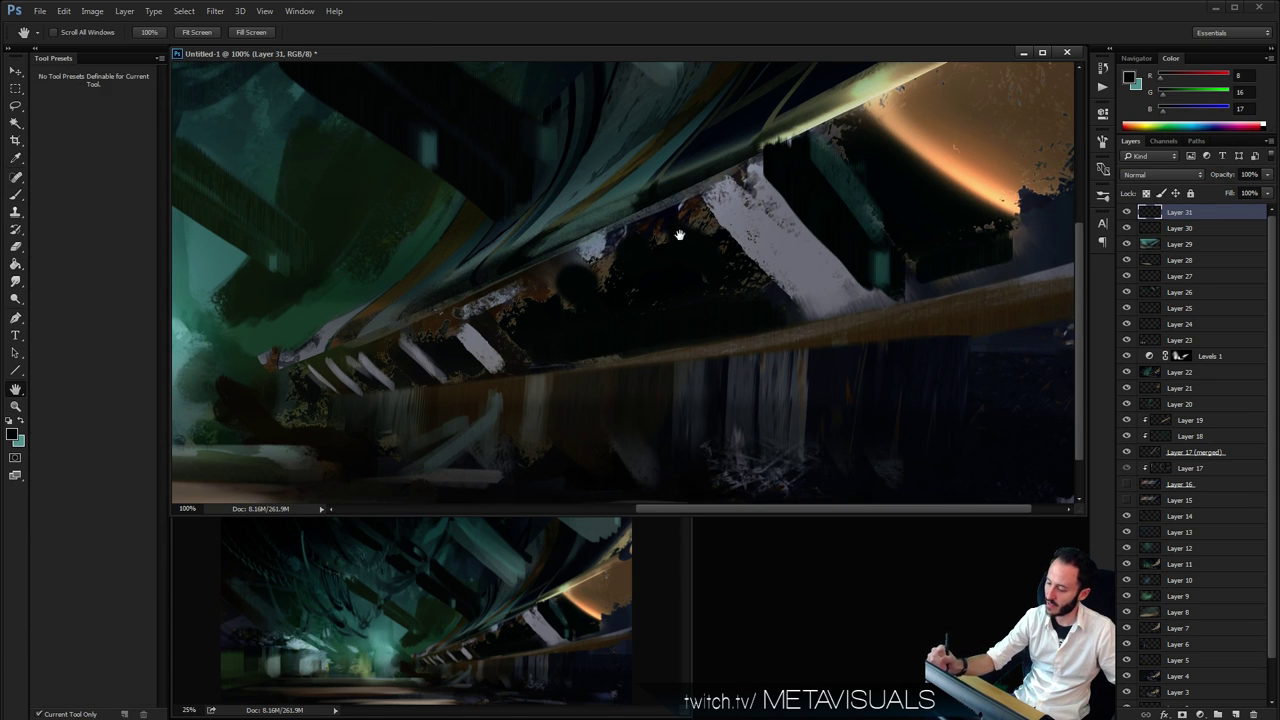
{"action": "key", "text": "["}
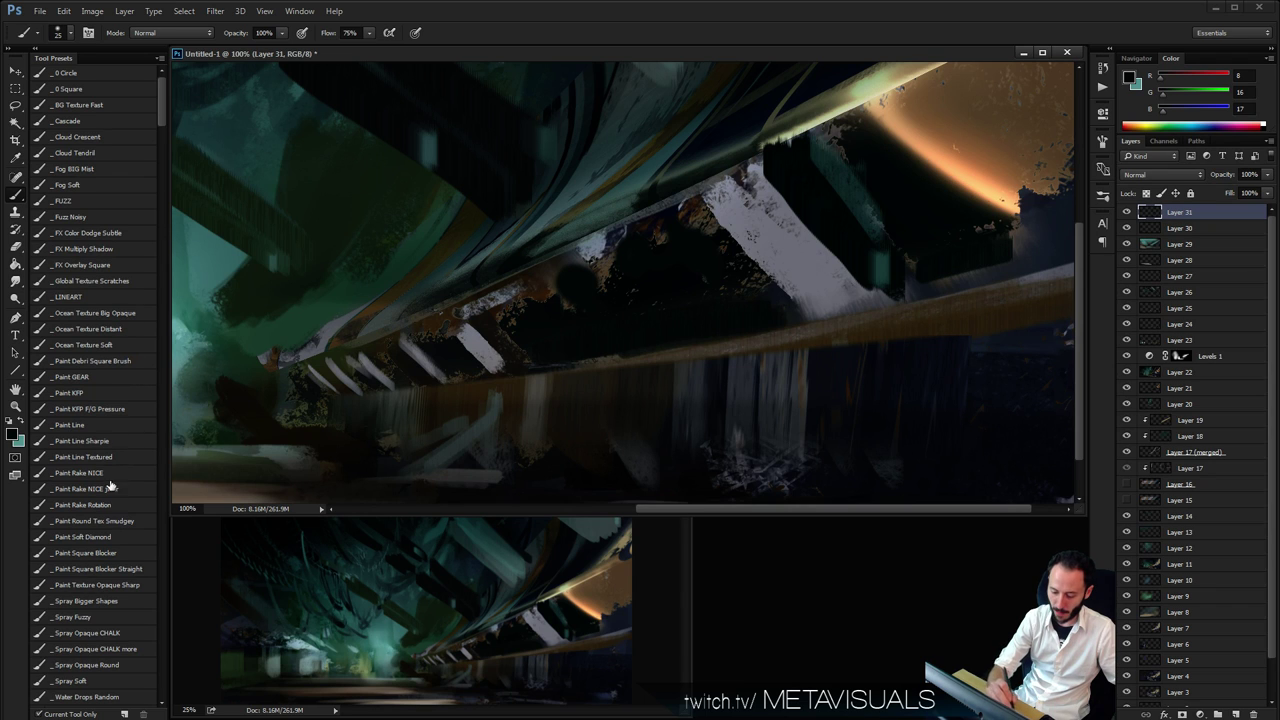
Choose the Paint Line Textured brush preset and paint sampled brown texture around the dark gap beneath the hull's edge at 15–25 px
{"action": "left_click", "coordinate": [114, 457]}
{"action": "left_click", "coordinate": [611, 269], "text": "alt"}
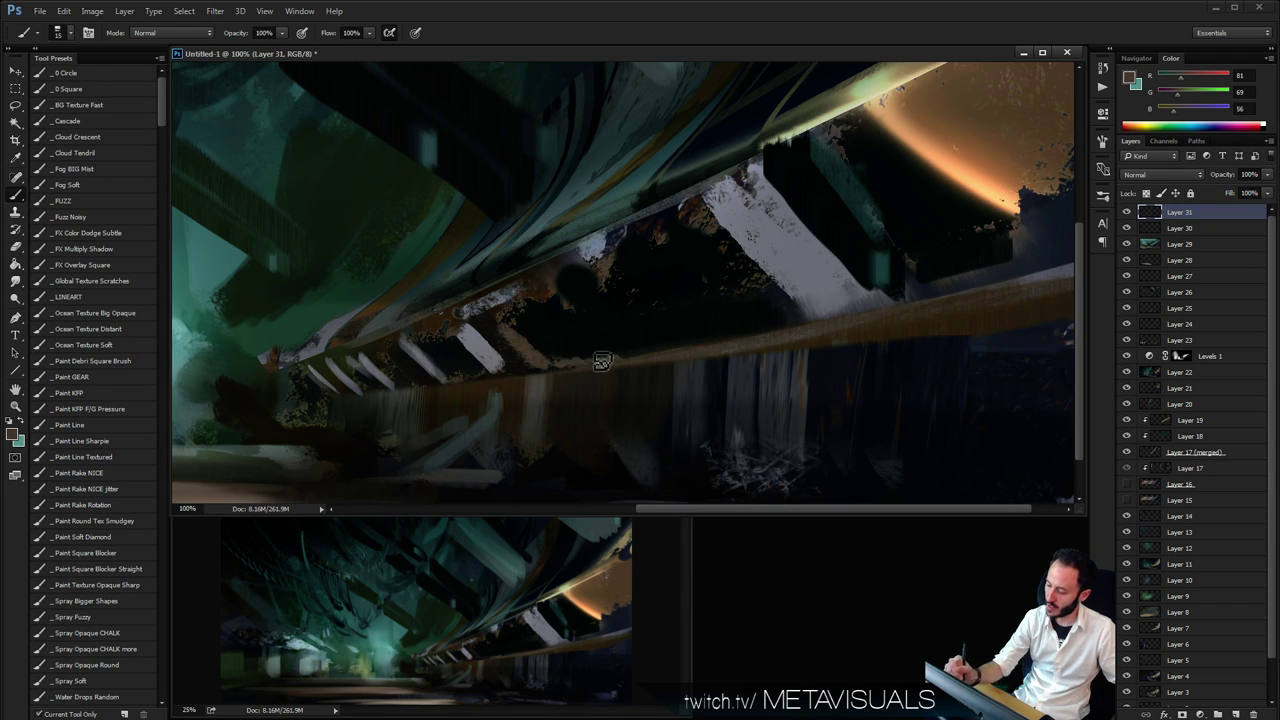
{"action": "key", "text": "bracketright"}
{"action": "left_click", "coordinate": [549, 289], "text": "alt"}
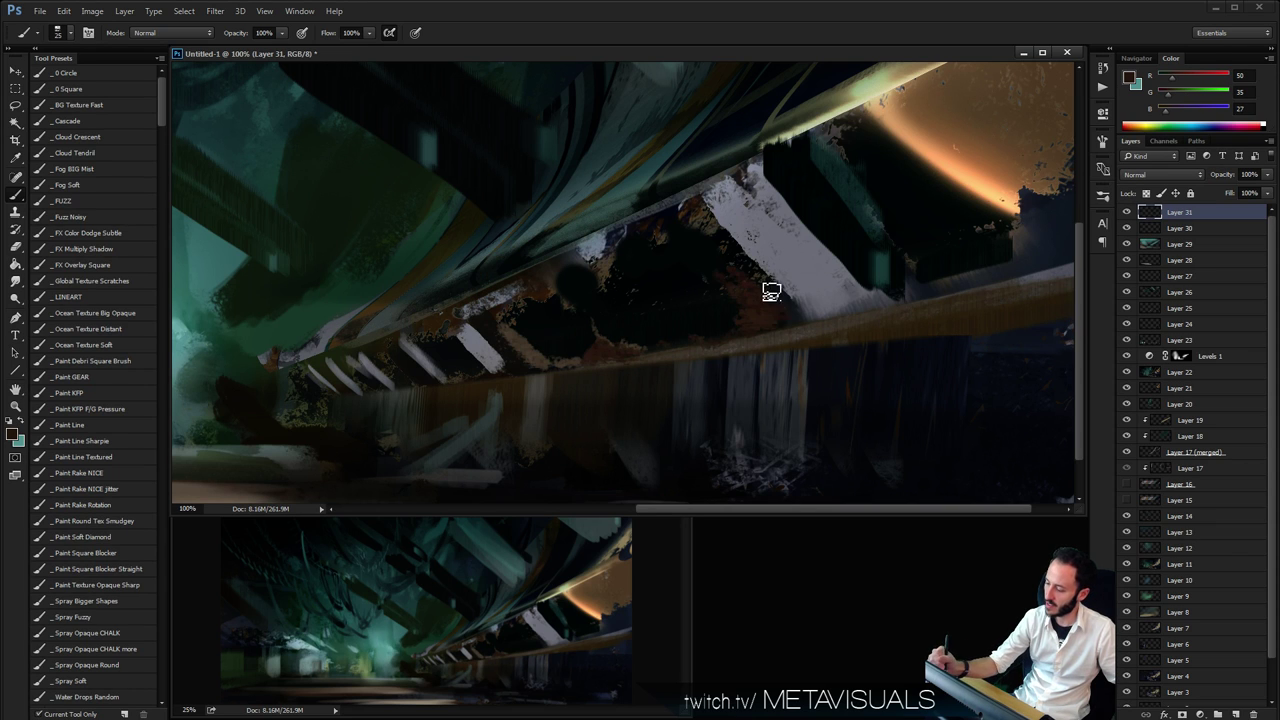
{"action": "left_click", "coordinate": [608, 260], "text": "alt"}
{"action": "key", "text": "bracketleft"}
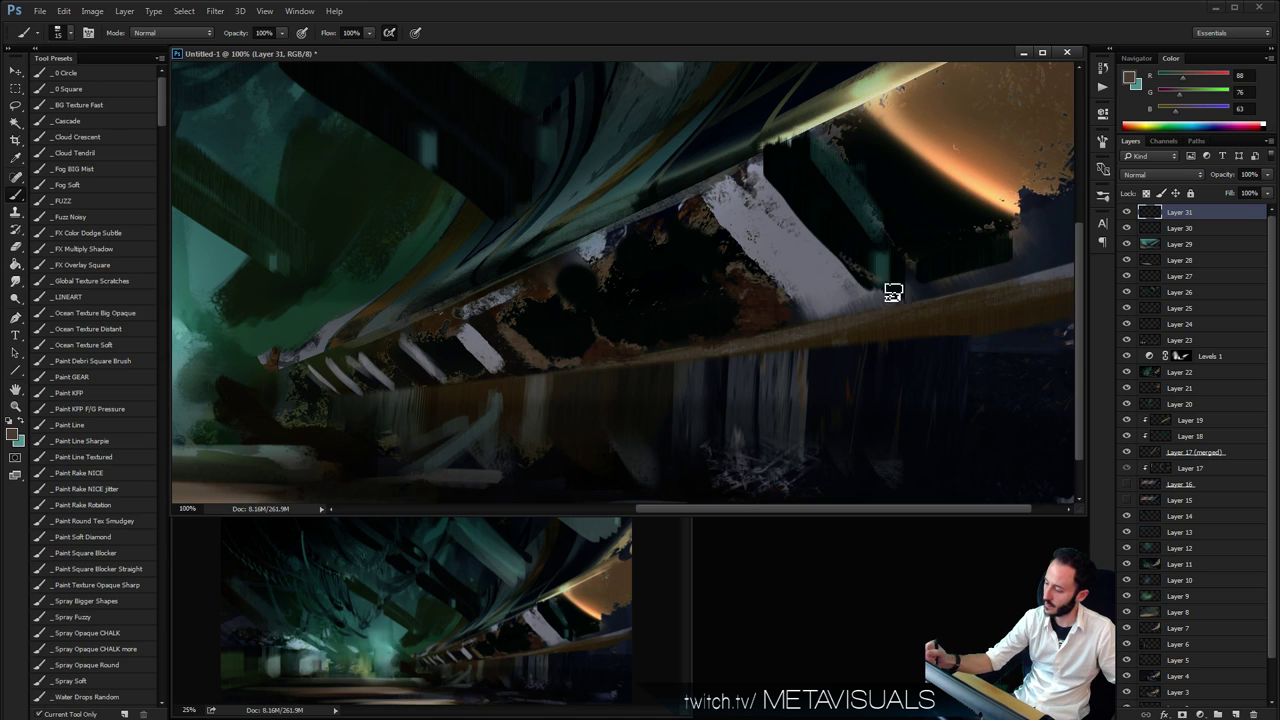
Paint sampled brown texture along the large pale strut's edge and between the hull's rim and the orange glow
{"action": "left_click_drag", "start_coordinate": [782, 186], "coordinate": [862, 282]}
{"action": "left_click", "coordinate": [891, 383], "text": "alt"}
{"action": "key", "text": "z"}
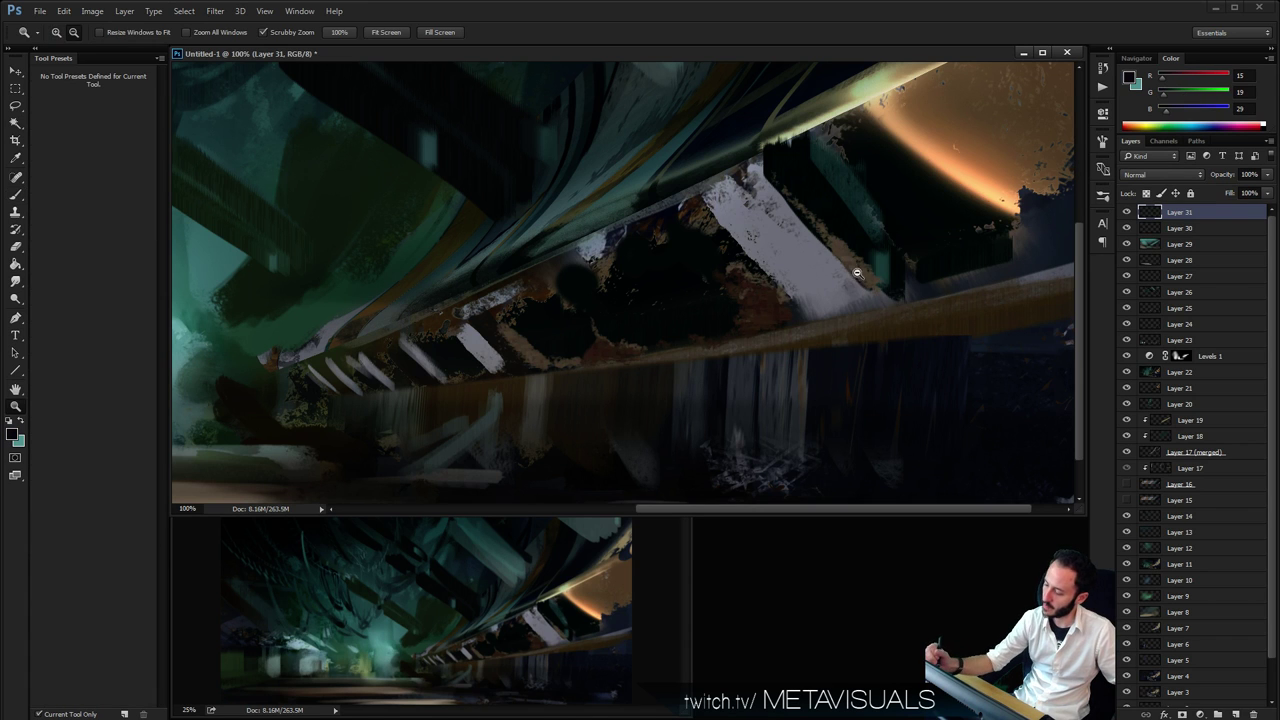
{"action": "left_click", "coordinate": [925, 310], "text": "alt"}
{"action": "left_click", "coordinate": [925, 310], "text": "alt"}
{"action": "left_click", "coordinate": [924, 310]}
{"action": "key", "text": "b"}
{"action": "left_click", "coordinate": [873, 323], "text": "alt"}
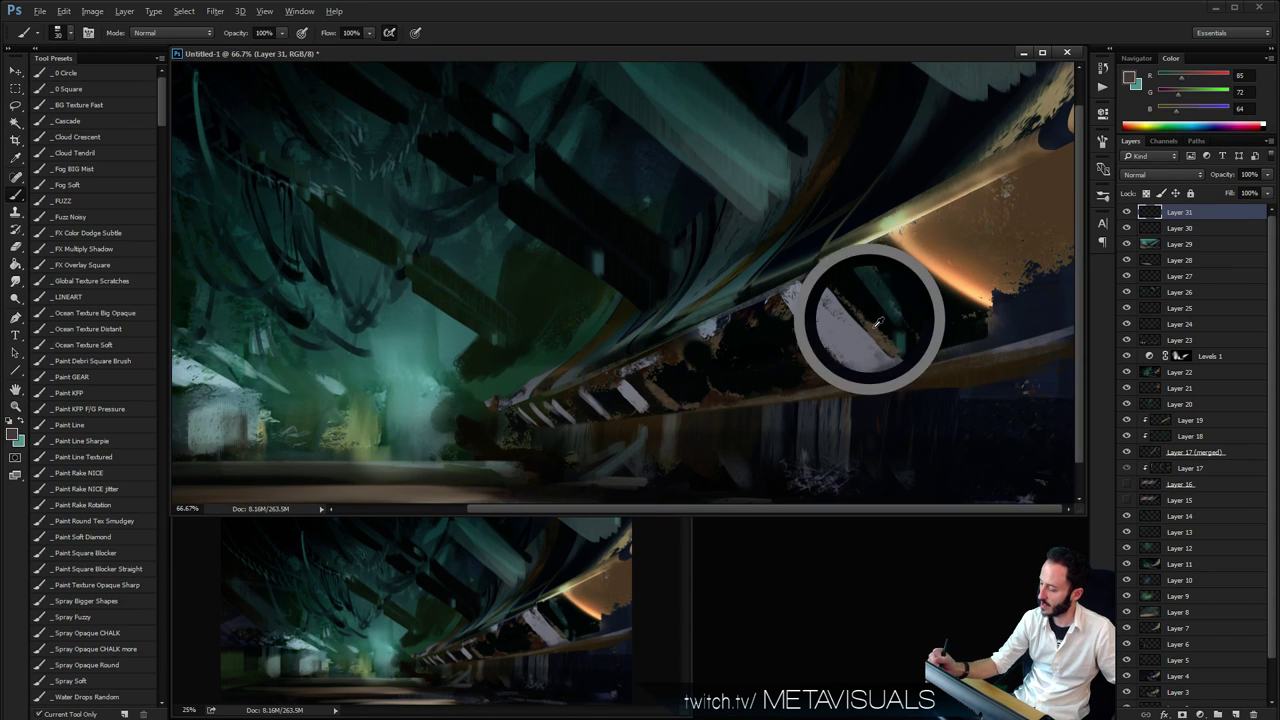
{"action": "mouse_move", "coordinate": [868, 252]}
{"action": "left_mouse_down"}
{"action": "mouse_move", "coordinate": [834, 285]}
{"action": "mouse_move", "coordinate": [1014, 182]}
{"action": "mouse_move", "coordinate": [859, 271]}
{"action": "mouse_move", "coordinate": [975, 218]}
{"action": "mouse_move", "coordinate": [1008, 187]}
{"action": "left_mouse_up"}
{"action": "left_click", "coordinate": [945, 145], "text": "alt"}
{"action": "left_click", "coordinate": [838, 273], "text": "alt"}
Smudge the brown paint beside the orange glow with a smaller Smudge brush
{"action": "key", "text": "space"}
{"action": "key", "text": "r"}
{"action": "key", "text": "bracketleft"}
{"action": "key", "text": "bracketleft"}
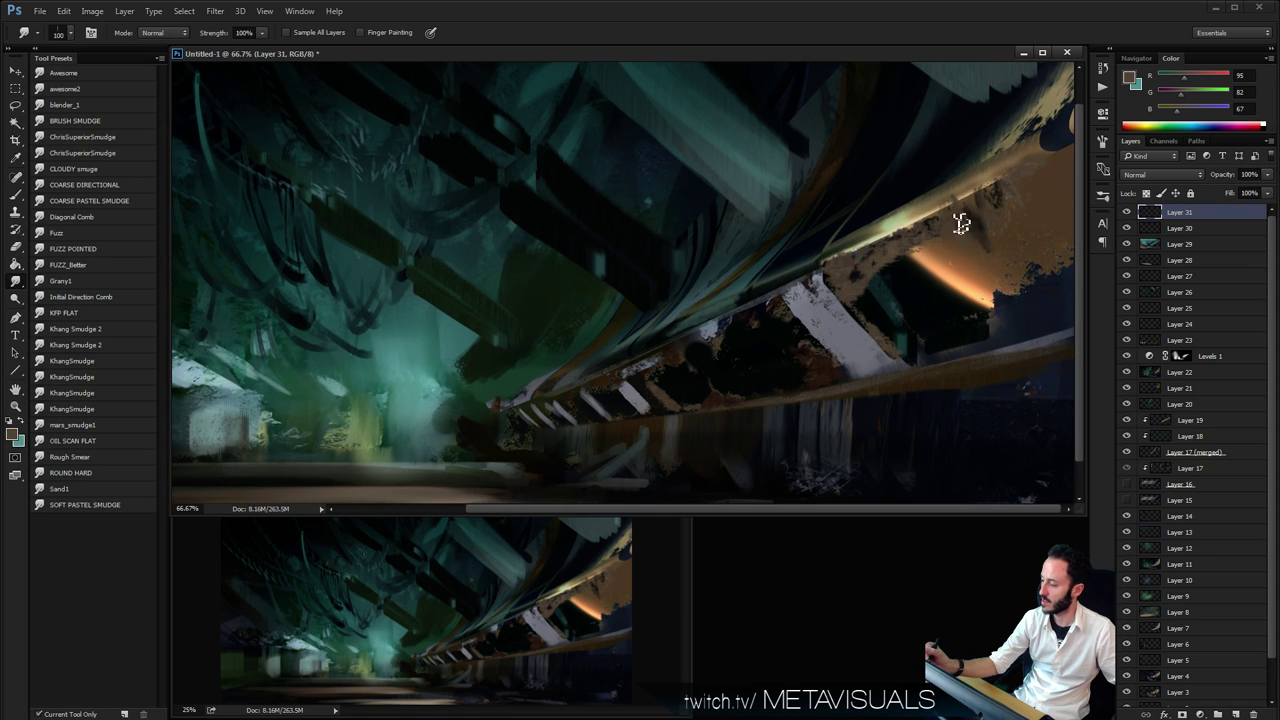
{"action": "key", "text": "ctrl+space"}
{"action": "mouse_move", "coordinate": [1031, 277]}
{"action": "left_mouse_down"}
{"action": "mouse_move", "coordinate": [974, 277]}
{"action": "mouse_move", "coordinate": [1005, 277]}
{"action": "left_mouse_up"}
{"action": "key", "text": "b"}
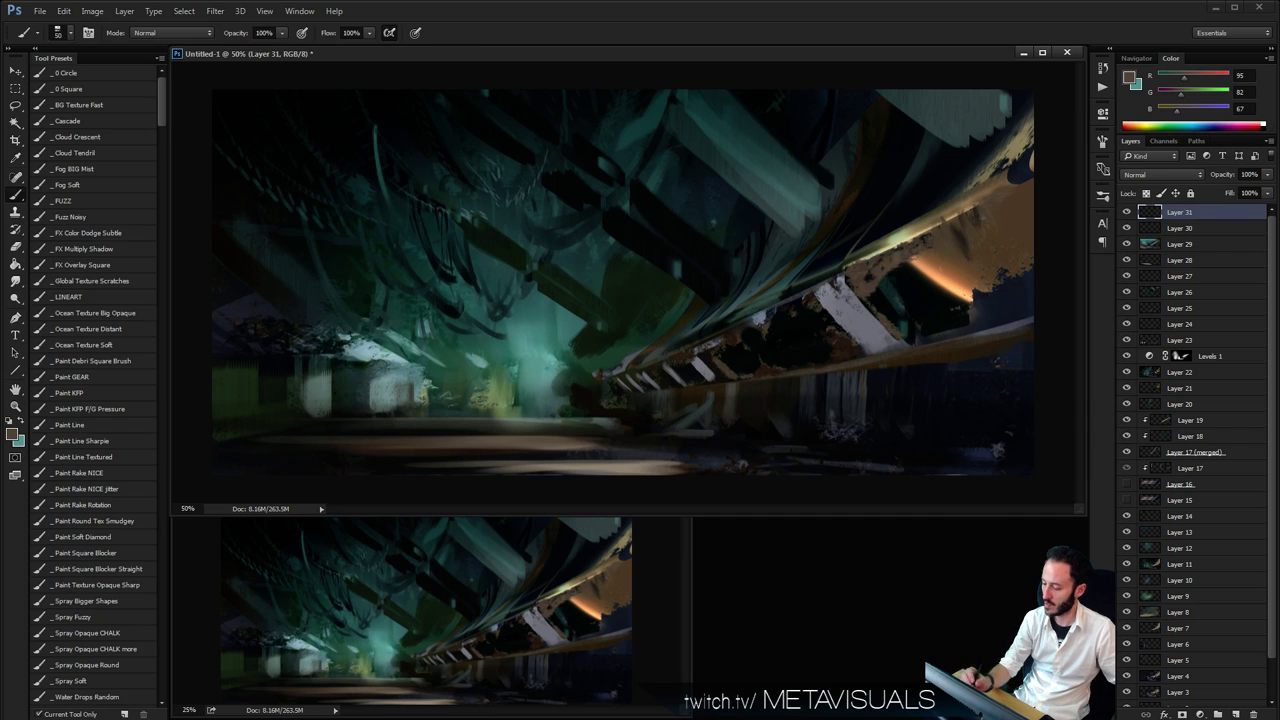
Paint brown strokes over the small ribs at the hull's far end with a 20 px brush
{"action": "left_click_drag", "start_coordinate": [522, 388], "coordinate": [572, 363]}
{"action": "key", "text": "ctrl+z"}
{"action": "key", "text": "bracketleft"}
{"action": "key", "text": "bracketleft"}
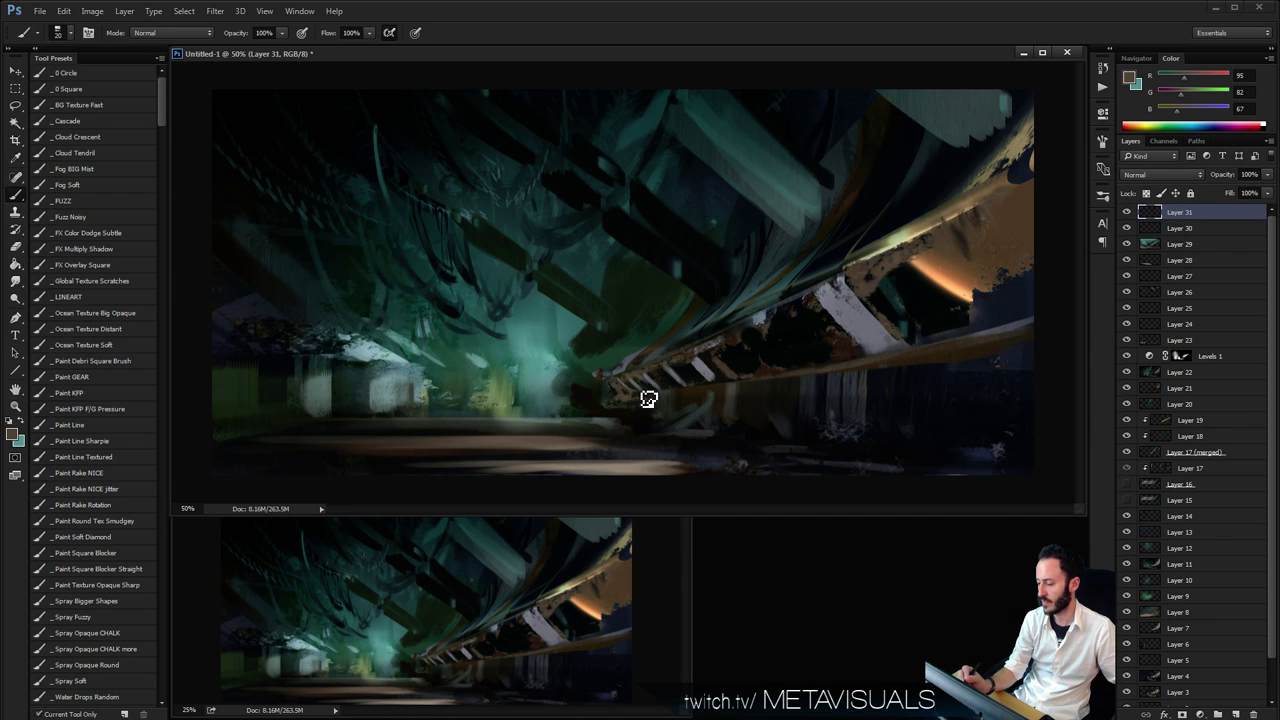
Sample a near-black tone and darken the brown strokes at the hull's far end with the FUZZ brush at 90 px
{"action": "left_click", "coordinate": [614, 382], "text": "alt"}
{"action": "key", "text": "space"}
{"action": "left_click", "coordinate": [72, 201]}
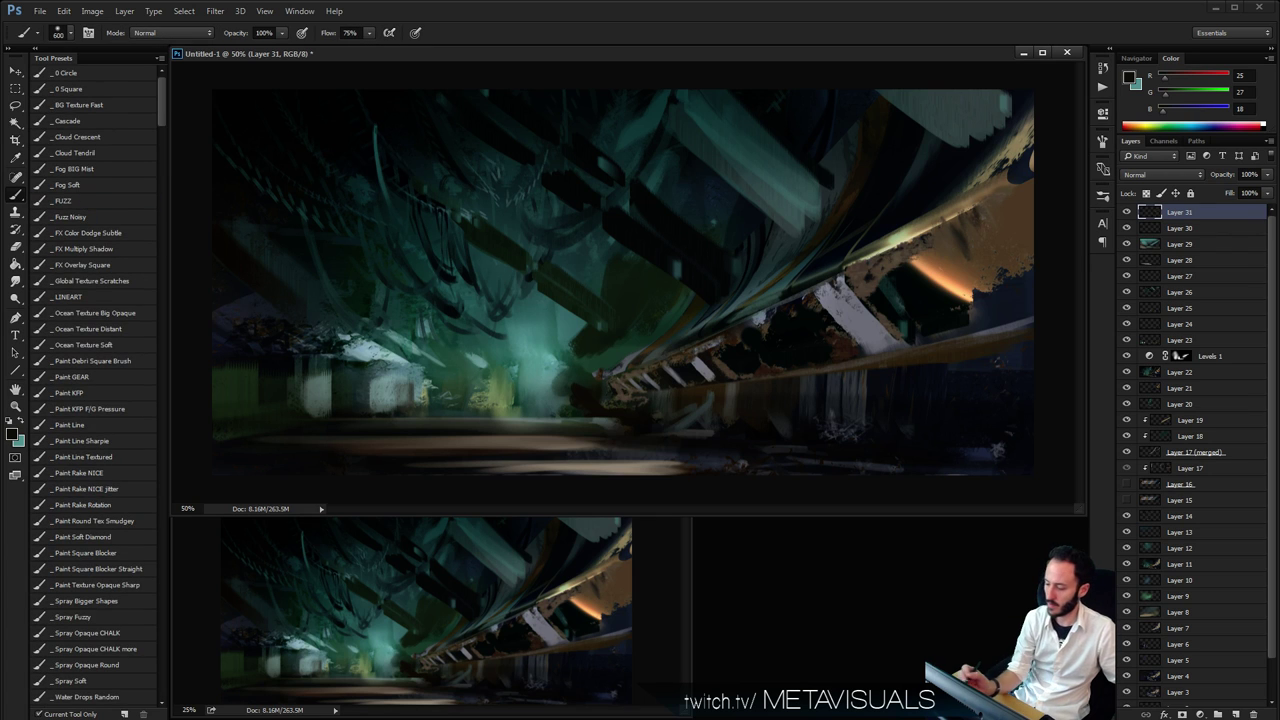
{"action": "left_click_drag", "start_coordinate": [572, 362], "coordinate": [626, 398]}
{"action": "key", "text": "ctrl+z"}
{"action": "key", "text": "bracketleft"}
{"action": "key", "text": "bracketleft"}
{"action": "key", "text": "bracketleft"}
{"action": "key", "text": "bracketleft"}
{"action": "key", "text": "bracketleft"}
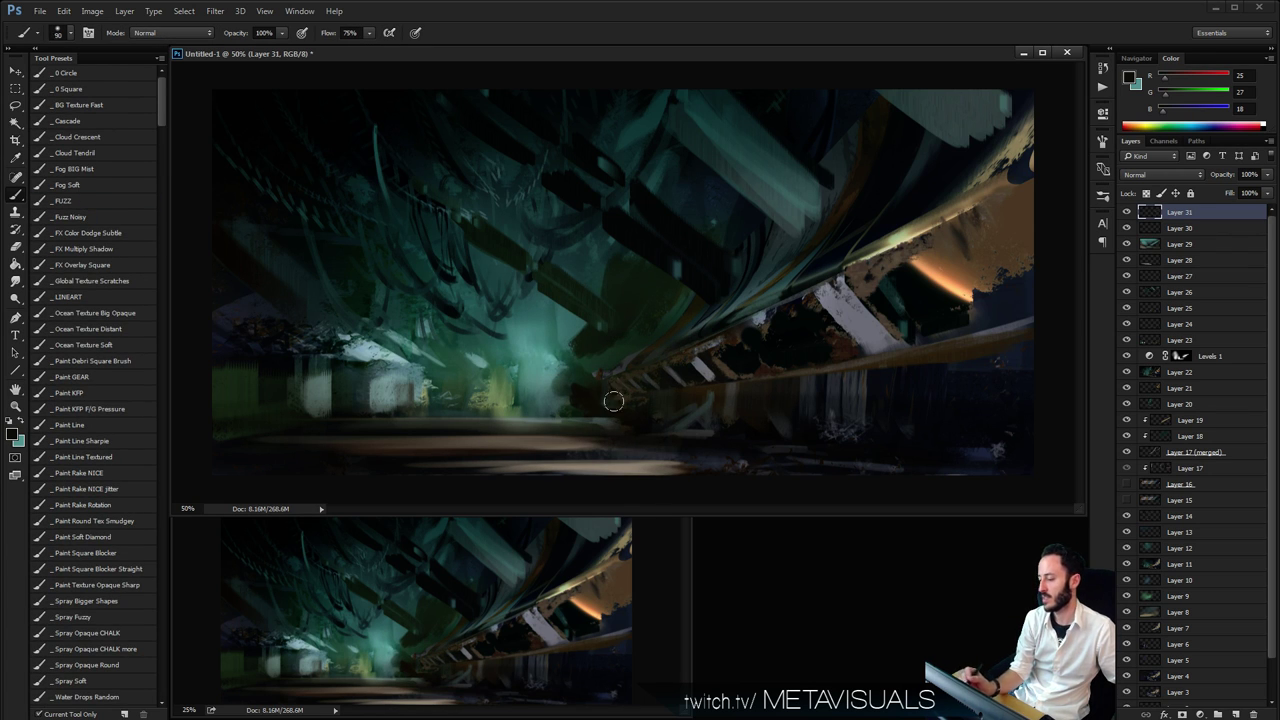
Examine the hull's underside up close and in the full composition
{"action": "key", "text": "ctrl+space"}
{"action": "left_click", "coordinate": [737, 408], "text": "ctrl"}
{"action": "left_click", "coordinate": [737, 408], "text": "ctrl"}
{"action": "key", "text": "space"}
{"action": "left_click_drag", "start_coordinate": [685, 392], "coordinate": [431, 418]}
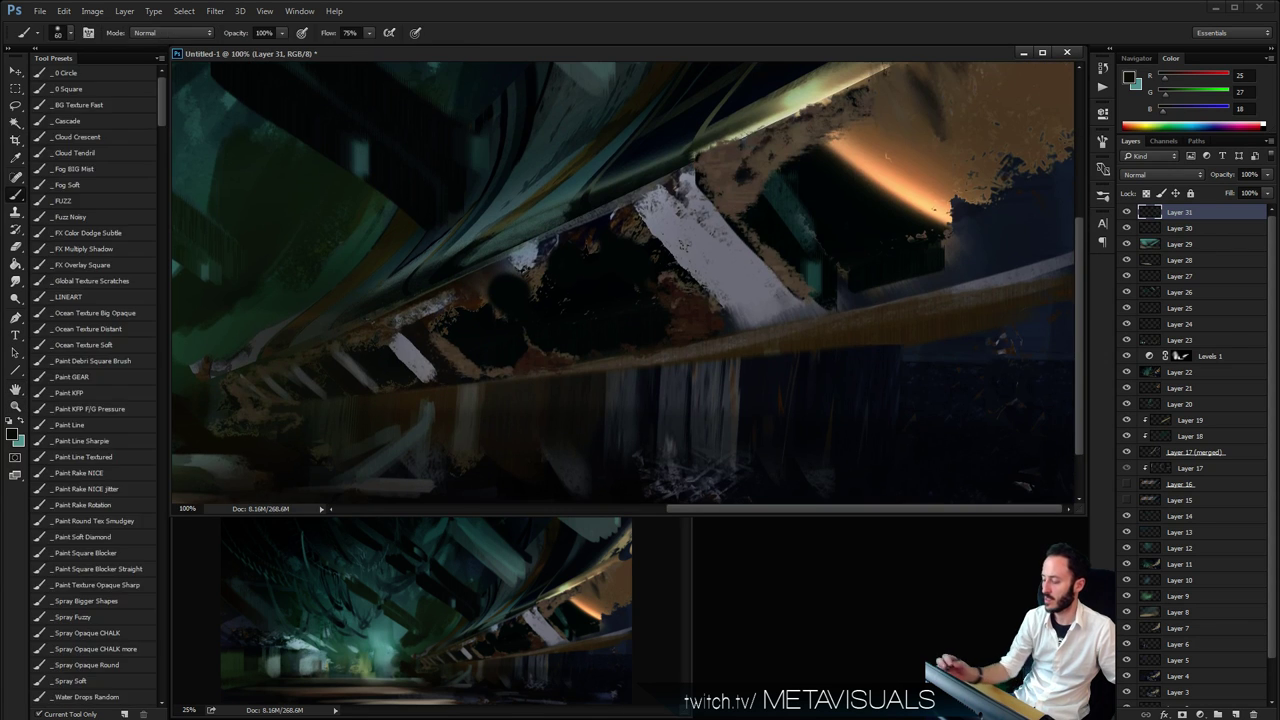
{"action": "key", "text": "ctrl+space"}
{"action": "left_click", "coordinate": [800, 377], "text": "ctrl+alt"}
{"action": "left_click", "coordinate": [800, 377], "text": "ctrl+alt"}
{"action": "left_click", "coordinate": [823, 363], "text": "ctrl+alt"}
{"action": "left_click", "coordinate": [823, 363], "text": "ctrl+alt"}
{"action": "left_click", "coordinate": [830, 366], "text": "ctrl"}
{"action": "left_click", "coordinate": [830, 366], "text": "ctrl"}
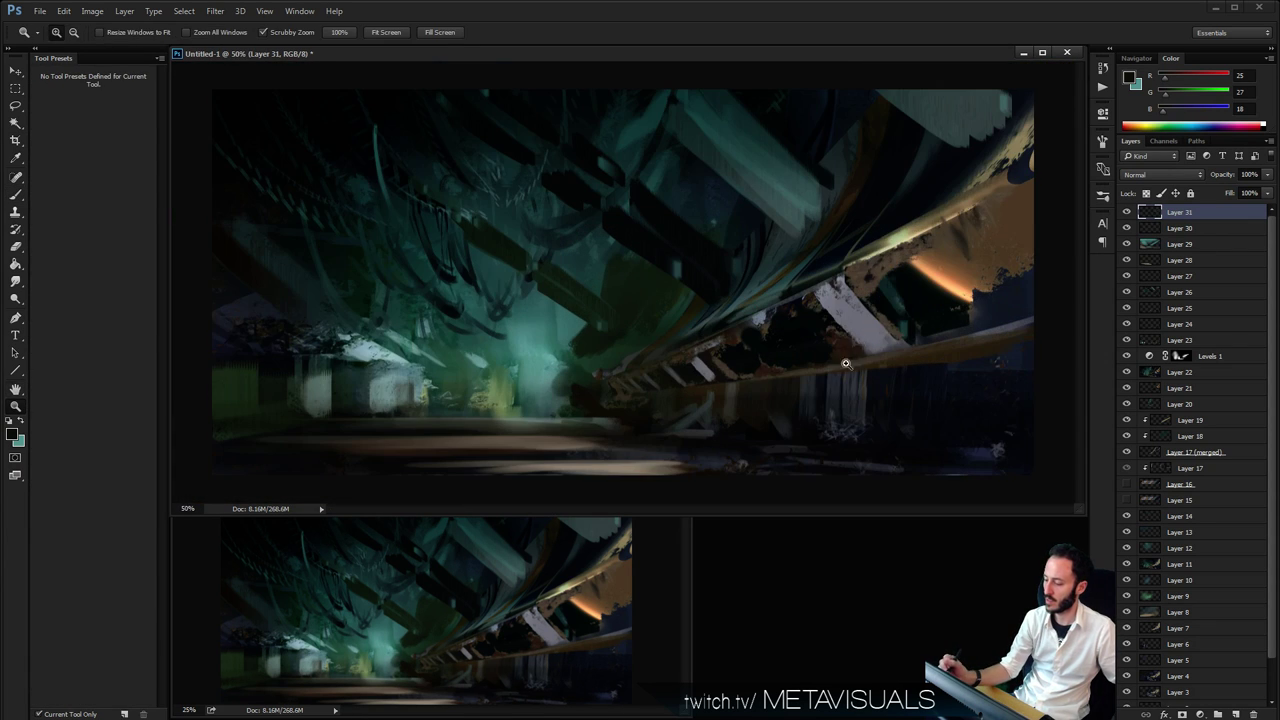
{"action": "key", "text": "l"}
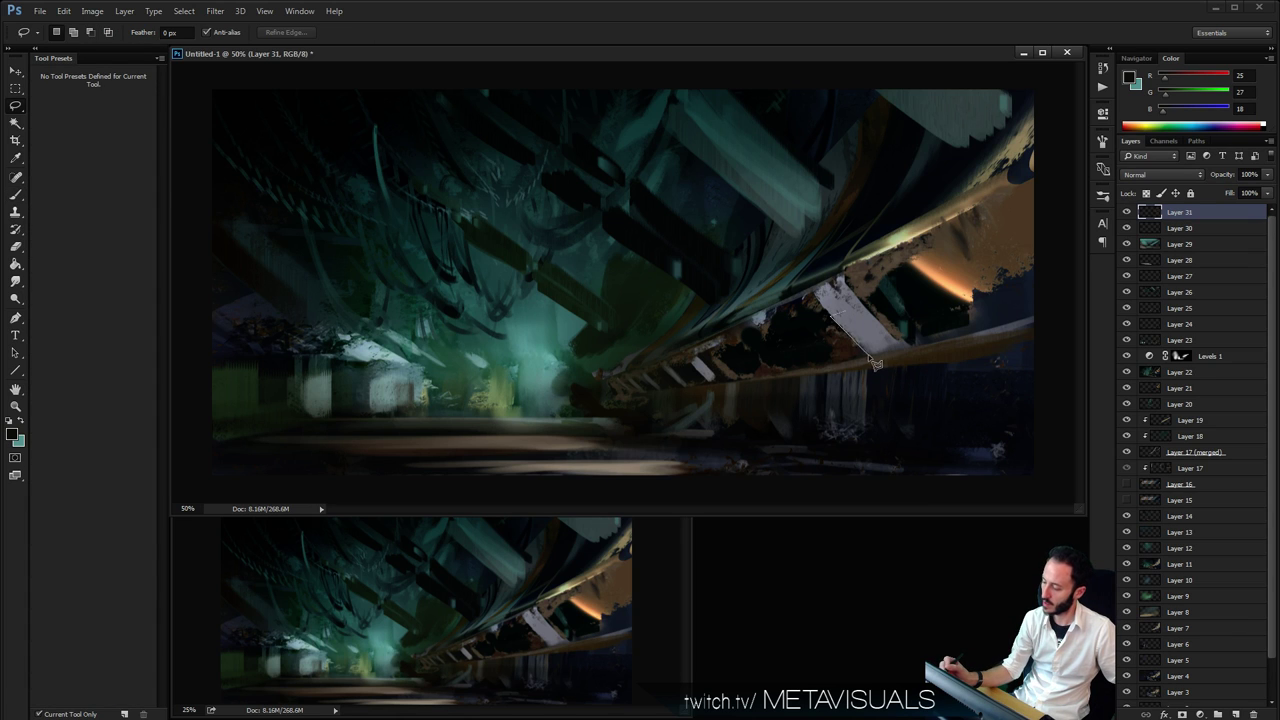
{"action": "left_click", "coordinate": [868, 354], "text": "alt"}
{"action": "left_click", "coordinate": [893, 349], "text": "alt"}
{"action": "key", "text": "ctrl+d"}
{"action": "key", "text": "b"}
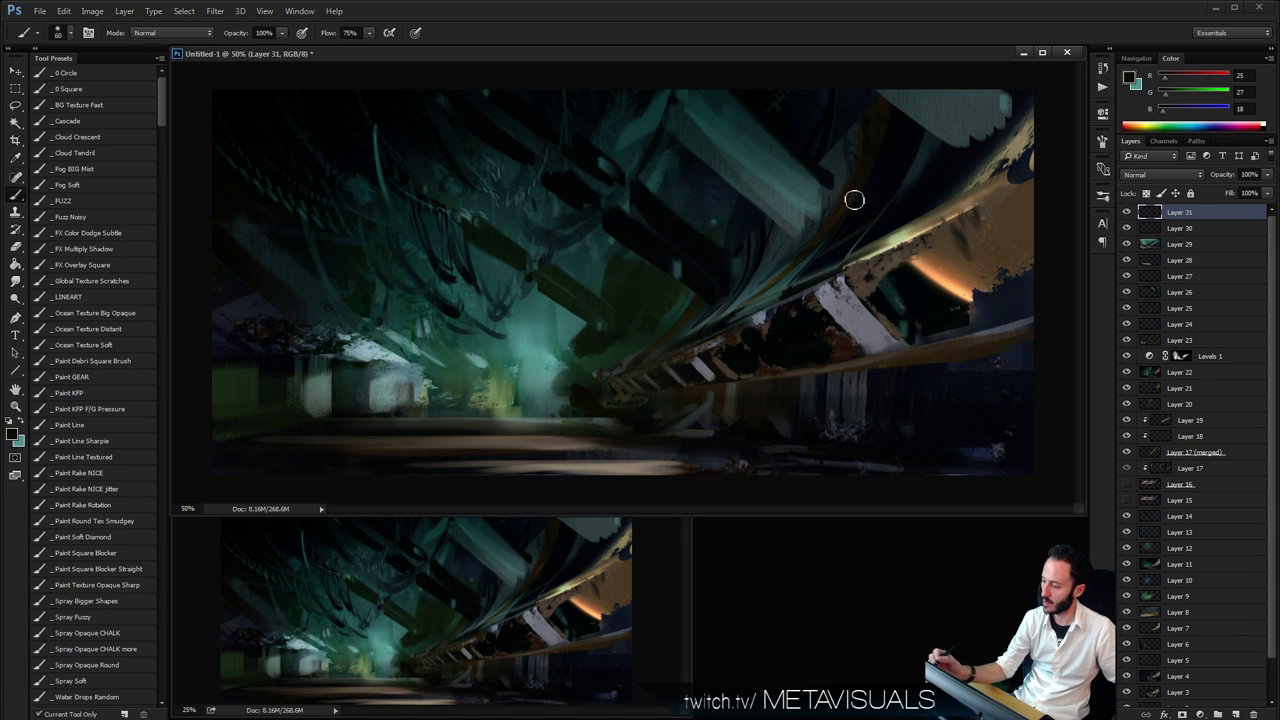
Tint the large pale strut's lower part with sampled orange, raise the colour's green value to 176 and repaint it yellow
{"action": "left_click", "coordinate": [854, 200], "text": "alt"}
{"action": "left_click", "coordinate": [888, 361], "text": "alt"}
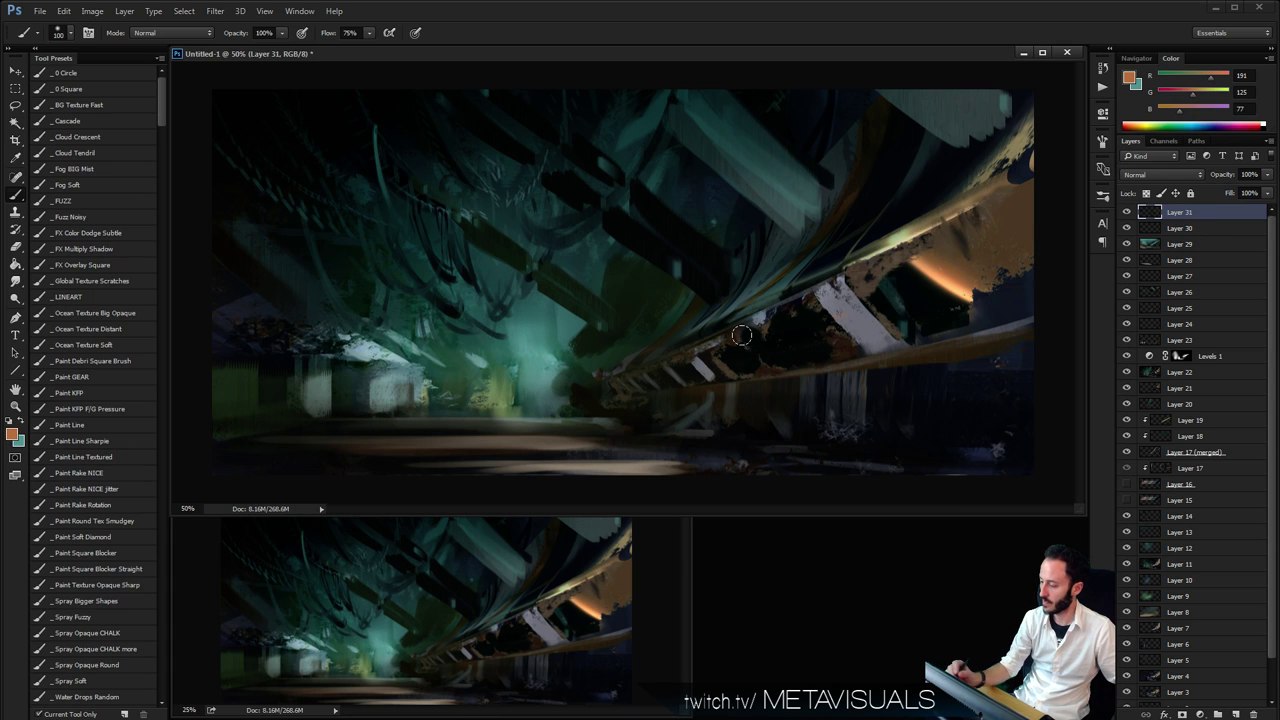
{"action": "left_click_drag", "start_coordinate": [866, 350], "coordinate": [886, 356]}
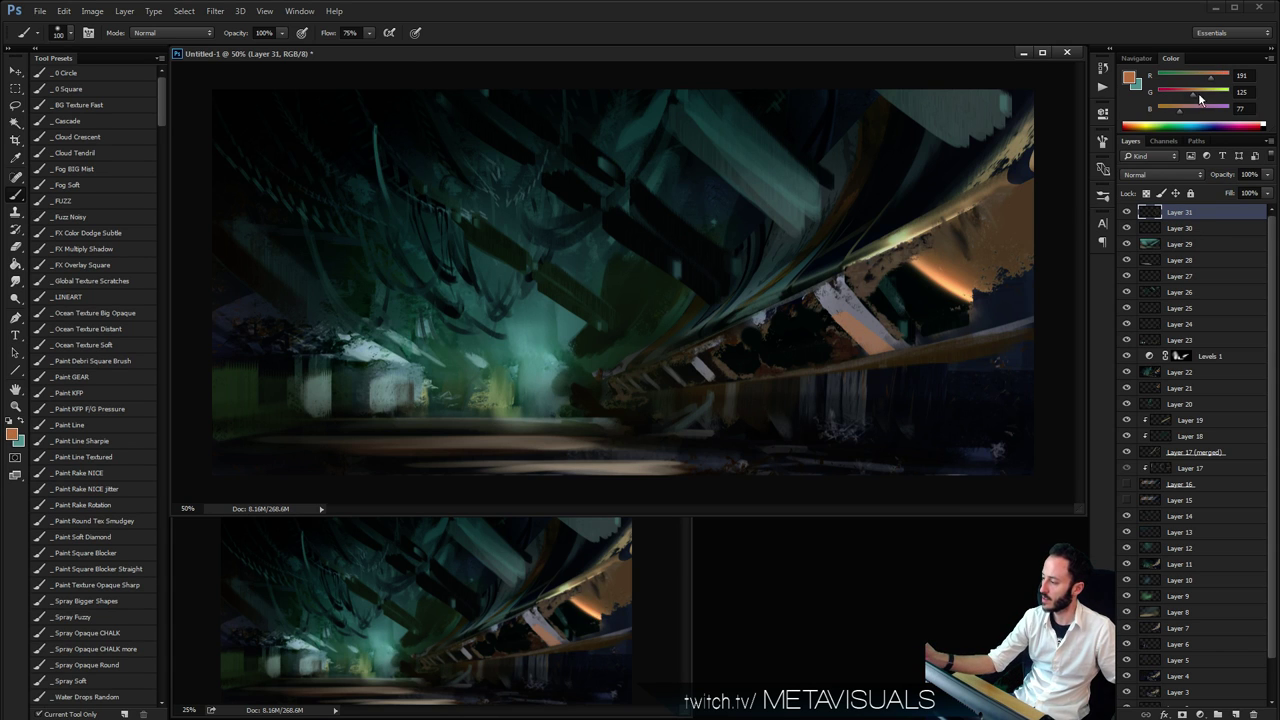
{"action": "left_click_drag", "start_coordinate": [1200, 97], "coordinate": [1206, 93]}
{"action": "left_click_drag", "start_coordinate": [840, 315], "coordinate": [890, 350]}
{"action": "key", "text": "space"}
{"action": "key", "text": "["}
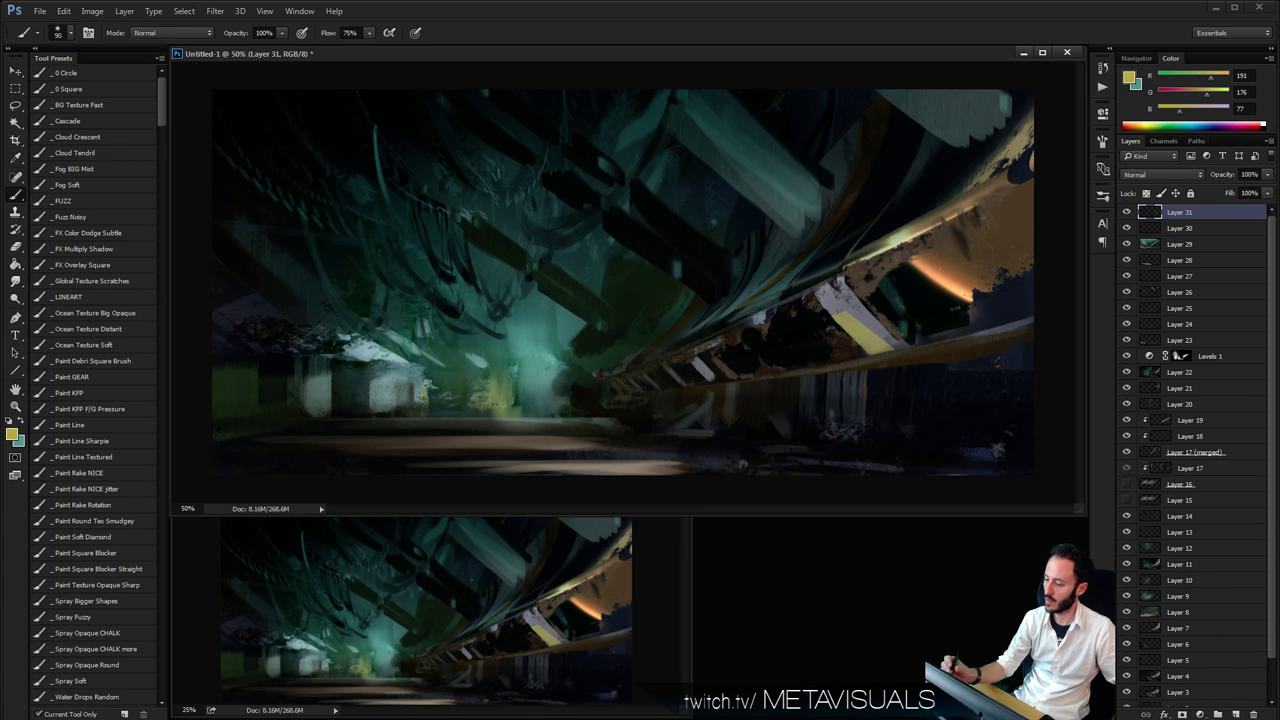
Sample a dark teal and touch up the dark overhead beams with a 25 px brush
{"action": "left_click", "coordinate": [606, 165], "text": "alt"}
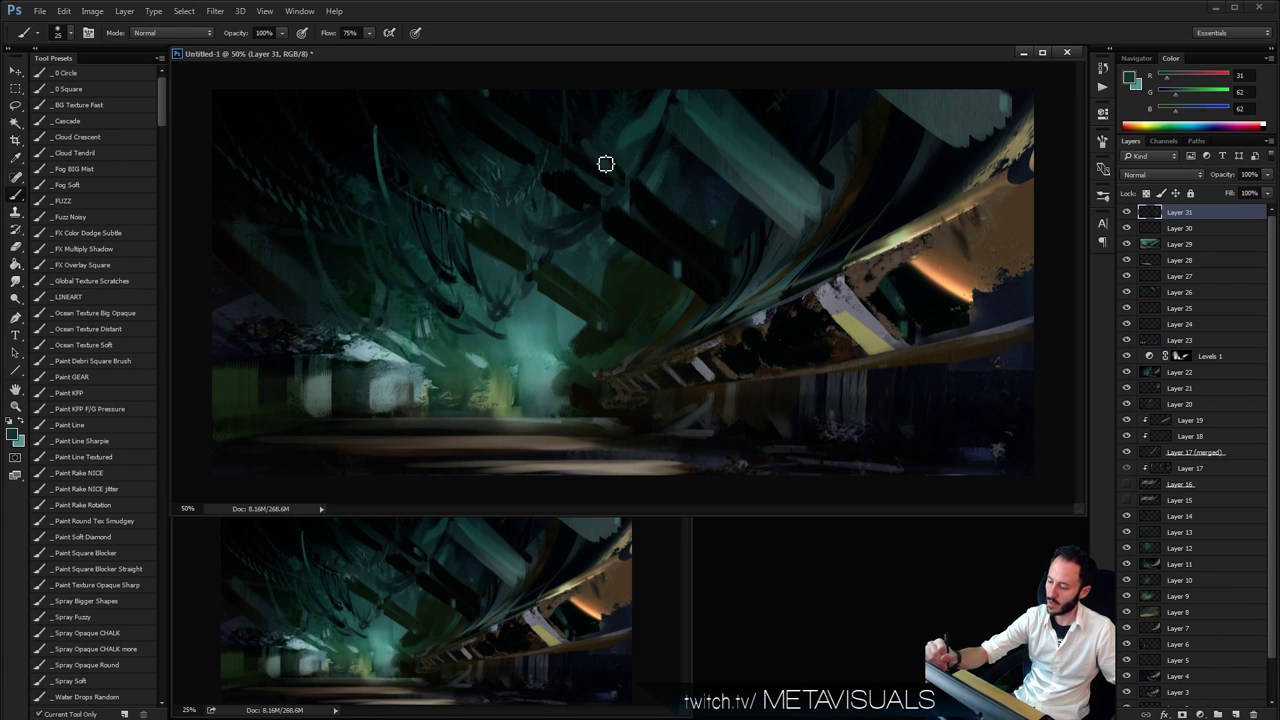
{"action": "key", "text": "bracketleft"}
{"action": "key", "text": "bracketleft"}
{"action": "key", "text": "bracketleft"}
{"action": "key", "text": "bracketleft"}
{"action": "key", "text": "bracketleft"}
{"action": "key", "text": "bracketleft"}
{"action": "key", "text": "space"}
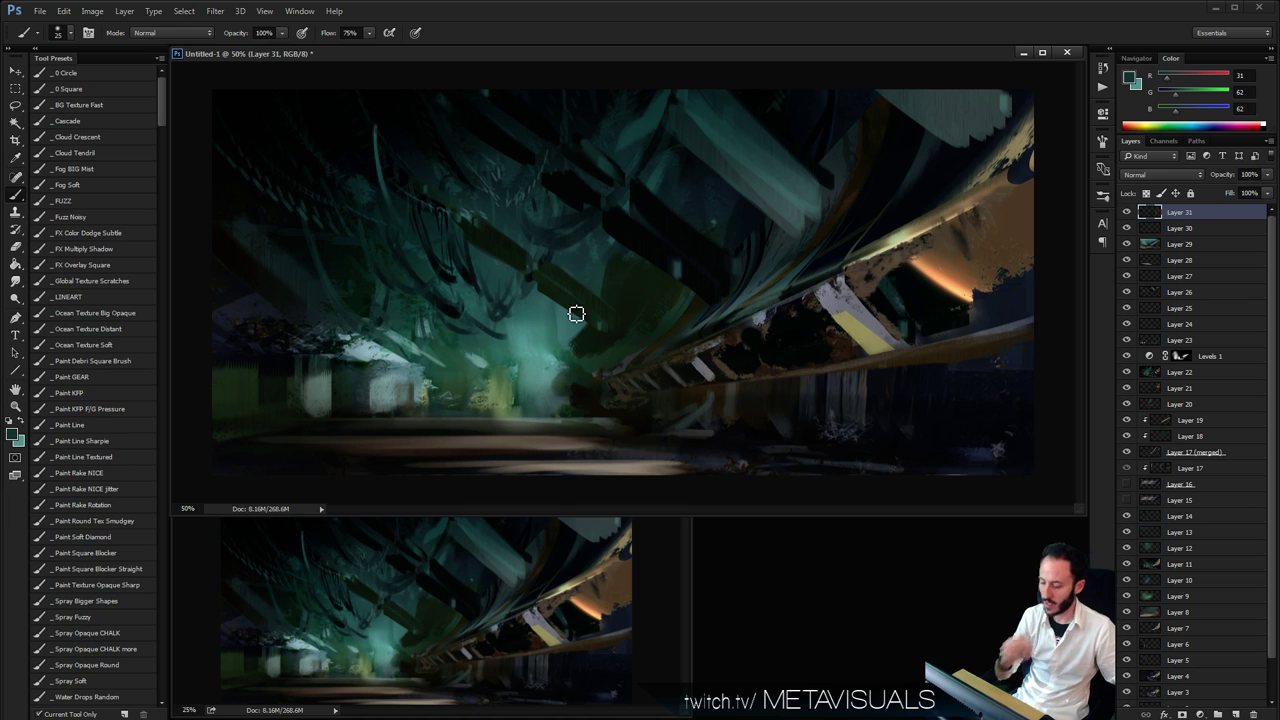
Lasso the lower-left structure, copy it onto a new layer and squash the copy's height to about 65%
{"action": "key", "text": "l"}
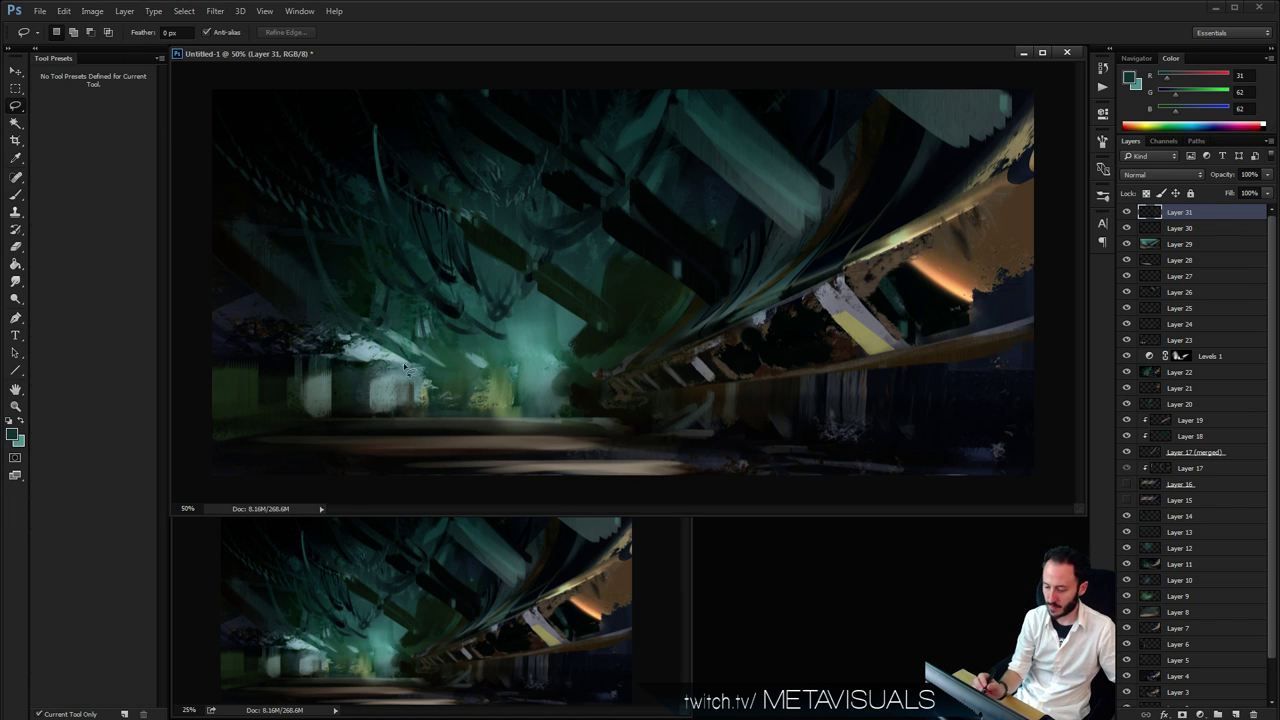
{"action": "mouse_move", "coordinate": [458, 416]}
{"action": "left_mouse_down"}
{"action": "mouse_move", "coordinate": [265, 320]}
{"action": "mouse_move", "coordinate": [214, 432]}
{"action": "mouse_move", "coordinate": [460, 420]}
{"action": "left_mouse_up"}
{"action": "key", "text": "ctrl+shift+alt+n"}
{"action": "key", "text": "ctrl+t"}
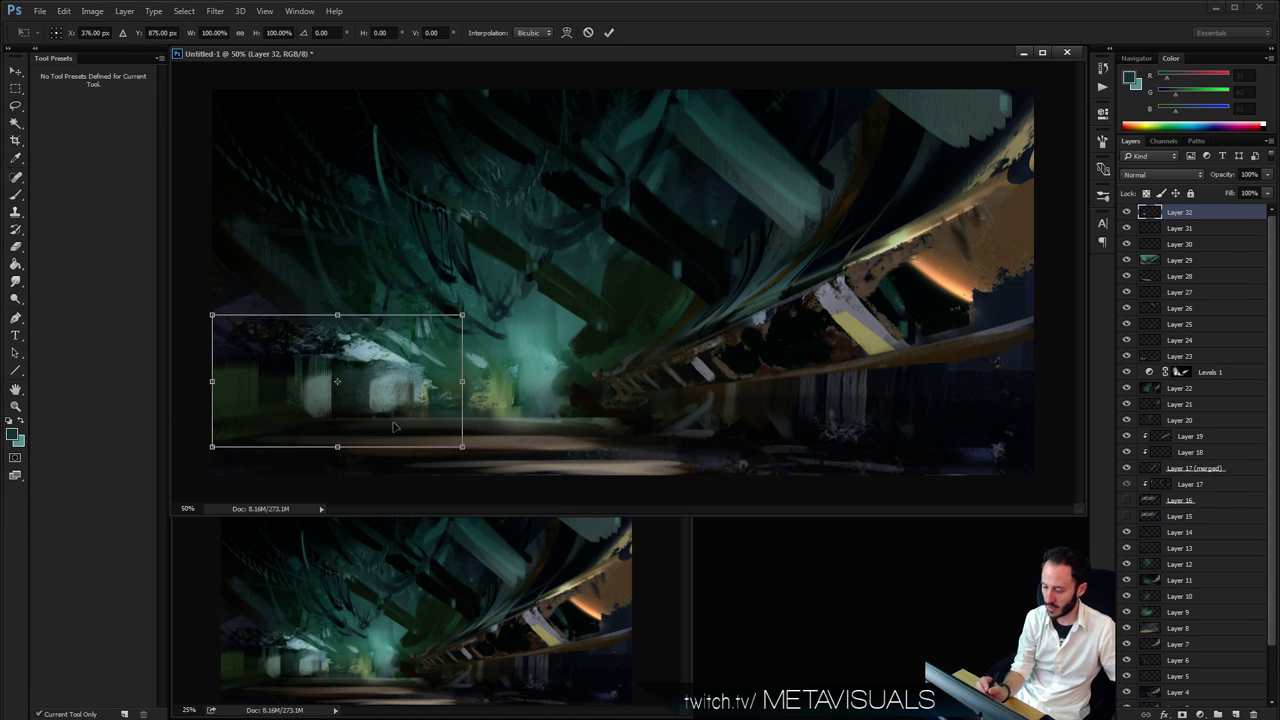
{"action": "left_click_drag", "start_coordinate": [340, 316], "coordinate": [340, 360]}
Apply a Perspective transform that enlarges the copied structure's near side, and shift the copy toward the canvas's left edge
{"action": "right_click", "coordinate": [311, 398]}
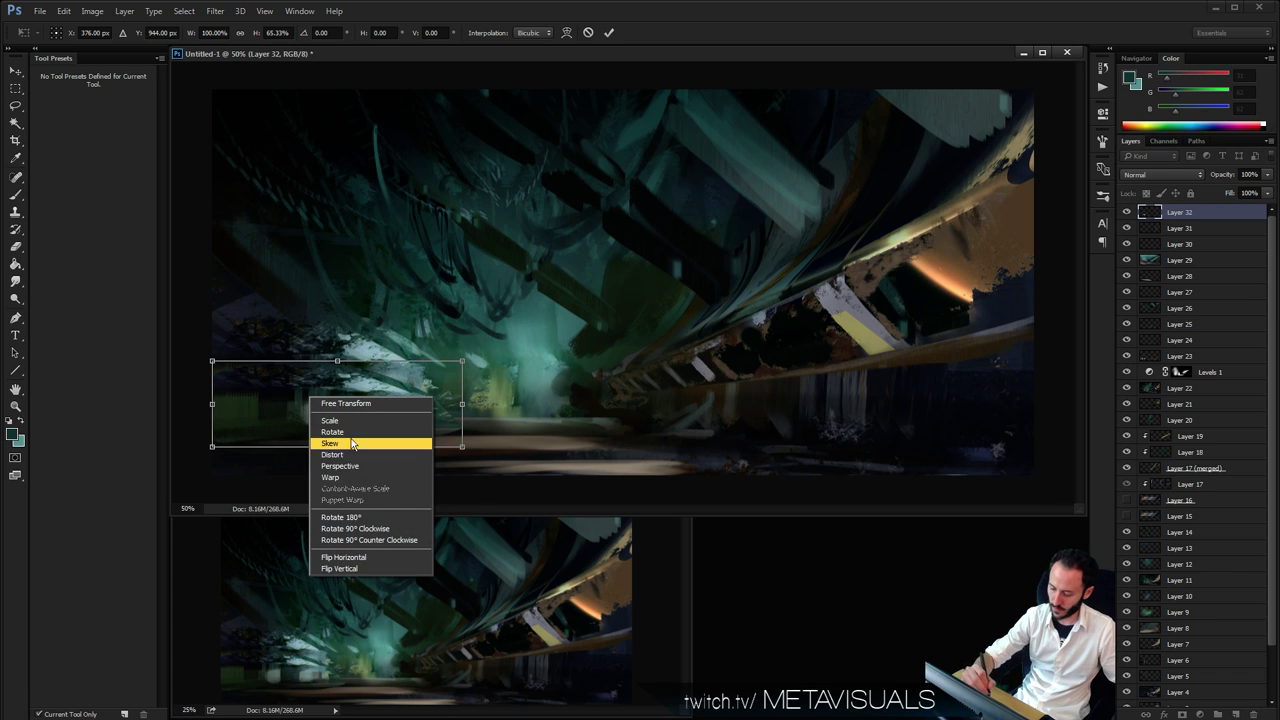
{"action": "left_click", "coordinate": [358, 466]}
{"action": "left_click_drag", "start_coordinate": [212, 360], "coordinate": [212, 288]}
{"action": "mouse_move", "coordinate": [378, 420]}
{"action": "left_mouse_down"}
{"action": "mouse_move", "coordinate": [292, 386]}
{"action": "mouse_move", "coordinate": [364, 420]}
{"action": "left_mouse_up"}
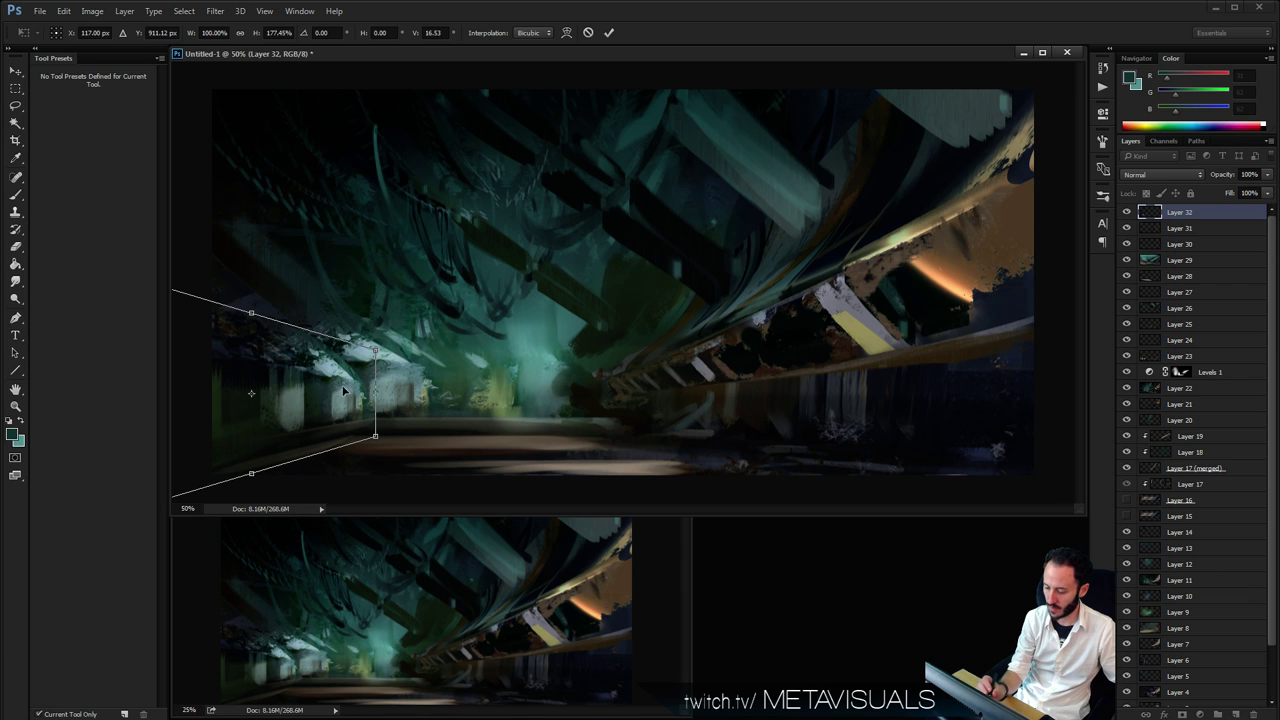
Distort the copied structure by stretching its far end toward the centre of the scene and raising its bottom edge
{"action": "right_click", "coordinate": [343, 392]}
{"action": "left_click", "coordinate": [406, 443]}
{"action": "left_click_drag", "start_coordinate": [376, 394], "coordinate": [428, 406]}
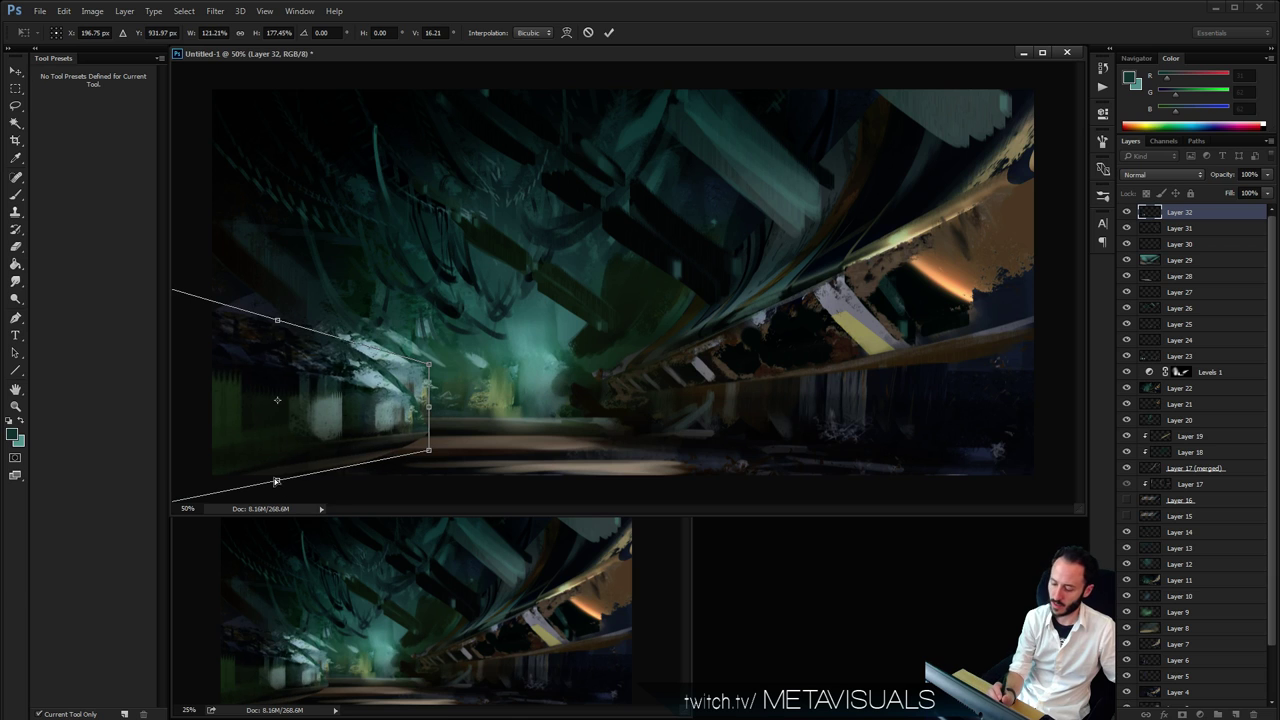
{"action": "left_click_drag", "start_coordinate": [276, 481], "coordinate": [278, 448]}
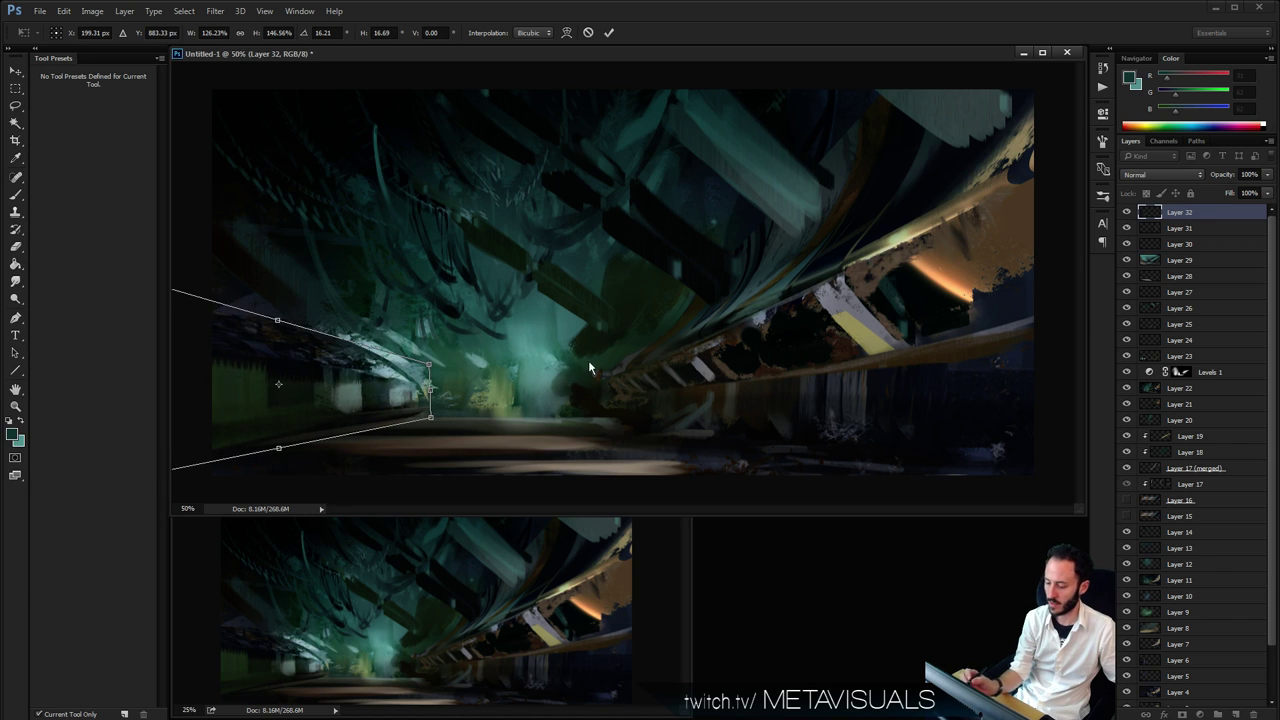
Distort the copied structure's top edge downward toward the vanishing point and apply the transform
{"action": "right_click", "coordinate": [296, 389]}
{"action": "left_click", "coordinate": [330, 443]}
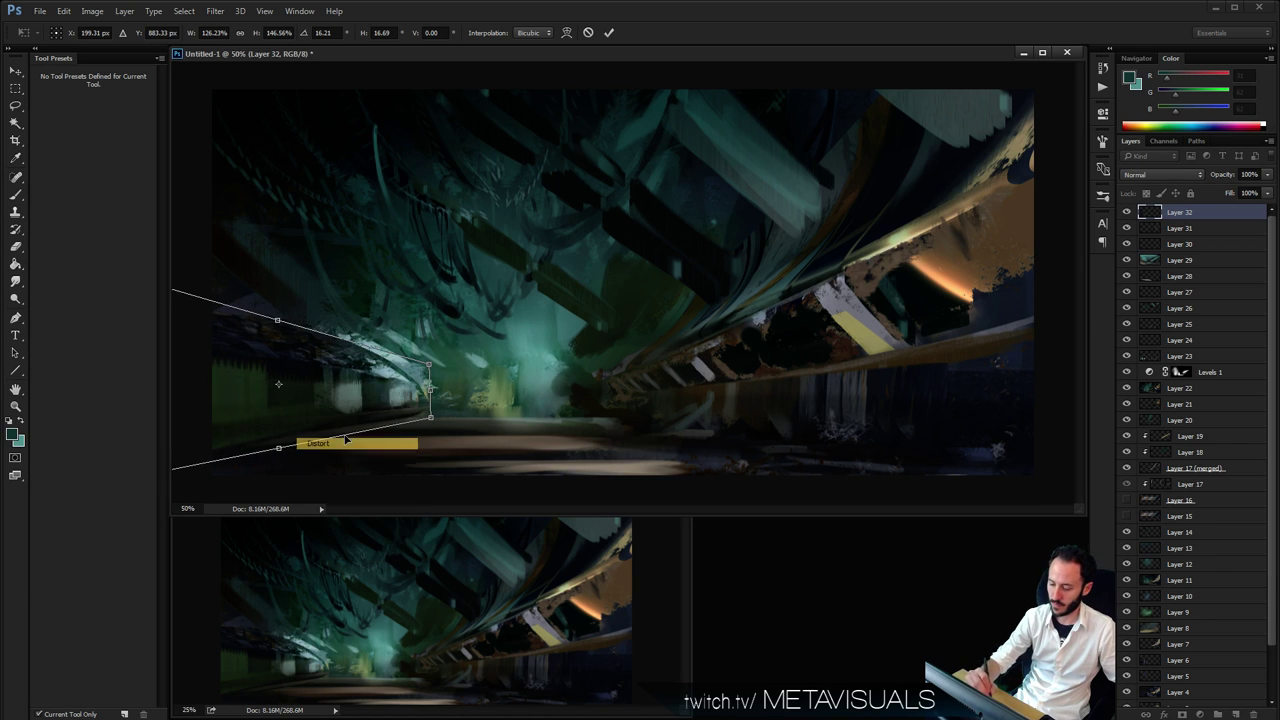
{"action": "left_click_drag", "start_coordinate": [277, 321], "coordinate": [300, 344]}
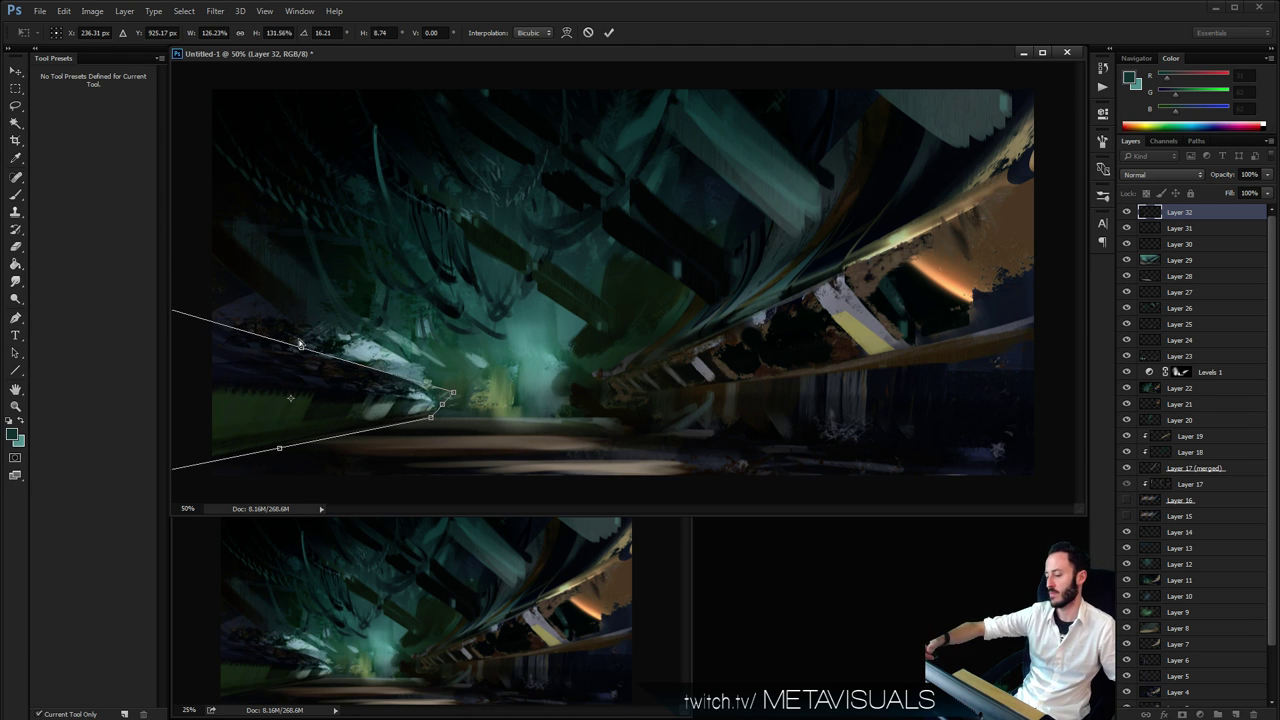
{"action": "key", "text": "Return"}
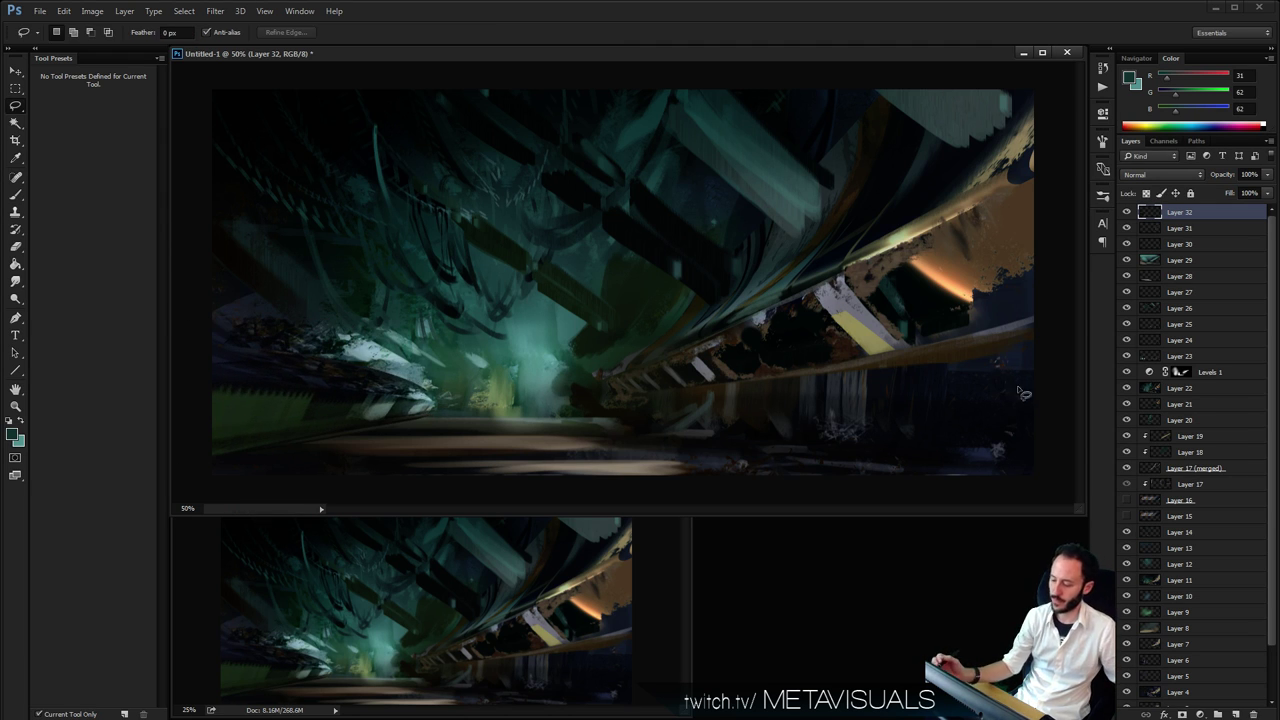
{"action": "key", "text": "ctrl+z"}
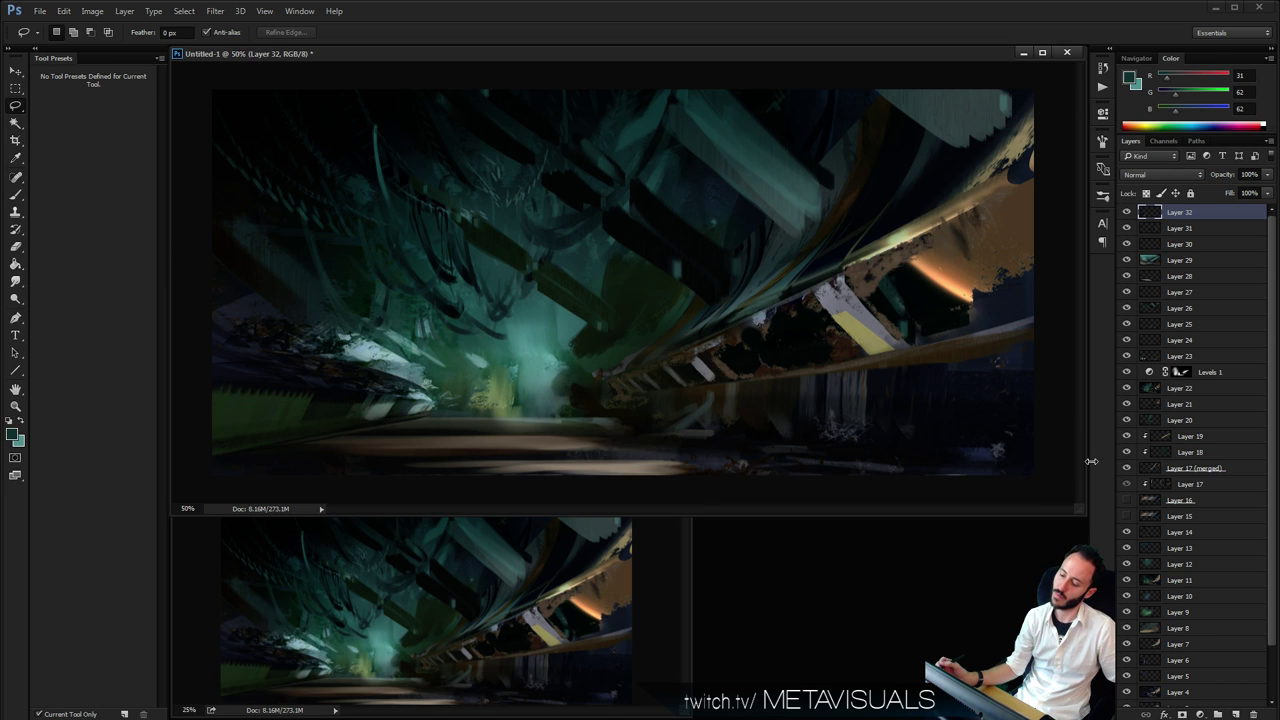
Choose the Paint Square Blocker Straight preset and dab small sampled pale blue-grey accents onto the lower-left structure
{"action": "key", "text": "b"}
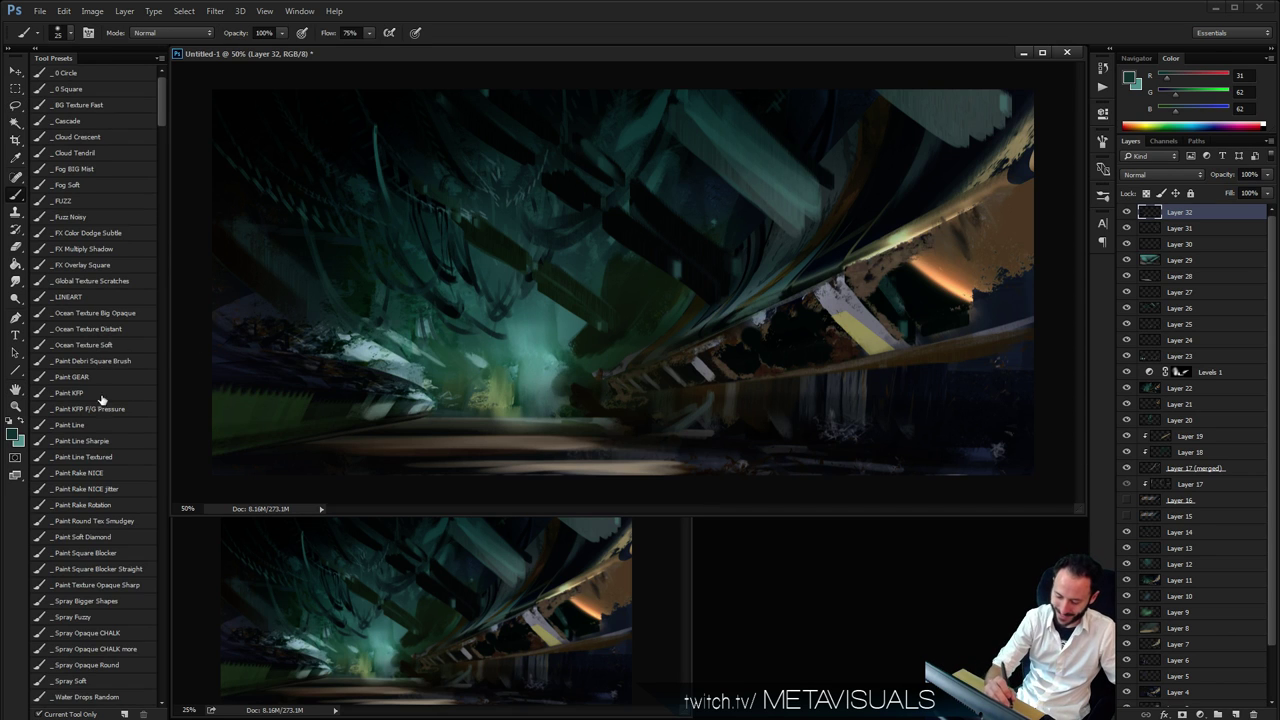
{"action": "left_click", "coordinate": [117, 569]}
{"action": "left_click", "coordinate": [361, 336], "text": "alt"}
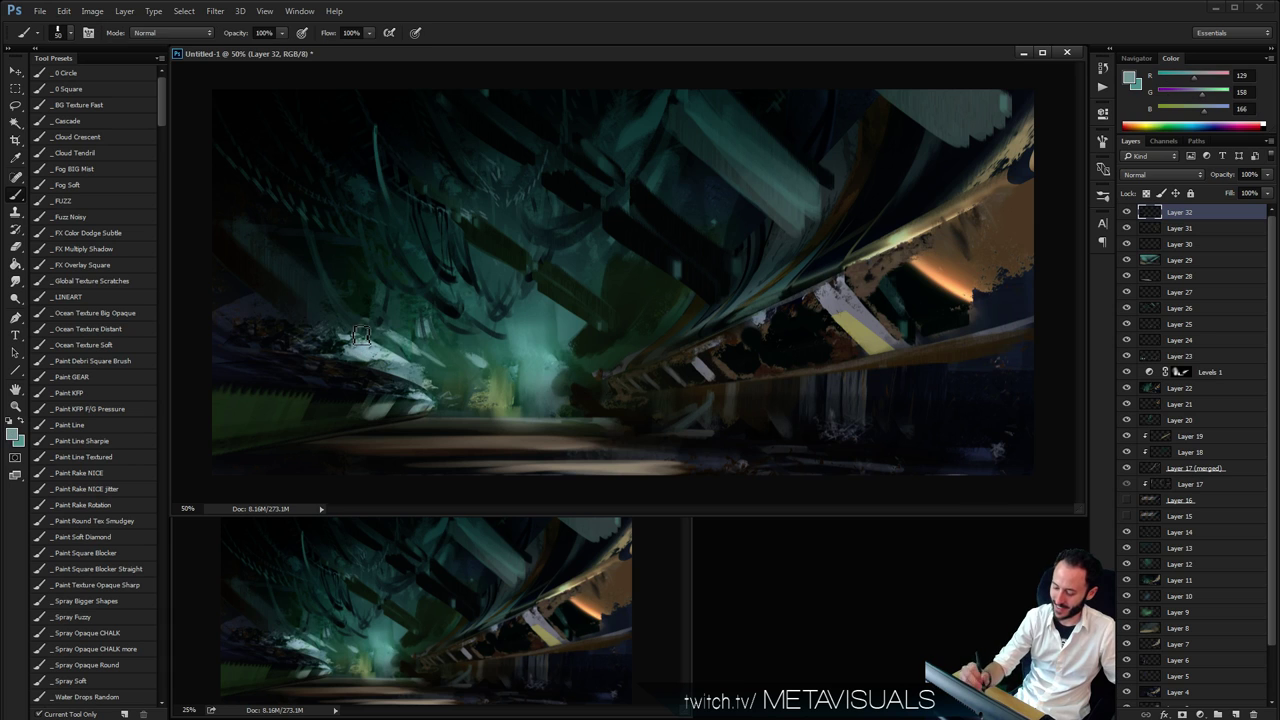
{"action": "left_click_drag", "start_coordinate": [259, 321], "coordinate": [288, 376]}
{"action": "key", "text": "ctrl+z"}
{"action": "key", "text": "bracketleft"}
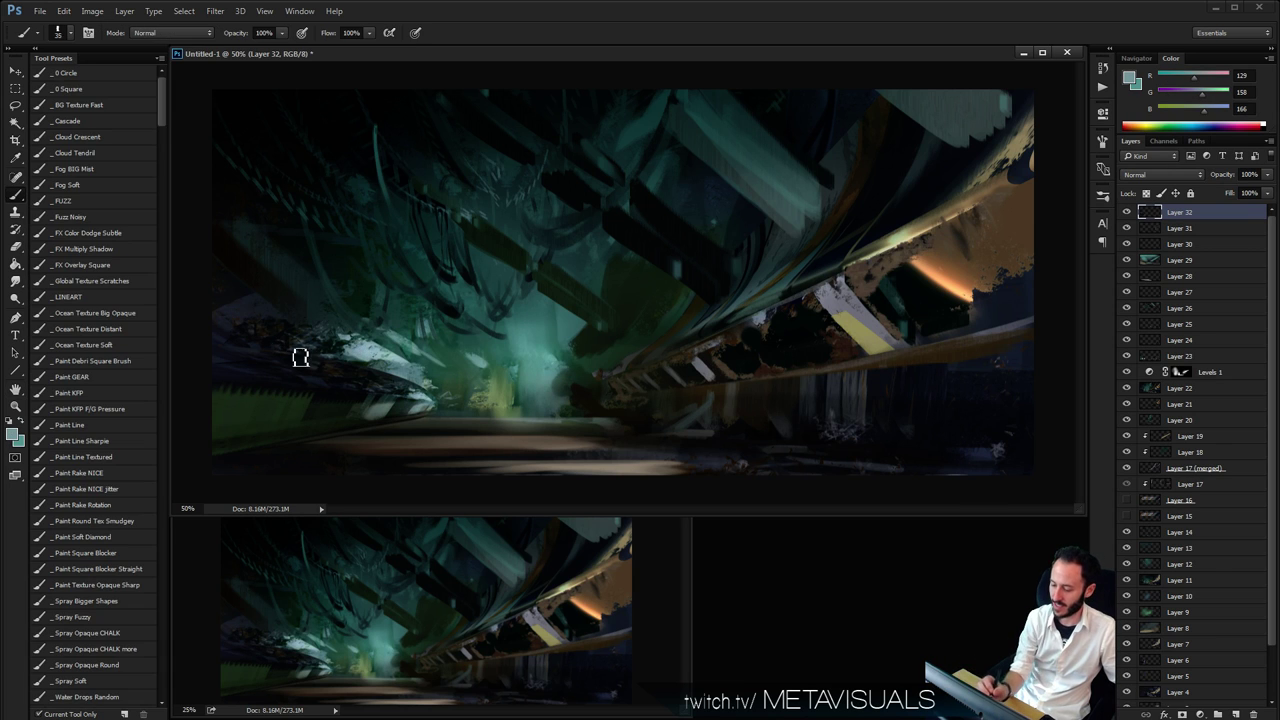
{"action": "key", "text": "bracketright"}
Sample a near-black tone and paint a dark rectangular block just above the lower-left structure
{"action": "left_click", "coordinate": [256, 278], "text": "alt"}
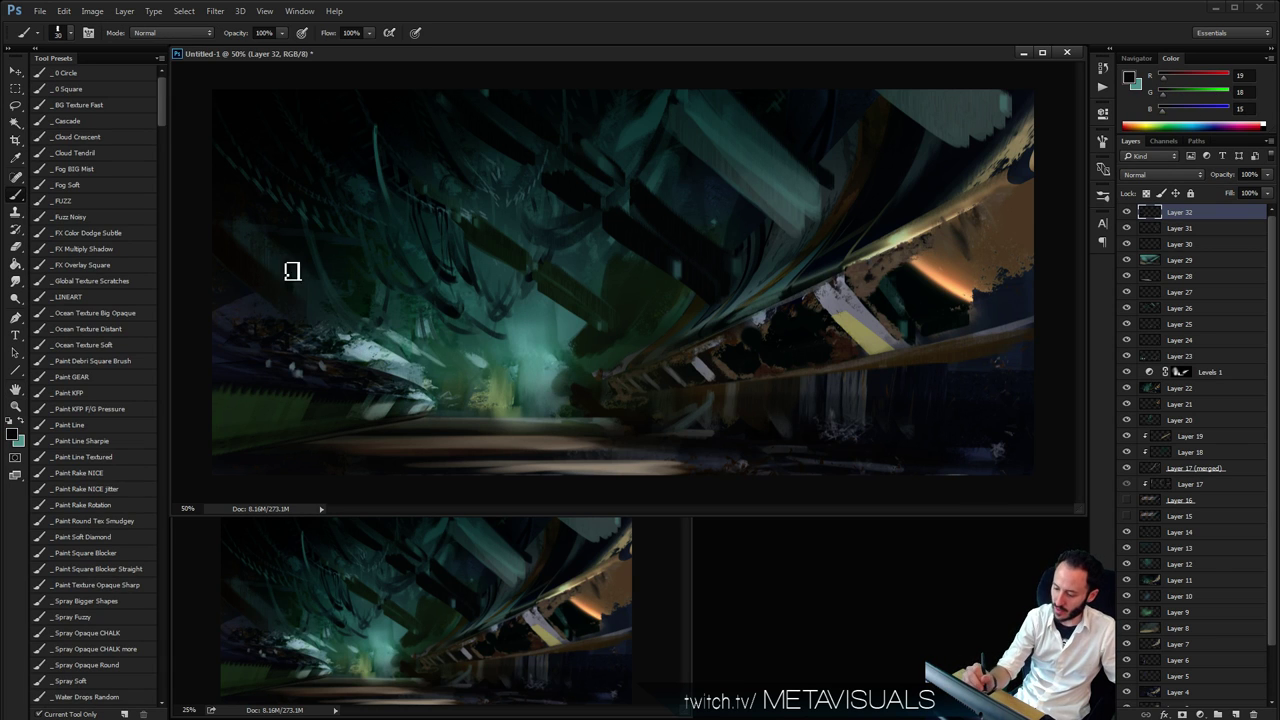
{"action": "key", "text": "bracketleft"}
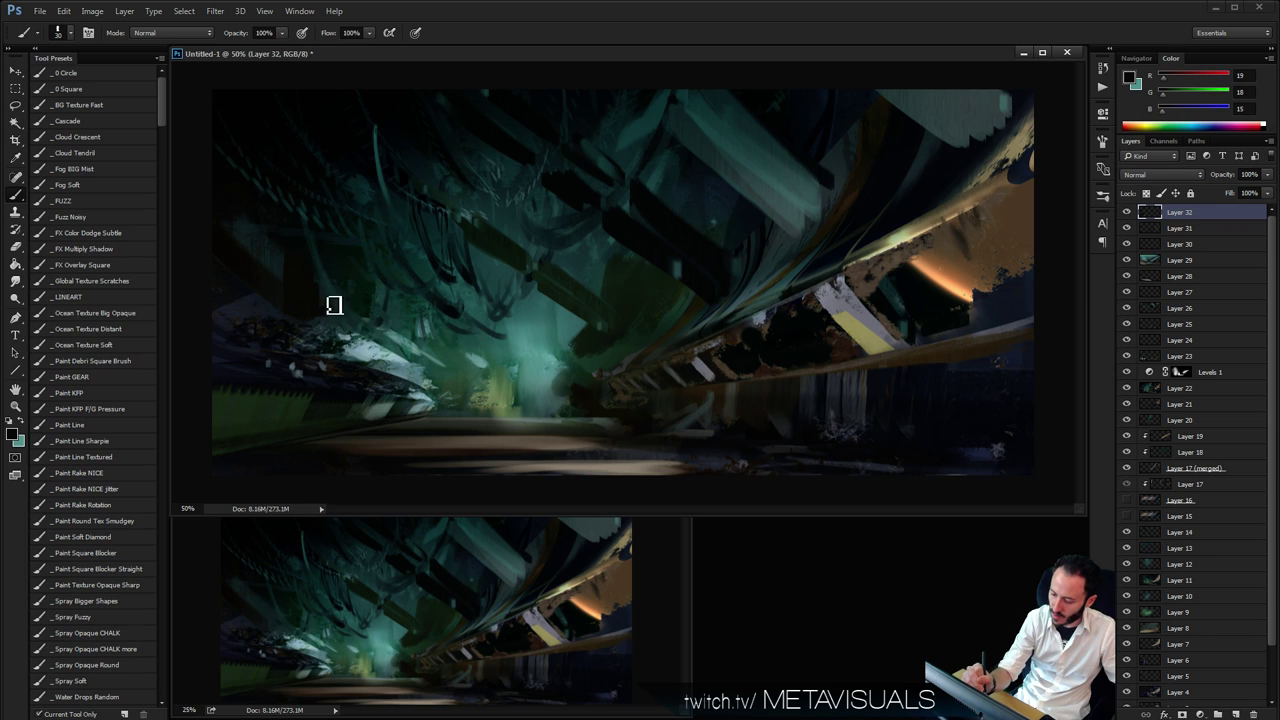
Mix a blue of RGB 75, 108, 190 and try a patch of it over the dark block on the left wall
{"action": "left_click", "coordinate": [361, 277], "text": "alt"}
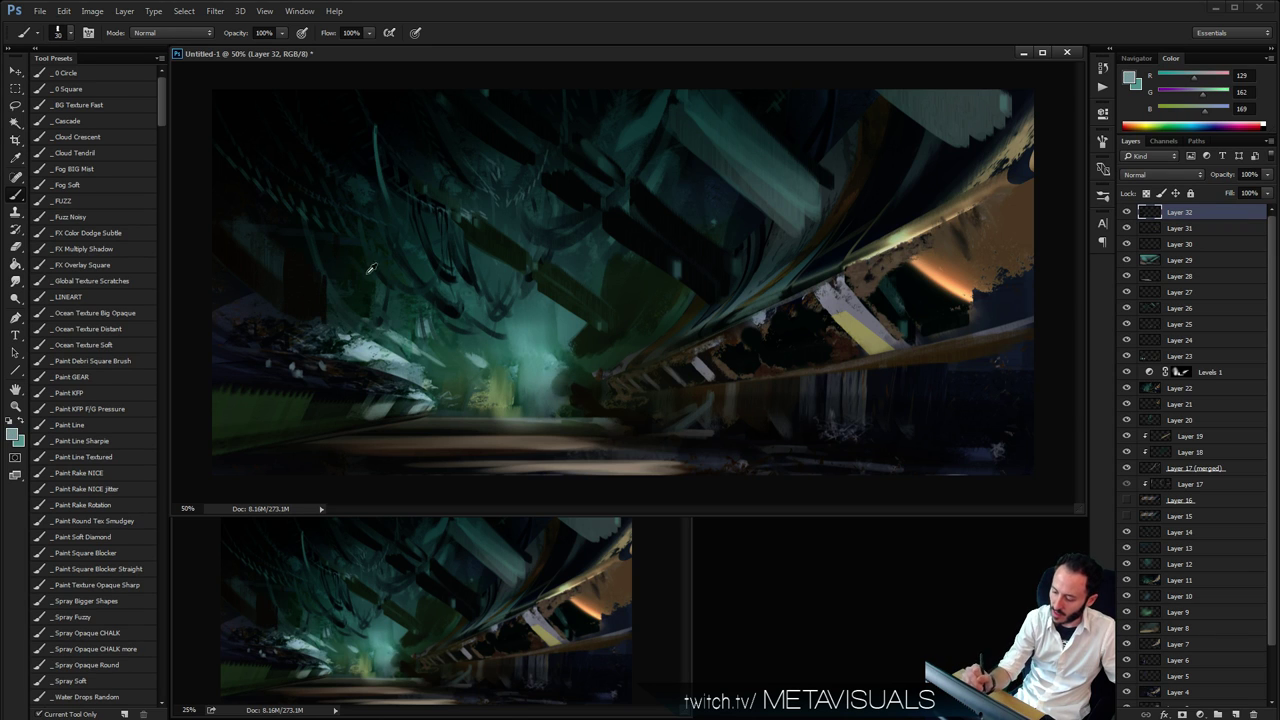
{"action": "key", "text": "h"}
{"action": "key", "text": "b"}
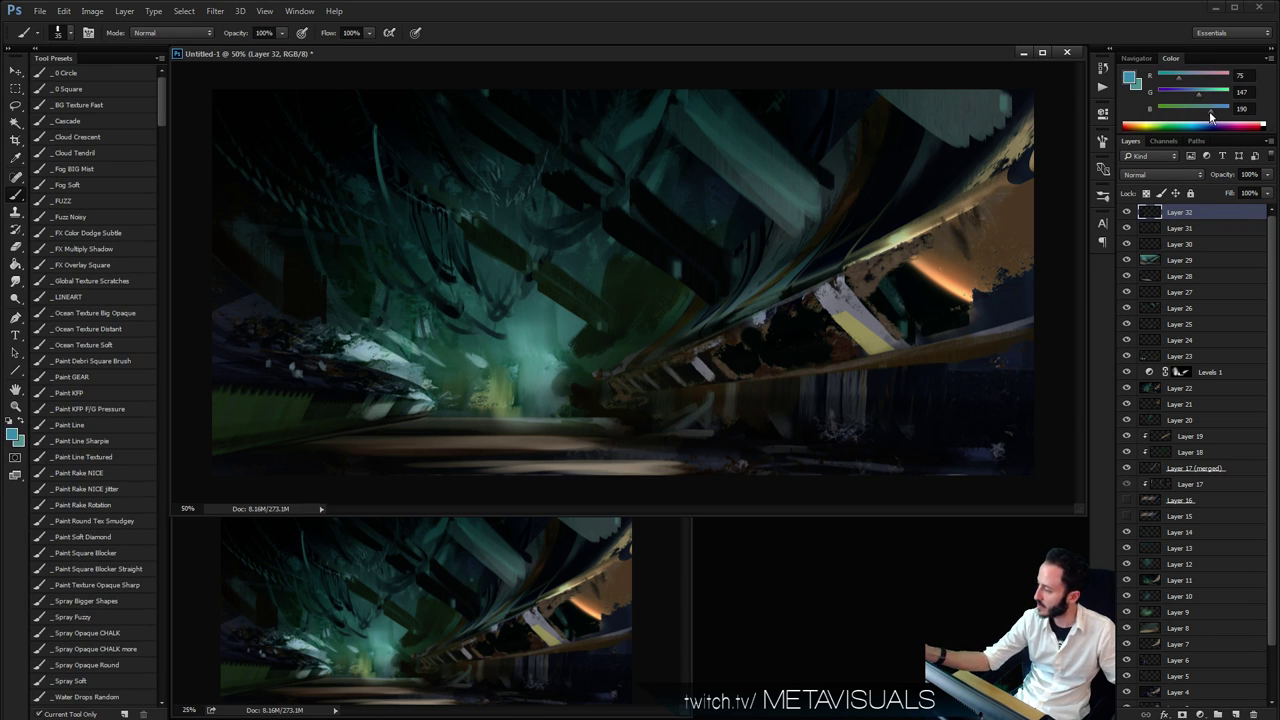
{"action": "left_click_drag", "start_coordinate": [1199, 94], "coordinate": [1188, 94]}
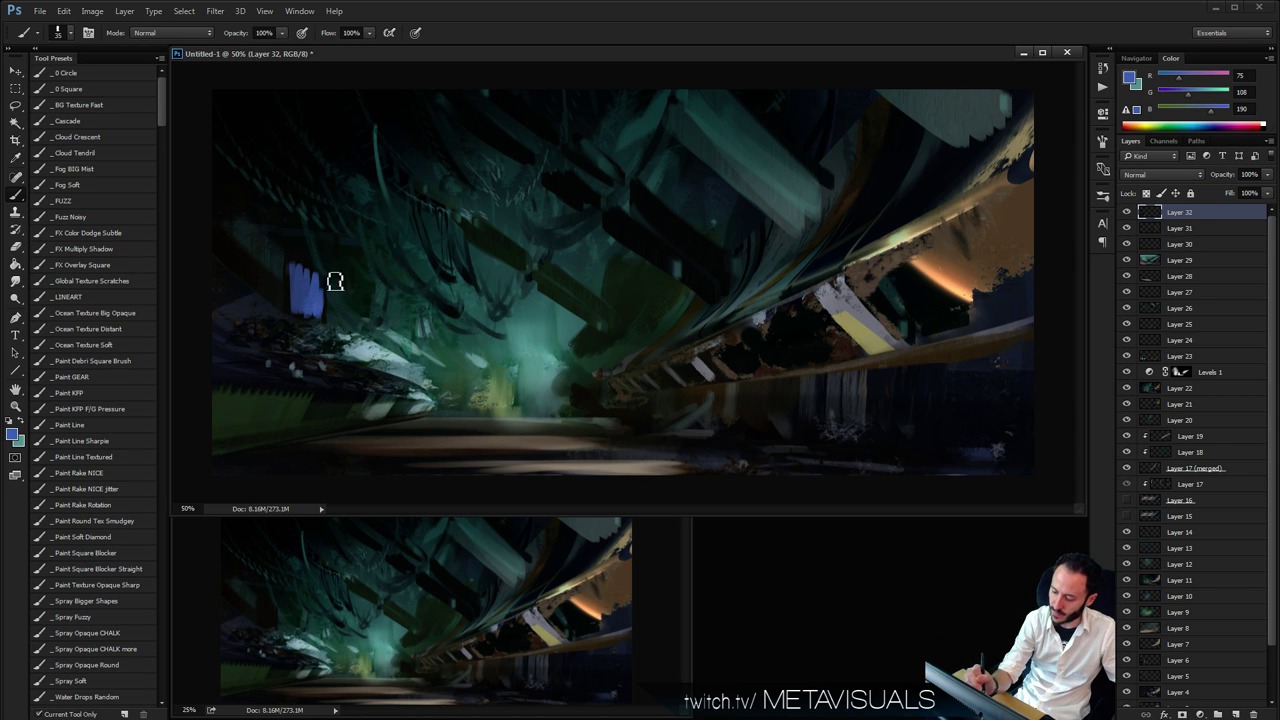
{"action": "key", "text": "z"}
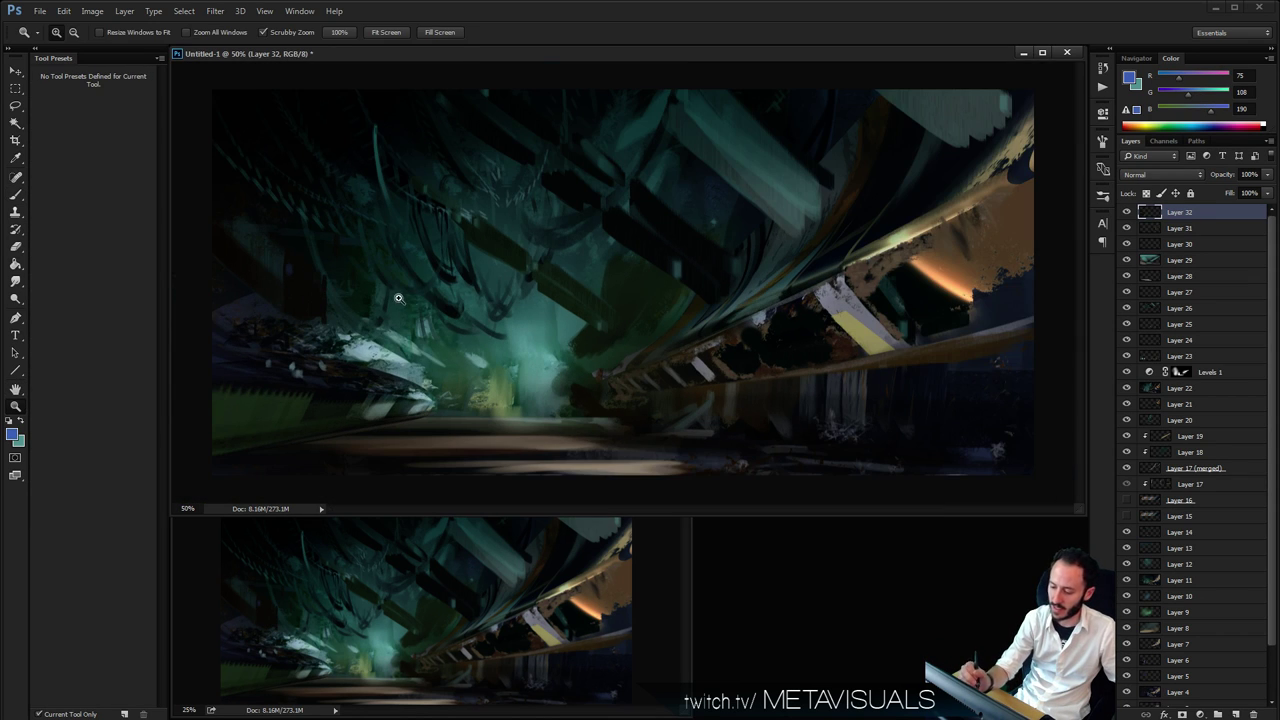
Lasso a four-sided panel over the dark block on the left wall and add a smaller one beyond it toward the vanishing point
{"action": "key", "text": "l"}
{"action": "left_click", "coordinate": [287, 308], "text": "alt"}
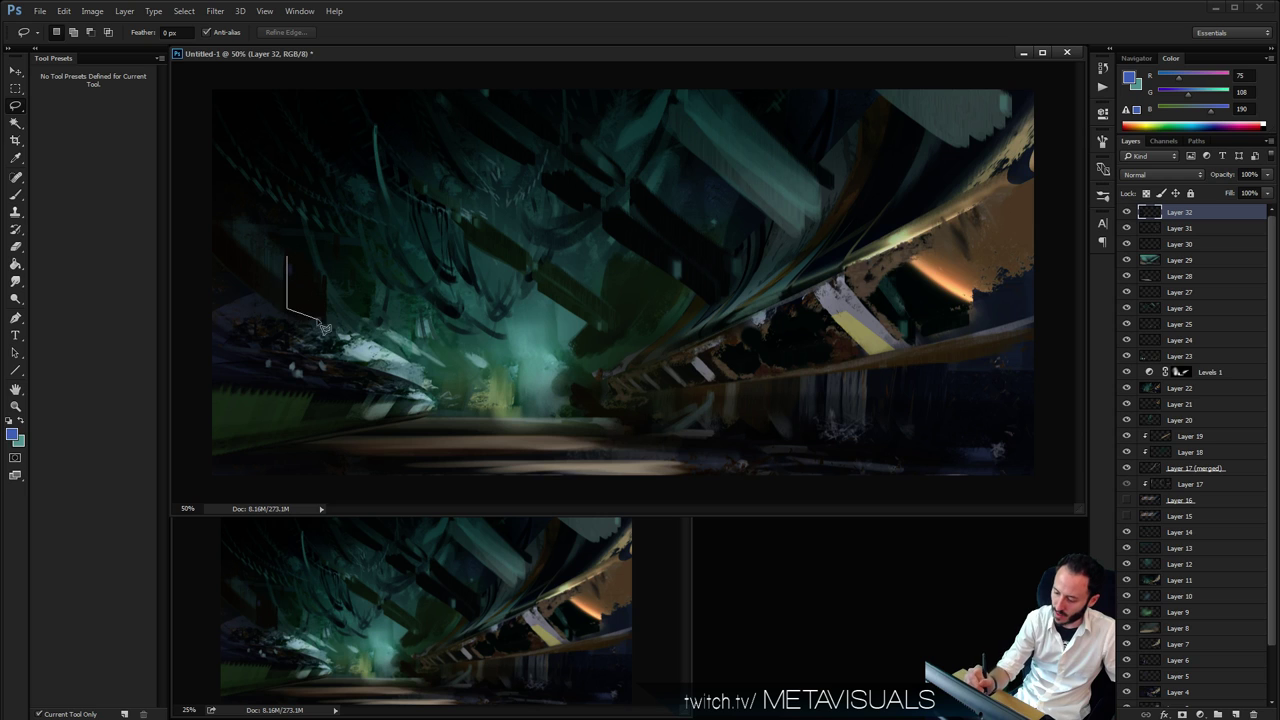
{"action": "left_click", "coordinate": [322, 316]}
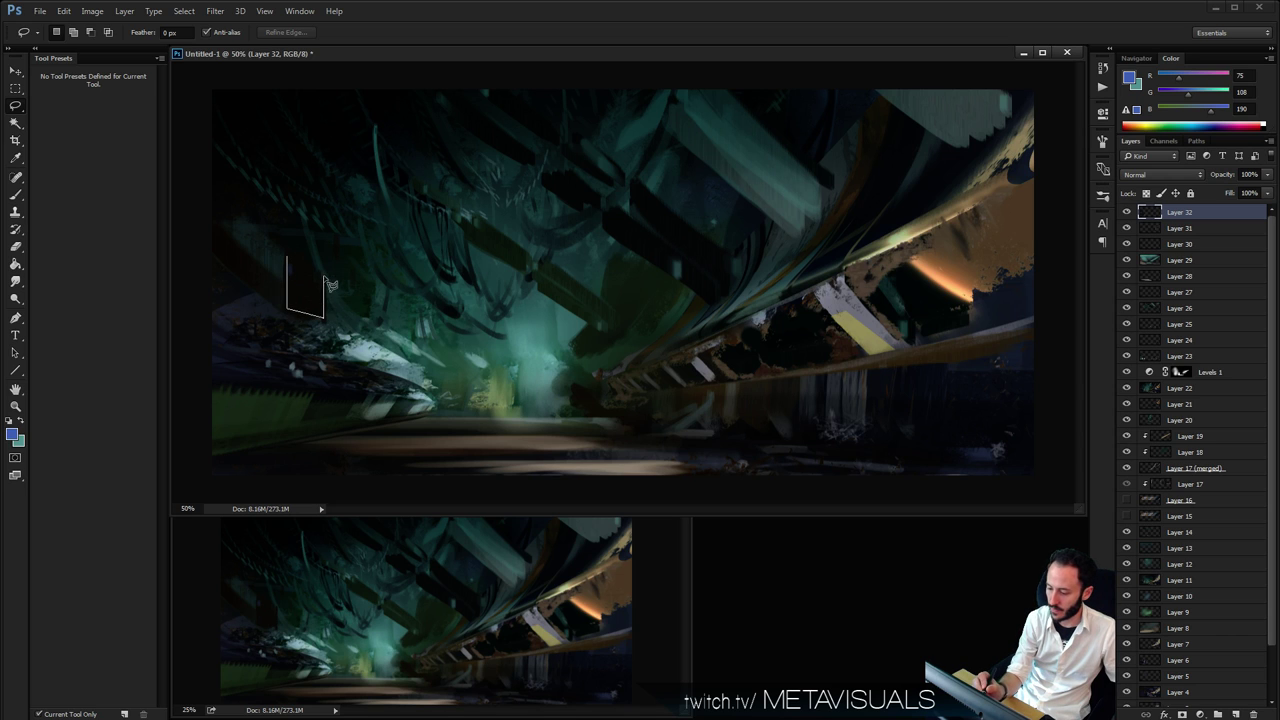
{"action": "double_click", "coordinate": [324, 277]}
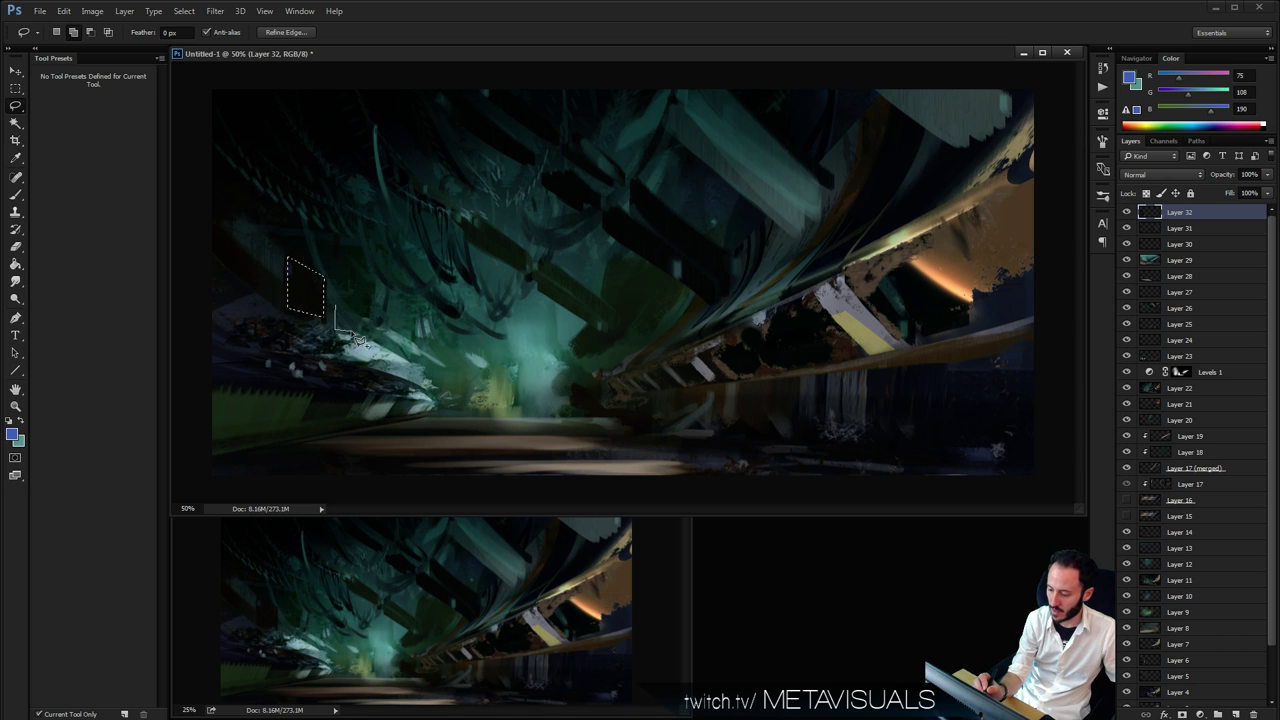
{"action": "left_click", "coordinate": [352, 314], "text": "alt"}
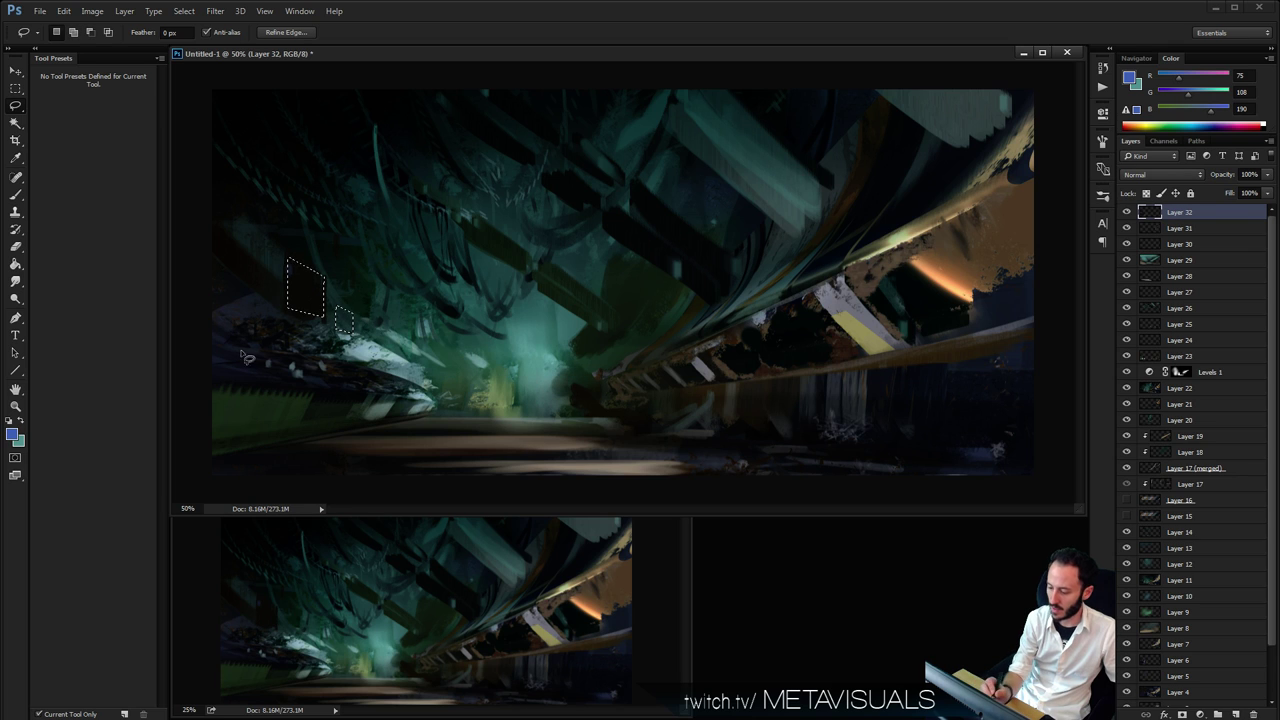
Add a large near panel at the canvas's left edge and a tiny far one to the selection, following the wall's perspective
{"action": "left_click", "coordinate": [275, 217], "text": "shift"}
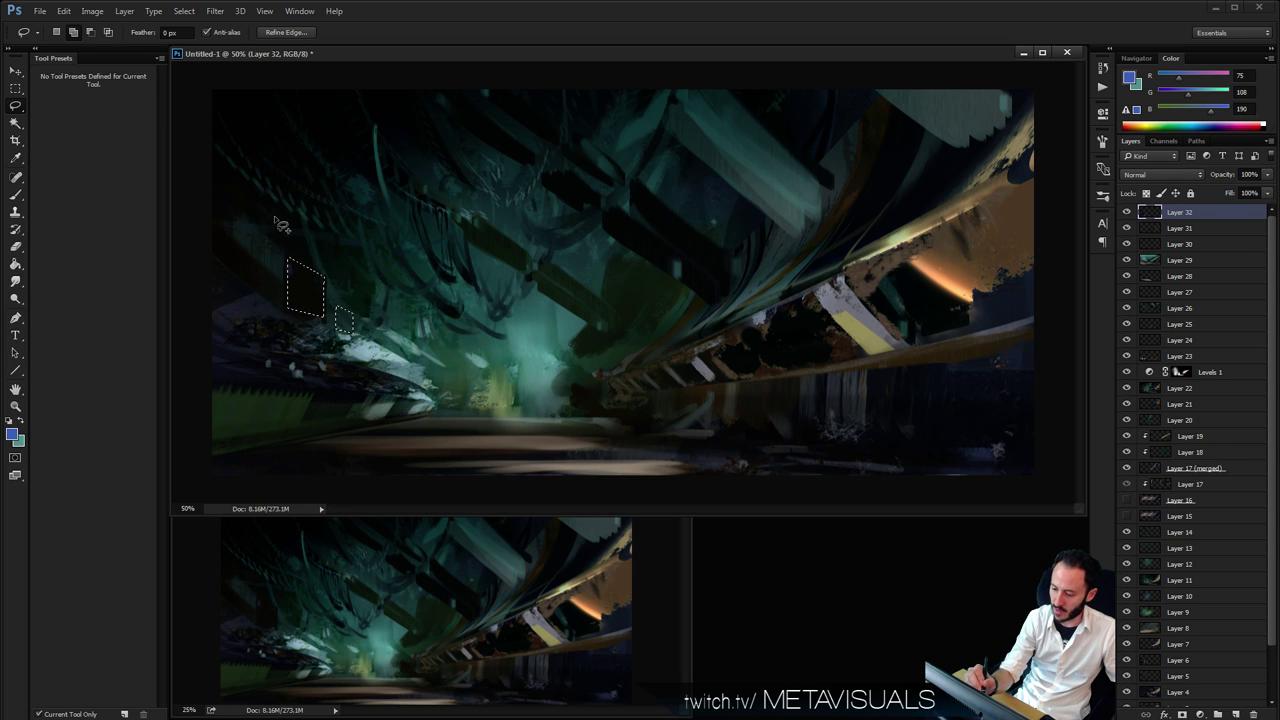
{"action": "left_click", "coordinate": [276, 271]}
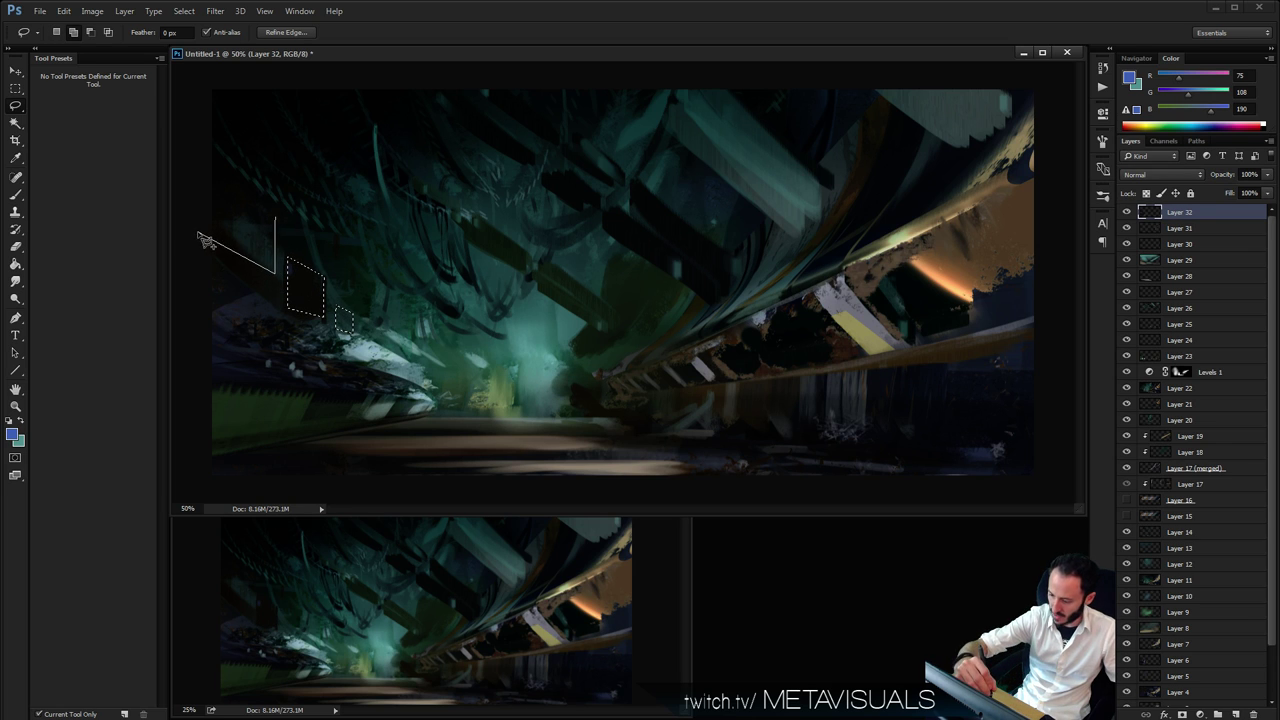
{"action": "left_click", "coordinate": [200, 236]}
{"action": "left_click", "coordinate": [208, 150]}
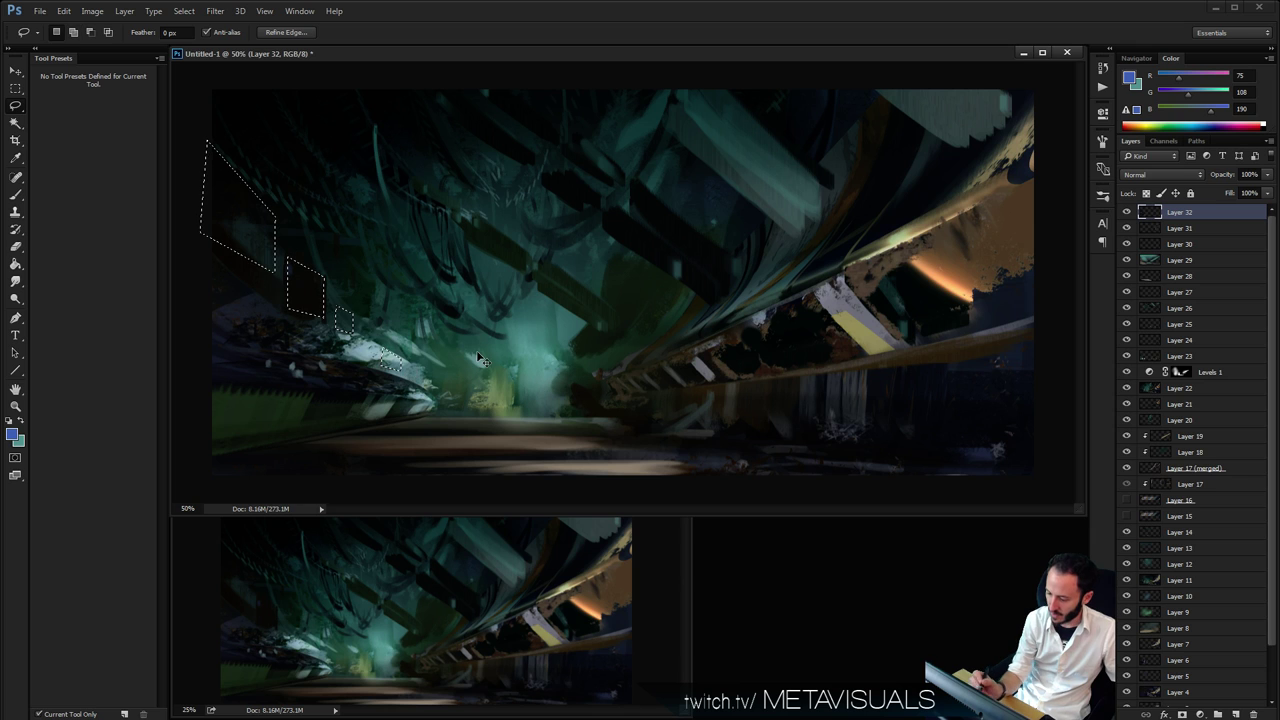
Mix a saturated red of RGB 202, 38, 53 and block it into the receding panels along the left wall
{"action": "key", "text": "ctrl+d"}
{"action": "key", "text": "b"}
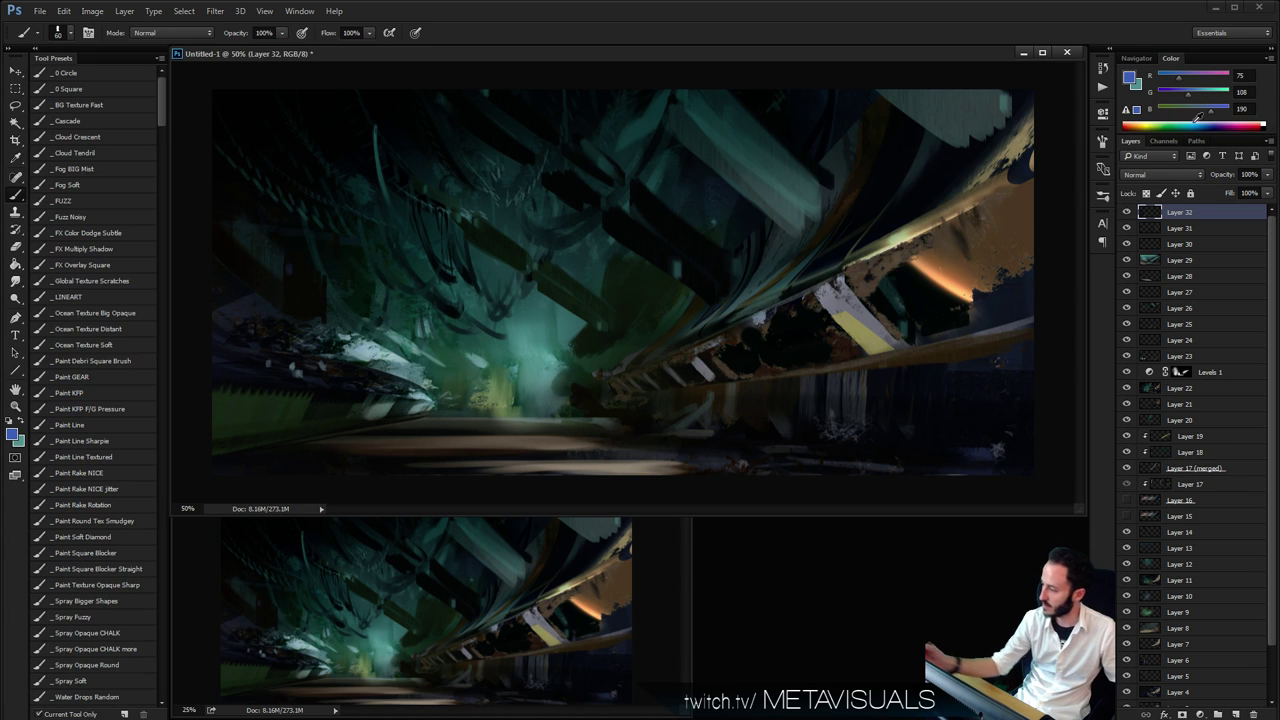
{"action": "left_click_drag", "start_coordinate": [1196, 78], "coordinate": [1214, 78]}
{"action": "left_click", "coordinate": [1178, 95]}
{"action": "left_click", "coordinate": [1174, 94]}
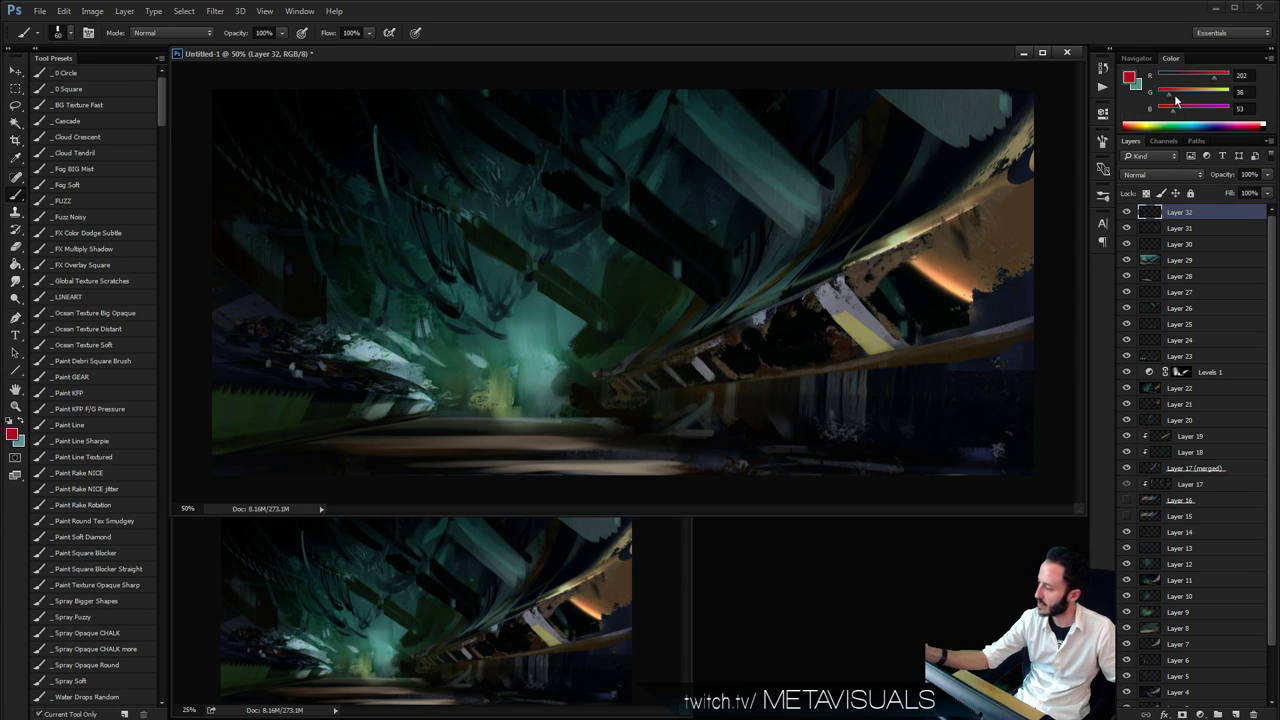
{"action": "key", "text": "bracketright"}
{"action": "left_click_drag", "start_coordinate": [294, 266], "coordinate": [314, 309]}
{"action": "left_click_drag", "start_coordinate": [237, 229], "coordinate": [262, 245]}
{"action": "left_click_drag", "start_coordinate": [344, 312], "coordinate": [344, 326]}
{"action": "left_click_drag", "start_coordinate": [382, 350], "coordinate": [382, 366]}
Rework the upper edges of the red panels into ragged vertical streaks
{"action": "key", "text": "space"}
{"action": "key", "text": "r"}
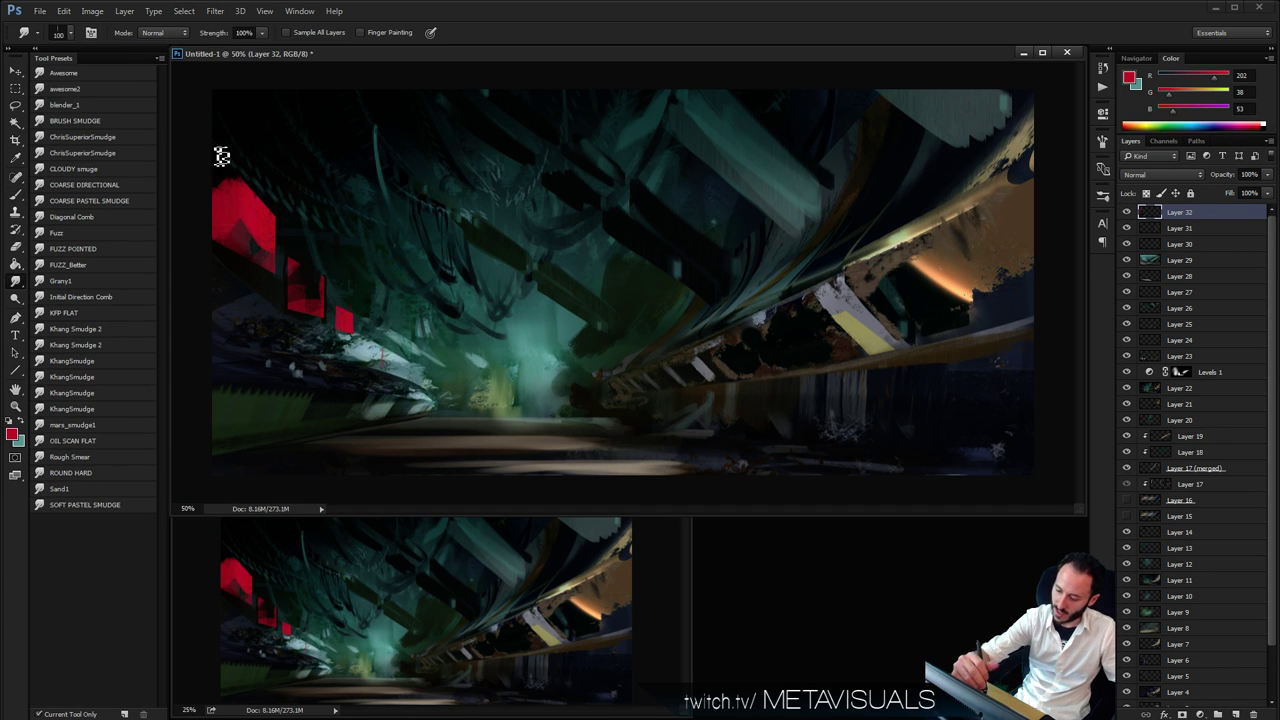
{"action": "key", "text": "b"}
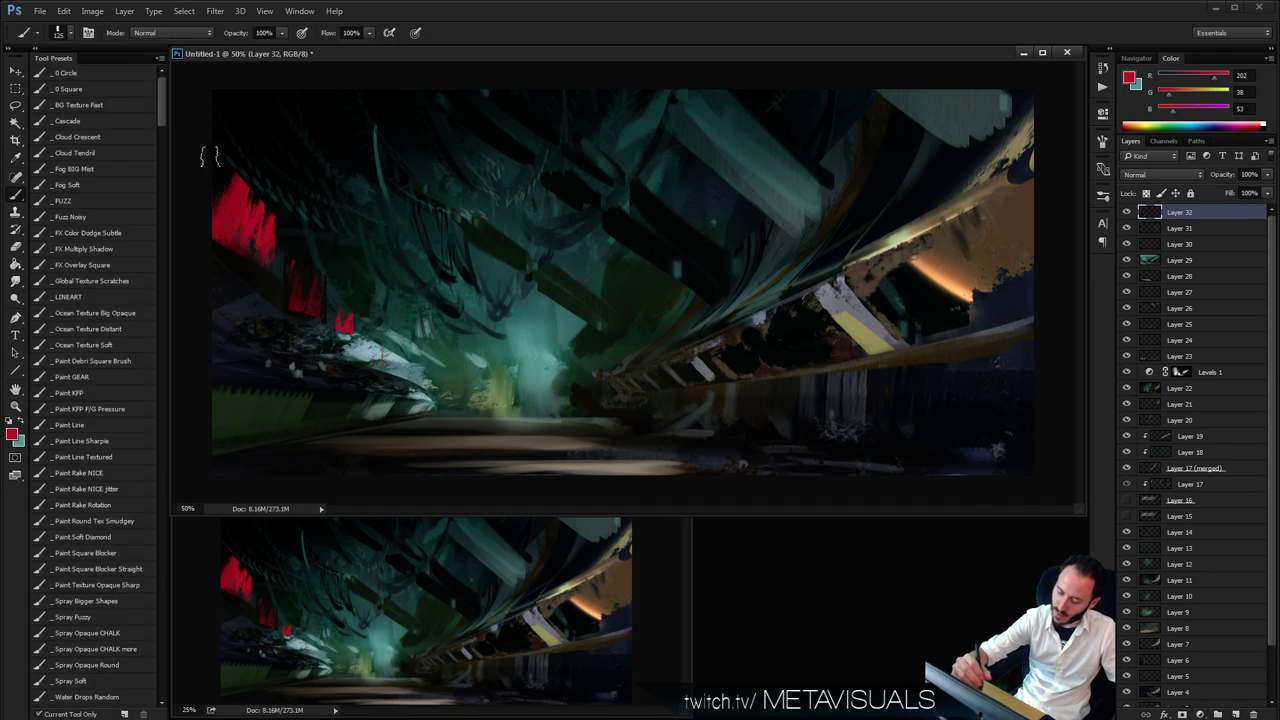
Draw a thin red outline and small circle and line markings on the middle panel with the Paint Line Sharpie preset
{"action": "left_click", "coordinate": [110, 443]}
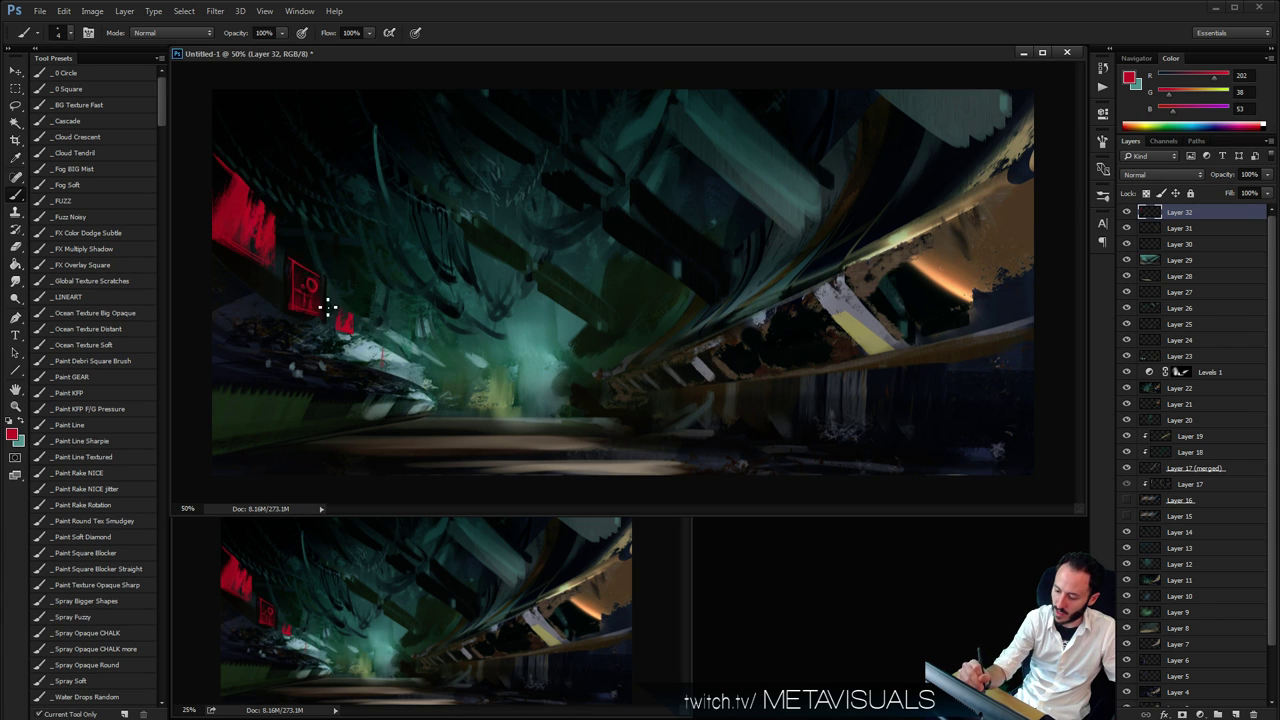
{"action": "left_click", "coordinate": [597, 363], "text": "alt"}
{"action": "left_click", "coordinate": [620, 374], "text": "alt"}
{"action": "left_click", "coordinate": [666, 394], "text": "ctrl"}
{"action": "left_click", "coordinate": [666, 394], "text": "ctrl"}
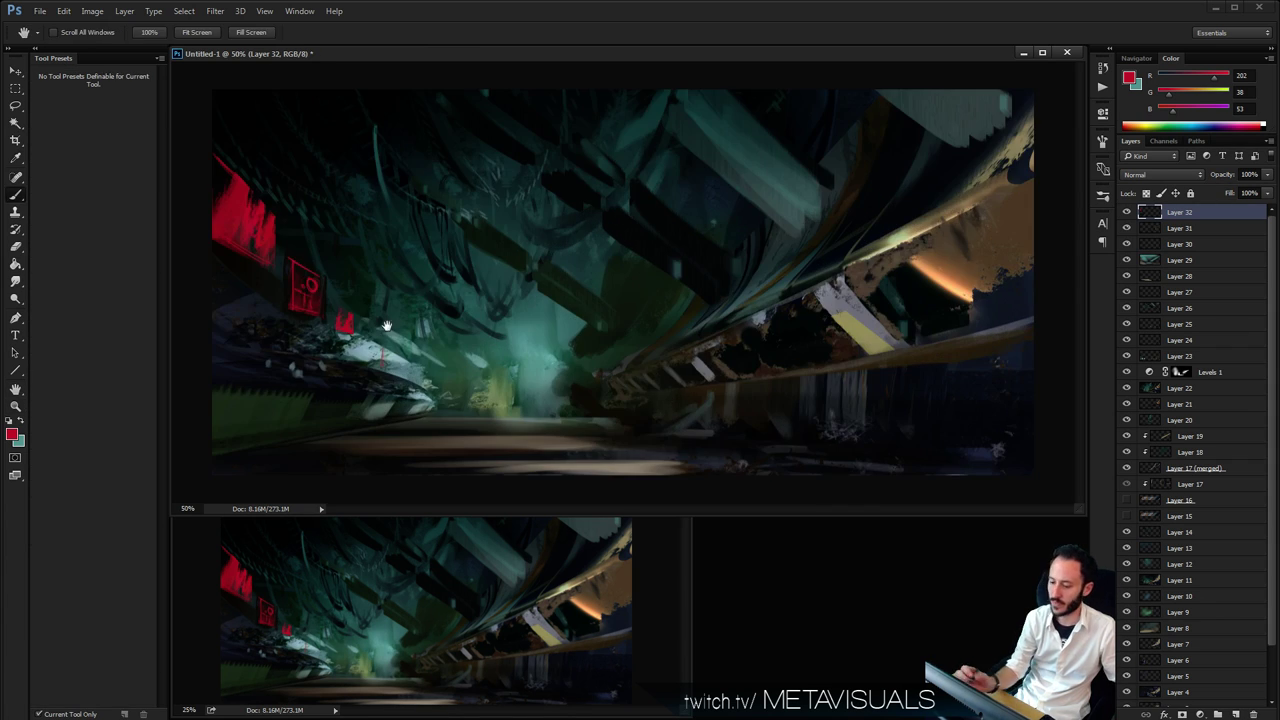
Desaturate the red panels and fade the effect to 38% opacity in Normal mode
{"action": "left_click", "coordinate": [94, 203]}
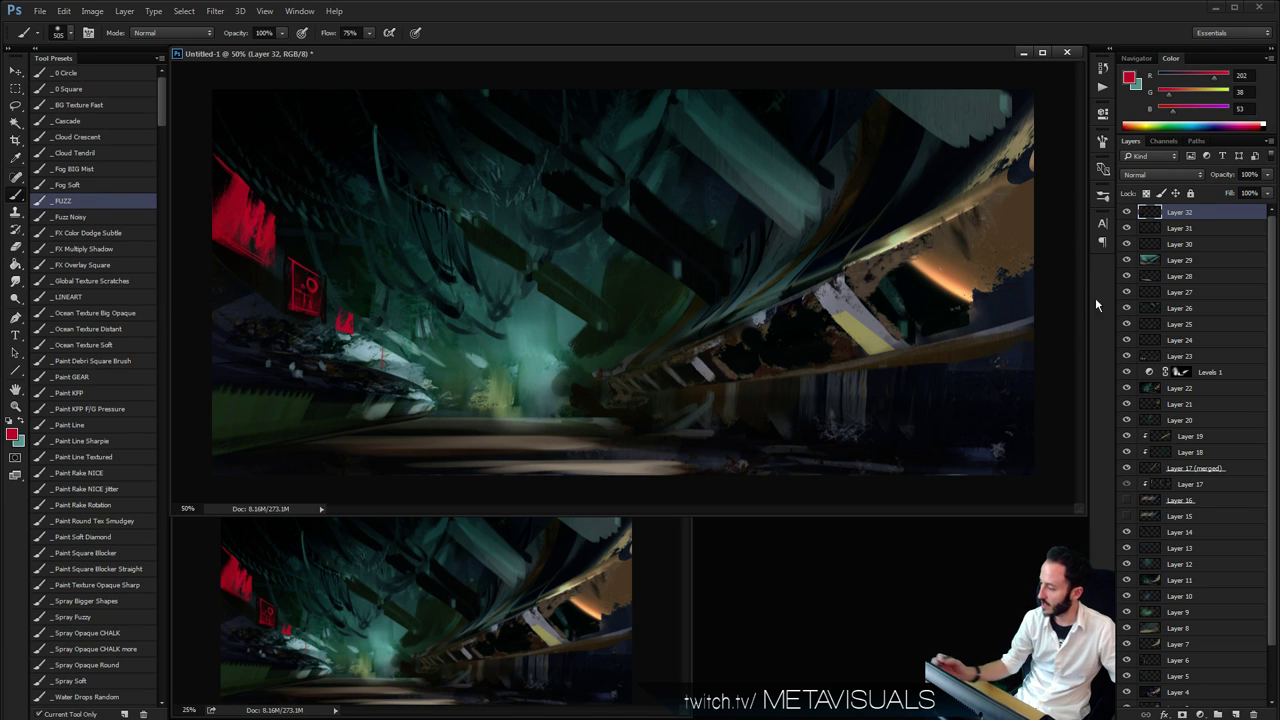
{"action": "key", "text": "ctrl+z"}
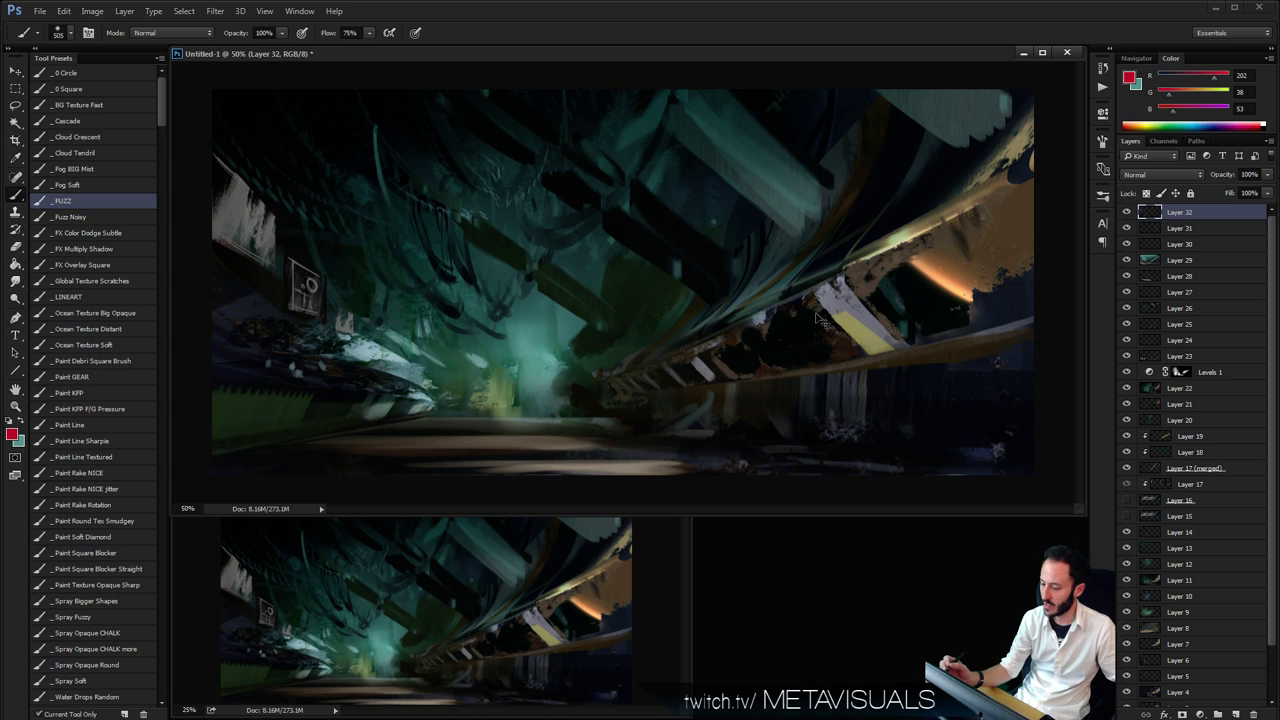
{"action": "key", "text": "ctrl+shift+f"}
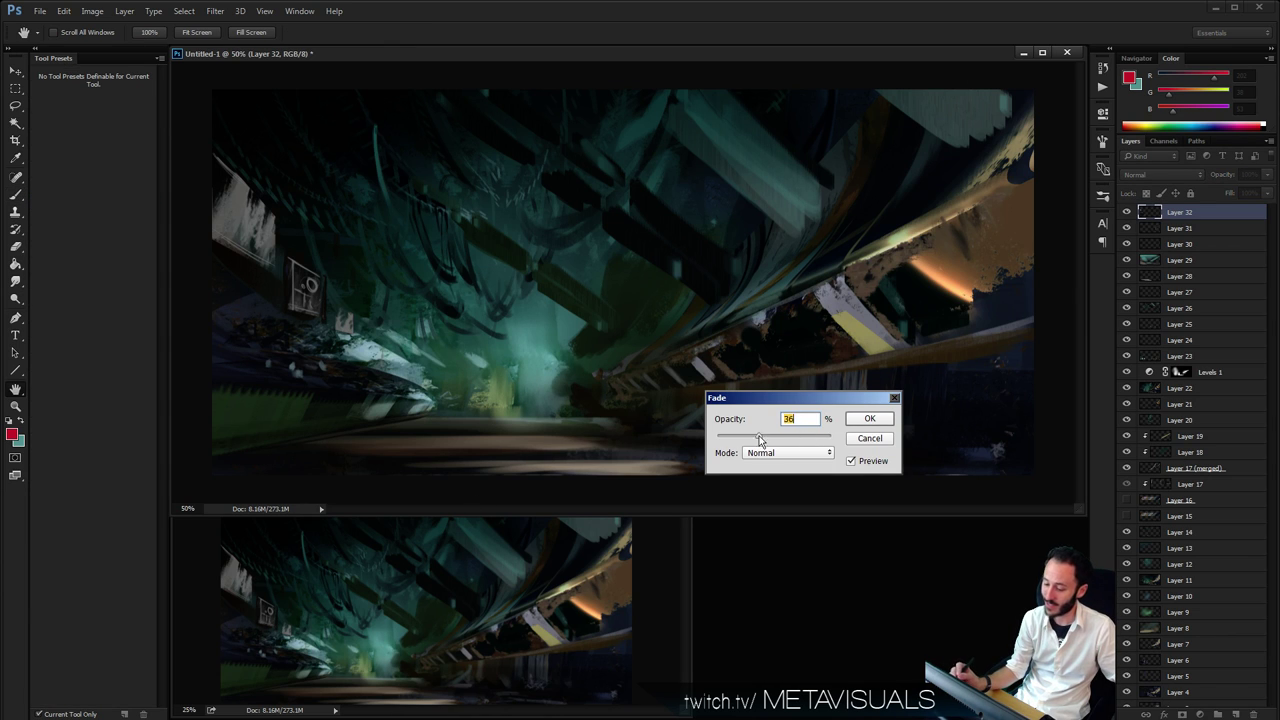
{"action": "left_click_drag", "start_coordinate": [759, 440], "coordinate": [752, 441]}
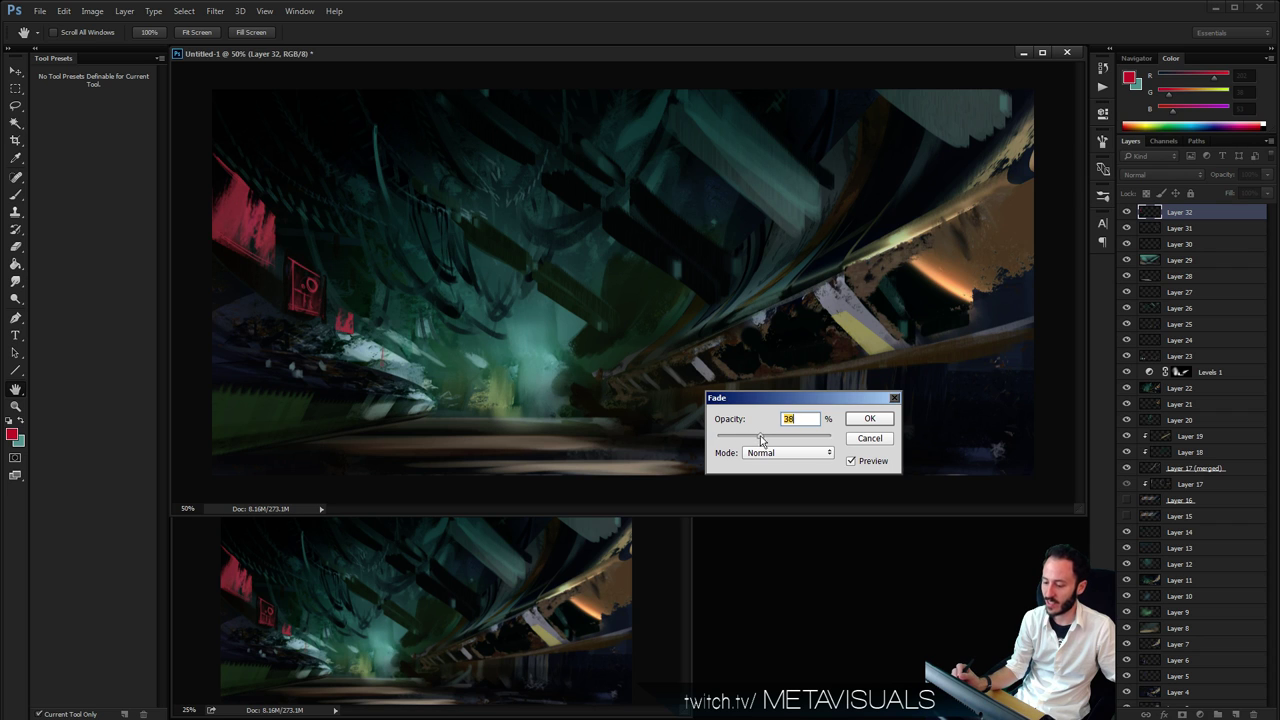
{"action": "key", "text": "Return"}
Add a new Hard Light layer and paint a soft red glow over the left-wall panels with a smaller FUZZ brush
{"action": "key", "text": "b"}
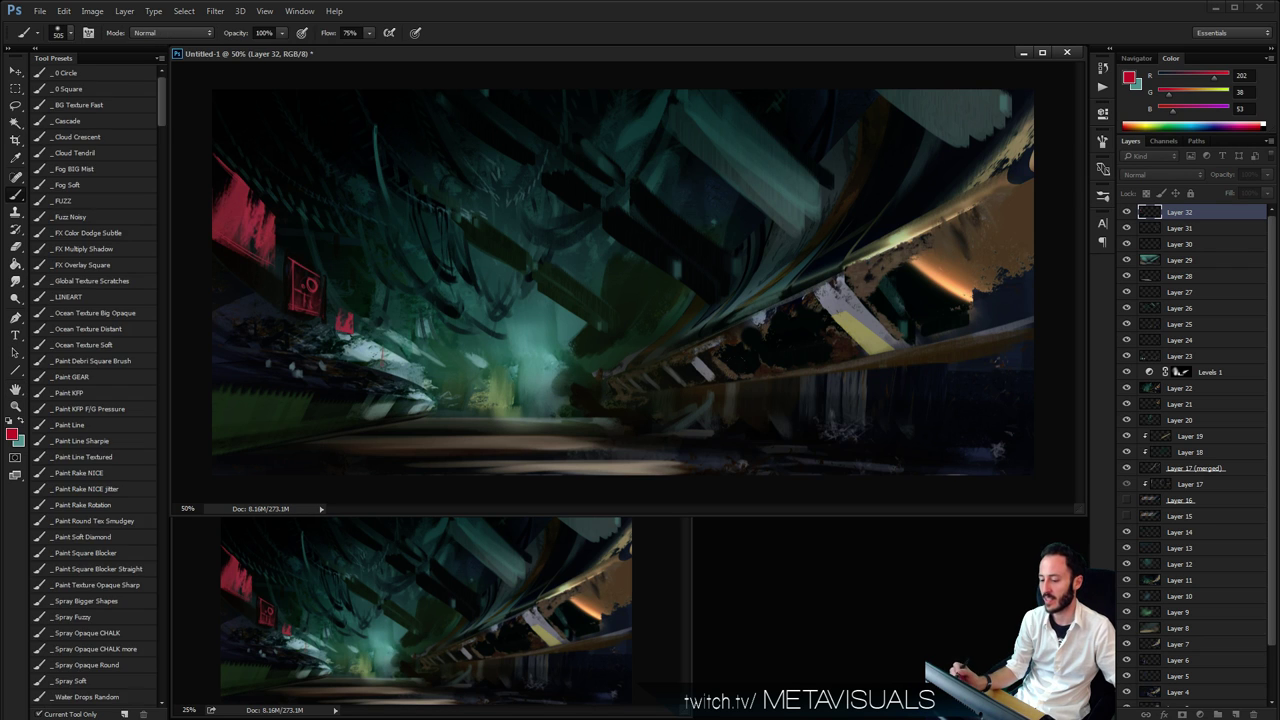
{"action": "left_click", "coordinate": [100, 201]}
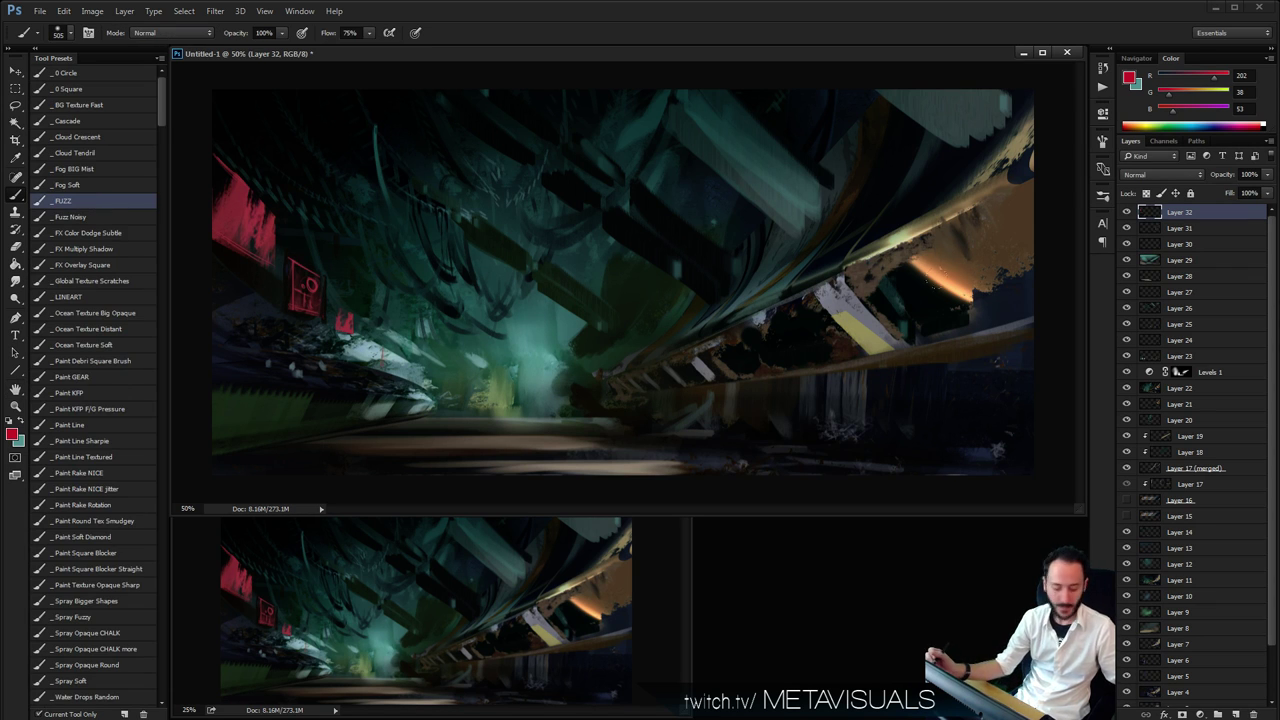
{"action": "key", "text": "ctrl+shift+alt+n"}
{"action": "left_click", "coordinate": [1160, 174]}
{"action": "left_click", "coordinate": [1147, 318]}
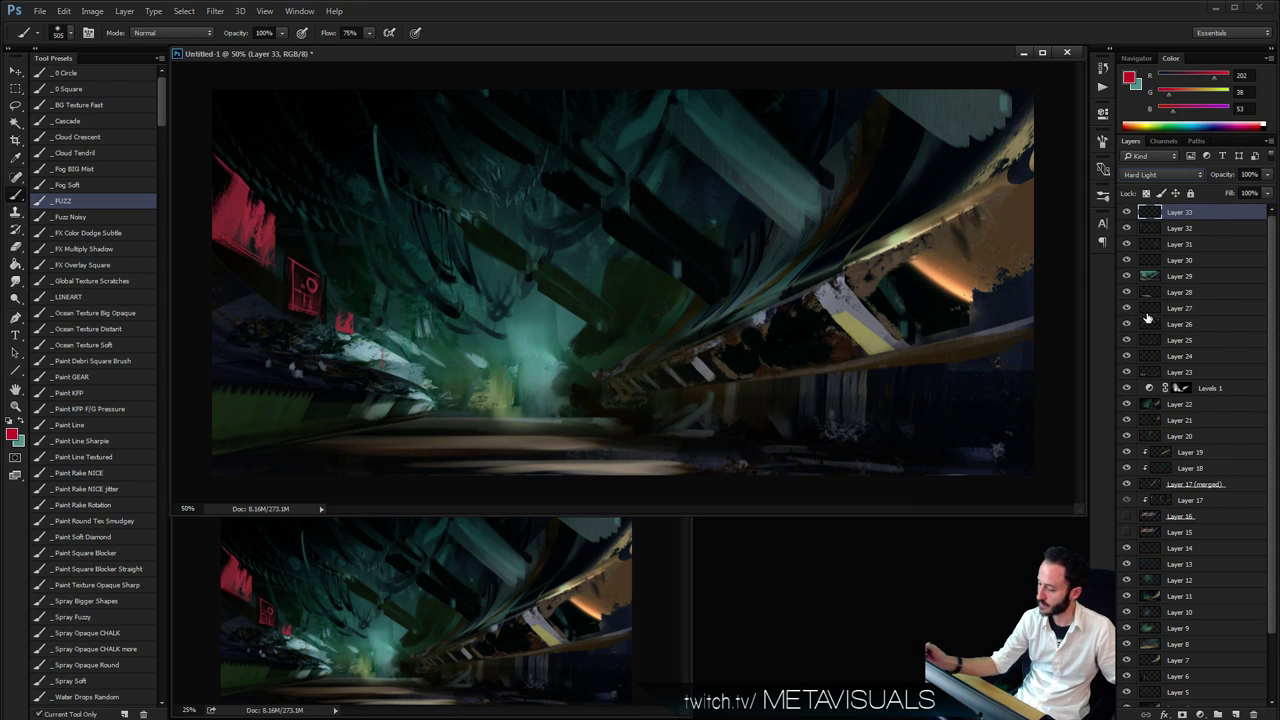
{"action": "key", "text": "bracketleft"}
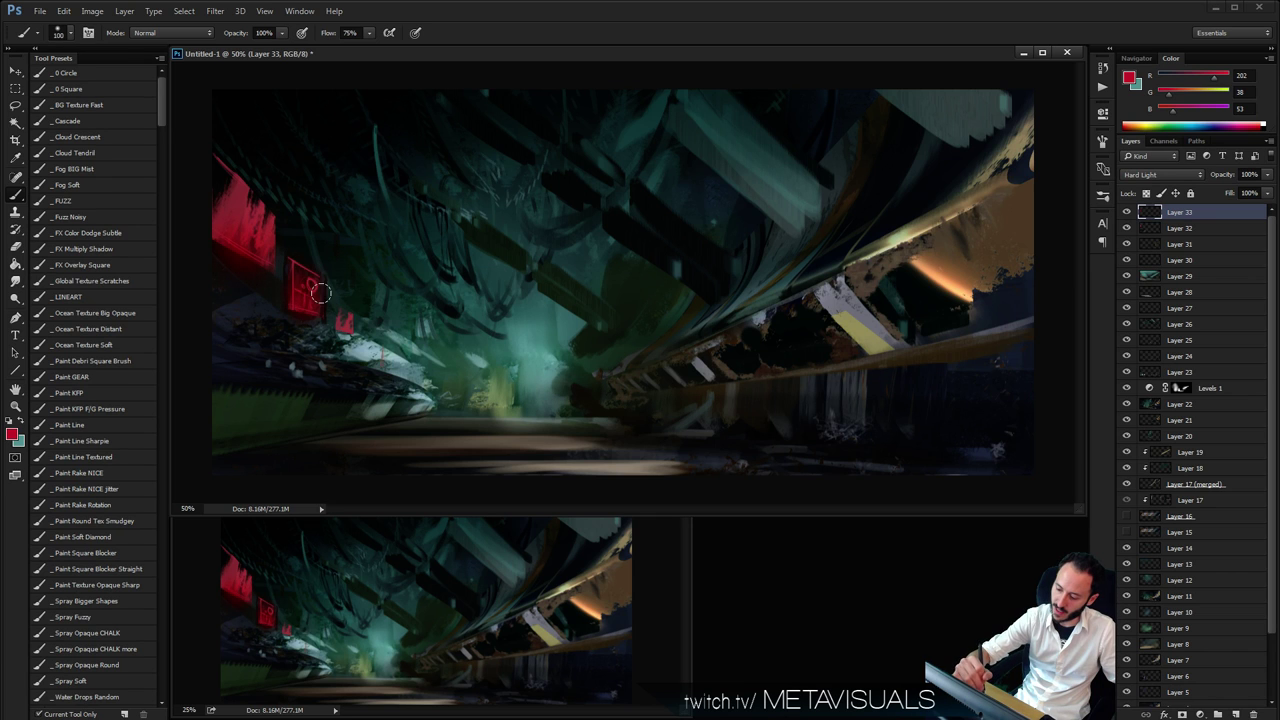
{"action": "key", "text": "z"}
{"action": "mouse_move", "coordinate": [760, 369]}
{"action": "left_mouse_down"}
{"action": "mouse_move", "coordinate": [690, 369]}
{"action": "mouse_move", "coordinate": [740, 369]}
{"action": "left_mouse_up"}
{"action": "key", "text": "r"}
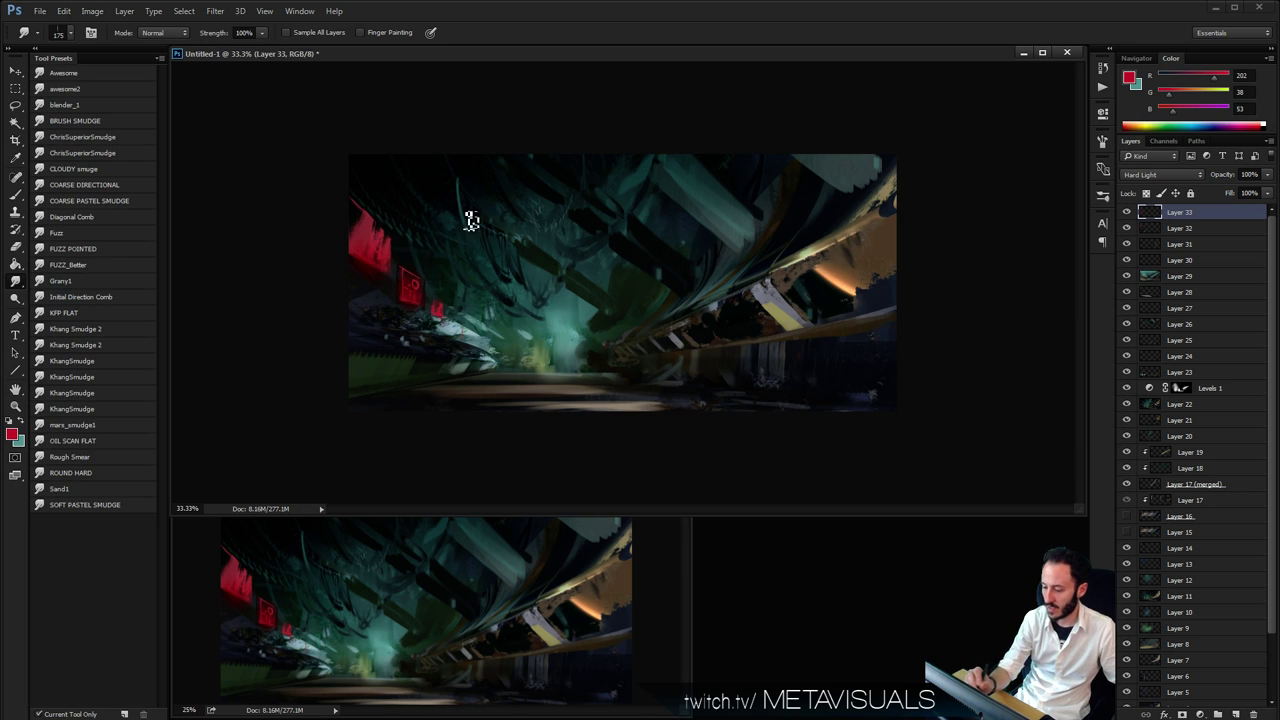
{"action": "key", "text": "ctrl+space"}
{"action": "left_click", "coordinate": [738, 366], "text": "ctrl+alt"}
{"action": "left_click", "coordinate": [726, 377], "text": "ctrl"}
{"action": "left_click", "coordinate": [714, 388], "text": "ctrl"}
{"action": "key", "text": "b"}
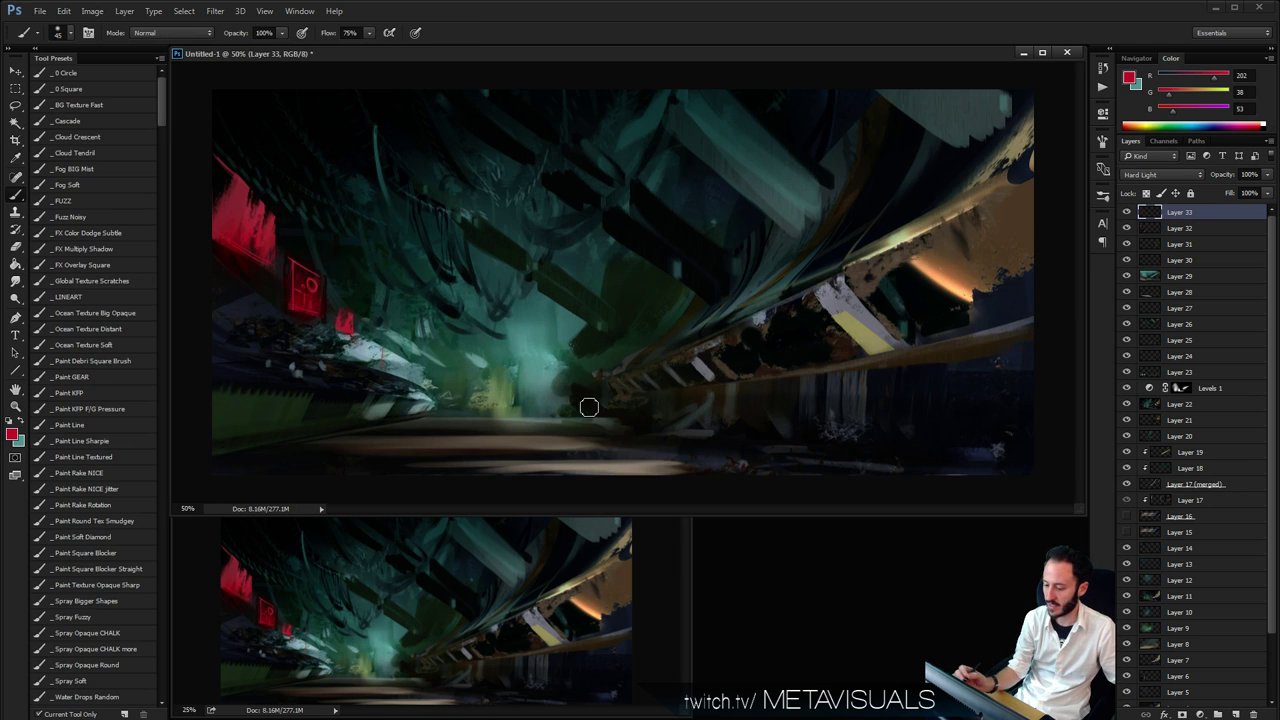
Add a new layer and try a red stroke sampled from the panels across the lower-left structure with the Paint KFP F/G Pressure preset
{"action": "left_click", "coordinate": [108, 410]}
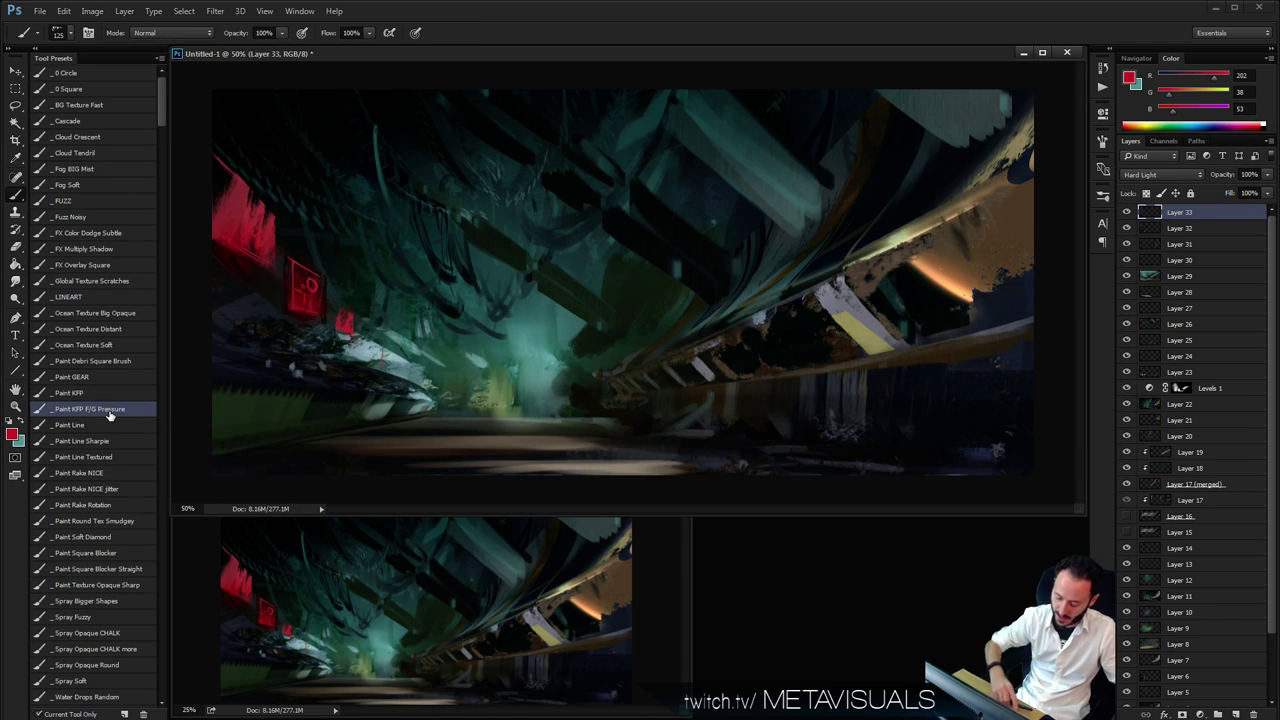
{"action": "key", "text": "ctrl+shift+alt+n"}
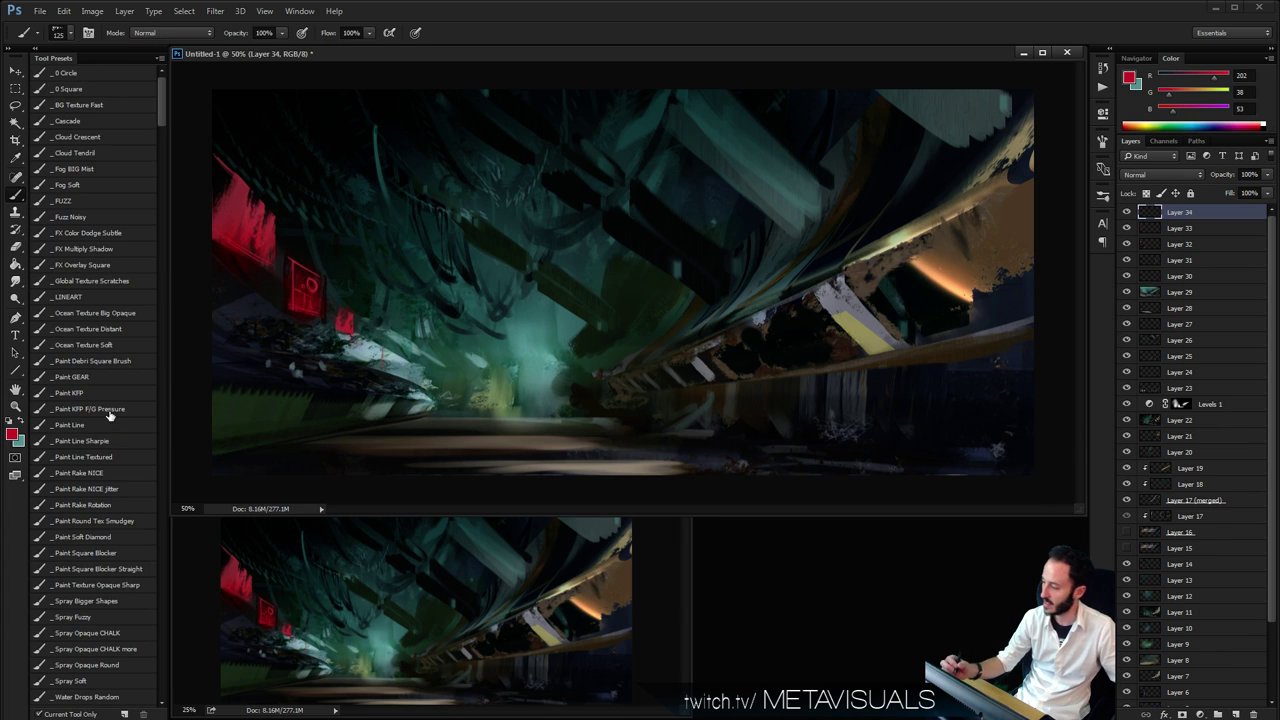
{"action": "left_click", "coordinate": [249, 226], "text": "alt"}
{"action": "key", "text": "["}
{"action": "key", "text": "["}
{"action": "key", "text": "["}
{"action": "key", "text": "["}
{"action": "key", "text": "["}
{"action": "mouse_move", "coordinate": [268, 369]}
{"action": "left_mouse_down"}
{"action": "mouse_move", "coordinate": [381, 368]}
{"action": "mouse_move", "coordinate": [255, 365]}
{"action": "mouse_move", "coordinate": [279, 376]}
{"action": "mouse_move", "coordinate": [399, 348]}
{"action": "mouse_move", "coordinate": [393, 375]}
{"action": "mouse_move", "coordinate": [263, 370]}
{"action": "mouse_move", "coordinate": [297, 383]}
{"action": "mouse_move", "coordinate": [348, 350]}
{"action": "mouse_move", "coordinate": [371, 355]}
{"action": "mouse_move", "coordinate": [320, 390]}
{"action": "mouse_move", "coordinate": [352, 390]}
{"action": "left_mouse_up"}
{"action": "key", "text": "ctrl+z"}
{"action": "key", "text": "ctrl+z"}
Sample a pale teal as the background colour and paint thin red reflection streaks along the lower-left structure with a smaller brush
{"action": "key", "text": "x"}
{"action": "left_click", "coordinate": [366, 353], "text": "alt"}
{"action": "key", "text": "x"}
{"action": "key", "text": "["}
{"action": "key", "text": "ctrl+z"}
{"action": "key", "text": "["}
{"action": "key", "text": "["}
{"action": "key", "text": "["}
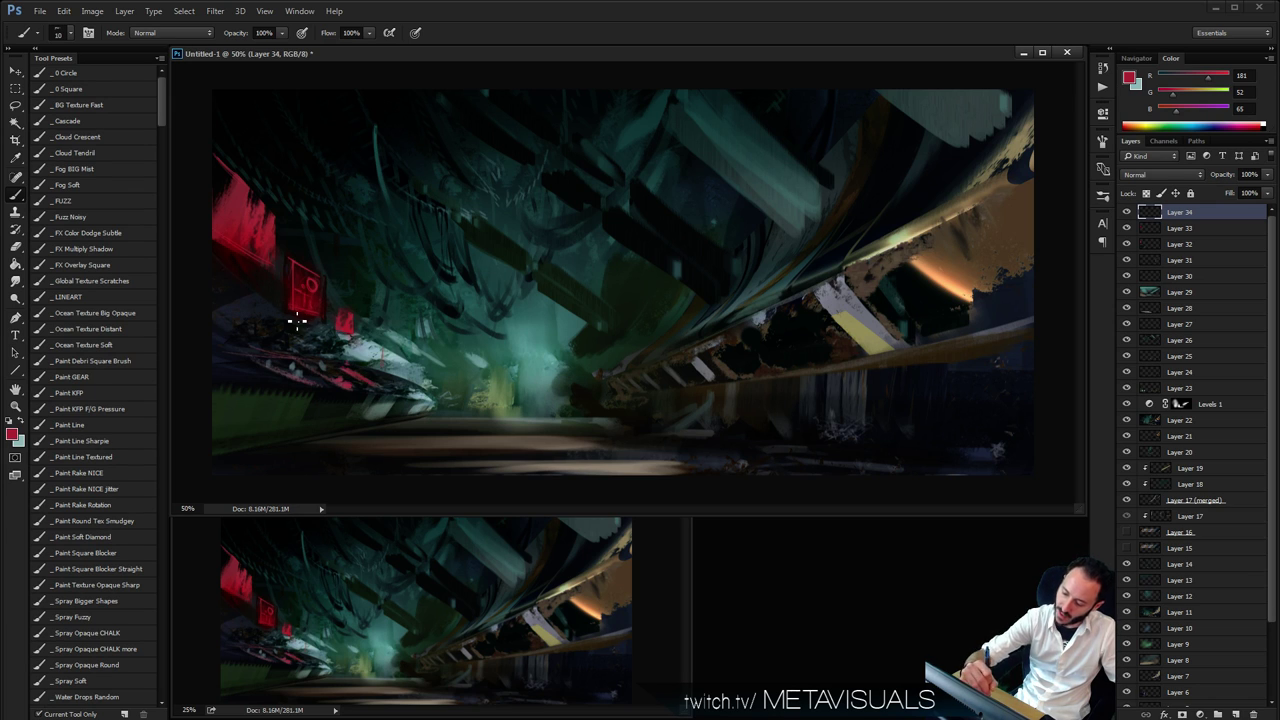
Try a broader red stroke beside the long hanging cable above the left-wall panels
{"action": "key", "text": "]"}
{"action": "key", "text": "]"}
{"action": "key", "text": "]"}
{"action": "key", "text": "]"}
{"action": "mouse_move", "coordinate": [370, 262]}
{"action": "left_mouse_down"}
{"action": "mouse_move", "coordinate": [337, 201]}
{"action": "mouse_move", "coordinate": [416, 278]}
{"action": "left_mouse_up"}
{"action": "key", "text": "ctrl+z"}
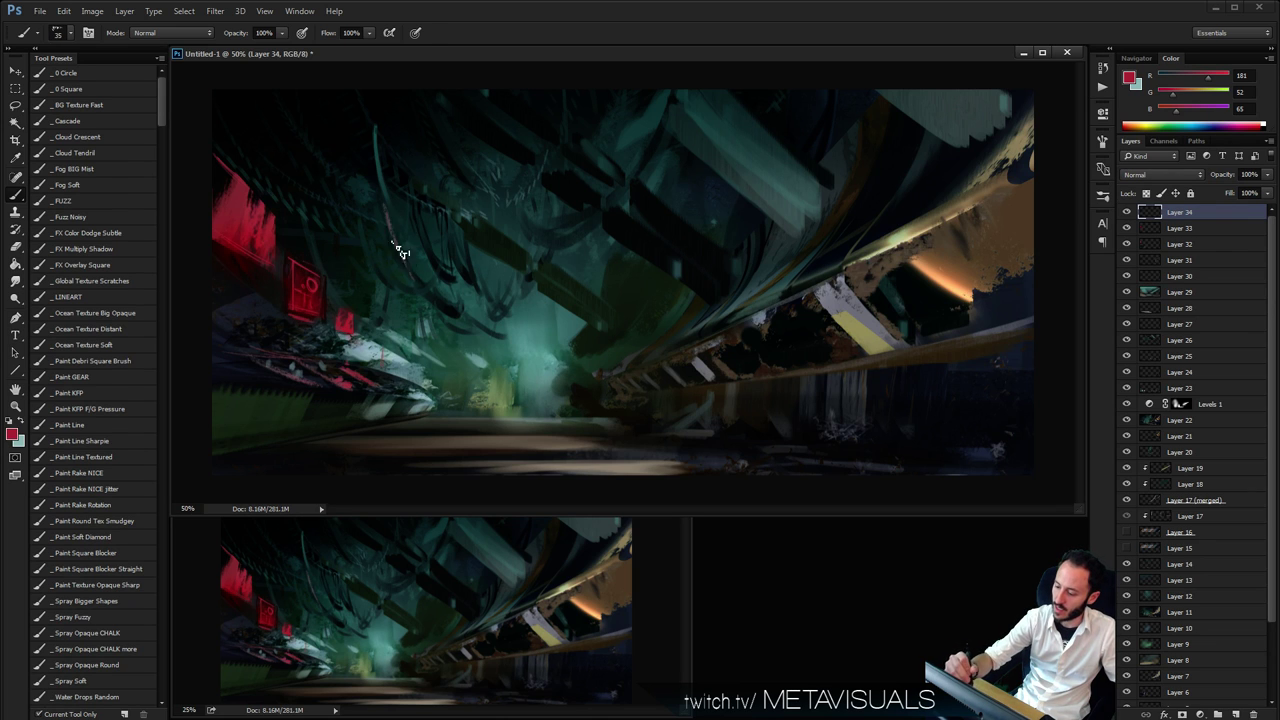
Try smudging the lower part of the long hanging cable
{"action": "key", "text": "r"}
{"action": "left_click_drag", "start_coordinate": [402, 217], "coordinate": [394, 264]}
{"action": "key", "text": "ctrl+z"}
{"action": "key", "text": "b"}
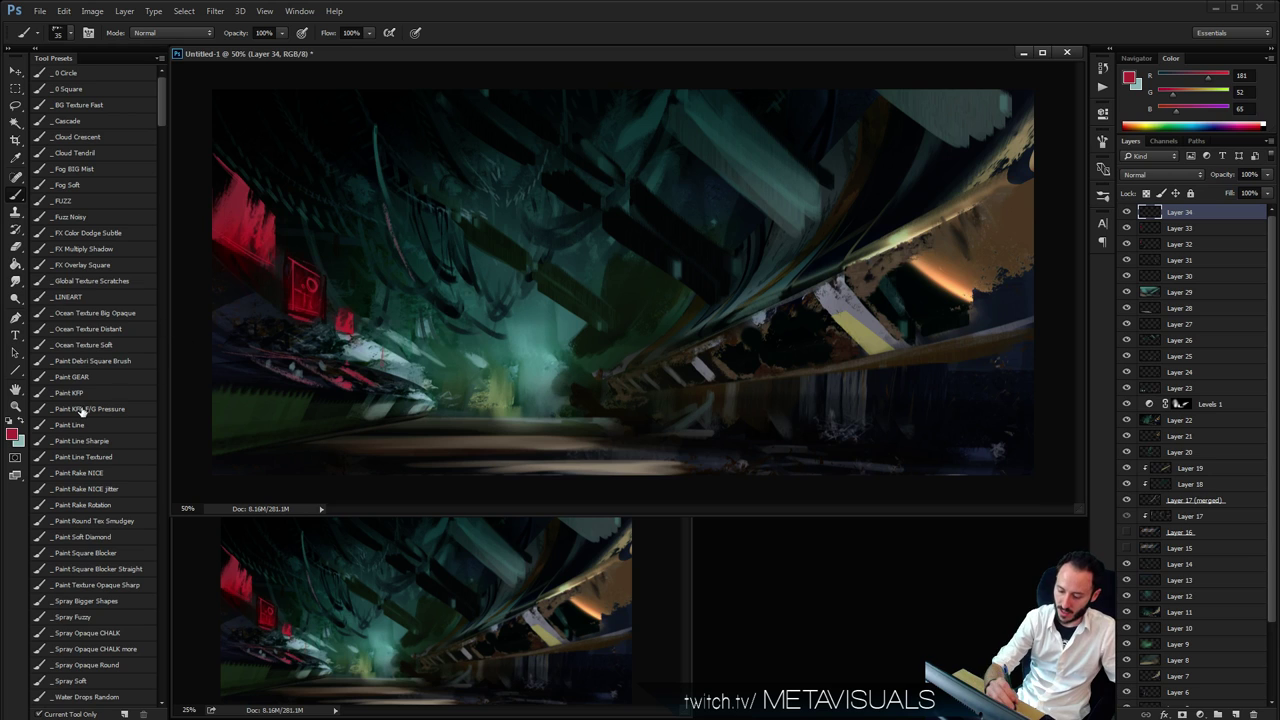
Paint a muted red highlight down the long hanging cable's curve with the Paint KFP preset
{"action": "left_click", "coordinate": [80, 394]}
{"action": "mouse_move", "coordinate": [380, 191]}
{"action": "left_mouse_down"}
{"action": "mouse_move", "coordinate": [423, 277]}
{"action": "mouse_move", "coordinate": [391, 235]}
{"action": "mouse_move", "coordinate": [406, 268]}
{"action": "left_mouse_up"}
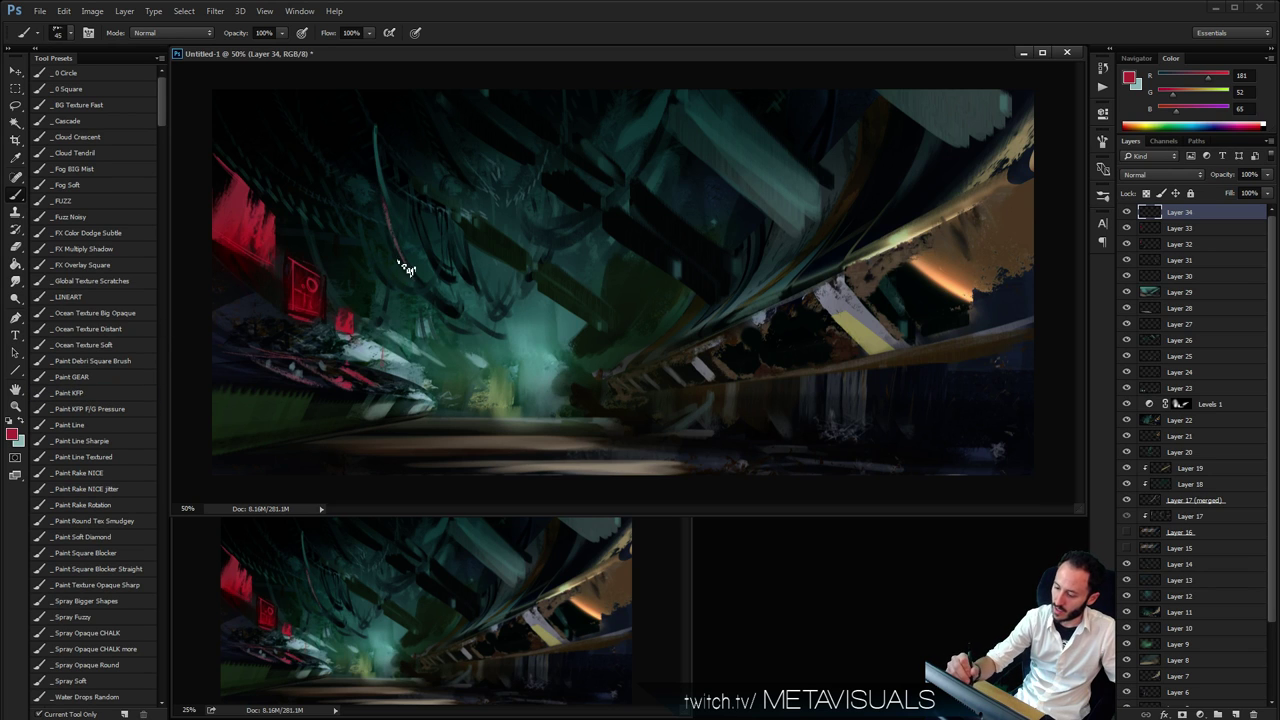
Add small red accents beside the left-wall panels with a slightly larger brush and soften nearby marks with the Smudge tool
{"action": "key", "text": "bracketright"}
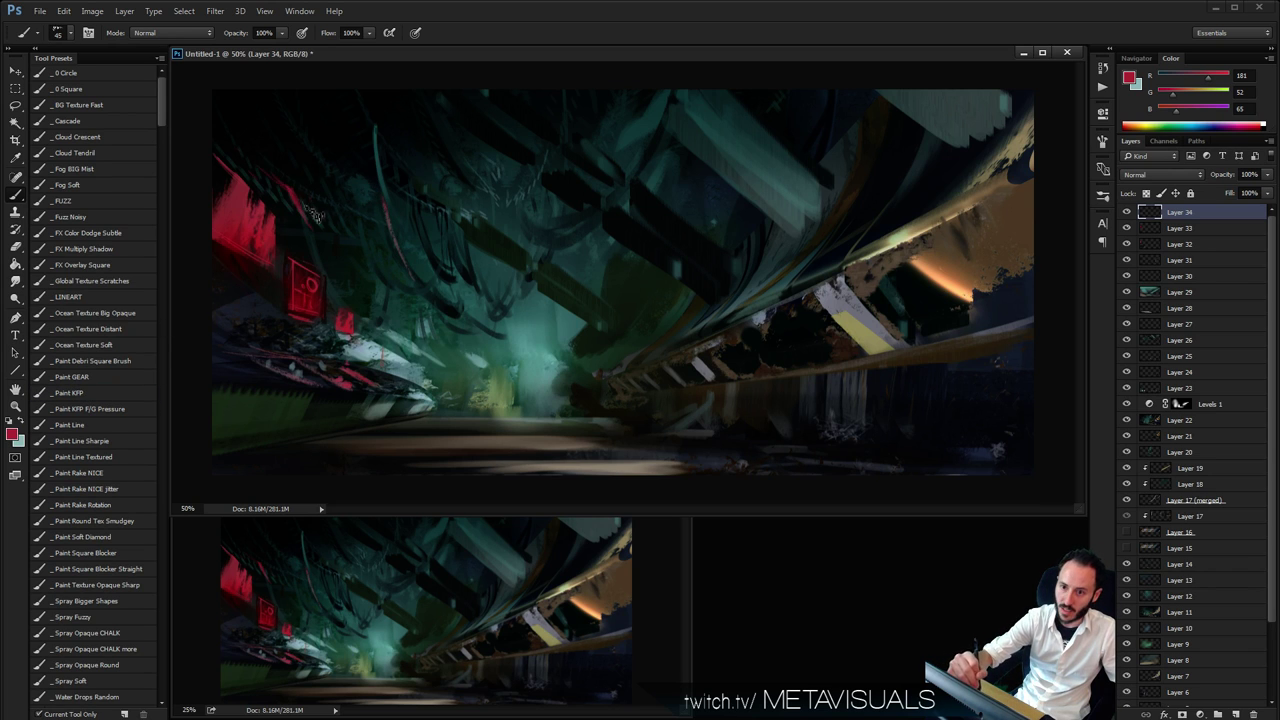
{"action": "key", "text": "r"}
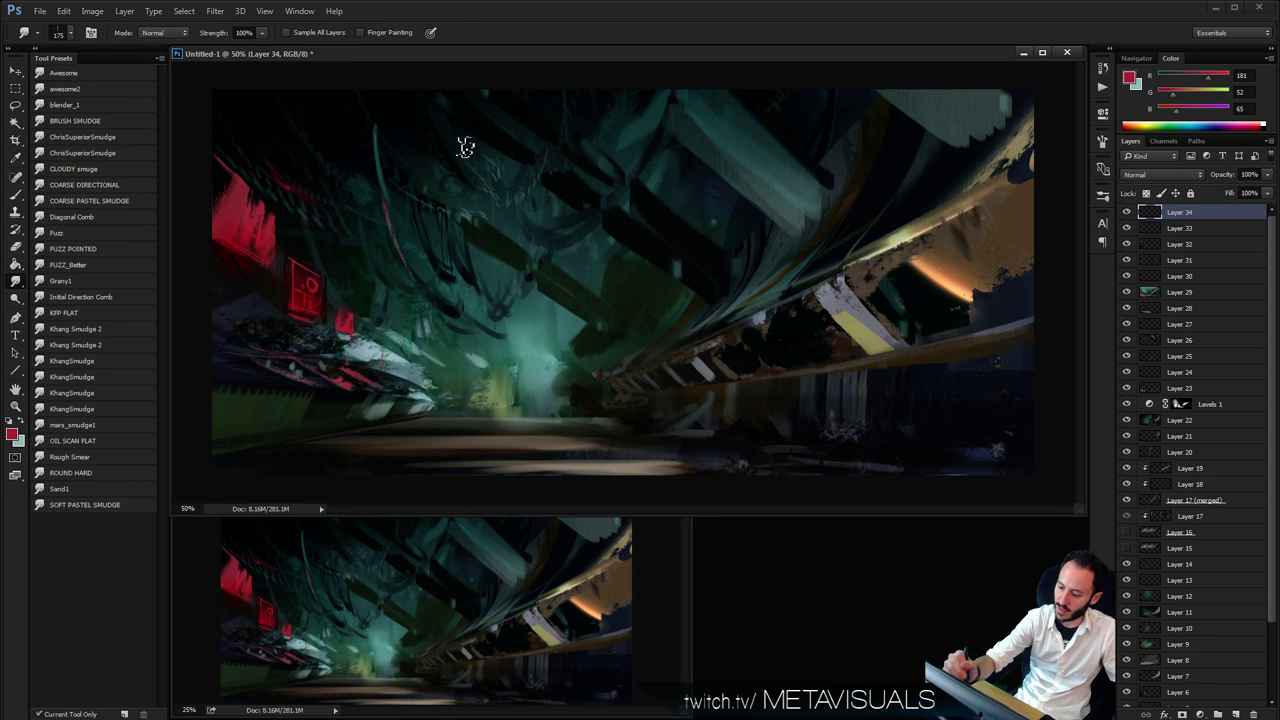
{"action": "key", "text": "z"}
{"action": "left_click", "coordinate": [668, 165], "text": "alt"}
{"action": "left_click", "coordinate": [668, 165]}
{"action": "key", "text": "b"}
On a new layer, paint dark teal strokes over the hanging cables just left of the central glow
{"action": "left_click", "coordinate": [536, 360], "text": "alt"}
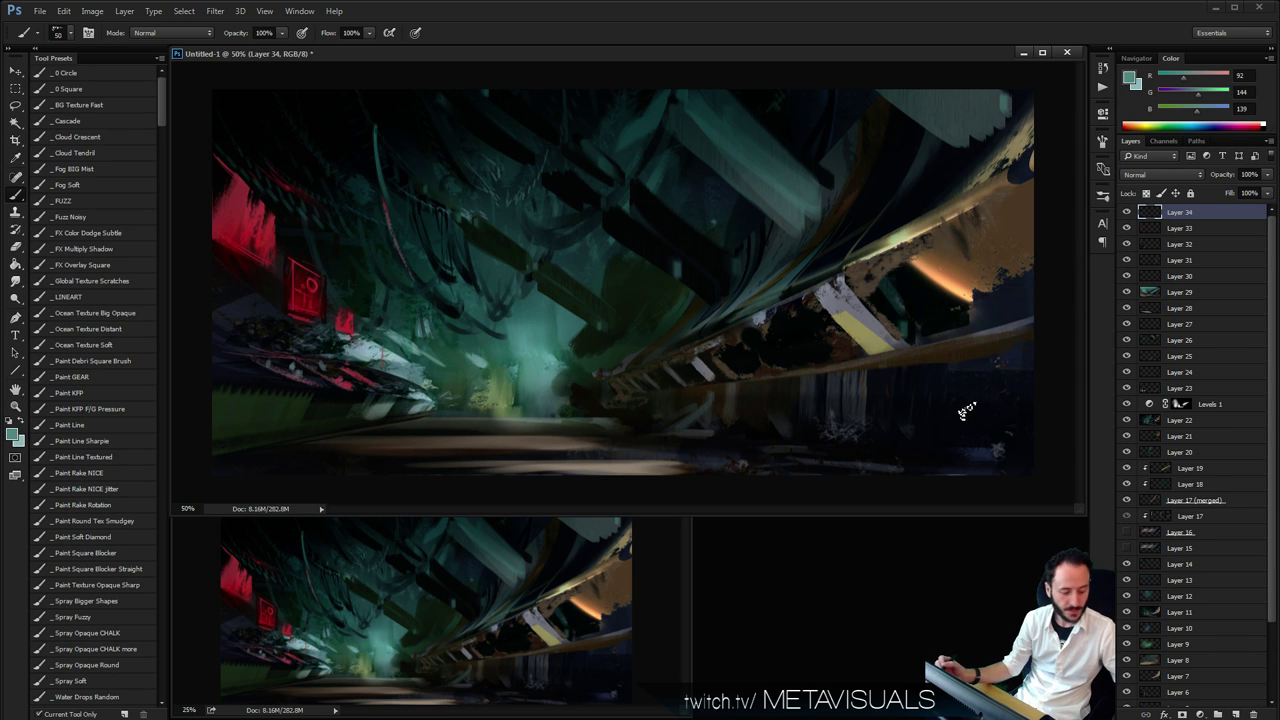
{"action": "key", "text": "ctrl+shift+alt+n"}
{"action": "key", "text": "space"}
{"action": "left_click", "coordinate": [520, 336], "text": "alt"}
{"action": "key", "text": "]"}
{"action": "key", "text": "]"}
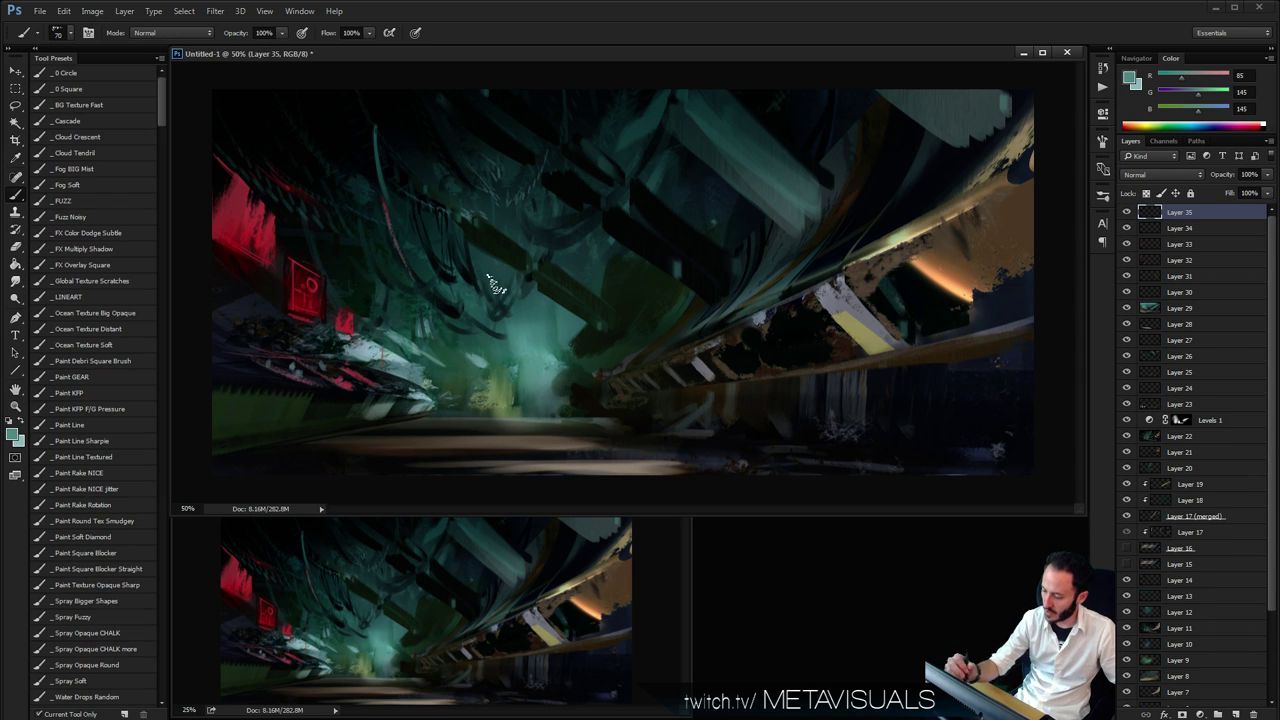
{"action": "left_click", "coordinate": [491, 300], "text": "alt"}
{"action": "key", "text": "["}
{"action": "mouse_move", "coordinate": [475, 253]}
{"action": "left_mouse_down"}
{"action": "mouse_move", "coordinate": [465, 269]}
{"action": "mouse_move", "coordinate": [476, 292]}
{"action": "mouse_move", "coordinate": [490, 288]}
{"action": "left_mouse_up"}
{"action": "key", "text": "]"}
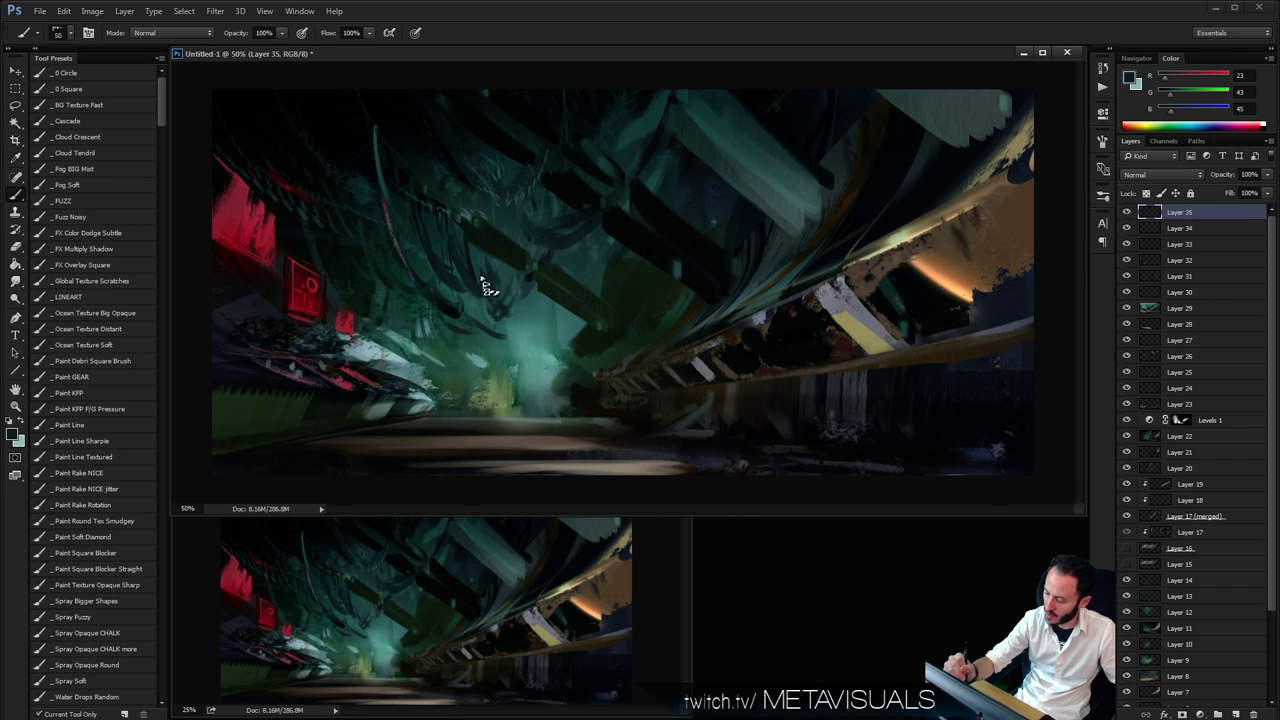
{"action": "key", "text": "space"}
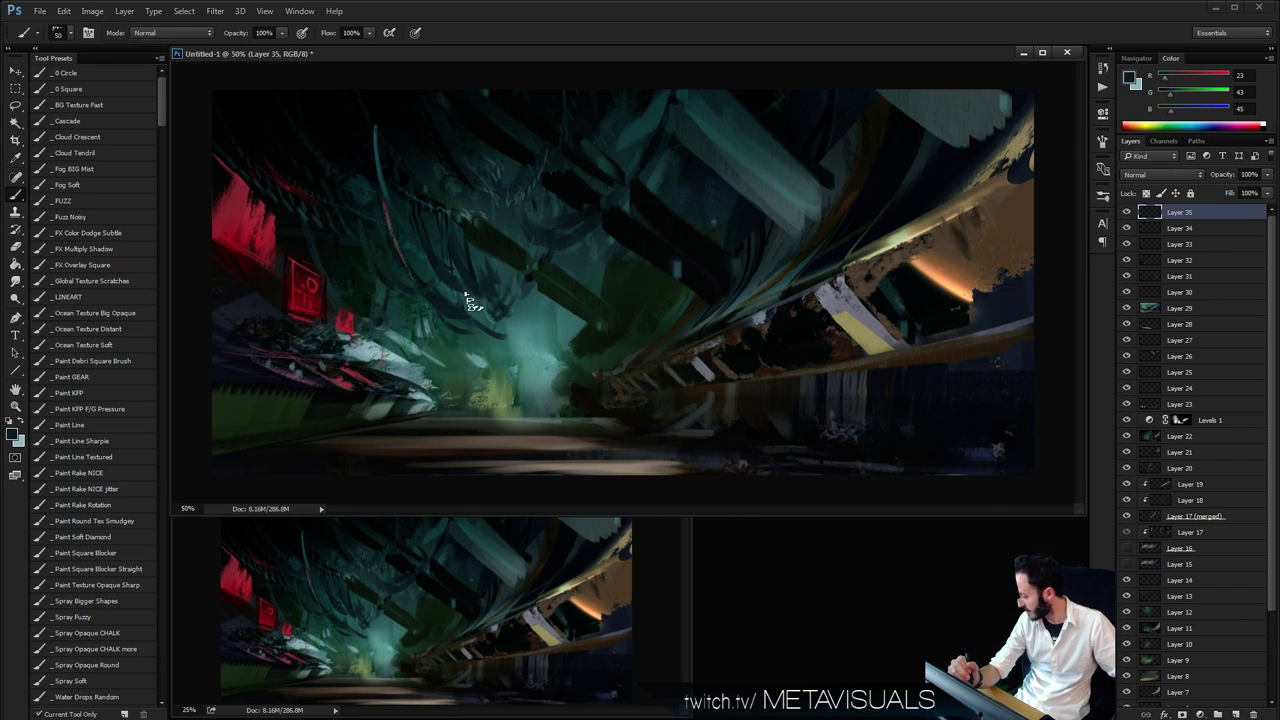
{"action": "key", "text": "space"}
Shape the lower loops of the hanging cables with dark and mid teals sampled beside the central glow
{"action": "left_click", "coordinate": [485, 316], "text": "alt"}
{"action": "left_click", "coordinate": [484, 328], "text": "alt"}
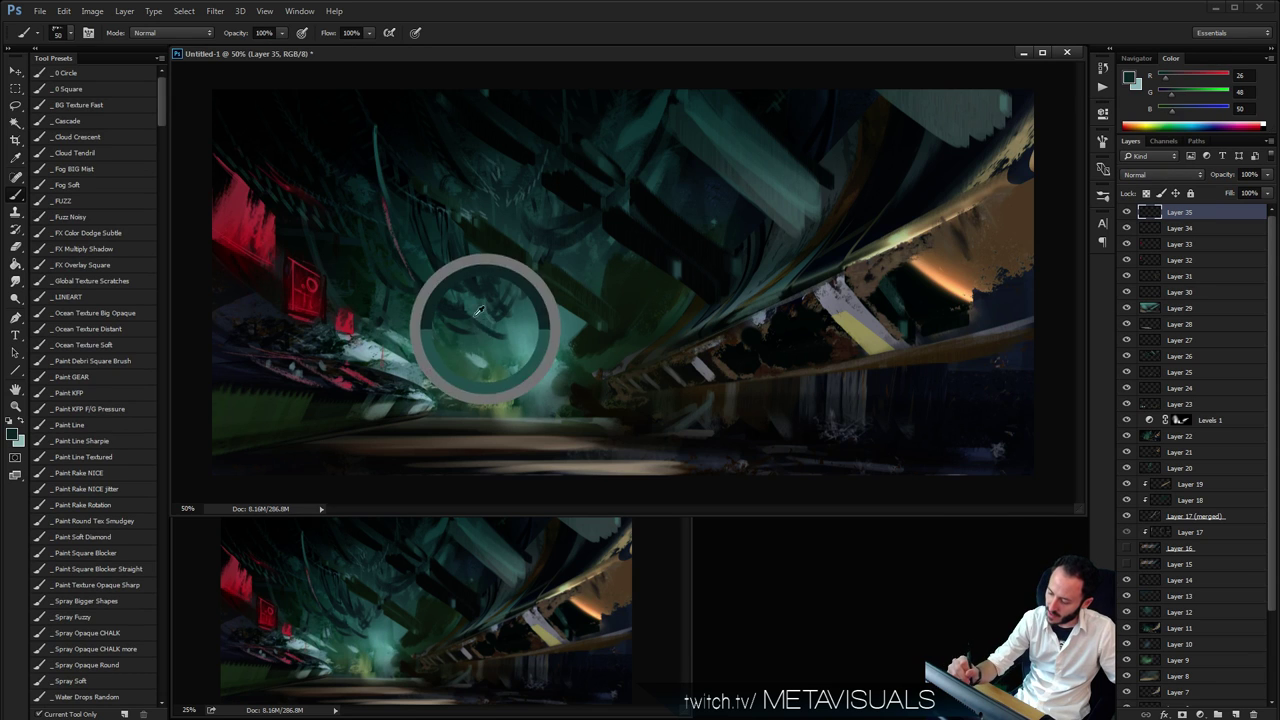
{"action": "left_click", "coordinate": [486, 314], "text": "alt"}
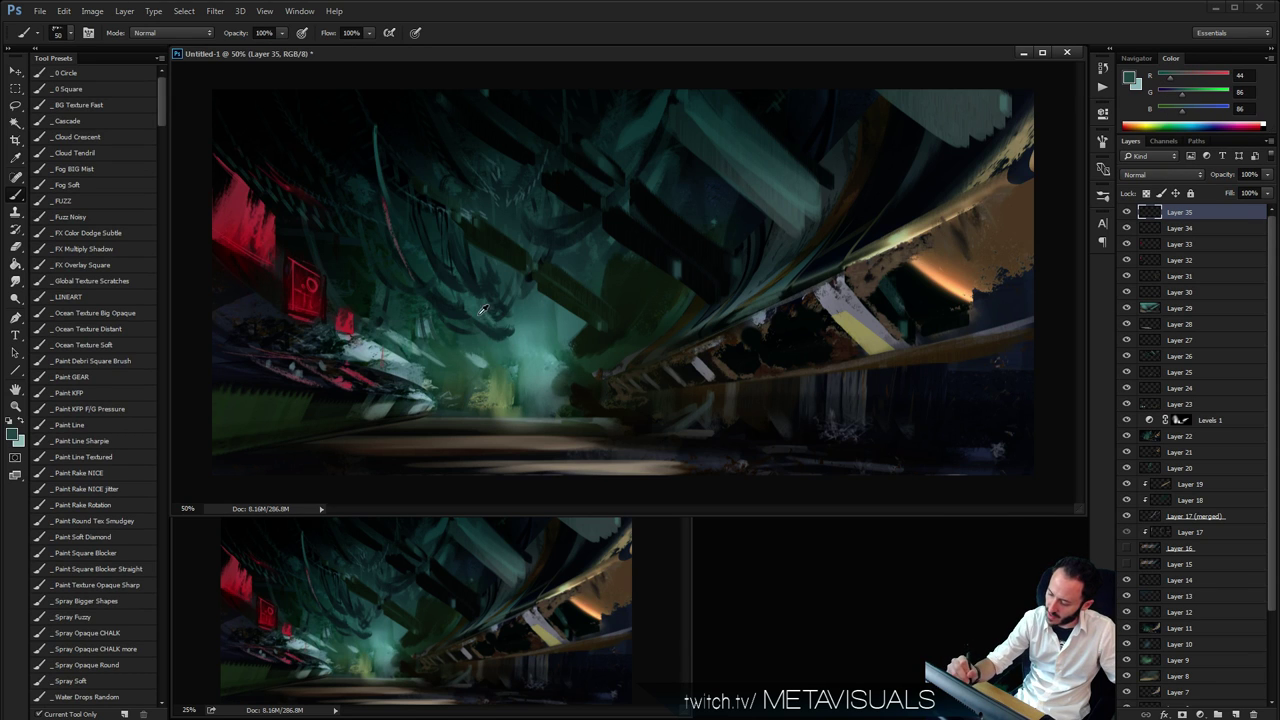
{"action": "key", "text": "bracketright"}
{"action": "left_click", "coordinate": [509, 331], "text": "alt"}
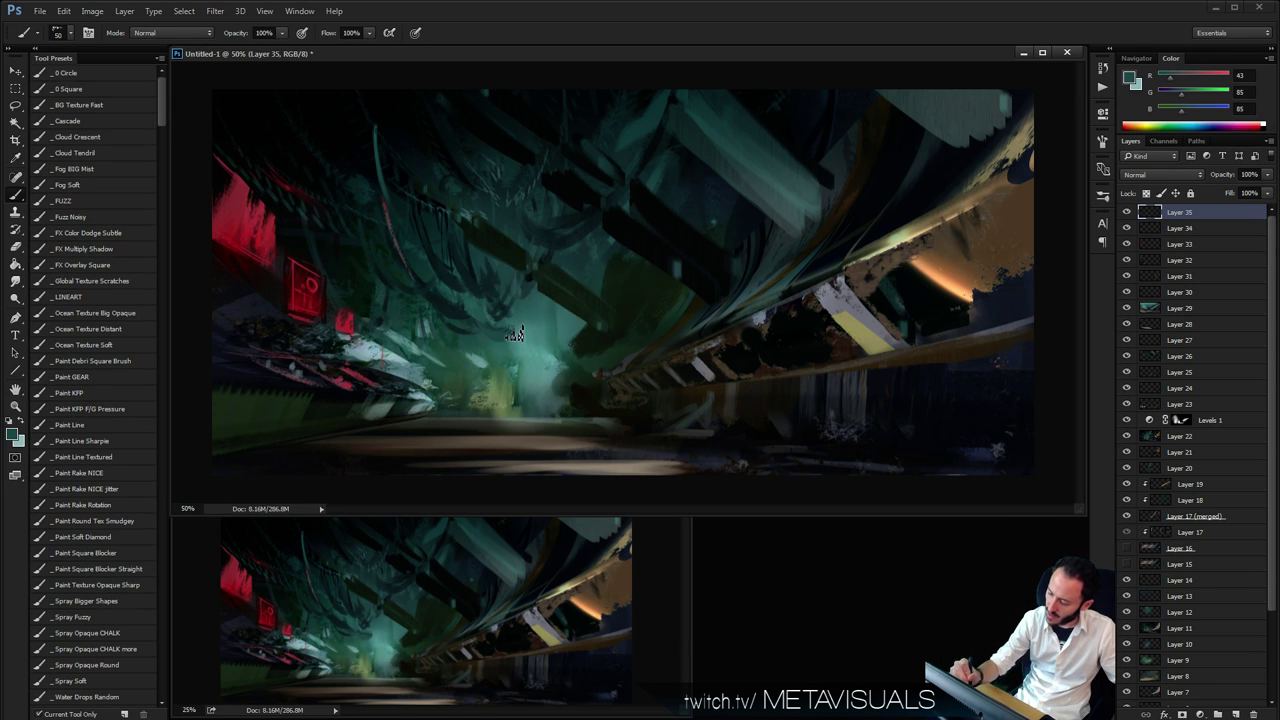
{"action": "key", "text": "bracketleft"}
{"action": "key", "text": "bracketleft"}
{"action": "left_click", "coordinate": [480, 314], "text": "alt"}
Paint bright teal patches of light above the central glow, between the cables and the dark diagonal beam, using a smaller brush
{"action": "left_click", "coordinate": [531, 357], "text": "alt"}
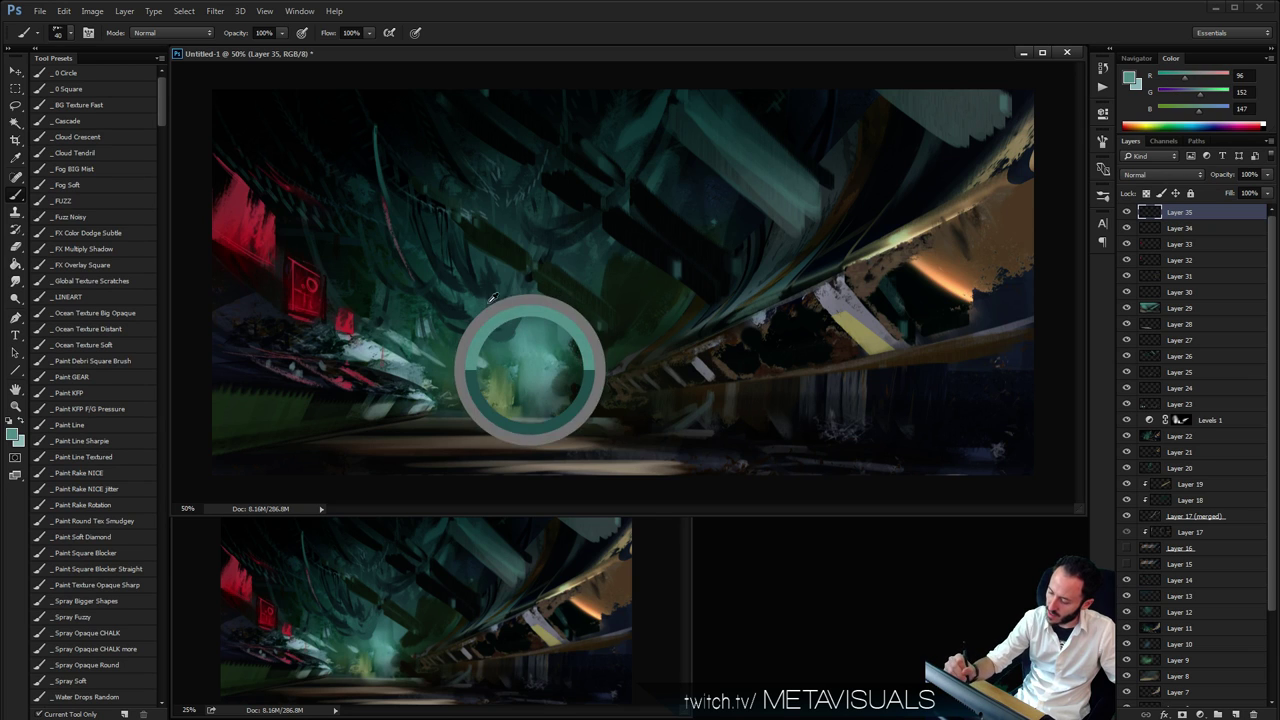
{"action": "key", "text": "bracketleft"}
{"action": "left_click_drag", "start_coordinate": [505, 274], "coordinate": [526, 288]}
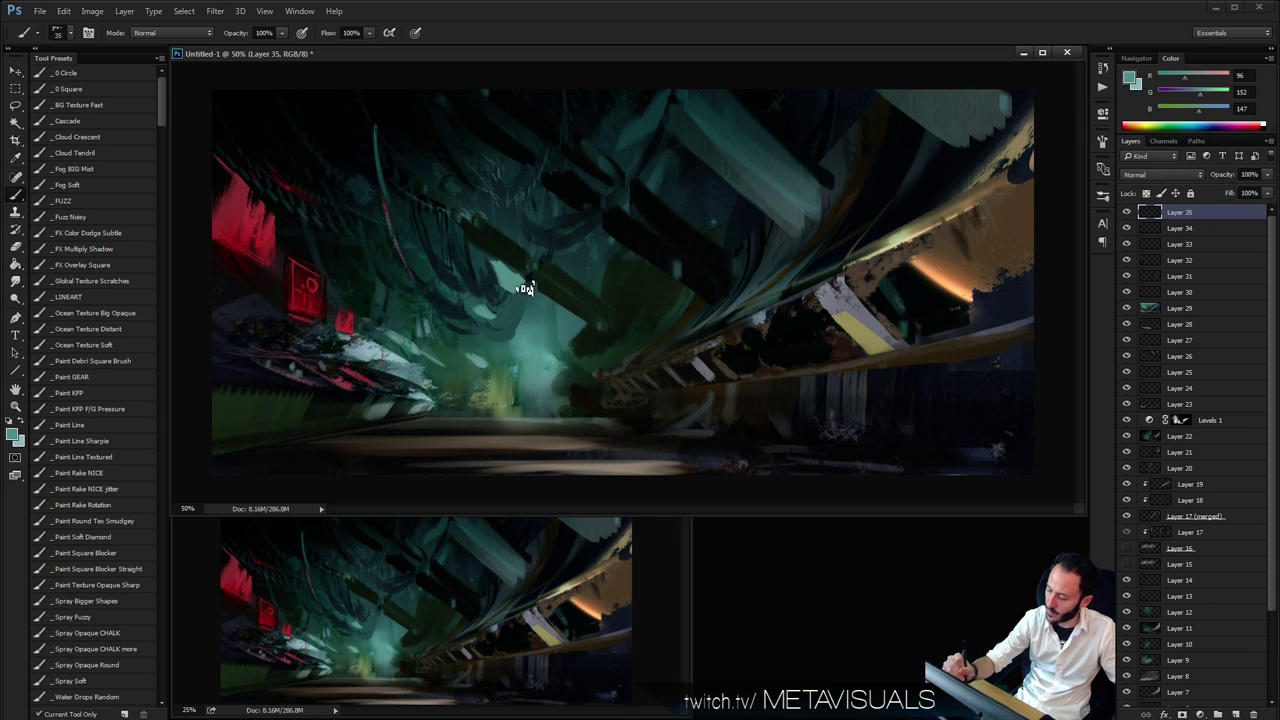
{"action": "key", "text": "bracketleft"}
{"action": "mouse_move", "coordinate": [510, 240]}
{"action": "left_mouse_down"}
{"action": "mouse_move", "coordinate": [537, 254]}
{"action": "mouse_move", "coordinate": [521, 187]}
{"action": "mouse_move", "coordinate": [505, 217]}
{"action": "left_mouse_up"}
{"action": "key", "text": "bracketright"}
{"action": "key", "text": "bracketright"}
{"action": "key", "text": "bracketright"}
{"action": "key", "text": "bracketleft"}
{"action": "key", "text": "bracketleft"}
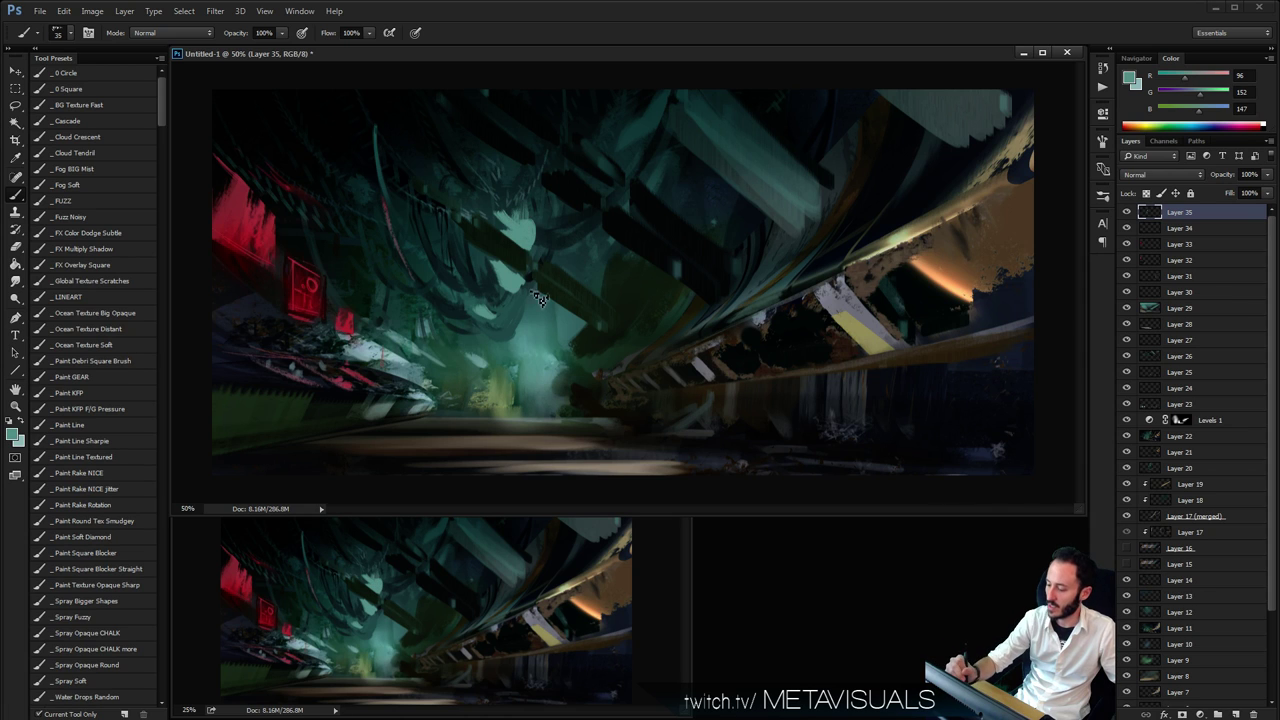
Paint fine strokes in sampled dark and mid teals across the dark green gap between the diagonal beams and the curved right-hand structure
{"action": "key", "text": "space"}
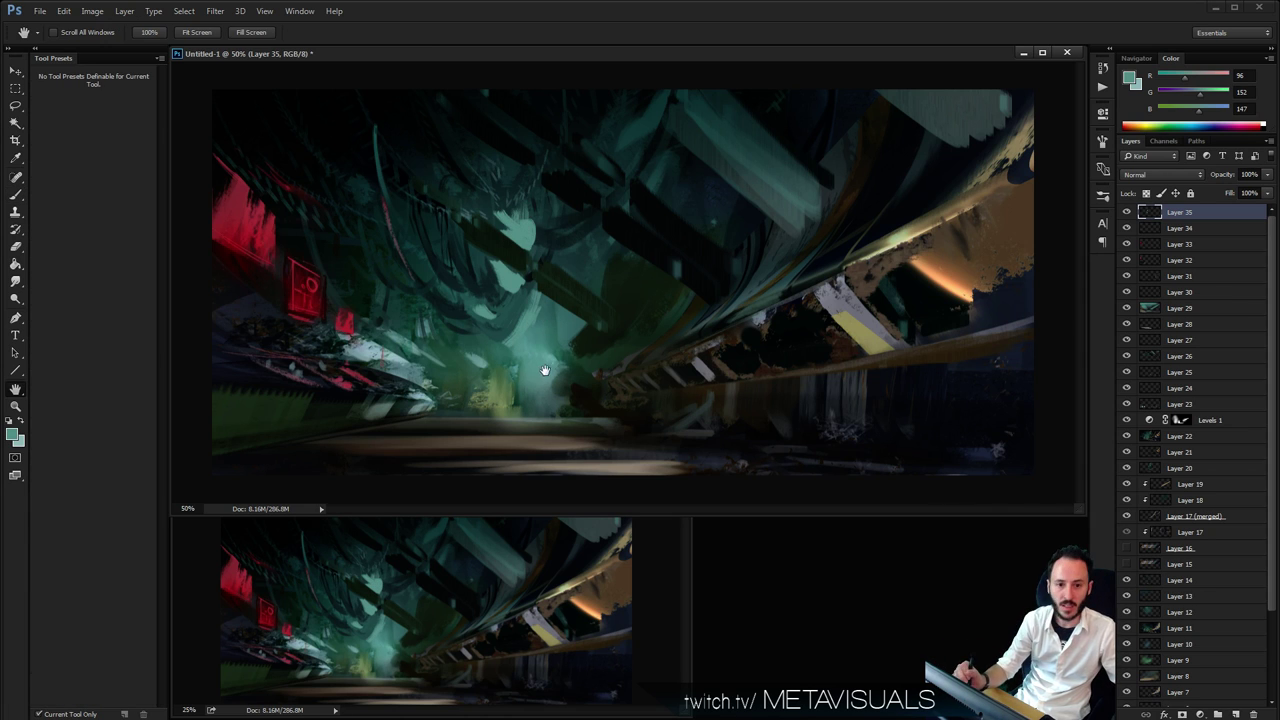
{"action": "key", "text": "ctrl+space"}
{"action": "left_click_drag", "start_coordinate": [543, 434], "coordinate": [753, 416]}
{"action": "left_click", "coordinate": [753, 416], "text": "ctrl+alt"}
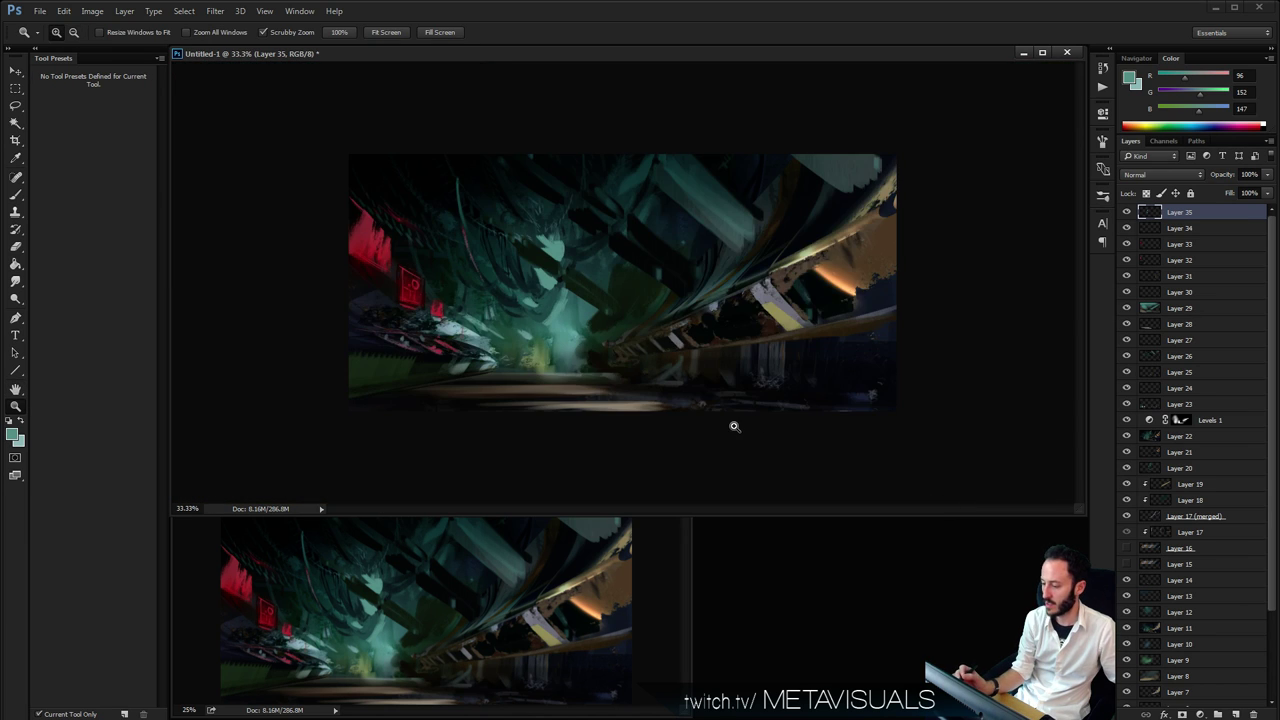
{"action": "left_click", "coordinate": [731, 426], "text": "ctrl"}
{"action": "left_click", "coordinate": [690, 305], "text": "alt"}
{"action": "key", "text": "bracketright"}
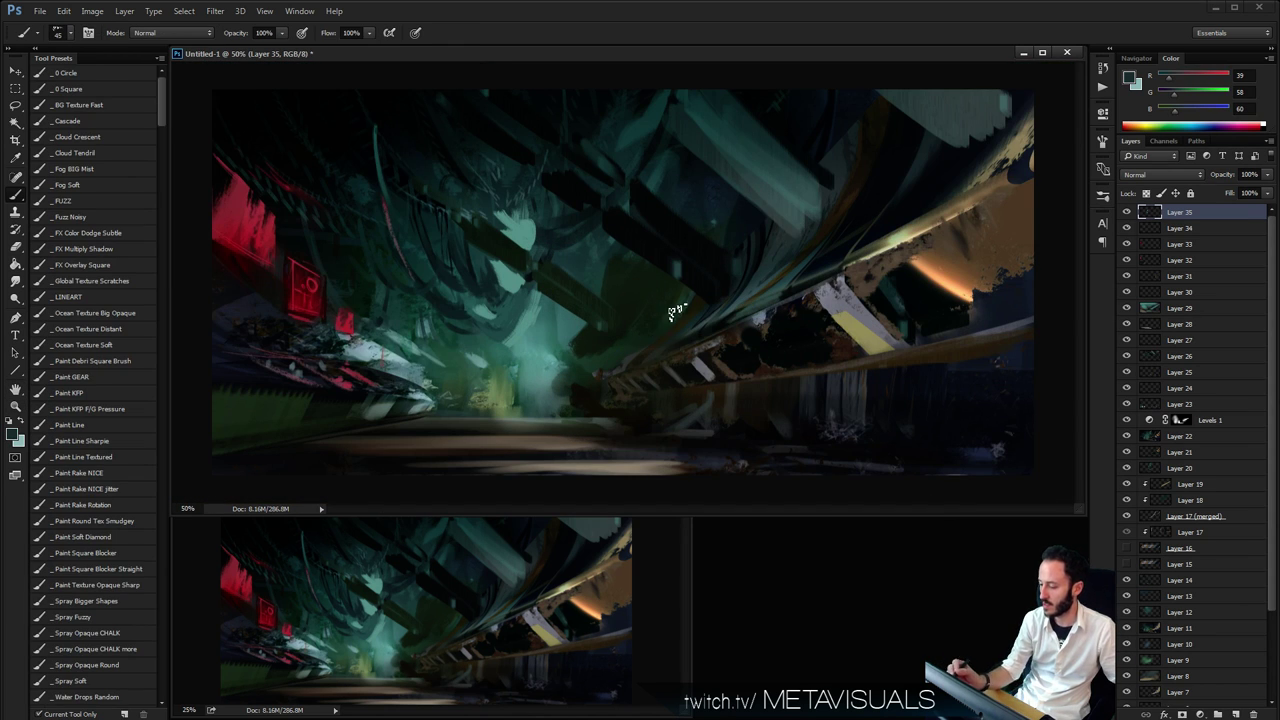
{"action": "key", "text": "bracketleft"}
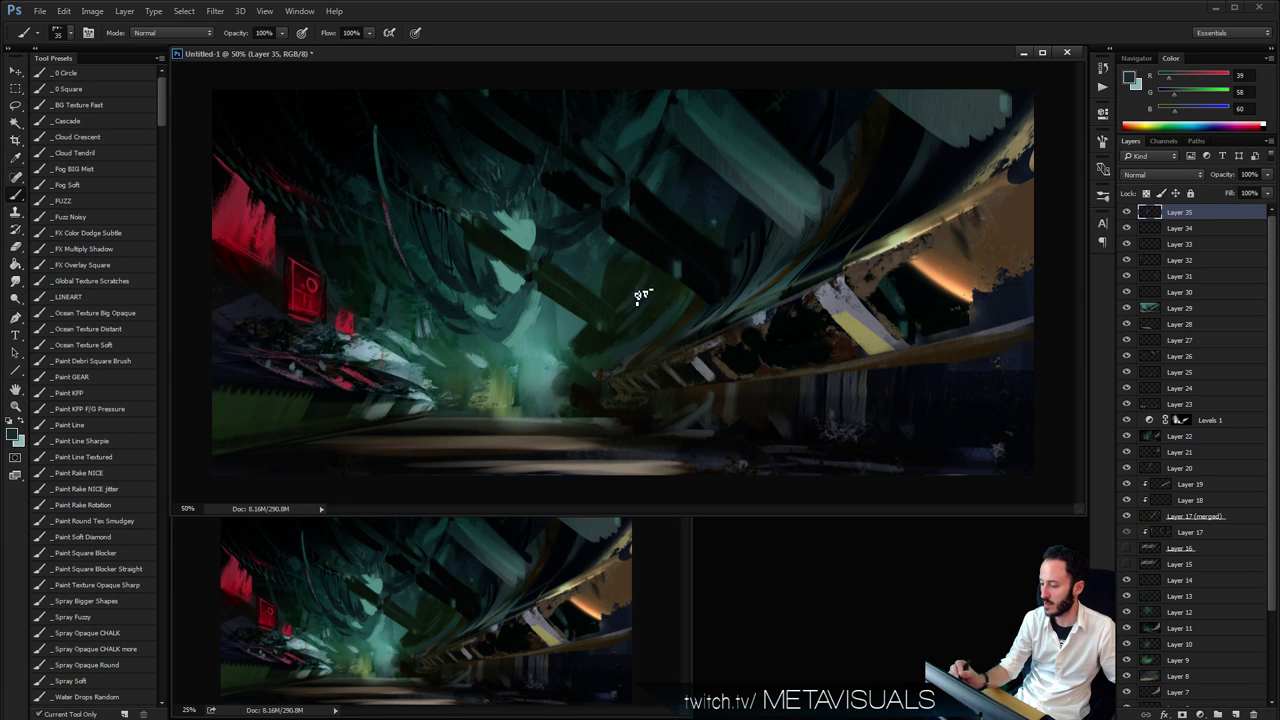
{"action": "left_click", "coordinate": [596, 282], "text": "alt"}
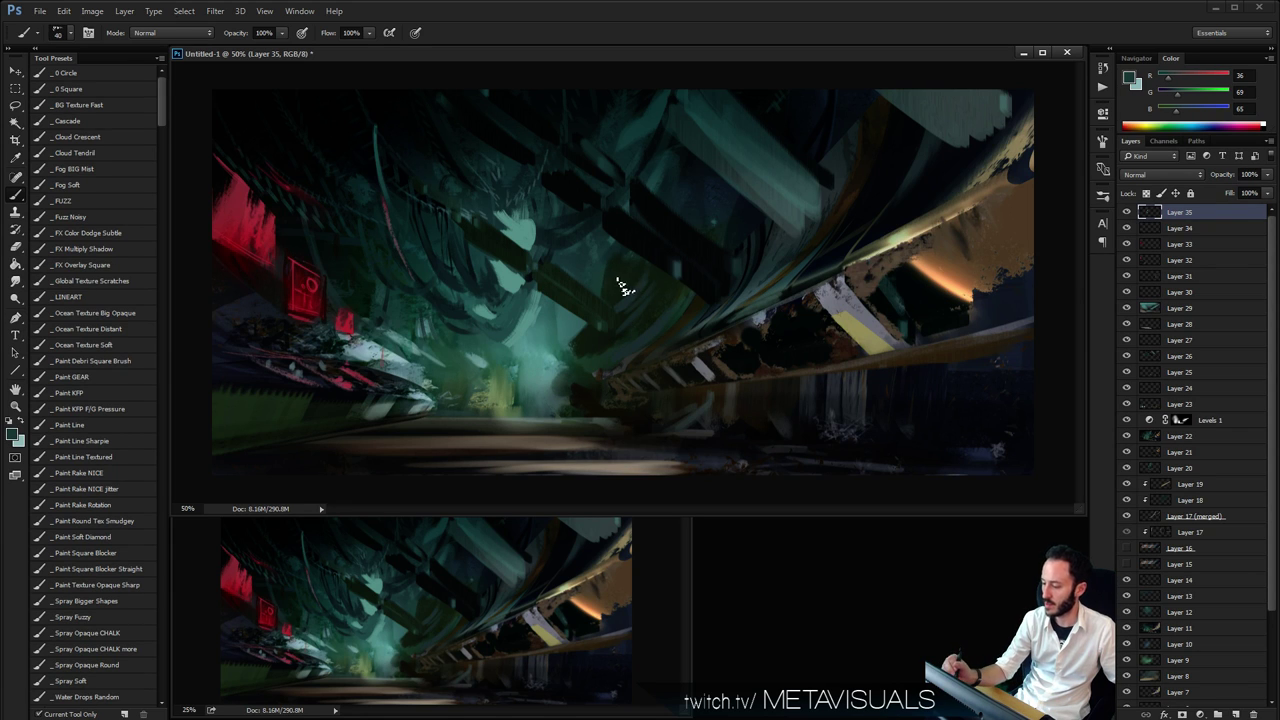
{"action": "key", "text": "bracketleft"}
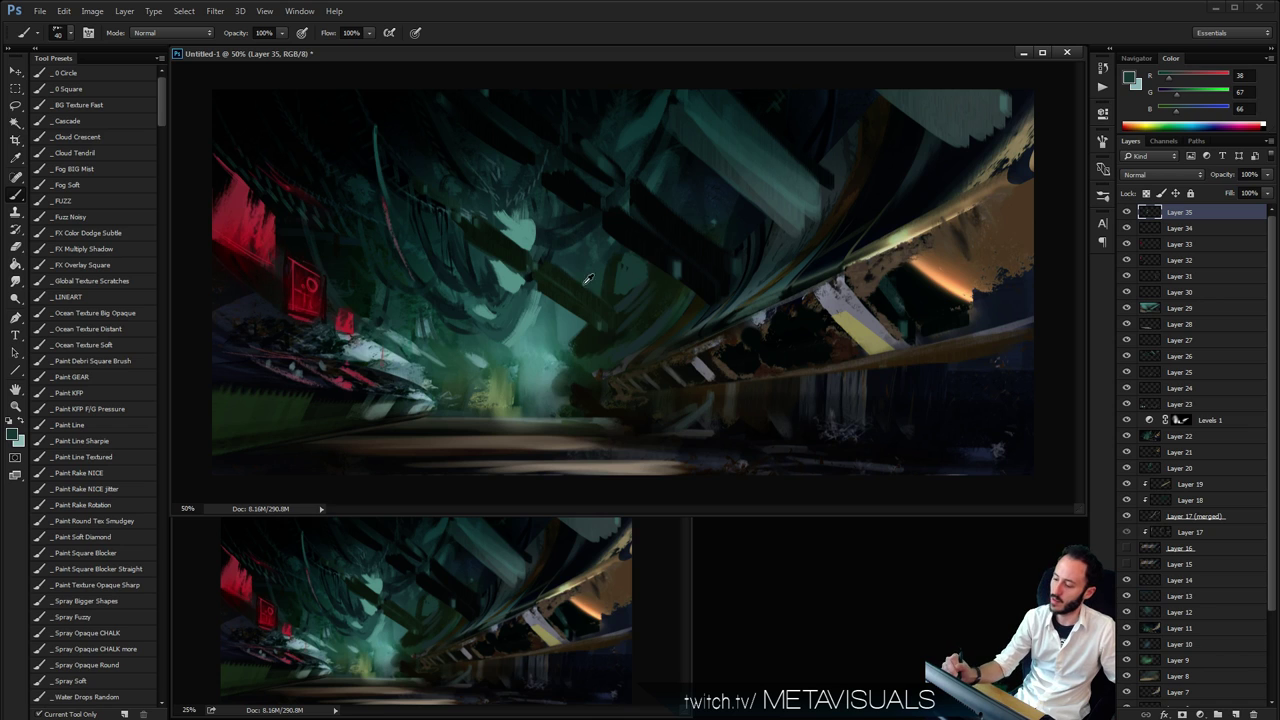
{"action": "left_click", "coordinate": [624, 290], "text": "alt"}
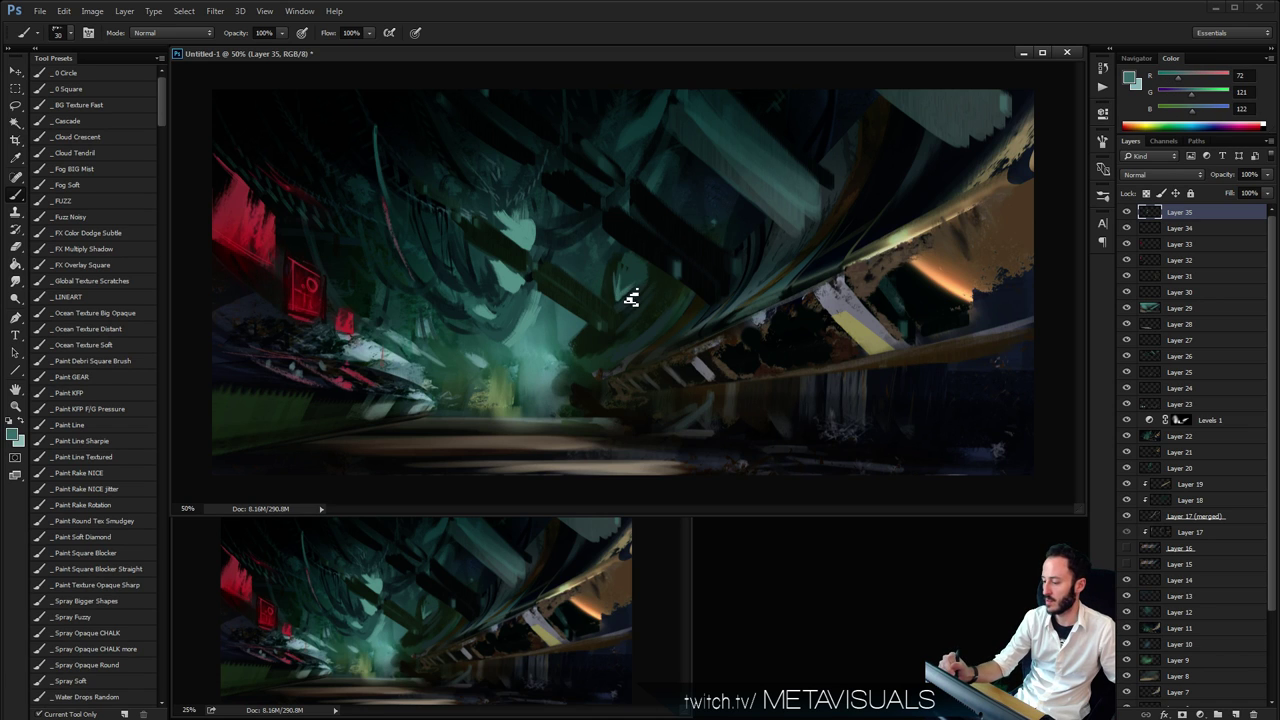
{"action": "key", "text": "bracketright"}
{"action": "key", "text": "space"}
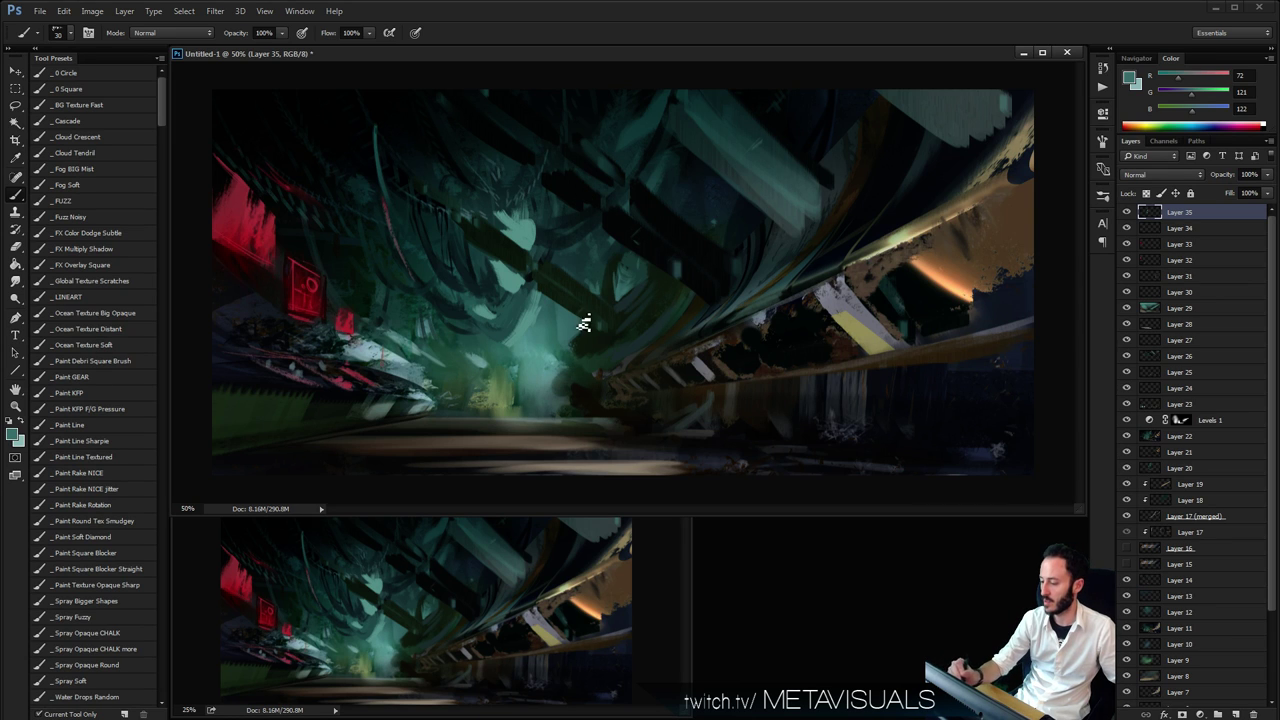
Paint thin dark seams across the pale overhead slabs and small grey-teal edge highlights along the dark diagonal beams
{"action": "left_click", "coordinate": [789, 189], "text": "alt"}
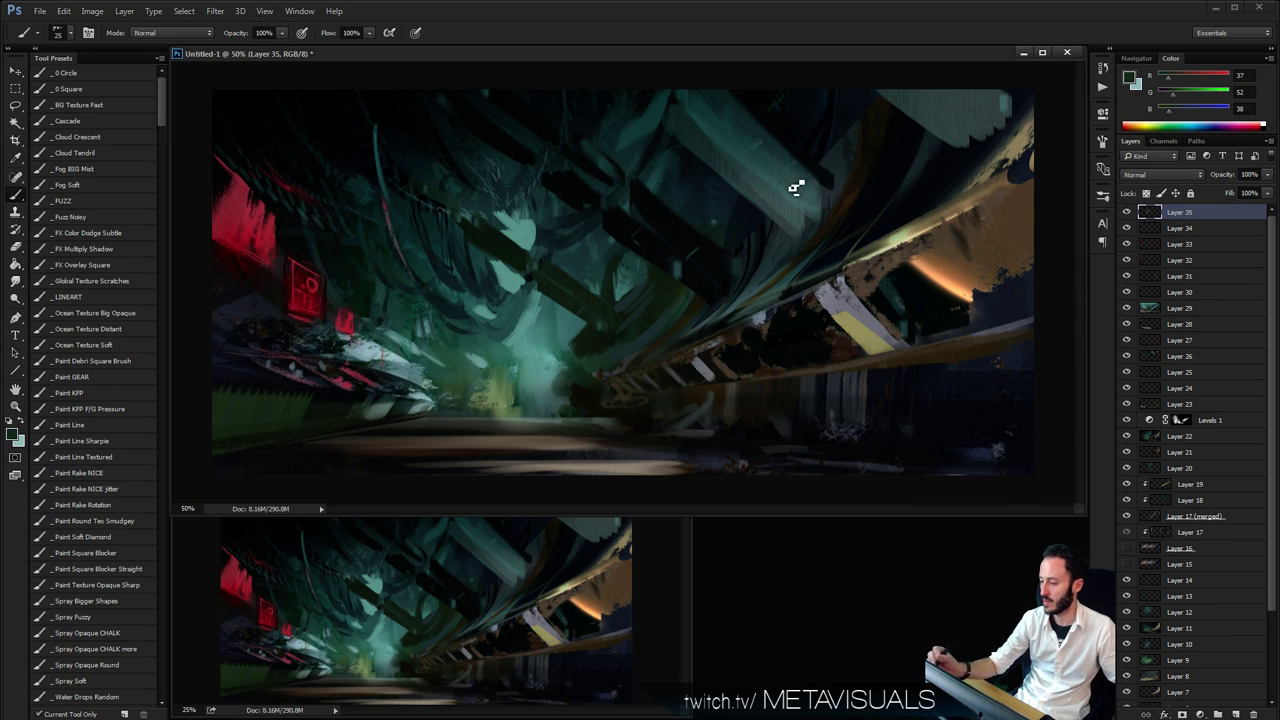
{"action": "key", "text": "bracketleft"}
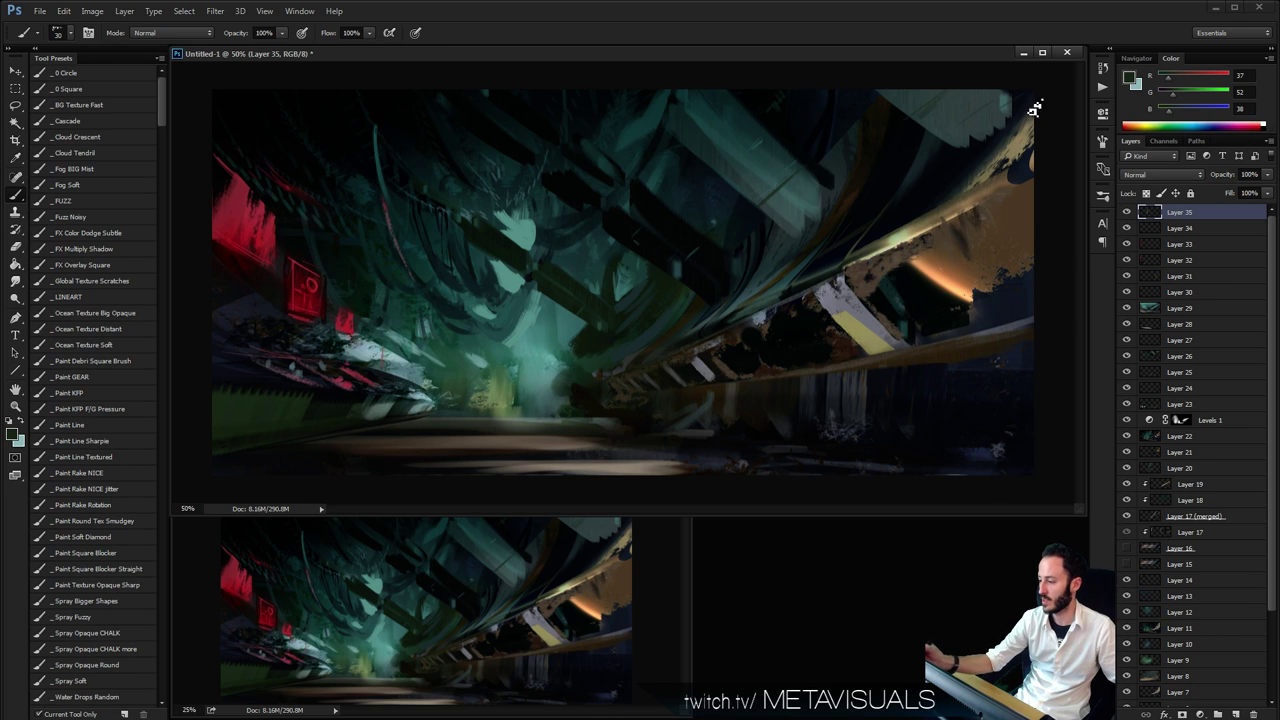
{"action": "left_click", "coordinate": [806, 210], "text": "alt"}
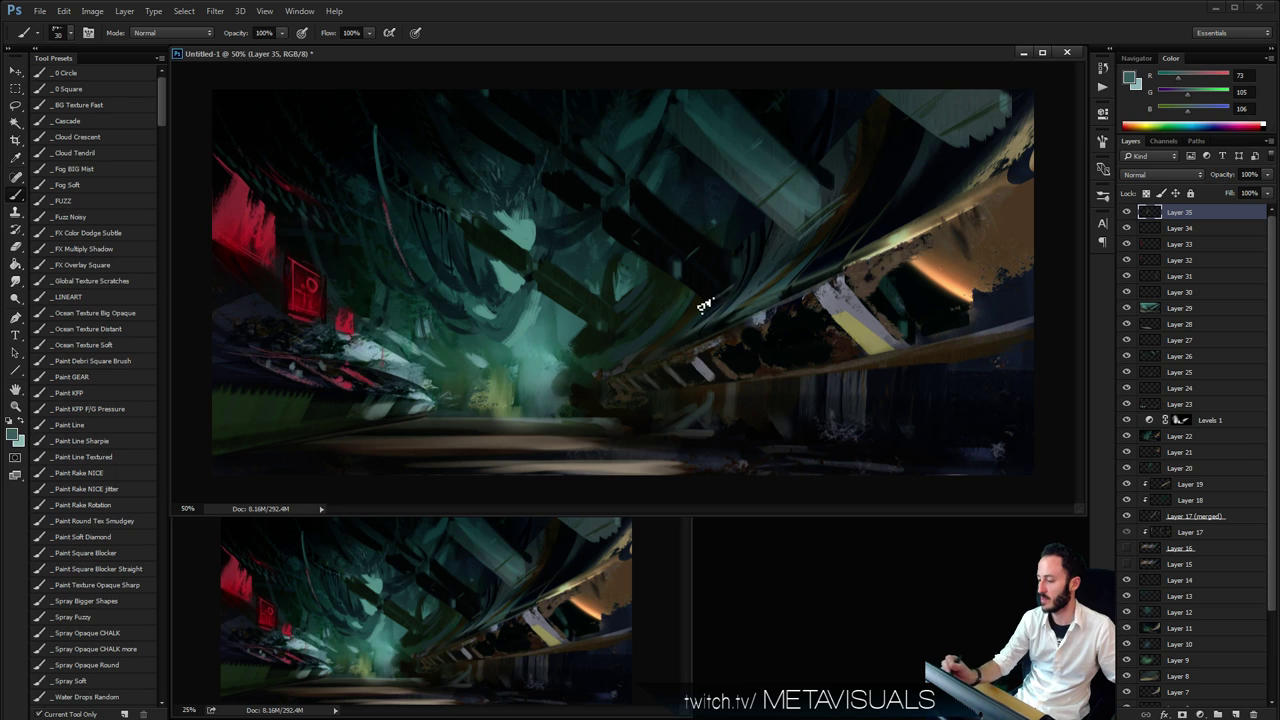
{"action": "key", "text": "["}
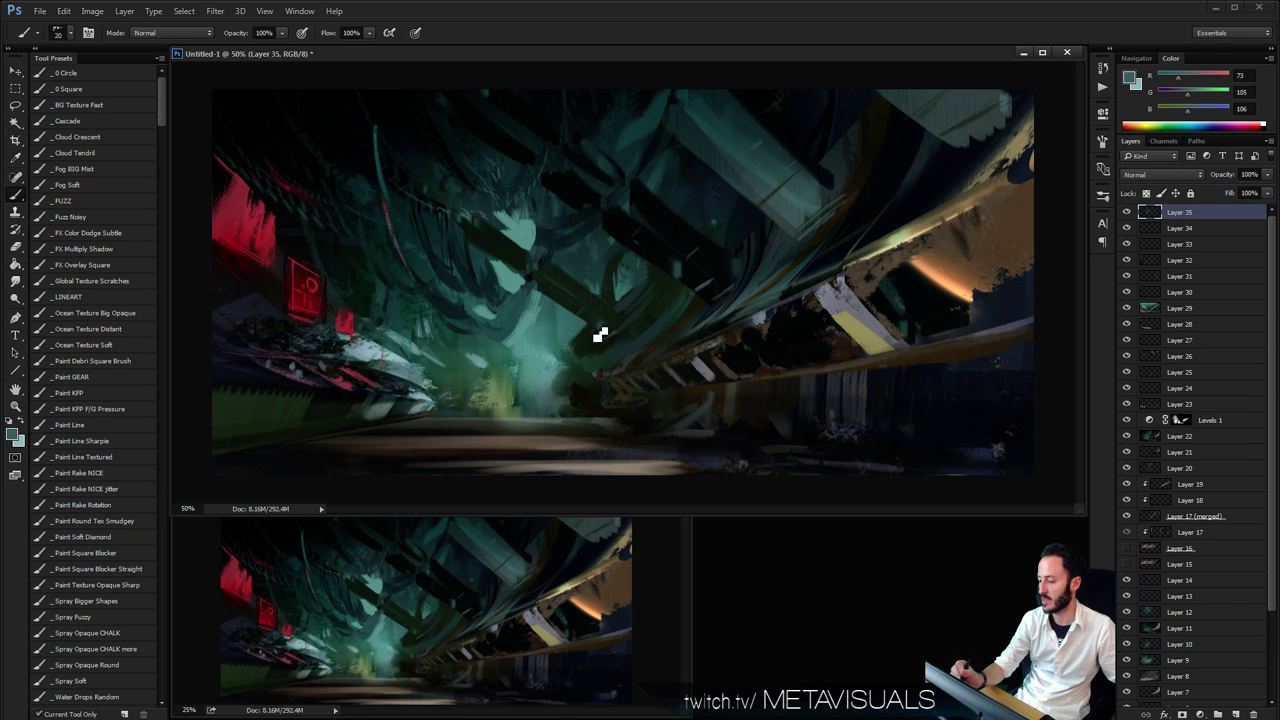
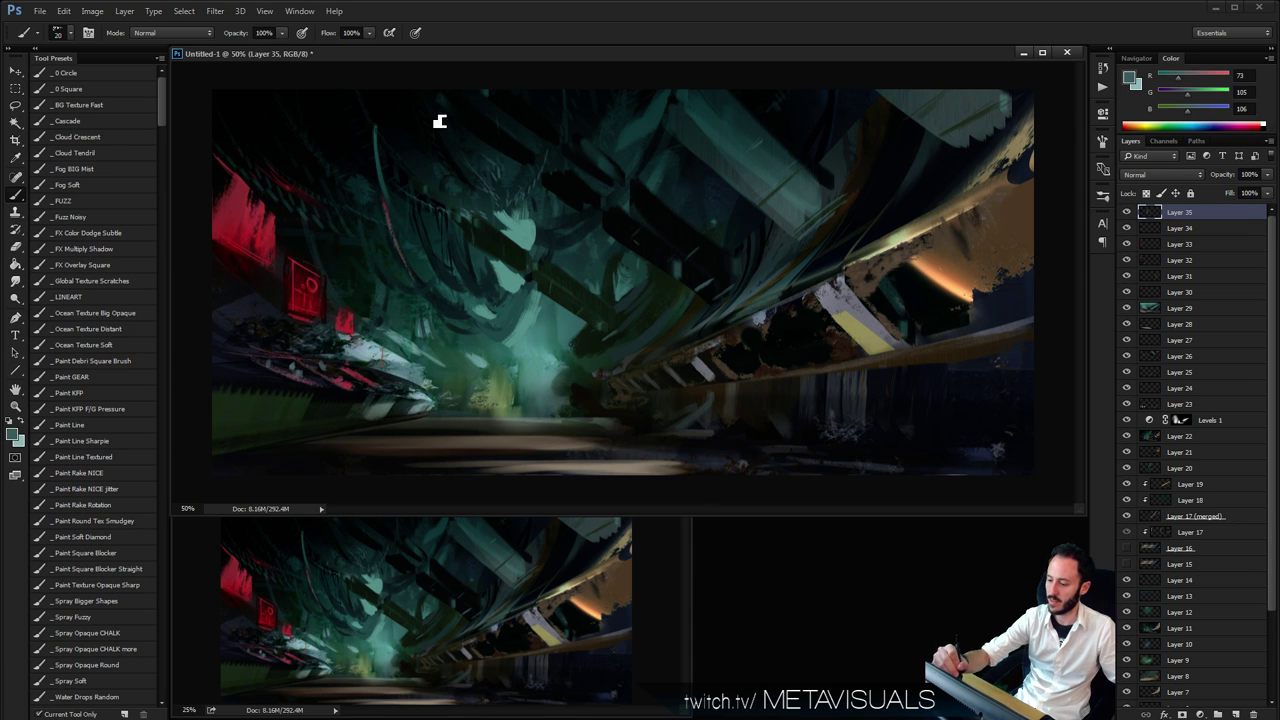
Touch up the central diagonal beams with sampled dark teal and add thin grey-teal lines along the curved right-hand structure
{"action": "left_click", "coordinate": [610, 171], "text": "alt"}
{"action": "key", "text": "bracketright"}
{"action": "key", "text": "bracketright"}
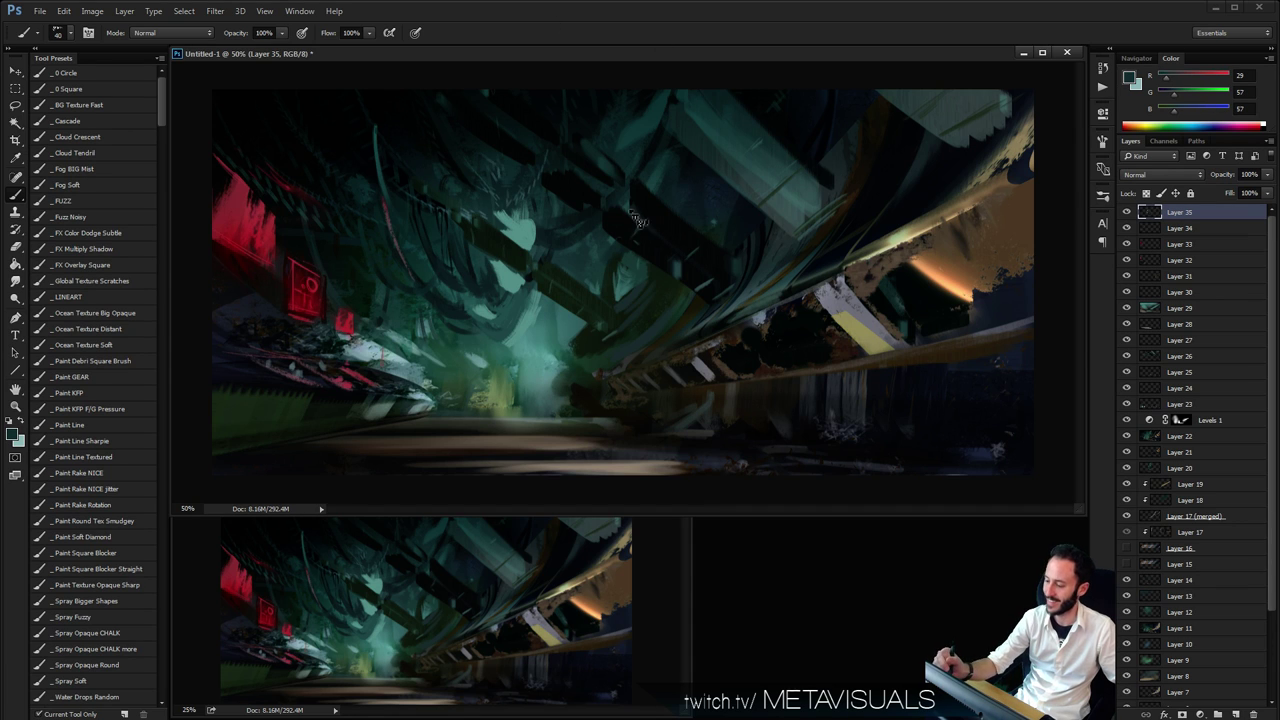
{"action": "left_click", "coordinate": [771, 289], "text": "alt"}
{"action": "key", "text": "bracketleft"}
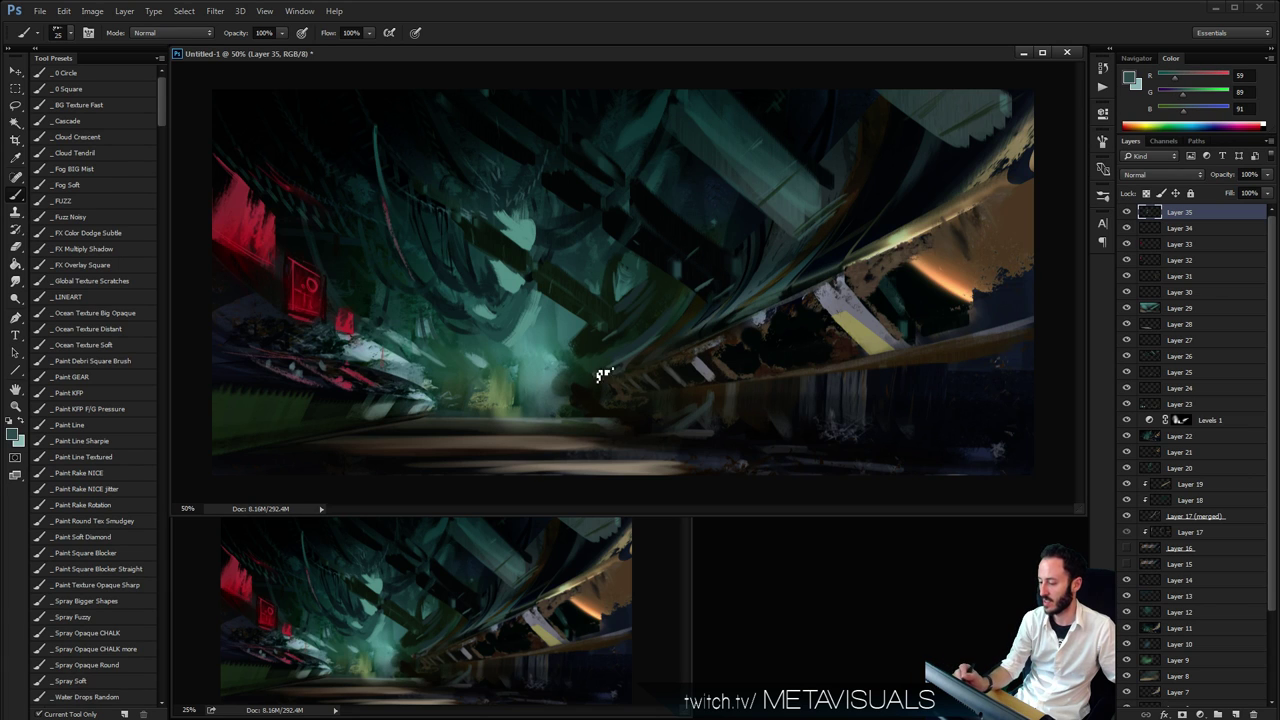
Extend the lower end of the dark diagonal beam into the central glow with sampled dark green and a larger brush
{"action": "left_click", "coordinate": [582, 343], "text": "alt"}
{"action": "key", "text": "bracketright"}
{"action": "key", "text": "bracketright"}
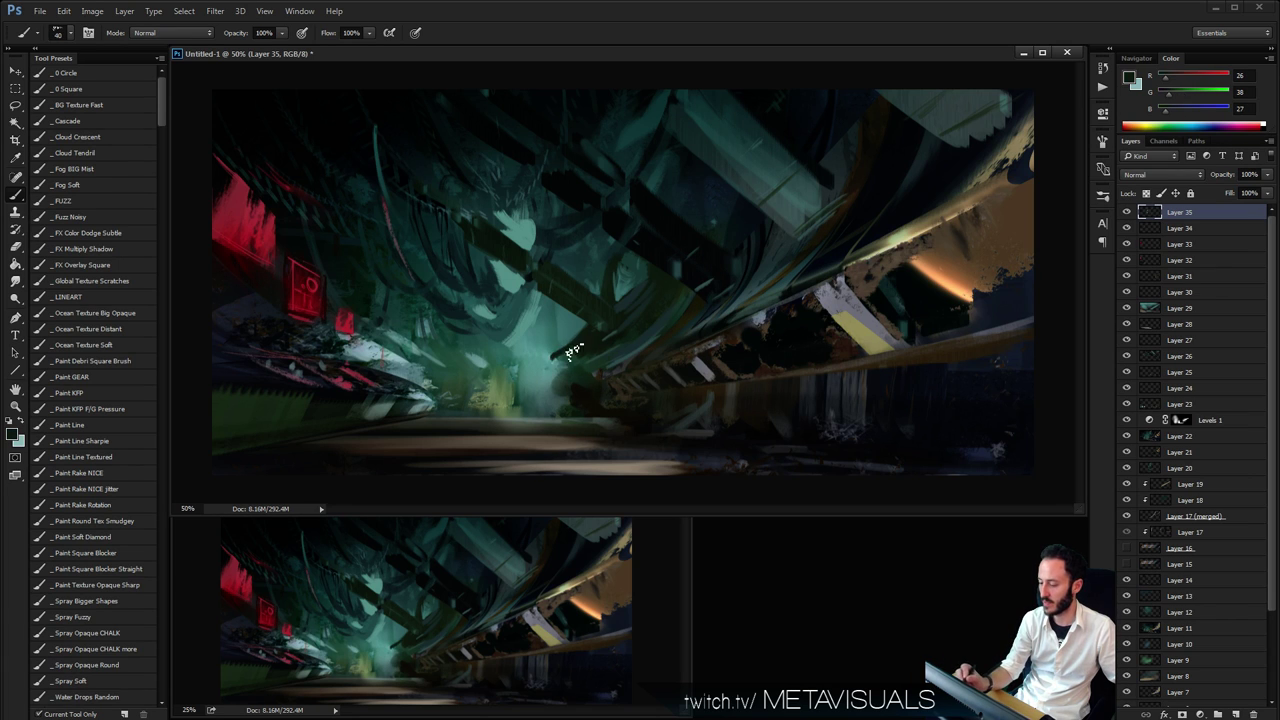
{"action": "mouse_move", "coordinate": [540, 363]}
{"action": "left_mouse_down"}
{"action": "mouse_move", "coordinate": [596, 336]}
{"action": "mouse_move", "coordinate": [545, 365]}
{"action": "mouse_move", "coordinate": [557, 377]}
{"action": "left_mouse_up"}
Cut back the dark beam's lower end by painting teals sampled from the central glow around its edge
{"action": "left_click", "coordinate": [537, 373], "text": "alt"}
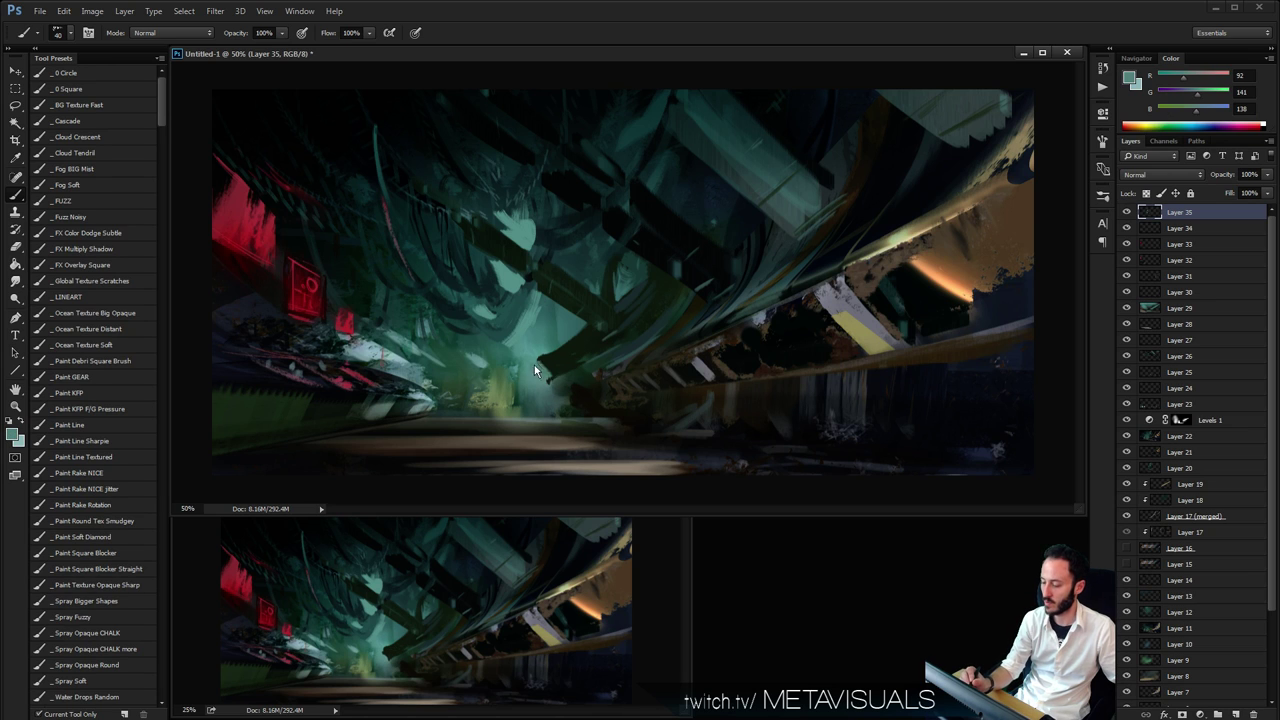
{"action": "left_click", "coordinate": [549, 348], "text": "alt"}
{"action": "left_click", "coordinate": [550, 343], "text": "alt"}
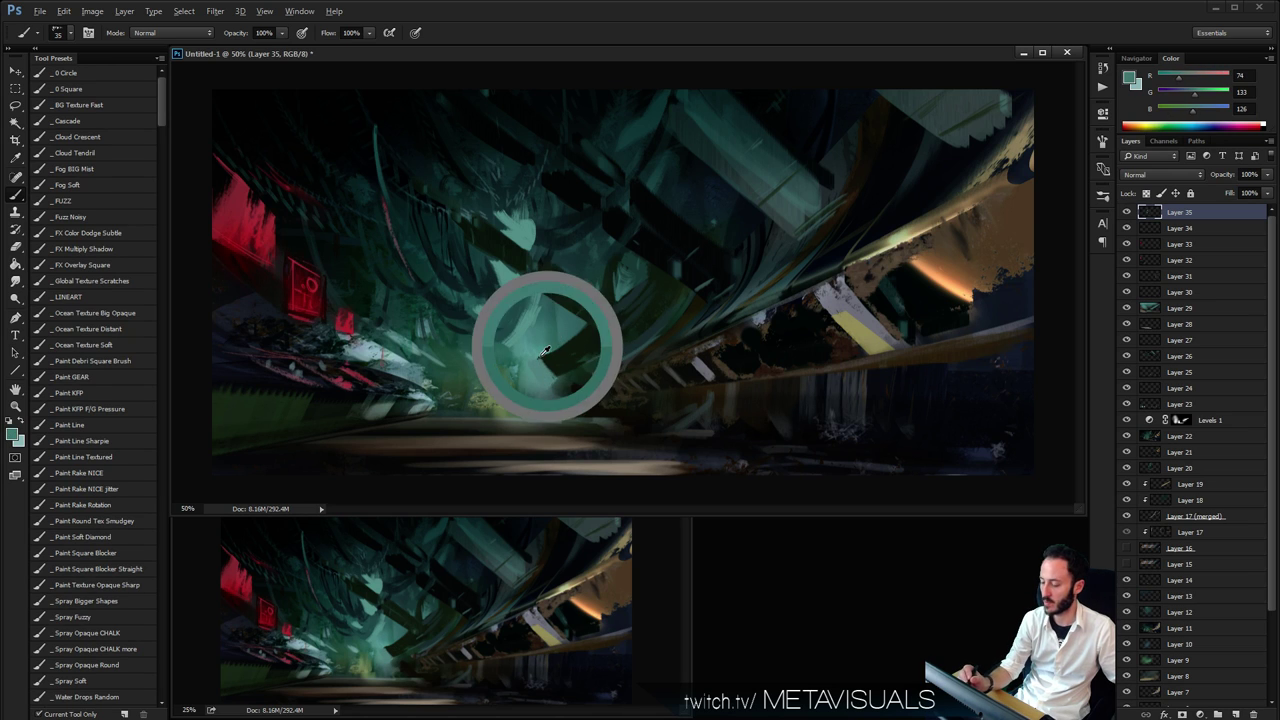
{"action": "key", "text": "bracketleft"}
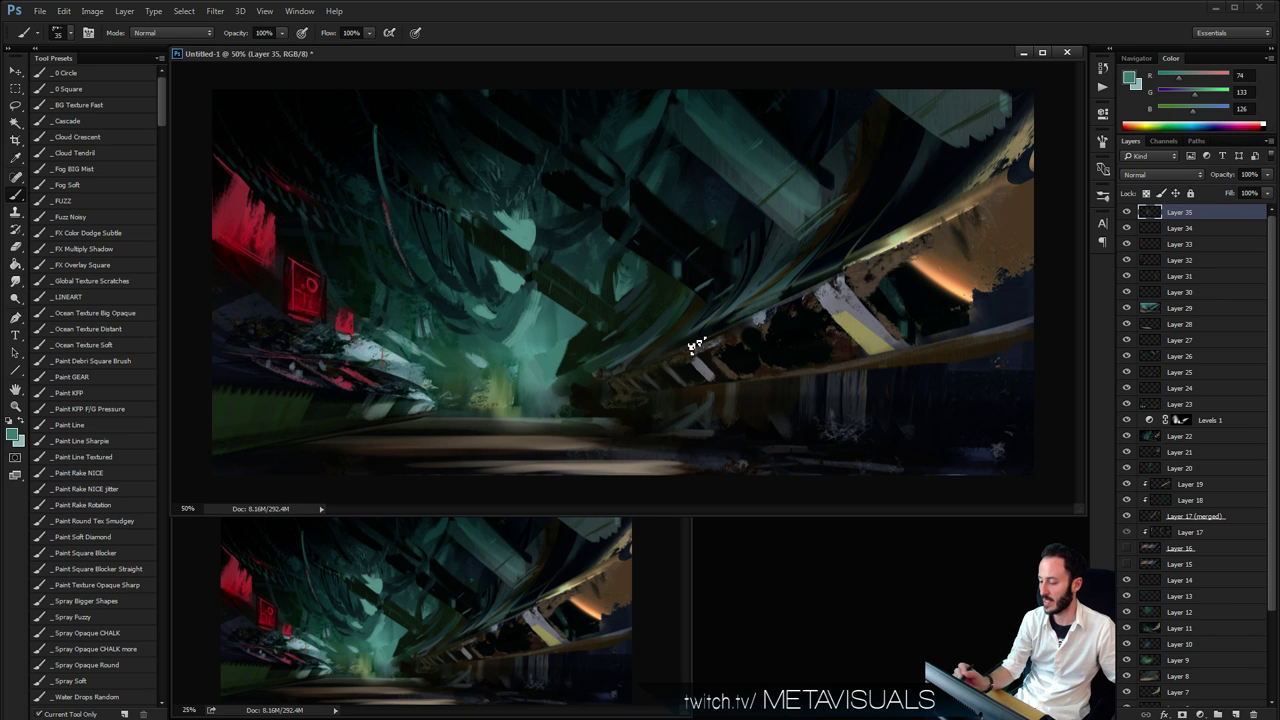
{"action": "key", "text": "space"}
{"action": "left_click", "coordinate": [575, 335], "text": "alt"}
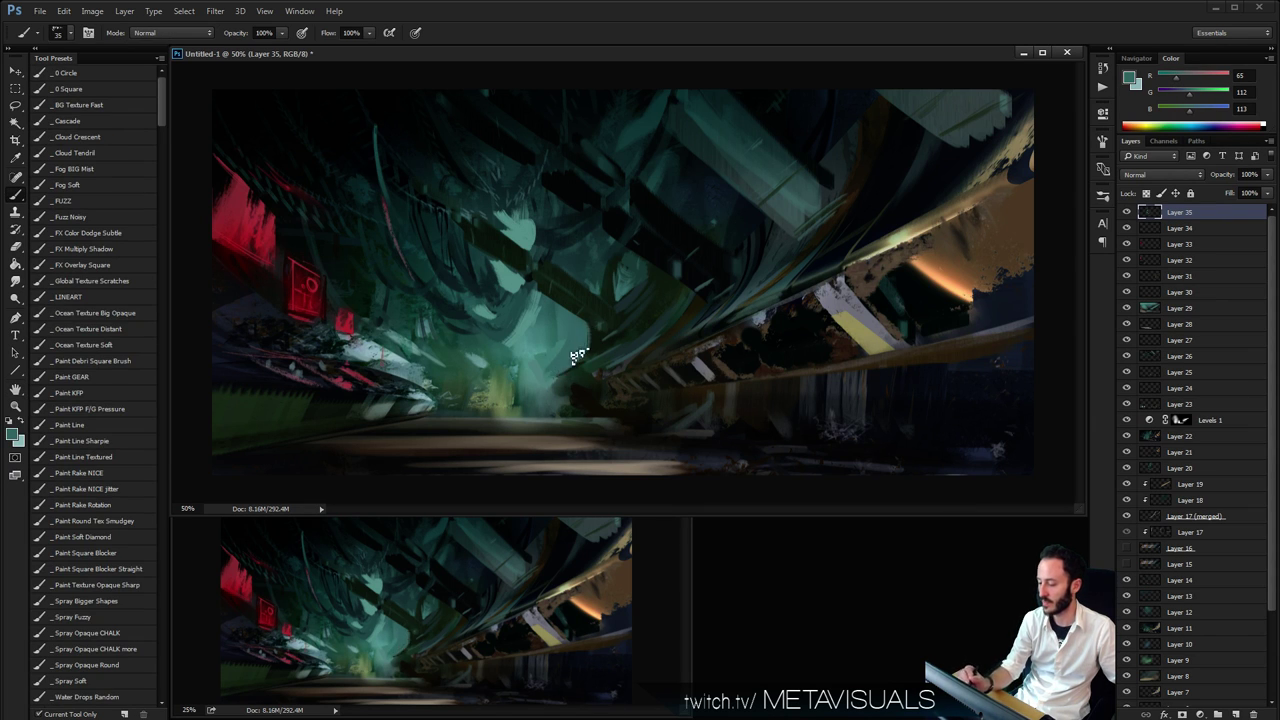
Reshape the dark beam's lower end with sampled dark green, and paint sampled teal glow beneath it with a larger brush
{"action": "left_click", "coordinate": [594, 340], "text": "alt"}
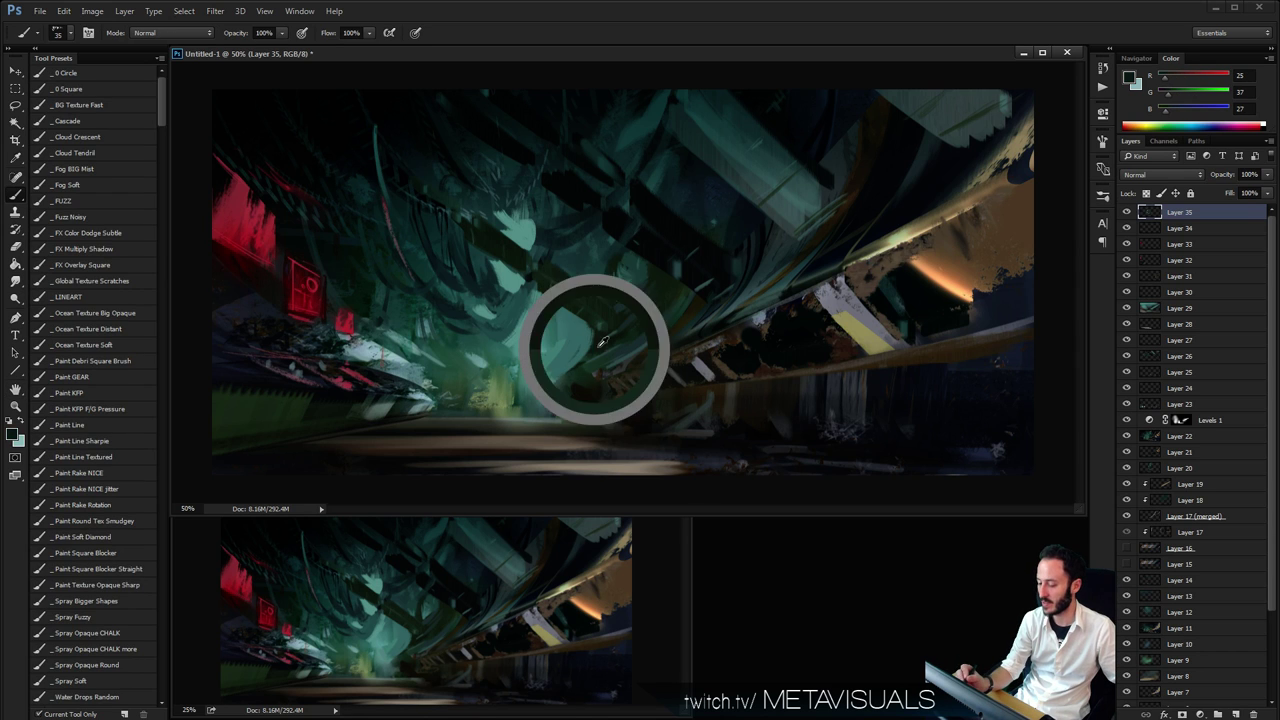
{"action": "key", "text": "space"}
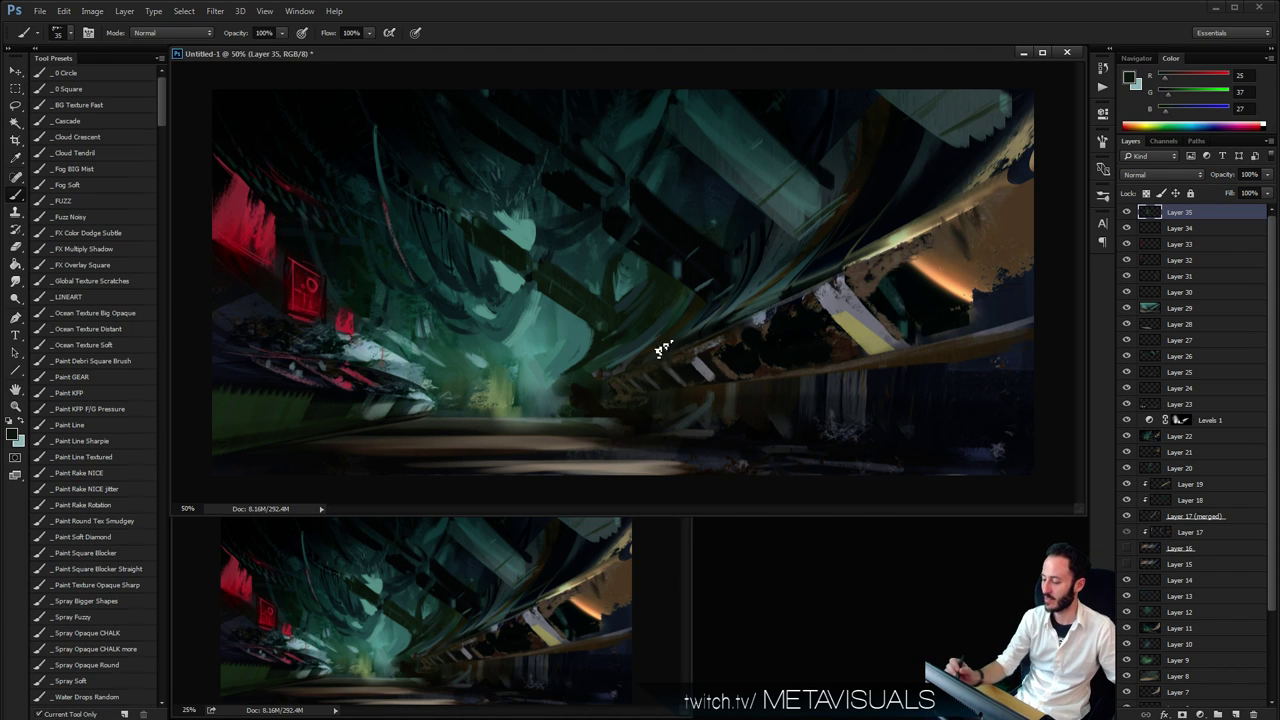
{"action": "key", "text": "bracketleft"}
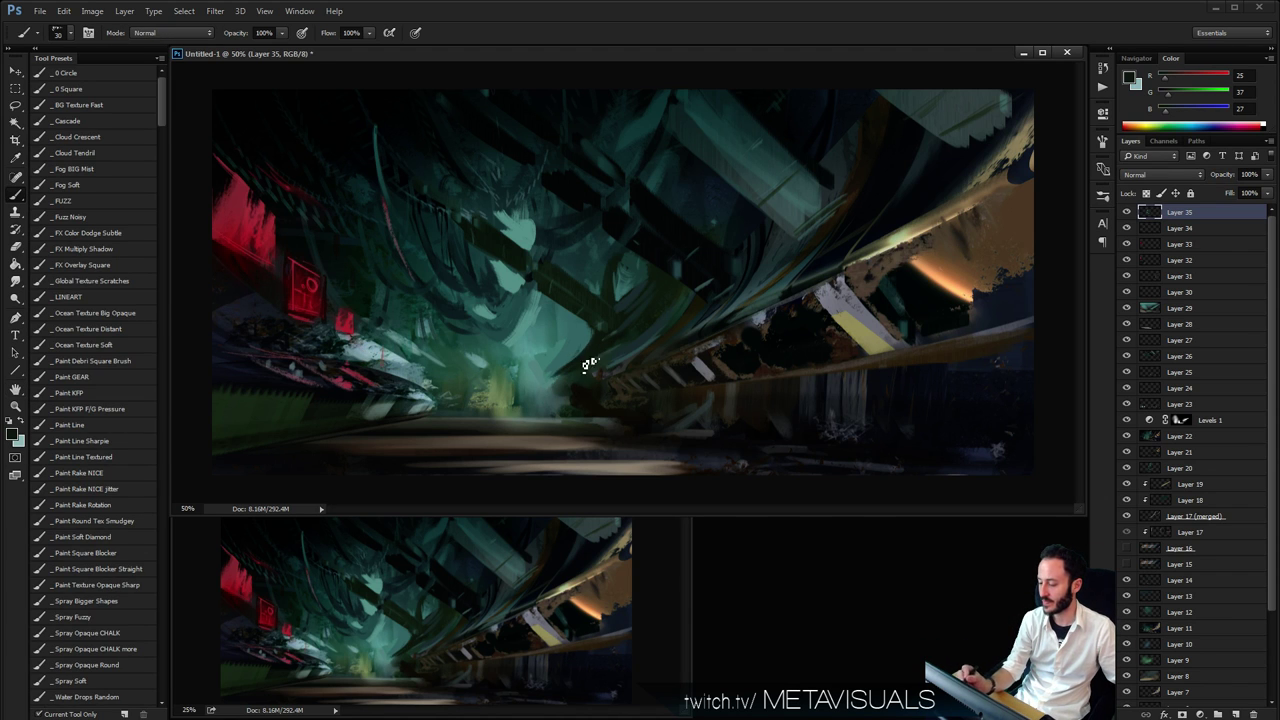
{"action": "left_click", "coordinate": [563, 362], "text": "alt"}
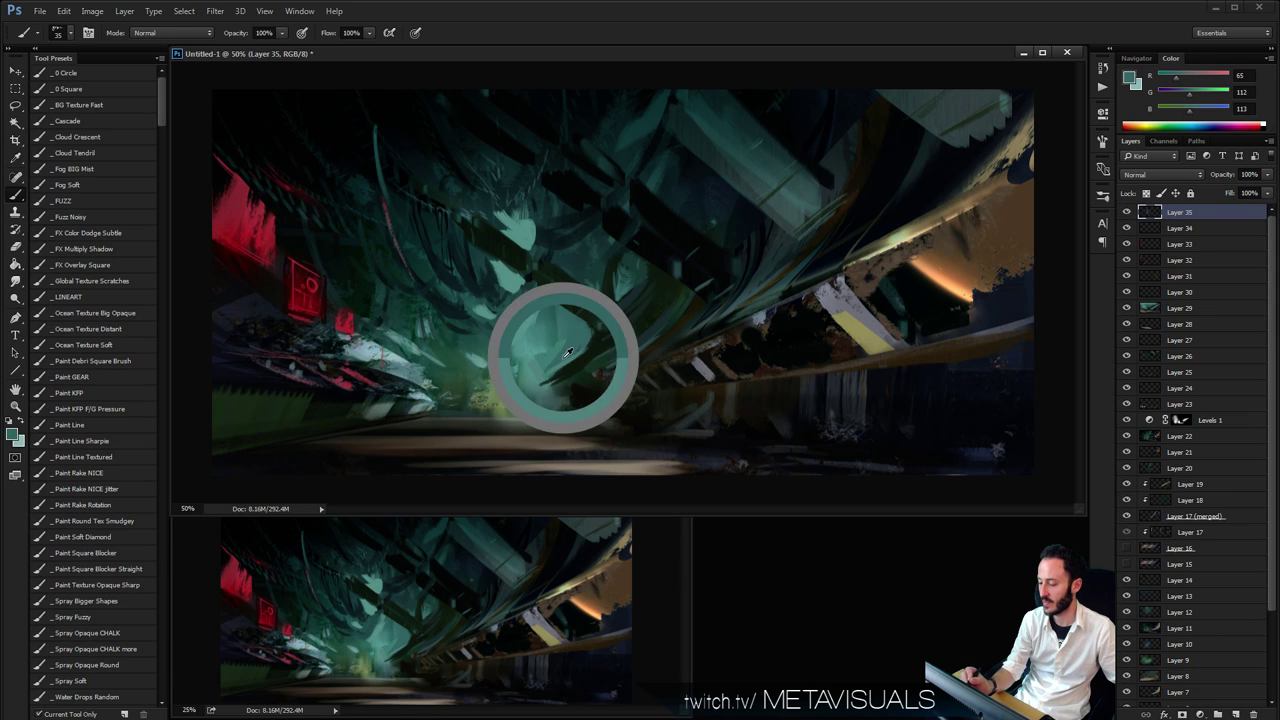
{"action": "key", "text": "bracketright"}
{"action": "key", "text": "bracketright"}
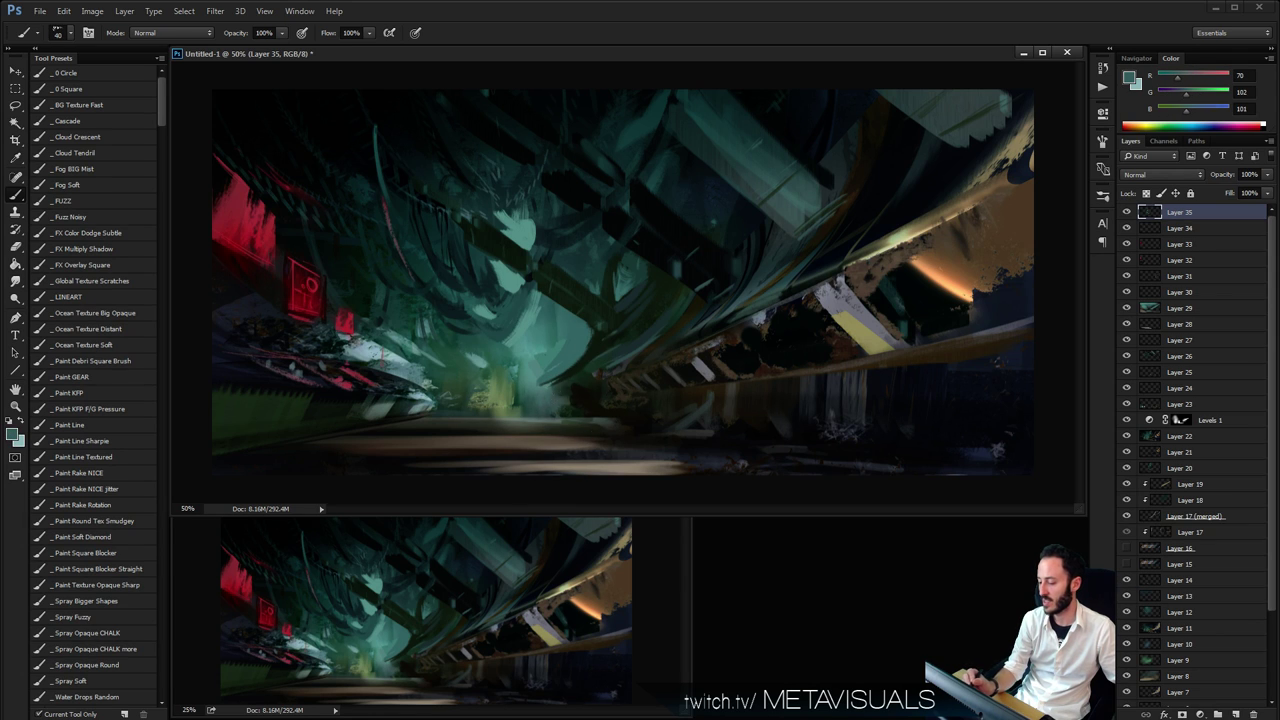
{"action": "key", "text": "bracketright"}
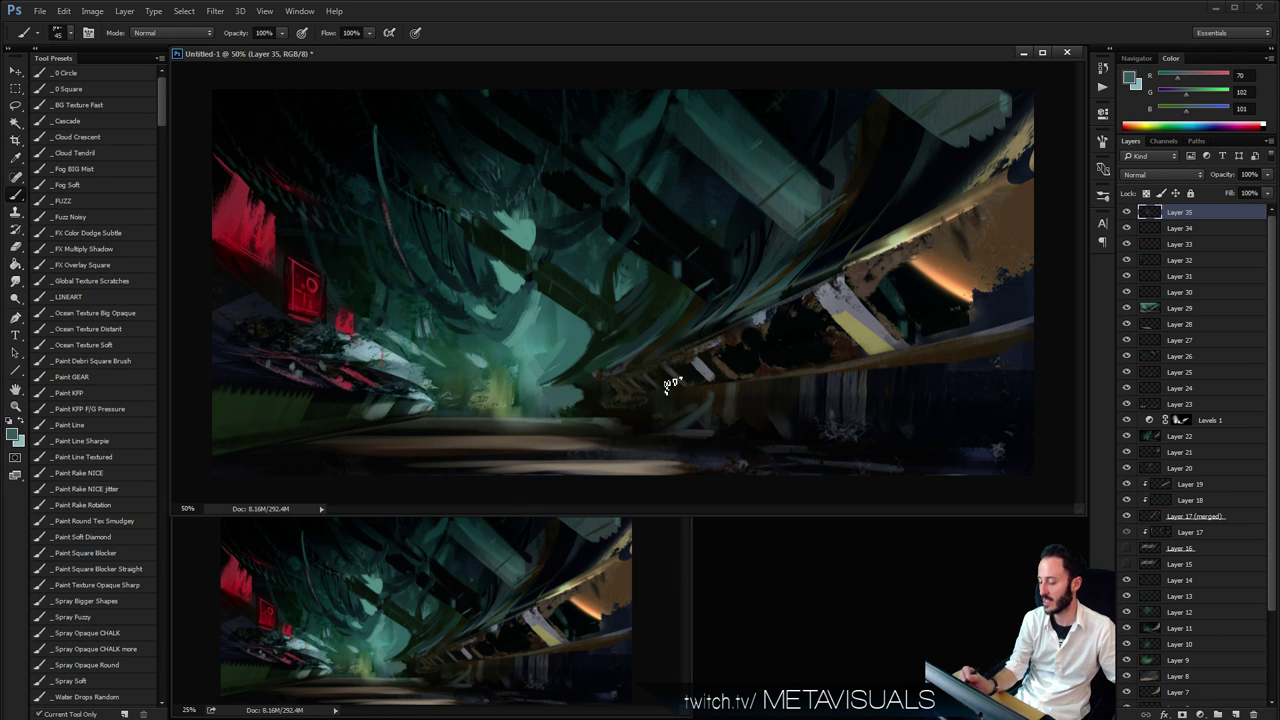
Paint sampled brown along the right-hand rail's lower edge and its small rungs with a smaller brush
{"action": "left_click", "coordinate": [886, 321], "text": "alt"}
{"action": "key", "text": "bracketleft"}
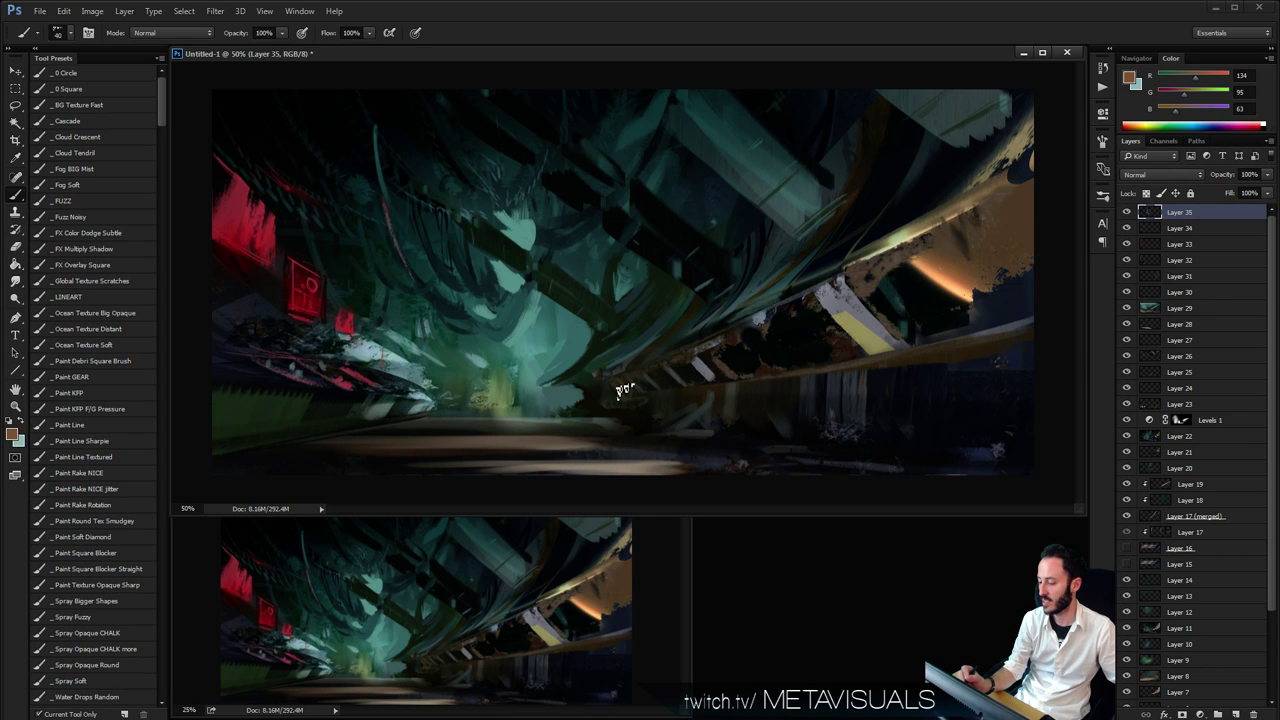
{"action": "key", "text": "bracketleft"}
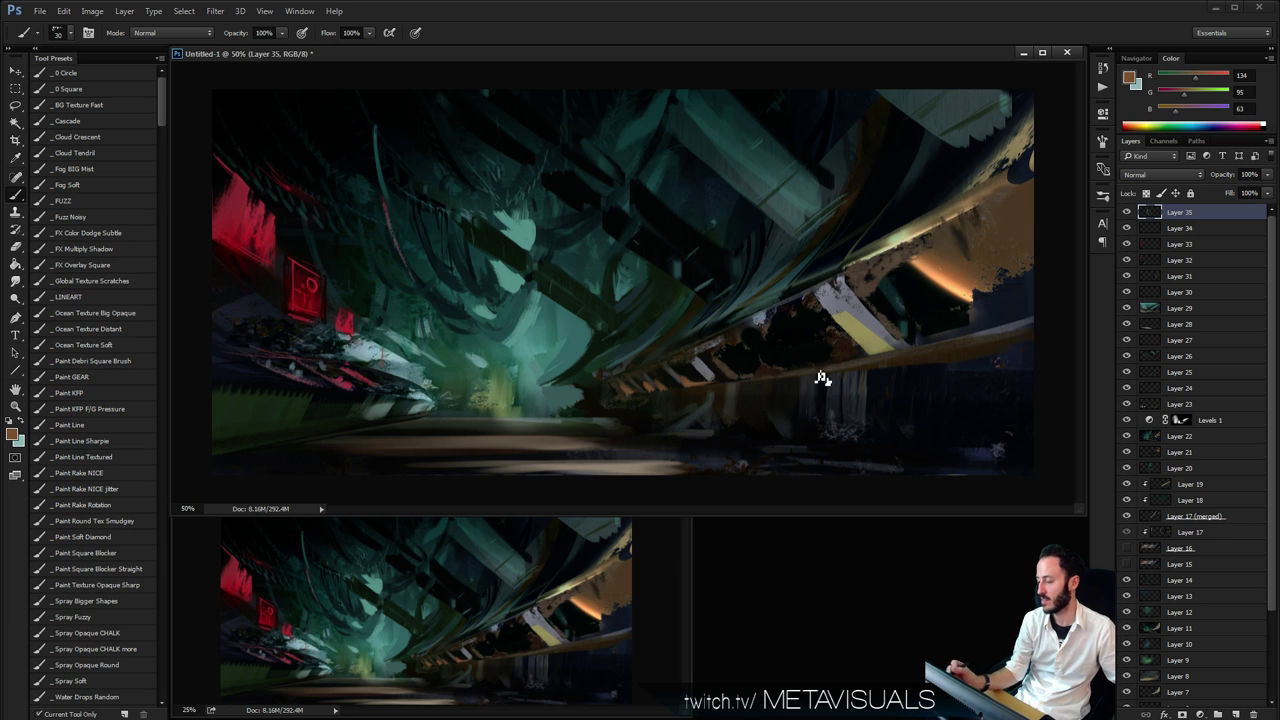
{"action": "key", "text": "z"}
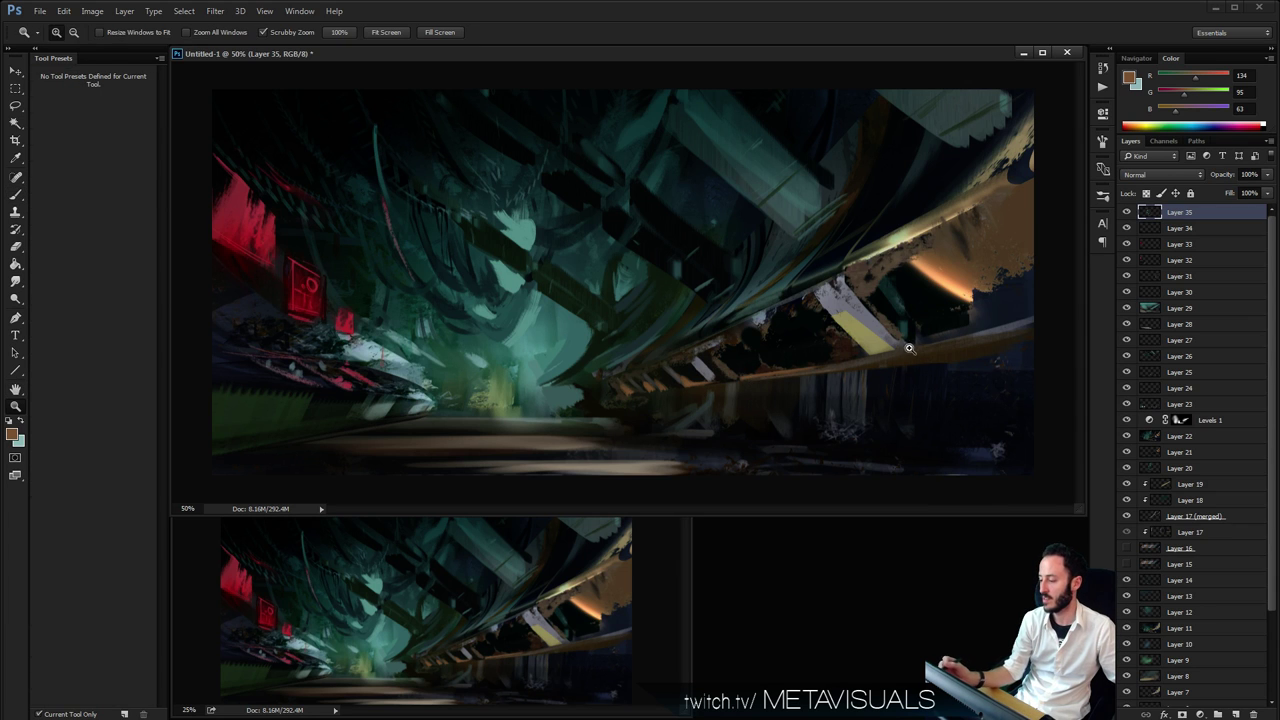
{"action": "left_click", "coordinate": [755, 380], "text": "alt"}
{"action": "left_click", "coordinate": [793, 387]}
{"action": "key", "text": "b"}
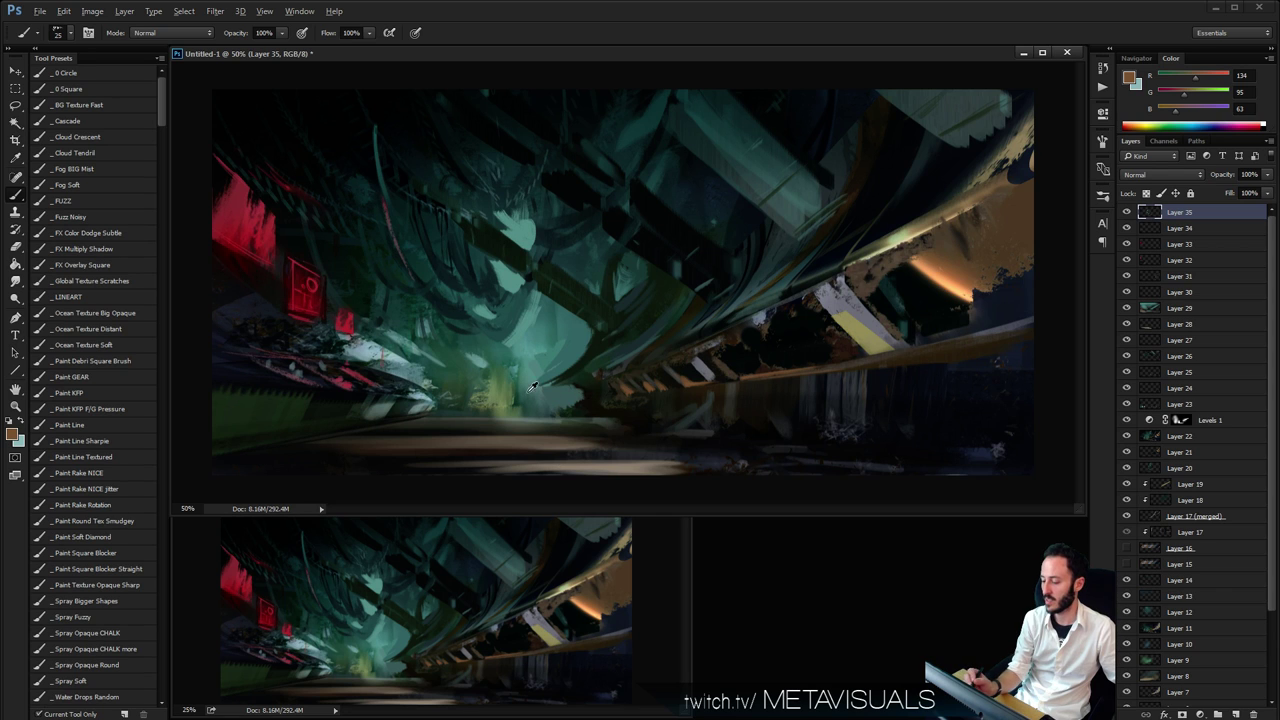
Extend the lower part of the central glow over the yellowish patch using sampled teals and a larger brush
{"action": "left_click", "coordinate": [531, 383], "text": "alt"}
{"action": "key", "text": "bracketright"}
{"action": "key", "text": "bracketright"}
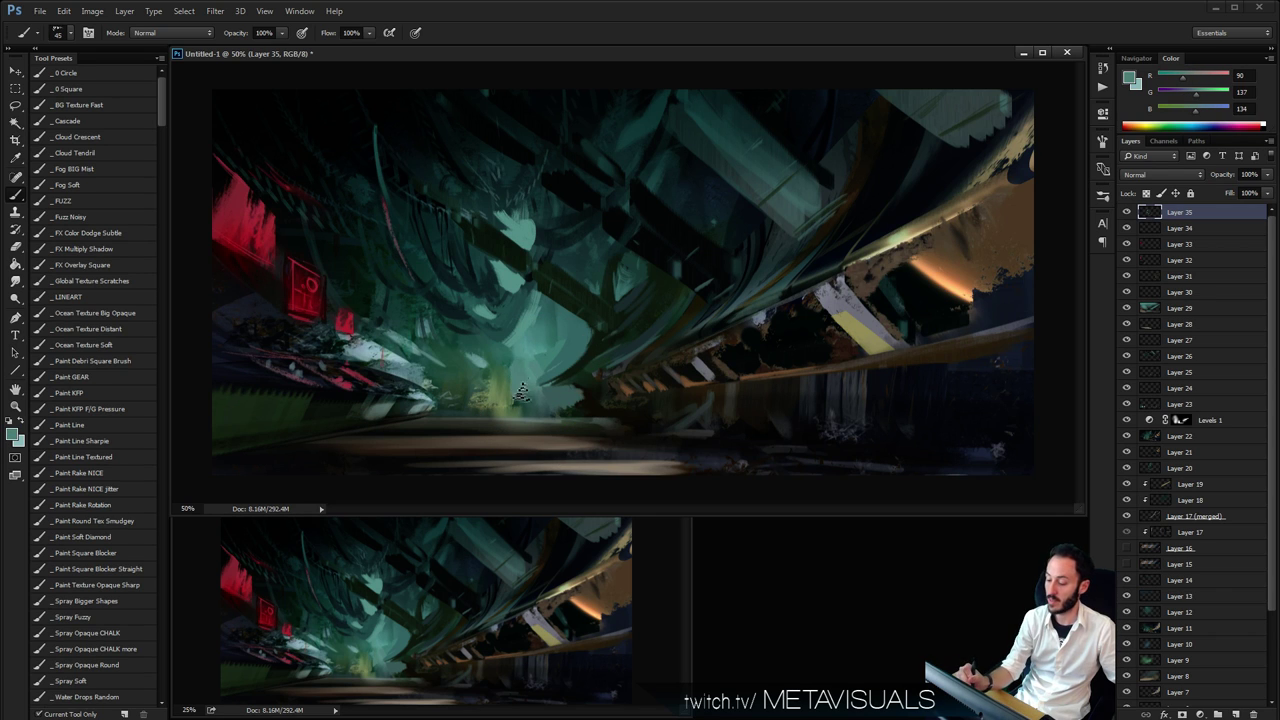
{"action": "left_click", "coordinate": [510, 390], "text": "alt"}
{"action": "key", "text": "bracketright"}
{"action": "key", "text": "bracketright"}
{"action": "key", "text": "bracketright"}
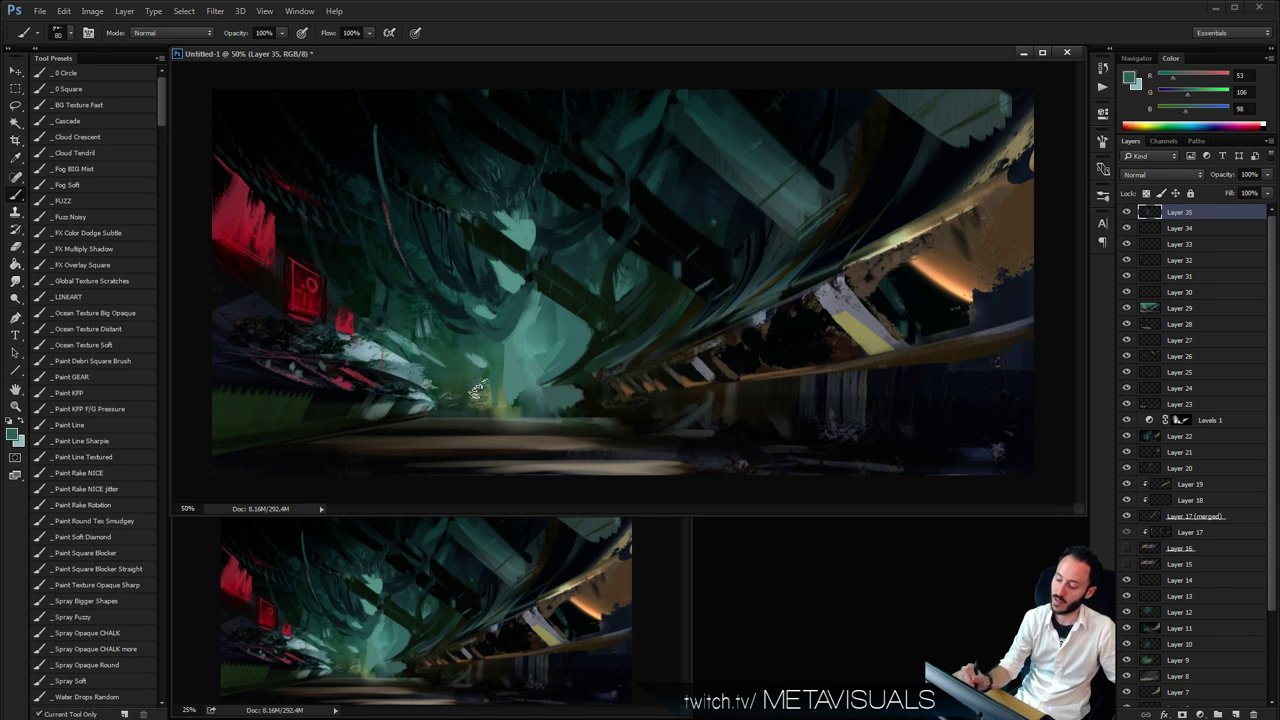
Soften the ground around the glow's base with sampled grey-green and dark teal strokes
{"action": "left_click", "coordinate": [478, 395], "text": "alt"}
{"action": "key", "text": "bracketright"}
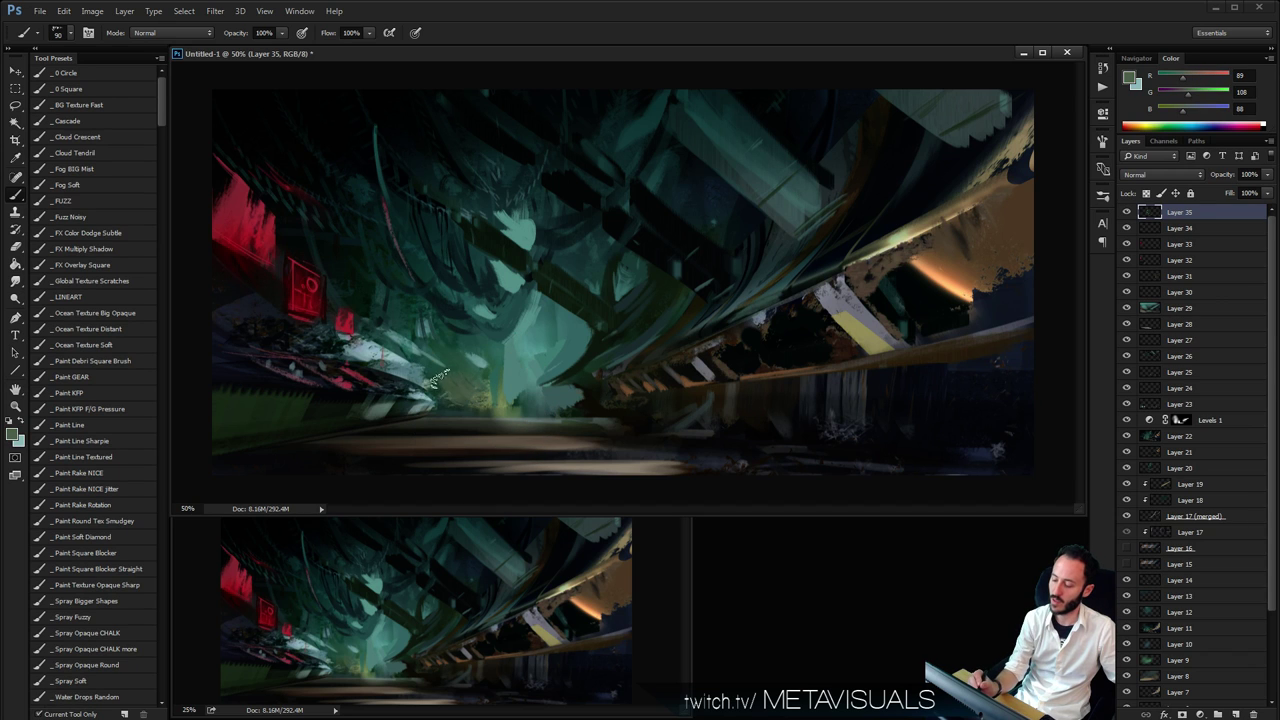
{"action": "key", "text": "bracketleft"}
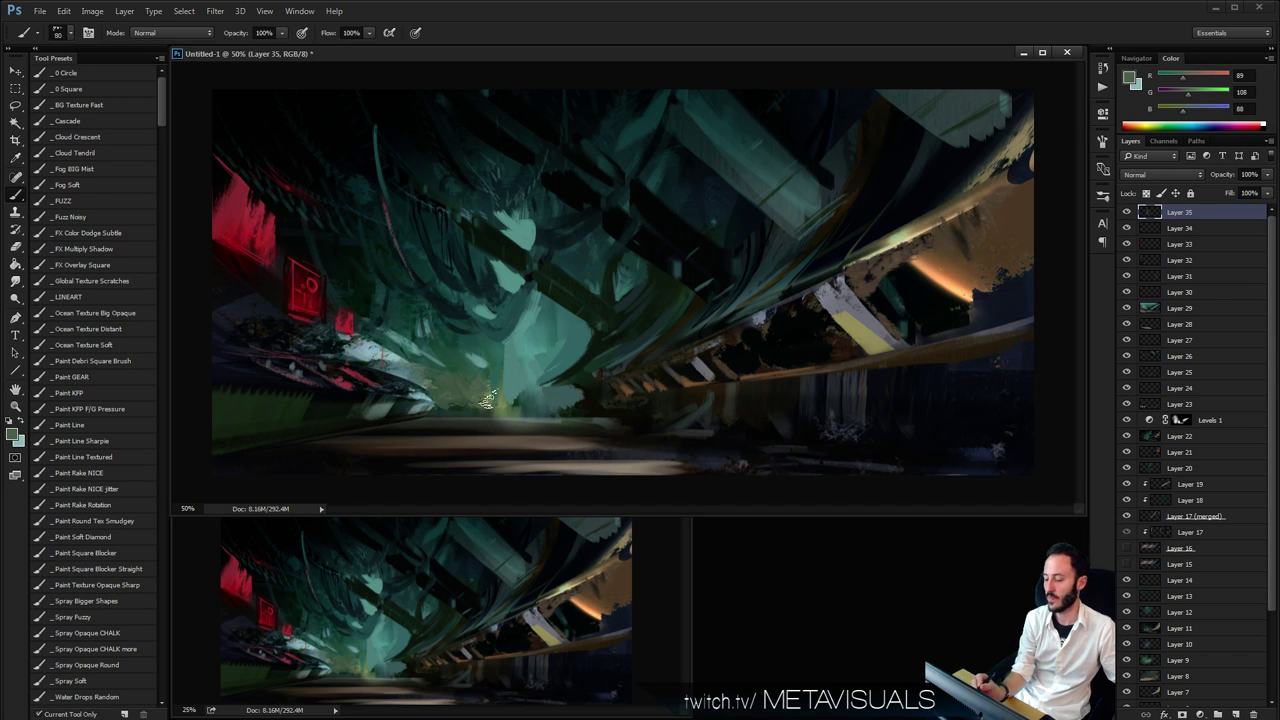
{"action": "key", "text": "bracketleft"}
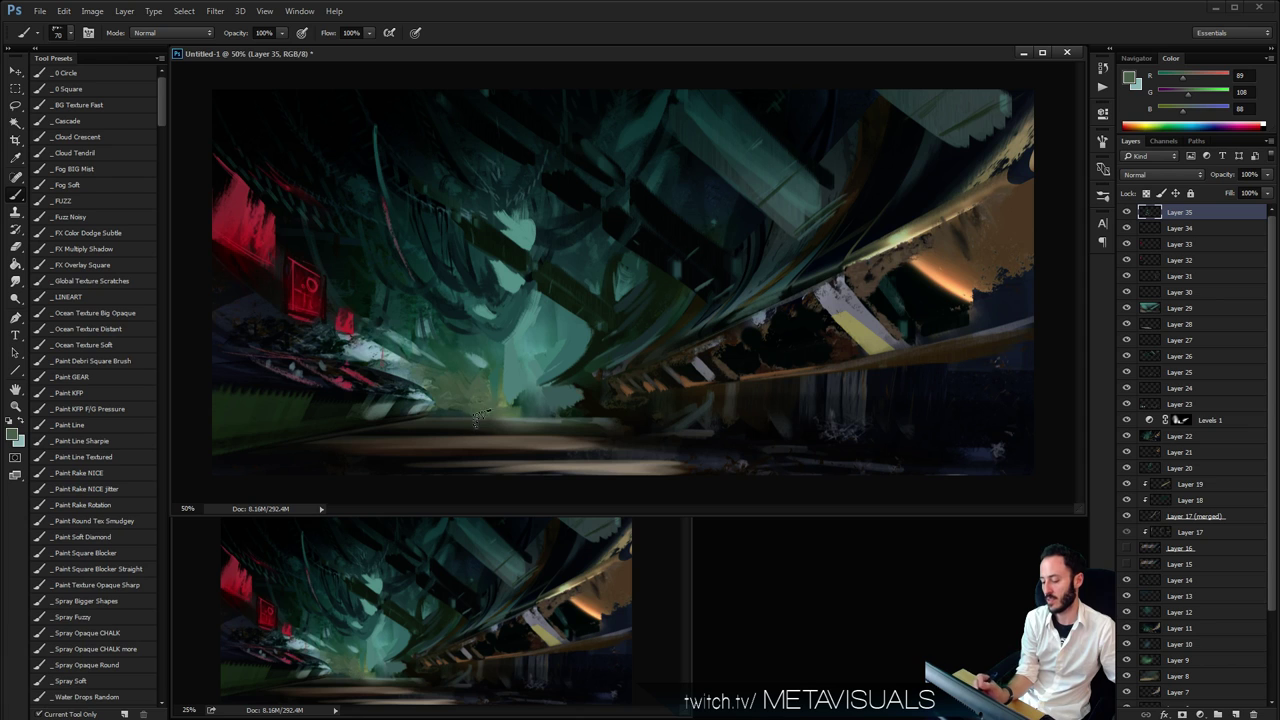
{"action": "left_click", "coordinate": [452, 412], "text": "alt"}
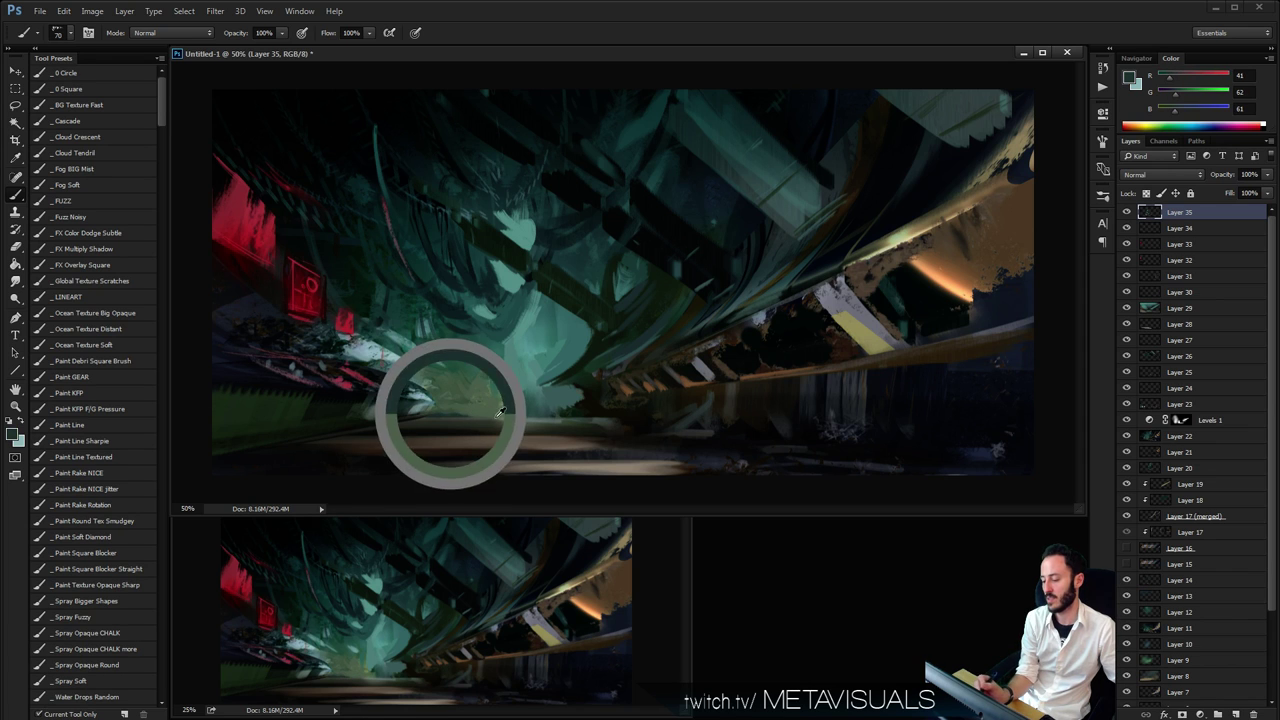
{"action": "key", "text": "bracketleft"}
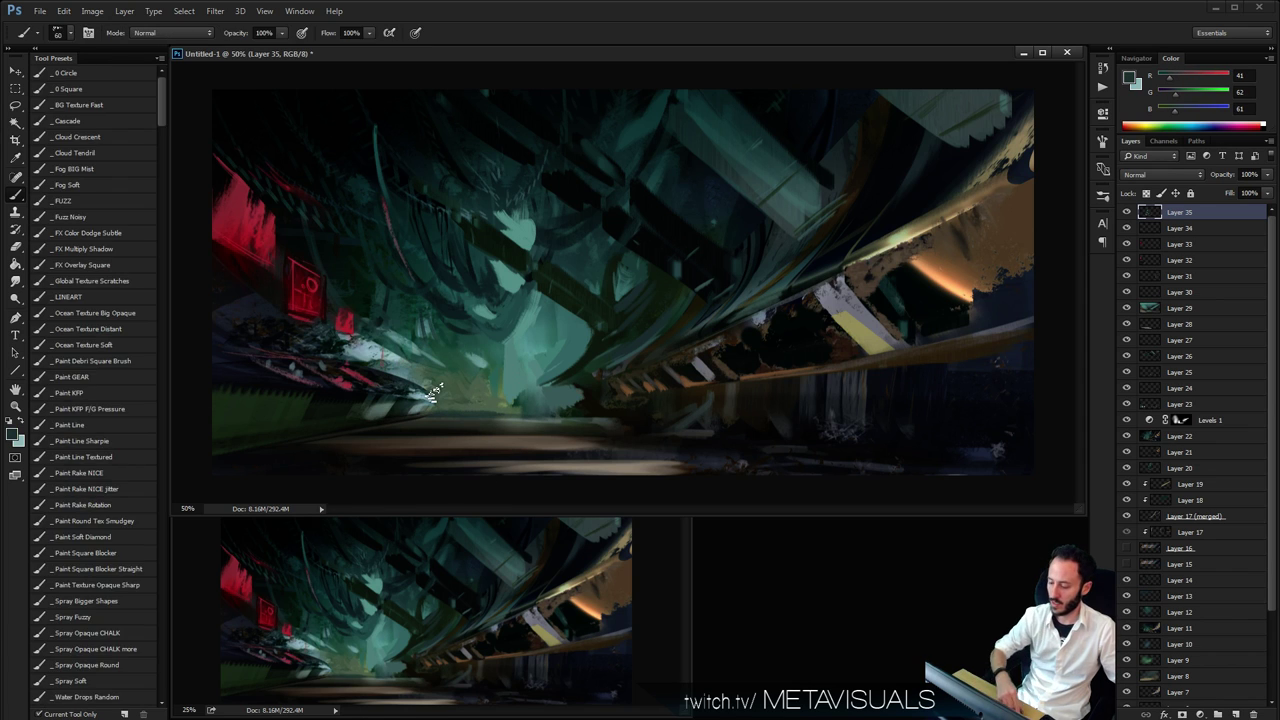
Choose the FUZZ brush preset and add a new empty layer above the stack
{"action": "key", "text": "space"}
{"action": "left_click", "coordinate": [89, 201]}
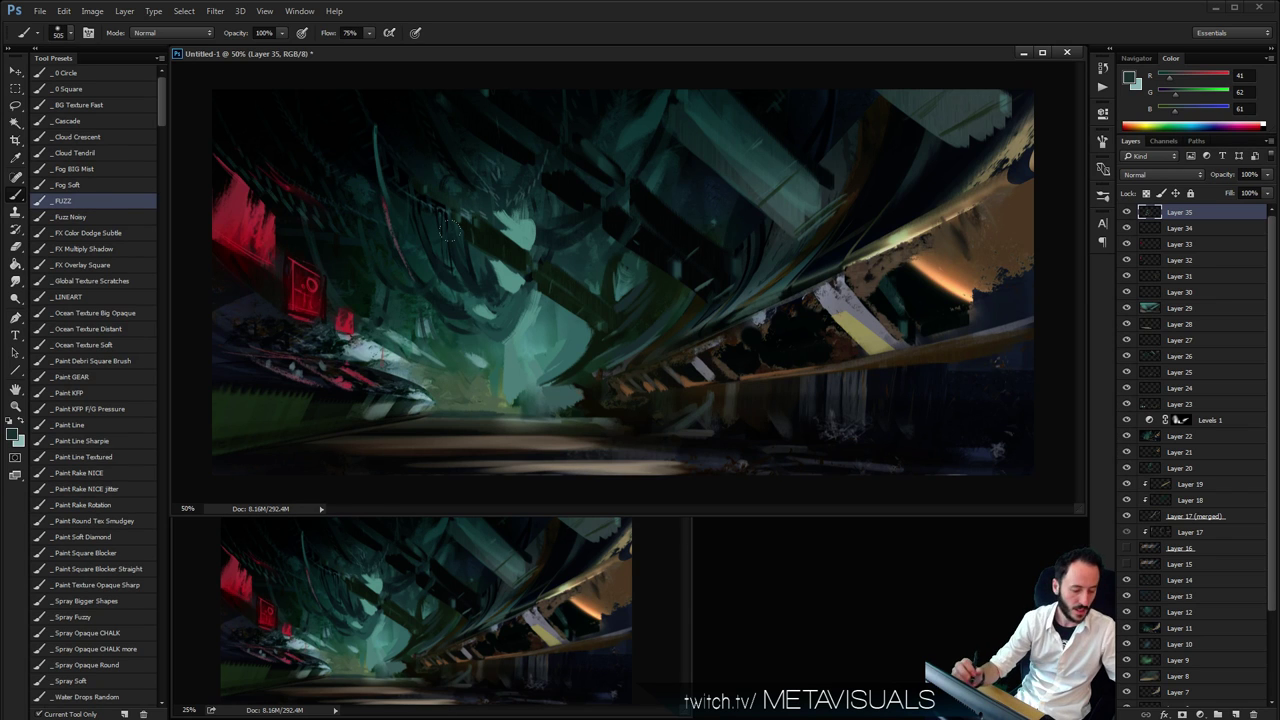
{"action": "key", "text": "ctrl+shift+alt+n"}
{"action": "key", "text": "space"}
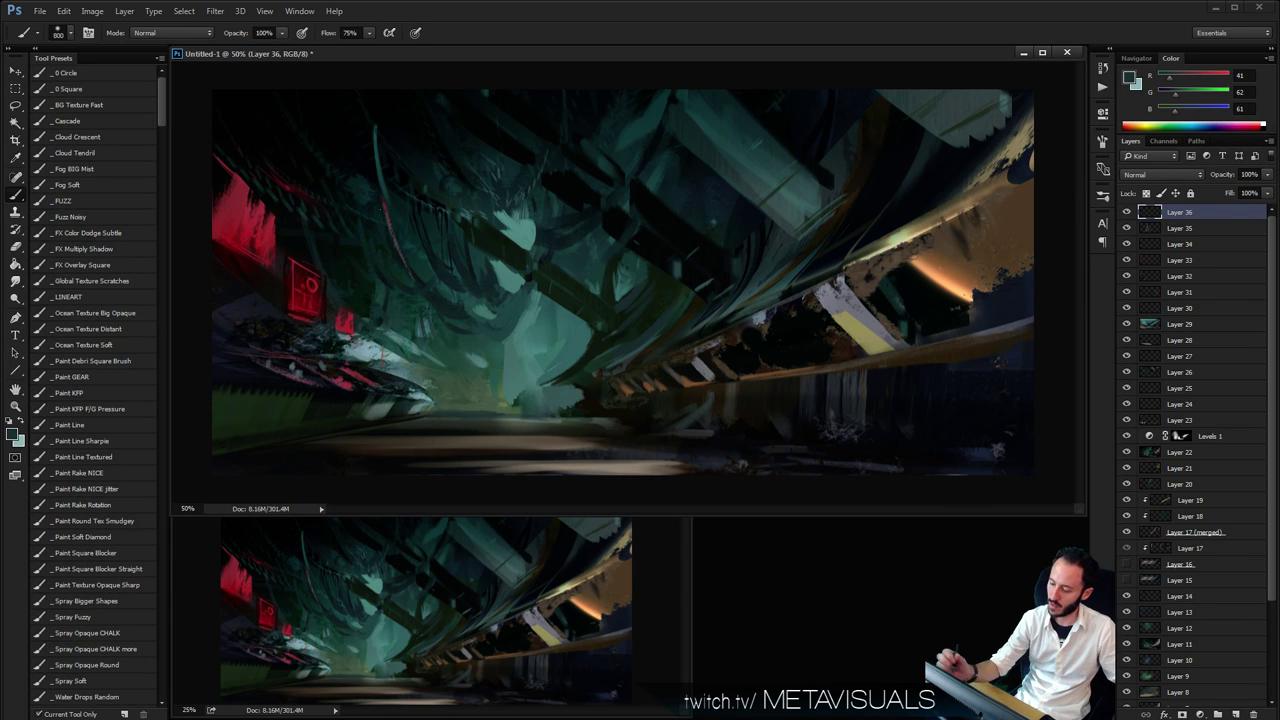
Copy the whole canvas merged and paste it as a new top layer
{"action": "left_click", "coordinate": [693, 297], "text": "alt"}
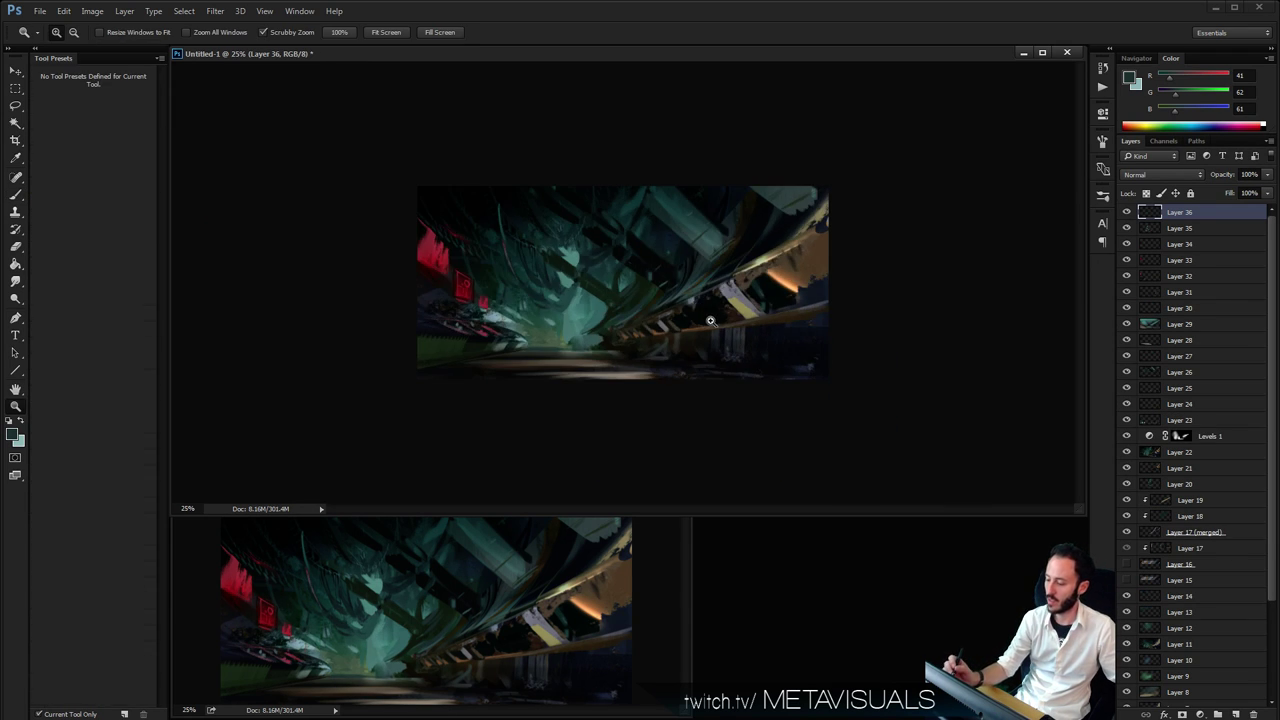
{"action": "left_click", "coordinate": [708, 316]}
{"action": "key", "text": "b"}
{"action": "key", "text": "ctrl+a"}
{"action": "key", "text": "ctrl+shift+c"}
{"action": "key", "text": "ctrl+v"}
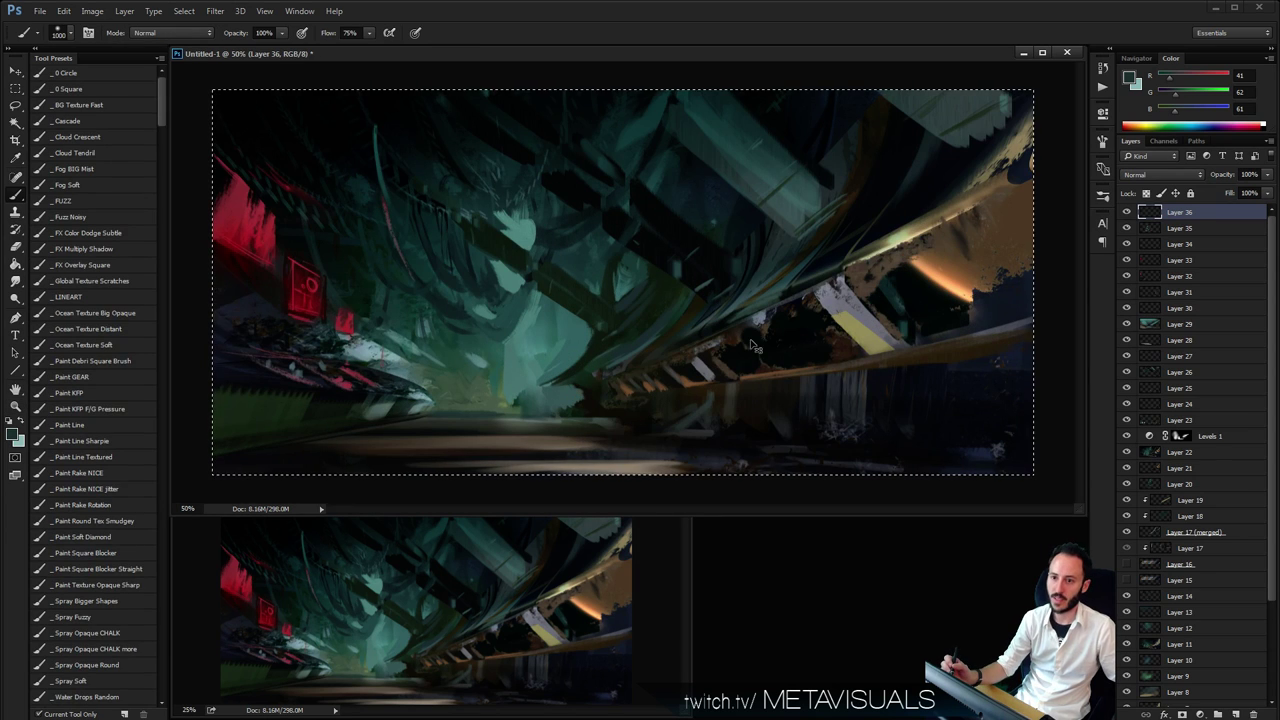
Brighten a small spot in the lower central teal glow using the FUZZ brush in Color Dodge mode
{"action": "left_click", "coordinate": [97, 204]}
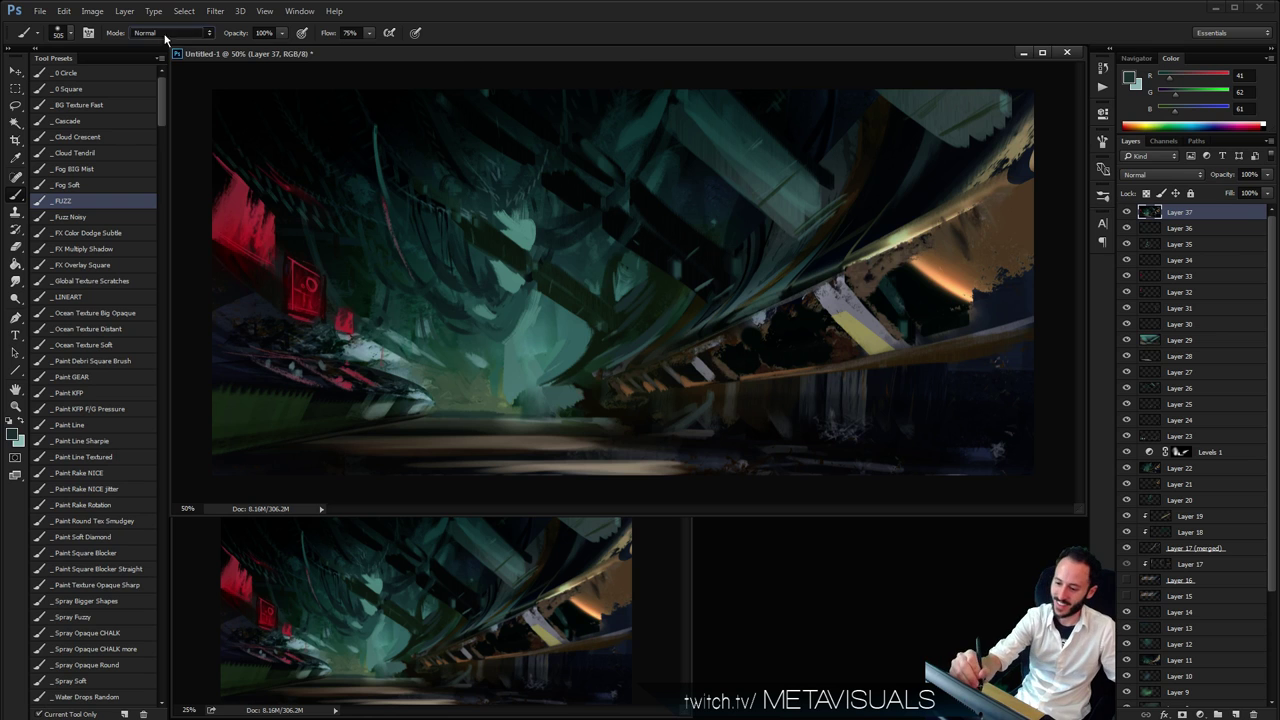
{"action": "left_click", "coordinate": [170, 33]}
{"action": "left_click", "coordinate": [165, 151]}
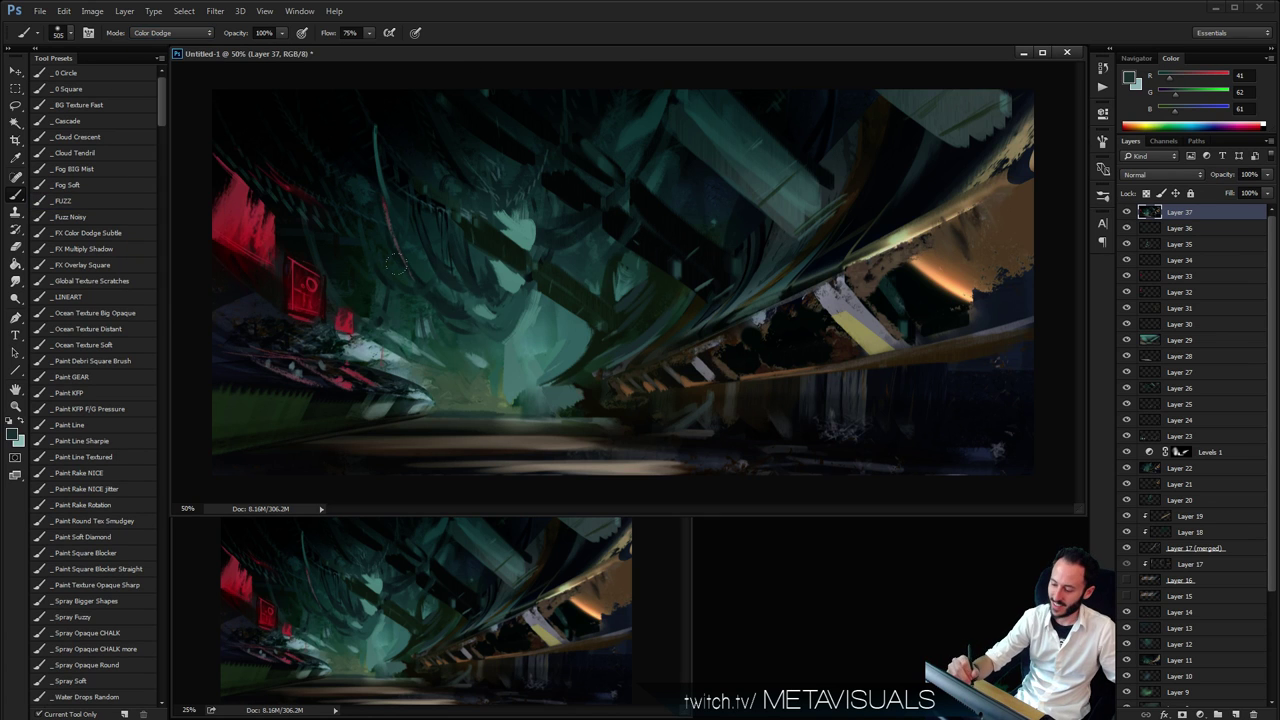
{"action": "left_click", "coordinate": [464, 320]}
{"action": "key", "text": "ctrl+z"}
{"action": "key", "text": "bracketright"}
{"action": "left_click", "coordinate": [512, 292]}
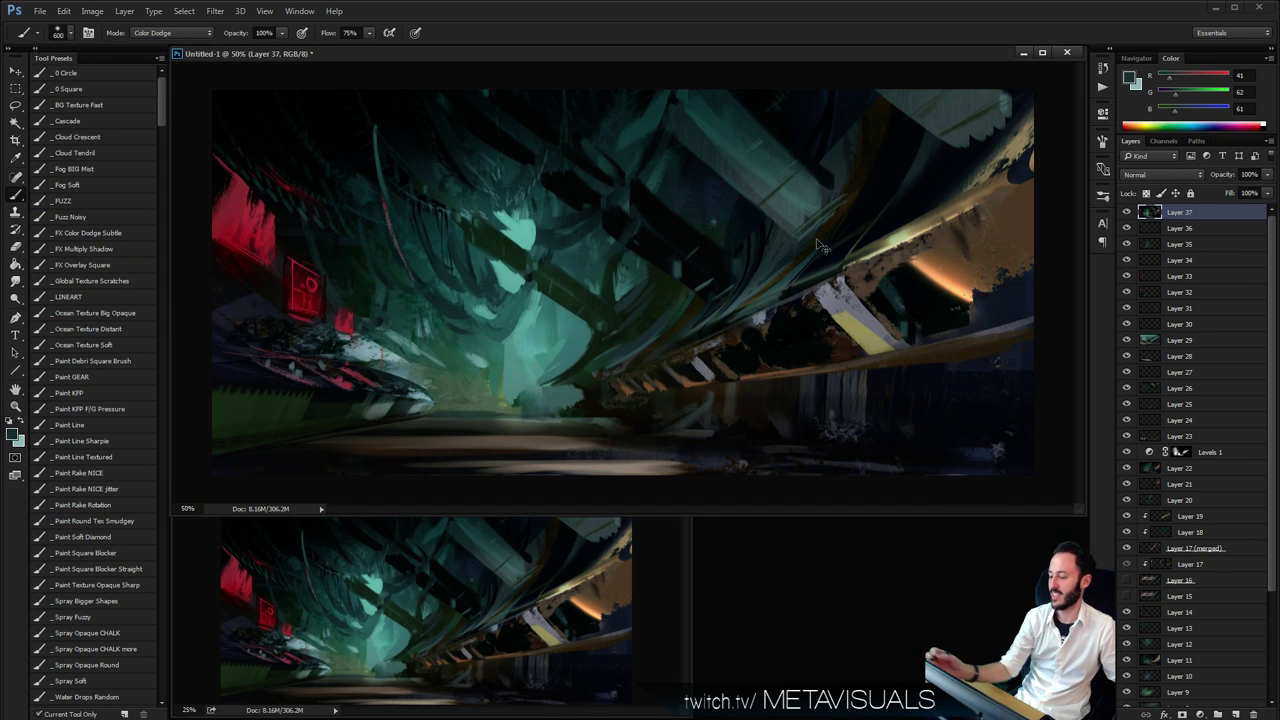
{"action": "key", "text": "ctrl+z"}
{"action": "left_click_drag", "start_coordinate": [520, 320], "coordinate": [498, 365]}
{"action": "key", "text": "ctrl+z"}
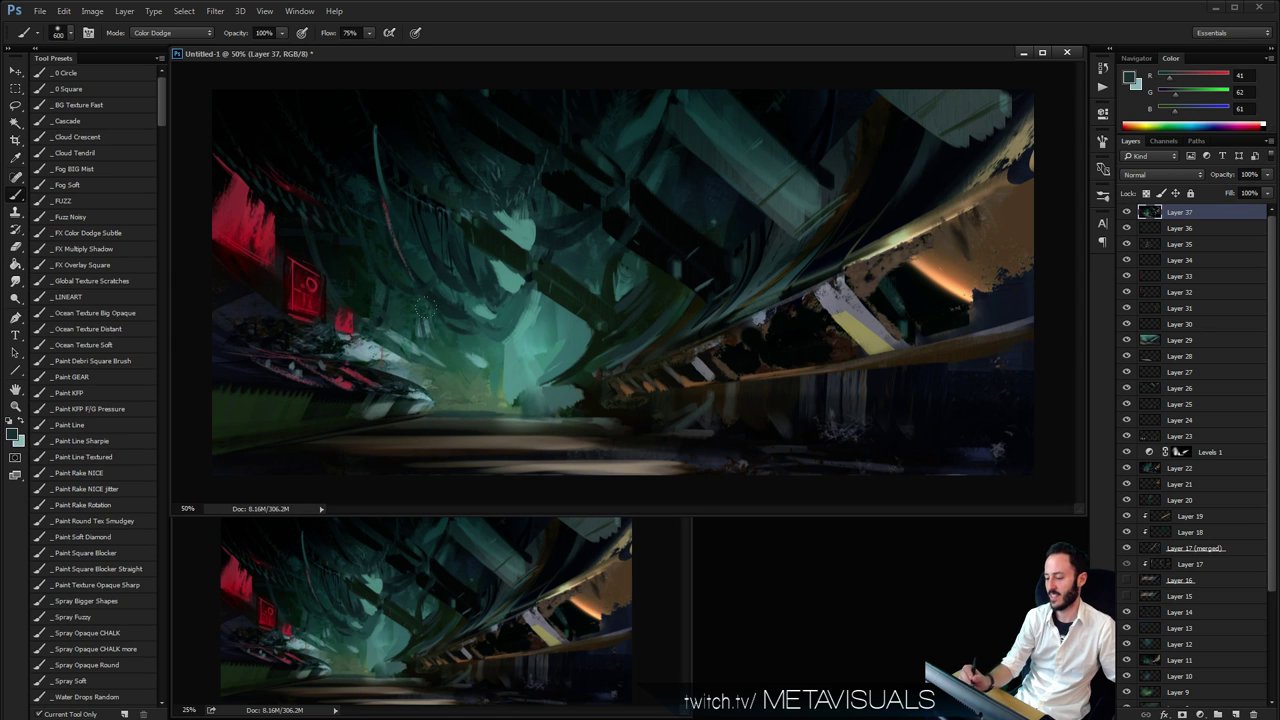
{"action": "key", "text": "z"}
{"action": "left_click", "coordinate": [704, 392], "text": "alt"}
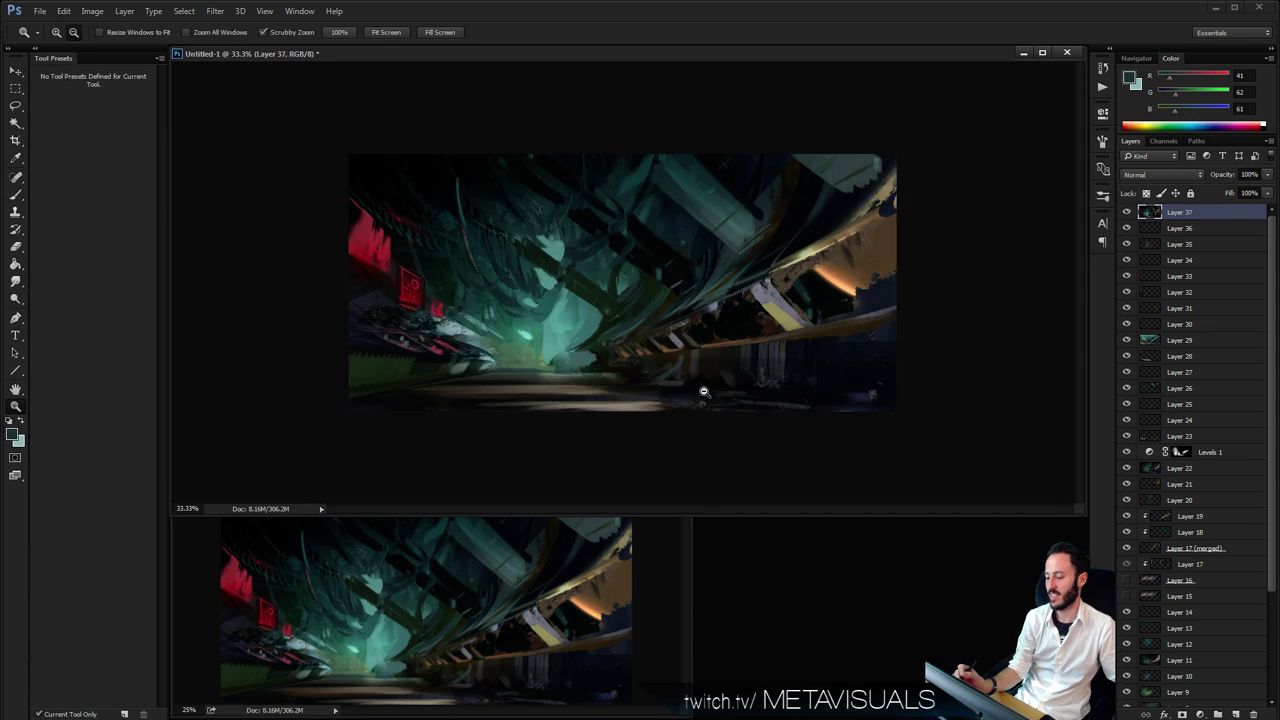
{"action": "key", "text": "ctrl+plus"}
Brighten the pale floor streaks in Color Dodge mode with a small brush and orange sampled from the right-hand glowing arc
{"action": "key", "text": "b"}
{"action": "left_click", "coordinate": [957, 277], "text": "alt"}
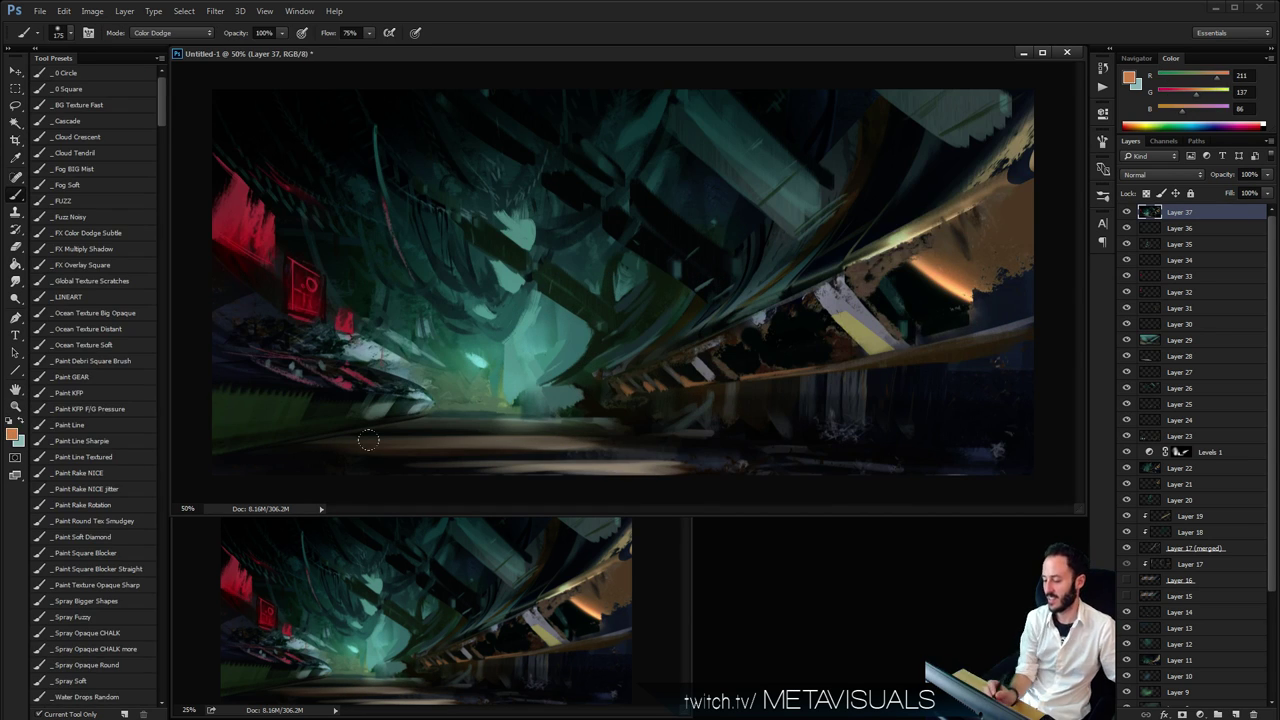
{"action": "left_click_drag", "start_coordinate": [368, 440], "coordinate": [554, 463]}
{"action": "key", "text": "ctrl+z"}
{"action": "key", "text": "["}
{"action": "key", "text": "["}
{"action": "key", "text": "["}
{"action": "key", "text": "["}
{"action": "key", "text": "["}
{"action": "key", "text": "["}
{"action": "key", "text": "["}
{"action": "mouse_move", "coordinate": [491, 431]}
{"action": "left_mouse_down"}
{"action": "mouse_move", "coordinate": [585, 440]}
{"action": "mouse_move", "coordinate": [523, 445]}
{"action": "mouse_move", "coordinate": [630, 470]}
{"action": "left_mouse_up"}
{"action": "mouse_move", "coordinate": [541, 470]}
{"action": "left_mouse_down"}
{"action": "mouse_move", "coordinate": [648, 465]}
{"action": "mouse_move", "coordinate": [521, 475]}
{"action": "mouse_move", "coordinate": [694, 471]}
{"action": "left_mouse_up"}
Check the floor highlights from a distance and add a new empty layer above the merged copy
{"action": "key", "text": "z"}
{"action": "left_click", "coordinate": [755, 462], "text": "alt"}
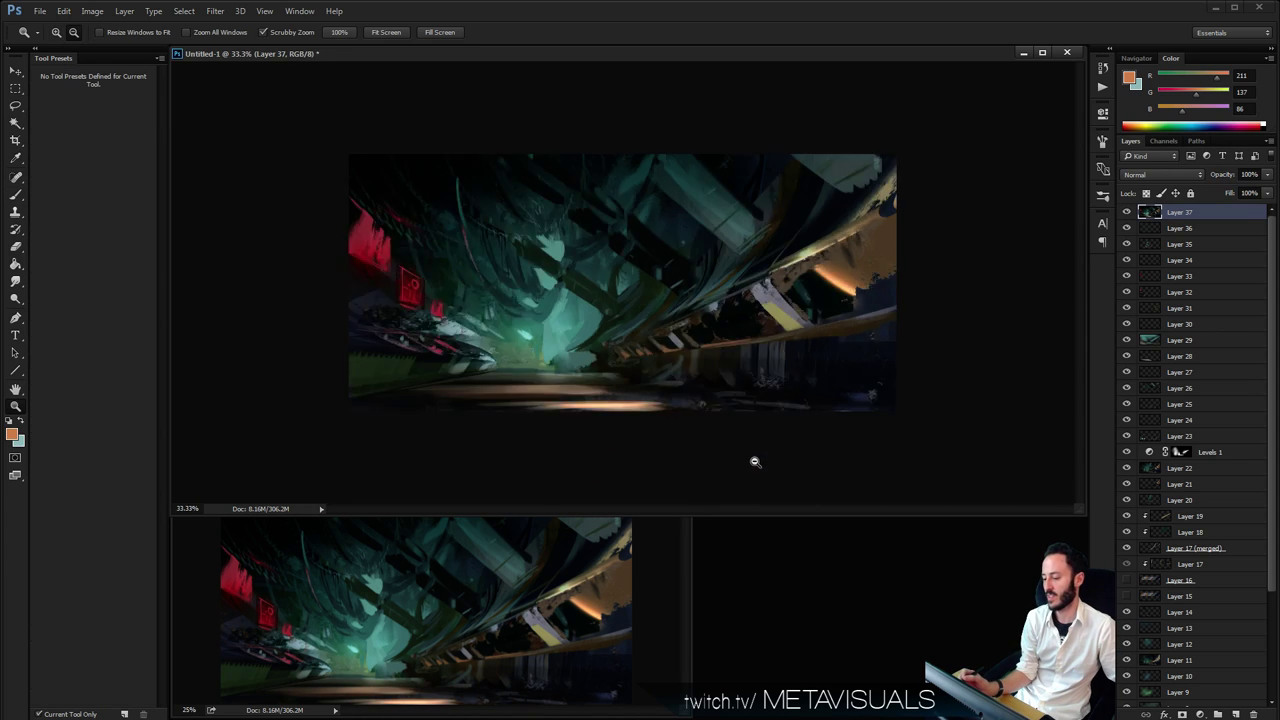
{"action": "left_click", "coordinate": [755, 462], "text": "alt"}
{"action": "left_click", "coordinate": [700, 434]}
{"action": "left_click", "coordinate": [700, 434]}
{"action": "key", "text": "b"}
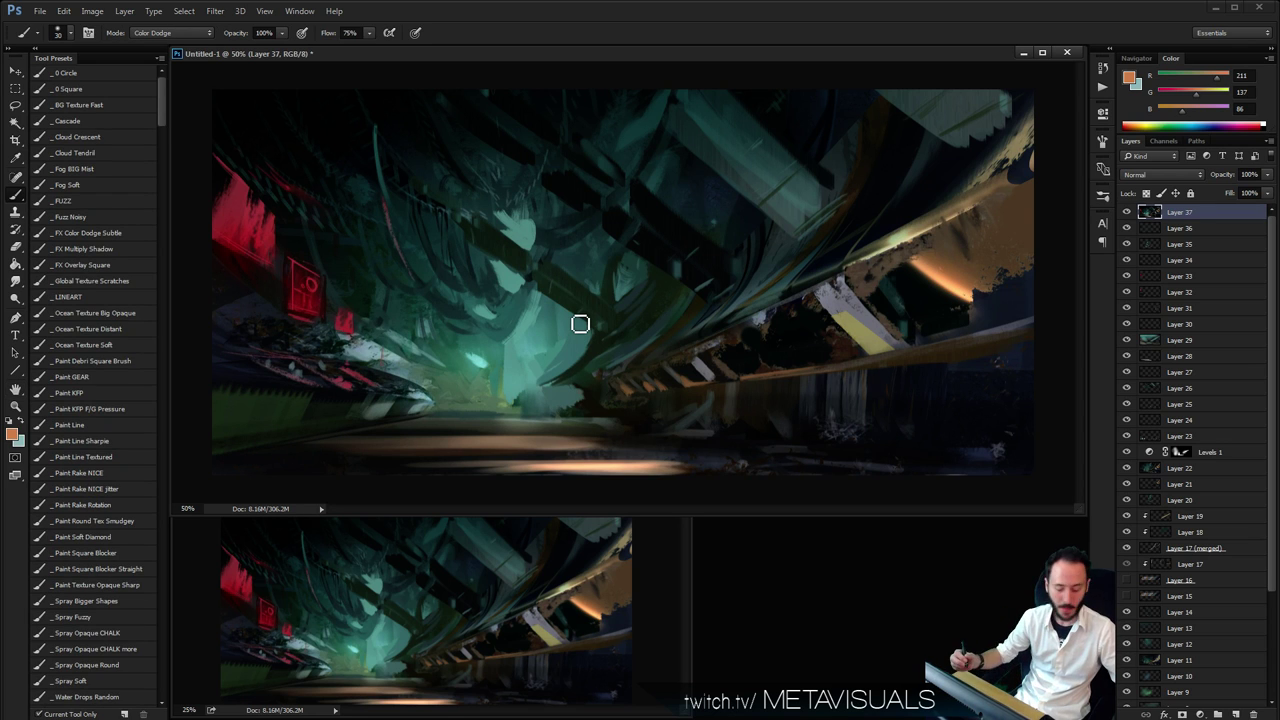
{"action": "key", "text": "ctrl+shift+alt+n"}
Examine the overall composition from a distance and the central glow and hanging cables close up
{"action": "key", "text": "z"}
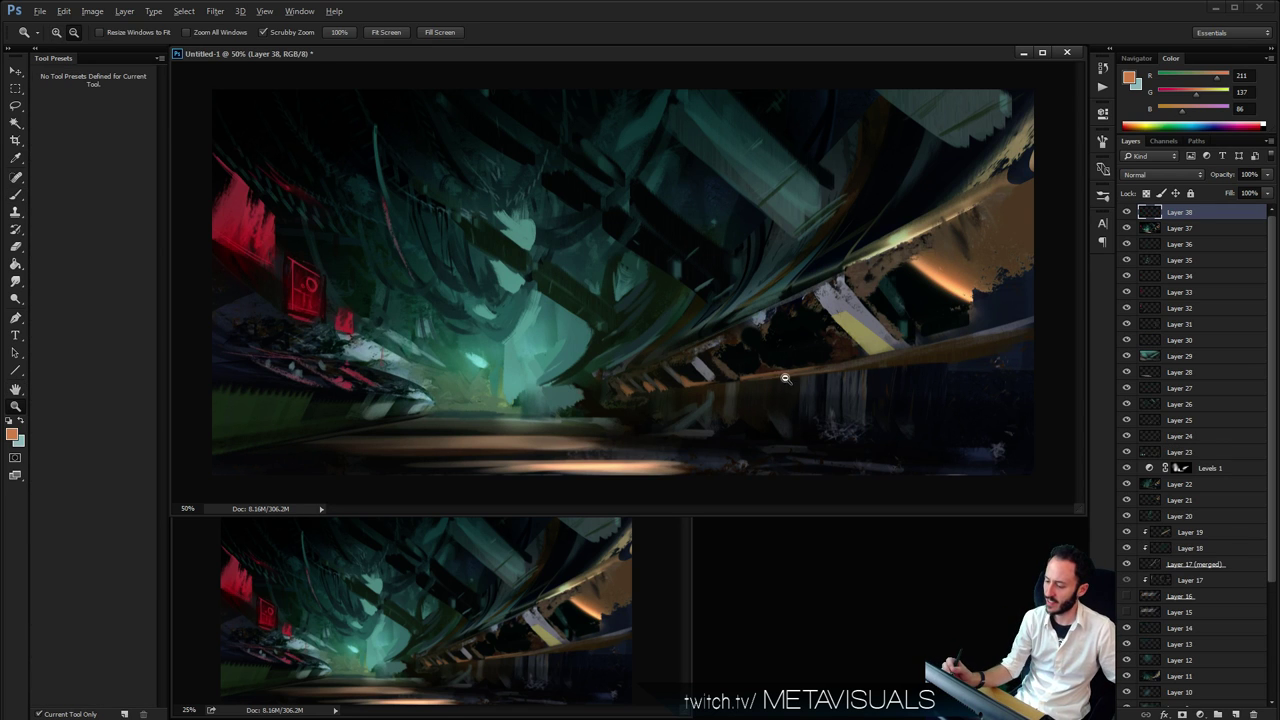
{"action": "left_click", "coordinate": [785, 378], "text": "alt"}
{"action": "left_click", "coordinate": [785, 378], "text": "alt"}
{"action": "left_click", "coordinate": [555, 275]}
{"action": "left_click", "coordinate": [558, 272]}
{"action": "left_click", "coordinate": [560, 270]}
{"action": "key", "text": "space"}
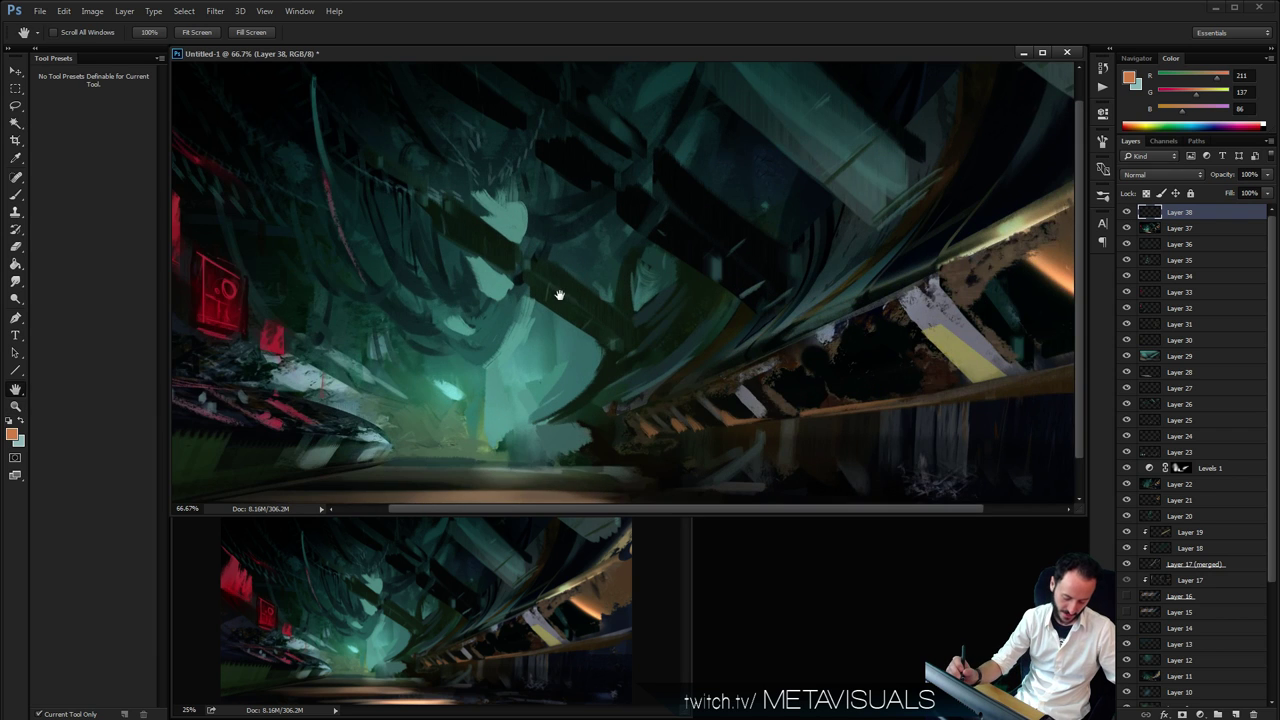
{"action": "key", "text": "b"}
{"action": "key", "text": "space"}
{"action": "key", "text": "z"}
{"action": "left_click", "coordinate": [746, 389], "text": "alt"}
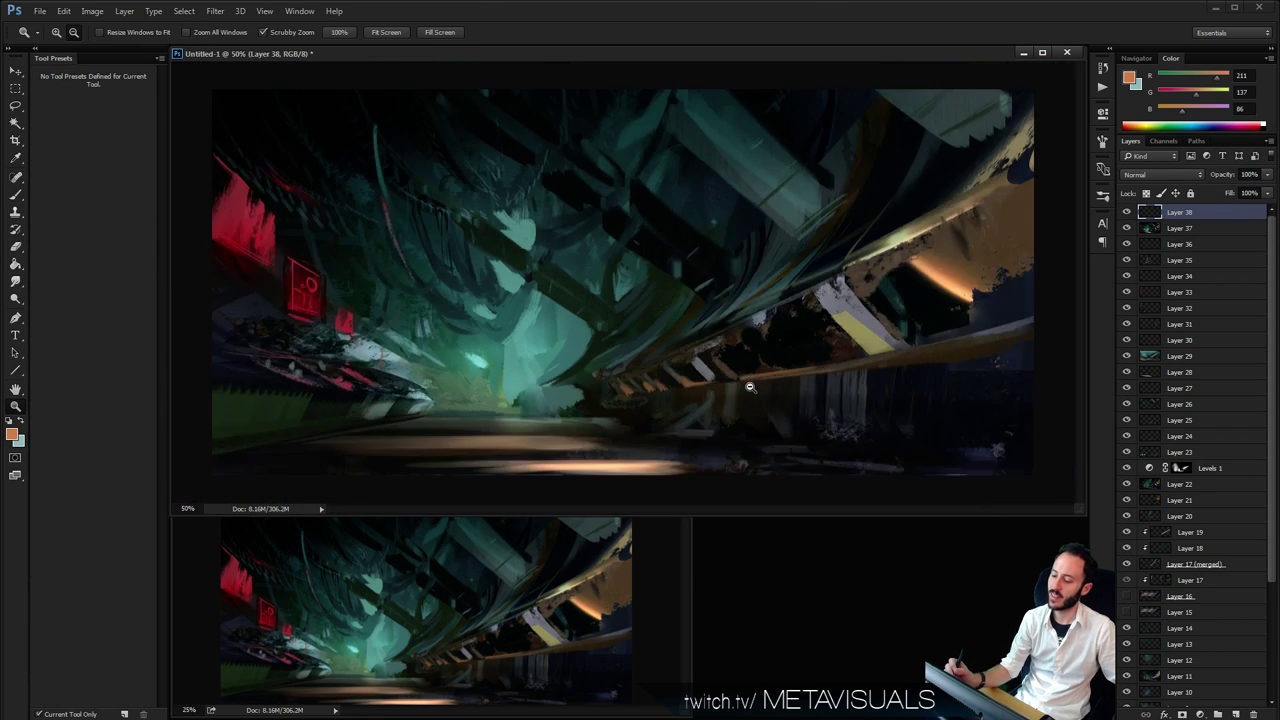
{"action": "left_click", "coordinate": [747, 387], "text": "alt"}
{"action": "left_click", "coordinate": [747, 387], "text": "alt"}
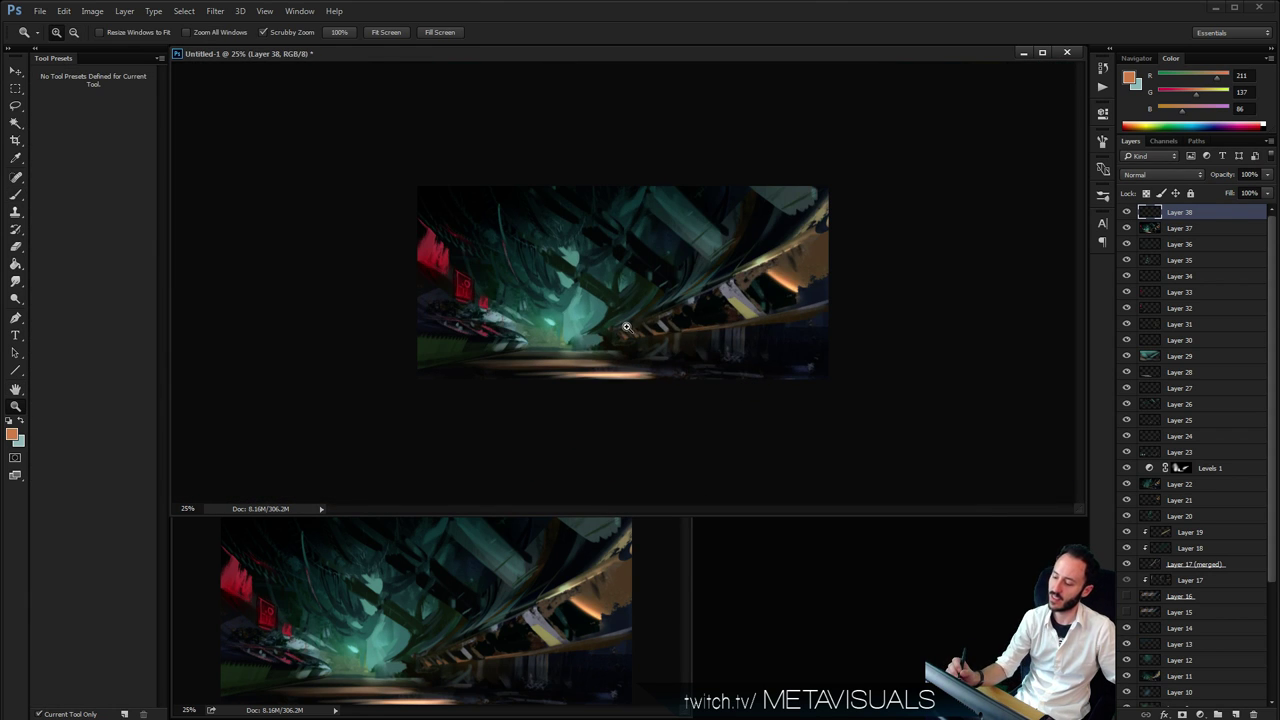
{"action": "left_click", "coordinate": [626, 327]}
{"action": "key", "text": "b"}
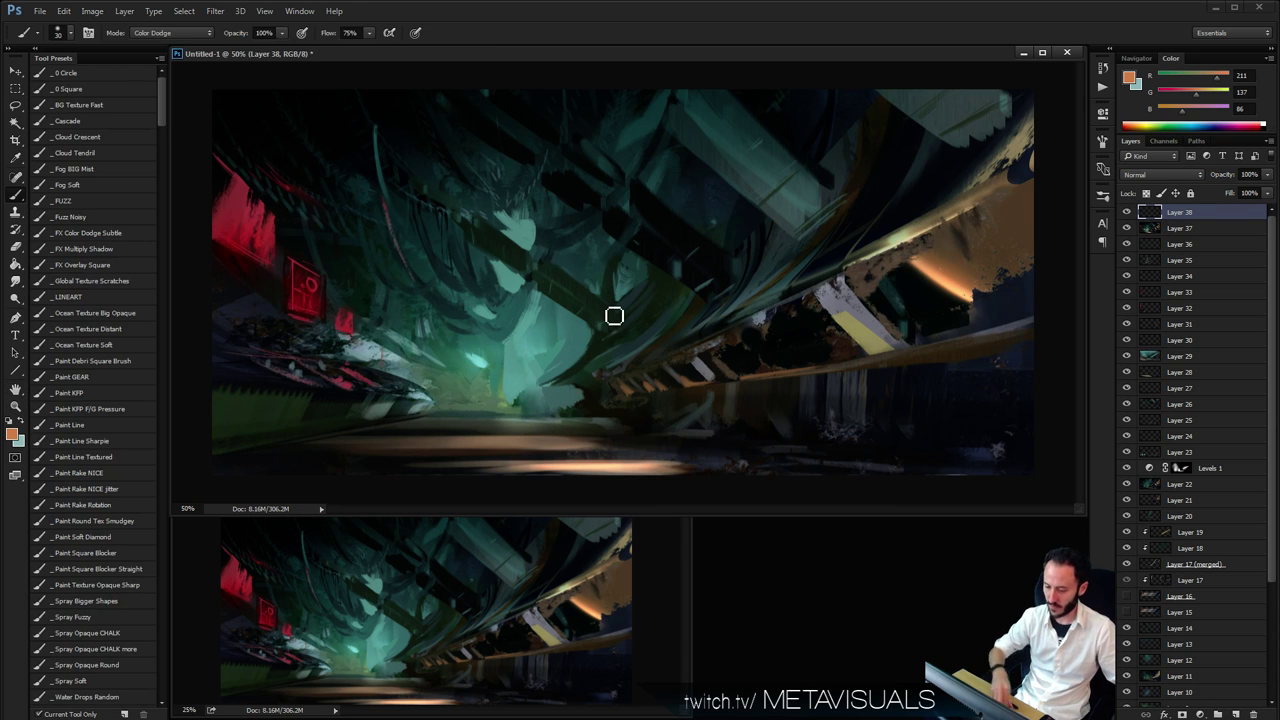
Choose the Paint KPP F/G Pressure brush and mix a dark red-brown with R 87, G 26 and B 5
{"action": "left_click", "coordinate": [90, 408]}
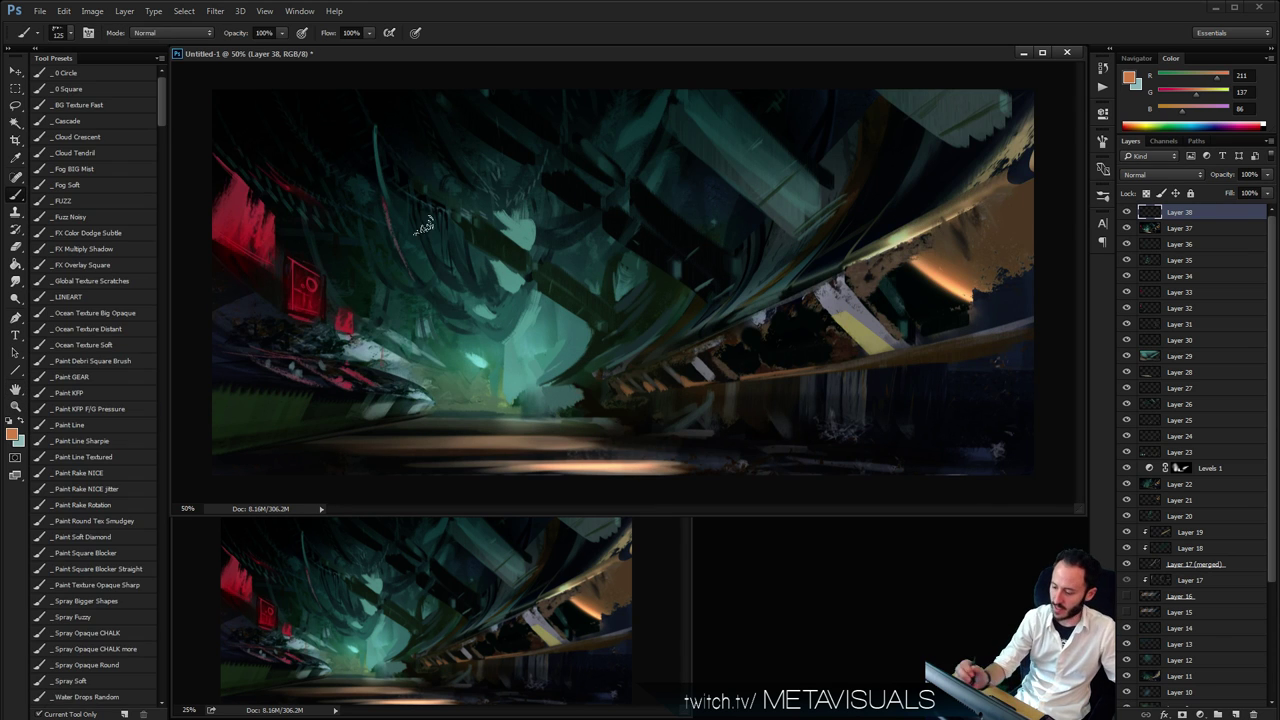
{"action": "left_click_drag", "start_coordinate": [1196, 84], "coordinate": [1182, 79]}
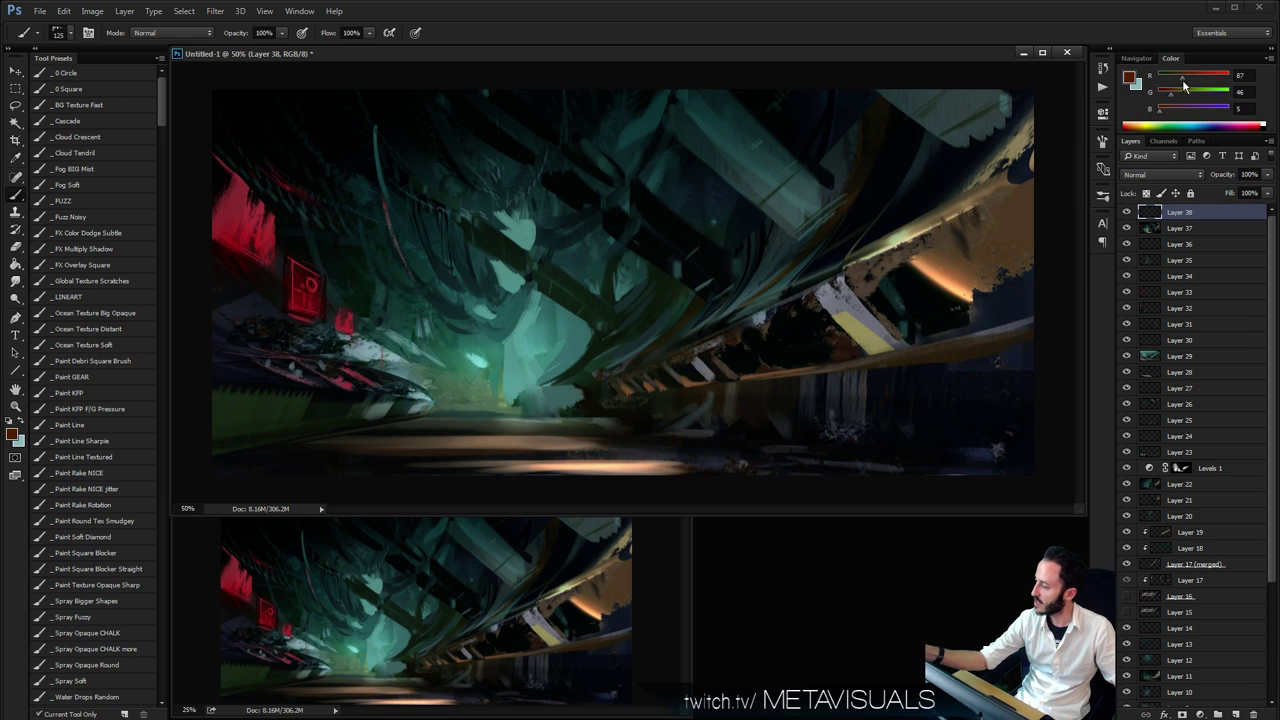
{"action": "left_click_drag", "start_coordinate": [460, 262], "coordinate": [472, 100]}
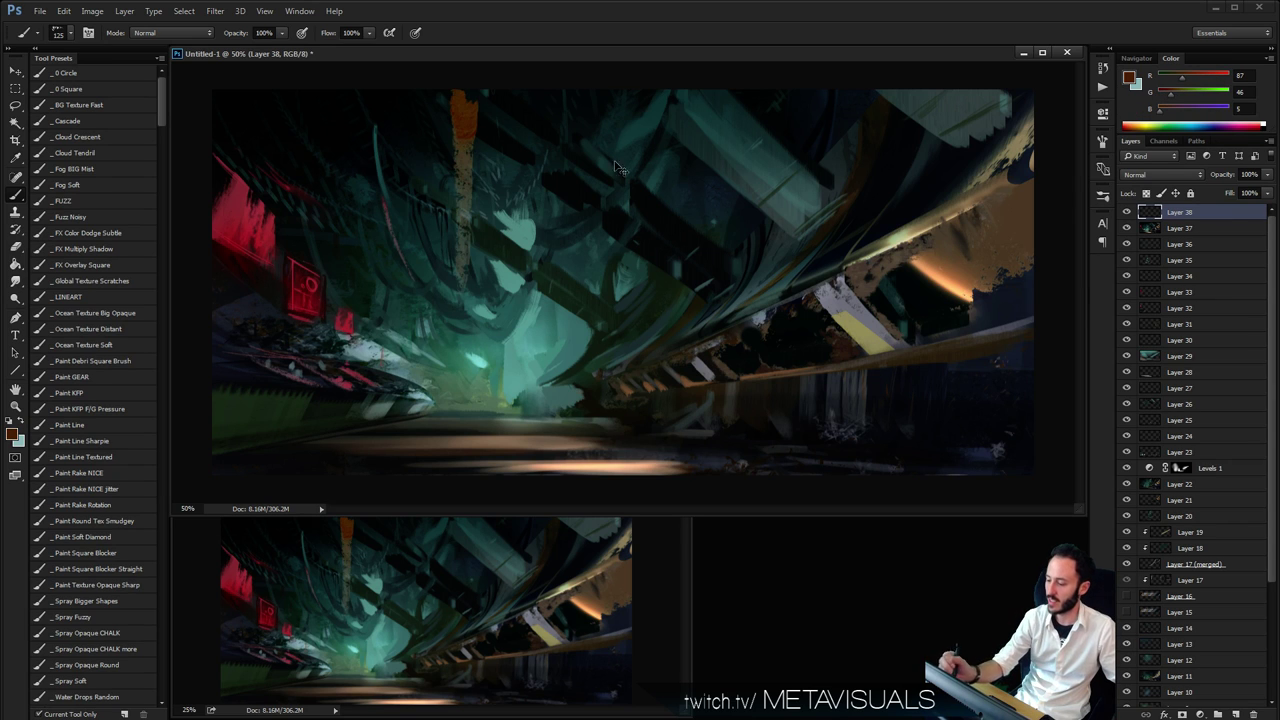
{"action": "key", "text": "ctrl+z"}
{"action": "left_click_drag", "start_coordinate": [1172, 97], "coordinate": [1165, 93]}
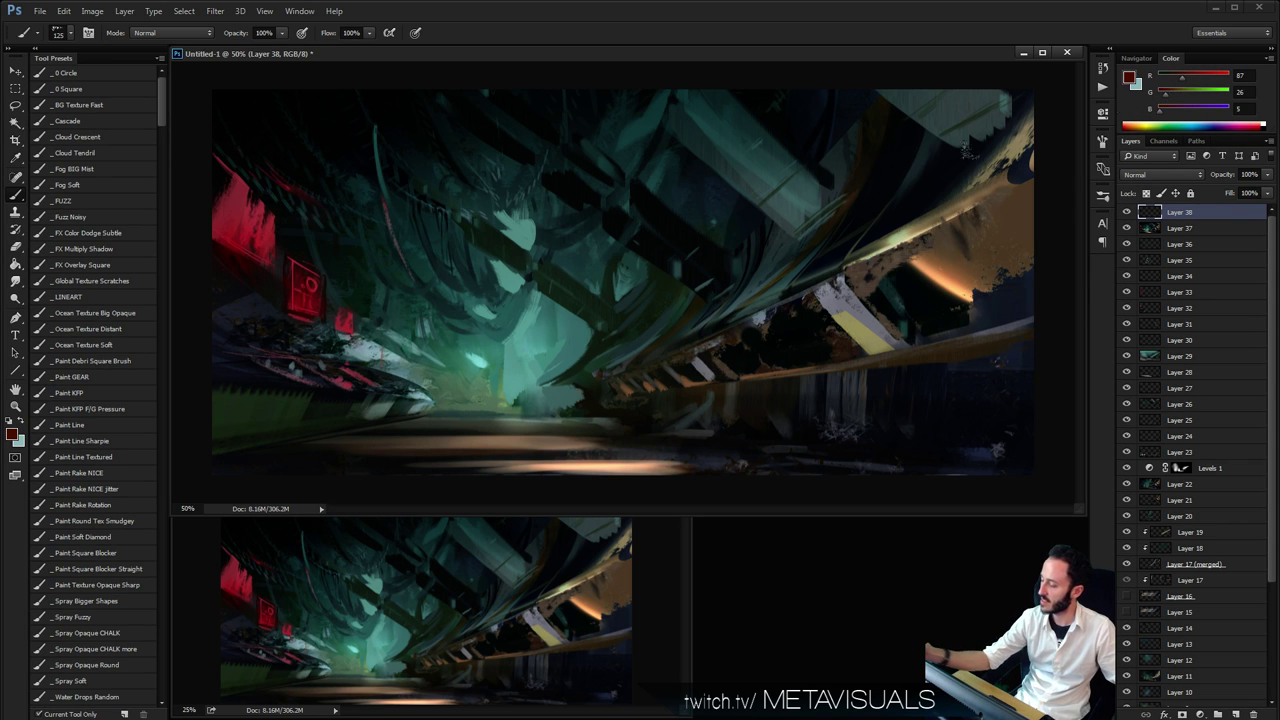
Try dark-red vertical strips hanging from the ceiling above the central teal glow, reducing the brush size
{"action": "left_click_drag", "start_coordinate": [521, 225], "coordinate": [519, 62]}
{"action": "key", "text": "ctrl+z"}
{"action": "key", "text": "bracketleft"}
{"action": "key", "text": "bracketleft"}
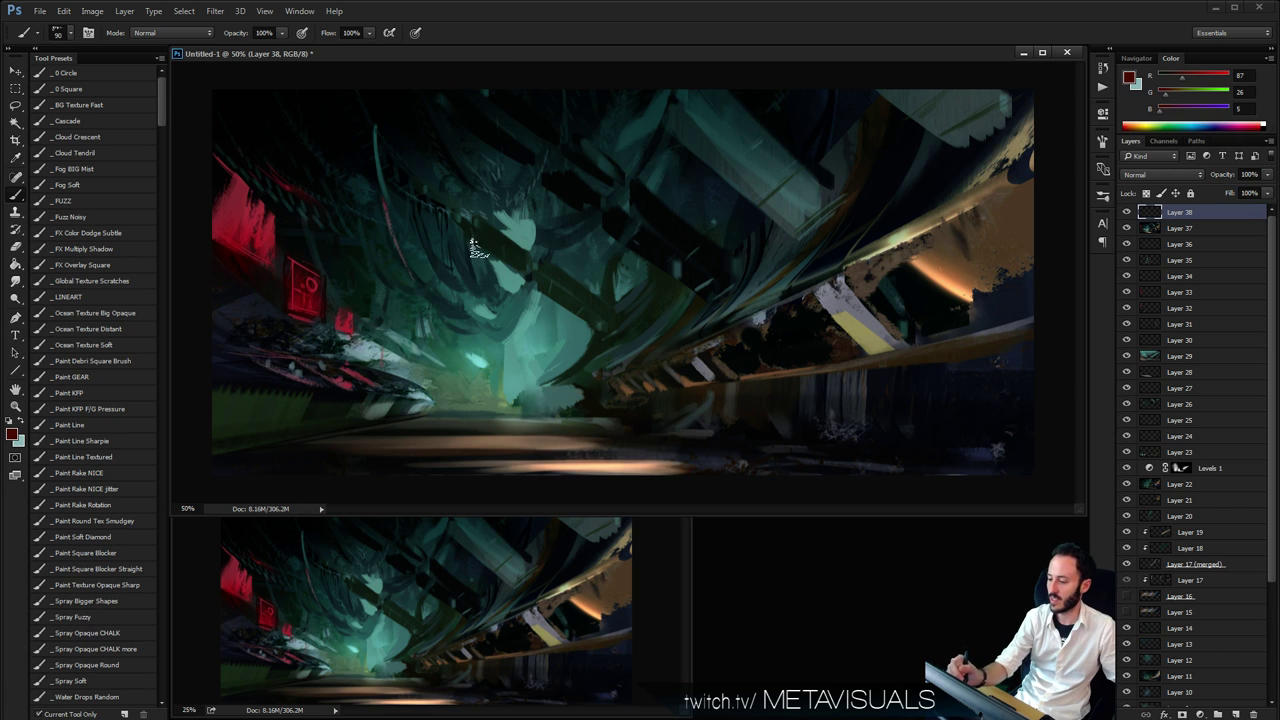
{"action": "left_click_drag", "start_coordinate": [463, 175], "coordinate": [461, 88]}
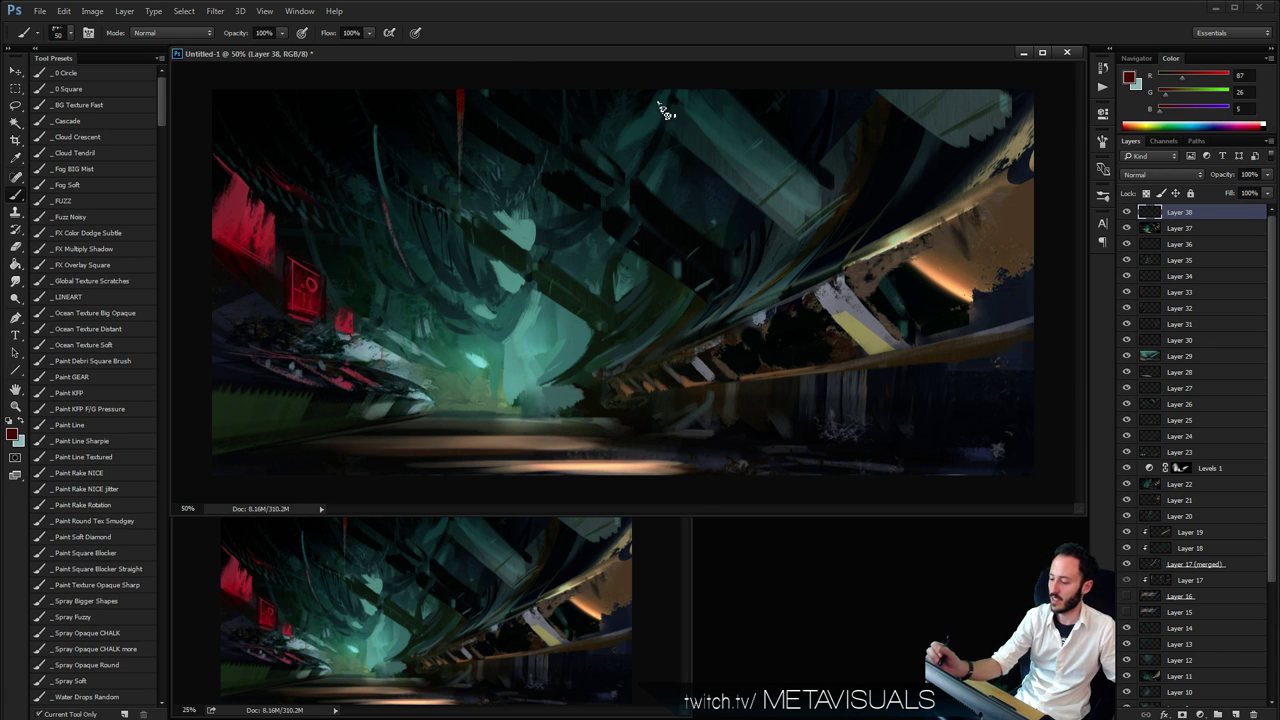
{"action": "key", "text": "ctrl+z"}
On a new layer, paint short dark-red cloth strips hanging from the beam across the central teal glow
{"action": "key", "text": "ctrl+shift+alt+n"}
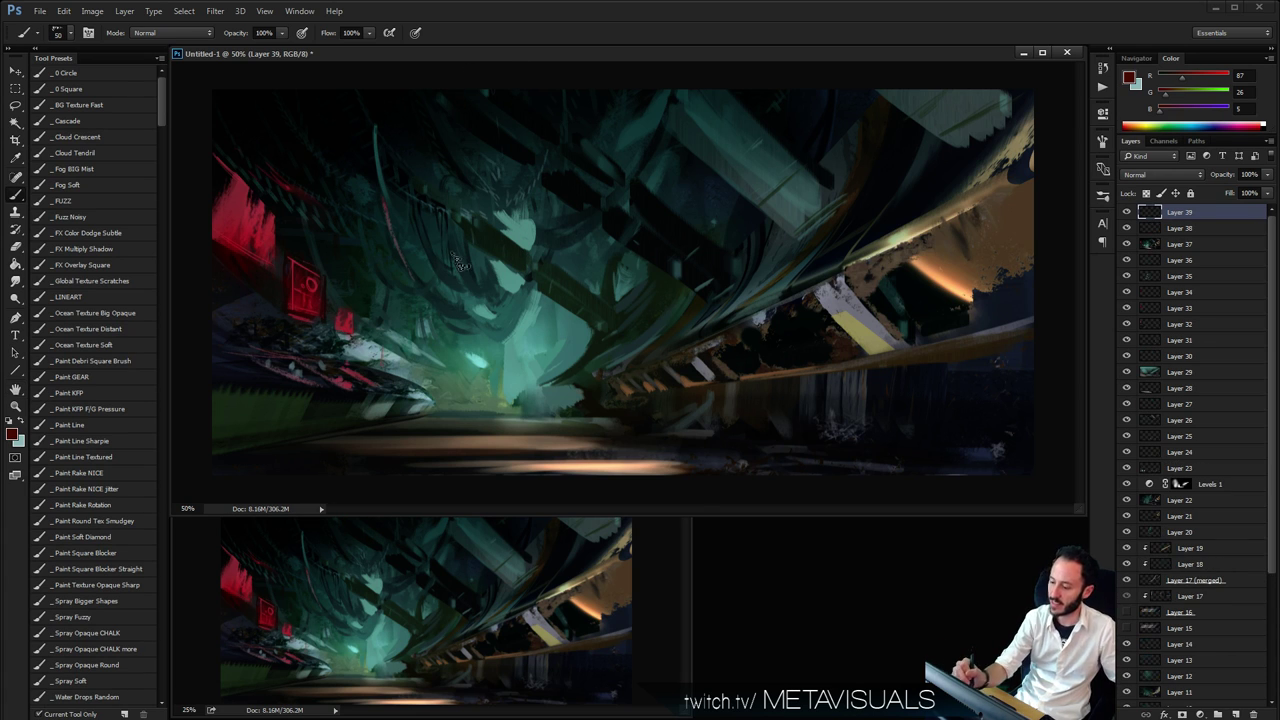
{"action": "left_click_drag", "start_coordinate": [455, 248], "coordinate": [455, 211]}
{"action": "left_click_drag", "start_coordinate": [503, 278], "coordinate": [503, 243]}
{"action": "left_click_drag", "start_coordinate": [508, 305], "coordinate": [507, 276]}
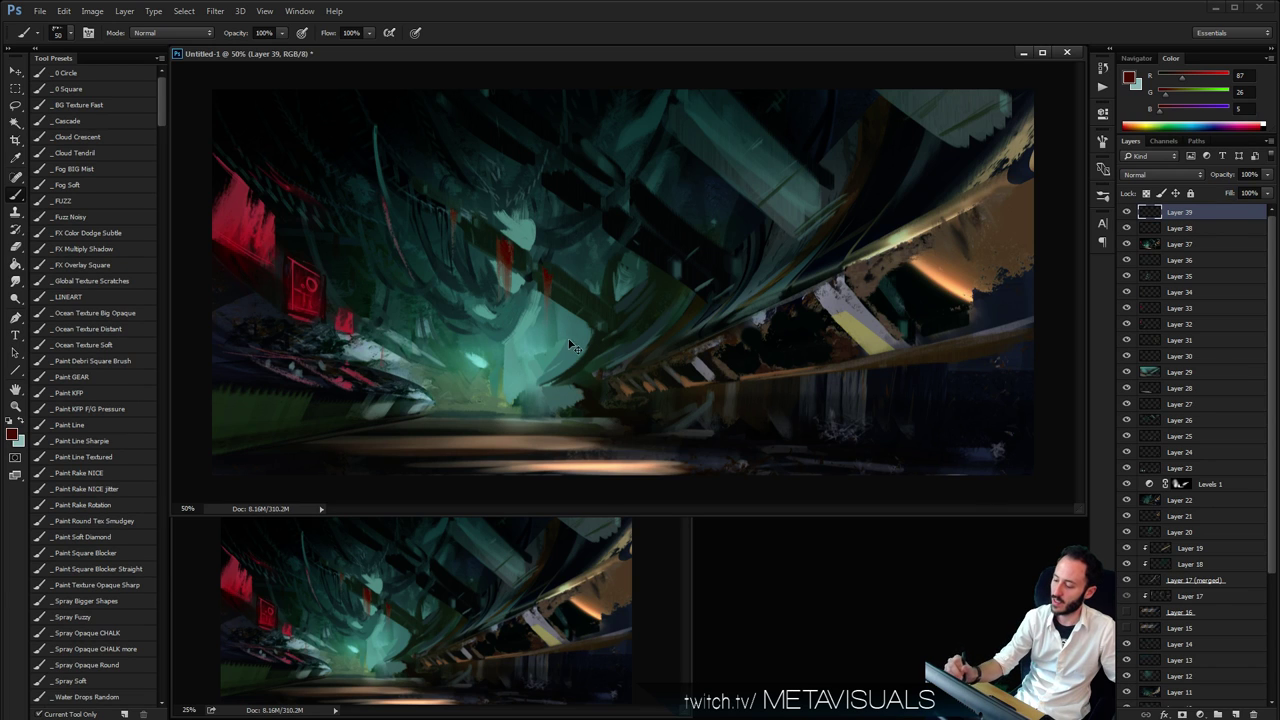
{"action": "left_click_drag", "start_coordinate": [562, 302], "coordinate": [561, 284]}
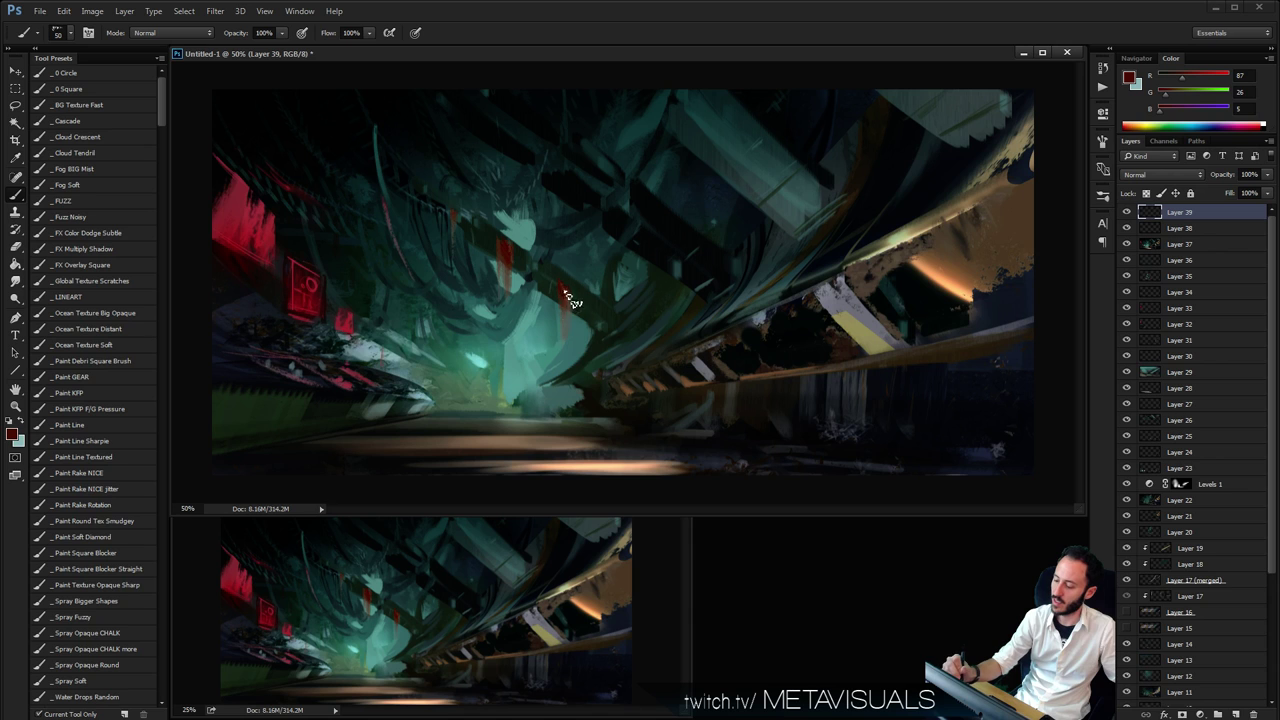
{"action": "left_click_drag", "start_coordinate": [572, 300], "coordinate": [578, 343]}
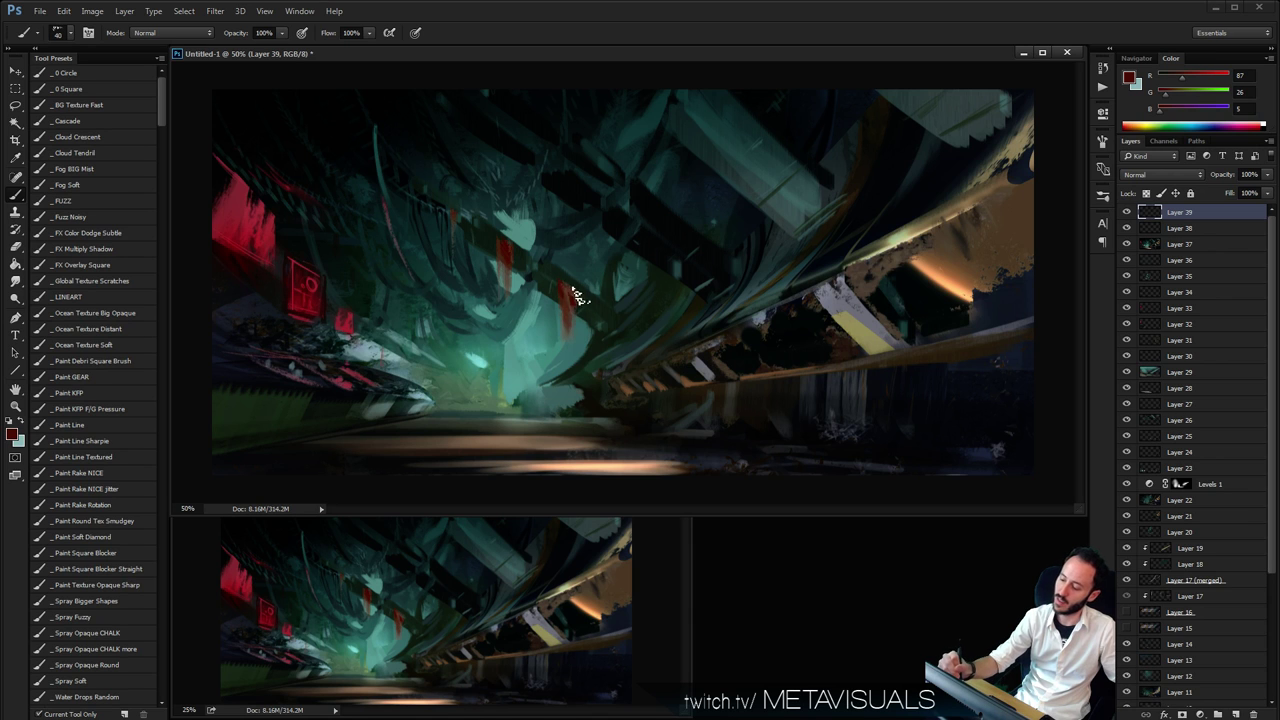
{"action": "left_click", "coordinate": [800, 267], "text": "ctrl+alt"}
{"action": "left_click", "coordinate": [800, 267], "text": "ctrl+alt"}
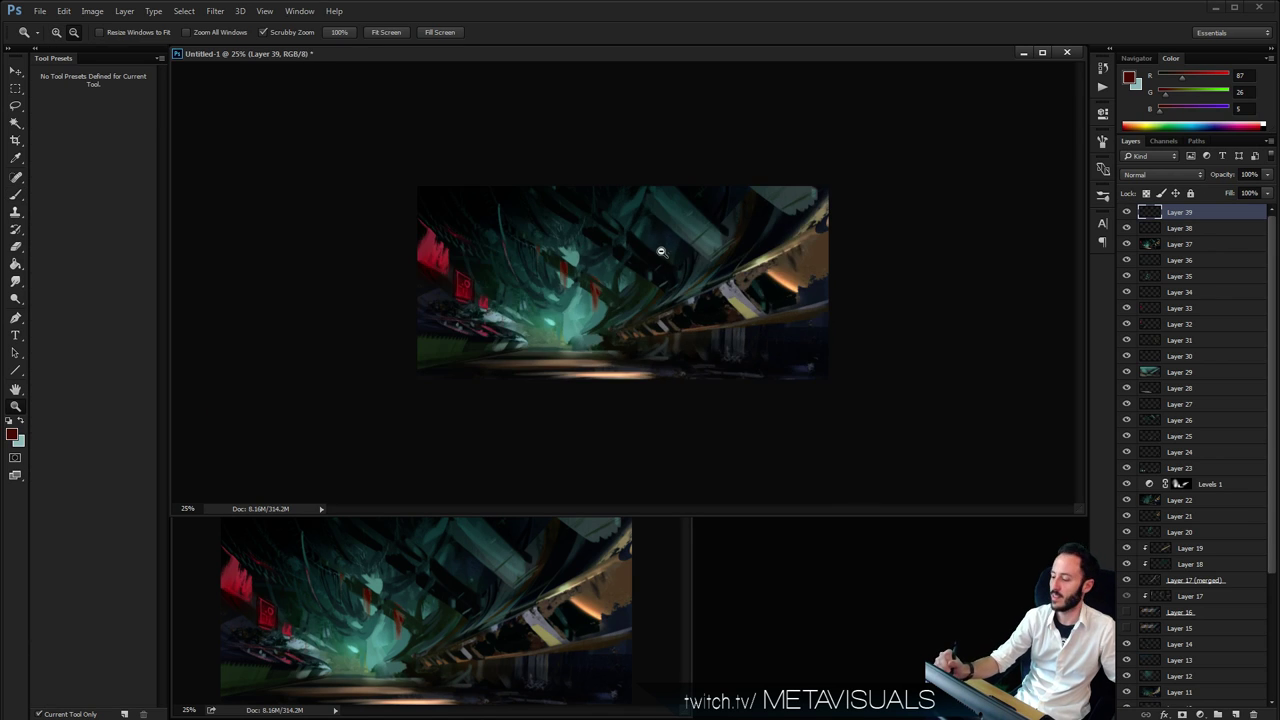
{"action": "left_click", "coordinate": [807, 301], "text": "ctrl"}
{"action": "left_click", "coordinate": [807, 301], "text": "ctrl"}
{"action": "key", "text": "b"}
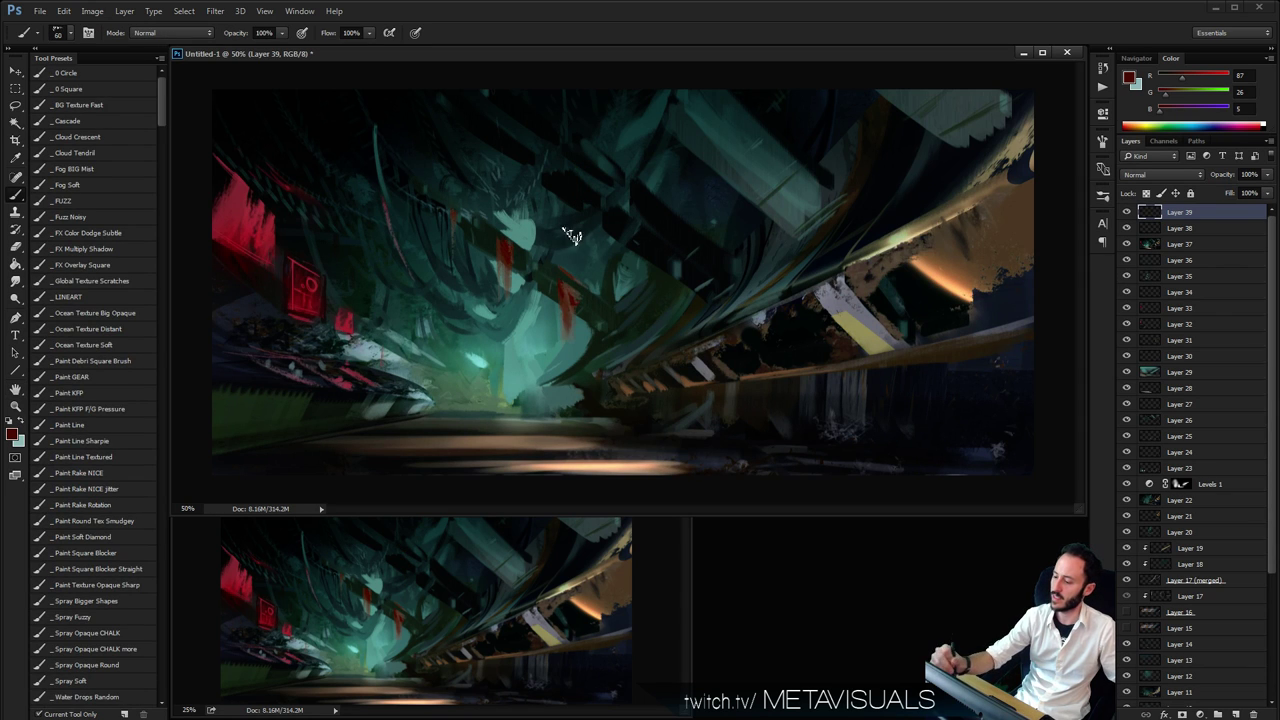
Paint a long curved red strip from the upper edge down toward the right of the teal glow with a brush enlarged to 125
{"action": "mouse_move", "coordinate": [574, 214]}
{"action": "left_mouse_down"}
{"action": "mouse_move", "coordinate": [579, 104]}
{"action": "mouse_move", "coordinate": [574, 218]}
{"action": "mouse_move", "coordinate": [555, 78]}
{"action": "mouse_move", "coordinate": [547, 92]}
{"action": "mouse_move", "coordinate": [600, 218]}
{"action": "left_mouse_up"}
{"action": "key", "text": "ctrl+z"}
{"action": "key", "text": "]"}
{"action": "key", "text": "]"}
{"action": "key", "text": "]"}
{"action": "key", "text": "]"}
{"action": "key", "text": "]"}
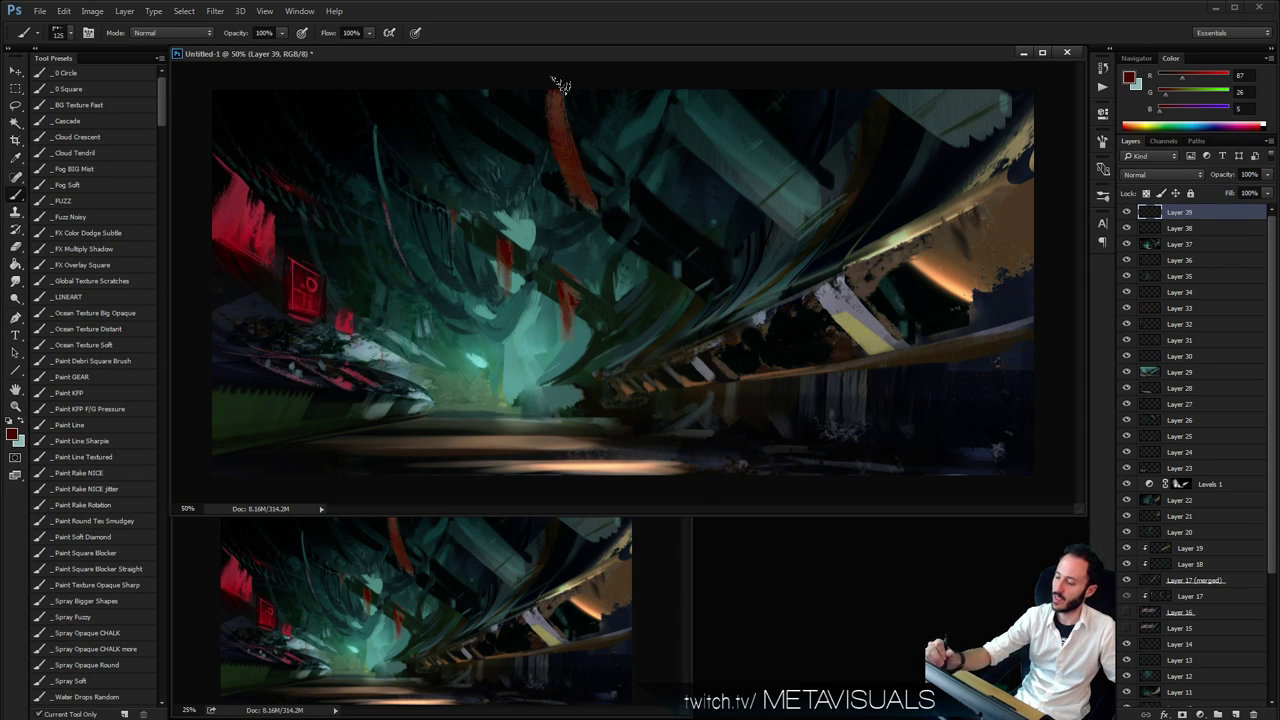
{"action": "left_click_drag", "start_coordinate": [560, 88], "coordinate": [625, 258]}
{"action": "left_click_drag", "start_coordinate": [566, 121], "coordinate": [630, 256]}
{"action": "left_click_drag", "start_coordinate": [600, 166], "coordinate": [660, 265]}
{"action": "left_click", "coordinate": [686, 188], "text": "ctrl+alt"}
{"action": "left_click", "coordinate": [686, 188], "text": "ctrl+alt"}
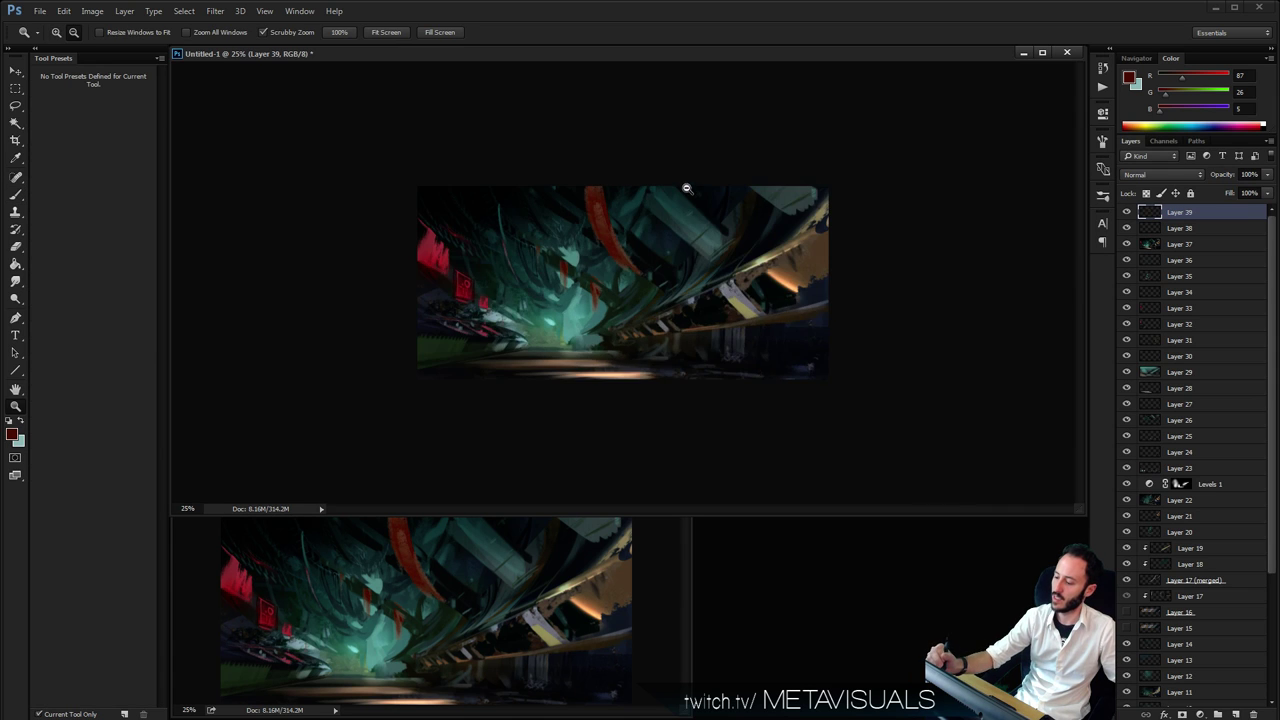
{"action": "left_click", "coordinate": [704, 212], "text": "ctrl"}
{"action": "left_click", "coordinate": [704, 212], "text": "ctrl"}
Sweep a broad second red band from the curved strip's lower end up to the canvas's upper edge, forming a draped banner
{"action": "mouse_move", "coordinate": [602, 196]}
{"action": "left_mouse_down"}
{"action": "mouse_move", "coordinate": [682, 240]}
{"action": "mouse_move", "coordinate": [745, 140]}
{"action": "left_mouse_up"}
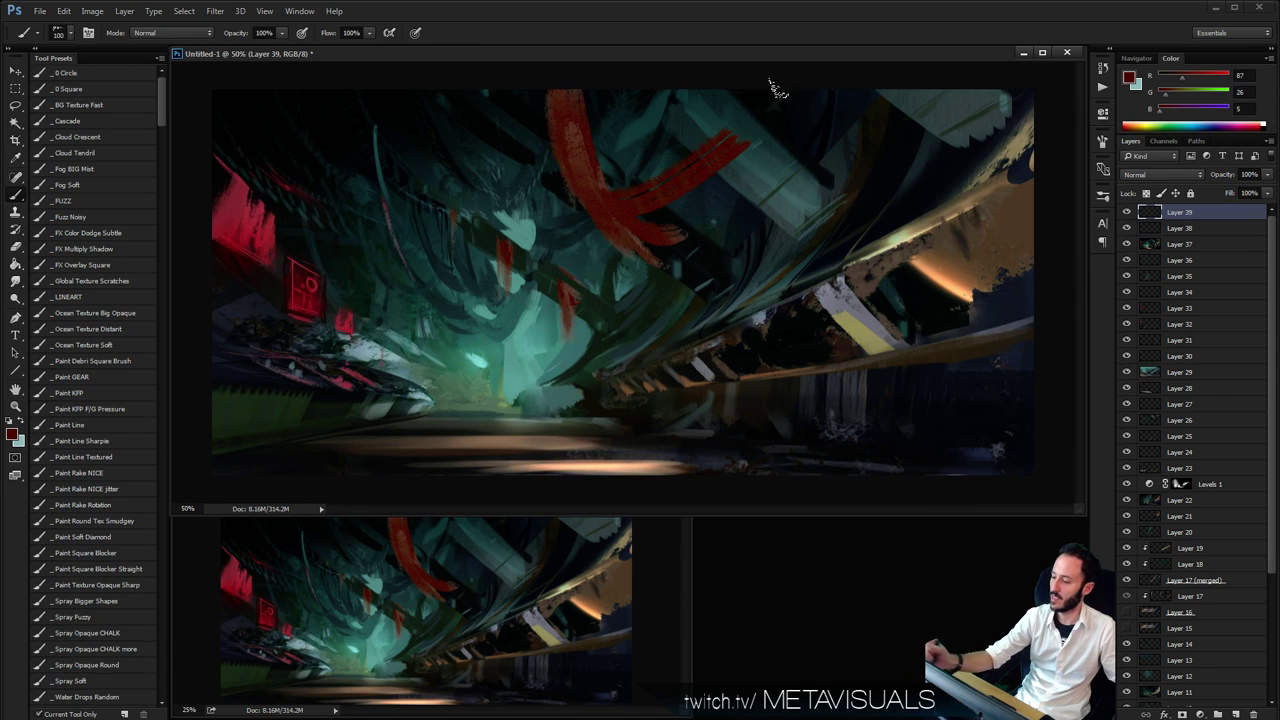
{"action": "left_click_drag", "start_coordinate": [612, 204], "coordinate": [769, 78]}
{"action": "key", "text": "]"}
{"action": "key", "text": "]"}
{"action": "left_click_drag", "start_coordinate": [622, 230], "coordinate": [795, 92]}
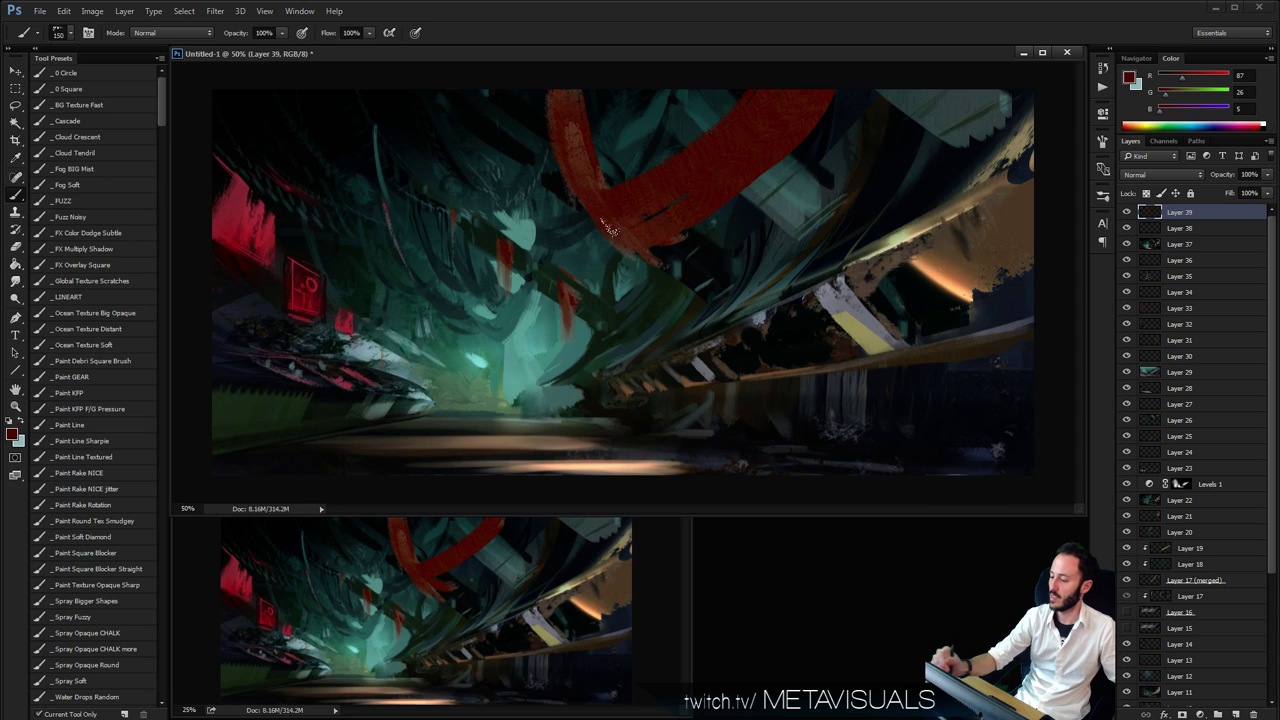
{"action": "mouse_move", "coordinate": [609, 228]}
{"action": "left_mouse_down"}
{"action": "mouse_move", "coordinate": [647, 217]}
{"action": "mouse_move", "coordinate": [649, 237]}
{"action": "mouse_move", "coordinate": [846, 82]}
{"action": "left_mouse_up"}
{"action": "left_click", "coordinate": [870, 205], "text": "ctrl+alt"}
{"action": "left_click", "coordinate": [870, 205], "text": "ctrl+alt"}
{"action": "left_click", "coordinate": [871, 204], "text": "ctrl+alt"}
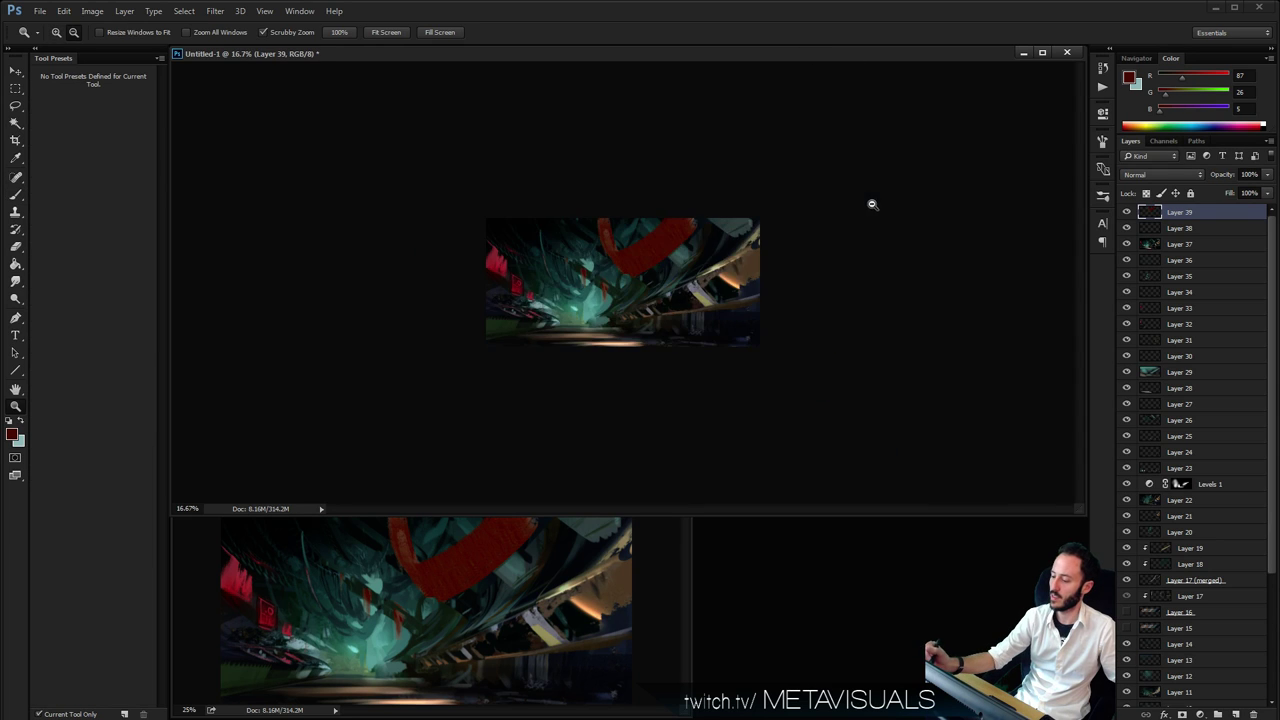
{"action": "left_click", "coordinate": [763, 296], "text": "ctrl"}
{"action": "left_click", "coordinate": [763, 296], "text": "ctrl"}
{"action": "left_click", "coordinate": [763, 296], "text": "ctrl"}
Fill in the banner's lower corner with red and refine its inner fold and edges using a smaller brush
{"action": "mouse_move", "coordinate": [648, 262]}
{"action": "left_mouse_down"}
{"action": "mouse_move", "coordinate": [626, 230]}
{"action": "mouse_move", "coordinate": [657, 285]}
{"action": "mouse_move", "coordinate": [771, 168]}
{"action": "left_mouse_up"}
{"action": "left_click_drag", "start_coordinate": [640, 295], "coordinate": [731, 214]}
{"action": "key", "text": "["}
{"action": "key", "text": "["}
{"action": "key", "text": "["}
{"action": "key", "text": "["}
{"action": "key", "text": "["}
{"action": "mouse_move", "coordinate": [621, 217]}
{"action": "left_mouse_down"}
{"action": "mouse_move", "coordinate": [644, 186]}
{"action": "mouse_move", "coordinate": [712, 236]}
{"action": "left_mouse_up"}
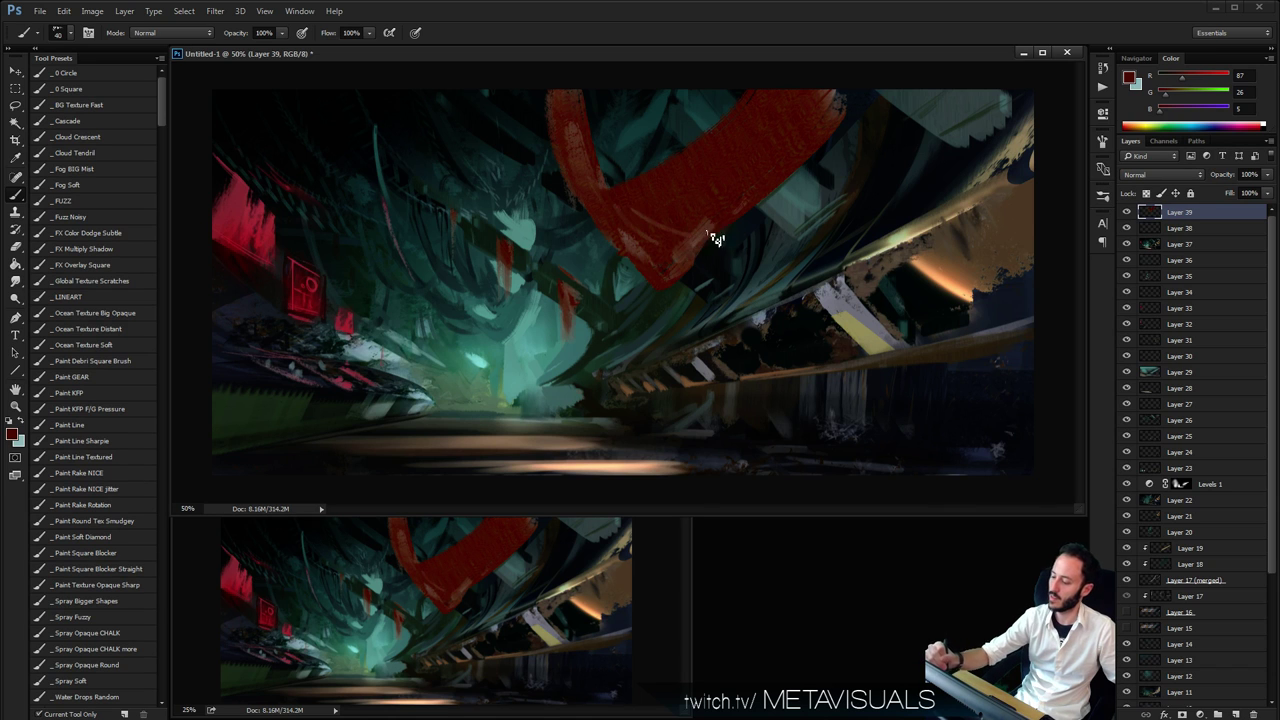
{"action": "key", "text": "z"}
{"action": "left_click", "coordinate": [806, 165], "text": "alt"}
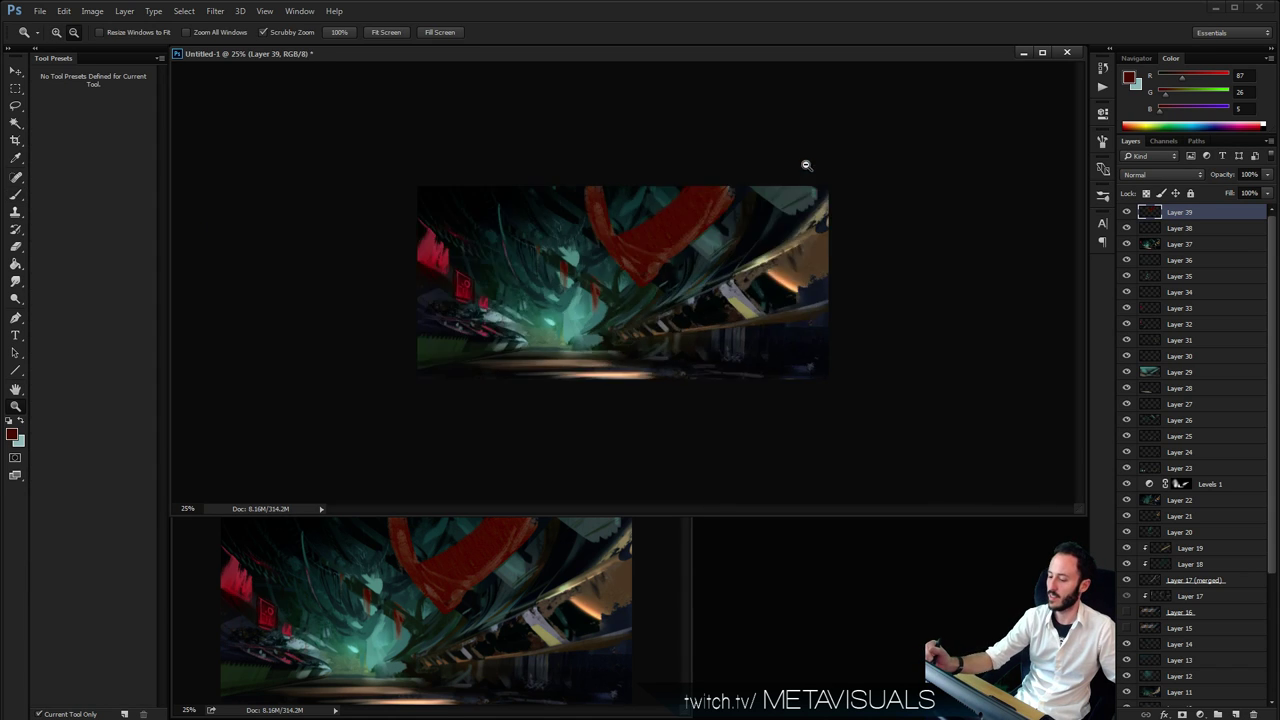
{"action": "left_click", "coordinate": [763, 206]}
{"action": "key", "text": "b"}
Choose the FUZZ brush at size 505 and add a new layer clipped to the red banner layer
{"action": "left_click", "coordinate": [86, 196]}
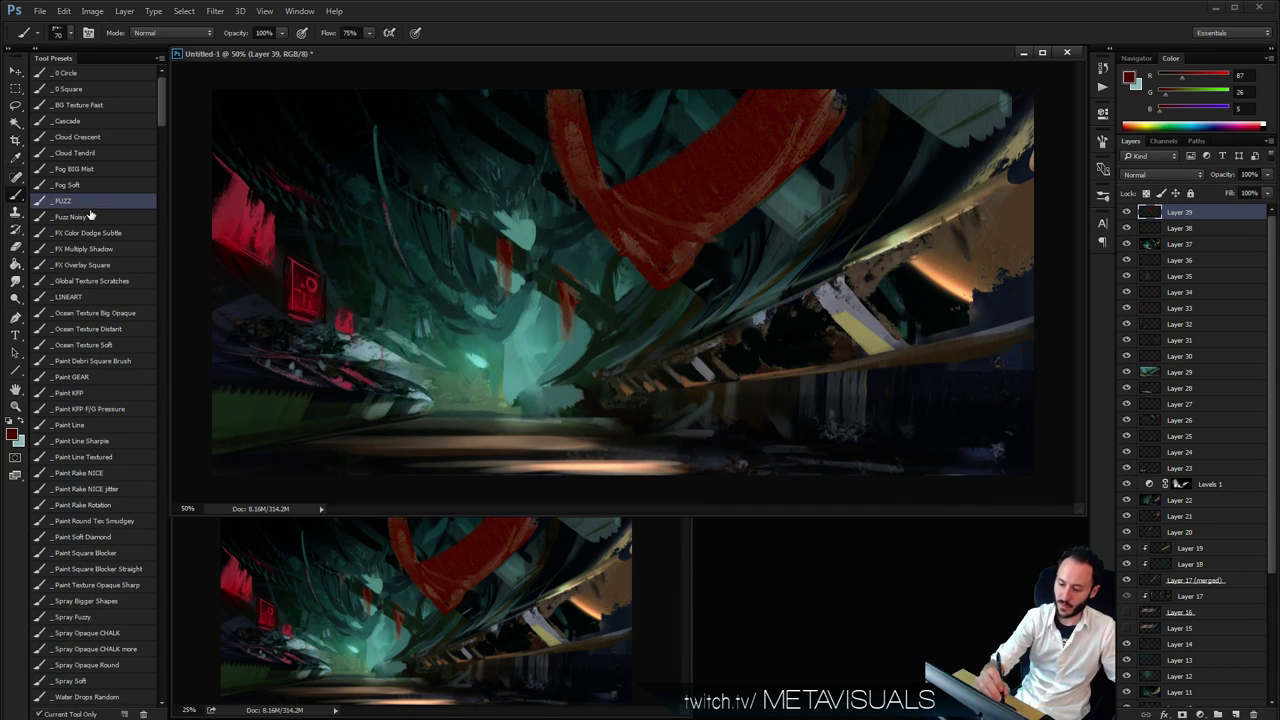
{"action": "key", "text": "ctrl+shift+alt+n"}
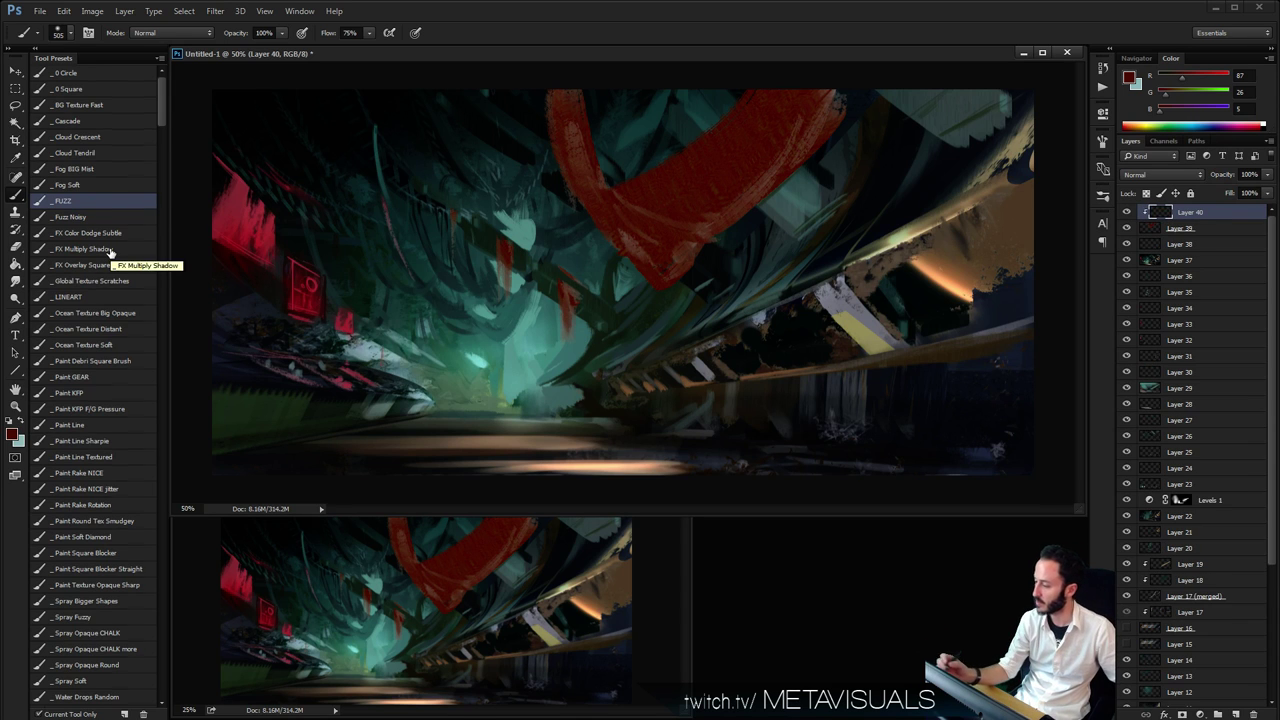
{"action": "key", "text": "h"}
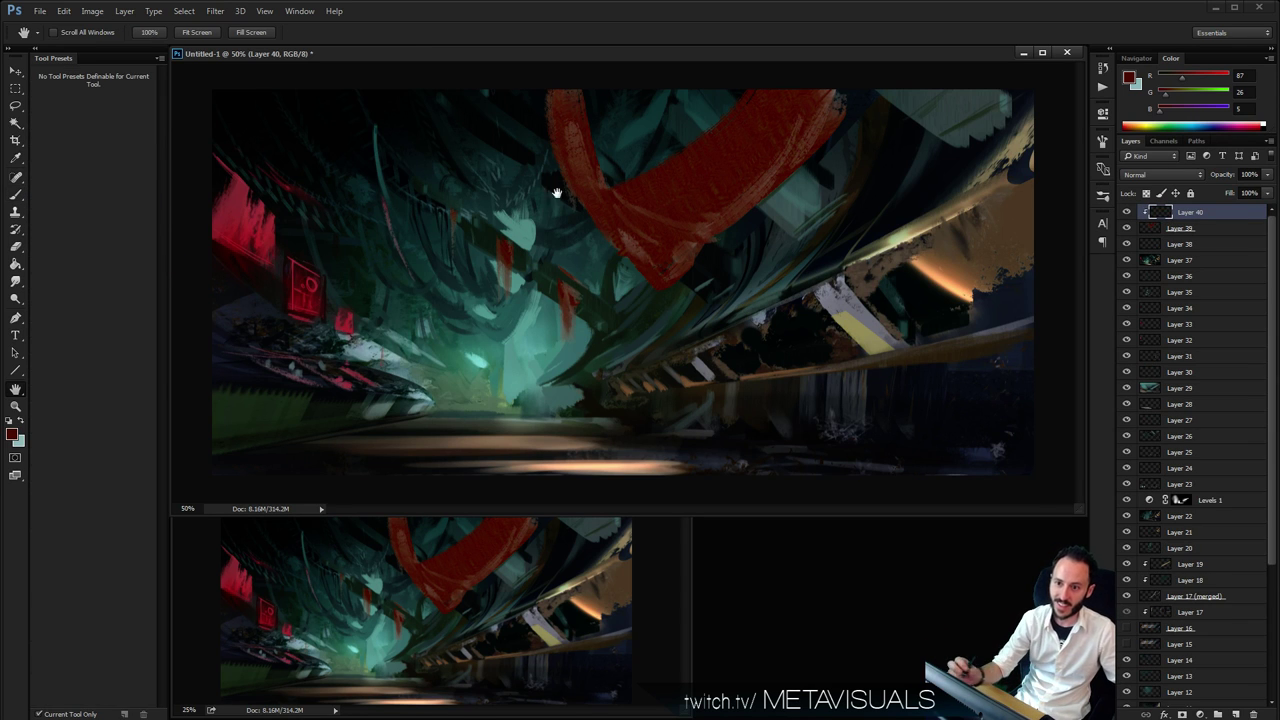
{"action": "key", "text": "b"}
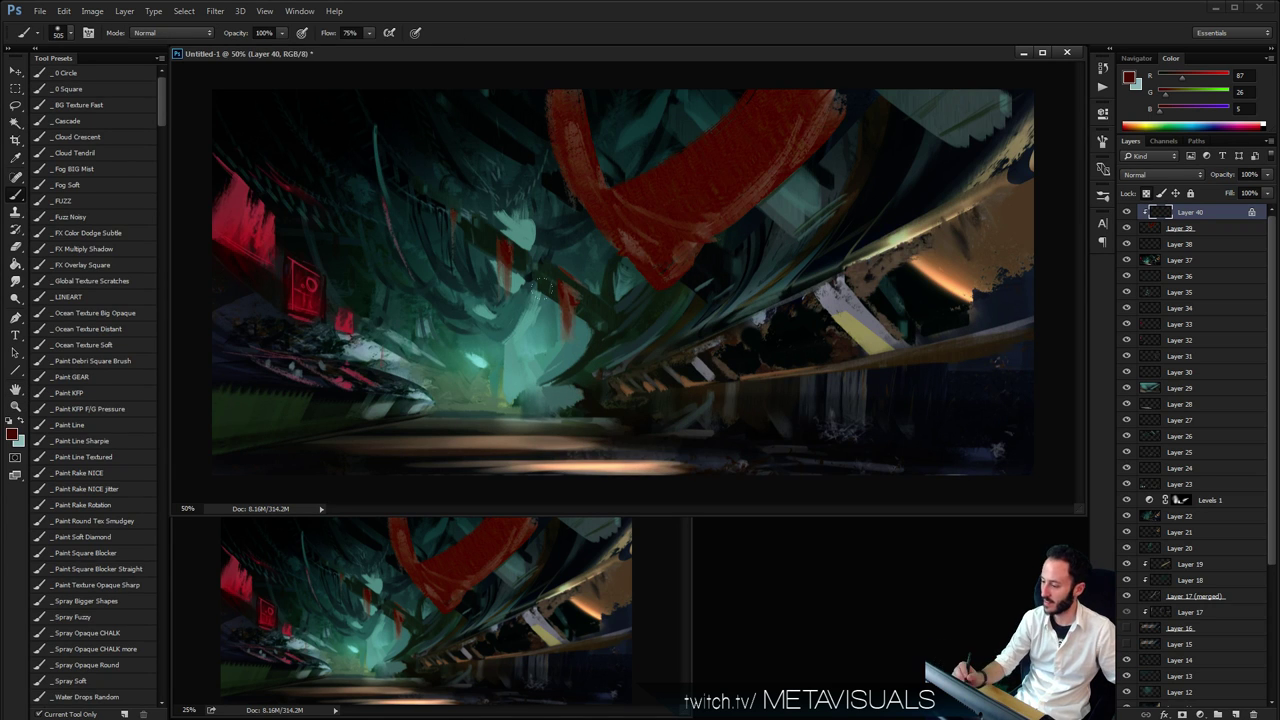
{"action": "key", "text": "h"}
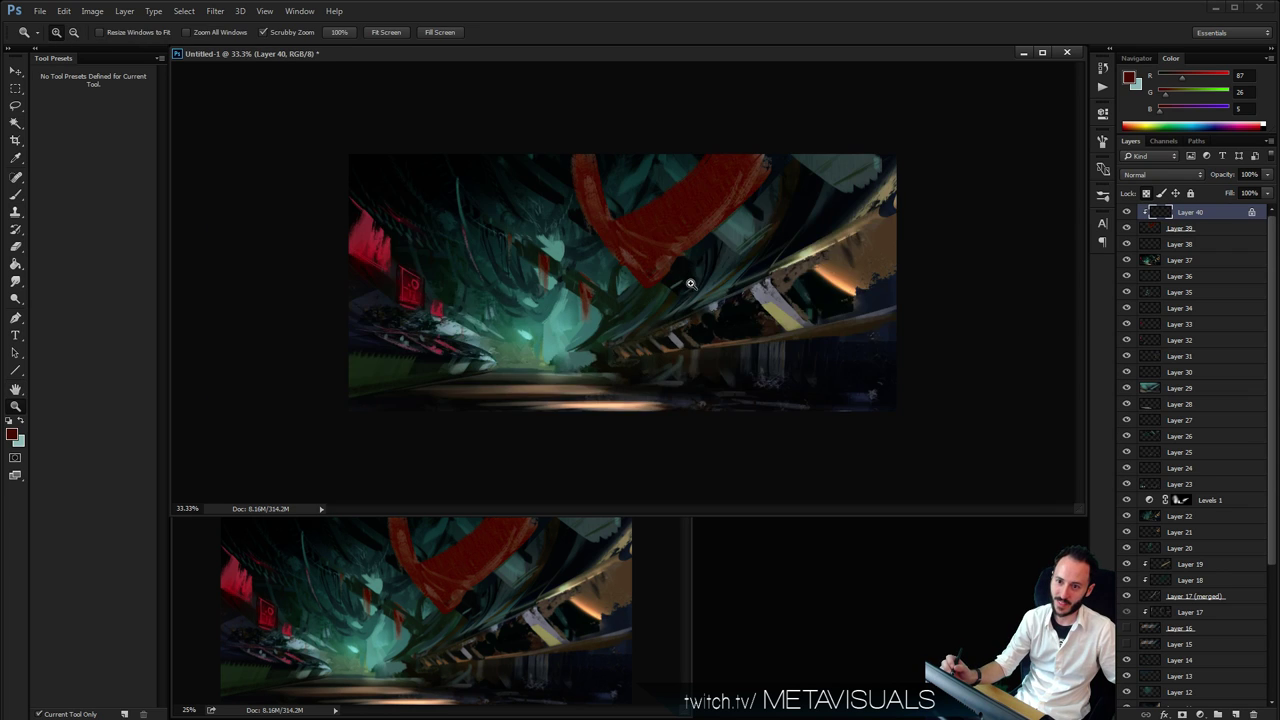
{"action": "key", "text": "b"}
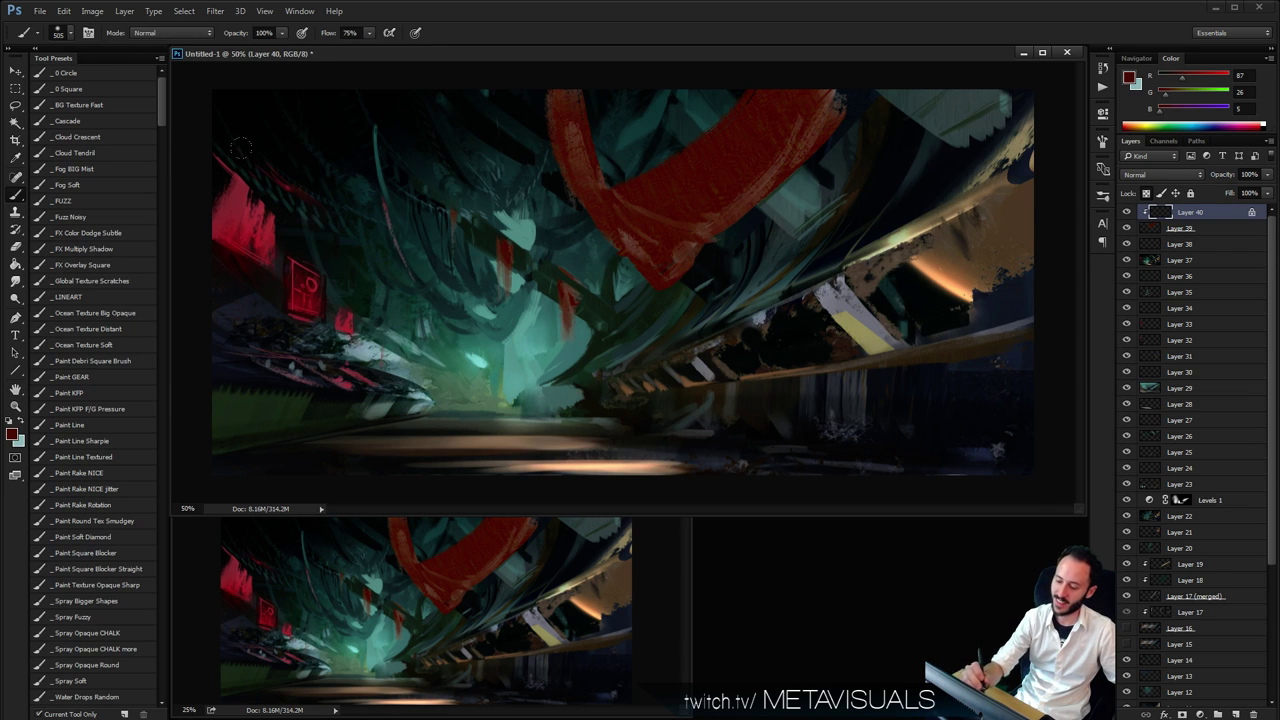
Try tinting the banner with a brighter orange-red of R 152, G 60 and B 6 on the clipped layer
{"action": "left_click", "coordinate": [590, 127], "text": "alt"}
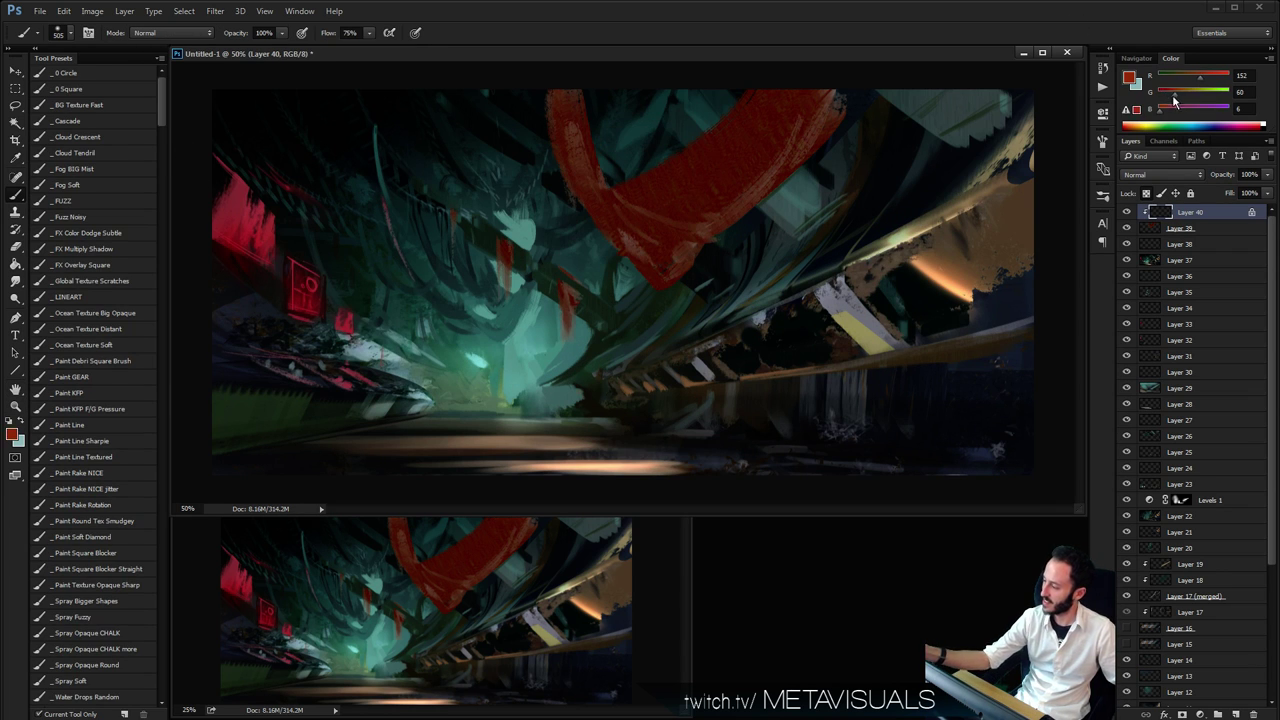
{"action": "left_click", "coordinate": [1126, 229]}
{"action": "left_click", "coordinate": [1126, 229]}
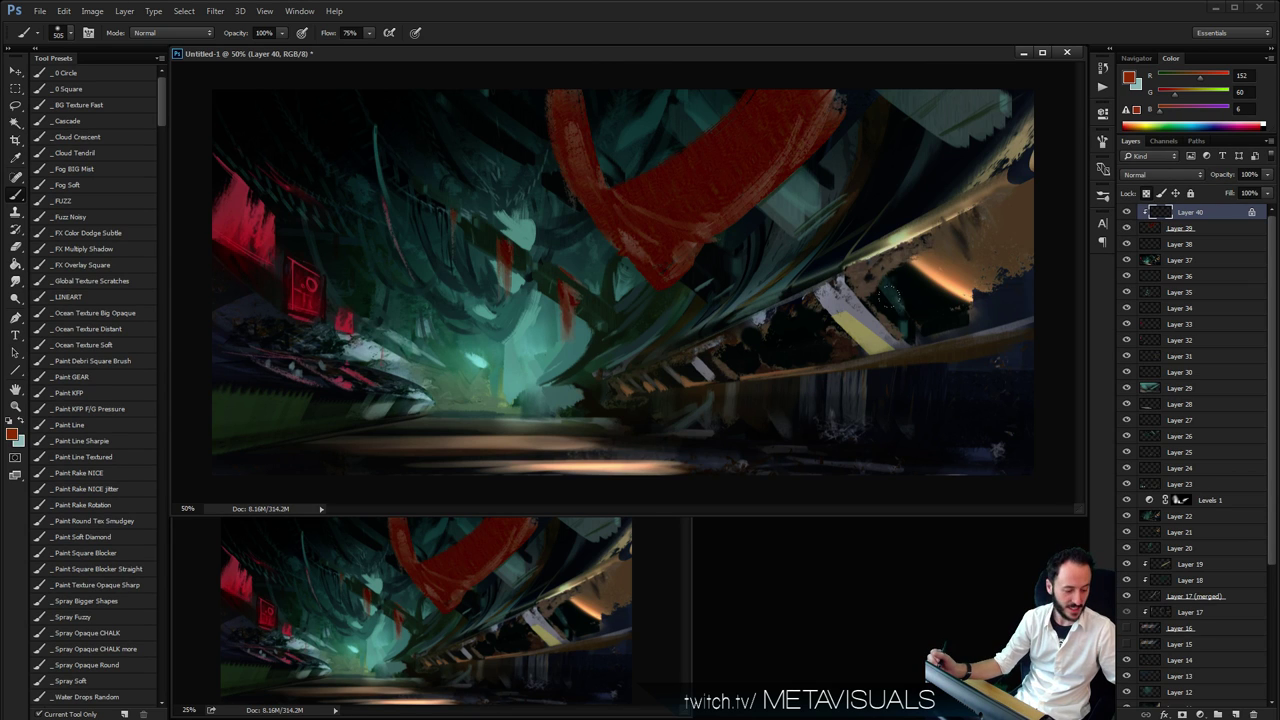
{"action": "left_click_drag", "start_coordinate": [805, 150], "coordinate": [650, 260]}
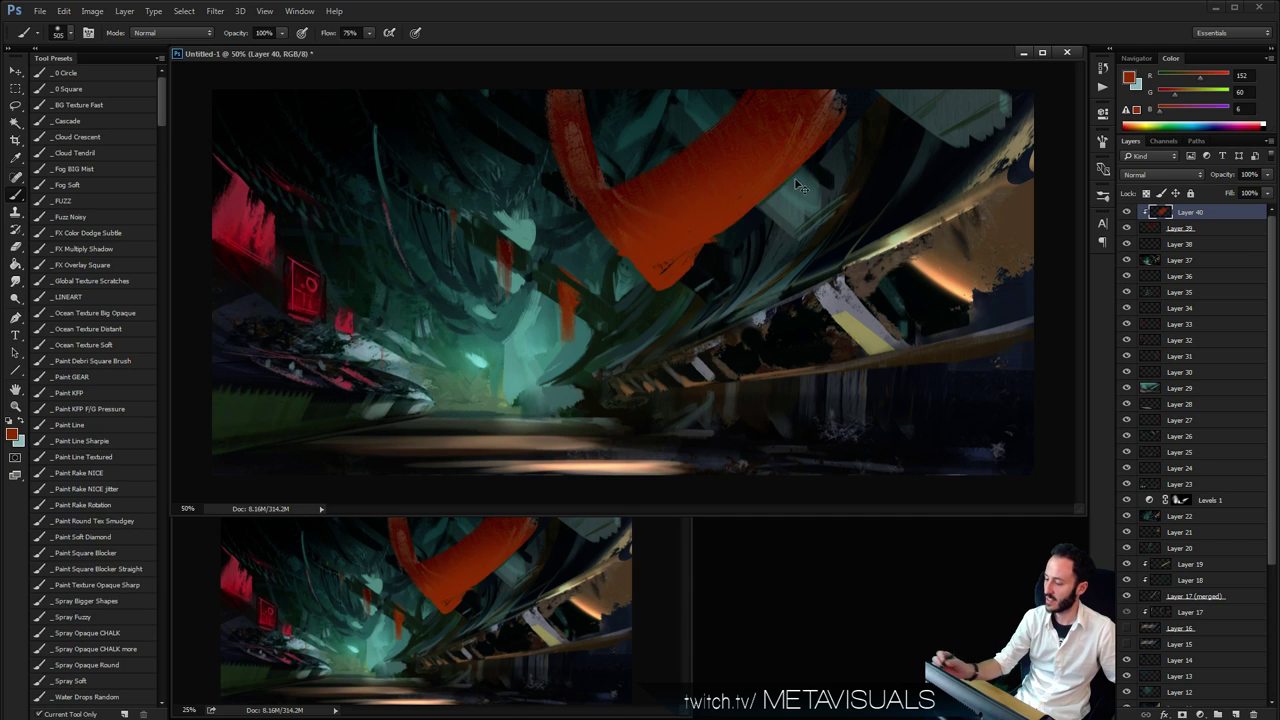
{"action": "key", "text": "ctrl+z"}
Darken the banner's upper ends with near-black sampled from the dark ceiling, reducing the soft brush to 200
{"action": "left_click", "coordinate": [450, 92], "text": "alt"}
{"action": "left_click_drag", "start_coordinate": [450, 92], "coordinate": [830, 110]}
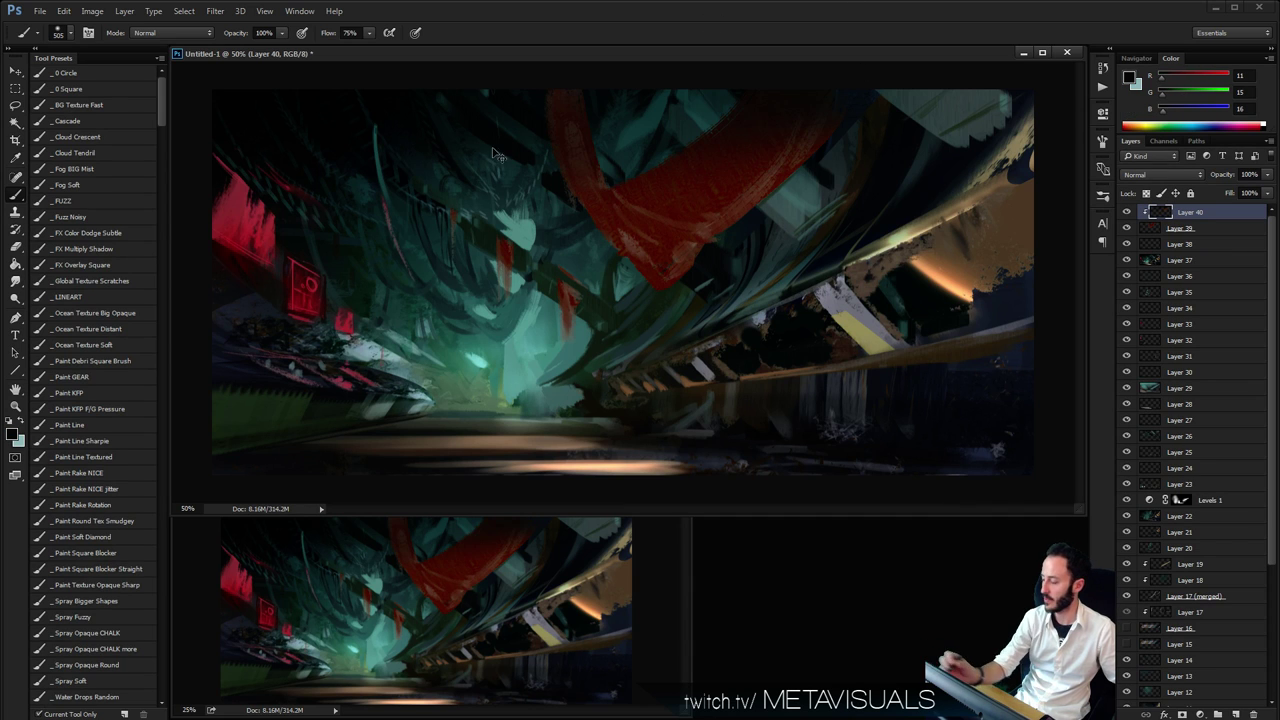
{"action": "key", "text": "ctrl+z"}
{"action": "mouse_move", "coordinate": [545, 110]}
{"action": "left_mouse_down"}
{"action": "mouse_move", "coordinate": [645, 120]}
{"action": "mouse_move", "coordinate": [800, 100]}
{"action": "left_mouse_up"}
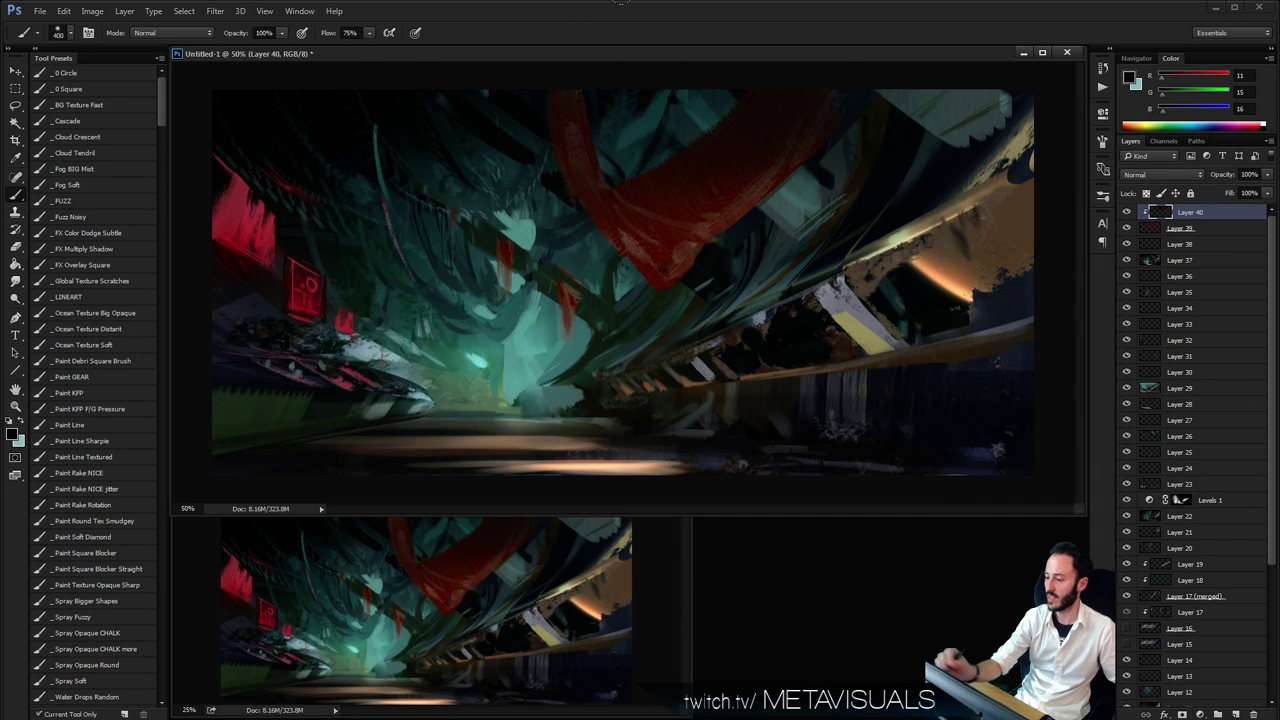
{"action": "left_click_drag", "start_coordinate": [621, 2], "coordinate": [570, 100]}
{"action": "left_click_drag", "start_coordinate": [670, 244], "coordinate": [676, 270]}
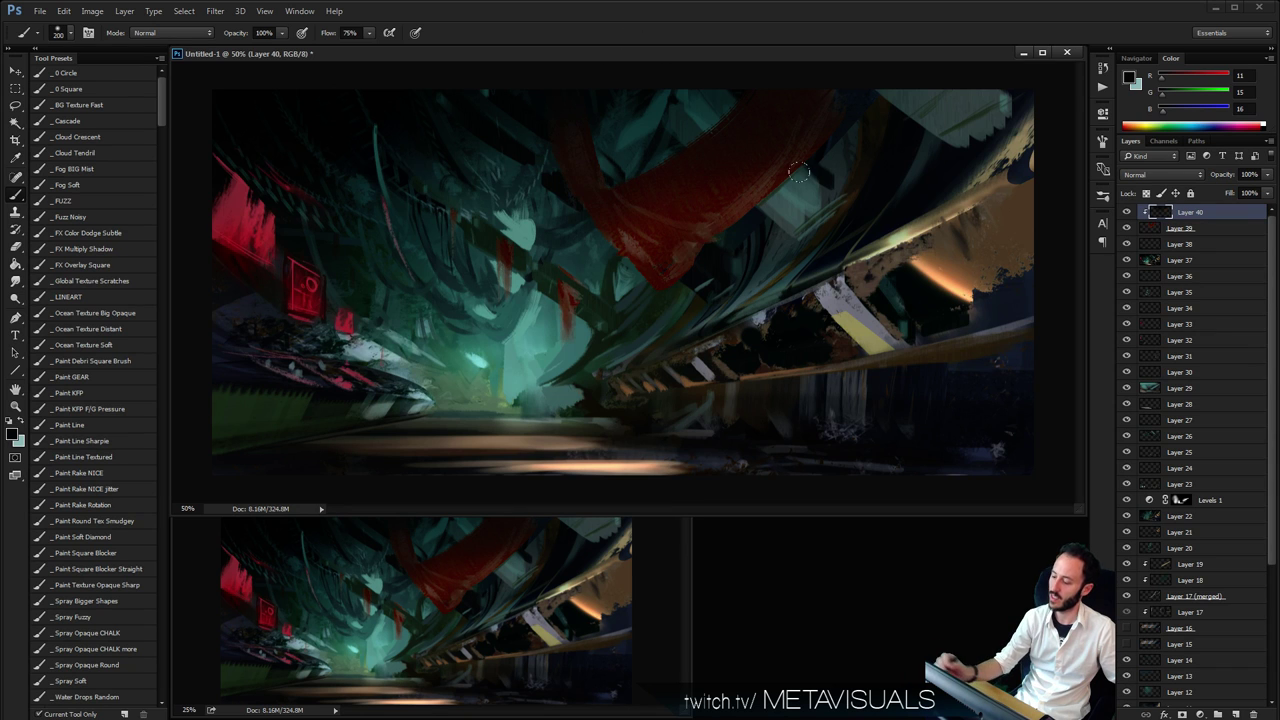
Examine the shaded banner from a distance and compare the painting with the banner layer hidden and shown
{"action": "key", "text": "z"}
{"action": "left_click", "coordinate": [758, 287], "text": "alt"}
{"action": "left_click", "coordinate": [759, 293], "text": "alt"}
{"action": "left_click", "coordinate": [760, 299], "text": "alt"}
{"action": "left_click", "coordinate": [758, 312]}
{"action": "left_click", "coordinate": [762, 310]}
{"action": "left_click", "coordinate": [761, 310]}
{"action": "key", "text": "b"}
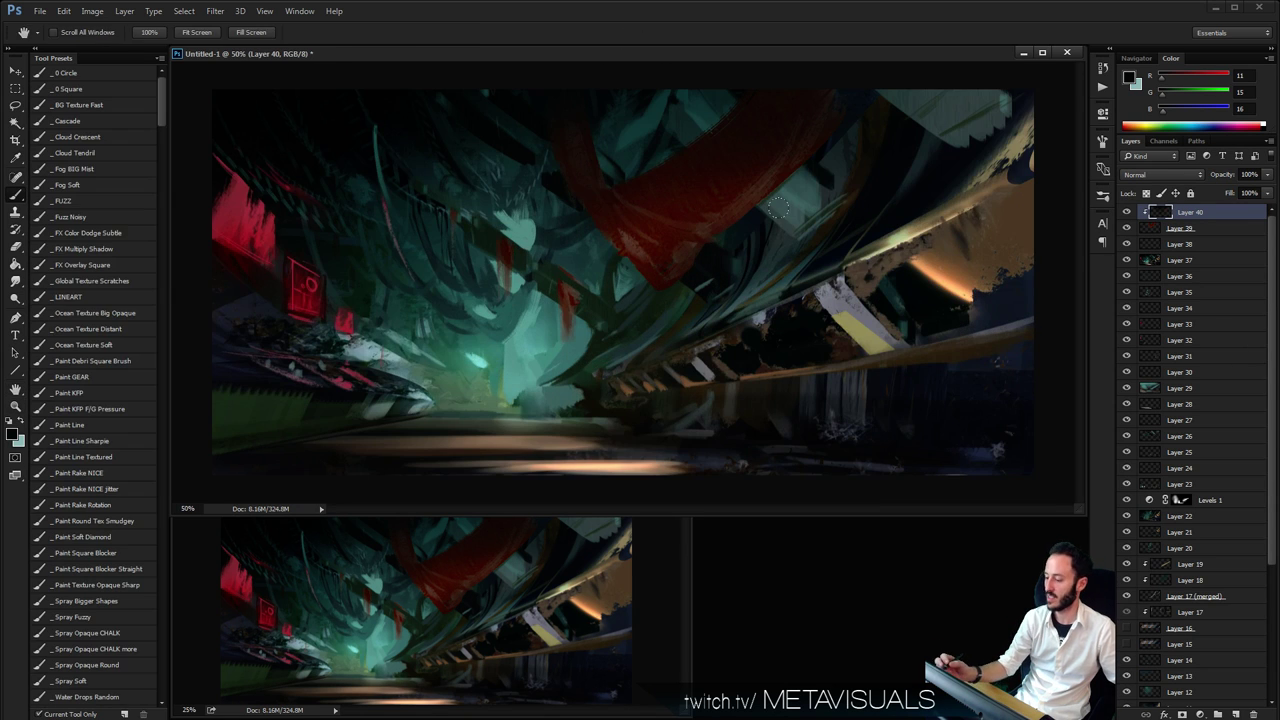
{"action": "left_click", "coordinate": [1127, 228]}
{"action": "left_click", "coordinate": [1128, 229]}
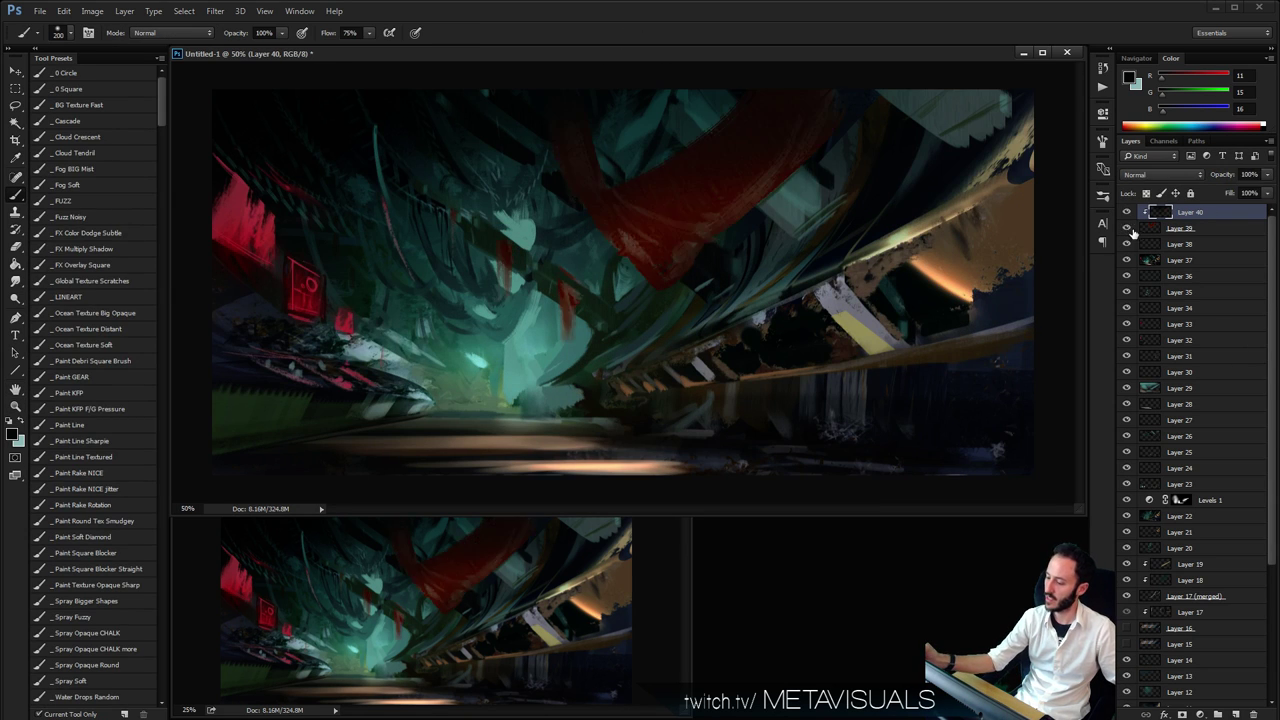
Lower the red banner layer's opacity to 71% and add a new unclipped layer at the top of the stack
{"action": "left_click", "coordinate": [1153, 231]}
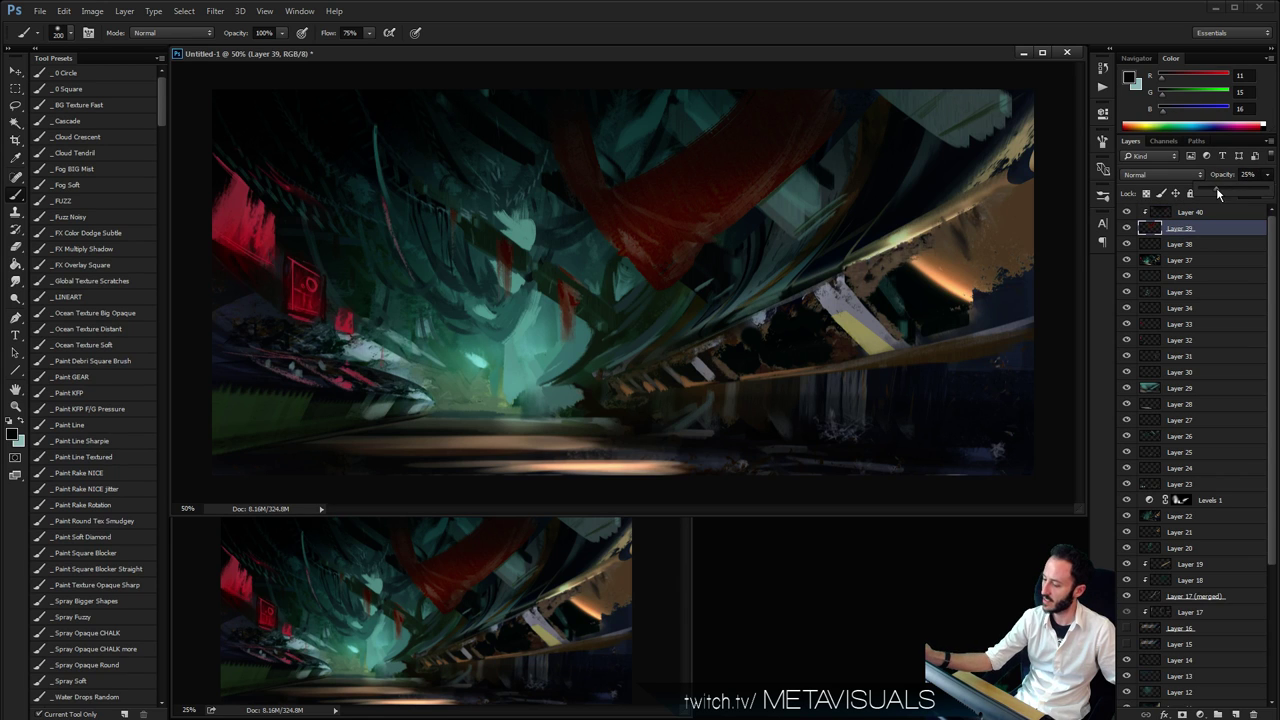
{"action": "left_click_drag", "start_coordinate": [1217, 190], "coordinate": [1243, 191]}
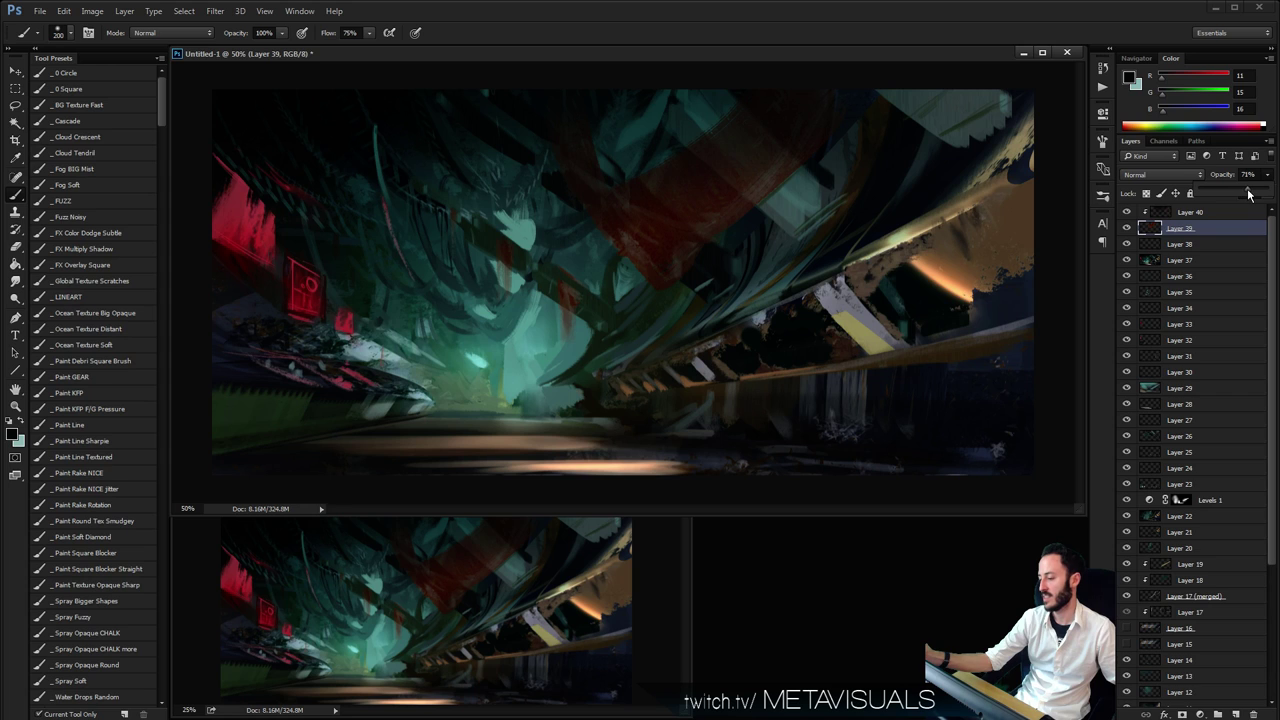
{"action": "key", "text": "ctrl+shift+alt+n"}
{"action": "key", "text": "ctrl+alt+g"}
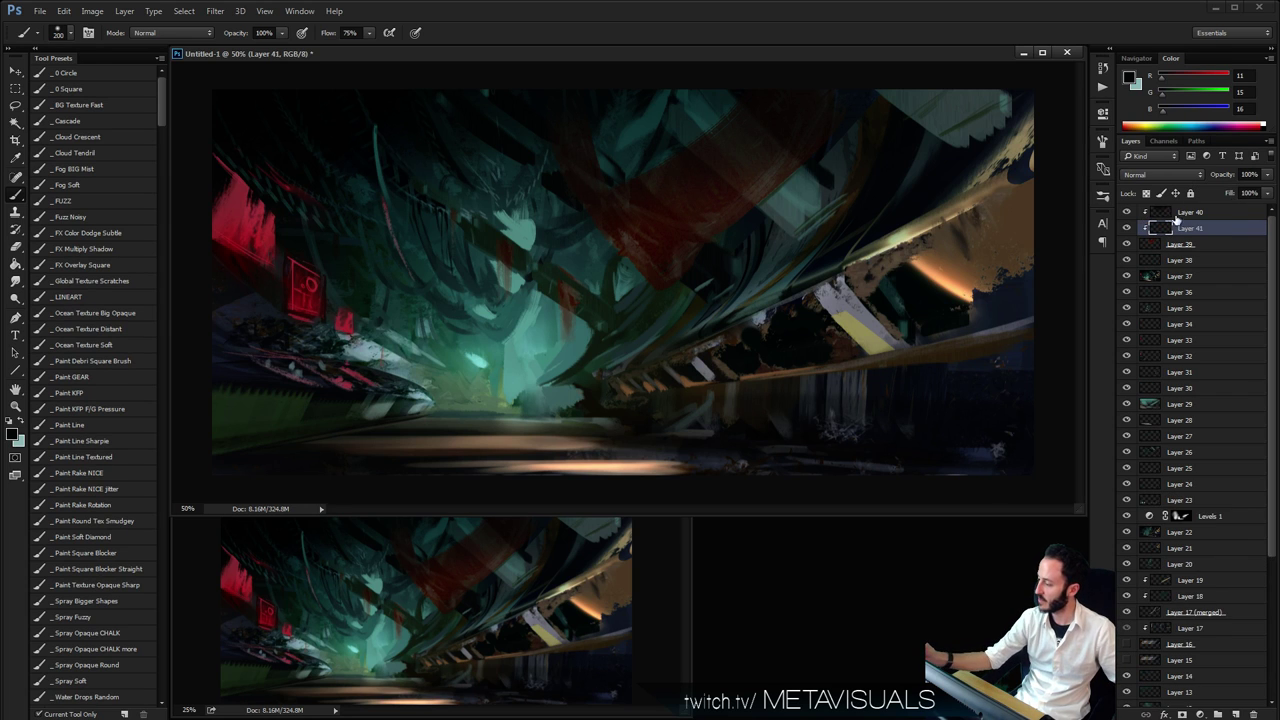
{"action": "left_click_drag", "start_coordinate": [1177, 218], "coordinate": [1177, 207]}
{"action": "key", "text": "h"}
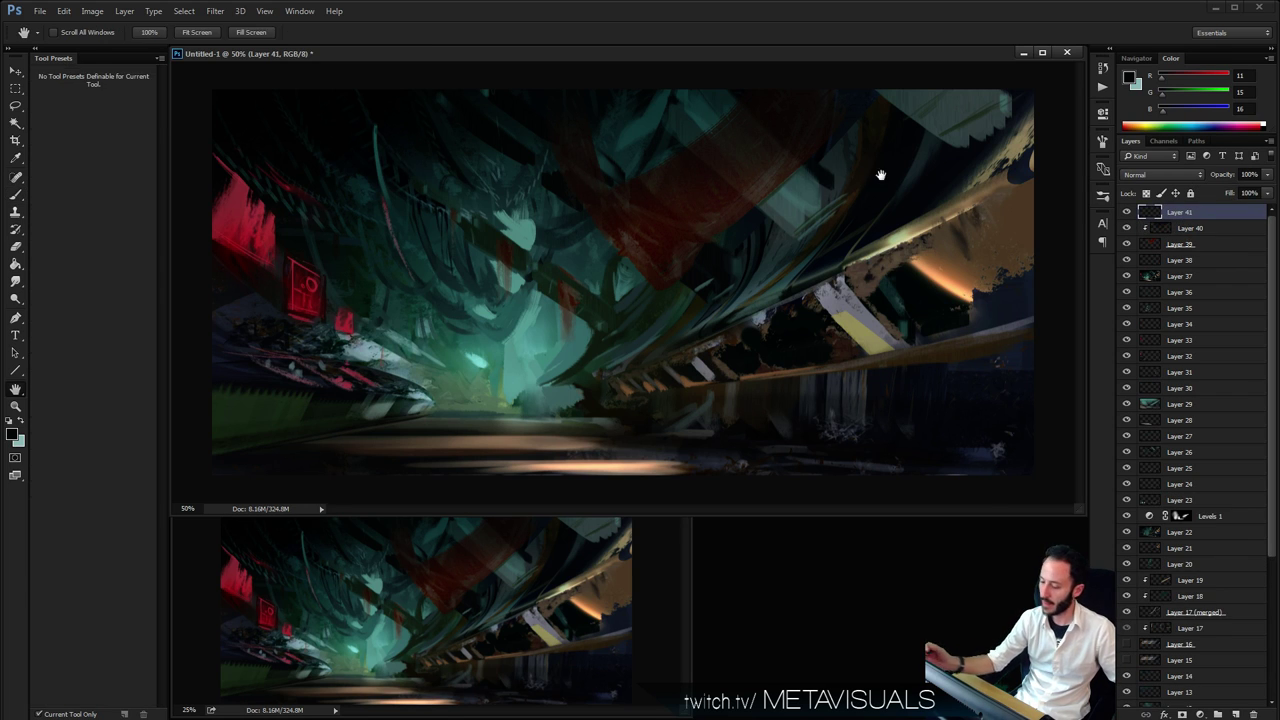
Paint brighter red folds down both sides of the banner with the Paint KFP brush in R 125, G 36, B 13
{"action": "key", "text": "b"}
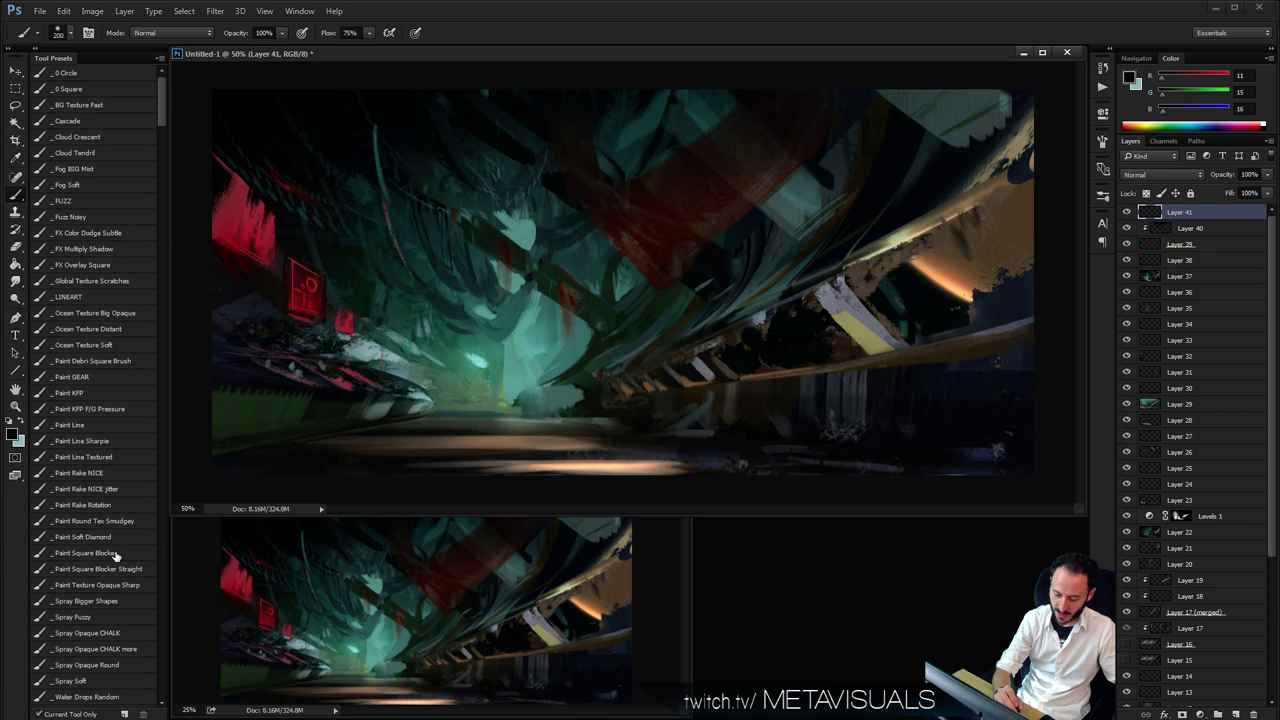
{"action": "left_click", "coordinate": [104, 393]}
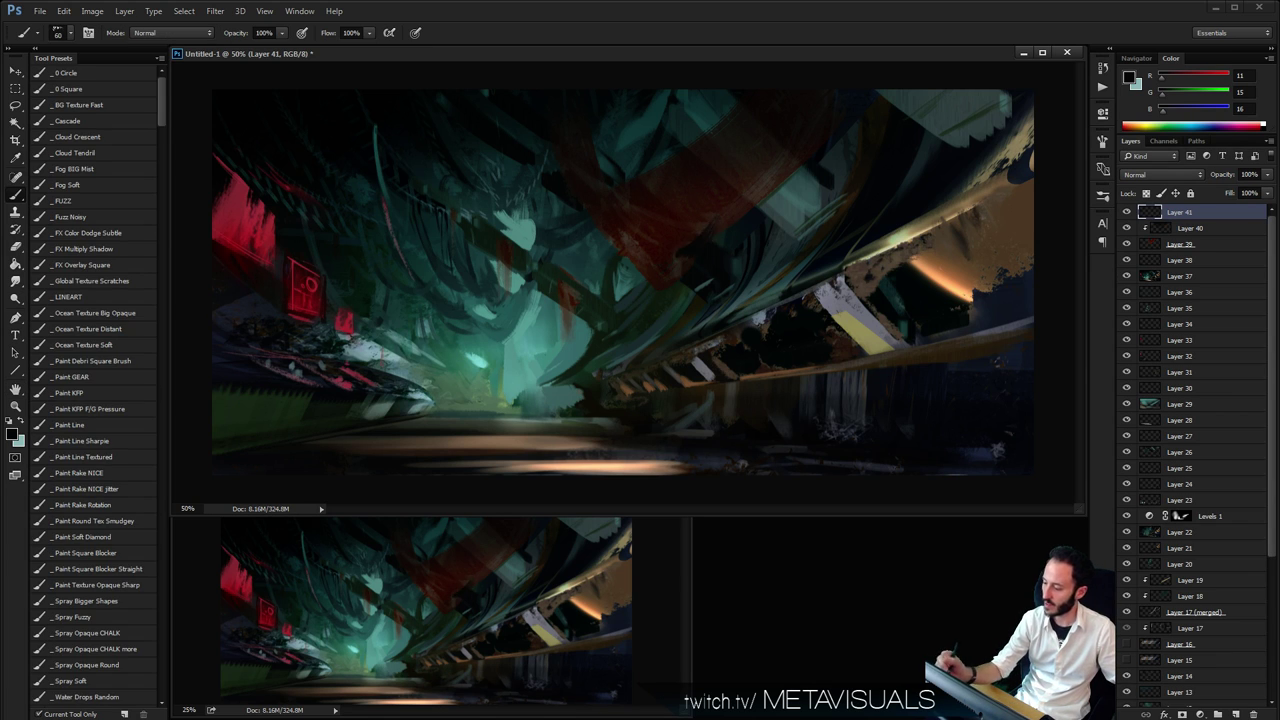
{"action": "left_click", "coordinate": [680, 233], "text": "alt"}
{"action": "left_click", "coordinate": [1192, 77]}
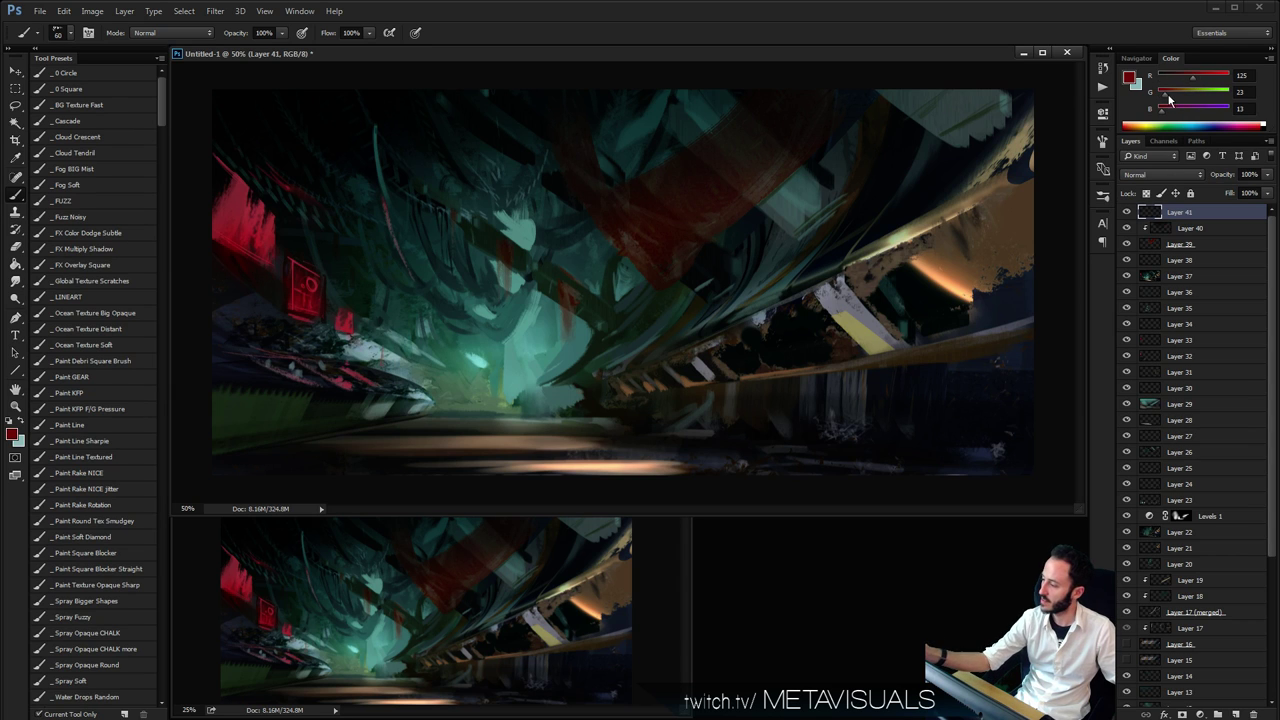
{"action": "left_click_drag", "start_coordinate": [706, 250], "coordinate": [708, 230]}
{"action": "key", "text": "ctrl+z"}
{"action": "key", "text": "["}
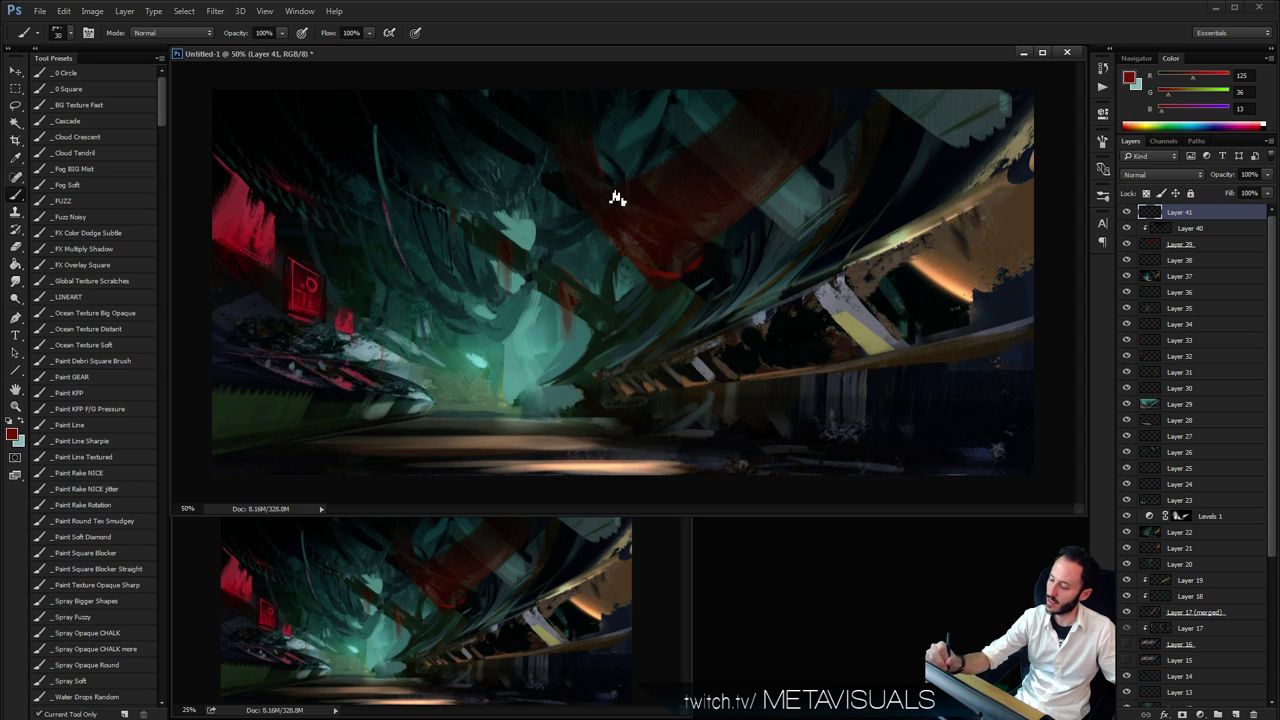
{"action": "left_click_drag", "start_coordinate": [578, 104], "coordinate": [578, 141]}
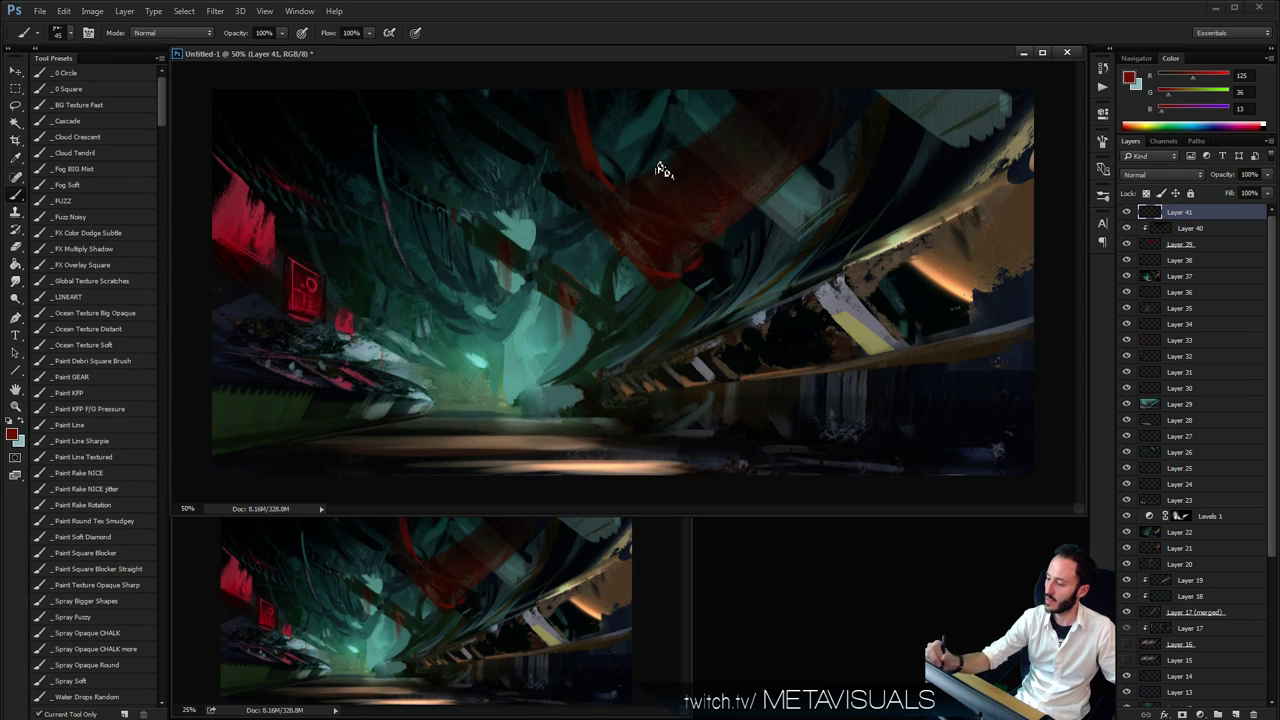
{"action": "left_click_drag", "start_coordinate": [764, 104], "coordinate": [735, 210]}
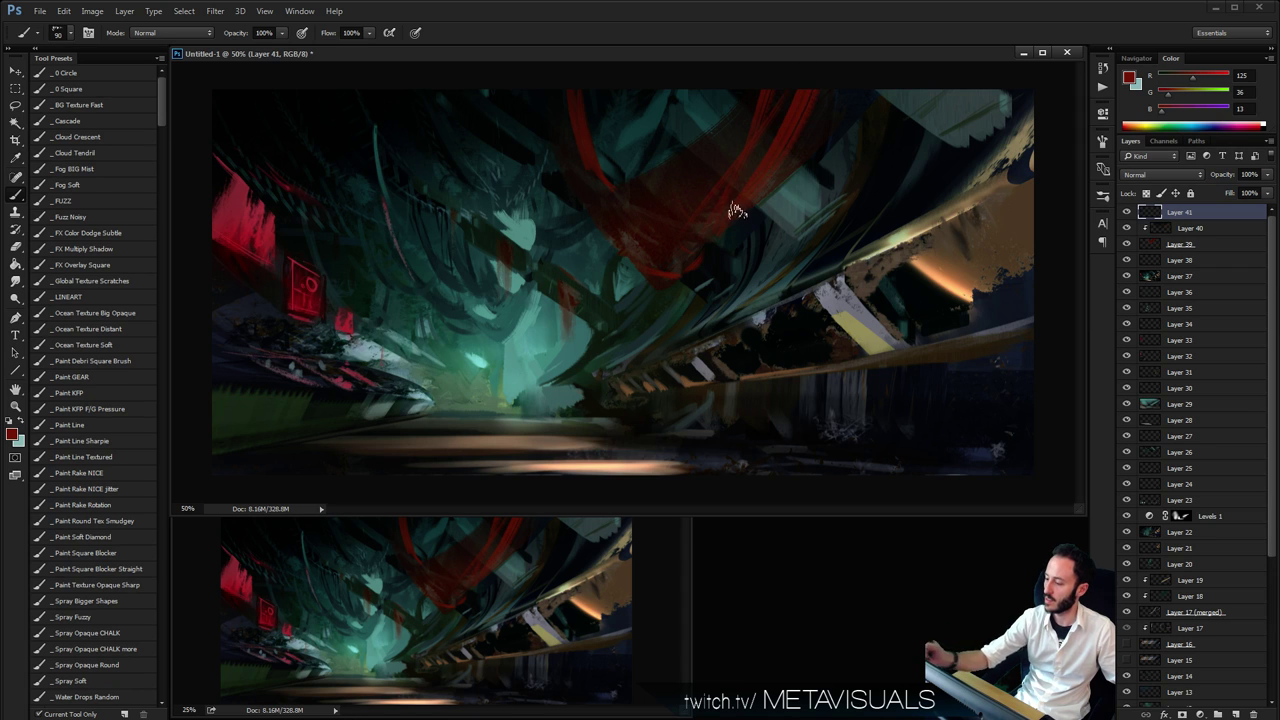
{"action": "left_click_drag", "start_coordinate": [790, 160], "coordinate": [834, 66]}
{"action": "key", "text": "r"}
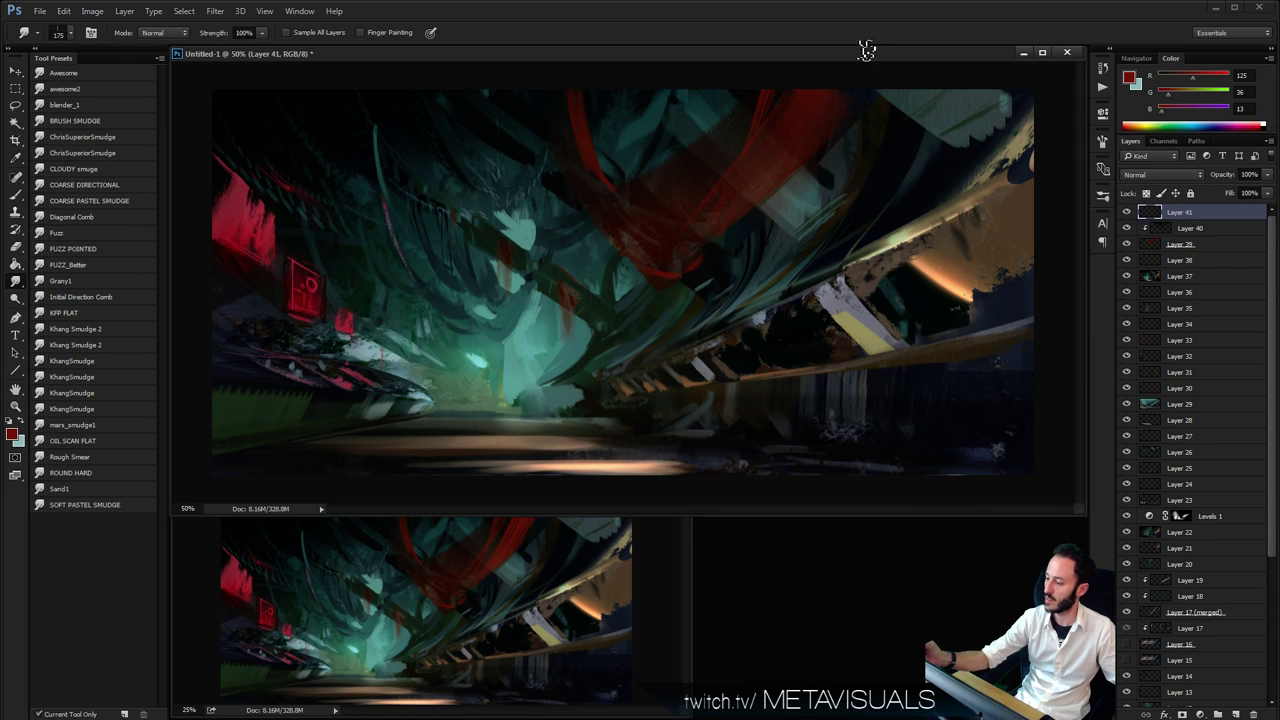
Paint thin folds over the banner in muted brown-red R 81, G 40, B 25 and dark grey R 46, G 48, B 55
{"action": "key", "text": "b"}
{"action": "left_click", "coordinate": [711, 290], "text": "alt"}
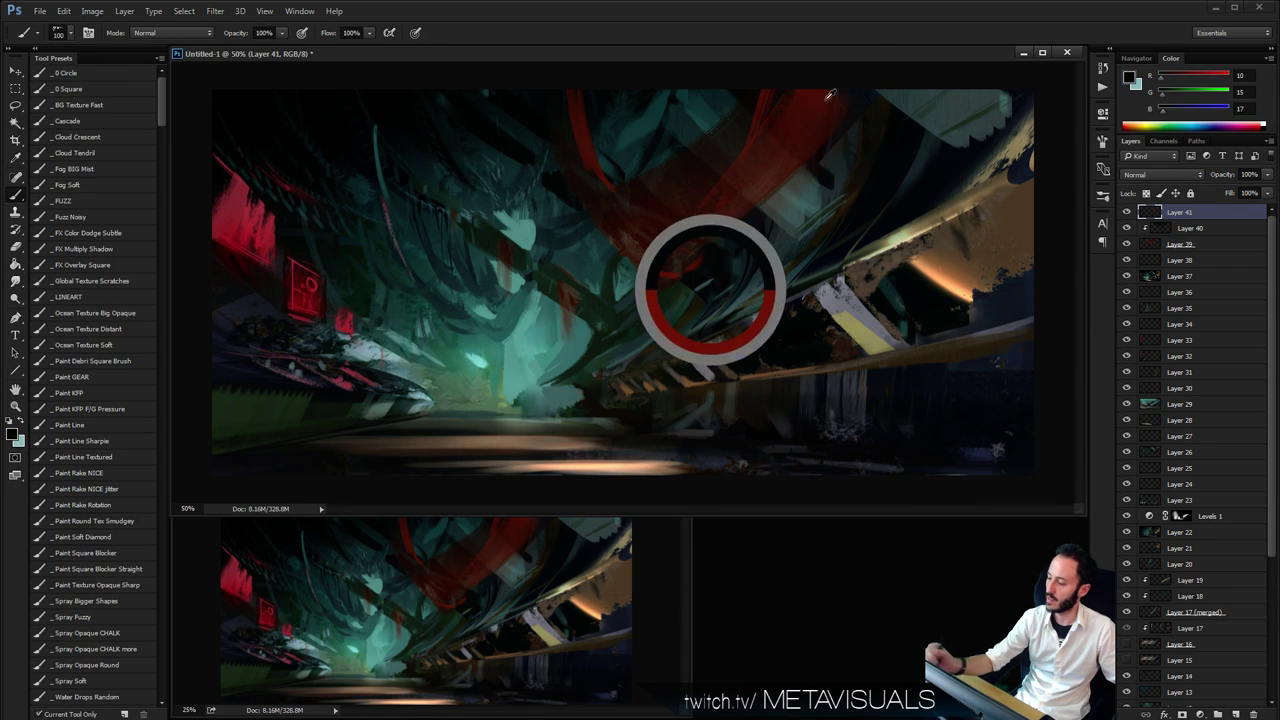
{"action": "key", "text": "bracketleft"}
{"action": "key", "text": "bracketleft"}
{"action": "left_click", "coordinate": [758, 175], "text": "alt"}
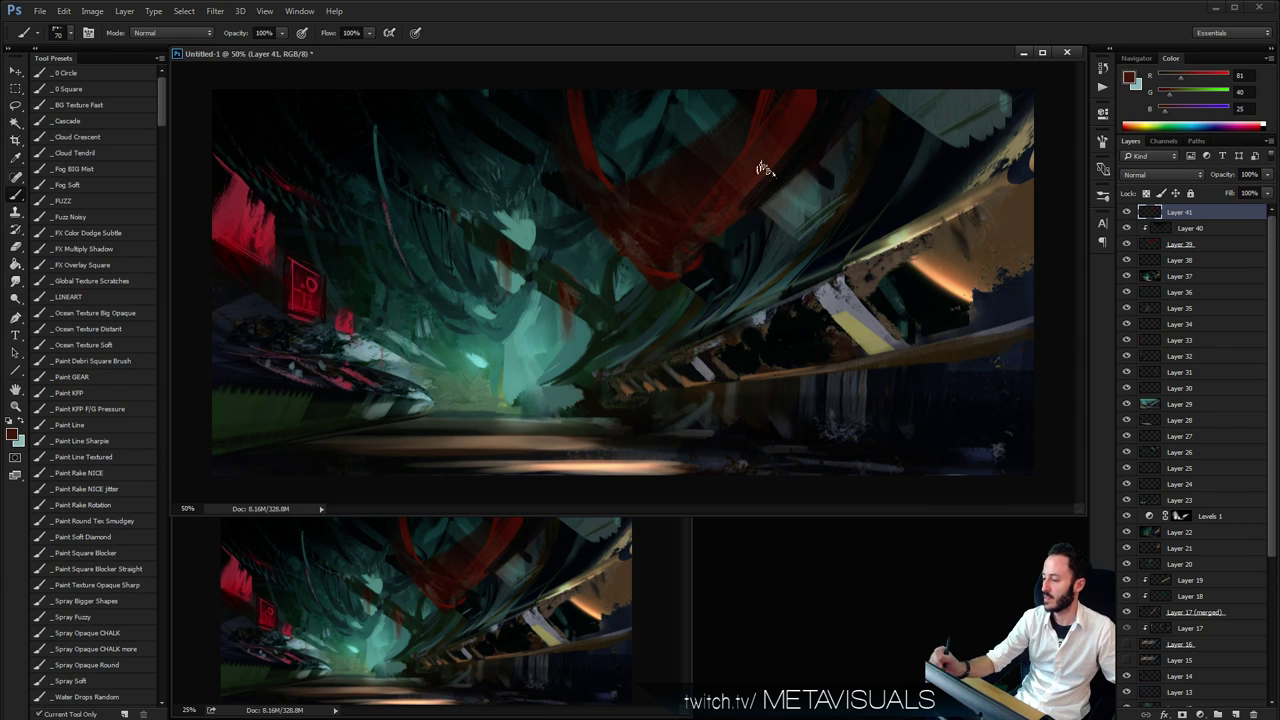
{"action": "key", "text": "bracketleft"}
{"action": "key", "text": "bracketleft"}
{"action": "key", "text": "bracketleft"}
{"action": "key", "text": "bracketleft"}
{"action": "key", "text": "bracketleft"}
{"action": "left_click_drag", "start_coordinate": [765, 170], "coordinate": [750, 209]}
{"action": "left_click_drag", "start_coordinate": [836, 114], "coordinate": [748, 223]}
{"action": "left_click_drag", "start_coordinate": [817, 143], "coordinate": [710, 266]}
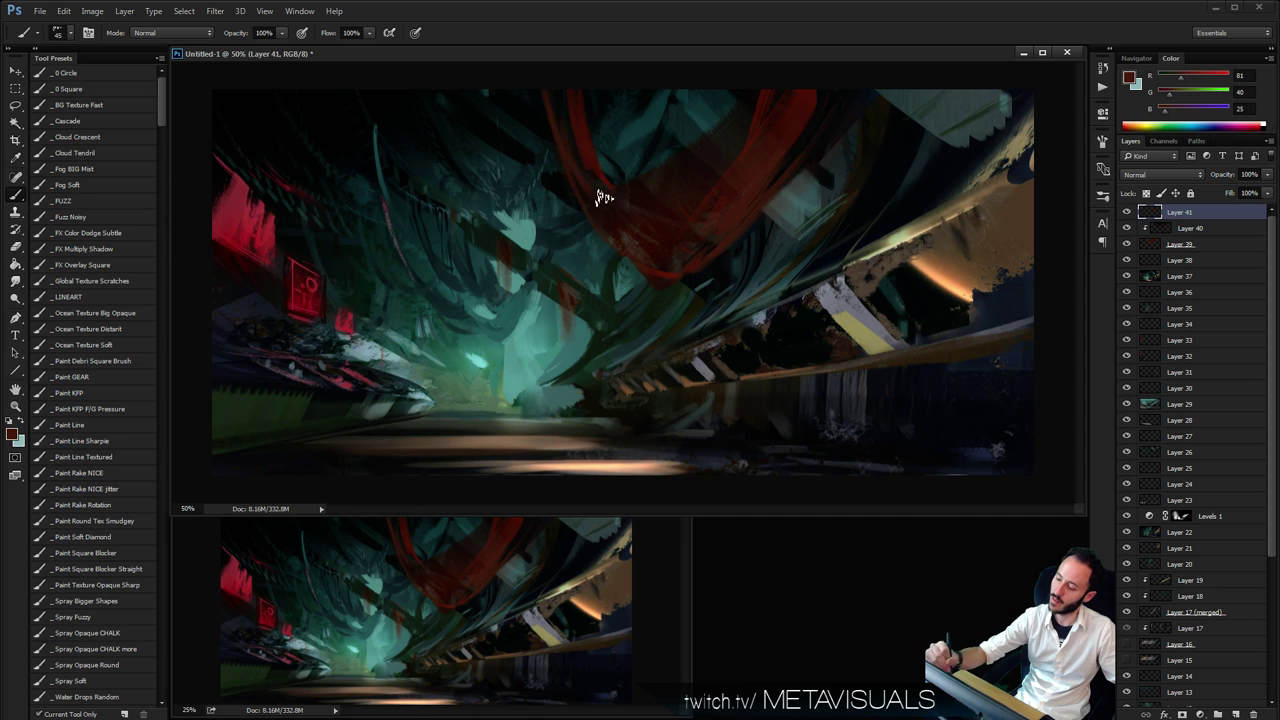
{"action": "left_click", "coordinate": [576, 138], "text": "alt"}
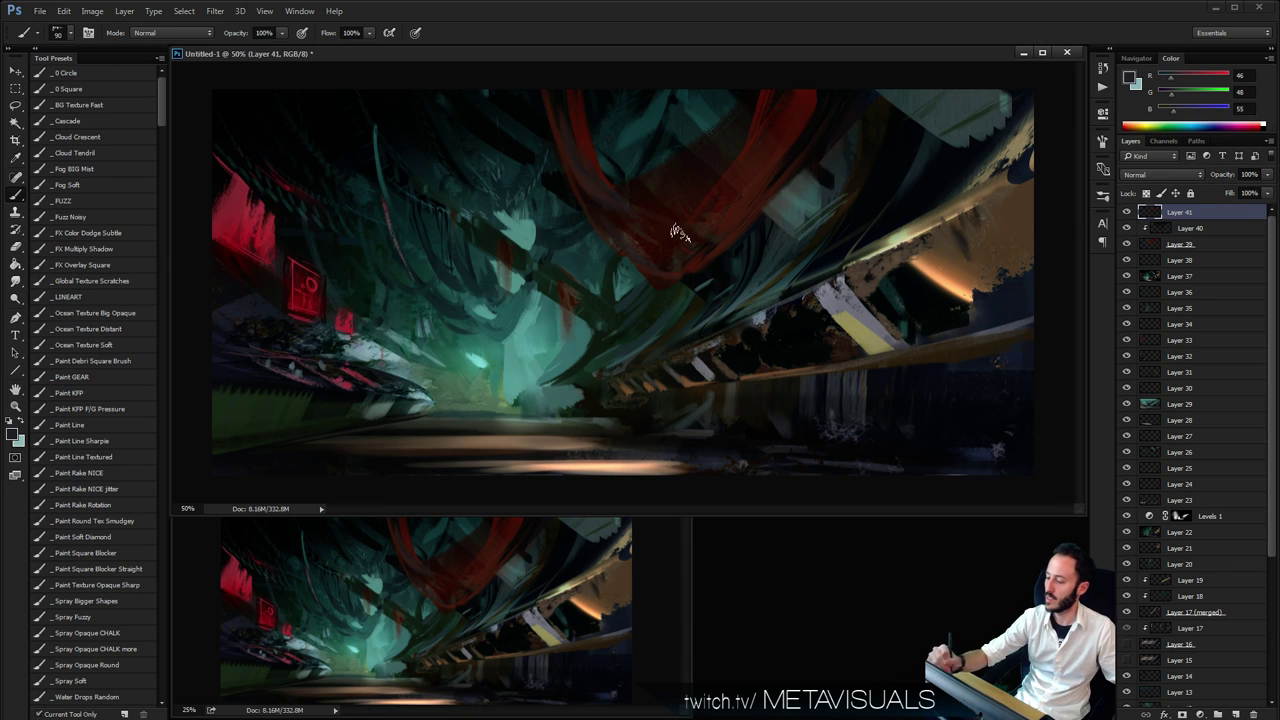
{"action": "key", "text": "["}
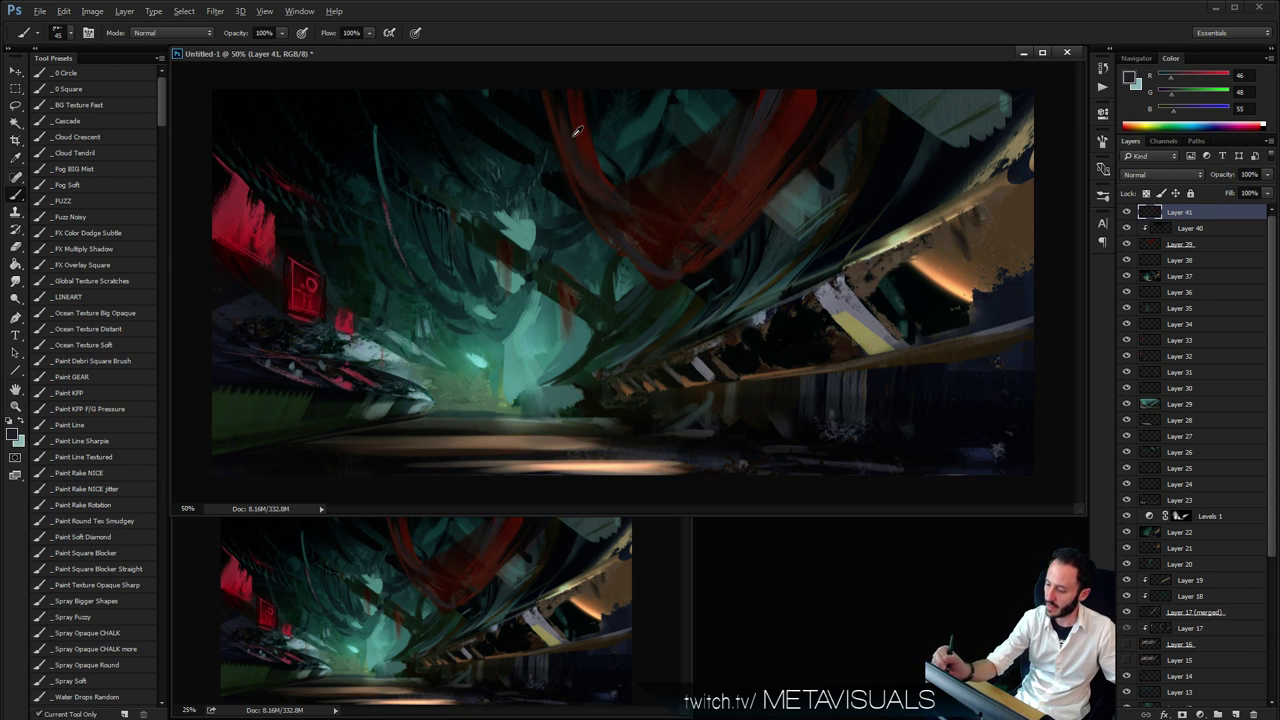
Add small hanging banners near the teal glow in R 73, G 27, B 16 at size 25, and sample near-black R 9, G 20, B 20
{"action": "left_click", "coordinate": [576, 131], "text": "alt"}
{"action": "key", "text": "bracketleft"}
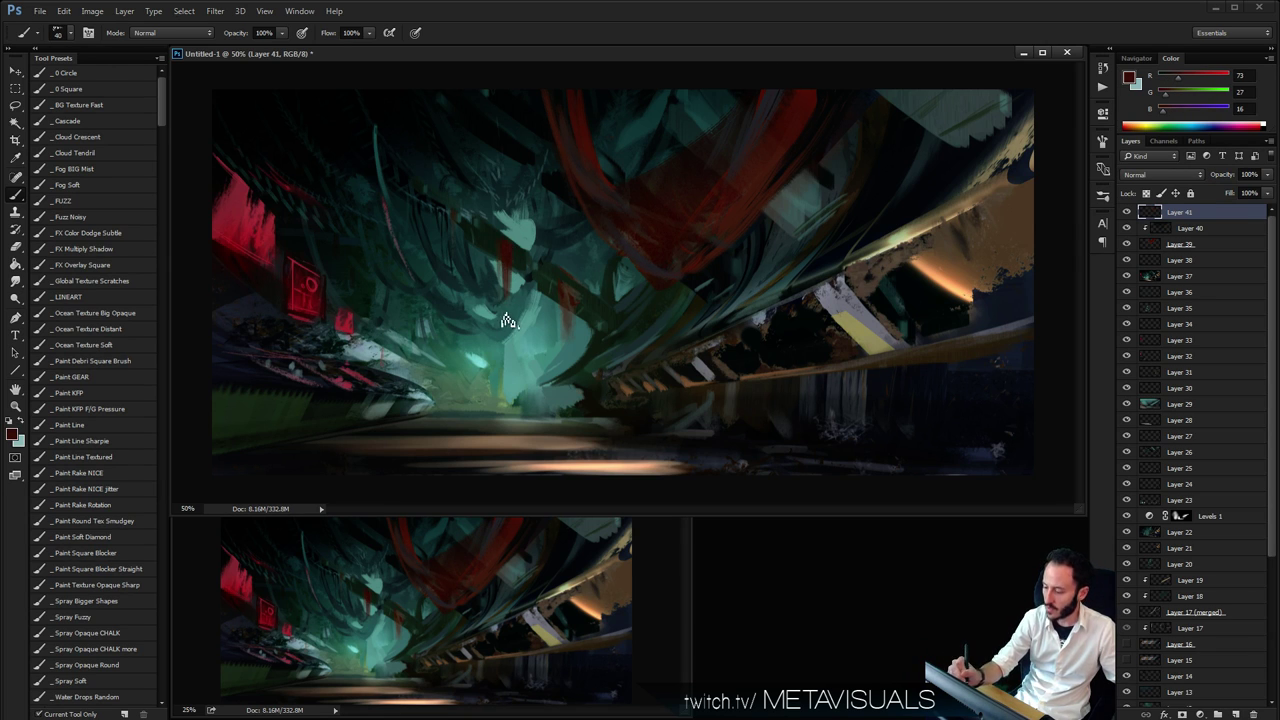
{"action": "key", "text": "bracketleft"}
{"action": "left_click_drag", "start_coordinate": [412, 142], "coordinate": [413, 88]}
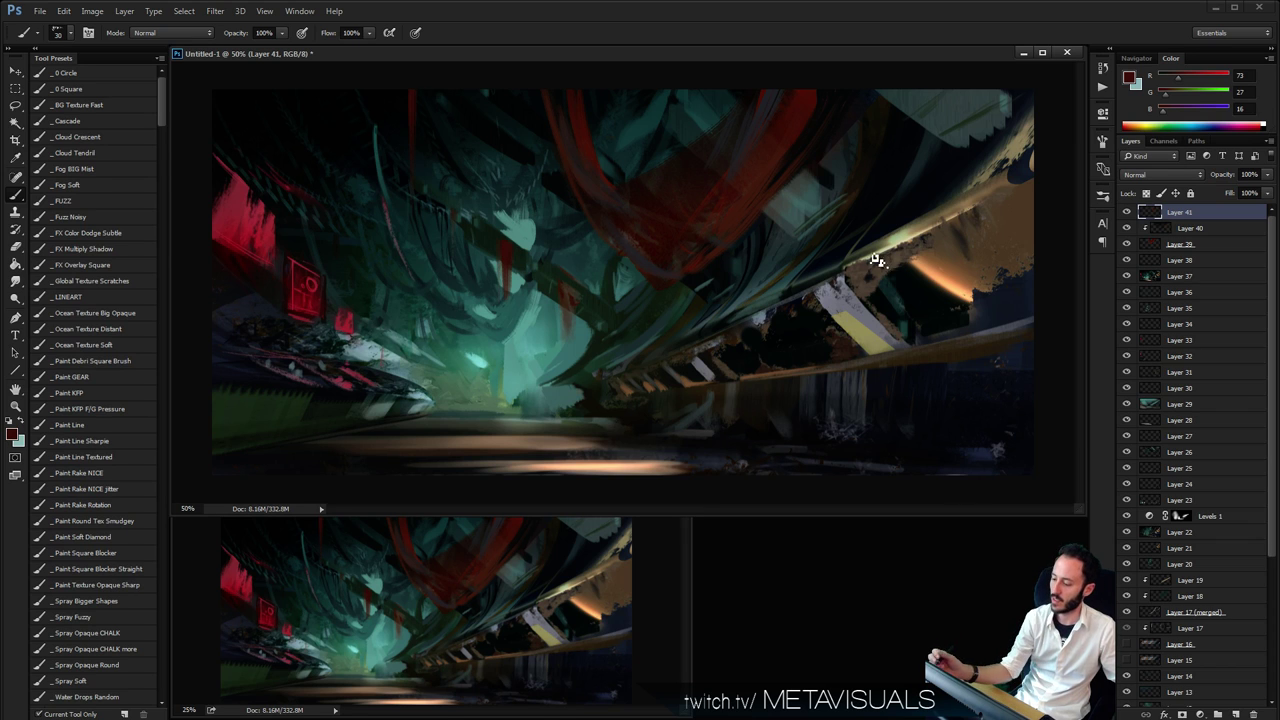
{"action": "key", "text": "ctrl+z"}
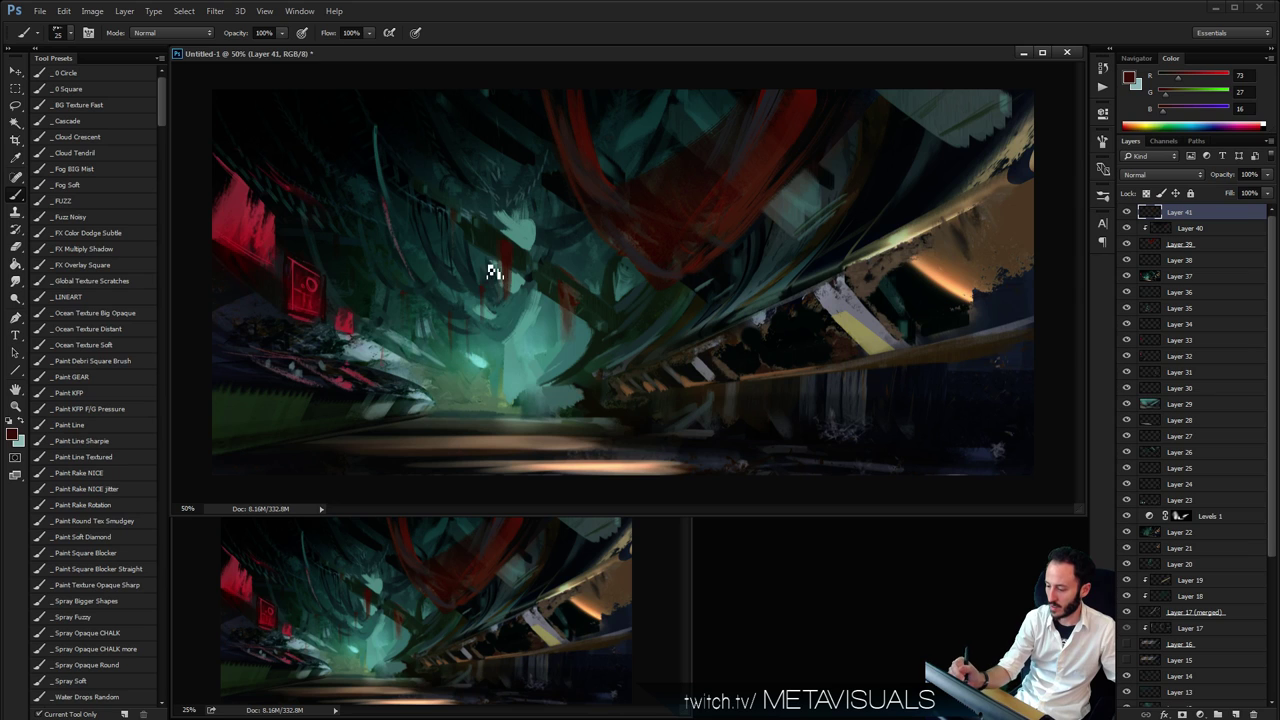
{"action": "left_click", "coordinate": [511, 128], "text": "alt"}
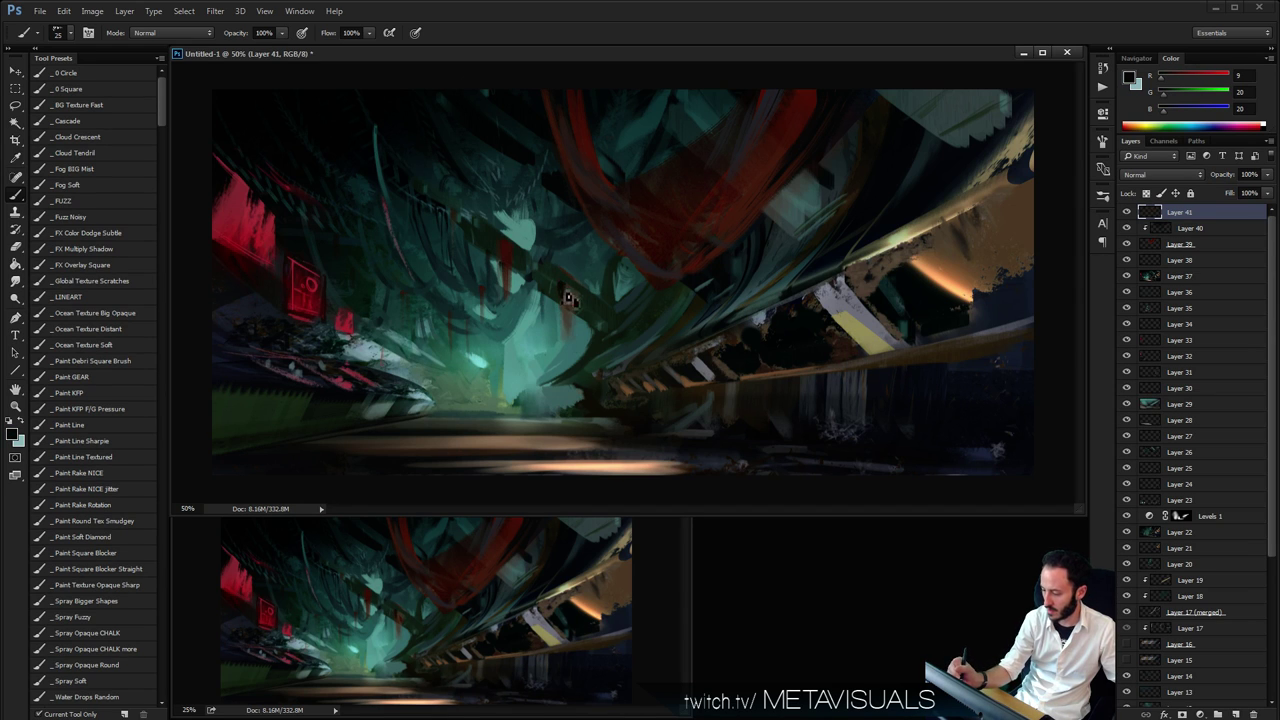
Examine the whole painting from a distance at 33.3% zoom to judge how the red banners fit in
{"action": "key", "text": "space"}
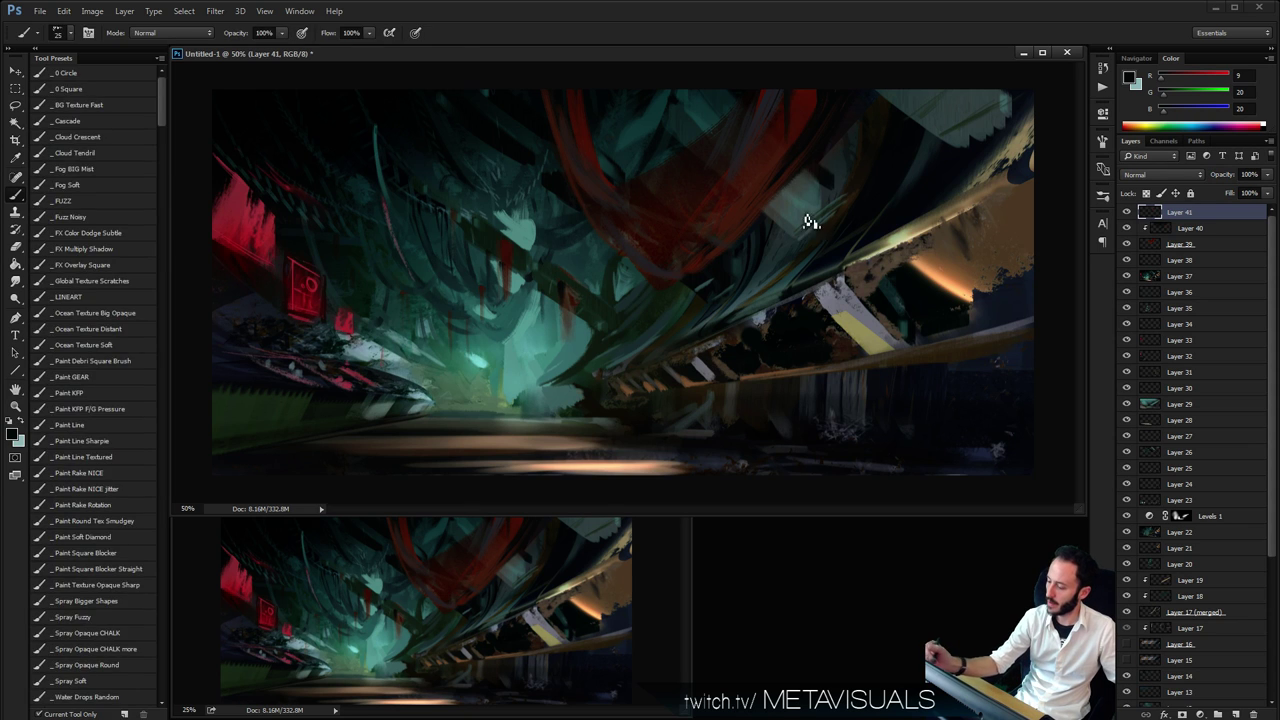
{"action": "key", "text": "alt+space"}
{"action": "left_click", "coordinate": [860, 217], "text": "alt"}
{"action": "left_click", "coordinate": [862, 216], "text": "alt"}
{"action": "left_click", "coordinate": [868, 212], "text": "alt"}
{"action": "key", "text": "ctrl+space"}
{"action": "left_click", "coordinate": [854, 331], "text": "ctrl"}
{"action": "left_click", "coordinate": [854, 331], "text": "ctrl"}
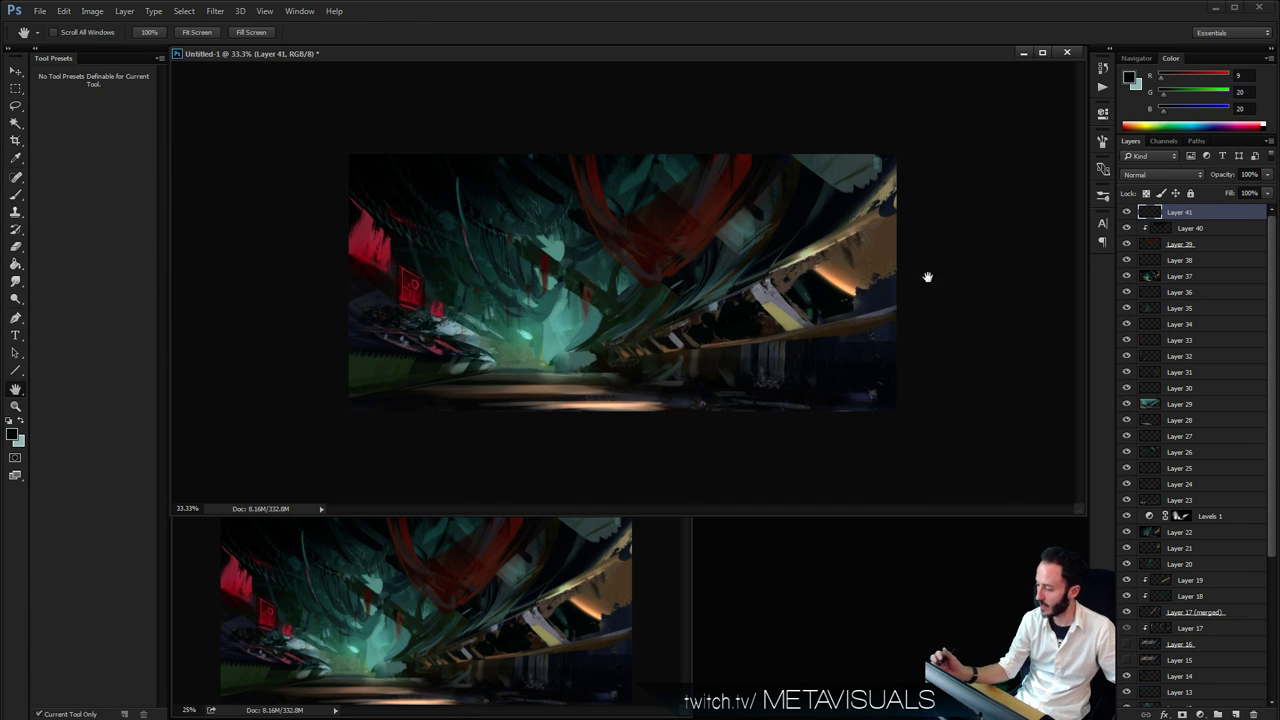
{"action": "key", "text": "space"}
{"action": "key", "text": "space"}
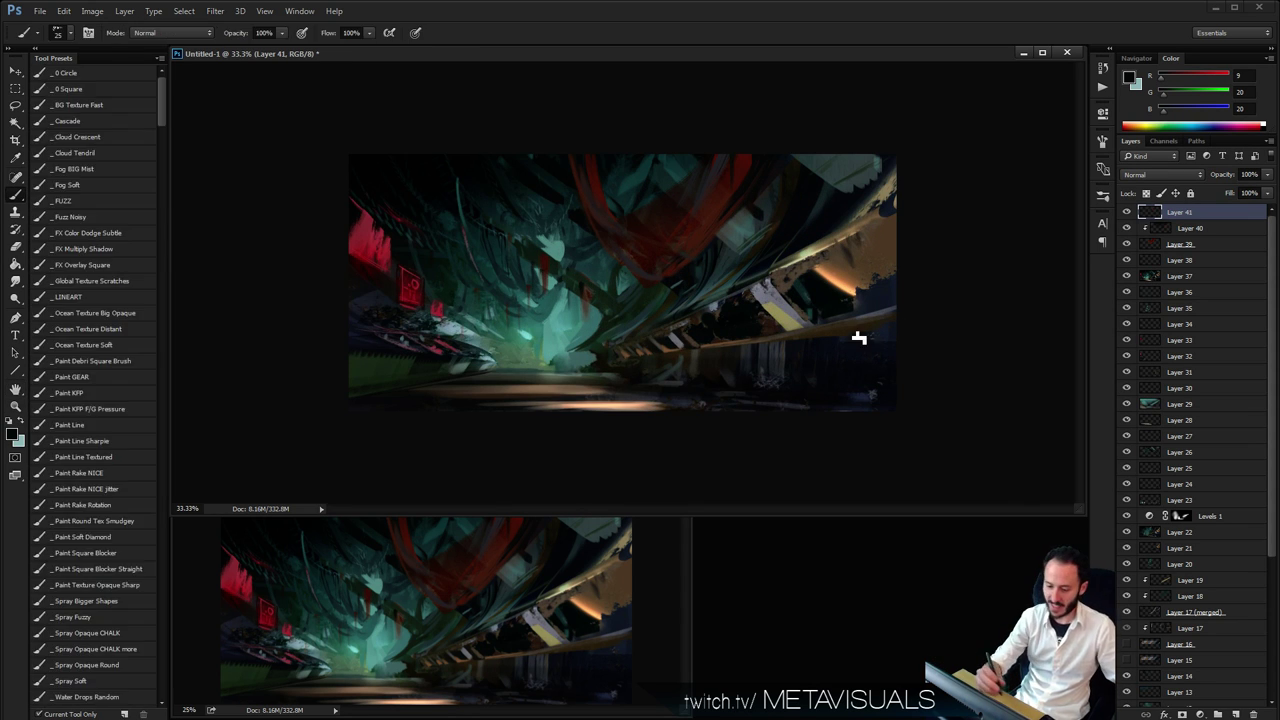
{"action": "left_click", "coordinate": [81, 206]}
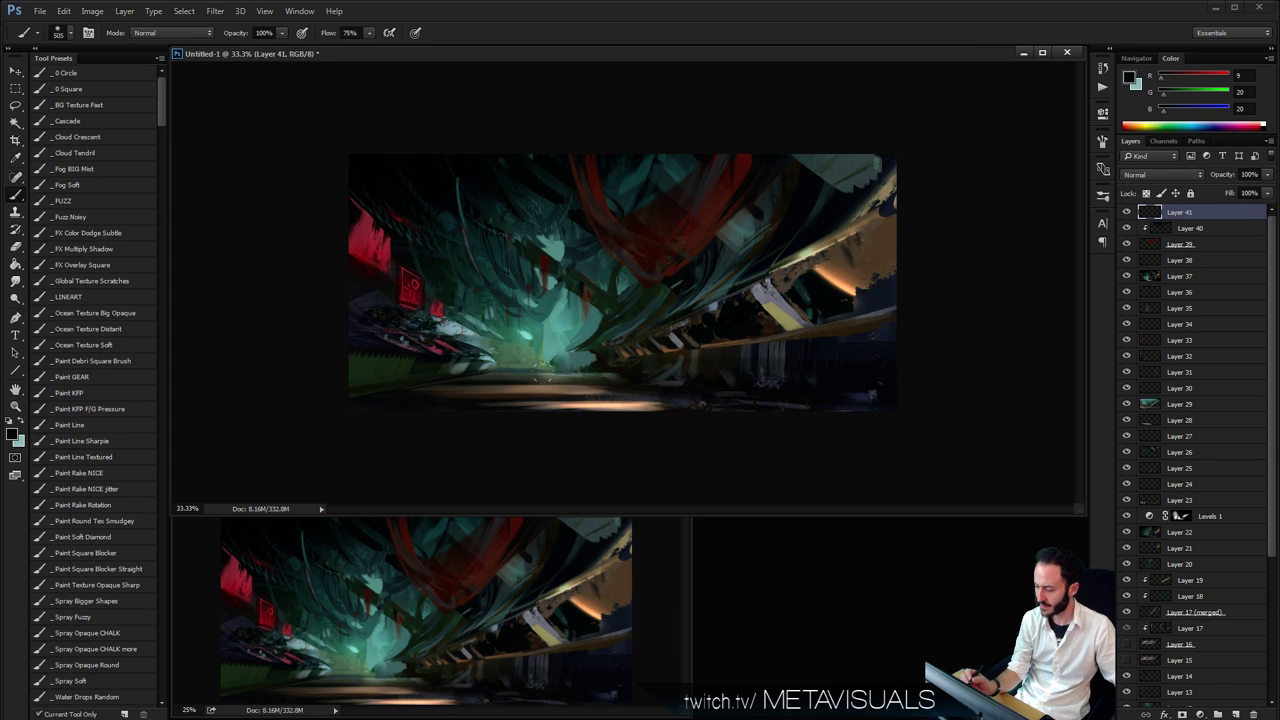
{"action": "key", "text": "space"}
{"action": "key", "text": "l"}
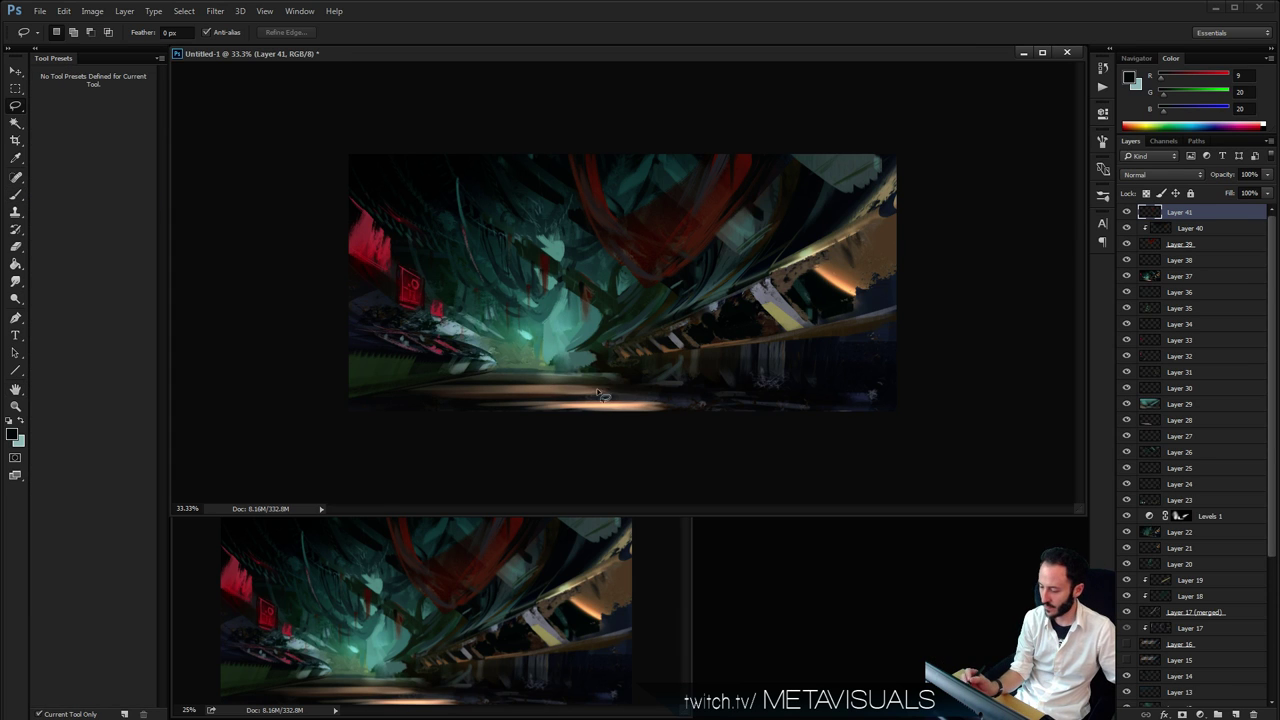
{"action": "mouse_move", "coordinate": [601, 383]}
{"action": "left_mouse_down"}
{"action": "mouse_move", "coordinate": [446, 394]}
{"action": "mouse_move", "coordinate": [585, 382]}
{"action": "left_mouse_up"}
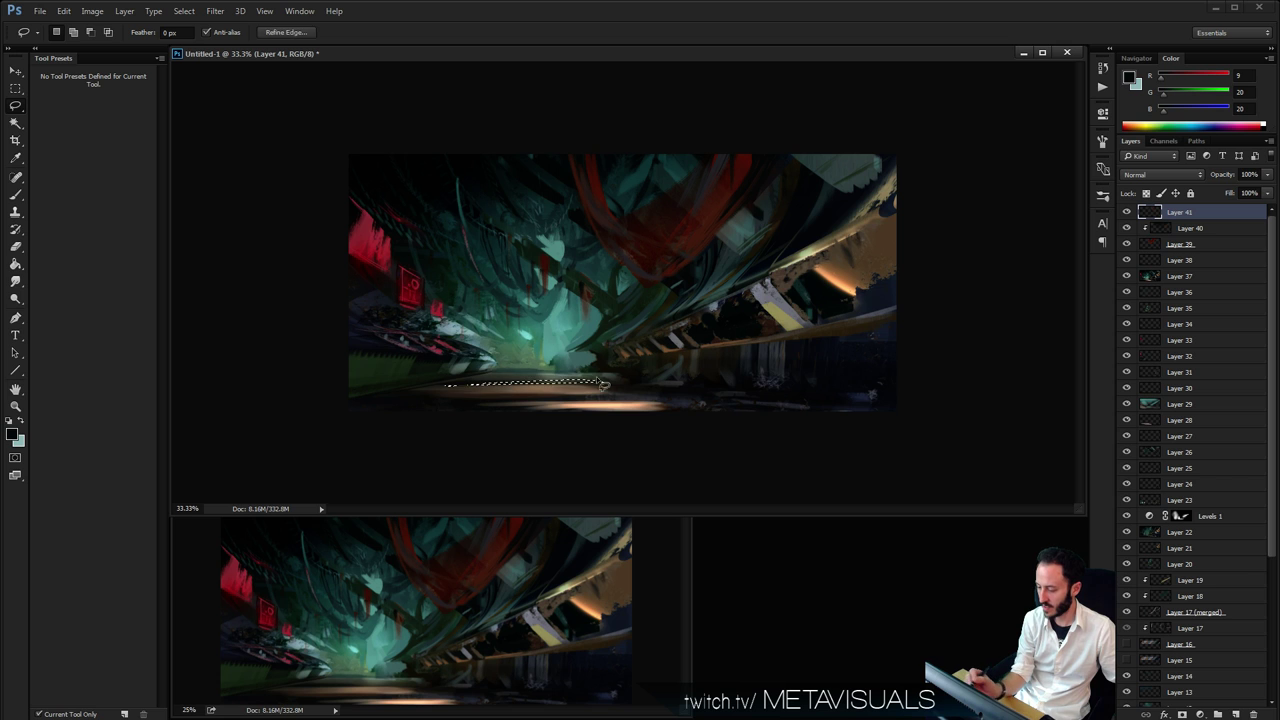
{"action": "key", "text": "ctrl+d"}
Choose the FUZZ brush and flatten its tip to 12% roundness
{"action": "key", "text": "ctrl+plus"}
{"action": "key", "text": "b"}
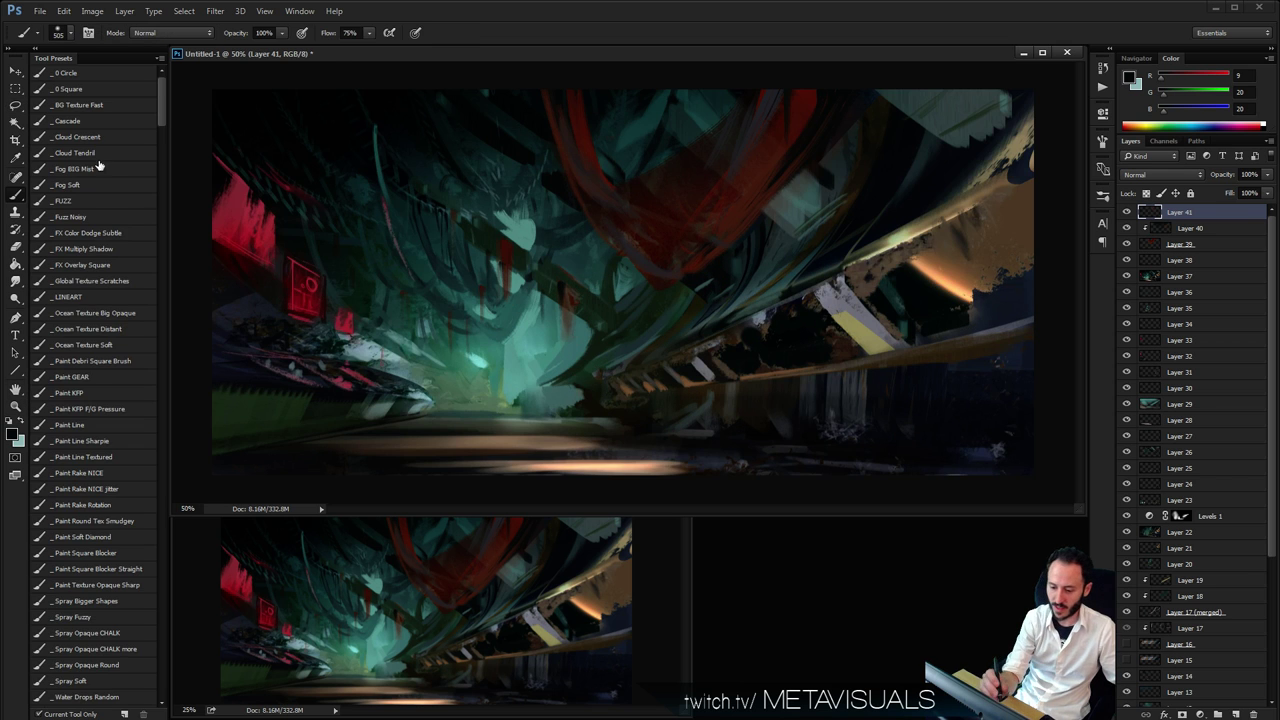
{"action": "left_click", "coordinate": [70, 201]}
{"action": "left_click", "coordinate": [1103, 143]}
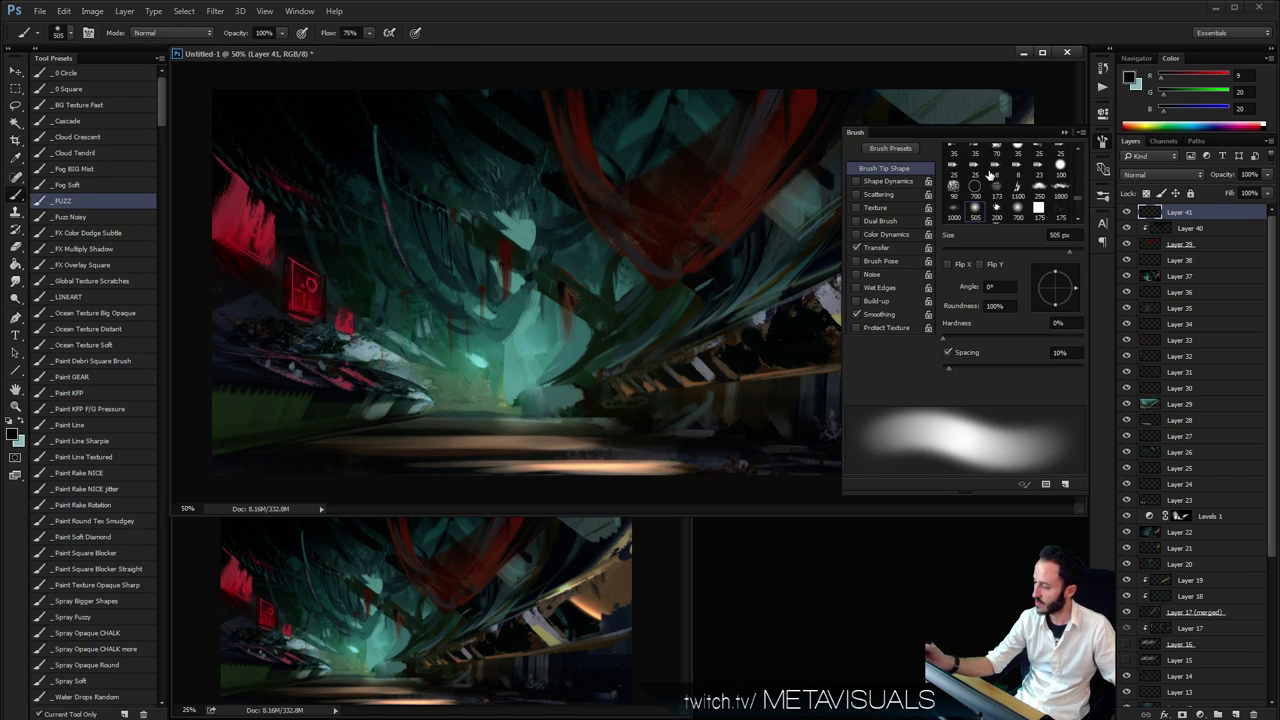
{"action": "left_click_drag", "start_coordinate": [1057, 271], "coordinate": [1057, 285]}
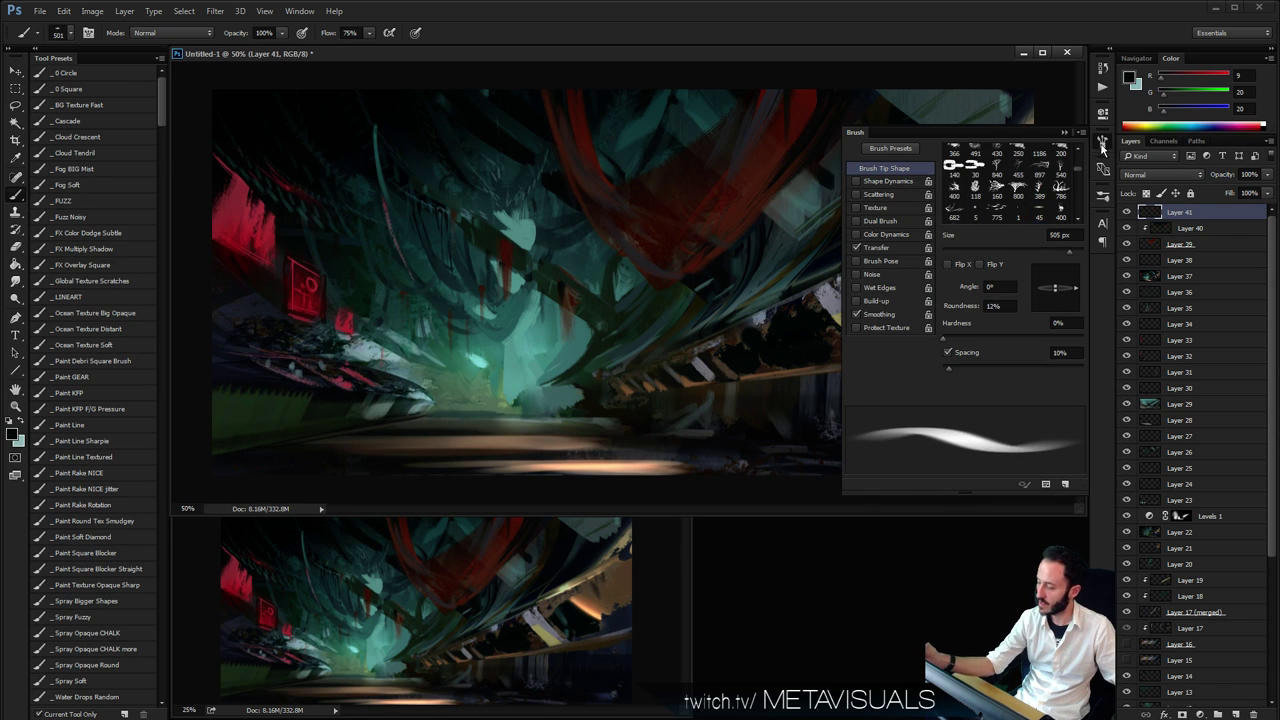
{"action": "left_click", "coordinate": [1103, 147]}
{"action": "key", "text": "space"}
{"action": "mouse_move", "coordinate": [518, 434]}
{"action": "left_mouse_down"}
{"action": "mouse_move", "coordinate": [466, 434]}
{"action": "mouse_move", "coordinate": [514, 436]}
{"action": "left_mouse_up"}
{"action": "key", "text": "ctrl+alt+z"}
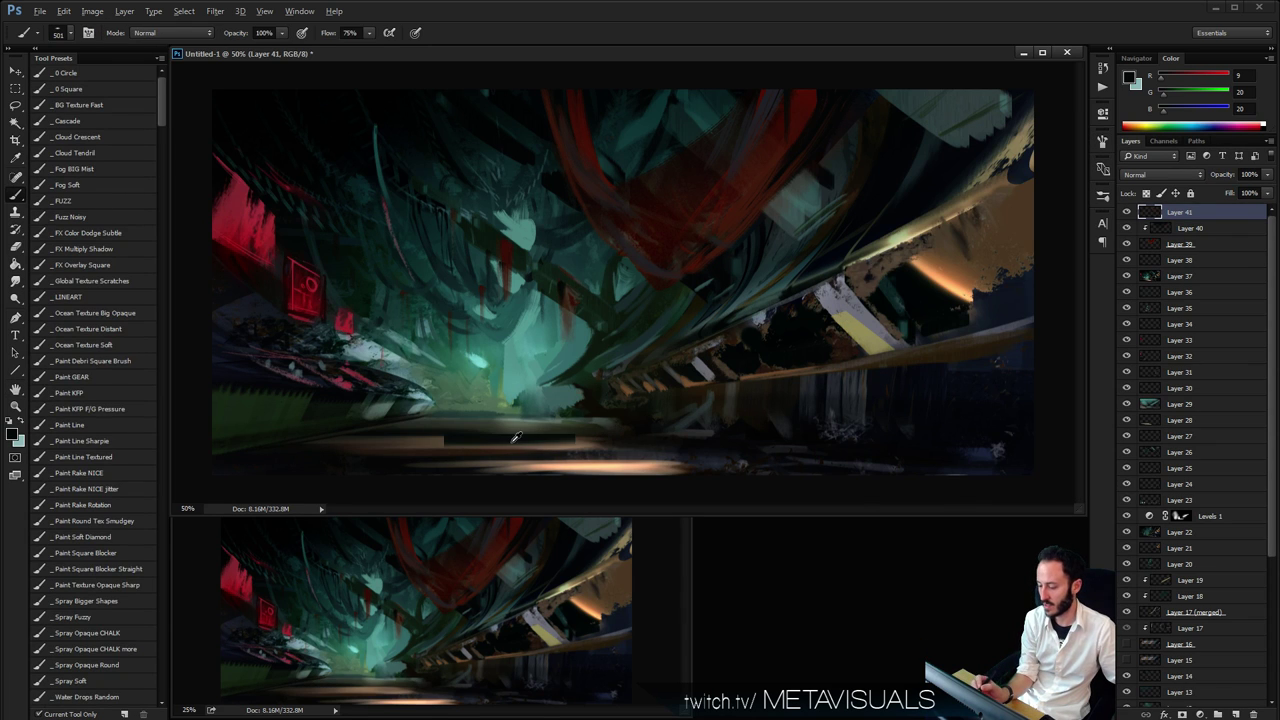
{"action": "key", "text": "ctrl+alt+z"}
Paint thin horizontal light streaks on the floor below the teal glow in pale orange R 255, G 194, B 147, reducing the brush to size 9
{"action": "left_click", "coordinate": [521, 441], "text": "alt"}
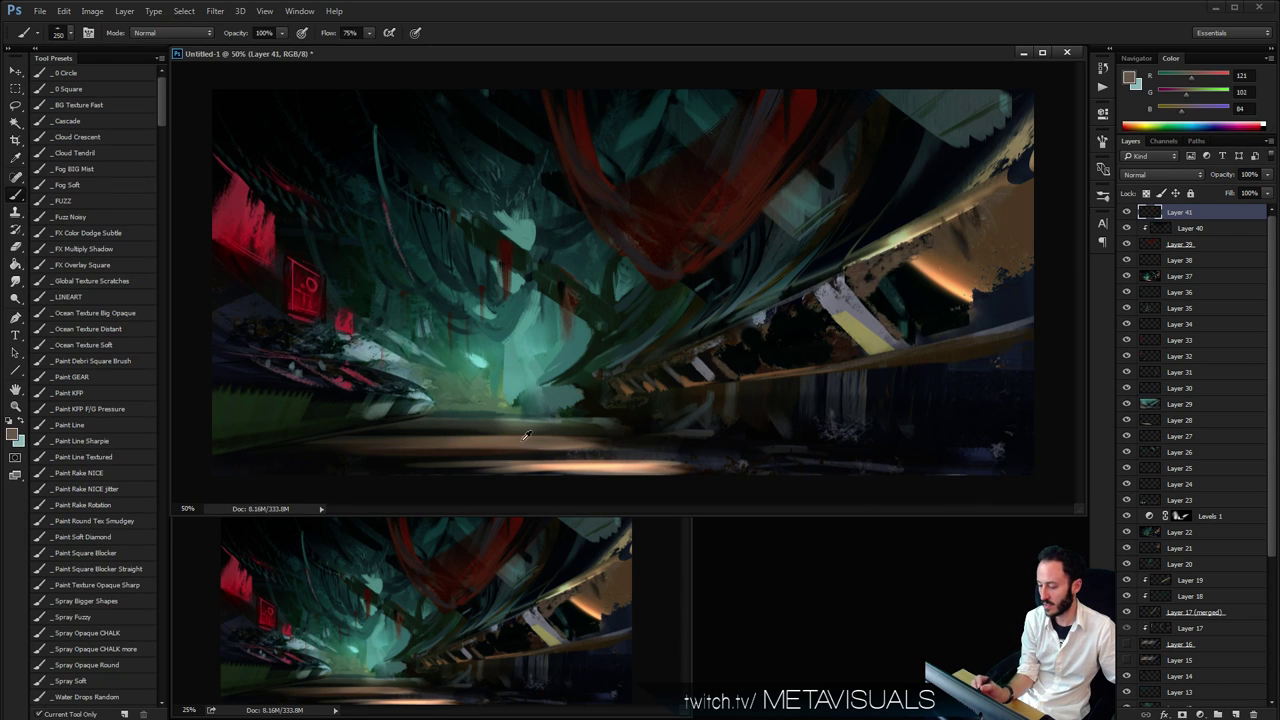
{"action": "left_click", "coordinate": [591, 468], "text": "alt"}
{"action": "key", "text": "bracketleft"}
{"action": "key", "text": "bracketleft"}
{"action": "key", "text": "bracketleft"}
{"action": "key", "text": "bracketleft"}
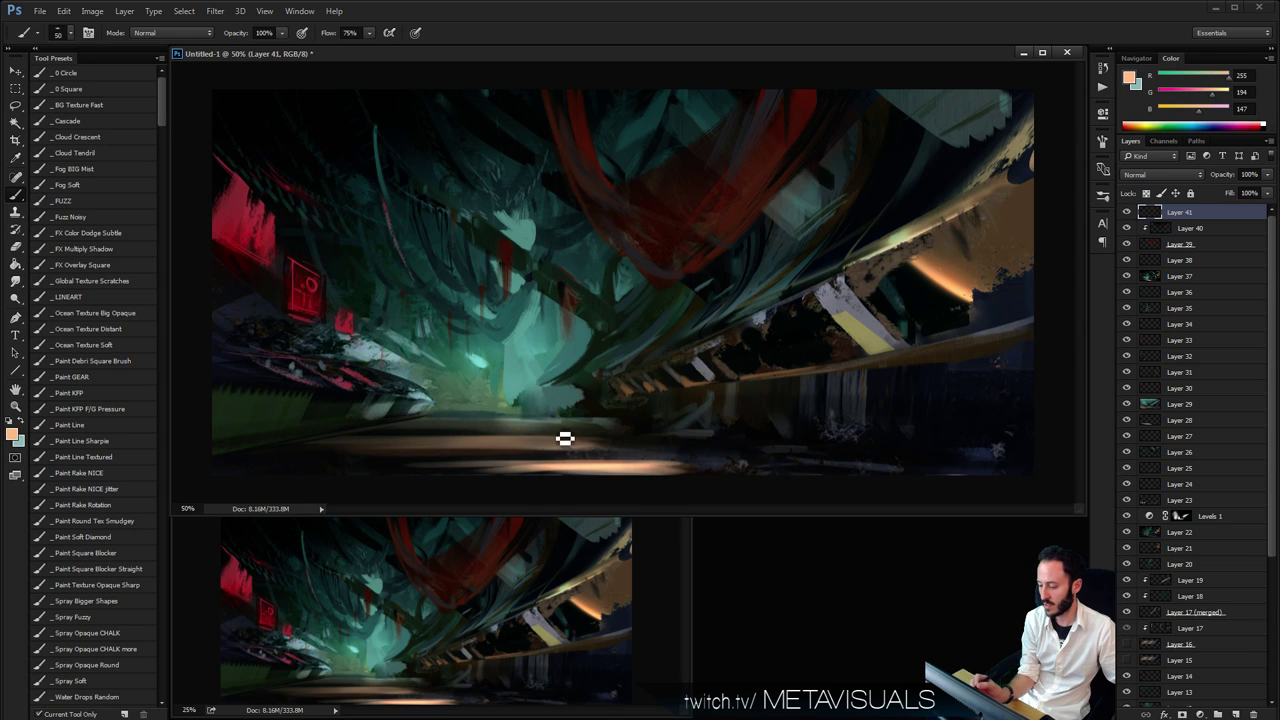
{"action": "left_click_drag", "start_coordinate": [574, 430], "coordinate": [434, 429]}
{"action": "key", "text": "bracketleft"}
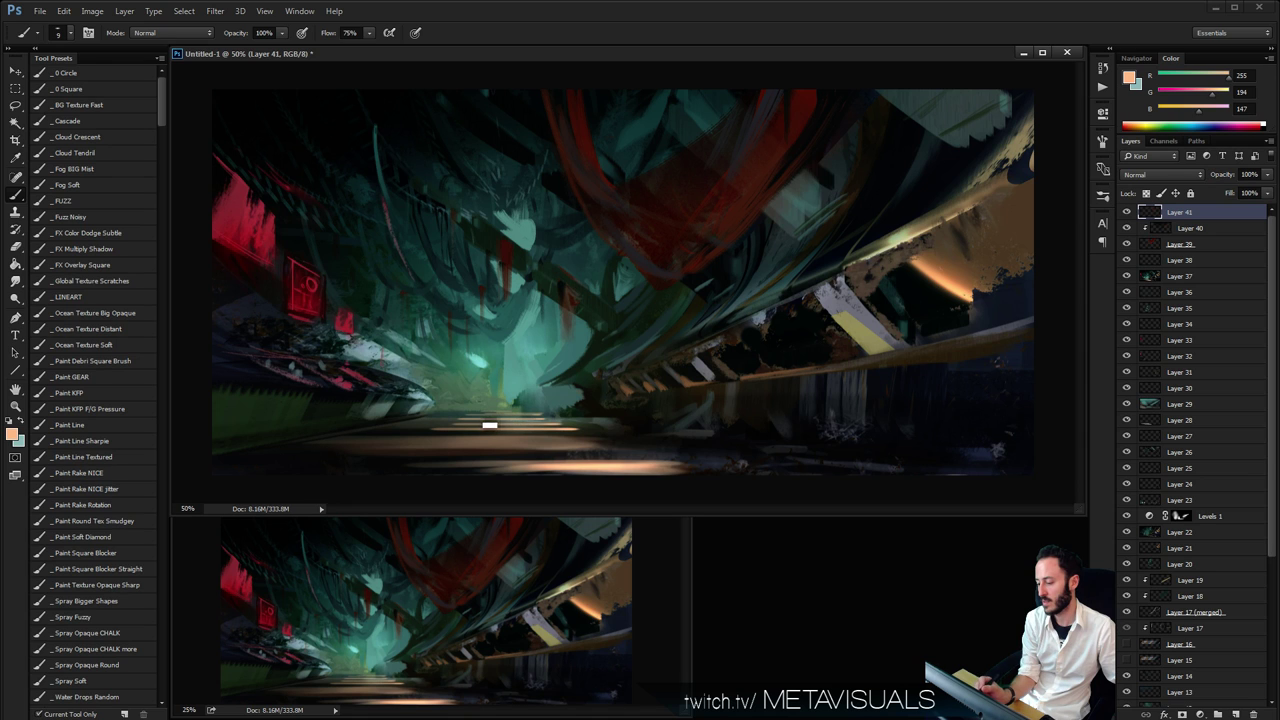
Examine the floor light streaks at different zoom levels to judge how they read within the whole painting
{"action": "key", "text": "z"}
{"action": "left_click", "coordinate": [657, 434], "text": "alt"}
{"action": "left_click", "coordinate": [640, 430]}
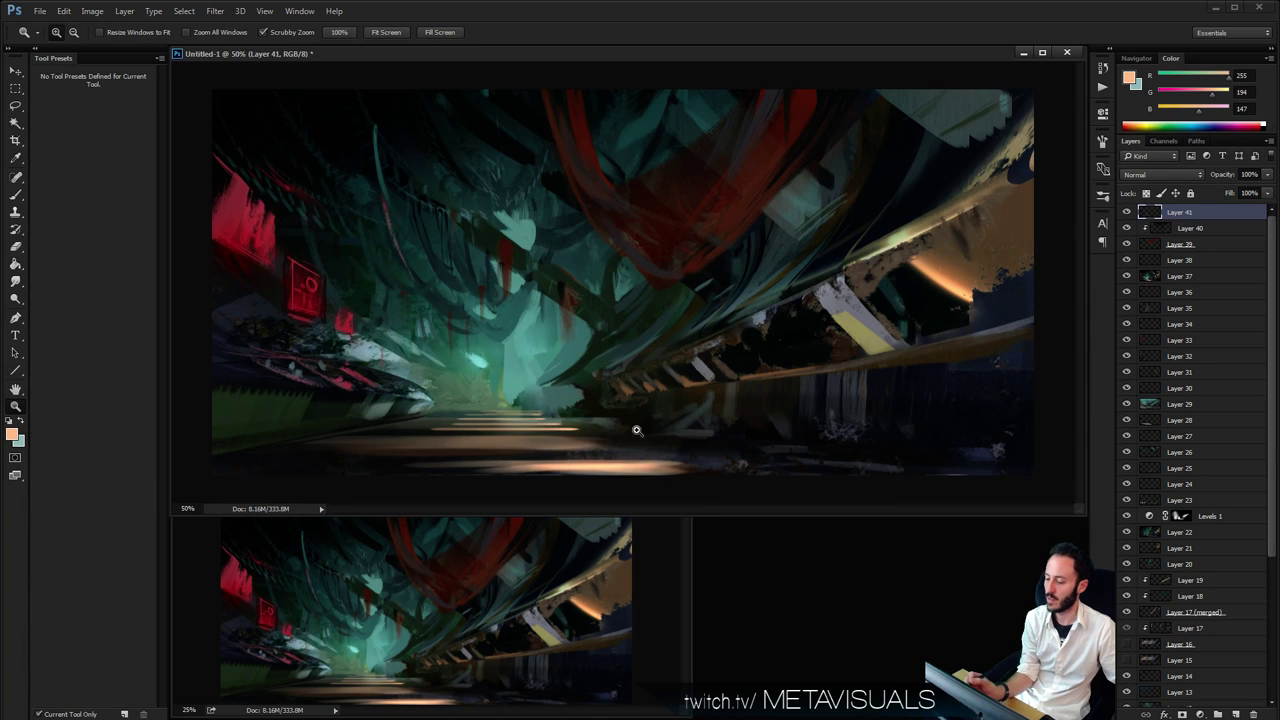
{"action": "key", "text": "r"}
{"action": "key", "text": "bracketleft"}
{"action": "key", "text": "bracketleft"}
{"action": "key", "text": "bracketleft"}
{"action": "key", "text": "bracketleft"}
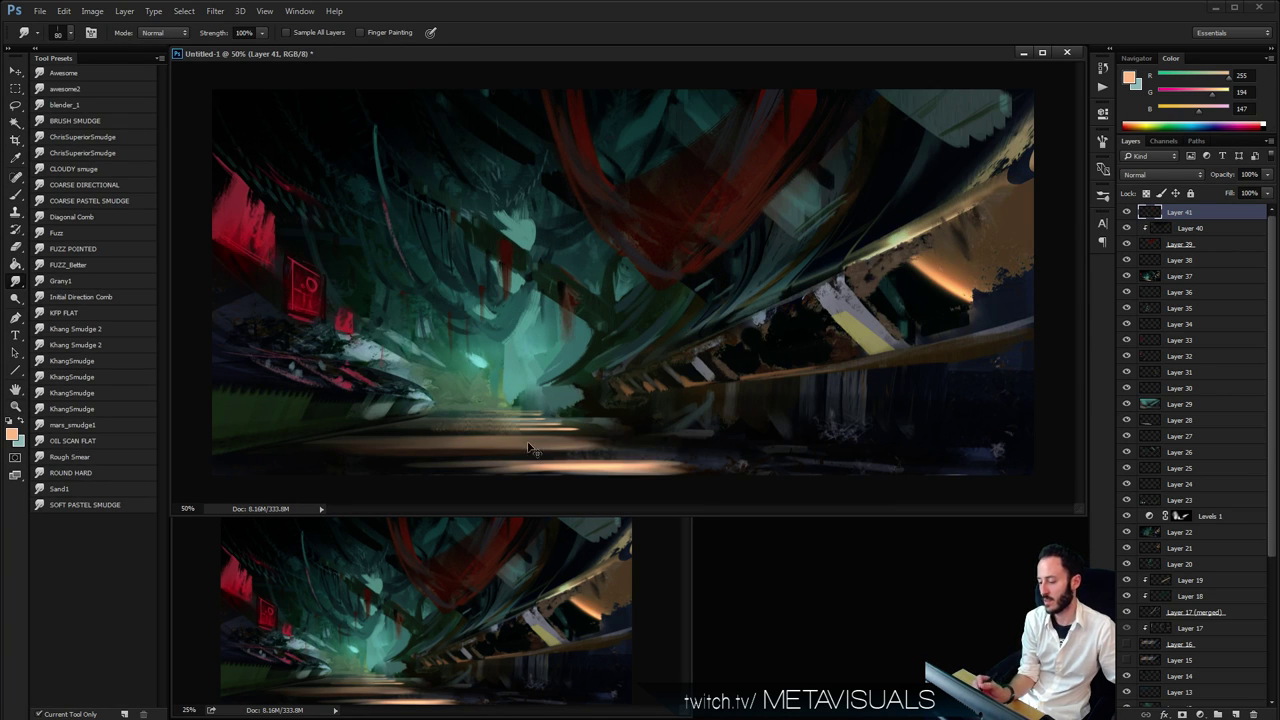
{"action": "key", "text": "z"}
{"action": "left_click", "coordinate": [570, 446], "text": "alt"}
{"action": "left_click", "coordinate": [583, 446], "text": "alt"}
{"action": "left_click", "coordinate": [630, 434], "text": "alt"}
{"action": "left_click", "coordinate": [717, 429]}
{"action": "left_click", "coordinate": [726, 428]}
{"action": "left_click", "coordinate": [734, 426]}
{"action": "key", "text": "b"}
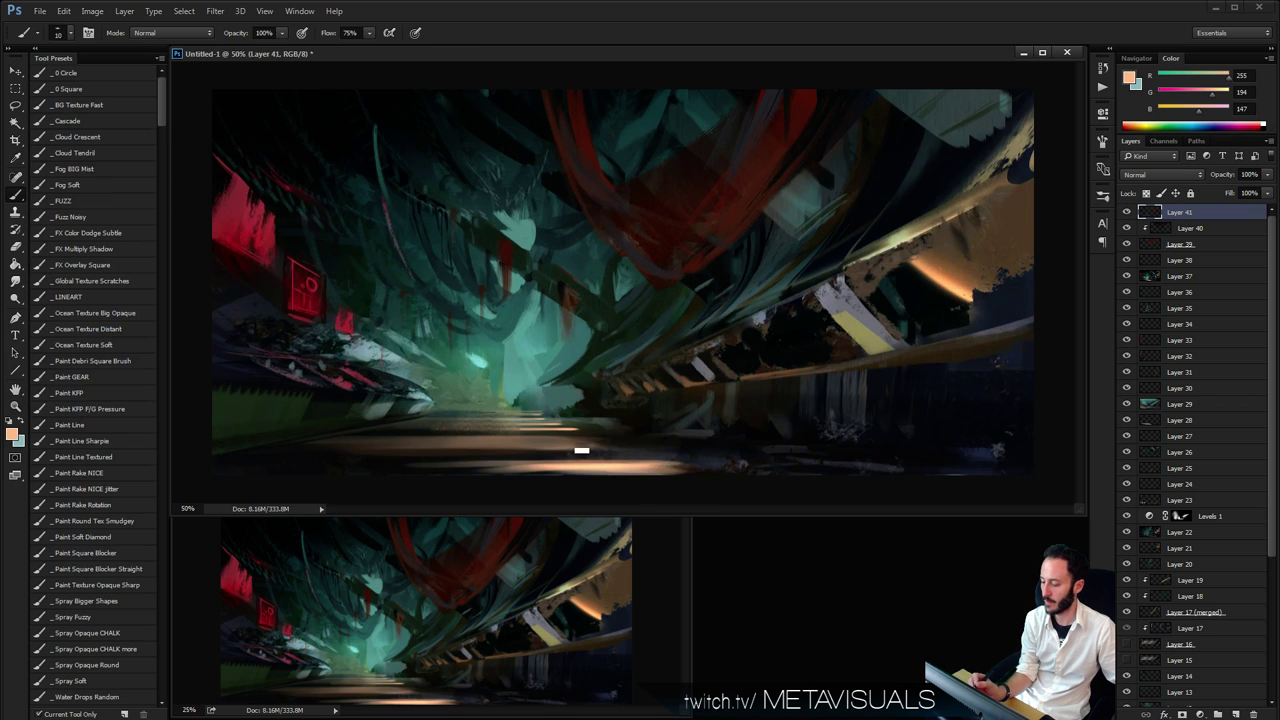
Extend the pale orange light streaks across the foreground floor, enlarging the brush gradually to size 80
{"action": "key", "text": "bracketright"}
{"action": "left_click_drag", "start_coordinate": [600, 442], "coordinate": [630, 454]}
{"action": "key", "text": "bracketright"}
{"action": "key", "text": "bracketright"}
{"action": "key", "text": "bracketright"}
{"action": "key", "text": "bracketright"}
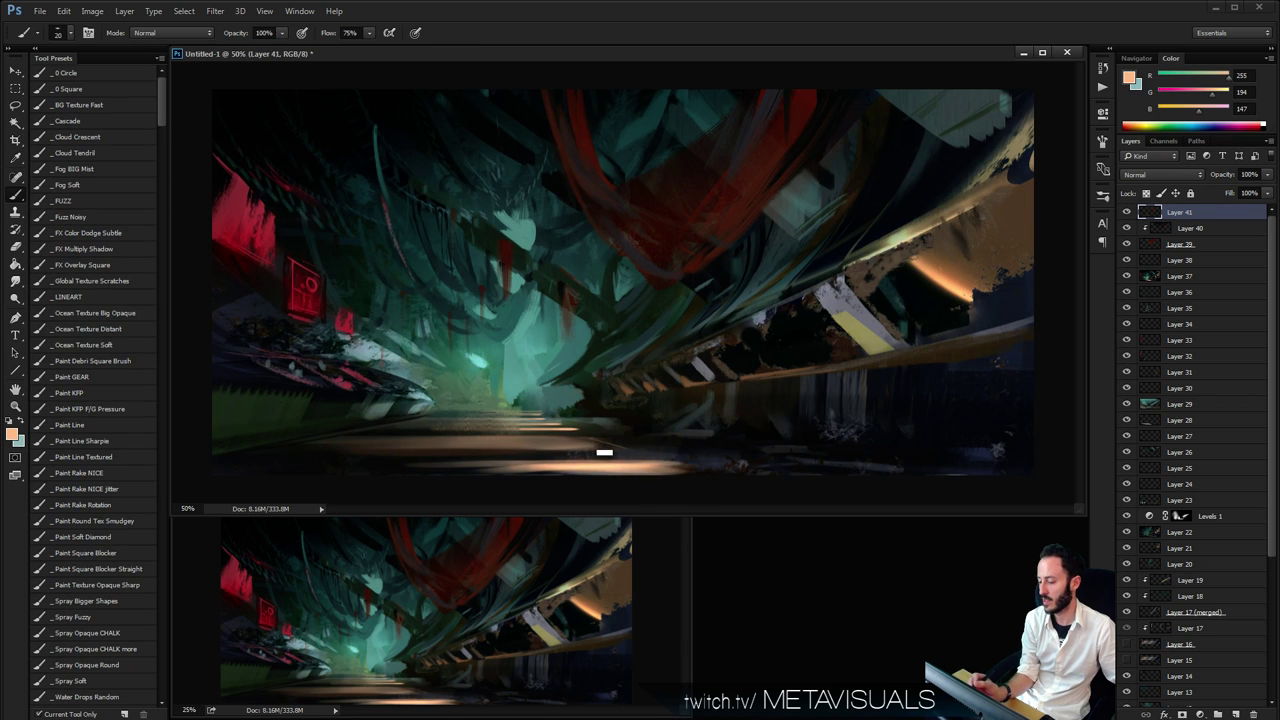
{"action": "key", "text": "bracketright"}
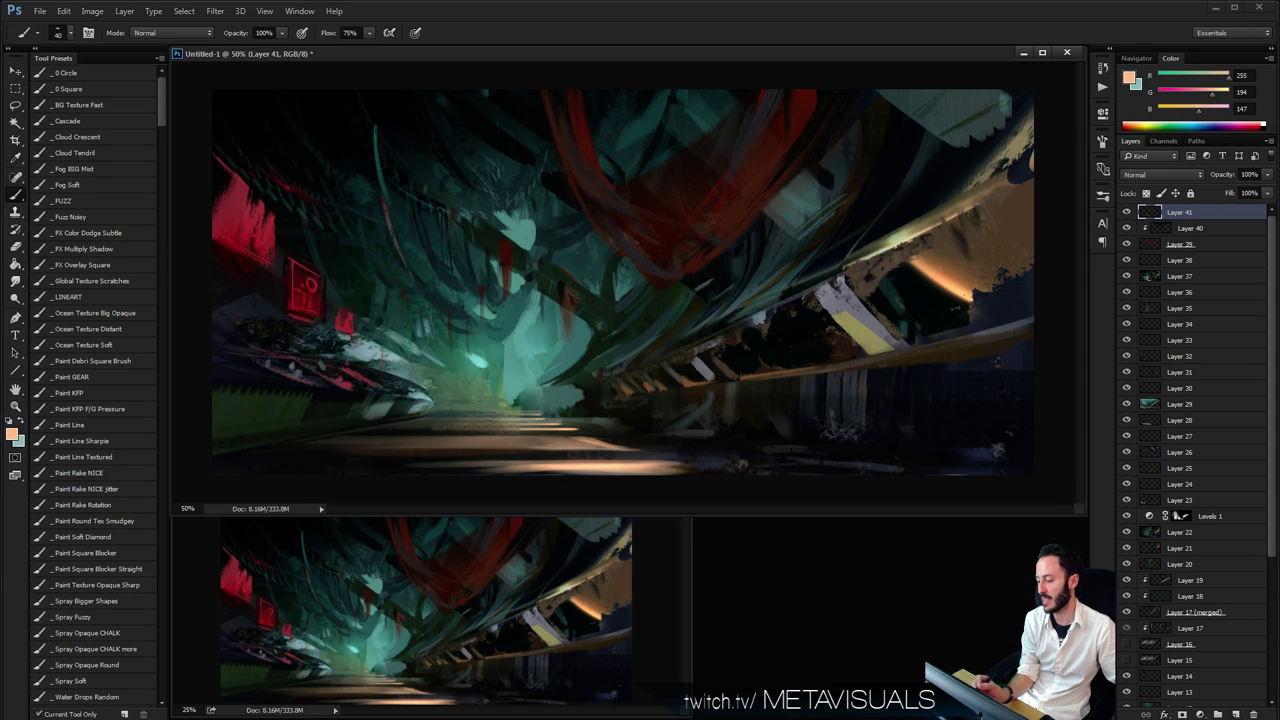
{"action": "key", "text": "bracketright"}
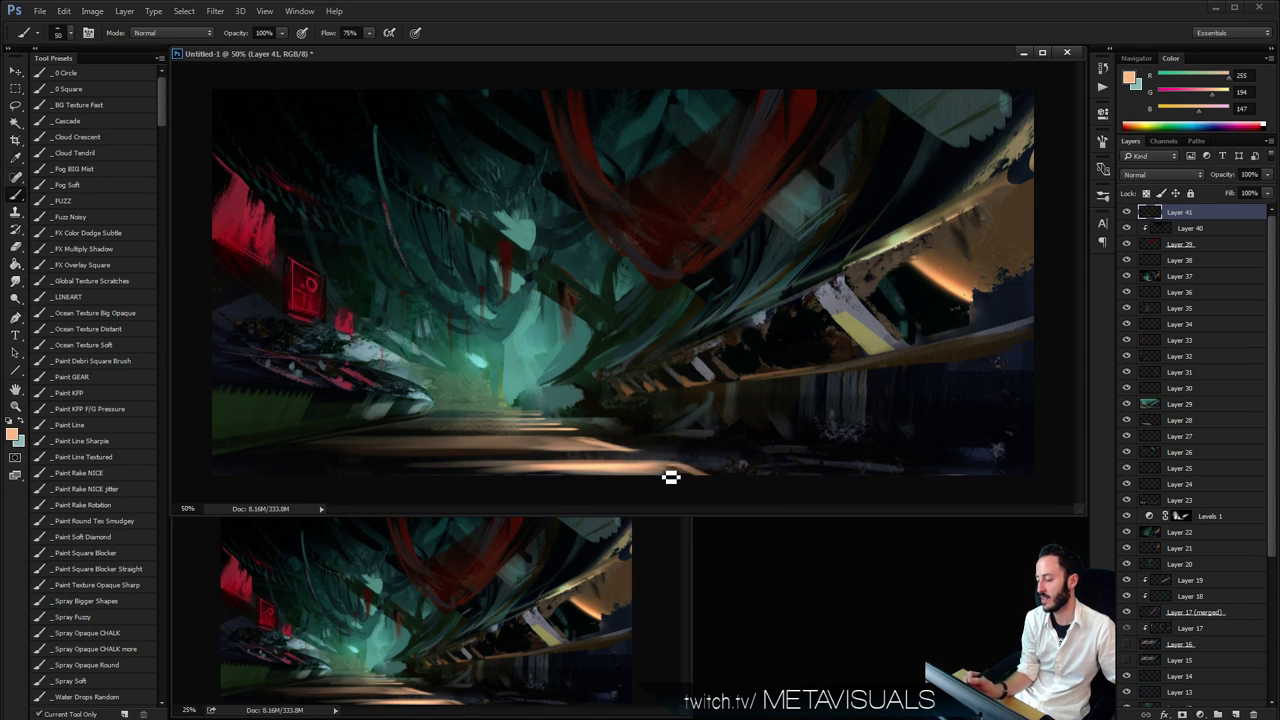
{"action": "key", "text": "bracketright"}
{"action": "key", "text": "bracketright"}
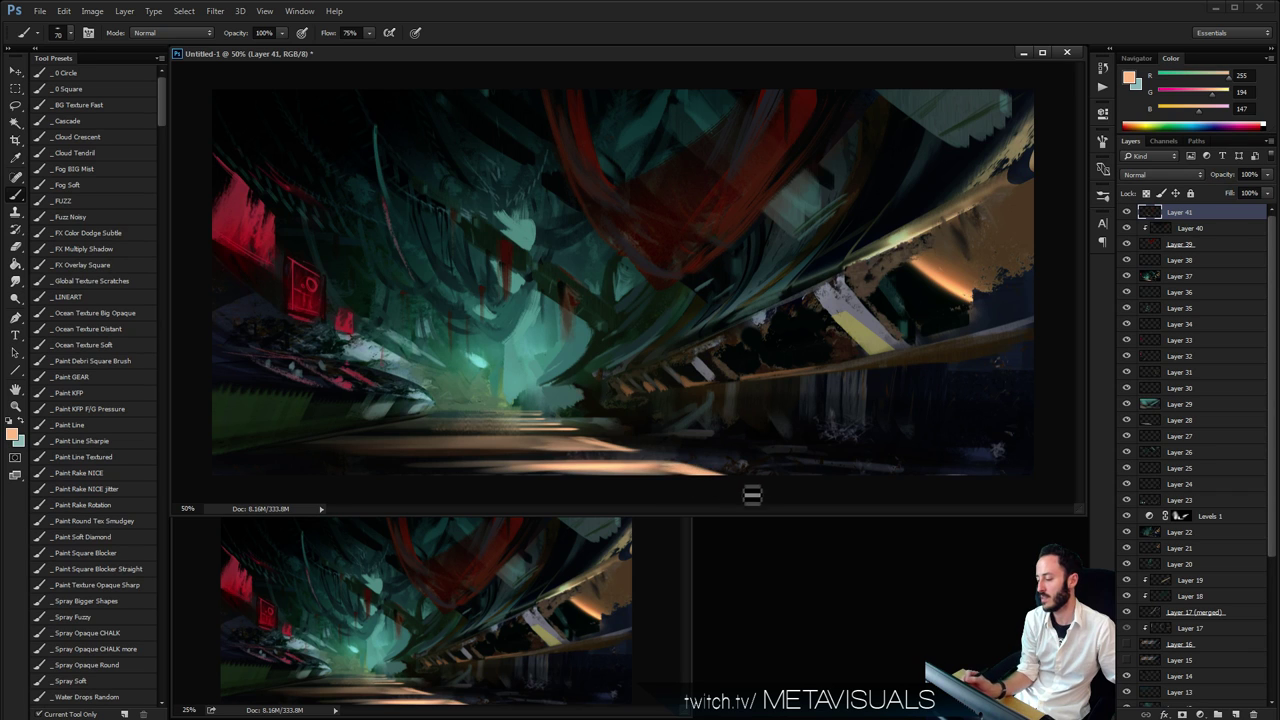
{"action": "key", "text": "h"}
{"action": "key", "text": "b"}
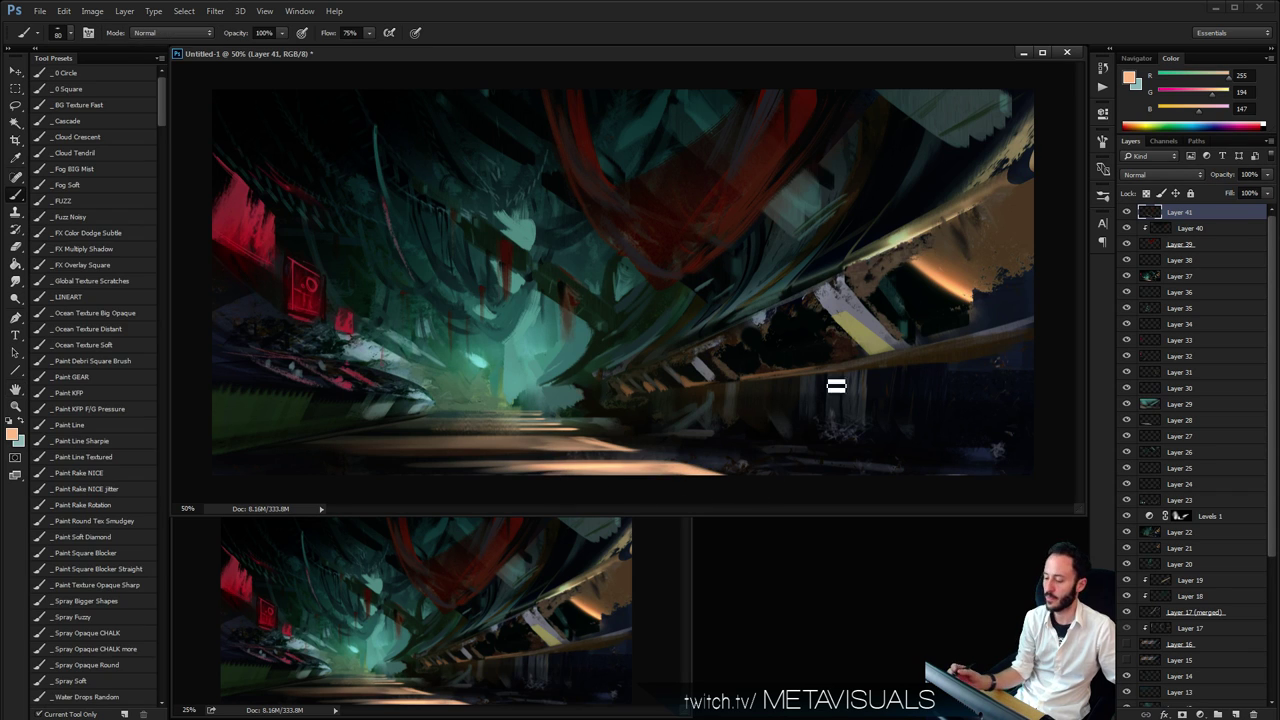
On a new layer, paint bluish bands along the foreground floor streaks in R 54, G 63, B 106
{"action": "key", "text": "ctrl+shift+alt+n"}
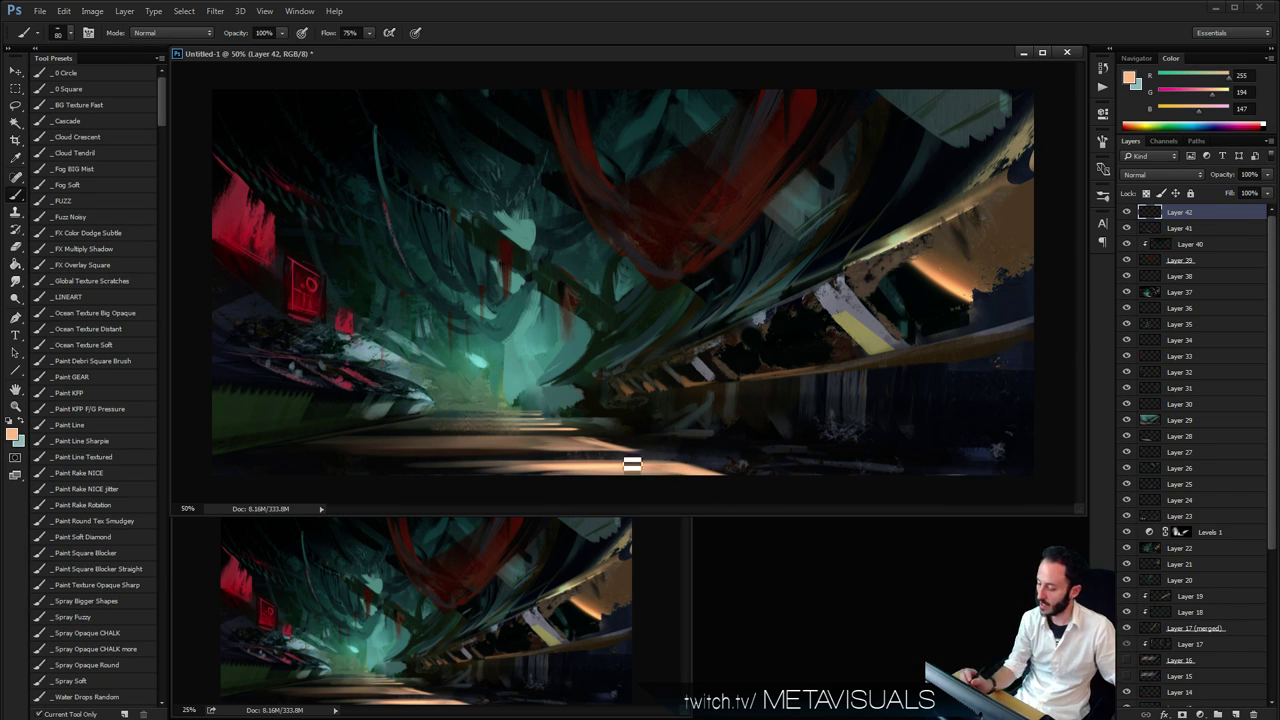
{"action": "left_click", "coordinate": [651, 441], "text": "alt"}
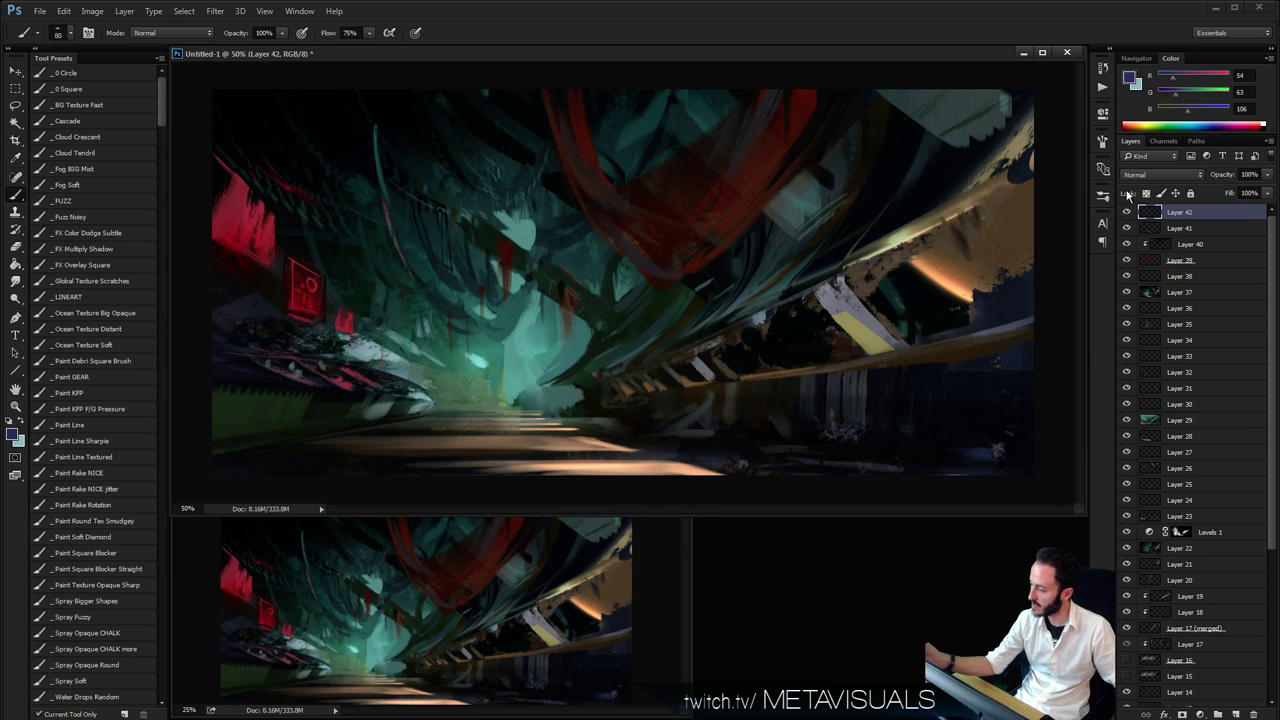
{"action": "key", "text": "bracketright"}
{"action": "key", "text": "bracketright"}
{"action": "key", "text": "bracketright"}
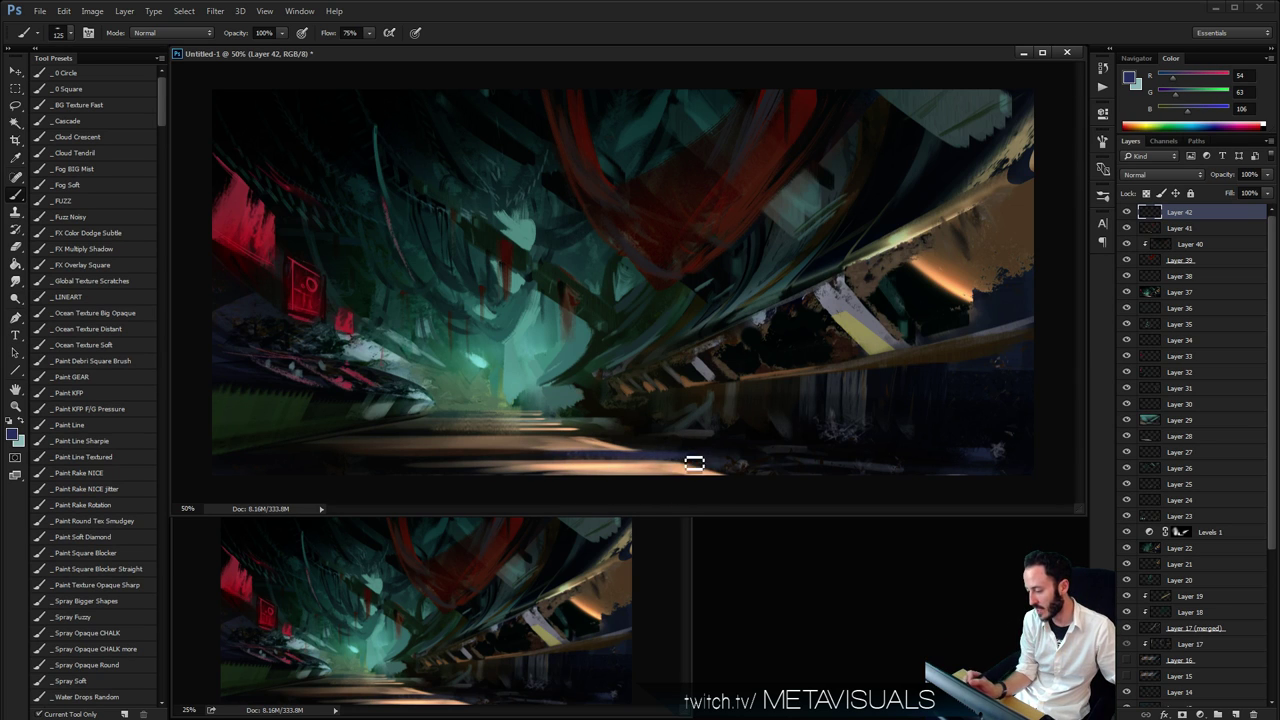
{"action": "key", "text": "bracketleft"}
Blend the ends of the foreground streaks with dark greys R 48, G 51, B 59 and R 39, G 39, B 46 at size 100
{"action": "left_click", "coordinate": [803, 460], "text": "alt"}
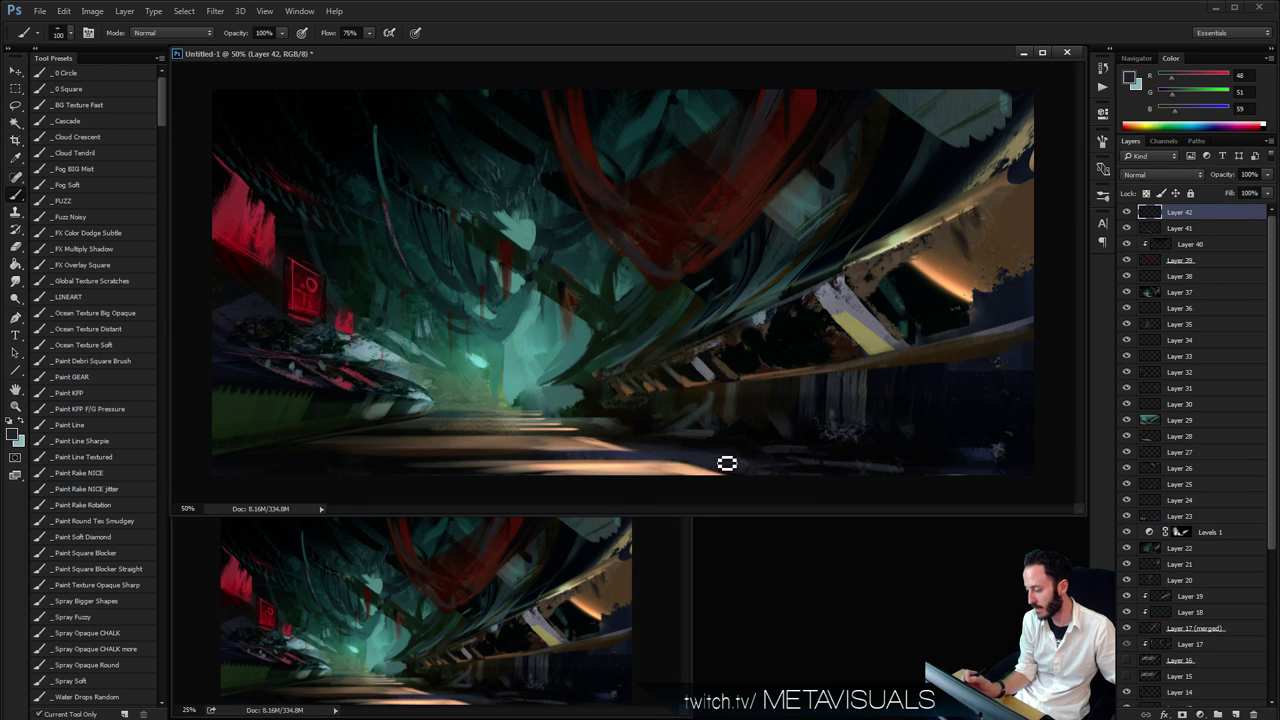
{"action": "left_click", "coordinate": [740, 455], "text": "alt"}
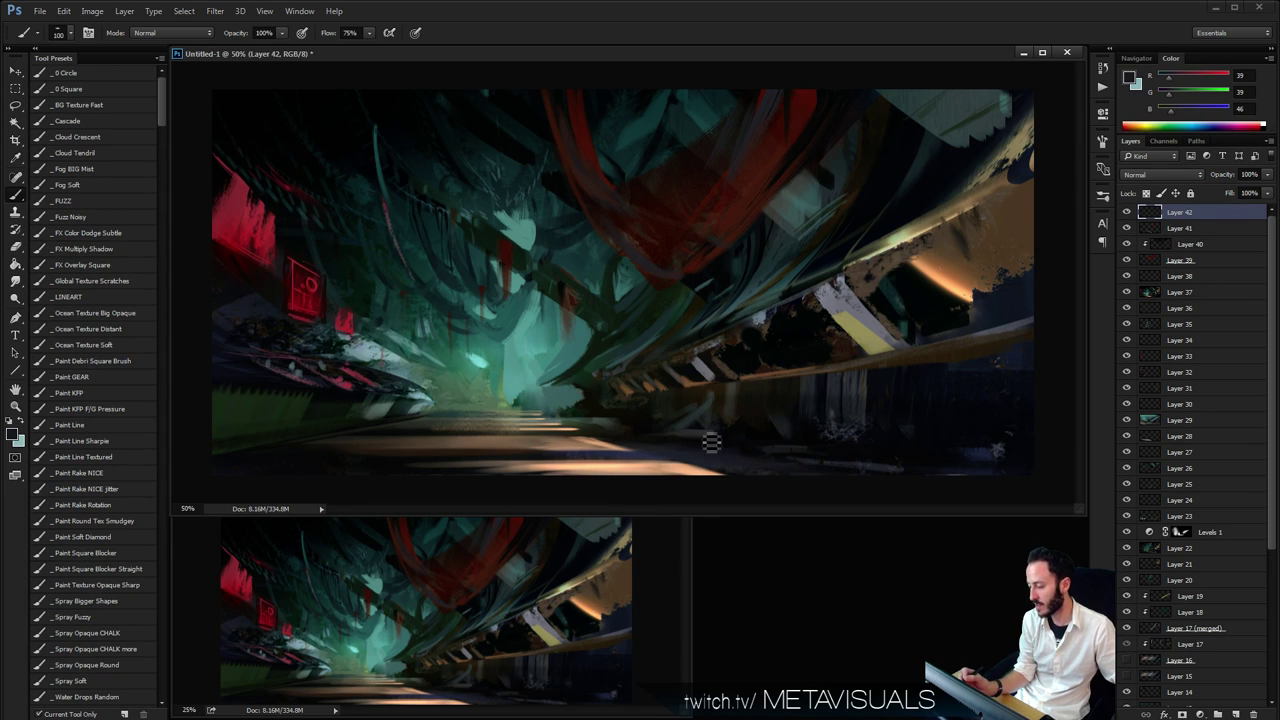
{"action": "key", "text": "space"}
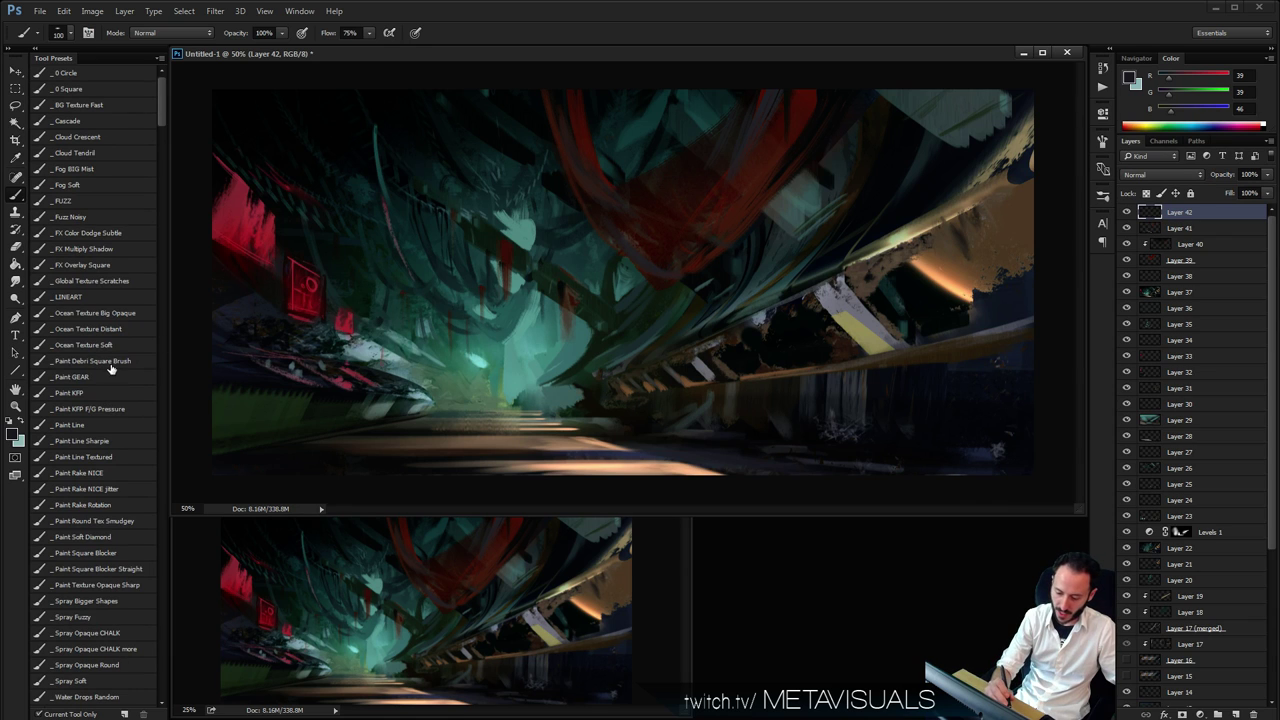
With the Paint Debri Square Brush, paint small hanging cables in the dark upper-left canopy in deep teal, then near-black R 3, G 11, B 14
{"action": "left_click", "coordinate": [111, 364]}
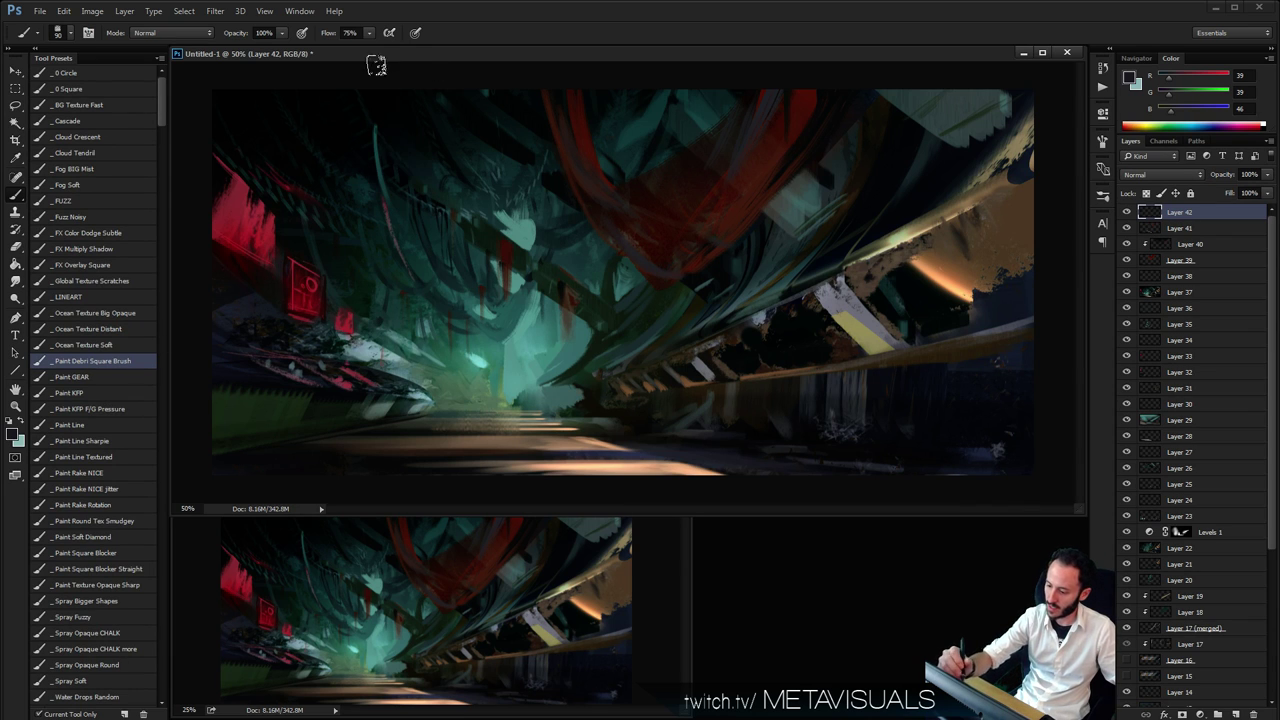
{"action": "key", "text": "bracketleft"}
{"action": "key", "text": "bracketleft"}
{"action": "key", "text": "bracketleft"}
{"action": "left_click", "coordinate": [381, 151], "text": "alt"}
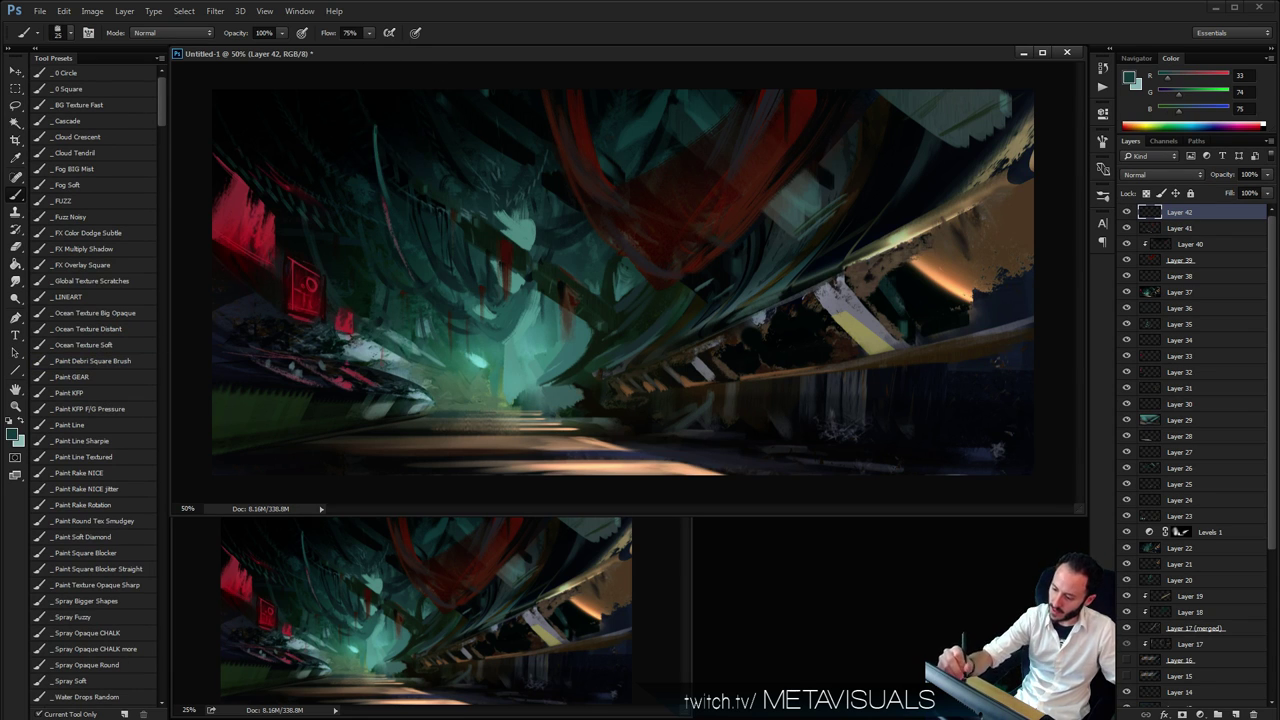
{"action": "key", "text": "bracketleft"}
{"action": "key", "text": "bracketleft"}
{"action": "key", "text": "bracketleft"}
{"action": "key", "text": "bracketleft"}
{"action": "mouse_move", "coordinate": [357, 92]}
{"action": "left_mouse_down"}
{"action": "mouse_move", "coordinate": [403, 180]}
{"action": "mouse_move", "coordinate": [355, 201]}
{"action": "mouse_move", "coordinate": [297, 99]}
{"action": "mouse_move", "coordinate": [342, 126]}
{"action": "left_mouse_up"}
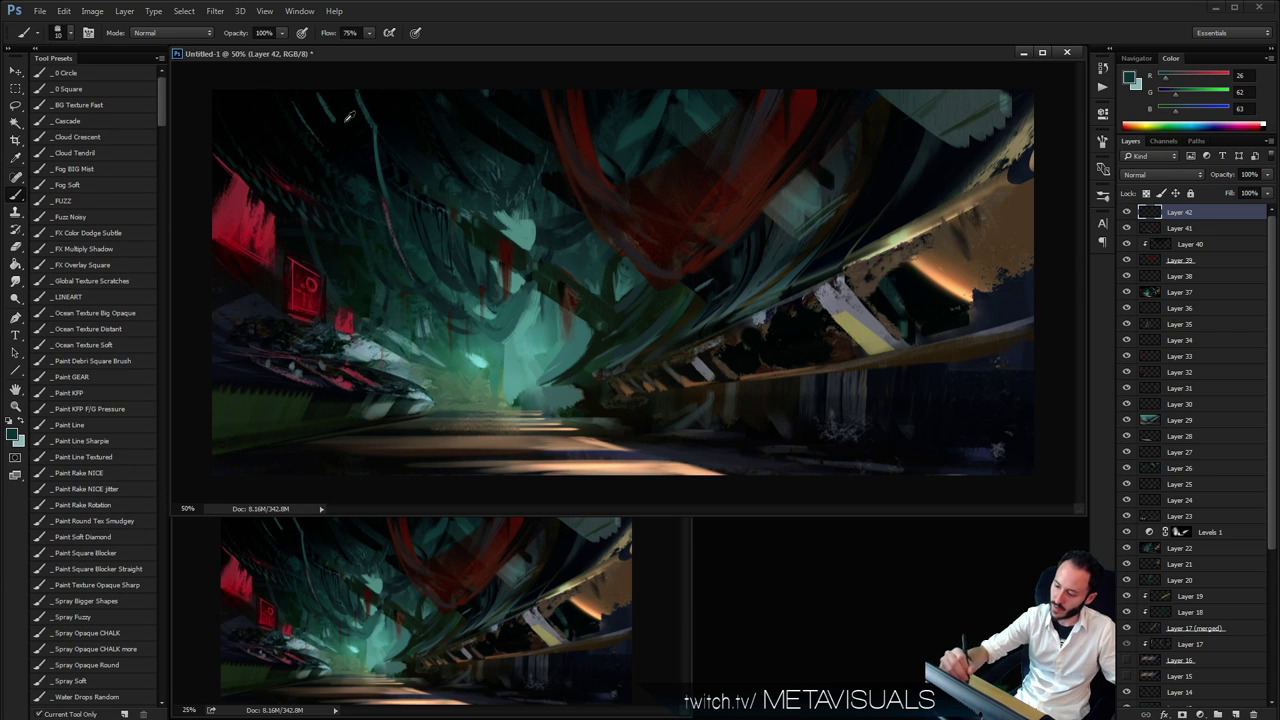
{"action": "left_click", "coordinate": [386, 131], "text": "alt"}
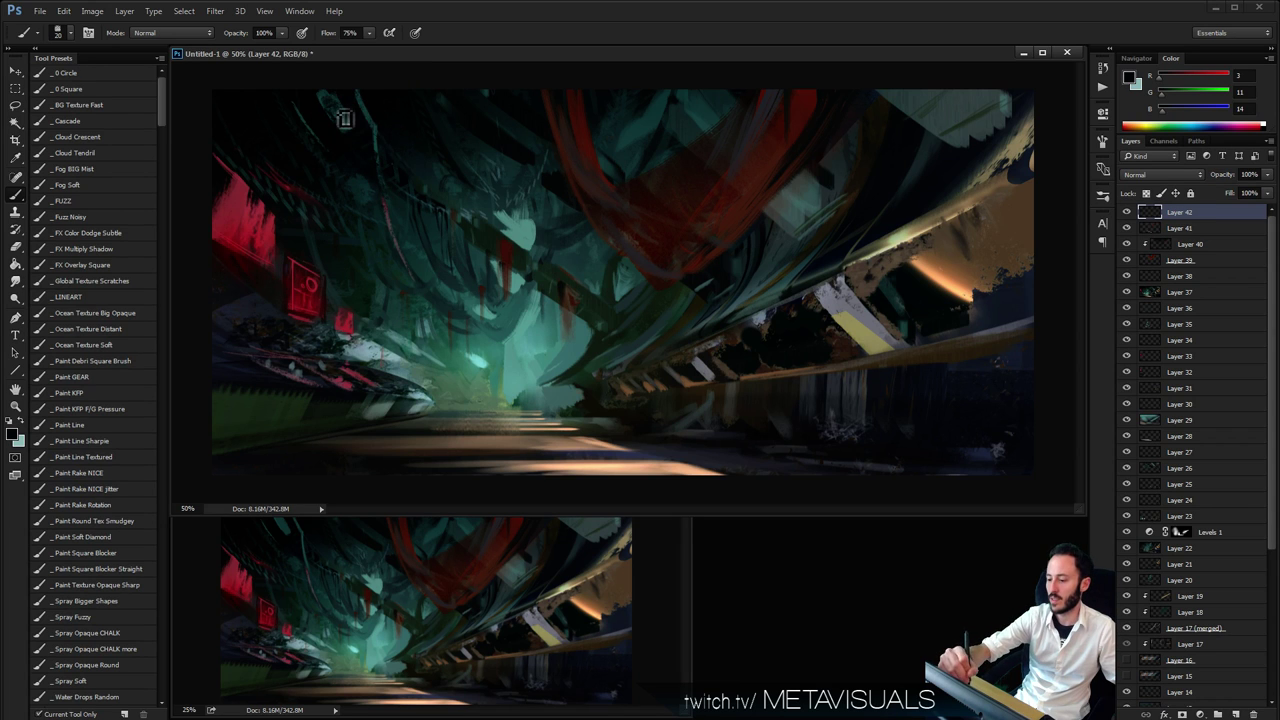
{"action": "left_click_drag", "start_coordinate": [345, 119], "coordinate": [330, 98]}
Check the composition at 12.5% zoom and paint over the small bright spot beside the glow in R 97, G 163, B 159
{"action": "key", "text": "z"}
{"action": "left_click", "coordinate": [762, 264], "text": "alt"}
{"action": "left_click", "coordinate": [766, 264], "text": "alt"}
{"action": "left_click", "coordinate": [769, 264], "text": "alt"}
{"action": "left_click", "coordinate": [771, 265], "text": "alt"}
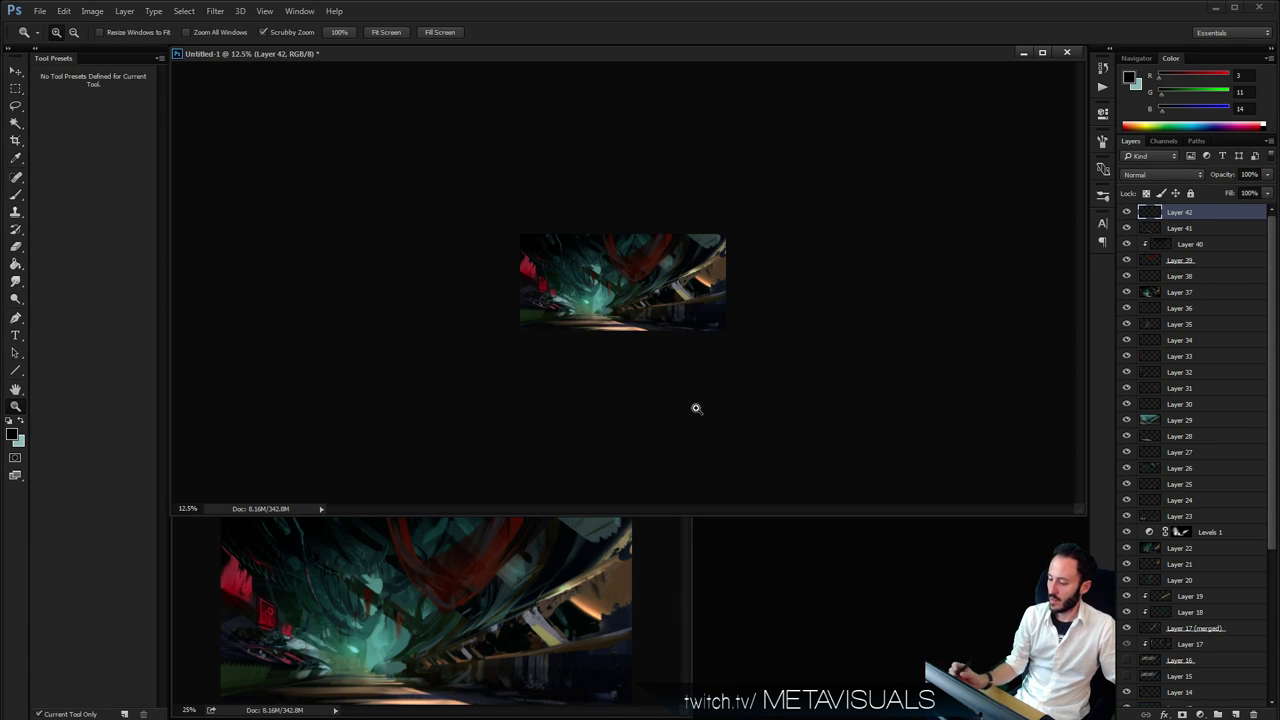
{"action": "scroll", "coordinate": [696, 408], "scroll_direction": "up", "scroll_amount": 4}
{"action": "key", "text": "b"}
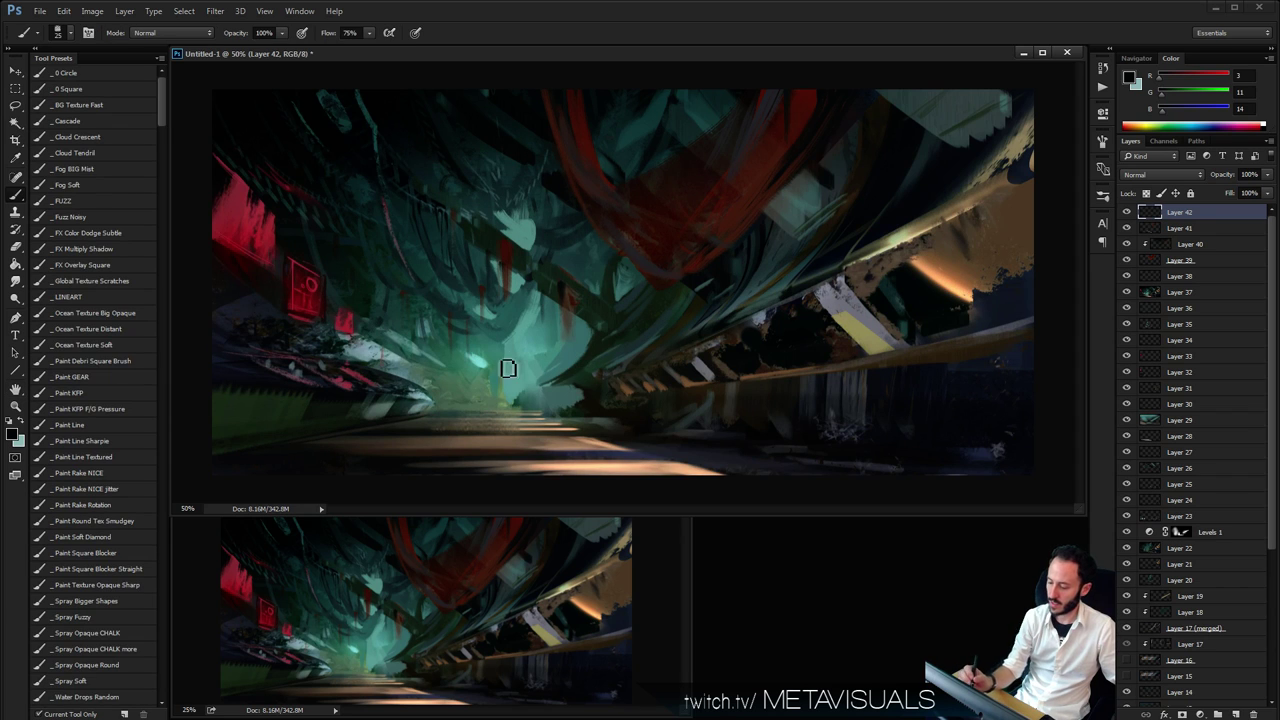
{"action": "left_click", "coordinate": [508, 368], "text": "alt"}
{"action": "key", "text": "bracketright"}
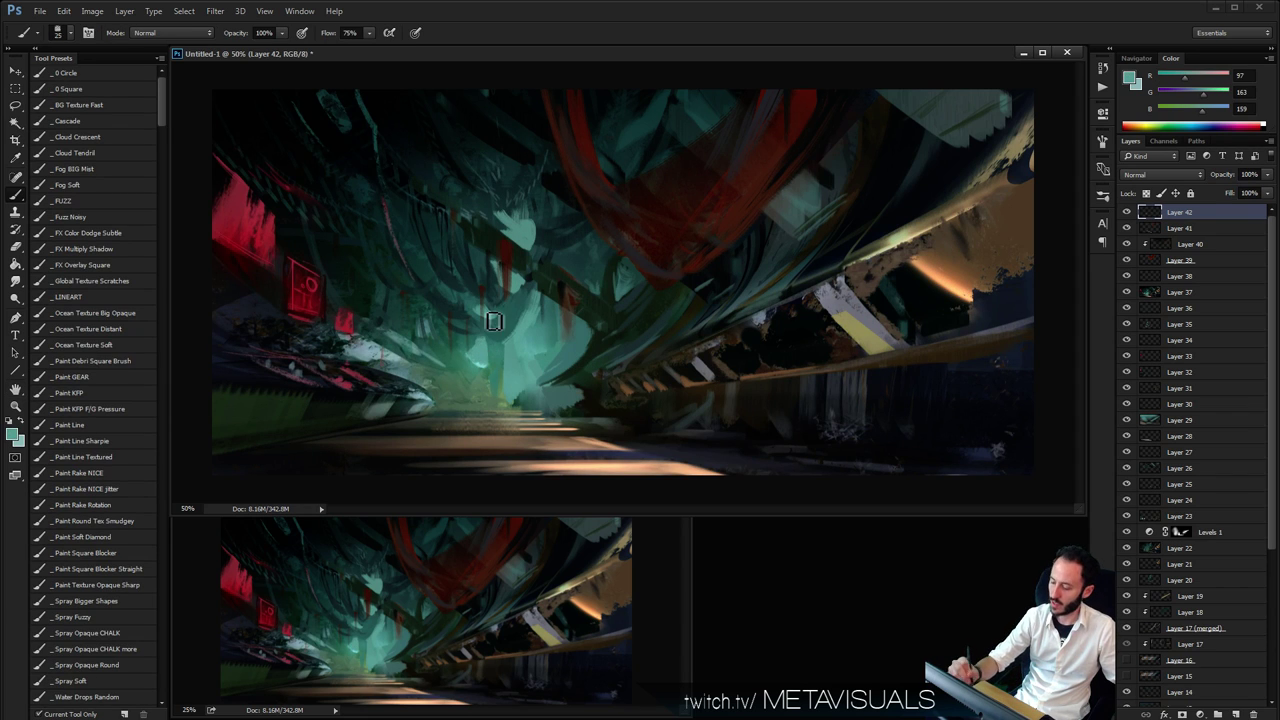
Add a new layer in Overlay blend mode and choose the Paint KPP brush
{"action": "key", "text": "h"}
{"action": "key", "text": "ctrl+shift+alt+n"}
{"action": "key", "text": "b"}
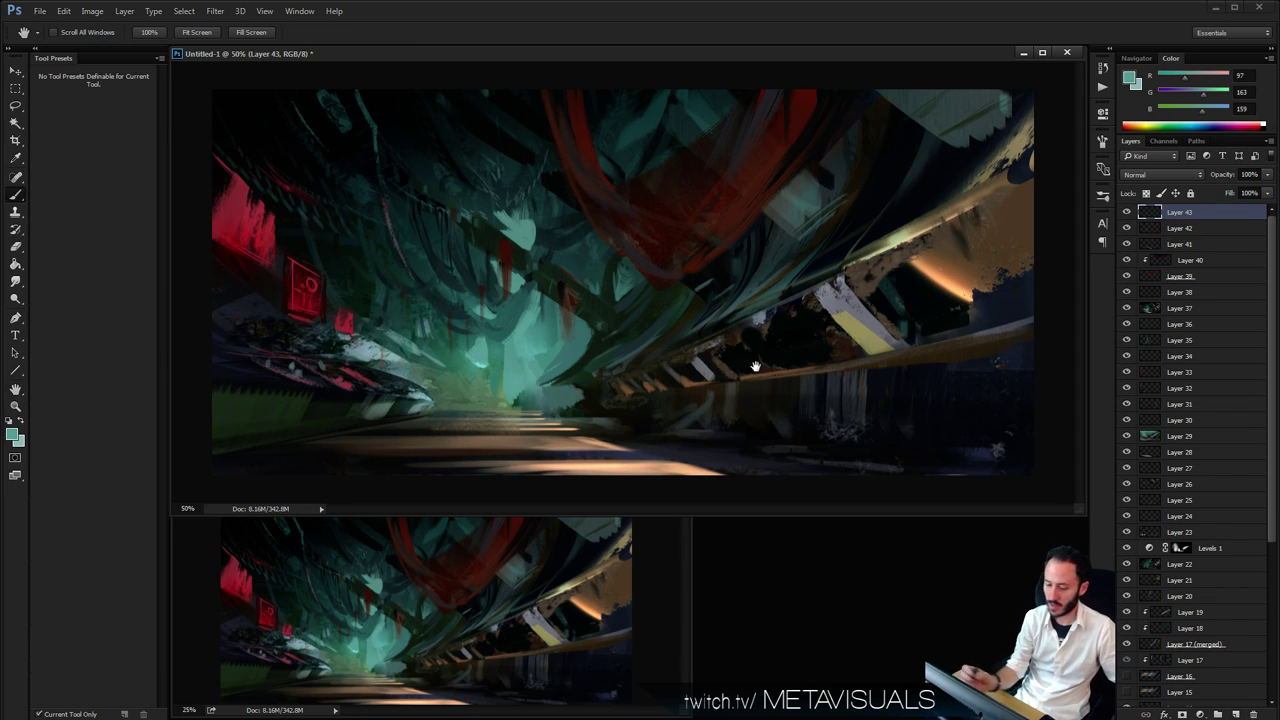
{"action": "left_click", "coordinate": [115, 391]}
{"action": "left_click", "coordinate": [1160, 174]}
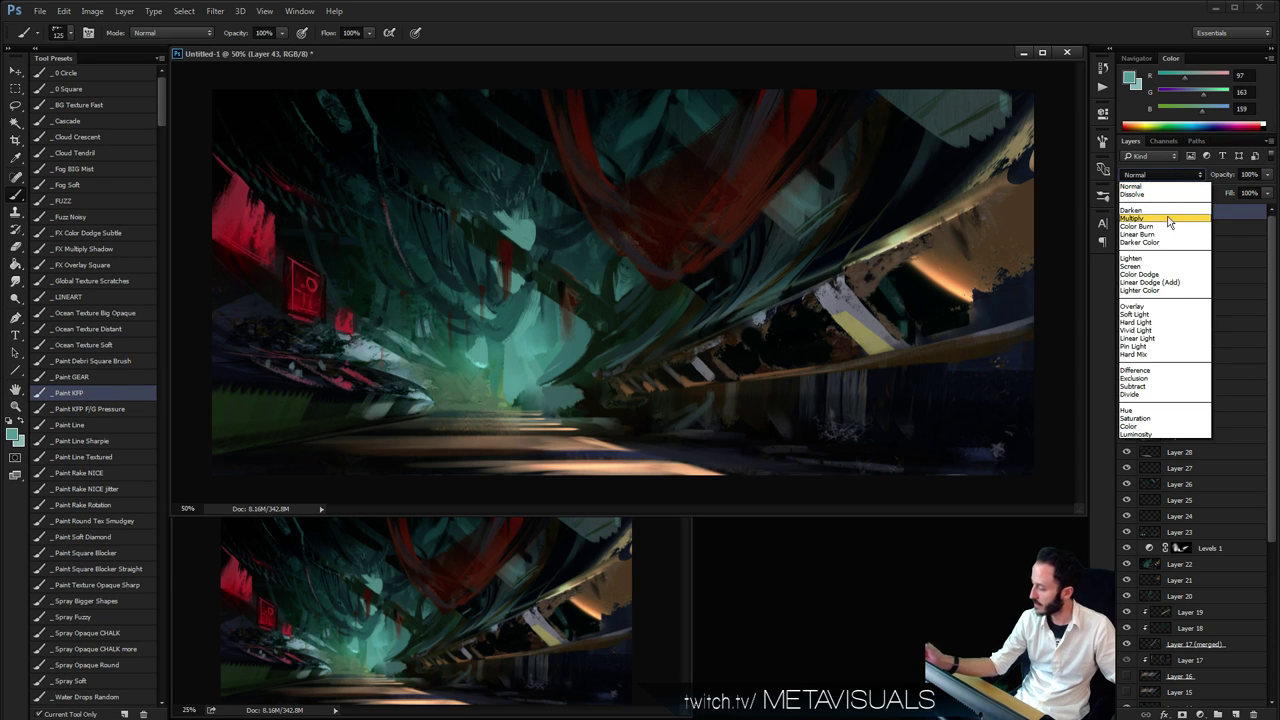
{"action": "left_click", "coordinate": [1160, 315]}
Paint rusty patches over the lit floor streaks in brown R 101, G 58, B 0, varying the brush between sizes 45 and 10
{"action": "mouse_move", "coordinate": [1203, 96]}
{"action": "left_mouse_down"}
{"action": "mouse_move", "coordinate": [1165, 119]}
{"action": "mouse_move", "coordinate": [1155, 110]}
{"action": "mouse_move", "coordinate": [1232, 78]}
{"action": "left_mouse_up"}
{"action": "left_click_drag", "start_coordinate": [466, 442], "coordinate": [452, 447]}
{"action": "key", "text": "bracketleft"}
{"action": "key", "text": "bracketleft"}
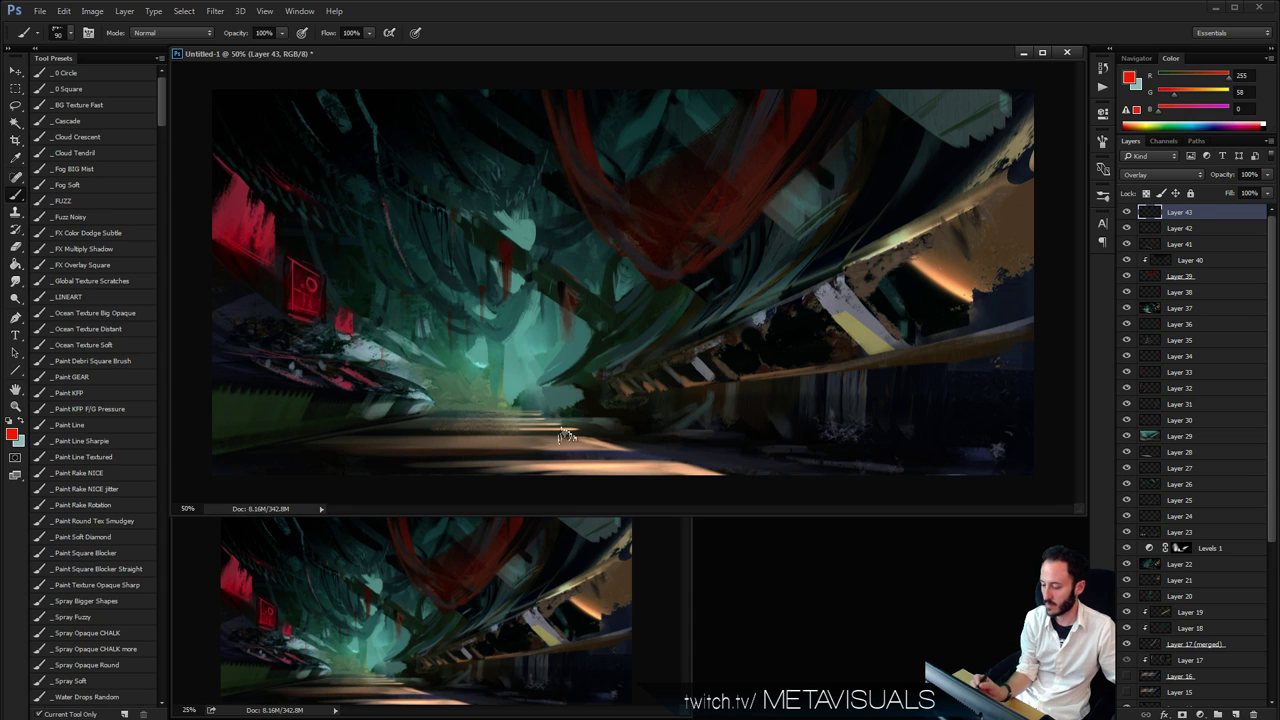
{"action": "left_click", "coordinate": [1186, 77]}
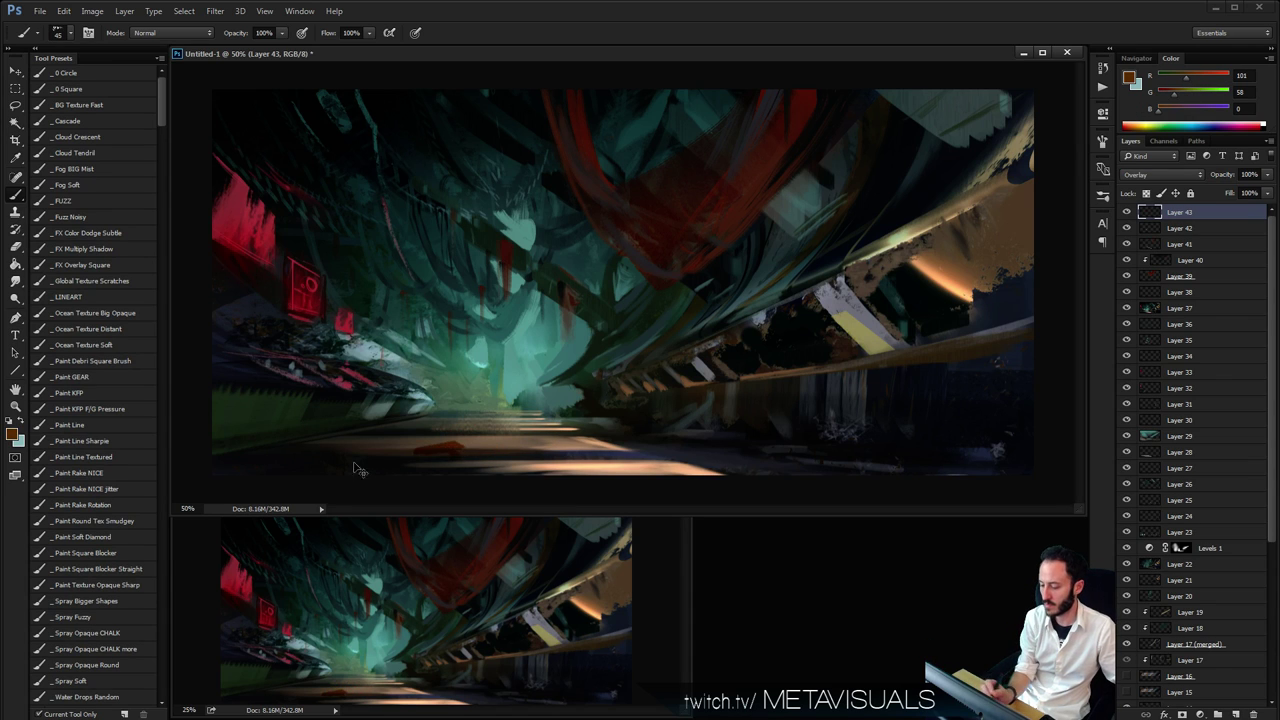
{"action": "key", "text": "bracketleft"}
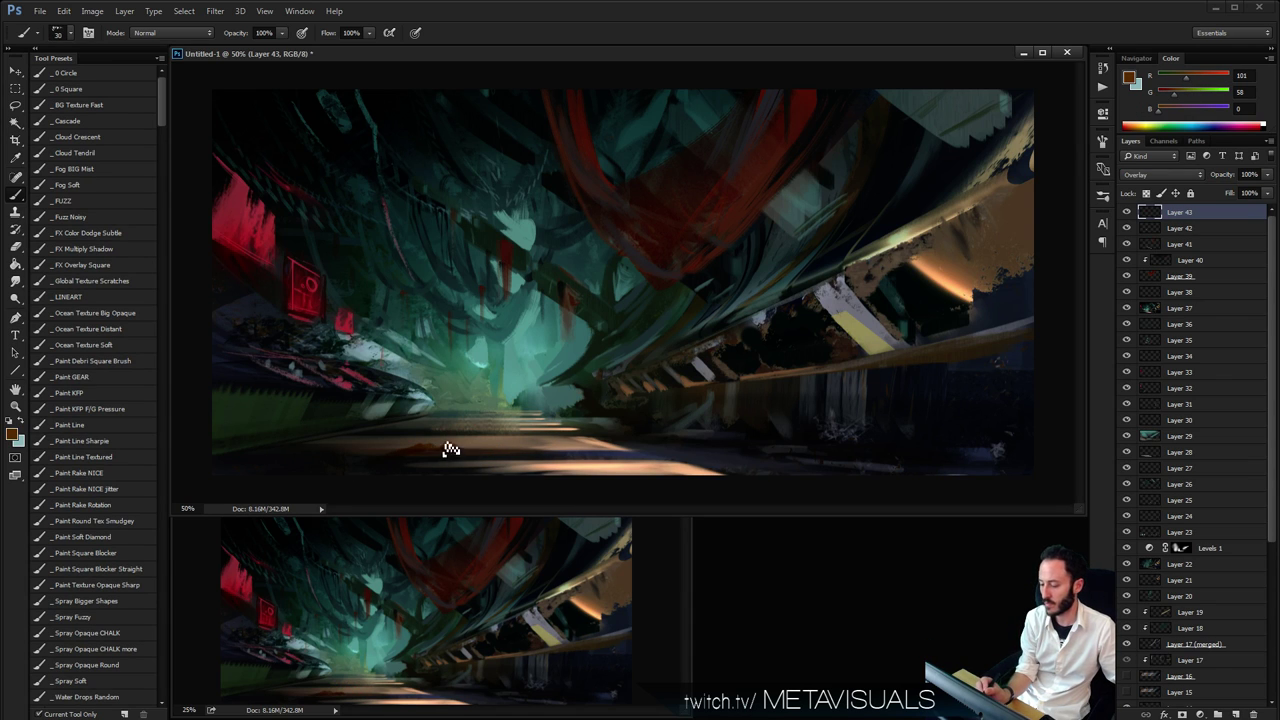
{"action": "left_click_drag", "start_coordinate": [566, 442], "coordinate": [592, 450]}
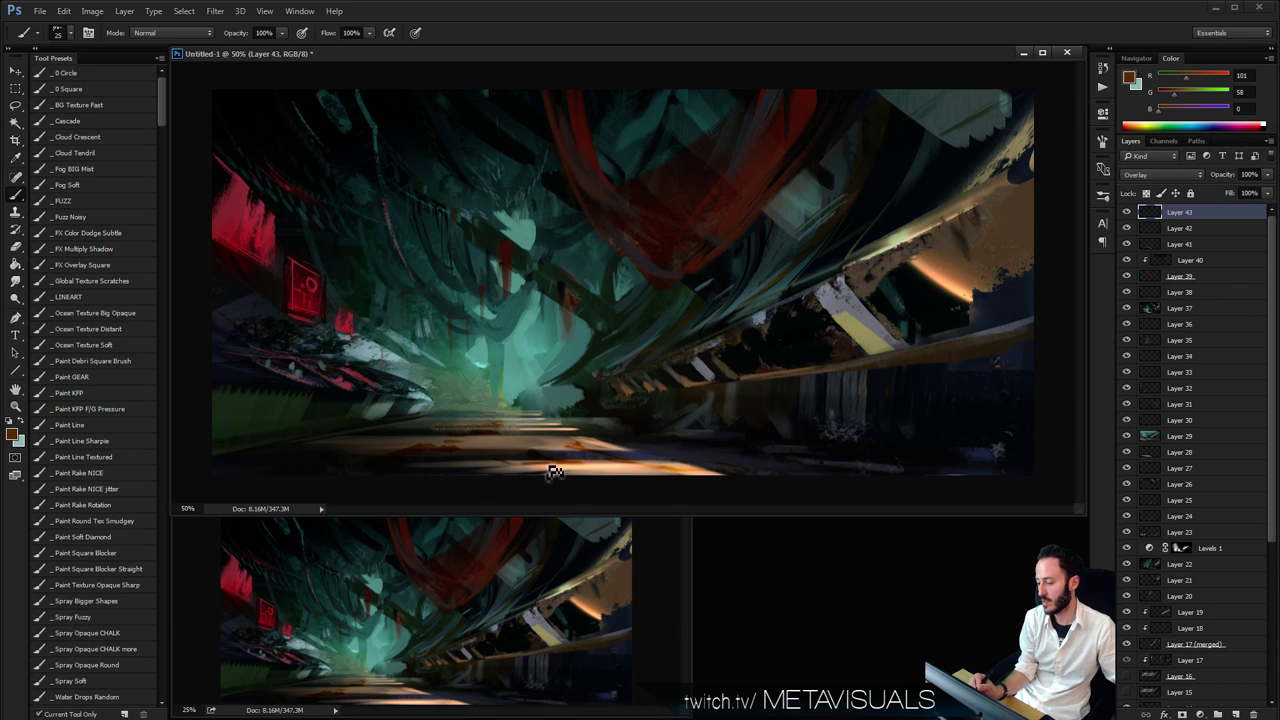
{"action": "key", "text": "bracketleft"}
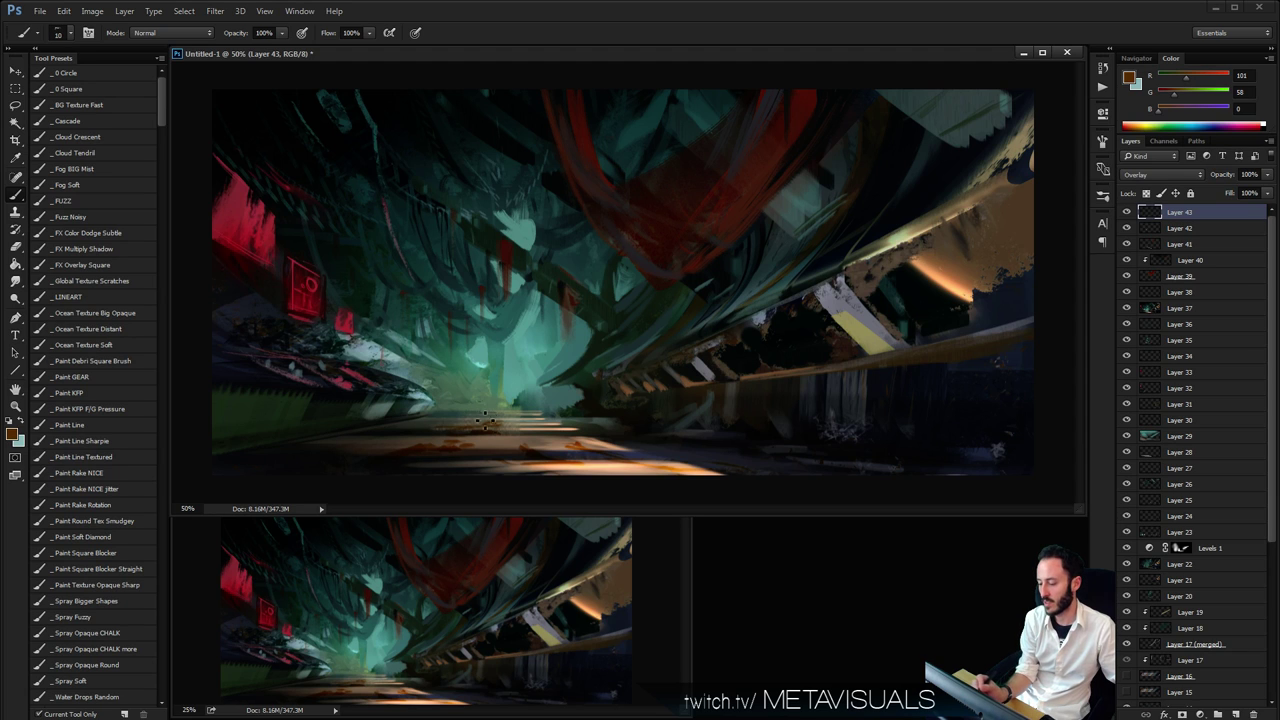
{"action": "left_click_drag", "start_coordinate": [533, 425], "coordinate": [473, 410]}
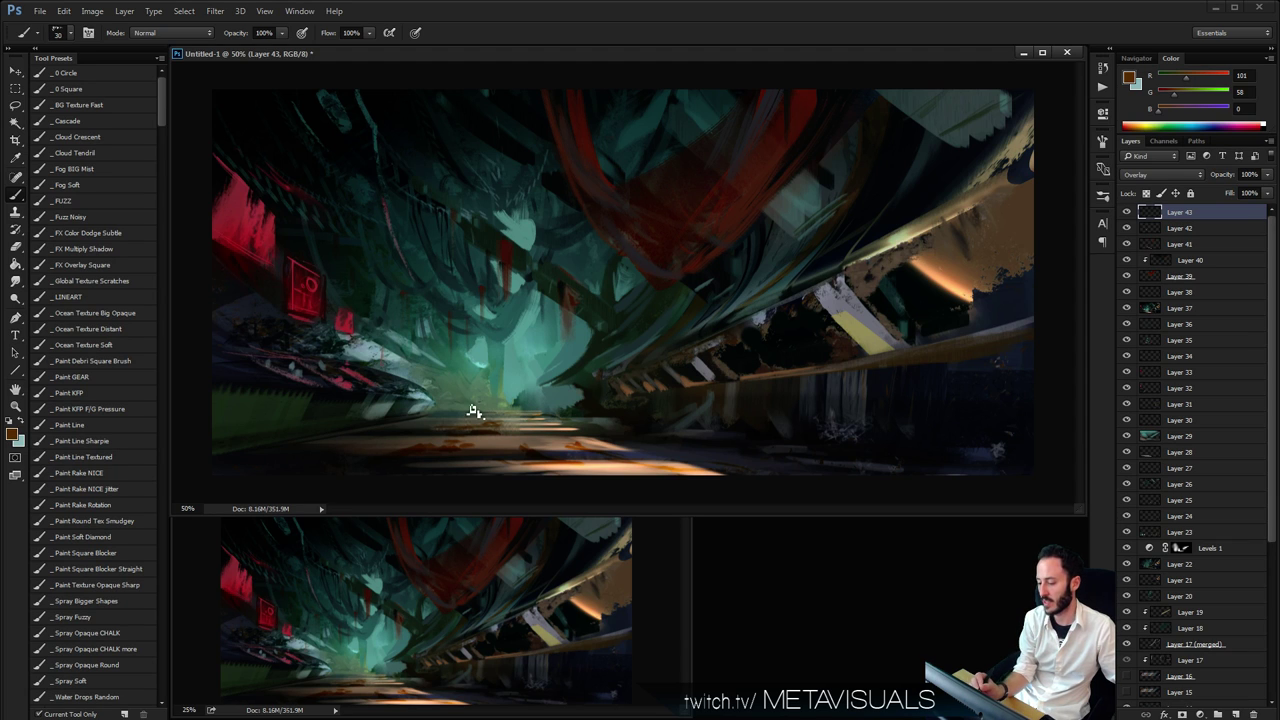
Brighten the floor streaks around the rusty patches with sampled R 121, G 103, B 86 and pale orange R 255, G 217, B 163 at size 20
{"action": "left_click", "coordinate": [586, 421], "text": "alt"}
{"action": "key", "text": "bracketleft"}
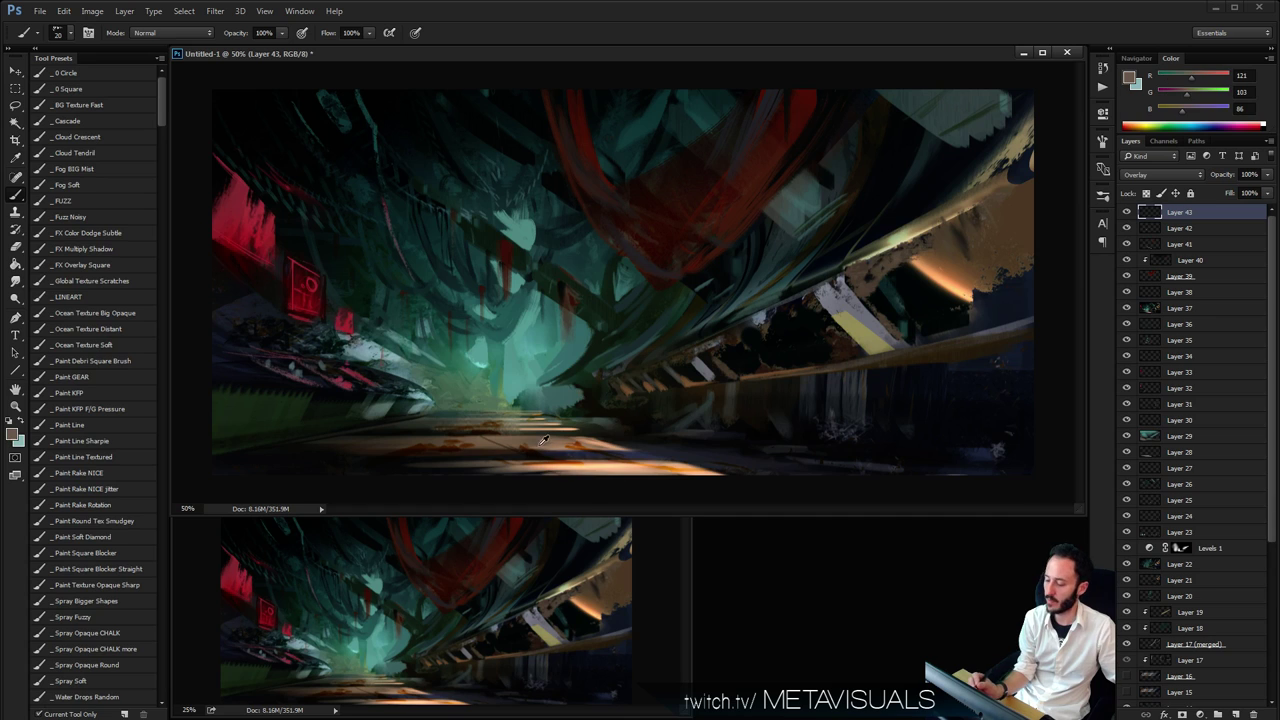
{"action": "left_click", "coordinate": [600, 467], "text": "alt"}
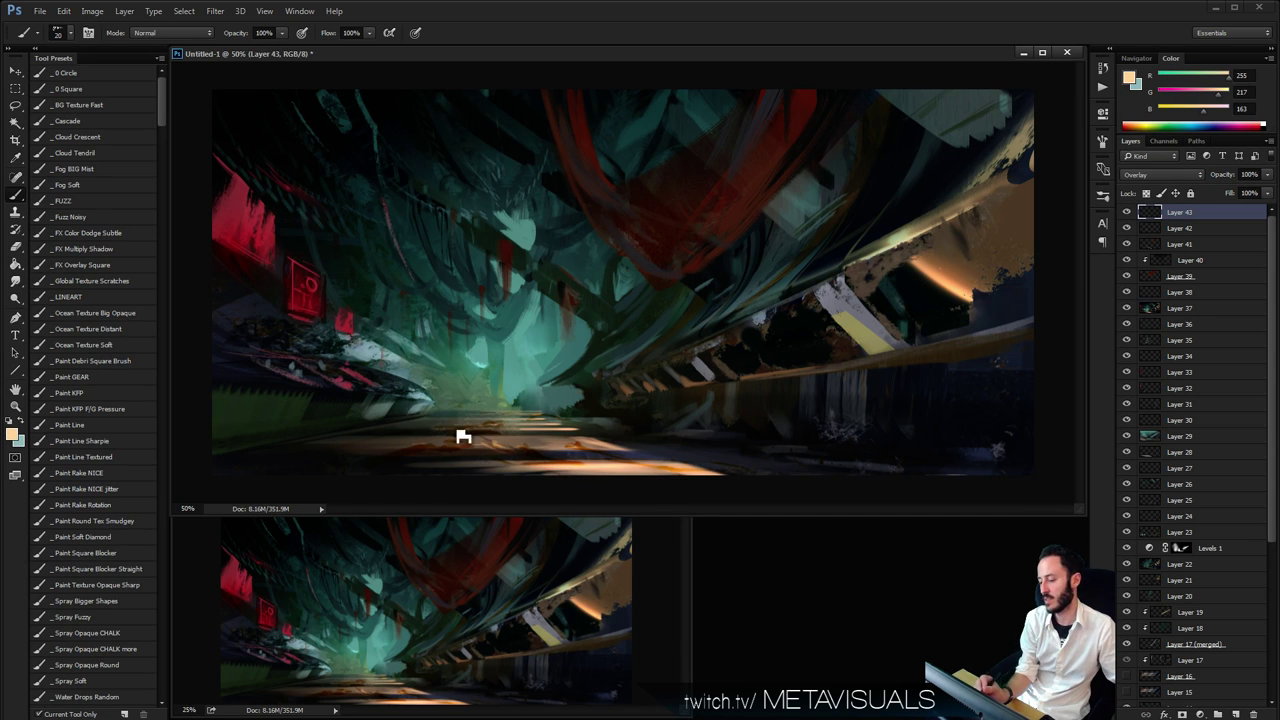
{"action": "key", "text": "space"}
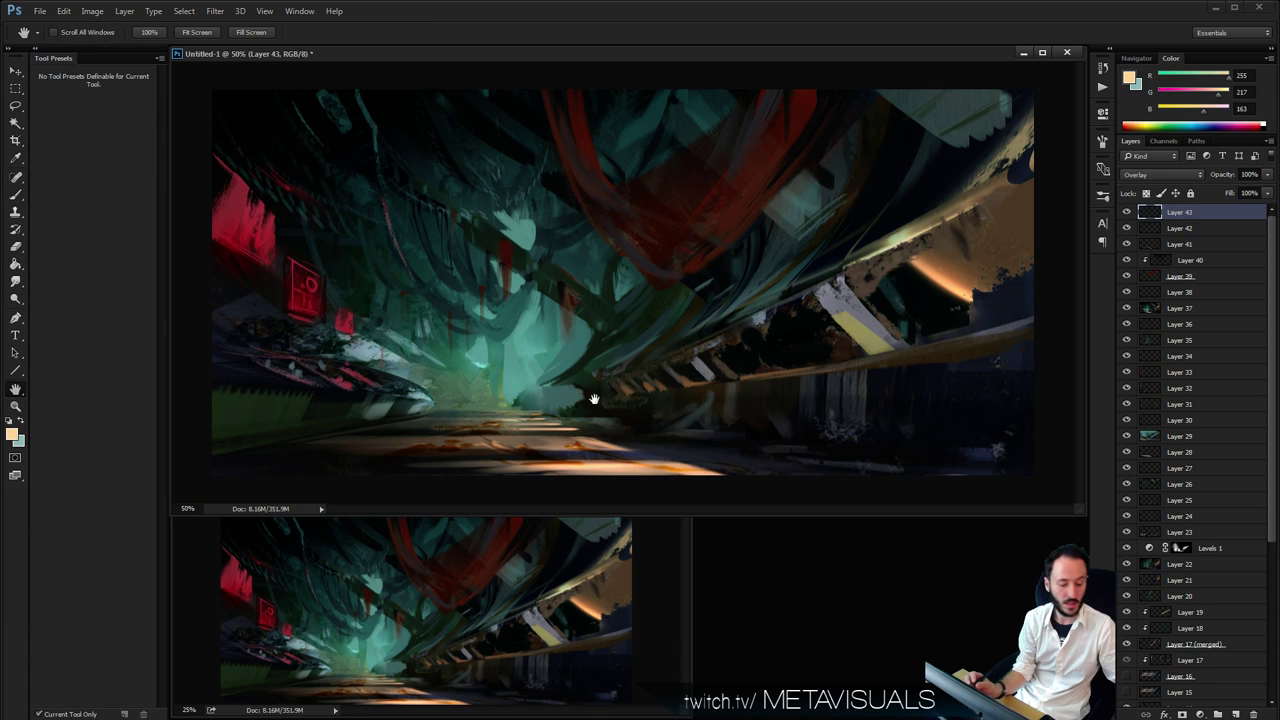
Add a new normal layer and set the painting color to red R 179, G 34, B 23, starting from the red sign's color
{"action": "key", "text": "ctrl+shift+alt+n"}
{"action": "left_click", "coordinate": [237, 224], "text": "alt"}
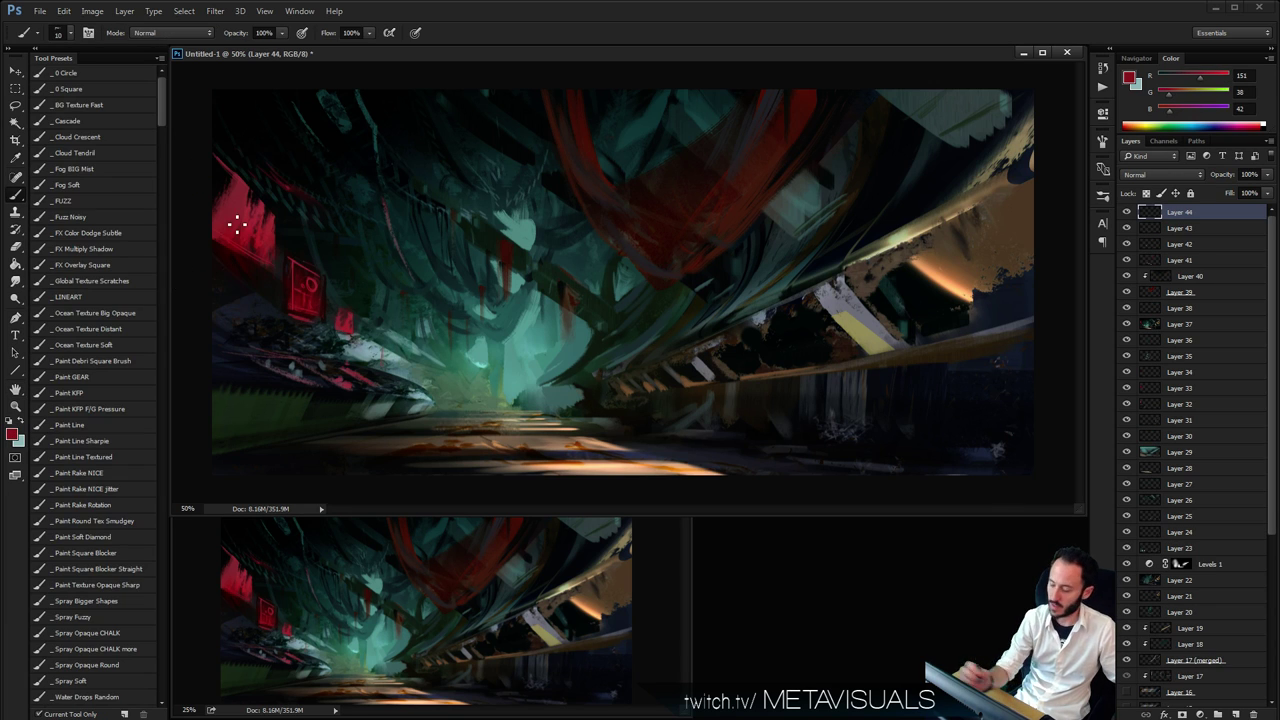
{"action": "left_click", "coordinate": [1129, 78]}
{"action": "mouse_move", "coordinate": [594, 277]}
{"action": "left_mouse_down"}
{"action": "mouse_move", "coordinate": [603, 240]}
{"action": "mouse_move", "coordinate": [600, 309]}
{"action": "mouse_move", "coordinate": [615, 258]}
{"action": "left_mouse_up"}
{"action": "left_click_drag", "start_coordinate": [654, 366], "coordinate": [655, 383]}
{"action": "left_click", "coordinate": [782, 200]}
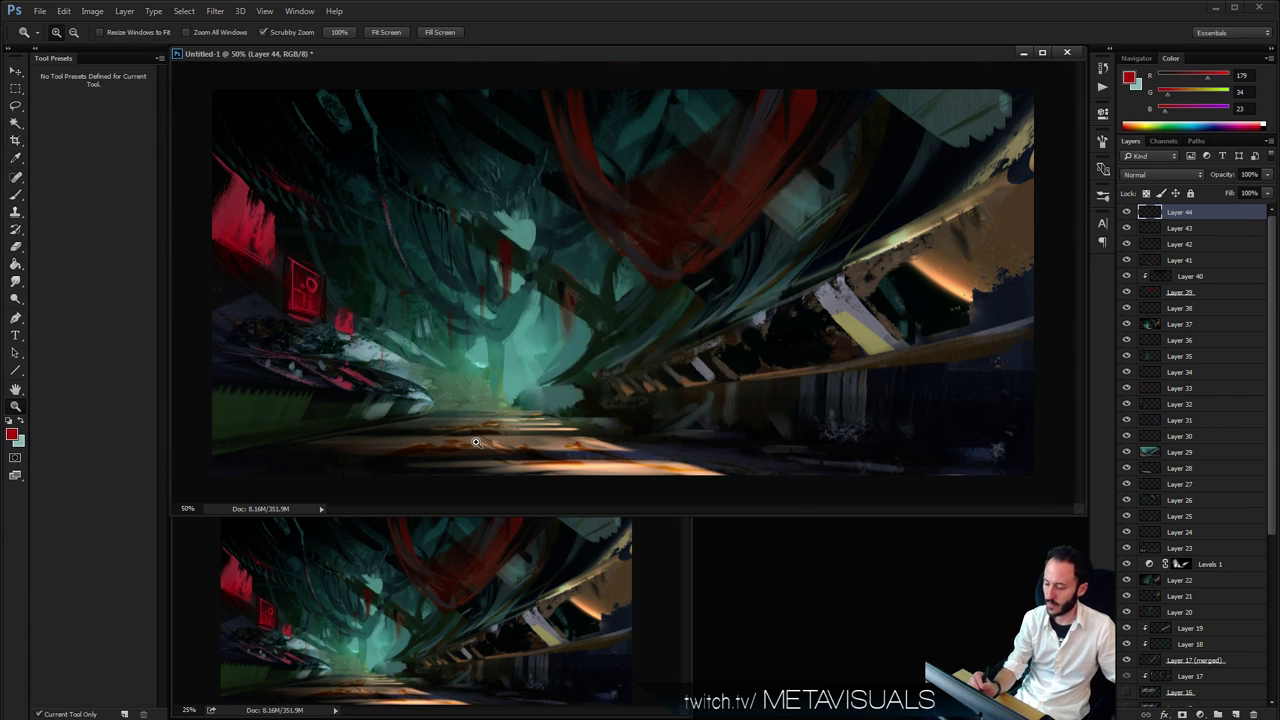
Paint red accents over the rusty floor patches with R 179, G 34, B 23, varying the brush between sizes 25 and 9
{"action": "left_click", "coordinate": [479, 442], "text": "ctrl"}
{"action": "left_click", "coordinate": [479, 442], "text": "ctrl"}
{"action": "left_click", "coordinate": [479, 442], "text": "ctrl"}
{"action": "mouse_move", "coordinate": [510, 397]}
{"action": "left_mouse_down"}
{"action": "mouse_move", "coordinate": [522, 375]}
{"action": "mouse_move", "coordinate": [690, 272]}
{"action": "left_mouse_up"}
{"action": "key", "text": "b"}
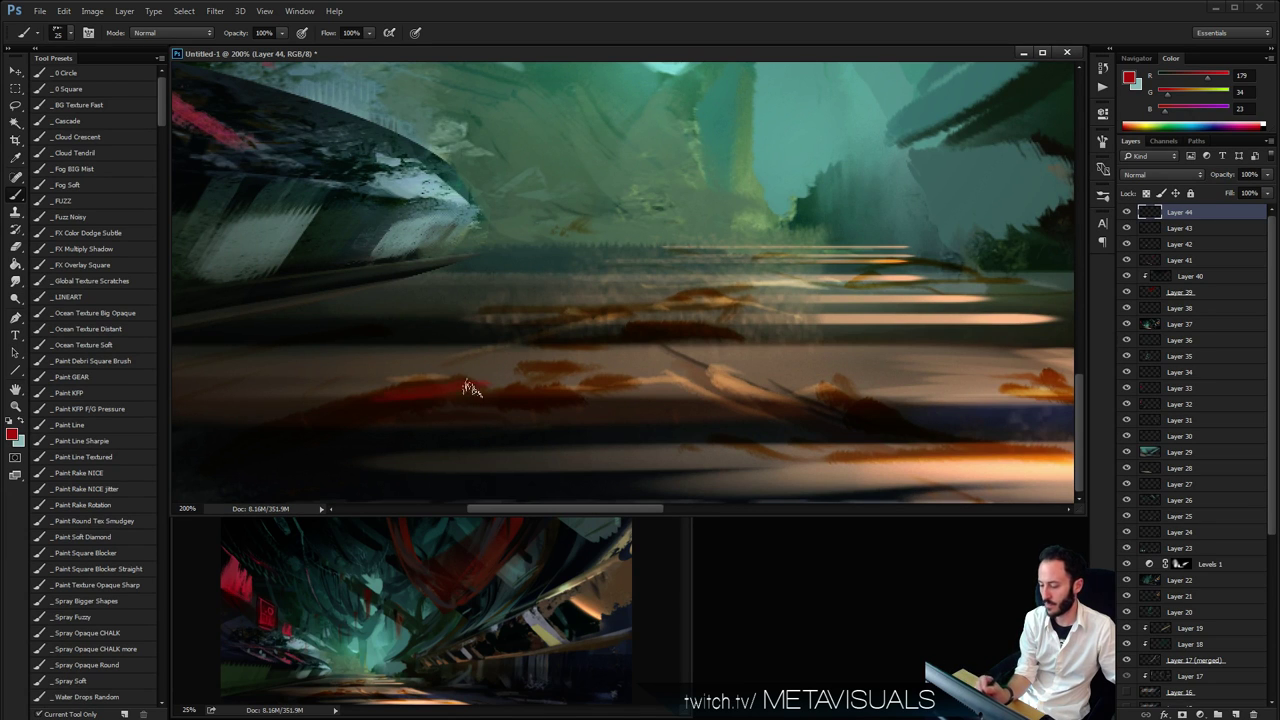
{"action": "key", "text": "bracketleft"}
{"action": "mouse_move", "coordinate": [575, 398]}
{"action": "left_mouse_down"}
{"action": "mouse_move", "coordinate": [523, 396]}
{"action": "mouse_move", "coordinate": [558, 395]}
{"action": "left_mouse_up"}
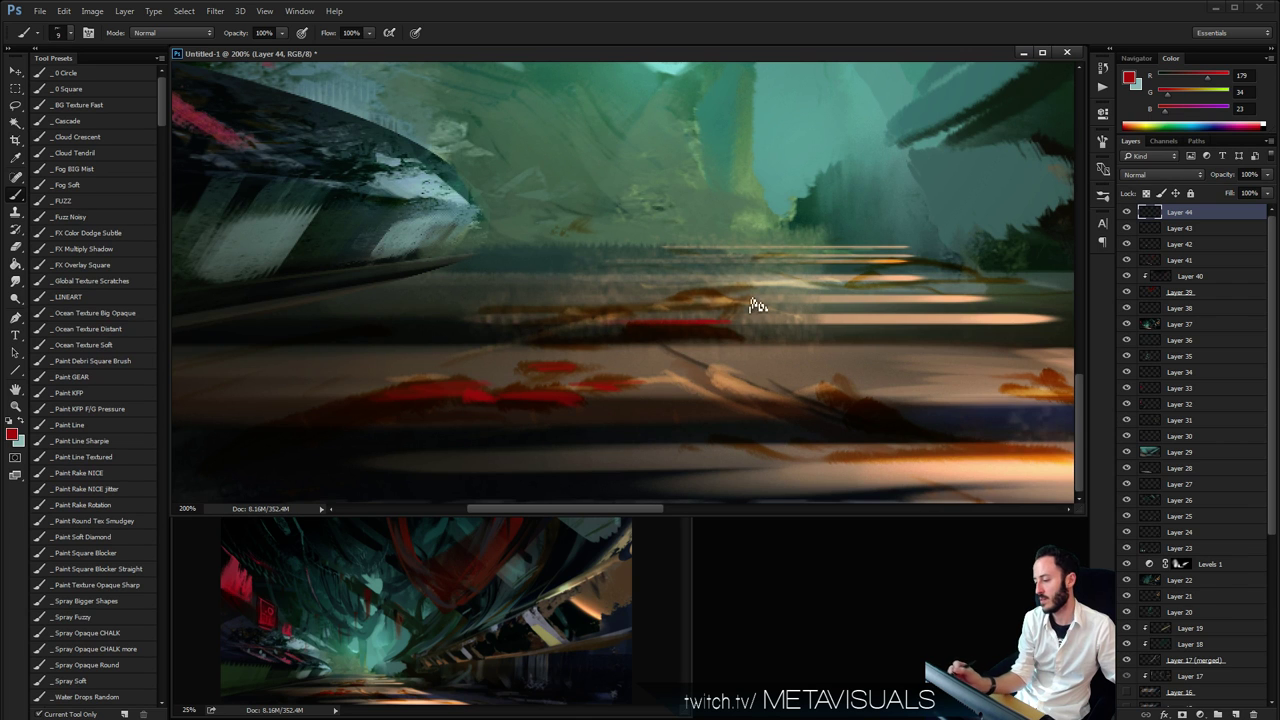
{"action": "key", "text": "bracketright"}
{"action": "left_click_drag", "start_coordinate": [722, 301], "coordinate": [751, 295]}
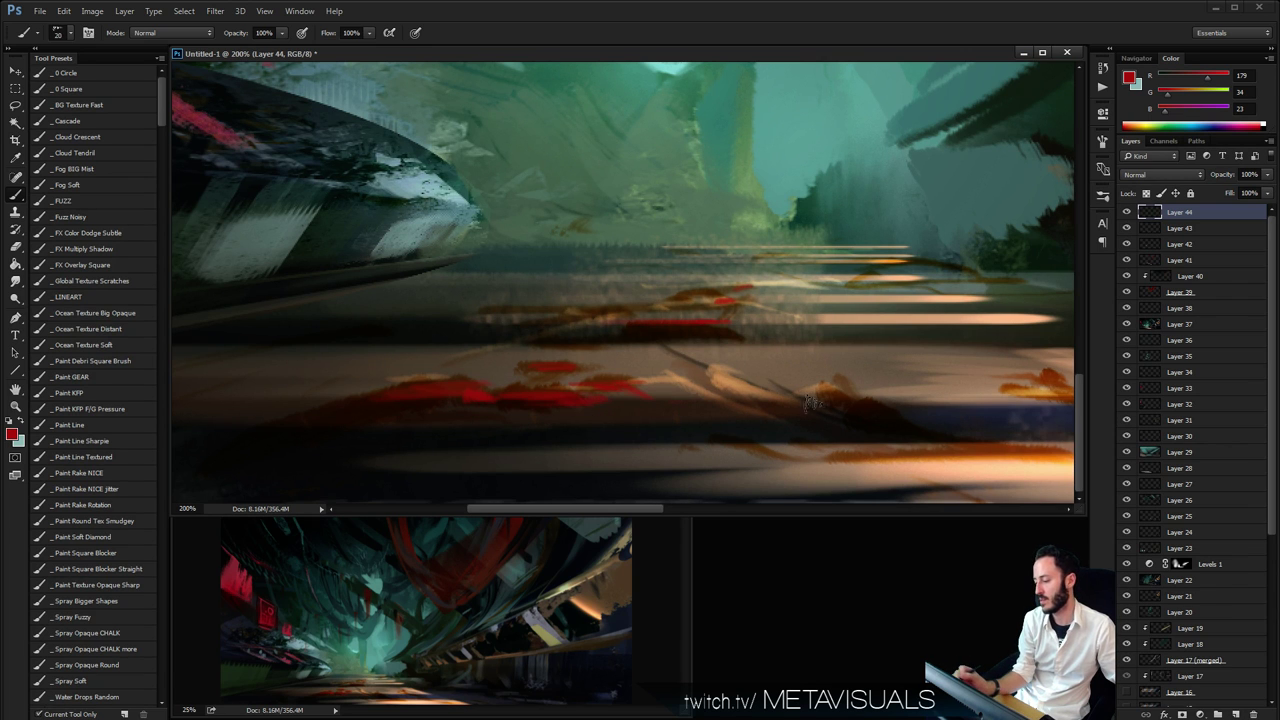
{"action": "key", "text": "z"}
{"action": "left_click", "coordinate": [903, 409], "text": "alt"}
{"action": "left_click", "coordinate": [903, 409], "text": "alt"}
{"action": "left_click", "coordinate": [703, 437], "text": "alt"}
{"action": "left_click", "coordinate": [703, 437], "text": "alt"}
{"action": "left_click", "coordinate": [703, 437]}
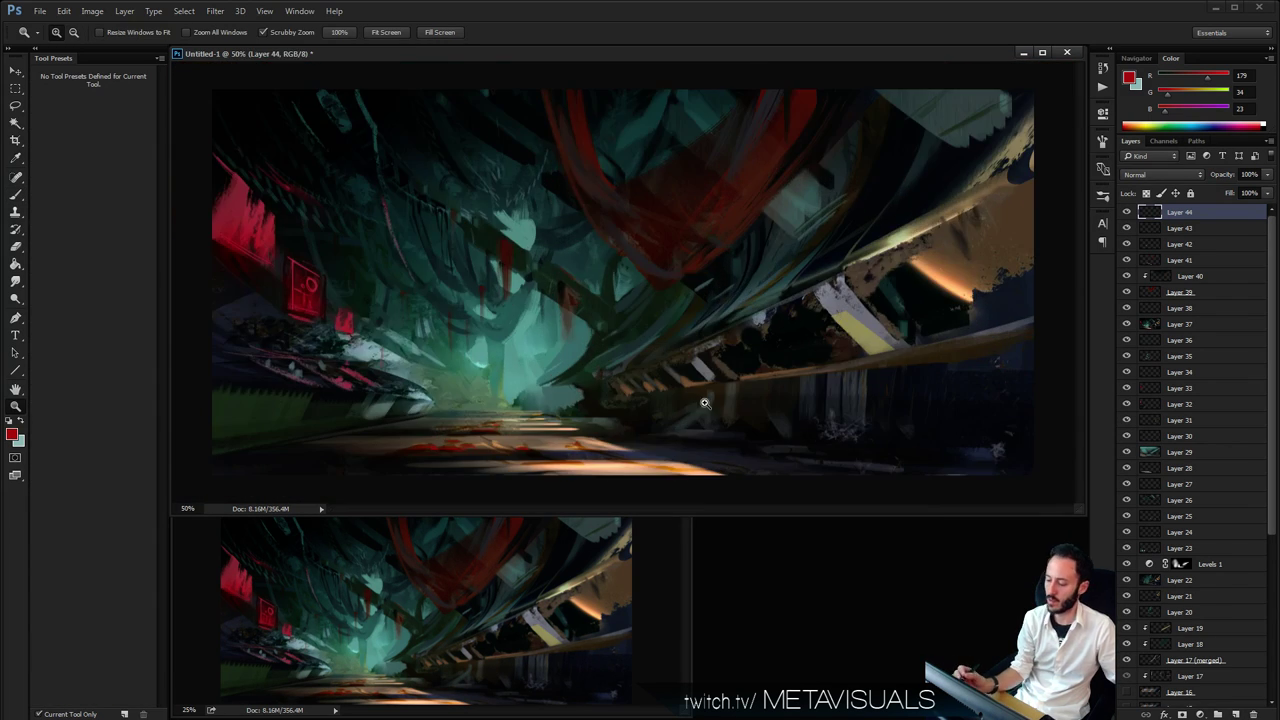
Choose the Paint Rake NICE brush and streak red along the near edge of the floor
{"action": "key", "text": "b"}
{"action": "key", "text": "space"}
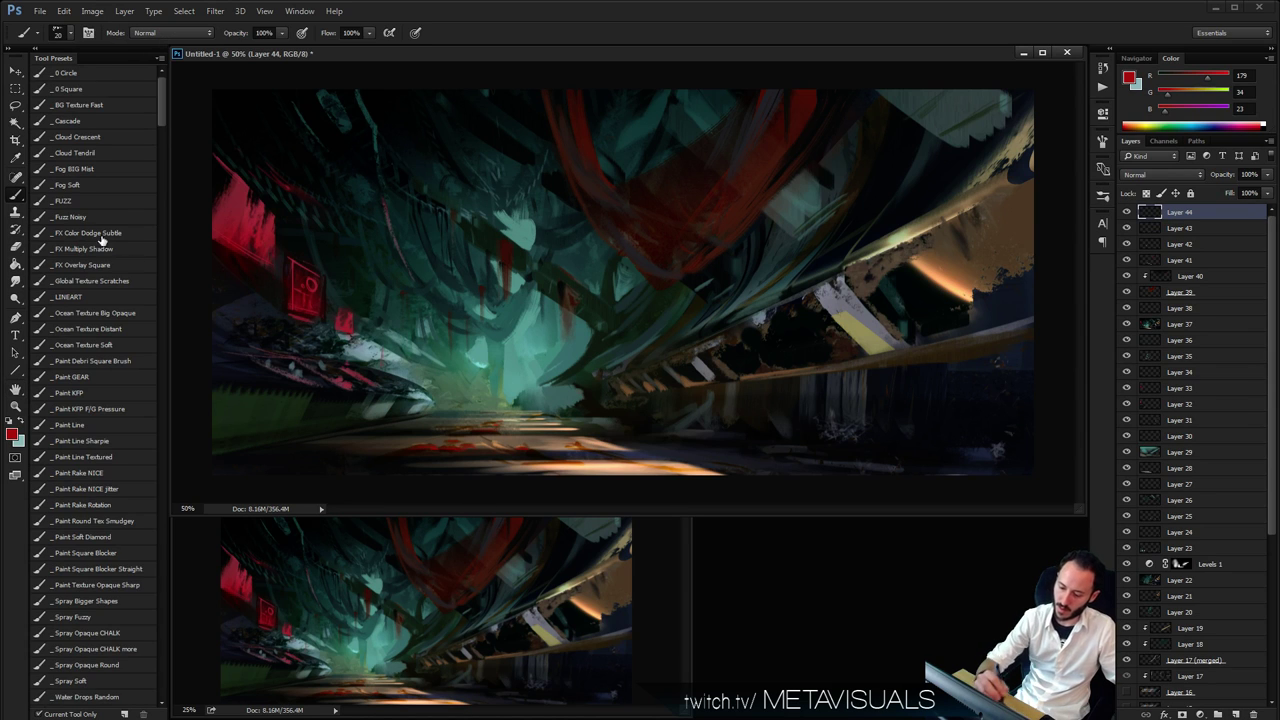
{"action": "left_click", "coordinate": [117, 473]}
{"action": "key", "text": "space"}
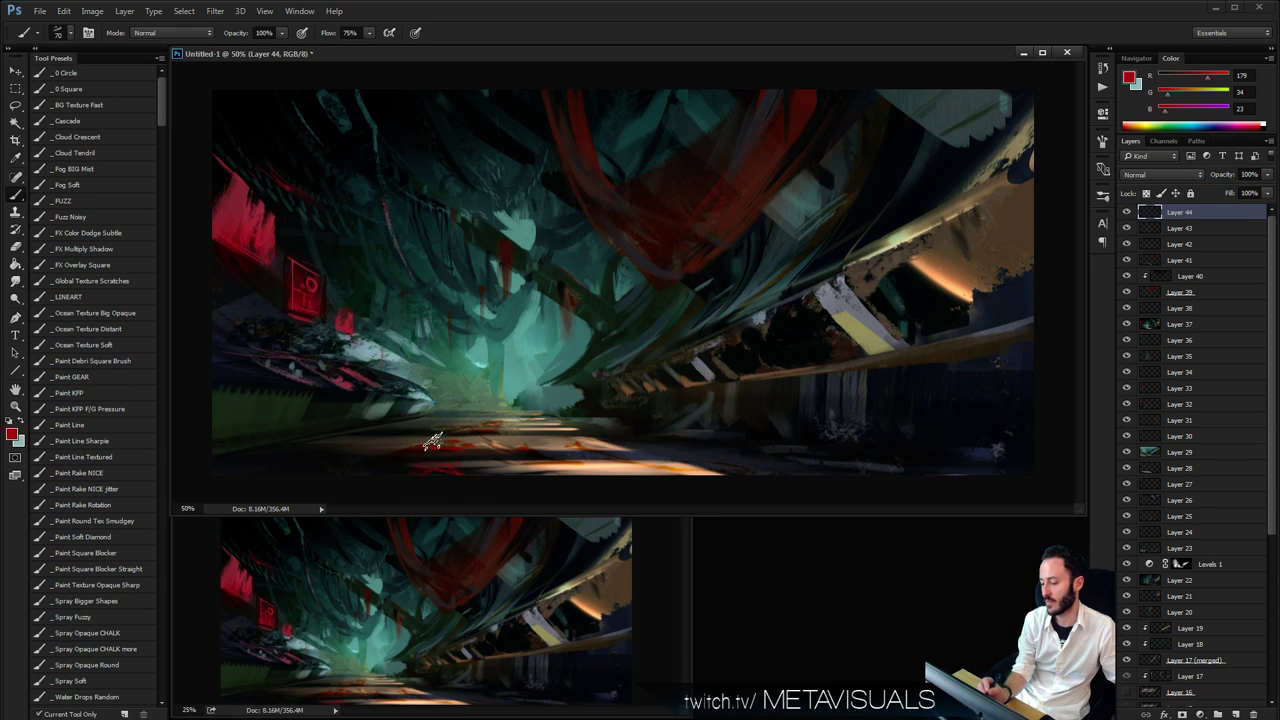
Sample grey-teal R 94, G 115, B 112 and rake light scratches onto the green ledge beside the floor
{"action": "left_click", "coordinate": [409, 434], "text": "alt"}
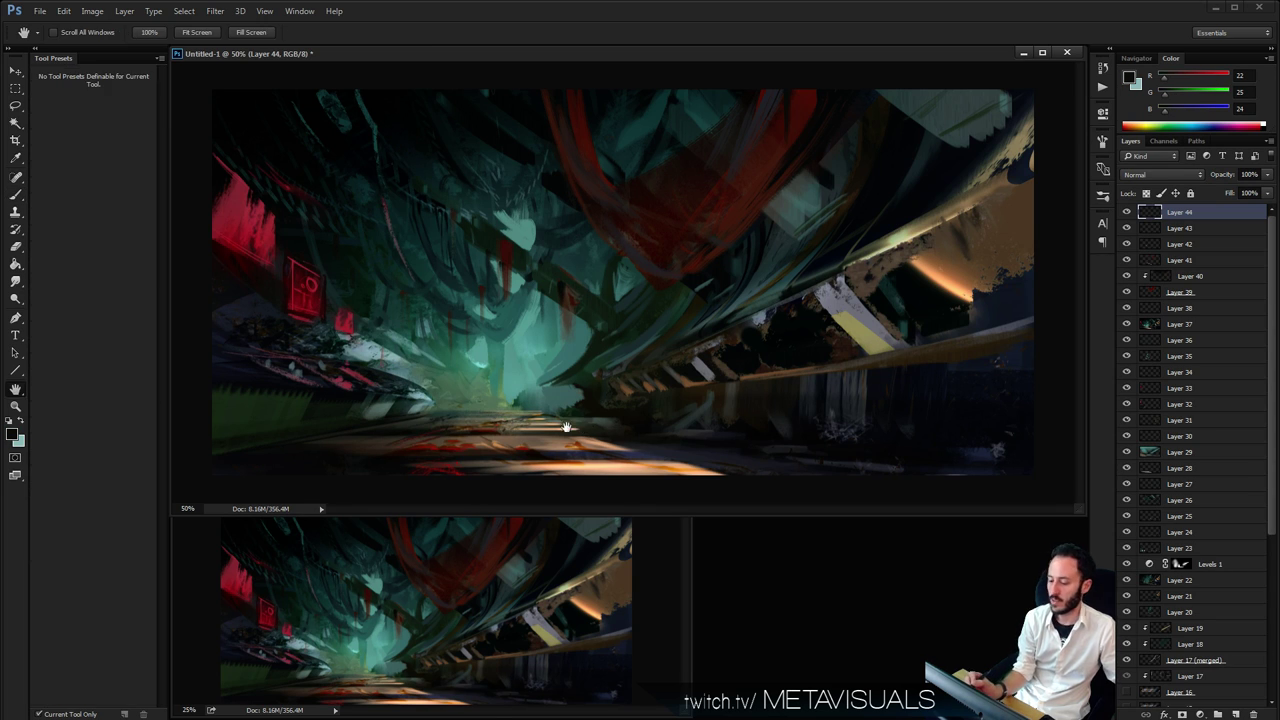
{"action": "left_click", "coordinate": [386, 408], "text": "alt"}
{"action": "key", "text": "ctrl+z"}
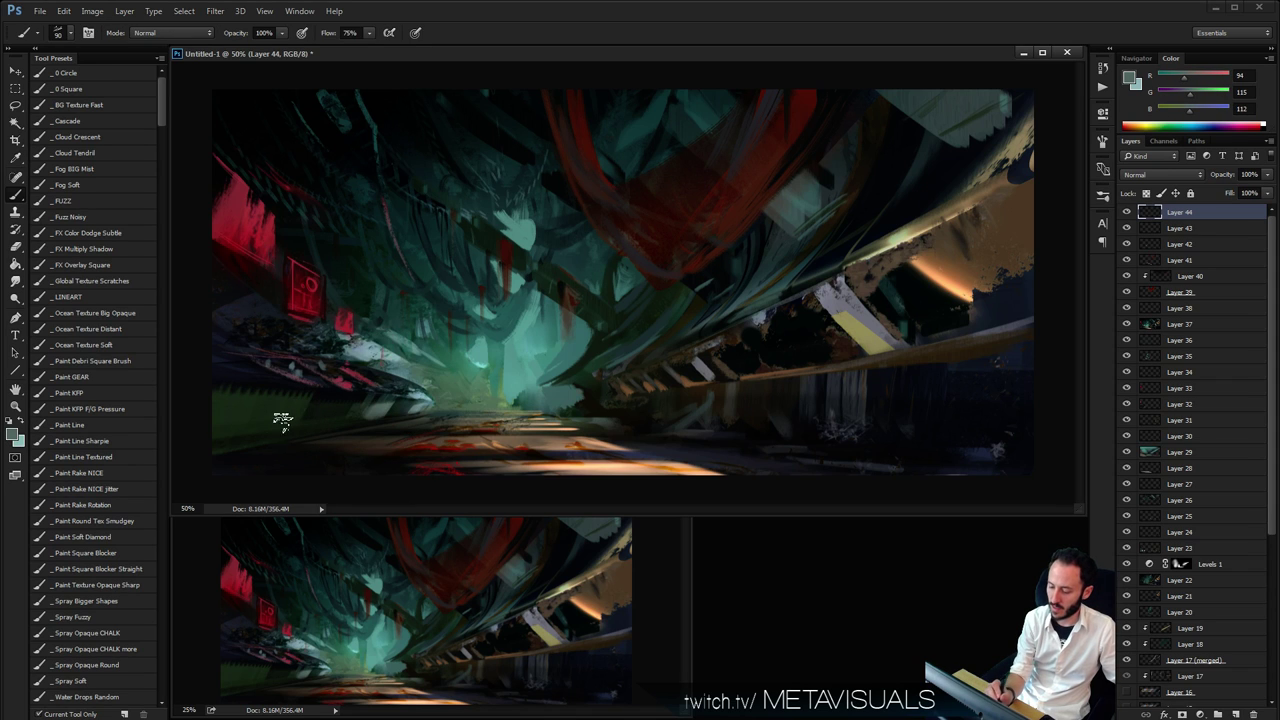
{"action": "left_click_drag", "start_coordinate": [280, 423], "coordinate": [305, 400]}
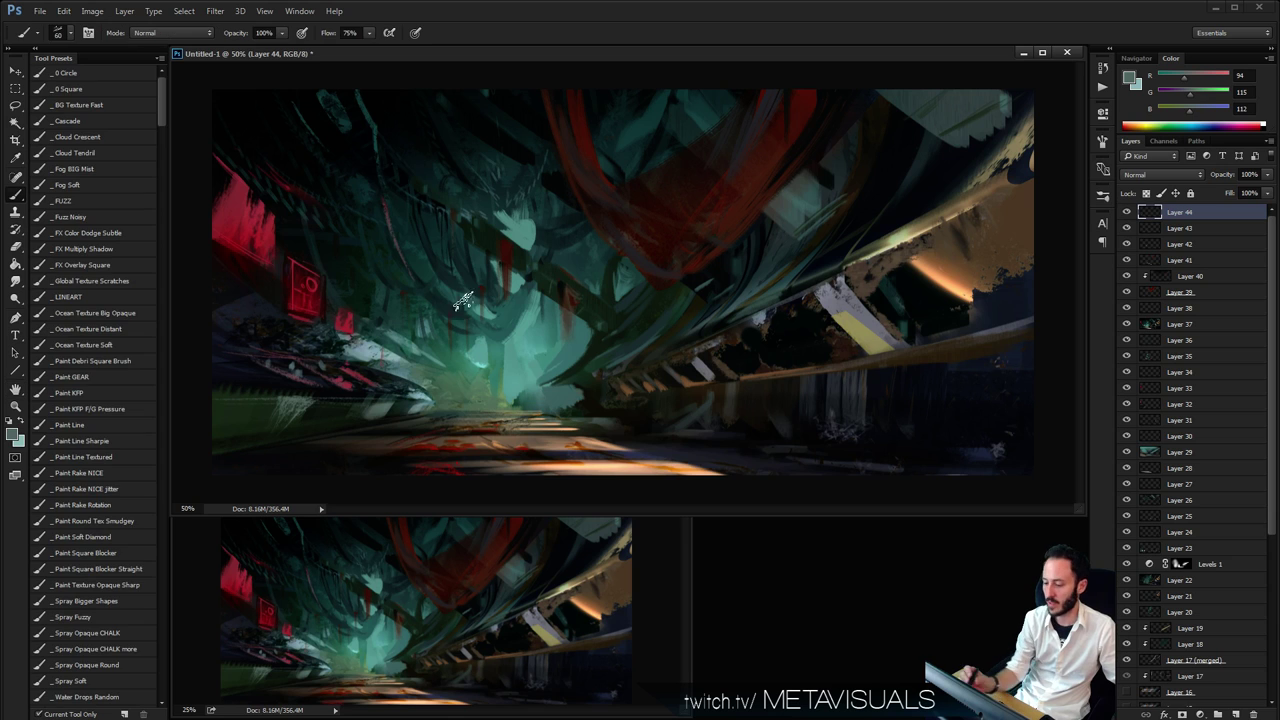
Rake a light teal patch in R 97, G 163, B 159 onto the tendrils left of the glow
{"action": "left_click", "coordinate": [474, 345], "text": "alt"}
{"action": "key", "text": "bracketright"}
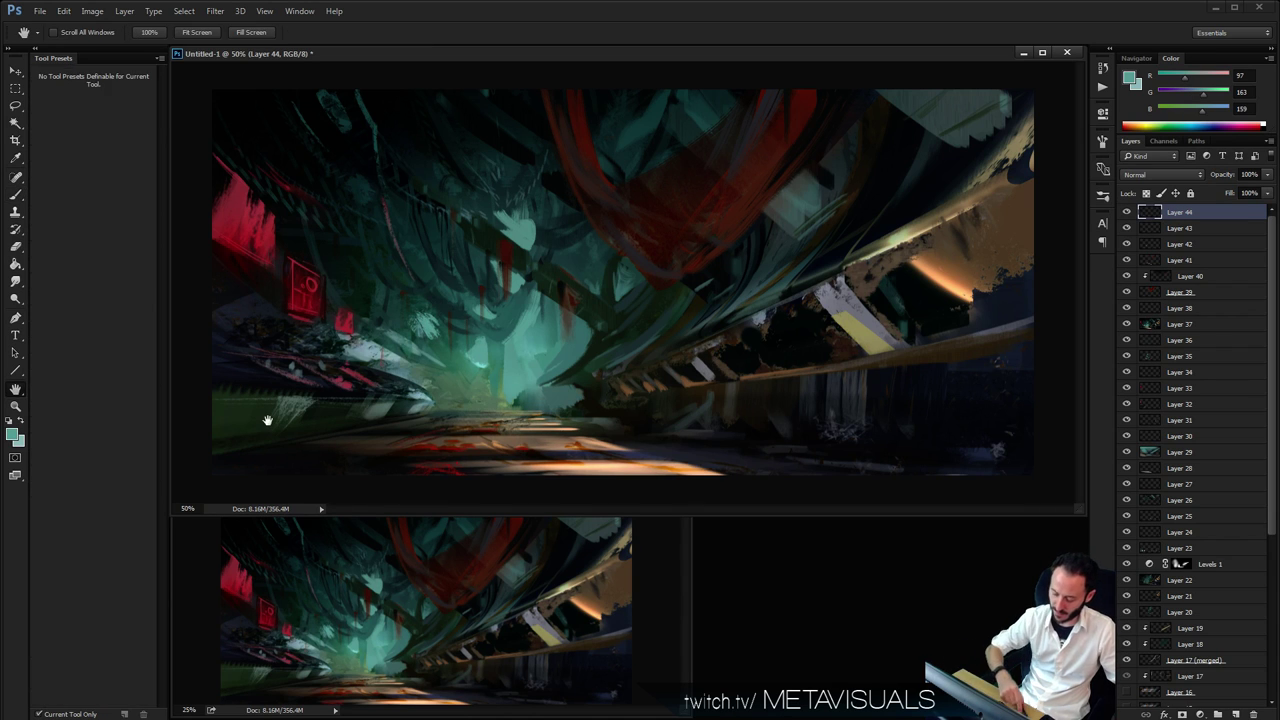
{"action": "key", "text": "bracketleft"}
{"action": "key", "text": "bracketleft"}
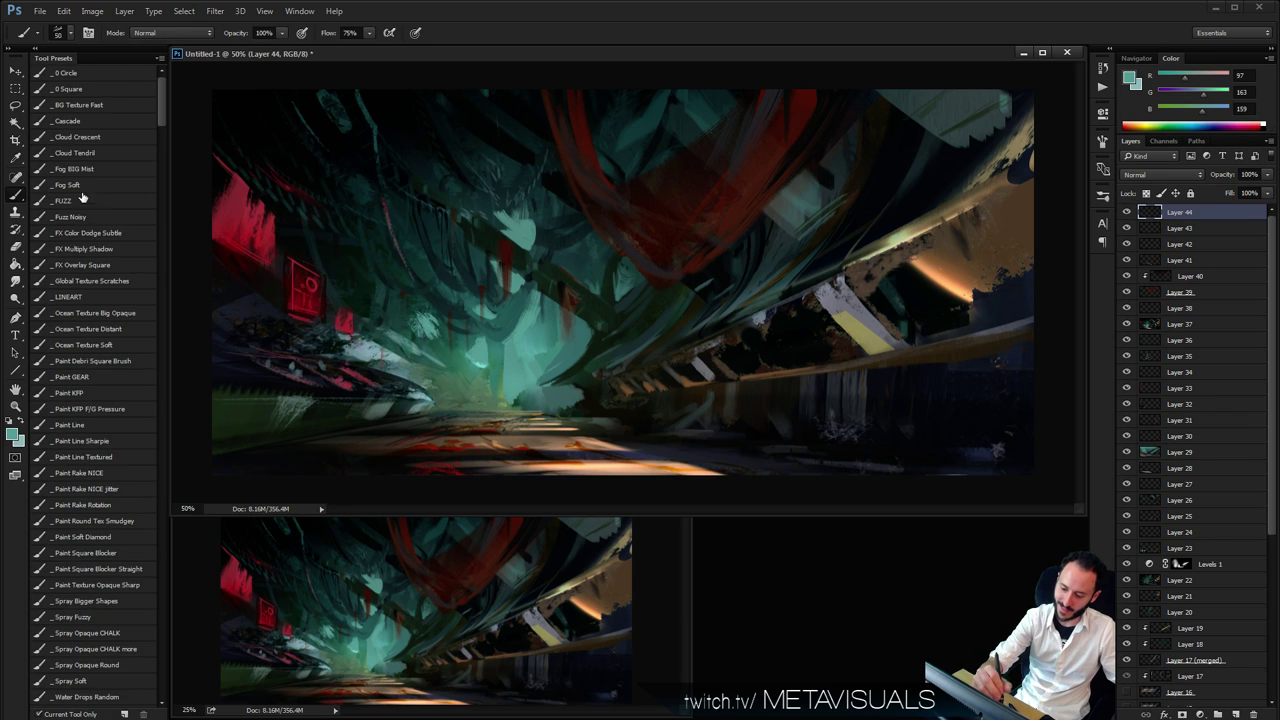
Choose the Paint Square Blocker Straight brush and rework the light raked patch with sampled teals such as R 88, G 135, B 134
{"action": "left_click", "coordinate": [82, 200]}
{"action": "left_click", "coordinate": [95, 568]}
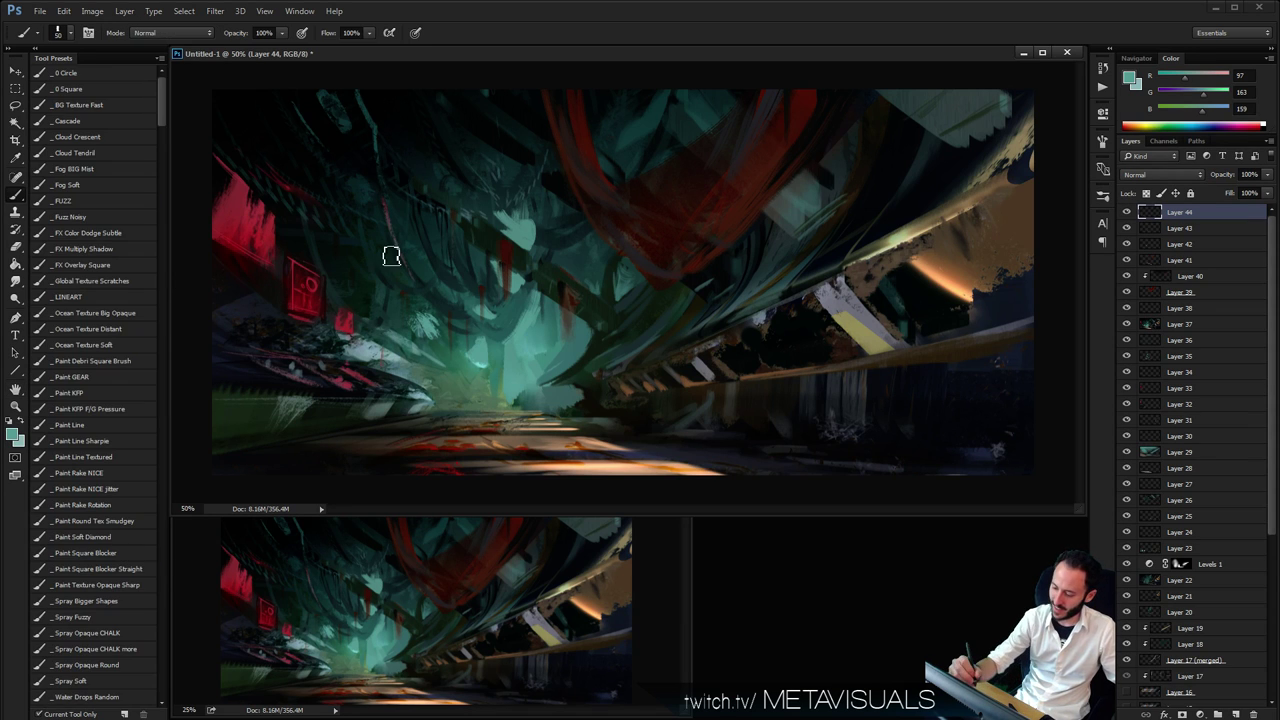
{"action": "left_click", "coordinate": [426, 331], "text": "alt"}
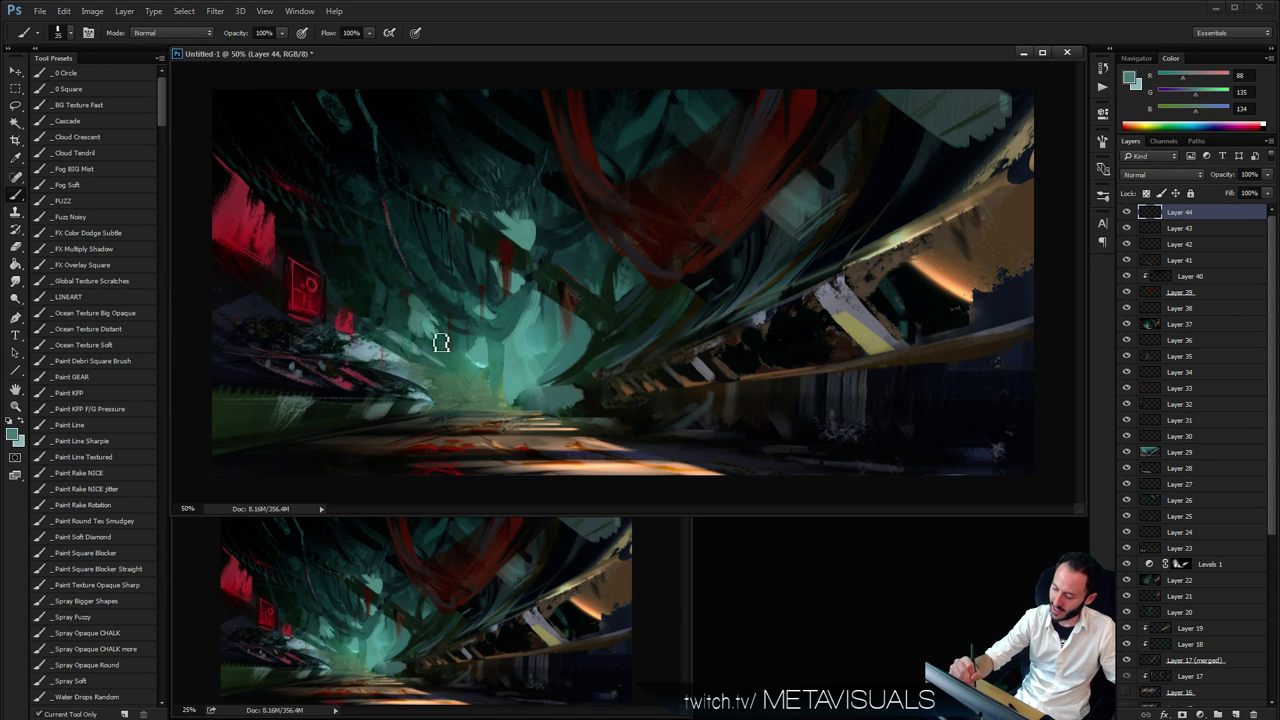
{"action": "left_click", "coordinate": [429, 339], "text": "alt"}
{"action": "key", "text": "bracketleft"}
{"action": "key", "text": "bracketleft"}
{"action": "key", "text": "bracketleft"}
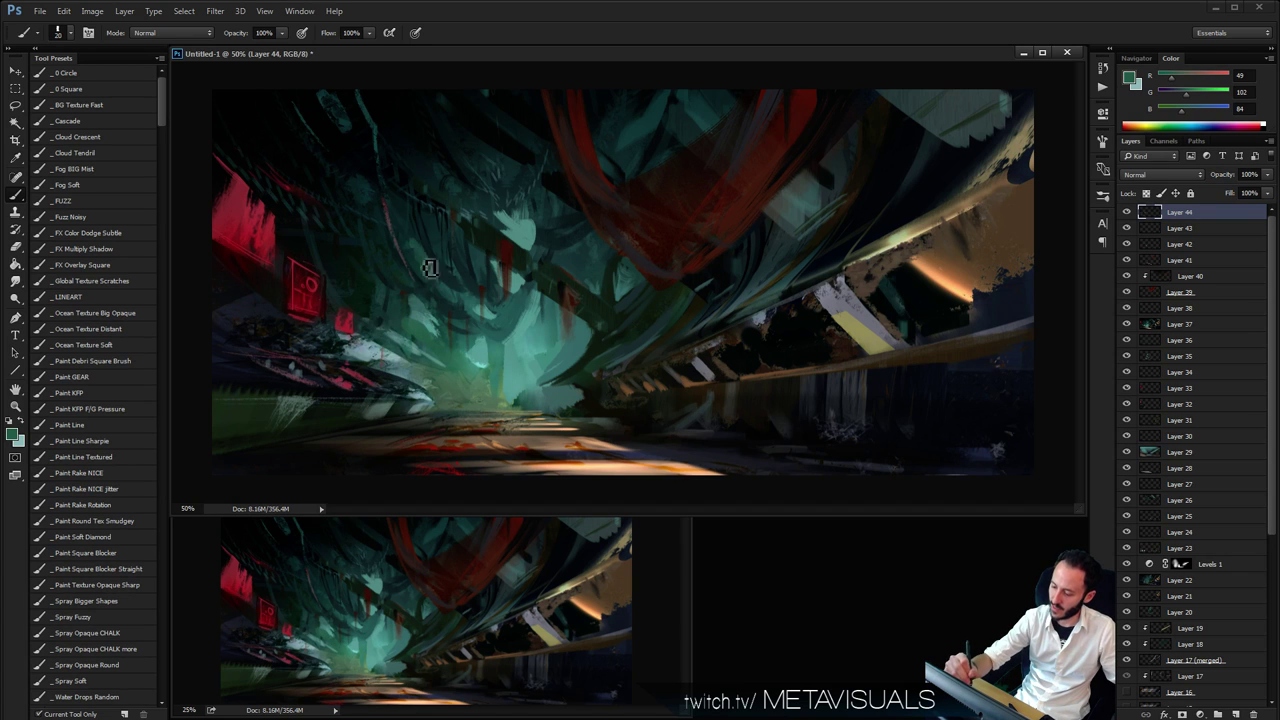
Block strokes into the upper hanging tendrils with R 41, G 85, B 84 and R 17, G 37, B 38 at sizes 30 to 35
{"action": "left_click", "coordinate": [453, 300], "text": "alt"}
{"action": "key", "text": "bracketright"}
{"action": "key", "text": "bracketright"}
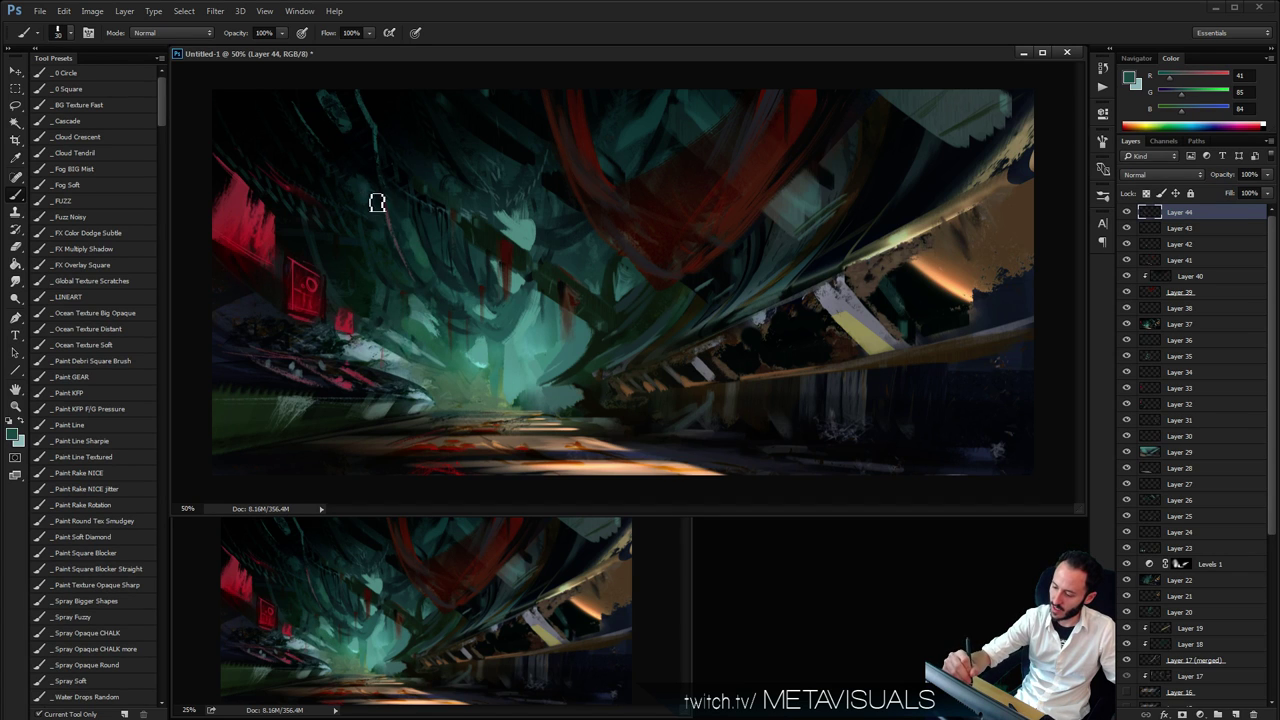
{"action": "key", "text": "bracketleft"}
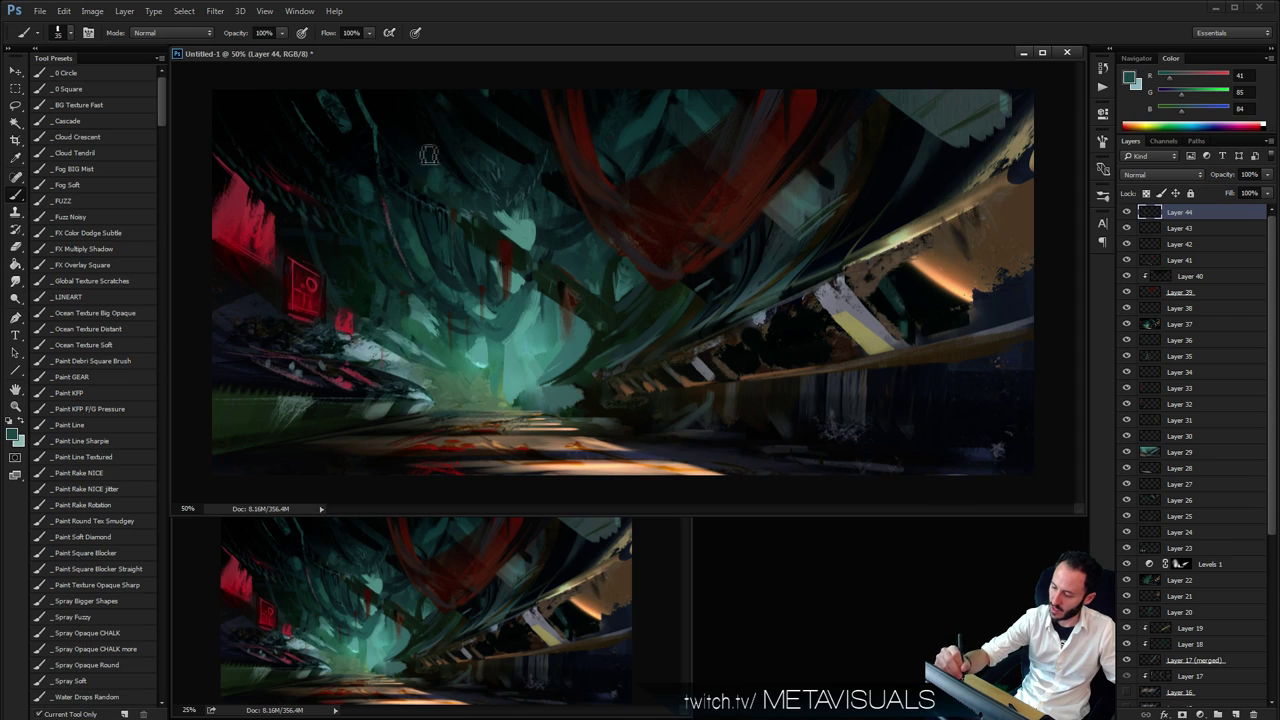
{"action": "left_click", "coordinate": [408, 112], "text": "alt"}
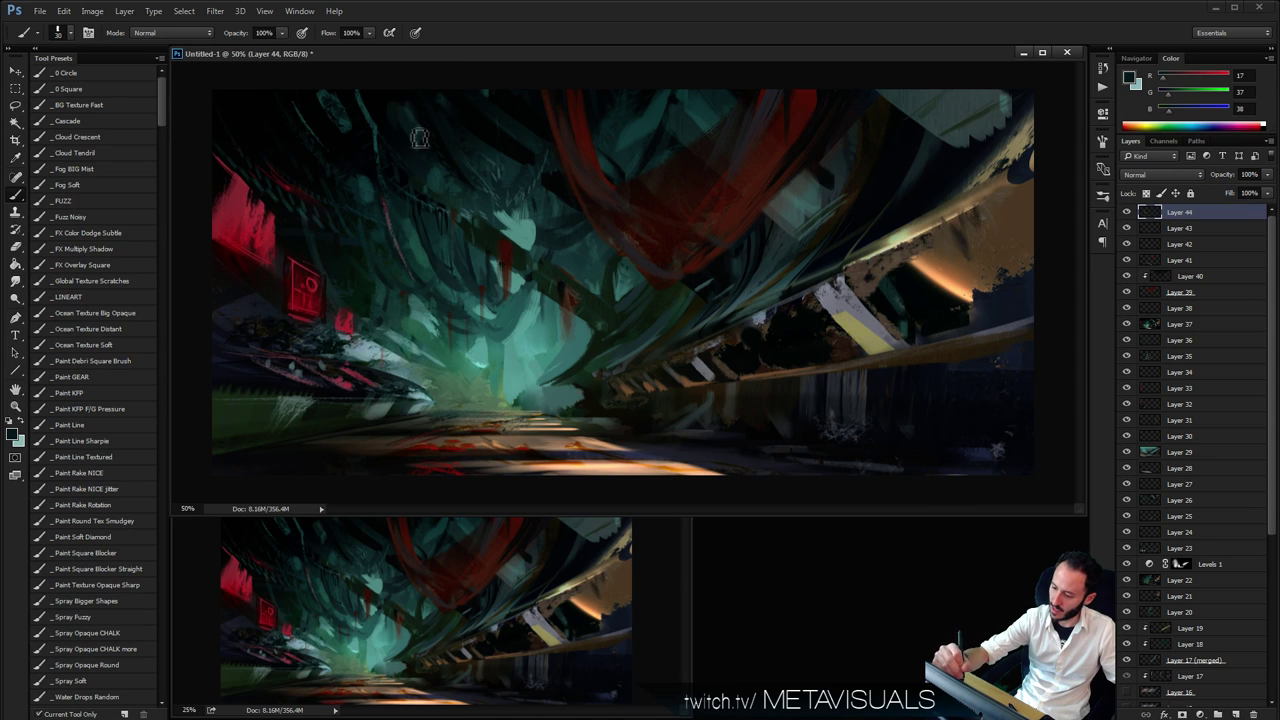
{"action": "key", "text": "bracketright"}
{"action": "key", "text": "space"}
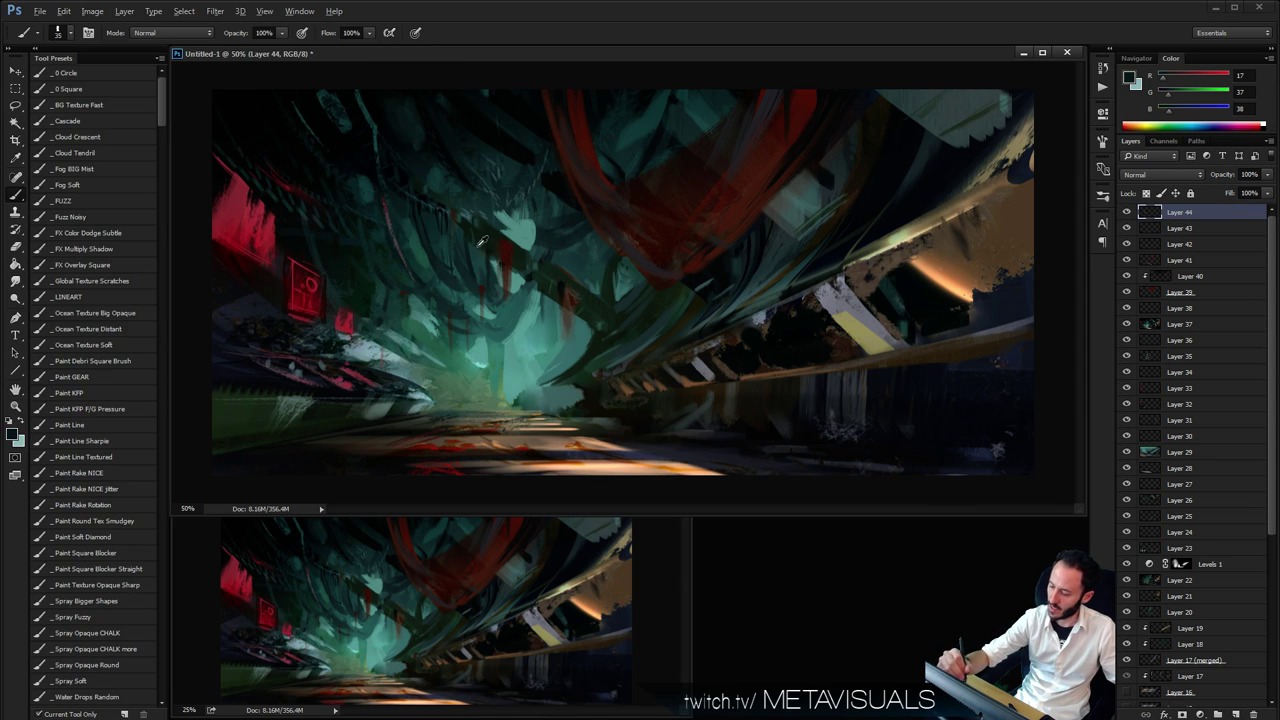
Paint around the pale teal shape and over the red drip below it with R 37, G 74, B 77 and R 92, G 146, B 141
{"action": "left_click", "coordinate": [481, 241], "text": "alt"}
{"action": "key", "text": "bracketright"}
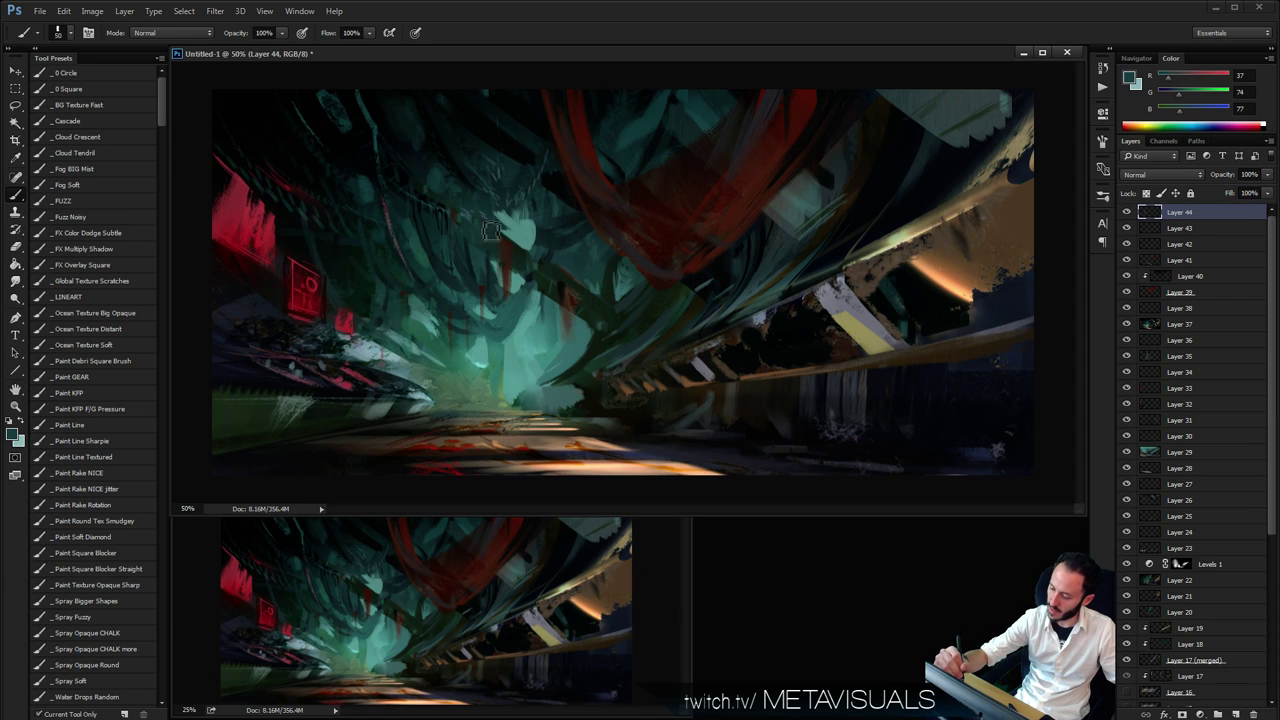
{"action": "key", "text": "bracketleft"}
{"action": "left_click", "coordinate": [513, 227], "text": "alt"}
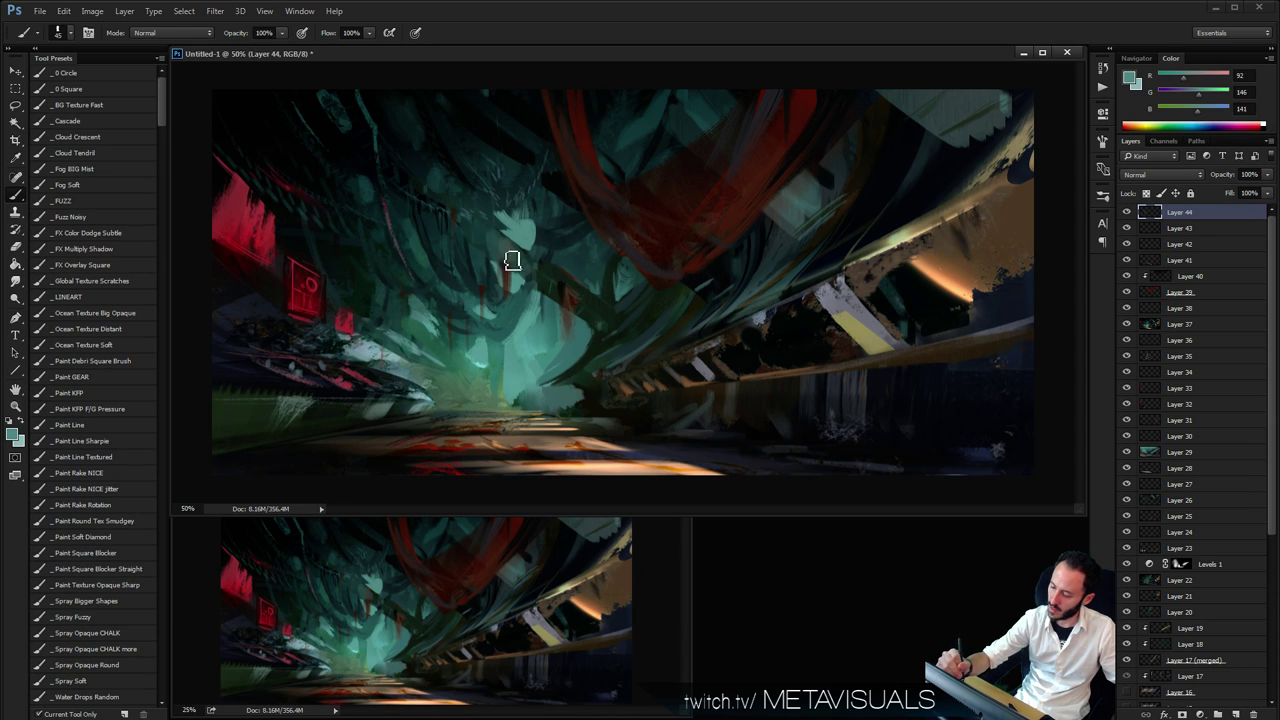
{"action": "mouse_move", "coordinate": [512, 280]}
{"action": "left_mouse_down"}
{"action": "mouse_move", "coordinate": [516, 249]}
{"action": "mouse_move", "coordinate": [554, 274]}
{"action": "left_mouse_up"}
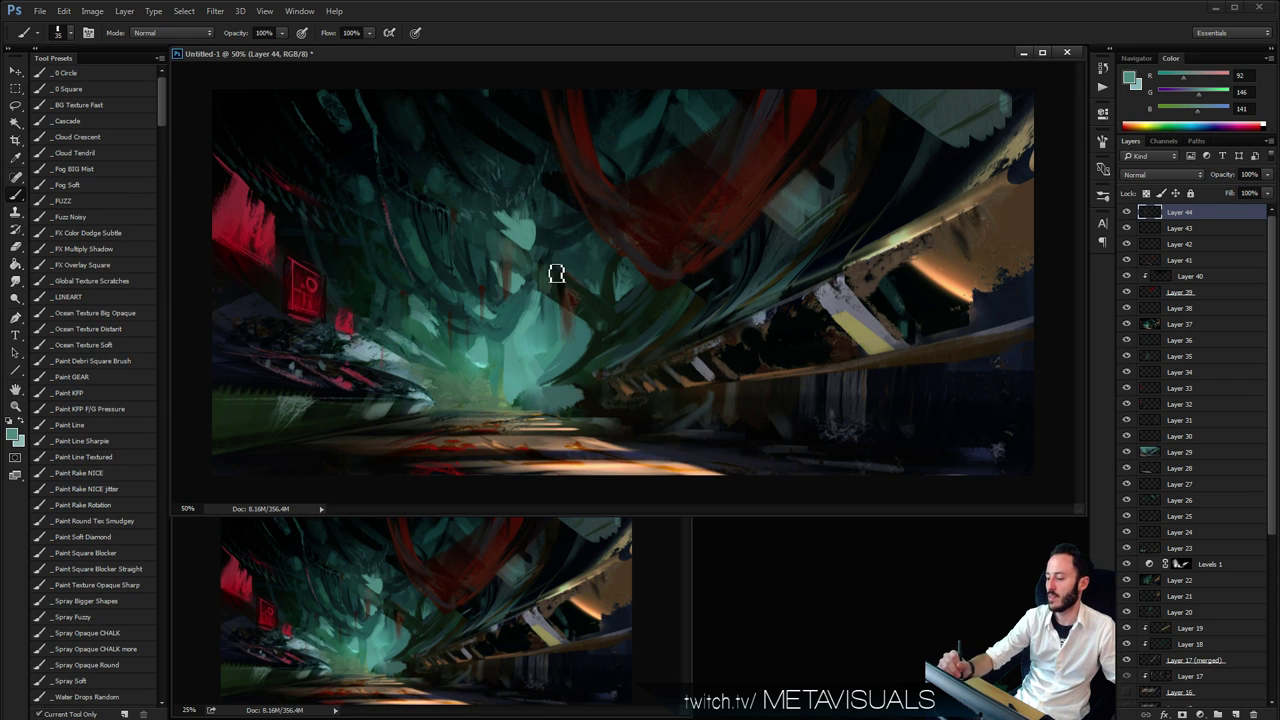
Define dark branches above the glow with R 23, G 41, B 43, R 36, G 63, B 65 and R 59, G 100, B 98 at sizes 30 to 10
{"action": "key", "text": "bracketleft"}
{"action": "key", "text": "bracketleft"}
{"action": "key", "text": "bracketleft"}
{"action": "left_click", "coordinate": [550, 278], "text": "alt"}
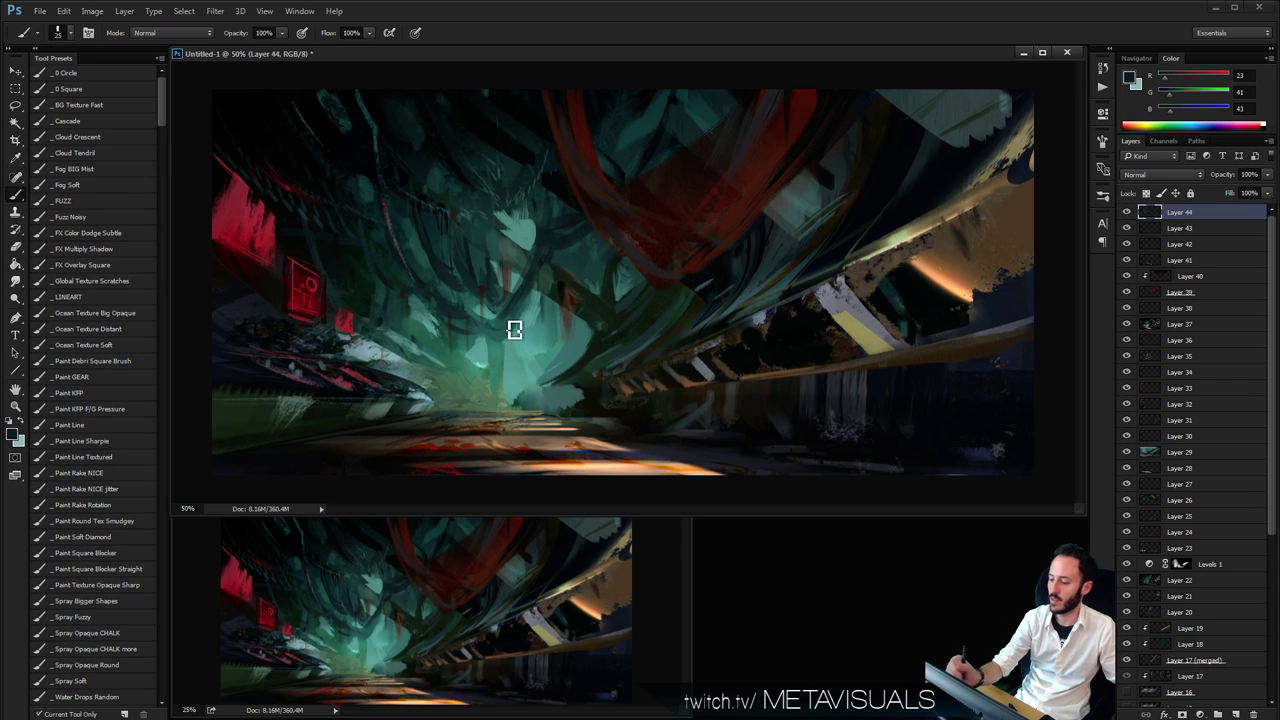
{"action": "key", "text": "h"}
{"action": "key", "text": "b"}
{"action": "left_click", "coordinate": [563, 252], "text": "alt"}
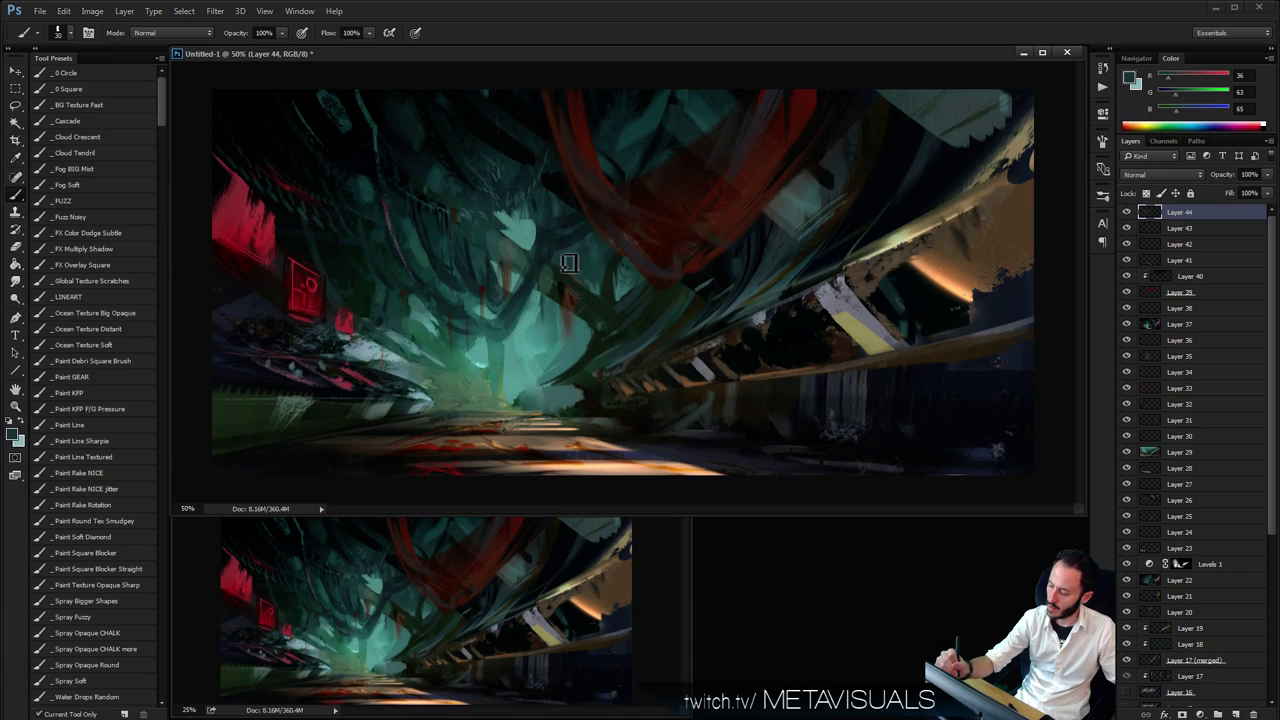
{"action": "left_click", "coordinate": [572, 264], "text": "alt"}
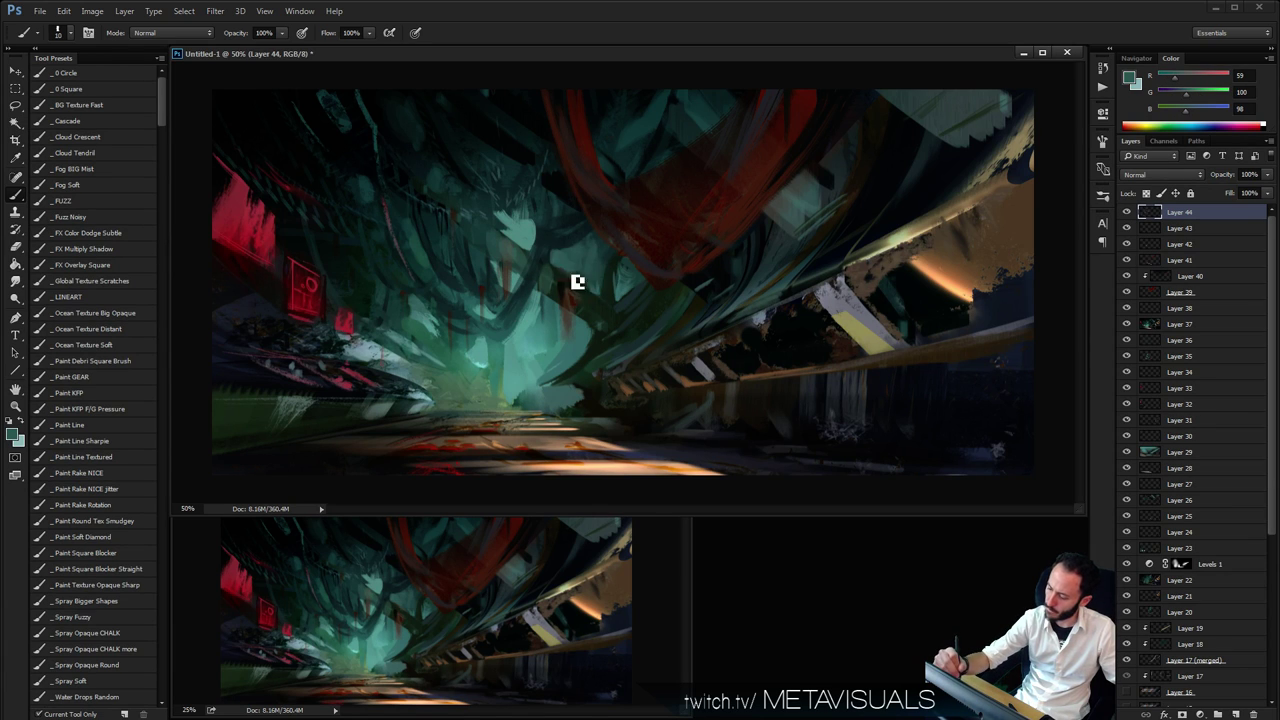
Touch up the brown wall at the painting's right with sampled R 85, G 75, B 60 and R 89, G 69, B 49 at sizes 20 to 30
{"action": "key", "text": "z"}
{"action": "left_click", "coordinate": [618, 203], "text": "alt"}
{"action": "left_click", "coordinate": [651, 169], "text": "alt"}
{"action": "left_click", "coordinate": [839, 361]}
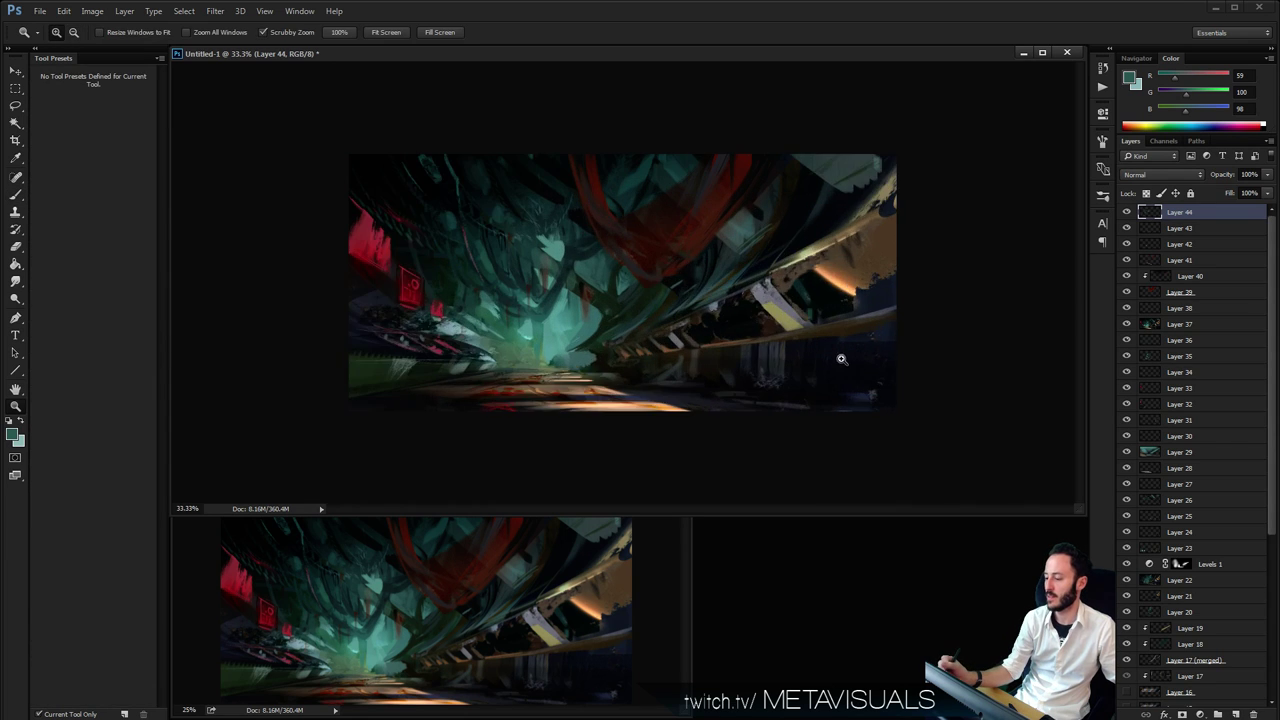
{"action": "left_click", "coordinate": [841, 359]}
{"action": "key", "text": "b"}
{"action": "key", "text": "z"}
{"action": "left_click", "coordinate": [925, 303], "text": "alt"}
{"action": "key", "text": "b"}
{"action": "left_click", "coordinate": [698, 298], "text": "alt"}
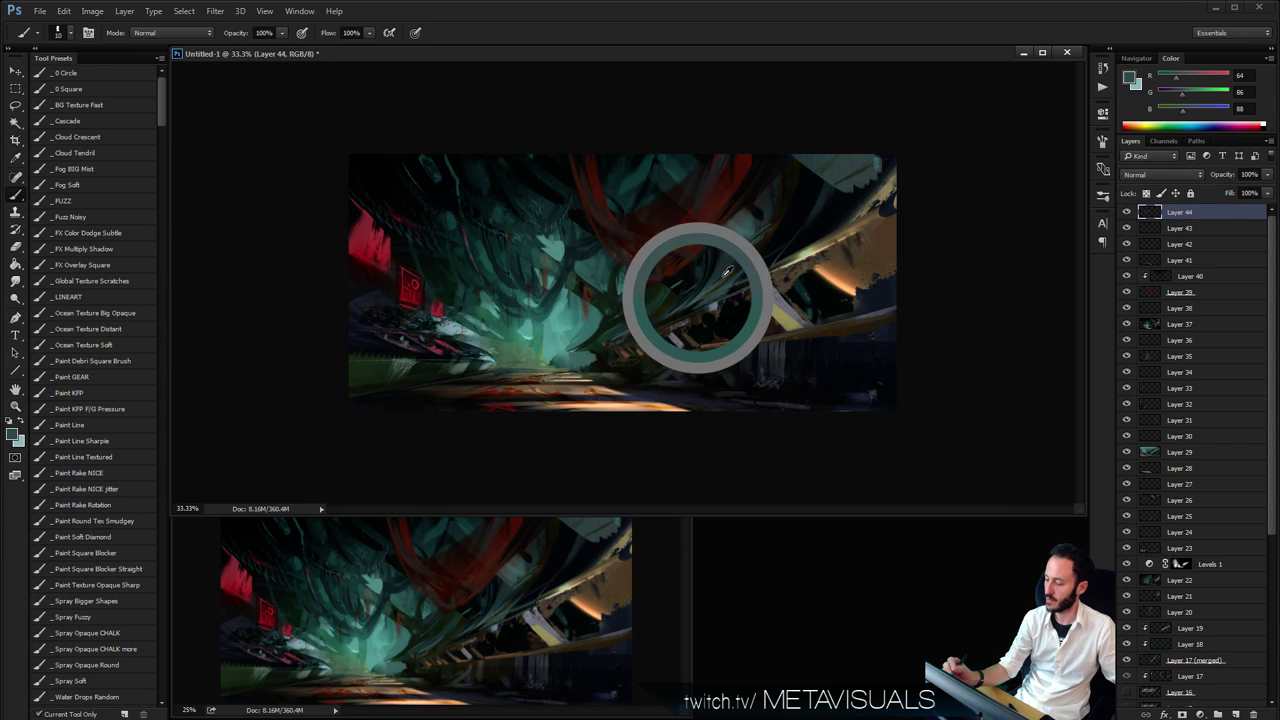
{"action": "key", "text": "z"}
{"action": "left_click", "coordinate": [728, 270]}
{"action": "key", "text": "b"}
{"action": "left_click", "coordinate": [765, 331], "text": "alt"}
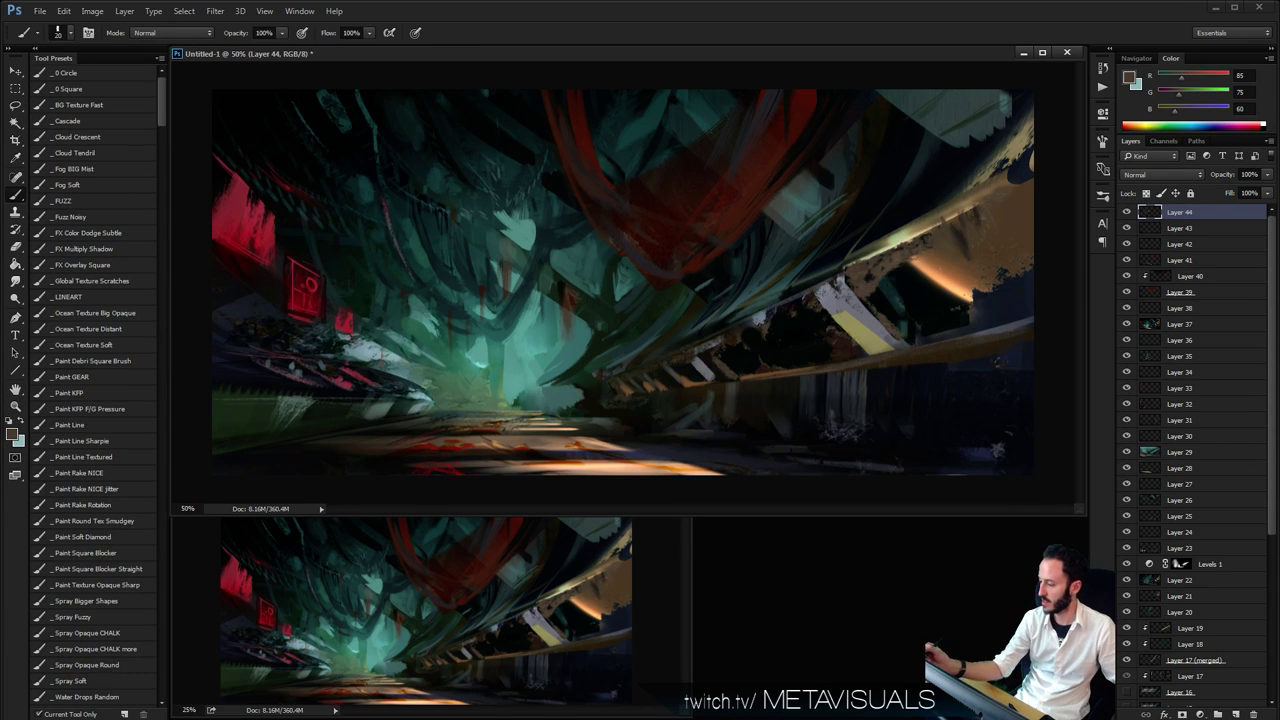
{"action": "key", "text": "bracketright"}
{"action": "left_click", "coordinate": [1001, 249], "text": "alt"}
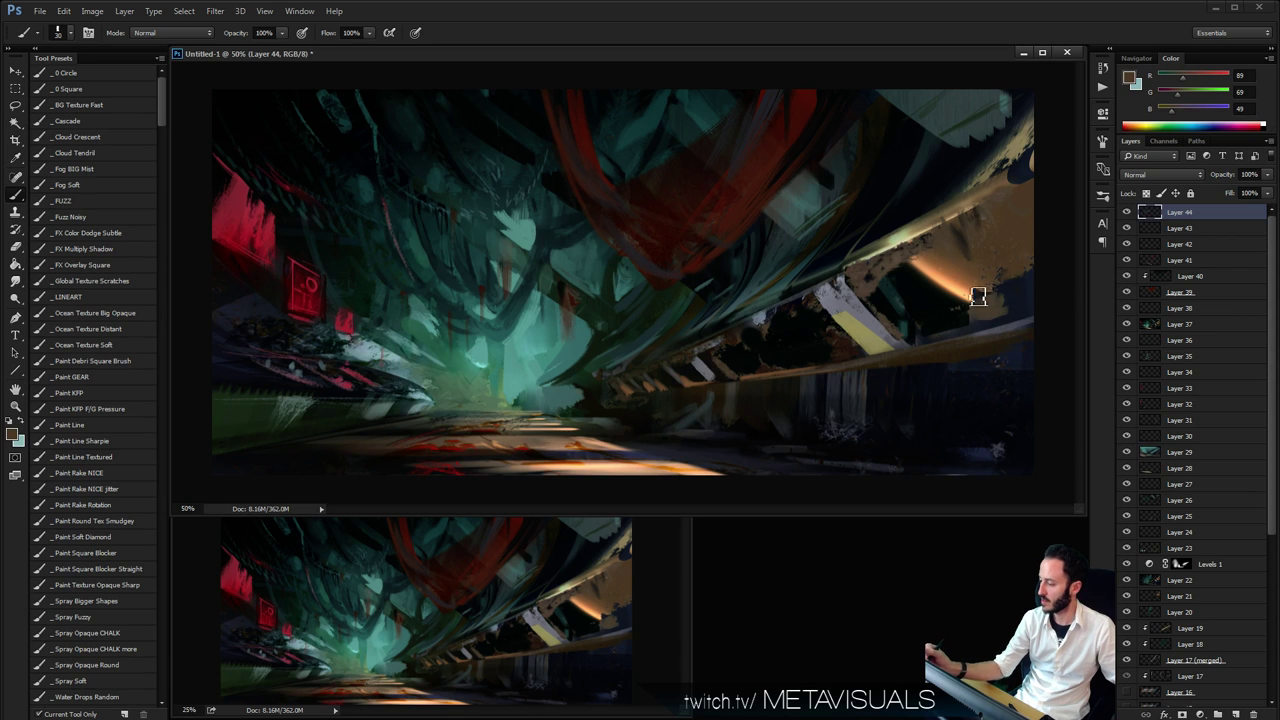
Extend the glowing curved rim on the brown wall with pale yellow R 255, G 215, B 136 and orange R 218, G 149, B 94
{"action": "key", "text": "bracketright"}
{"action": "left_click", "coordinate": [957, 295], "text": "alt"}
{"action": "left_click_drag", "start_coordinate": [964, 294], "coordinate": [1028, 316]}
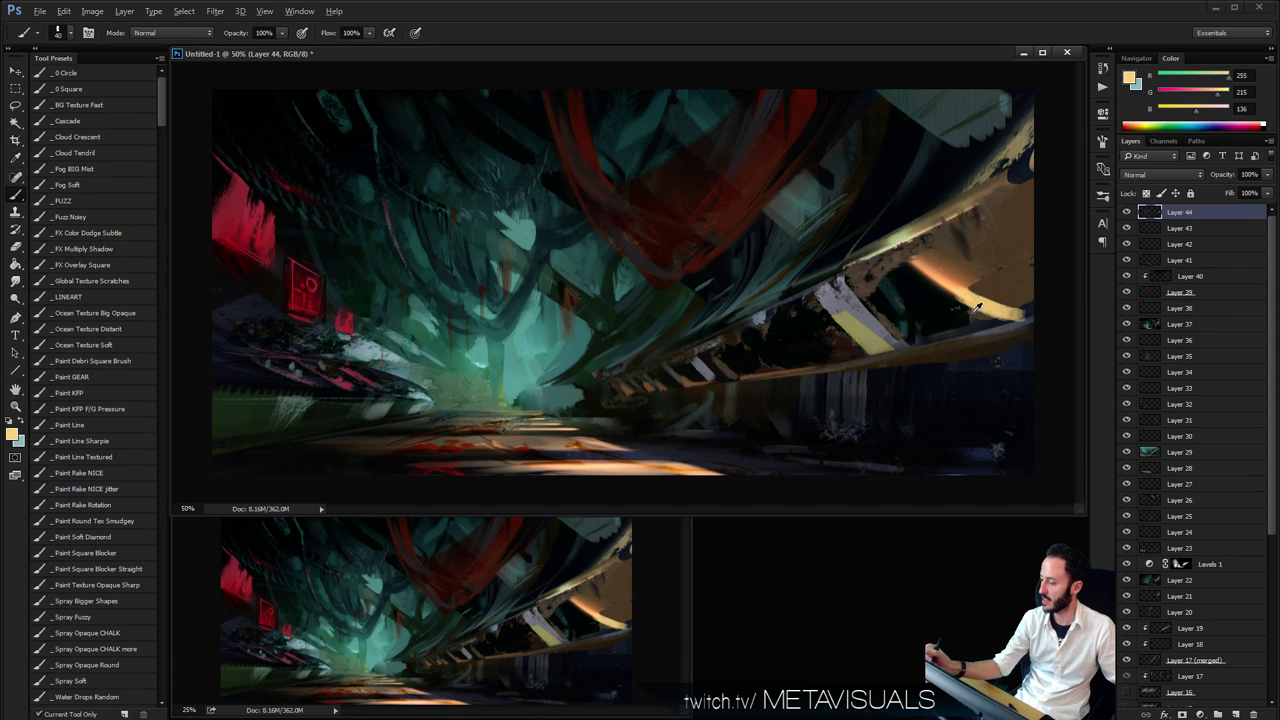
{"action": "left_click", "coordinate": [994, 275], "text": "alt"}
{"action": "left_click", "coordinate": [945, 287], "text": "alt"}
{"action": "left_click_drag", "start_coordinate": [936, 286], "coordinate": [982, 315]}
{"action": "key", "text": "bracketleft"}
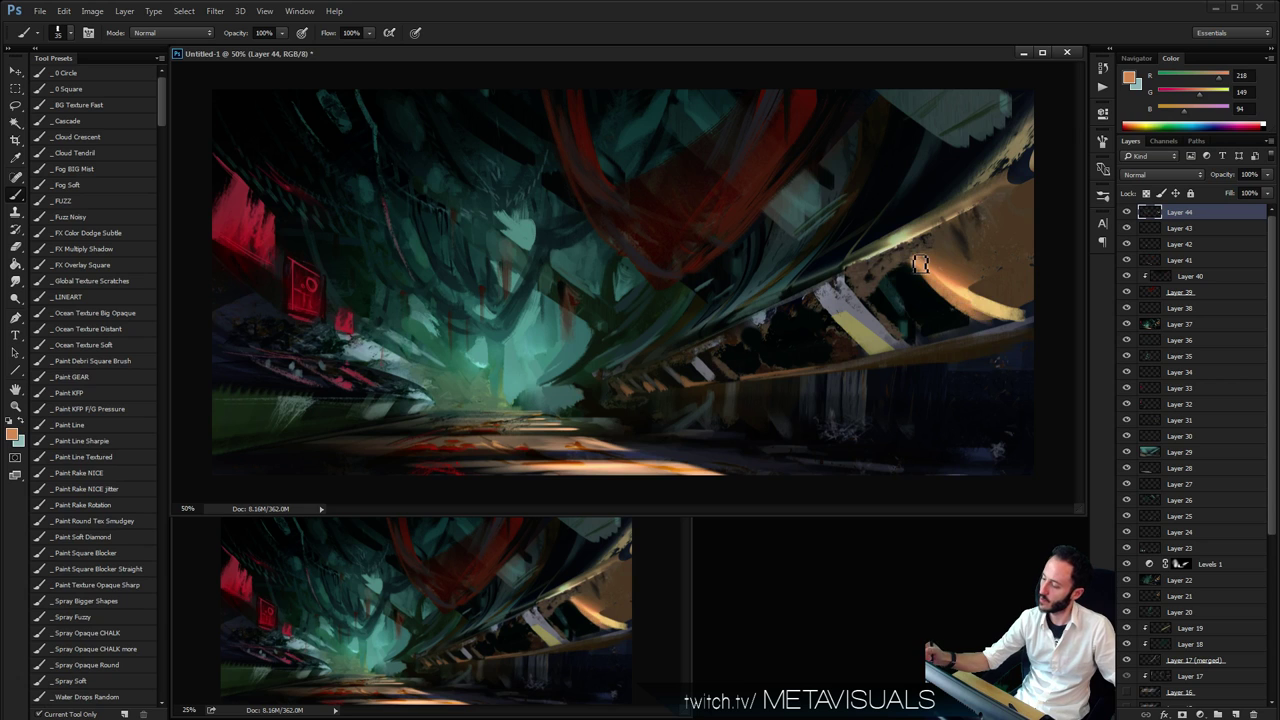
Fill the brown surface inside the glowing rim with sampled R 118, G 88, B 59, enlarging the brush to size 50
{"action": "left_click", "coordinate": [950, 262], "text": "alt"}
{"action": "mouse_move", "coordinate": [921, 264]}
{"action": "left_mouse_down"}
{"action": "mouse_move", "coordinate": [980, 260]}
{"action": "mouse_move", "coordinate": [971, 283]}
{"action": "mouse_move", "coordinate": [1018, 268]}
{"action": "left_mouse_up"}
{"action": "key", "text": "space"}
{"action": "key", "text": "bracketright"}
{"action": "key", "text": "bracketright"}
{"action": "key", "text": "bracketright"}
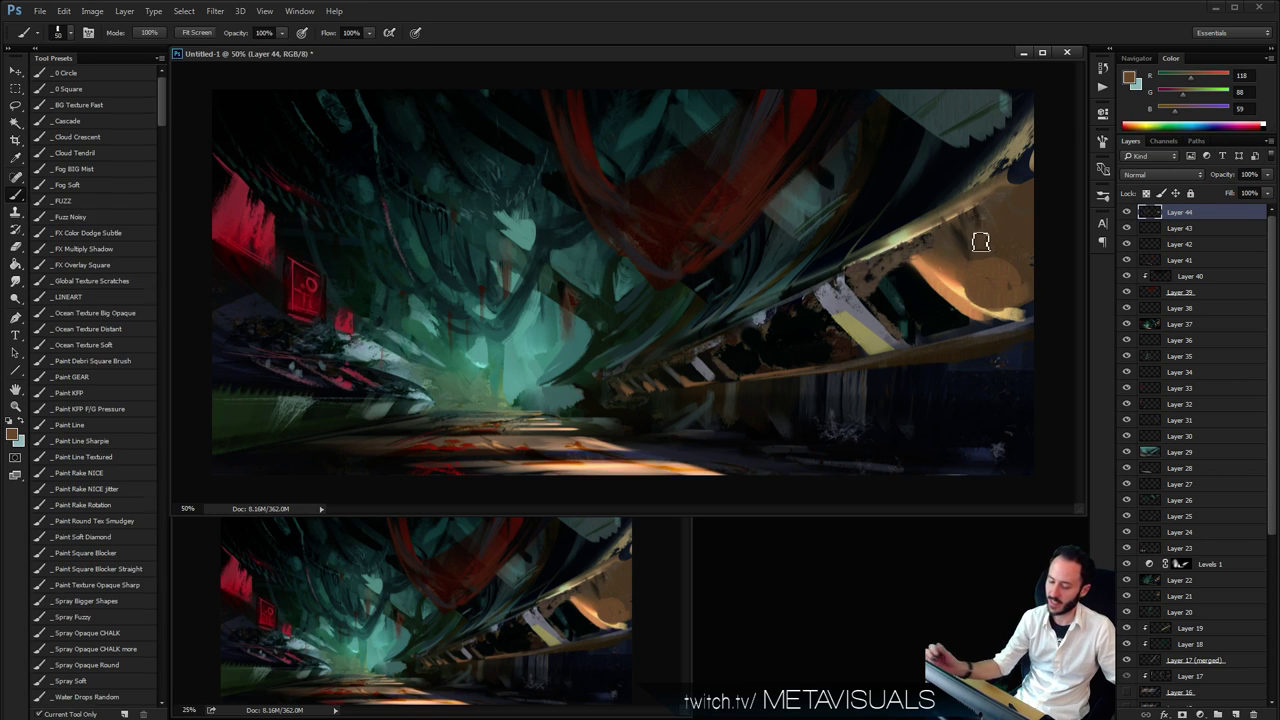
Choose the FUZZ brush and add a new layer in Color Dodge blend mode
{"action": "left_click", "coordinate": [74, 201]}
{"action": "left_click", "coordinate": [990, 283]}
{"action": "key", "text": "ctrl+z"}
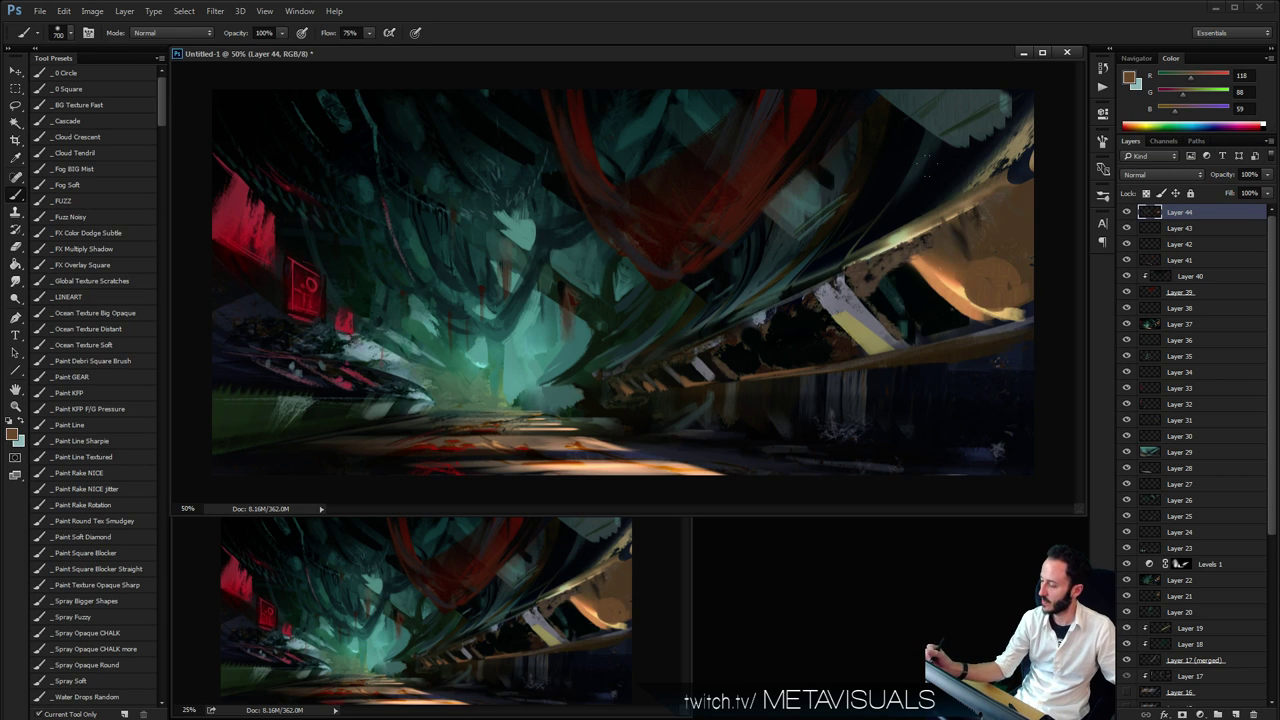
{"action": "key", "text": "ctrl+shift+alt+n"}
{"action": "left_click", "coordinate": [1160, 175]}
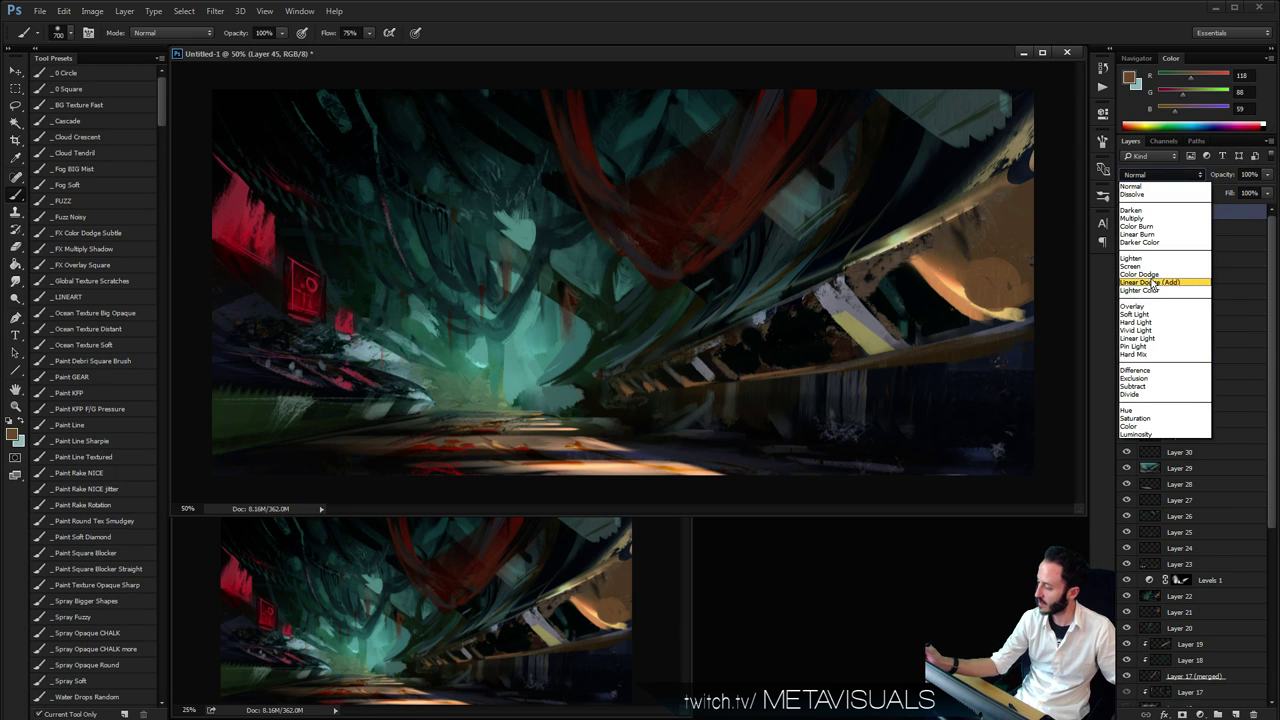
{"action": "left_click", "coordinate": [1154, 283]}
Brush a warm color-dodge glow over the curved rim and brown wall with the FUZZ brush reduced to size 200
{"action": "left_click", "coordinate": [962, 264]}
{"action": "key", "text": "ctrl+z"}
{"action": "key", "text": "bracketleft"}
{"action": "key", "text": "bracketleft"}
{"action": "key", "text": "bracketleft"}
{"action": "key", "text": "bracketleft"}
{"action": "key", "text": "bracketleft"}
{"action": "mouse_move", "coordinate": [932, 262]}
{"action": "left_mouse_down"}
{"action": "mouse_move", "coordinate": [1003, 285]}
{"action": "mouse_move", "coordinate": [971, 250]}
{"action": "mouse_move", "coordinate": [1022, 250]}
{"action": "left_mouse_up"}
{"action": "key", "text": "r"}
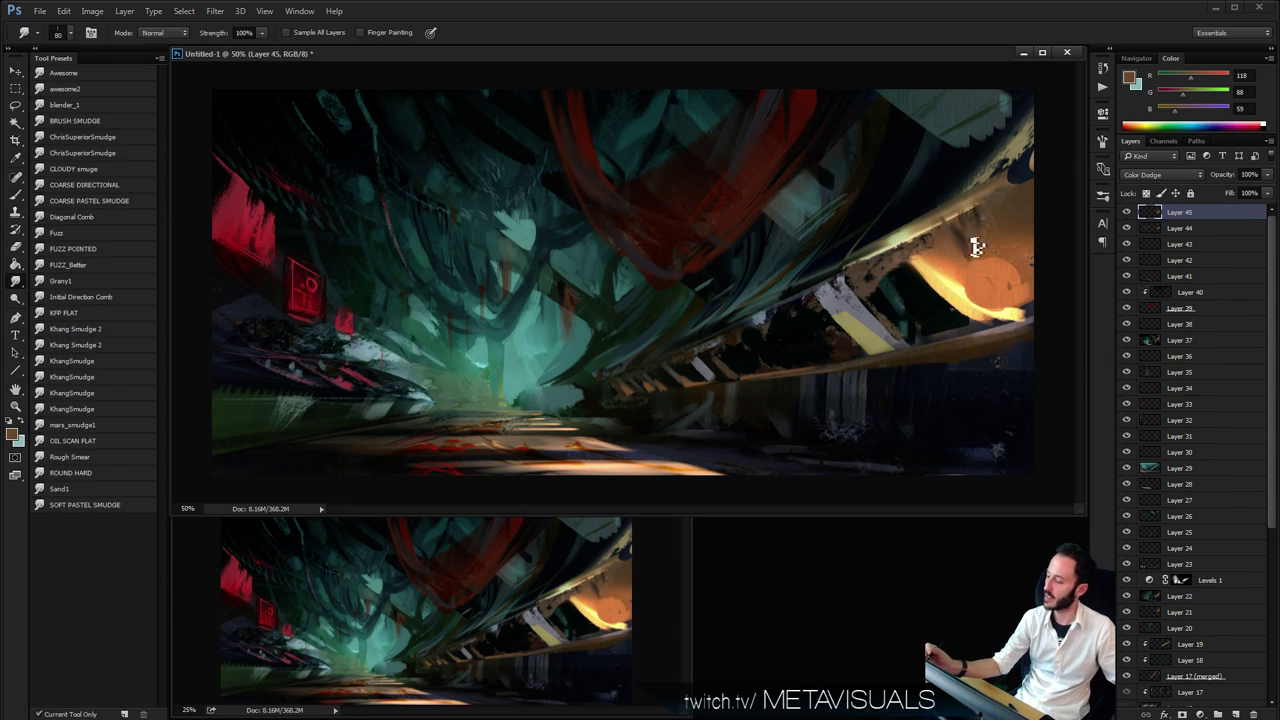
{"action": "key", "text": "b"}
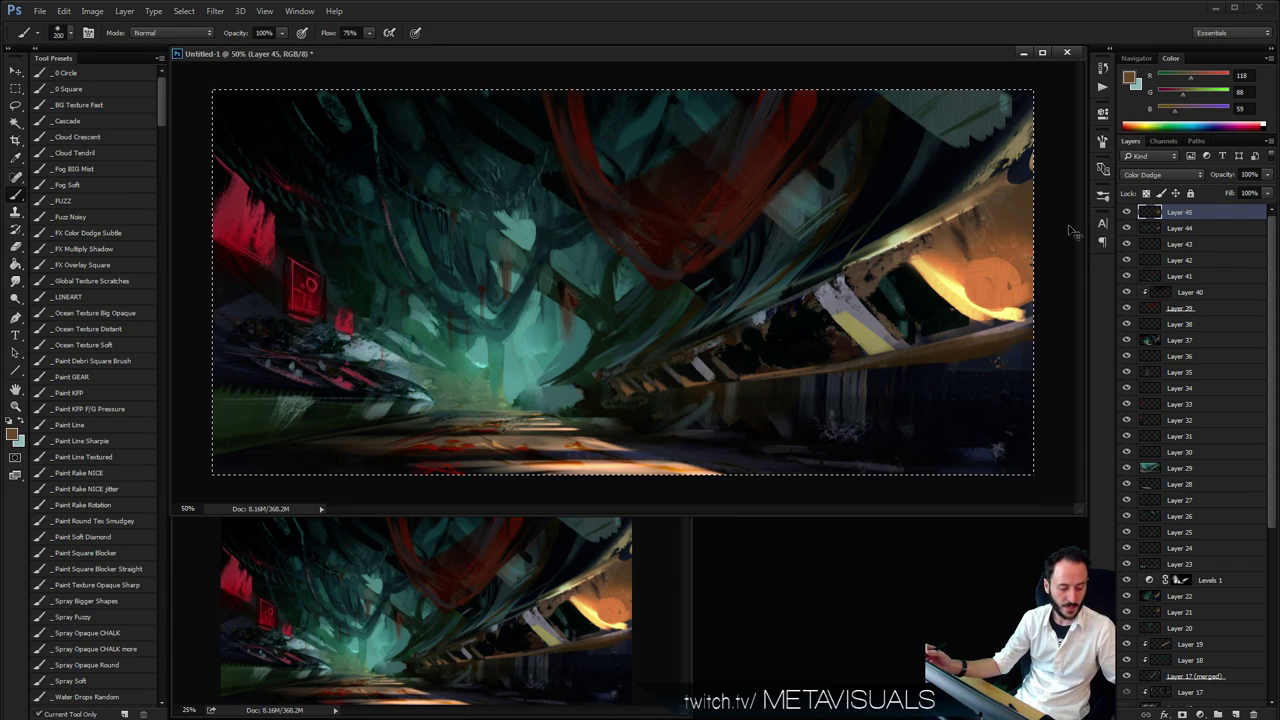
Place a merged copy of the painting on a new layer and brush yellow R 254, G 234, B 126 over the glowing wall
{"action": "key", "text": "ctrl+shift+alt+n"}
{"action": "left_click", "coordinate": [951, 282], "text": "alt"}
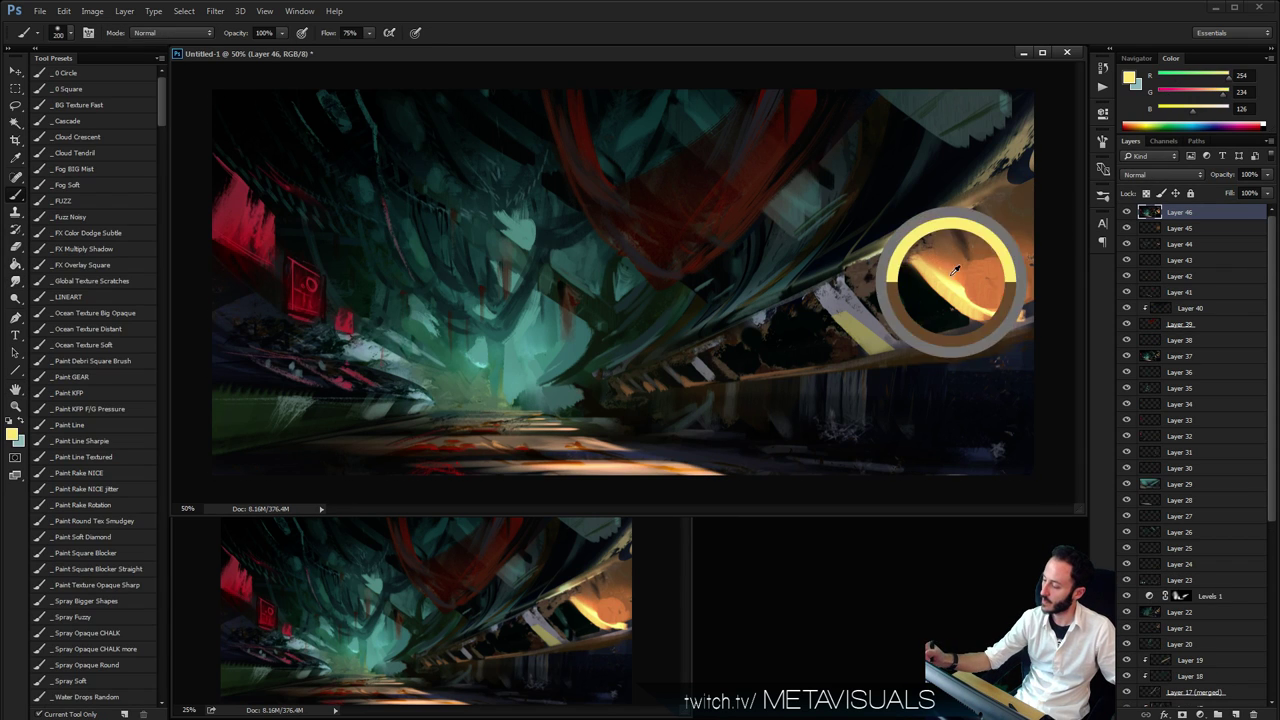
{"action": "key", "text": "bracketleft"}
{"action": "key", "text": "bracketleft"}
{"action": "mouse_move", "coordinate": [942, 298]}
{"action": "left_mouse_down"}
{"action": "mouse_move", "coordinate": [988, 278]}
{"action": "mouse_move", "coordinate": [964, 273]}
{"action": "mouse_move", "coordinate": [975, 276]}
{"action": "mouse_move", "coordinate": [973, 259]}
{"action": "mouse_move", "coordinate": [1017, 278]}
{"action": "mouse_move", "coordinate": [961, 242]}
{"action": "mouse_move", "coordinate": [1018, 234]}
{"action": "mouse_move", "coordinate": [1018, 251]}
{"action": "mouse_move", "coordinate": [1012, 227]}
{"action": "mouse_move", "coordinate": [972, 262]}
{"action": "mouse_move", "coordinate": [1037, 263]}
{"action": "mouse_move", "coordinate": [964, 260]}
{"action": "mouse_move", "coordinate": [1039, 225]}
{"action": "mouse_move", "coordinate": [1007, 268]}
{"action": "mouse_move", "coordinate": [1037, 288]}
{"action": "left_mouse_up"}
Blend the orange disc on the glowing wall into a soft gradient with sampled brown R 144, G 95, B 59 and the Smudge tool
{"action": "left_click", "coordinate": [964, 274], "text": "alt"}
{"action": "key", "text": "bracketleft"}
{"action": "key", "text": "bracketleft"}
{"action": "key", "text": "bracketleft"}
{"action": "key", "text": "bracketleft"}
{"action": "left_click", "coordinate": [993, 242], "text": "alt"}
{"action": "key", "text": "r"}
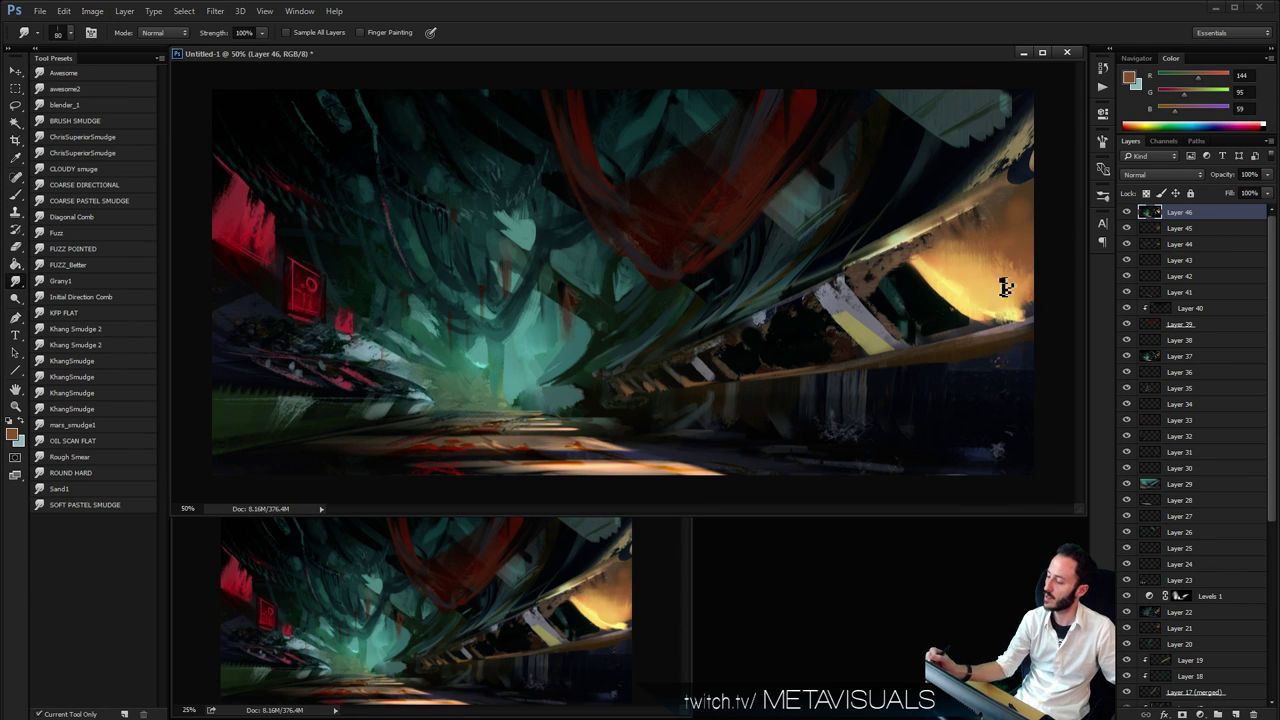
Try a size 50 brush stroke in orange R 223, G 152, B 86 along the inner edge of the glowing wall
{"action": "key", "text": "b"}
{"action": "left_click", "coordinate": [928, 276], "text": "alt"}
{"action": "key", "text": "bracketleft"}
{"action": "key", "text": "bracketleft"}
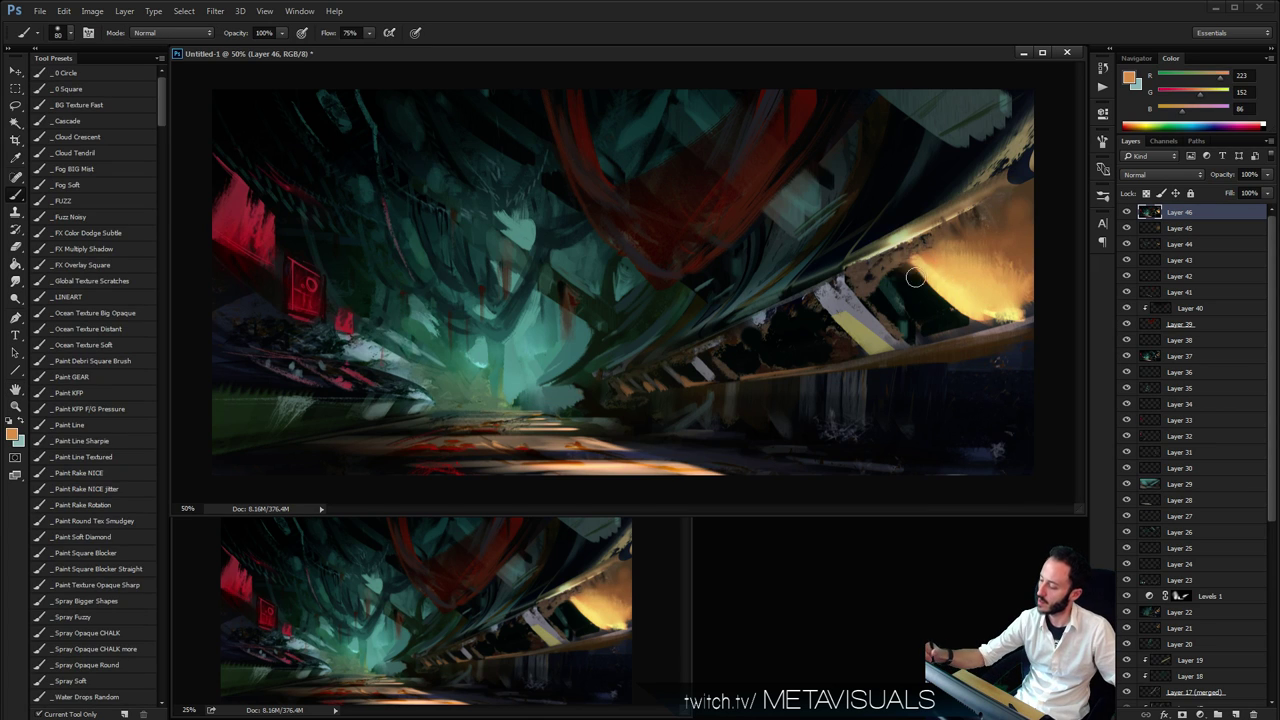
{"action": "left_click_drag", "start_coordinate": [906, 271], "coordinate": [950, 310]}
{"action": "key", "text": "ctrl+z"}
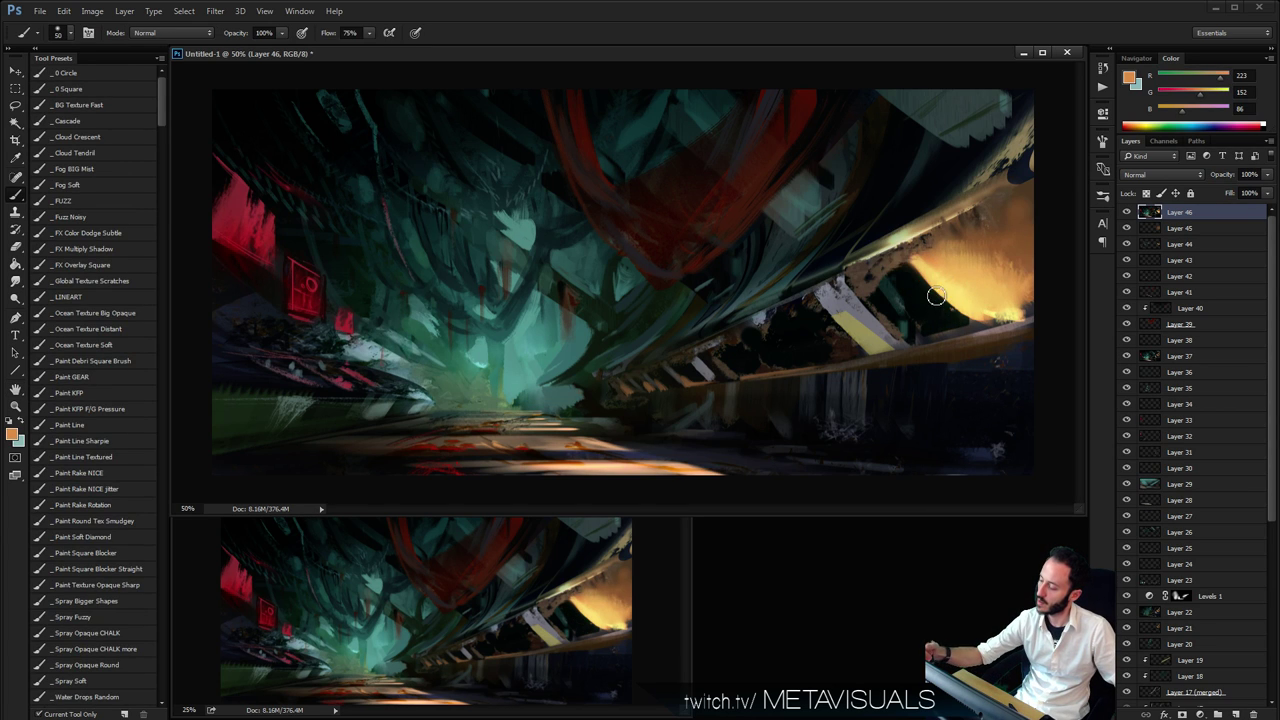
Define the thin edge around the golden glow with brown R 88, G 73, B 45 and yellow R 249, G 217, B 119
{"action": "left_click", "coordinate": [940, 291], "text": "alt"}
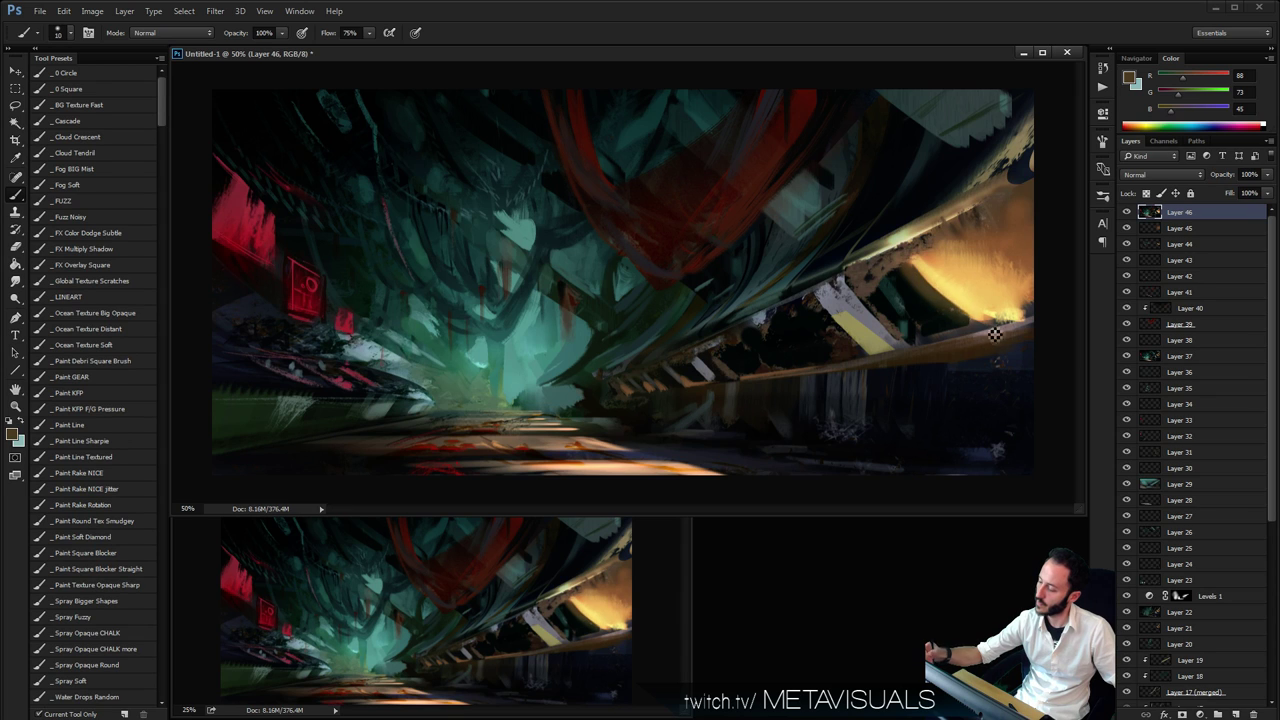
{"action": "left_click", "coordinate": [956, 303], "text": "alt"}
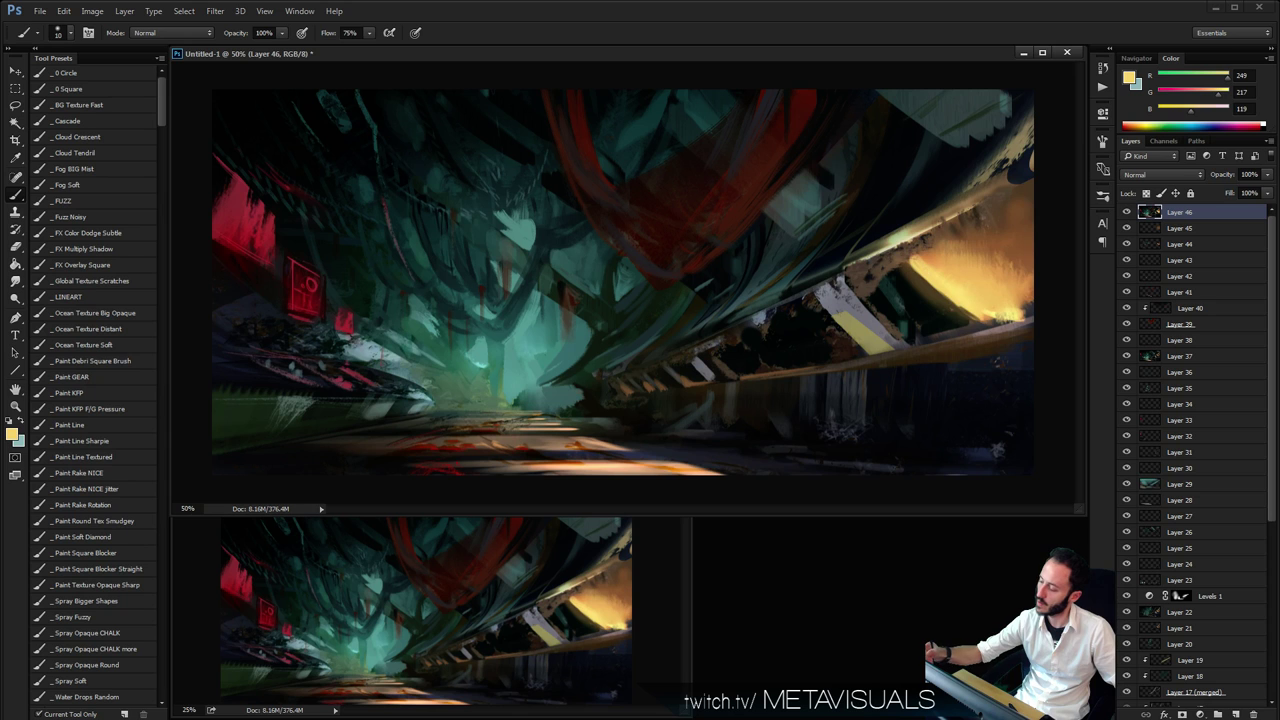
{"action": "key", "text": "z"}
{"action": "left_click", "coordinate": [930, 306], "text": "alt"}
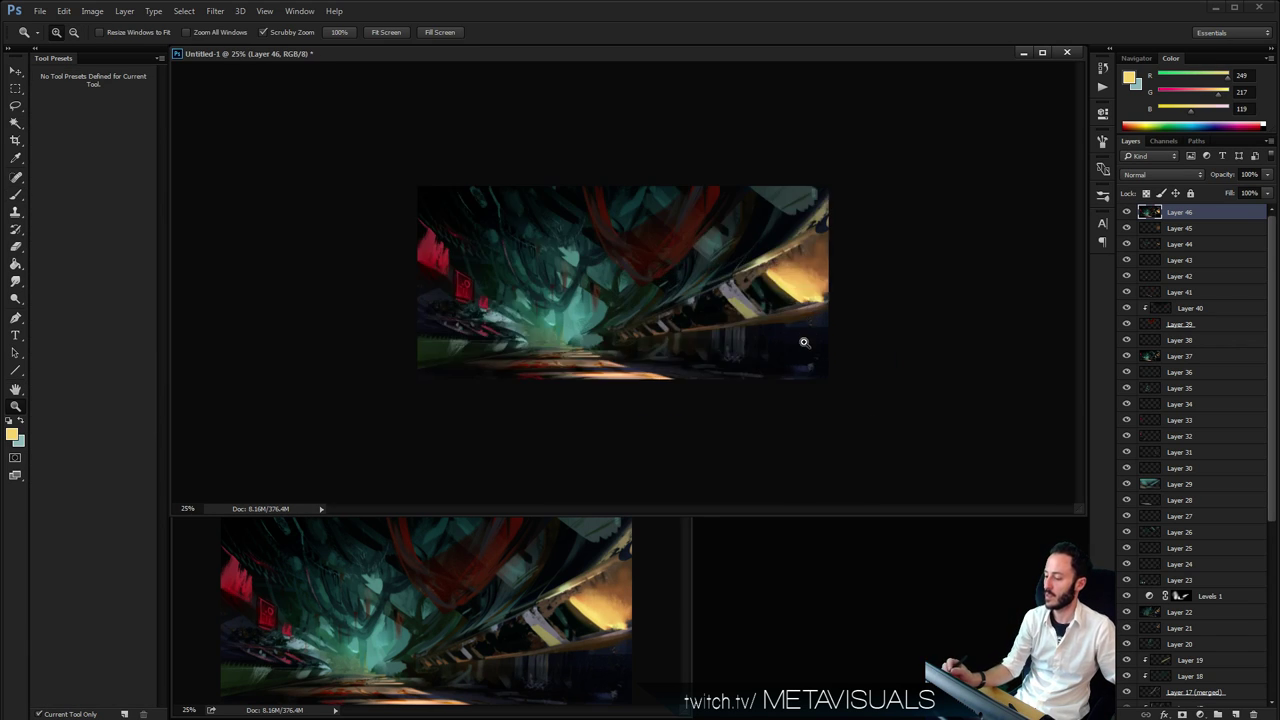
{"action": "left_click", "coordinate": [803, 342]}
{"action": "key", "text": "b"}
Build up the curved band beside the golden glow with brown R 89, G 73, B 45 and dark green R 20, G 30, B 24
{"action": "left_click", "coordinate": [915, 275], "text": "alt"}
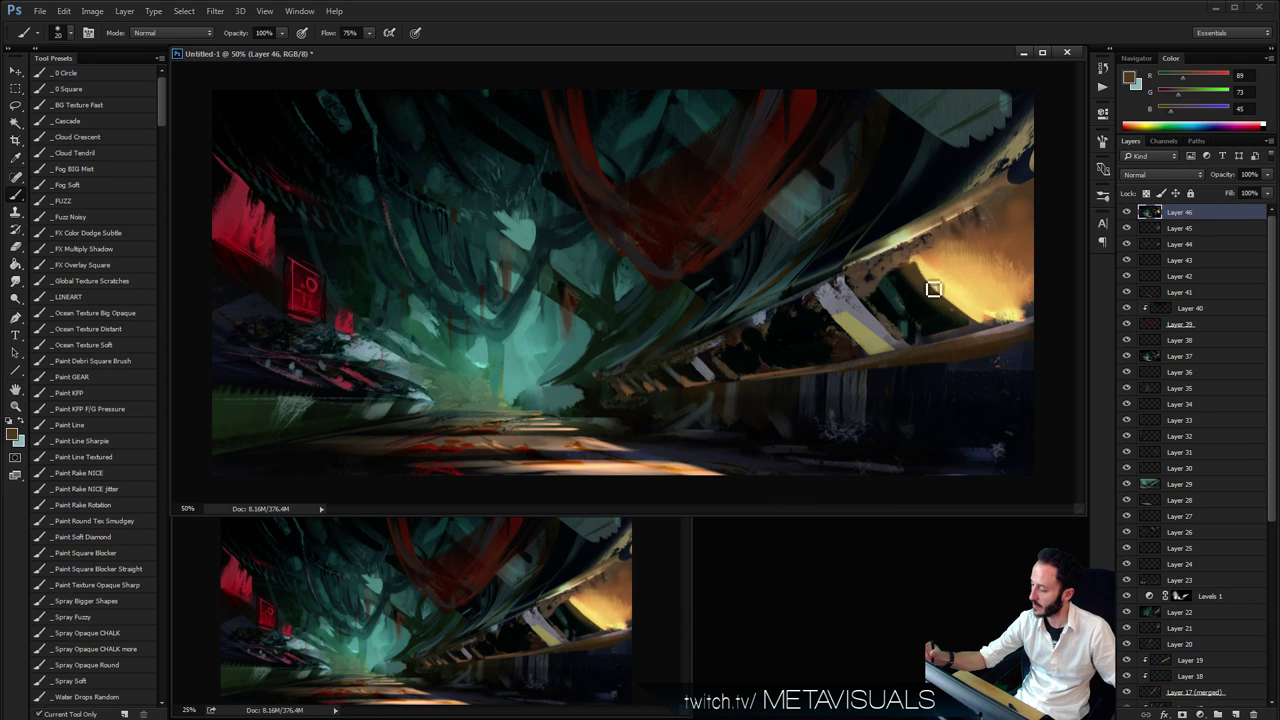
{"action": "mouse_move", "coordinate": [932, 272]}
{"action": "left_mouse_down"}
{"action": "mouse_move", "coordinate": [962, 306]}
{"action": "mouse_move", "coordinate": [934, 320]}
{"action": "mouse_move", "coordinate": [954, 316]}
{"action": "mouse_move", "coordinate": [934, 294]}
{"action": "left_mouse_up"}
{"action": "left_click", "coordinate": [960, 297], "text": "alt"}
{"action": "key", "text": "]"}
{"action": "left_click", "coordinate": [932, 290], "text": "alt"}
{"action": "left_click", "coordinate": [946, 320], "text": "alt"}
{"action": "key", "text": "]"}
{"action": "key", "text": "z"}
{"action": "left_click_drag", "start_coordinate": [985, 206], "coordinate": [946, 203]}
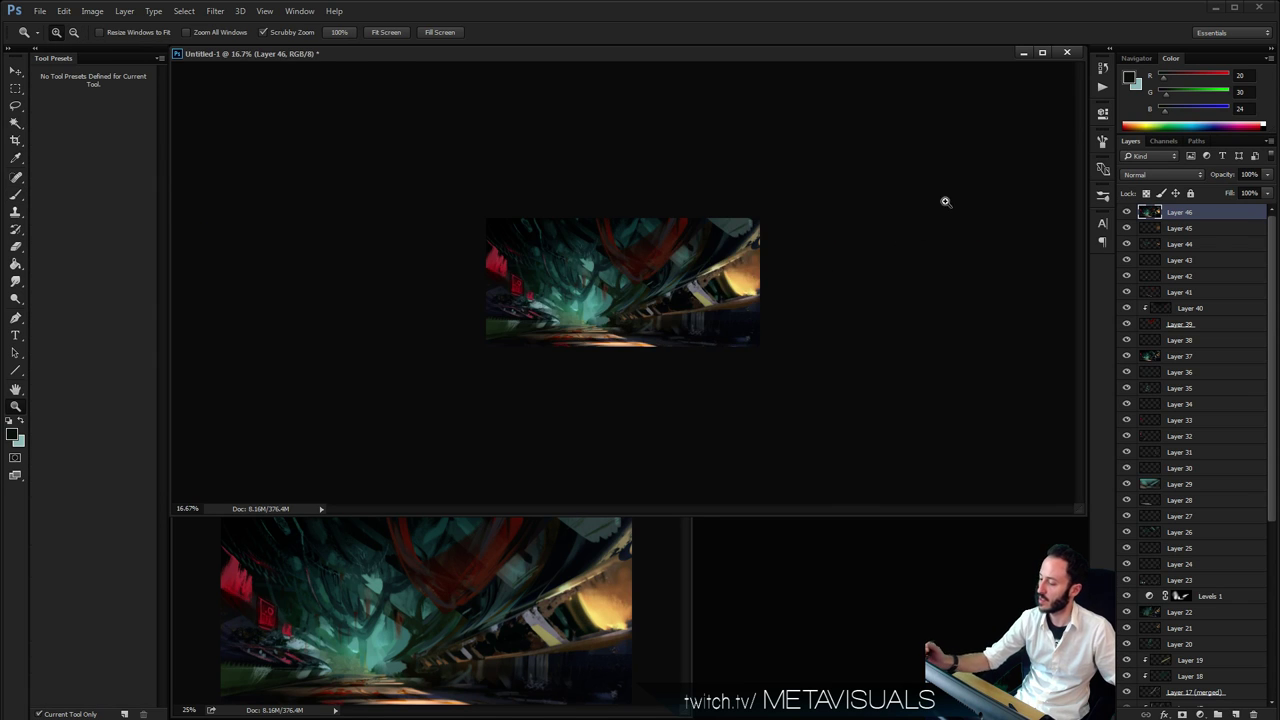
{"action": "left_click_drag", "start_coordinate": [871, 335], "coordinate": [886, 323]}
{"action": "left_click", "coordinate": [931, 271]}
{"action": "key", "text": "b"}
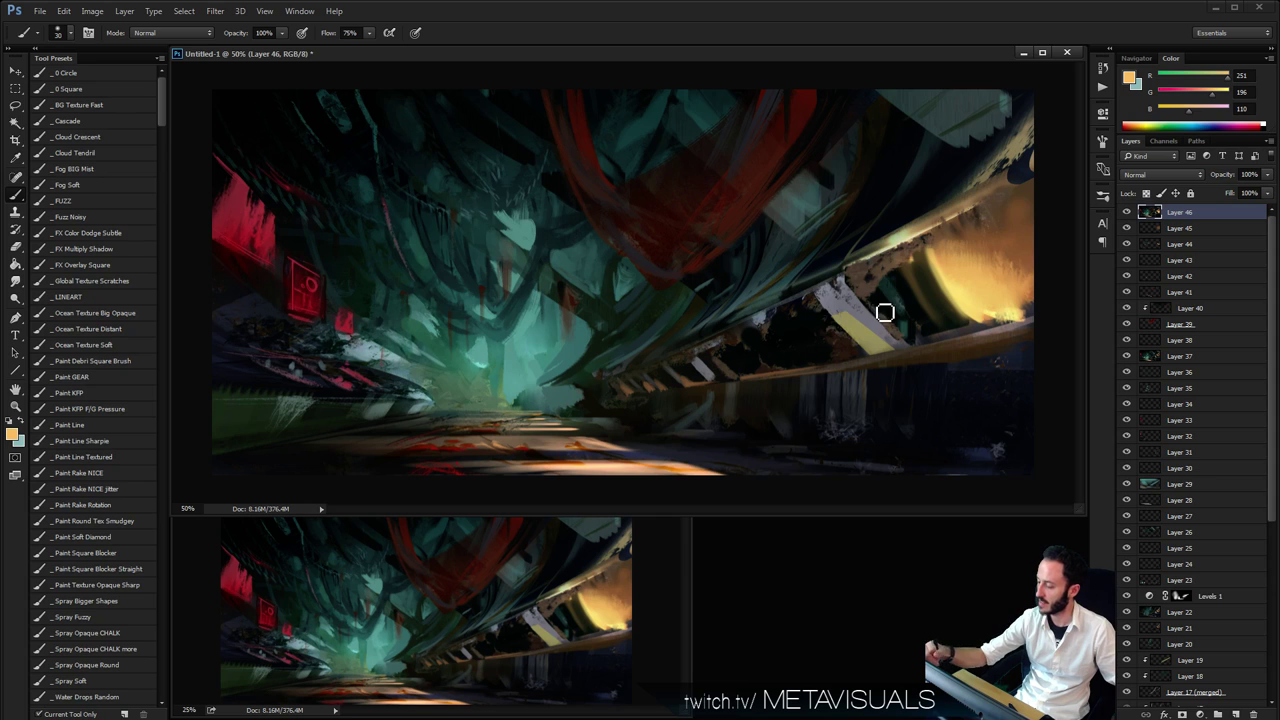
Clean up the edges of the grey and yellow strut with near-black R 1, G 9, B 10, reducing the brush to size 15
{"action": "left_click", "coordinate": [815, 303], "text": "alt"}
{"action": "key", "text": "bracketleft"}
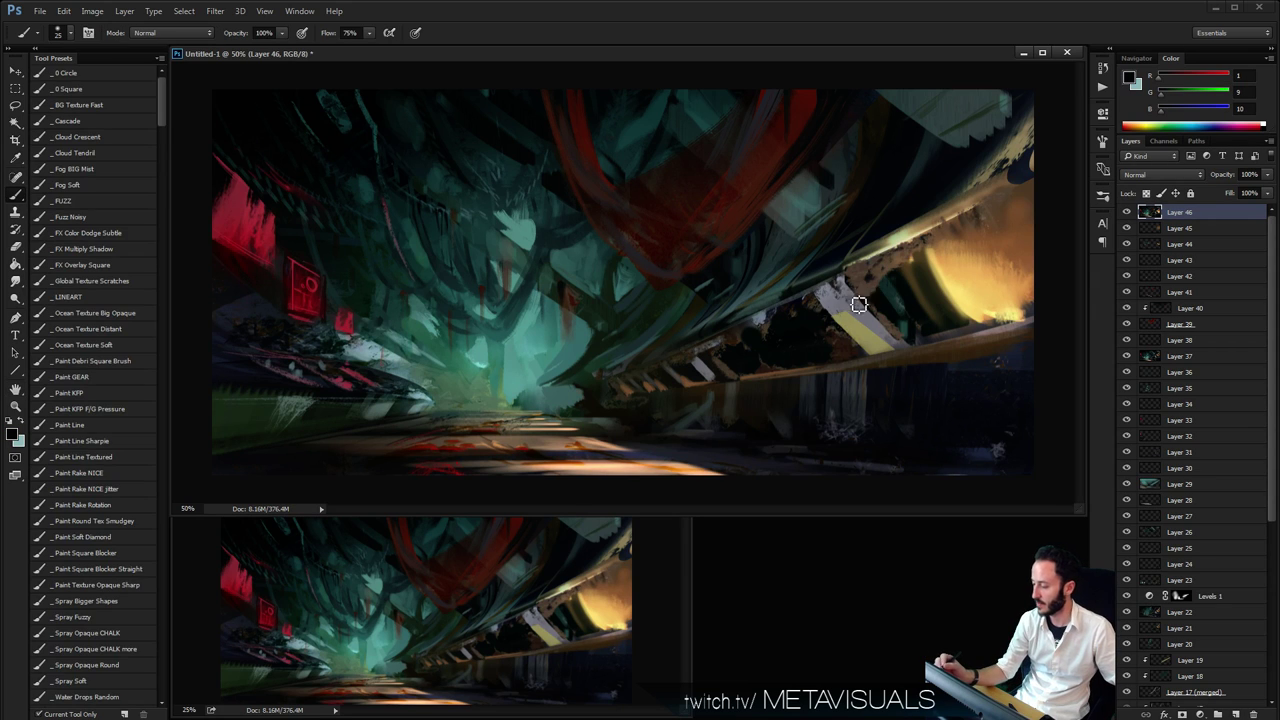
{"action": "key", "text": "bracketleft"}
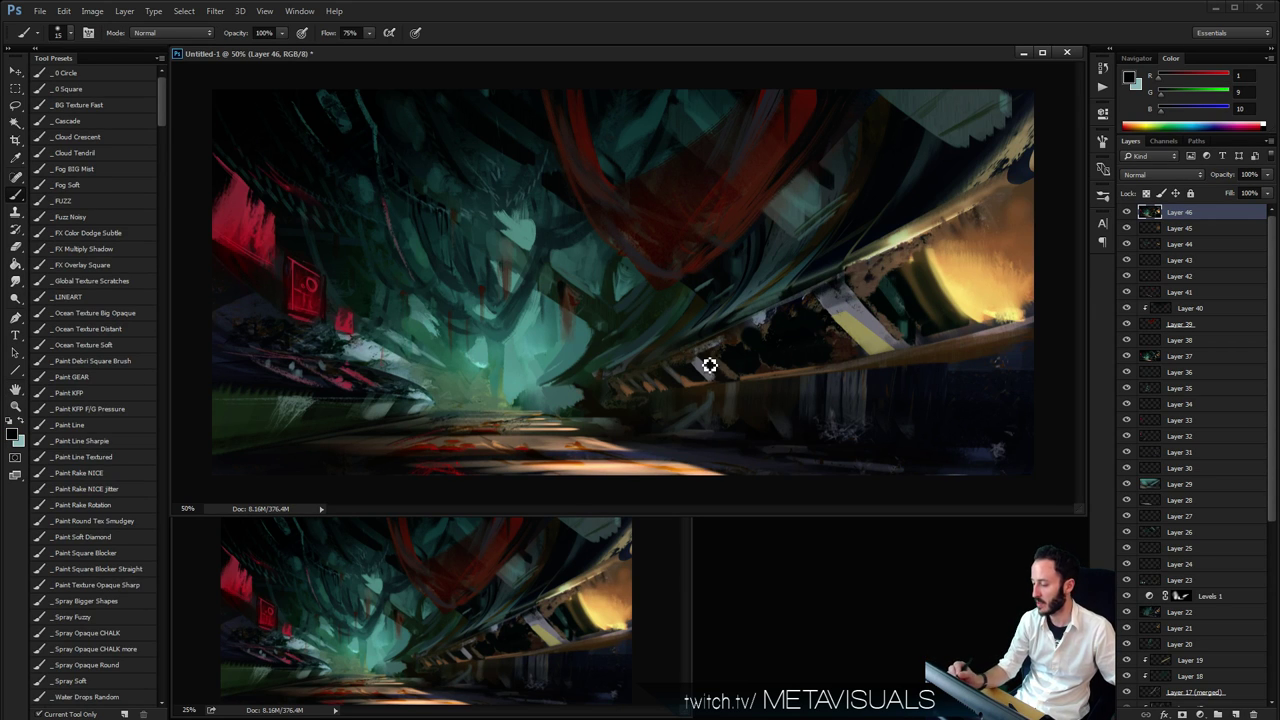
{"action": "key", "text": "ctrl+space"}
{"action": "mouse_move", "coordinate": [910, 380]}
{"action": "left_mouse_down"}
{"action": "mouse_move", "coordinate": [896, 391]}
{"action": "mouse_move", "coordinate": [908, 378]}
{"action": "left_mouse_up"}
{"action": "key", "text": "b"}
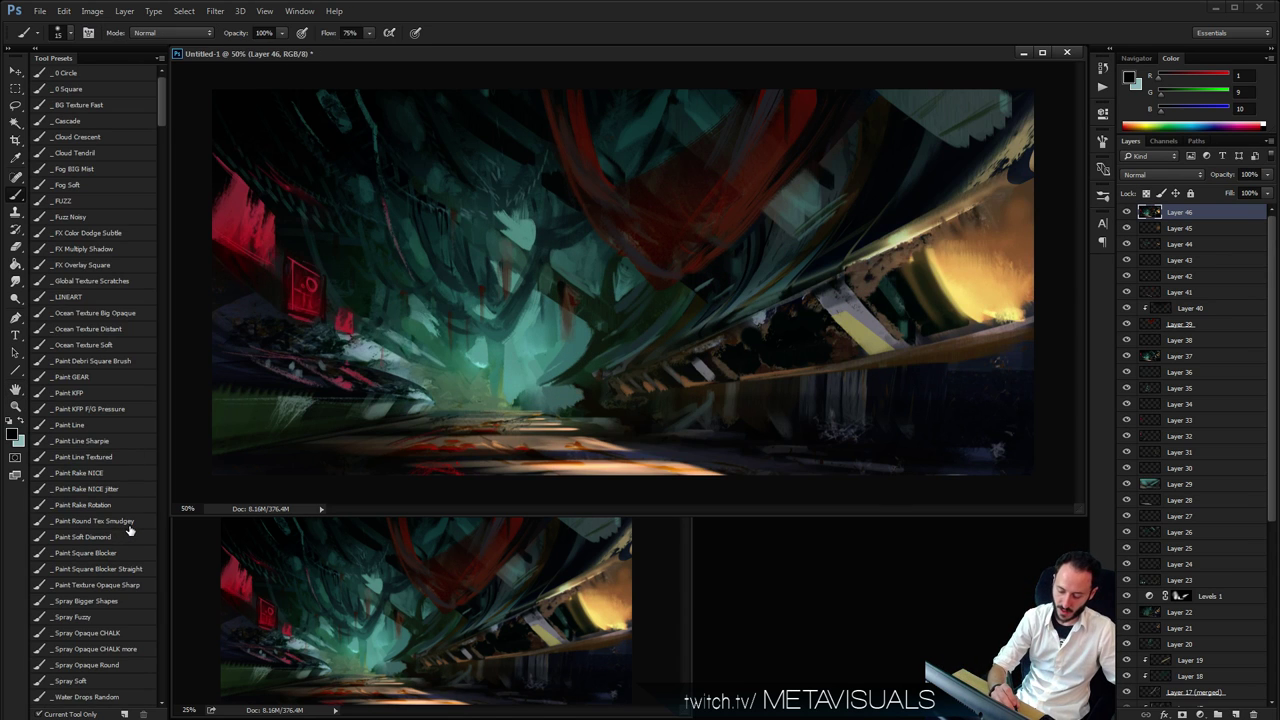
Add thin golden highlights in R 242, G 193, B 106 along the lower beam and window frames with the Paint Square Blocker brush
{"action": "left_click", "coordinate": [100, 556]}
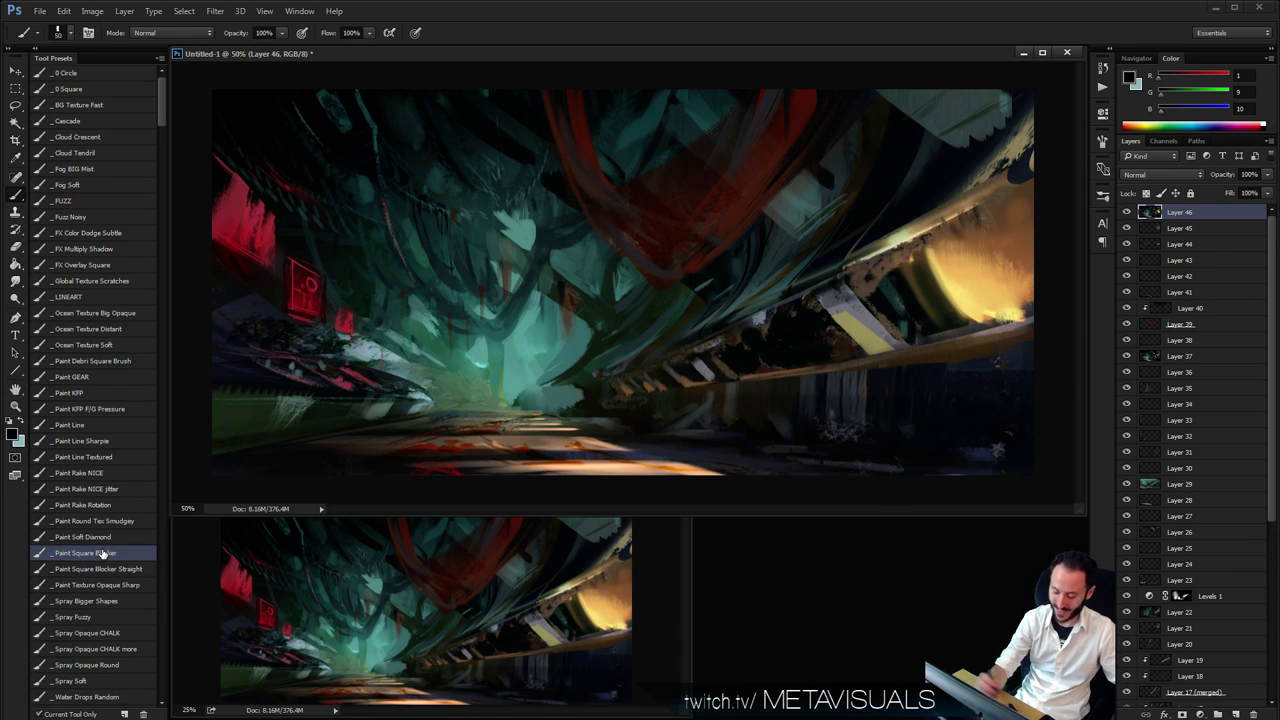
{"action": "left_click", "coordinate": [957, 283], "text": "alt"}
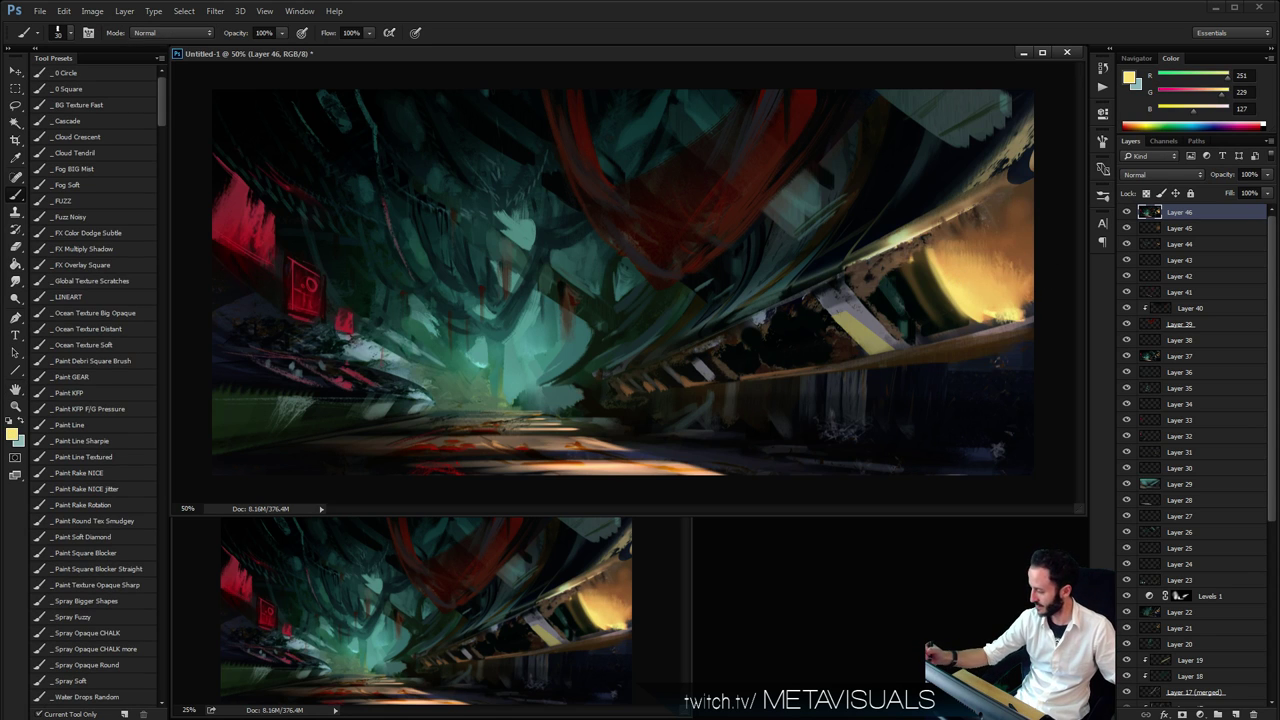
{"action": "left_click", "coordinate": [921, 276], "text": "alt"}
{"action": "key", "text": "bracketleft"}
{"action": "key", "text": "bracketleft"}
{"action": "key", "text": "bracketleft"}
{"action": "key", "text": "bracketleft"}
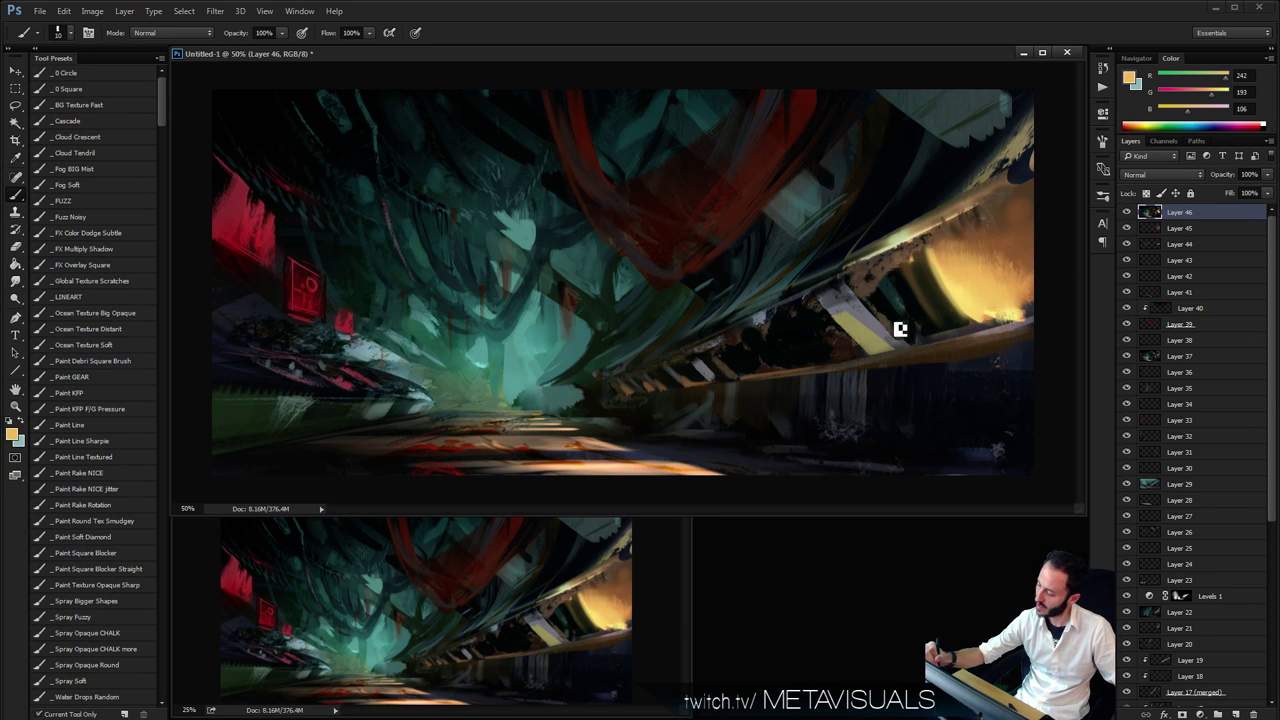
{"action": "key", "text": "bracketleft"}
{"action": "key", "text": "bracketleft"}
{"action": "mouse_move", "coordinate": [903, 327]}
{"action": "left_mouse_down"}
{"action": "mouse_move", "coordinate": [985, 303]}
{"action": "mouse_move", "coordinate": [956, 341]}
{"action": "left_mouse_up"}
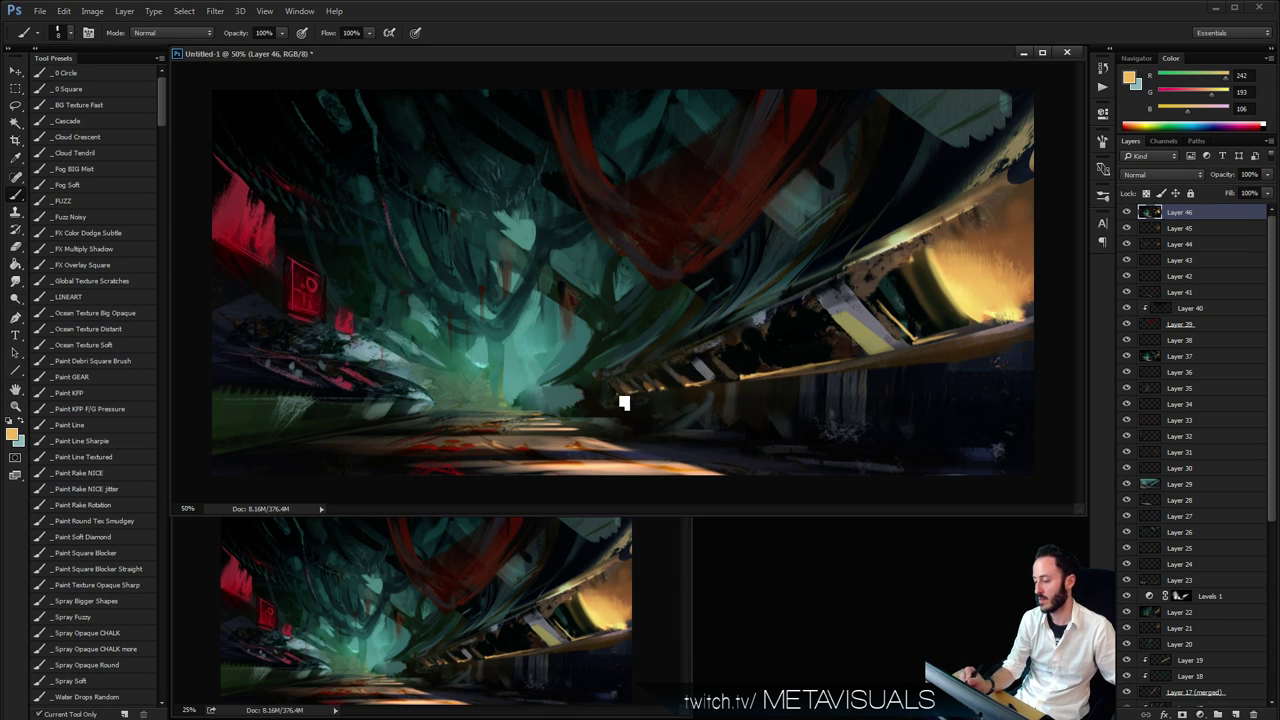
Sample dark red R 81, G 40, B 25 from the hanging red shape and set the brush blend mode to Color Dodge
{"action": "left_click", "coordinate": [835, 406], "text": "ctrl+alt"}
{"action": "left_click", "coordinate": [837, 407], "text": "ctrl+alt"}
{"action": "left_click", "coordinate": [840, 409], "text": "ctrl+alt"}
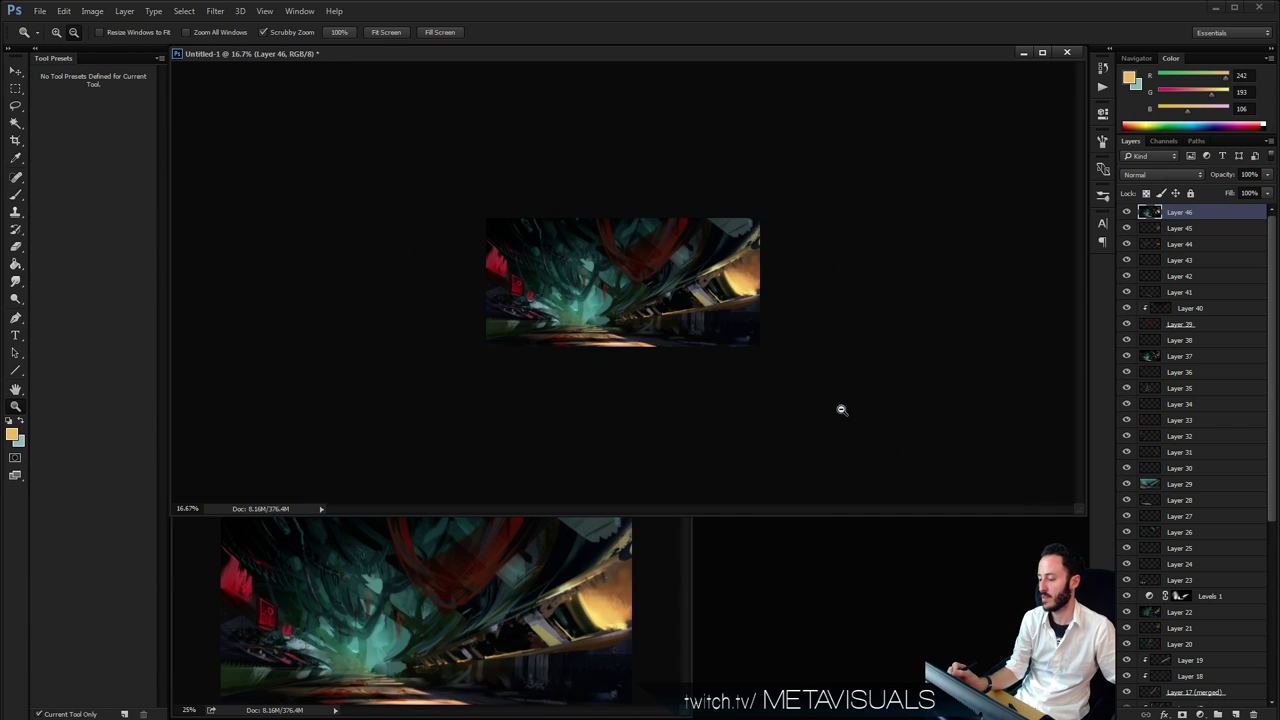
{"action": "left_click", "coordinate": [873, 366], "text": "ctrl"}
{"action": "left_click", "coordinate": [873, 366], "text": "ctrl"}
{"action": "left_click", "coordinate": [872, 366]}
{"action": "key", "text": "b"}
{"action": "left_click", "coordinate": [714, 223], "text": "alt"}
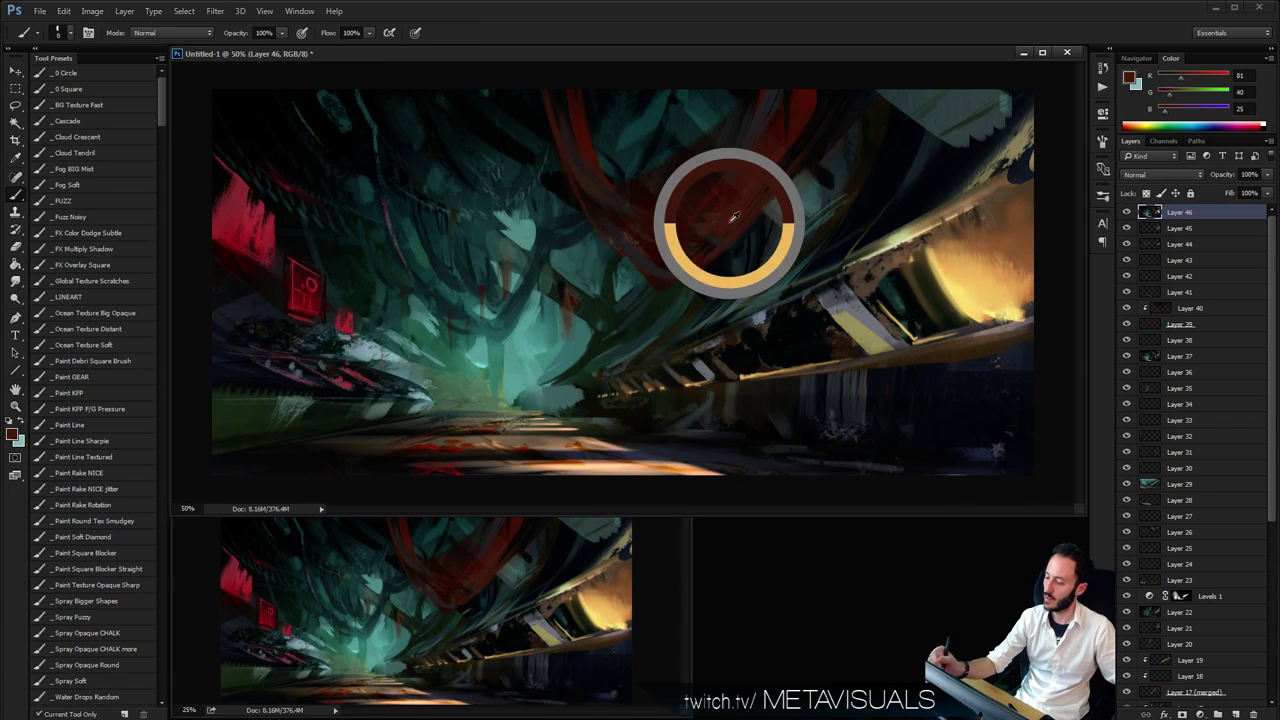
{"action": "key", "text": "b"}
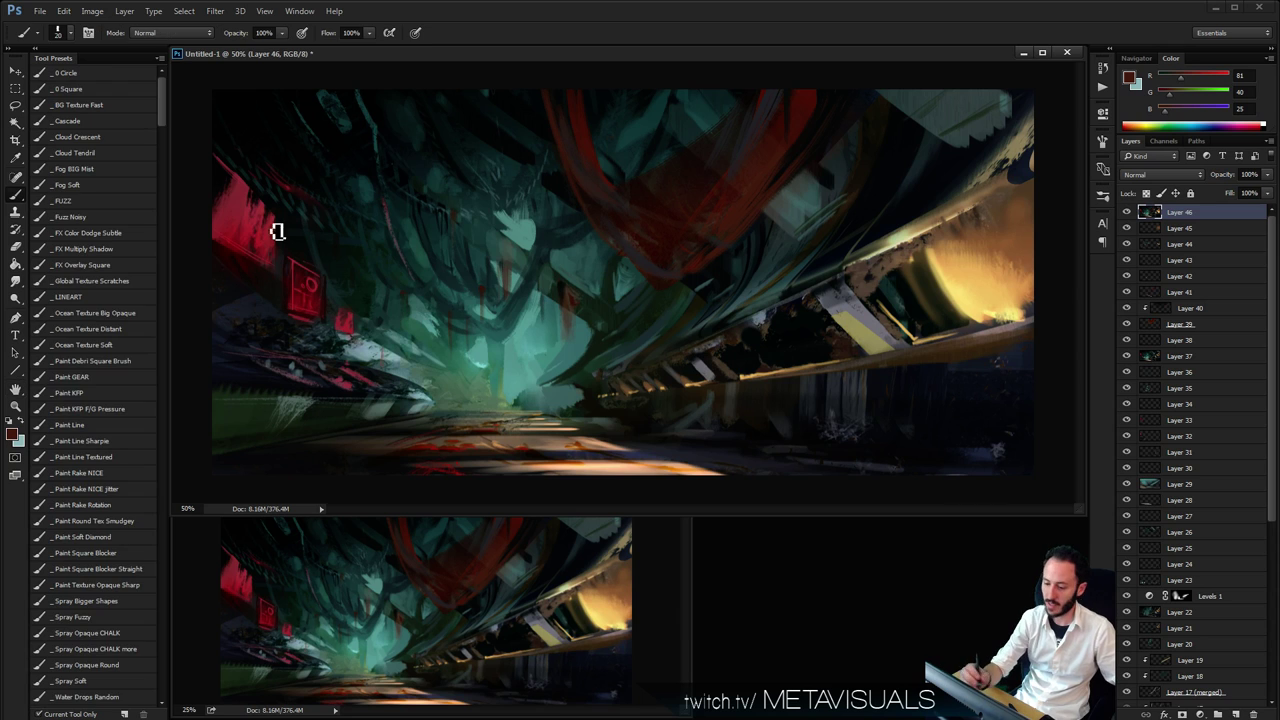
{"action": "left_click", "coordinate": [179, 33]}
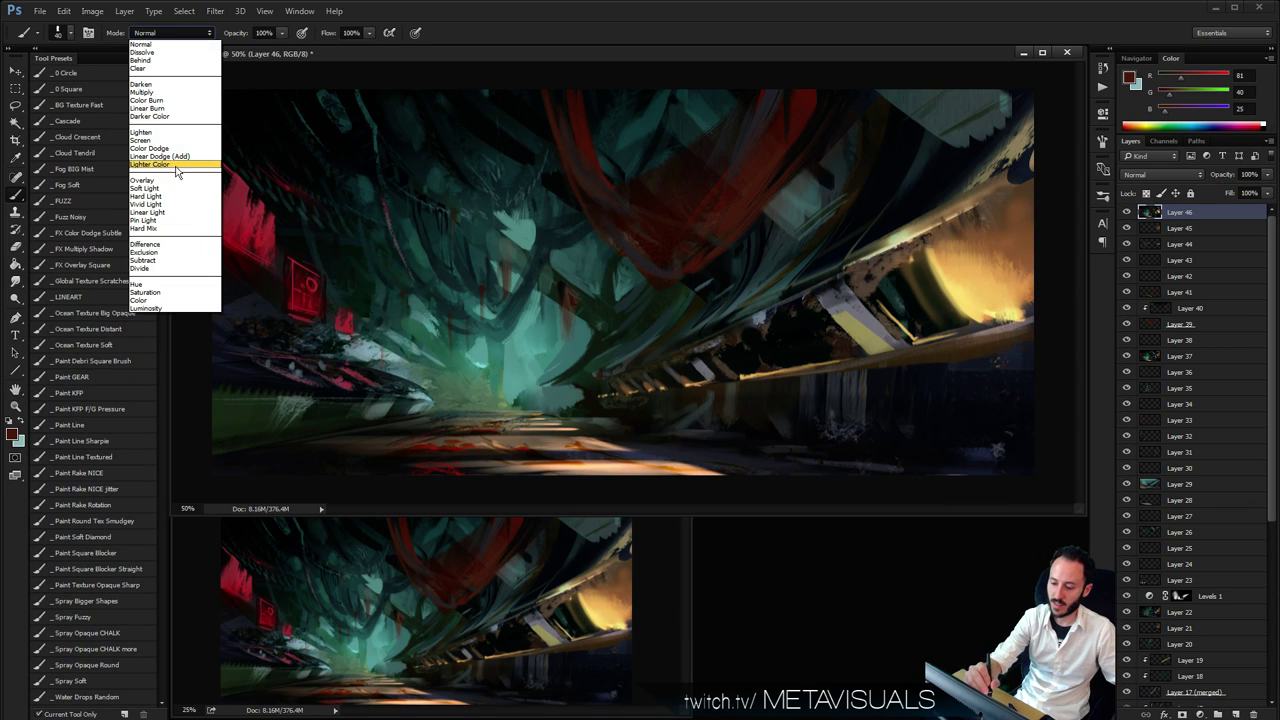
{"action": "left_click", "coordinate": [180, 150]}
Brighten the hanging red band with Color Dodge strokes in dark red R 75, G 33, B 22, enlarging the brush to size 90
{"action": "left_click", "coordinate": [770, 159], "text": "alt"}
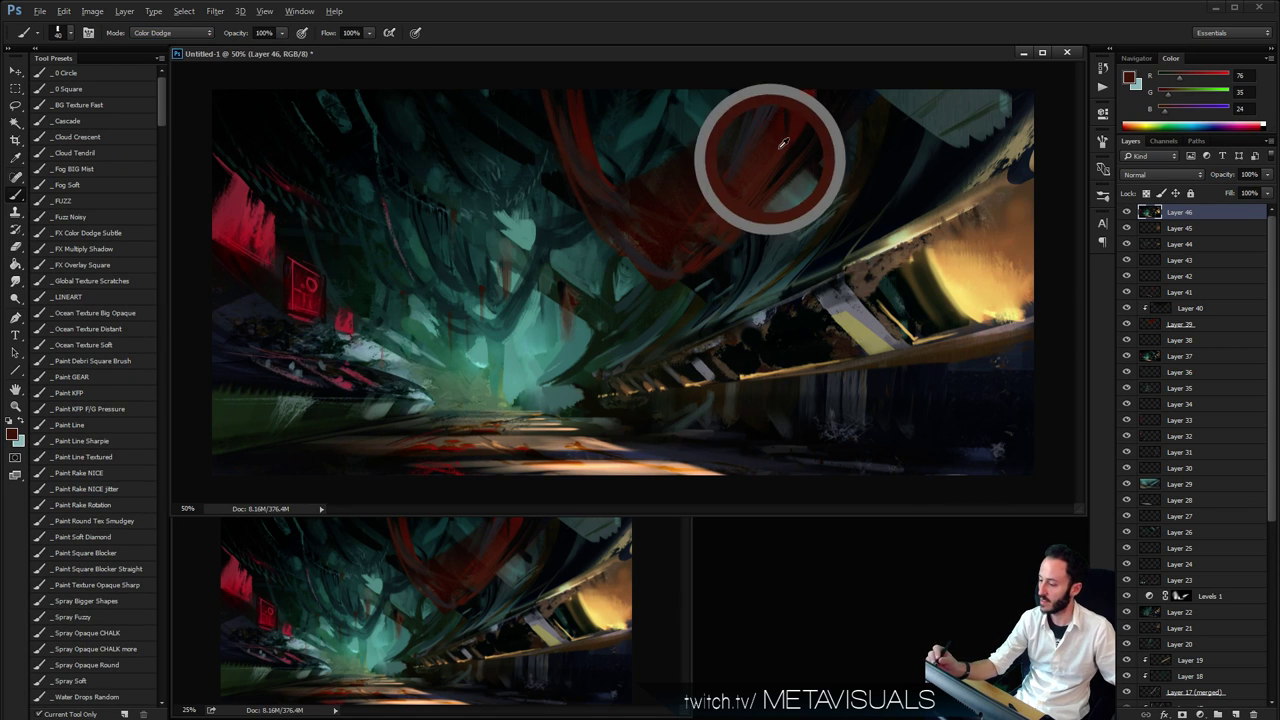
{"action": "key", "text": "]"}
{"action": "key", "text": "]"}
{"action": "key", "text": "]"}
{"action": "key", "text": "]"}
{"action": "left_click_drag", "start_coordinate": [791, 134], "coordinate": [708, 231]}
{"action": "mouse_move", "coordinate": [779, 181]}
{"action": "left_mouse_down"}
{"action": "mouse_move", "coordinate": [688, 243]}
{"action": "mouse_move", "coordinate": [626, 260]}
{"action": "left_mouse_up"}
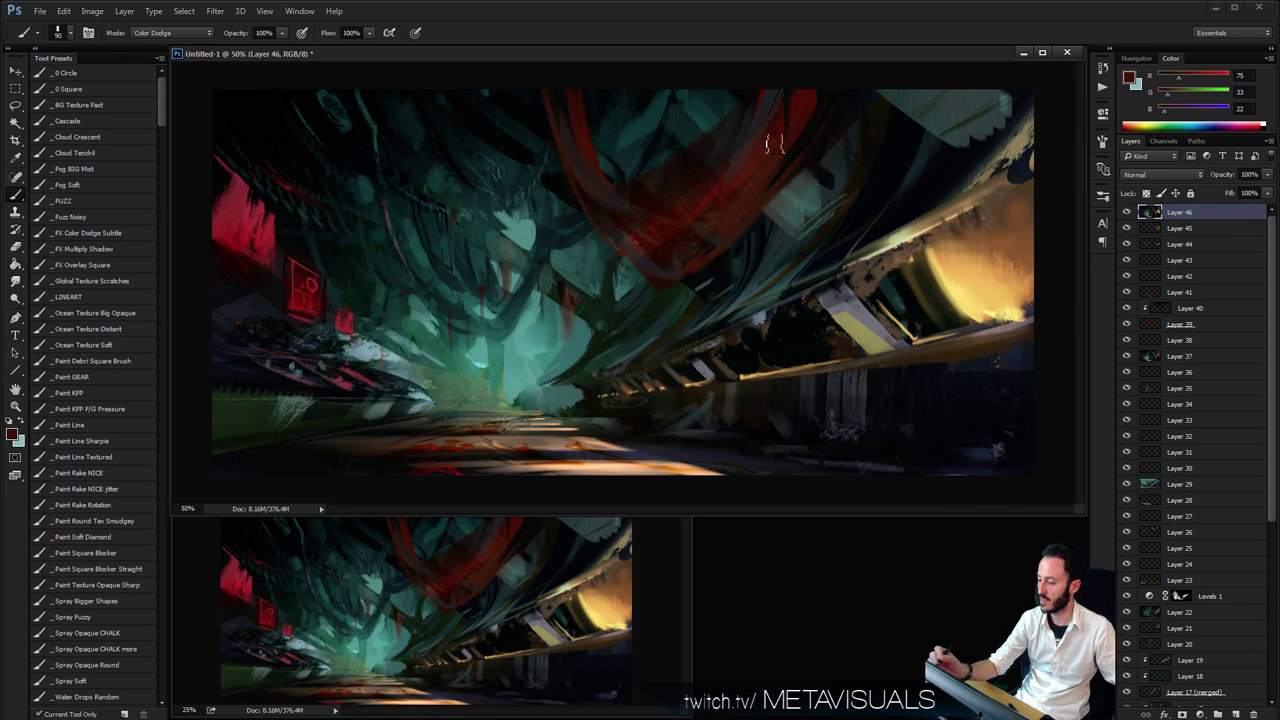
{"action": "left_click_drag", "start_coordinate": [762, 158], "coordinate": [676, 234]}
{"action": "left_click_drag", "start_coordinate": [754, 180], "coordinate": [686, 251]}
{"action": "left_click_drag", "start_coordinate": [738, 216], "coordinate": [702, 250]}
{"action": "key", "text": "r"}
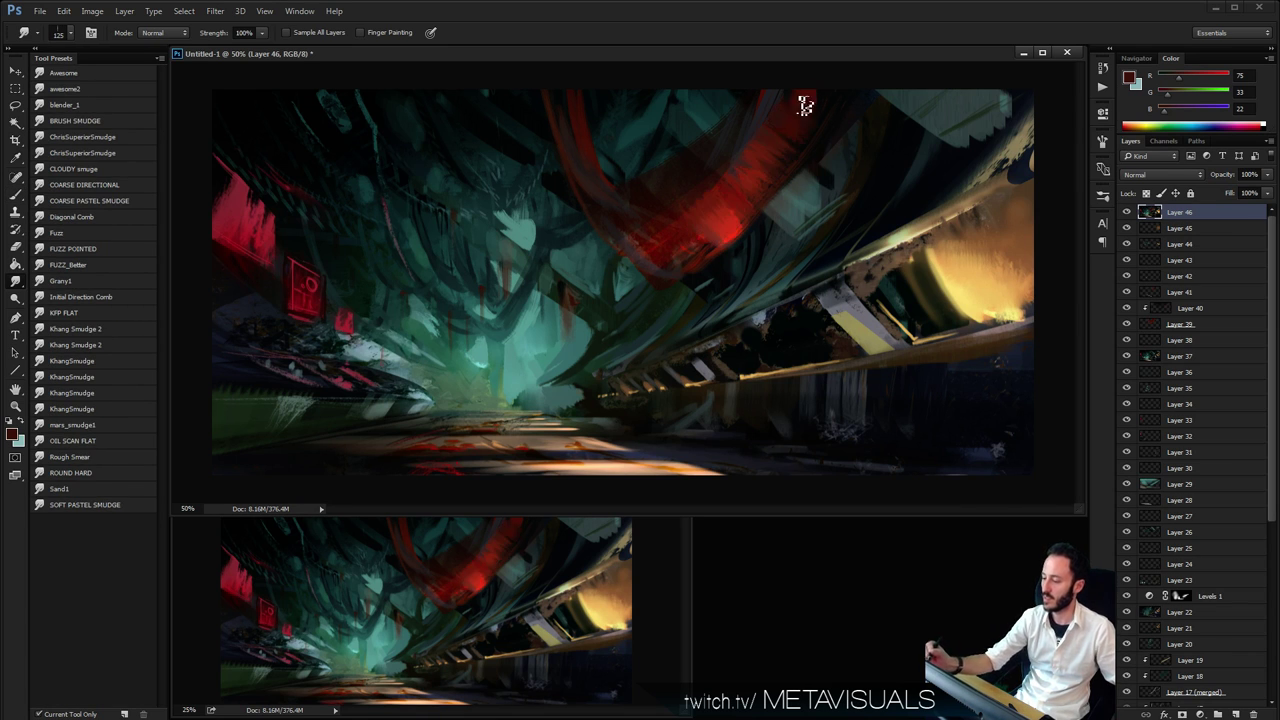
Intensify the red wall panel and neon sign with Color Dodge strokes in sampled red R 127, G 48, B 28
{"action": "key", "text": "b"}
{"action": "left_click", "coordinate": [760, 189], "text": "alt"}
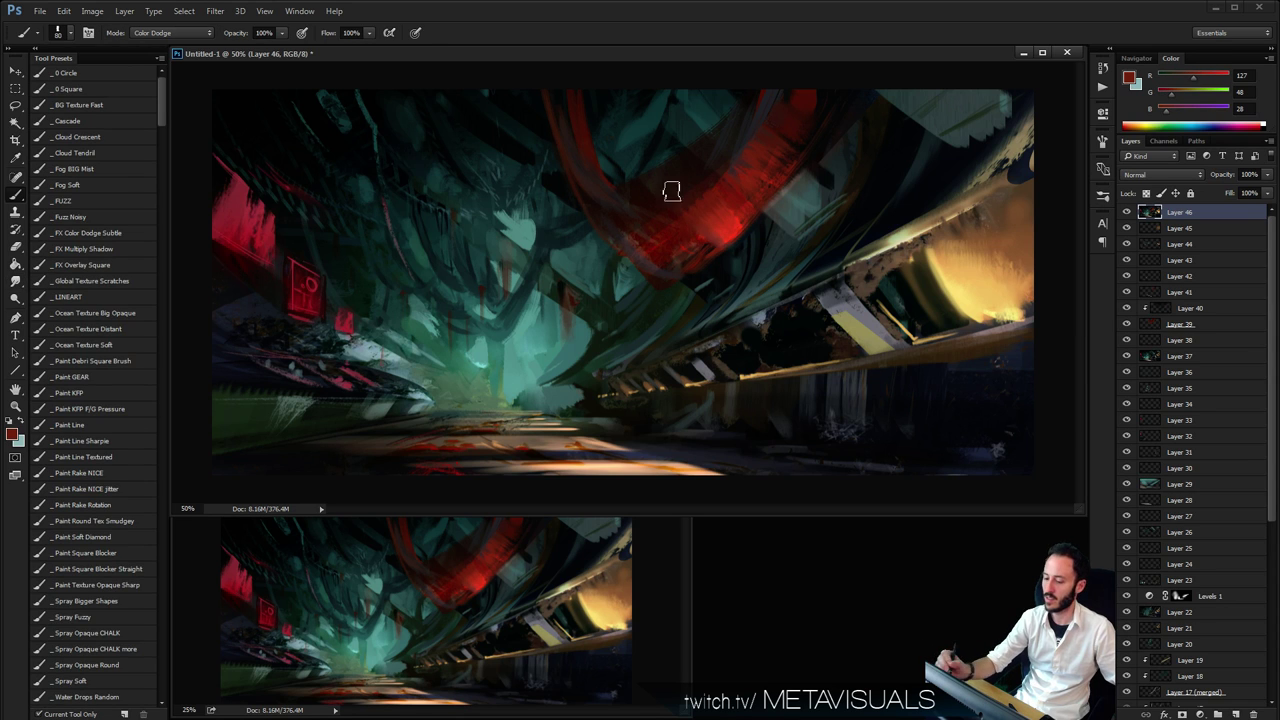
{"action": "left_click_drag", "start_coordinate": [214, 192], "coordinate": [266, 236]}
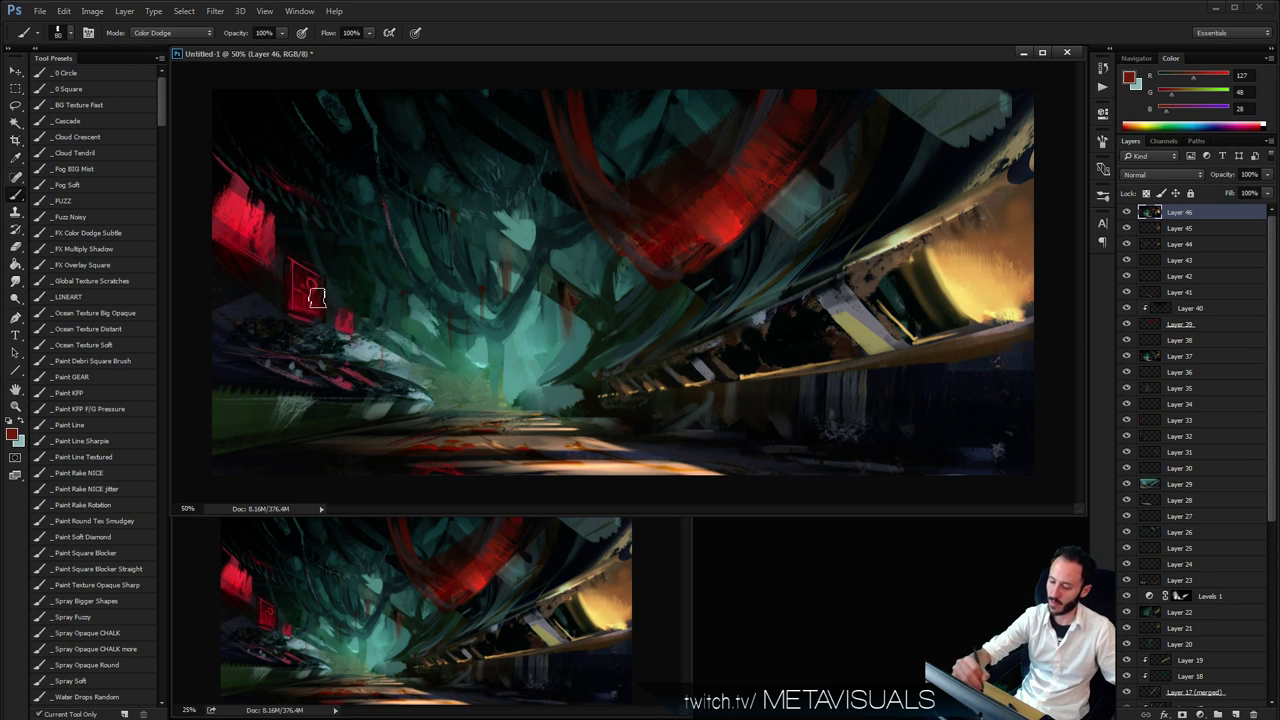
{"action": "left_click_drag", "start_coordinate": [316, 298], "coordinate": [305, 285]}
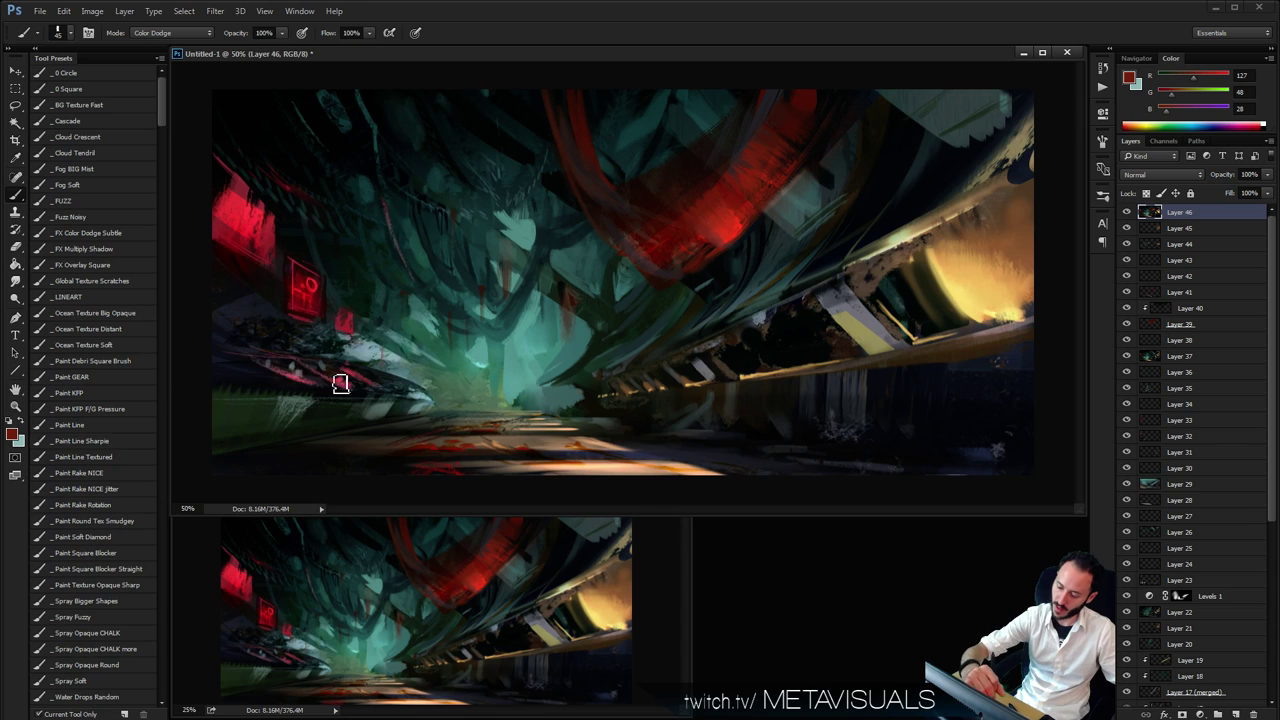
Brighten the teal glow behind the central branches with larger Color Dodge strokes in grey-green R 86, G 105, B 101, undoing unwanted strokes
{"action": "left_click", "coordinate": [372, 405], "text": "alt"}
{"action": "left_click_drag", "start_coordinate": [216, 410], "coordinate": [480, 405]}
{"action": "key", "text": "ctrl+z"}
{"action": "key", "text": "bracketright"}
{"action": "key", "text": "bracketright"}
{"action": "key", "text": "bracketright"}
{"action": "mouse_move", "coordinate": [478, 338]}
{"action": "left_mouse_down"}
{"action": "mouse_move", "coordinate": [525, 366]}
{"action": "mouse_move", "coordinate": [511, 396]}
{"action": "left_mouse_up"}
{"action": "key", "text": "ctrl+z"}
{"action": "key", "text": "bracketright"}
{"action": "key", "text": "bracketright"}
{"action": "mouse_move", "coordinate": [540, 310]}
{"action": "left_mouse_down"}
{"action": "mouse_move", "coordinate": [491, 281]}
{"action": "mouse_move", "coordinate": [498, 236]}
{"action": "mouse_move", "coordinate": [486, 231]}
{"action": "mouse_move", "coordinate": [537, 212]}
{"action": "left_mouse_up"}
{"action": "key", "text": "r"}
{"action": "key", "text": "ctrl+z"}
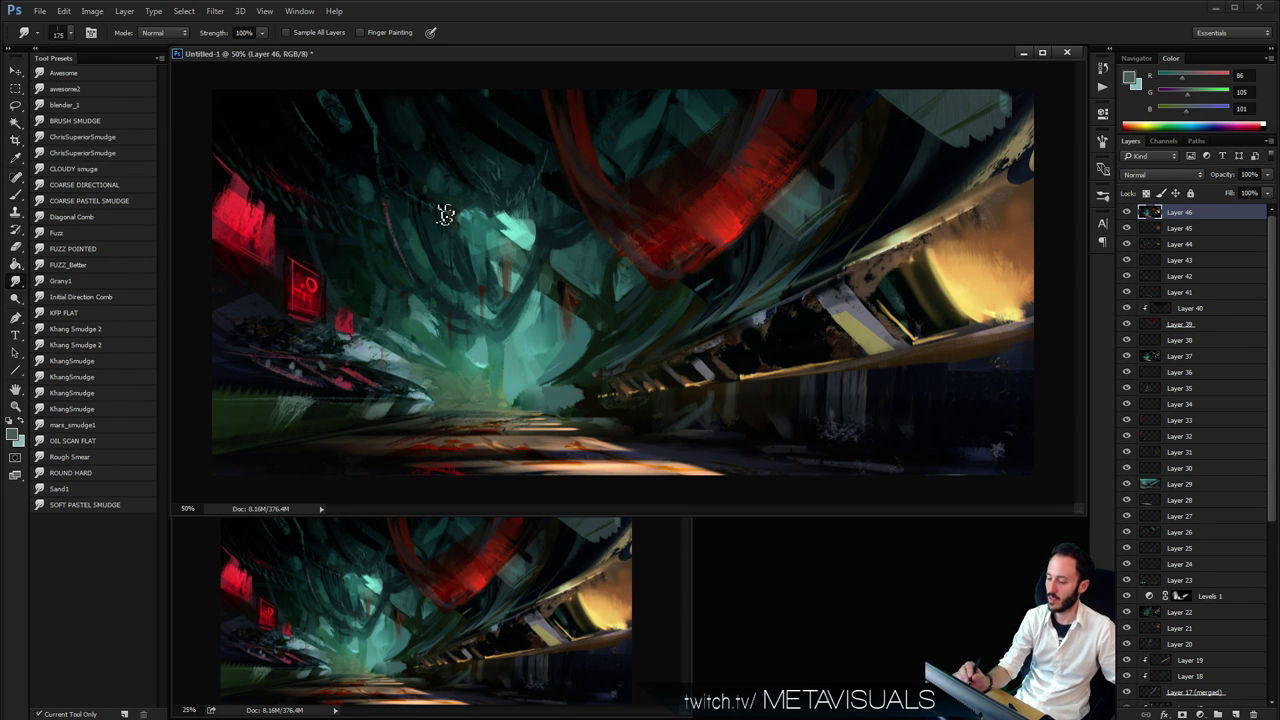
Try smudging the brightened teal patch up into the surrounding branches
{"action": "left_click_drag", "start_coordinate": [446, 218], "coordinate": [514, 178]}
{"action": "key", "text": "z"}
{"action": "key", "text": "ctrl+minus"}
{"action": "key", "text": "ctrl+minus"}
{"action": "key", "text": "ctrl+minus"}
{"action": "left_click", "coordinate": [795, 311]}
{"action": "left_click", "coordinate": [799, 310]}
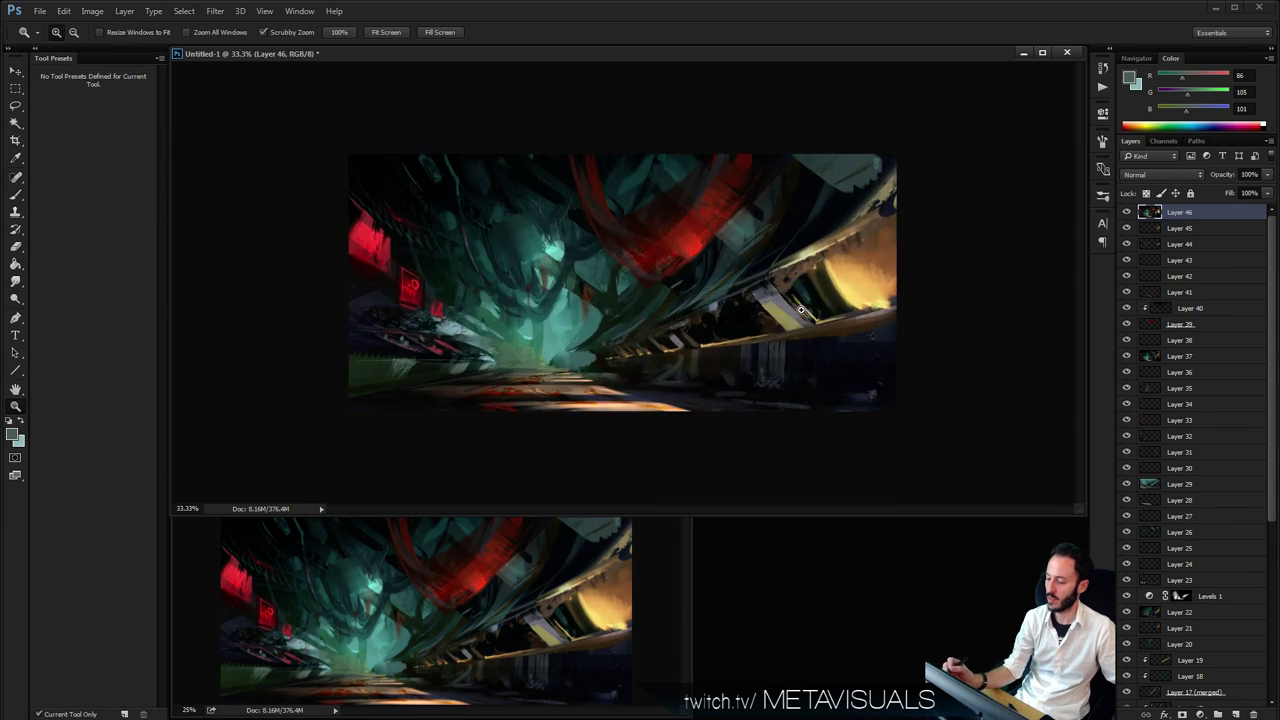
{"action": "key", "text": "ctrl+z"}
{"action": "left_click", "coordinate": [832, 338]}
{"action": "key", "text": "b"}
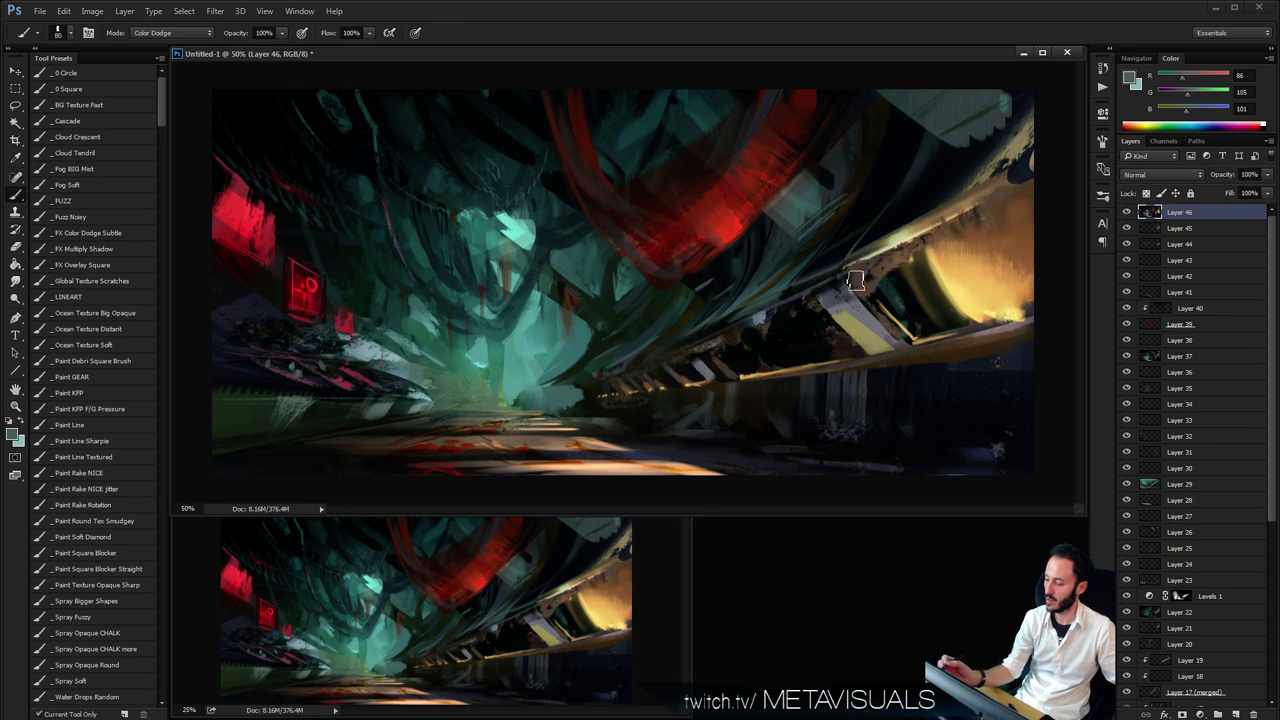
Try a size 70 Color Dodge stroke over the dark foliage above the window frames
{"action": "key", "text": "["}
{"action": "mouse_move", "coordinate": [700, 324]}
{"action": "left_mouse_down"}
{"action": "mouse_move", "coordinate": [820, 254]}
{"action": "mouse_move", "coordinate": [656, 340]}
{"action": "left_mouse_up"}
{"action": "key", "text": "ctrl+z"}
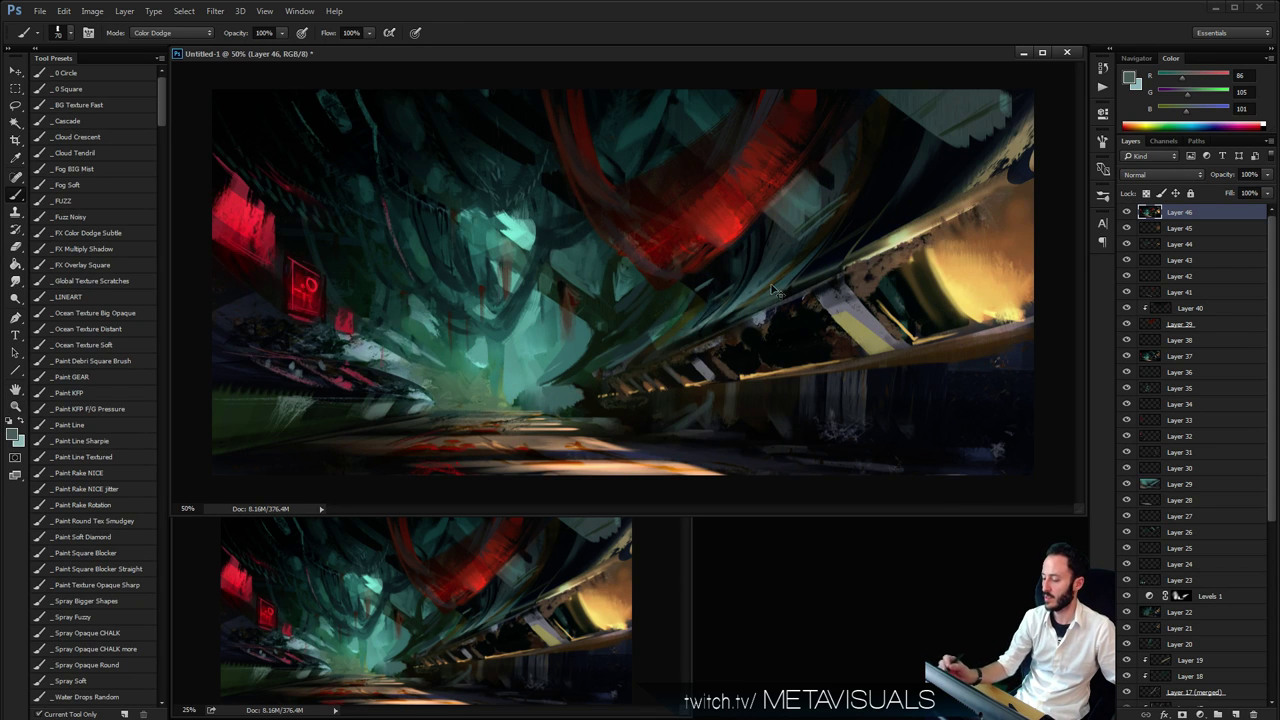
Brighten the curved rim and golden wall with smaller Color Dodge strokes and soften the glow with the Smudge tool
{"action": "key", "text": "bracketleft"}
{"action": "key", "text": "bracketleft"}
{"action": "key", "text": "bracketleft"}
{"action": "mouse_move", "coordinate": [894, 259]}
{"action": "left_mouse_down"}
{"action": "mouse_move", "coordinate": [917, 277]}
{"action": "mouse_move", "coordinate": [955, 262]}
{"action": "mouse_move", "coordinate": [981, 296]}
{"action": "mouse_move", "coordinate": [1028, 290]}
{"action": "mouse_move", "coordinate": [954, 320]}
{"action": "mouse_move", "coordinate": [1033, 215]}
{"action": "left_mouse_up"}
{"action": "key", "text": "ctrl+space"}
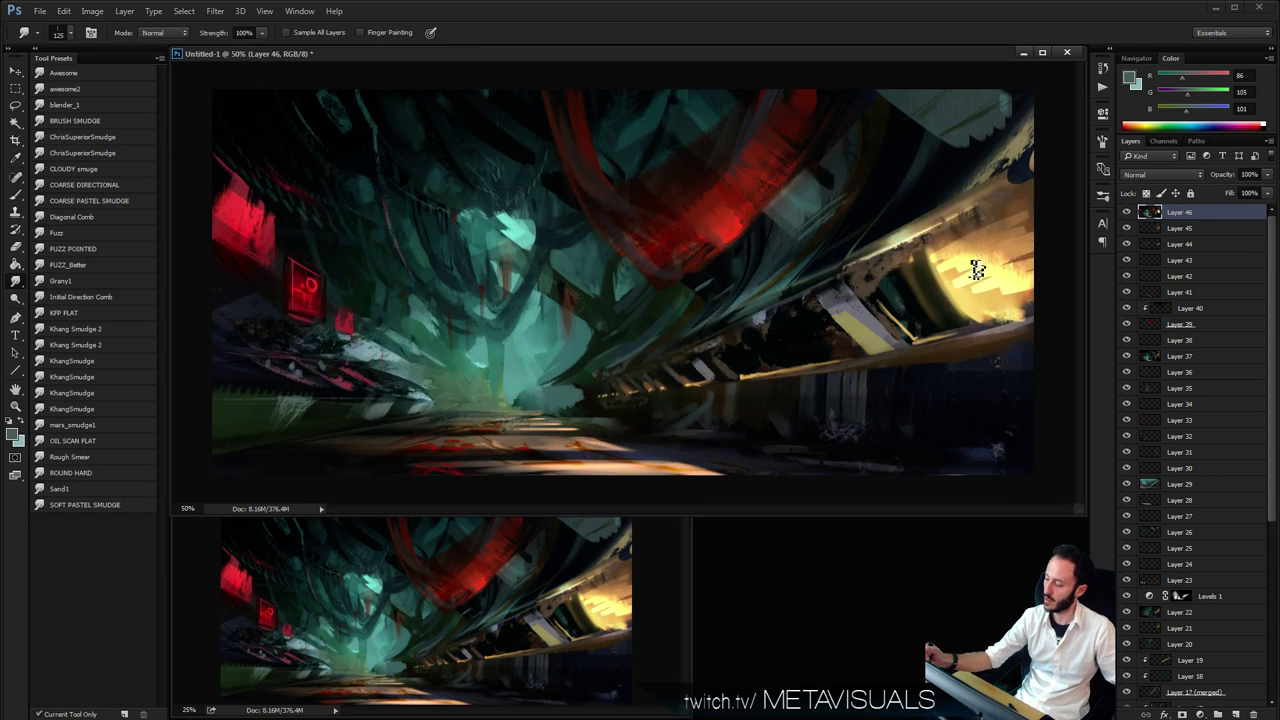
{"action": "mouse_move", "coordinate": [1030, 277]}
{"action": "left_mouse_down"}
{"action": "mouse_move", "coordinate": [955, 235]}
{"action": "mouse_move", "coordinate": [1025, 265]}
{"action": "mouse_move", "coordinate": [843, 386]}
{"action": "mouse_move", "coordinate": [814, 383]}
{"action": "left_mouse_up"}
{"action": "key", "text": "h"}
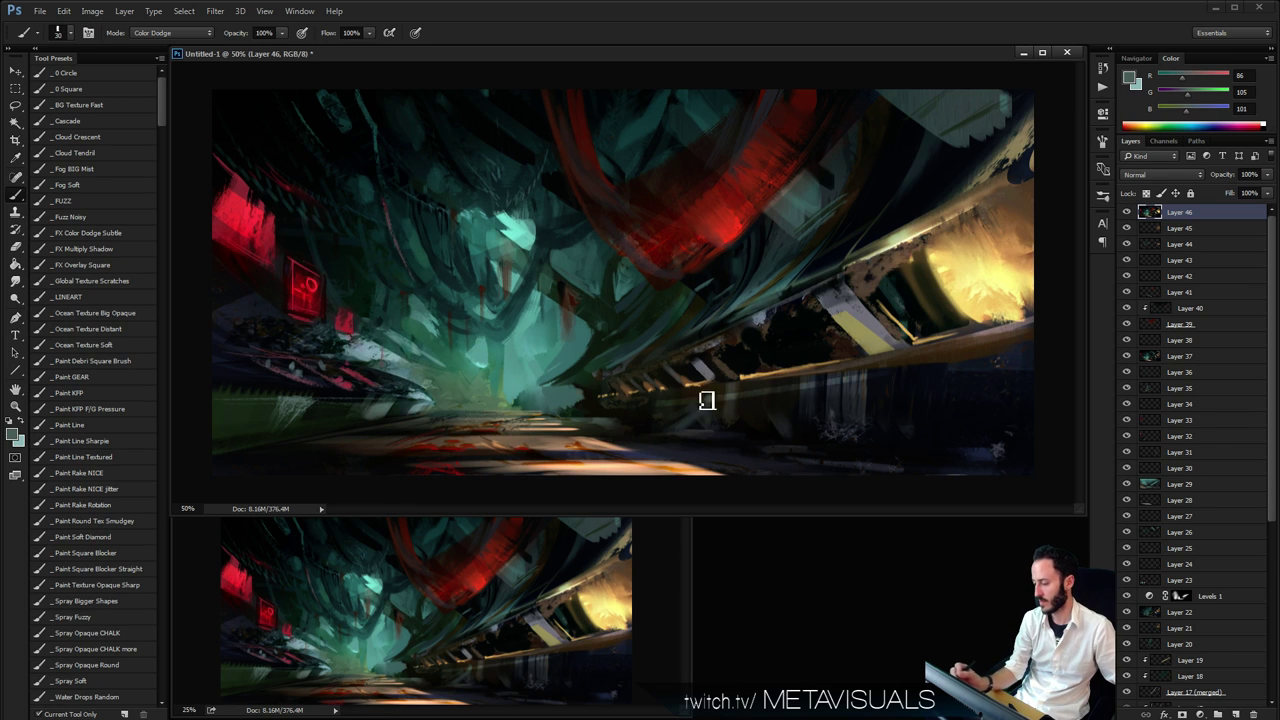
Add a new layer above the painting and sample the near-black brown R 25, G 23, B 13 beside the vanishing point
{"action": "key", "text": "bracketright"}
{"action": "key", "text": "bracketright"}
{"action": "key", "text": "bracketright"}
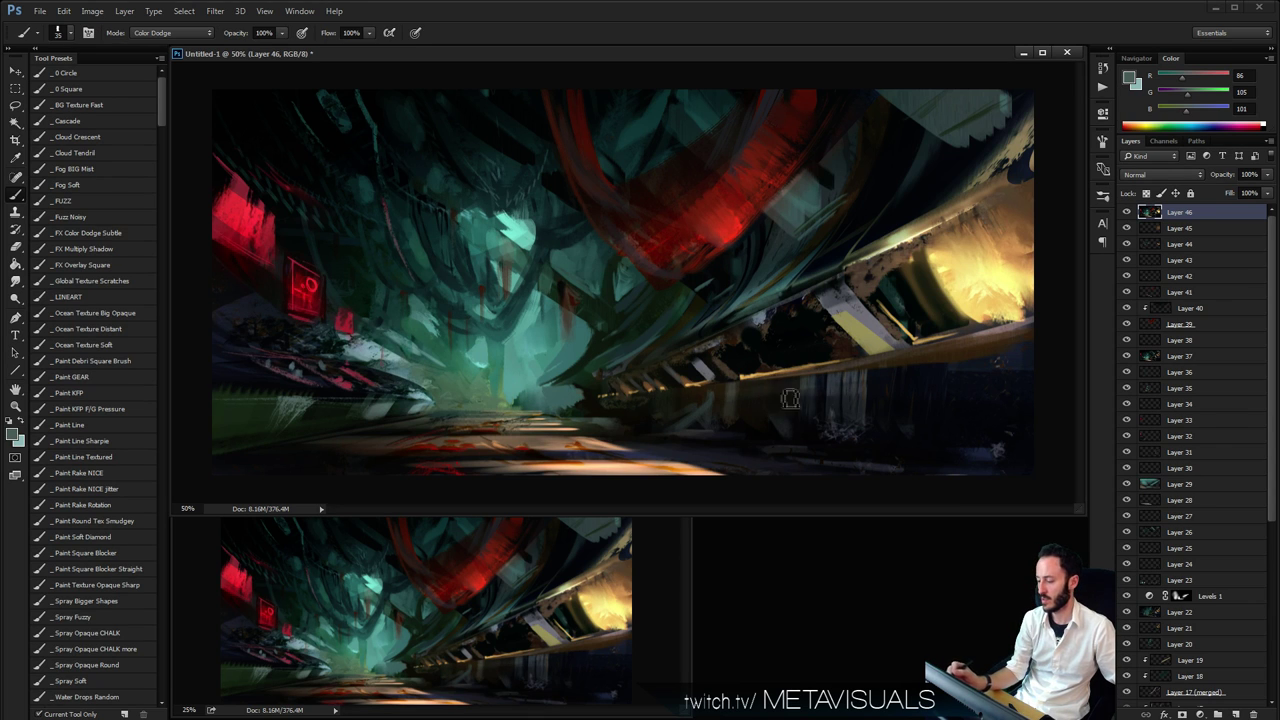
{"action": "key", "text": "h"}
{"action": "mouse_move", "coordinate": [745, 436]}
{"action": "left_mouse_down"}
{"action": "mouse_move", "coordinate": [734, 437]}
{"action": "mouse_move", "coordinate": [750, 435]}
{"action": "left_mouse_up"}
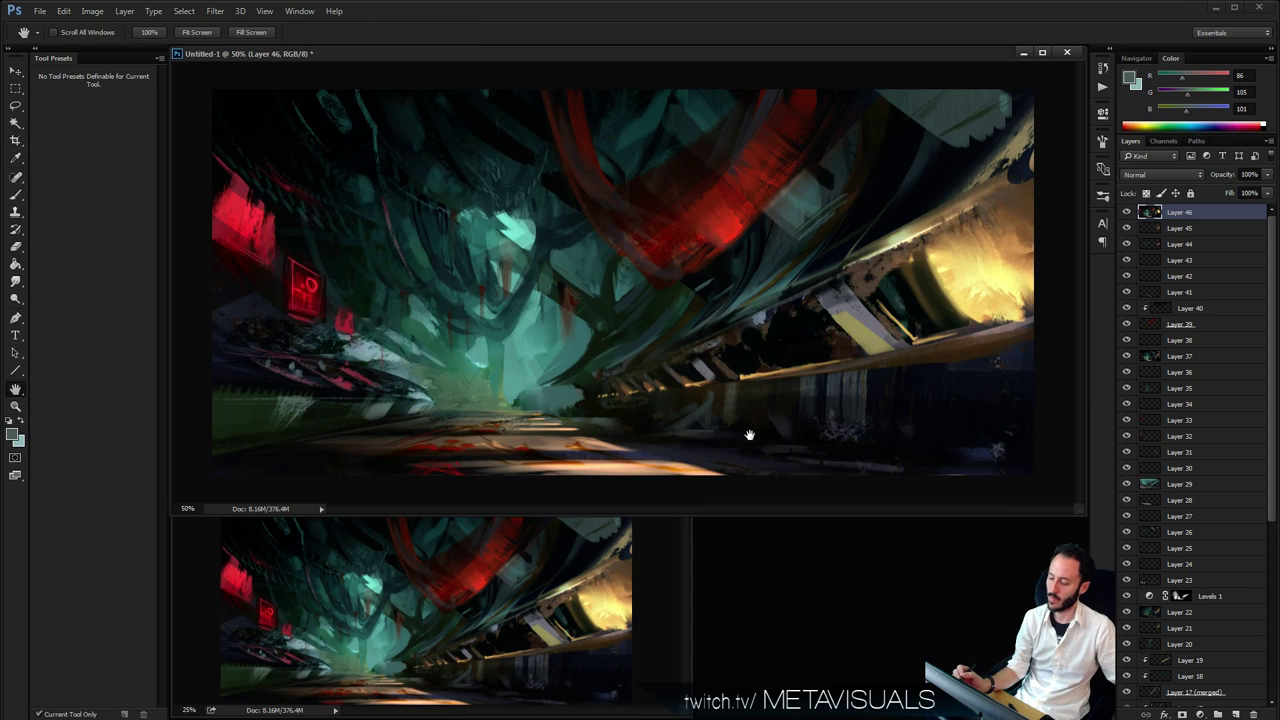
{"action": "key", "text": "ctrl+shift+alt+n"}
{"action": "left_click", "coordinate": [618, 409], "text": "alt"}
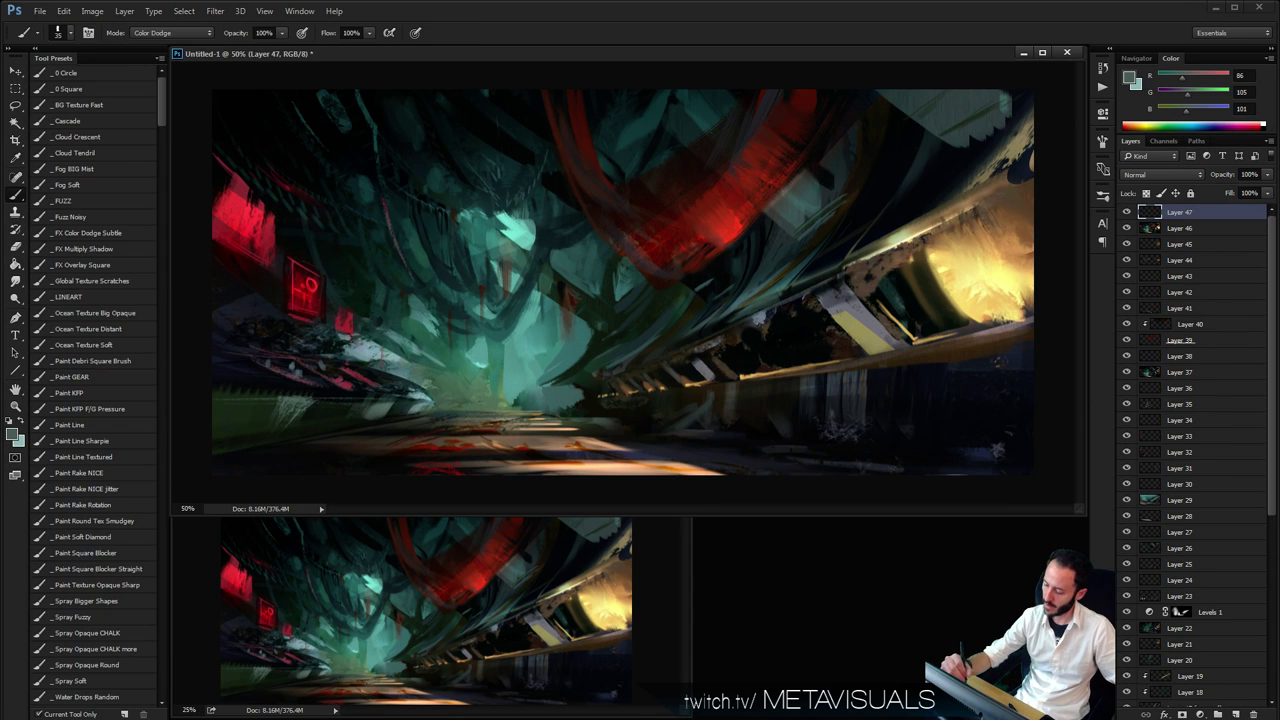
Paint small grey-teal marks on the wall base near the vanishing point, sampling R 51, G 62, B 61 and R 72, G 105, B 104
{"action": "key", "text": "bracketleft"}
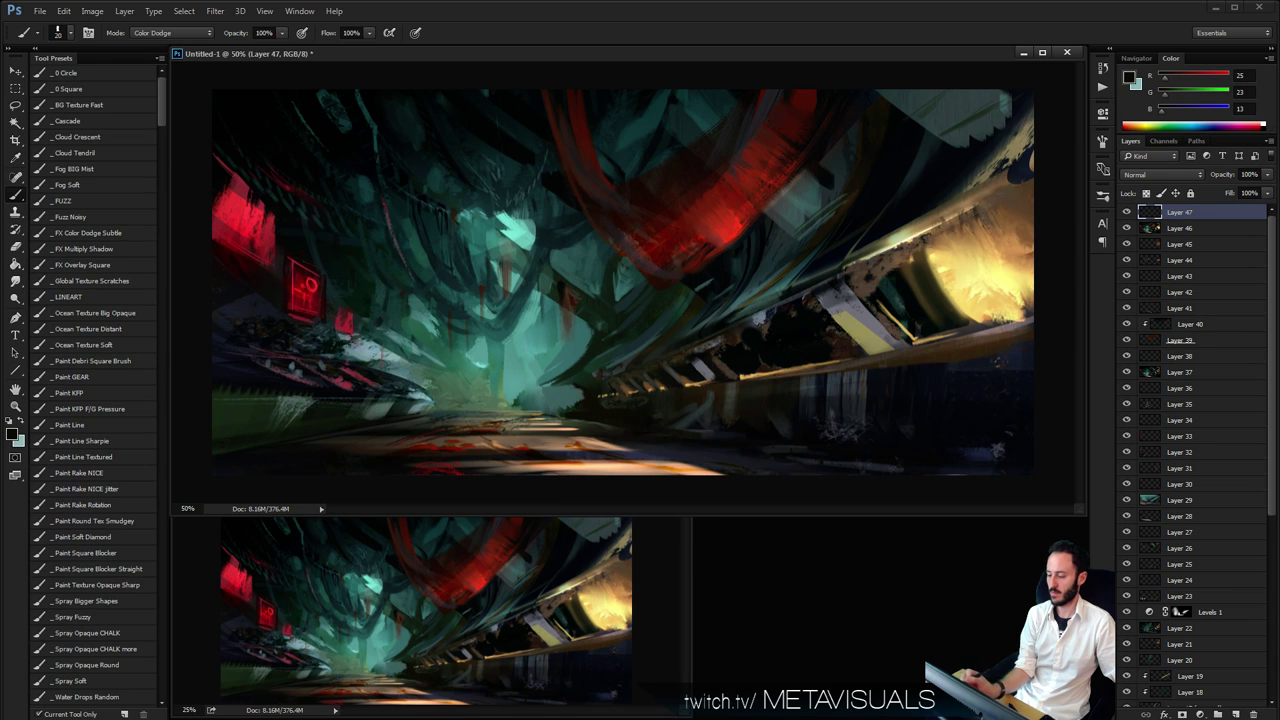
{"action": "key", "text": "bracketleft"}
{"action": "left_click", "coordinate": [700, 418], "text": "alt"}
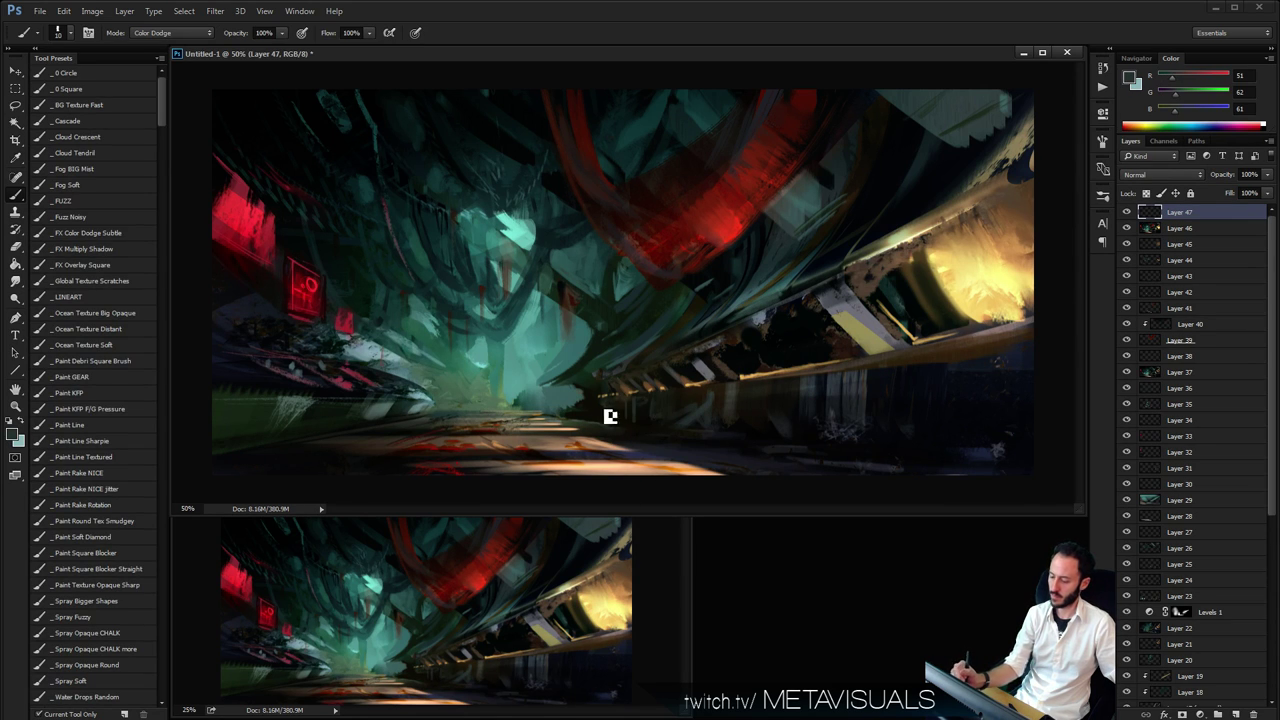
{"action": "key", "text": "bracketright"}
{"action": "left_click", "coordinate": [575, 350], "text": "alt"}
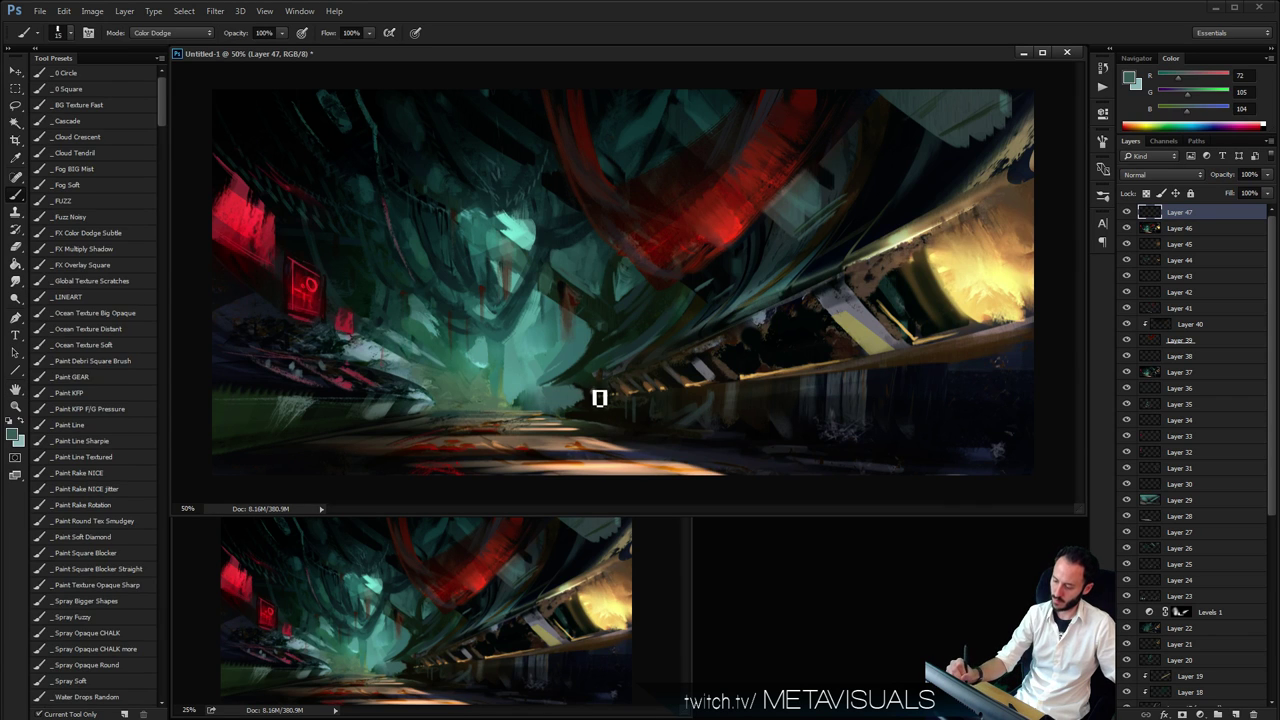
Sample the mint R 131, G 231, B 218 and try a size 20 Color Dodge stroke beside the bright teal patch
{"action": "key", "text": "space"}
{"action": "left_click", "coordinate": [516, 229], "text": "alt"}
{"action": "key", "text": "bracketright"}
{"action": "left_click_drag", "start_coordinate": [455, 236], "coordinate": [426, 206]}
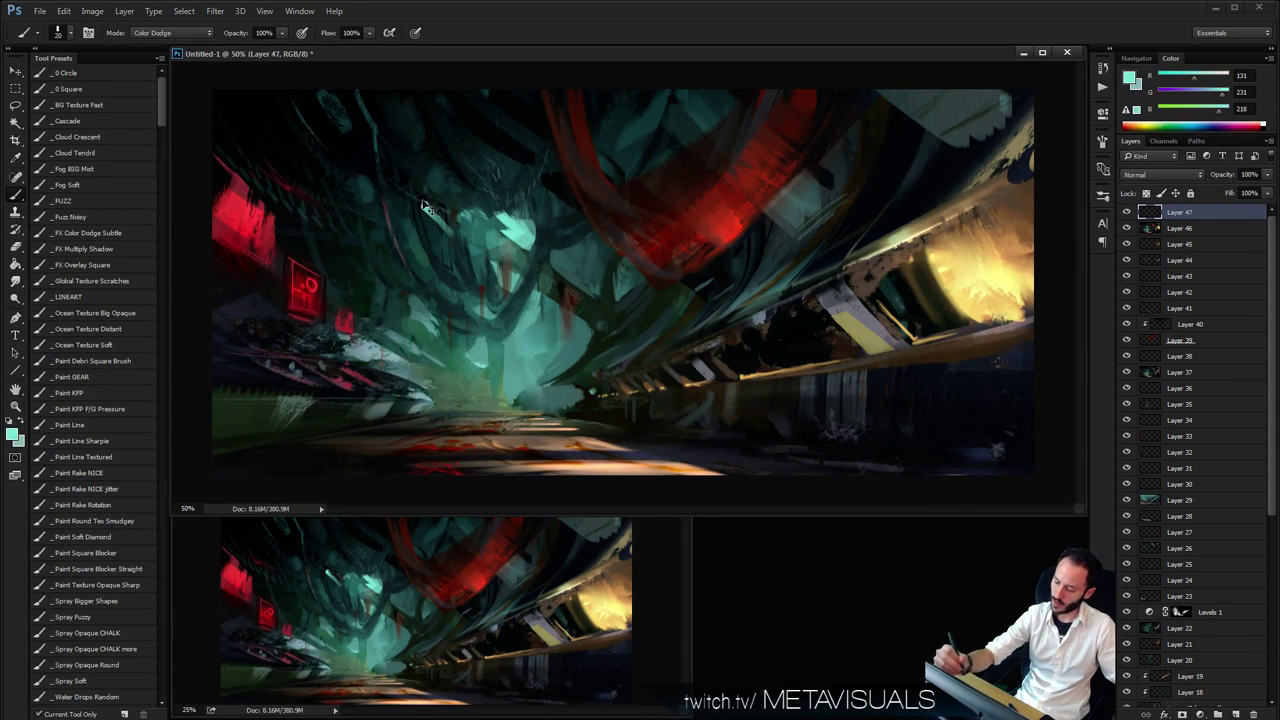
Add another layer, choose the Paint Rake NICE brush and try a size 200 mint stroke over the branches, undoing it
{"action": "key", "text": "ctrl+shift+alt+n"}
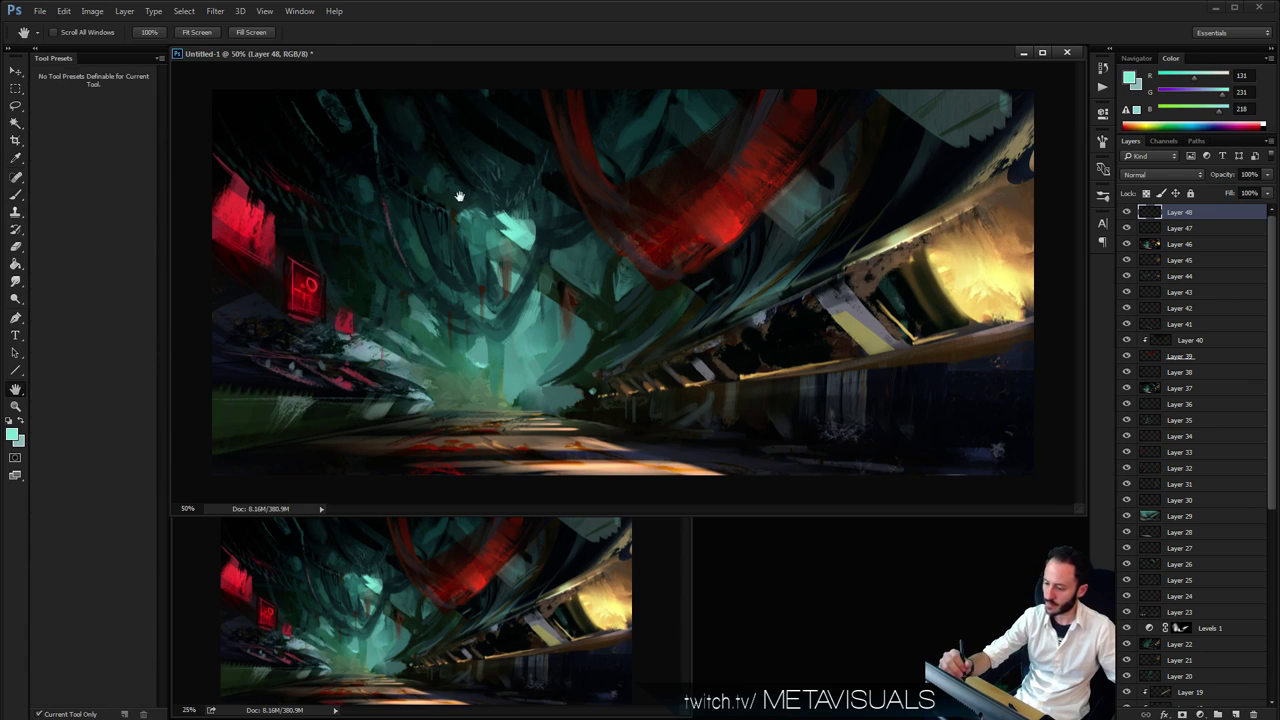
{"action": "key", "text": "bracketright"}
{"action": "left_click", "coordinate": [103, 473]}
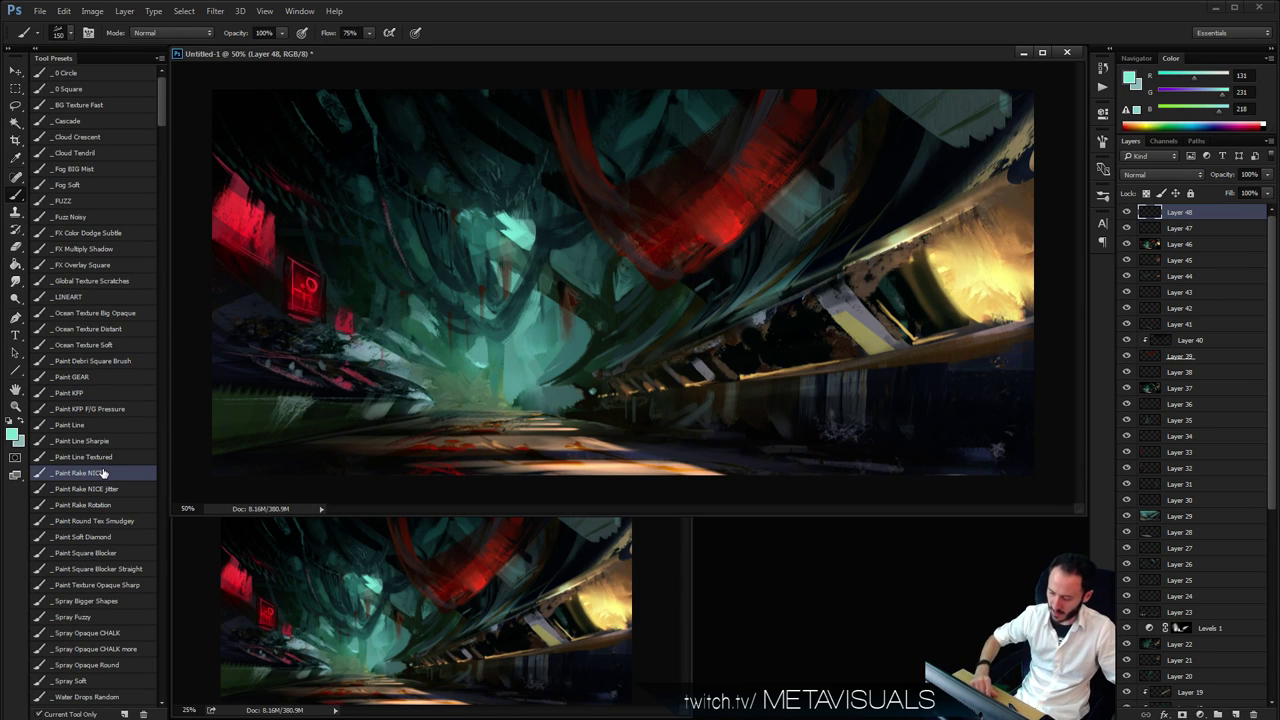
{"action": "key", "text": "bracketright"}
{"action": "key", "text": "bracketright"}
{"action": "mouse_move", "coordinate": [460, 304]}
{"action": "left_mouse_down"}
{"action": "mouse_move", "coordinate": [468, 250]}
{"action": "mouse_move", "coordinate": [447, 148]}
{"action": "left_mouse_up"}
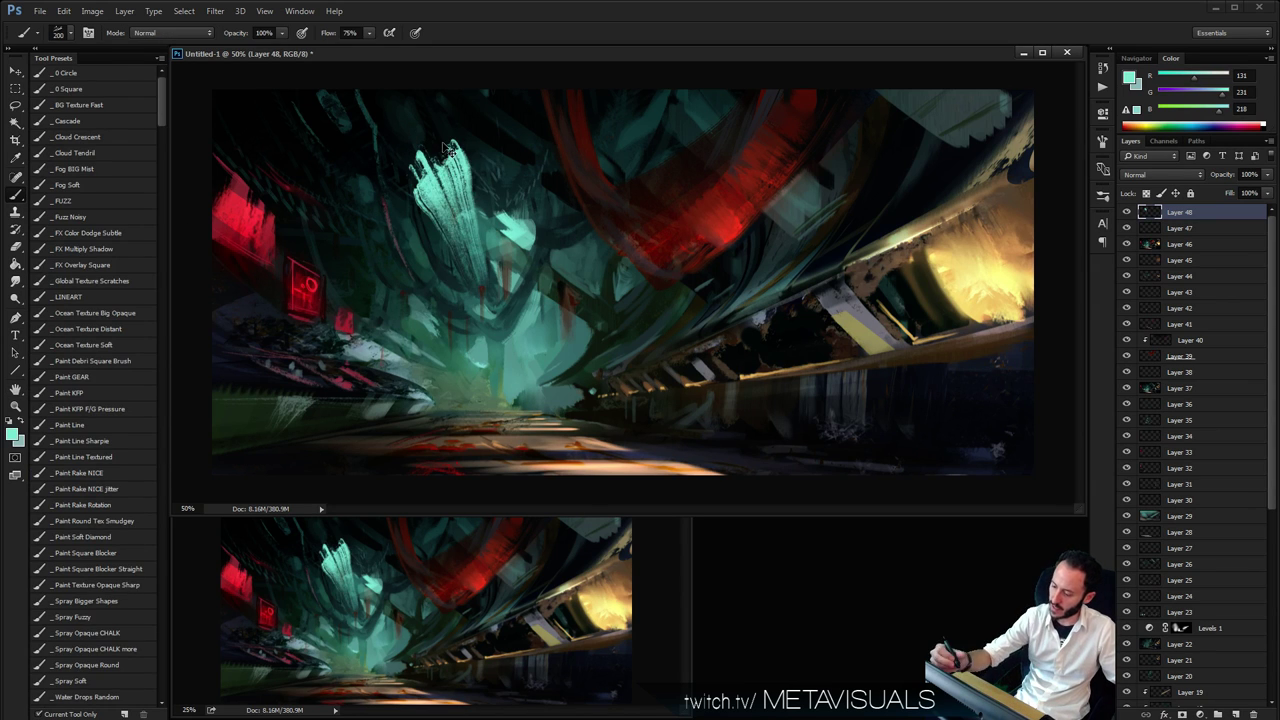
{"action": "key", "text": "ctrl+z"}
Try a size 500 mint rake stroke across the upper branches and undo it
{"action": "key", "text": "bracketright"}
{"action": "key", "text": "bracketright"}
{"action": "key", "text": "bracketright"}
{"action": "mouse_move", "coordinate": [478, 250]}
{"action": "left_mouse_down"}
{"action": "mouse_move", "coordinate": [466, 206]}
{"action": "mouse_move", "coordinate": [404, 128]}
{"action": "left_mouse_up"}
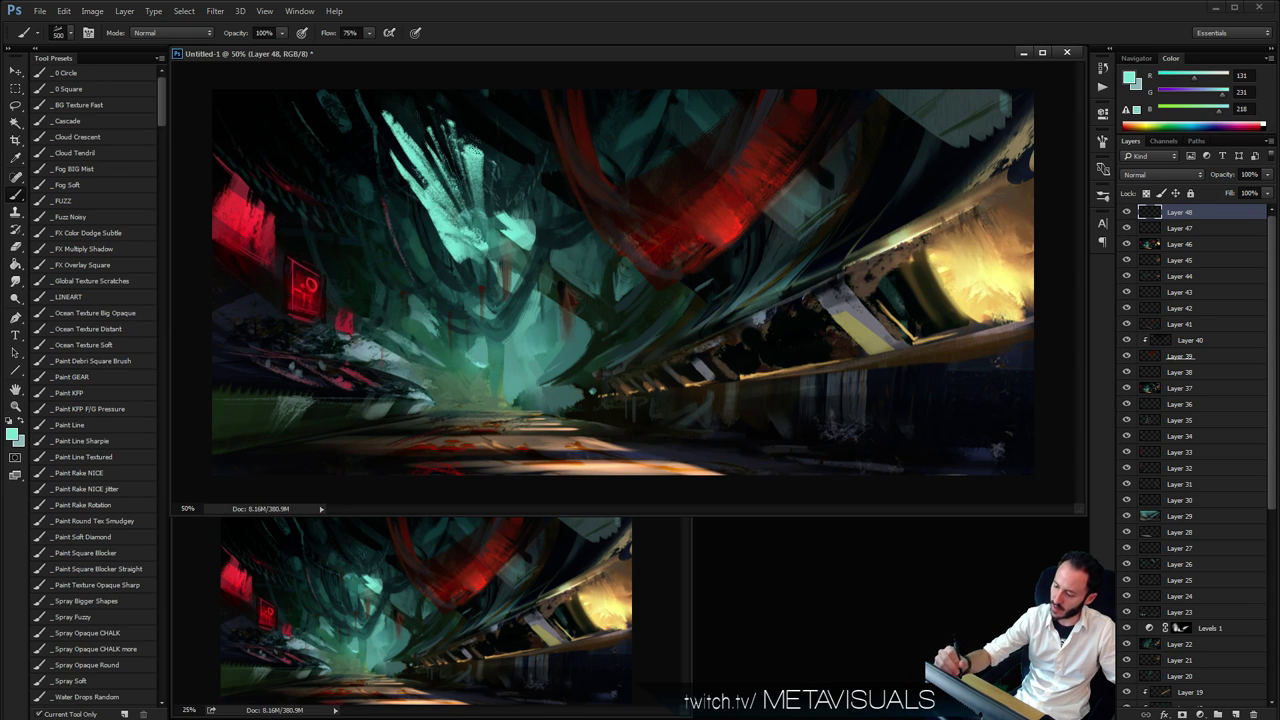
{"action": "key", "text": "ctrl+z"}
Paint a smaller mint rake stroke over the branches above and left of the bright teal patch
{"action": "key", "text": "bracketleft"}
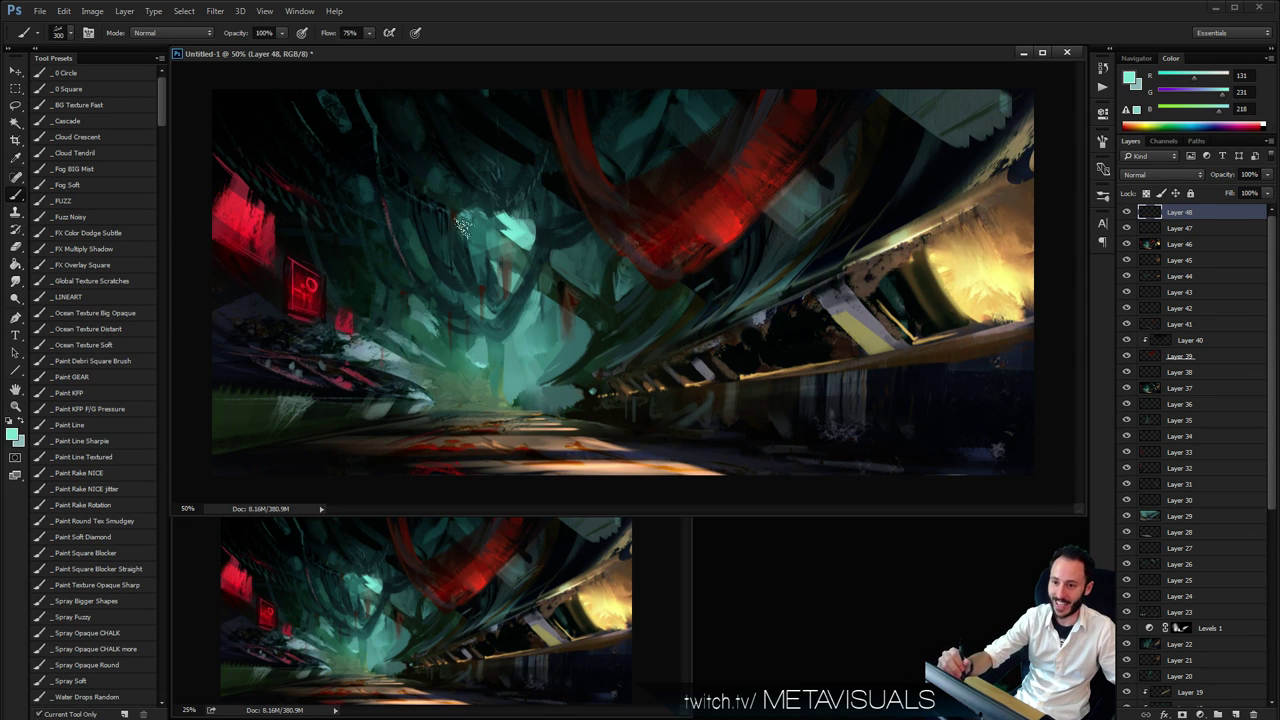
{"action": "key", "text": "bracketleft"}
{"action": "key", "text": "bracketleft"}
{"action": "key", "text": "bracketleft"}
{"action": "mouse_move", "coordinate": [470, 263]}
{"action": "left_mouse_down"}
{"action": "mouse_move", "coordinate": [406, 158]}
{"action": "mouse_move", "coordinate": [440, 220]}
{"action": "left_mouse_up"}
{"action": "key", "text": "ctrl+z"}
Smudge the mint stroke at size 300 into soft diagonal streaks, stepping back unwanted passes
{"action": "key", "text": "r"}
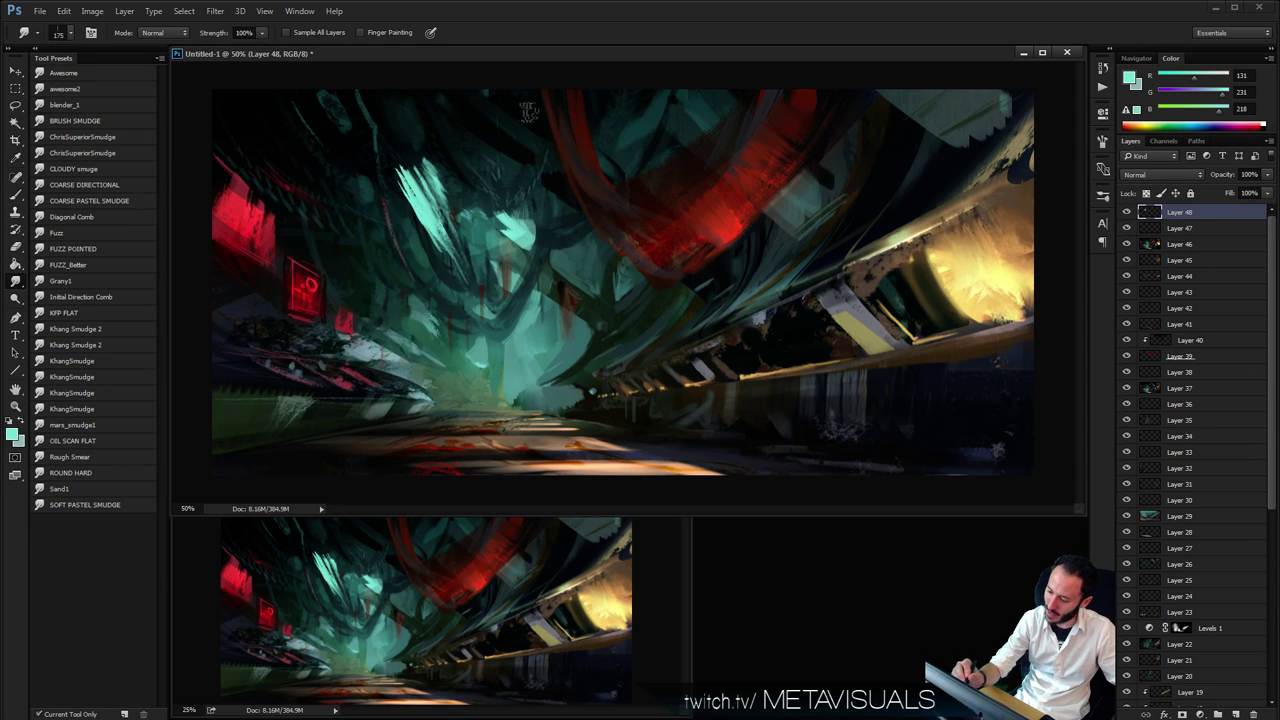
{"action": "key", "text": "bracketright"}
{"action": "key", "text": "bracketright"}
{"action": "key", "text": "bracketright"}
{"action": "mouse_move", "coordinate": [430, 172]}
{"action": "left_mouse_down"}
{"action": "mouse_move", "coordinate": [581, 88]}
{"action": "mouse_move", "coordinate": [529, 146]}
{"action": "mouse_move", "coordinate": [449, 198]}
{"action": "mouse_move", "coordinate": [564, 103]}
{"action": "mouse_move", "coordinate": [651, 68]}
{"action": "mouse_move", "coordinate": [578, 121]}
{"action": "mouse_move", "coordinate": [475, 155]}
{"action": "mouse_move", "coordinate": [432, 216]}
{"action": "mouse_move", "coordinate": [500, 164]}
{"action": "left_mouse_up"}
{"action": "key", "text": "ctrl+alt+z"}
{"action": "key", "text": "ctrl+alt+z"}
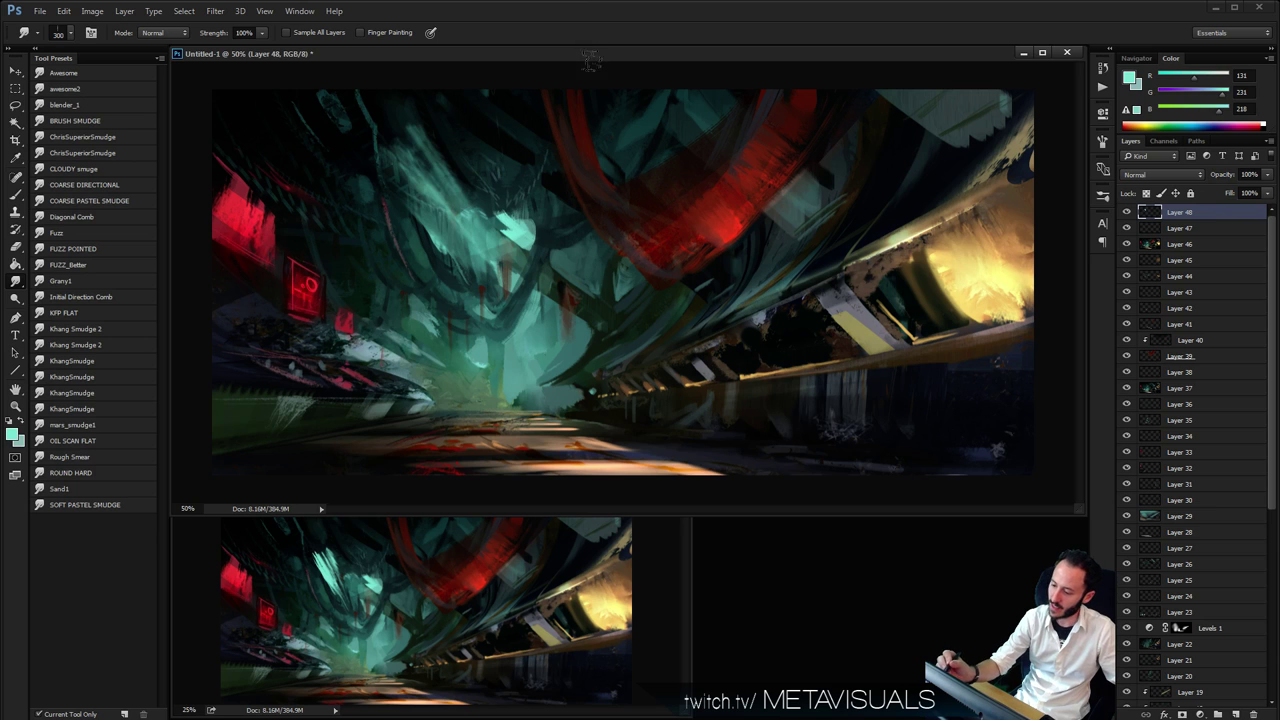
Free-transform the smudged streaks, widening, rotating and enlarging them into a large diagonal light beam across the central branches
{"action": "key", "text": "b"}
{"action": "key", "text": "ctrl+t"}
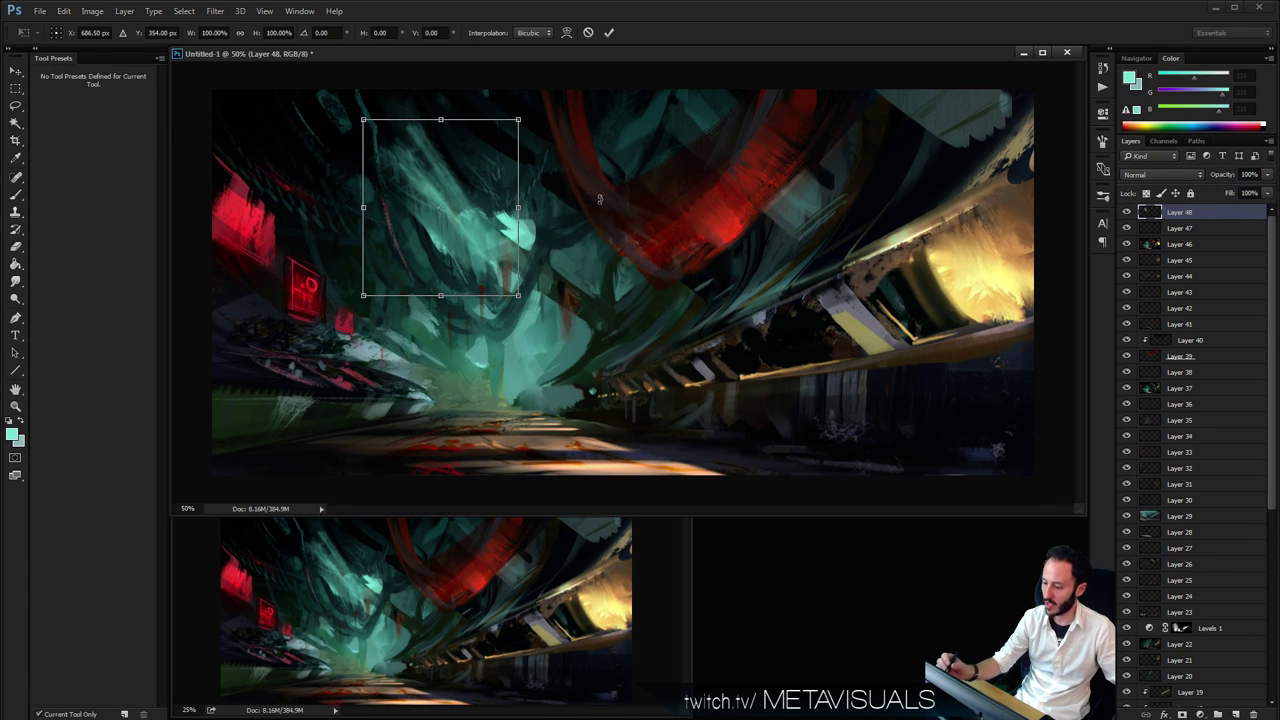
{"action": "left_click_drag", "start_coordinate": [529, 207], "coordinate": [649, 207]}
{"action": "left_click_drag", "start_coordinate": [857, 179], "coordinate": [849, 231]}
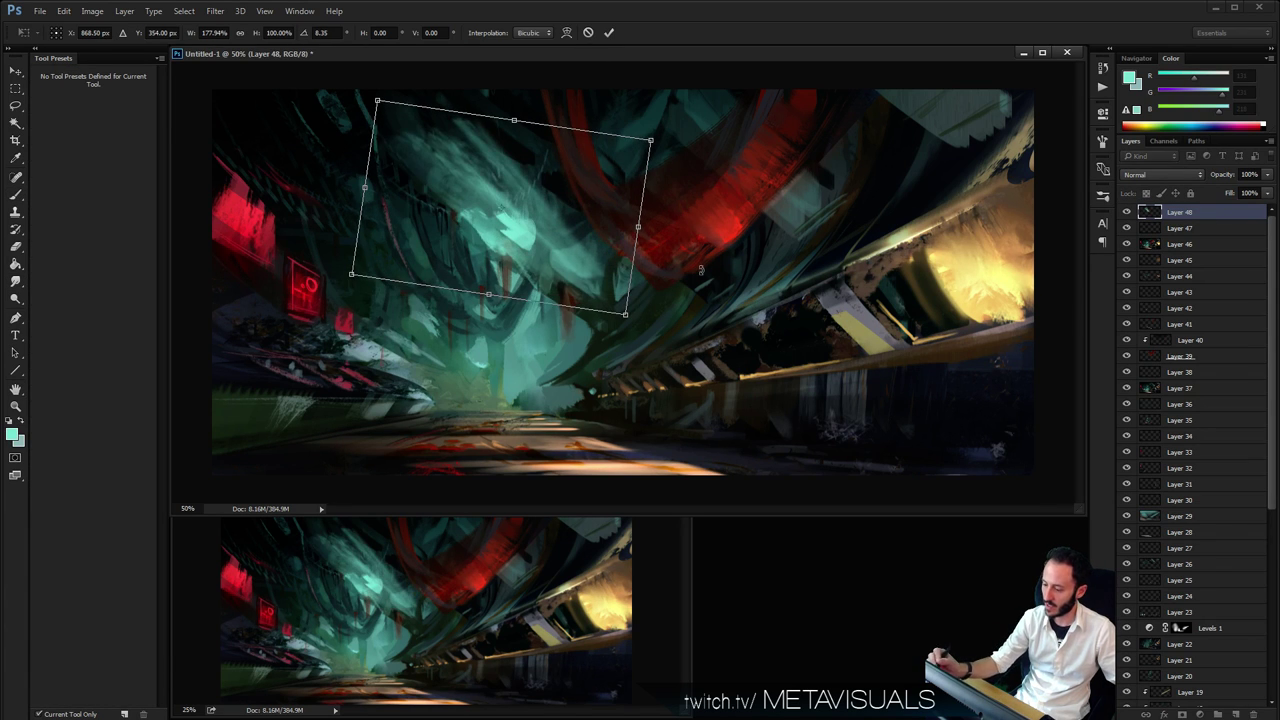
{"action": "left_click_drag", "start_coordinate": [352, 275], "coordinate": [189, 442]}
{"action": "left_click_drag", "start_coordinate": [546, 321], "coordinate": [646, 288]}
{"action": "left_click_drag", "start_coordinate": [899, 229], "coordinate": [876, 291]}
{"action": "key", "text": "Return"}
Erase the upper part of the light beam with the earserhard preset at size 200, undoing the first pass
{"action": "key", "text": "e"}
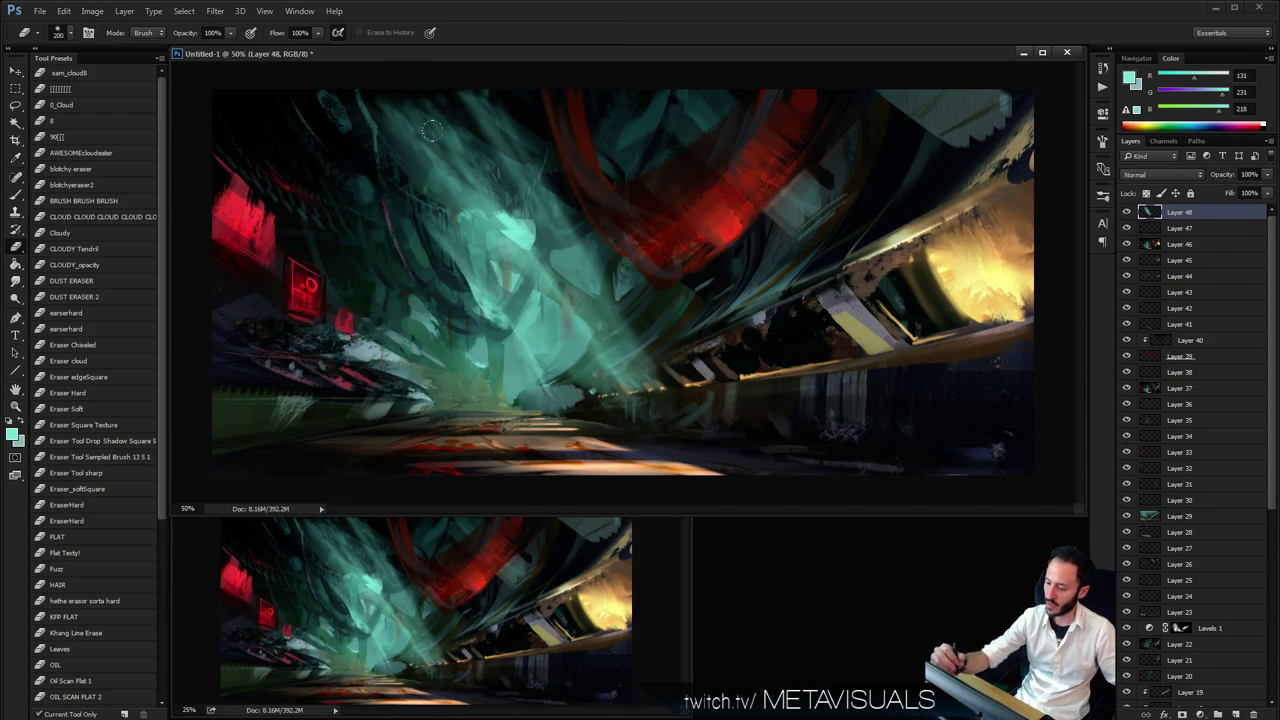
{"action": "left_click", "coordinate": [87, 313]}
{"action": "mouse_move", "coordinate": [347, 118]}
{"action": "left_mouse_down"}
{"action": "mouse_move", "coordinate": [331, 86]}
{"action": "mouse_move", "coordinate": [530, 170]}
{"action": "left_mouse_up"}
{"action": "key", "text": "ctrl+z"}
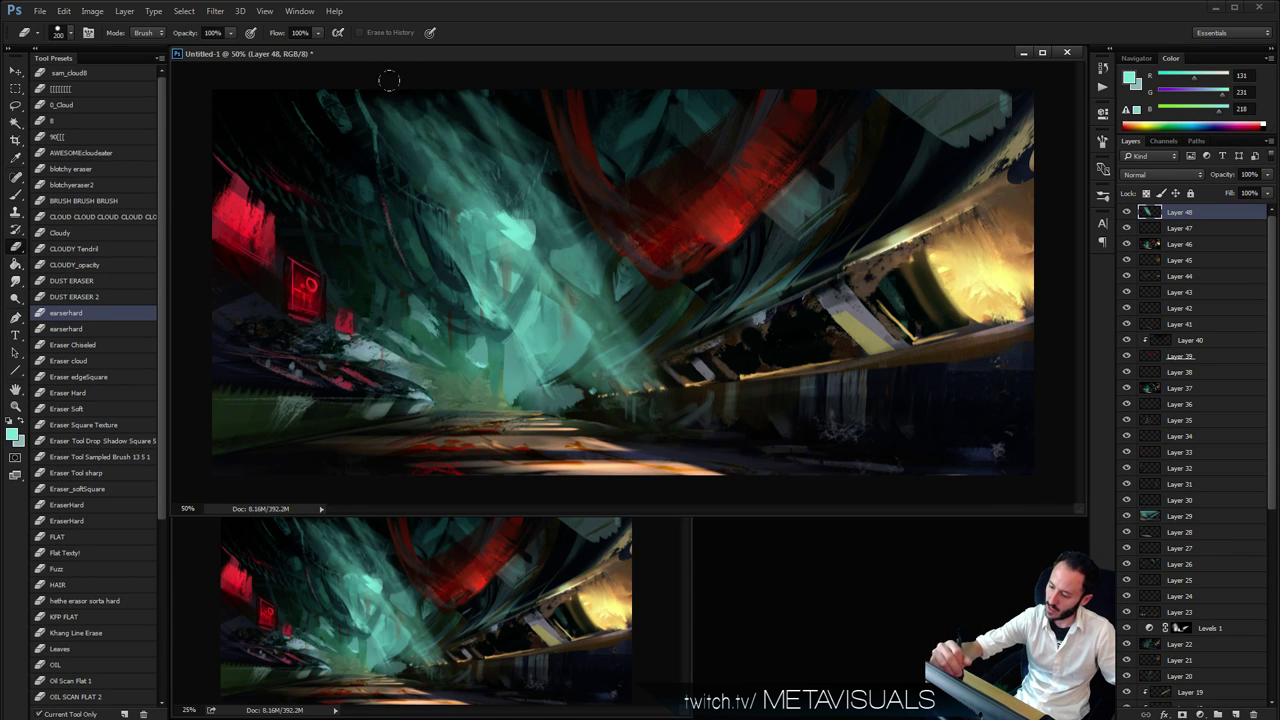
{"action": "left_click_drag", "start_coordinate": [389, 80], "coordinate": [438, 60]}
{"action": "mouse_move", "coordinate": [518, 139]}
{"action": "left_mouse_down"}
{"action": "mouse_move", "coordinate": [358, 112]}
{"action": "mouse_move", "coordinate": [482, 182]}
{"action": "left_mouse_up"}
Carve dark branch shapes back out of the teal beam with smaller earserhard strokes at about size 60 and below
{"action": "key", "text": "bracketleft"}
{"action": "key", "text": "bracketleft"}
{"action": "key", "text": "bracketleft"}
{"action": "key", "text": "bracketleft"}
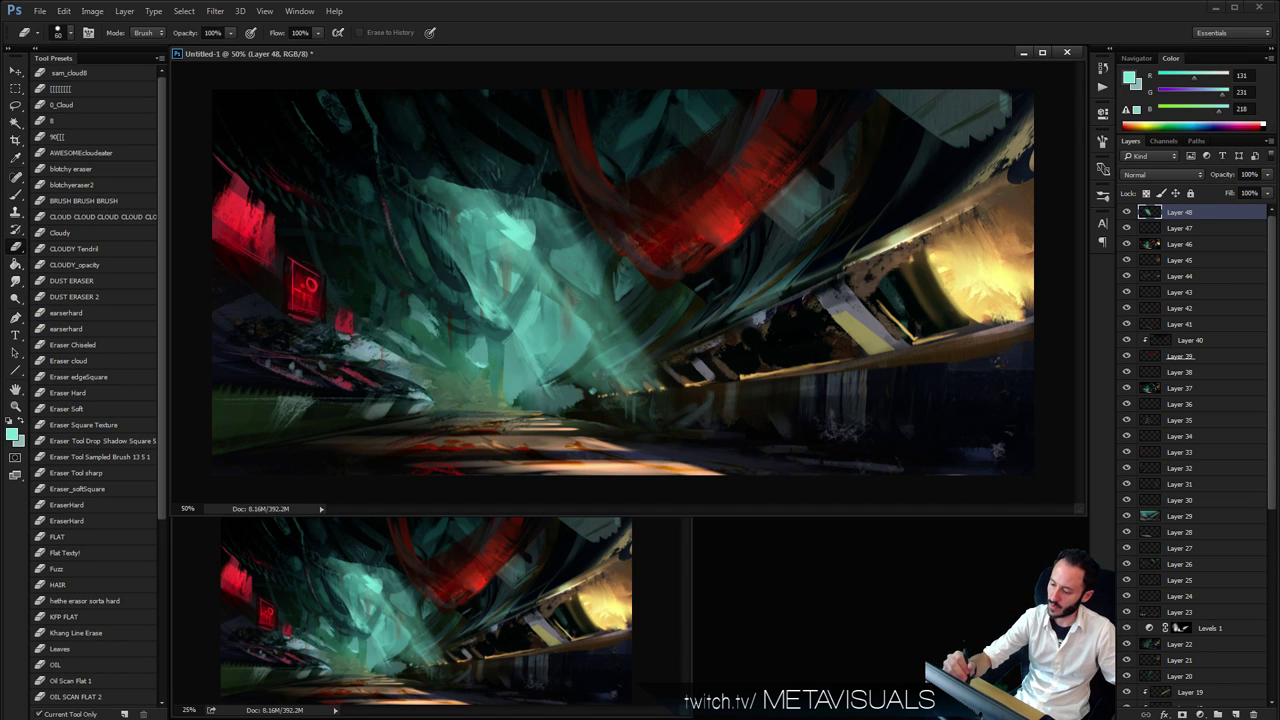
{"action": "mouse_move", "coordinate": [448, 234]}
{"action": "left_mouse_down"}
{"action": "mouse_move", "coordinate": [470, 188]}
{"action": "mouse_move", "coordinate": [448, 237]}
{"action": "mouse_move", "coordinate": [484, 194]}
{"action": "mouse_move", "coordinate": [560, 249]}
{"action": "mouse_move", "coordinate": [530, 215]}
{"action": "mouse_move", "coordinate": [565, 234]}
{"action": "left_mouse_up"}
{"action": "key", "text": "bracketleft"}
{"action": "key", "text": "bracketleft"}
{"action": "key", "text": "bracketleft"}
{"action": "key", "text": "bracketleft"}
{"action": "key", "text": "bracketright"}
{"action": "key", "text": "bracketright"}
{"action": "key", "text": "bracketright"}
{"action": "key", "text": "bracketright"}
{"action": "key", "text": "bracketright"}
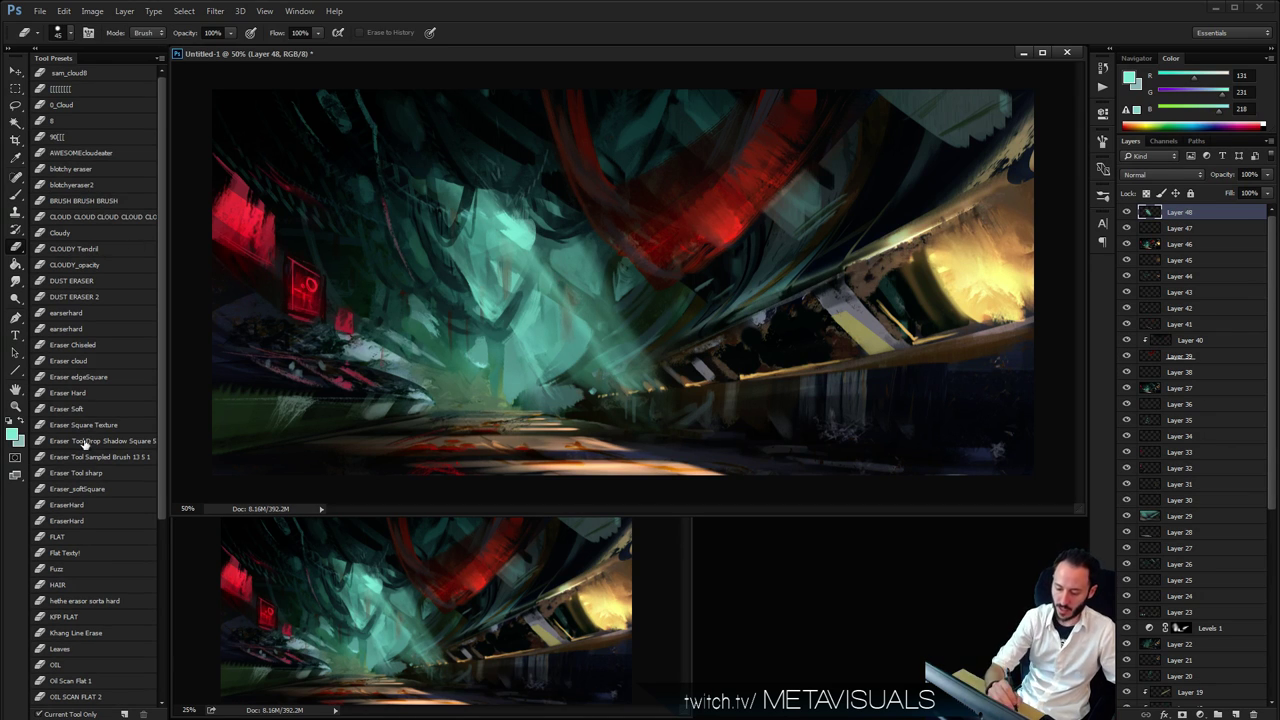
Erase the beam's lower end near the vanishing point with the "hethe erasor sorta hard" preset at size 500
{"action": "left_click", "coordinate": [83, 585]}
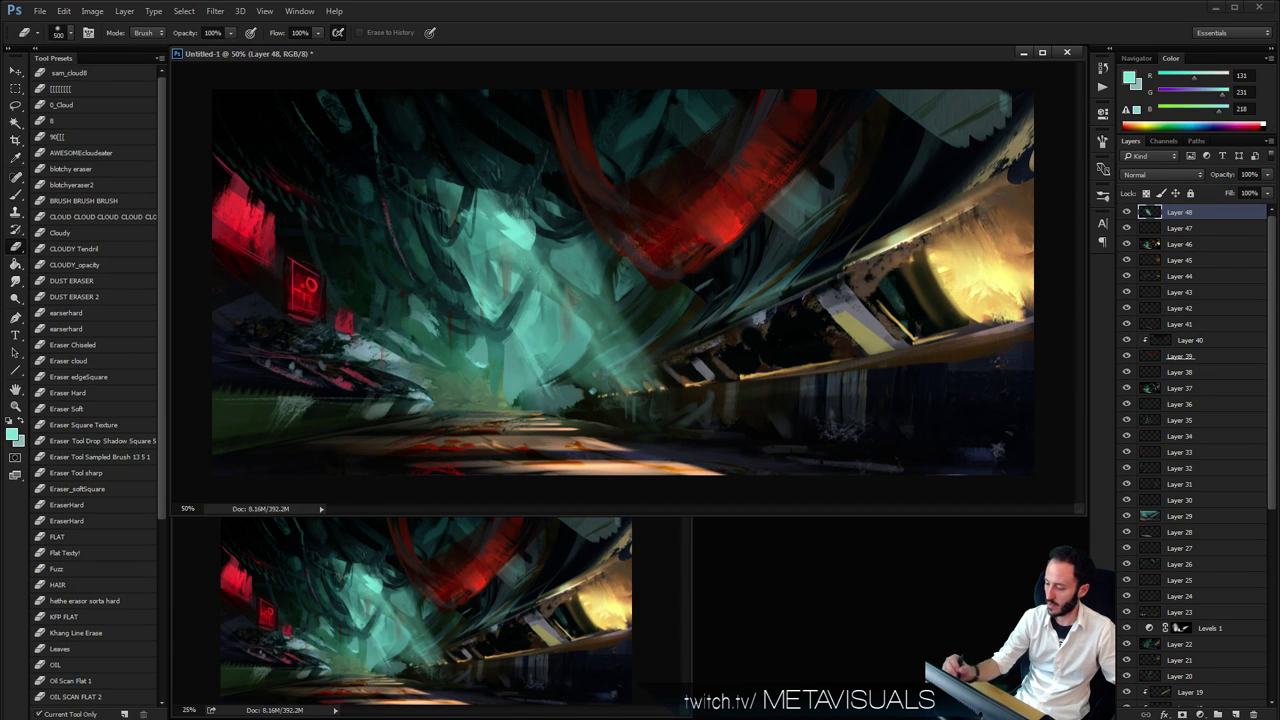
{"action": "left_click_drag", "start_coordinate": [560, 300], "coordinate": [600, 360]}
{"action": "key", "text": "ctrl+z"}
{"action": "left_click_drag", "start_coordinate": [550, 280], "coordinate": [630, 385]}
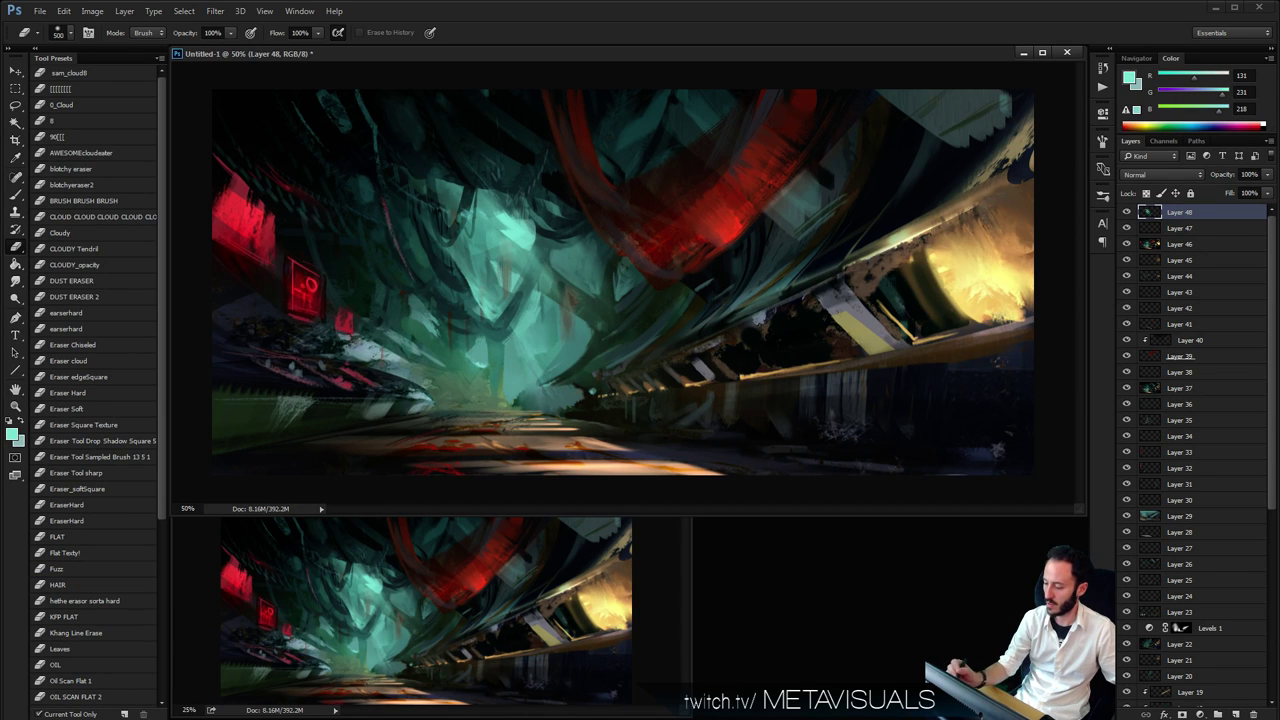
Move the remaining teal glow up and to the left over the upper branches
{"action": "left_click_drag", "start_coordinate": [500, 205], "coordinate": [451, 189]}
{"action": "left_click", "coordinate": [674, 189], "text": "alt"}
{"action": "left_click", "coordinate": [700, 230], "text": "alt"}
{"action": "left_click", "coordinate": [731, 272], "text": "alt"}
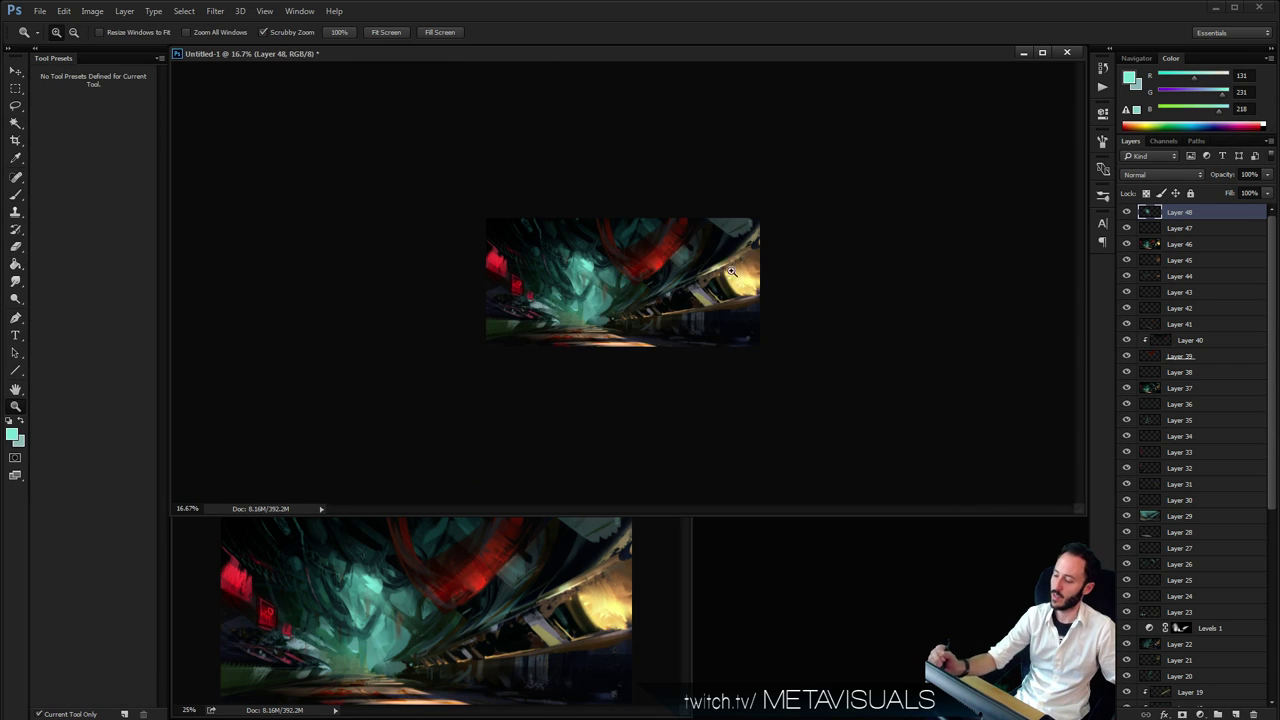
{"action": "left_click", "coordinate": [741, 290], "text": "ctrl"}
{"action": "left_click", "coordinate": [746, 283], "text": "ctrl"}
{"action": "key", "text": "v"}
{"action": "mouse_move", "coordinate": [748, 288]}
{"action": "left_mouse_down"}
{"action": "mouse_move", "coordinate": [764, 313]}
{"action": "mouse_move", "coordinate": [778, 302]}
{"action": "left_mouse_up"}
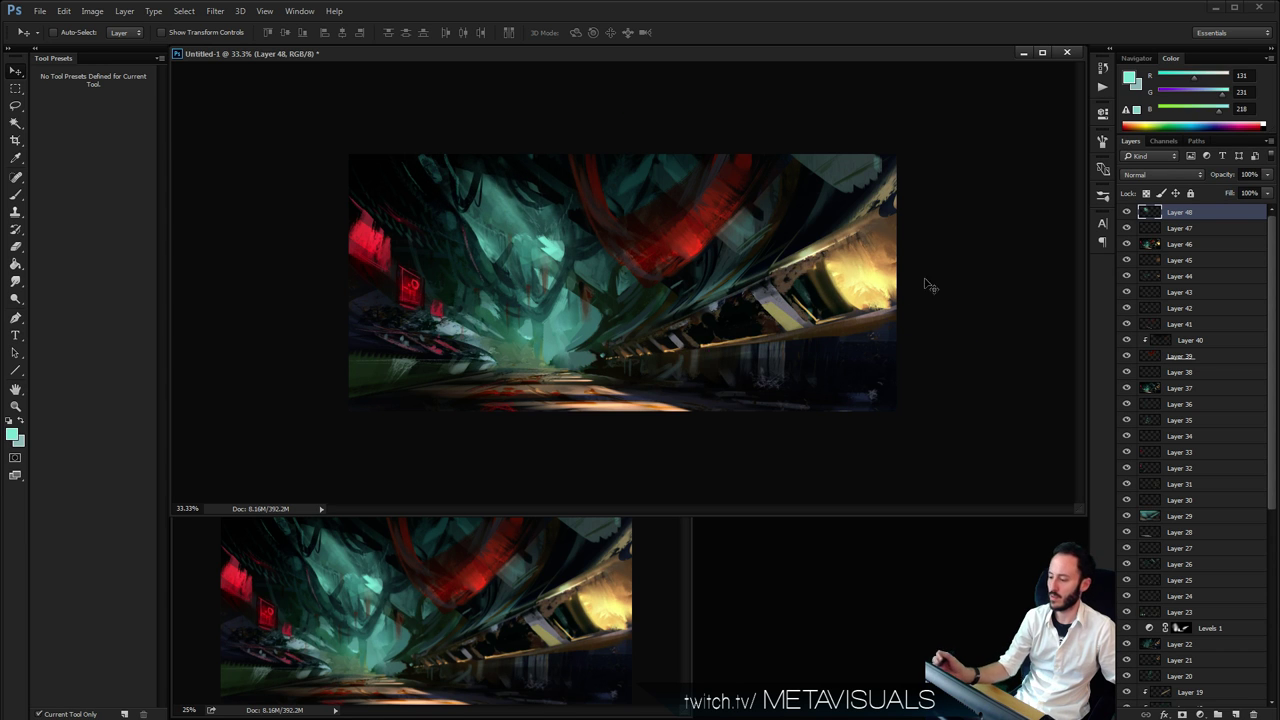
Examine how the repositioned teal glow reads within the whole composition
{"action": "key", "text": "z"}
{"action": "left_click", "coordinate": [808, 353], "text": "alt"}
{"action": "left_click", "coordinate": [807, 350], "text": "alt"}
{"action": "left_click", "coordinate": [805, 346], "text": "alt"}
{"action": "left_click", "coordinate": [804, 342], "text": "alt"}
{"action": "left_click", "coordinate": [619, 269]}
{"action": "left_click", "coordinate": [620, 266]}
{"action": "left_click", "coordinate": [621, 262]}
{"action": "left_click", "coordinate": [622, 258]}
{"action": "left_click", "coordinate": [623, 254]}
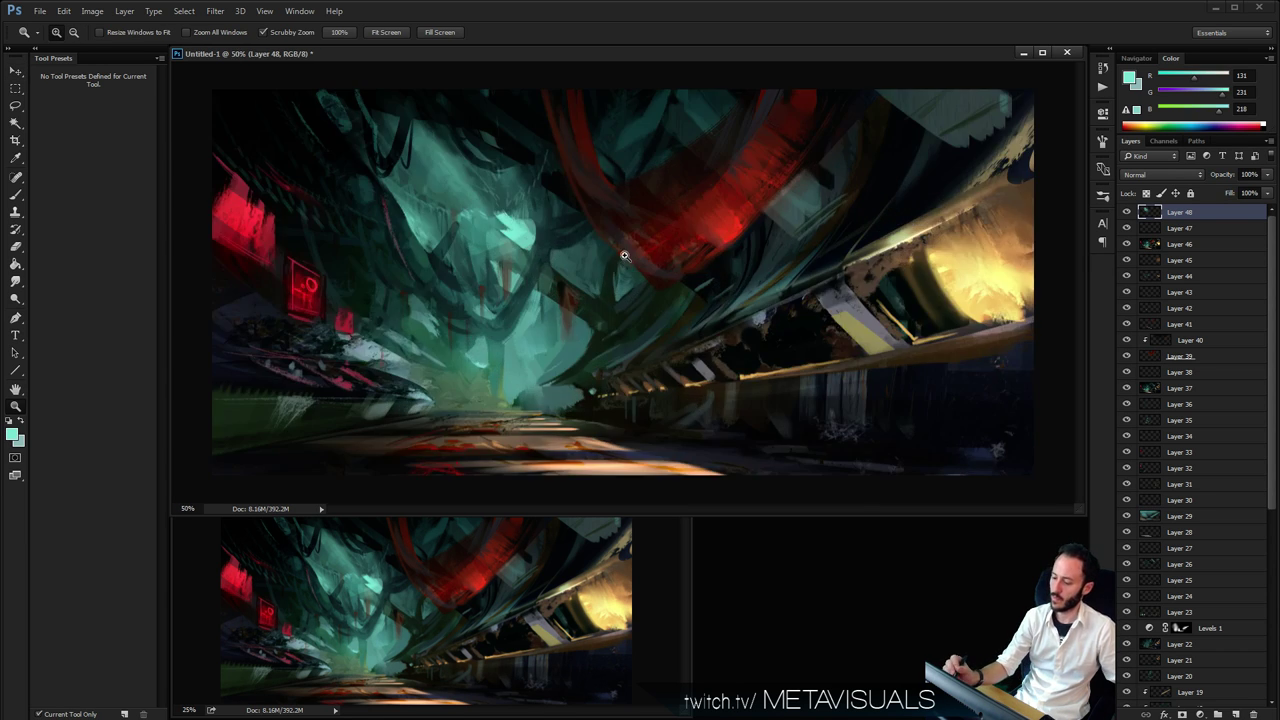
Set the colour to pale grey R 200, G 207, B 197 and paint rake highlights in the upper teal glow
{"action": "key", "text": "b"}
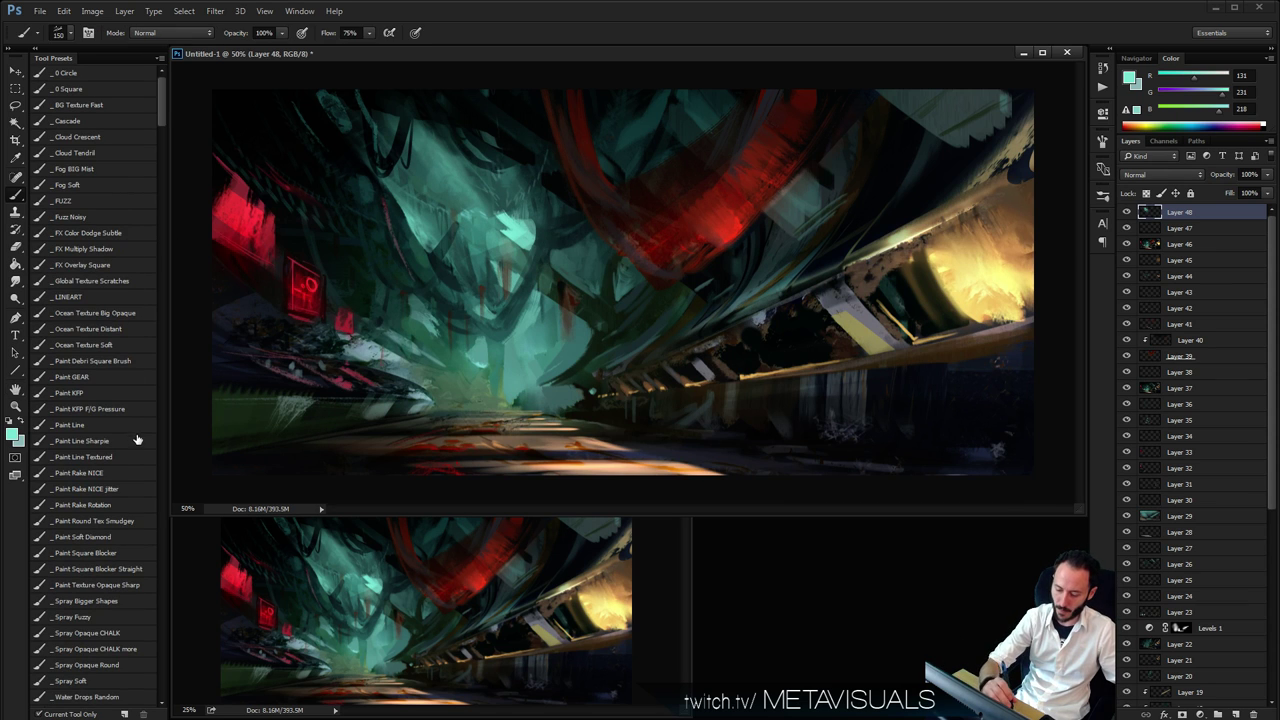
{"action": "left_click_drag", "start_coordinate": [1218, 87], "coordinate": [1218, 104]}
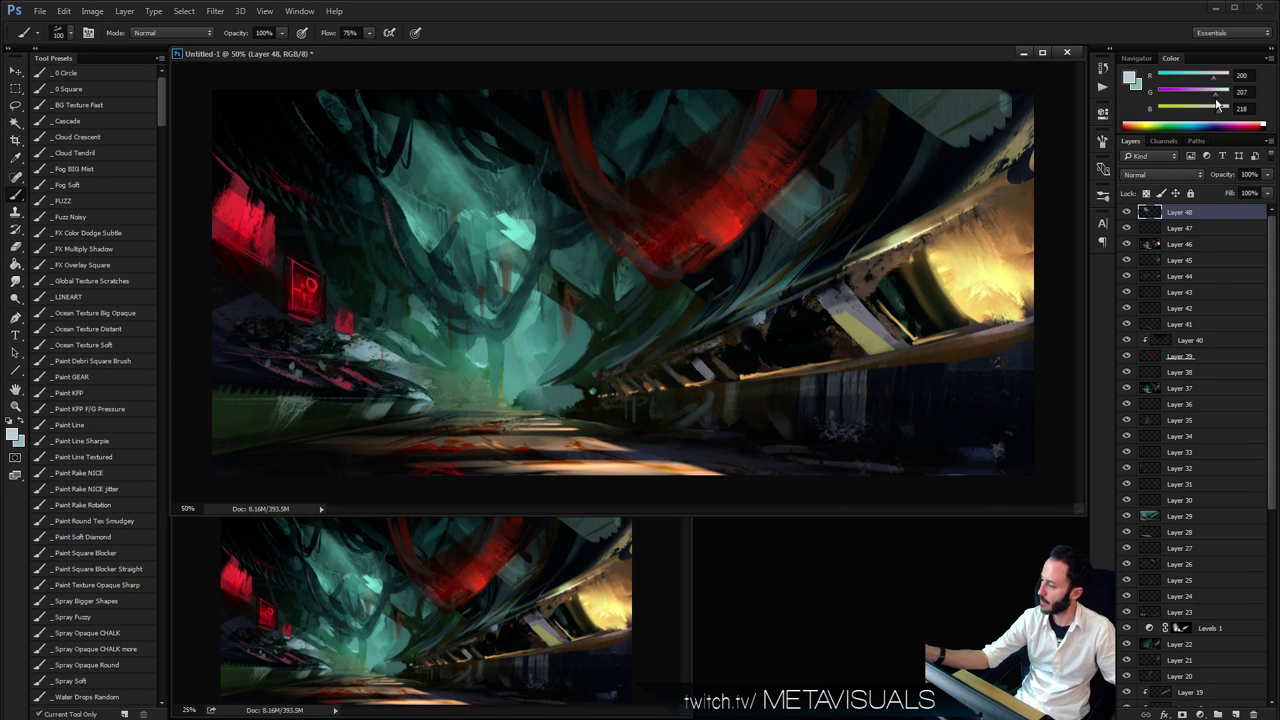
{"action": "key", "text": "bracketright"}
{"action": "key", "text": "bracketright"}
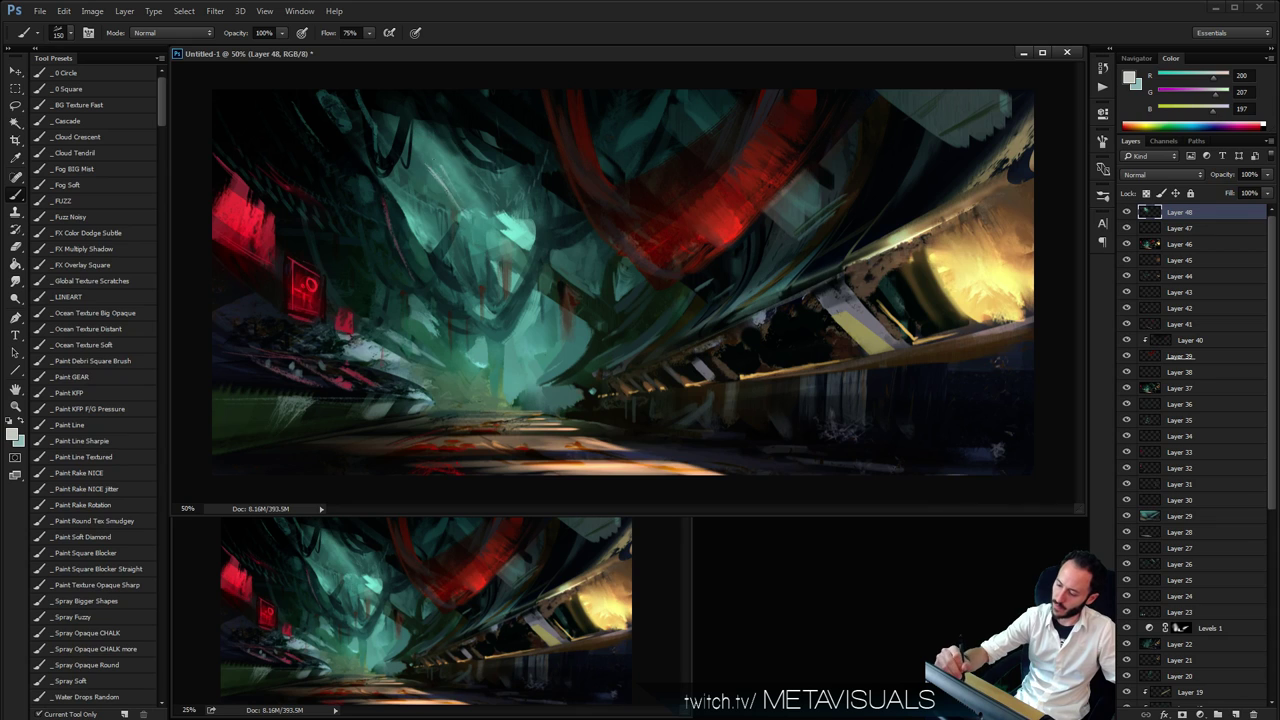
{"action": "left_click_drag", "start_coordinate": [432, 168], "coordinate": [463, 226]}
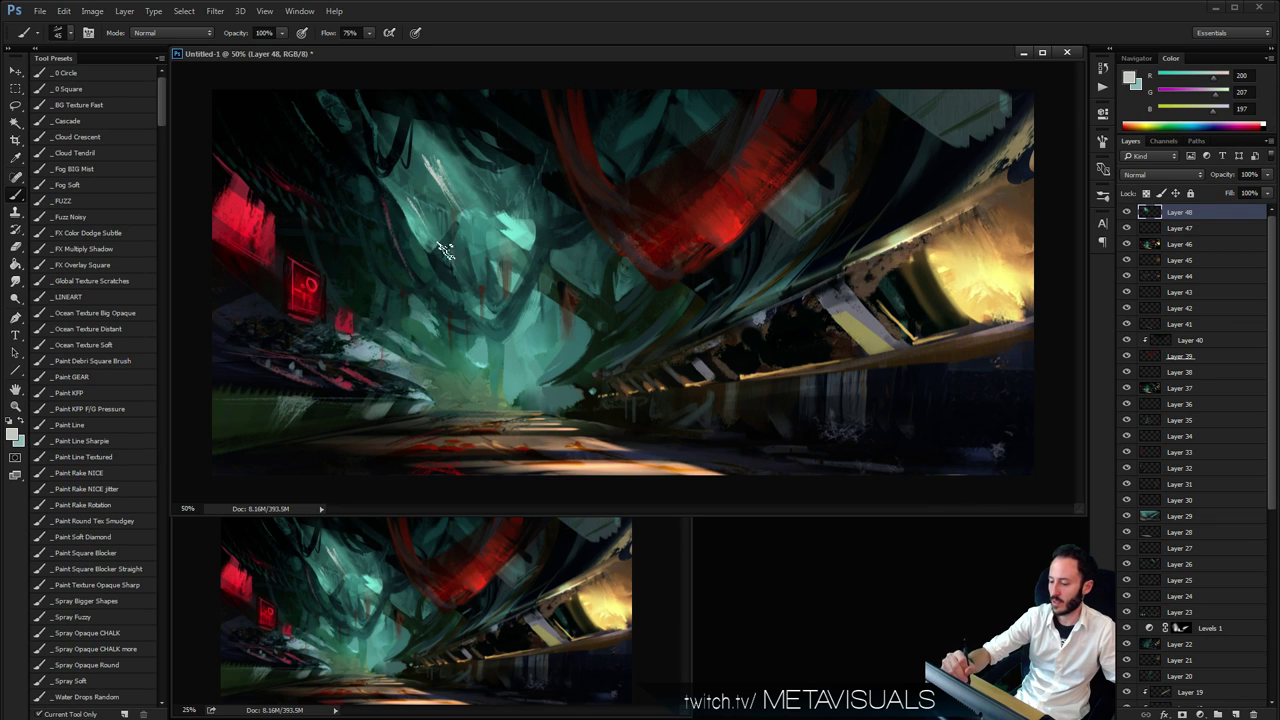
Add another pale highlight above the bright teal patch and soften it with the Smudge tool at size 150
{"action": "key", "text": "bracketright"}
{"action": "mouse_move", "coordinate": [462, 182]}
{"action": "left_mouse_down"}
{"action": "mouse_move", "coordinate": [555, 180]}
{"action": "mouse_move", "coordinate": [500, 168]}
{"action": "left_mouse_up"}
{"action": "key", "text": "r"}
{"action": "left_click_drag", "start_coordinate": [432, 192], "coordinate": [452, 162]}
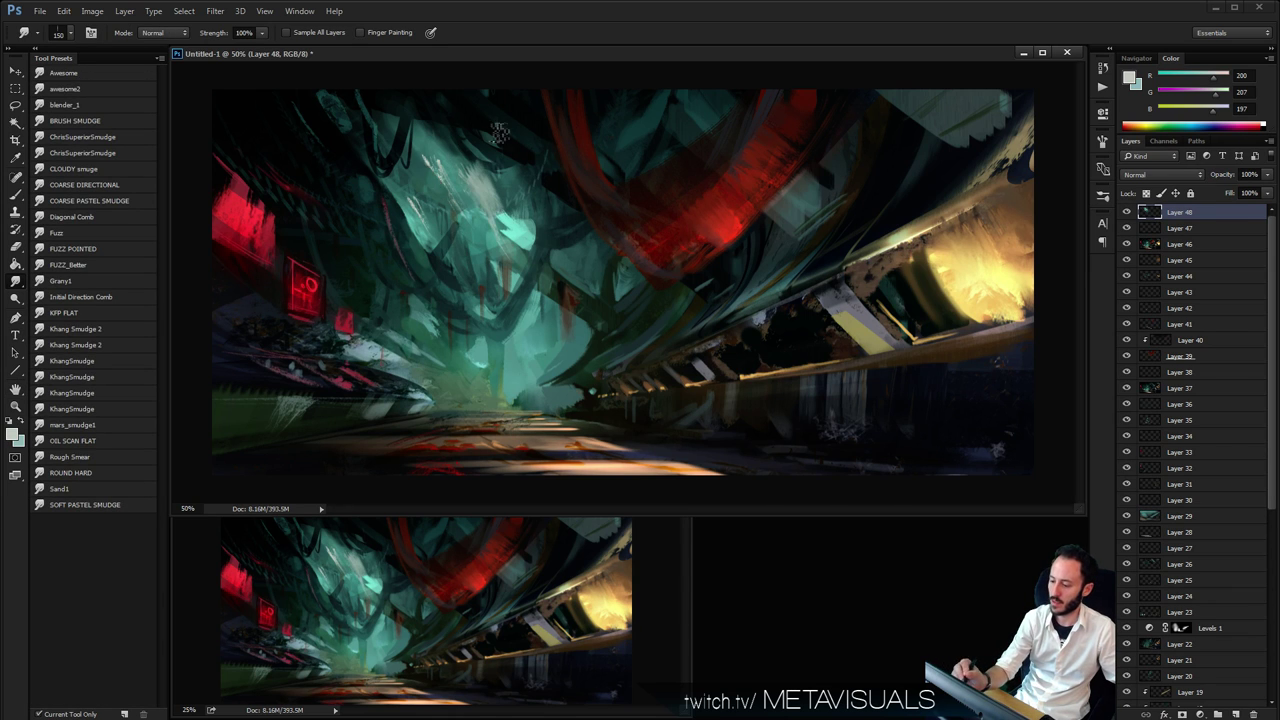
Examine the highlighted teal glow against the whole painting at reduced scale
{"action": "key", "text": "z"}
{"action": "left_click", "coordinate": [690, 300], "text": "alt"}
{"action": "left_click", "coordinate": [695, 315], "text": "alt"}
{"action": "left_click", "coordinate": [697, 319], "text": "alt"}
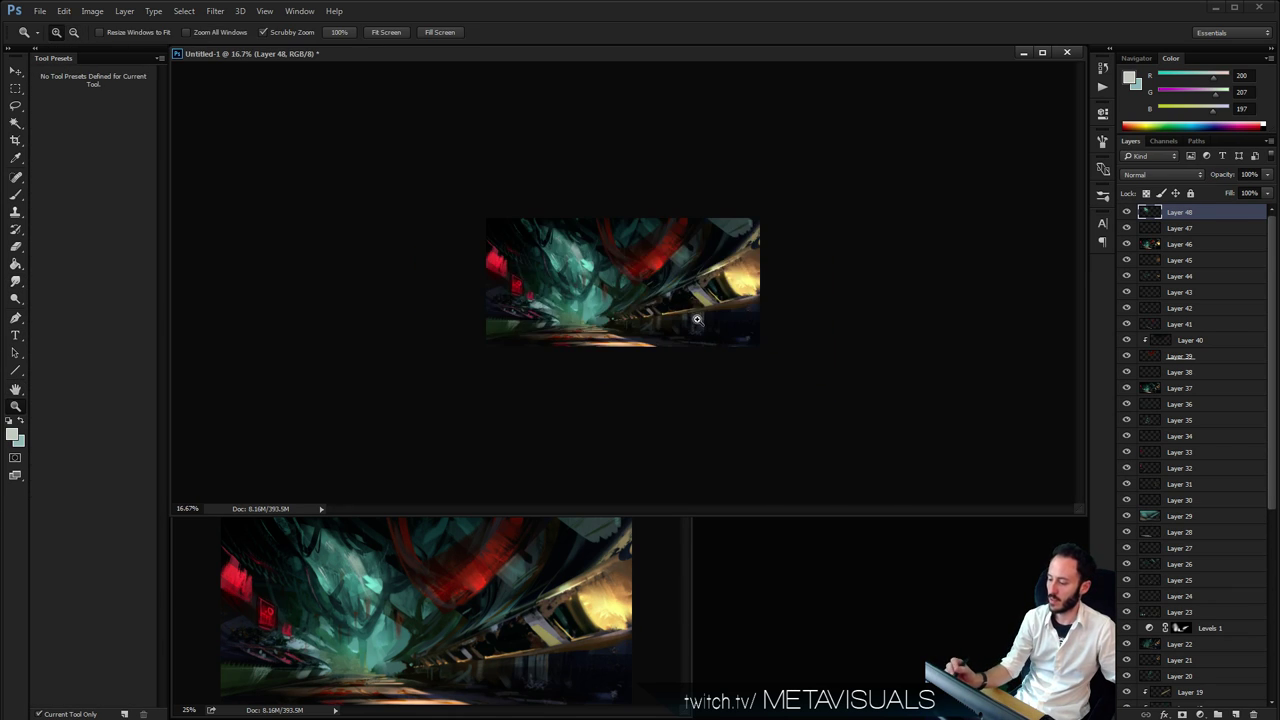
{"action": "left_click", "coordinate": [697, 319]}
{"action": "key", "text": "h"}
{"action": "key", "text": "b"}
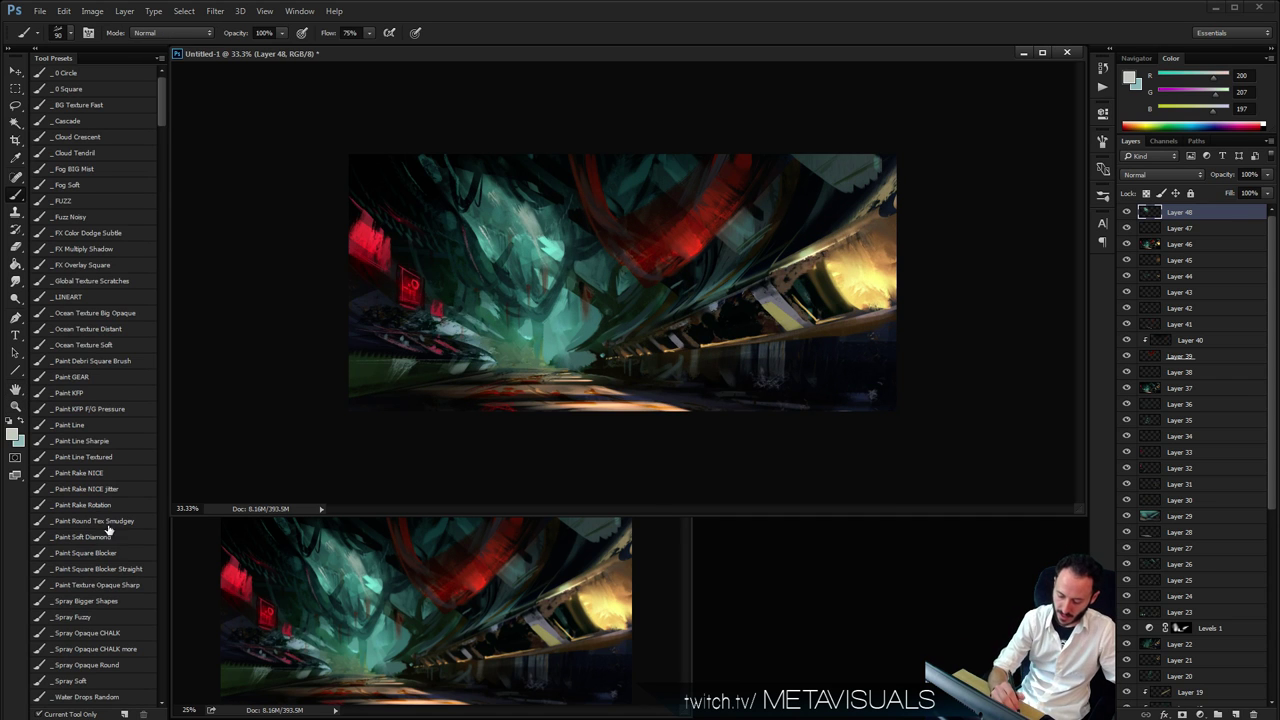
Paint thin dark teal branch strokes over the pale highlights in the upper glow with the Paint Square Blocker brush, using colours sampled nearby
{"action": "left_click", "coordinate": [115, 554]}
{"action": "key", "text": "z"}
{"action": "left_click", "coordinate": [534, 209]}
{"action": "key", "text": "h"}
{"action": "key", "text": "b"}
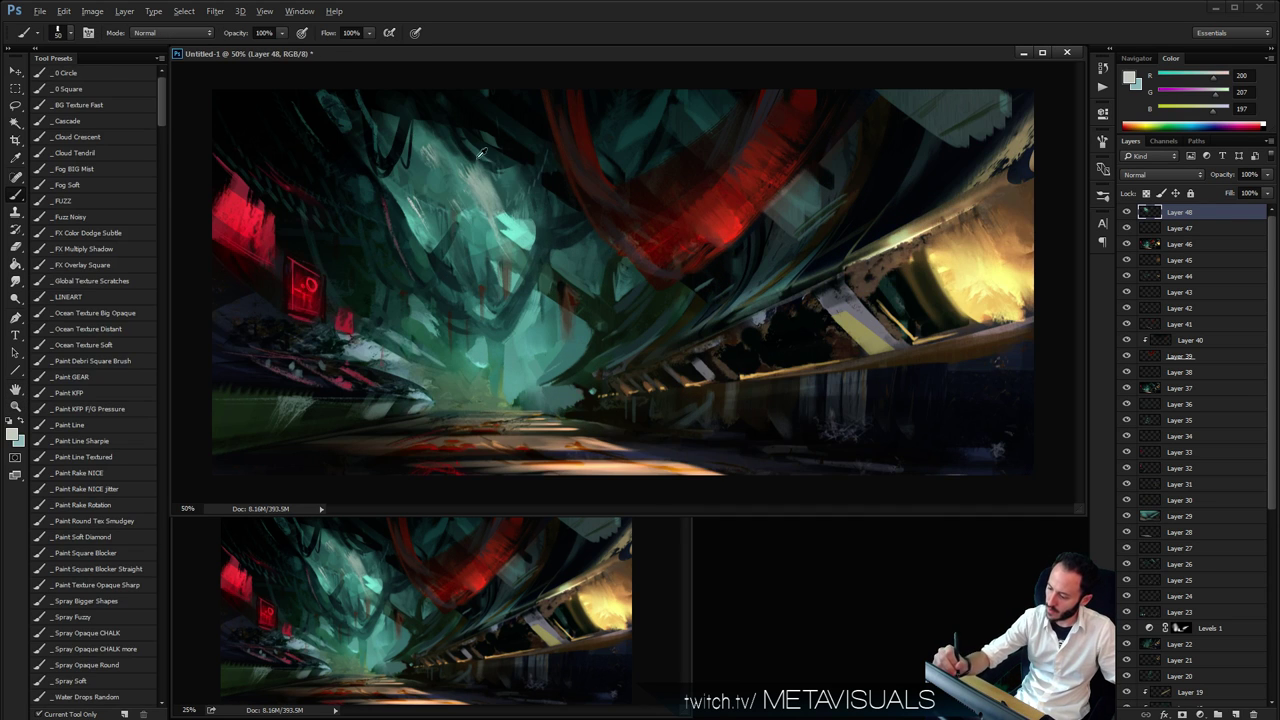
{"action": "left_click", "coordinate": [466, 157], "text": "alt"}
{"action": "key", "text": "bracketleft"}
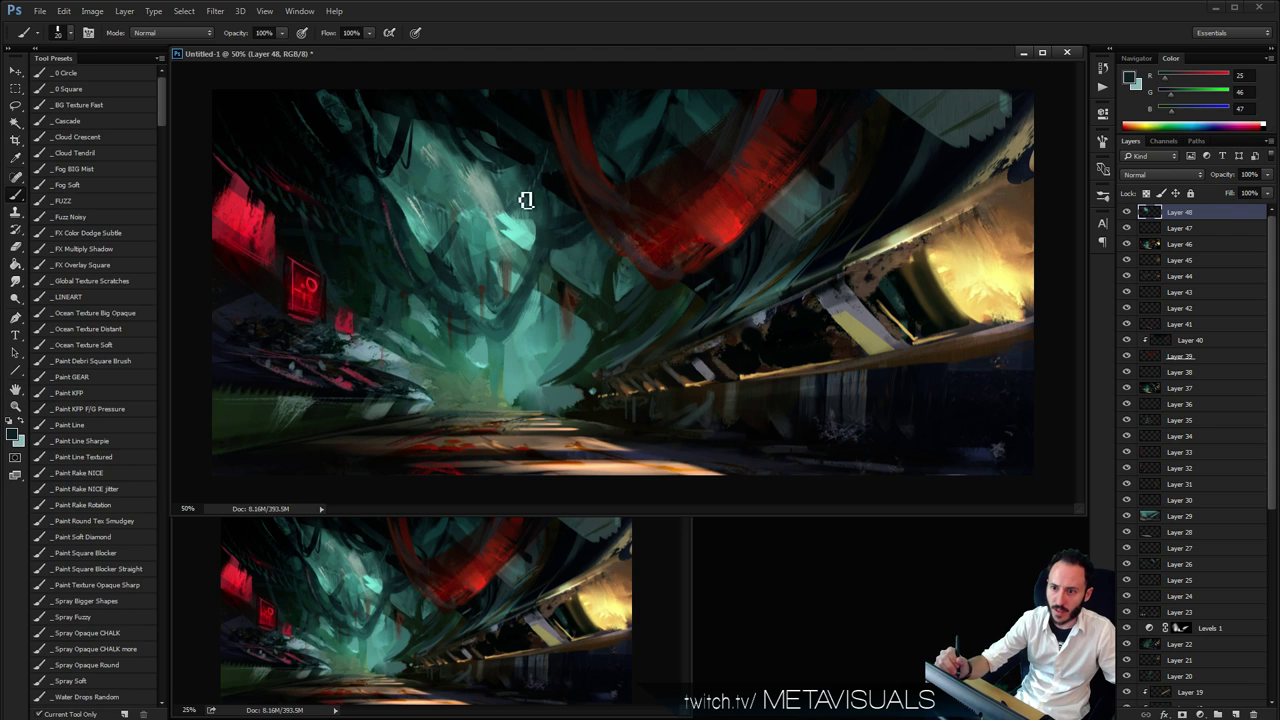
{"action": "key", "text": "bracketleft"}
{"action": "left_click", "coordinate": [462, 150], "text": "alt"}
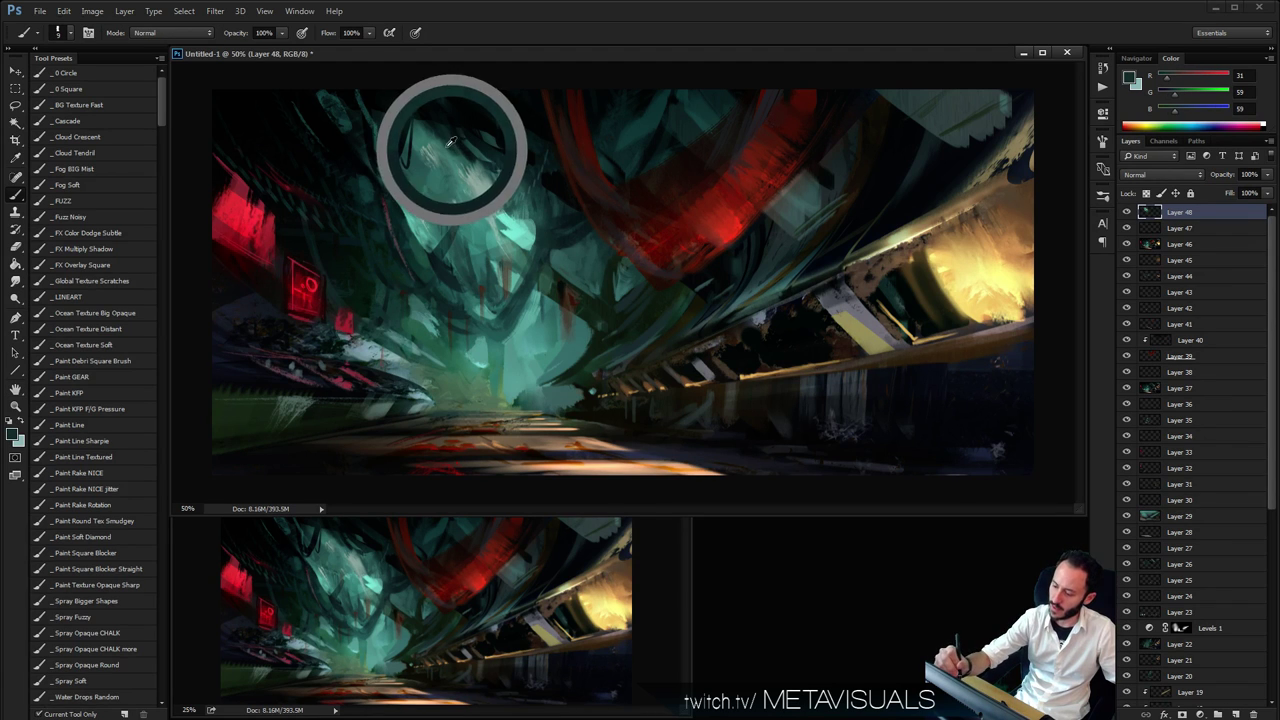
{"action": "key", "text": "bracketright"}
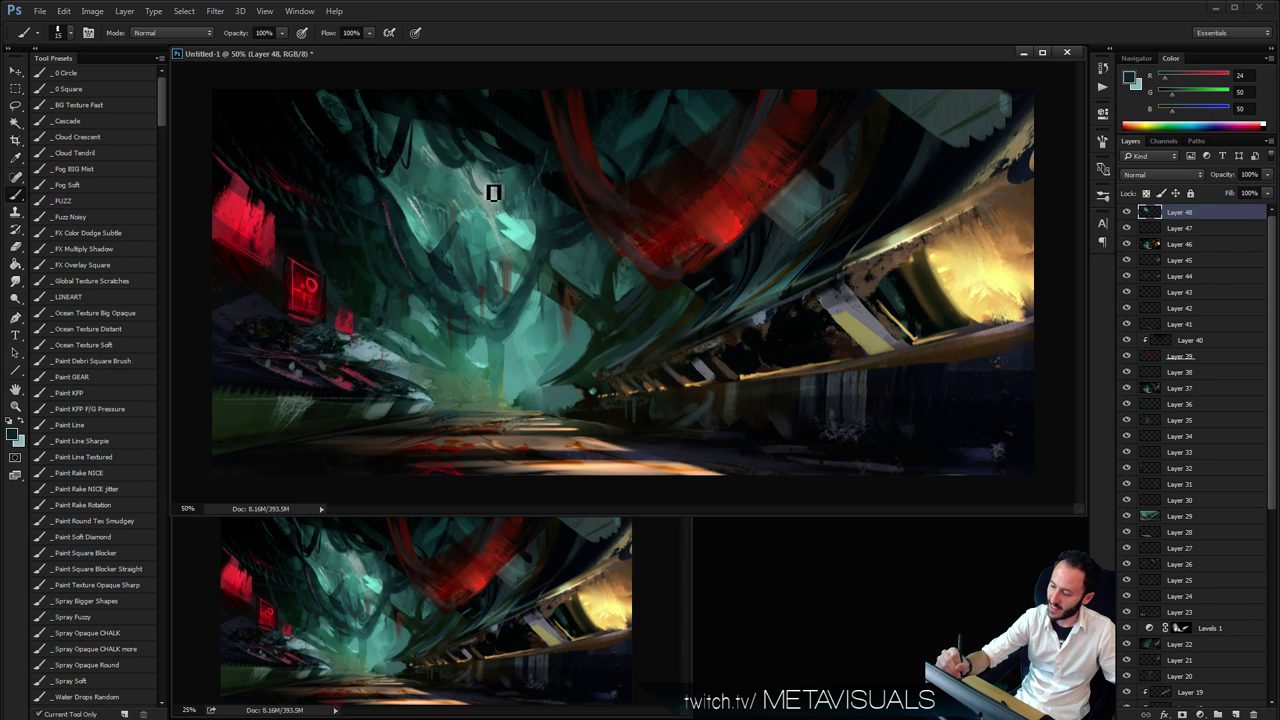
Rework the branch edges above the pale highlights at brush size 25, using sampled teal R 70, G 122, B 117 and dark teal R 27, G 54, B 54
{"action": "left_click", "coordinate": [456, 187], "text": "alt"}
{"action": "key", "text": "bracketright"}
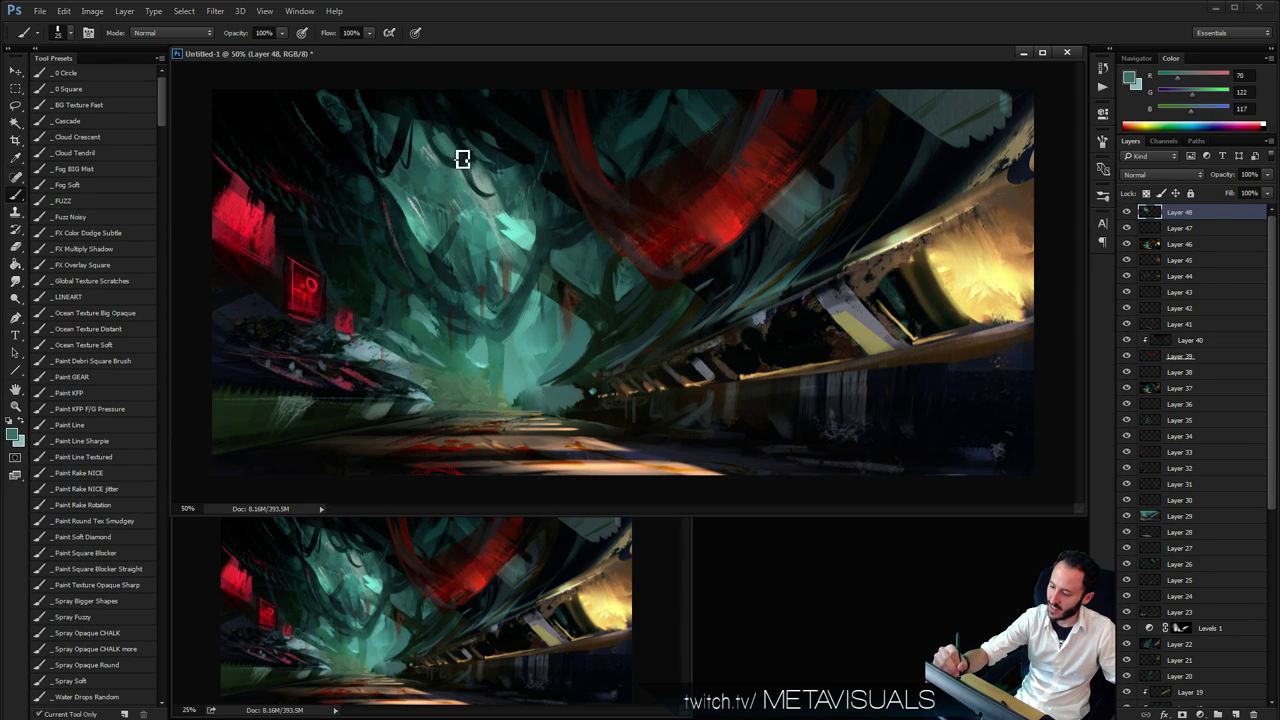
{"action": "left_click", "coordinate": [433, 135], "text": "alt"}
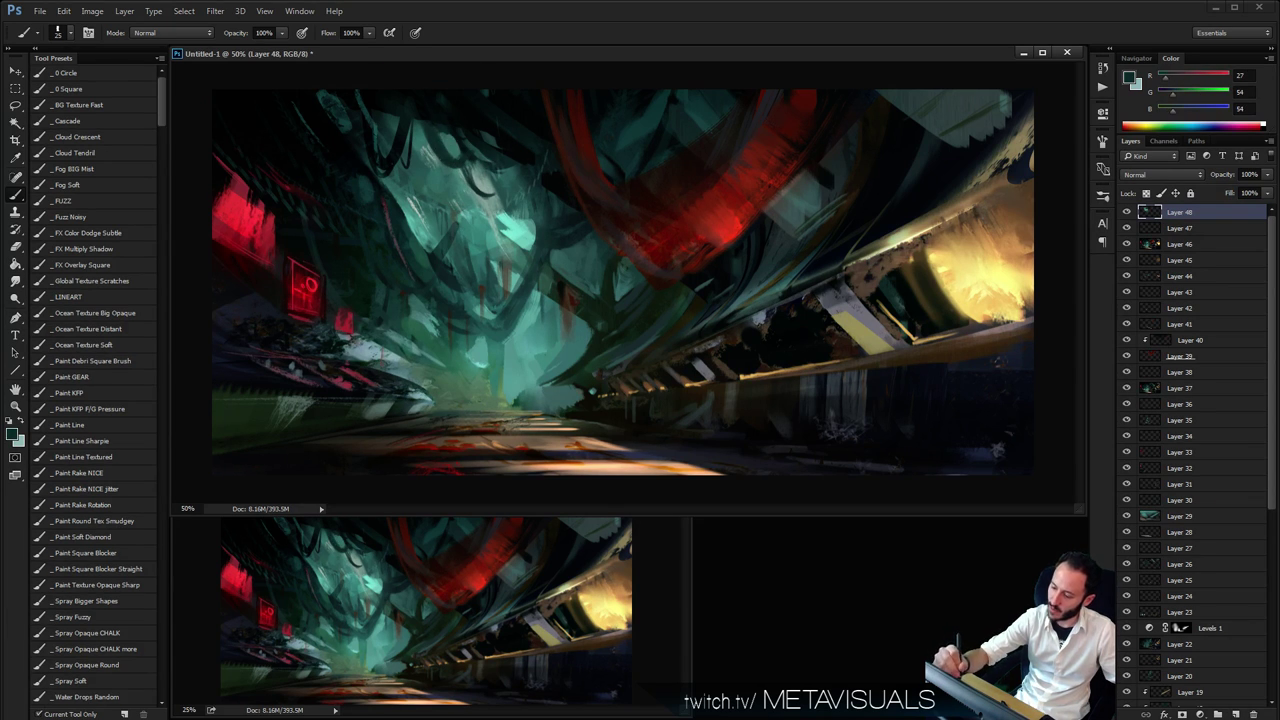
{"action": "key", "text": "ctrl+minus"}
{"action": "key", "text": "ctrl+minus"}
{"action": "key", "text": "ctrl+minus"}
{"action": "key", "text": "ctrl+plus"}
{"action": "key", "text": "ctrl+plus"}
{"action": "key", "text": "ctrl+plus"}
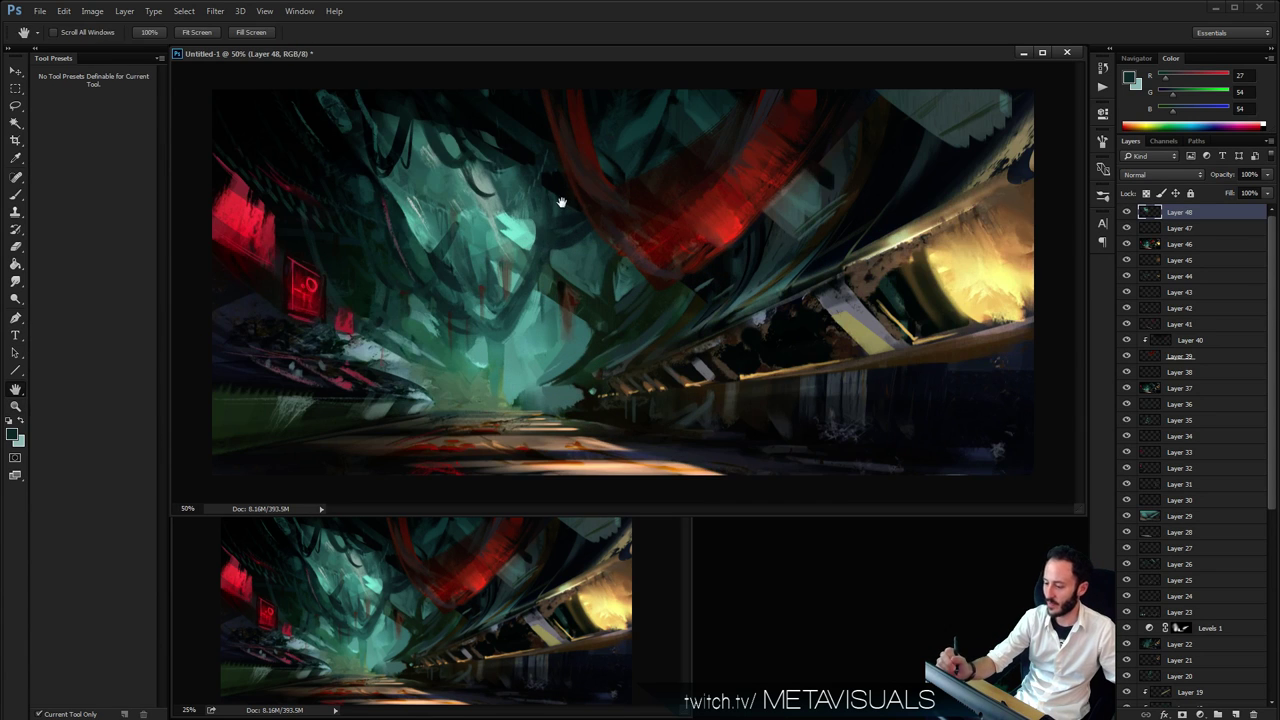
Paint the gaps and branches along the glow's upper edge with sampled mid and dark teals at brush sizes 25 and 30
{"action": "key", "text": "b"}
{"action": "left_click", "coordinate": [419, 134], "text": "alt"}
{"action": "left_click", "coordinate": [455, 146], "text": "alt"}
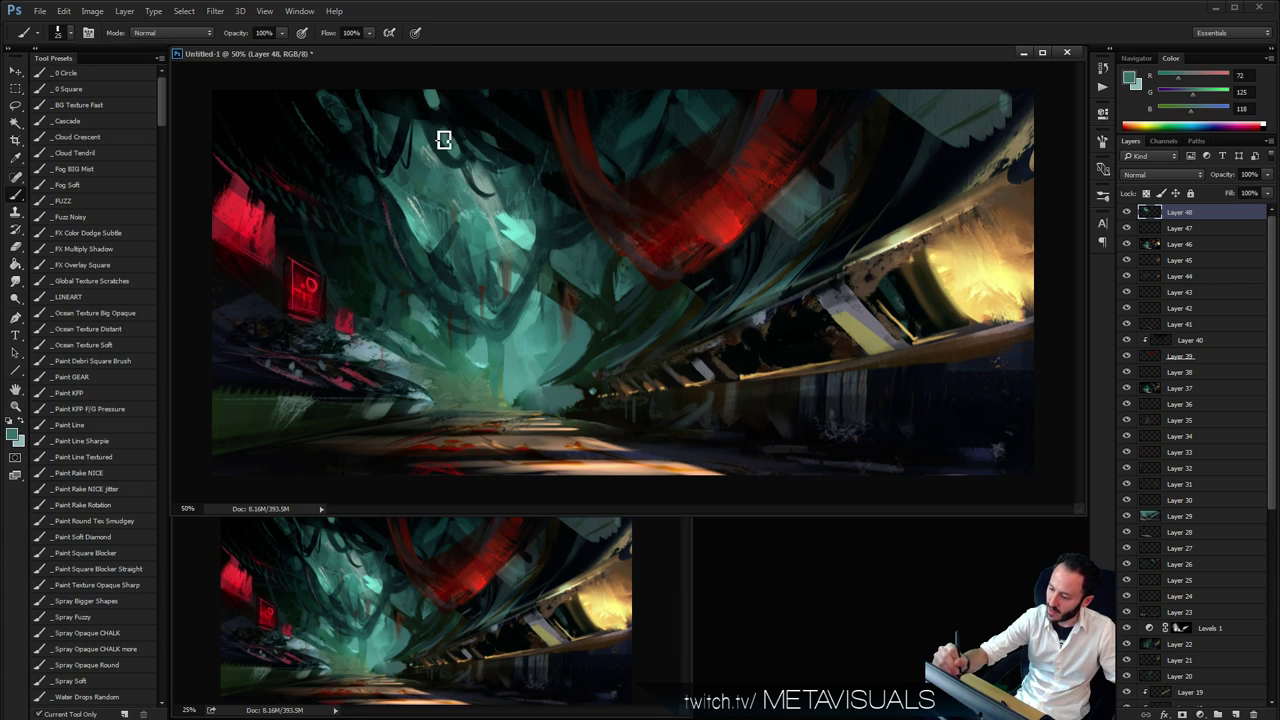
{"action": "left_click", "coordinate": [443, 130], "text": "alt"}
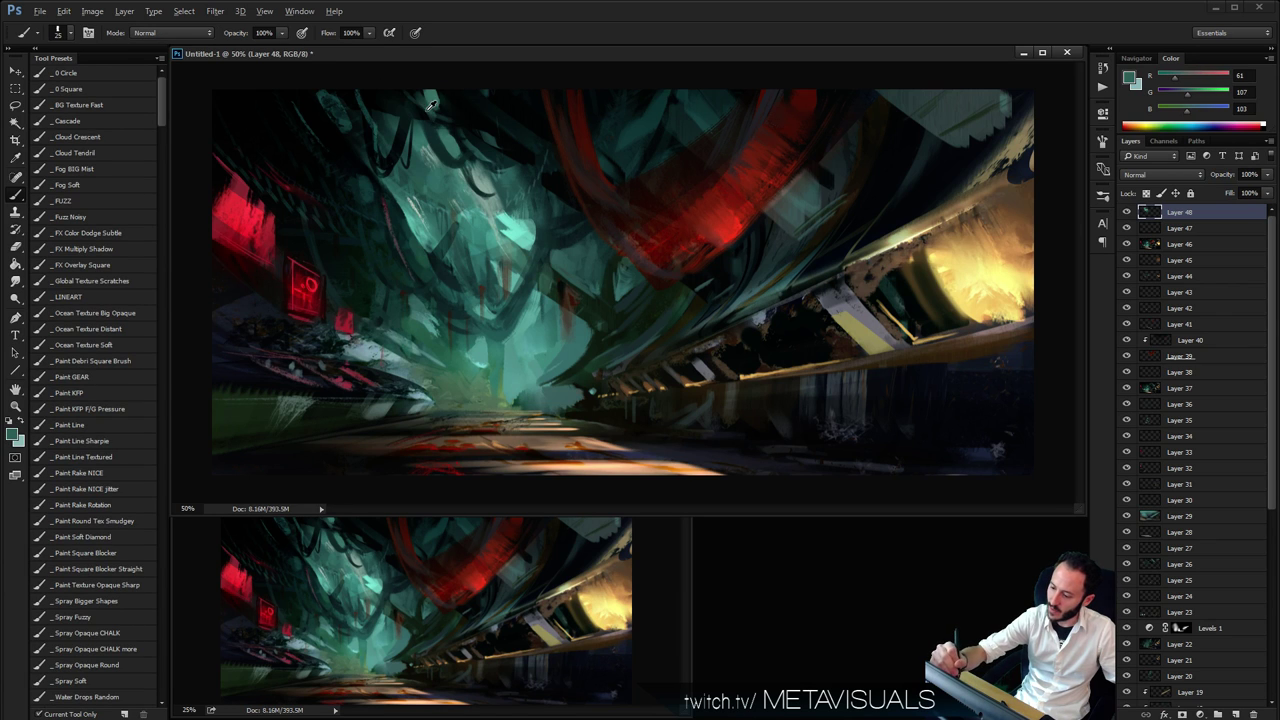
{"action": "left_click", "coordinate": [431, 104], "text": "alt"}
{"action": "left_click", "coordinate": [412, 114], "text": "alt"}
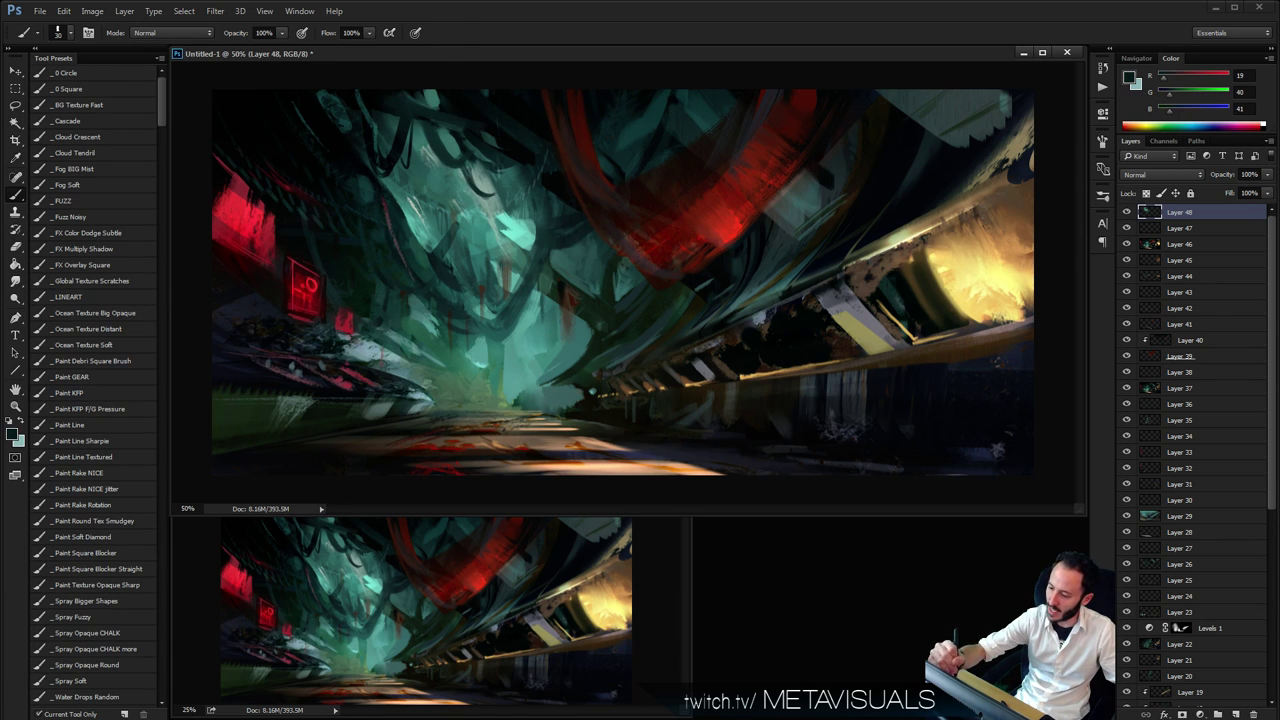
{"action": "left_click", "coordinate": [514, 140], "text": "alt"}
{"action": "left_click", "coordinate": [577, 167], "text": "alt"}
{"action": "left_click", "coordinate": [640, 194], "text": "alt"}
{"action": "left_click", "coordinate": [649, 279], "text": "ctrl"}
{"action": "left_click", "coordinate": [649, 279], "text": "ctrl"}
{"action": "left_click", "coordinate": [649, 279], "text": "ctrl"}
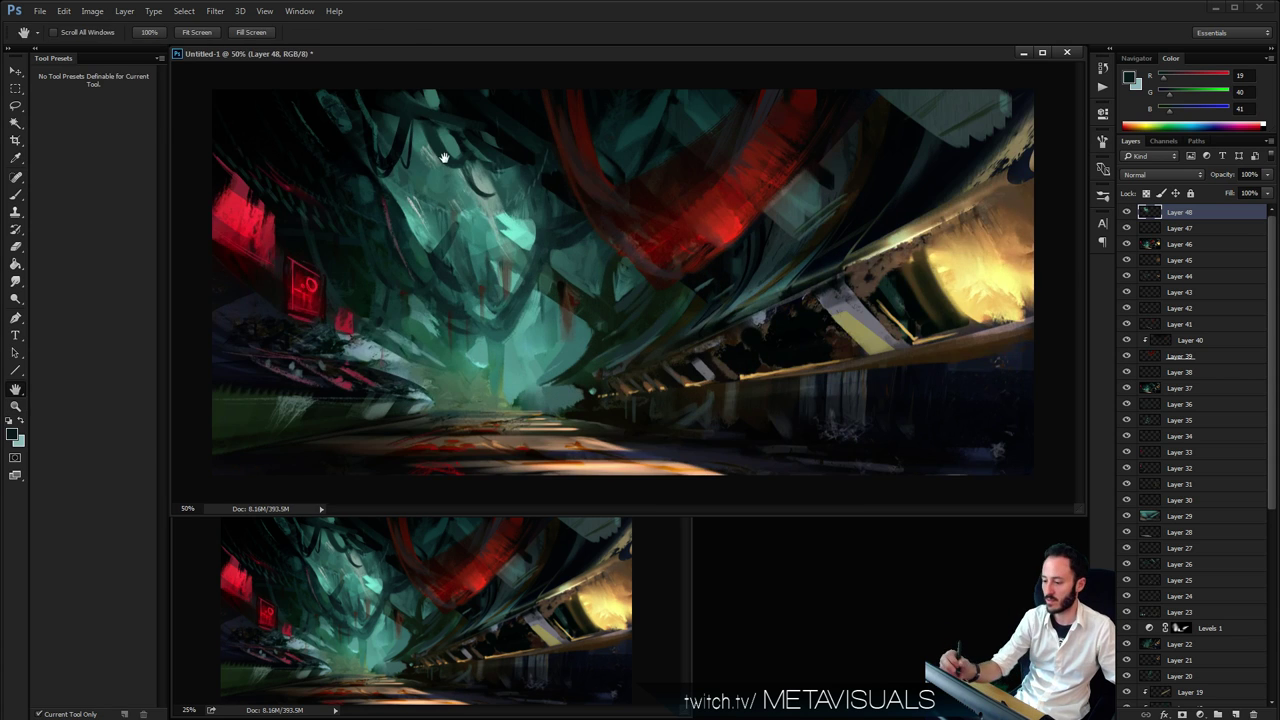
Refine the small curled branch over the pale highlight at brush size 10, using sampled muted teal R 66, G 91, B 87 and pale R 144, G 171, B 163
{"action": "key", "text": "b"}
{"action": "left_click", "coordinate": [468, 172], "text": "alt"}
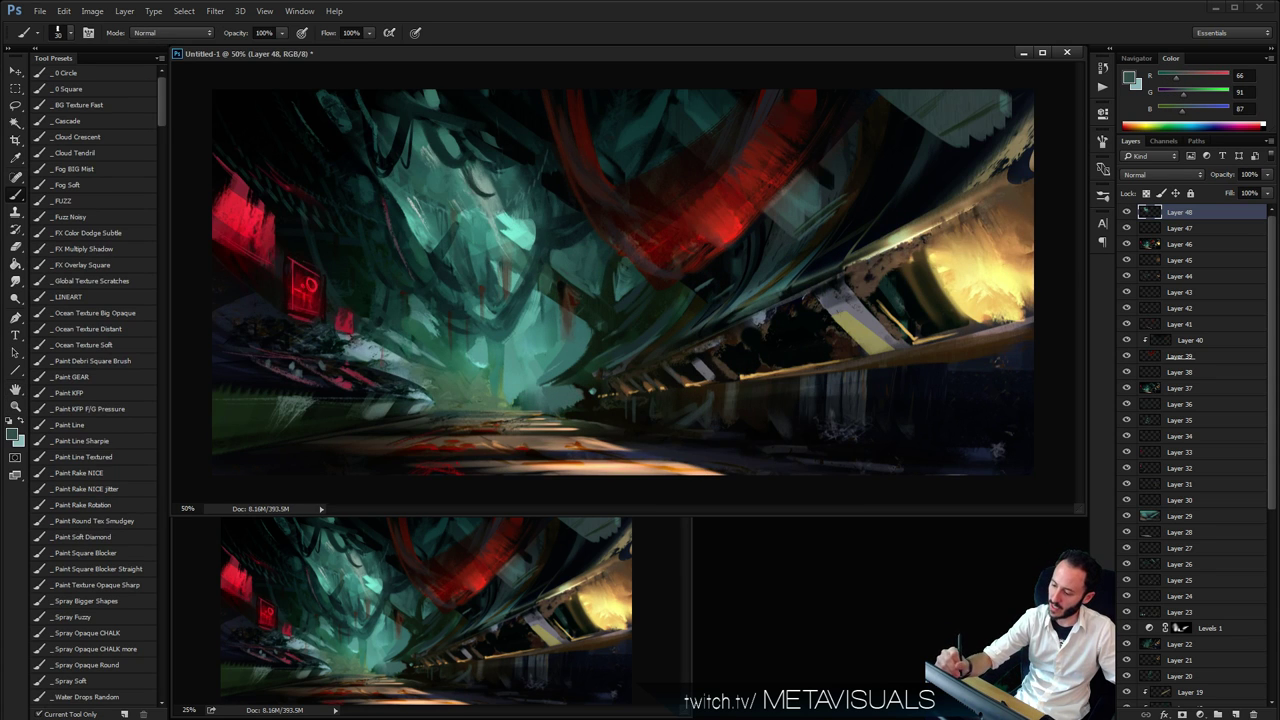
{"action": "key", "text": "["}
{"action": "key", "text": "["}
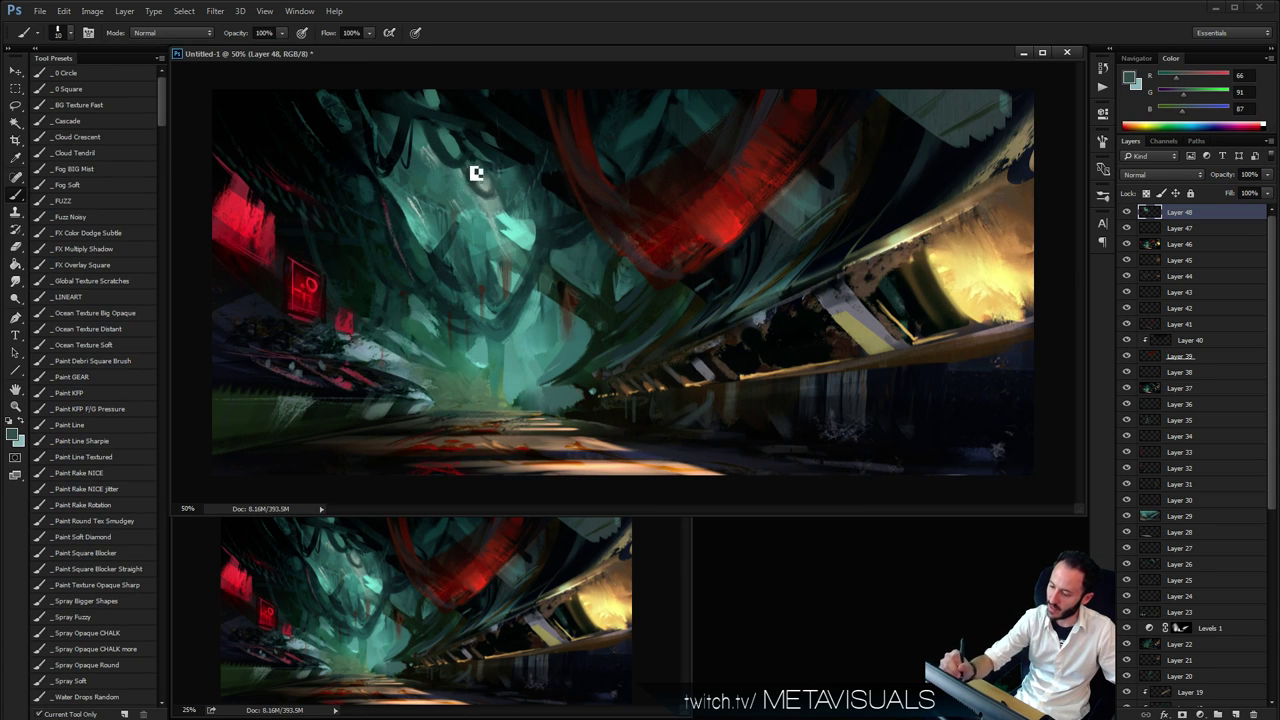
{"action": "left_click", "coordinate": [484, 175], "text": "alt"}
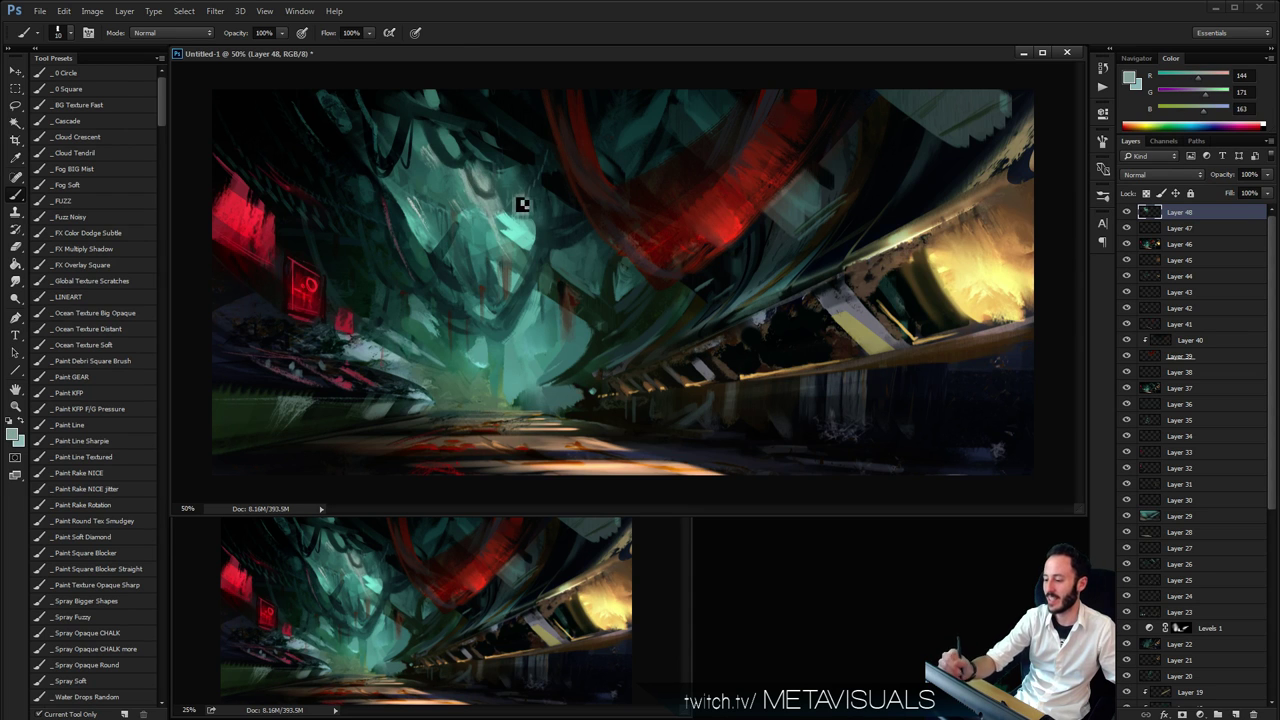
{"action": "key", "text": "z"}
{"action": "left_click", "coordinate": [764, 235], "text": "alt"}
{"action": "left_click", "coordinate": [804, 250], "text": "alt"}
{"action": "double_click", "coordinate": [798, 264]}
{"action": "key", "text": "b"}
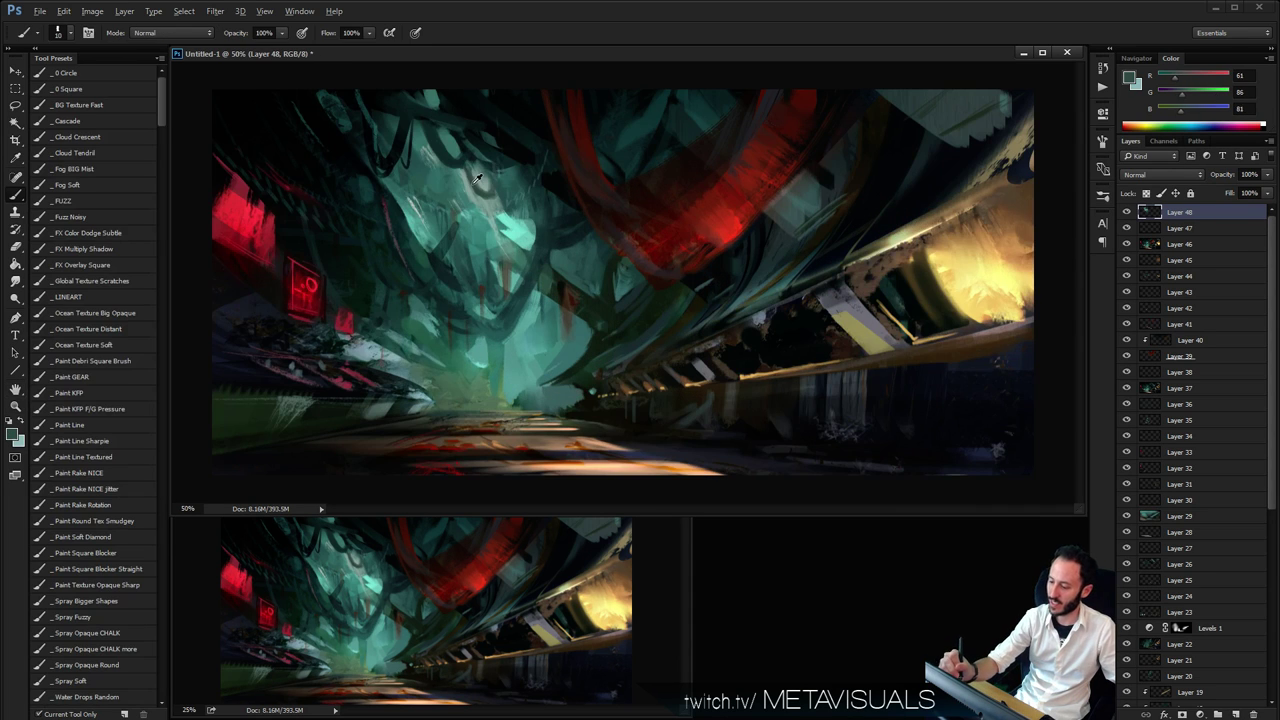
Reshape the curled branch and its pale surroundings with short strokes of sampled muted and pale teal at small brush sizes
{"action": "left_click", "coordinate": [473, 181], "text": "alt"}
{"action": "left_click_drag", "start_coordinate": [479, 180], "coordinate": [484, 207]}
{"action": "left_click", "coordinate": [478, 173], "text": "alt"}
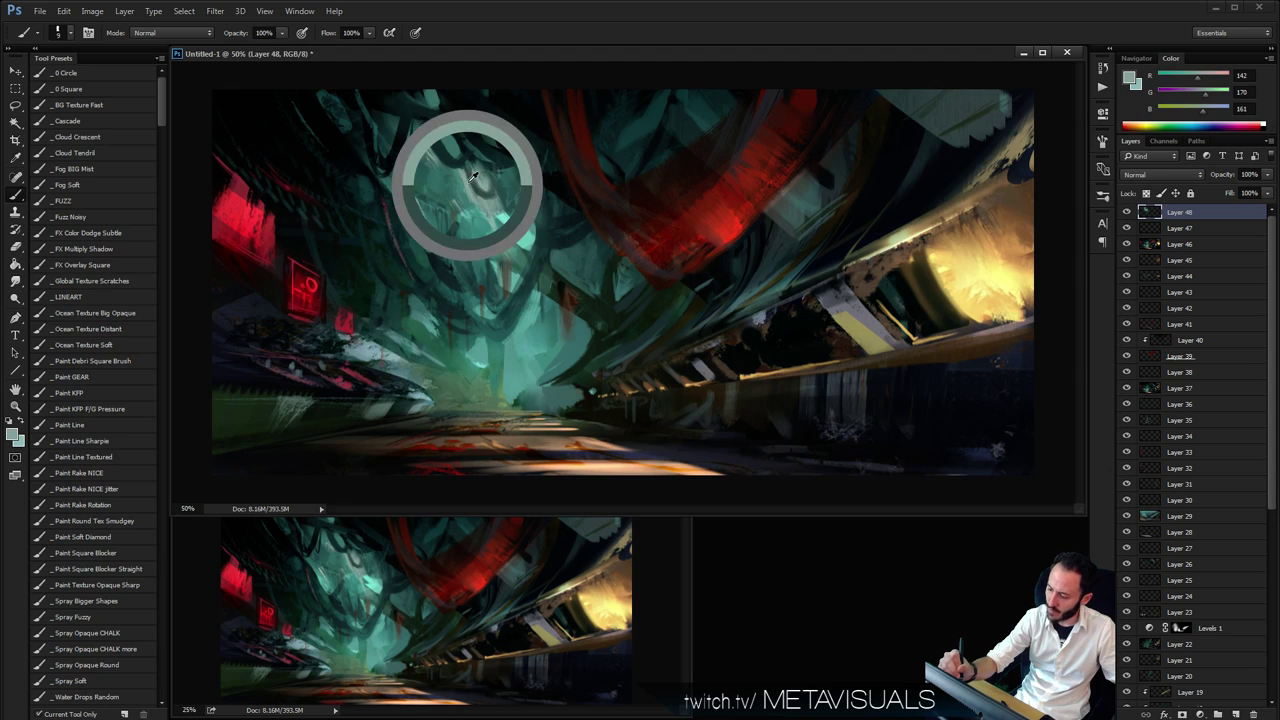
{"action": "left_click_drag", "start_coordinate": [478, 190], "coordinate": [499, 195]}
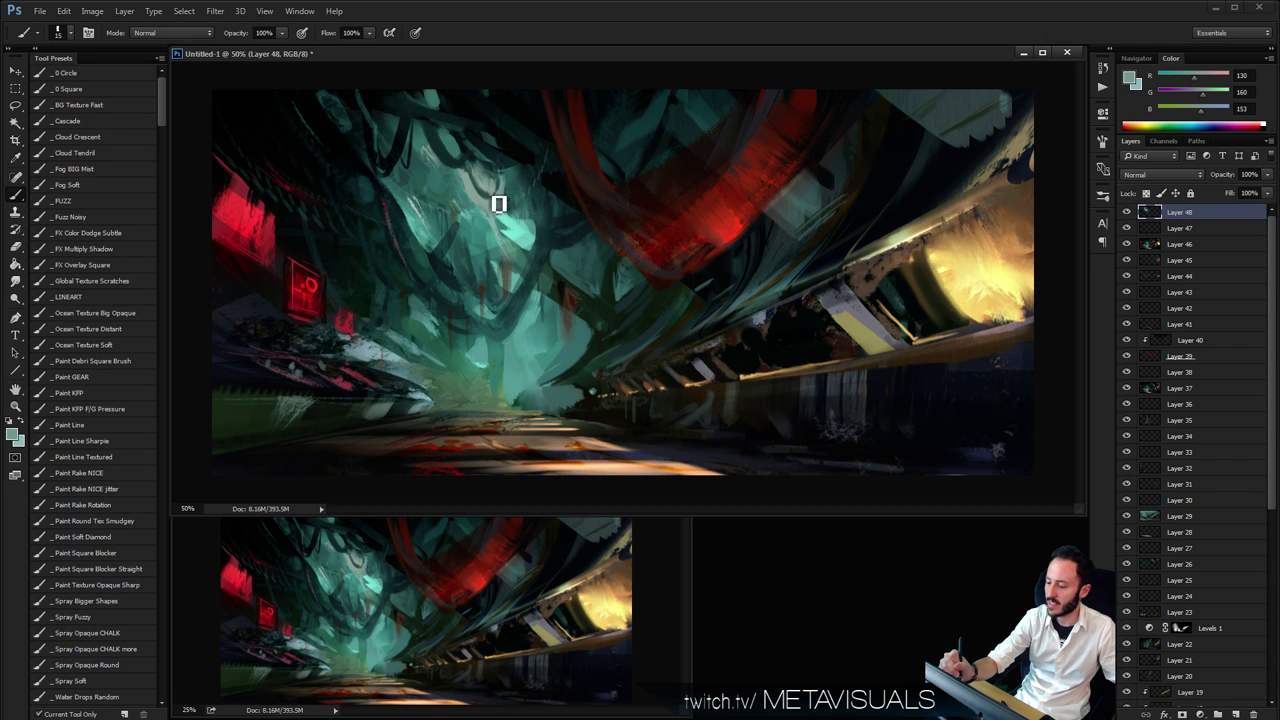
{"action": "left_click", "coordinate": [492, 200], "text": "alt"}
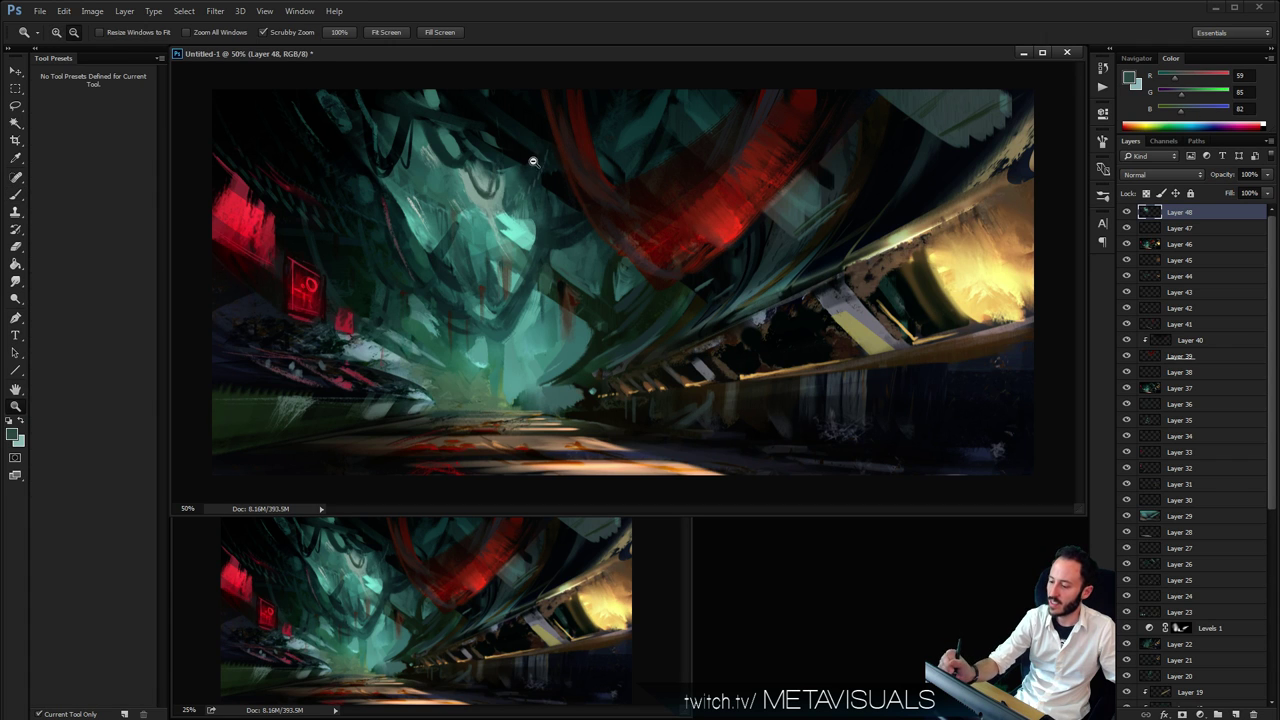
{"action": "left_click", "coordinate": [543, 153], "text": "ctrl+alt"}
{"action": "left_click", "coordinate": [543, 153], "text": "ctrl+alt"}
{"action": "left_click", "coordinate": [674, 220], "text": "ctrl"}
{"action": "left_click", "coordinate": [657, 195], "text": "ctrl"}
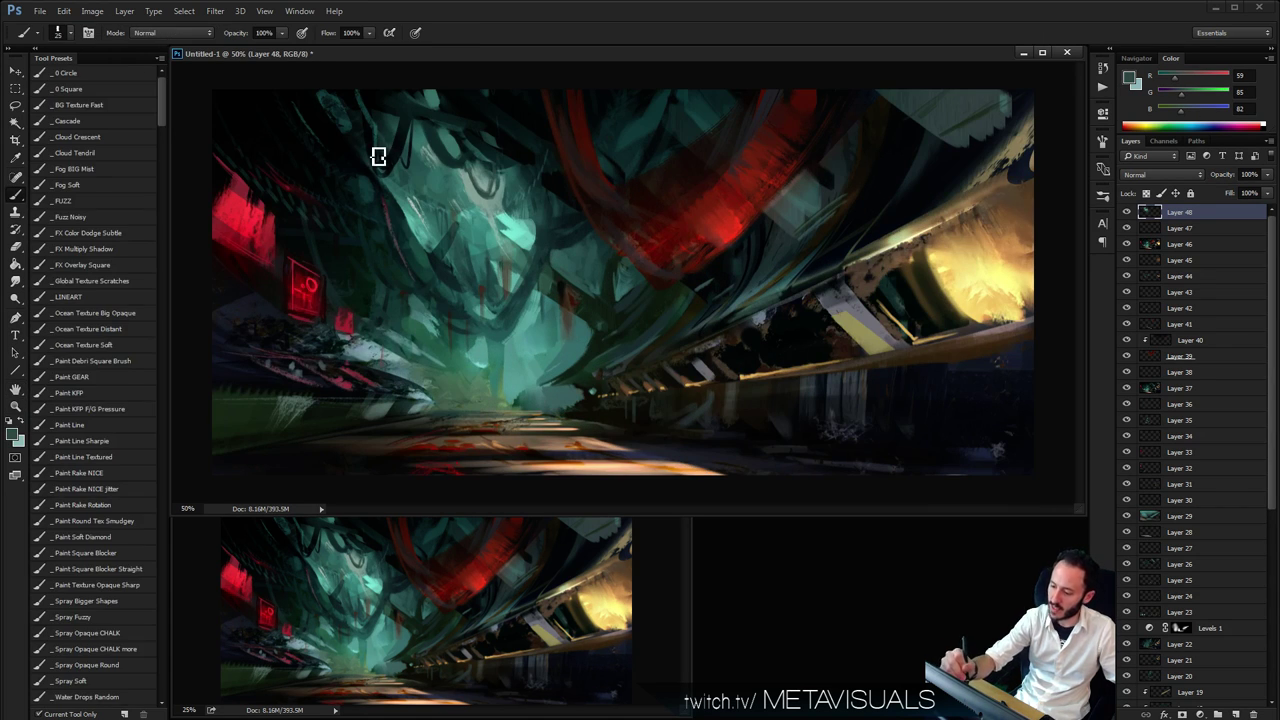
Sample the pale teal from the background glow and paint fine strokes around the dark cables with a 6 px brush
{"action": "left_click", "coordinate": [459, 179], "text": "alt"}
{"action": "key", "text": "bracketleft"}
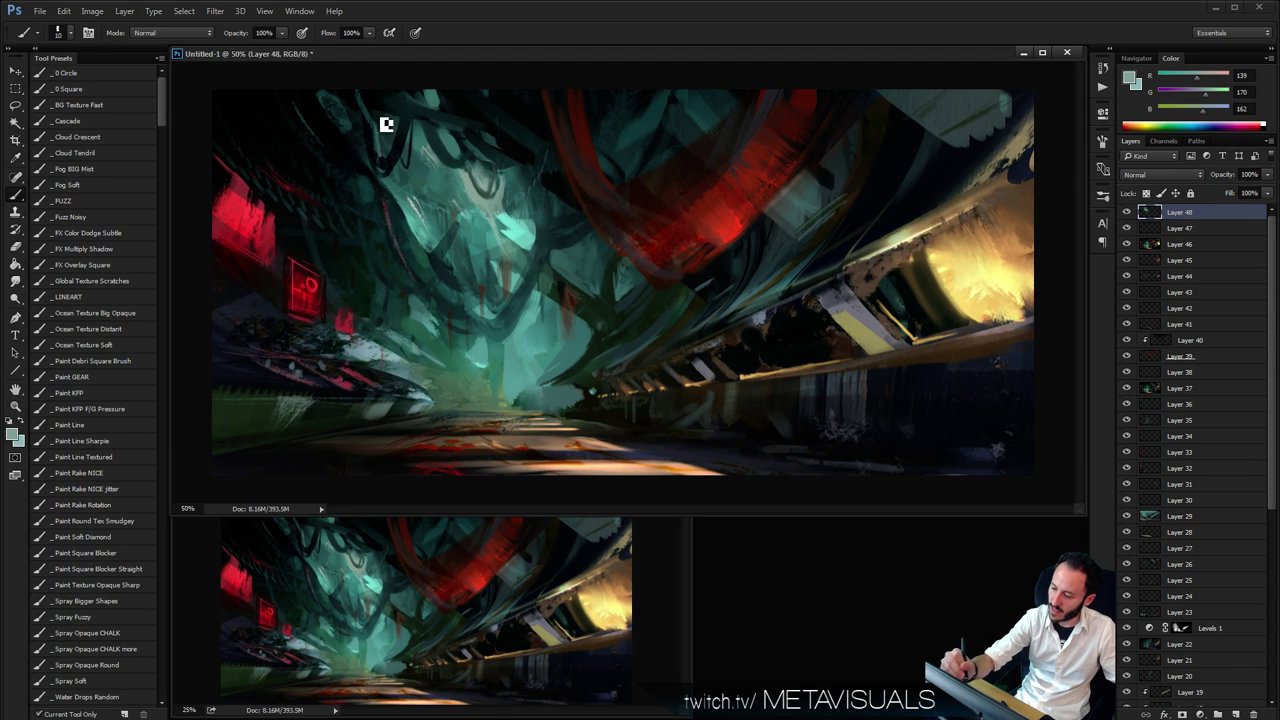
{"action": "key", "text": "bracketleft"}
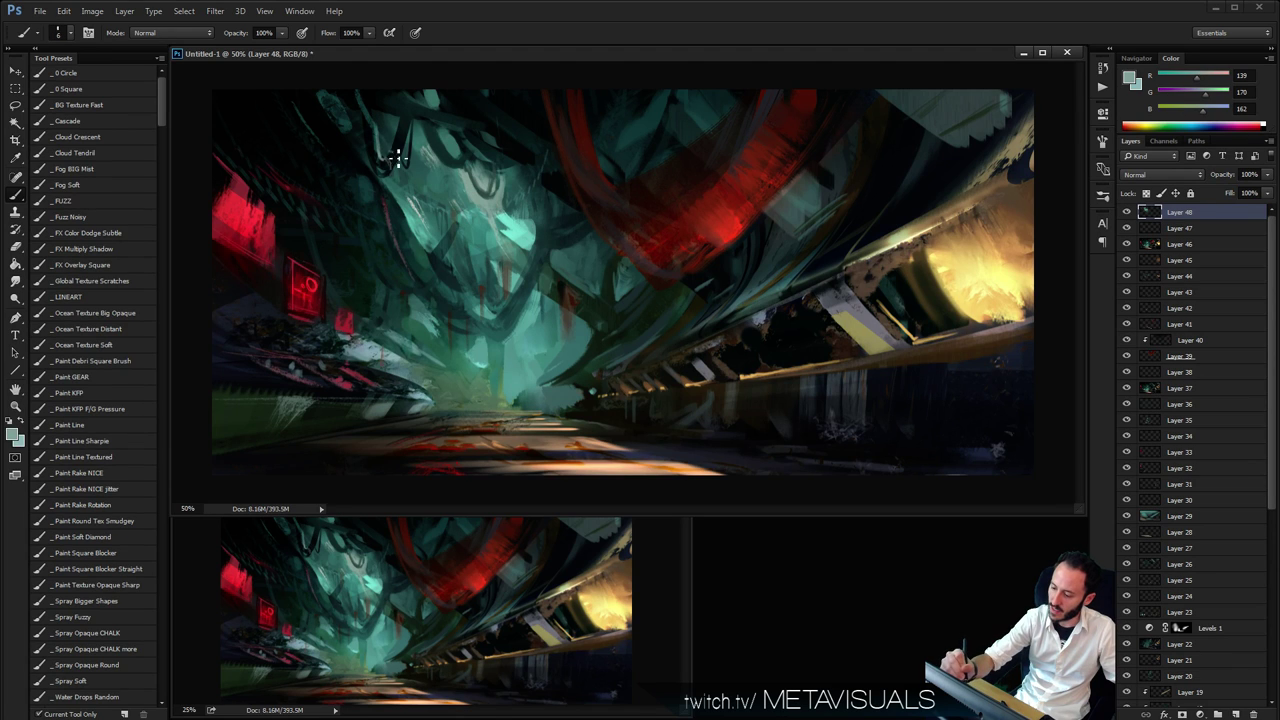
{"action": "left_click", "coordinate": [629, 149], "text": "ctrl+alt"}
{"action": "left_click", "coordinate": [629, 149], "text": "ctrl+alt"}
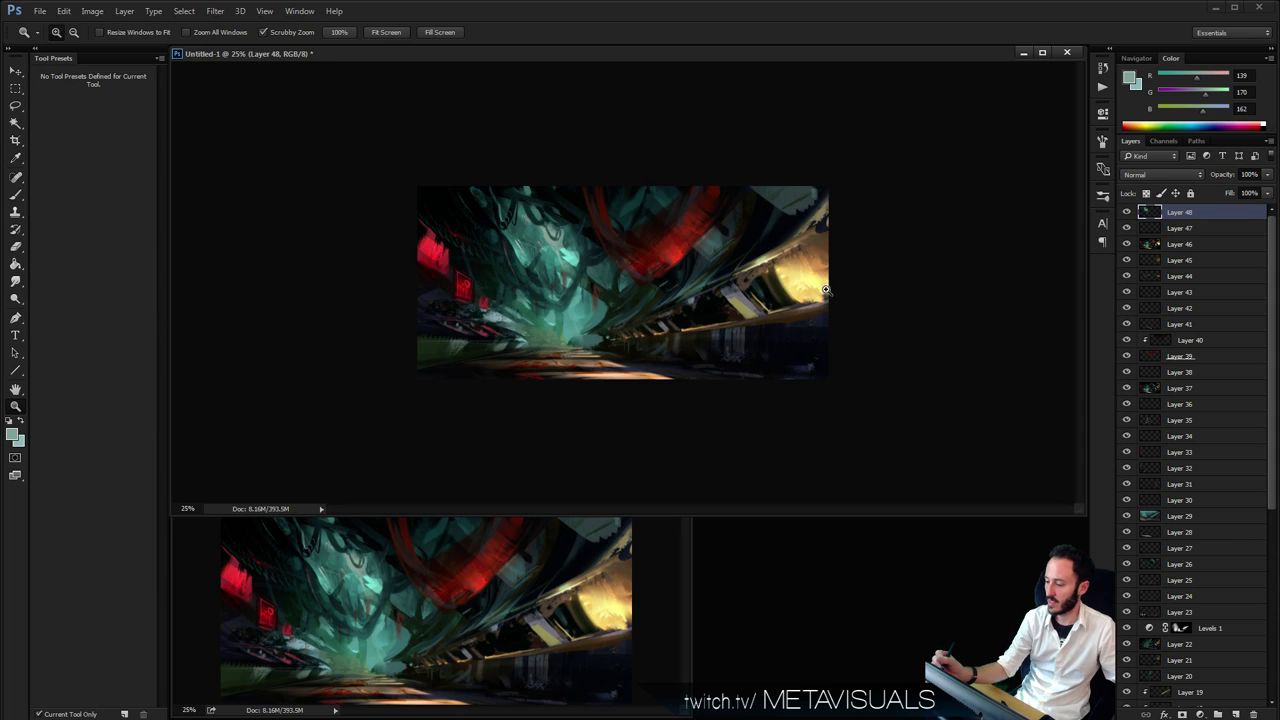
{"action": "left_click", "coordinate": [700, 200], "text": "ctrl"}
{"action": "key", "text": "b"}
{"action": "key", "text": "ctrl+plus"}
Sample the dark red of the arch and paint over its upper end with a 35 px brush
{"action": "left_click", "coordinate": [760, 103], "text": "alt"}
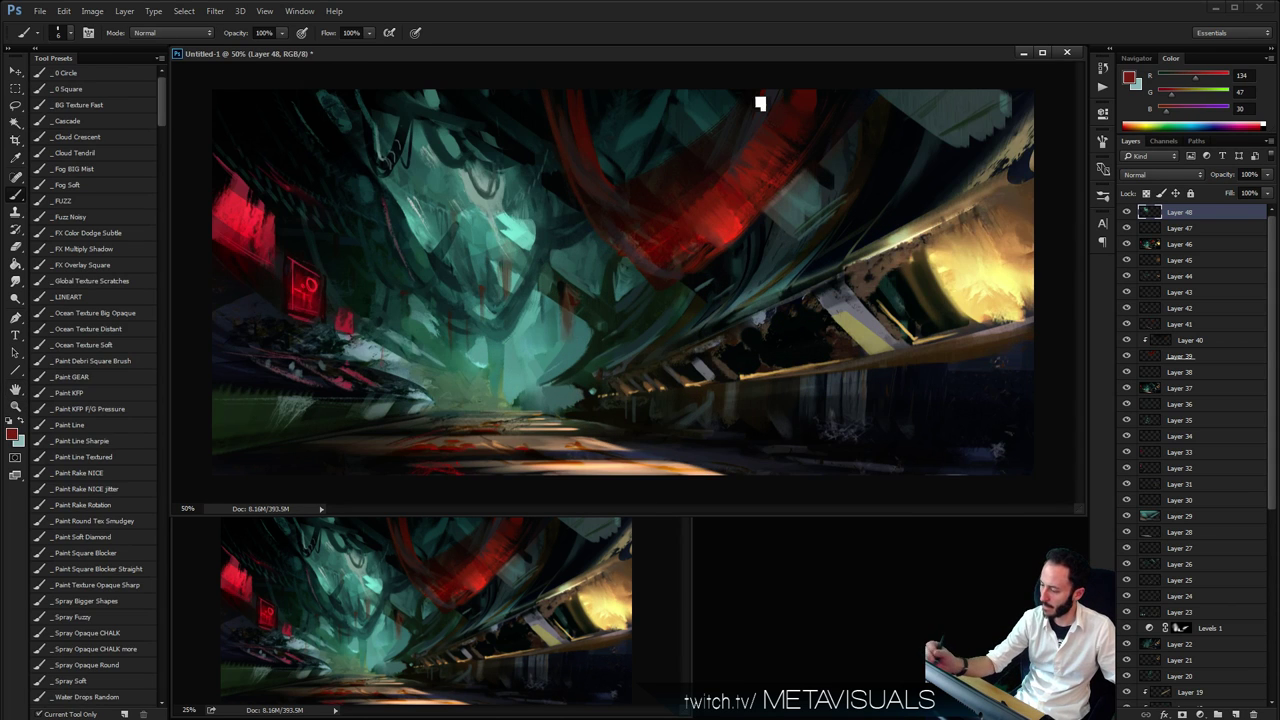
{"action": "key", "text": "bracketright"}
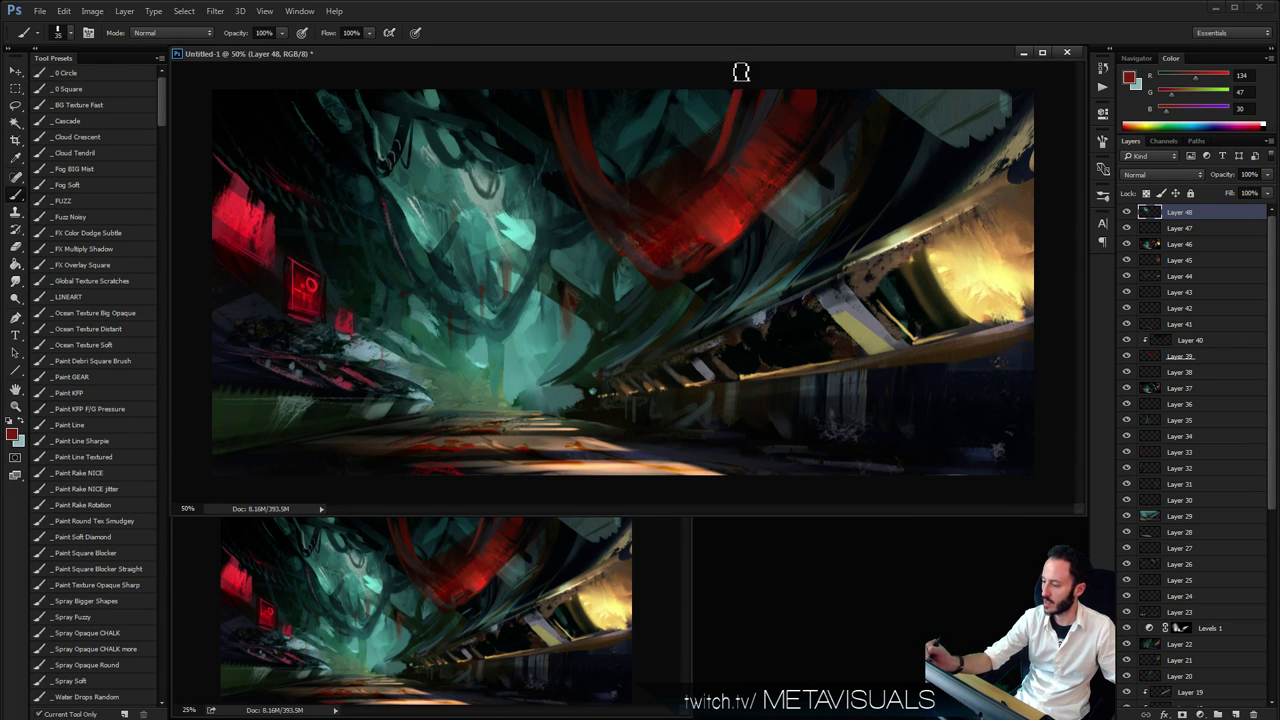
{"action": "key", "text": "z"}
{"action": "left_click", "coordinate": [877, 189], "text": "alt"}
{"action": "left_click", "coordinate": [891, 303], "text": "alt"}
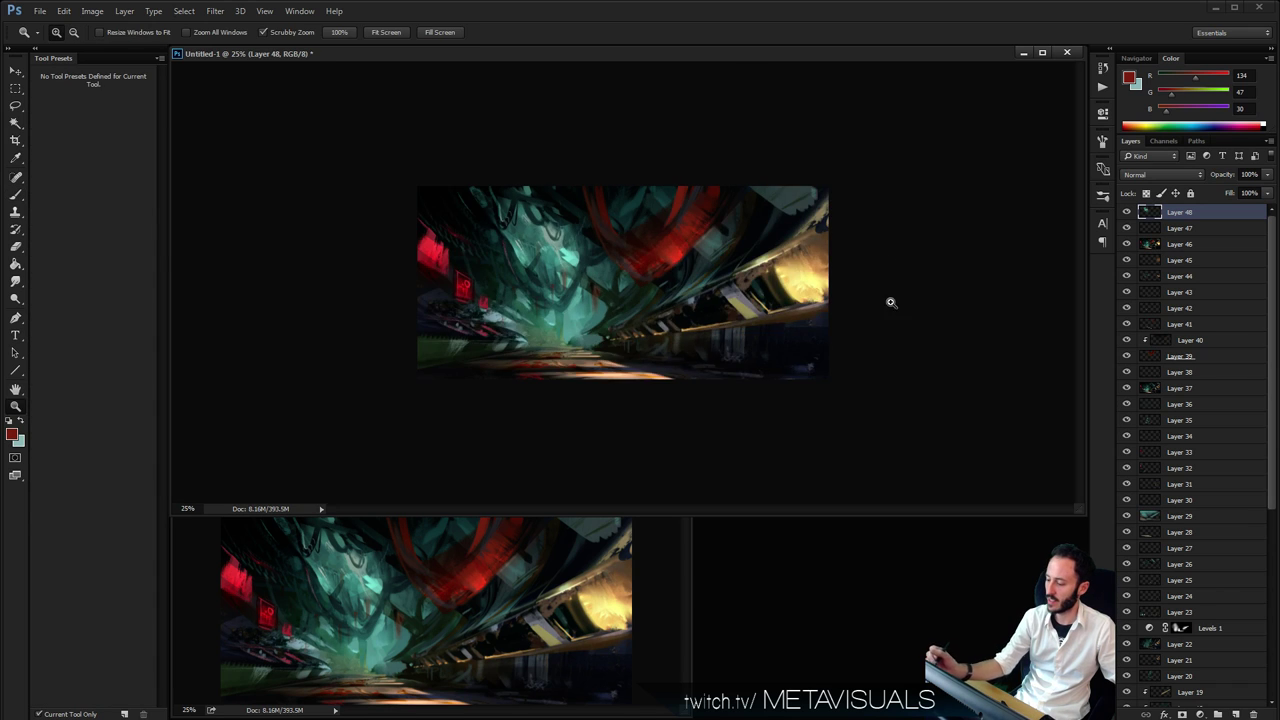
{"action": "left_click", "coordinate": [908, 350]}
{"action": "left_click", "coordinate": [908, 350]}
{"action": "left_click", "coordinate": [935, 420]}
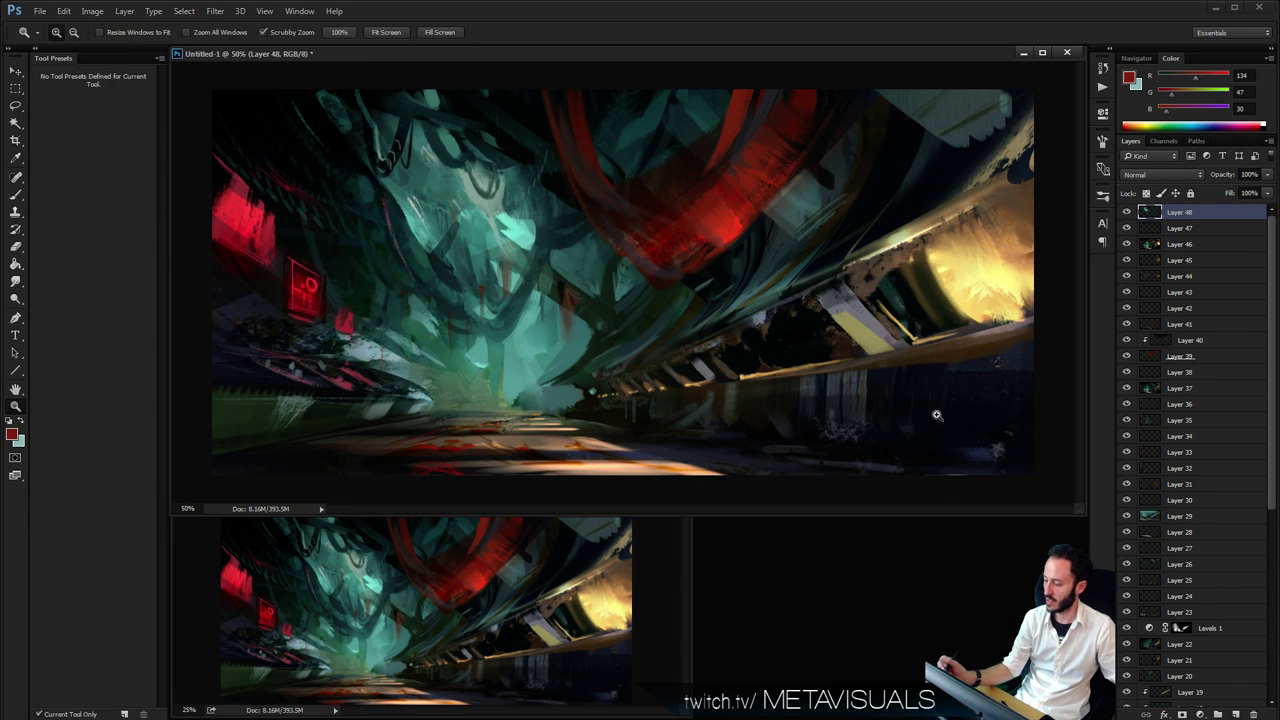
Load the FUZZ brush preset, set the foreground color to white and reduce the brush size to 45 px
{"action": "key", "text": "b"}
{"action": "left_click", "coordinate": [65, 200]}
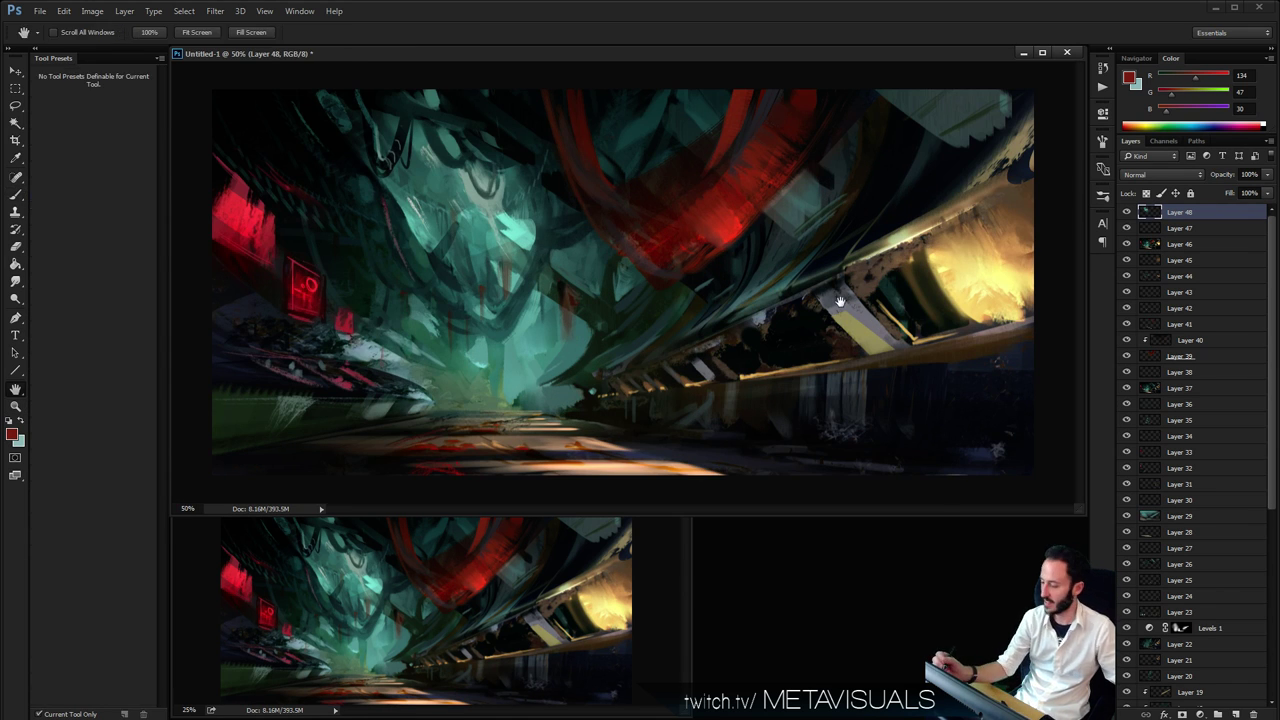
{"action": "left_click", "coordinate": [1267, 118]}
{"action": "key", "text": "["}
{"action": "key", "text": "["}
{"action": "key", "text": "["}
{"action": "key", "text": "["}
{"action": "key", "text": "["}
{"action": "key", "text": "["}
{"action": "key", "text": "["}
{"action": "key", "text": "["}
{"action": "key", "text": "["}
{"action": "key", "text": "["}
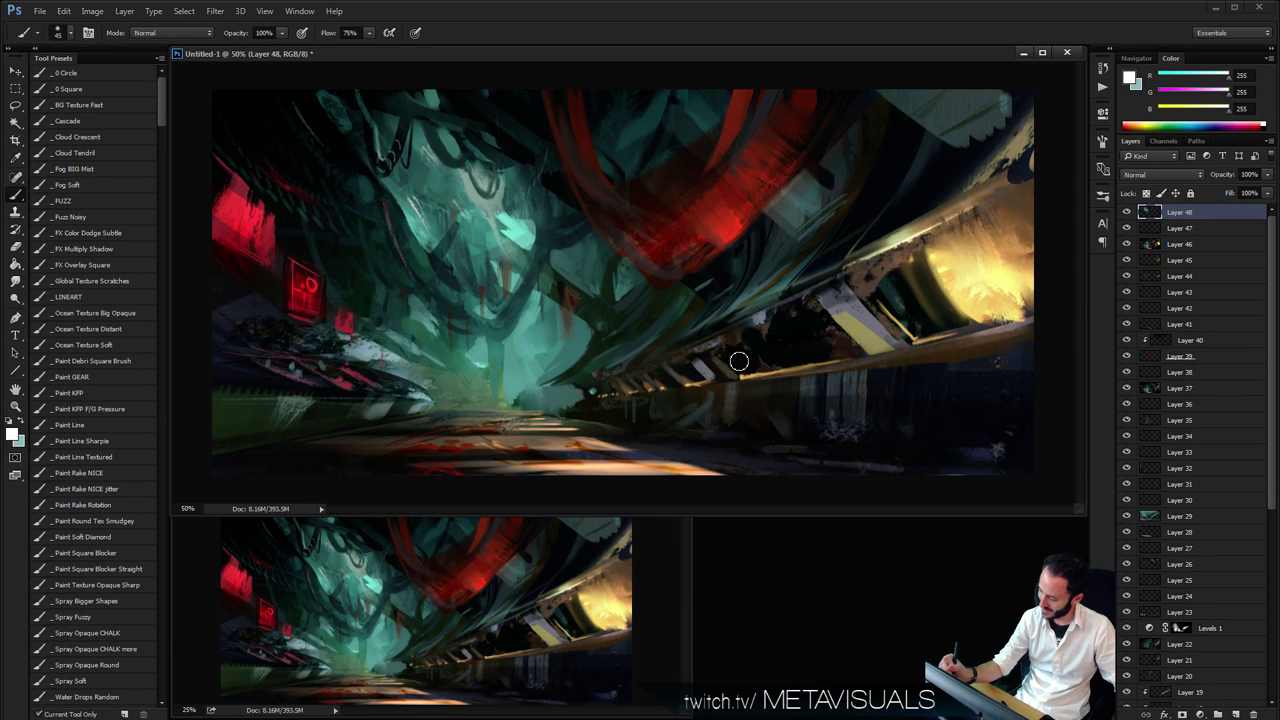
Choose the 101 px speckle brush tip and scatter white specks across the dark window panels on a new layer
{"action": "right_click", "coordinate": [498, 262]}
{"action": "left_click", "coordinate": [720, 643]}
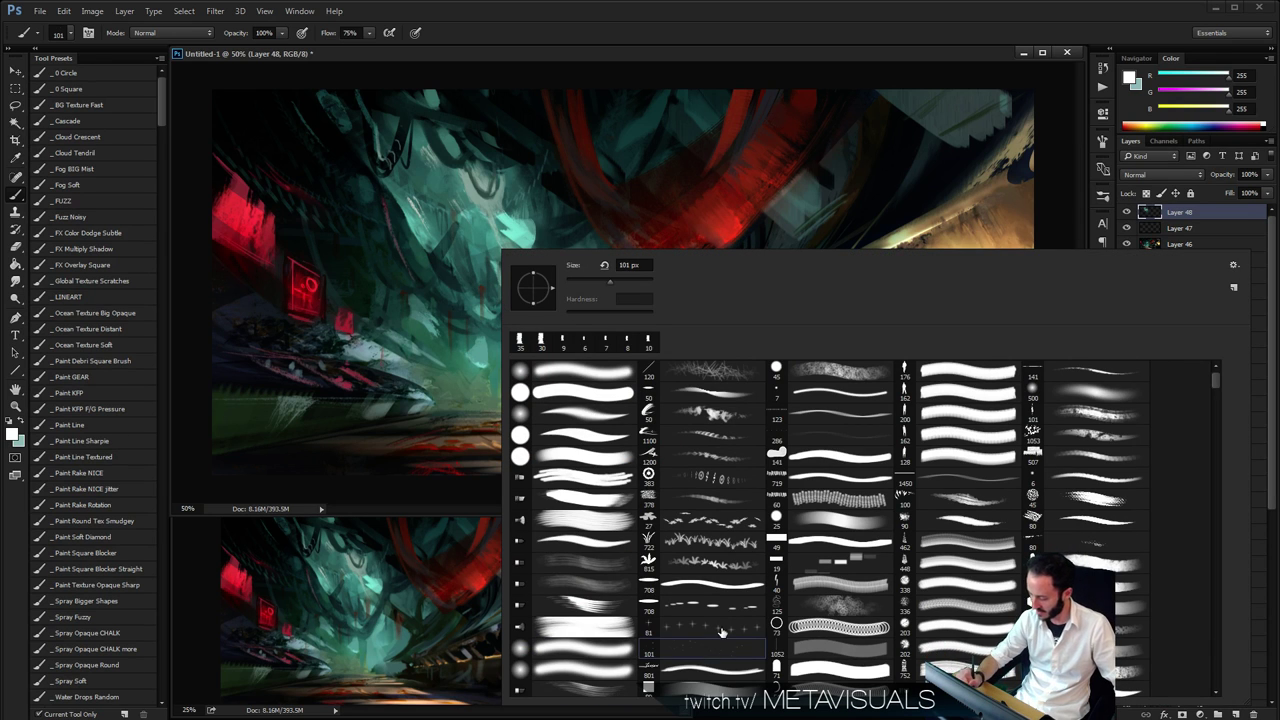
{"action": "left_click", "coordinate": [810, 60]}
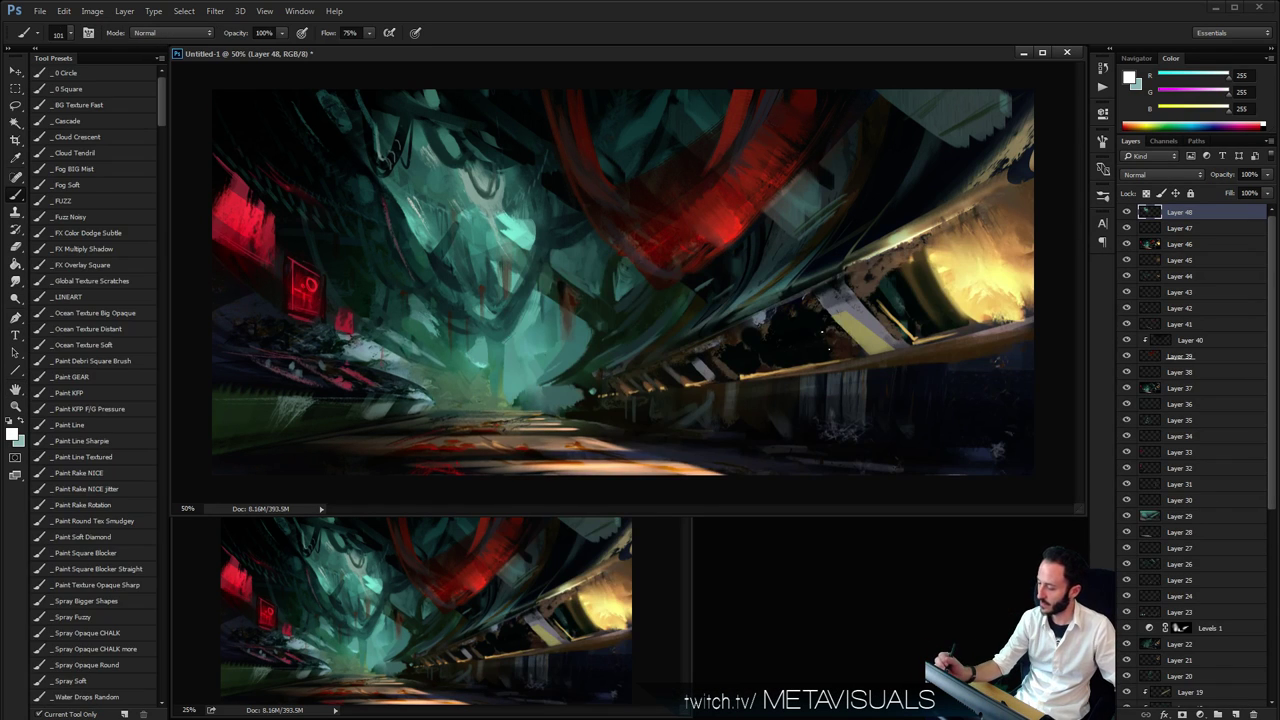
{"action": "key", "text": "ctrl+shift+alt+n"}
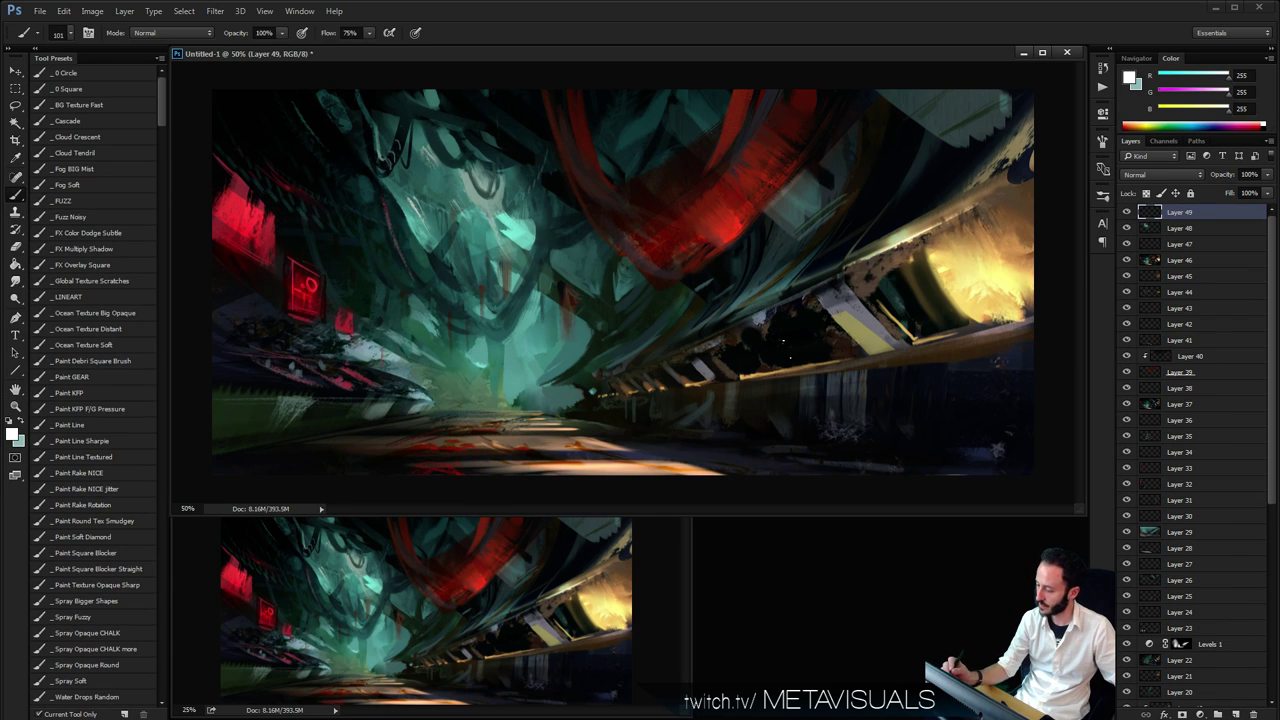
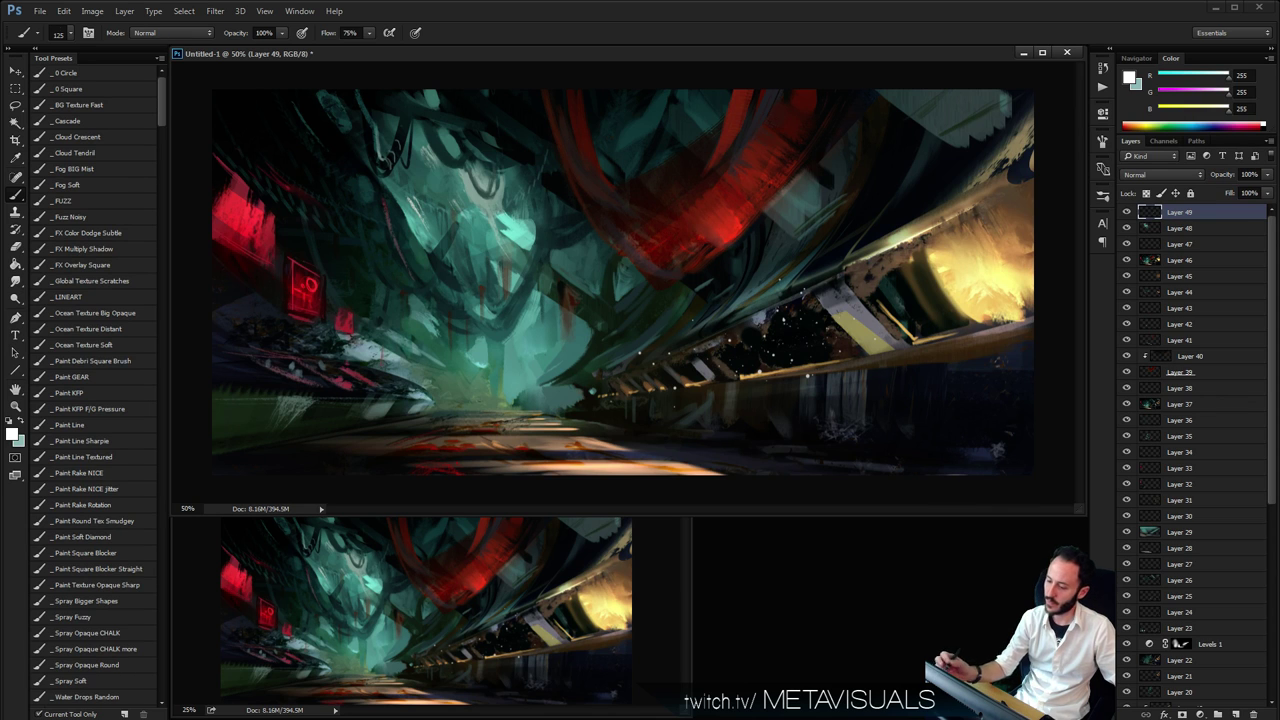
Apply the Sharpen filter to the layer with the white specks
{"action": "left_click", "coordinate": [215, 11]}
{"action": "mouse_move", "coordinate": [255, 218]}
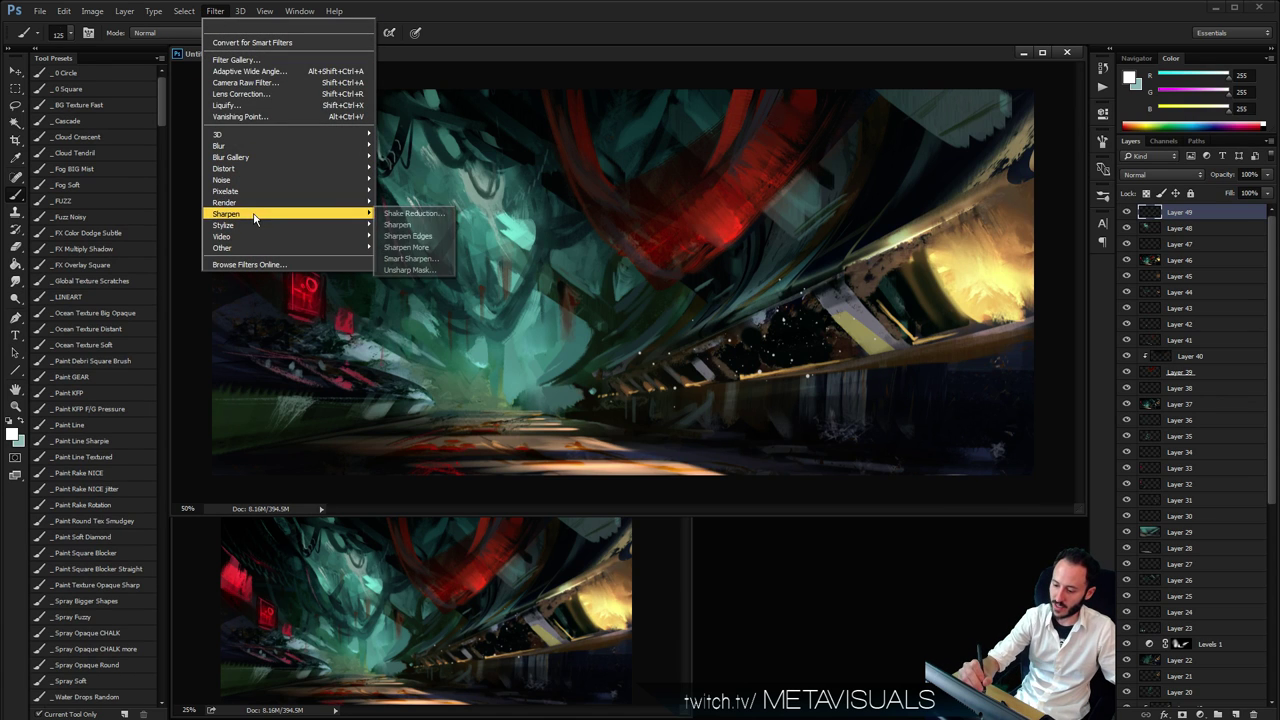
{"action": "left_click", "coordinate": [398, 224]}
Erase the stray specks outside the window panels using the earserhard eraser preset, reduced to 70 px
{"action": "key", "text": "z"}
{"action": "left_click", "coordinate": [853, 371]}
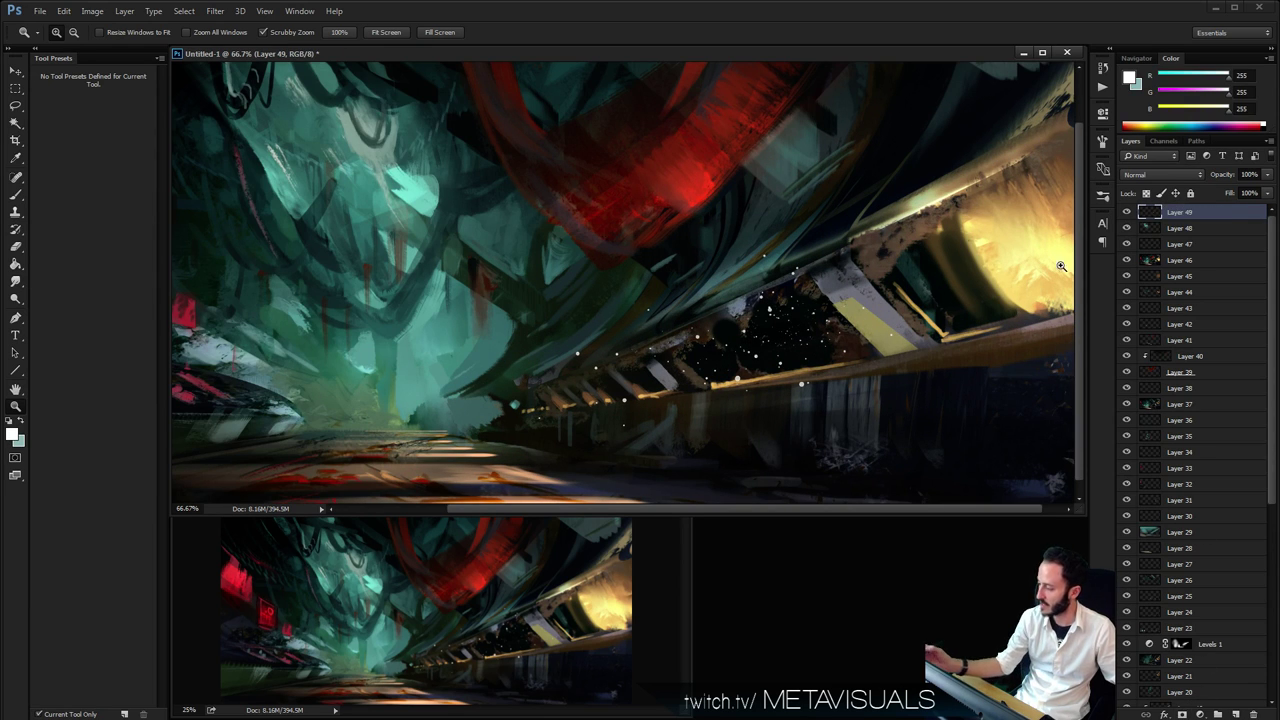
{"action": "key", "text": "e"}
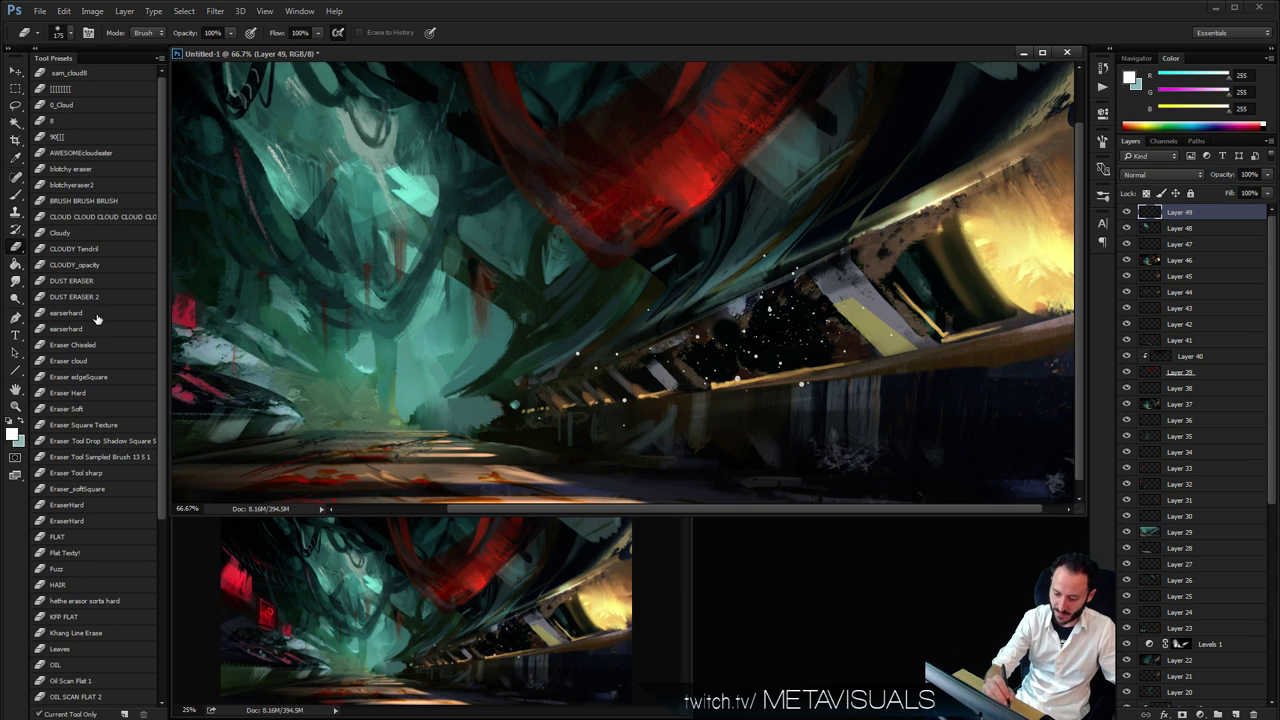
{"action": "left_click", "coordinate": [96, 316]}
{"action": "key", "text": "bracketleft"}
{"action": "key", "text": "bracketleft"}
{"action": "key", "text": "bracketleft"}
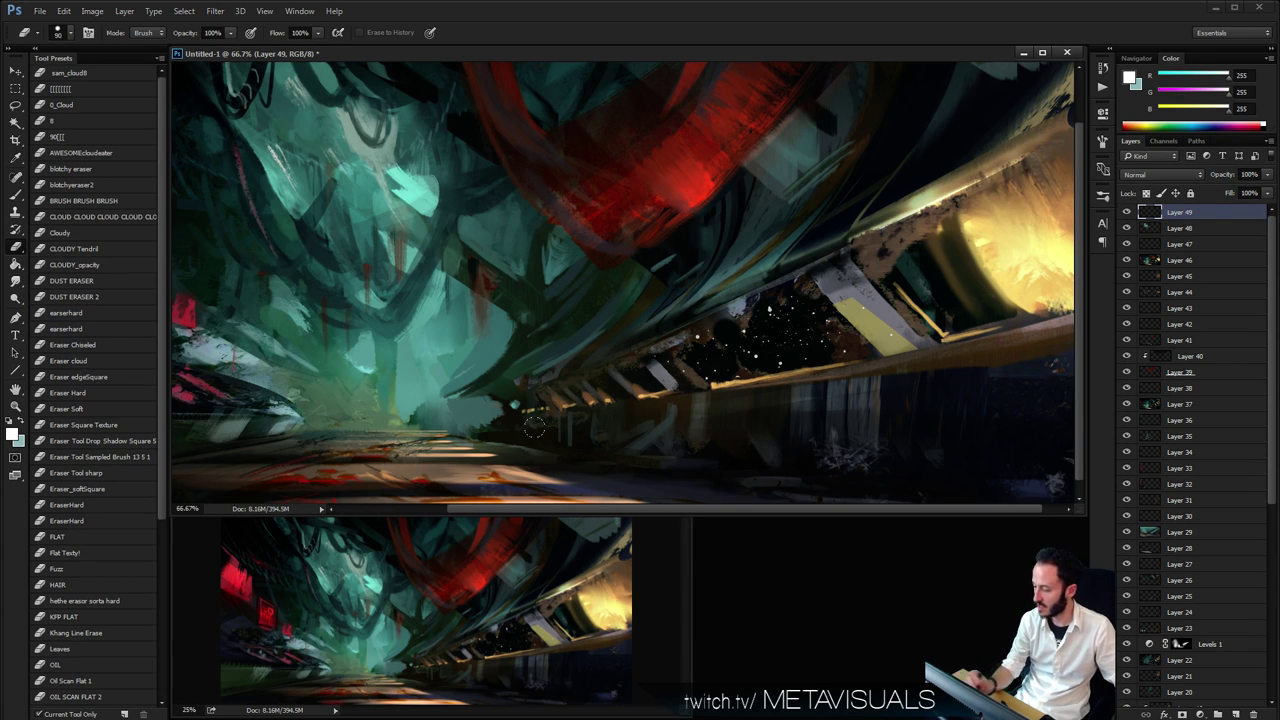
{"action": "key", "text": "bracketleft"}
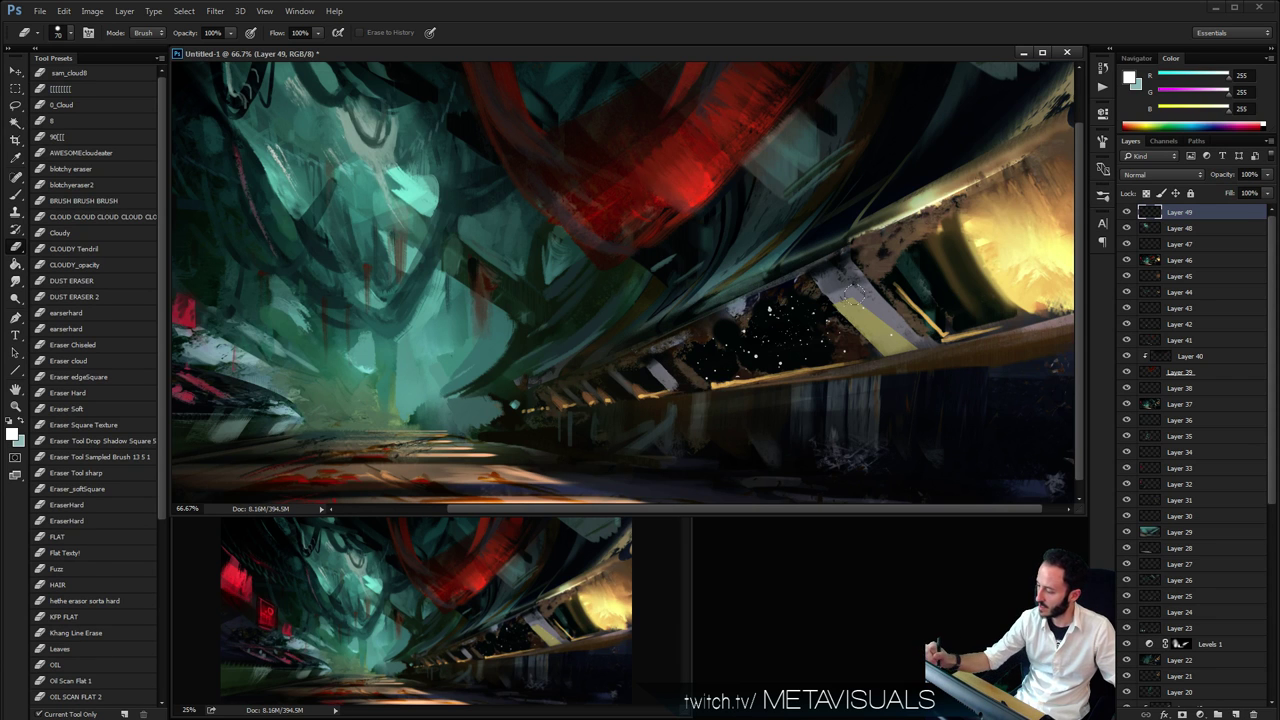
Dab small white stars into the dark window beside the golden light using the FUZZ brush preset at 6 px
{"action": "key", "text": "z"}
{"action": "left_click", "coordinate": [936, 374], "text": "alt"}
{"action": "left_click", "coordinate": [936, 374], "text": "alt"}
{"action": "left_click", "coordinate": [840, 362], "text": "alt"}
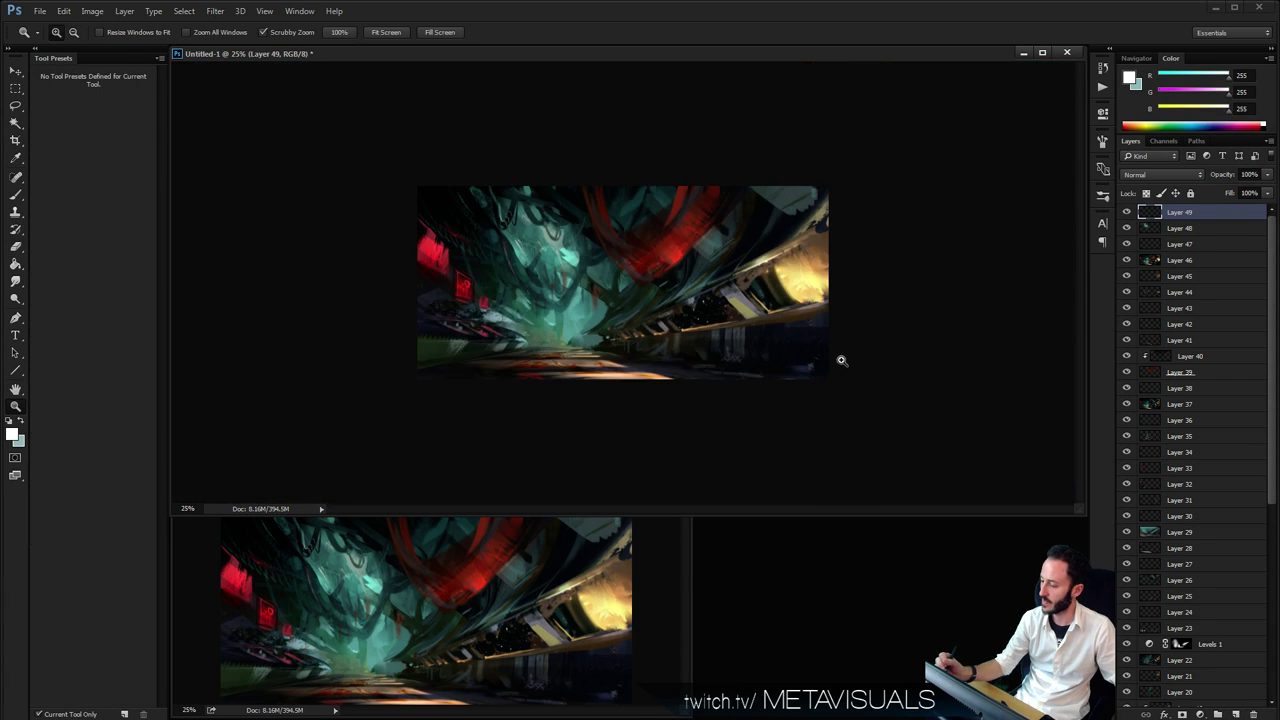
{"action": "left_click", "coordinate": [840, 362]}
{"action": "left_click", "coordinate": [840, 362]}
{"action": "key", "text": "b"}
{"action": "left_click", "coordinate": [87, 201]}
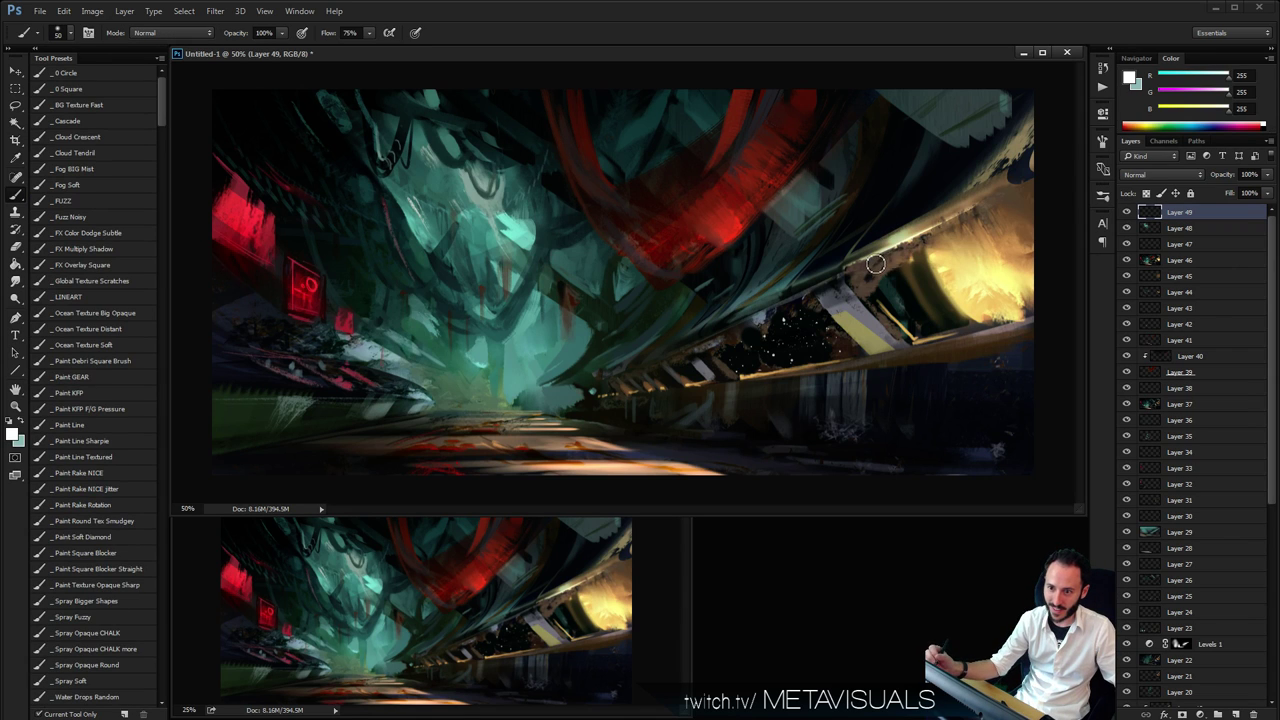
{"action": "key", "text": "h"}
{"action": "key", "text": "b"}
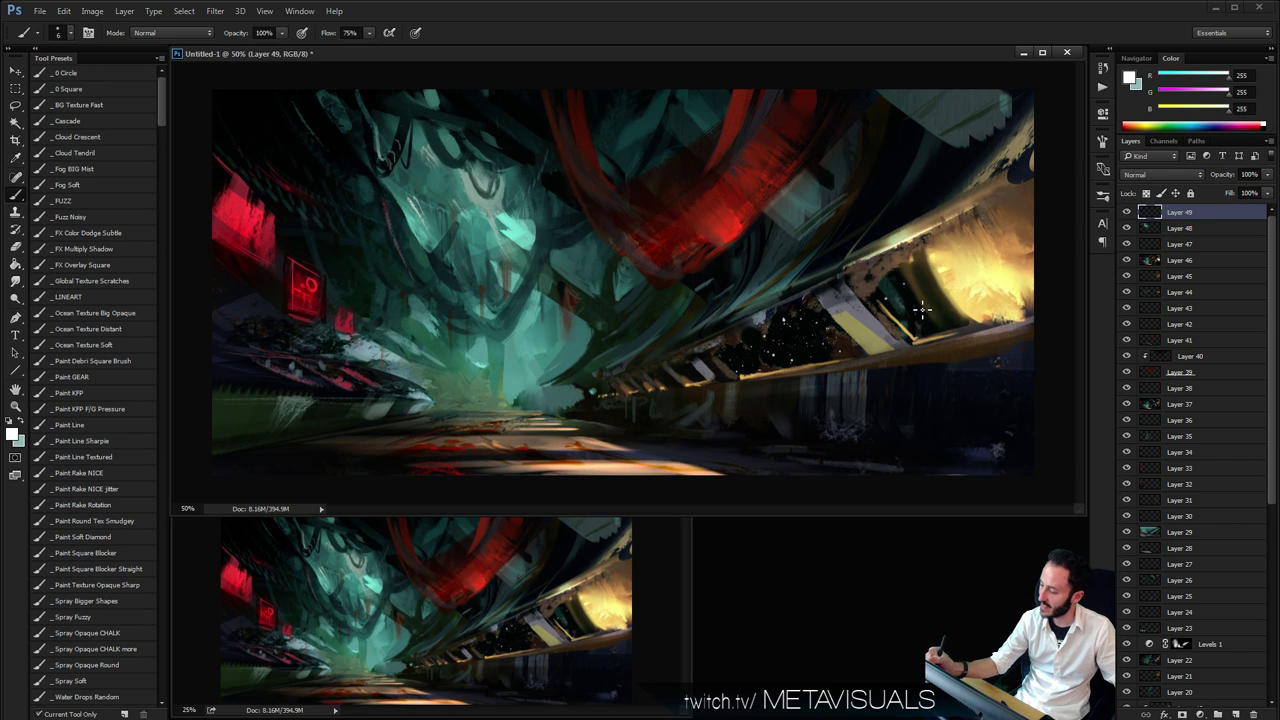
Add tiny white stars to the row of dark windows with a 4 px brush
{"action": "key", "text": "z"}
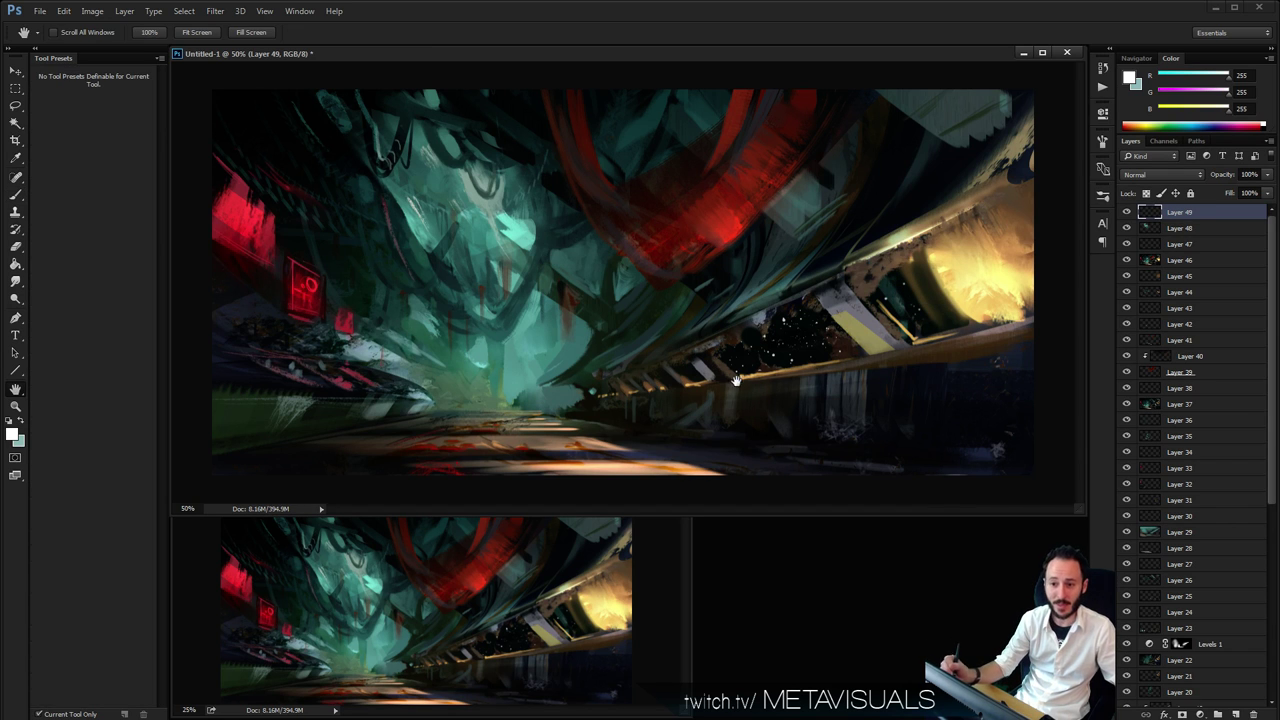
{"action": "left_click_drag", "start_coordinate": [781, 359], "coordinate": [814, 403]}
{"action": "left_click", "coordinate": [817, 398], "text": "alt"}
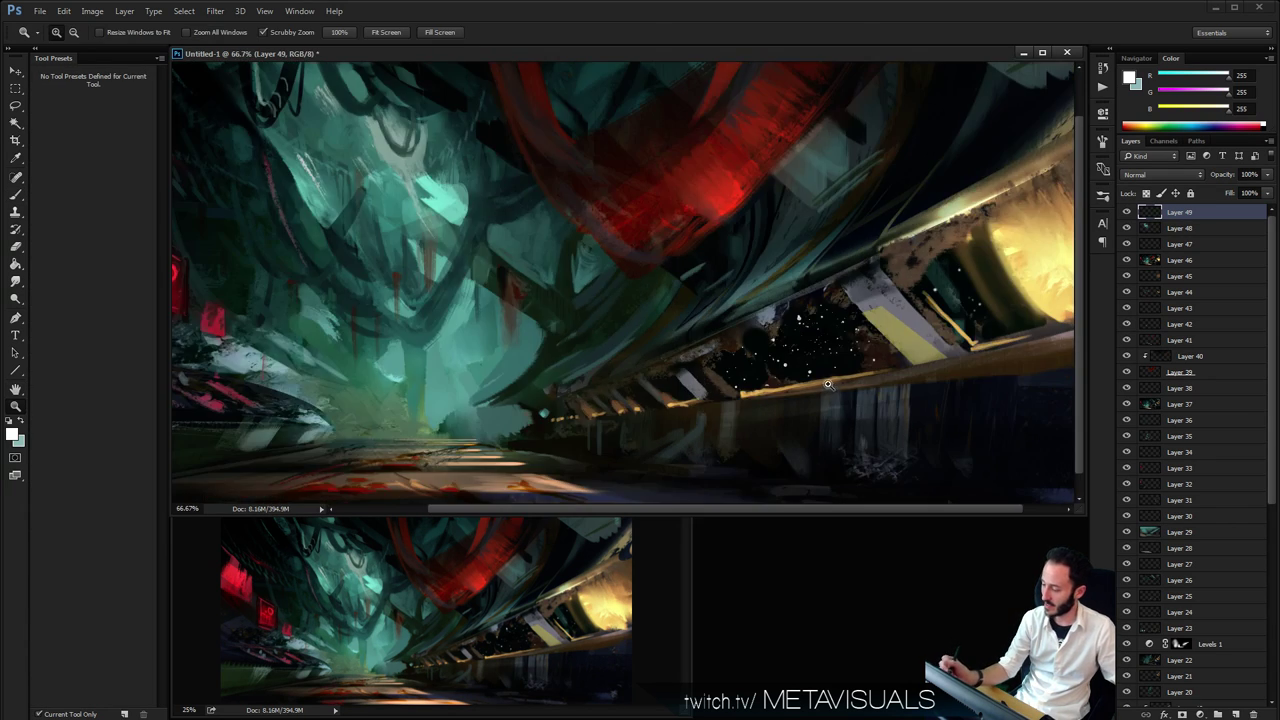
{"action": "key", "text": "b"}
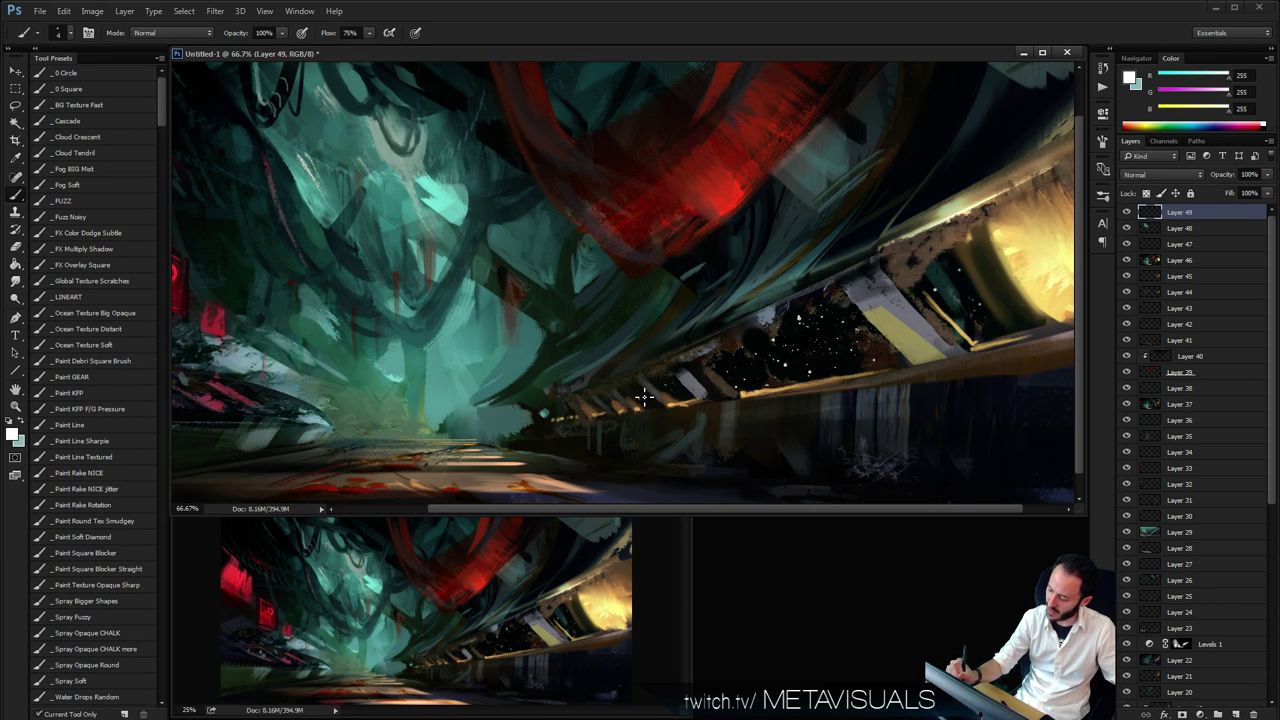
{"action": "key", "text": "z"}
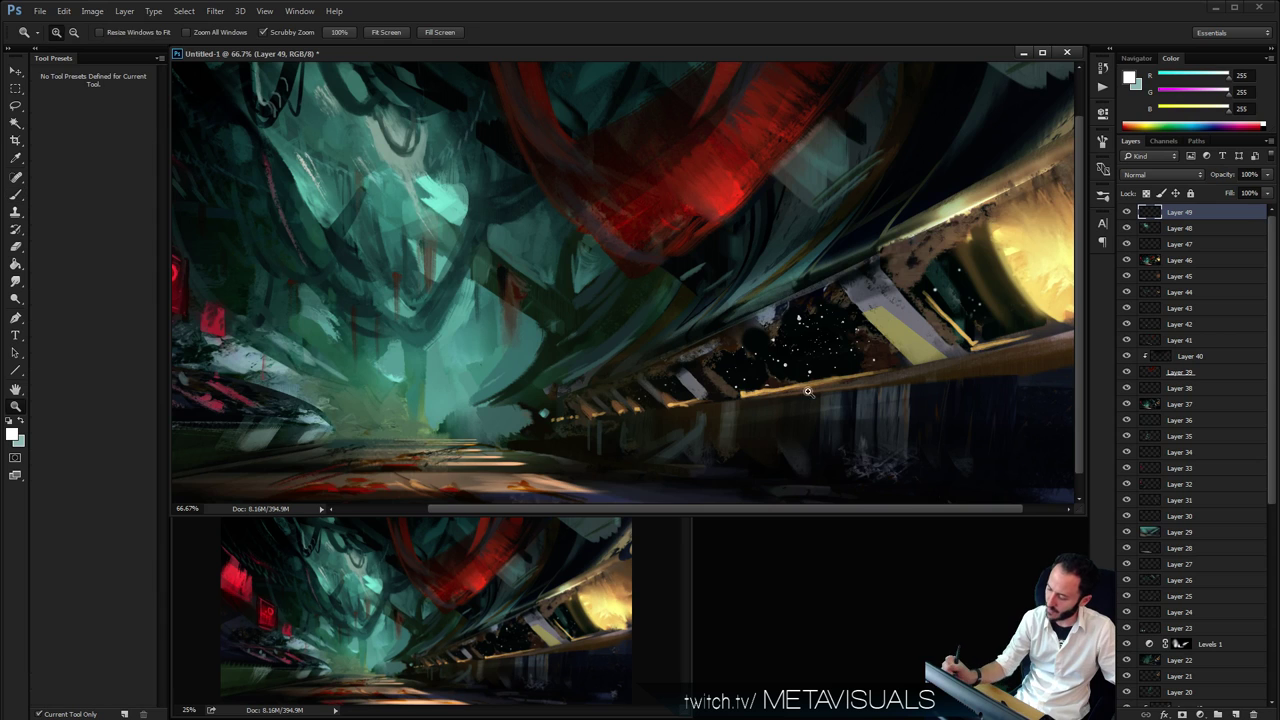
{"action": "left_click", "coordinate": [810, 393], "text": "alt"}
{"action": "left_click", "coordinate": [832, 391], "text": "alt"}
{"action": "key", "text": "b"}
{"action": "key", "text": "ctrl+plus"}
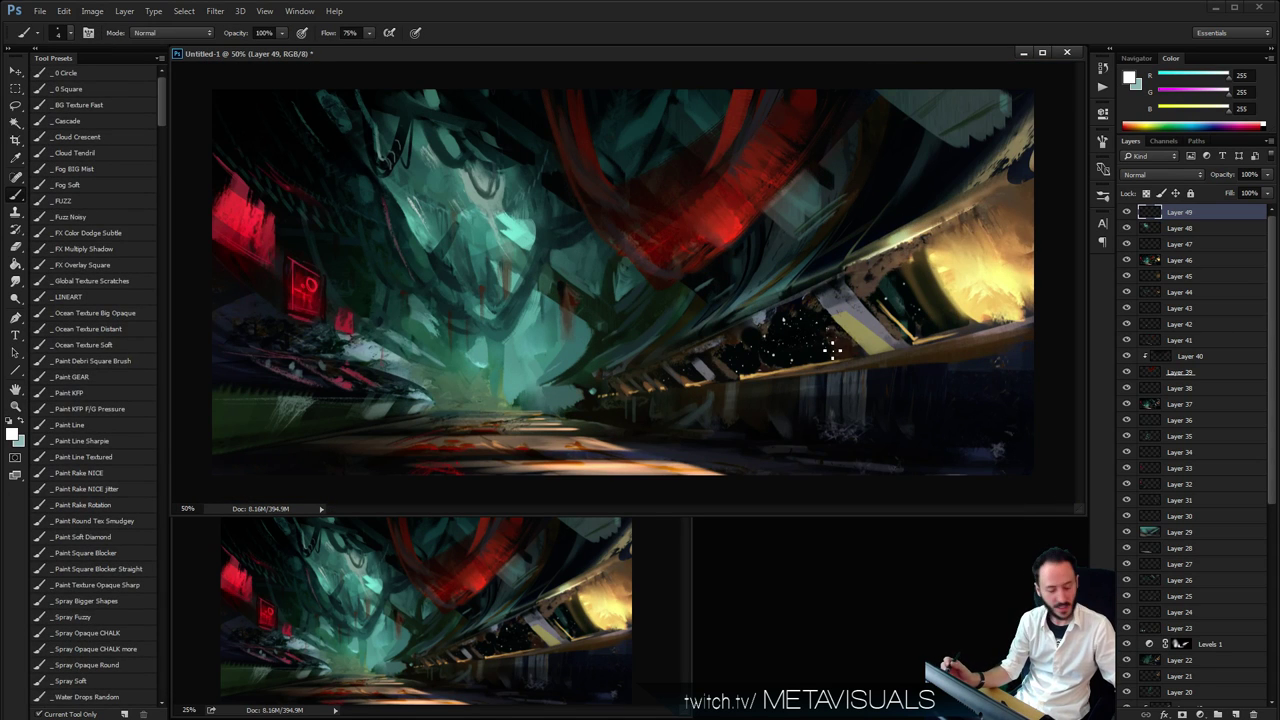
On a new layer, sample near-black tones from the starry window and paint dark shapes over its specks with a small brush
{"action": "key", "text": "ctrl+shift+alt+n"}
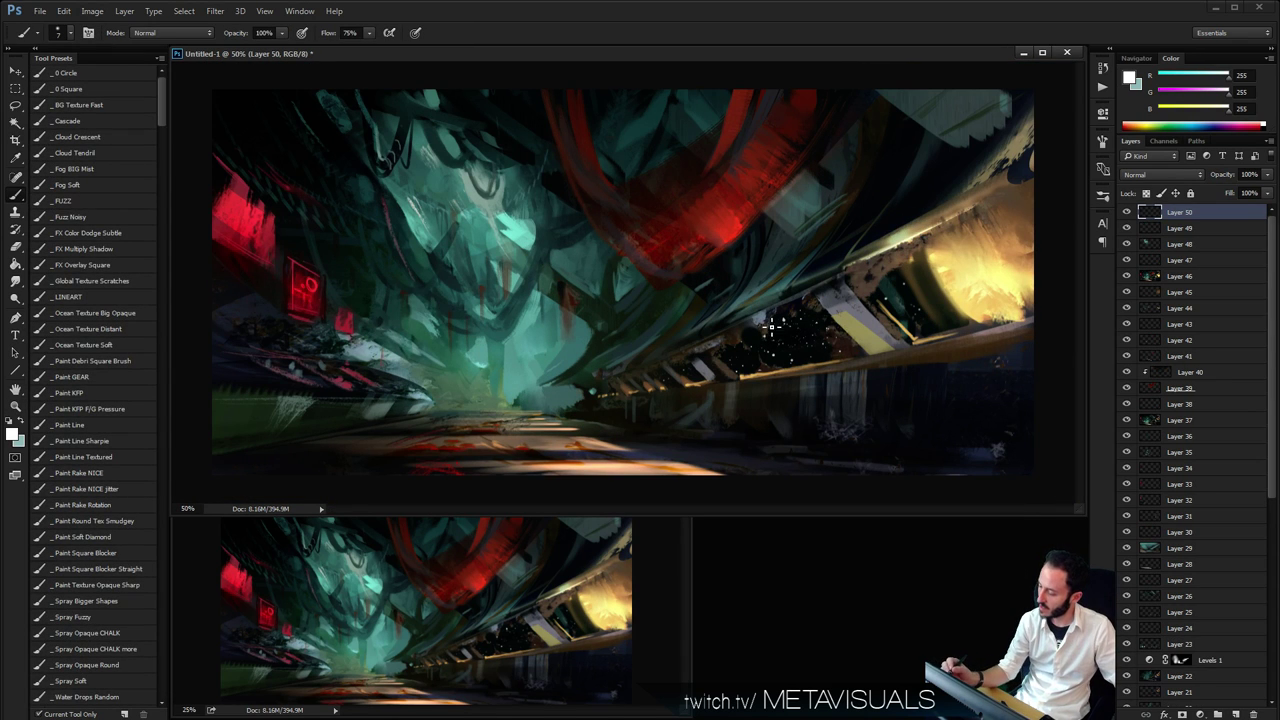
{"action": "left_click", "coordinate": [766, 329], "text": "alt"}
{"action": "left_click", "coordinate": [781, 329], "text": "alt"}
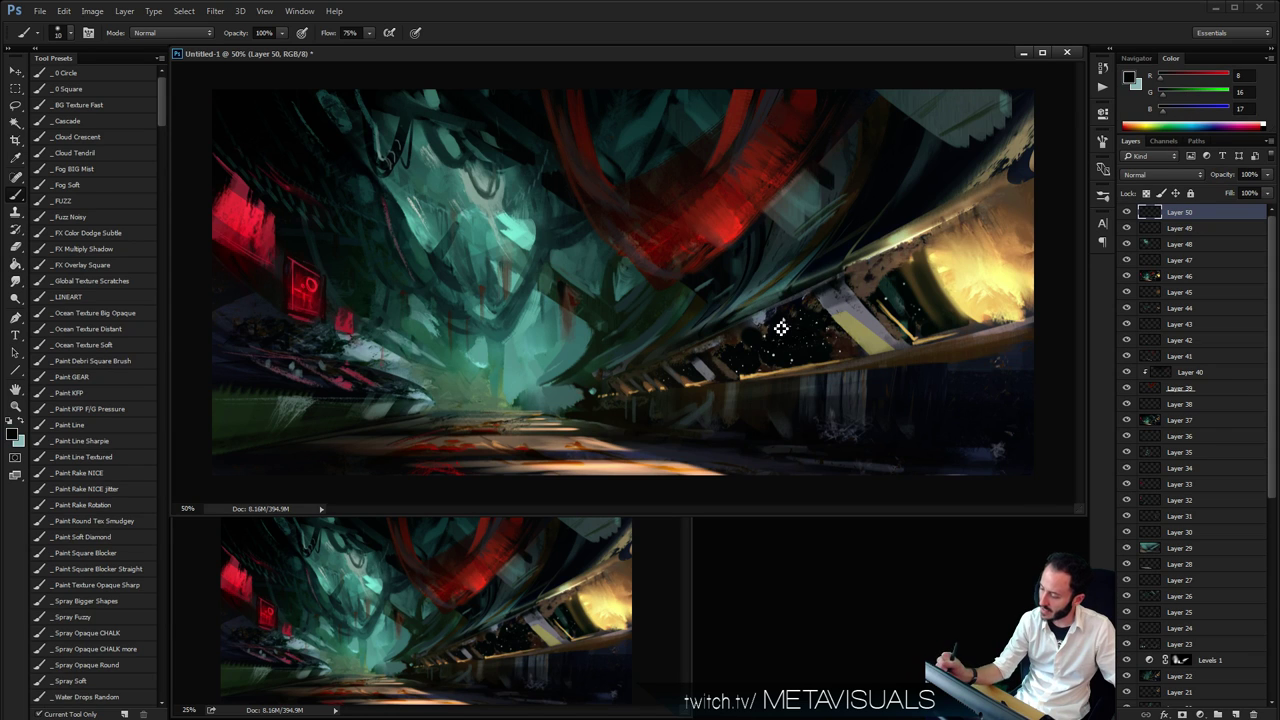
{"action": "key", "text": "bracketright"}
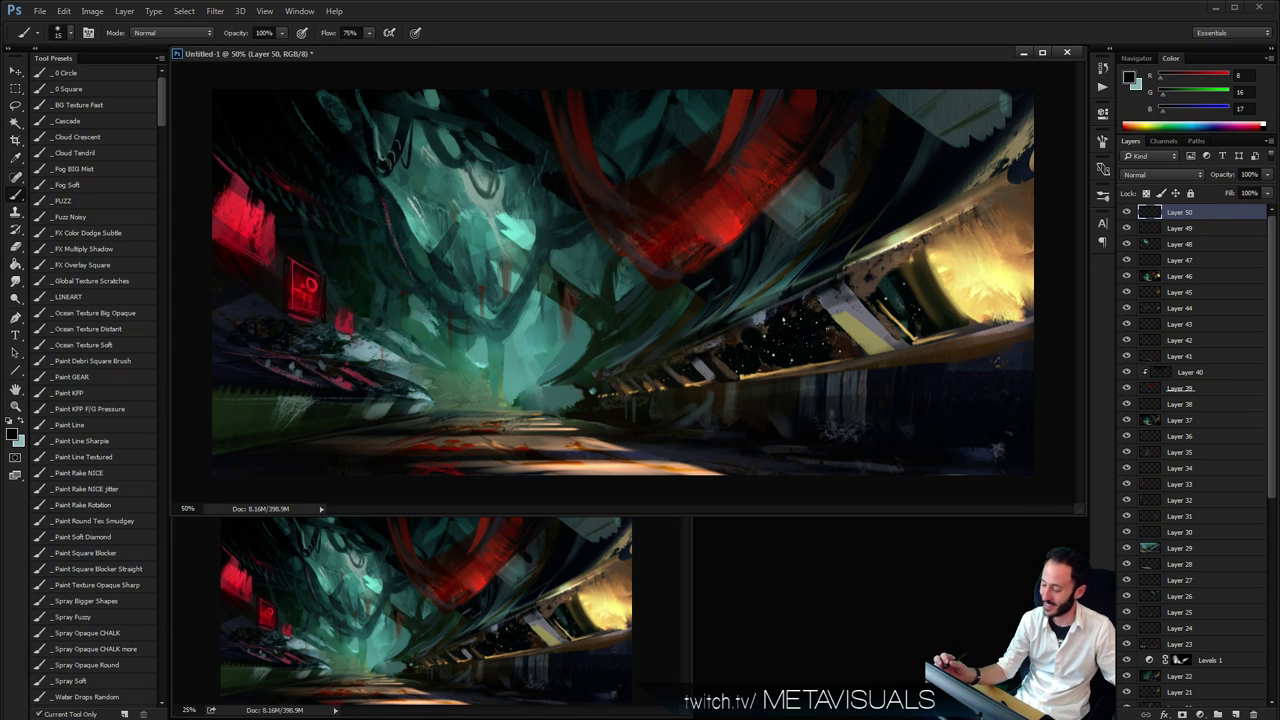
{"action": "left_click", "coordinate": [768, 304], "text": "alt"}
{"action": "key", "text": "bracketleft"}
{"action": "key", "text": "bracketleft"}
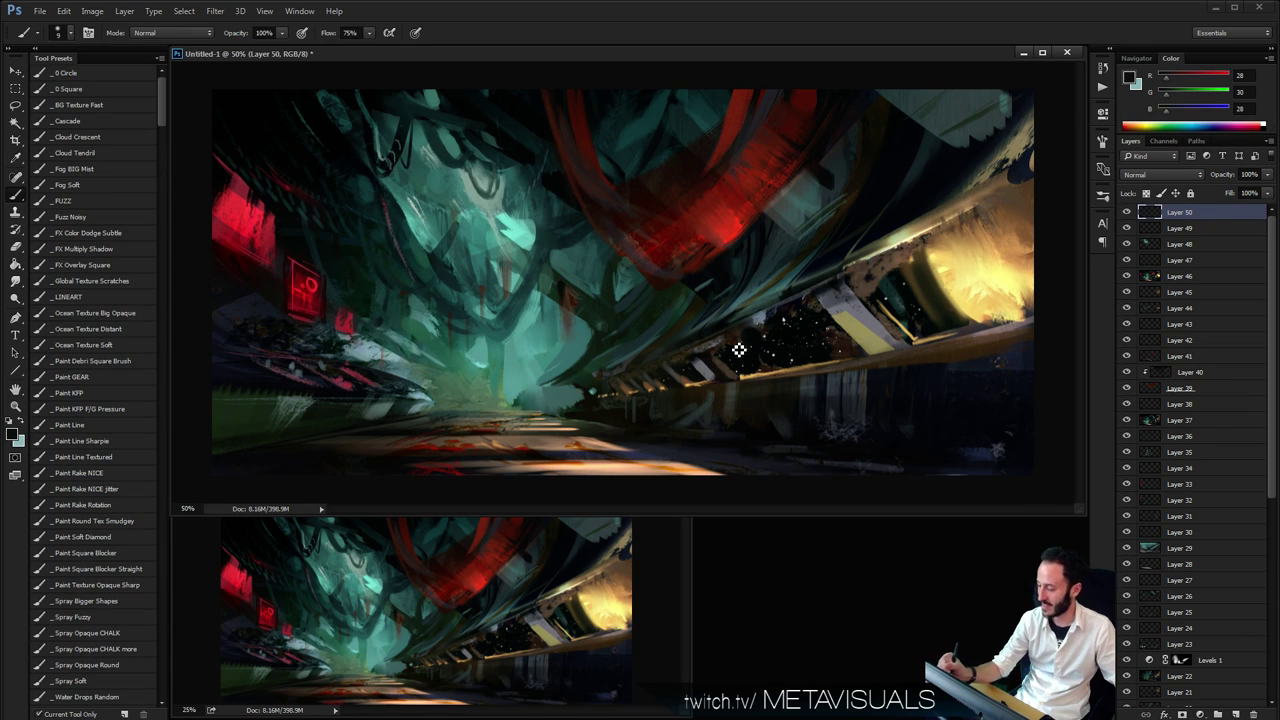
Sample the golden yellow of the bright light and dab fine highlights on the dark shapes in the starry window with a 6 px brush
{"action": "left_click", "coordinate": [949, 259], "text": "alt"}
{"action": "key", "text": "bracketleft"}
{"action": "key", "text": "bracketleft"}
{"action": "key", "text": "bracketleft"}
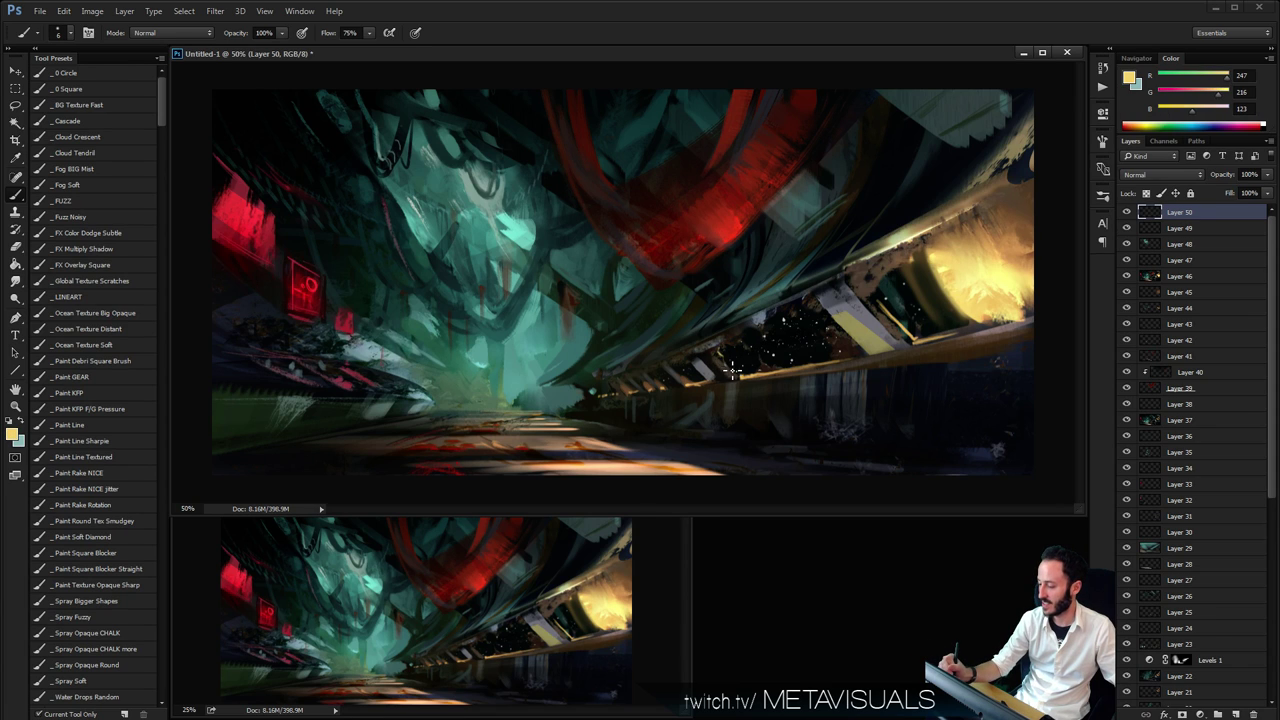
{"action": "left_click", "coordinate": [752, 336]}
{"action": "left_click", "coordinate": [772, 328]}
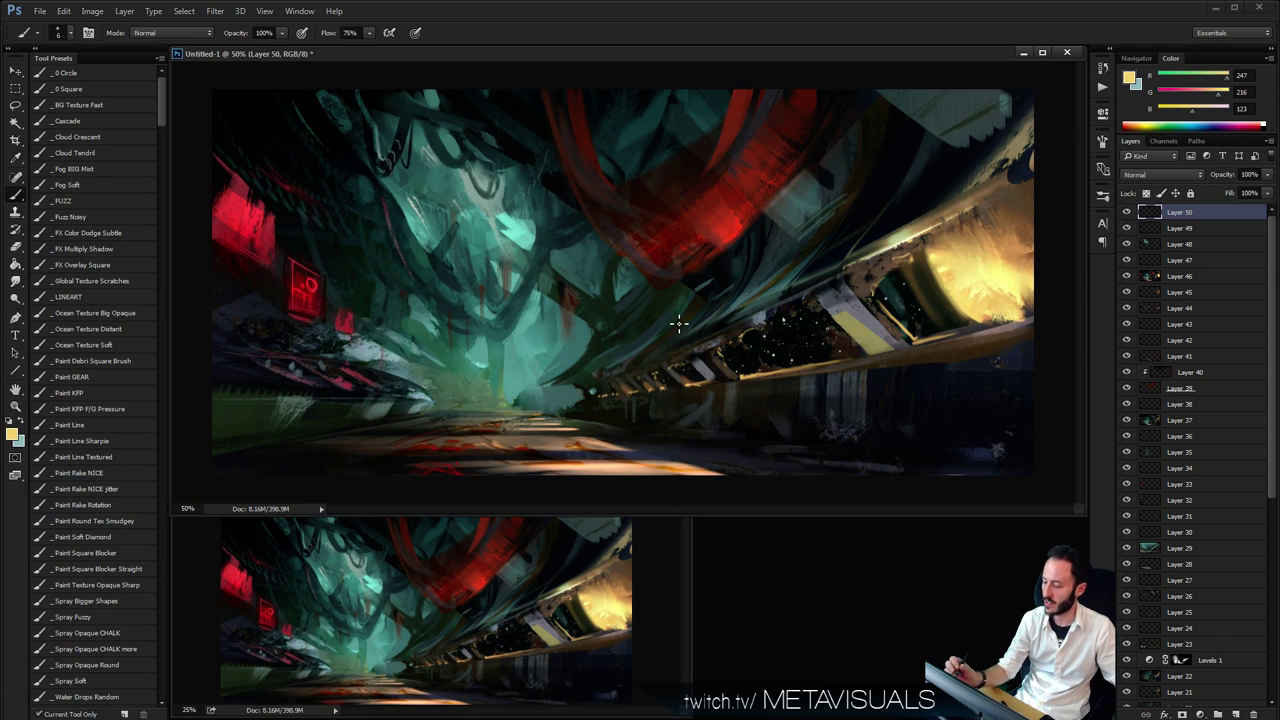
Sample the teal of the background haze and add small strokes near the tunnel's far end with a 6 px brush
{"action": "left_click", "coordinate": [520, 349], "text": "alt"}
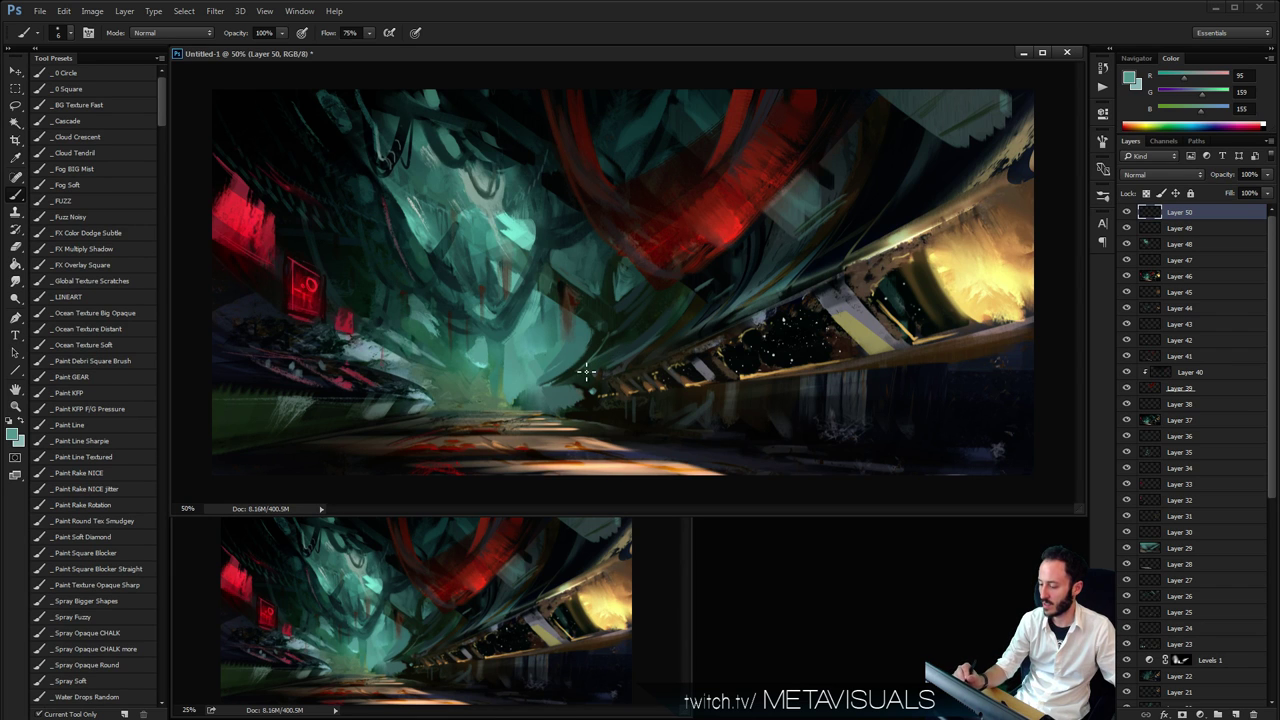
{"action": "left_click", "coordinate": [783, 354], "text": "alt"}
{"action": "left_click", "coordinate": [783, 354], "text": "alt"}
{"action": "left_click", "coordinate": [869, 391], "text": "ctrl"}
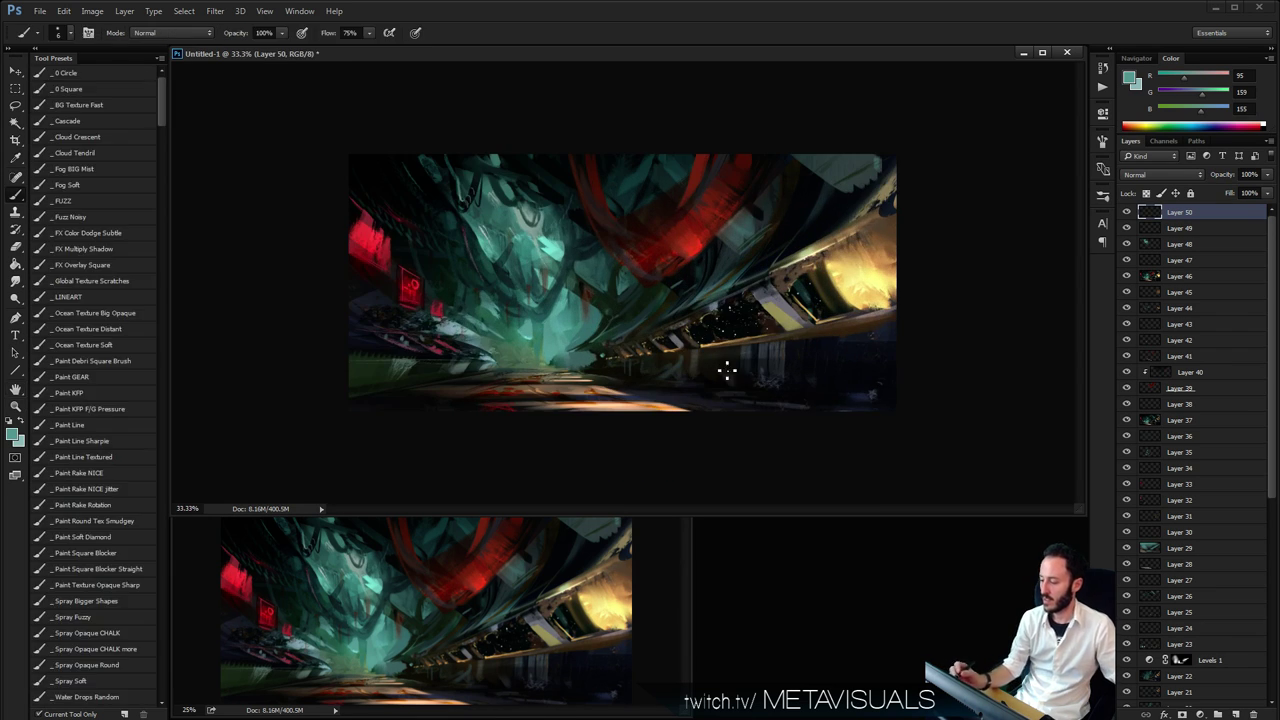
{"action": "key", "text": "z"}
{"action": "left_click", "coordinate": [931, 394]}
{"action": "left_click", "coordinate": [930, 401], "text": "alt"}
{"action": "left_click", "coordinate": [930, 401], "text": "alt"}
{"action": "left_click", "coordinate": [907, 405]}
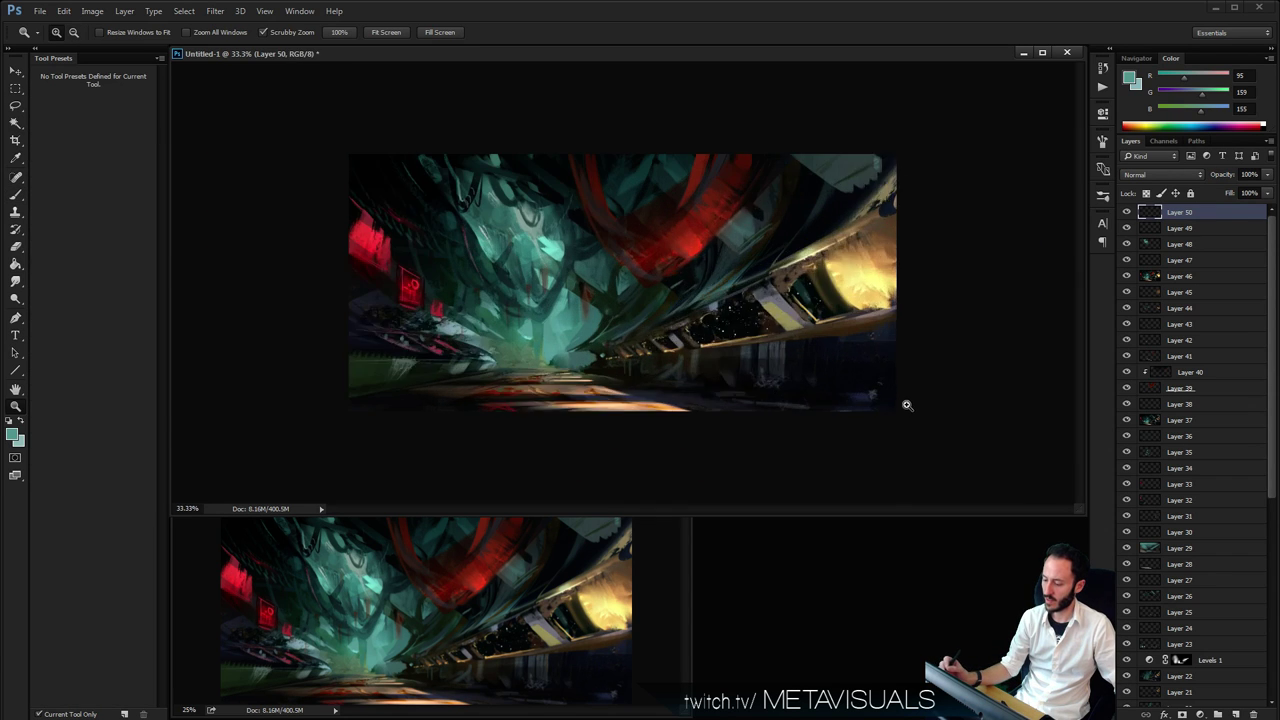
Sample the muted teal near the tunnel's far end and enlarge the brush to 20 px
{"action": "left_click", "coordinate": [907, 405]}
{"action": "key", "text": "b"}
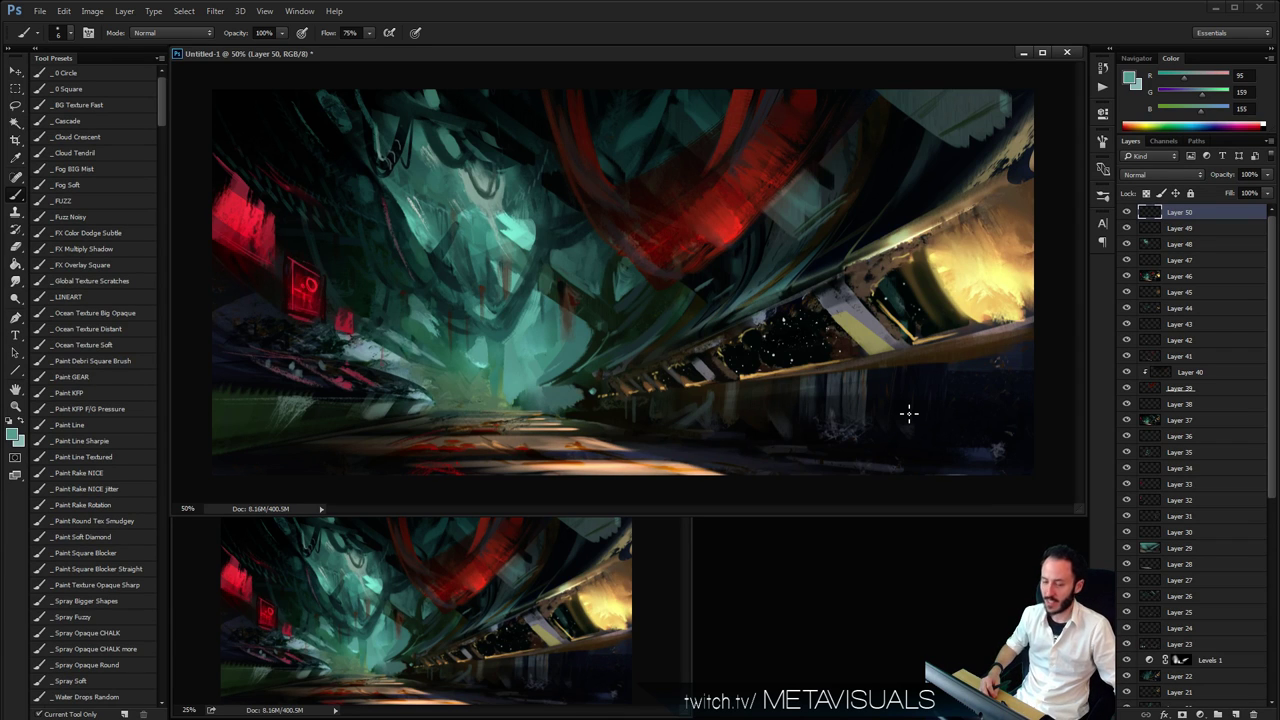
{"action": "left_click", "coordinate": [518, 403], "text": "alt"}
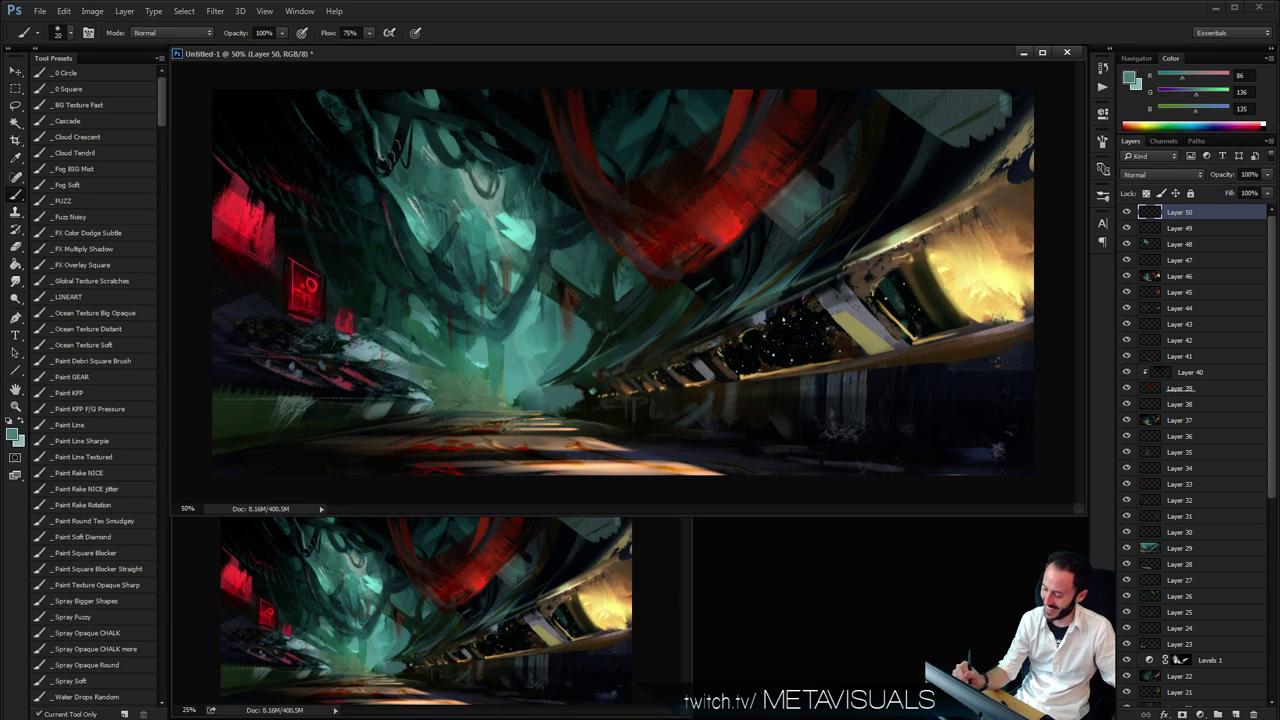
{"action": "key", "text": "bracketright"}
{"action": "key", "text": "bracketright"}
{"action": "left_click", "coordinate": [737, 406], "text": "ctrl+alt"}
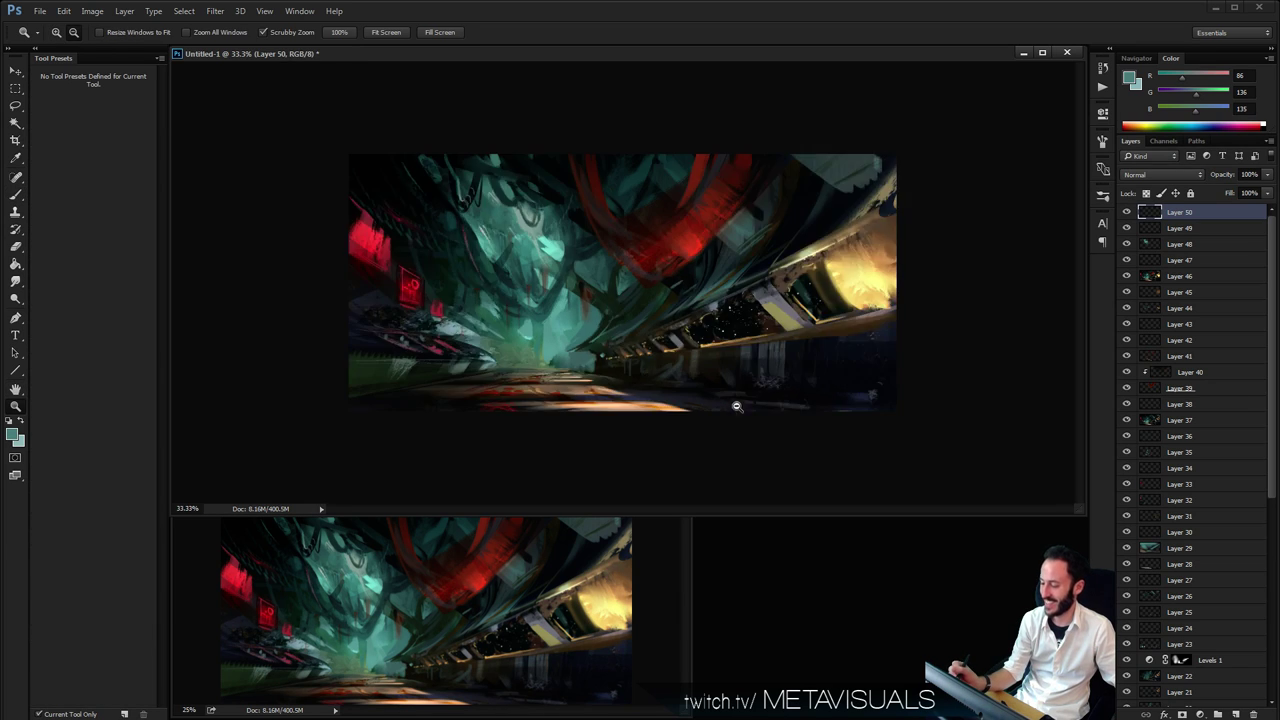
{"action": "left_click", "coordinate": [740, 408], "text": "ctrl+alt"}
{"action": "left_click", "coordinate": [743, 411], "text": "ctrl"}
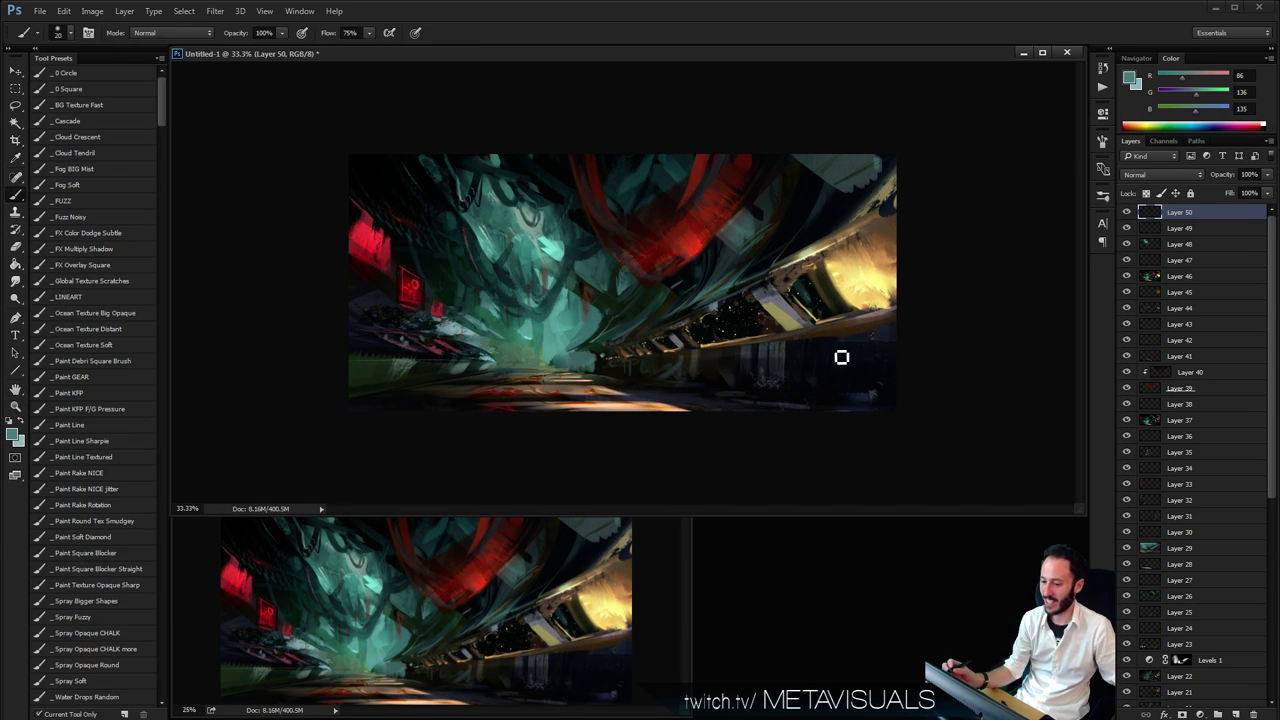
Save the painting as a Photoshop file named Spacecity2 in the Sketching folder with maximized compatibility
{"action": "key", "text": "ctrl+s"}
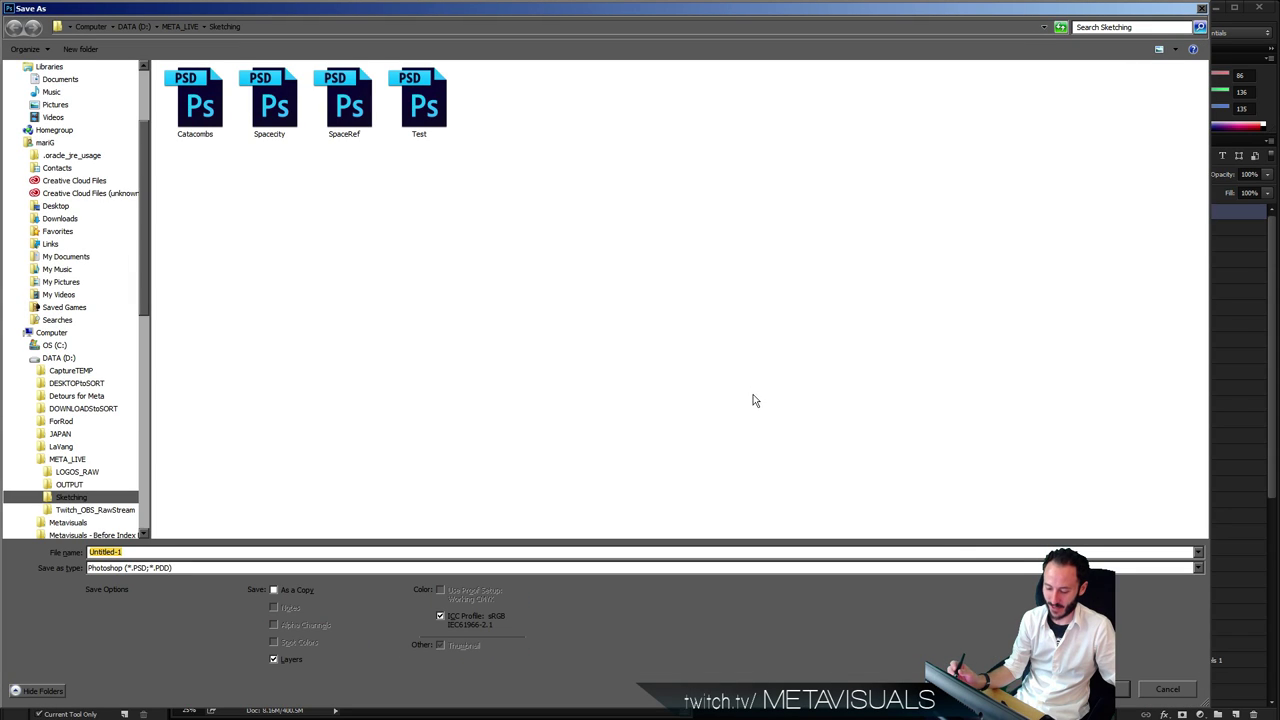
{"action": "left_click", "coordinate": [275, 110]}
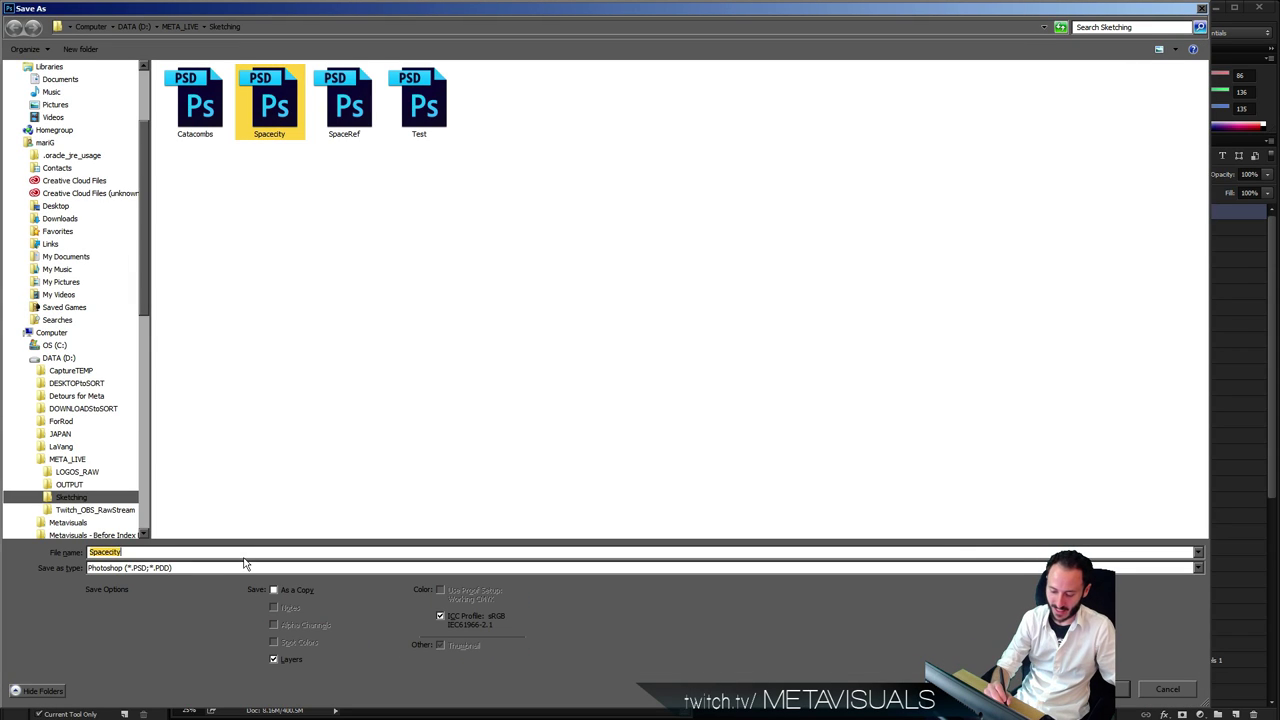
{"action": "left_click", "coordinate": [245, 553]}
{"action": "type", "text": "2"}
{"action": "key", "text": "Return"}
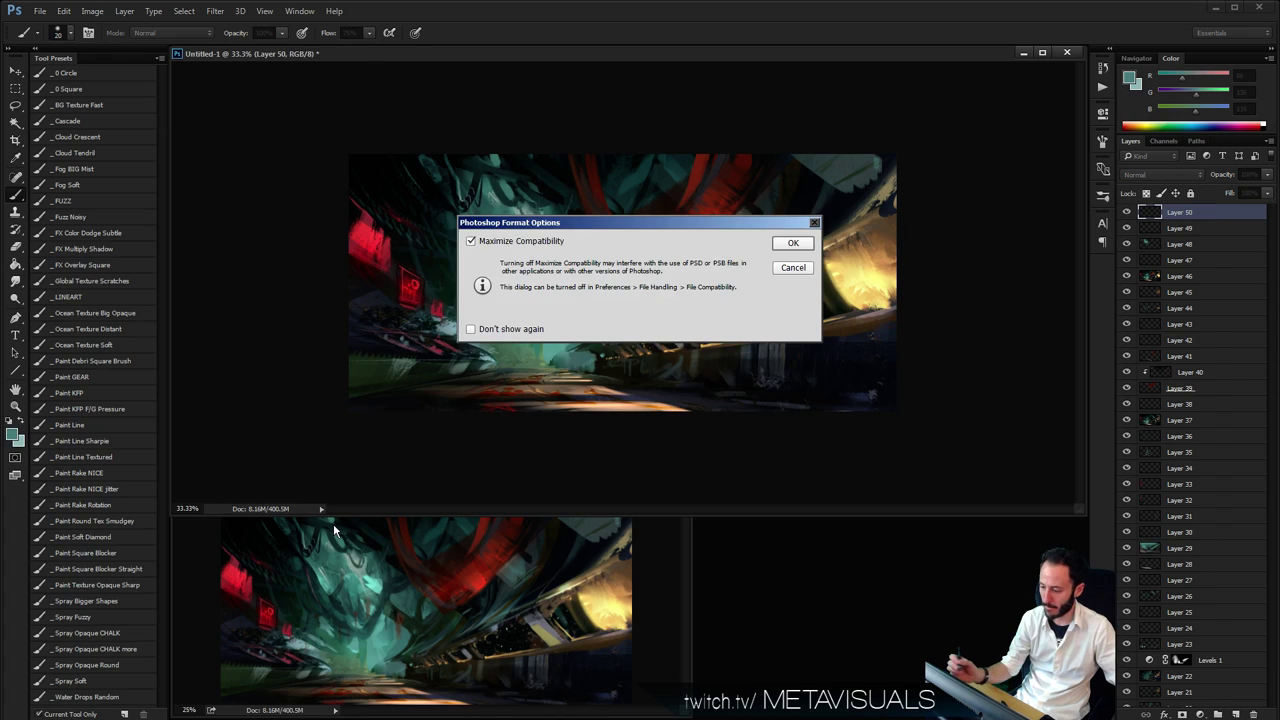
{"action": "key", "text": "Return"}
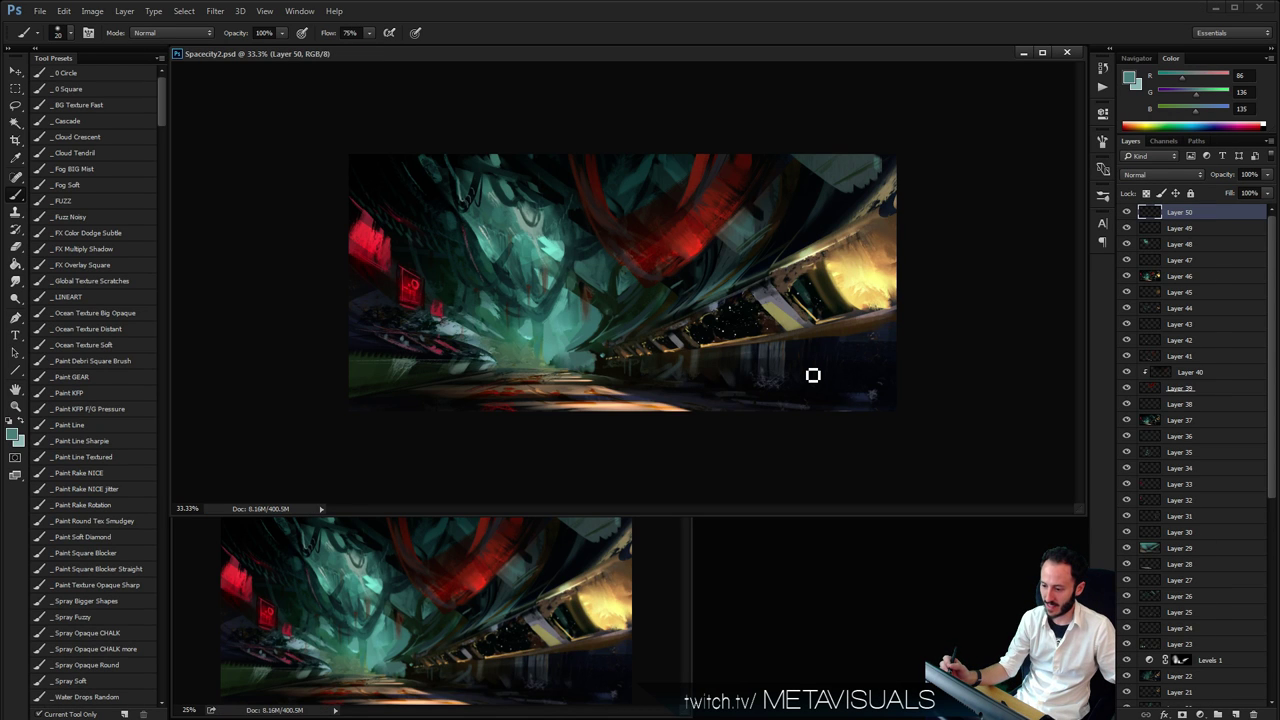
Save a JPEG copy of Spacecity2 in the Sketching folder with the offered JPEG options
{"action": "key", "text": "ctrl+shift+s"}
{"action": "key", "text": "Tab"}
{"action": "key", "text": "j"}
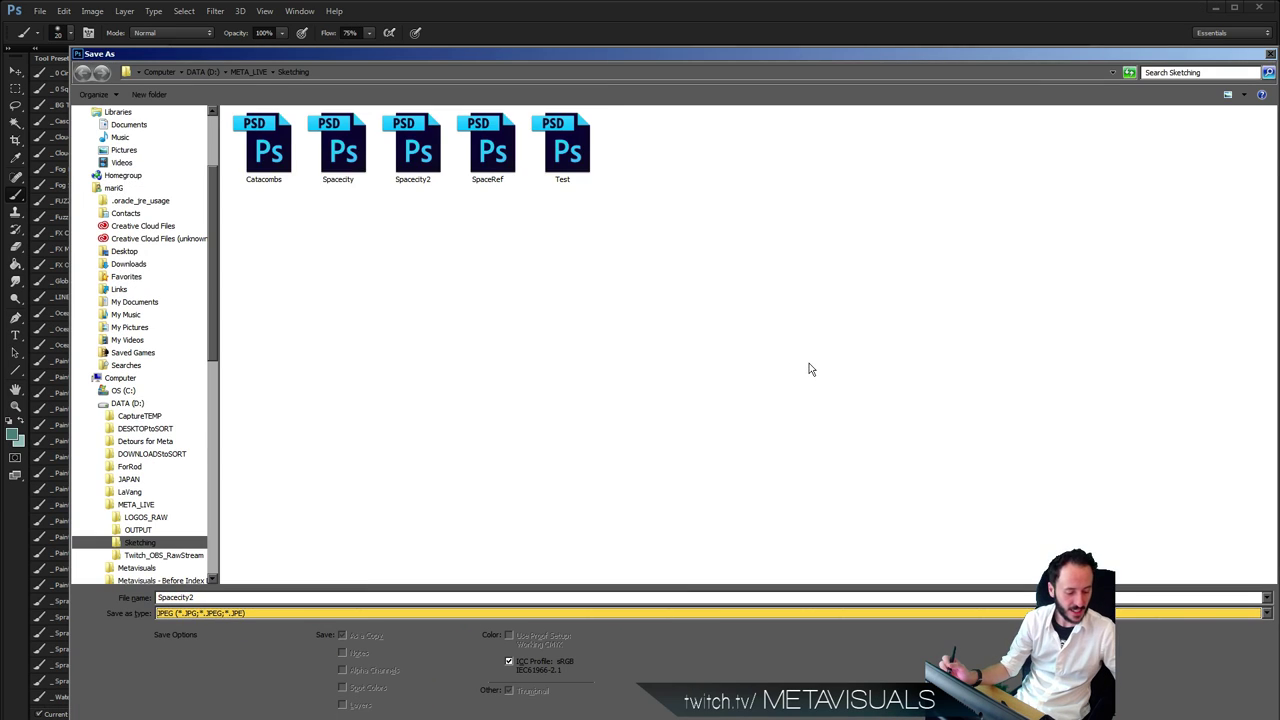
{"action": "key", "text": "Return"}
{"action": "key", "text": "Return"}
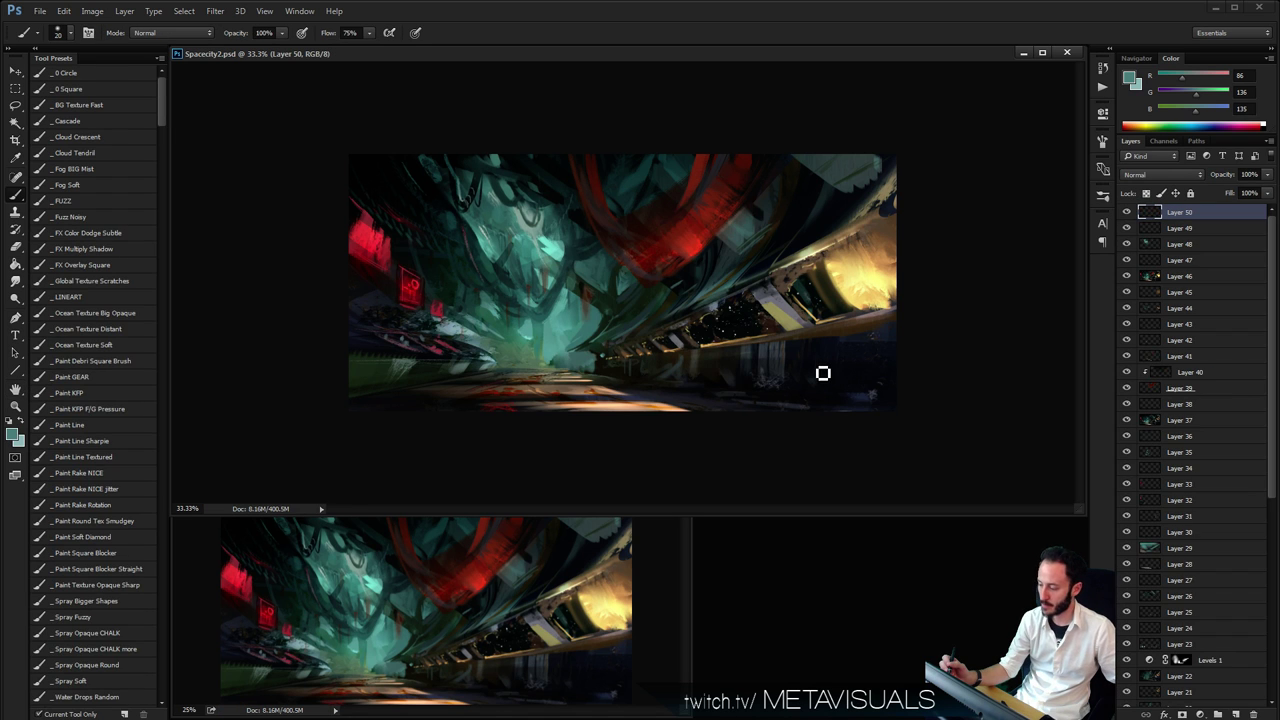
Select Layers 15 and 16 together and change their layer color label
{"action": "key", "text": "h"}
{"action": "key", "text": "ctrl+plus"}
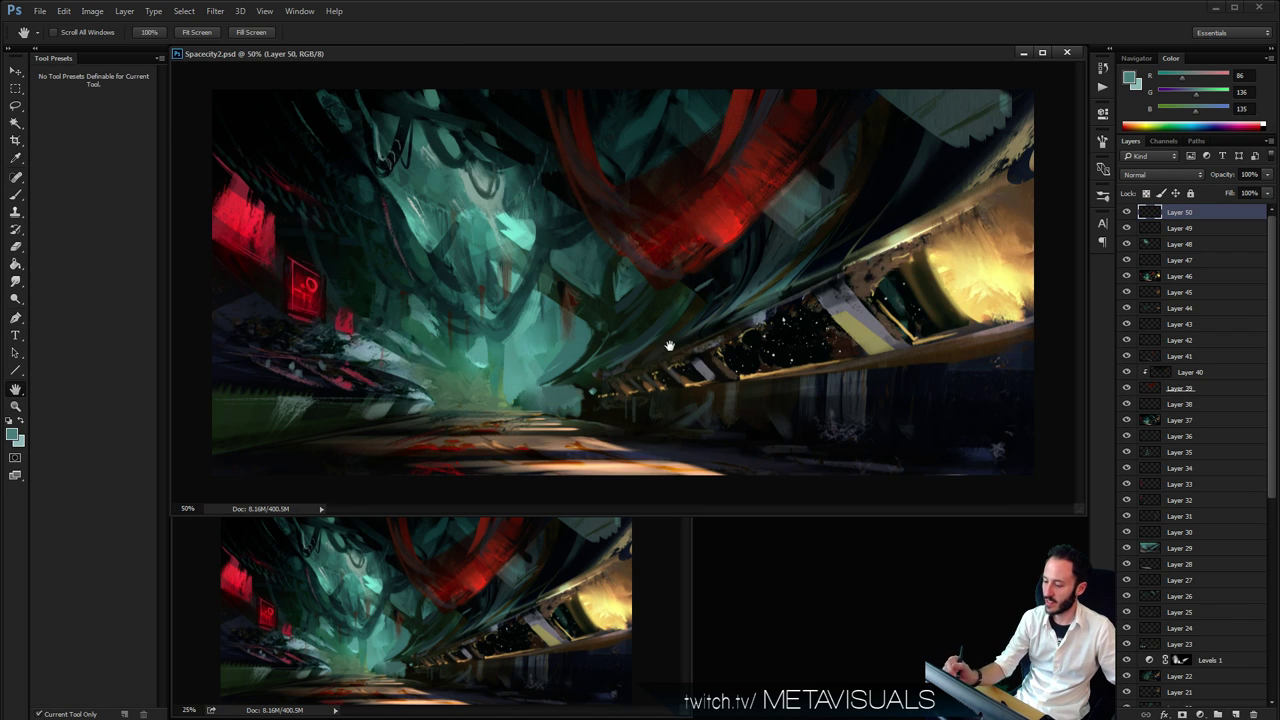
{"action": "left_click_drag", "start_coordinate": [1273, 279], "coordinate": [1273, 484]}
{"action": "left_click", "coordinate": [1185, 443]}
{"action": "left_click", "coordinate": [1191, 457], "text": "shift"}
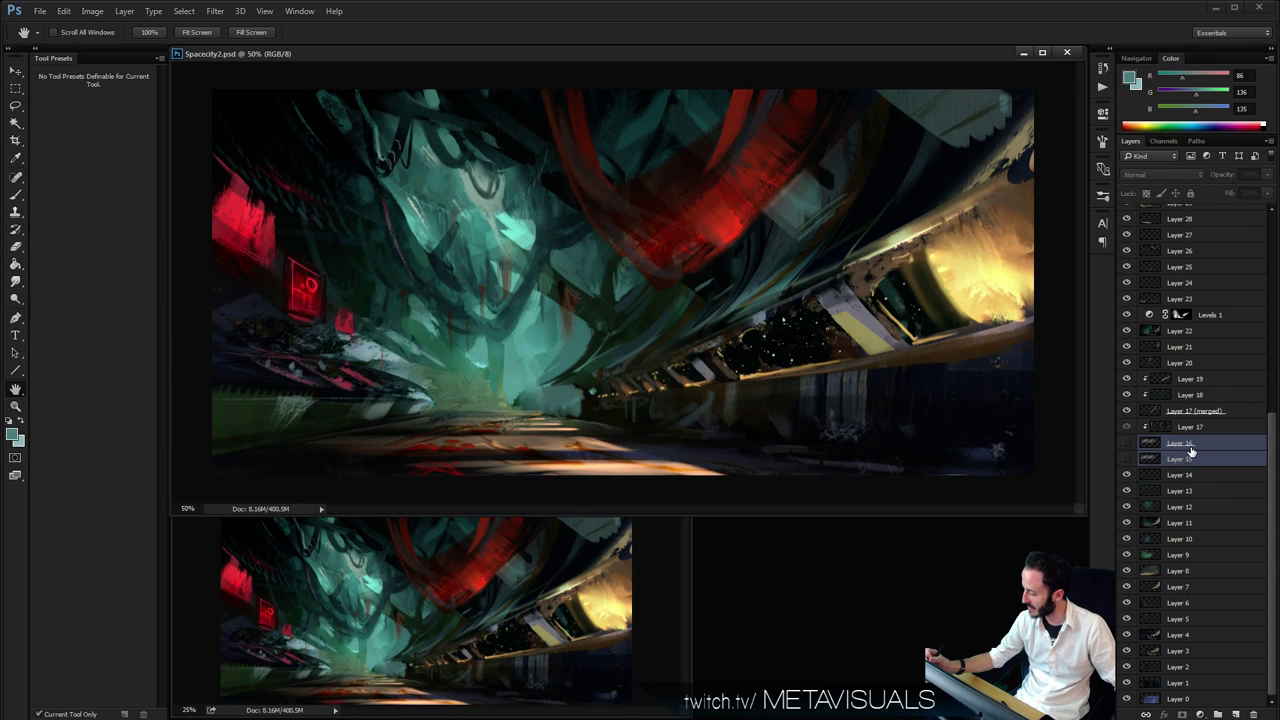
{"action": "right_click", "coordinate": [1205, 445]}
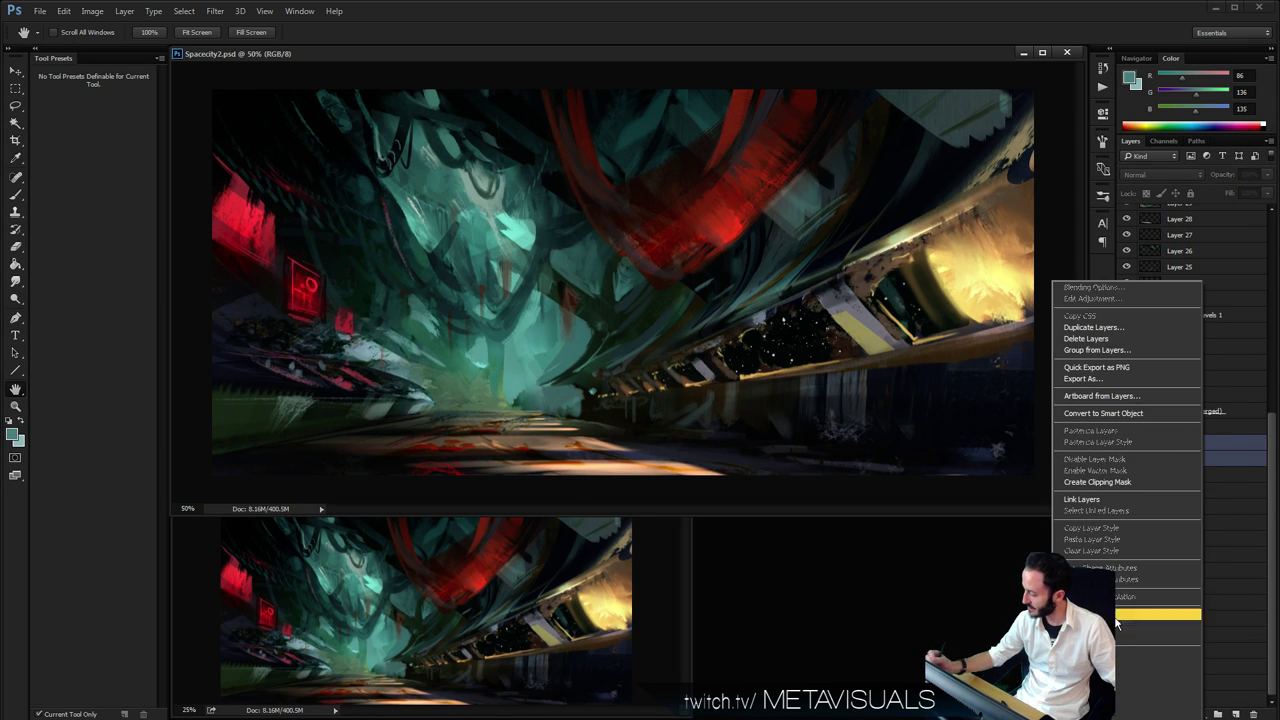
{"action": "left_click", "coordinate": [1157, 663]}
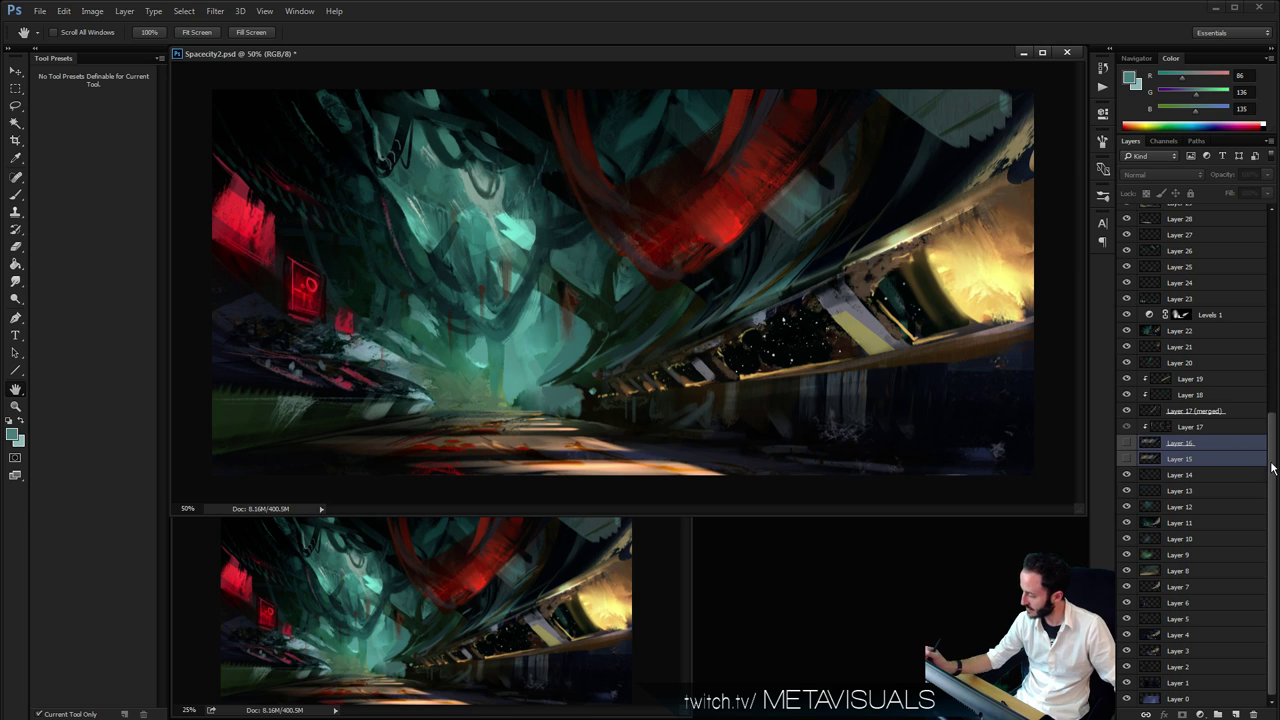
{"action": "left_click_drag", "start_coordinate": [1274, 469], "coordinate": [1268, 250]}
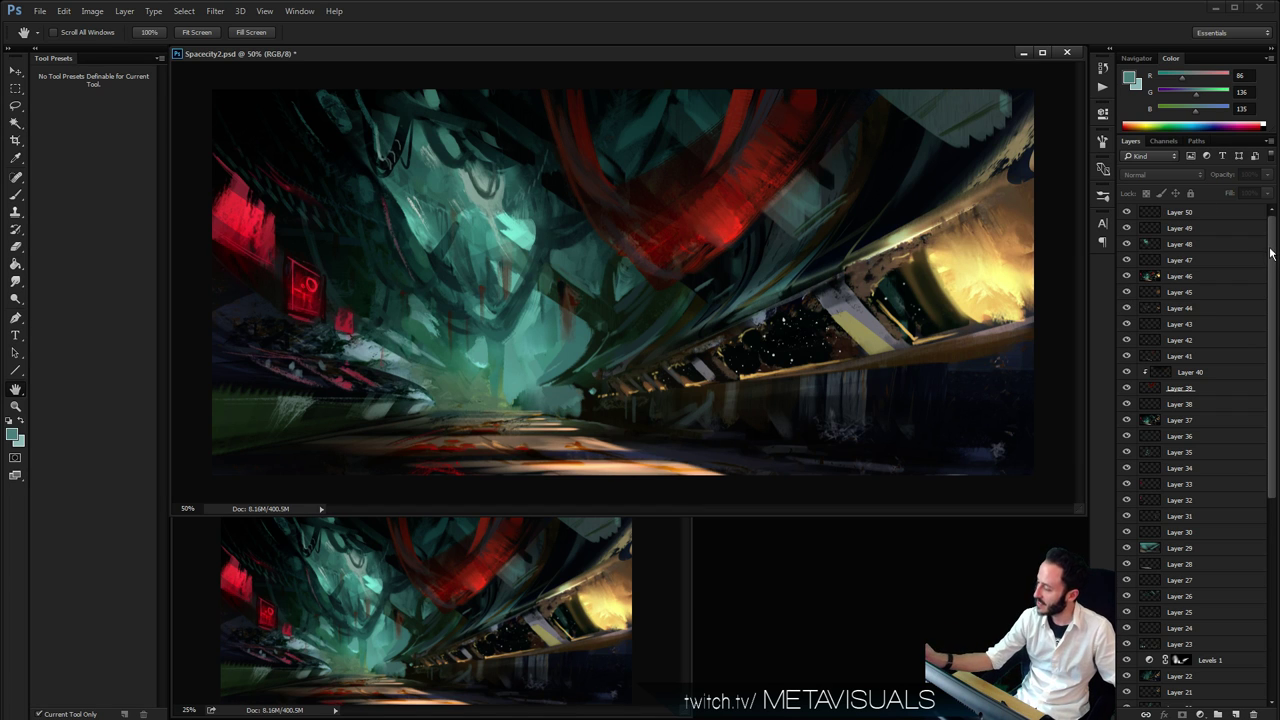
Hide the layers from Layer 50 down to Layer 2 to expose the earliest base painting
{"action": "left_click_drag", "start_coordinate": [1127, 212], "coordinate": [1124, 432]}
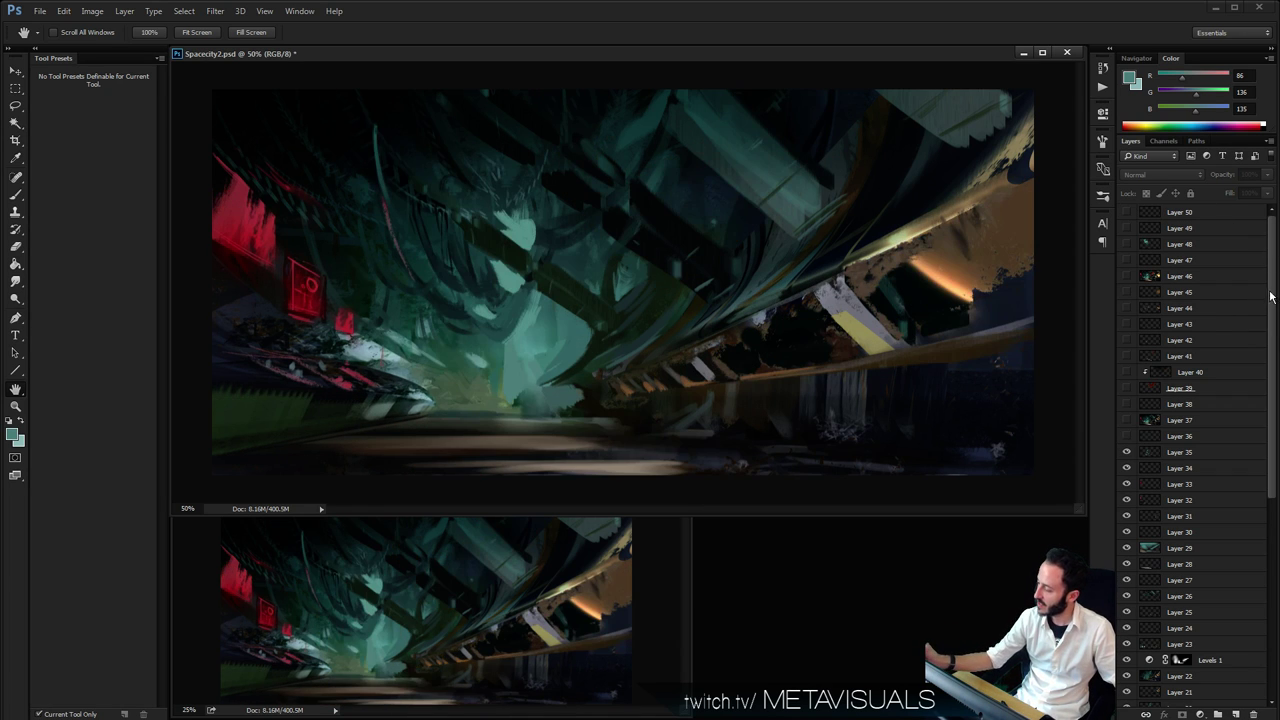
{"action": "left_click_drag", "start_coordinate": [1270, 293], "coordinate": [1250, 406]}
{"action": "left_click_drag", "start_coordinate": [1128, 256], "coordinate": [1128, 560]}
{"action": "scroll", "coordinate": [1260, 514], "scroll_direction": "down", "scroll_amount": 4}
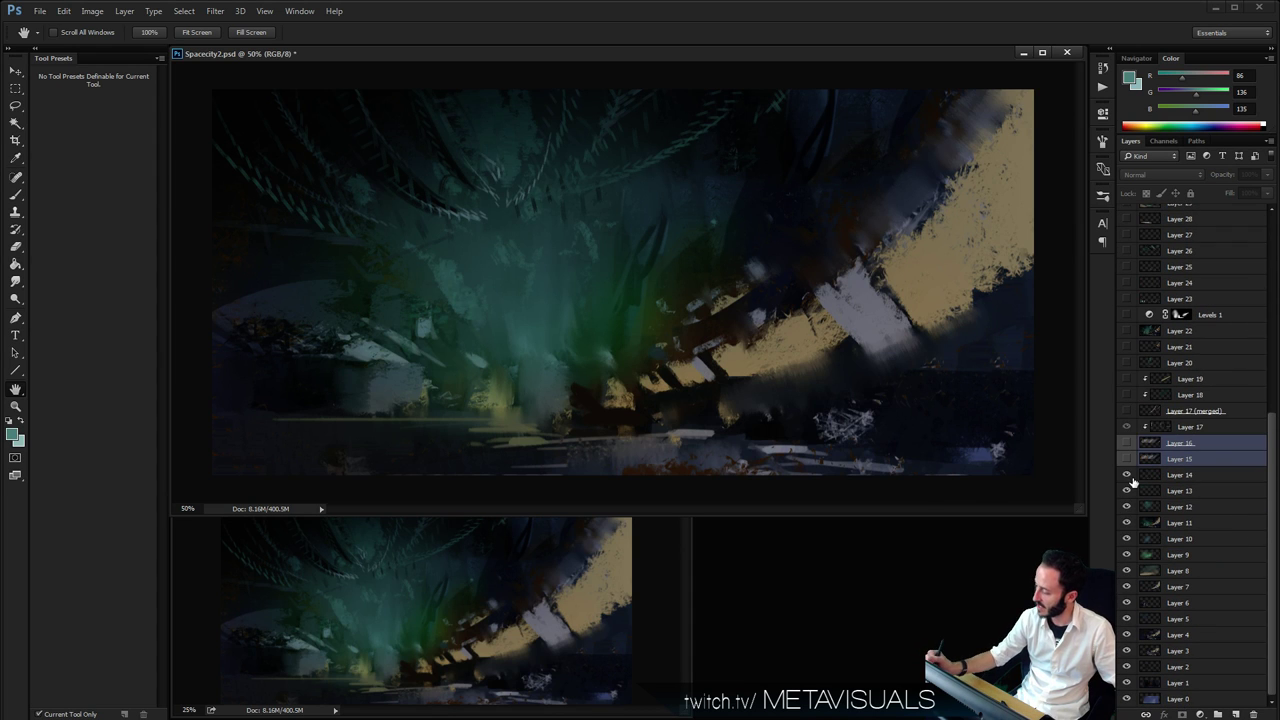
{"action": "left_click_drag", "start_coordinate": [1128, 475], "coordinate": [1129, 554]}
{"action": "left_click_drag", "start_coordinate": [1127, 677], "coordinate": [1127, 687]}
{"action": "left_click", "coordinate": [1127, 682]}
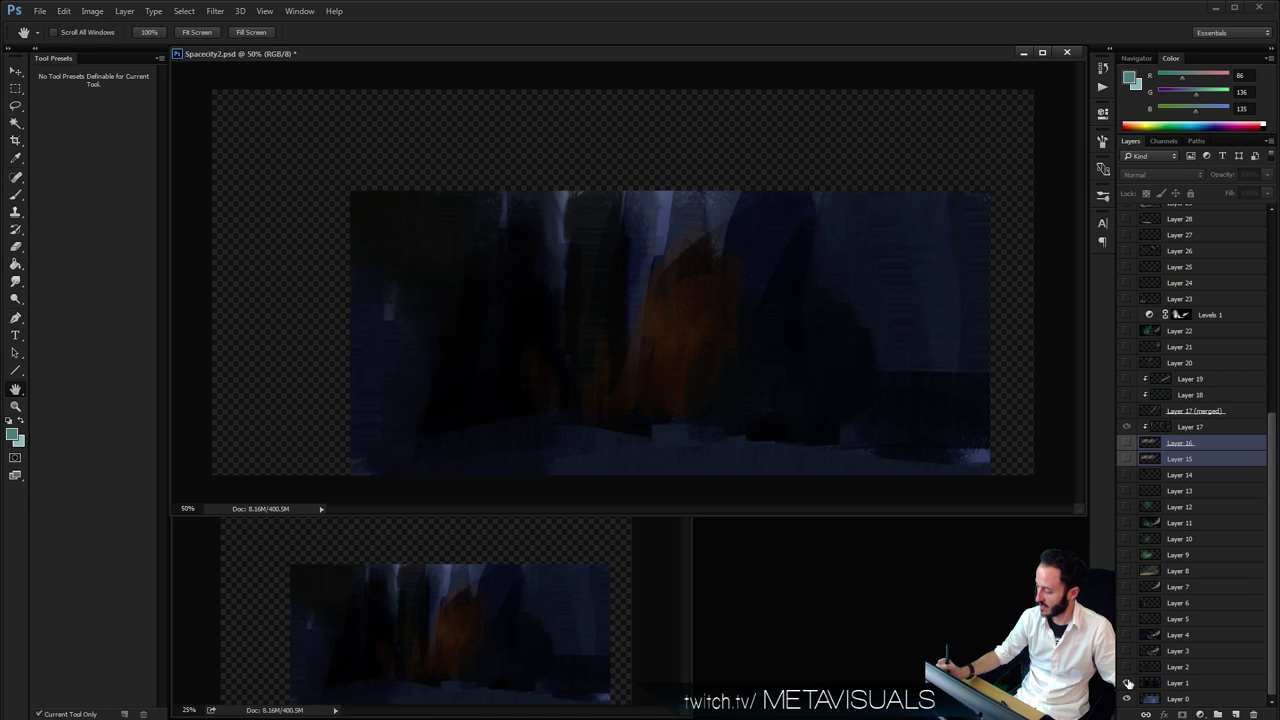
Switch to full-screen mode and compare the base painting before and after the last layer visibility change
{"action": "key", "text": "f"}
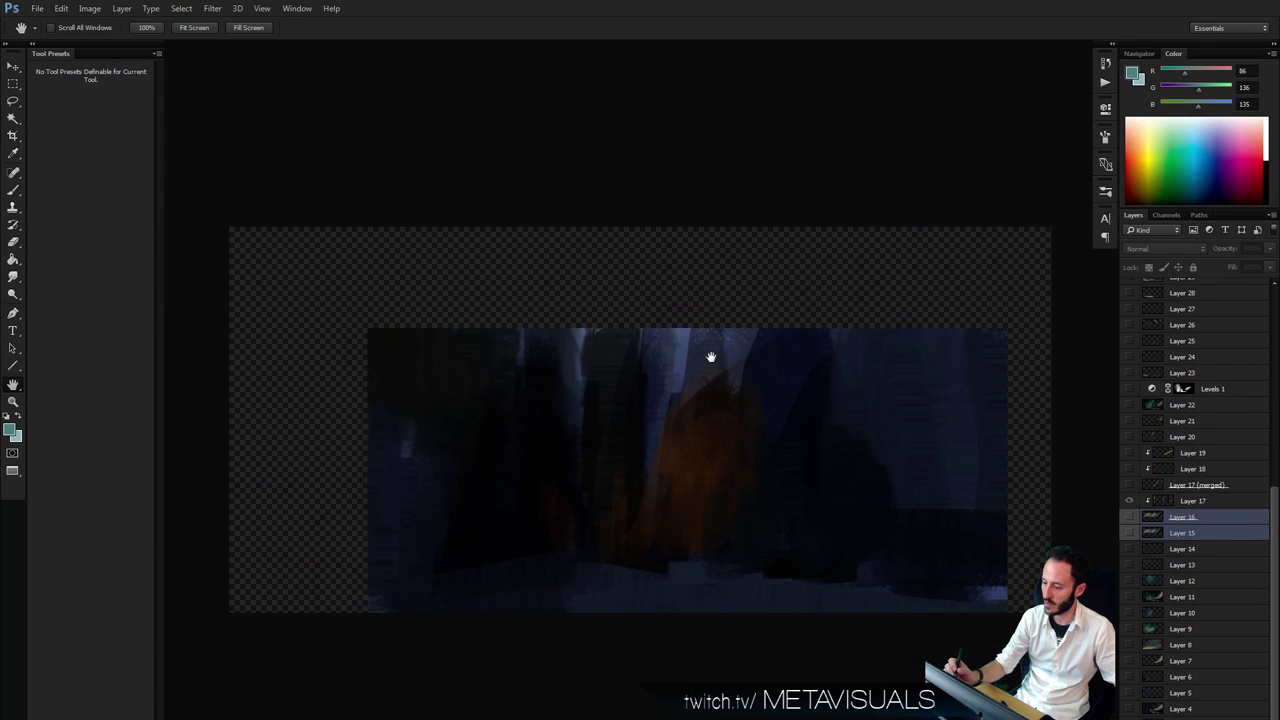
{"action": "left_click_drag", "start_coordinate": [738, 489], "coordinate": [691, 446]}
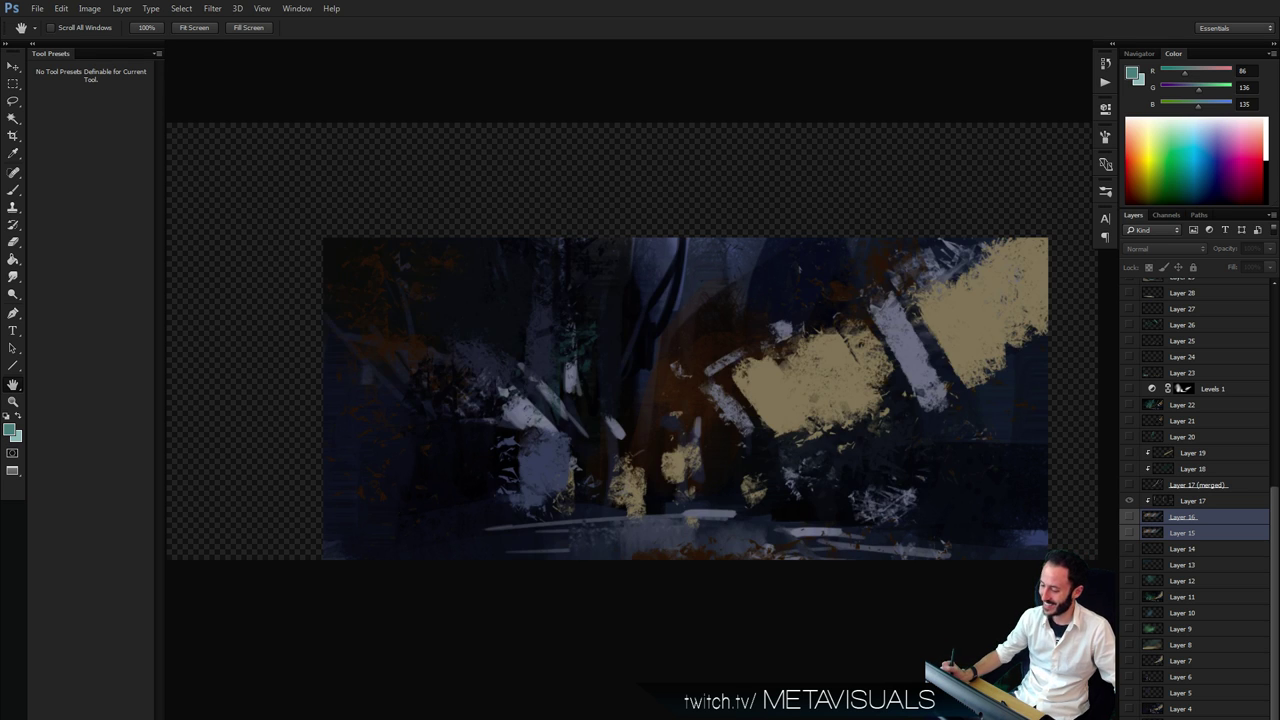
{"action": "key", "text": "ctrl+z"}
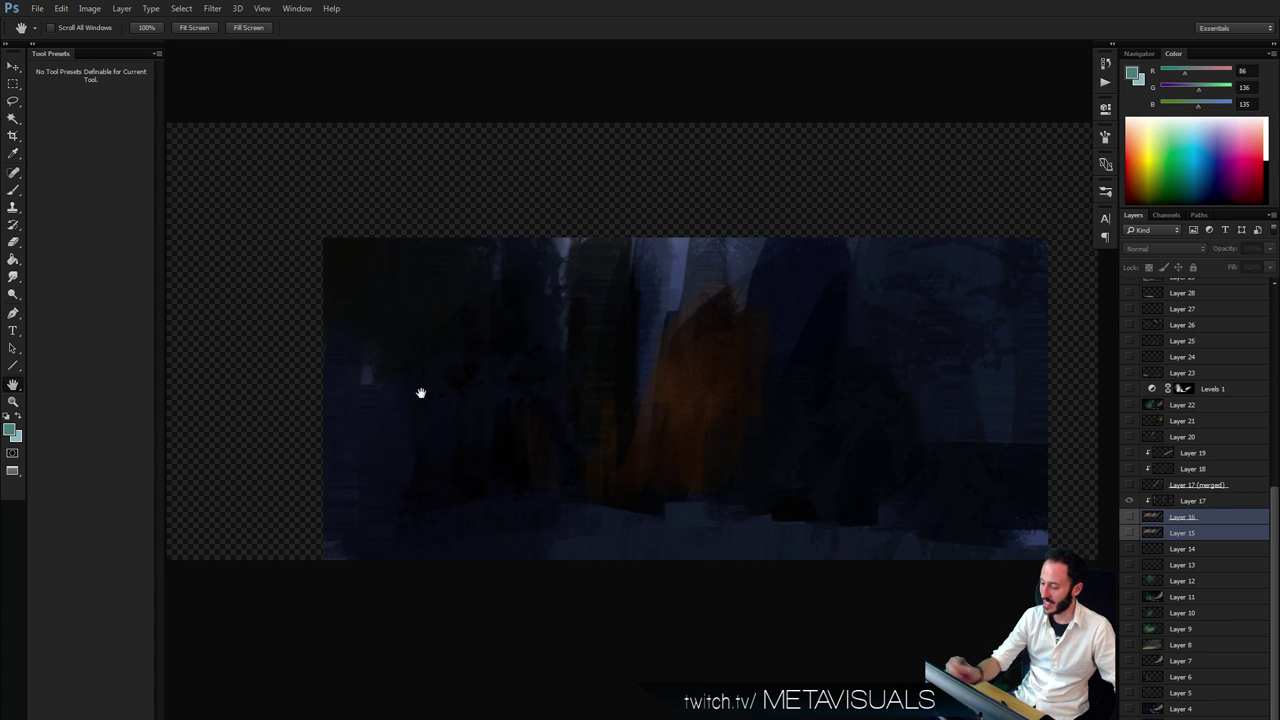
{"action": "key", "text": "ctrl+z"}
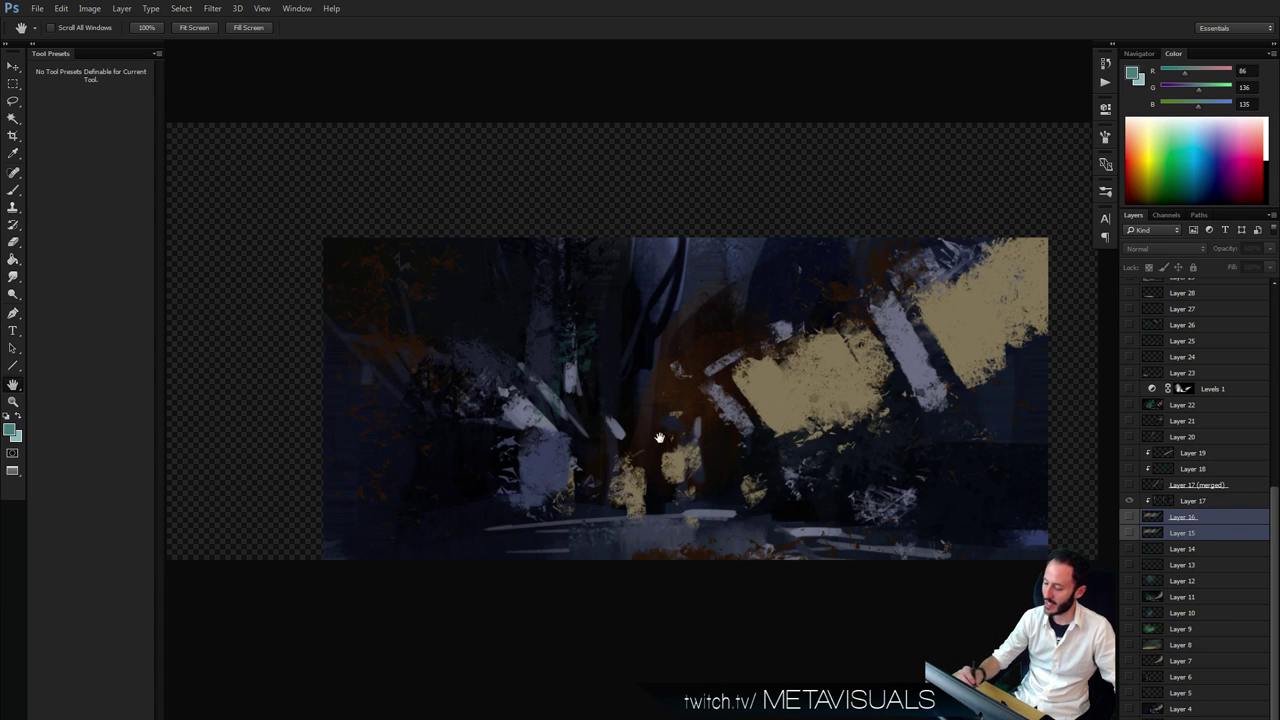
Make Layers 4, 5, 6 and 7 visible, toggling Layer 7 off and on to compare its effect
{"action": "left_click", "coordinate": [1130, 695]}
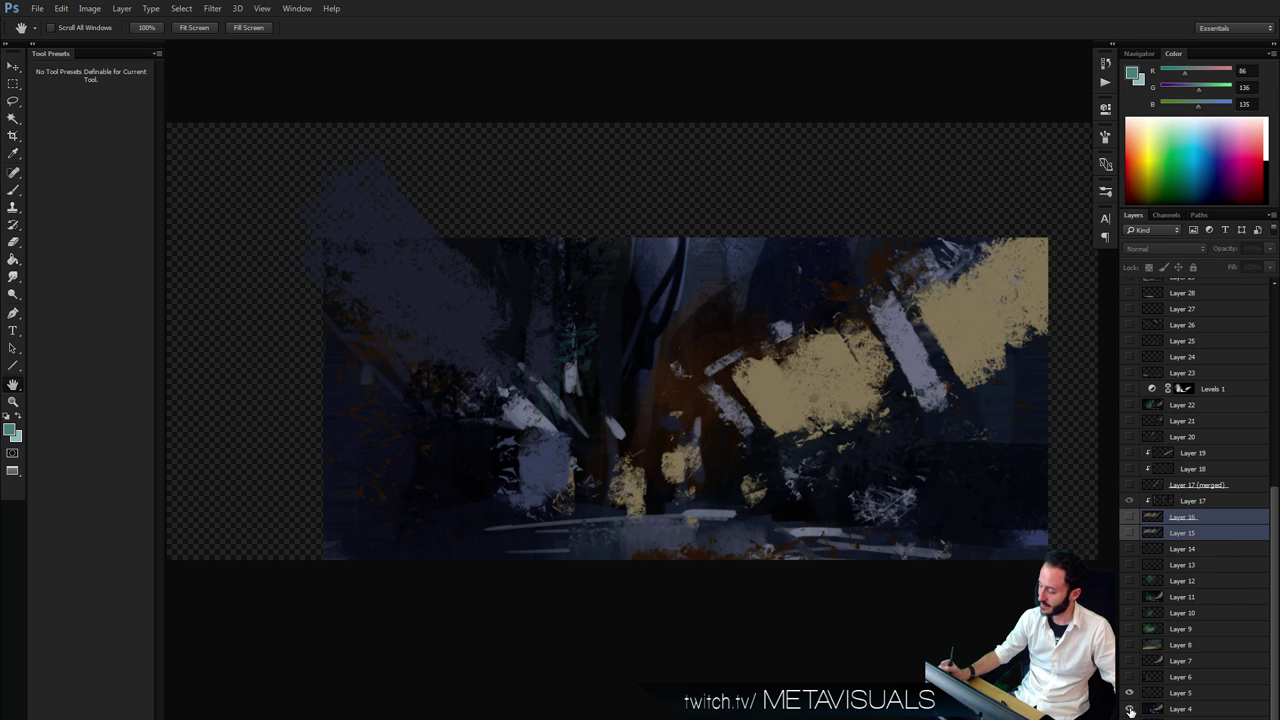
{"action": "left_click", "coordinate": [1130, 678]}
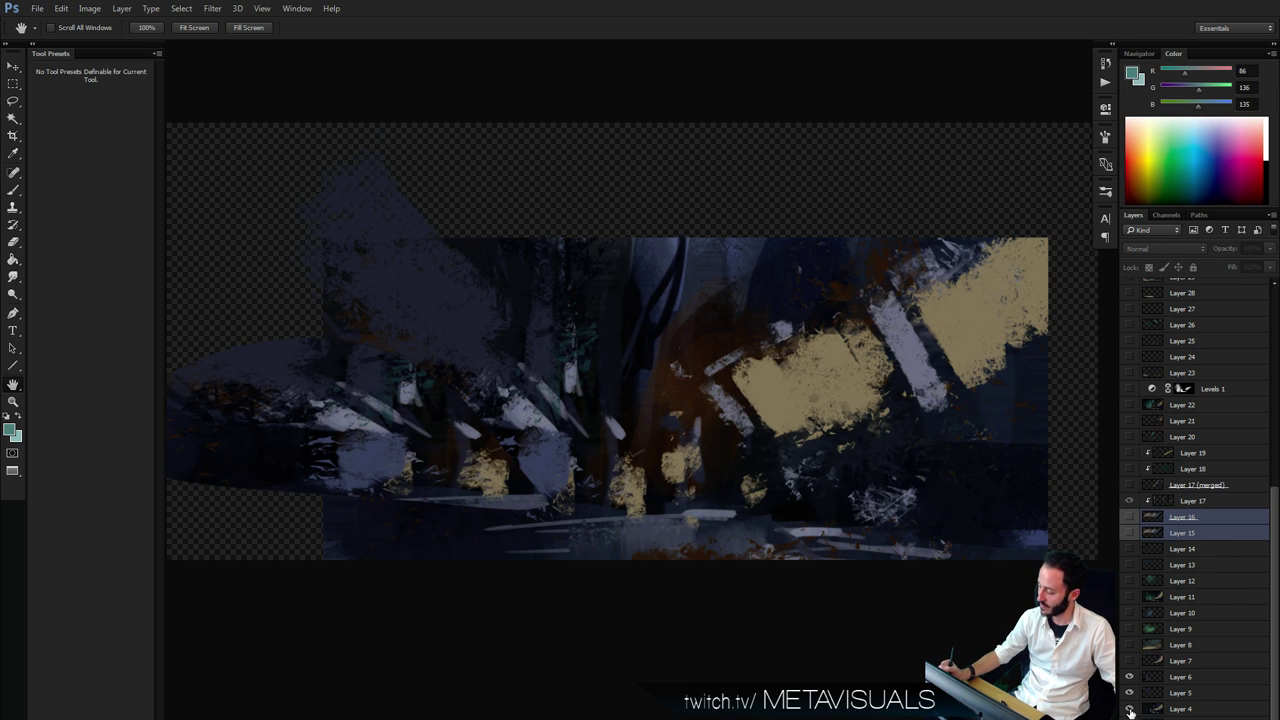
{"action": "left_click", "coordinate": [1130, 709]}
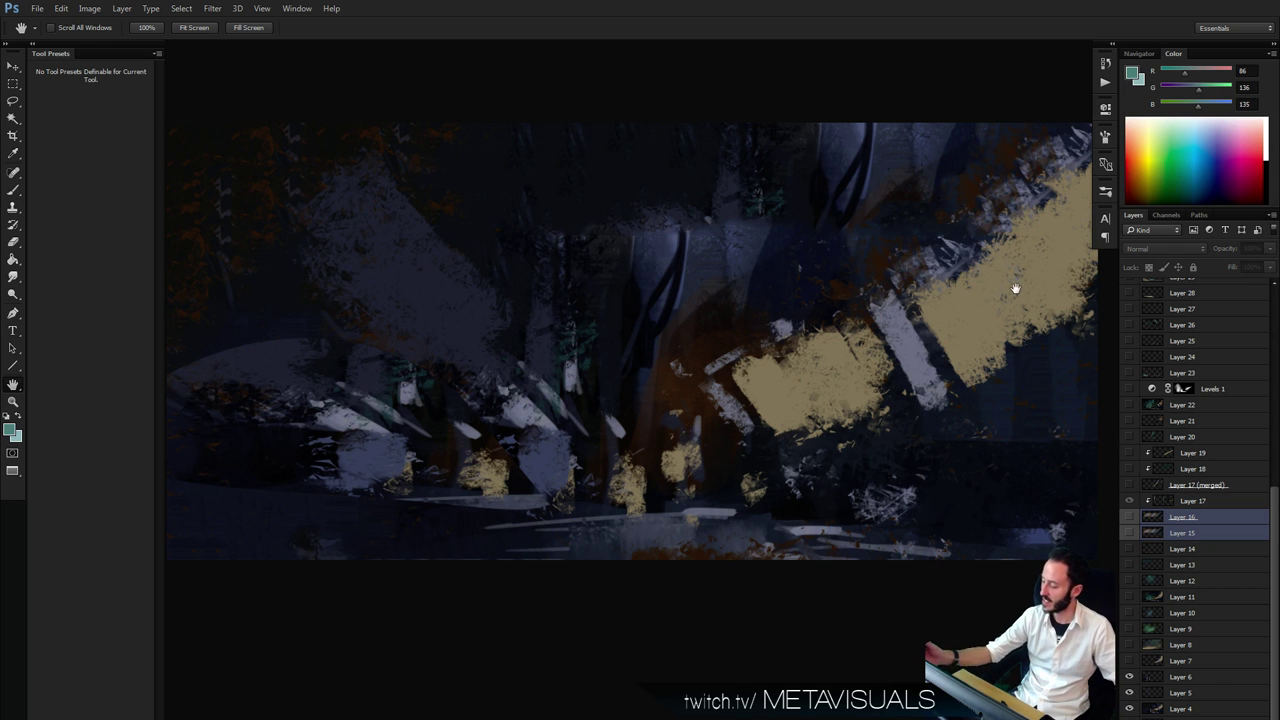
{"action": "left_click", "coordinate": [1130, 661]}
{"action": "left_click", "coordinate": [1130, 662]}
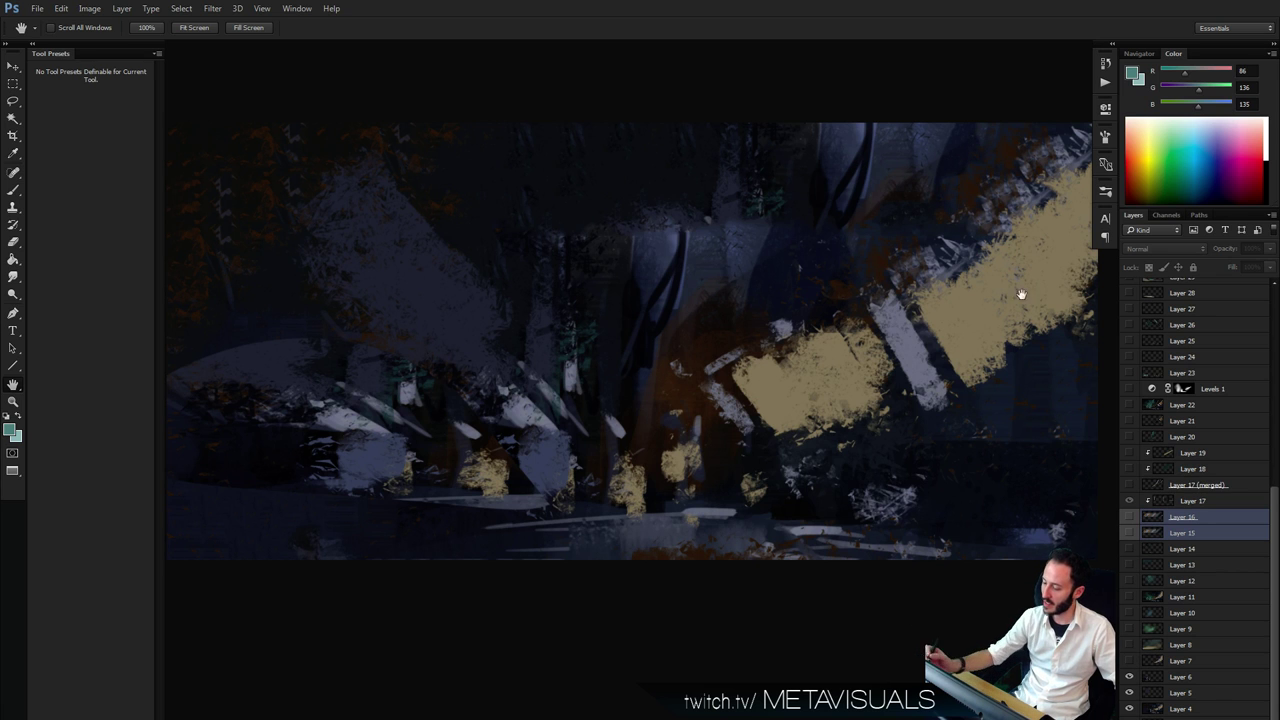
{"action": "left_click", "coordinate": [1130, 662]}
{"action": "left_click", "coordinate": [1130, 662]}
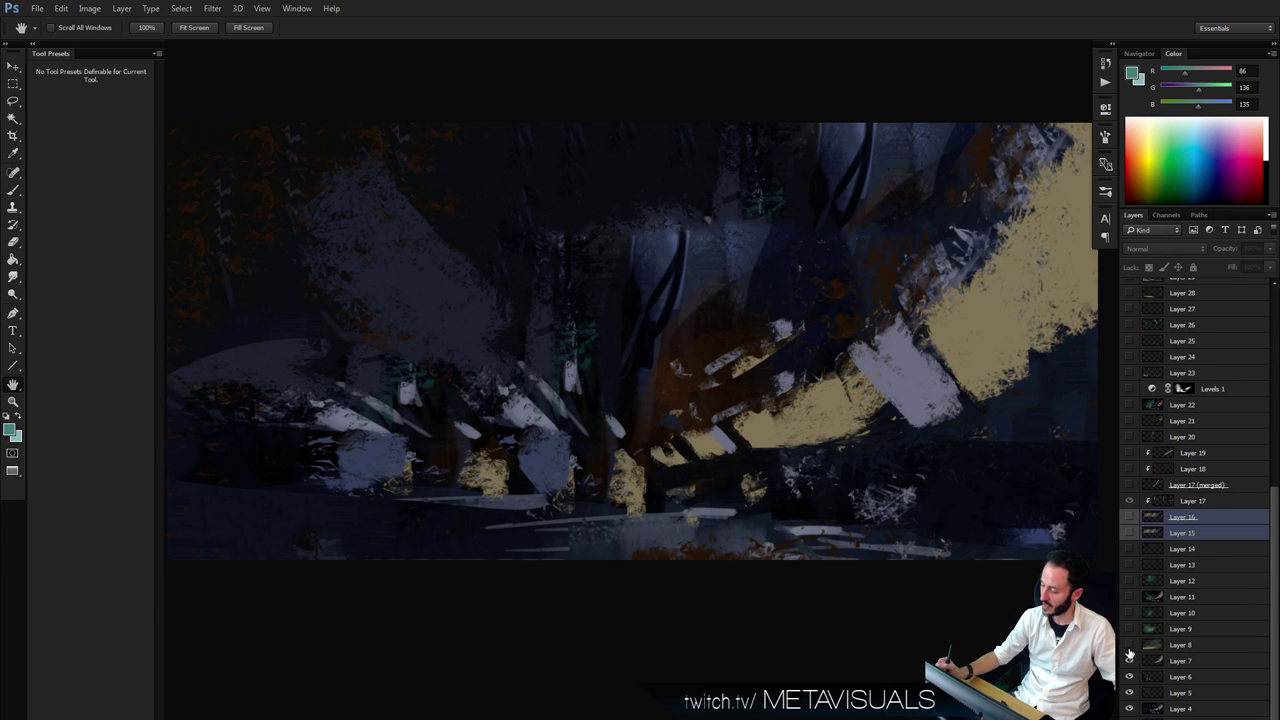
Make Layers 8 and 9 visible, toggling Layer 8 off and on to compare its darkening
{"action": "left_click", "coordinate": [1130, 648]}
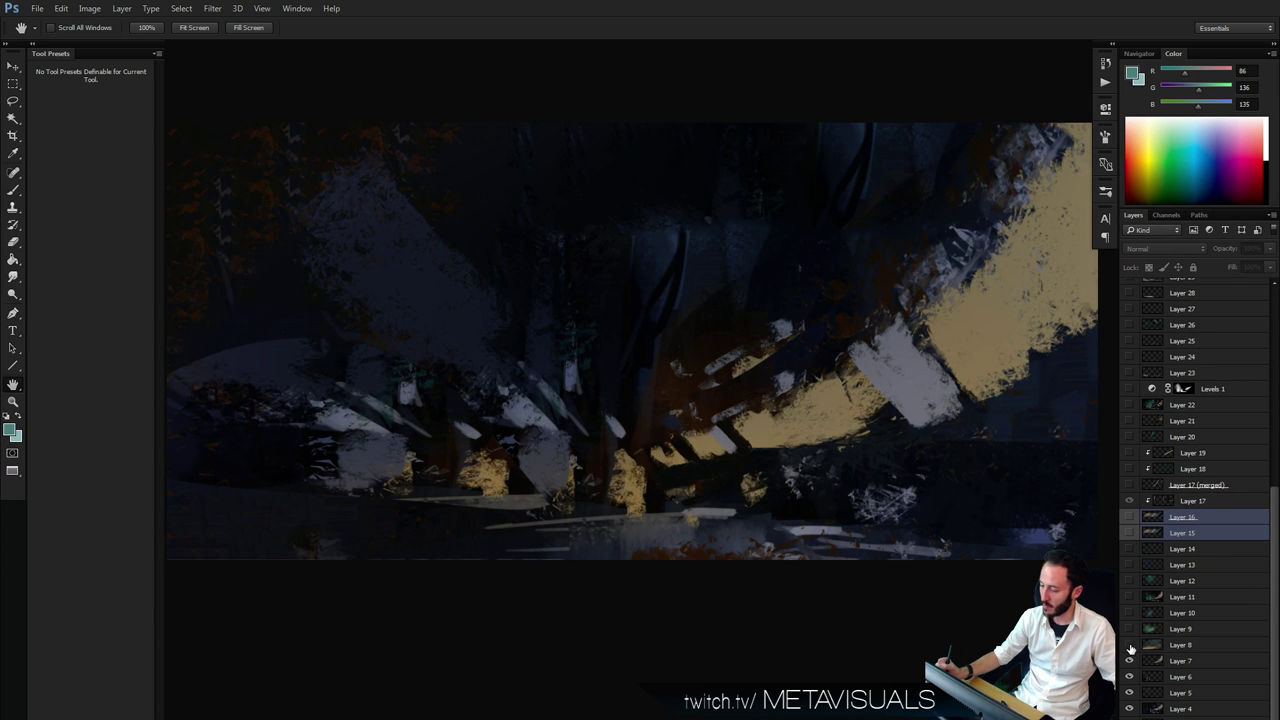
{"action": "left_click", "coordinate": [1130, 648]}
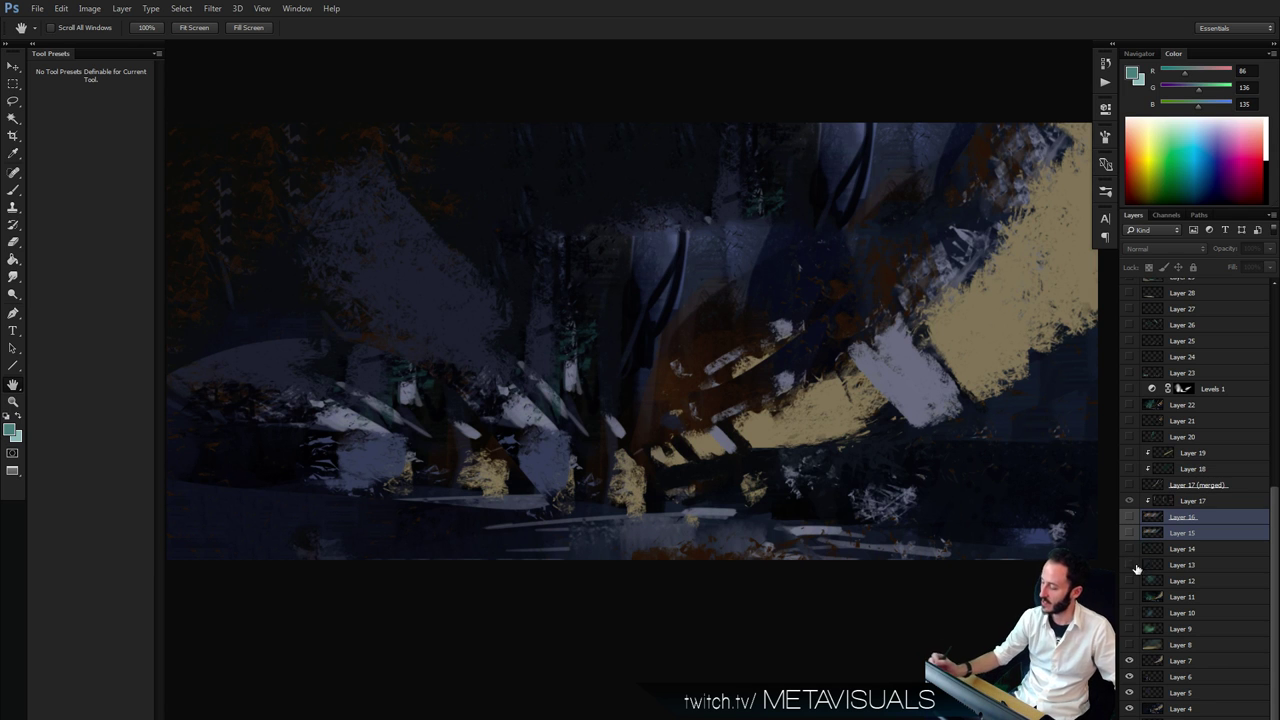
{"action": "left_click", "coordinate": [1130, 645]}
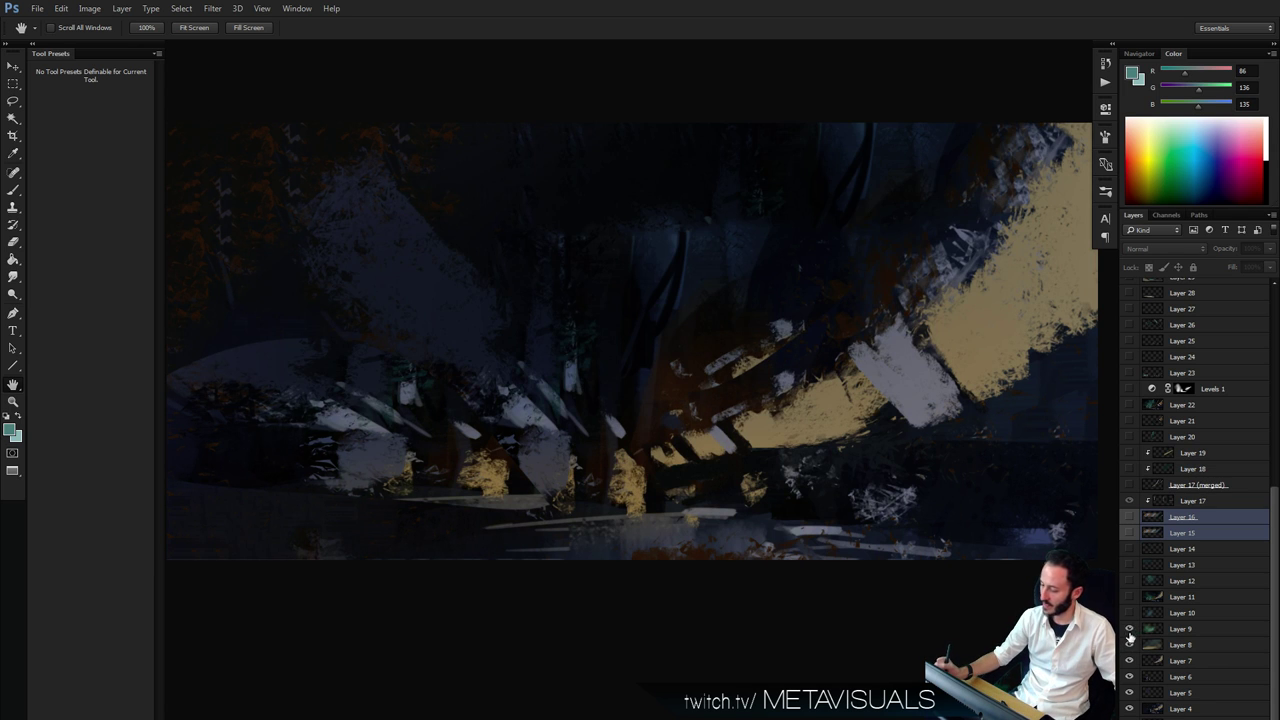
{"action": "left_click", "coordinate": [1130, 629]}
Make Layers 10, 11 and 12 visible, toggling Layers 11 and 12 to compare the blending and teal strokes
{"action": "left_click", "coordinate": [1130, 597]}
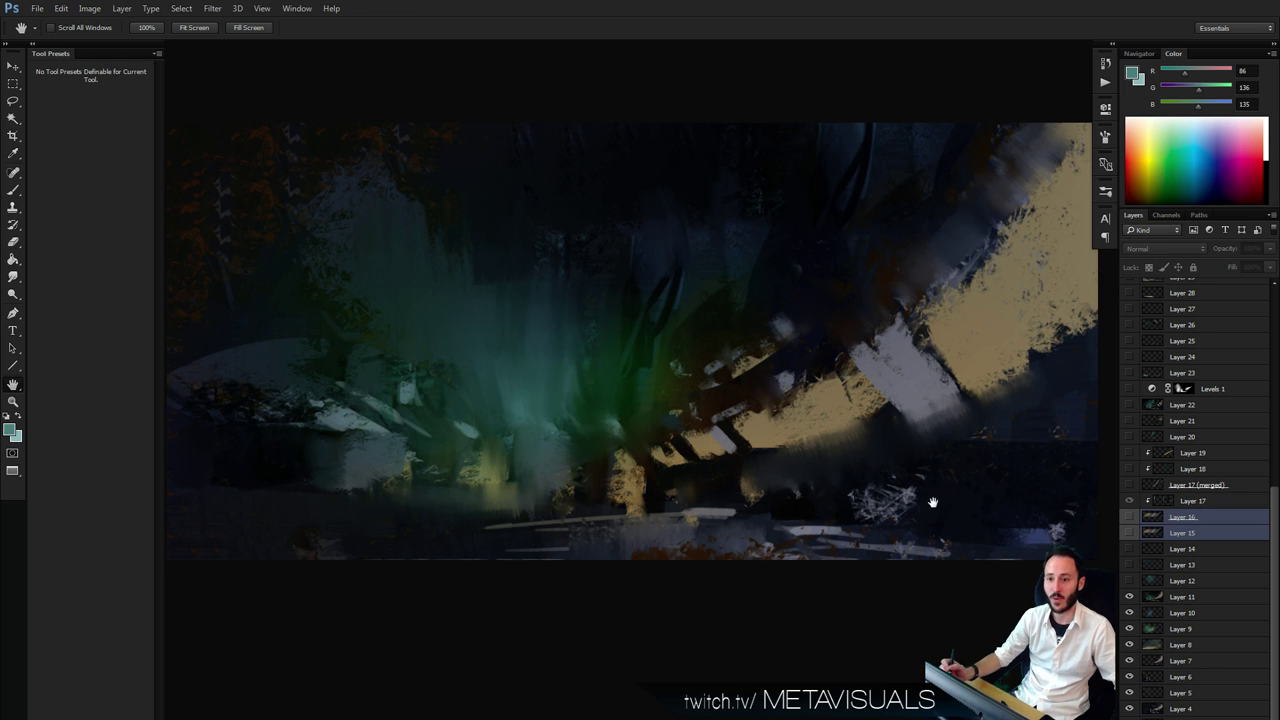
{"action": "left_click", "coordinate": [1128, 598]}
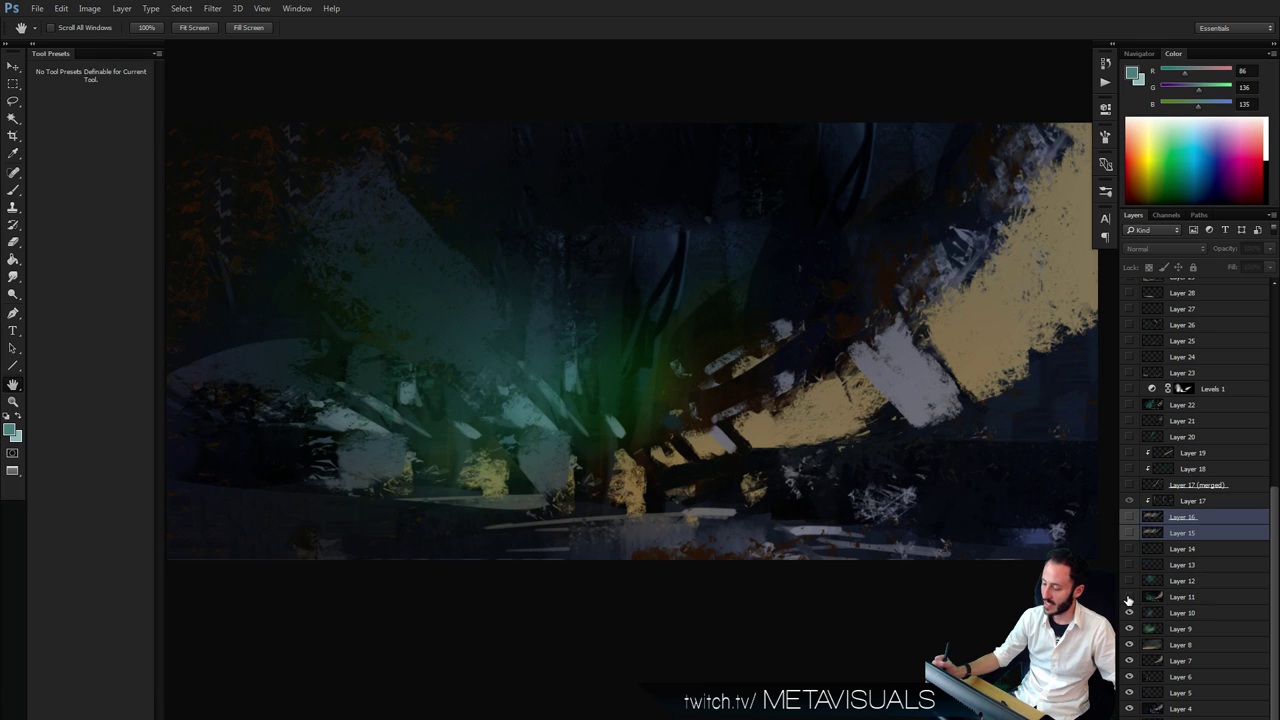
{"action": "left_click", "coordinate": [1130, 597]}
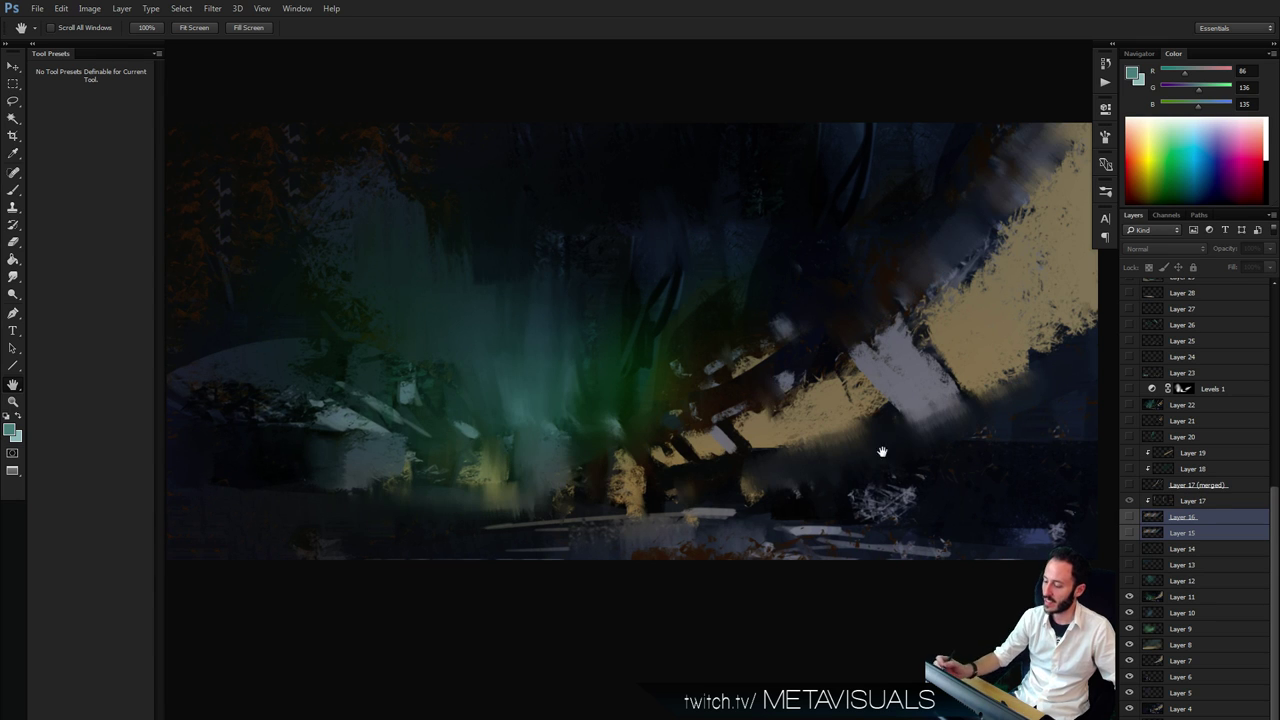
{"action": "left_click", "coordinate": [1129, 581]}
{"action": "left_click", "coordinate": [1129, 581]}
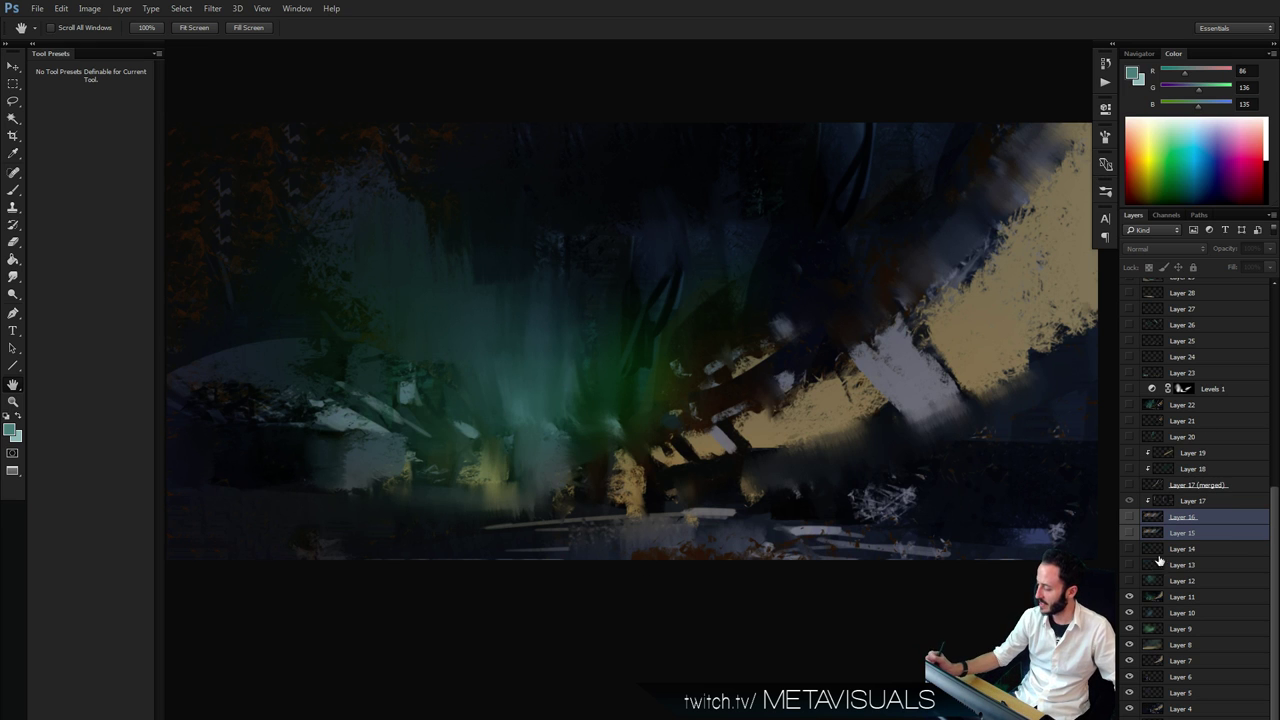
{"action": "left_click", "coordinate": [1130, 581]}
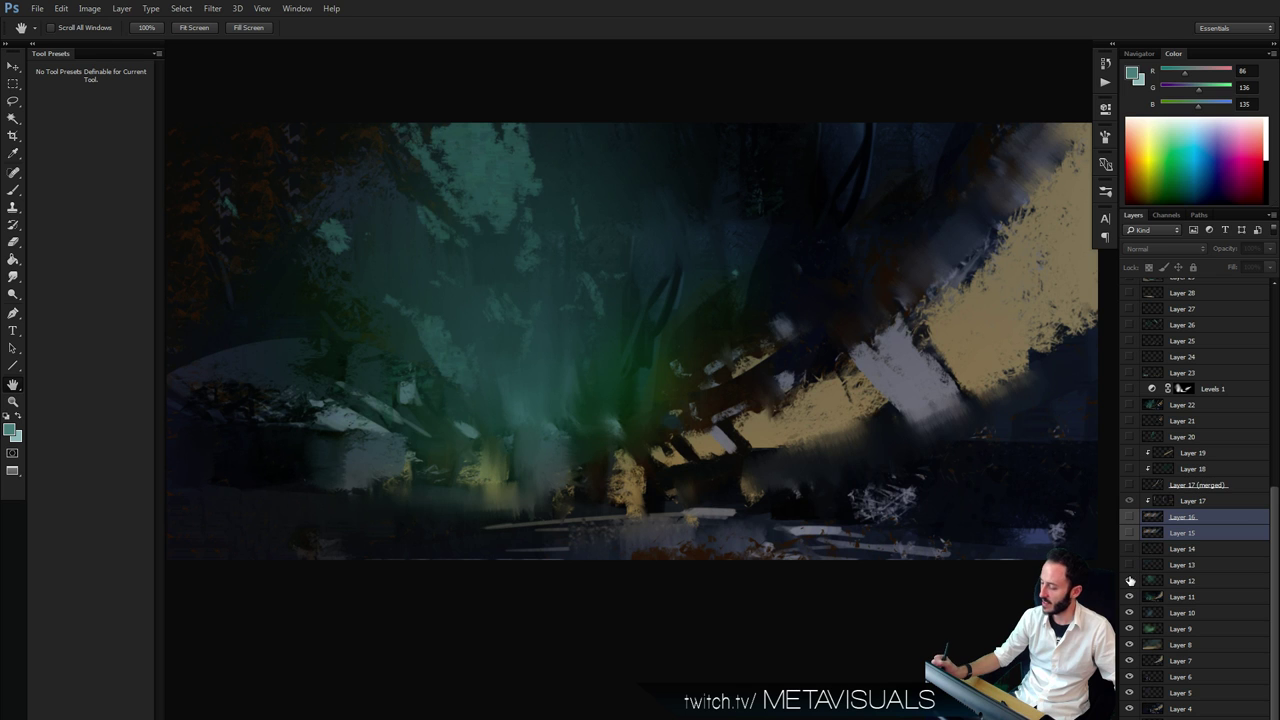
Toggle Layer 12 off and on to compare its effect, and make Layers 13 and 14 visible
{"action": "left_click", "coordinate": [1130, 580]}
{"action": "left_click", "coordinate": [1130, 580]}
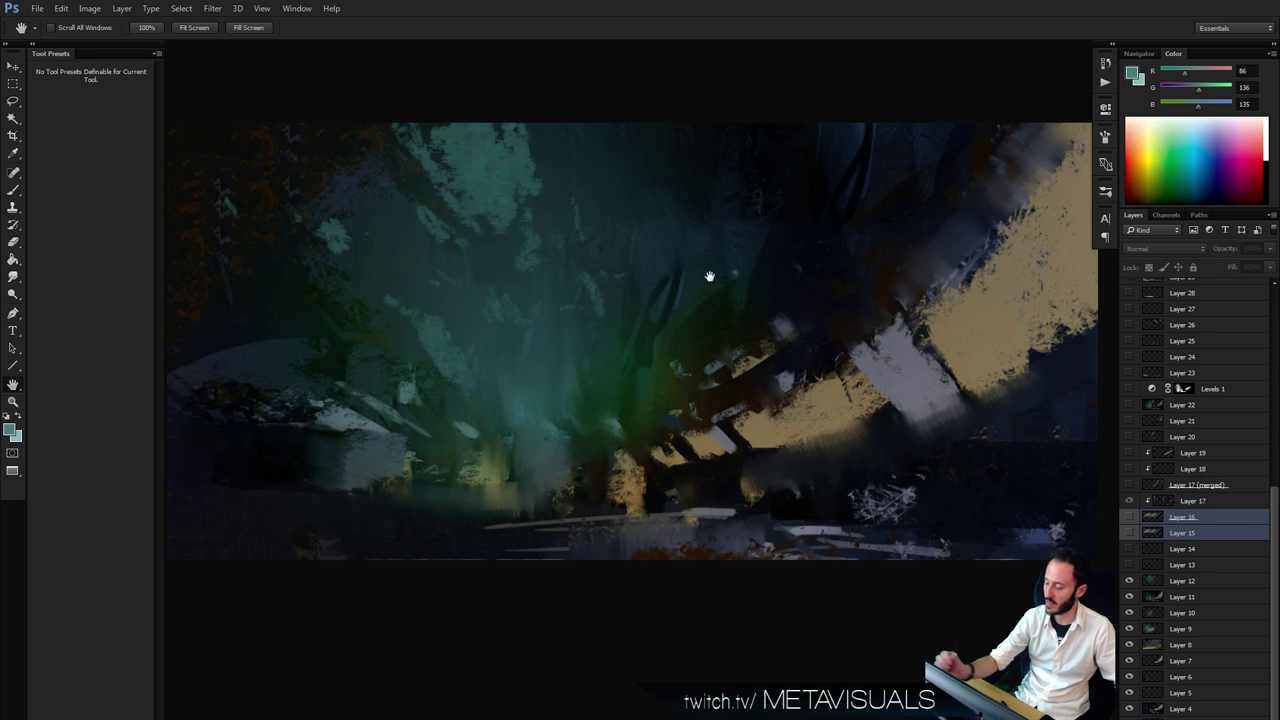
{"action": "left_click", "coordinate": [1130, 565]}
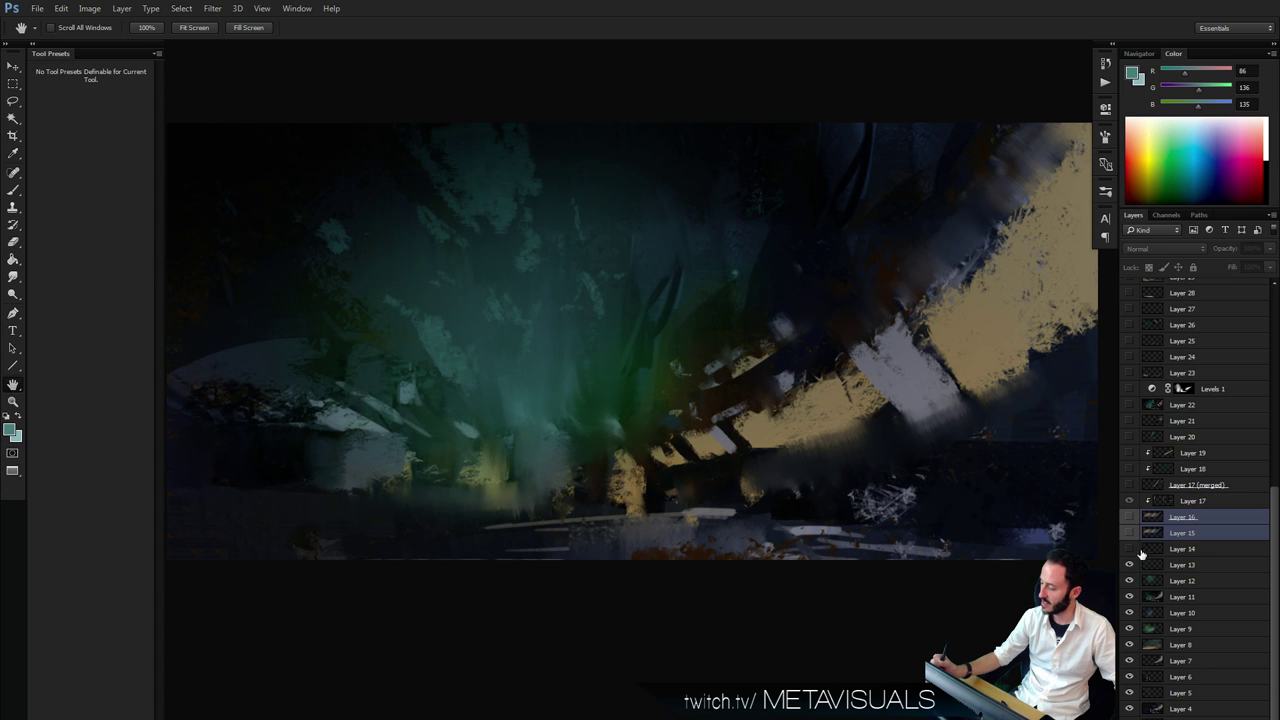
{"action": "left_click", "coordinate": [1129, 550]}
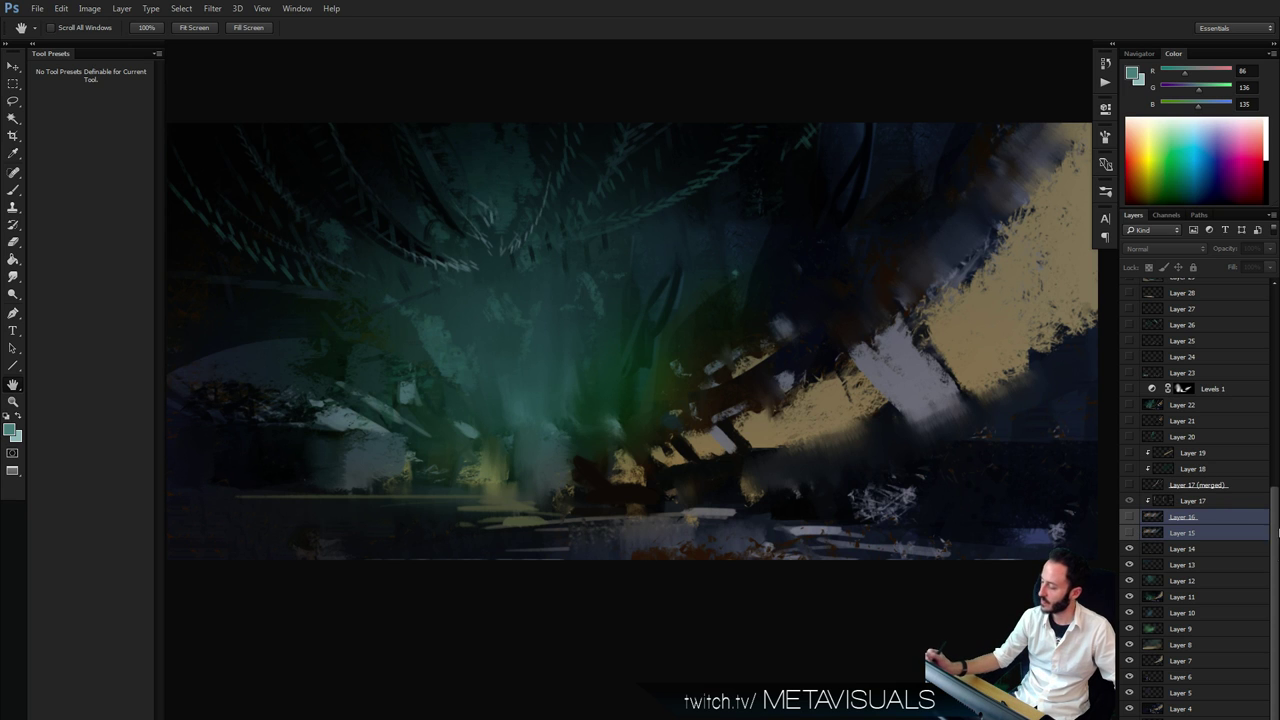
Show Layers 15 and 16 to review the flat striped panel textures, and hide both again
{"action": "scroll", "coordinate": [1276, 560], "scroll_direction": "up", "scroll_amount": 1}
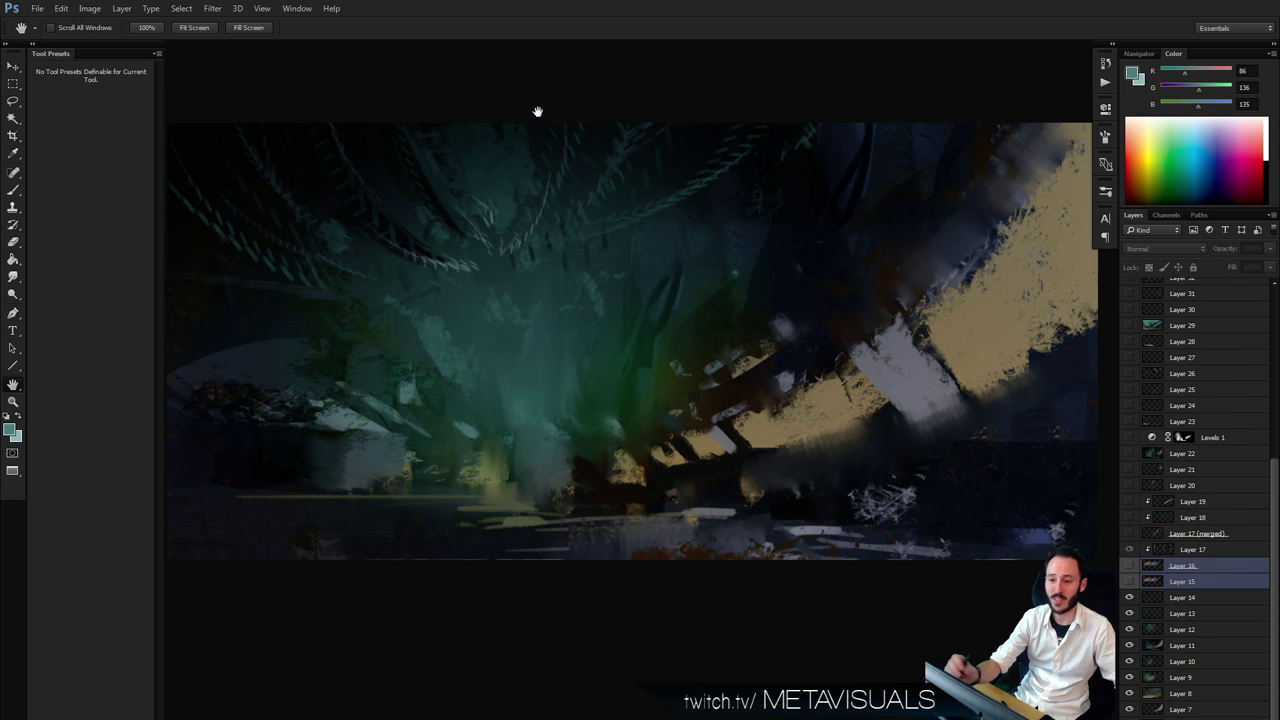
{"action": "left_click", "coordinate": [1129, 582]}
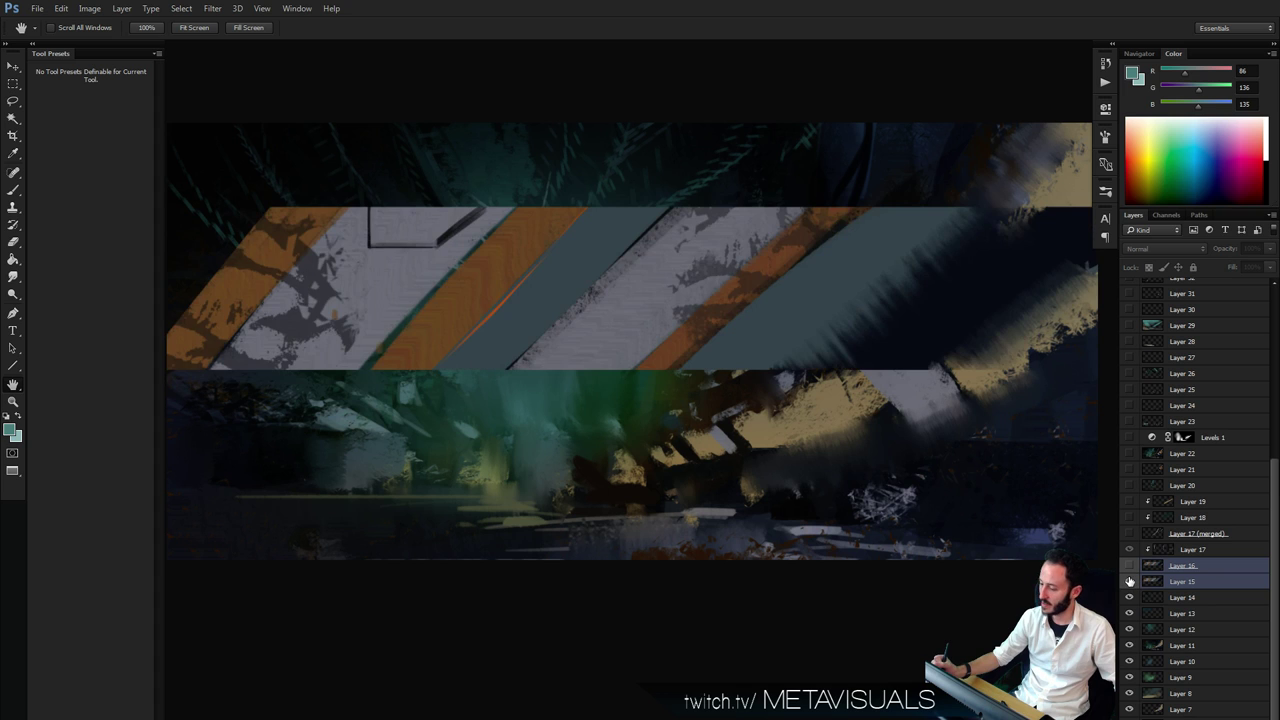
{"action": "left_click", "coordinate": [1129, 566]}
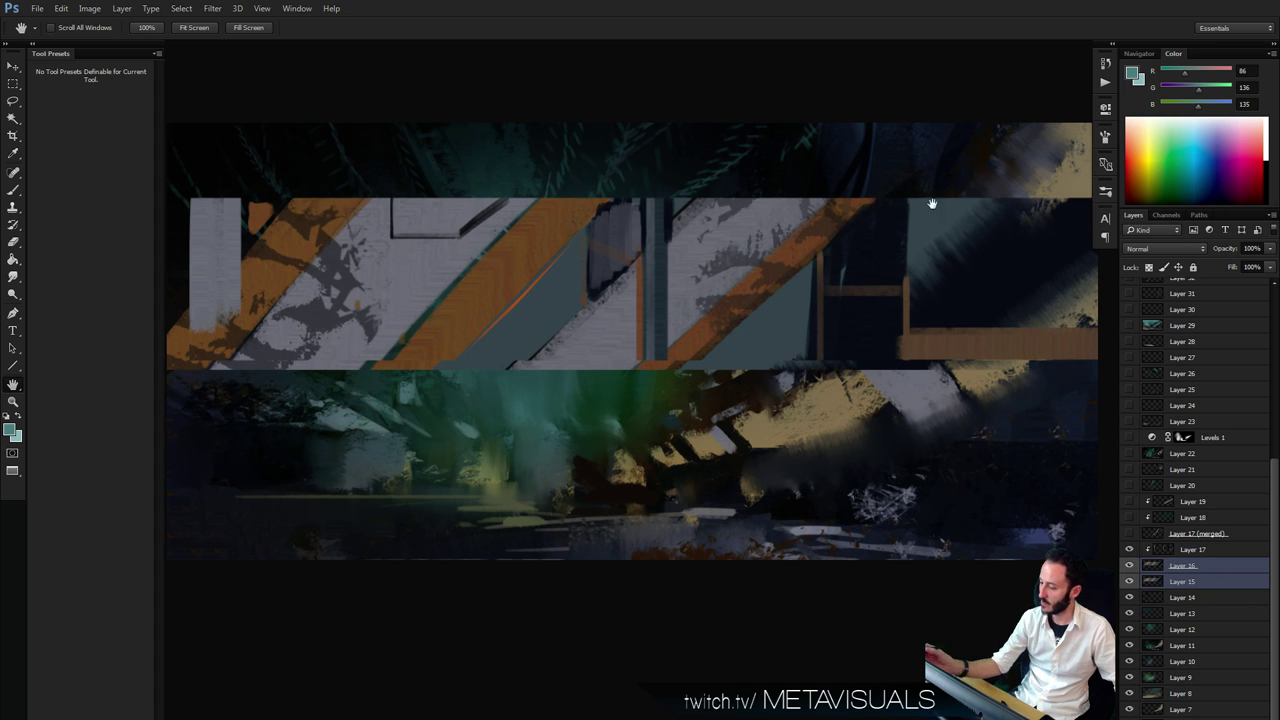
{"action": "left_click_drag", "start_coordinate": [1130, 581], "coordinate": [1130, 566]}
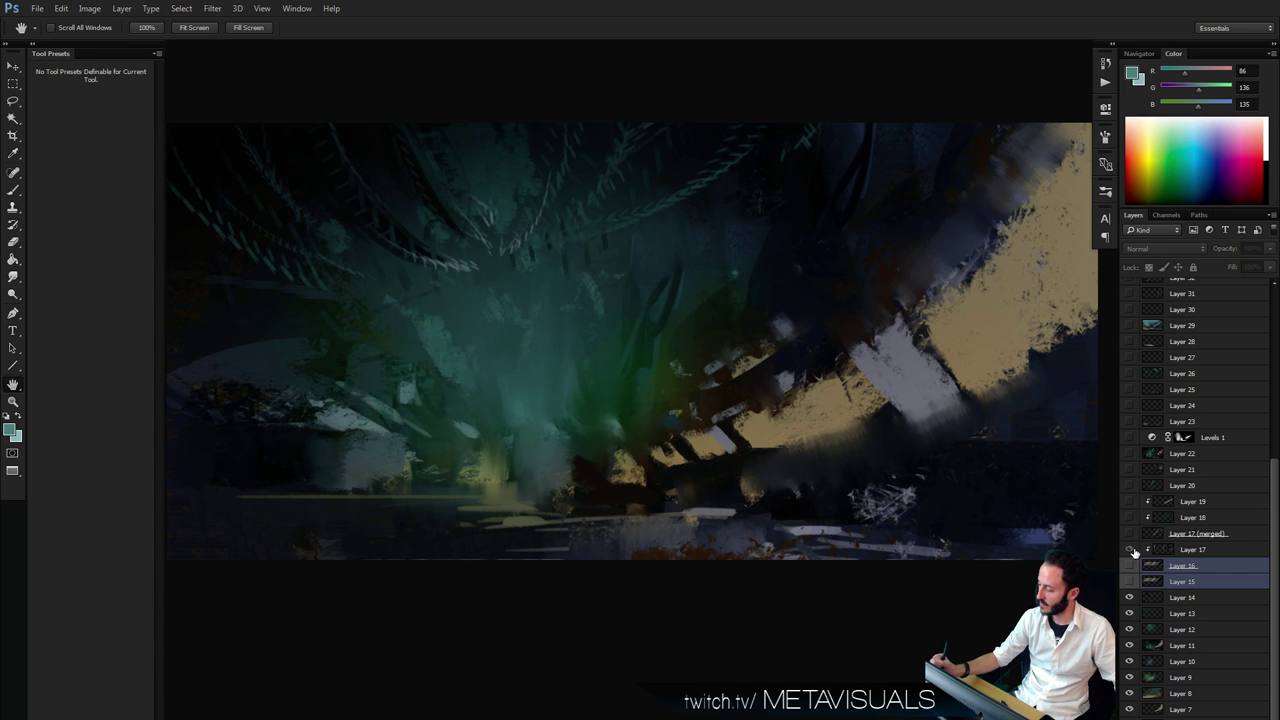
Make Layer 17 (merged) and its clipped Layers 18 and 19 visible to reveal the warped, shaded tunnel wall
{"action": "left_click", "coordinate": [1130, 533]}
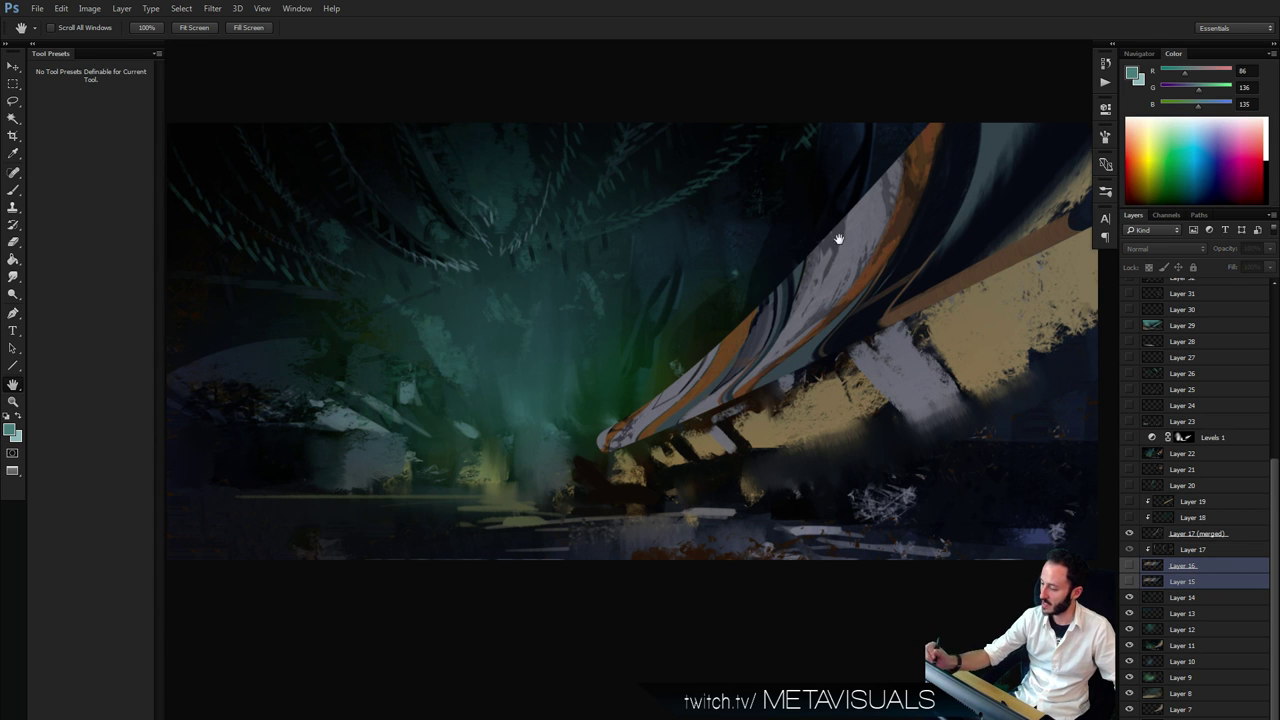
{"action": "left_click", "coordinate": [1129, 517]}
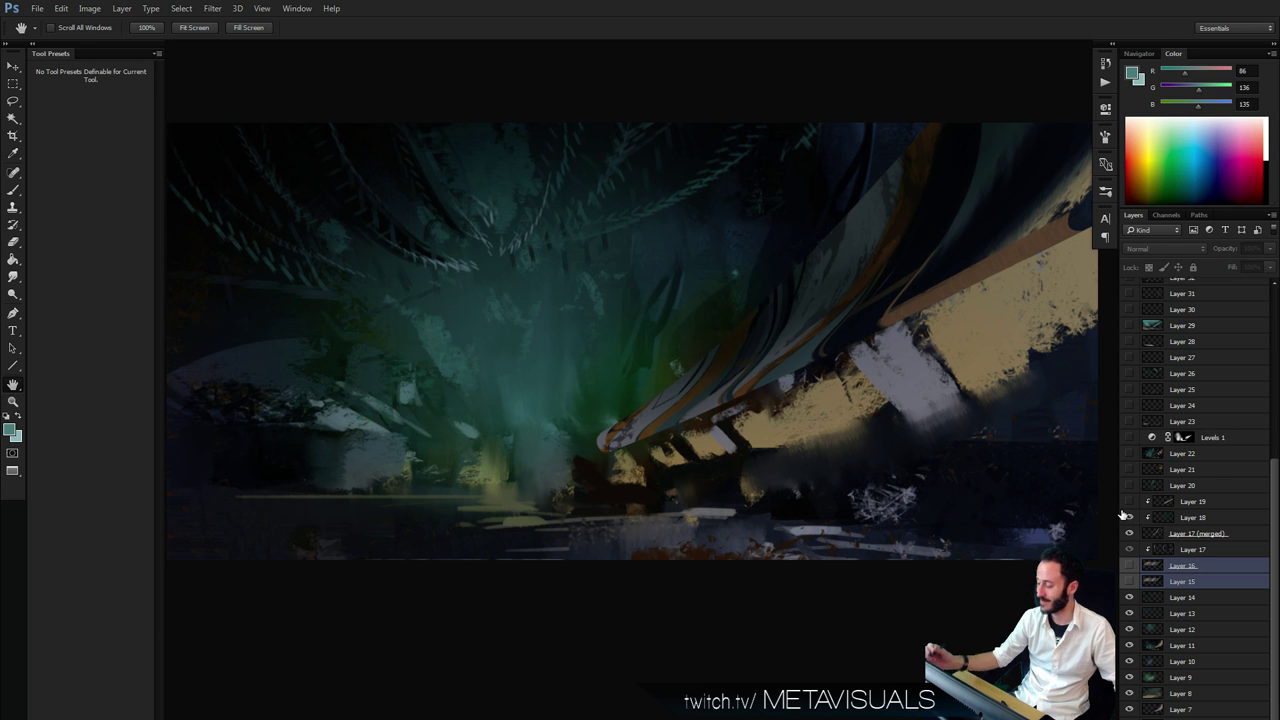
{"action": "scroll", "coordinate": [1268, 520], "scroll_direction": "up", "scroll_amount": 2}
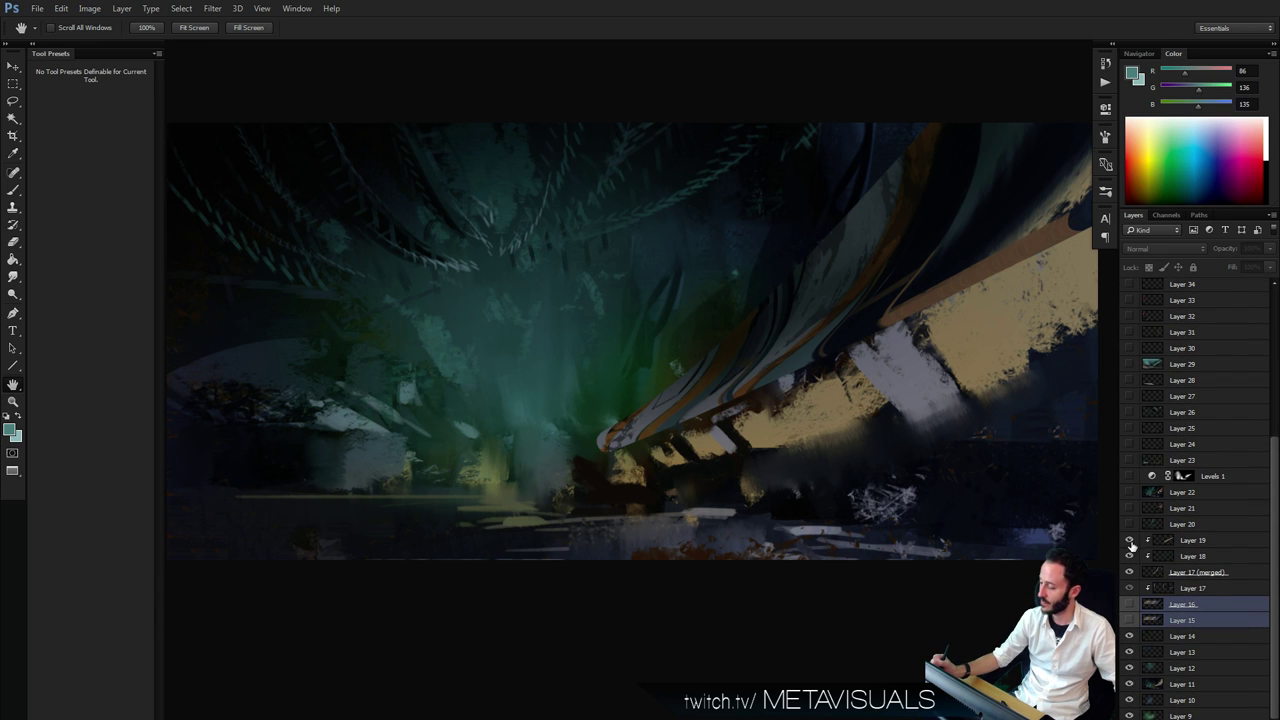
{"action": "left_click", "coordinate": [1129, 540]}
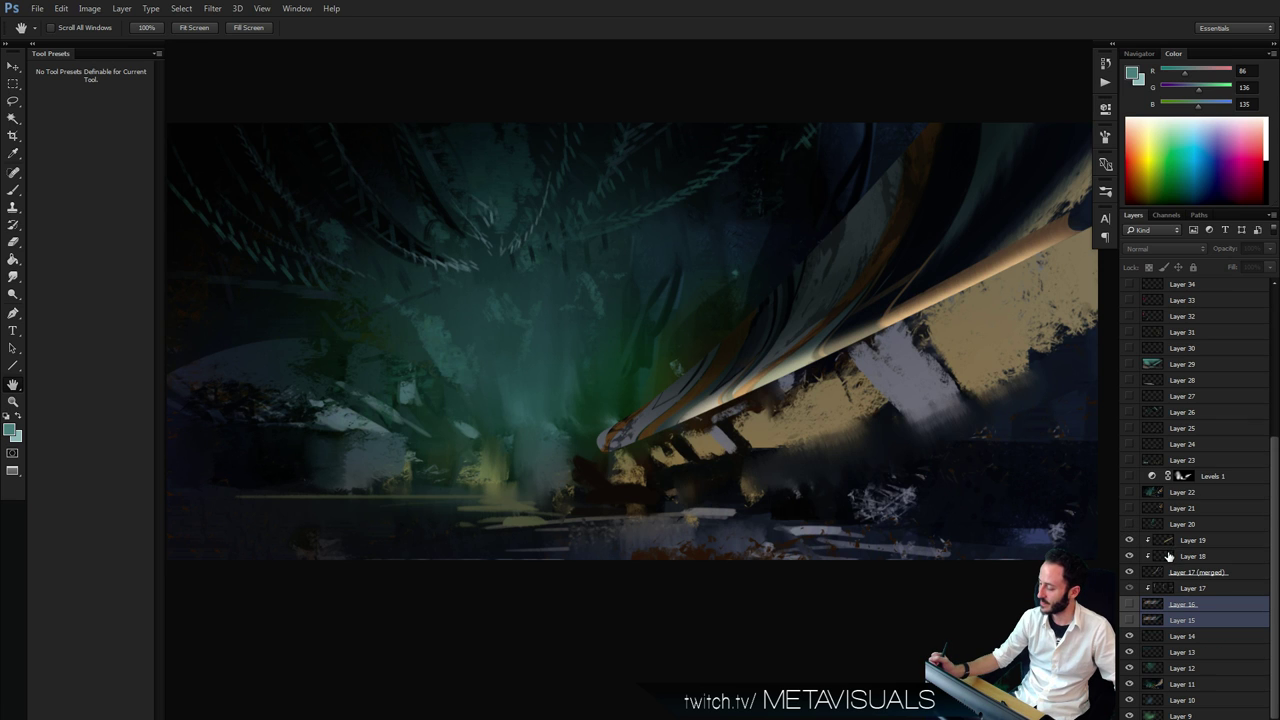
Make Layers 20 and 21 visible, toggling Layer 21 off and on to compare the darkened structure under the beam
{"action": "left_click", "coordinate": [1130, 524]}
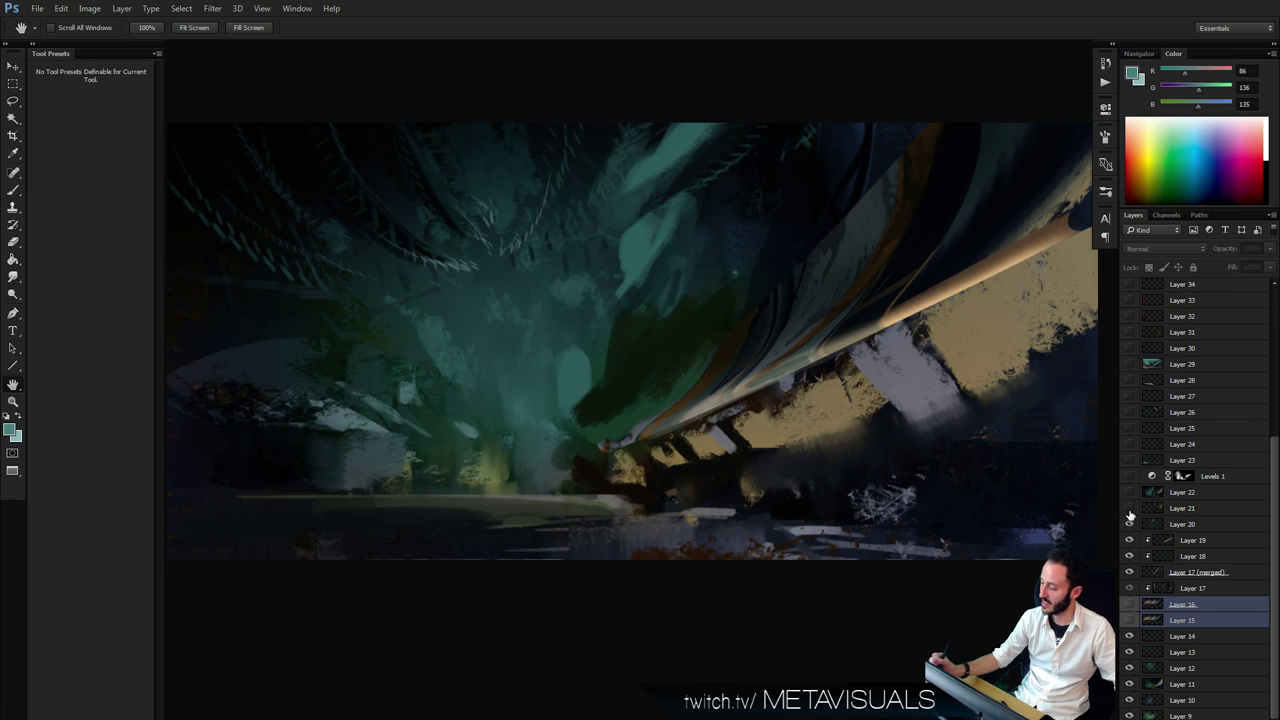
{"action": "left_click", "coordinate": [1130, 509]}
{"action": "left_click", "coordinate": [1130, 510]}
{"action": "left_click", "coordinate": [1130, 510]}
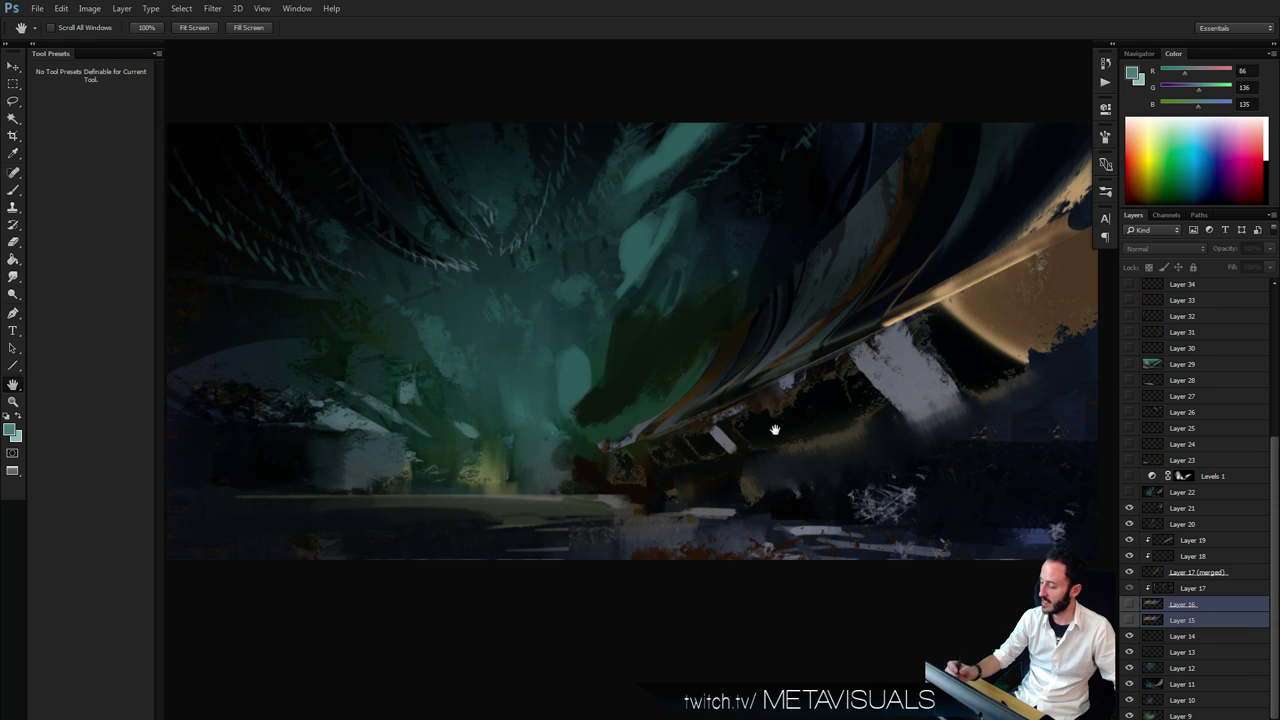
{"action": "left_click", "coordinate": [1130, 510]}
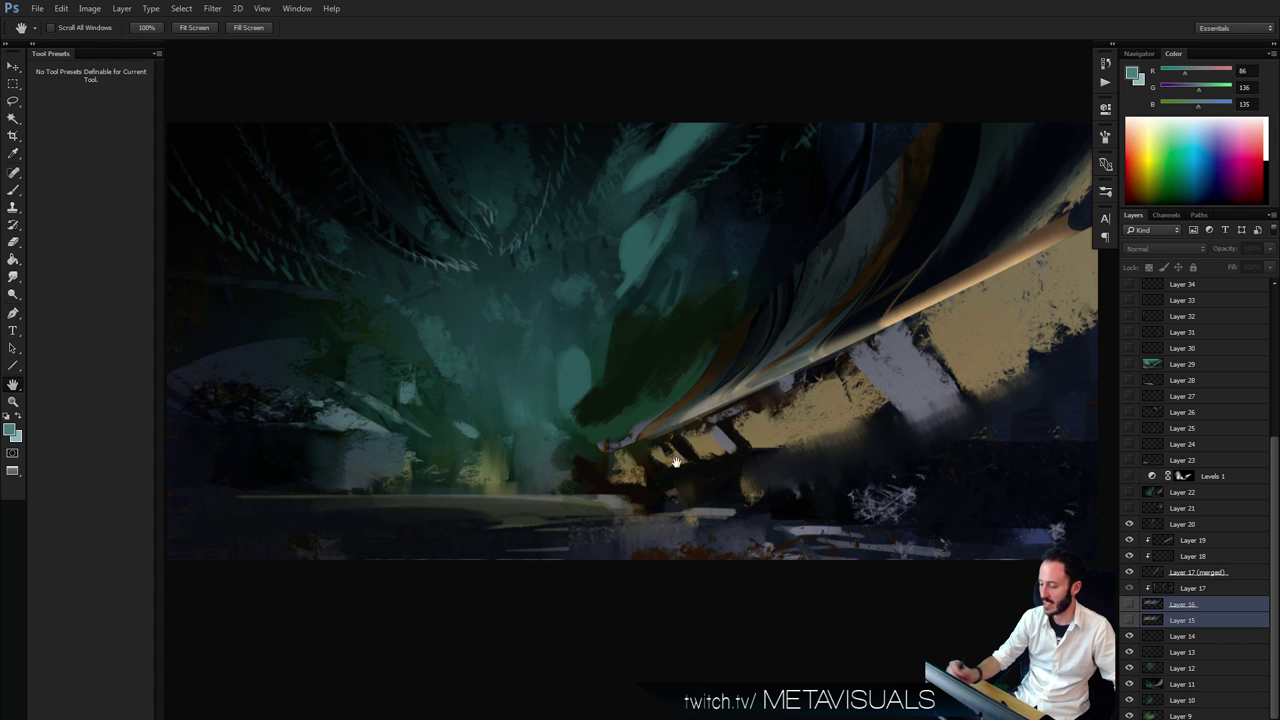
{"action": "left_click", "coordinate": [1130, 510]}
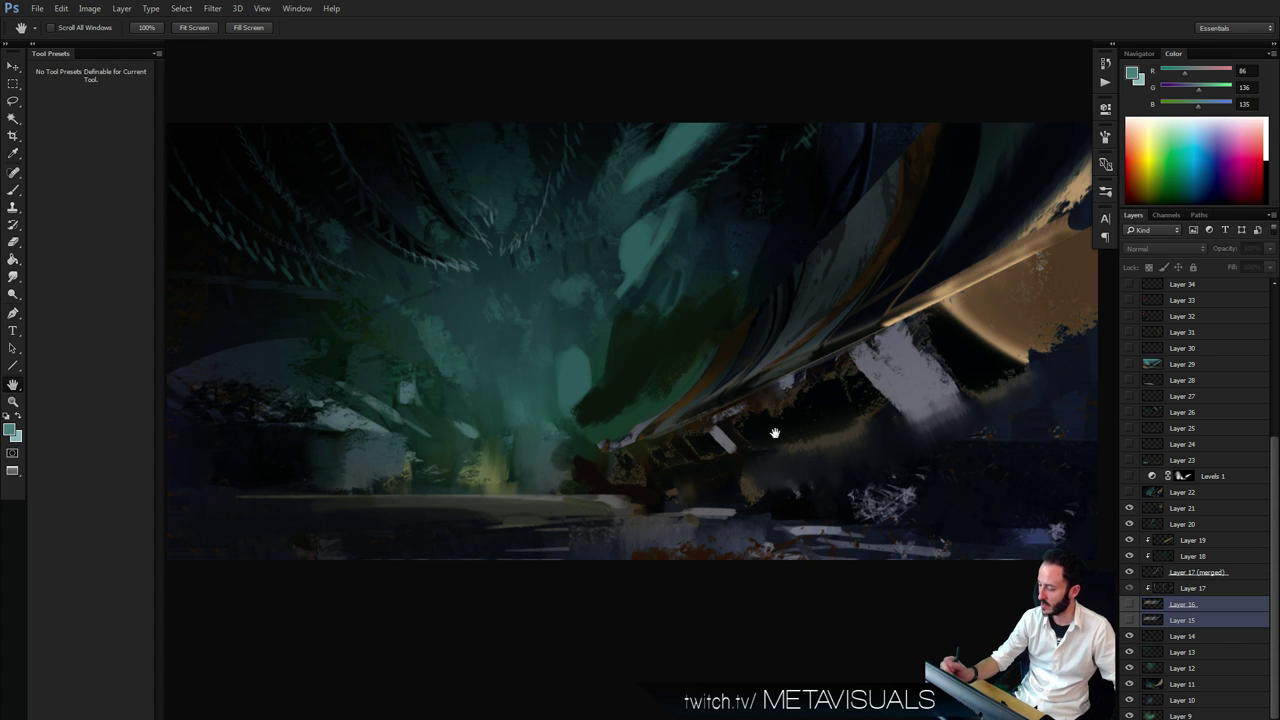
Make Layer 22 and the Levels 1 adjustment visible, toggling Levels 1 off and on to compare the lighting
{"action": "left_click", "coordinate": [1129, 492]}
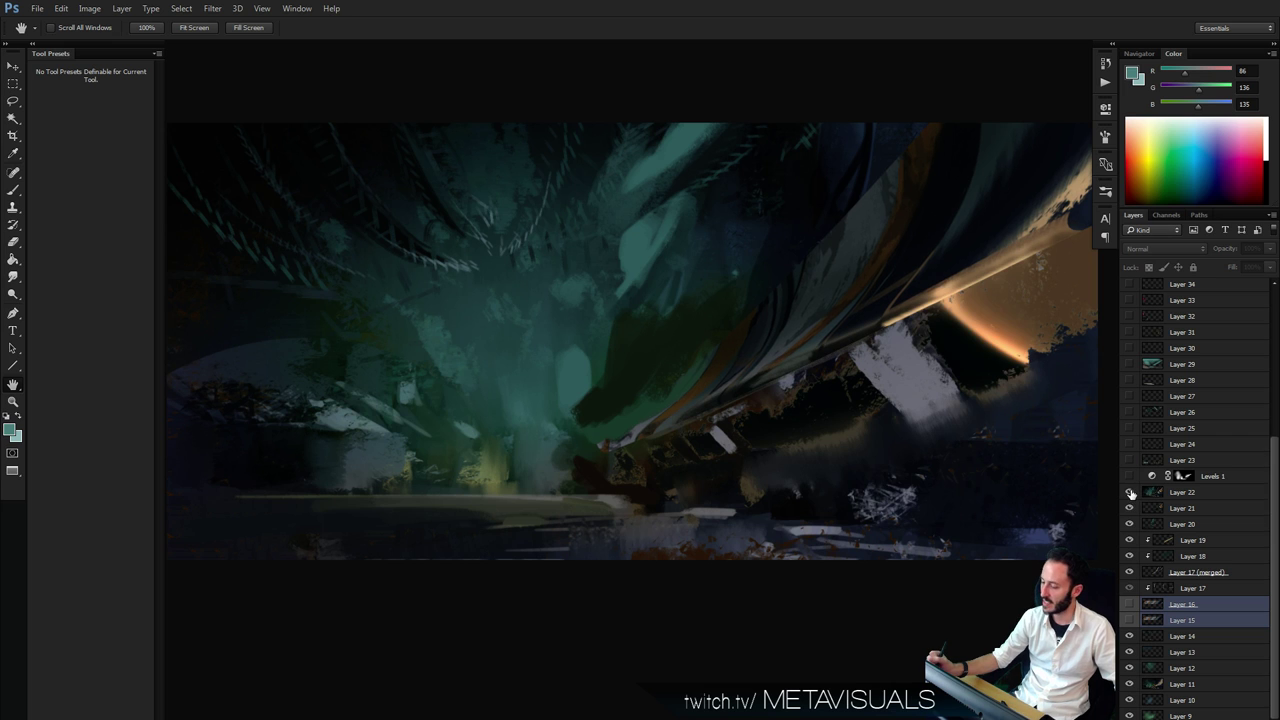
{"action": "left_click", "coordinate": [1130, 477]}
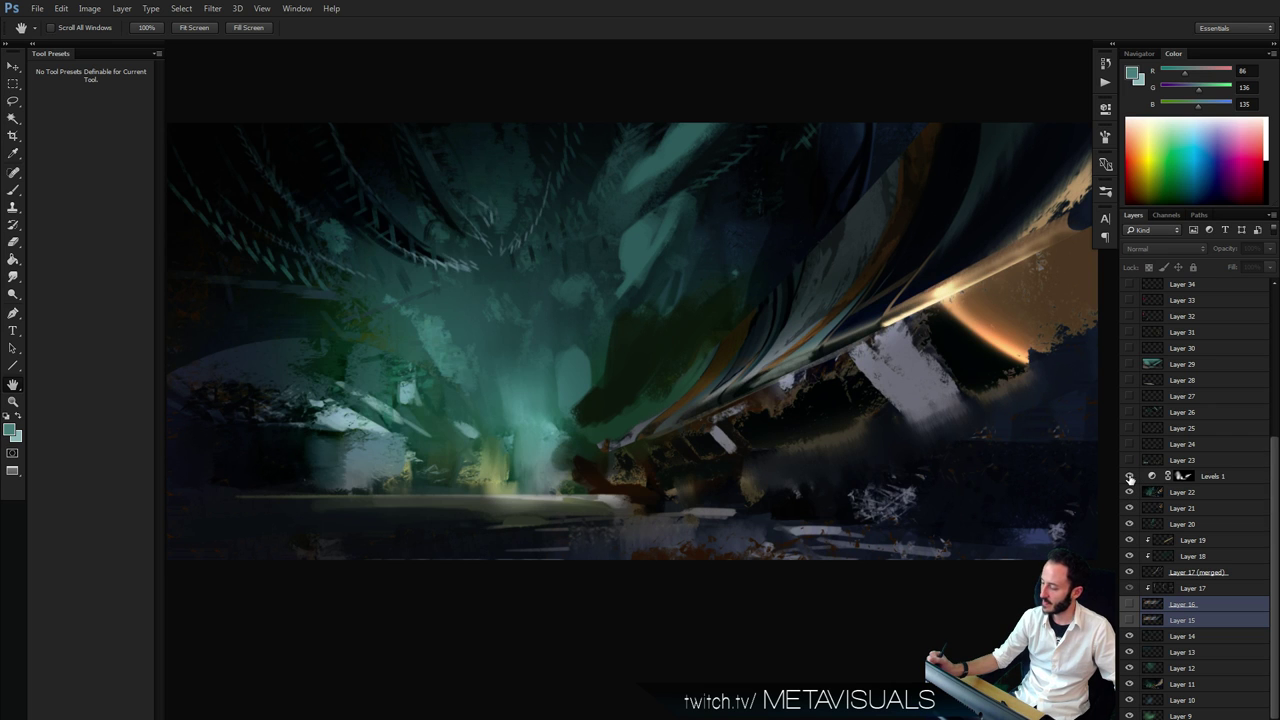
{"action": "left_click", "coordinate": [1130, 477]}
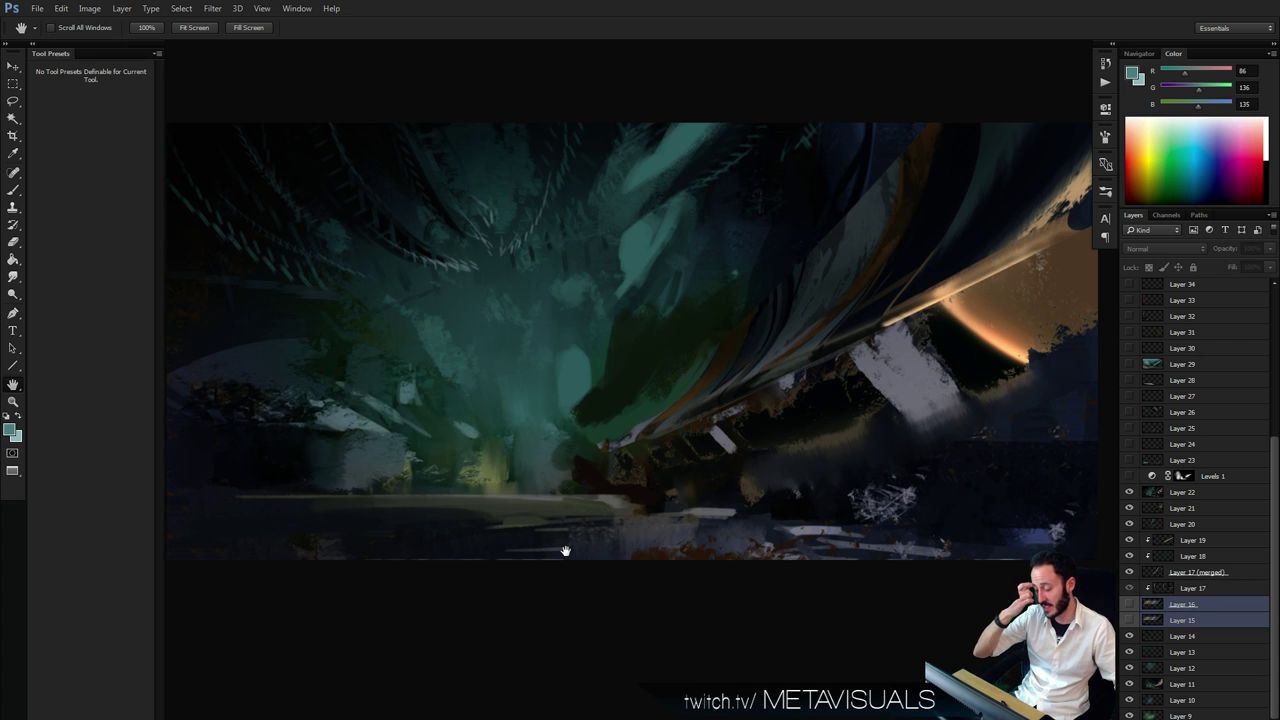
{"action": "left_click", "coordinate": [1130, 477]}
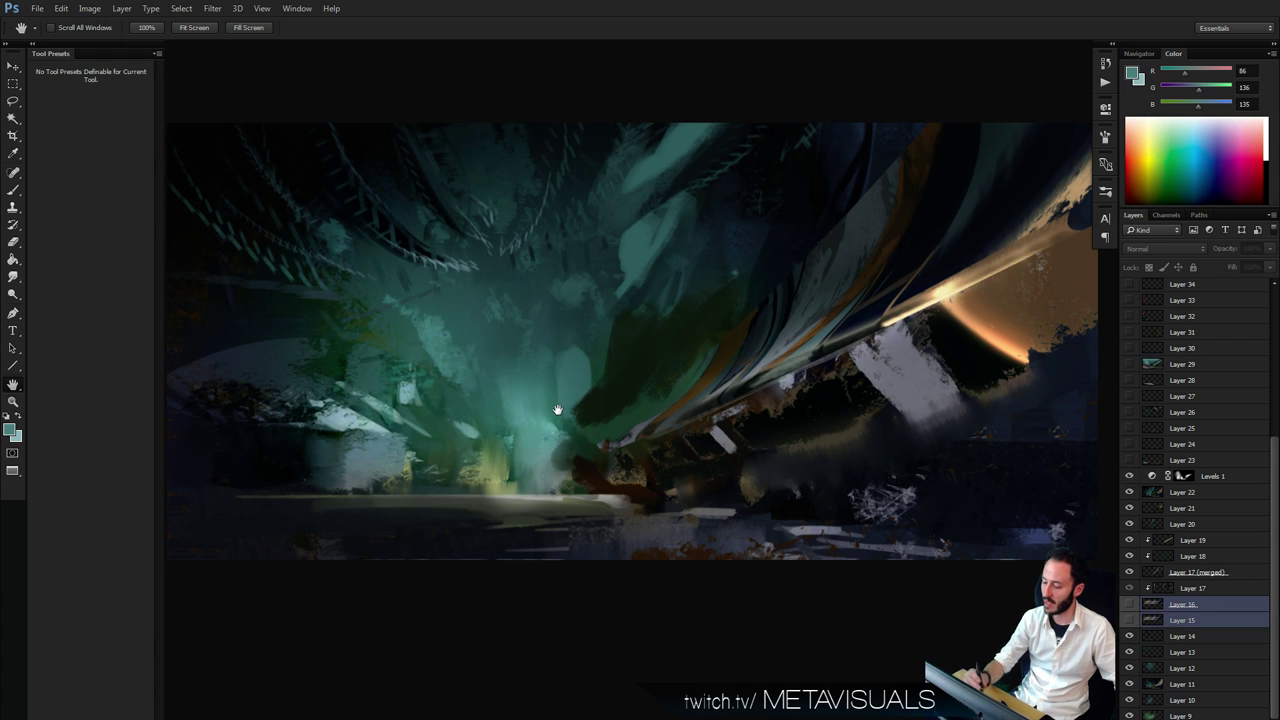
Make Layer 23 visible, toggling it off and on to compare the added lower beam and green wall
{"action": "left_click", "coordinate": [1130, 460]}
{"action": "scroll", "coordinate": [1273, 466], "scroll_direction": "up", "scroll_amount": 1}
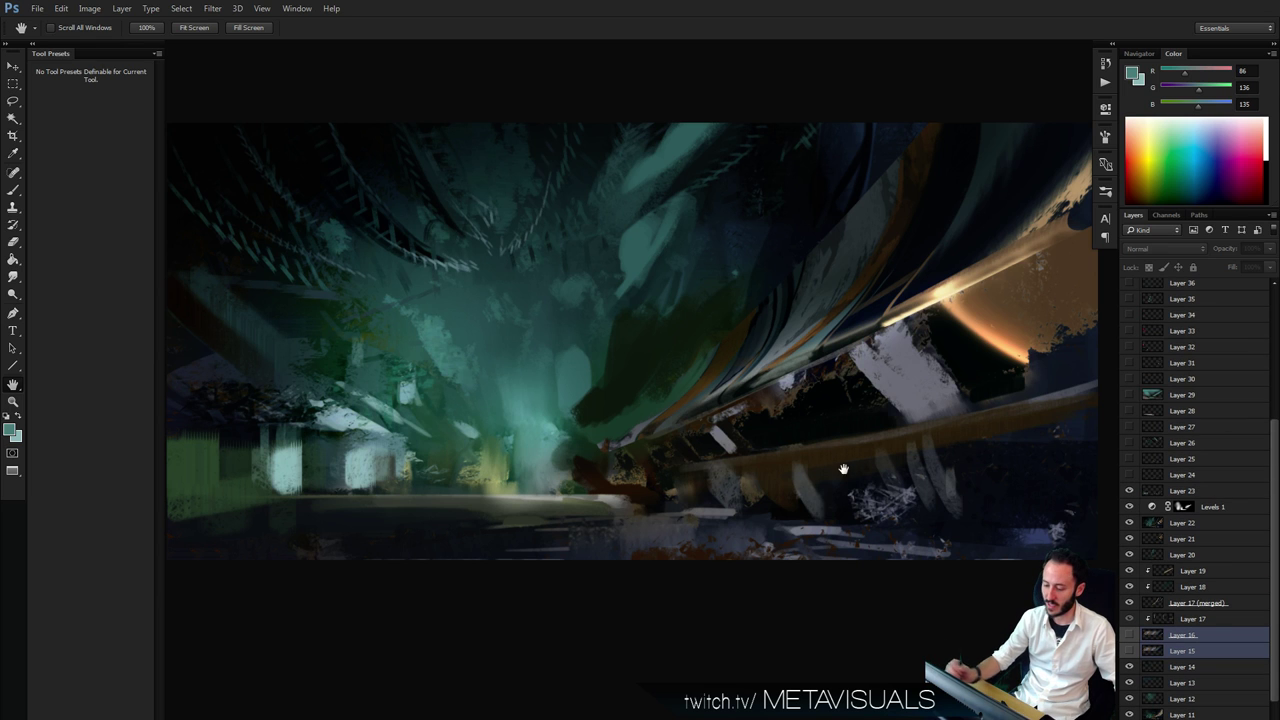
{"action": "mouse_move", "coordinate": [646, 538]}
{"action": "left_mouse_down"}
{"action": "mouse_move", "coordinate": [691, 537]}
{"action": "mouse_move", "coordinate": [663, 531]}
{"action": "left_mouse_up"}
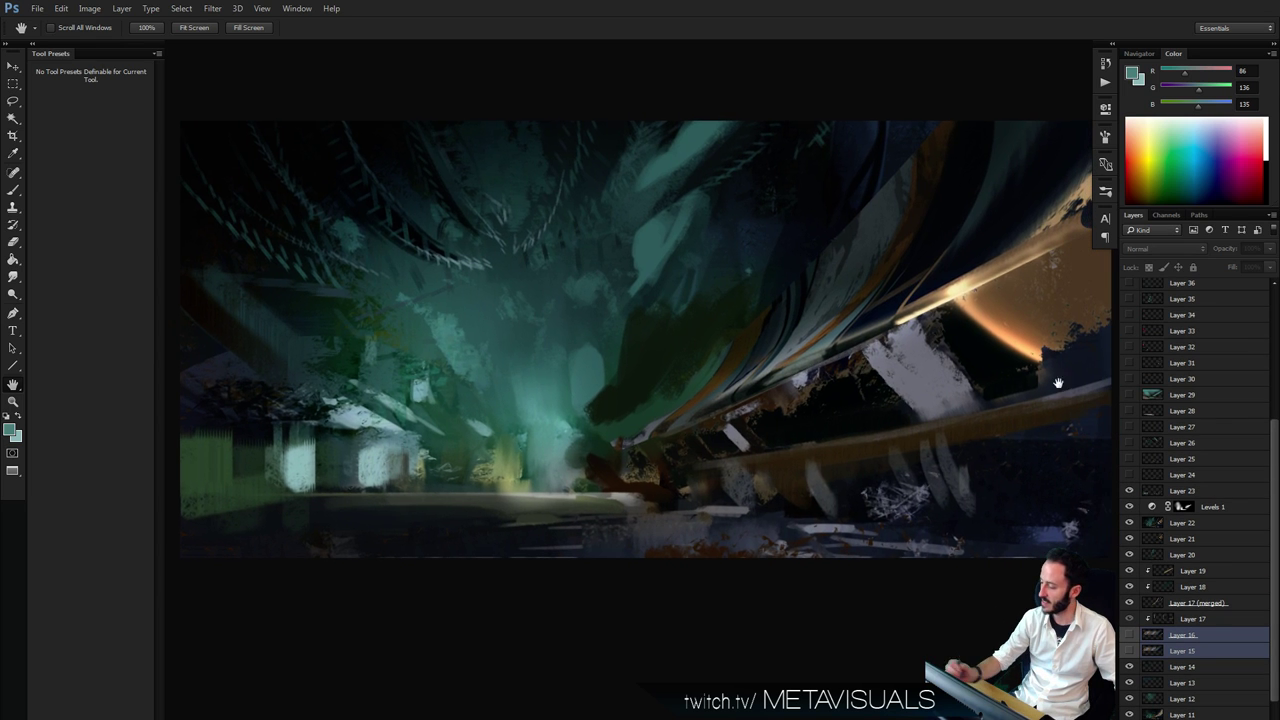
{"action": "left_click", "coordinate": [1130, 491]}
{"action": "left_click", "coordinate": [1130, 491]}
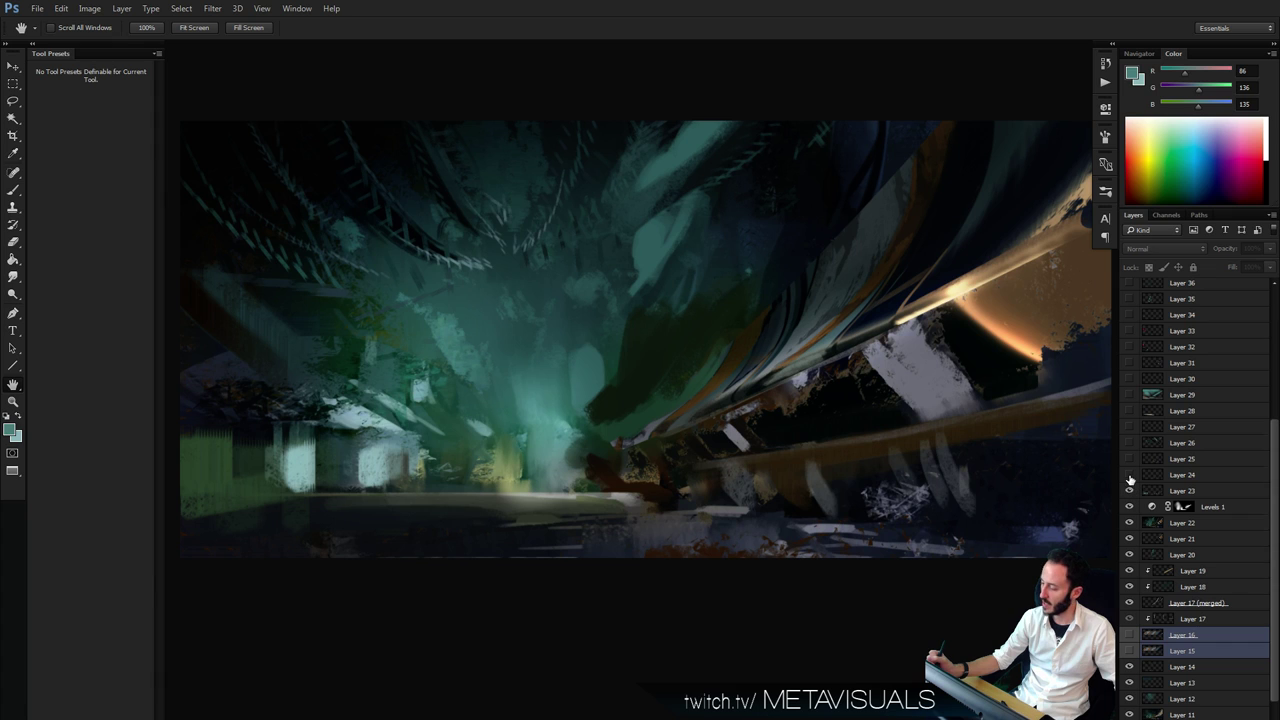
Make Layers 24, 25 and 26 visible, toggling Layer 26 to compare the hanging cables and overhead beams
{"action": "left_click", "coordinate": [1130, 459]}
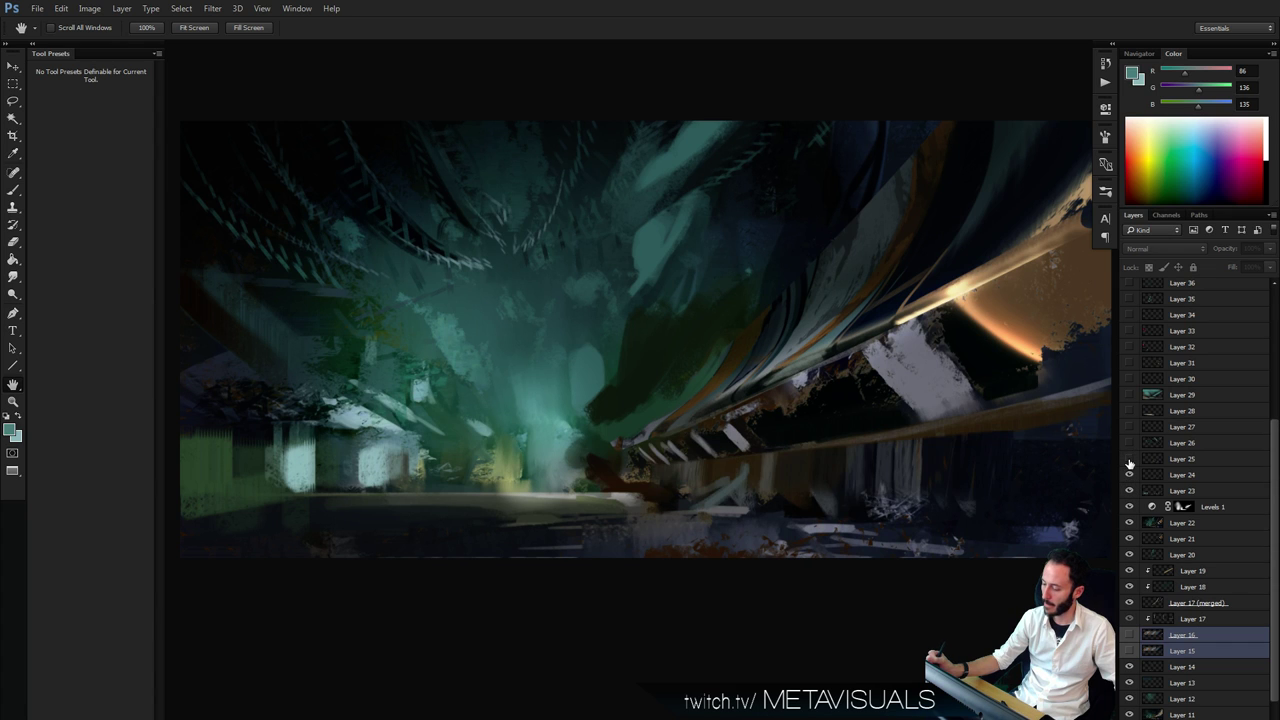
{"action": "left_click", "coordinate": [1130, 459]}
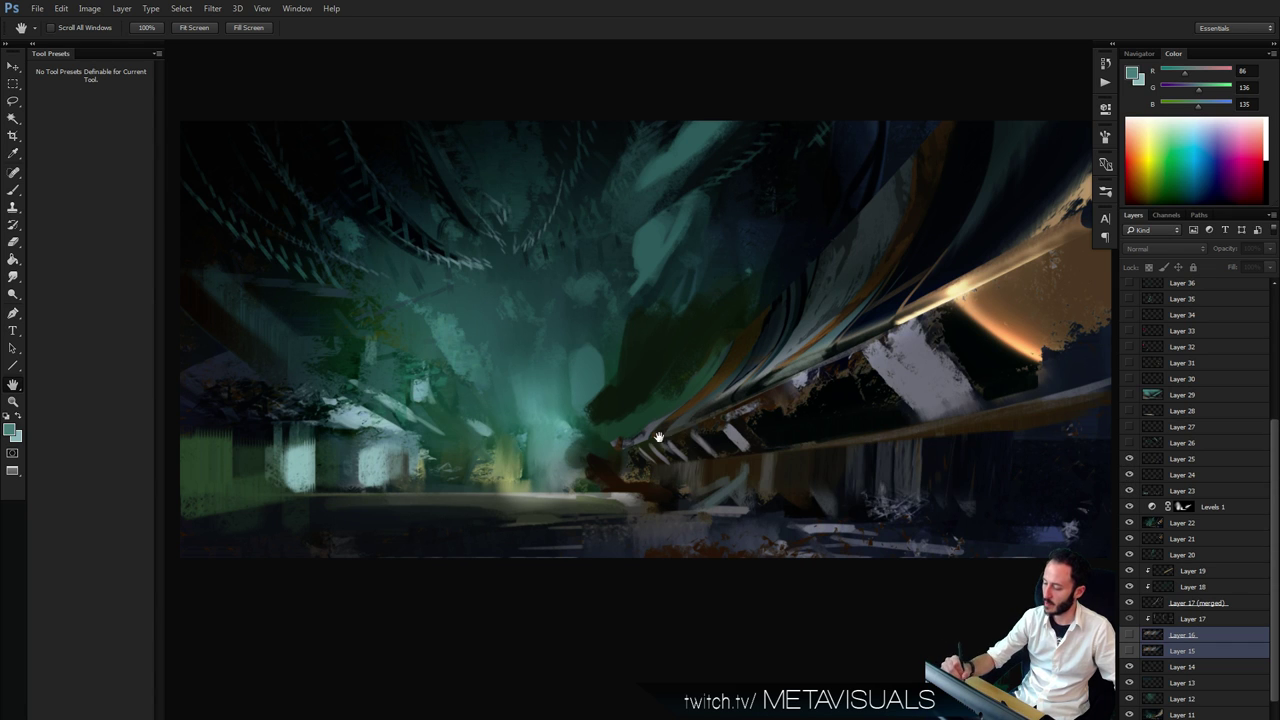
{"action": "left_click", "coordinate": [1130, 443]}
{"action": "left_click", "coordinate": [1130, 443]}
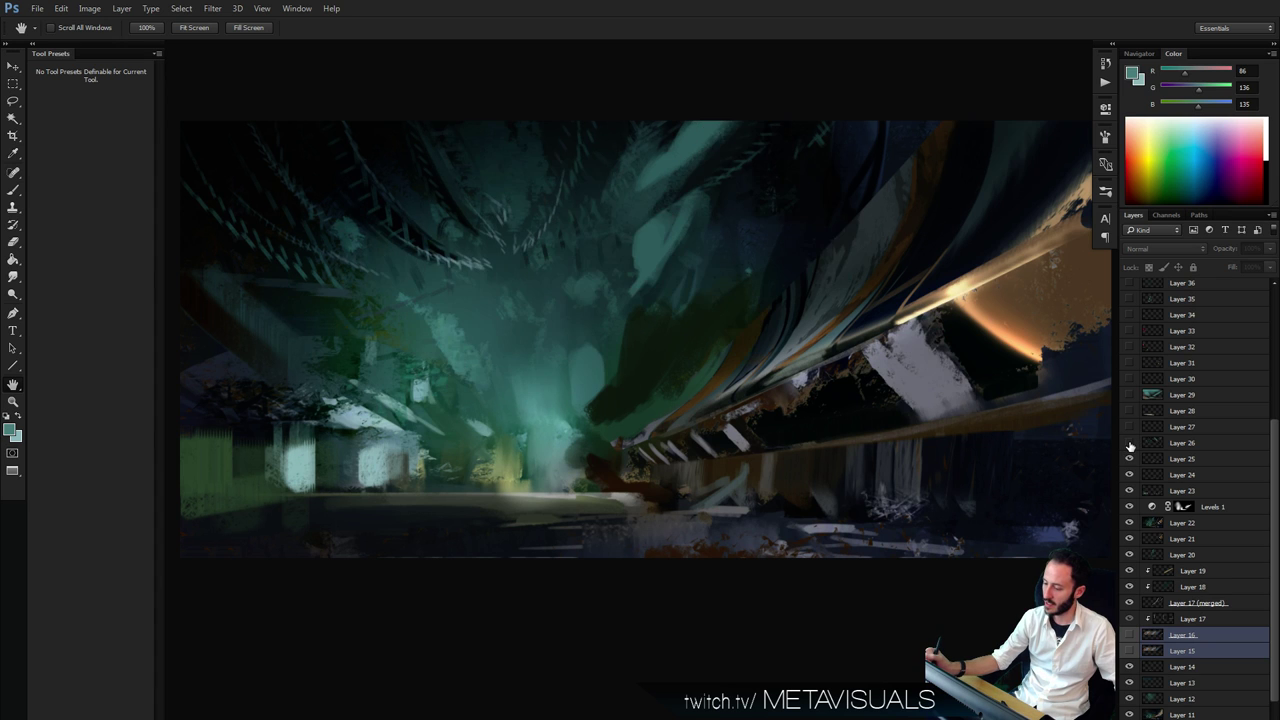
{"action": "left_click", "coordinate": [1130, 443]}
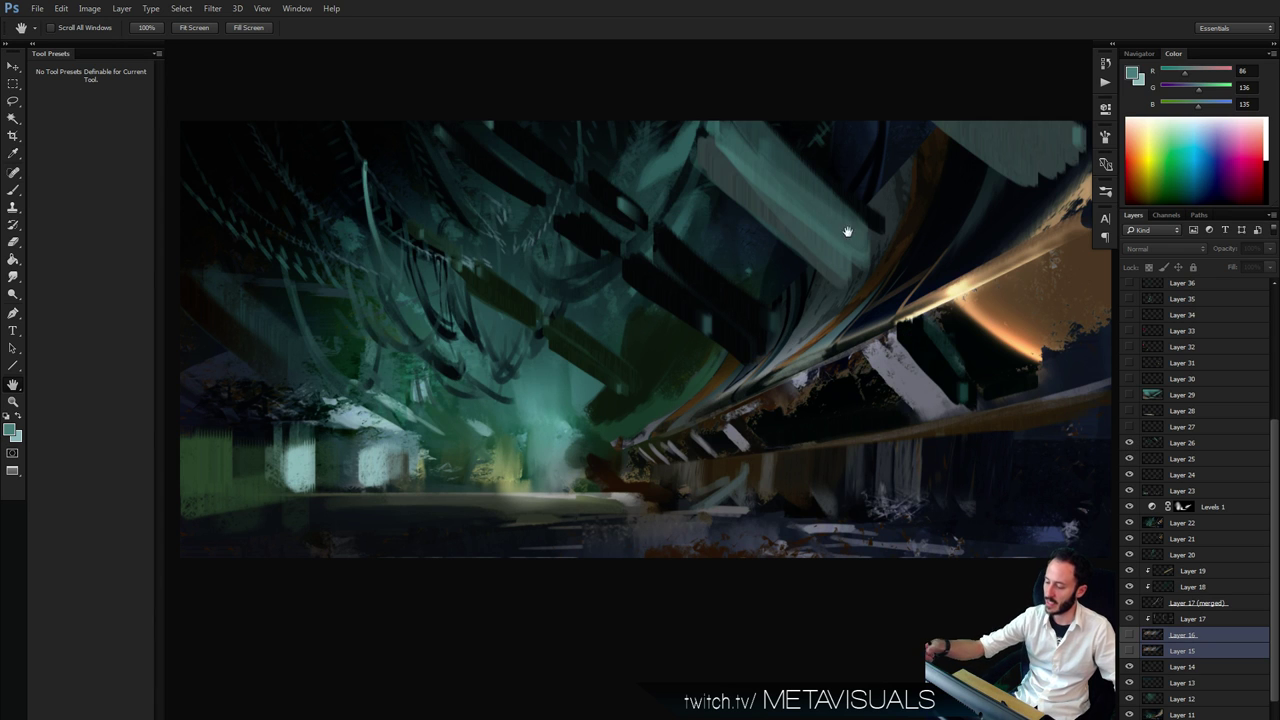
Make Layers 27 and 28 visible, toggling Layer 28 off and on to compare the light streaks on the floor
{"action": "left_click", "coordinate": [1131, 428]}
{"action": "left_click", "coordinate": [1130, 411]}
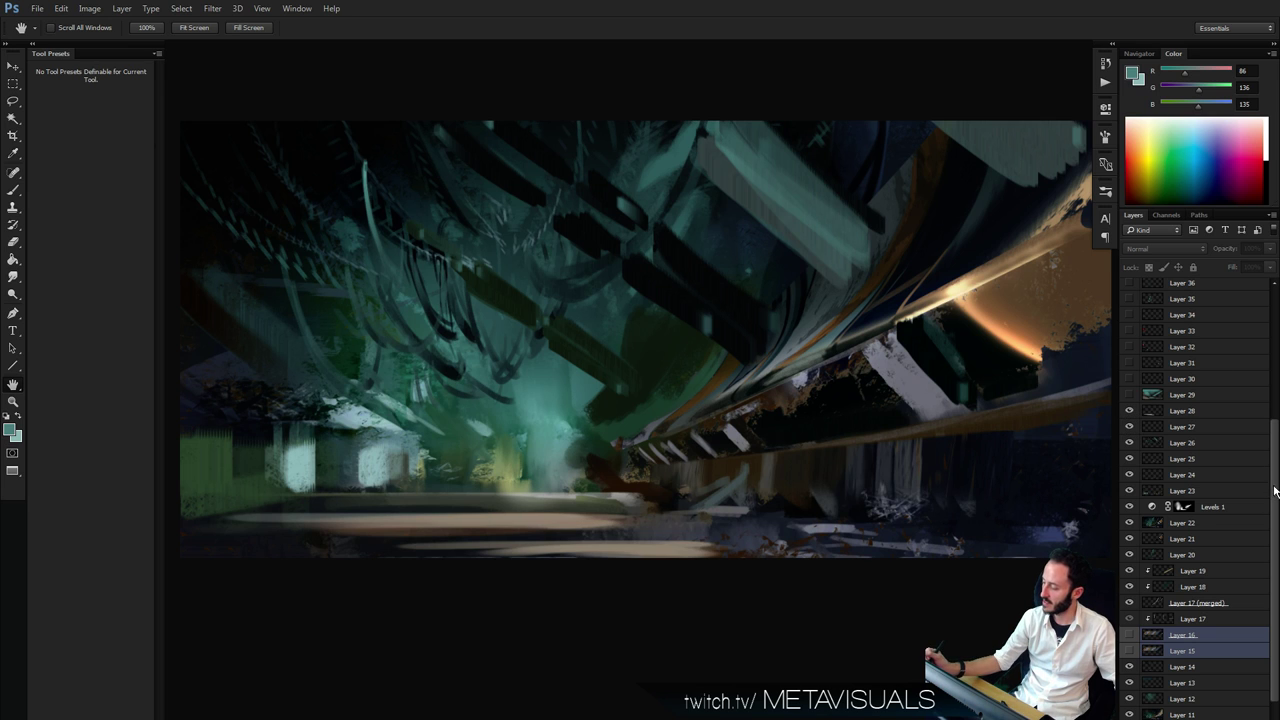
{"action": "scroll", "coordinate": [1264, 490], "scroll_direction": "up", "scroll_amount": 3}
{"action": "left_click", "coordinate": [1130, 548]}
{"action": "left_click", "coordinate": [1130, 548]}
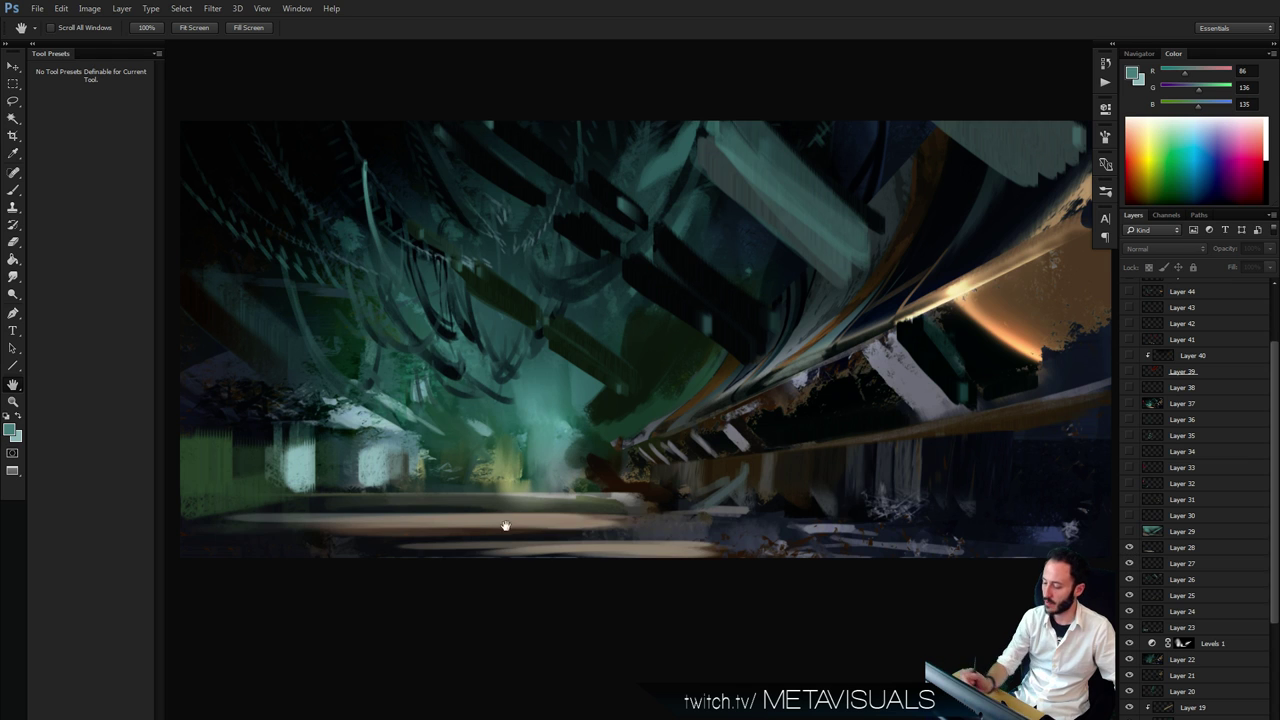
Make Layer 29 visible, toggling it off and on to compare its overall darkening of the painting
{"action": "left_click", "coordinate": [1130, 531]}
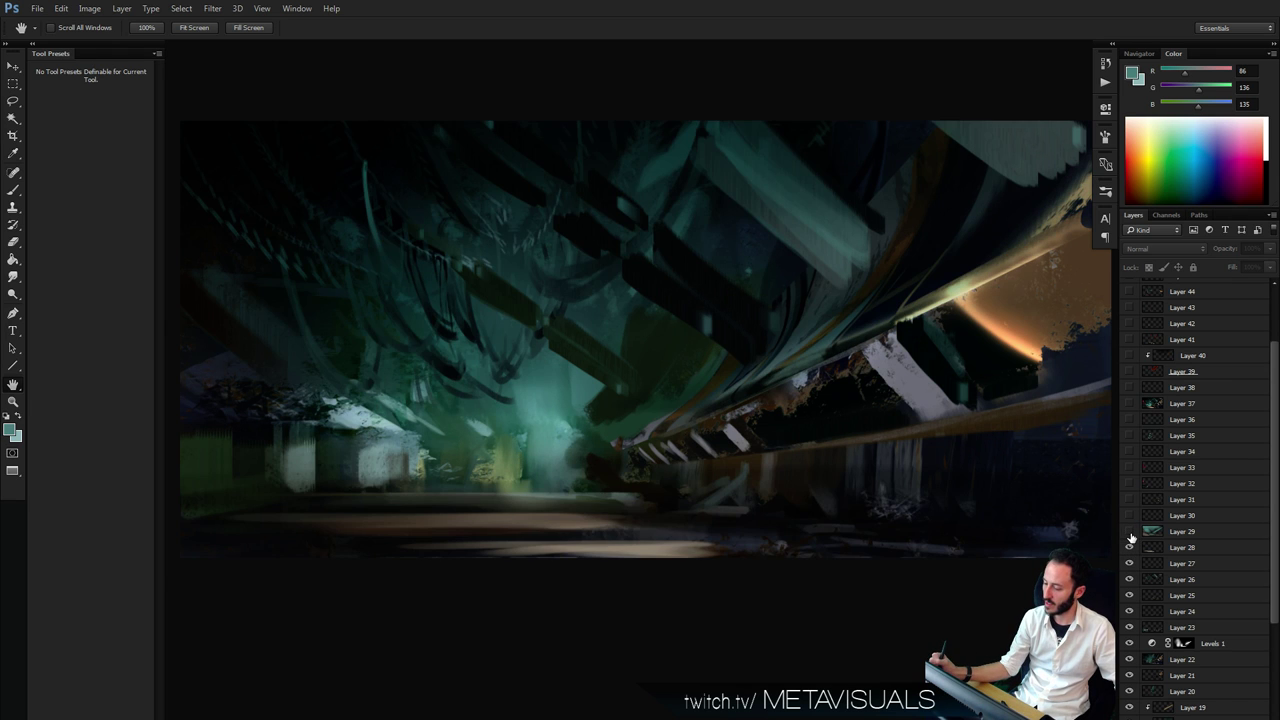
{"action": "left_click", "coordinate": [1130, 535]}
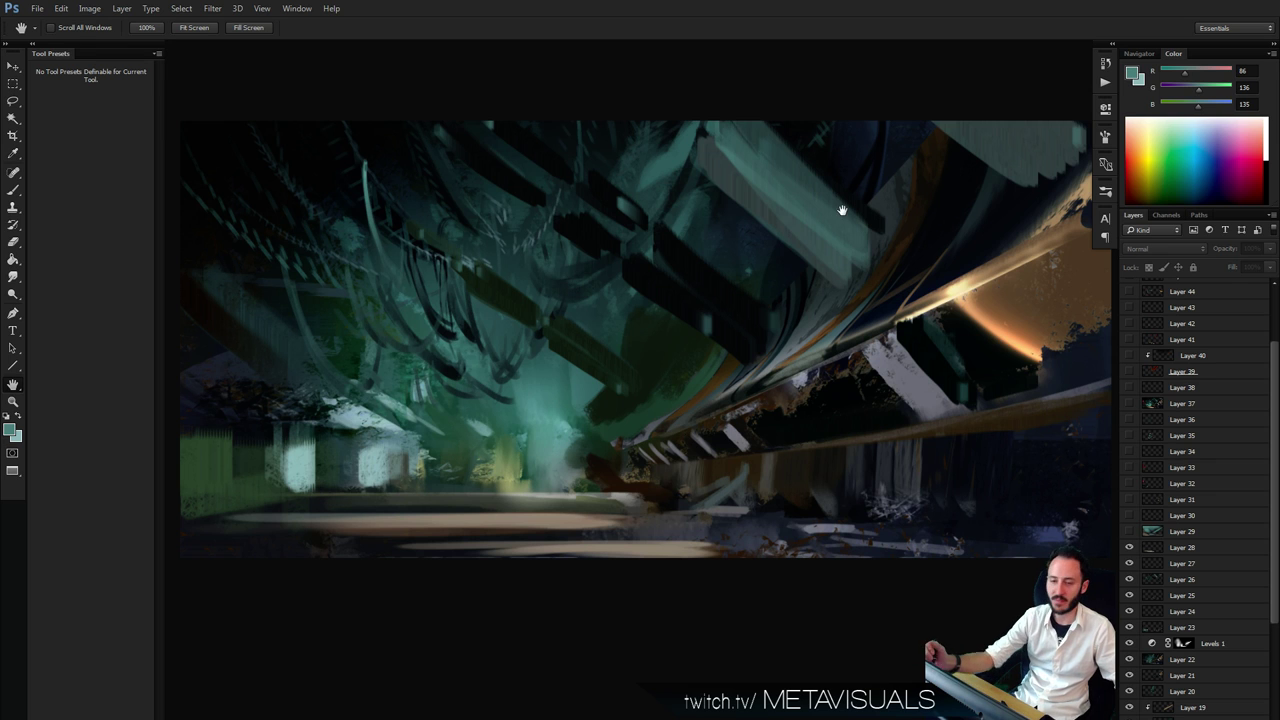
{"action": "left_click", "coordinate": [1130, 533]}
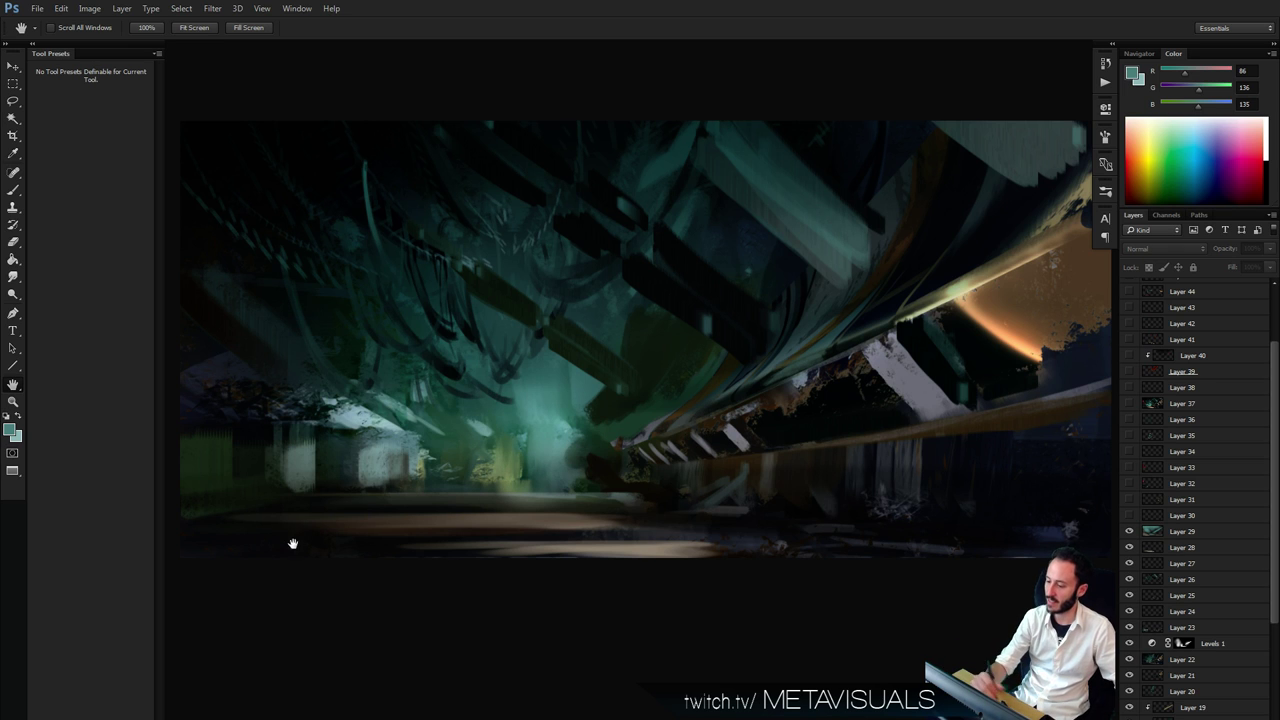
Make Layers 30, 31, 32 and 33 visible, toggling Layer 31 off and on to compare its effect
{"action": "left_click_drag", "start_coordinate": [1131, 516], "coordinate": [1130, 505]}
{"action": "left_click", "coordinate": [1129, 504]}
{"action": "left_click", "coordinate": [1129, 504]}
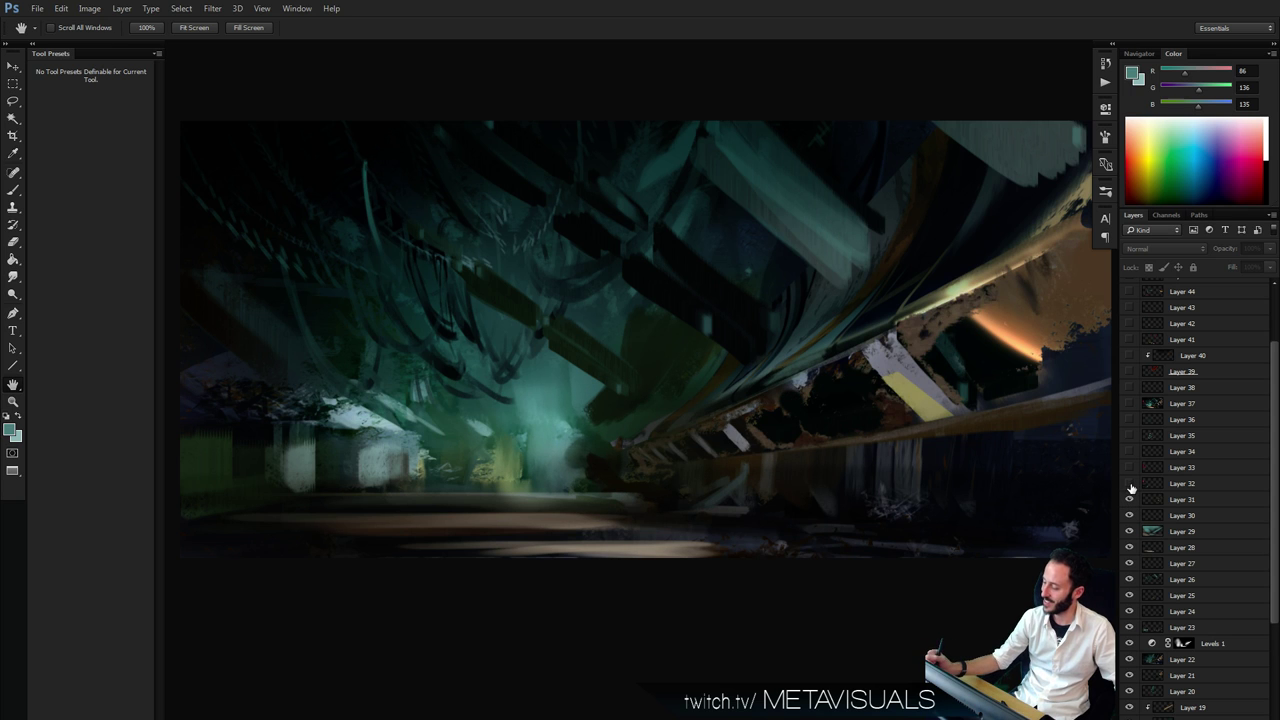
{"action": "left_click", "coordinate": [1130, 484]}
{"action": "left_click", "coordinate": [1130, 468]}
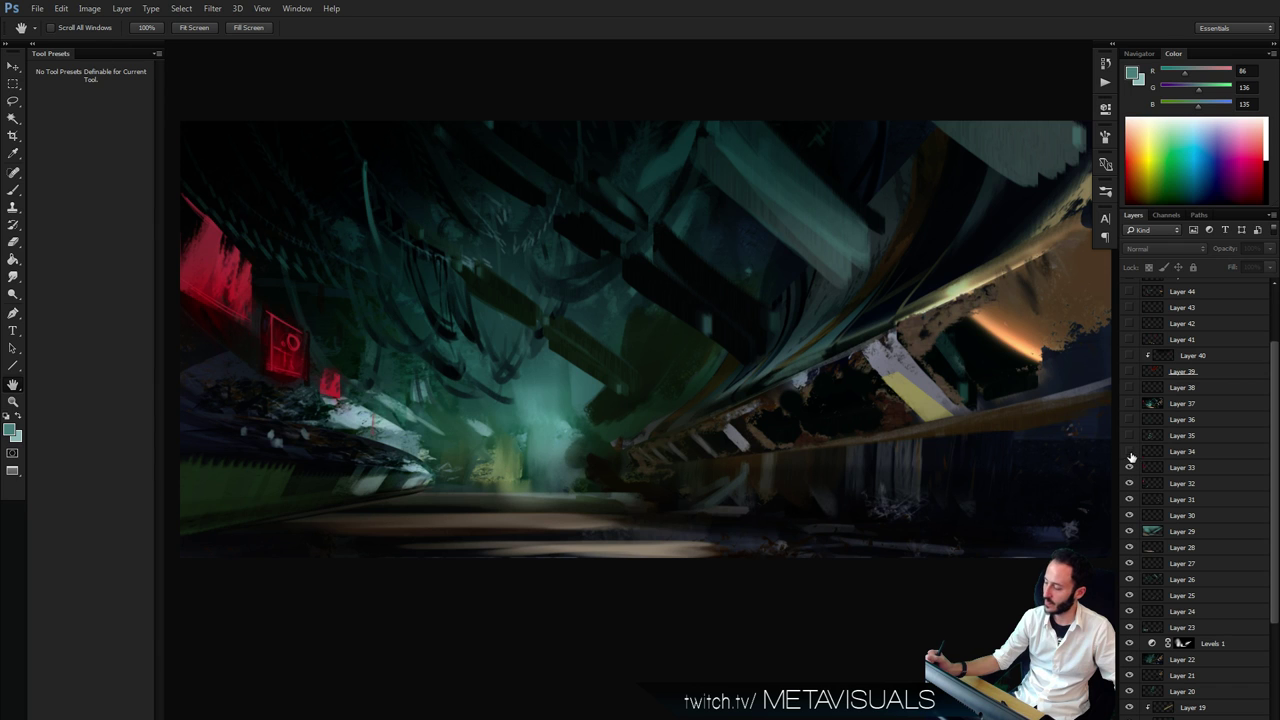
Make Layers 34 and 35 visible, toggling Layer 34 off and on to compare its effect
{"action": "left_click", "coordinate": [1130, 452]}
{"action": "left_click", "coordinate": [1130, 452]}
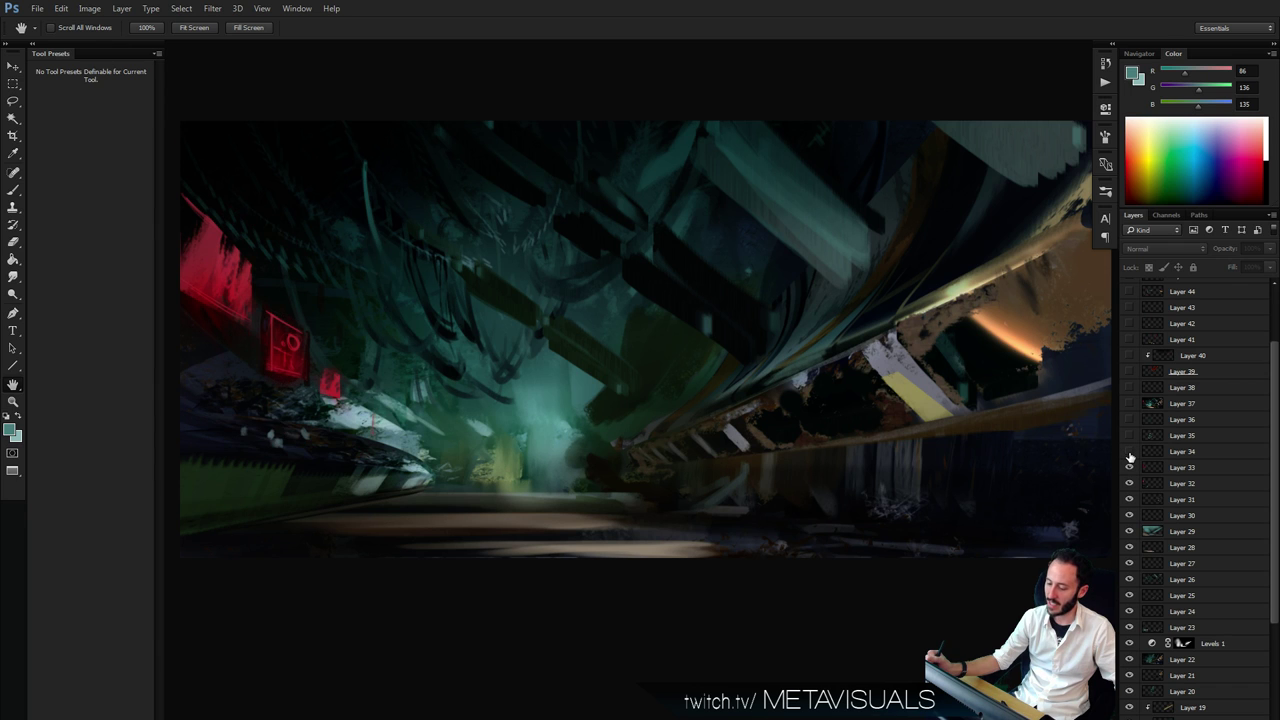
{"action": "left_click", "coordinate": [1130, 452]}
{"action": "left_click", "coordinate": [1129, 437]}
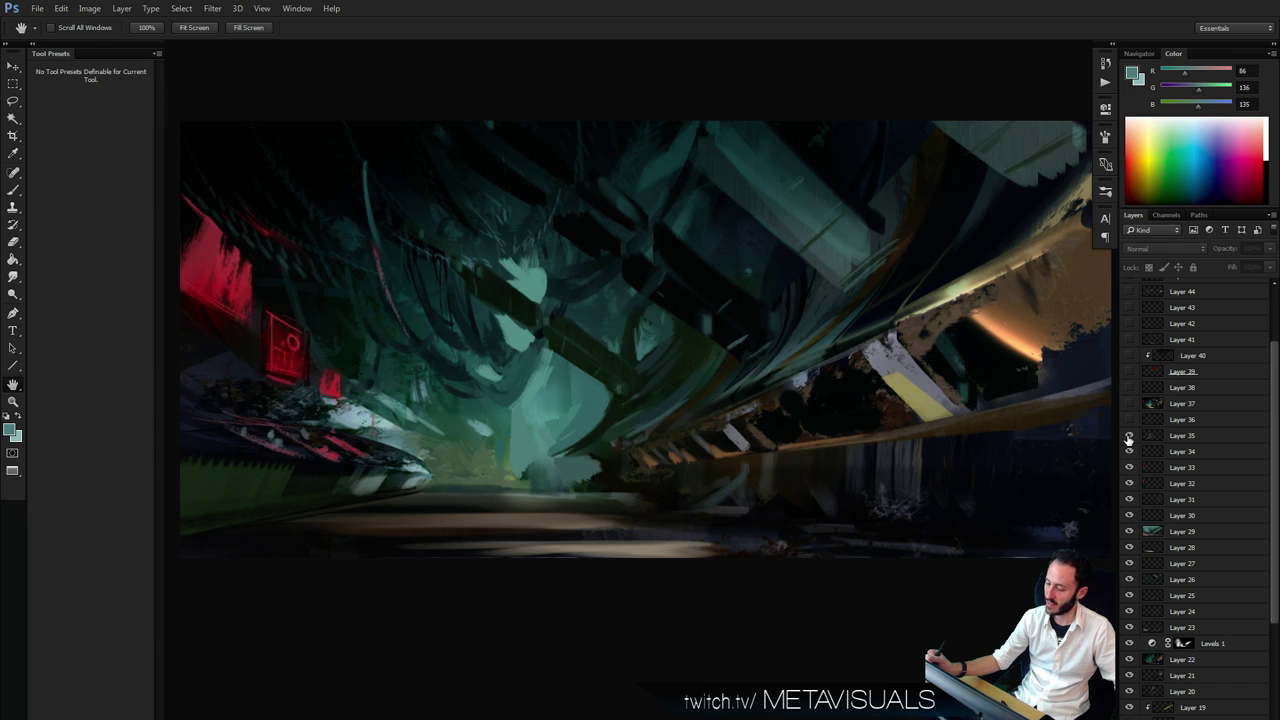
Toggle Layer 35 off and on, and make Layer 36 visible, toggling it as well to compare its effect
{"action": "left_click", "coordinate": [1129, 437]}
{"action": "left_click", "coordinate": [1129, 437]}
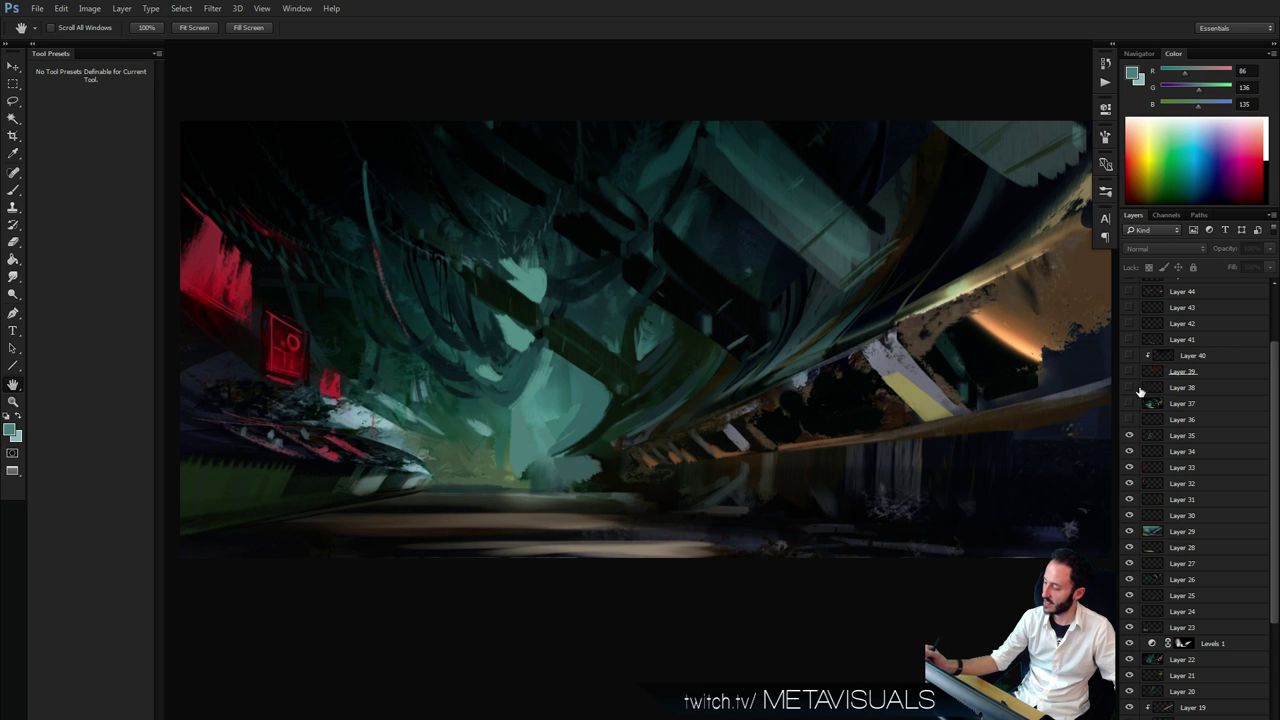
{"action": "left_click", "coordinate": [1130, 420]}
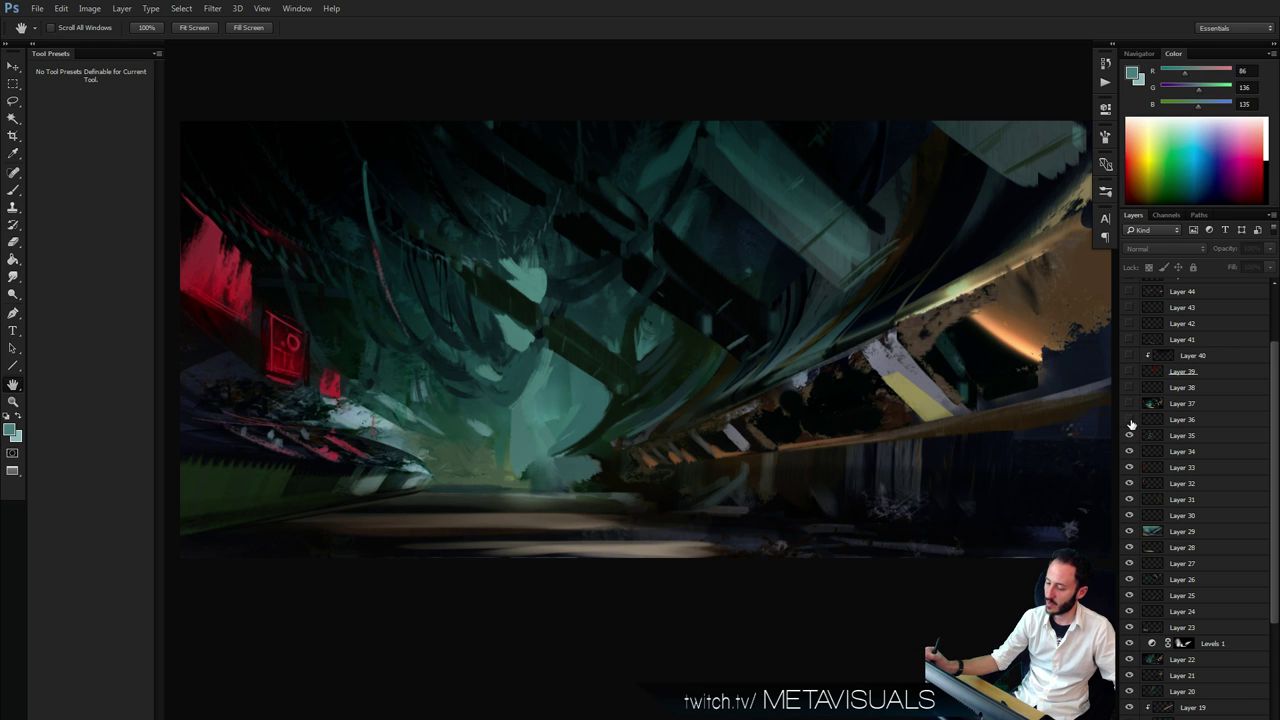
{"action": "left_click", "coordinate": [1130, 421]}
{"action": "left_click", "coordinate": [1130, 421]}
Make Layer 37 visible, toggling it off and on to compare how it brightens the glow and floor highlights
{"action": "left_click", "coordinate": [1130, 405]}
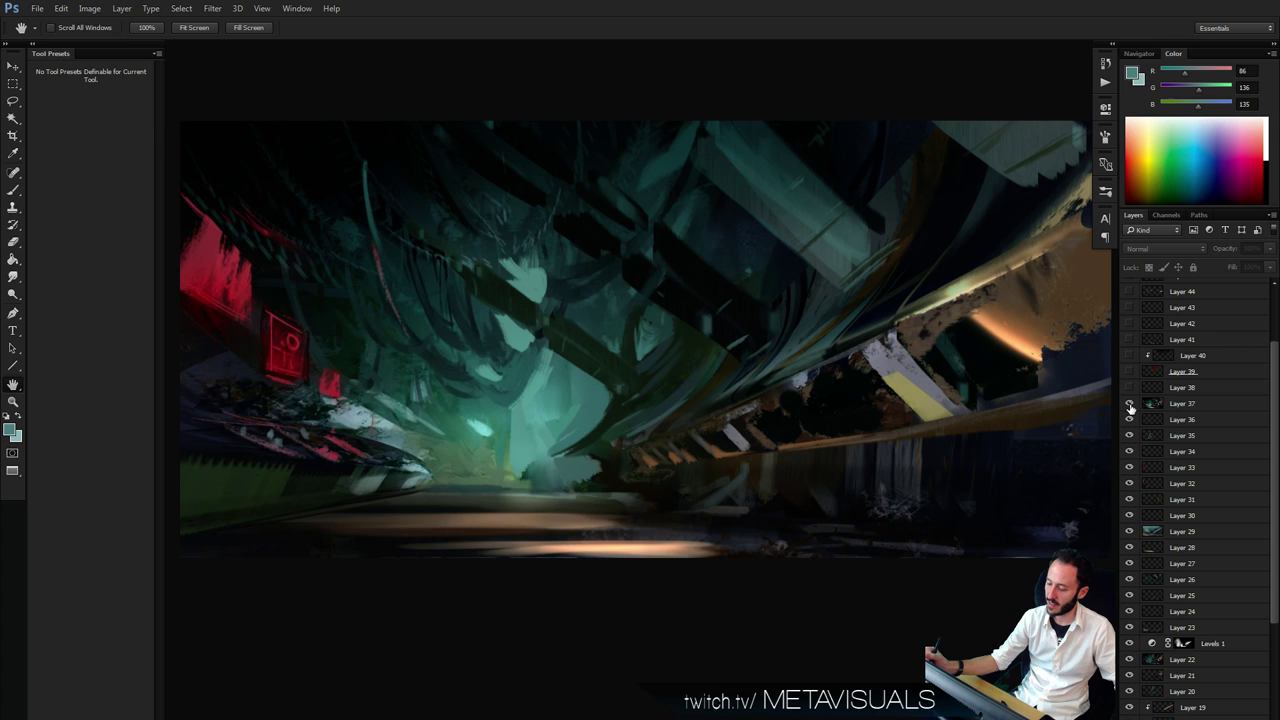
{"action": "left_click", "coordinate": [1130, 405]}
{"action": "left_click", "coordinate": [1130, 405]}
Make Layer 38, the underlined red shape layer above it and the clipped Layer 40 visible
{"action": "left_click", "coordinate": [1129, 388]}
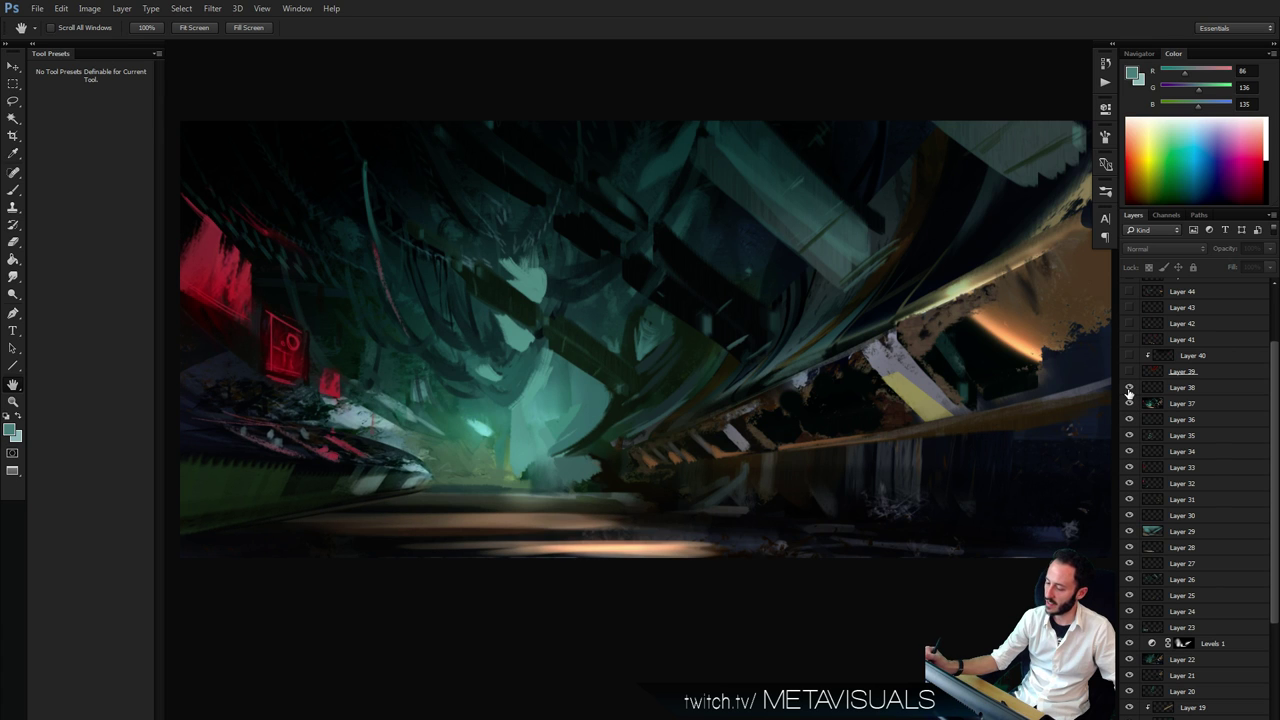
{"action": "left_click", "coordinate": [1129, 373]}
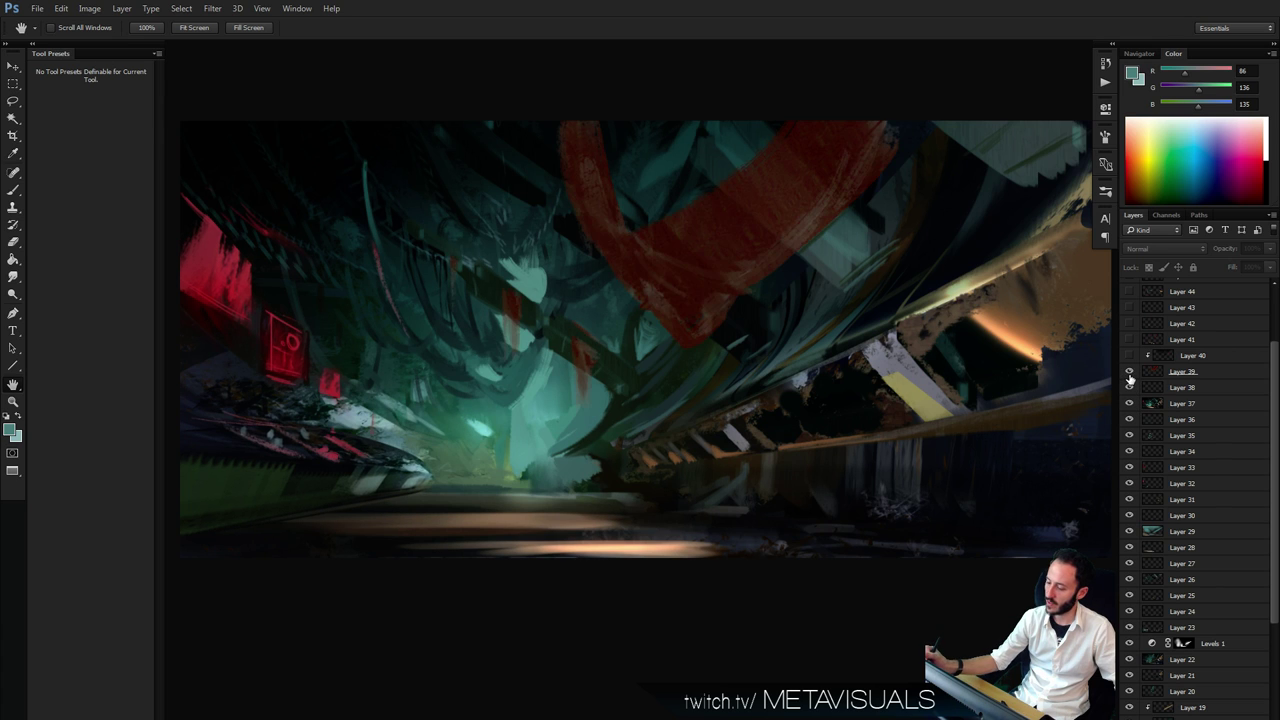
{"action": "left_click", "coordinate": [1129, 356]}
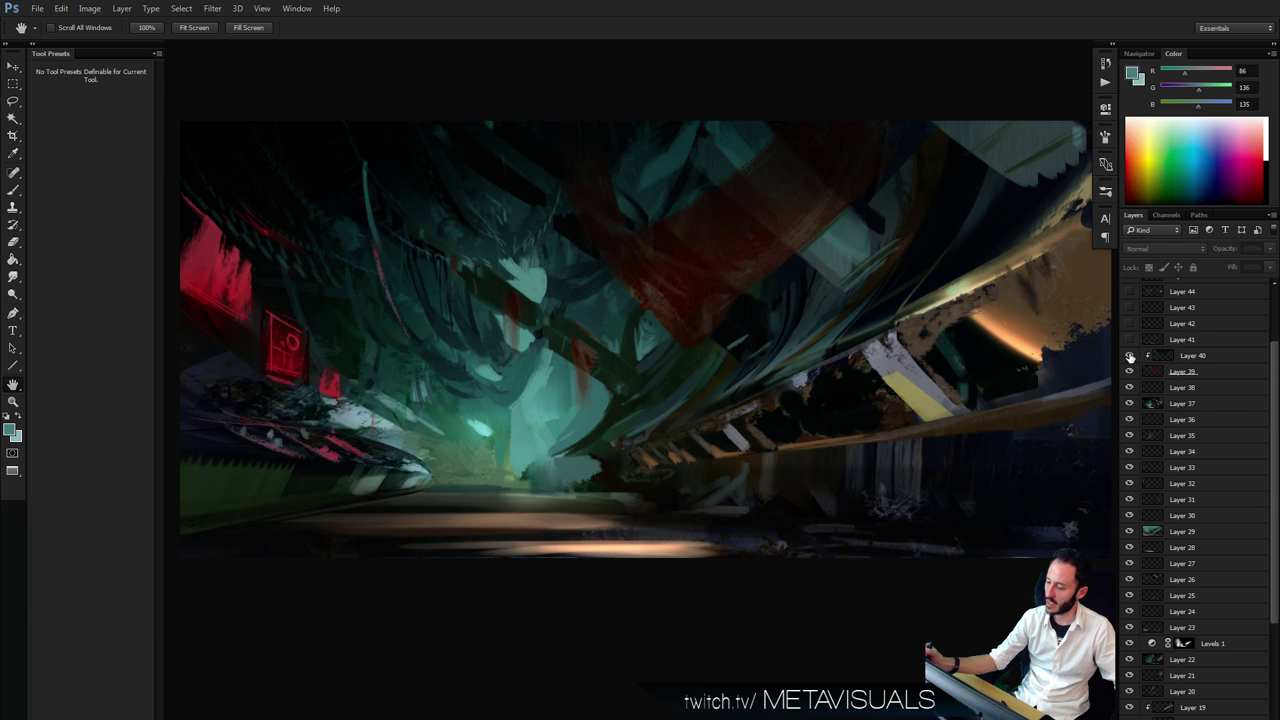
Make Layers 41, 42, 43 and 44 visible to reveal the red cables and floor details
{"action": "scroll", "coordinate": [1128, 430], "scroll_direction": "up", "scroll_amount": 3}
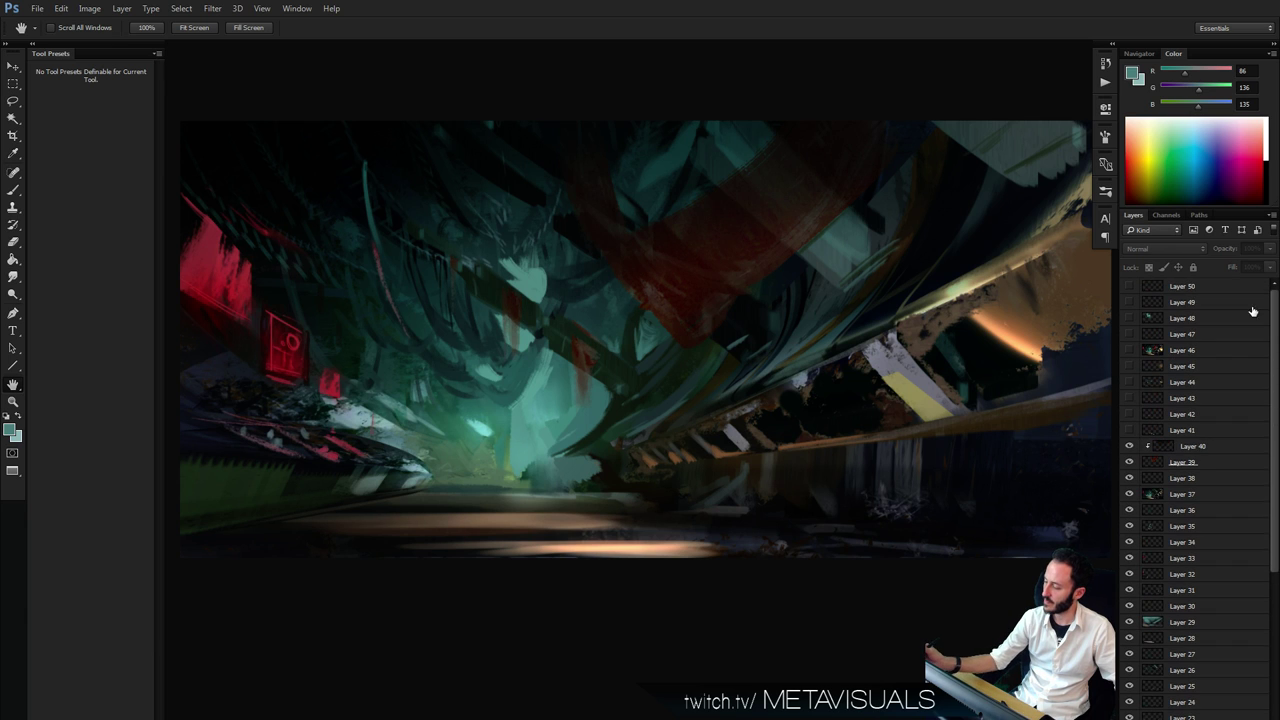
{"action": "left_click", "coordinate": [1129, 431]}
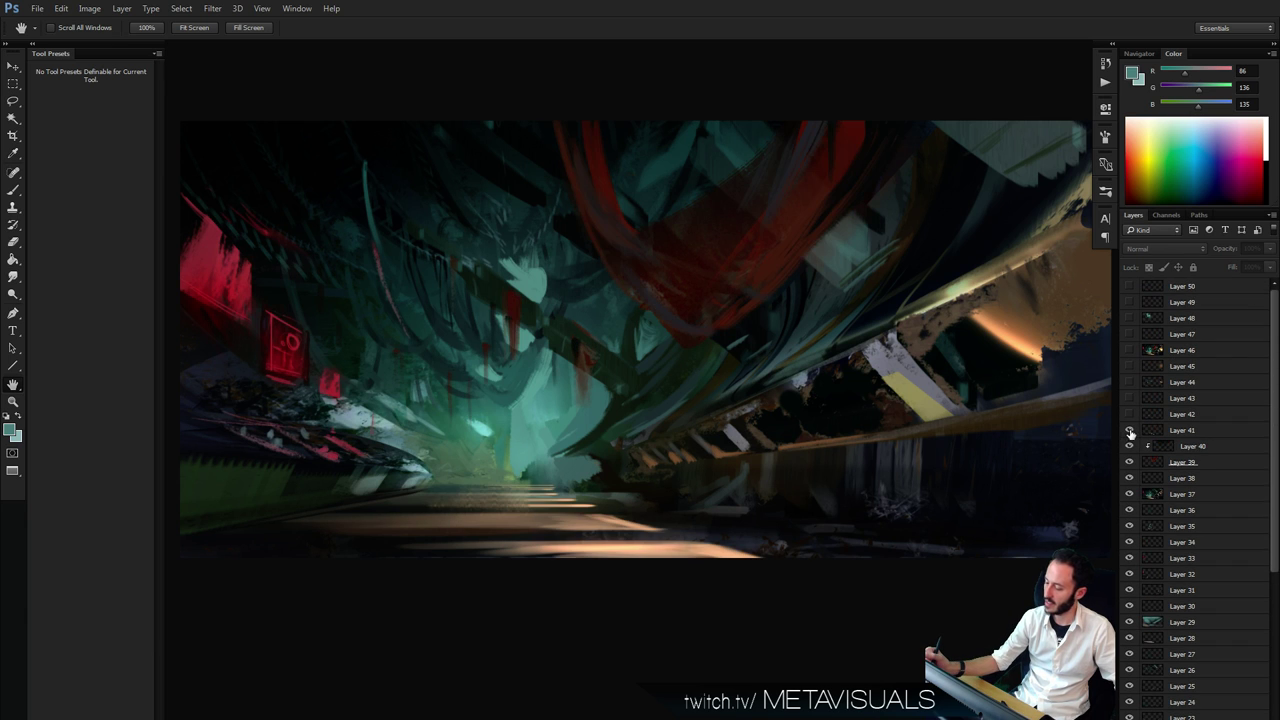
{"action": "left_click", "coordinate": [1129, 414]}
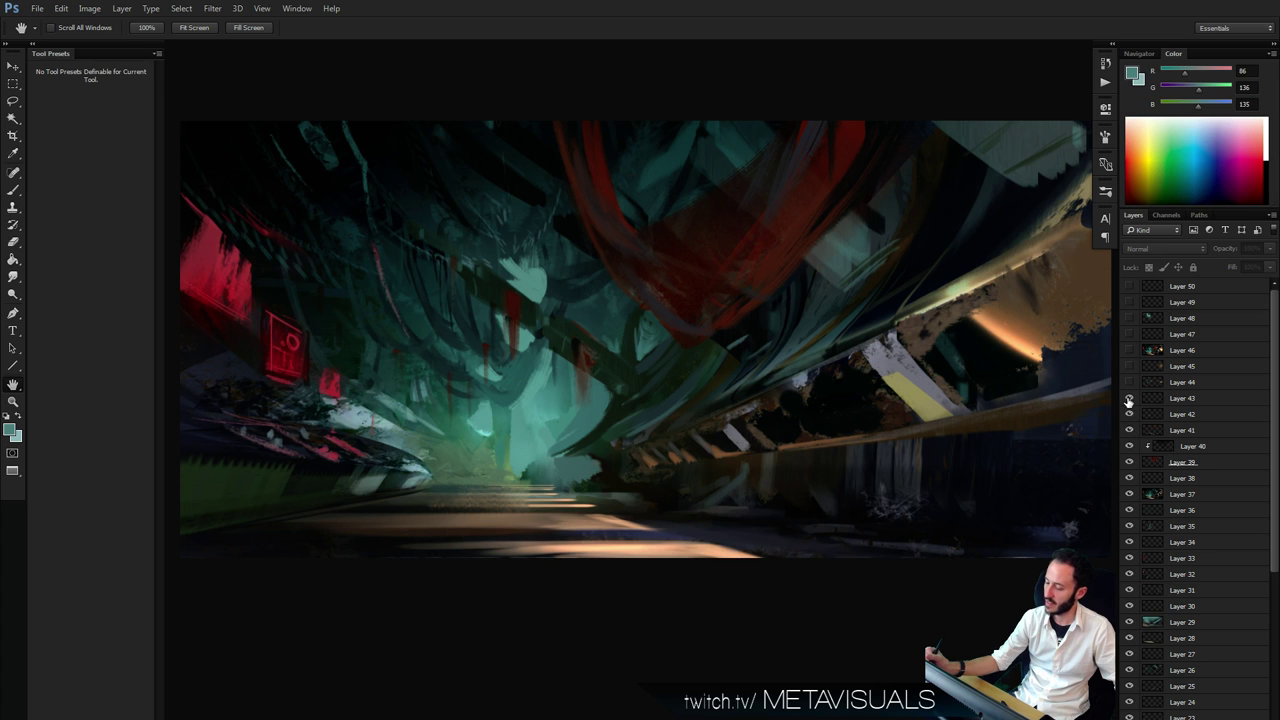
{"action": "left_click", "coordinate": [1129, 398]}
{"action": "left_click", "coordinate": [1129, 382]}
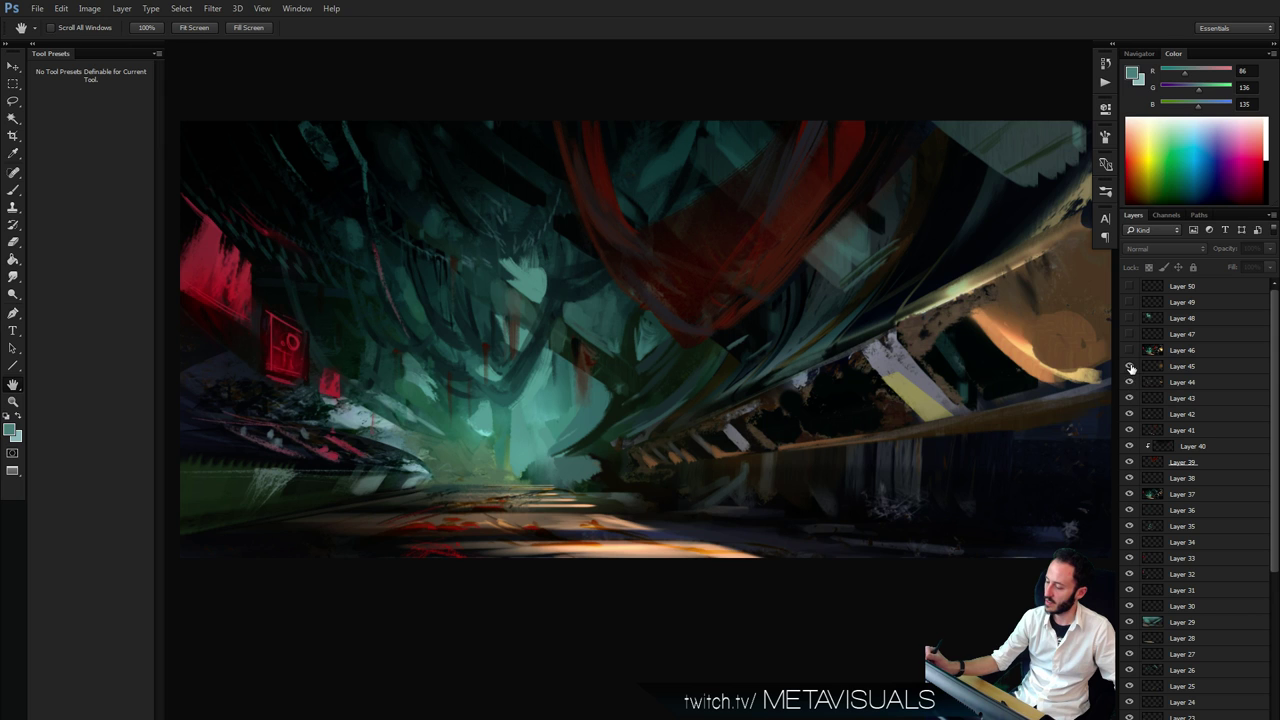
Make Layers 45, 46, 47, 48 and 49 visible to reveal the bright lighting and window details
{"action": "left_click", "coordinate": [1129, 366]}
{"action": "left_click", "coordinate": [1130, 350]}
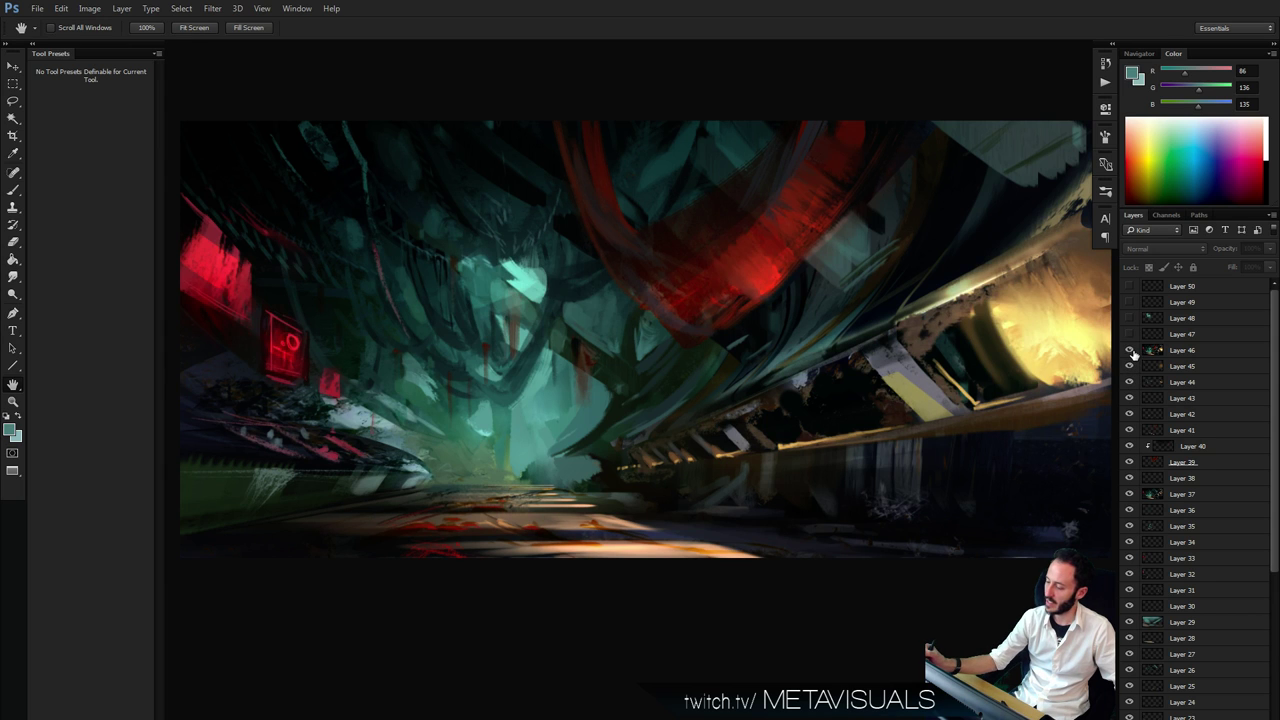
{"action": "left_click", "coordinate": [1129, 336]}
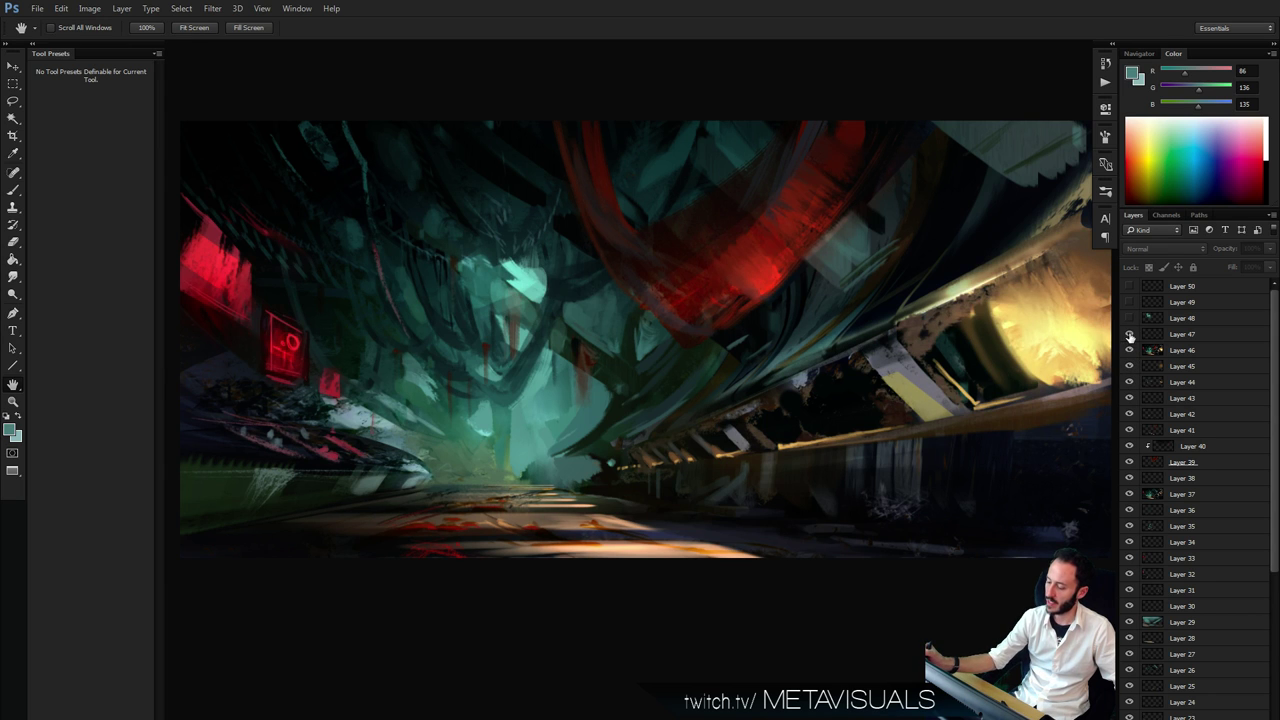
{"action": "left_click", "coordinate": [1130, 318]}
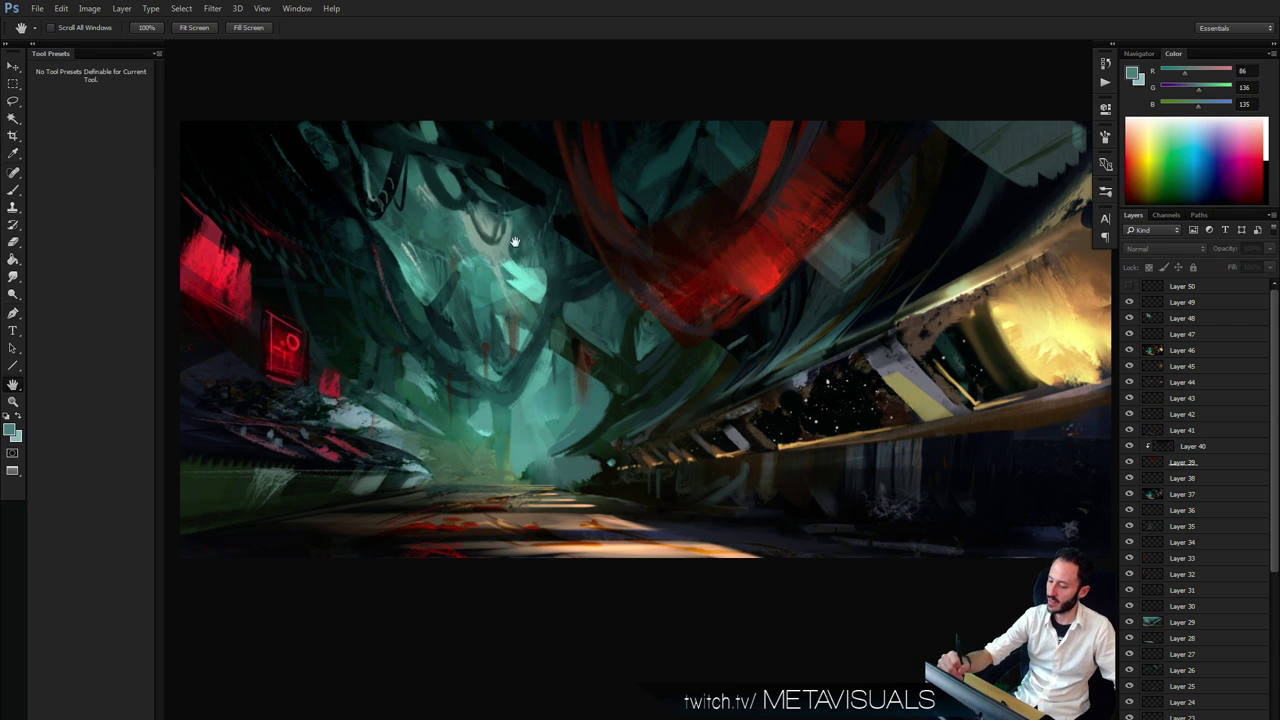
Make Layer 50 visible, toggling it off and on to compare its effect
{"action": "left_click", "coordinate": [1130, 287]}
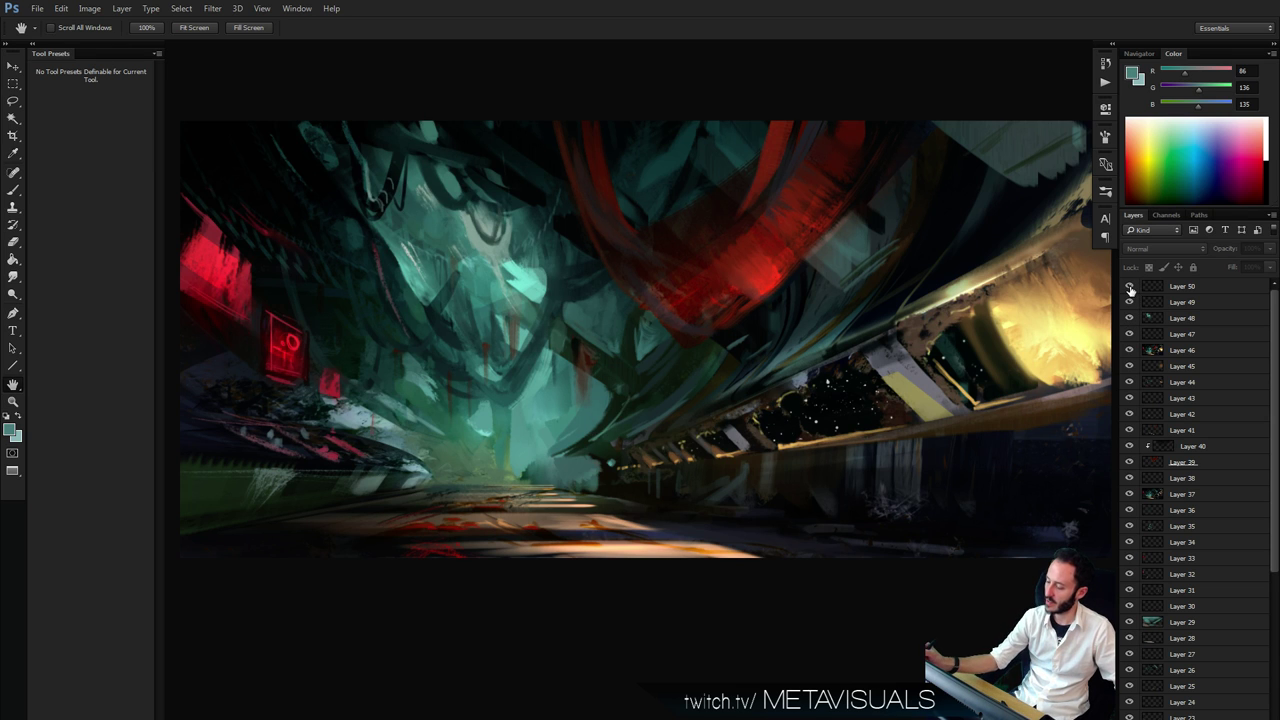
{"action": "left_click", "coordinate": [1130, 287]}
{"action": "left_click", "coordinate": [1130, 287]}
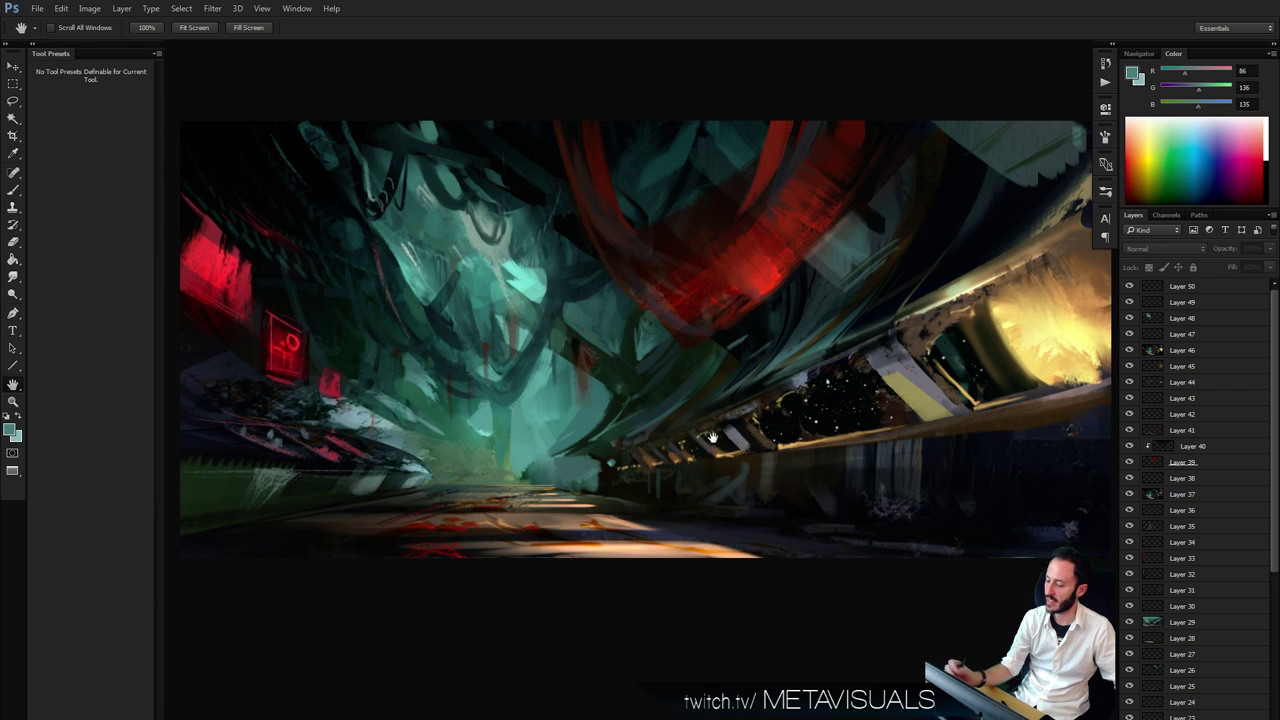
Examine the finished tunnel painting at different magnifications with all of its layers visible
{"action": "key", "text": "z"}
{"action": "left_click", "coordinate": [824, 453], "text": "alt"}
{"action": "left_click", "coordinate": [830, 467], "text": "alt"}
{"action": "left_click", "coordinate": [828, 468], "text": "alt"}
{"action": "left_click", "coordinate": [817, 486]}
{"action": "left_click", "coordinate": [825, 496]}
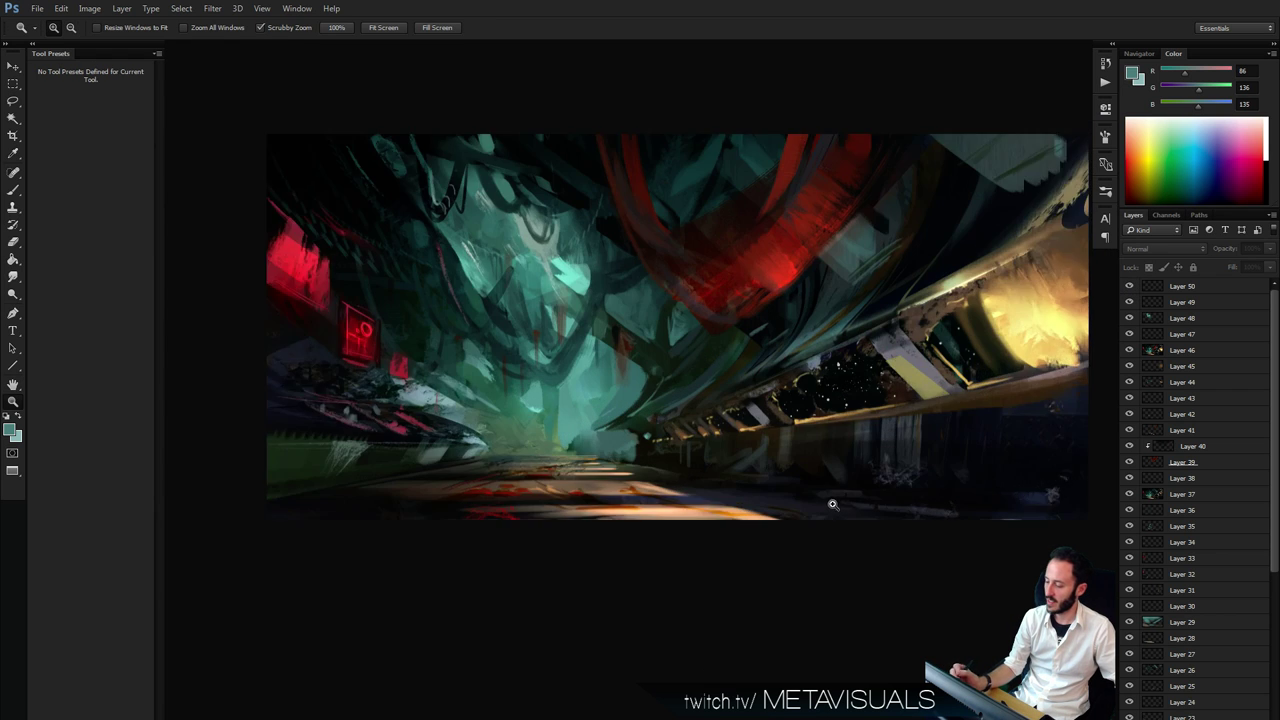
{"action": "left_click", "coordinate": [832, 504]}
{"action": "key", "text": "space"}
{"action": "left_click_drag", "start_coordinate": [680, 450], "coordinate": [806, 553]}
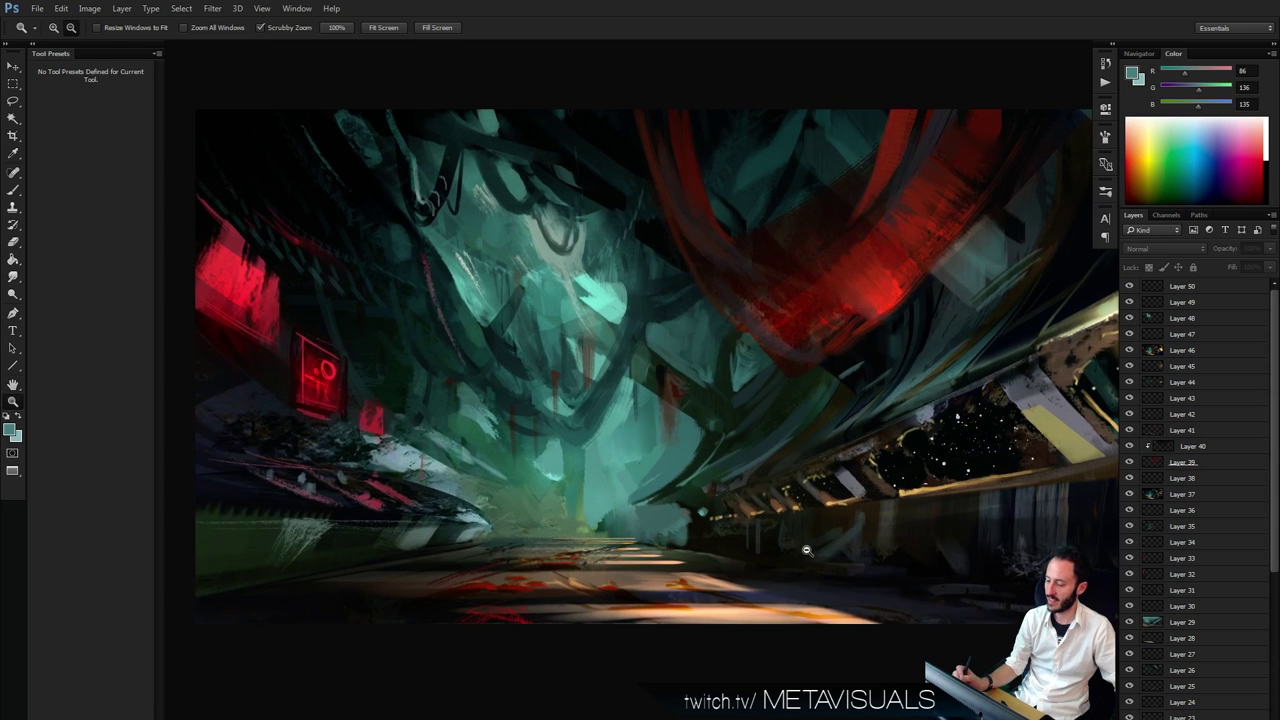
{"action": "left_click", "coordinate": [806, 550], "text": "alt"}
{"action": "key", "text": "space"}
{"action": "left_click_drag", "start_coordinate": [812, 604], "coordinate": [666, 524]}
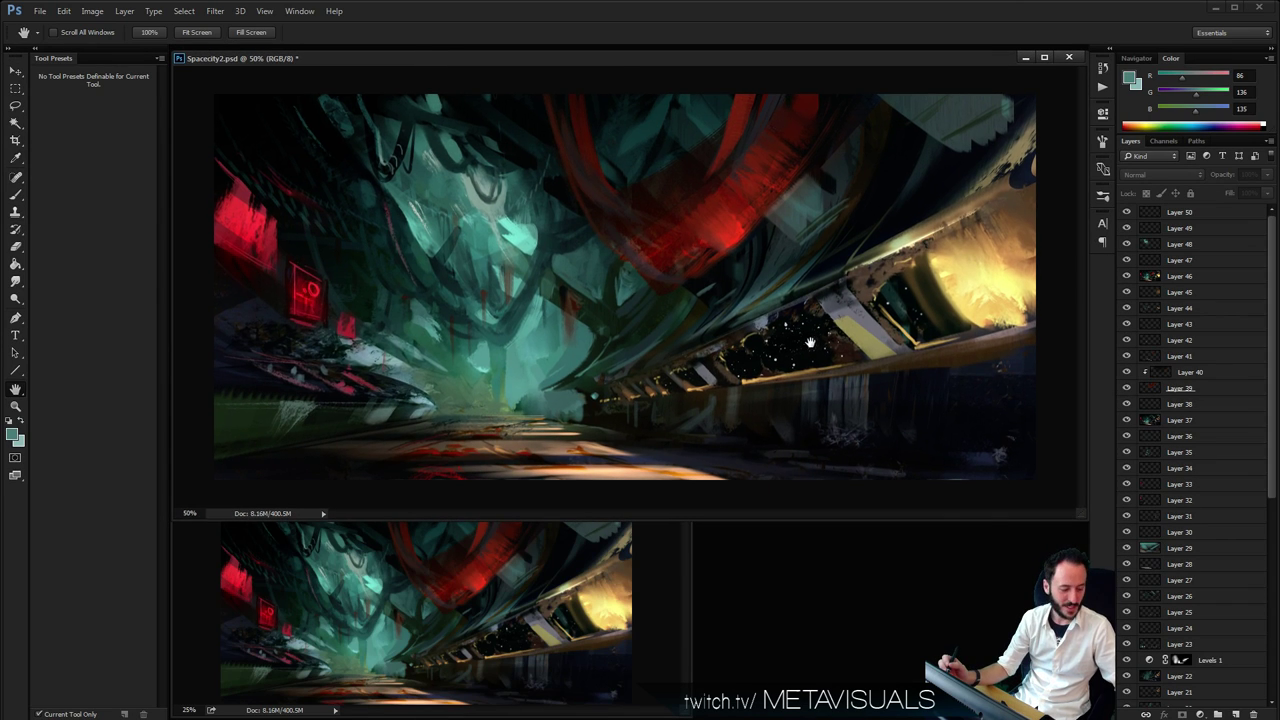
Save Spacecity2.psd with all layers visible and shift its window slightly
{"action": "key", "text": "ctrl+s"}
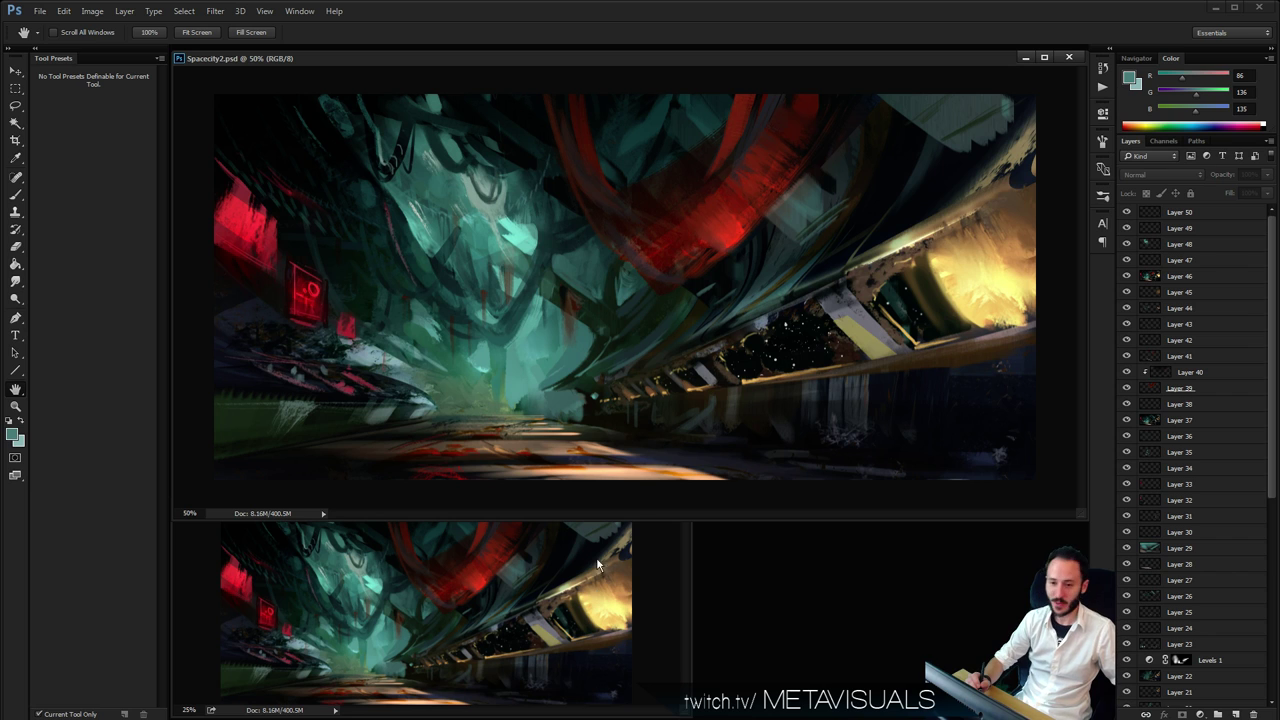
{"action": "left_click_drag", "start_coordinate": [820, 62], "coordinate": [820, 58]}
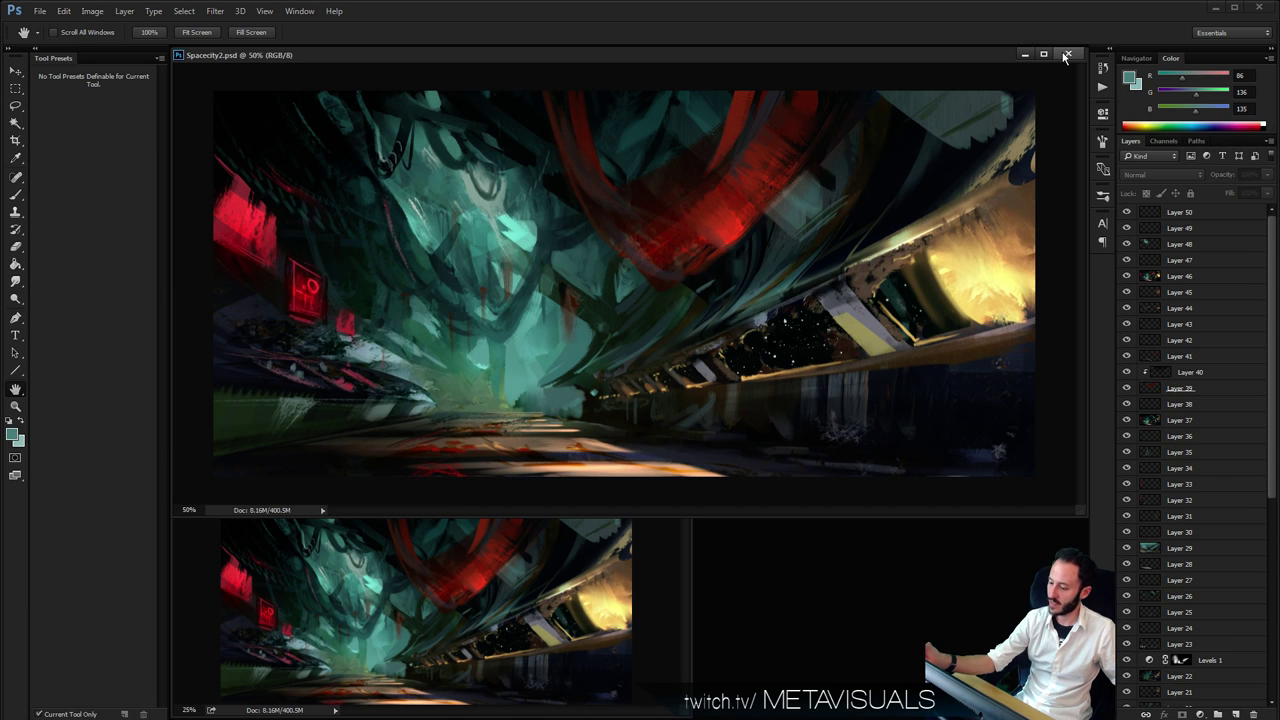
Copy the entire merged painting and paste it into a new document of the same size
{"action": "key", "text": "ctrl+a"}
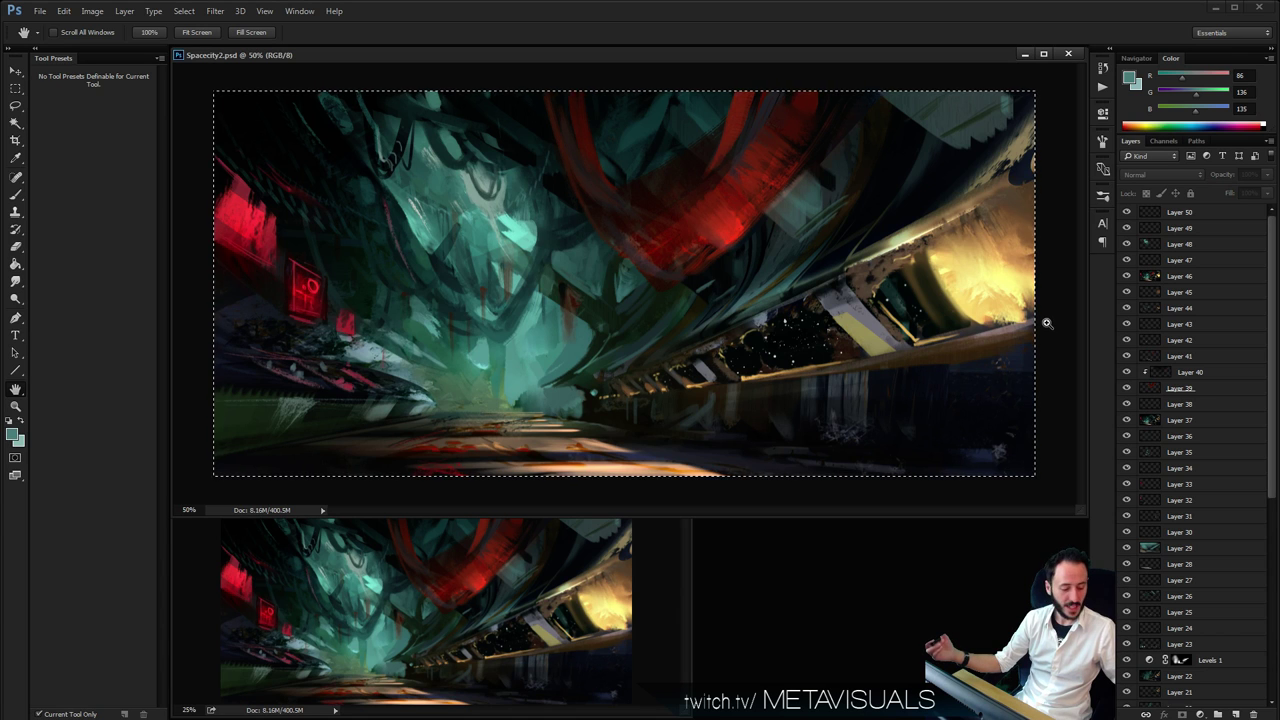
{"action": "key", "text": "ctrl+n"}
{"action": "key", "text": "Return"}
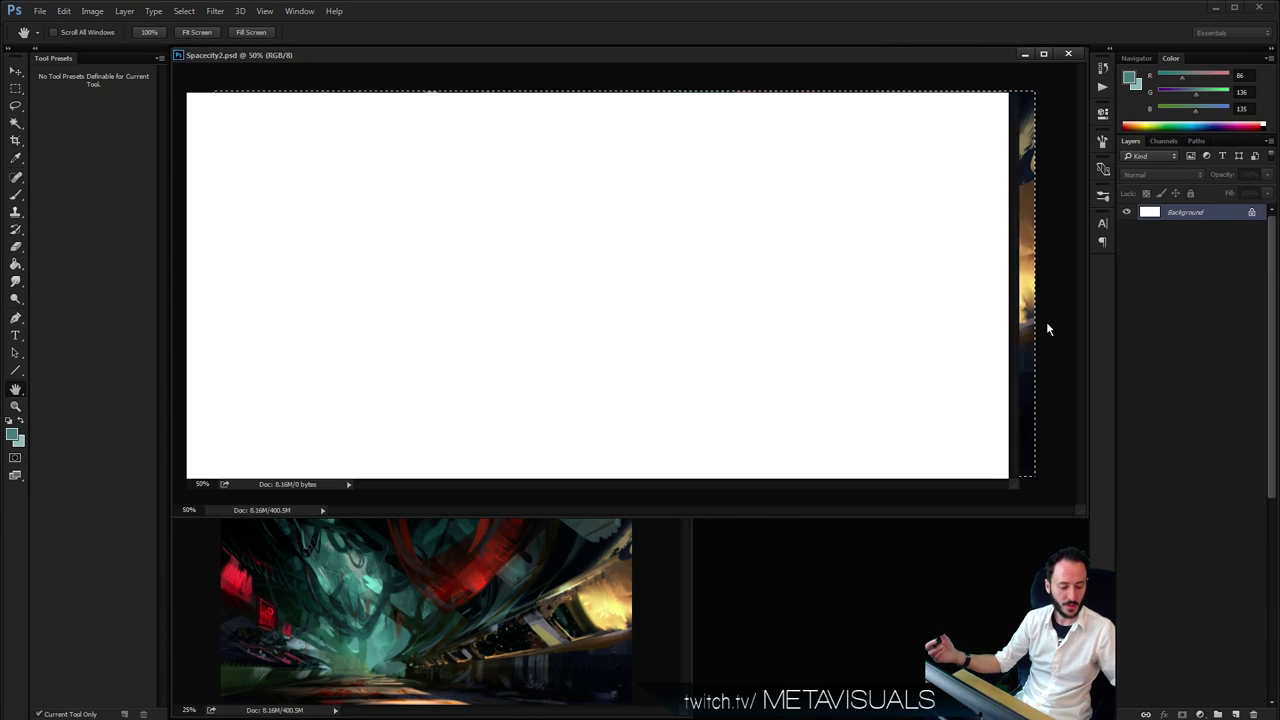
{"action": "key", "text": "ctrl+v"}
Put the larger Spacecity2 window away, reduce its second view to 16.7% and place it below the new document
{"action": "left_click", "coordinate": [1024, 53]}
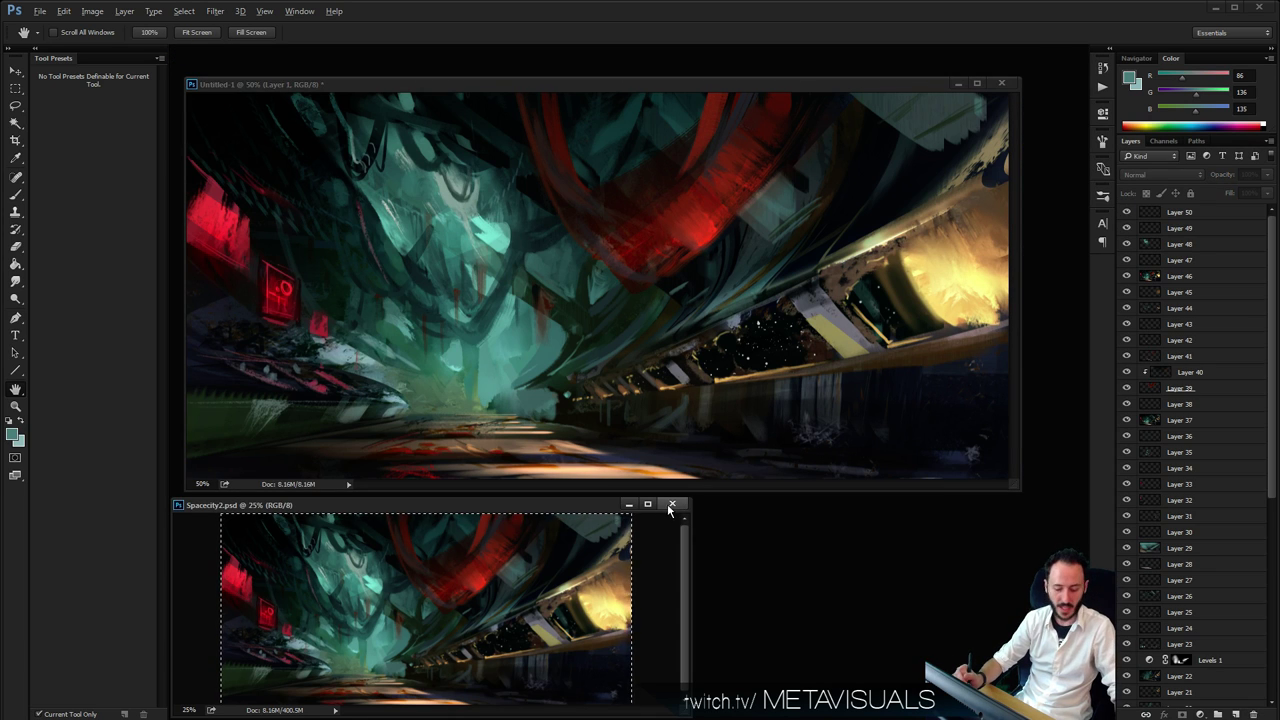
{"action": "key", "text": "ctrl+minus"}
{"action": "left_click_drag", "start_coordinate": [311, 505], "coordinate": [314, 566]}
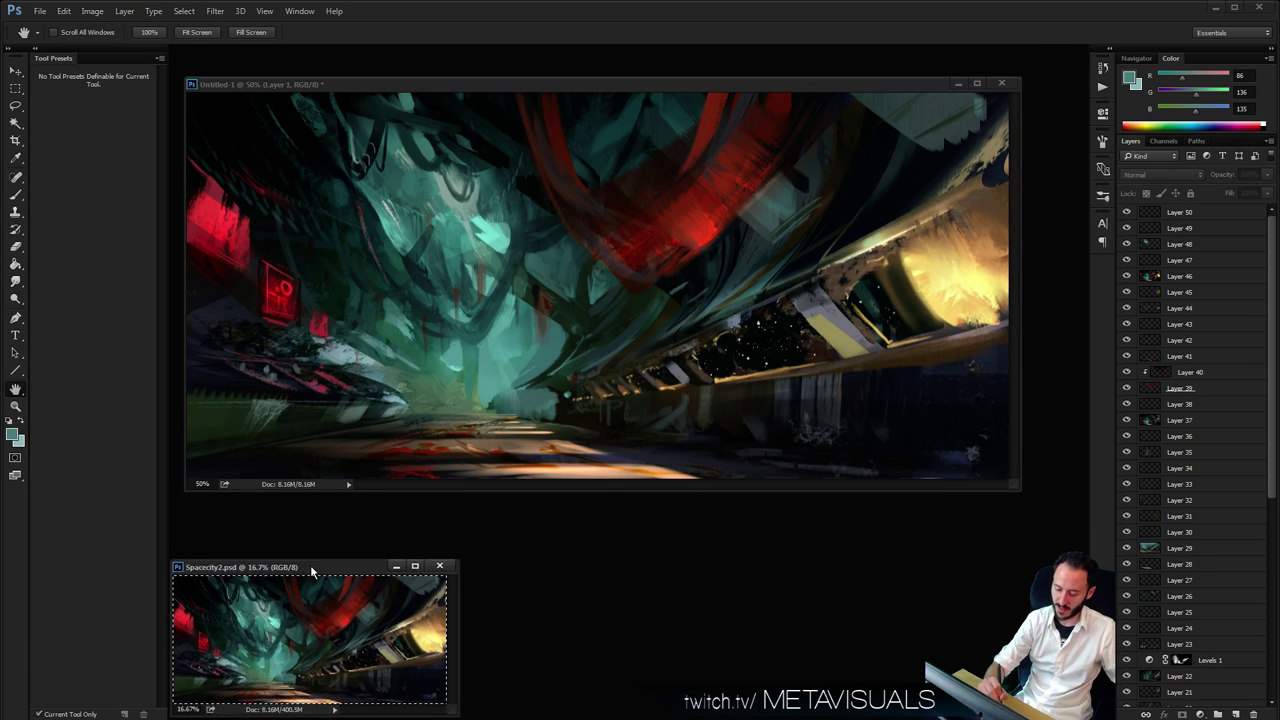
Apply a Motion Blur to the pasted painting in the new document with a -90° angle and 1728-pixel distance
{"action": "left_click", "coordinate": [628, 385]}
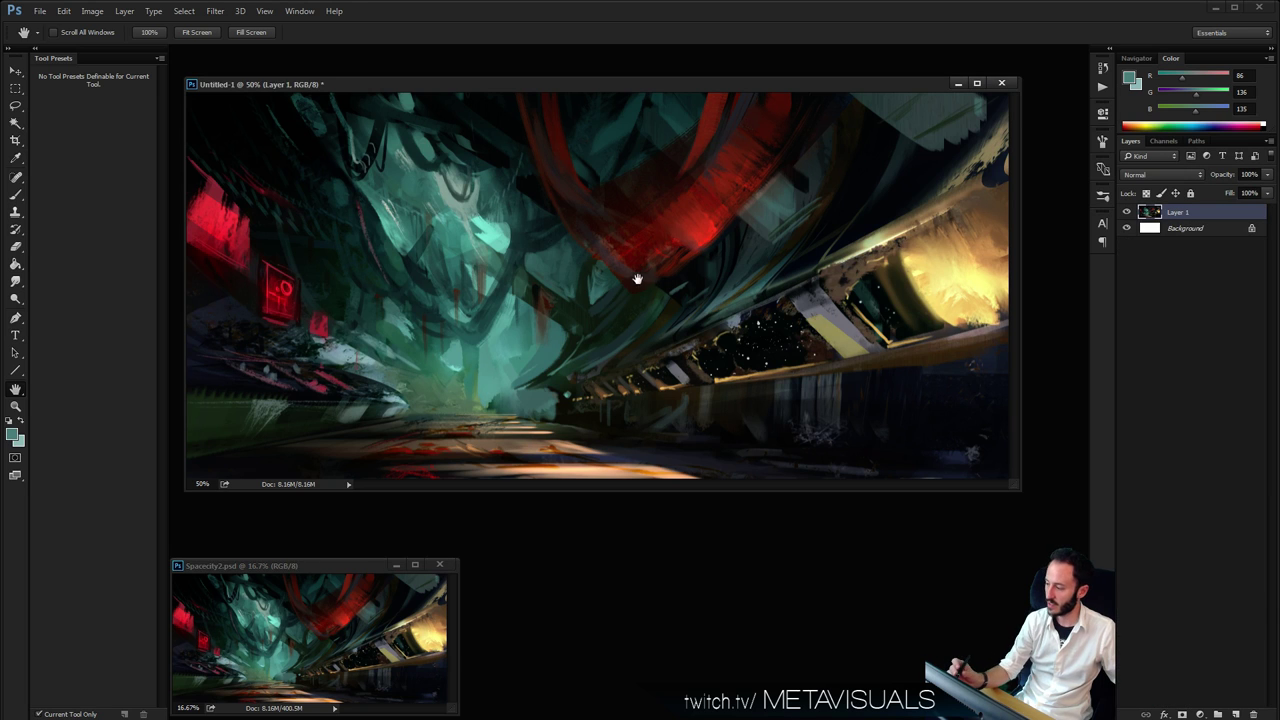
{"action": "left_click", "coordinate": [214, 11]}
{"action": "mouse_move", "coordinate": [330, 146]}
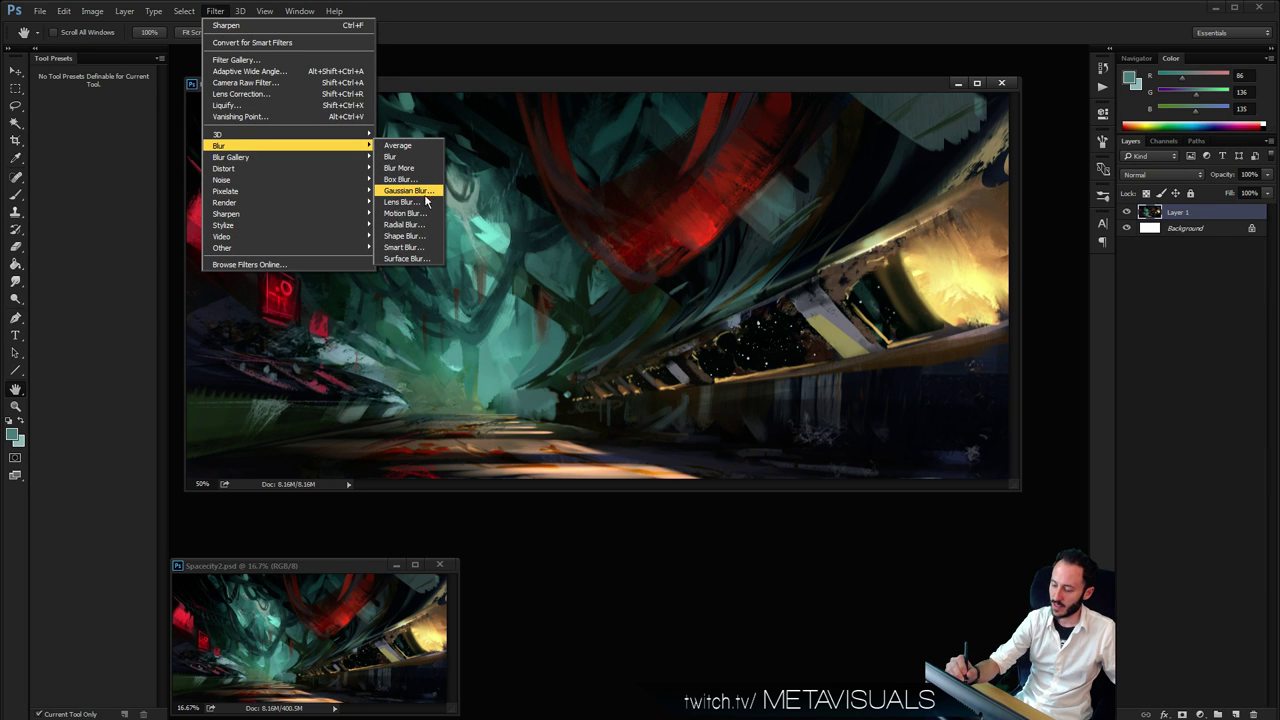
{"action": "left_click", "coordinate": [406, 213]}
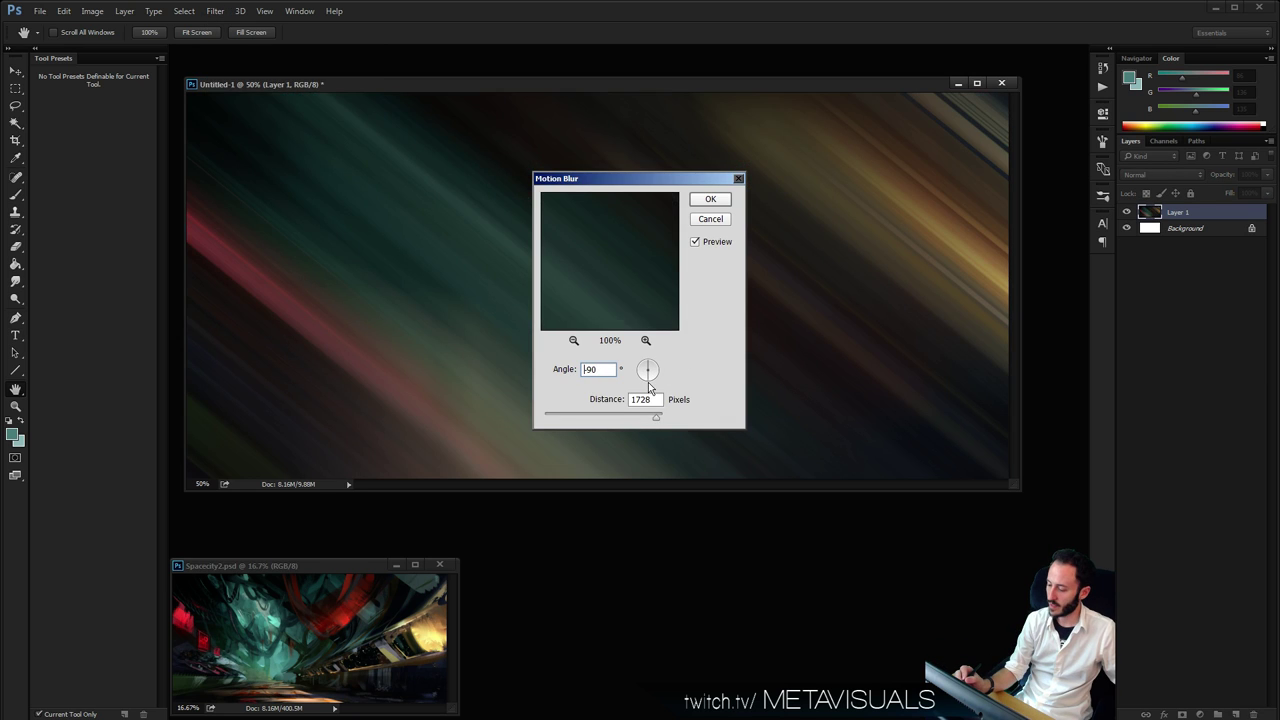
{"action": "left_click", "coordinate": [648, 382]}
{"action": "left_click", "coordinate": [710, 199]}
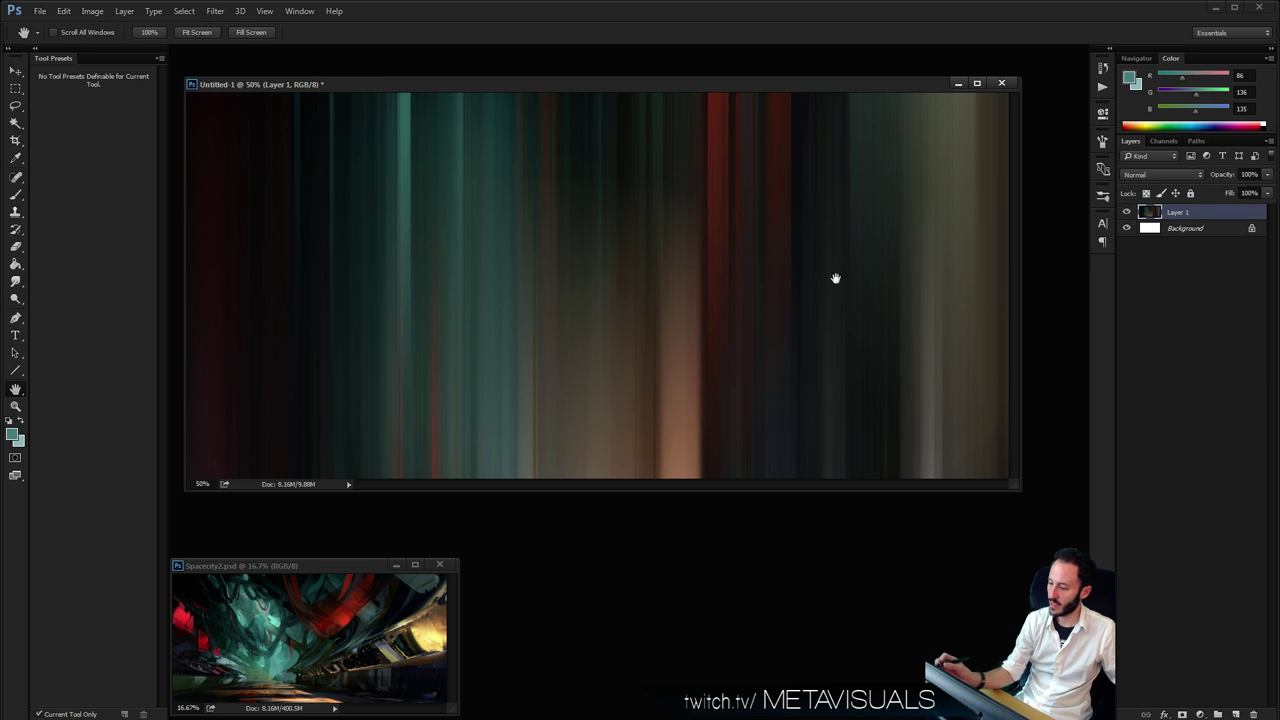
Enlarge the blurred document's window to fill the workspace above the small Spacecity2 reference view
{"action": "key", "text": "z"}
{"action": "left_click", "coordinate": [755, 360], "text": "alt"}
{"action": "left_click", "coordinate": [765, 366]}
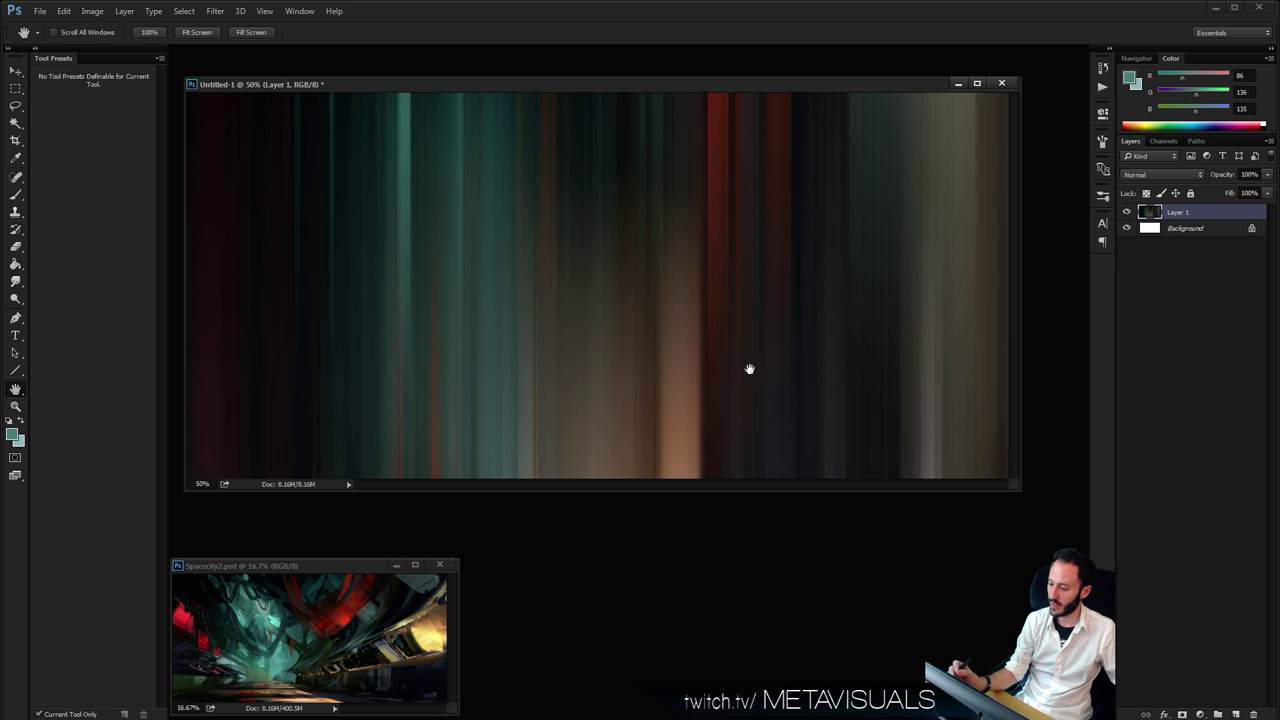
{"action": "left_click", "coordinate": [755, 370], "text": "alt"}
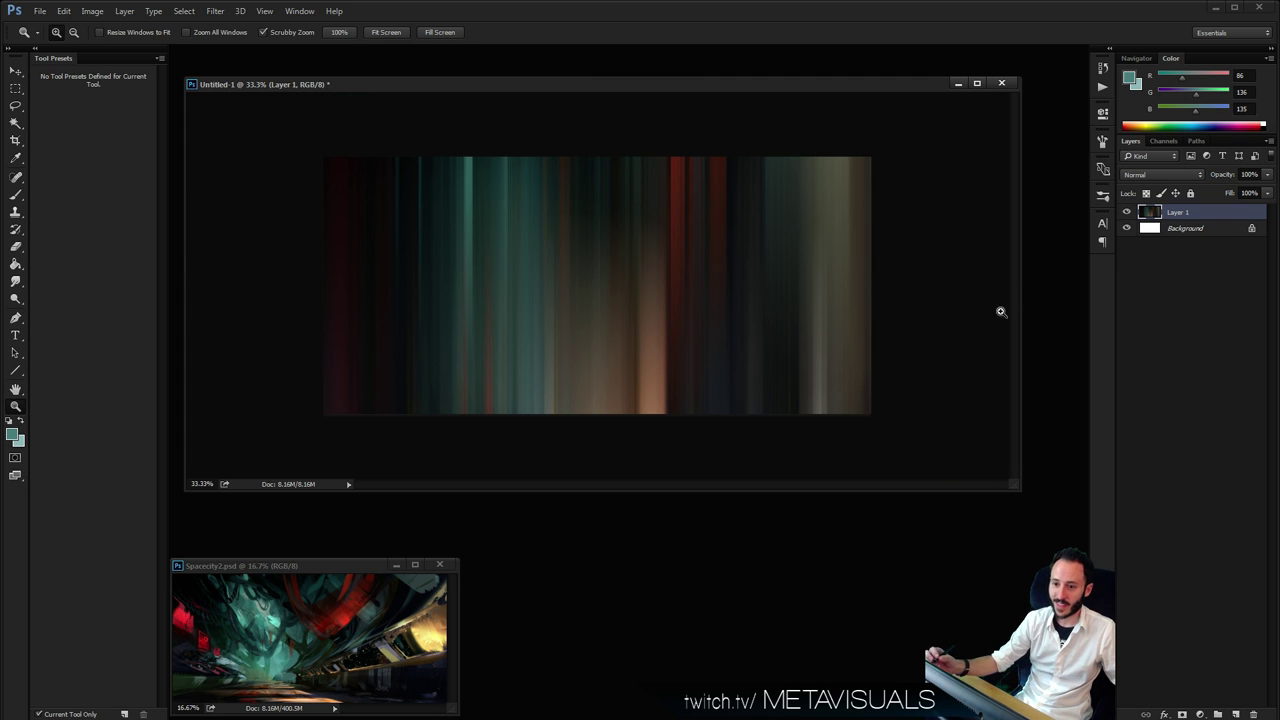
{"action": "left_click_drag", "start_coordinate": [1018, 489], "coordinate": [1093, 522]}
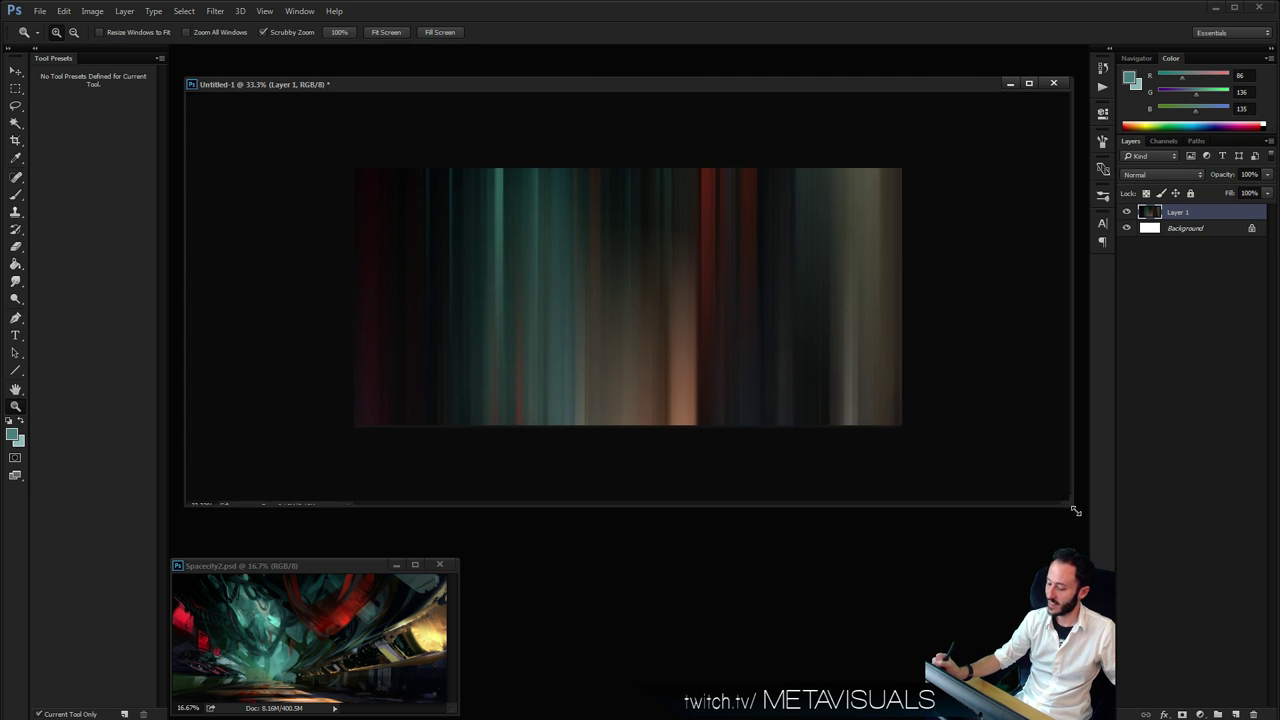
{"action": "left_click_drag", "start_coordinate": [184, 74], "coordinate": [172, 46]}
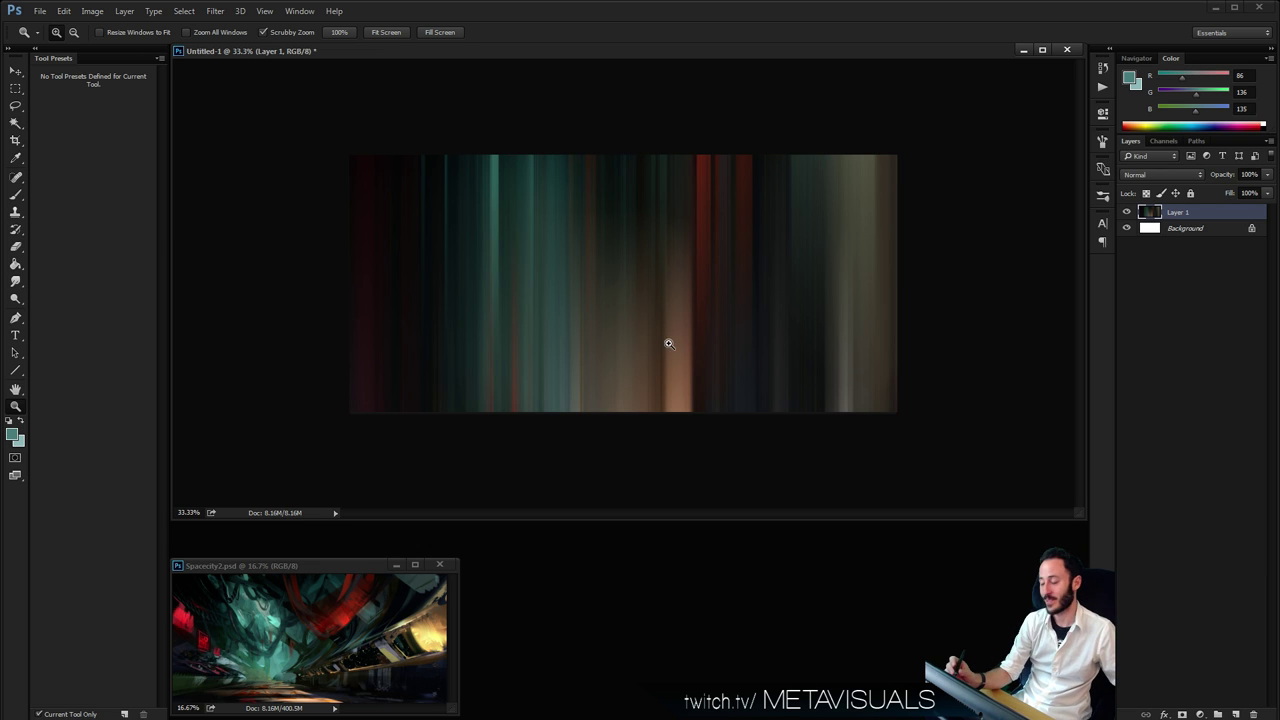
Add a new empty layer above the motion-blurred layer and activate the Brush tool
{"action": "key", "text": "h"}
{"action": "key", "text": "ctrl+shift+alt+n"}
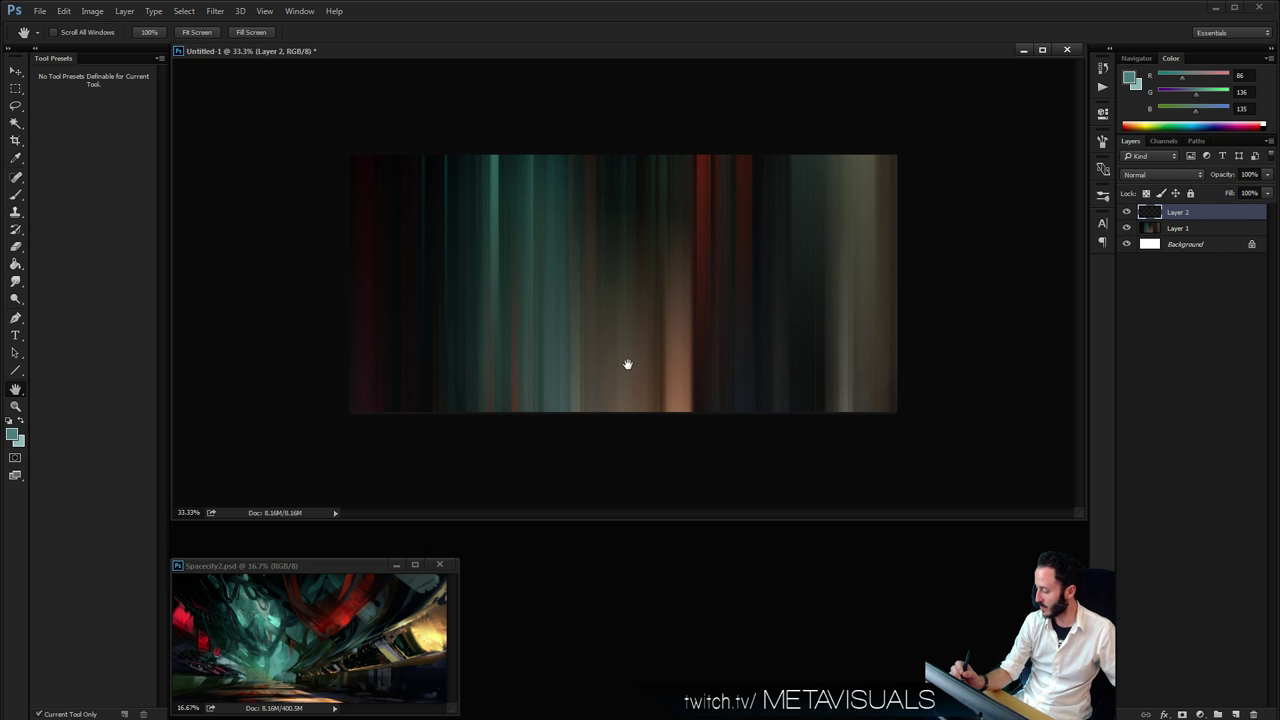
{"action": "key", "text": "ctrl+plus"}
{"action": "key", "text": "ctrl+minus"}
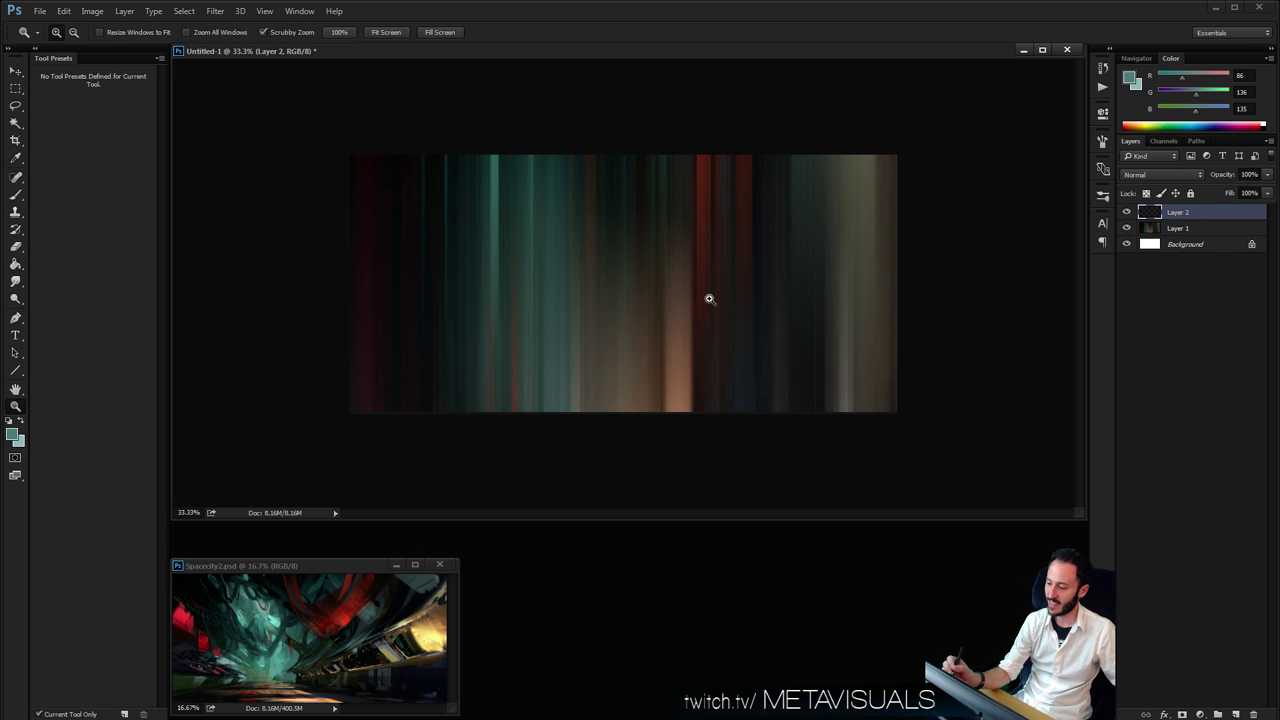
{"action": "key", "text": "ctrl+plus"}
{"action": "key", "text": "b"}
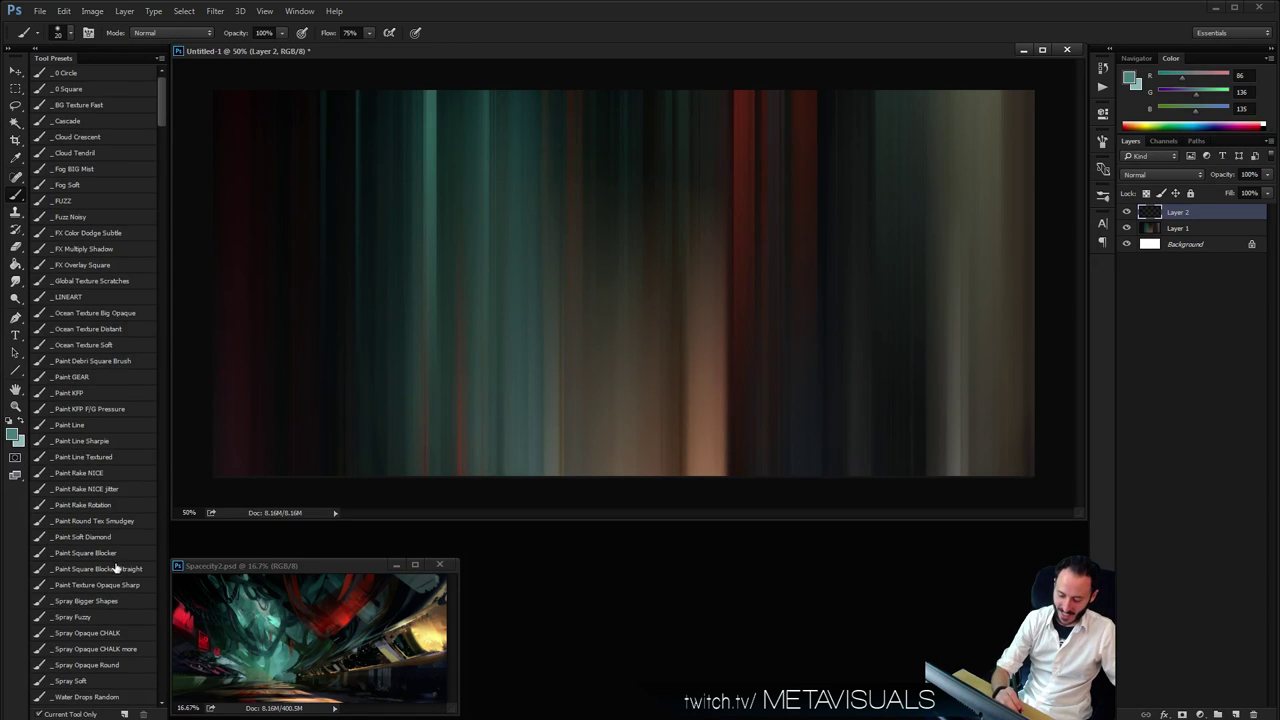
Block in dark green diagonal strokes over the upper-left teal area on Layer 2 with the Paint Square Blocker Straight brush
{"action": "left_click", "coordinate": [115, 568]}
{"action": "left_click", "coordinate": [334, 172], "text": "alt"}
{"action": "mouse_move", "coordinate": [398, 134]}
{"action": "left_mouse_down"}
{"action": "mouse_move", "coordinate": [488, 250]}
{"action": "mouse_move", "coordinate": [376, 74]}
{"action": "left_mouse_up"}
{"action": "key", "text": "ctrl+z"}
{"action": "key", "text": "space"}
{"action": "key", "text": "]"}
{"action": "key", "text": "]"}
{"action": "key", "text": "]"}
{"action": "key", "text": "]"}
{"action": "mouse_move", "coordinate": [470, 216]}
{"action": "left_mouse_down"}
{"action": "mouse_move", "coordinate": [444, 117]}
{"action": "mouse_move", "coordinate": [482, 123]}
{"action": "mouse_move", "coordinate": [486, 260]}
{"action": "mouse_move", "coordinate": [381, 258]}
{"action": "mouse_move", "coordinate": [336, 215]}
{"action": "mouse_move", "coordinate": [405, 273]}
{"action": "mouse_move", "coordinate": [498, 295]}
{"action": "mouse_move", "coordinate": [538, 204]}
{"action": "mouse_move", "coordinate": [486, 150]}
{"action": "mouse_move", "coordinate": [452, 71]}
{"action": "mouse_move", "coordinate": [515, 222]}
{"action": "left_mouse_up"}
{"action": "left_click", "coordinate": [486, 217], "text": "alt"}
{"action": "key", "text": "]"}
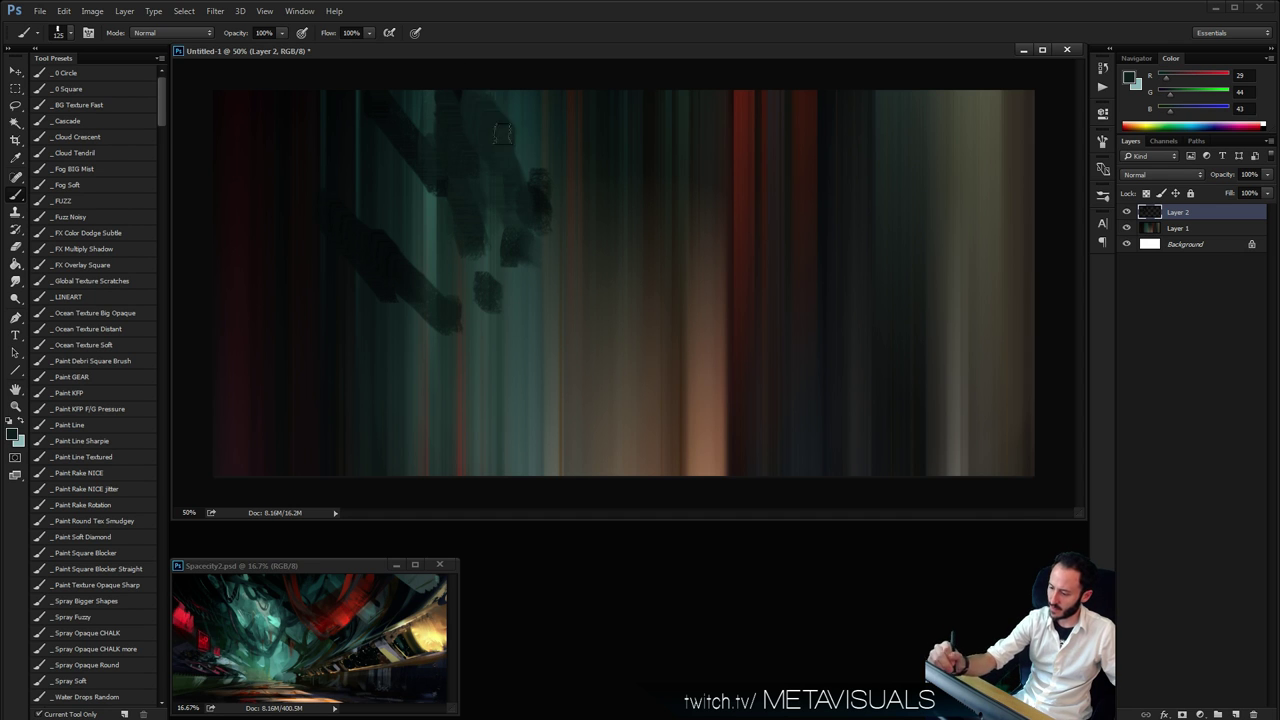
Add dark teal blocks above and below the diagonal strokes, sample a near-black from the dark left streaks and choose the FUZZ brush preset
{"action": "left_click_drag", "start_coordinate": [503, 134], "coordinate": [502, 112]}
{"action": "key", "text": "]"}
{"action": "key", "text": "space"}
{"action": "key", "text": "["}
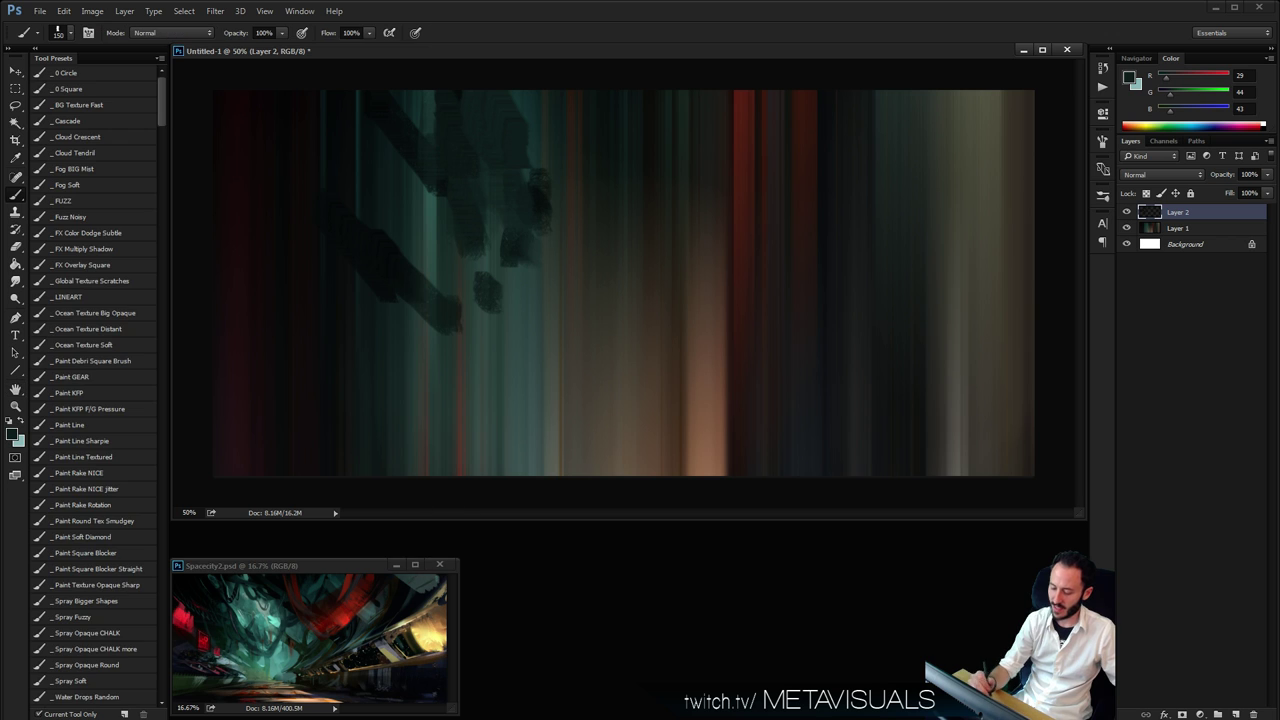
{"action": "mouse_move", "coordinate": [378, 309]}
{"action": "left_mouse_down"}
{"action": "mouse_move", "coordinate": [400, 306]}
{"action": "mouse_move", "coordinate": [369, 276]}
{"action": "left_mouse_up"}
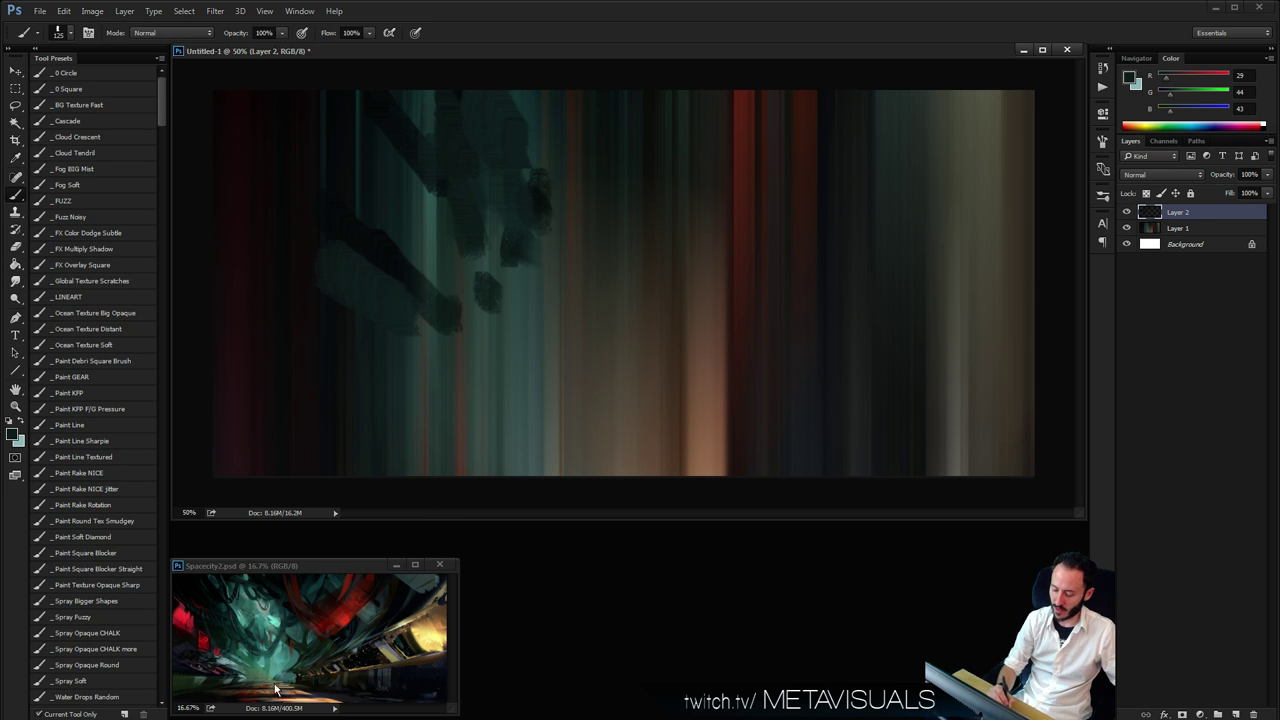
{"action": "left_click", "coordinate": [276, 176], "text": "alt"}
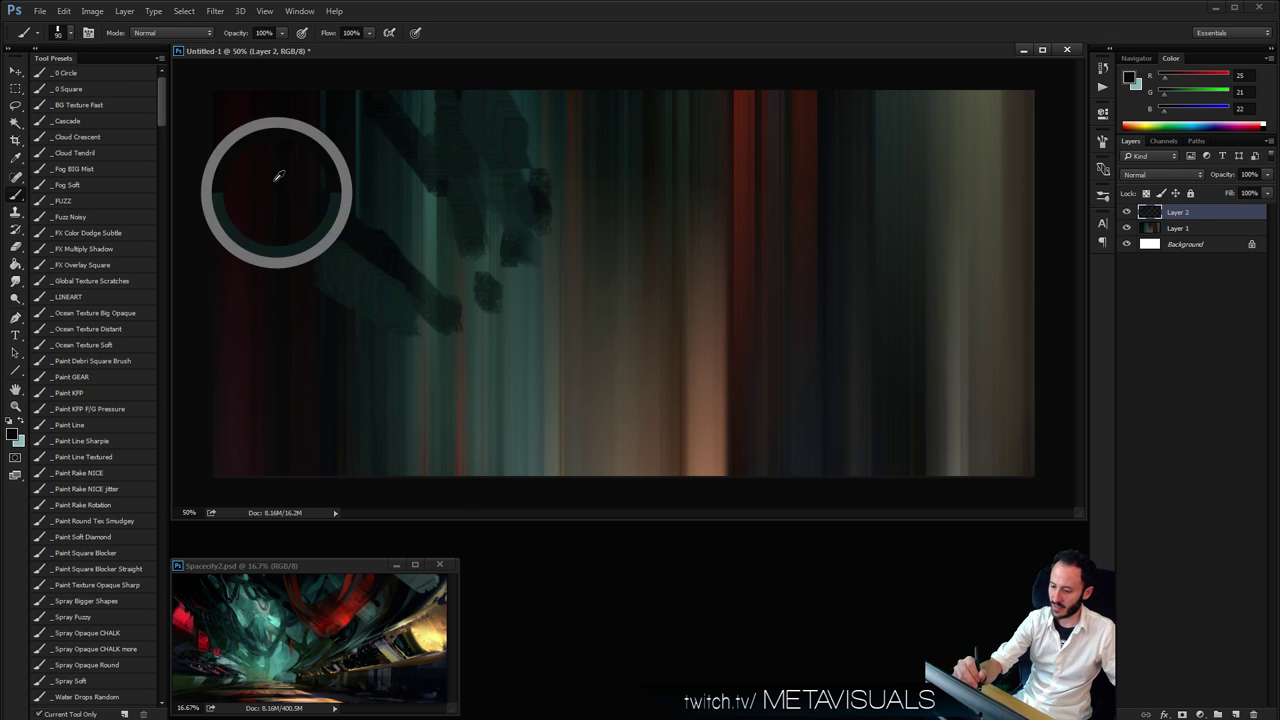
{"action": "left_click", "coordinate": [102, 203]}
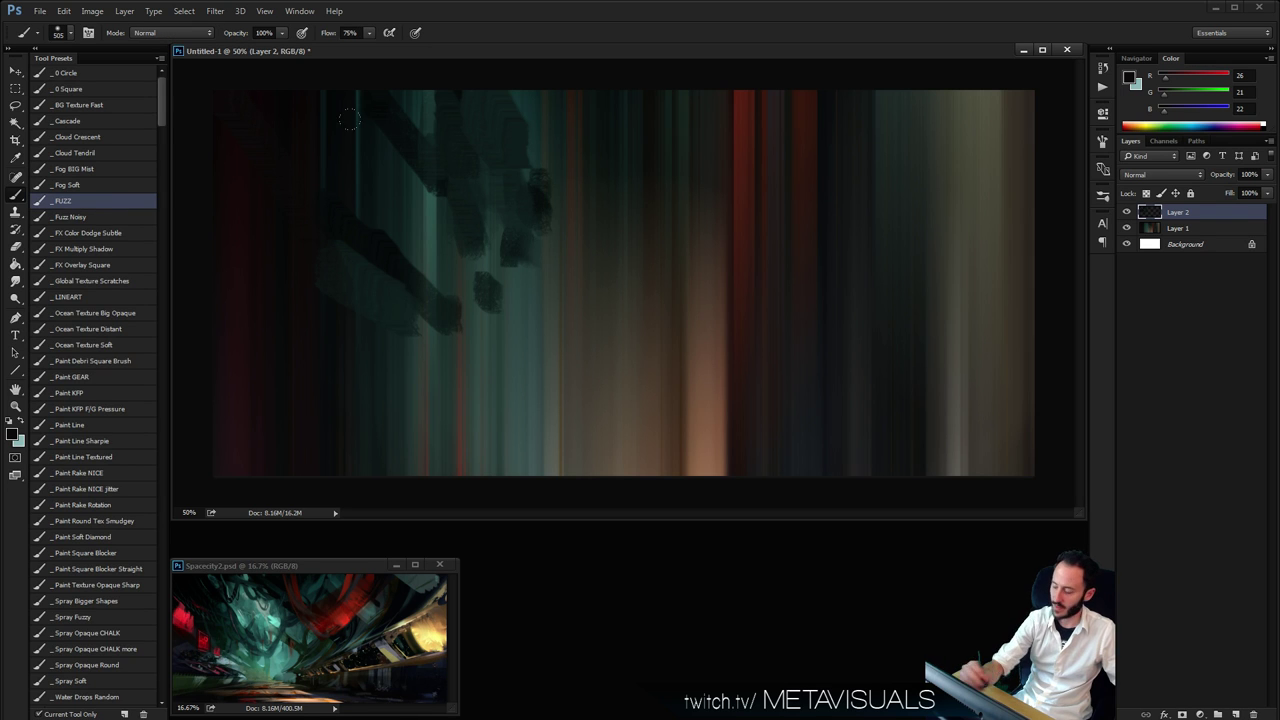
Smudge the red, dark and grey-beige vertical streaks of Layer 1 into ragged edges with the 150-pixel Smudge tool
{"action": "left_click", "coordinate": [1153, 231]}
{"action": "key", "text": "r"}
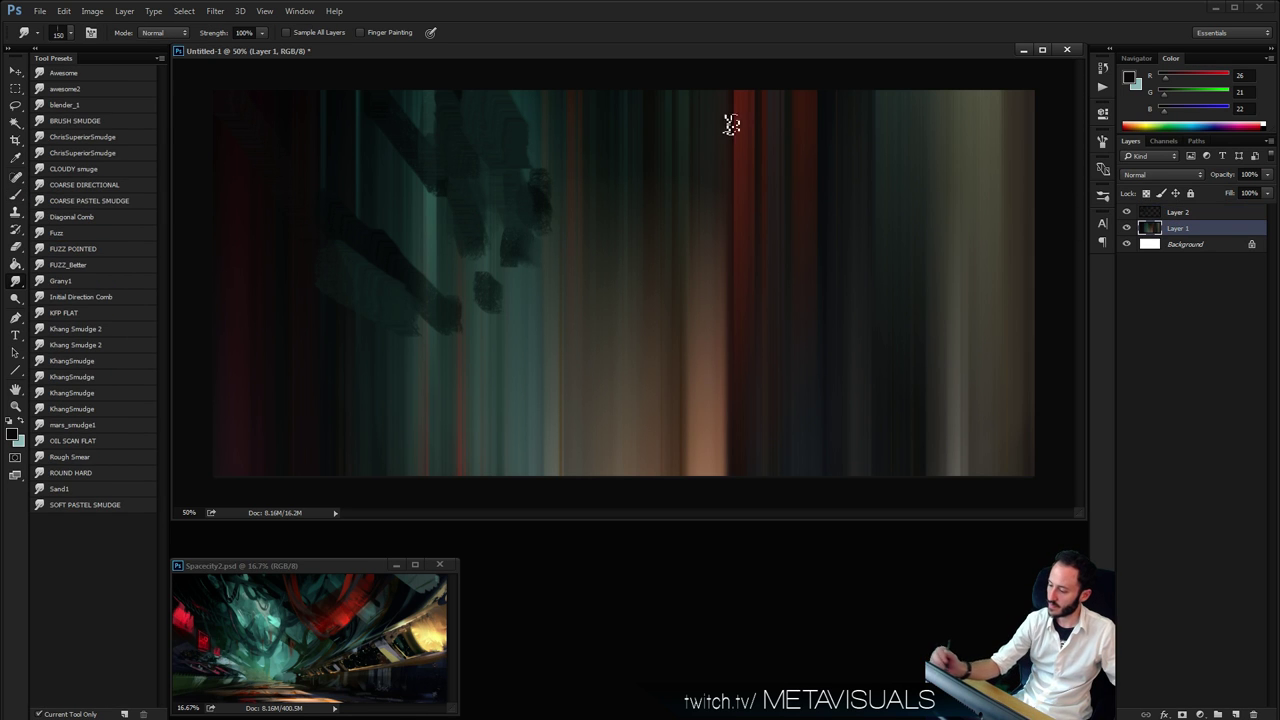
{"action": "left_click_drag", "start_coordinate": [731, 126], "coordinate": [742, 474]}
{"action": "left_click_drag", "start_coordinate": [786, 94], "coordinate": [801, 504]}
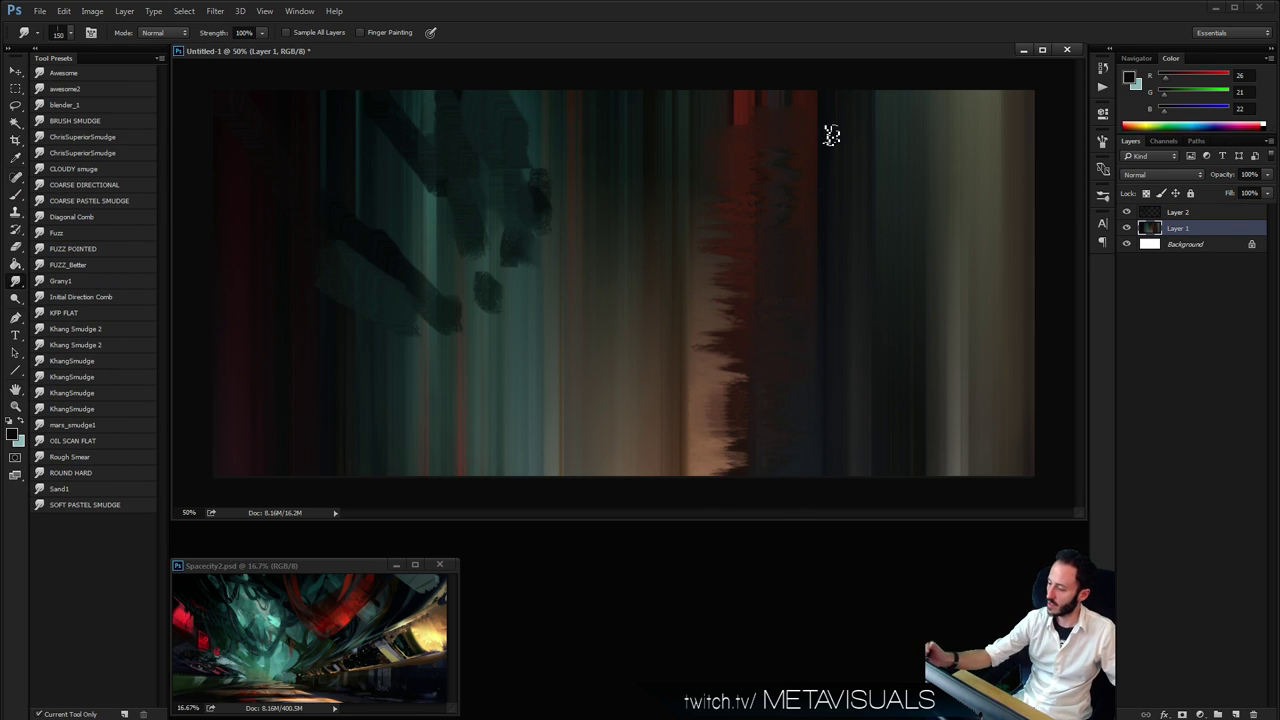
{"action": "left_click_drag", "start_coordinate": [831, 135], "coordinate": [830, 474]}
{"action": "mouse_move", "coordinate": [926, 296]}
{"action": "left_mouse_down"}
{"action": "mouse_move", "coordinate": [937, 38]}
{"action": "mouse_move", "coordinate": [953, 428]}
{"action": "left_mouse_up"}
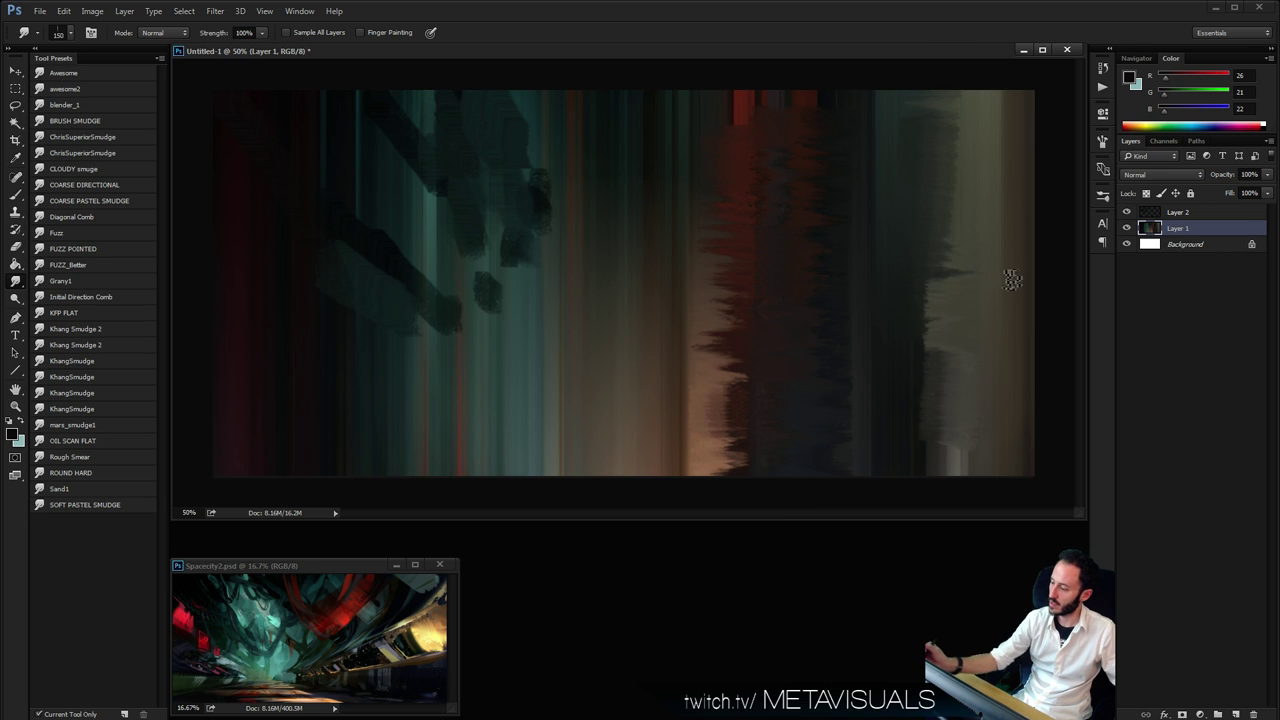
{"action": "mouse_move", "coordinate": [1012, 279]}
{"action": "left_mouse_down"}
{"action": "mouse_move", "coordinate": [839, 398]}
{"action": "mouse_move", "coordinate": [945, 320]}
{"action": "mouse_move", "coordinate": [554, 412]}
{"action": "mouse_move", "coordinate": [620, 329]}
{"action": "mouse_move", "coordinate": [450, 365]}
{"action": "left_mouse_up"}
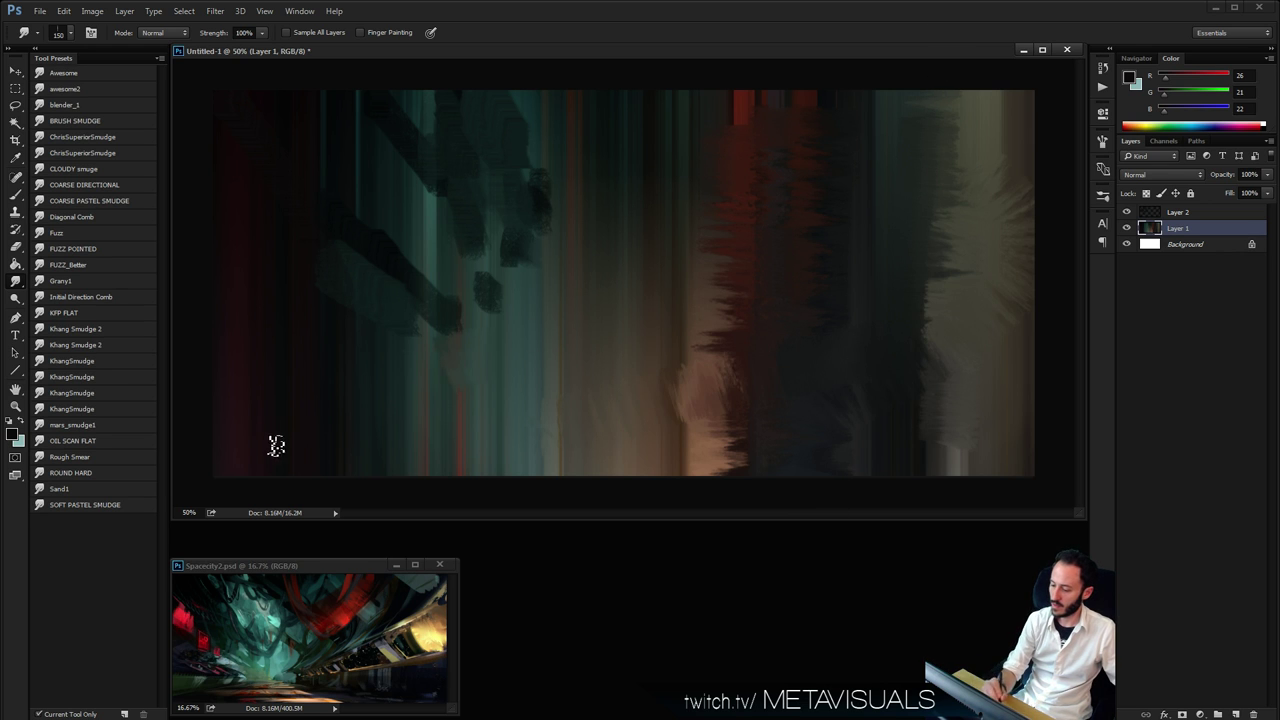
{"action": "key", "text": "h"}
{"action": "key", "text": "b"}
{"action": "key", "text": "r"}
{"action": "key", "text": "h"}
{"action": "key", "text": "b"}
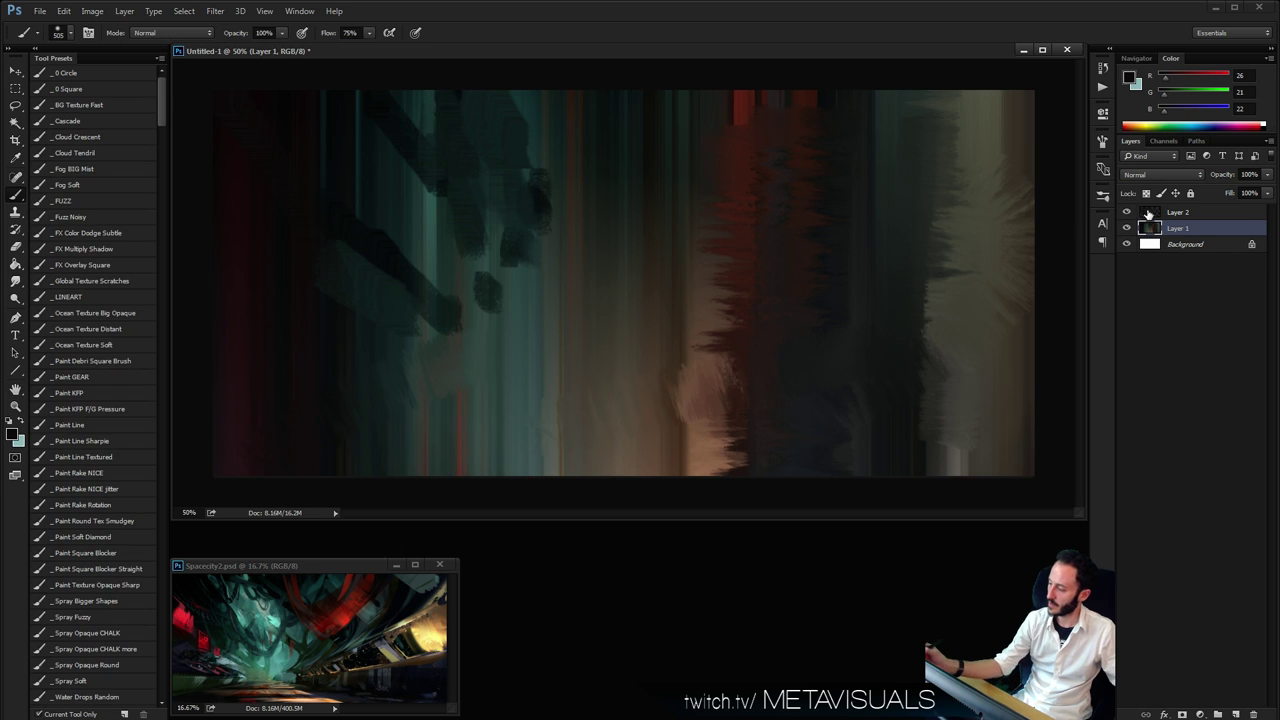
Apply a Motion Blur with a -13° angle and a very short distance to the smudged Layer 1
{"action": "left_click", "coordinate": [1148, 213]}
{"action": "left_click", "coordinate": [1182, 227]}
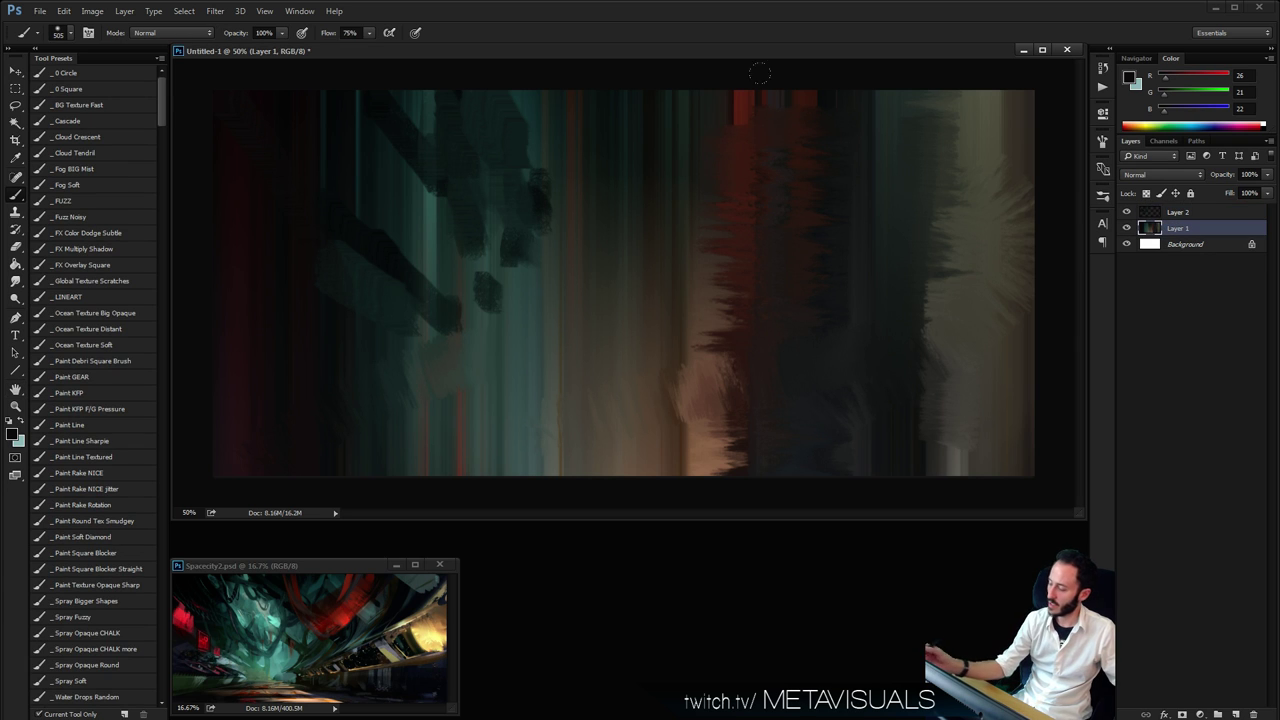
{"action": "left_click", "coordinate": [214, 11]}
{"action": "mouse_move", "coordinate": [250, 146]}
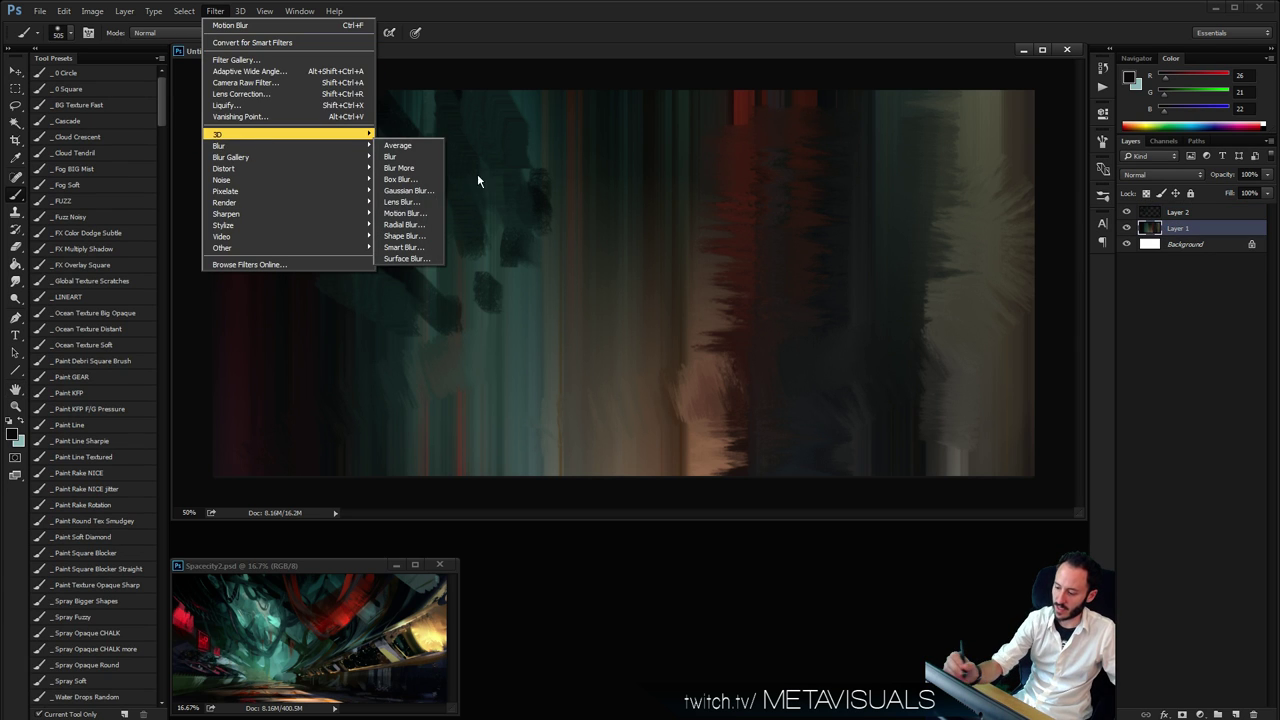
{"action": "left_click", "coordinate": [405, 213]}
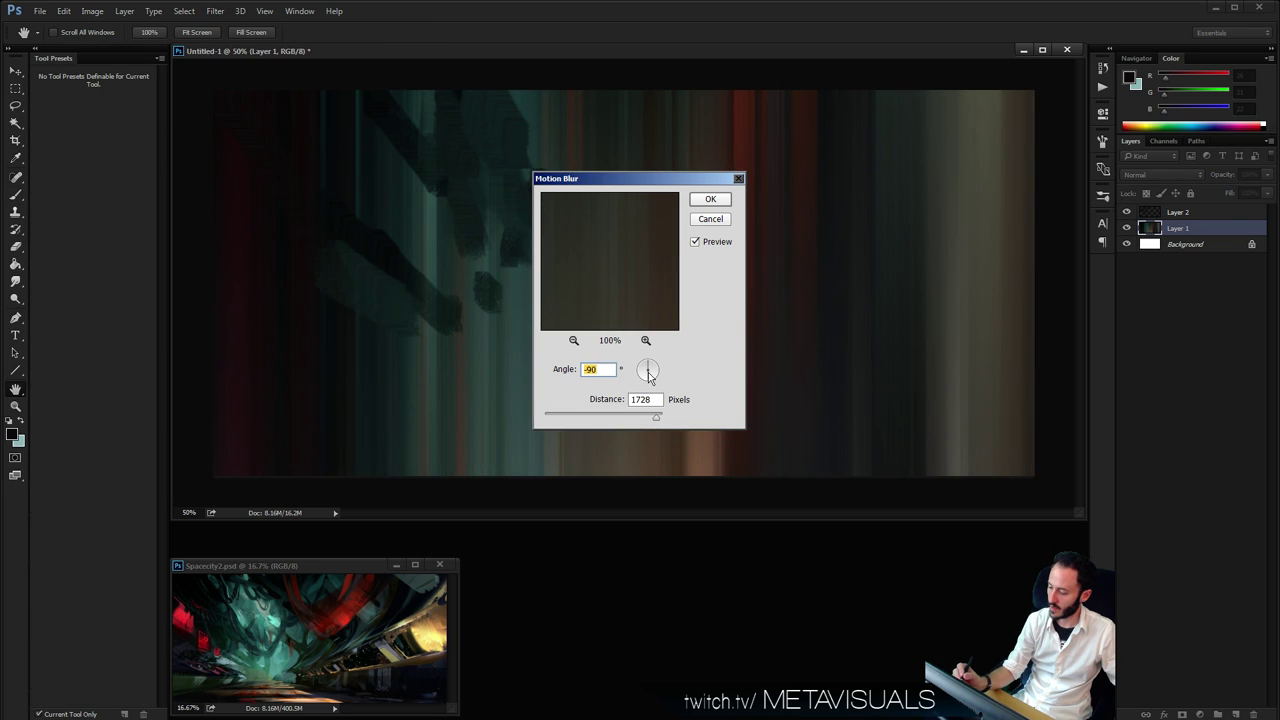
{"action": "left_click_drag", "start_coordinate": [649, 375], "coordinate": [658, 376]}
{"action": "left_click_drag", "start_coordinate": [602, 421], "coordinate": [549, 421]}
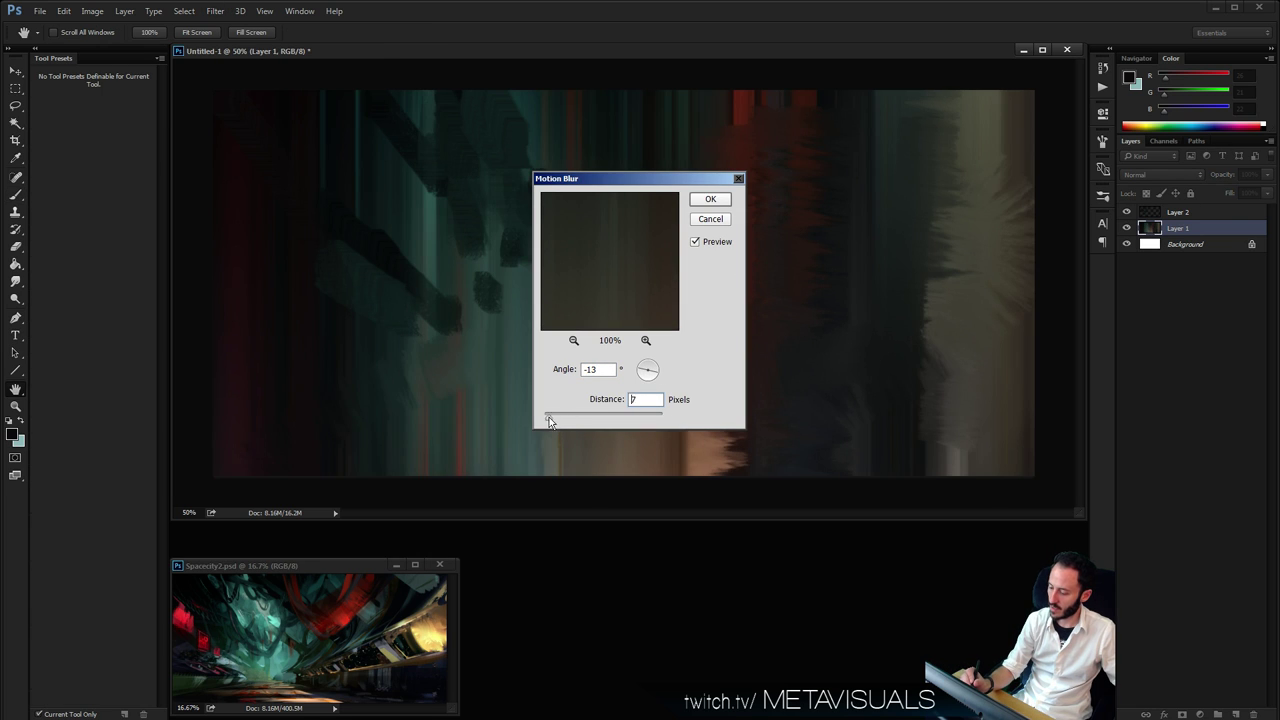
{"action": "left_click", "coordinate": [710, 200]}
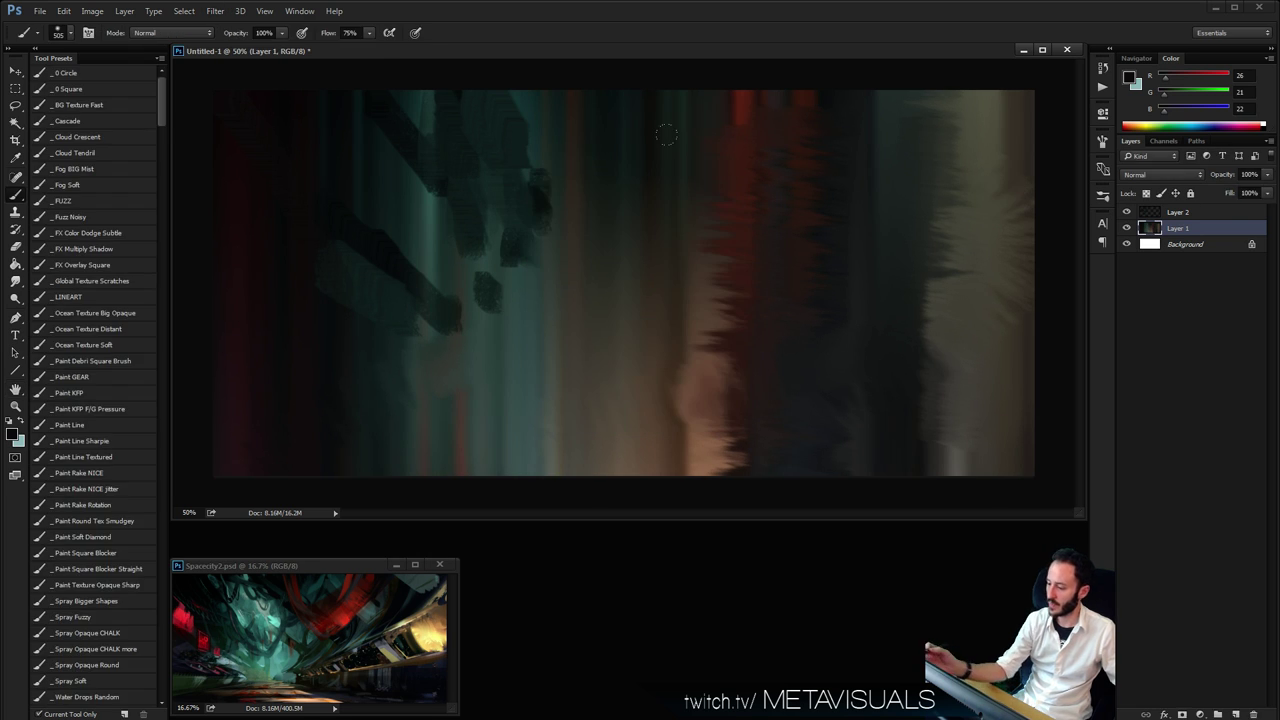
Paint soft dark teal strokes over the blocky marks on Layer 2 with the FUZZ brush and a color sampled from the canvas
{"action": "left_click", "coordinate": [1153, 213]}
{"action": "key", "text": "r"}
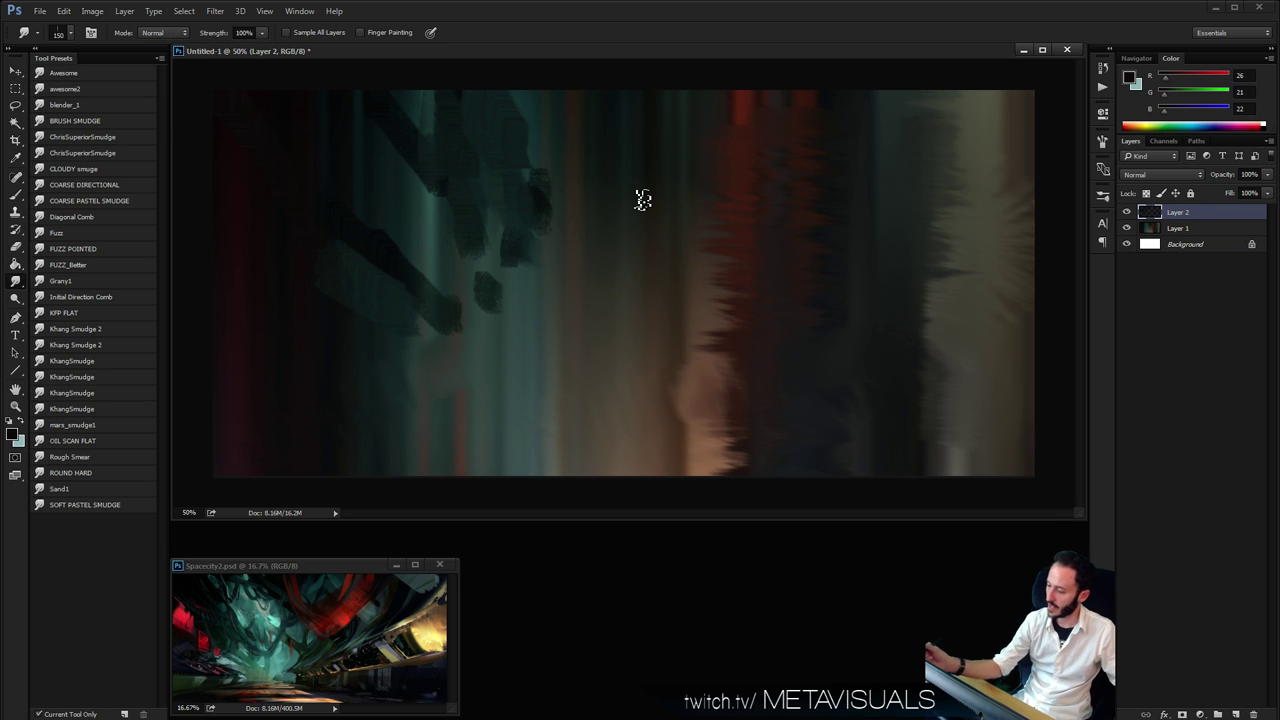
{"action": "key", "text": "b"}
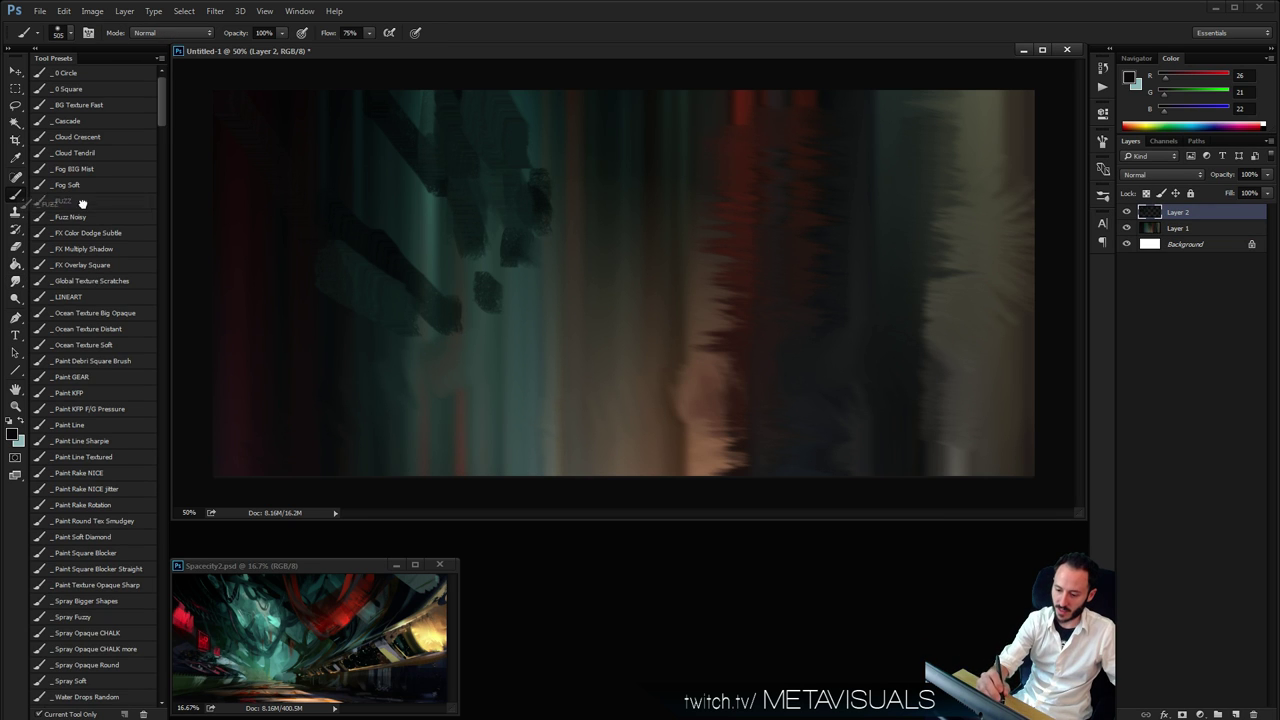
{"action": "left_click", "coordinate": [83, 202]}
{"action": "left_click", "coordinate": [442, 310], "text": "alt"}
{"action": "mouse_move", "coordinate": [377, 311]}
{"action": "left_mouse_down"}
{"action": "mouse_move", "coordinate": [400, 213]}
{"action": "mouse_move", "coordinate": [426, 271]}
{"action": "mouse_move", "coordinate": [492, 214]}
{"action": "left_mouse_up"}
Spread sampled muted teal haze from the upper teal area down through the middle of the canvas with a large soft brush
{"action": "key", "text": "space"}
{"action": "key", "text": "bracketleft"}
{"action": "key", "text": "bracketleft"}
{"action": "left_click", "coordinate": [403, 215], "text": "alt"}
{"action": "left_click", "coordinate": [520, 372], "text": "alt"}
{"action": "mouse_move", "coordinate": [520, 147]}
{"action": "left_mouse_down"}
{"action": "mouse_move", "coordinate": [541, 272]}
{"action": "mouse_move", "coordinate": [521, 252]}
{"action": "mouse_move", "coordinate": [426, 332]}
{"action": "mouse_move", "coordinate": [340, 370]}
{"action": "left_mouse_up"}
{"action": "key", "text": "bracketright"}
{"action": "key", "text": "bracketright"}
{"action": "left_click_drag", "start_coordinate": [586, 294], "coordinate": [663, 332]}
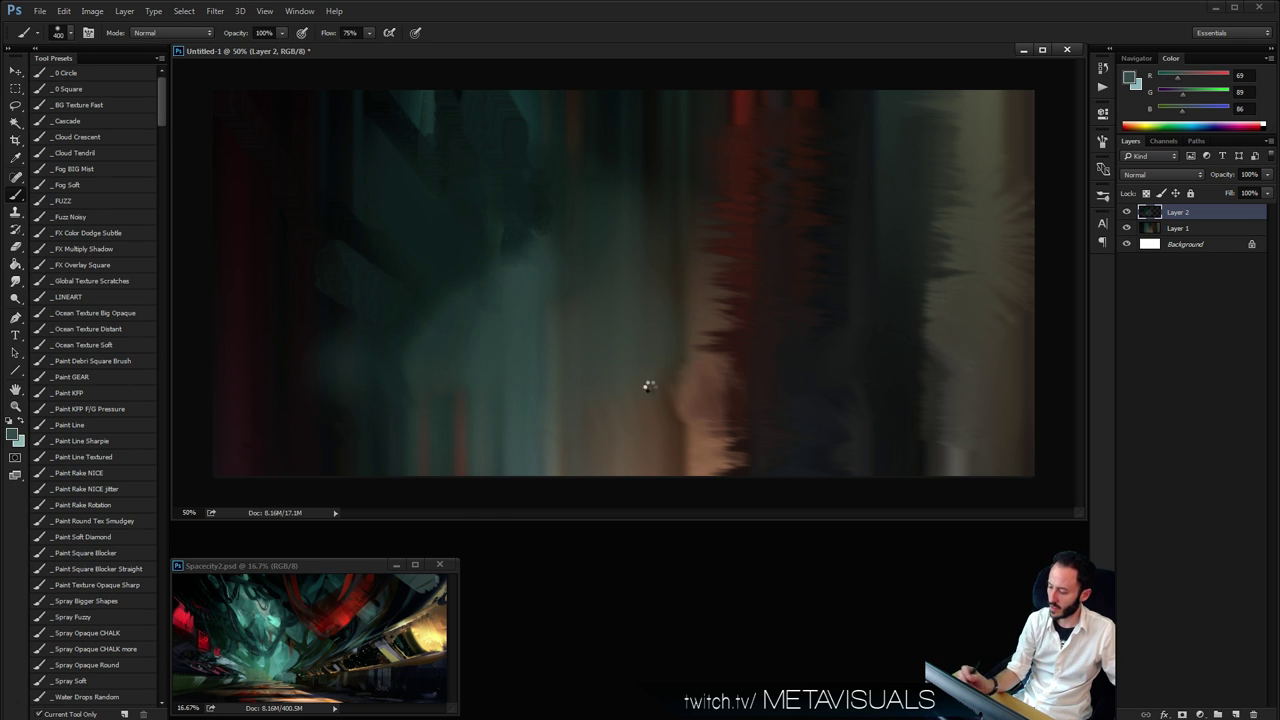
Paint a soft peach horizontal band across the lower middle of the canvas, using a smaller brush and the sampled peach color
{"action": "key", "text": "bracketleft"}
{"action": "key", "text": "bracketleft"}
{"action": "key", "text": "bracketleft"}
{"action": "key", "text": "bracketleft"}
{"action": "key", "text": "bracketleft"}
{"action": "left_click", "coordinate": [700, 451], "text": "alt"}
{"action": "mouse_move", "coordinate": [690, 420]}
{"action": "left_mouse_down"}
{"action": "mouse_move", "coordinate": [517, 409]}
{"action": "mouse_move", "coordinate": [643, 380]}
{"action": "mouse_move", "coordinate": [408, 410]}
{"action": "left_mouse_up"}
Soften the peach band's upper edge with sampled grey-green, adding a grey patch on its right part and a dab beneath the red streaks
{"action": "left_click", "coordinate": [643, 337], "text": "alt"}
{"action": "left_click_drag", "start_coordinate": [655, 368], "coordinate": [434, 377]}
{"action": "key", "text": "bracketleft"}
{"action": "left_click_drag", "start_coordinate": [598, 400], "coordinate": [662, 408]}
{"action": "left_click_drag", "start_coordinate": [750, 350], "coordinate": [746, 364]}
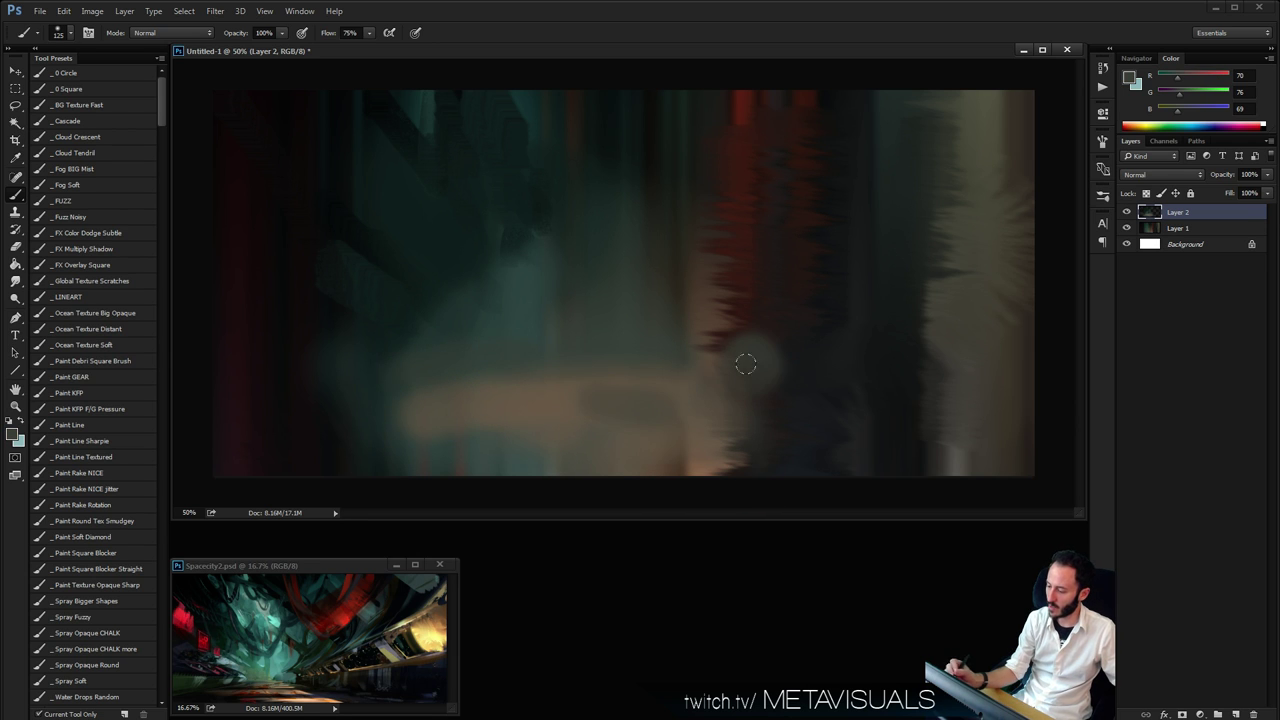
Dab a sampled red spot beside the red streaks and a 150-pixel muted teal stroke near the canvas's upper edge
{"action": "left_click", "coordinate": [752, 115], "text": "alt"}
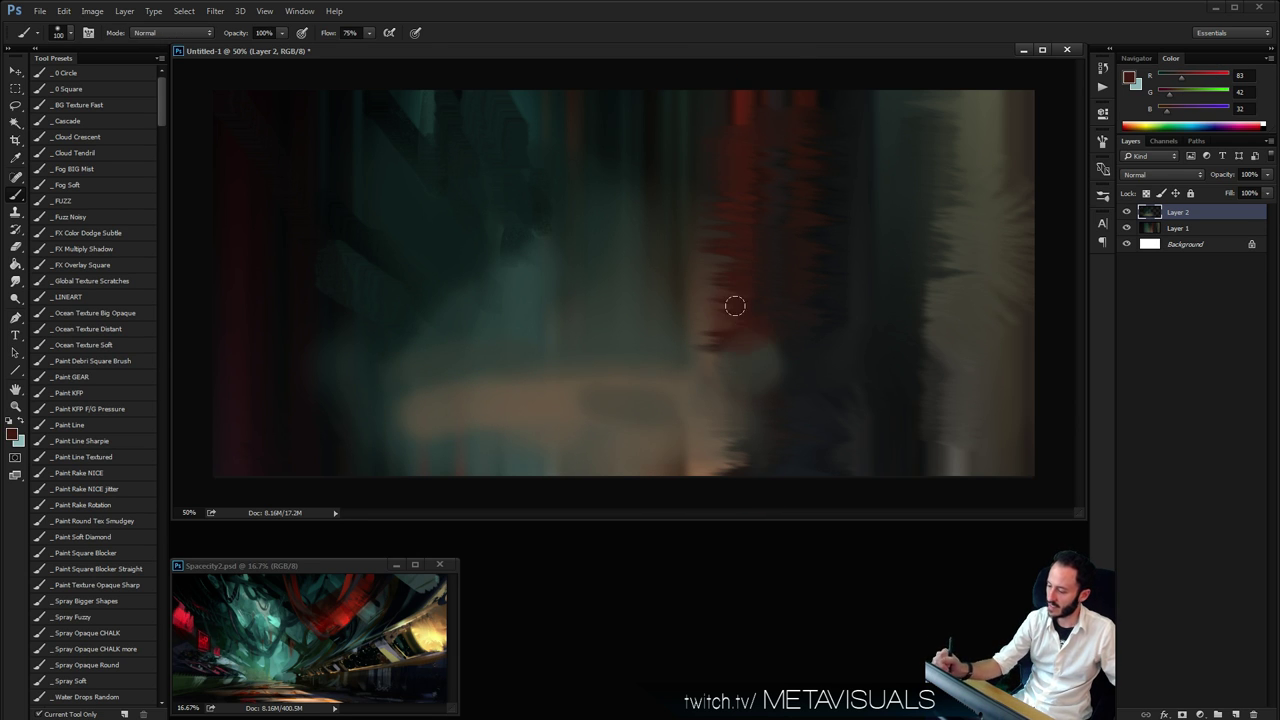
{"action": "left_click_drag", "start_coordinate": [668, 172], "coordinate": [678, 205]}
{"action": "left_click", "coordinate": [573, 320], "text": "alt"}
{"action": "left_click", "coordinate": [520, 312], "text": "alt"}
{"action": "key", "text": "bracketright"}
{"action": "key", "text": "bracketright"}
{"action": "left_click_drag", "start_coordinate": [530, 160], "coordinate": [516, 111]}
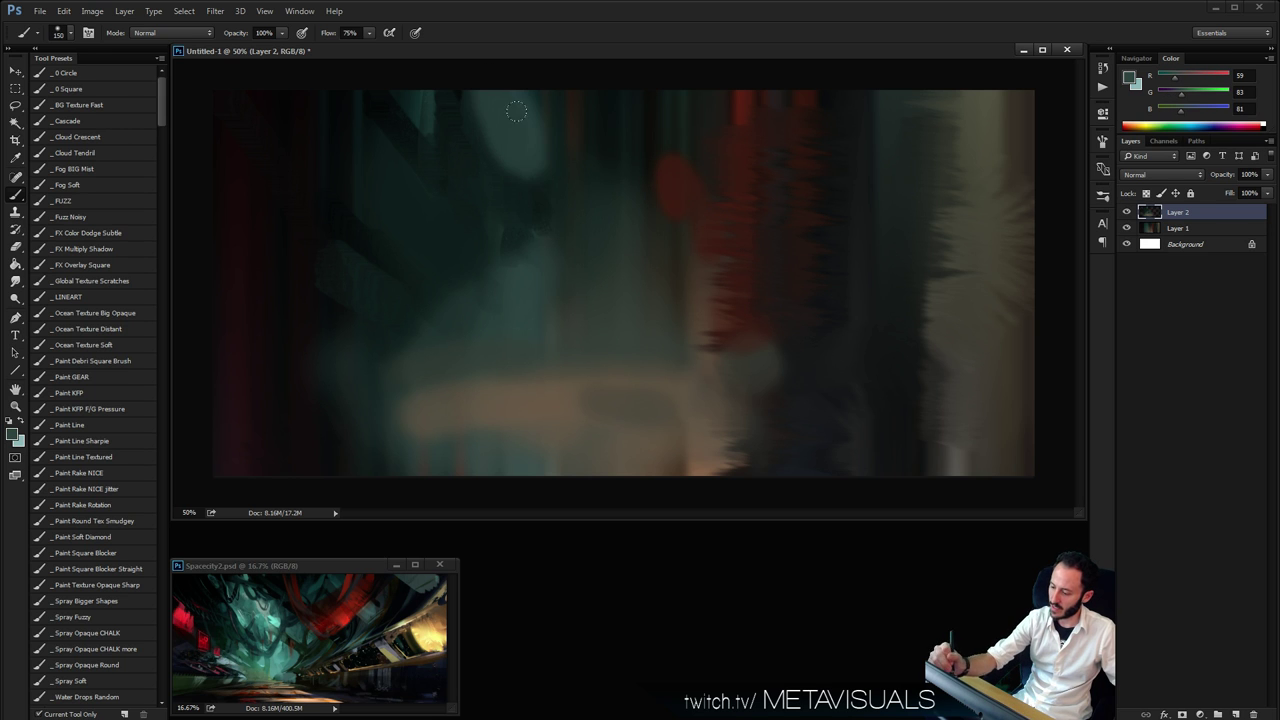
Paint small soft muted teal dabs and curves across the upper dark area, ending with a loop over the red streaks
{"action": "key", "text": "bracketleft"}
{"action": "key", "text": "bracketleft"}
{"action": "key", "text": "bracketleft"}
{"action": "key", "text": "bracketleft"}
{"action": "key", "text": "bracketleft"}
{"action": "left_click_drag", "start_coordinate": [494, 250], "coordinate": [482, 272]}
{"action": "left_click_drag", "start_coordinate": [470, 110], "coordinate": [450, 146]}
{"action": "left_click_drag", "start_coordinate": [598, 104], "coordinate": [594, 143]}
{"action": "left_click_drag", "start_coordinate": [566, 230], "coordinate": [590, 252]}
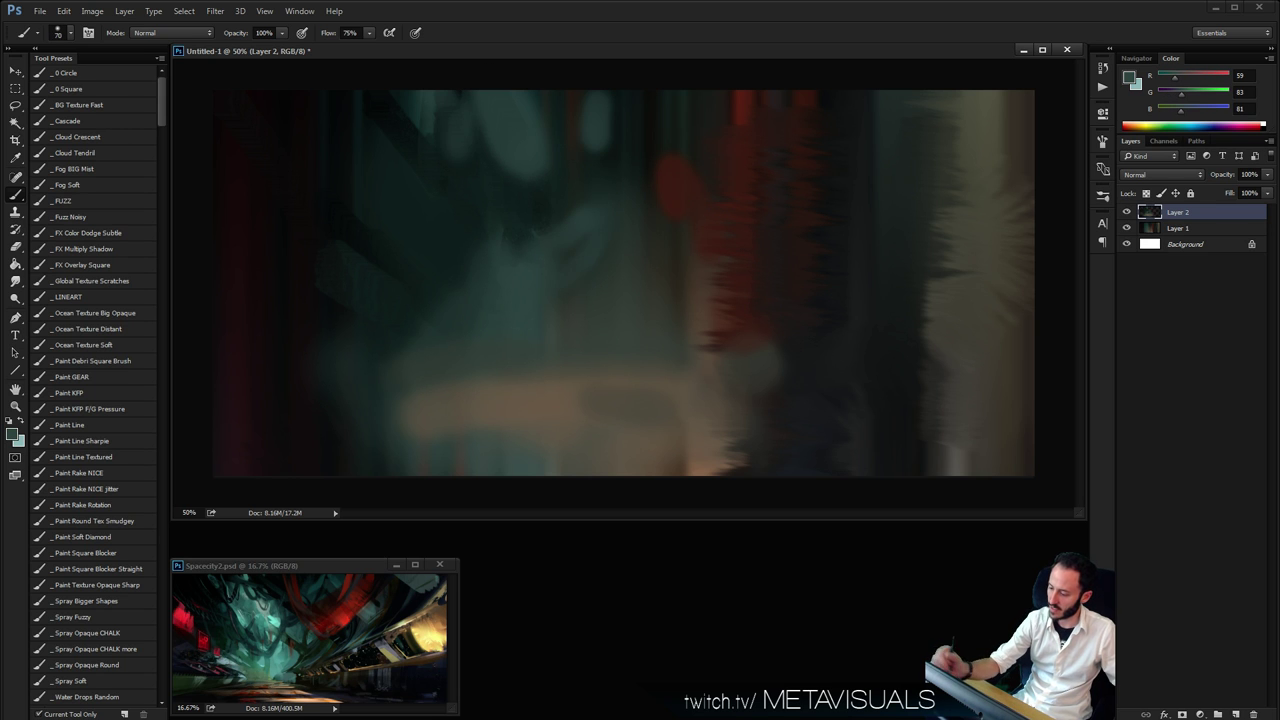
{"action": "left_click_drag", "start_coordinate": [434, 214], "coordinate": [452, 101]}
{"action": "left_click_drag", "start_coordinate": [372, 235], "coordinate": [380, 209]}
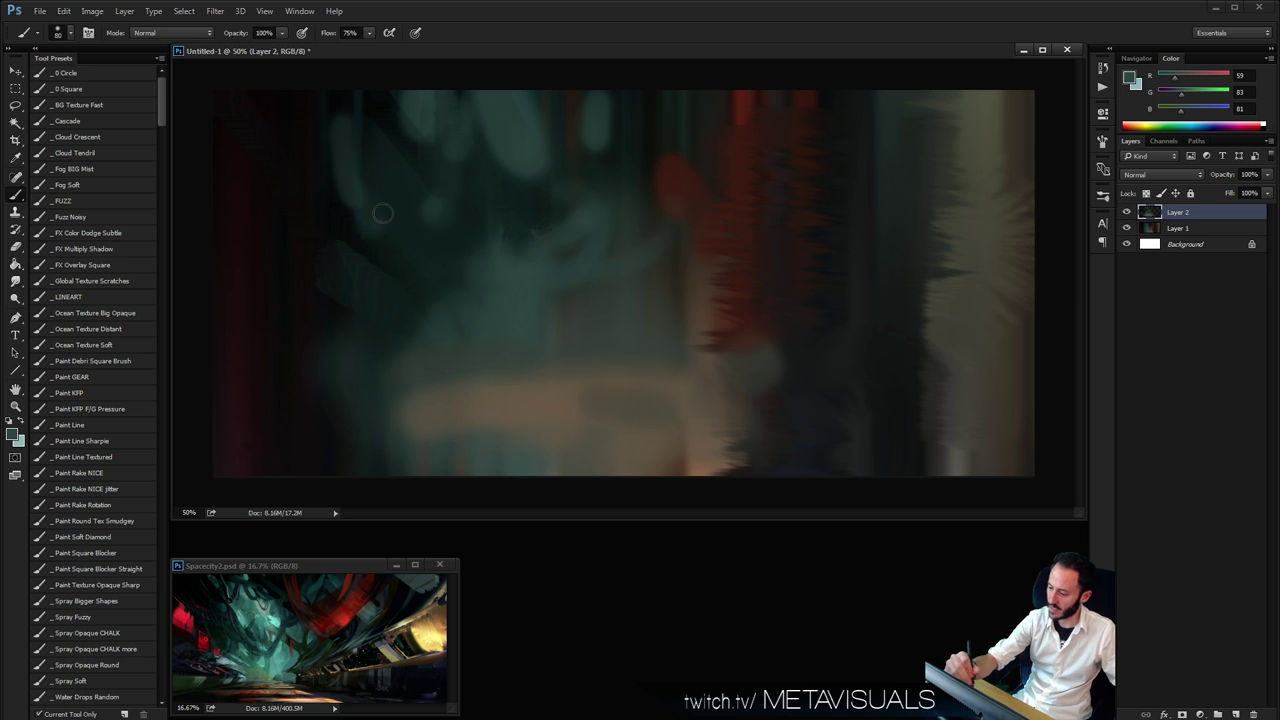
{"action": "mouse_move", "coordinate": [668, 232]}
{"action": "left_mouse_down"}
{"action": "mouse_move", "coordinate": [677, 81]}
{"action": "mouse_move", "coordinate": [735, 225]}
{"action": "left_mouse_up"}
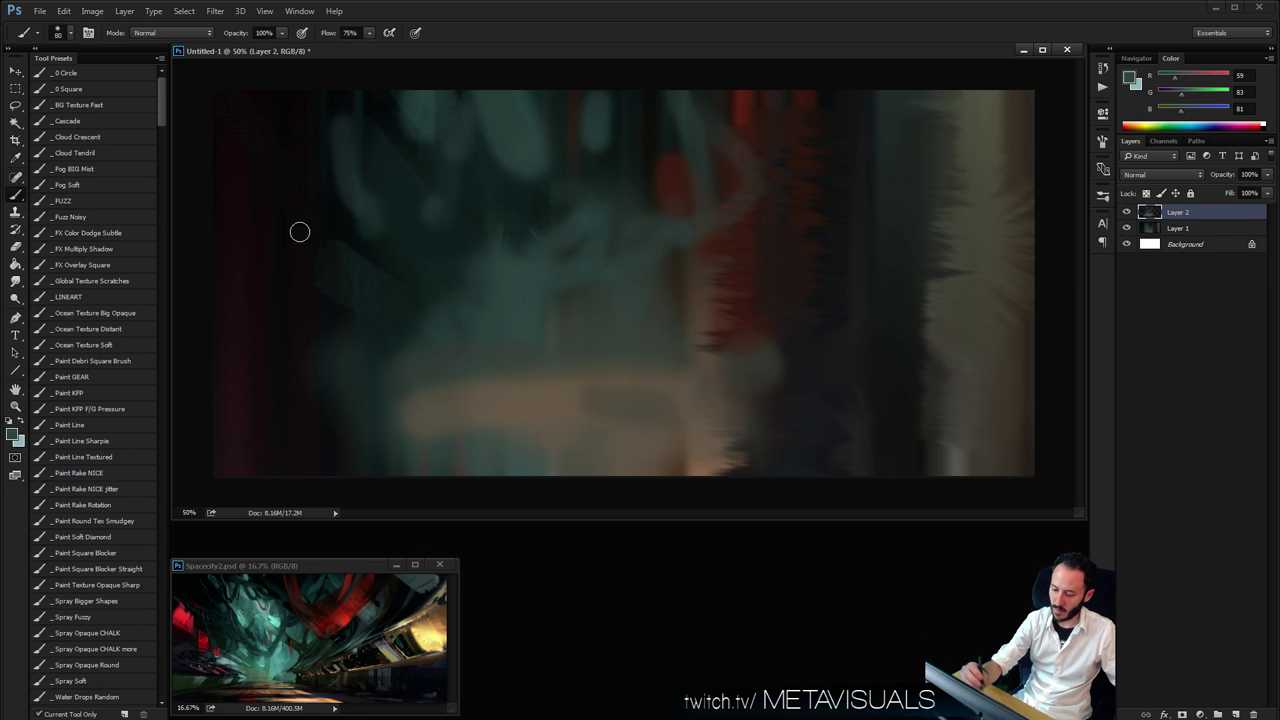
Sketch thin near-black looping lines in the upper middle of the canvas with the Paint Line Sharpie brush
{"action": "left_click", "coordinate": [110, 441]}
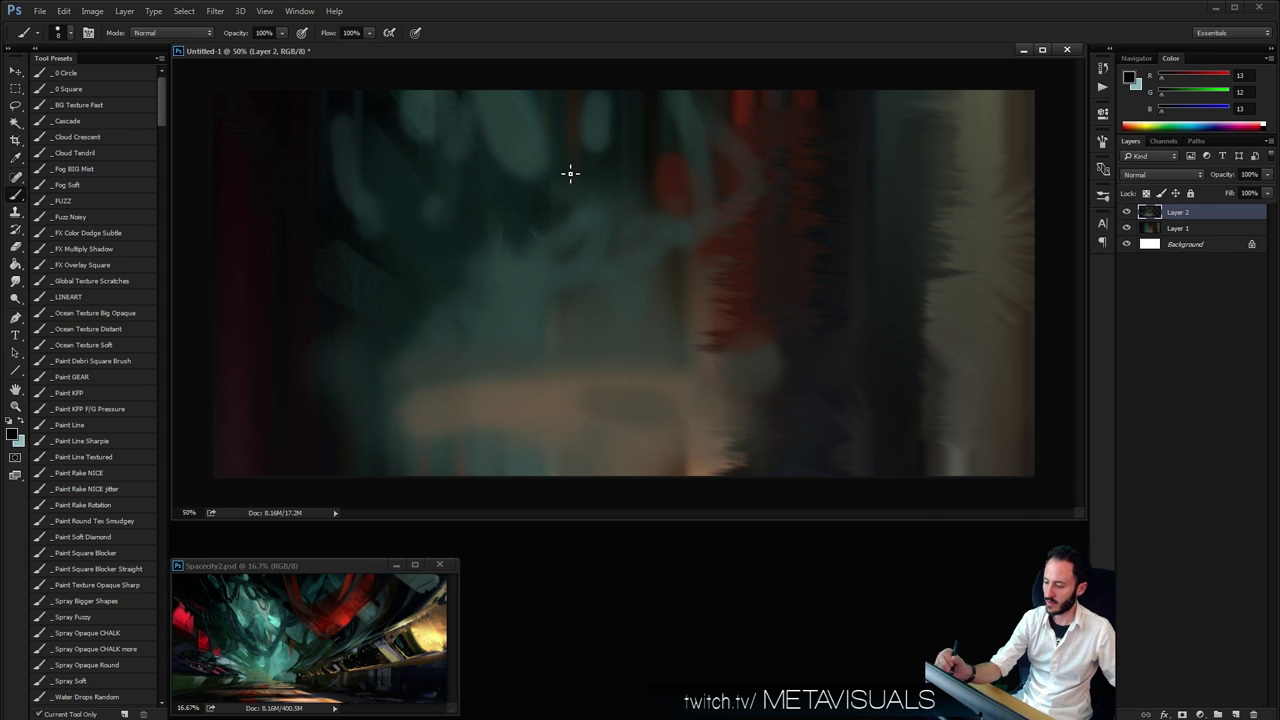
{"action": "key", "text": "]"}
{"action": "key", "text": "]"}
{"action": "key", "text": "]"}
{"action": "left_click_drag", "start_coordinate": [527, 122], "coordinate": [534, 172]}
{"action": "left_click_drag", "start_coordinate": [492, 210], "coordinate": [529, 251]}
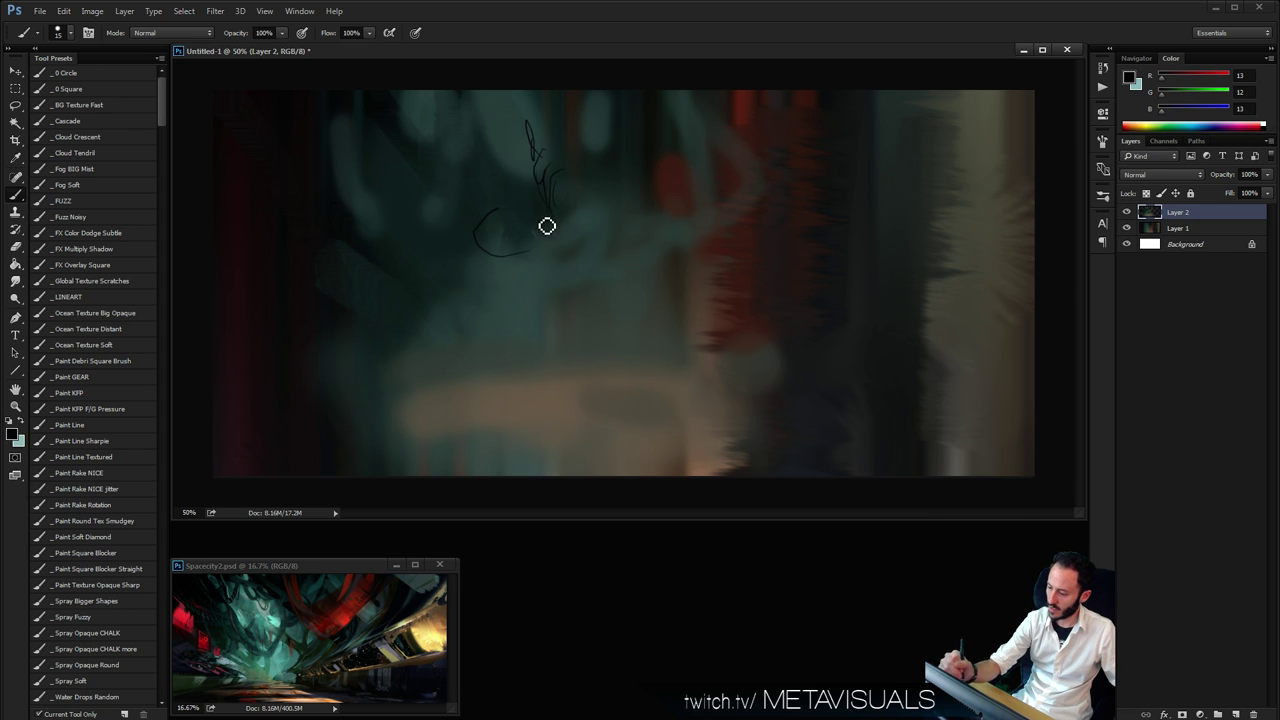
{"action": "mouse_move", "coordinate": [523, 197]}
{"action": "left_mouse_down"}
{"action": "mouse_move", "coordinate": [479, 139]}
{"action": "mouse_move", "coordinate": [575, 212]}
{"action": "mouse_move", "coordinate": [515, 208]}
{"action": "mouse_move", "coordinate": [526, 178]}
{"action": "mouse_move", "coordinate": [566, 220]}
{"action": "mouse_move", "coordinate": [530, 222]}
{"action": "left_mouse_up"}
Sketch long curved black lines sweeping from the canvas's upper edge down to the looping sketch marks
{"action": "key", "text": "bracketright"}
{"action": "key", "text": "bracketleft"}
{"action": "left_click_drag", "start_coordinate": [422, 92], "coordinate": [478, 192]}
{"action": "left_click_drag", "start_coordinate": [459, 94], "coordinate": [500, 168]}
Paint sampled teal strokes through the dark line cluster and add small near-black marks to its upper right with a 10-pixel brush
{"action": "left_click", "coordinate": [513, 132], "text": "alt"}
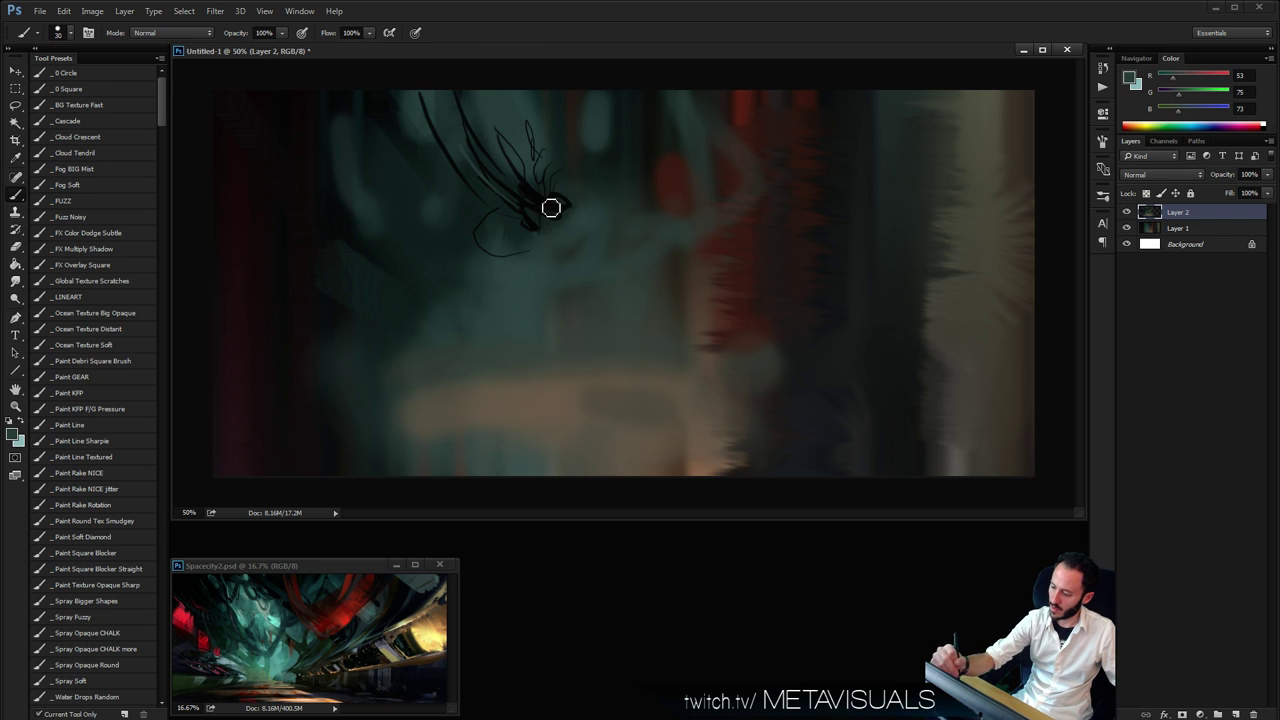
{"action": "mouse_move", "coordinate": [551, 208]}
{"action": "left_mouse_down"}
{"action": "mouse_move", "coordinate": [502, 151]}
{"action": "mouse_move", "coordinate": [576, 212]}
{"action": "mouse_move", "coordinate": [514, 212]}
{"action": "mouse_move", "coordinate": [573, 187]}
{"action": "mouse_move", "coordinate": [538, 207]}
{"action": "mouse_move", "coordinate": [550, 143]}
{"action": "mouse_move", "coordinate": [588, 232]}
{"action": "left_mouse_up"}
{"action": "left_click", "coordinate": [556, 192], "text": "alt"}
{"action": "key", "text": "bracketleft"}
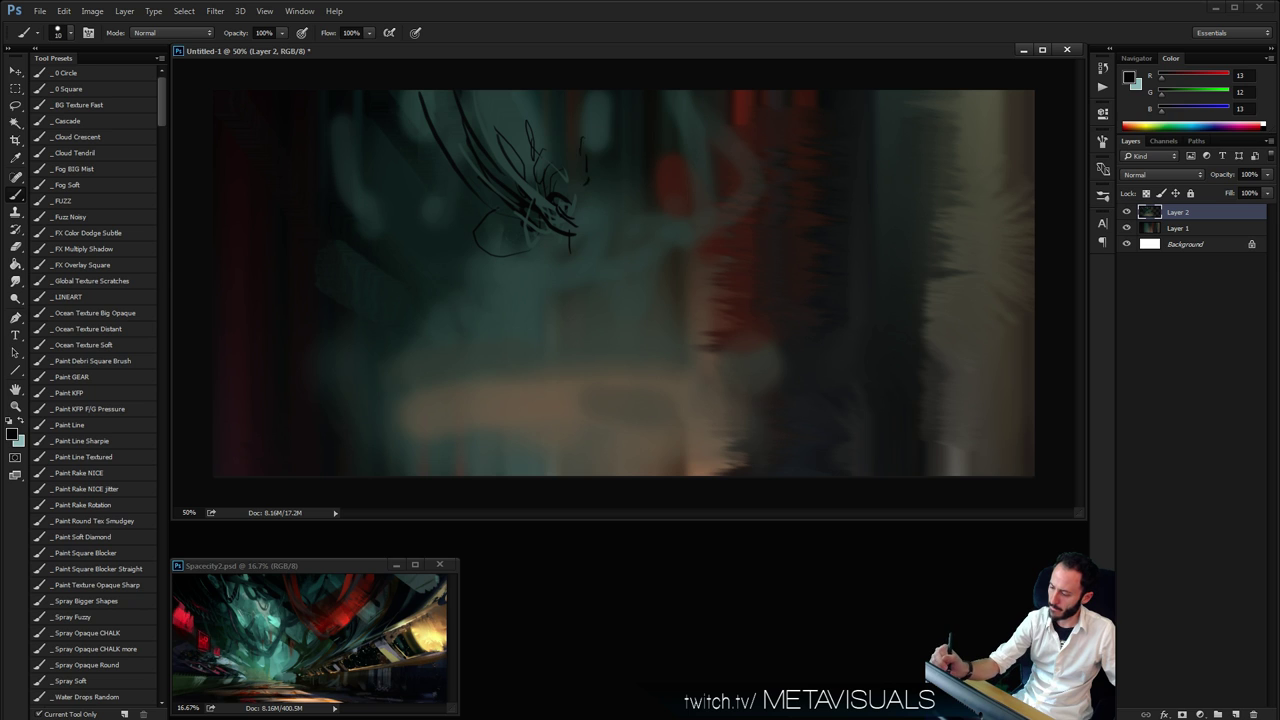
{"action": "left_click_drag", "start_coordinate": [582, 140], "coordinate": [586, 146]}
{"action": "key", "text": "space"}
{"action": "key", "text": "space"}
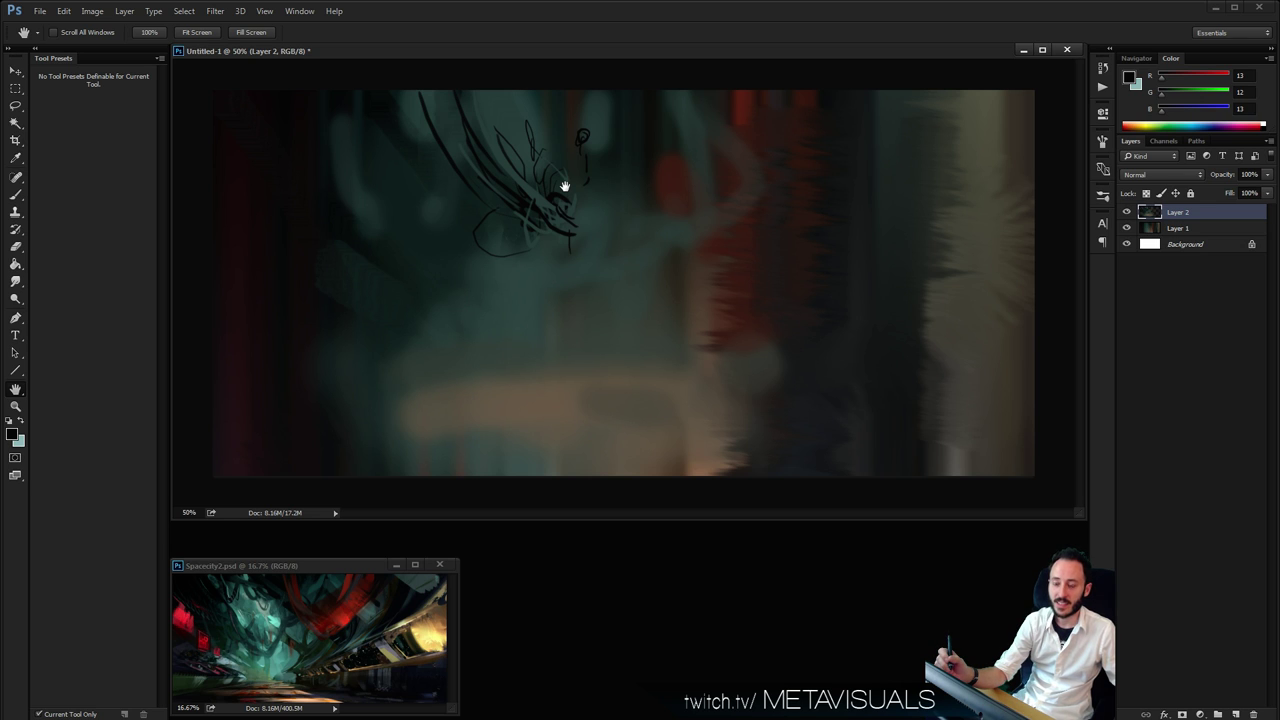
{"action": "key", "text": "b"}
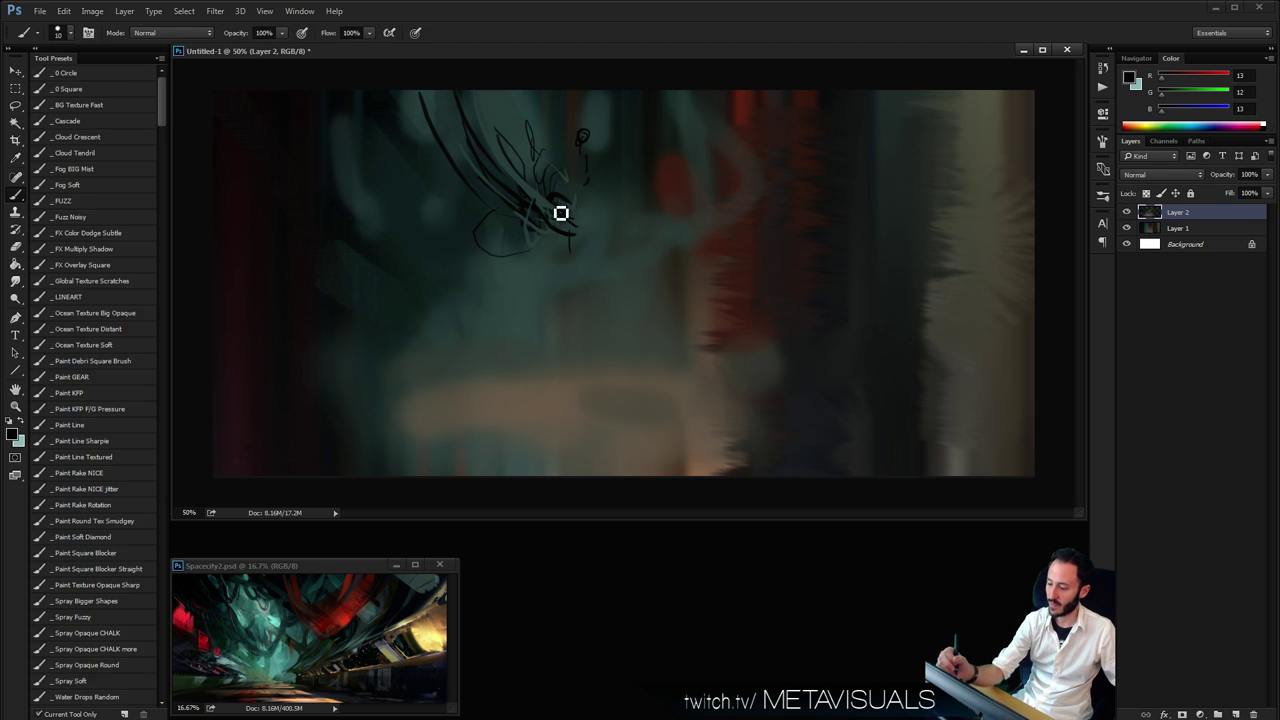
{"action": "key", "text": "r"}
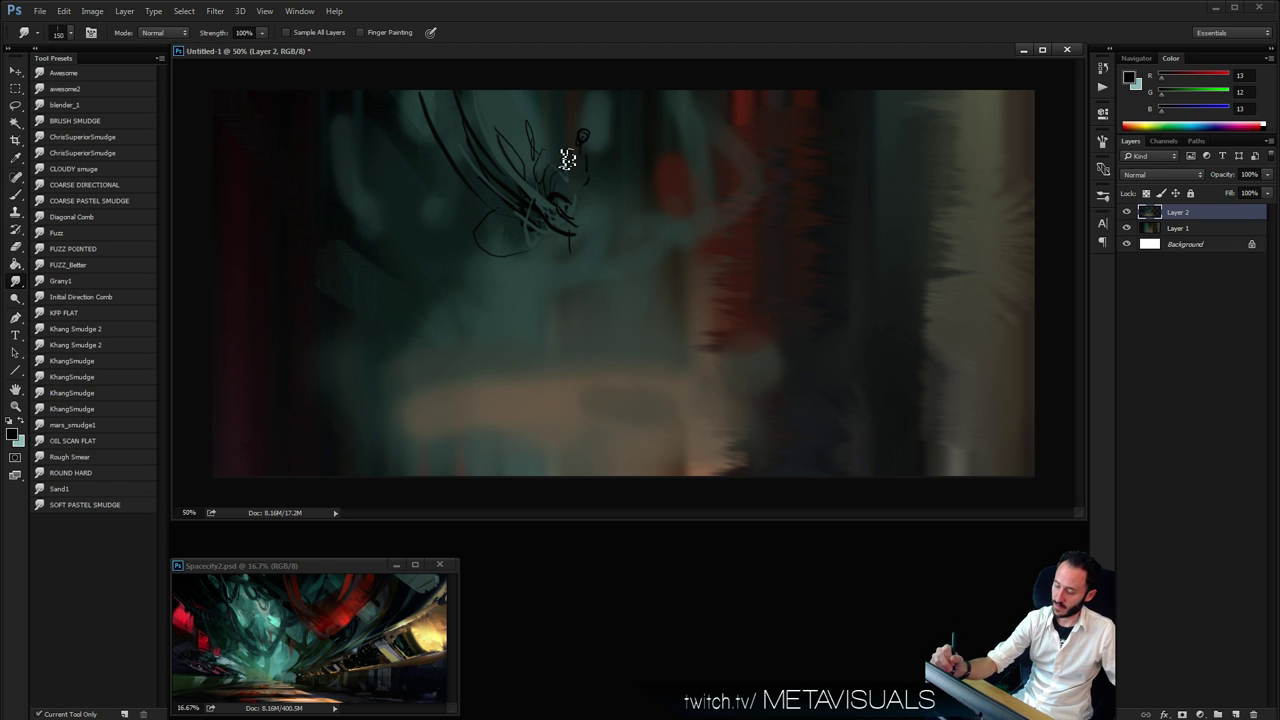
{"action": "key", "text": "h"}
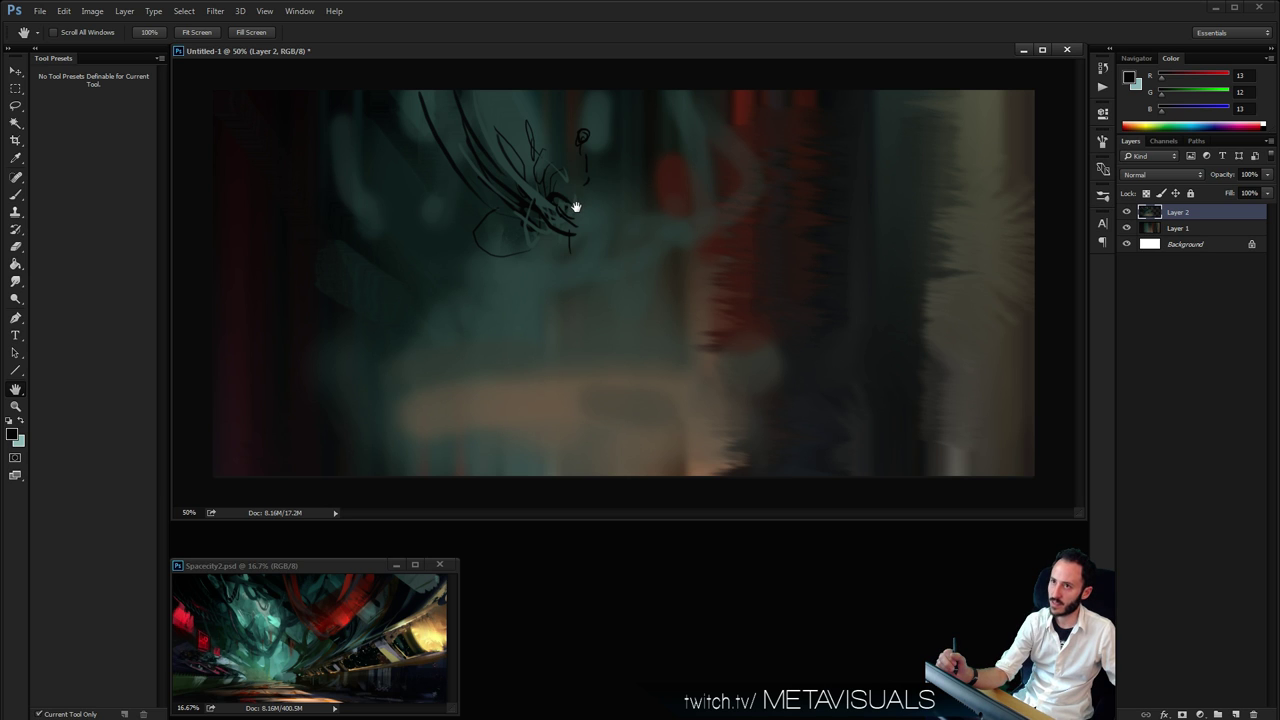
{"action": "key", "text": "l"}
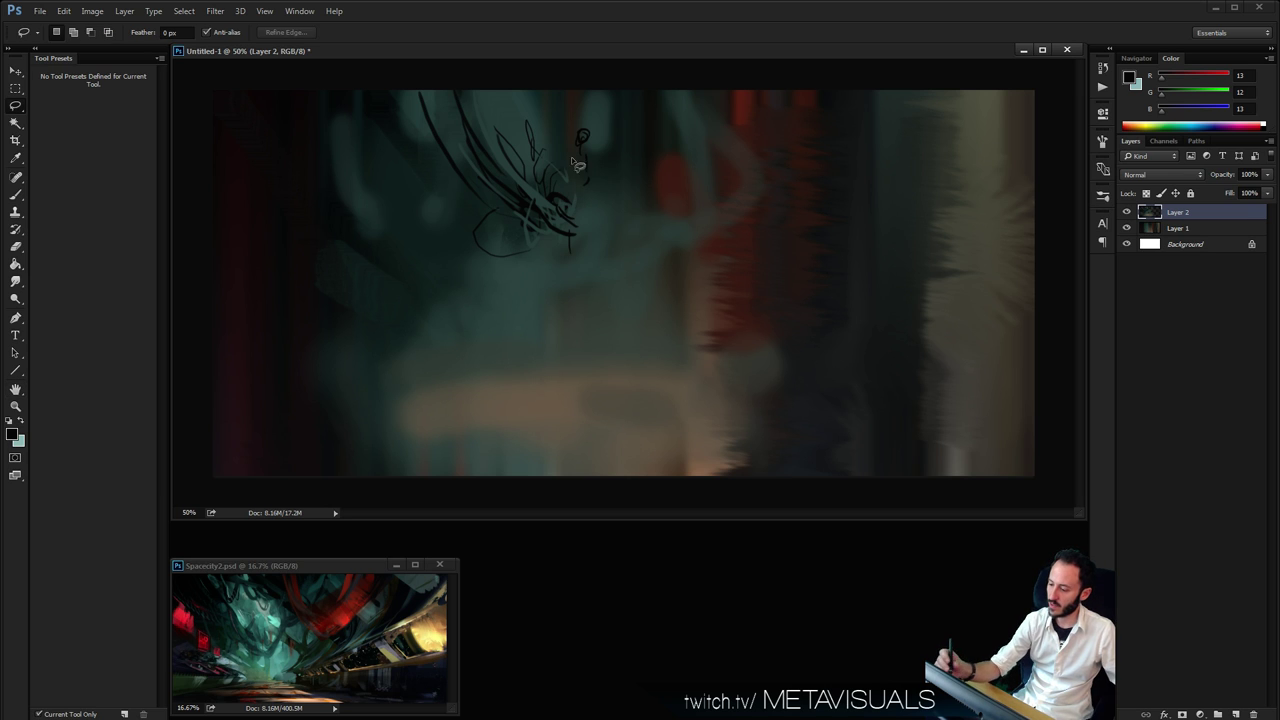
Try a short dark line over the teal loop beside the red streaks, and undo it
{"action": "key", "text": "b"}
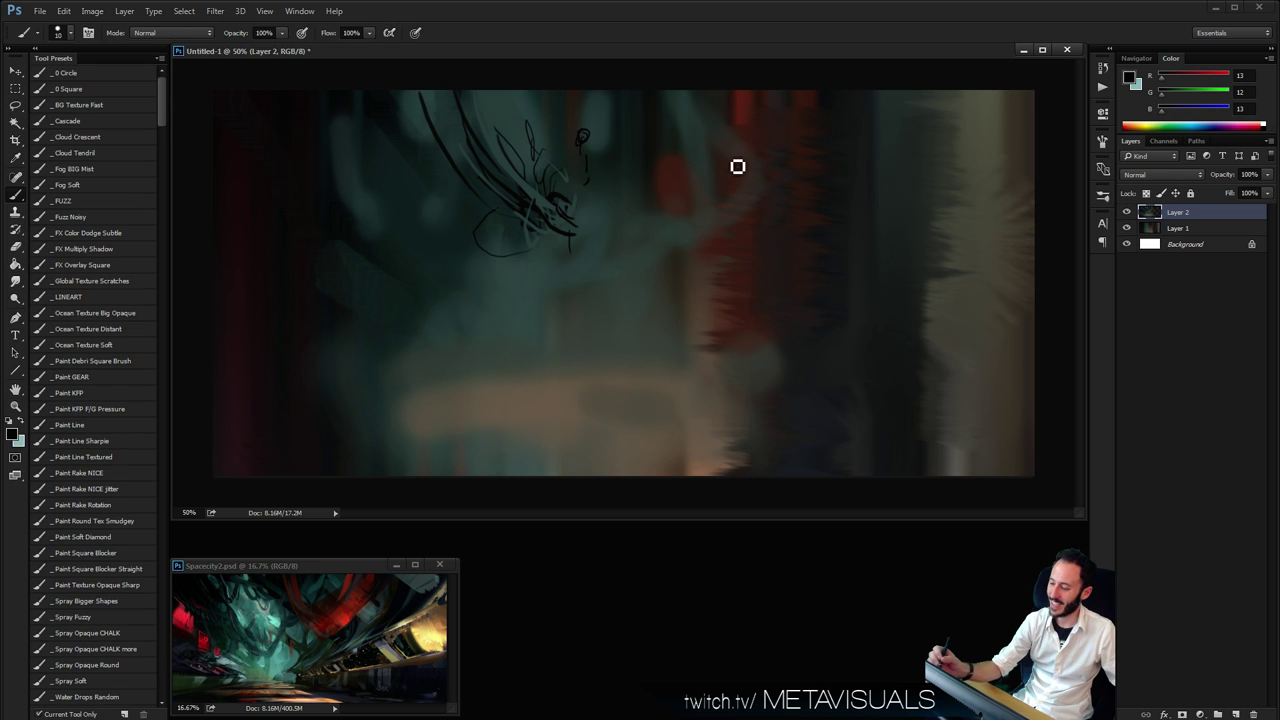
{"action": "left_click_drag", "start_coordinate": [702, 153], "coordinate": [732, 171]}
{"action": "key", "text": "ctrl+alt+z"}
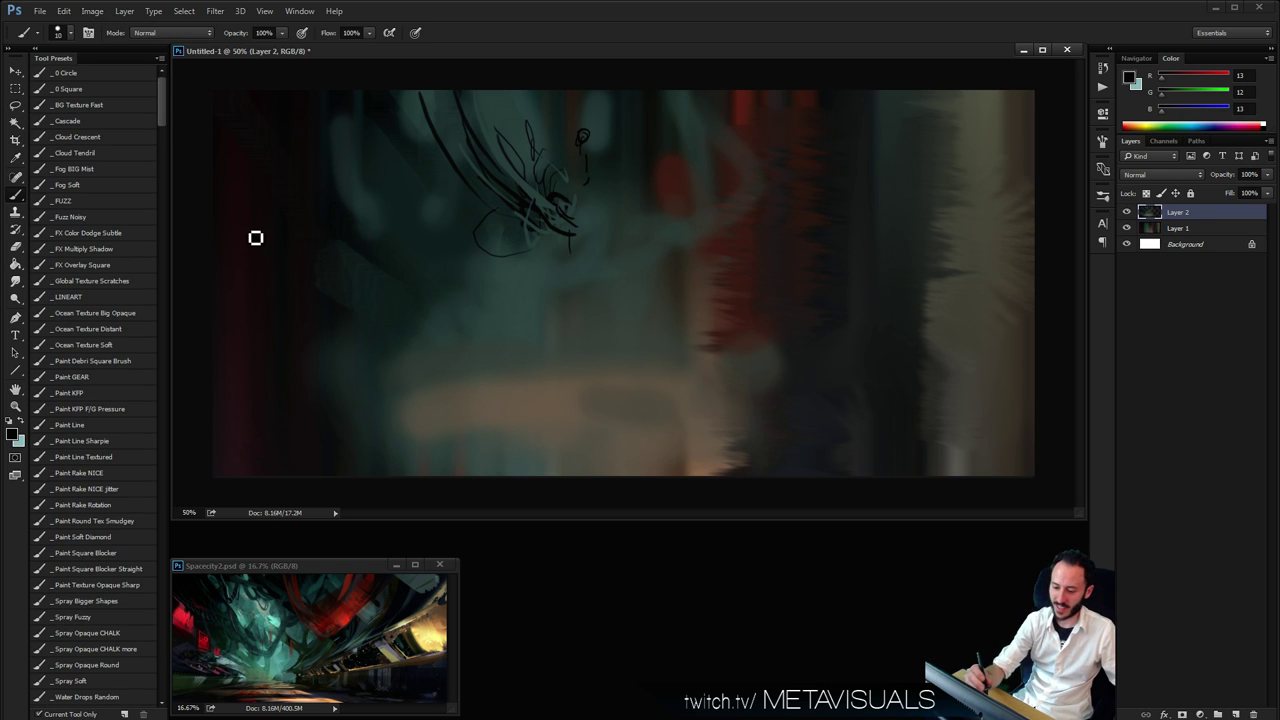
Block in a near-black oval mass over the sketched line cluster with the Paint Soft Diamond brush
{"action": "left_click", "coordinate": [122, 536]}
{"action": "left_click_drag", "start_coordinate": [546, 168], "coordinate": [570, 228]}
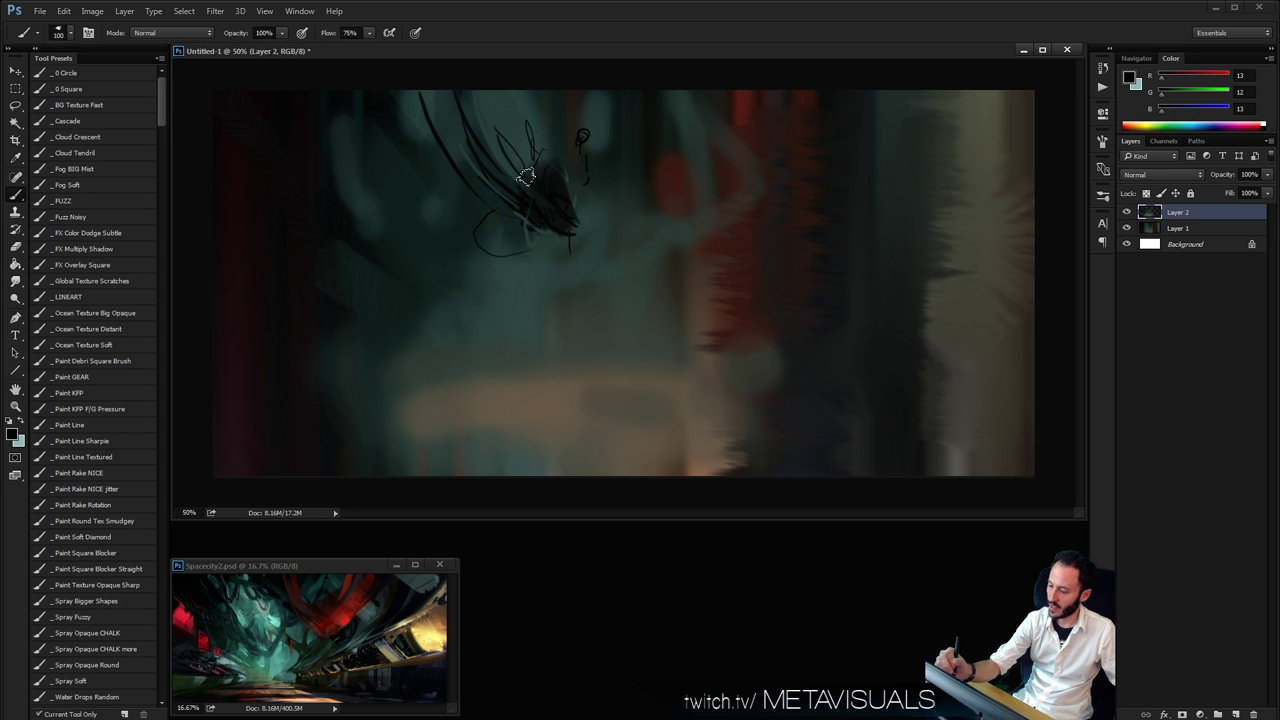
{"action": "mouse_move", "coordinate": [527, 176]}
{"action": "left_mouse_down"}
{"action": "mouse_move", "coordinate": [565, 213]}
{"action": "mouse_move", "coordinate": [554, 267]}
{"action": "mouse_move", "coordinate": [540, 171]}
{"action": "mouse_move", "coordinate": [556, 231]}
{"action": "left_mouse_up"}
Fill the inside of the black oval with sampled dark teal tones, using a smaller 60-pixel brush
{"action": "left_click", "coordinate": [552, 263], "text": "alt"}
{"action": "key", "text": "["}
{"action": "key", "text": "space"}
{"action": "left_click", "coordinate": [544, 199], "text": "alt"}
{"action": "key", "text": "["}
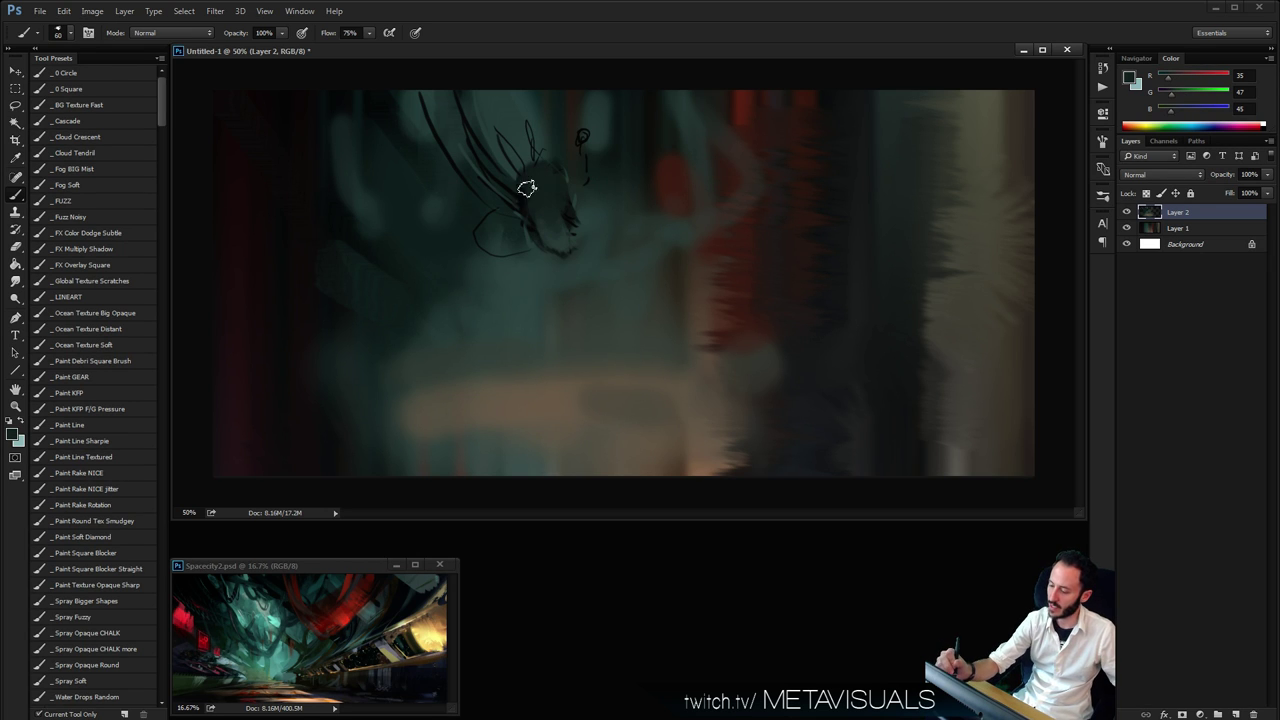
{"action": "left_click", "coordinate": [551, 235], "text": "alt"}
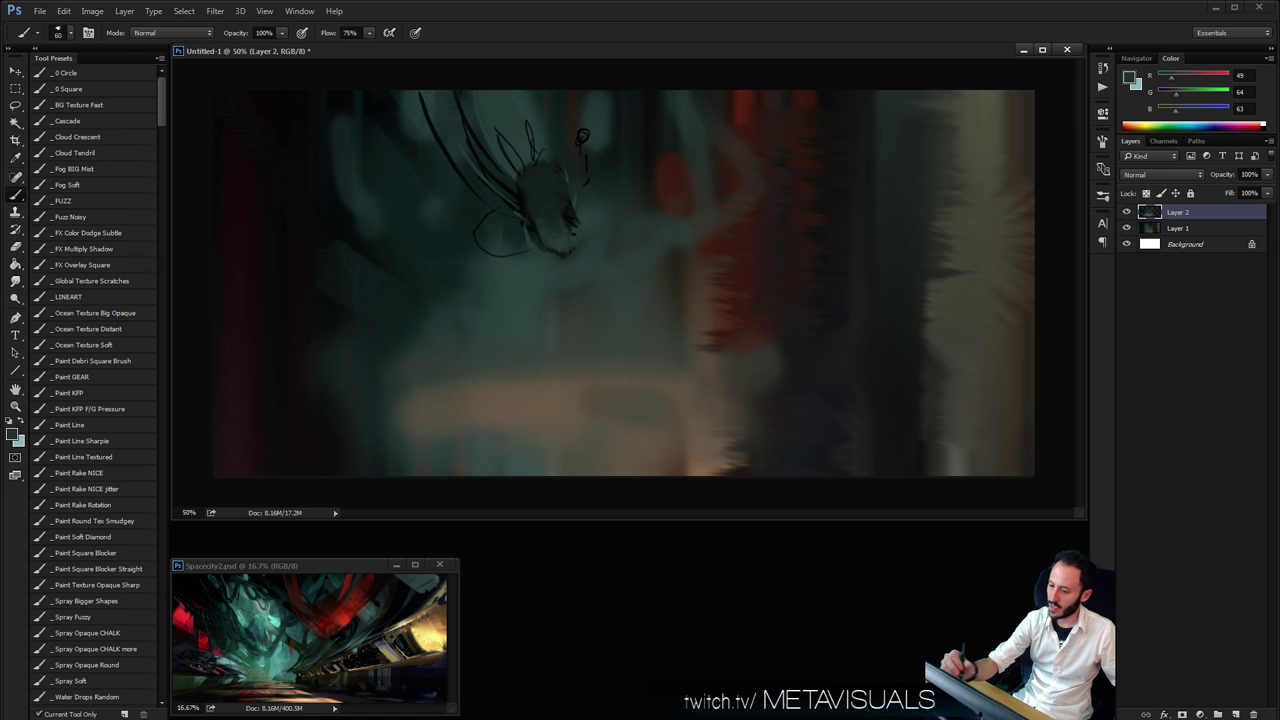
Set the foreground colour to orange-brown, RGB 137, 99, 43, for work on the oval
{"action": "key", "text": "ctrl+space"}
{"action": "left_click", "coordinate": [574, 177]}
{"action": "left_click", "coordinate": [574, 177]}
{"action": "key", "text": "space"}
{"action": "left_click_drag", "start_coordinate": [575, 277], "coordinate": [584, 309]}
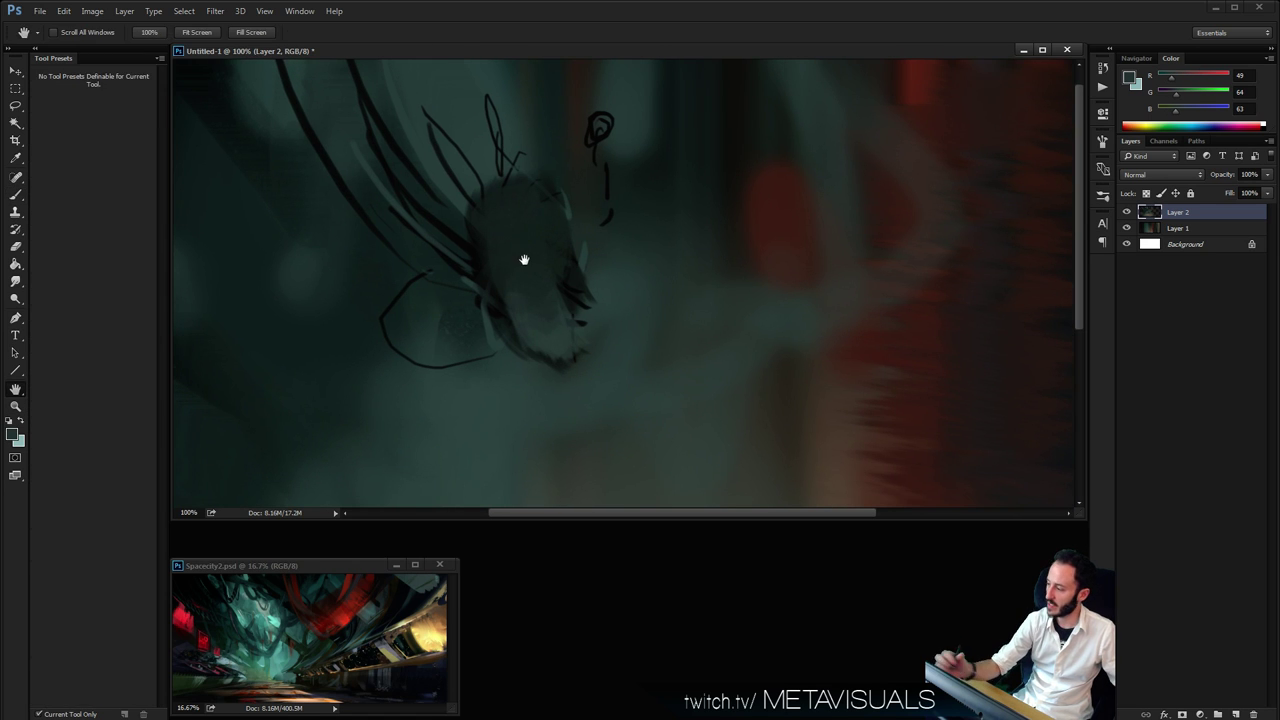
{"action": "left_click", "coordinate": [1183, 82]}
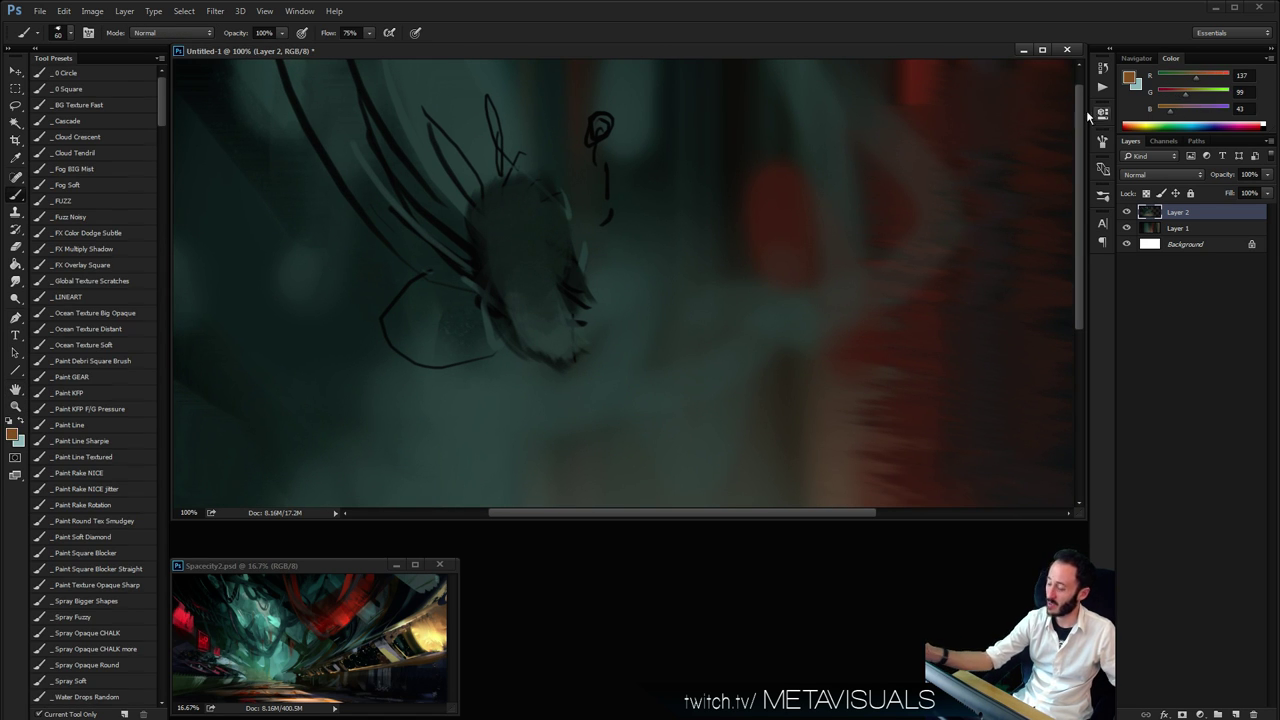
Try a broad orange stroke inside the oval with a 90-pixel brush, and undo it
{"action": "key", "text": "bracketright"}
{"action": "mouse_move", "coordinate": [500, 215]}
{"action": "left_mouse_down"}
{"action": "mouse_move", "coordinate": [503, 240]}
{"action": "mouse_move", "coordinate": [491, 190]}
{"action": "left_mouse_up"}
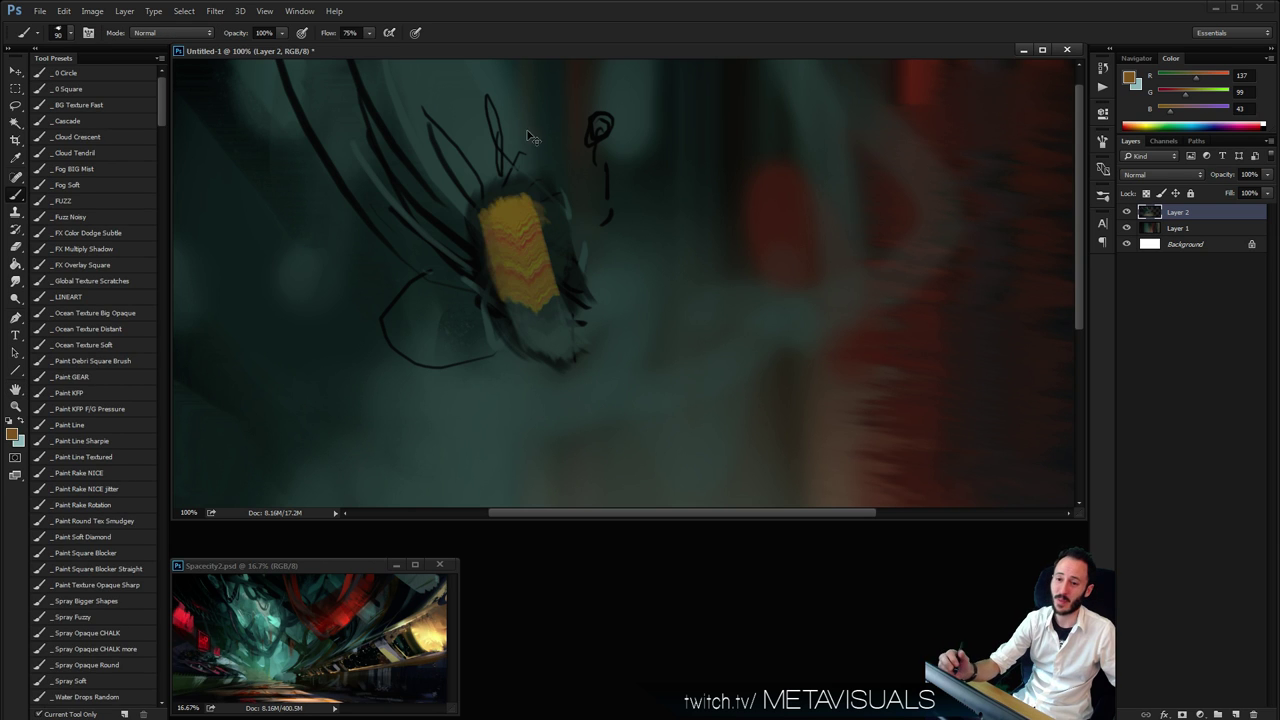
{"action": "key", "text": "ctrl+z"}
Paint an orange patch in the oval's upper half and narrow orange strips beside it, reducing the brush to 25 pixels
{"action": "key", "text": "space"}
{"action": "key", "text": "bracketleft"}
{"action": "mouse_move", "coordinate": [509, 279]}
{"action": "left_mouse_down"}
{"action": "mouse_move", "coordinate": [489, 193]}
{"action": "mouse_move", "coordinate": [515, 226]}
{"action": "mouse_move", "coordinate": [504, 263]}
{"action": "mouse_move", "coordinate": [503, 205]}
{"action": "left_mouse_up"}
{"action": "key", "text": "ctrl+z"}
{"action": "key", "text": "bracketleft"}
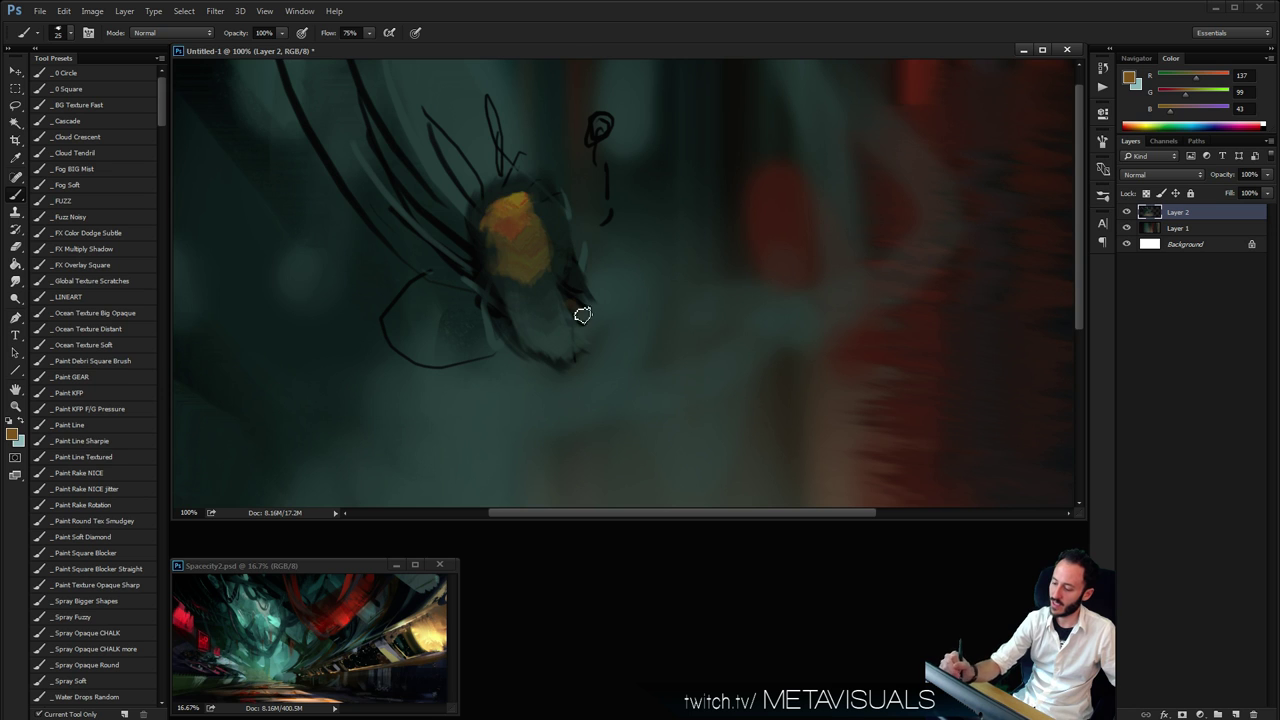
{"action": "left_click_drag", "start_coordinate": [568, 268], "coordinate": [550, 195]}
{"action": "mouse_move", "coordinate": [492, 282]}
{"action": "left_mouse_down"}
{"action": "mouse_move", "coordinate": [477, 220]}
{"action": "mouse_move", "coordinate": [484, 258]}
{"action": "left_mouse_up"}
Separate the orange panels with sampled dark strokes and curve dark outlines around both sides of the lower half
{"action": "left_click", "coordinate": [490, 193], "text": "alt"}
{"action": "key", "text": "bracketright"}
{"action": "key", "text": "bracketright"}
{"action": "key", "text": "bracketright"}
{"action": "left_click_drag", "start_coordinate": [557, 191], "coordinate": [565, 212]}
{"action": "left_click", "coordinate": [530, 265], "text": "alt"}
{"action": "mouse_move", "coordinate": [509, 322]}
{"action": "left_mouse_down"}
{"action": "mouse_move", "coordinate": [523, 341]}
{"action": "mouse_move", "coordinate": [502, 370]}
{"action": "left_mouse_up"}
{"action": "left_click", "coordinate": [491, 303], "text": "alt"}
{"action": "left_click_drag", "start_coordinate": [572, 266], "coordinate": [588, 352]}
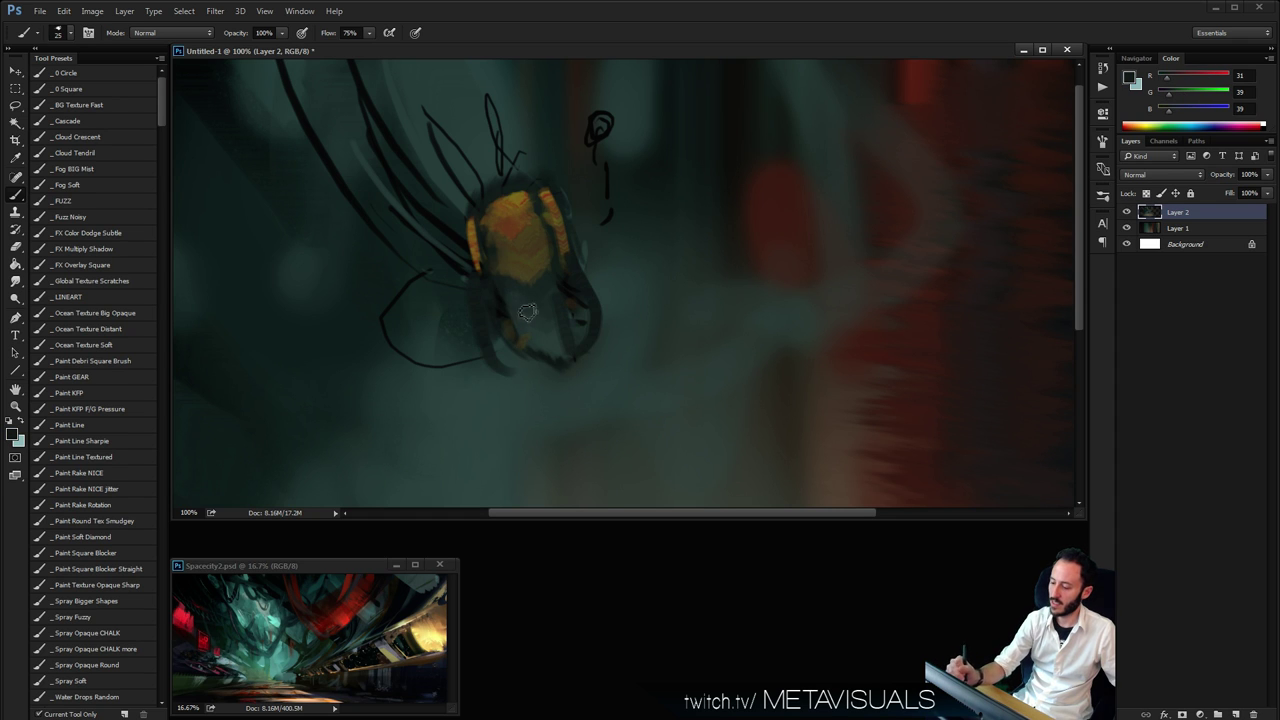
Paint sampled near-black strokes along the left side and upper edge of the orange panels, plus a dark dab outside on the right
{"action": "left_click", "coordinate": [596, 250]}
{"action": "left_click", "coordinate": [451, 239], "text": "alt"}
{"action": "mouse_move", "coordinate": [470, 282]}
{"action": "left_mouse_down"}
{"action": "mouse_move", "coordinate": [466, 243]}
{"action": "mouse_move", "coordinate": [481, 218]}
{"action": "mouse_move", "coordinate": [553, 242]}
{"action": "left_mouse_up"}
{"action": "left_click_drag", "start_coordinate": [502, 194], "coordinate": [530, 189]}
{"action": "left_click_drag", "start_coordinate": [563, 198], "coordinate": [572, 232]}
Refine the orange panels with small touches of sampled orange and brown, using a 10- to 20-pixel brush
{"action": "left_click", "coordinate": [559, 271], "text": "alt"}
{"action": "key", "text": "bracketleft"}
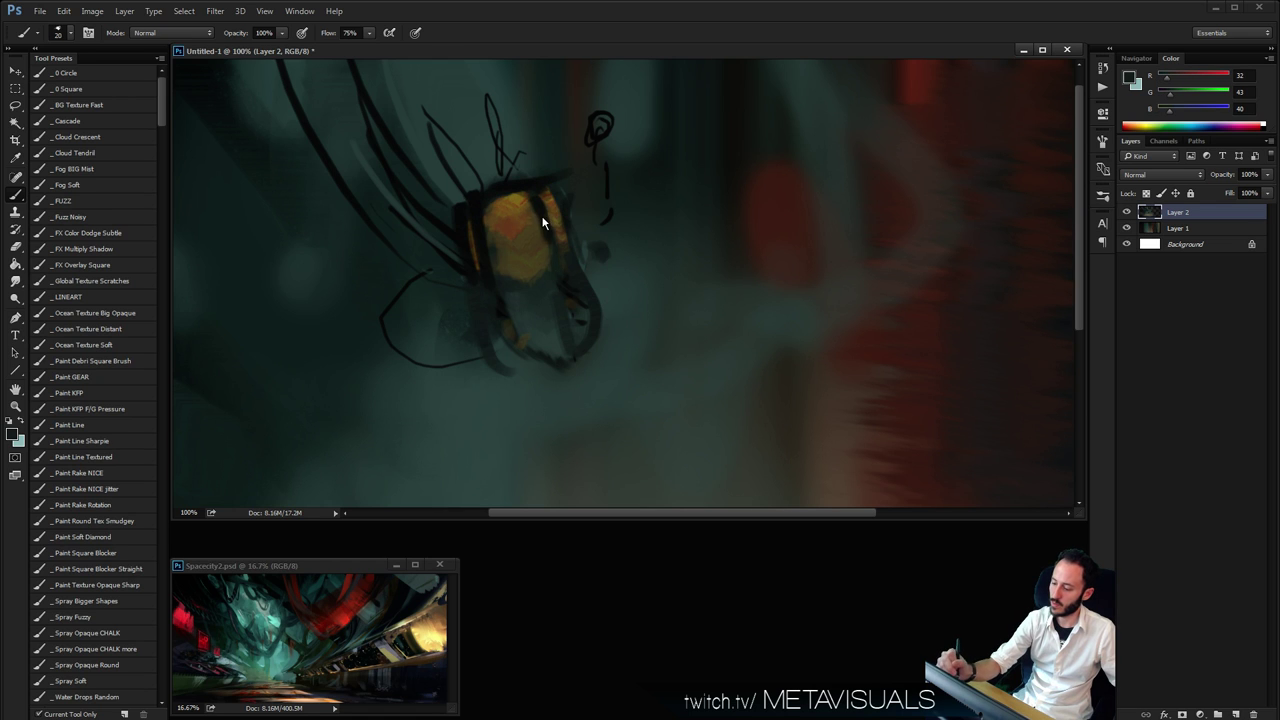
{"action": "key", "text": "bracketleft"}
{"action": "left_click", "coordinate": [514, 203], "text": "alt"}
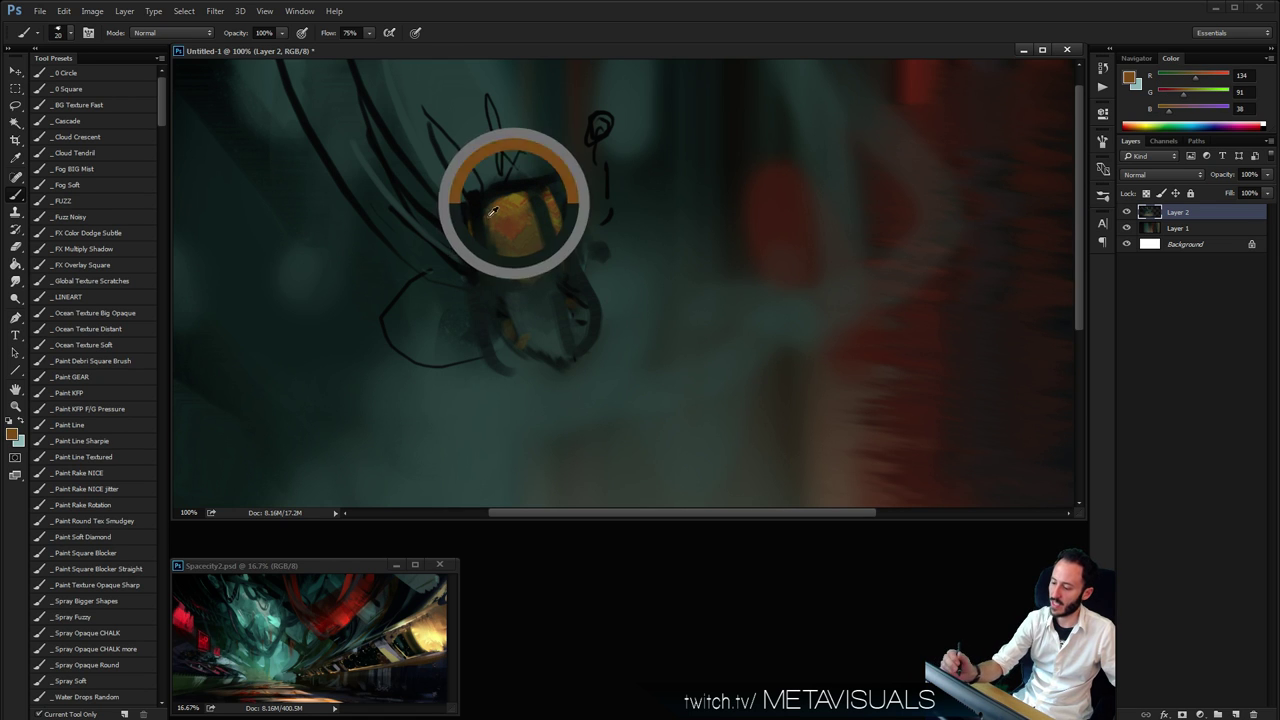
{"action": "key", "text": "bracketleft"}
{"action": "key", "text": "bracketleft"}
{"action": "key", "text": "bracketright"}
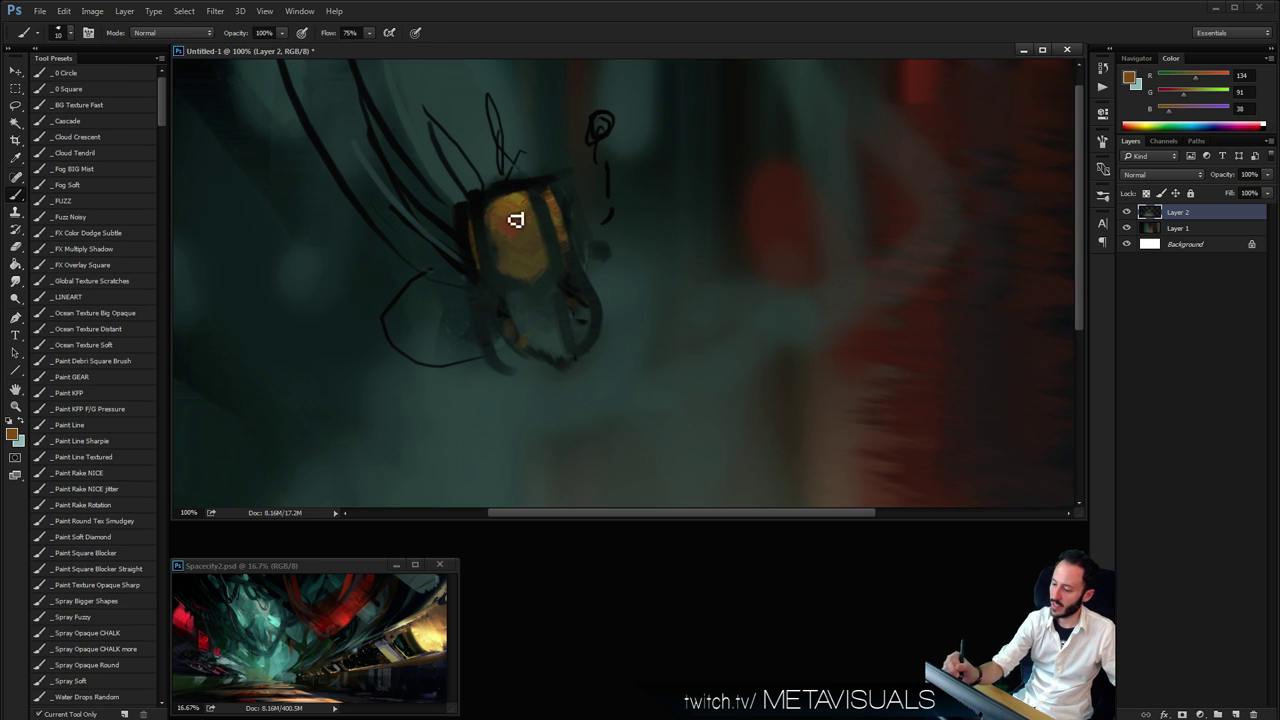
{"action": "left_click", "coordinate": [506, 220], "text": "alt"}
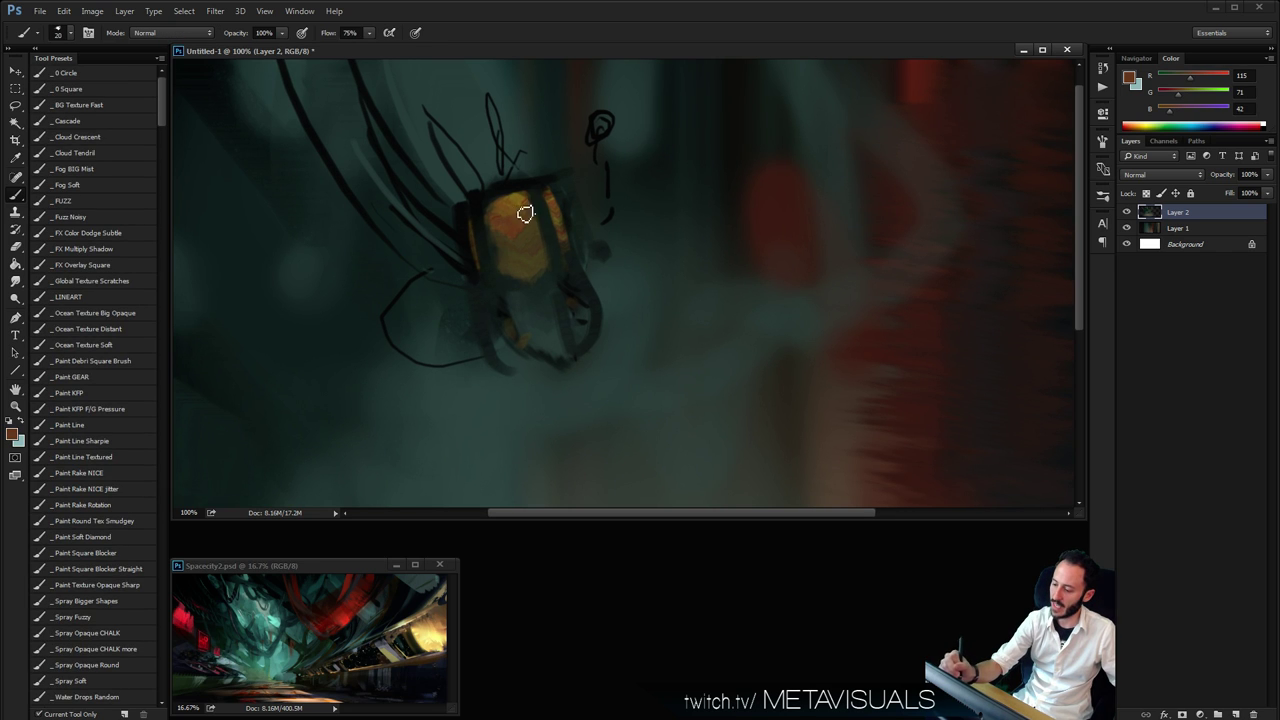
{"action": "left_click", "coordinate": [547, 199], "text": "alt"}
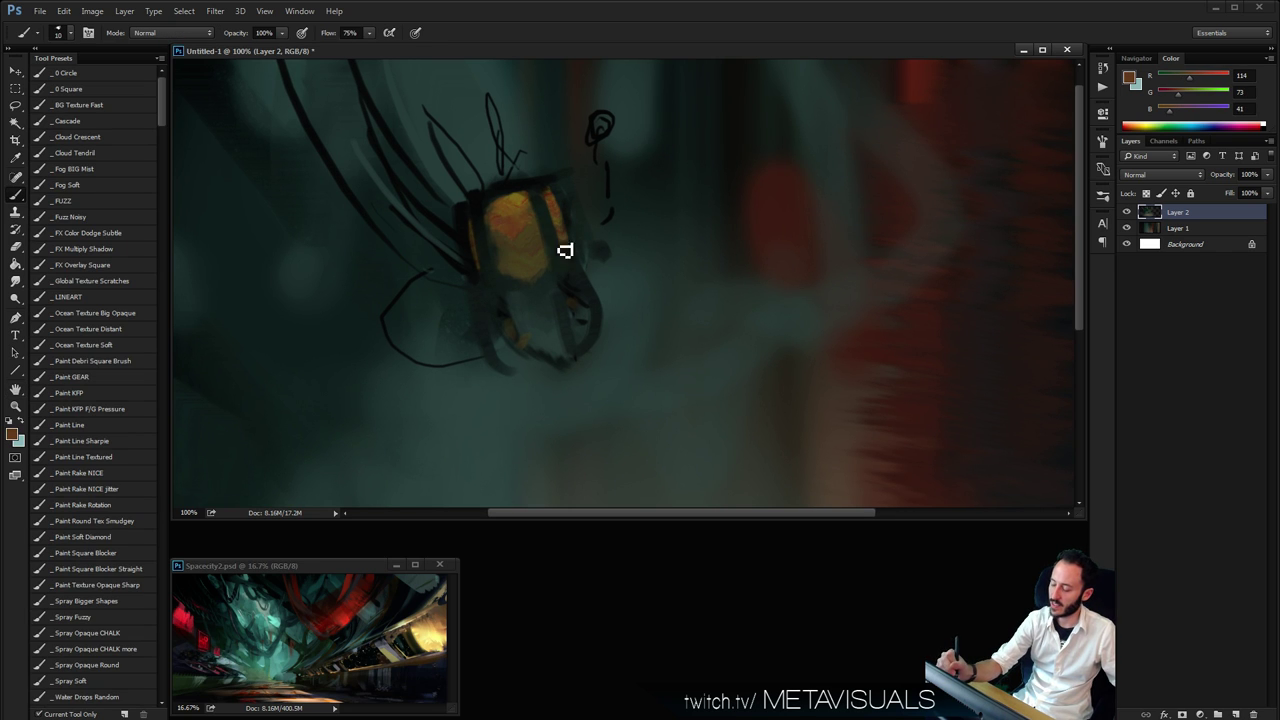
Cover the orange marks and dark curve in the lower half with sampled grey-teal strokes
{"action": "left_click", "coordinate": [542, 336], "text": "alt"}
{"action": "left_click_drag", "start_coordinate": [510, 325], "coordinate": [541, 359]}
{"action": "left_click", "coordinate": [514, 279], "text": "alt"}
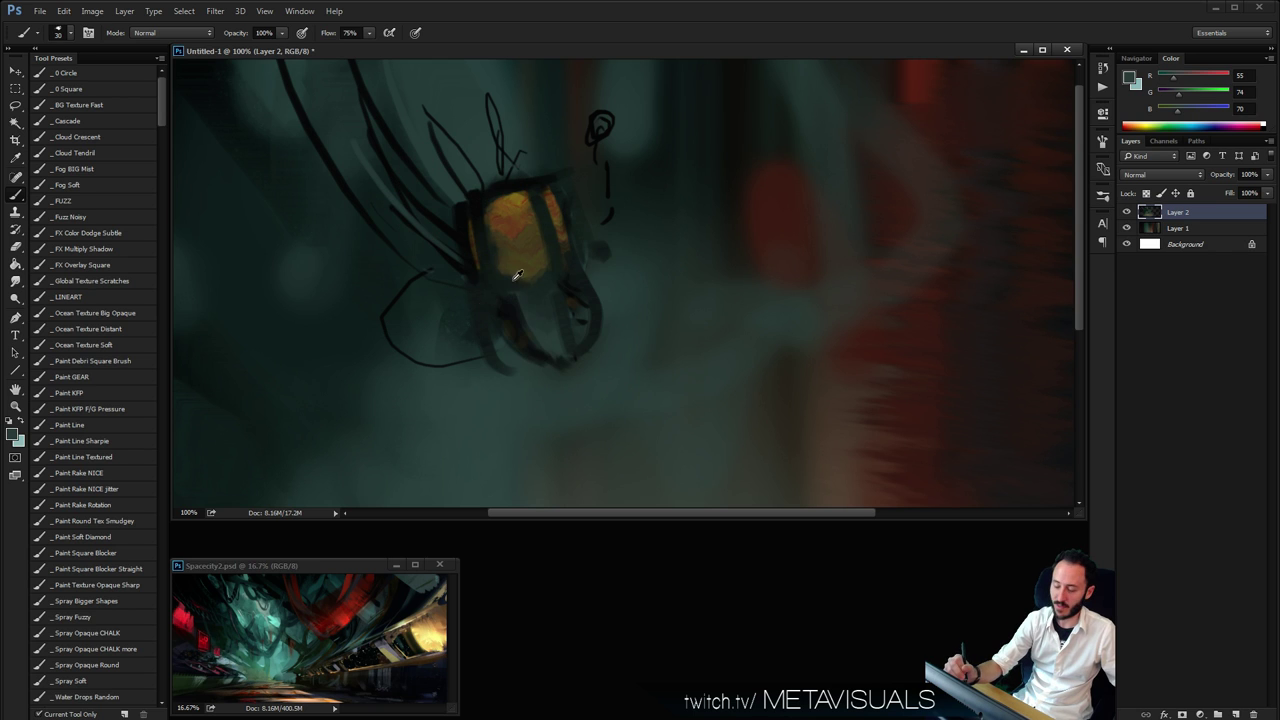
{"action": "key", "text": "bracketright"}
{"action": "left_click_drag", "start_coordinate": [491, 290], "coordinate": [543, 357]}
Thicken the outline around the lower half with sampled near-black, RGB 20, 22, 23, using a 40-pixel brush
{"action": "left_click", "coordinate": [480, 278], "text": "alt"}
{"action": "left_click_drag", "start_coordinate": [480, 282], "coordinate": [510, 350]}
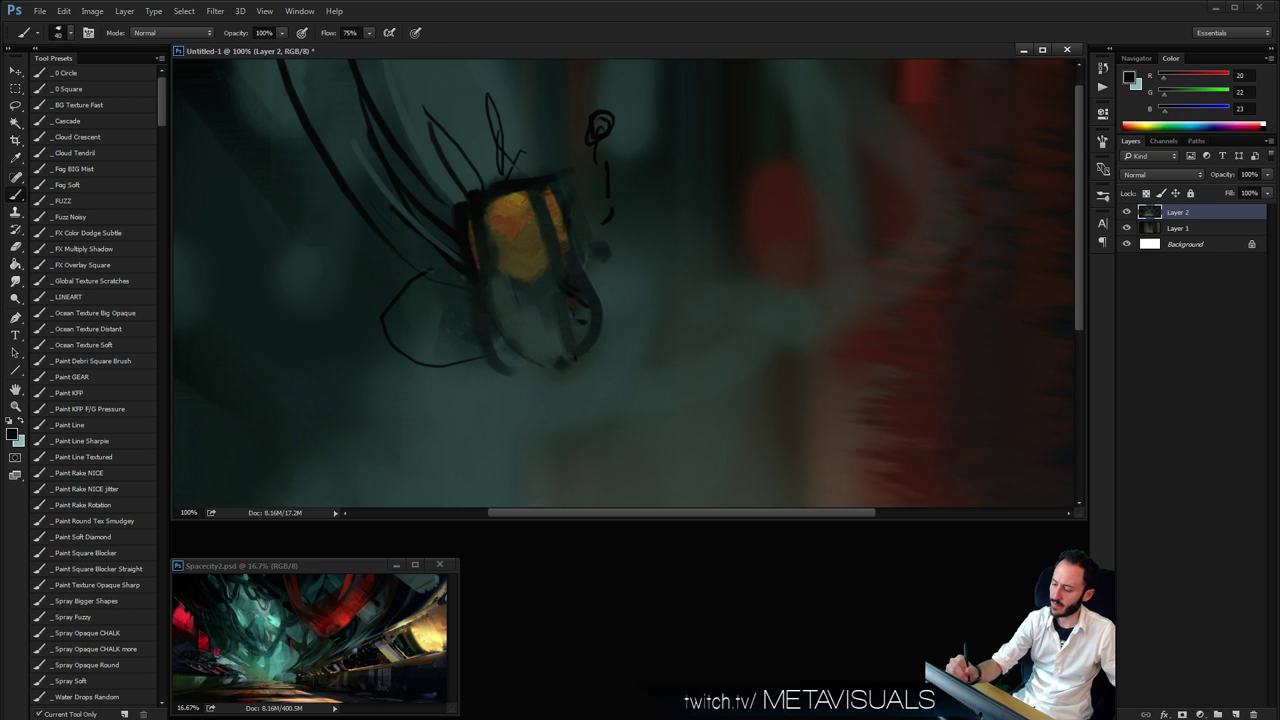
{"action": "left_click_drag", "start_coordinate": [485, 308], "coordinate": [512, 376]}
{"action": "left_click_drag", "start_coordinate": [598, 285], "coordinate": [530, 360]}
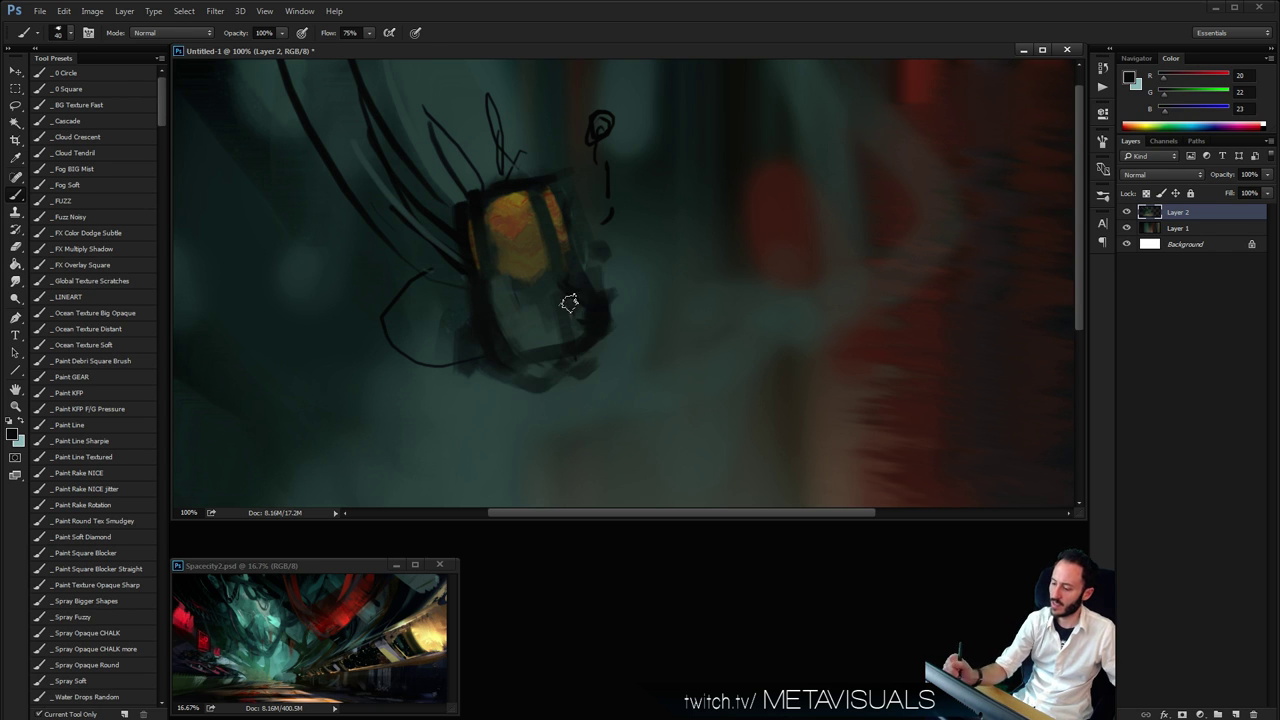
Paint a dark red accent, RGB 82, 31, 31, above the central orange panel with a 15-pixel brush
{"action": "key", "text": "ctrl+space"}
{"action": "left_click", "coordinate": [520, 174]}
{"action": "left_click", "coordinate": [516, 256], "text": "alt"}
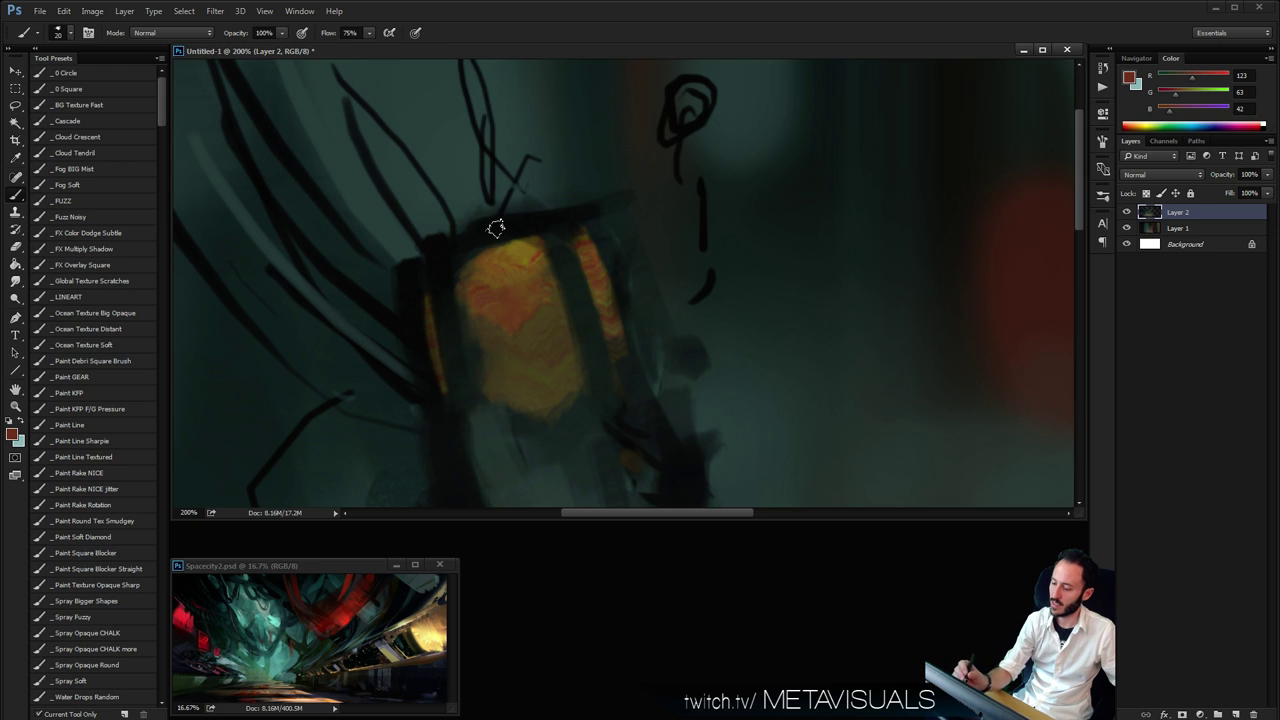
{"action": "key", "text": "bracketleft"}
{"action": "left_click", "coordinate": [1169, 91]}
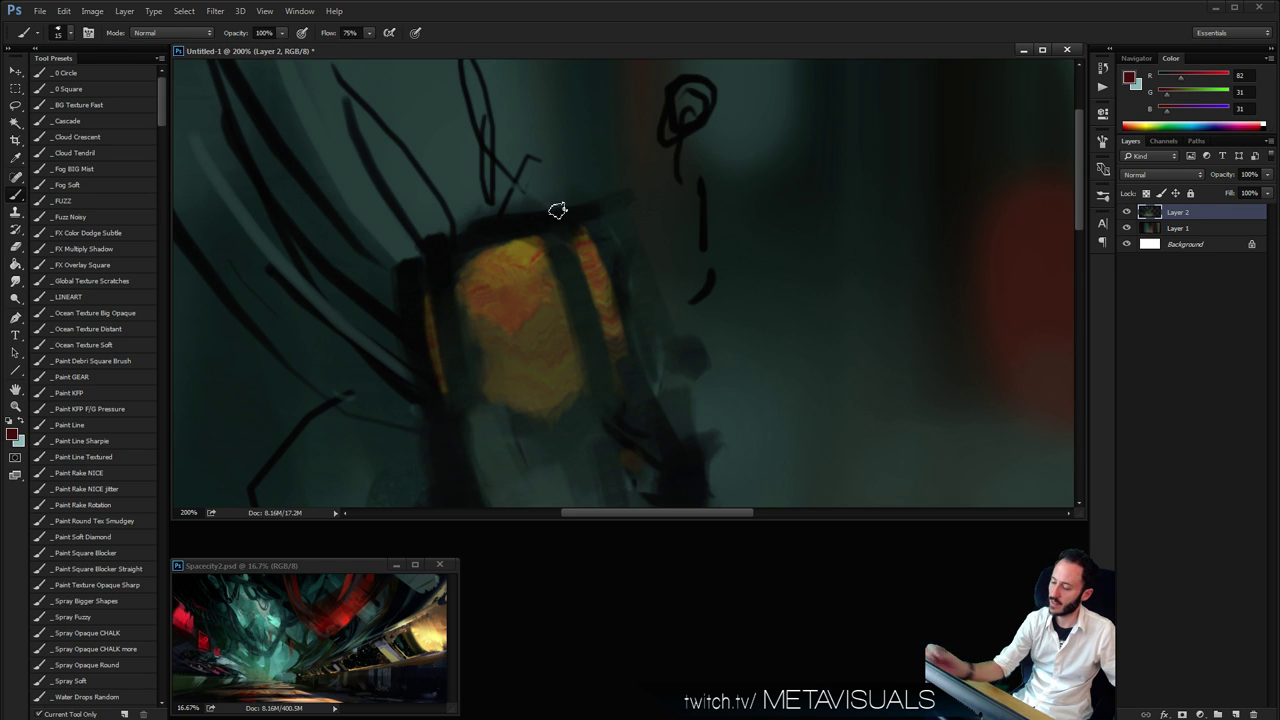
Shape a cap above the red accent with sampled near-black, RGB 15, 17, 16
{"action": "key", "text": "ctrl+alt+space"}
{"action": "left_click", "coordinate": [600, 246]}
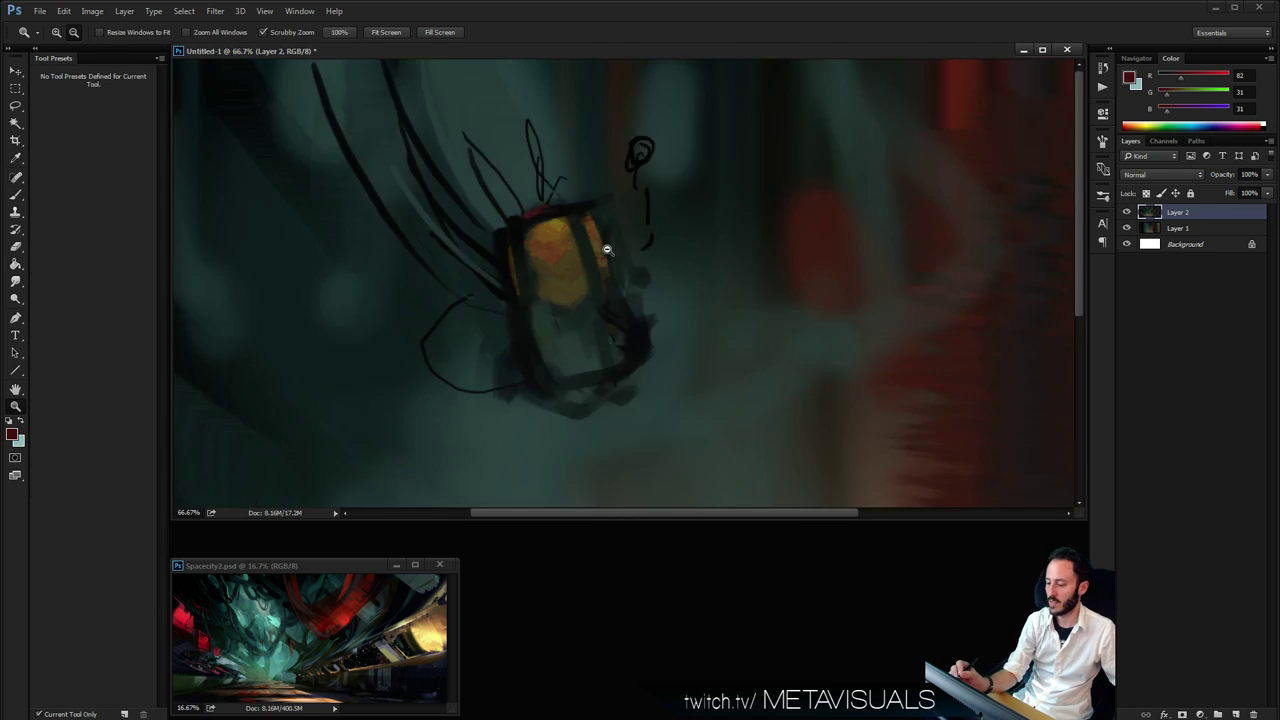
{"action": "left_click", "coordinate": [603, 249]}
{"action": "key", "text": "ctrl+space"}
{"action": "left_click", "coordinate": [605, 182]}
{"action": "left_click", "coordinate": [495, 138], "text": "alt"}
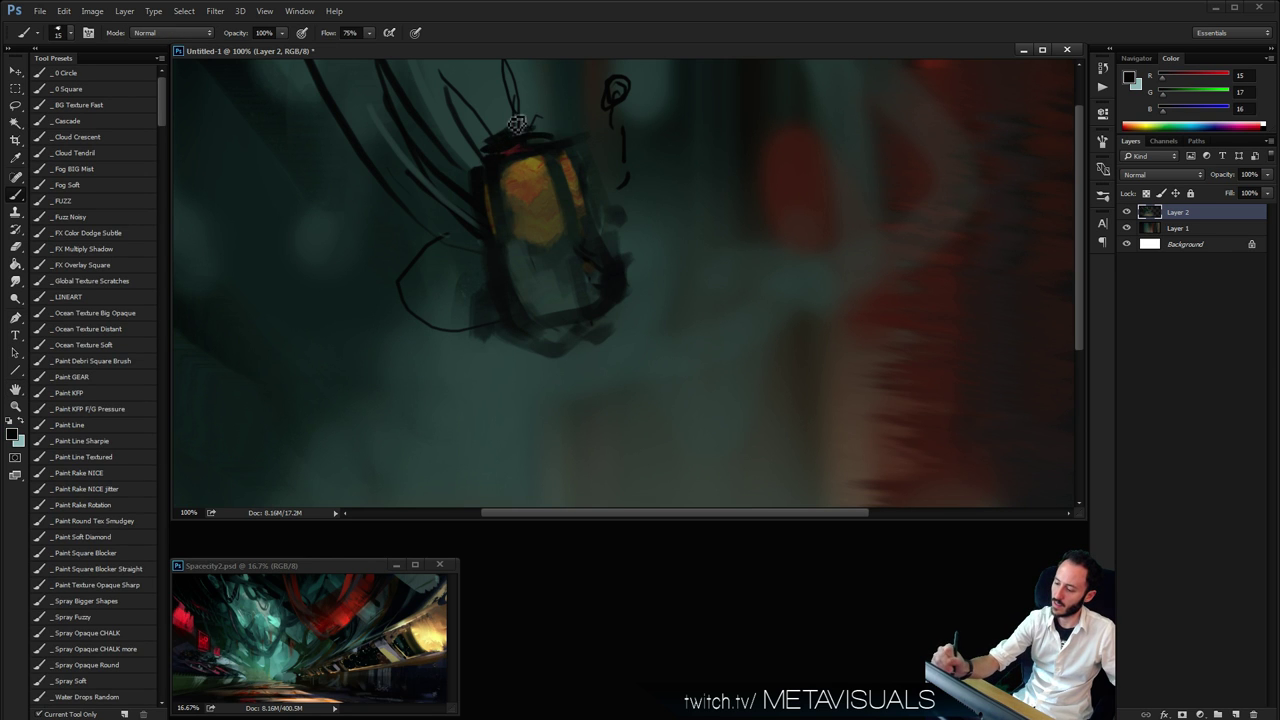
Extend and sharpen the narrow left orange strip with sampled brown, RGB 86, 73, 44, using an 8-pixel brush
{"action": "key", "text": "z"}
{"action": "left_click", "coordinate": [524, 206]}
{"action": "key", "text": "b"}
{"action": "left_click", "coordinate": [491, 200], "text": "alt"}
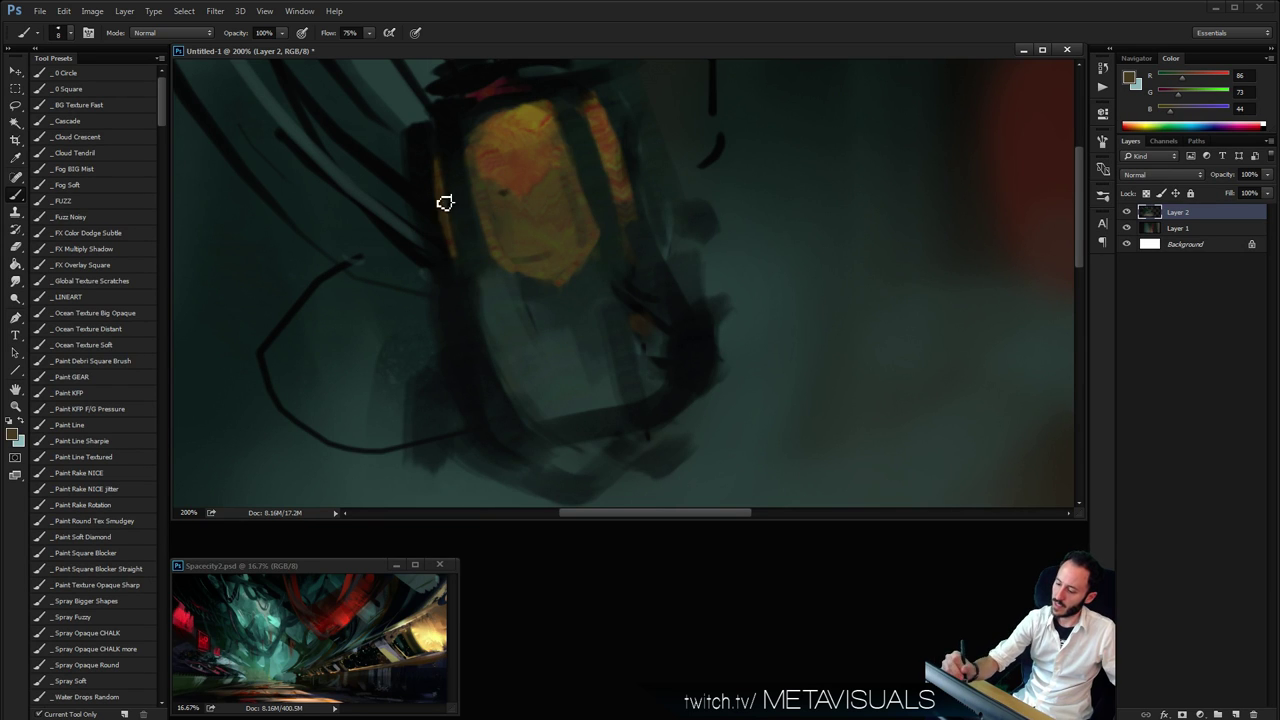
{"action": "left_click_drag", "start_coordinate": [438, 156], "coordinate": [470, 280]}
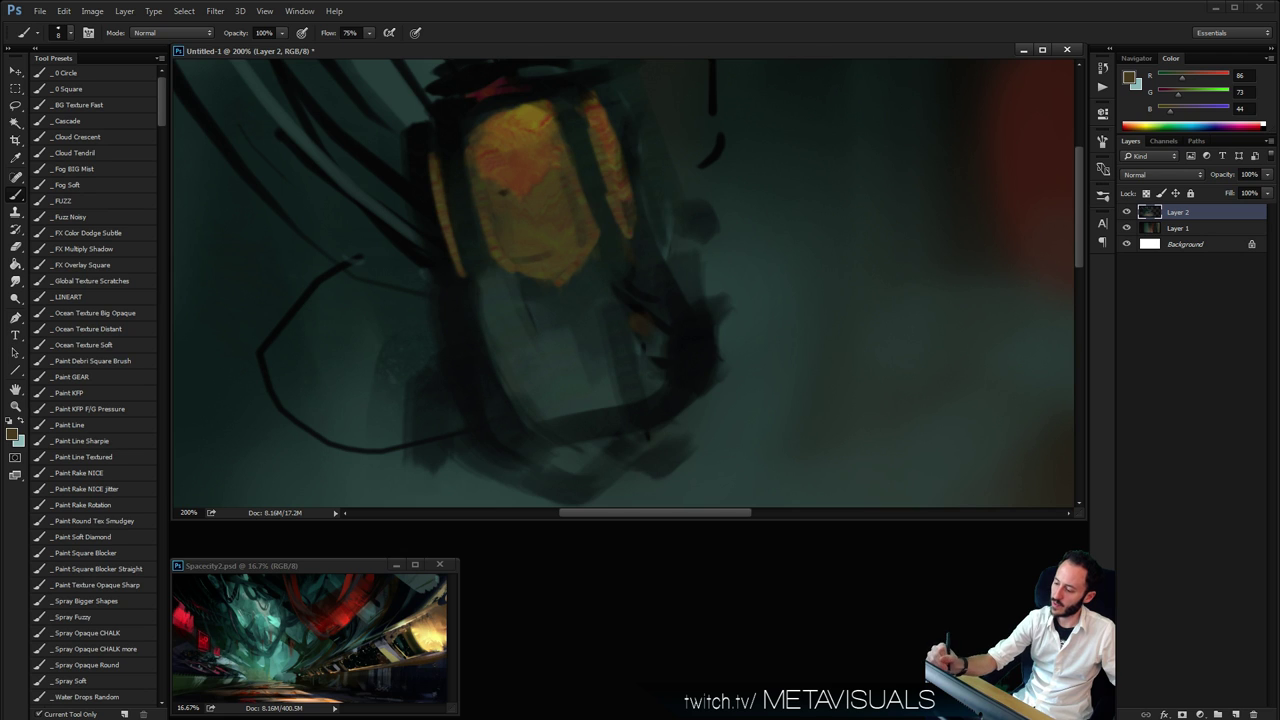
{"action": "key", "text": "space"}
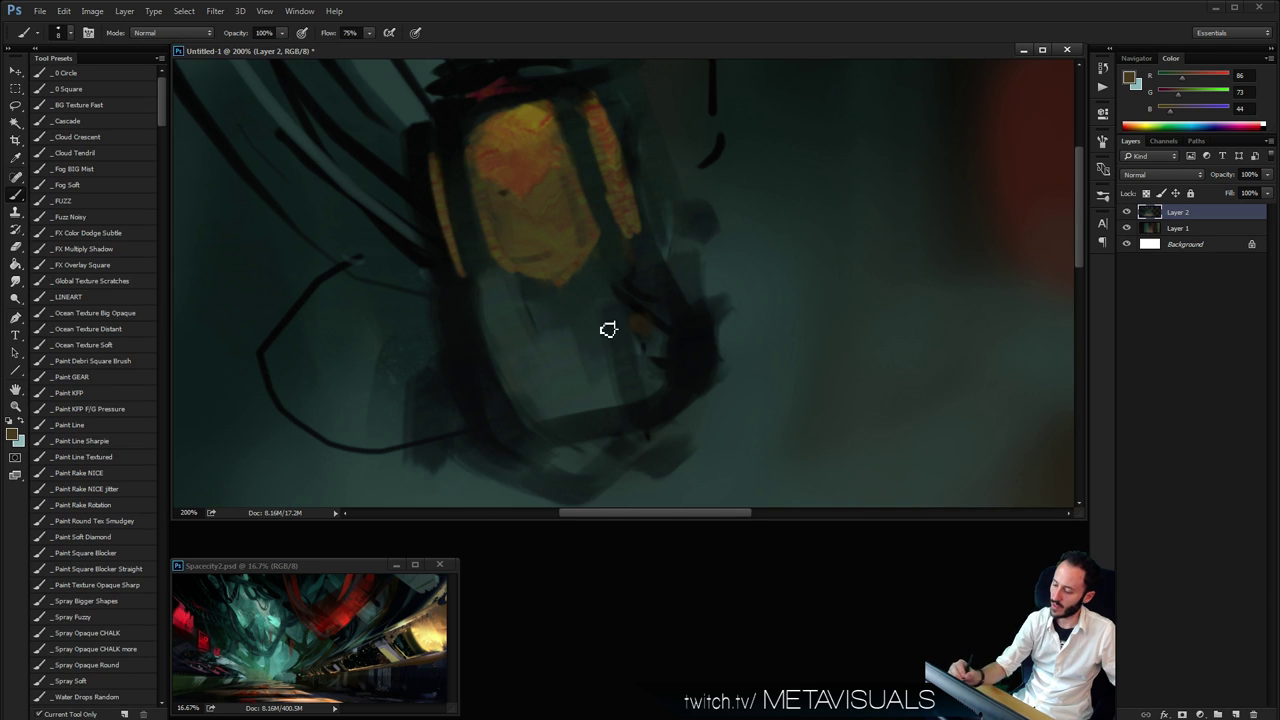
Draw two curved near-black lines across the body below the orange panel and a line down the right of the lower panel
{"action": "left_click", "coordinate": [454, 380], "text": "alt"}
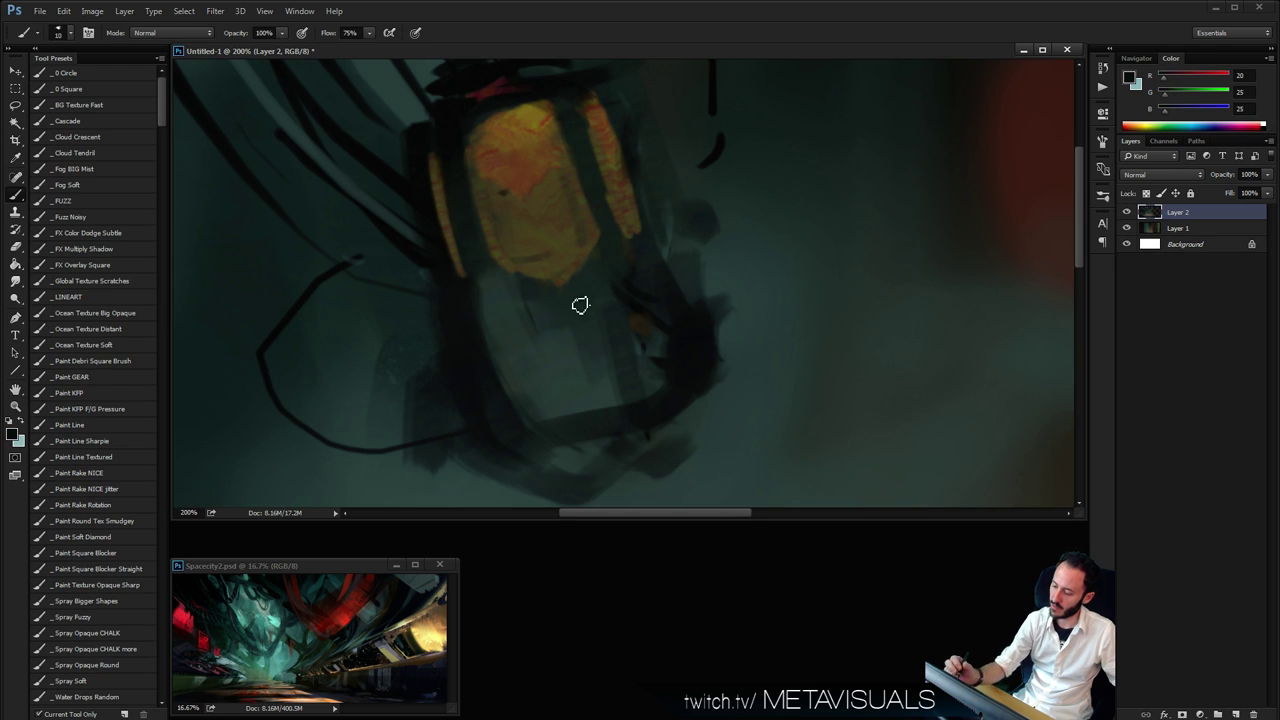
{"action": "left_click_drag", "start_coordinate": [629, 284], "coordinate": [482, 322]}
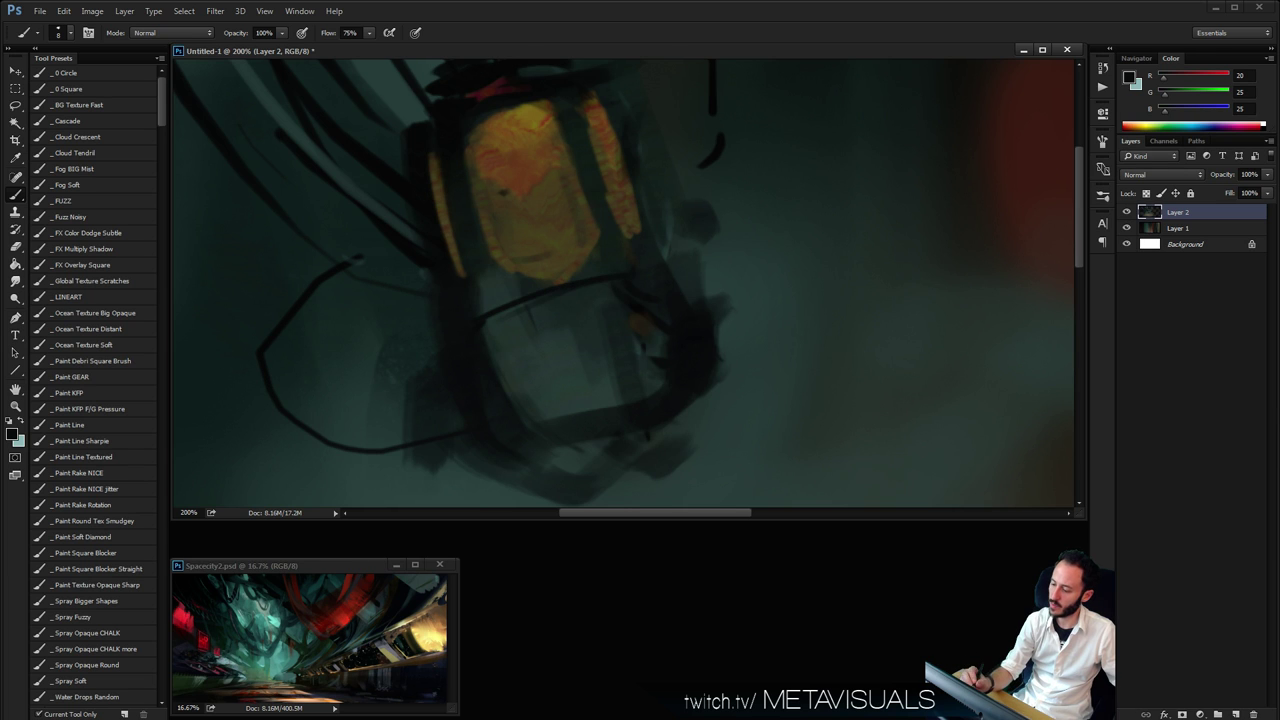
{"action": "left_click_drag", "start_coordinate": [614, 303], "coordinate": [492, 344]}
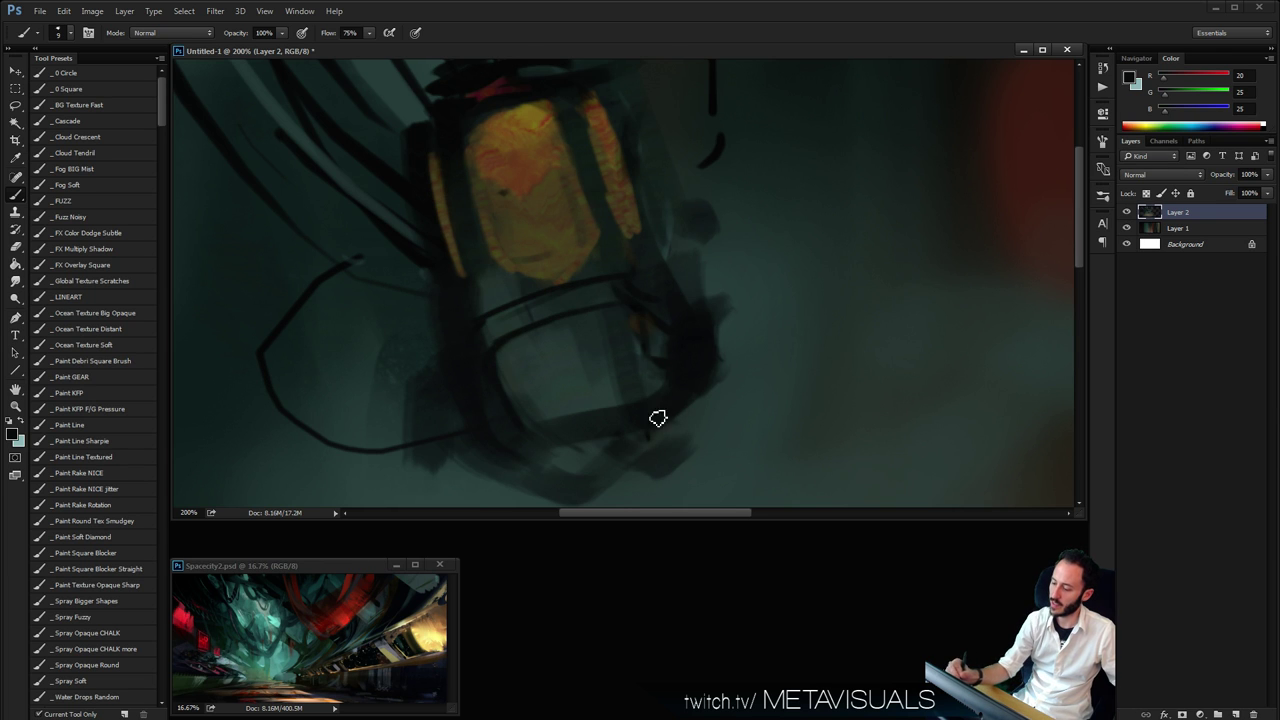
{"action": "left_click_drag", "start_coordinate": [618, 292], "coordinate": [652, 396]}
{"action": "key", "text": "bracketright"}
Mix a light warm grey and paint thin highlights along the two curved dark lines with a 5-pixel brush
{"action": "left_click", "coordinate": [543, 356], "text": "alt"}
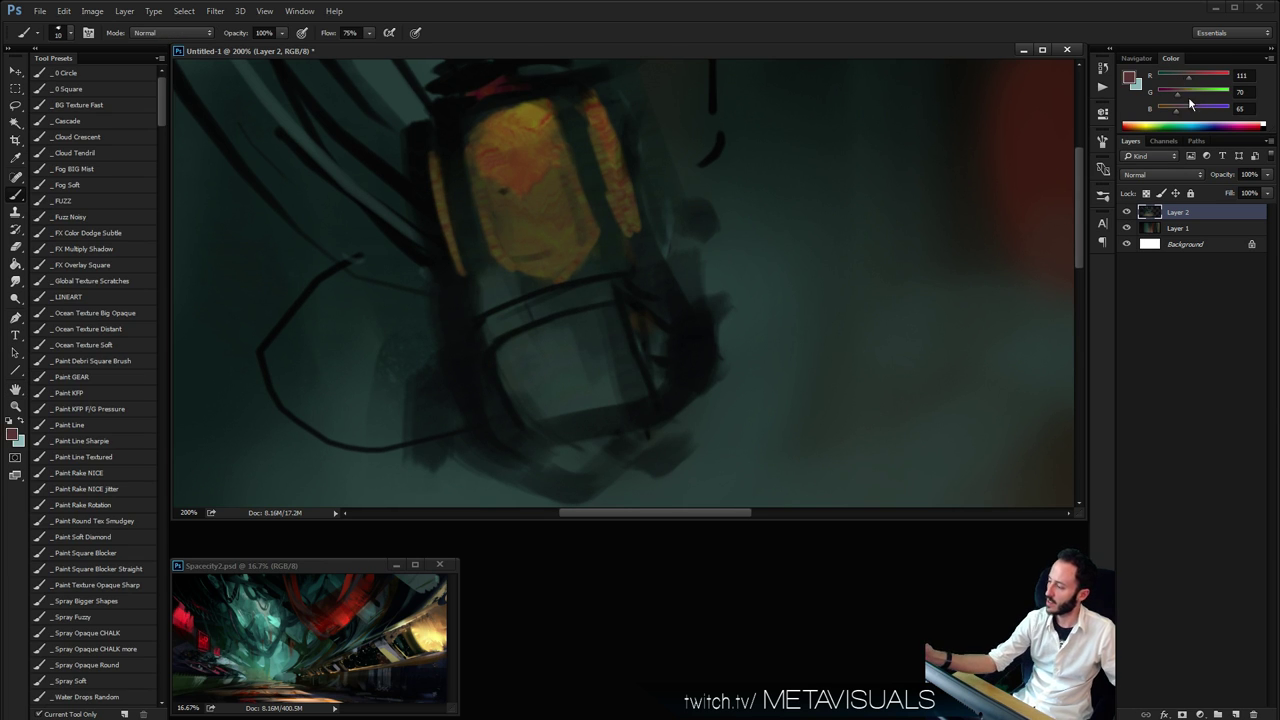
{"action": "left_click", "coordinate": [1191, 94]}
{"action": "left_click", "coordinate": [1186, 109]}
{"action": "key", "text": "bracketleft"}
{"action": "key", "text": "bracketleft"}
{"action": "key", "text": "bracketleft"}
{"action": "key", "text": "bracketleft"}
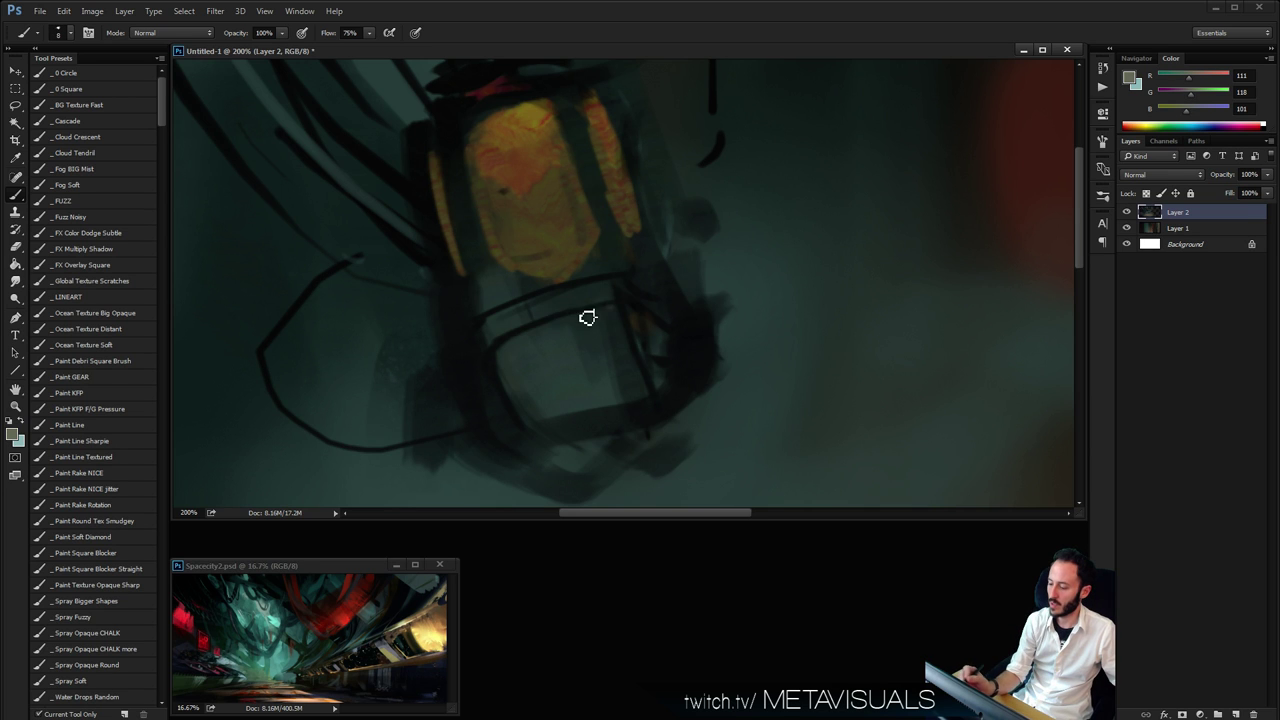
{"action": "left_click_drag", "start_coordinate": [610, 308], "coordinate": [484, 346]}
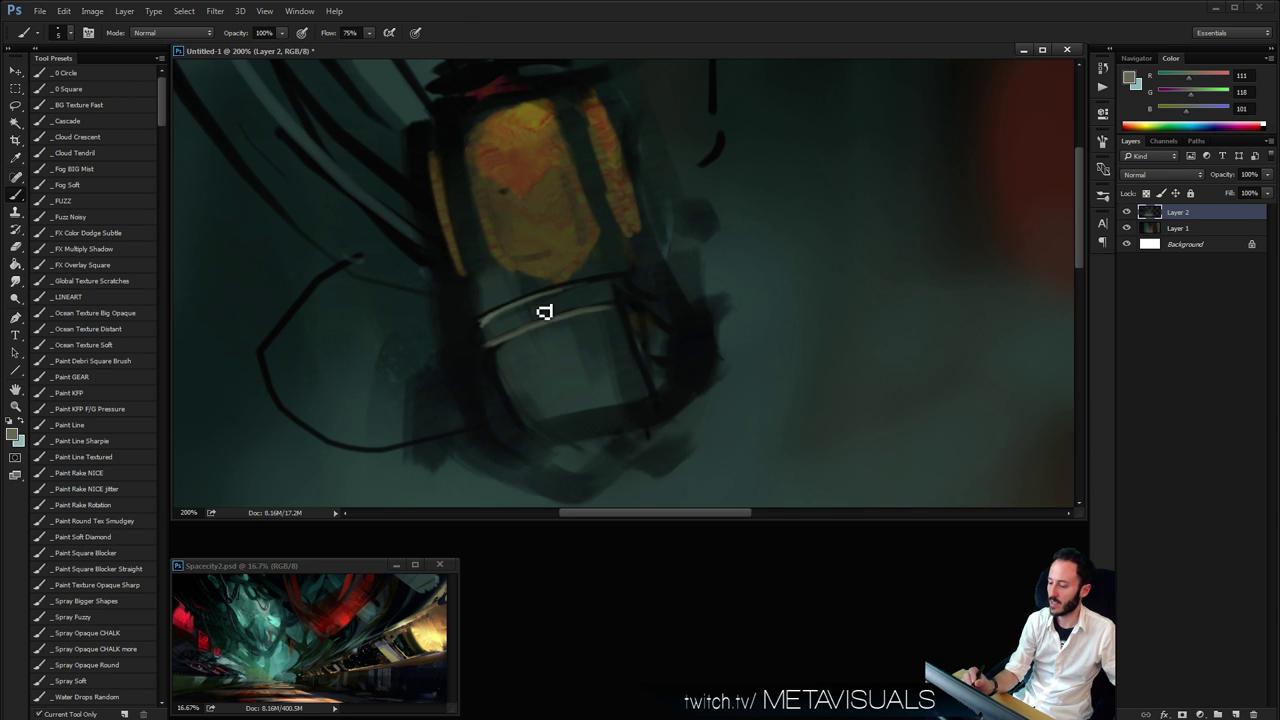
Add small light touches at the lower corners of the orange panels and grey strokes along both sides of the lower half
{"action": "left_click", "coordinate": [692, 289], "text": "ctrl+alt"}
{"action": "left_click", "coordinate": [692, 289], "text": "ctrl+alt"}
{"action": "left_click", "coordinate": [731, 243], "text": "ctrl"}
{"action": "left_click_drag", "start_coordinate": [586, 188], "coordinate": [614, 271]}
{"action": "key", "text": "bracketright"}
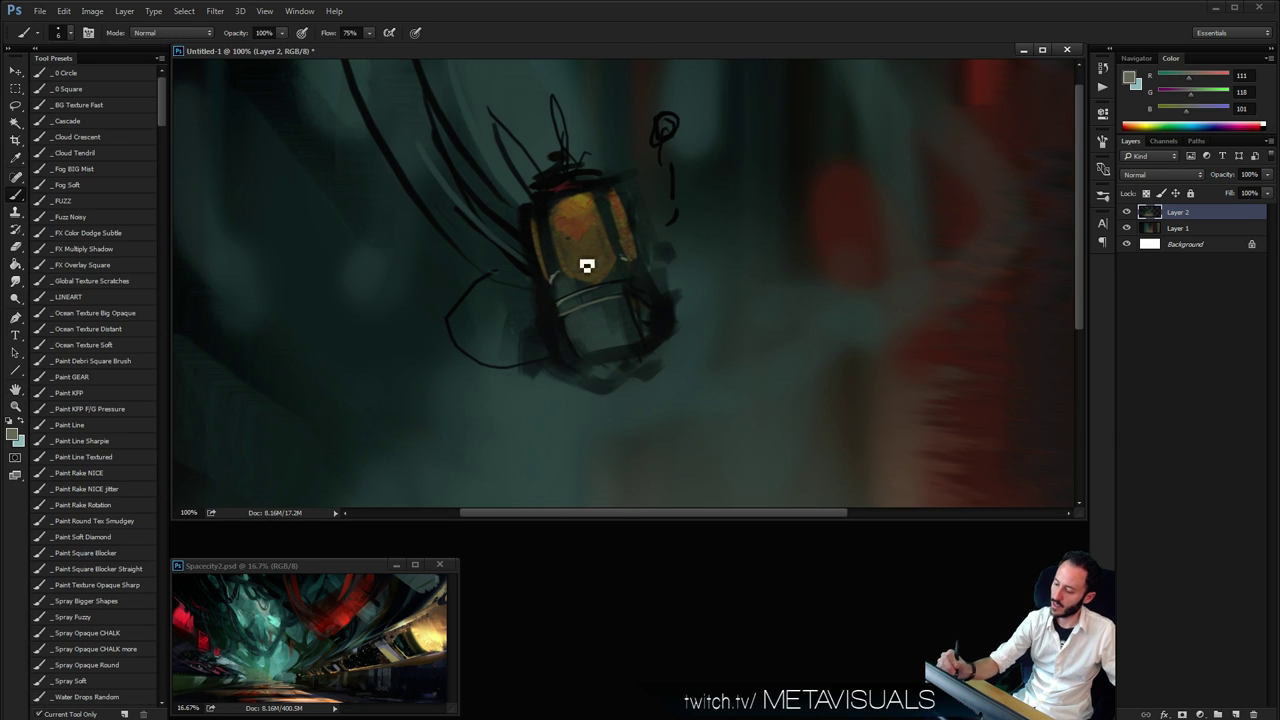
{"action": "left_click", "coordinate": [583, 257], "text": "alt"}
{"action": "left_click", "coordinate": [561, 330], "text": "alt"}
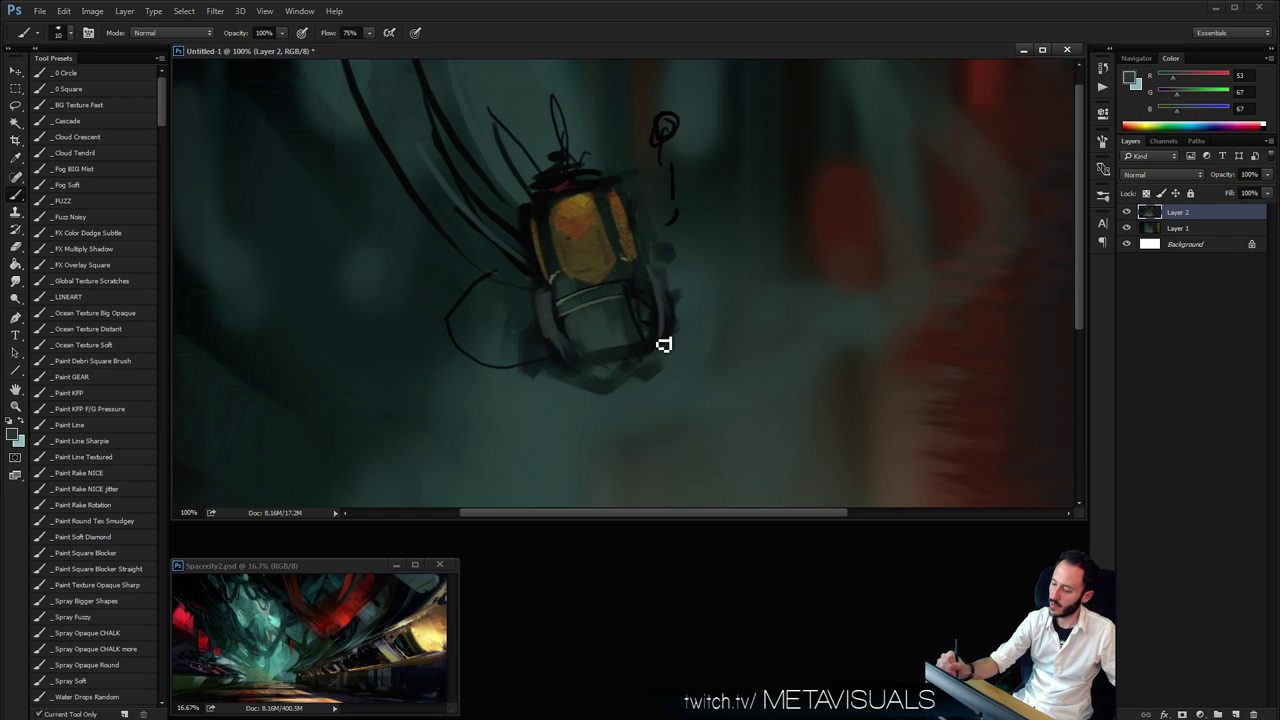
Define the cap and the edges around the orange panels with sampled near-black and dark teal strokes
{"action": "left_click", "coordinate": [600, 185], "text": "alt"}
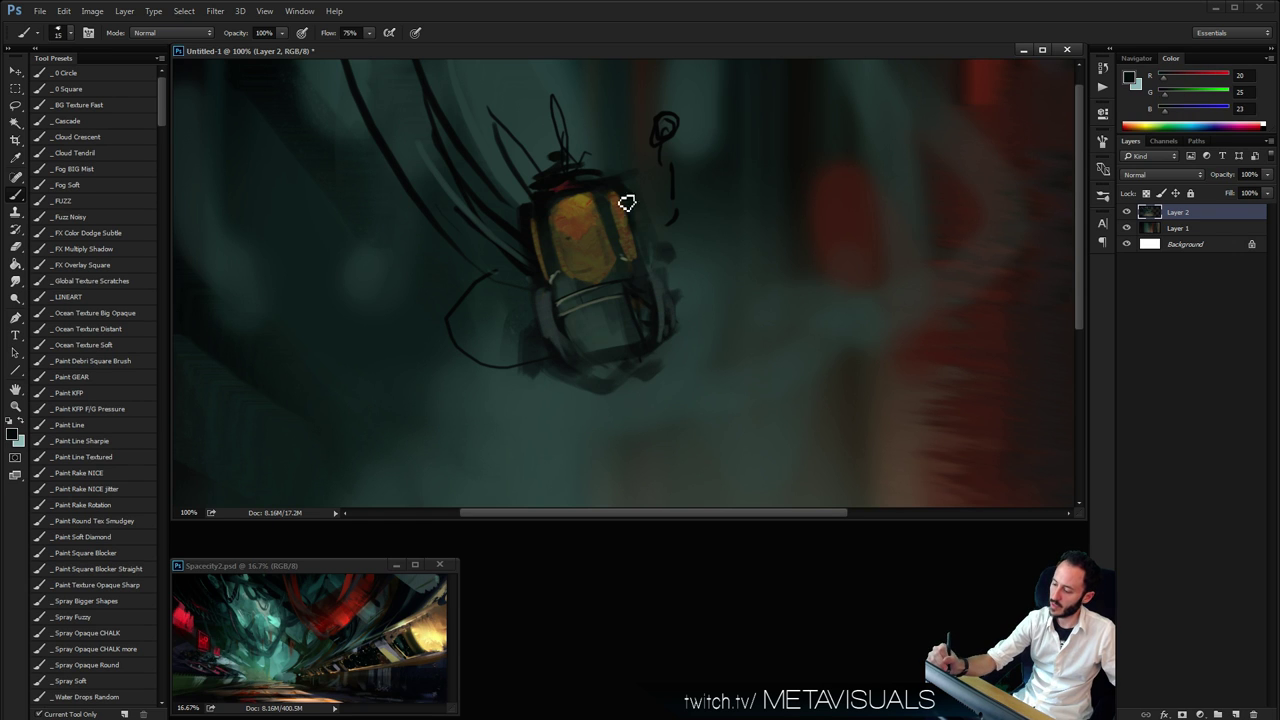
{"action": "left_click", "coordinate": [619, 179], "text": "alt"}
{"action": "key", "text": "bracketright"}
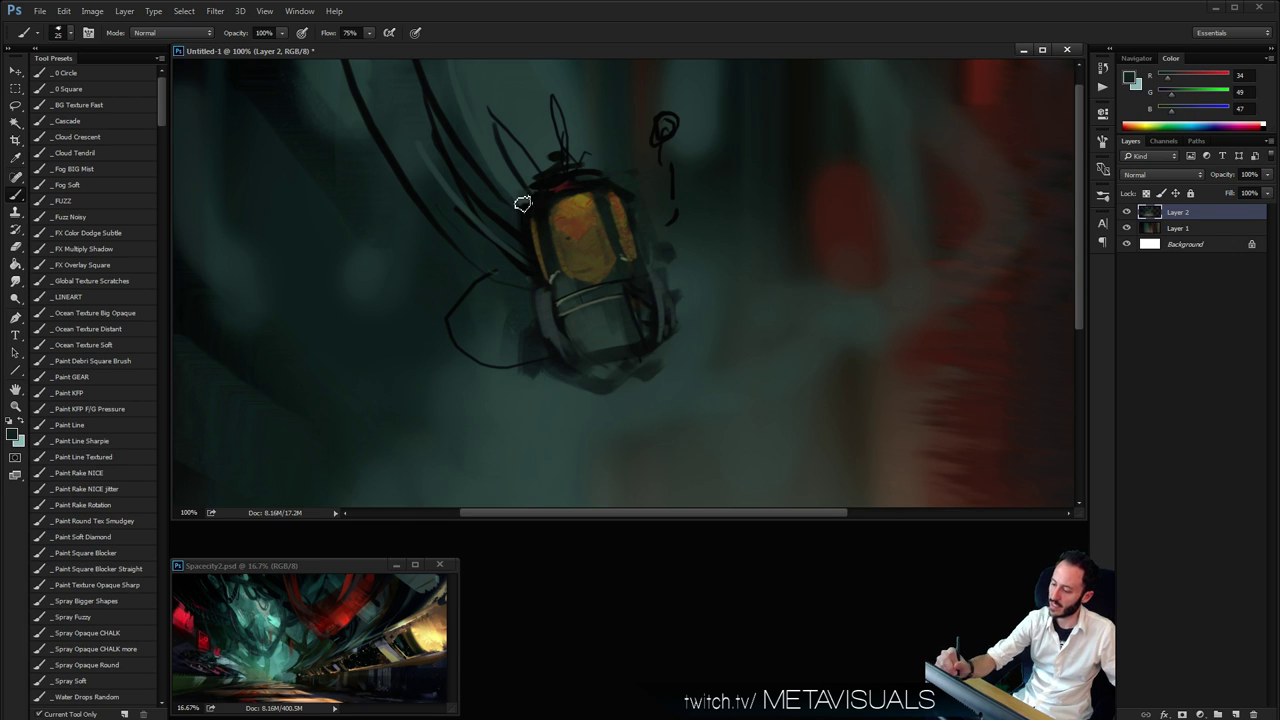
Tint the lower panel with soft green, RGB 57, 96, 68, using a 45-pixel brush
{"action": "left_click", "coordinate": [599, 340], "text": "alt"}
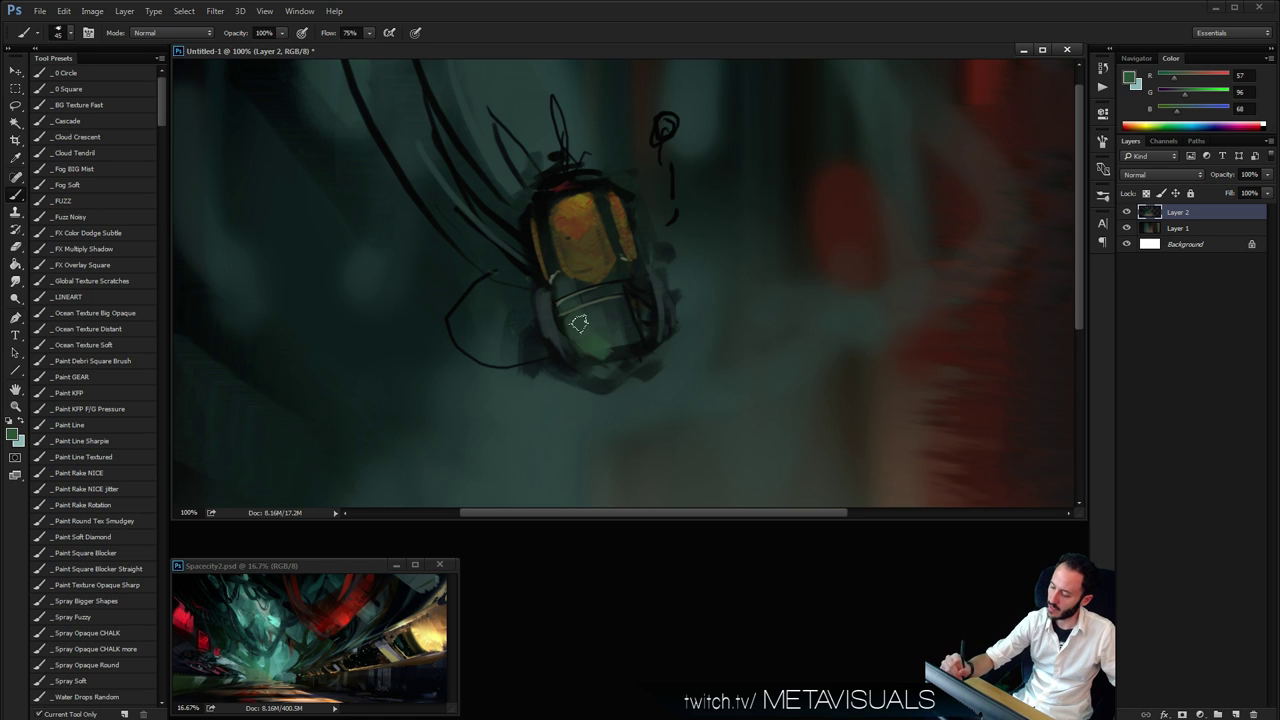
{"action": "left_click_drag", "start_coordinate": [579, 322], "coordinate": [602, 350]}
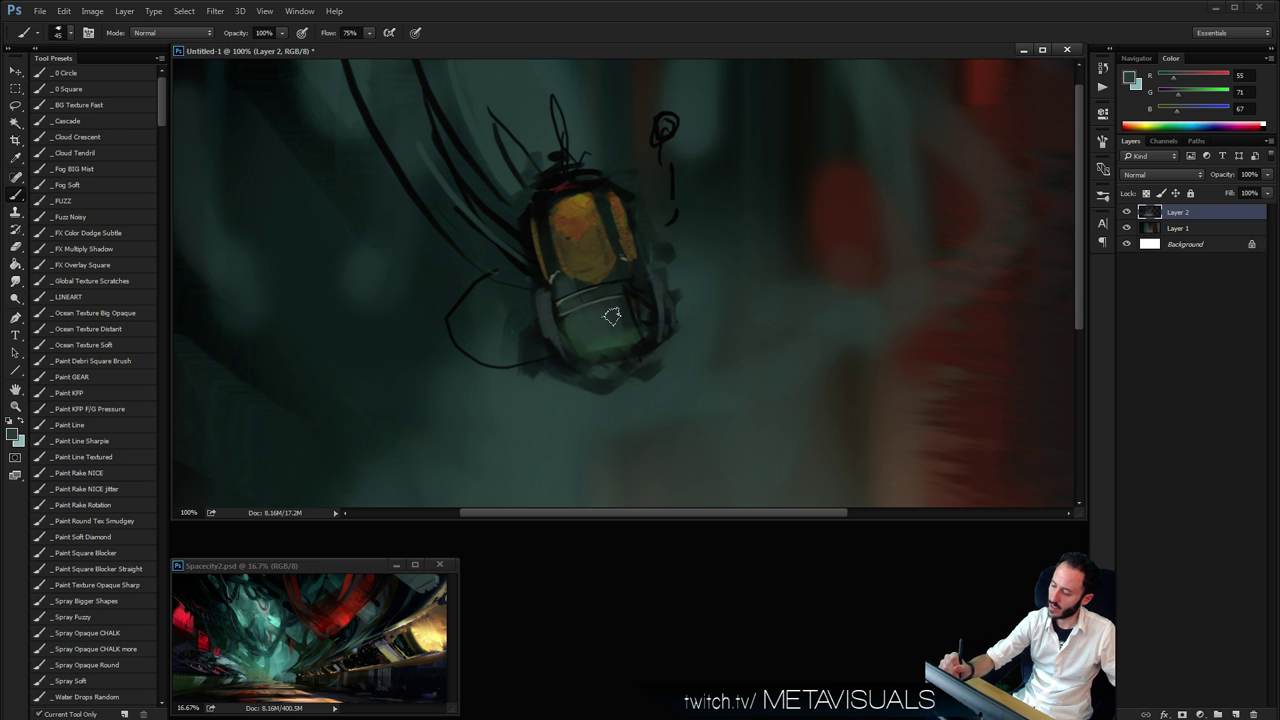
{"action": "left_click", "coordinate": [543, 251], "text": "alt"}
{"action": "key", "text": "z"}
{"action": "left_click", "coordinate": [686, 265], "text": "alt"}
{"action": "left_click", "coordinate": [698, 266]}
{"action": "key", "text": "h"}
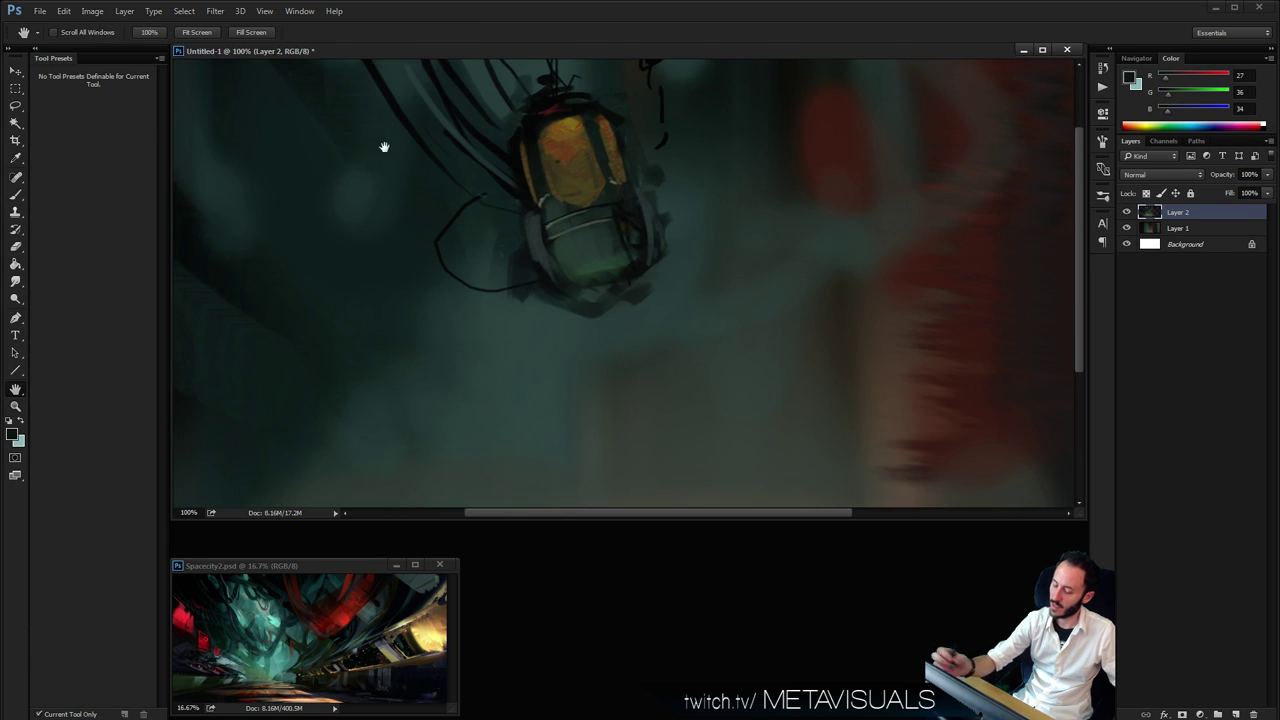
{"action": "left_click", "coordinate": [78, 203]}
{"action": "left_click", "coordinate": [572, 162]}
{"action": "key", "text": "space"}
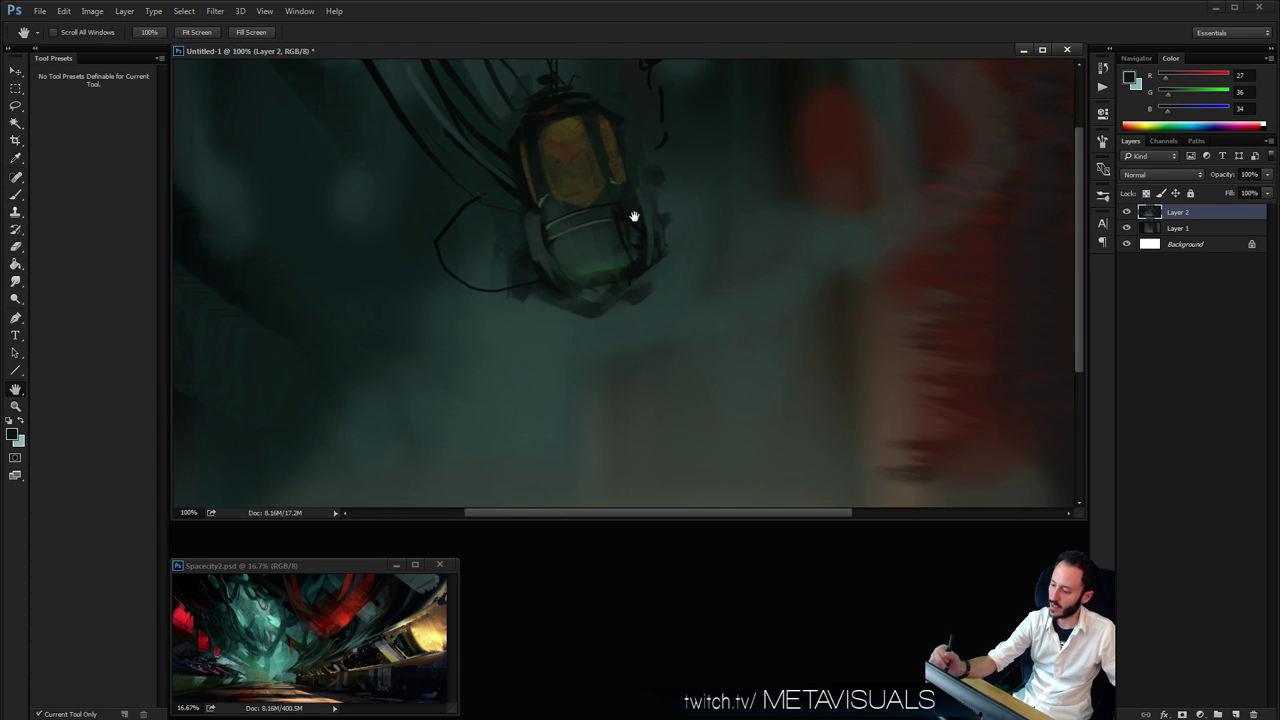
{"action": "mouse_move", "coordinate": [634, 216]}
{"action": "left_mouse_down"}
{"action": "mouse_move", "coordinate": [666, 343]}
{"action": "mouse_move", "coordinate": [656, 316]}
{"action": "left_mouse_up"}
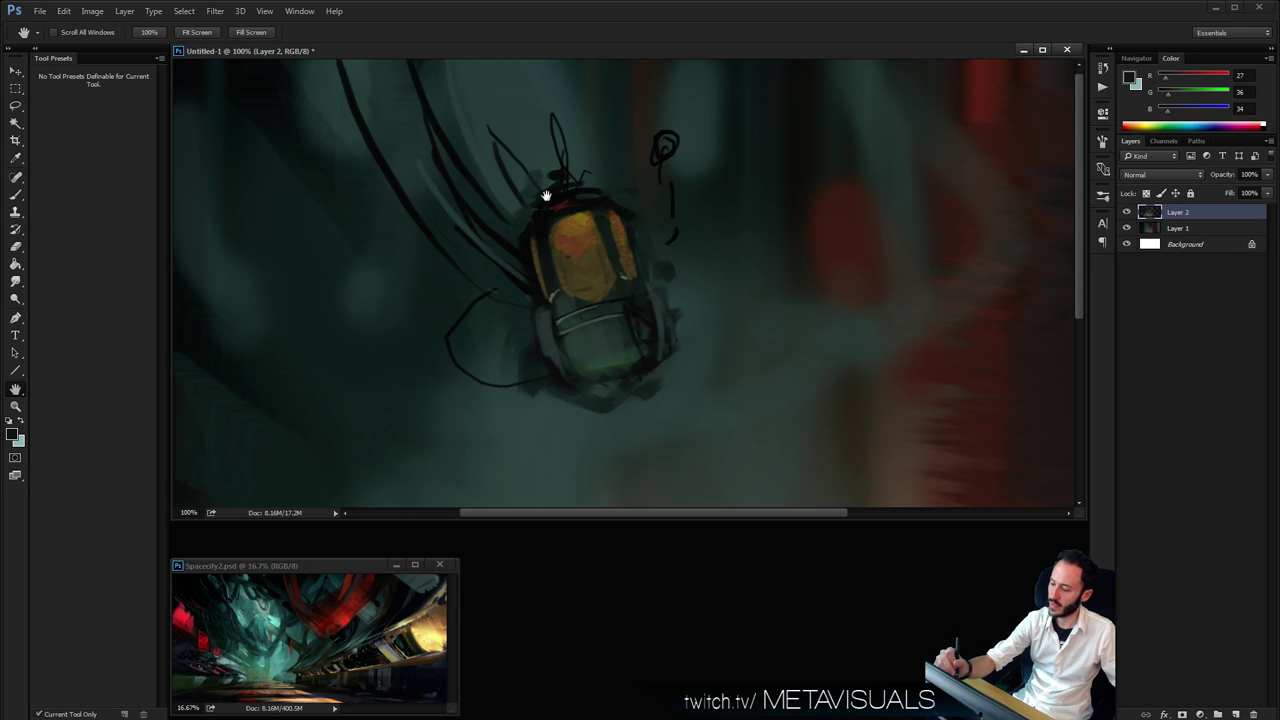
Lasso the capsule body, copy it to a new layer and place the copy over the red area
{"action": "key", "text": "z"}
{"action": "left_click", "coordinate": [680, 208], "text": "alt"}
{"action": "left_click", "coordinate": [691, 221], "text": "alt"}
{"action": "left_click", "coordinate": [657, 244], "text": "alt"}
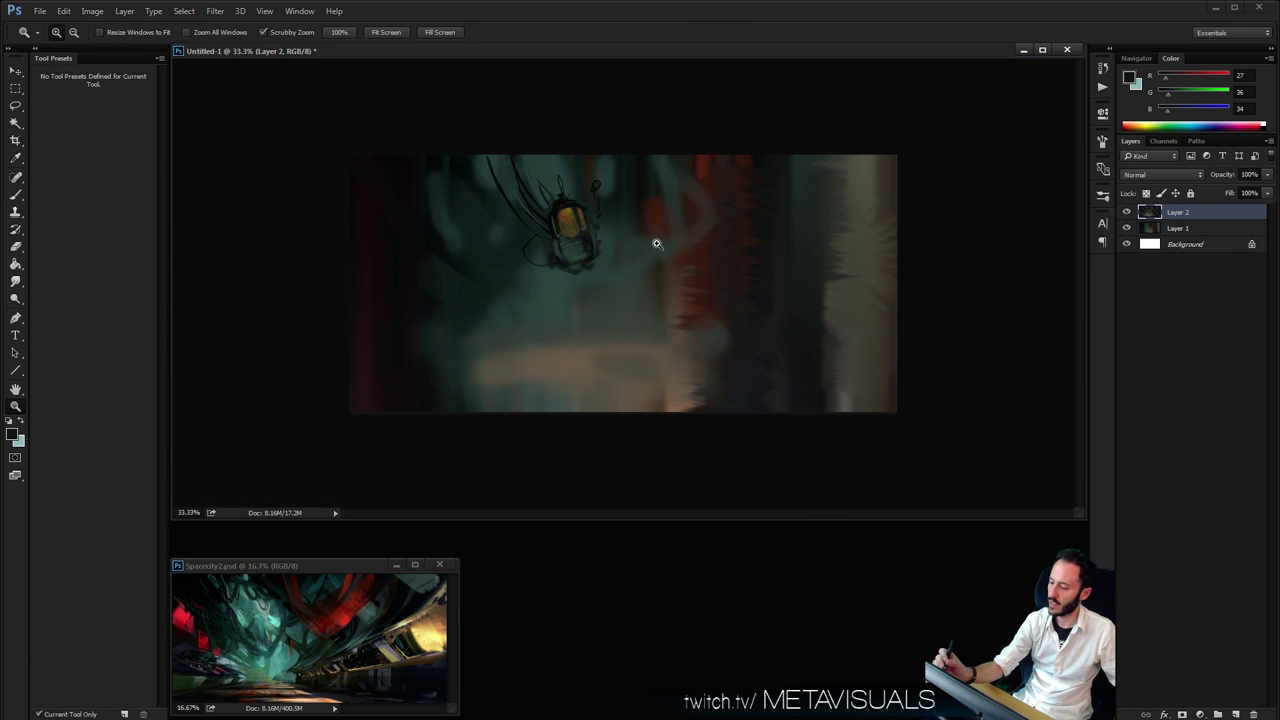
{"action": "left_click", "coordinate": [596, 240]}
{"action": "key", "text": "l"}
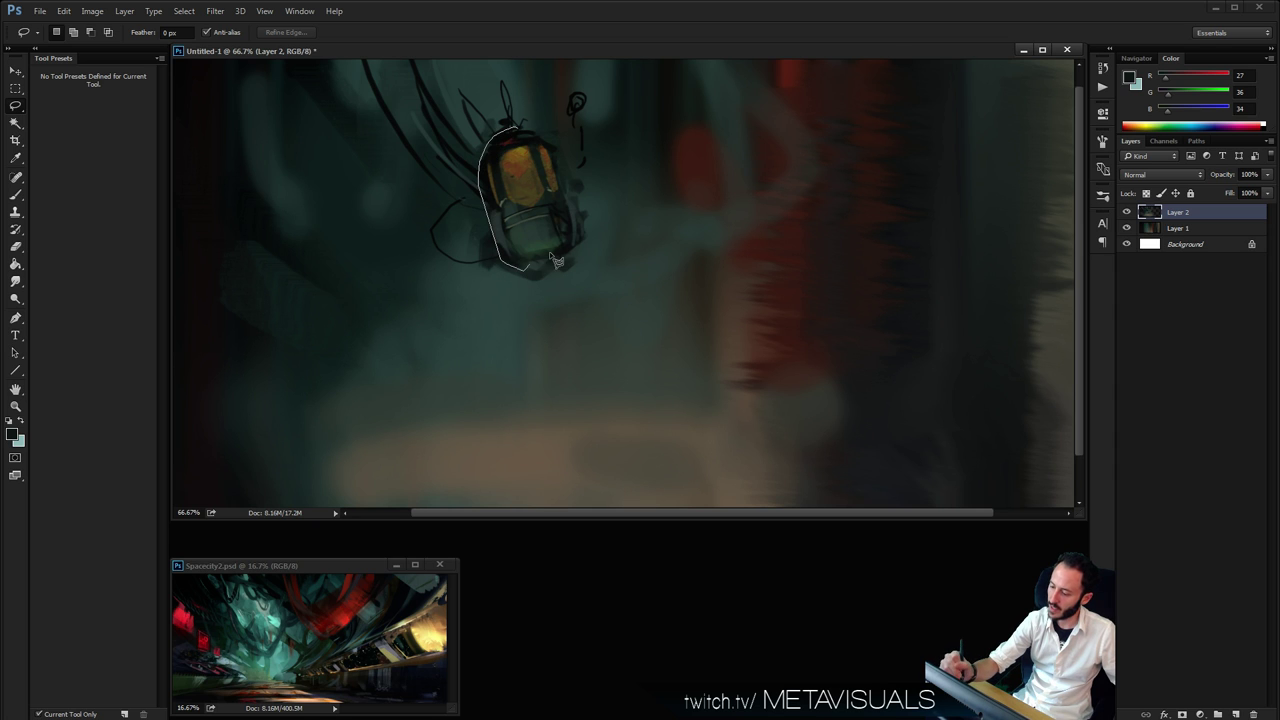
{"action": "left_click_drag", "start_coordinate": [553, 145], "coordinate": [549, 138]}
{"action": "key", "text": "z"}
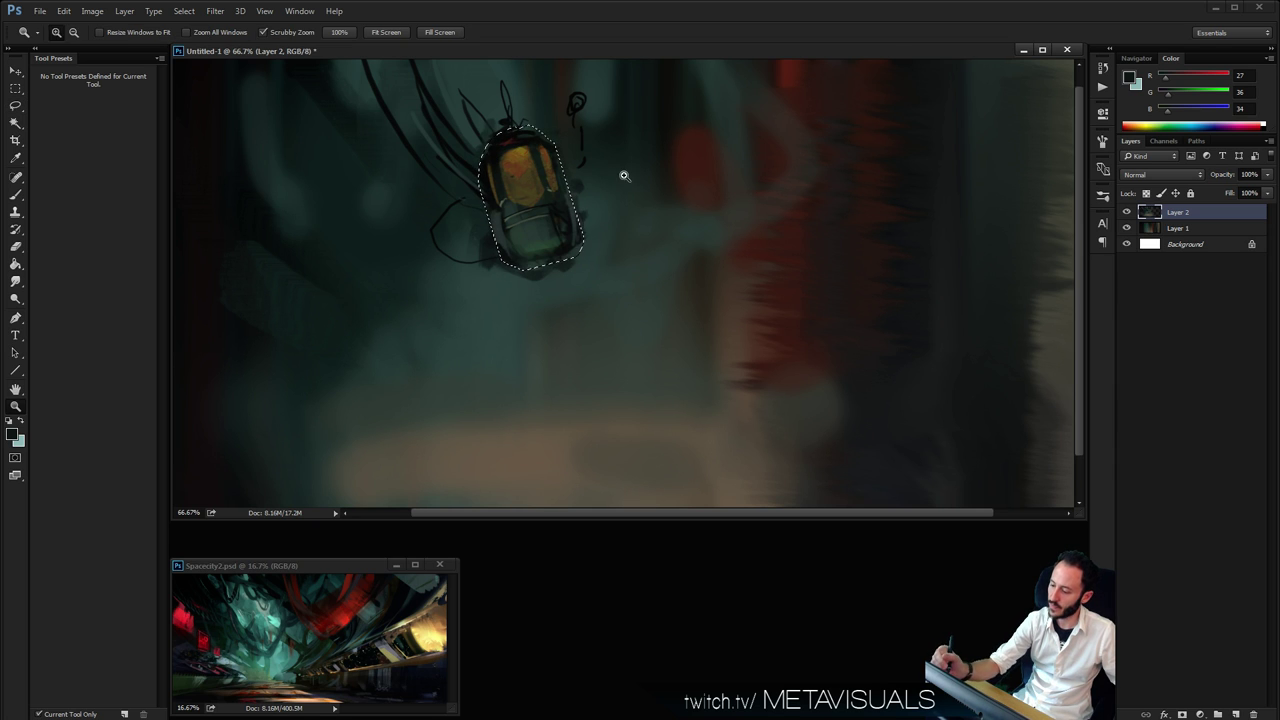
{"action": "left_click", "coordinate": [722, 174], "text": "alt"}
{"action": "key", "text": "ctrl+j"}
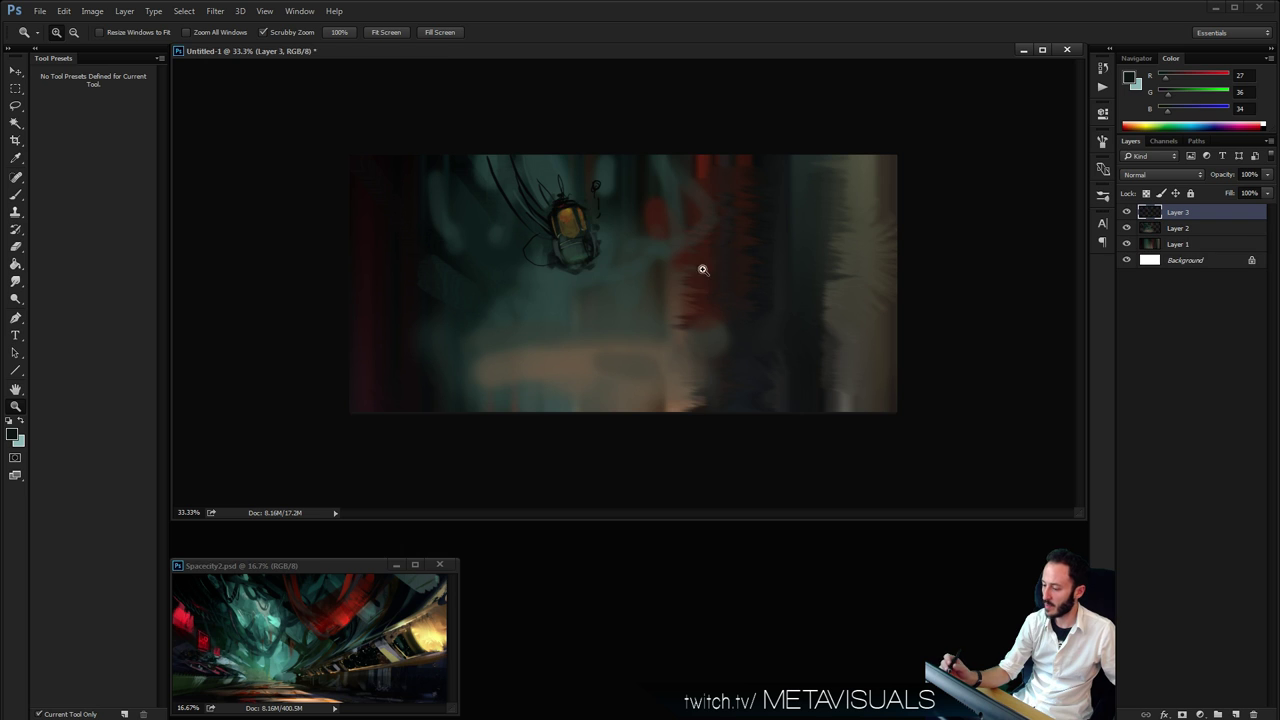
{"action": "key", "text": "v"}
{"action": "left_click_drag", "start_coordinate": [700, 271], "coordinate": [830, 258]}
Add a layer above Layer 2 and paint over the original capsule and its lines with sampled teal, RGB 53, 75, 73
{"action": "left_click", "coordinate": [1175, 228]}
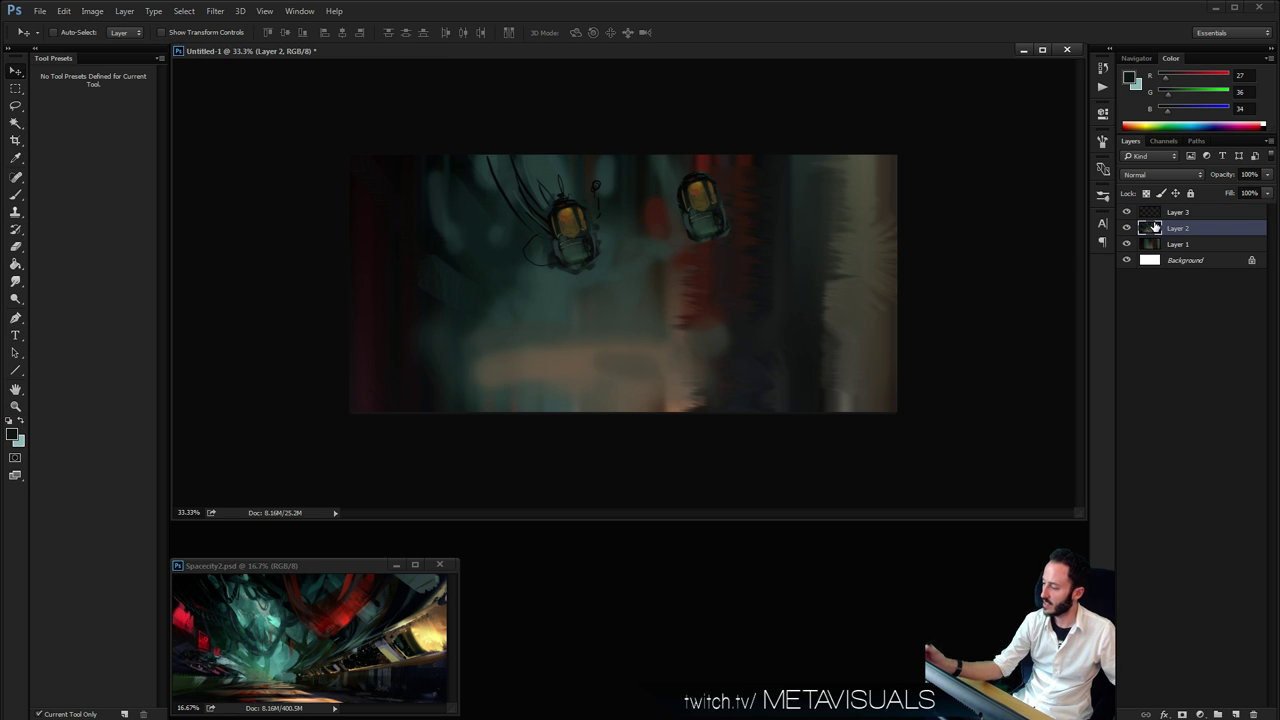
{"action": "key", "text": "b"}
{"action": "key", "text": "ctrl+shift+alt+n"}
{"action": "left_click", "coordinate": [562, 174], "text": "alt"}
{"action": "key", "text": "["}
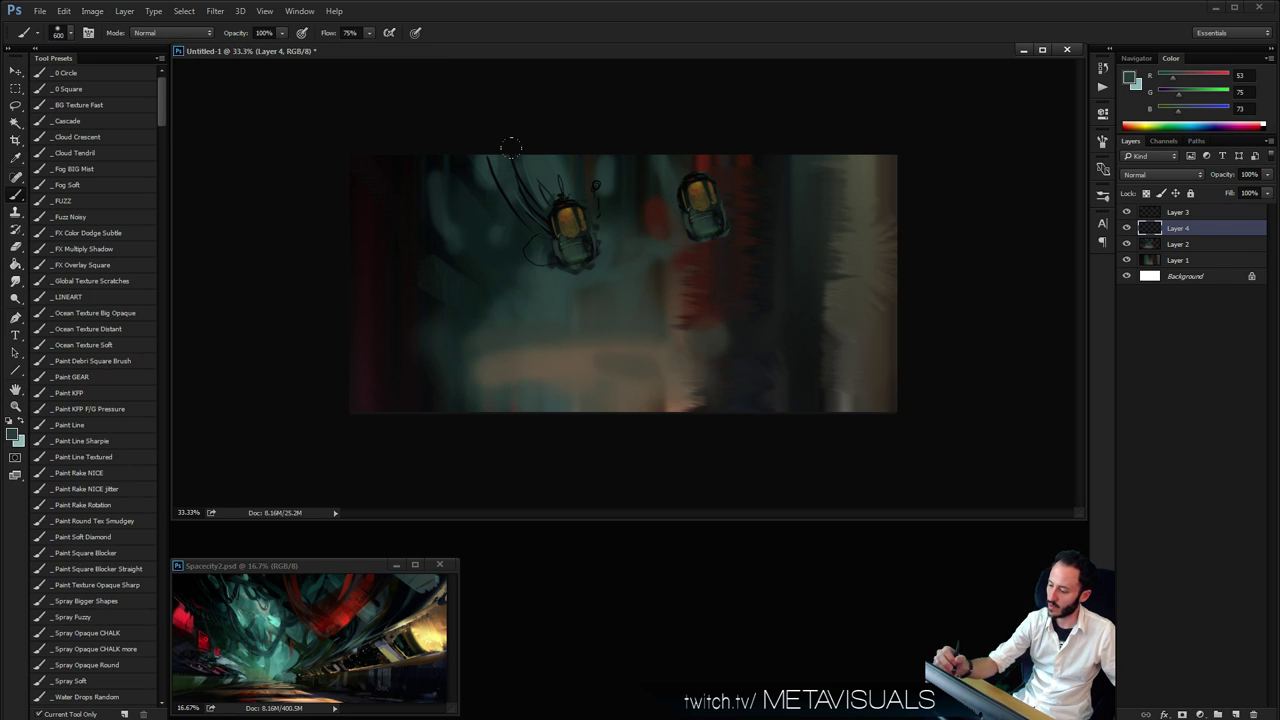
{"action": "left_click_drag", "start_coordinate": [556, 200], "coordinate": [575, 250]}
Move the copied capsule onto the teal area near the red shapes and rotate it upright
{"action": "key", "text": "v"}
{"action": "left_click_drag", "start_coordinate": [822, 224], "coordinate": [676, 220]}
{"action": "key", "text": "ctrl+t"}
{"action": "left_click_drag", "start_coordinate": [600, 248], "coordinate": [718, 268]}
{"action": "key", "text": "Return"}
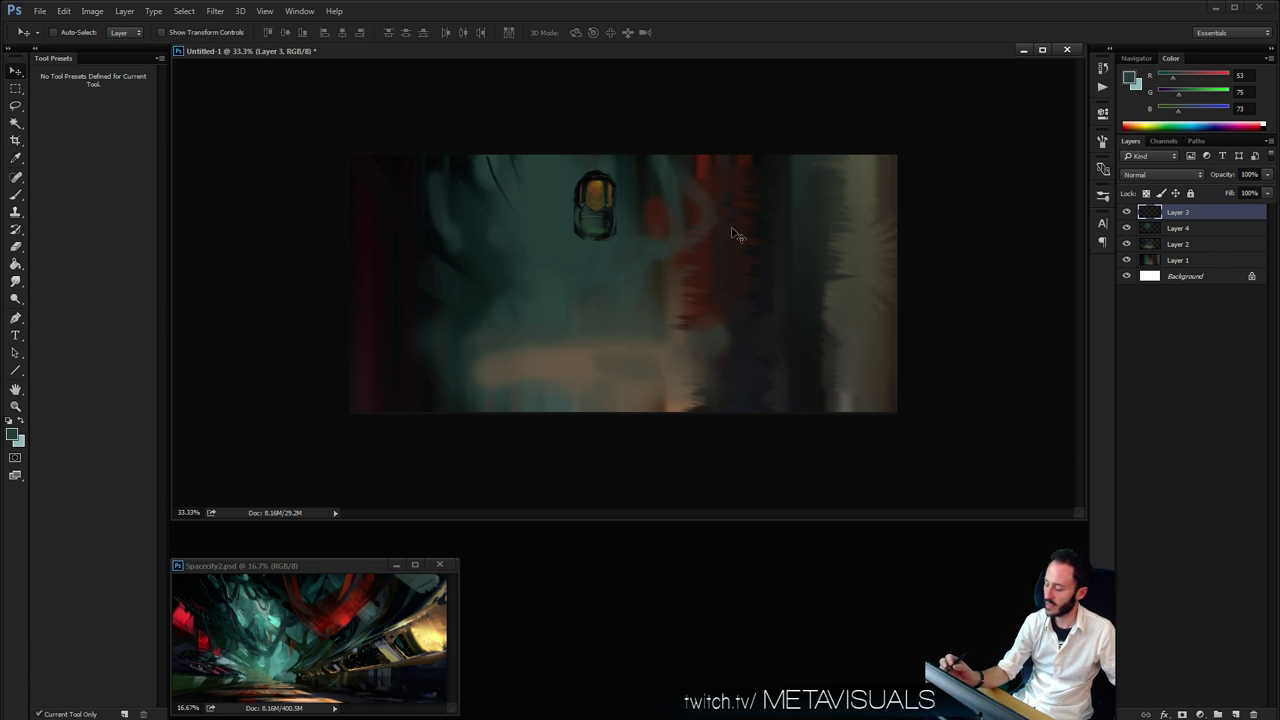
Duplicate the upright capsule, hide Layer 3, and scale the copy to about 35% beside the upper red shapes
{"action": "left_click_drag", "start_coordinate": [796, 265], "coordinate": [634, 271]}
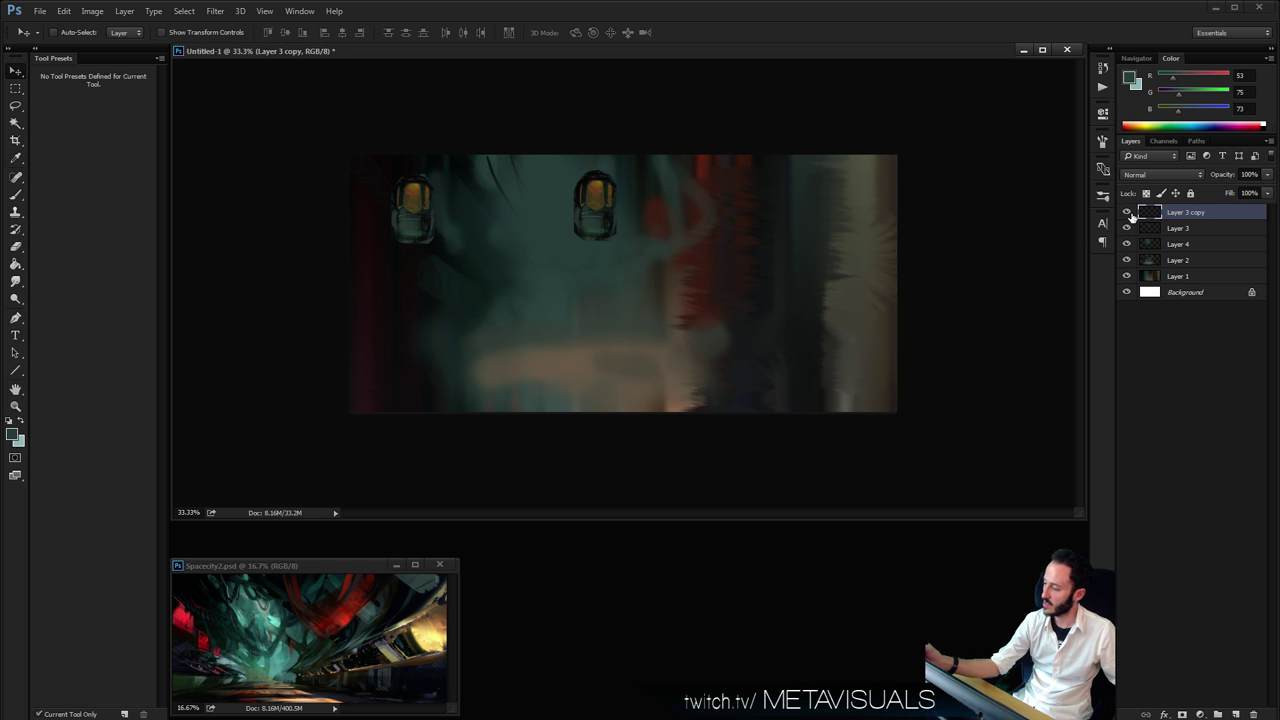
{"action": "left_click", "coordinate": [1126, 228]}
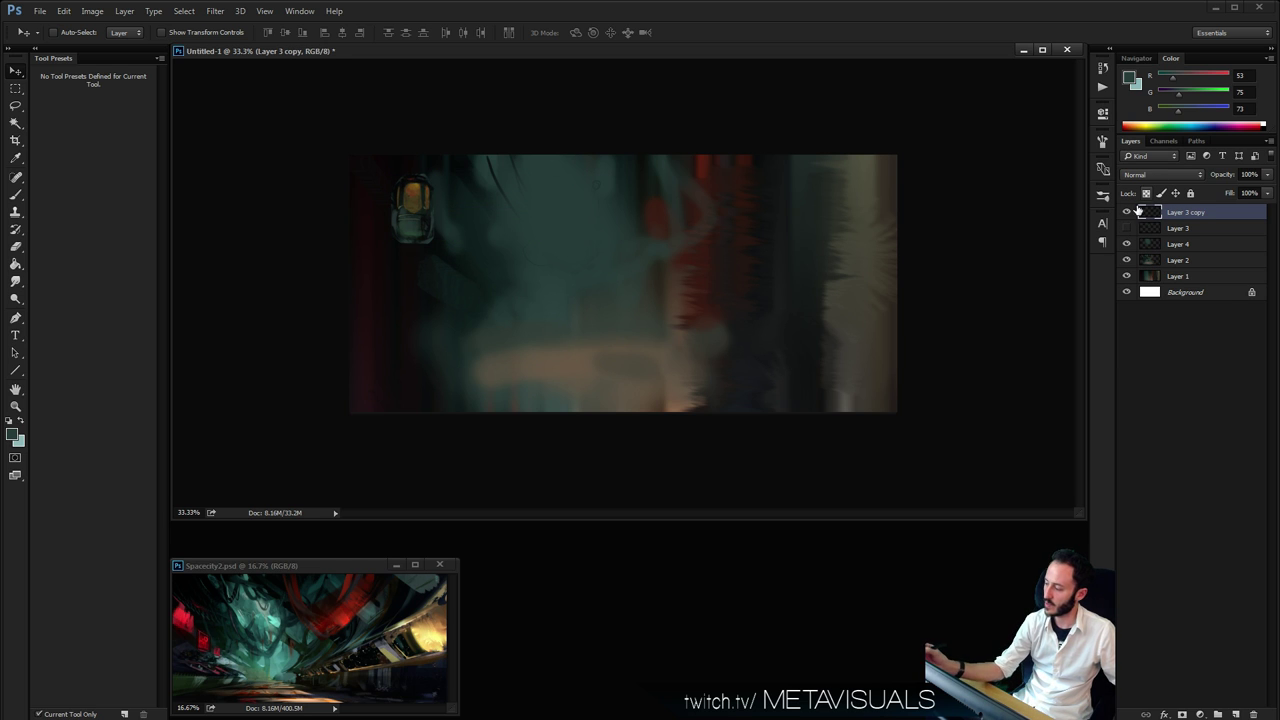
{"action": "left_click_drag", "start_coordinate": [517, 318], "coordinate": [685, 306]}
{"action": "left_click_drag", "start_coordinate": [642, 270], "coordinate": [693, 273]}
{"action": "key", "text": "ctrl+t"}
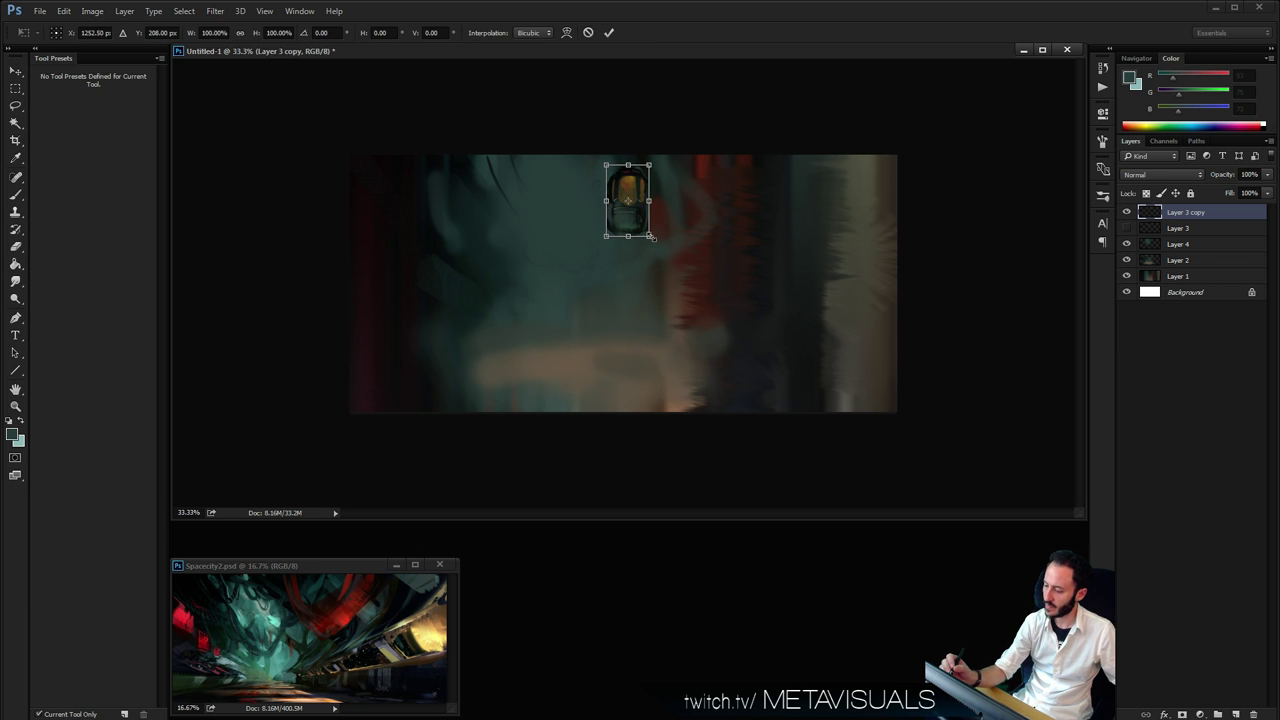
{"action": "left_click_drag", "start_coordinate": [651, 236], "coordinate": [632, 186]}
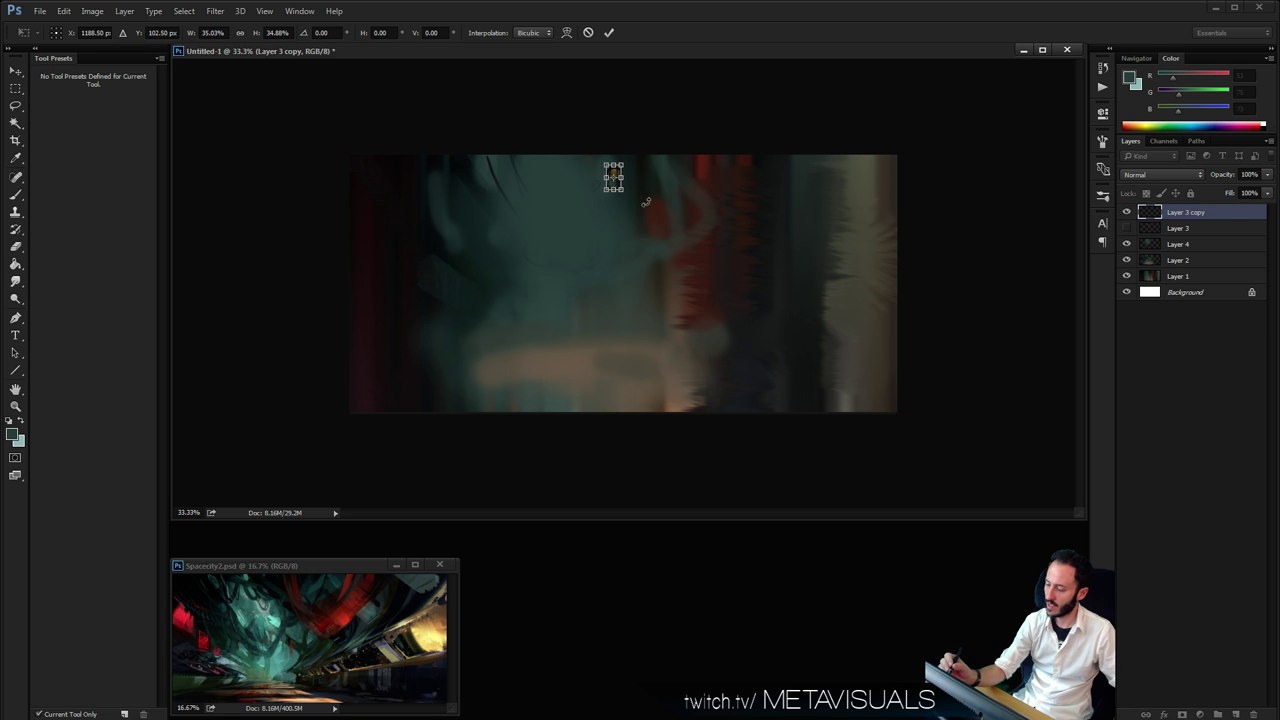
{"action": "key", "text": "Return"}
Duplicate Layer 3 again with the original hidden, and scale this copy to slightly larger than the small capsule beside it
{"action": "left_click", "coordinate": [651, 181], "text": "ctrl"}
{"action": "left_click", "coordinate": [652, 188], "text": "ctrl"}
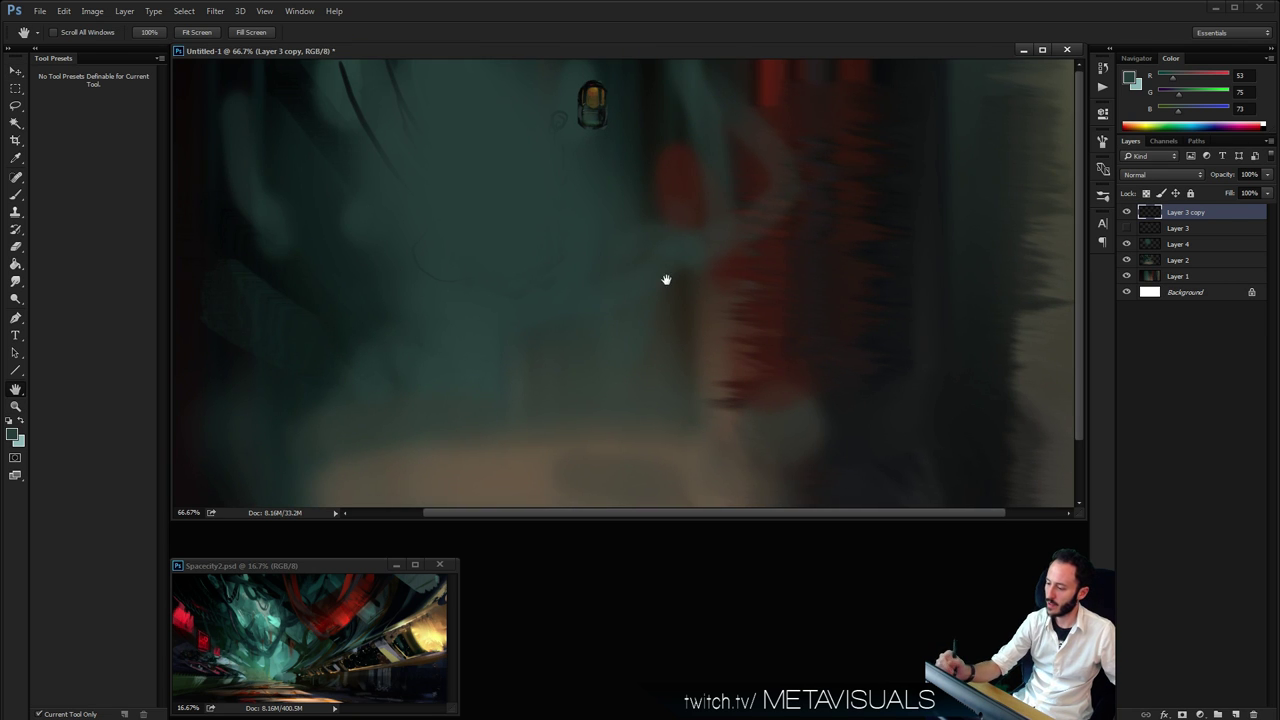
{"action": "left_click", "coordinate": [1127, 228]}
{"action": "right_click", "coordinate": [1129, 228]}
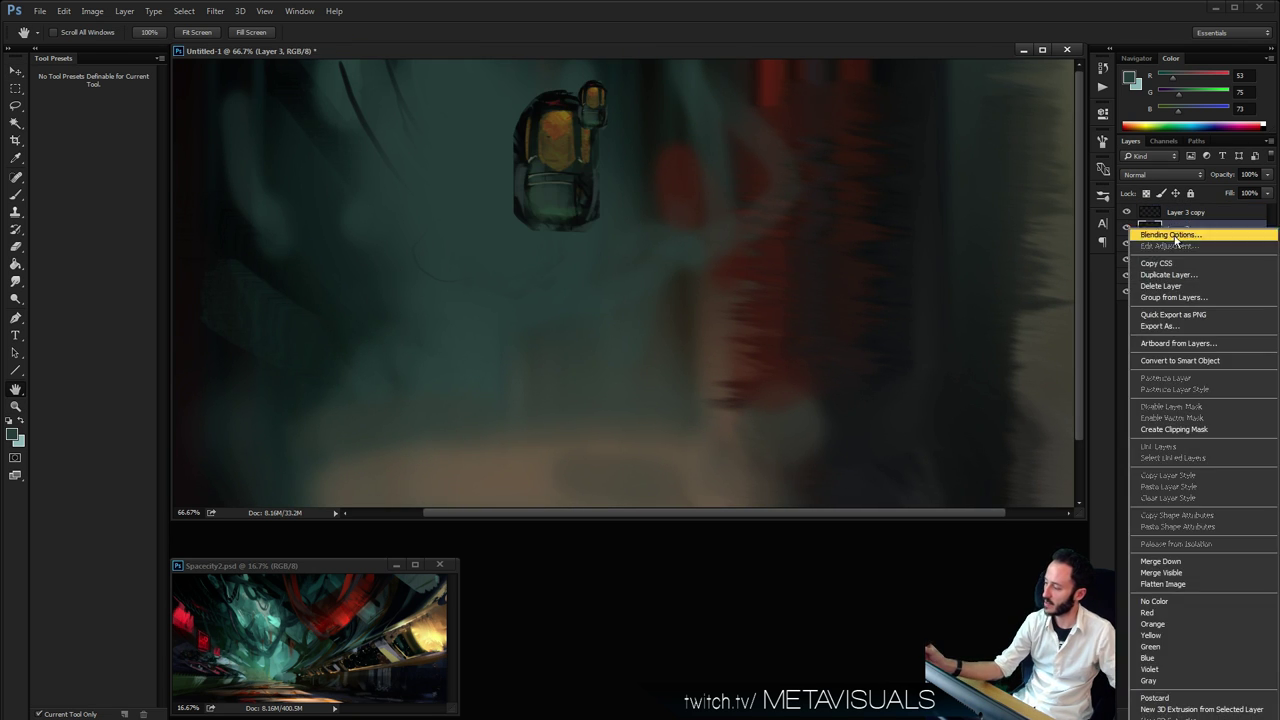
{"action": "left_click", "coordinate": [1140, 268]}
{"action": "key", "text": "Return"}
{"action": "key", "text": "v"}
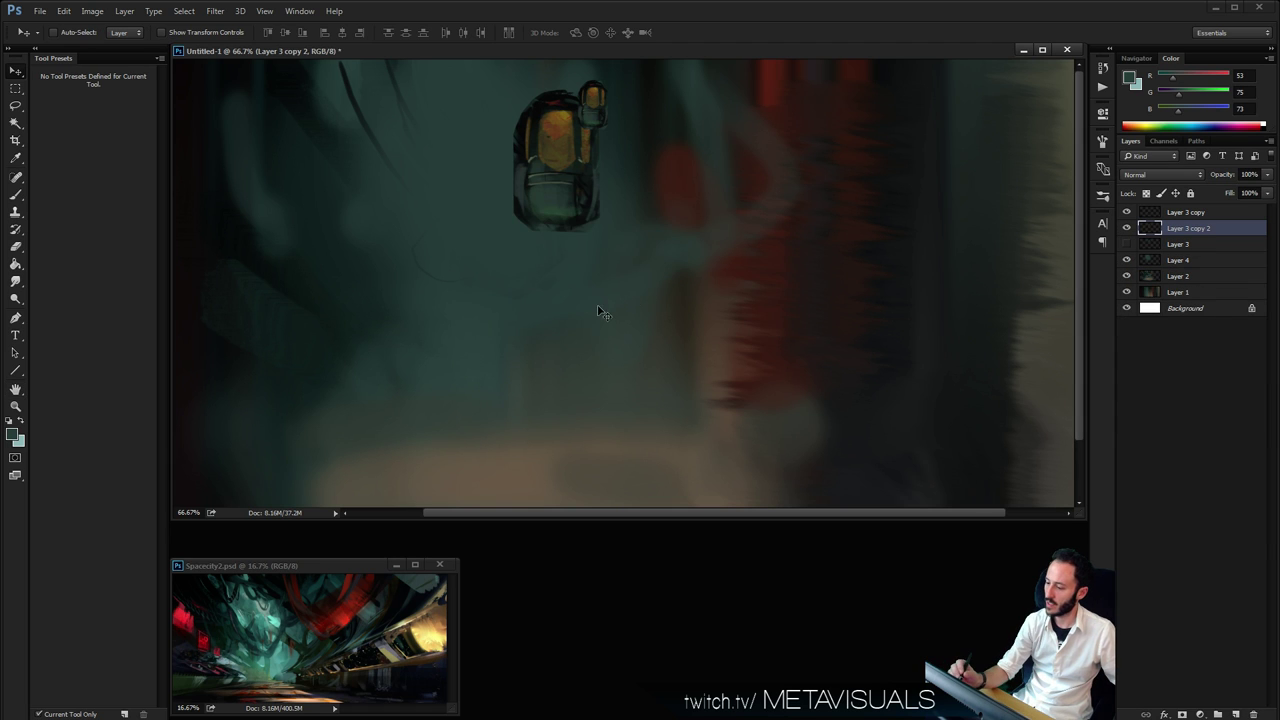
{"action": "left_click_drag", "start_coordinate": [598, 305], "coordinate": [694, 277]}
{"action": "key", "text": "ctrl+t"}
{"action": "left_click_drag", "start_coordinate": [705, 198], "coordinate": [630, 117]}
{"action": "key", "text": "Return"}
Duplicate the middle capsule to its other side and scale the copy down to match the first small one
{"action": "left_click_drag", "start_coordinate": [705, 170], "coordinate": [740, 166]}
{"action": "key", "text": "ctrl+t"}
{"action": "left_click_drag", "start_coordinate": [681, 138], "coordinate": [668, 112]}
{"action": "key", "text": "Return"}
Merge the three small capsule layers into one layer
{"action": "key", "text": "z"}
{"action": "left_click", "coordinate": [762, 252], "text": "alt"}
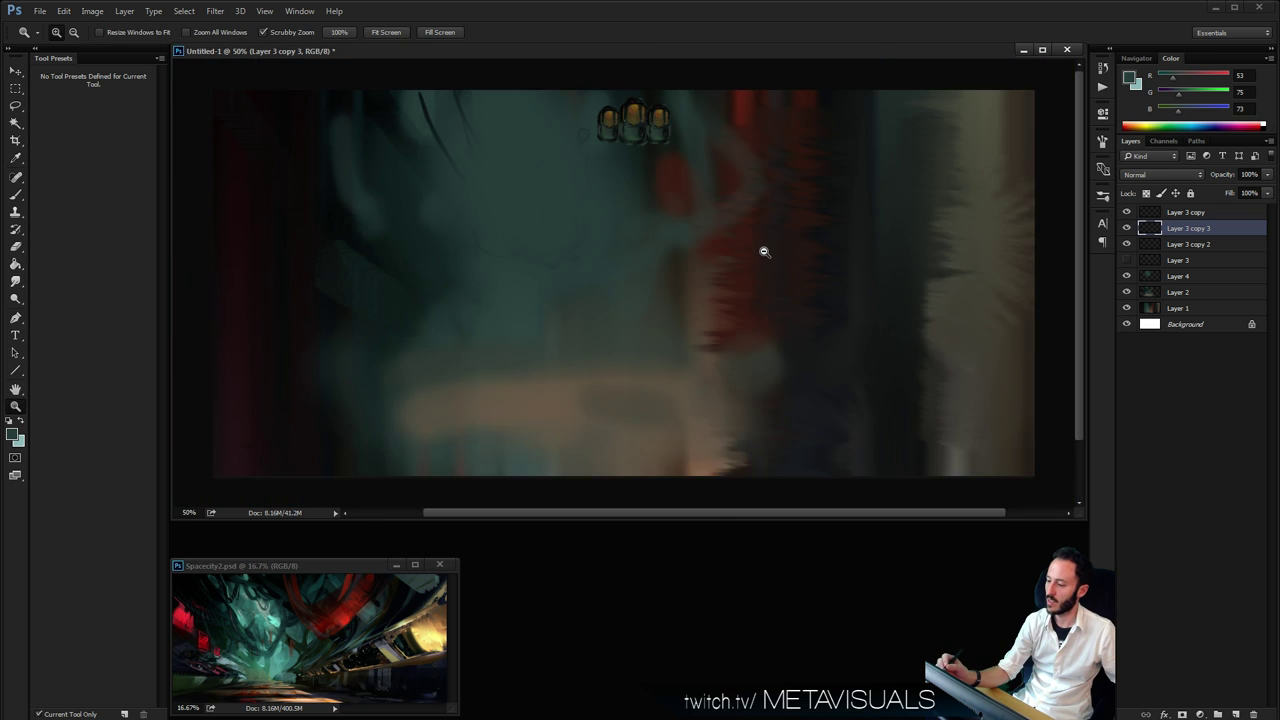
{"action": "left_click", "coordinate": [725, 222], "text": "alt"}
{"action": "left_click", "coordinate": [686, 195], "text": "alt"}
{"action": "double_click", "coordinate": [657, 178]}
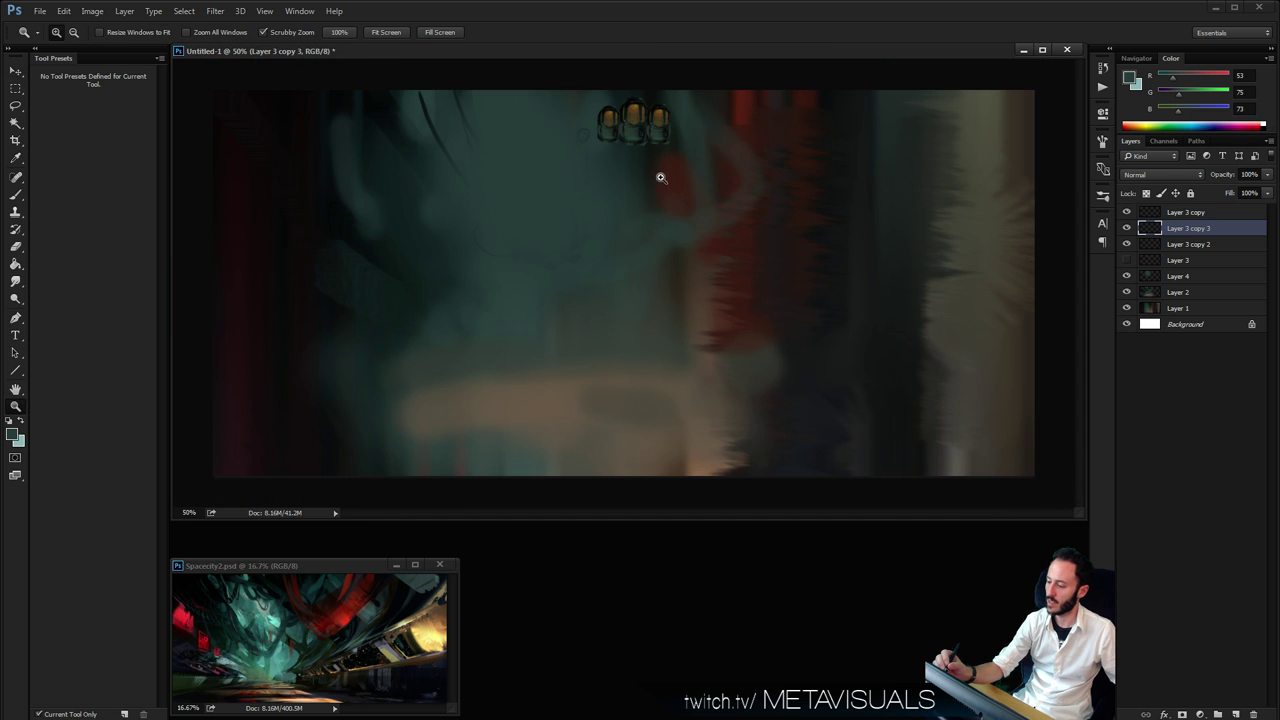
{"action": "left_click", "coordinate": [1196, 214], "text": "shift"}
{"action": "left_click", "coordinate": [1191, 240], "text": "shift"}
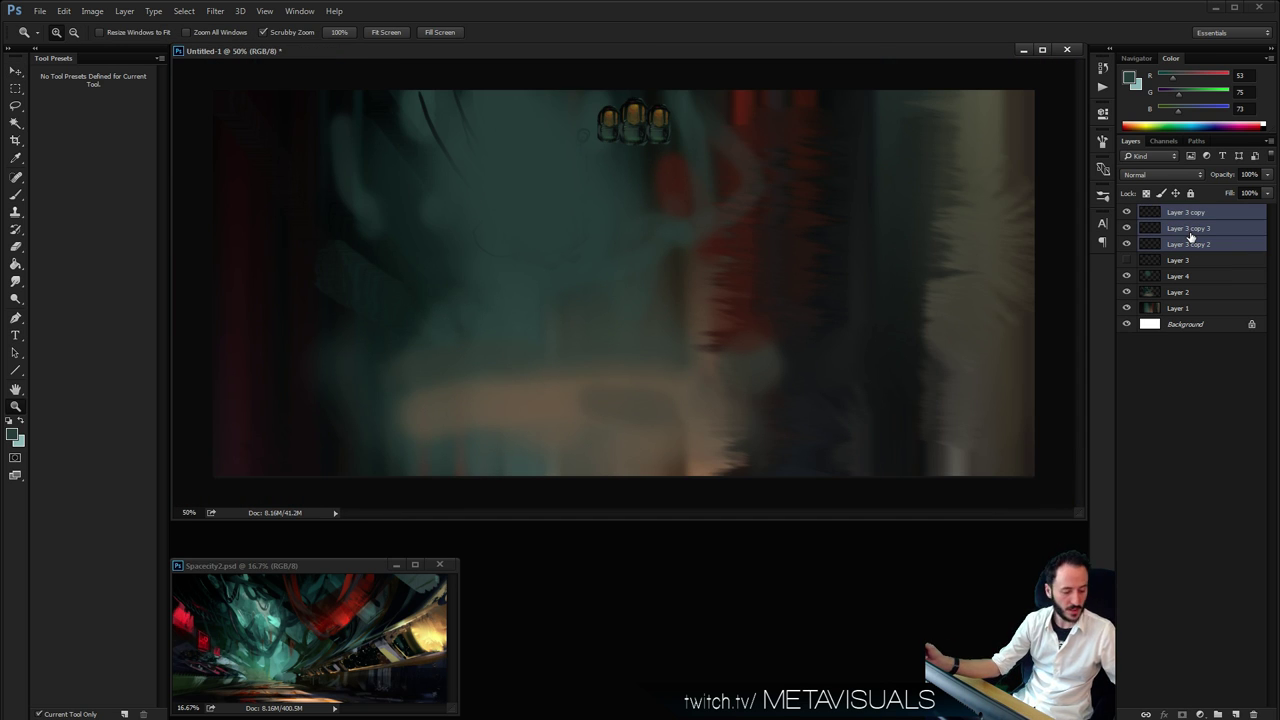
{"action": "key", "text": "ctrl+e"}
Duplicate the three-capsule row four times downward to stack five rows, and merge them into one layer
{"action": "key", "text": "v"}
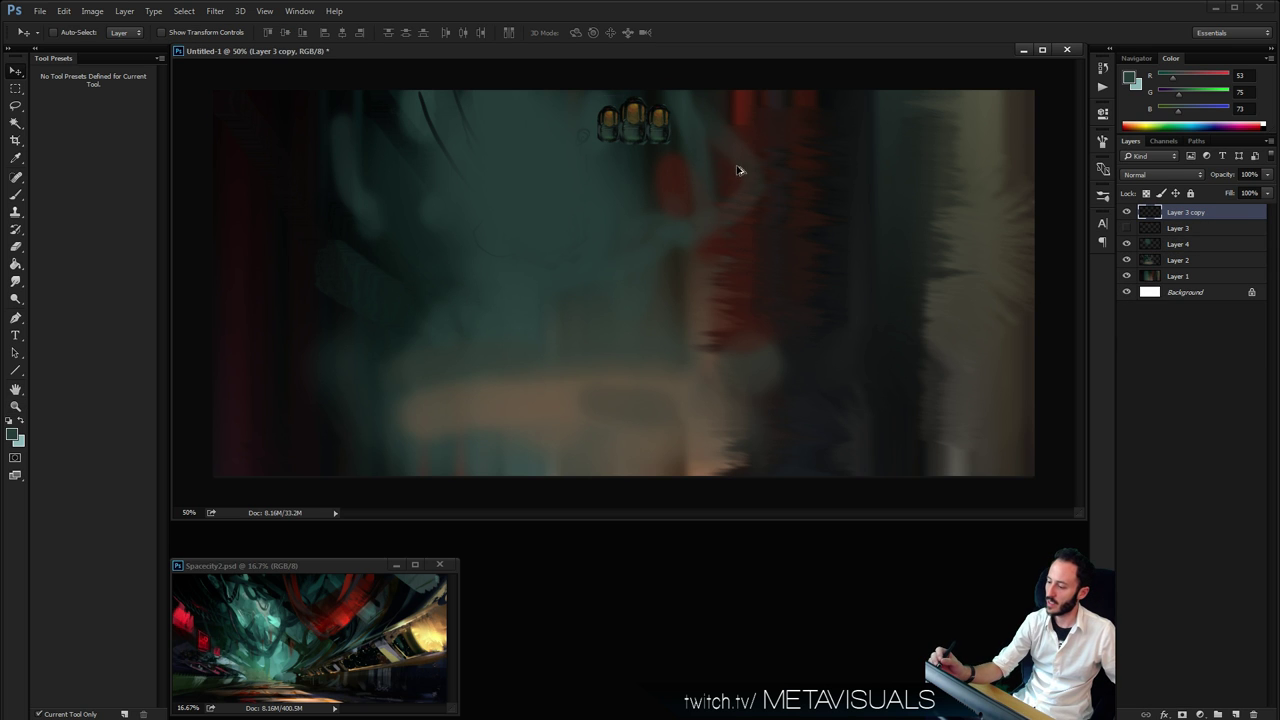
{"action": "left_click_drag", "start_coordinate": [737, 170], "coordinate": [771, 289]}
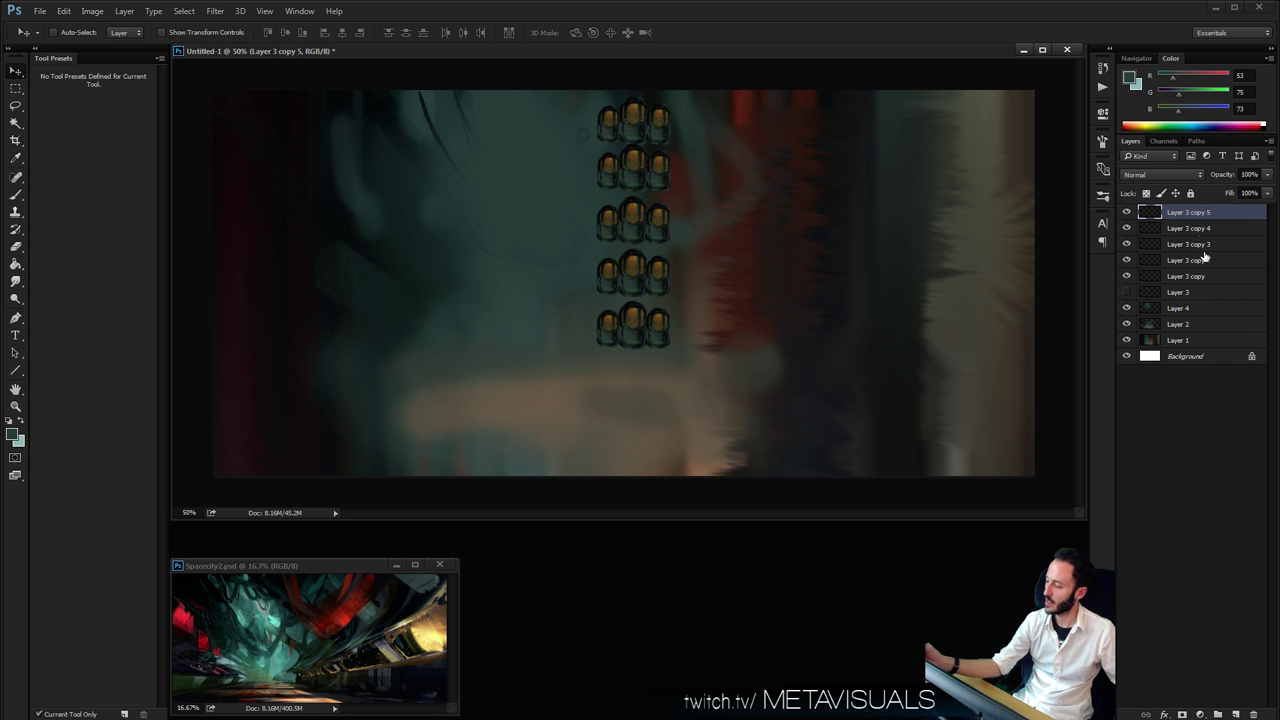
{"action": "left_click", "coordinate": [1196, 277], "text": "shift"}
{"action": "key", "text": "ctrl+e"}
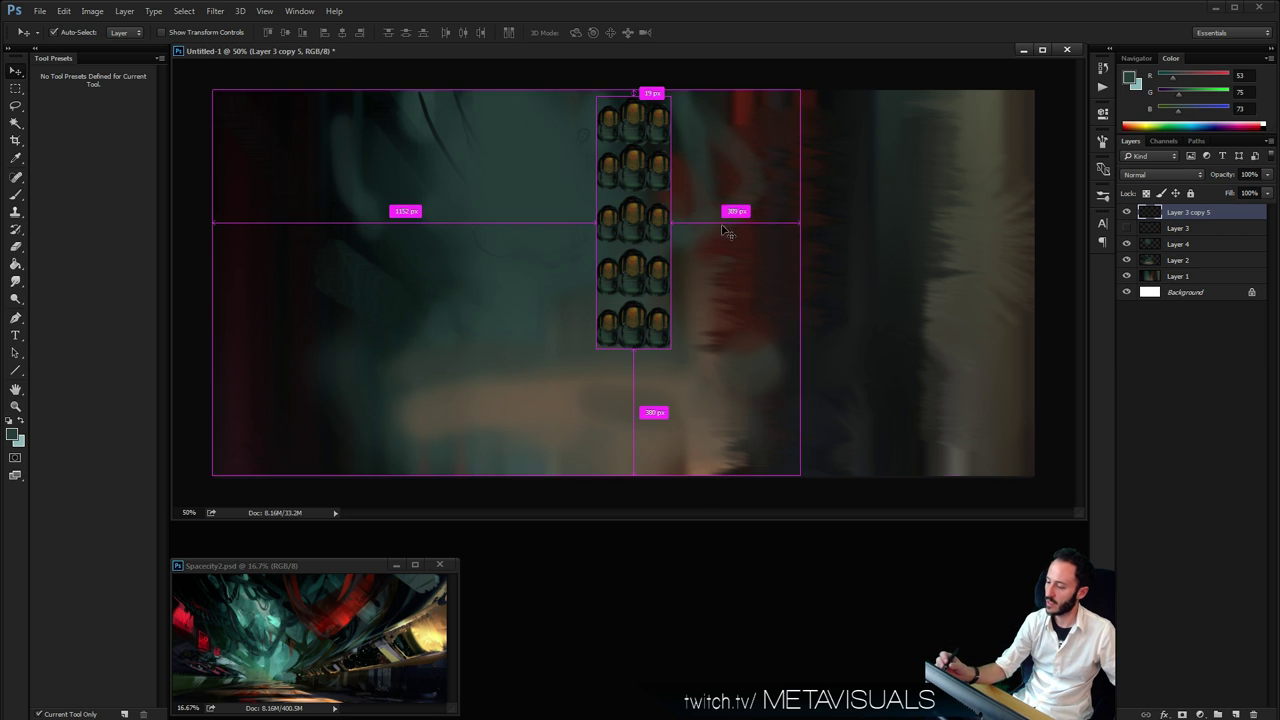
Warp the column of capsule rows so its lower end narrows and curves inward
{"action": "key", "text": "ctrl+t"}
{"action": "right_click", "coordinate": [645, 263]}
{"action": "left_click", "coordinate": [689, 343]}
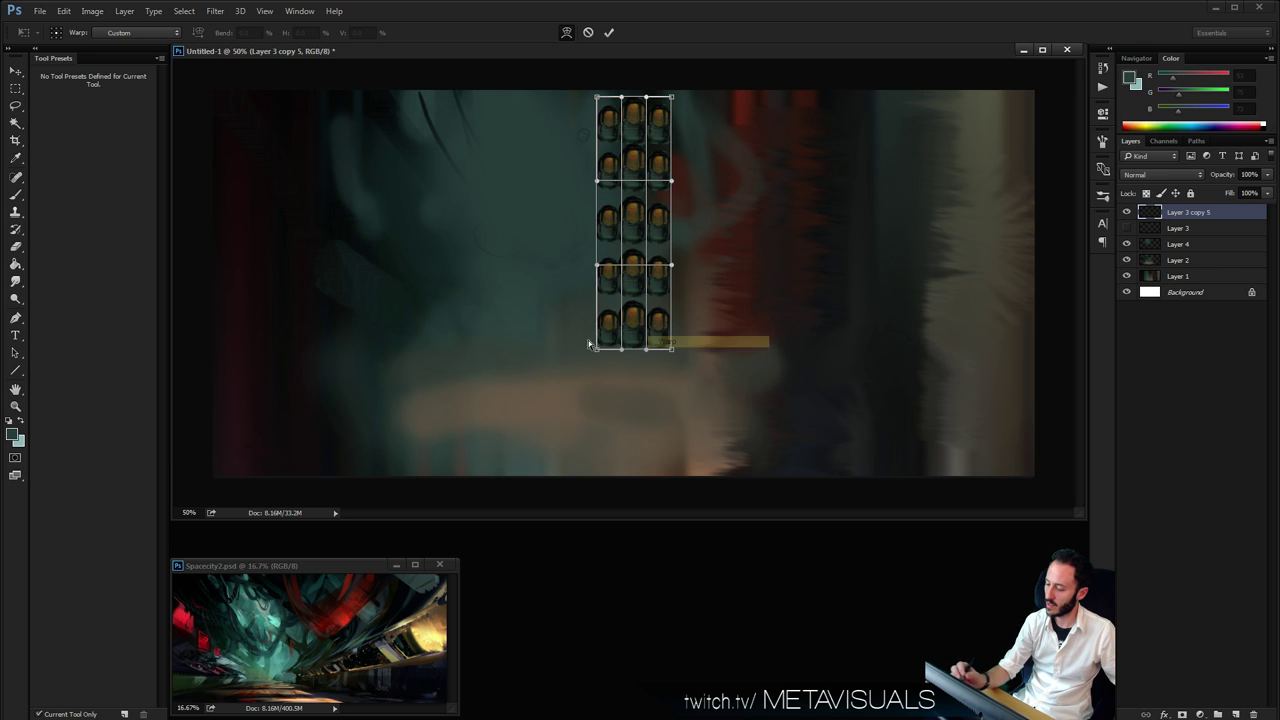
{"action": "left_click_drag", "start_coordinate": [597, 347], "coordinate": [670, 319]}
{"action": "mouse_move", "coordinate": [648, 298]}
{"action": "left_mouse_down"}
{"action": "mouse_move", "coordinate": [648, 268]}
{"action": "mouse_move", "coordinate": [649, 286]}
{"action": "left_mouse_up"}
Apply a Perspective transform that narrows the column's upper end and widens its lower end, shifting the base slightly sideways
{"action": "right_click", "coordinate": [651, 200]}
{"action": "left_click", "coordinate": [660, 229]}
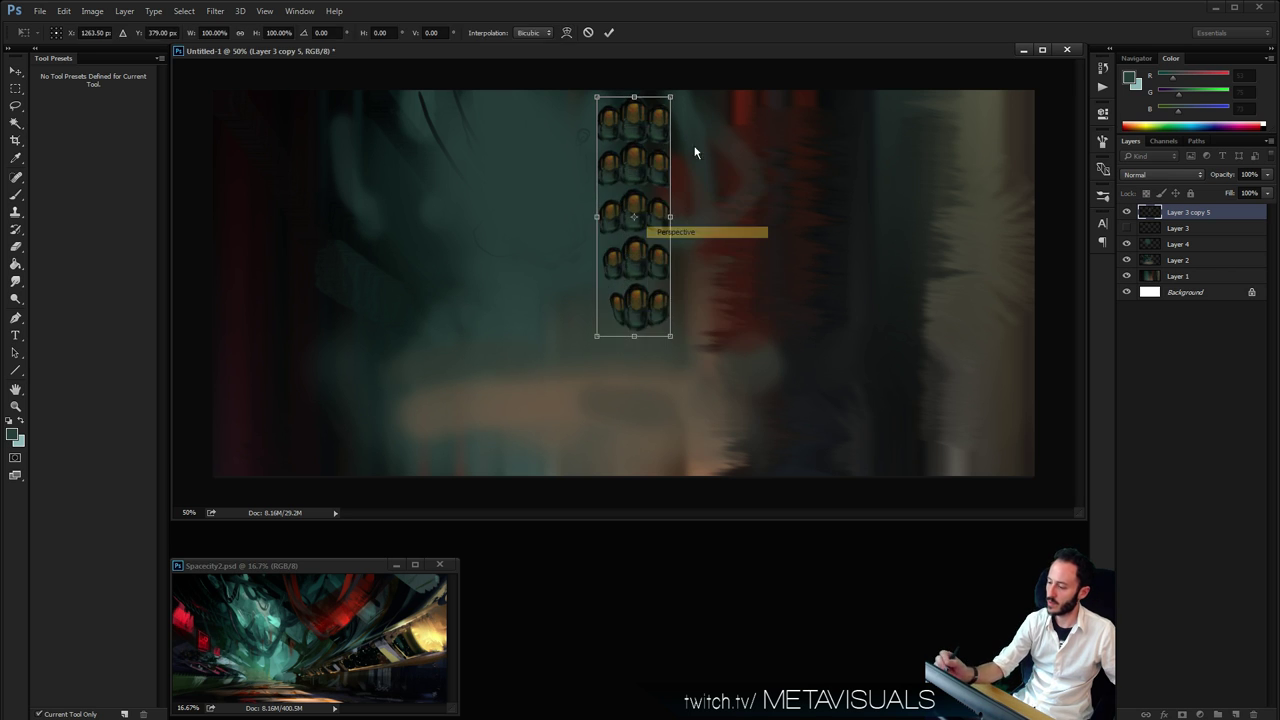
{"action": "left_click_drag", "start_coordinate": [671, 97], "coordinate": [645, 124]}
{"action": "left_click_drag", "start_coordinate": [635, 336], "coordinate": [623, 336]}
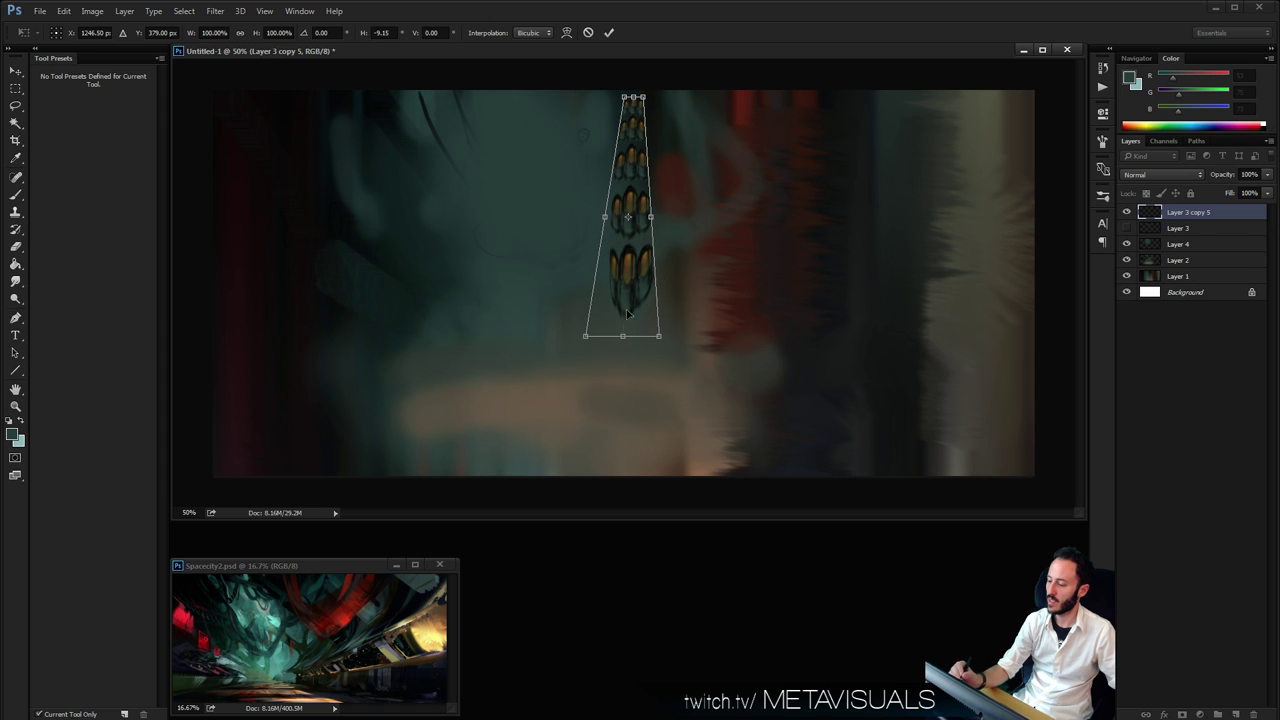
Warp the tapered column again to shorten its lower rows and even out the capsules, and apply the transform
{"action": "right_click", "coordinate": [623, 296]}
{"action": "left_click", "coordinate": [653, 375]}
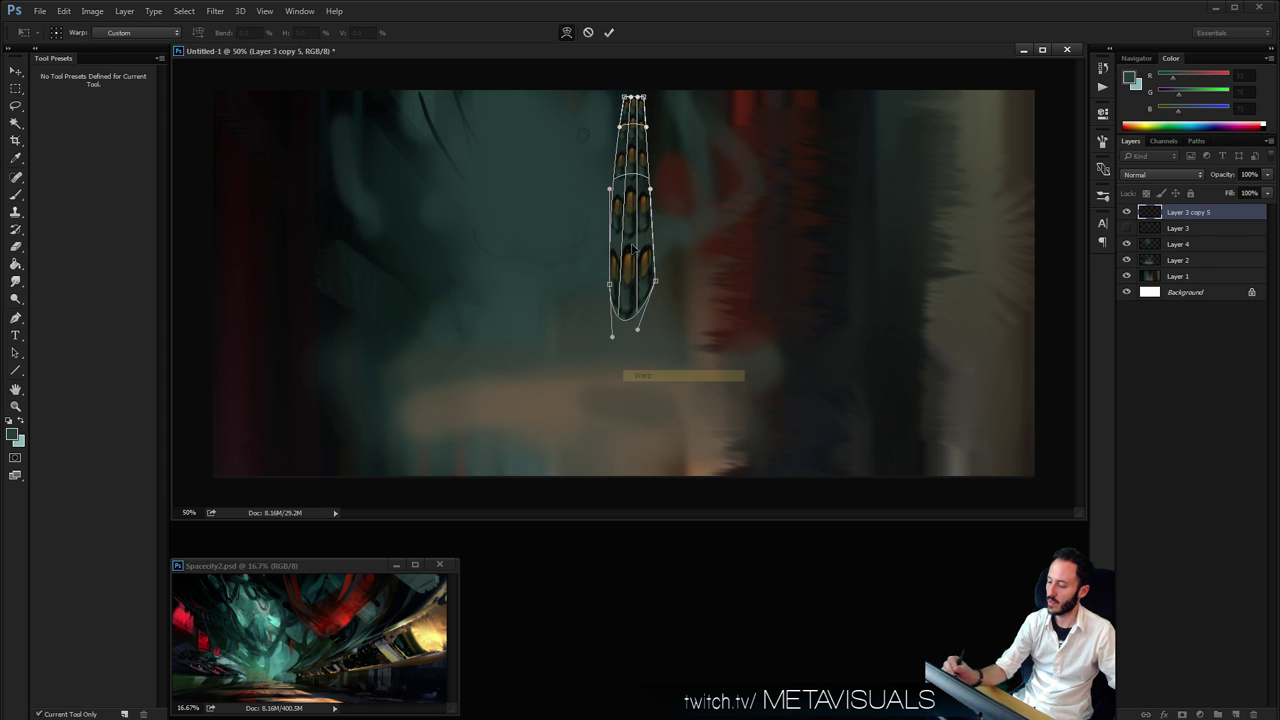
{"action": "mouse_move", "coordinate": [628, 242]}
{"action": "left_mouse_down"}
{"action": "mouse_move", "coordinate": [625, 290]}
{"action": "mouse_move", "coordinate": [629, 236]}
{"action": "left_mouse_up"}
{"action": "left_click_drag", "start_coordinate": [630, 182], "coordinate": [645, 203]}
{"action": "mouse_move", "coordinate": [629, 288]}
{"action": "left_mouse_down"}
{"action": "mouse_move", "coordinate": [631, 242]}
{"action": "mouse_move", "coordinate": [631, 264]}
{"action": "left_mouse_up"}
{"action": "left_click_drag", "start_coordinate": [631, 310], "coordinate": [633, 239]}
{"action": "left_click_drag", "start_coordinate": [617, 187], "coordinate": [623, 186]}
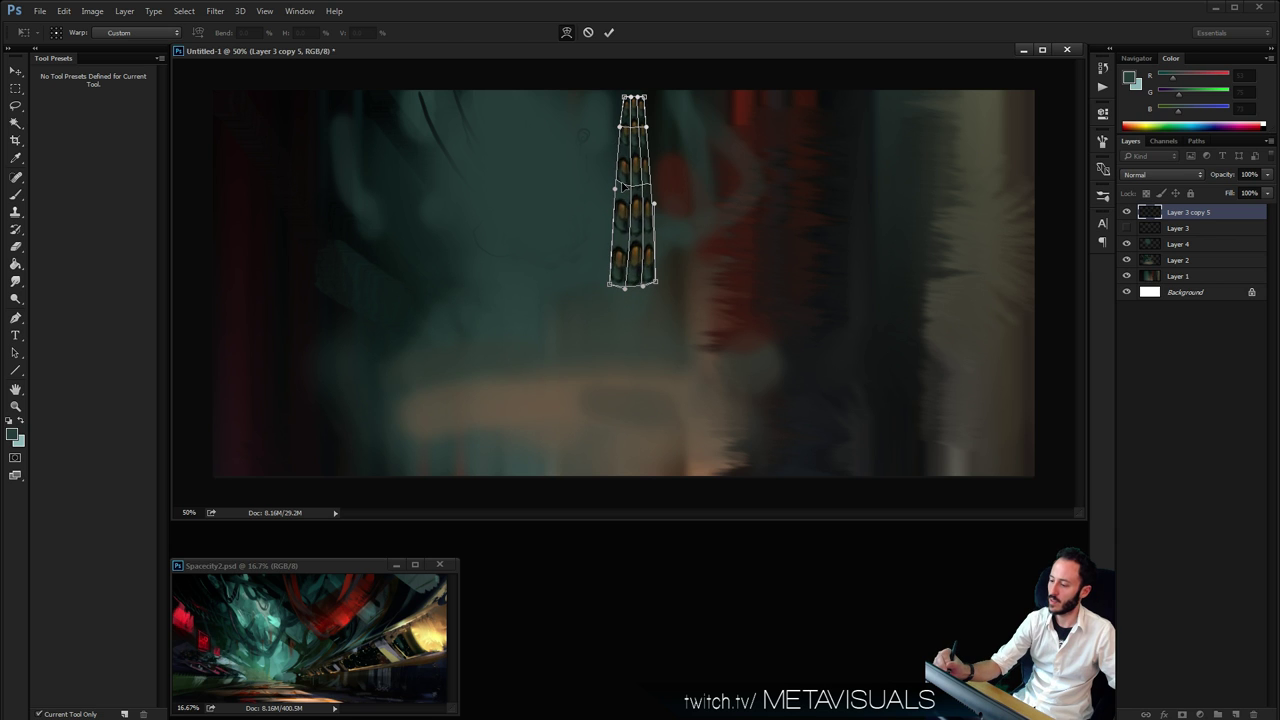
{"action": "key", "text": "Return"}
Move the column over the teal area, duplicate it four times across the canvas, and merge the five columns
{"action": "left_click_drag", "start_coordinate": [727, 275], "coordinate": [609, 289]}
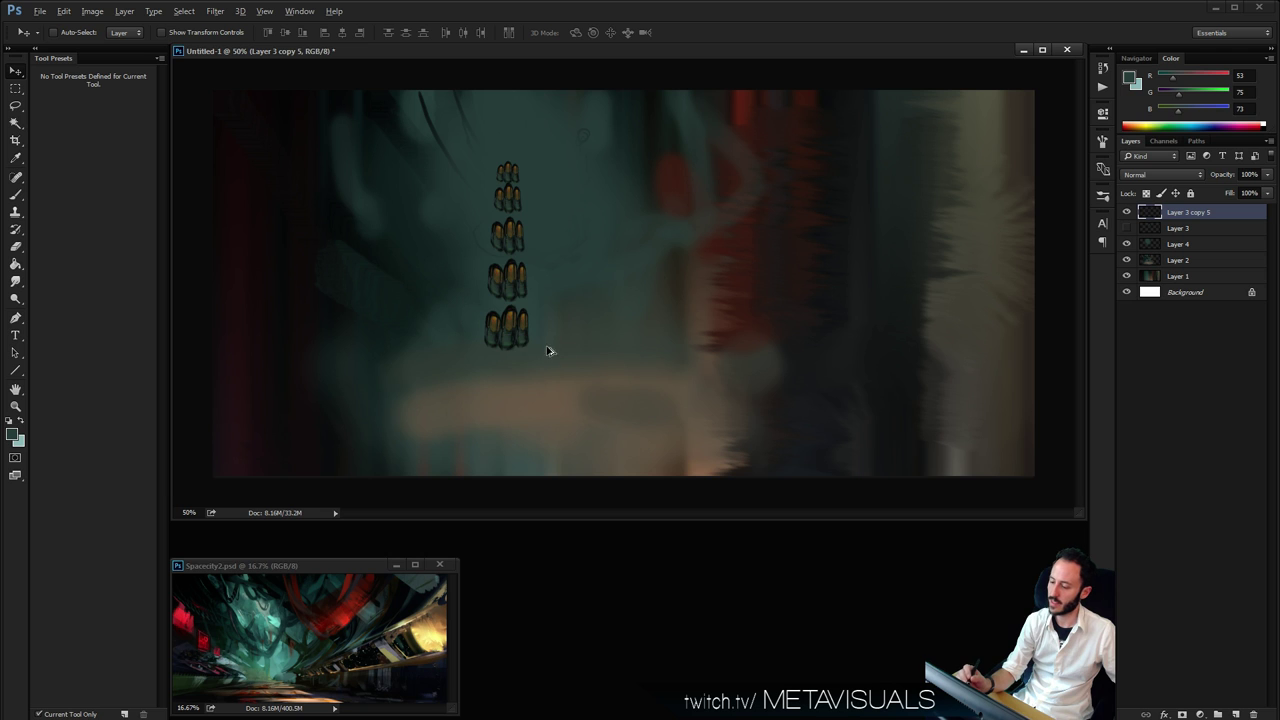
{"action": "left_click_drag", "start_coordinate": [548, 350], "coordinate": [819, 373]}
{"action": "left_click", "coordinate": [1196, 279], "text": "shift"}
{"action": "key", "text": "ctrl+e"}
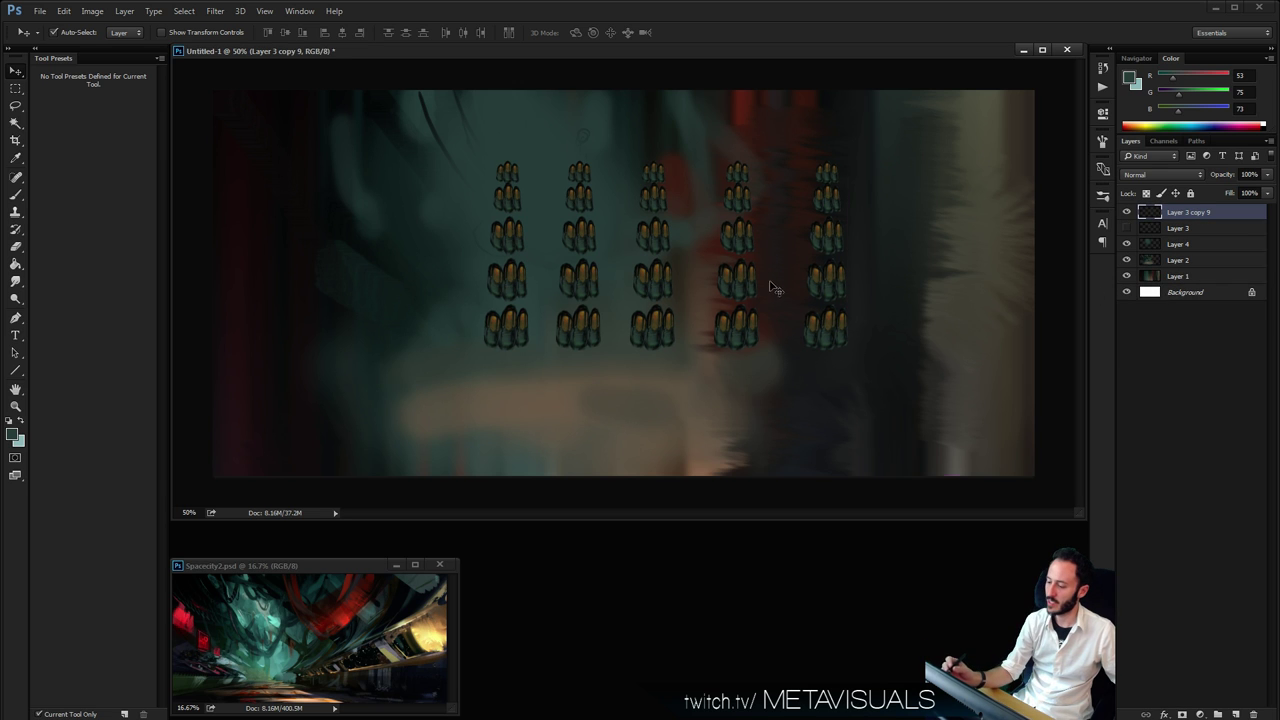
Compress the capsule grid to about 66% width and taper it toward its upper edge with a Perspective transform
{"action": "key", "text": "ctrl+t"}
{"action": "right_click", "coordinate": [700, 212]}
{"action": "left_click", "coordinate": [735, 240]}
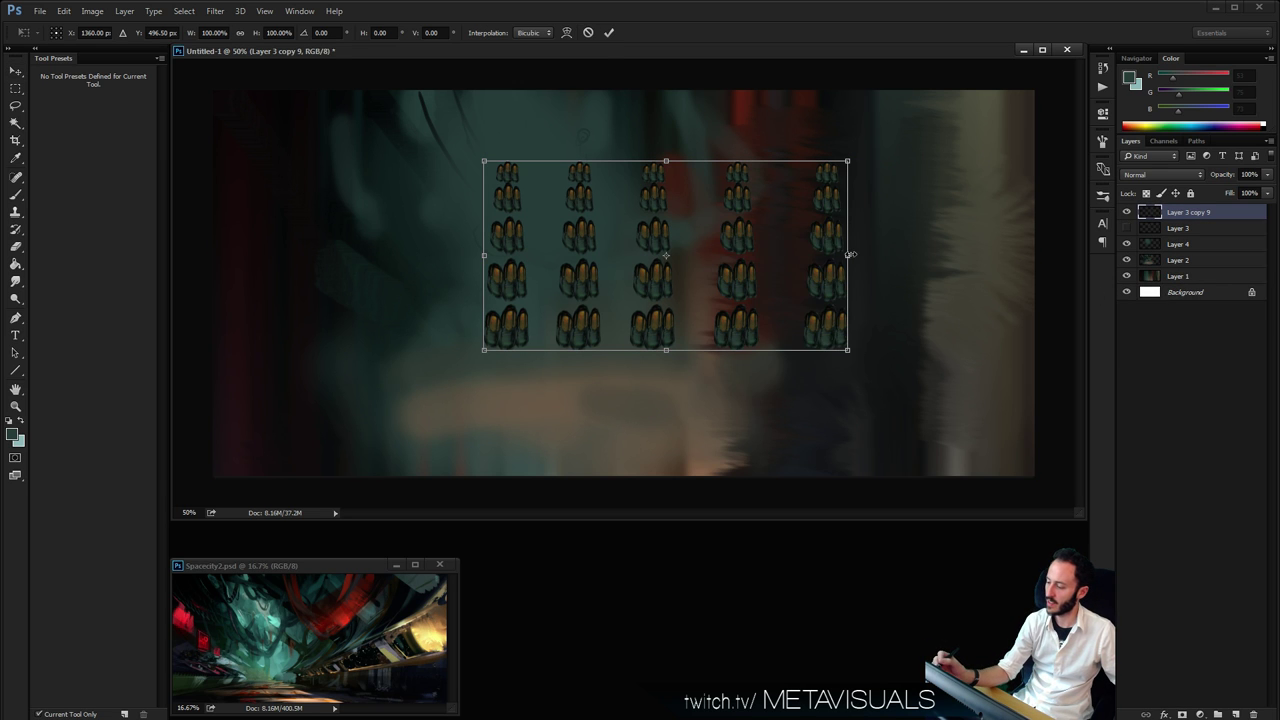
{"action": "left_click_drag", "start_coordinate": [849, 254], "coordinate": [724, 254]}
{"action": "right_click", "coordinate": [682, 250]}
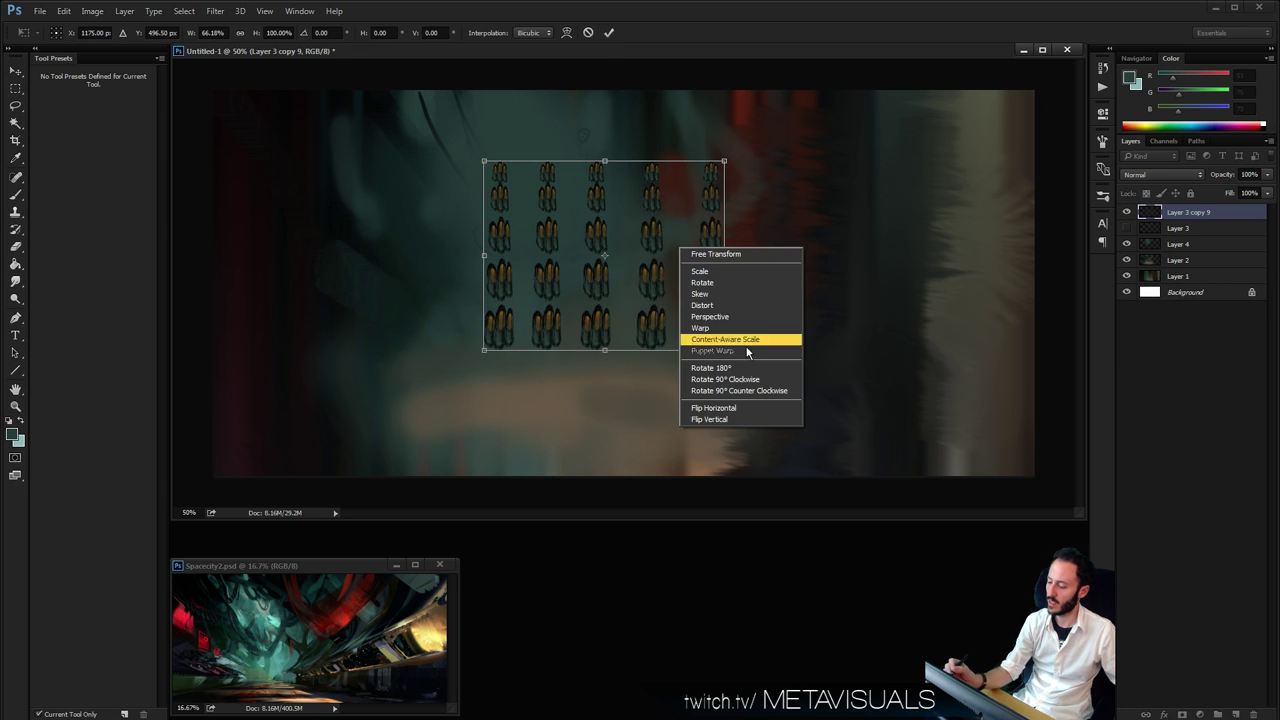
{"action": "left_click", "coordinate": [740, 316]}
{"action": "left_click_drag", "start_coordinate": [724, 160], "coordinate": [620, 80]}
Stretch the tapered grid upward to about 137% height, apply the transform and shift the grid toward the dark teal side
{"action": "right_click", "coordinate": [620, 179]}
{"action": "left_click", "coordinate": [658, 196]}
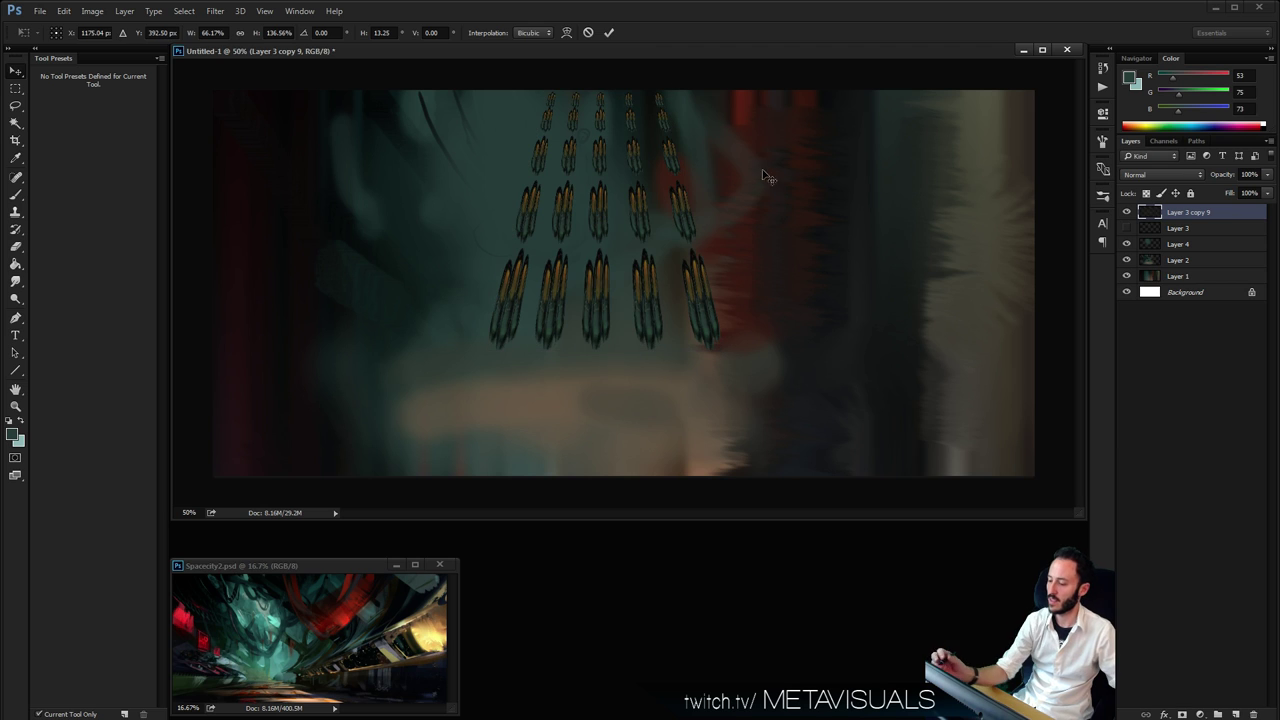
{"action": "key", "text": "Return"}
{"action": "left_click_drag", "start_coordinate": [783, 342], "coordinate": [749, 326]}
Show the hidden Layer 3 with the large capsule and make it the active layer
{"action": "key", "text": "b"}
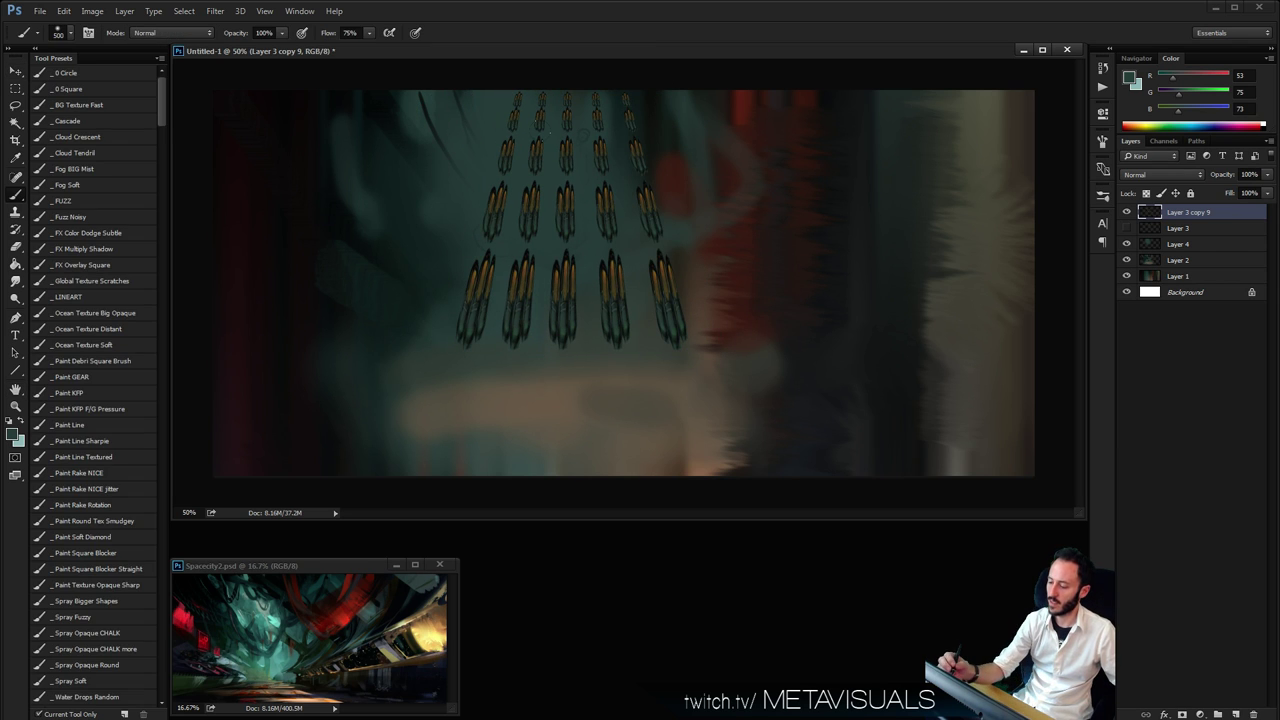
{"action": "left_click", "coordinate": [1127, 228]}
{"action": "left_click", "coordinate": [1155, 231]}
{"action": "key", "text": "v"}
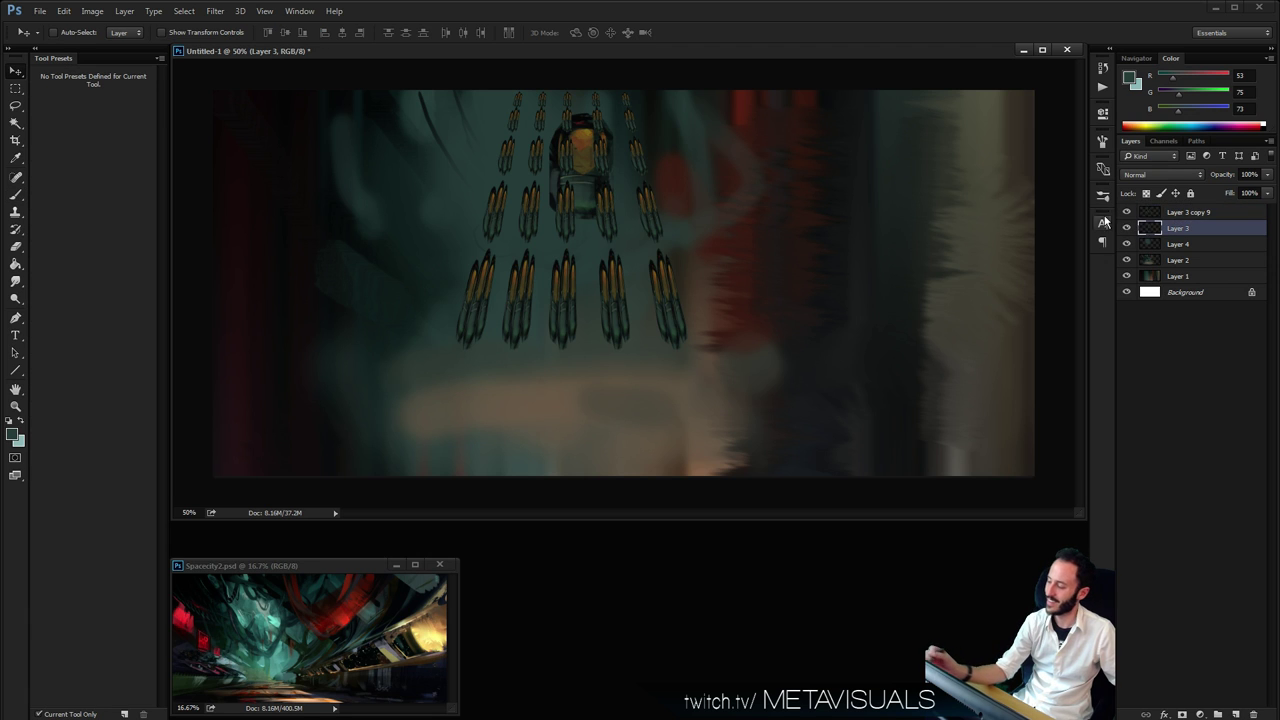
Move Layer 3 above the capsule grid layer, duplicate its large capsule, hide the original and place the copy over the grid
{"action": "left_click_drag", "start_coordinate": [1143, 215], "coordinate": [1145, 209]}
{"action": "left_click_drag", "start_coordinate": [699, 301], "coordinate": [830, 340]}
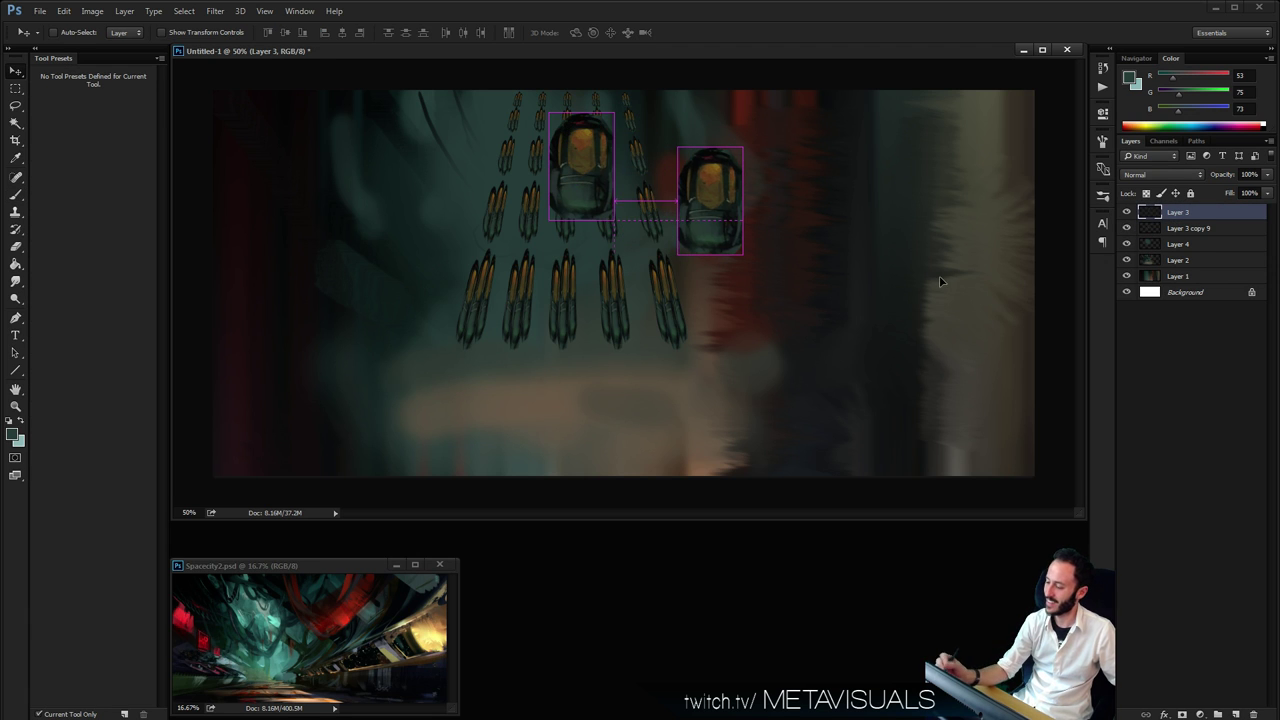
{"action": "left_click", "coordinate": [1127, 228]}
{"action": "left_click_drag", "start_coordinate": [809, 260], "coordinate": [681, 326]}
Transform the capsule copy into a narrow, tall capsule and position it between the grid's first two columns
{"action": "key", "text": "ctrl+t"}
{"action": "left_click_drag", "start_coordinate": [542, 213], "coordinate": [509, 260]}
{"action": "left_click_drag", "start_coordinate": [499, 267], "coordinate": [499, 441]}
{"action": "key", "text": "Return"}
{"action": "left_click_drag", "start_coordinate": [703, 372], "coordinate": [750, 263]}
Try to distort the tall capsule so its lower end leans outward from the grid, and undo it
{"action": "key", "text": "ctrl+t"}
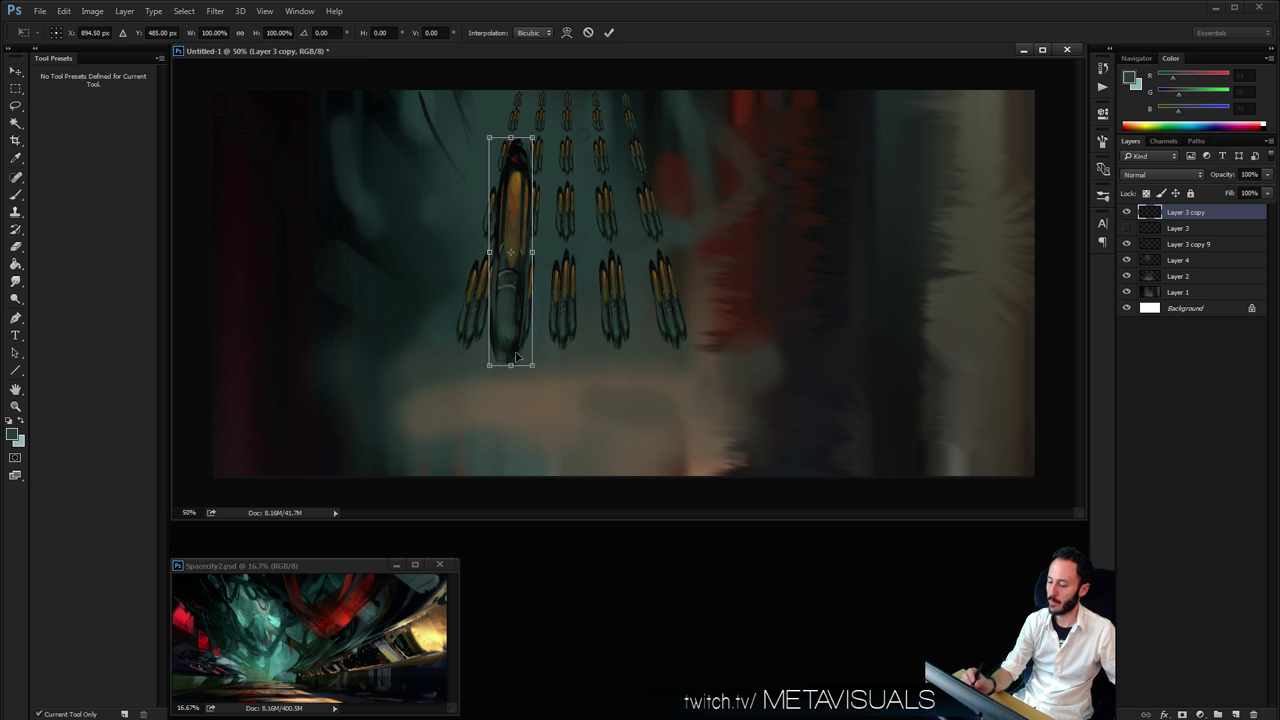
{"action": "right_click", "coordinate": [510, 310]}
{"action": "left_click", "coordinate": [556, 372]}
{"action": "left_click_drag", "start_coordinate": [510, 366], "coordinate": [488, 346]}
{"action": "key", "text": "Return"}
{"action": "mouse_move", "coordinate": [616, 283]}
{"action": "left_mouse_down"}
{"action": "mouse_move", "coordinate": [662, 274]}
{"action": "mouse_move", "coordinate": [630, 284]}
{"action": "left_mouse_up"}
{"action": "key", "text": "ctrl+z"}
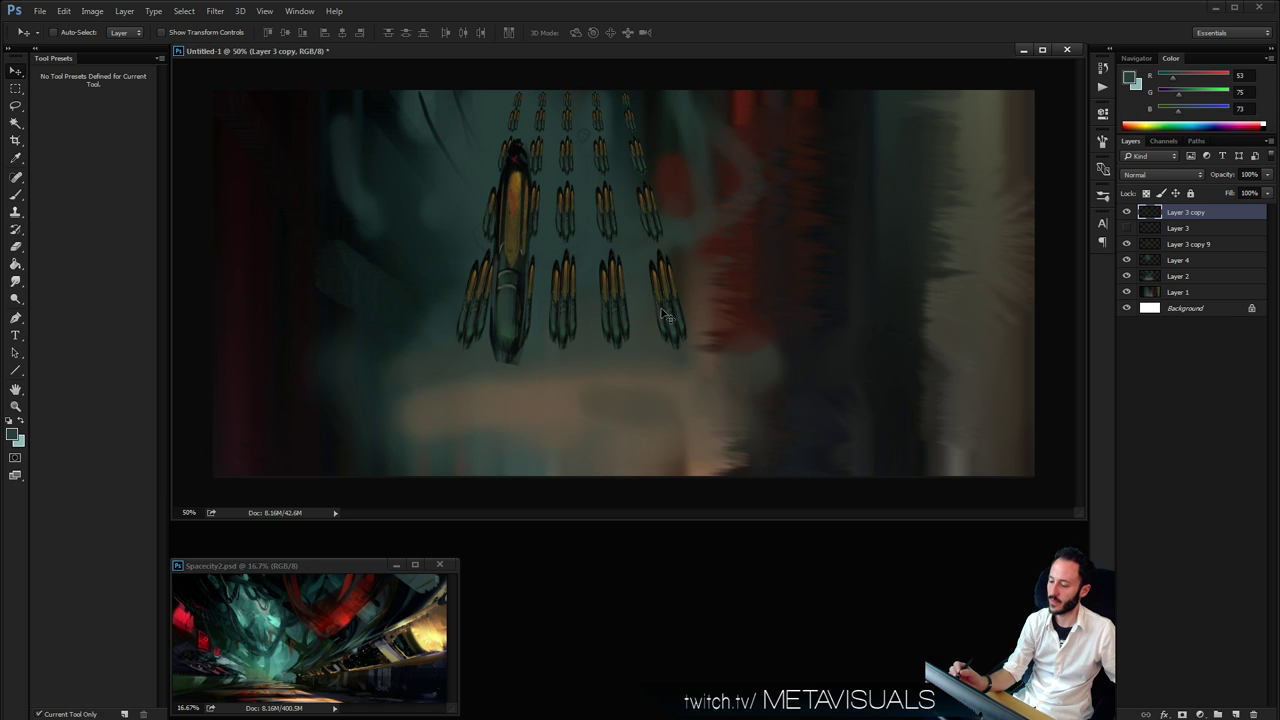
Distort the tall capsule so its lower end shifts slightly toward the grid's centre and upward, and apply it
{"action": "key", "text": "ctrl+t"}
{"action": "right_click", "coordinate": [513, 312]}
{"action": "left_click", "coordinate": [555, 370]}
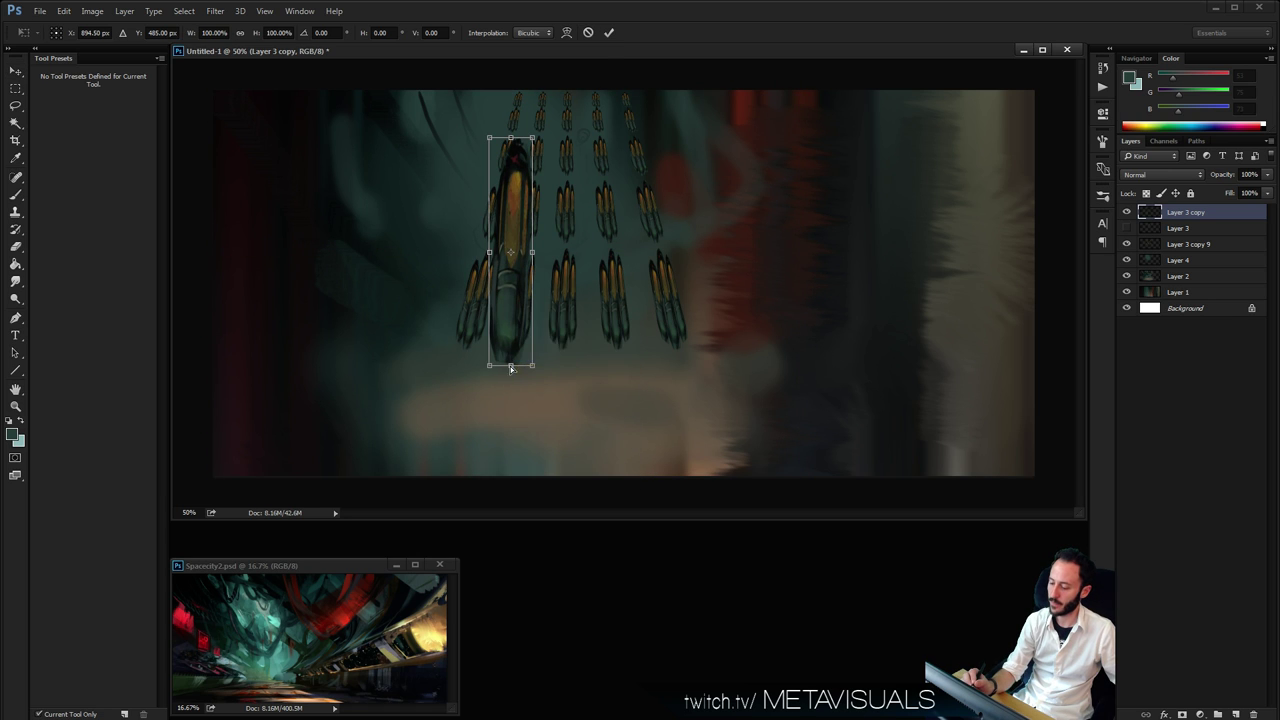
{"action": "left_click_drag", "start_coordinate": [510, 366], "coordinate": [524, 352]}
{"action": "key", "text": "Return"}
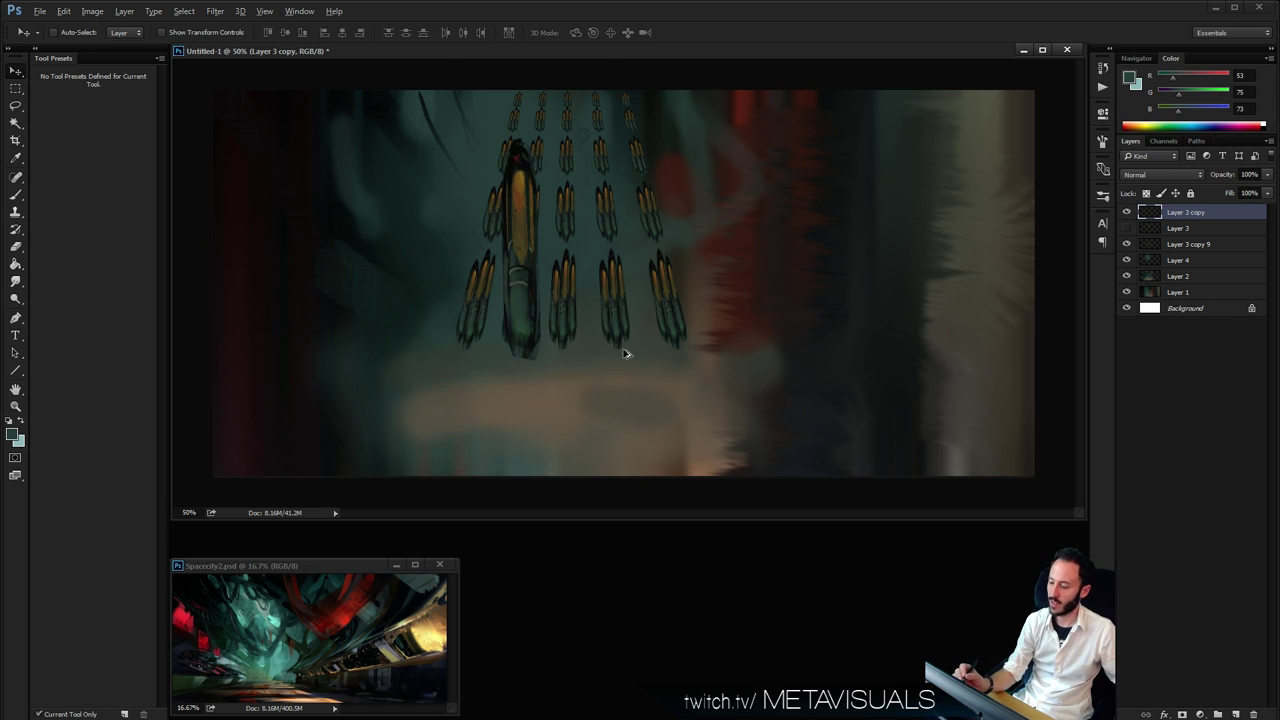
Duplicate the tall capsule into a row of four, merge the copies and move the row over the grid
{"action": "left_click_drag", "start_coordinate": [624, 353], "coordinate": [766, 354]}
{"action": "key", "text": "ctrl"}
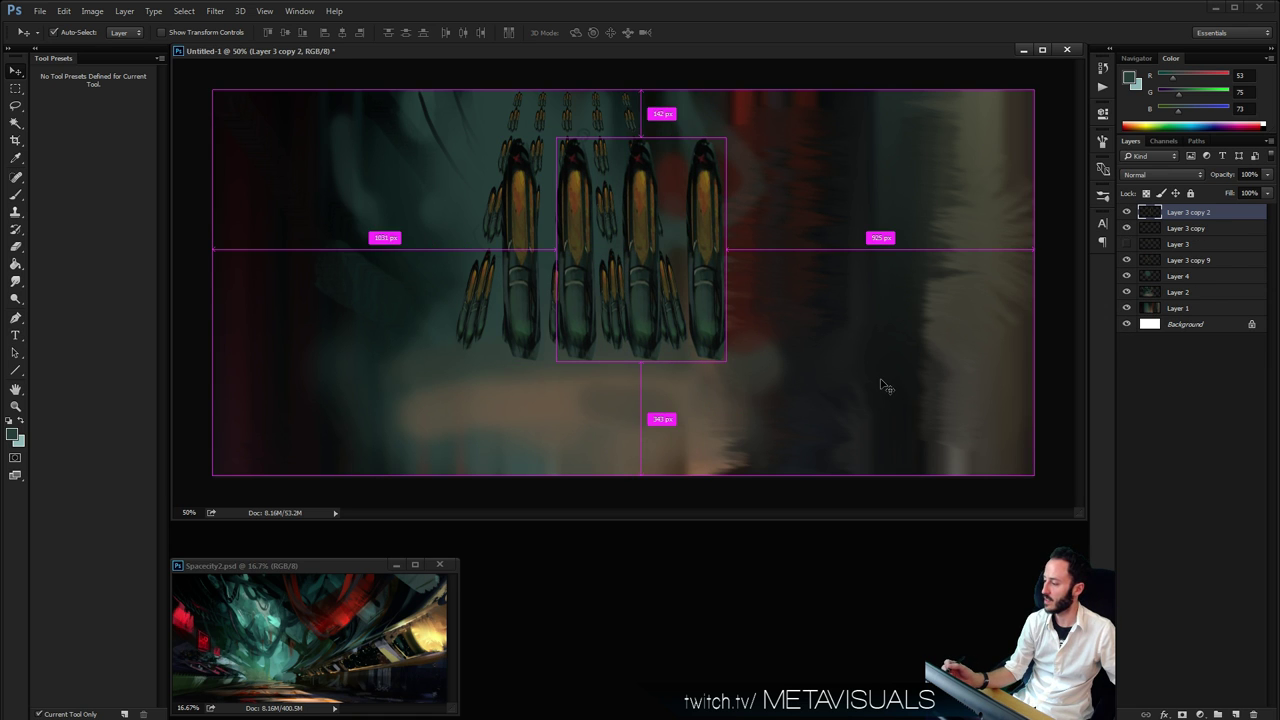
{"action": "key", "text": "ctrl+e"}
{"action": "left_click_drag", "start_coordinate": [724, 306], "coordinate": [690, 300]}
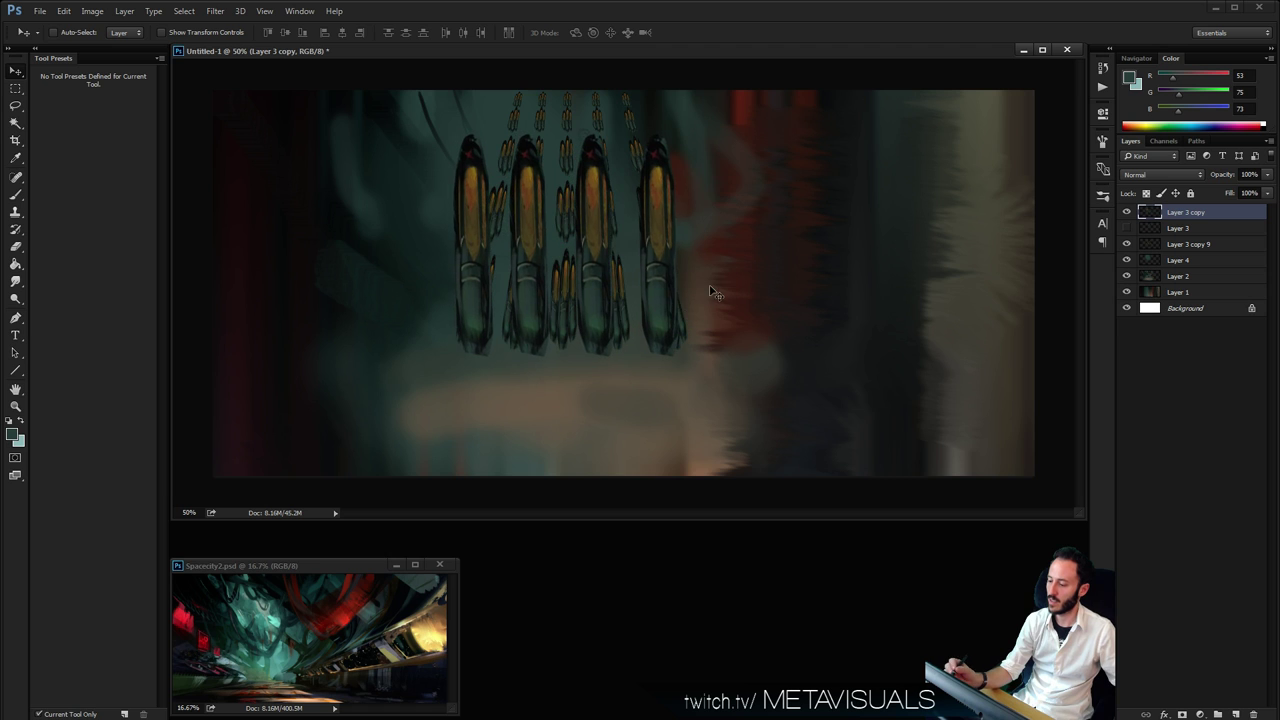
Scale the four-capsule row to about 61% and flare its base to about 97% width with a Perspective transform
{"action": "key", "text": "ctrl+t"}
{"action": "left_click_drag", "start_coordinate": [681, 133], "coordinate": [599, 236]}
{"action": "right_click", "coordinate": [587, 248]}
{"action": "left_click", "coordinate": [640, 315]}
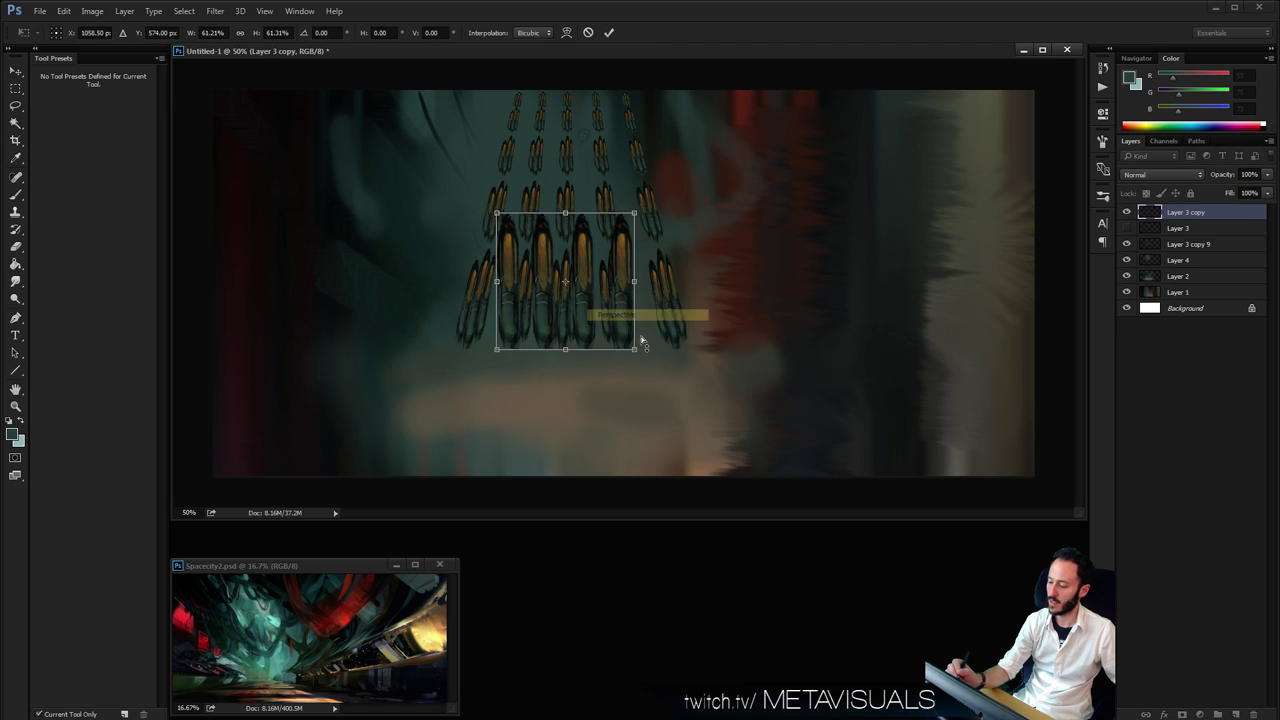
{"action": "left_click_drag", "start_coordinate": [634, 349], "coordinate": [673, 348]}
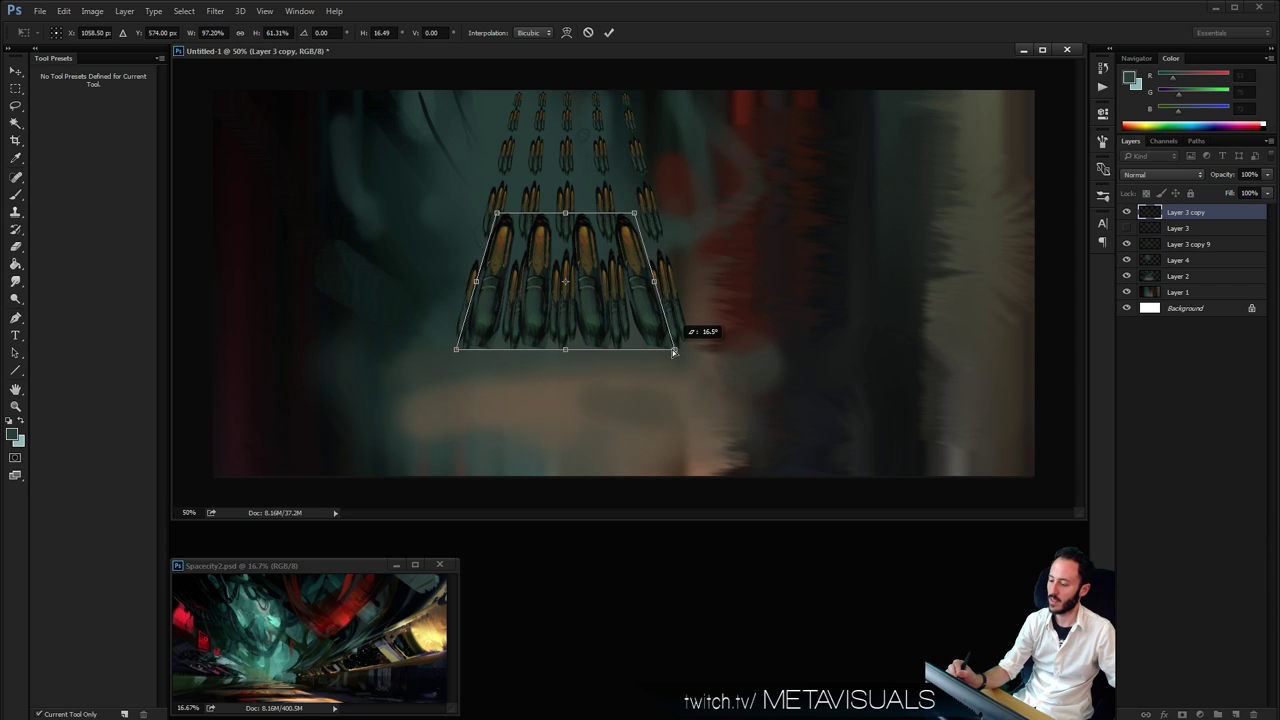
{"action": "key", "text": "Return"}
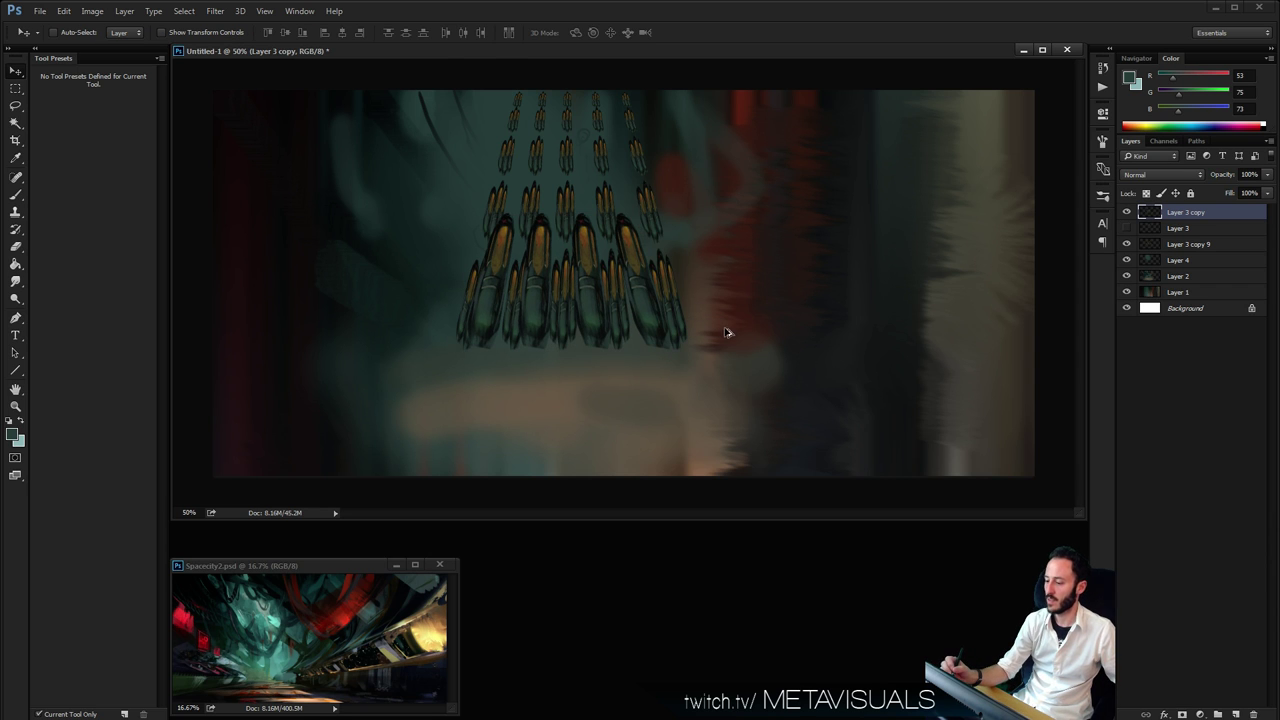
Duplicate the four-capsule row above the first one and scale the copy down to fit the receding grid
{"action": "left_click_drag", "start_coordinate": [727, 332], "coordinate": [757, 171]}
{"action": "key", "text": "ctrl+t"}
{"action": "left_click_drag", "start_coordinate": [688, 92], "coordinate": [657, 103]}
{"action": "mouse_move", "coordinate": [625, 149]}
{"action": "left_mouse_down"}
{"action": "mouse_move", "coordinate": [617, 176]}
{"action": "mouse_move", "coordinate": [614, 165]}
{"action": "left_mouse_up"}
{"action": "key", "text": "Return"}
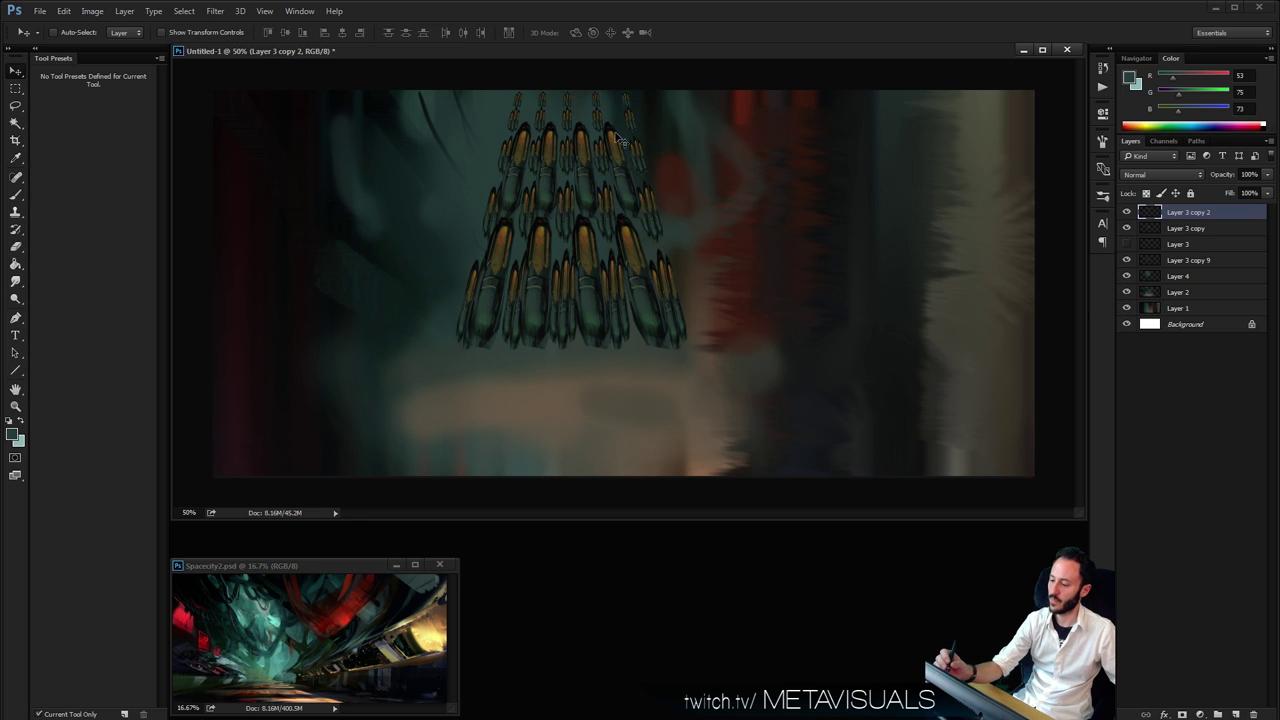
Widen the second row's upper edge to about 109% with Perspective and reduce its height to about 82%
{"action": "key", "text": "ctrl+t"}
{"action": "right_click", "coordinate": [601, 147]}
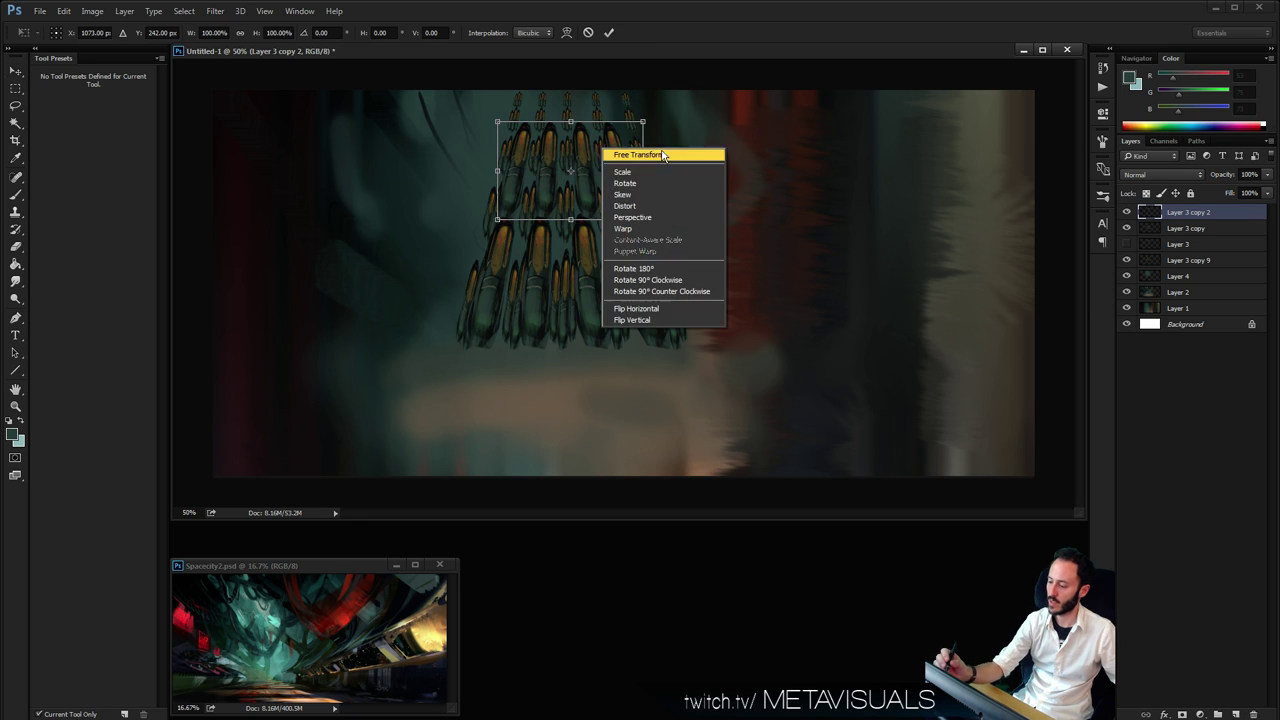
{"action": "left_click", "coordinate": [645, 217]}
{"action": "left_click_drag", "start_coordinate": [643, 121], "coordinate": [649, 122]}
{"action": "right_click", "coordinate": [601, 146]}
{"action": "left_click", "coordinate": [622, 172]}
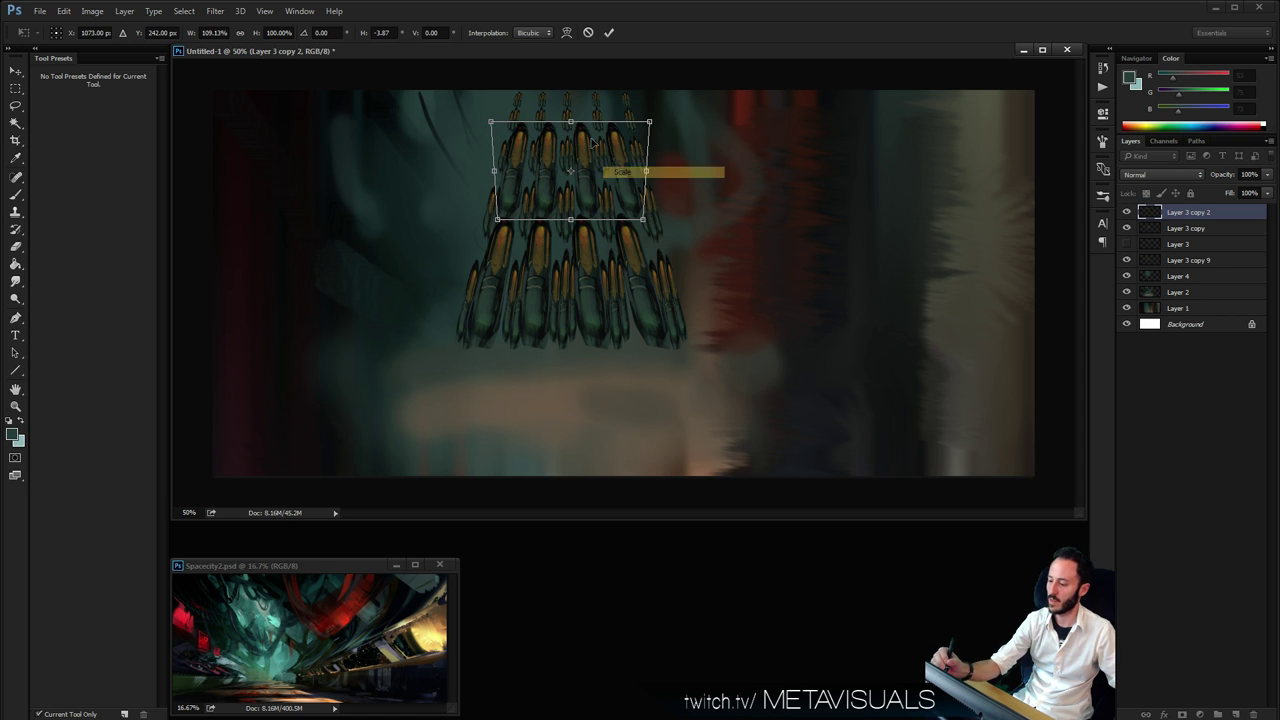
{"action": "left_click_drag", "start_coordinate": [570, 122], "coordinate": [574, 134]}
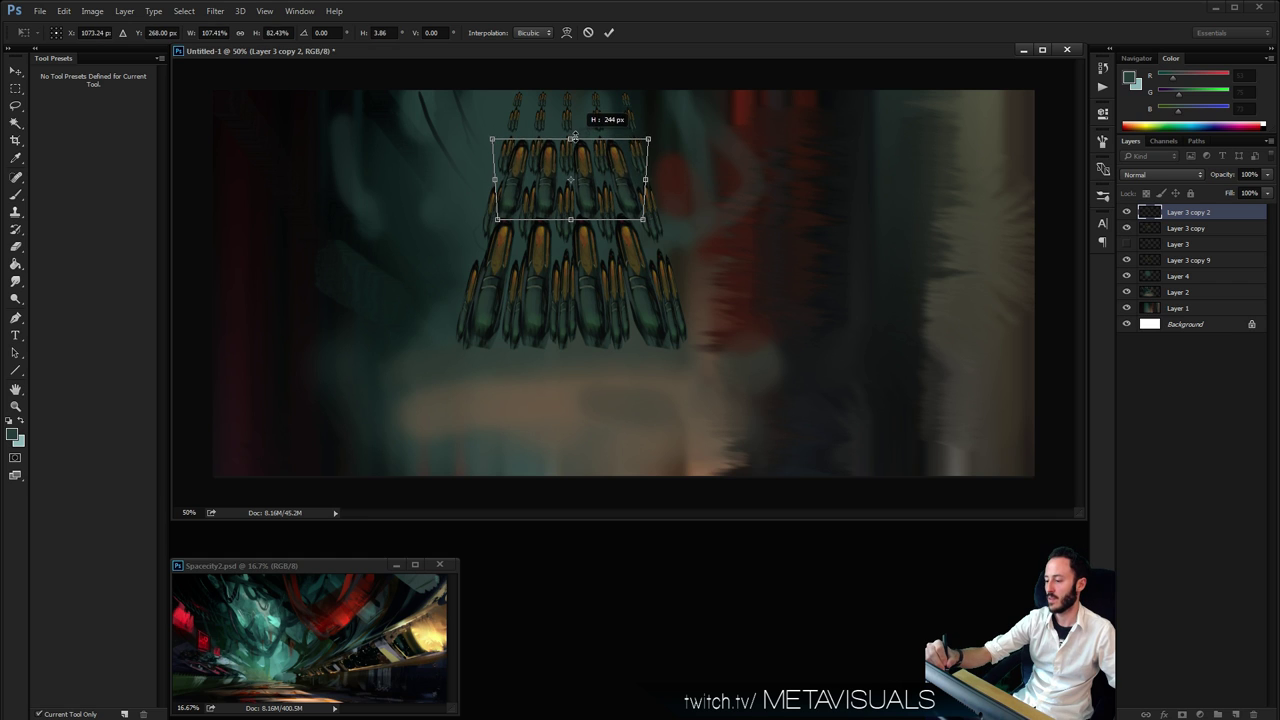
{"action": "key", "text": "Return"}
Stamp Layer 3 copy, Layer 3 copy 2 and Layer 3 copy 9 into one merged layer and hide the source layers
{"action": "left_click", "coordinate": [1187, 229], "text": "shift"}
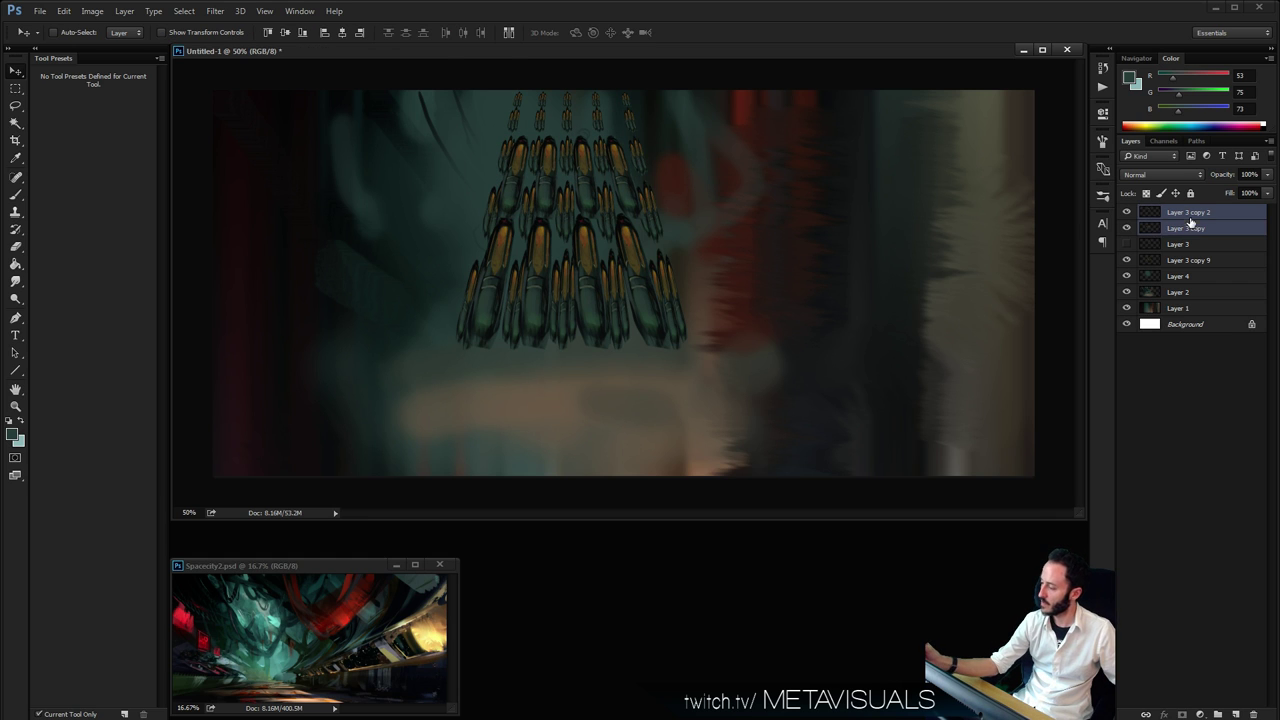
{"action": "left_click", "coordinate": [1127, 229]}
{"action": "left_click", "coordinate": [1127, 229]}
{"action": "left_click", "coordinate": [1127, 260]}
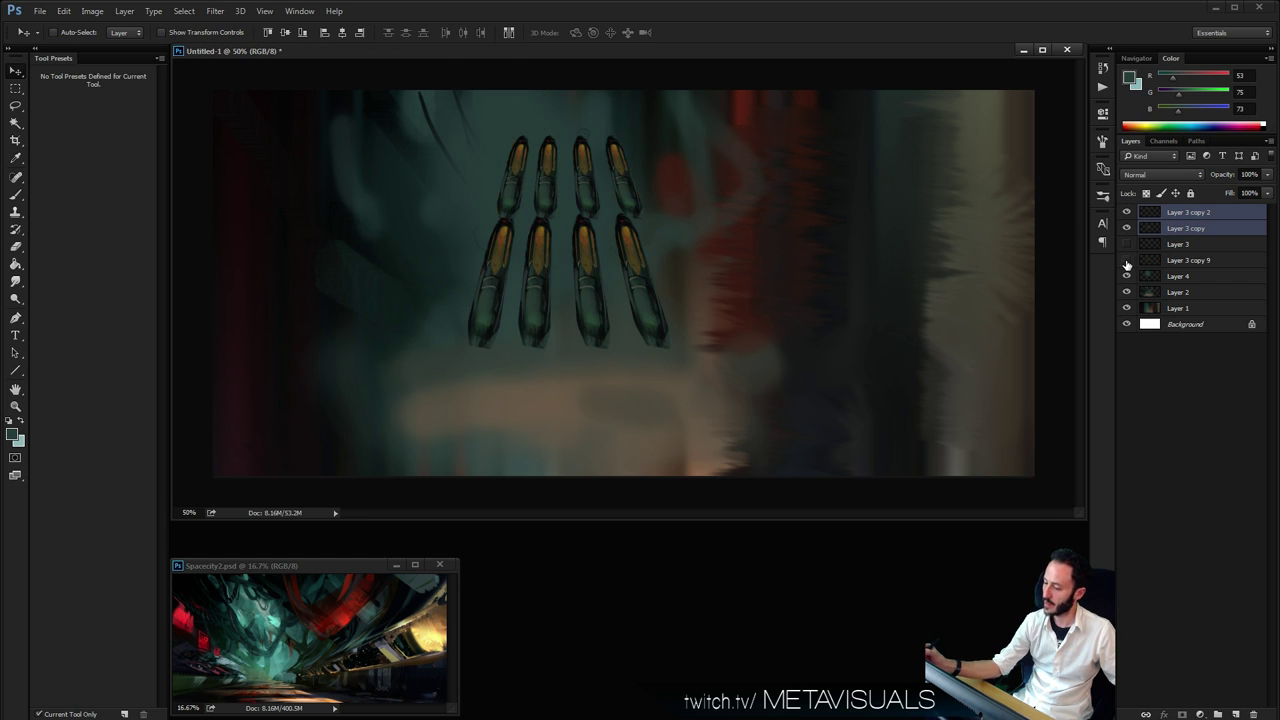
{"action": "left_click", "coordinate": [1127, 260]}
{"action": "left_click", "coordinate": [1179, 261]}
{"action": "left_click", "coordinate": [1181, 228], "text": "ctrl"}
{"action": "left_click", "coordinate": [1189, 213], "text": "ctrl"}
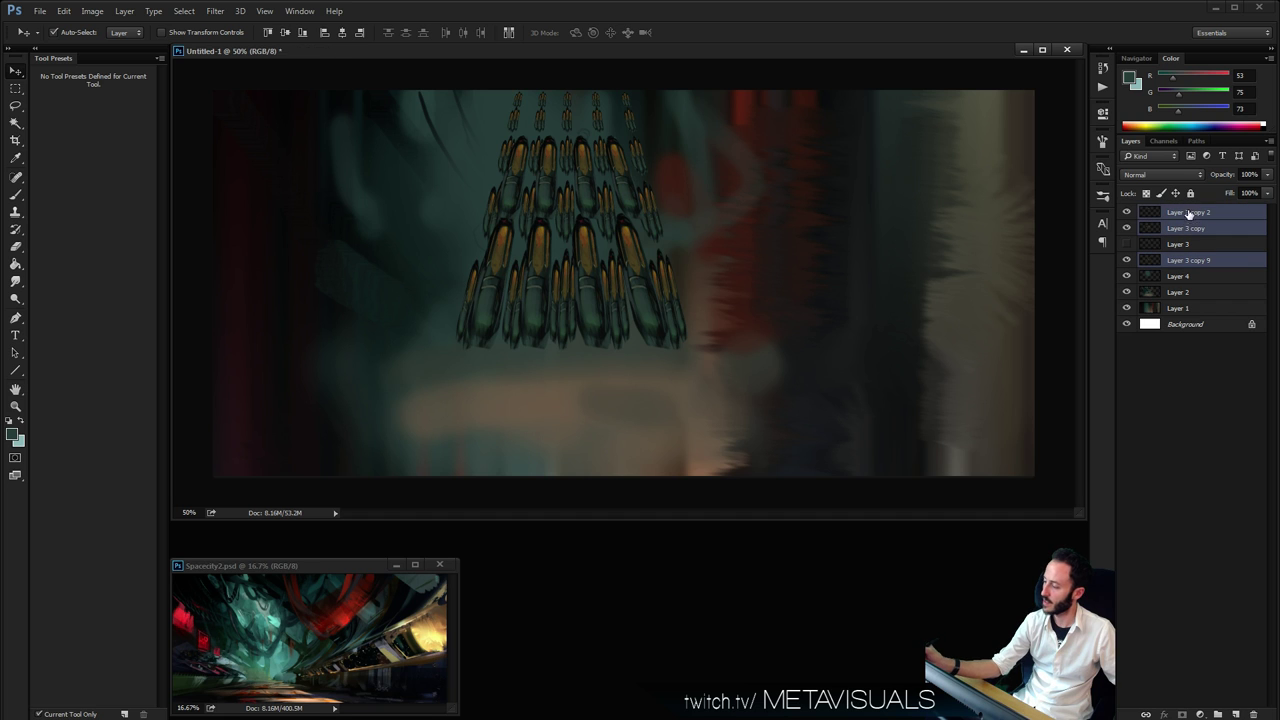
{"action": "key", "text": "ctrl+alt+e"}
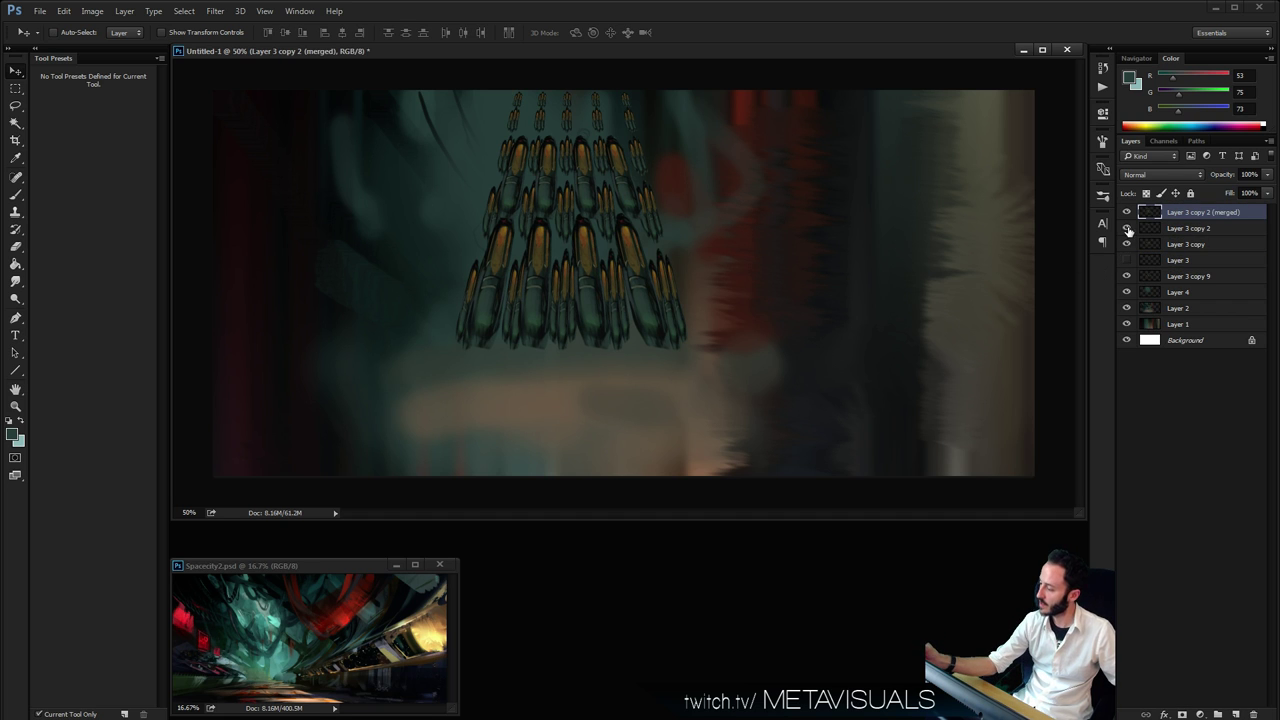
Shift the merged capsule grid slightly toward the red area and Warp its lower edge into a downward bow
{"action": "mouse_move", "coordinate": [688, 316]}
{"action": "left_mouse_down"}
{"action": "mouse_move", "coordinate": [870, 300]}
{"action": "mouse_move", "coordinate": [706, 320]}
{"action": "left_mouse_up"}
{"action": "key", "text": "ctrl+t"}
{"action": "right_click", "coordinate": [608, 281]}
{"action": "left_click", "coordinate": [677, 369]}
{"action": "right_click", "coordinate": [634, 302]}
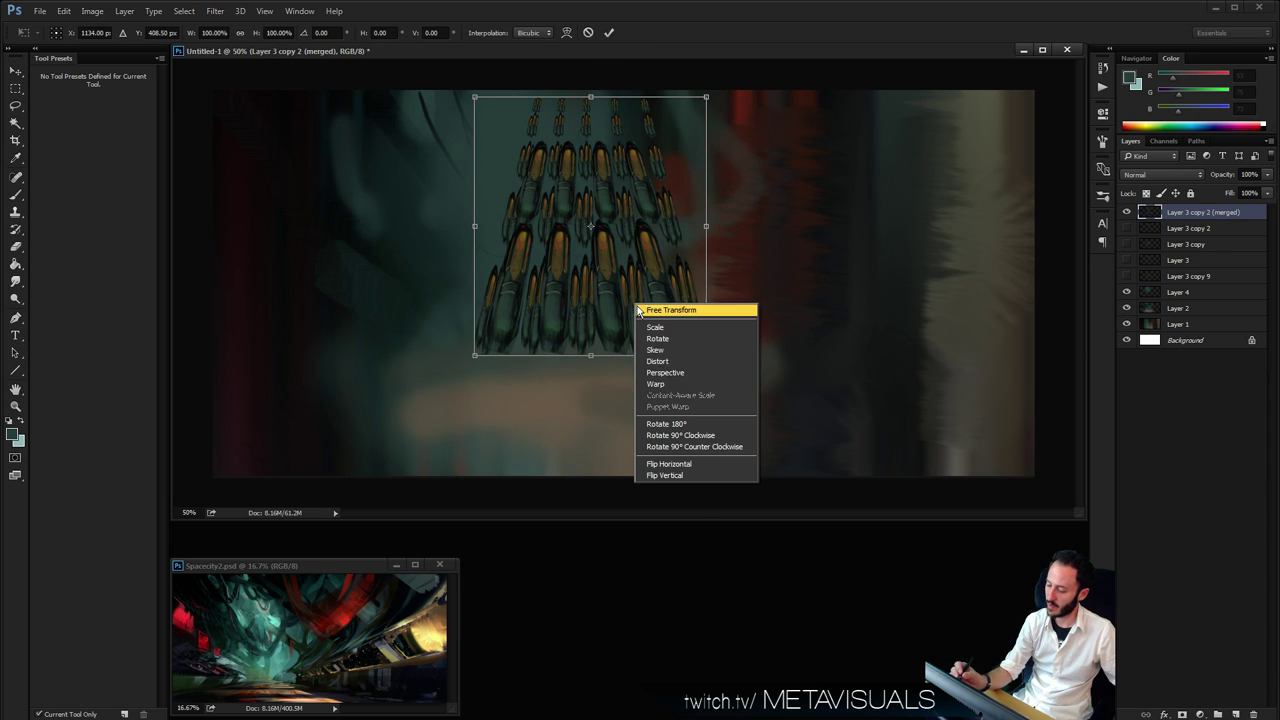
{"action": "left_click", "coordinate": [660, 381]}
{"action": "left_click_drag", "start_coordinate": [599, 364], "coordinate": [593, 396]}
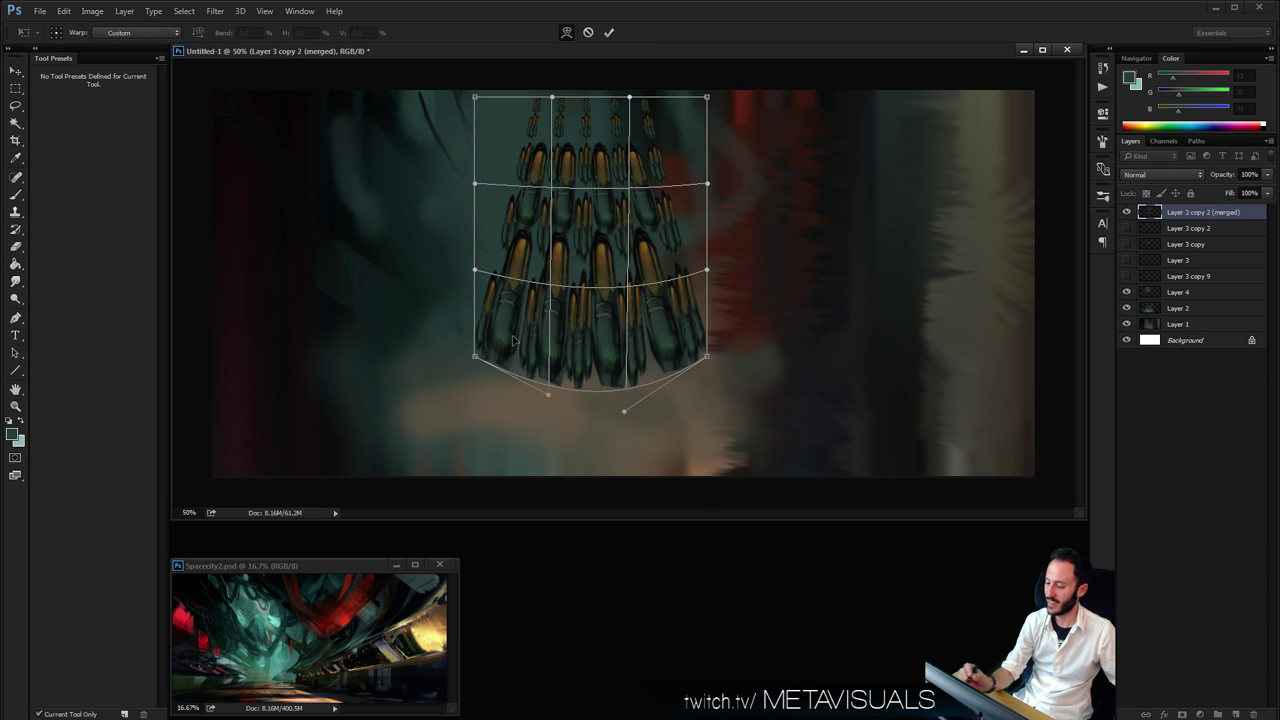
Pull the warp's sides and lower corners inward, even out the inner capsule columns and apply the warp
{"action": "left_click_drag", "start_coordinate": [500, 344], "coordinate": [520, 362]}
{"action": "left_click_drag", "start_coordinate": [511, 210], "coordinate": [596, 253]}
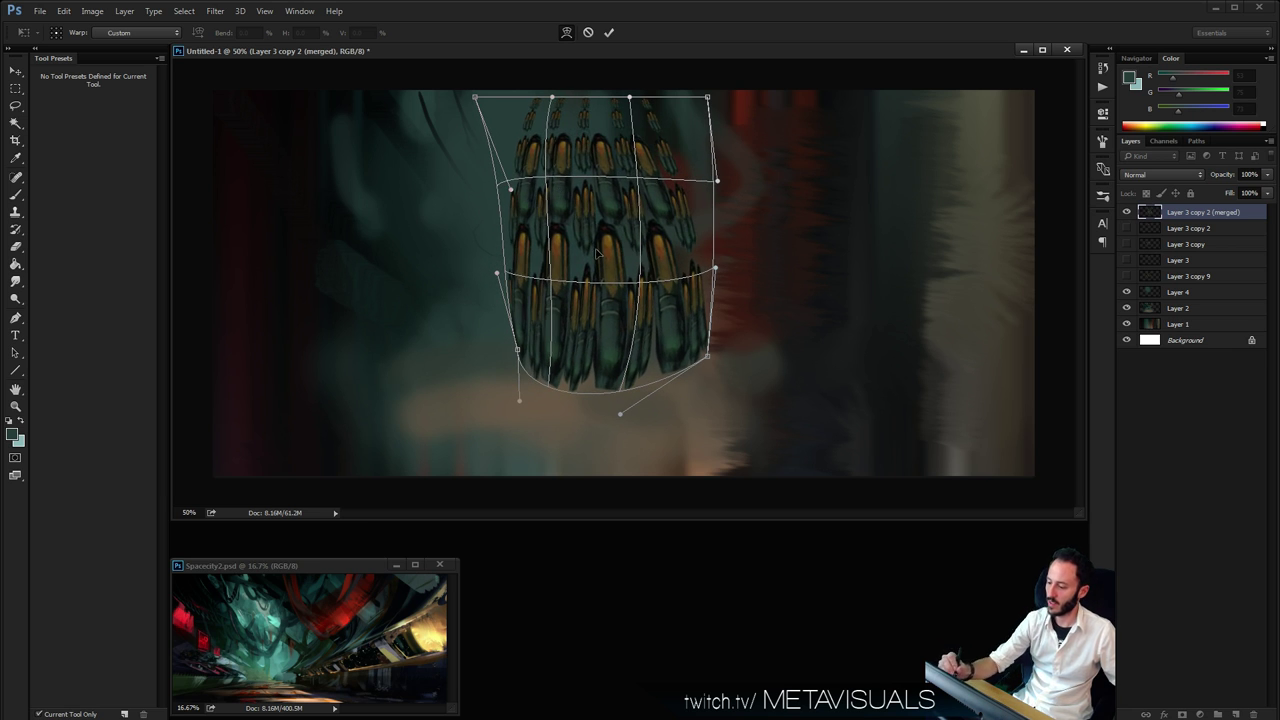
{"action": "left_click_drag", "start_coordinate": [523, 171], "coordinate": [533, 171]}
{"action": "left_click_drag", "start_coordinate": [672, 287], "coordinate": [668, 298]}
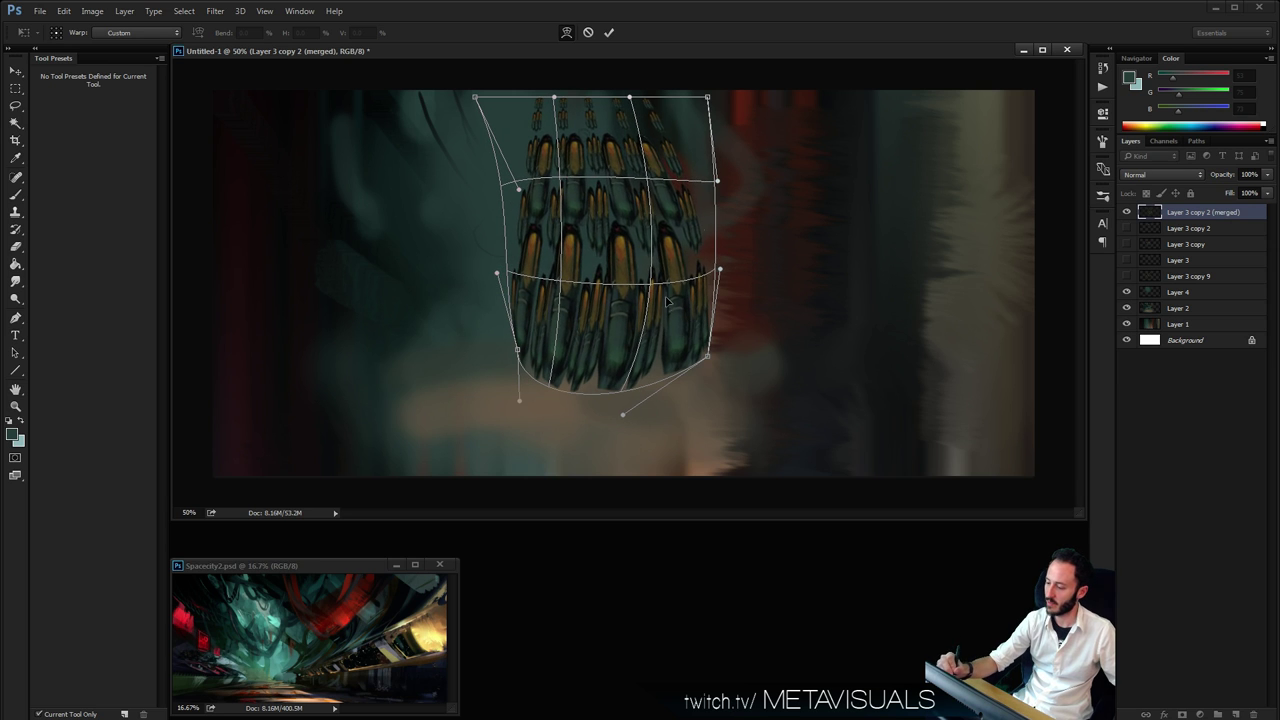
{"action": "left_click_drag", "start_coordinate": [717, 181], "coordinate": [673, 195]}
{"action": "left_click_drag", "start_coordinate": [617, 122], "coordinate": [630, 116]}
{"action": "left_click_drag", "start_coordinate": [576, 169], "coordinate": [654, 235]}
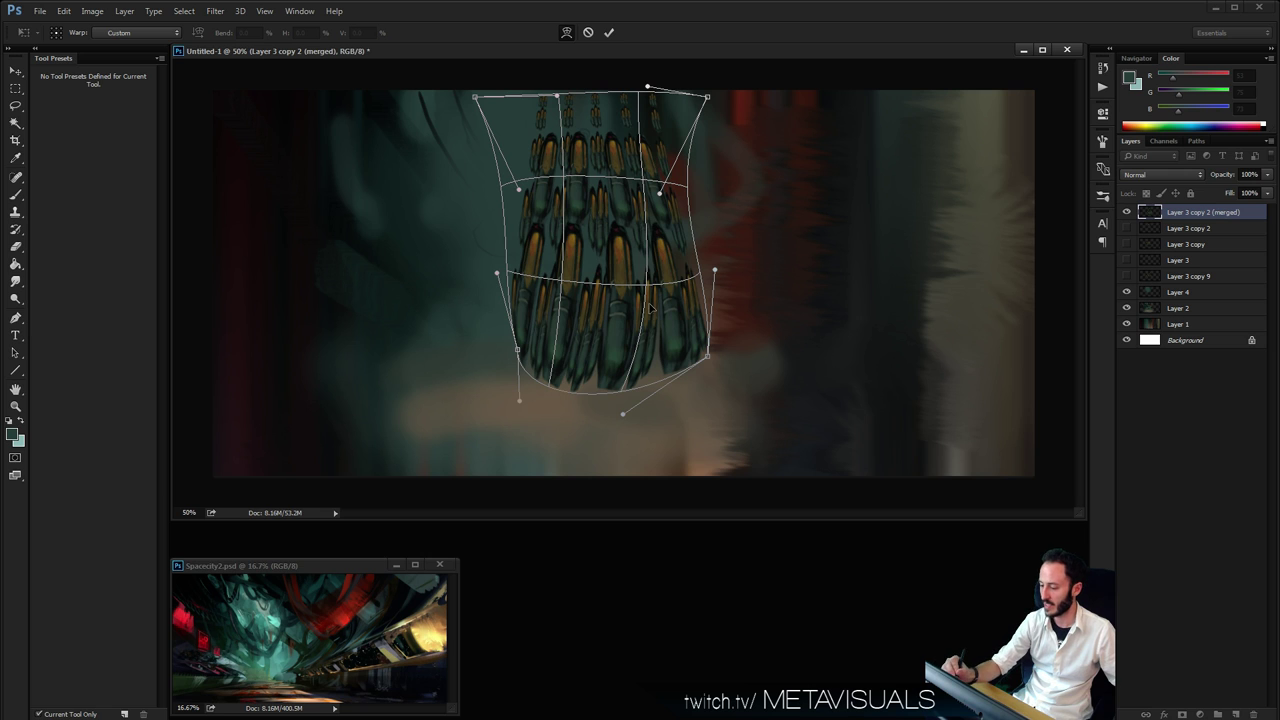
{"action": "left_click_drag", "start_coordinate": [650, 308], "coordinate": [646, 360]}
{"action": "left_click_drag", "start_coordinate": [590, 254], "coordinate": [603, 247]}
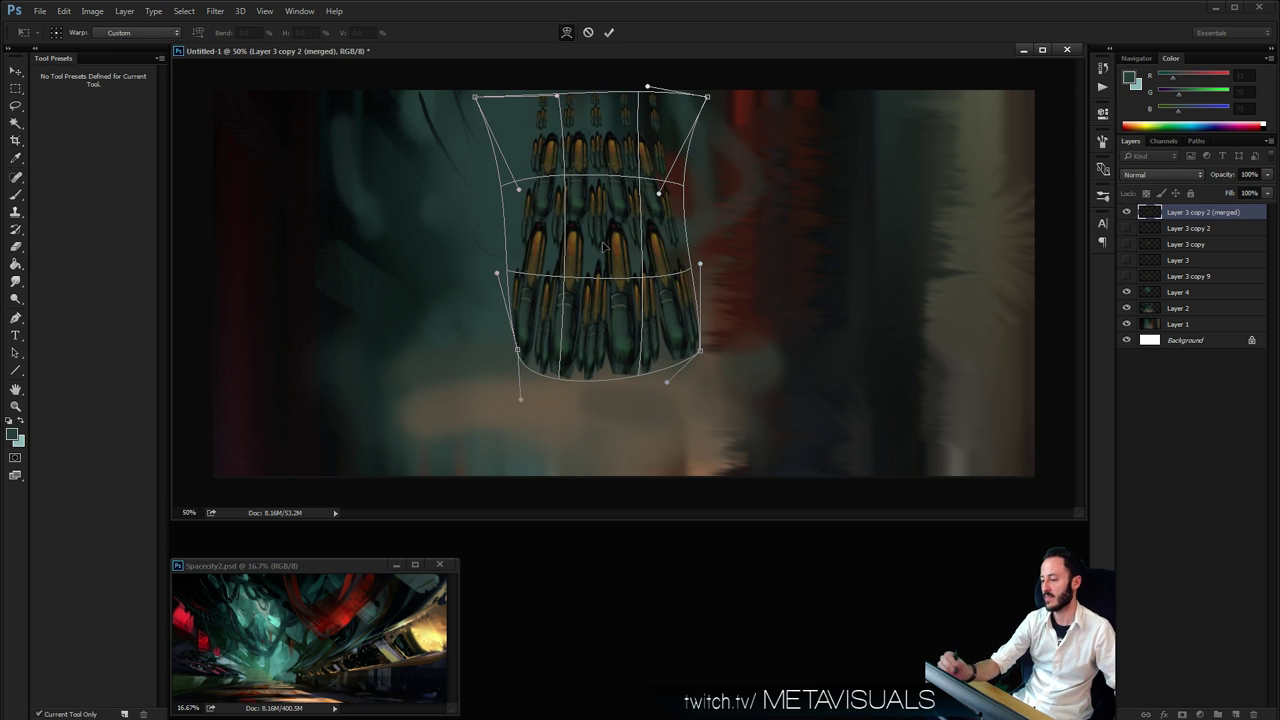
{"action": "key", "text": "Return"}
Duplicate the warped capsule cluster over the dark teal side and scale both clusters down together into narrower ones
{"action": "left_click_drag", "start_coordinate": [862, 362], "coordinate": [680, 340]}
{"action": "key", "text": "ctrl+j"}
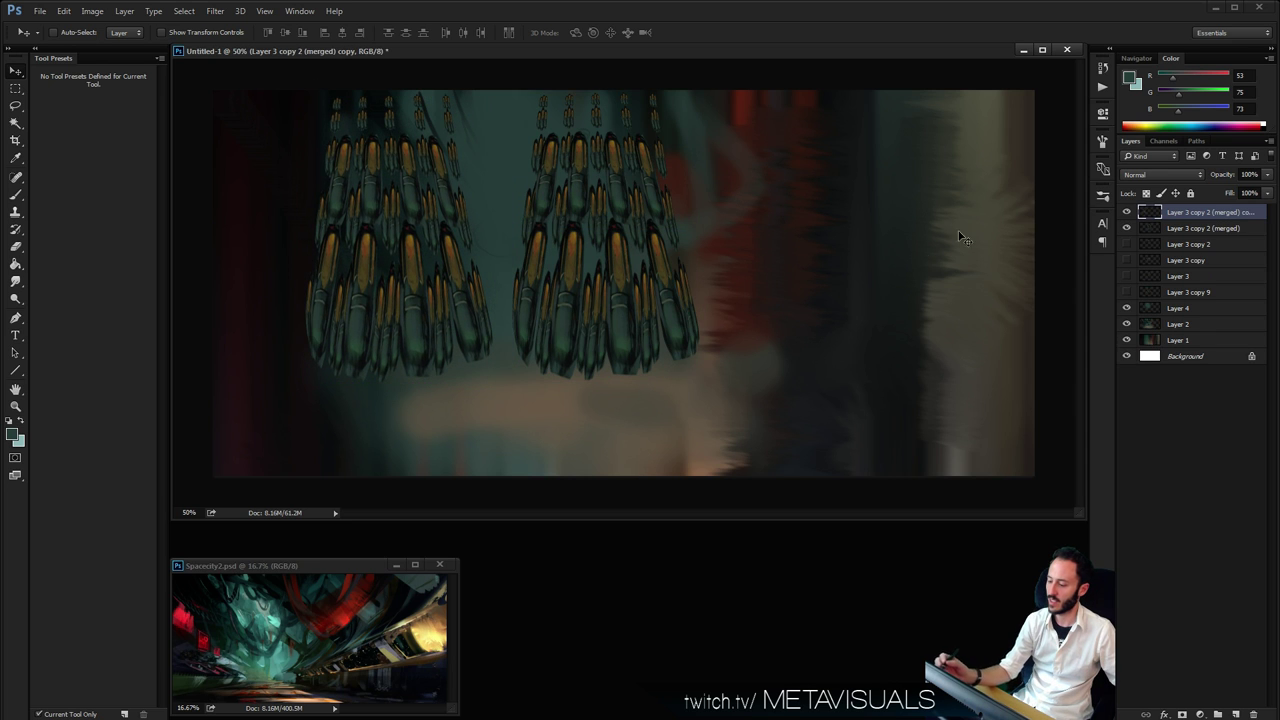
{"action": "left_click", "coordinate": [1174, 229], "text": "shift"}
{"action": "key", "text": "ctrl+t"}
{"action": "left_click_drag", "start_coordinate": [702, 96], "coordinate": [521, 128]}
{"action": "key", "text": "Return"}
Duplicate the pair of clusters twice across the canvas to form a row of six and add an empty layer
{"action": "left_click_drag", "start_coordinate": [597, 347], "coordinate": [825, 348], "text": "alt"}
{"action": "left_click_drag", "start_coordinate": [696, 398], "coordinate": [927, 348], "text": "alt"}
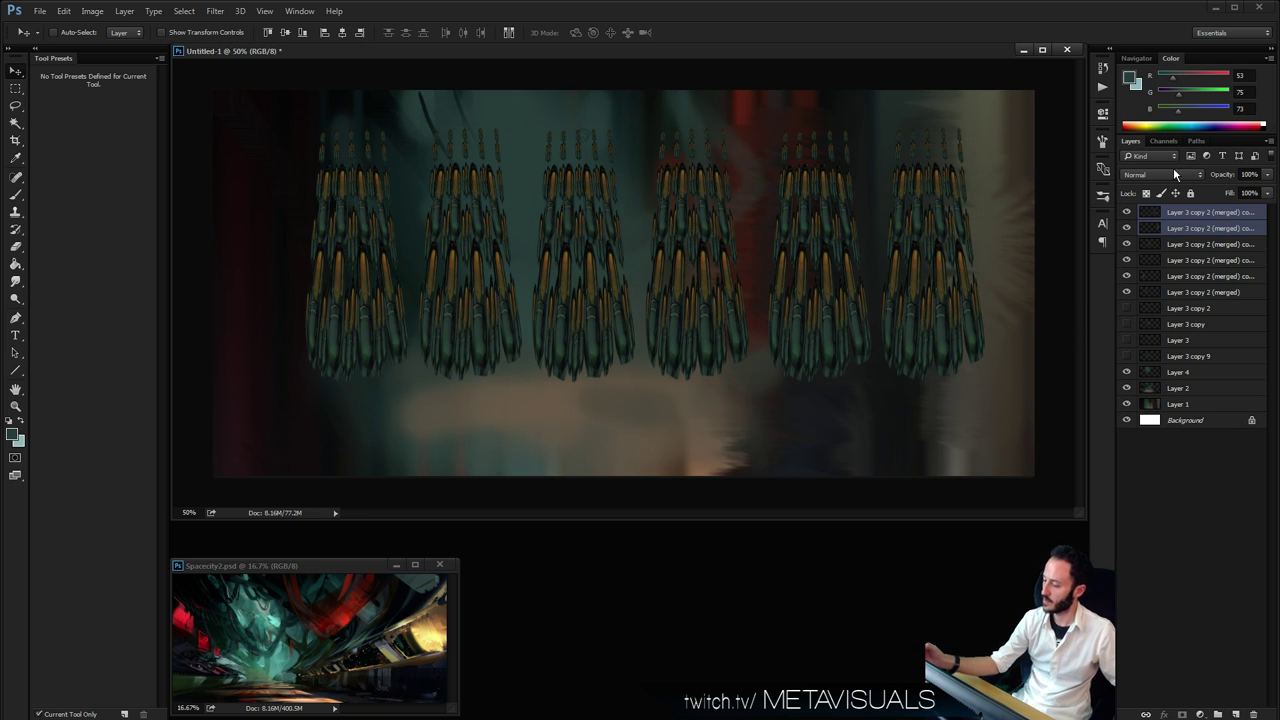
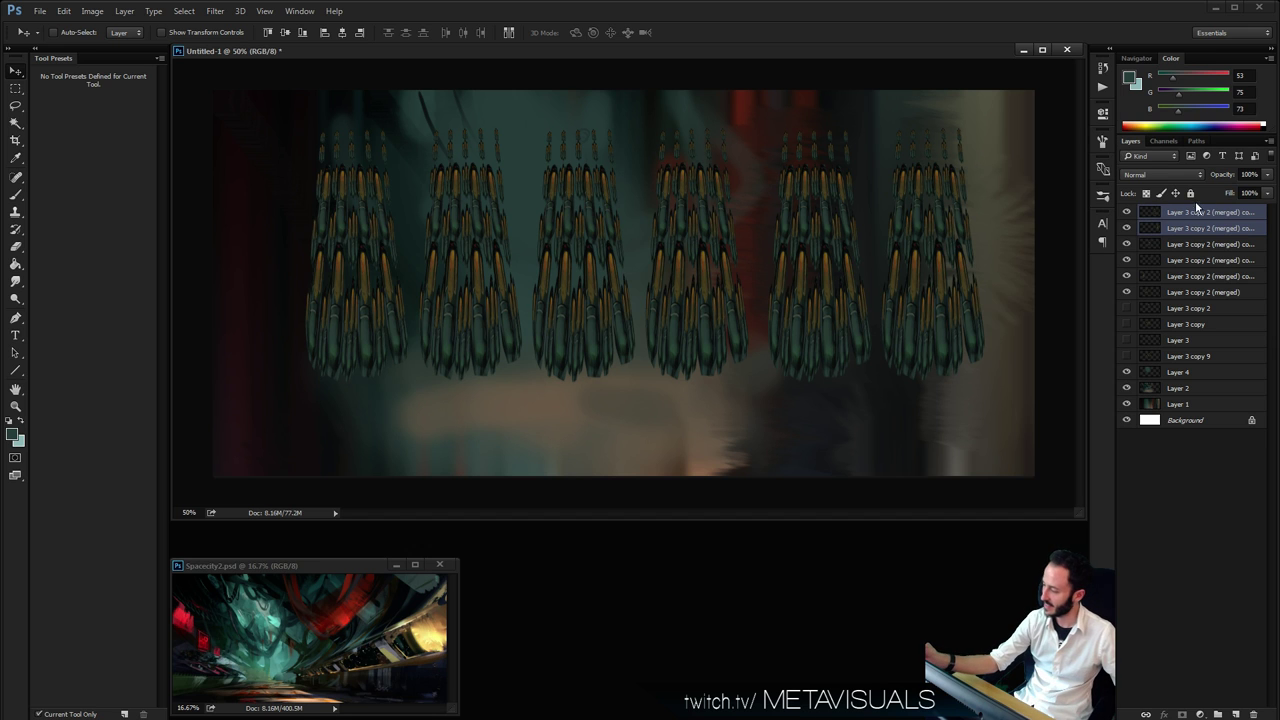
{"action": "key", "text": "ctrl+shift+alt+n"}
{"action": "key", "text": "z"}
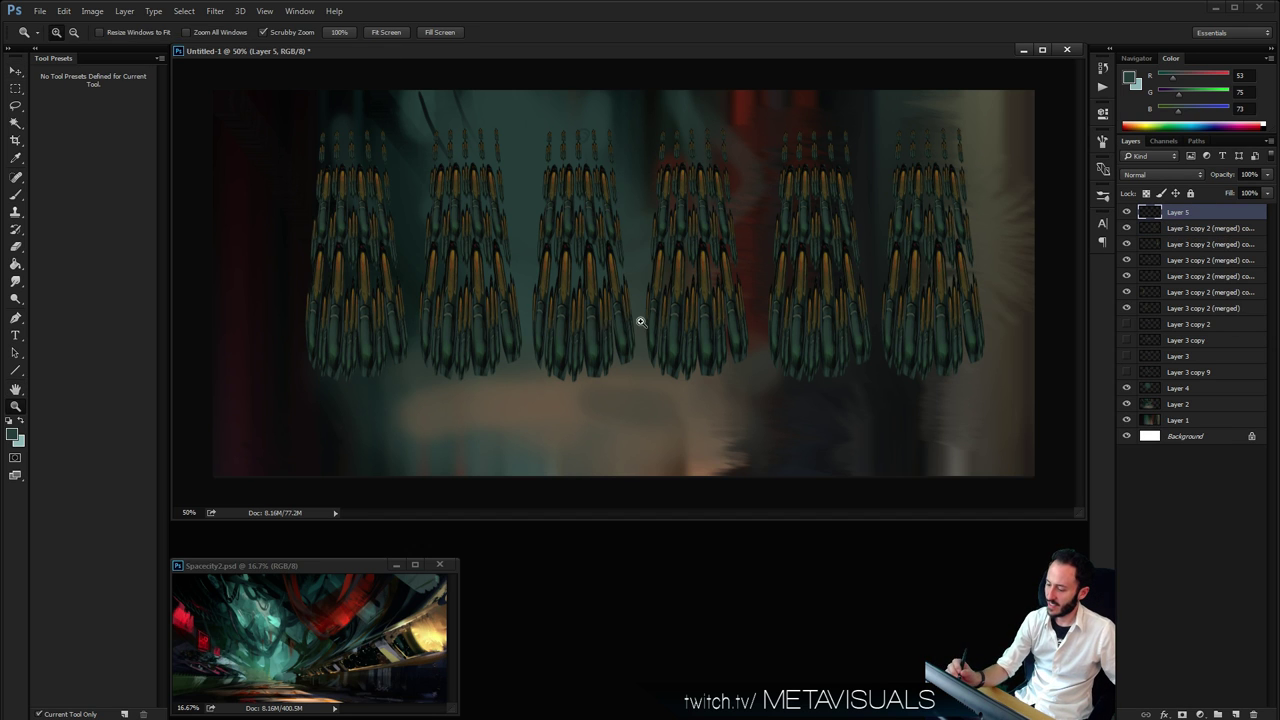
{"action": "left_click", "coordinate": [651, 329], "text": "alt"}
{"action": "left_click", "coordinate": [651, 329], "text": "alt"}
{"action": "left_click_drag", "start_coordinate": [724, 338], "coordinate": [745, 330]}
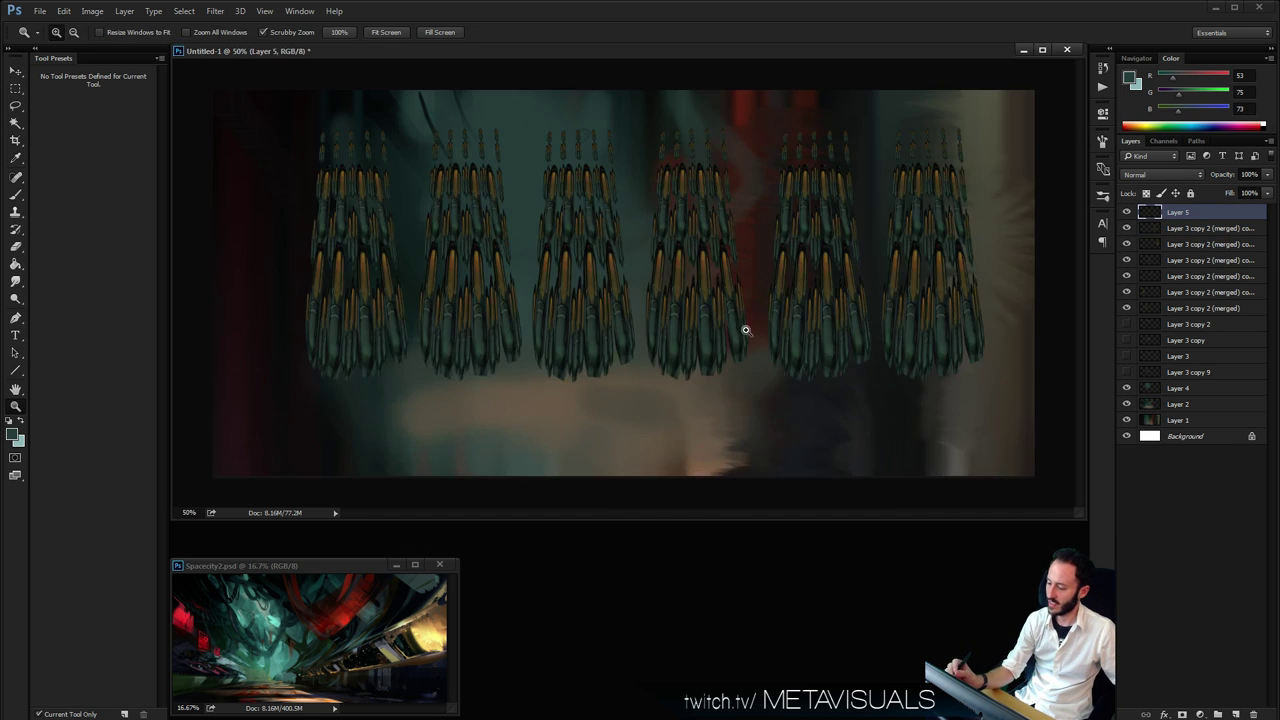
Hide Layer 5 and all the merged cluster copies, leaving only Layer 3 copy 2 (merged) visible and active
{"action": "left_click", "coordinate": [1127, 276]}
{"action": "left_click", "coordinate": [1127, 292]}
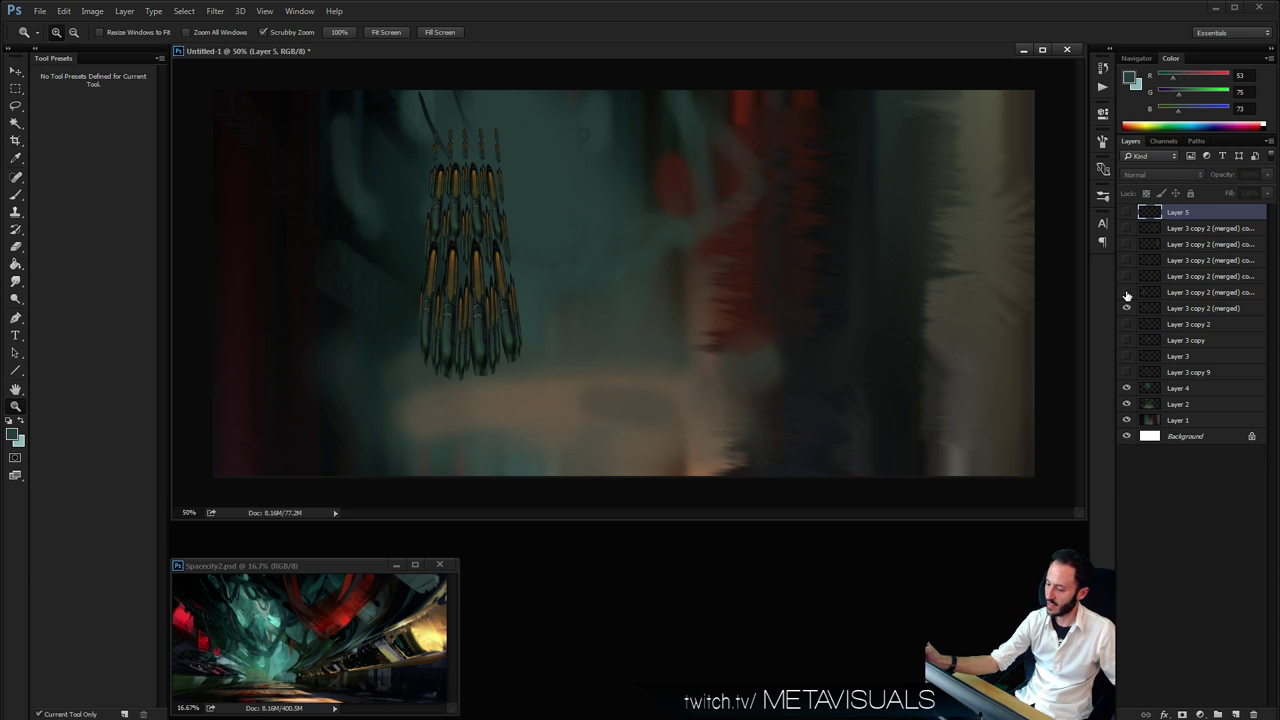
{"action": "left_click", "coordinate": [1127, 292]}
{"action": "left_click", "coordinate": [1127, 292]}
{"action": "left_click", "coordinate": [1127, 308]}
{"action": "left_click", "coordinate": [1127, 308]}
{"action": "left_click", "coordinate": [1200, 308]}
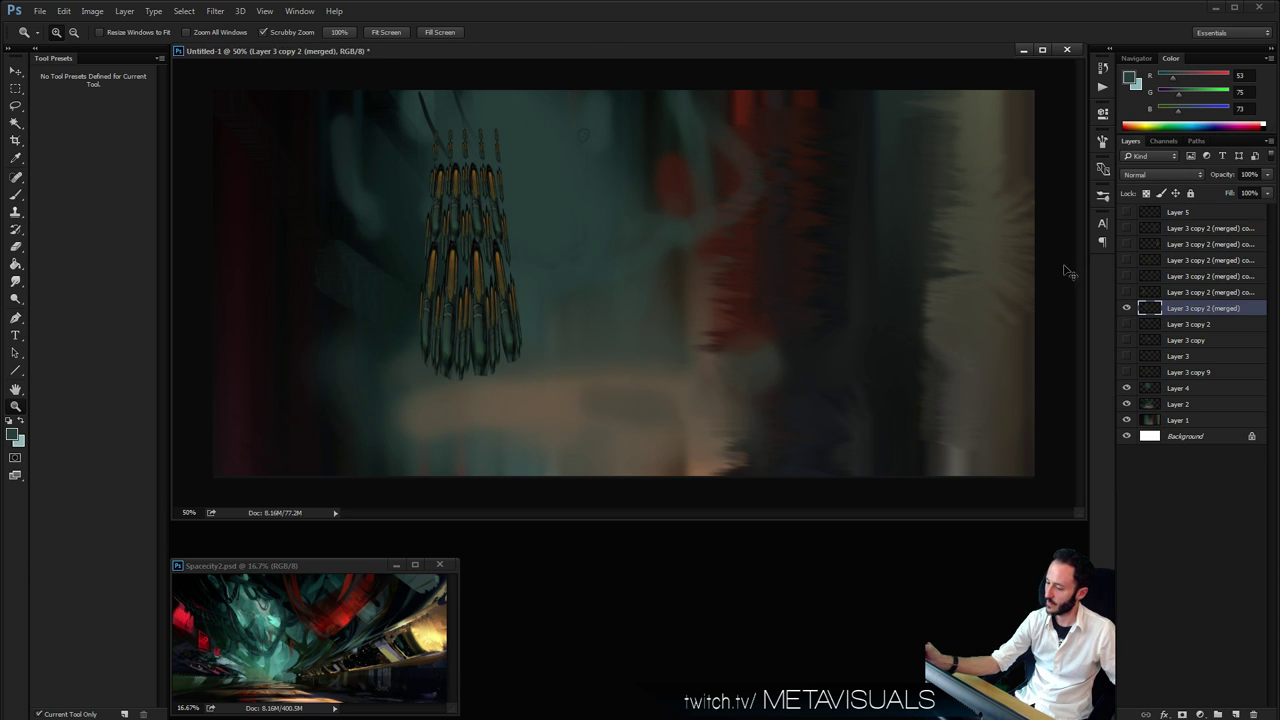
Transform the remaining capsule cluster to be wider and shorter, and apply it over the teal area
{"action": "key", "text": "ctrl+t"}
{"action": "left_click_drag", "start_coordinate": [523, 382], "coordinate": [637, 330]}
{"action": "left_click_drag", "start_coordinate": [596, 394], "coordinate": [556, 333]}
{"action": "left_click_drag", "start_coordinate": [515, 250], "coordinate": [516, 175]}
{"action": "key", "text": "Return"}
{"action": "key", "text": "z"}
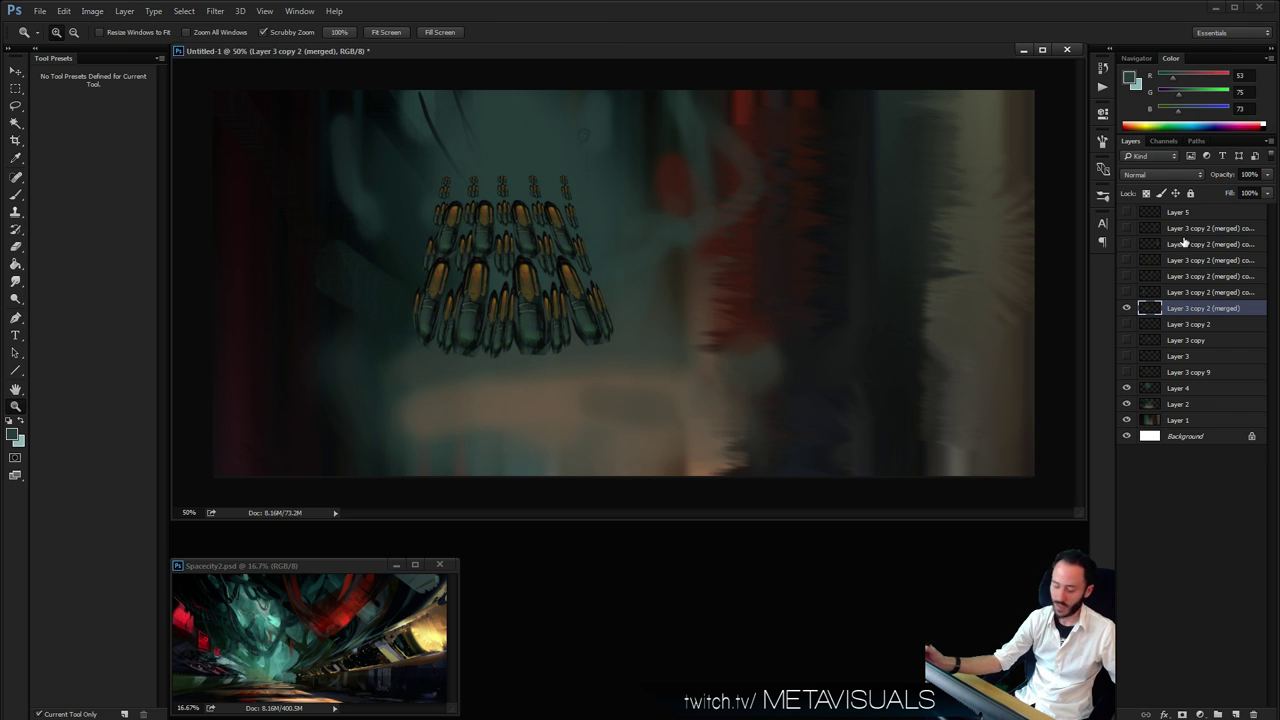
Add a new layer above the cluster and pick the Paint KFP brush at a smaller size
{"action": "key", "text": "ctrl+shift+alt+n"}
{"action": "key", "text": "b"}
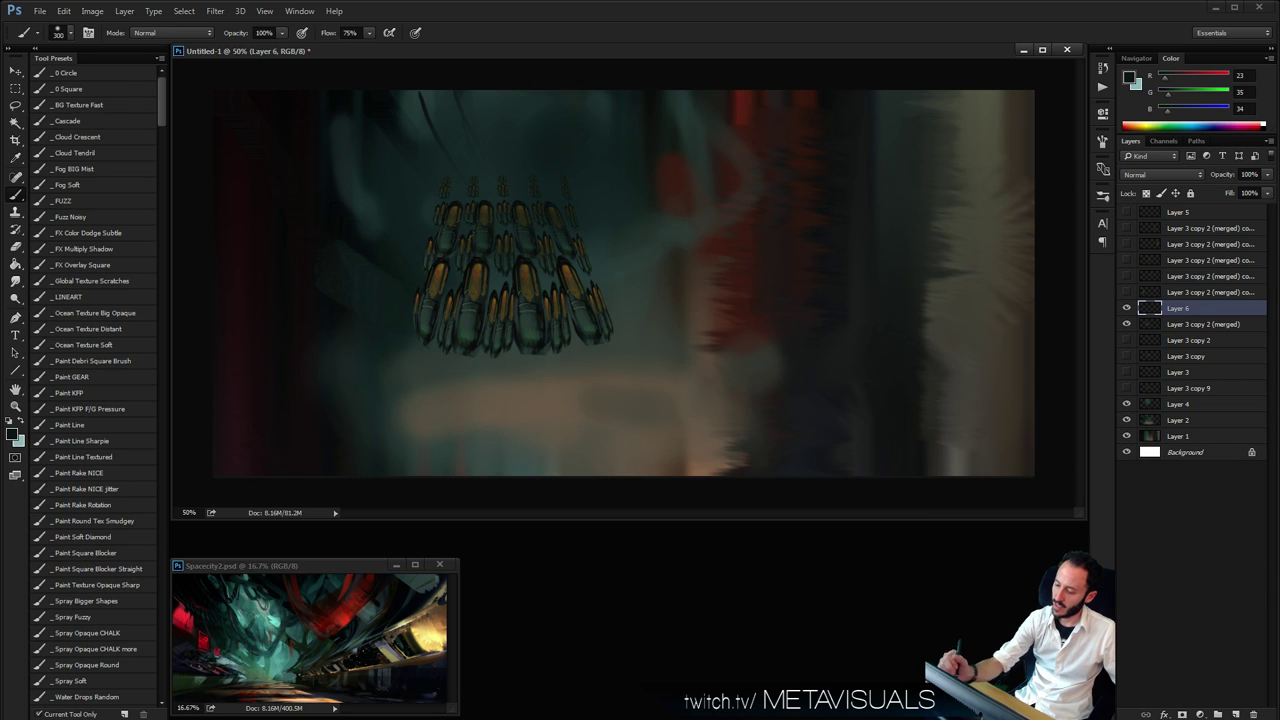
{"action": "key", "text": "bracketleft"}
{"action": "key", "text": "bracketleft"}
{"action": "left_click", "coordinate": [96, 393]}
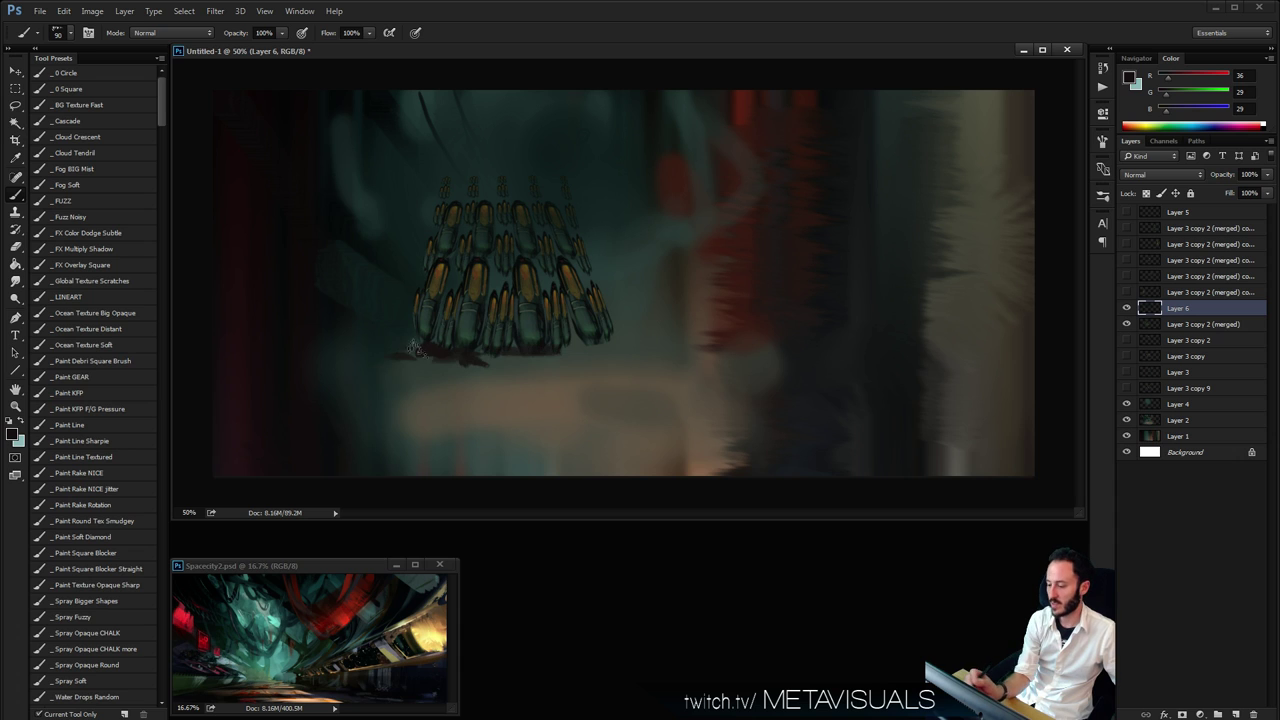
Paint a dark reddish-brown horizontal band beneath the capsule cluster, extending past both of its sides
{"action": "left_click_drag", "start_coordinate": [557, 350], "coordinate": [628, 352]}
{"action": "left_click_drag", "start_coordinate": [334, 357], "coordinate": [430, 356]}
{"action": "left_click_drag", "start_coordinate": [676, 360], "coordinate": [600, 354]}
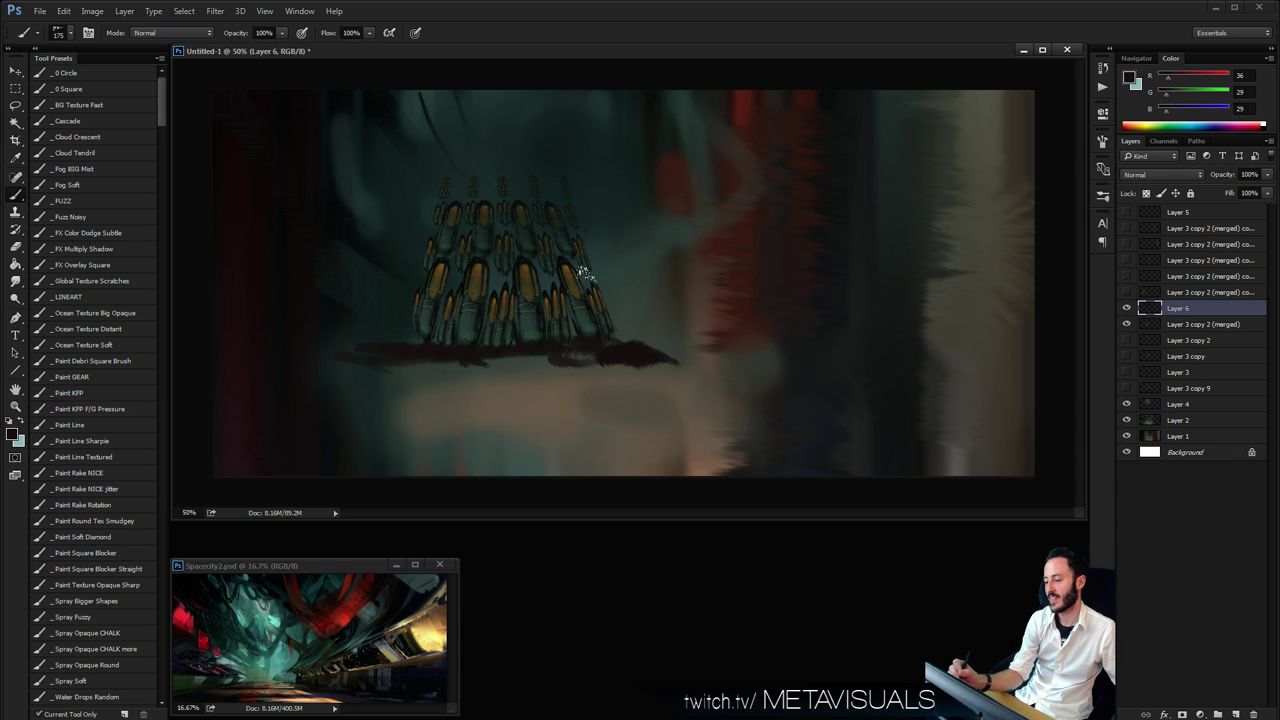
Paint olive-ochre strokes along the capsule cluster's right side and up above it using a colour sampled from the panels
{"action": "left_click", "coordinate": [529, 277], "text": "alt"}
{"action": "key", "text": "bracketleft"}
{"action": "key", "text": "bracketleft"}
{"action": "key", "text": "bracketleft"}
{"action": "left_click_drag", "start_coordinate": [580, 178], "coordinate": [597, 245]}
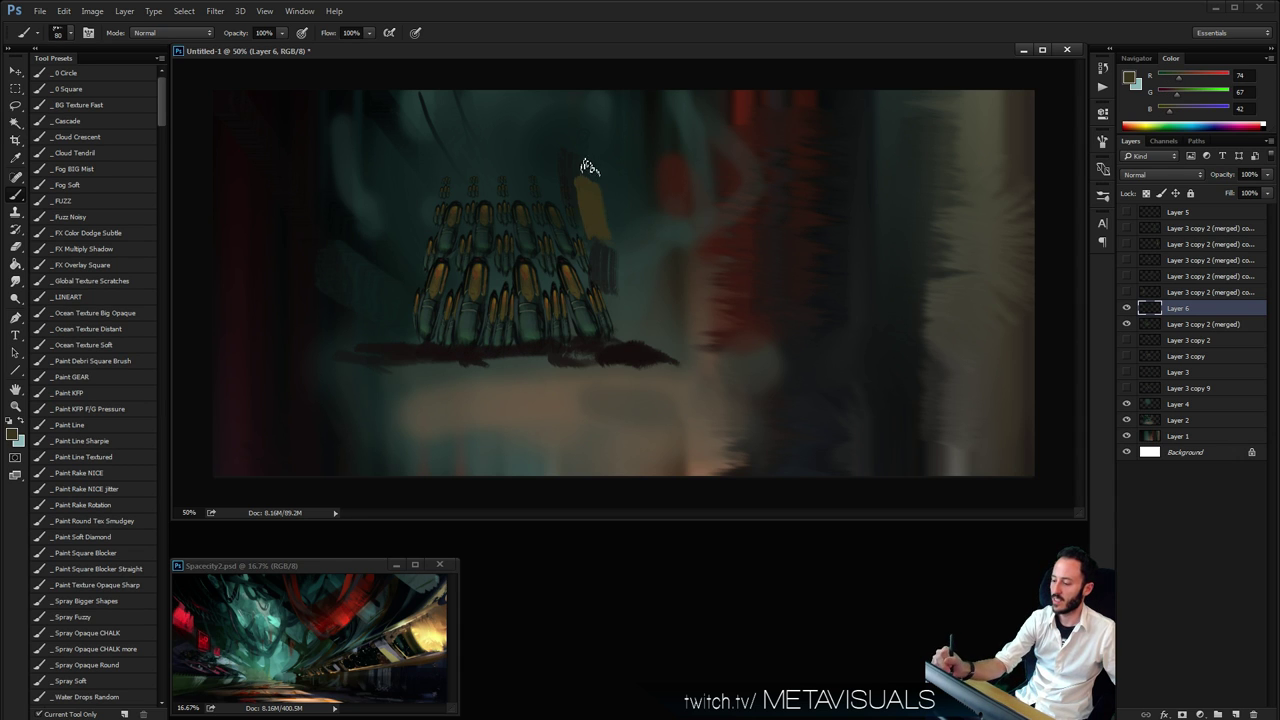
{"action": "left_click_drag", "start_coordinate": [590, 167], "coordinate": [576, 207]}
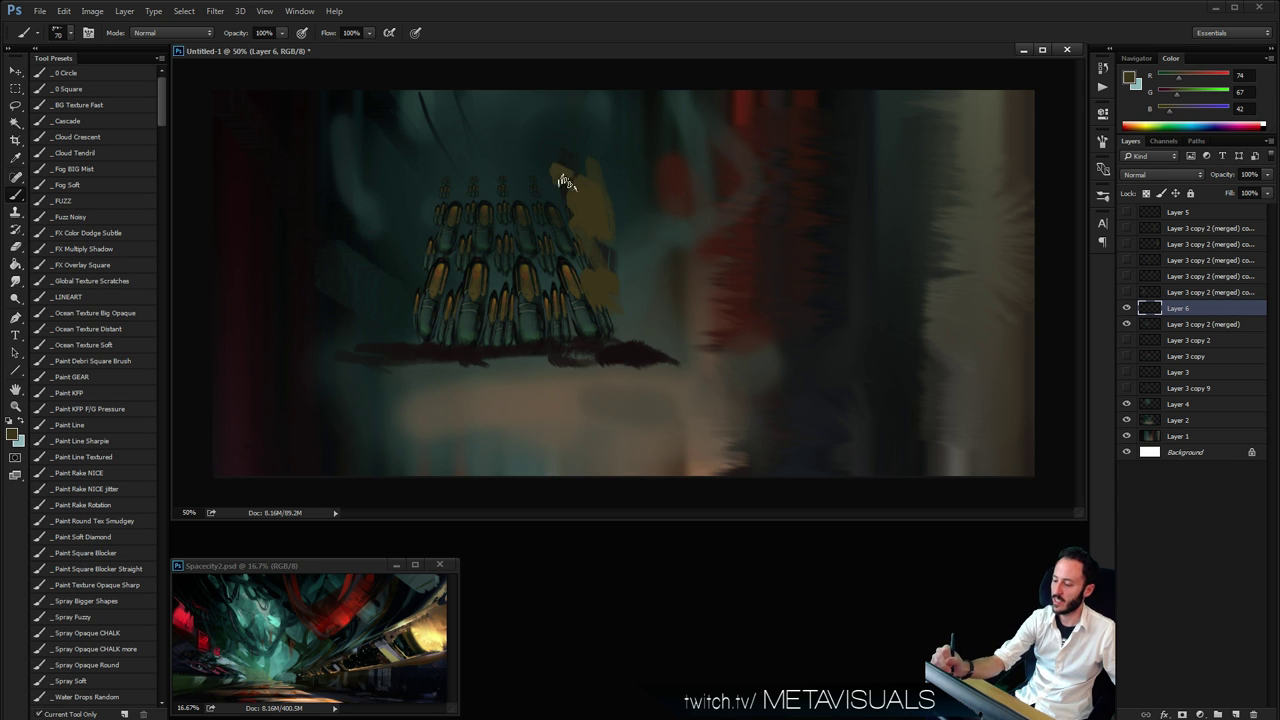
{"action": "left_click", "coordinate": [474, 229], "text": "alt"}
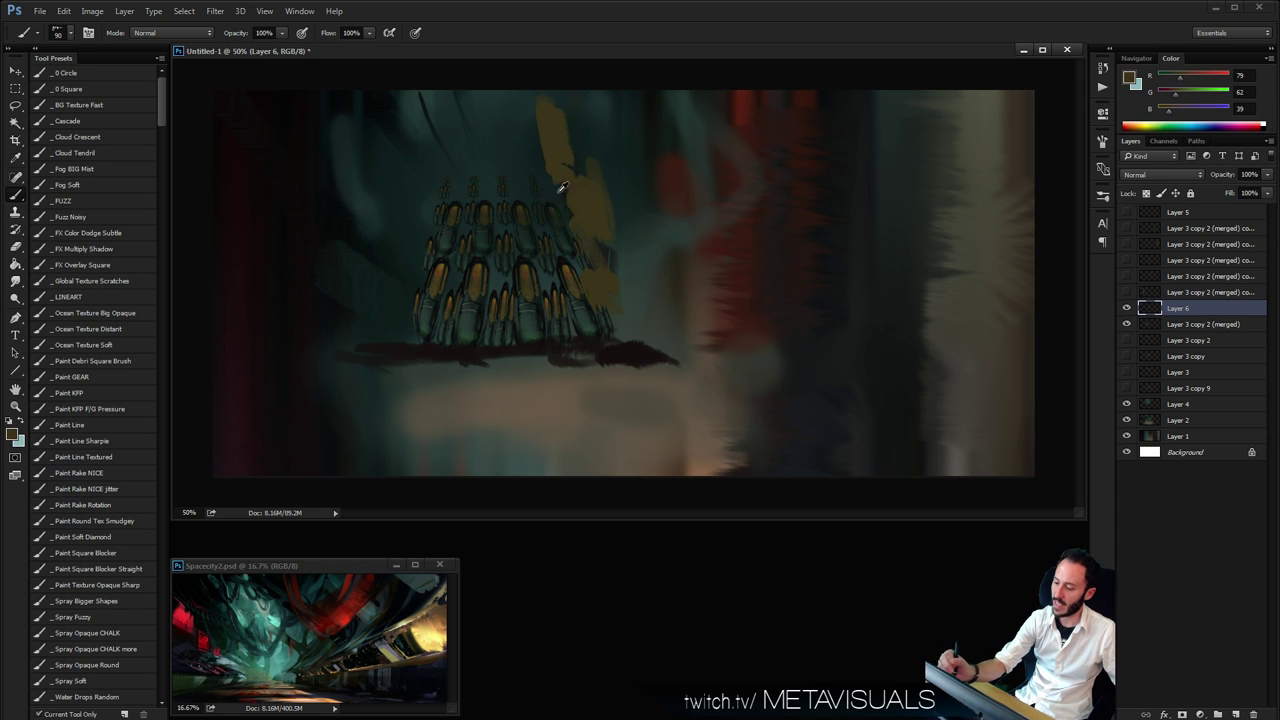
{"action": "key", "text": "bracketleft"}
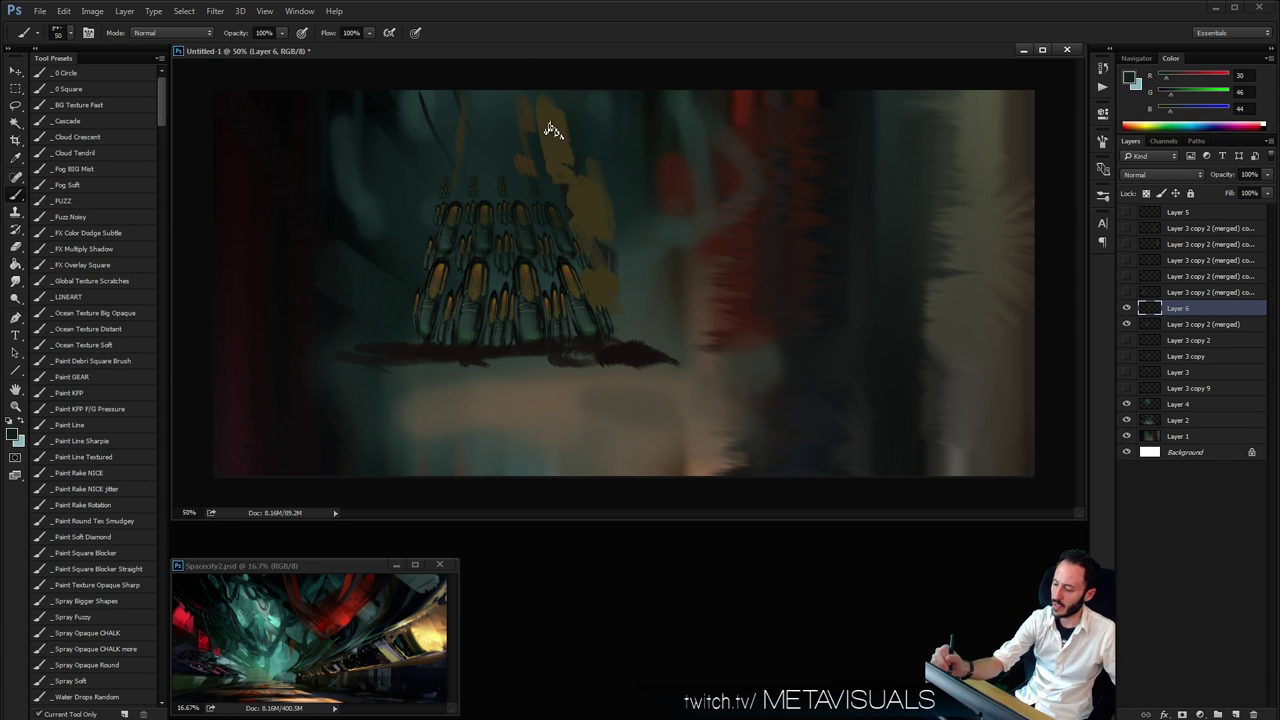
Build up a rounded ochre-brown mass to the right of the capsule cluster with sampled cluster colours
{"action": "left_click", "coordinate": [585, 215], "text": "alt"}
{"action": "key", "text": "bracketright"}
{"action": "key", "text": "bracketright"}
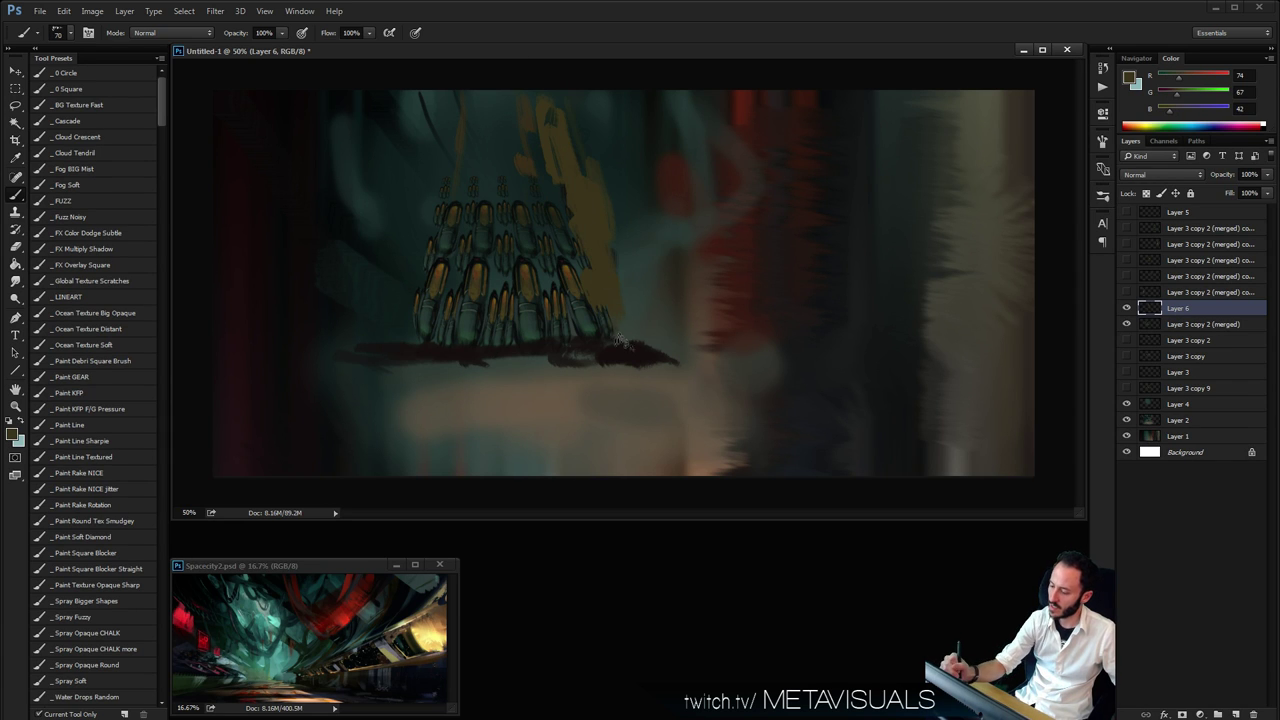
{"action": "left_click_drag", "start_coordinate": [643, 326], "coordinate": [636, 215]}
{"action": "left_click", "coordinate": [523, 270], "text": "alt"}
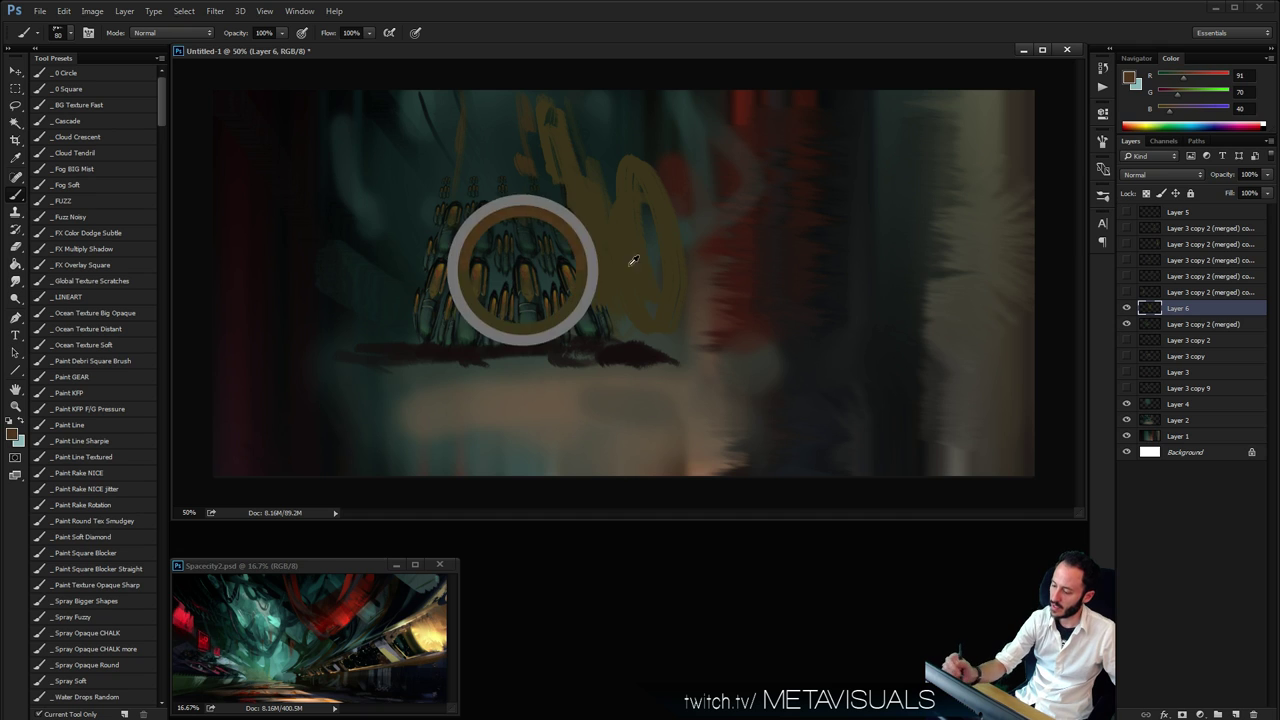
{"action": "key", "text": "bracketleft"}
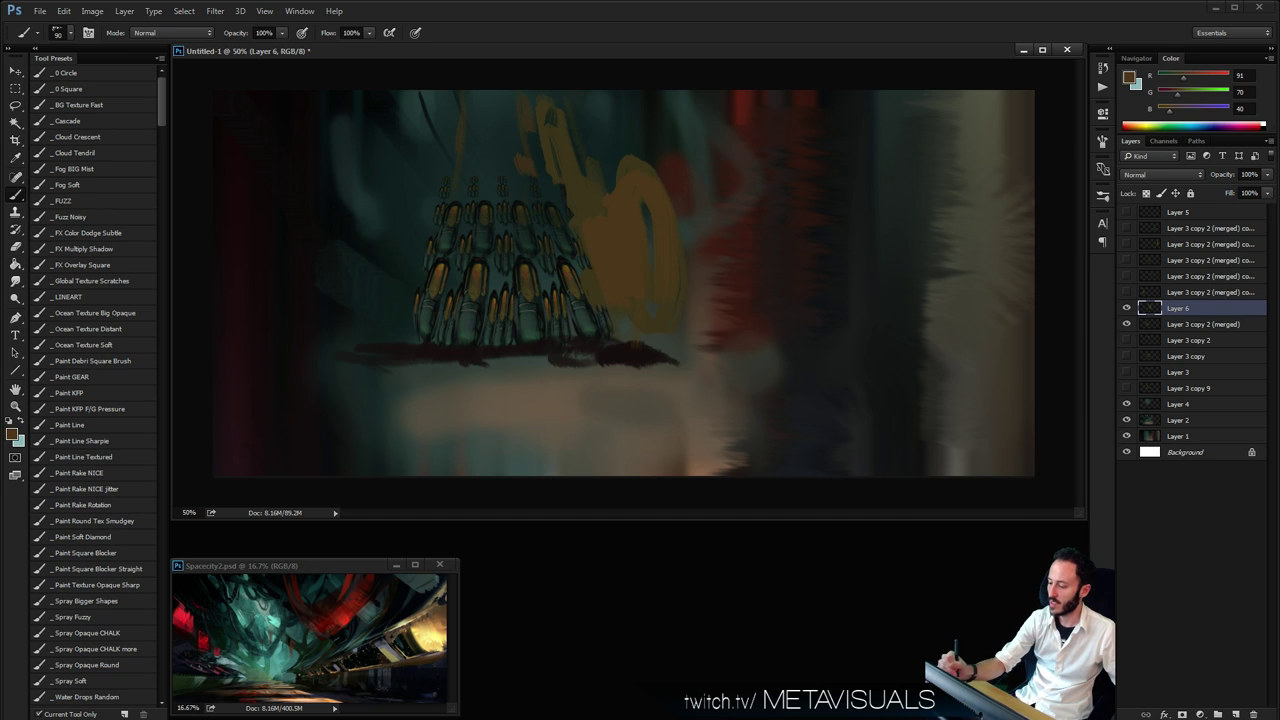
{"action": "key", "text": "bracketright"}
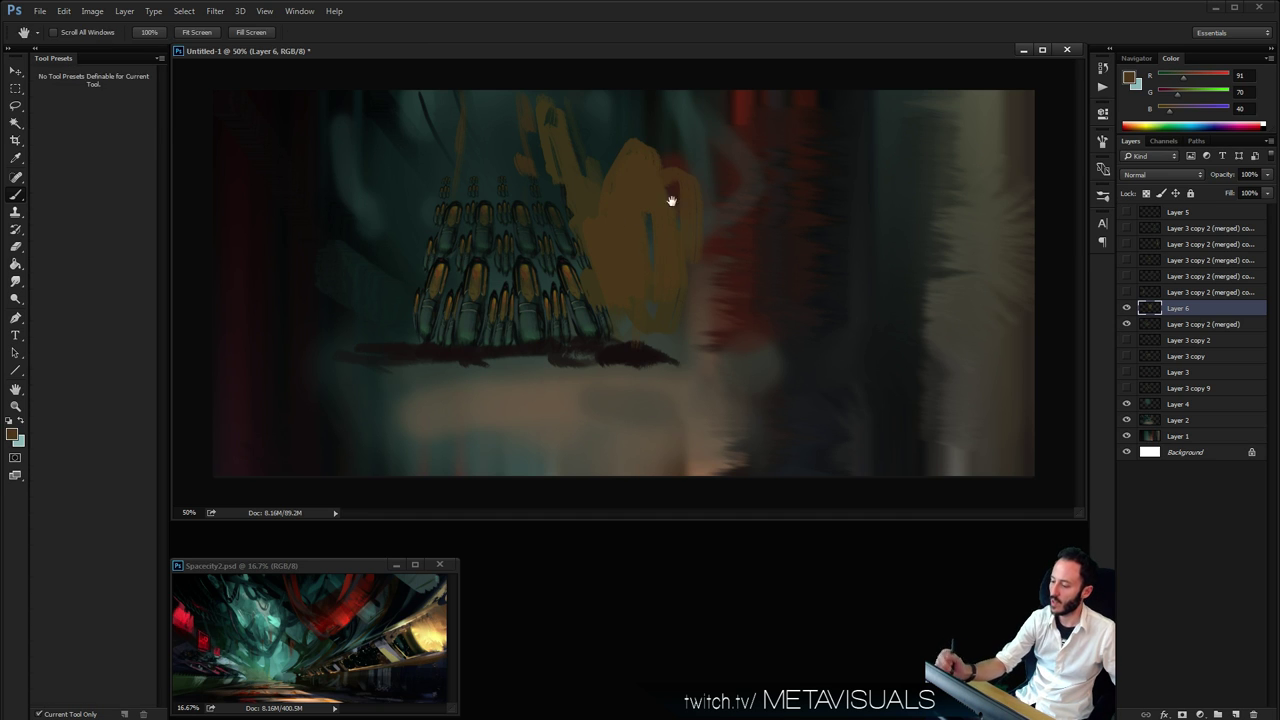
Dab pale pinkish-beige highlights onto the top and left side of the ochre mass, then switch to the Smudge tool
{"action": "left_click", "coordinate": [631, 222], "text": "alt"}
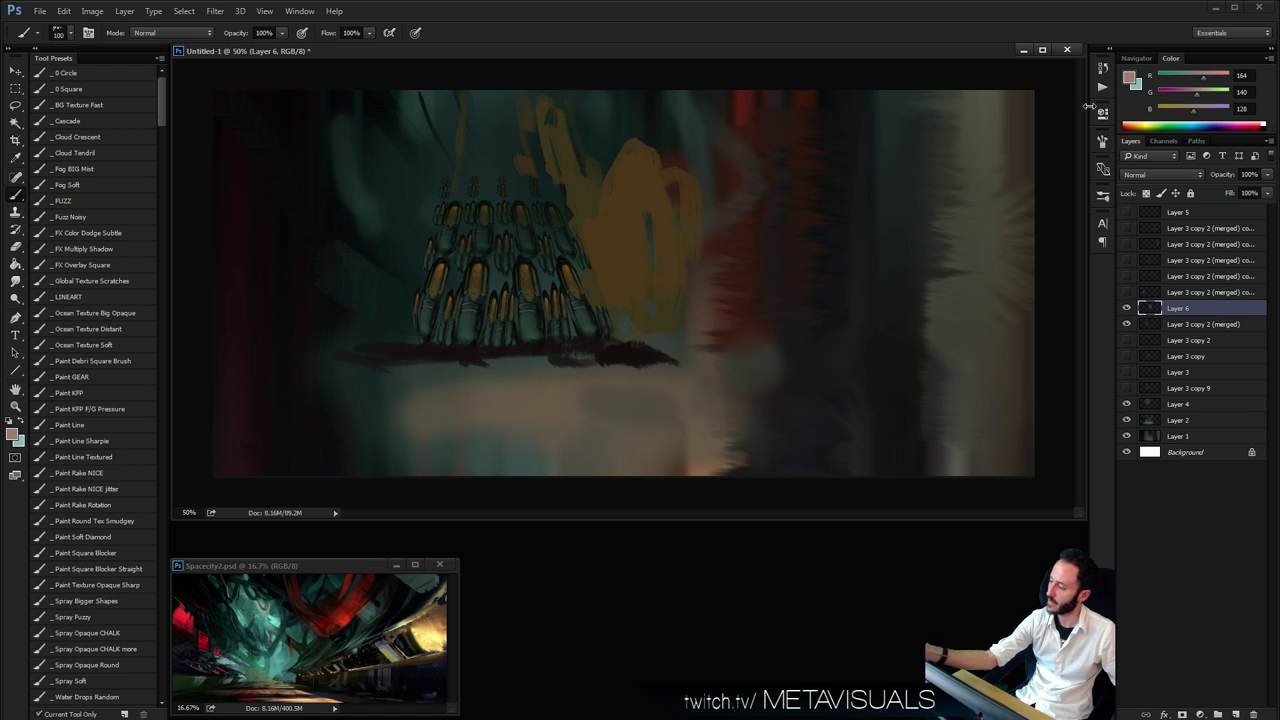
{"action": "key", "text": "bracketright"}
{"action": "mouse_move", "coordinate": [640, 228]}
{"action": "left_mouse_down"}
{"action": "mouse_move", "coordinate": [626, 156]}
{"action": "mouse_move", "coordinate": [644, 214]}
{"action": "mouse_move", "coordinate": [634, 175]}
{"action": "mouse_move", "coordinate": [650, 199]}
{"action": "left_mouse_up"}
{"action": "key", "text": "ctrl+z"}
{"action": "key", "text": "bracketleft"}
{"action": "key", "text": "space"}
{"action": "key", "text": "r"}
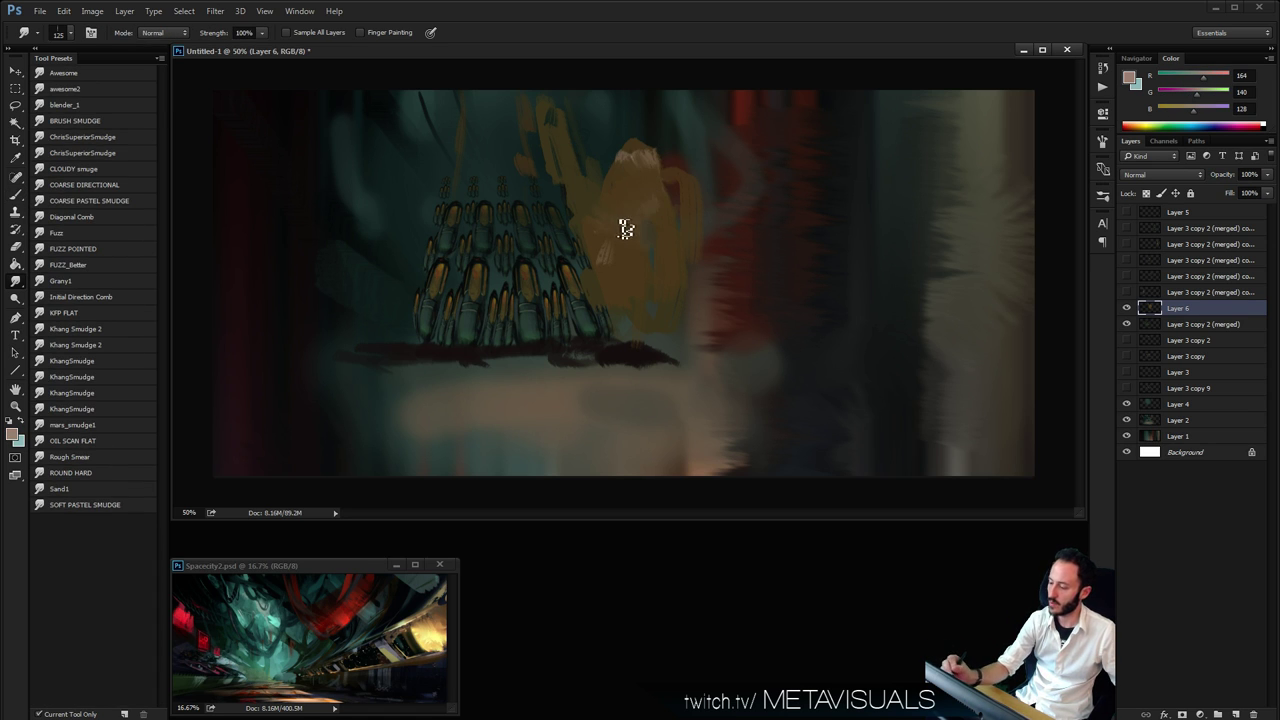
Paint saturated orange over the ochre mass with the brush, carrying it down onto the dark band
{"action": "key", "text": "b"}
{"action": "left_click", "coordinate": [618, 155], "text": "alt"}
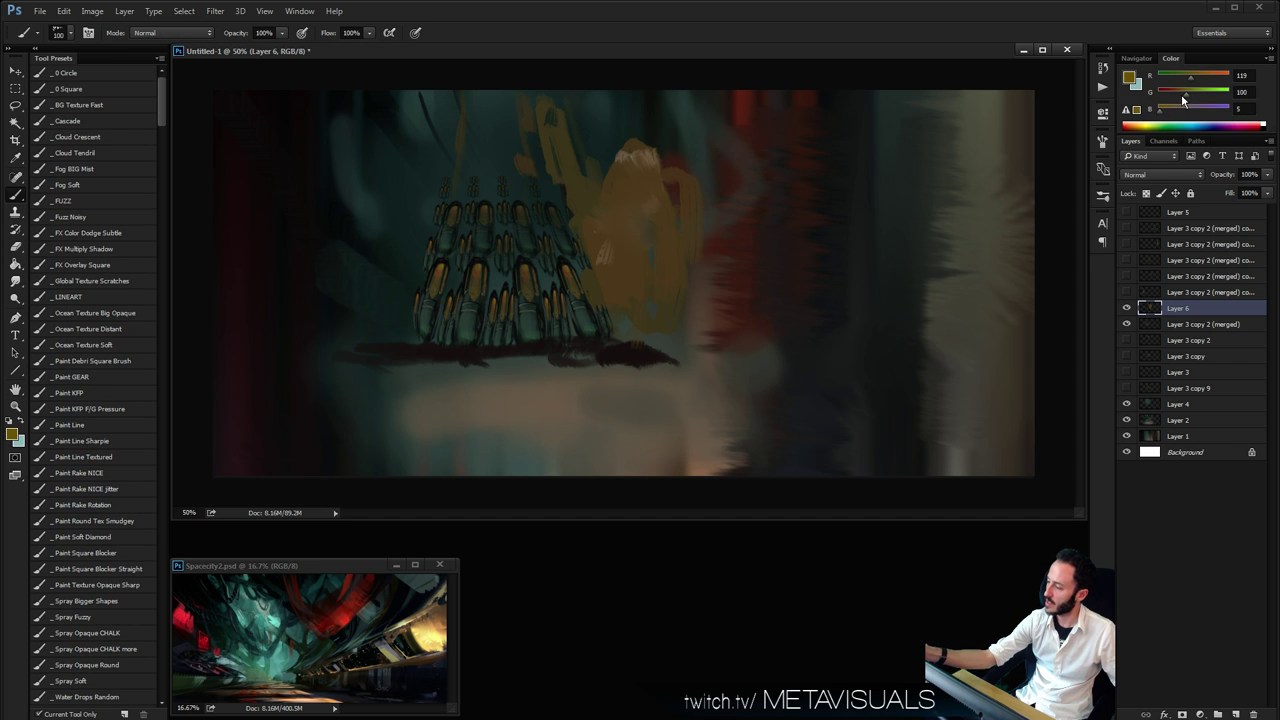
{"action": "left_click_drag", "start_coordinate": [627, 172], "coordinate": [640, 280]}
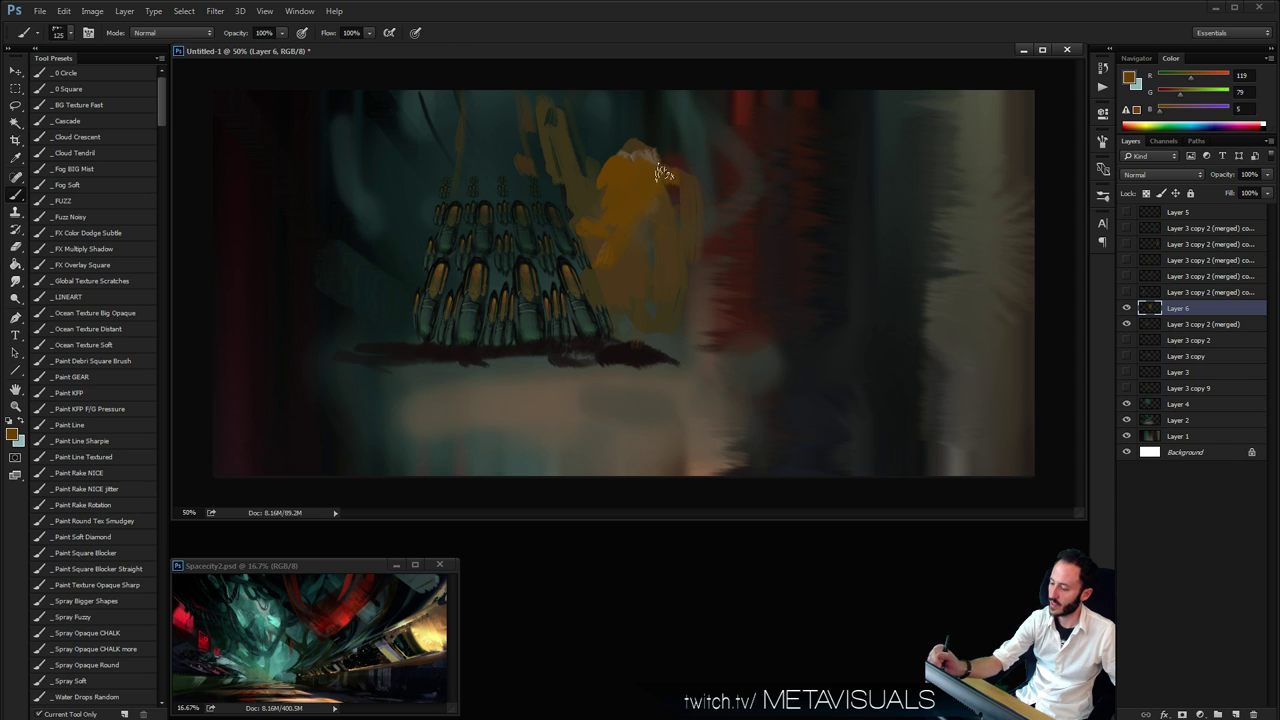
{"action": "left_click", "coordinate": [594, 360], "text": "alt"}
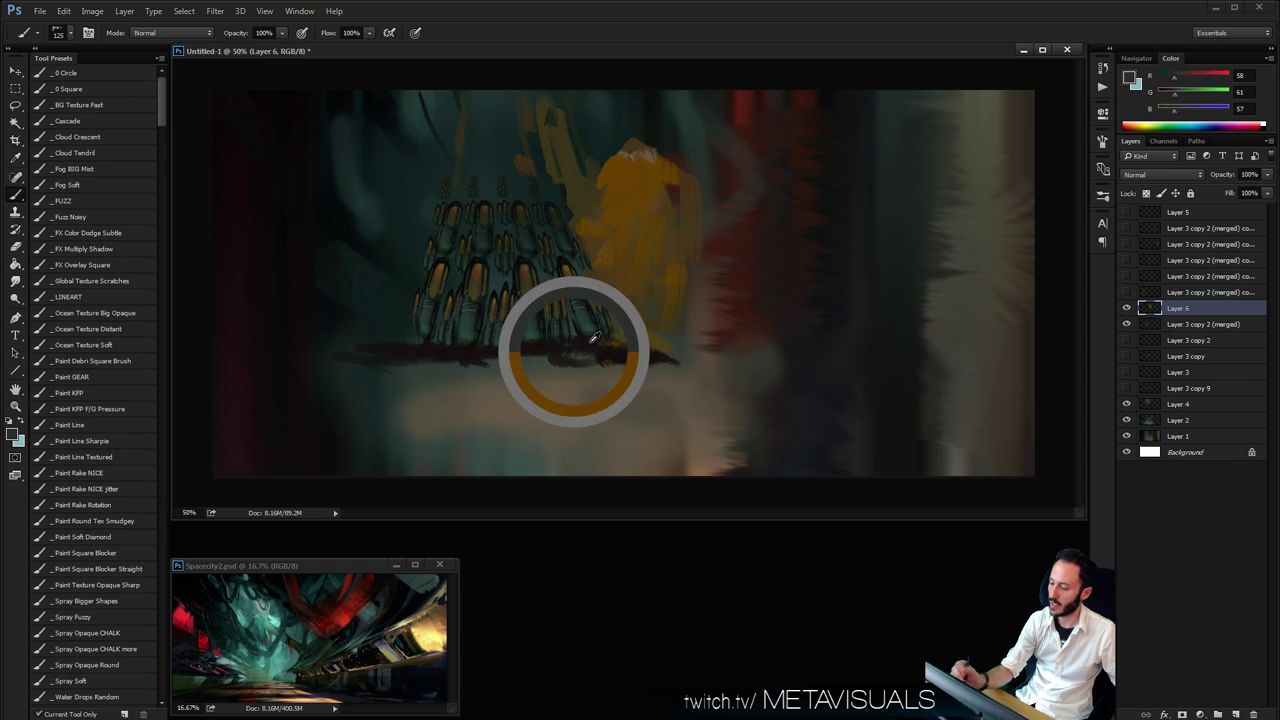
{"action": "key", "text": "bracketleft"}
Pick the FUZZ brush and add a new layer above Layer 6 with Overlay blending
{"action": "left_click", "coordinate": [106, 205]}
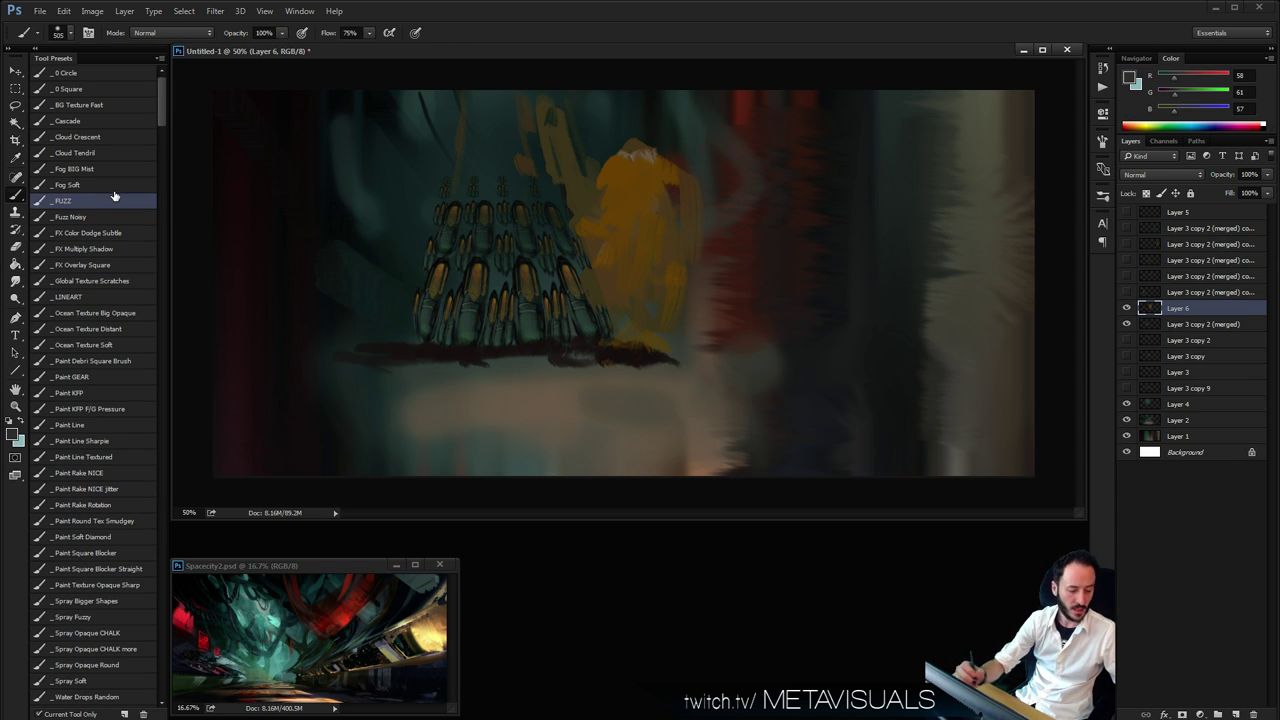
{"action": "key", "text": "ctrl+shift+alt+n"}
{"action": "left_click", "coordinate": [1160, 175]}
{"action": "left_click", "coordinate": [1150, 271]}
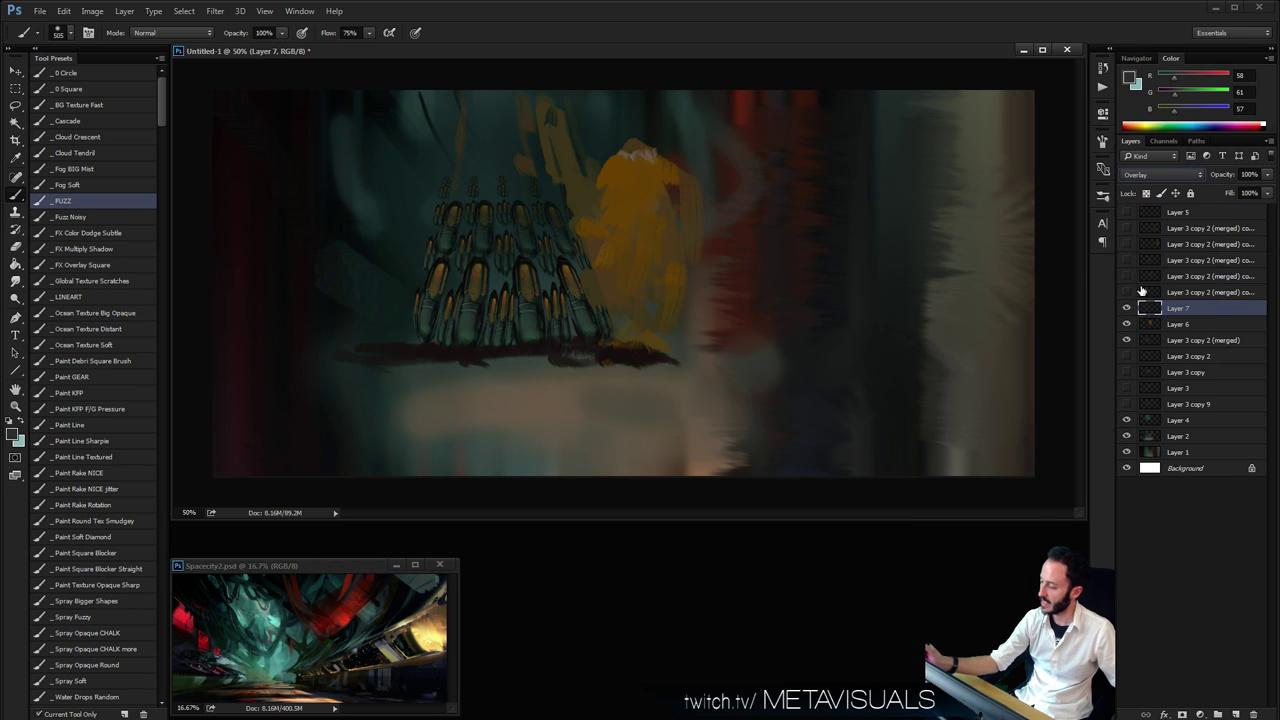
Darken the top of the capsule cluster and the teal area around it with soft near-black strokes on the Overlay layer
{"action": "left_click_drag", "start_coordinate": [465, 115], "coordinate": [445, 320]}
{"action": "key", "text": "ctrl+z"}
{"action": "left_click", "coordinate": [446, 352], "text": "alt"}
{"action": "left_click_drag", "start_coordinate": [440, 200], "coordinate": [425, 335]}
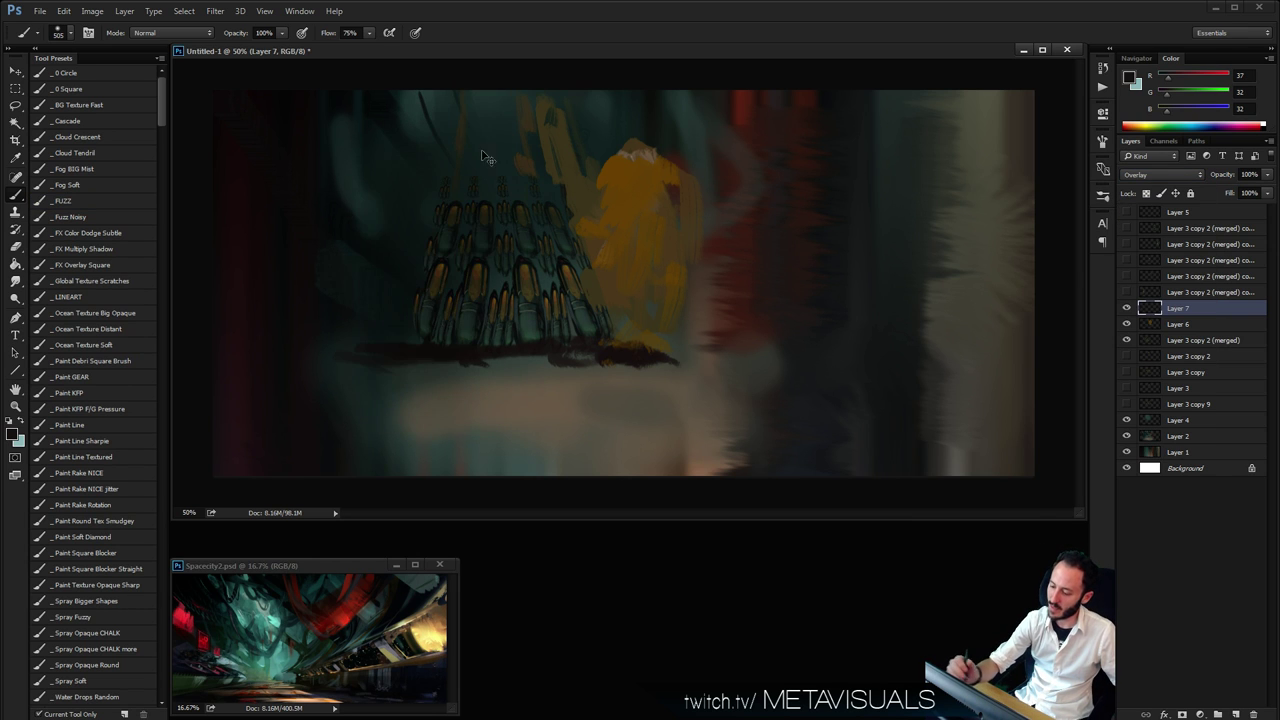
{"action": "key", "text": "ctrl+z"}
{"action": "left_click_drag", "start_coordinate": [460, 140], "coordinate": [440, 225]}
{"action": "left_click_drag", "start_coordinate": [425, 105], "coordinate": [376, 218]}
{"action": "key", "text": "bracketleft"}
{"action": "key", "text": "bracketleft"}
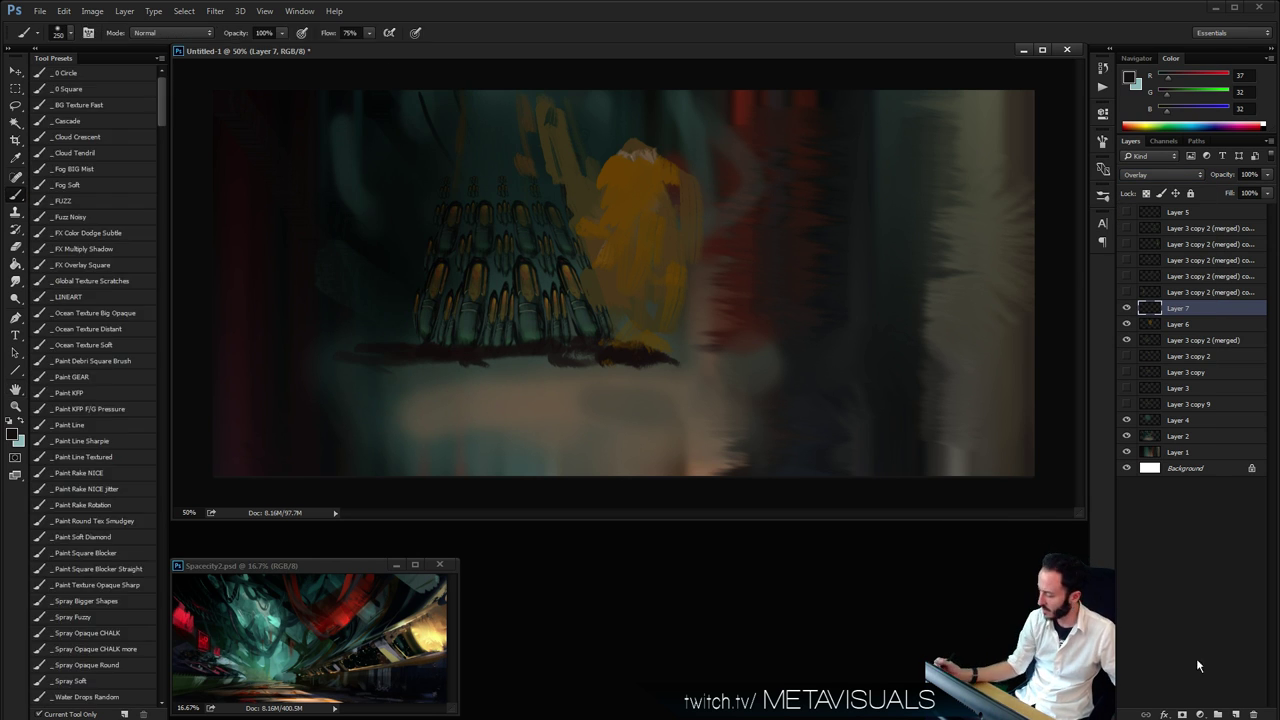
Add a Levels adjustment layer with the black input at 25 and the white input at 175
{"action": "left_click", "coordinate": [1200, 714]}
{"action": "left_click", "coordinate": [1215, 531]}
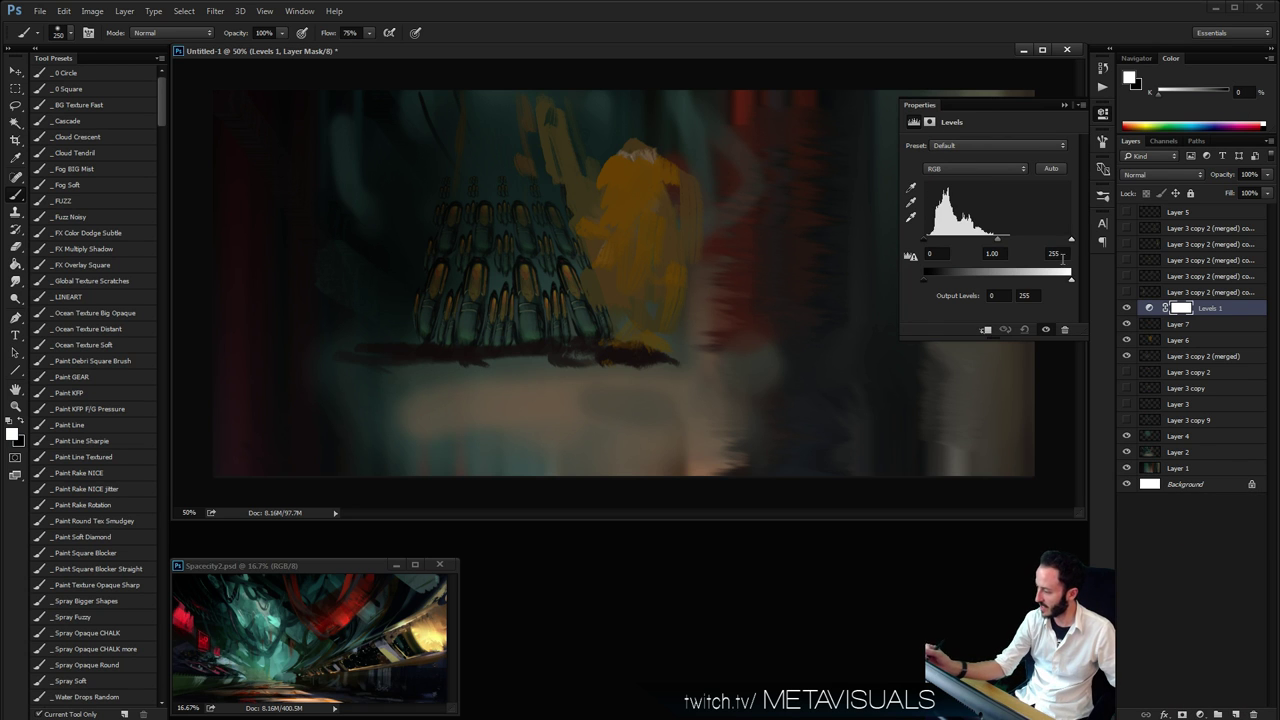
{"action": "left_click_drag", "start_coordinate": [1067, 243], "coordinate": [1023, 247]}
{"action": "left_click_drag", "start_coordinate": [925, 248], "coordinate": [939, 242]}
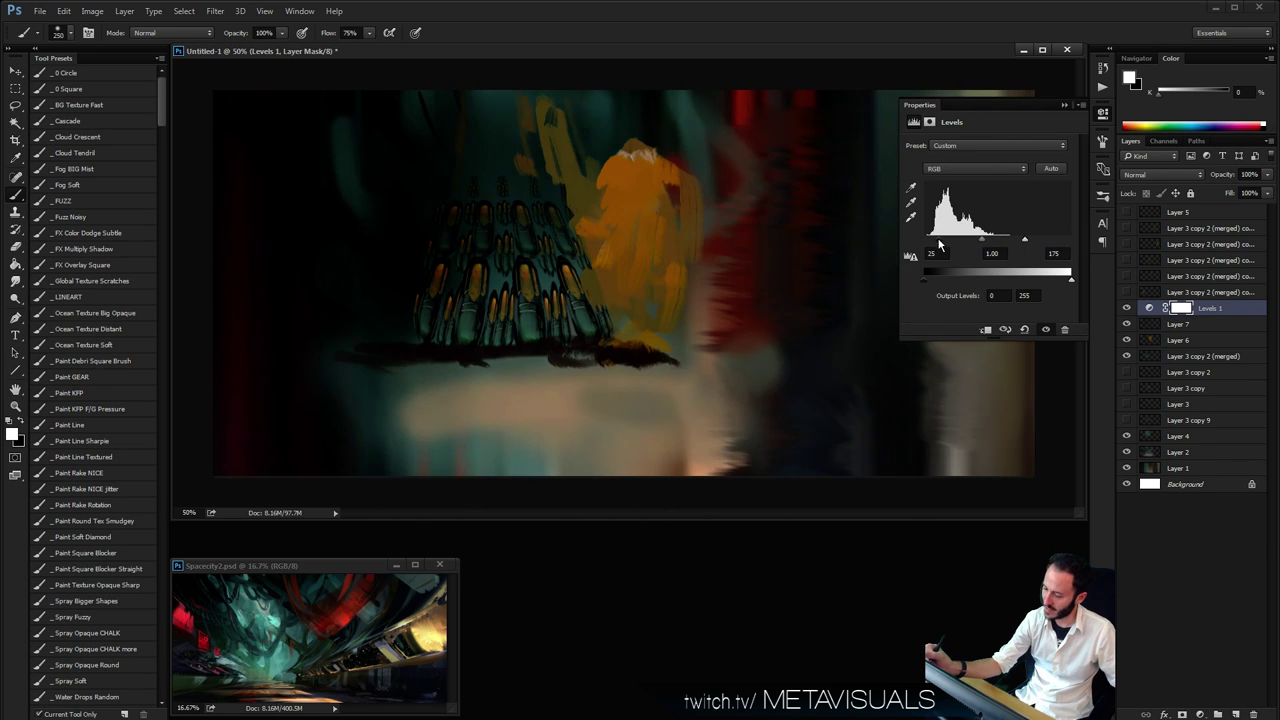
{"action": "left_click", "coordinate": [1064, 105]}
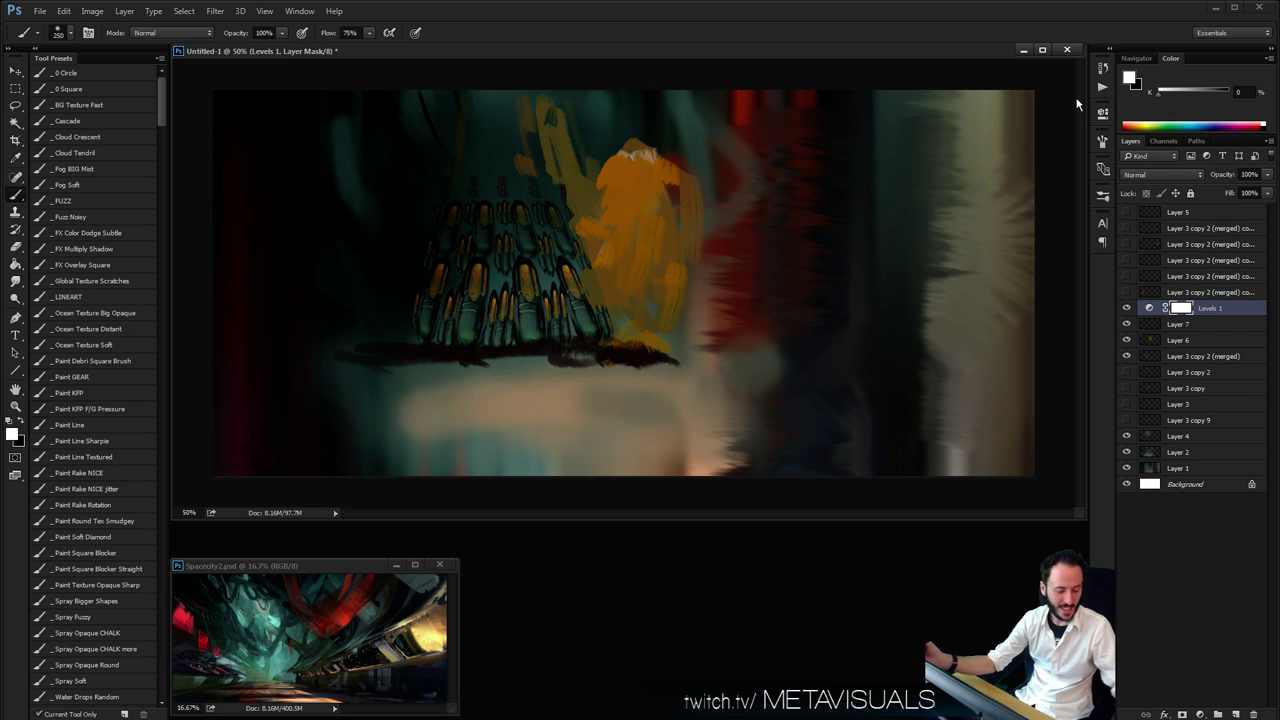
Invert the Levels mask and paint white with the FUZZ brush over the cluster's upper area and the orange mass
{"action": "key", "text": "ctrl+i"}
{"action": "left_click", "coordinate": [98, 202]}
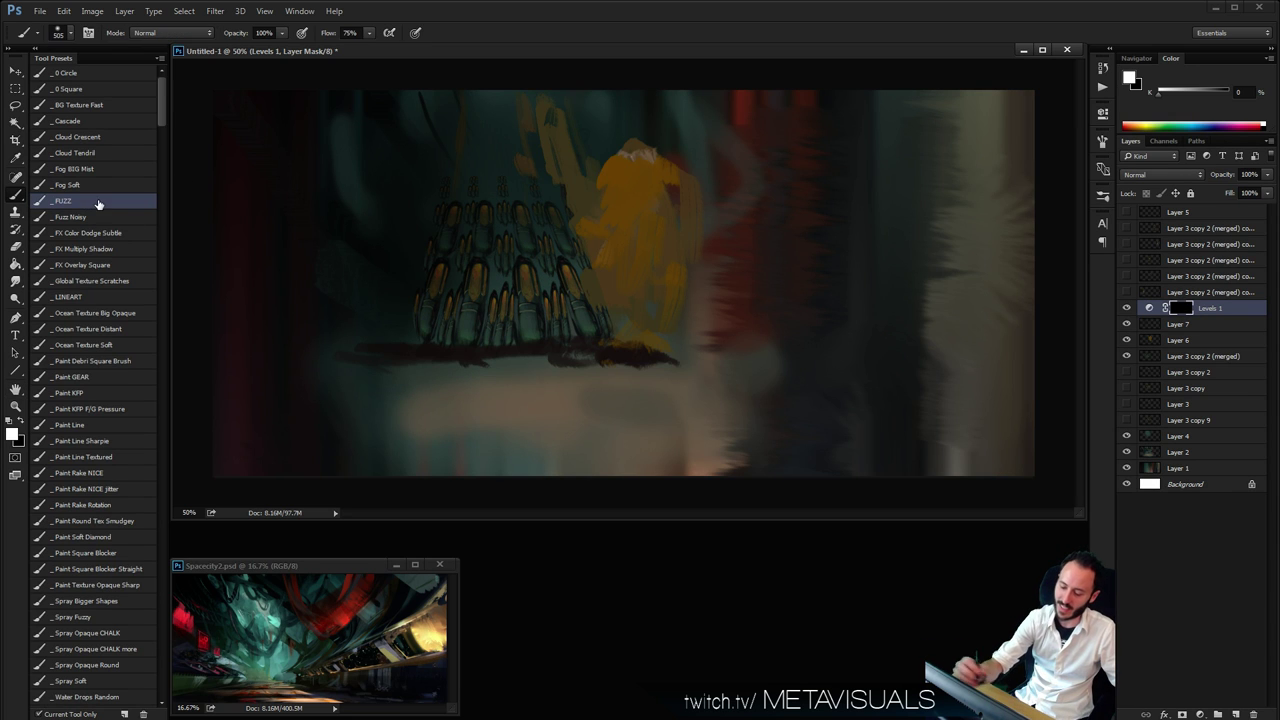
{"action": "key", "text": "["}
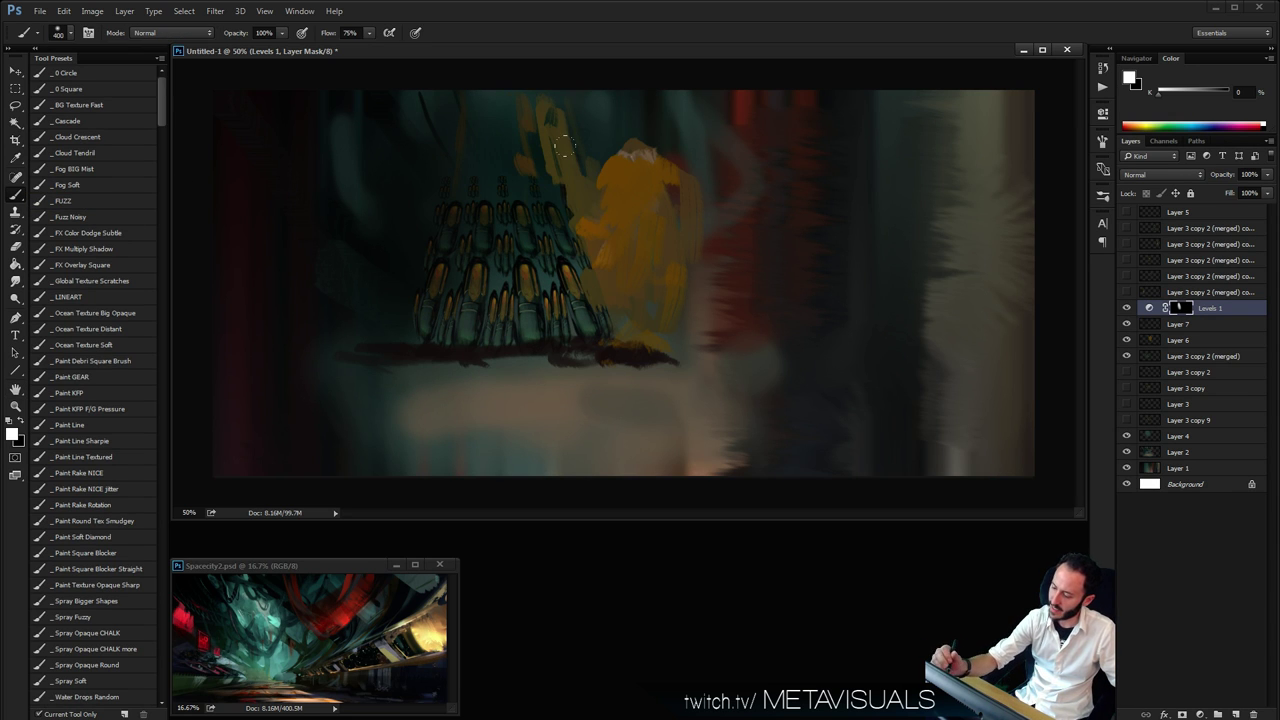
{"action": "left_click_drag", "start_coordinate": [565, 147], "coordinate": [588, 82]}
{"action": "key", "text": "bracketleft"}
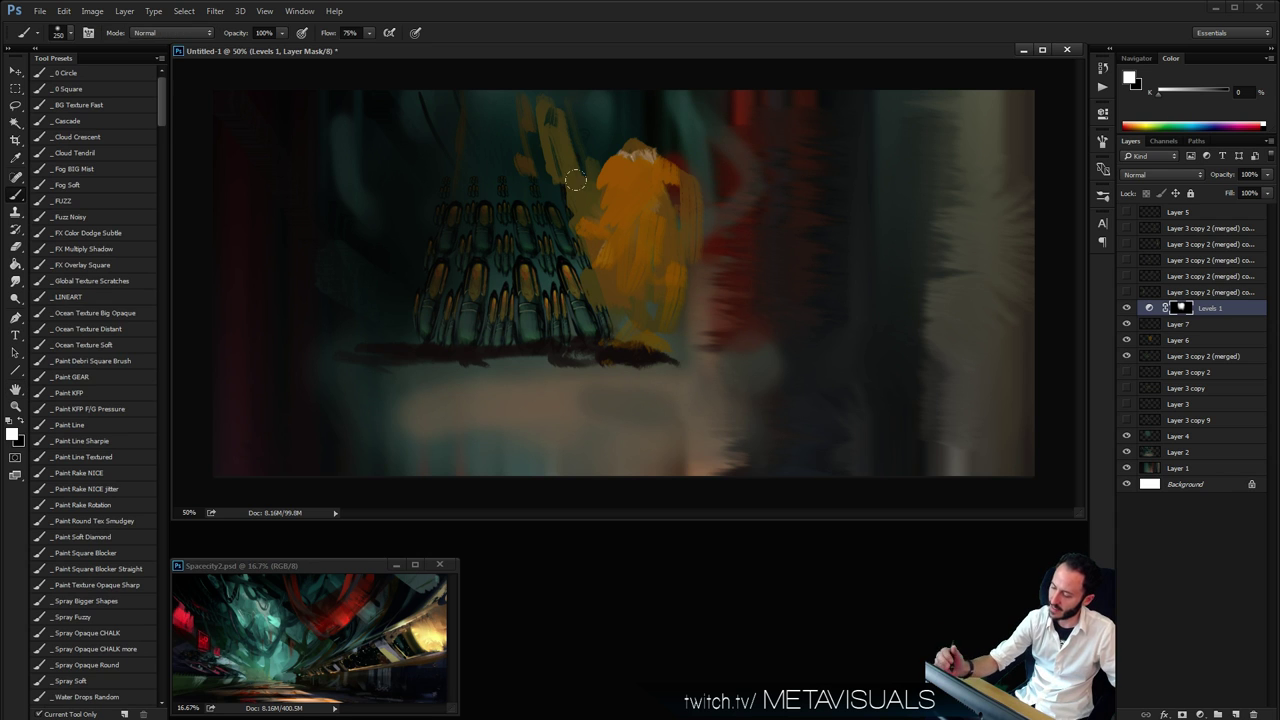
Add a new layer and paint streaky orange strokes down the orange mass's right side with the Paint Rake NICE brush
{"action": "key", "text": "ctrl+shift+alt+n"}
{"action": "key", "text": "space"}
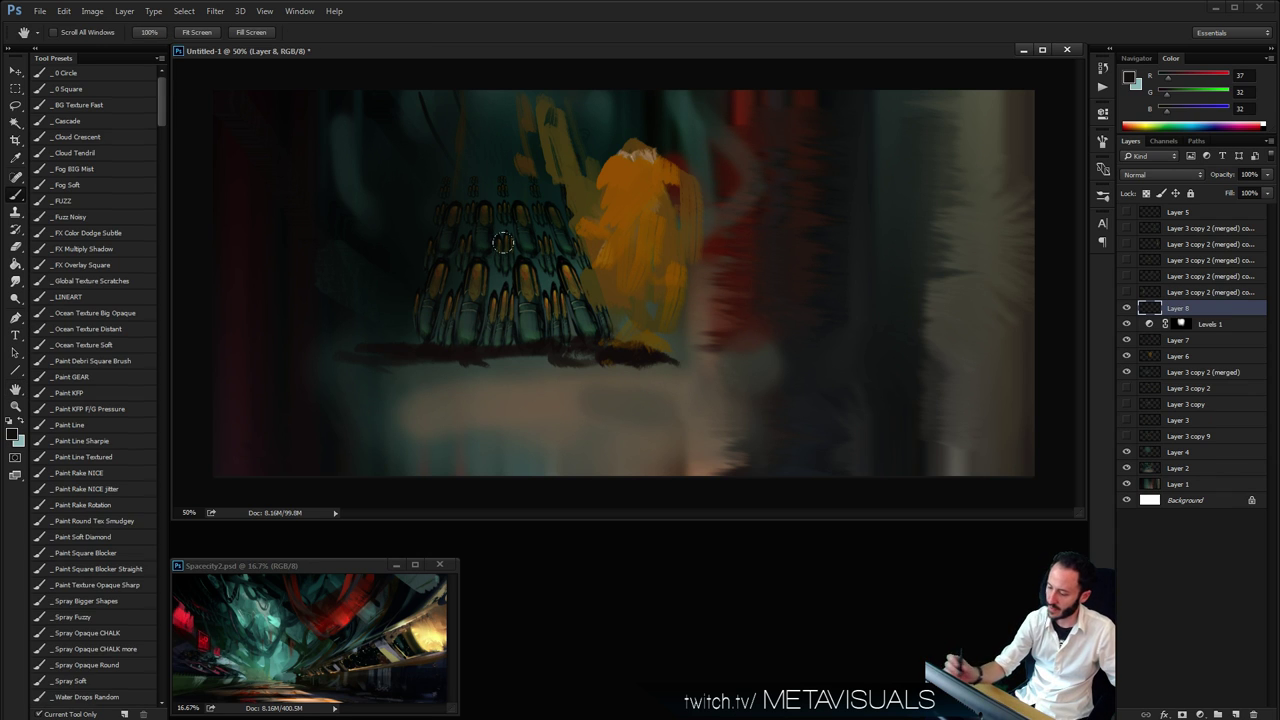
{"action": "left_click", "coordinate": [108, 475]}
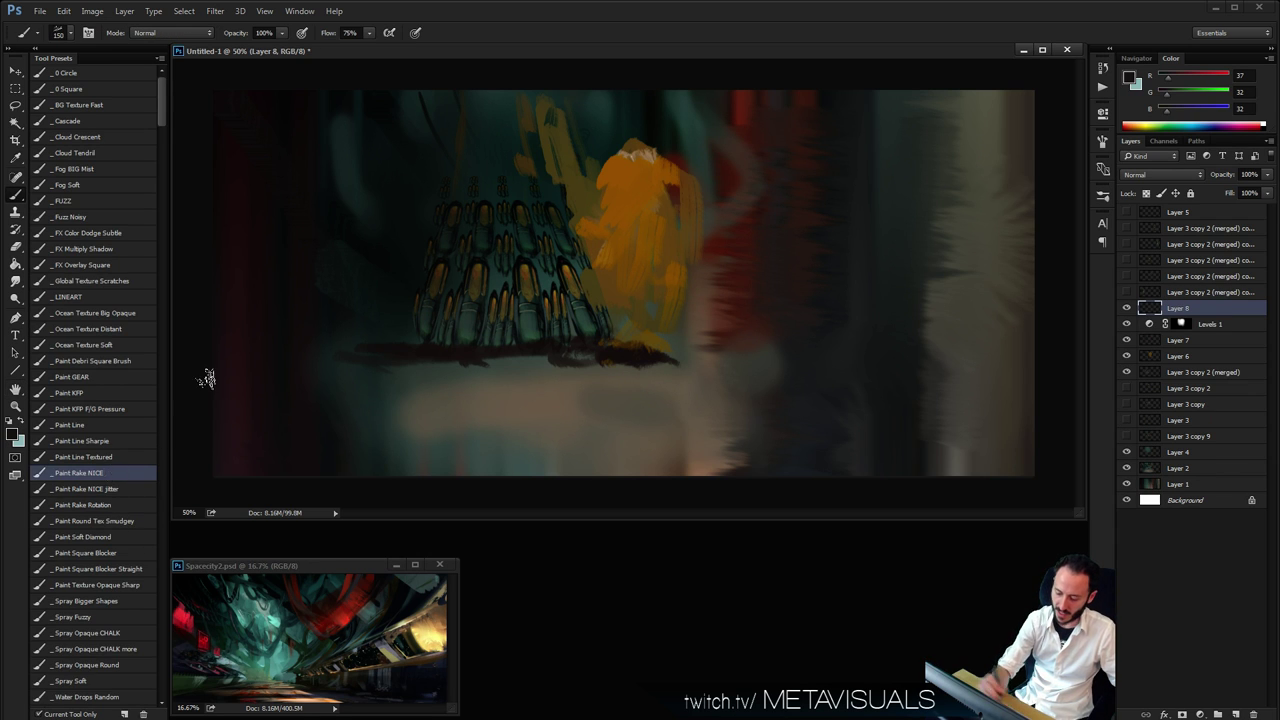
{"action": "left_click_drag", "start_coordinate": [657, 206], "coordinate": [661, 243]}
{"action": "left_click", "coordinate": [626, 177], "text": "alt"}
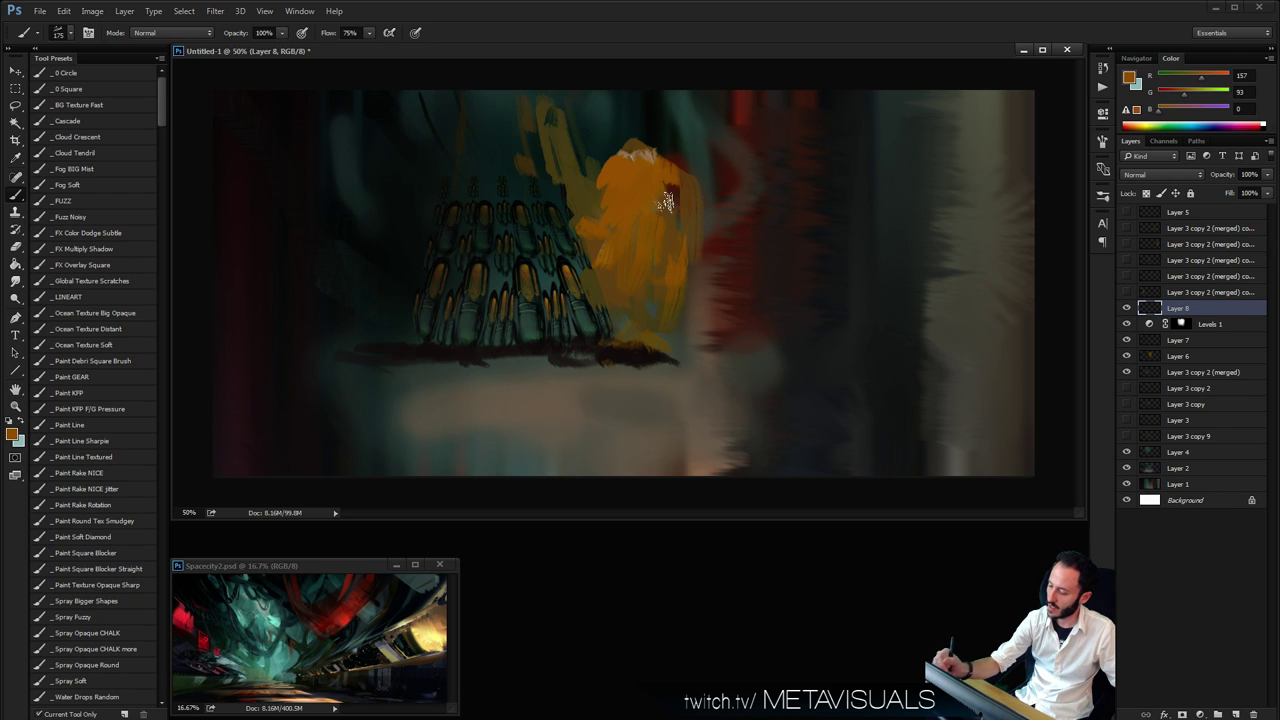
{"action": "left_click_drag", "start_coordinate": [666, 191], "coordinate": [675, 287]}
Paint a wide raked dark stroke beneath the cluster's base band with an enlarged Paint Rake NICE brush
{"action": "left_click", "coordinate": [613, 354], "text": "alt"}
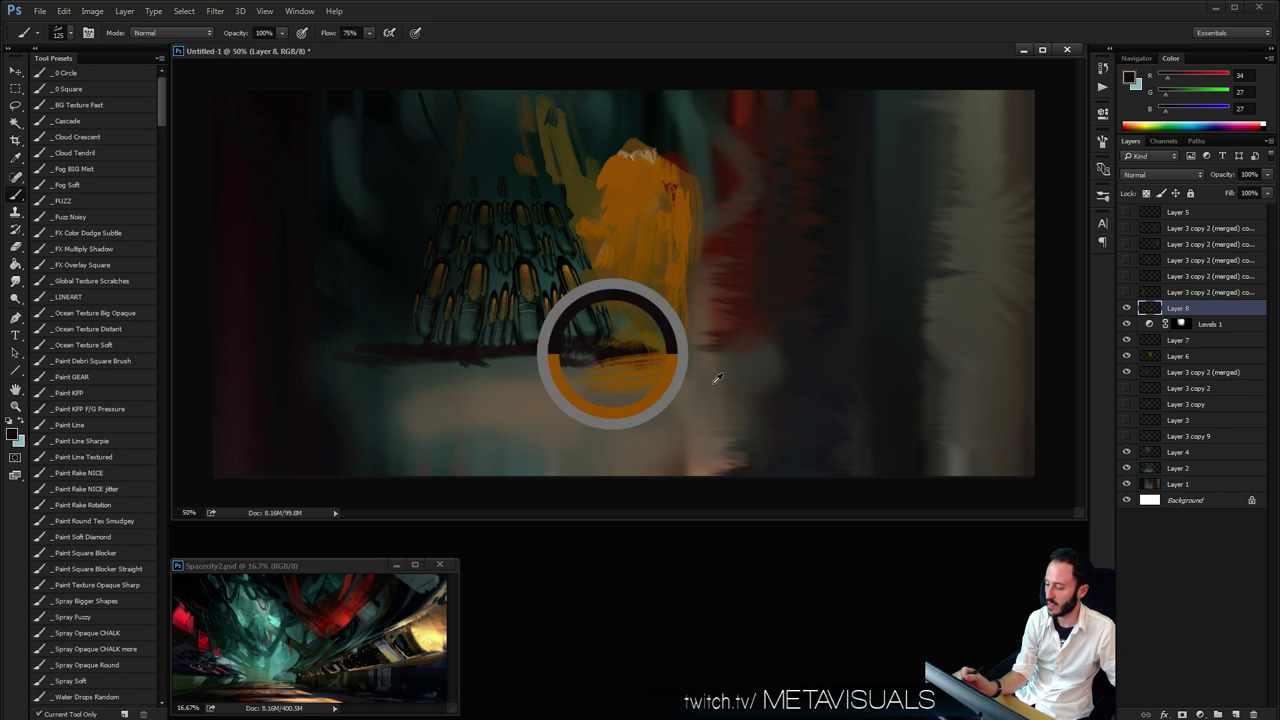
{"action": "key", "text": "bracketright"}
{"action": "key", "text": "bracketright"}
{"action": "key", "text": "bracketright"}
{"action": "left_click_drag", "start_coordinate": [705, 380], "coordinate": [392, 402]}
Cover the lower part of the canvas with soft near-black using the FUZZ brush, fading up into the raked band
{"action": "left_click", "coordinate": [70, 200]}
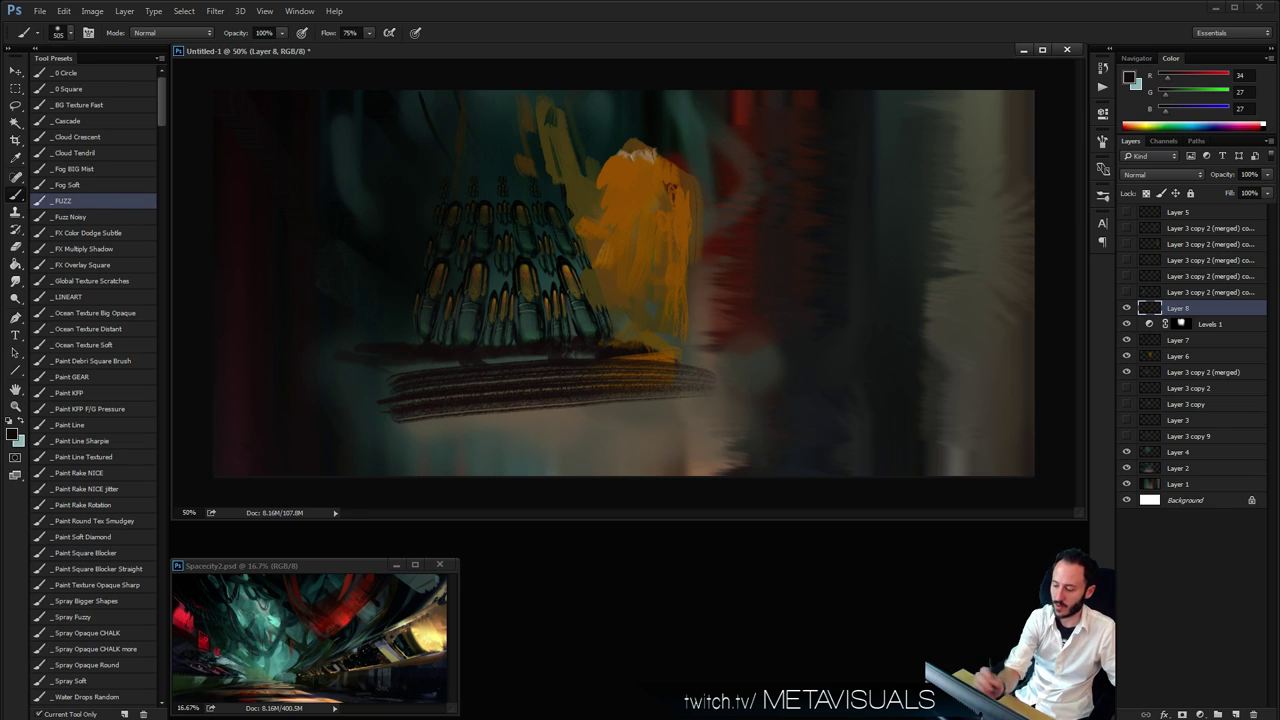
{"action": "key", "text": "bracketleft"}
{"action": "key", "text": "bracketleft"}
{"action": "left_click", "coordinate": [269, 478], "text": "alt"}
{"action": "mouse_move", "coordinate": [645, 430]}
{"action": "left_mouse_down"}
{"action": "mouse_move", "coordinate": [330, 432]}
{"action": "mouse_move", "coordinate": [339, 412]}
{"action": "left_mouse_up"}
{"action": "left_click_drag", "start_coordinate": [625, 440], "coordinate": [897, 396]}
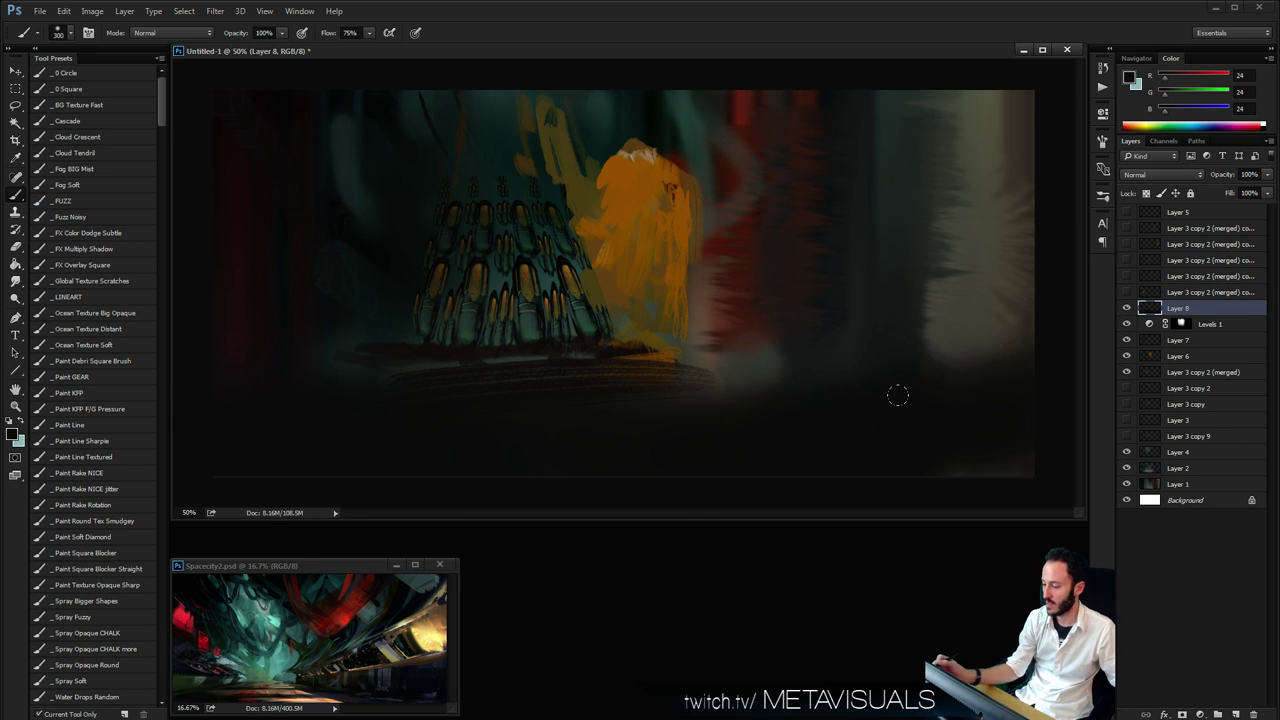
Paint soft teal and olive reflections on the dark ground beneath the cluster and the orange mass
{"action": "left_click", "coordinate": [581, 325], "text": "alt"}
{"action": "left_click_drag", "start_coordinate": [650, 378], "coordinate": [540, 390]}
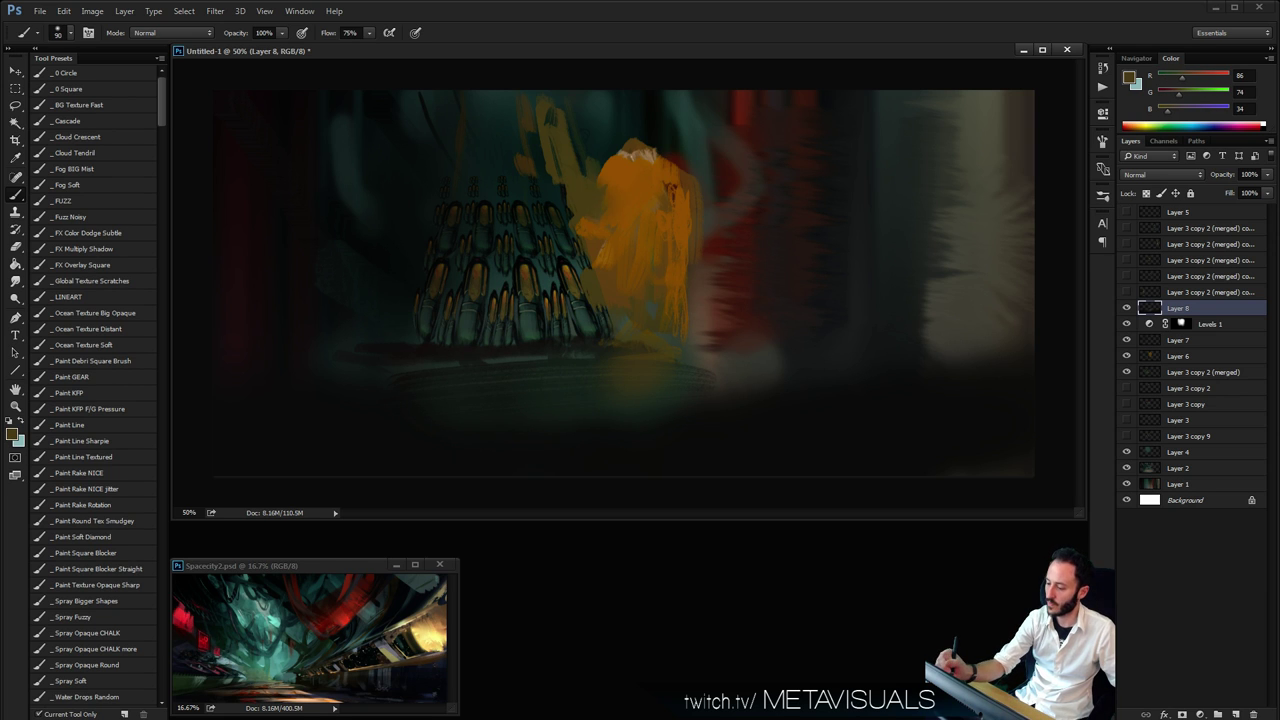
Paint soft olive-yellow patches to the upper left of the capsule cluster with sampled ochre tones
{"action": "left_click", "coordinate": [551, 187], "text": "alt"}
{"action": "left_click", "coordinate": [582, 185], "text": "alt"}
{"action": "key", "text": "bracketleft"}
{"action": "key", "text": "bracketleft"}
{"action": "key", "text": "bracketleft"}
{"action": "mouse_move", "coordinate": [424, 153]}
{"action": "left_mouse_down"}
{"action": "mouse_move", "coordinate": [435, 166]}
{"action": "mouse_move", "coordinate": [368, 195]}
{"action": "left_mouse_up"}
{"action": "key", "text": "bracketright"}
{"action": "key", "text": "bracketright"}
{"action": "key", "text": "bracketright"}
{"action": "key", "text": "bracketright"}
{"action": "key", "text": "bracketright"}
{"action": "left_click_drag", "start_coordinate": [436, 154], "coordinate": [366, 208]}
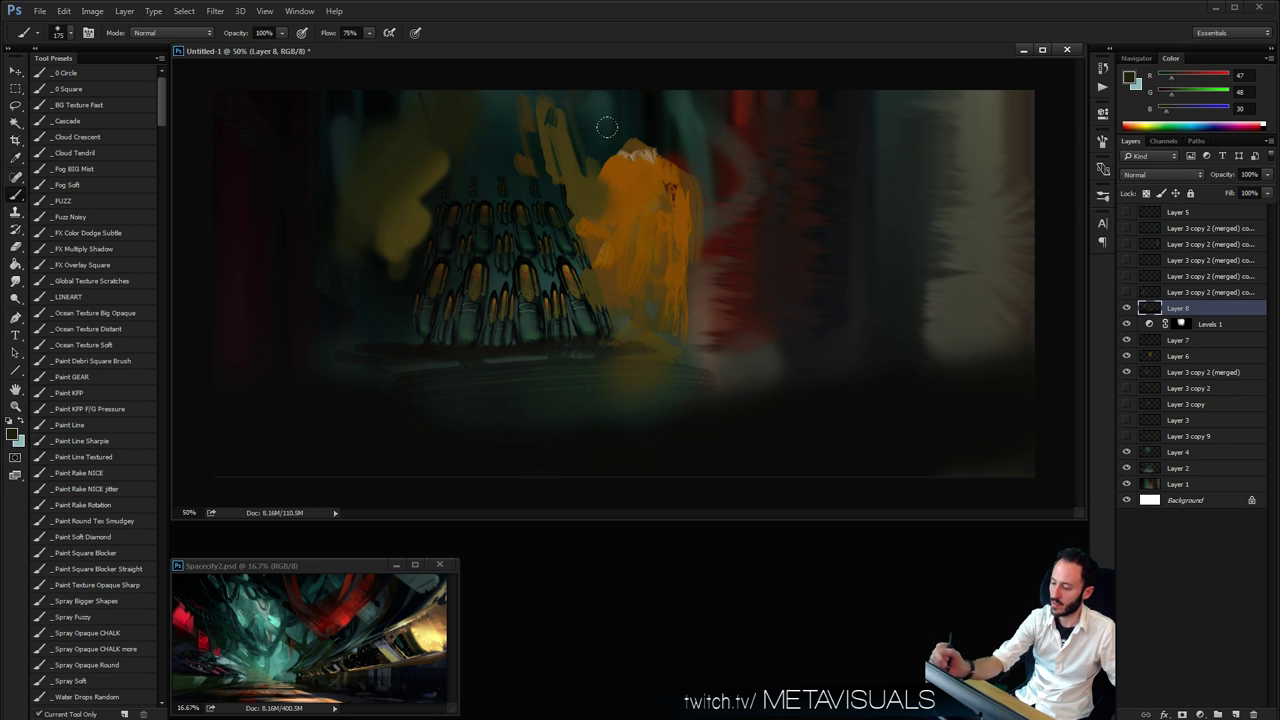
Cut dark teal-black curved strokes through the olive patches at the cluster's upper left with a smaller brush
{"action": "key", "text": "bracketleft"}
{"action": "key", "text": "bracketleft"}
{"action": "key", "text": "bracketleft"}
{"action": "key", "text": "bracketleft"}
{"action": "left_click", "coordinate": [447, 191], "text": "alt"}
{"action": "left_click", "coordinate": [393, 284], "text": "alt"}
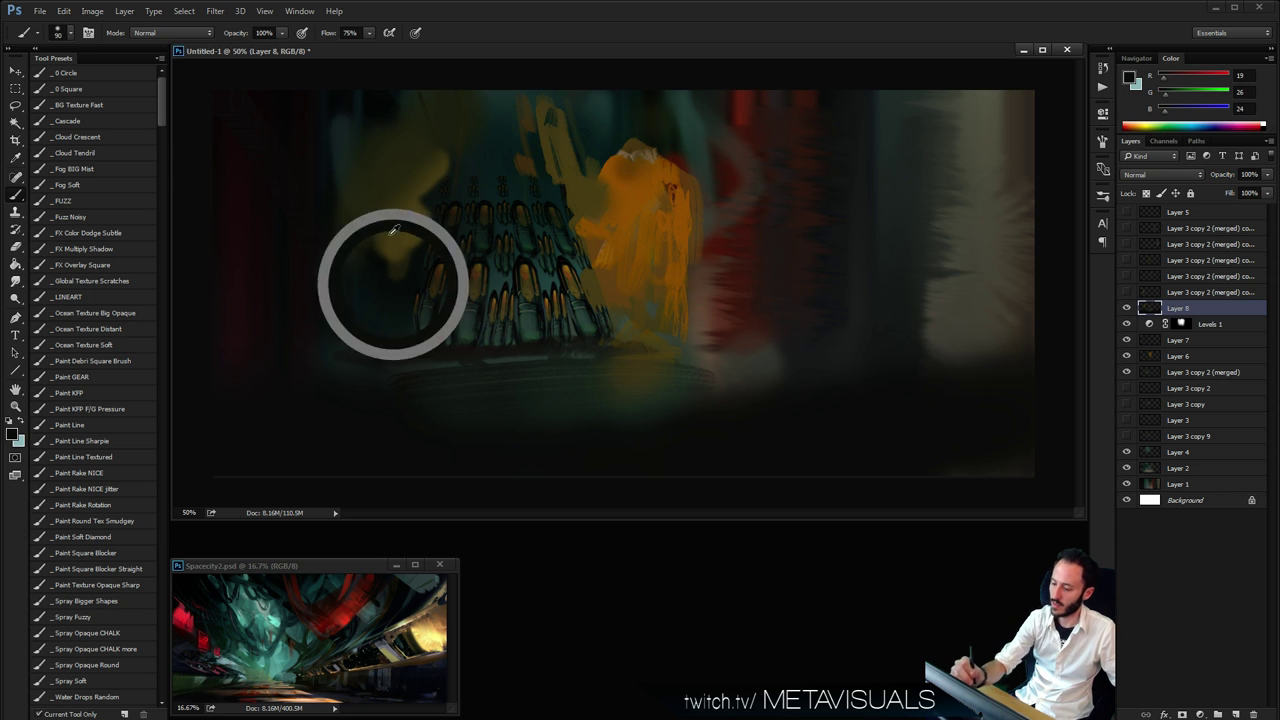
{"action": "mouse_move", "coordinate": [408, 205]}
{"action": "left_mouse_down"}
{"action": "mouse_move", "coordinate": [362, 209]}
{"action": "mouse_move", "coordinate": [417, 211]}
{"action": "left_mouse_up"}
{"action": "mouse_move", "coordinate": [356, 128]}
{"action": "left_mouse_down"}
{"action": "mouse_move", "coordinate": [459, 177]}
{"action": "mouse_move", "coordinate": [448, 157]}
{"action": "left_mouse_up"}
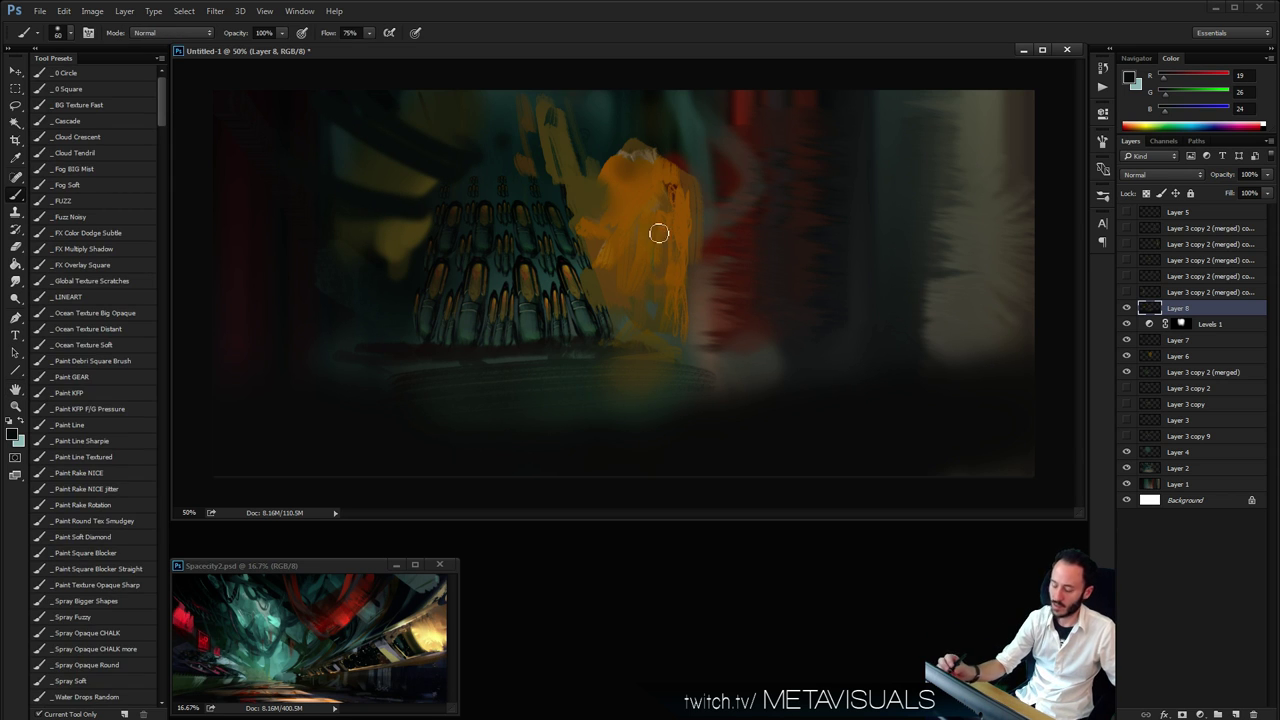
Lasso the painted capsule cluster, copy it to a new layer and place a duplicate on the orange mass's right side
{"action": "key", "text": "l"}
{"action": "left_click_drag", "start_coordinate": [620, 345], "coordinate": [615, 350]}
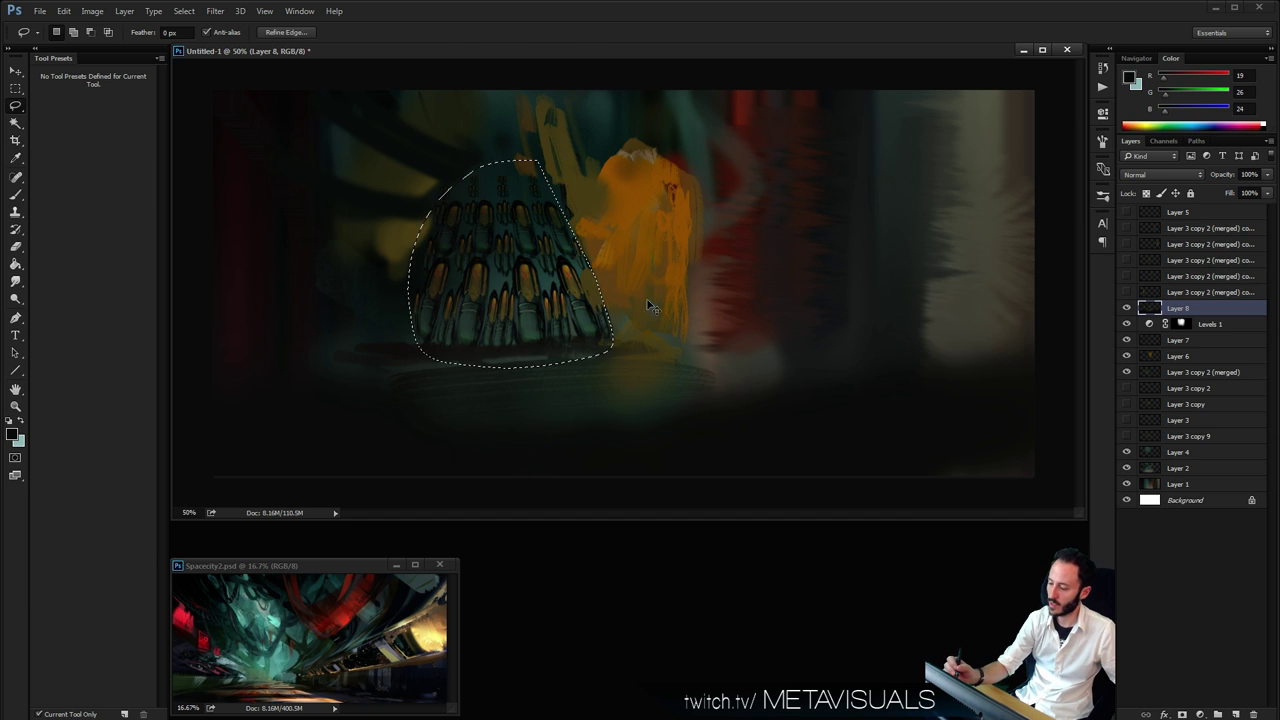
{"action": "key", "text": "ctrl+j"}
{"action": "key", "text": "v"}
{"action": "left_click_drag", "start_coordinate": [558, 314], "coordinate": [842, 314]}
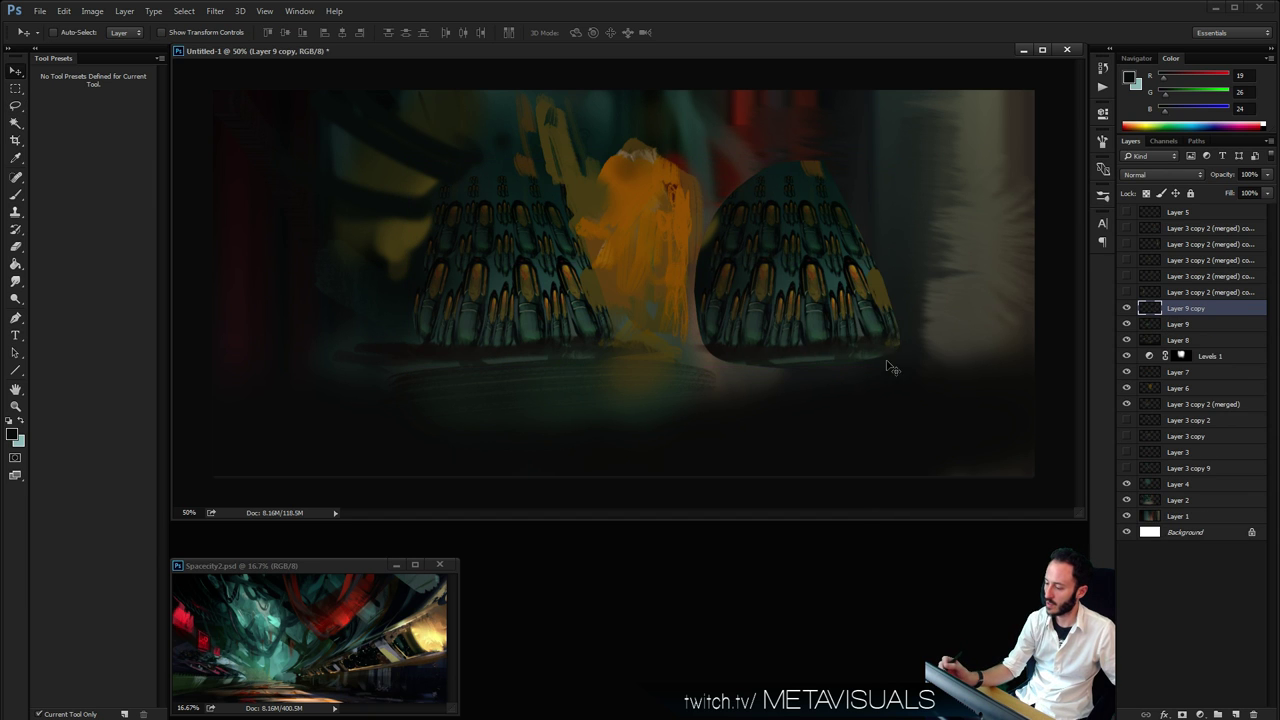
Flip the duplicated capsule cluster horizontally and reposition it to the right of the orange mass
{"action": "left_click_drag", "start_coordinate": [887, 361], "coordinate": [879, 359]}
{"action": "left_click", "coordinate": [63, 11]}
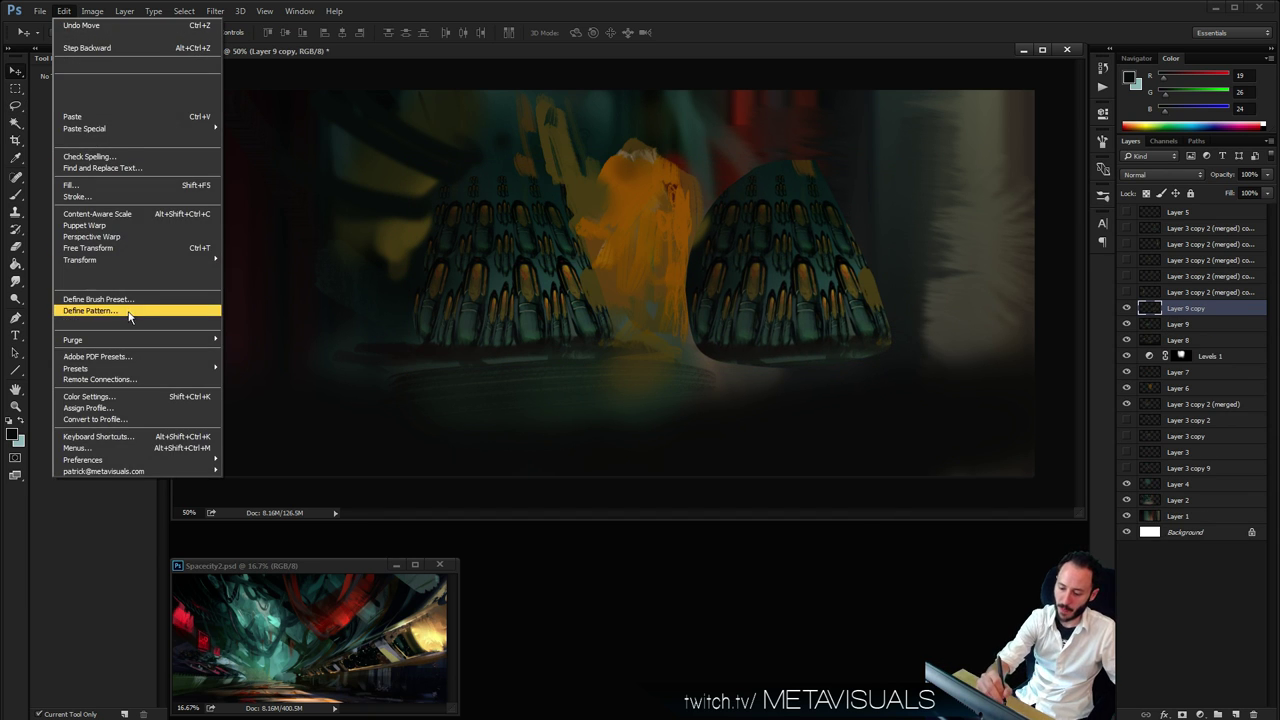
{"action": "mouse_move", "coordinate": [140, 260]}
{"action": "left_click", "coordinate": [264, 391]}
{"action": "mouse_move", "coordinate": [875, 399]}
{"action": "left_mouse_down"}
{"action": "mouse_move", "coordinate": [854, 403]}
{"action": "mouse_move", "coordinate": [917, 408]}
{"action": "mouse_move", "coordinate": [906, 404]}
{"action": "left_mouse_up"}
{"action": "key", "text": "h"}
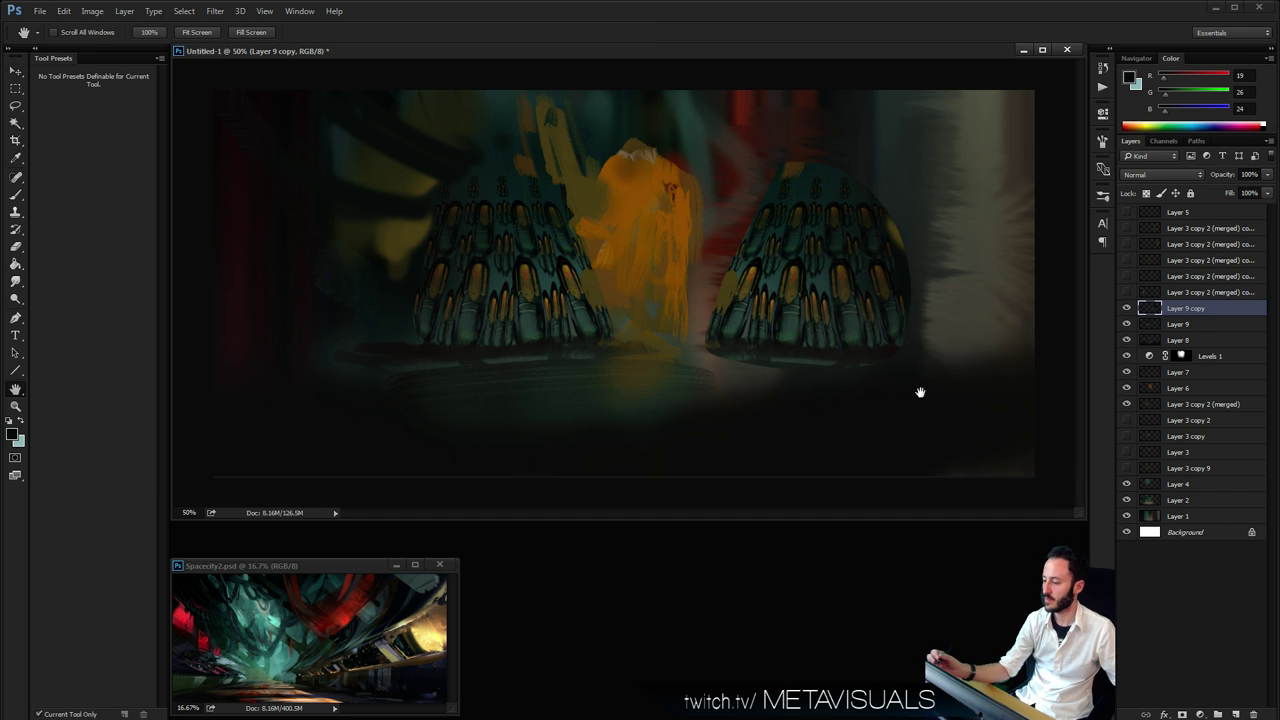
Paint a dark teal column rising above the duplicated cluster with the Paint Square Blocker Straight brush, and enlarge the document window
{"action": "key", "text": "b"}
{"action": "left_click", "coordinate": [811, 176], "text": "alt"}
{"action": "left_click", "coordinate": [110, 570]}
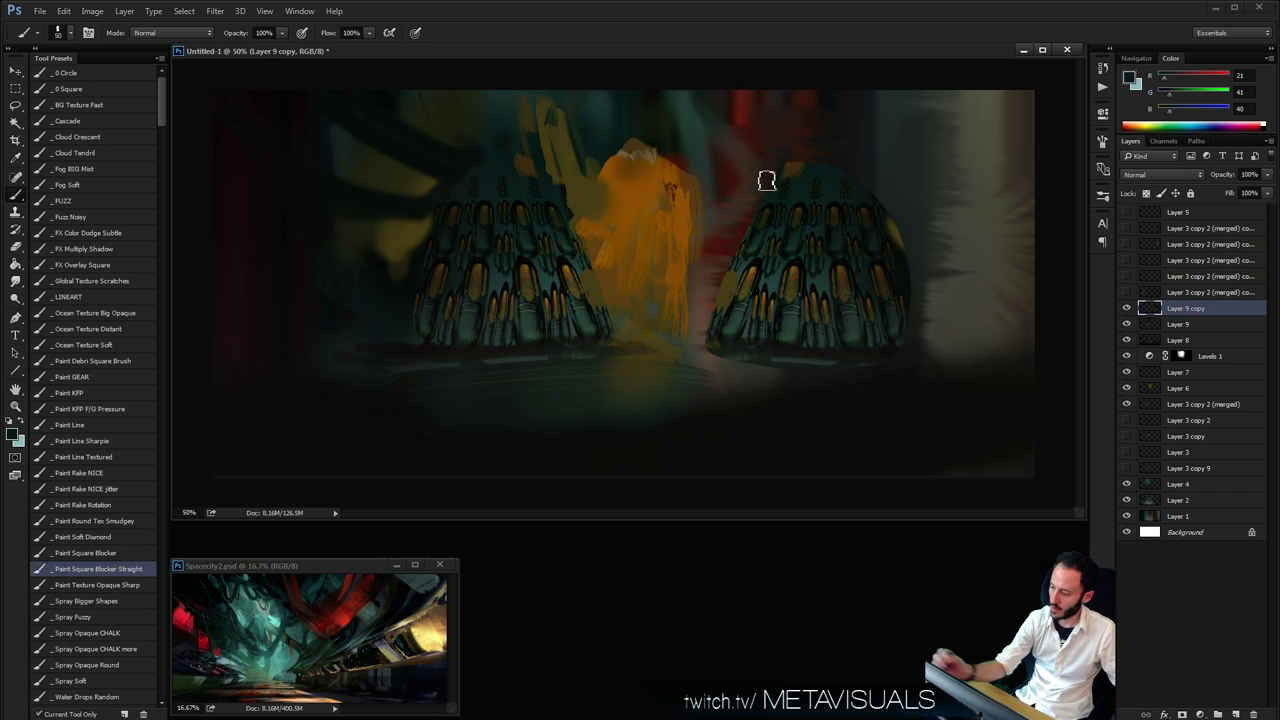
{"action": "left_click", "coordinate": [776, 195], "text": "alt"}
{"action": "mouse_move", "coordinate": [808, 51]}
{"action": "left_mouse_down"}
{"action": "mouse_move", "coordinate": [835, 180]}
{"action": "mouse_move", "coordinate": [808, 57]}
{"action": "left_mouse_up"}
{"action": "key", "text": "space"}
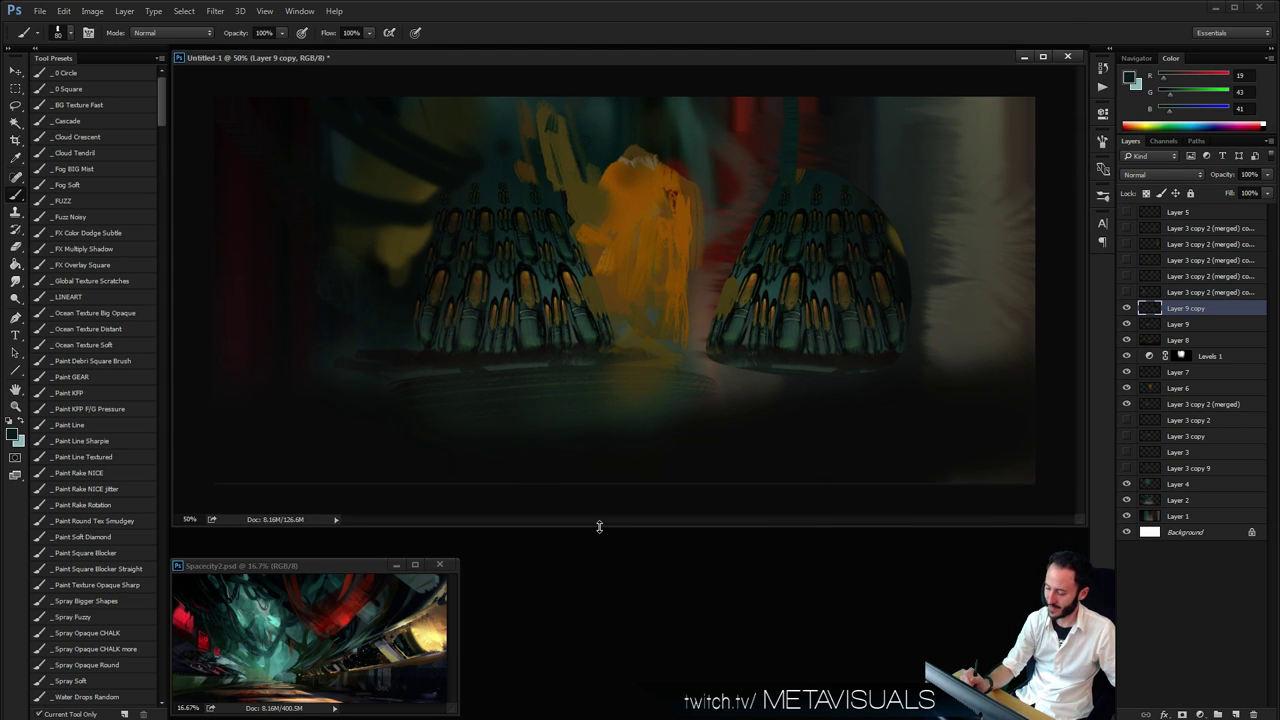
{"action": "left_click_drag", "start_coordinate": [599, 526], "coordinate": [600, 580]}
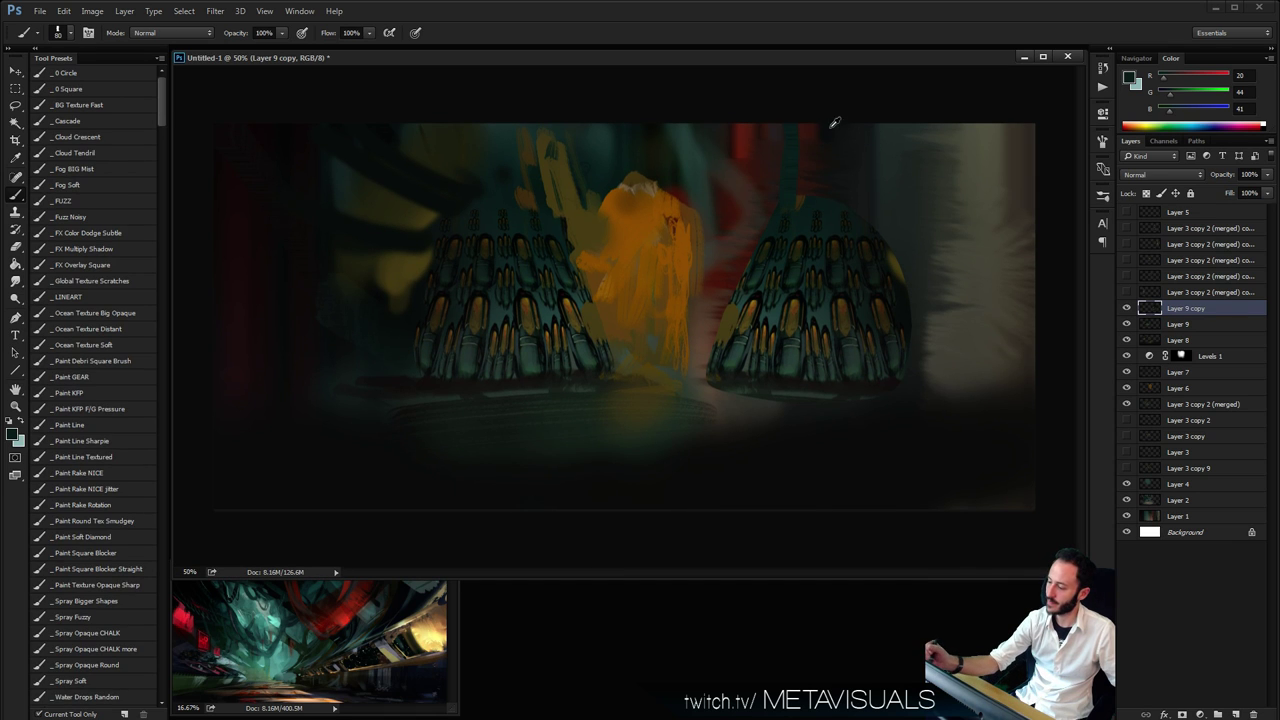
Paint sampled orange-brown strokes down the right edge of the orange mass
{"action": "left_click", "coordinate": [692, 221], "text": "alt"}
{"action": "key", "text": "]"}
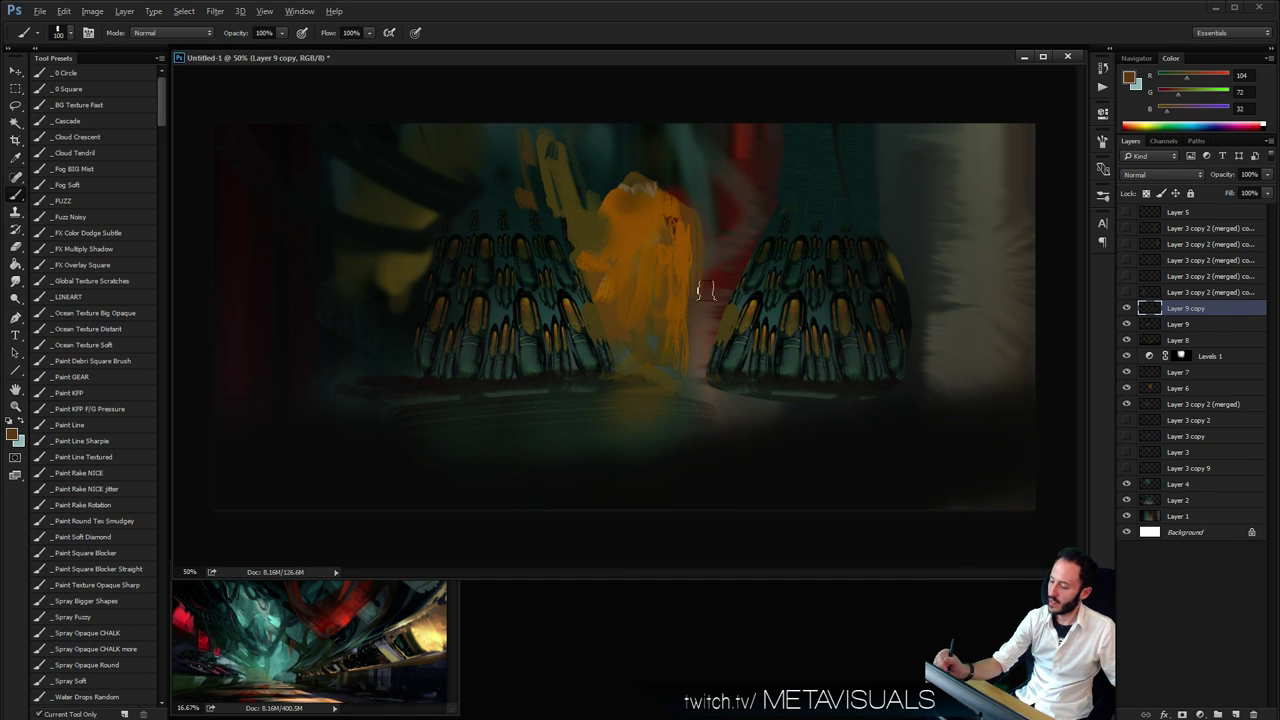
{"action": "left_click", "coordinate": [690, 250], "text": "alt"}
{"action": "key", "text": "["}
{"action": "key", "text": "["}
{"action": "left_click_drag", "start_coordinate": [698, 222], "coordinate": [698, 300]}
Paint a dark teal arch over the top of the orange mass between the two clusters
{"action": "mouse_move", "coordinate": [628, 162]}
{"action": "left_mouse_down"}
{"action": "mouse_move", "coordinate": [532, 217]}
{"action": "mouse_move", "coordinate": [489, 209]}
{"action": "left_mouse_up"}
{"action": "key", "text": "]"}
{"action": "mouse_move", "coordinate": [659, 193]}
{"action": "left_mouse_down"}
{"action": "mouse_move", "coordinate": [562, 198]}
{"action": "mouse_move", "coordinate": [717, 181]}
{"action": "mouse_move", "coordinate": [667, 161]}
{"action": "mouse_move", "coordinate": [739, 211]}
{"action": "mouse_move", "coordinate": [638, 178]}
{"action": "mouse_move", "coordinate": [580, 197]}
{"action": "mouse_move", "coordinate": [602, 236]}
{"action": "left_mouse_up"}
{"action": "key", "text": "["}
{"action": "key", "text": "["}
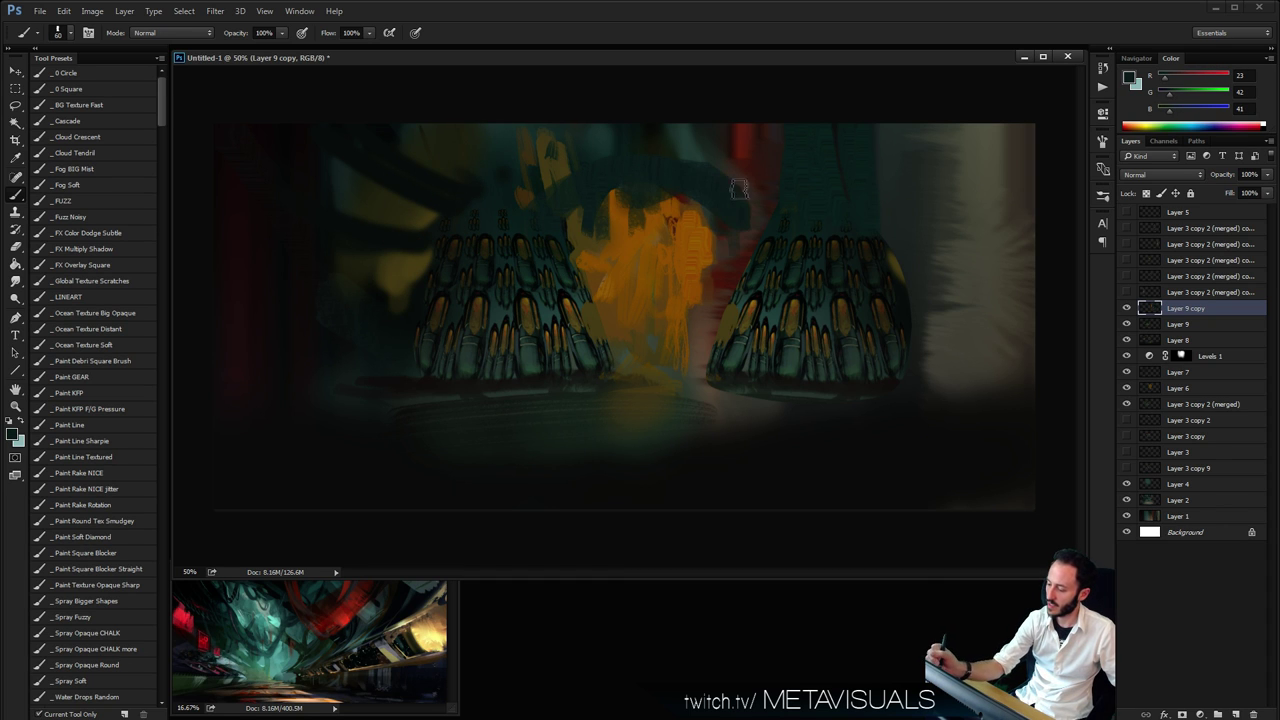
{"action": "left_click_drag", "start_coordinate": [739, 189], "coordinate": [755, 199]}
Darken the foot of the orange mass and paint a dark brown band and vertical column through the left cluster
{"action": "left_click", "coordinate": [715, 371], "text": "alt"}
{"action": "left_click_drag", "start_coordinate": [668, 330], "coordinate": [636, 391]}
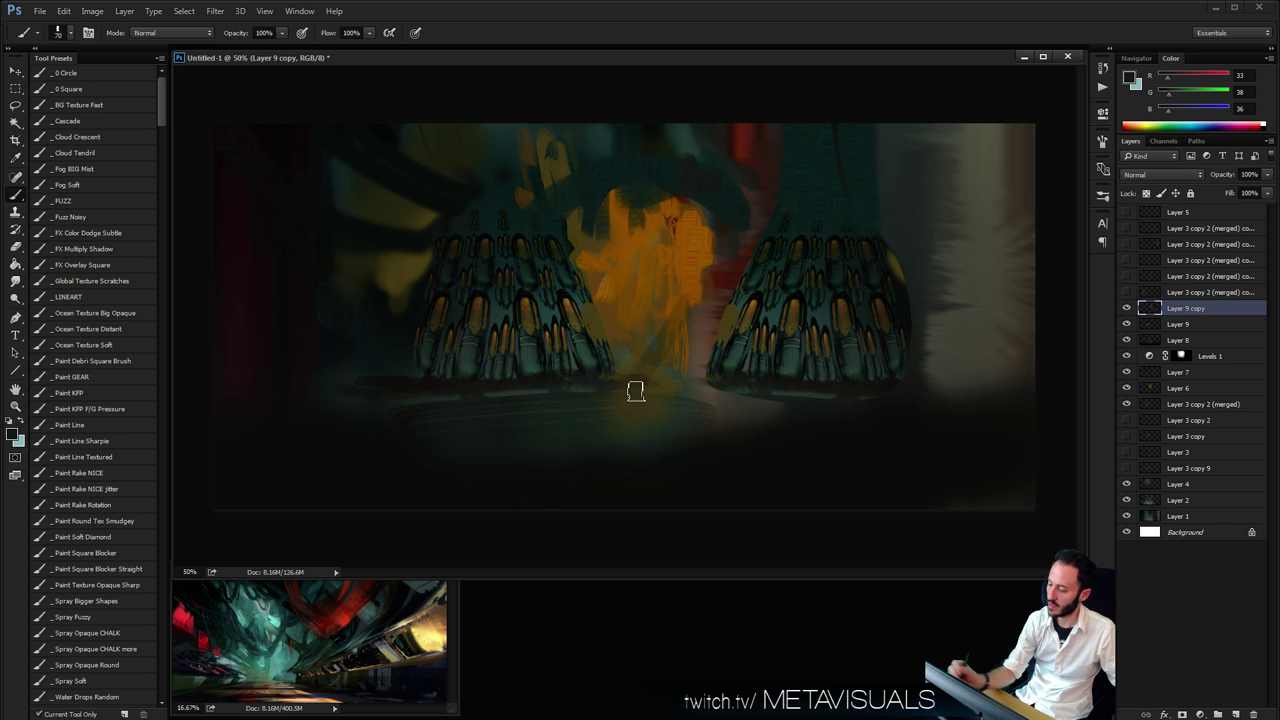
{"action": "left_click", "coordinate": [511, 334], "text": "alt"}
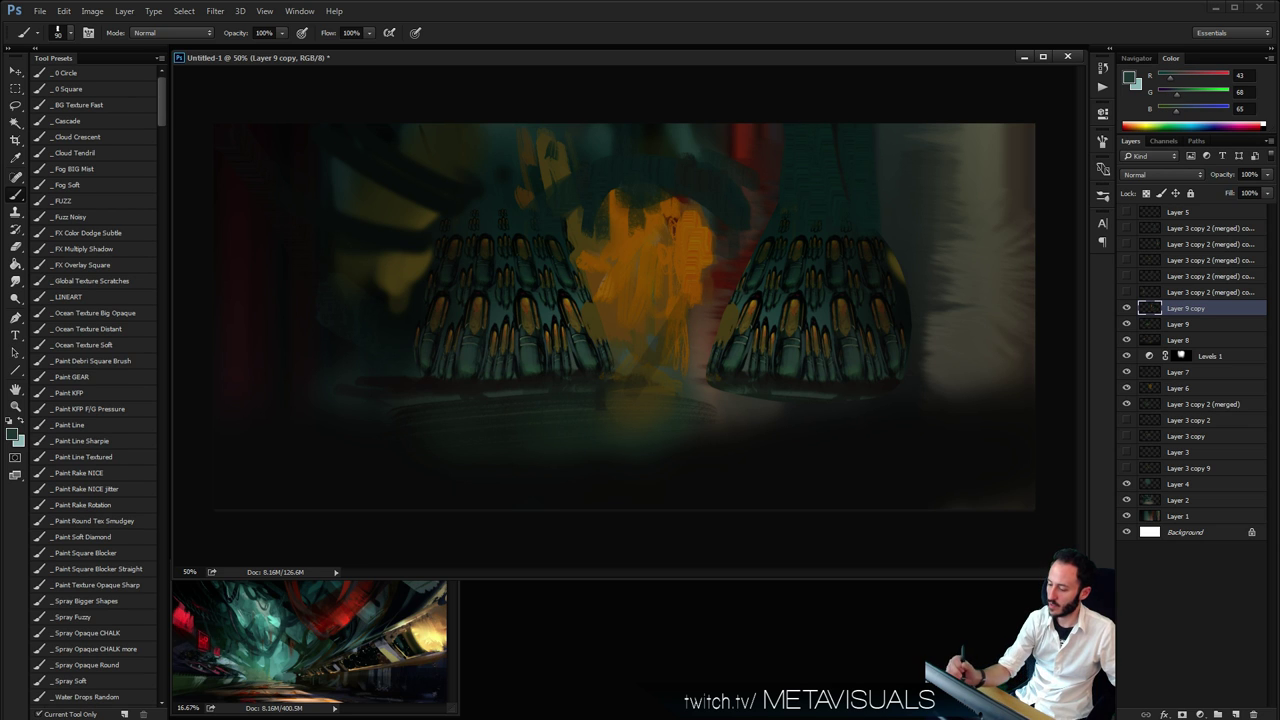
{"action": "left_click", "coordinate": [487, 307], "text": "alt"}
{"action": "mouse_move", "coordinate": [484, 292]}
{"action": "left_mouse_down"}
{"action": "mouse_move", "coordinate": [386, 238]}
{"action": "mouse_move", "coordinate": [503, 296]}
{"action": "mouse_move", "coordinate": [504, 259]}
{"action": "left_mouse_up"}
{"action": "left_click", "coordinate": [490, 239], "text": "alt"}
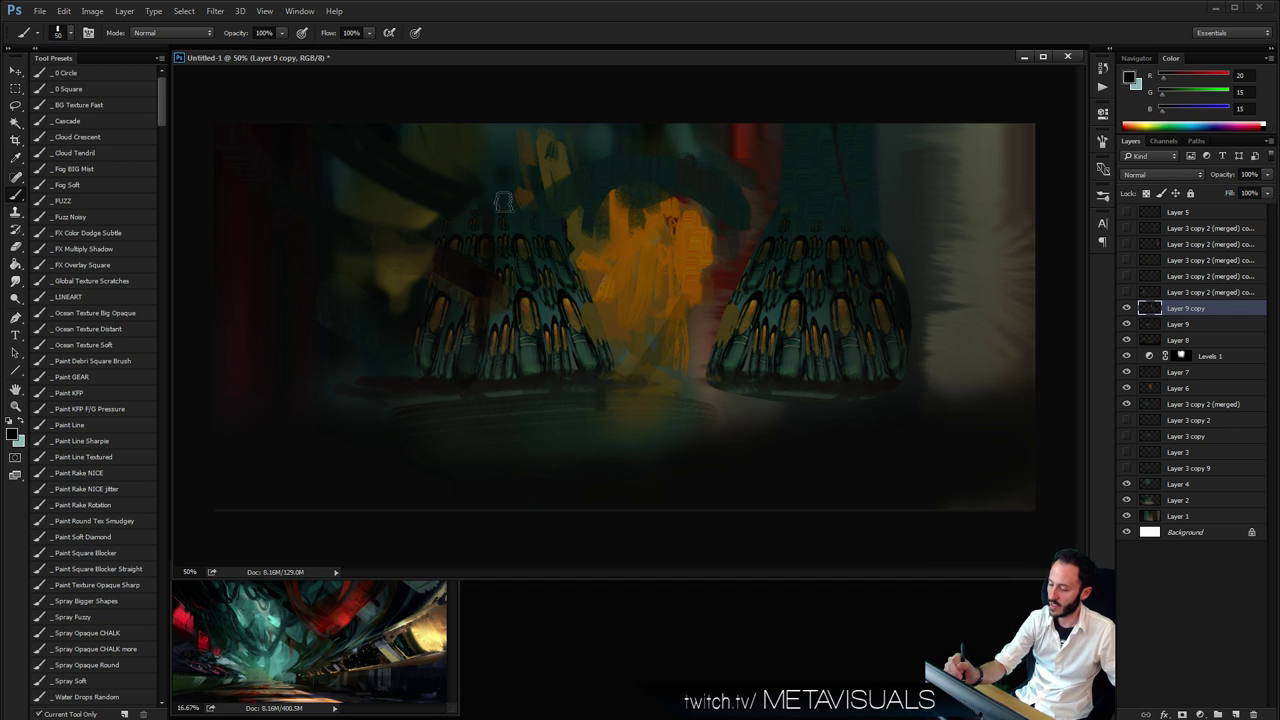
{"action": "mouse_move", "coordinate": [496, 192]}
{"action": "left_mouse_down"}
{"action": "mouse_move", "coordinate": [501, 109]}
{"action": "mouse_move", "coordinate": [490, 256]}
{"action": "mouse_move", "coordinate": [493, 103]}
{"action": "left_mouse_up"}
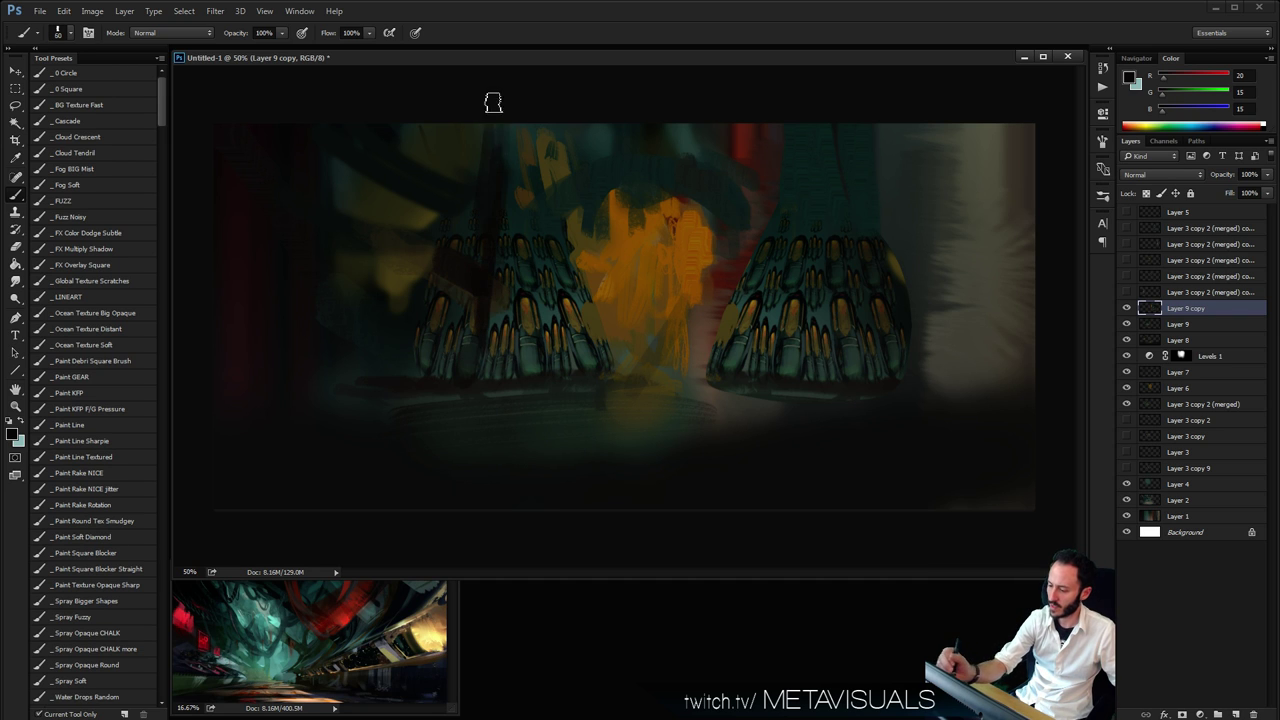
{"action": "left_click", "coordinate": [540, 305], "text": "alt"}
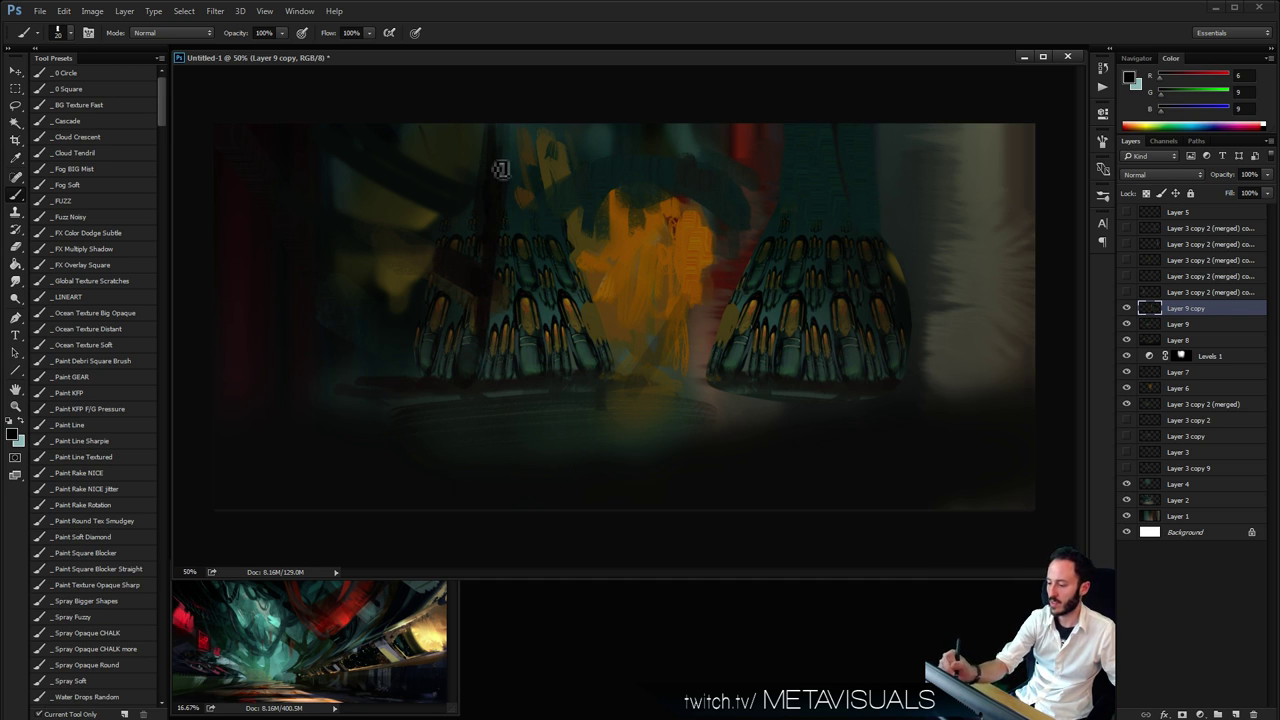
Add ochre flecks beside the dark column and small pale peach highlights on the orange mass with a small brush
{"action": "left_click", "coordinate": [595, 280], "text": "alt"}
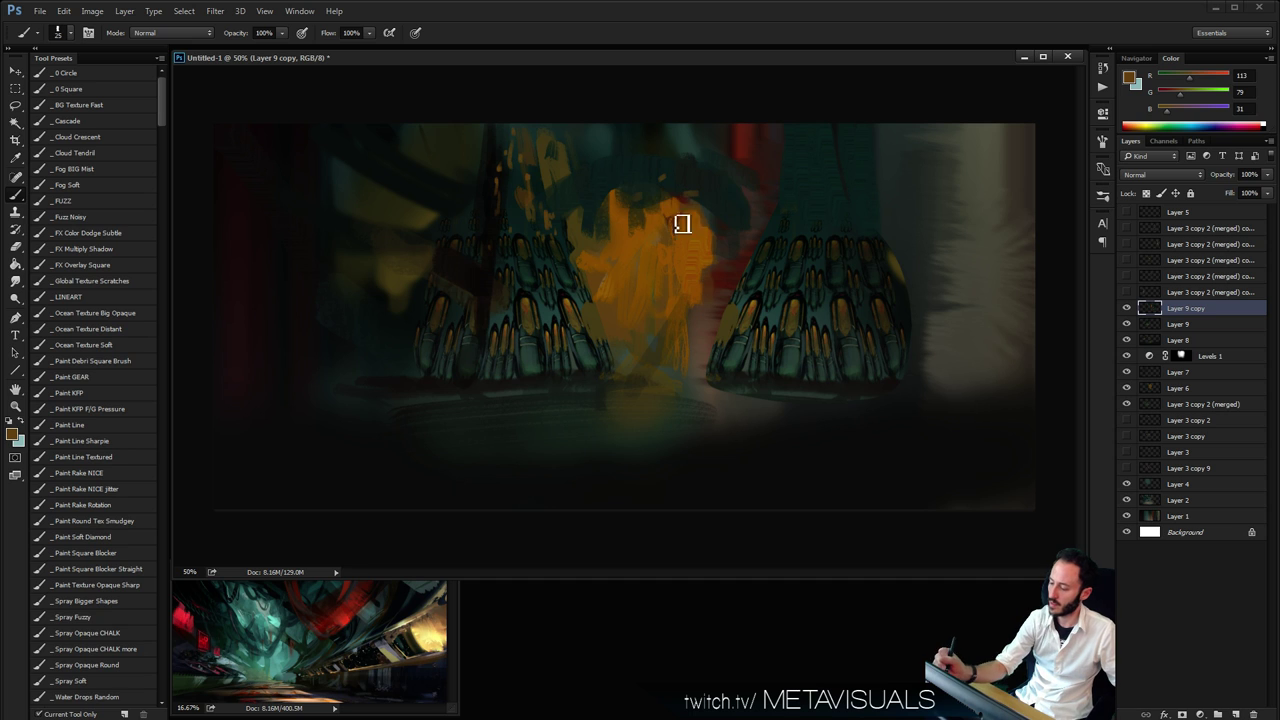
{"action": "key", "text": "space"}
{"action": "mouse_move", "coordinate": [635, 343]}
{"action": "left_mouse_down"}
{"action": "mouse_move", "coordinate": [628, 308]}
{"action": "mouse_move", "coordinate": [624, 344]}
{"action": "mouse_move", "coordinate": [621, 311]}
{"action": "mouse_move", "coordinate": [620, 335]}
{"action": "mouse_move", "coordinate": [661, 359]}
{"action": "mouse_move", "coordinate": [718, 253]}
{"action": "mouse_move", "coordinate": [656, 207]}
{"action": "left_mouse_up"}
{"action": "left_click", "coordinate": [1220, 77]}
{"action": "left_click", "coordinate": [1201, 93]}
{"action": "key", "text": "ctrl+z"}
{"action": "key", "text": "["}
{"action": "left_click", "coordinate": [583, 243], "text": "alt"}
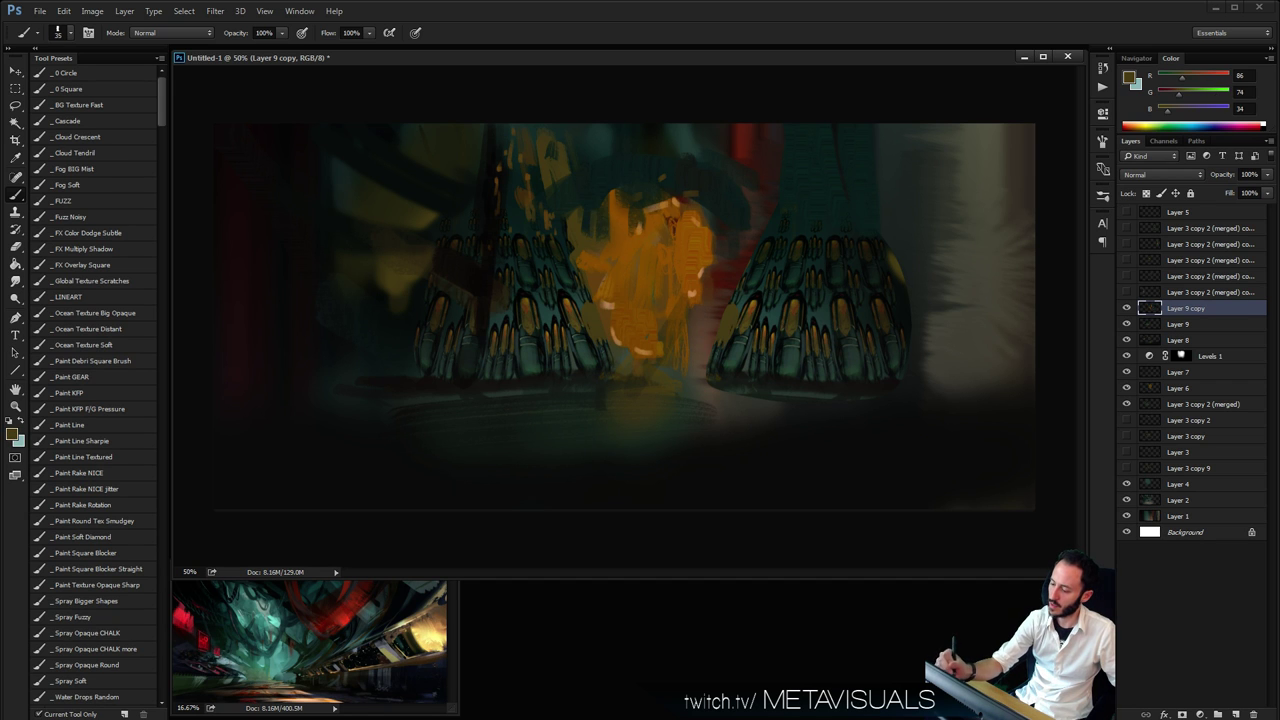
{"action": "left_click", "coordinate": [596, 216], "text": "alt"}
{"action": "left_click", "coordinate": [610, 300], "text": "alt"}
{"action": "key", "text": "space"}
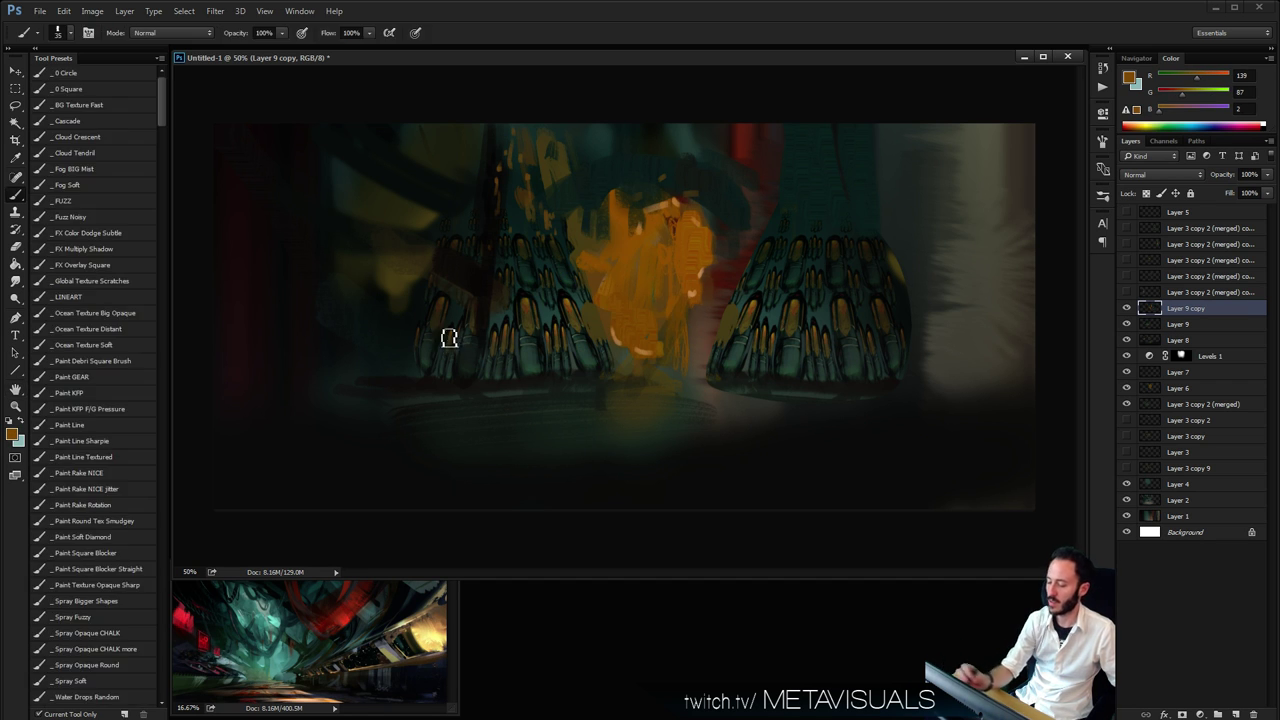
Paint sampled dark red and brown strokes in the gap between the orange mass and the right cluster
{"action": "left_click", "coordinate": [371, 297], "text": "alt"}
{"action": "left_click", "coordinate": [727, 274], "text": "alt"}
{"action": "left_click_drag", "start_coordinate": [736, 268], "coordinate": [714, 300]}
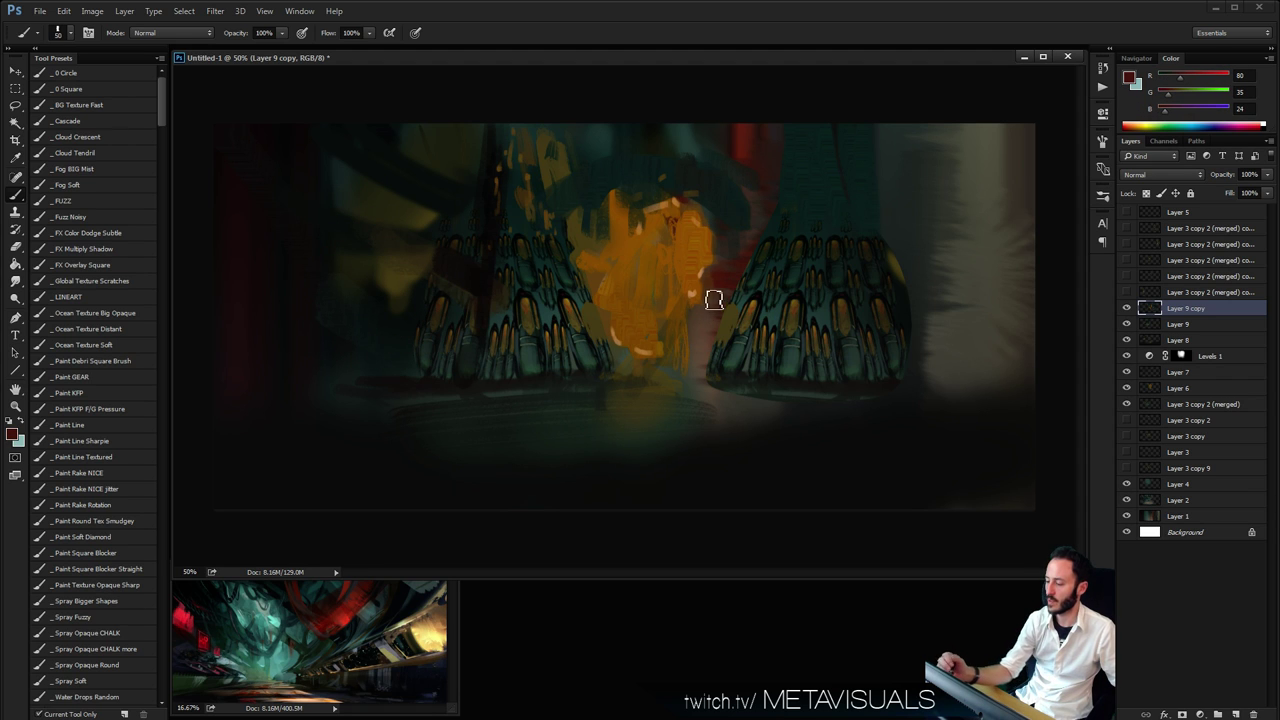
{"action": "left_click", "coordinate": [701, 349], "text": "alt"}
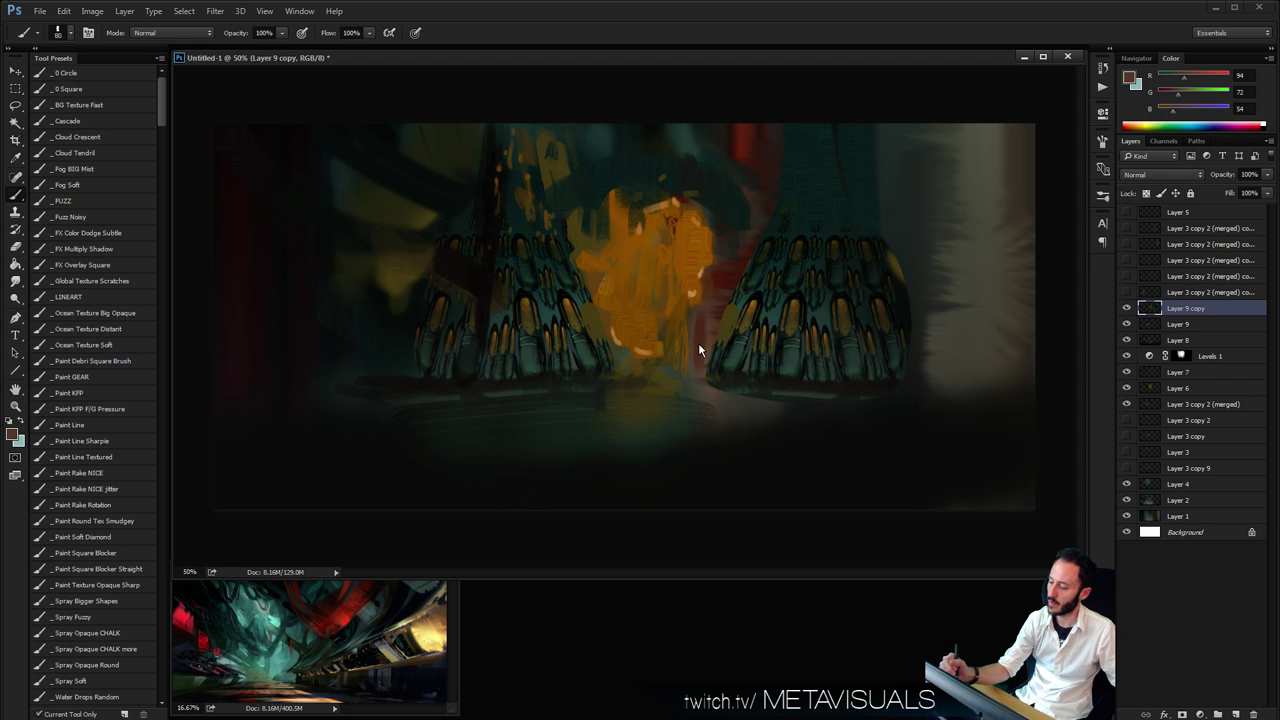
Paint an orange patch at the right cluster's upper left edge and touch up the orange mass's left side with ochre
{"action": "left_click", "coordinate": [741, 236], "text": "alt"}
{"action": "key", "text": "bracketleft"}
{"action": "key", "text": "bracketleft"}
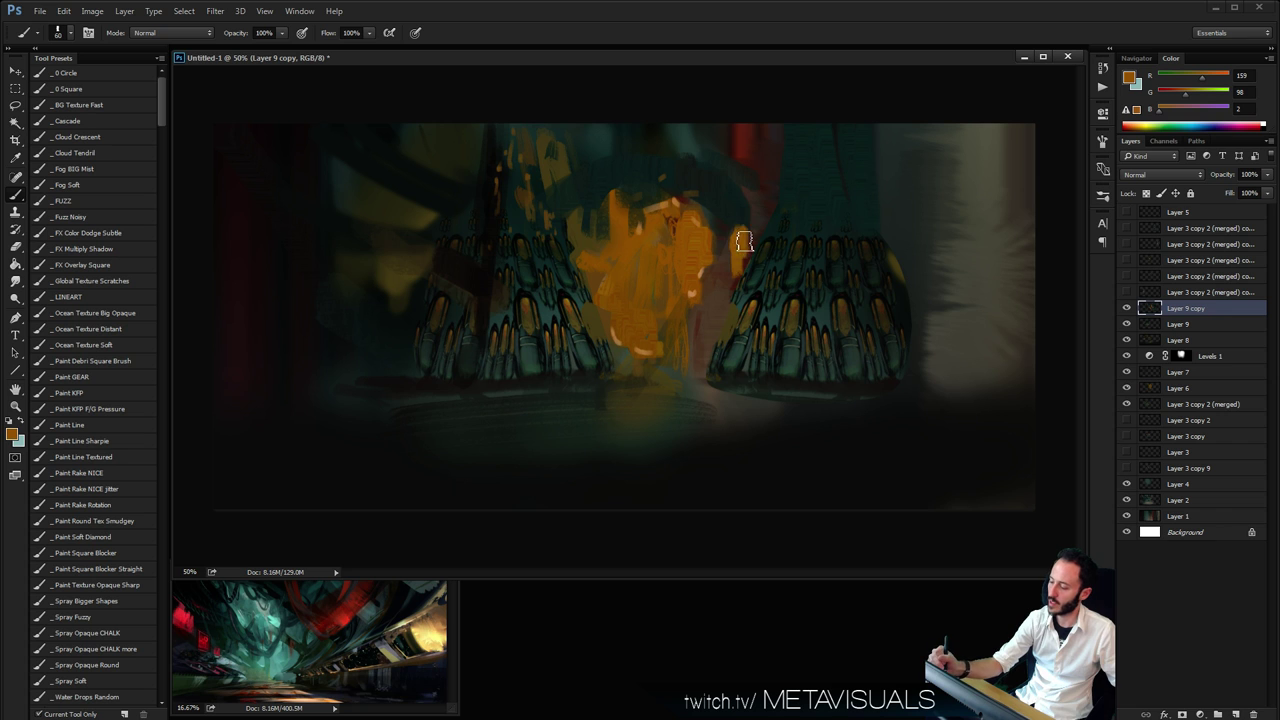
{"action": "left_click", "coordinate": [590, 245], "text": "alt"}
{"action": "key", "text": "bracketleft"}
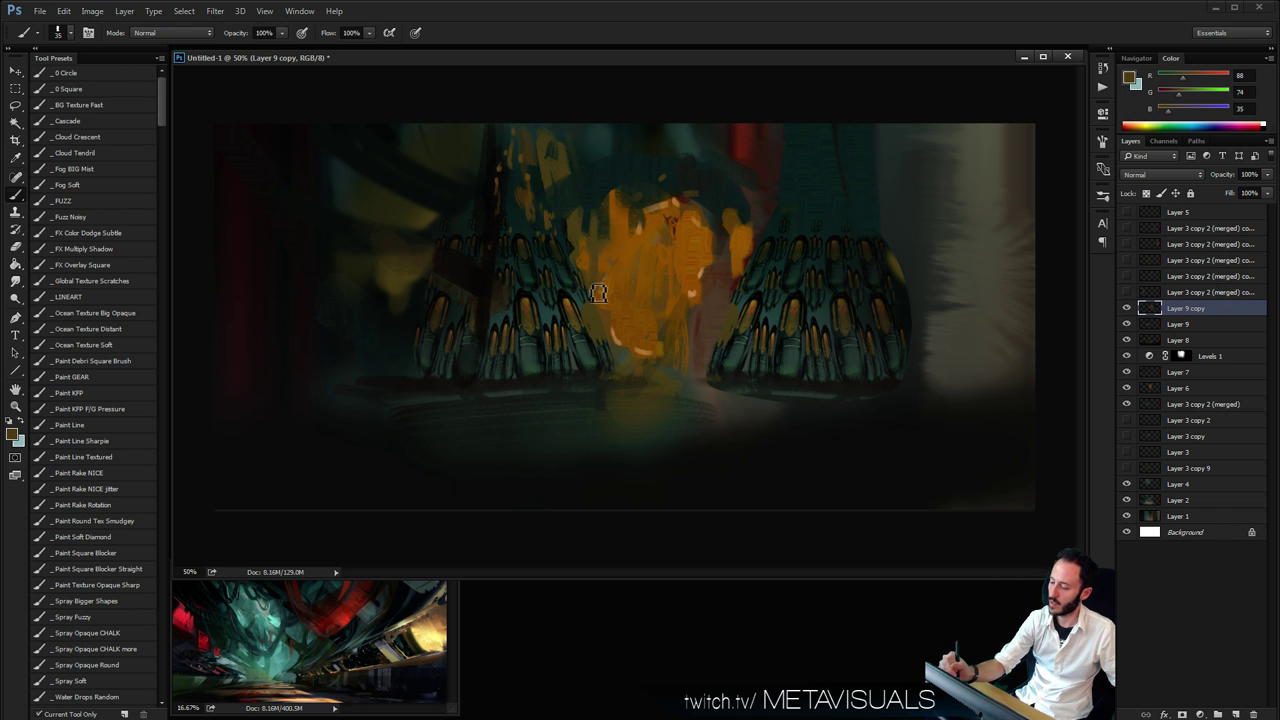
Paint a pale peach U-shaped frame around the lower part of the orange mass with sampled tones
{"action": "key", "text": "space"}
{"action": "left_click", "coordinate": [671, 316], "text": "ctrl"}
{"action": "left_click", "coordinate": [598, 348], "text": "alt"}
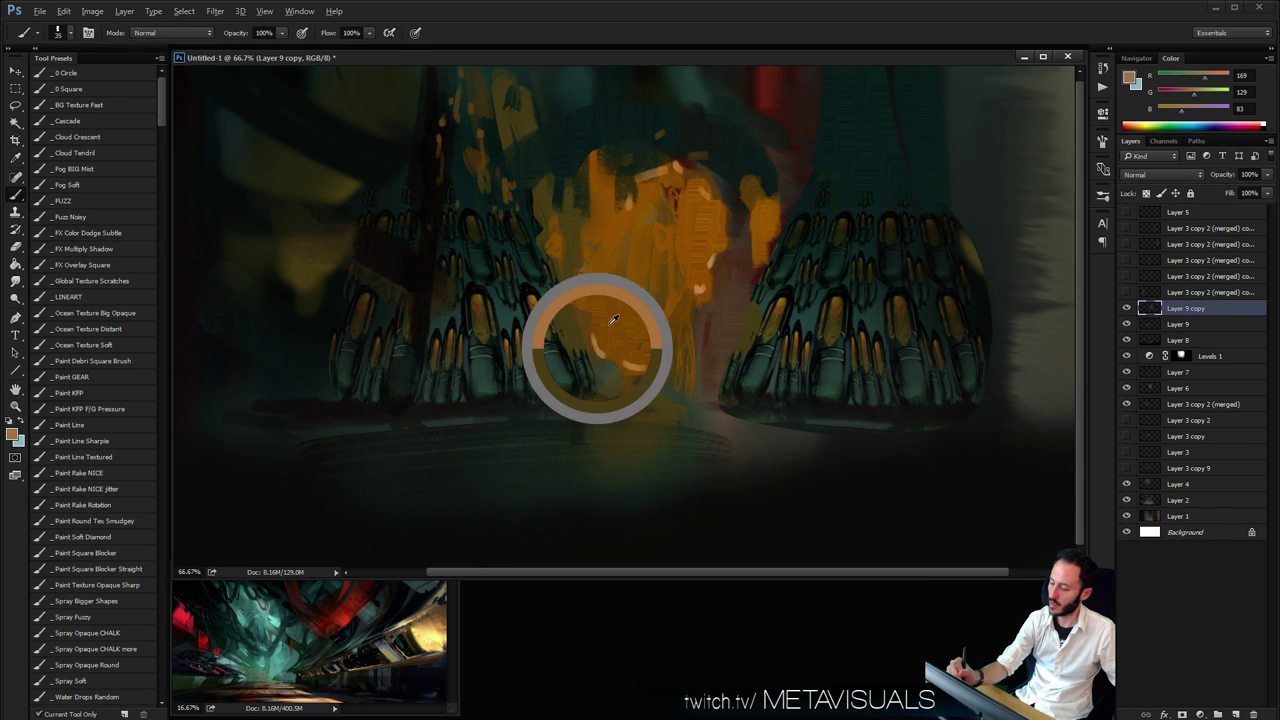
{"action": "key", "text": "bracketleft"}
{"action": "key", "text": "bracketleft"}
{"action": "left_click_drag", "start_coordinate": [600, 300], "coordinate": [606, 348]}
{"action": "mouse_move", "coordinate": [591, 266]}
{"action": "left_mouse_down"}
{"action": "mouse_move", "coordinate": [602, 347]}
{"action": "mouse_move", "coordinate": [596, 278]}
{"action": "mouse_move", "coordinate": [597, 331]}
{"action": "mouse_move", "coordinate": [640, 348]}
{"action": "mouse_move", "coordinate": [637, 361]}
{"action": "mouse_move", "coordinate": [620, 349]}
{"action": "mouse_move", "coordinate": [724, 297]}
{"action": "mouse_move", "coordinate": [622, 352]}
{"action": "left_mouse_up"}
{"action": "key", "text": "bracketright"}
{"action": "key", "text": "bracketright"}
{"action": "key", "text": "bracketright"}
{"action": "mouse_move", "coordinate": [622, 354]}
{"action": "left_mouse_down"}
{"action": "mouse_move", "coordinate": [688, 302]}
{"action": "mouse_move", "coordinate": [640, 307]}
{"action": "mouse_move", "coordinate": [674, 337]}
{"action": "mouse_move", "coordinate": [702, 325]}
{"action": "mouse_move", "coordinate": [708, 298]}
{"action": "mouse_move", "coordinate": [647, 365]}
{"action": "mouse_move", "coordinate": [688, 349]}
{"action": "mouse_move", "coordinate": [698, 298]}
{"action": "left_mouse_up"}
{"action": "left_click", "coordinate": [633, 316], "text": "alt"}
{"action": "left_click", "coordinate": [637, 367], "text": "alt"}
{"action": "left_click_drag", "start_coordinate": [704, 362], "coordinate": [700, 274]}
{"action": "key", "text": "ctrl+space"}
{"action": "mouse_move", "coordinate": [810, 346]}
{"action": "left_mouse_down"}
{"action": "mouse_move", "coordinate": [769, 351]}
{"action": "mouse_move", "coordinate": [799, 328]}
{"action": "left_mouse_up"}
Switch to a large soft brush with 75% flow and add a new layer above the duplicated cluster
{"action": "key", "text": "b"}
{"action": "left_click", "coordinate": [97, 201]}
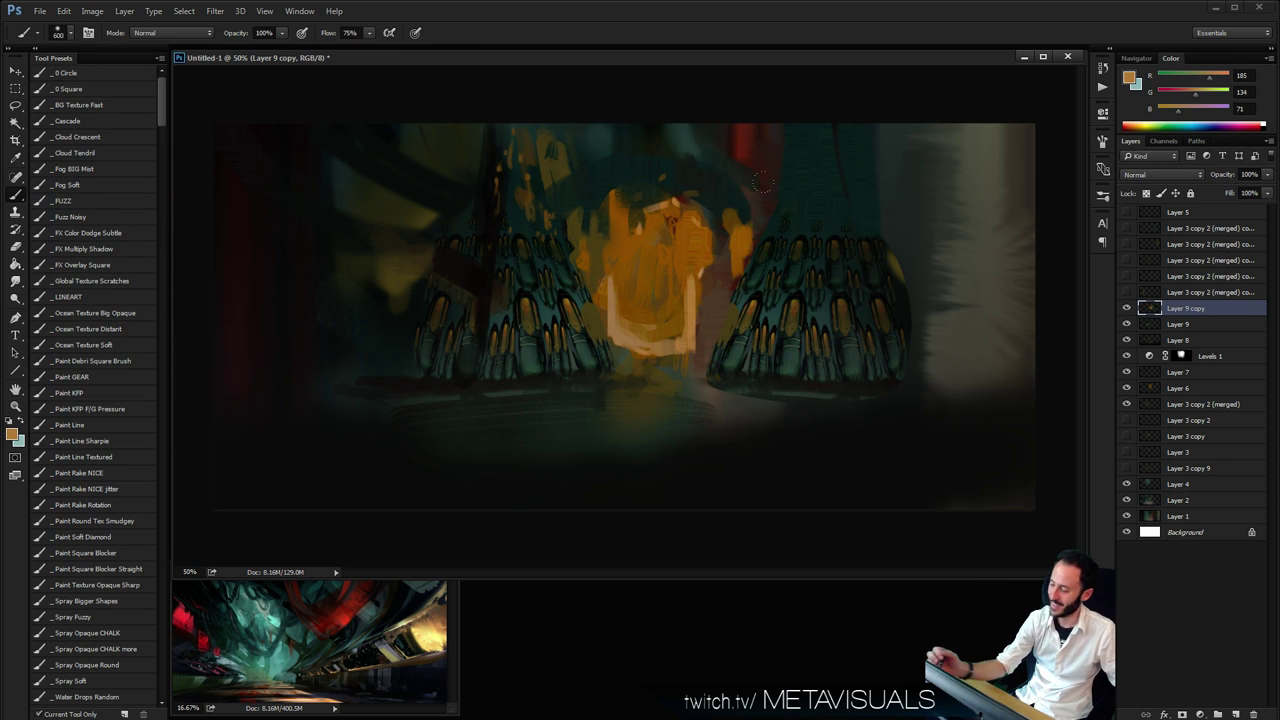
{"action": "left_click_drag", "start_coordinate": [840, 232], "coordinate": [866, 310]}
{"action": "key", "text": "ctrl+z"}
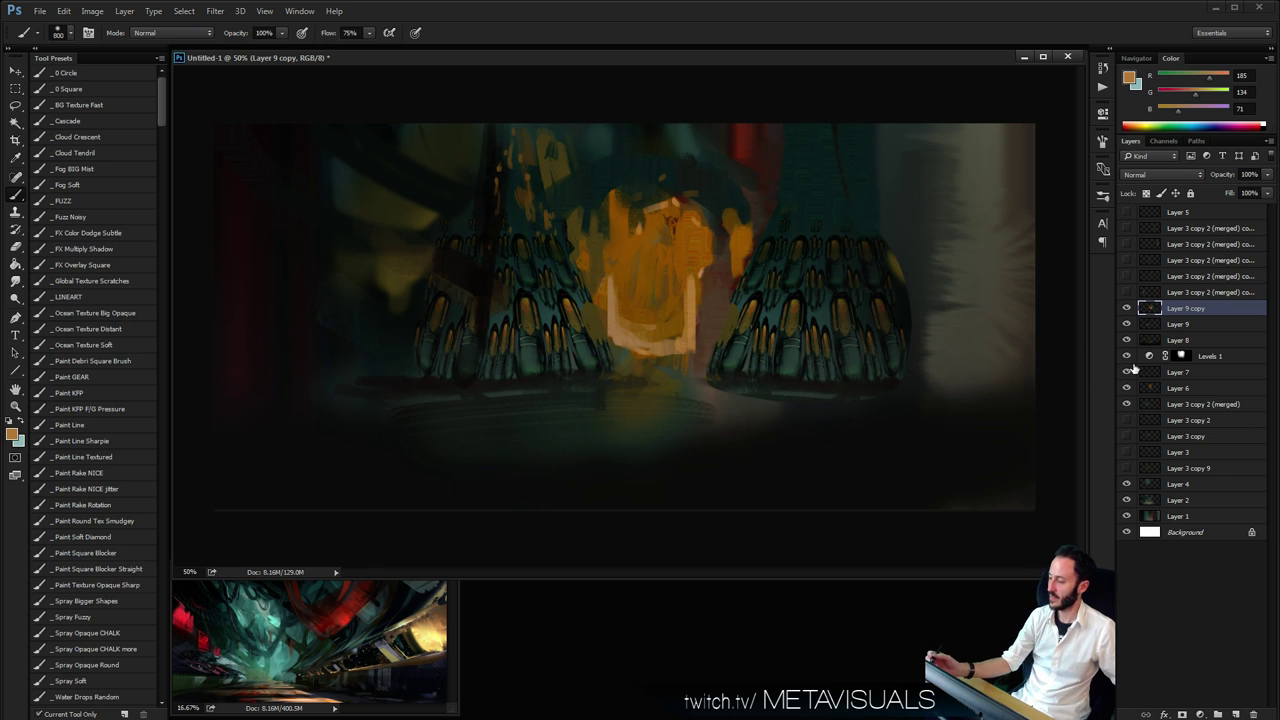
{"action": "key", "text": "ctrl+shift+alt+n"}
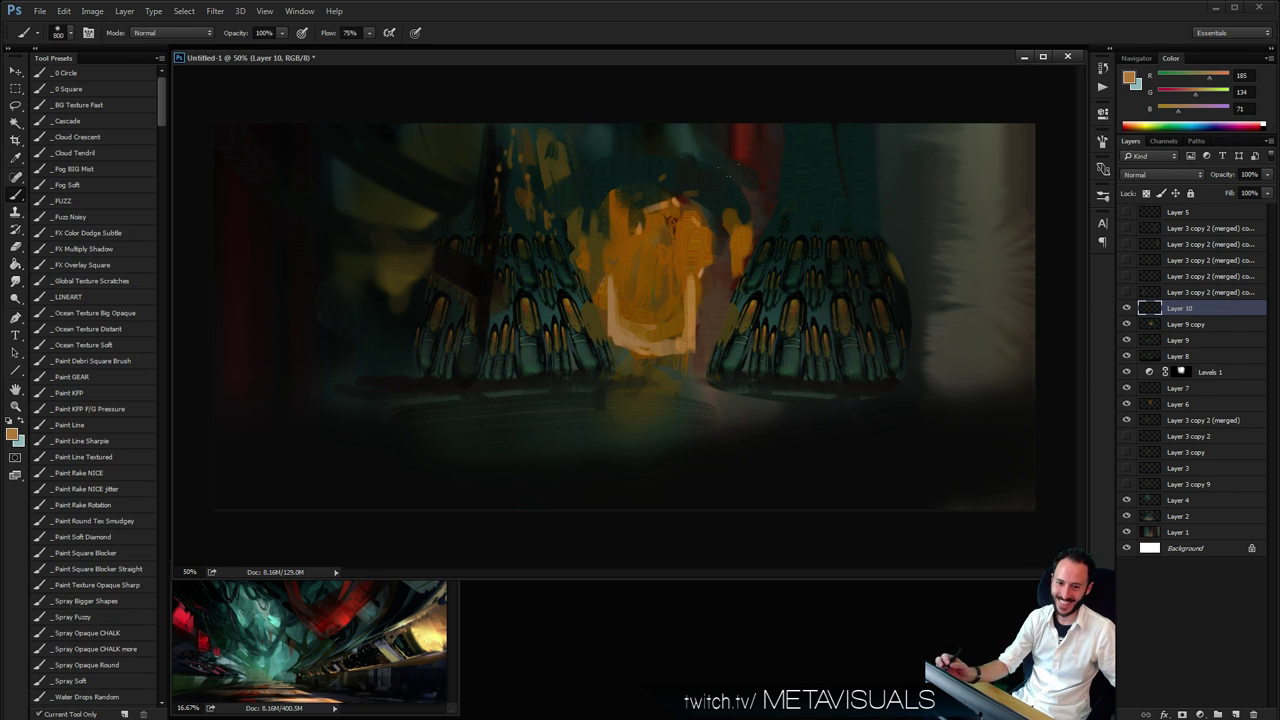
Paint soft grey-teal fog over the bases of both clusters and the dark foreground using sampled colors
{"action": "left_click", "coordinate": [925, 205], "text": "alt"}
{"action": "key", "text": "bracketleft"}
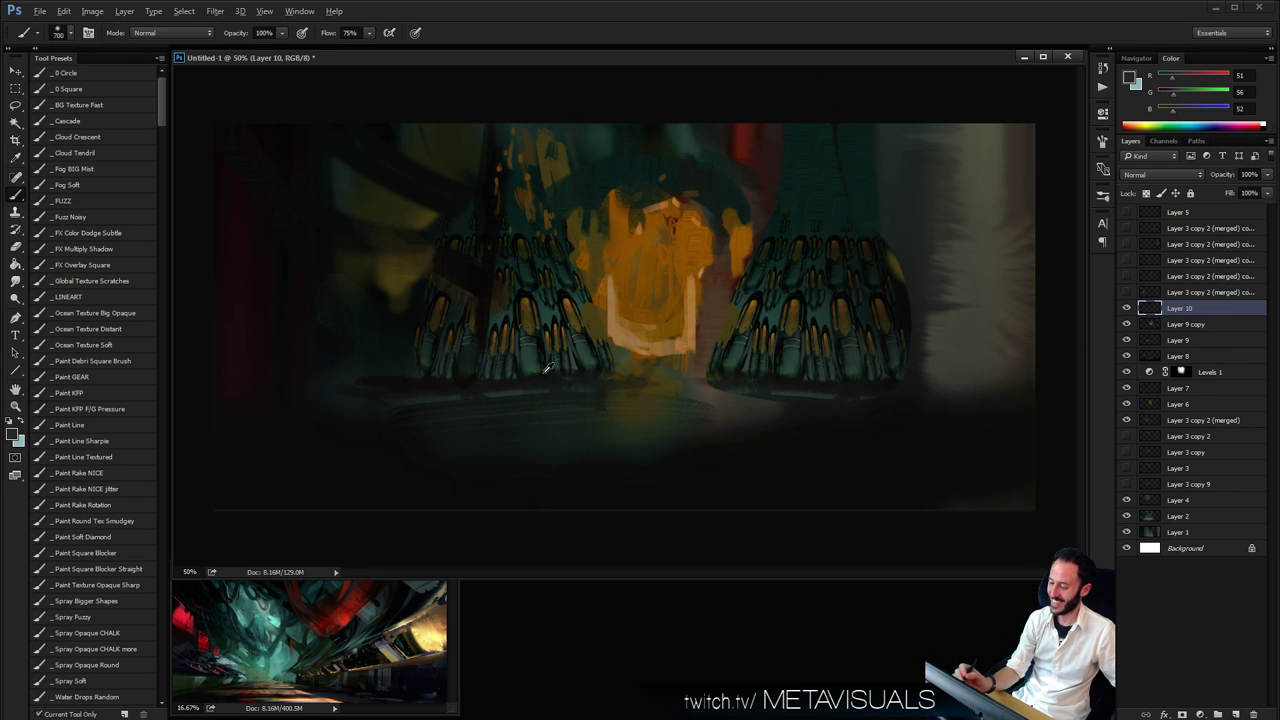
{"action": "left_click", "coordinate": [528, 352], "text": "alt"}
{"action": "key", "text": "bracketleft"}
{"action": "key", "text": "bracketleft"}
{"action": "key", "text": "bracketleft"}
{"action": "key", "text": "bracketleft"}
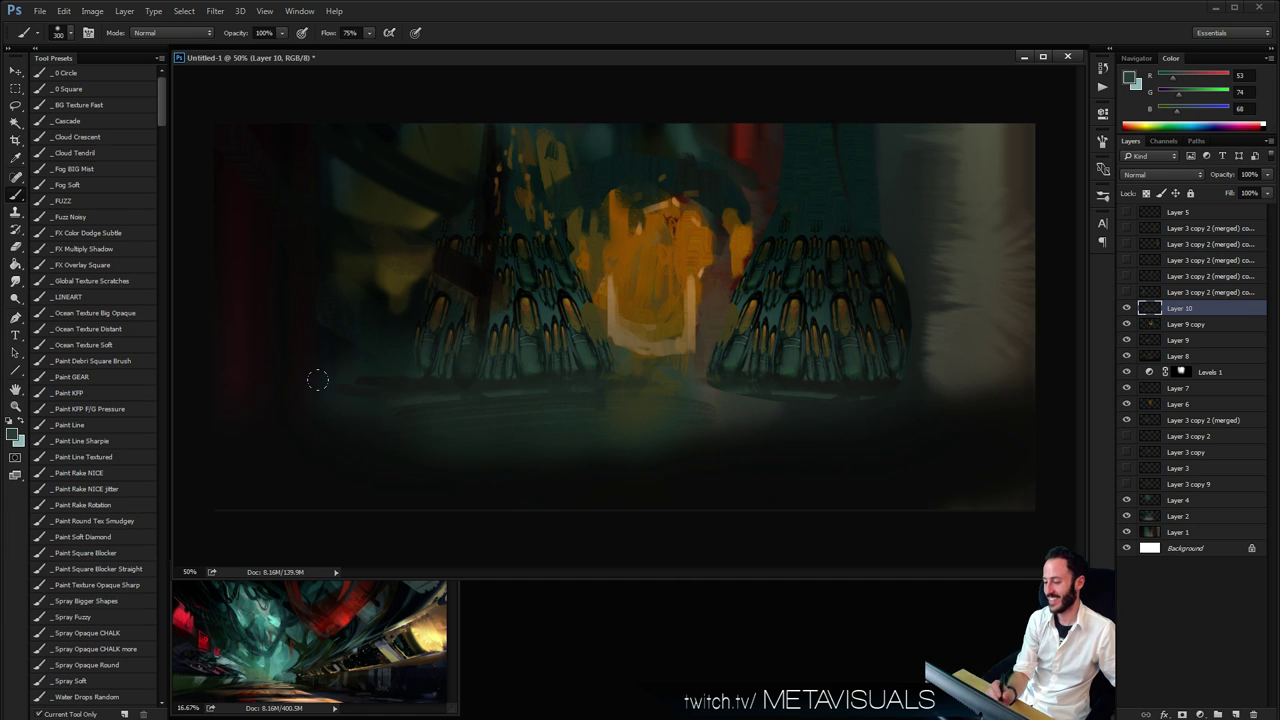
{"action": "mouse_move", "coordinate": [935, 410]}
{"action": "left_mouse_down"}
{"action": "mouse_move", "coordinate": [858, 384]}
{"action": "mouse_move", "coordinate": [226, 423]}
{"action": "left_mouse_up"}
{"action": "left_click", "coordinate": [806, 428], "text": "alt"}
{"action": "key", "text": "bracketleft"}
{"action": "left_click_drag", "start_coordinate": [930, 475], "coordinate": [550, 448]}
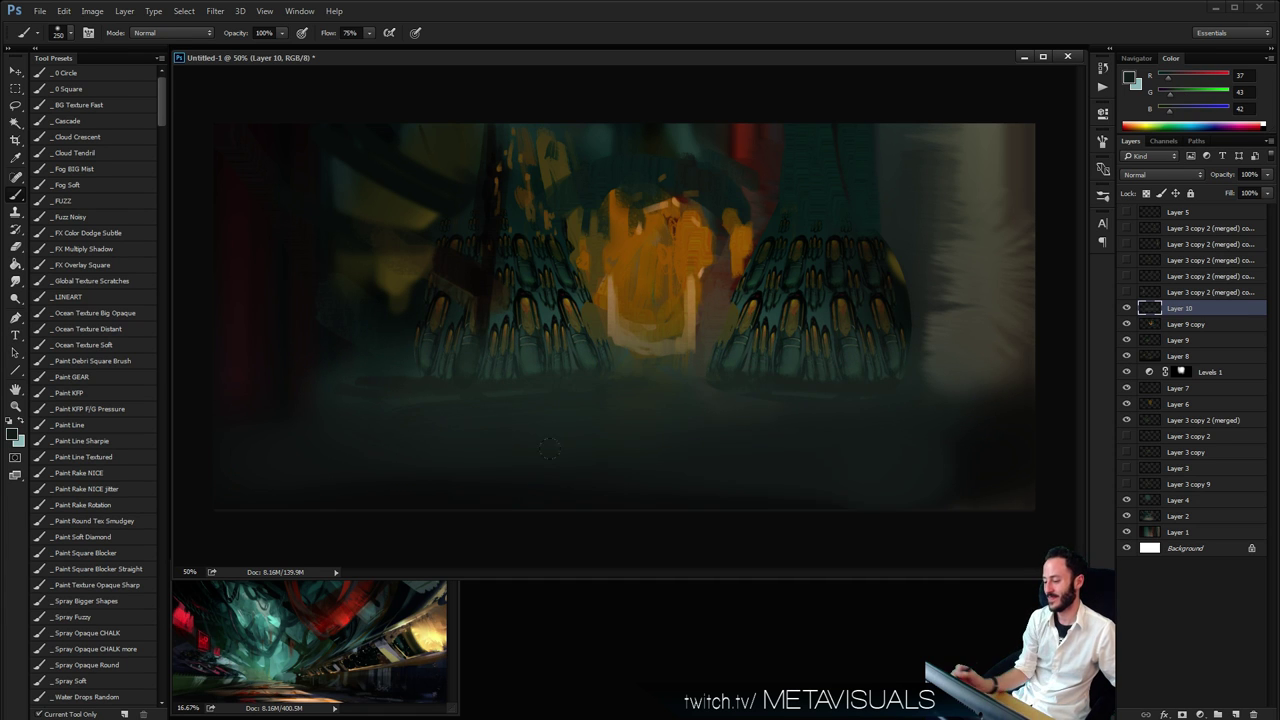
Lasso the orange opening with its flanking clusters, copy it to a new layer, make it narrower and taller, and move it right
{"action": "key", "text": "h"}
{"action": "key", "text": "l"}
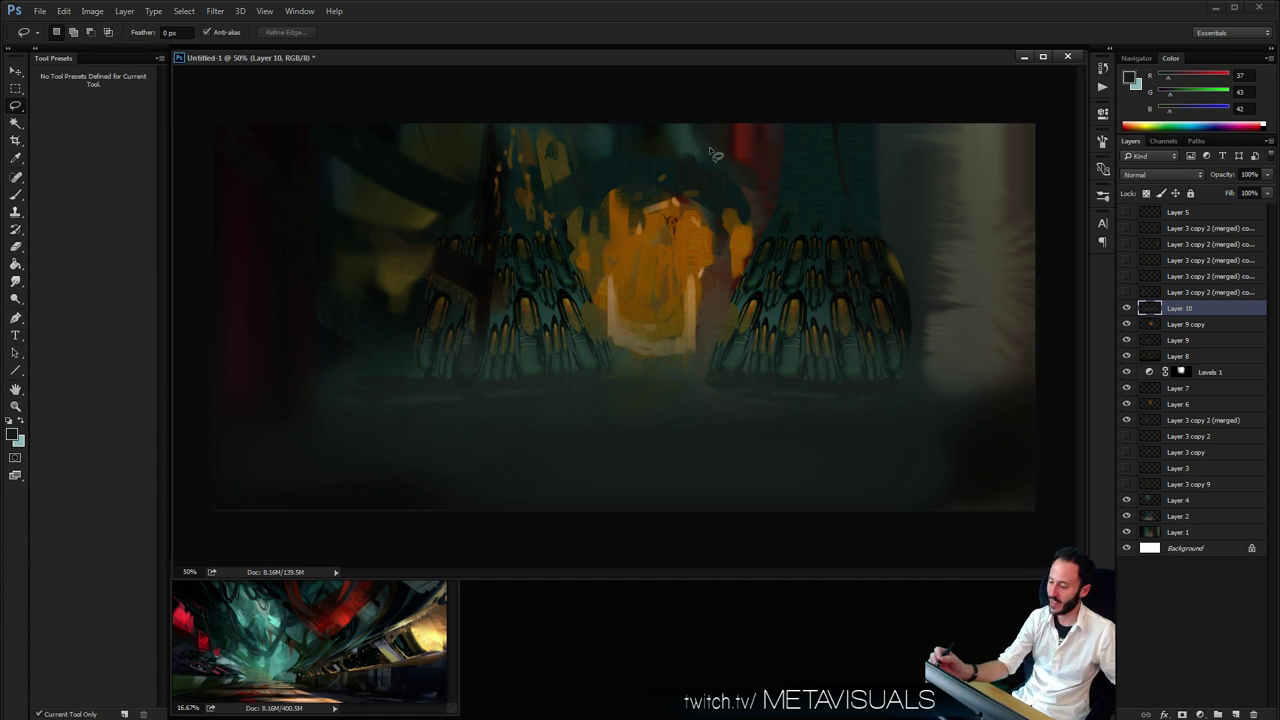
{"action": "mouse_move", "coordinate": [716, 155]}
{"action": "left_mouse_down"}
{"action": "mouse_move", "coordinate": [828, 290]}
{"action": "mouse_move", "coordinate": [718, 157]}
{"action": "left_mouse_up"}
{"action": "key", "text": "ctrl+j"}
{"action": "key", "text": "ctrl+t"}
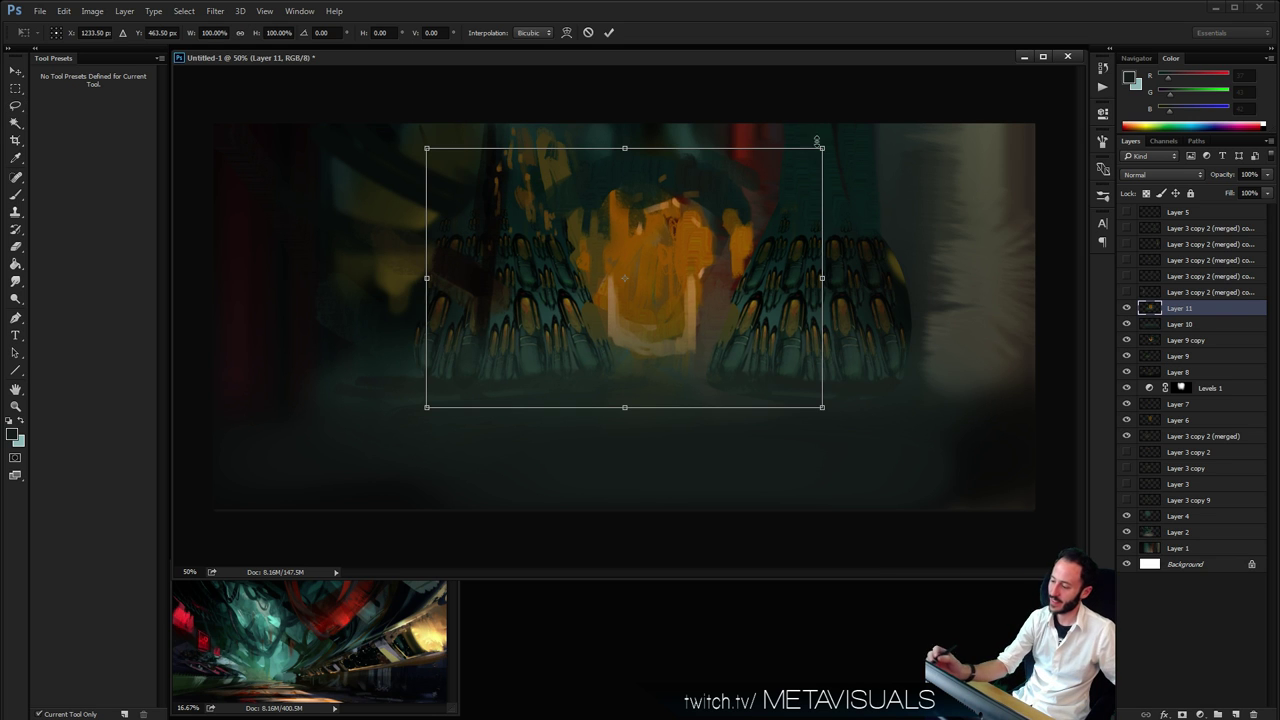
{"action": "left_click_drag", "start_coordinate": [817, 140], "coordinate": [718, 35]}
{"action": "key", "text": "Return"}
{"action": "key", "text": "v"}
{"action": "left_click_drag", "start_coordinate": [585, 311], "coordinate": [793, 305]}
Smudge the edges of the pasted structure to blend it into the orange opening, fog and right background
{"action": "key", "text": "r"}
{"action": "mouse_move", "coordinate": [628, 208]}
{"action": "left_mouse_down"}
{"action": "mouse_move", "coordinate": [649, 354]}
{"action": "mouse_move", "coordinate": [687, 368]}
{"action": "left_mouse_up"}
{"action": "left_click_drag", "start_coordinate": [641, 222], "coordinate": [657, 320]}
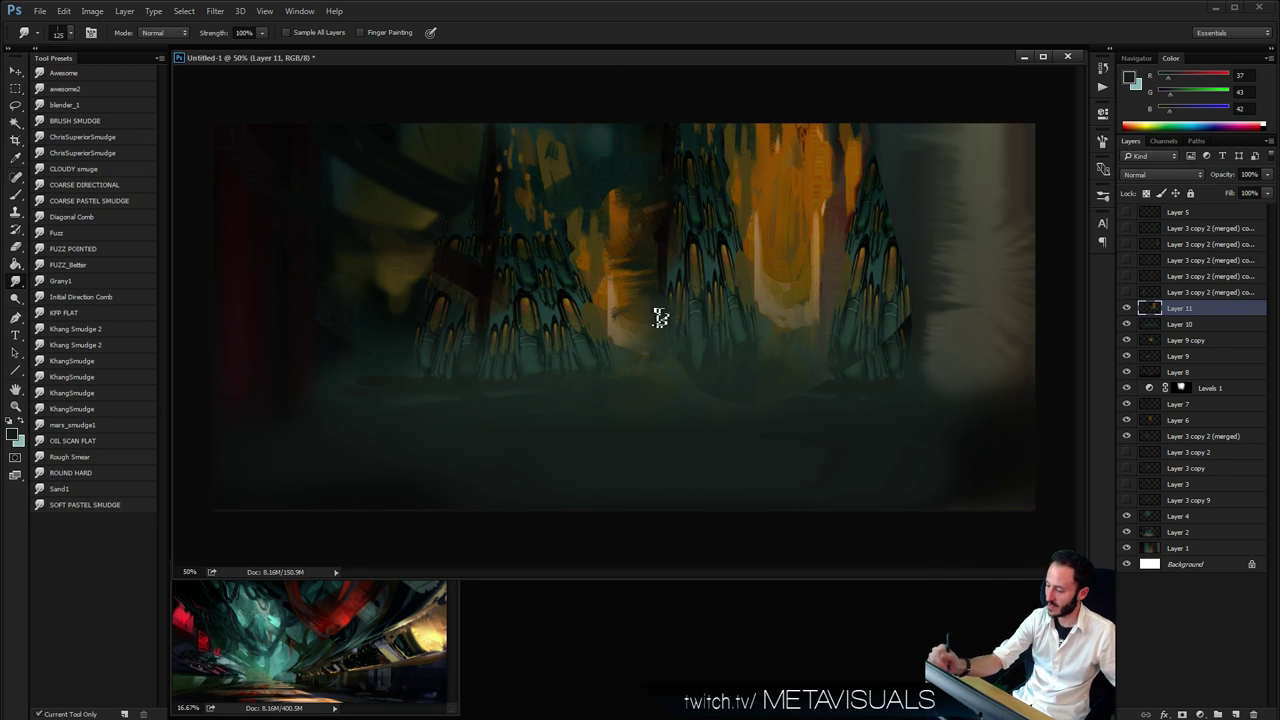
{"action": "mouse_move", "coordinate": [900, 322]}
{"action": "left_mouse_down"}
{"action": "mouse_move", "coordinate": [891, 234]}
{"action": "mouse_move", "coordinate": [894, 270]}
{"action": "left_mouse_up"}
{"action": "key", "text": "b"}
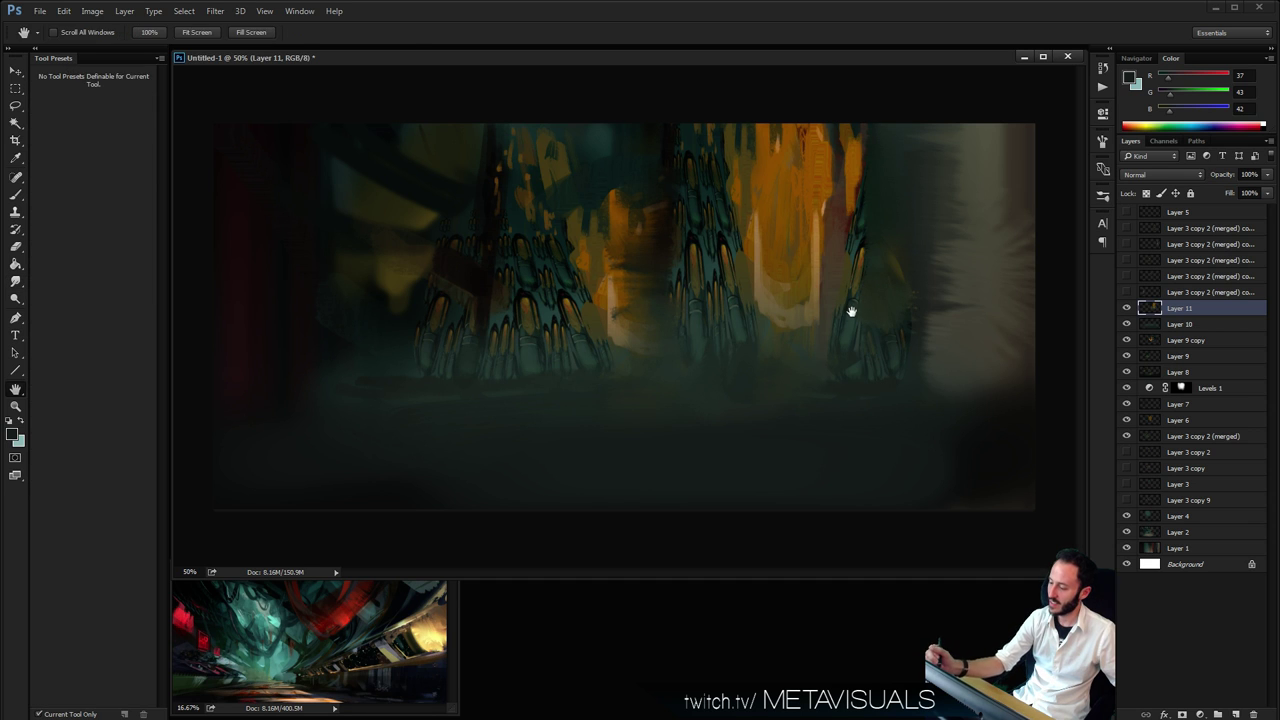
Lasso a strip across the structures, copy it to a new layer and flare its lower edge outward in perspective
{"action": "key", "text": "l"}
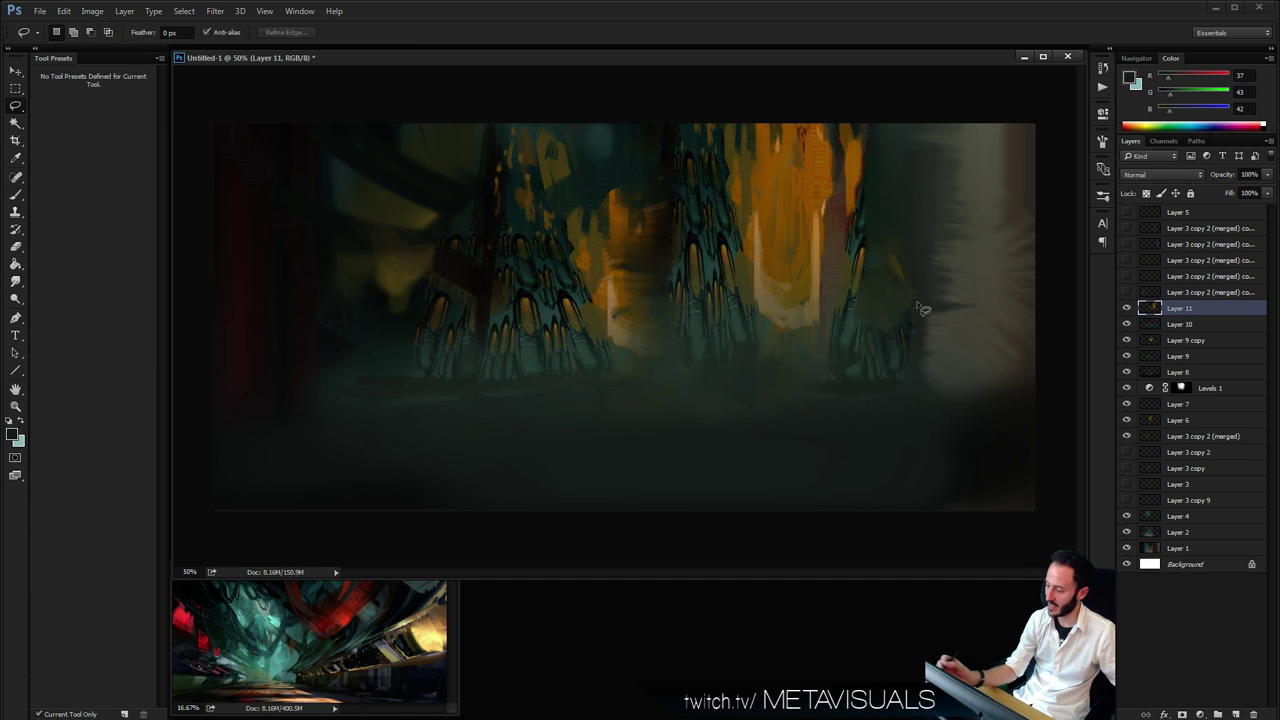
{"action": "mouse_move", "coordinate": [923, 306]}
{"action": "left_mouse_down"}
{"action": "mouse_move", "coordinate": [940, 322]}
{"action": "mouse_move", "coordinate": [925, 308]}
{"action": "mouse_move", "coordinate": [1075, 337]}
{"action": "left_mouse_up"}
{"action": "key", "text": "ctrl+j"}
{"action": "key", "text": "ctrl+t"}
{"action": "right_click", "coordinate": [773, 315]}
{"action": "left_click", "coordinate": [829, 368]}
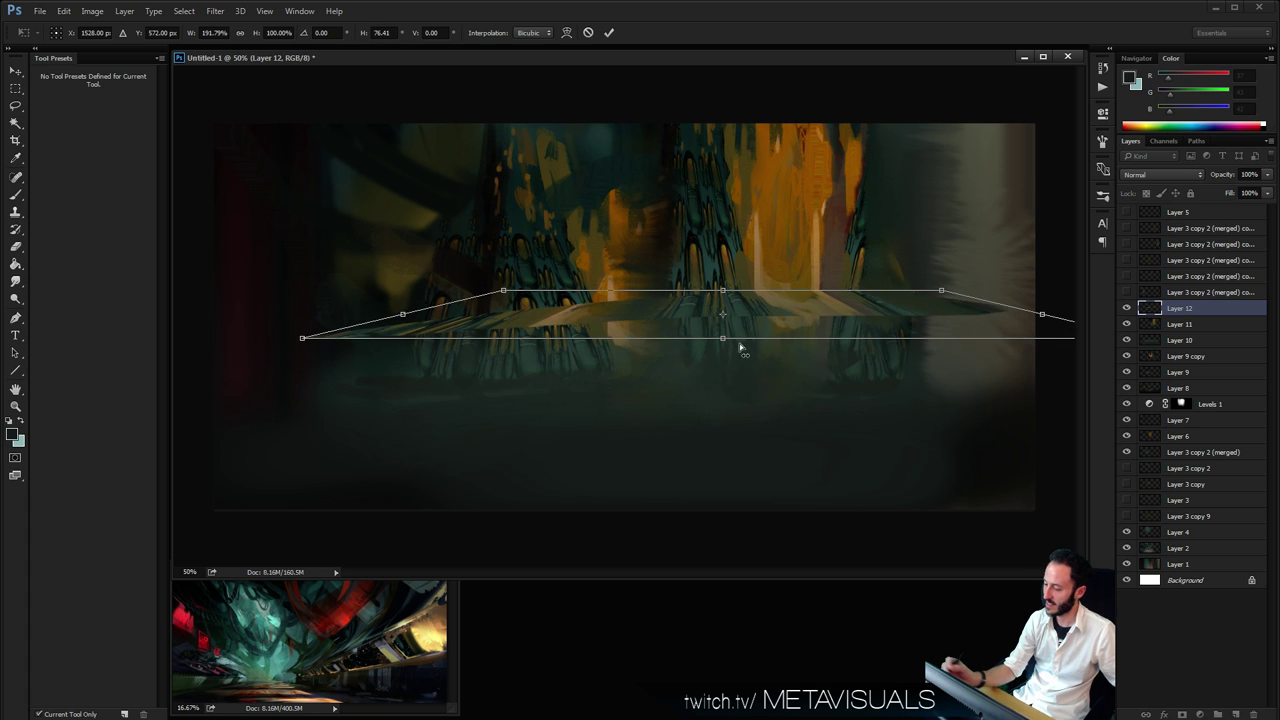
{"action": "left_click_drag", "start_coordinate": [302, 341], "coordinate": [115, 306]}
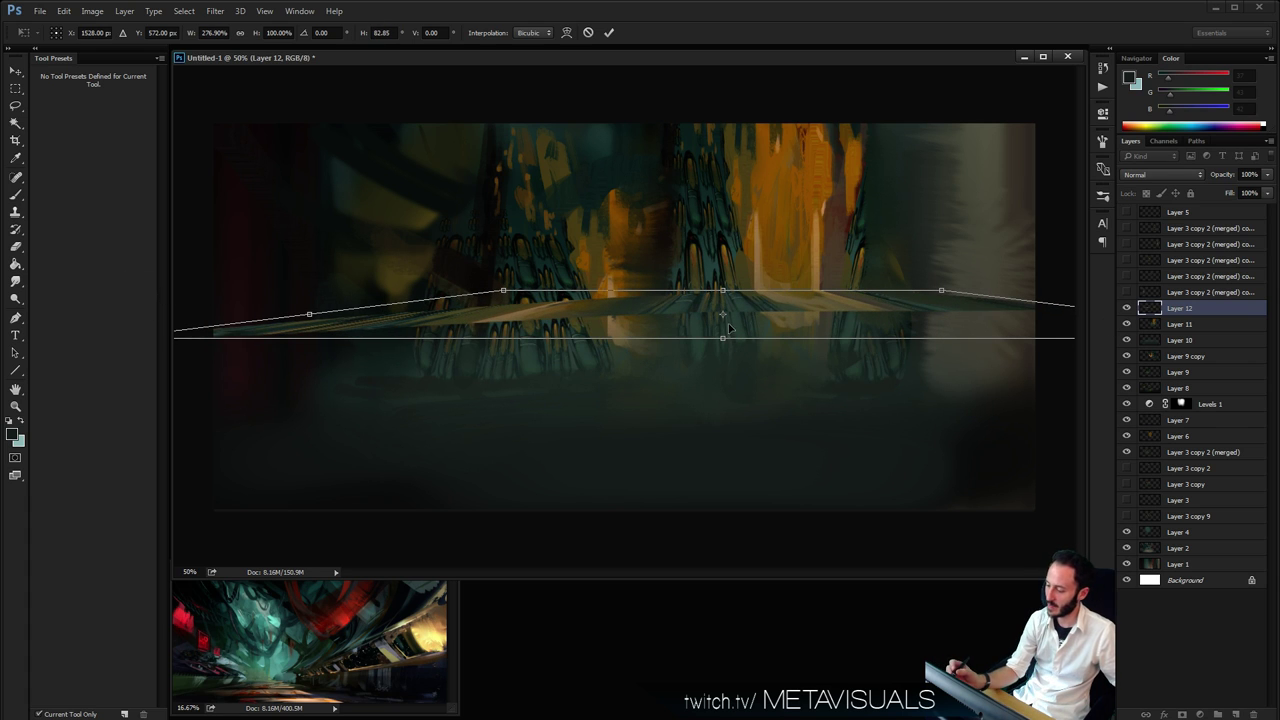
Scale the perspective strip up greatly and move it below the structures as a ground plane
{"action": "right_click", "coordinate": [742, 313]}
{"action": "left_click", "coordinate": [800, 338]}
{"action": "left_click_drag", "start_coordinate": [734, 341], "coordinate": [814, 560]}
{"action": "mouse_move", "coordinate": [862, 374]}
{"action": "left_mouse_down"}
{"action": "mouse_move", "coordinate": [854, 390]}
{"action": "mouse_move", "coordinate": [870, 410]}
{"action": "left_mouse_up"}
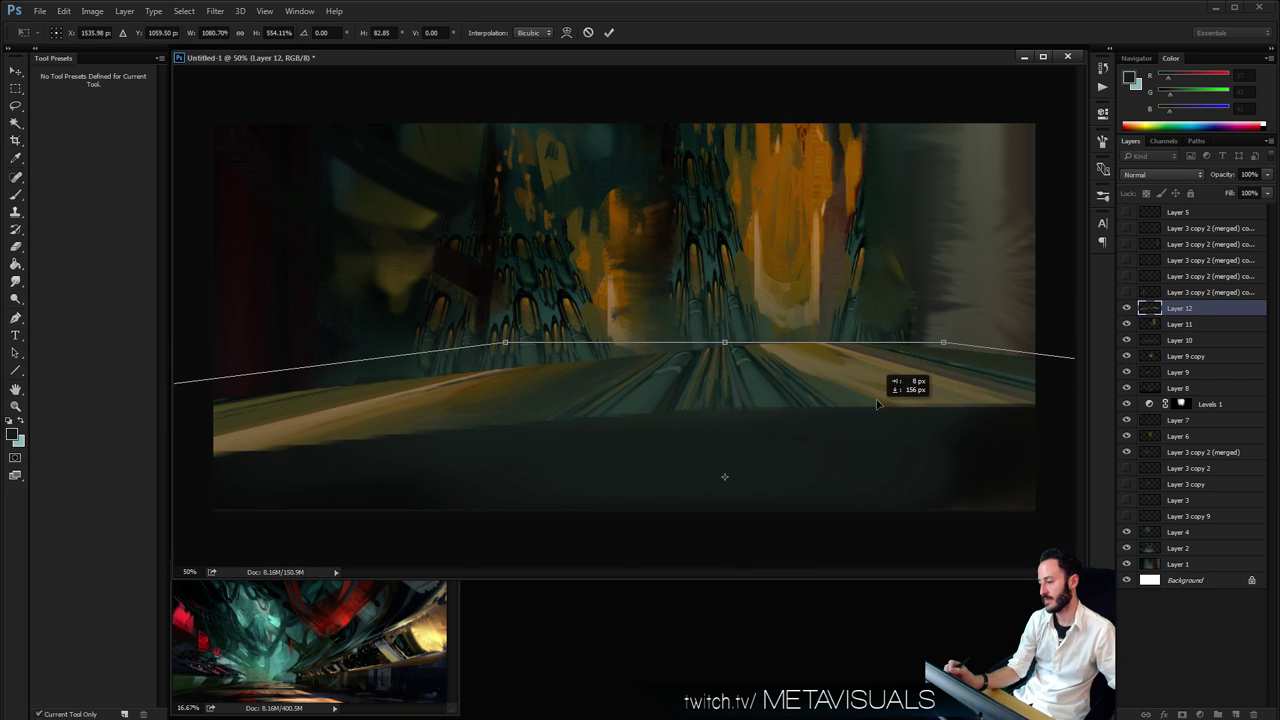
{"action": "key", "text": "Return"}
{"action": "key", "text": "l"}
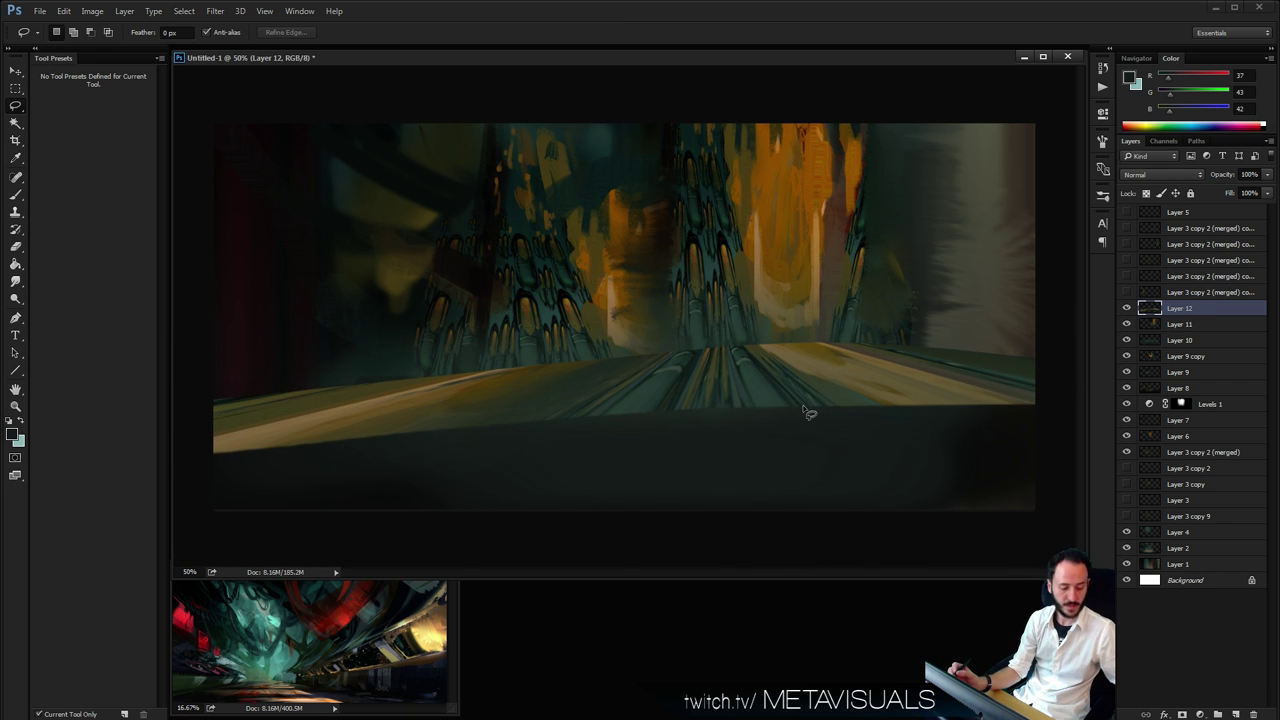
Paint small dark silhouettes along the horizon between the left and central structures with the Paint KFP brush
{"action": "key", "text": "b"}
{"action": "left_click", "coordinate": [558, 248], "text": "alt"}
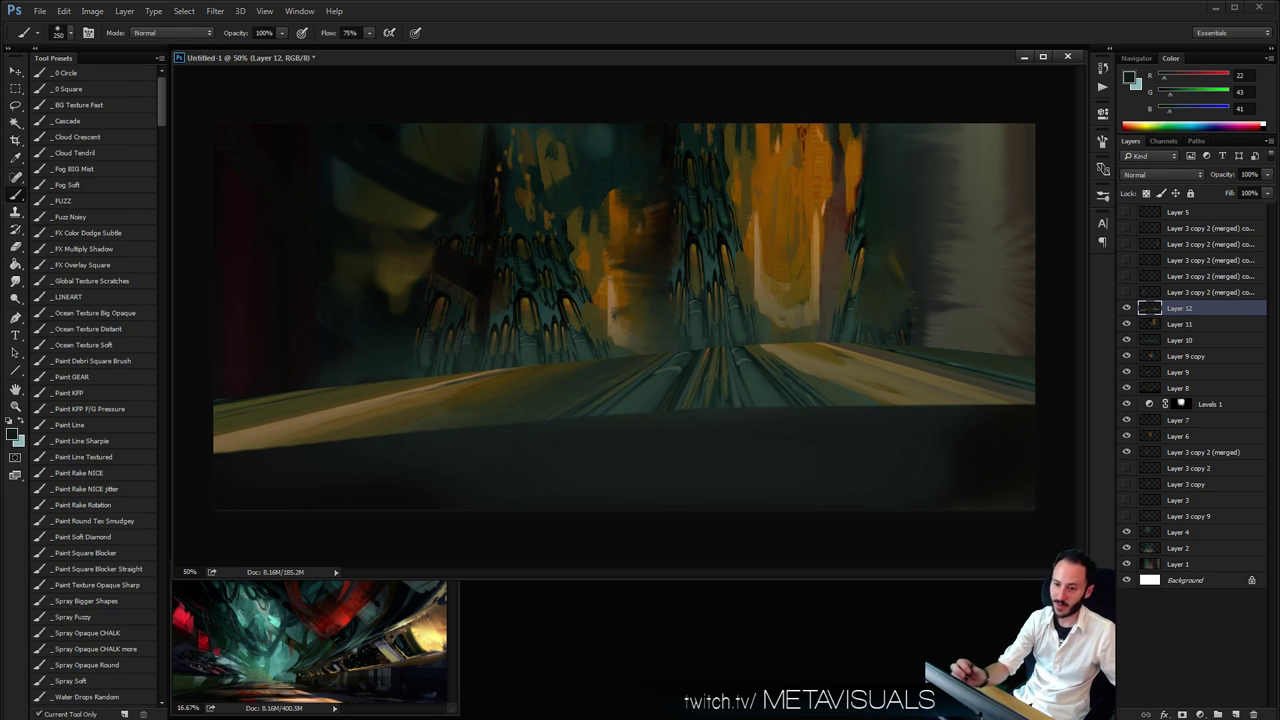
{"action": "left_click", "coordinate": [103, 405]}
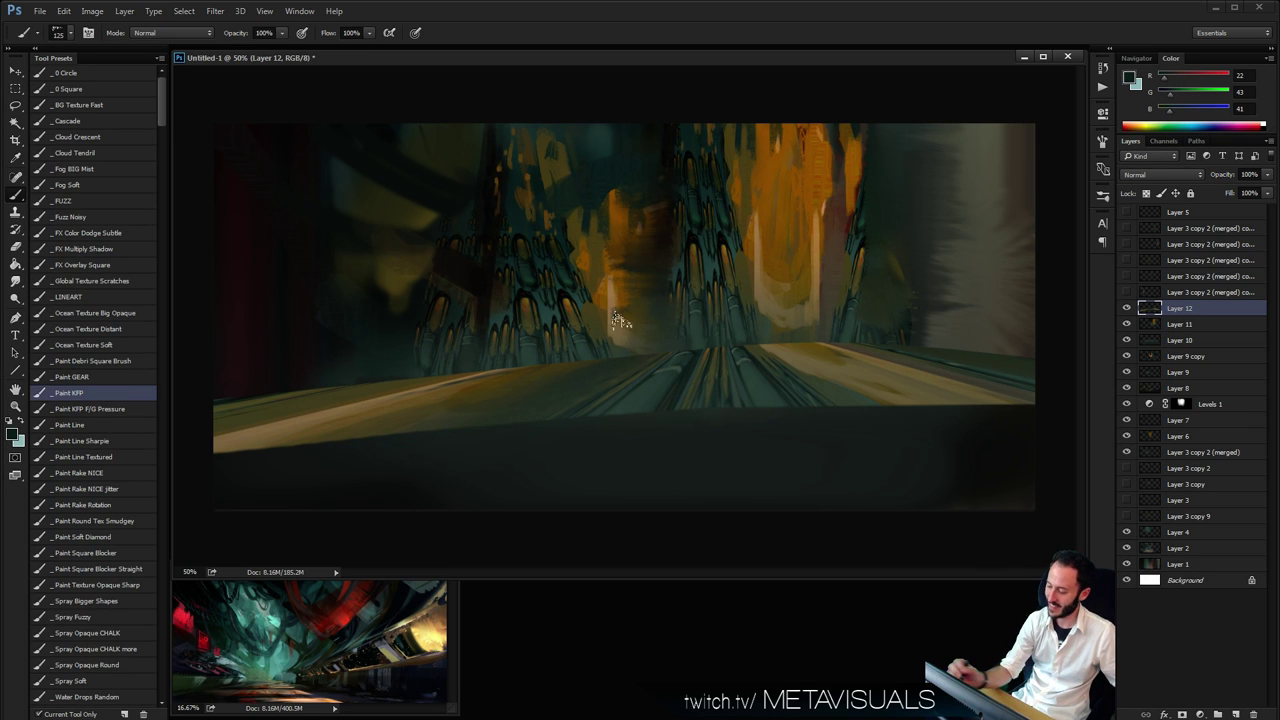
{"action": "left_click", "coordinate": [686, 375], "text": "alt"}
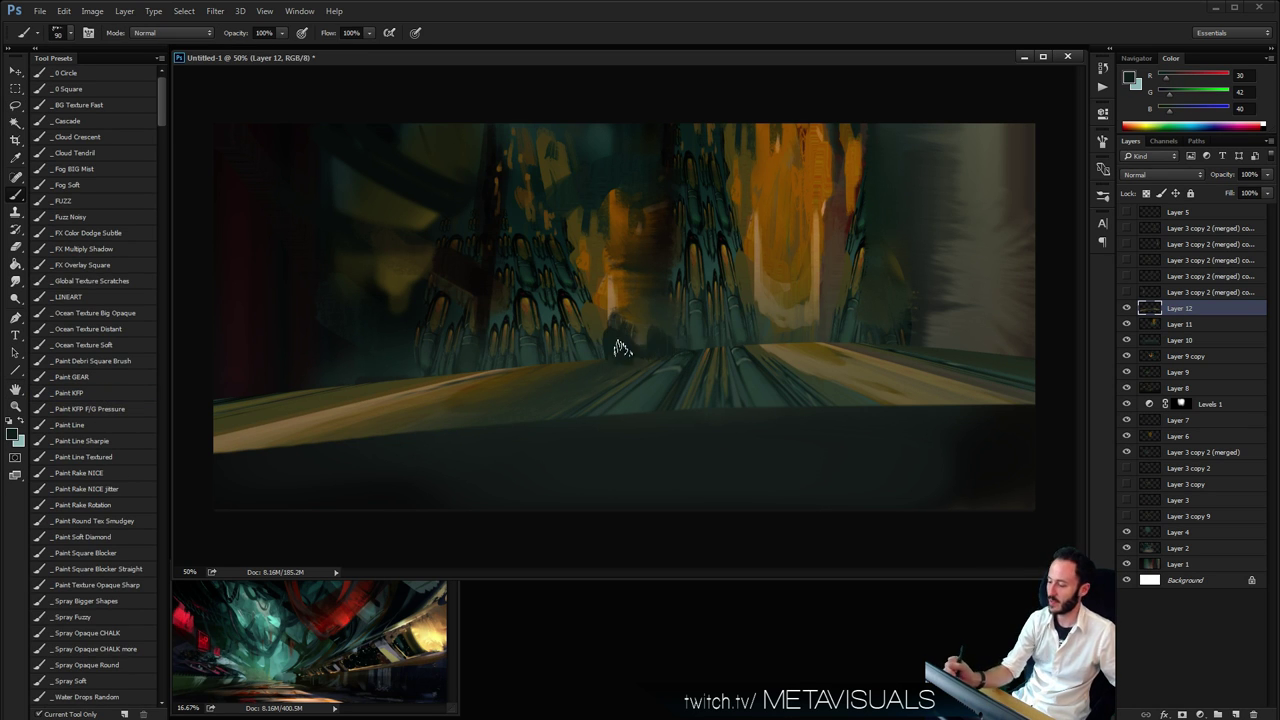
{"action": "left_click", "coordinate": [725, 362], "text": "alt"}
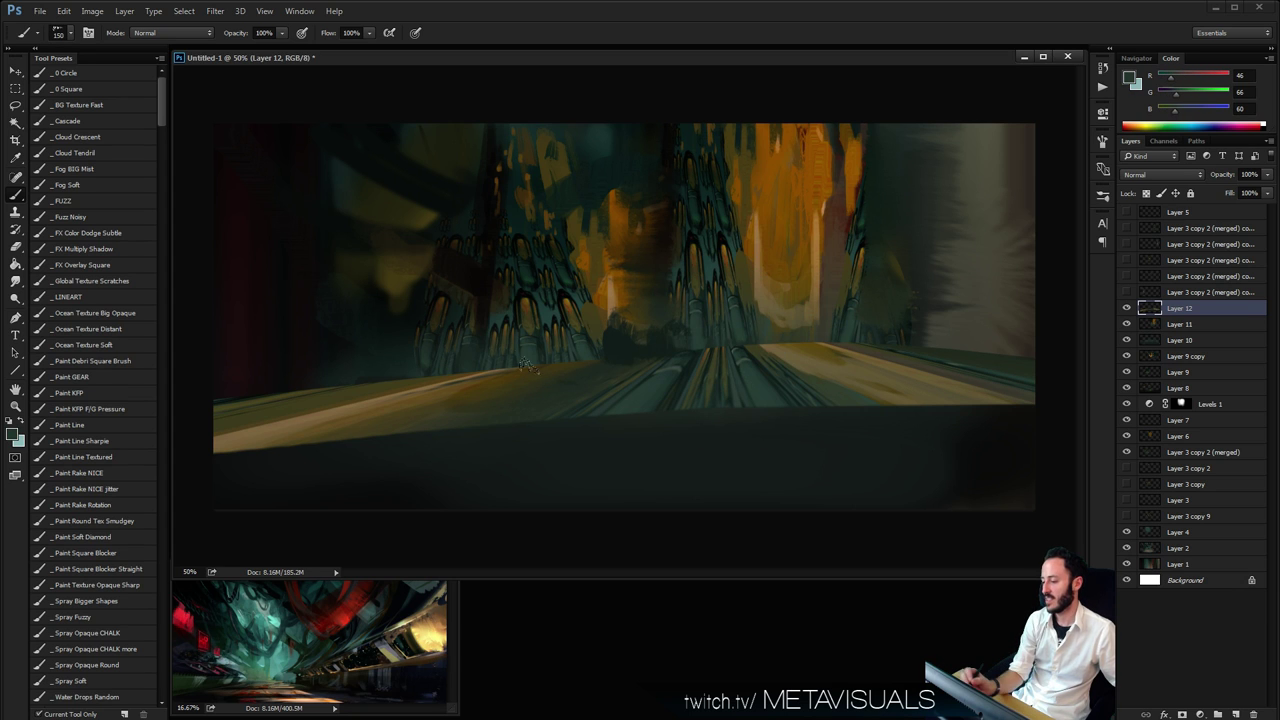
Paint broad dark downward strokes below the left structure, extending its base over the ground plane
{"action": "key", "text": "bracketright"}
{"action": "key", "text": "bracketright"}
{"action": "key", "text": "bracketleft"}
{"action": "key", "text": "bracketleft"}
{"action": "key", "text": "bracketleft"}
{"action": "mouse_move", "coordinate": [452, 399]}
{"action": "left_mouse_down"}
{"action": "mouse_move", "coordinate": [414, 360]}
{"action": "mouse_move", "coordinate": [430, 420]}
{"action": "mouse_move", "coordinate": [505, 440]}
{"action": "mouse_move", "coordinate": [538, 358]}
{"action": "mouse_move", "coordinate": [555, 455]}
{"action": "left_mouse_up"}
{"action": "left_click_drag", "start_coordinate": [516, 350], "coordinate": [530, 432]}
{"action": "left_click_drag", "start_coordinate": [572, 340], "coordinate": [605, 450]}
Paint sampled teal strokes down the right side of the left structure's dark base
{"action": "key", "text": "bracketright"}
{"action": "left_click", "coordinate": [556, 316], "text": "alt"}
{"action": "key", "text": "bracketleft"}
{"action": "key", "text": "bracketleft"}
{"action": "left_click_drag", "start_coordinate": [558, 408], "coordinate": [542, 320]}
{"action": "left_click_drag", "start_coordinate": [595, 442], "coordinate": [580, 345]}
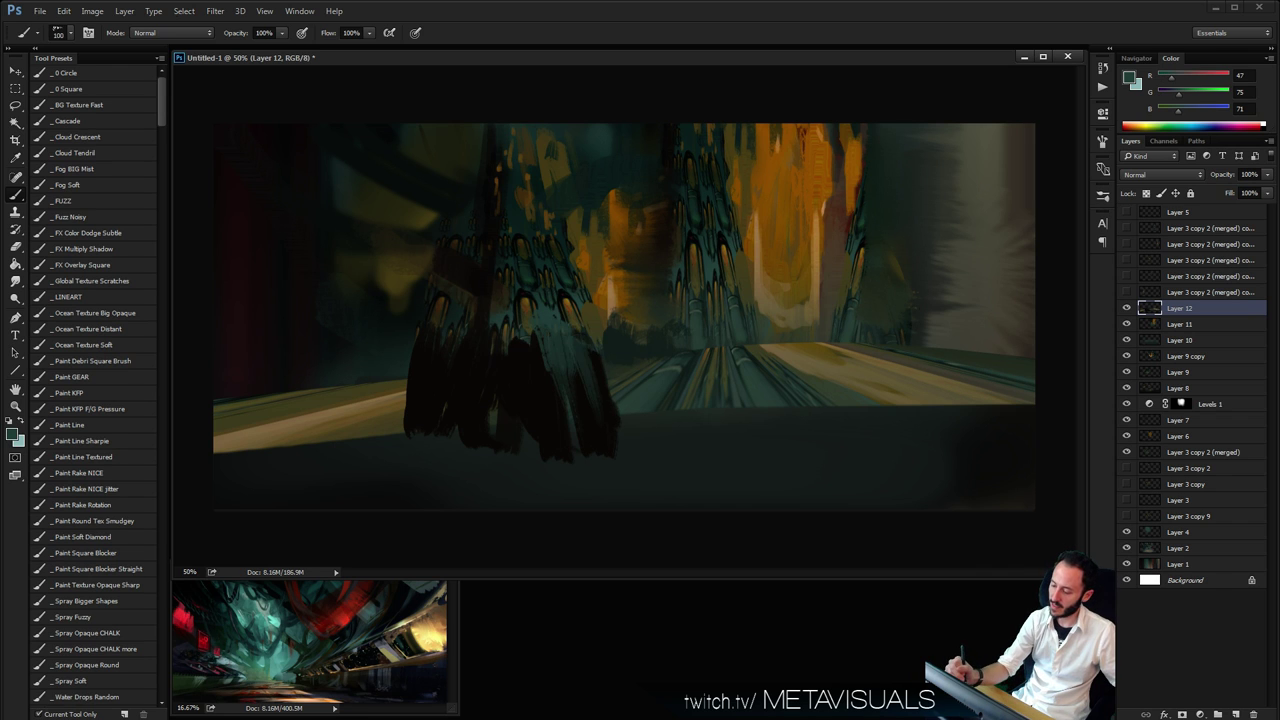
{"action": "left_click_drag", "start_coordinate": [609, 411], "coordinate": [580, 338]}
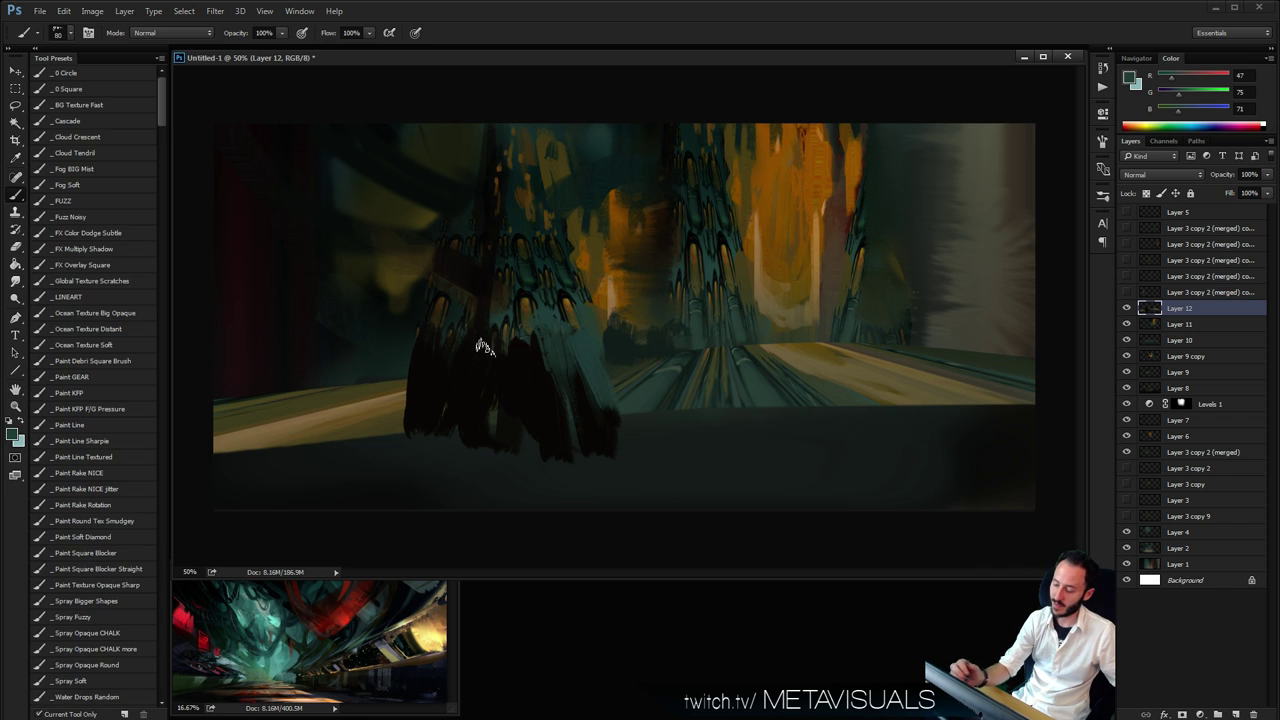
Paint flared brown strokes on the left side of the structure's base and dark mounds across the foreground beneath it
{"action": "left_click", "coordinate": [491, 309], "text": "alt"}
{"action": "mouse_move", "coordinate": [463, 340]}
{"action": "left_mouse_down"}
{"action": "mouse_move", "coordinate": [450, 425]}
{"action": "mouse_move", "coordinate": [411, 418]}
{"action": "left_mouse_up"}
{"action": "left_click_drag", "start_coordinate": [424, 322], "coordinate": [376, 422]}
{"action": "left_click", "coordinate": [528, 369], "text": "alt"}
{"action": "key", "text": "bracketright"}
{"action": "key", "text": "bracketright"}
{"action": "mouse_move", "coordinate": [468, 410]}
{"action": "left_mouse_down"}
{"action": "mouse_move", "coordinate": [347, 454]}
{"action": "mouse_move", "coordinate": [565, 419]}
{"action": "mouse_move", "coordinate": [460, 499]}
{"action": "mouse_move", "coordinate": [550, 411]}
{"action": "mouse_move", "coordinate": [577, 406]}
{"action": "mouse_move", "coordinate": [652, 446]}
{"action": "mouse_move", "coordinate": [600, 481]}
{"action": "mouse_move", "coordinate": [600, 413]}
{"action": "mouse_move", "coordinate": [610, 436]}
{"action": "mouse_move", "coordinate": [592, 392]}
{"action": "left_mouse_up"}
Paint teal strokes up the left structure's upper tower and an orange patch at the top edge between the towers
{"action": "left_click", "coordinate": [578, 357], "text": "alt"}
{"action": "key", "text": "bracketleft"}
{"action": "key", "text": "bracketleft"}
{"action": "key", "text": "bracketleft"}
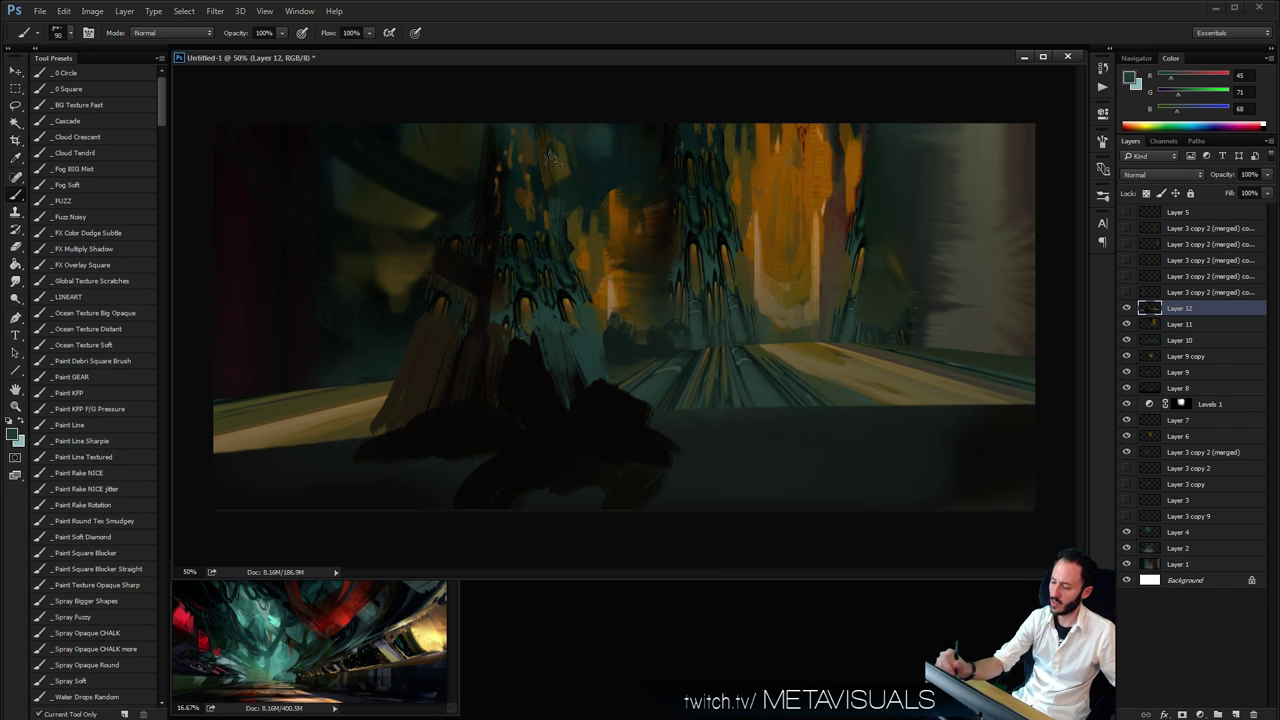
{"action": "mouse_move", "coordinate": [444, 234]}
{"action": "left_mouse_down"}
{"action": "mouse_move", "coordinate": [436, 127]}
{"action": "mouse_move", "coordinate": [434, 272]}
{"action": "mouse_move", "coordinate": [452, 97]}
{"action": "mouse_move", "coordinate": [458, 223]}
{"action": "mouse_move", "coordinate": [468, 187]}
{"action": "mouse_move", "coordinate": [477, 230]}
{"action": "left_mouse_up"}
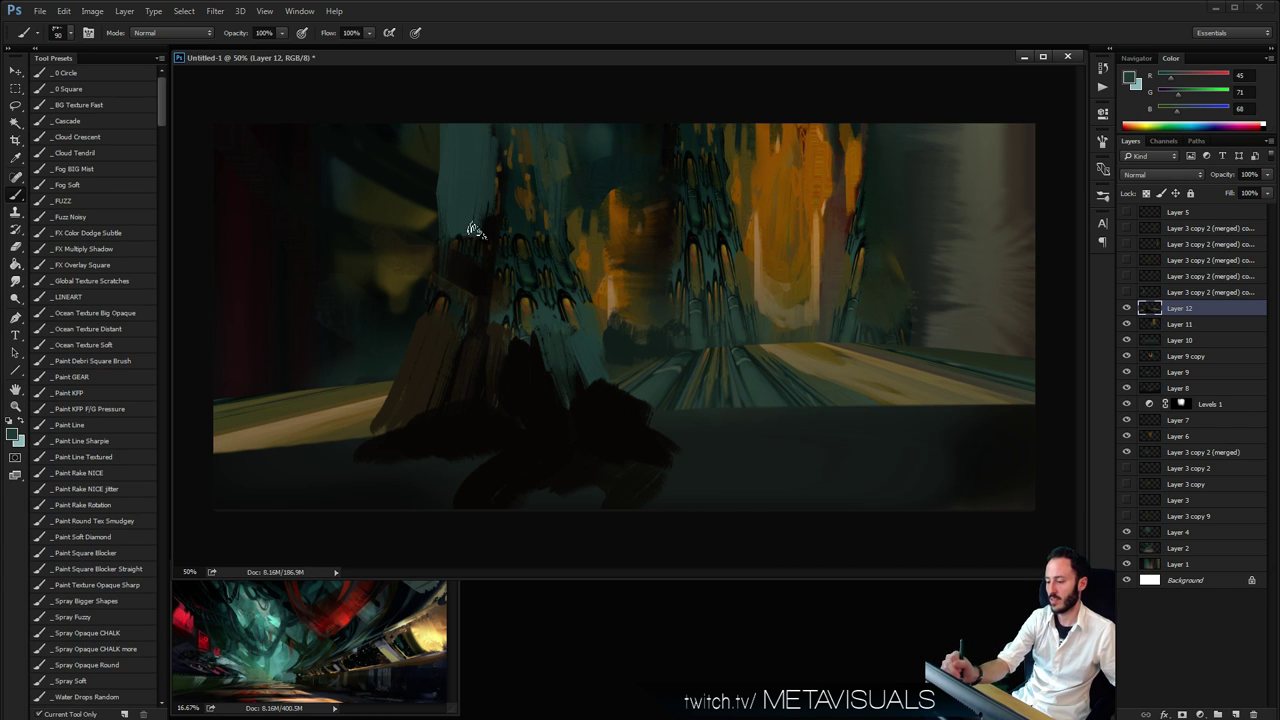
{"action": "left_click", "coordinate": [617, 214], "text": "alt"}
{"action": "left_click_drag", "start_coordinate": [614, 127], "coordinate": [626, 149]}
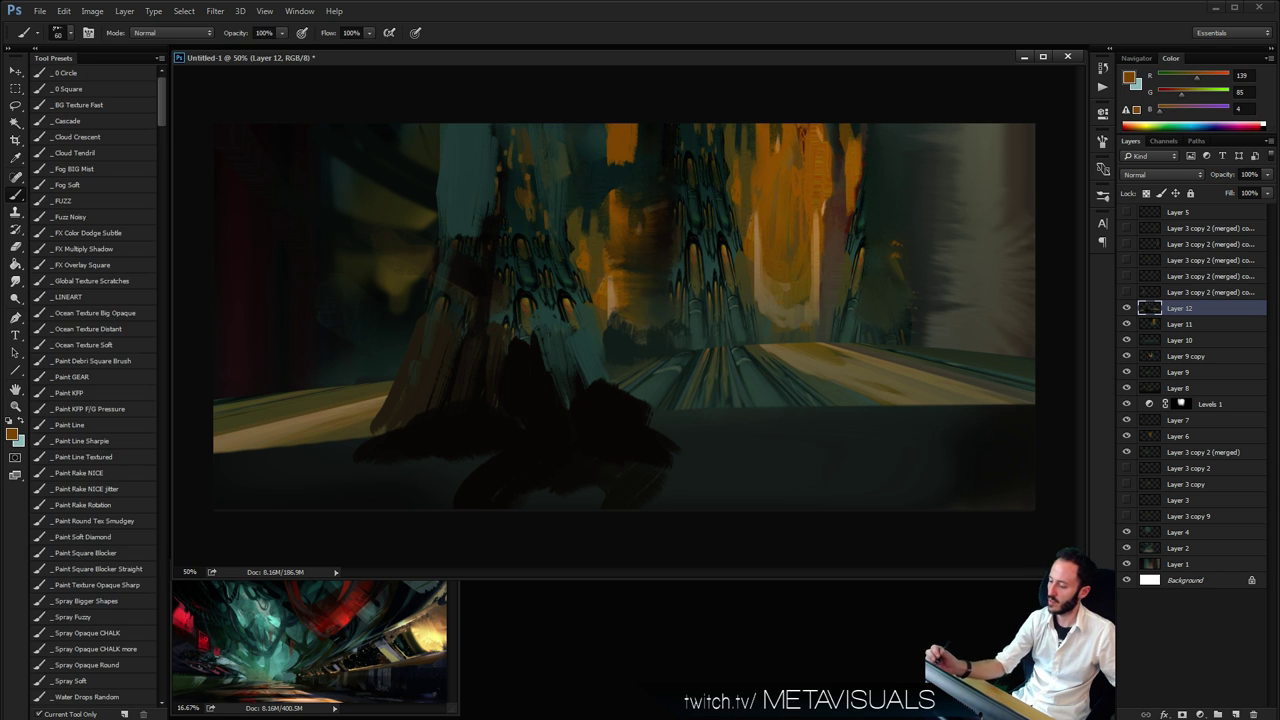
Paint orange and tan strokes over the grey background to the right of the structures
{"action": "mouse_move", "coordinate": [929, 209]}
{"action": "left_mouse_down"}
{"action": "mouse_move", "coordinate": [911, 158]}
{"action": "mouse_move", "coordinate": [926, 233]}
{"action": "mouse_move", "coordinate": [923, 130]}
{"action": "mouse_move", "coordinate": [943, 126]}
{"action": "mouse_move", "coordinate": [922, 206]}
{"action": "mouse_move", "coordinate": [933, 148]}
{"action": "mouse_move", "coordinate": [930, 186]}
{"action": "mouse_move", "coordinate": [946, 181]}
{"action": "mouse_move", "coordinate": [951, 237]}
{"action": "mouse_move", "coordinate": [1026, 295]}
{"action": "mouse_move", "coordinate": [940, 299]}
{"action": "mouse_move", "coordinate": [995, 333]}
{"action": "mouse_move", "coordinate": [995, 375]}
{"action": "left_mouse_up"}
{"action": "left_click", "coordinate": [812, 315], "text": "alt"}
{"action": "key", "text": "]"}
{"action": "key", "text": "]"}
{"action": "key", "text": "]"}
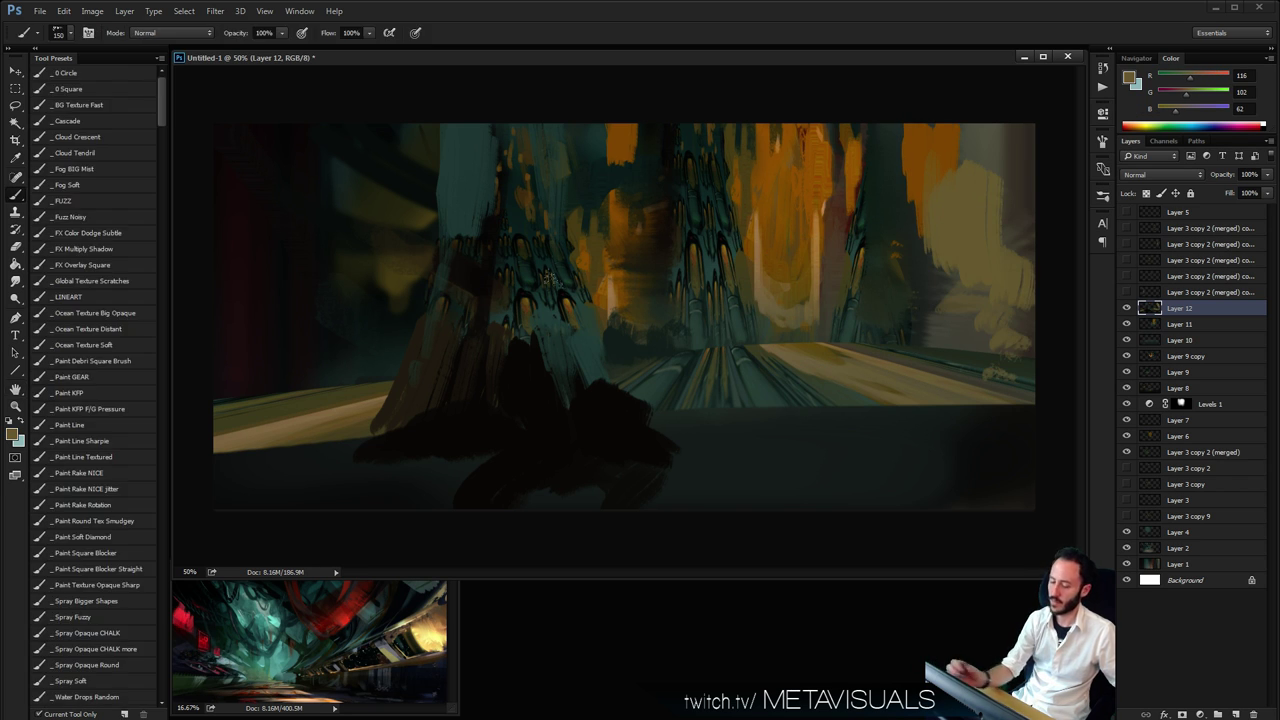
Darken the foreground with the FUZZ brush and soften the ground plane's lower edge
{"action": "left_click", "coordinate": [95, 203]}
{"action": "left_click", "coordinate": [591, 459], "text": "alt"}
{"action": "key", "text": "["}
{"action": "left_click_drag", "start_coordinate": [890, 450], "coordinate": [620, 480]}
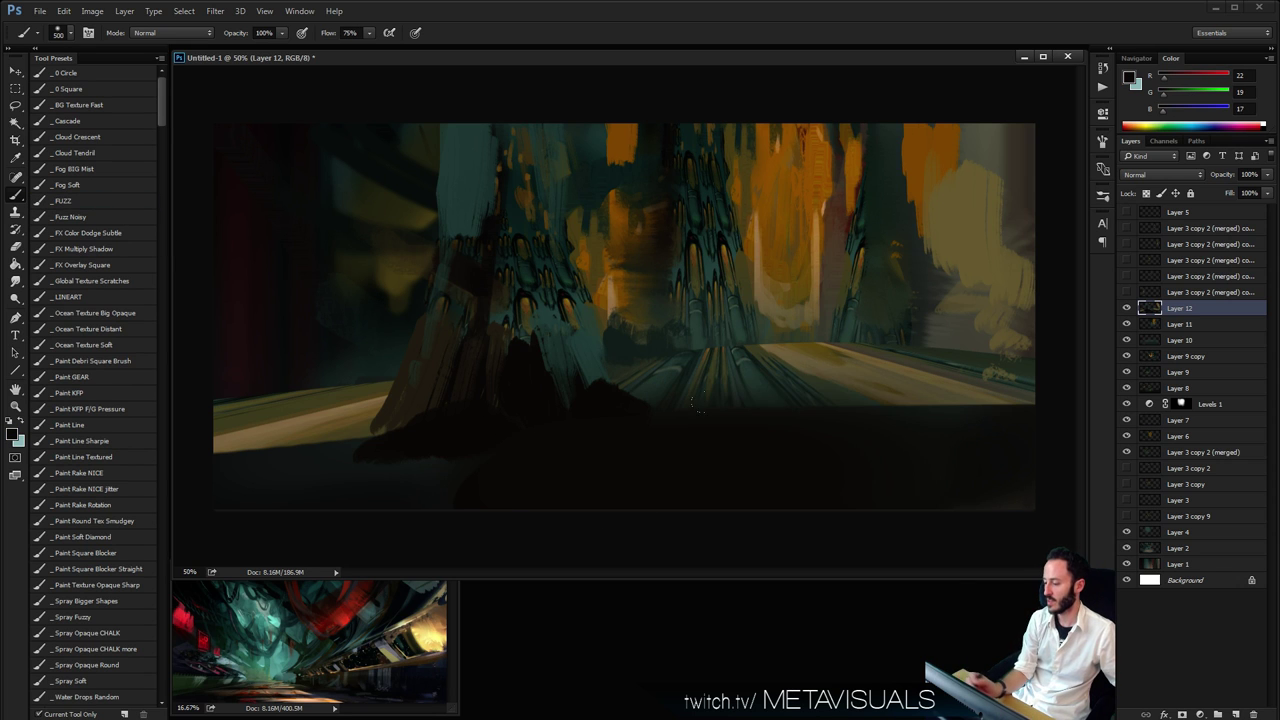
{"action": "left_click", "coordinate": [762, 398], "text": "alt"}
{"action": "left_click", "coordinate": [763, 393], "text": "alt"}
{"action": "key", "text": "bracketleft"}
{"action": "key", "text": "bracketleft"}
Crop the canvas to a smaller wide frame, trimming the left side and lower foreground and extending past the right edge
{"action": "key", "text": "c"}
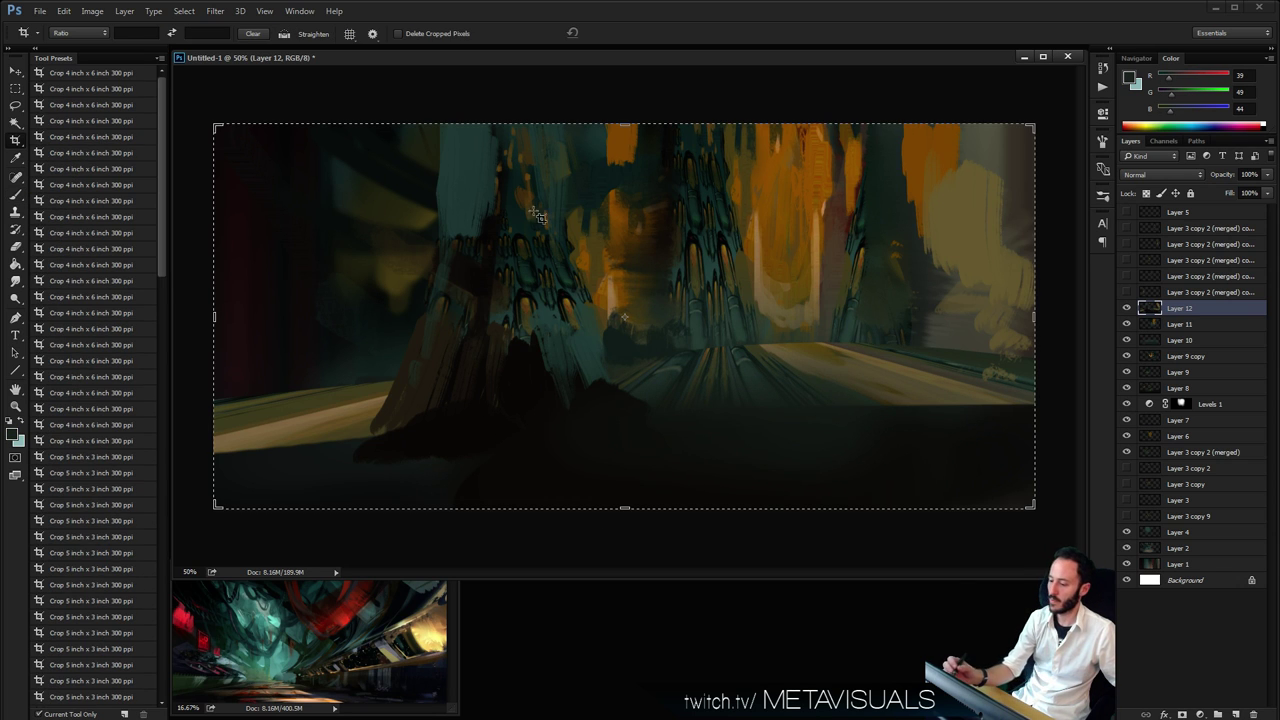
{"action": "left_click_drag", "start_coordinate": [216, 505], "coordinate": [296, 453]}
{"action": "left_click_drag", "start_coordinate": [951, 453], "coordinate": [1028, 430]}
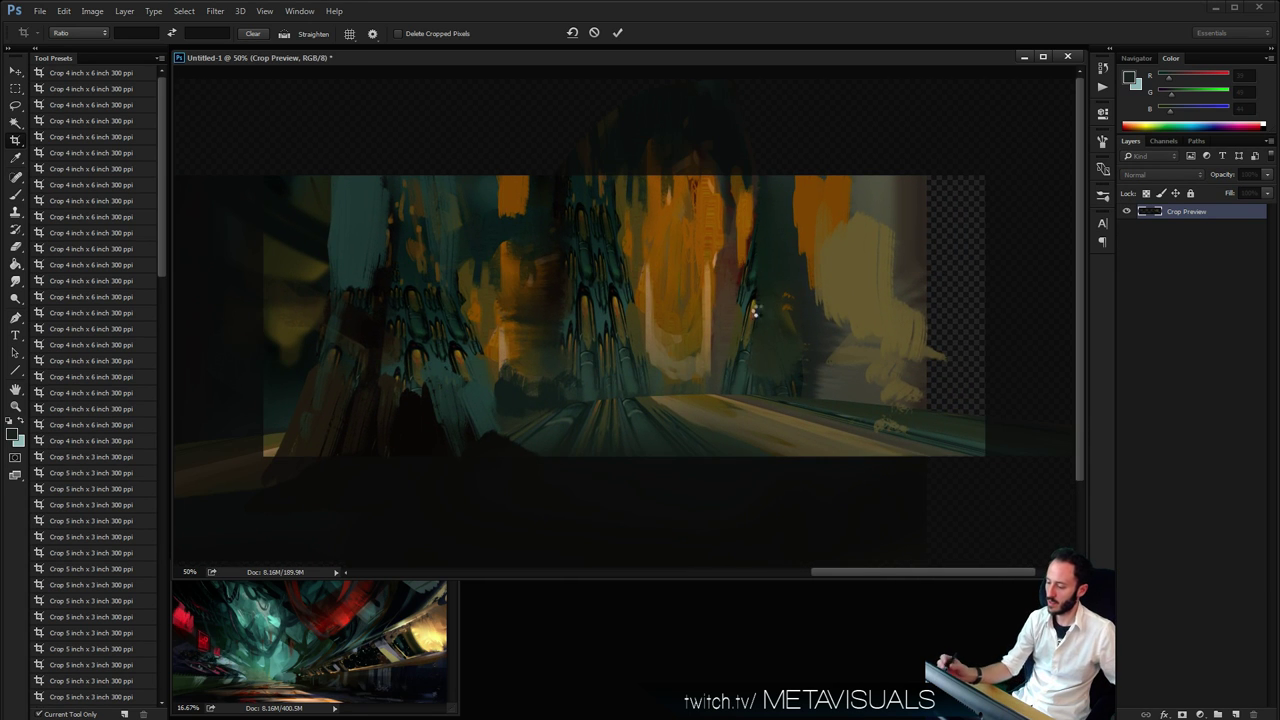
{"action": "key", "text": "Return"}
{"action": "key", "text": "z"}
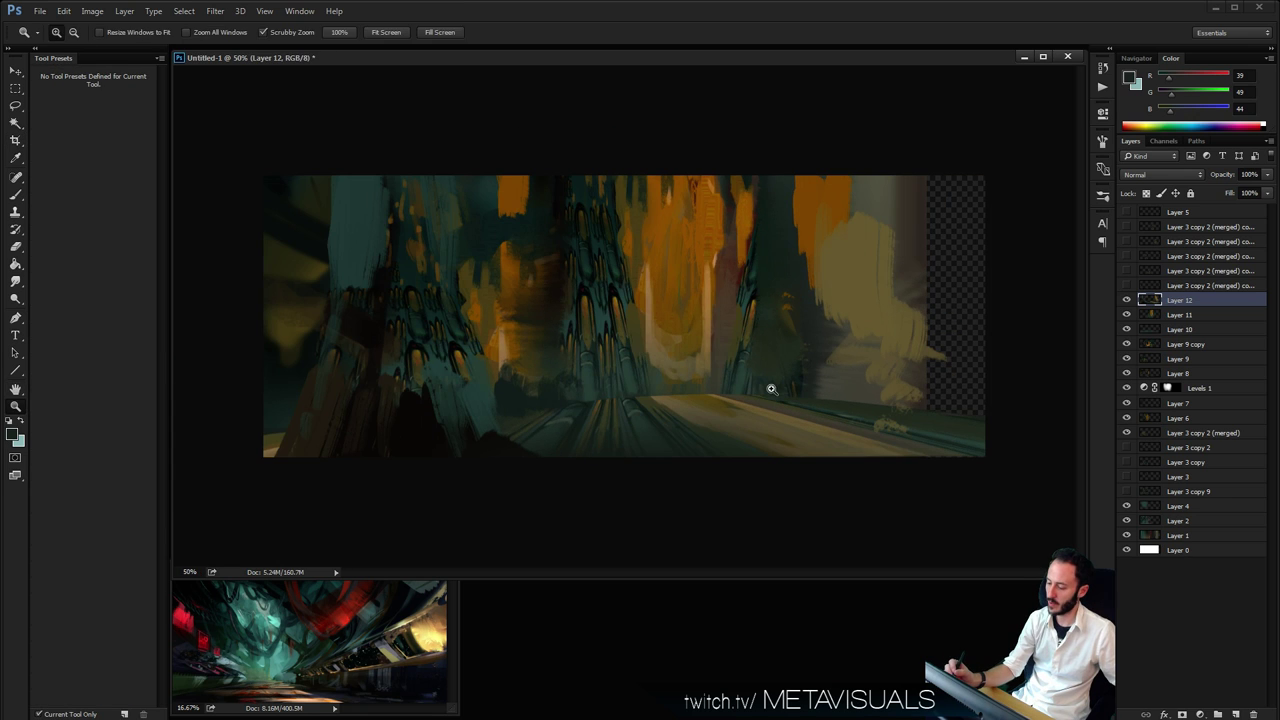
{"action": "key", "text": "b"}
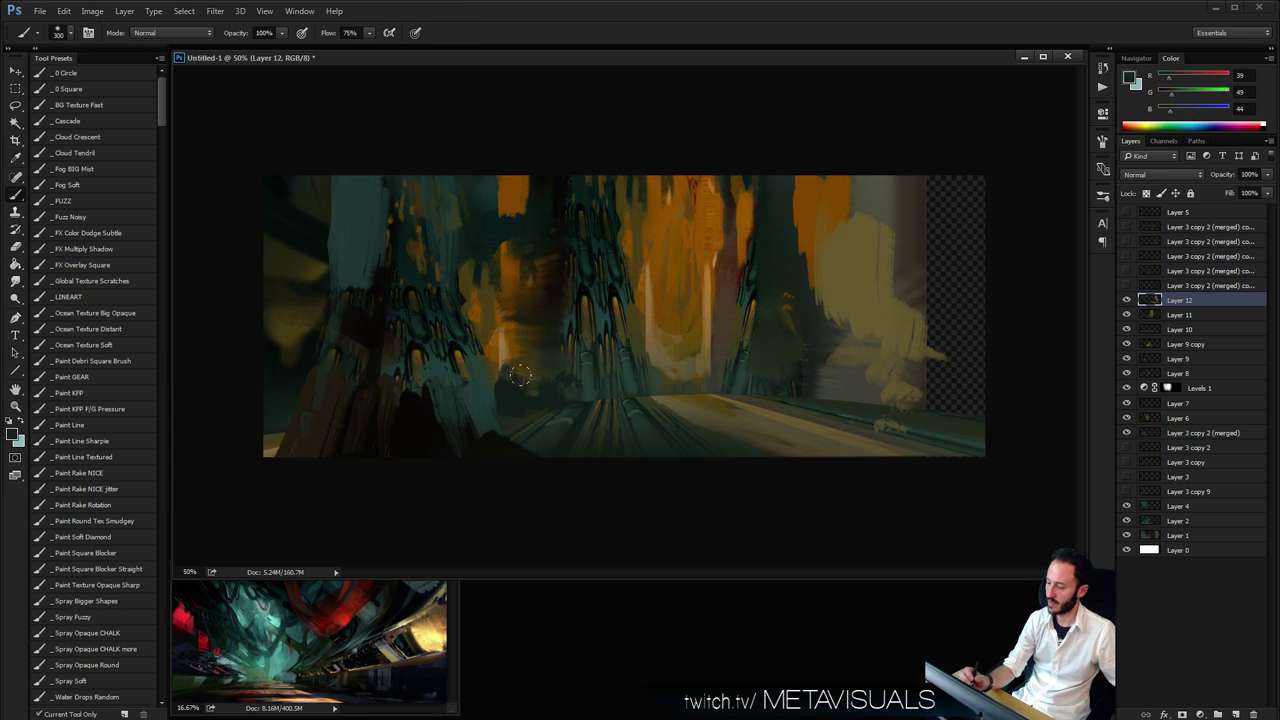
Stamp all visible layers into a new layer and smudge the capsule details of the left, central and right structures
{"action": "key", "text": "r"}
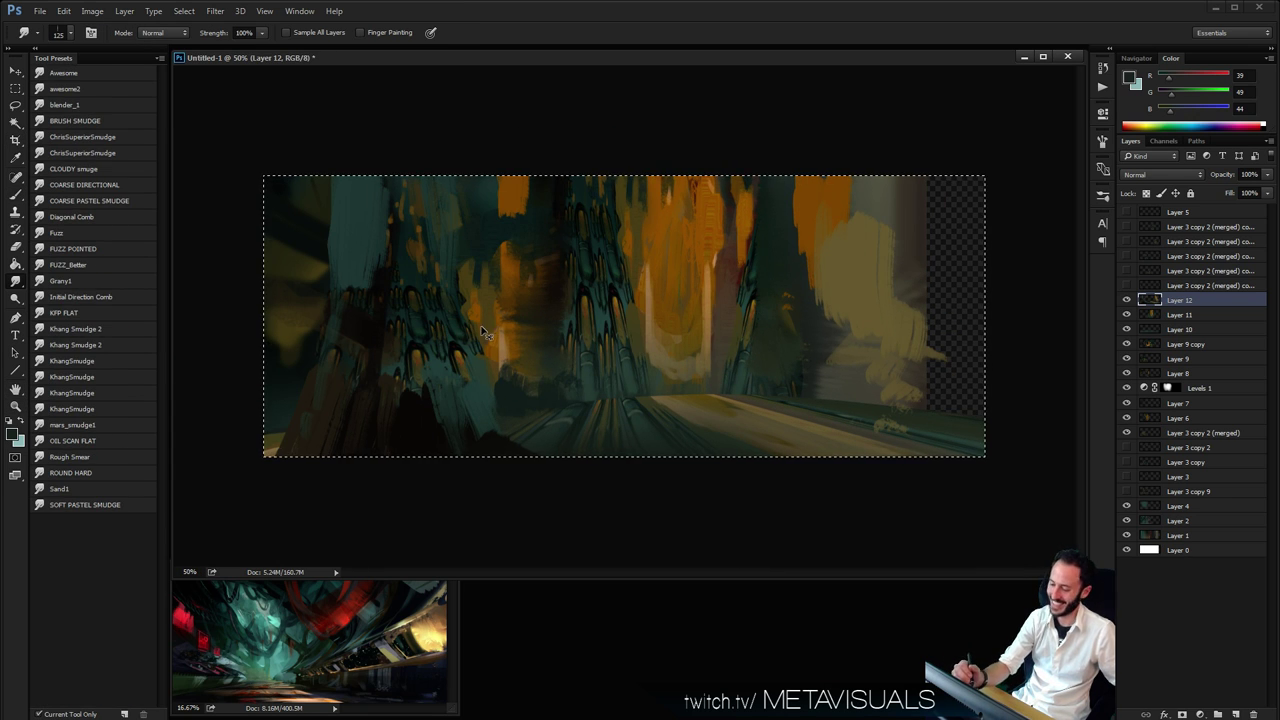
{"action": "key", "text": "ctrl+alt+shift+e"}
{"action": "key", "text": "bracketleft"}
{"action": "key", "text": "bracketleft"}
{"action": "left_click_drag", "start_coordinate": [411, 319], "coordinate": [417, 383]}
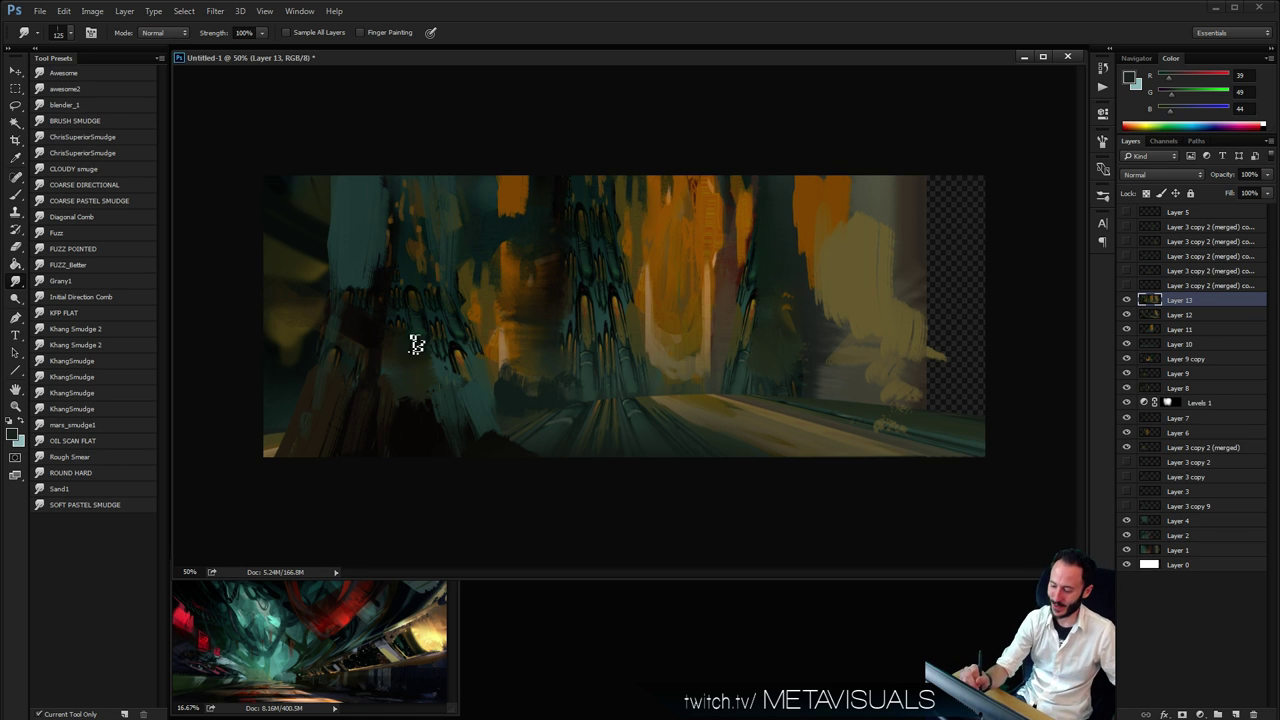
{"action": "left_click_drag", "start_coordinate": [398, 330], "coordinate": [422, 387]}
{"action": "left_click_drag", "start_coordinate": [434, 295], "coordinate": [459, 325]}
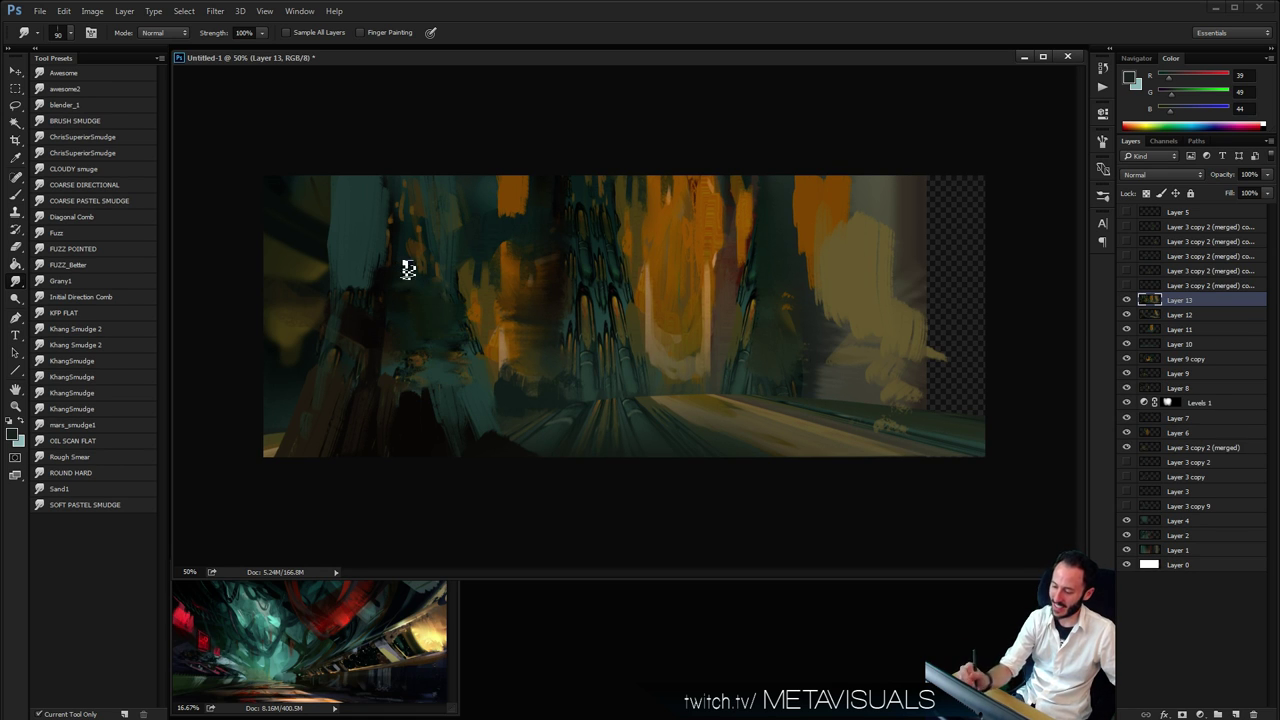
{"action": "mouse_move", "coordinate": [408, 268]}
{"action": "left_mouse_down"}
{"action": "mouse_move", "coordinate": [343, 353]}
{"action": "mouse_move", "coordinate": [473, 332]}
{"action": "left_mouse_up"}
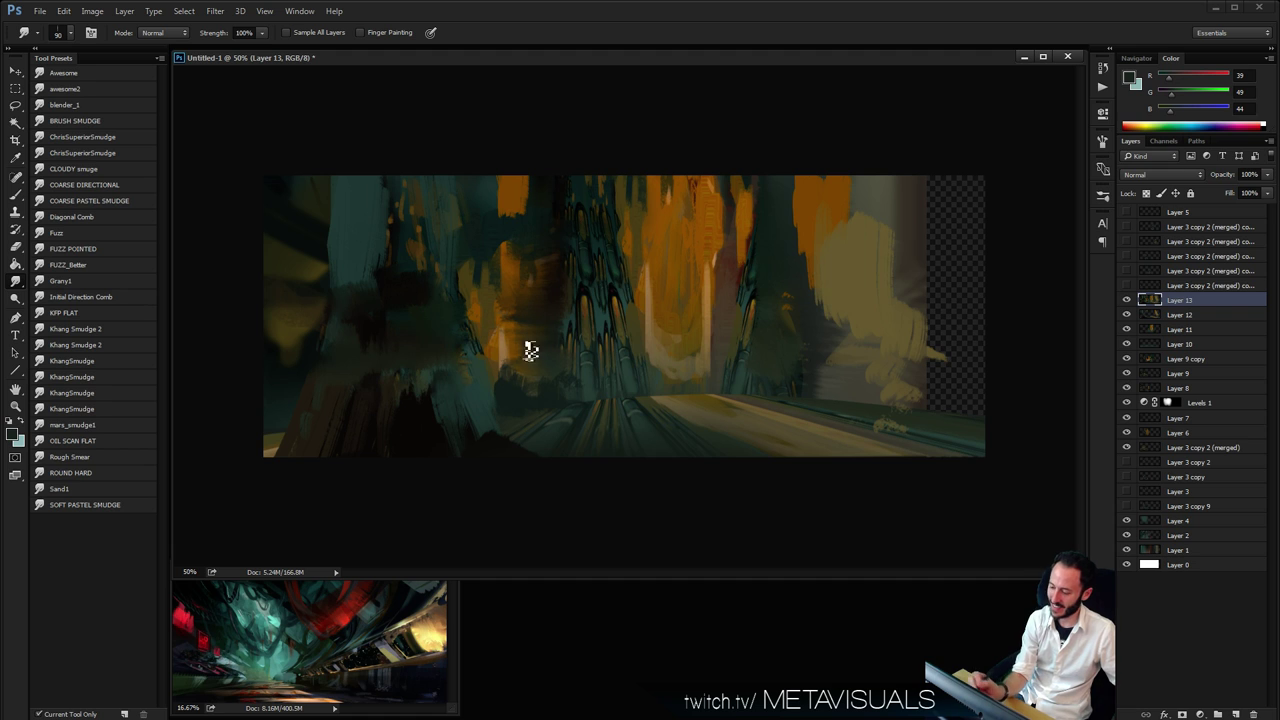
{"action": "mouse_move", "coordinate": [596, 236]}
{"action": "left_mouse_down"}
{"action": "mouse_move", "coordinate": [597, 397]}
{"action": "mouse_move", "coordinate": [614, 242]}
{"action": "left_mouse_up"}
{"action": "left_click_drag", "start_coordinate": [738, 262], "coordinate": [770, 374]}
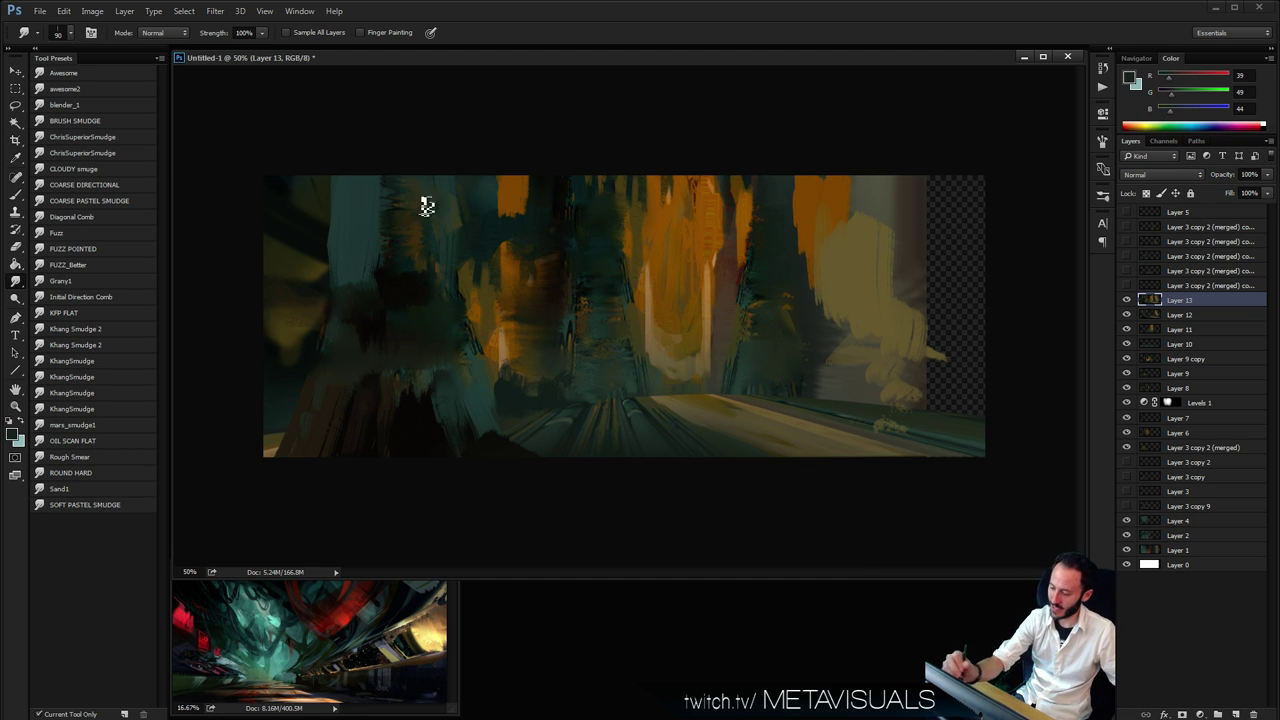
Paint thin dark and sampled green strokes down the right edge of the left structure with the Paint Line Sharpie brush
{"action": "key", "text": "b"}
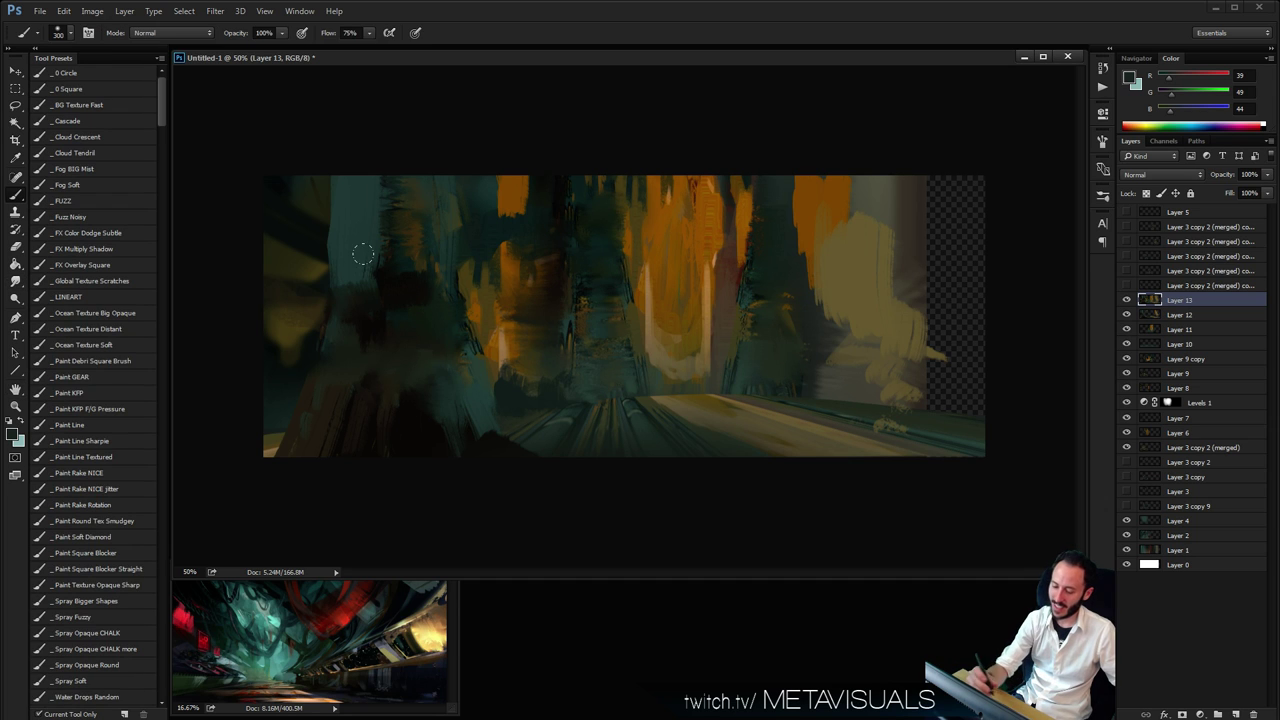
{"action": "left_click", "coordinate": [105, 454]}
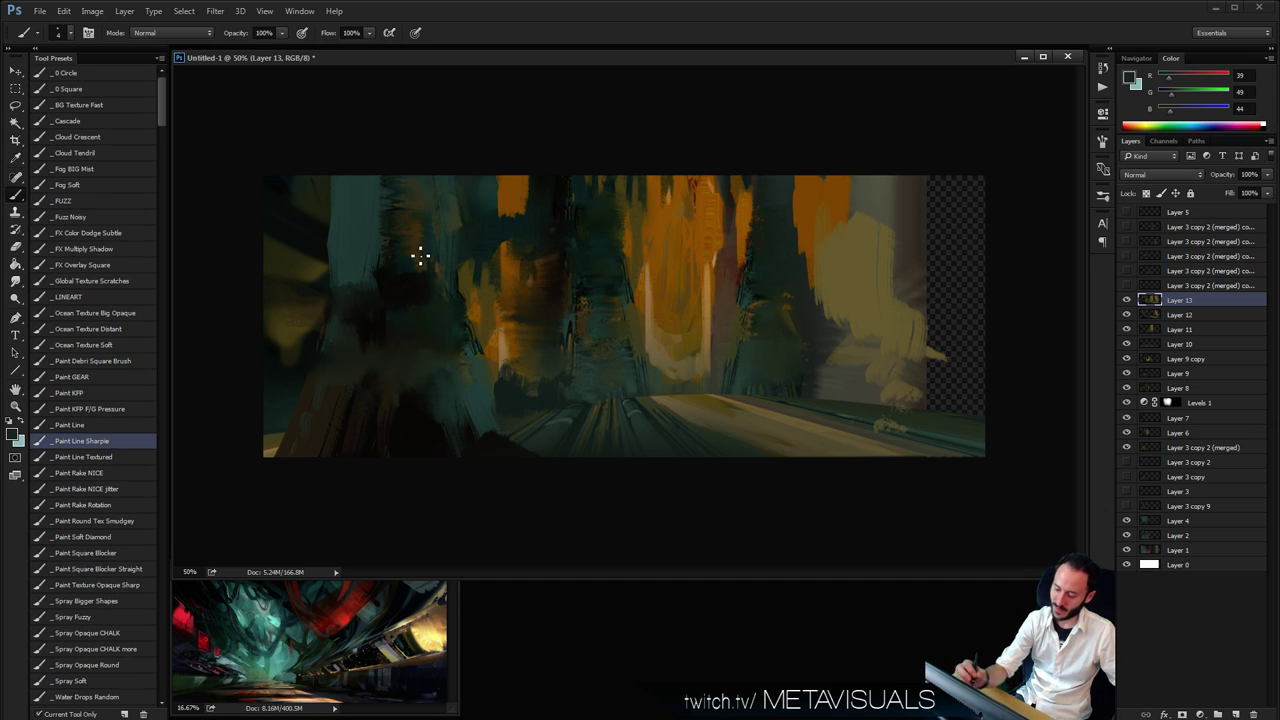
{"action": "left_click", "coordinate": [415, 285], "text": "alt"}
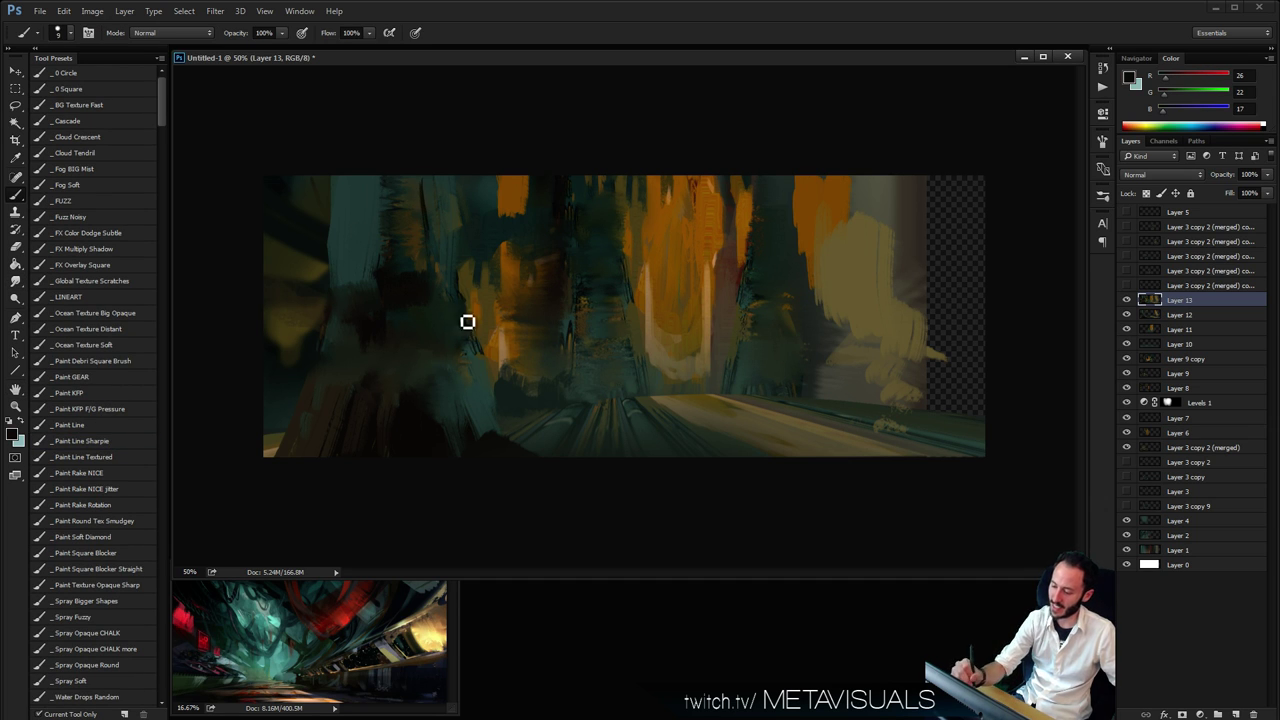
{"action": "left_click_drag", "start_coordinate": [446, 206], "coordinate": [461, 300]}
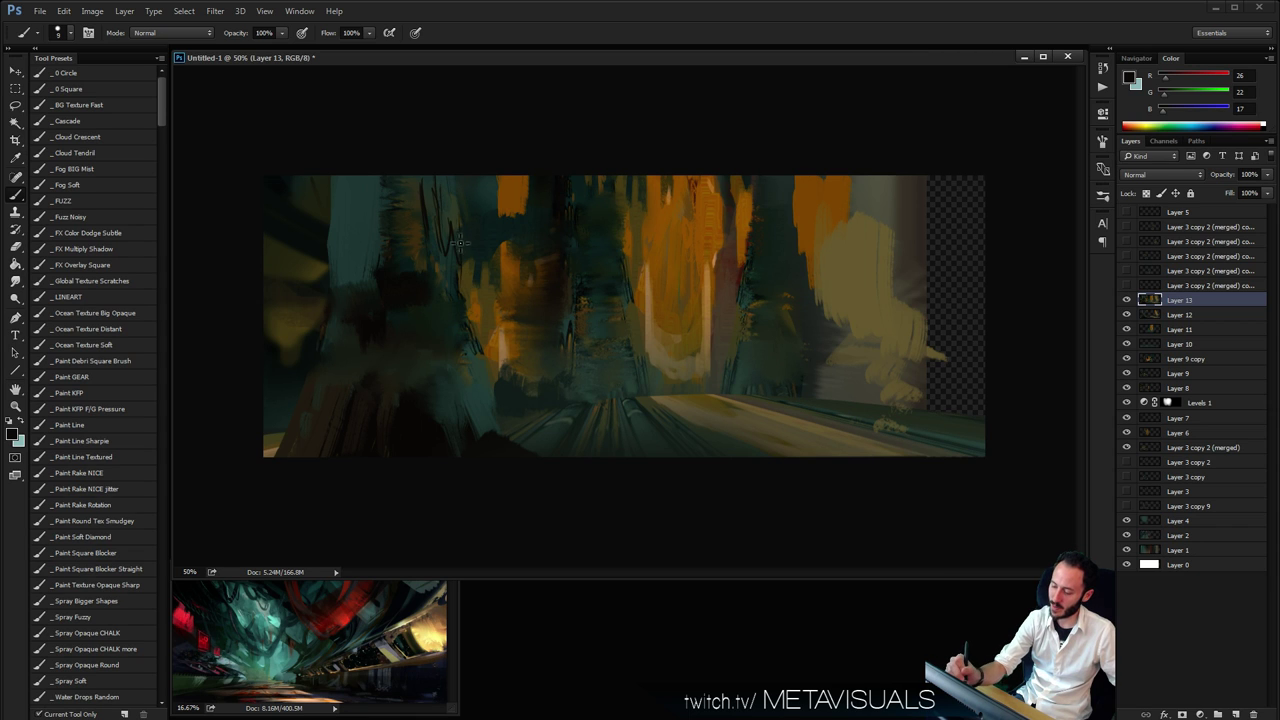
{"action": "left_click", "coordinate": [438, 191], "text": "alt"}
{"action": "key", "text": "bracketright"}
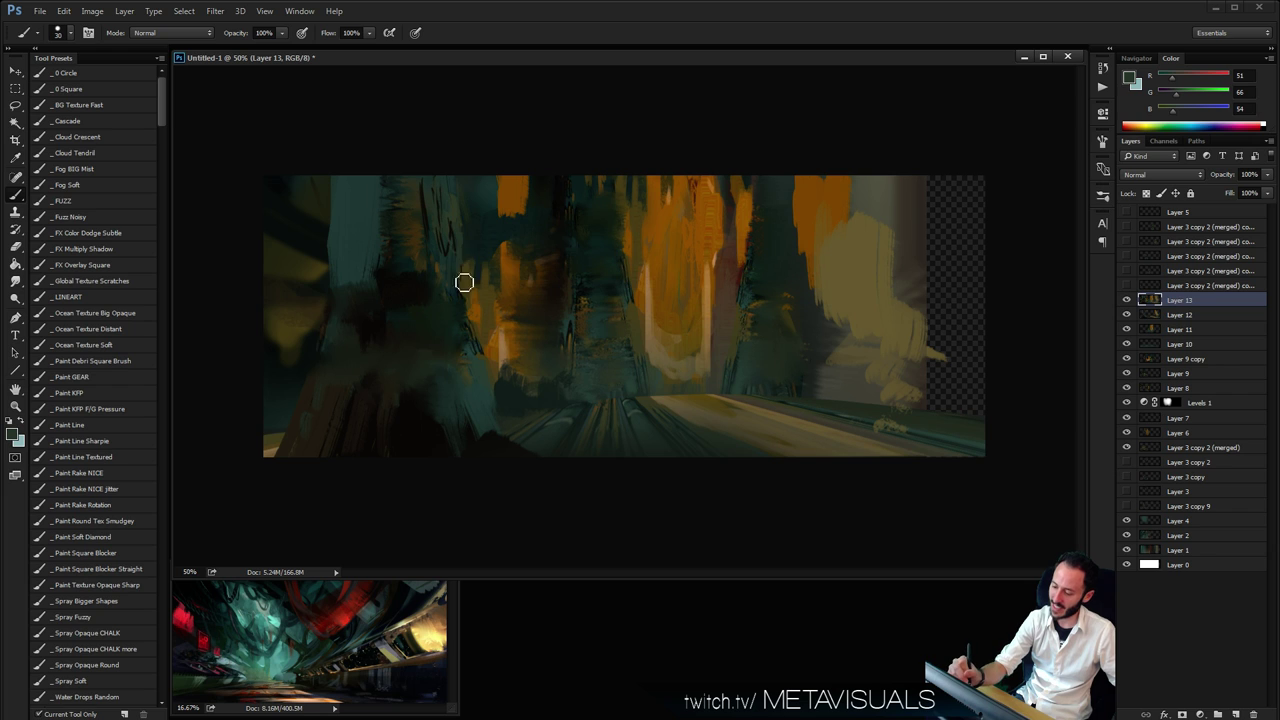
{"action": "left_click", "coordinate": [470, 241], "text": "alt"}
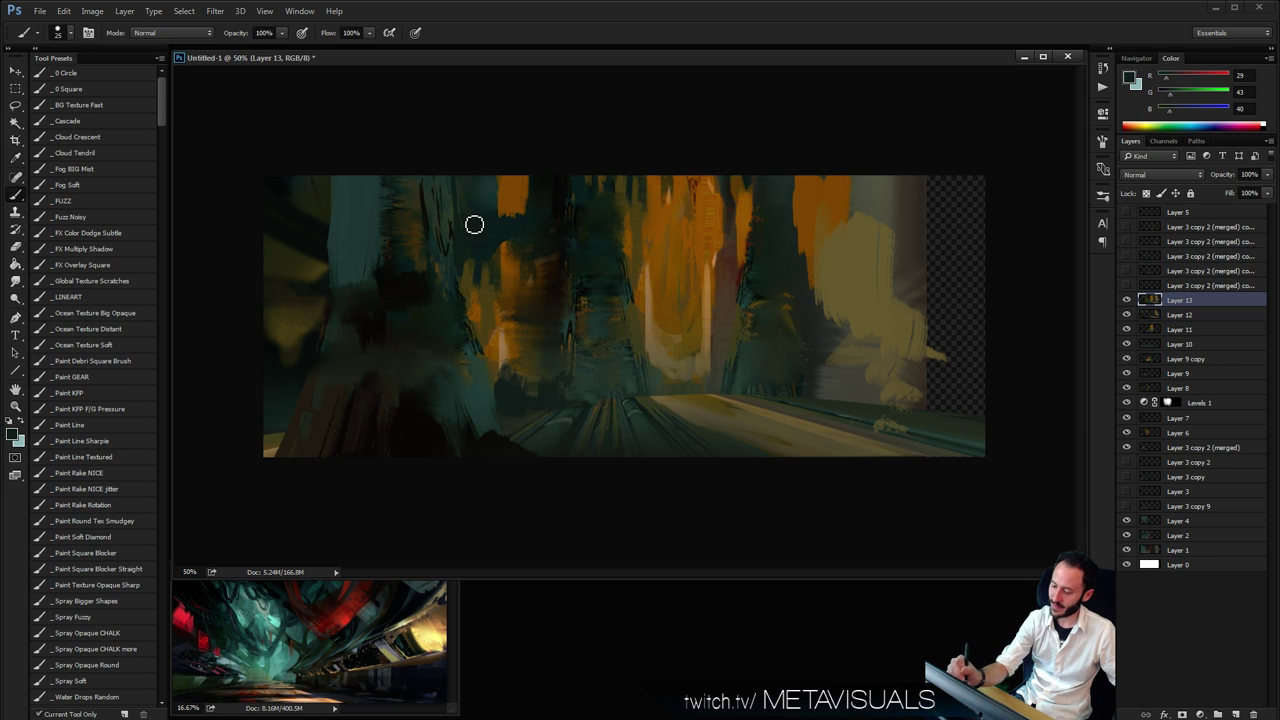
{"action": "left_click", "coordinate": [425, 290], "text": "alt"}
{"action": "left_click_drag", "start_coordinate": [445, 290], "coordinate": [455, 243]}
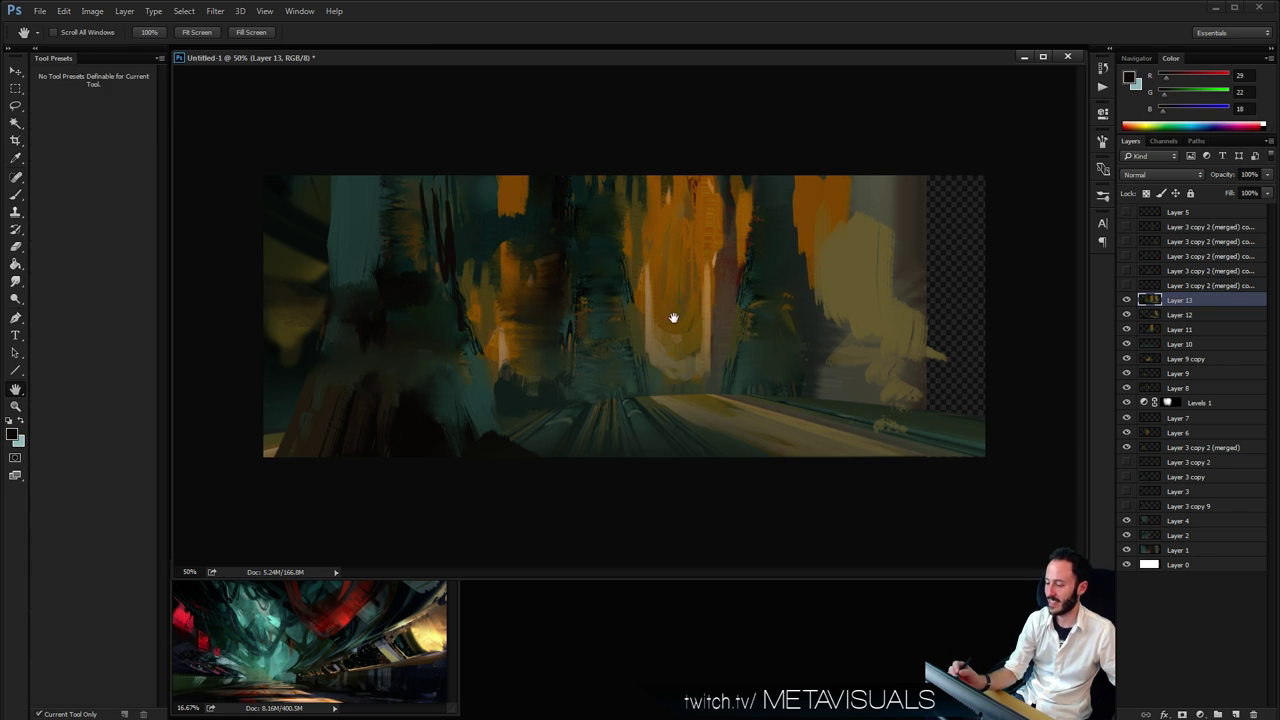
Brush soft ochre fog over the area right of the left structure and the central structure with the FUZZ brush
{"action": "key", "text": "bracketright"}
{"action": "left_click", "coordinate": [100, 202]}
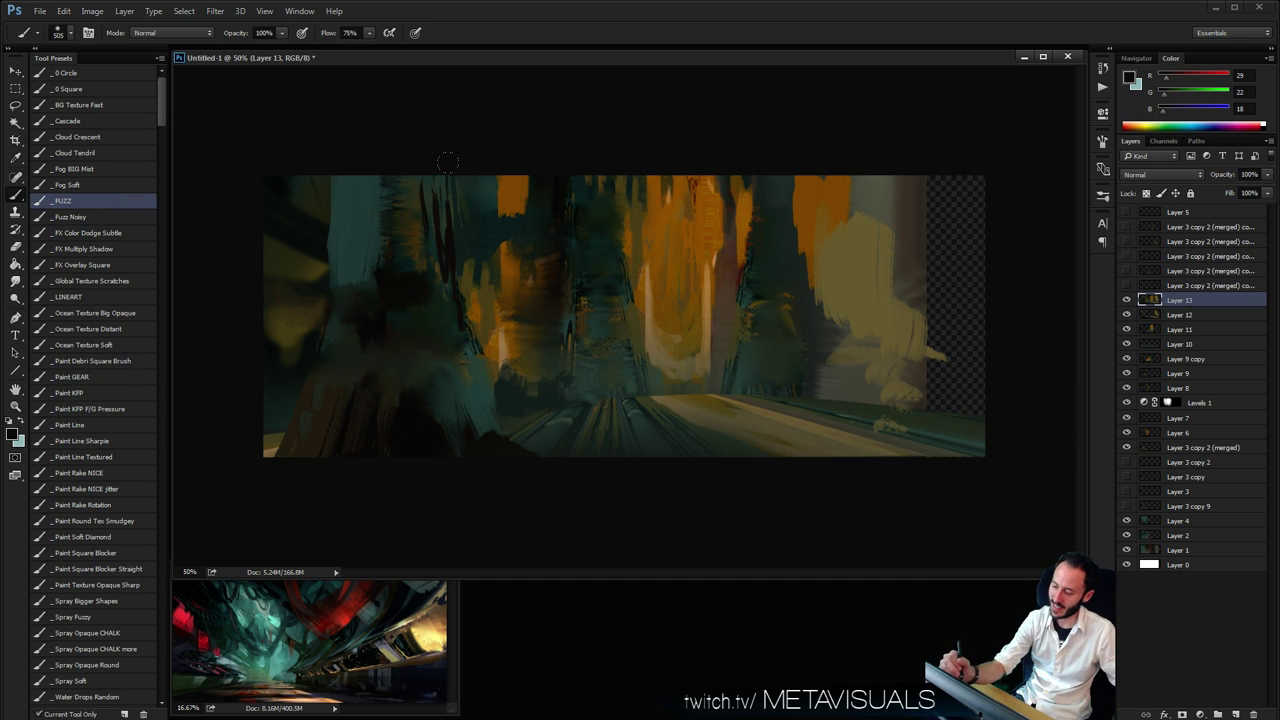
{"action": "left_click", "coordinate": [502, 288], "text": "alt"}
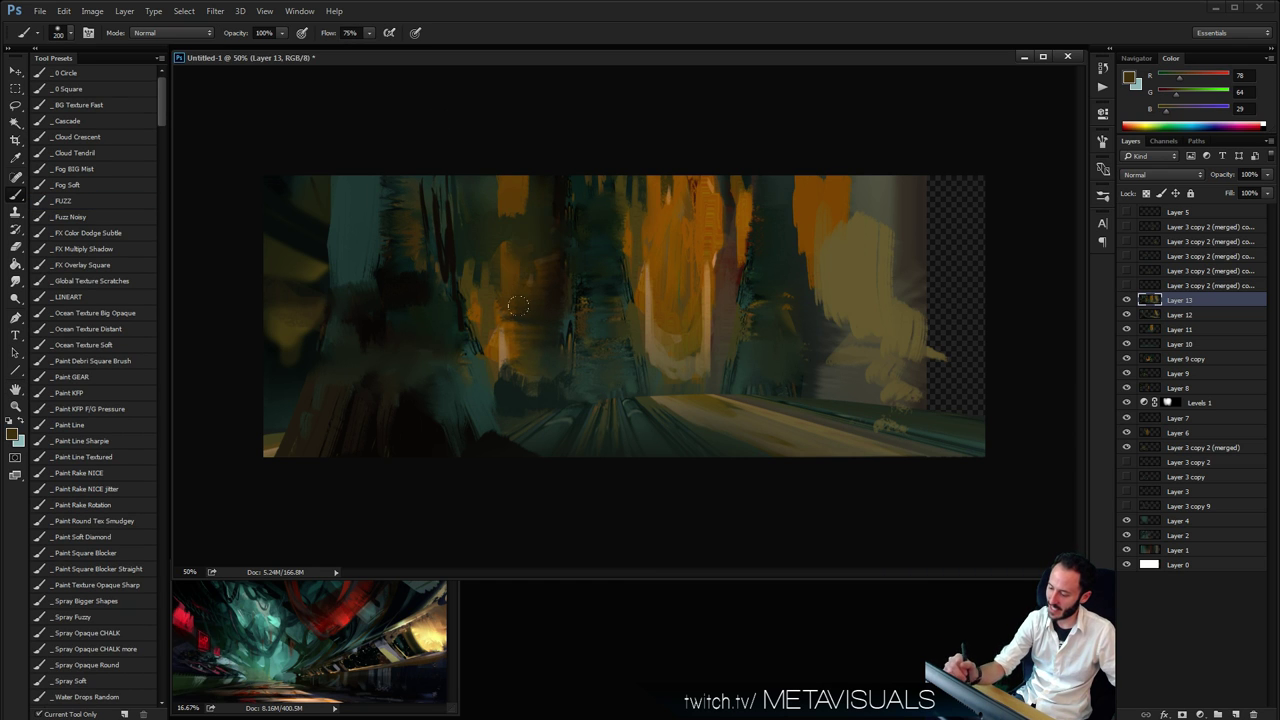
{"action": "key", "text": "bracketright"}
{"action": "key", "text": "bracketright"}
{"action": "left_click_drag", "start_coordinate": [686, 290], "coordinate": [659, 97]}
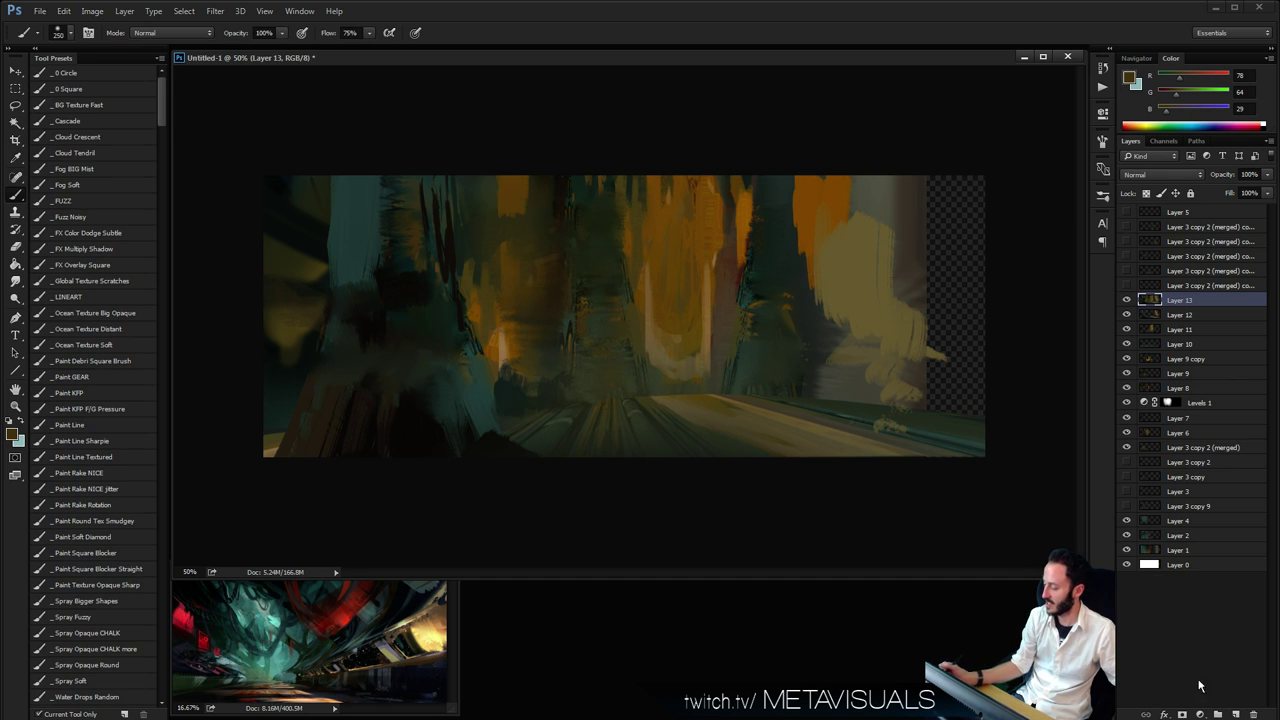
Add a Levels adjustment layer and pull its black and white input points inward to boost contrast
{"action": "left_click", "coordinate": [1200, 714]}
{"action": "left_click", "coordinate": [1205, 539]}
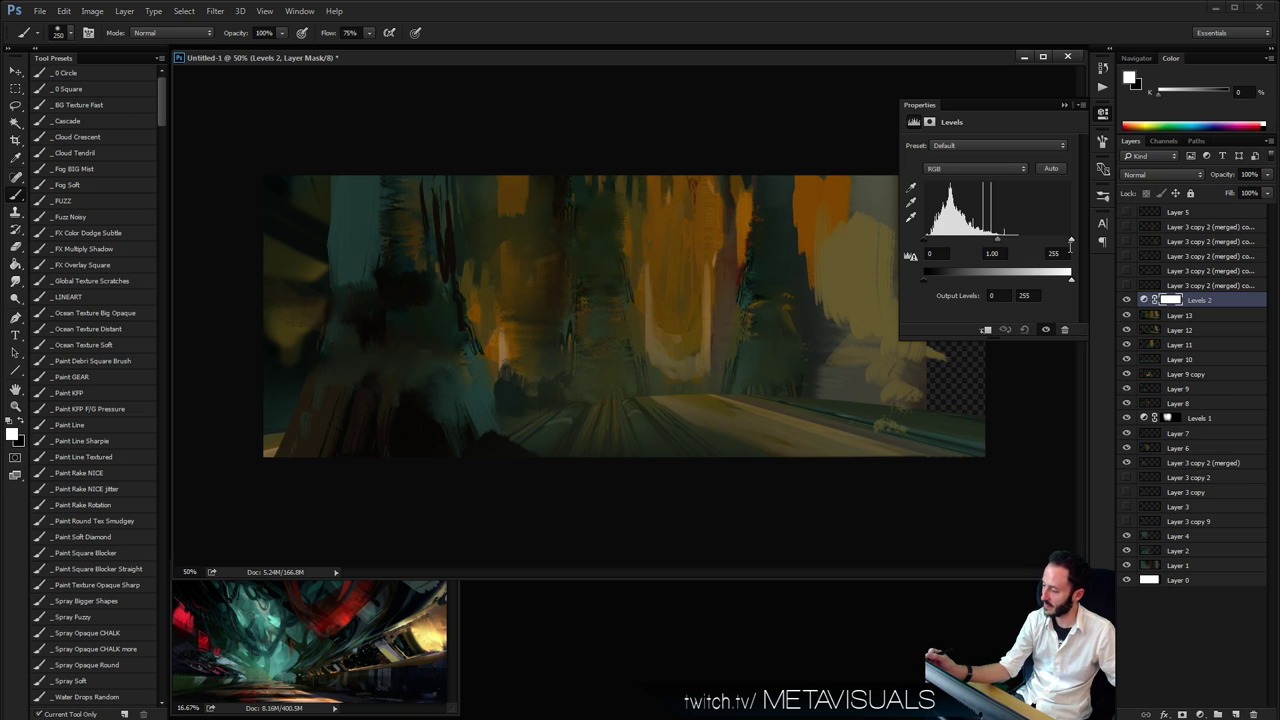
{"action": "left_click_drag", "start_coordinate": [1071, 242], "coordinate": [1026, 242]}
{"action": "left_click_drag", "start_coordinate": [926, 242], "coordinate": [980, 245]}
{"action": "left_click", "coordinate": [1073, 104]}
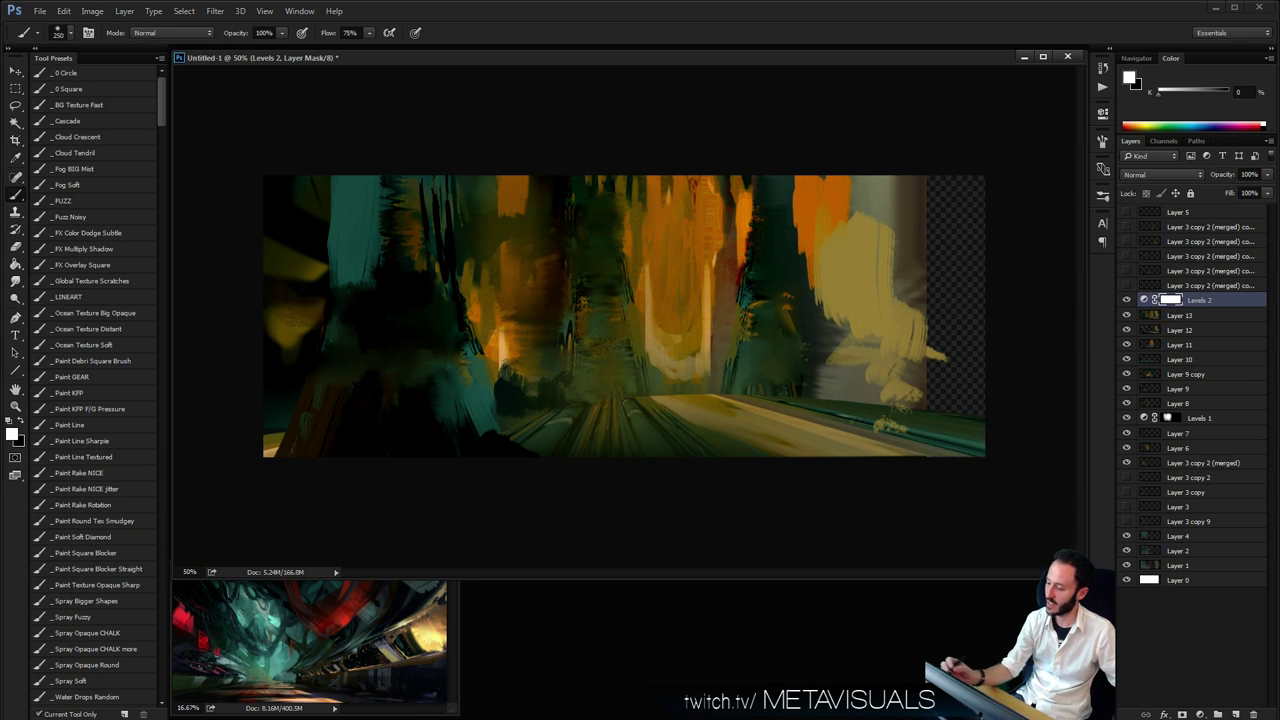
Add a new layer above the Levels adjustment and set its blend mode to Screen
{"action": "left_click", "coordinate": [745, 313]}
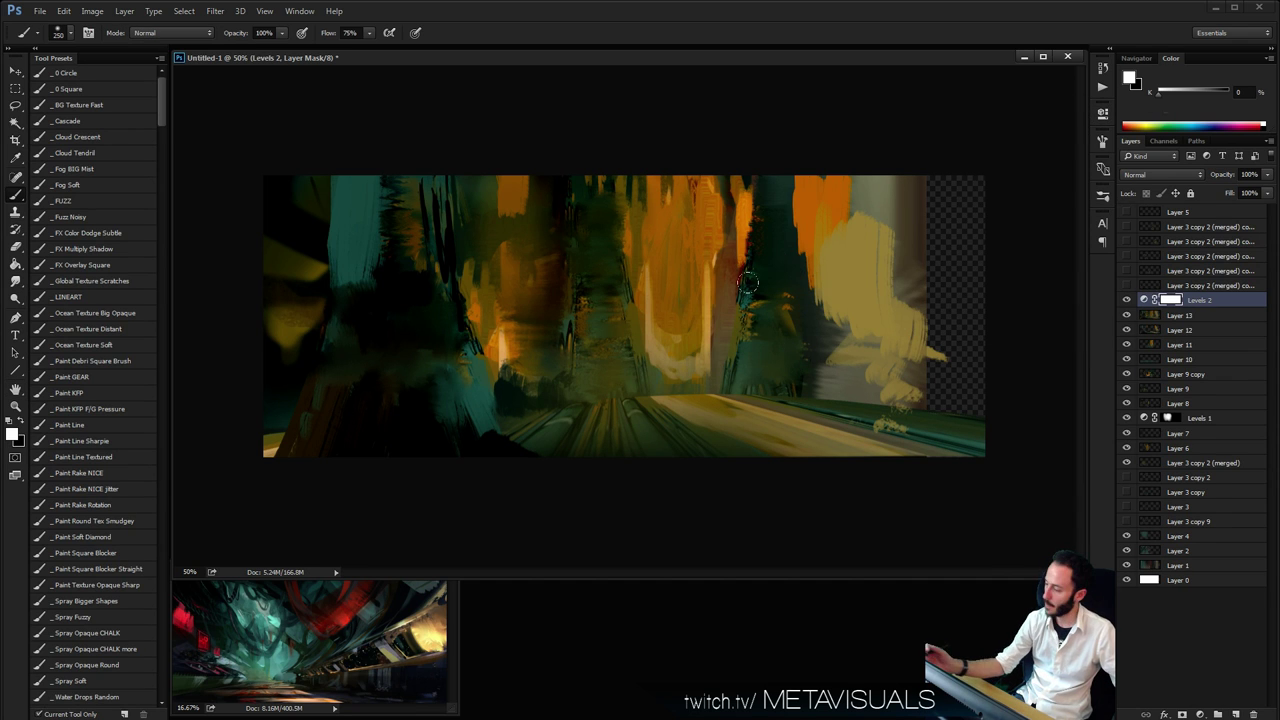
{"action": "key", "text": "ctrl+shift+alt+n"}
{"action": "left_click", "coordinate": [1152, 176]}
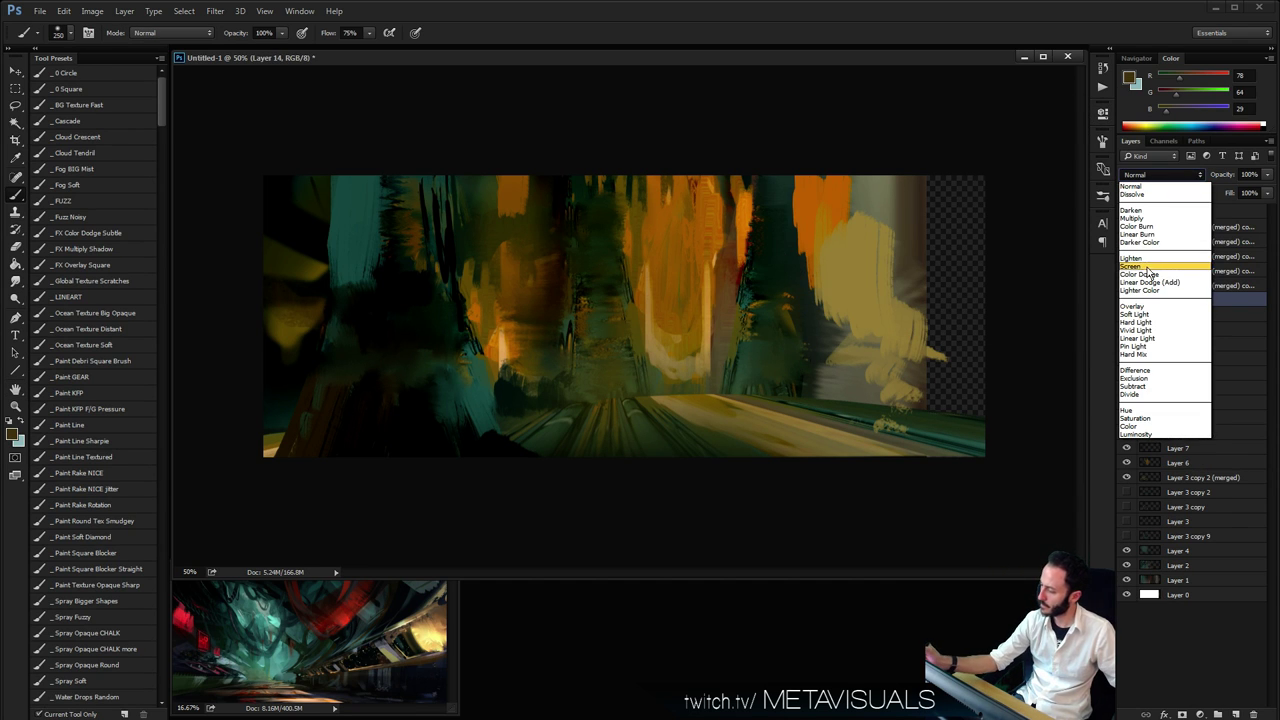
{"action": "left_click", "coordinate": [1148, 267]}
Brush an ochre glow over the central structure on the Screen layer with a much larger FUZZ brush
{"action": "key", "text": "bracketright"}
{"action": "key", "text": "bracketright"}
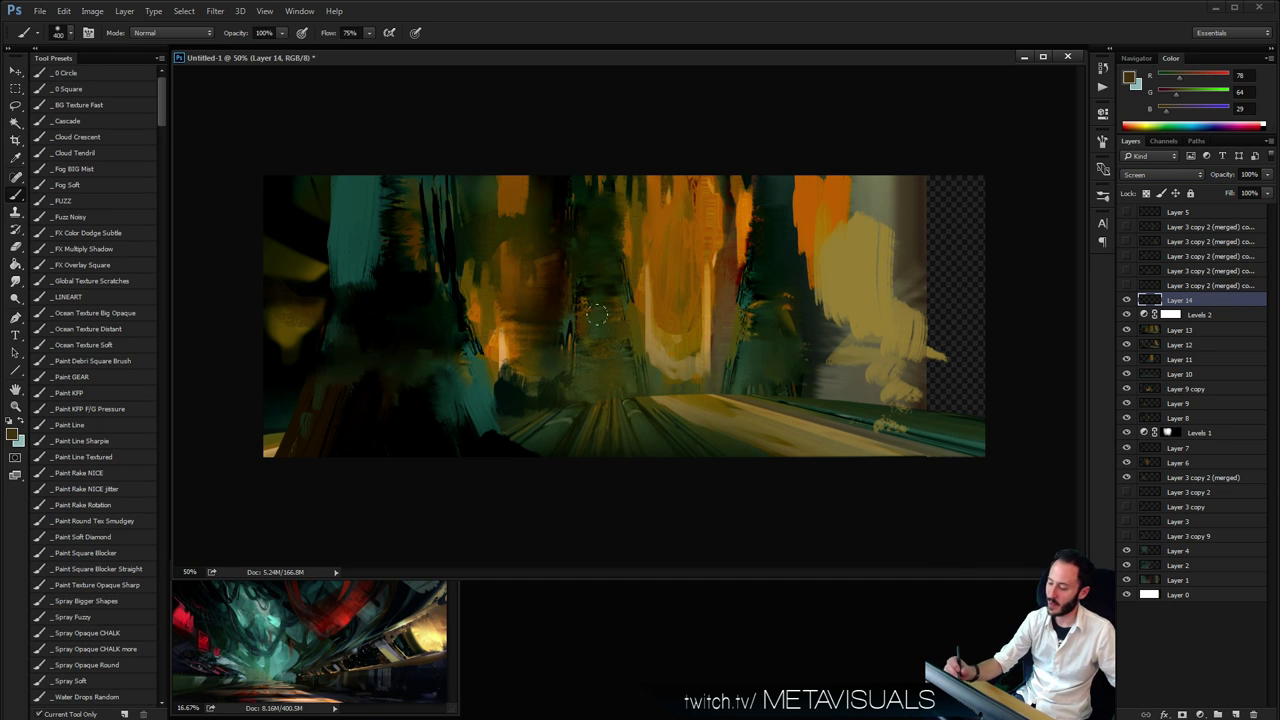
{"action": "key", "text": "bracketright"}
{"action": "key", "text": "bracketright"}
{"action": "key", "text": "bracketright"}
{"action": "mouse_move", "coordinate": [613, 225]}
{"action": "left_mouse_down"}
{"action": "mouse_move", "coordinate": [617, 352]}
{"action": "mouse_move", "coordinate": [596, 268]}
{"action": "mouse_move", "coordinate": [606, 365]}
{"action": "left_mouse_up"}
{"action": "key", "text": "ctrl+z"}
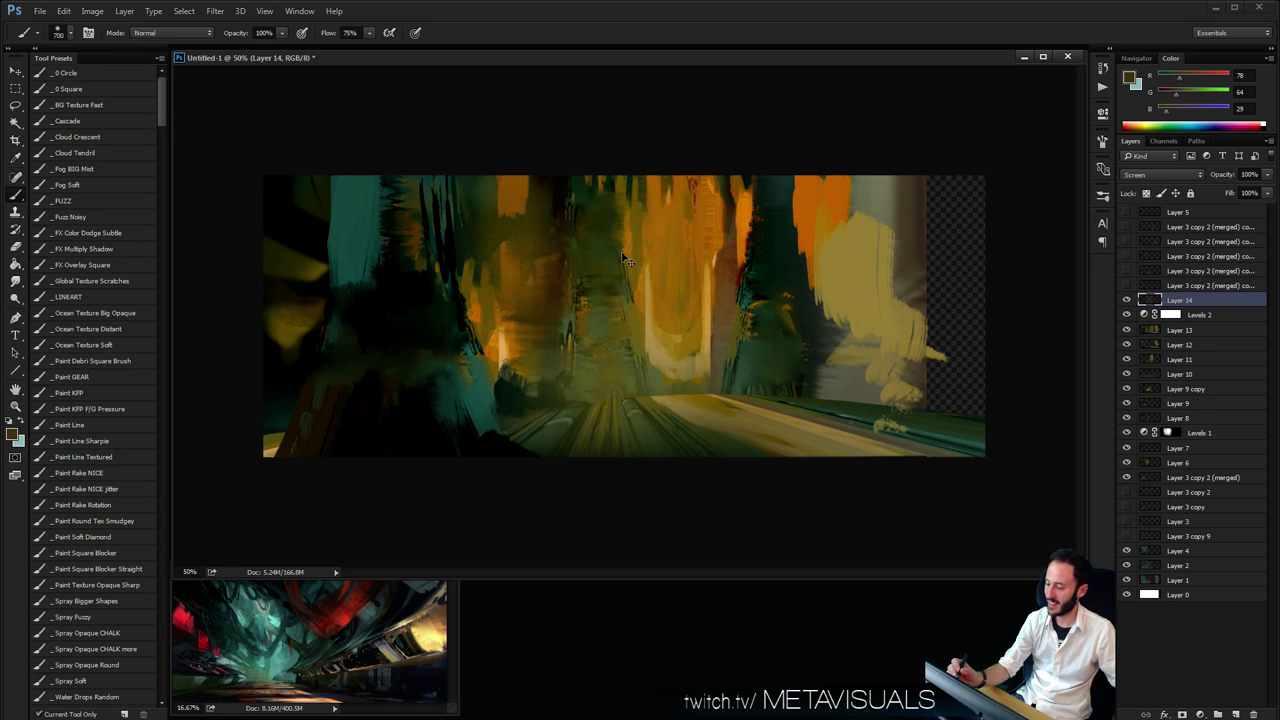
Undo the last stroke, reduce the brush size to 400, and paint a soft brown haze over the central pillar on Layer 14
{"action": "key", "text": "ctrl+z"}
{"action": "left_click_drag", "start_coordinate": [622, 258], "coordinate": [616, 330]}
{"action": "key", "text": "bracketleft"}
{"action": "key", "text": "bracketleft"}
{"action": "key", "text": "bracketleft"}
{"action": "mouse_move", "coordinate": [600, 125]}
{"action": "left_mouse_down"}
{"action": "mouse_move", "coordinate": [557, 129]}
{"action": "mouse_move", "coordinate": [585, 355]}
{"action": "left_mouse_up"}
{"action": "left_click_drag", "start_coordinate": [542, 91], "coordinate": [625, 270]}
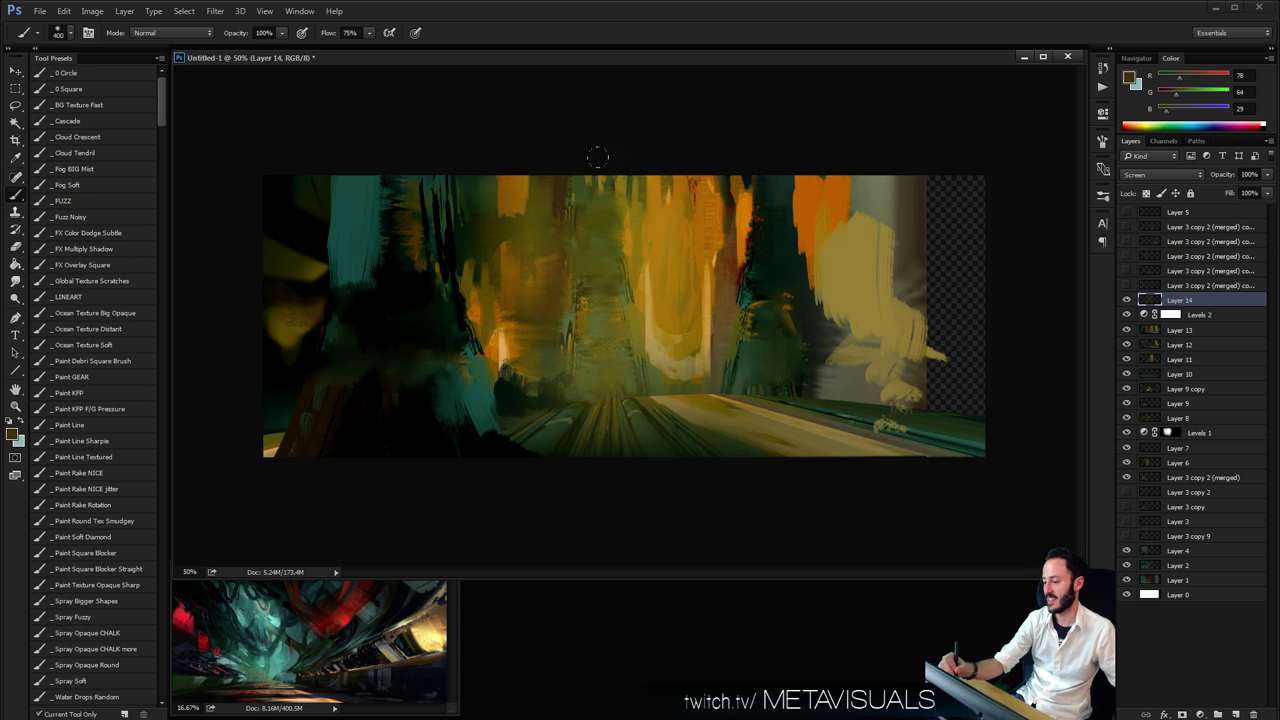
Extend the brown haze on Layer 14 over the right pillar, the left tree edge, the floor and the right-hand wall
{"action": "mouse_move", "coordinate": [740, 324]}
{"action": "left_mouse_down"}
{"action": "mouse_move", "coordinate": [761, 112]}
{"action": "mouse_move", "coordinate": [737, 333]}
{"action": "mouse_move", "coordinate": [759, 143]}
{"action": "mouse_move", "coordinate": [723, 275]}
{"action": "mouse_move", "coordinate": [764, 150]}
{"action": "left_mouse_up"}
{"action": "key", "text": "bracketright"}
{"action": "key", "text": "bracketright"}
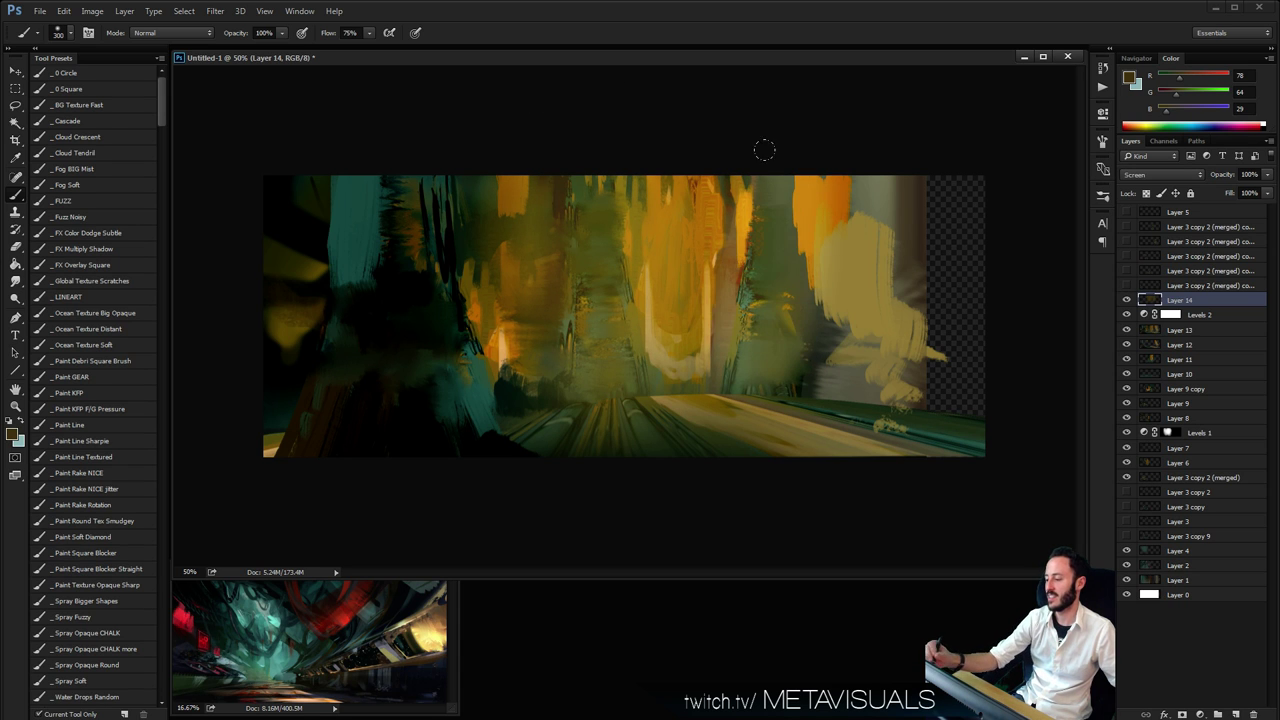
{"action": "mouse_move", "coordinate": [835, 375]}
{"action": "left_mouse_down"}
{"action": "mouse_move", "coordinate": [803, 163]}
{"action": "mouse_move", "coordinate": [872, 126]}
{"action": "left_mouse_up"}
{"action": "left_click_drag", "start_coordinate": [509, 344], "coordinate": [484, 230]}
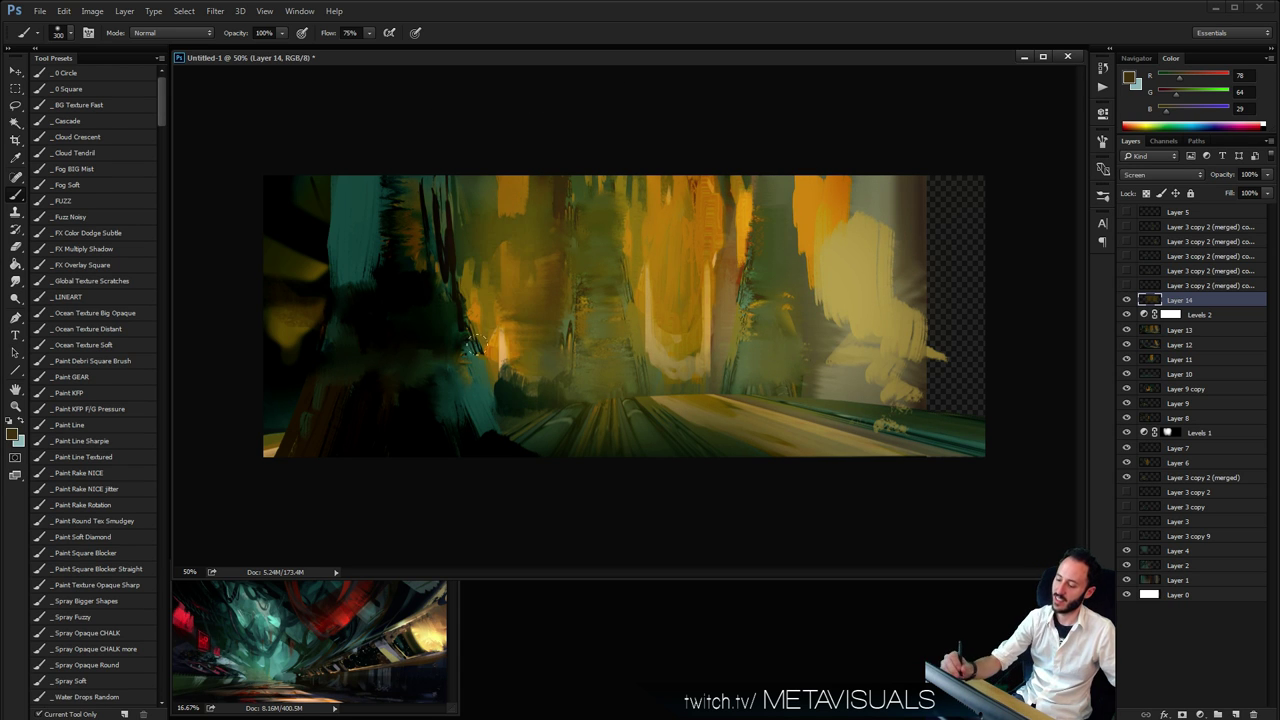
{"action": "left_click_drag", "start_coordinate": [500, 370], "coordinate": [512, 420]}
{"action": "left_click_drag", "start_coordinate": [680, 425], "coordinate": [785, 415]}
{"action": "left_click_drag", "start_coordinate": [925, 220], "coordinate": [913, 385]}
{"action": "key", "text": "bracketleft"}
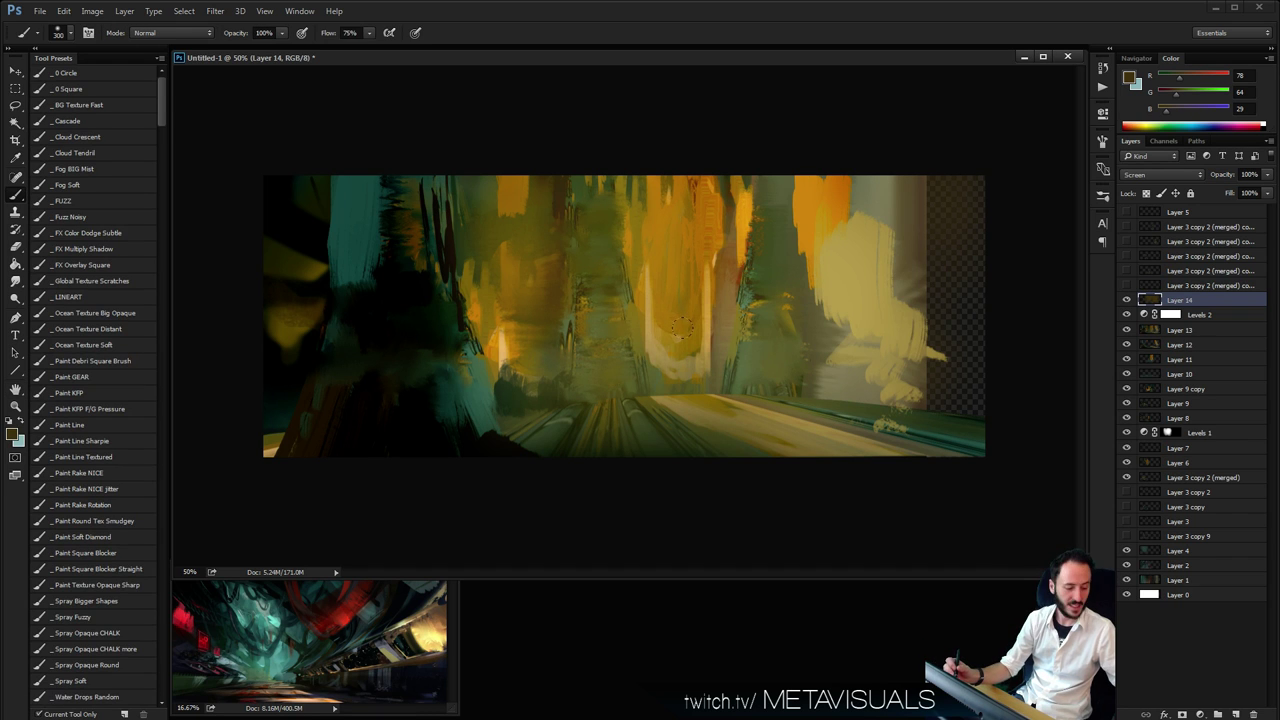
Create a new layer above Layer 14 and set its blending mode to Multiply
{"action": "key", "text": "ctrl+shift+alt+n"}
{"action": "left_click", "coordinate": [1162, 174]}
{"action": "left_click", "coordinate": [1157, 220]}
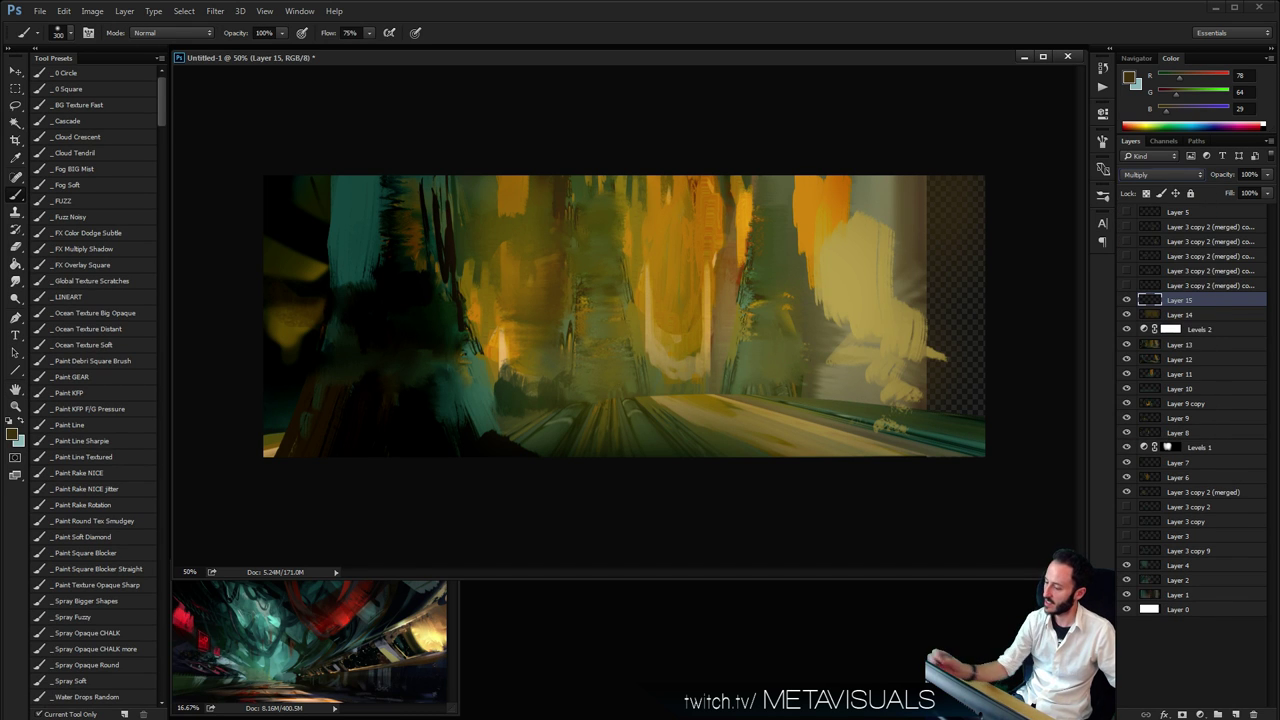
Darken the upper part of the scene on the Multiply layer with broad dark brown strokes across the whole width
{"action": "mouse_move", "coordinate": [852, 282]}
{"action": "left_mouse_down"}
{"action": "mouse_move", "coordinate": [435, 250]}
{"action": "mouse_move", "coordinate": [890, 185]}
{"action": "left_mouse_up"}
{"action": "key", "text": "ctrl+z"}
{"action": "key", "text": "bracketright"}
{"action": "left_click_drag", "start_coordinate": [846, 306], "coordinate": [490, 300]}
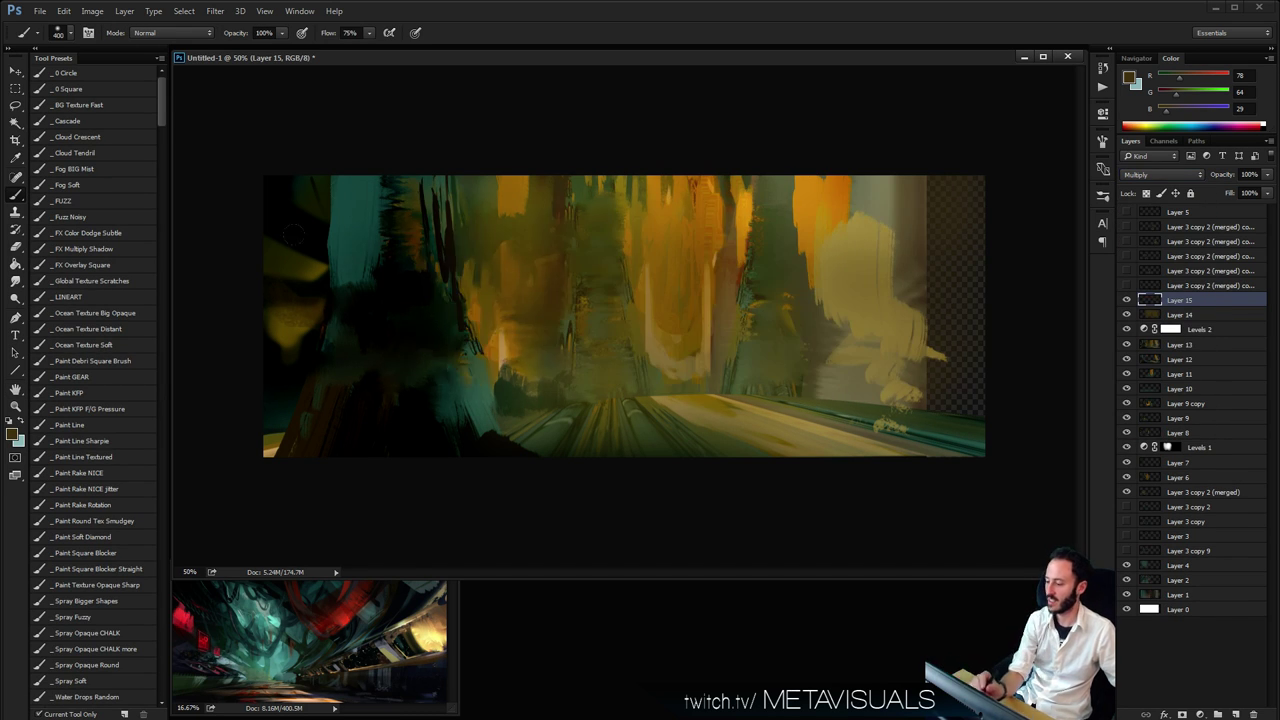
{"action": "mouse_move", "coordinate": [293, 235]}
{"action": "left_mouse_down"}
{"action": "mouse_move", "coordinate": [966, 149]}
{"action": "mouse_move", "coordinate": [251, 103]}
{"action": "mouse_move", "coordinate": [471, 131]}
{"action": "mouse_move", "coordinate": [880, 130]}
{"action": "left_mouse_up"}
{"action": "key", "text": "space"}
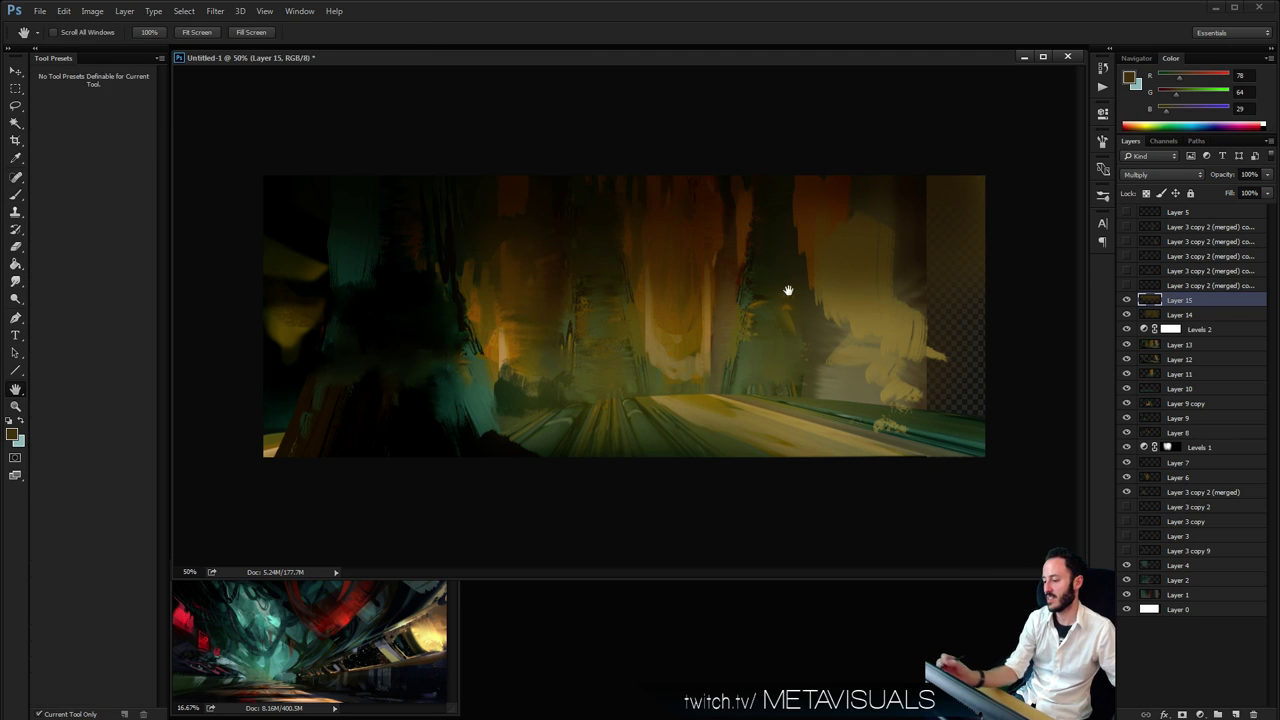
{"action": "key", "text": "r"}
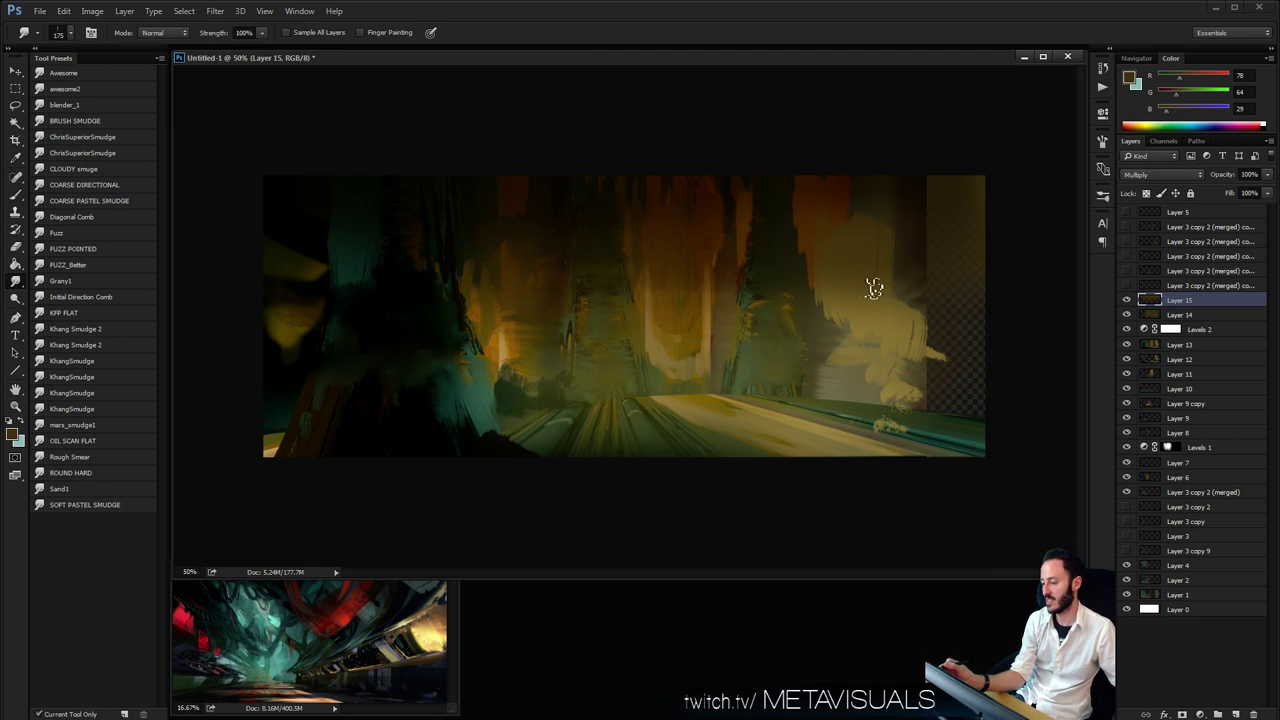
{"action": "key", "text": "z"}
{"action": "left_click", "coordinate": [840, 398], "text": "alt"}
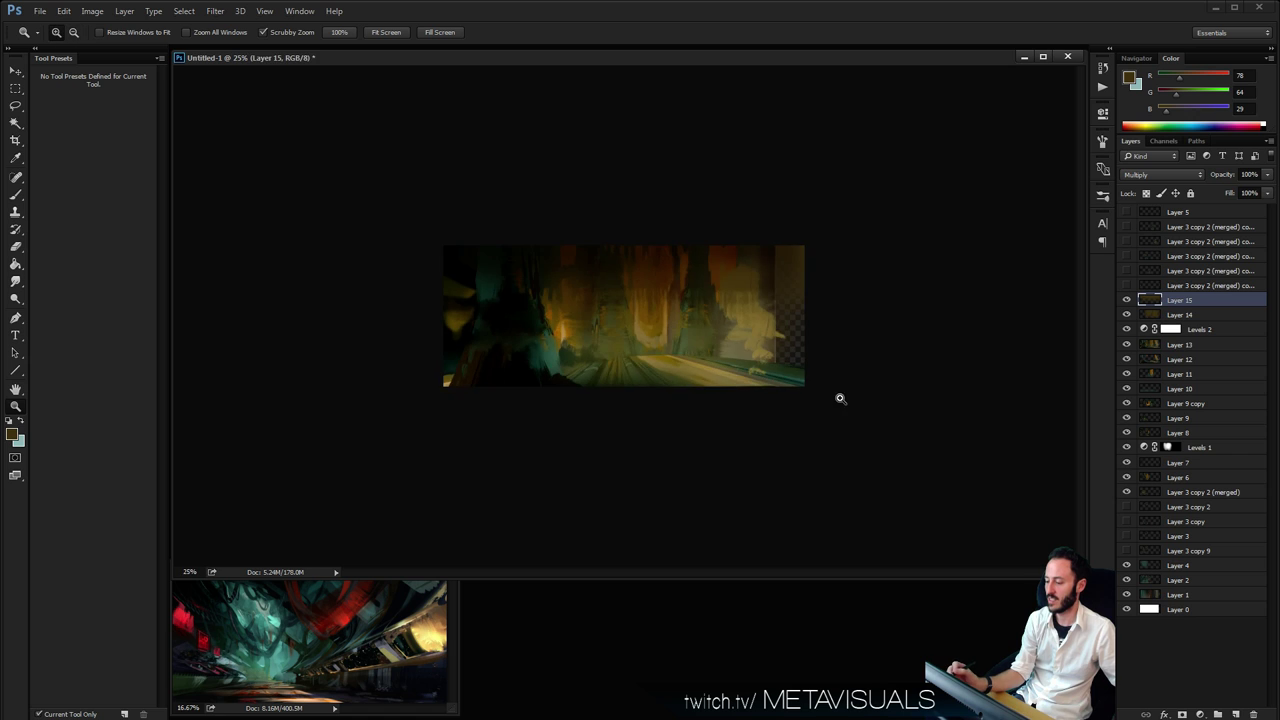
{"action": "key", "text": "ctrl+plus"}
{"action": "key", "text": "ctrl+plus"}
Choose the Fuzz Noisy brush preset and flatten its tip by adjusting the brush tip's angle and roundness
{"action": "key", "text": "b"}
{"action": "left_click", "coordinate": [90, 220]}
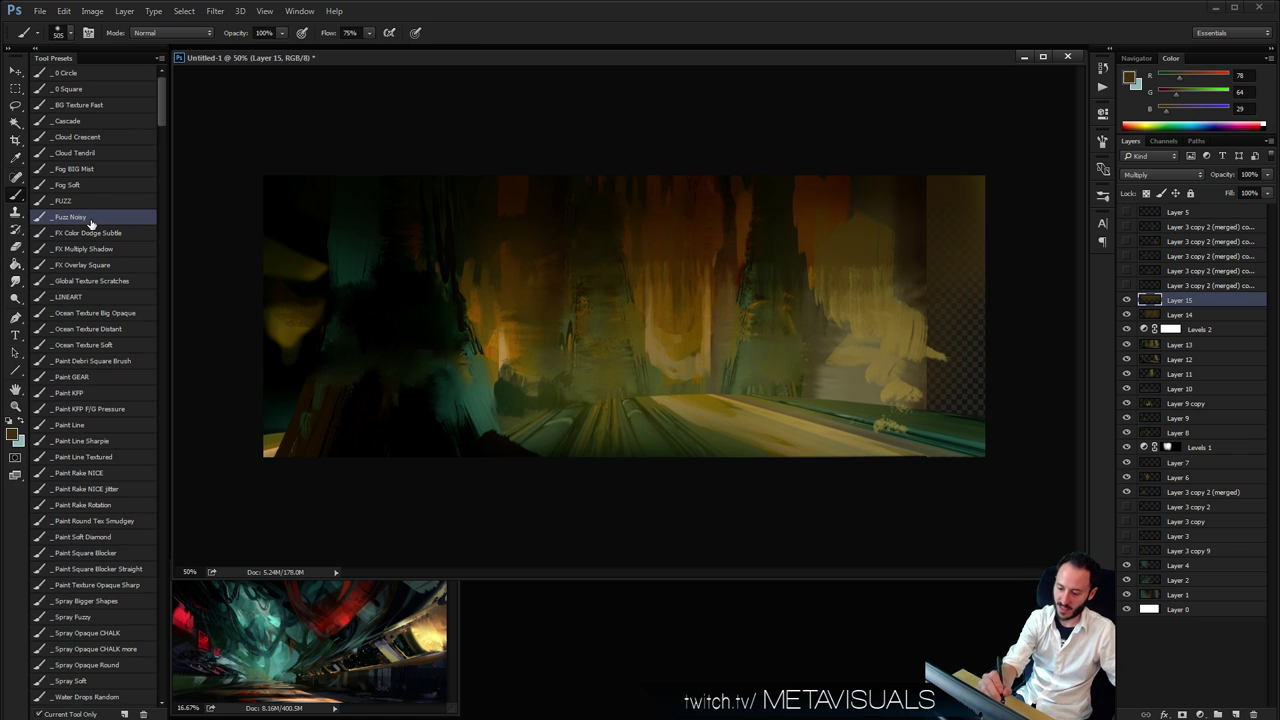
{"action": "left_click", "coordinate": [1101, 168]}
{"action": "left_click", "coordinate": [1058, 272]}
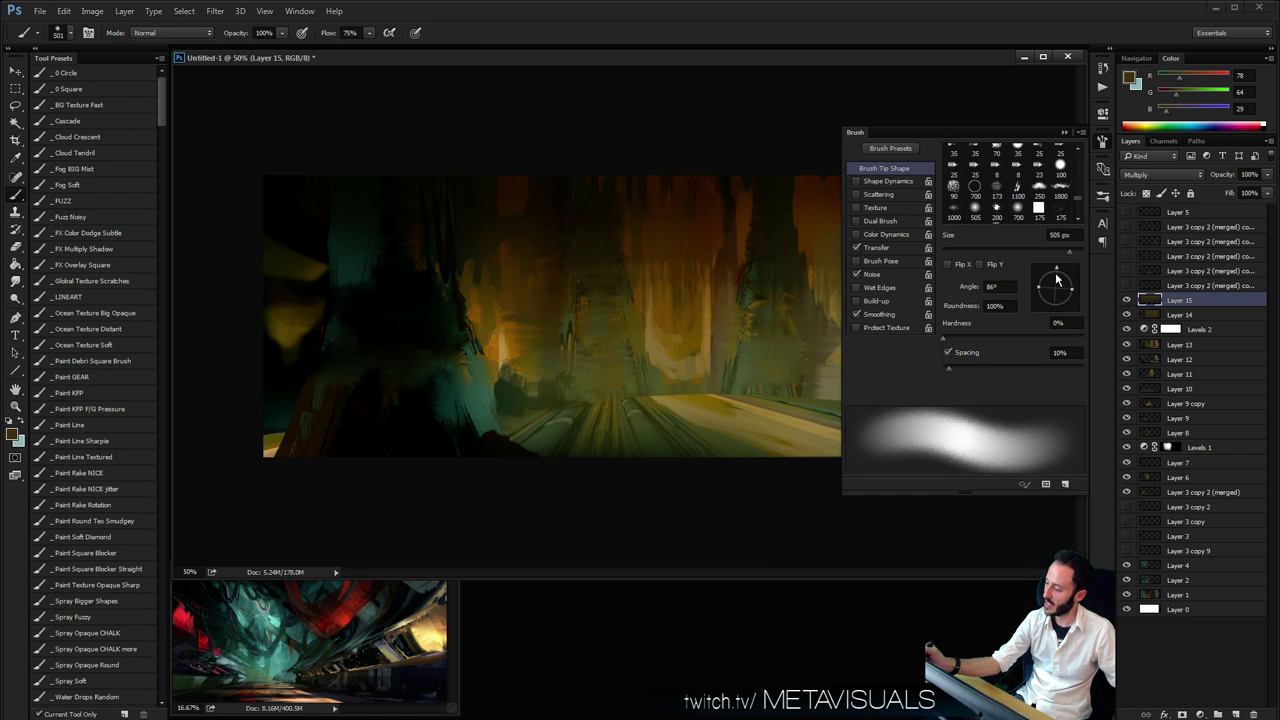
{"action": "mouse_move", "coordinate": [1063, 273]}
{"action": "left_mouse_down"}
{"action": "mouse_move", "coordinate": [1076, 295]}
{"action": "mouse_move", "coordinate": [1058, 284]}
{"action": "left_mouse_up"}
{"action": "left_click", "coordinate": [1102, 144]}
{"action": "key", "text": "space"}
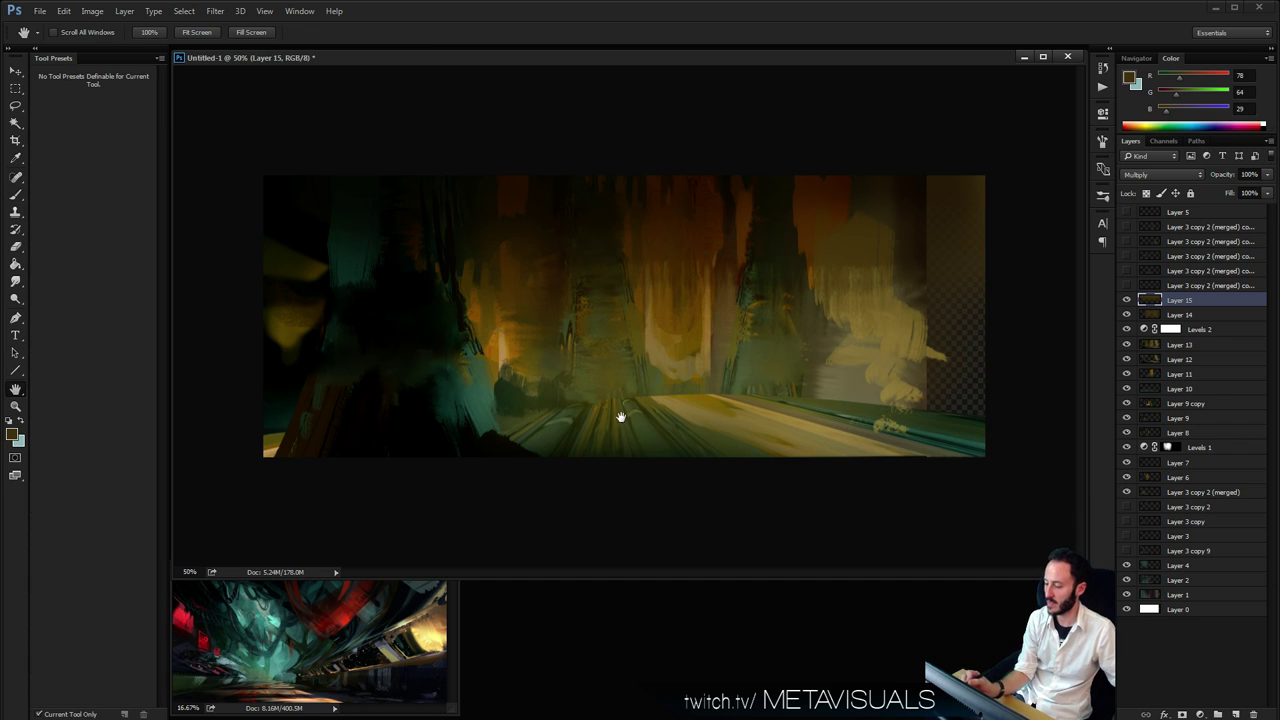
{"action": "mouse_move", "coordinate": [772, 412]}
{"action": "left_mouse_down"}
{"action": "mouse_move", "coordinate": [625, 405]}
{"action": "mouse_move", "coordinate": [500, 425]}
{"action": "left_mouse_up"}
{"action": "key", "text": "ctrl+z"}
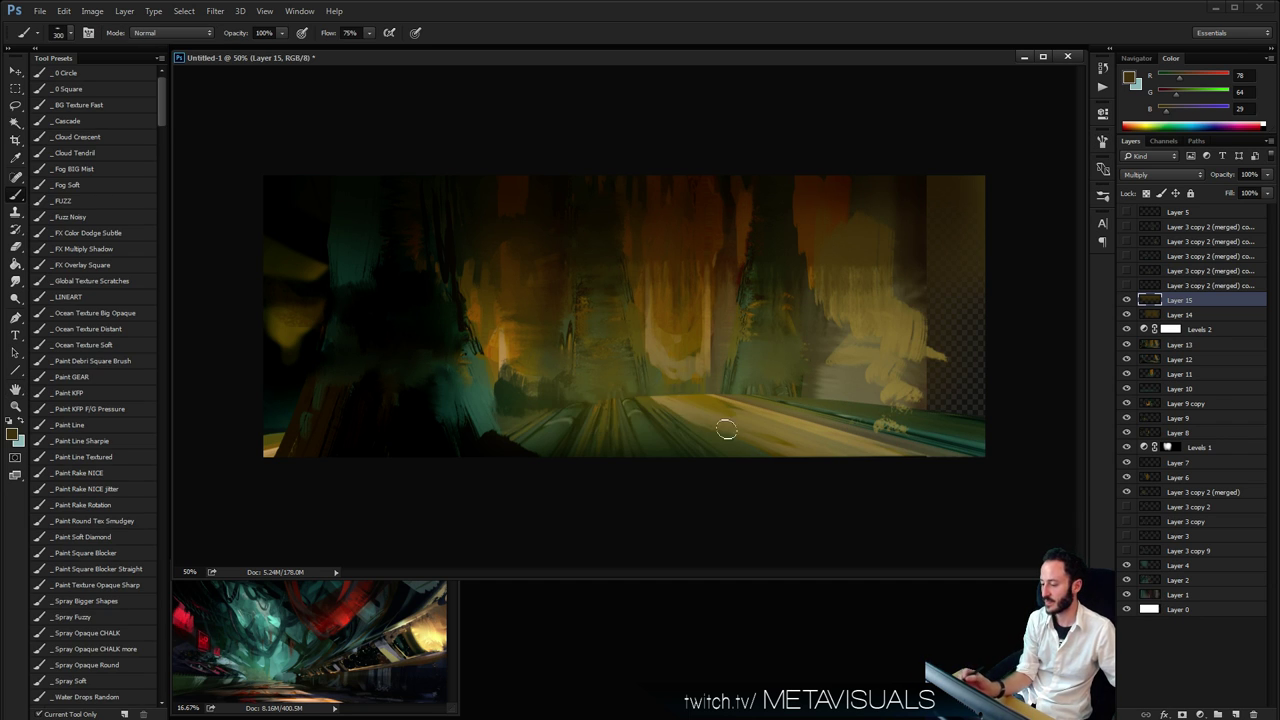
{"action": "left_click_drag", "start_coordinate": [795, 428], "coordinate": [490, 426]}
{"action": "key", "text": "ctrl+z"}
{"action": "key", "text": "bracketleft"}
{"action": "key", "text": "bracketleft"}
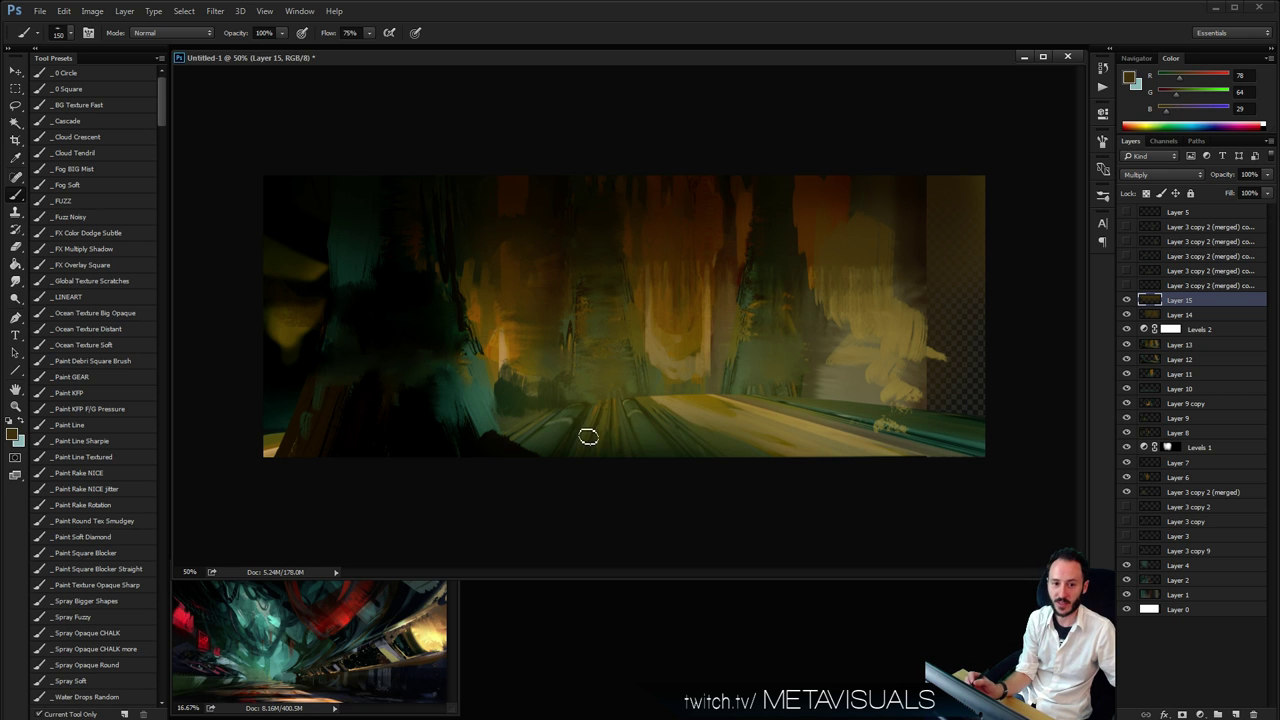
{"action": "key", "text": "bracketright"}
{"action": "key", "text": "bracketright"}
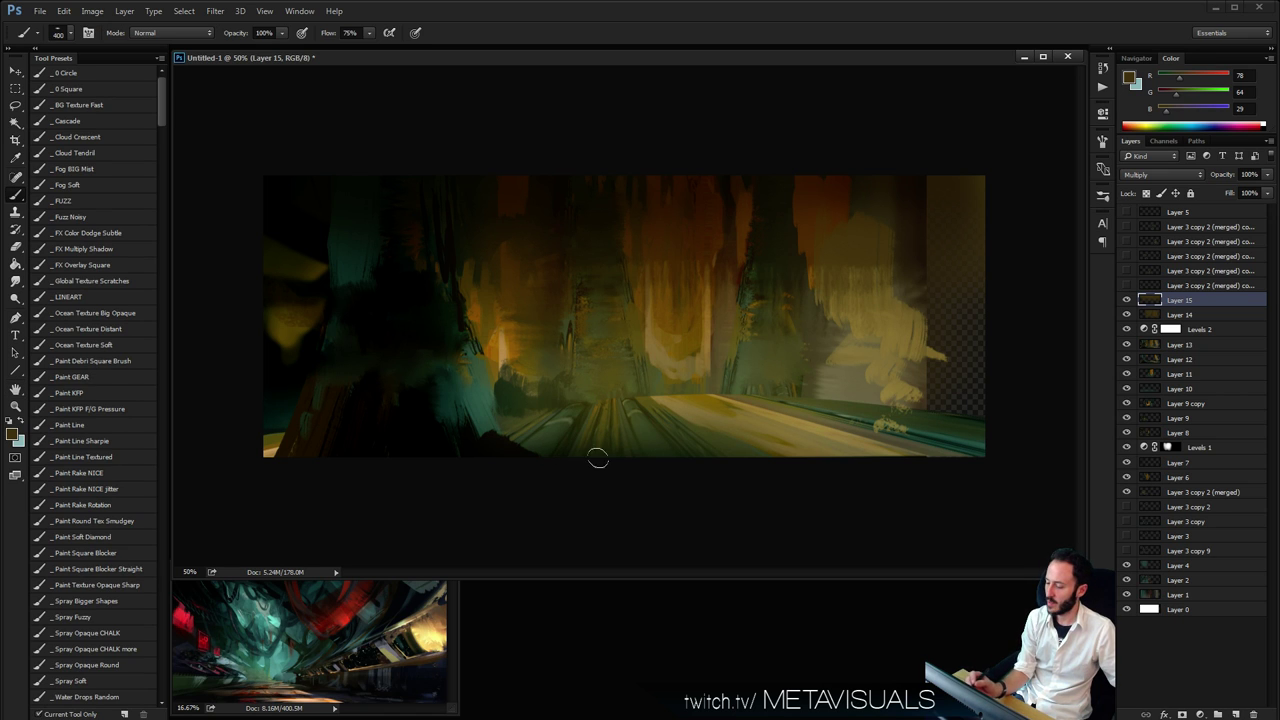
{"action": "left_click_drag", "start_coordinate": [598, 458], "coordinate": [800, 450]}
{"action": "key", "text": "ctrl+z"}
Shade the floor with flat horizontal strokes, and use a sampled olive colour to paint a diagonal shadow over the central pillar's lower part
{"action": "key", "text": "bracketleft"}
{"action": "mouse_move", "coordinate": [505, 440]}
{"action": "left_mouse_down"}
{"action": "mouse_move", "coordinate": [611, 460]}
{"action": "mouse_move", "coordinate": [852, 448]}
{"action": "left_mouse_up"}
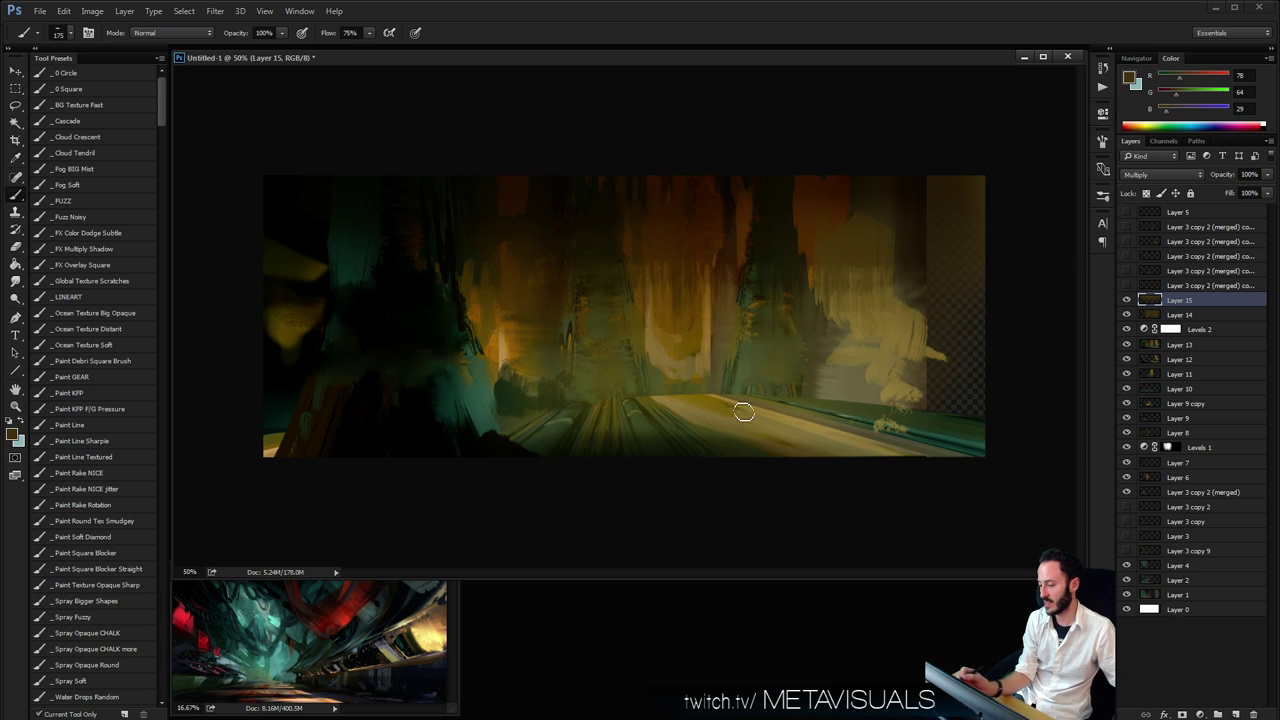
{"action": "left_click", "coordinate": [620, 385], "text": "alt"}
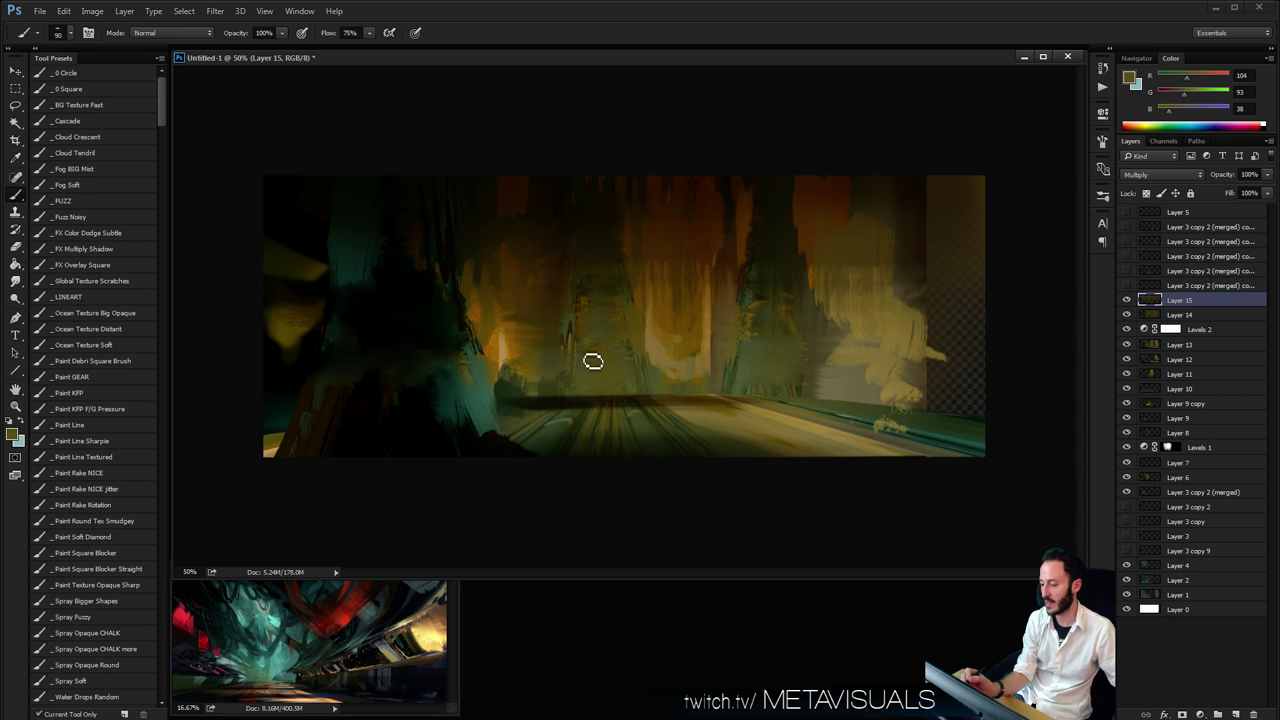
{"action": "mouse_move", "coordinate": [574, 343]}
{"action": "left_mouse_down"}
{"action": "mouse_move", "coordinate": [633, 381]}
{"action": "mouse_move", "coordinate": [625, 329]}
{"action": "mouse_move", "coordinate": [594, 300]}
{"action": "mouse_move", "coordinate": [580, 332]}
{"action": "mouse_move", "coordinate": [575, 298]}
{"action": "mouse_move", "coordinate": [597, 339]}
{"action": "mouse_move", "coordinate": [621, 331]}
{"action": "mouse_move", "coordinate": [631, 345]}
{"action": "mouse_move", "coordinate": [635, 328]}
{"action": "mouse_move", "coordinate": [657, 394]}
{"action": "mouse_move", "coordinate": [630, 321]}
{"action": "left_mouse_up"}
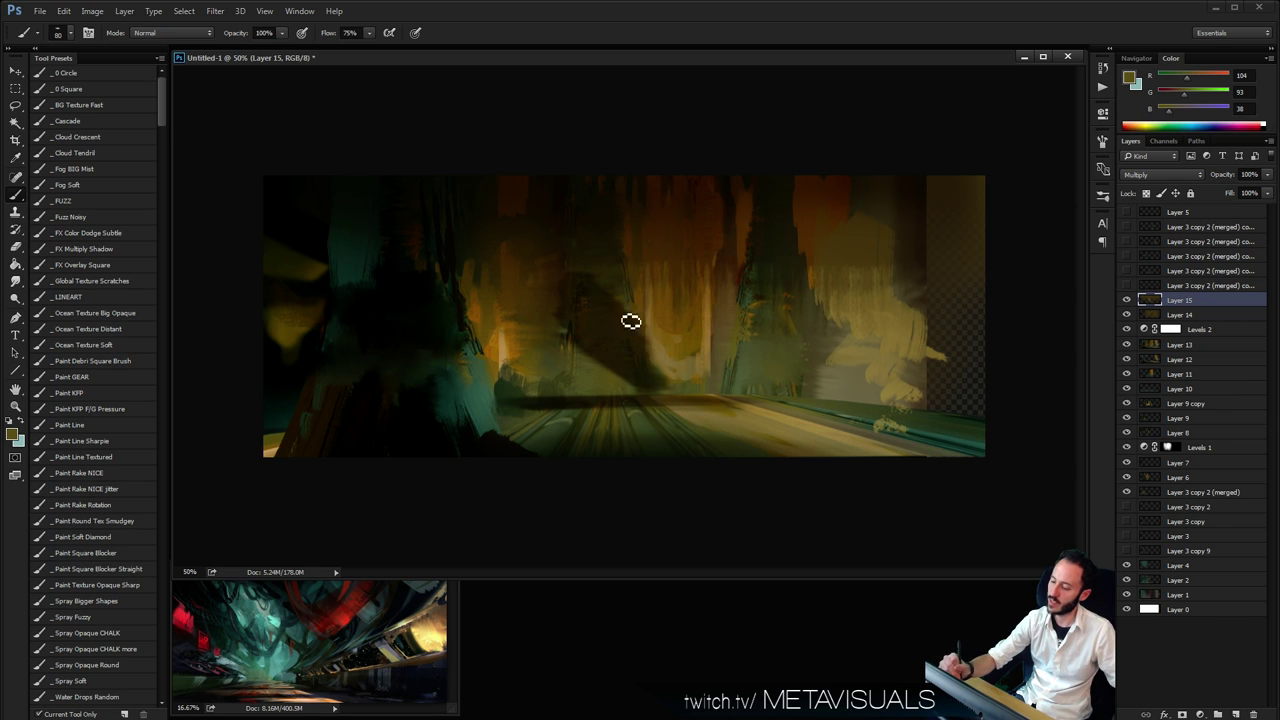
{"action": "key", "text": "]"}
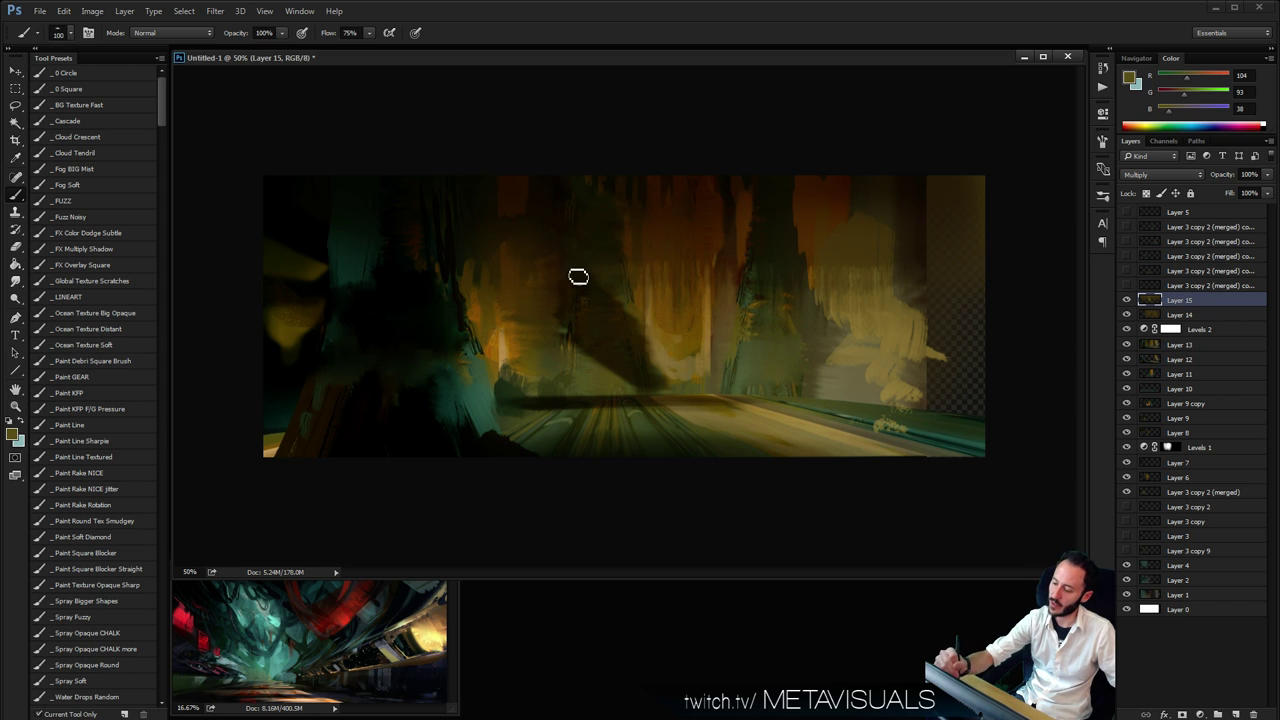
{"action": "left_click_drag", "start_coordinate": [527, 319], "coordinate": [461, 262]}
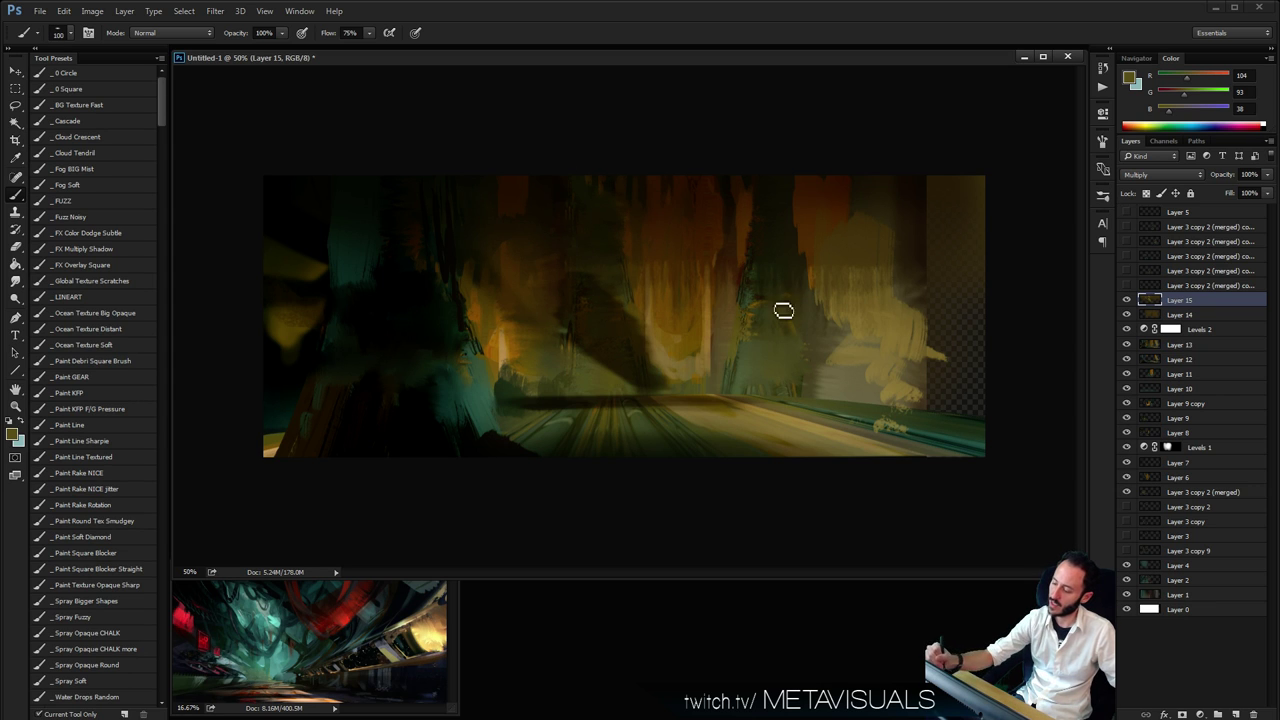
Paint a diagonal shadow across the right pillar's base and darken the foot of the right-hand wall
{"action": "mouse_move", "coordinate": [783, 311]}
{"action": "left_mouse_down"}
{"action": "mouse_move", "coordinate": [758, 373]}
{"action": "mouse_move", "coordinate": [752, 267]}
{"action": "mouse_move", "coordinate": [795, 320]}
{"action": "mouse_move", "coordinate": [770, 236]}
{"action": "mouse_move", "coordinate": [770, 143]}
{"action": "mouse_move", "coordinate": [764, 241]}
{"action": "mouse_move", "coordinate": [776, 277]}
{"action": "mouse_move", "coordinate": [792, 236]}
{"action": "mouse_move", "coordinate": [803, 348]}
{"action": "left_mouse_up"}
{"action": "key", "text": "bracketright"}
{"action": "mouse_move", "coordinate": [884, 398]}
{"action": "left_mouse_down"}
{"action": "mouse_move", "coordinate": [815, 405]}
{"action": "mouse_move", "coordinate": [955, 405]}
{"action": "left_mouse_up"}
Enlarge the brush and cover the right-hand wall and the canvas's empty right edge with olive shading
{"action": "key", "text": "bracketright"}
{"action": "key", "text": "bracketright"}
{"action": "key", "text": "bracketright"}
{"action": "key", "text": "bracketright"}
{"action": "key", "text": "bracketright"}
{"action": "key", "text": "bracketright"}
{"action": "mouse_move", "coordinate": [900, 250]}
{"action": "left_mouse_down"}
{"action": "mouse_move", "coordinate": [886, 406]}
{"action": "mouse_move", "coordinate": [923, 197]}
{"action": "mouse_move", "coordinate": [928, 395]}
{"action": "left_mouse_up"}
{"action": "key", "text": "bracketright"}
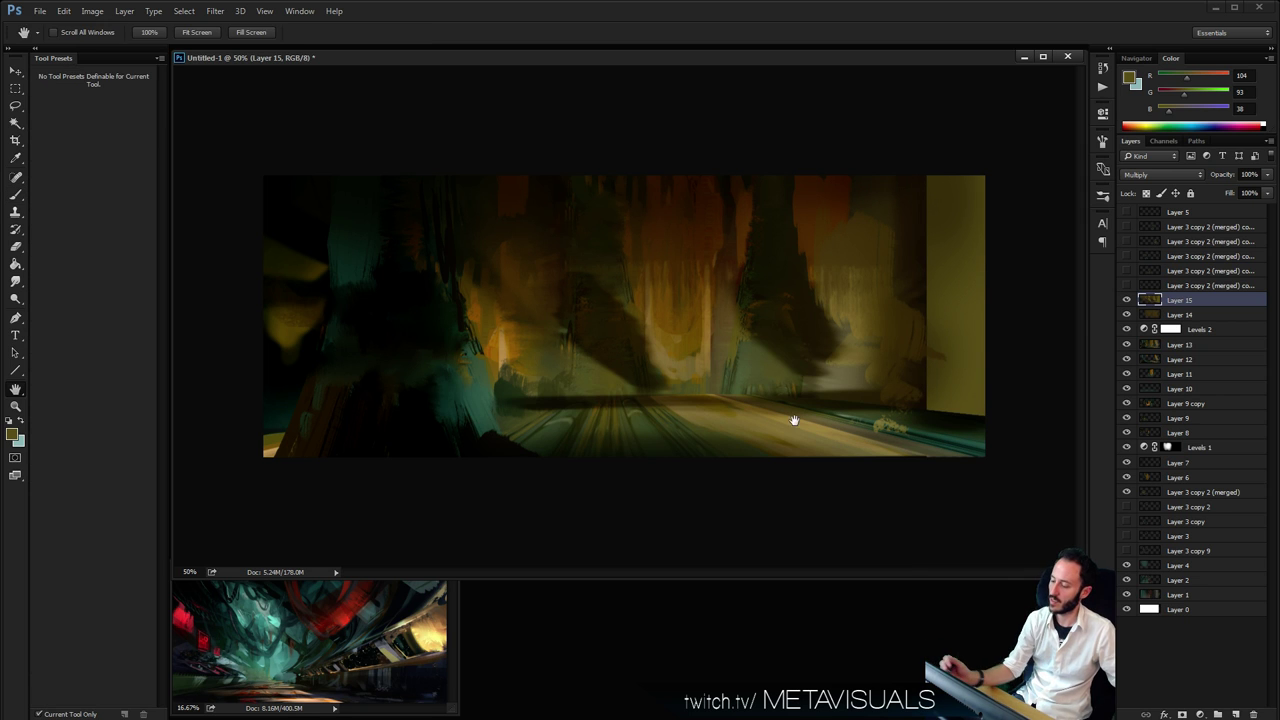
Darken the left foreground and the large left tree with broad strokes at brush size 500
{"action": "key", "text": "bracketright"}
{"action": "mouse_move", "coordinate": [486, 443]}
{"action": "left_mouse_down"}
{"action": "mouse_move", "coordinate": [387, 448]}
{"action": "mouse_move", "coordinate": [319, 219]}
{"action": "mouse_move", "coordinate": [325, 396]}
{"action": "mouse_move", "coordinate": [323, 289]}
{"action": "mouse_move", "coordinate": [212, 481]}
{"action": "left_mouse_up"}
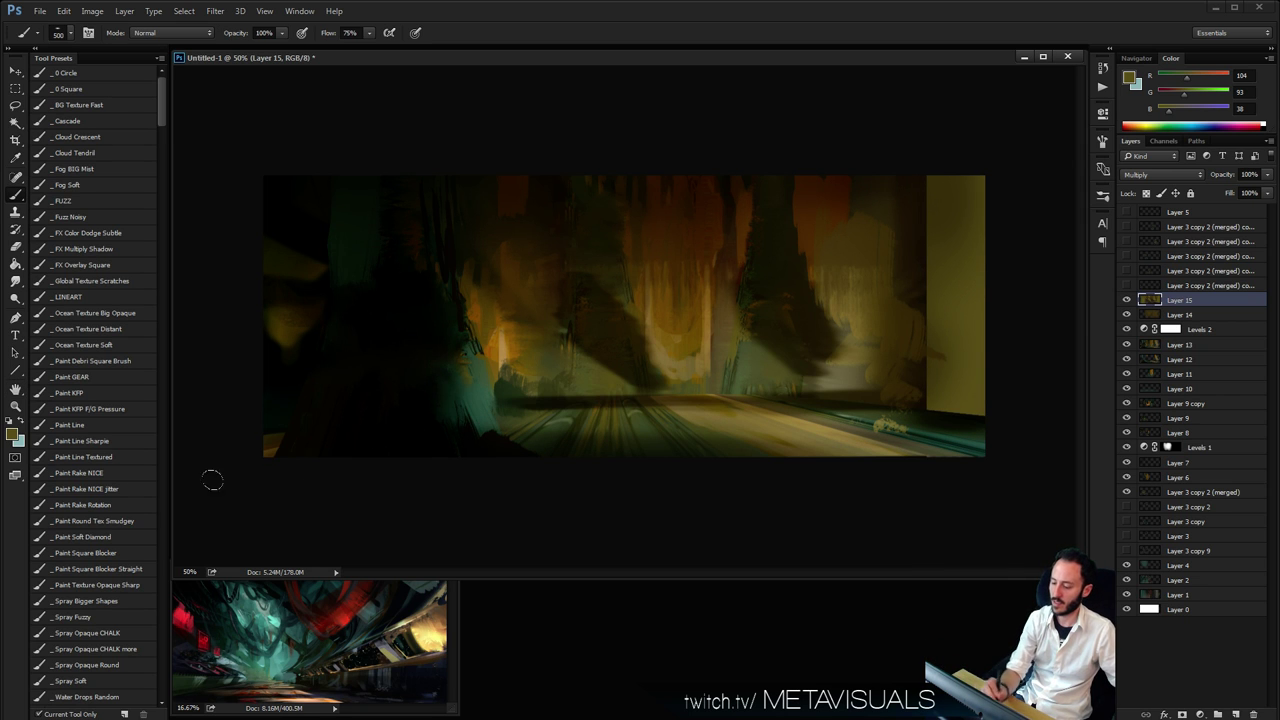
{"action": "key", "text": "space"}
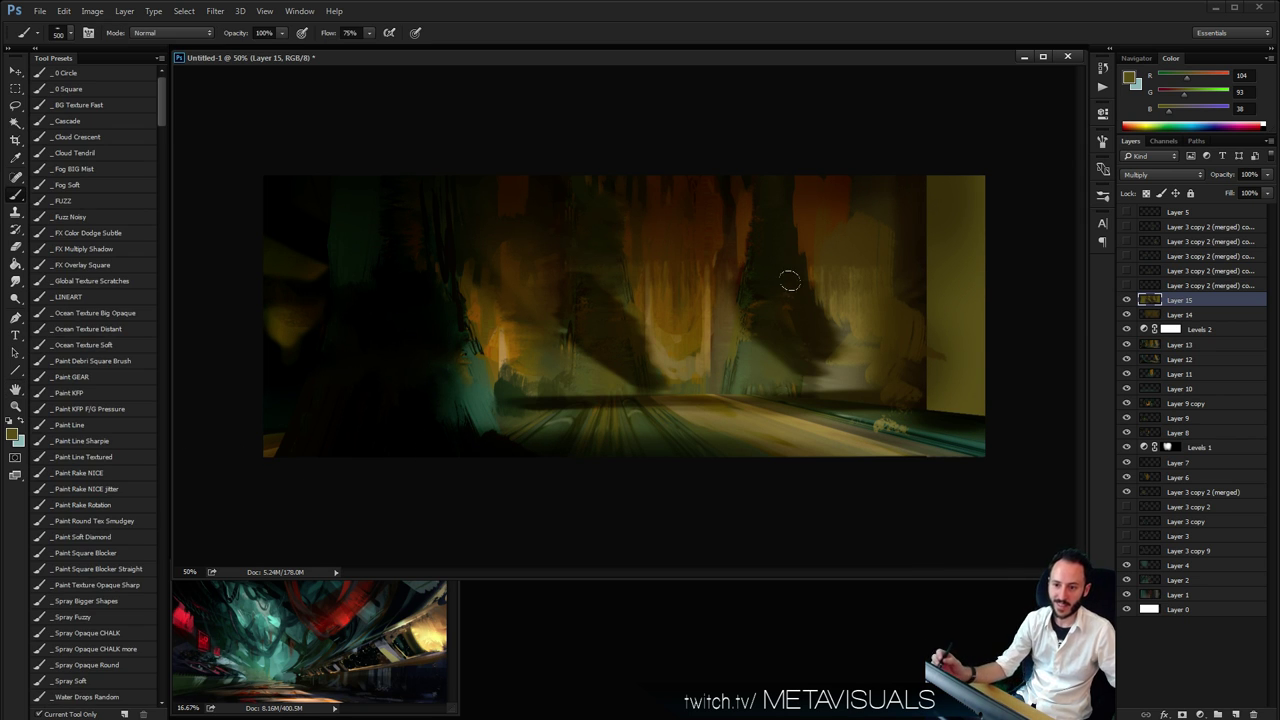
Create a new layer in Normal mode directly above the Multiply layer
{"action": "key", "text": "ctrl+shift+alt+n"}
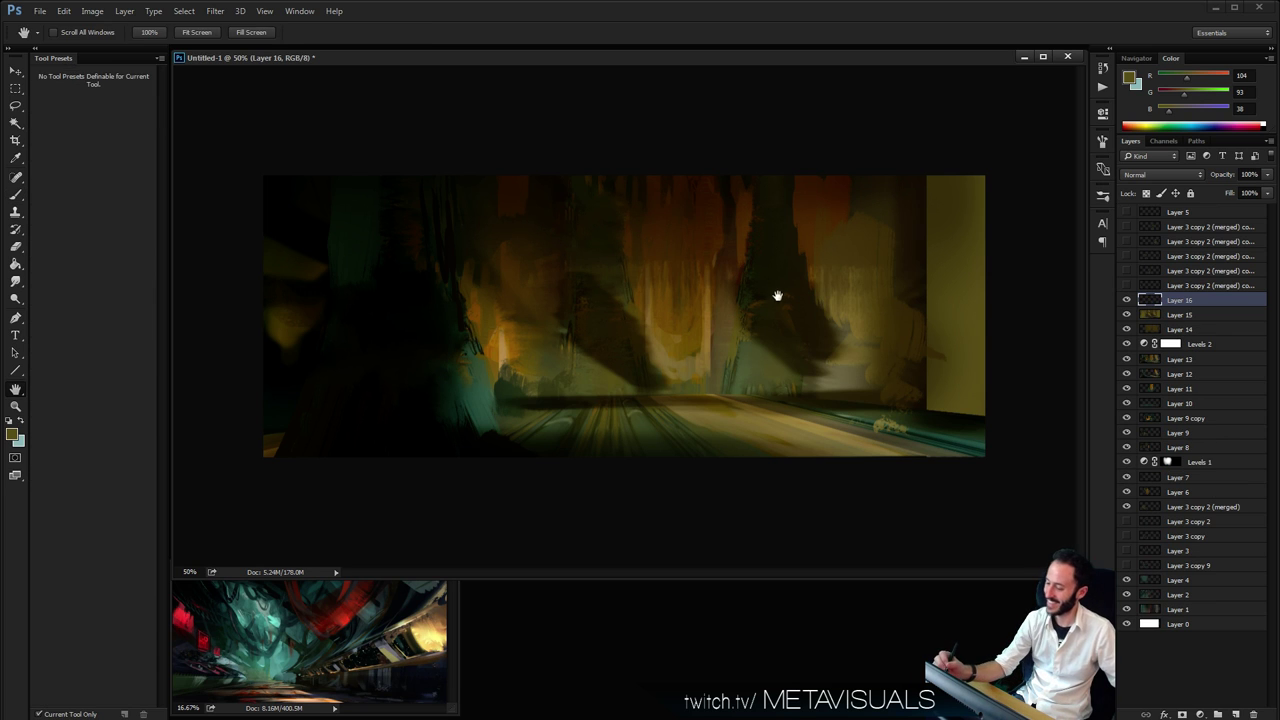
{"action": "key", "text": "space"}
{"action": "key", "text": "space"}
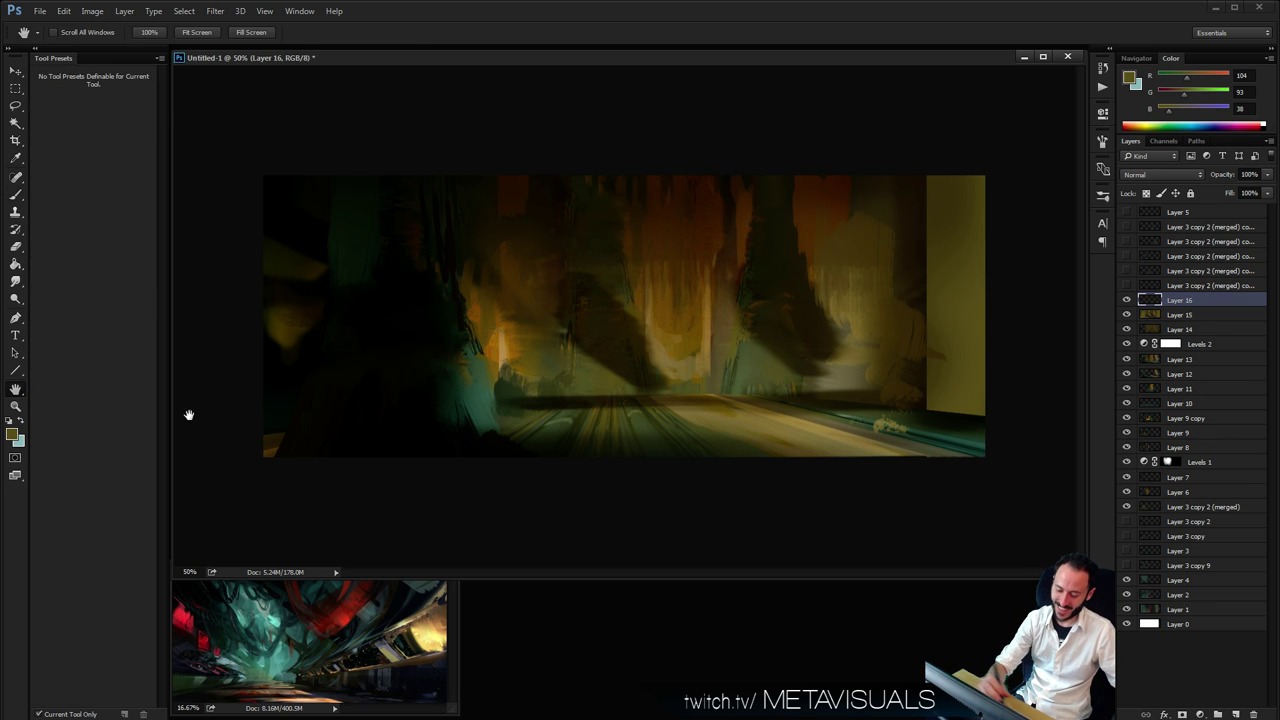
Paint lighter, hard-edged vertical faces on the upper central pillar with sampled olive-brown, using brush size 40 for the top strokes
{"action": "left_click", "coordinate": [615, 290], "text": "alt"}
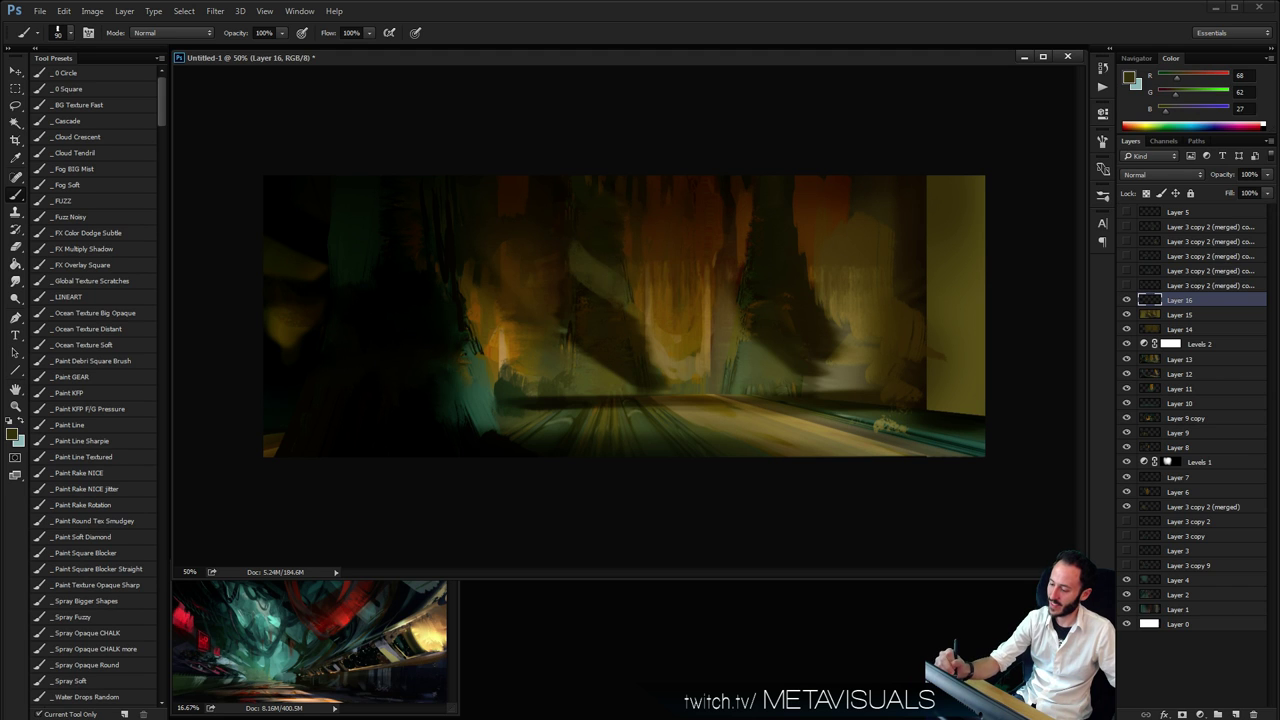
{"action": "key", "text": "["}
{"action": "key", "text": "["}
{"action": "left_click", "coordinate": [582, 251], "text": "alt"}
{"action": "left_click_drag", "start_coordinate": [578, 240], "coordinate": [578, 156]}
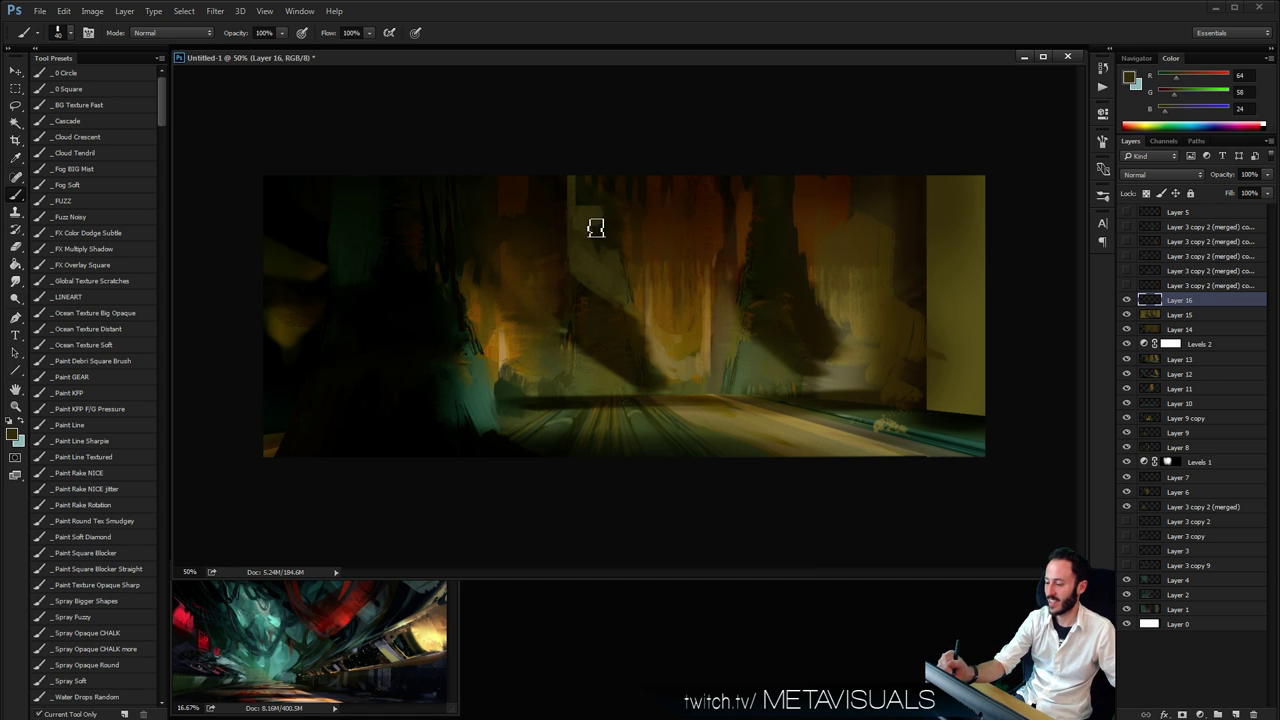
{"action": "left_click_drag", "start_coordinate": [608, 236], "coordinate": [612, 163]}
{"action": "left_click_drag", "start_coordinate": [618, 240], "coordinate": [617, 180]}
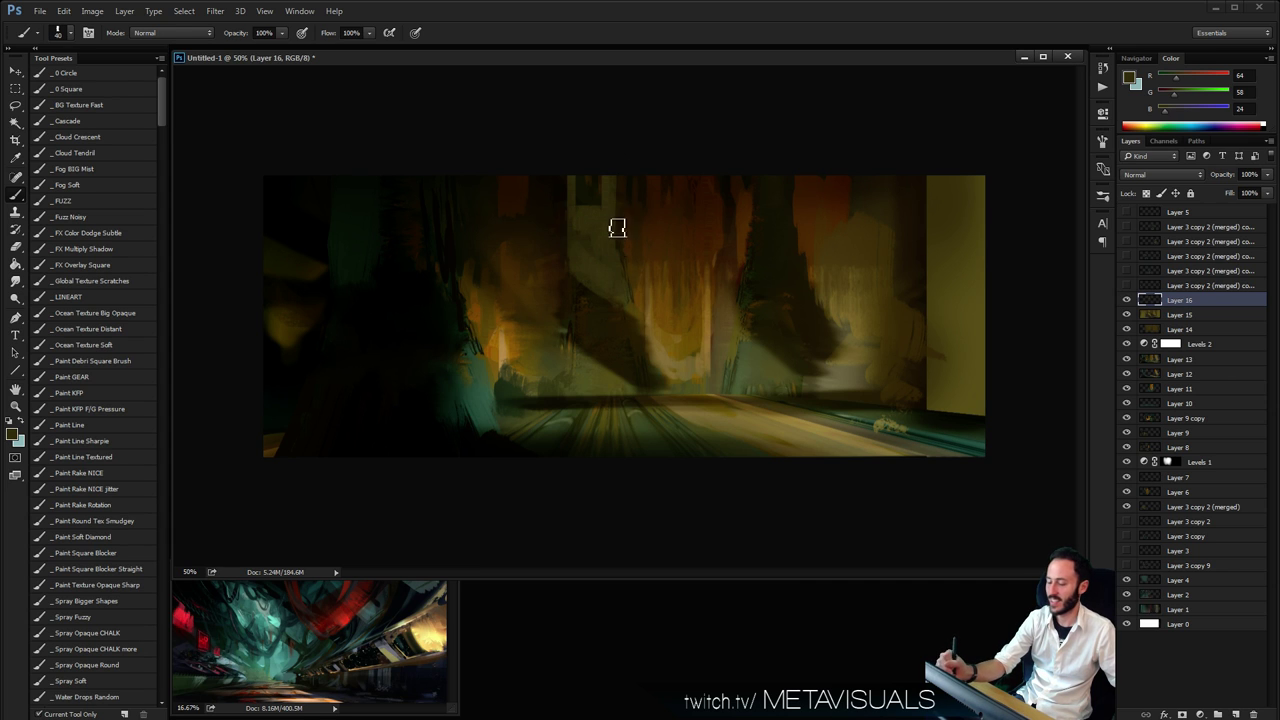
{"action": "key", "text": "space"}
{"action": "key", "text": "]"}
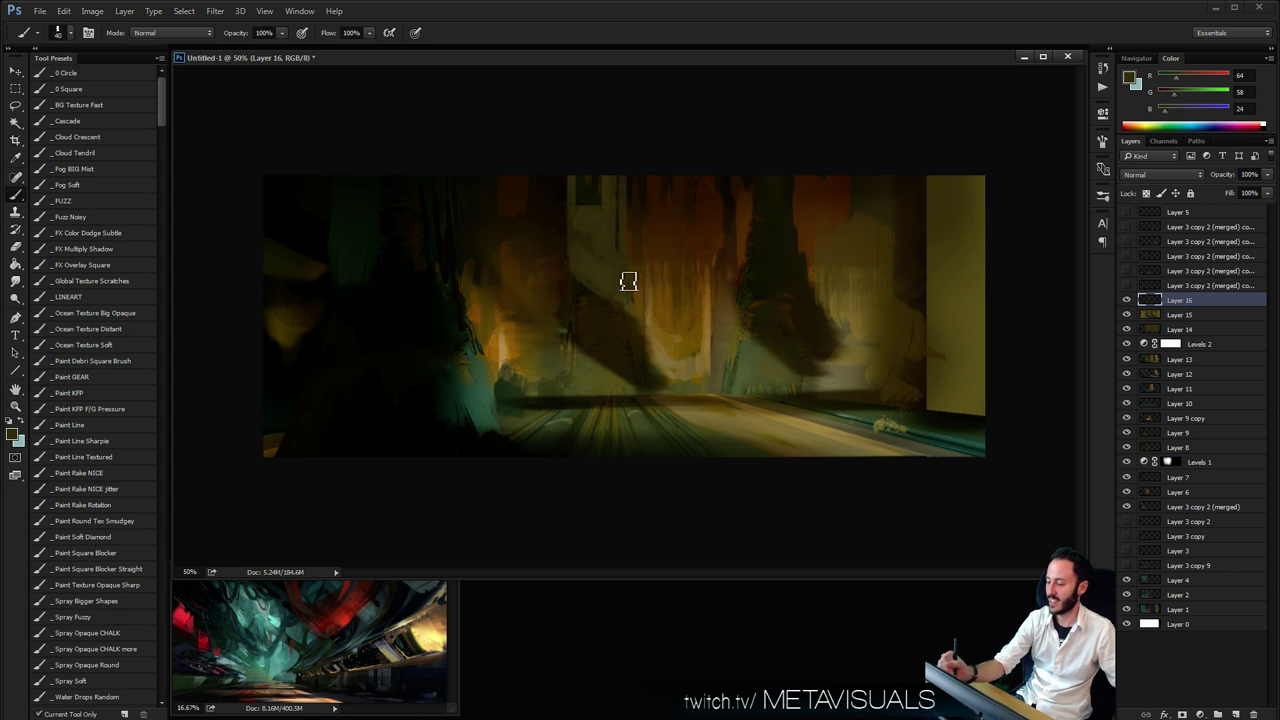
Paint a narrow vertical ochre-brown form beside the central pillar's left edge with sampled colours at brush size 50
{"action": "left_click", "coordinate": [553, 292], "text": "alt"}
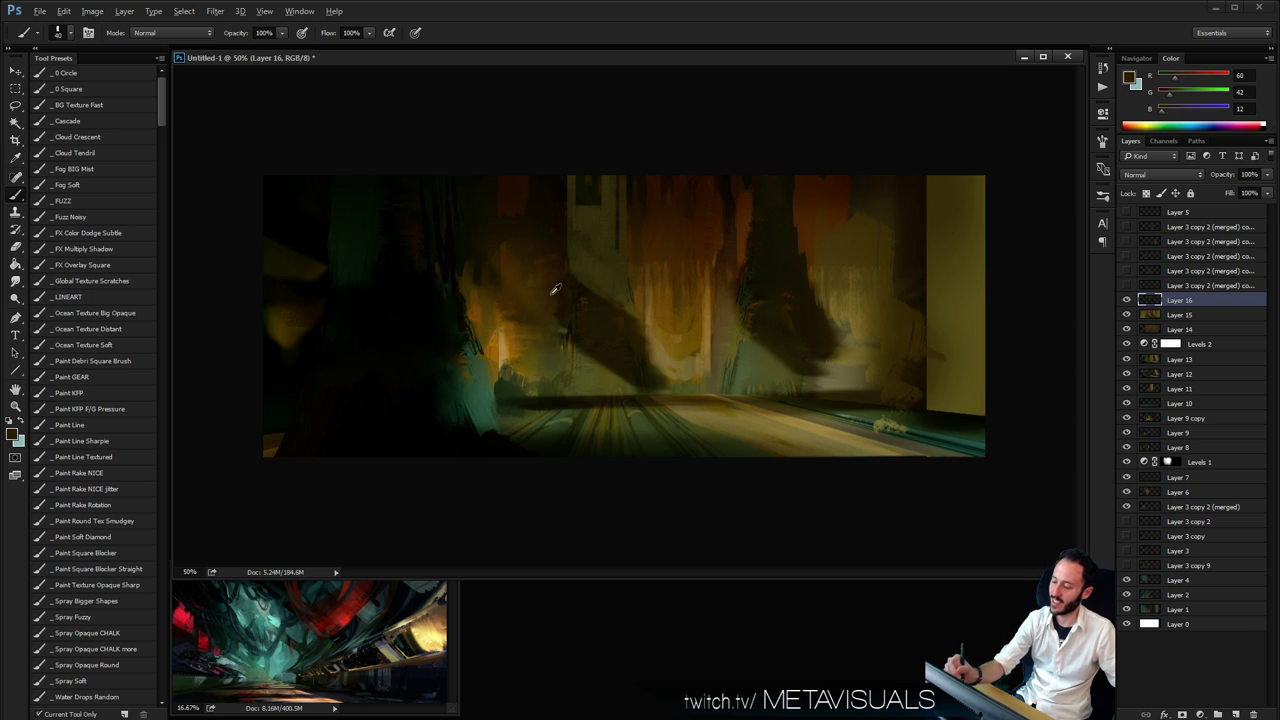
{"action": "left_click", "coordinate": [523, 338], "text": "alt"}
{"action": "key", "text": "]"}
{"action": "left_click_drag", "start_coordinate": [563, 288], "coordinate": [552, 337]}
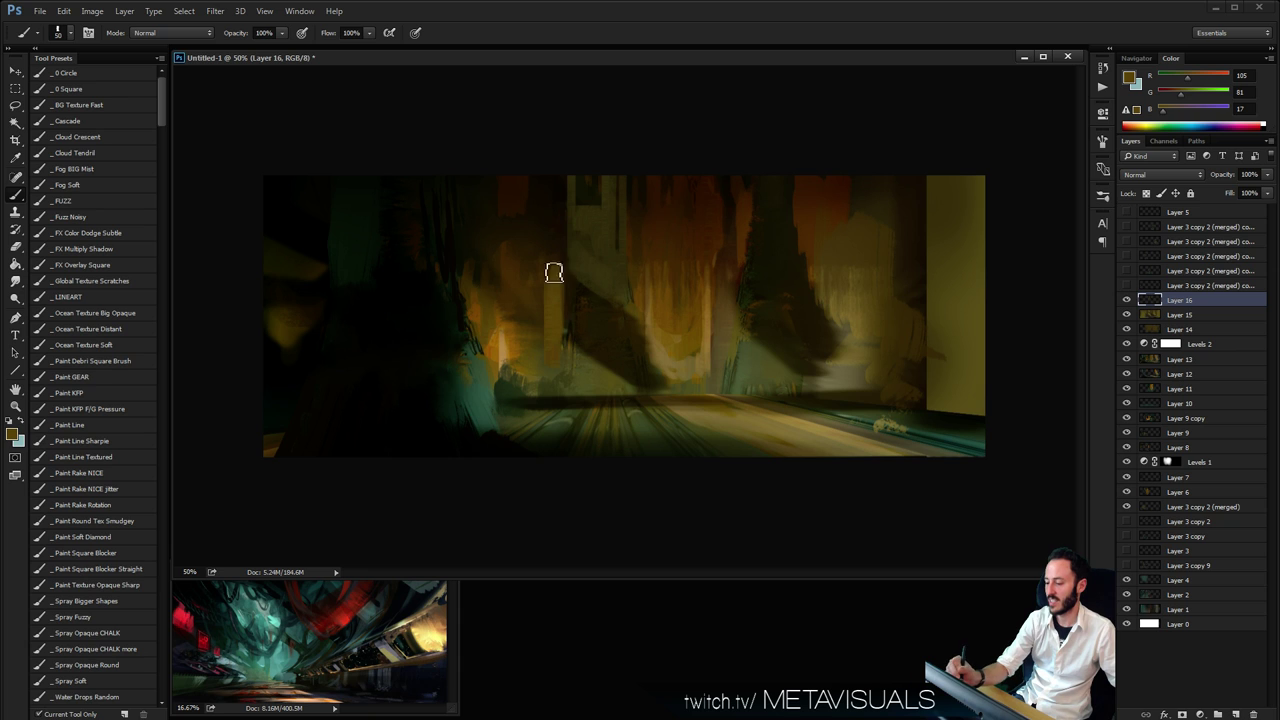
{"action": "left_click", "coordinate": [520, 207], "text": "alt"}
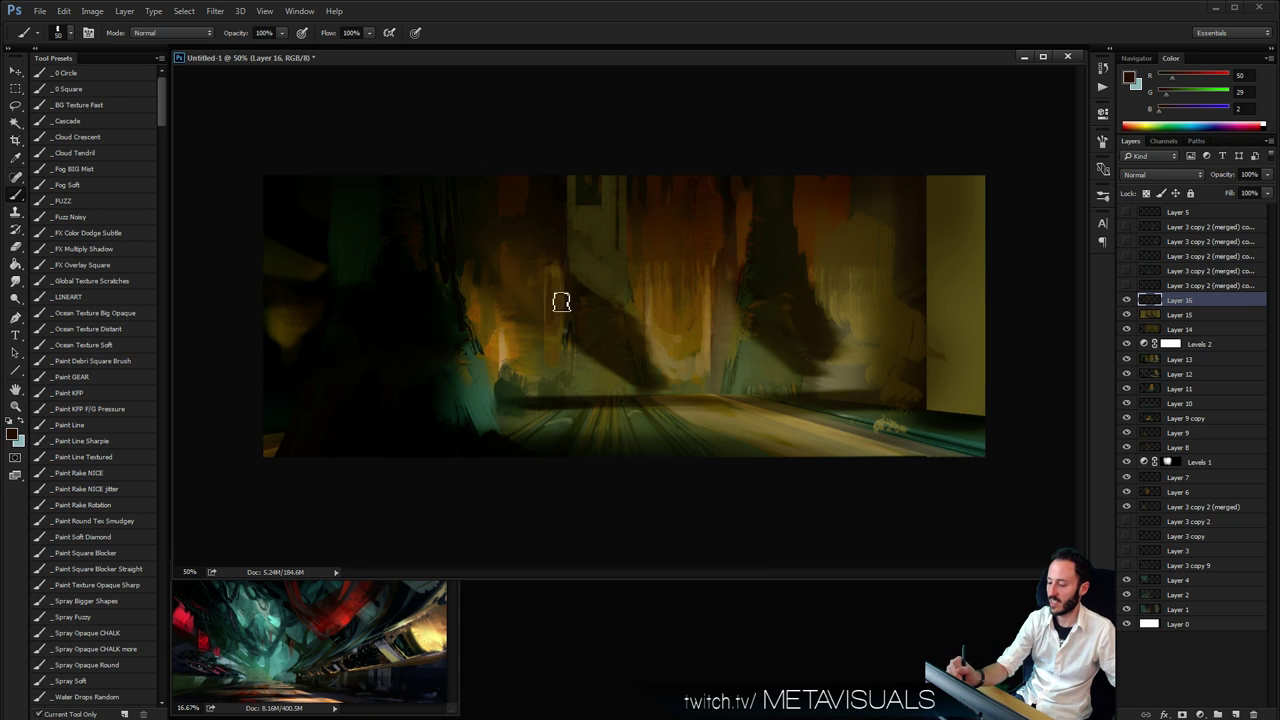
{"action": "left_click", "coordinate": [560, 310], "text": "alt"}
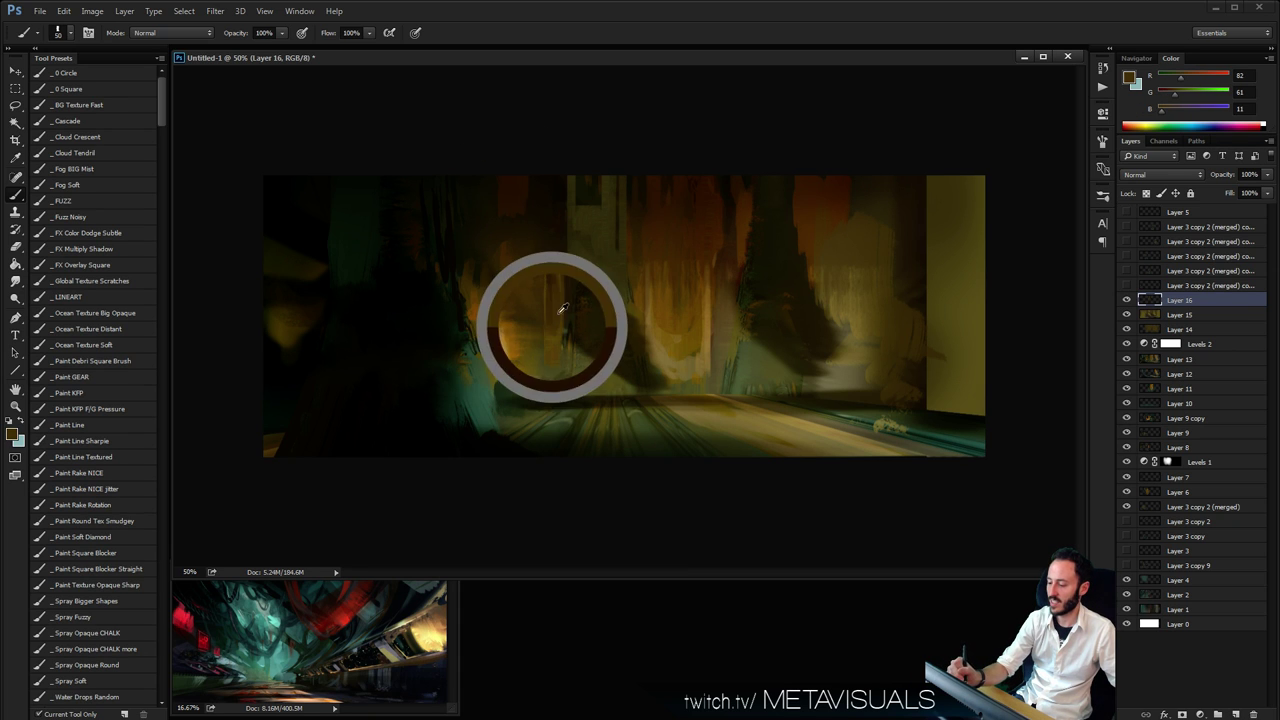
Paint a dark brown horizontal beam between the central and right pillars, and sample the central pillar's olive-brown
{"action": "left_click", "coordinate": [548, 247], "text": "alt"}
{"action": "key", "text": "bracketright"}
{"action": "key", "text": "bracketleft"}
{"action": "left_click_drag", "start_coordinate": [643, 247], "coordinate": [671, 247]}
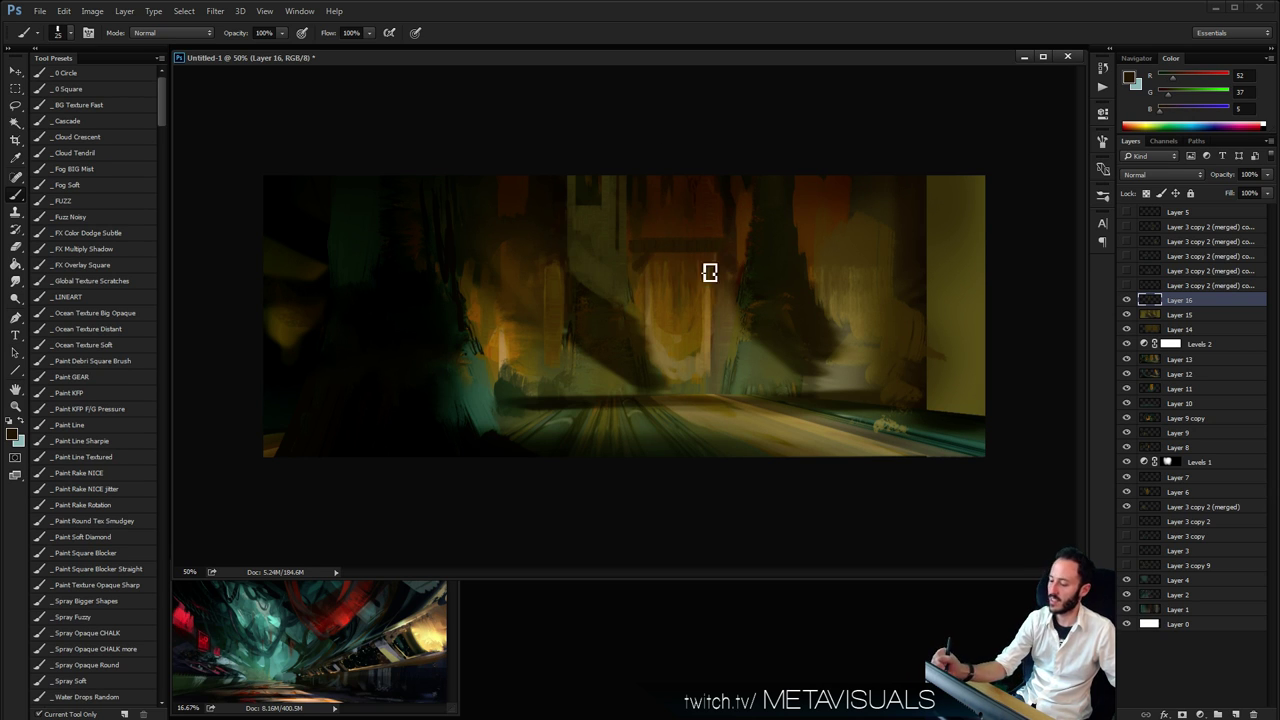
{"action": "left_click", "coordinate": [602, 254], "text": "alt"}
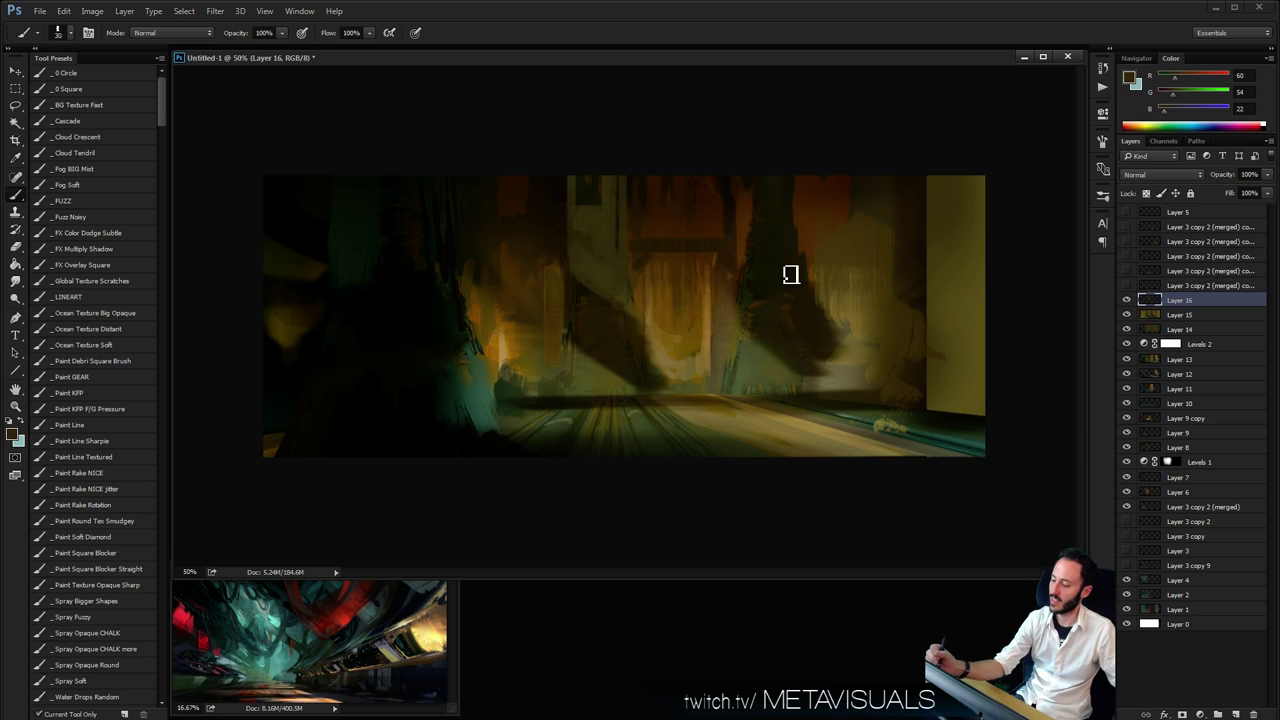
Paint the right pillar's base with its sampled grey-green at brush size 45, and sample the floor's tan
{"action": "left_click", "coordinate": [746, 372], "text": "alt"}
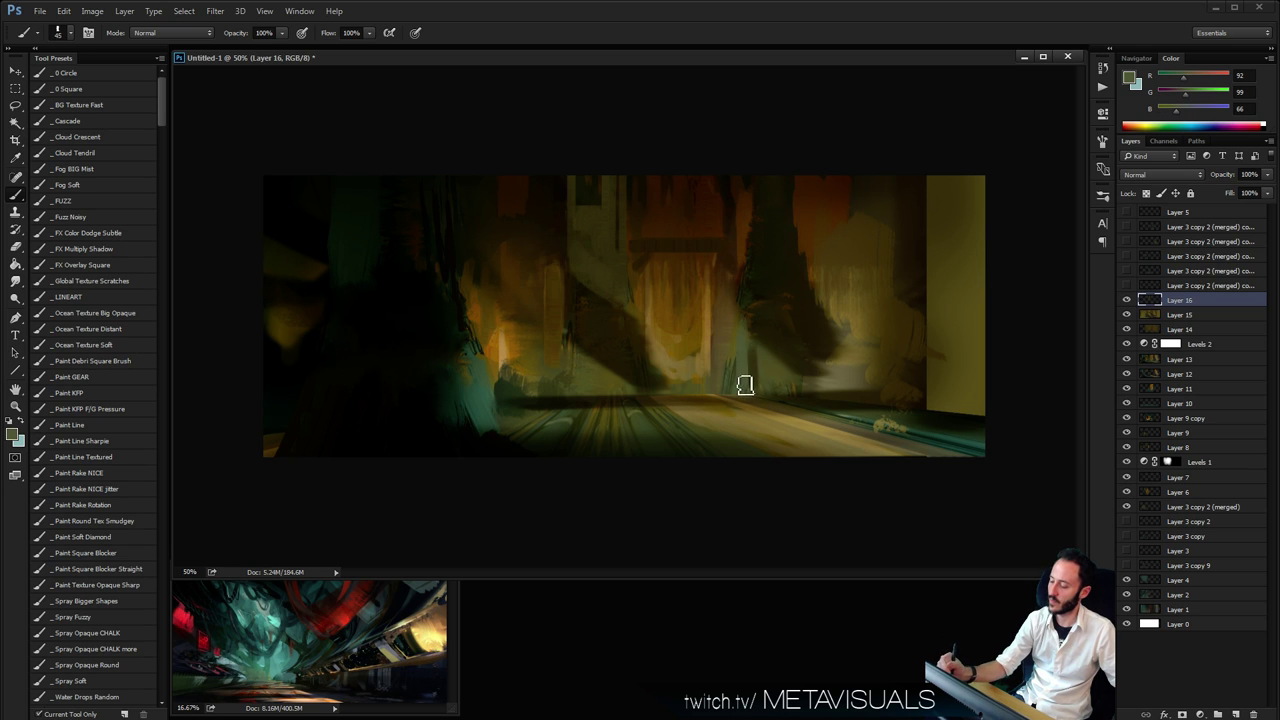
{"action": "left_click", "coordinate": [701, 418], "text": "alt"}
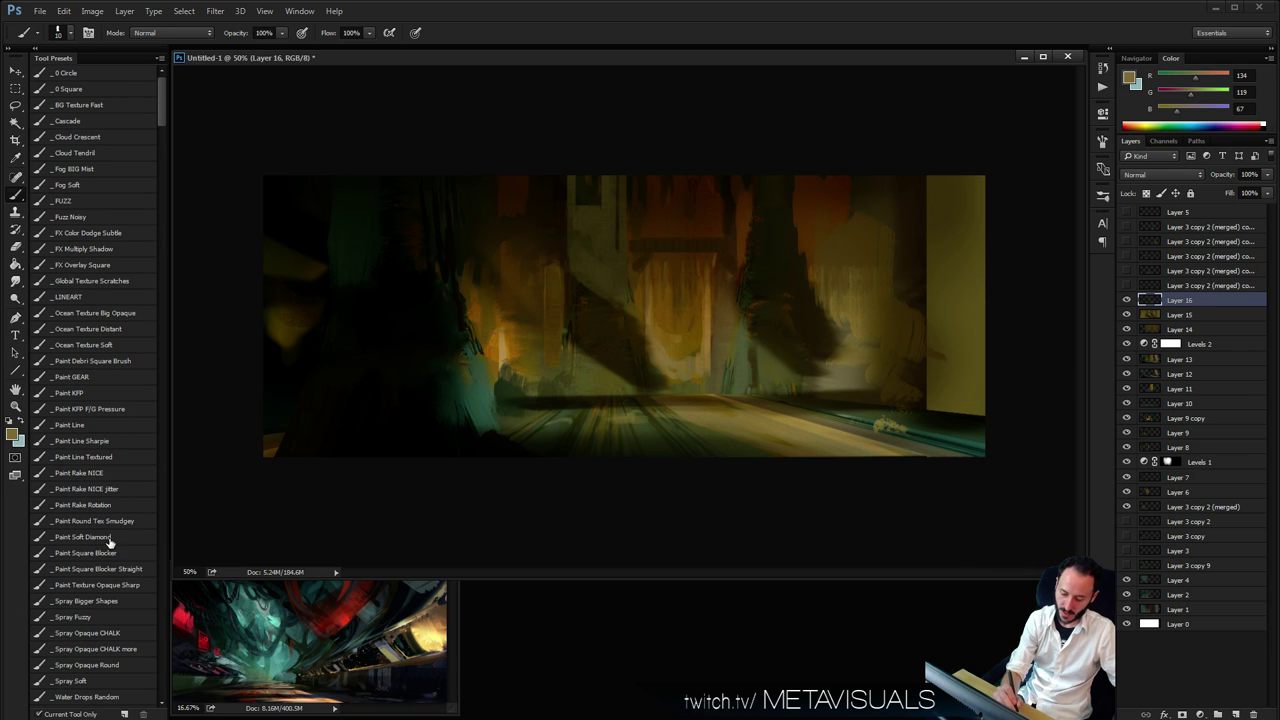
Choose the Ocean Texture Big Opaque brush and paste a merged copy of the whole canvas as a new layer
{"action": "left_click", "coordinate": [128, 313]}
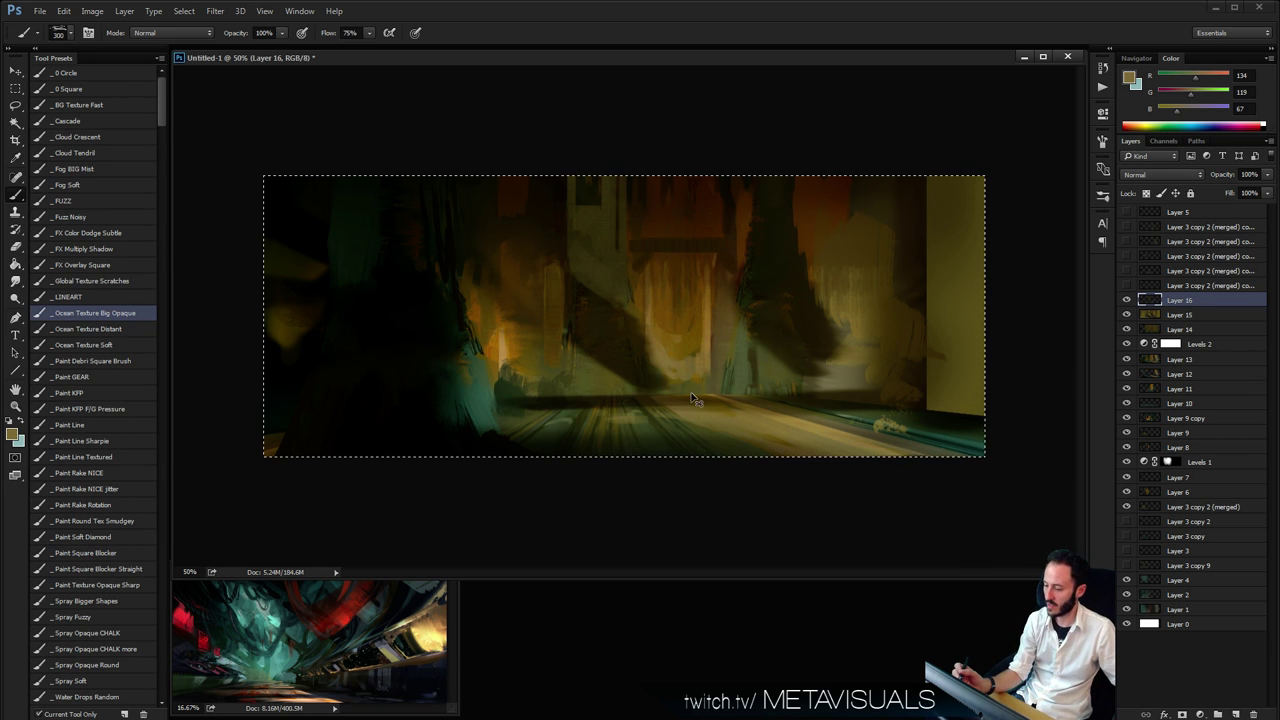
{"action": "key", "text": "ctrl+a"}
{"action": "key", "text": "ctrl+shift+c"}
{"action": "key", "text": "ctrl+v"}
Try Normal-mode texture strokes across the foreground floor at brush size 300, and undo them
{"action": "key", "text": "space"}
{"action": "left_click_drag", "start_coordinate": [716, 440], "coordinate": [582, 438]}
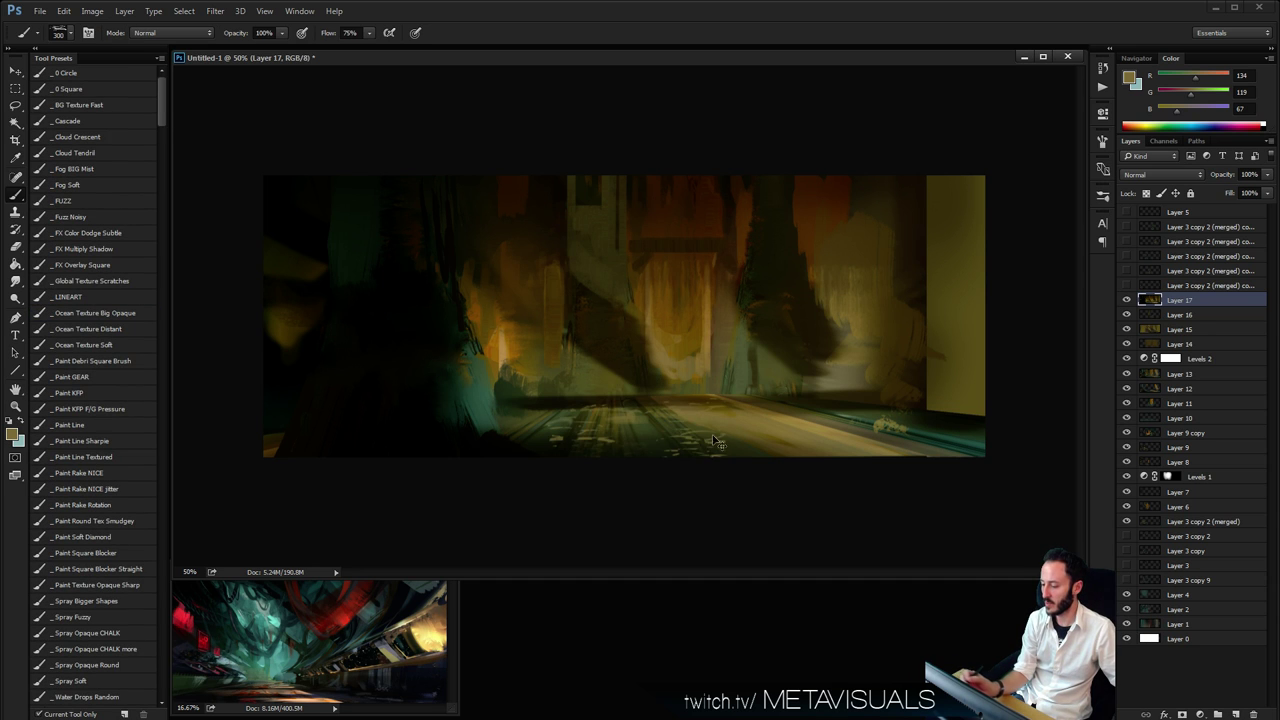
{"action": "key", "text": "ctrl+alt+z"}
{"action": "key", "text": "ctrl+alt+z"}
Set the brush to Color Dodge and try texture strokes across the floor at size 200, undoing the result
{"action": "key", "text": "bracketleft"}
{"action": "key", "text": "bracketleft"}
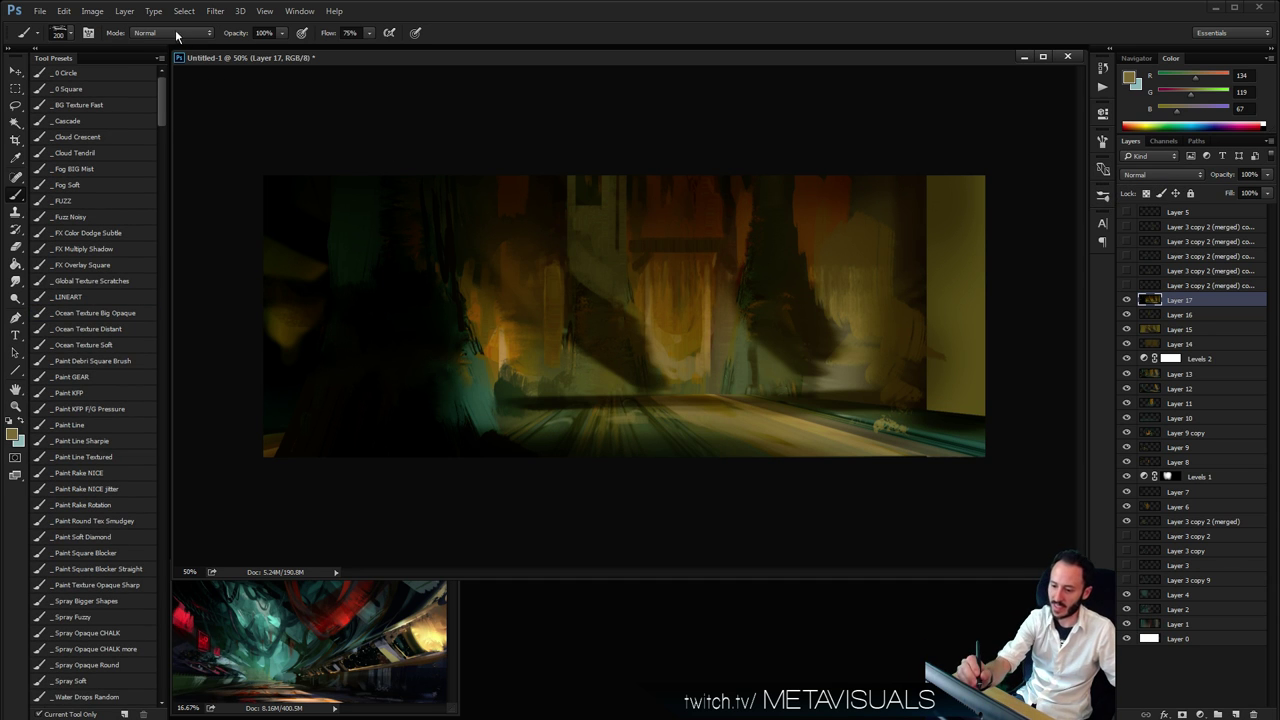
{"action": "left_click", "coordinate": [170, 32]}
{"action": "left_click", "coordinate": [165, 180]}
{"action": "left_click_drag", "start_coordinate": [740, 420], "coordinate": [547, 421]}
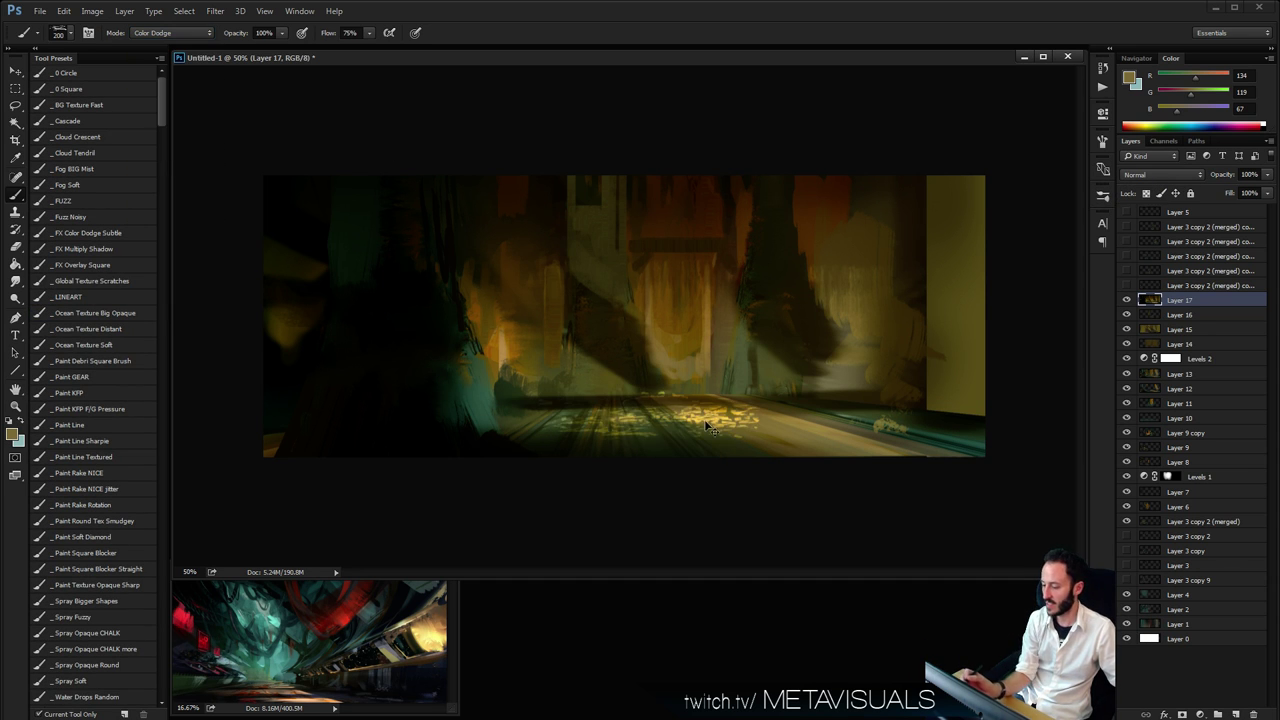
{"action": "key", "text": "ctrl+alt+z"}
Try finer Color Dodge texture strokes across the middle of the floor at brush size 90, and undo the last stroke
{"action": "key", "text": "bracketleft"}
{"action": "key", "text": "bracketleft"}
{"action": "key", "text": "bracketleft"}
{"action": "key", "text": "bracketleft"}
{"action": "key", "text": "bracketleft"}
{"action": "left_click", "coordinate": [702, 418]}
{"action": "left_click_drag", "start_coordinate": [651, 420], "coordinate": [723, 423]}
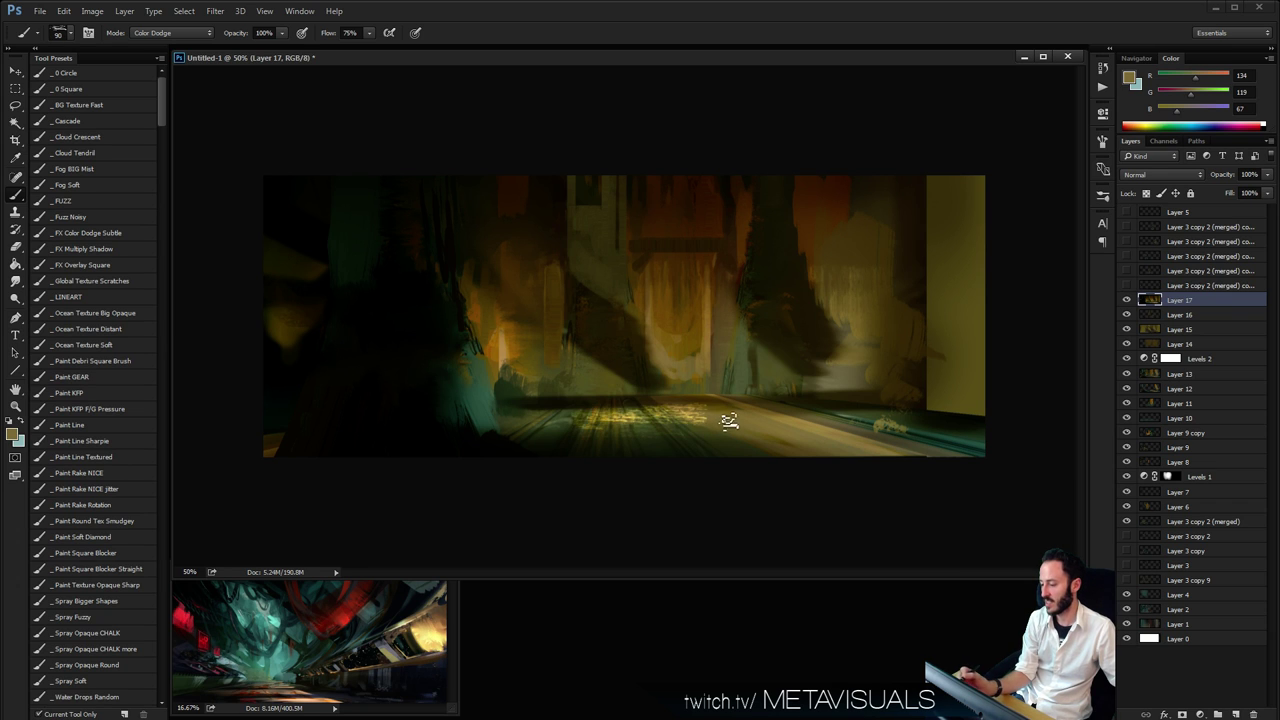
{"action": "key", "text": "ctrl+z"}
Paint Color Dodge texture glints in the central doorway's base and the glowing opening beside the central pillar, using brush size 175
{"action": "key", "text": "bracketright"}
{"action": "left_click", "coordinate": [683, 364]}
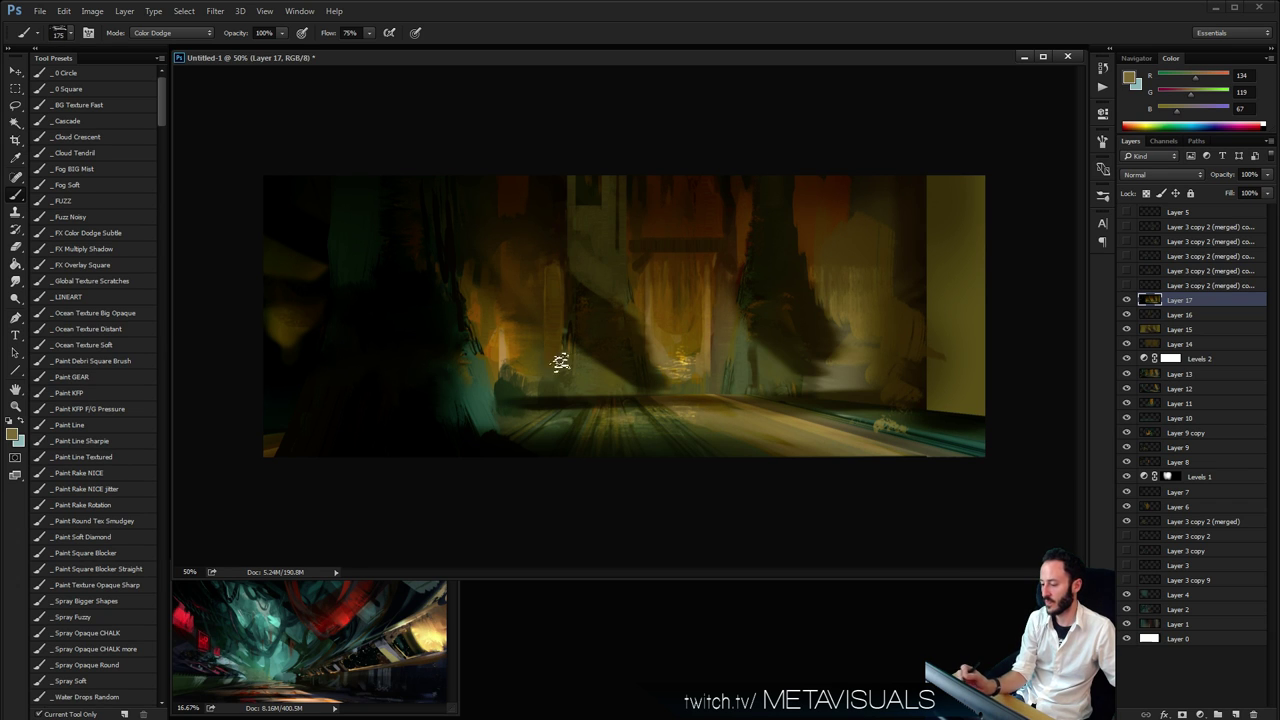
{"action": "left_click_drag", "start_coordinate": [497, 357], "coordinate": [520, 354]}
Soften the new glints in the glowing background openings with the Smudge tool at size 80
{"action": "key", "text": "r"}
{"action": "key", "text": "bracketleft"}
{"action": "key", "text": "bracketleft"}
{"action": "key", "text": "bracketleft"}
{"action": "key", "text": "bracketleft"}
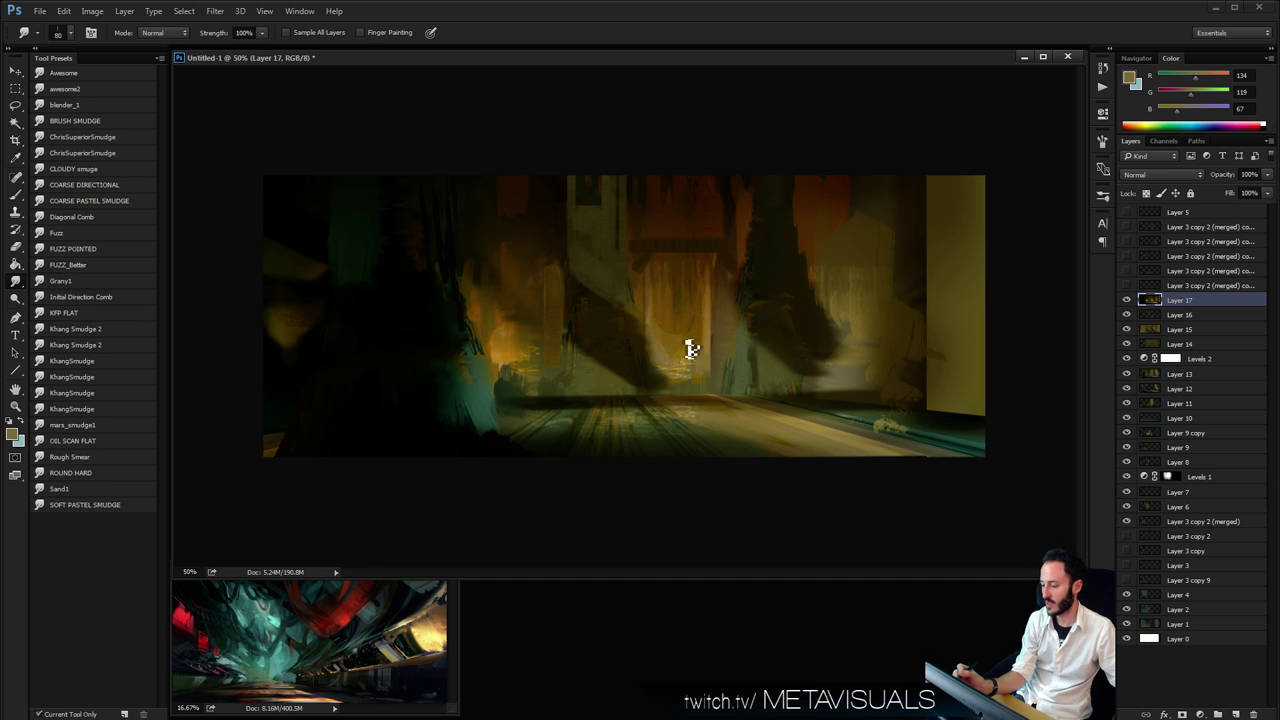
Add Color Dodge texture across the floor, and try red (134, 51, 0) texture strokes over the upper background at size 300
{"action": "key", "text": "b"}
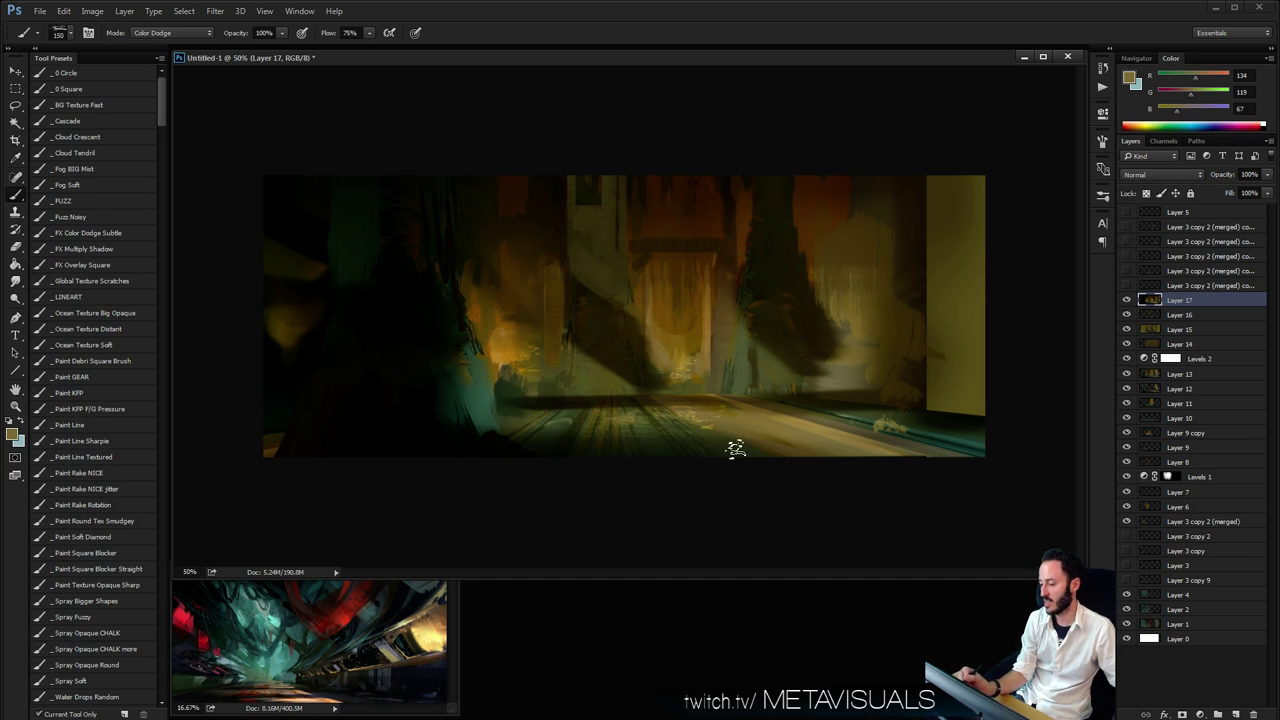
{"action": "key", "text": "bracketright"}
{"action": "left_click", "coordinate": [1176, 95]}
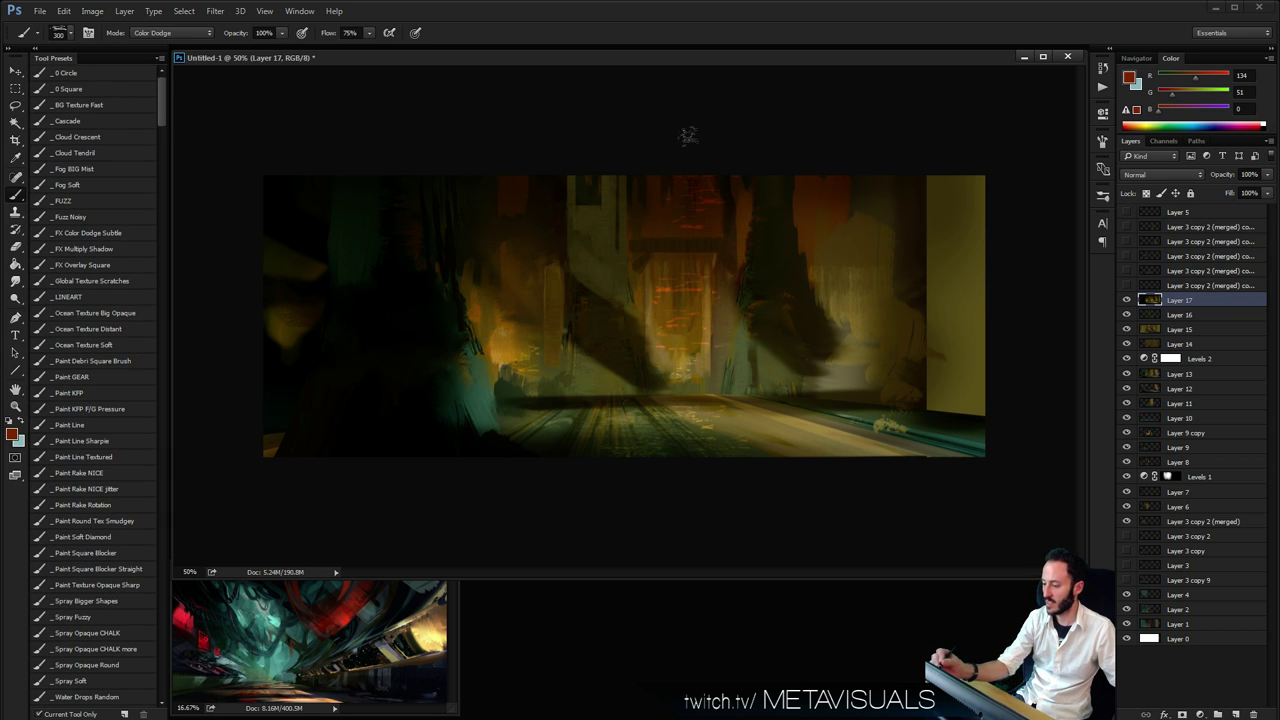
{"action": "key", "text": "bracketright"}
{"action": "key", "text": "r"}
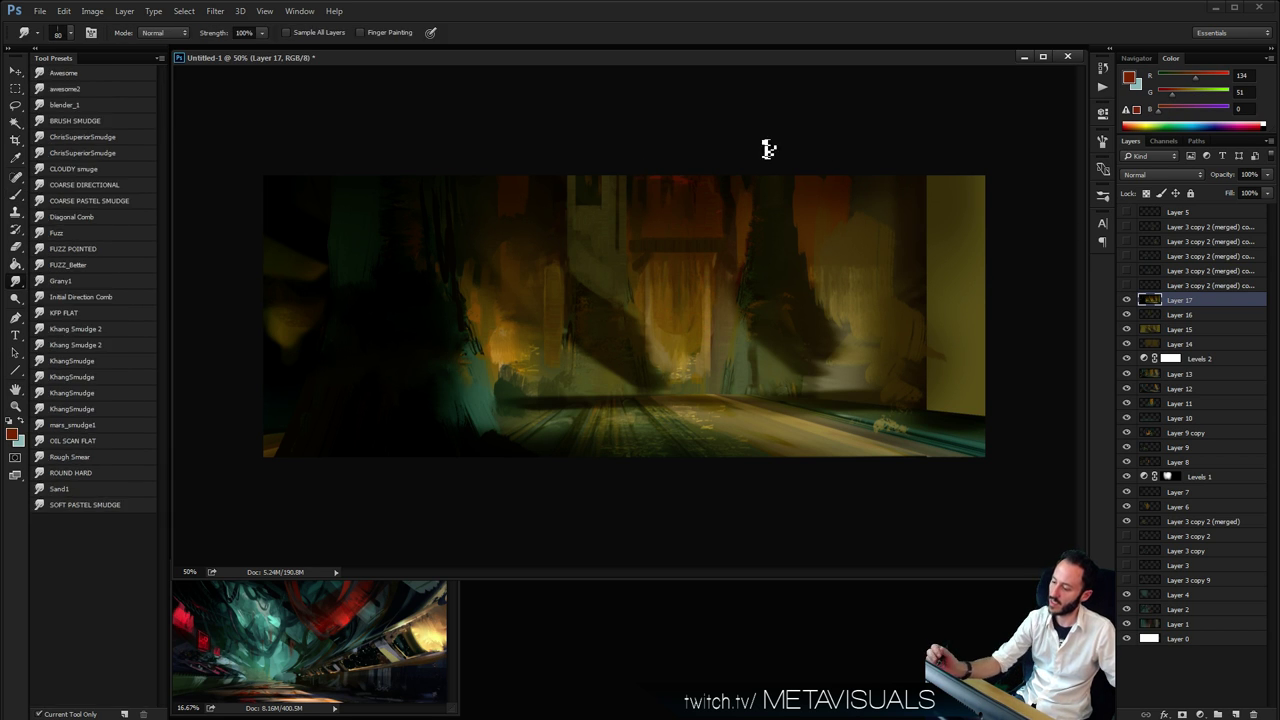
{"action": "key", "text": "b"}
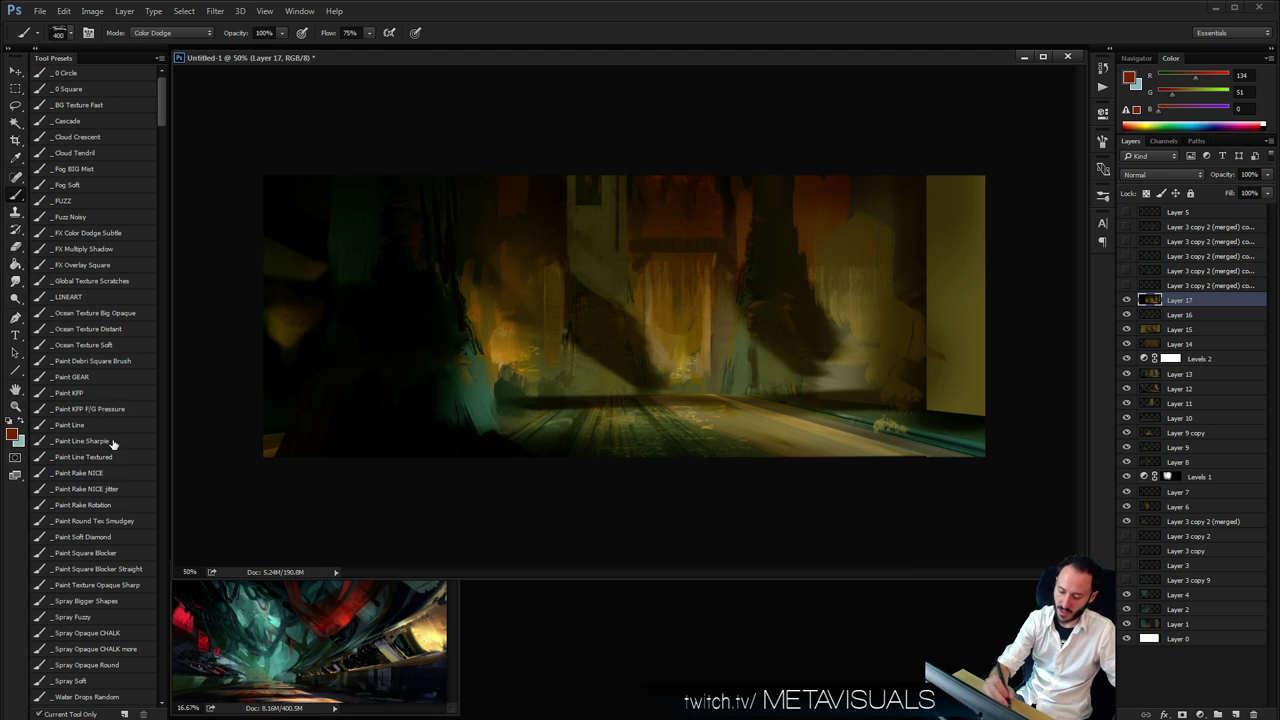
Paint red hanging banners above the doorway and beside the right pillar with the Paint Square Blocker Straight brush, sizes 50 to 80
{"action": "left_click", "coordinate": [132, 569]}
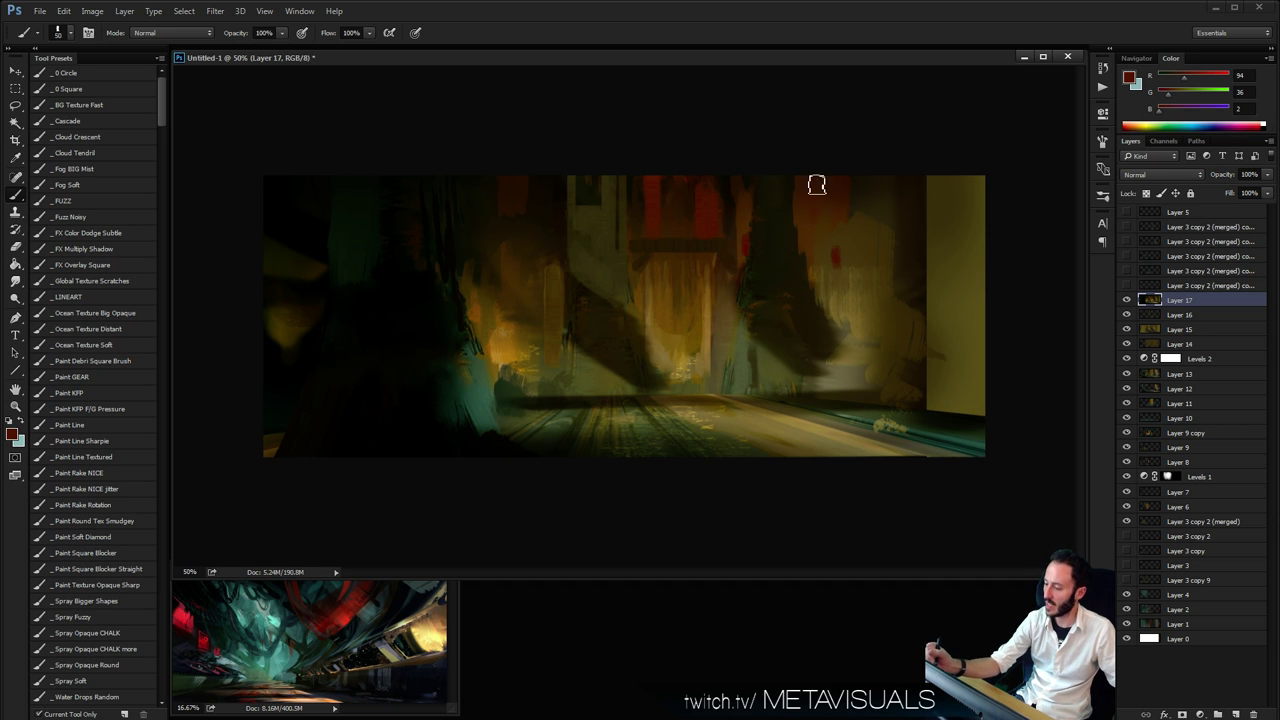
{"action": "left_click", "coordinate": [751, 225], "text": "alt"}
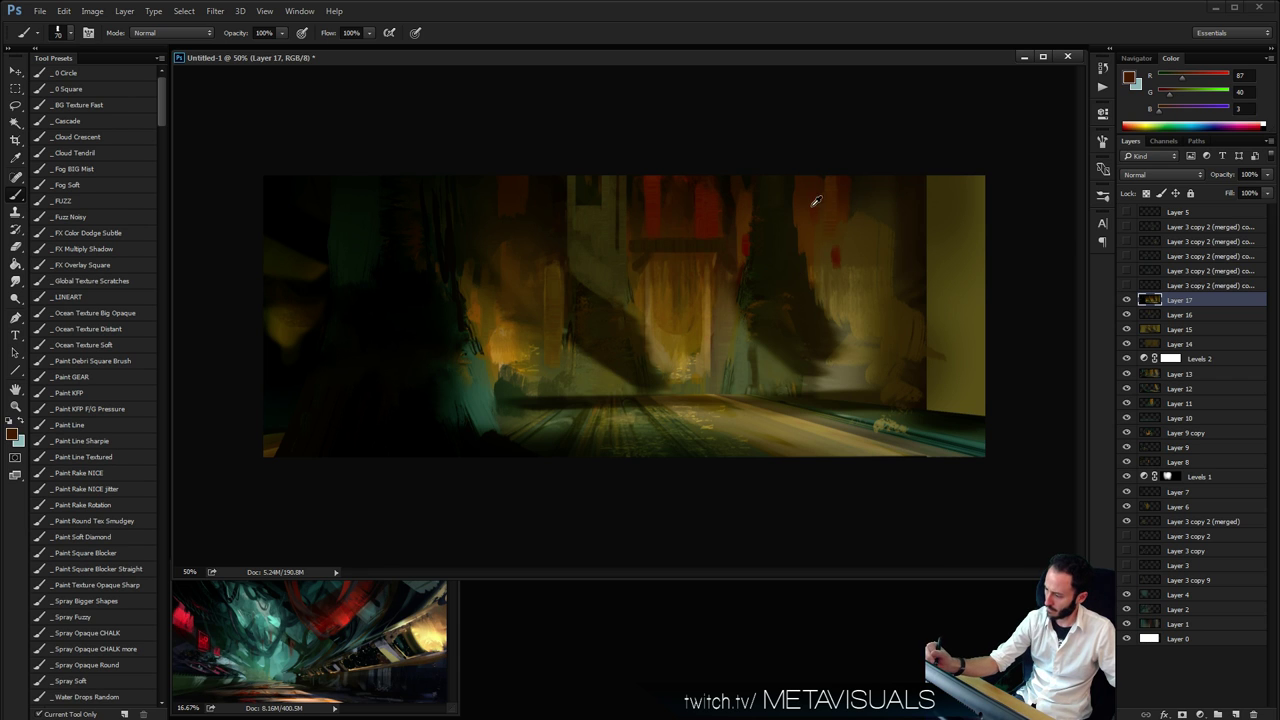
{"action": "mouse_move", "coordinate": [829, 204]}
{"action": "left_mouse_down"}
{"action": "mouse_move", "coordinate": [837, 257]}
{"action": "mouse_move", "coordinate": [828, 246]}
{"action": "left_mouse_up"}
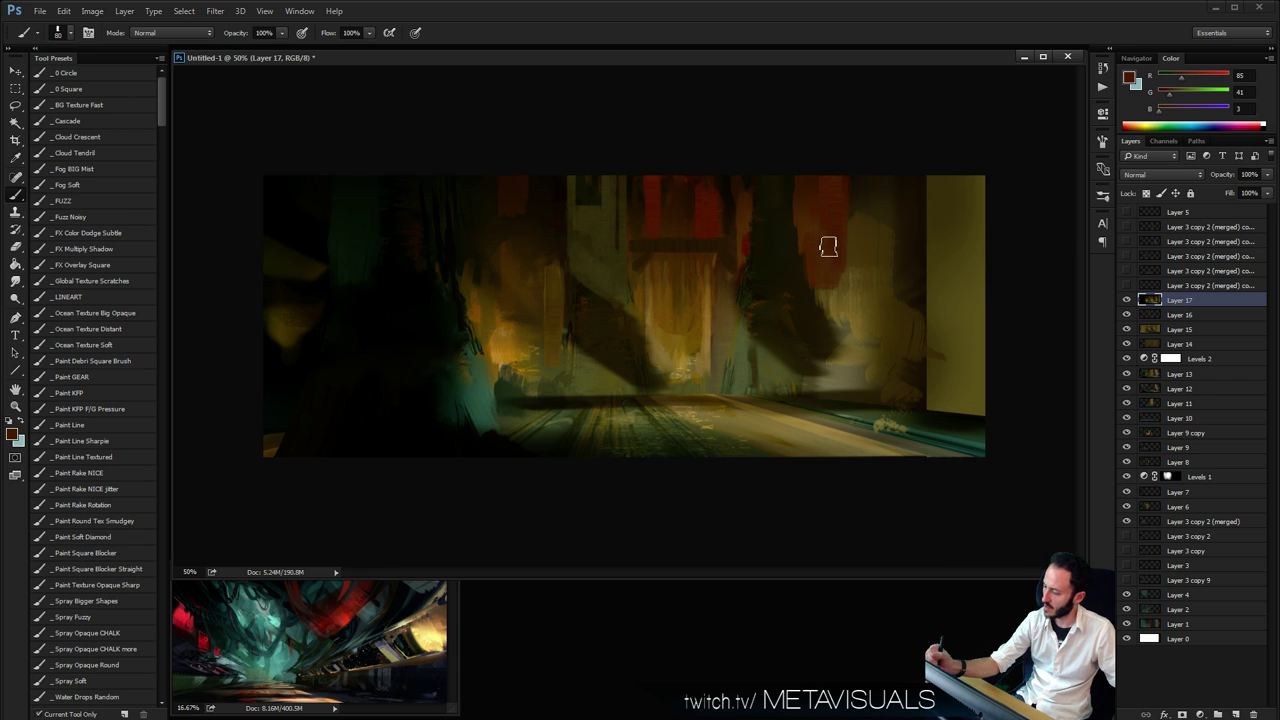
Refine the central pillar's lower edge and shadow with sampled olive and dark olive tones, using brush sizes 30 to 45
{"action": "left_click", "coordinate": [736, 270], "text": "alt"}
{"action": "key", "text": "space"}
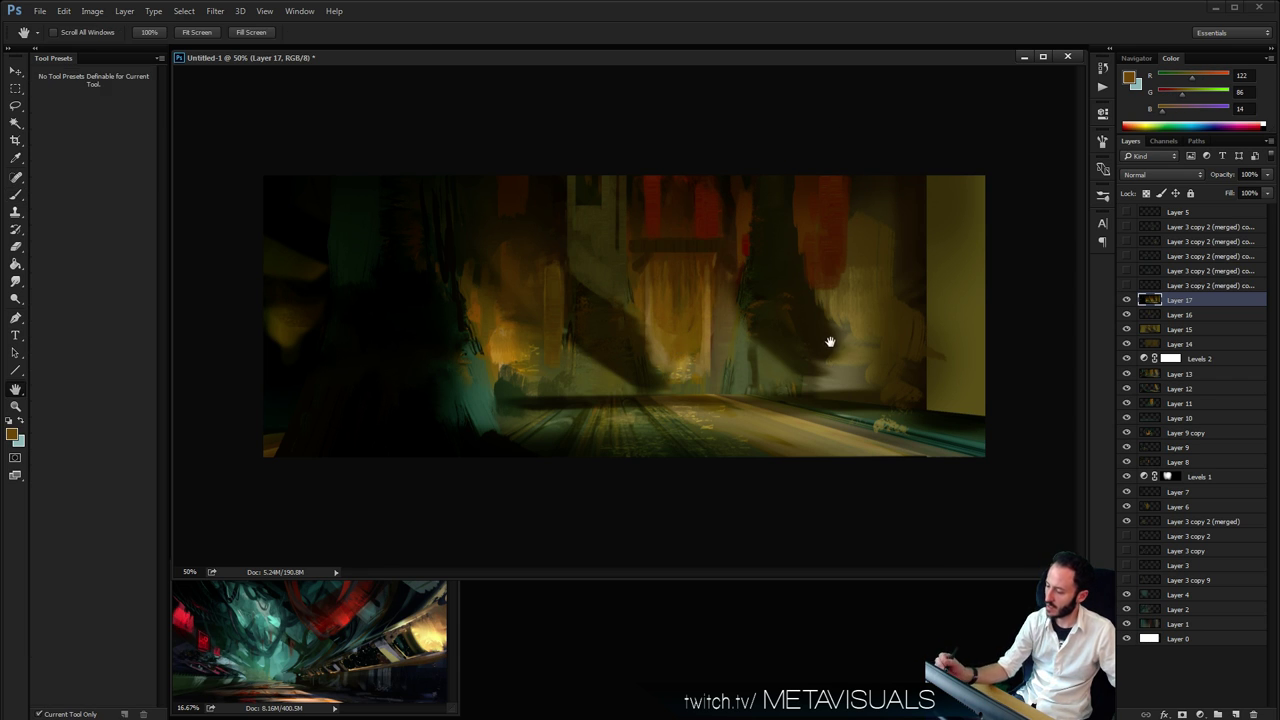
{"action": "key", "text": "space"}
{"action": "left_click", "coordinate": [572, 357], "text": "alt"}
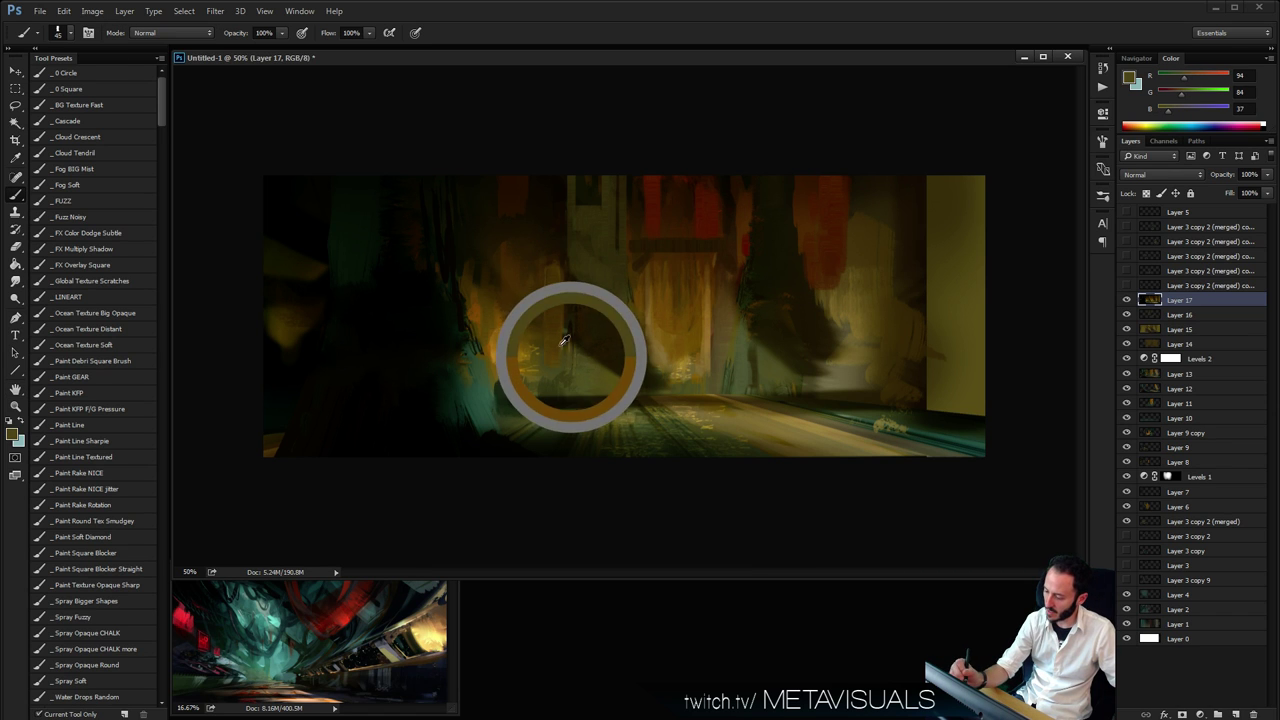
{"action": "left_click", "coordinate": [570, 316], "text": "alt"}
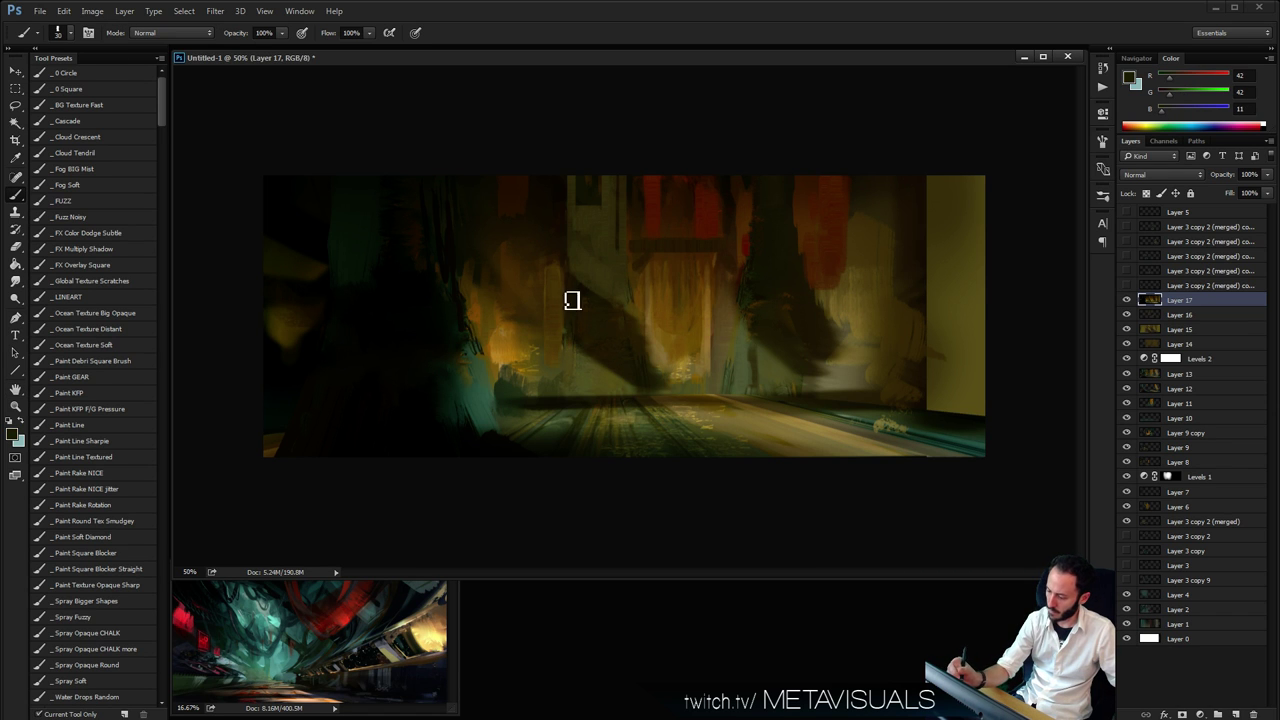
{"action": "key", "text": "space"}
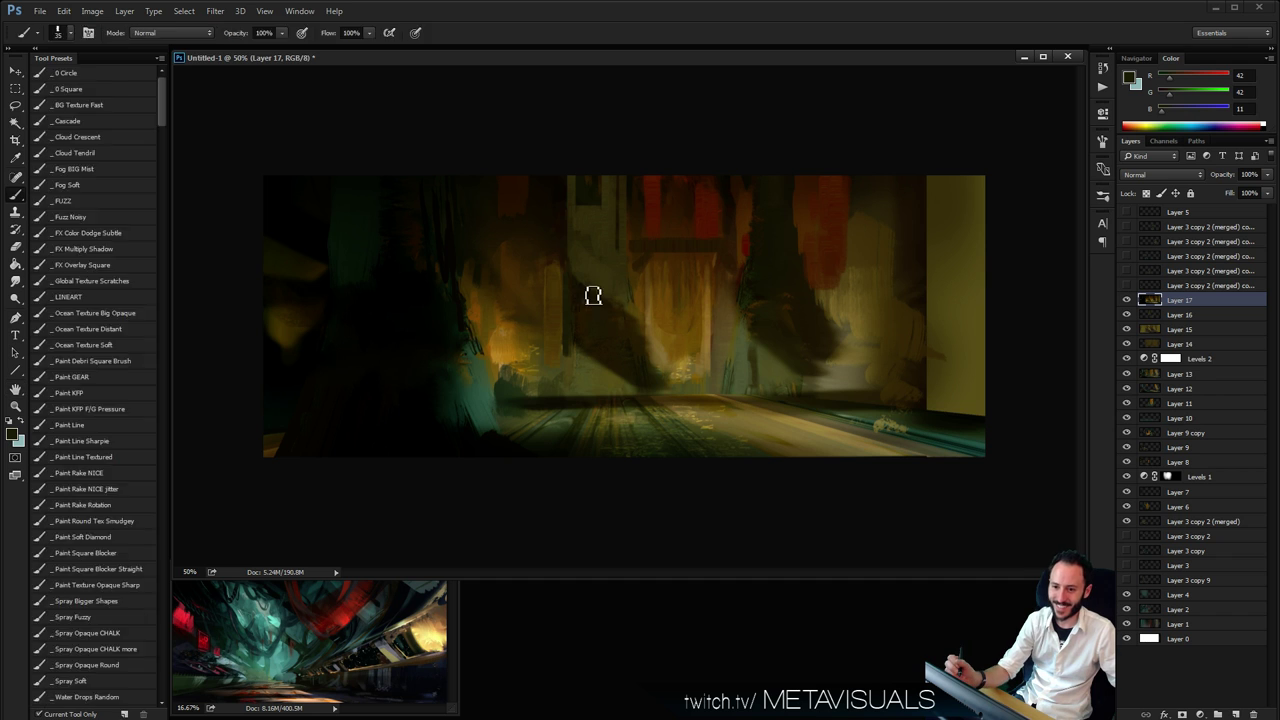
{"action": "key", "text": "space"}
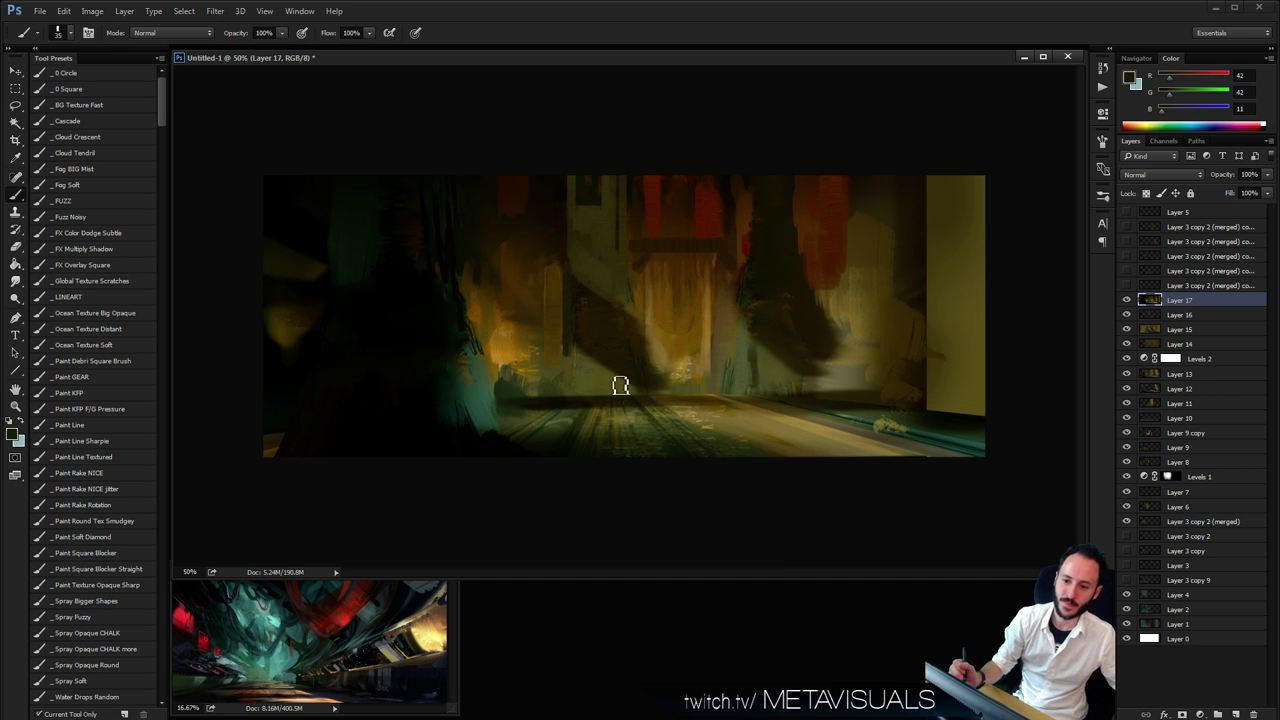
{"action": "key", "text": "space"}
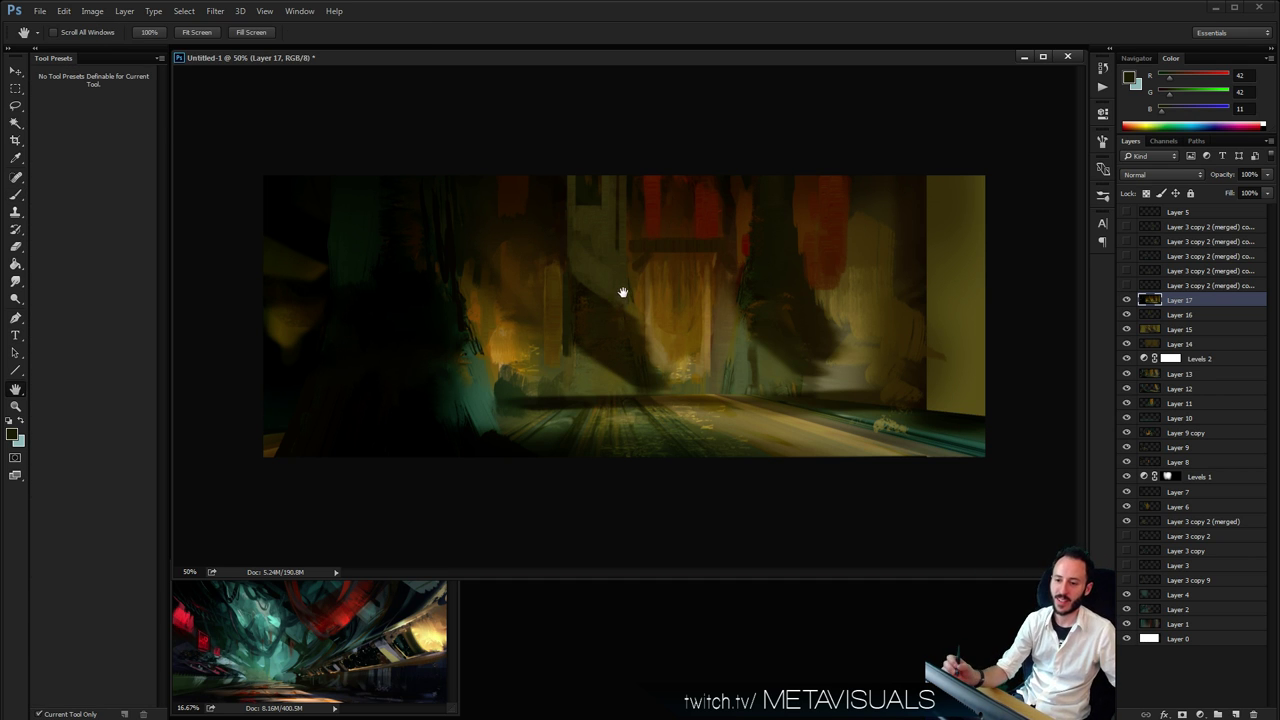
{"action": "left_click", "coordinate": [754, 363], "text": "ctrl"}
{"action": "left_click", "coordinate": [774, 414], "text": "alt"}
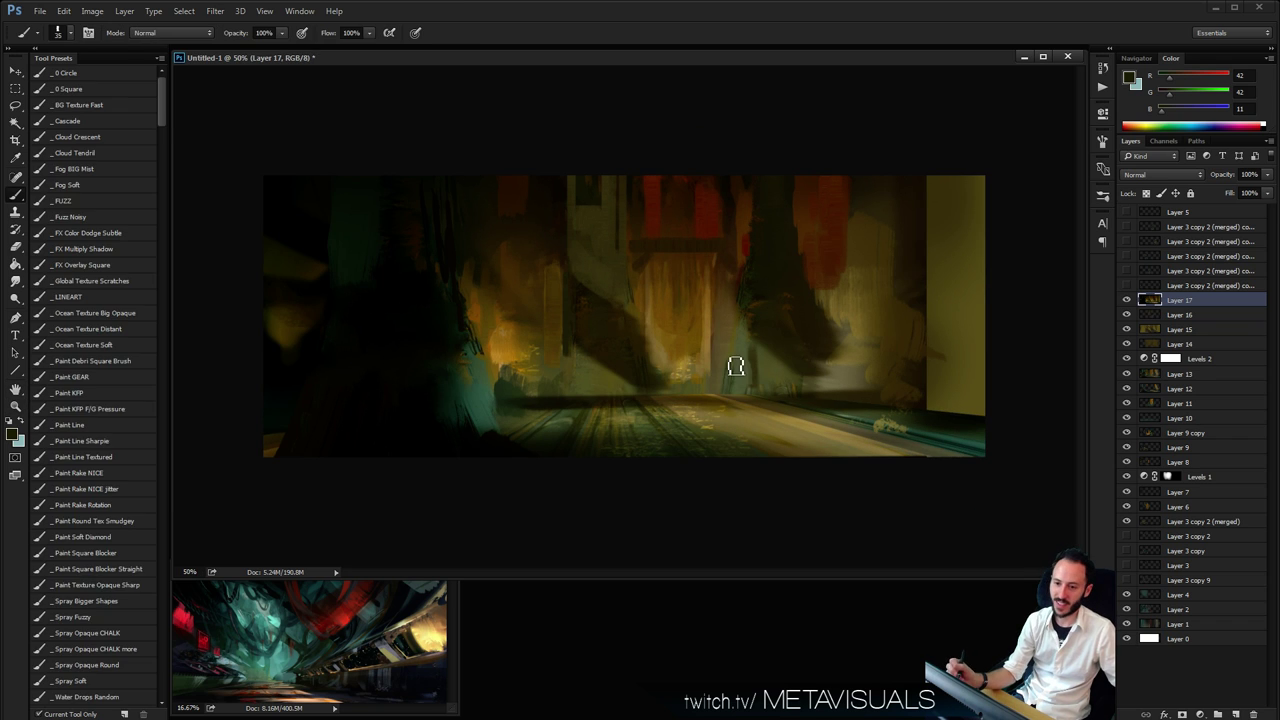
{"action": "key", "text": "space"}
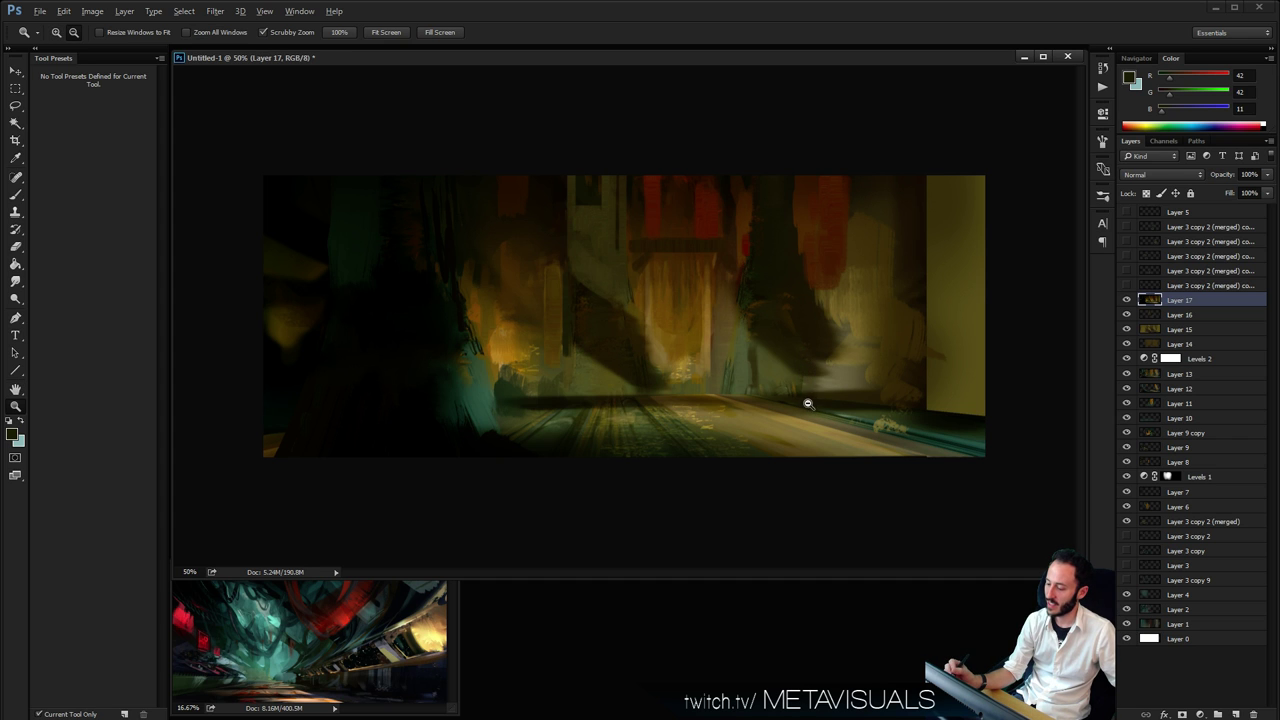
{"action": "key", "text": "ctrl+minus"}
{"action": "key", "text": "ctrl+plus"}
{"action": "key", "text": "ctrl+plus"}
{"action": "key", "text": "ctrl+minus"}
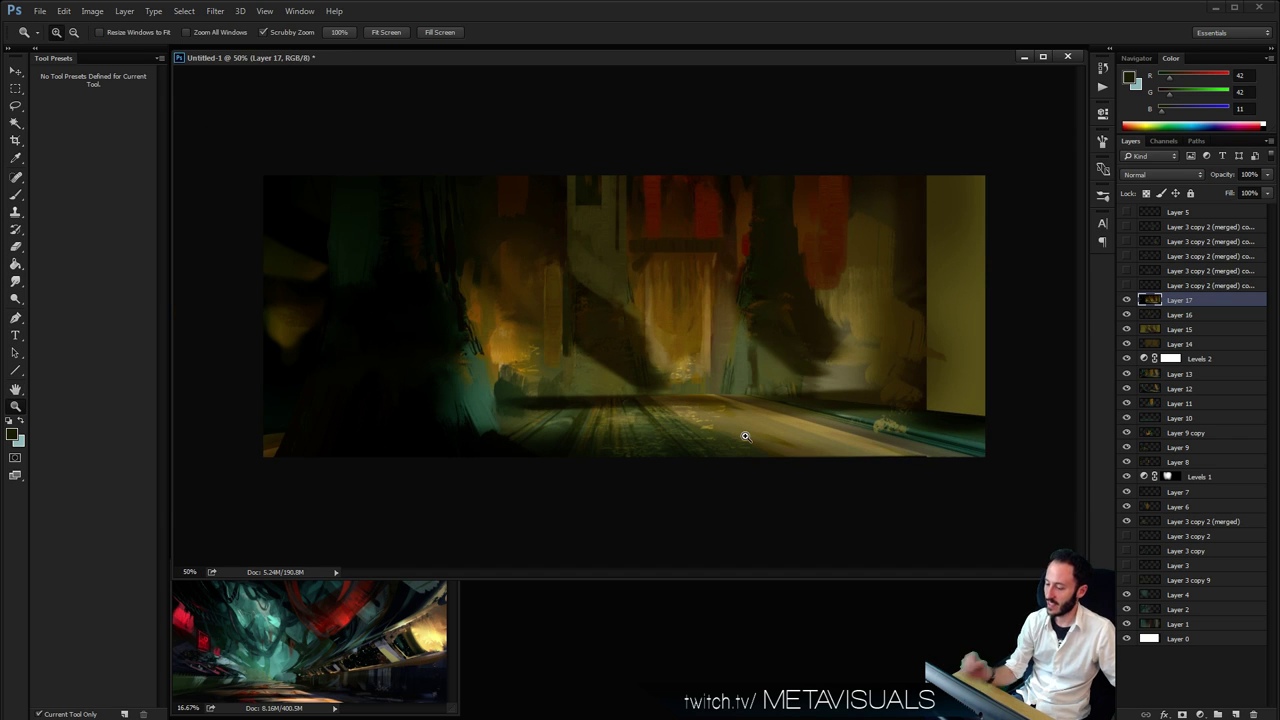
Copy a rectangular area of the painting to a new layer and stretch it into a tall dark slab over the doorway
{"action": "key", "text": "m"}
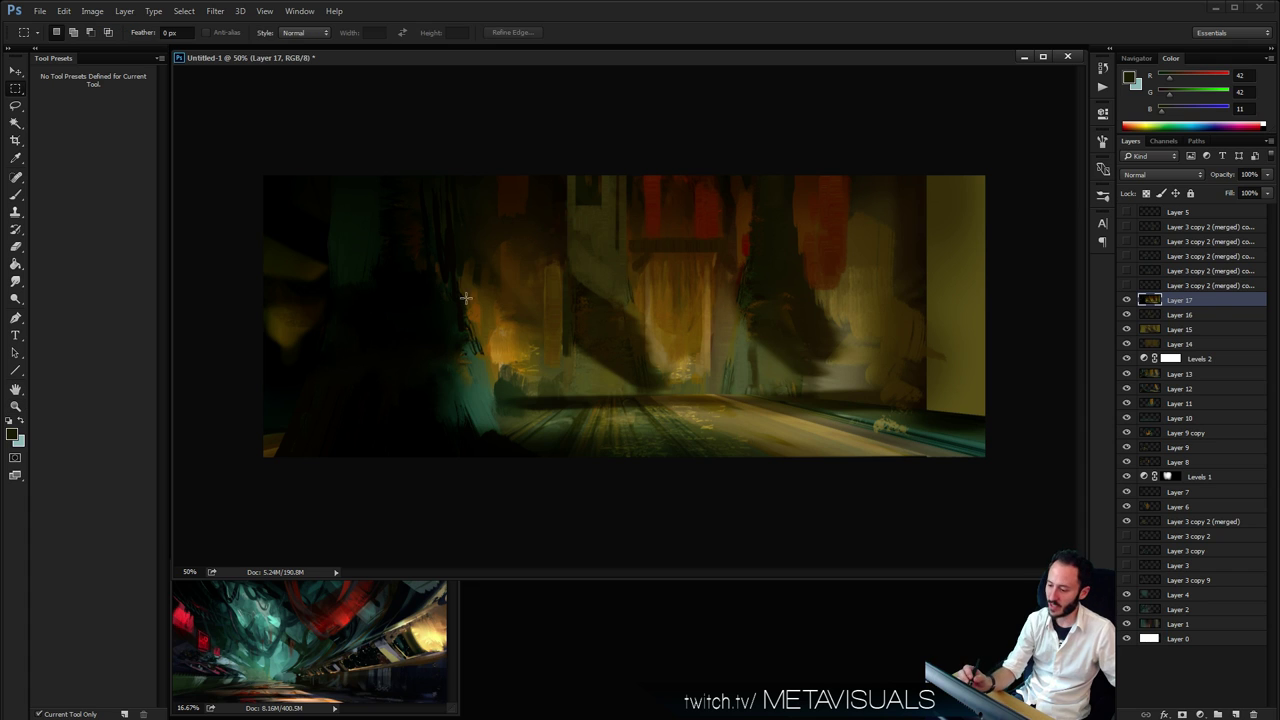
{"action": "left_click_drag", "start_coordinate": [440, 247], "coordinate": [812, 358]}
{"action": "key", "text": "ctrl+j"}
{"action": "key", "text": "ctrl+t"}
{"action": "key", "text": "Return"}
{"action": "key", "text": "v"}
{"action": "key", "text": "ctrl+t"}
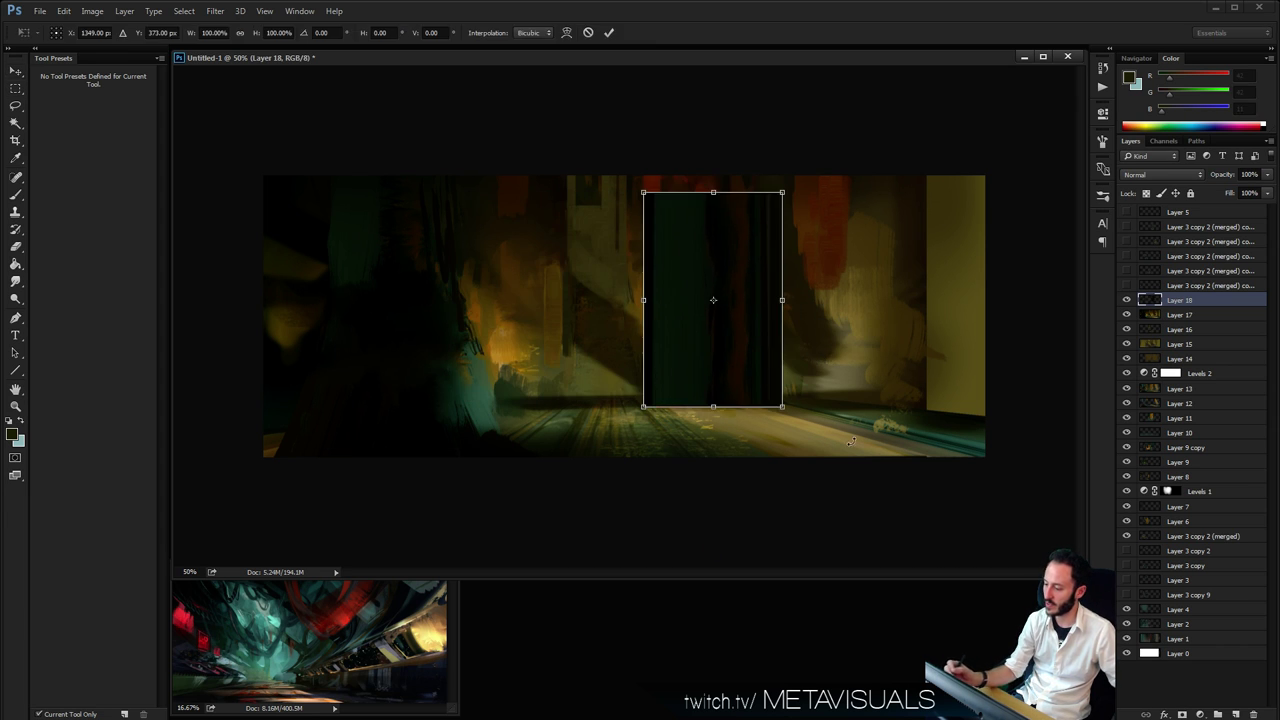
Squeeze and rotate the dark slab by about -58° into a narrow diagonal beam over the right pillar, and hide its layer
{"action": "left_click_drag", "start_coordinate": [637, 304], "coordinate": [762, 250]}
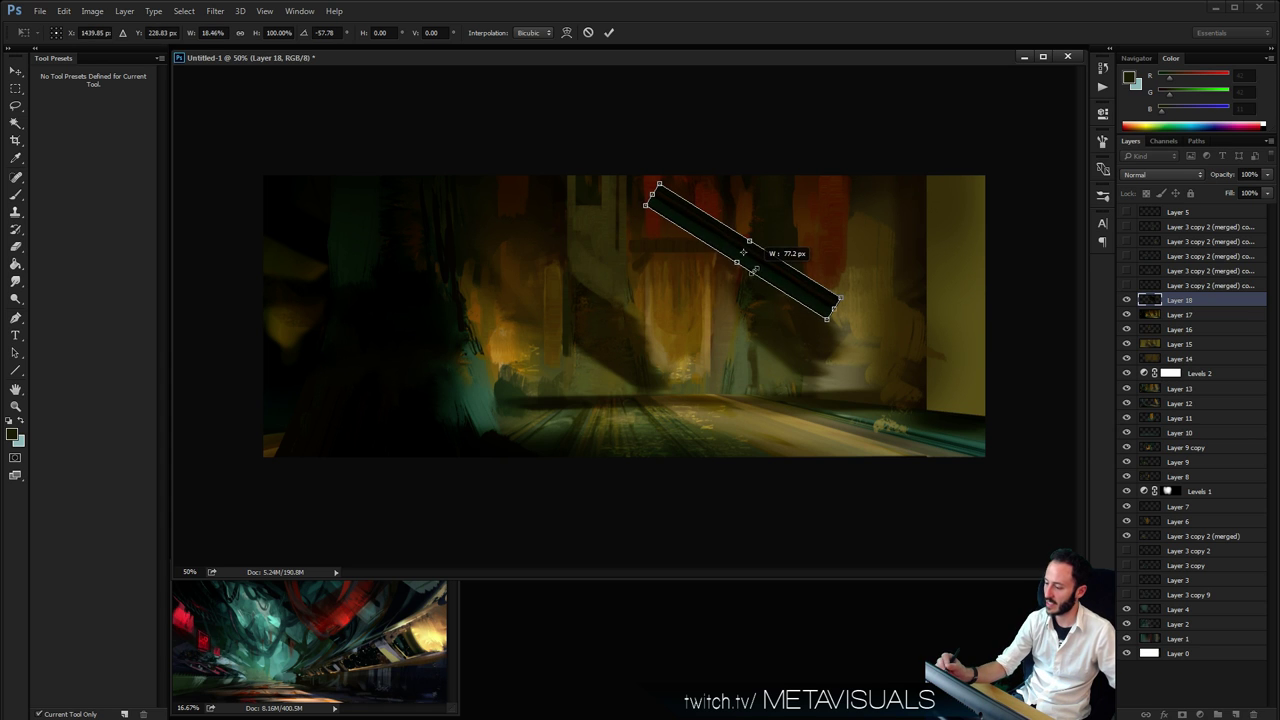
{"action": "key", "text": "Return"}
{"action": "left_click_drag", "start_coordinate": [861, 331], "coordinate": [773, 368]}
{"action": "left_click", "coordinate": [1127, 300]}
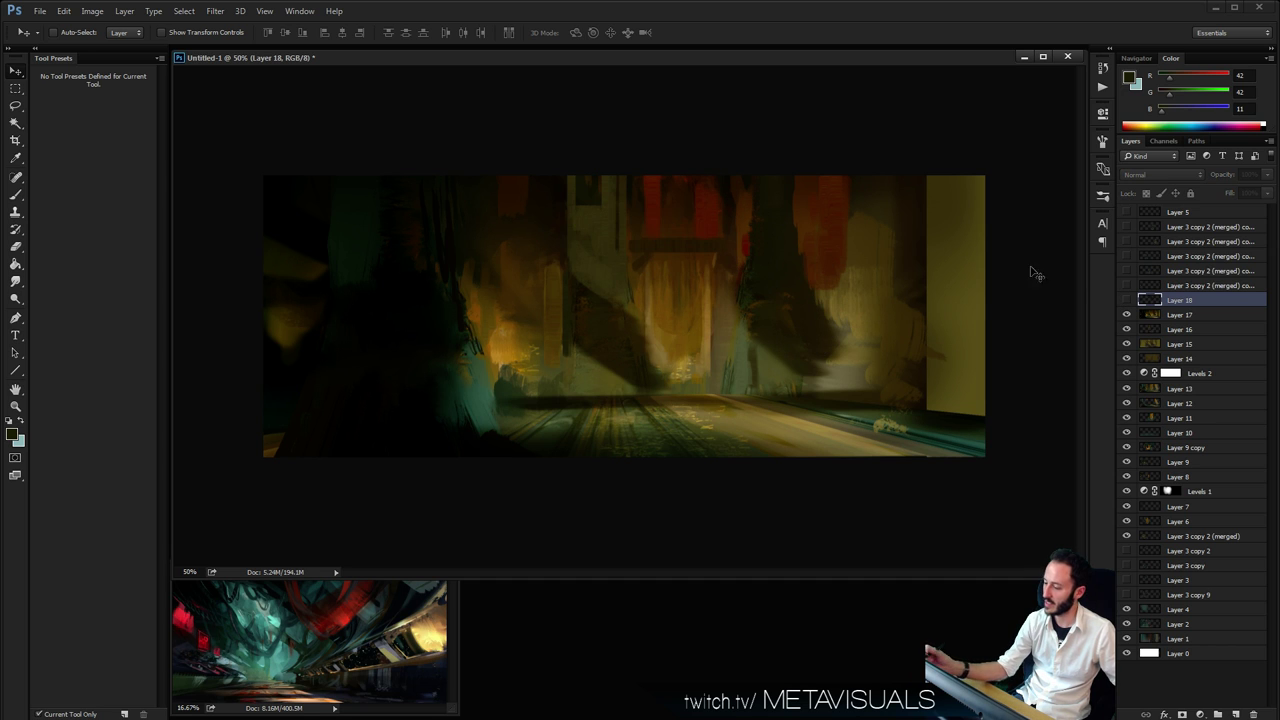
Lasso an oval patch around the right pillar's base, paste a merged copy as a new layer and move it beside the right wall
{"action": "key", "text": "l"}
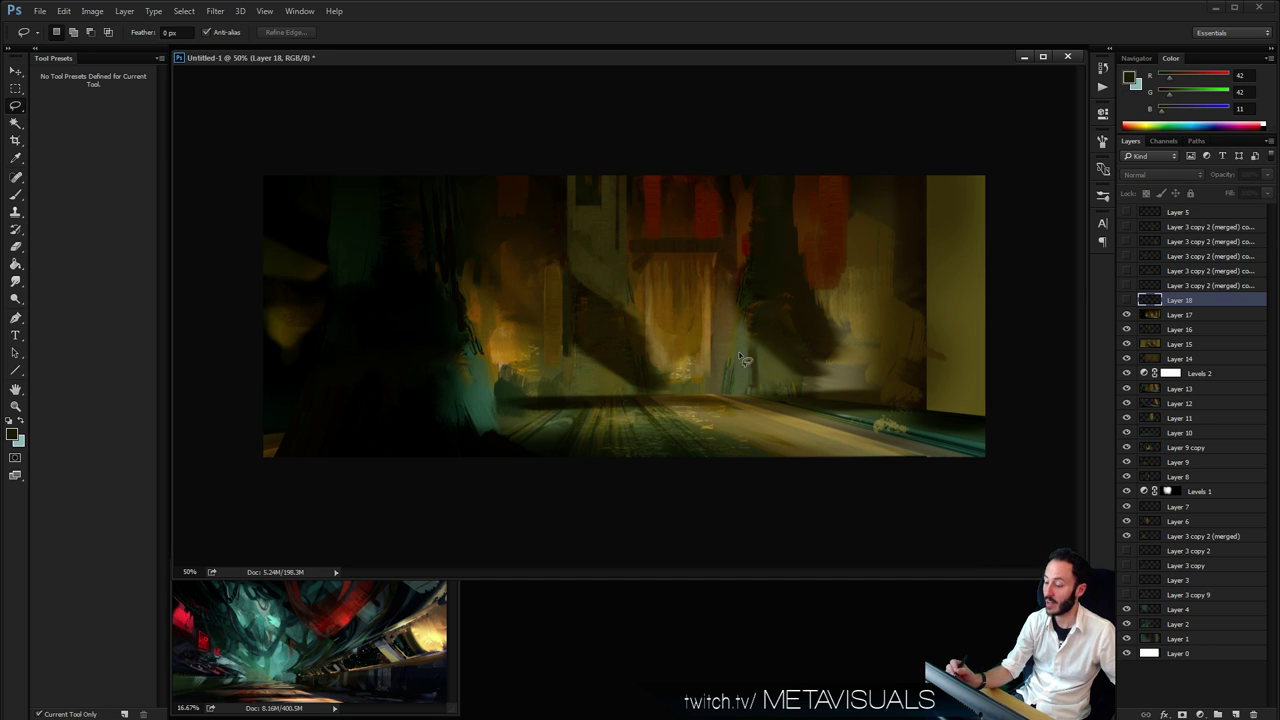
{"action": "left_click_drag", "start_coordinate": [748, 320], "coordinate": [780, 332]}
{"action": "key", "text": "ctrl+shift+c"}
{"action": "key", "text": "ctrl+v"}
{"action": "key", "text": "v"}
{"action": "left_click_drag", "start_coordinate": [721, 380], "coordinate": [885, 275]}
Squash the oval patch, move it onto the floor and stretch it to 581.55% width as a long horizontal strip
{"action": "key", "text": "ctrl+t"}
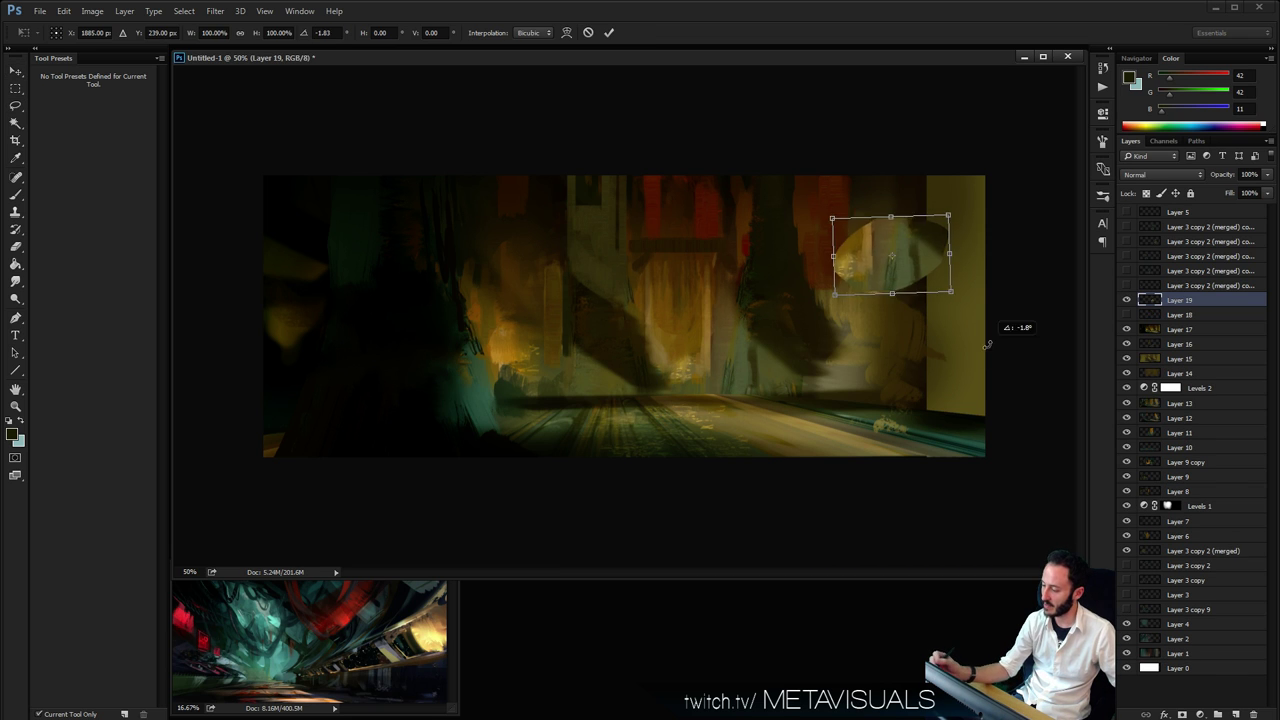
{"action": "left_click_drag", "start_coordinate": [1006, 329], "coordinate": [918, 270]}
{"action": "key", "text": "Return"}
{"action": "left_click_drag", "start_coordinate": [924, 378], "coordinate": [748, 435]}
{"action": "left_click_drag", "start_coordinate": [669, 431], "coordinate": [943, 421]}
{"action": "key", "text": "ctrl+t"}
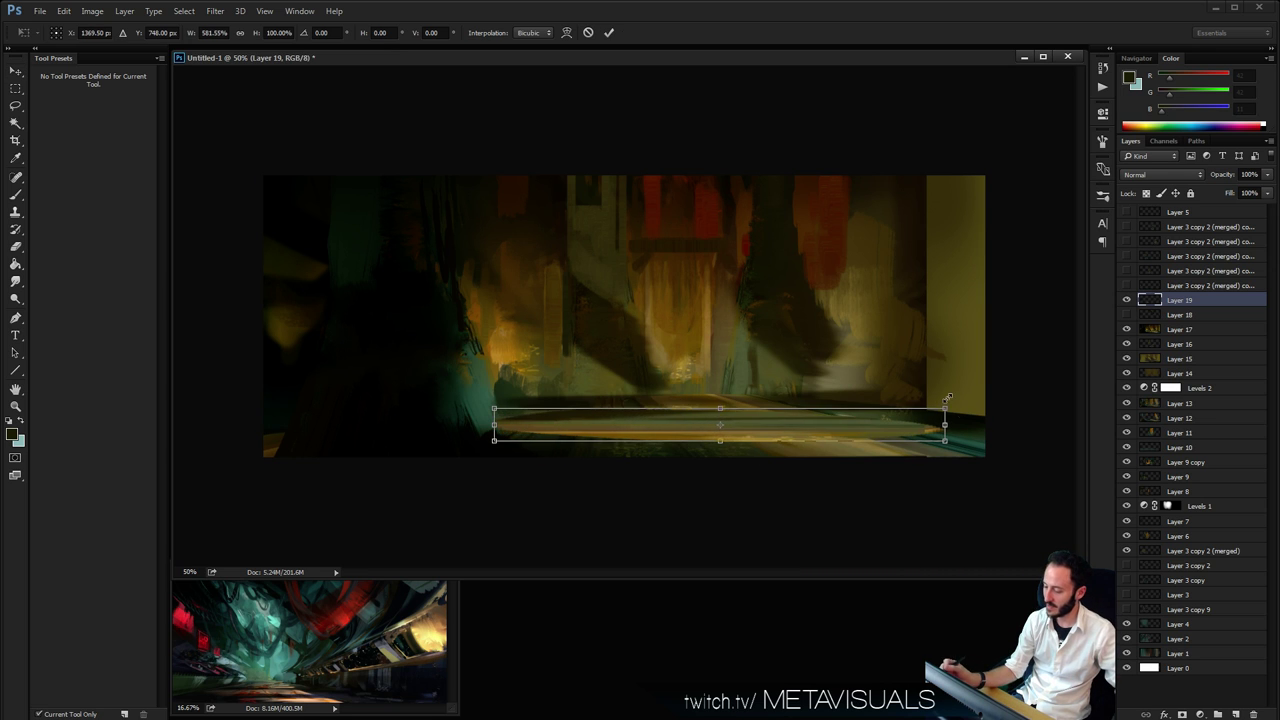
{"action": "key", "text": "Return"}
Trim the floor strip with two rectangular selections, deleting their contents to leave thin, straight-edged bands, and deselect
{"action": "key", "text": "m"}
{"action": "left_click_drag", "start_coordinate": [485, 419], "coordinate": [974, 441]}
{"action": "key", "text": "Delete"}
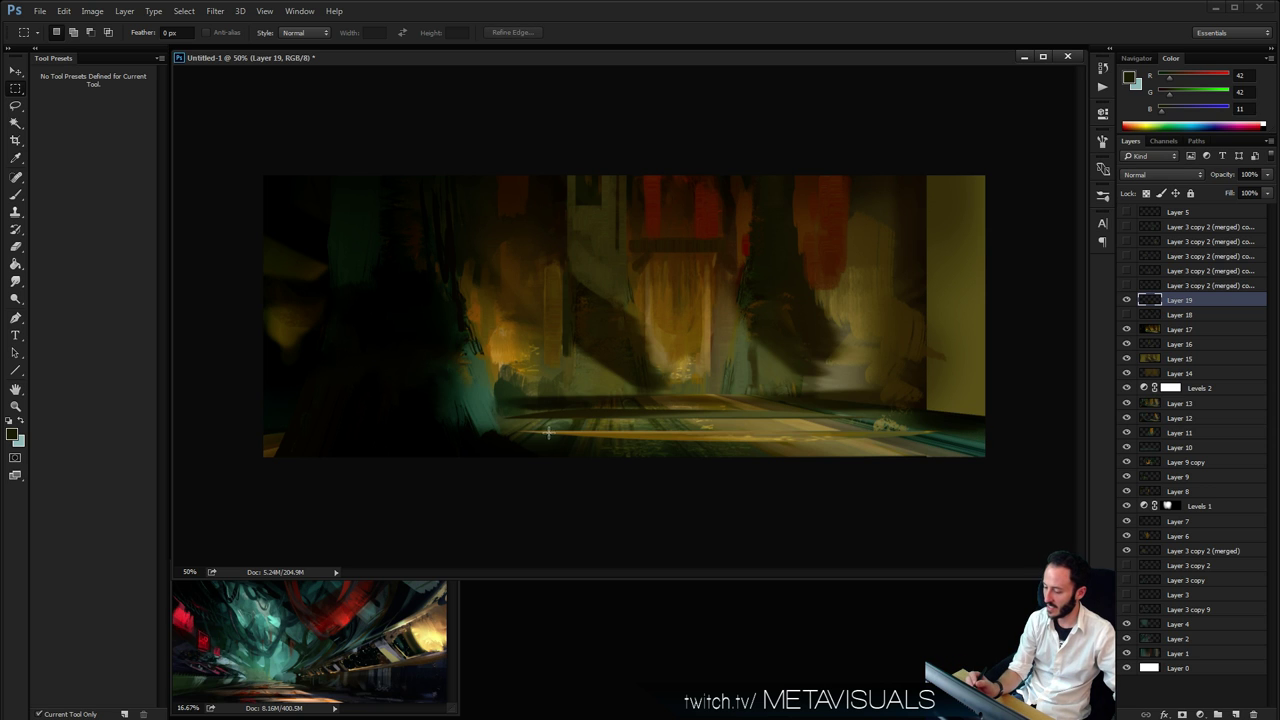
{"action": "left_click_drag", "start_coordinate": [548, 432], "coordinate": [946, 417]}
{"action": "key", "text": "Delete"}
{"action": "key", "text": "ctrl+d"}
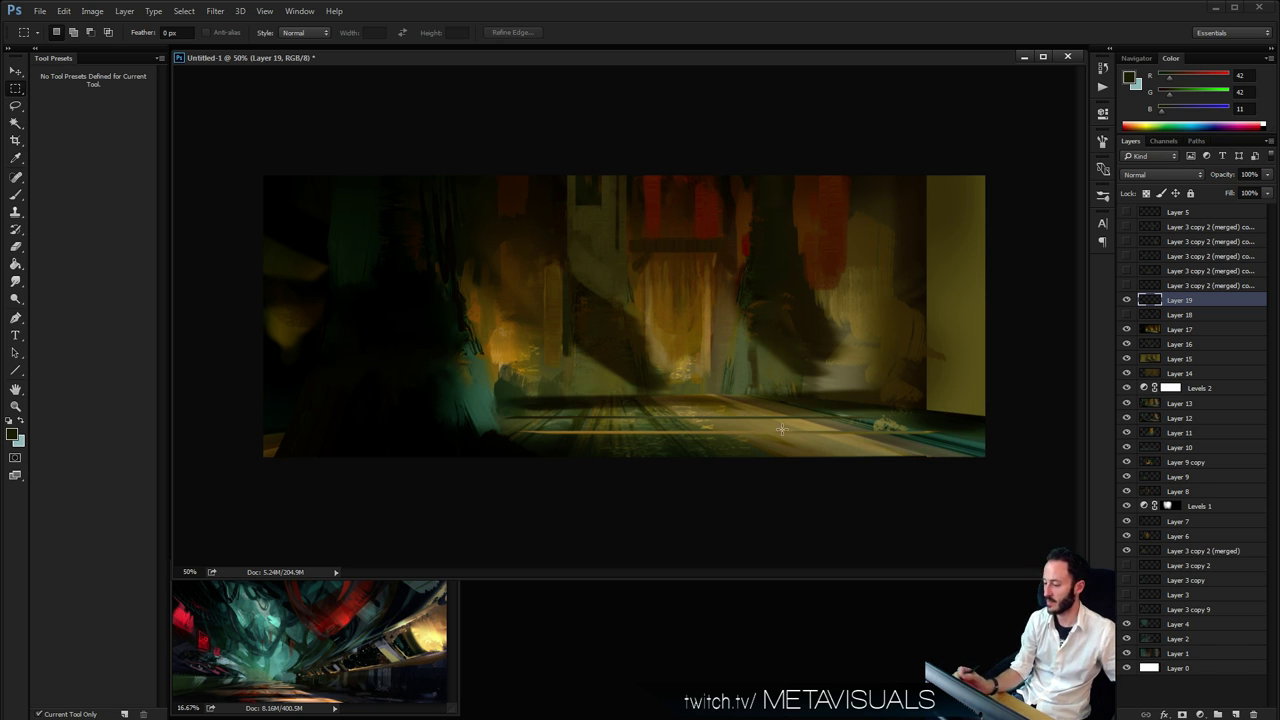
Move the trimmed strip to the floor's far edge beneath the pillars and fit it there with Free Transform
{"action": "left_click", "coordinate": [791, 451], "text": "ctrl+alt"}
{"action": "left_click", "coordinate": [797, 454], "text": "ctrl+alt"}
{"action": "left_click", "coordinate": [797, 454], "text": "ctrl"}
{"action": "left_click", "coordinate": [791, 451], "text": "ctrl"}
{"action": "left_click_drag", "start_coordinate": [789, 441], "coordinate": [723, 406]}
{"action": "key", "text": "ctrl+t"}
{"action": "key", "text": "Return"}
{"action": "key", "text": "z"}
{"action": "left_click", "coordinate": [767, 426], "text": "alt"}
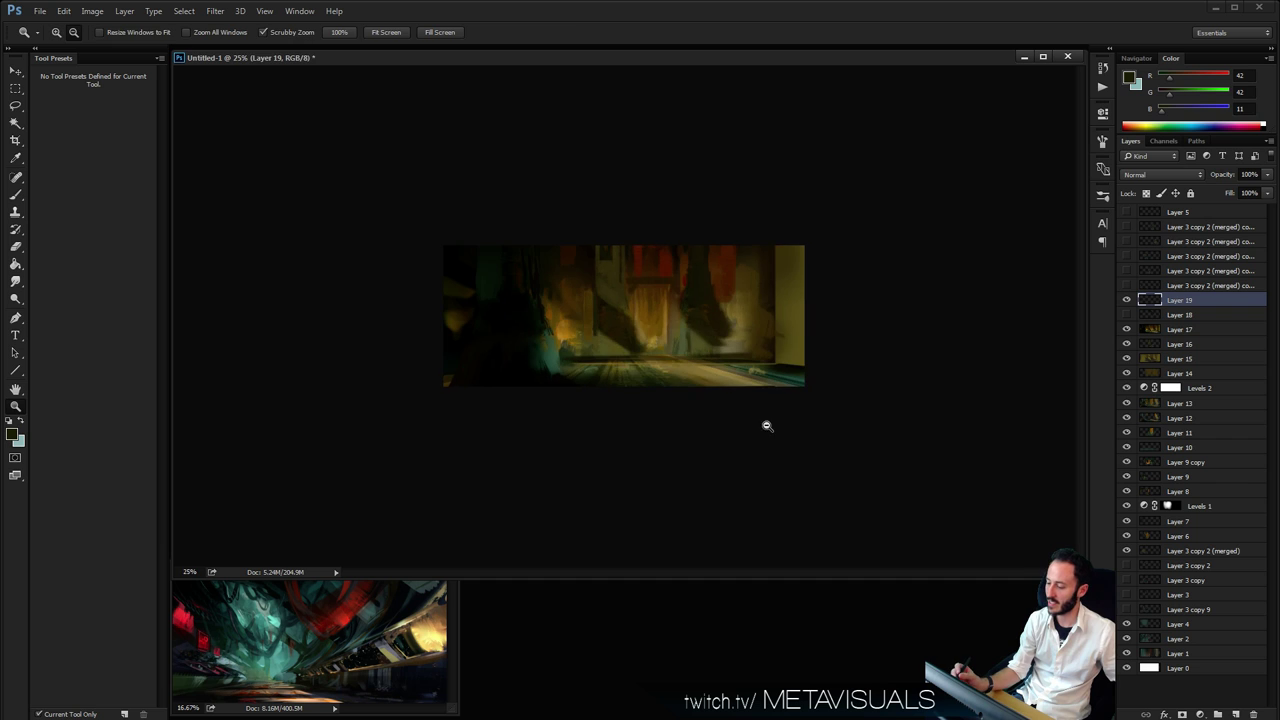
Paint sampled dark brown over the lower part of the bright wall plane at the far right
{"action": "left_click", "coordinate": [788, 411]}
{"action": "key", "text": "space"}
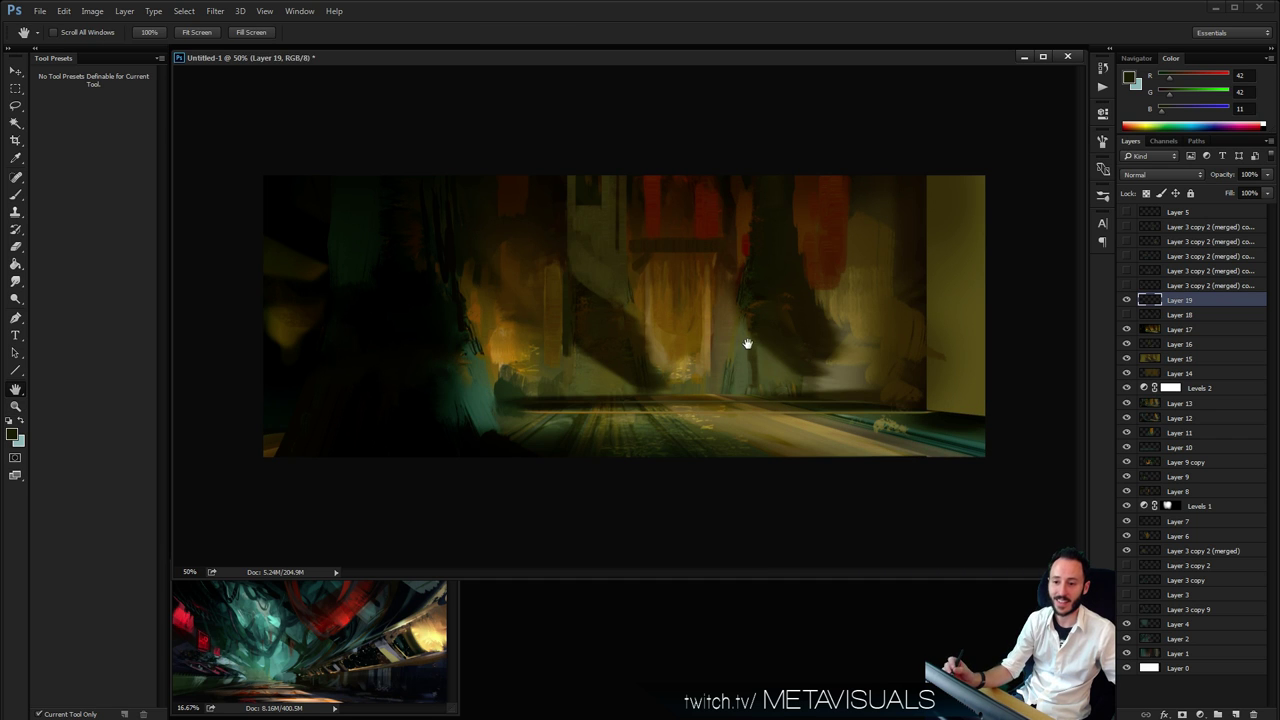
{"action": "key", "text": "b"}
{"action": "left_click", "coordinate": [912, 313], "text": "alt"}
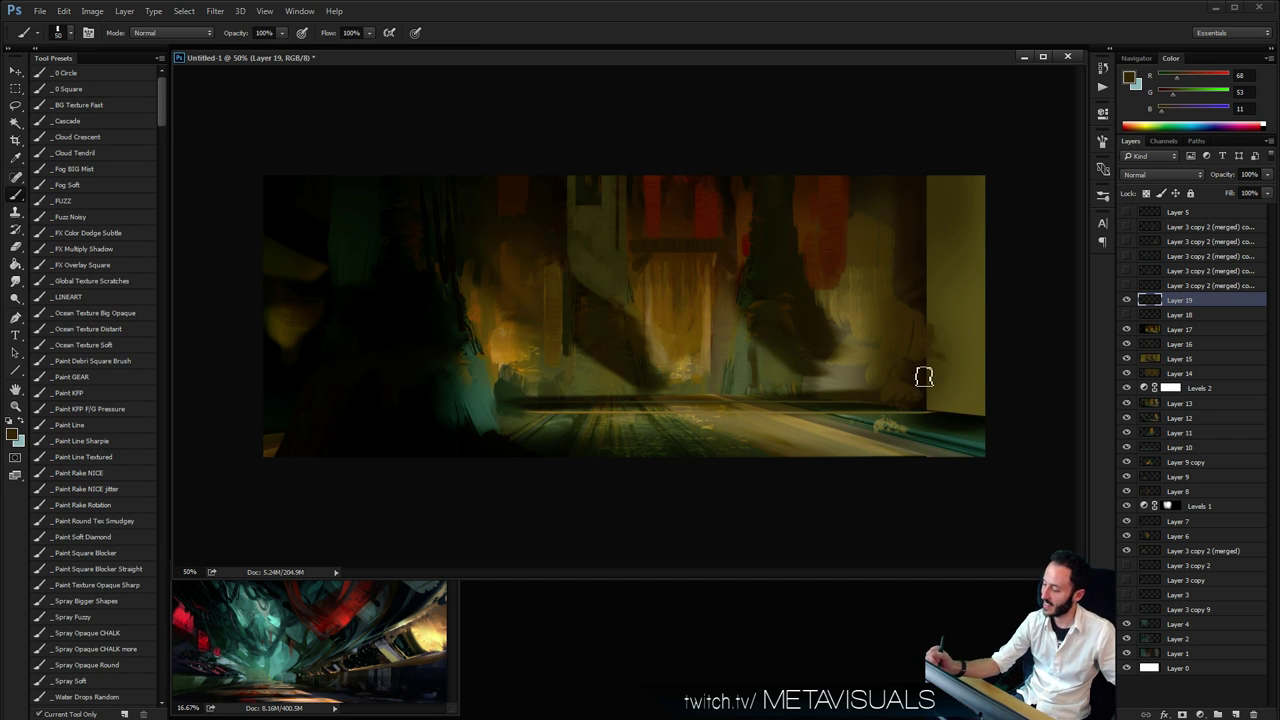
{"action": "left_click_drag", "start_coordinate": [924, 376], "coordinate": [958, 322]}
{"action": "left_click_drag", "start_coordinate": [932, 370], "coordinate": [1012, 391]}
{"action": "key", "text": "]"}
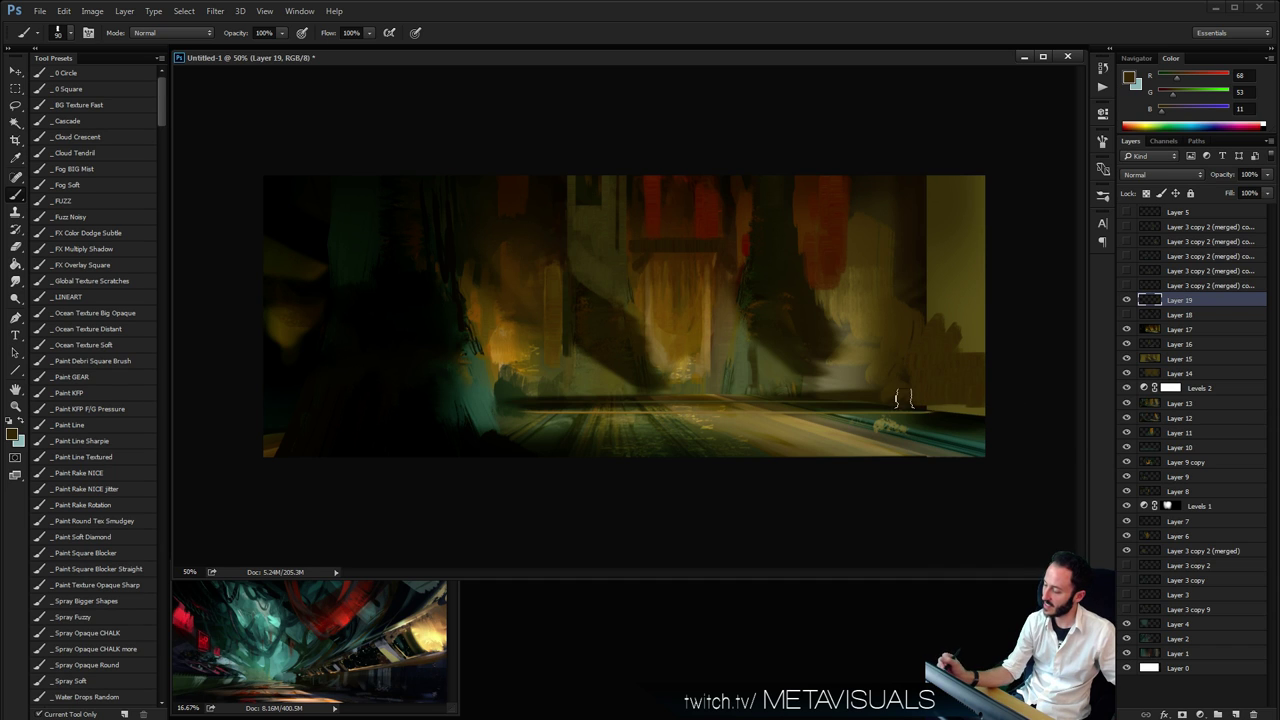
Extend the dark brown band along the floor's far edge to the right border of the canvas with sampled browns
{"action": "left_click", "coordinate": [864, 394], "text": "alt"}
{"action": "mouse_move", "coordinate": [903, 399]}
{"action": "left_mouse_down"}
{"action": "mouse_move", "coordinate": [985, 408]}
{"action": "mouse_move", "coordinate": [1015, 392]}
{"action": "mouse_move", "coordinate": [985, 404]}
{"action": "left_mouse_up"}
{"action": "key", "text": "["}
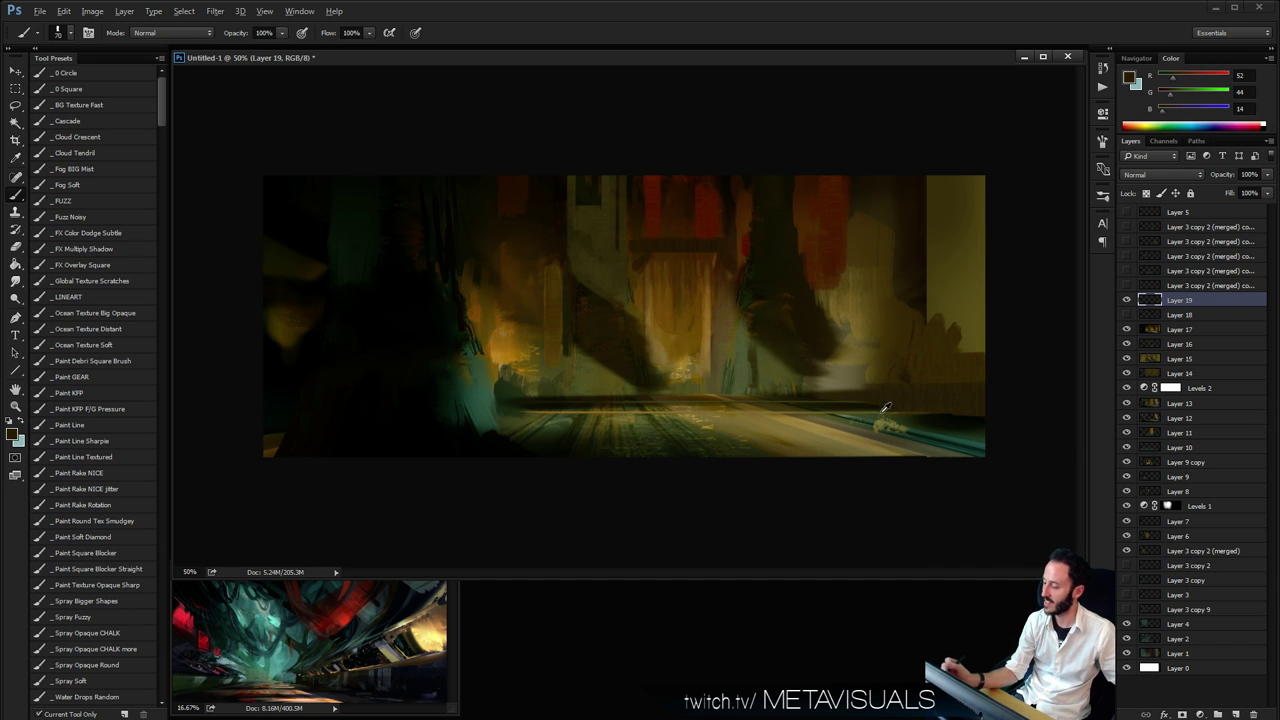
{"action": "left_click", "coordinate": [868, 404], "text": "alt"}
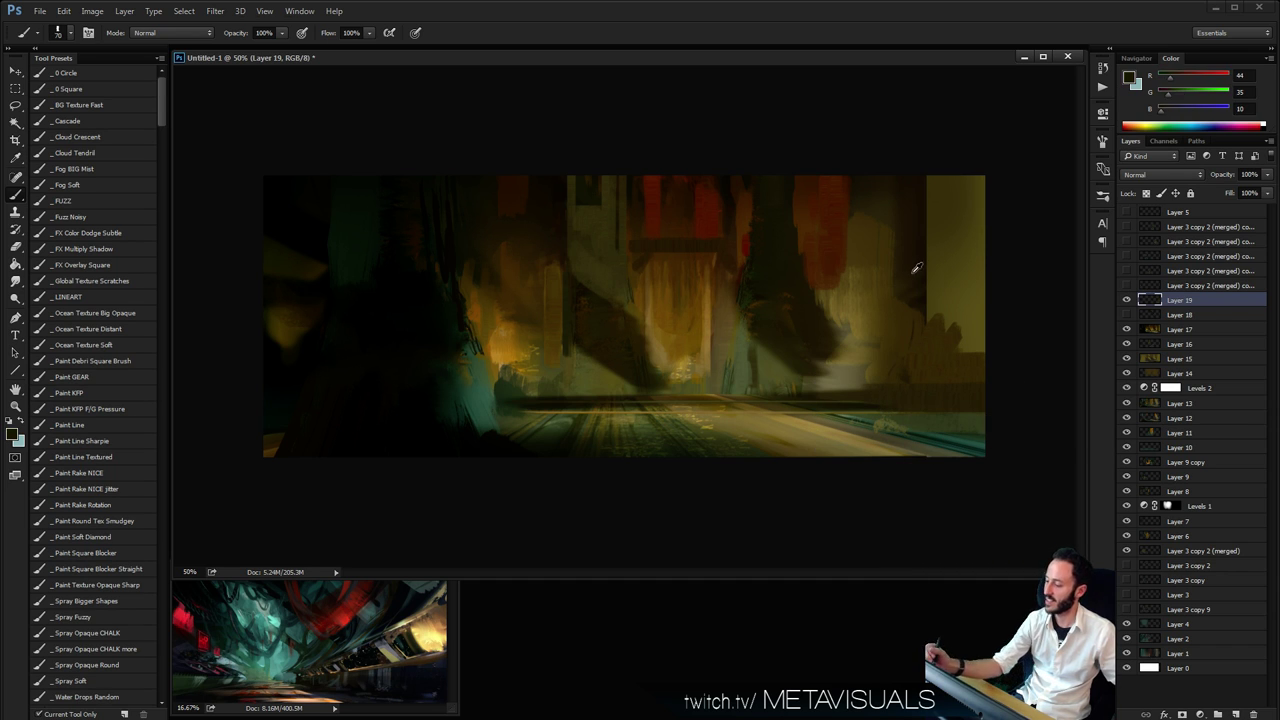
Cover the upper right wall with dark strokes and block in a dark red banner hanging down it
{"action": "key", "text": "]"}
{"action": "mouse_move", "coordinate": [942, 202]}
{"action": "left_mouse_down"}
{"action": "mouse_move", "coordinate": [943, 338]}
{"action": "mouse_move", "coordinate": [939, 318]}
{"action": "left_mouse_up"}
{"action": "mouse_move", "coordinate": [962, 182]}
{"action": "left_mouse_down"}
{"action": "mouse_move", "coordinate": [970, 342]}
{"action": "mouse_move", "coordinate": [983, 330]}
{"action": "mouse_move", "coordinate": [972, 180]}
{"action": "left_mouse_up"}
{"action": "key", "text": "bracketright"}
{"action": "key", "text": "bracketright"}
{"action": "mouse_move", "coordinate": [916, 270]}
{"action": "left_mouse_down"}
{"action": "mouse_move", "coordinate": [917, 210]}
{"action": "mouse_move", "coordinate": [936, 190]}
{"action": "left_mouse_up"}
{"action": "key", "text": "bracketleft"}
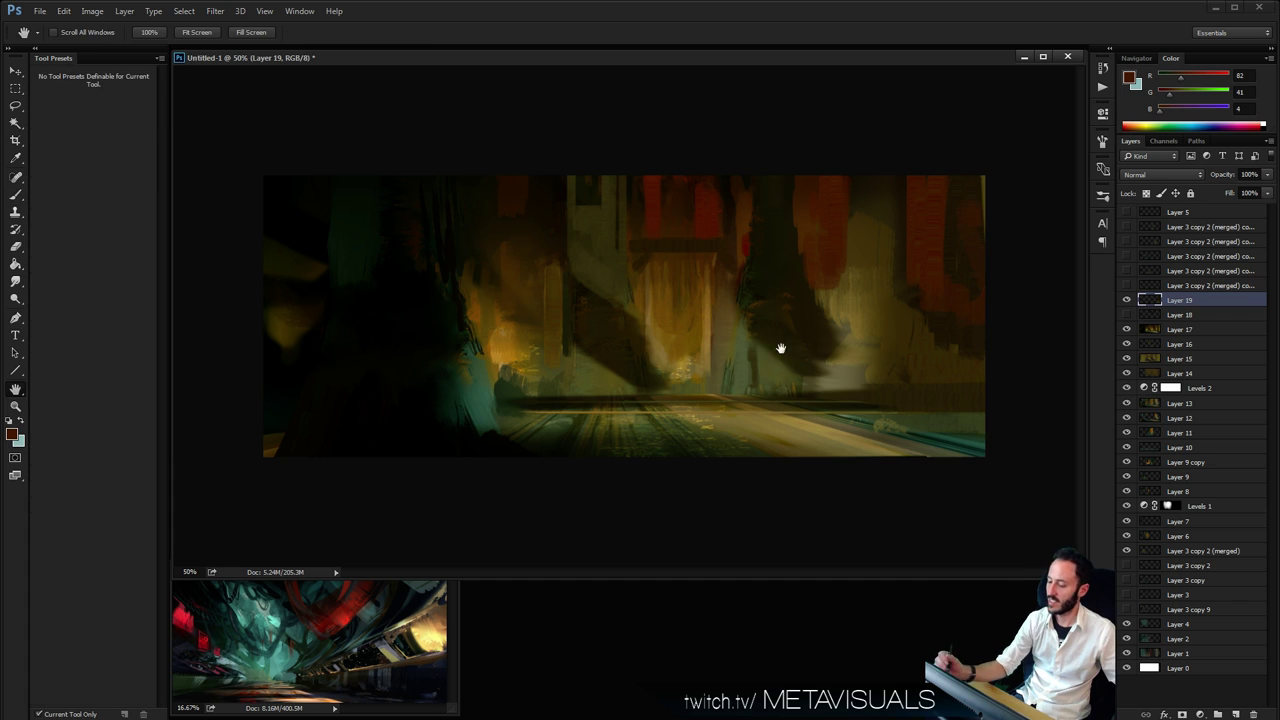
Repaint the left pillar's flared base with a smooth, straight-edged dark teal plane
{"action": "left_click", "coordinate": [455, 365], "text": "alt"}
{"action": "left_click_drag", "start_coordinate": [462, 385], "coordinate": [482, 448]}
{"action": "left_click_drag", "start_coordinate": [449, 349], "coordinate": [490, 446]}
{"action": "key", "text": "space"}
Straighten the left pillar's edges with vertical near-black and dark green strokes in colors sampled from it
{"action": "left_click", "coordinate": [468, 343], "text": "alt"}
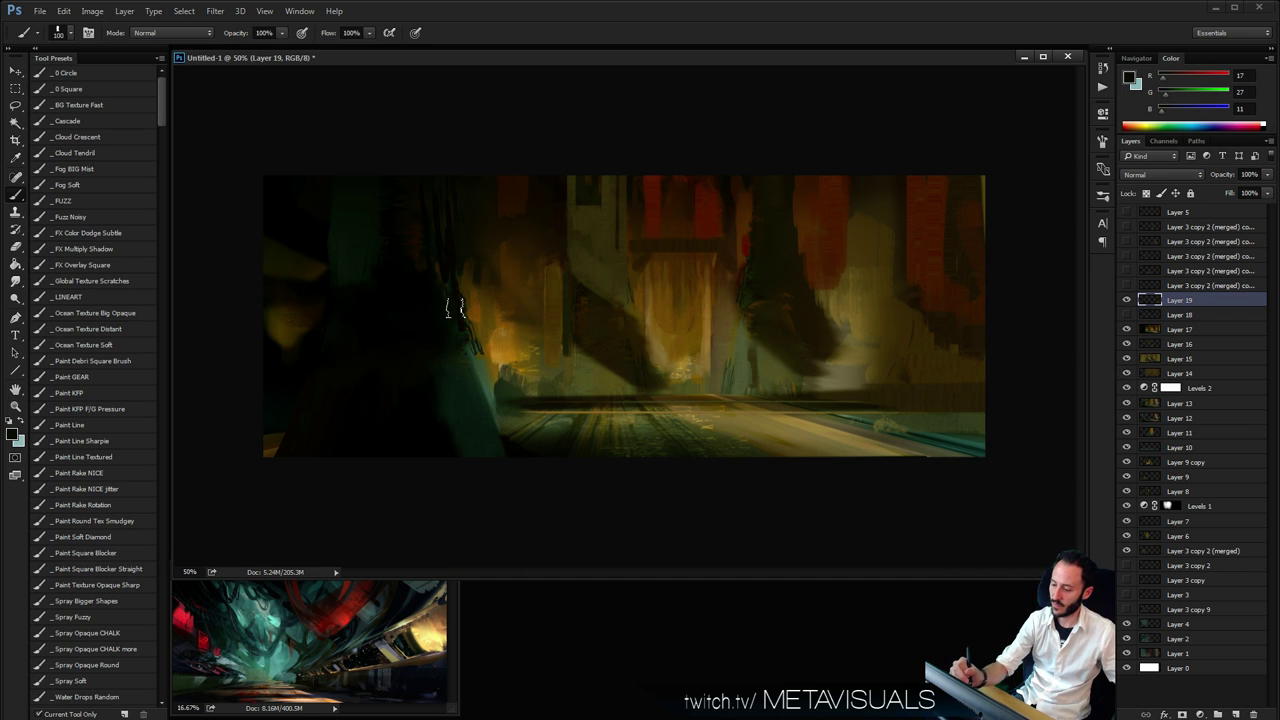
{"action": "left_click_drag", "start_coordinate": [458, 312], "coordinate": [468, 150]}
{"action": "left_click", "coordinate": [441, 266], "text": "alt"}
{"action": "left_click_drag", "start_coordinate": [446, 262], "coordinate": [458, 285]}
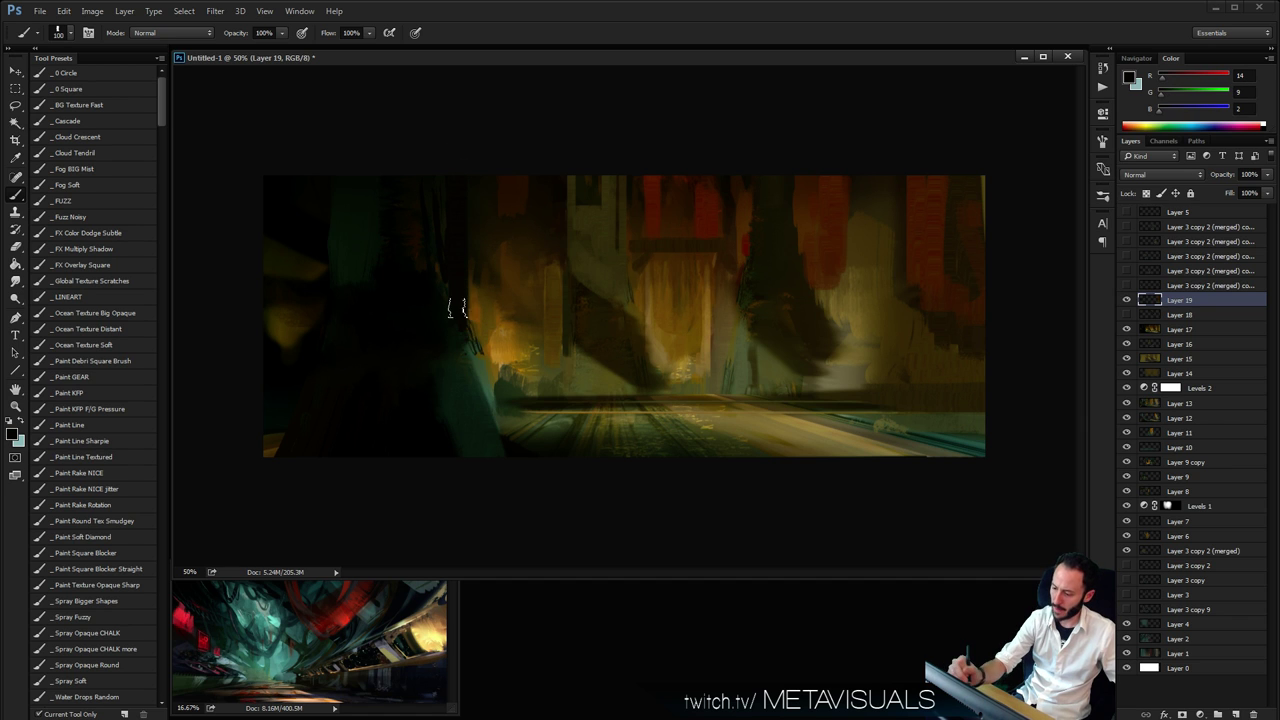
{"action": "left_click", "coordinate": [349, 252], "text": "alt"}
{"action": "key", "text": "h"}
{"action": "key", "text": "b"}
{"action": "left_click", "coordinate": [318, 217], "text": "alt"}
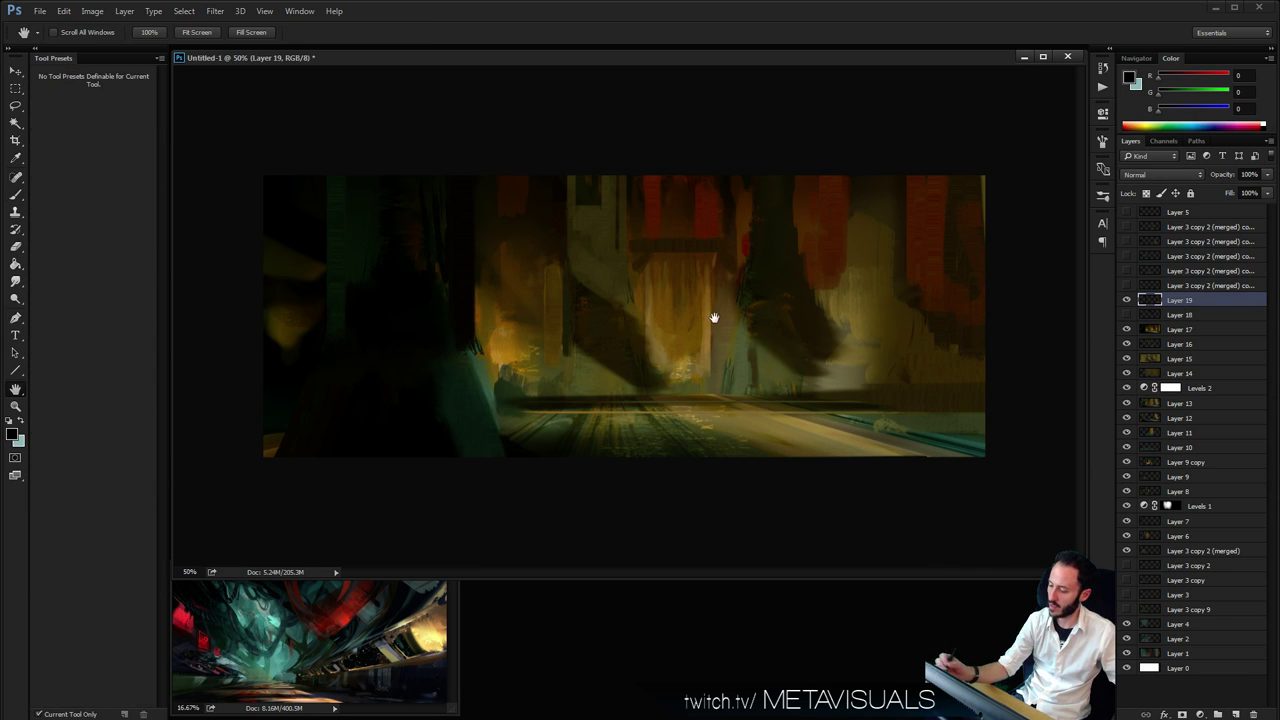
Touch up the central pillar's lit face with a small brush in sampled olive tones
{"action": "left_click", "coordinate": [600, 365], "text": "alt"}
{"action": "key", "text": "bracketleft"}
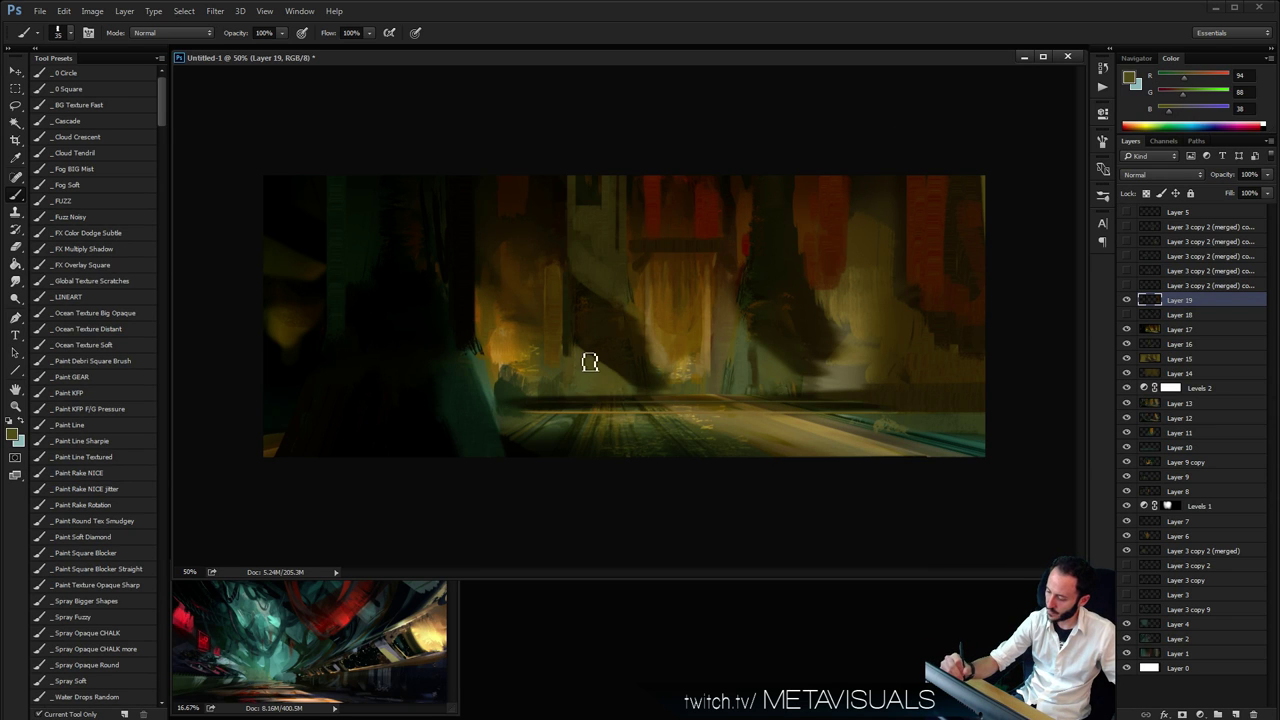
{"action": "key", "text": "bracketleft"}
{"action": "key", "text": "bracketleft"}
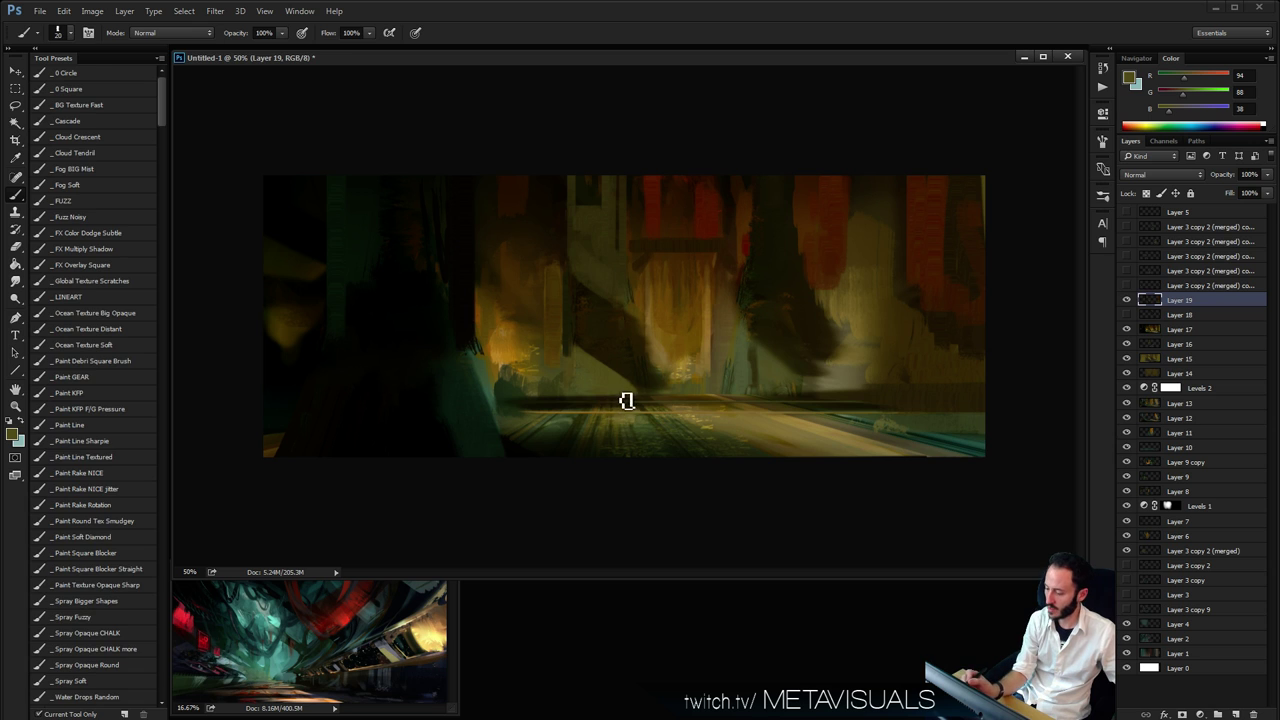
{"action": "left_click", "coordinate": [662, 404], "text": "ctrl"}
{"action": "left_click", "coordinate": [652, 402], "text": "ctrl"}
{"action": "left_click", "coordinate": [635, 430], "text": "alt"}
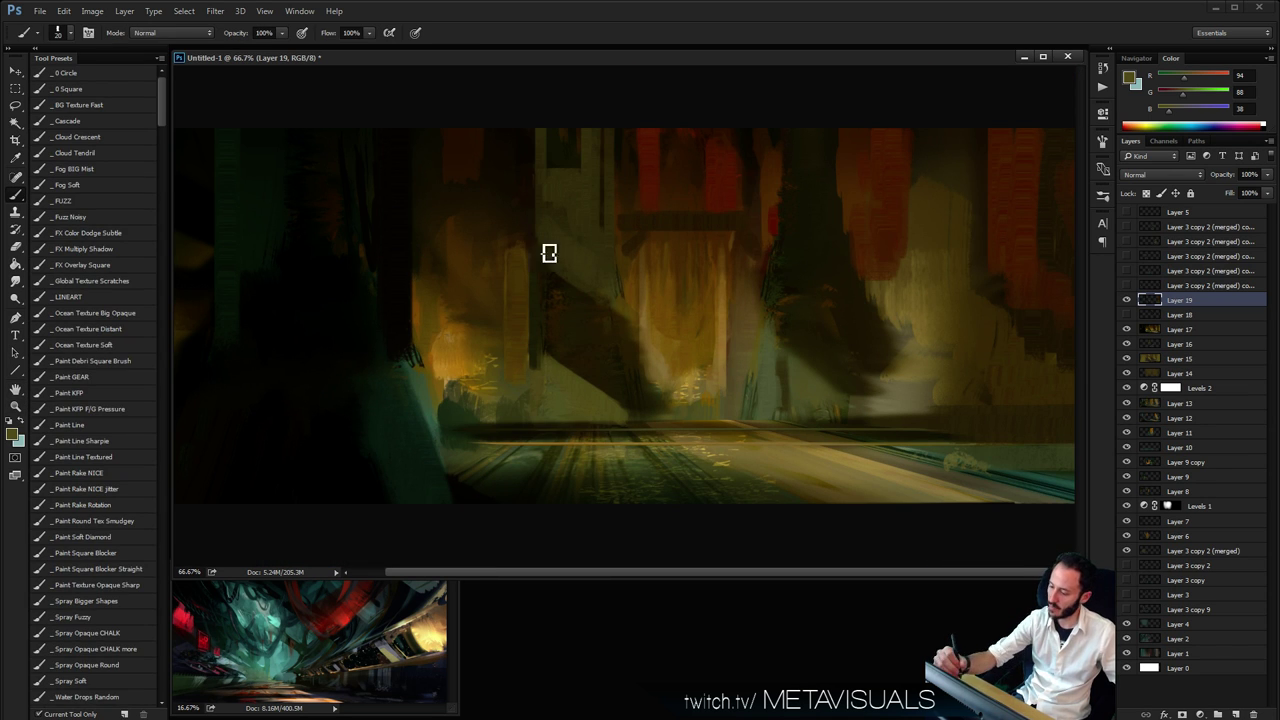
{"action": "left_click", "coordinate": [585, 396], "text": "alt"}
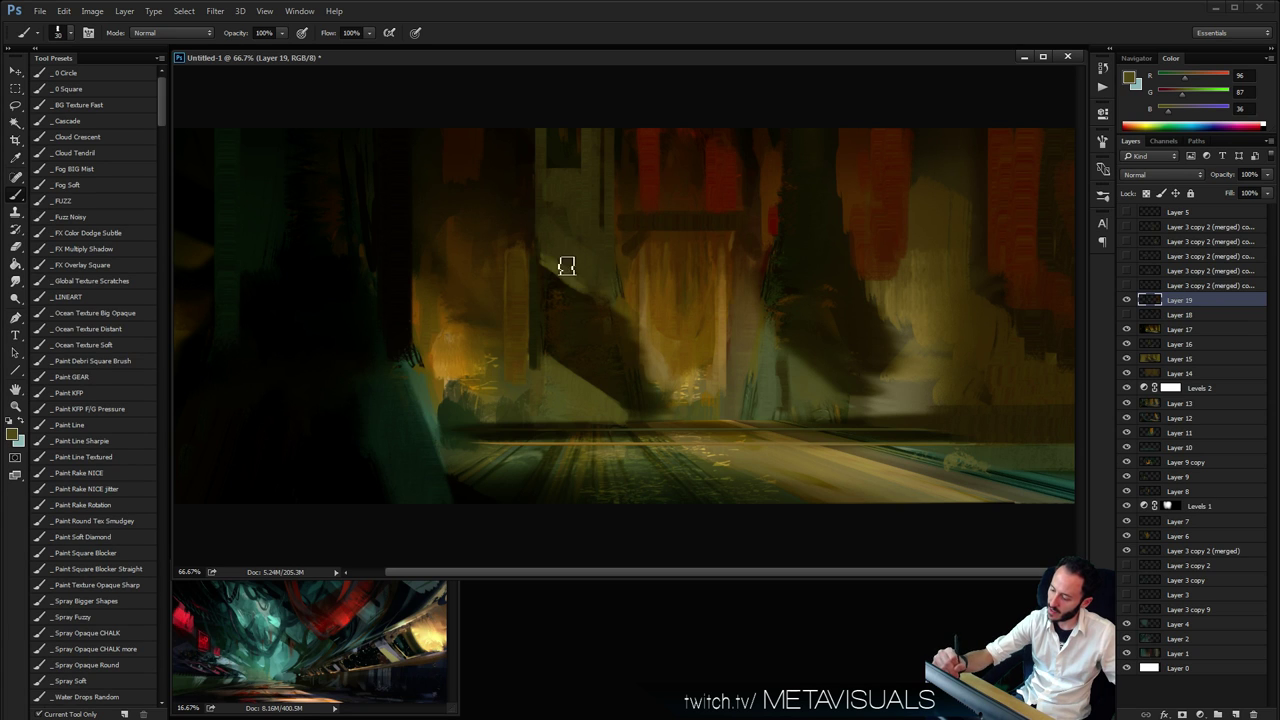
Smooth the central pillar's face above its diagonal shadow with a larger brush in sampled olive-brown
{"action": "key", "text": "bracketright"}
{"action": "key", "text": "bracketright"}
{"action": "key", "text": "bracketright"}
{"action": "key", "text": "alt+s"}
{"action": "left_click", "coordinate": [549, 240], "text": "alt"}
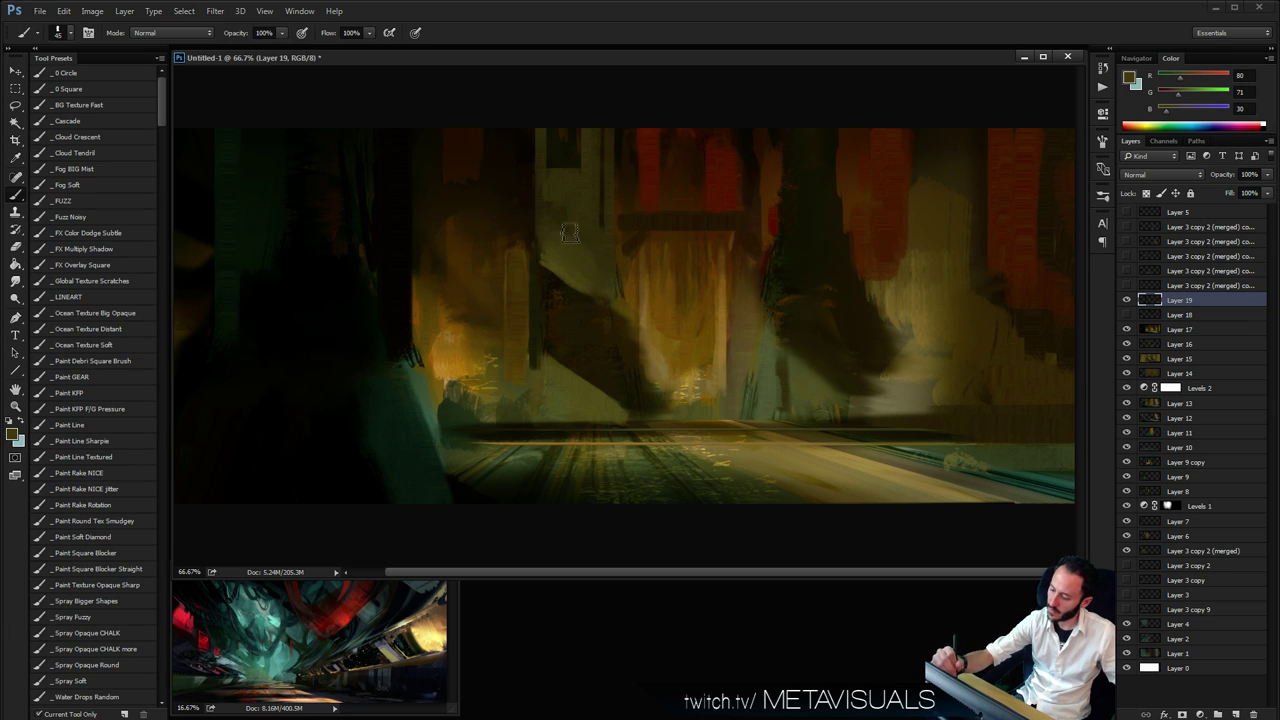
{"action": "left_click", "coordinate": [760, 320], "text": "alt"}
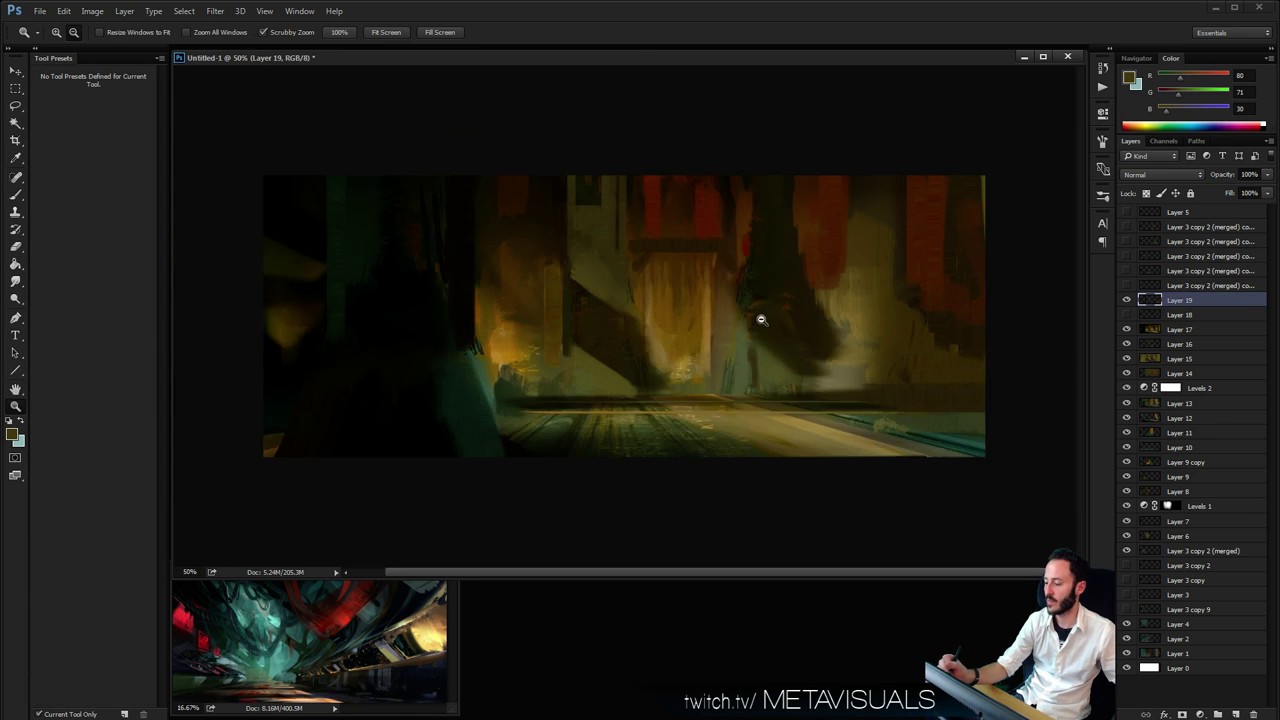
{"action": "left_click", "coordinate": [766, 316], "text": "alt"}
{"action": "left_click", "coordinate": [772, 312], "text": "ctrl"}
{"action": "left_click", "coordinate": [772, 312], "text": "ctrl"}
Paint reddish-brown vertical strokes inside the central pillar's diagonal shadow
{"action": "left_click", "coordinate": [565, 330], "text": "alt"}
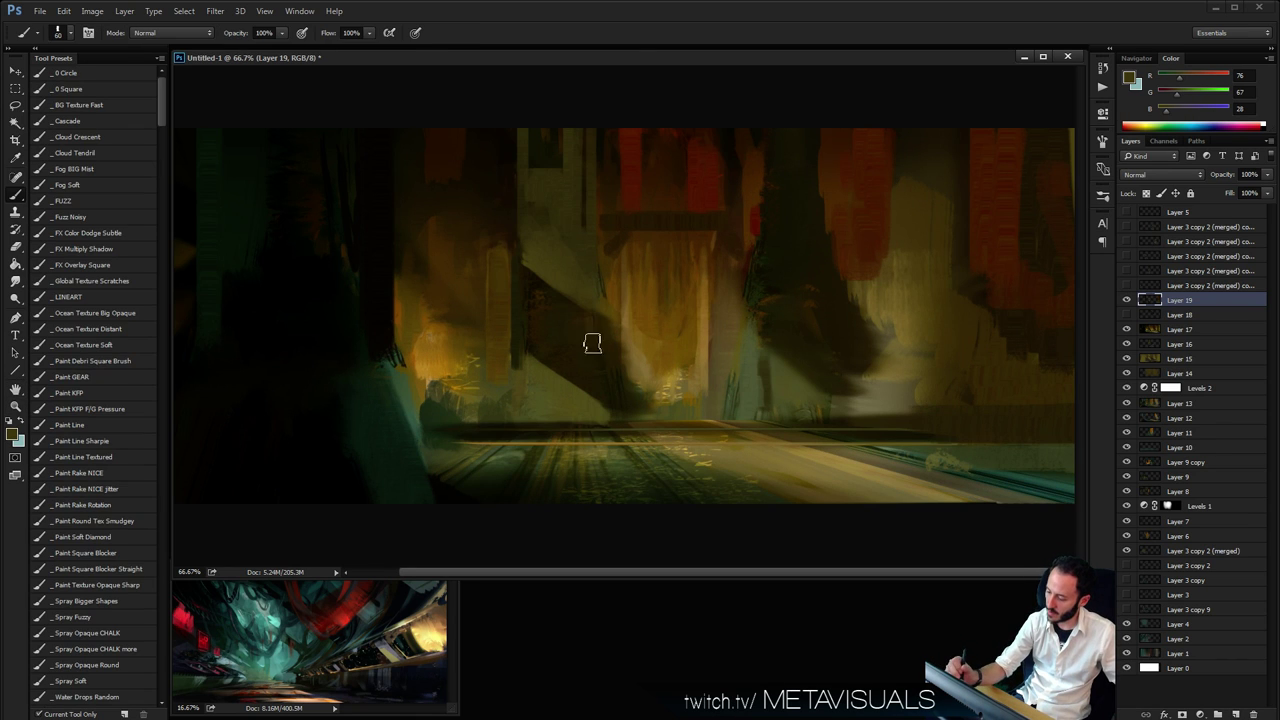
{"action": "left_click", "coordinate": [607, 352], "text": "alt"}
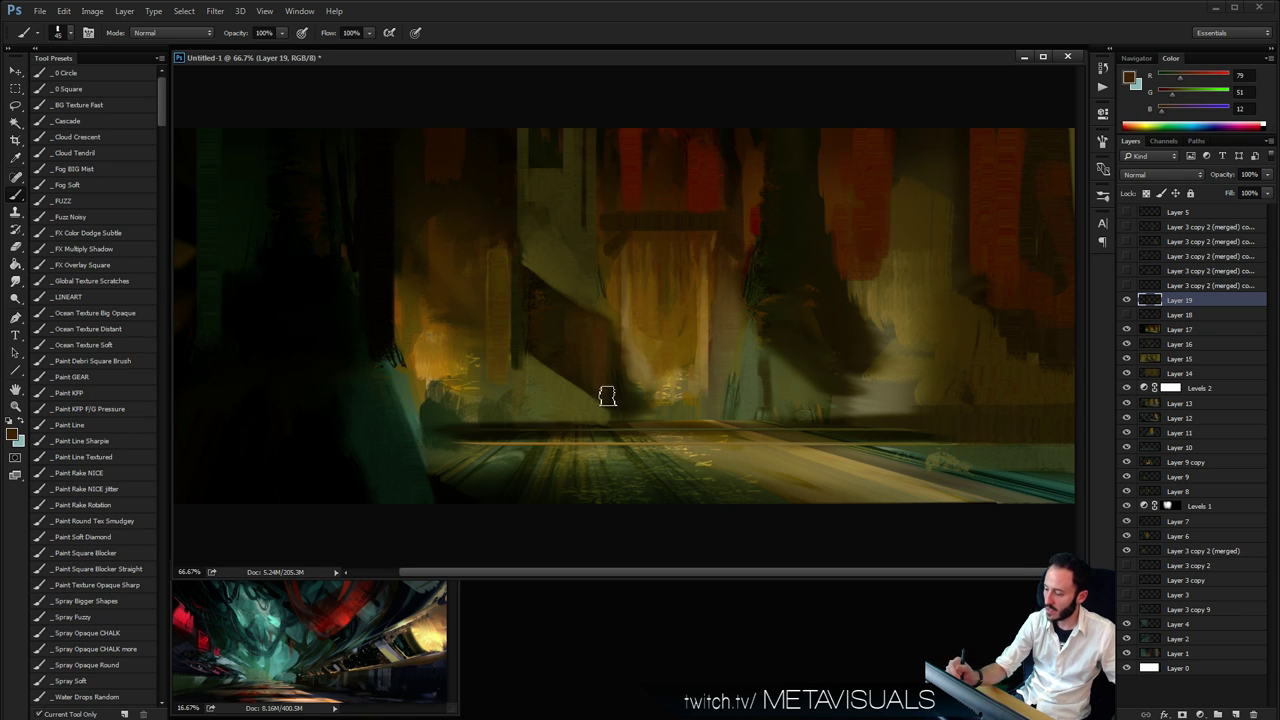
{"action": "left_click", "coordinate": [686, 326], "text": "alt"}
{"action": "left_click", "coordinate": [686, 326], "text": "alt"}
{"action": "left_click", "coordinate": [686, 326], "text": "alt"}
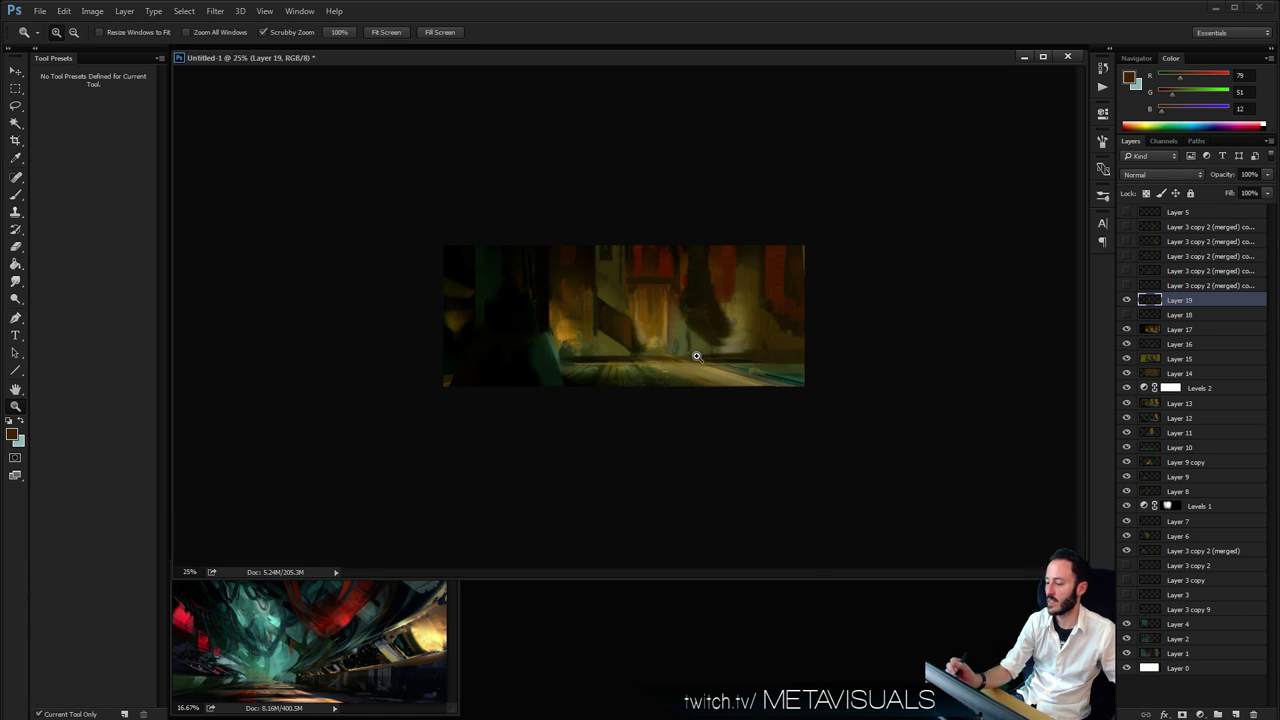
{"action": "left_click", "coordinate": [686, 326], "text": "ctrl"}
{"action": "left_click", "coordinate": [686, 326], "text": "ctrl"}
{"action": "left_click", "coordinate": [686, 326], "text": "ctrl"}
Paint a thin vertical edge down the central pillar's right side in golden brown, continuing upward in olive
{"action": "key", "text": "["}
{"action": "left_click", "coordinate": [616, 332], "text": "alt"}
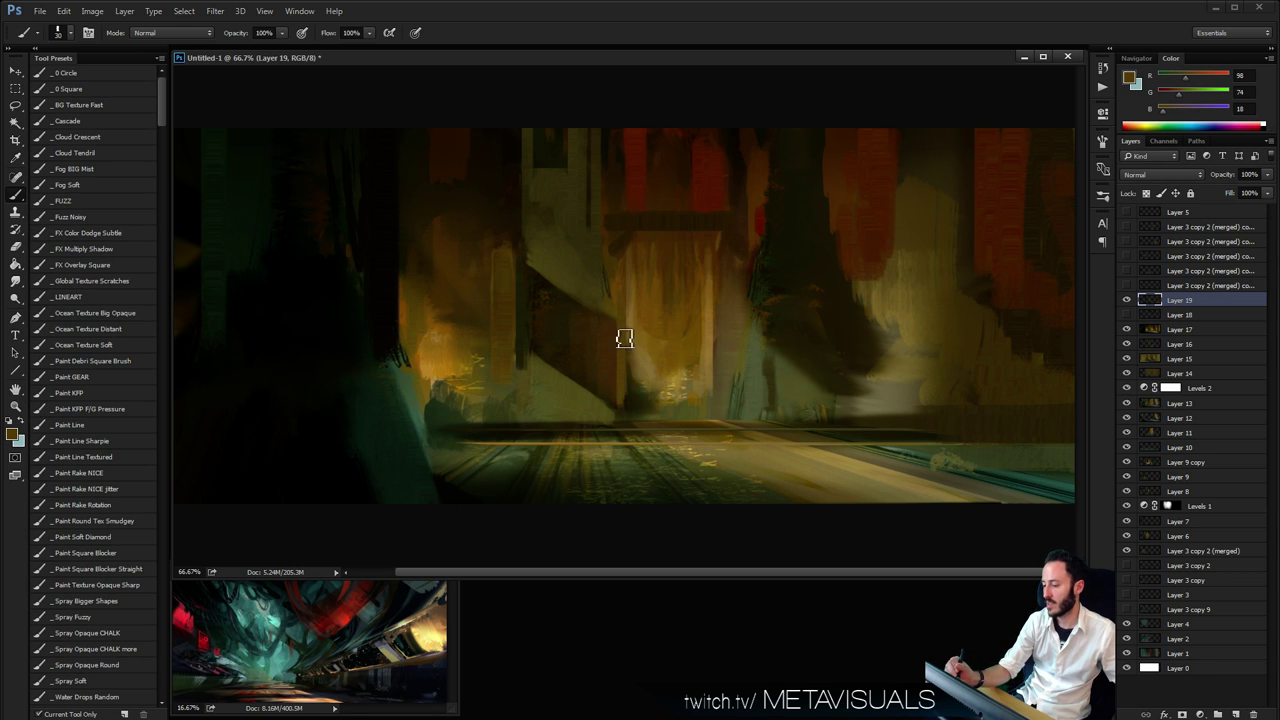
{"action": "left_click", "coordinate": [603, 275], "text": "alt"}
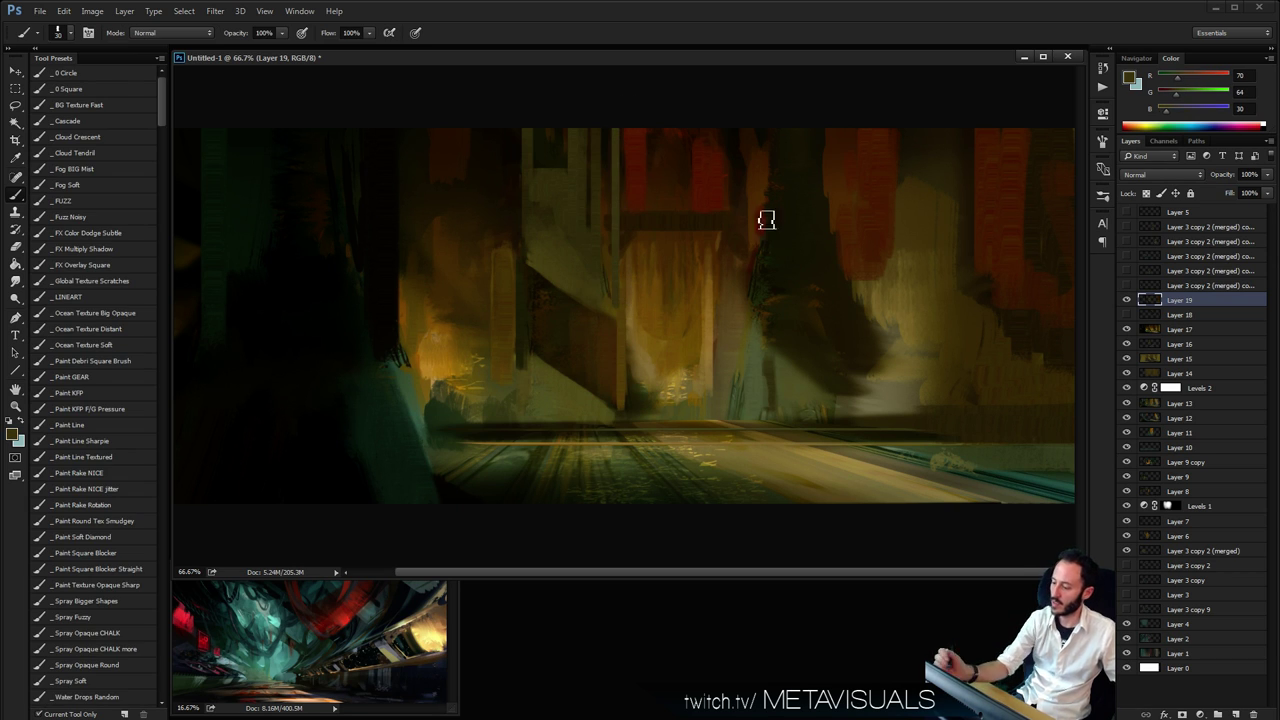
{"action": "left_click", "coordinate": [780, 371], "text": "alt"}
{"action": "left_click", "coordinate": [780, 371], "text": "alt"}
{"action": "left_click", "coordinate": [780, 371], "text": "alt"}
{"action": "left_click", "coordinate": [780, 371], "text": "ctrl"}
{"action": "left_click", "coordinate": [763, 403], "text": "ctrl"}
{"action": "left_click", "coordinate": [680, 390], "text": "ctrl"}
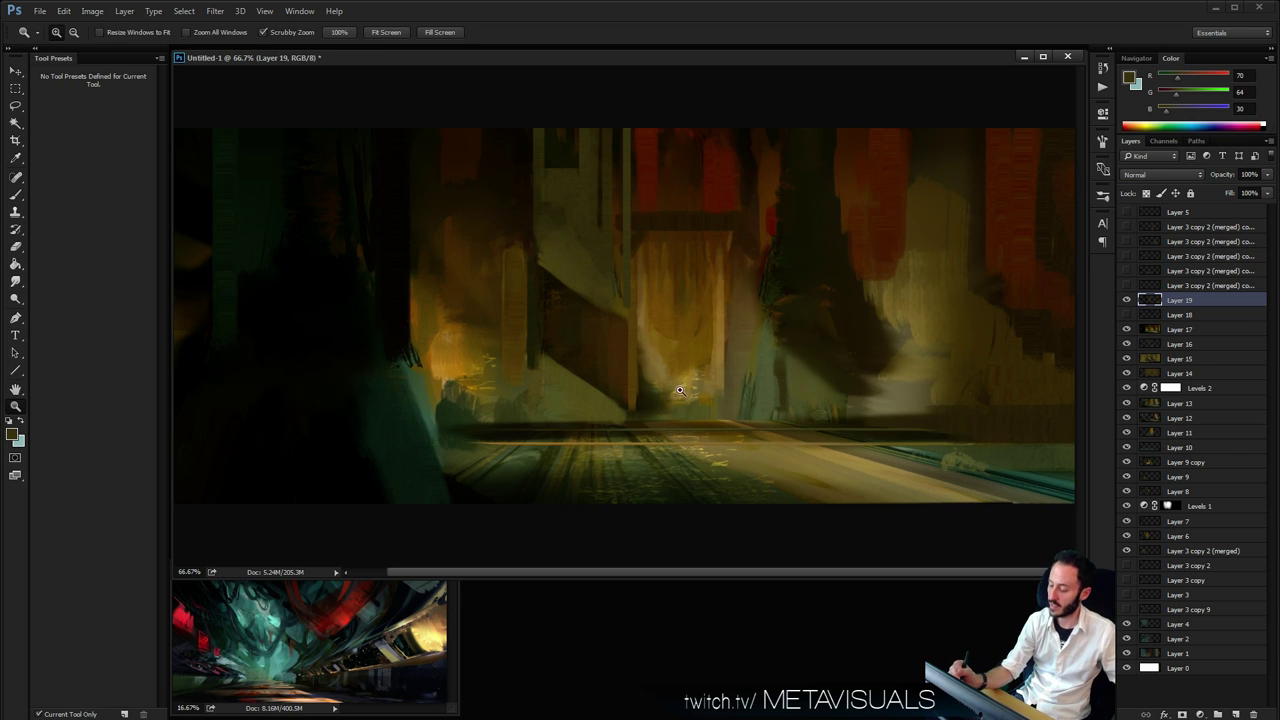
Flatten the brush tip to 24% roundness in the brush settings
{"action": "key", "text": "b"}
{"action": "left_click", "coordinate": [1104, 142]}
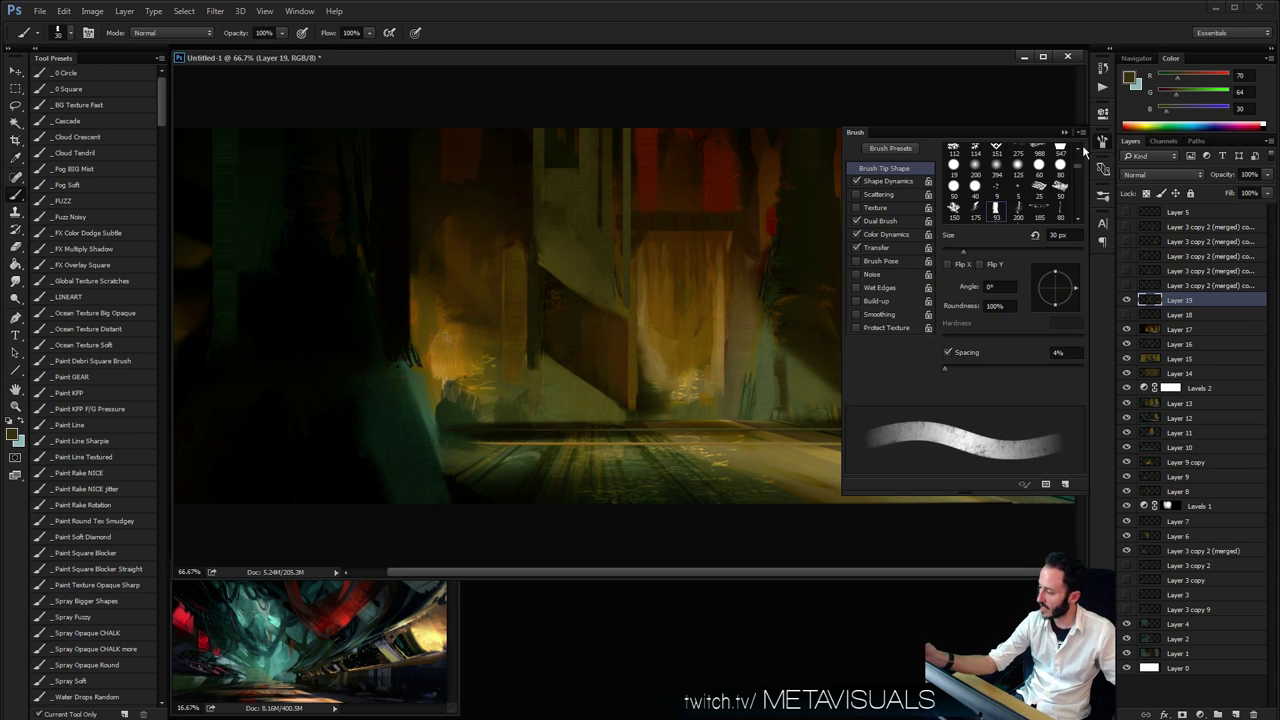
{"action": "left_click_drag", "start_coordinate": [1056, 279], "coordinate": [1060, 274]}
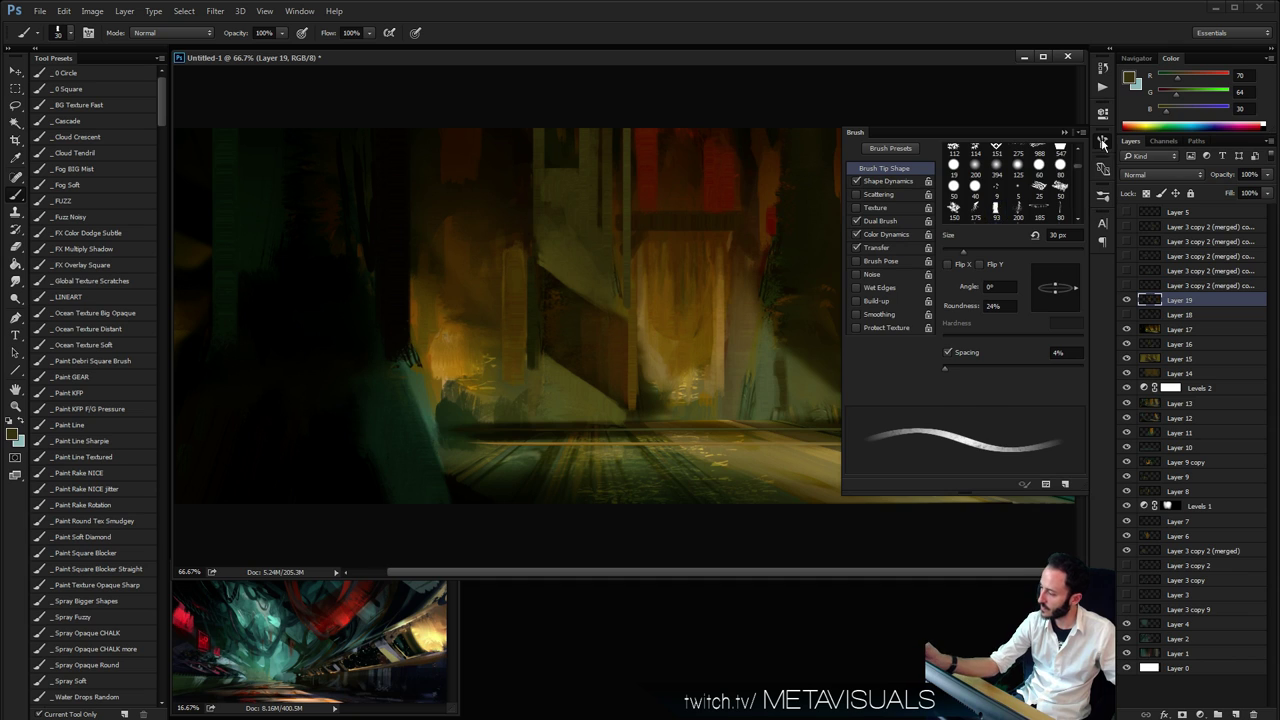
{"action": "left_click", "coordinate": [1103, 144]}
Mix a pale yellow of RGB 204, 180, 106 and paint a bright horizontal strip along the floor's far edge below the central pillar
{"action": "left_click", "coordinate": [749, 451], "text": "alt"}
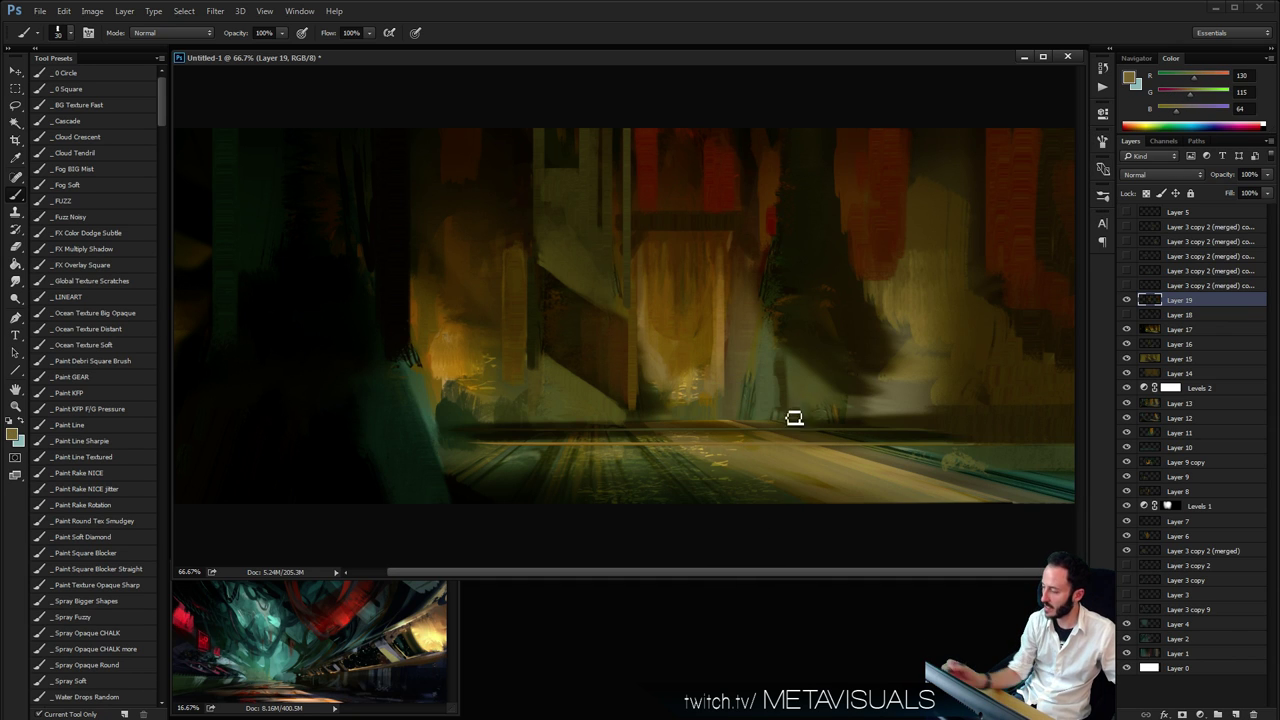
{"action": "left_click", "coordinate": [1214, 89]}
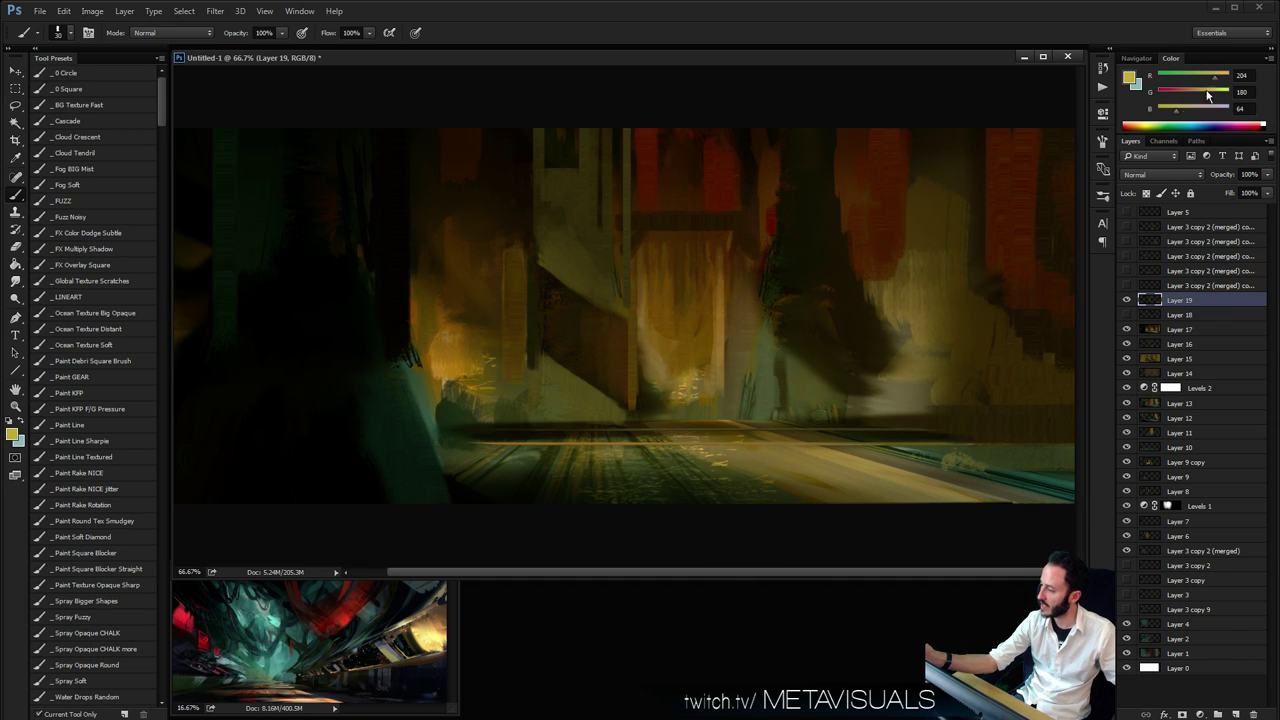
{"action": "left_click_drag", "start_coordinate": [1187, 112], "coordinate": [1189, 112]}
{"action": "mouse_move", "coordinate": [630, 434]}
{"action": "left_mouse_down"}
{"action": "mouse_move", "coordinate": [522, 438]}
{"action": "mouse_move", "coordinate": [661, 432]}
{"action": "mouse_move", "coordinate": [491, 433]}
{"action": "mouse_move", "coordinate": [693, 435]}
{"action": "mouse_move", "coordinate": [589, 435]}
{"action": "mouse_move", "coordinate": [669, 436]}
{"action": "left_mouse_up"}
{"action": "key", "text": "ctrl+z"}
{"action": "key", "text": "bracketright"}
{"action": "key", "text": "bracketright"}
{"action": "key", "text": "bracketright"}
{"action": "scroll", "coordinate": [625, 425], "scroll_direction": "up", "scroll_amount": 2}
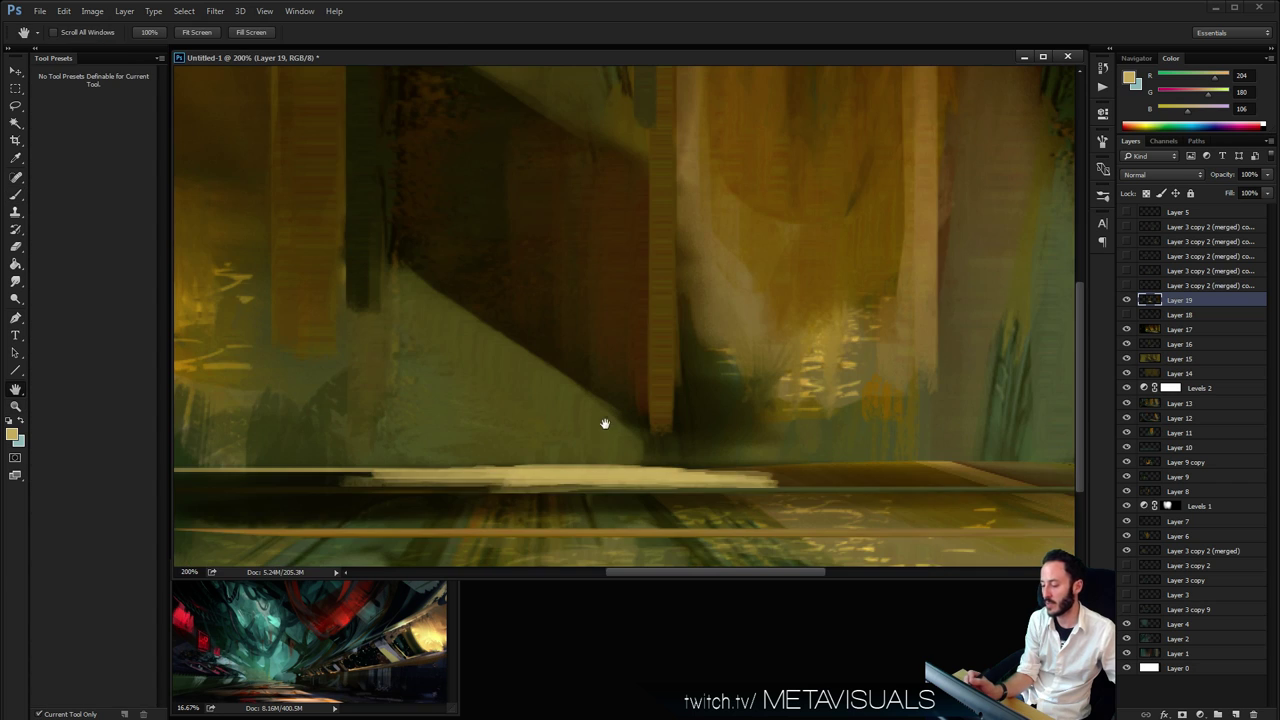
Paint an orange-brown glow at the central pillar's base just above the bright strip and smudge it into the surface
{"action": "left_click", "coordinate": [514, 423], "text": "alt"}
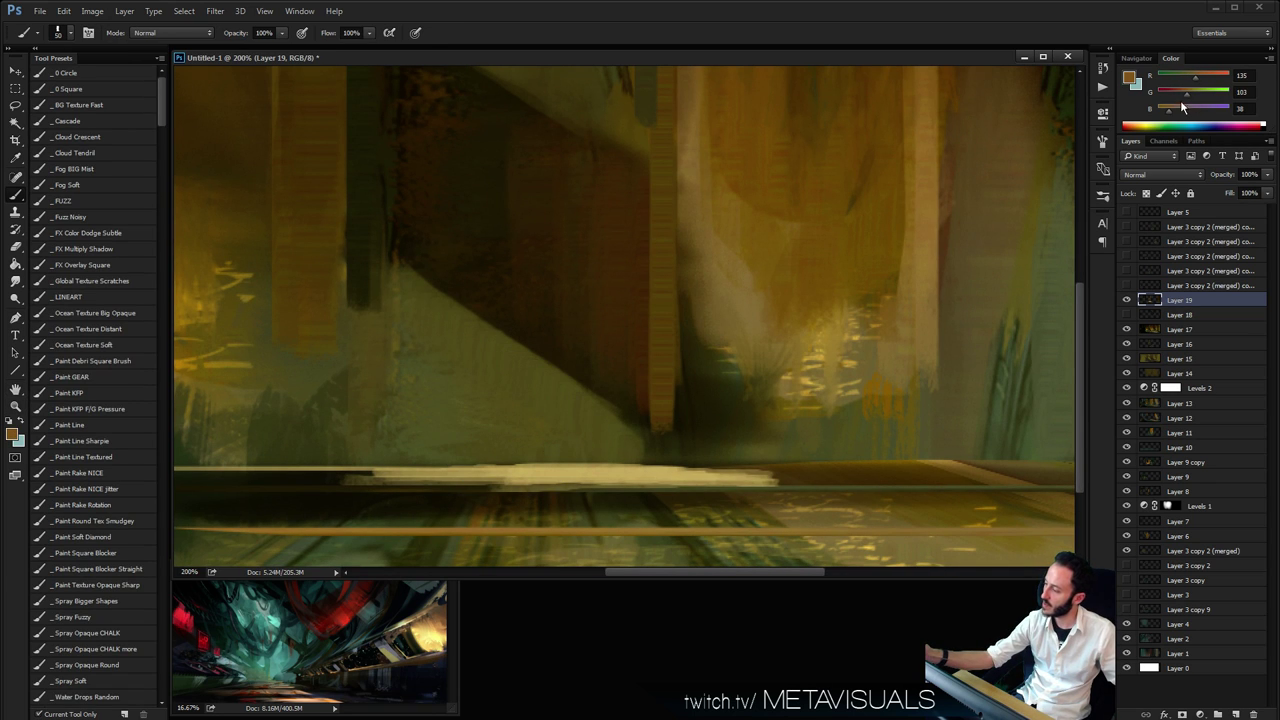
{"action": "mouse_move", "coordinate": [508, 446]}
{"action": "left_mouse_down"}
{"action": "mouse_move", "coordinate": [427, 453]}
{"action": "mouse_move", "coordinate": [557, 449]}
{"action": "mouse_move", "coordinate": [407, 446]}
{"action": "mouse_move", "coordinate": [530, 445]}
{"action": "left_mouse_up"}
{"action": "left_click_drag", "start_coordinate": [435, 446], "coordinate": [510, 441]}
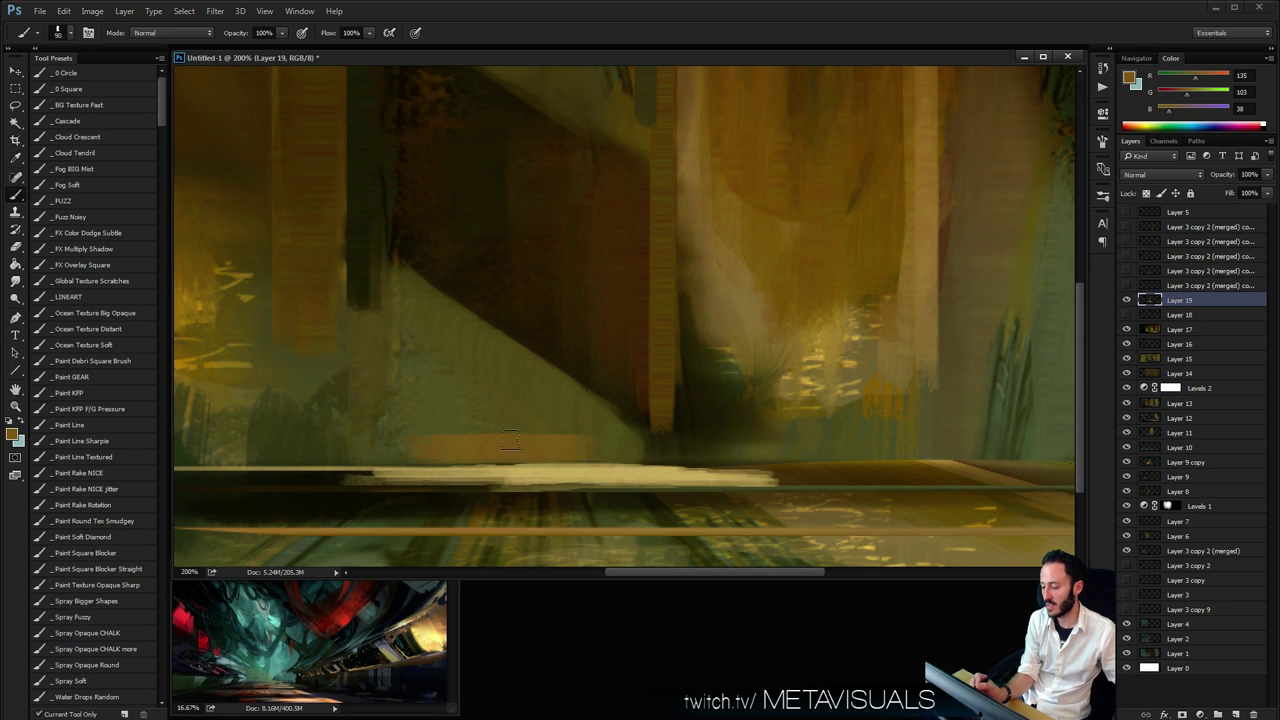
{"action": "key", "text": "r"}
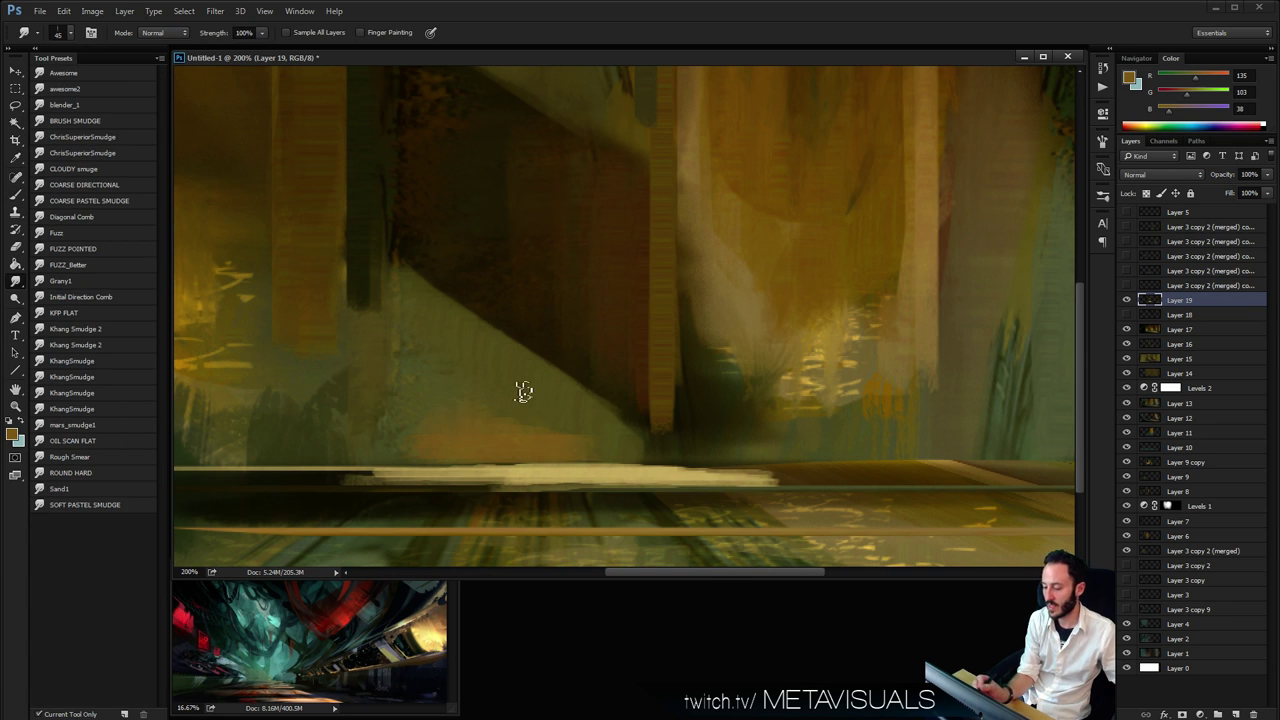
{"action": "key", "text": "z"}
{"action": "key", "text": "ctrl+minus"}
{"action": "key", "text": "ctrl+minus"}
{"action": "key", "text": "ctrl+minus"}
{"action": "key", "text": "ctrl+minus"}
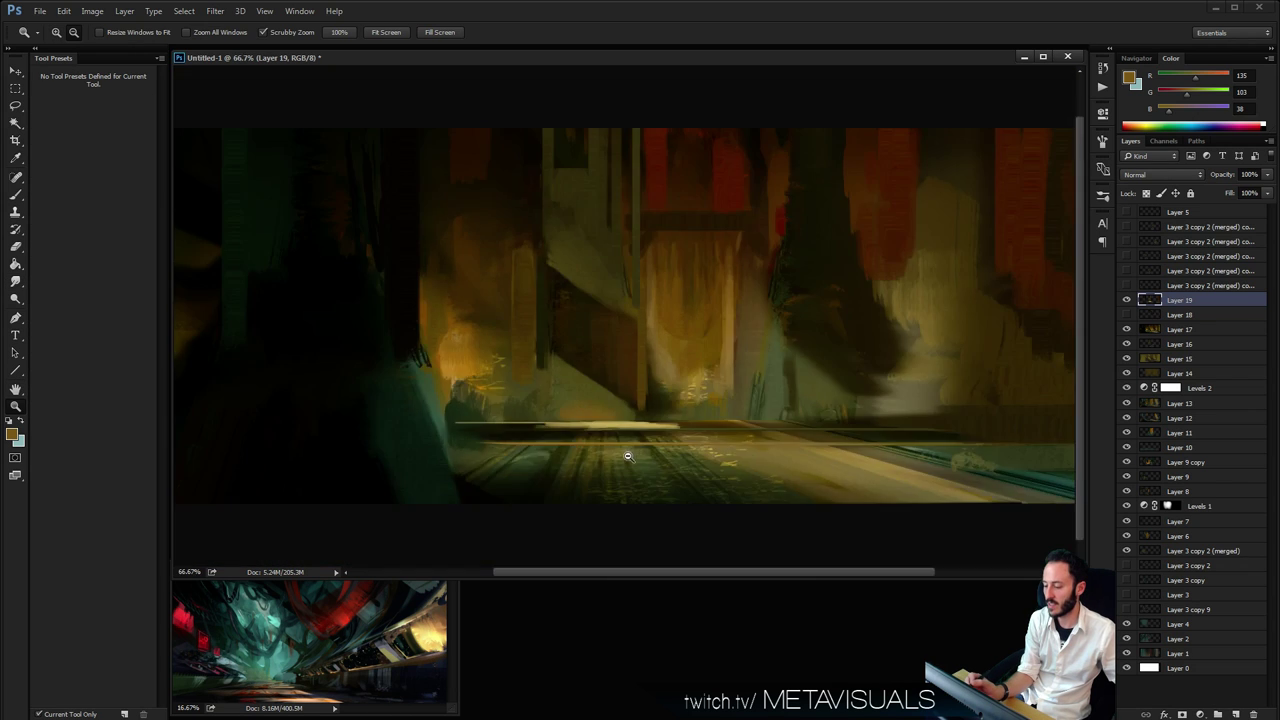
Extend the orange-brown glow toward the pillar base's right corner with a smaller brush
{"action": "key", "text": "ctrl+plus"}
{"action": "key", "text": "ctrl+plus"}
{"action": "key", "text": "ctrl+plus"}
{"action": "key", "text": "ctrl+plus"}
{"action": "key", "text": "b"}
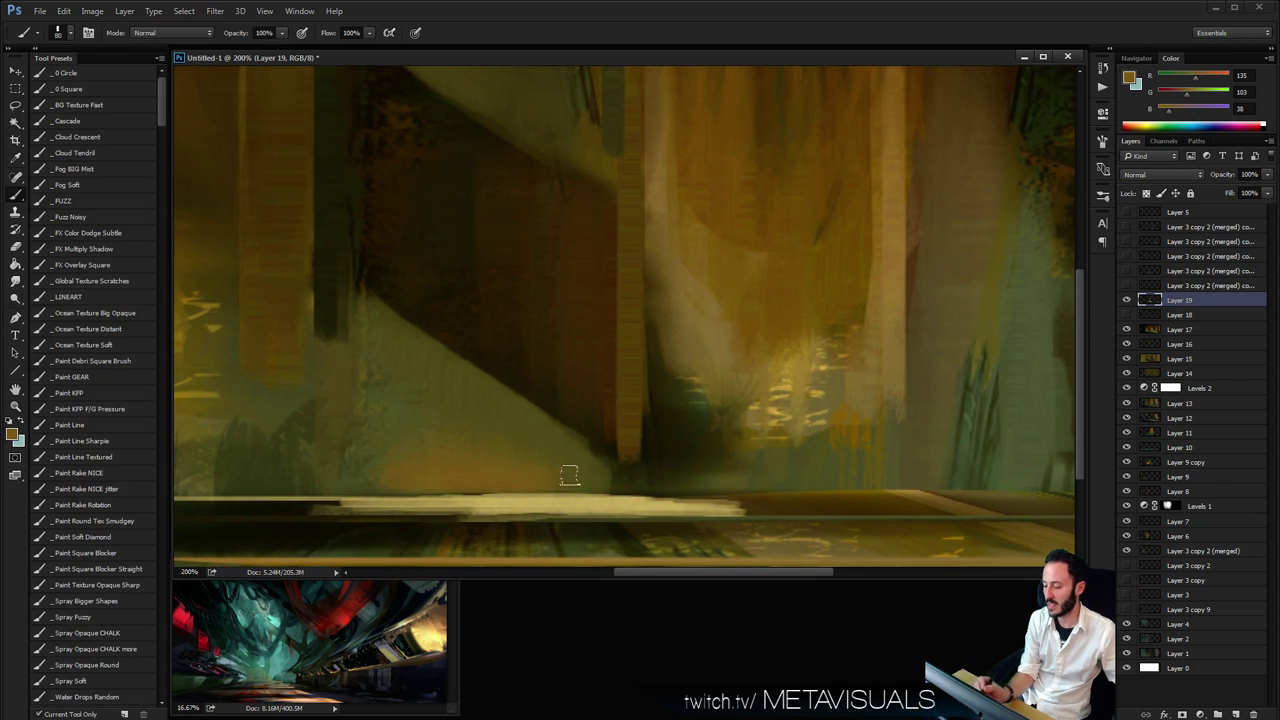
{"action": "key", "text": "bracketleft"}
{"action": "key", "text": "bracketleft"}
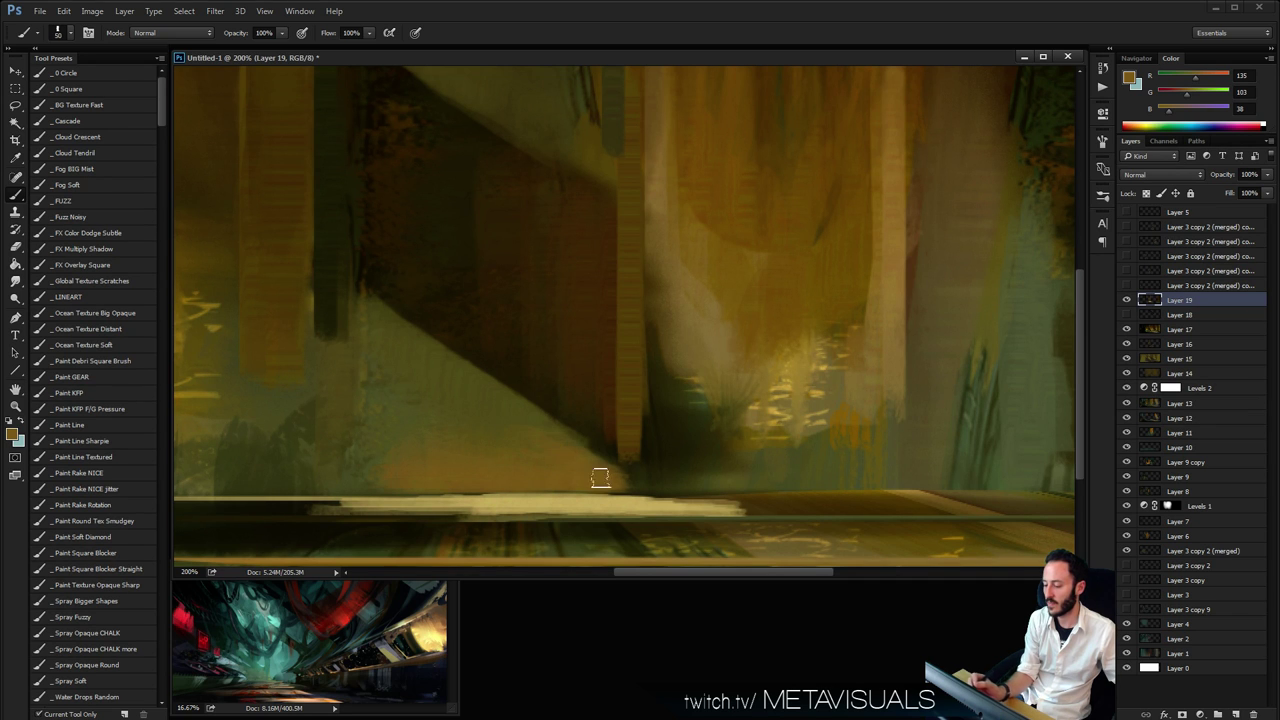
{"action": "key", "text": "bracketleft"}
{"action": "left_click_drag", "start_coordinate": [590, 462], "coordinate": [638, 481]}
{"action": "left_click", "coordinate": [697, 452], "text": "alt"}
{"action": "left_click", "coordinate": [680, 436], "text": "alt"}
{"action": "left_click", "coordinate": [643, 408], "text": "alt"}
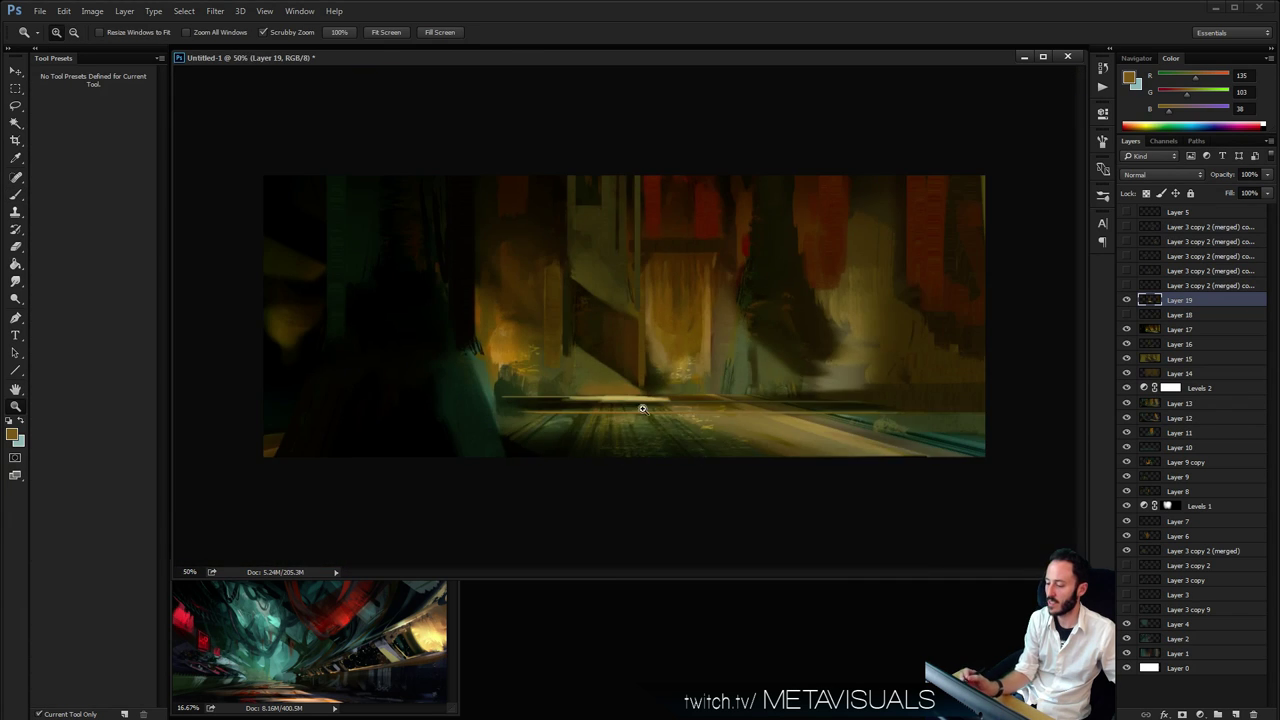
{"action": "left_click", "coordinate": [627, 390], "text": "ctrl"}
{"action": "left_click", "coordinate": [632, 382], "text": "ctrl"}
Add a small pale yellow highlight at the central pillar's left edge where the diagonal shadow ends
{"action": "left_click", "coordinate": [621, 444], "text": "alt"}
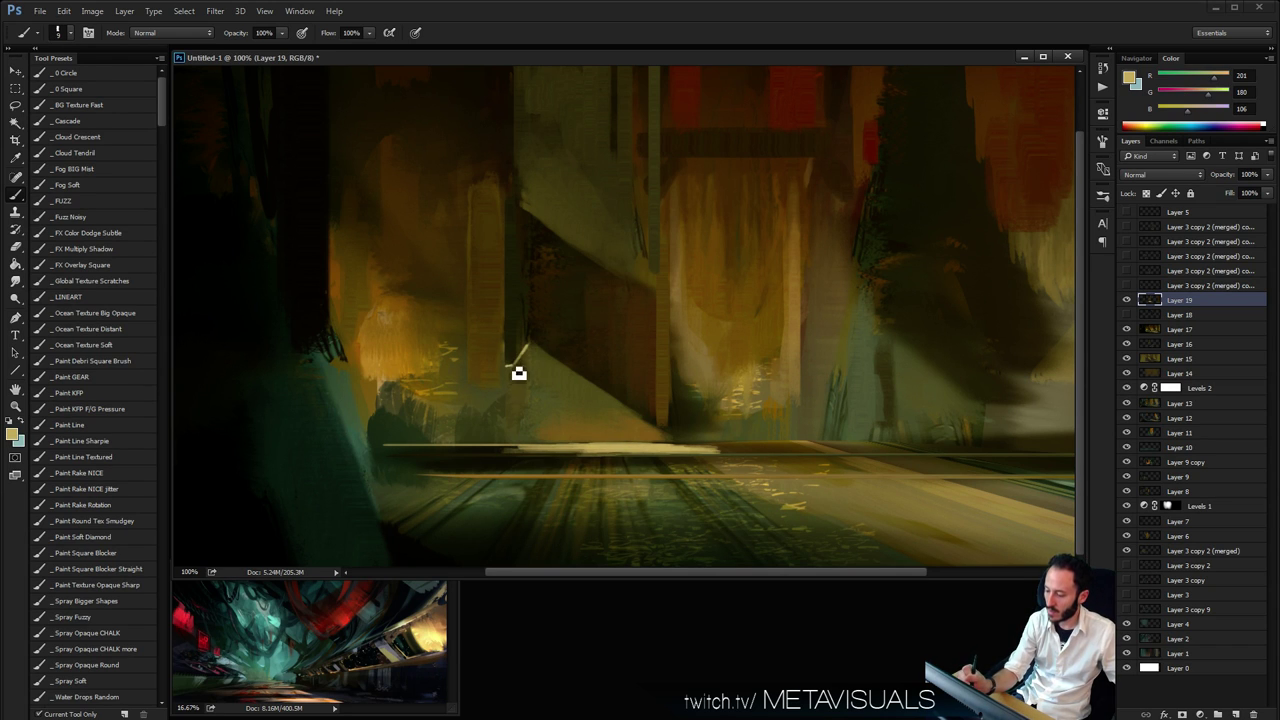
{"action": "key", "text": "z"}
{"action": "scroll", "coordinate": [748, 409], "scroll_direction": "down", "scroll_amount": 3}
{"action": "scroll", "coordinate": [640, 423], "scroll_direction": "up", "scroll_amount": 2}
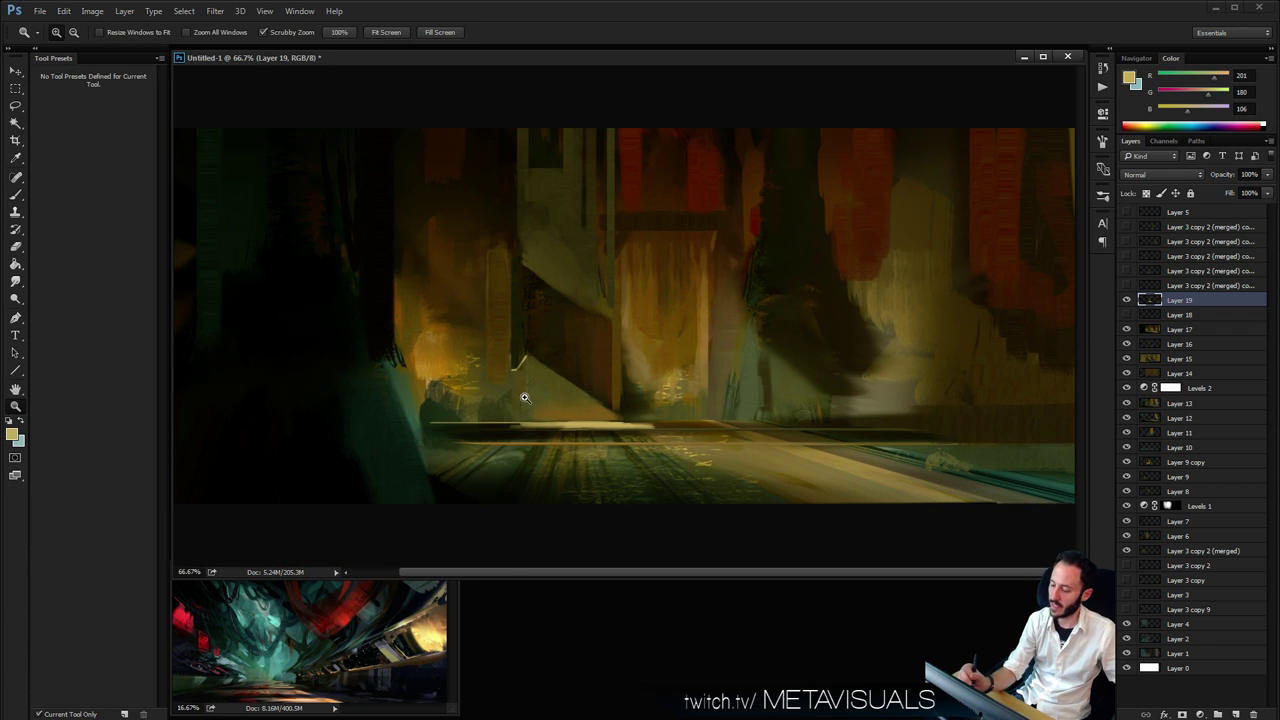
Paint a narrow lit side plane down the central pillar's left edge below the small highlight, using sampled olive RGB 122, 109, 56
{"action": "scroll", "coordinate": [524, 397], "scroll_direction": "up", "scroll_amount": 1}
{"action": "key", "text": "b"}
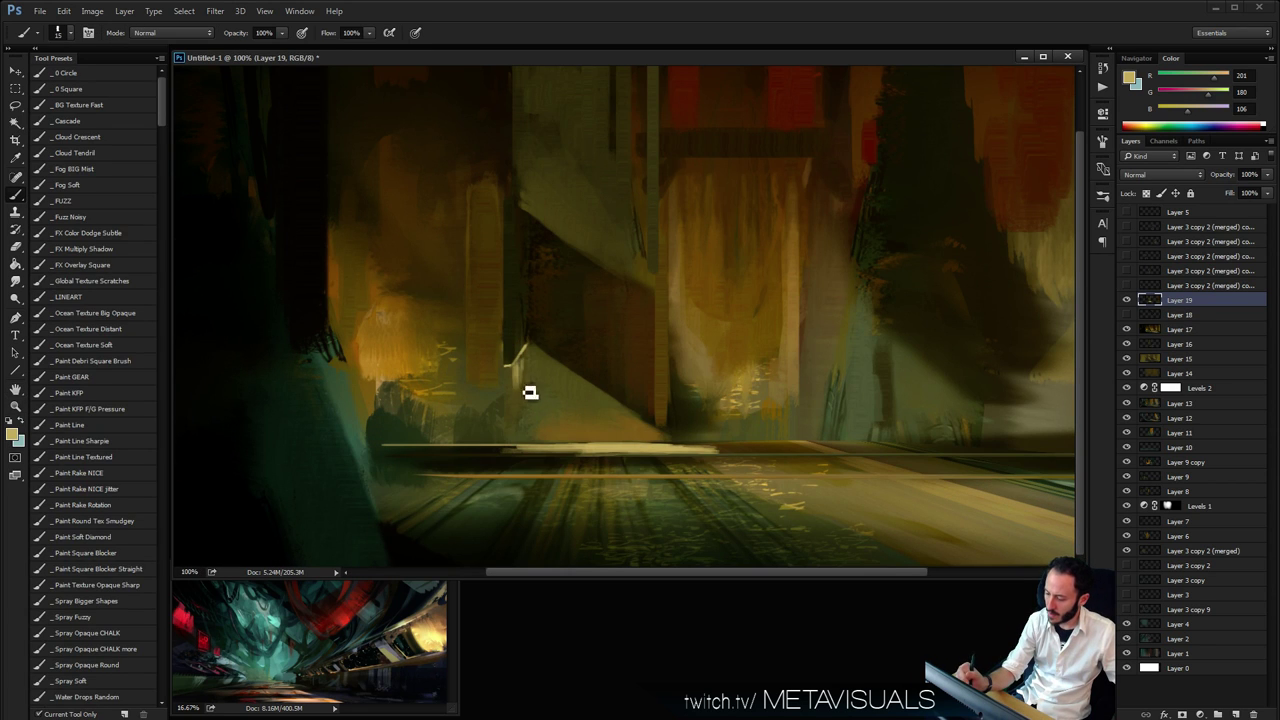
{"action": "left_click", "coordinate": [529, 370], "text": "alt"}
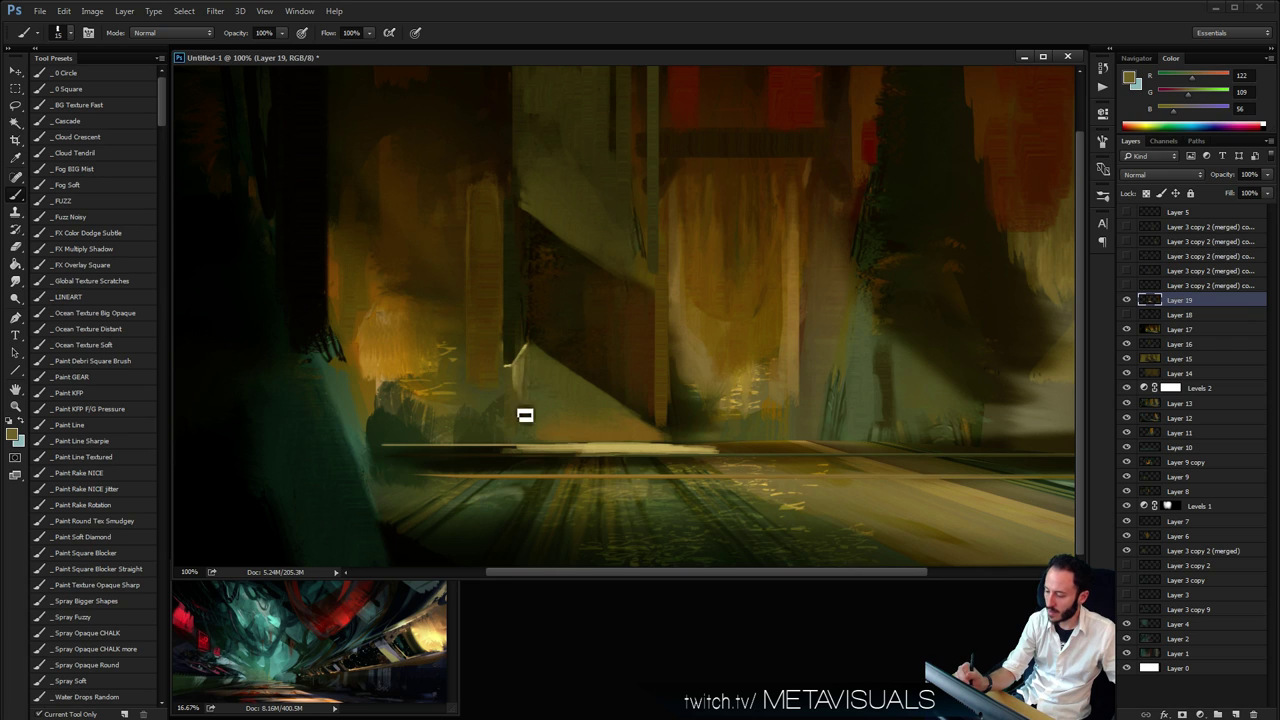
{"action": "left_click_drag", "start_coordinate": [512, 372], "coordinate": [510, 421]}
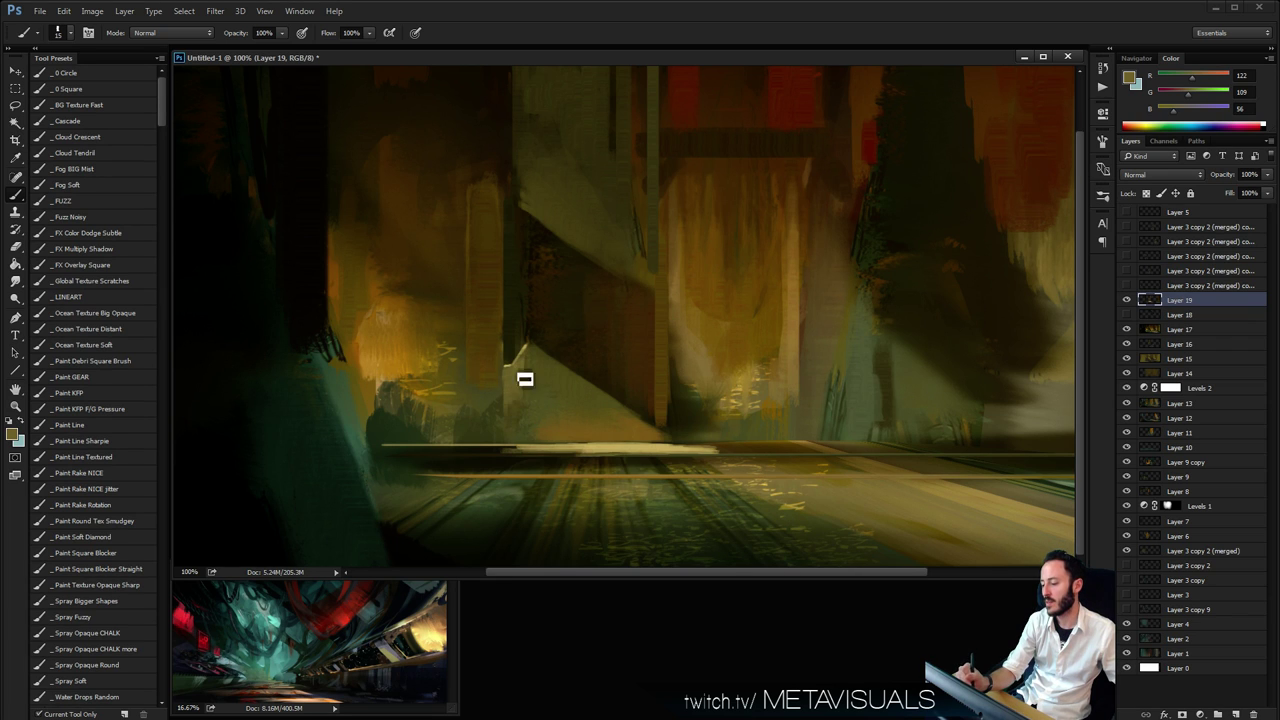
{"action": "left_click_drag", "start_coordinate": [521, 359], "coordinate": [522, 430]}
Paint an angular light side plane on the central pillar's left edge above the diagonal shadow, using sampled olive RGB 121, 104, 56
{"action": "key", "text": "z"}
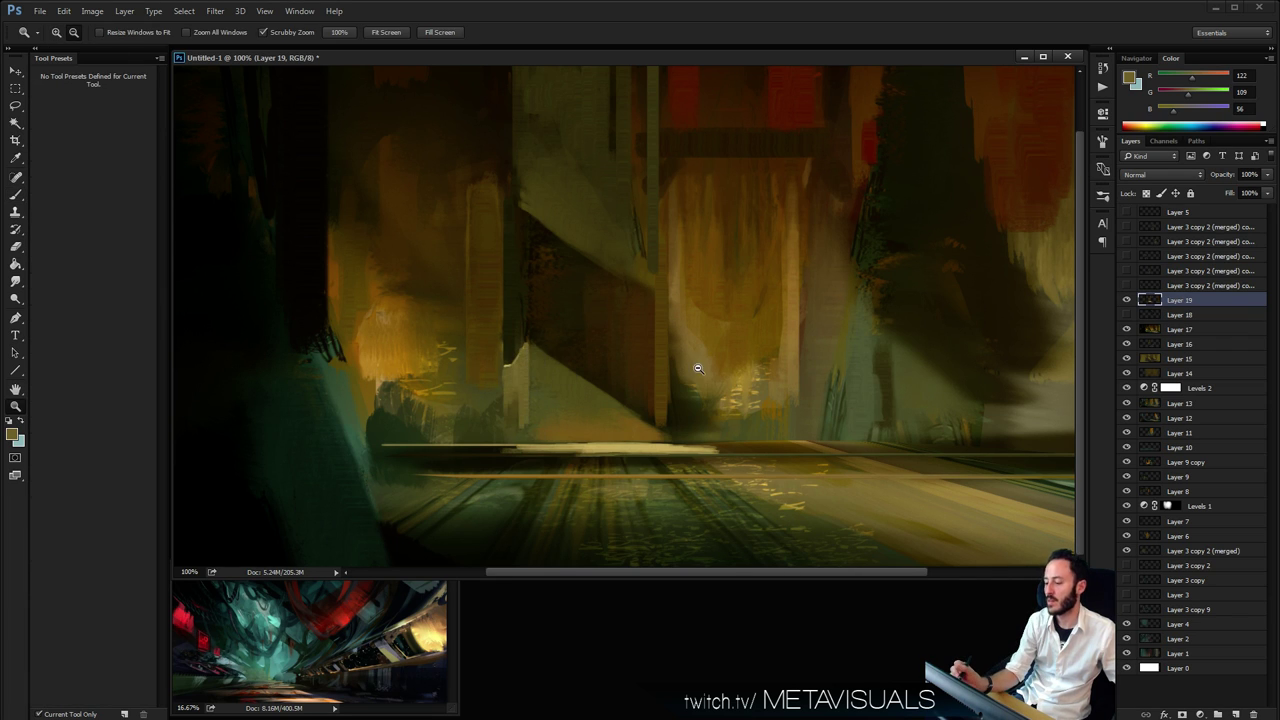
{"action": "left_click", "coordinate": [697, 366], "text": "alt"}
{"action": "left_click", "coordinate": [731, 343], "text": "alt"}
{"action": "left_click", "coordinate": [695, 370]}
{"action": "left_click", "coordinate": [693, 370], "text": "ctrl"}
{"action": "left_click", "coordinate": [566, 270], "text": "ctrl"}
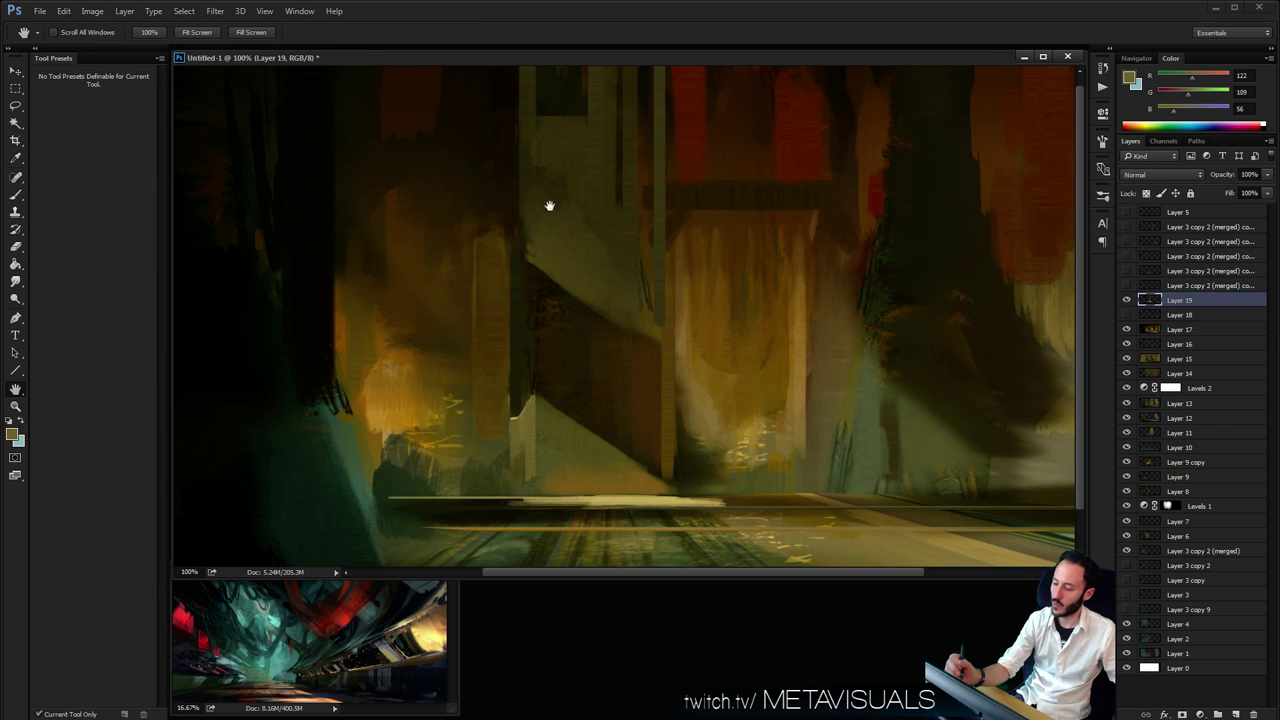
{"action": "key", "text": "space"}
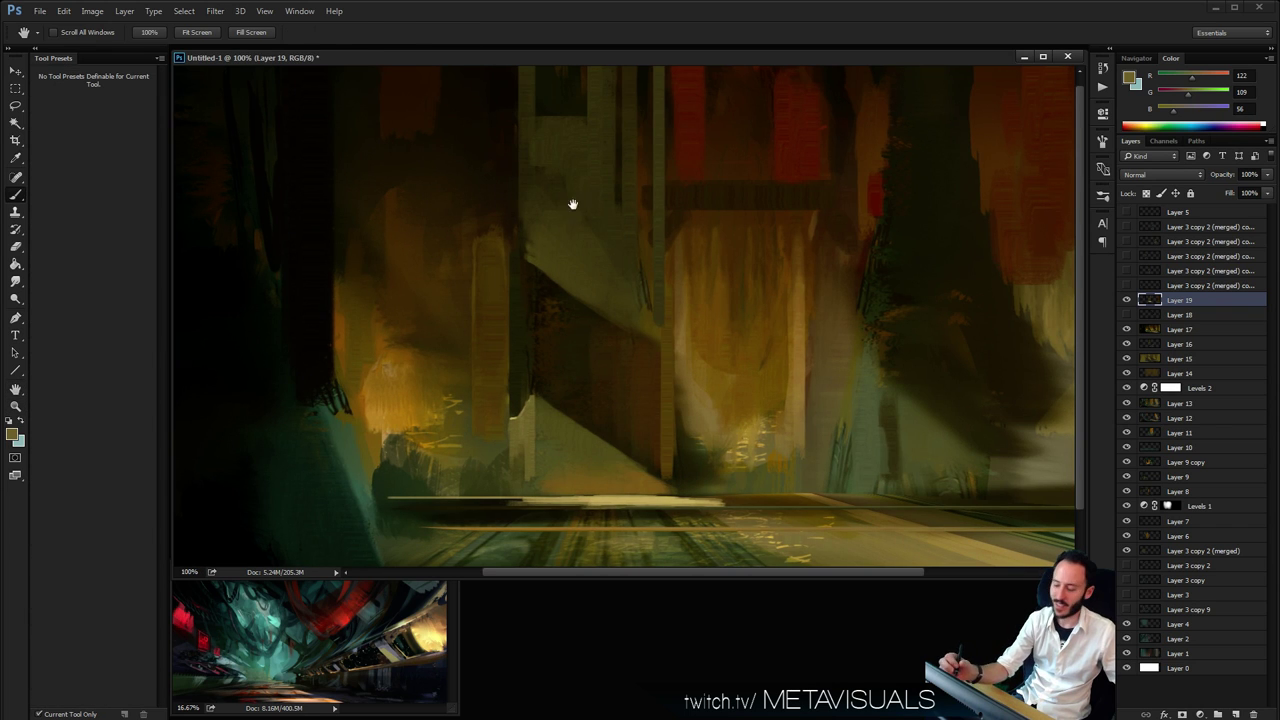
{"action": "left_click", "coordinate": [525, 415], "text": "alt"}
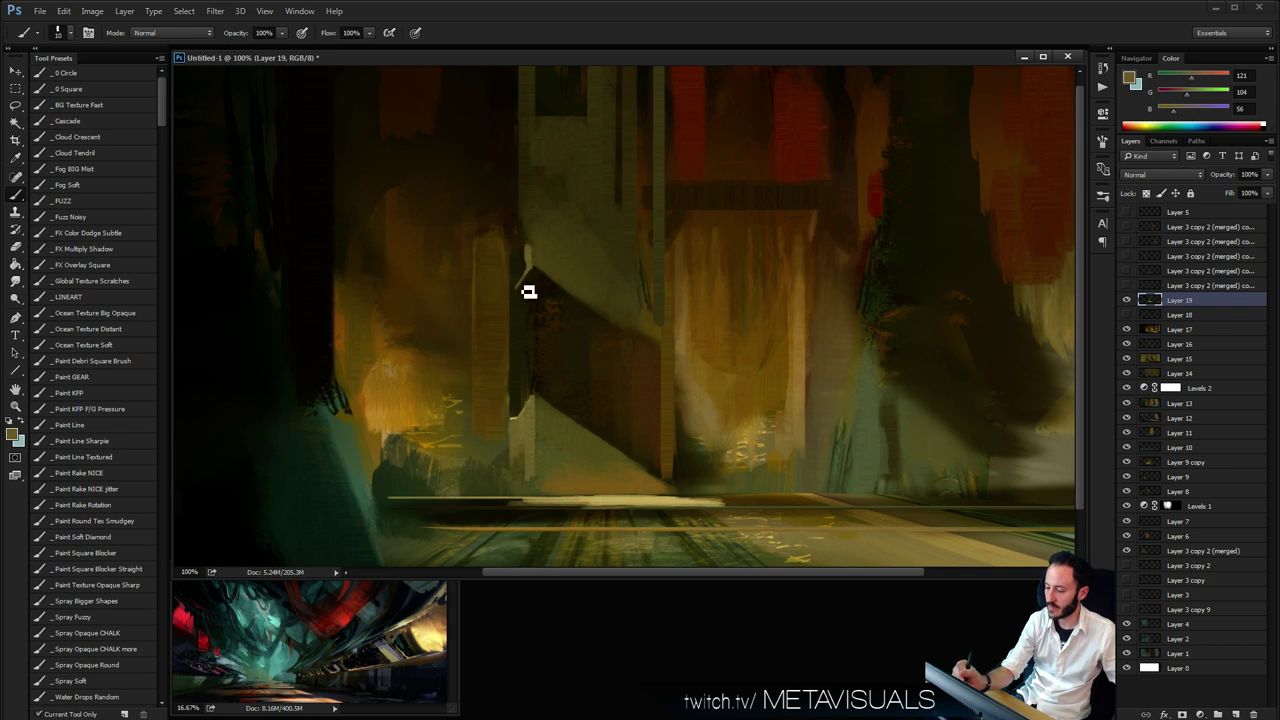
{"action": "key", "text": "bracketright"}
{"action": "mouse_move", "coordinate": [531, 287]}
{"action": "left_mouse_down"}
{"action": "mouse_move", "coordinate": [526, 240]}
{"action": "mouse_move", "coordinate": [520, 294]}
{"action": "mouse_move", "coordinate": [533, 247]}
{"action": "left_mouse_up"}
{"action": "key", "text": "bracketright"}
{"action": "key", "text": "bracketleft"}
{"action": "key", "text": "bracketleft"}
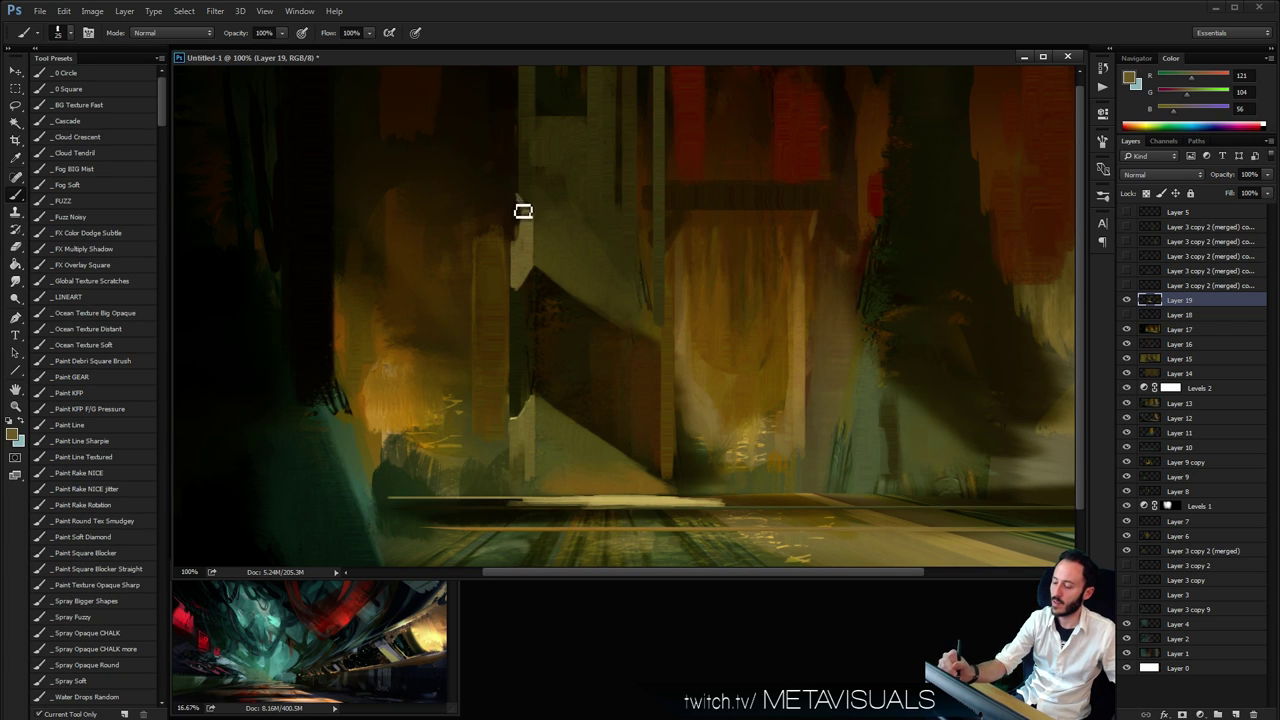
{"action": "left_click_drag", "start_coordinate": [523, 211], "coordinate": [524, 235]}
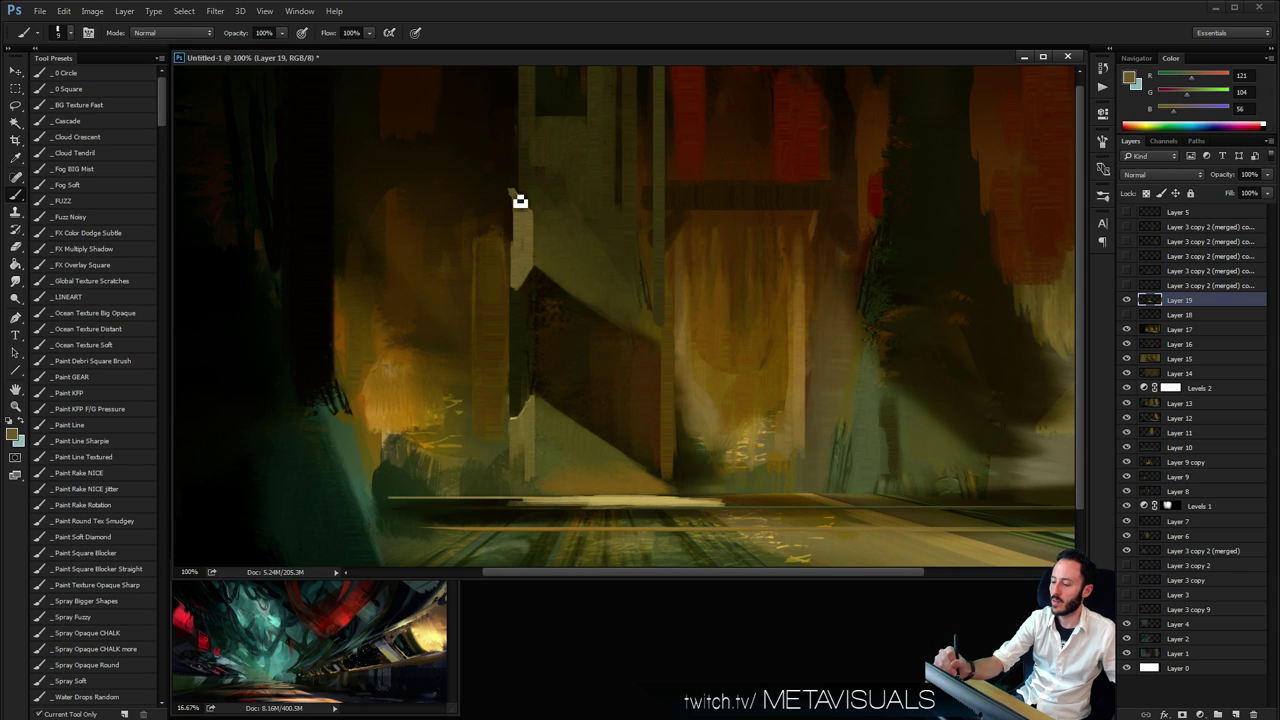
Continue the light edge as a thin vertical line up the central pillar's left side with a size 9 brush
{"action": "left_click_drag", "start_coordinate": [520, 200], "coordinate": [520, 98]}
{"action": "key", "text": "z"}
{"action": "left_click", "coordinate": [590, 184], "text": "alt"}
{"action": "left_click", "coordinate": [625, 170], "text": "alt"}
{"action": "left_click", "coordinate": [643, 163], "text": "alt"}
{"action": "left_click", "coordinate": [833, 376]}
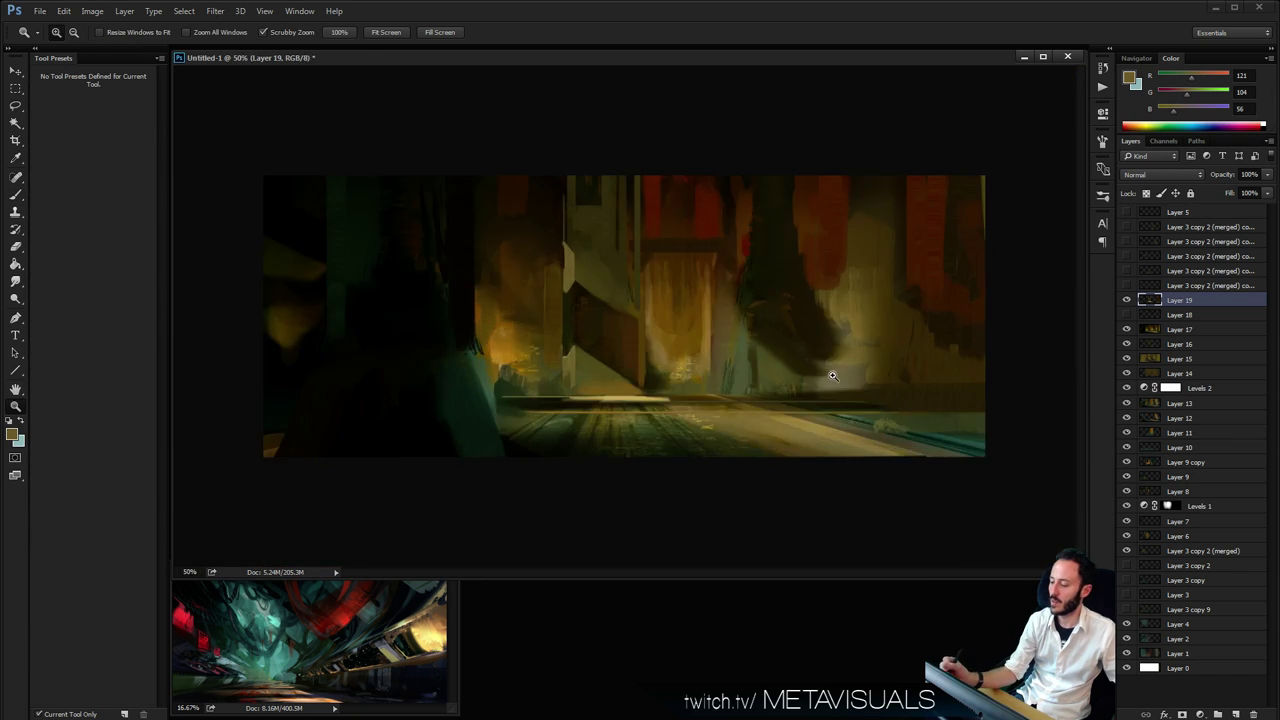
{"action": "left_click", "coordinate": [832, 375]}
{"action": "key", "text": "b"}
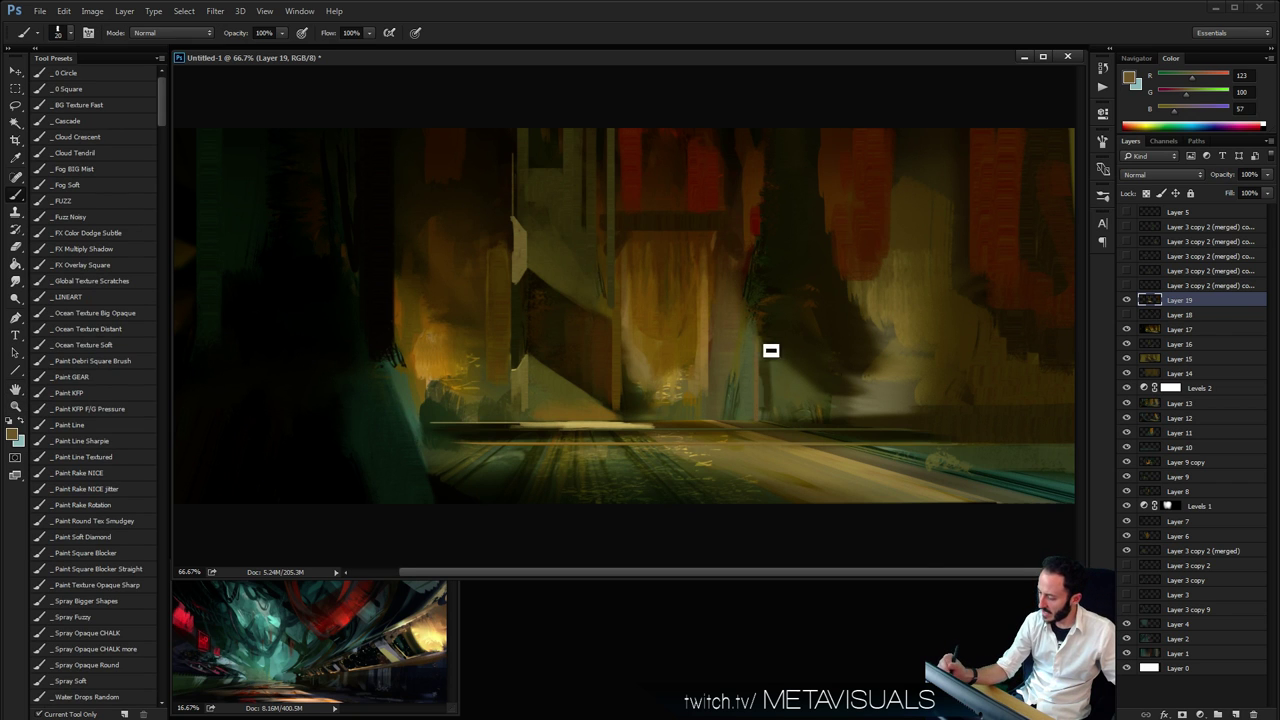
{"action": "left_click_drag", "start_coordinate": [782, 369], "coordinate": [802, 369]}
{"action": "key", "text": "z"}
{"action": "left_click", "coordinate": [851, 371], "text": "alt"}
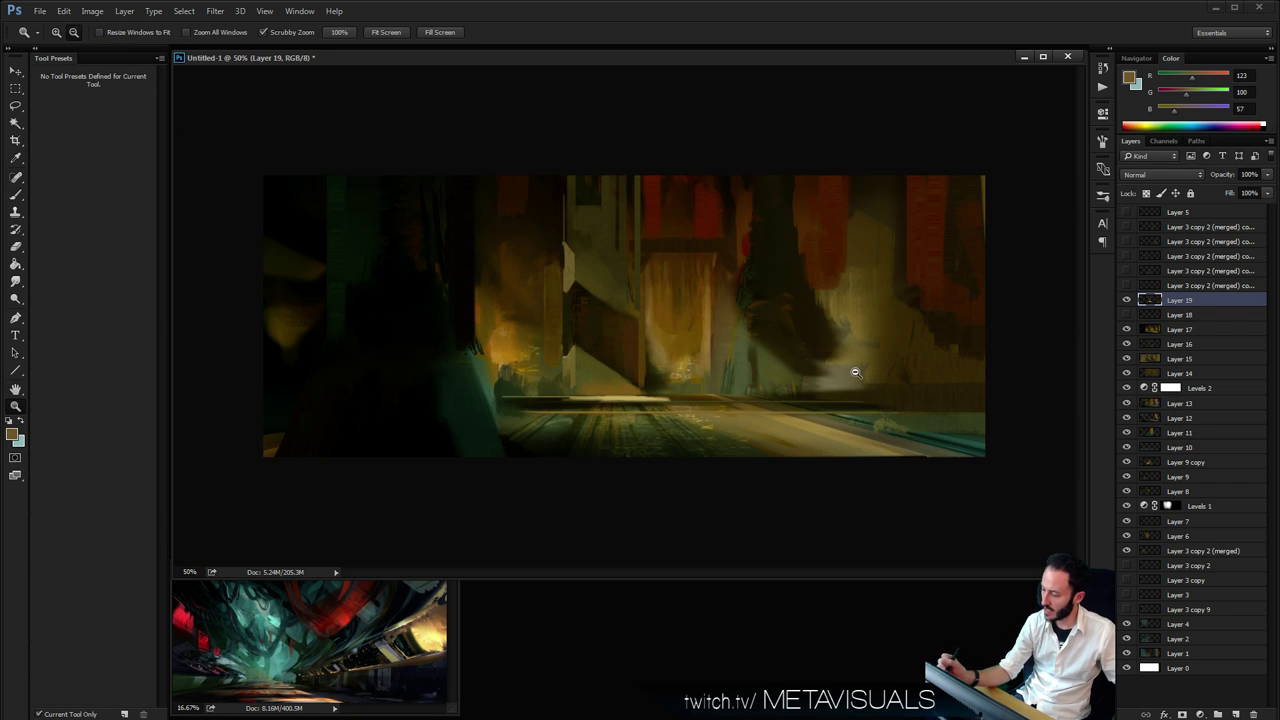
{"action": "left_click", "coordinate": [846, 439]}
{"action": "left_click", "coordinate": [846, 439]}
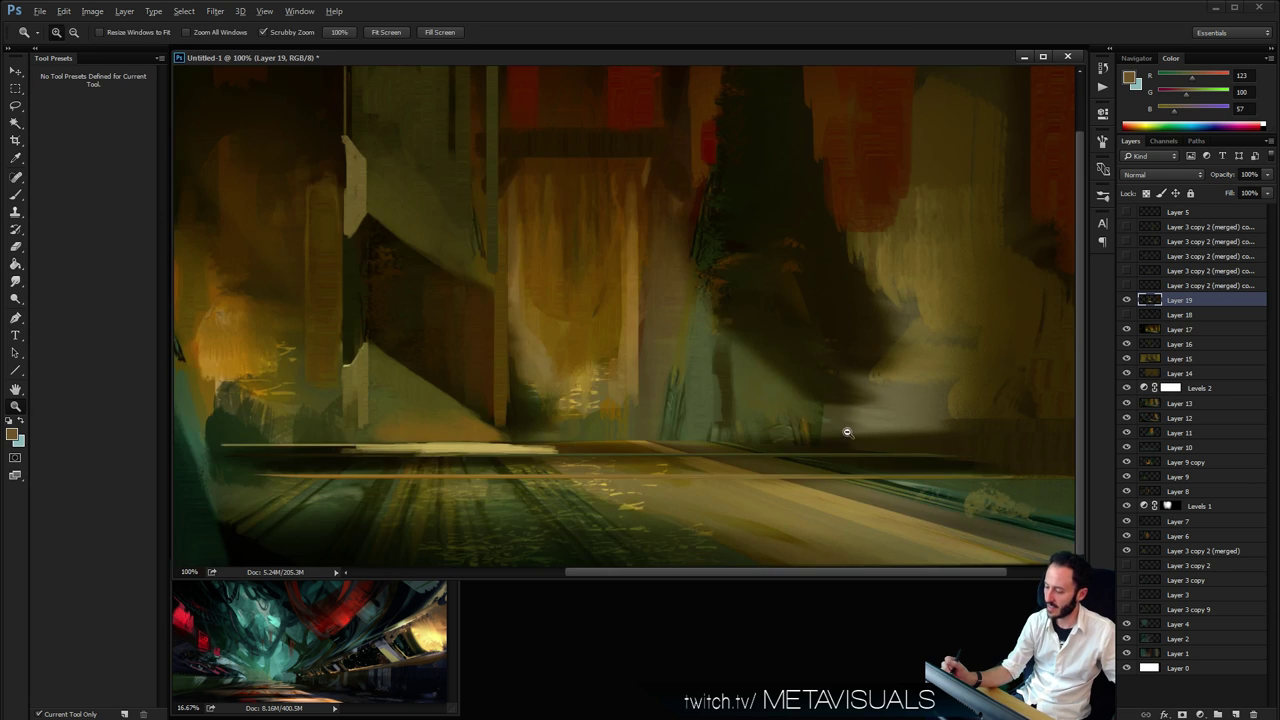
{"action": "left_click", "coordinate": [843, 423], "text": "alt"}
Mix an olive yellow of RGB 147, 135, 67 and paint a narrow lit vertical strip at the left base of the right pillar
{"action": "key", "text": "b"}
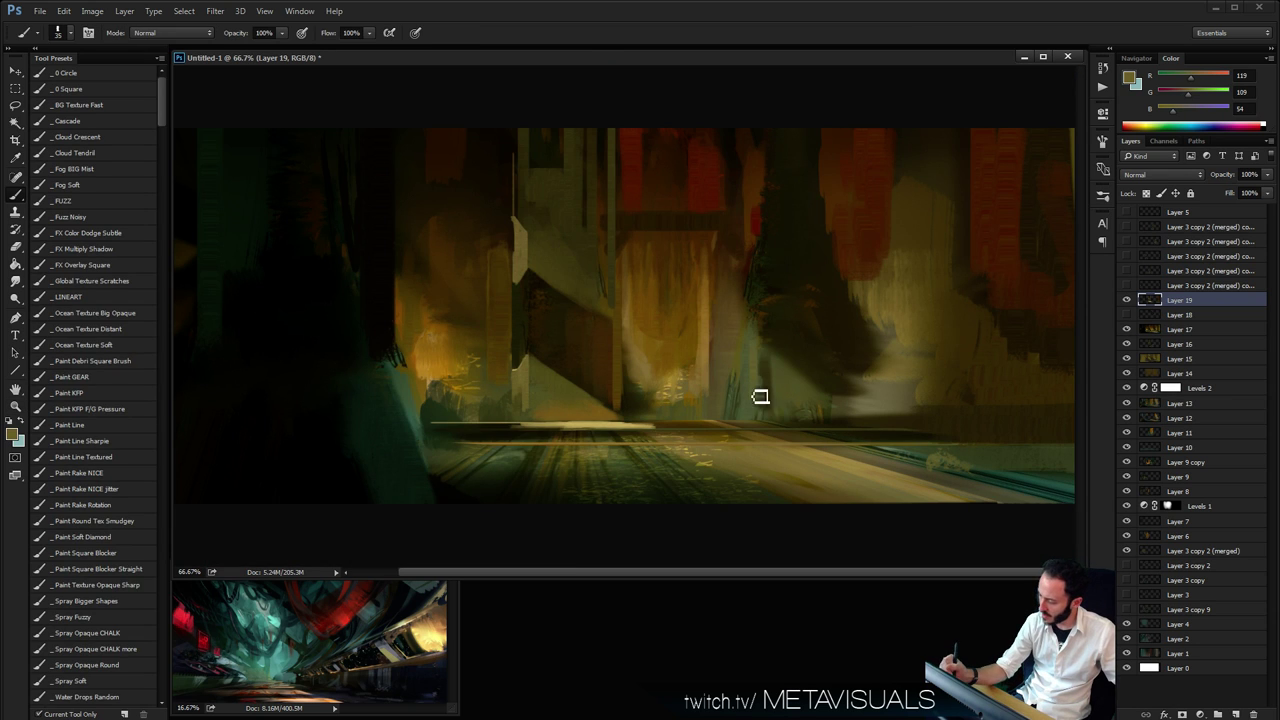
{"action": "left_click", "coordinate": [533, 374], "text": "alt"}
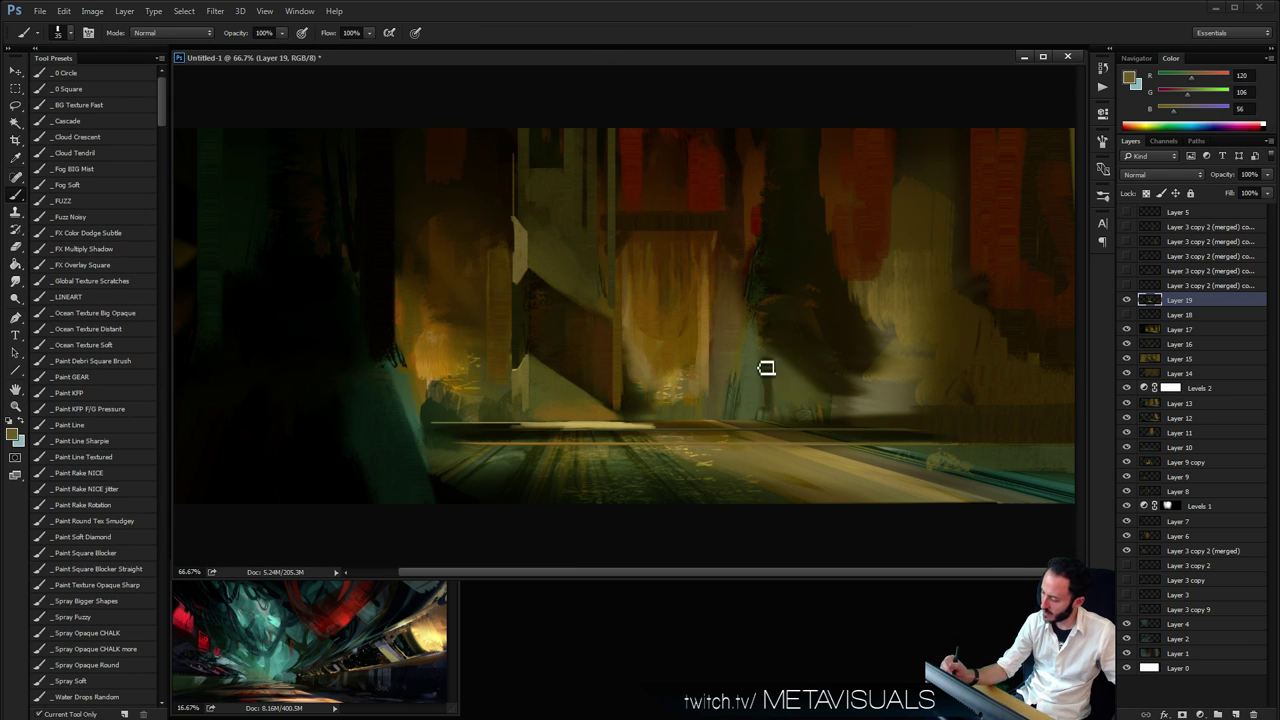
{"action": "key", "text": "h"}
{"action": "key", "text": "b"}
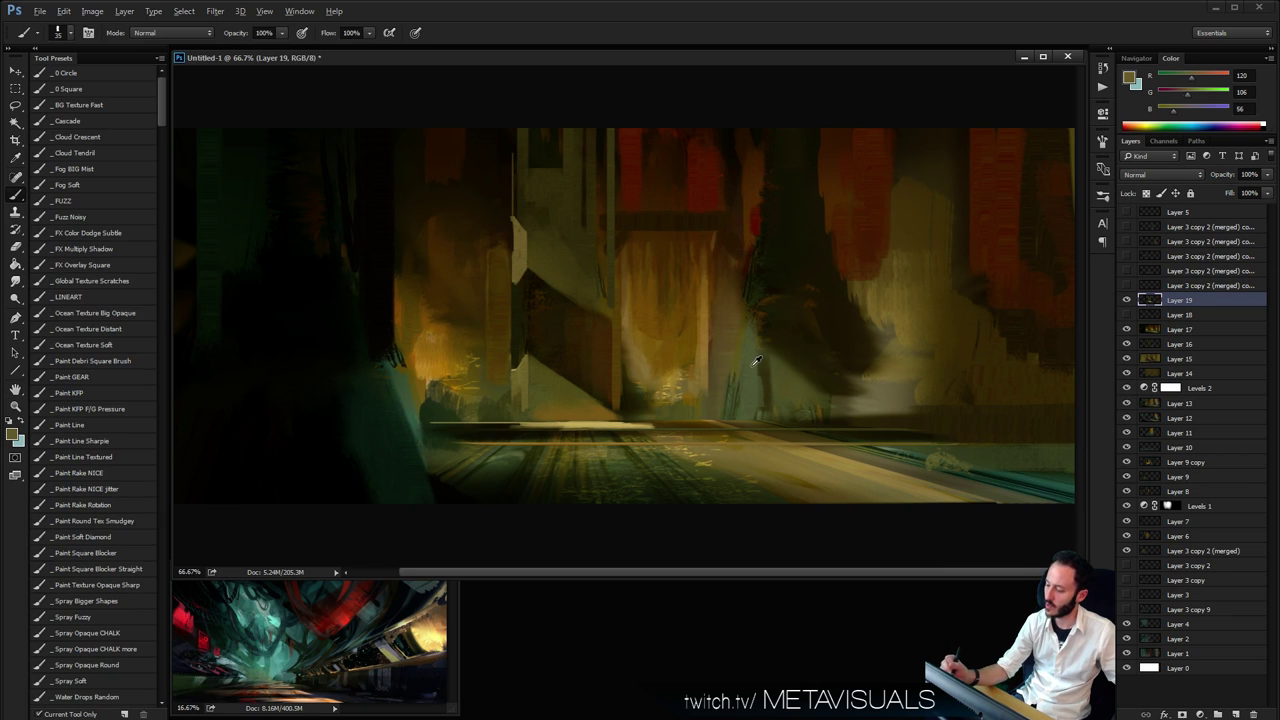
{"action": "left_click_drag", "start_coordinate": [1185, 95], "coordinate": [1197, 97]}
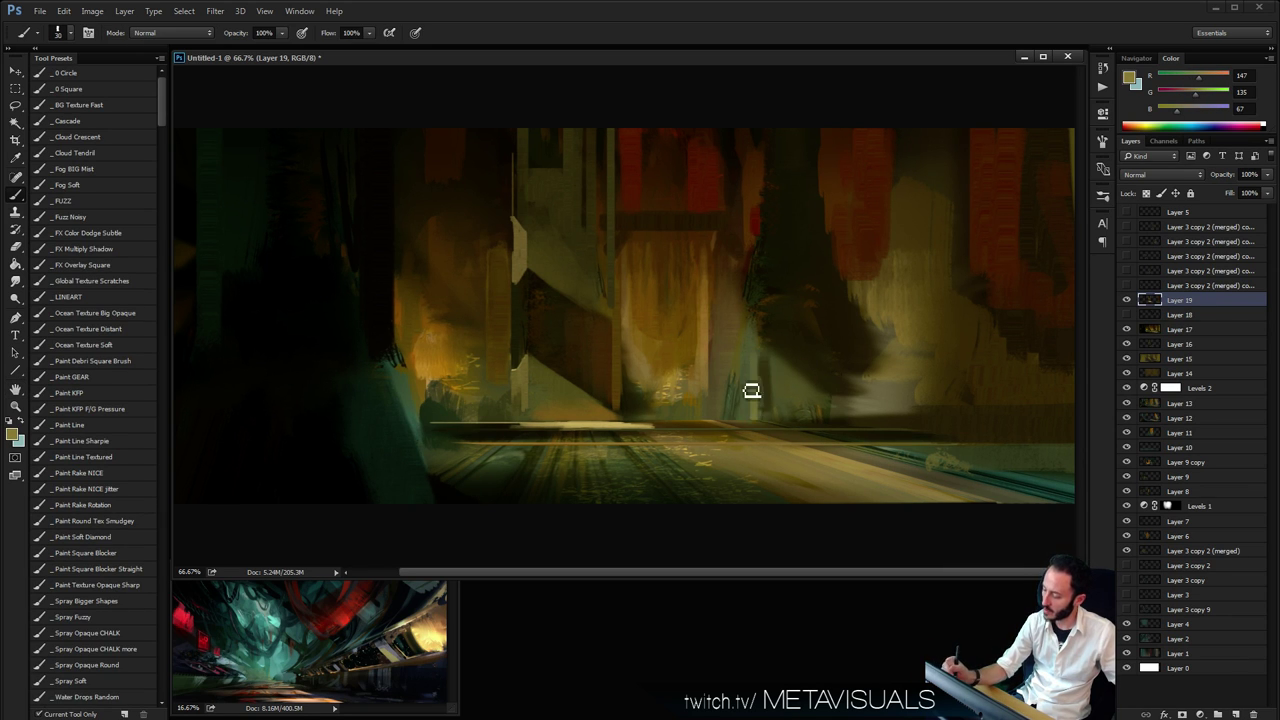
{"action": "key", "text": "["}
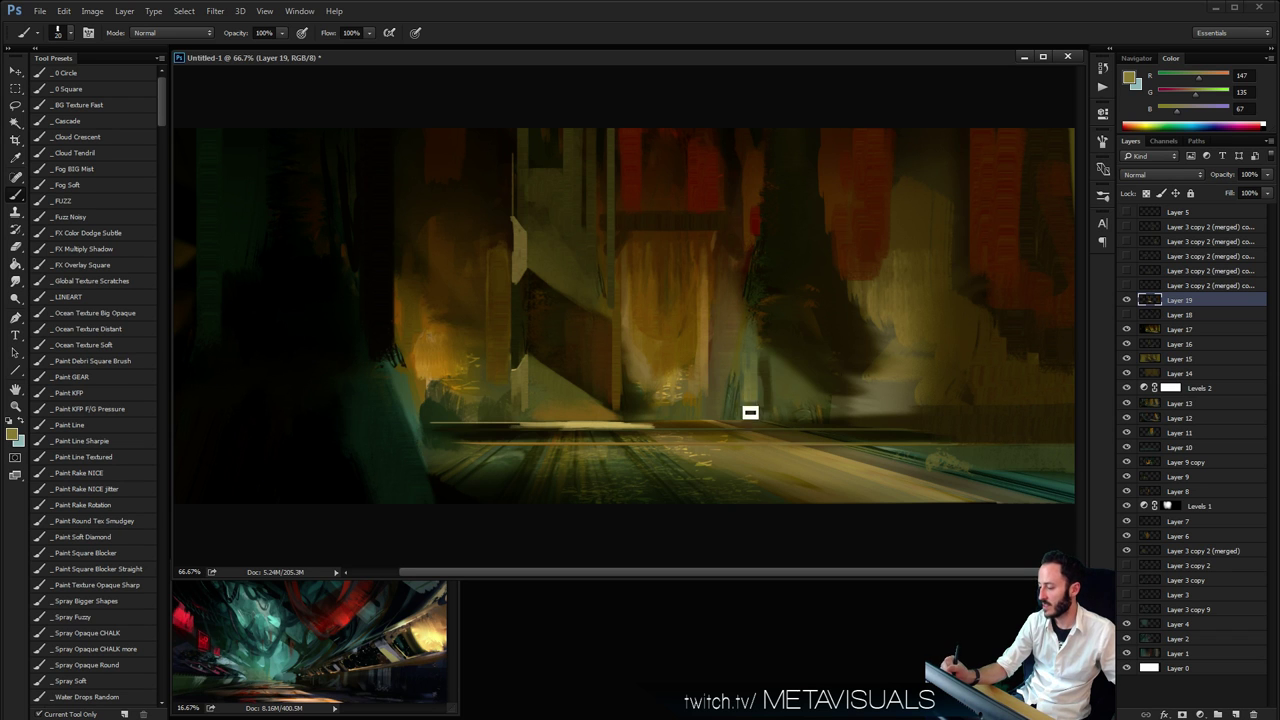
Examine the light accents on the central and right pillars within the whole composition at reduced size
{"action": "key", "text": "space"}
{"action": "key", "text": "ctrl+minus"}
{"action": "key", "text": "ctrl+minus"}
{"action": "key", "text": "ctrl+minus"}
{"action": "key", "text": "ctrl+plus"}
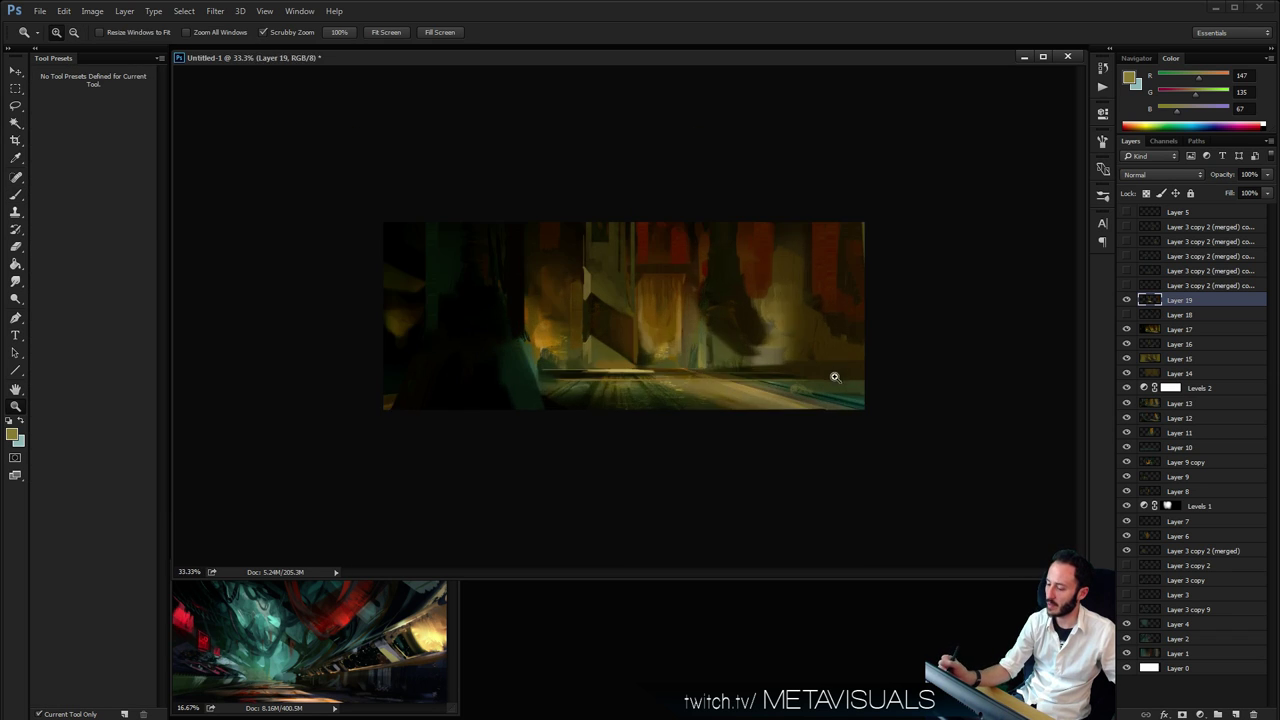
{"action": "key", "text": "ctrl+plus"}
{"action": "key", "text": "ctrl+plus"}
{"action": "key", "text": "ctrl+minus"}
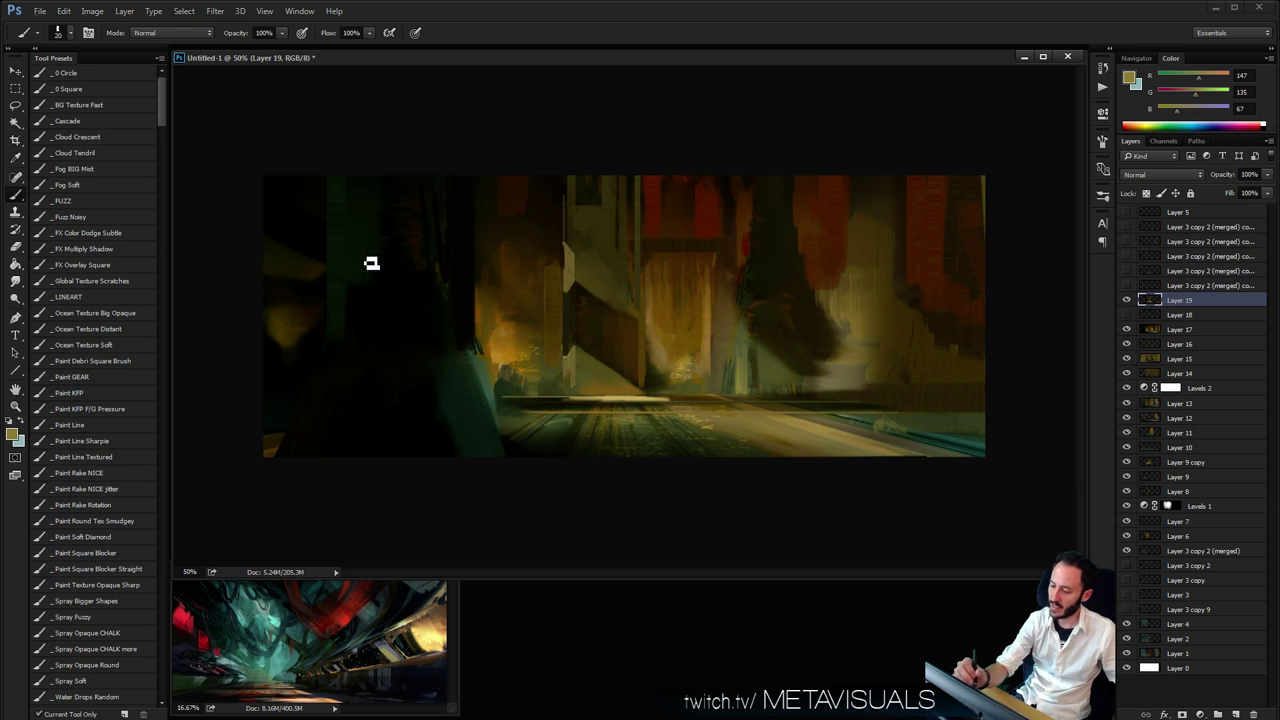
Try extending the far-left pillar down to a diagonal edge with sampled dark green RGB 16, 35, 18
{"action": "left_click", "coordinate": [343, 268], "text": "alt"}
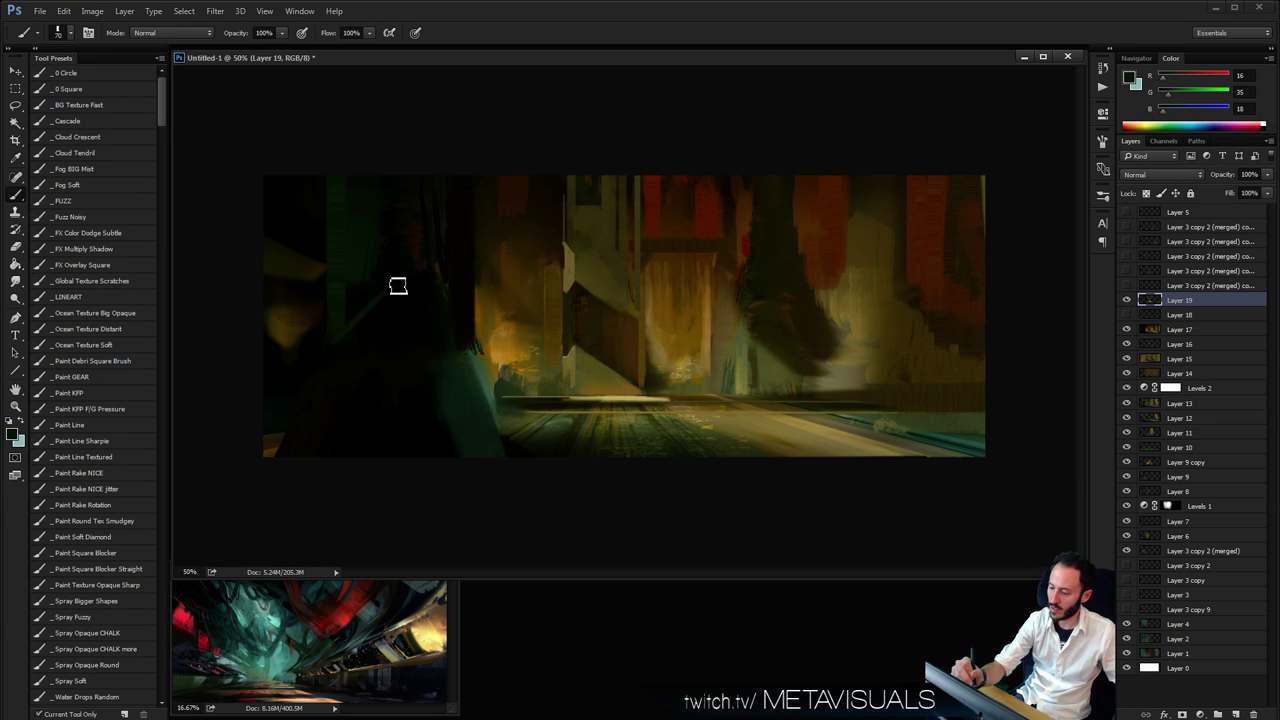
{"action": "key", "text": "]"}
{"action": "key", "text": "space"}
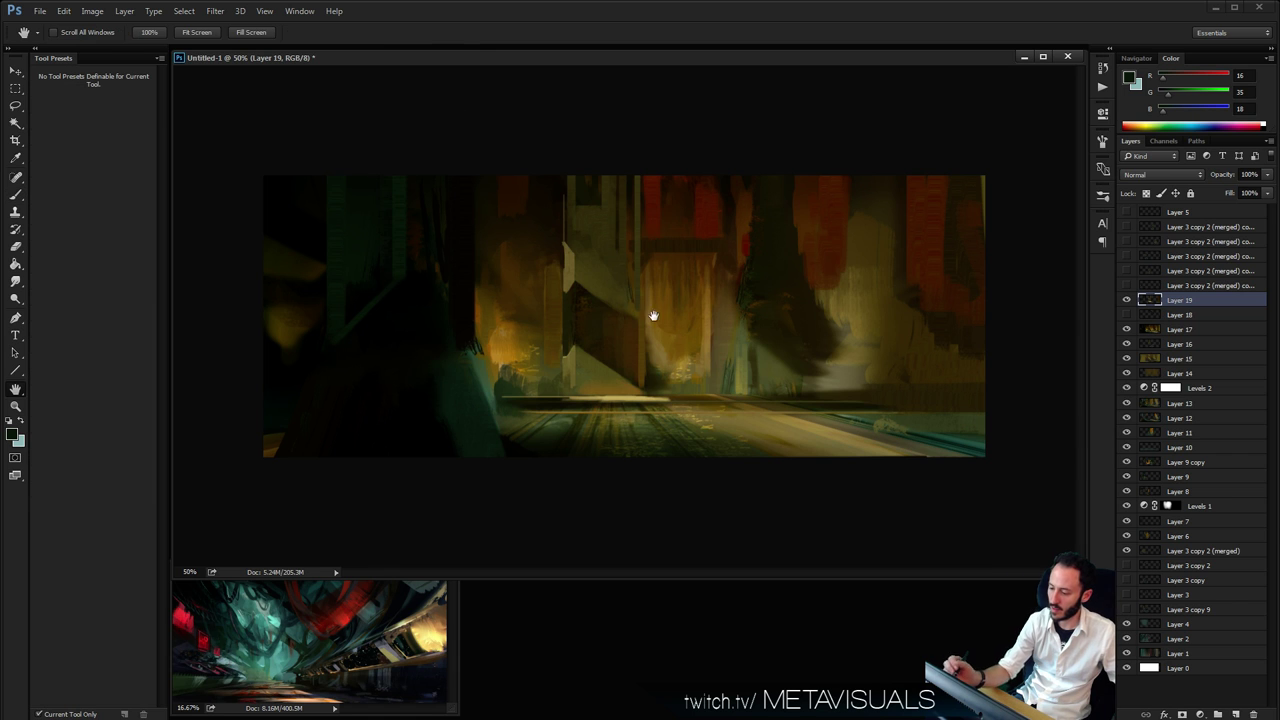
{"action": "key", "text": "ctrl+minus"}
{"action": "key", "text": "ctrl+minus"}
{"action": "key", "text": "ctrl+plus"}
{"action": "key", "text": "ctrl+plus"}
{"action": "key", "text": "b"}
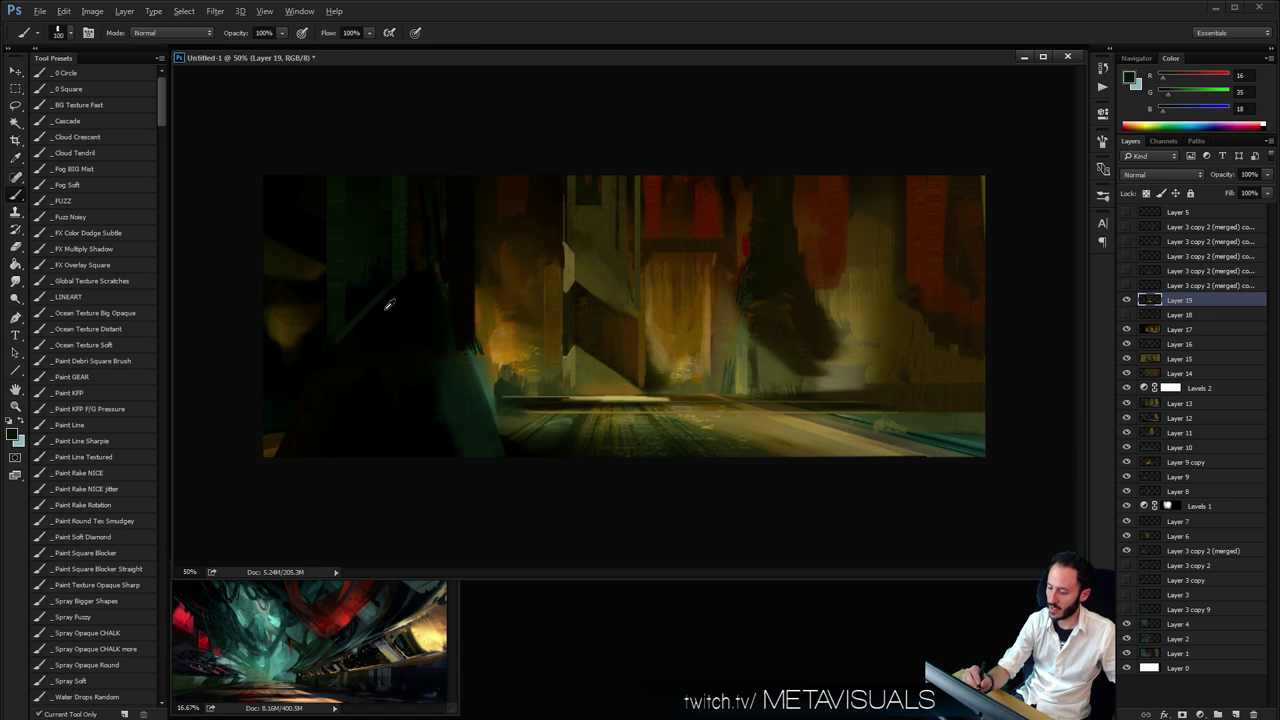
{"action": "key", "text": "bracketright"}
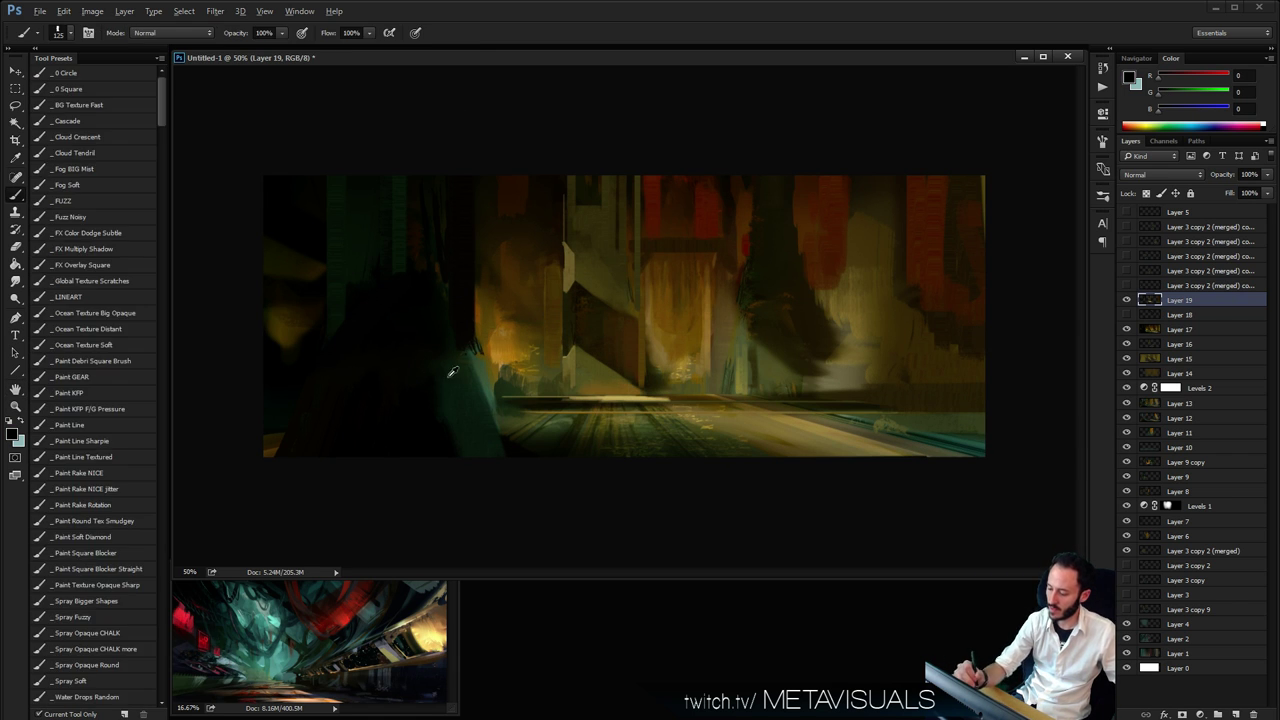
Paint dark green RGB 19, 39, 28 over the left foreground mass's teal slope and cover its inner part with black, leaving a narrow teal rim
{"action": "left_click", "coordinate": [450, 382], "text": "alt"}
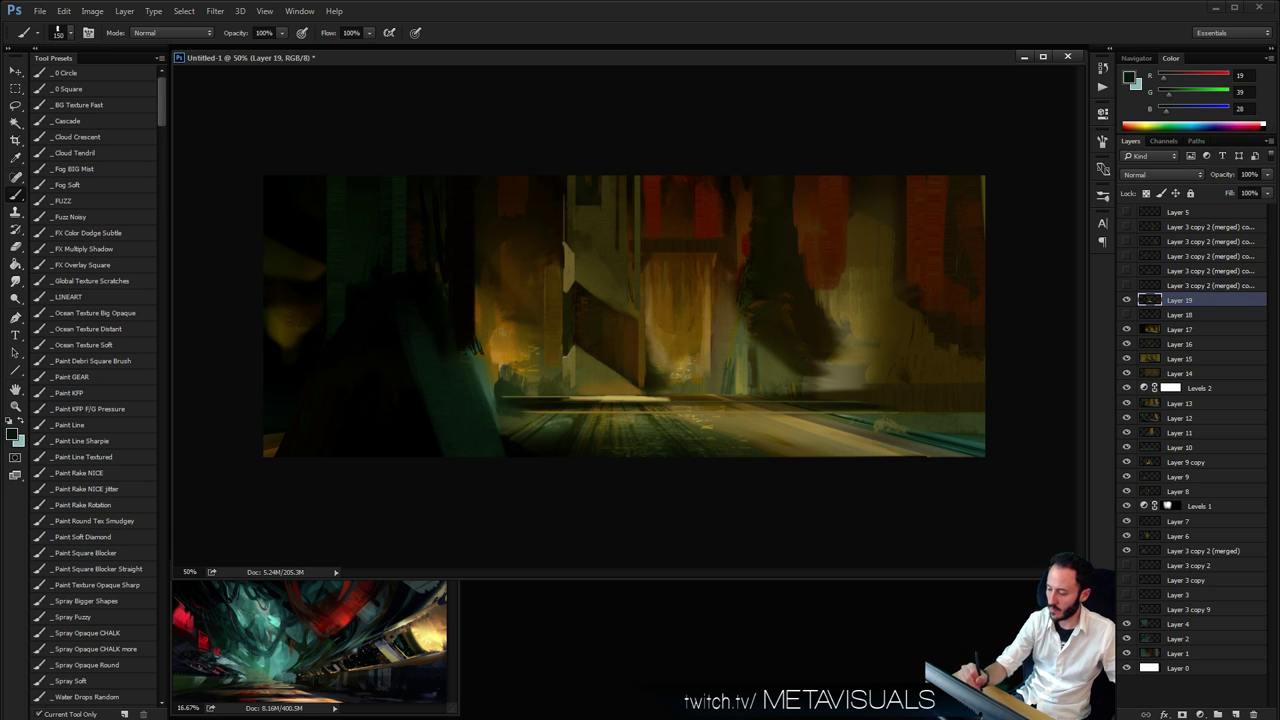
{"action": "left_click", "coordinate": [413, 320], "text": "alt"}
{"action": "key", "text": "bracketright"}
{"action": "left_click_drag", "start_coordinate": [426, 351], "coordinate": [428, 453]}
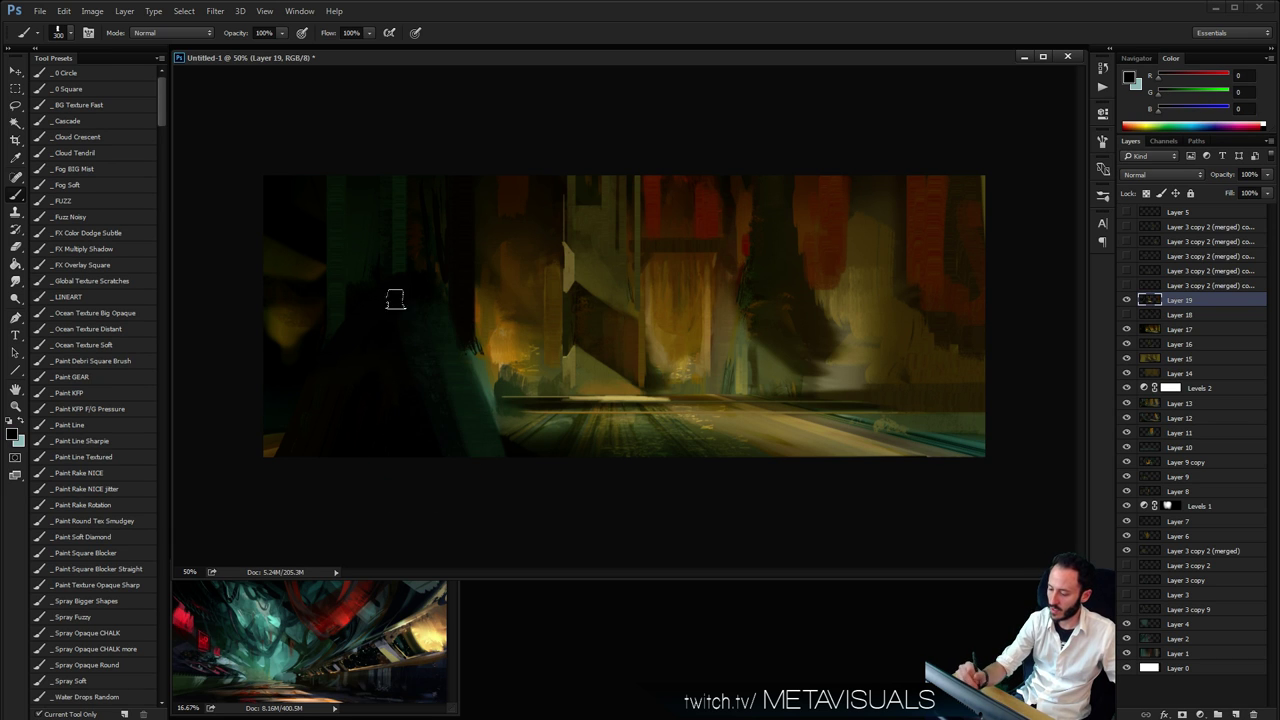
{"action": "left_click_drag", "start_coordinate": [398, 300], "coordinate": [443, 453]}
{"action": "left_click_drag", "start_coordinate": [409, 328], "coordinate": [462, 491]}
Examine the darkened left foreground against the rest of the painting at thumbnail size
{"action": "key", "text": "z"}
{"action": "left_click", "coordinate": [766, 394], "text": "alt"}
{"action": "left_click", "coordinate": [786, 386], "text": "alt"}
{"action": "left_click", "coordinate": [806, 377], "text": "alt"}
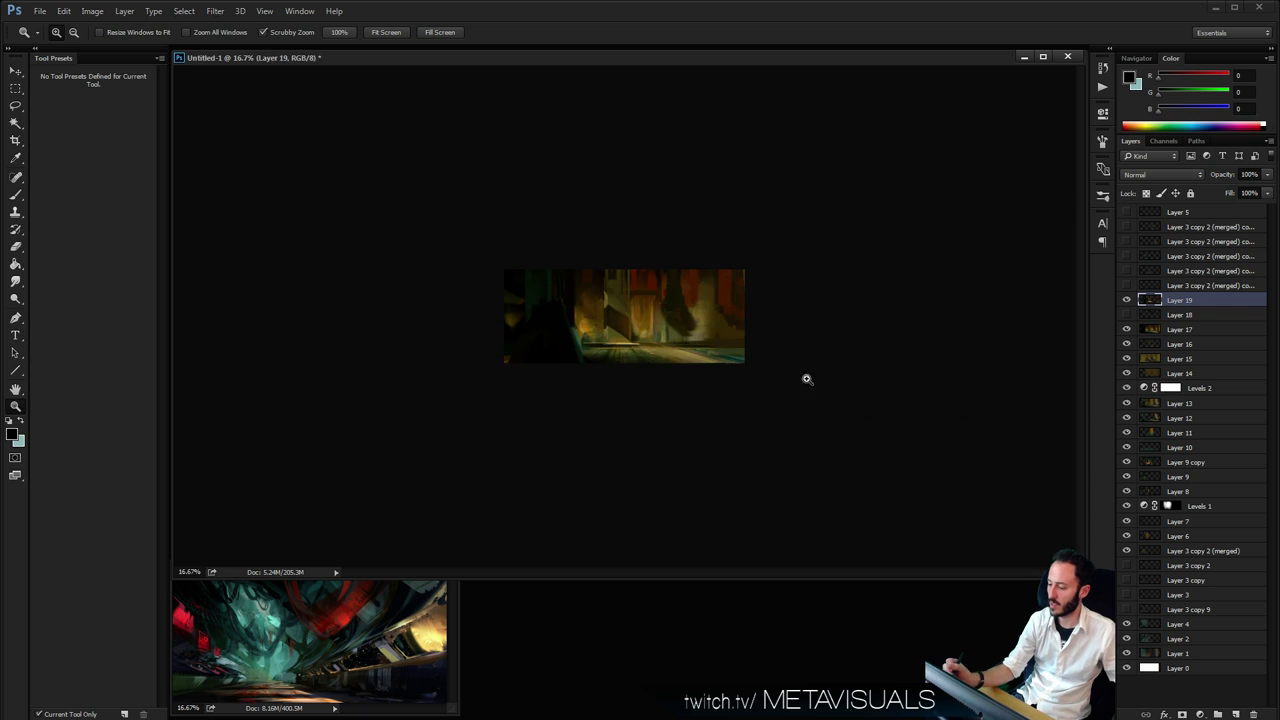
{"action": "left_click", "coordinate": [814, 411]}
{"action": "left_click", "coordinate": [814, 411]}
{"action": "left_click", "coordinate": [814, 411]}
{"action": "key", "text": "space"}
{"action": "left_click", "coordinate": [871, 346], "text": "ctrl"}
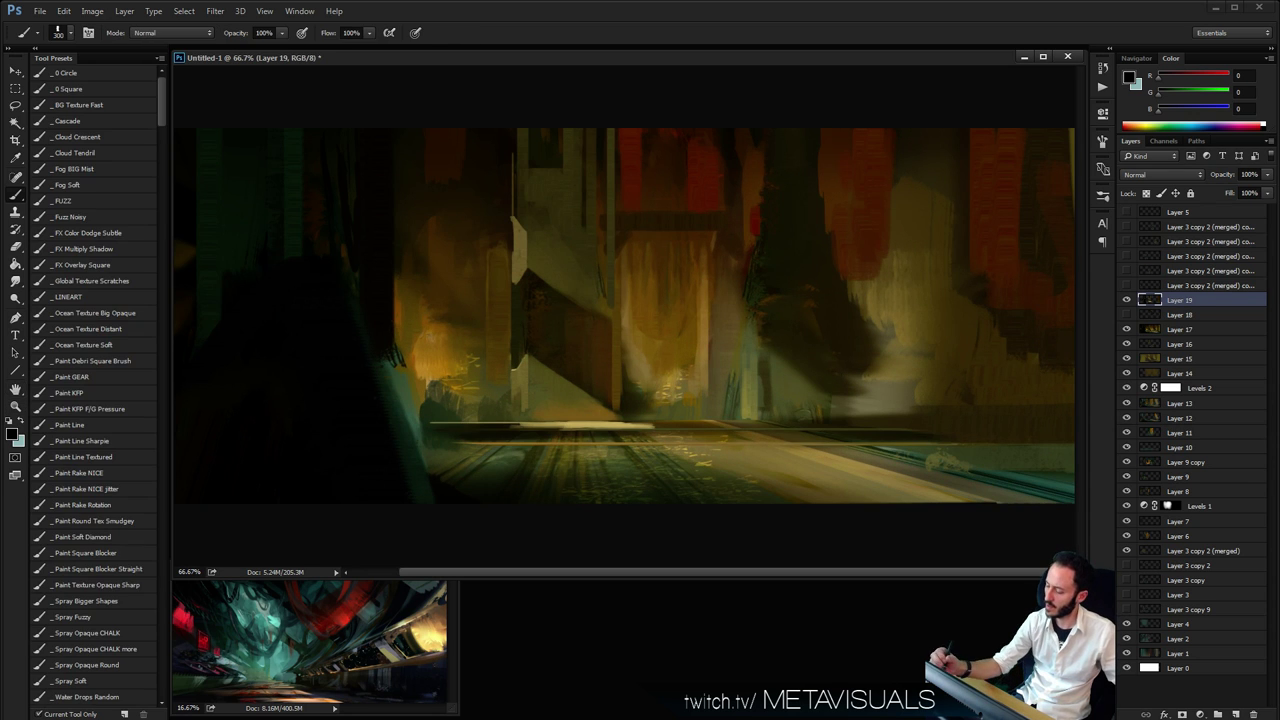
Sharpen the upper edge of the central pillar's diagonal shadow with sampled olive brown RGB 81, 71, 30, reducing the brush to size 15
{"action": "left_click", "coordinate": [788, 388], "text": "alt"}
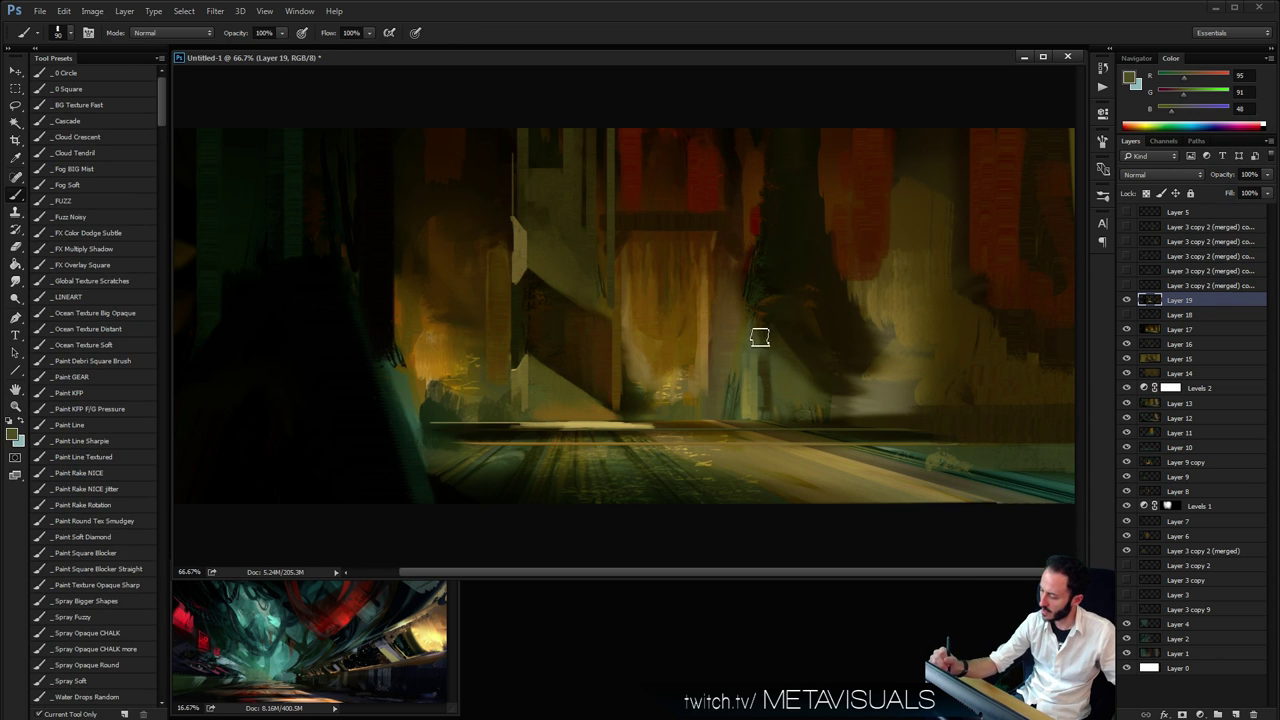
{"action": "key", "text": "ctrl+equal"}
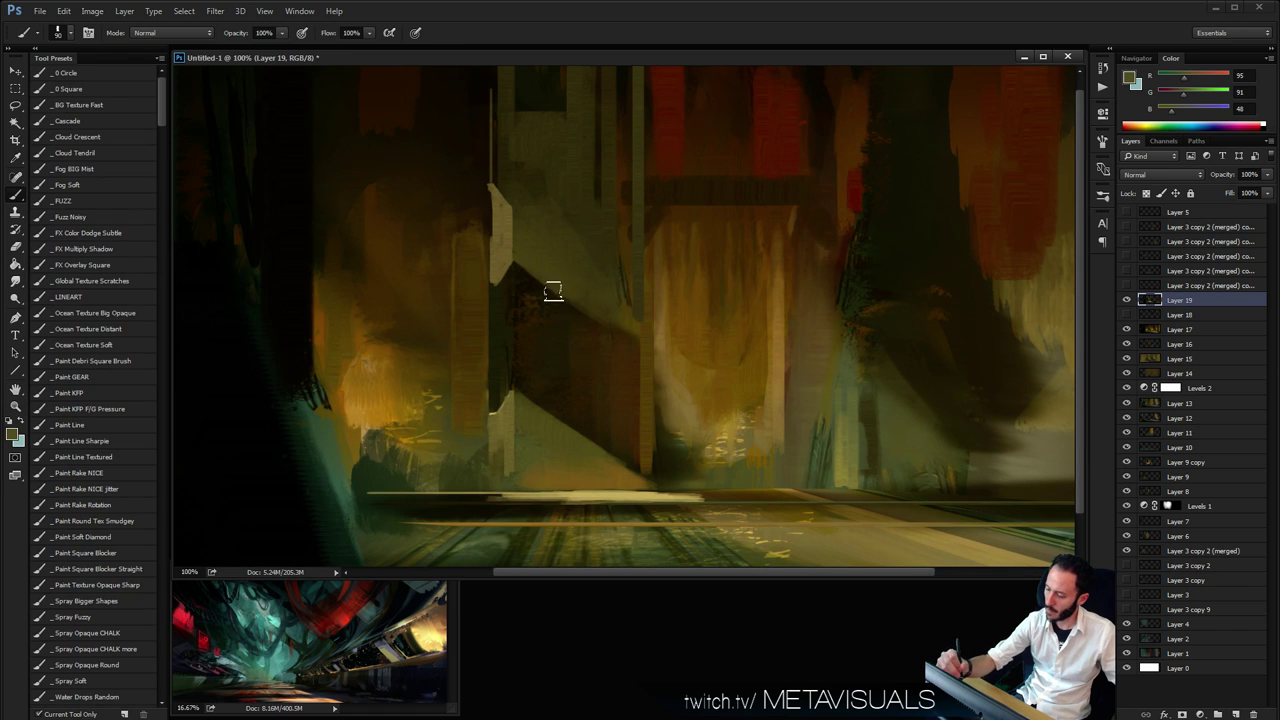
{"action": "left_click", "coordinate": [550, 288], "text": "alt"}
{"action": "mouse_move", "coordinate": [549, 289]}
{"action": "left_mouse_down"}
{"action": "mouse_move", "coordinate": [606, 338]}
{"action": "mouse_move", "coordinate": [537, 272]}
{"action": "mouse_move", "coordinate": [614, 340]}
{"action": "left_mouse_up"}
{"action": "key", "text": "bracketleft"}
{"action": "key", "text": "bracketleft"}
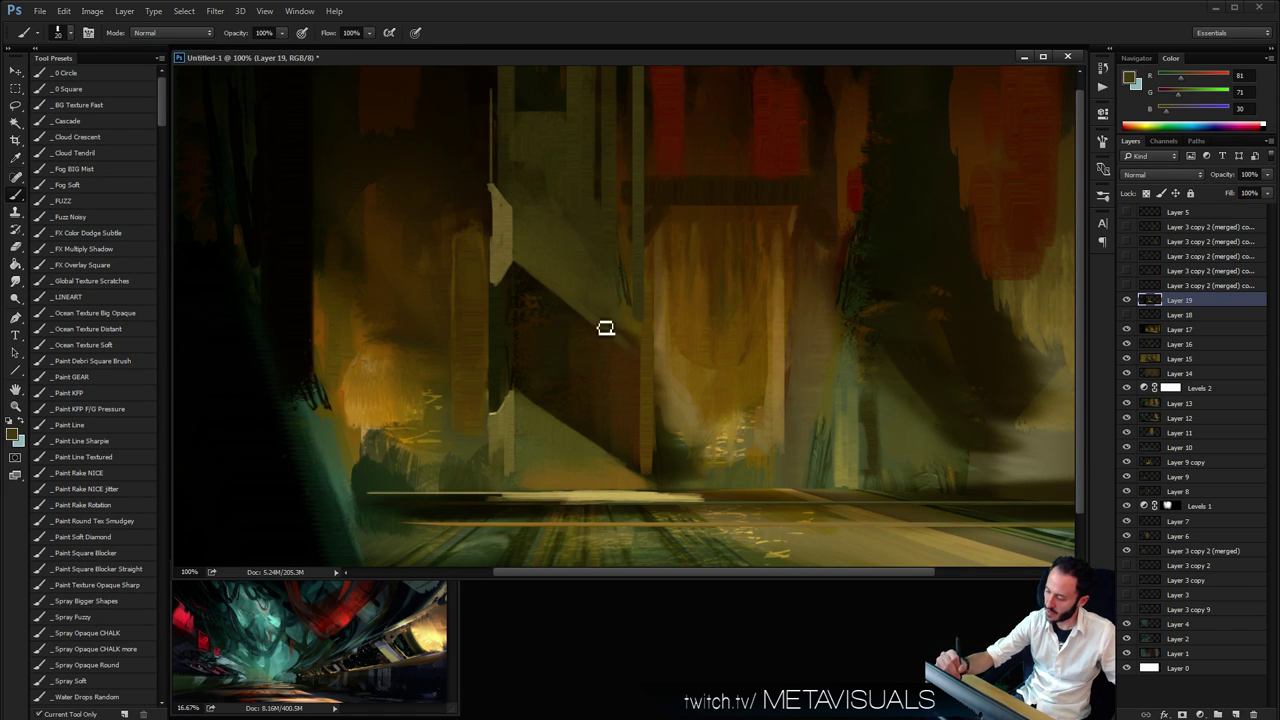
{"action": "key", "text": "bracketleft"}
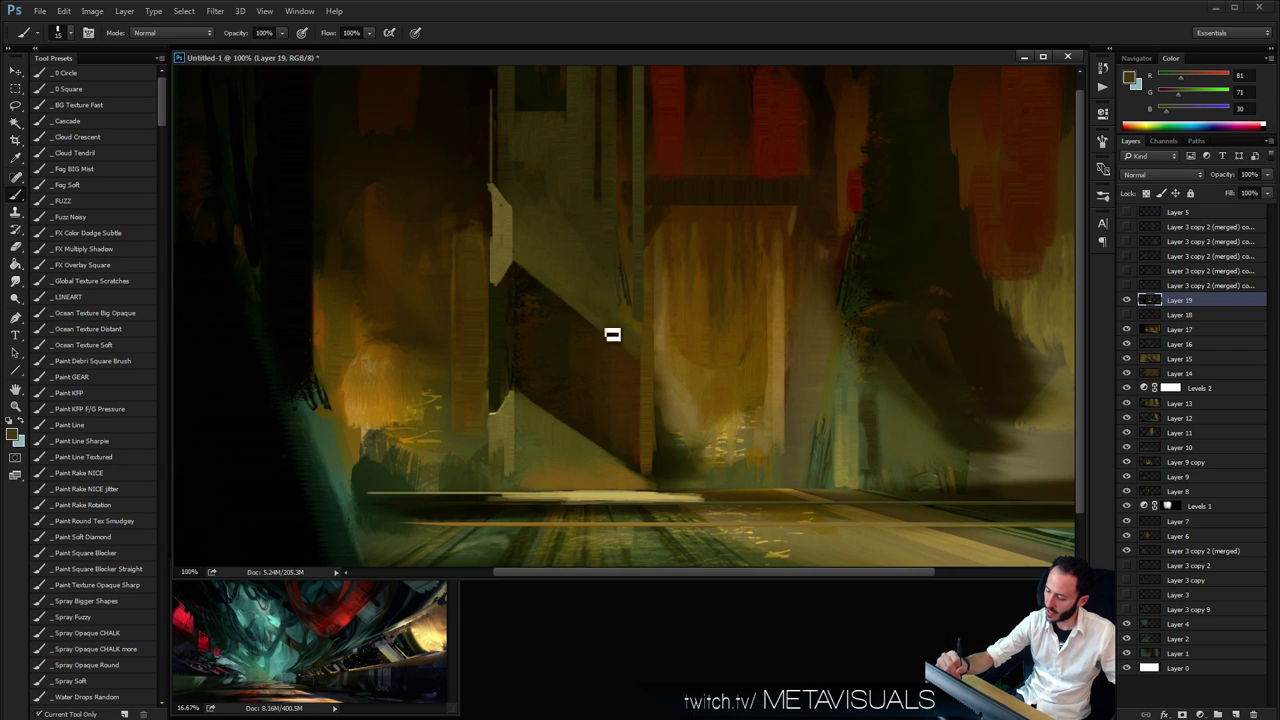
Lasso the narrow dark side face of the central pillar between its two pale bevels and hide the selection outline
{"action": "key", "text": "z"}
{"action": "left_click", "coordinate": [631, 270], "text": "alt"}
{"action": "left_click", "coordinate": [637, 265], "text": "alt"}
{"action": "left_click", "coordinate": [643, 260], "text": "alt"}
{"action": "left_click", "coordinate": [643, 260], "text": "alt"}
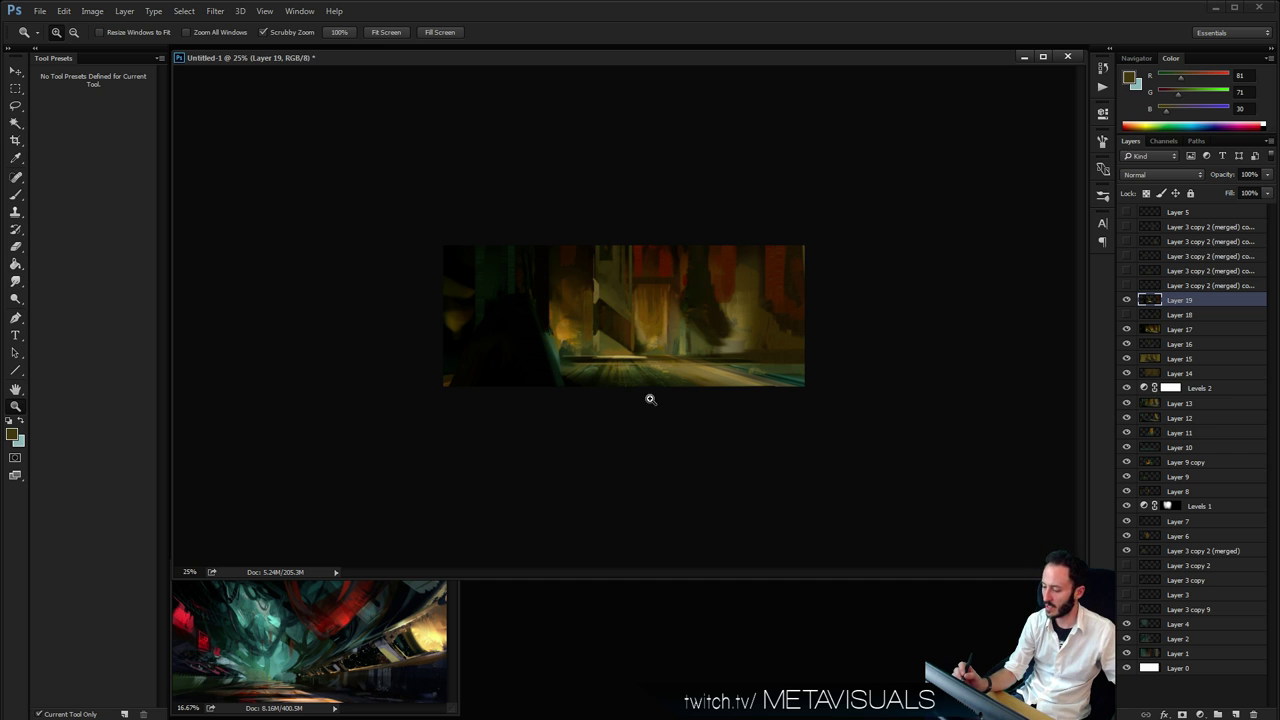
{"action": "left_click_drag", "start_coordinate": [650, 399], "coordinate": [646, 356]}
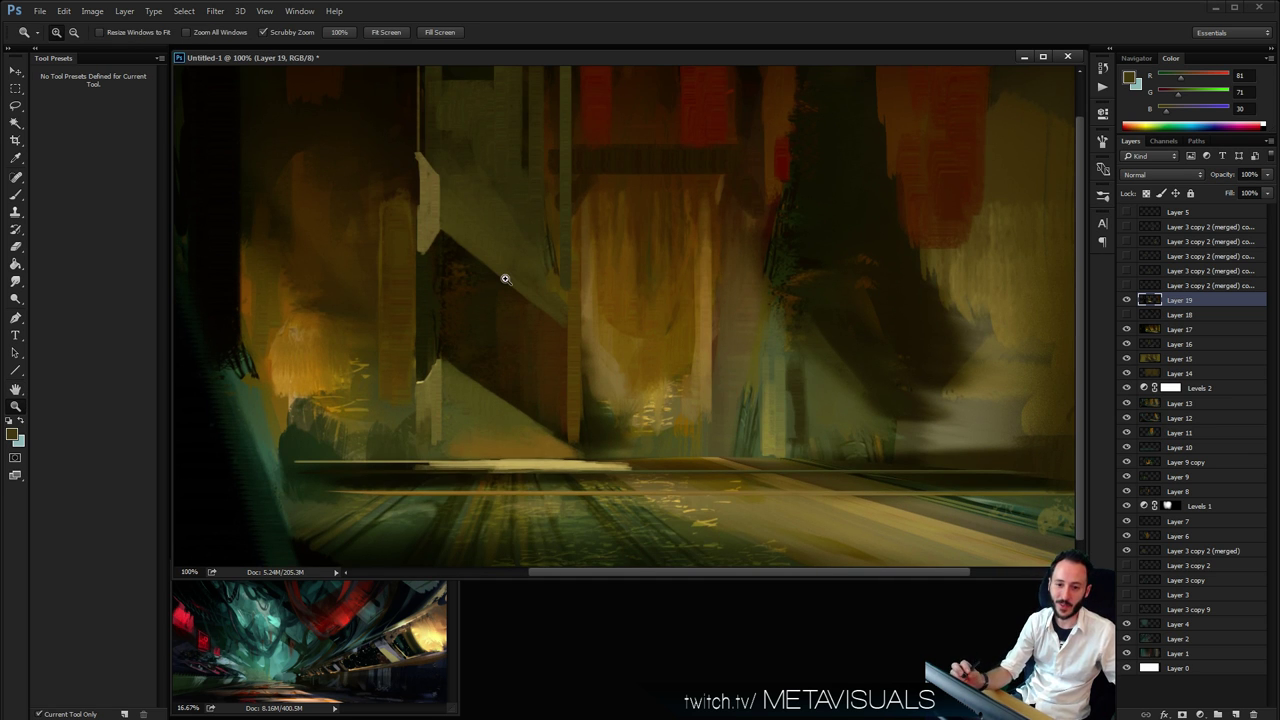
{"action": "key", "text": "l"}
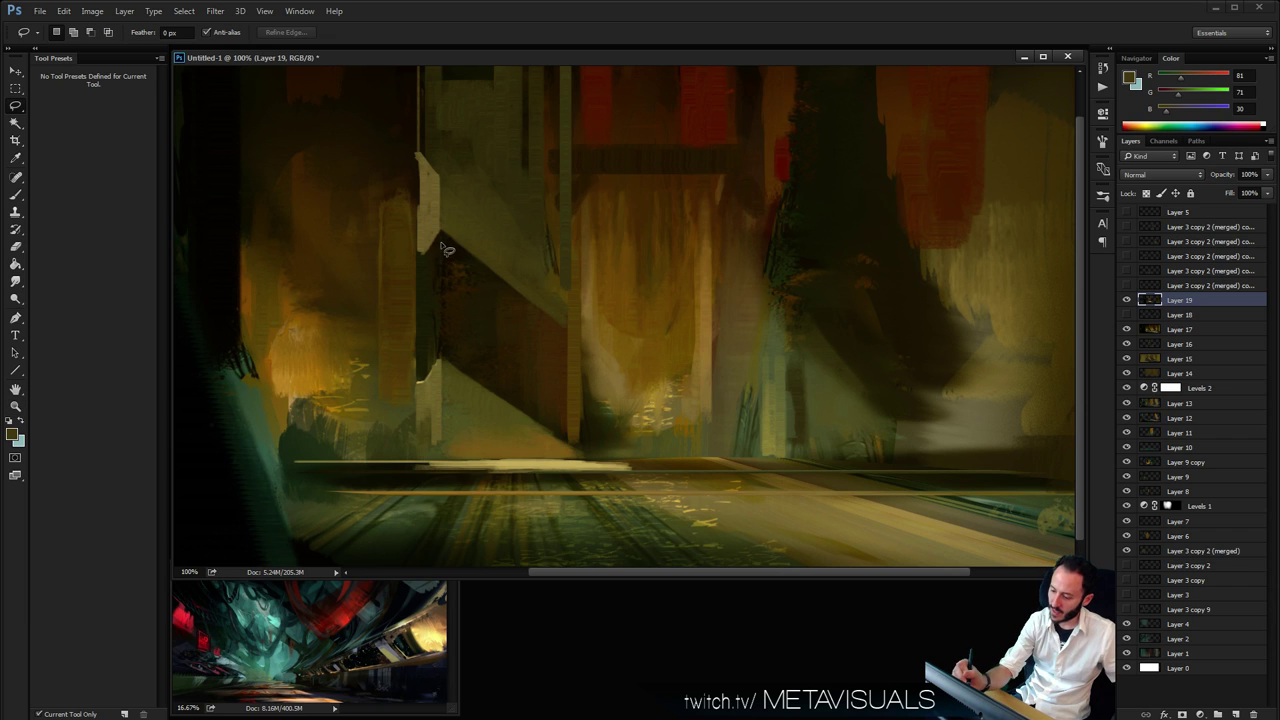
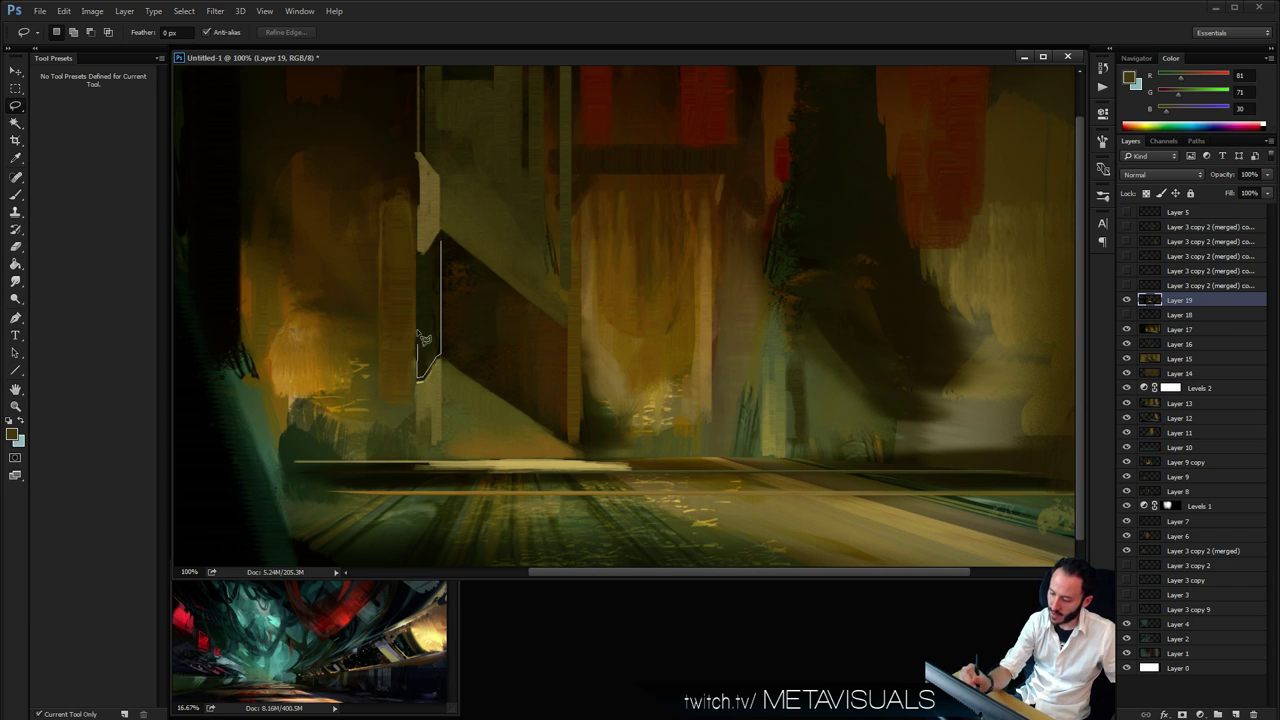
{"action": "left_click", "coordinate": [442, 239]}
{"action": "key", "text": "ctrl+h"}
{"action": "key", "text": "b"}
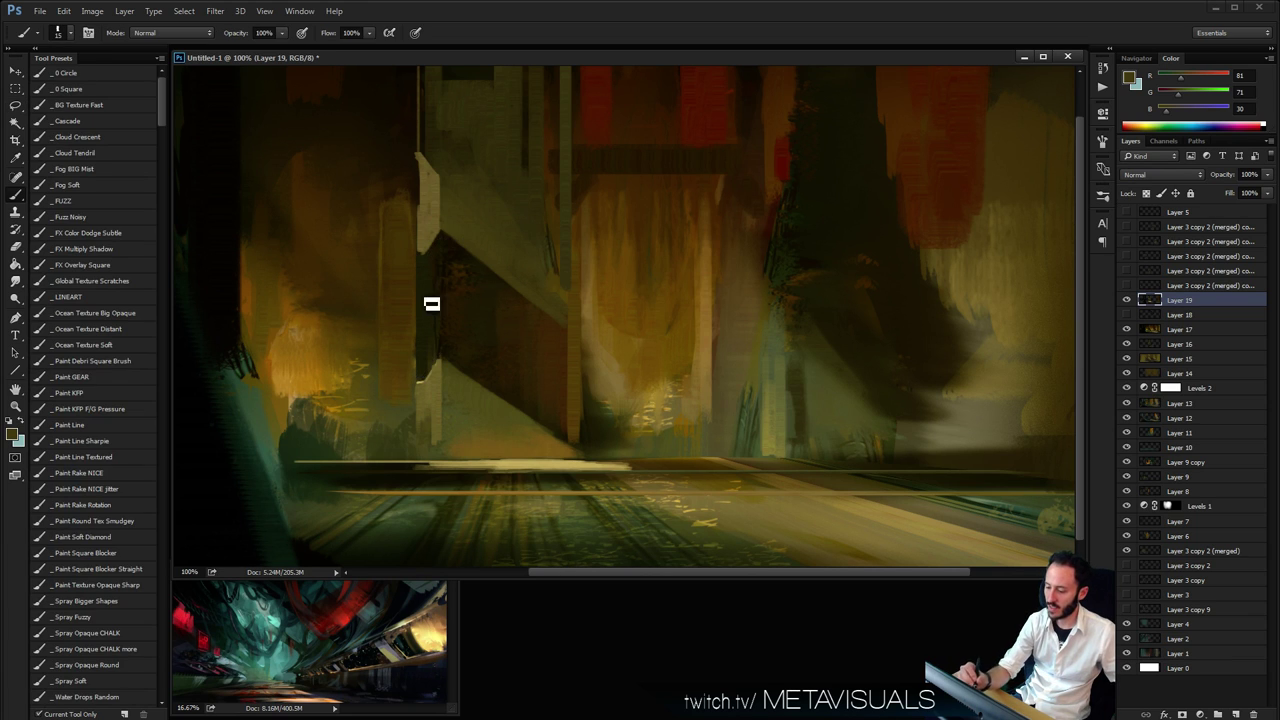
Paint green RGB 82, 91, 11 down the selected side face of the central pillar with an enlarged brush
{"action": "left_click", "coordinate": [434, 298], "text": "alt"}
{"action": "left_click", "coordinate": [1184, 93]}
{"action": "left_click", "coordinate": [1180, 78]}
{"action": "key", "text": "]"}
{"action": "key", "text": "]"}
{"action": "key", "text": "]"}
{"action": "key", "text": "]"}
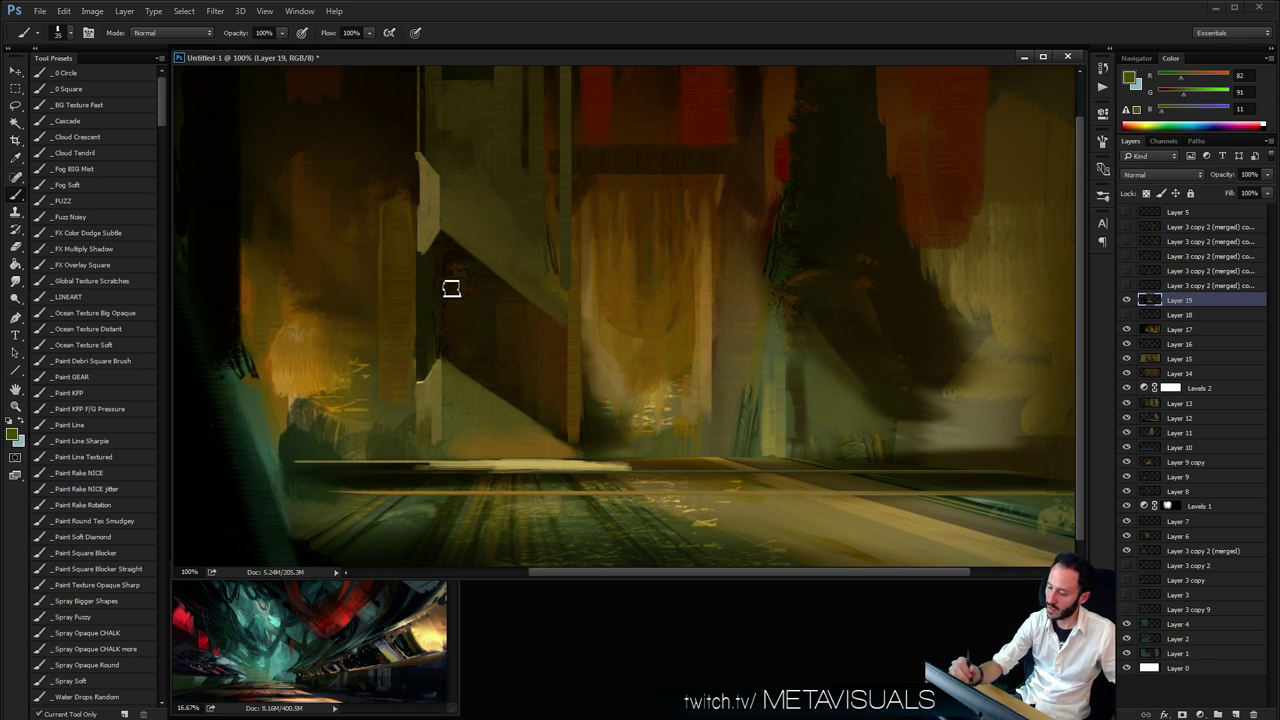
{"action": "left_click_drag", "start_coordinate": [444, 245], "coordinate": [442, 362]}
{"action": "key", "text": "ctrl+z"}
{"action": "left_click_drag", "start_coordinate": [446, 254], "coordinate": [428, 380]}
{"action": "key", "text": "]"}
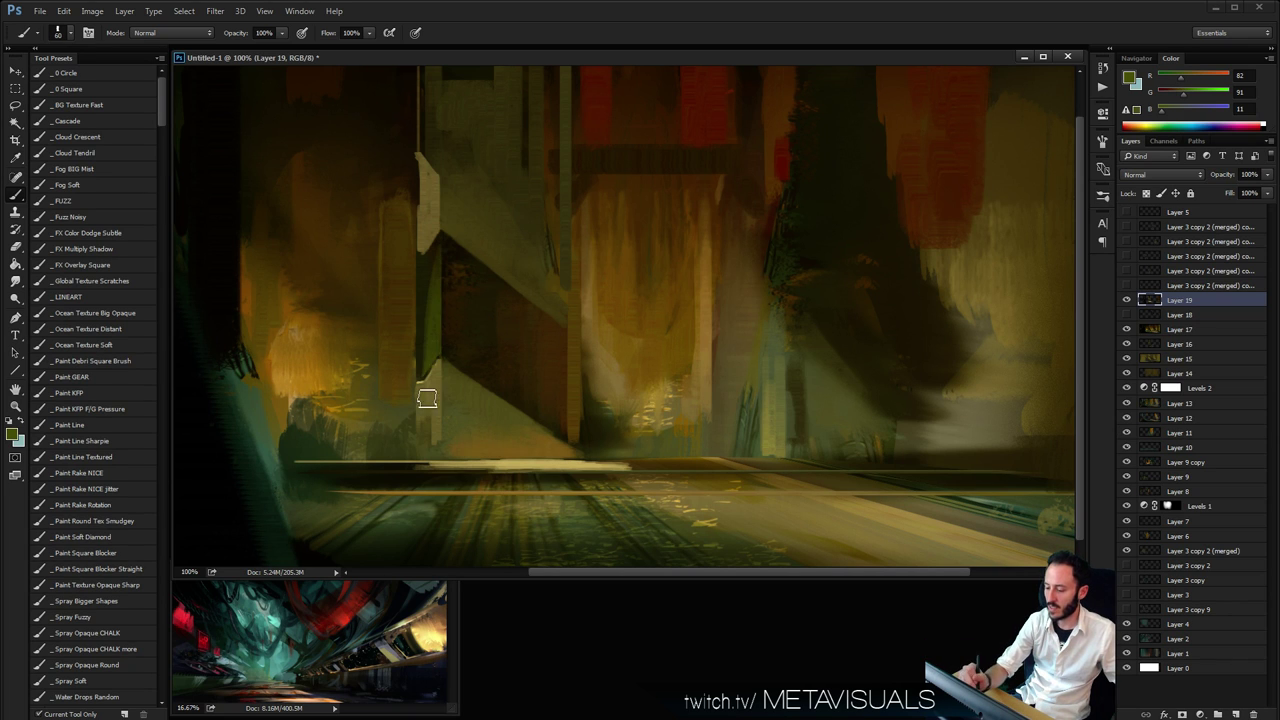
{"action": "key", "text": "r"}
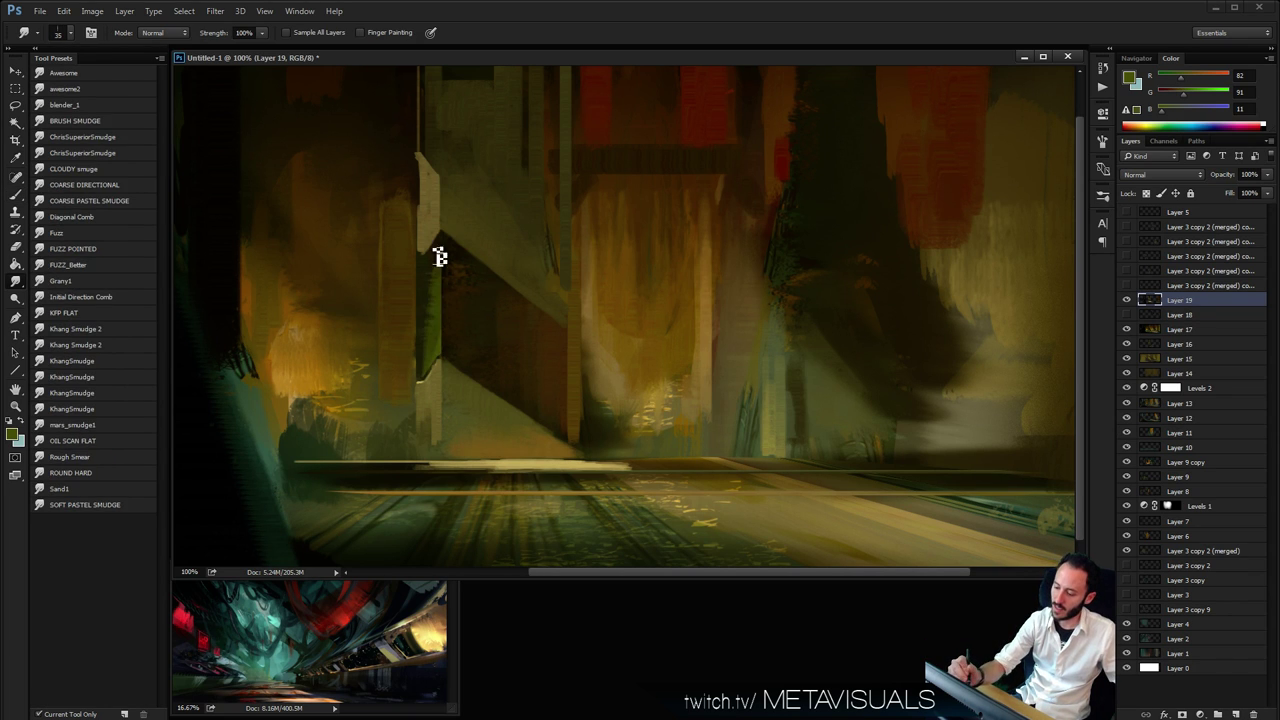
Examine the central pillar's green side face against the whole painting at reduced and full size
{"action": "key", "text": "z"}
{"action": "left_click", "coordinate": [686, 280], "text": "alt"}
{"action": "left_click", "coordinate": [686, 280], "text": "alt"}
{"action": "left_click", "coordinate": [686, 280], "text": "alt"}
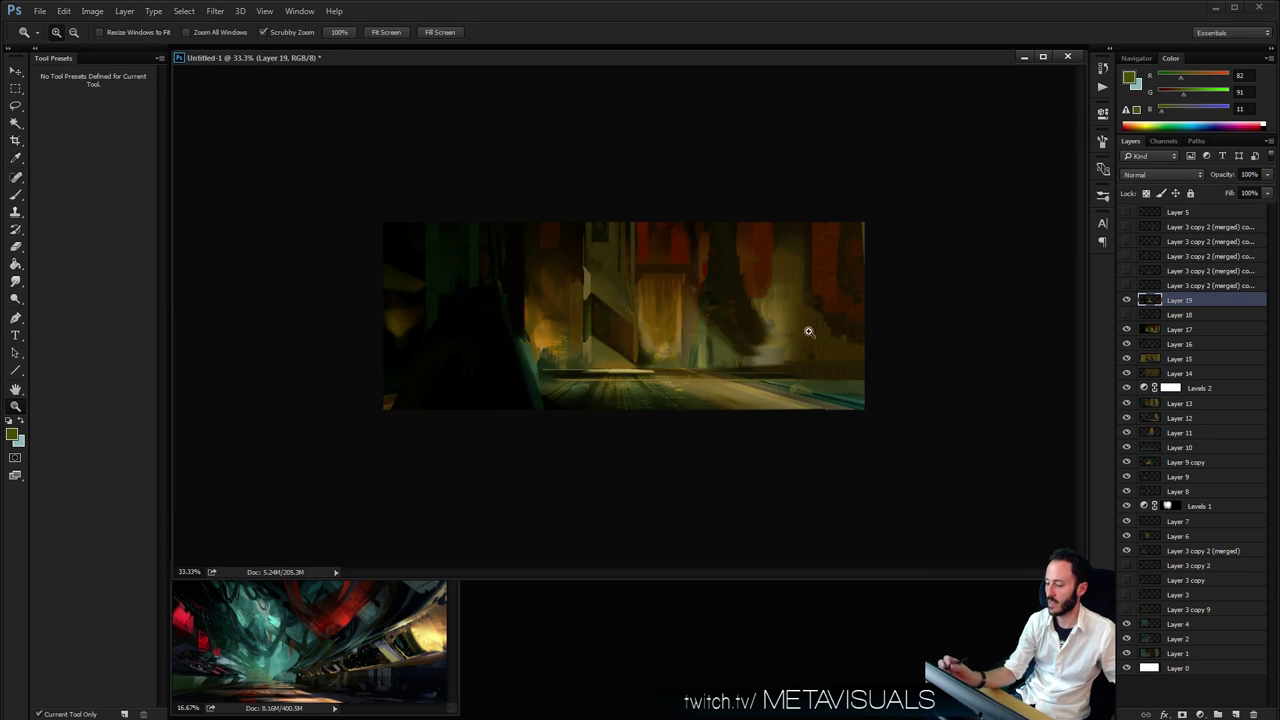
{"action": "left_click", "coordinate": [784, 404]}
{"action": "left_click", "coordinate": [784, 404]}
{"action": "key", "text": "space"}
{"action": "left_click", "coordinate": [794, 419], "text": "alt"}
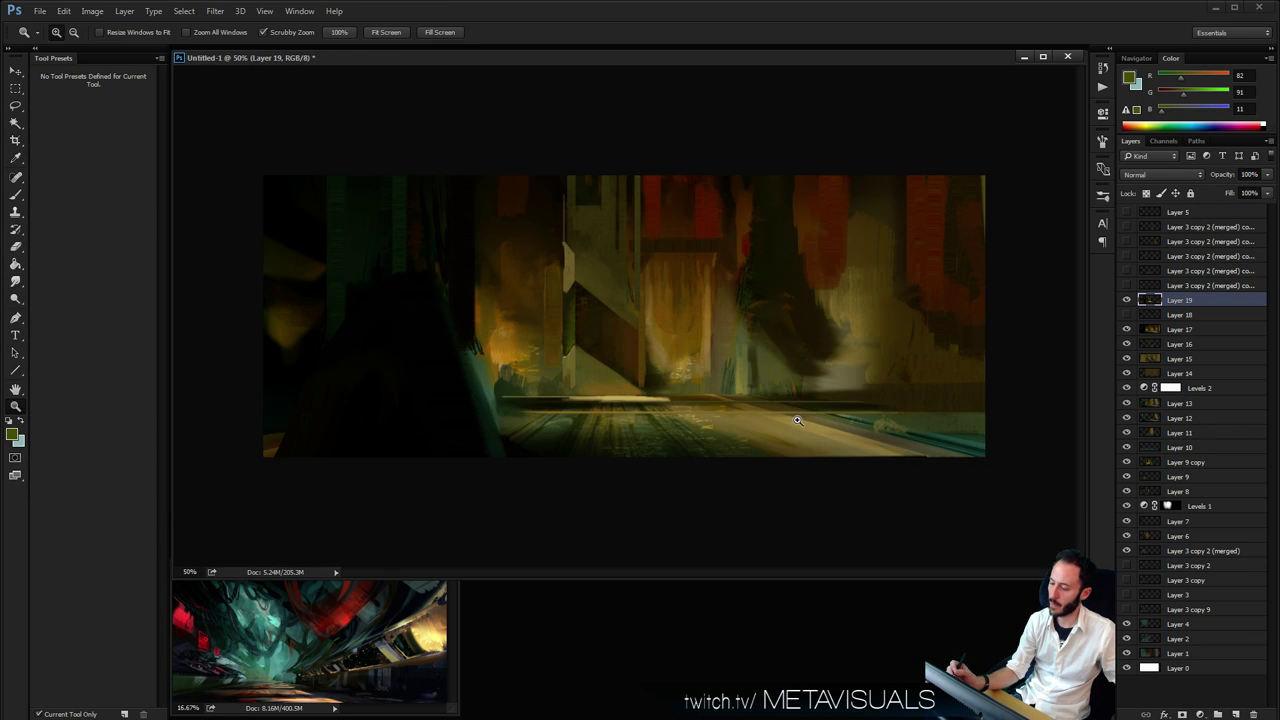
{"action": "left_click", "coordinate": [797, 423]}
{"action": "left_click", "coordinate": [797, 423]}
{"action": "key", "text": "space"}
Lasso a triangular notch above the central pillar's pale bevel and fill it with dark brown RGB 35, 29, 4 on a new layer
{"action": "mouse_move", "coordinate": [424, 162]}
{"action": "left_mouse_down"}
{"action": "mouse_move", "coordinate": [473, 288]}
{"action": "mouse_move", "coordinate": [460, 202]}
{"action": "mouse_move", "coordinate": [439, 224]}
{"action": "left_mouse_up"}
{"action": "key", "text": "l"}
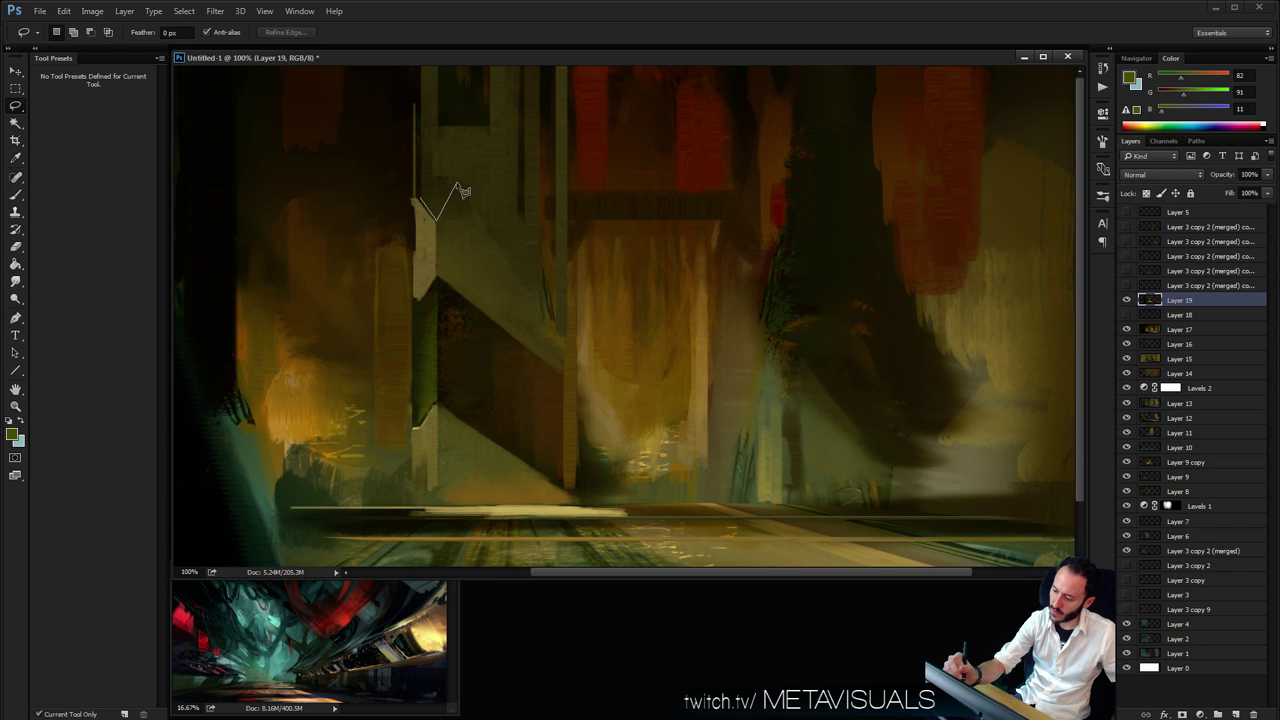
{"action": "mouse_move", "coordinate": [462, 181]}
{"action": "left_mouse_down"}
{"action": "mouse_move", "coordinate": [446, 168]}
{"action": "mouse_move", "coordinate": [447, 210]}
{"action": "mouse_move", "coordinate": [462, 192]}
{"action": "left_mouse_up"}
{"action": "key", "text": "b"}
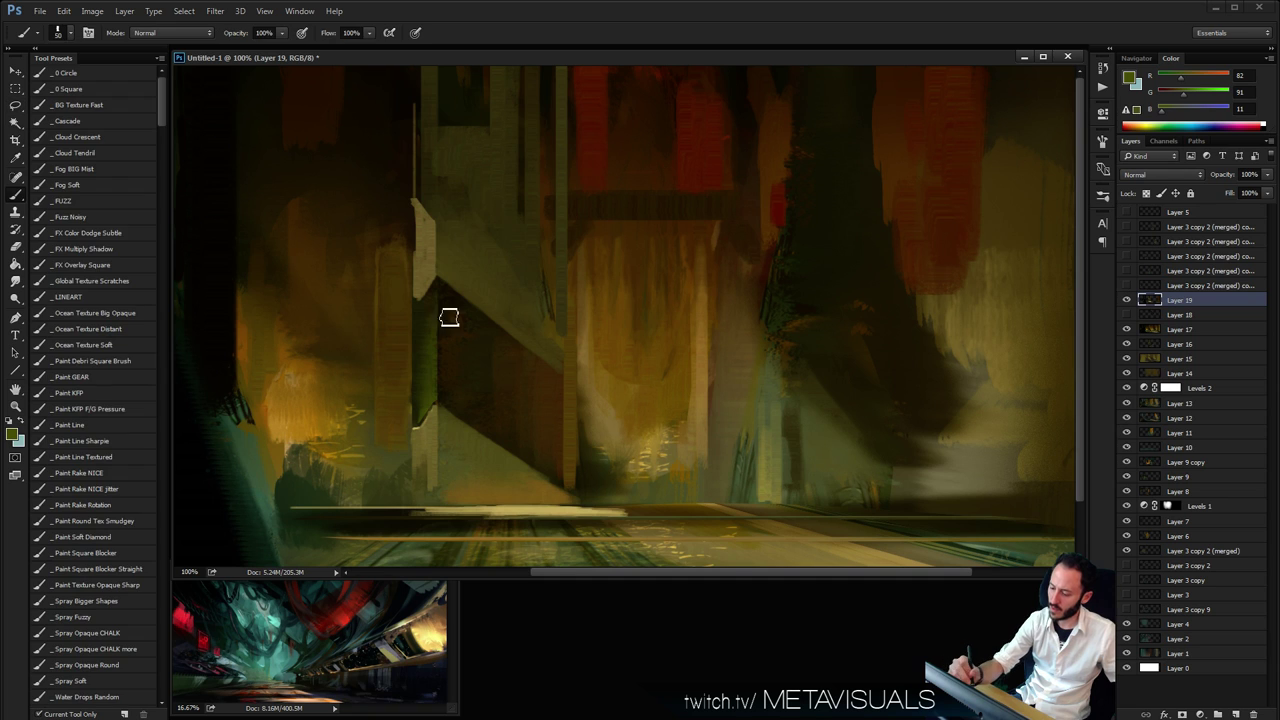
{"action": "left_click", "coordinate": [422, 169], "text": "alt"}
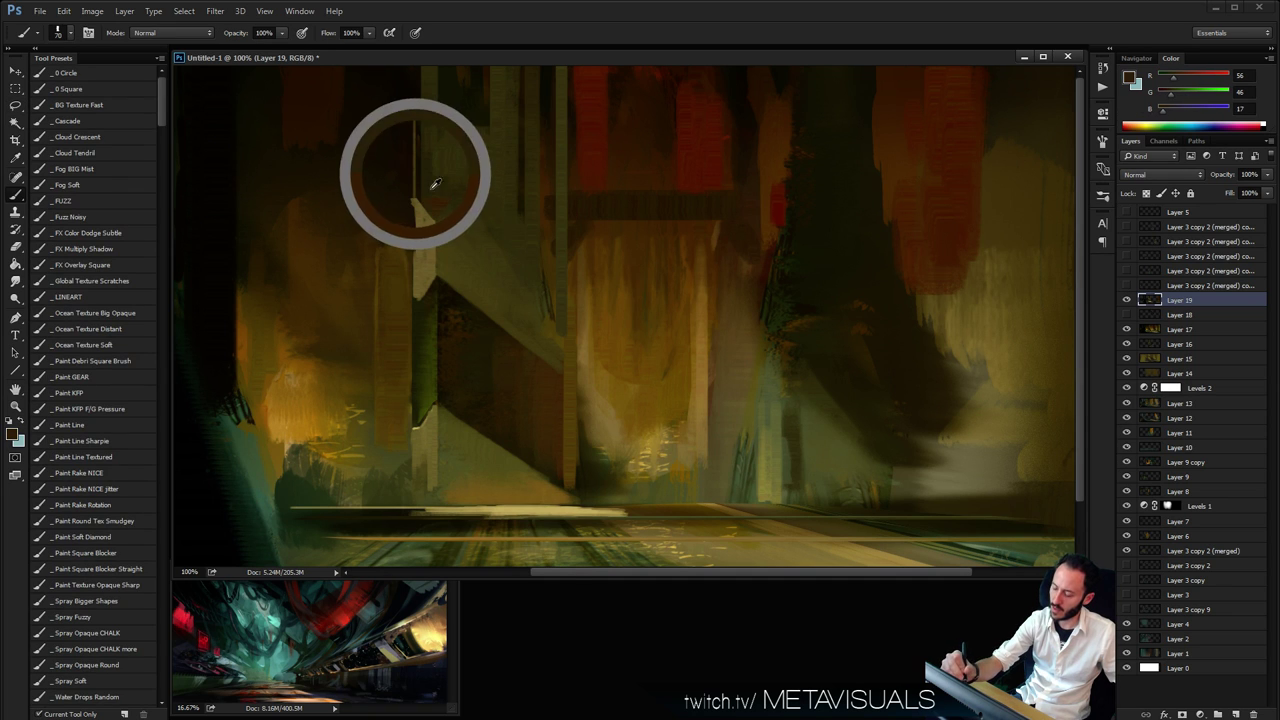
{"action": "left_click", "coordinate": [450, 291], "text": "alt"}
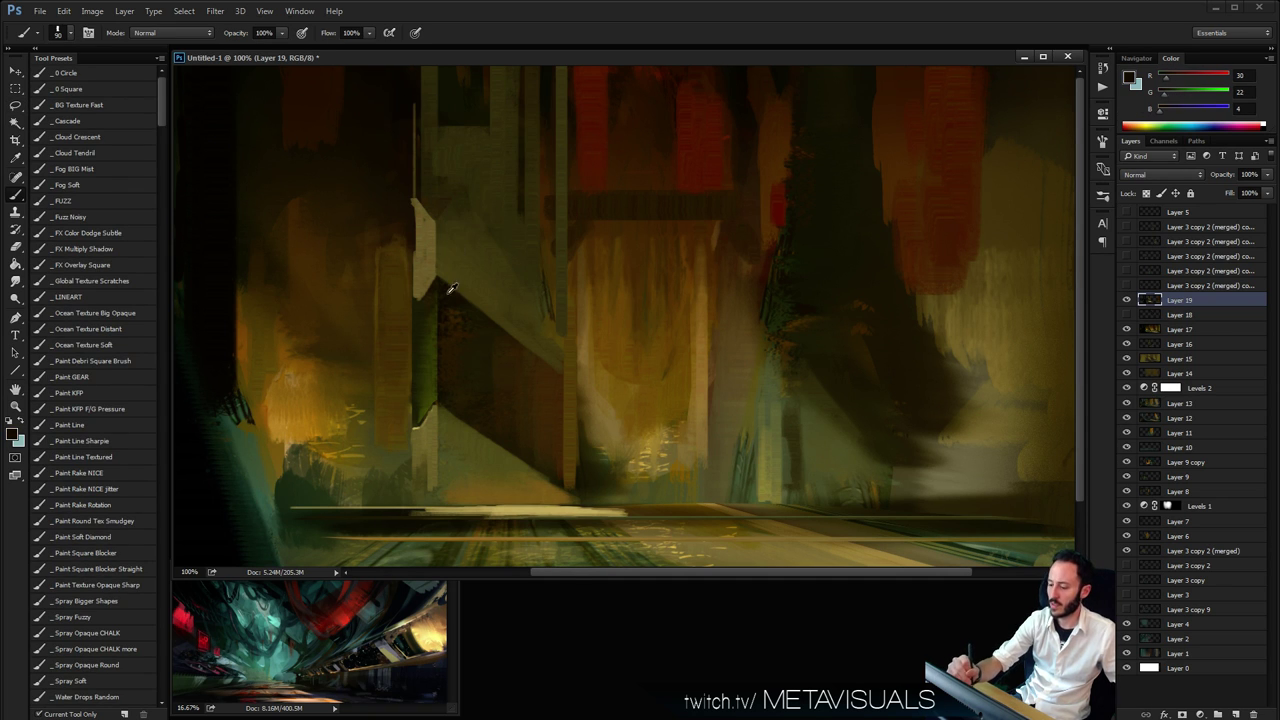
{"action": "key", "text": "ctrl+shift+alt+n"}
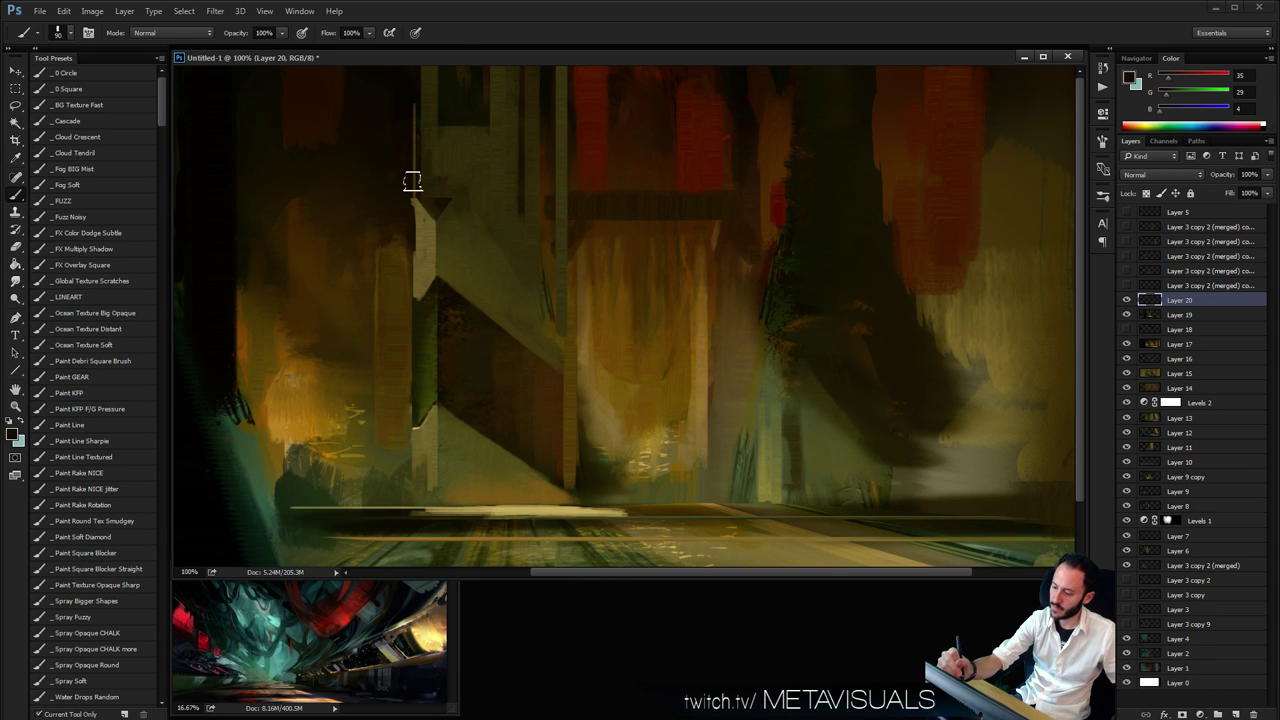
Paint a lit vertical strip above the central pillar's notch with sampled olive RGB 81, 74, 29 at brush size 35
{"action": "key", "text": "z"}
{"action": "left_click_drag", "start_coordinate": [557, 249], "coordinate": [588, 218]}
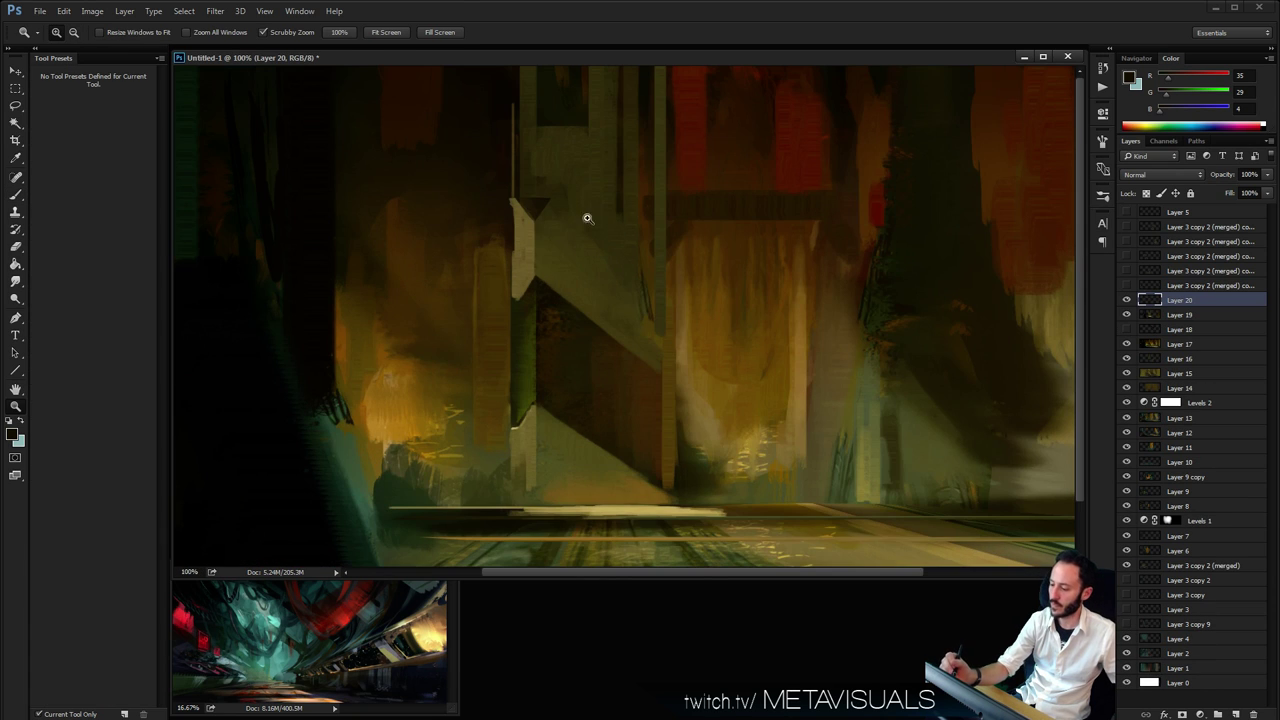
{"action": "key", "text": "b"}
{"action": "left_click", "coordinate": [565, 259], "text": "alt"}
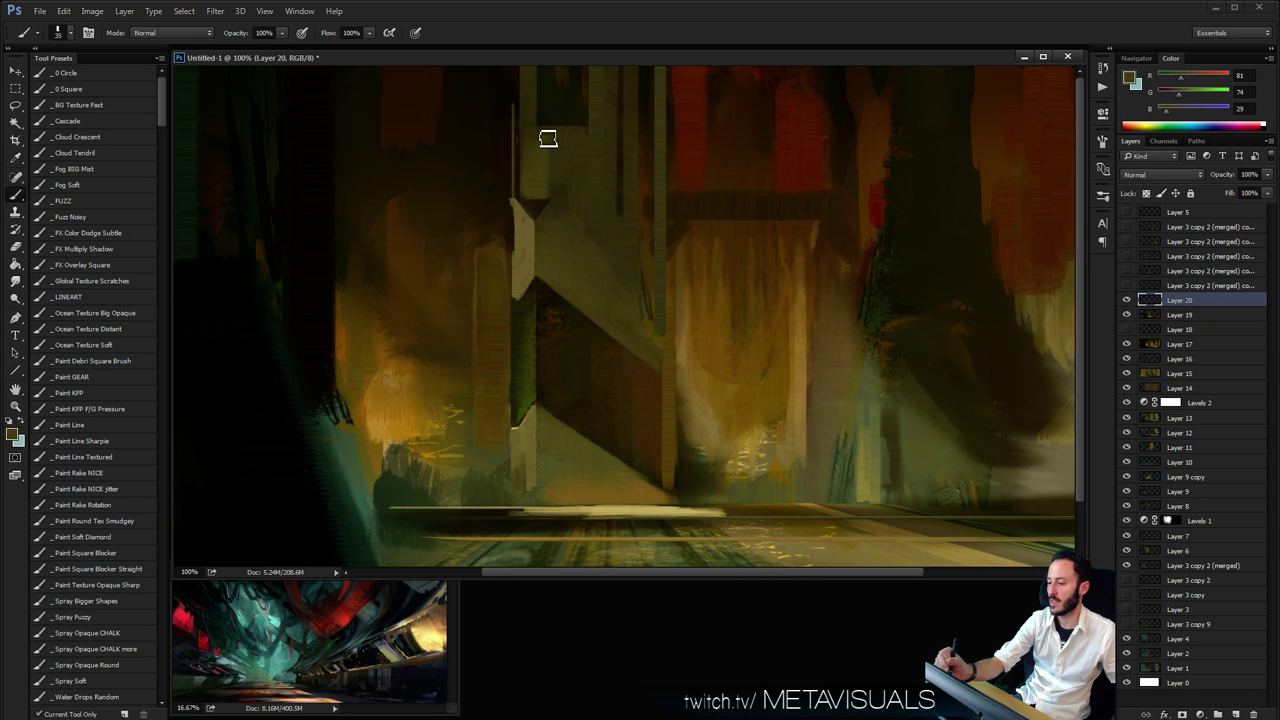
Paint sampled brown RGB 74, 49, 14 down the wall strip just right of the glowing doorway with a larger brush
{"action": "key", "text": "z"}
{"action": "left_click", "coordinate": [673, 181], "text": "alt"}
{"action": "left_click", "coordinate": [873, 411]}
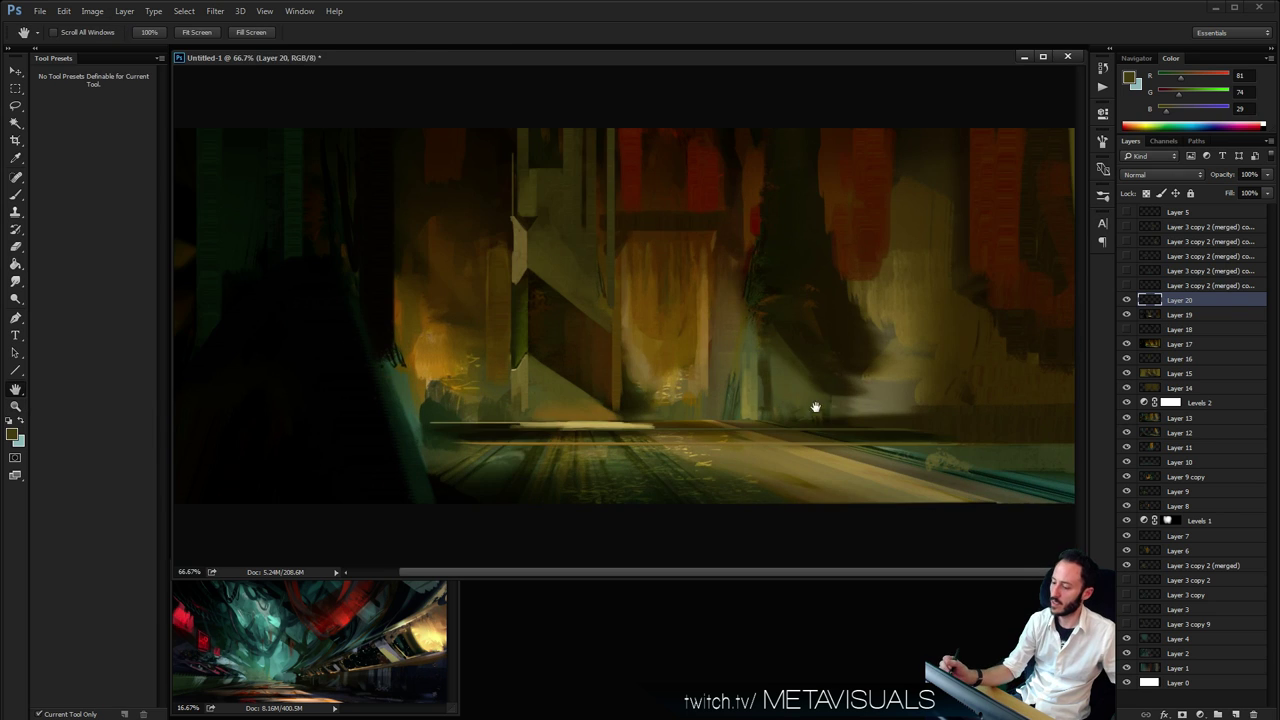
{"action": "key", "text": "b"}
{"action": "key", "text": "space"}
{"action": "left_click", "coordinate": [730, 312], "text": "alt"}
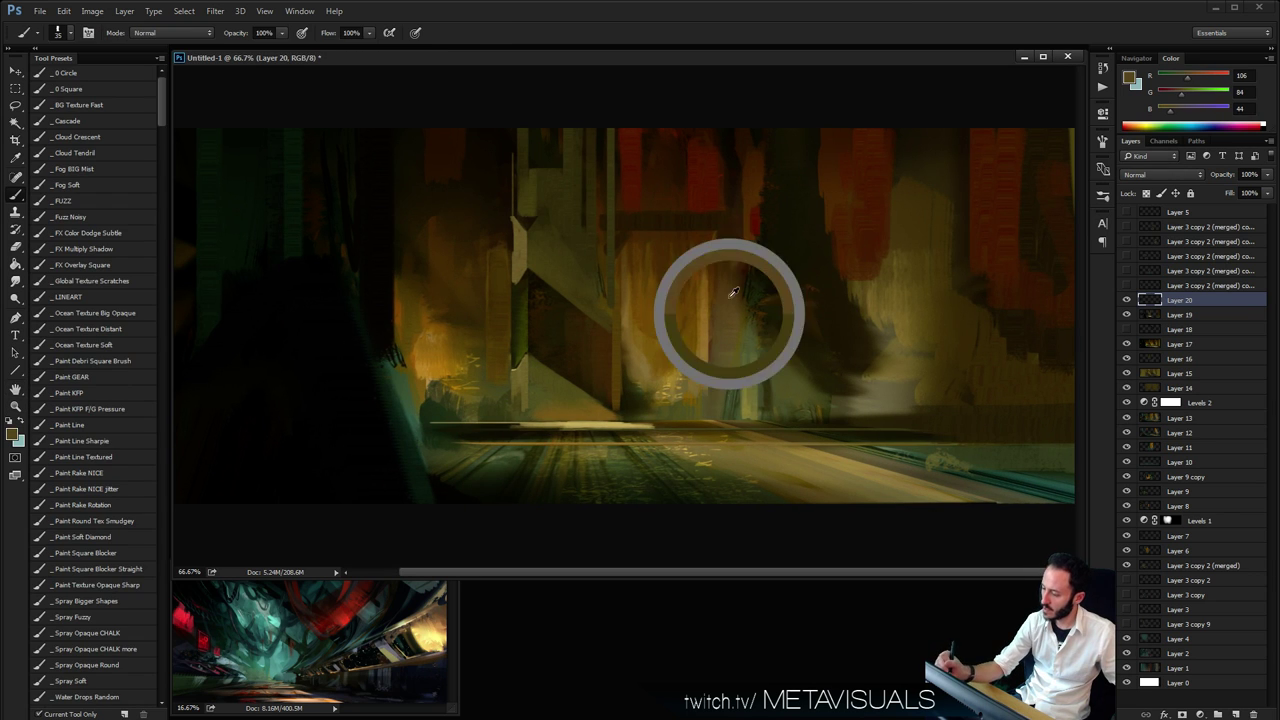
{"action": "left_click", "coordinate": [722, 260], "text": "alt"}
{"action": "key", "text": "bracketright"}
{"action": "key", "text": "bracketright"}
{"action": "key", "text": "bracketright"}
{"action": "left_click_drag", "start_coordinate": [729, 283], "coordinate": [725, 348]}
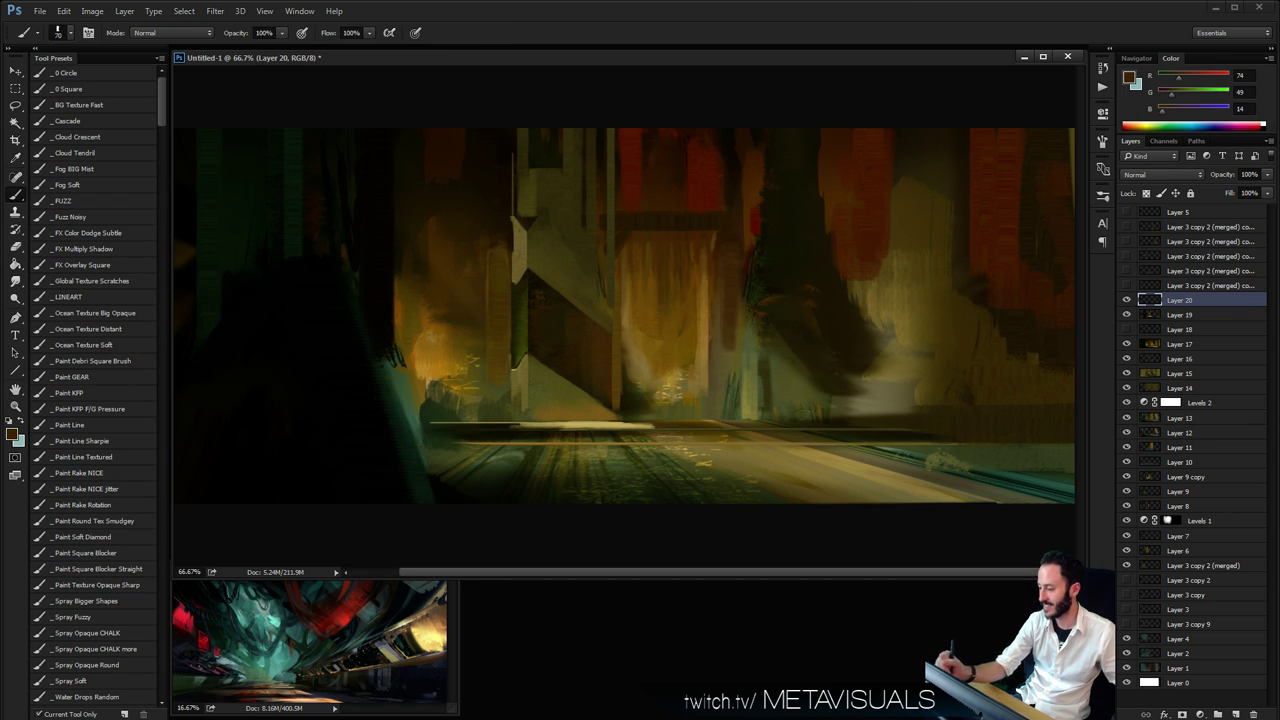
Strengthen the lit right jamb of the doorway with a vertical stroke of its own sampled color
{"action": "left_click", "coordinate": [702, 321], "text": "alt"}
{"action": "key", "text": "bracketright"}
{"action": "key", "text": "bracketright"}
{"action": "left_click_drag", "start_coordinate": [701, 302], "coordinate": [701, 354]}
Add a new layer and paint sampled gold RGB 172, 139, 60 at the doorway's lower left base
{"action": "left_click", "coordinate": [672, 379], "text": "alt"}
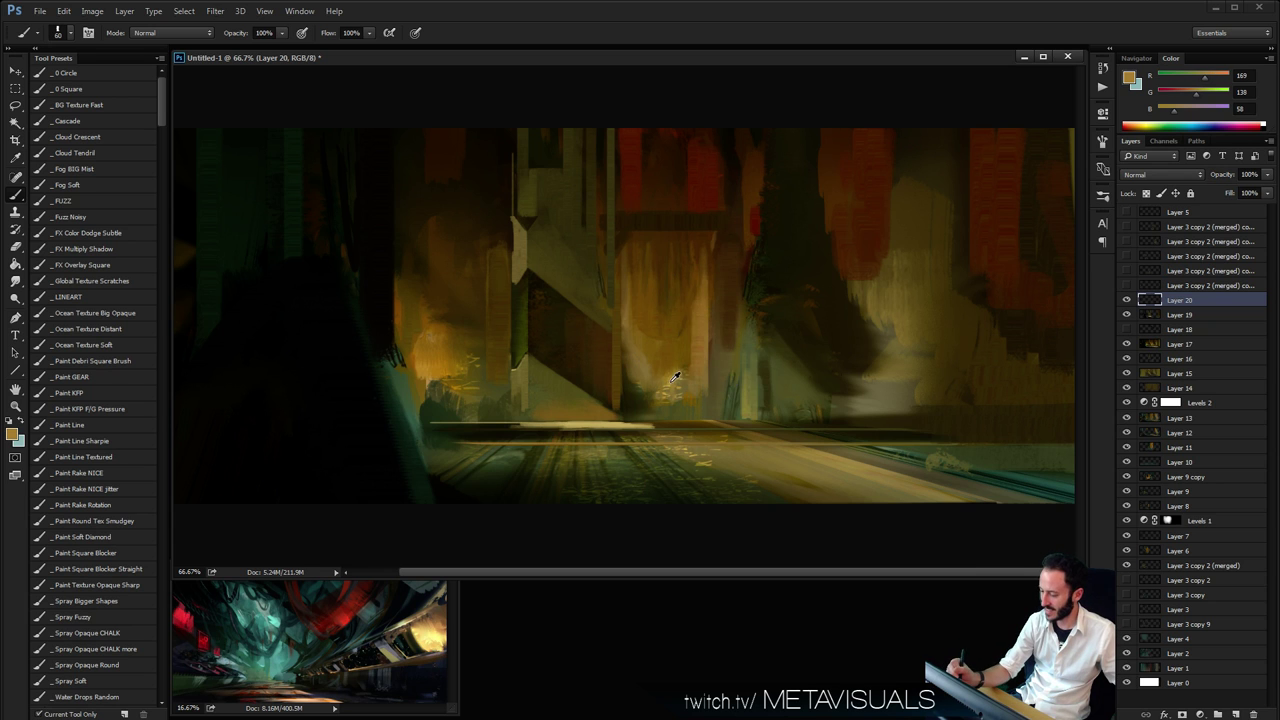
{"action": "key", "text": "ctrl+space"}
{"action": "left_click", "coordinate": [735, 404]}
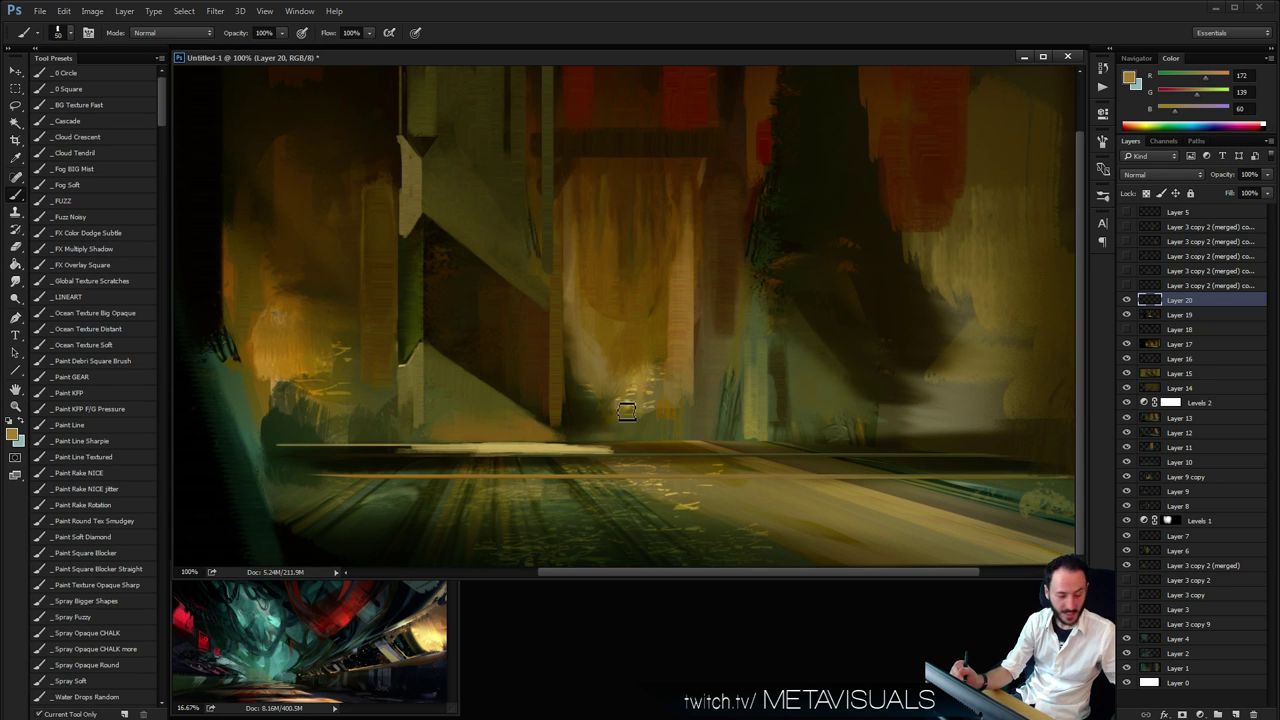
{"action": "key", "text": "ctrl+shift+alt+n"}
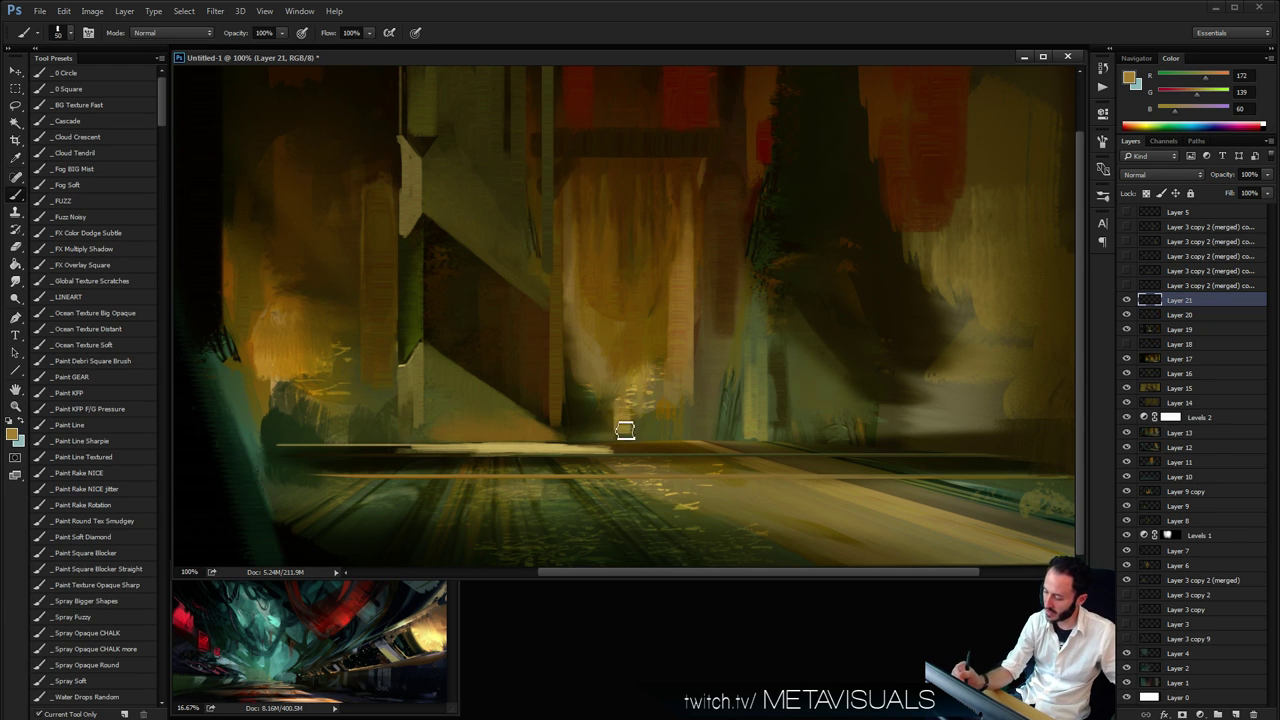
{"action": "mouse_move", "coordinate": [625, 430]}
{"action": "left_mouse_down"}
{"action": "mouse_move", "coordinate": [626, 392]}
{"action": "mouse_move", "coordinate": [623, 415]}
{"action": "mouse_move", "coordinate": [615, 392]}
{"action": "mouse_move", "coordinate": [614, 410]}
{"action": "mouse_move", "coordinate": [579, 382]}
{"action": "mouse_move", "coordinate": [606, 403]}
{"action": "mouse_move", "coordinate": [609, 445]}
{"action": "left_mouse_up"}
Shape a dark diagonal wedge between the central pillar's base and the doorway with sampled colors, including ochre RGB 131, 111, 59, at smaller brush sizes
{"action": "key", "text": "bracketleft"}
{"action": "key", "text": "bracketleft"}
{"action": "left_click", "coordinate": [617, 361], "text": "alt"}
{"action": "left_click", "coordinate": [583, 398], "text": "alt"}
{"action": "left_click", "coordinate": [580, 406], "text": "alt"}
{"action": "key", "text": "bracketleft"}
{"action": "key", "text": "bracketleft"}
{"action": "left_click", "coordinate": [588, 372], "text": "alt"}
Examine the new dark wedge beside the doorway at reduced size against the whole painting
{"action": "key", "text": "z"}
{"action": "left_click", "coordinate": [700, 370], "text": "alt"}
{"action": "left_click", "coordinate": [700, 370], "text": "alt"}
{"action": "left_click", "coordinate": [700, 370], "text": "alt"}
{"action": "left_click", "coordinate": [714, 385]}
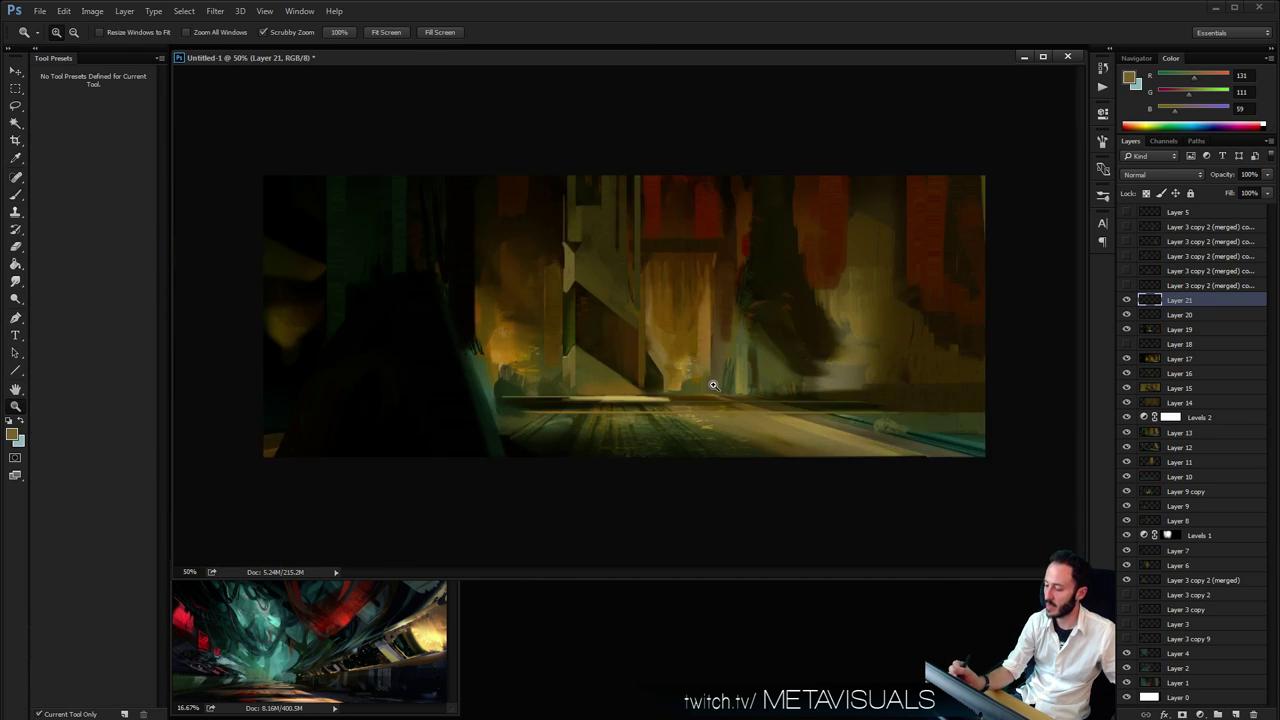
{"action": "left_click", "coordinate": [714, 385]}
{"action": "key", "text": "ctrl+space"}
{"action": "left_click", "coordinate": [675, 375]}
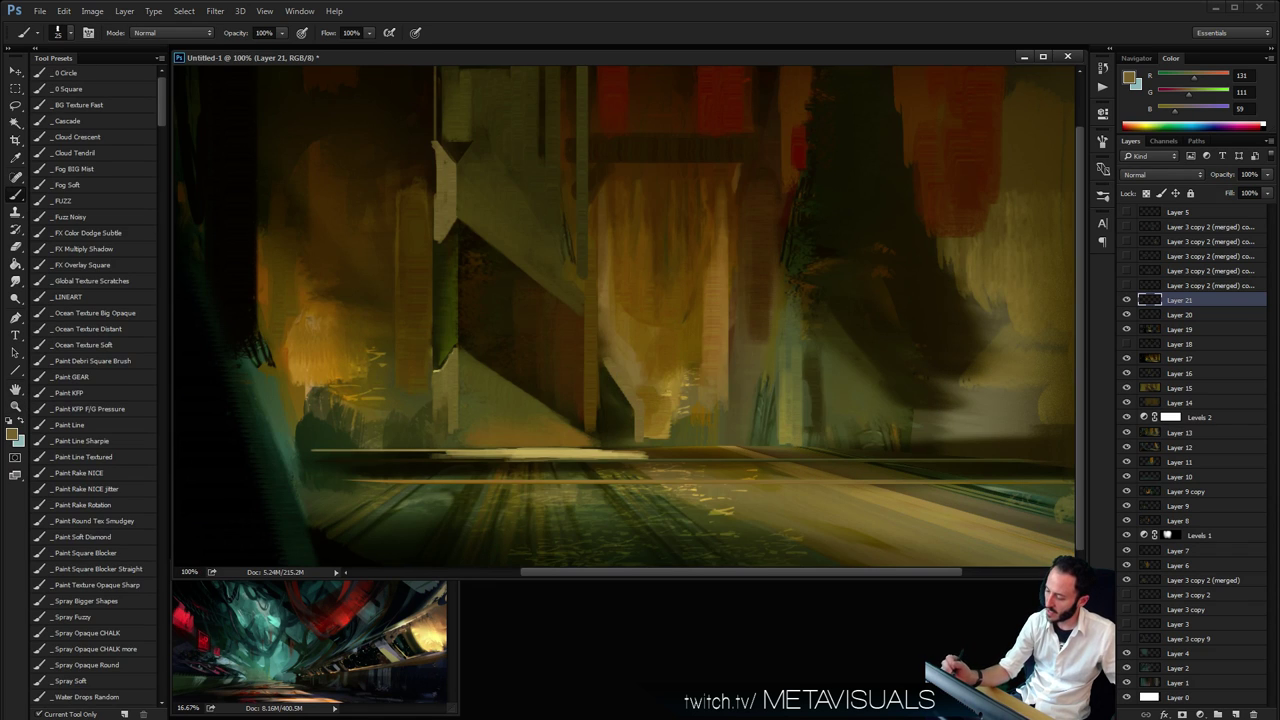
Paint sampled gold RGB 160, 131, 47 over the doorway's base and up through its lower glow, varying the brush size
{"action": "left_click", "coordinate": [677, 423], "text": "alt"}
{"action": "key", "text": "bracketright"}
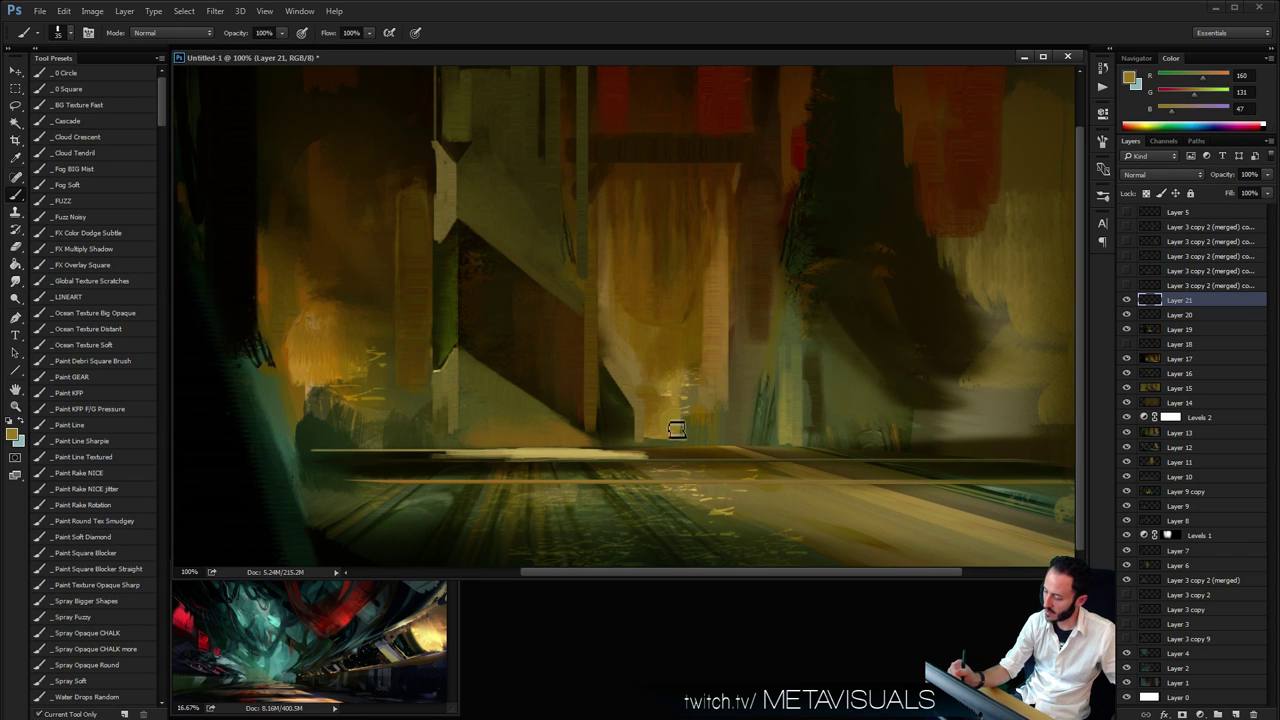
{"action": "key", "text": "bracketleft"}
{"action": "key", "text": "bracketleft"}
{"action": "key", "text": "bracketleft"}
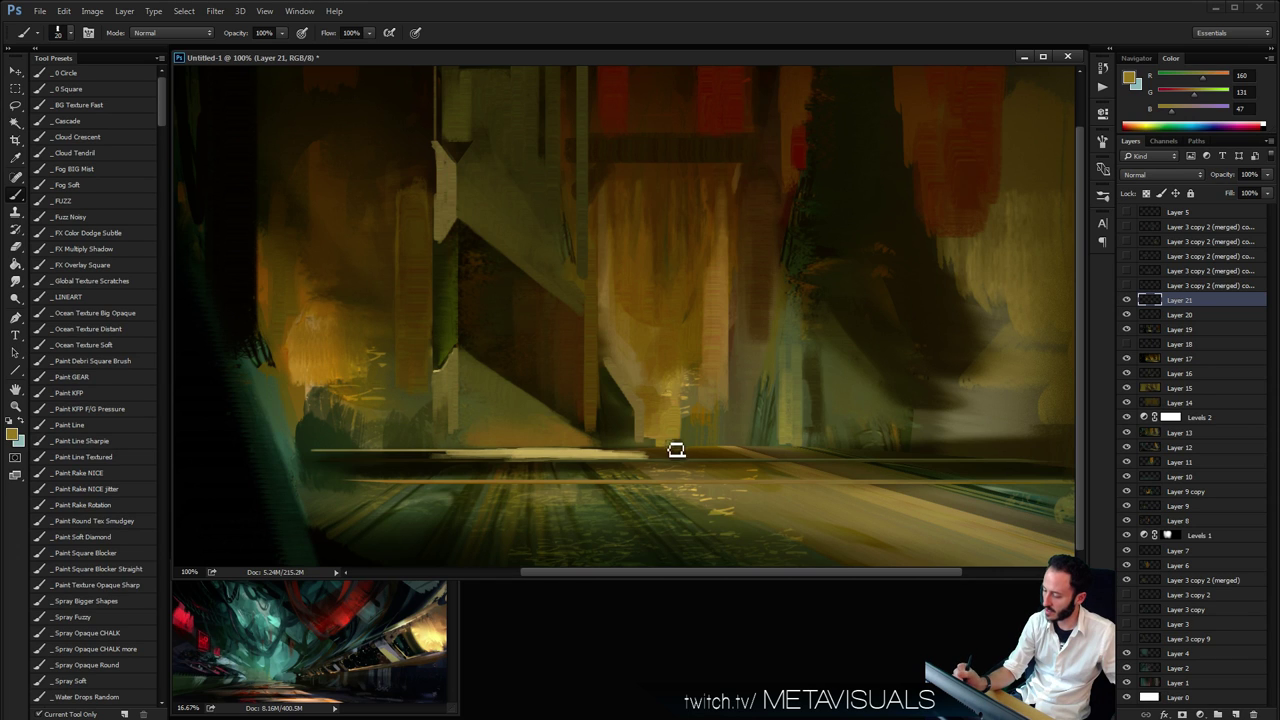
{"action": "key", "text": "bracketright"}
{"action": "mouse_move", "coordinate": [698, 391]}
{"action": "left_mouse_down"}
{"action": "mouse_move", "coordinate": [689, 400]}
{"action": "mouse_move", "coordinate": [698, 370]}
{"action": "left_mouse_up"}
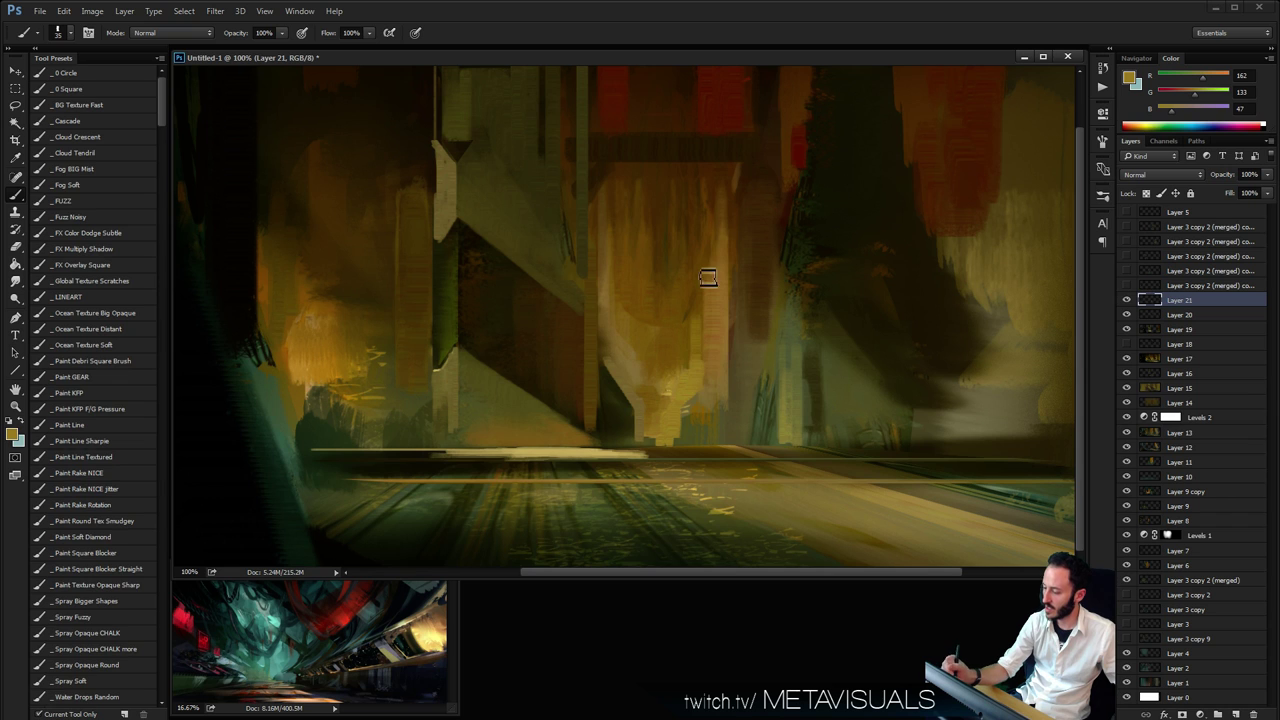
Soften the gold strokes in the doorway's lower glow with the Smudge tool at size 35
{"action": "key", "text": "z"}
{"action": "left_click", "coordinate": [722, 316], "text": "alt"}
{"action": "key", "text": "b"}
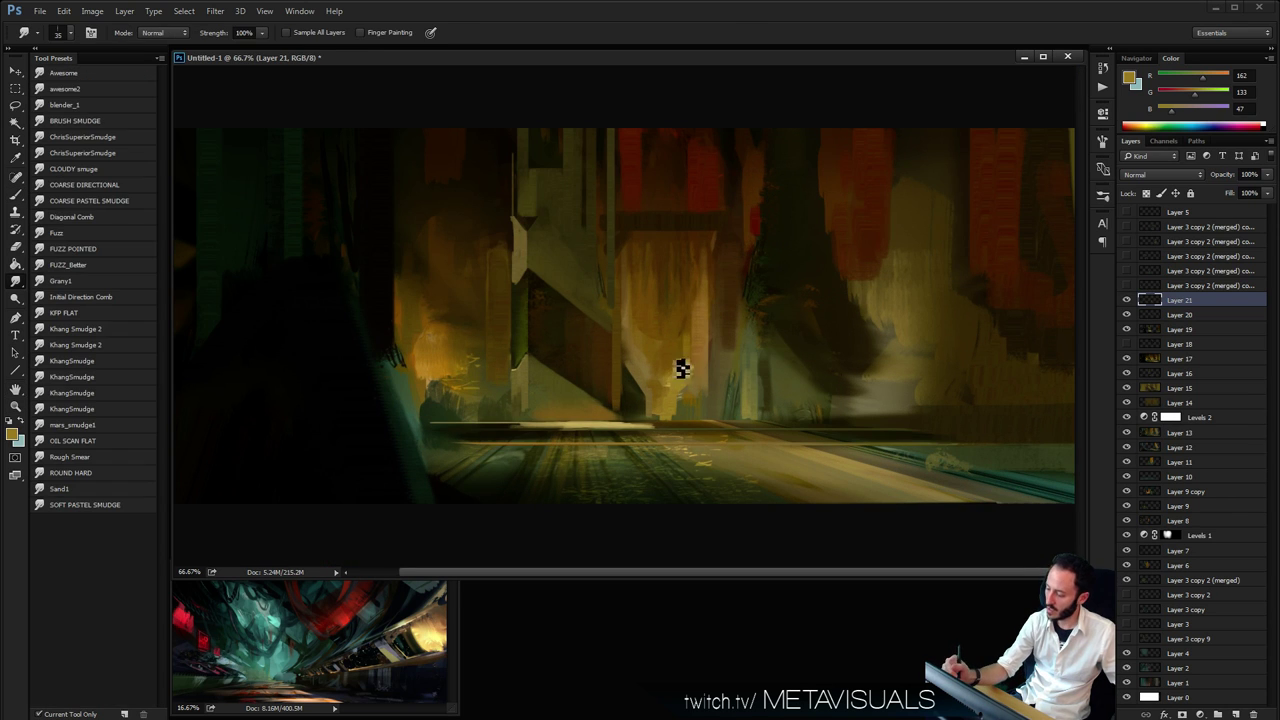
{"action": "key", "text": "space"}
Draw a thin gold RGB 162, 133, 47 highlight along the lintel's upper edge beneath the central red banners
{"action": "key", "text": "bracketleft"}
{"action": "key", "text": "bracketleft"}
{"action": "key", "text": "bracketleft"}
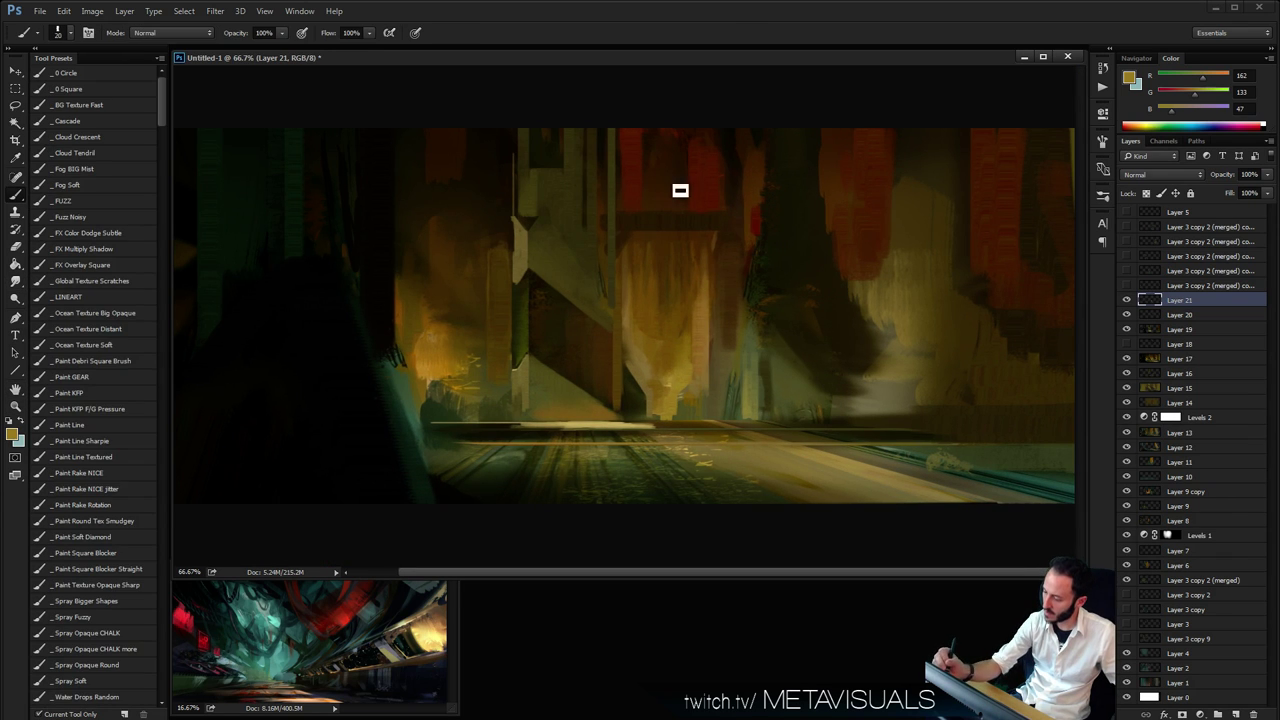
{"action": "left_click_drag", "start_coordinate": [642, 219], "coordinate": [736, 212]}
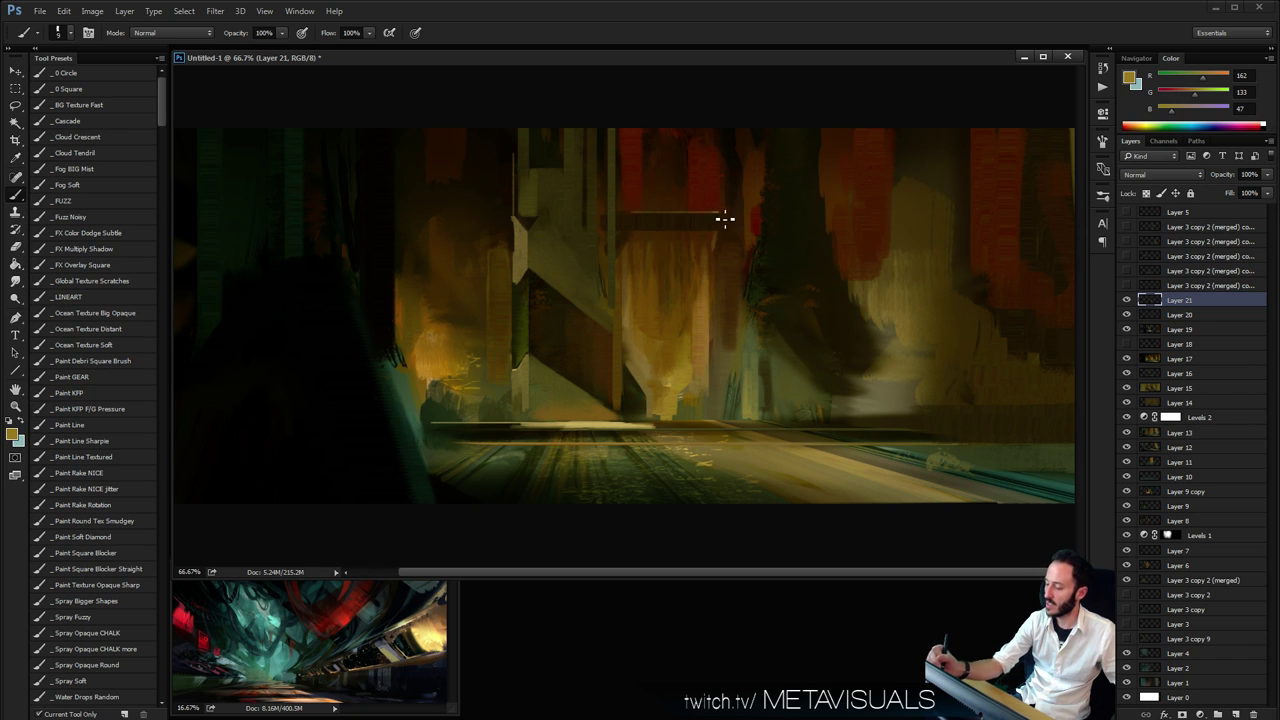
Brighten the left central banner above the doorway with an upward stroke of orange-red RGB 132, 60, 3, based on sampled red
{"action": "key", "text": "z"}
{"action": "left_click", "coordinate": [811, 314], "text": "alt"}
{"action": "left_click", "coordinate": [811, 314], "text": "alt"}
{"action": "left_click", "coordinate": [831, 320]}
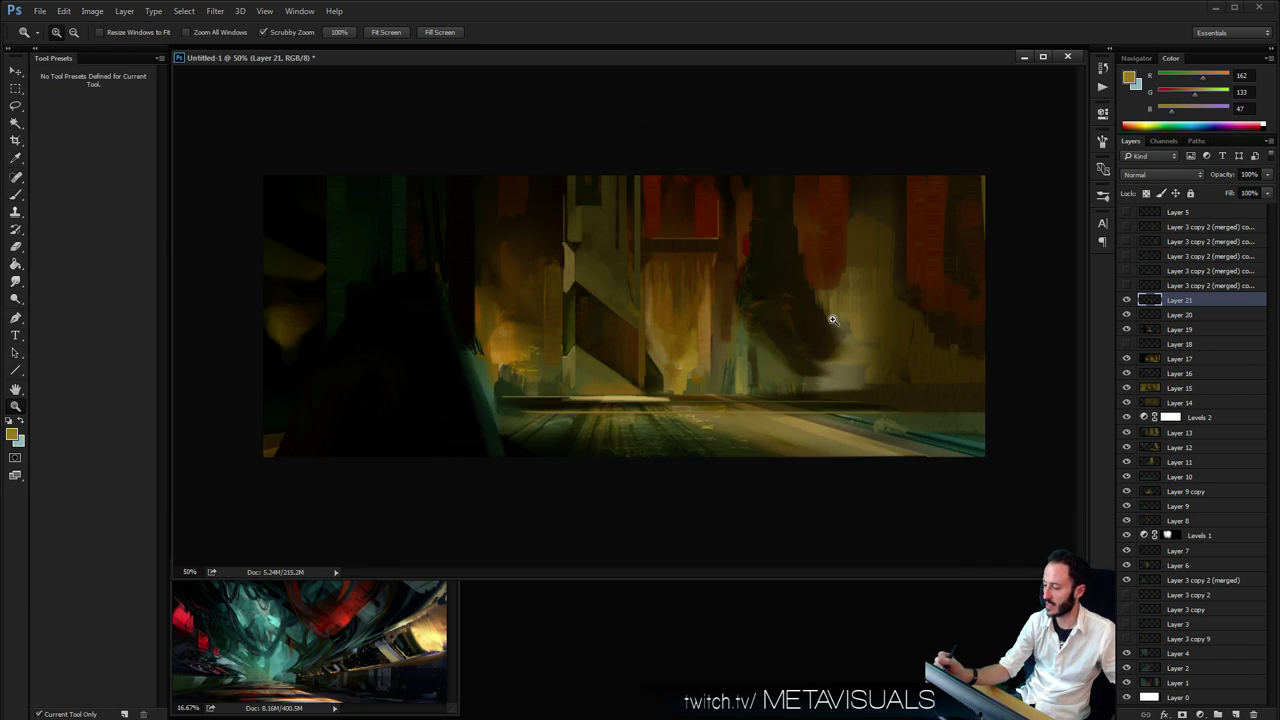
{"action": "left_click", "coordinate": [856, 342]}
{"action": "key", "text": "space"}
{"action": "key", "text": "b"}
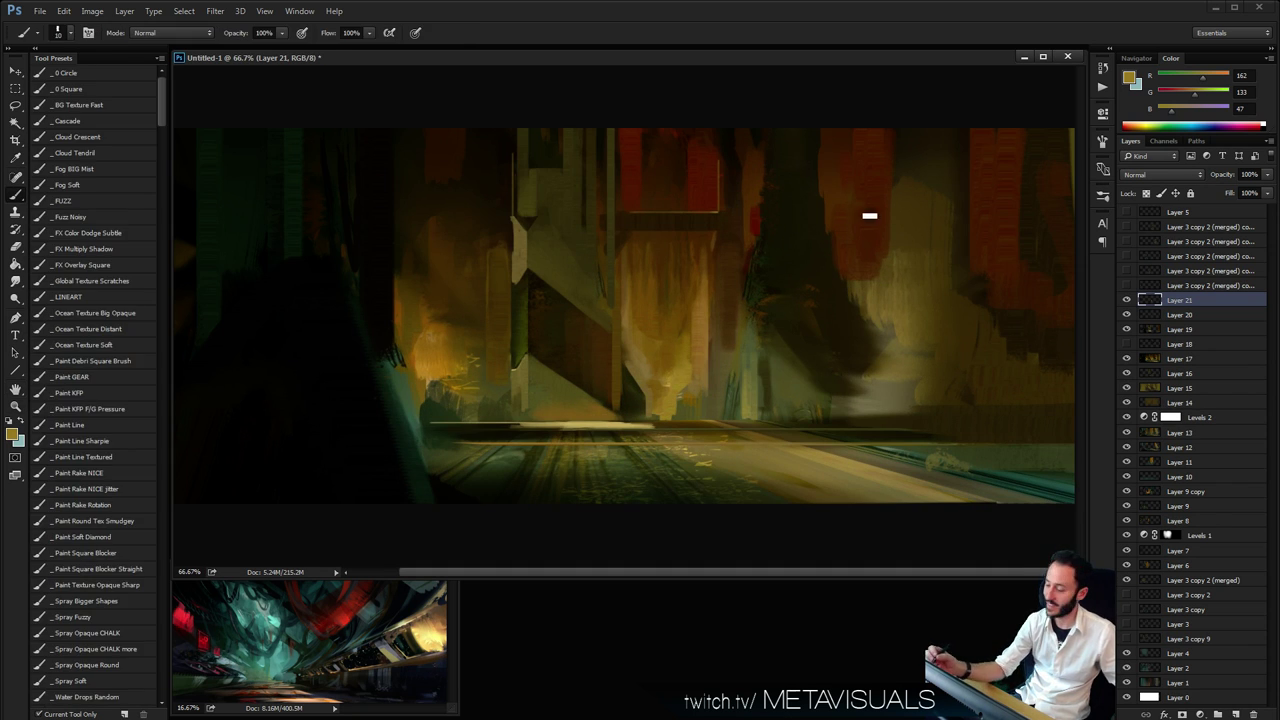
{"action": "left_click", "coordinate": [759, 228], "text": "alt"}
{"action": "left_click", "coordinate": [630, 173], "text": "alt"}
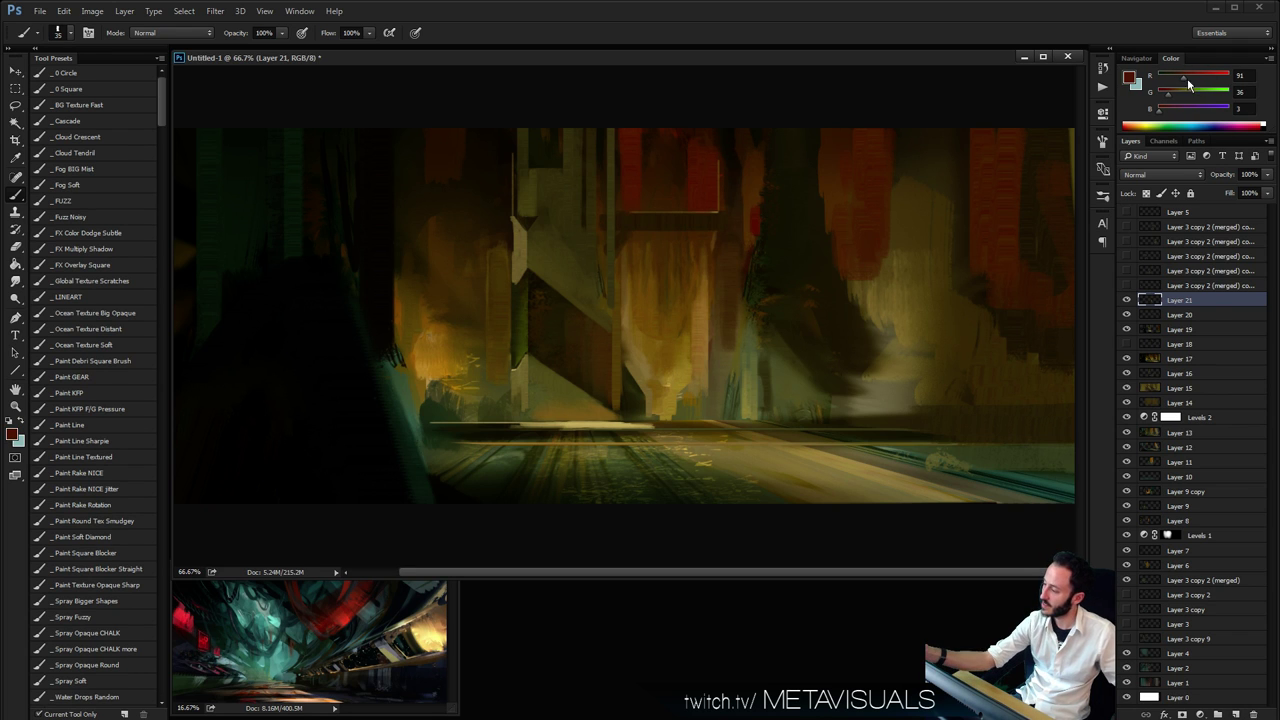
{"action": "left_click_drag", "start_coordinate": [635, 210], "coordinate": [634, 118]}
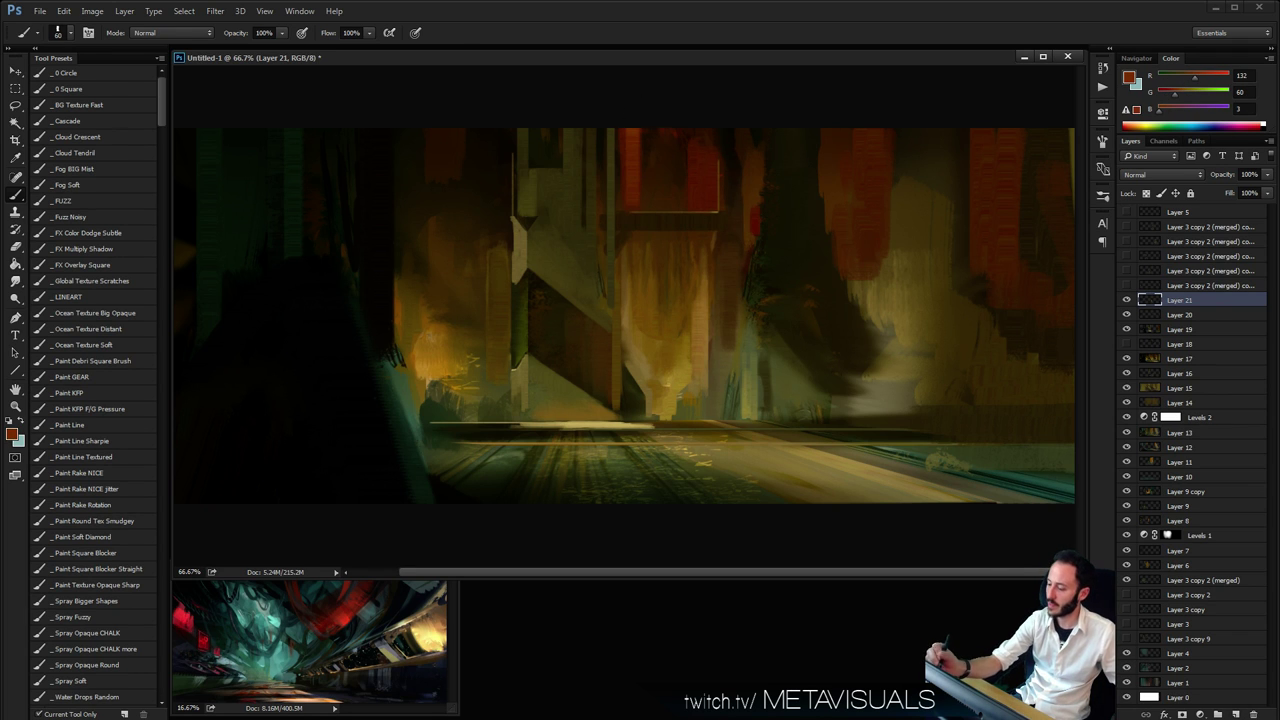
Brighten the small red banner beside the left pillar with orange-red RGB 132, 60, 3, sample RGB 104, 44, 4, and switch to Smudge
{"action": "key", "text": "z"}
{"action": "left_click", "coordinate": [811, 306], "text": "alt"}
{"action": "left_click", "coordinate": [811, 306], "text": "alt"}
{"action": "left_click", "coordinate": [832, 313], "text": "alt"}
{"action": "left_click", "coordinate": [841, 337]}
{"action": "key", "text": "b"}
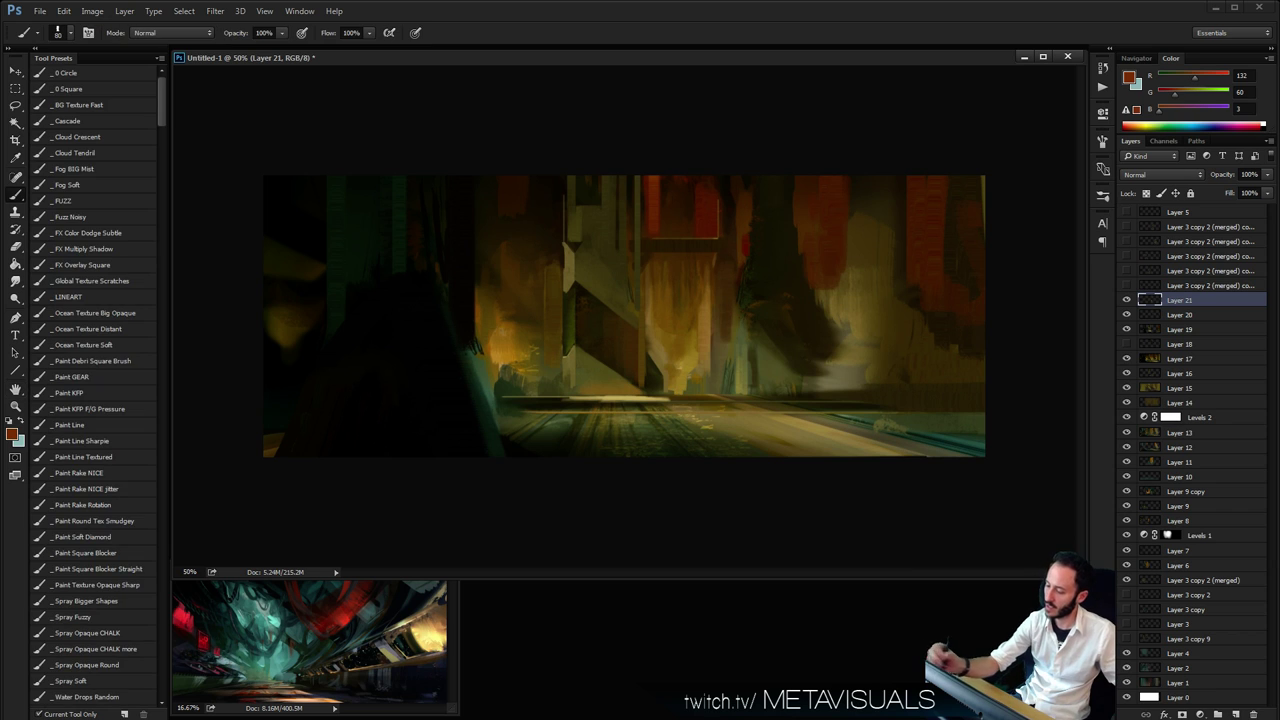
{"action": "left_click_drag", "start_coordinate": [512, 204], "coordinate": [519, 210]}
{"action": "left_click", "coordinate": [520, 186], "text": "alt"}
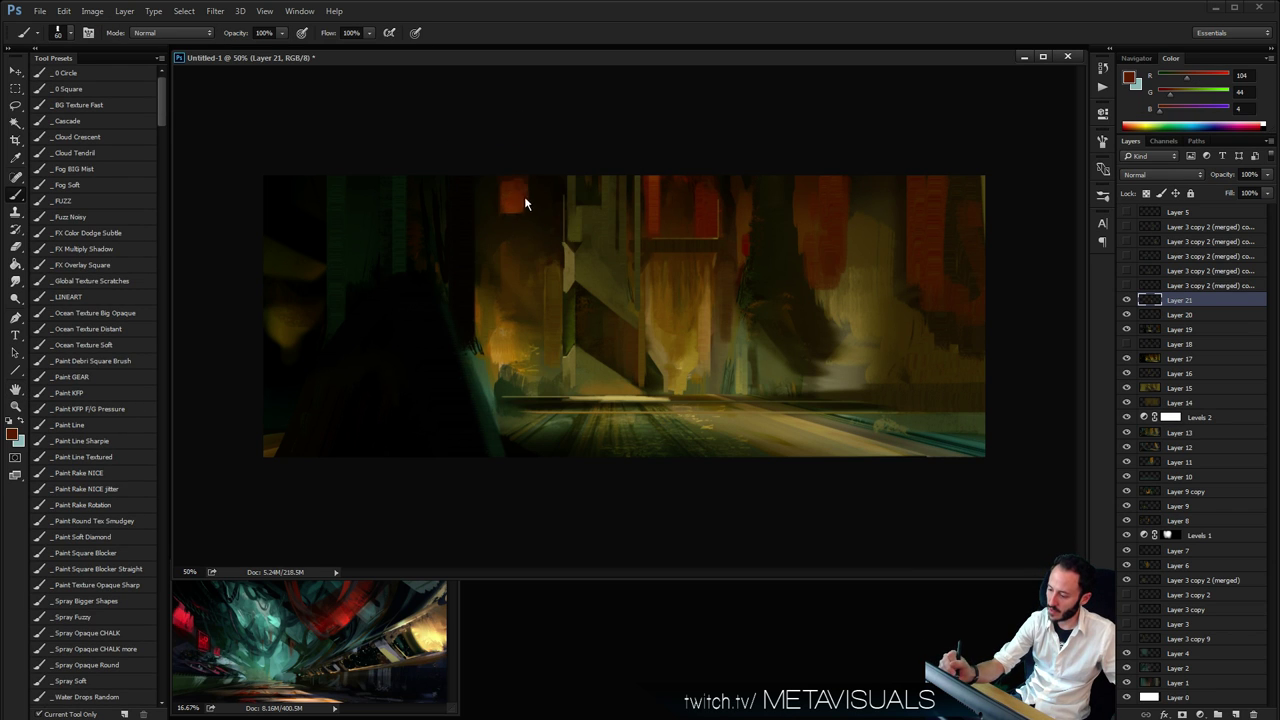
{"action": "key", "text": "r"}
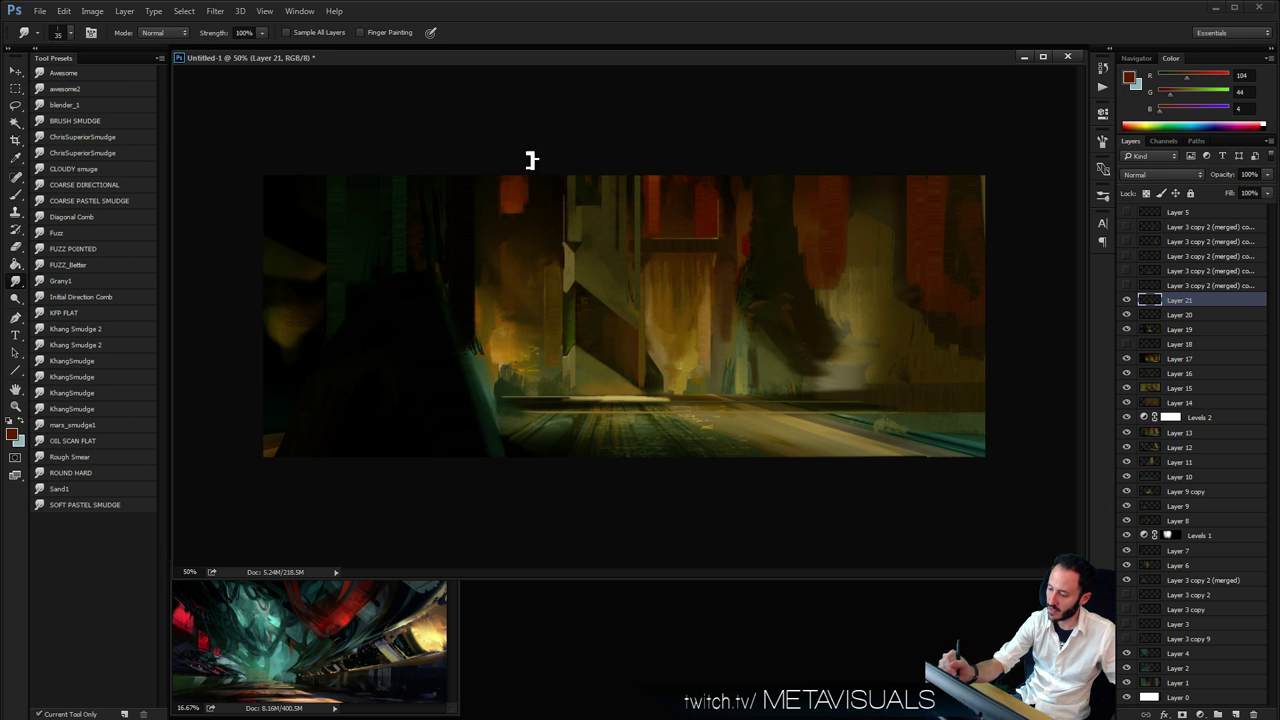
Lasso a narrow vertical side plane along the right pillar's left edge, from the floor to a slanted top
{"action": "key", "text": "z"}
{"action": "left_click_drag", "start_coordinate": [866, 286], "coordinate": [886, 371]}
{"action": "key", "text": "b"}
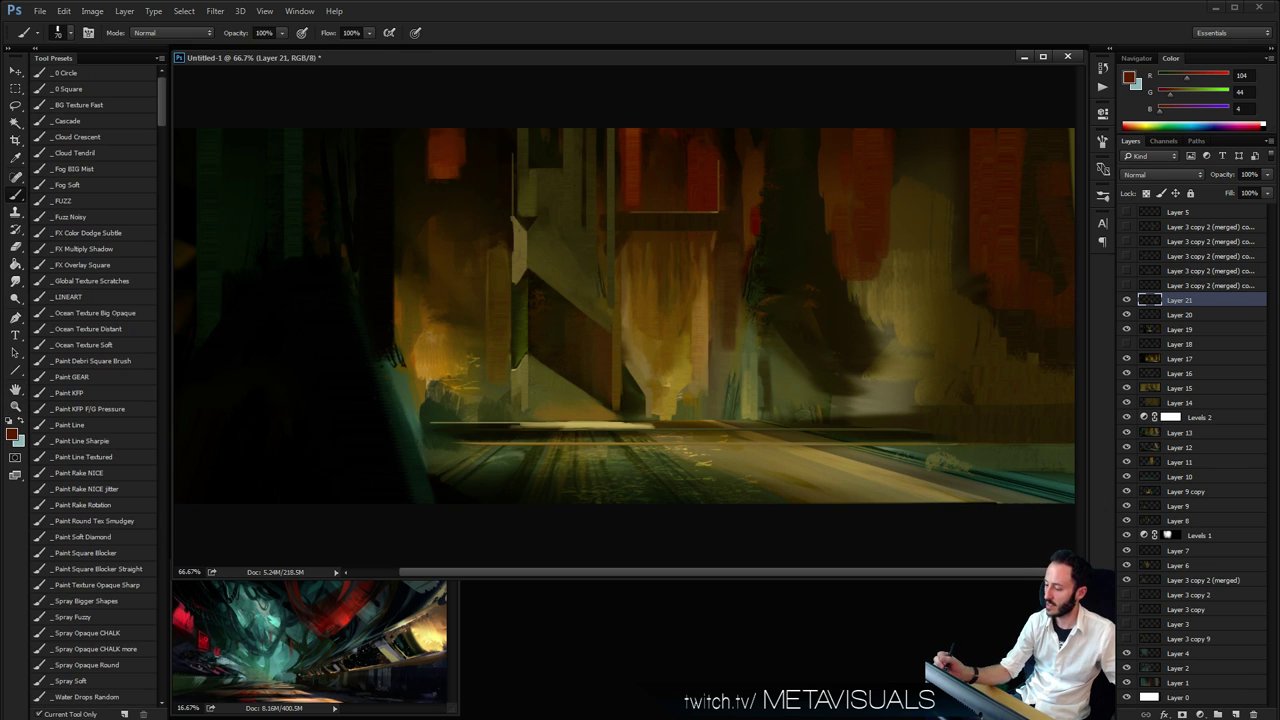
{"action": "left_click", "coordinate": [752, 396], "text": "alt"}
{"action": "key", "text": "l"}
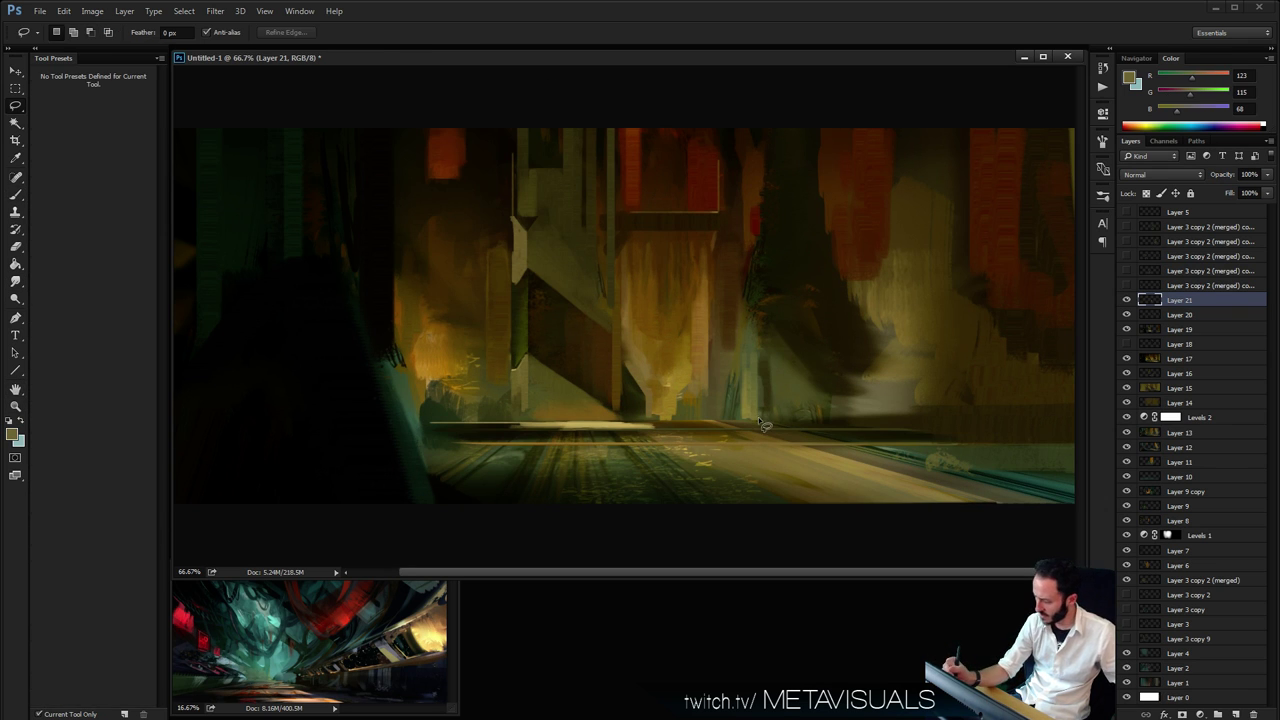
{"action": "left_click_drag", "start_coordinate": [759, 420], "coordinate": [759, 298]}
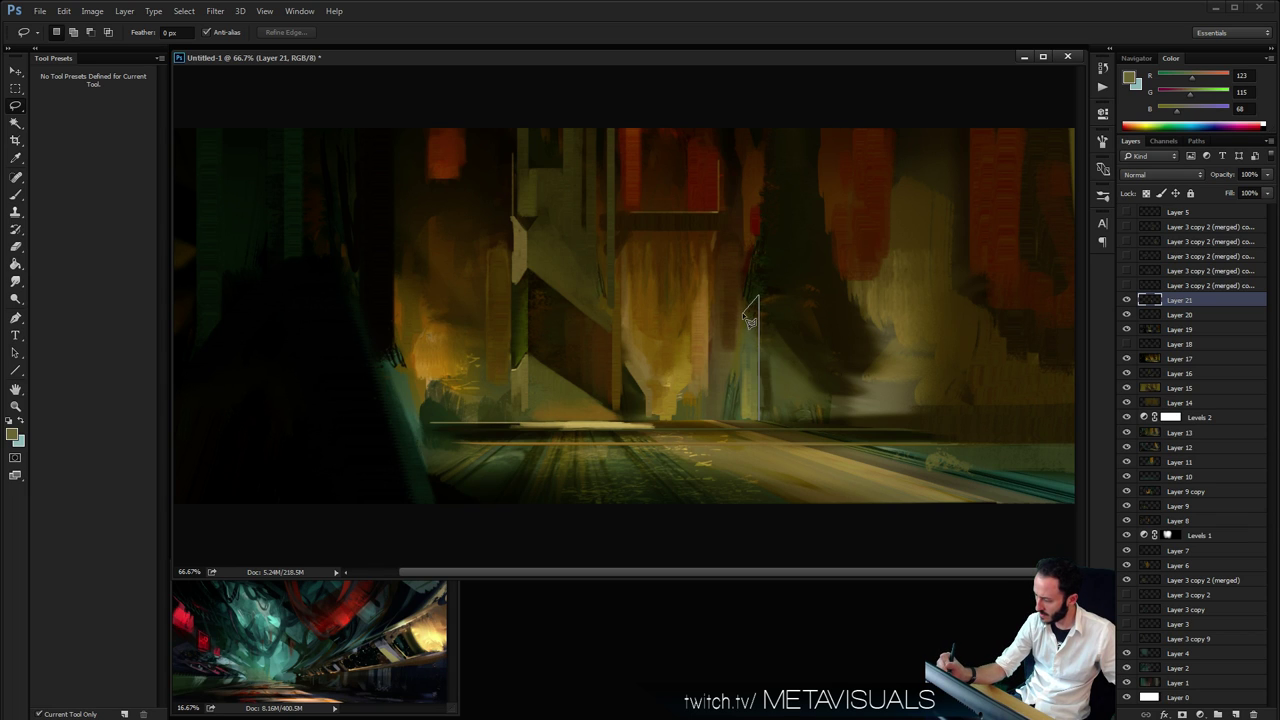
{"action": "left_click_drag", "start_coordinate": [759, 421], "coordinate": [760, 422]}
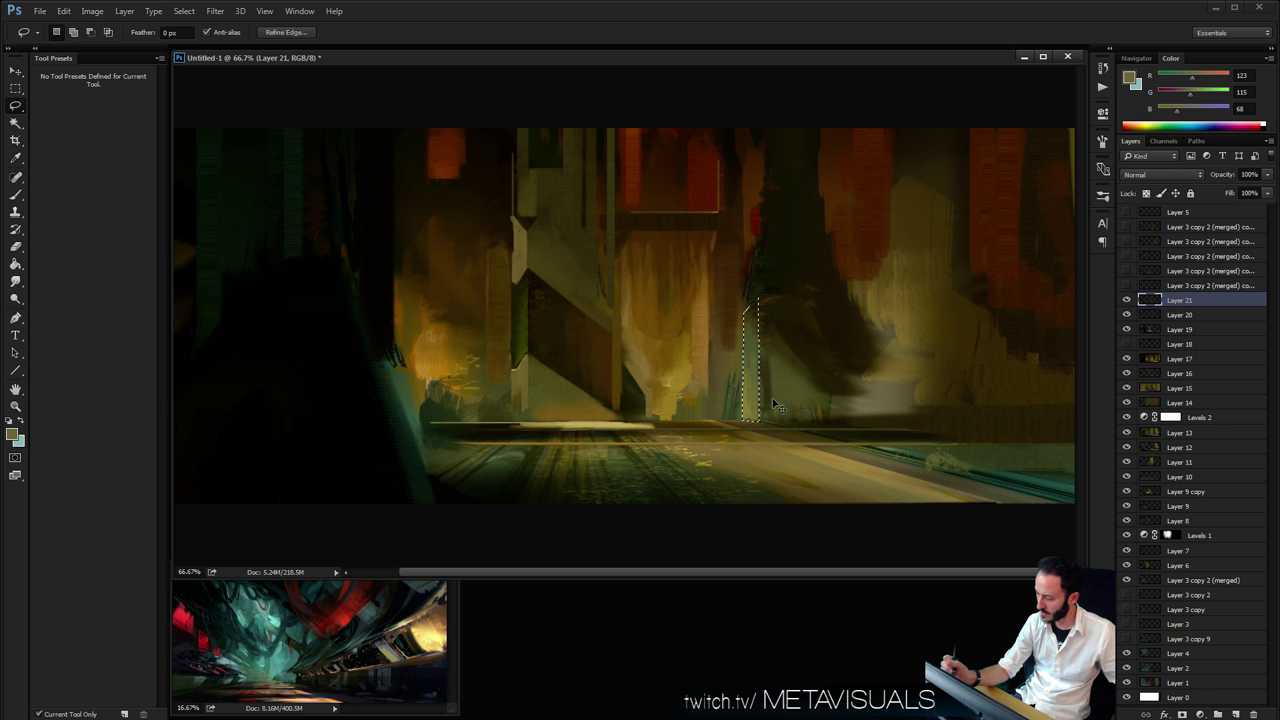
Paint light gold RGB 203, 175, 106, sampled from the floor highlight, inside the selected side plane at brush size 150
{"action": "key", "text": "b"}
{"action": "left_click", "coordinate": [599, 424], "text": "alt"}
{"action": "mouse_move", "coordinate": [748, 364]}
{"action": "left_mouse_down"}
{"action": "mouse_move", "coordinate": [735, 408]}
{"action": "mouse_move", "coordinate": [757, 445]}
{"action": "left_mouse_up"}
{"action": "left_click_drag", "start_coordinate": [752, 400], "coordinate": [758, 300]}
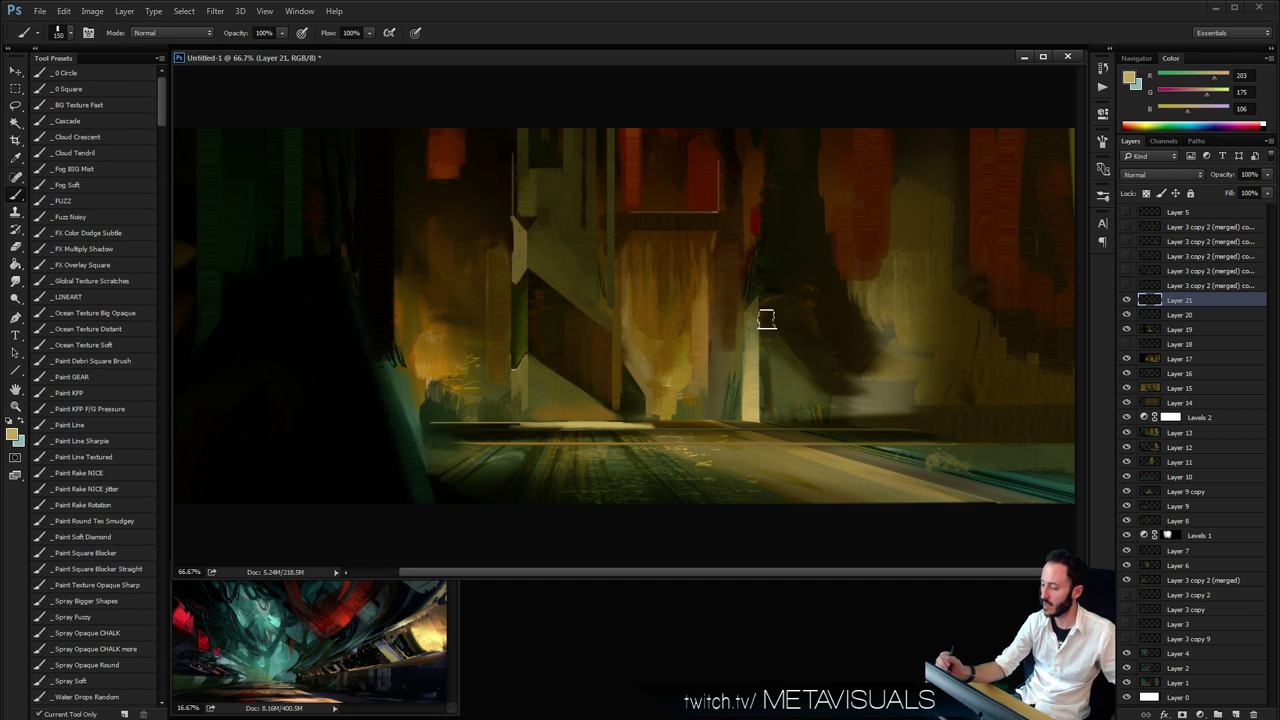
Darken the upper part of the lit side plane with sampled olive RGB 78, 69, 30 at brush size 200
{"action": "left_click", "coordinate": [612, 317], "text": "alt"}
{"action": "key", "text": "bracketright"}
{"action": "key", "text": "bracketright"}
{"action": "left_click_drag", "start_coordinate": [750, 405], "coordinate": [748, 249]}
{"action": "key", "text": "ctrl+z"}
{"action": "left_click_drag", "start_coordinate": [752, 408], "coordinate": [748, 320]}
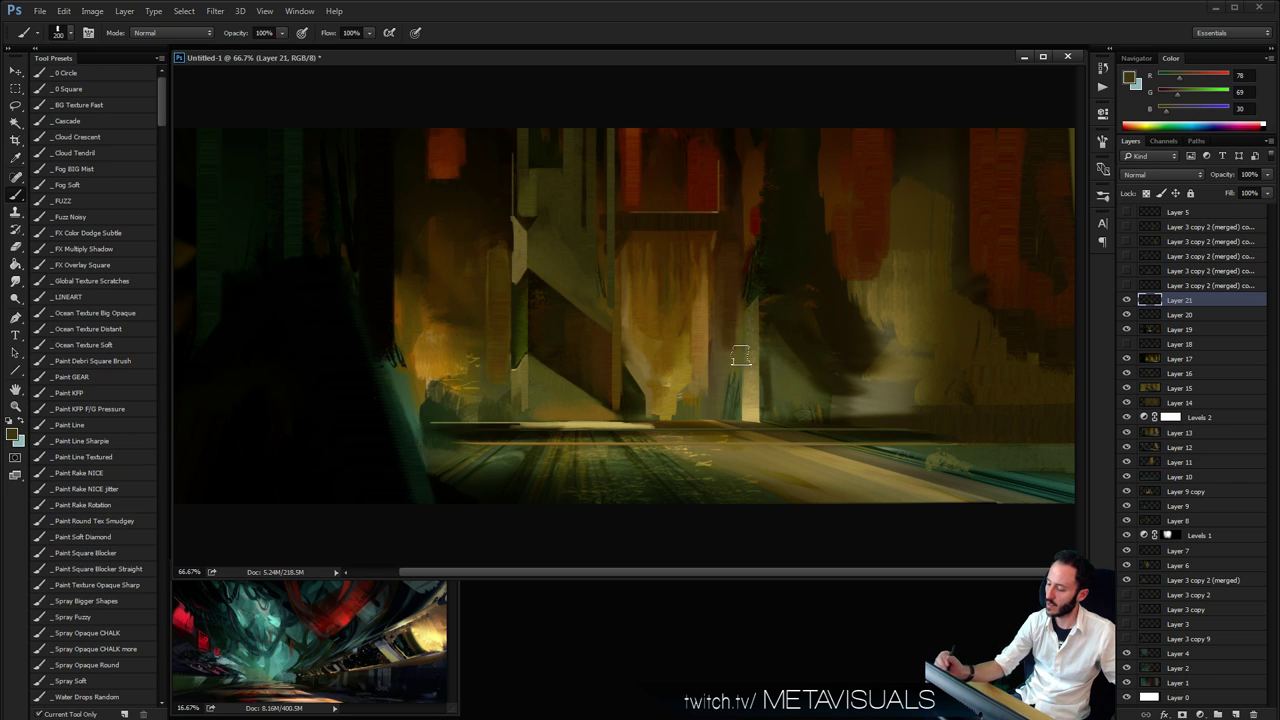
Tint the side plane warm orange with RGB 180, 123, 71, raising the red value of the sampled tan
{"action": "left_click", "coordinate": [745, 361], "text": "alt"}
{"action": "key", "text": "bracketleft"}
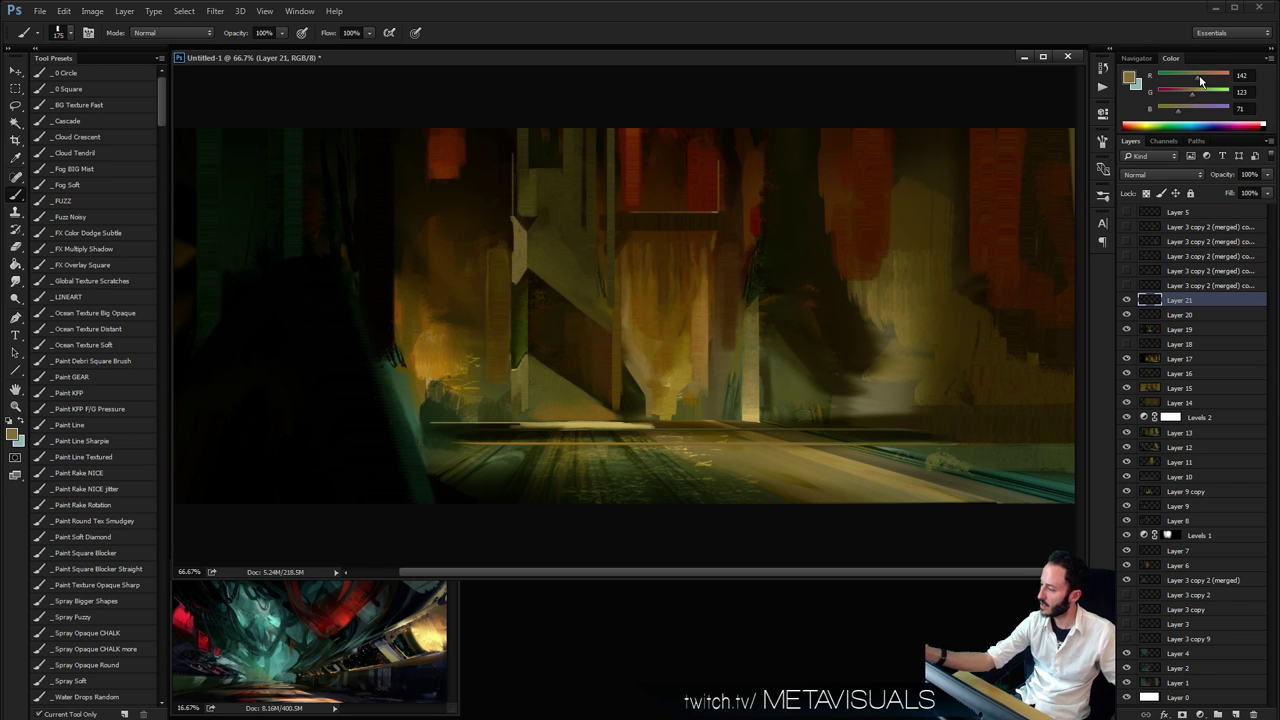
{"action": "key", "text": "r"}
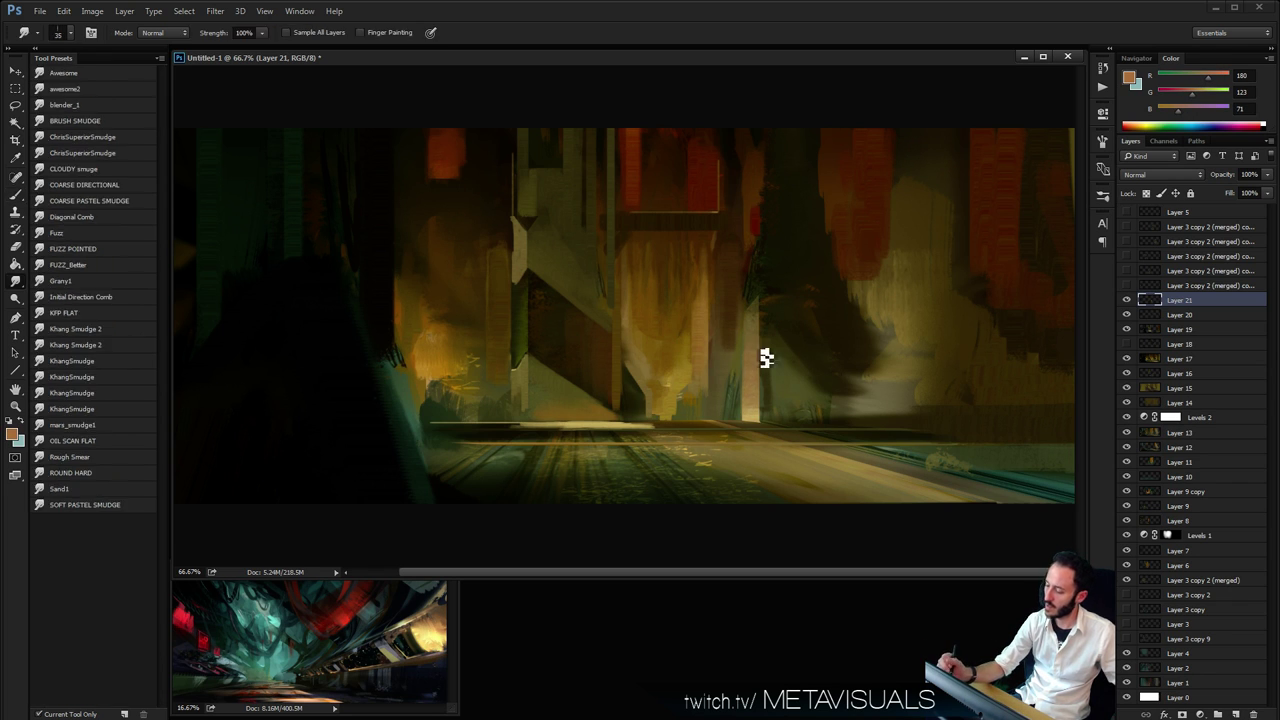
Lasso the right pillar's front face from the top of the lit side plane down to the floor
{"action": "key", "text": "space"}
{"action": "left_click", "coordinate": [811, 326], "text": "alt"}
{"action": "left_click", "coordinate": [811, 326], "text": "alt"}
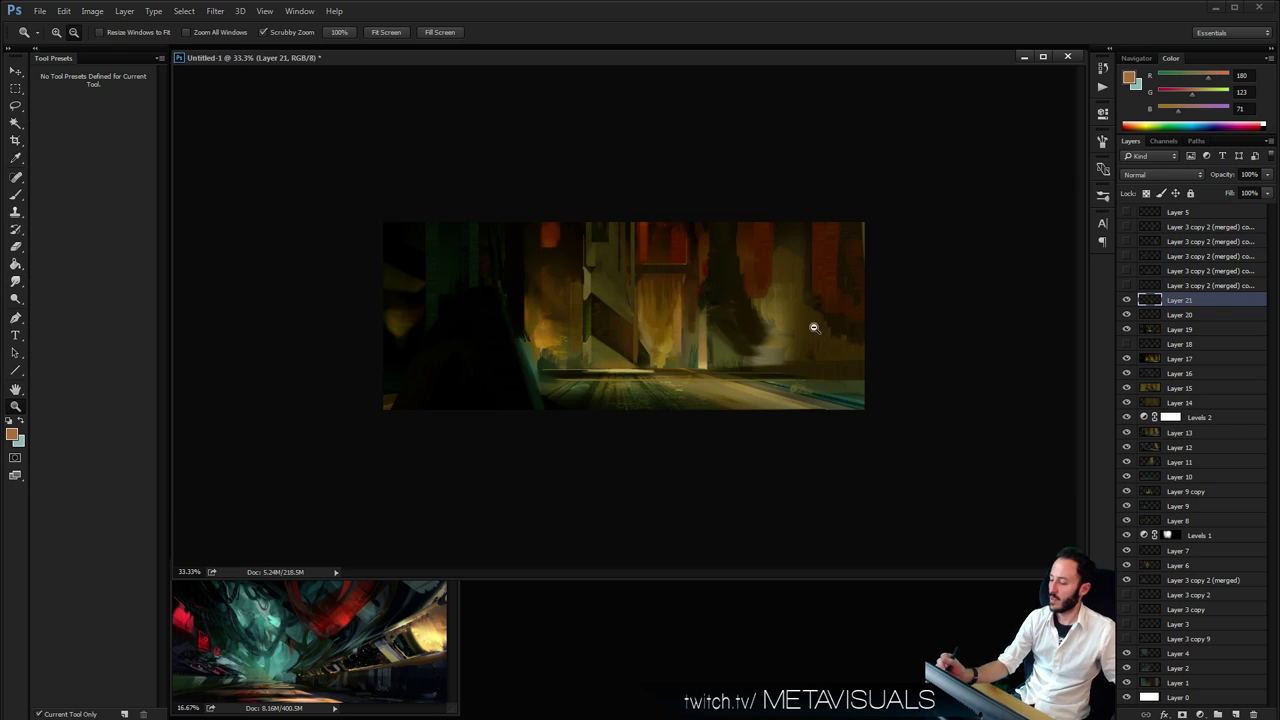
{"action": "left_click", "coordinate": [814, 383], "text": "ctrl"}
{"action": "left_click", "coordinate": [830, 368], "text": "ctrl"}
{"action": "key", "text": "l"}
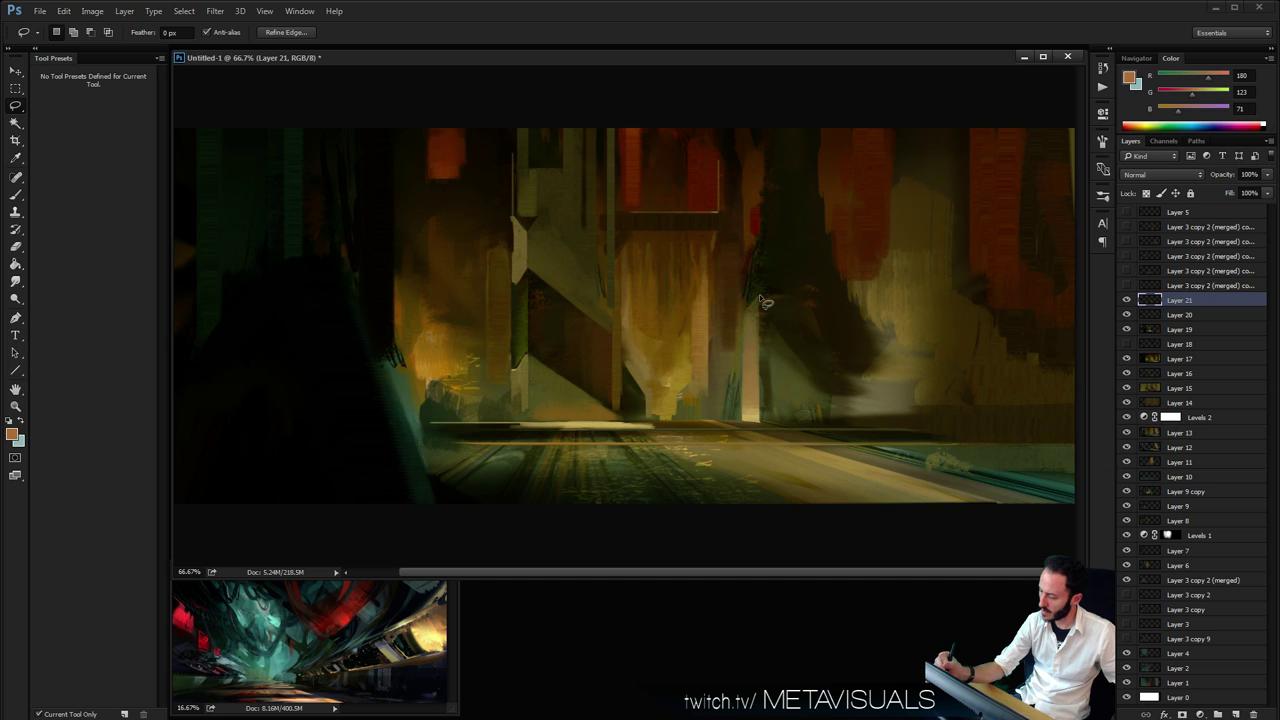
{"action": "mouse_move", "coordinate": [759, 296]}
{"action": "left_mouse_down"}
{"action": "mouse_move", "coordinate": [762, 428]}
{"action": "mouse_move", "coordinate": [851, 414]}
{"action": "mouse_move", "coordinate": [871, 425]}
{"action": "mouse_move", "coordinate": [855, 429]}
{"action": "mouse_move", "coordinate": [863, 270]}
{"action": "mouse_move", "coordinate": [852, 285]}
{"action": "mouse_move", "coordinate": [829, 230]}
{"action": "mouse_move", "coordinate": [835, 262]}
{"action": "mouse_move", "coordinate": [835, 112]}
{"action": "mouse_move", "coordinate": [746, 115]}
{"action": "mouse_move", "coordinate": [768, 123]}
{"action": "mouse_move", "coordinate": [777, 155]}
{"action": "mouse_move", "coordinate": [773, 249]}
{"action": "mouse_move", "coordinate": [767, 226]}
{"action": "mouse_move", "coordinate": [761, 252]}
{"action": "mouse_move", "coordinate": [775, 368]}
{"action": "mouse_move", "coordinate": [739, 366]}
{"action": "mouse_move", "coordinate": [753, 388]}
{"action": "mouse_move", "coordinate": [800, 431]}
{"action": "left_mouse_up"}
Fill the right pillar's front face with sampled dark olive RGB 58, 55, 24 at brush size 300
{"action": "key", "text": "b"}
{"action": "left_click", "coordinate": [774, 370], "text": "alt"}
{"action": "key", "text": "bracketright"}
{"action": "key", "text": "bracketright"}
{"action": "left_click", "coordinate": [800, 317], "text": "alt"}
{"action": "left_click_drag", "start_coordinate": [815, 387], "coordinate": [800, 408]}
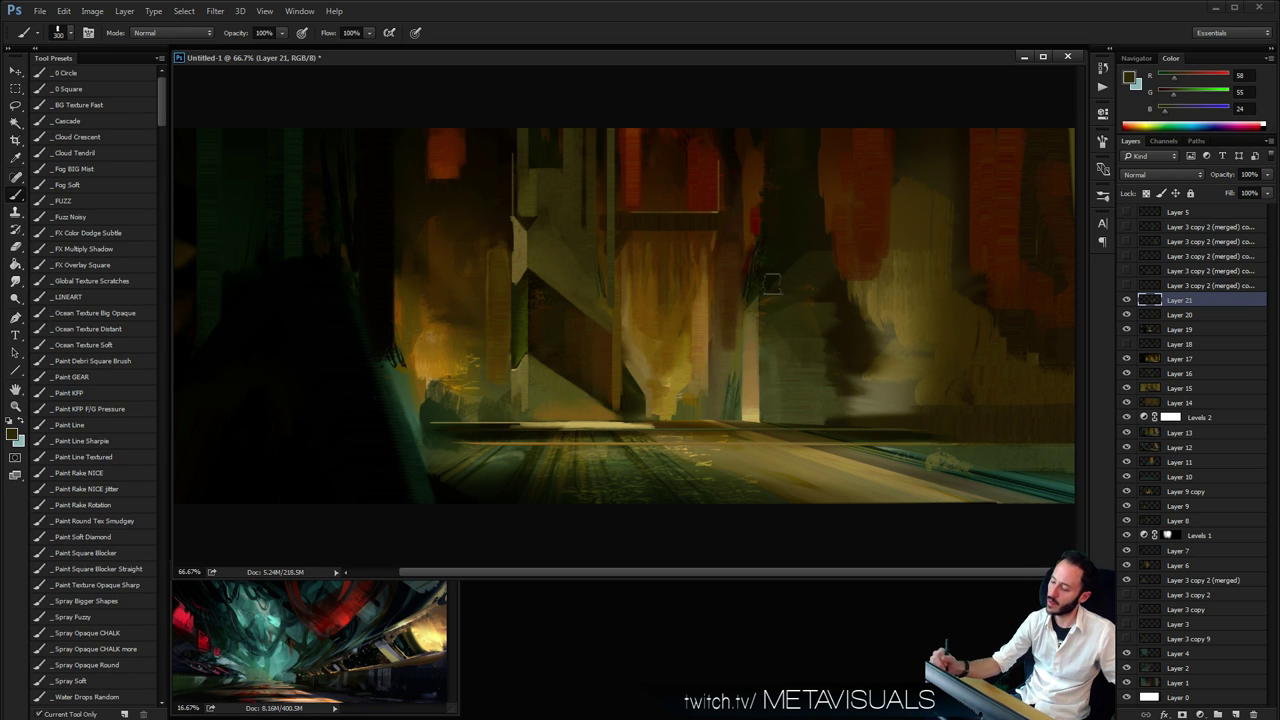
{"action": "left_click_drag", "start_coordinate": [772, 284], "coordinate": [822, 398]}
{"action": "left_click_drag", "start_coordinate": [798, 222], "coordinate": [836, 310]}
Paint a diagonal shadow band across the right pillar's front face with sampled near-black RGB 35, 34, 9
{"action": "left_click", "coordinate": [801, 180], "text": "alt"}
{"action": "key", "text": "["}
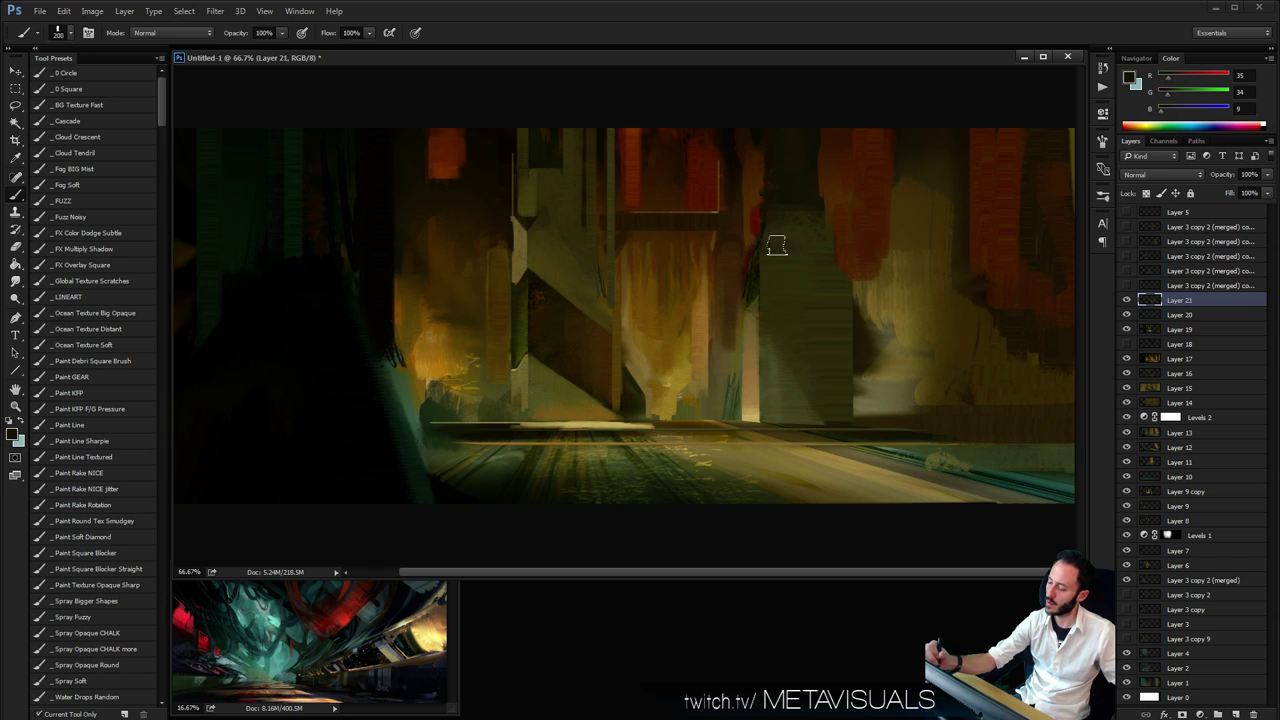
{"action": "left_click_drag", "start_coordinate": [762, 286], "coordinate": [835, 217]}
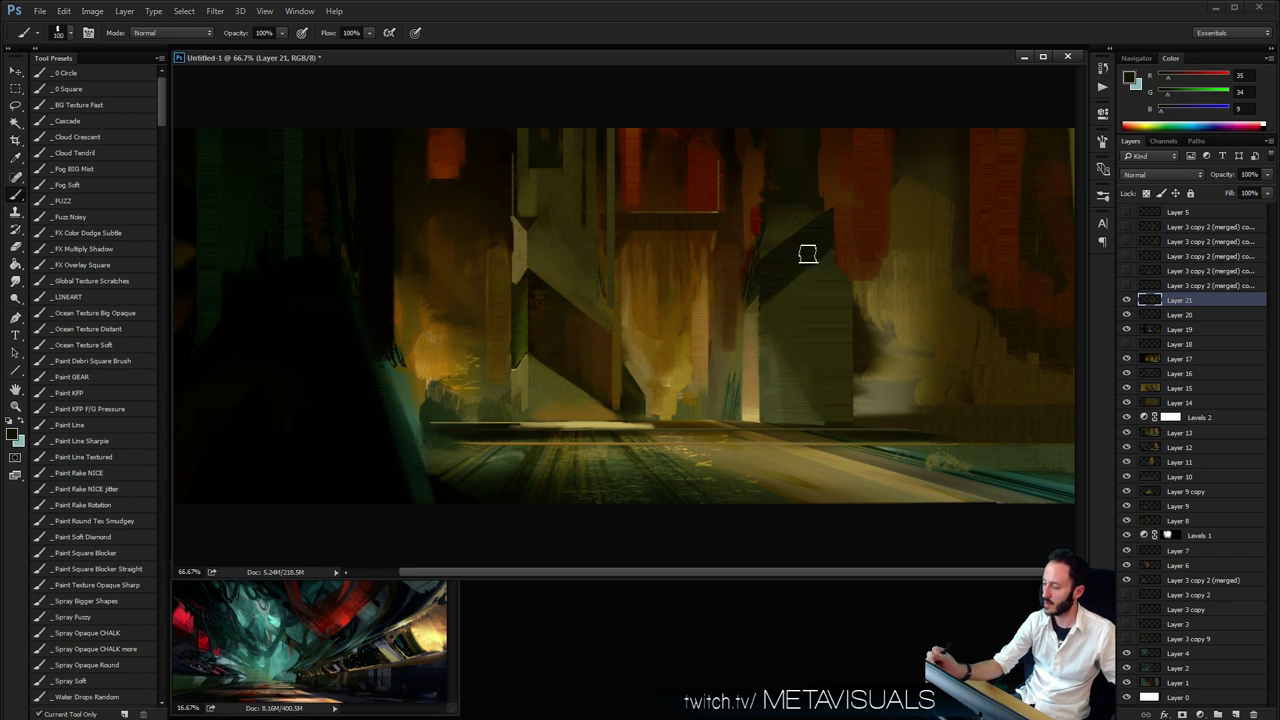
Touch up the pillar face around the diagonal shadow with sampled olive RGB 59, 56, 25, reducing the brush to size 60
{"action": "left_click", "coordinate": [804, 316], "text": "alt"}
{"action": "key", "text": "["}
{"action": "key", "text": "["}
{"action": "key", "text": "["}
{"action": "key", "text": "["}
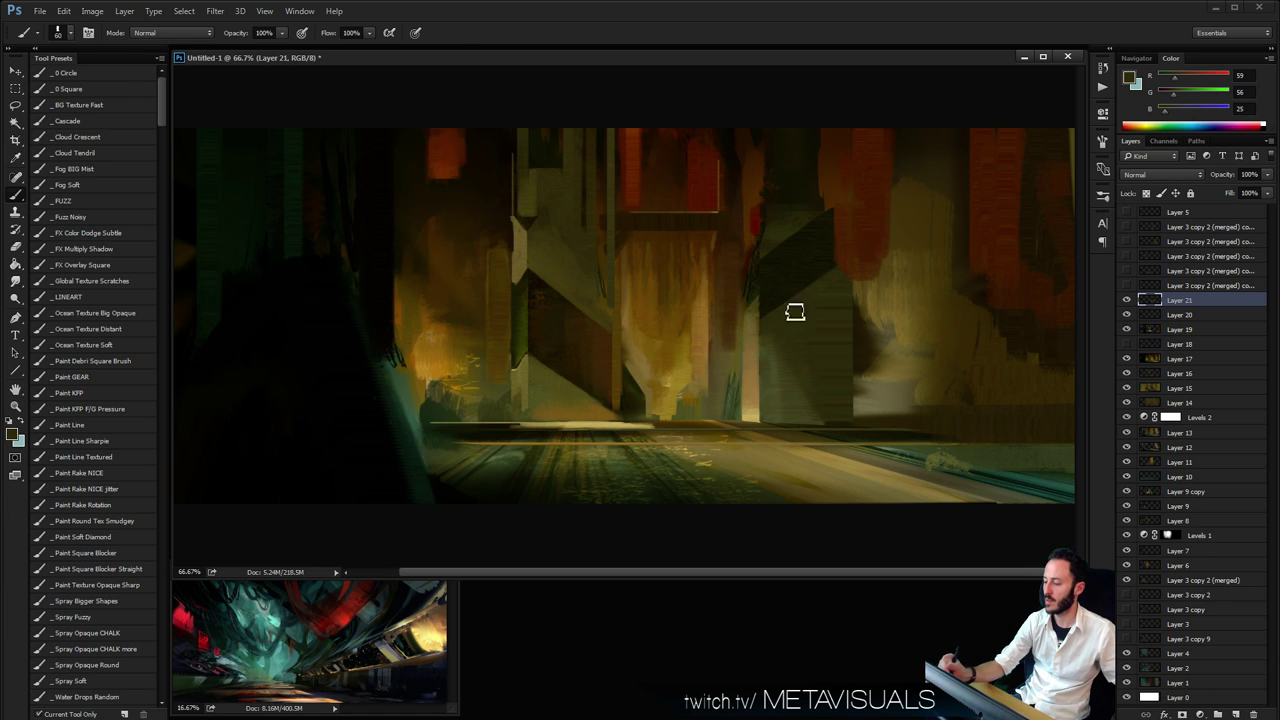
Draw a thin highlight along the diagonal shadow's lower edge with sampled RGB 92, 83, 40, reducing the brush to size 10
{"action": "key", "text": "z"}
{"action": "left_click", "coordinate": [894, 314], "text": "alt"}
{"action": "left_click", "coordinate": [894, 314], "text": "alt"}
{"action": "left_click", "coordinate": [894, 314], "text": "alt"}
{"action": "left_click", "coordinate": [806, 345]}
{"action": "left_click", "coordinate": [806, 345]}
{"action": "left_click", "coordinate": [806, 345]}
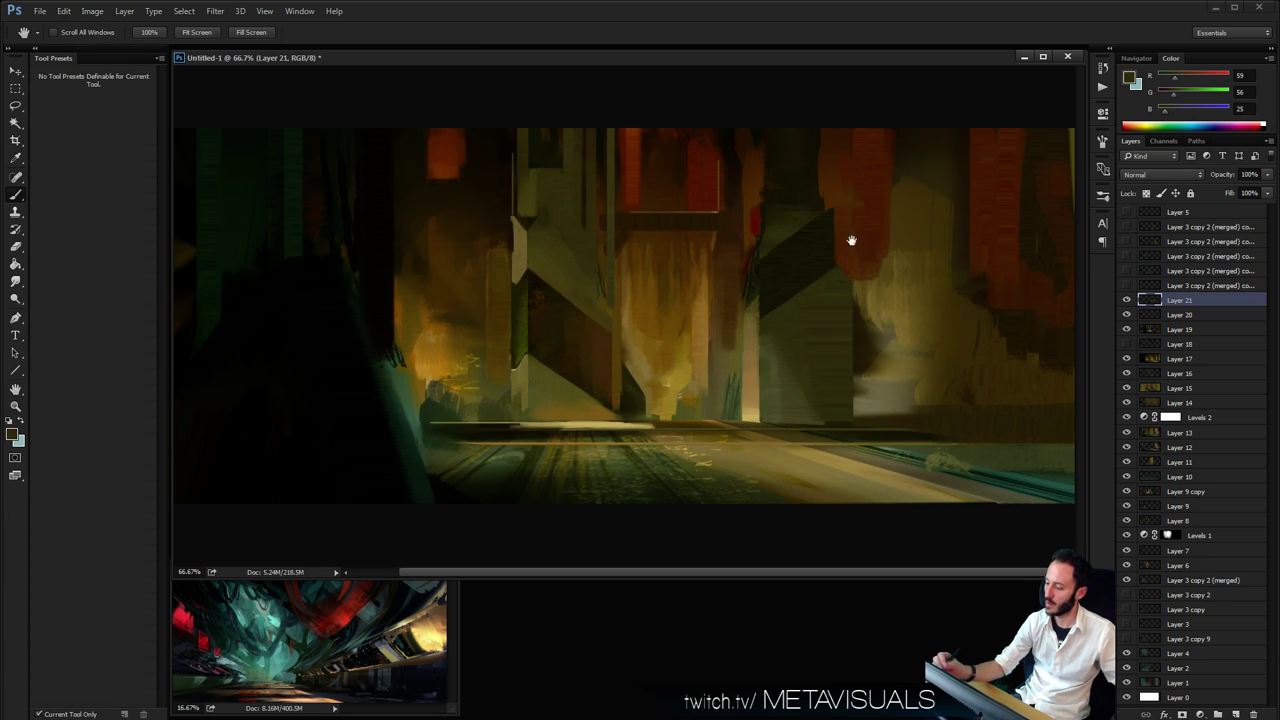
{"action": "key", "text": "b"}
{"action": "left_click", "coordinate": [751, 300], "text": "alt"}
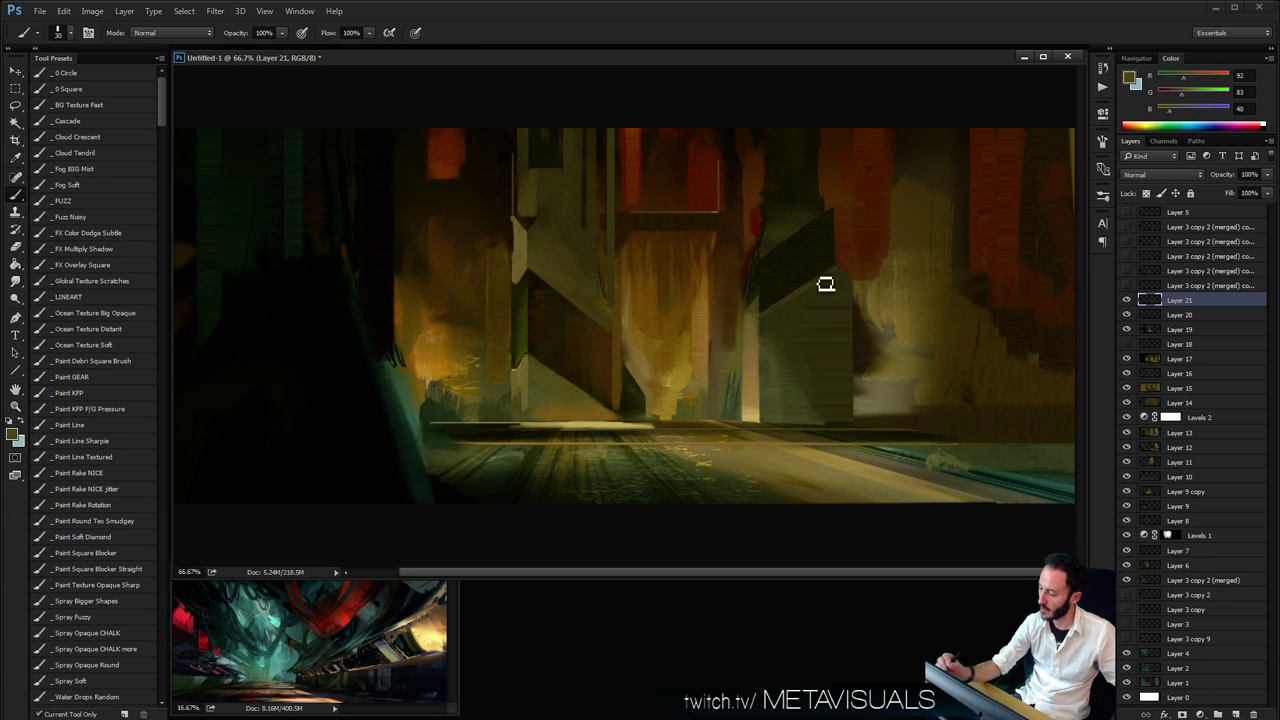
{"action": "key", "text": "["}
{"action": "key", "text": "["}
{"action": "key", "text": "["}
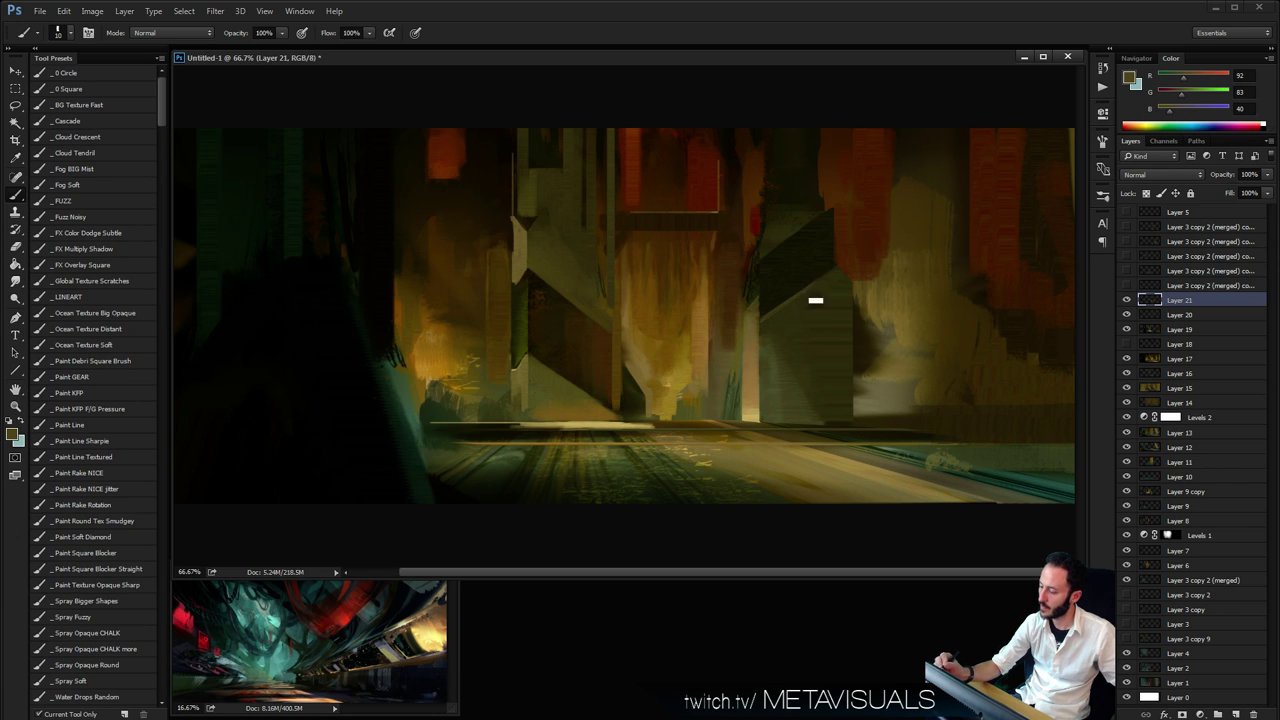
Cap the top of the lit side plane with sampled dark brown RGB 32, 24, 4 at brush size 9 to 10
{"action": "key", "text": "space"}
{"action": "left_click", "coordinate": [846, 269], "text": "alt"}
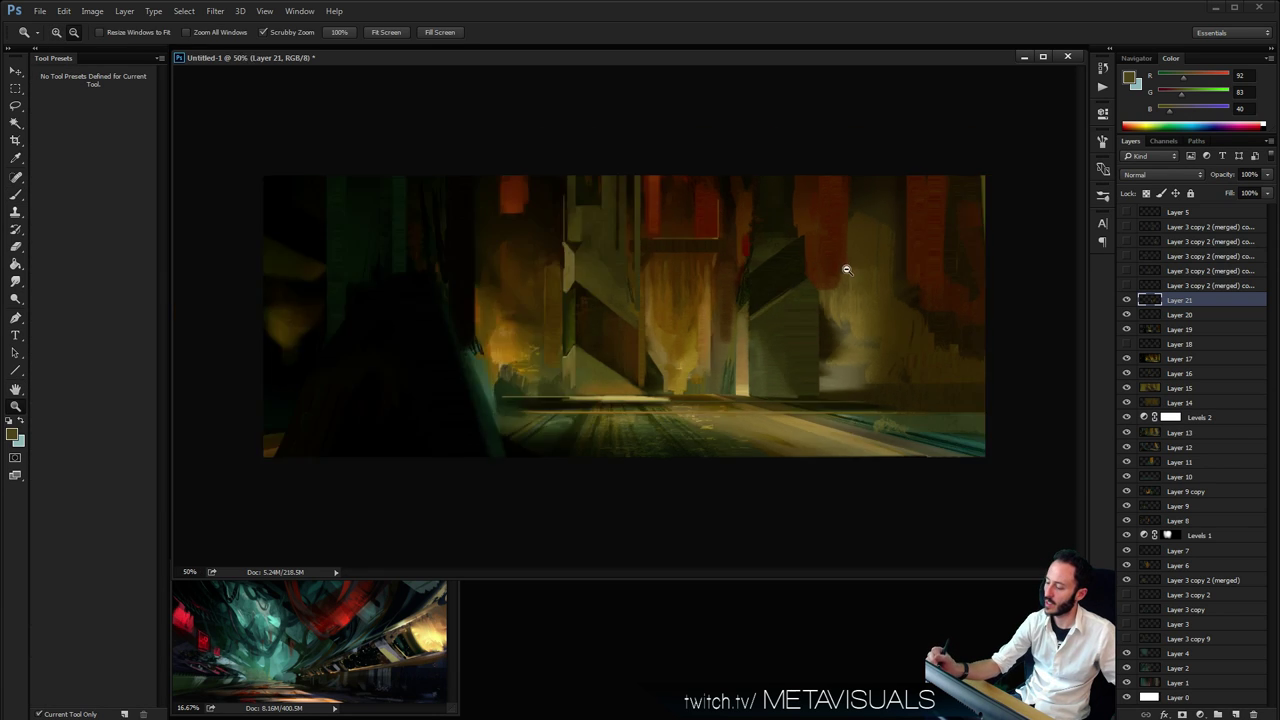
{"action": "left_click", "coordinate": [751, 351], "text": "alt"}
{"action": "left_click", "coordinate": [751, 351], "text": "alt"}
{"action": "left_click", "coordinate": [751, 351], "text": "ctrl"}
{"action": "left_click", "coordinate": [800, 373], "text": "ctrl"}
{"action": "left_click", "coordinate": [800, 373], "text": "ctrl"}
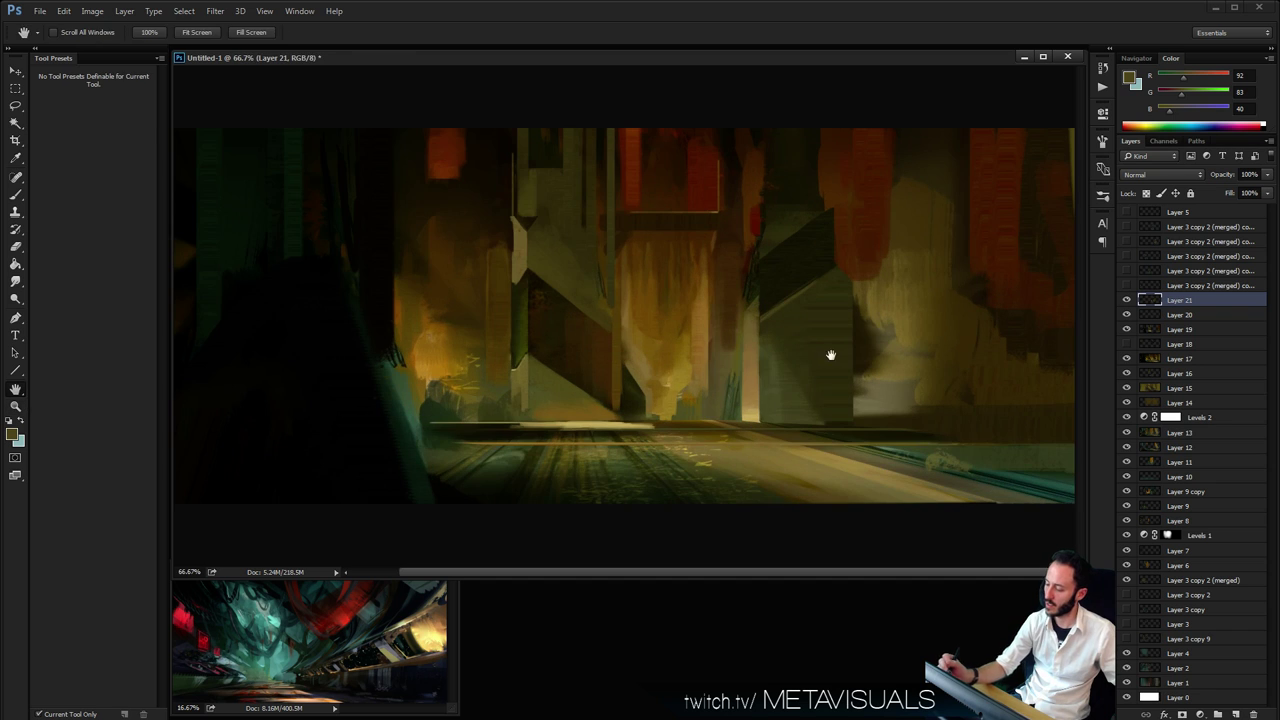
{"action": "left_click", "coordinate": [748, 266], "text": "ctrl"}
{"action": "left_click", "coordinate": [758, 270], "text": "alt"}
{"action": "key", "text": "]"}
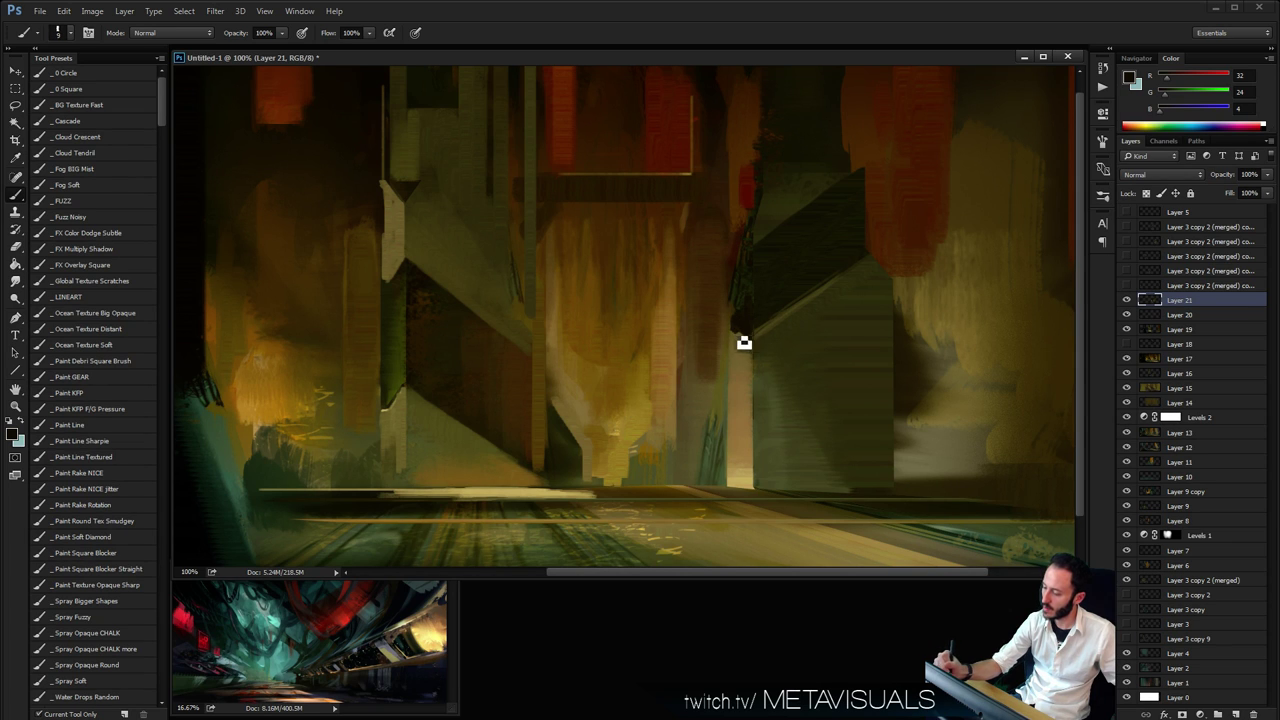
{"action": "key", "text": "]"}
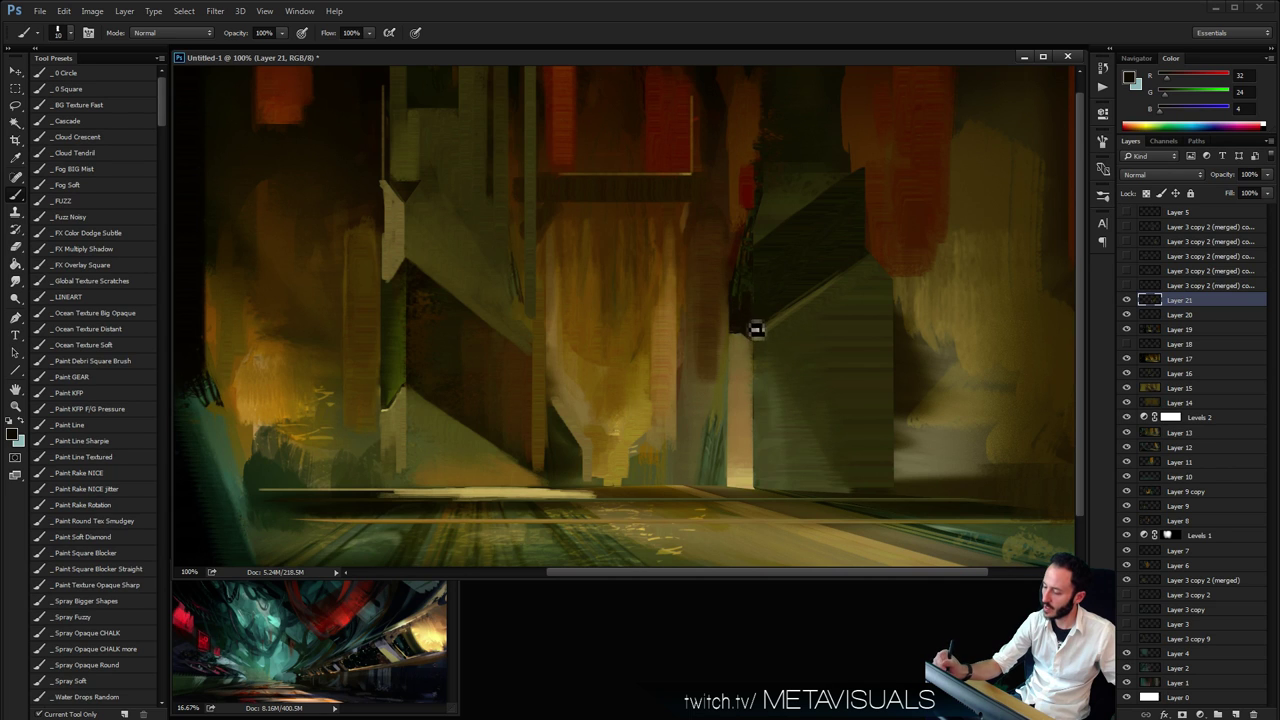
Paint the pillar's dark side above the lit plane with reddish brown RGB 69, 33, 9, enlarging the brush to 35
{"action": "key", "text": "bracketright"}
{"action": "key", "text": "bracketright"}
{"action": "key", "text": "bracketright"}
{"action": "key", "text": "bracketright"}
{"action": "key", "text": "bracketright"}
{"action": "key", "text": "bracketright"}
{"action": "key", "text": "bracketright"}
{"action": "key", "text": "bracketright"}
{"action": "key", "text": "bracketright"}
{"action": "key", "text": "bracketright"}
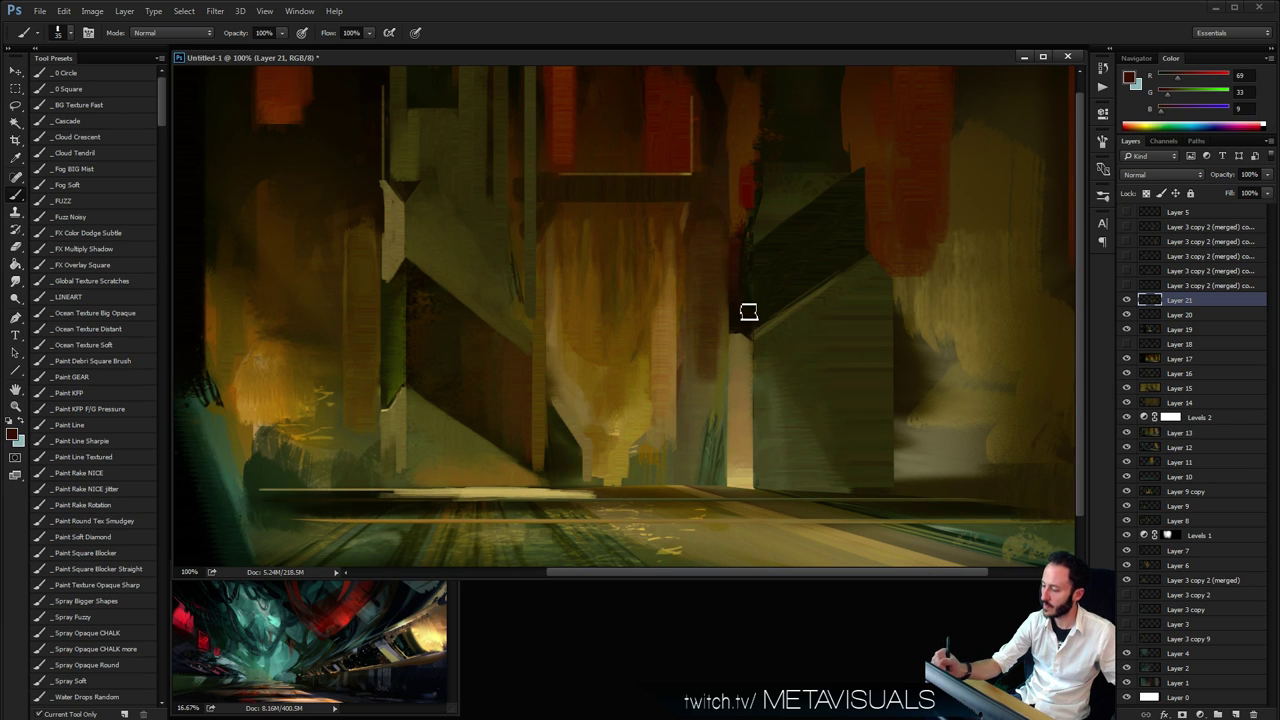
Extend the plane above the diagonal shadow to the pillar's right edge and sample brown RGB 85, 52, 7 at brush size 30
{"action": "key", "text": "z"}
{"action": "left_click", "coordinate": [806, 225], "text": "alt"}
{"action": "left_click", "coordinate": [815, 222], "text": "alt"}
{"action": "left_click", "coordinate": [823, 219], "text": "alt"}
{"action": "left_click", "coordinate": [811, 289], "text": "ctrl"}
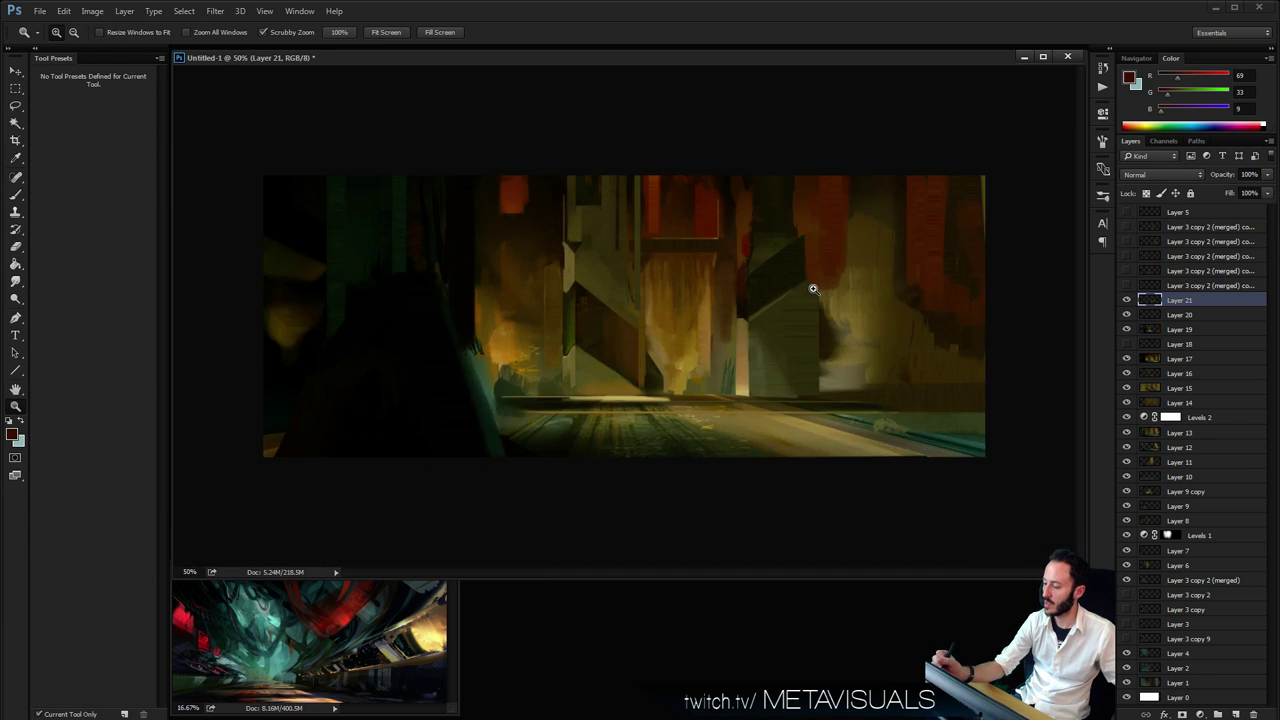
{"action": "left_click", "coordinate": [811, 289], "text": "ctrl"}
{"action": "left_click", "coordinate": [811, 289], "text": "ctrl"}
{"action": "key", "text": "space"}
{"action": "mouse_move", "coordinate": [838, 190]}
{"action": "left_mouse_down"}
{"action": "mouse_move", "coordinate": [782, 206]}
{"action": "mouse_move", "coordinate": [823, 161]}
{"action": "mouse_move", "coordinate": [790, 195]}
{"action": "mouse_move", "coordinate": [814, 170]}
{"action": "left_mouse_up"}
{"action": "left_click", "coordinate": [771, 249], "text": "alt"}
{"action": "key", "text": "bracketright"}
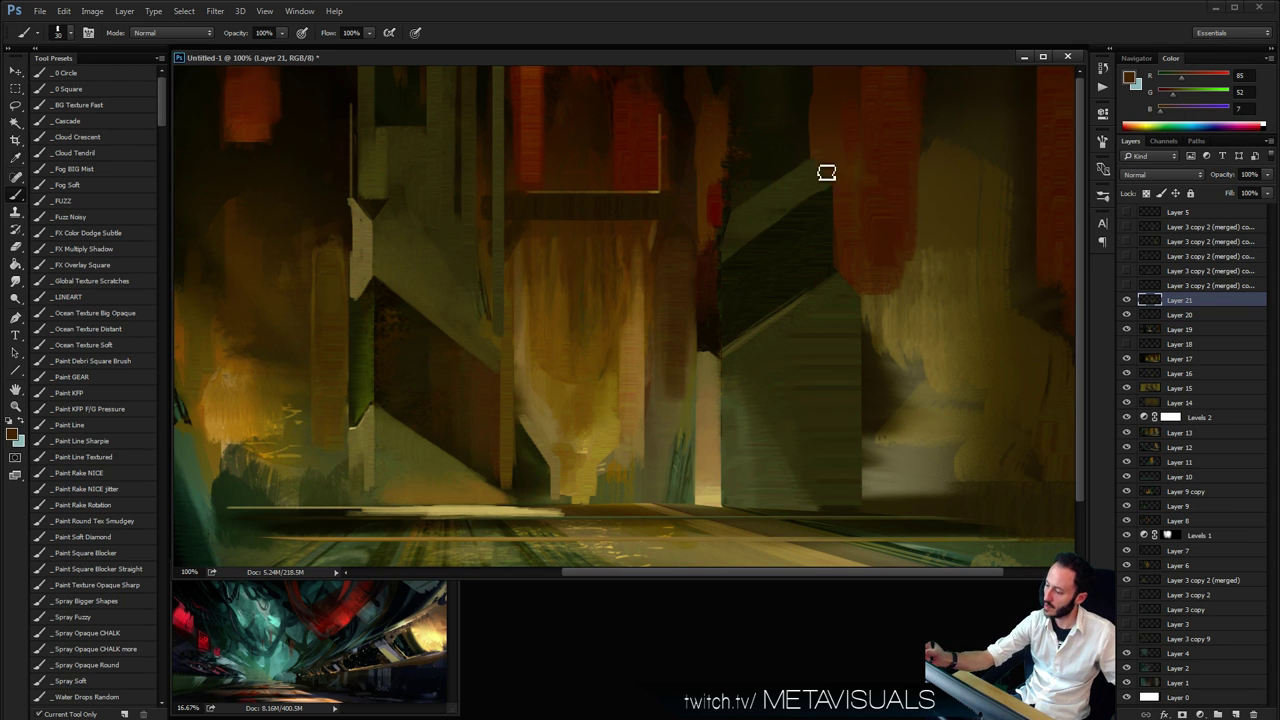
{"action": "left_click_drag", "start_coordinate": [838, 170], "coordinate": [834, 251]}
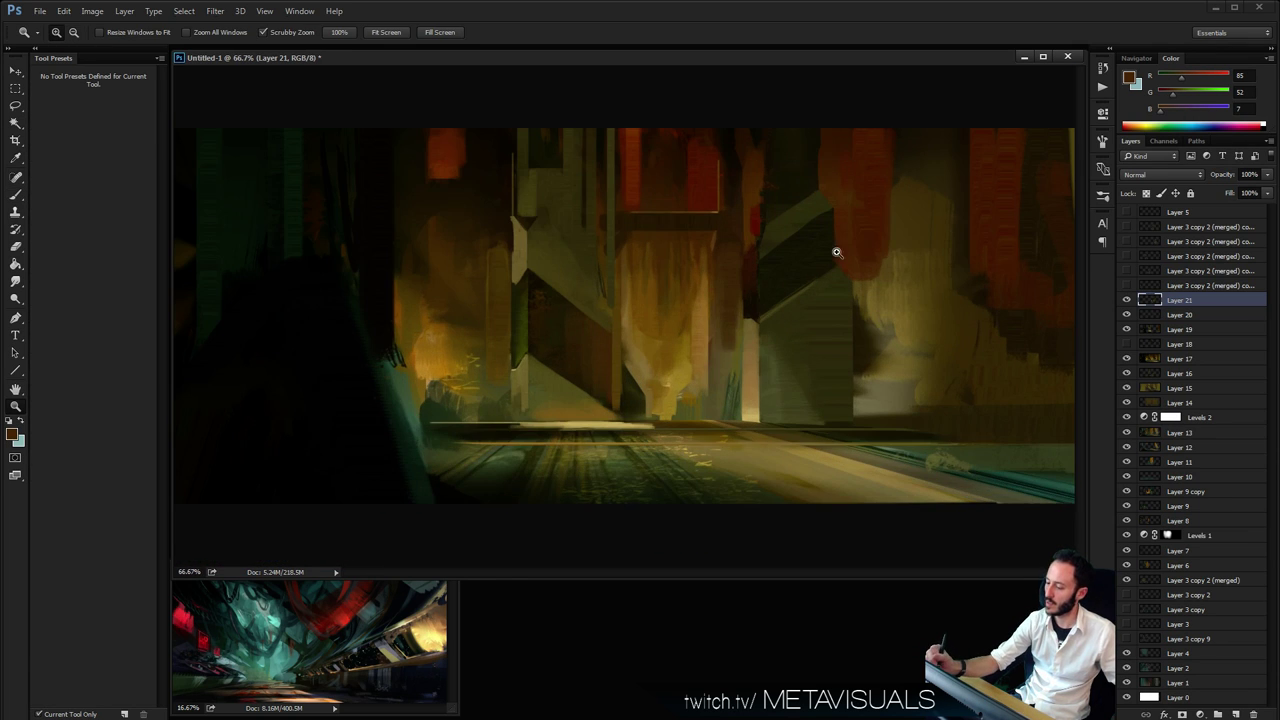
Straighten the upper pillar's right edge along the red banner with sampled olive RGB 62, 61, 26 at brush size 45
{"action": "key", "text": "b"}
{"action": "left_click", "coordinate": [820, 196], "text": "alt"}
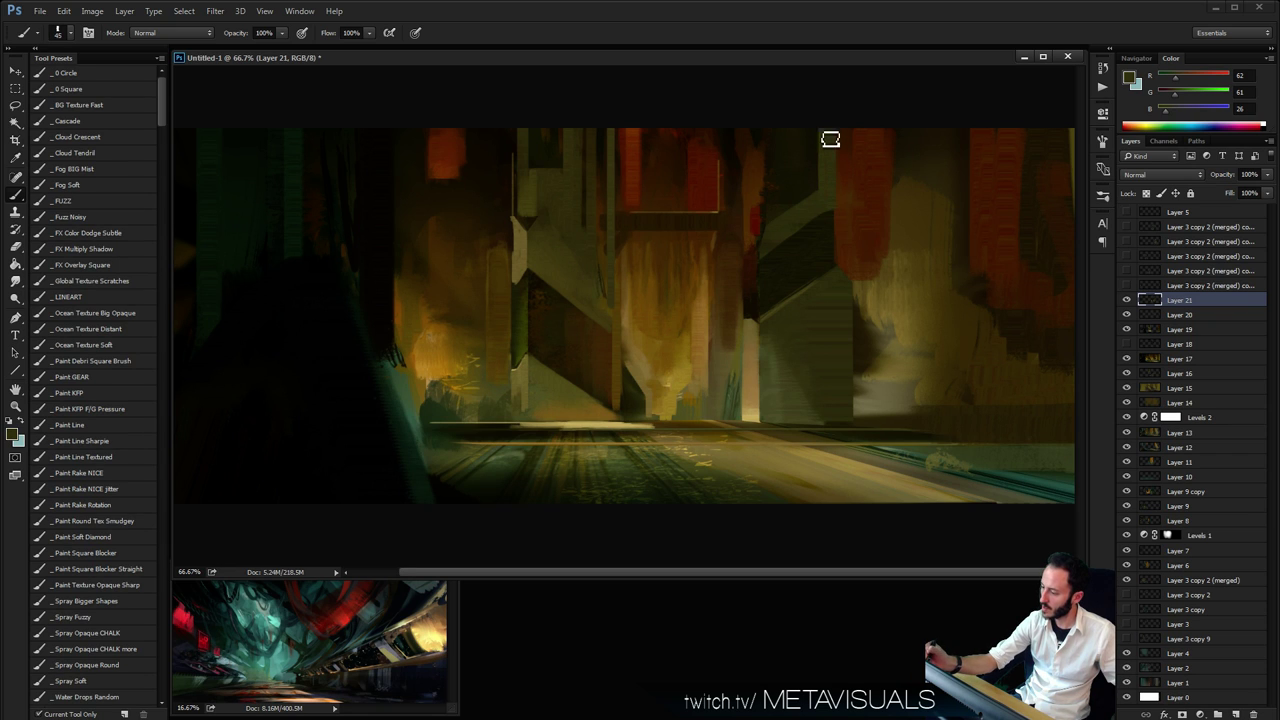
Clean up the upper pillar's left edge with sampled red-brown RGB 79, 44, 4 at brush size 25
{"action": "key", "text": "z"}
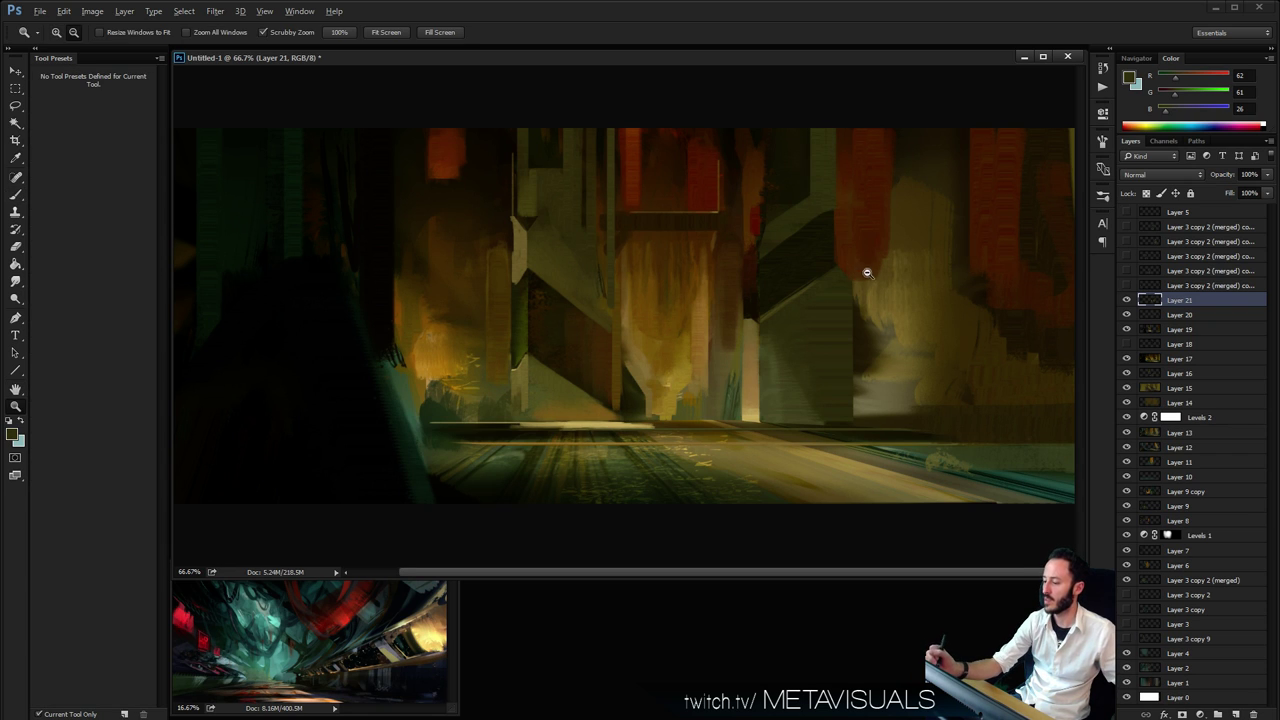
{"action": "left_click", "coordinate": [867, 272], "text": "alt"}
{"action": "left_click", "coordinate": [874, 257]}
{"action": "key", "text": "b"}
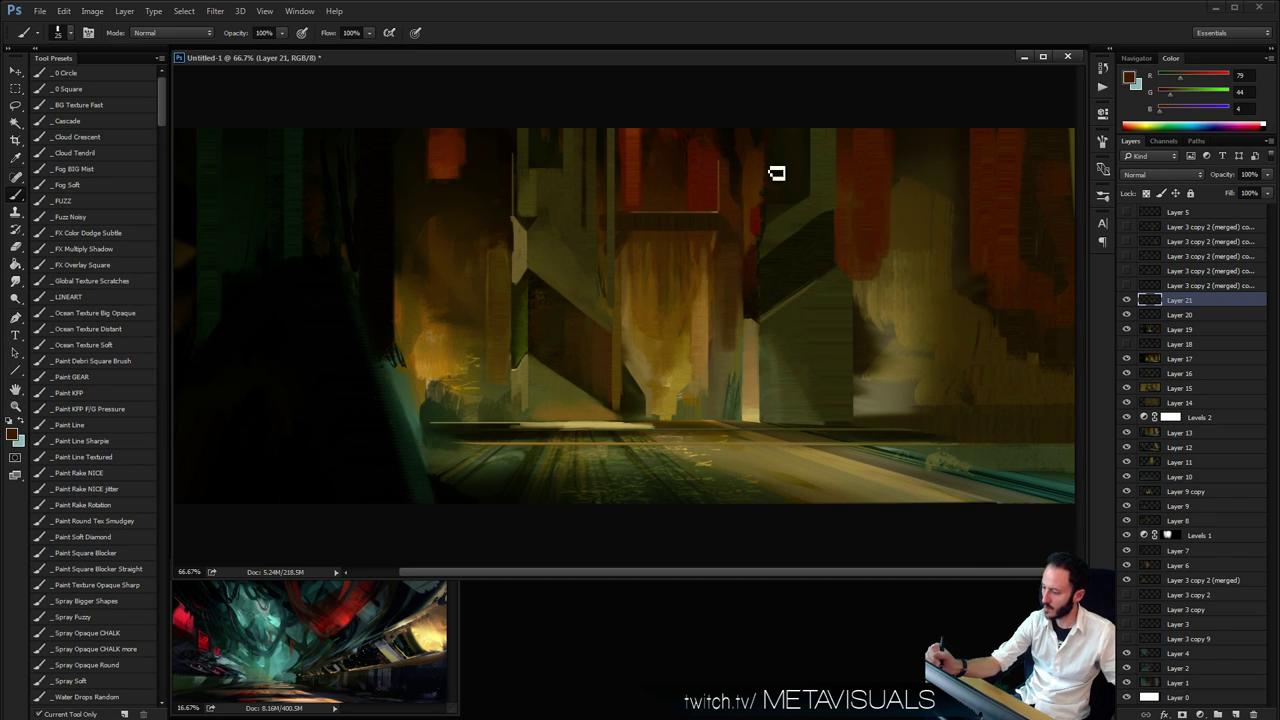
{"action": "key", "text": "z"}
{"action": "left_click", "coordinate": [846, 163], "text": "alt"}
{"action": "left_click", "coordinate": [858, 244], "text": "alt"}
{"action": "left_click", "coordinate": [860, 280]}
{"action": "left_click", "coordinate": [860, 280]}
Paint the wall strip between the doorway and right pillar with sampled browns RGB 98, 78, 40 and 107, 92, 54, at brush sizes 35 and 45
{"action": "key", "text": "b"}
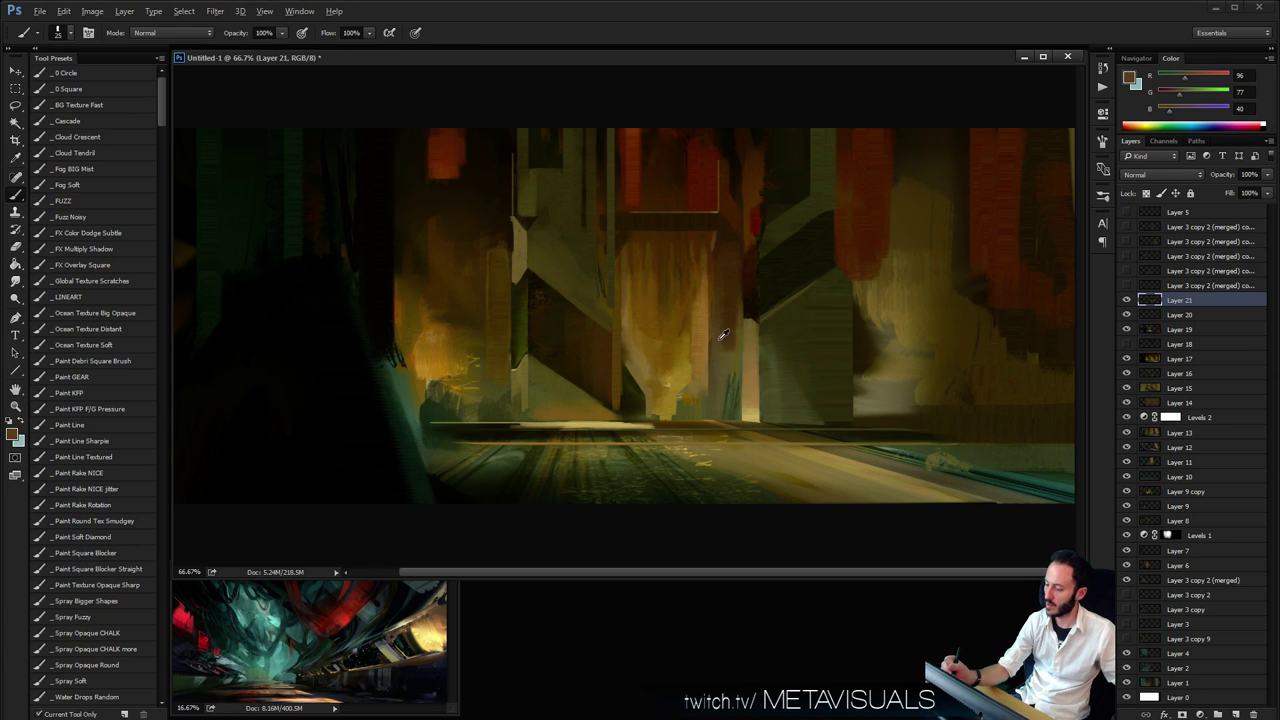
{"action": "left_click", "coordinate": [723, 342], "text": "alt"}
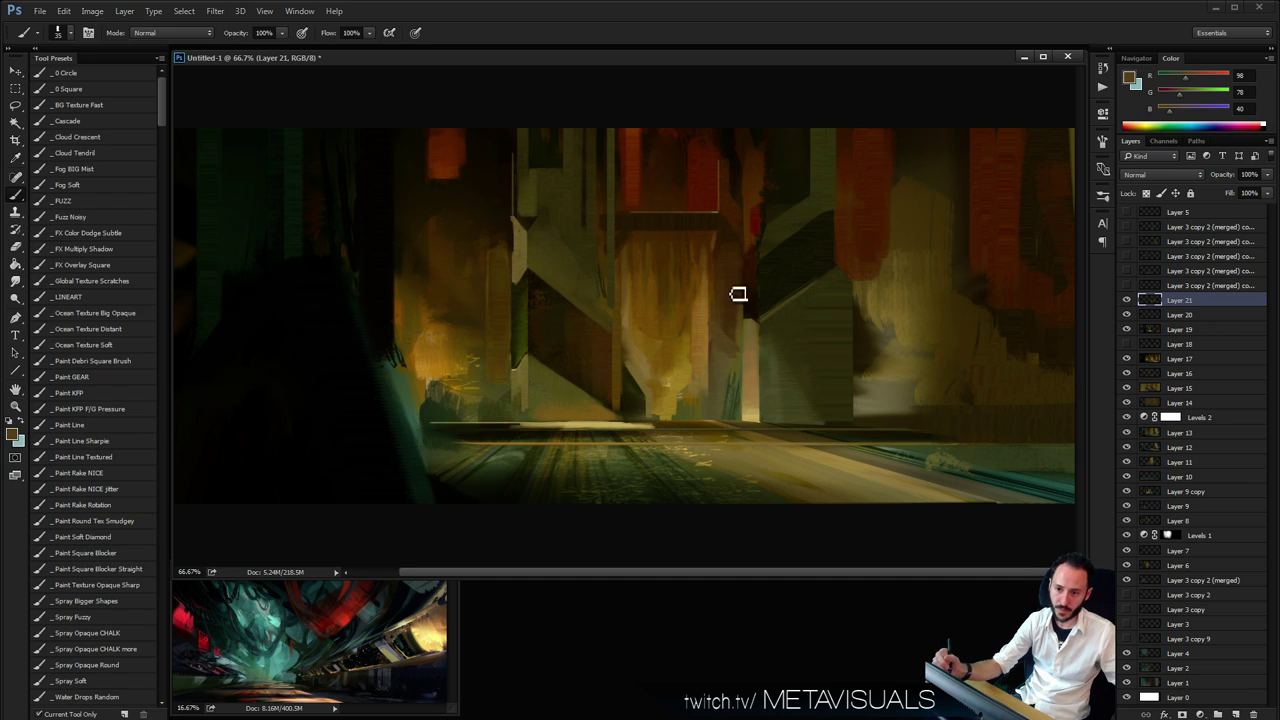
{"action": "left_click", "coordinate": [722, 351], "text": "alt"}
{"action": "key", "text": "["}
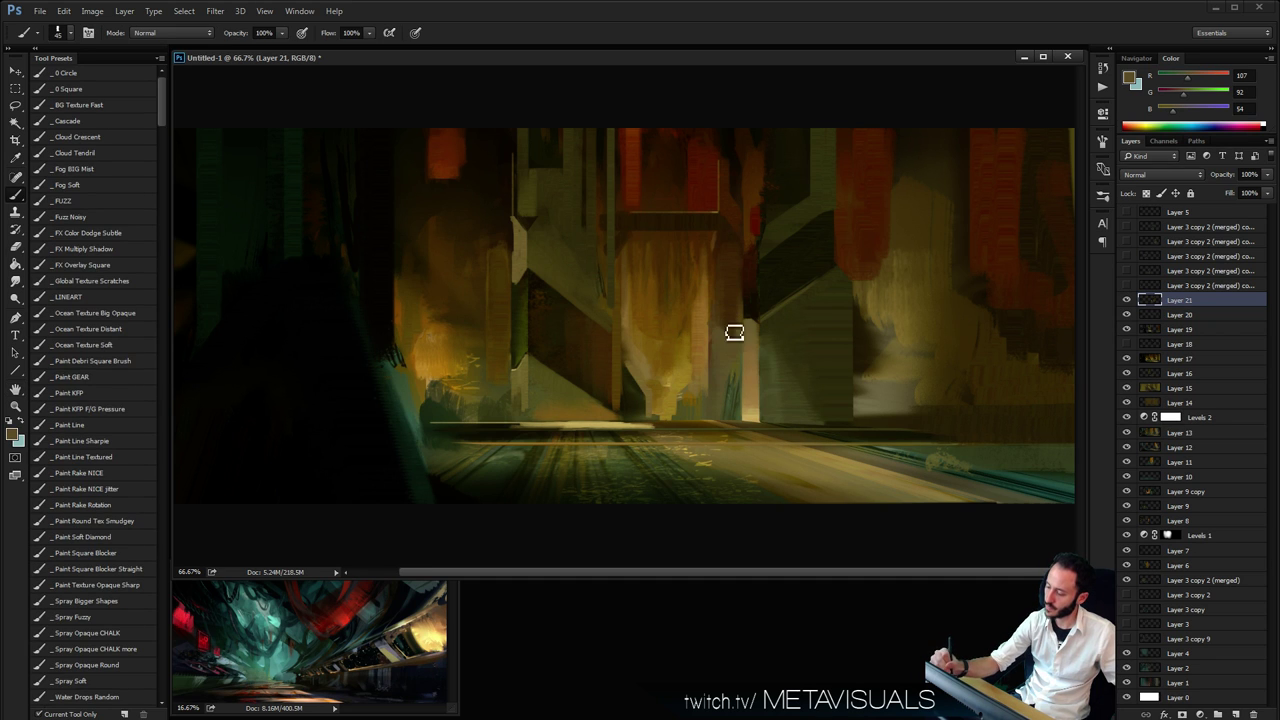
{"action": "key", "text": "z"}
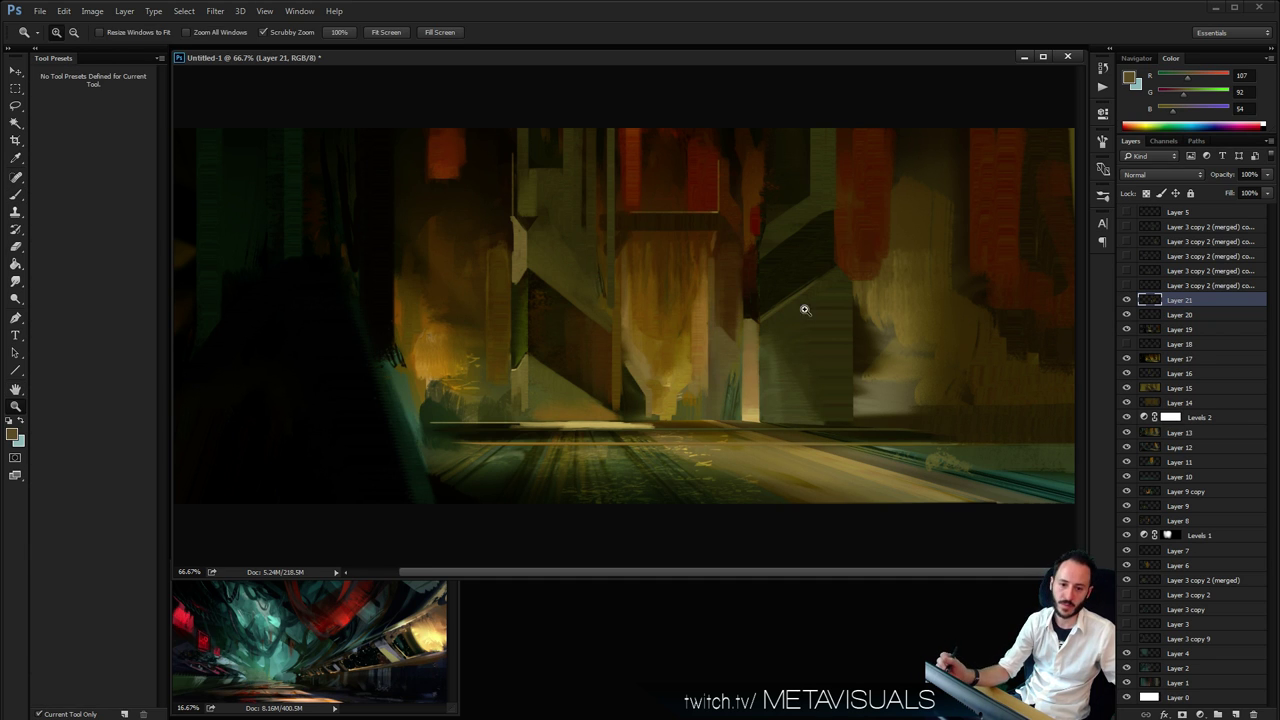
Paint the glowing haze beside the left pillar with sampled orange RGB 182, 129, 34 and browns 101, 79, 18 and 116, 93, 18
{"action": "left_click", "coordinate": [917, 312], "text": "alt"}
{"action": "left_click", "coordinate": [945, 341]}
{"action": "left_click", "coordinate": [966, 348], "text": "alt"}
{"action": "left_click", "coordinate": [931, 305], "text": "alt"}
{"action": "left_click", "coordinate": [931, 305], "text": "alt"}
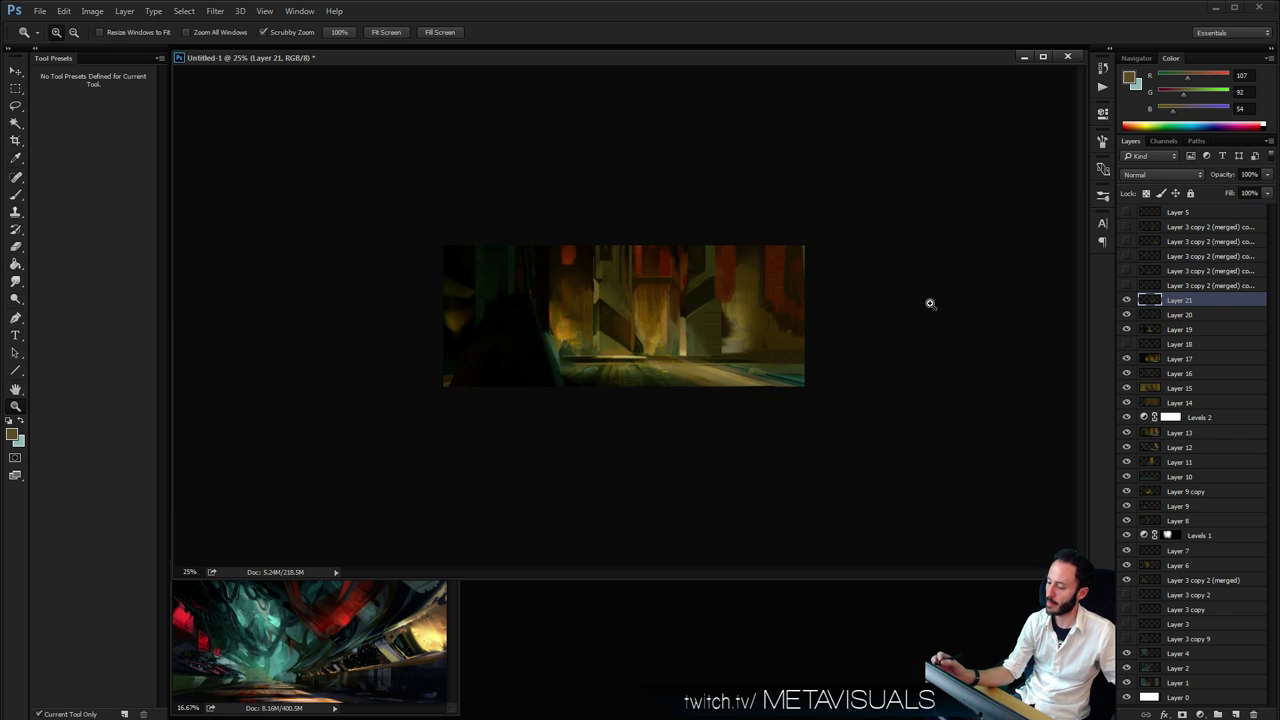
{"action": "left_click", "coordinate": [835, 368]}
{"action": "left_click", "coordinate": [835, 368]}
{"action": "key", "text": "b"}
{"action": "left_click", "coordinate": [510, 345], "text": "alt"}
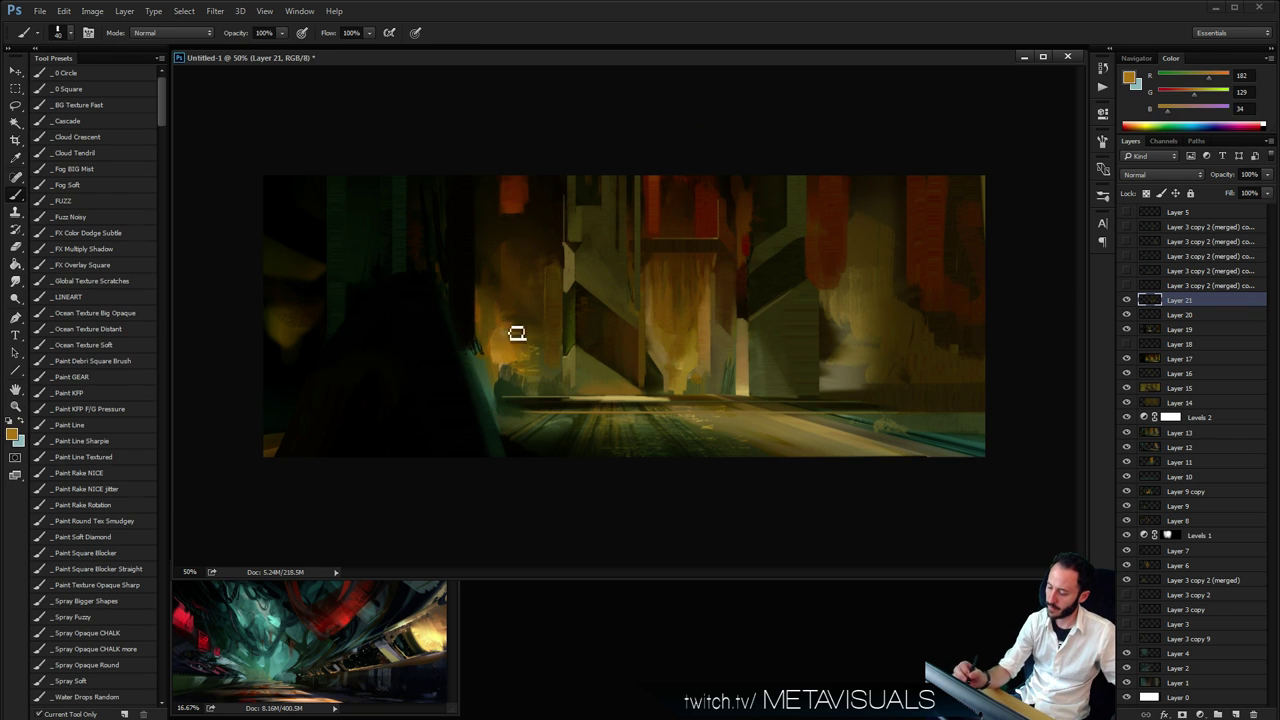
{"action": "left_click", "coordinate": [569, 290], "text": "alt"}
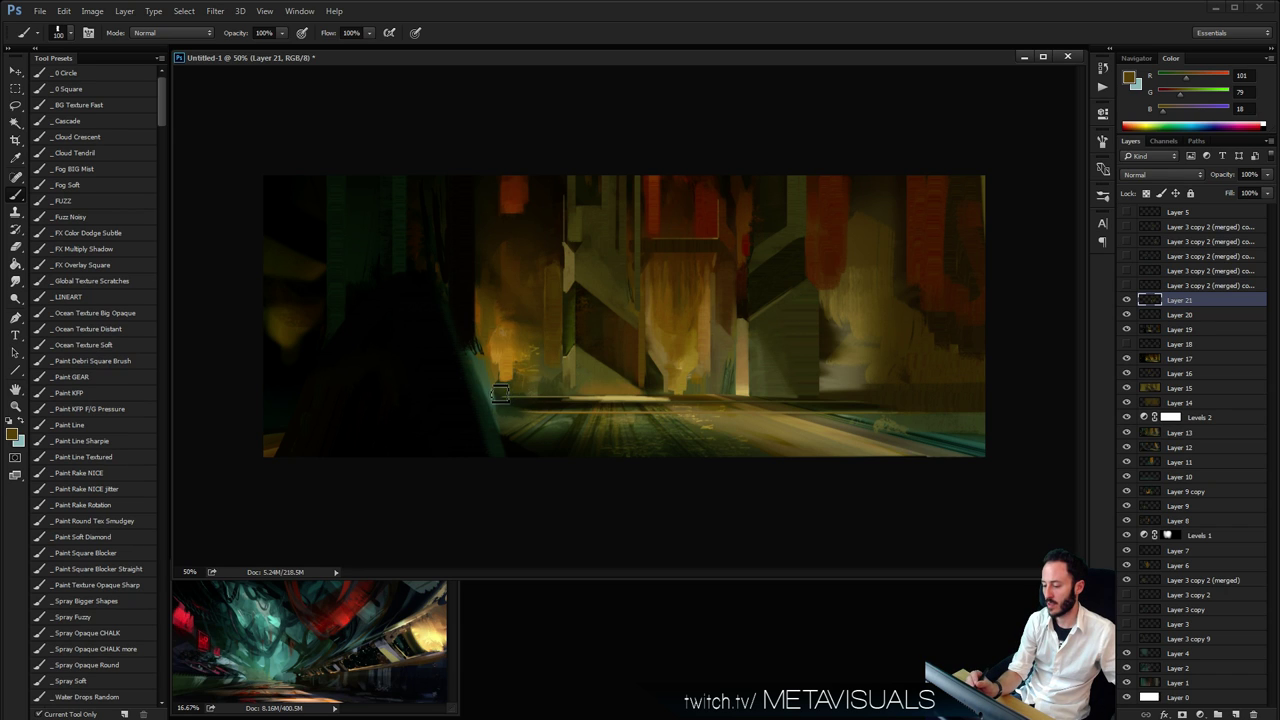
{"action": "left_click", "coordinate": [535, 388], "text": "alt"}
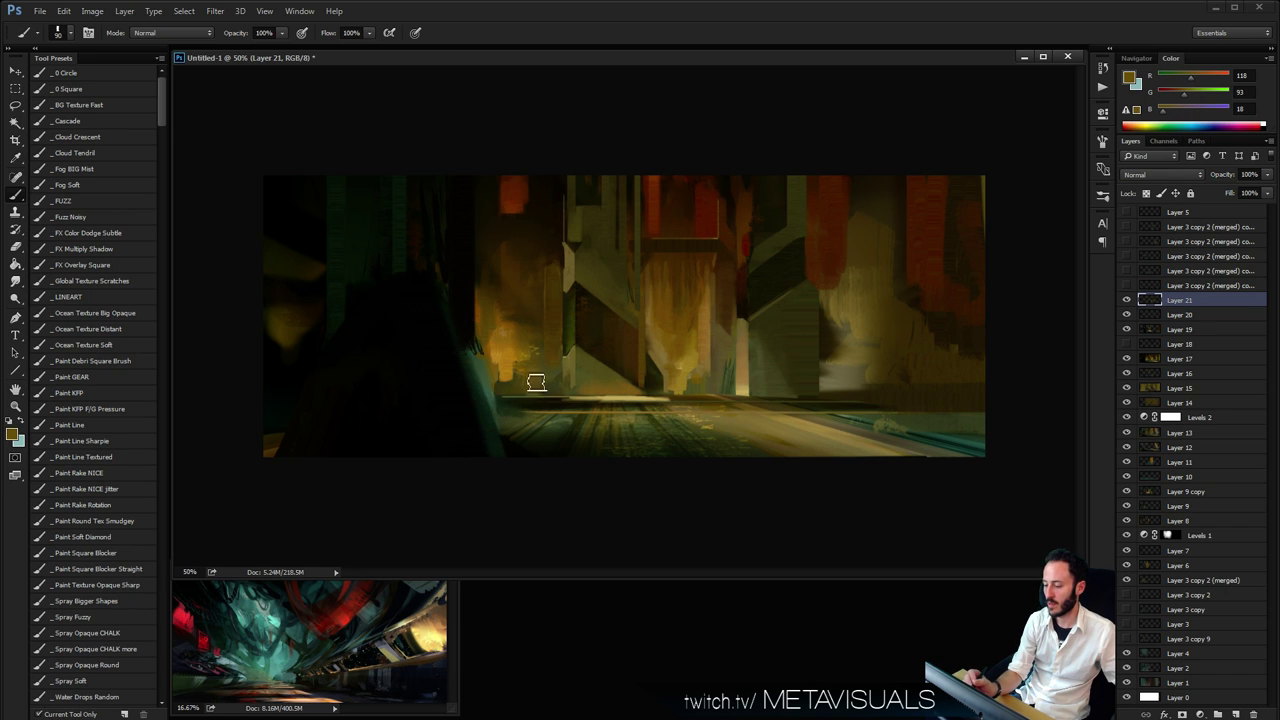
Shape the lit vertical block beside the left pillar with sampled RGB 182, 134, 31, 126, 99, 21 and 116, 89, 19, at brush sizes 70 and 50
{"action": "key", "text": "ctrl+space"}
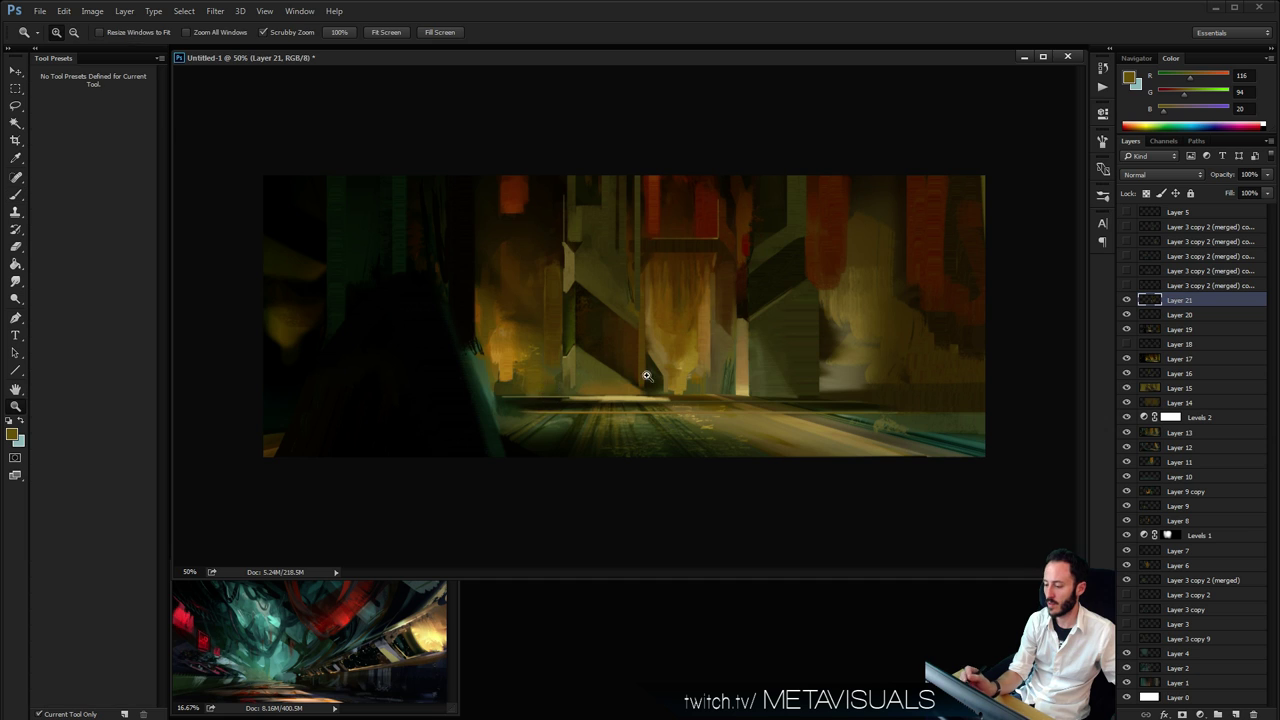
{"action": "left_click", "coordinate": [646, 376], "text": "ctrl+alt"}
{"action": "left_click", "coordinate": [648, 383], "text": "ctrl+alt"}
{"action": "left_click", "coordinate": [662, 389], "text": "ctrl"}
{"action": "left_click", "coordinate": [661, 391], "text": "ctrl"}
{"action": "left_click", "coordinate": [661, 391], "text": "ctrl"}
{"action": "left_click", "coordinate": [467, 328], "text": "alt"}
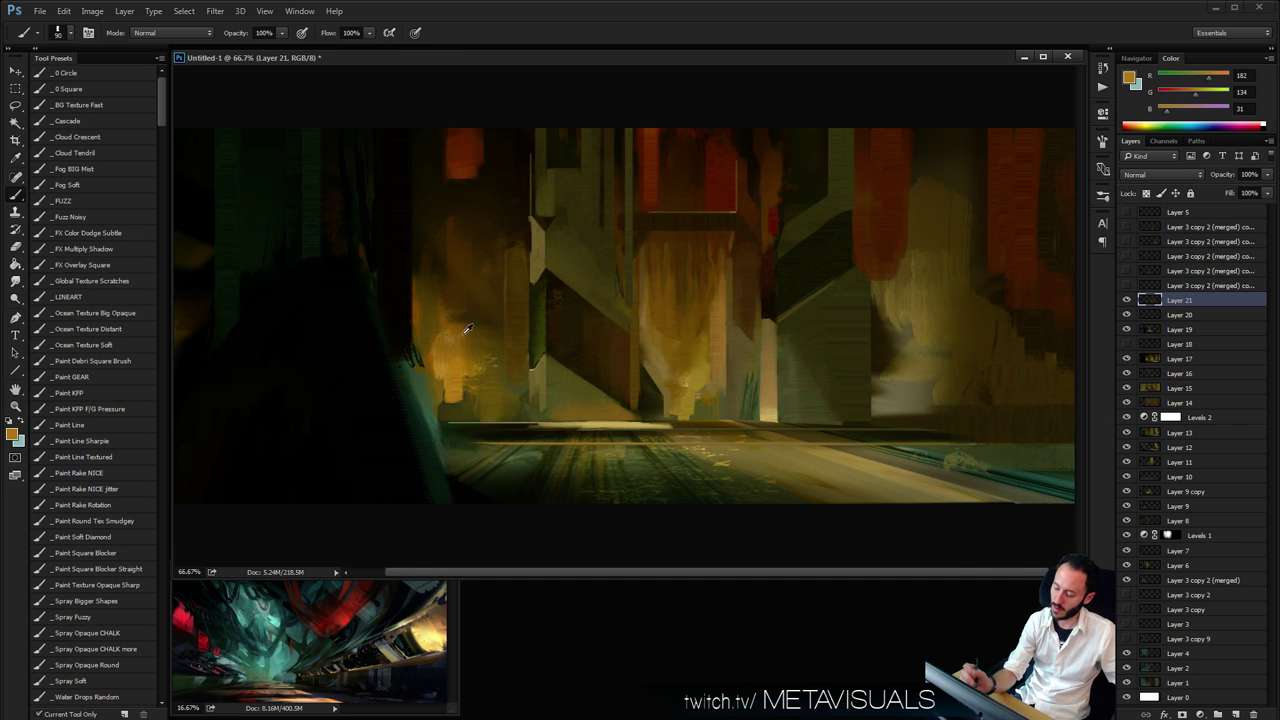
{"action": "left_click", "coordinate": [518, 365], "text": "alt"}
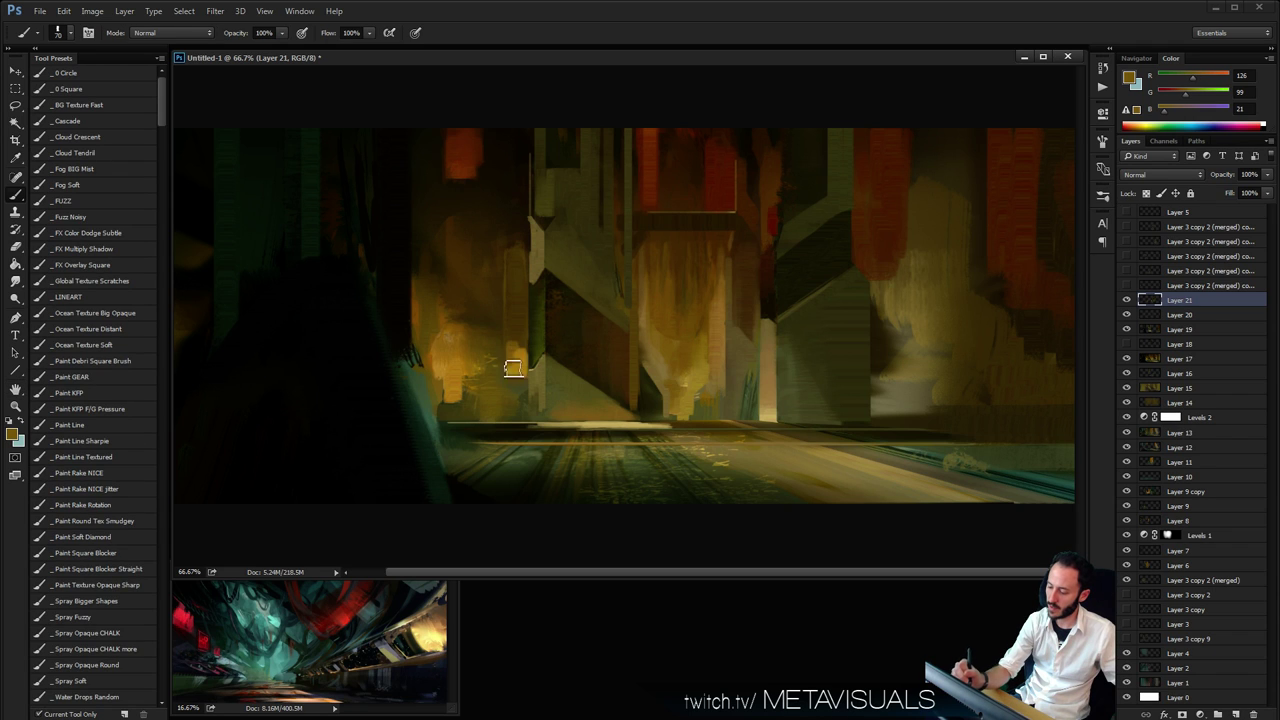
{"action": "key", "text": "]"}
{"action": "key", "text": "]"}
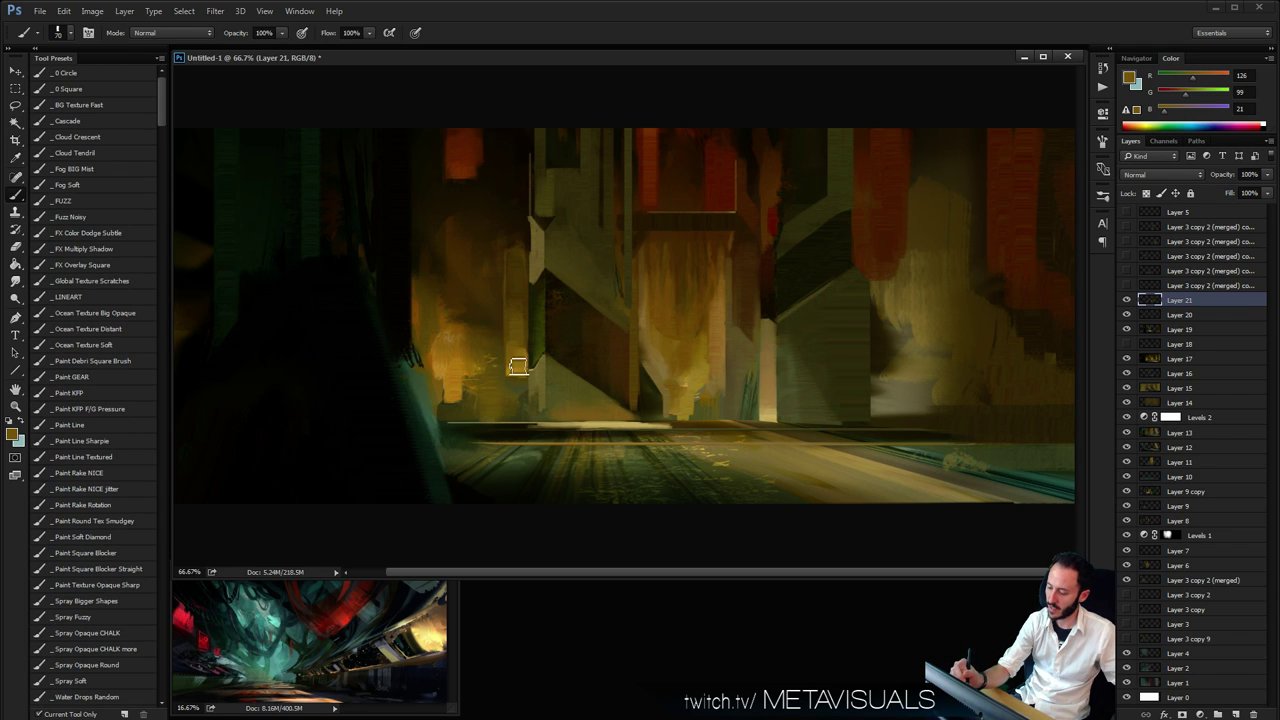
{"action": "left_click", "coordinate": [528, 280], "text": "alt"}
Paint a bright vertical strip in the central doorway with RGB 182, 132, 29, extending its top with RGB 158, 123, 23 at brush size 35
{"action": "key", "text": "z"}
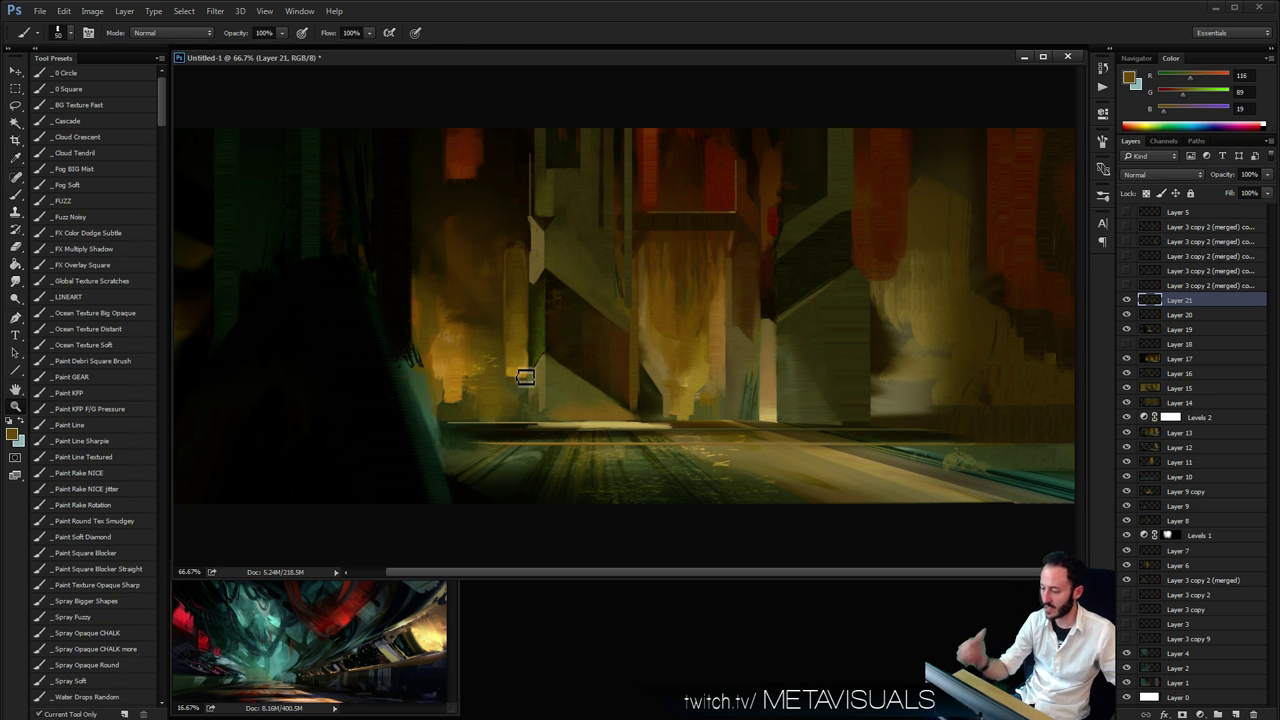
{"action": "left_click", "coordinate": [711, 377], "text": "alt"}
{"action": "left_click", "coordinate": [711, 377], "text": "alt"}
{"action": "left_click", "coordinate": [711, 377], "text": "alt"}
{"action": "left_click", "coordinate": [839, 378]}
{"action": "left_click", "coordinate": [839, 378]}
{"action": "left_click", "coordinate": [840, 378]}
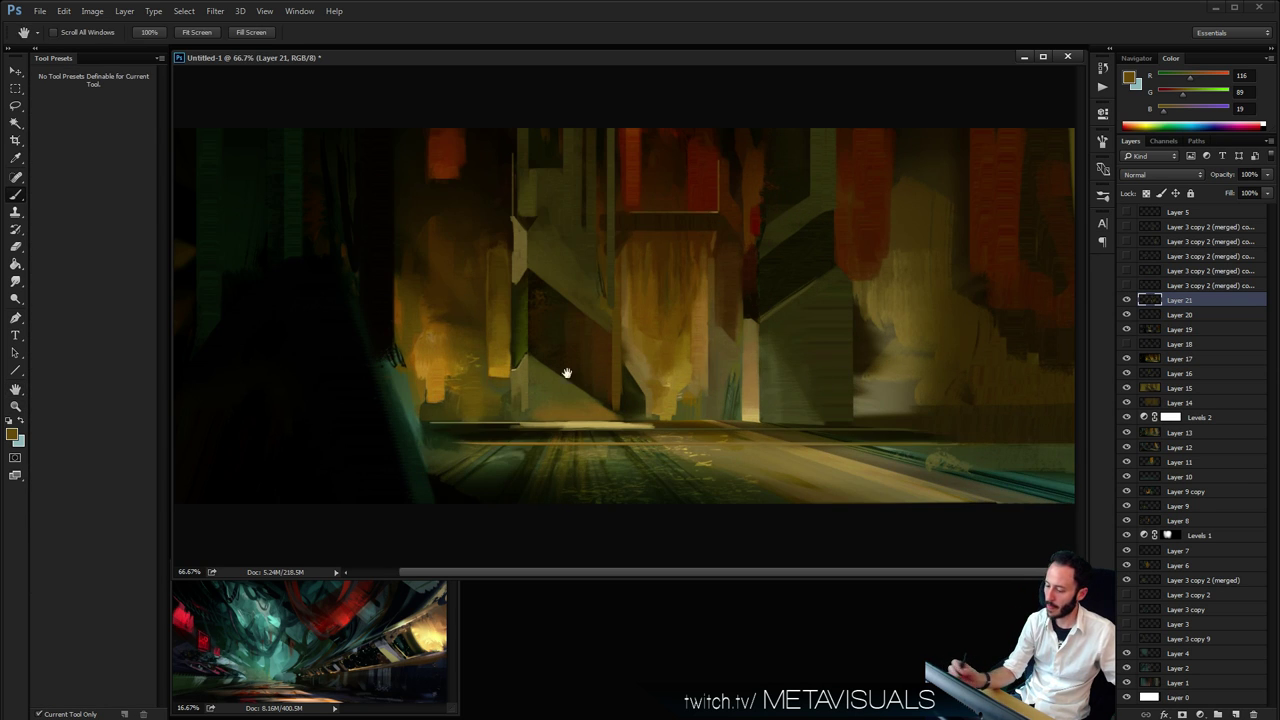
{"action": "key", "text": "b"}
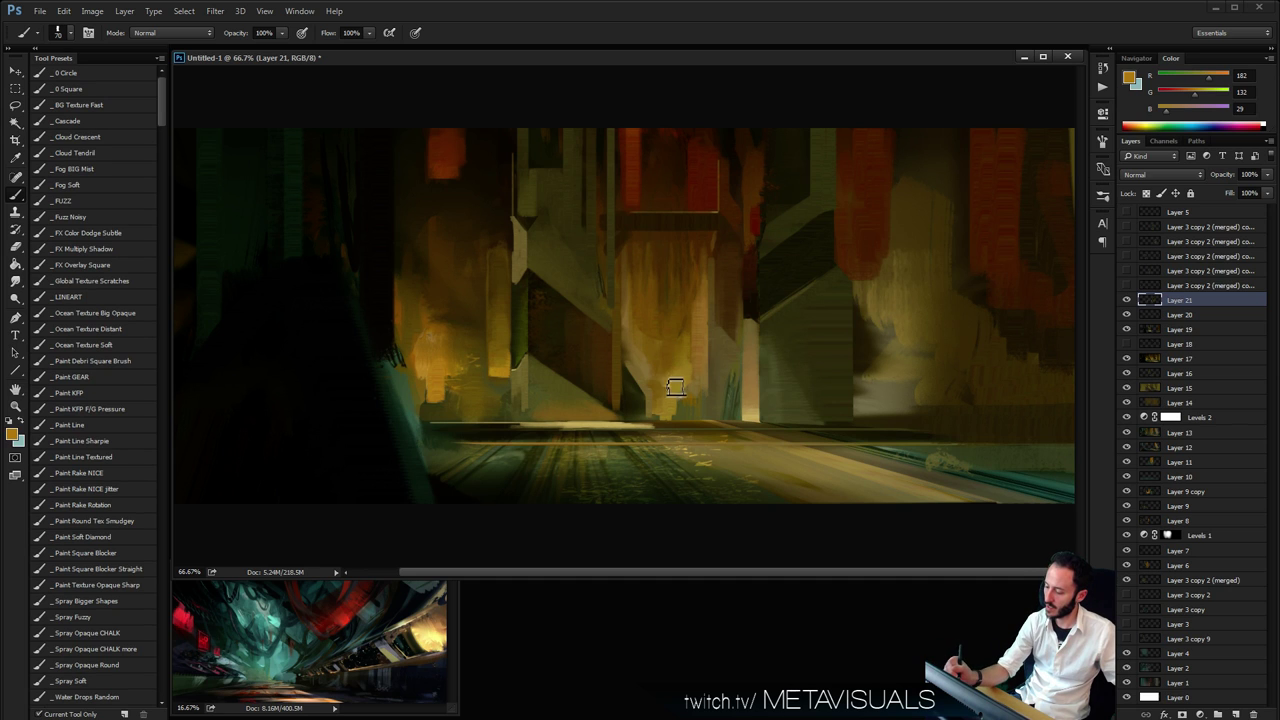
{"action": "mouse_move", "coordinate": [681, 378]}
{"action": "left_mouse_down"}
{"action": "mouse_move", "coordinate": [683, 331]}
{"action": "mouse_move", "coordinate": [684, 382]}
{"action": "mouse_move", "coordinate": [686, 288]}
{"action": "left_mouse_up"}
{"action": "left_click", "coordinate": [697, 266], "text": "alt"}
{"action": "key", "text": "["}
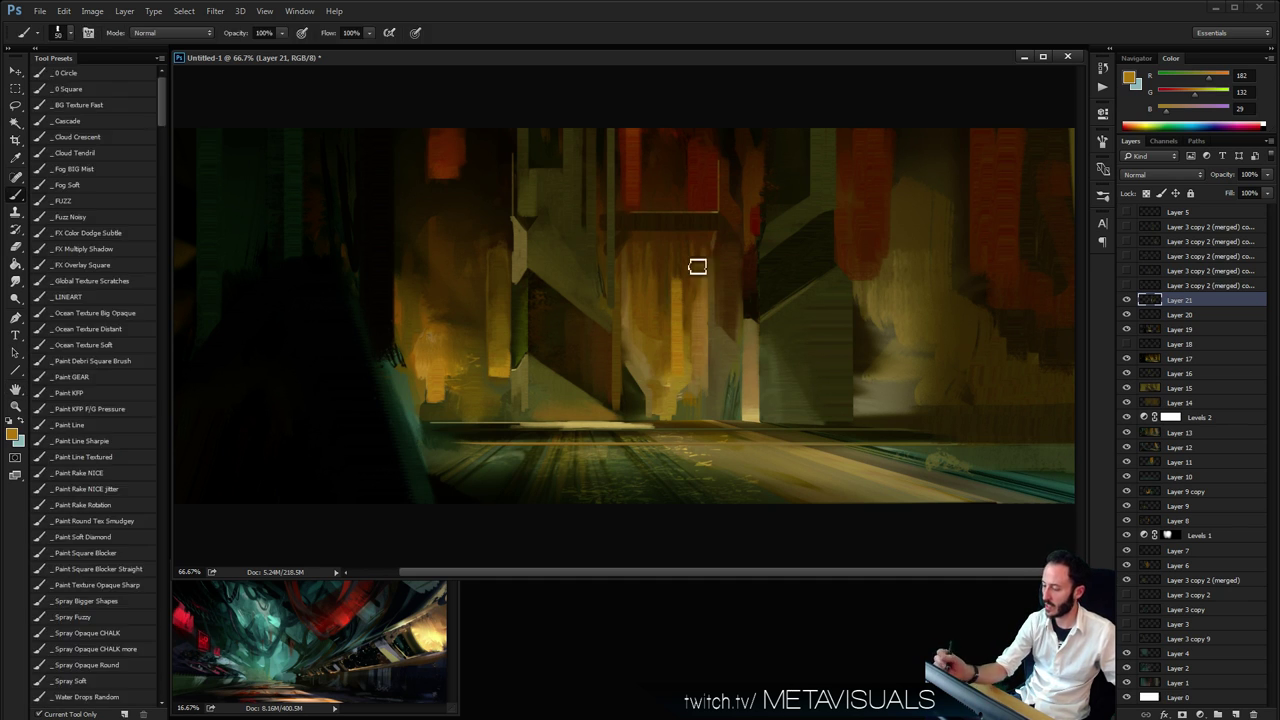
{"action": "left_click", "coordinate": [681, 272], "text": "alt"}
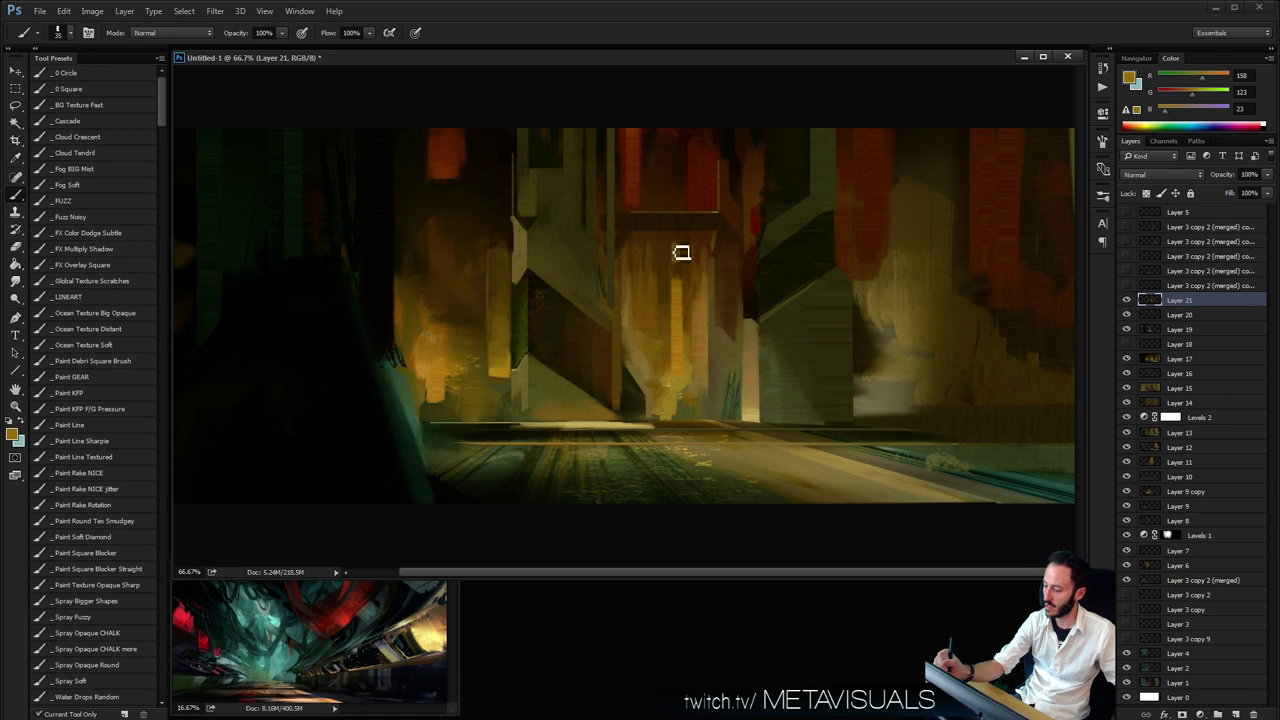
{"action": "left_click_drag", "start_coordinate": [681, 264], "coordinate": [681, 246]}
Break up the upper end of the doorway's bright strip with sampled red-brown RGB 94, 40, 2 at brush size 45
{"action": "key", "text": "z"}
{"action": "left_click", "coordinate": [762, 220], "text": "alt"}
{"action": "left_click", "coordinate": [758, 223], "text": "alt"}
{"action": "left_click", "coordinate": [755, 226], "text": "alt"}
{"action": "left_click", "coordinate": [746, 245]}
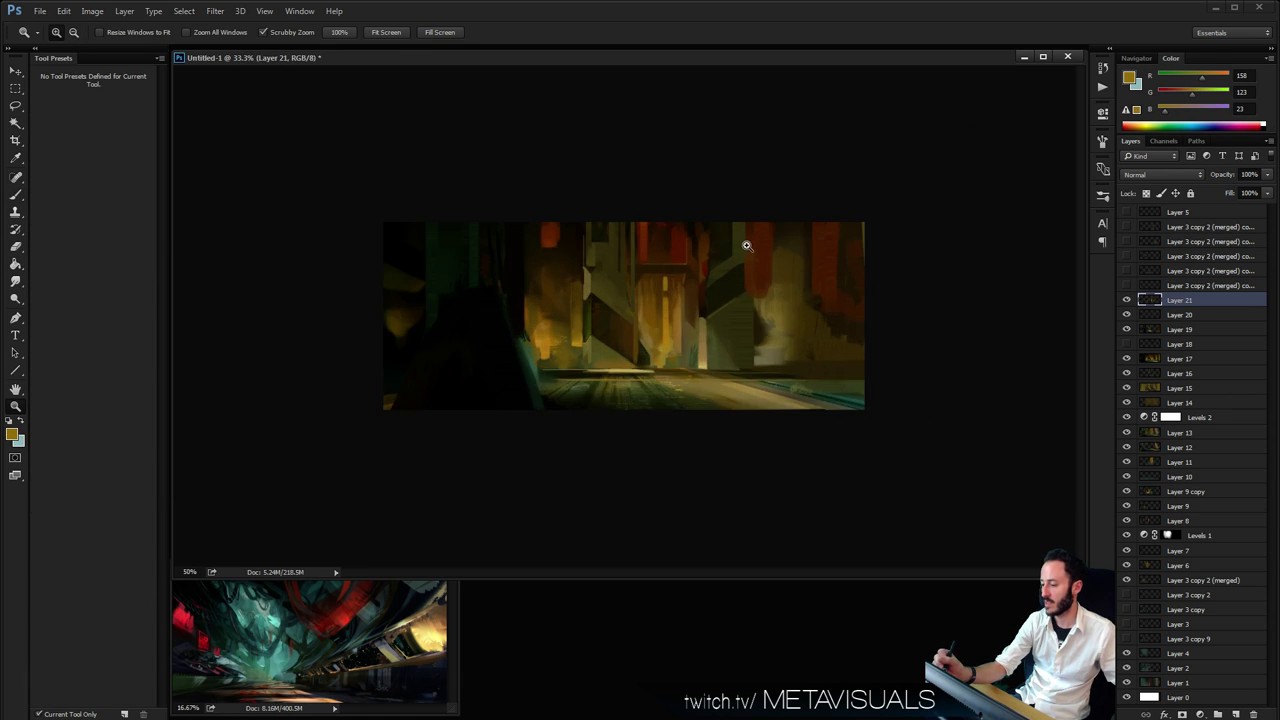
{"action": "left_click", "coordinate": [746, 245]}
{"action": "key", "text": "b"}
{"action": "left_click", "coordinate": [707, 192], "text": "alt"}
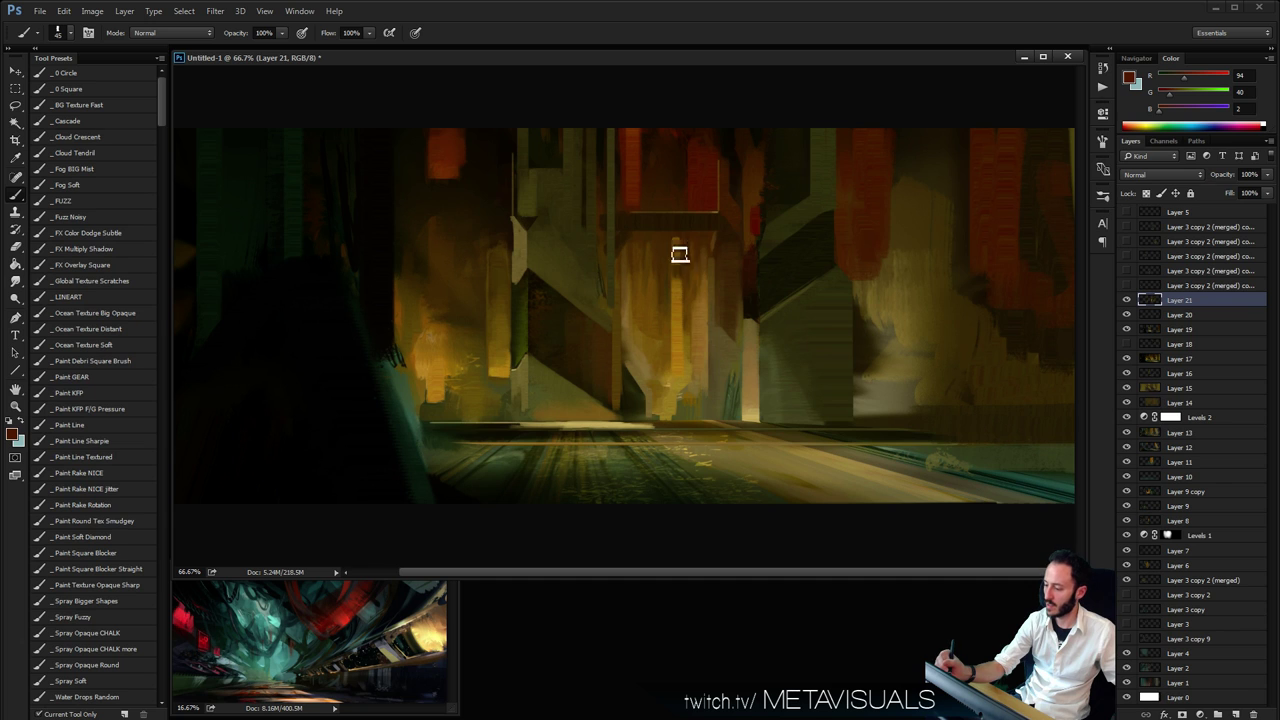
{"action": "left_click_drag", "start_coordinate": [679, 254], "coordinate": [680, 251]}
Touch up the base of the central doorway with sampled pale yellow RGB 186, 164, 97 at brush size 30
{"action": "key", "text": "z"}
{"action": "left_click", "coordinate": [814, 271], "text": "alt"}
{"action": "left_click", "coordinate": [814, 271], "text": "alt"}
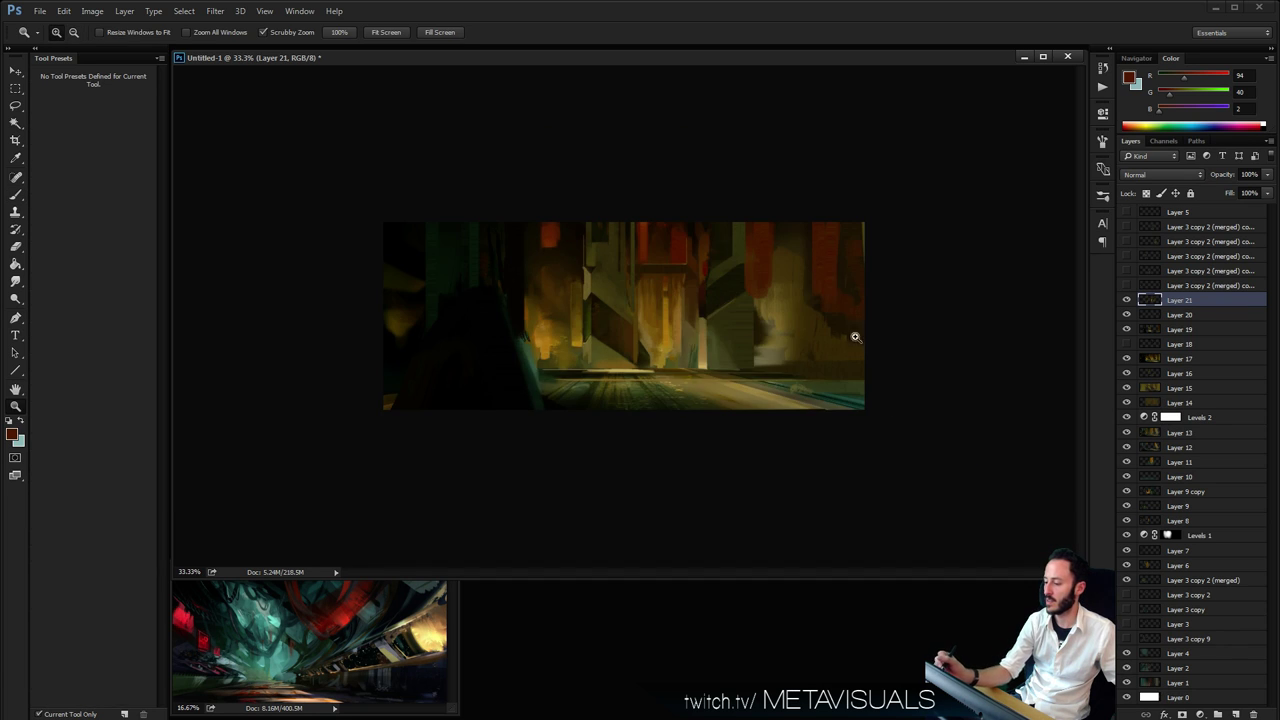
{"action": "left_click", "coordinate": [862, 350]}
{"action": "key", "text": "b"}
{"action": "left_click", "coordinate": [745, 380], "text": "alt"}
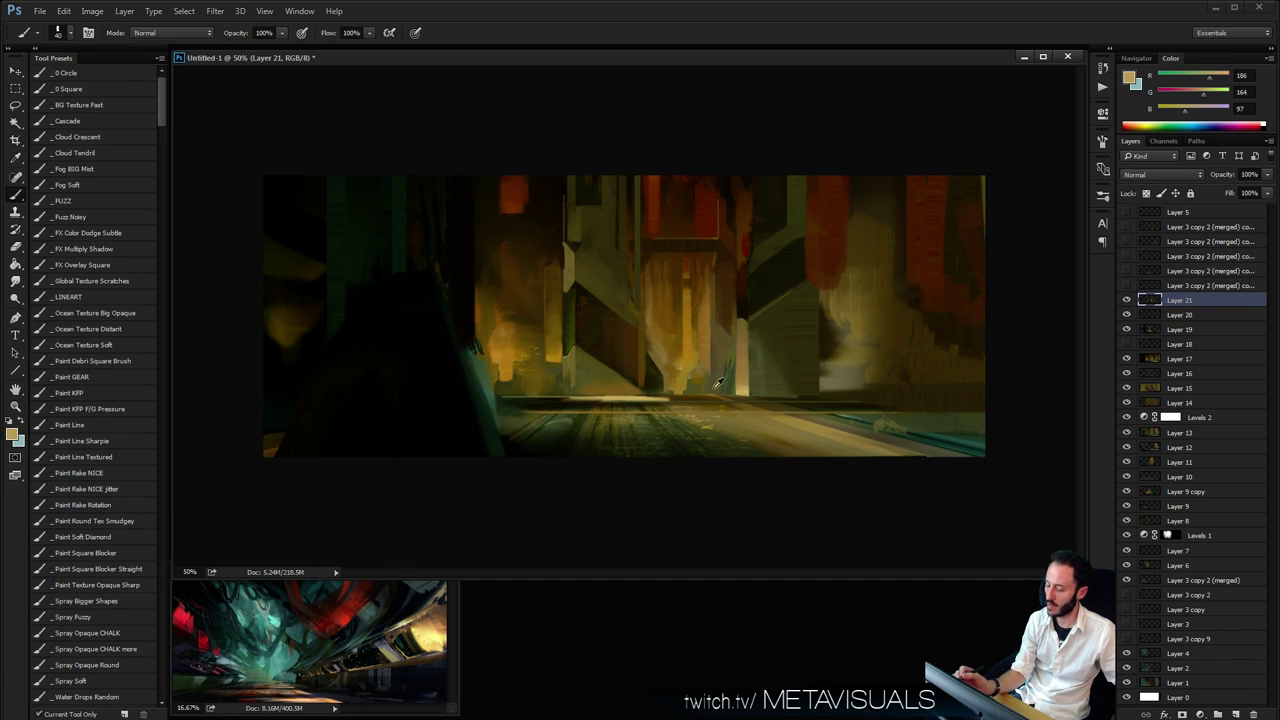
{"action": "key", "text": "space"}
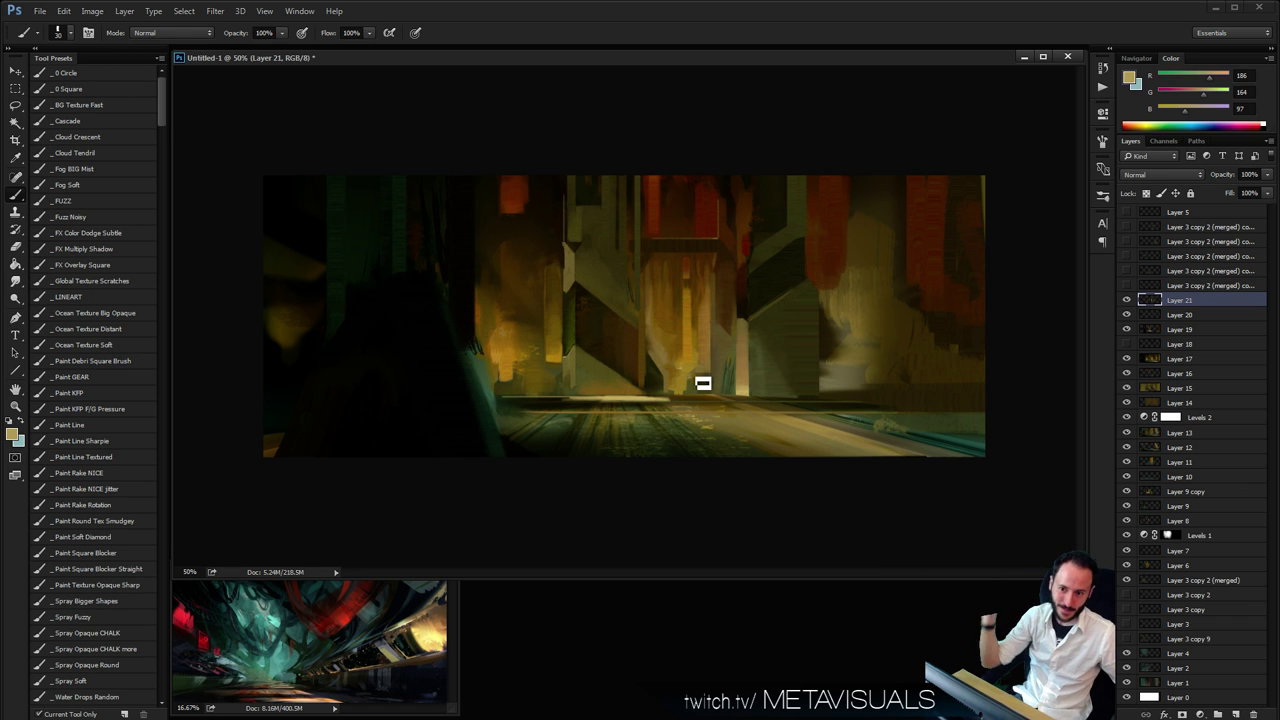
{"action": "key", "text": "space"}
Extend the teal lit edge of the dark foreground mass upward with sampled green RGB 59, 85, 62
{"action": "left_click", "coordinate": [674, 357], "text": "ctrl"}
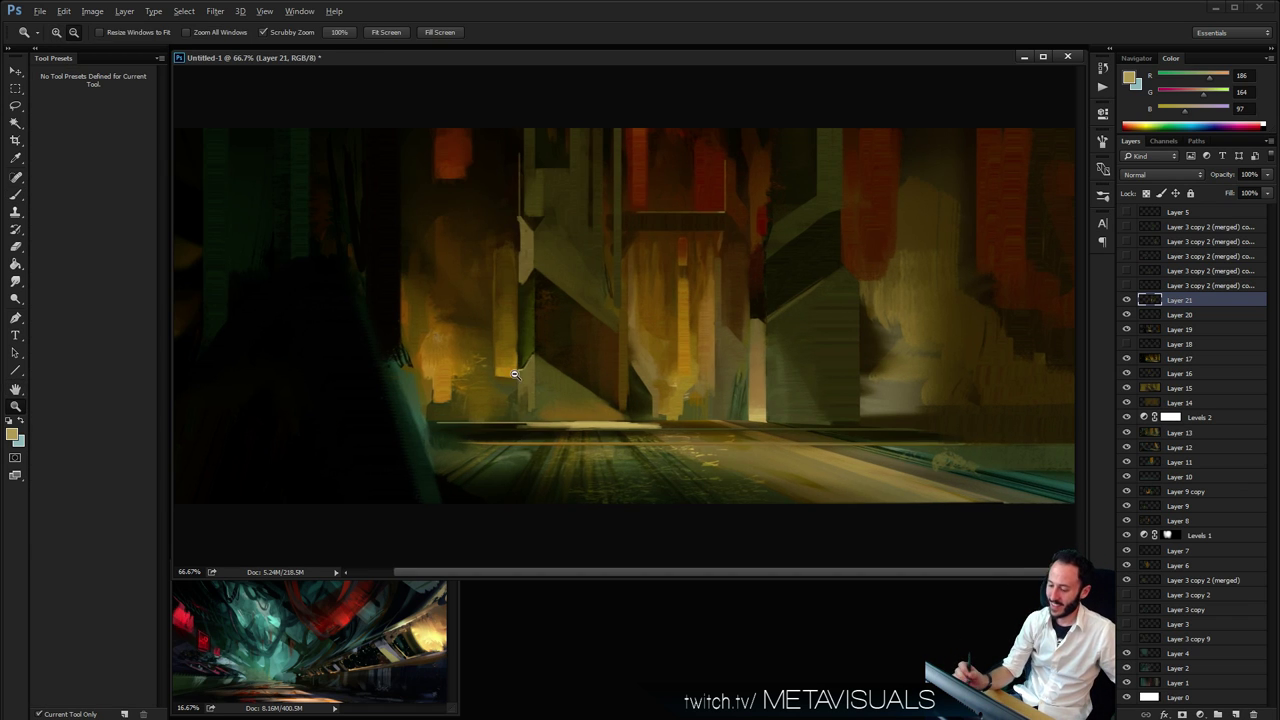
{"action": "left_click", "coordinate": [674, 357], "text": "alt"}
{"action": "left_click", "coordinate": [457, 337], "text": "ctrl"}
{"action": "left_click", "coordinate": [455, 369], "text": "alt"}
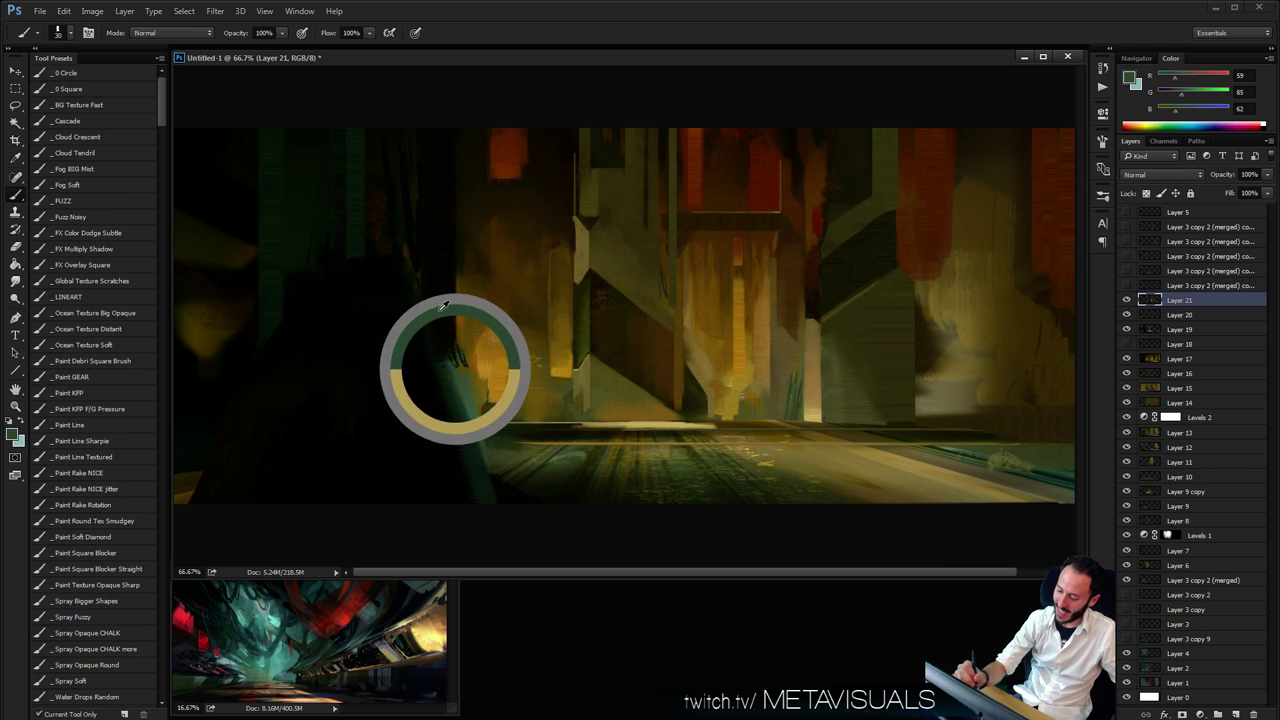
{"action": "mouse_move", "coordinate": [418, 288]}
{"action": "left_mouse_down"}
{"action": "mouse_move", "coordinate": [446, 366]}
{"action": "mouse_move", "coordinate": [437, 340]}
{"action": "left_mouse_up"}
Blend the foreground's teal edge with greens RGB 34, 44, 29 and 47, 66, 48, and trim its outer side with RGB 16, 11, 2
{"action": "left_click", "coordinate": [442, 355], "text": "alt"}
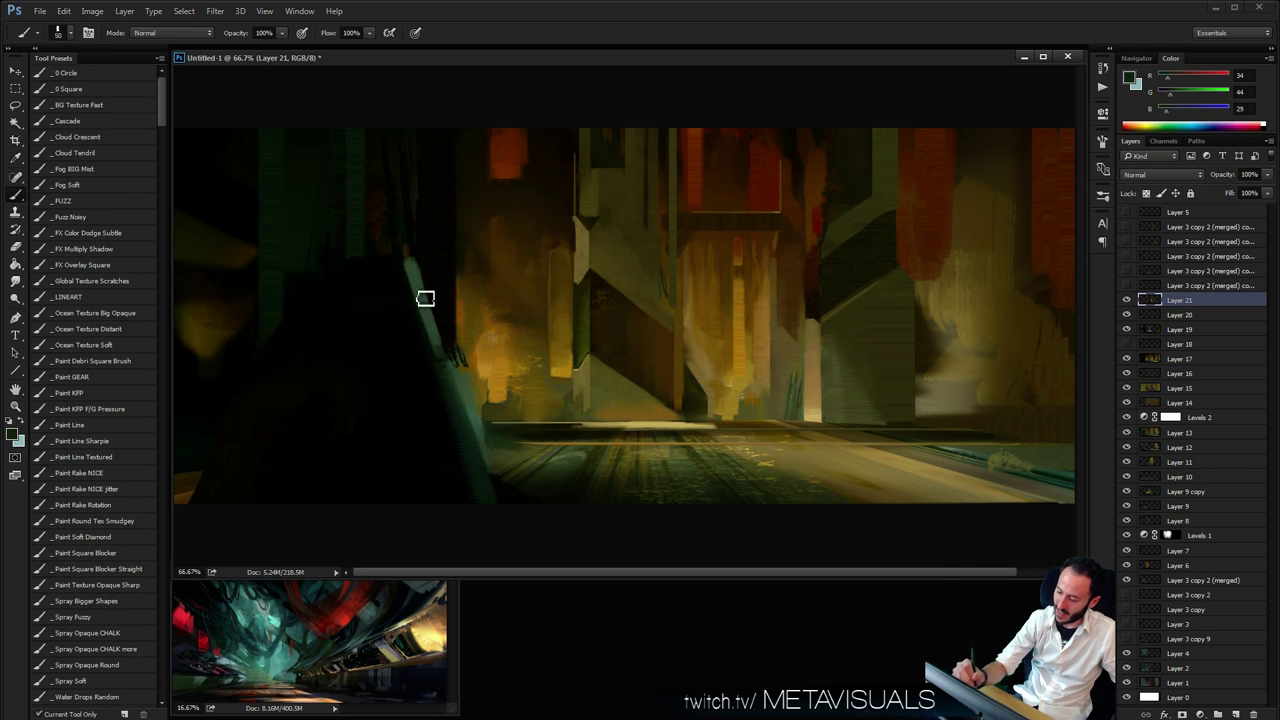
{"action": "left_click", "coordinate": [414, 280], "text": "alt"}
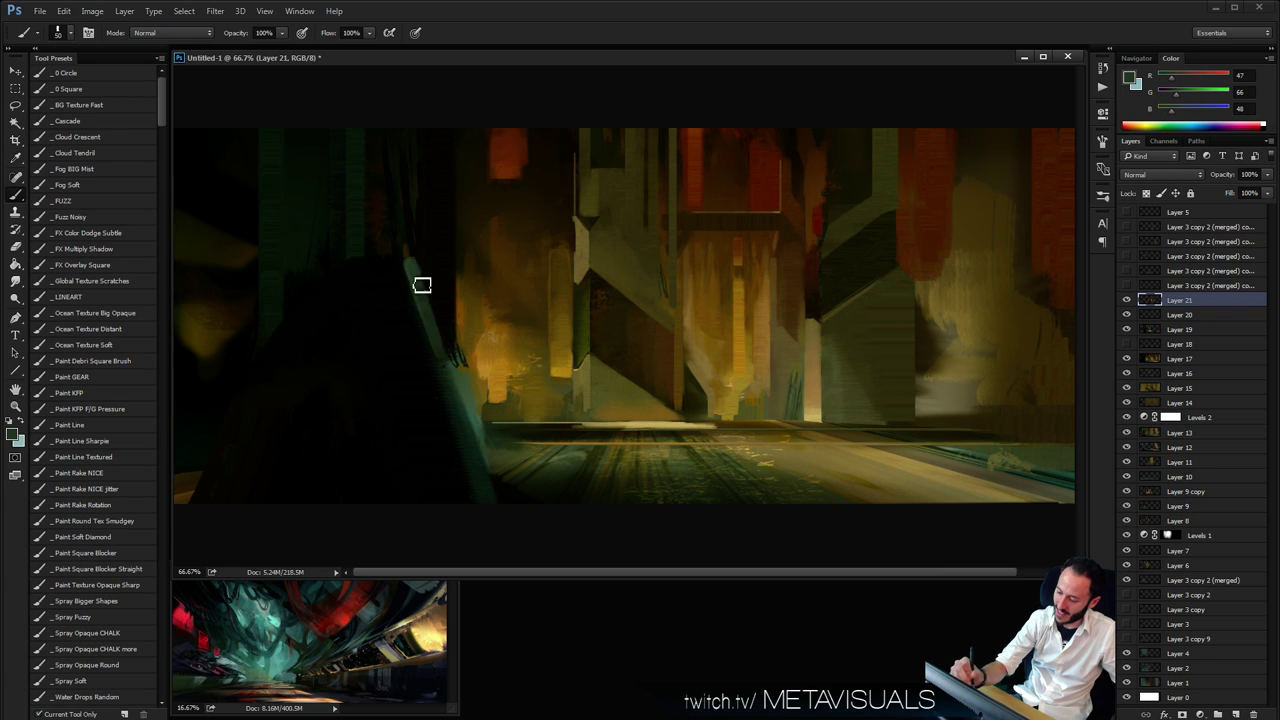
{"action": "left_click", "coordinate": [429, 281], "text": "alt"}
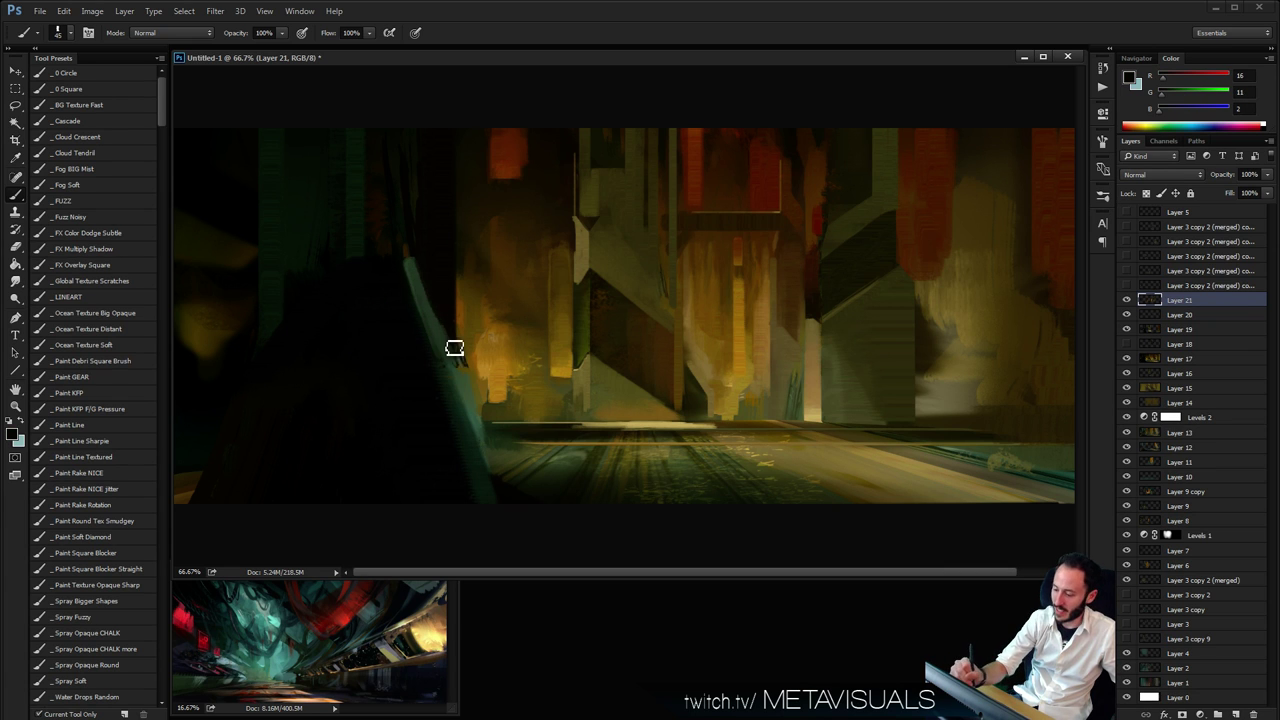
Repaint the dark wedge between the left pillar's base and the doorway with sampled olive RGB 77, 82, 44 at brush size 35
{"action": "left_click", "coordinate": [786, 254], "text": "alt"}
{"action": "left_click", "coordinate": [892, 375], "text": "ctrl"}
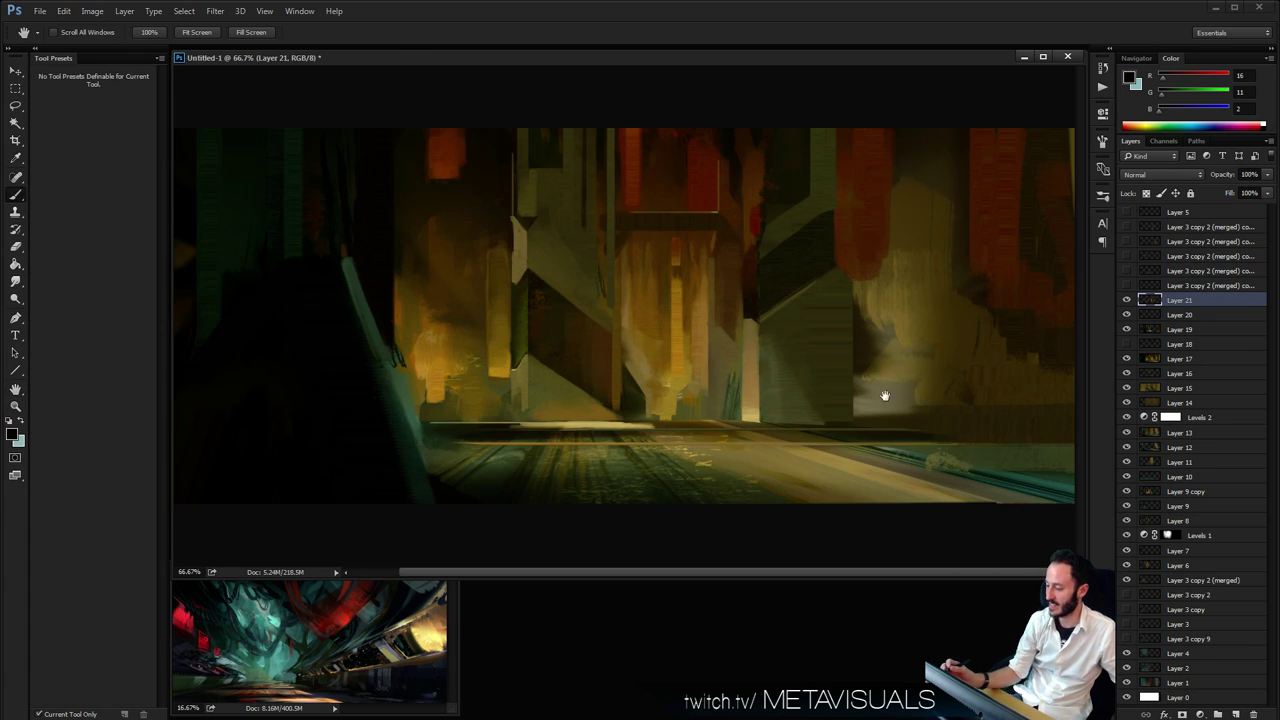
{"action": "key", "text": "b"}
{"action": "left_click", "coordinate": [757, 416], "text": "alt"}
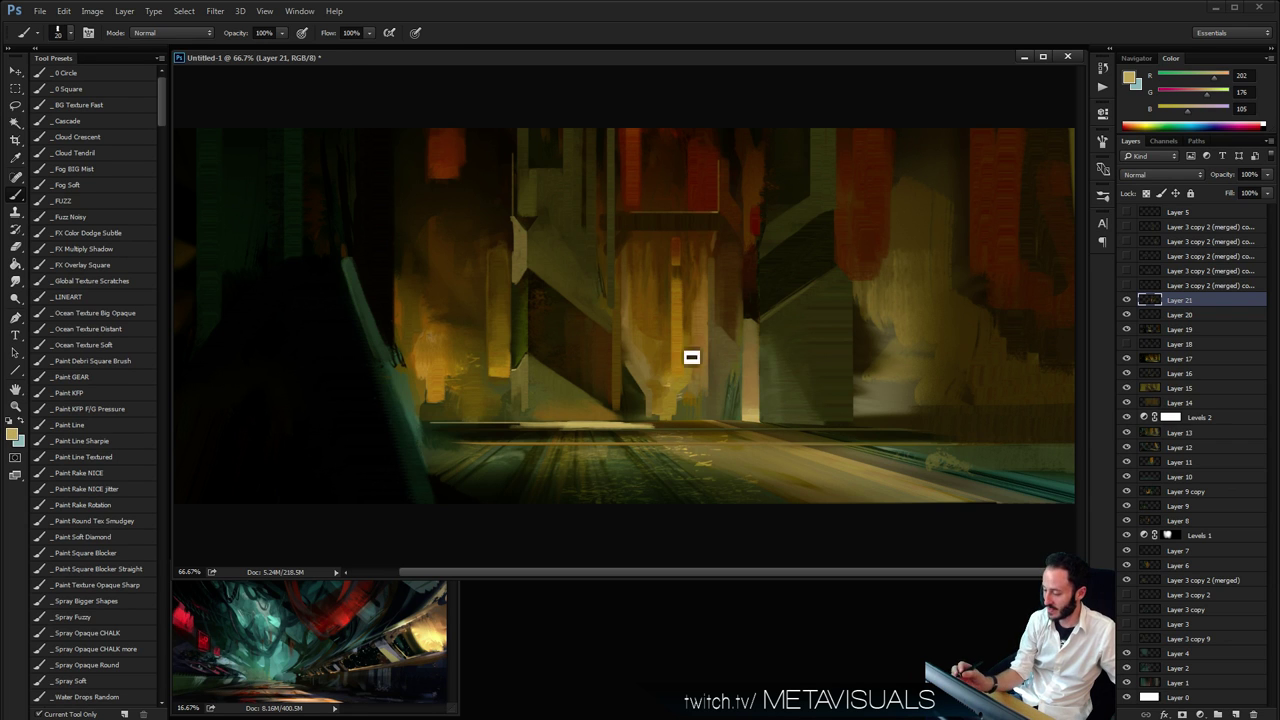
{"action": "left_click", "coordinate": [685, 396], "text": "ctrl"}
{"action": "left_click", "coordinate": [637, 426], "text": "ctrl"}
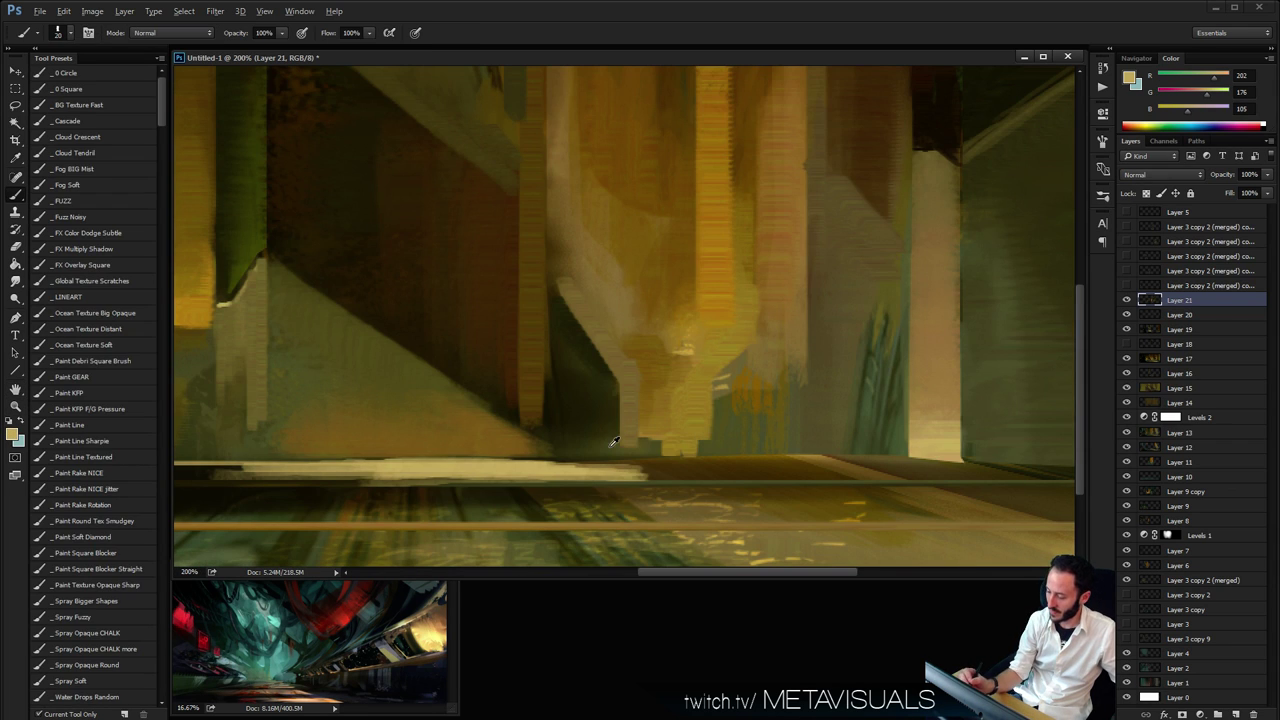
{"action": "left_click", "coordinate": [611, 445], "text": "alt"}
{"action": "key", "text": "bracketright"}
{"action": "key", "text": "bracketright"}
{"action": "key", "text": "bracketright"}
{"action": "left_click_drag", "start_coordinate": [572, 385], "coordinate": [574, 445]}
{"action": "key", "text": "ctrl+z"}
{"action": "left_click_drag", "start_coordinate": [581, 383], "coordinate": [586, 438]}
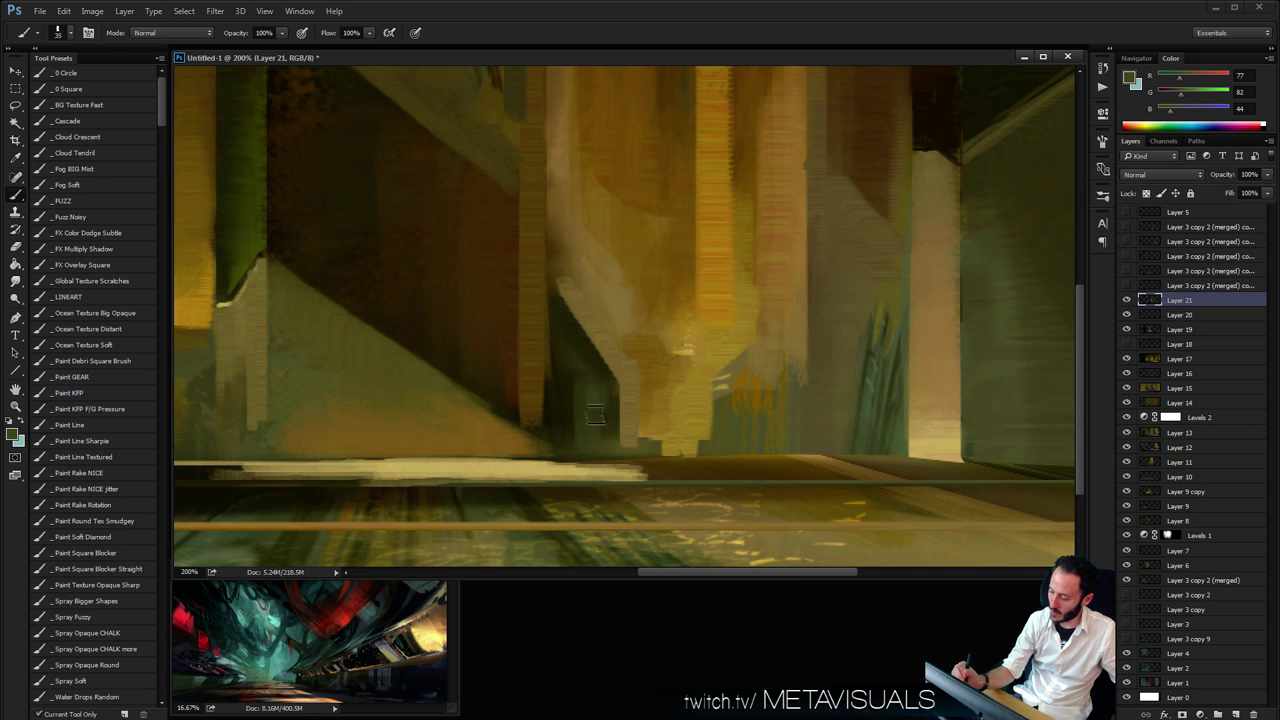
{"action": "key", "text": "r"}
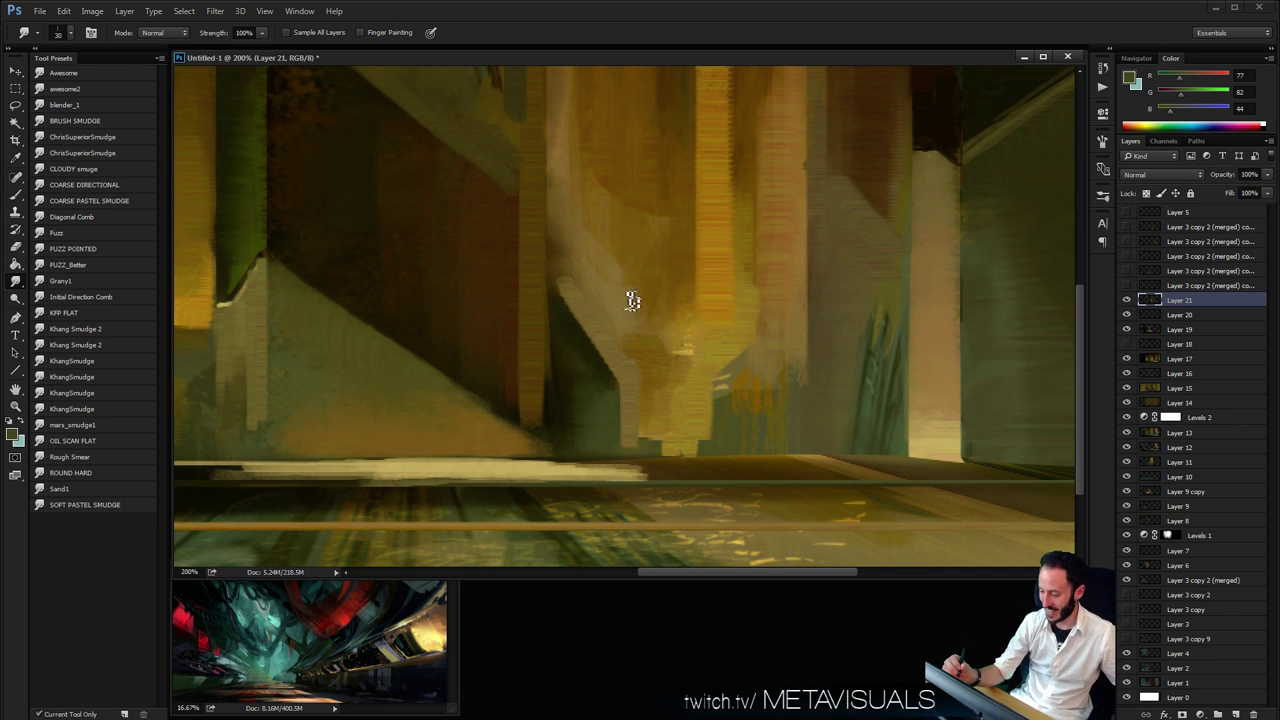
Paint a glowing vertical strip in the background beside the dark foreground with sampled orange RGB 170, 119, 34 at brush size 20
{"action": "key", "text": "z"}
{"action": "left_click", "coordinate": [646, 330], "text": "alt"}
{"action": "left_click", "coordinate": [648, 332], "text": "alt"}
{"action": "left_click", "coordinate": [686, 329], "text": "alt"}
{"action": "left_click", "coordinate": [746, 412]}
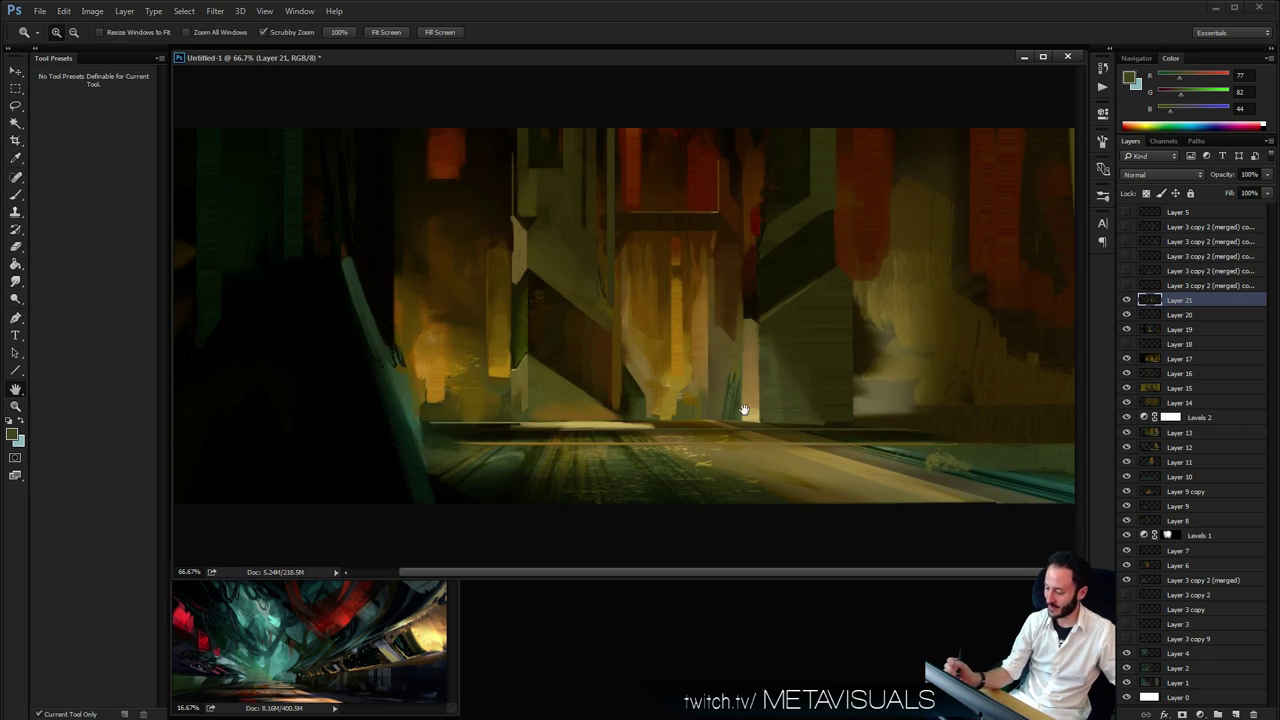
{"action": "key", "text": "b"}
{"action": "left_click", "coordinate": [420, 314], "text": "alt"}
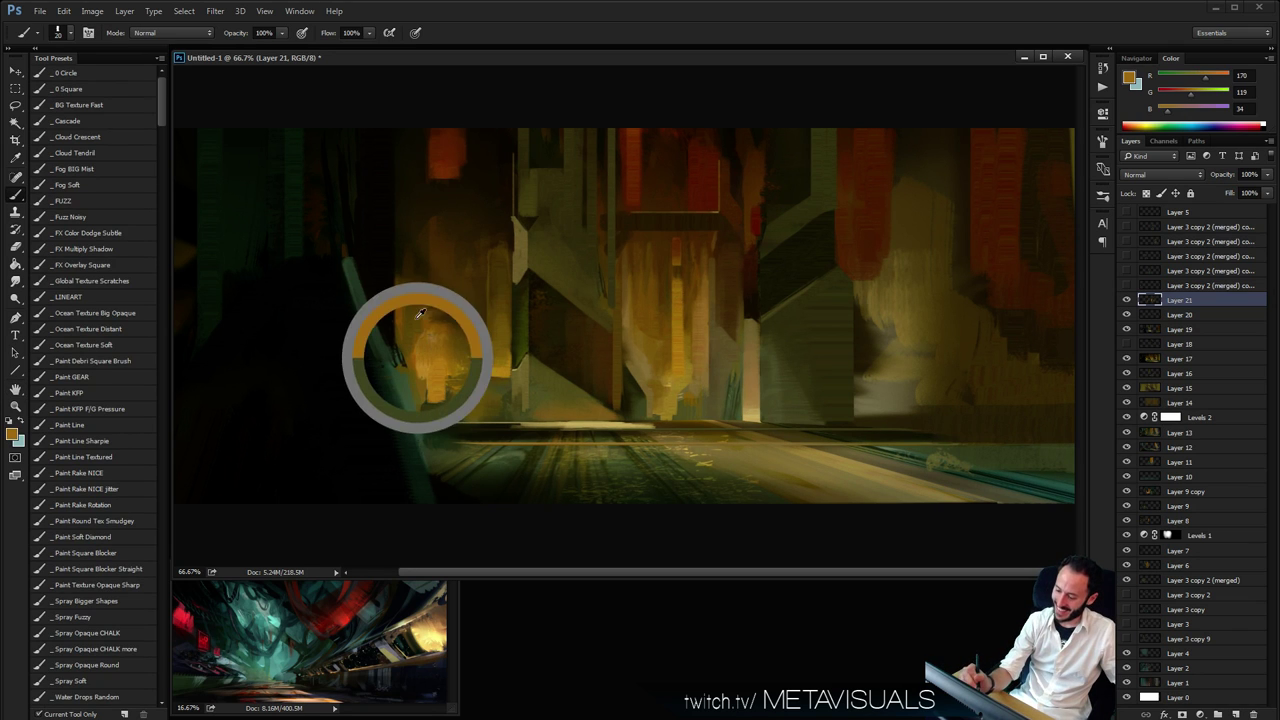
{"action": "left_click_drag", "start_coordinate": [421, 310], "coordinate": [428, 358]}
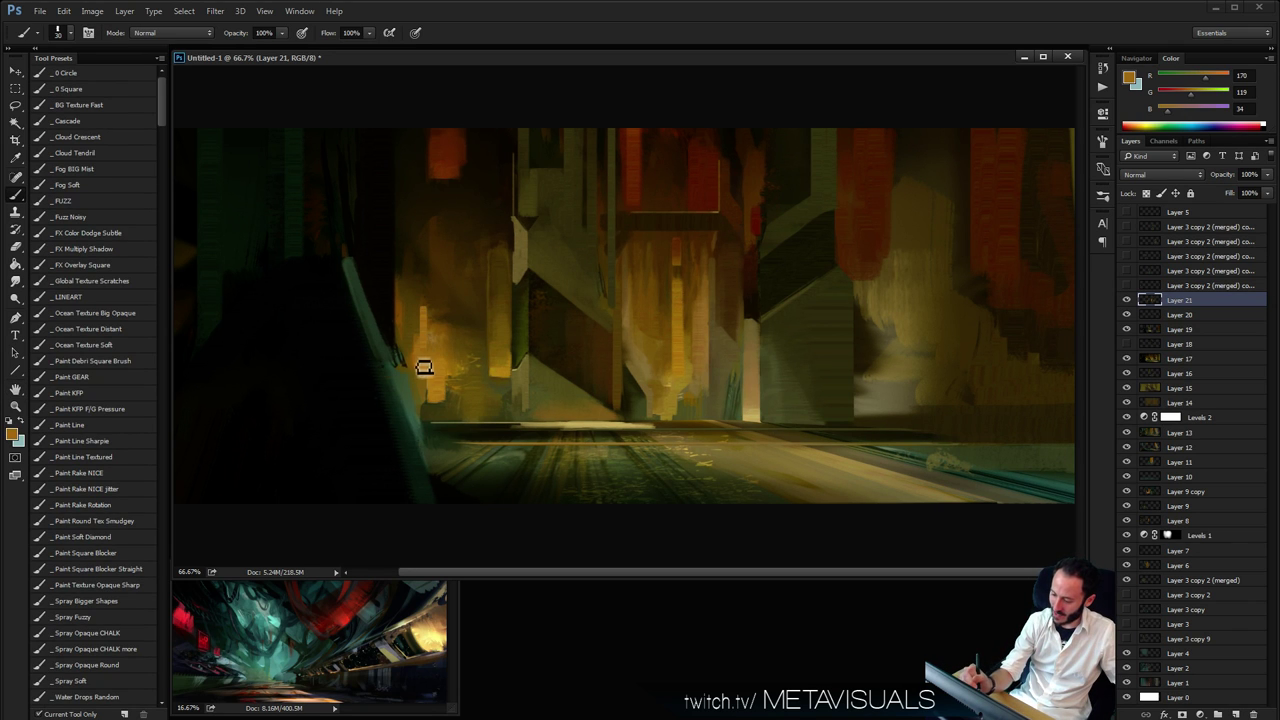
Add thin lit slivers around the glowing background strip with sampled RGB 172, 129, 32 and 173, 131, 35 at brush size 20
{"action": "left_click", "coordinate": [423, 364], "text": "alt"}
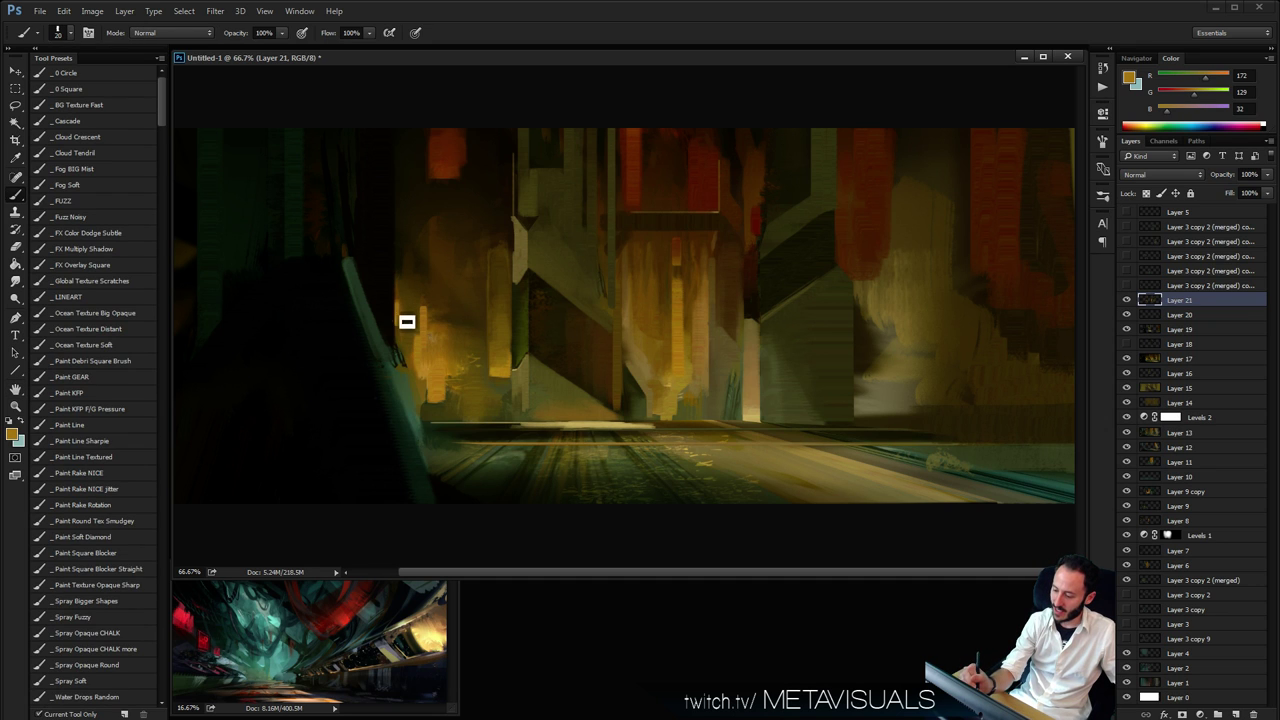
{"action": "key", "text": "space"}
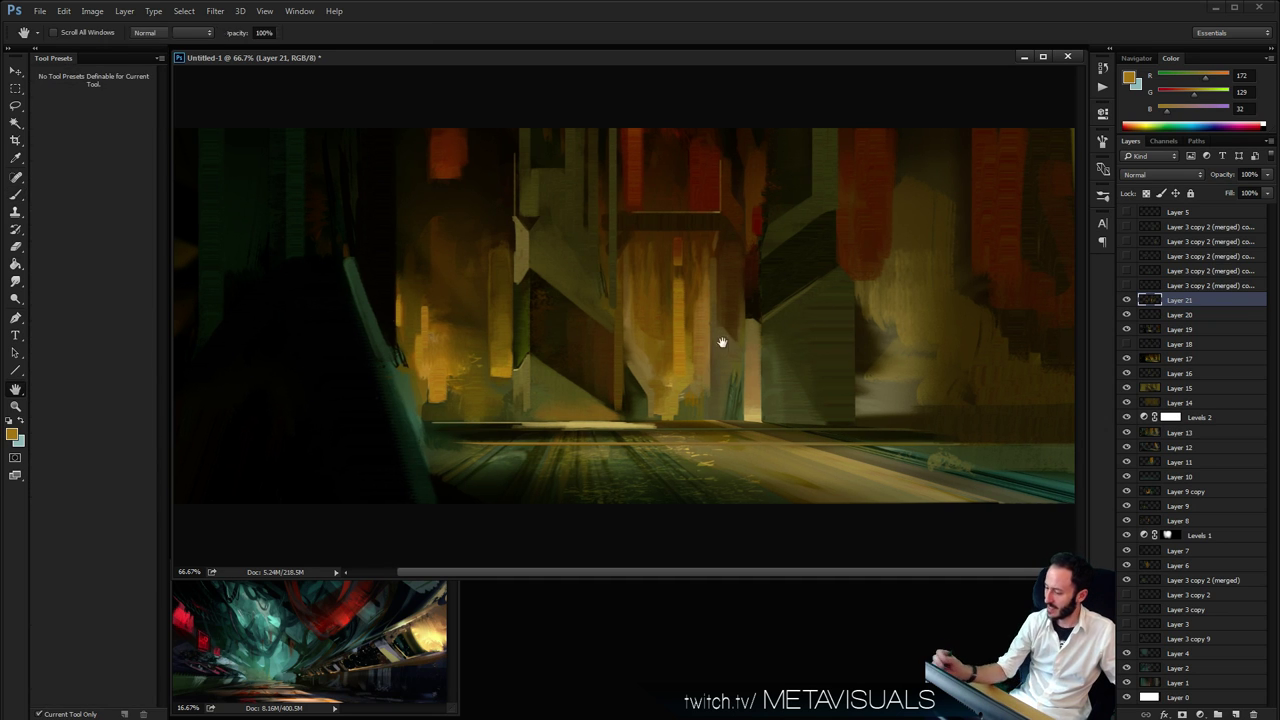
{"action": "left_click", "coordinate": [434, 322], "text": "alt"}
{"action": "left_click", "coordinate": [432, 339], "text": "alt"}
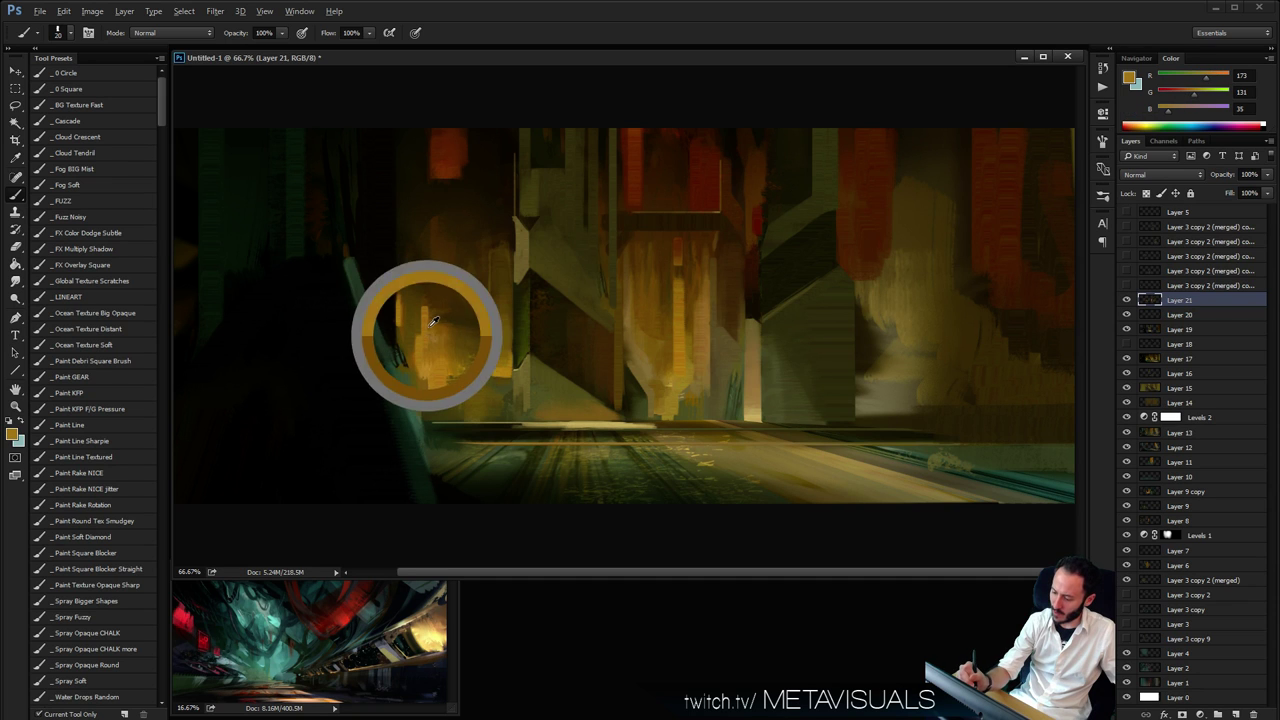
{"action": "key", "text": "z"}
{"action": "left_click", "coordinate": [840, 335], "text": "alt"}
{"action": "left_click", "coordinate": [840, 335]}
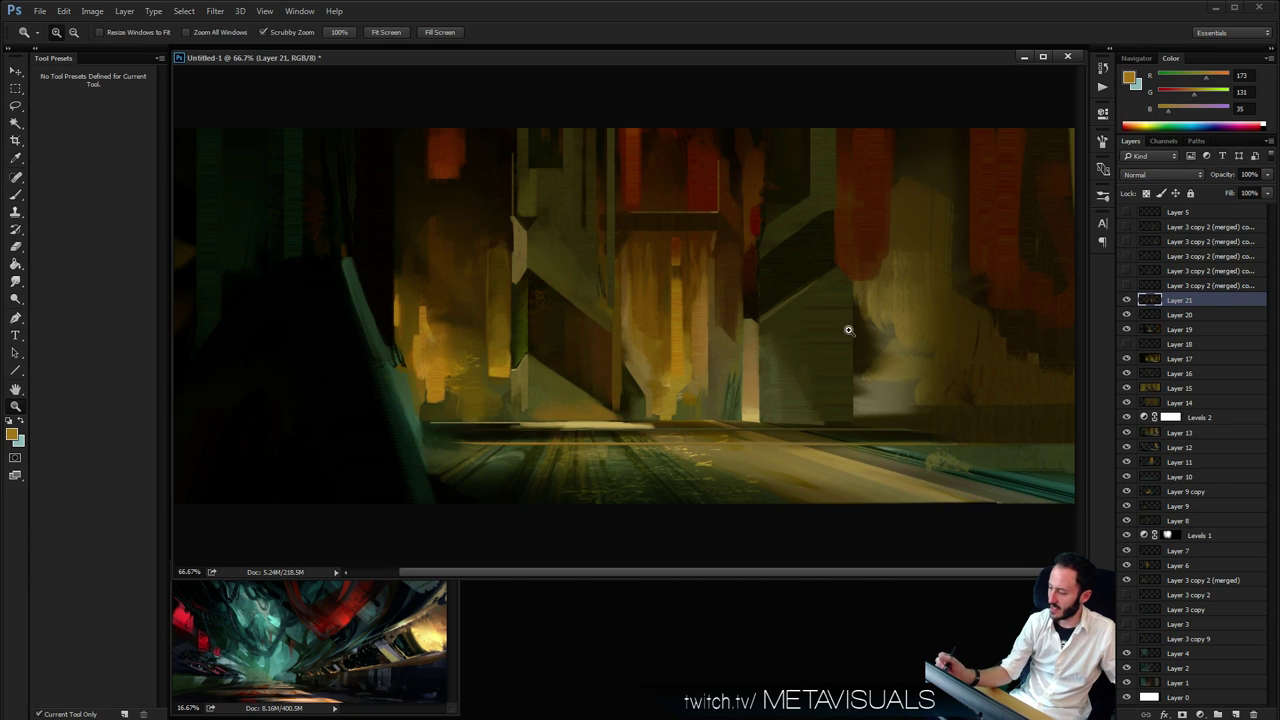
Paint a short lit vertical strip in the background beyond the right-hand pillar with sampled RGB 159, 127, 72 at brush size 50
{"action": "key", "text": "b"}
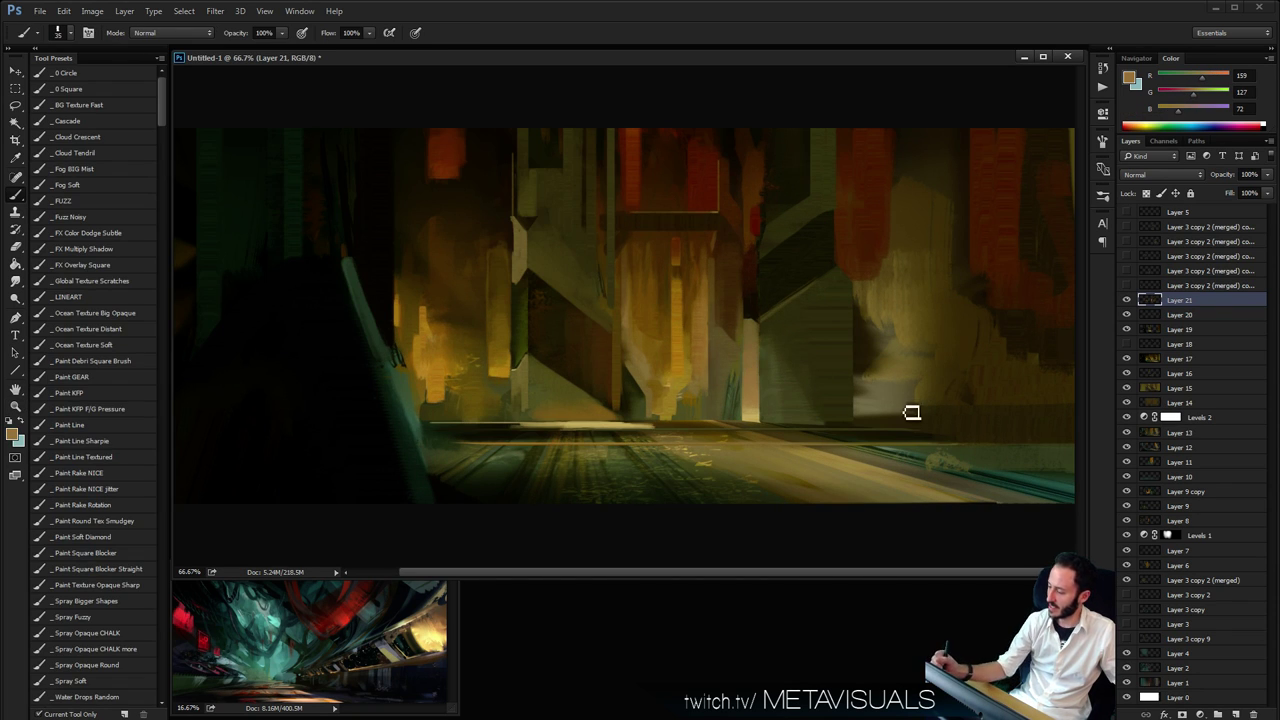
{"action": "mouse_move", "coordinate": [909, 411]}
{"action": "left_mouse_down"}
{"action": "mouse_move", "coordinate": [914, 386]}
{"action": "mouse_move", "coordinate": [902, 381]}
{"action": "mouse_move", "coordinate": [904, 428]}
{"action": "left_mouse_up"}
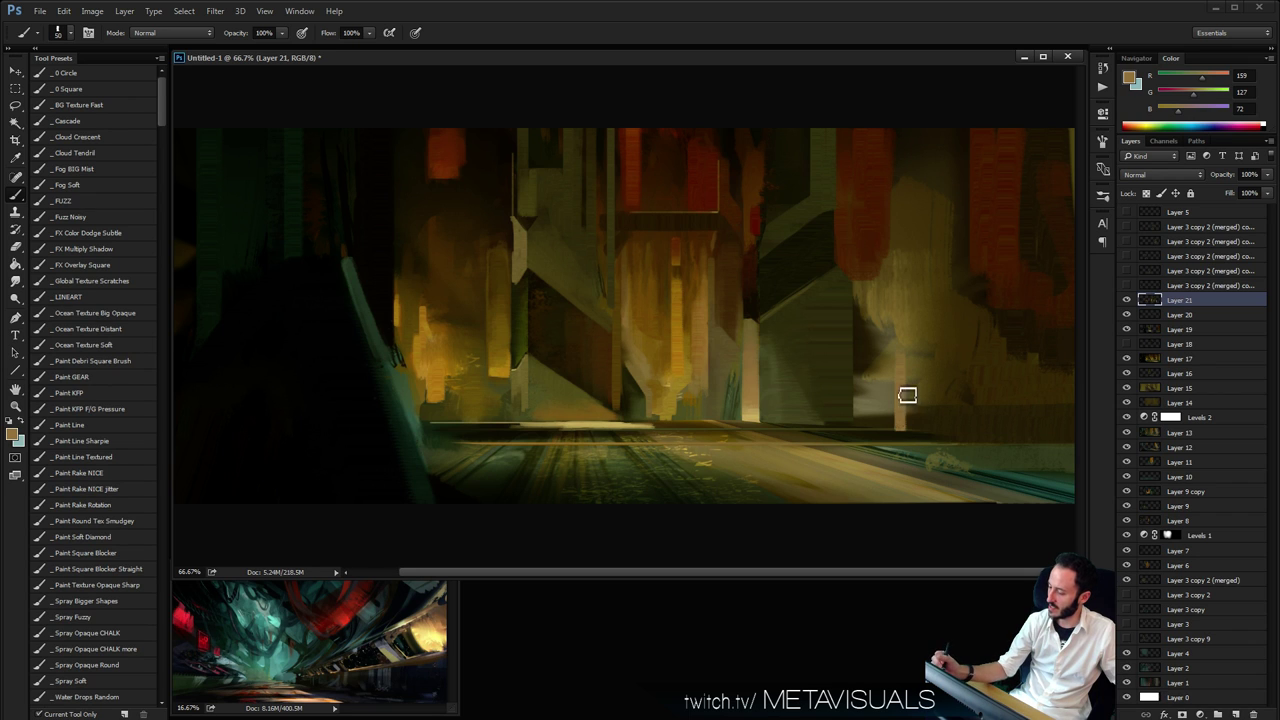
{"action": "key", "text": "space"}
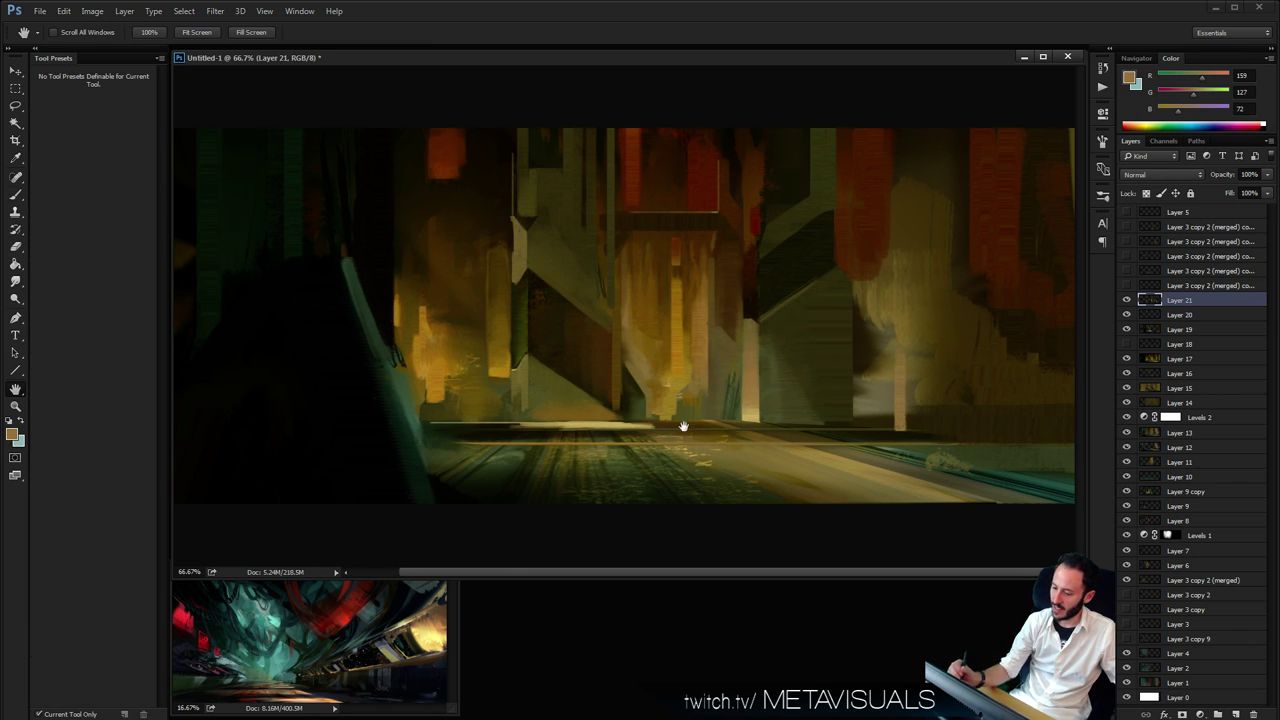
{"action": "left_click_drag", "start_coordinate": [684, 426], "coordinate": [768, 420]}
{"action": "key", "text": "ctrl+space"}
{"action": "left_click", "coordinate": [900, 449], "text": "alt"}
{"action": "left_click", "coordinate": [906, 449], "text": "alt"}
{"action": "left_click", "coordinate": [911, 449], "text": "ctrl"}
{"action": "left_click", "coordinate": [908, 443], "text": "ctrl"}
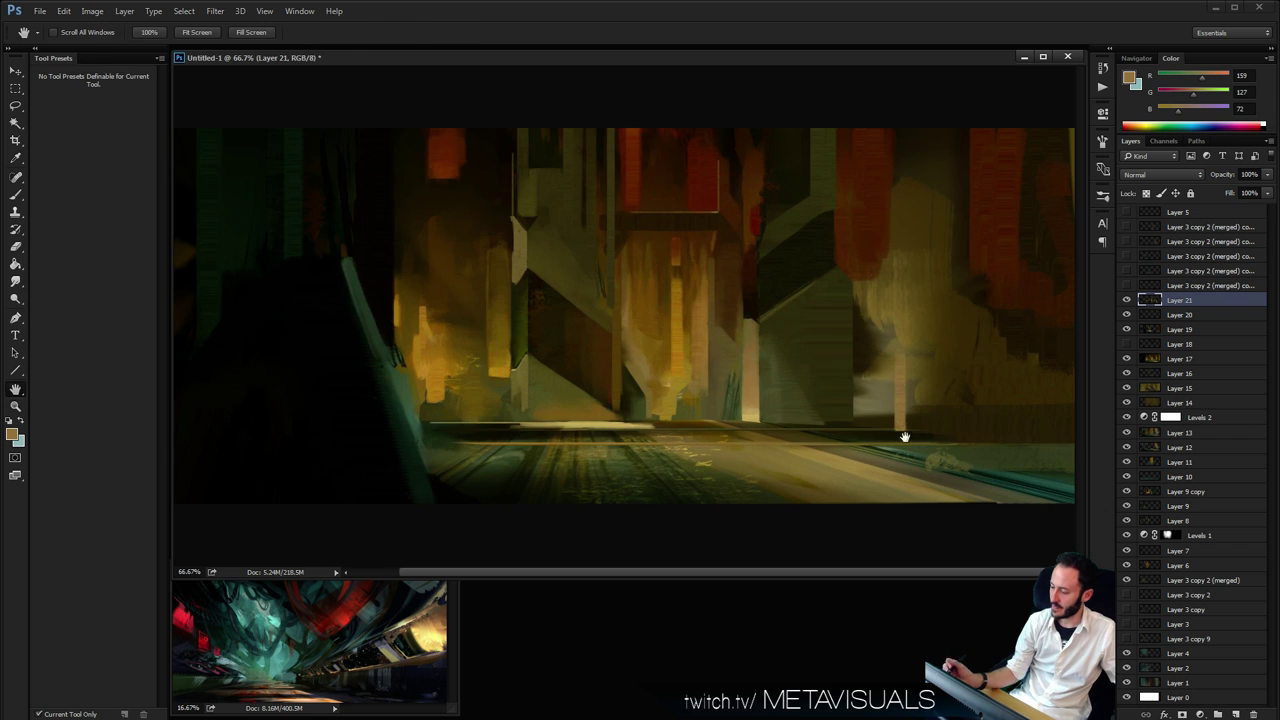
Draw thin horizontal light lines across the floor with sampled pale yellow RGB 202, 180, 105 at brush size 15
{"action": "left_click", "coordinate": [630, 426], "text": "alt"}
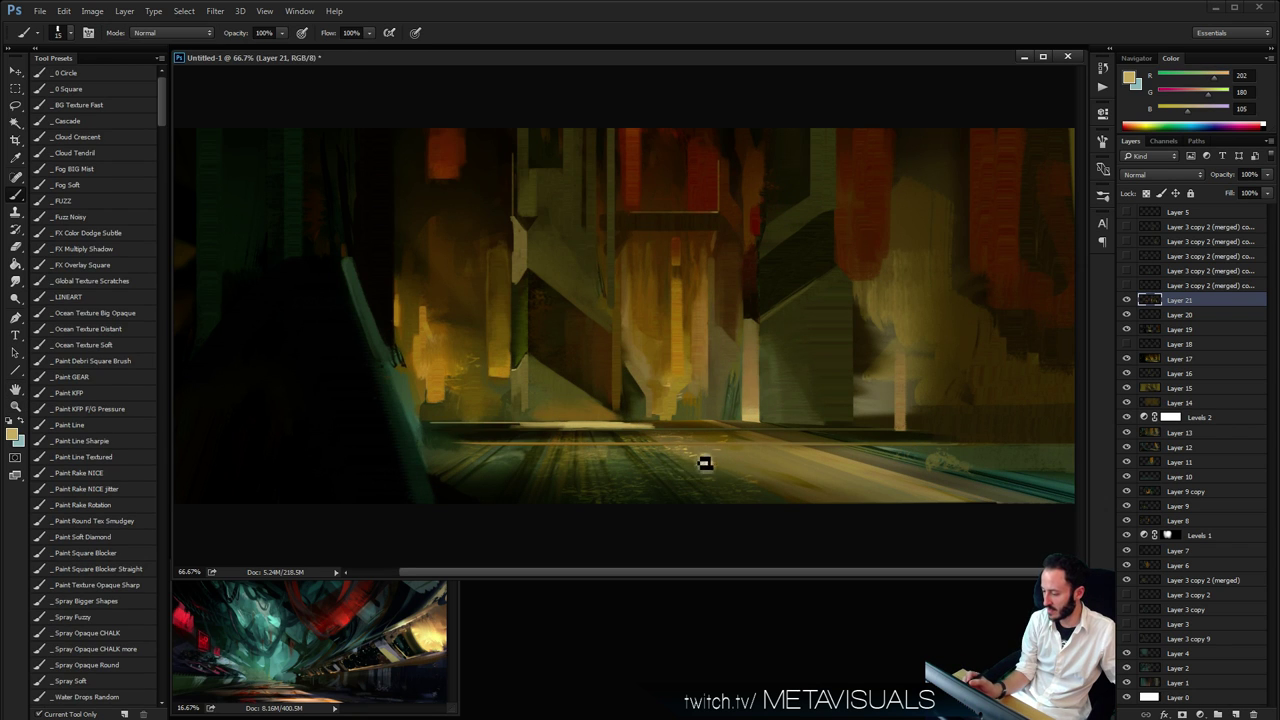
{"action": "left_click_drag", "start_coordinate": [698, 466], "coordinate": [454, 466]}
{"action": "left_click_drag", "start_coordinate": [810, 466], "coordinate": [955, 466]}
{"action": "mouse_move", "coordinate": [838, 472]}
{"action": "left_mouse_down"}
{"action": "mouse_move", "coordinate": [658, 472]}
{"action": "mouse_move", "coordinate": [916, 472]}
{"action": "mouse_move", "coordinate": [712, 468]}
{"action": "left_mouse_up"}
Thicken part of the floor's horizontal light line with sampled RGB 149, 138, 82 at brush size 40
{"action": "key", "text": "bracketright"}
{"action": "key", "text": "bracketright"}
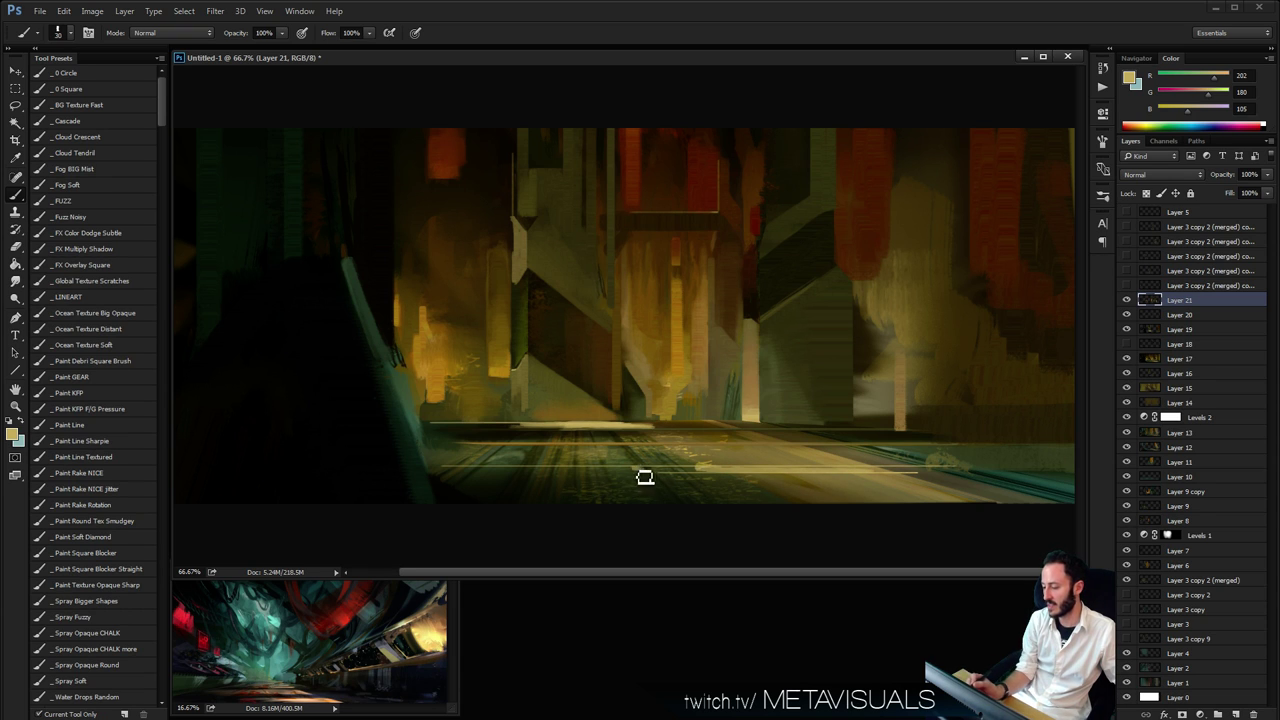
{"action": "left_click", "coordinate": [627, 476], "text": "alt"}
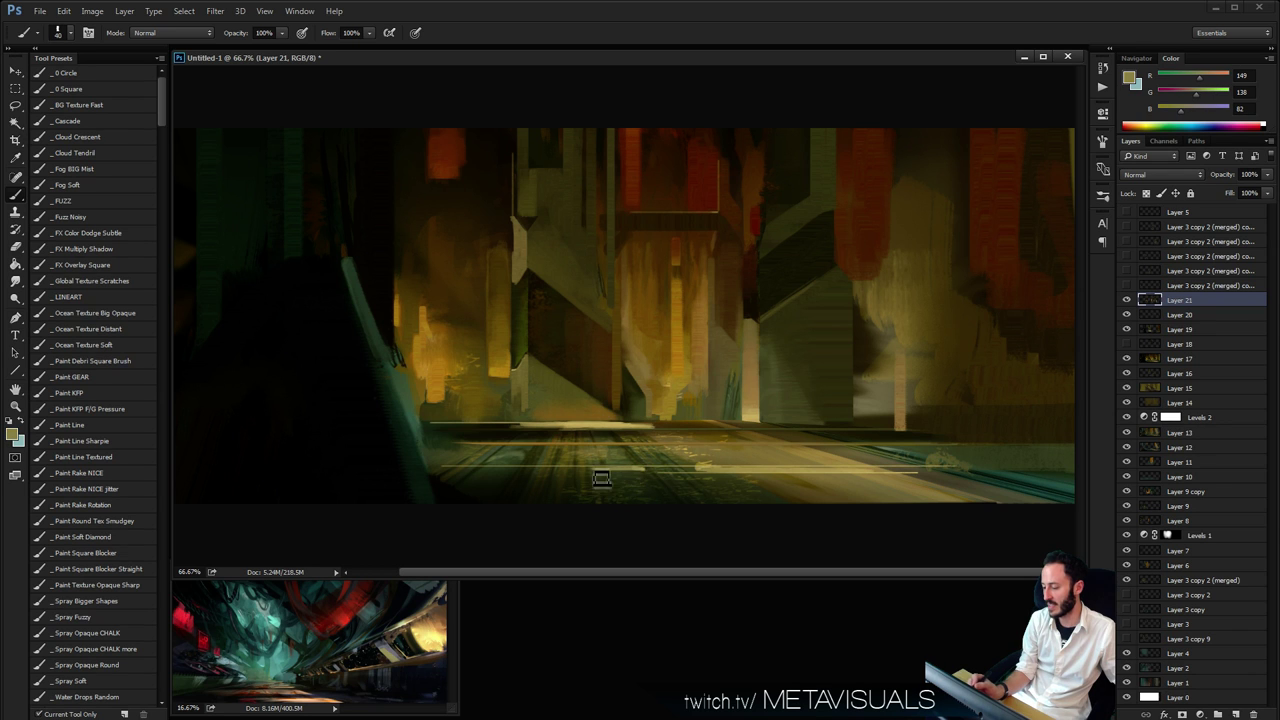
{"action": "key", "text": "space"}
{"action": "left_click", "coordinate": [746, 486], "text": "alt"}
{"action": "left_click", "coordinate": [780, 491], "text": "alt"}
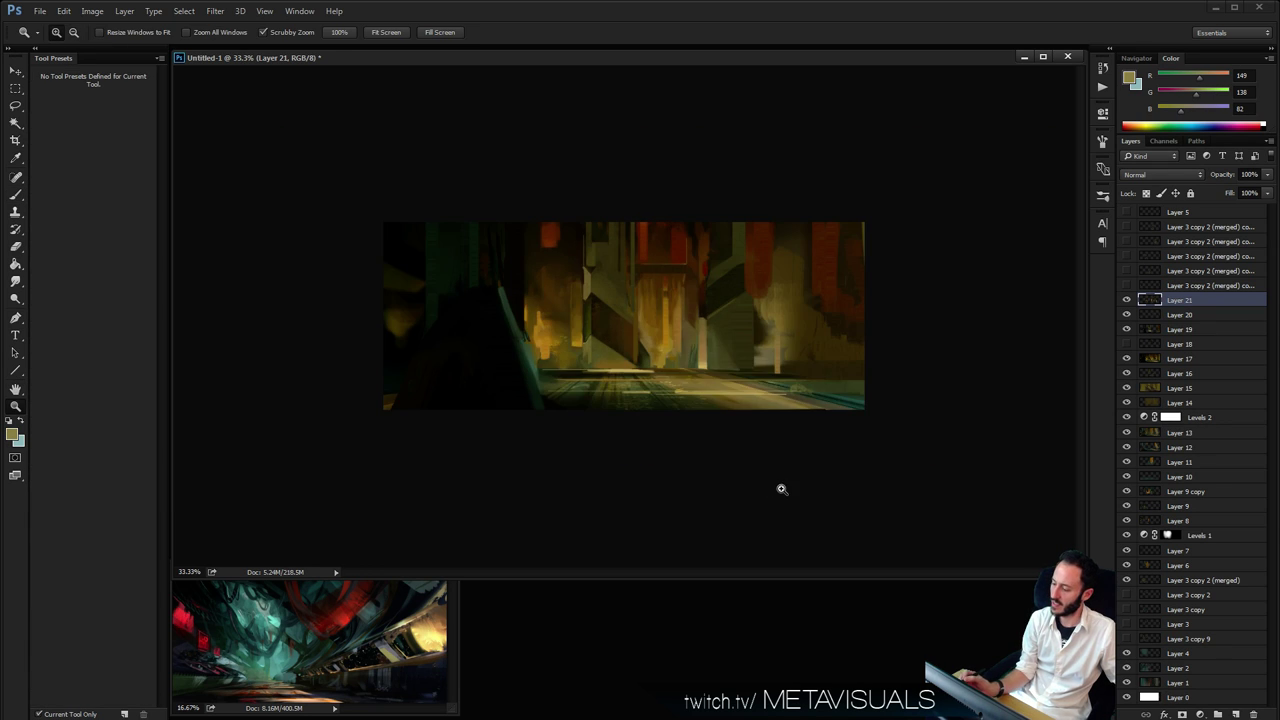
{"action": "left_click", "coordinate": [780, 491], "text": "ctrl"}
{"action": "left_click", "coordinate": [780, 491], "text": "ctrl"}
Extend thin horizontal streaks across the far right side of the floor with sampled olive RGB 112, 115, 74 at brush size 20
{"action": "left_click", "coordinate": [995, 469], "text": "alt"}
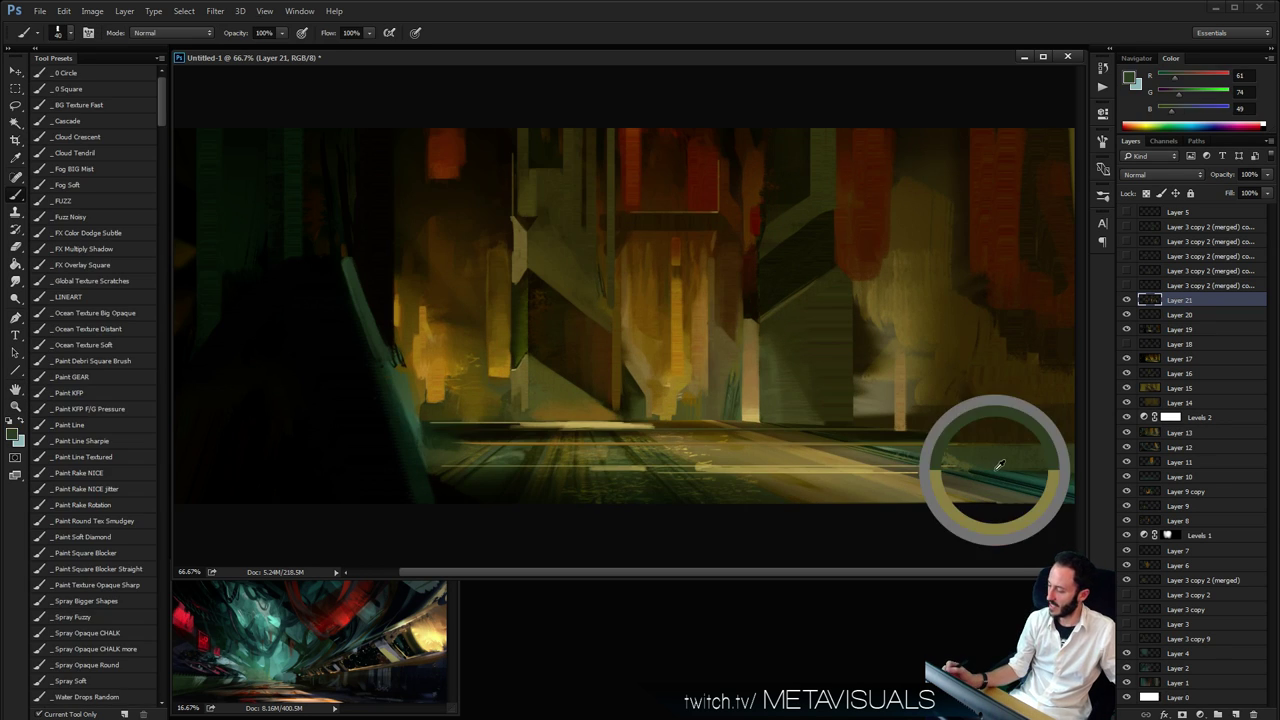
{"action": "left_click", "coordinate": [869, 471], "text": "alt"}
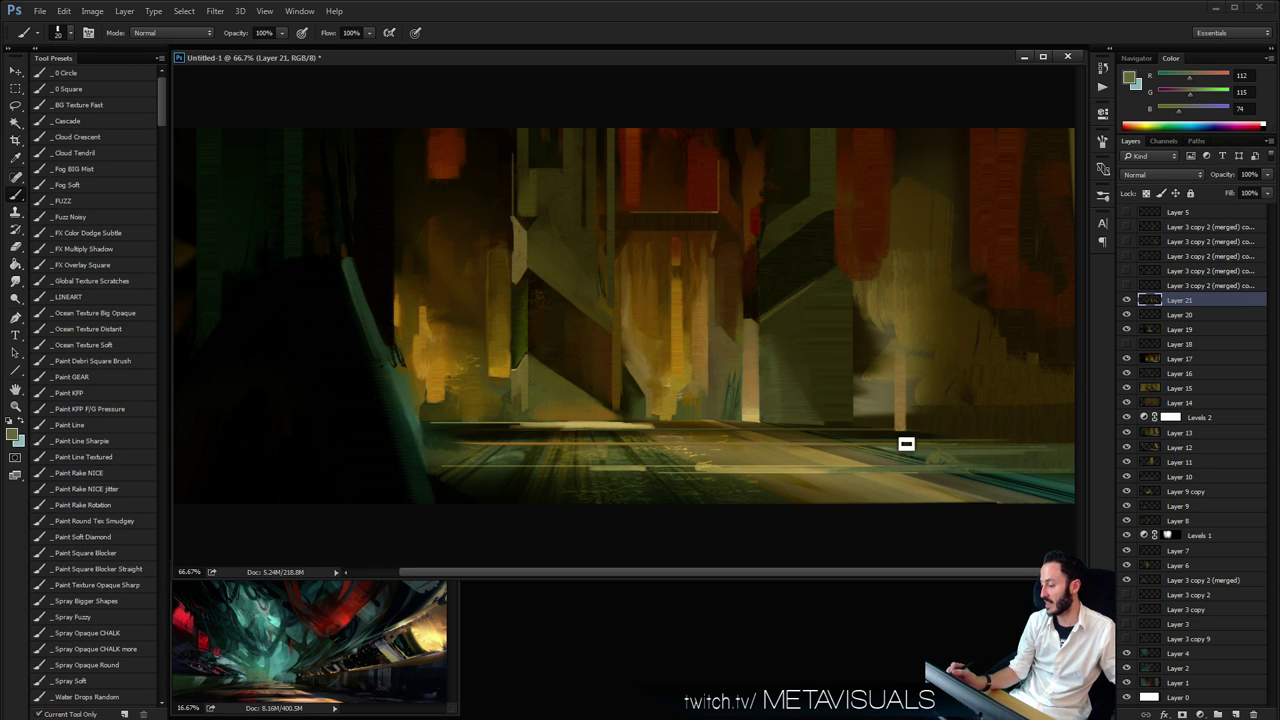
{"action": "key", "text": "z"}
{"action": "left_click", "coordinate": [898, 445], "text": "alt"}
{"action": "left_click", "coordinate": [902, 447], "text": "alt"}
{"action": "left_click", "coordinate": [902, 448]}
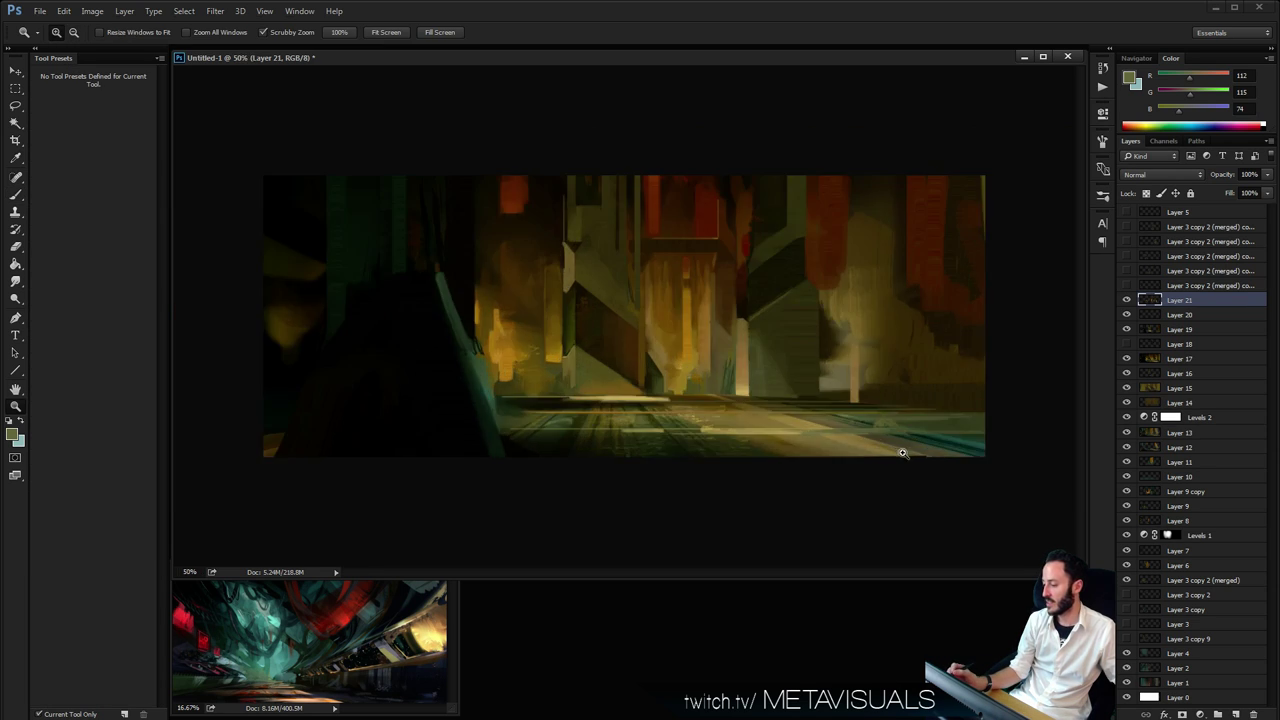
{"action": "left_click", "coordinate": [904, 449]}
Repaint the area beside the small lit background strip with sampled RGB 105, 93, 52 at brush size 70, adding darker RGB 74, 60, 18
{"action": "key", "text": "b"}
{"action": "left_click", "coordinate": [872, 397], "text": "alt"}
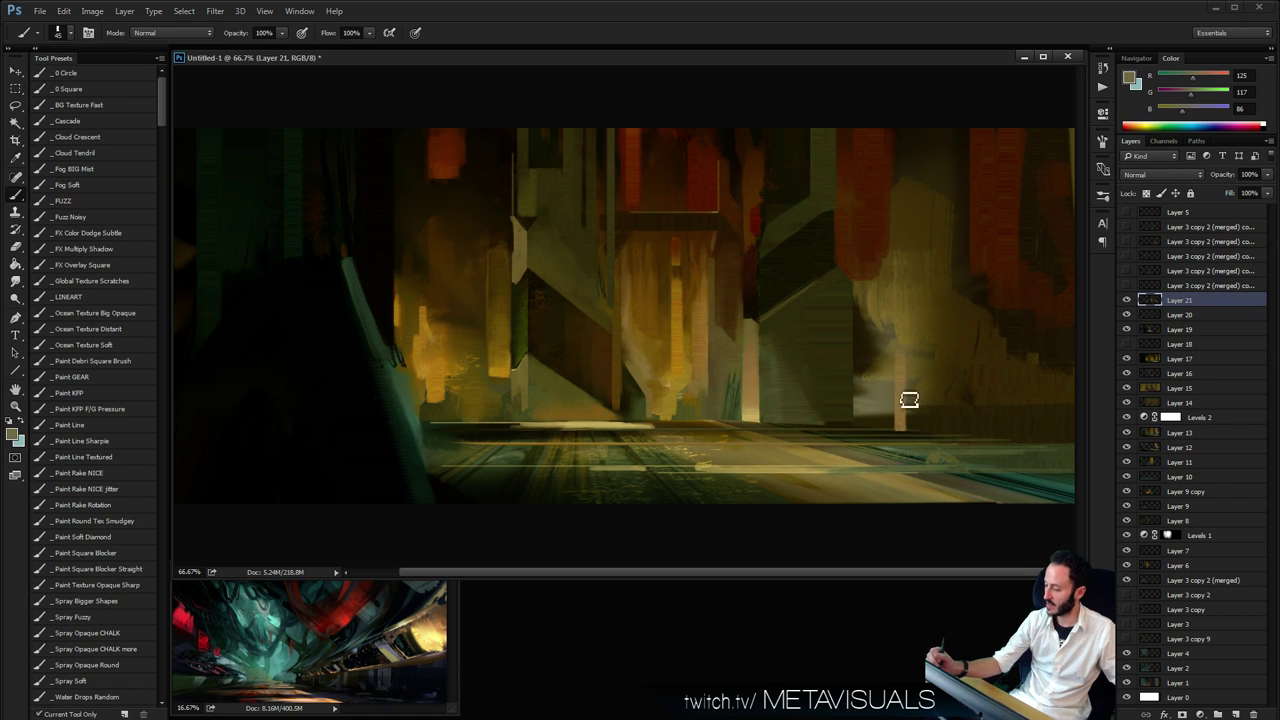
{"action": "left_click", "coordinate": [910, 412], "text": "alt"}
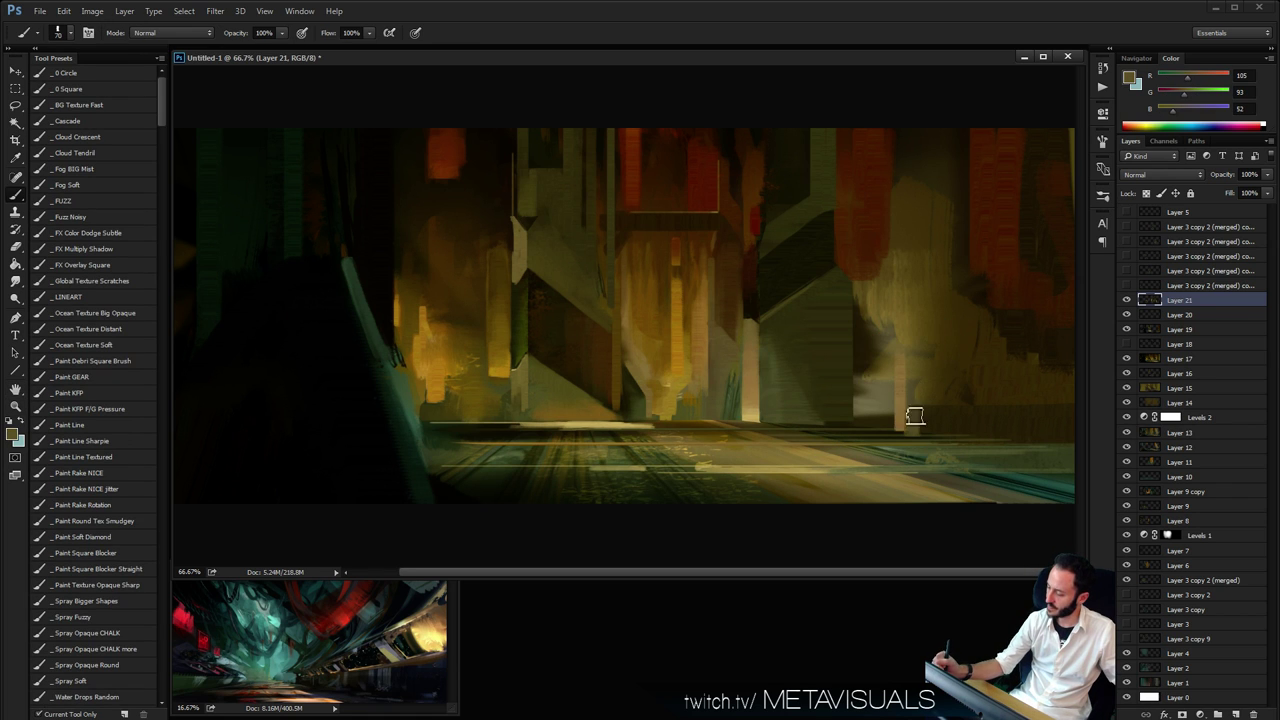
{"action": "mouse_move", "coordinate": [915, 416]}
{"action": "left_mouse_down"}
{"action": "mouse_move", "coordinate": [924, 318]}
{"action": "mouse_move", "coordinate": [914, 352]}
{"action": "left_mouse_up"}
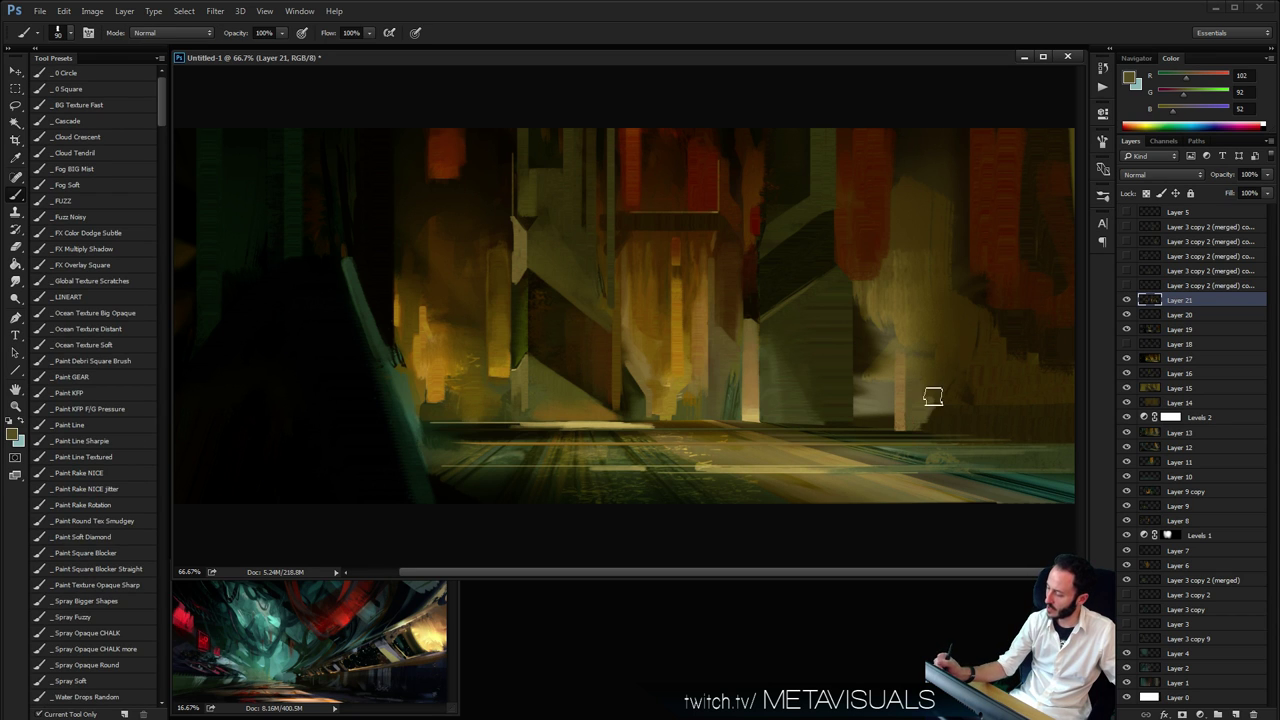
{"action": "left_click", "coordinate": [945, 400], "text": "alt"}
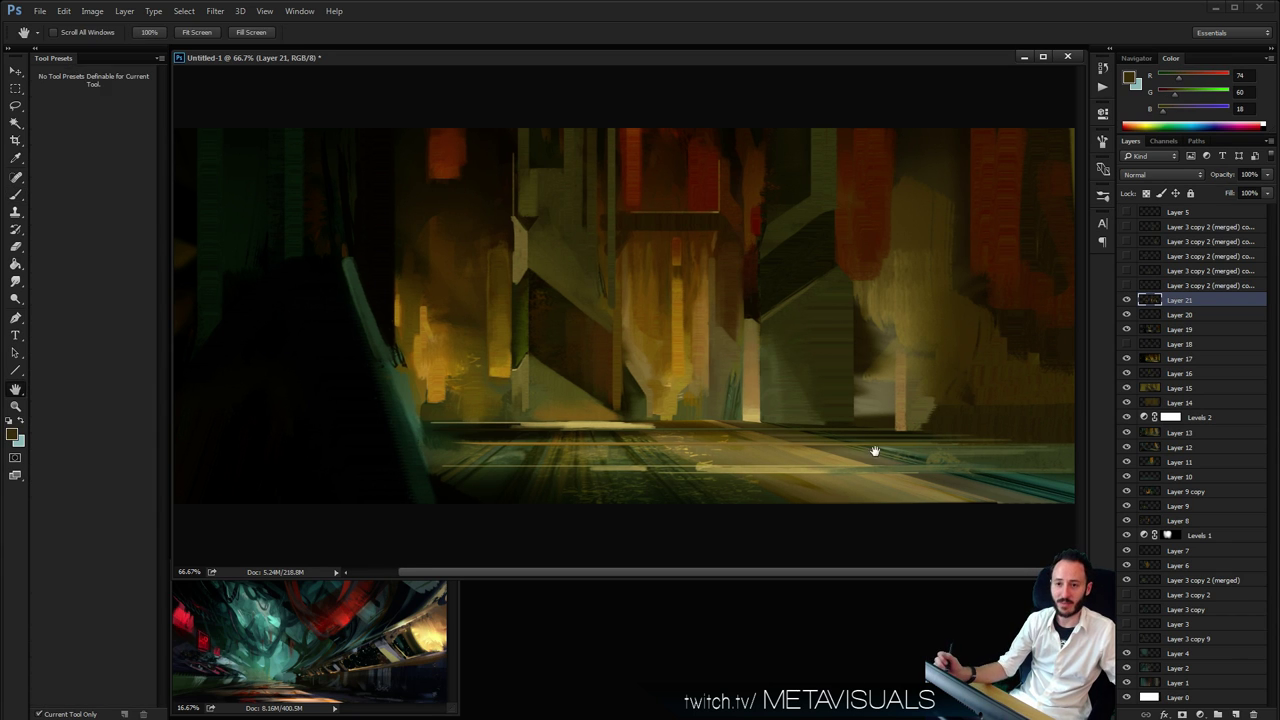
{"action": "left_click", "coordinate": [946, 420], "text": "alt"}
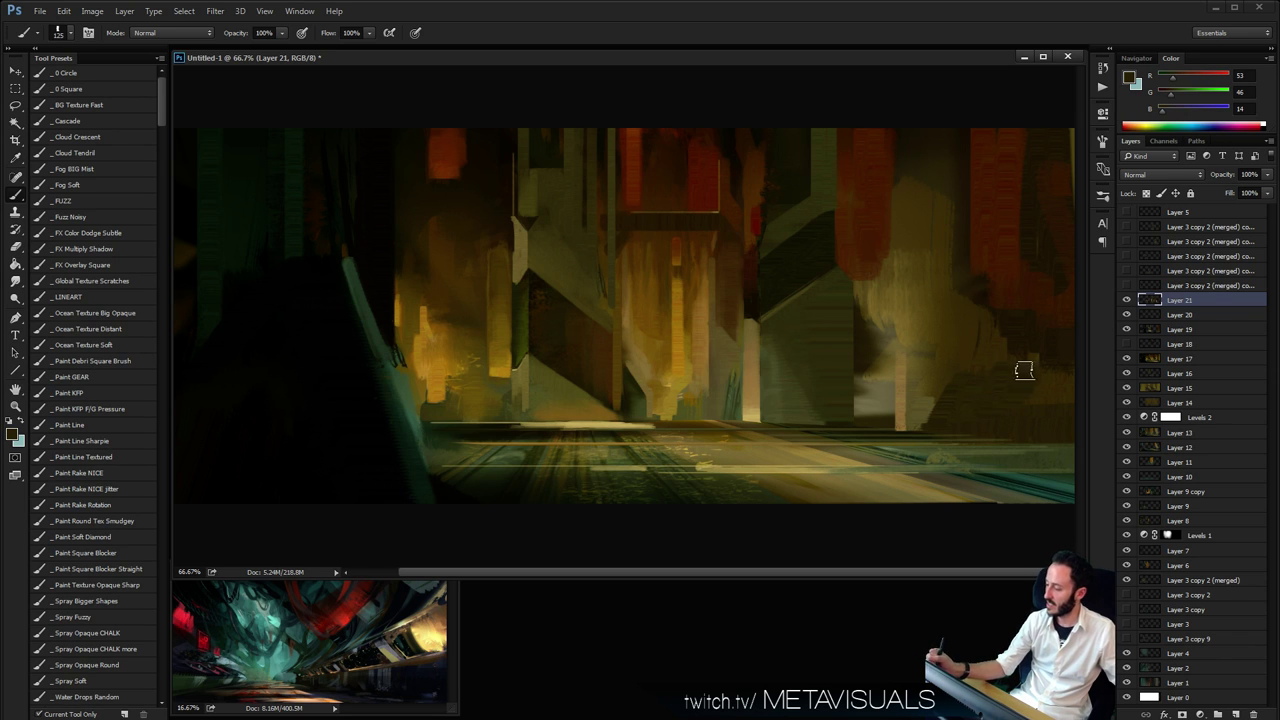
Add a new layer and block in a dark slanted mass at the right background with sampled RGB 31, 24, 4 at brush size 100
{"action": "left_click", "coordinate": [754, 298], "text": "alt"}
{"action": "key", "text": "ctrl+shift+alt+n"}
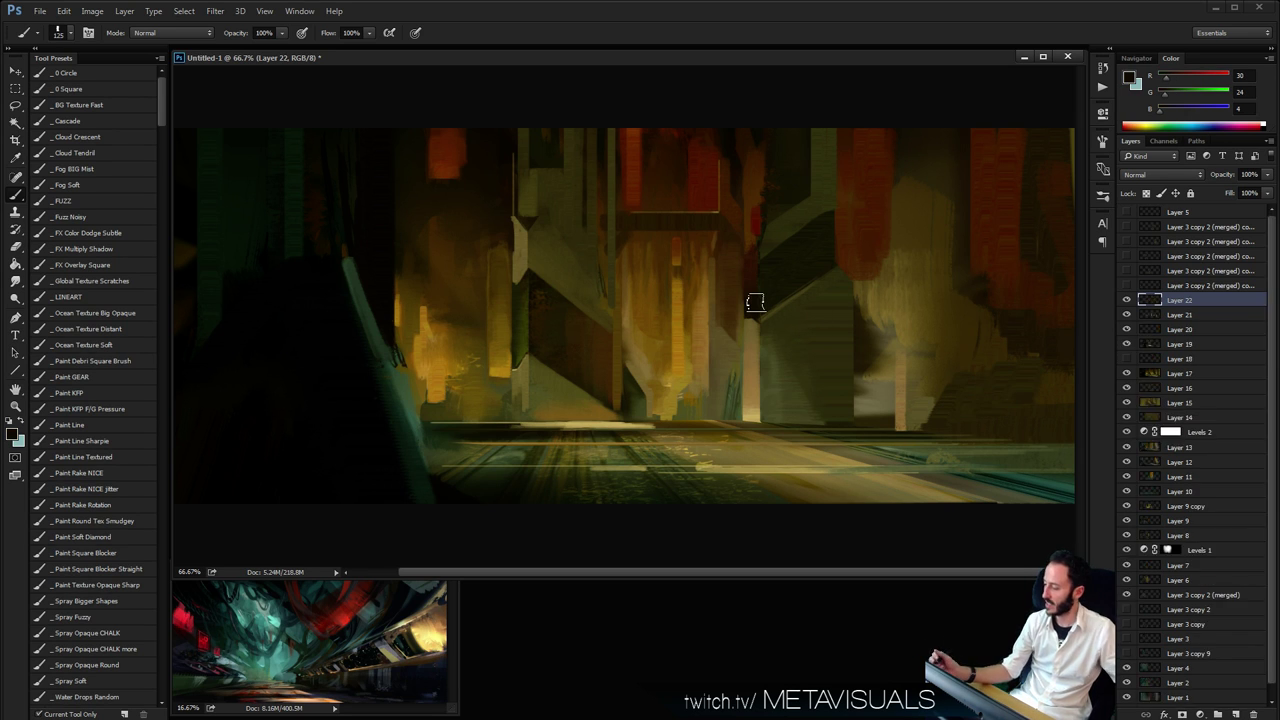
{"action": "left_click", "coordinate": [758, 294], "text": "alt"}
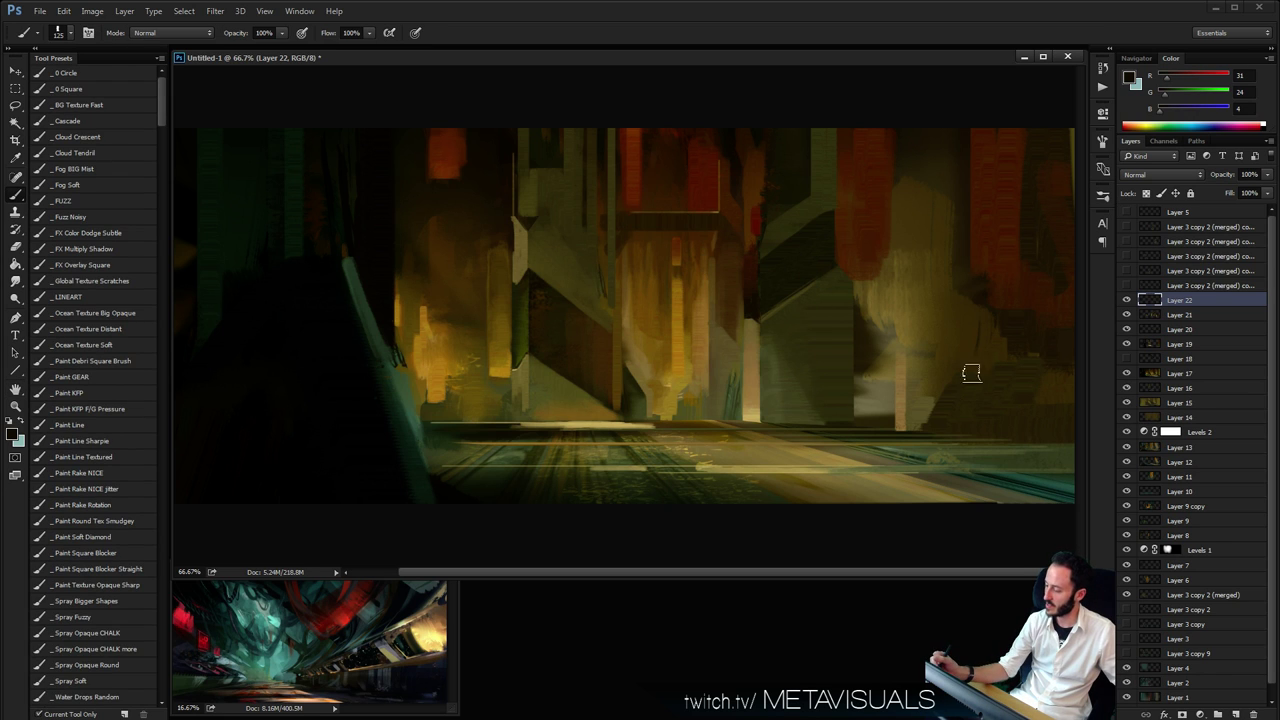
{"action": "left_click_drag", "start_coordinate": [971, 371], "coordinate": [945, 412]}
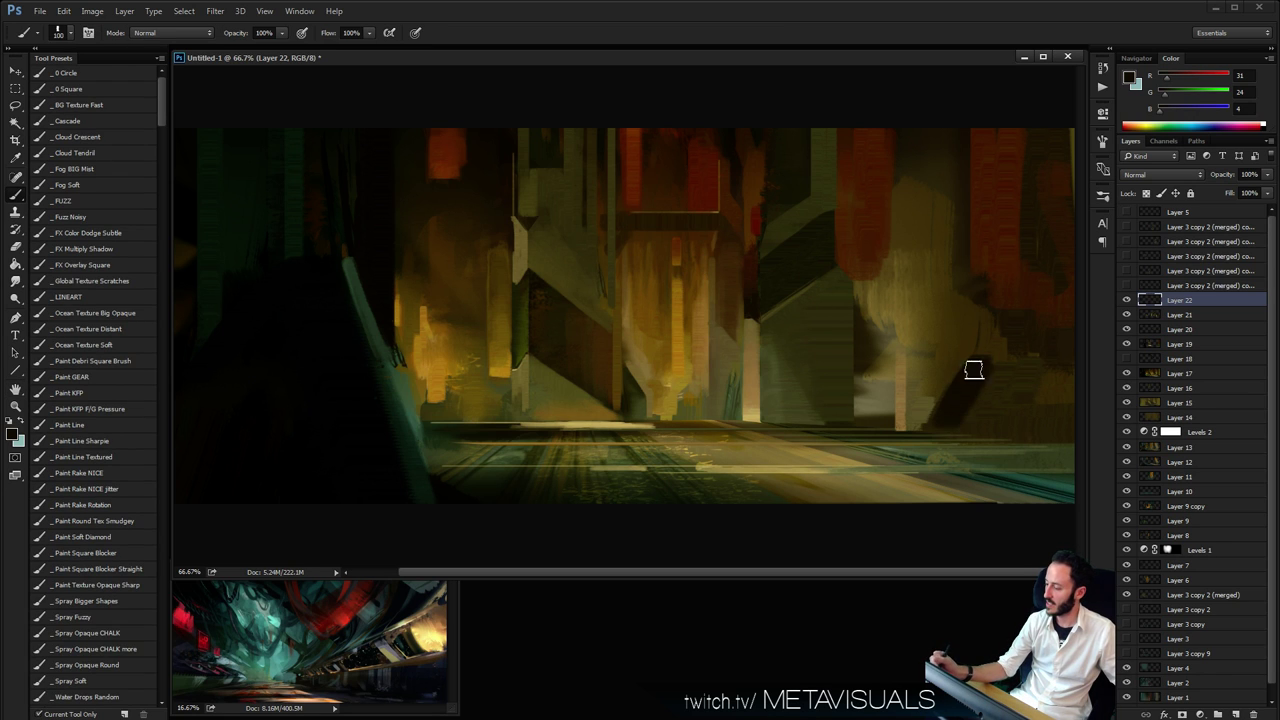
{"action": "mouse_move", "coordinate": [985, 342]}
{"action": "left_mouse_down"}
{"action": "mouse_move", "coordinate": [987, 366]}
{"action": "mouse_move", "coordinate": [1002, 317]}
{"action": "mouse_move", "coordinate": [1008, 347]}
{"action": "mouse_move", "coordinate": [995, 347]}
{"action": "mouse_move", "coordinate": [969, 397]}
{"action": "mouse_move", "coordinate": [993, 351]}
{"action": "mouse_move", "coordinate": [1027, 350]}
{"action": "mouse_move", "coordinate": [996, 348]}
{"action": "mouse_move", "coordinate": [1042, 342]}
{"action": "mouse_move", "coordinate": [986, 350]}
{"action": "mouse_move", "coordinate": [1040, 354]}
{"action": "mouse_move", "coordinate": [978, 415]}
{"action": "mouse_move", "coordinate": [970, 305]}
{"action": "left_mouse_up"}
{"action": "left_click", "coordinate": [996, 424], "text": "alt"}
{"action": "key", "text": "bracketleft"}
{"action": "key", "text": "bracketleft"}
{"action": "key", "text": "bracketleft"}
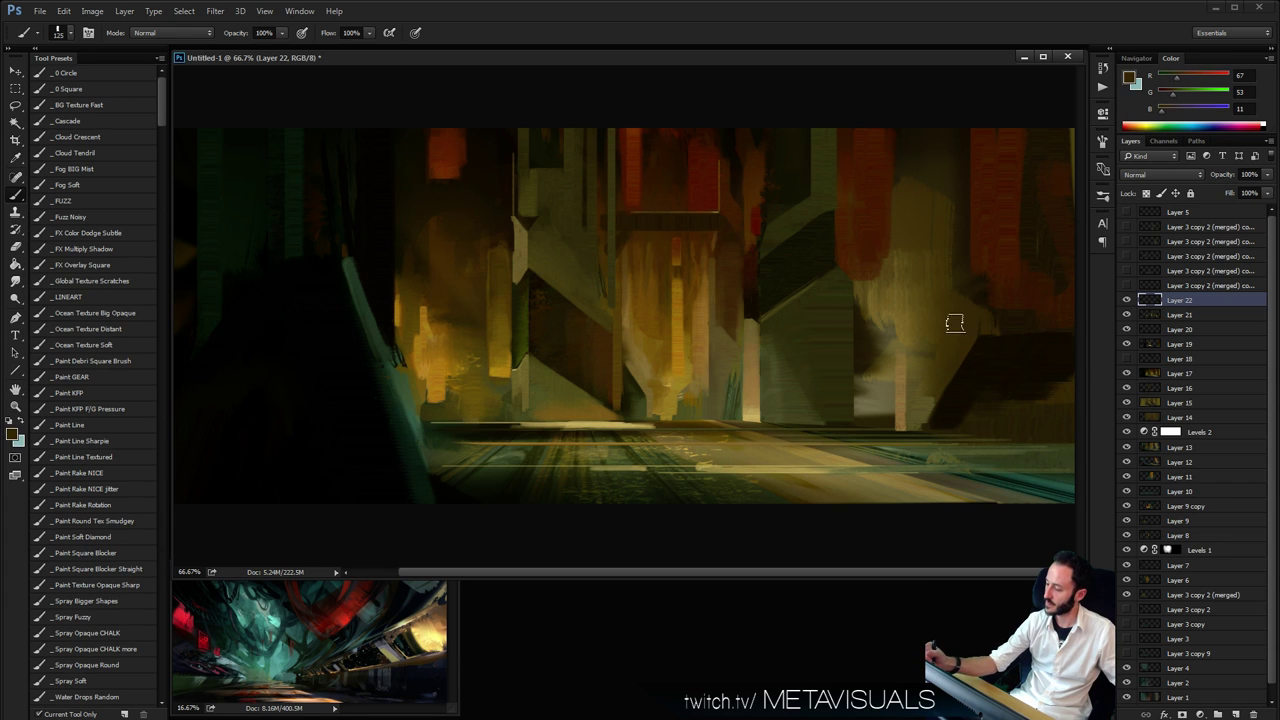
Paint a lighter angular facet above the dark slanted mass with sampled RGB 91, 74, 26 at size 90 and 82, 65, 20 at size 125
{"action": "left_click", "coordinate": [936, 299], "text": "alt"}
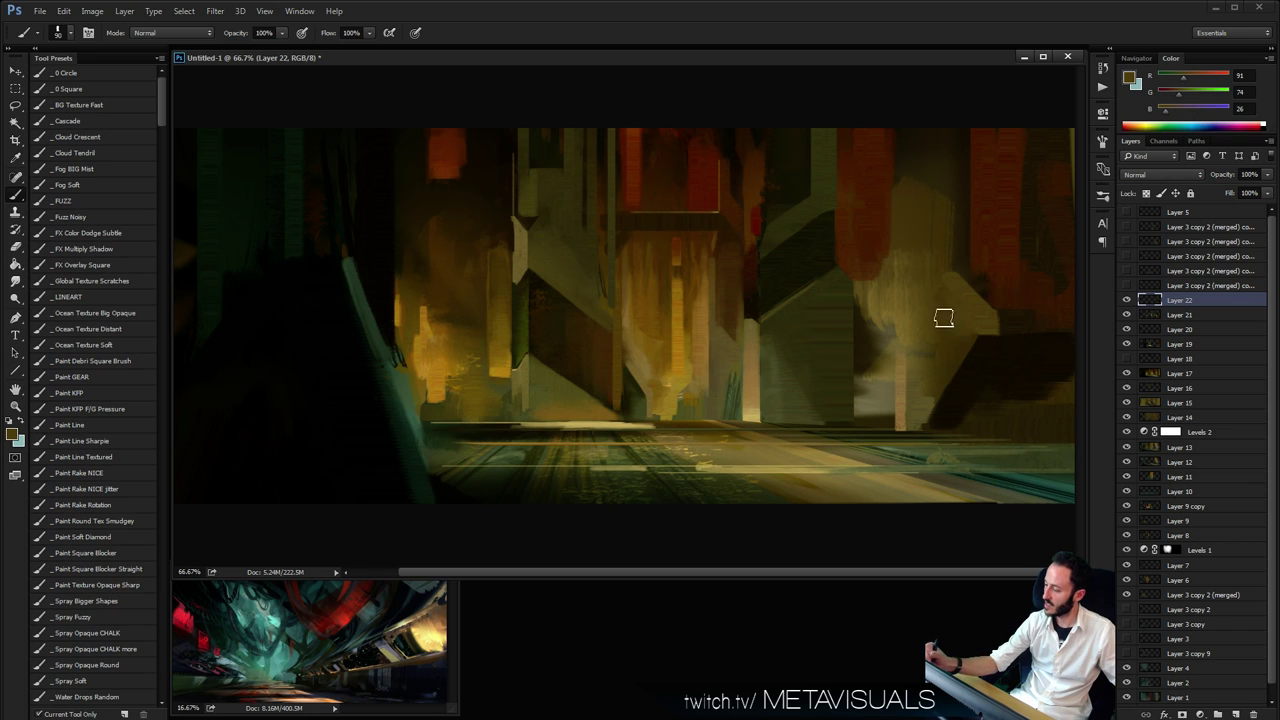
{"action": "left_click", "coordinate": [933, 221], "text": "alt"}
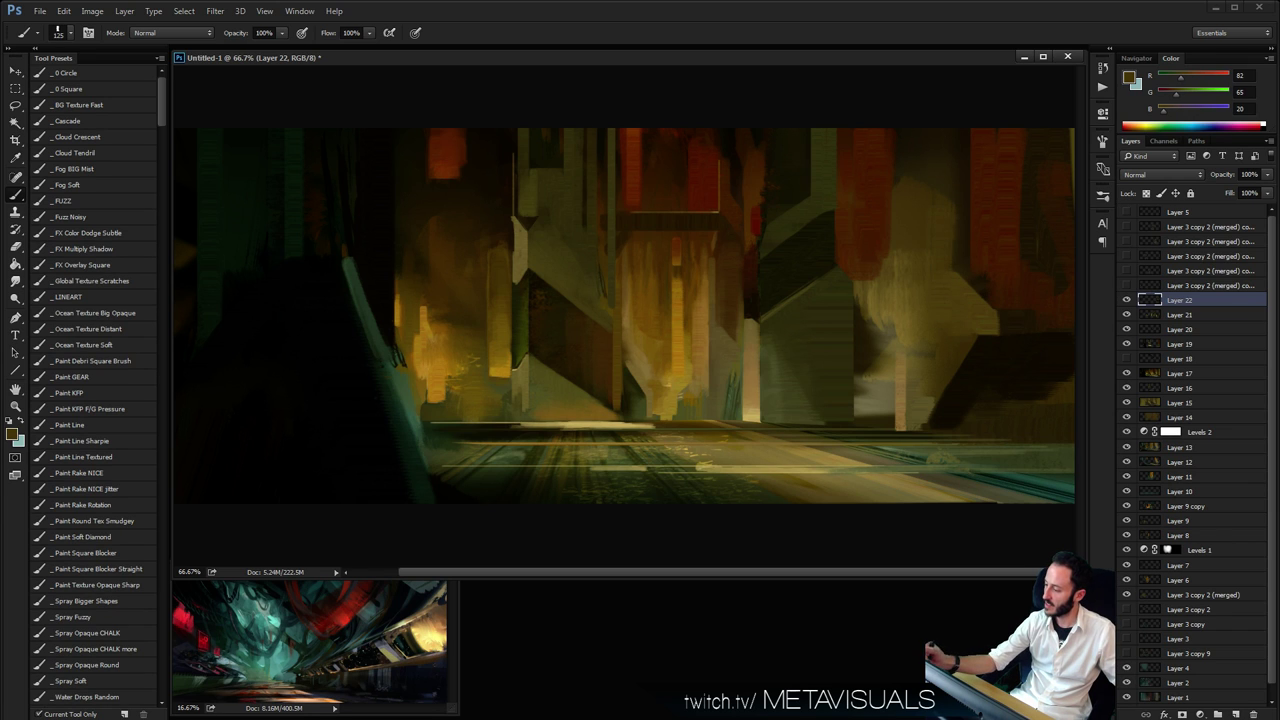
{"action": "key", "text": "z"}
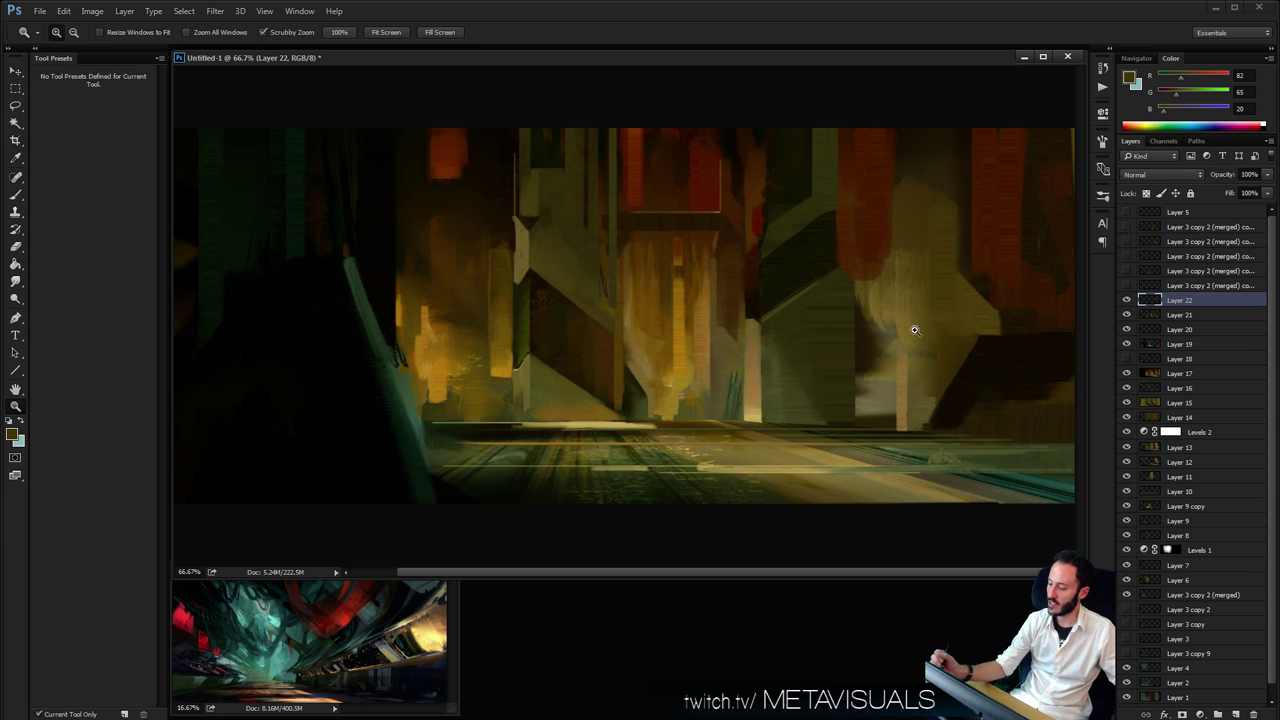
{"action": "left_click", "coordinate": [889, 362], "text": "alt"}
{"action": "left_click", "coordinate": [889, 362]}
{"action": "left_click", "coordinate": [889, 362]}
Examine the Spacecity2.psd reference painting's shapes and colors up close and as a whole
{"action": "left_click", "coordinate": [312, 645]}
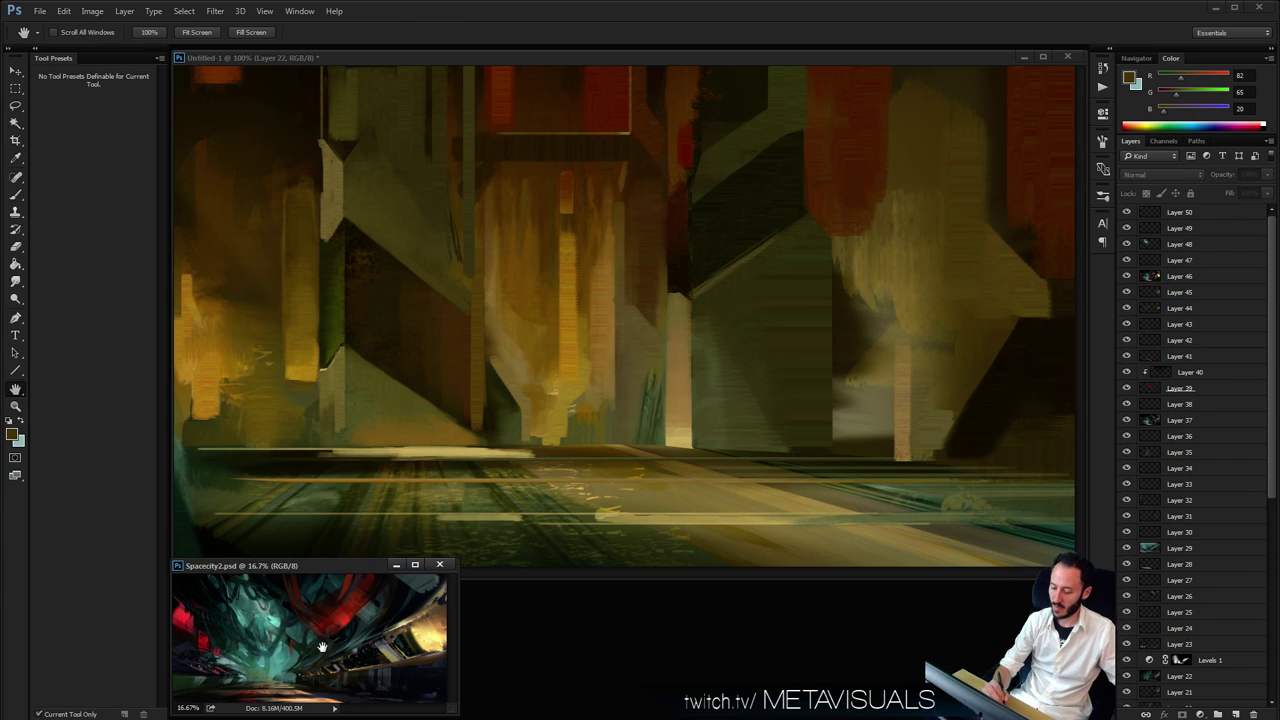
{"action": "left_click", "coordinate": [306, 642]}
{"action": "left_click", "coordinate": [306, 642]}
{"action": "key", "text": "space"}
{"action": "left_click_drag", "start_coordinate": [262, 645], "coordinate": [234, 672]}
{"action": "left_click", "coordinate": [347, 654], "text": "alt"}
{"action": "left_click", "coordinate": [347, 654], "text": "alt"}
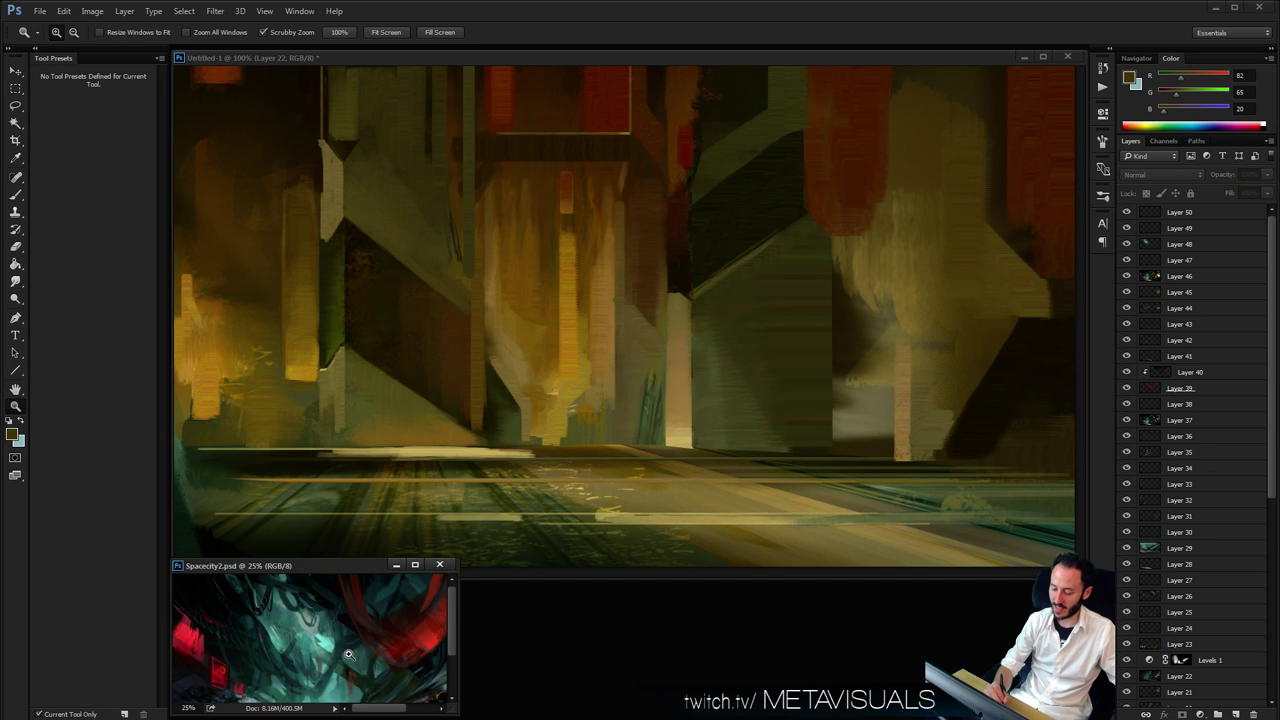
{"action": "left_click", "coordinate": [347, 654]}
{"action": "key", "text": "space"}
{"action": "scroll", "coordinate": [377, 658], "scroll_direction": "down", "scroll_amount": 3}
{"action": "left_click", "coordinate": [380, 648], "text": "alt"}
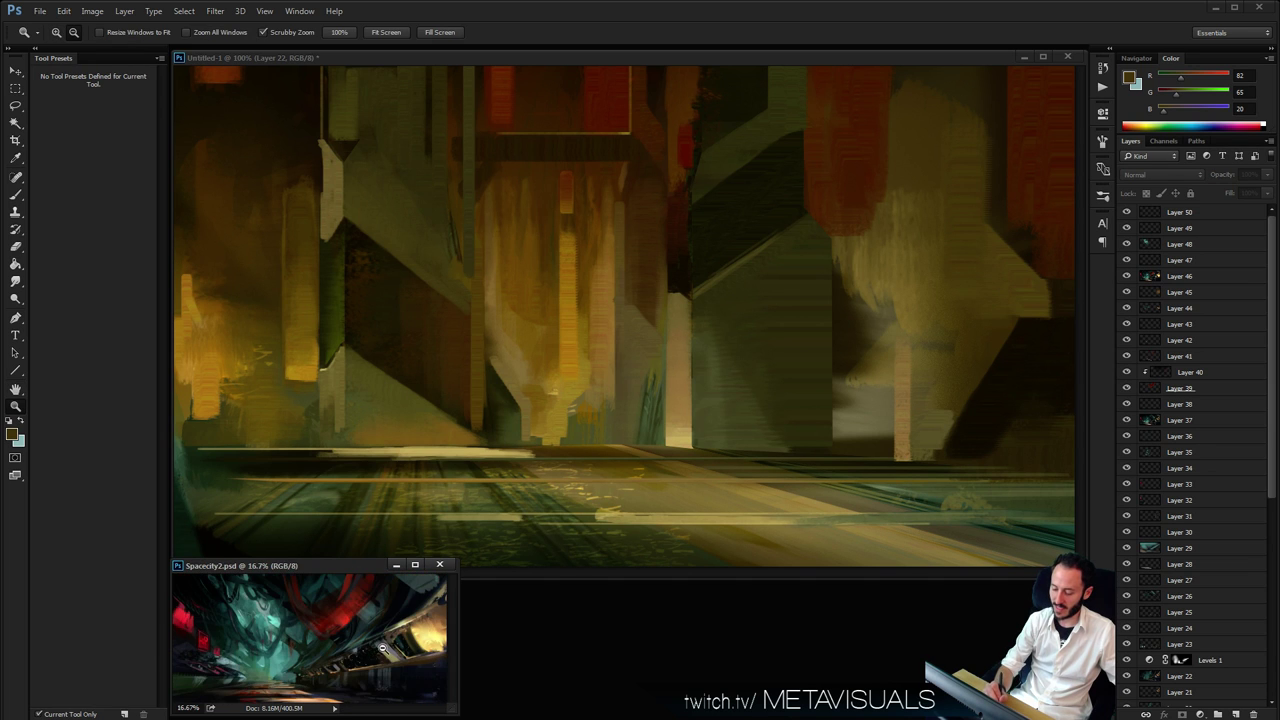
Back in the environment painting, extend the brown plane between the two right-hand red banners upward with sampled RGB 76, 60, 19 at brush size 100
{"action": "left_click", "coordinate": [650, 387]}
{"action": "key", "text": "space"}
{"action": "left_click", "coordinate": [814, 317], "text": "ctrl"}
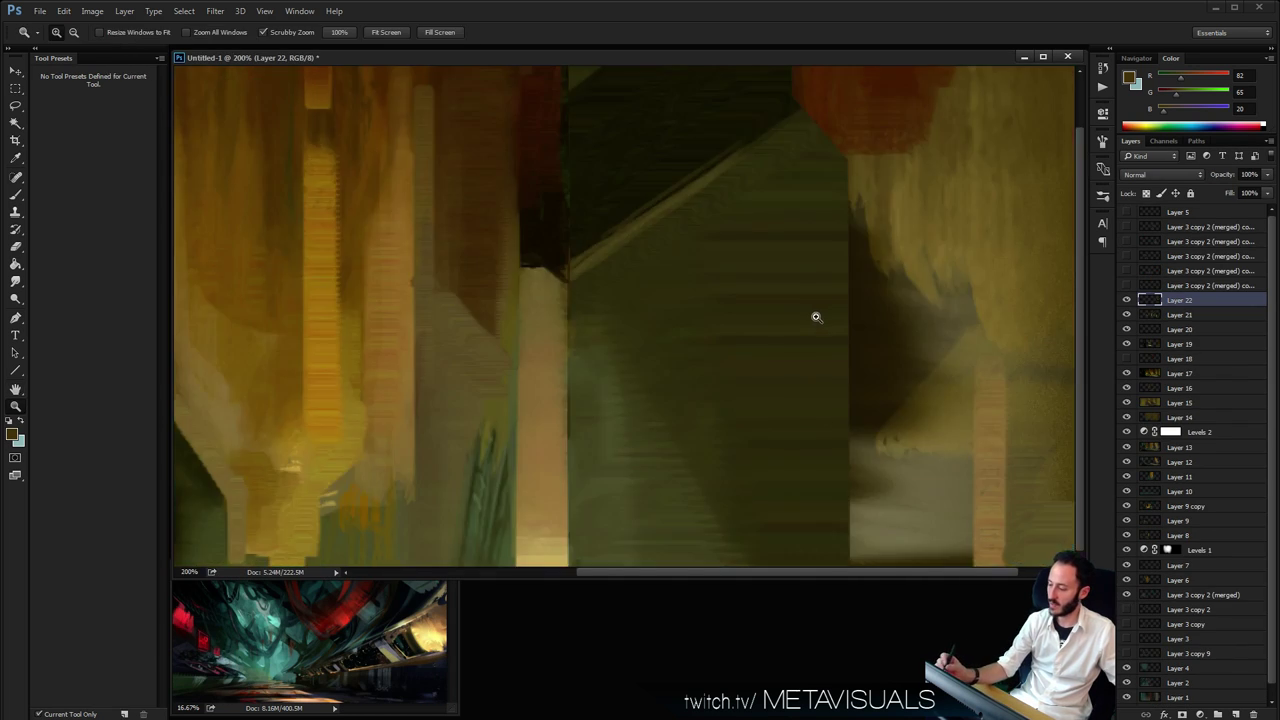
{"action": "left_click", "coordinate": [834, 323], "text": "alt"}
{"action": "left_click", "coordinate": [834, 323], "text": "alt"}
{"action": "left_click", "coordinate": [872, 325], "text": "alt"}
{"action": "left_click", "coordinate": [909, 326], "text": "ctrl"}
{"action": "key", "text": "b"}
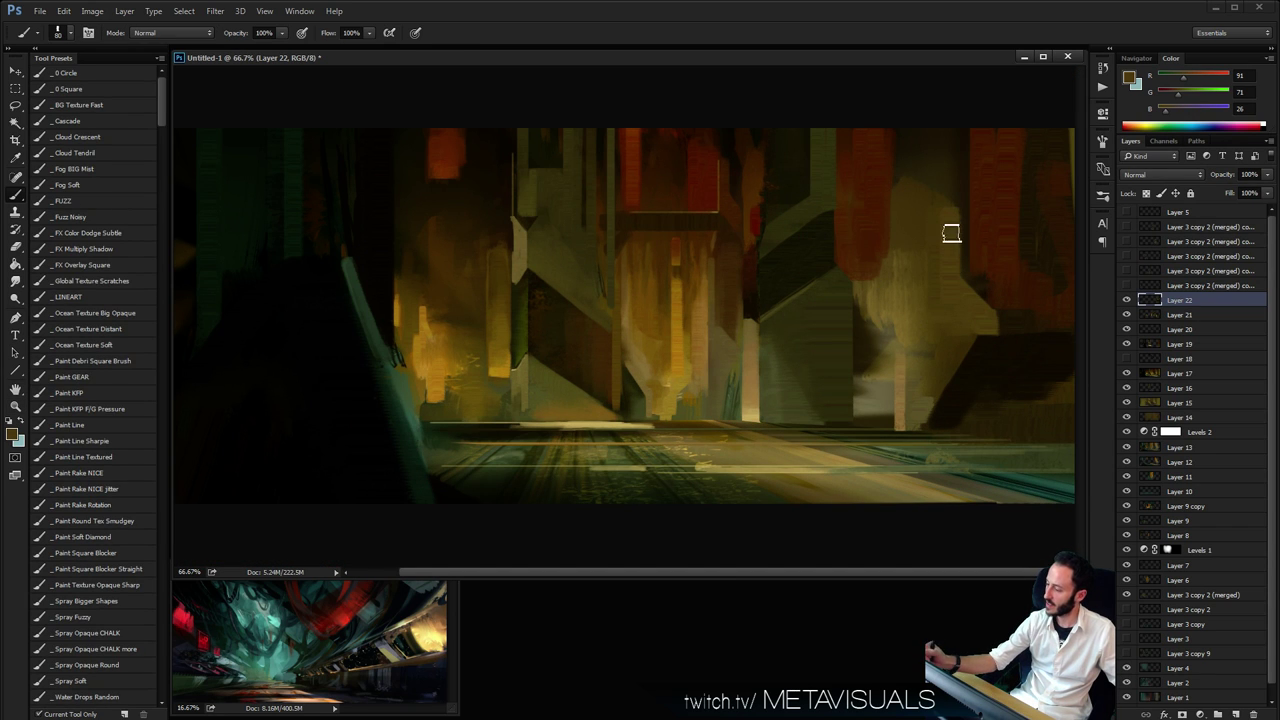
{"action": "left_click", "coordinate": [928, 175], "text": "alt"}
{"action": "key", "text": "]"}
{"action": "left_click_drag", "start_coordinate": [917, 128], "coordinate": [924, 179]}
{"action": "left_click_drag", "start_coordinate": [935, 130], "coordinate": [941, 212]}
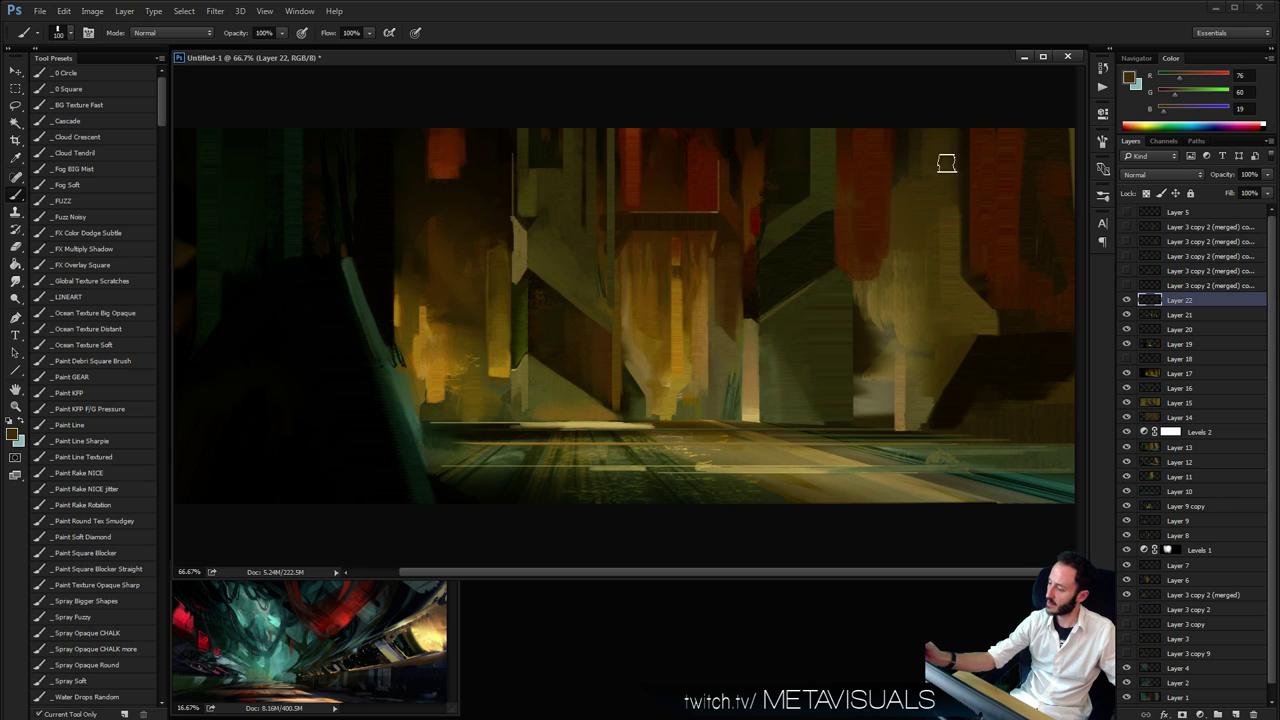
Repaint the far-right red banner and its straight vertical edge with sampled reds RGB 83, 38, 4 and 118, 51, 4
{"action": "left_click", "coordinate": [994, 245], "text": "alt"}
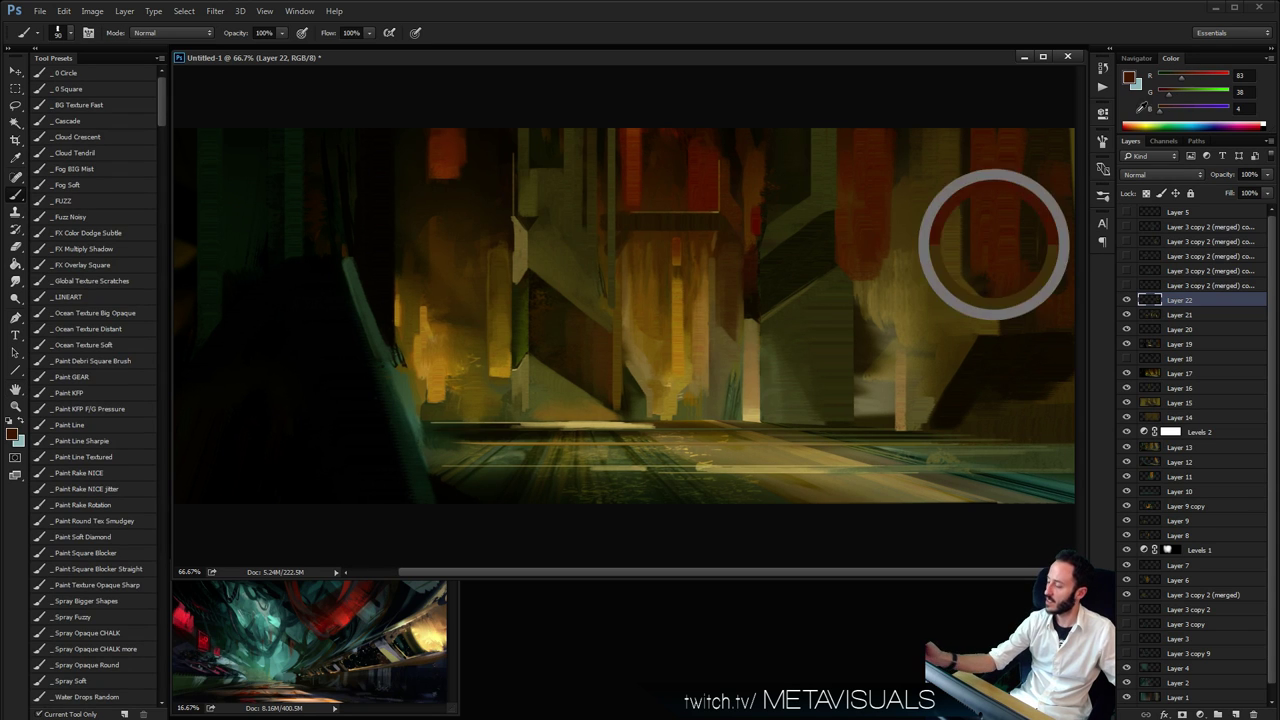
{"action": "key", "text": "["}
{"action": "key", "text": "["}
{"action": "key", "text": "["}
{"action": "key", "text": "["}
{"action": "left_click_drag", "start_coordinate": [983, 152], "coordinate": [985, 267]}
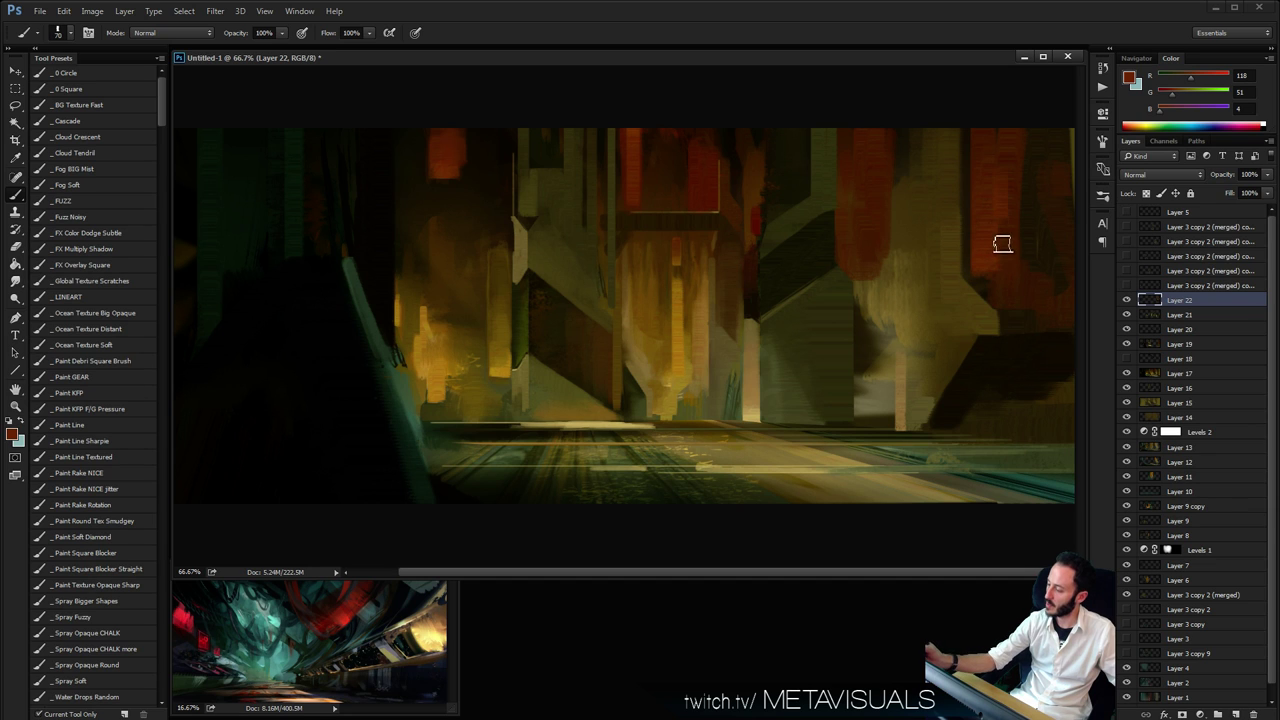
Cut a slanted lower edge into the far-right red banner with sampled dark browns RGB 43, 35, 10 and 48, 40, 12
{"action": "left_click", "coordinate": [991, 276], "text": "alt"}
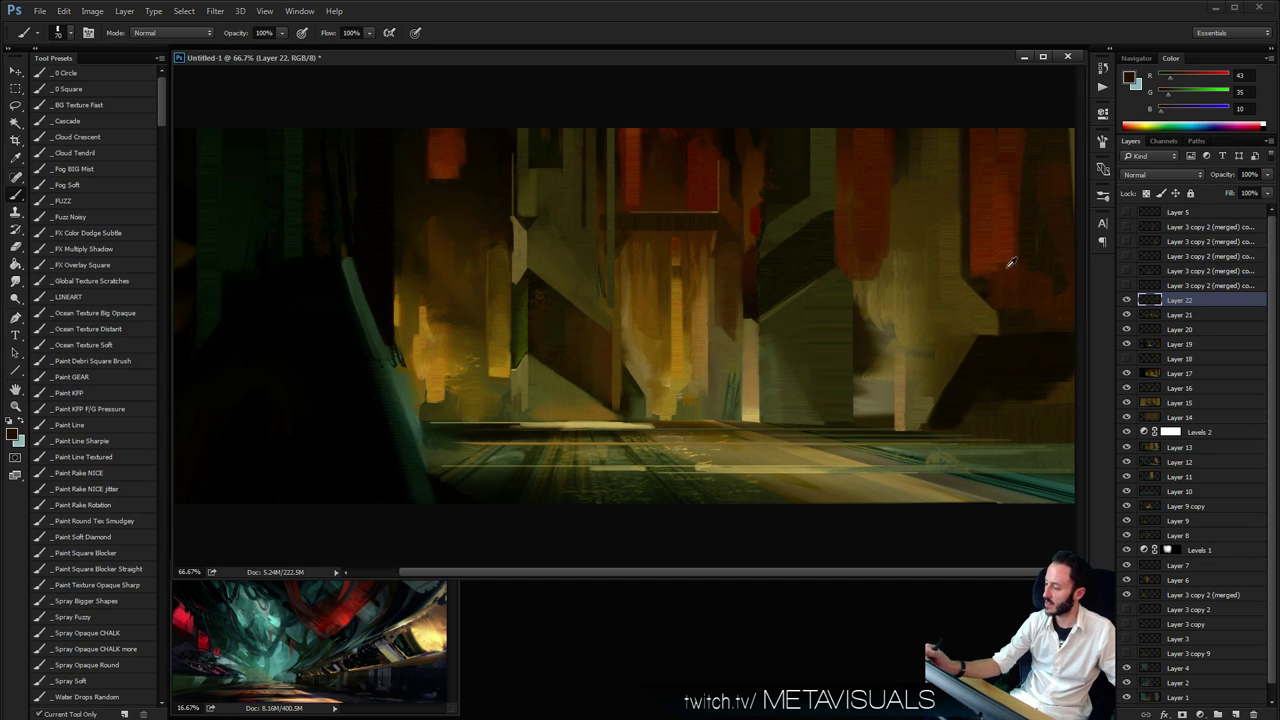
{"action": "key", "text": "bracketleft"}
{"action": "key", "text": "bracketleft"}
{"action": "left_click", "coordinate": [998, 308], "text": "alt"}
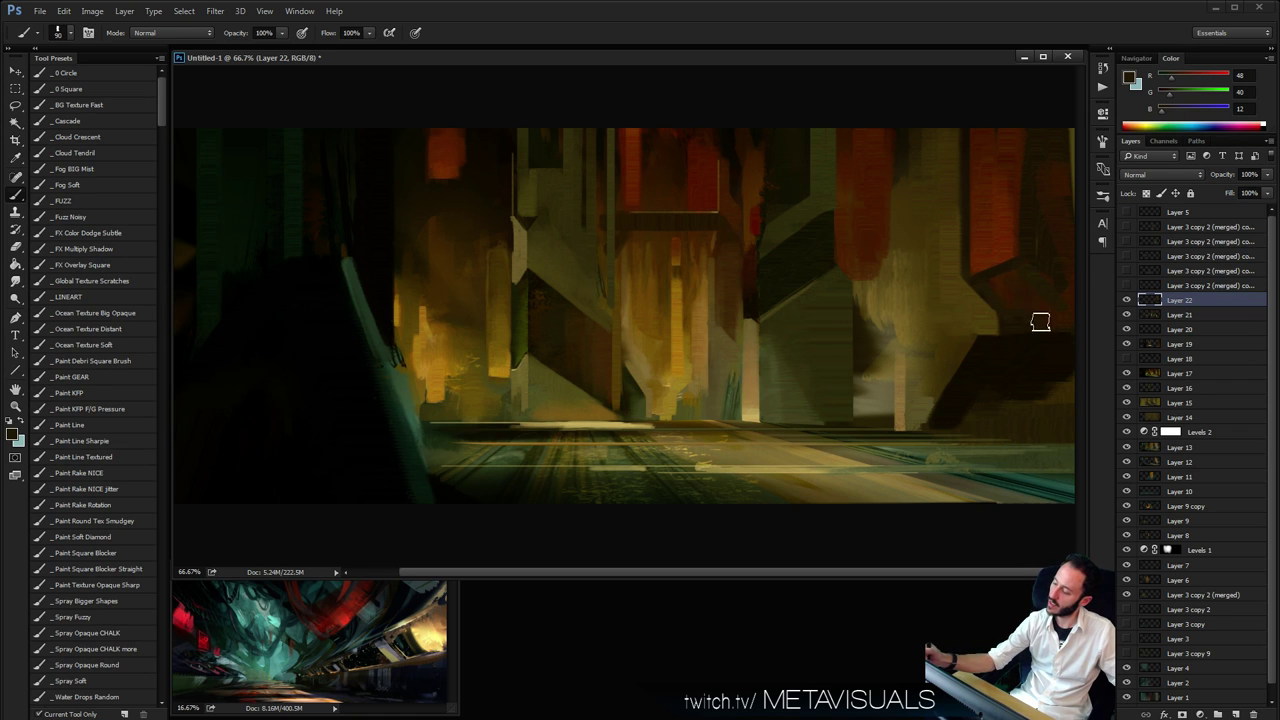
Rework the dark slanted mass at the right with sampled RGB 52, 47, 14 at size 80 and 56, 47, 15 at size 100
{"action": "left_click", "coordinate": [1014, 430], "text": "alt"}
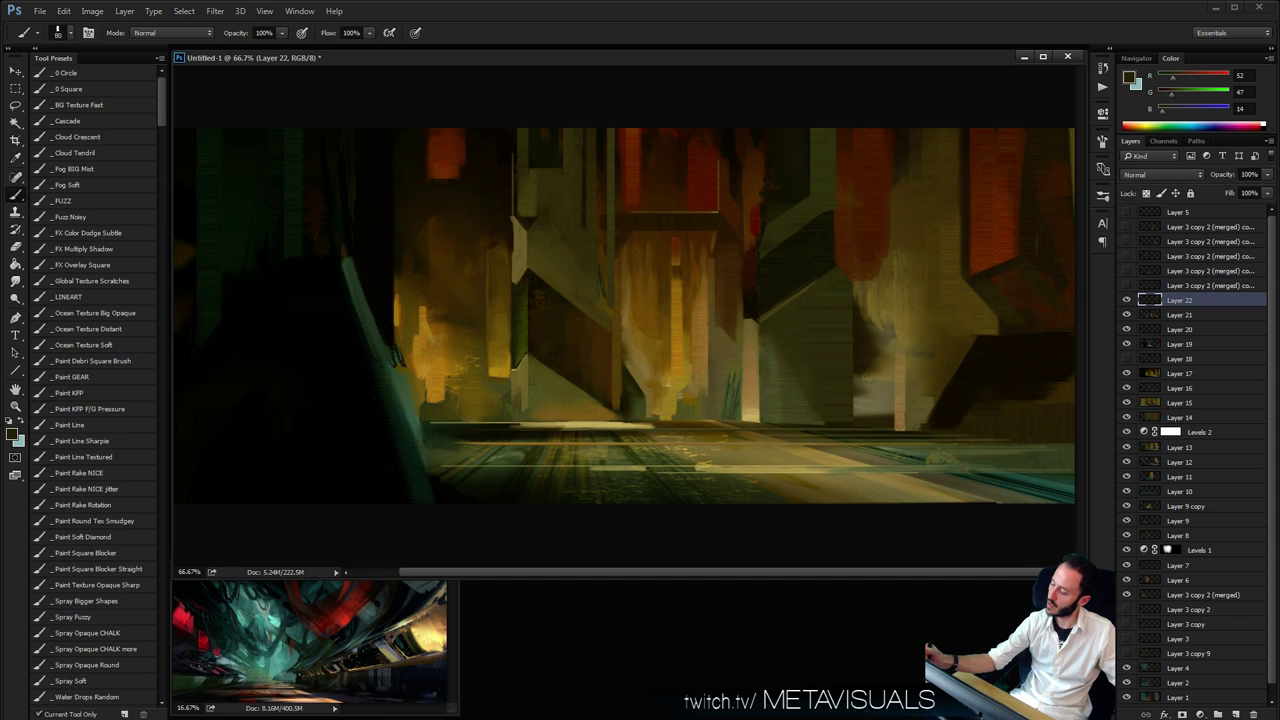
{"action": "left_click_drag", "start_coordinate": [998, 376], "coordinate": [1003, 379]}
{"action": "left_click", "coordinate": [981, 410], "text": "alt"}
{"action": "left_click_drag", "start_coordinate": [953, 427], "coordinate": [1040, 398]}
{"action": "key", "text": "space"}
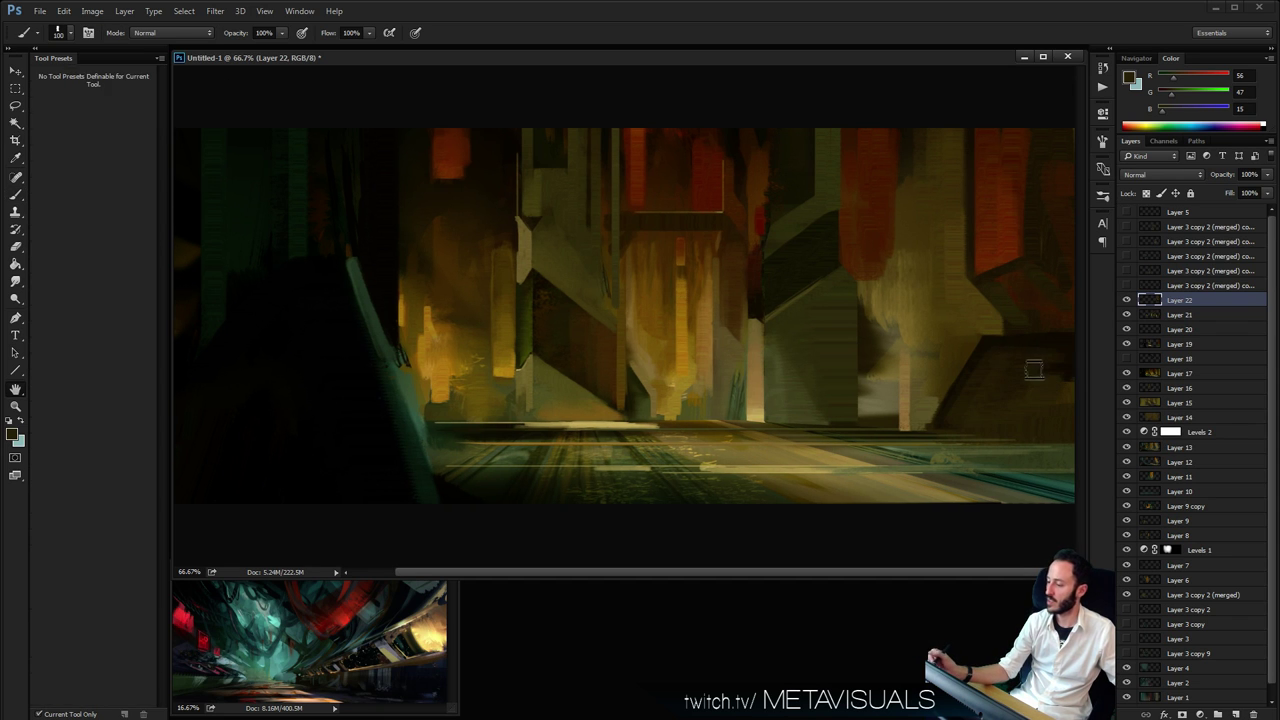
Redefine the slanted lower edge of the far-right red banner with sampled red RGB 109, 49, 4
{"action": "key", "text": "["}
{"action": "key", "text": "bracketleft"}
{"action": "key", "text": "bracketleft"}
{"action": "key", "text": "bracketleft"}
{"action": "key", "text": "bracketleft"}
{"action": "left_click", "coordinate": [996, 260], "text": "alt"}
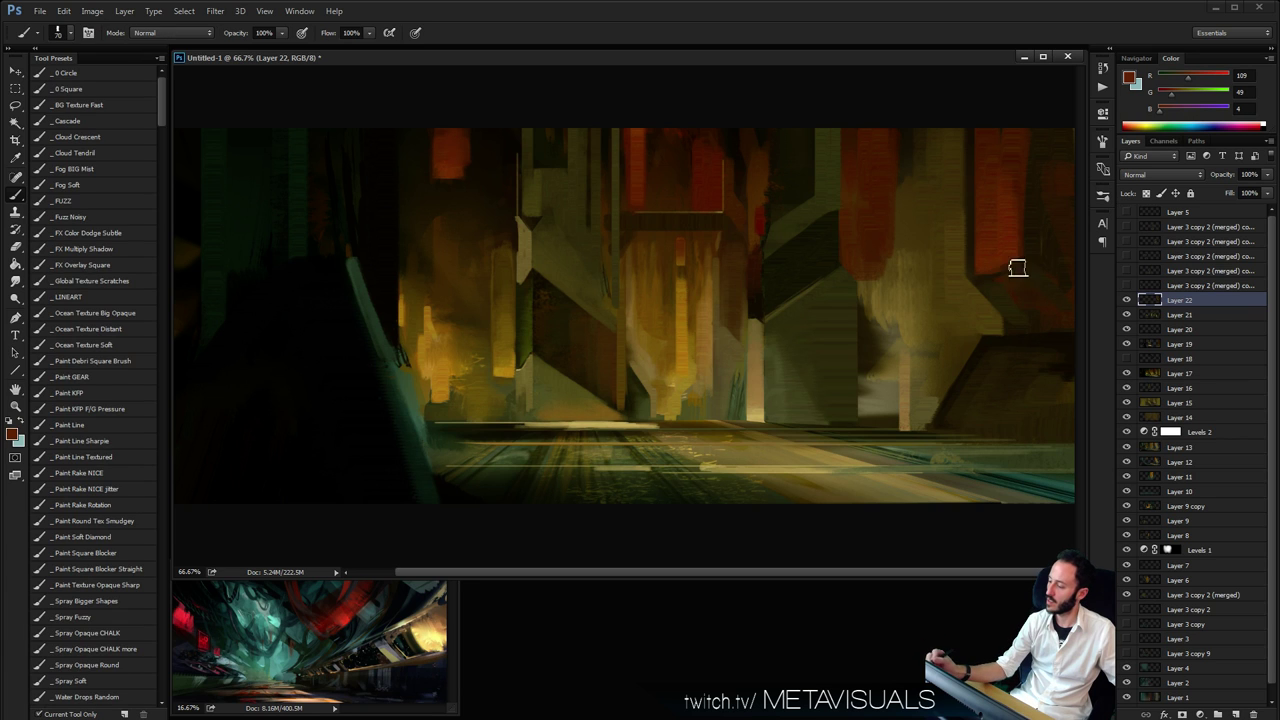
{"action": "key", "text": "bracketright"}
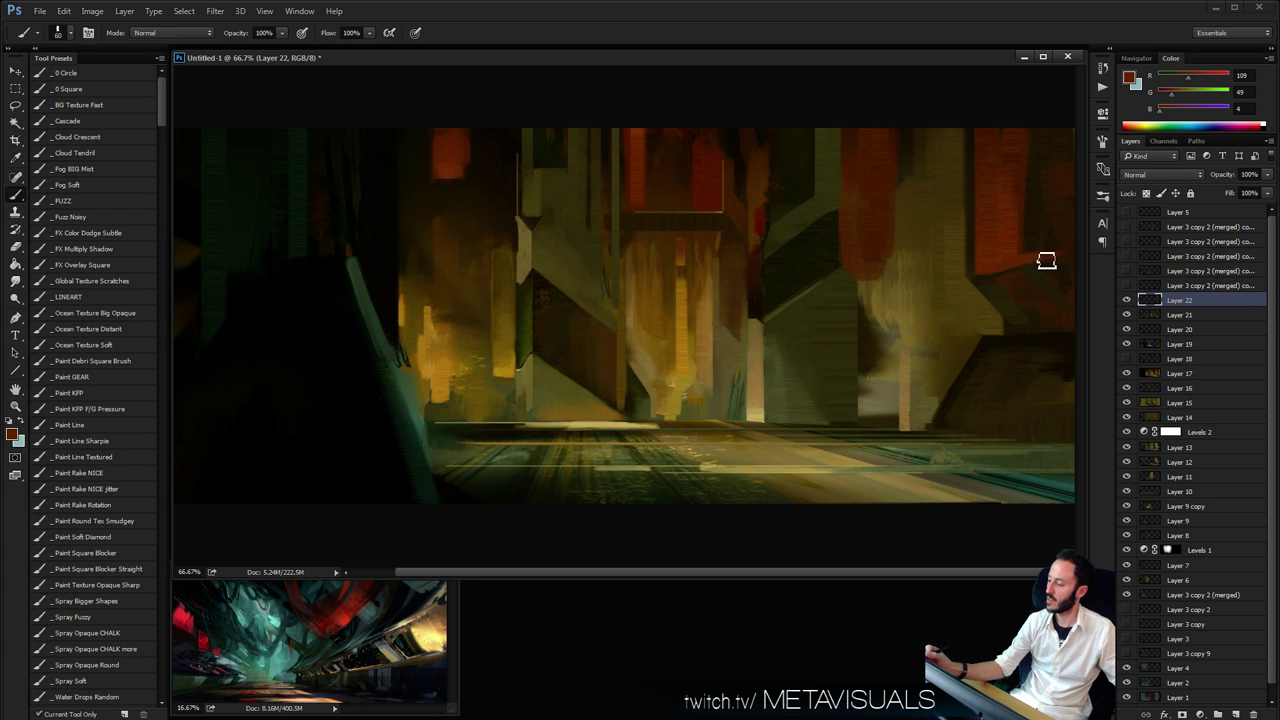
{"action": "left_click_drag", "start_coordinate": [982, 281], "coordinate": [1072, 250]}
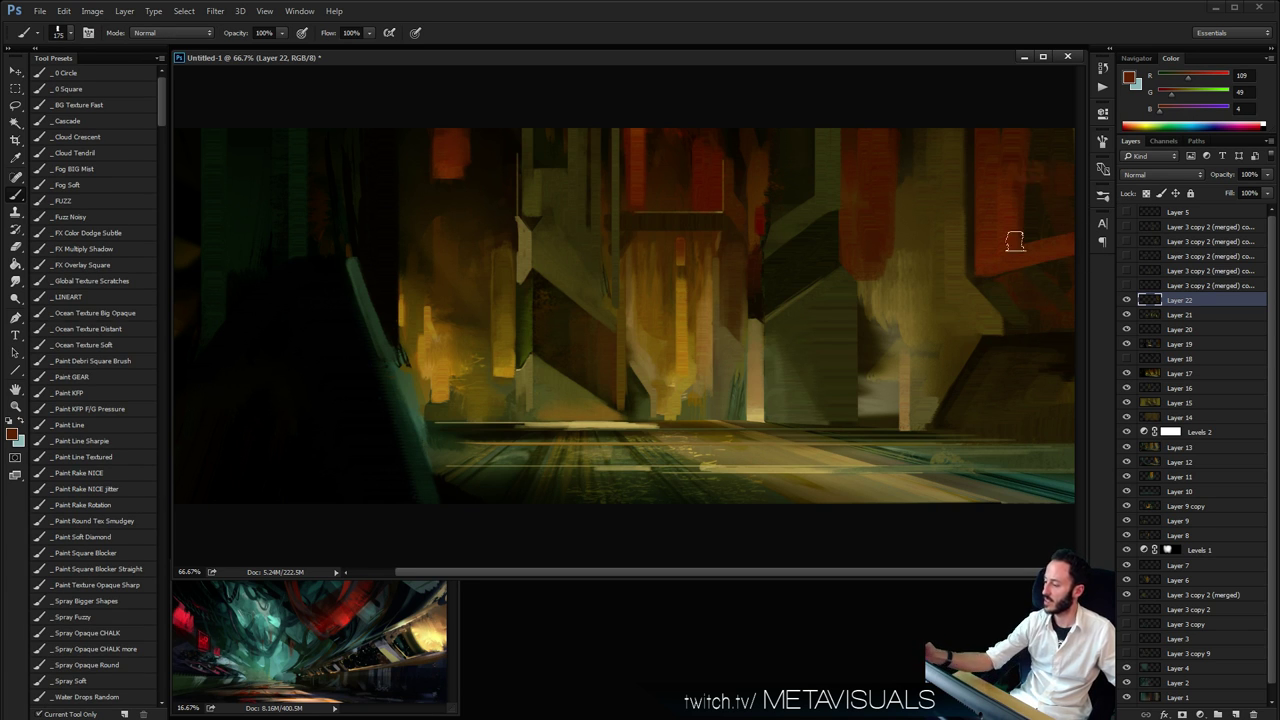
Fill the far-right banner down to its slanted edge with the same red at brush size 175
{"action": "key", "text": "bracketright"}
{"action": "key", "text": "bracketright"}
{"action": "key", "text": "bracketright"}
{"action": "key", "text": "bracketright"}
{"action": "key", "text": "bracketright"}
{"action": "key", "text": "bracketright"}
{"action": "left_click_drag", "start_coordinate": [984, 268], "coordinate": [986, 270]}
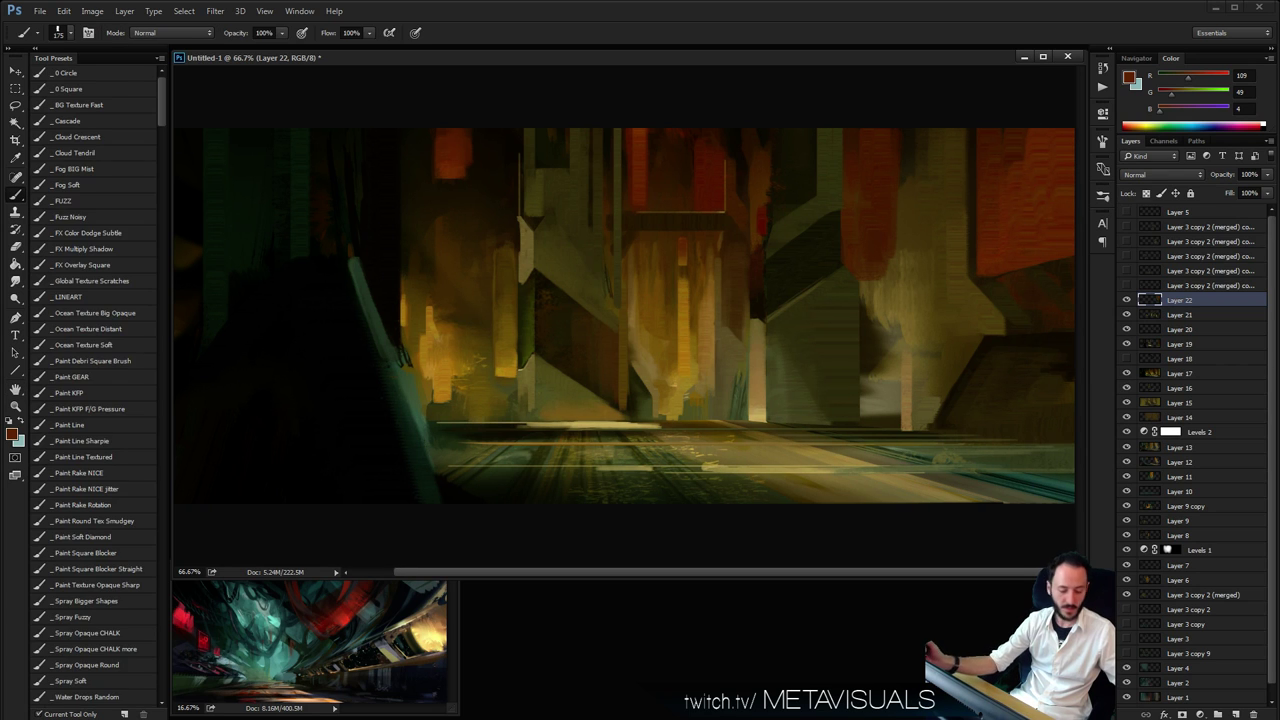
Outline the far-right red banner with a freehand Lasso selection, following its straight side and slanted lower edge
{"action": "key", "text": "l"}
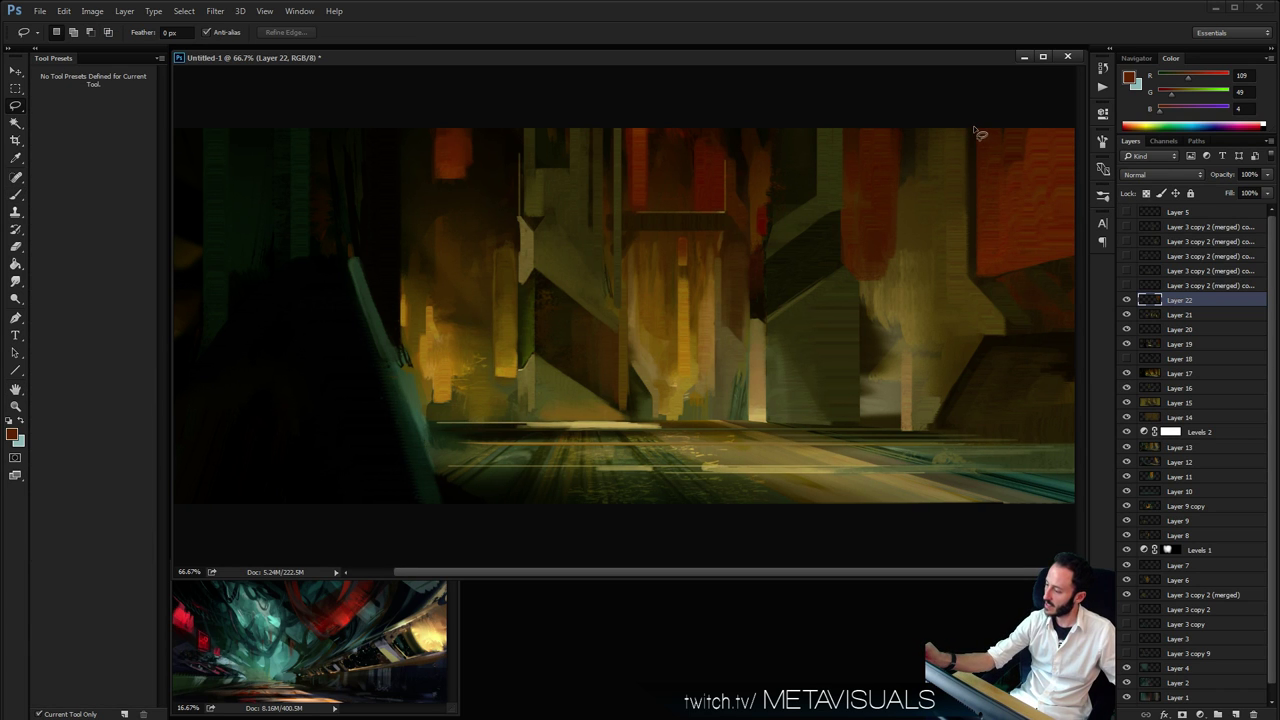
{"action": "mouse_move", "coordinate": [976, 130]}
{"action": "left_mouse_down"}
{"action": "mouse_move", "coordinate": [975, 282]}
{"action": "mouse_move", "coordinate": [1083, 262]}
{"action": "left_mouse_up"}
{"action": "left_click_drag", "start_coordinate": [1083, 130], "coordinate": [985, 114]}
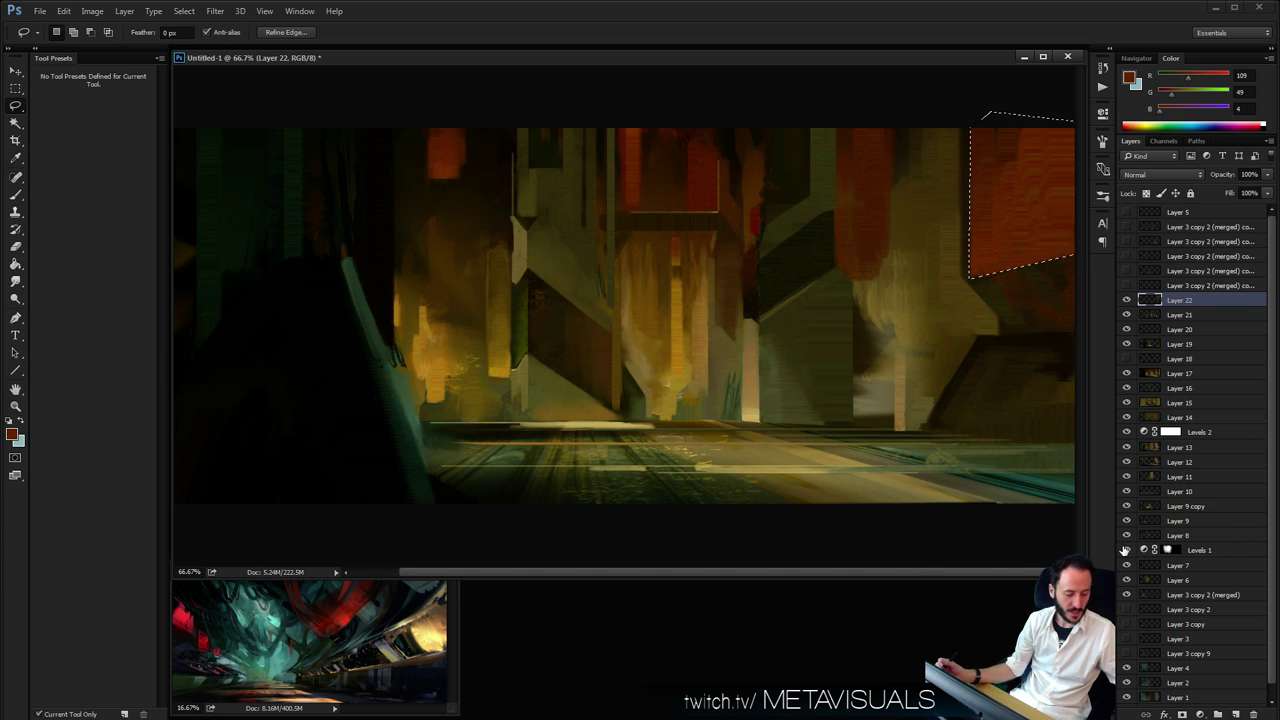
Add a new layer in Color blending mode and choose the FUZZ brush preset
{"action": "key", "text": "b"}
{"action": "key", "text": "ctrl+alt+shift+n"}
{"action": "key", "text": "space"}
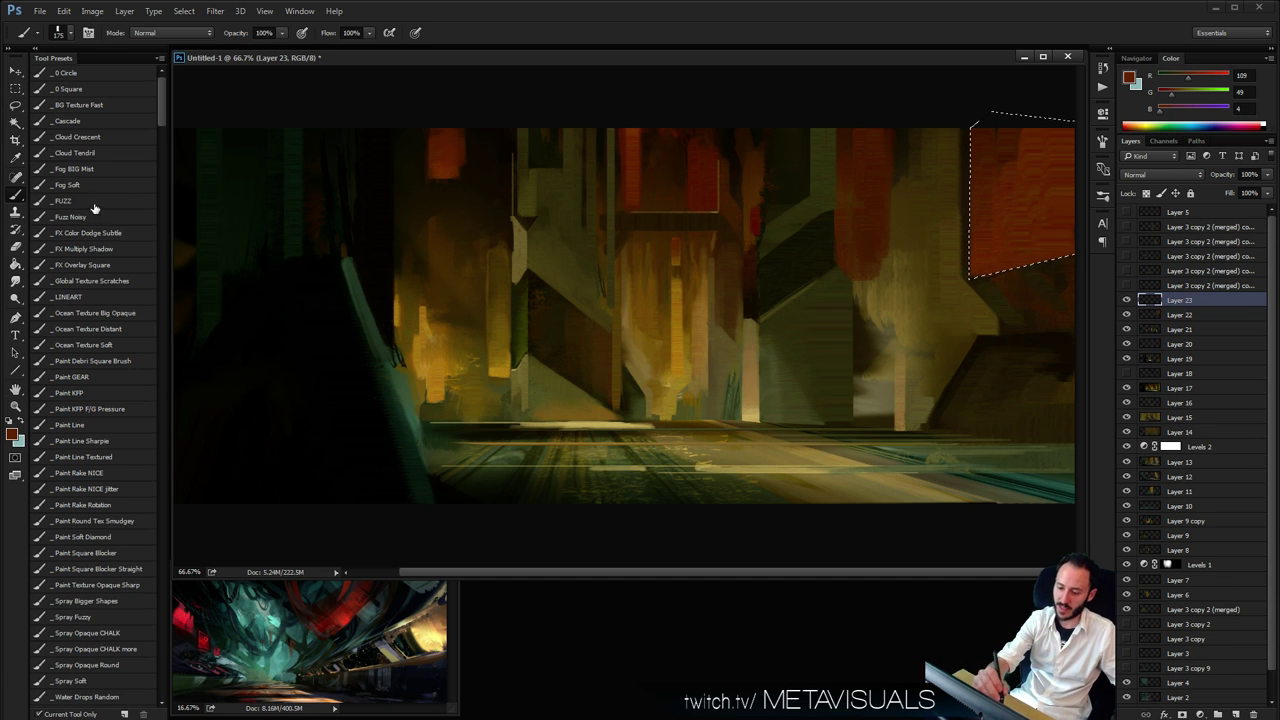
{"action": "left_click", "coordinate": [94, 203]}
{"action": "left_click", "coordinate": [1160, 174]}
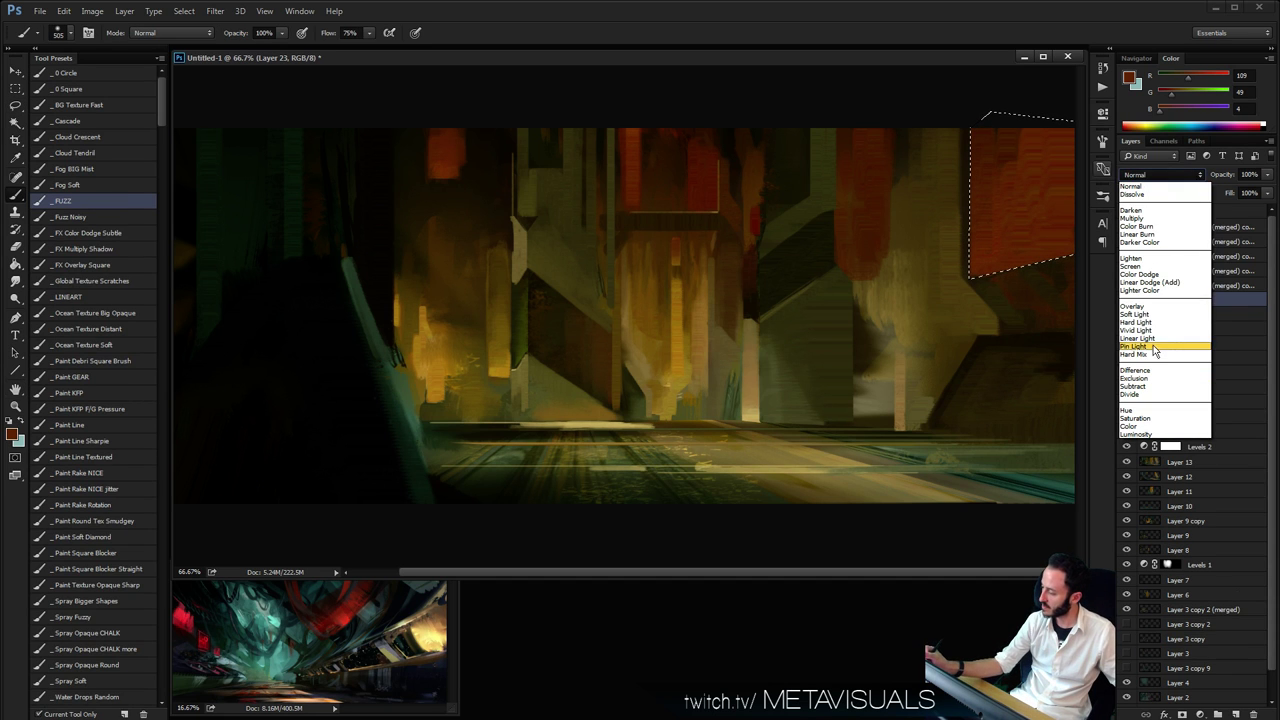
{"action": "left_click", "coordinate": [1150, 424]}
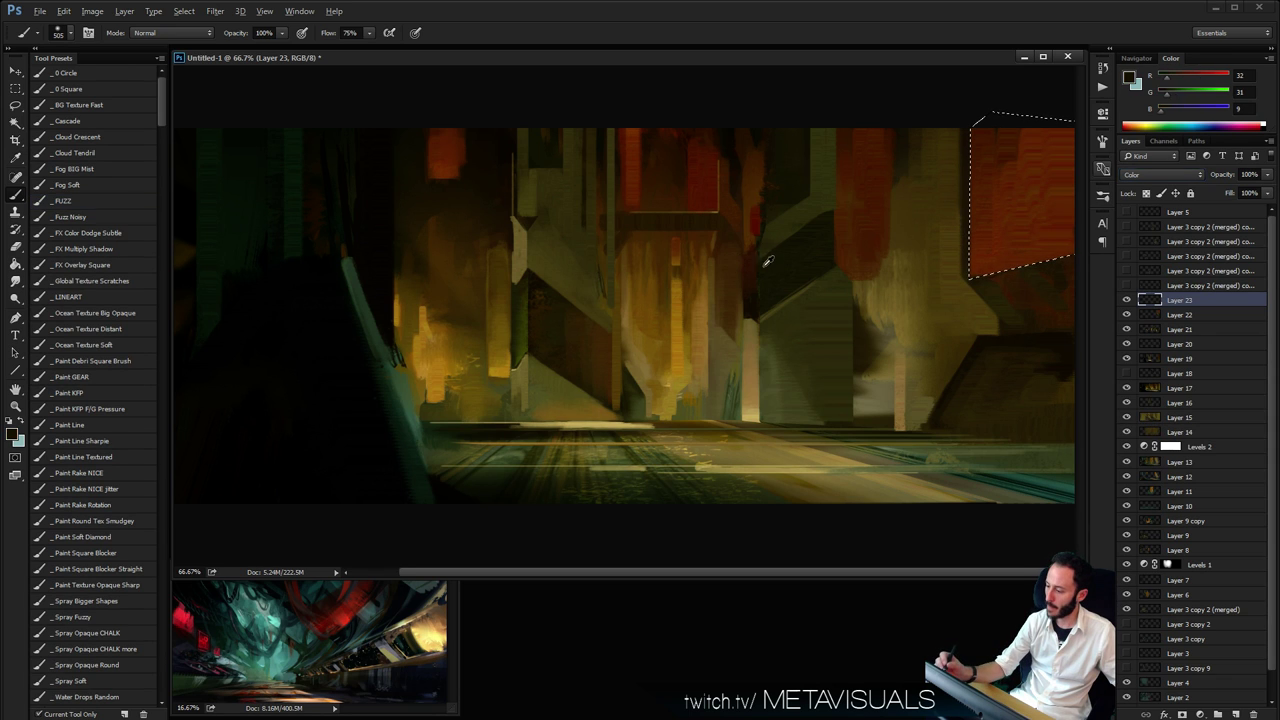
Tint the selected banner from red to ochre with sampled RGB 151, 119, 69 and 205, 182, 106 at brush size 400
{"action": "left_click", "coordinate": [755, 363], "text": "alt"}
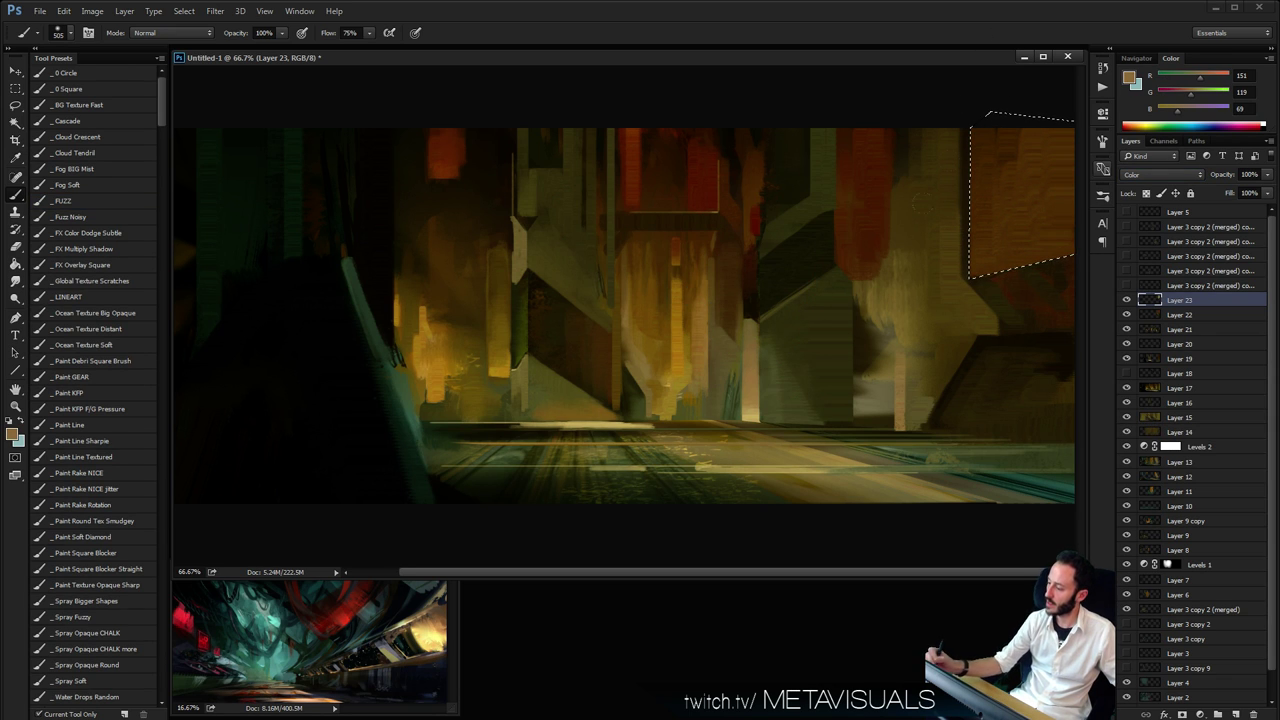
{"action": "key", "text": "bracketleft"}
{"action": "left_click", "coordinate": [750, 410], "text": "alt"}
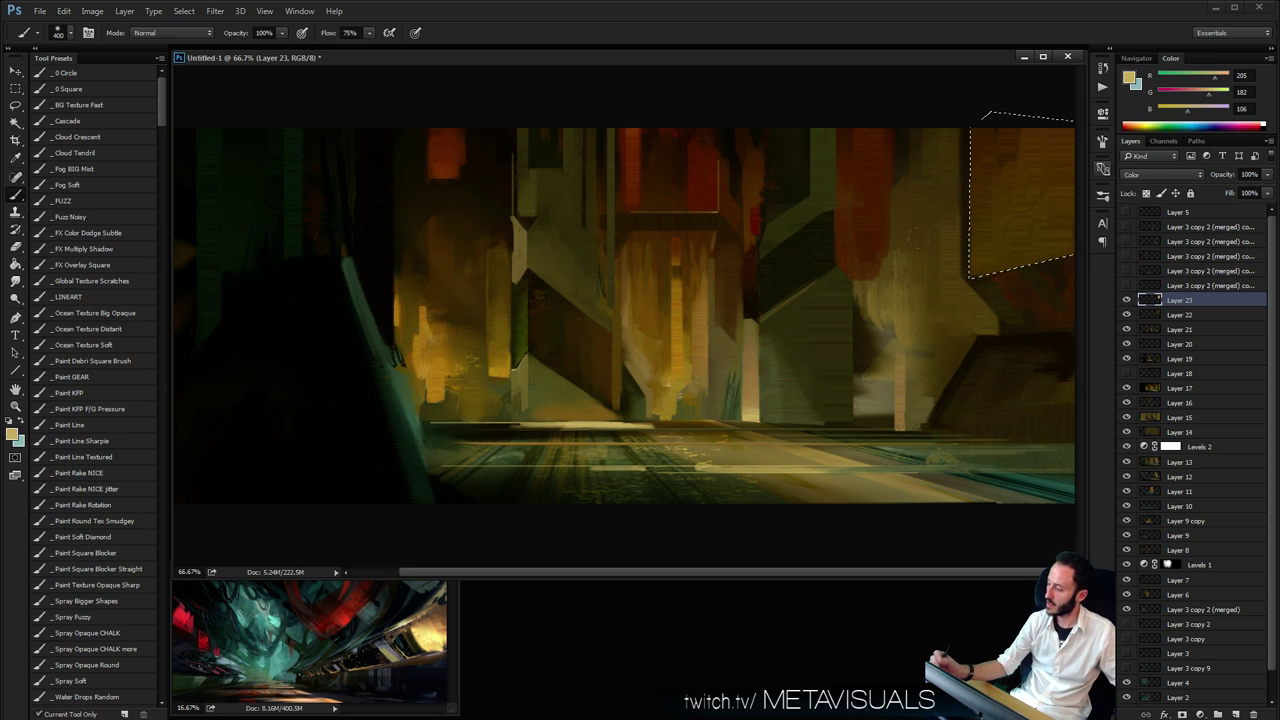
On a new Normal layer, shade the selected plane with sampled browns RGB 160, 124, 72, 107, 82, 22 and 72, 47, 4, and clear the selection
{"action": "key", "text": "ctrl+shift+alt+n"}
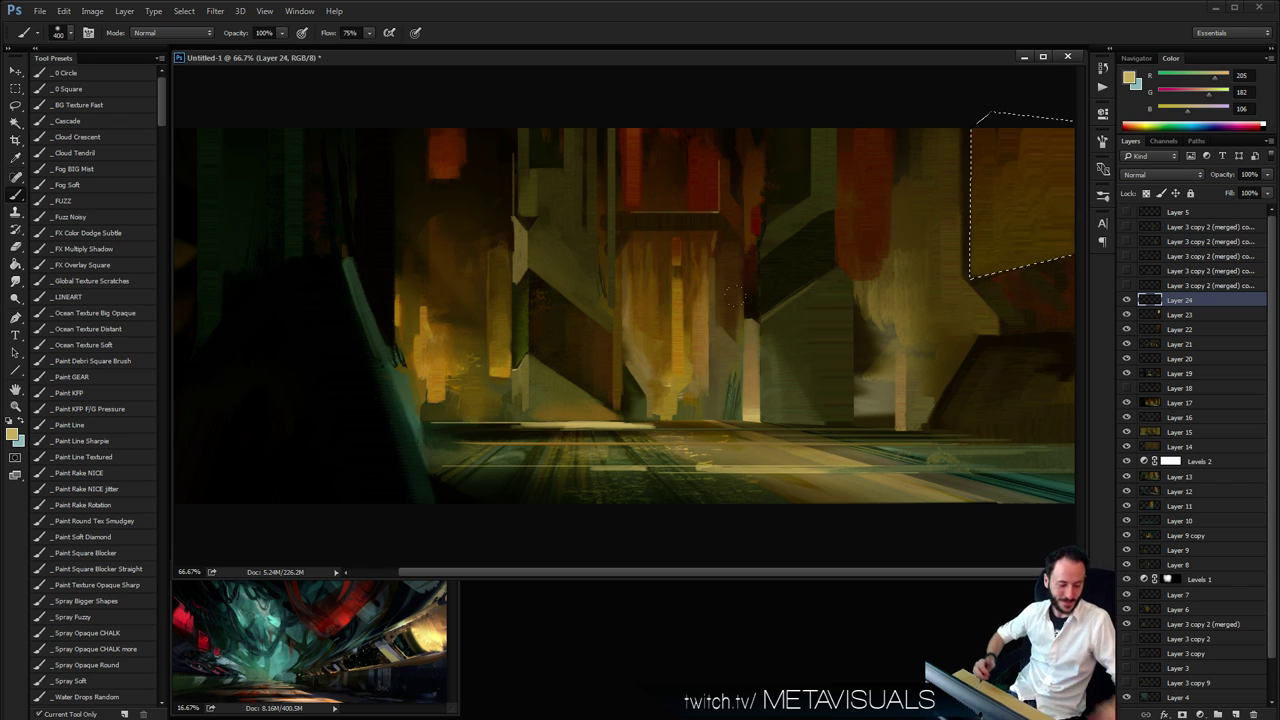
{"action": "key", "text": "space"}
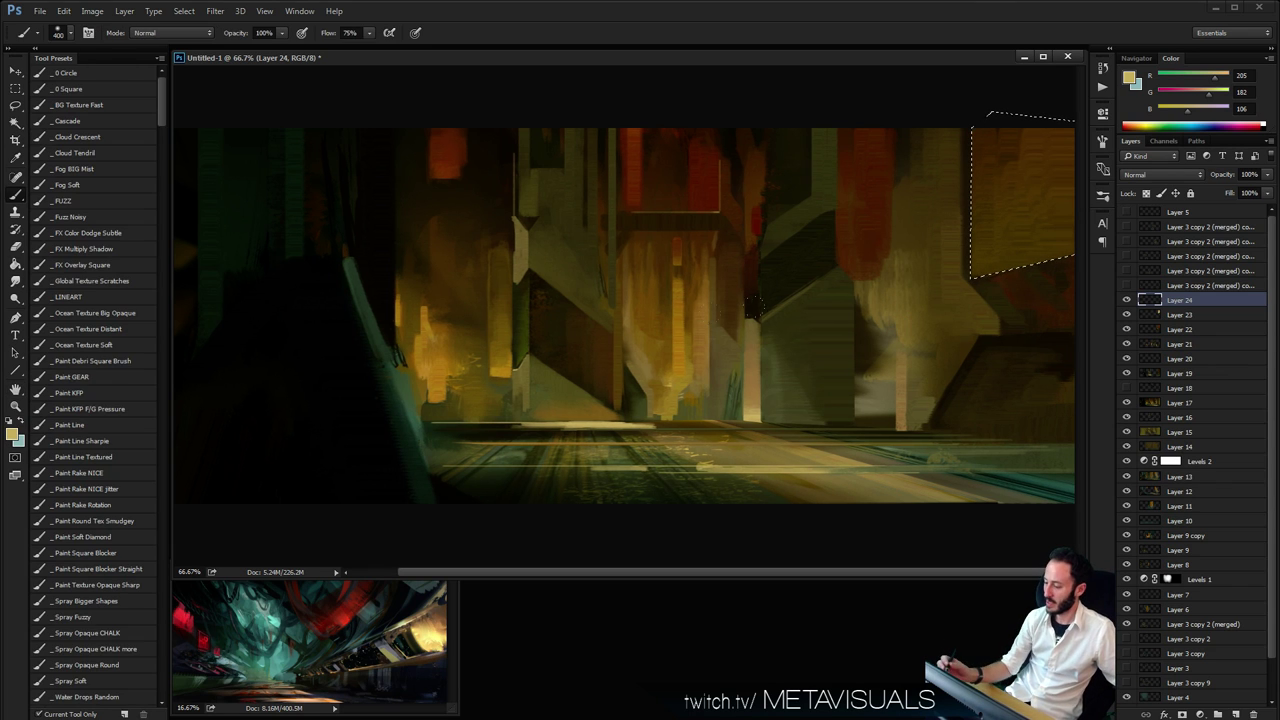
{"action": "left_click", "coordinate": [752, 378], "text": "alt"}
{"action": "key", "text": "["}
{"action": "key", "text": "bracketleft"}
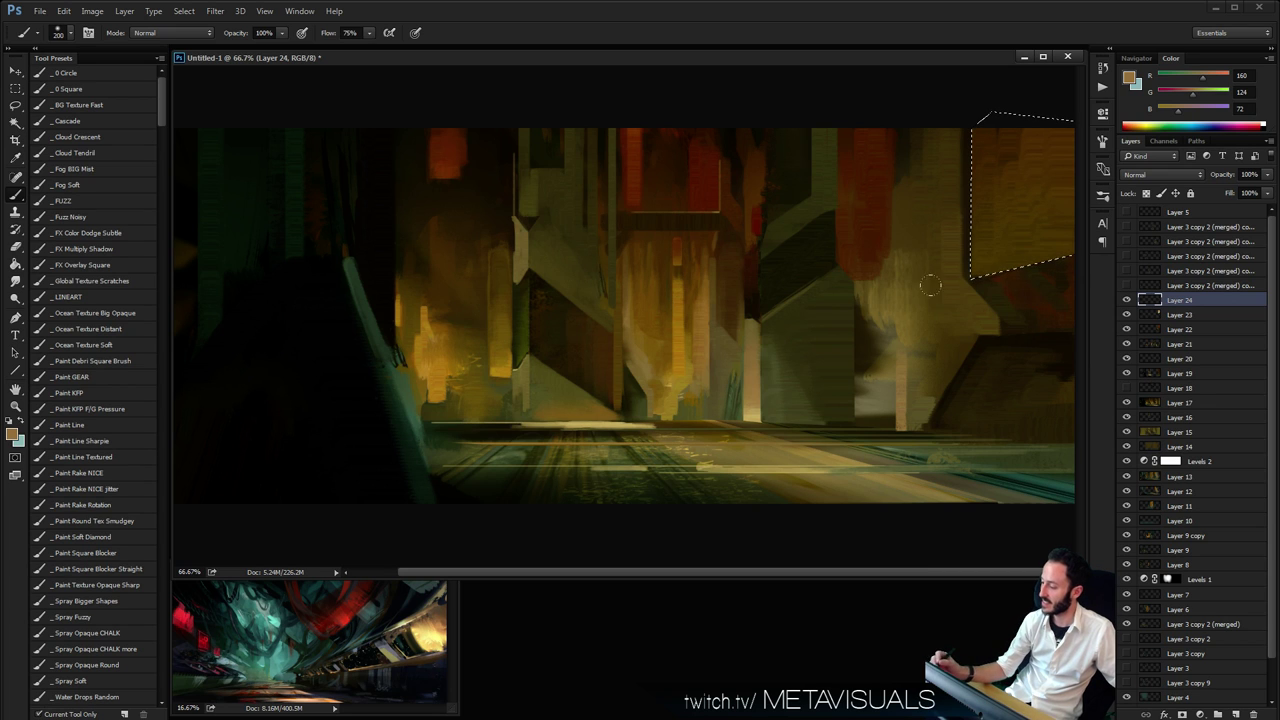
{"action": "left_click", "coordinate": [940, 285], "text": "alt"}
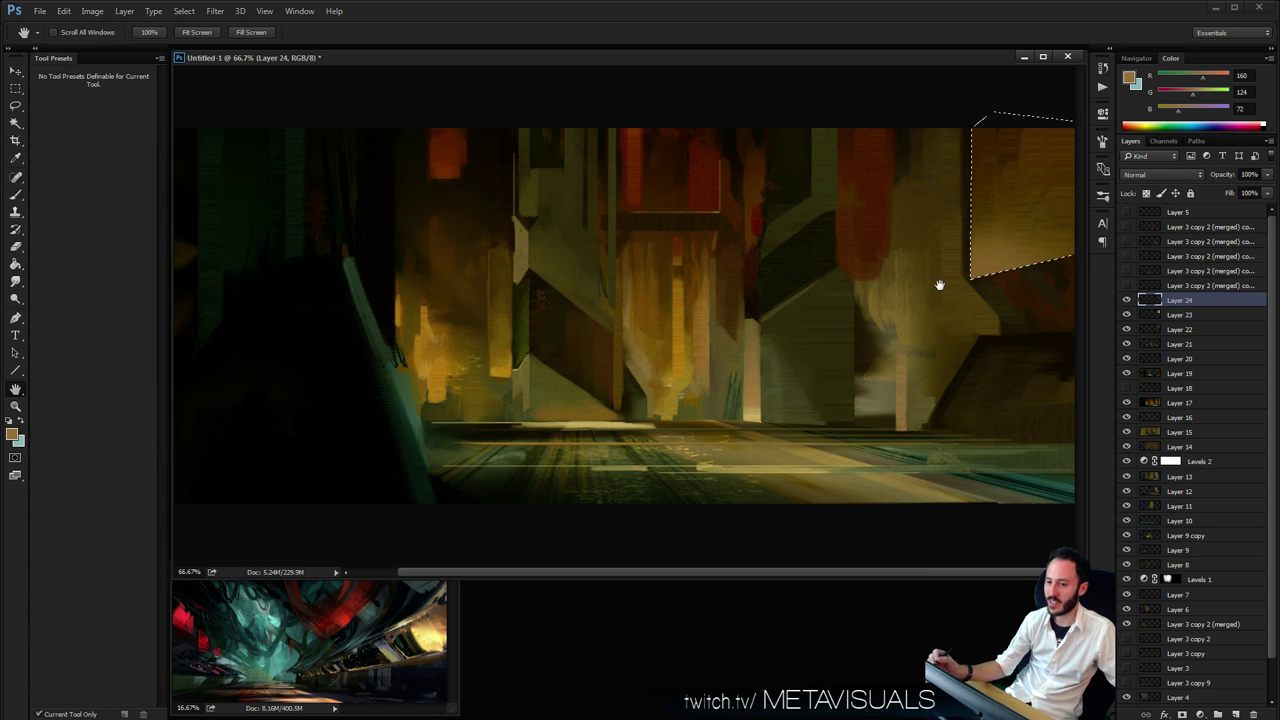
{"action": "key", "text": "bracketleft"}
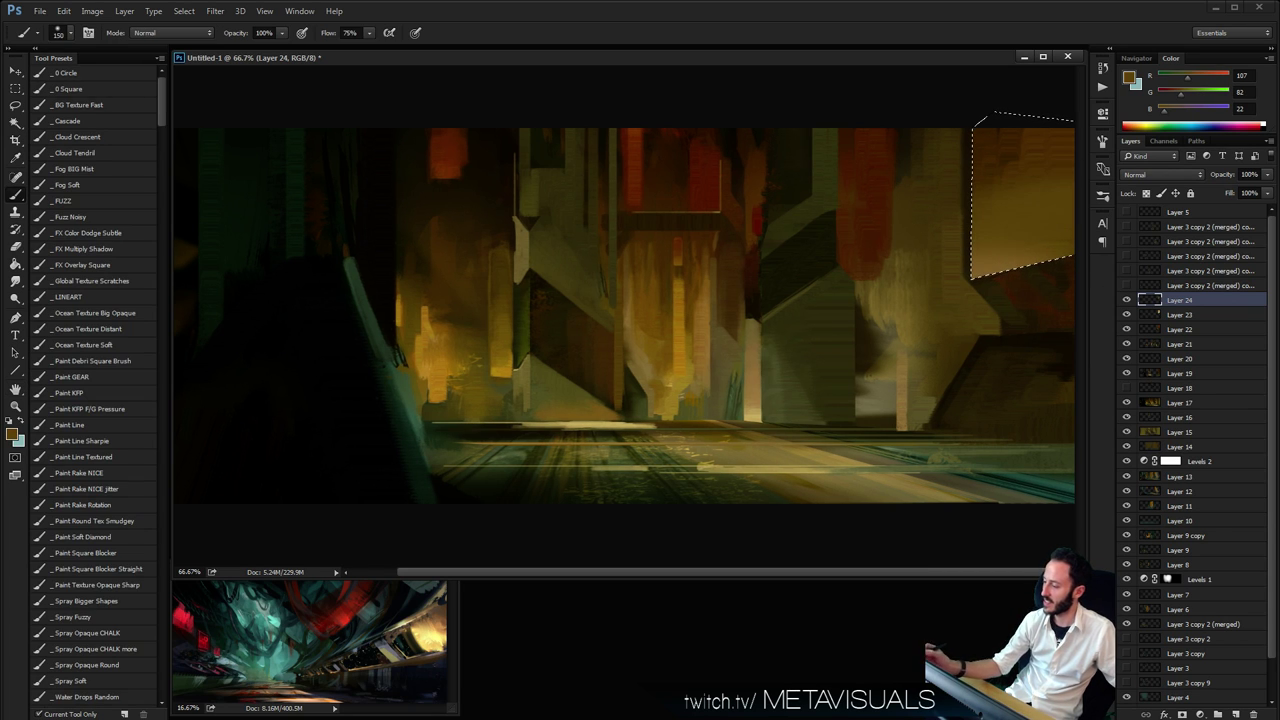
{"action": "left_click", "coordinate": [1010, 138], "text": "alt"}
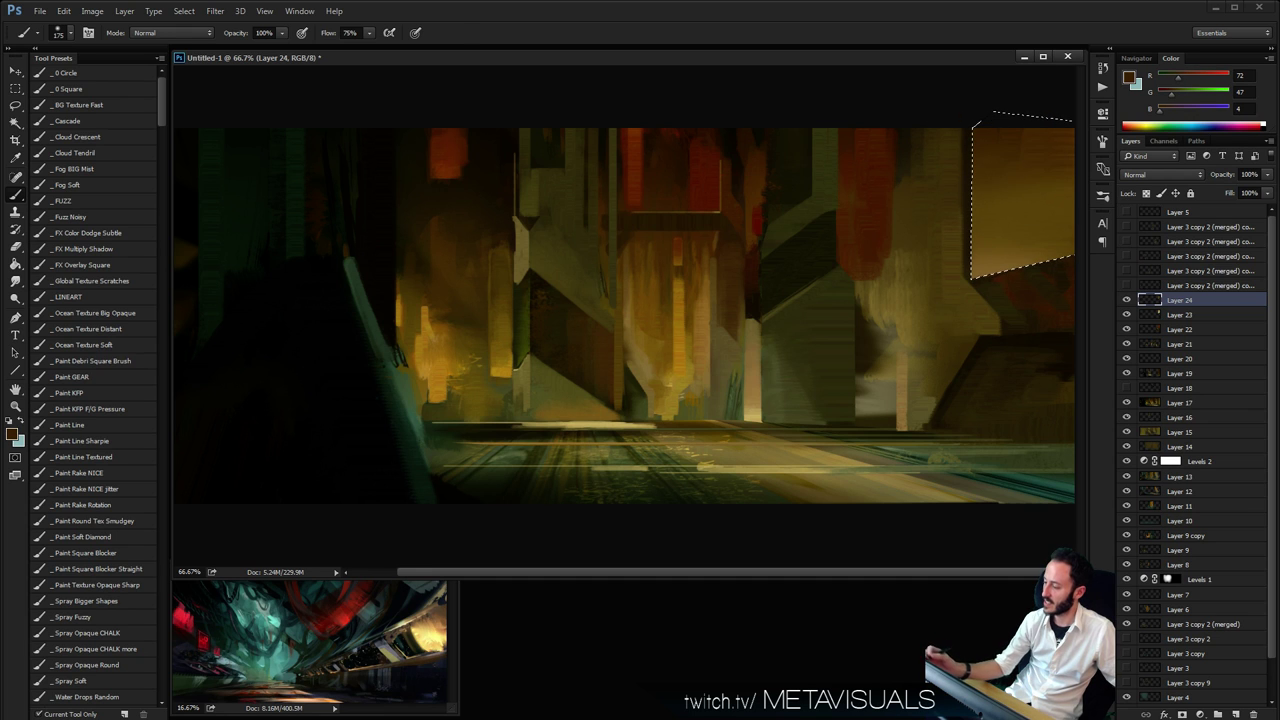
{"action": "left_click", "coordinate": [1000, 329], "text": "alt"}
{"action": "key", "text": "ctrl+d"}
Darken the upper outer corner of the far-right plane with sampled RGB 46, 37, 12 at size 400 and RGB 25, 25, 25
{"action": "left_click", "coordinate": [941, 306], "text": "alt"}
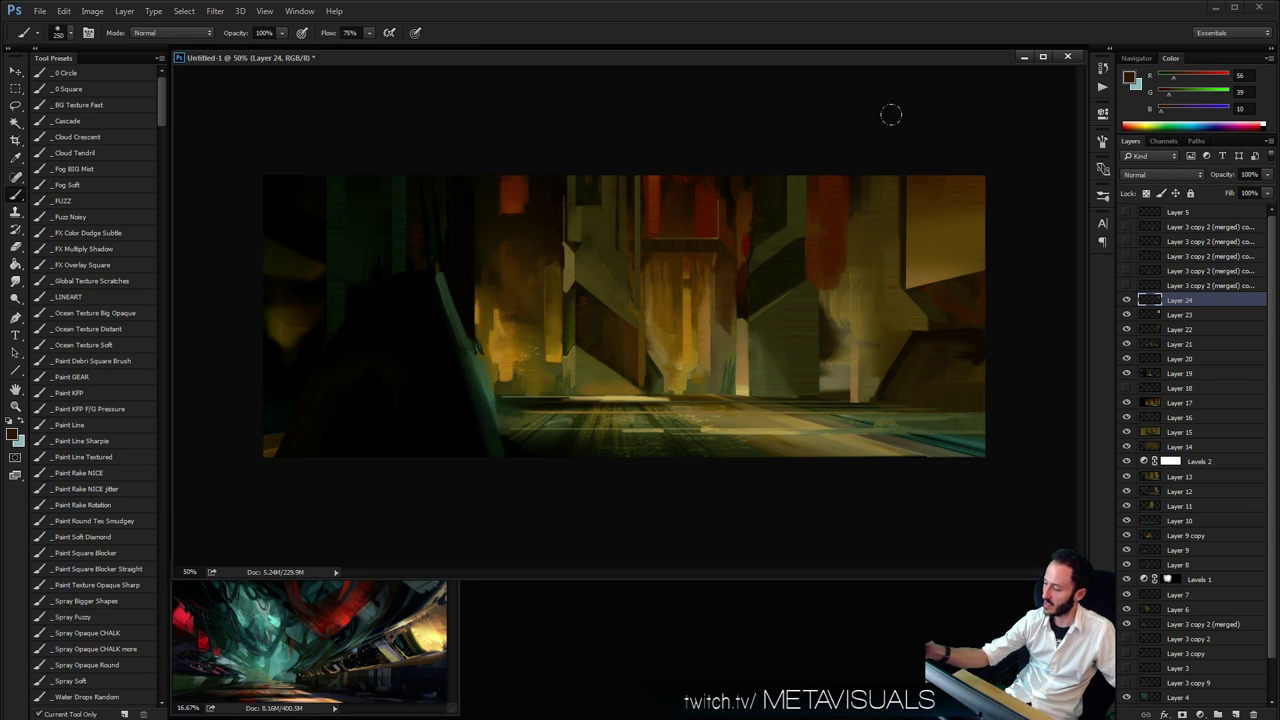
{"action": "left_click", "coordinate": [911, 253], "text": "alt"}
{"action": "key", "text": "bracketright"}
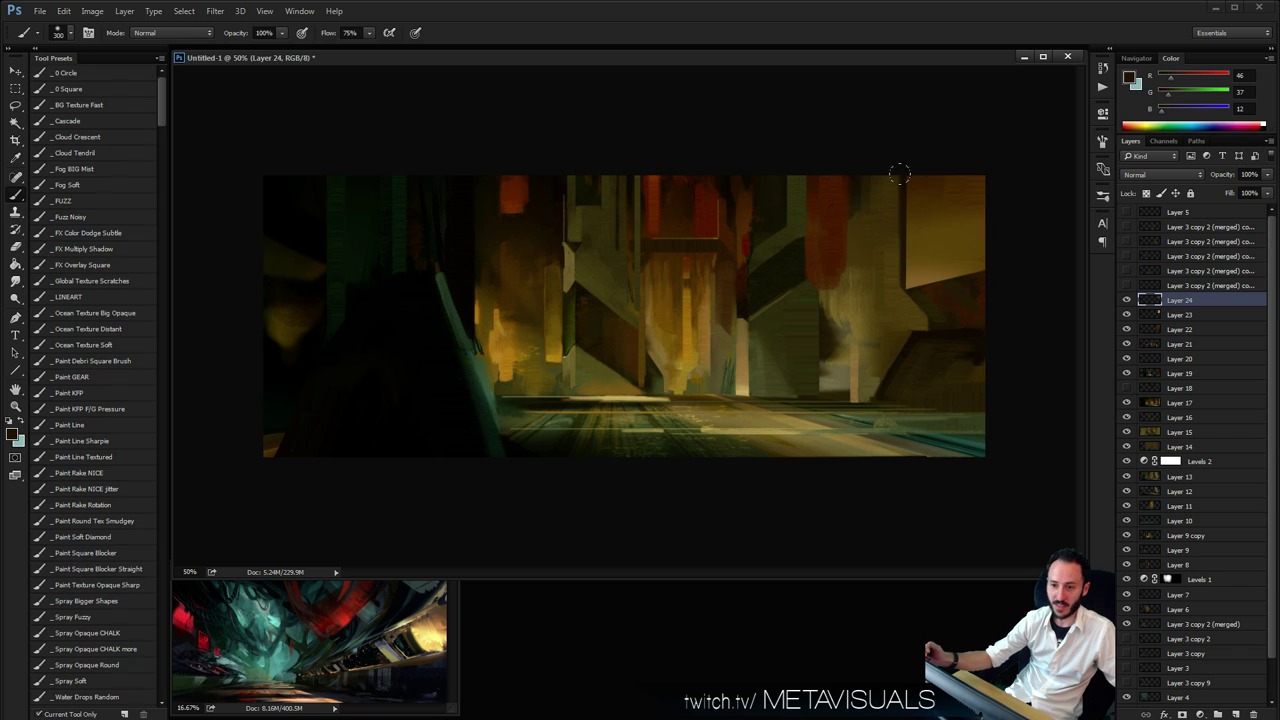
{"action": "key", "text": "bracketright"}
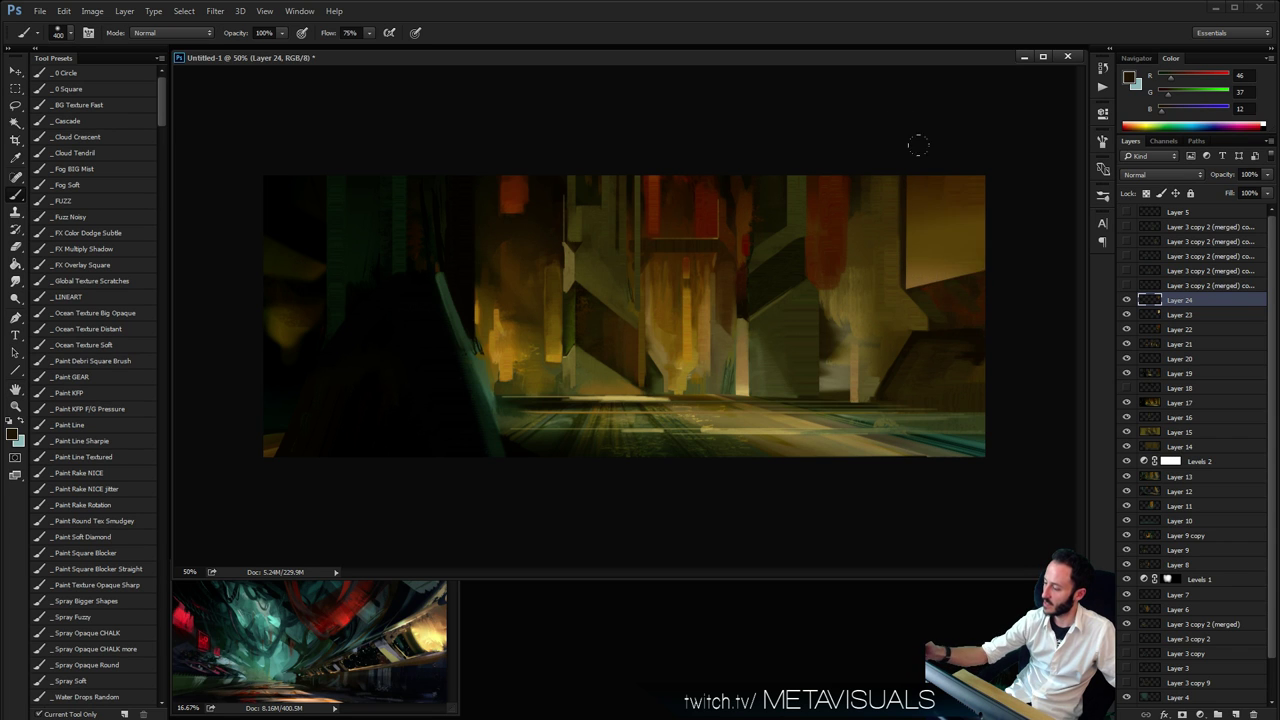
{"action": "left_click", "coordinate": [1008, 176], "text": "alt"}
{"action": "key", "text": "bracketleft"}
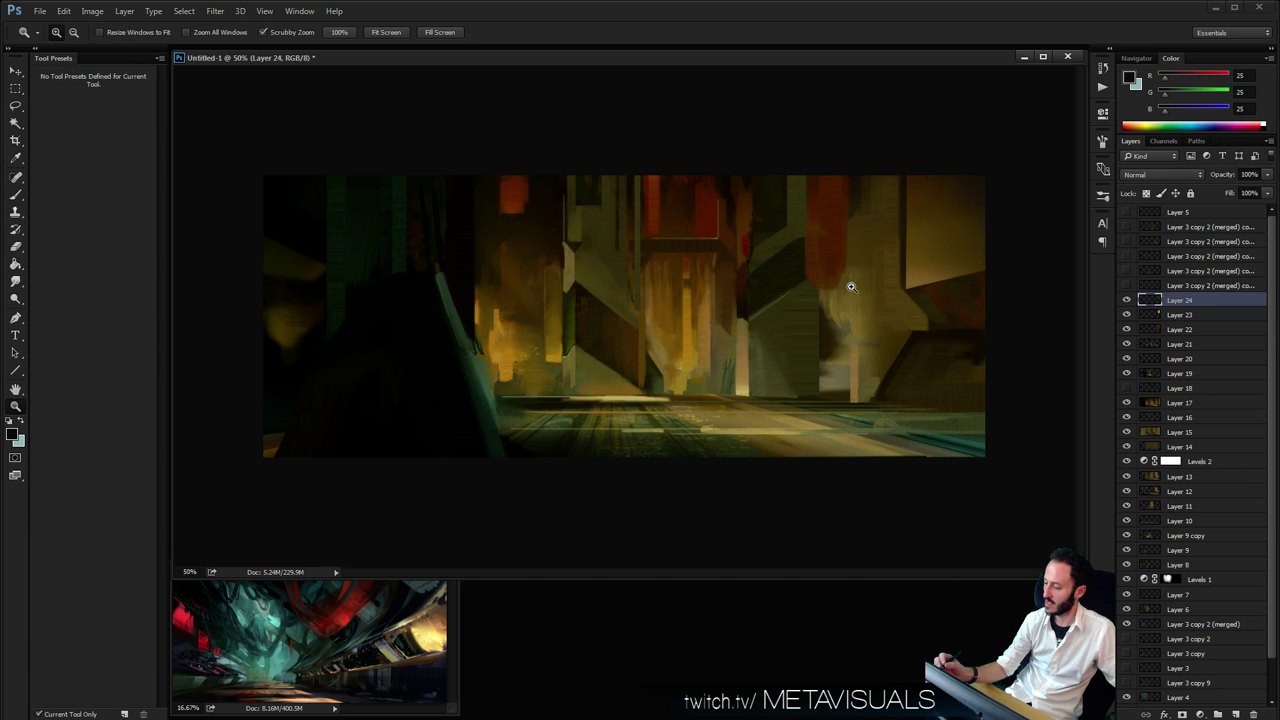
Copy the whole merged painting onto a new layer and set that layer to Color Dodge blending
{"action": "key", "text": "ctrl+plus"}
{"action": "key", "text": "ctrl+a"}
{"action": "key", "text": "ctrl+shift+c"}
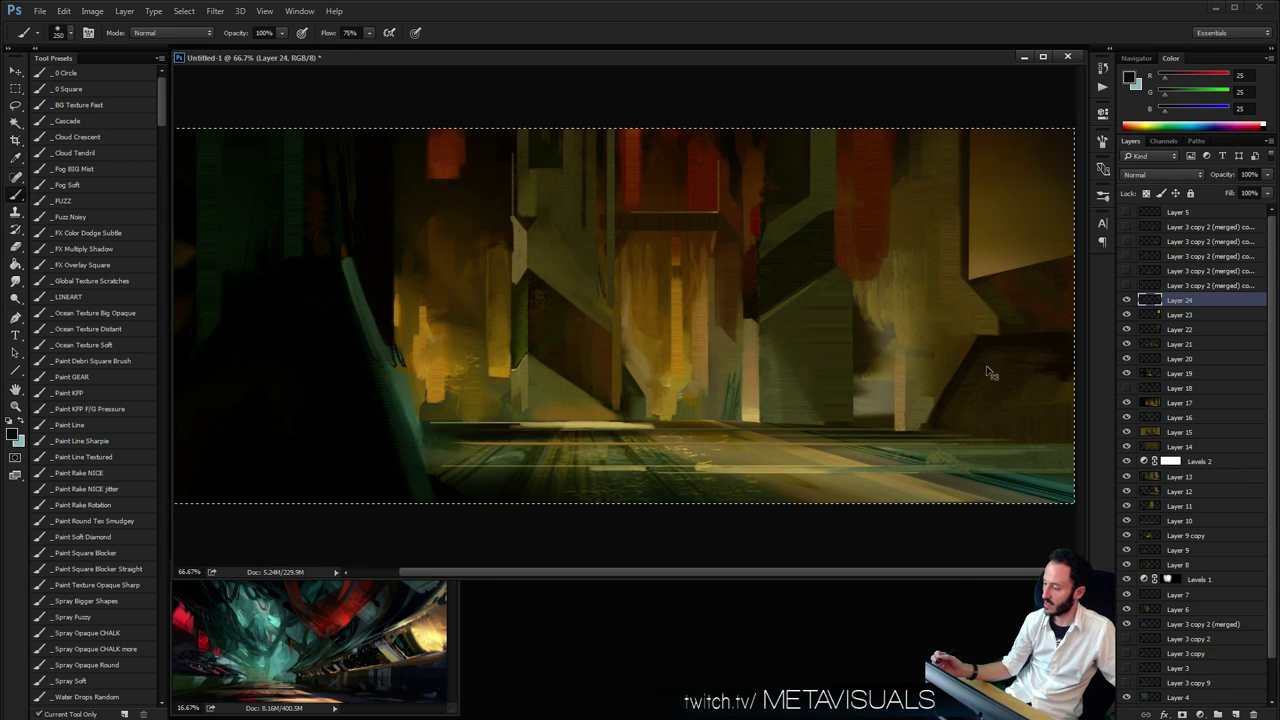
{"action": "key", "text": "ctrl+v"}
{"action": "key", "text": "space"}
{"action": "key", "text": "b"}
{"action": "left_click", "coordinate": [1158, 175]}
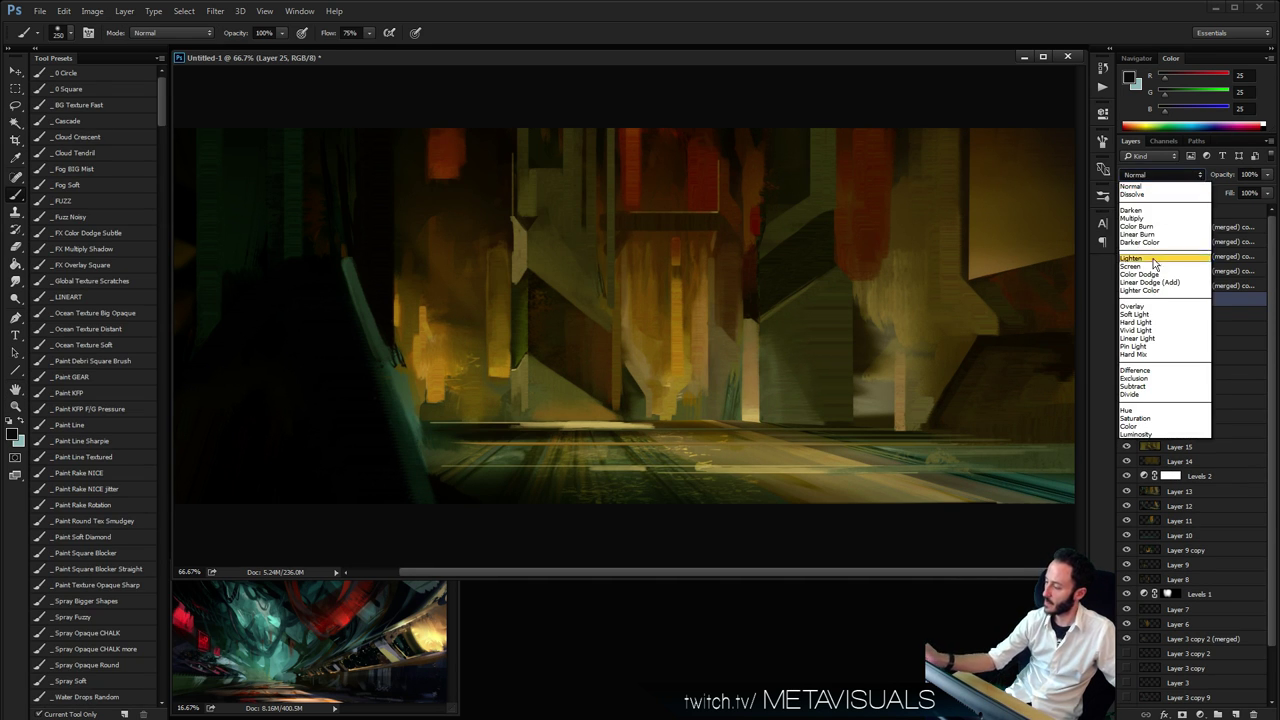
{"action": "left_click", "coordinate": [1160, 292]}
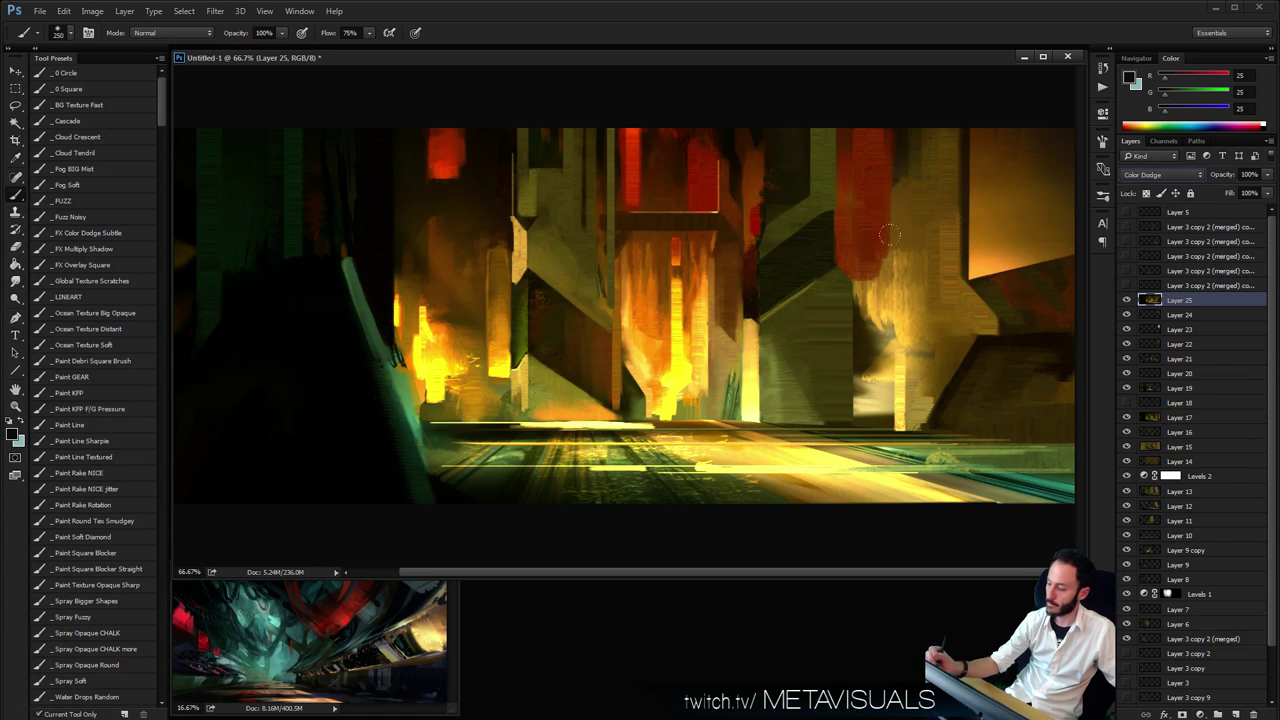
Toggle the Color Dodge layer's visibility to compare the lighting, and leave the layer hidden
{"action": "left_click", "coordinate": [1127, 301]}
{"action": "left_click", "coordinate": [1127, 301]}
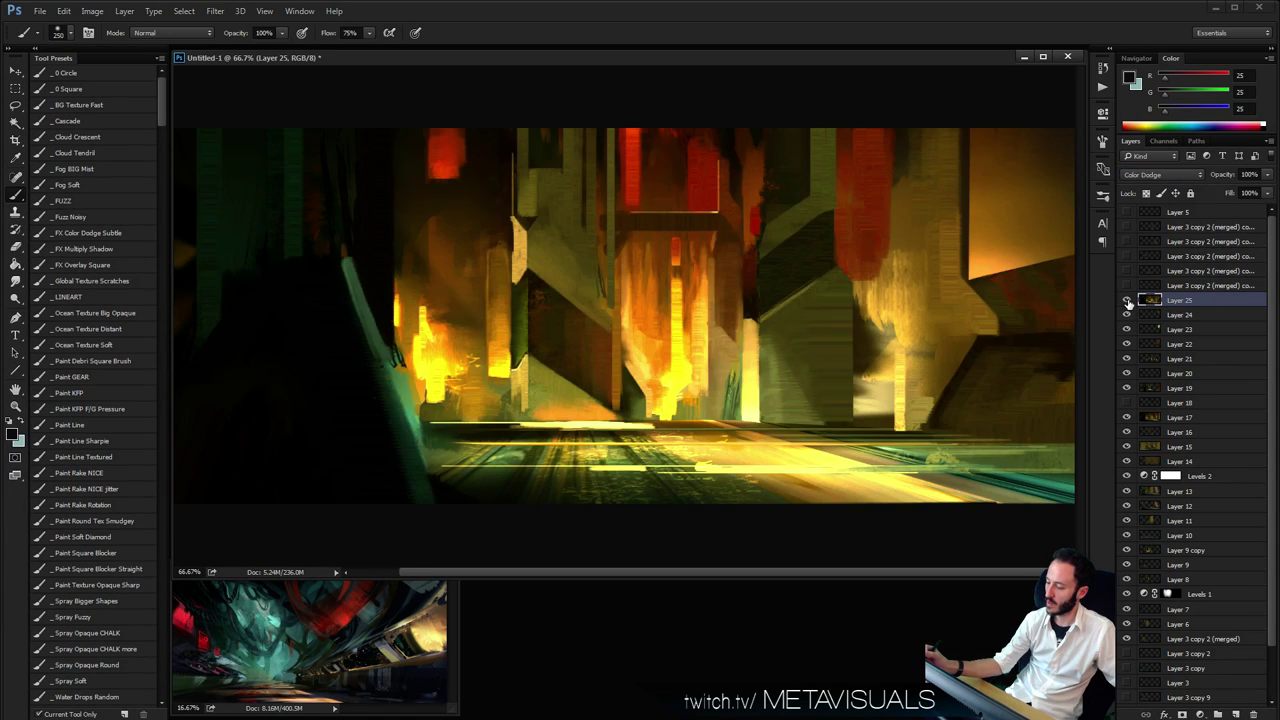
{"action": "left_click", "coordinate": [1127, 301]}
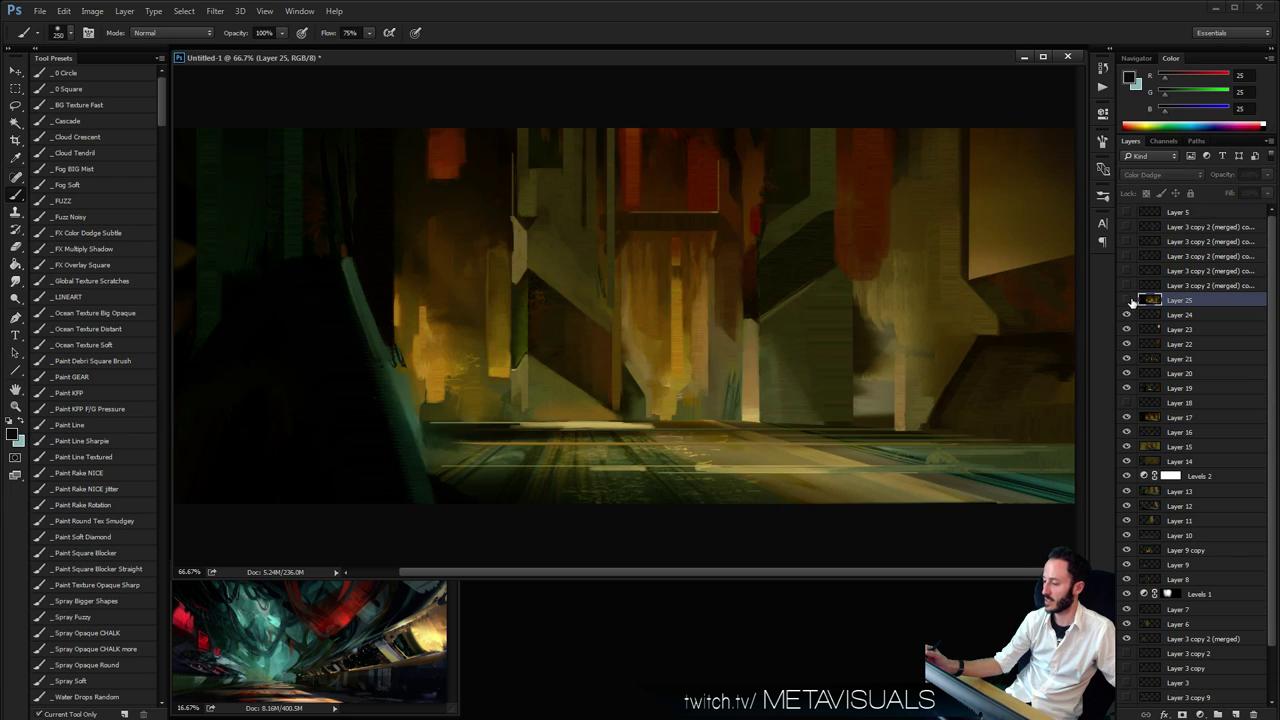
Stamp all visible layers into a new merged layer directly above Layer 24
{"action": "left_click", "coordinate": [1154, 314]}
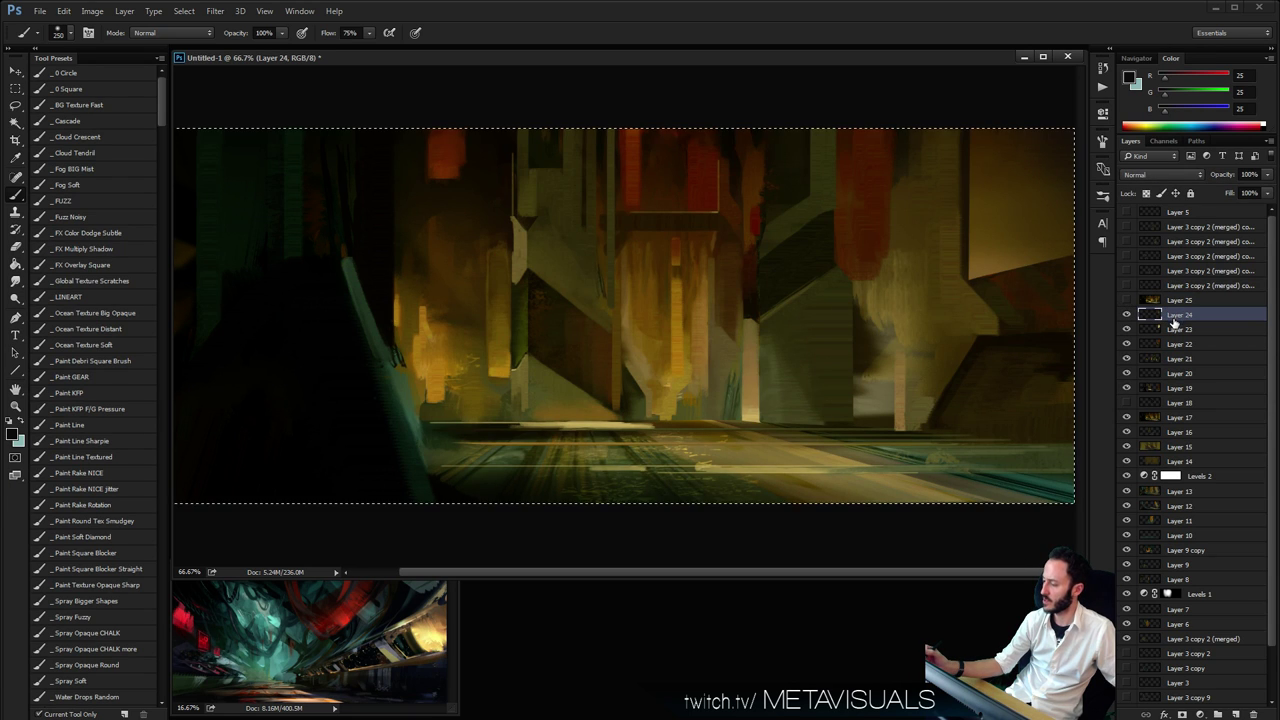
{"action": "key", "text": "ctrl+shift+alt+e"}
{"action": "key", "text": "h"}
{"action": "key", "text": "alt+h"}
{"action": "key", "text": "b"}
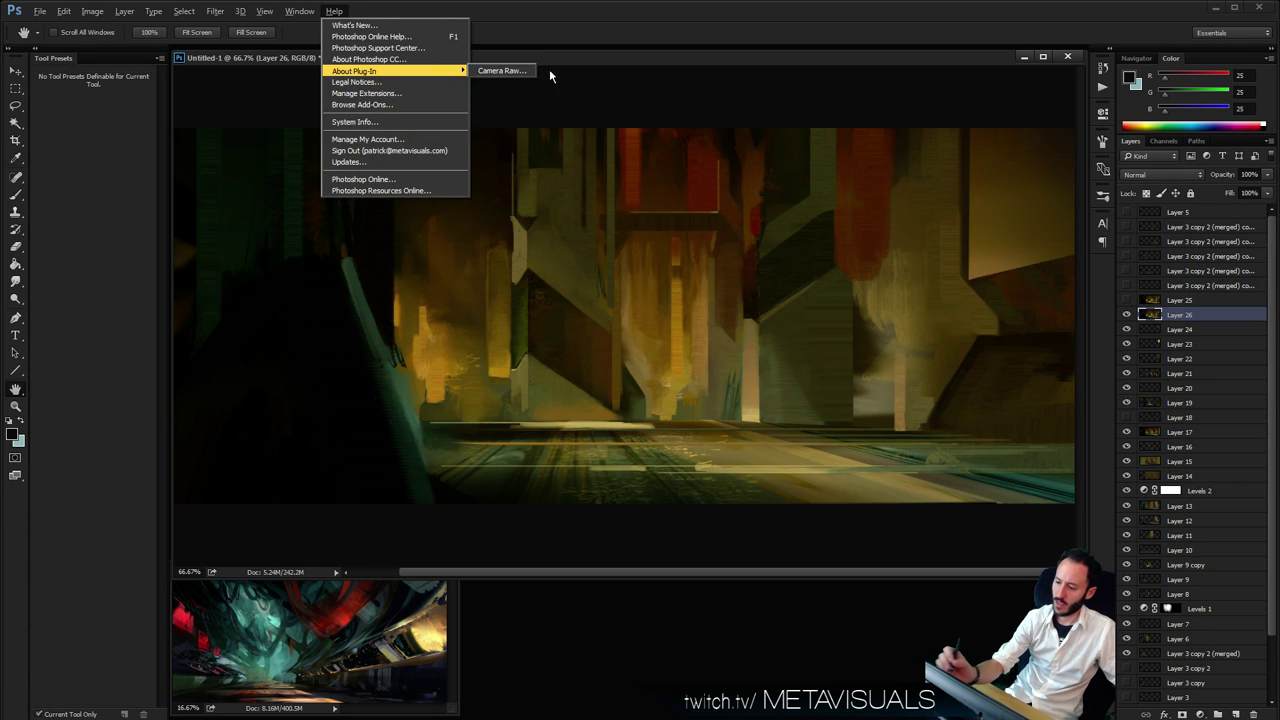
{"action": "left_click_drag", "start_coordinate": [575, 63], "coordinate": [577, 60]}
{"action": "key", "text": "alt+h"}
{"action": "key", "text": "Escape"}
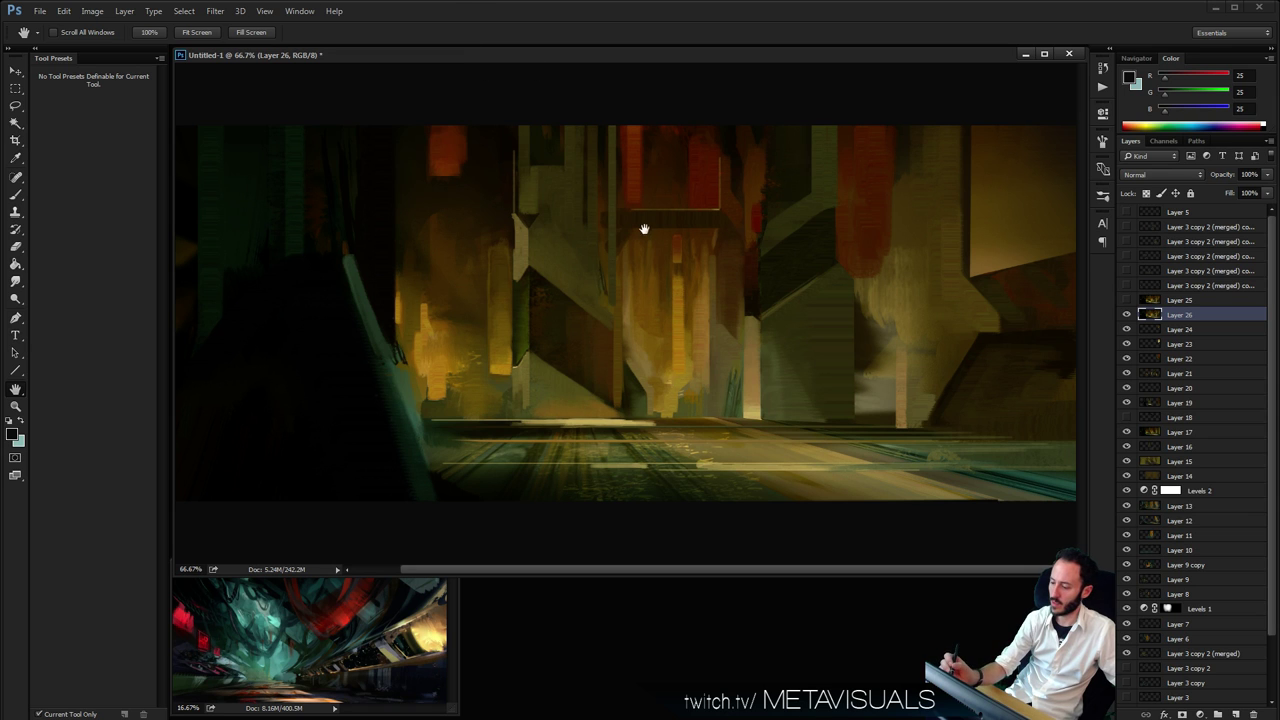
{"action": "key", "text": "ctrl+plus"}
{"action": "key", "text": "ctrl+minus"}
{"action": "key", "text": "ctrl+minus"}
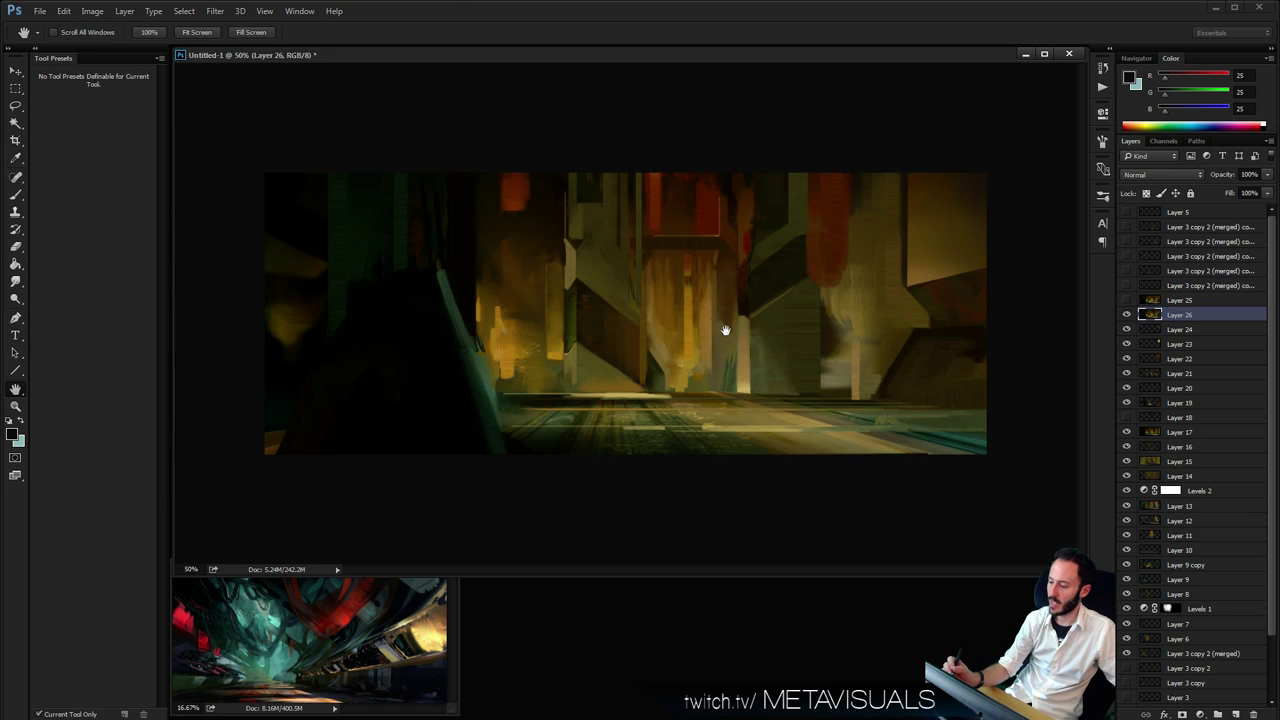
{"action": "key", "text": "alt+h"}
{"action": "key", "text": "b"}
{"action": "key", "text": "Escape"}
{"action": "key", "text": "alt+Tab"}
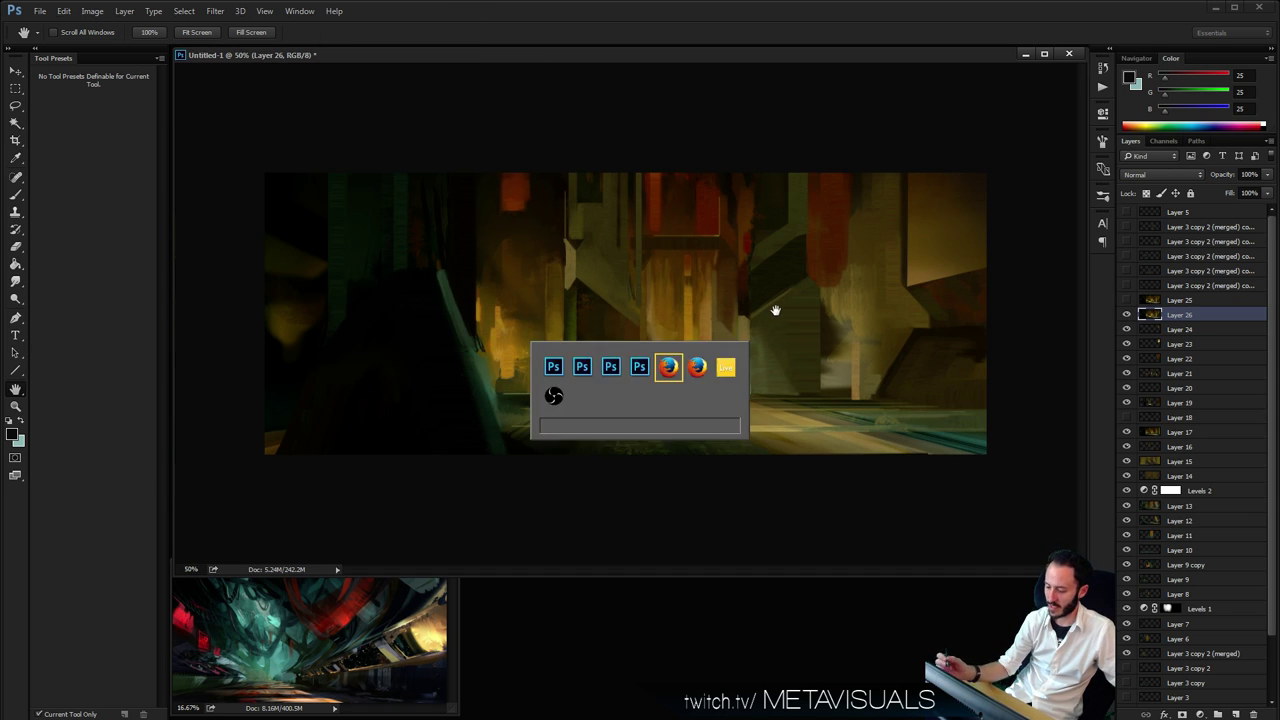
{"action": "key", "text": "alt+Tab"}
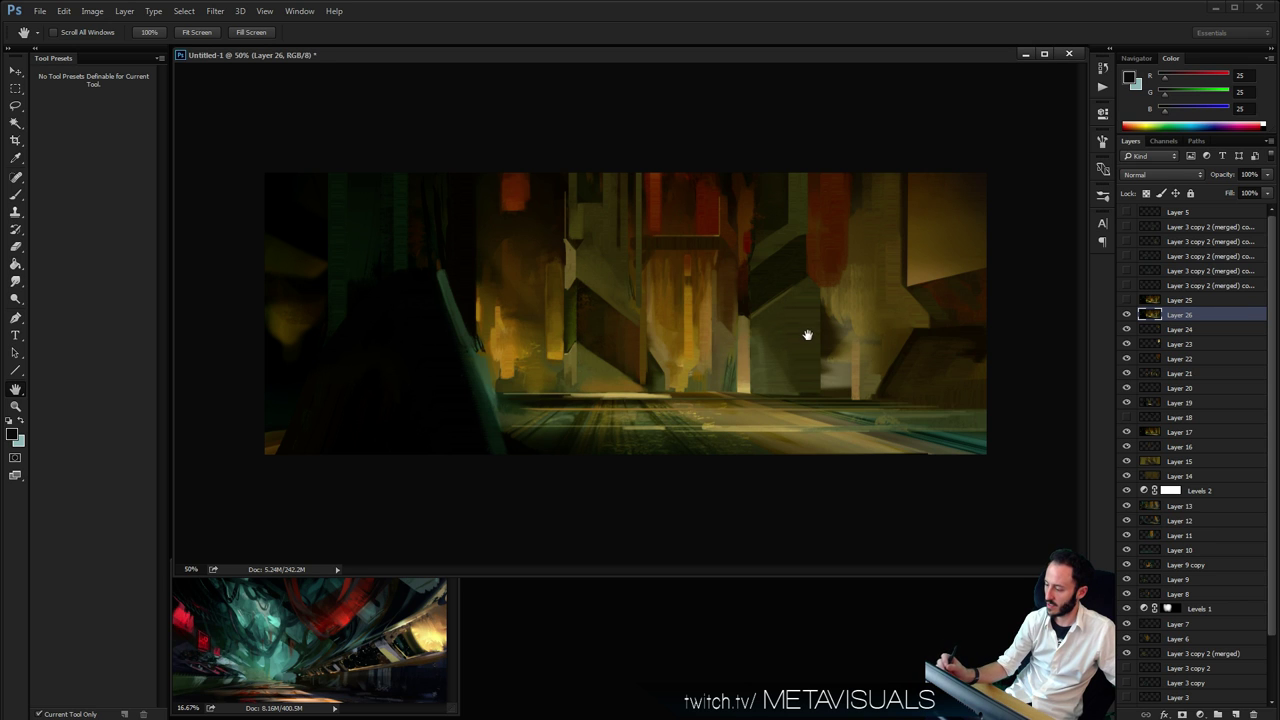
Try a near-black stroke over the right-hand red banner with the size 250 brush, and undo it
{"action": "key", "text": "ctrl+plus"}
{"action": "key", "text": "b"}
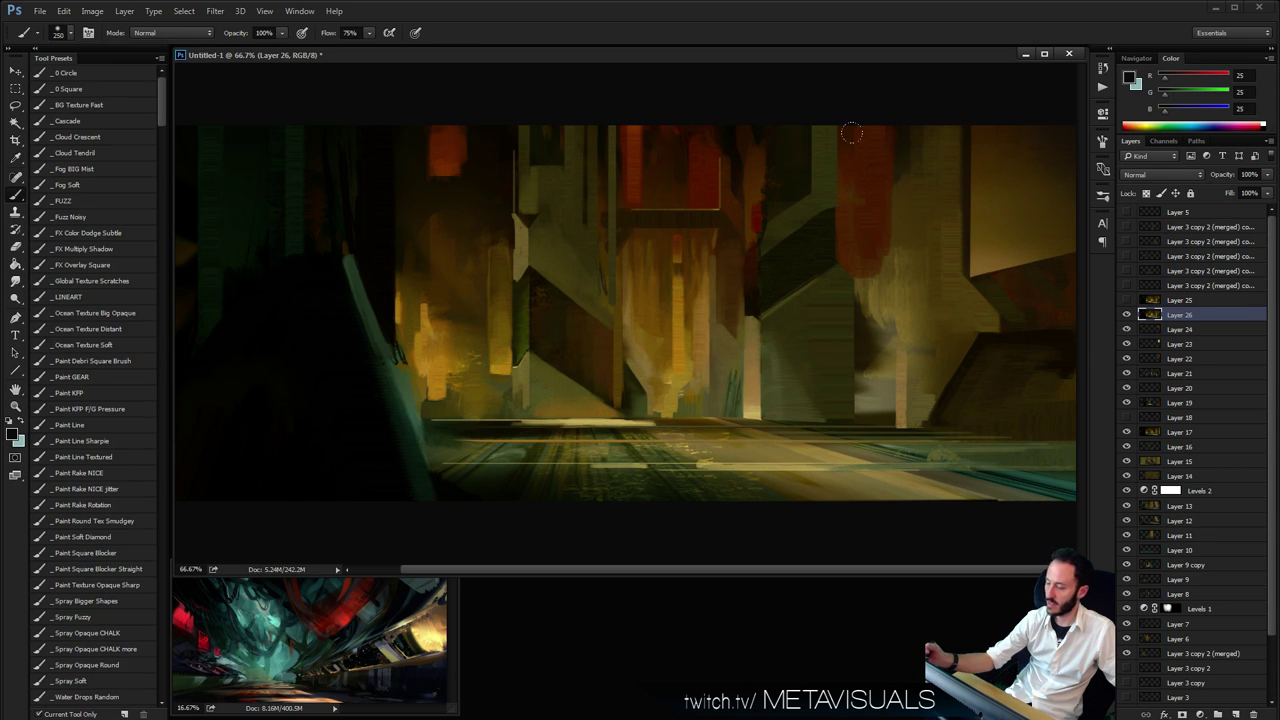
{"action": "left_click_drag", "start_coordinate": [885, 175], "coordinate": [853, 209]}
{"action": "key", "text": "ctrl+z"}
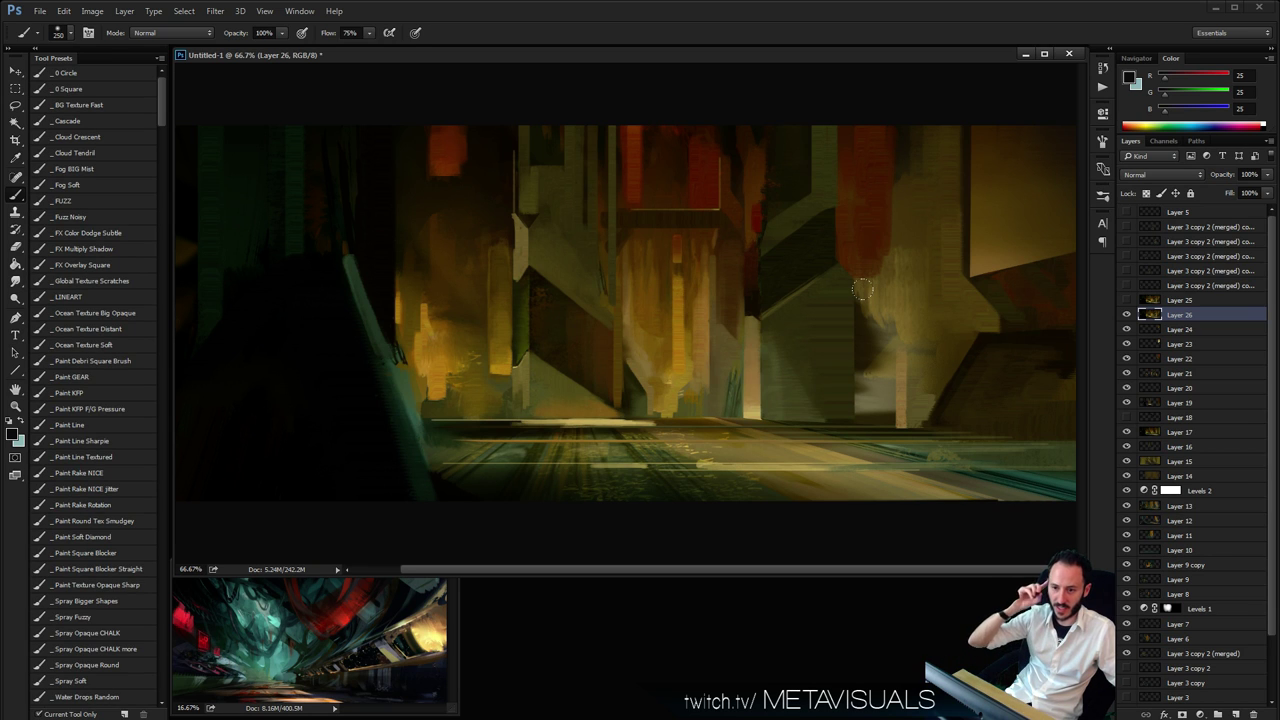
Sample the right-hand banner's red, raise its red value to 164, and repaint that banner more brightly with a smaller brush on Layer 26
{"action": "left_click", "coordinate": [878, 200], "text": "alt"}
{"action": "left_click_drag", "start_coordinate": [1190, 88], "coordinate": [1196, 82]}
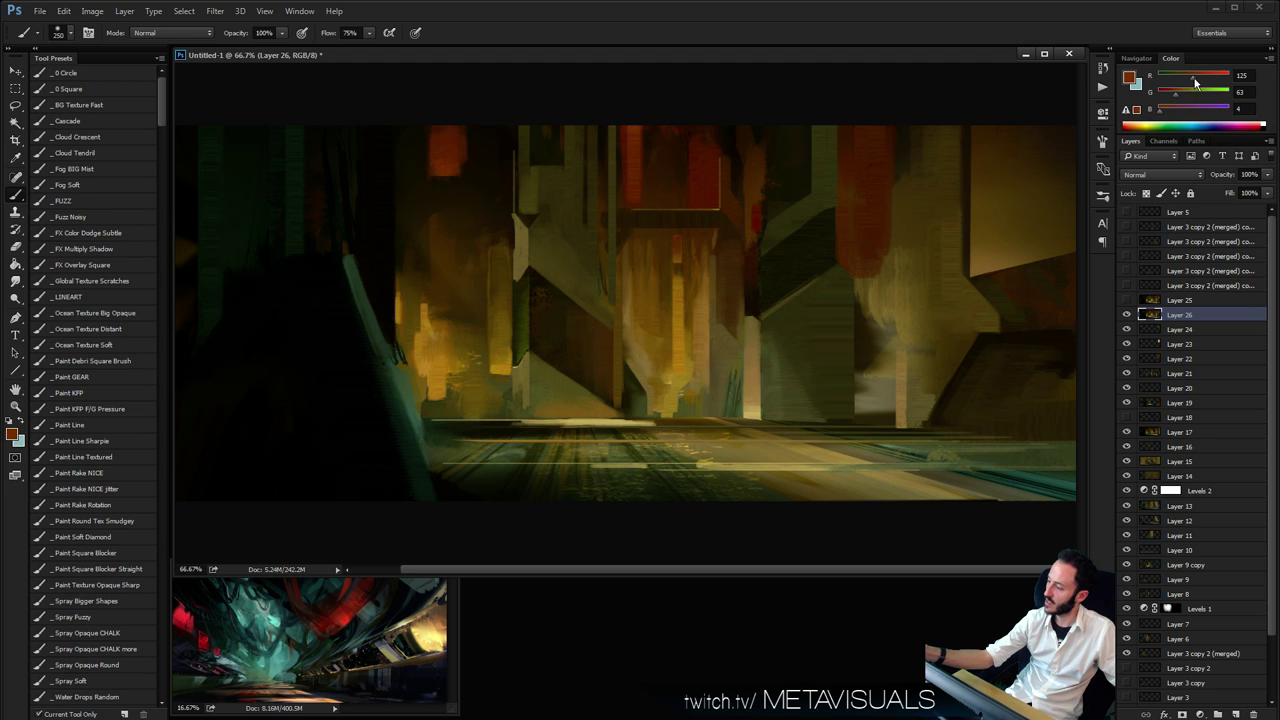
{"action": "left_click_drag", "start_coordinate": [664, 162], "coordinate": [720, 191]}
{"action": "key", "text": "ctrl+z"}
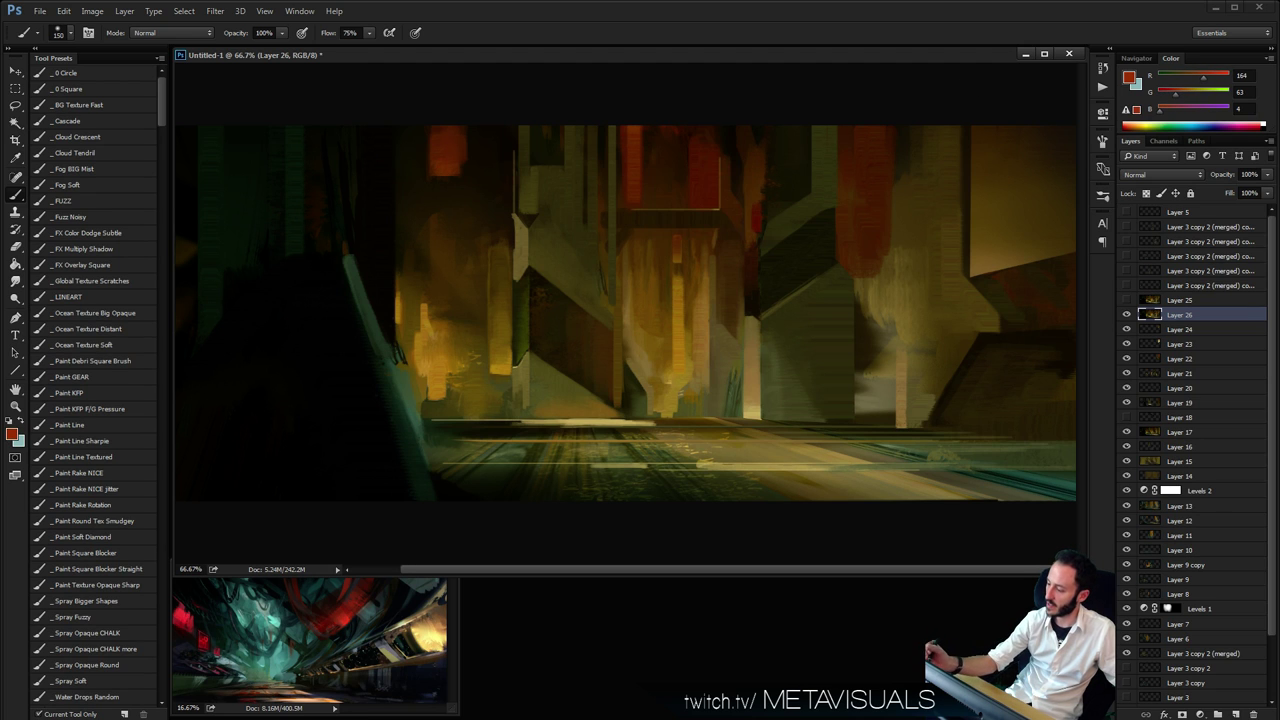
{"action": "key", "text": "bracketleft"}
{"action": "key", "text": "bracketleft"}
{"action": "key", "text": "bracketleft"}
{"action": "key", "text": "bracketleft"}
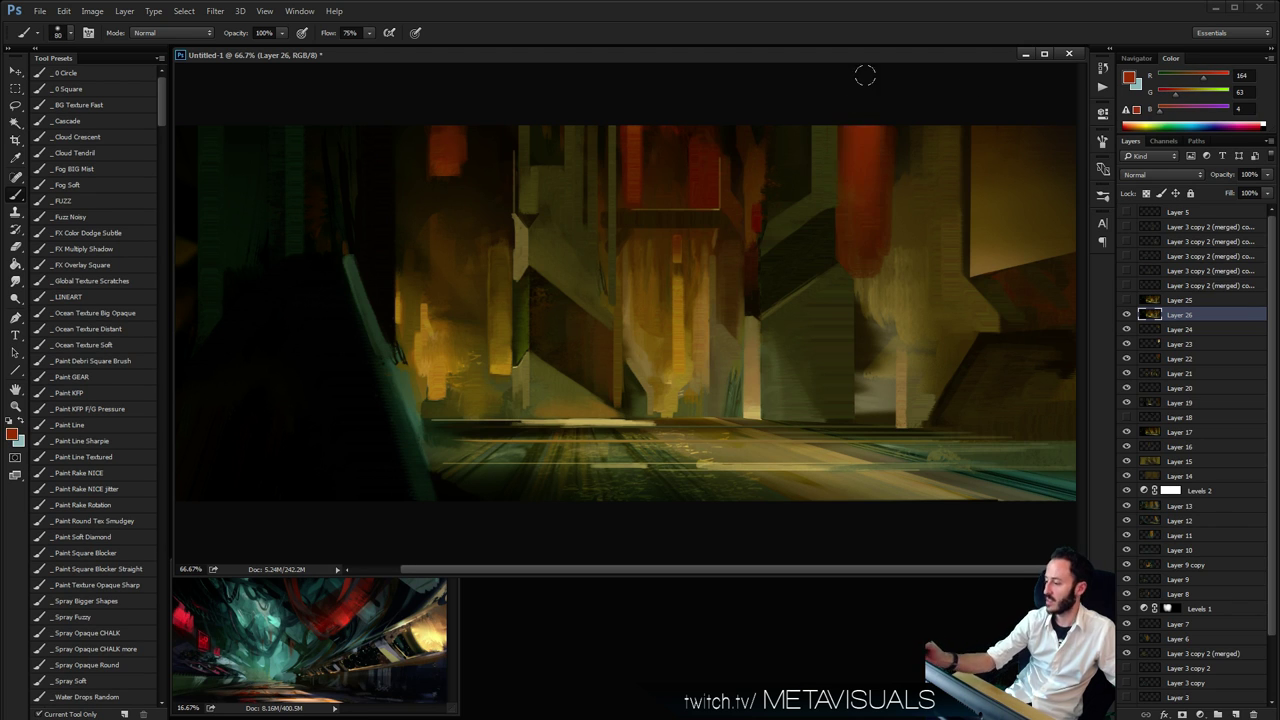
{"action": "key", "text": "r"}
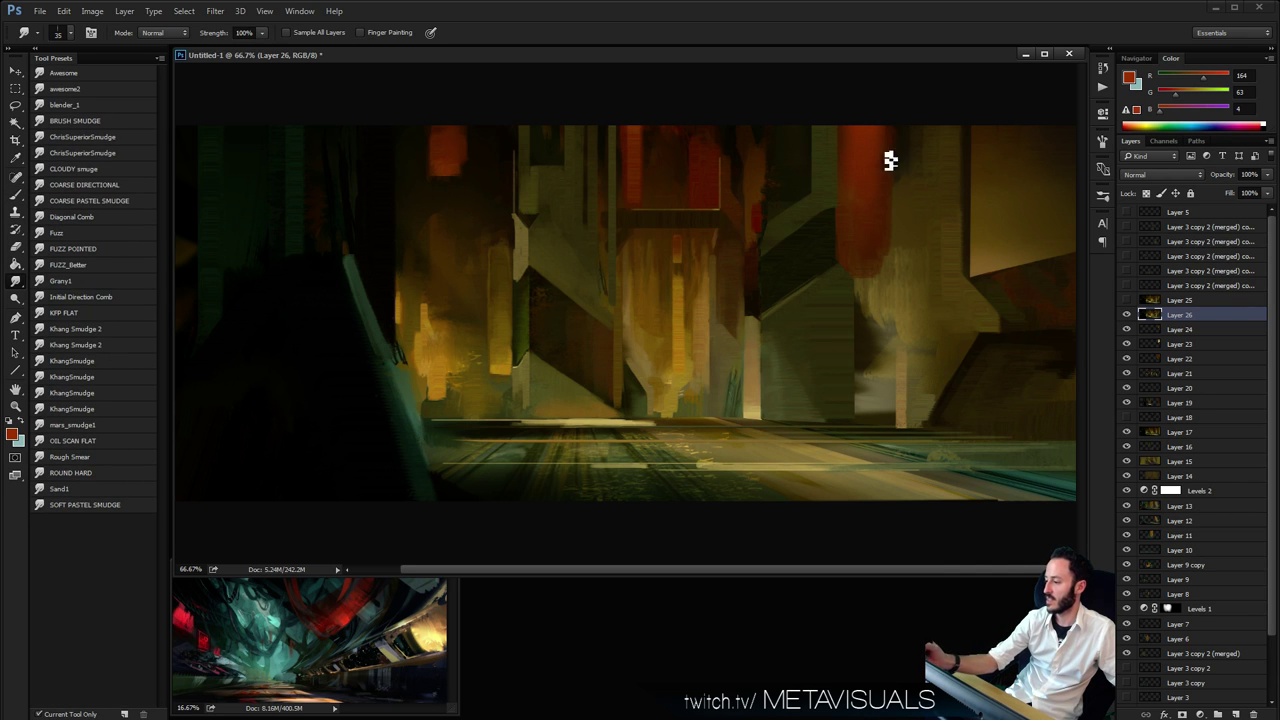
{"action": "key", "text": "b"}
Add a new empty layer above Layer 26, try a red stroke across the floor, and undo the stroke
{"action": "key", "text": "ctrl+shift+alt+n"}
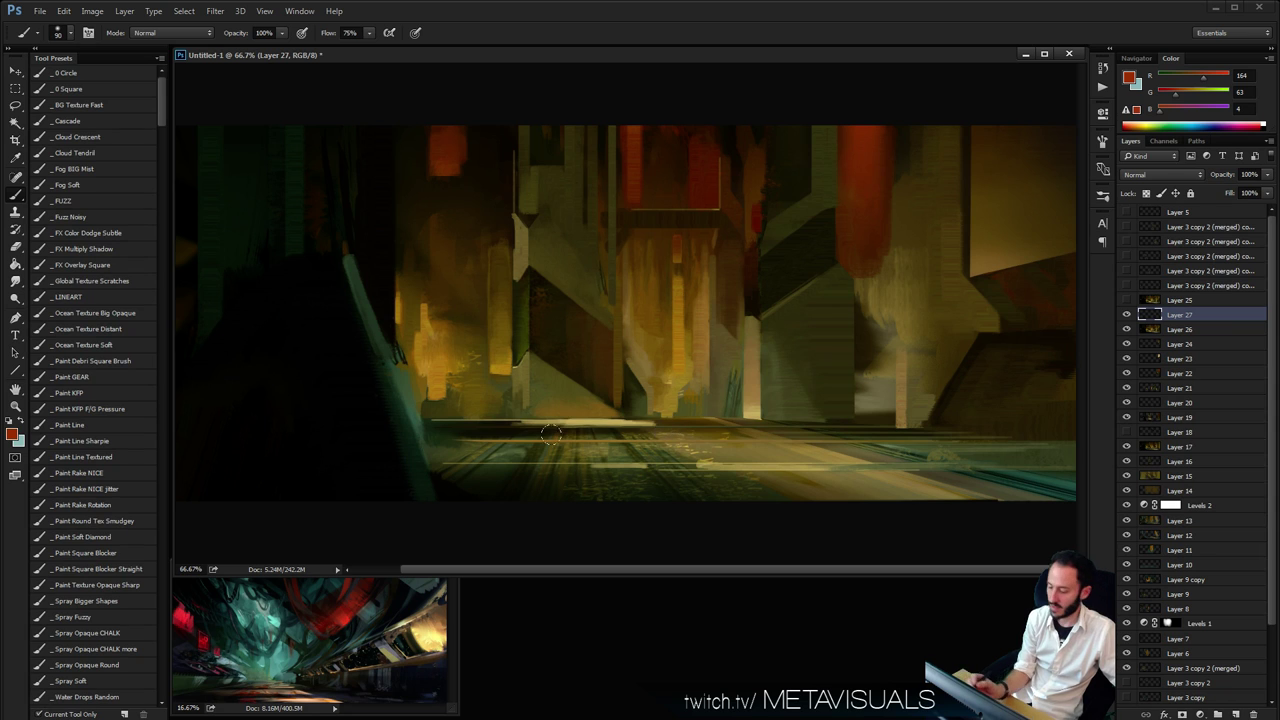
{"action": "left_click_drag", "start_coordinate": [551, 433], "coordinate": [495, 433]}
{"action": "key", "text": "ctrl+z"}
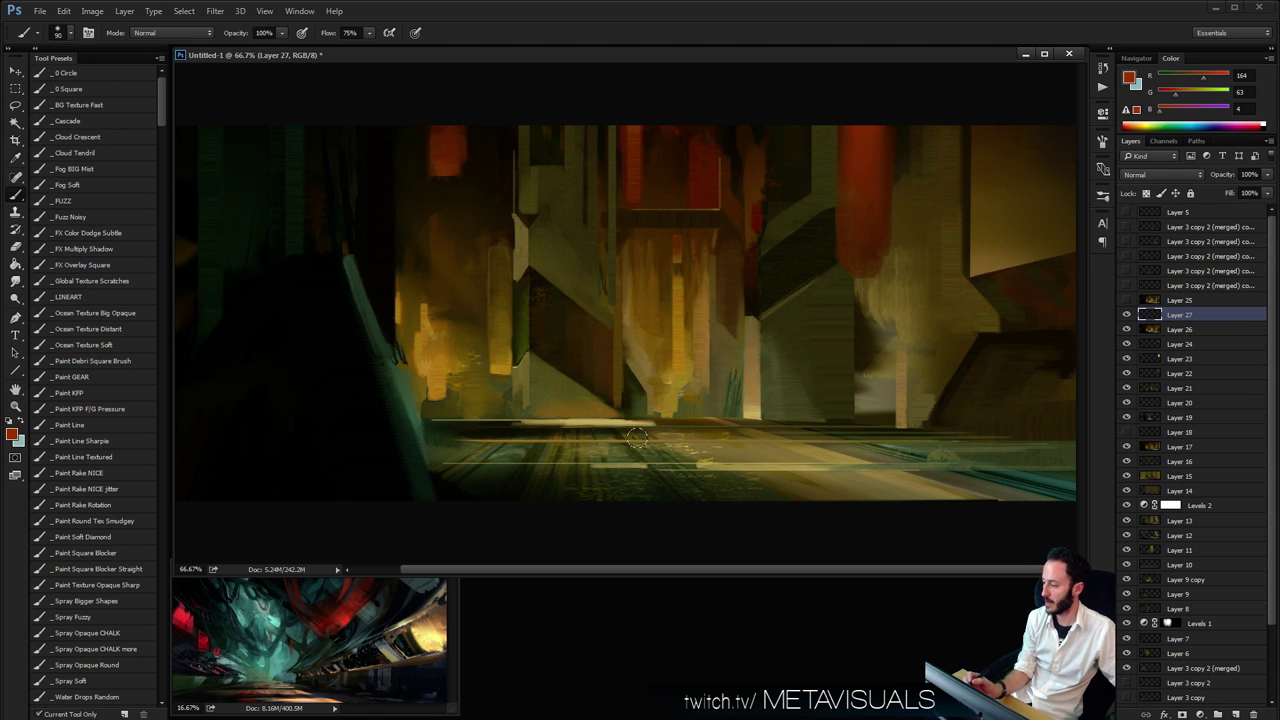
Return to Layer 26, set the brush mode to Color Dodge, try a red glow across the floor, and undo it
{"action": "left_click", "coordinate": [1188, 323]}
{"action": "key", "text": "space"}
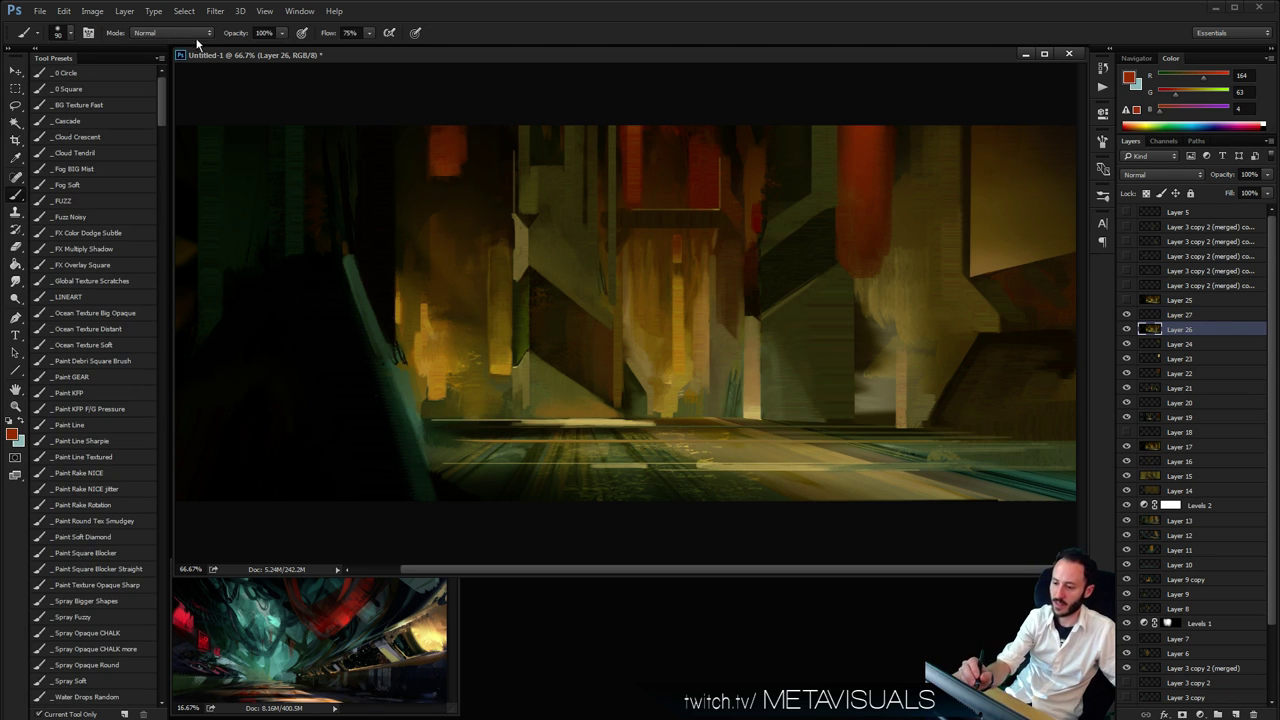
{"action": "left_click", "coordinate": [195, 35]}
{"action": "left_click", "coordinate": [173, 149]}
{"action": "left_click_drag", "start_coordinate": [762, 430], "coordinate": [500, 433]}
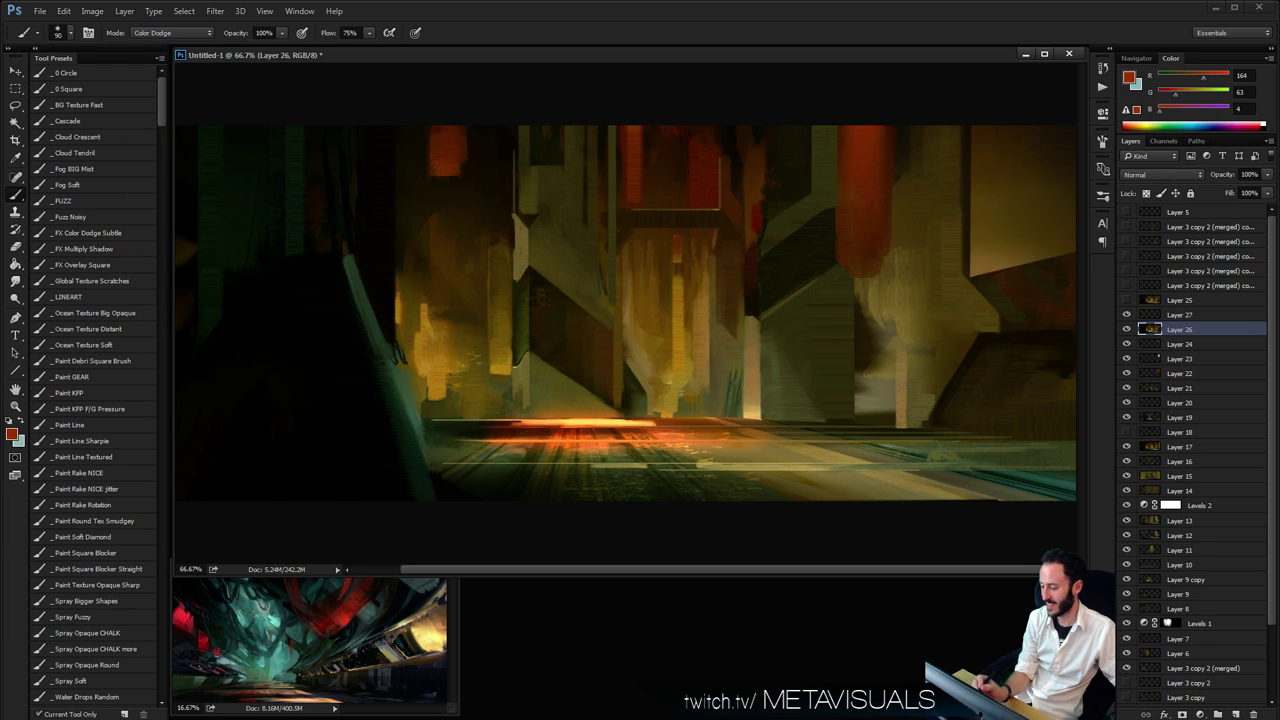
{"action": "key", "text": "ctrl+z"}
Sample a tan colour from the floor, try a Color Dodge stroke across the floor with it, and undo the stroke
{"action": "left_click", "coordinate": [691, 439], "text": "alt"}
{"action": "left_click_drag", "start_coordinate": [756, 446], "coordinate": [505, 440]}
{"action": "key", "text": "ctrl+z"}
Enlarge the brush to about 125–175 and brighten the central yellow light column with tan Color Dodge strokes
{"action": "key", "text": "]"}
{"action": "key", "text": "]"}
{"action": "key", "text": "]"}
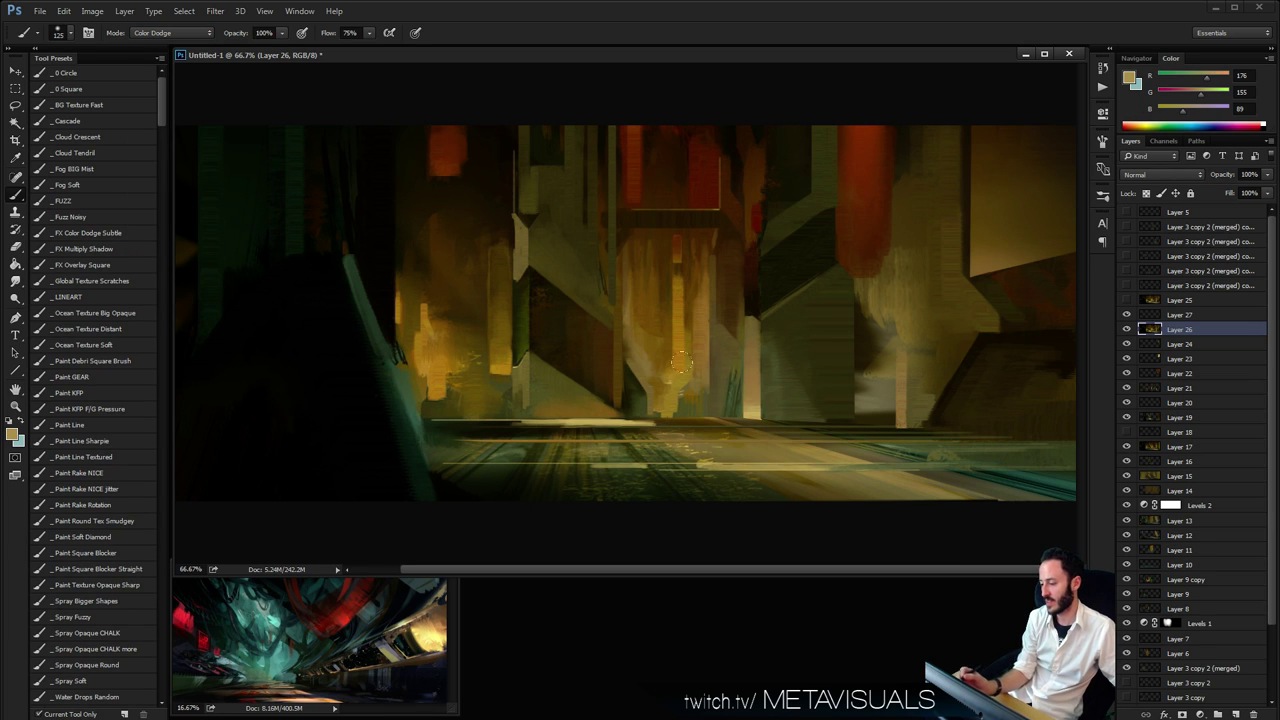
{"action": "mouse_move", "coordinate": [680, 382]}
{"action": "left_mouse_down"}
{"action": "mouse_move", "coordinate": [667, 302]}
{"action": "mouse_move", "coordinate": [664, 346]}
{"action": "mouse_move", "coordinate": [732, 246]}
{"action": "mouse_move", "coordinate": [661, 309]}
{"action": "mouse_move", "coordinate": [664, 364]}
{"action": "mouse_move", "coordinate": [628, 269]}
{"action": "mouse_move", "coordinate": [645, 346]}
{"action": "left_mouse_up"}
{"action": "key", "text": "ctrl+z"}
{"action": "key", "text": "]"}
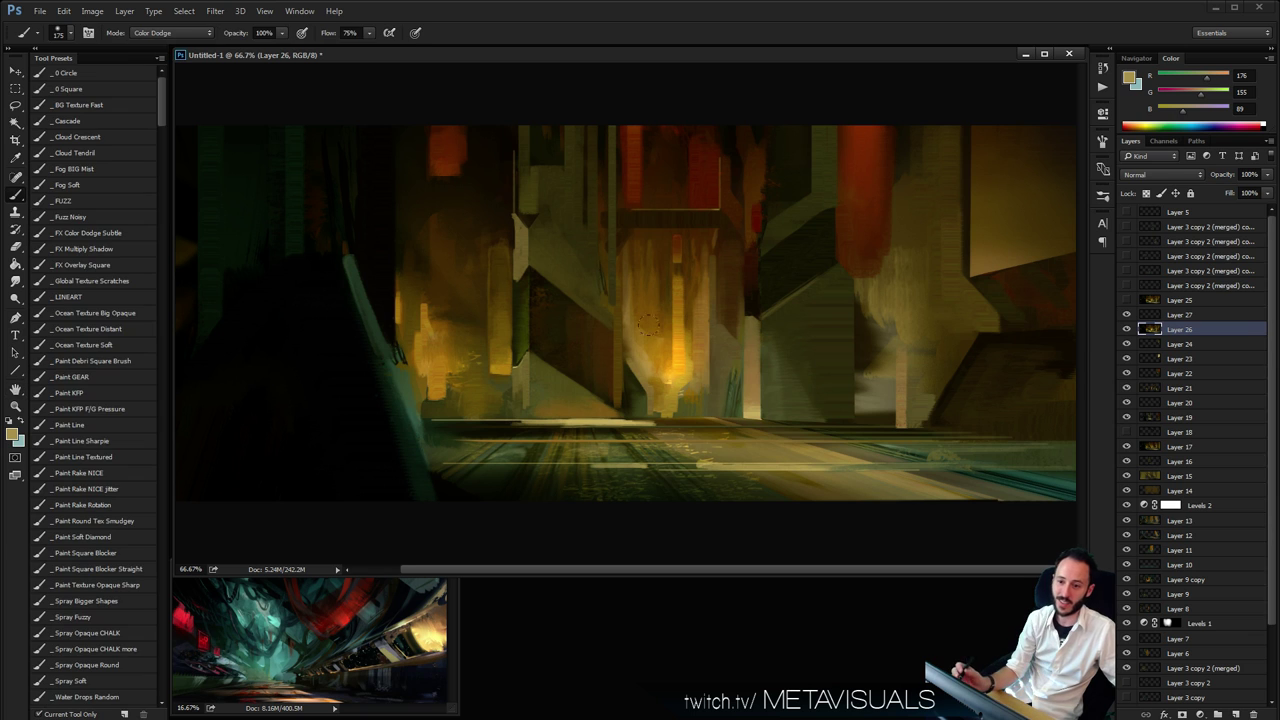
Brighten the glowing area around the left yellow pillars with tan Color Dodge strokes
{"action": "left_click_drag", "start_coordinate": [448, 290], "coordinate": [460, 362]}
{"action": "key", "text": "ctrl+z"}
{"action": "left_click_drag", "start_coordinate": [478, 318], "coordinate": [500, 375]}
{"action": "key", "text": "alt+space"}
{"action": "left_click", "coordinate": [657, 398], "text": "alt"}
{"action": "left_click", "coordinate": [661, 398], "text": "alt"}
{"action": "left_click", "coordinate": [668, 397], "text": "alt"}
{"action": "left_click", "coordinate": [674, 397], "text": "alt"}
{"action": "left_click", "coordinate": [711, 383], "text": "ctrl"}
{"action": "left_click", "coordinate": [711, 383], "text": "ctrl"}
{"action": "left_click", "coordinate": [705, 388], "text": "ctrl"}
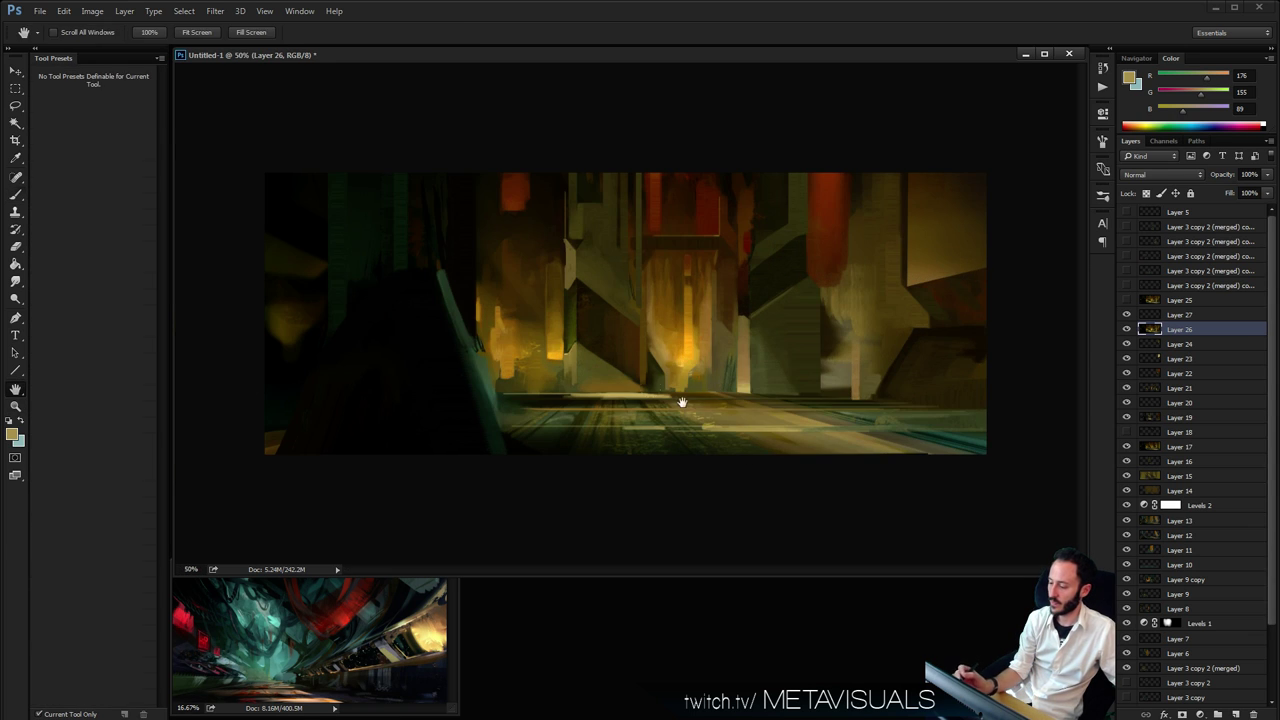
Intensify the glow at the left pillar's base with Color Dodge strokes at brush size 80, and sample the green beside it
{"action": "left_click_drag", "start_coordinate": [683, 385], "coordinate": [686, 358]}
{"action": "key", "text": "ctrl+z"}
{"action": "key", "text": "bracketleft"}
{"action": "key", "text": "bracketleft"}
{"action": "mouse_move", "coordinate": [530, 384]}
{"action": "left_mouse_down"}
{"action": "mouse_move", "coordinate": [586, 368]}
{"action": "mouse_move", "coordinate": [580, 300]}
{"action": "mouse_move", "coordinate": [578, 342]}
{"action": "left_mouse_up"}
{"action": "key", "text": "ctrl+z"}
{"action": "left_click", "coordinate": [576, 331], "text": "alt"}
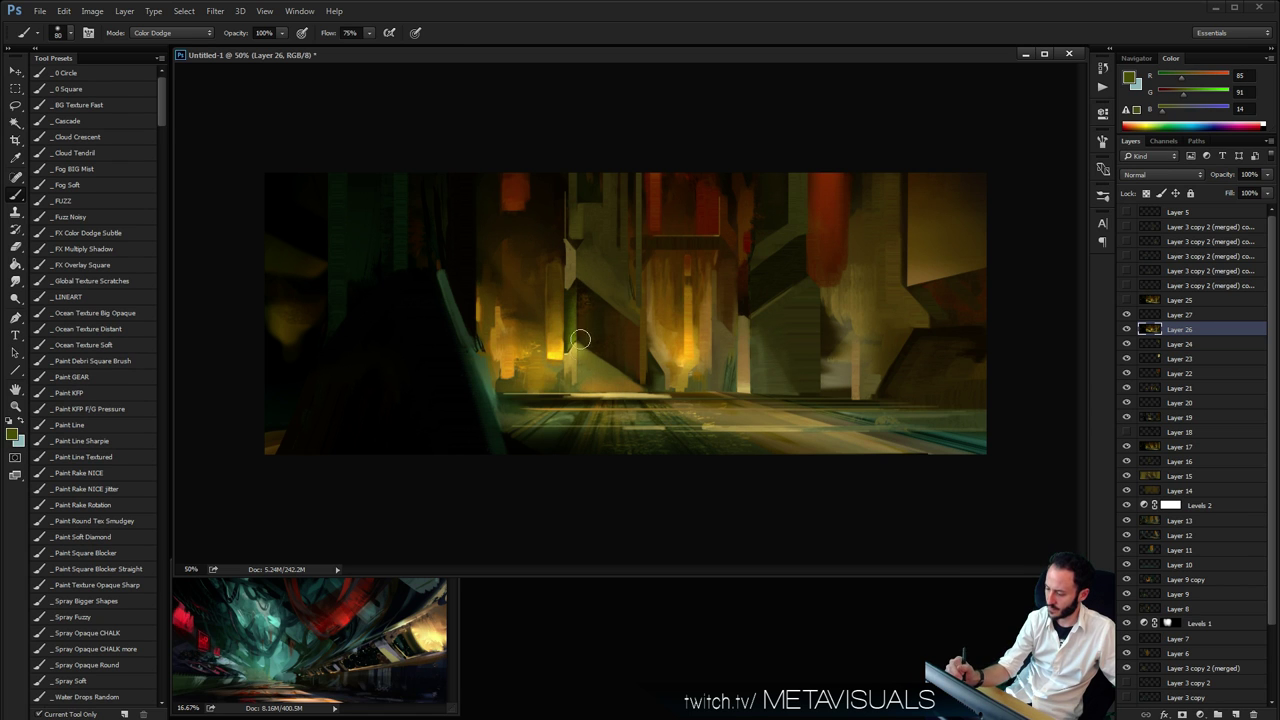
Examine the brightened left pillar and central glow at different magnifications
{"action": "key", "text": "alt+space"}
{"action": "left_click", "coordinate": [728, 346], "text": "alt"}
{"action": "left_click", "coordinate": [728, 346], "text": "alt"}
{"action": "left_click", "coordinate": [728, 346], "text": "alt"}
{"action": "left_click", "coordinate": [742, 362], "text": "ctrl"}
{"action": "left_click", "coordinate": [742, 362], "text": "ctrl"}
{"action": "left_click", "coordinate": [750, 363], "text": "ctrl"}
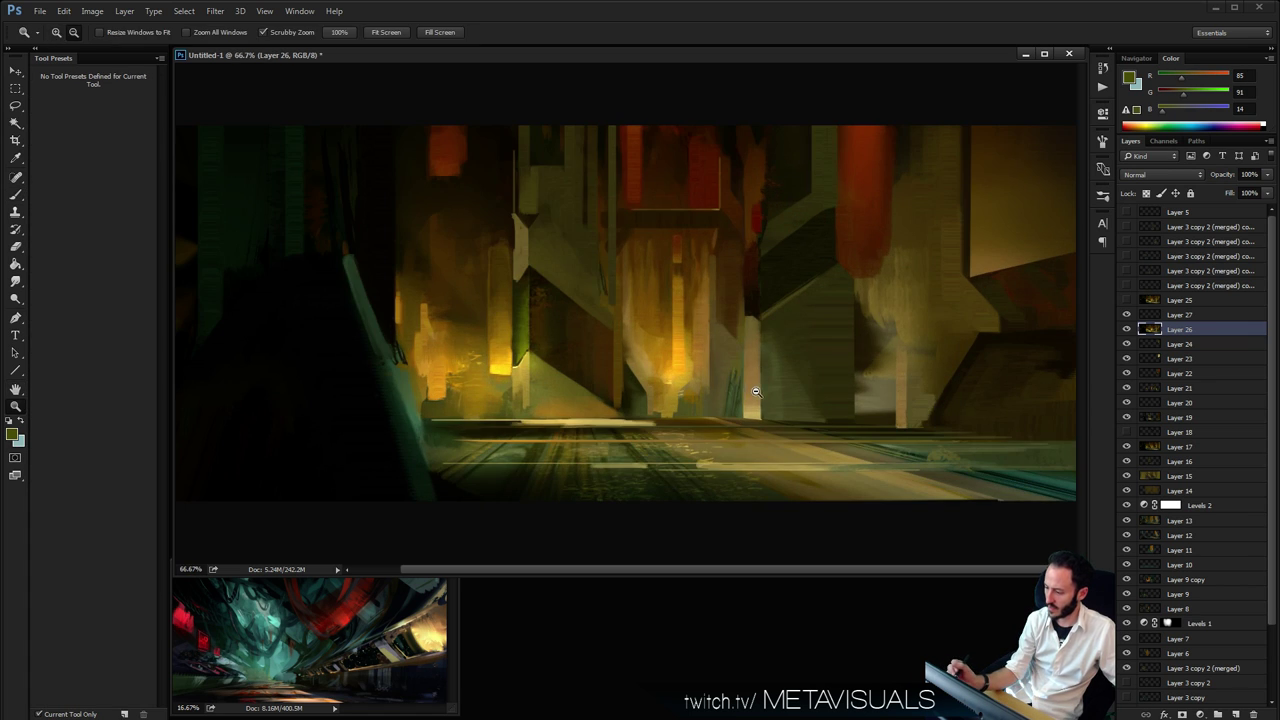
{"action": "left_click", "coordinate": [757, 365], "text": "alt"}
{"action": "key", "text": "space"}
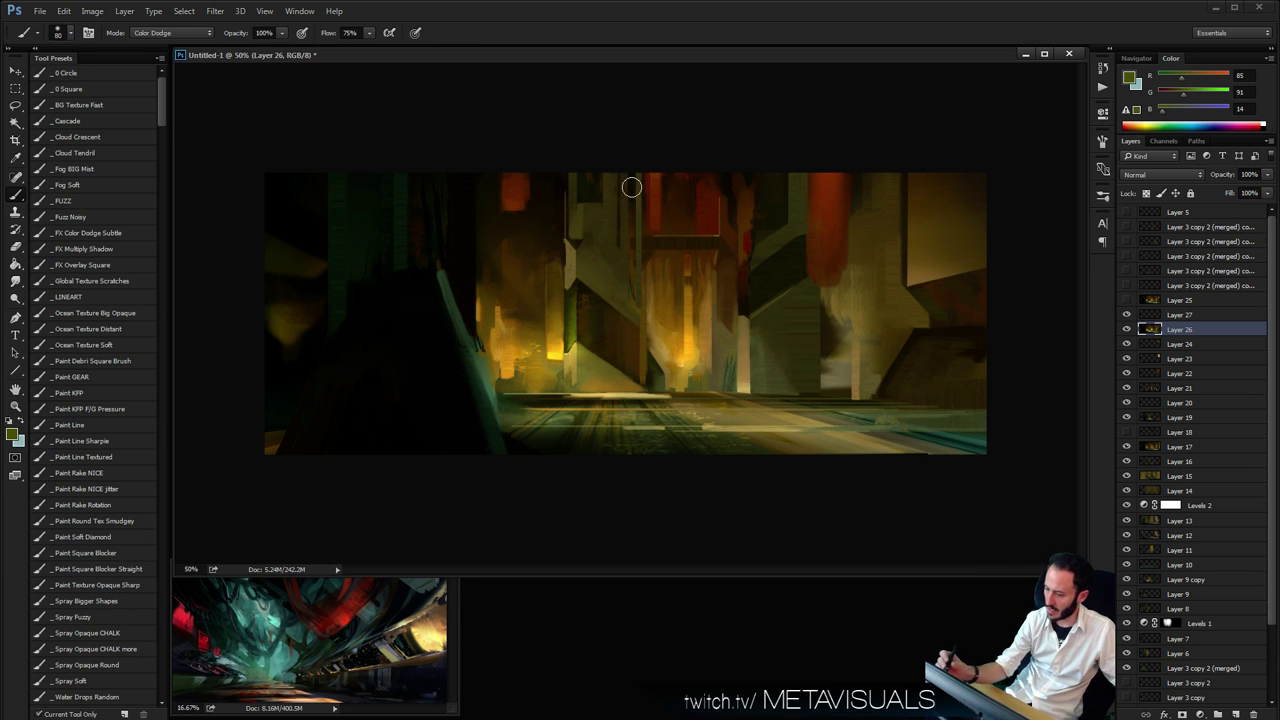
Set the brush mode to Overlay, sample olive from the centre-left tower, try larger strokes over the tower, and undo them
{"action": "left_click", "coordinate": [177, 33]}
{"action": "left_click", "coordinate": [172, 163]}
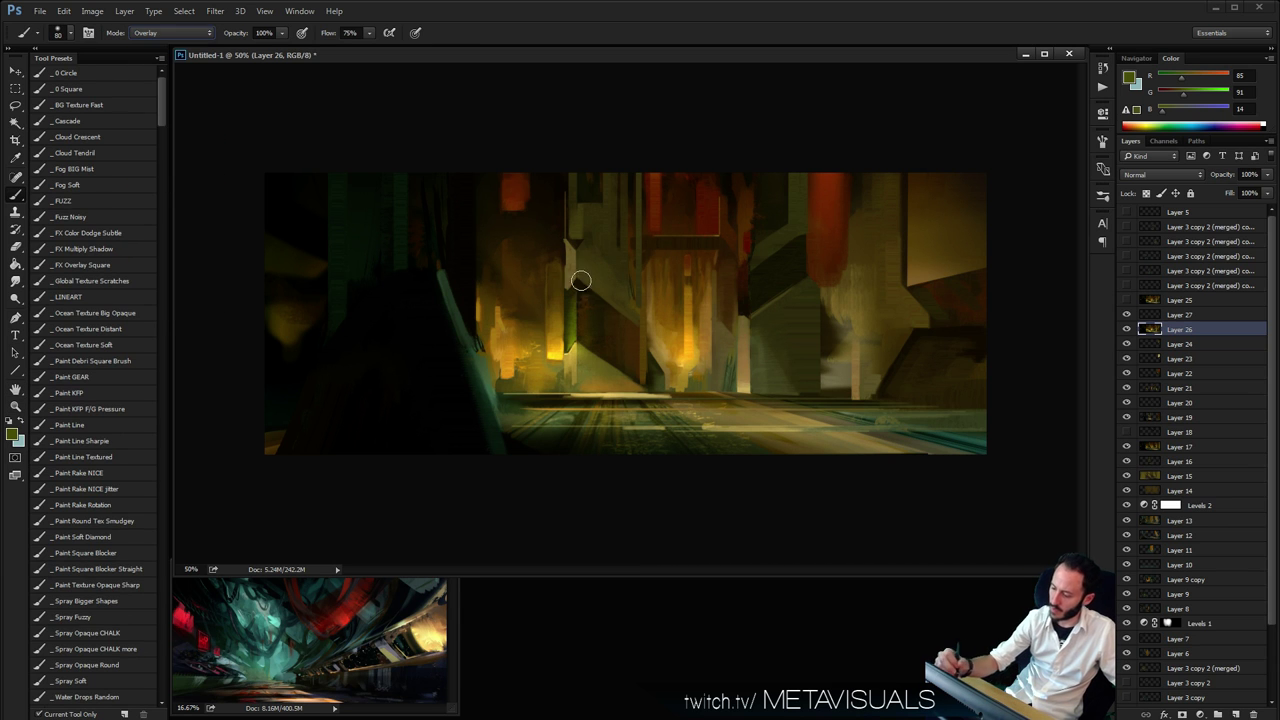
{"action": "key", "text": "ctrl+z"}
{"action": "left_click", "coordinate": [589, 268], "text": "alt"}
{"action": "key", "text": "bracketright"}
{"action": "key", "text": "bracketright"}
{"action": "key", "text": "bracketright"}
{"action": "key", "text": "bracketright"}
{"action": "key", "text": "bracketright"}
{"action": "mouse_move", "coordinate": [601, 301]}
{"action": "left_mouse_down"}
{"action": "mouse_move", "coordinate": [573, 231]}
{"action": "mouse_move", "coordinate": [560, 135]}
{"action": "left_mouse_up"}
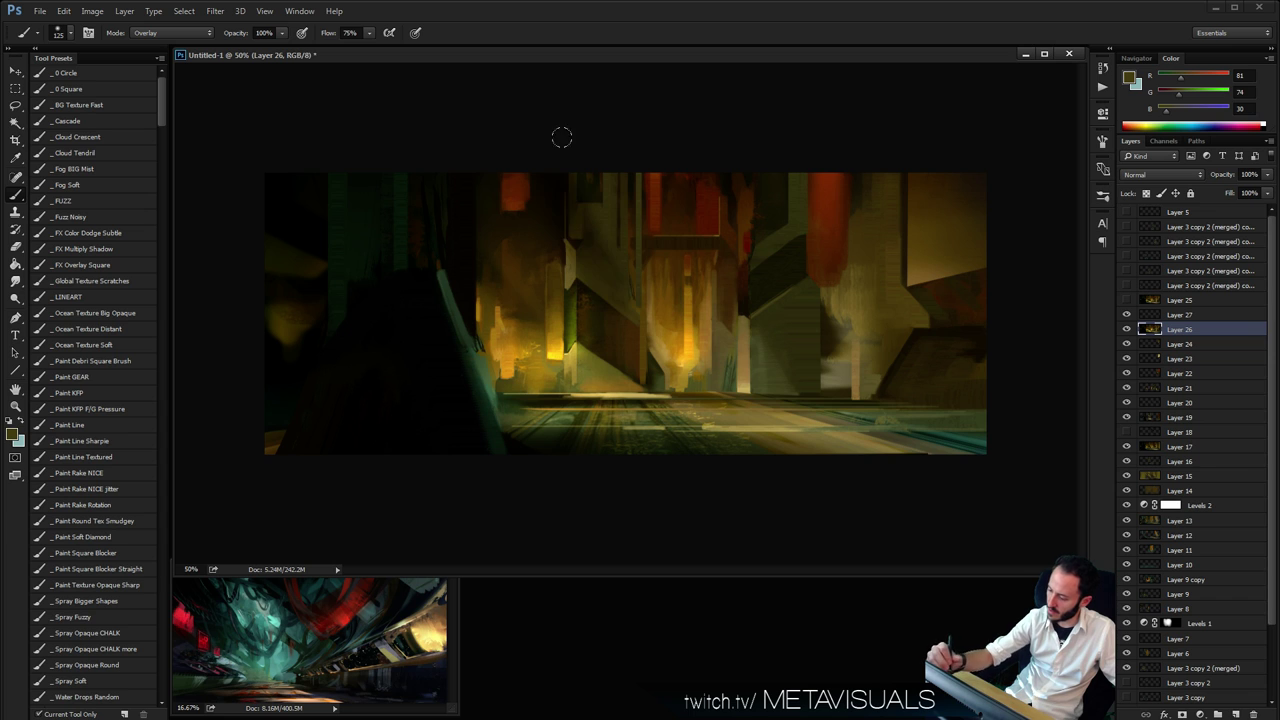
{"action": "key", "text": "ctrl+z"}
{"action": "left_click_drag", "start_coordinate": [598, 228], "coordinate": [612, 185]}
{"action": "key", "text": "ctrl+z"}
Try broad dark red Overlay strokes over the upper buildings and floor with the brush enlarged to 600, and undo them
{"action": "left_click", "coordinate": [650, 200], "text": "alt"}
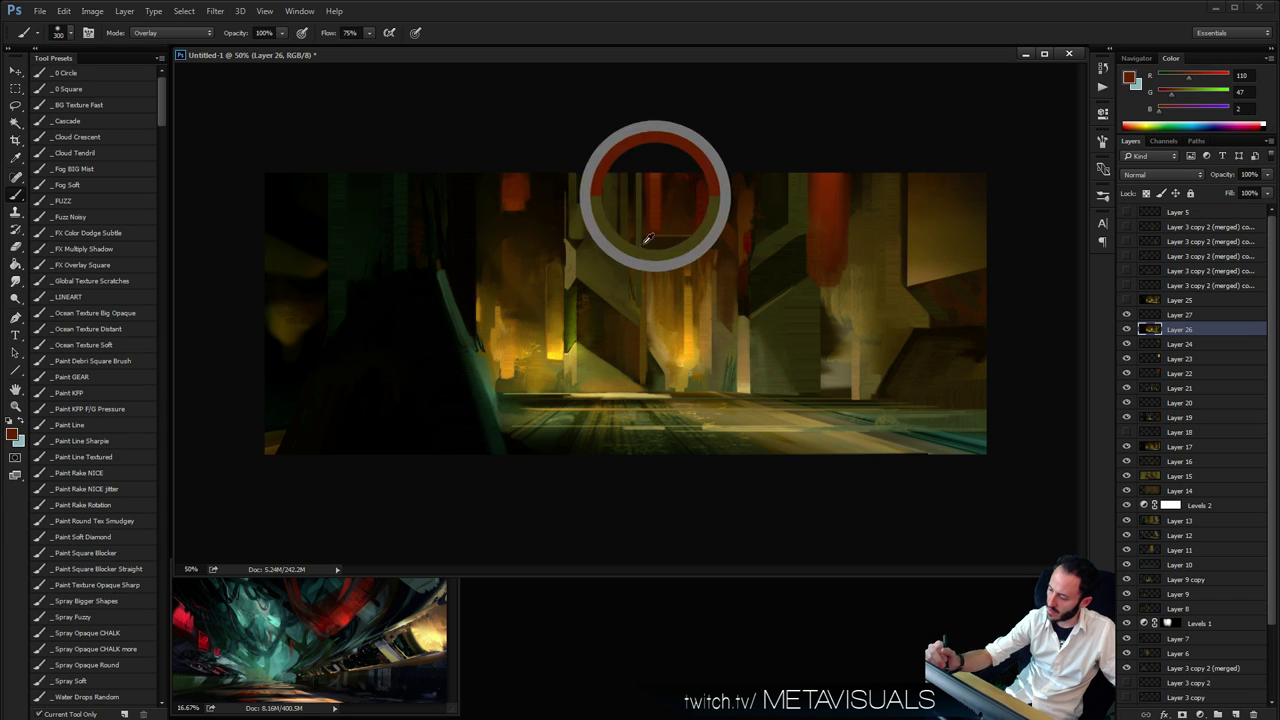
{"action": "key", "text": "bracketright"}
{"action": "left_click_drag", "start_coordinate": [625, 290], "coordinate": [484, 72]}
{"action": "key", "text": "ctrl+z"}
{"action": "key", "text": "bracketright"}
{"action": "key", "text": "bracketright"}
{"action": "mouse_move", "coordinate": [557, 157]}
{"action": "left_mouse_down"}
{"action": "mouse_move", "coordinate": [657, 86]}
{"action": "mouse_move", "coordinate": [1005, 45]}
{"action": "left_mouse_up"}
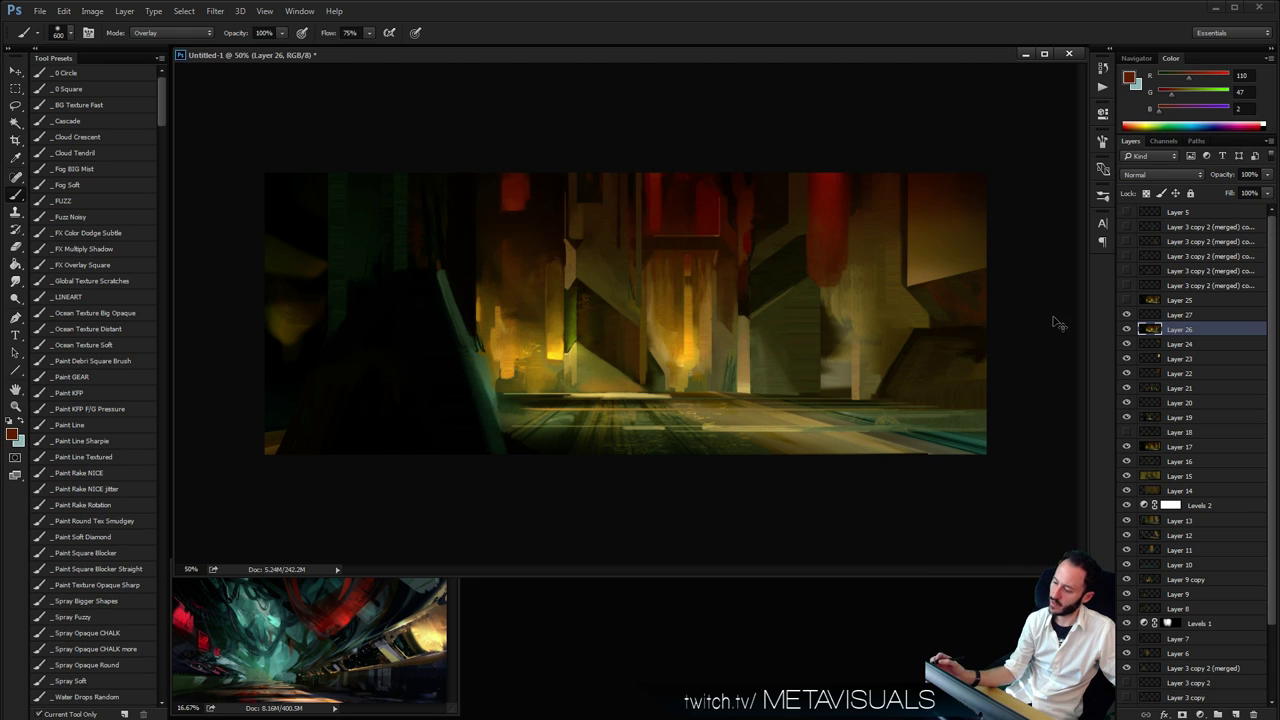
{"action": "key", "text": "ctrl+z"}
{"action": "key", "text": "space"}
{"action": "left_click_drag", "start_coordinate": [630, 395], "coordinate": [760, 410]}
{"action": "key", "text": "ctrl+z"}
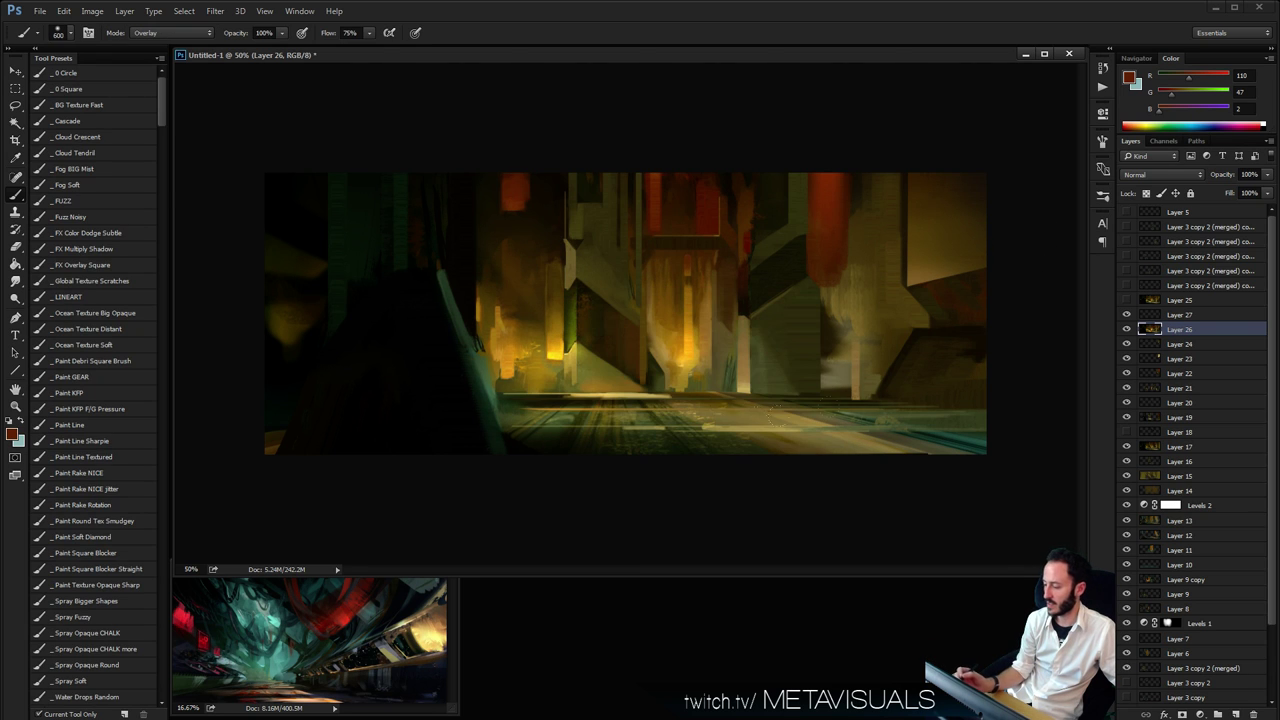
Try a dark teal Overlay stroke across the floor with the size 500 brush, and undo it
{"action": "left_click", "coordinate": [958, 435], "text": "alt"}
{"action": "key", "text": "bracketleft"}
{"action": "left_click_drag", "start_coordinate": [958, 435], "coordinate": [598, 436]}
{"action": "key", "text": "ctrl+z"}
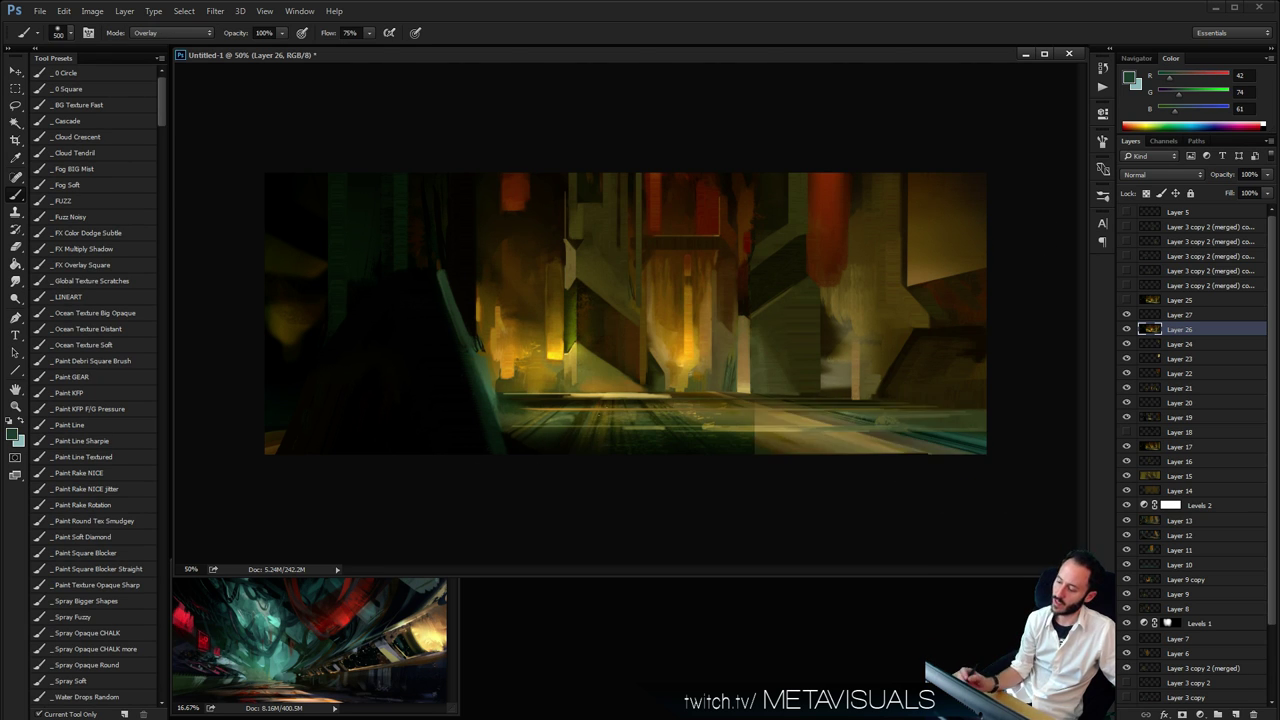
Sample near-black and darken the lower right edge of the floor with Overlay strokes at brush size 300
{"action": "left_click", "coordinate": [655, 482], "text": "alt"}
{"action": "left_click_drag", "start_coordinate": [918, 470], "coordinate": [650, 455]}
{"action": "key", "text": "bracketleft"}
{"action": "key", "text": "bracketleft"}
{"action": "key", "text": "bracketleft"}
{"action": "key", "text": "bracketleft"}
{"action": "key", "text": "bracketleft"}
{"action": "key", "text": "ctrl+z"}
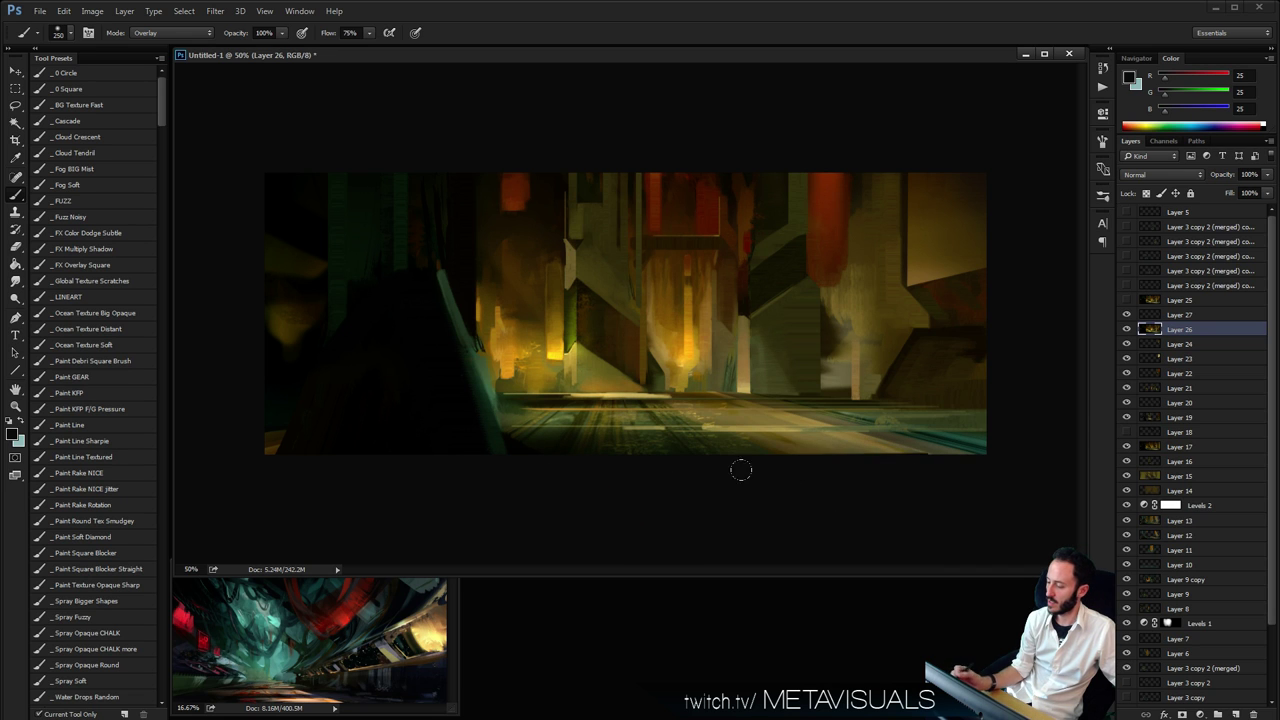
{"action": "key", "text": "bracketright"}
{"action": "mouse_move", "coordinate": [741, 470]}
{"action": "left_mouse_down"}
{"action": "mouse_move", "coordinate": [840, 448]}
{"action": "mouse_move", "coordinate": [914, 457]}
{"action": "mouse_move", "coordinate": [1060, 437]}
{"action": "left_mouse_up"}
{"action": "left_click_drag", "start_coordinate": [771, 454], "coordinate": [974, 452]}
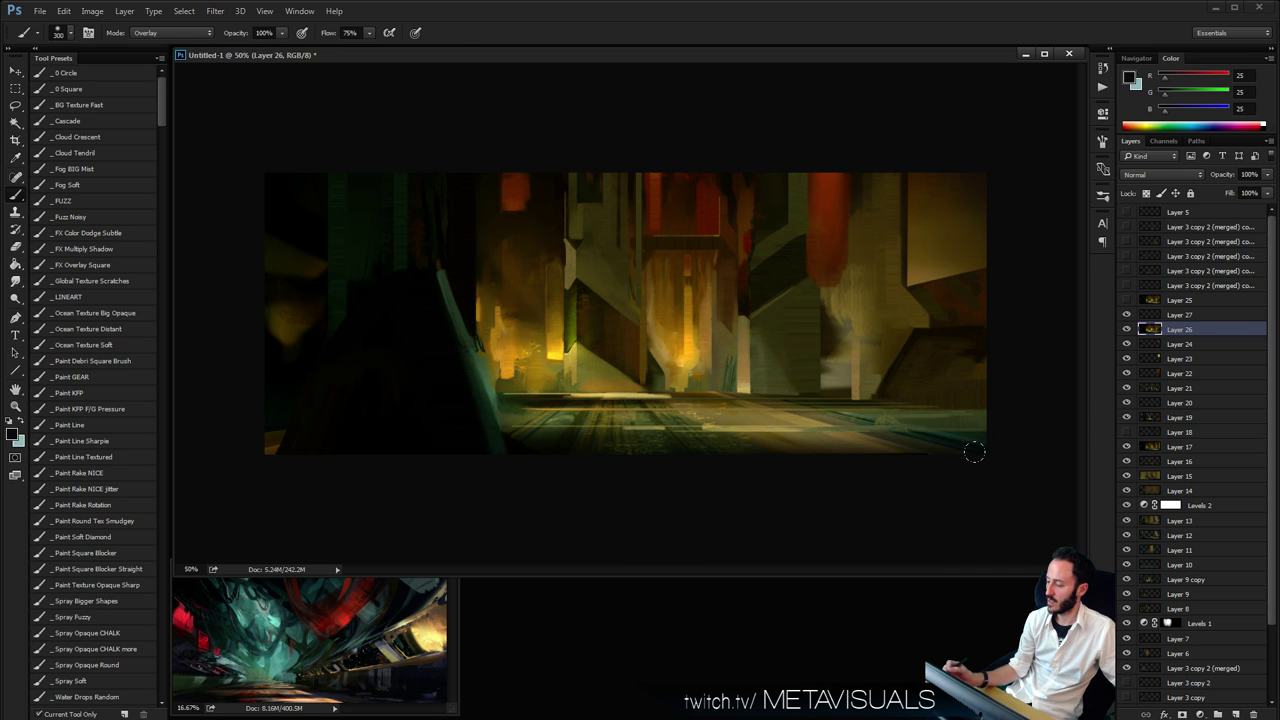
{"action": "key", "text": "z"}
{"action": "left_click", "coordinate": [914, 485], "text": "alt"}
{"action": "left_click", "coordinate": [914, 485]}
{"action": "left_click", "coordinate": [914, 485]}
{"action": "left_click", "coordinate": [921, 485], "text": "alt"}
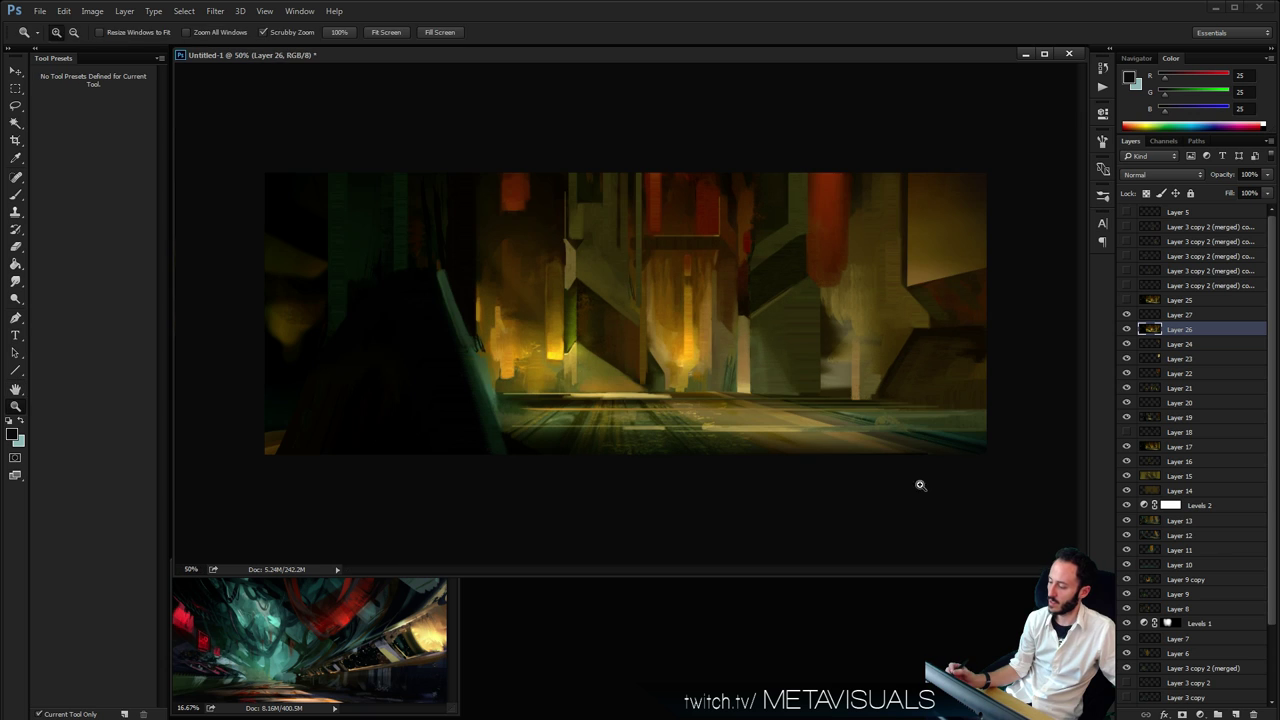
Choose the Paint Square Blocker Straight brush, try a dark brown stroke down the right panel's left edge, undo it, and reduce the size to 15
{"action": "key", "text": "b"}
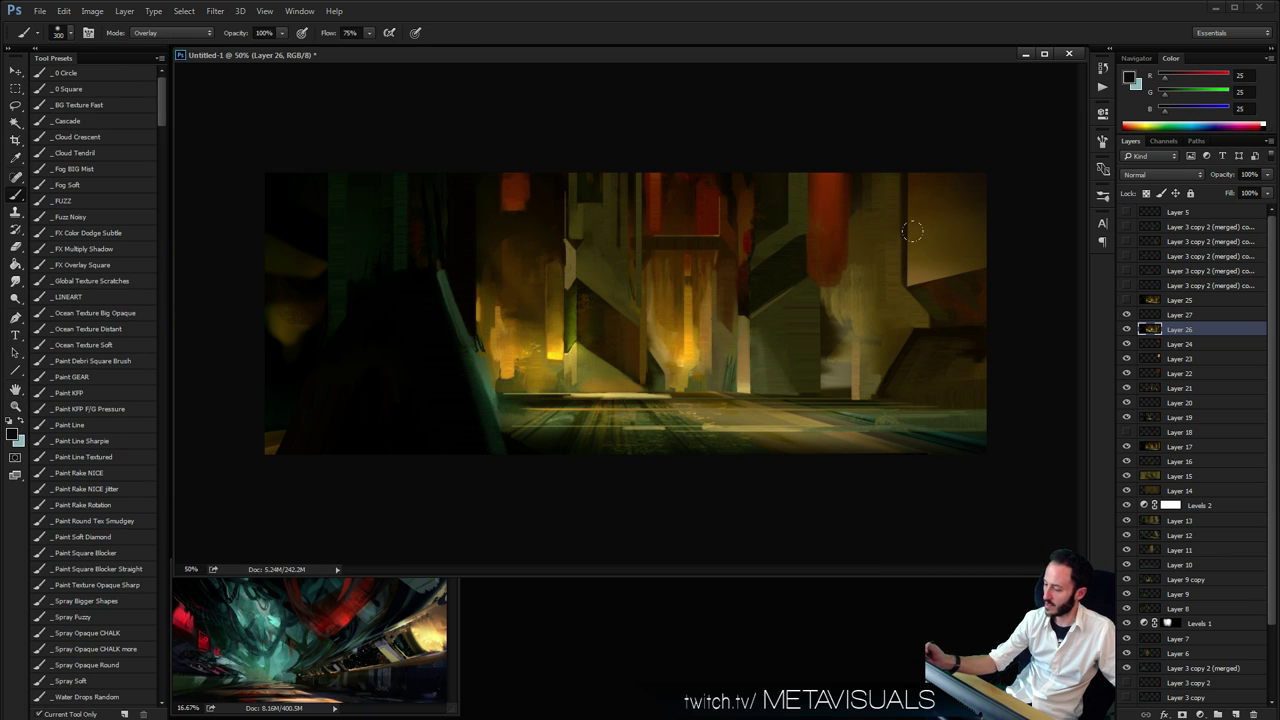
{"action": "key", "text": "space"}
{"action": "left_click", "coordinate": [119, 569]}
{"action": "key", "text": "space"}
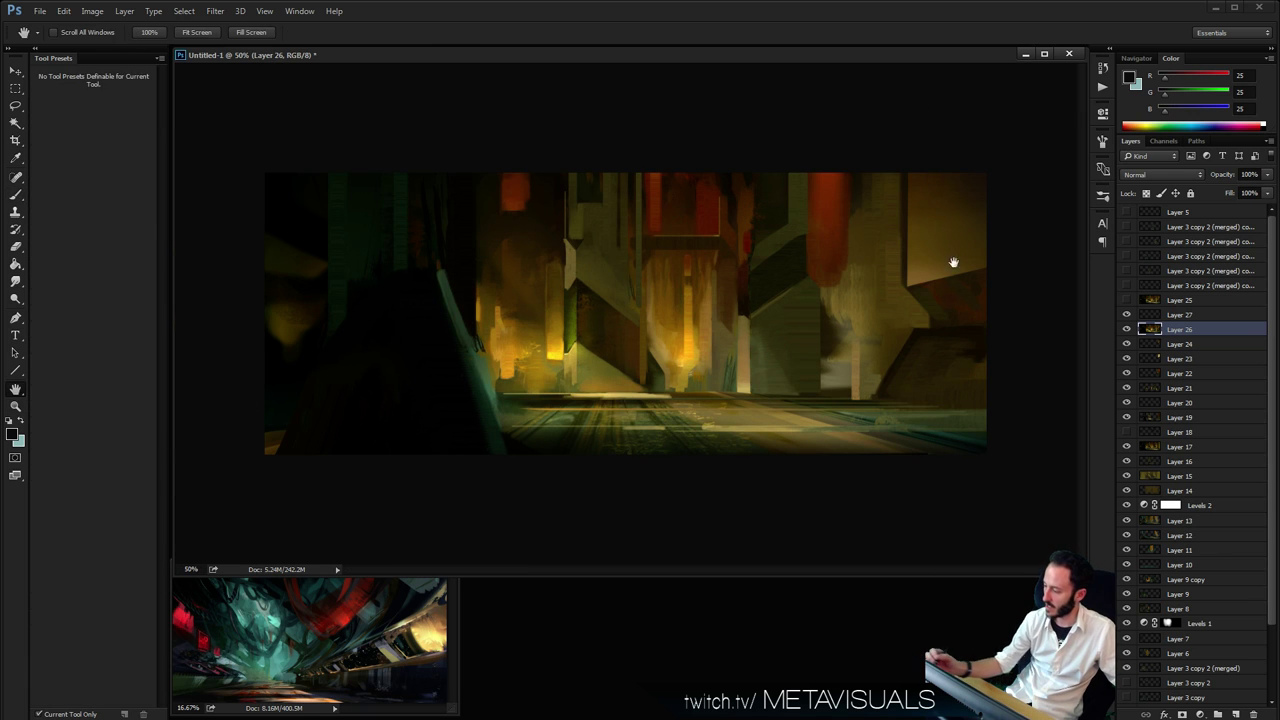
{"action": "left_click", "coordinate": [912, 185], "text": "alt"}
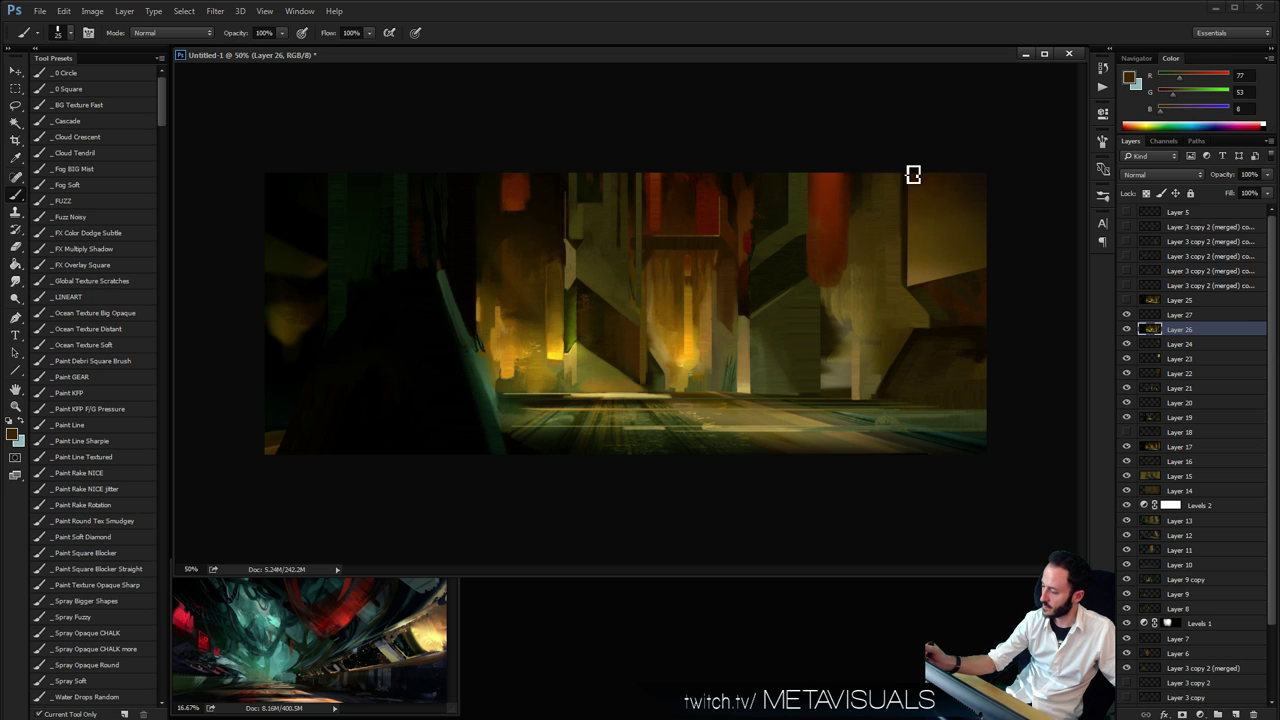
{"action": "left_click_drag", "start_coordinate": [913, 175], "coordinate": [914, 248]}
{"action": "key", "text": "ctrl+z"}
{"action": "key", "text": "bracketleft"}
{"action": "key", "text": "bracketleft"}
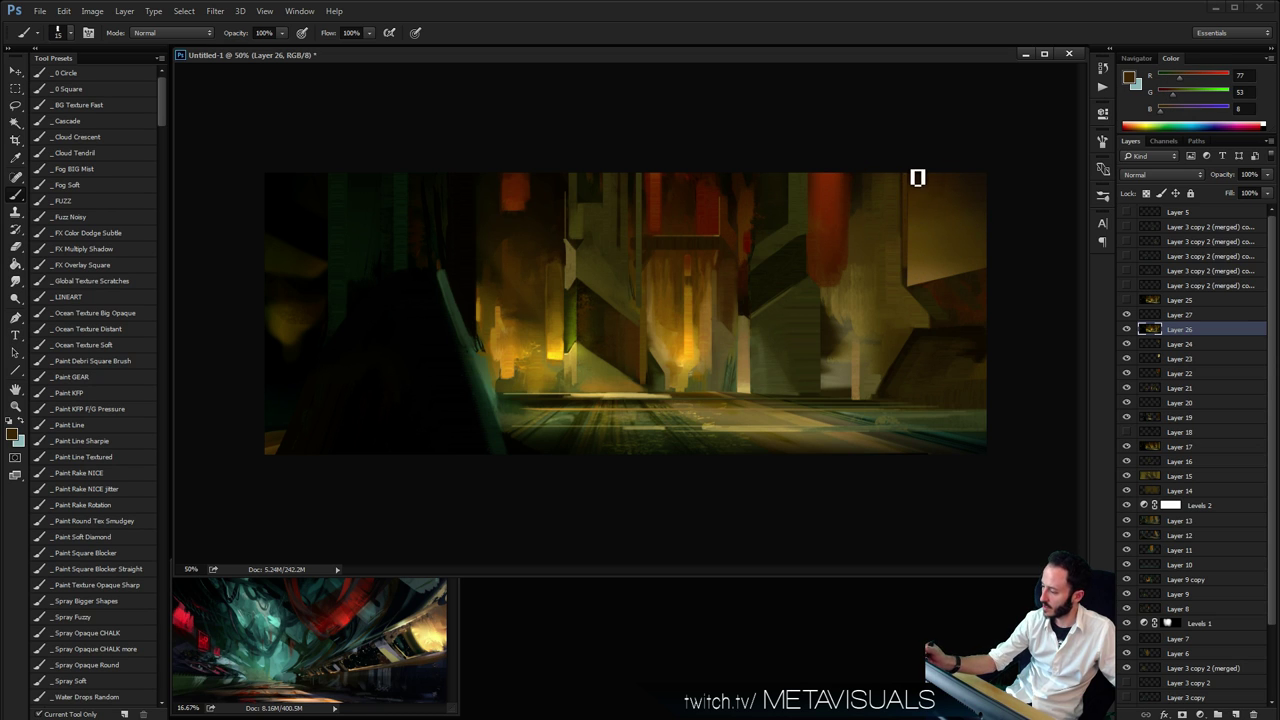
Sample the tan of the upper right panel and rework its left edge with the size 15 square brush
{"action": "left_click", "coordinate": [912, 238], "text": "alt"}
{"action": "key", "text": "space"}
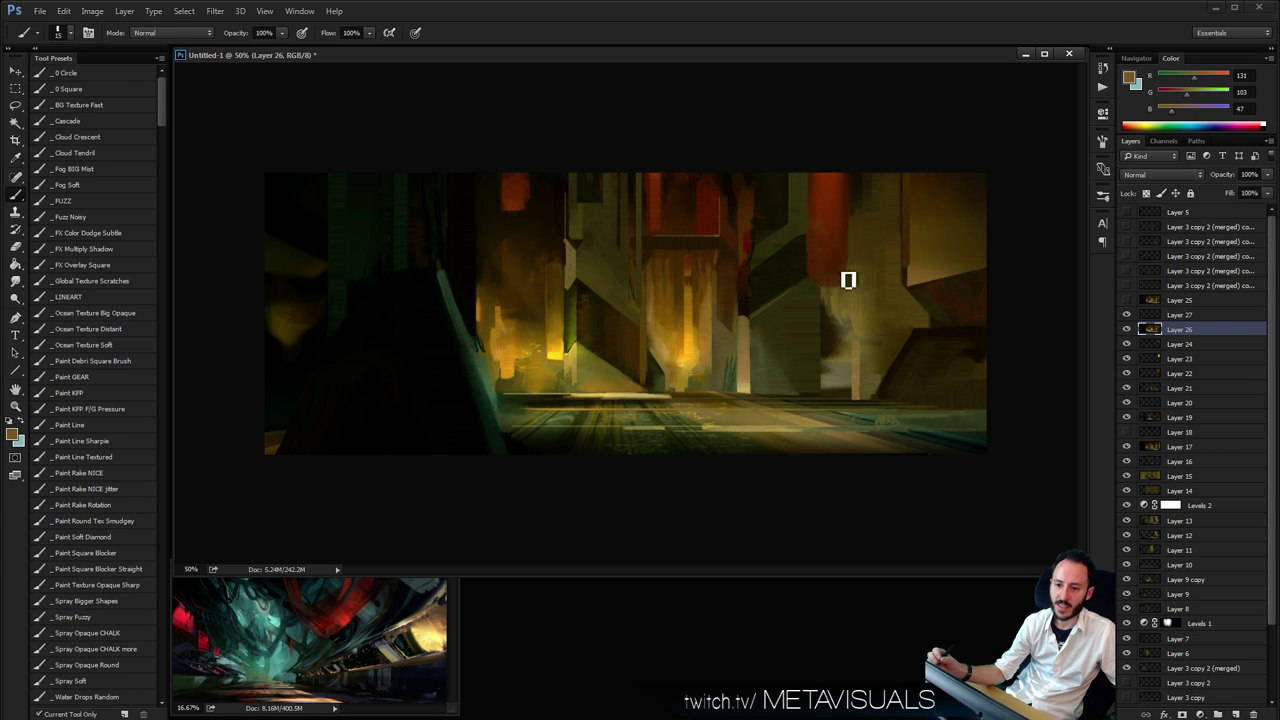
{"action": "key", "text": "space"}
{"action": "key", "text": "ctrl+space"}
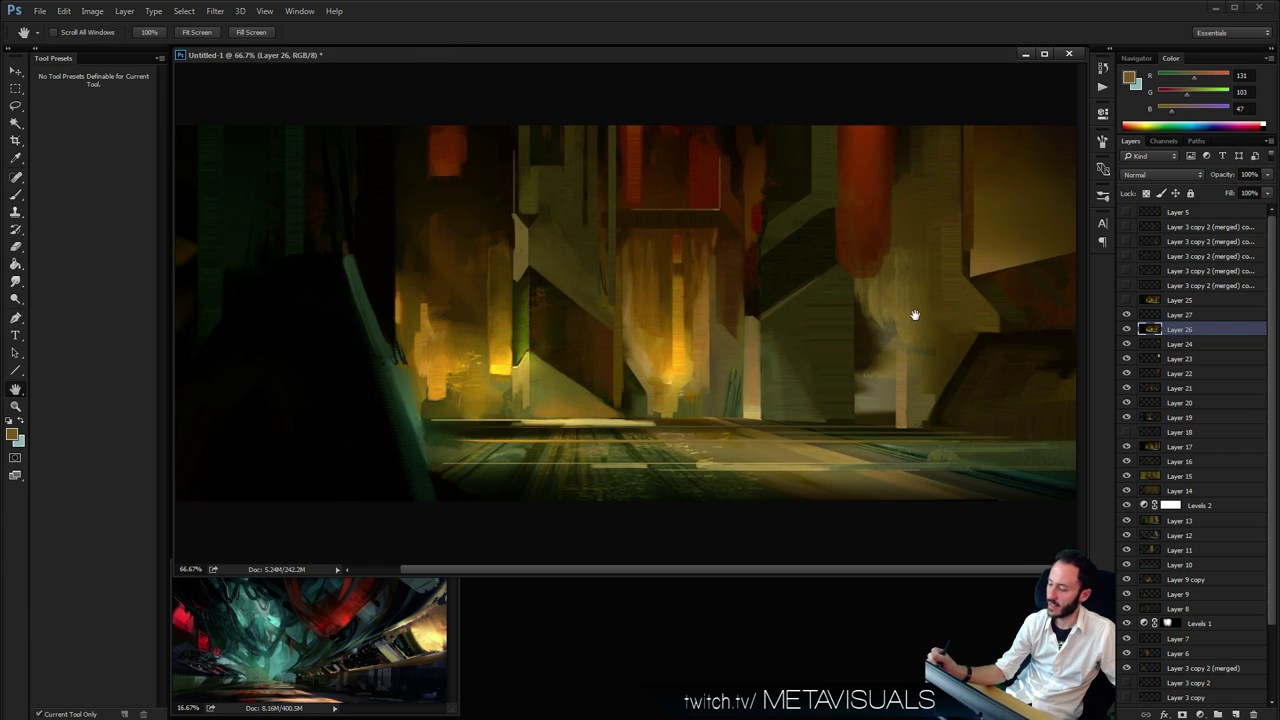
{"action": "left_click", "coordinate": [930, 316]}
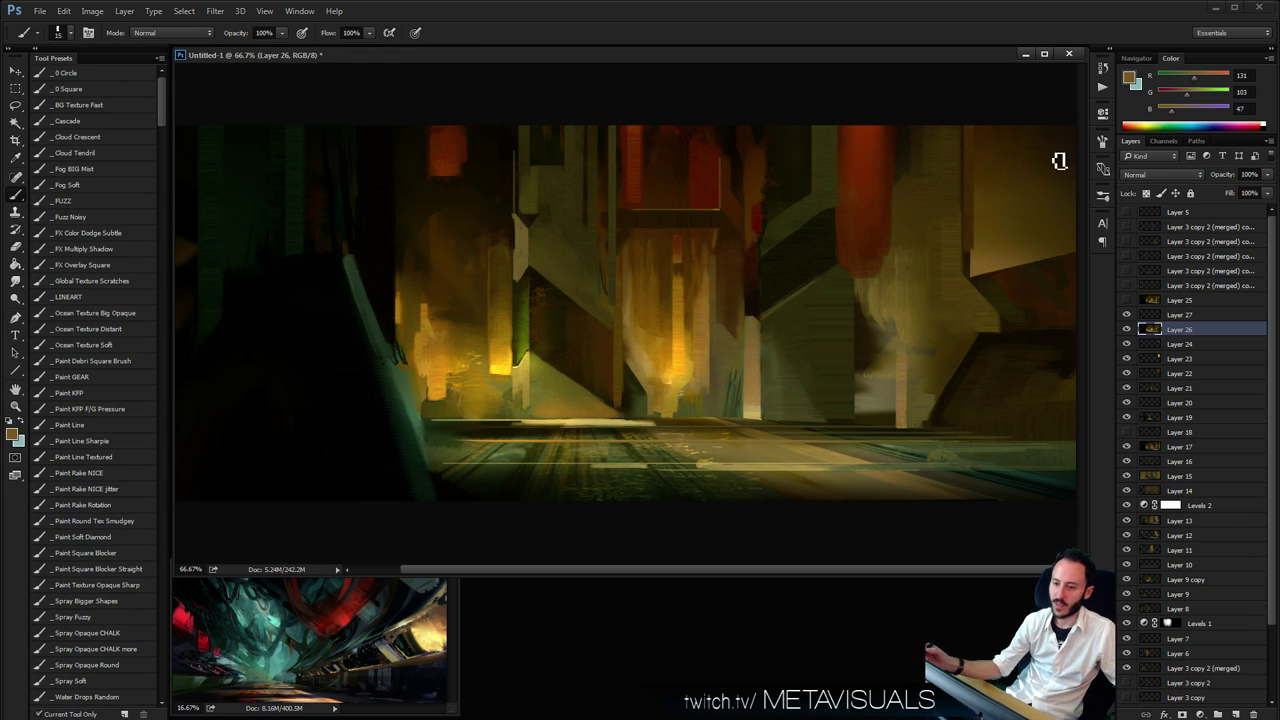
{"action": "key", "text": "space"}
{"action": "left_click", "coordinate": [985, 241], "text": "alt"}
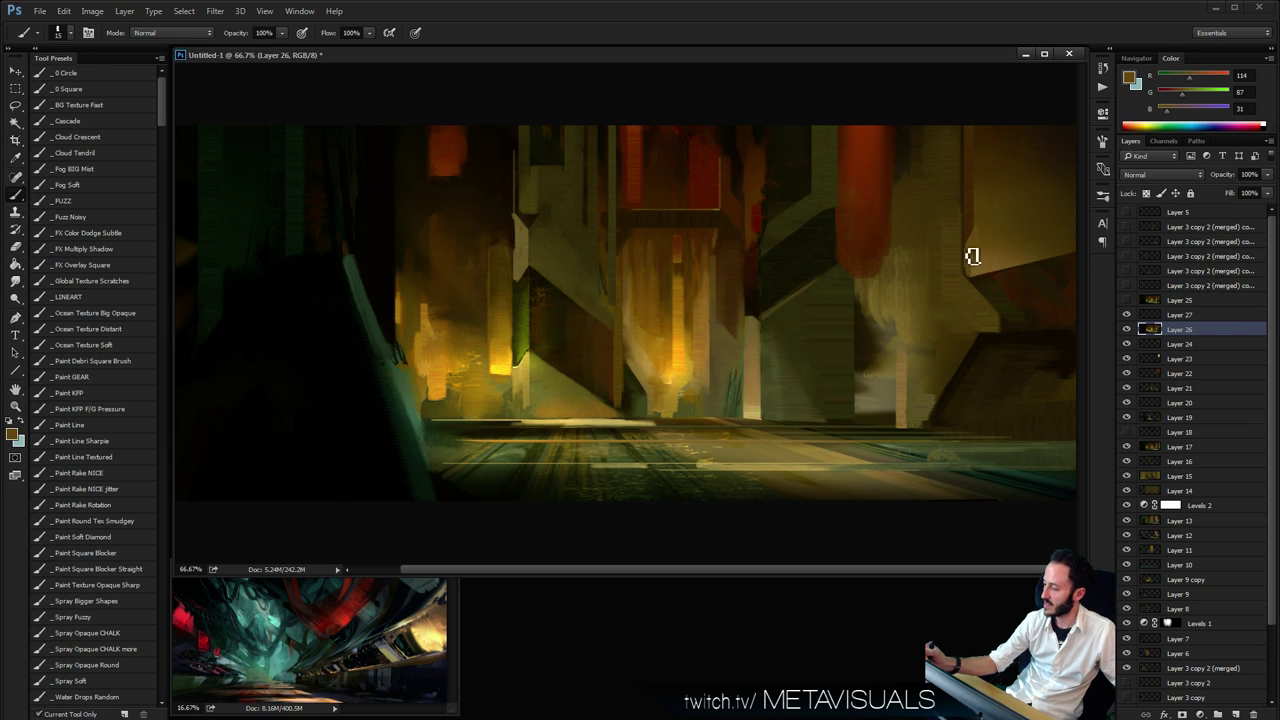
Refine the upper right panel's lower-left corner with short strokes in resampled tan, using the square brush at about size 10
{"action": "left_click_drag", "start_coordinate": [973, 256], "coordinate": [970, 274]}
{"action": "key", "text": "space"}
{"action": "key", "text": "bracketright"}
{"action": "left_click", "coordinate": [983, 238], "text": "alt"}
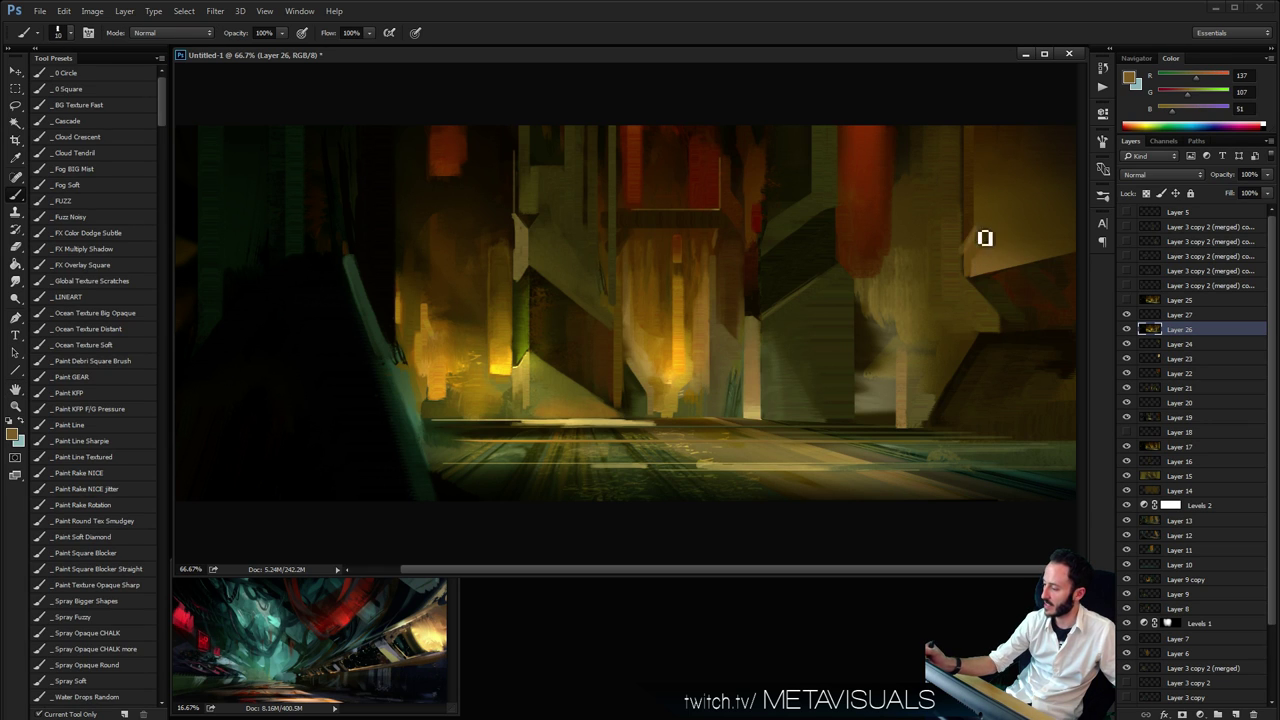
{"action": "key", "text": "bracketright"}
{"action": "key", "text": "bracketright"}
{"action": "key", "text": "bracketright"}
{"action": "left_click", "coordinate": [972, 262], "text": "alt"}
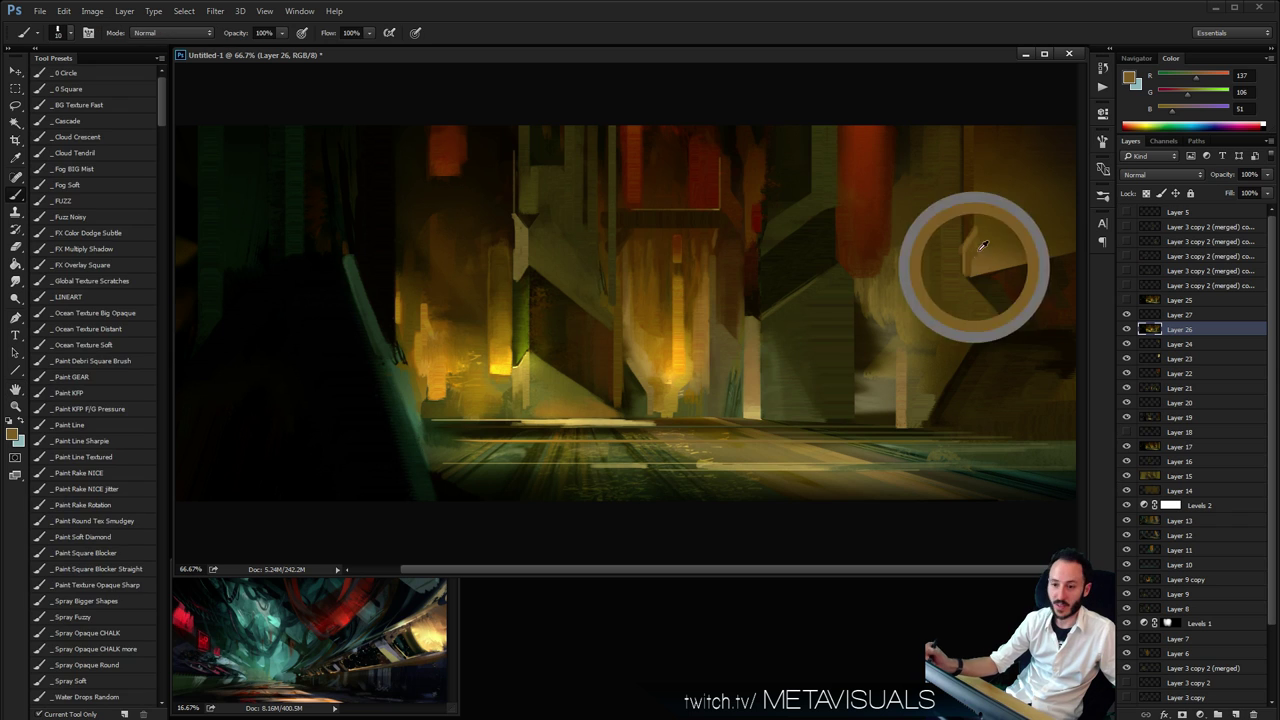
{"action": "left_click", "coordinate": [975, 255], "text": "alt"}
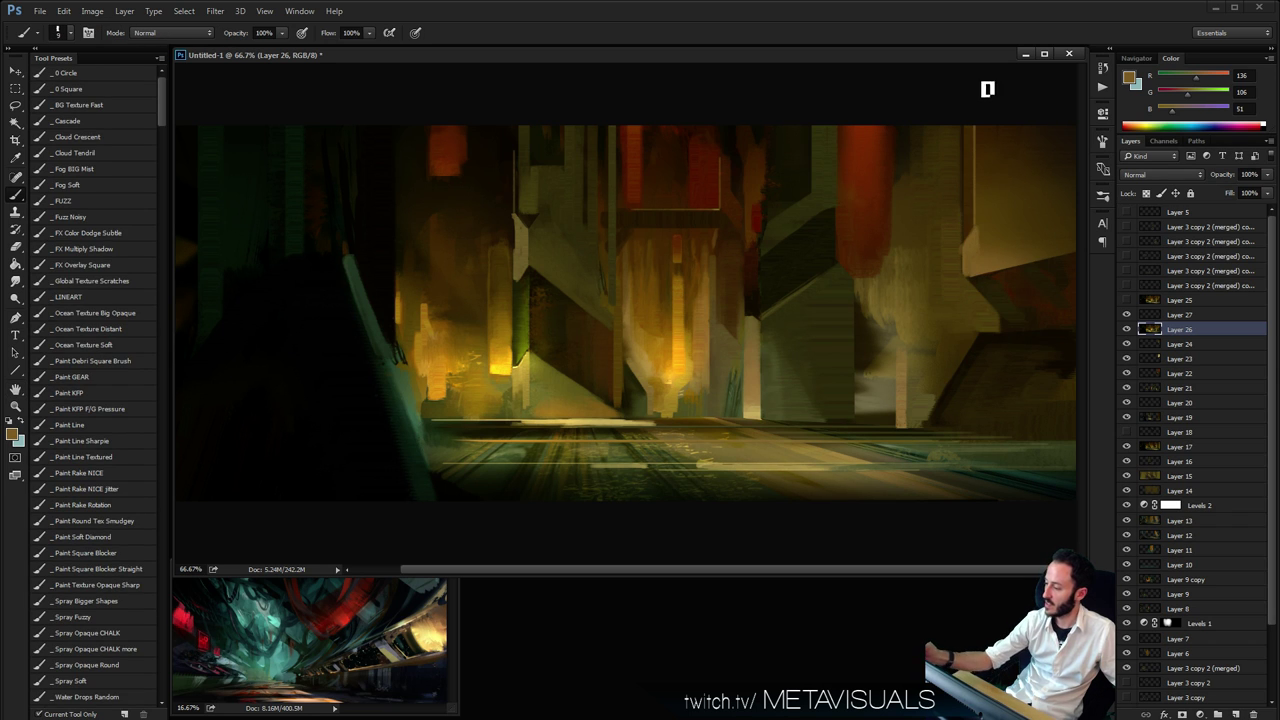
{"action": "key", "text": "h"}
{"action": "left_click", "coordinate": [994, 266]}
{"action": "key", "text": "r"}
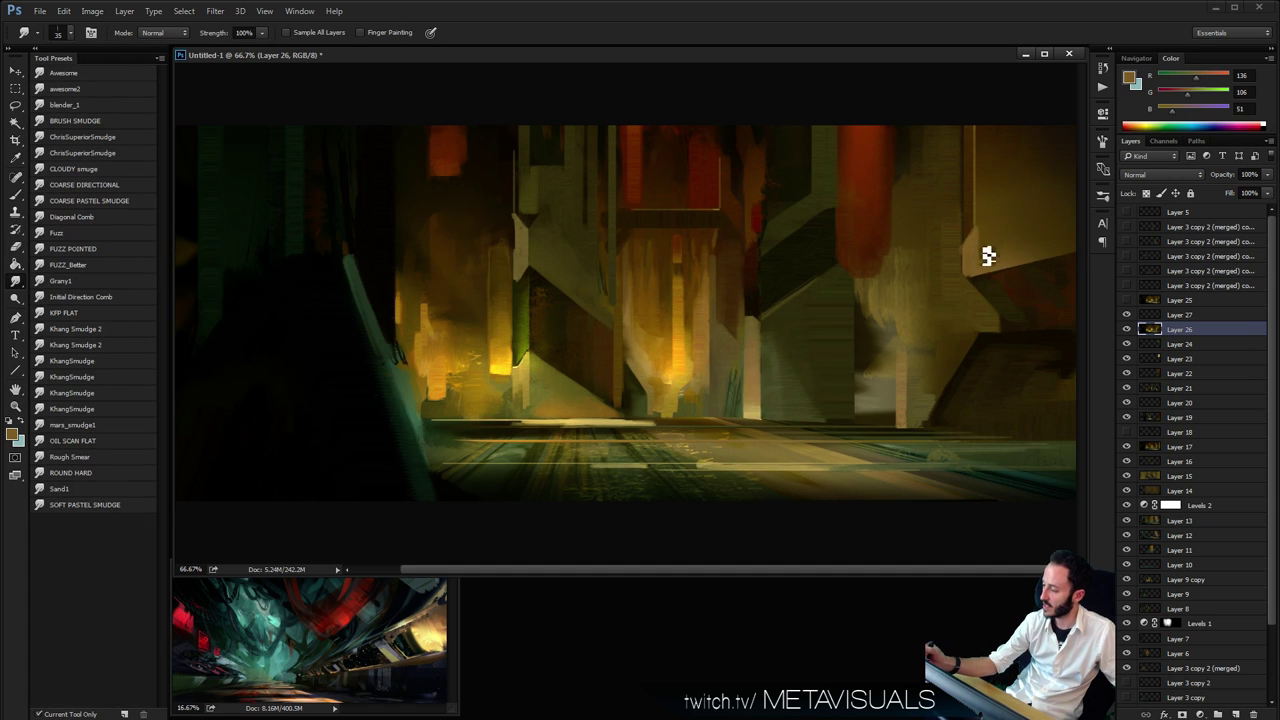
{"action": "key", "text": "z"}
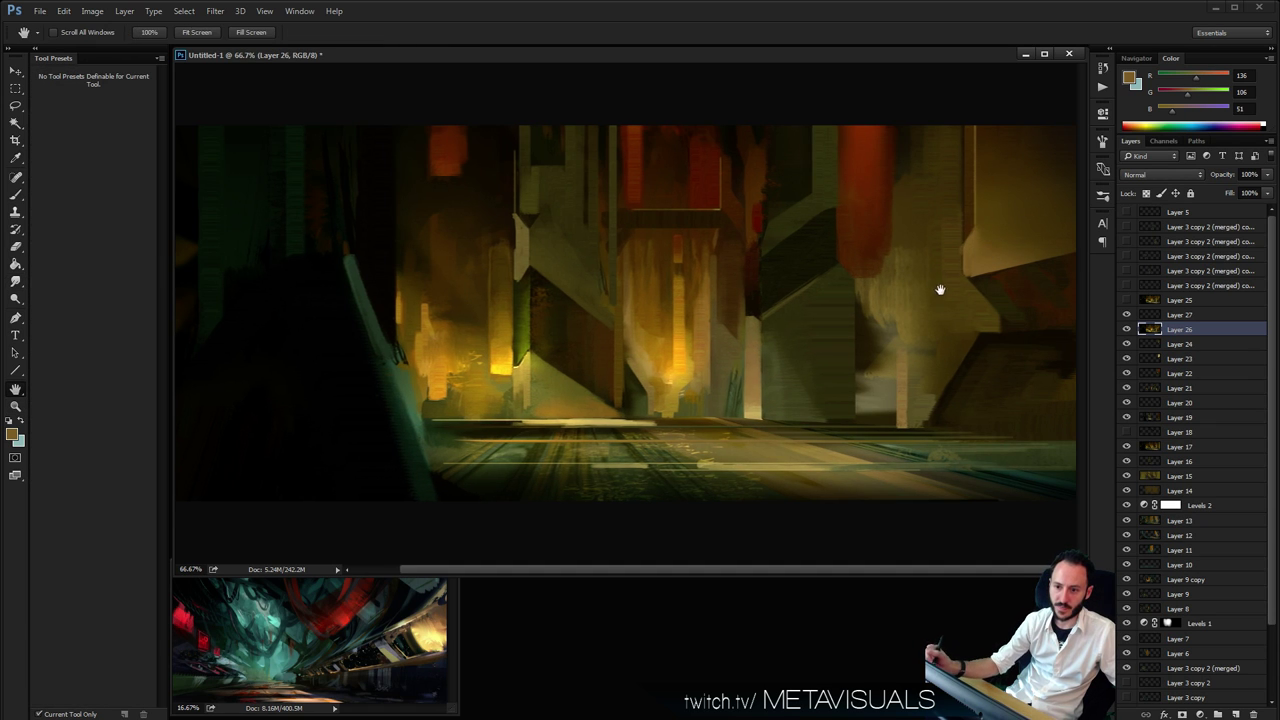
{"action": "left_click", "coordinate": [826, 267], "text": "alt"}
{"action": "left_click", "coordinate": [826, 267]}
{"action": "key", "text": "h"}
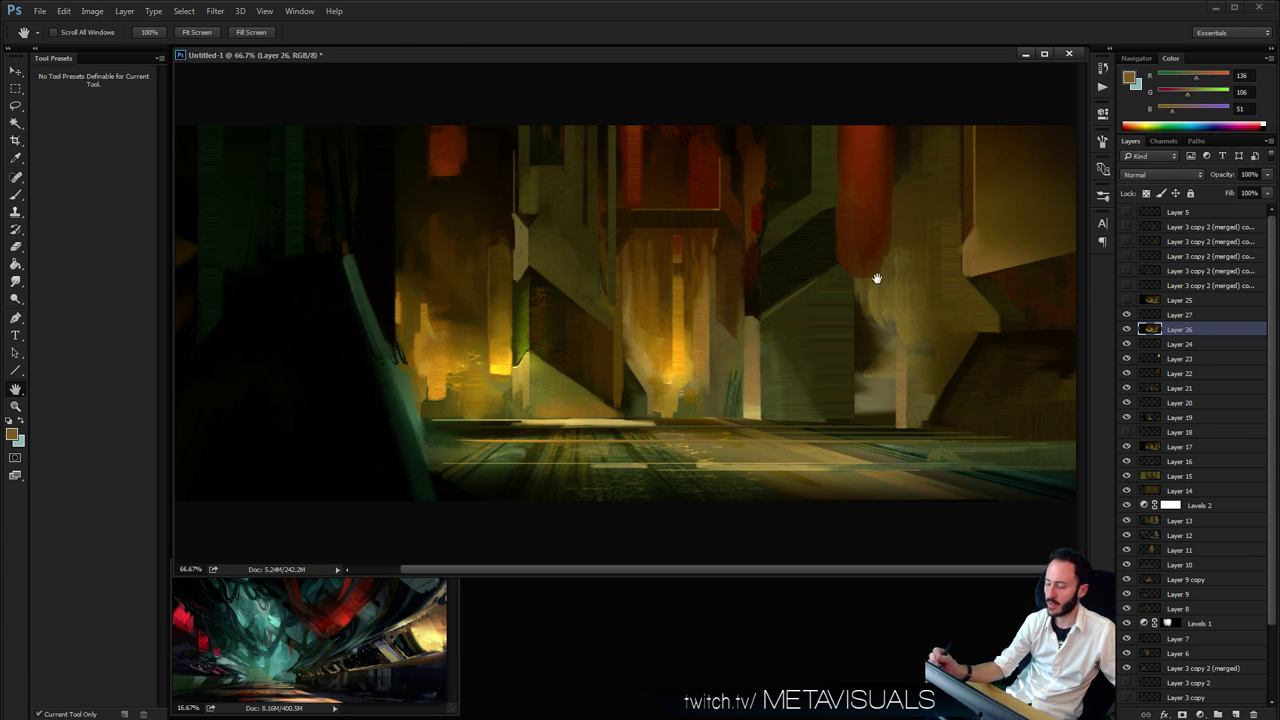
Sample the banner's dark red and paint brighter red strokes into the right side of the central banner at brush size 15
{"action": "key", "text": "b"}
{"action": "left_click", "coordinate": [868, 133], "text": "alt"}
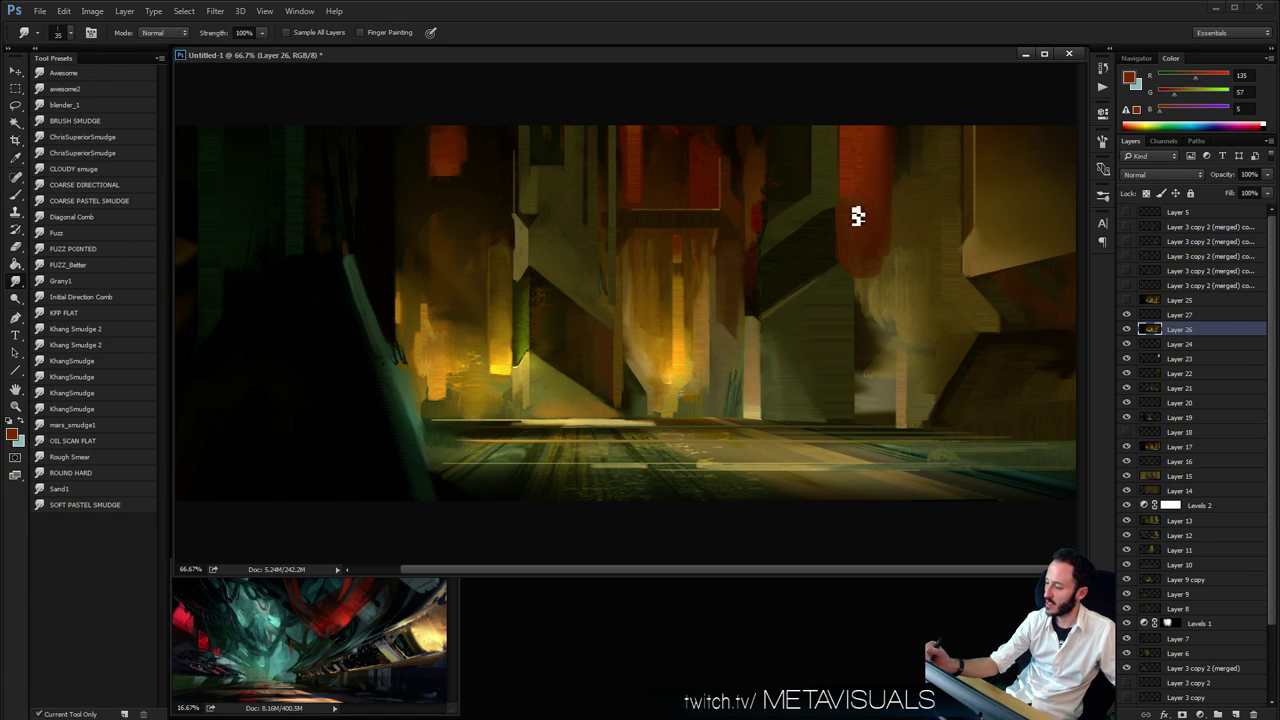
{"action": "key", "text": "h"}
{"action": "key", "text": "b"}
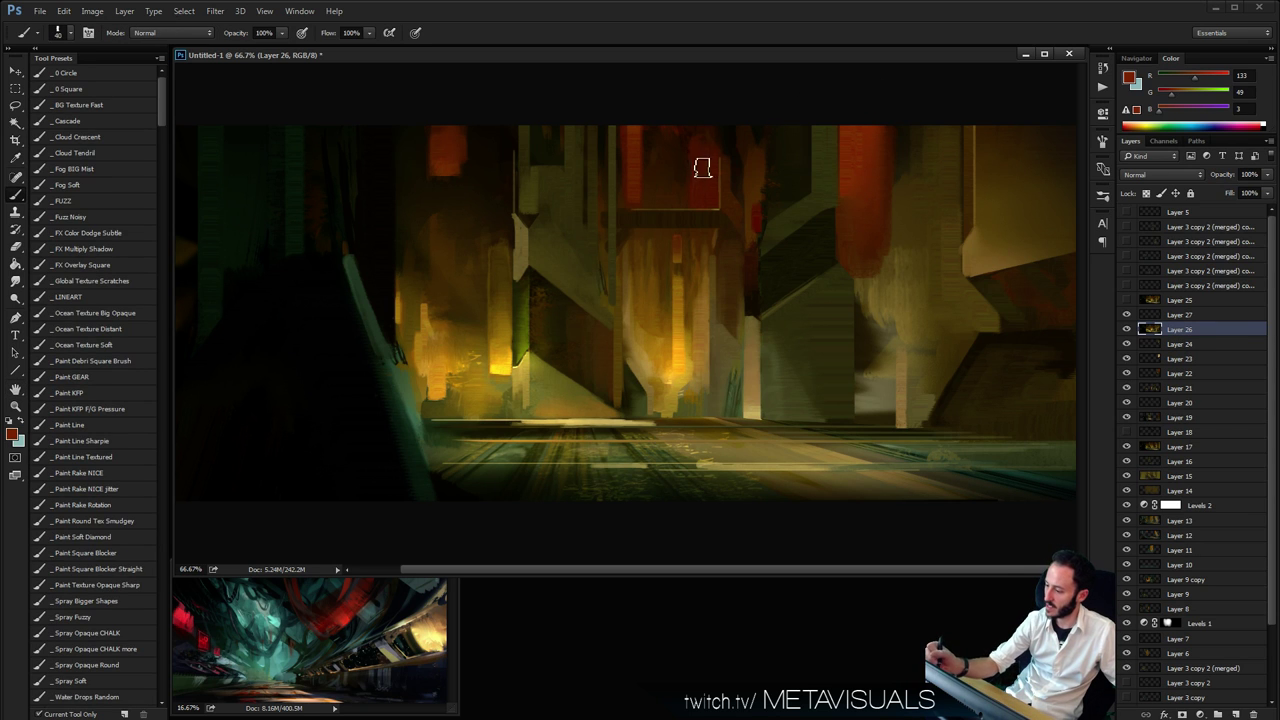
{"action": "key", "text": "ctrl+z"}
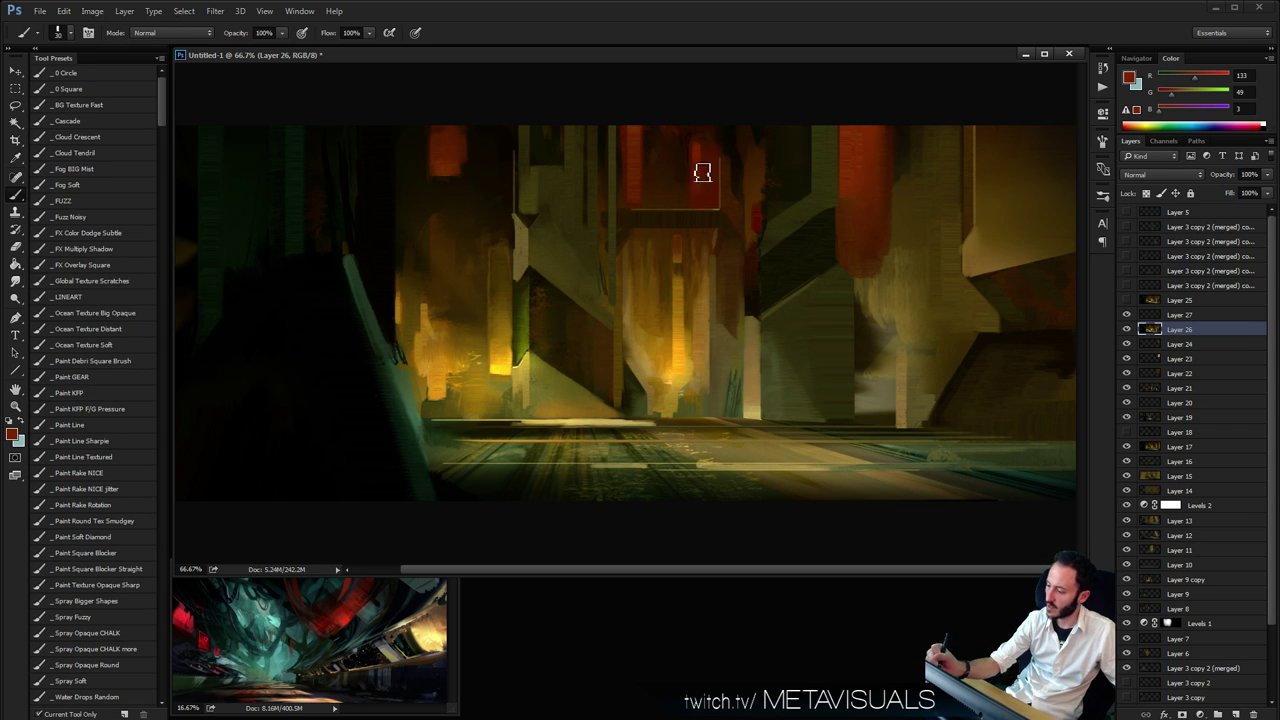
{"action": "key", "text": "bracketleft"}
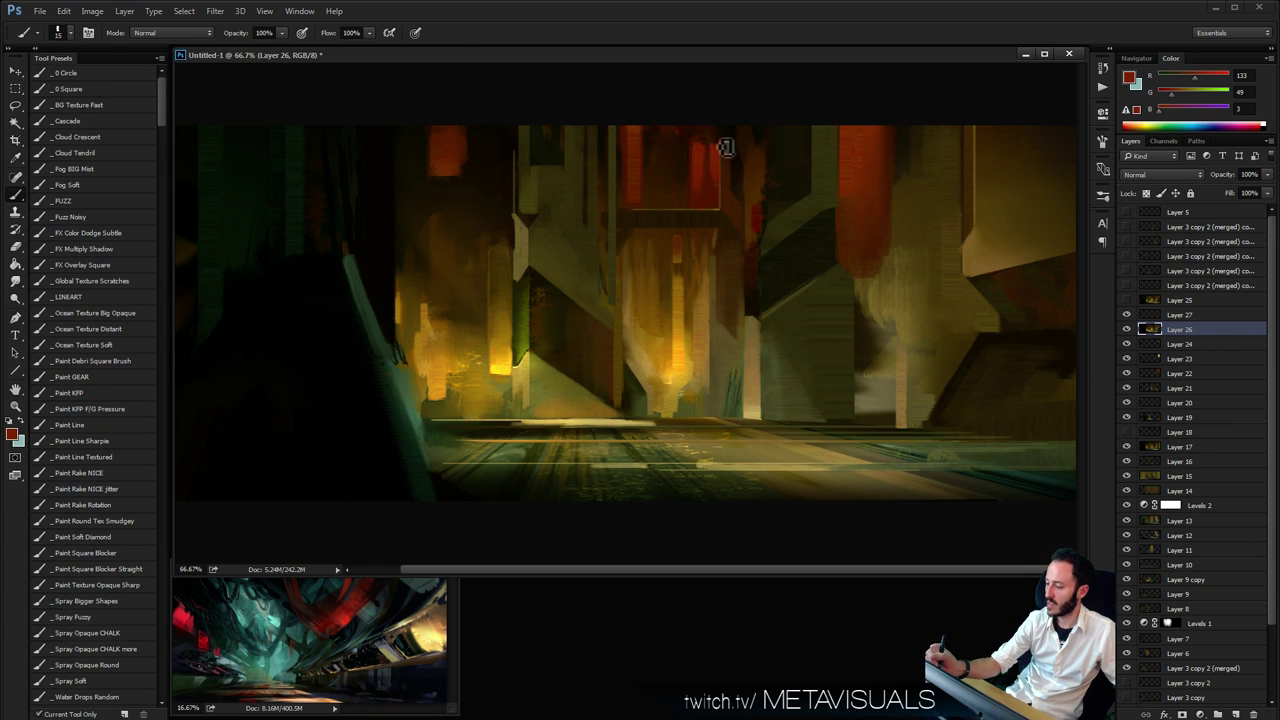
Flatten the brush tip to 56% roundness
{"action": "key", "text": "z"}
{"action": "left_click", "coordinate": [906, 364], "text": "alt"}
{"action": "left_click", "coordinate": [906, 364]}
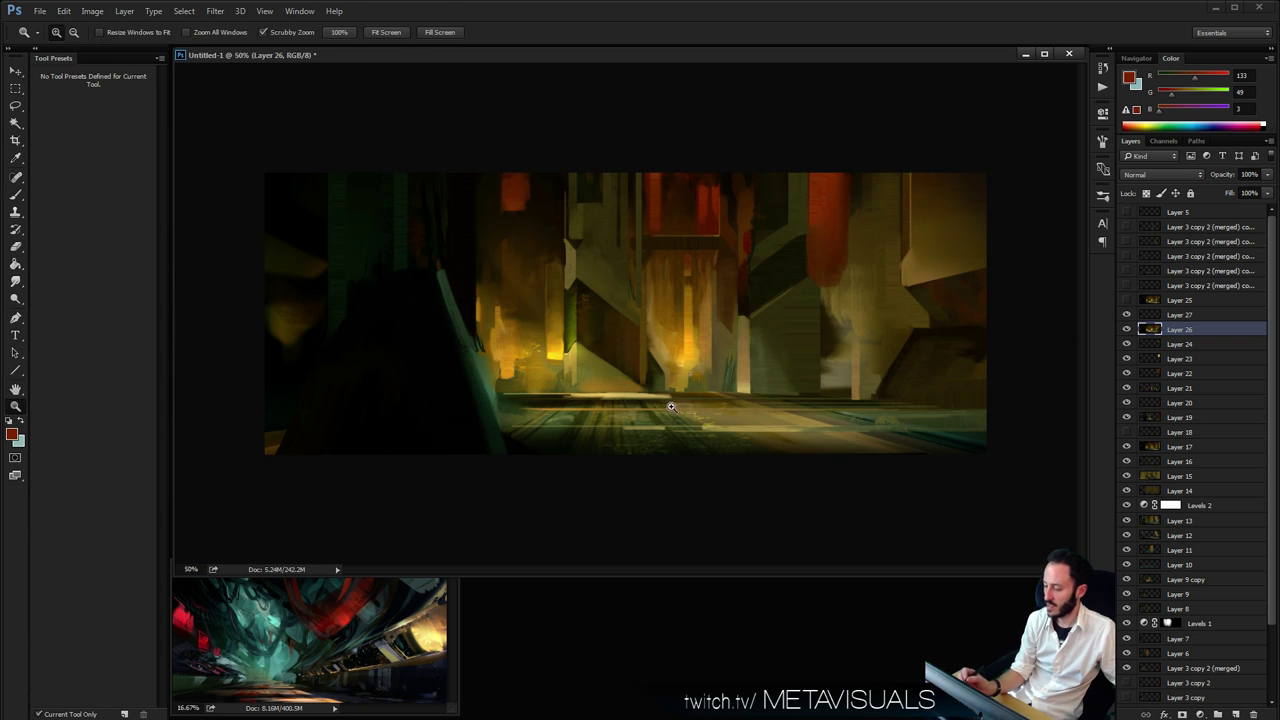
{"action": "left_click", "coordinate": [760, 418]}
{"action": "left_click", "coordinate": [635, 462]}
{"action": "left_click_drag", "start_coordinate": [605, 474], "coordinate": [625, 474]}
{"action": "key", "text": "space"}
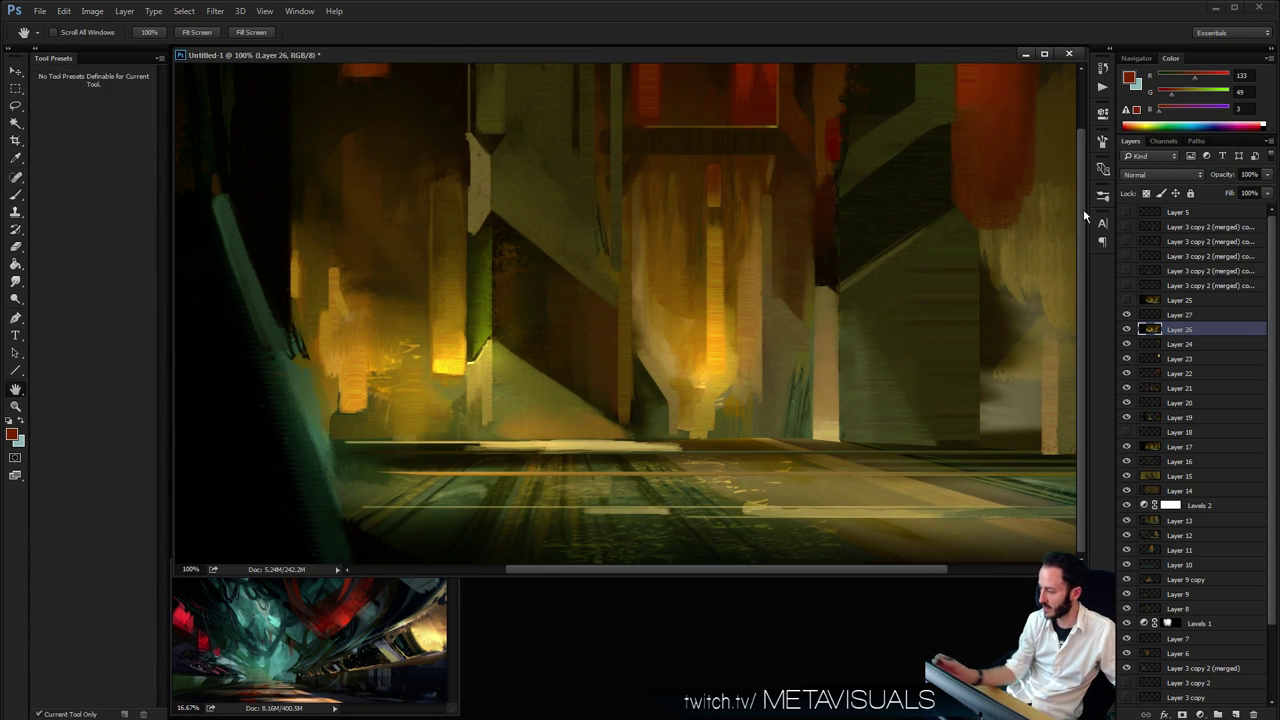
{"action": "left_click", "coordinate": [1102, 141]}
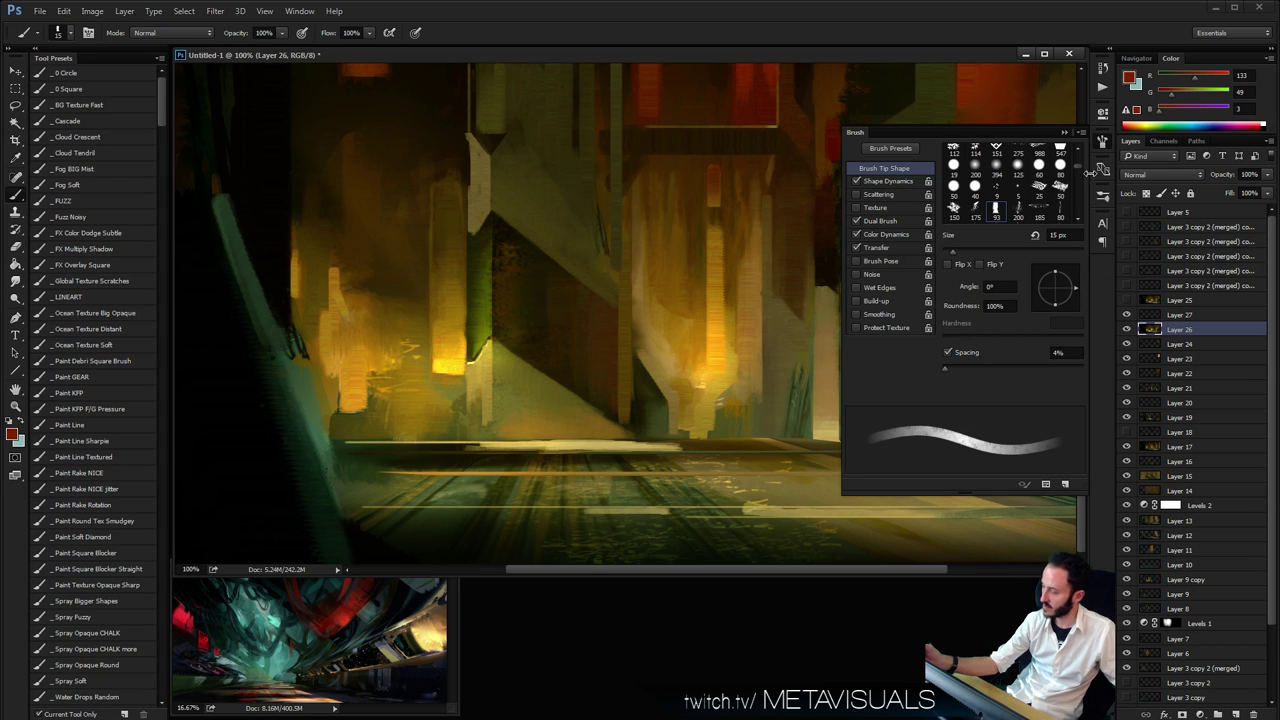
{"action": "key", "text": "space"}
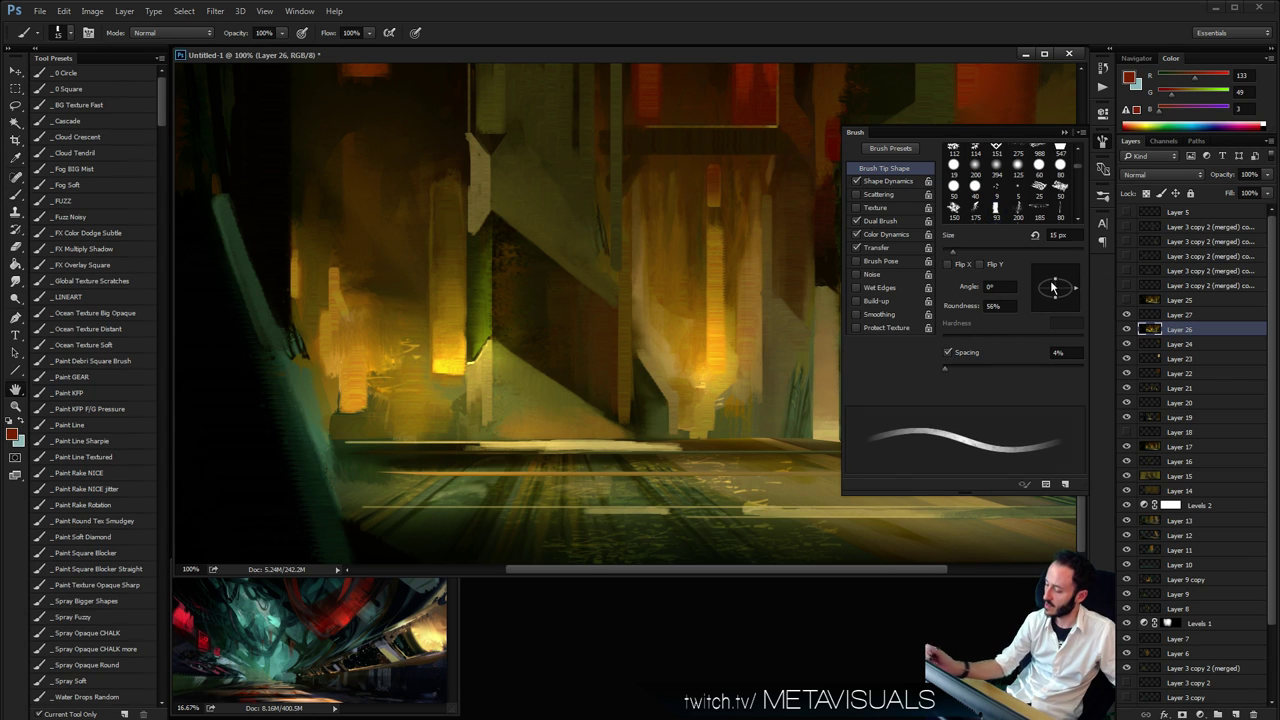
{"action": "left_click", "coordinate": [1064, 132]}
Sample the brownish tan near the doorway's base and paint over the right end of the pale highlight along the floor's back edge
{"action": "left_click", "coordinate": [675, 445], "text": "alt"}
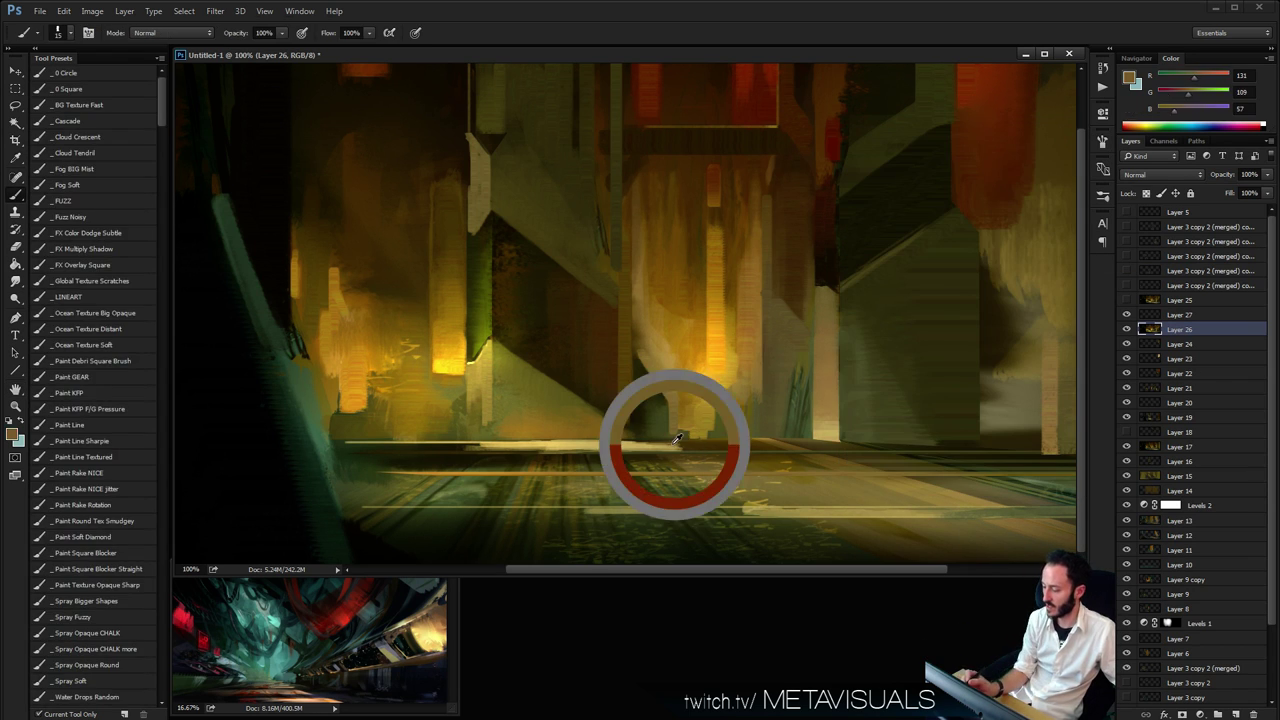
{"action": "left_click_drag", "start_coordinate": [586, 454], "coordinate": [755, 450]}
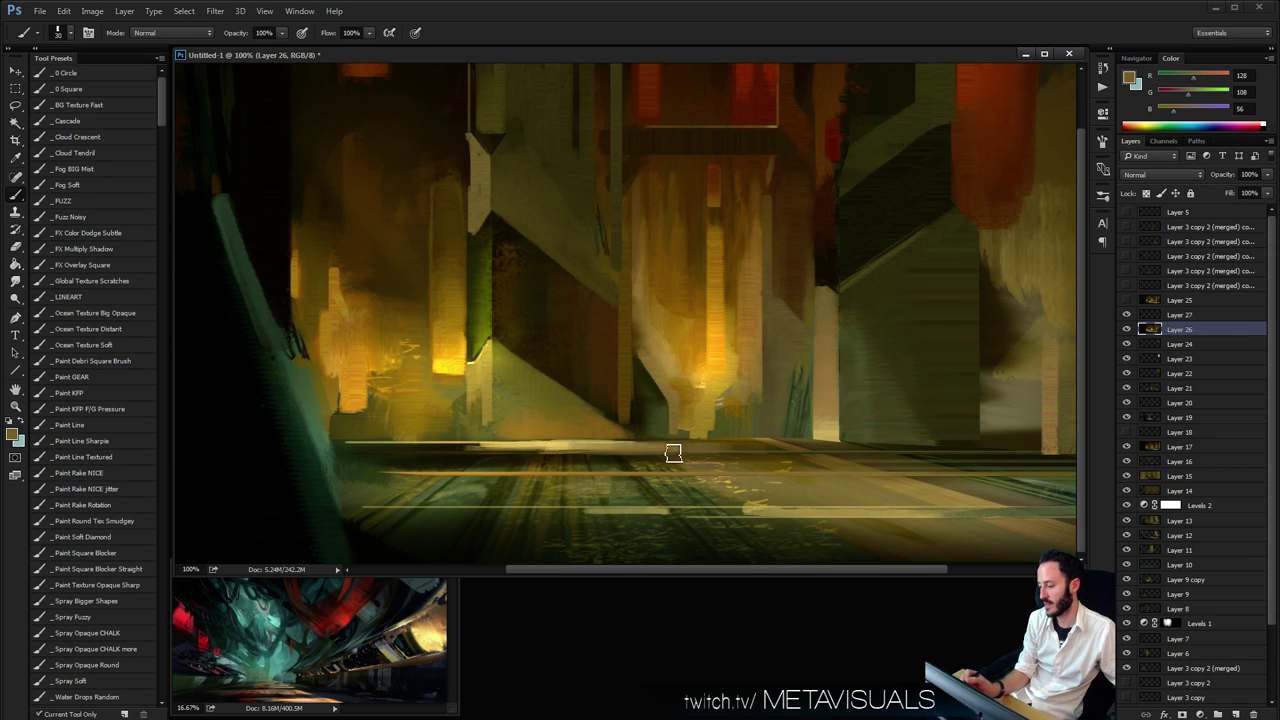
{"action": "key", "text": "["}
{"action": "mouse_move", "coordinate": [656, 459]}
{"action": "left_mouse_down"}
{"action": "mouse_move", "coordinate": [421, 463]}
{"action": "mouse_move", "coordinate": [672, 462]}
{"action": "left_mouse_up"}
{"action": "mouse_move", "coordinate": [431, 468]}
{"action": "left_mouse_down"}
{"action": "mouse_move", "coordinate": [718, 466]}
{"action": "mouse_move", "coordinate": [486, 463]}
{"action": "mouse_move", "coordinate": [518, 467]}
{"action": "left_mouse_up"}
{"action": "left_click", "coordinate": [626, 457], "text": "alt"}
{"action": "left_click", "coordinate": [626, 457], "text": "alt"}
{"action": "left_click", "coordinate": [634, 446], "text": "ctrl"}
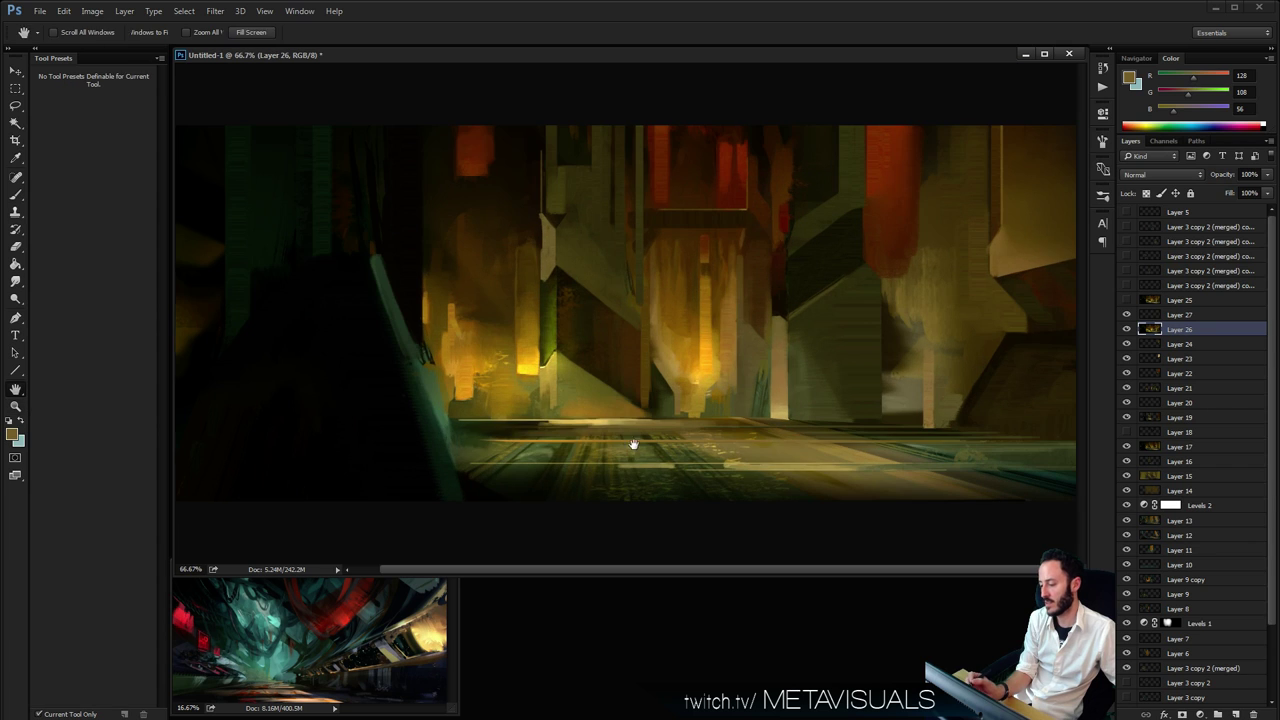
Sample dark brown and golden tones and paint blocky shapes into the yellow glow behind the left end of the floor
{"action": "key", "text": "b"}
{"action": "left_click", "coordinate": [530, 435], "text": "alt"}
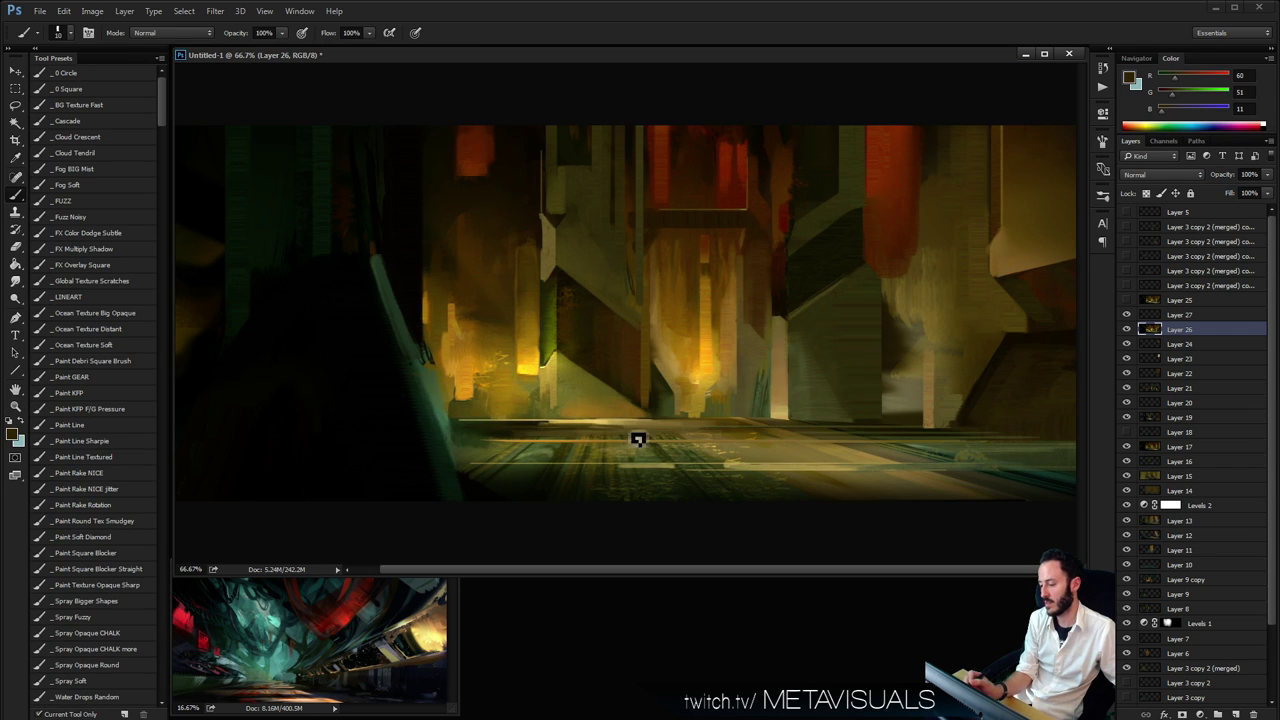
{"action": "left_click", "coordinate": [516, 392], "text": "alt"}
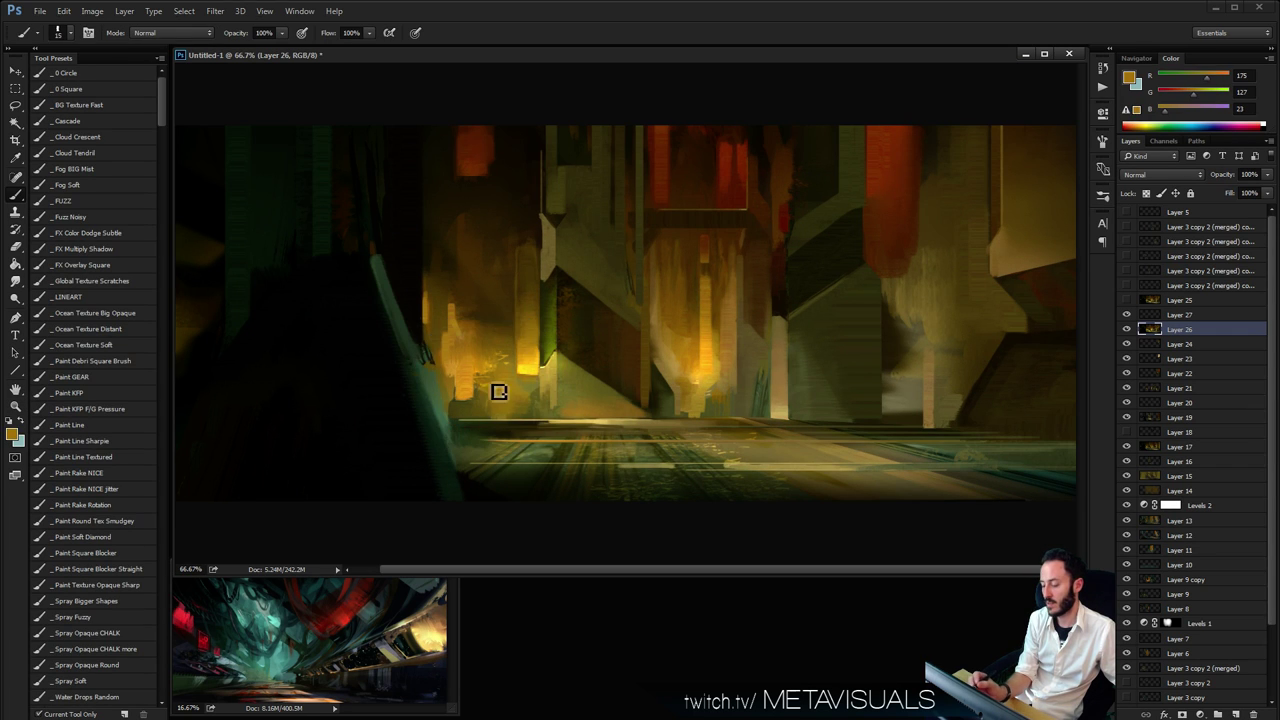
{"action": "left_click", "coordinate": [526, 370], "text": "alt"}
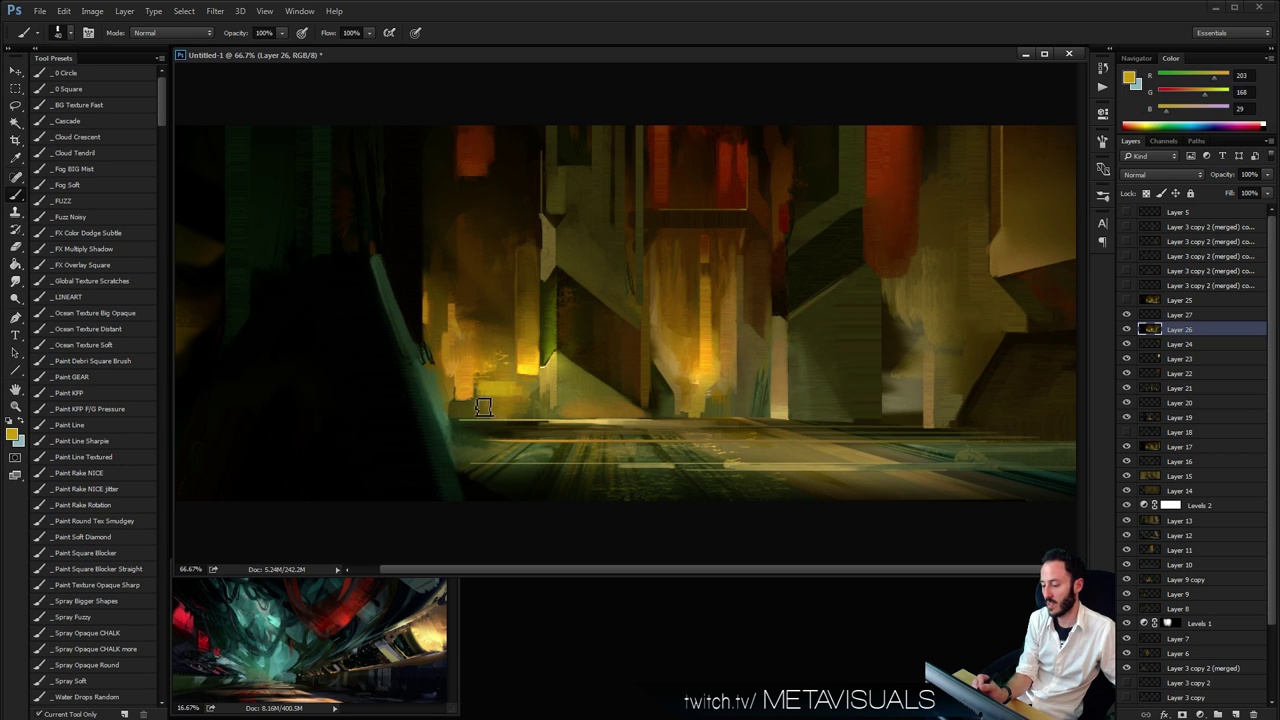
{"action": "left_click", "coordinate": [505, 400], "text": "alt"}
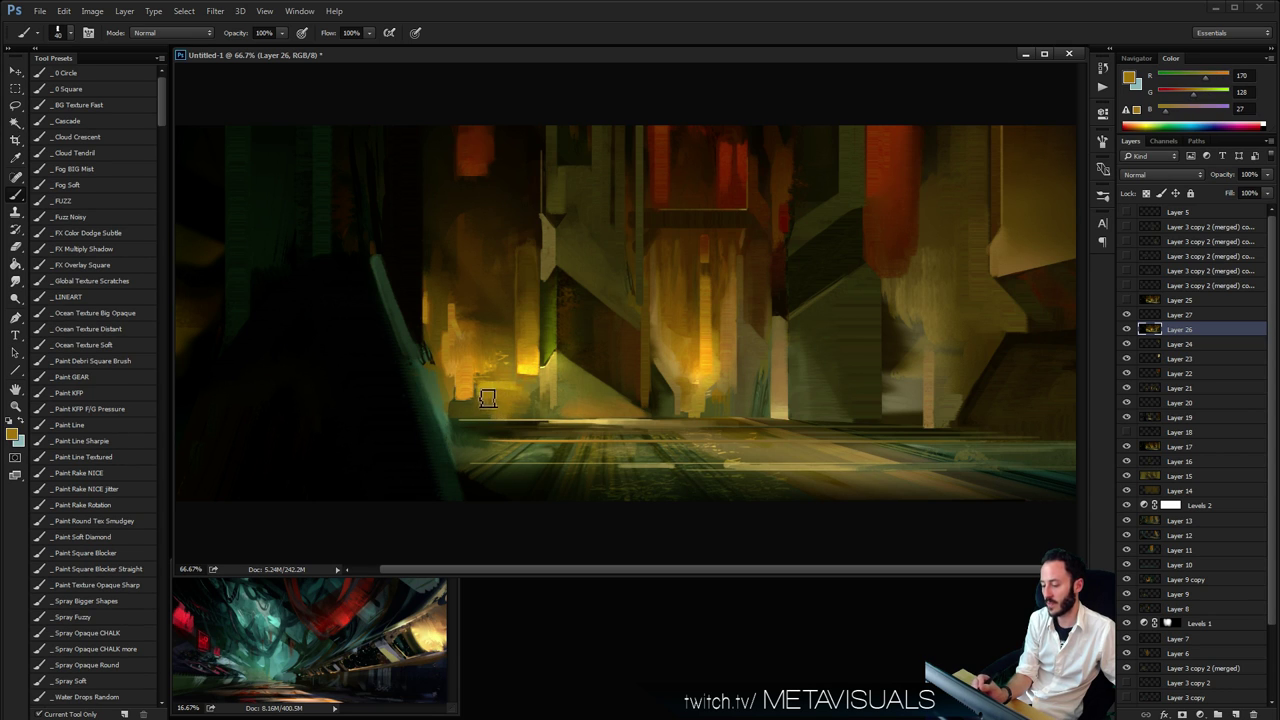
{"action": "key", "text": "space"}
{"action": "left_click_drag", "start_coordinate": [560, 406], "coordinate": [562, 406]}
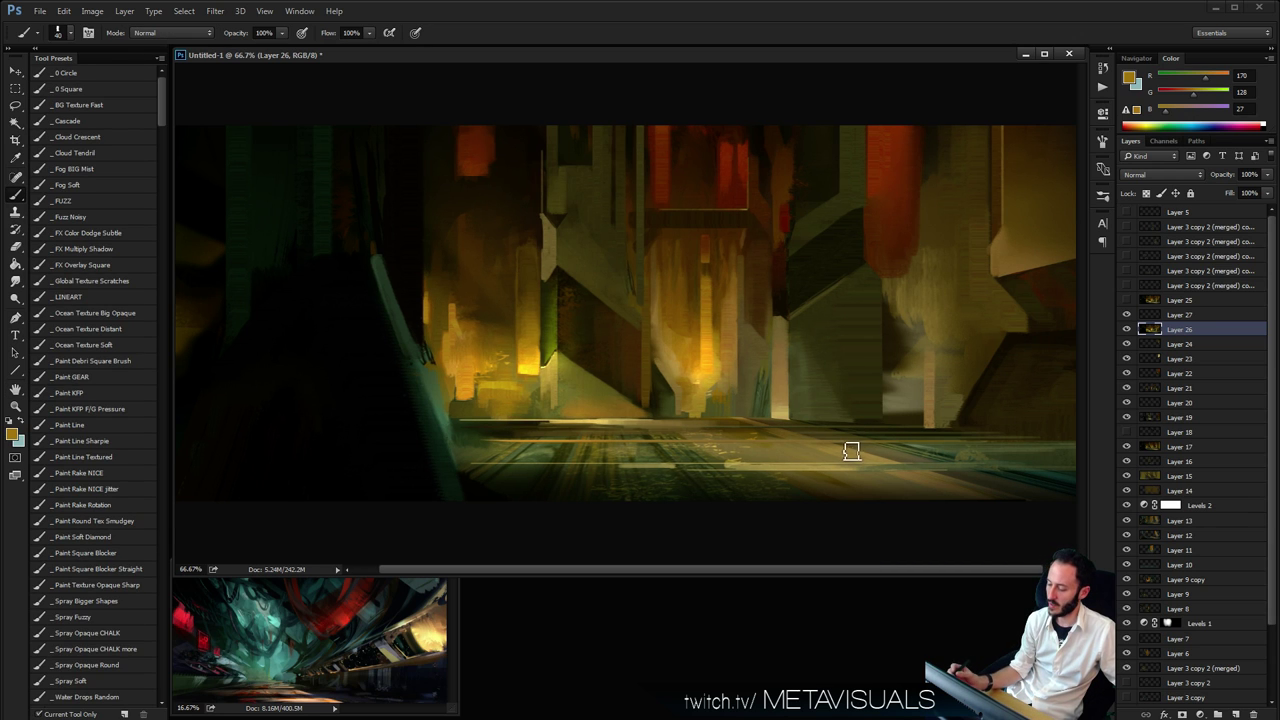
Lasso the dark slanted block at the floor's right edge
{"action": "key", "text": "z"}
{"action": "left_click", "coordinate": [694, 471], "text": "alt"}
{"action": "left_click", "coordinate": [694, 471], "text": "alt"}
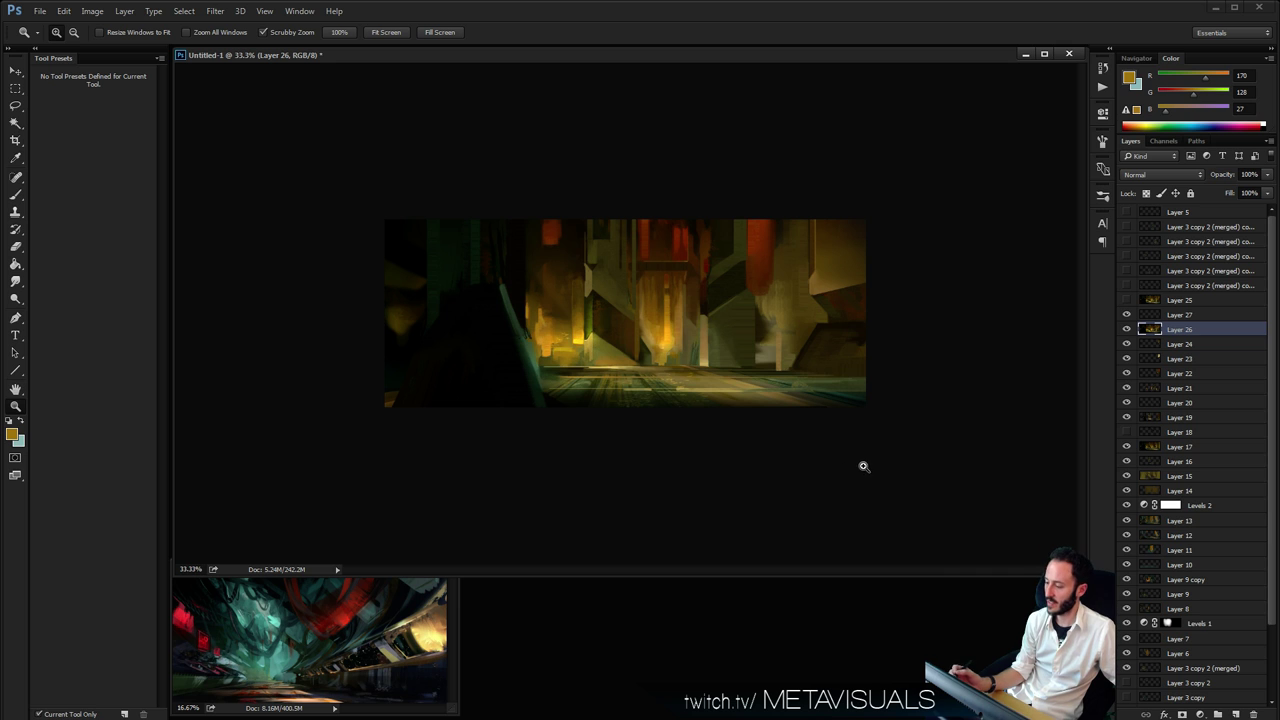
{"action": "left_click", "coordinate": [871, 270]}
{"action": "key", "text": "b"}
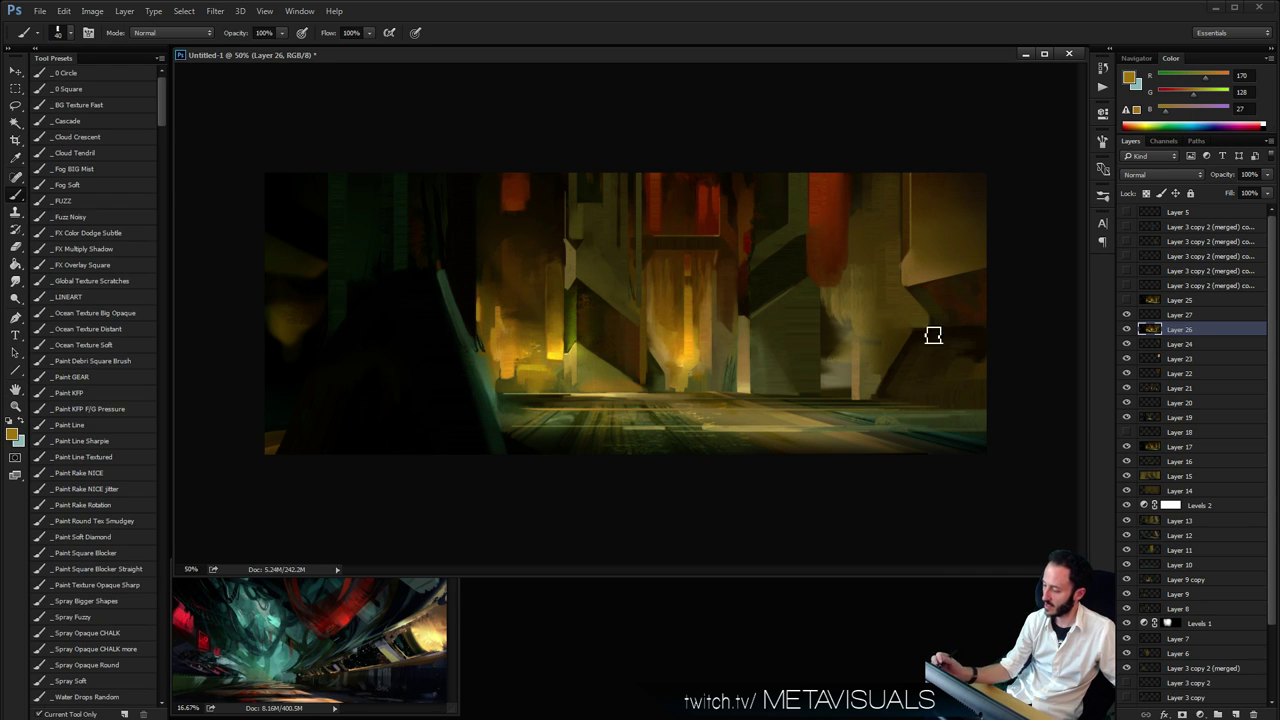
{"action": "key", "text": "l"}
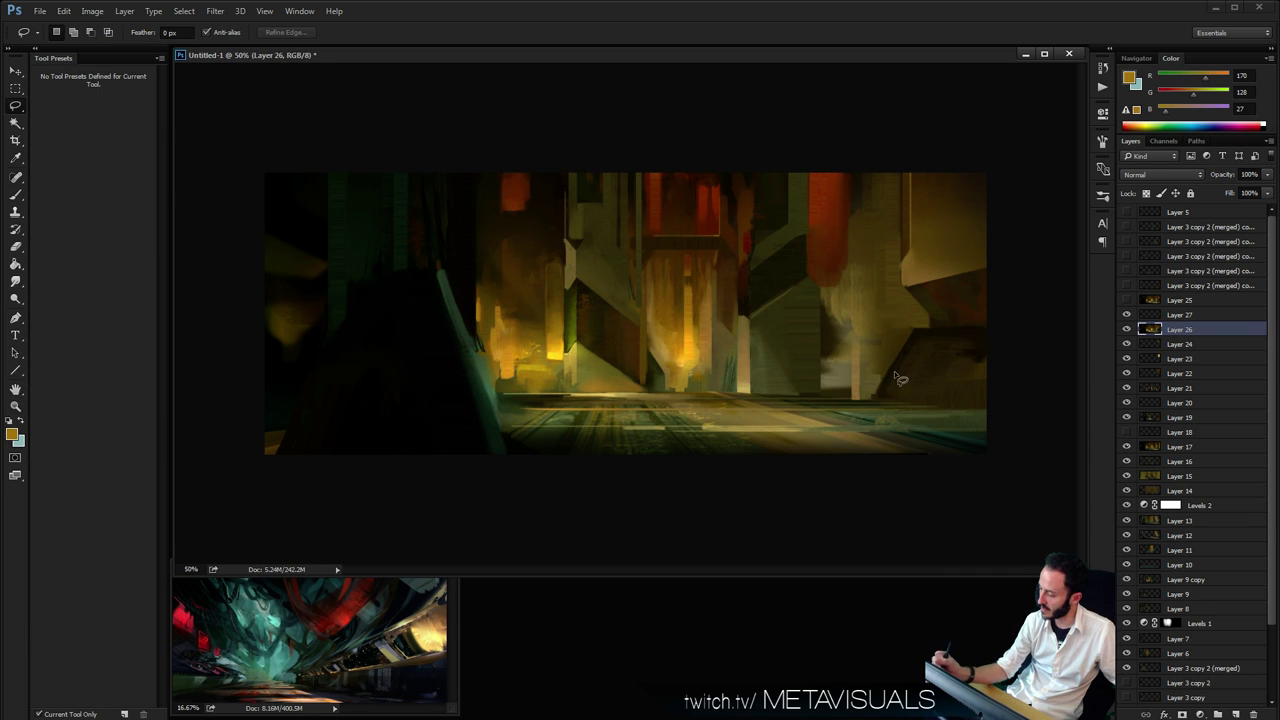
{"action": "left_click", "coordinate": [873, 403]}
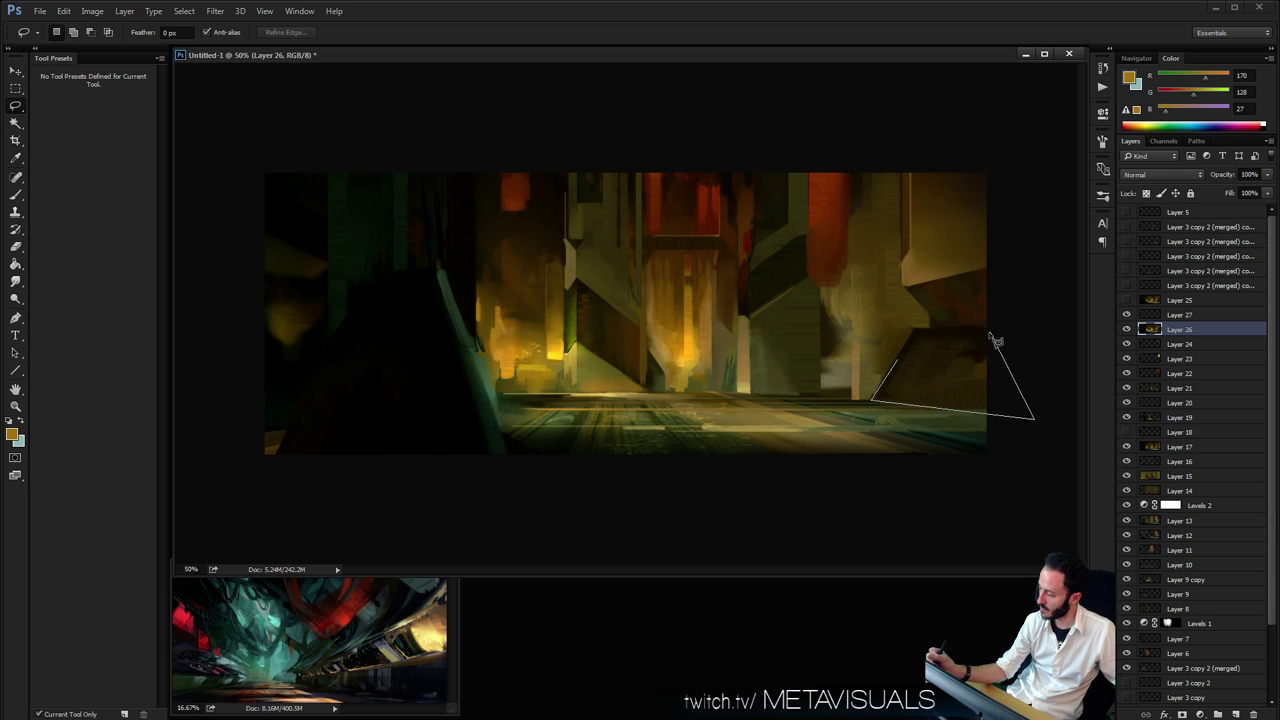
{"action": "double_click", "coordinate": [907, 367]}
Brighten the selected slanted block with broad brownish strokes at brush size 80, resampling its olive-brown
{"action": "key", "text": "b"}
{"action": "key", "text": "]"}
{"action": "key", "text": "]"}
{"action": "mouse_move", "coordinate": [898, 368]}
{"action": "left_mouse_down"}
{"action": "mouse_move", "coordinate": [962, 342]}
{"action": "mouse_move", "coordinate": [957, 351]}
{"action": "left_mouse_up"}
{"action": "left_click_drag", "start_coordinate": [877, 387], "coordinate": [949, 364]}
{"action": "left_click", "coordinate": [945, 361], "text": "alt"}
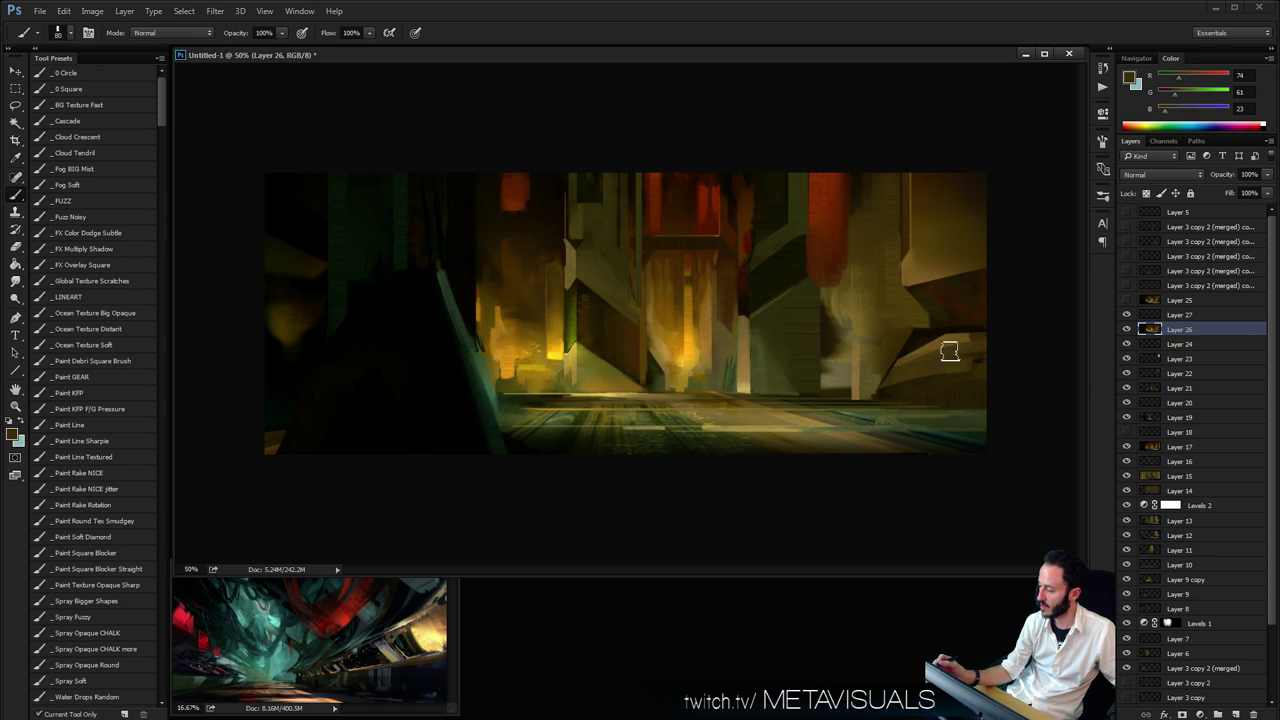
{"action": "key", "text": "bracketright"}
Create a new layer directly above Layer 27
{"action": "key", "text": "space"}
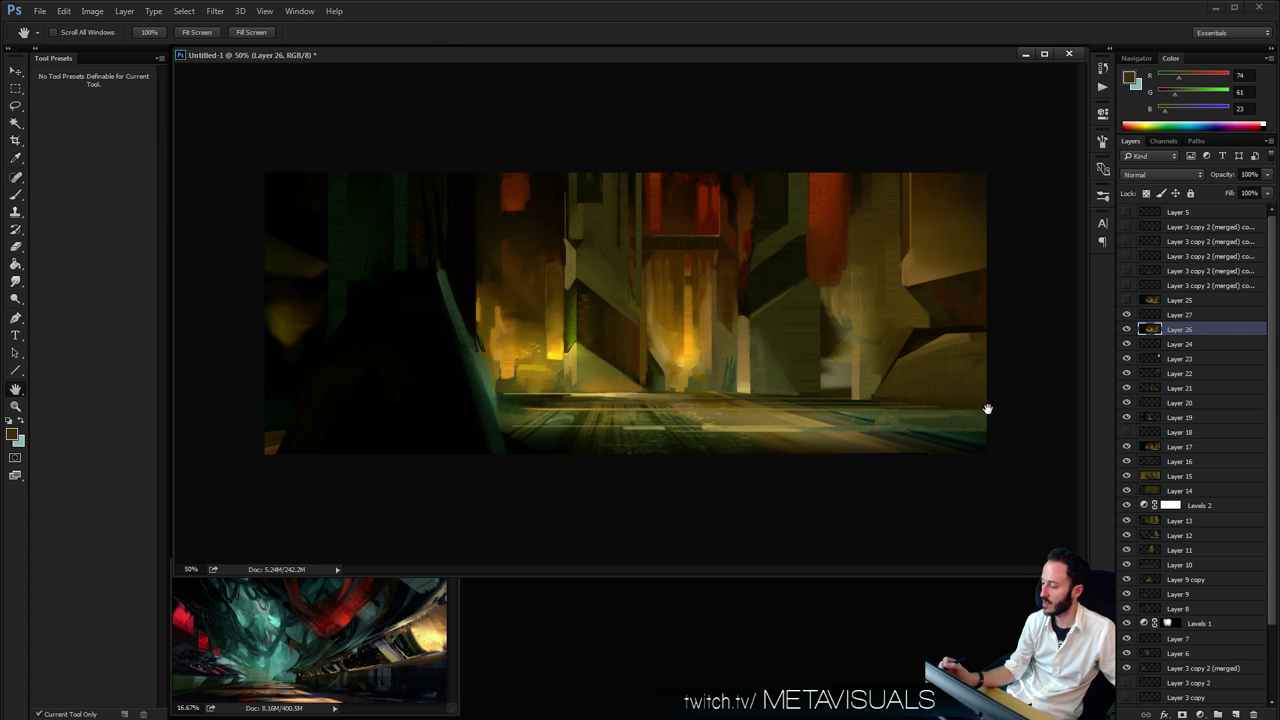
{"action": "left_click", "coordinate": [675, 410], "text": "ctrl"}
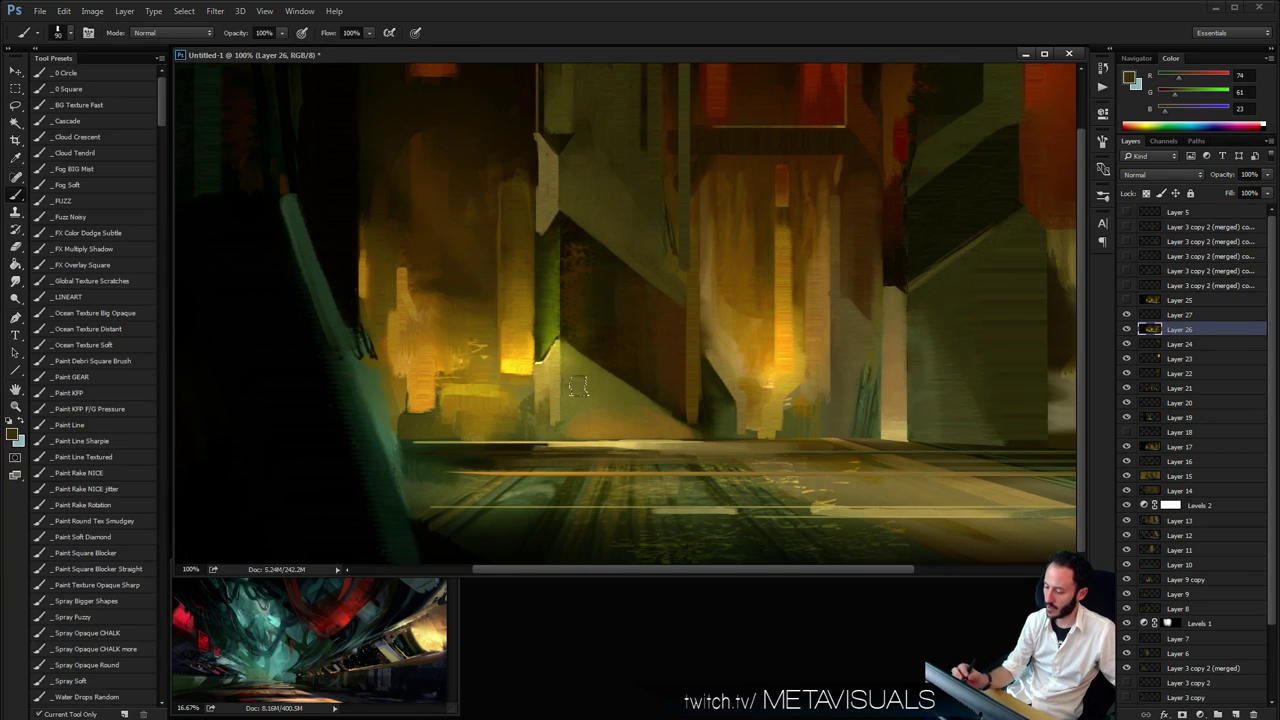
{"action": "key", "text": "b"}
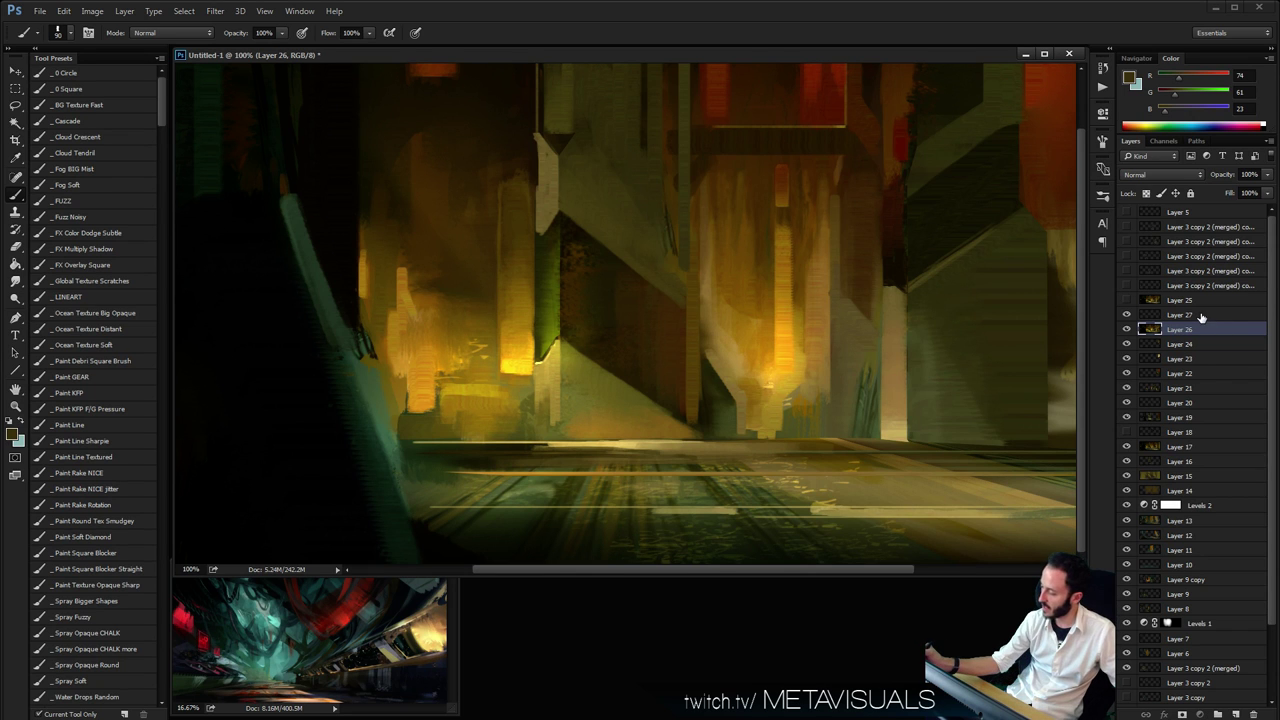
{"action": "left_click", "coordinate": [1202, 316]}
{"action": "key", "text": "ctrl+shift+alt+n"}
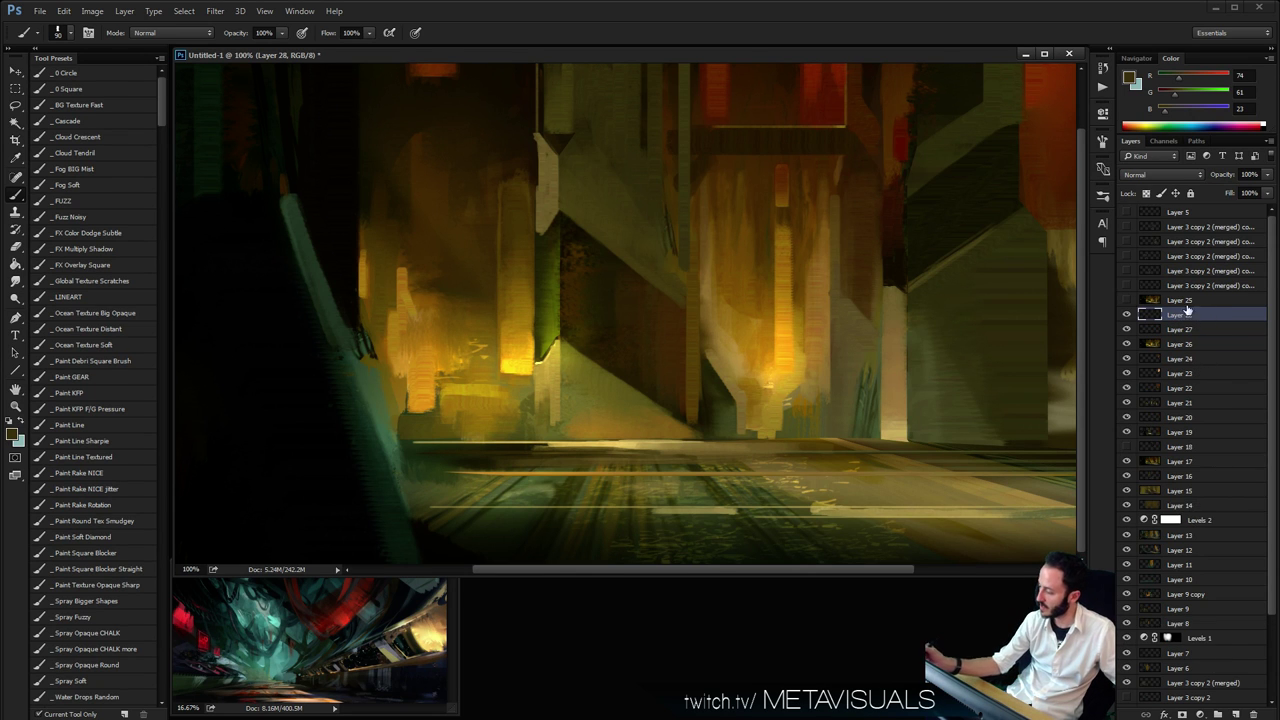
Sample near-black from the floor's shadow and paint a tiny standing figure on the back edge, in front of the triangular wall
{"action": "key", "text": "space"}
{"action": "left_click", "coordinate": [606, 429], "text": "ctrl"}
{"action": "left_click", "coordinate": [608, 429], "text": "ctrl"}
{"action": "left_click_drag", "start_coordinate": [689, 466], "coordinate": [706, 397]}
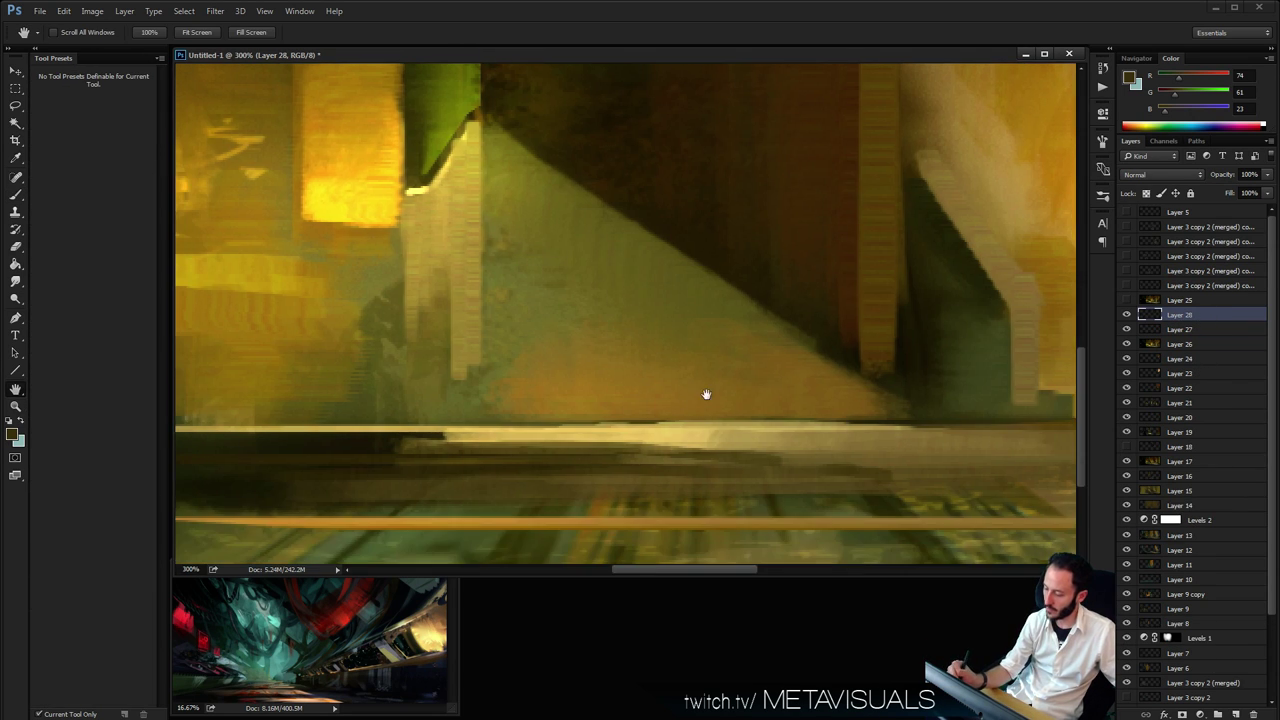
{"action": "left_click", "coordinate": [370, 440], "text": "alt"}
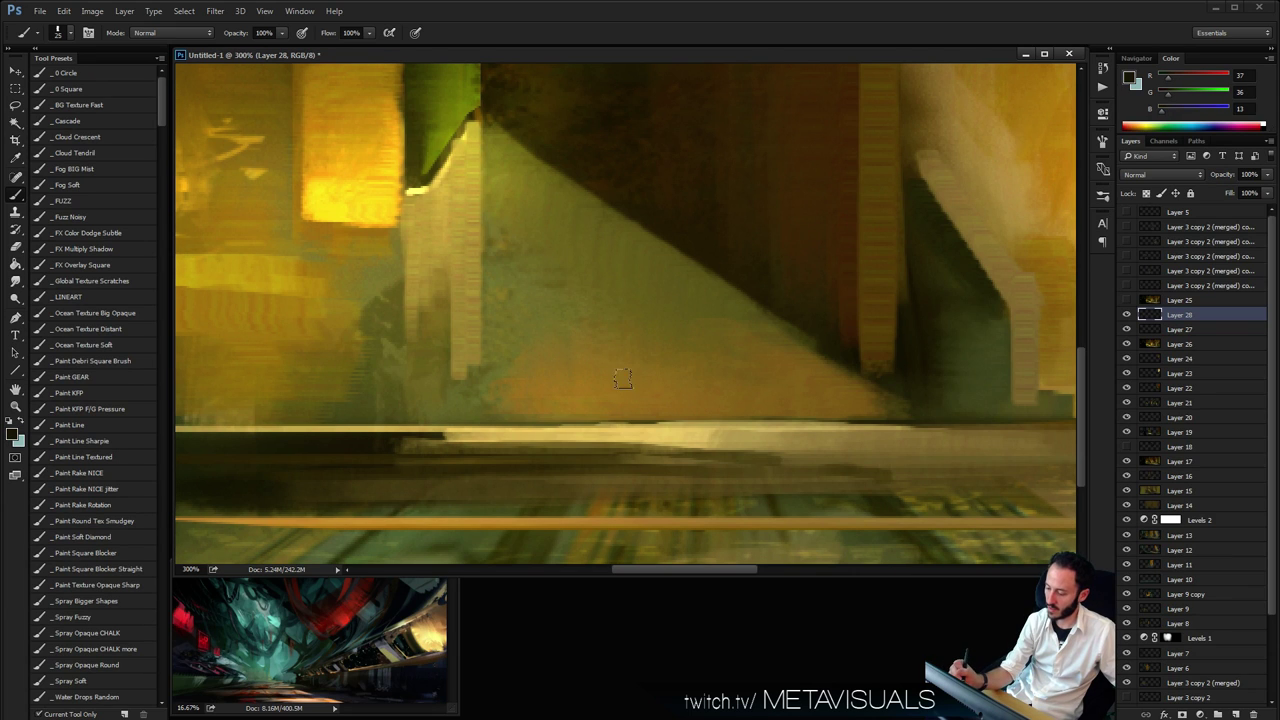
{"action": "mouse_move", "coordinate": [613, 377]}
{"action": "left_mouse_down"}
{"action": "mouse_move", "coordinate": [608, 366]}
{"action": "mouse_move", "coordinate": [596, 430]}
{"action": "mouse_move", "coordinate": [608, 430]}
{"action": "left_mouse_up"}
{"action": "key", "text": "bracketleft"}
{"action": "key", "text": "bracketright"}
{"action": "key", "text": "bracketright"}
{"action": "key", "text": "bracketleft"}
{"action": "key", "text": "bracketleft"}
{"action": "key", "text": "bracketleft"}
{"action": "key", "text": "bracketleft"}
Paint a highlight on the figure's upper body in pale lavender (RGB 224, 204, 255) at brush size 4
{"action": "left_click", "coordinate": [588, 434], "text": "alt"}
{"action": "key", "text": "bracketleft"}
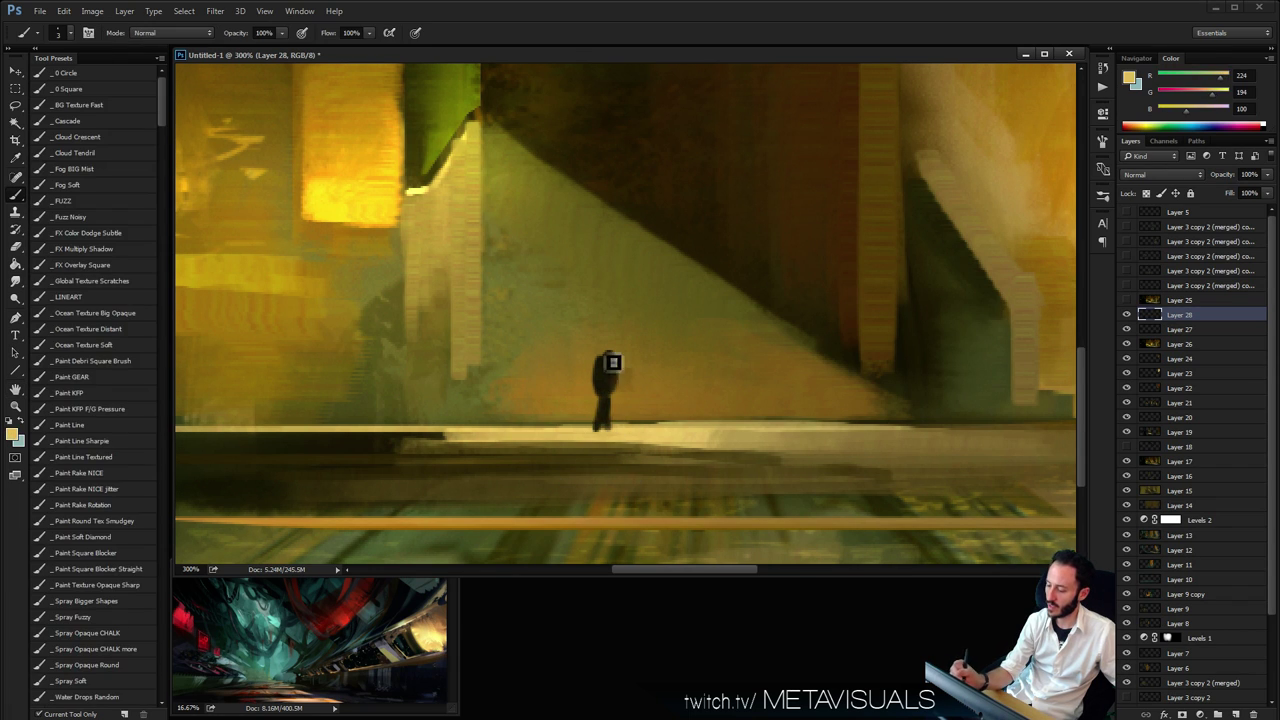
{"action": "left_click_drag", "start_coordinate": [601, 356], "coordinate": [597, 364]}
{"action": "left_click_drag", "start_coordinate": [1210, 96], "coordinate": [1215, 96]}
{"action": "left_click_drag", "start_coordinate": [1214, 109], "coordinate": [1229, 110]}
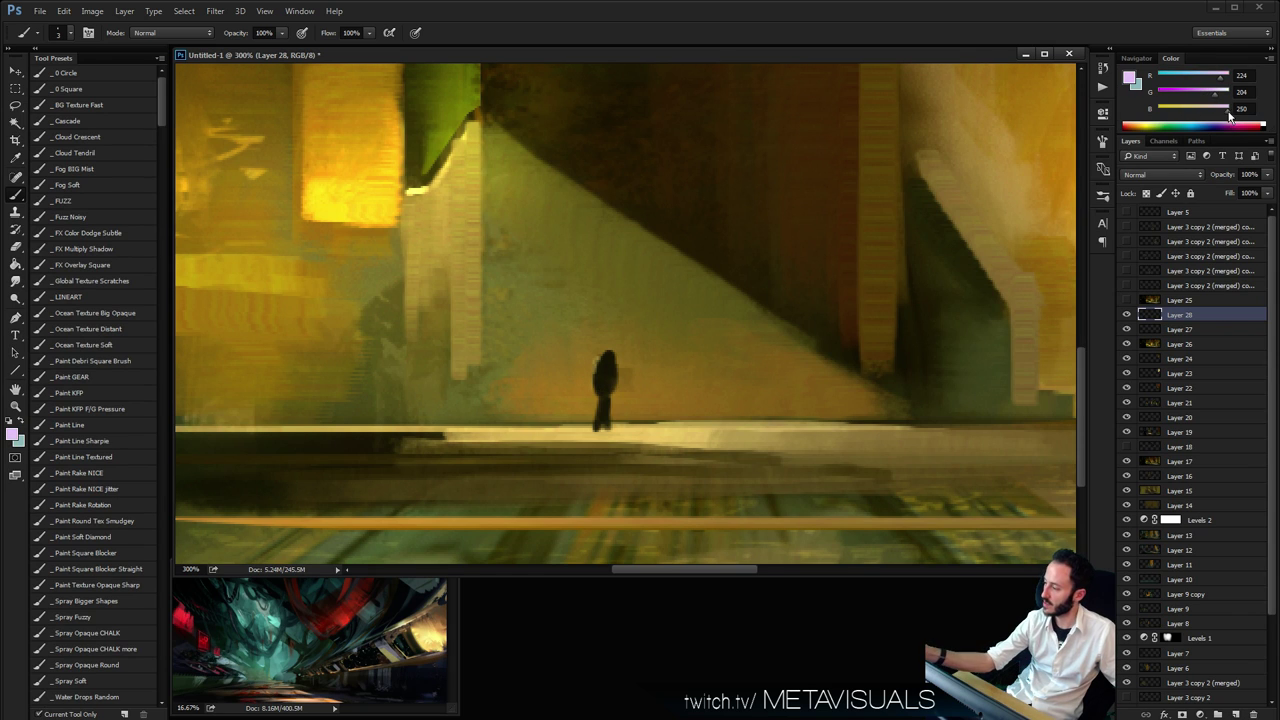
{"action": "key", "text": "bracketright"}
{"action": "key", "text": "bracketright"}
{"action": "key", "text": "bracketleft"}
{"action": "key", "text": "bracketleft"}
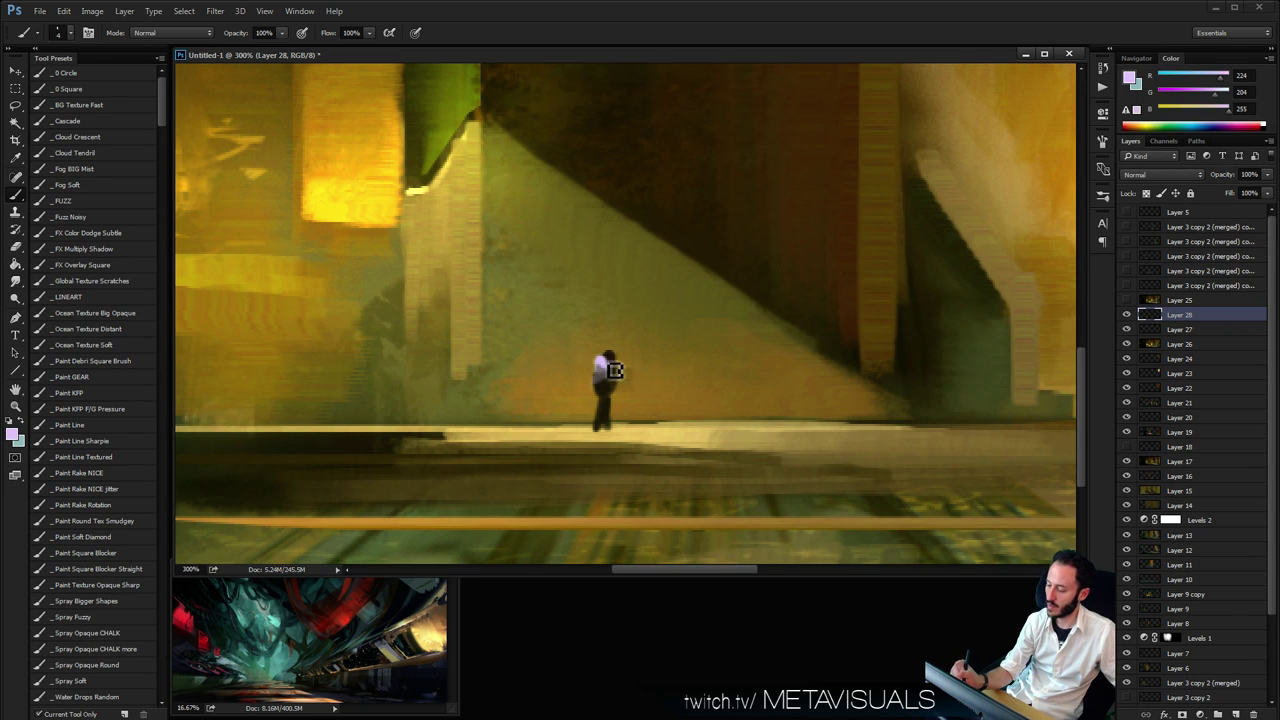
Refine the tiny figure's legs and feet with small strokes, sampling the near-black (RGB 37, 36, 13) and nearby wall and floor tones
{"action": "left_click", "coordinate": [602, 409], "text": "alt"}
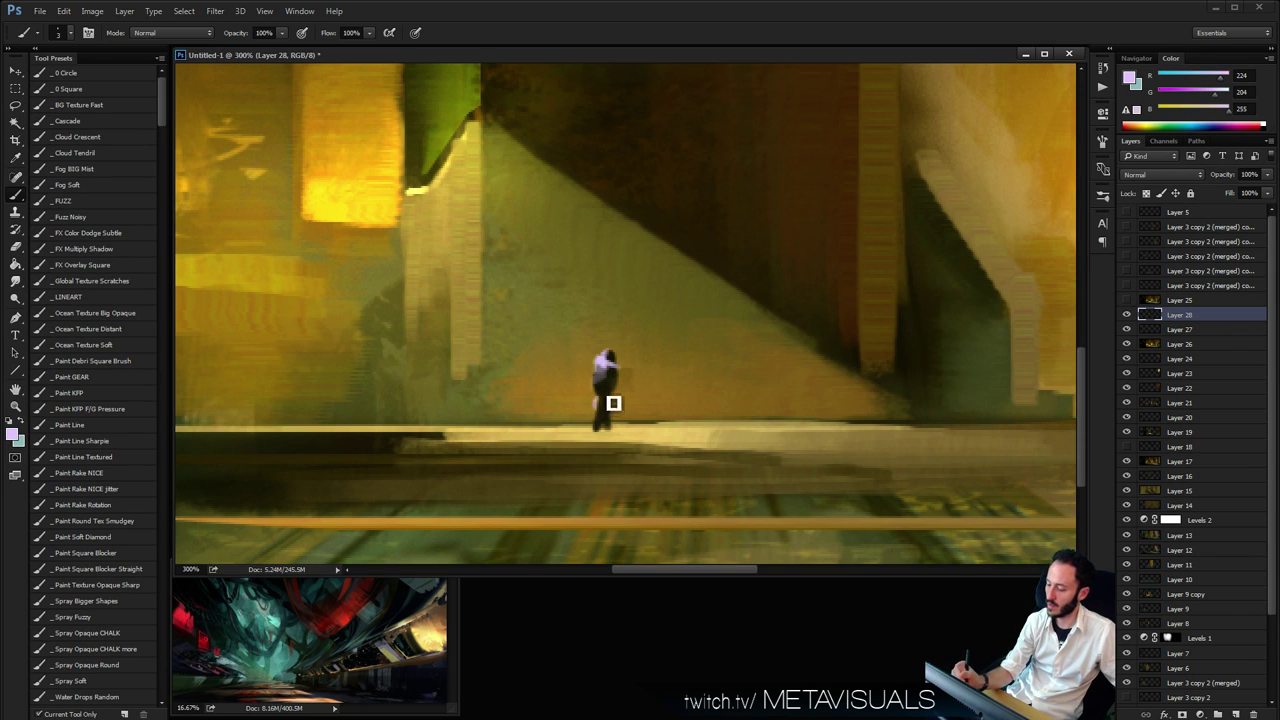
{"action": "left_click_drag", "start_coordinate": [607, 405], "coordinate": [605, 426]}
{"action": "left_click", "coordinate": [602, 417], "text": "alt"}
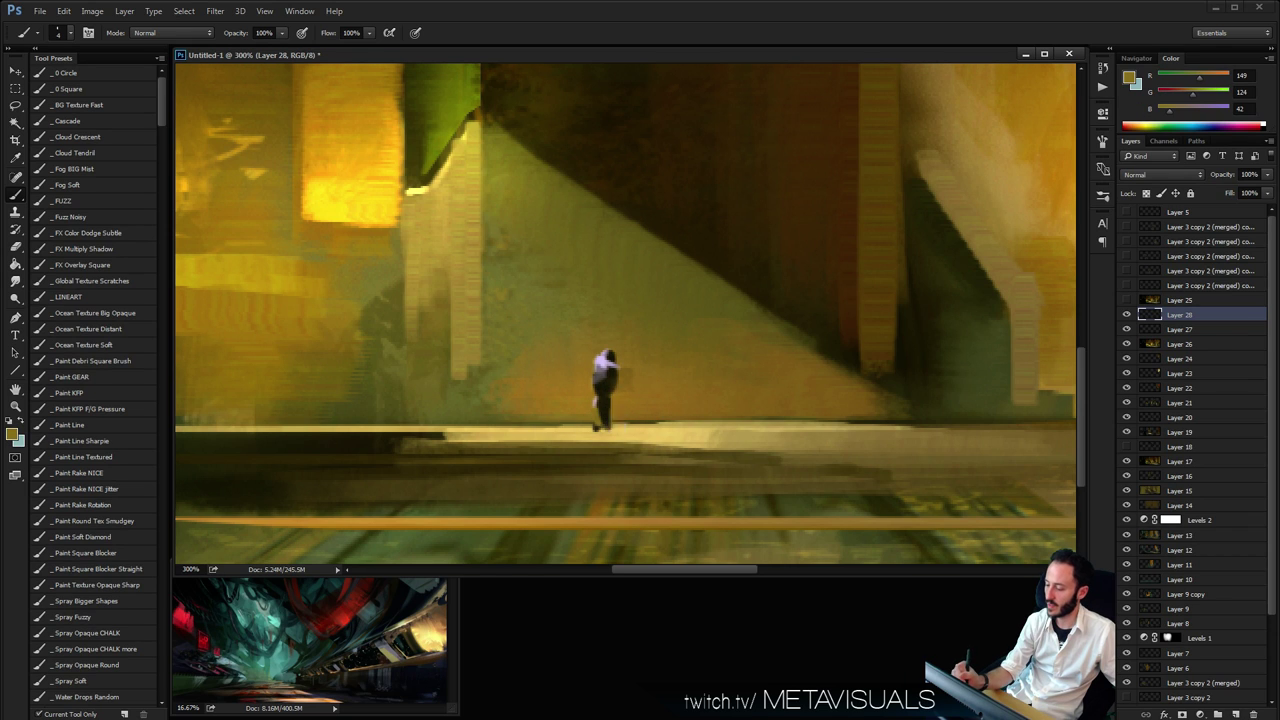
{"action": "left_click", "coordinate": [600, 415], "text": "alt"}
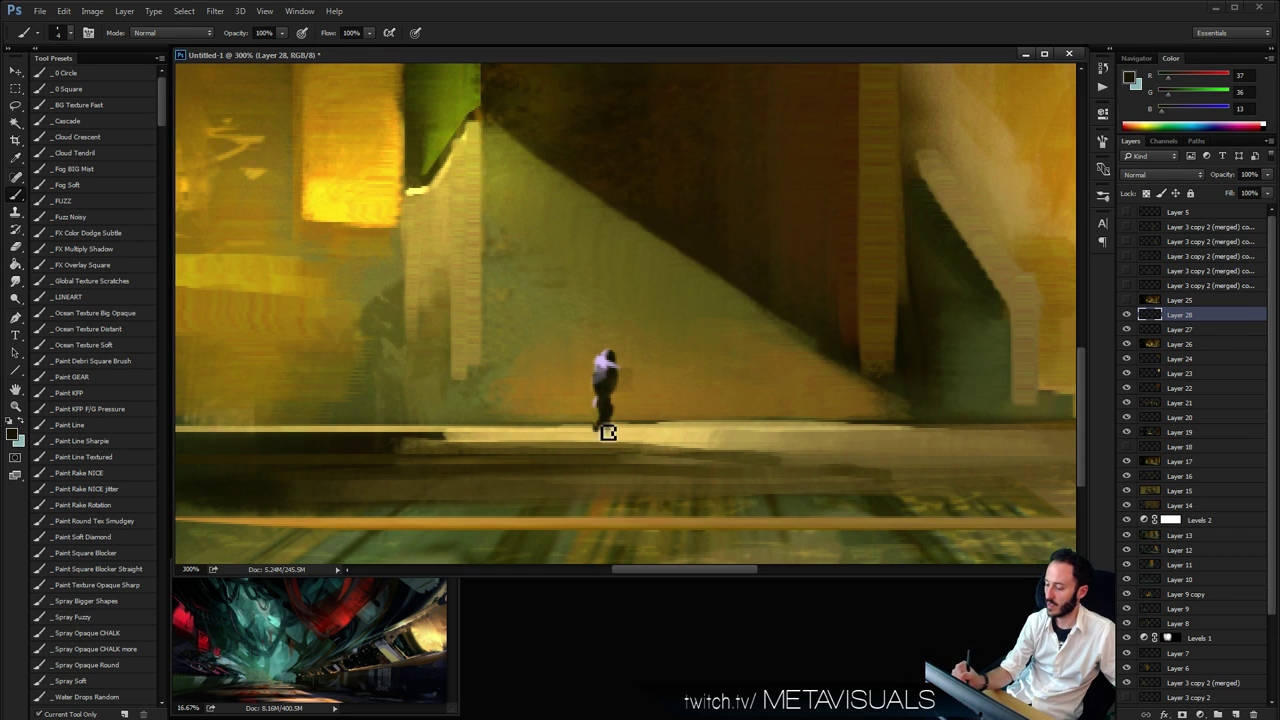
{"action": "left_click", "coordinate": [598, 436], "text": "alt"}
Paint a thin olive shadow (RGB 84, 79, 32) along the ledge beside the figure's feet and edge it with sampled pale yellow (RGB 235, 202, 108)
{"action": "left_click", "coordinate": [792, 335], "text": "alt"}
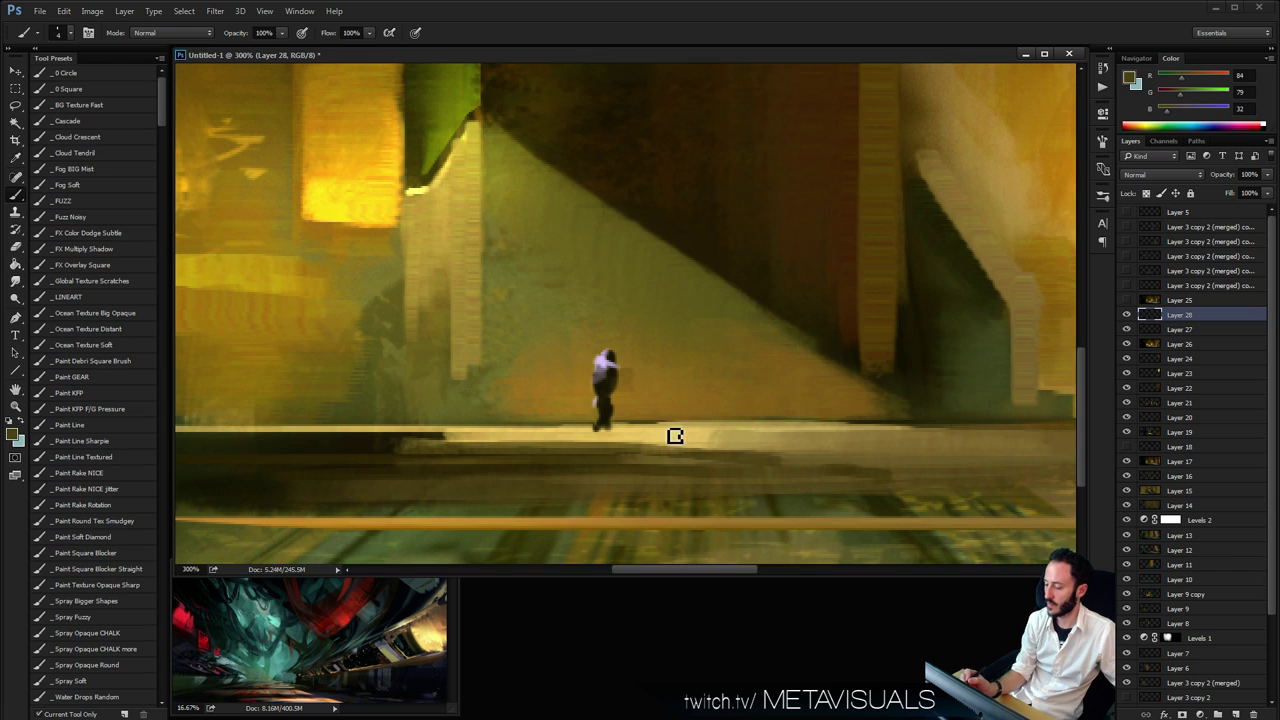
{"action": "left_click_drag", "start_coordinate": [598, 432], "coordinate": [838, 432]}
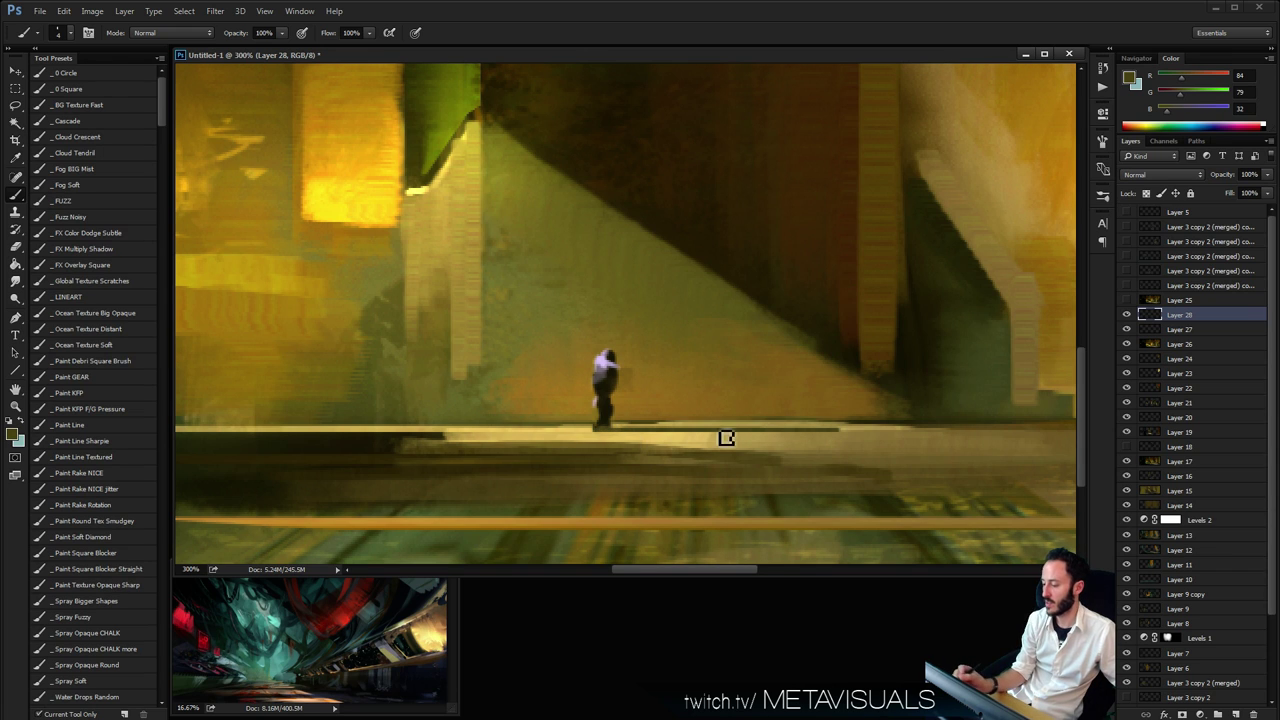
{"action": "left_click", "coordinate": [617, 434], "text": "alt"}
{"action": "mouse_move", "coordinate": [612, 431]}
{"action": "left_mouse_down"}
{"action": "mouse_move", "coordinate": [845, 433]}
{"action": "mouse_move", "coordinate": [642, 443]}
{"action": "left_mouse_up"}
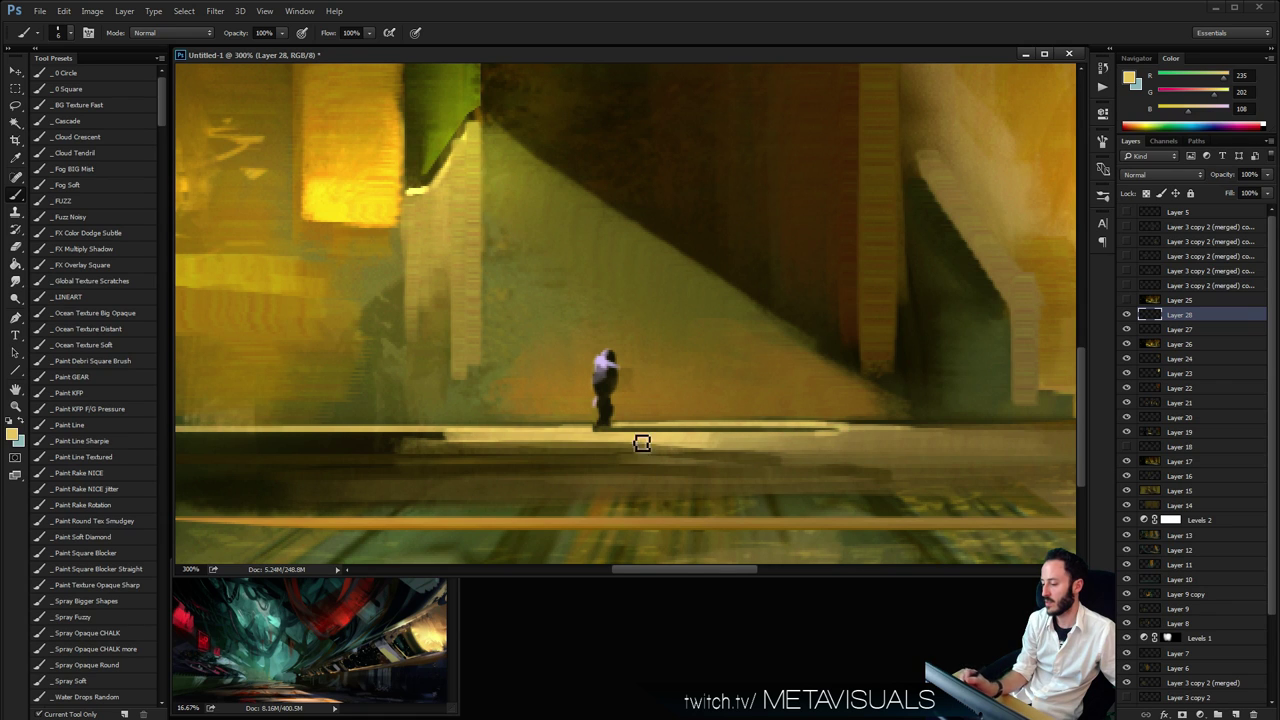
Mix an orange-red (RGB 235, 91, 2), paint a reddish accent on the figure's upper body, and reduce the brush to size 3
{"action": "left_click_drag", "start_coordinate": [1184, 93], "coordinate": [1160, 111]}
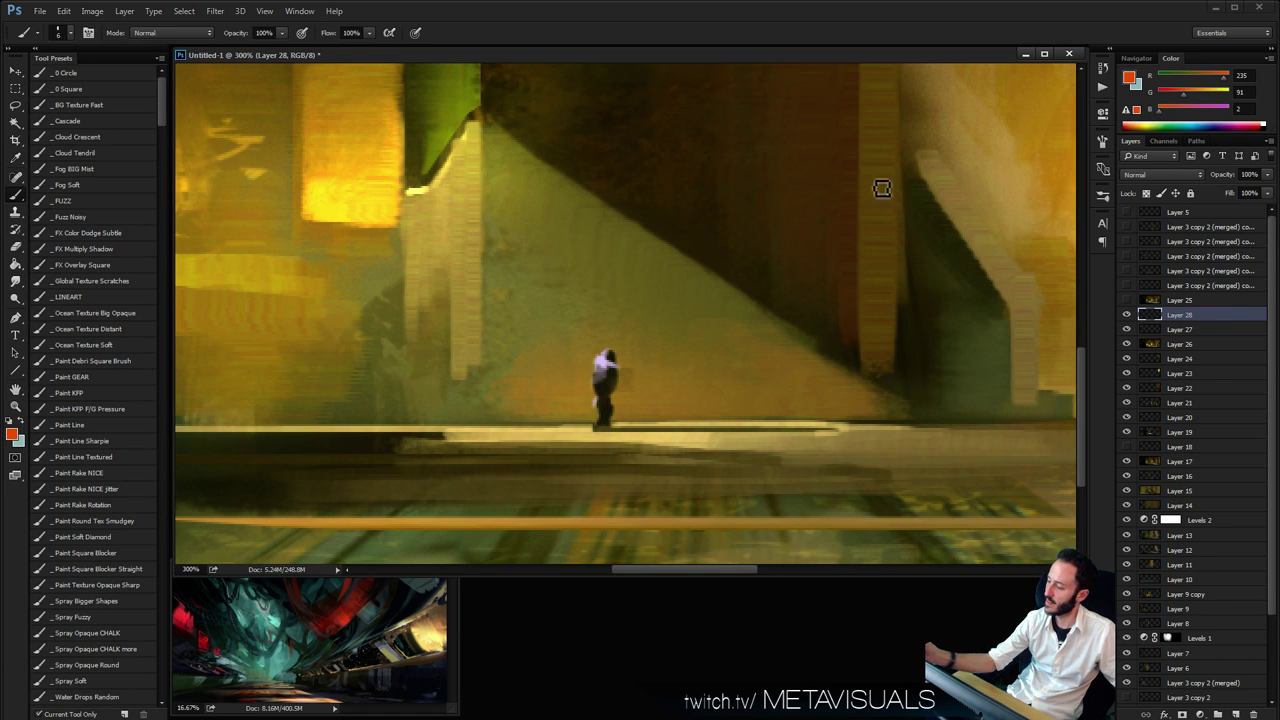
{"action": "left_click", "coordinate": [605, 364], "text": "alt"}
{"action": "left_click_drag", "start_coordinate": [601, 364], "coordinate": [606, 384]}
{"action": "key", "text": "bracketleft"}
{"action": "key", "text": "bracketleft"}
{"action": "key", "text": "bracketleft"}
{"action": "key", "text": "bracketleft"}
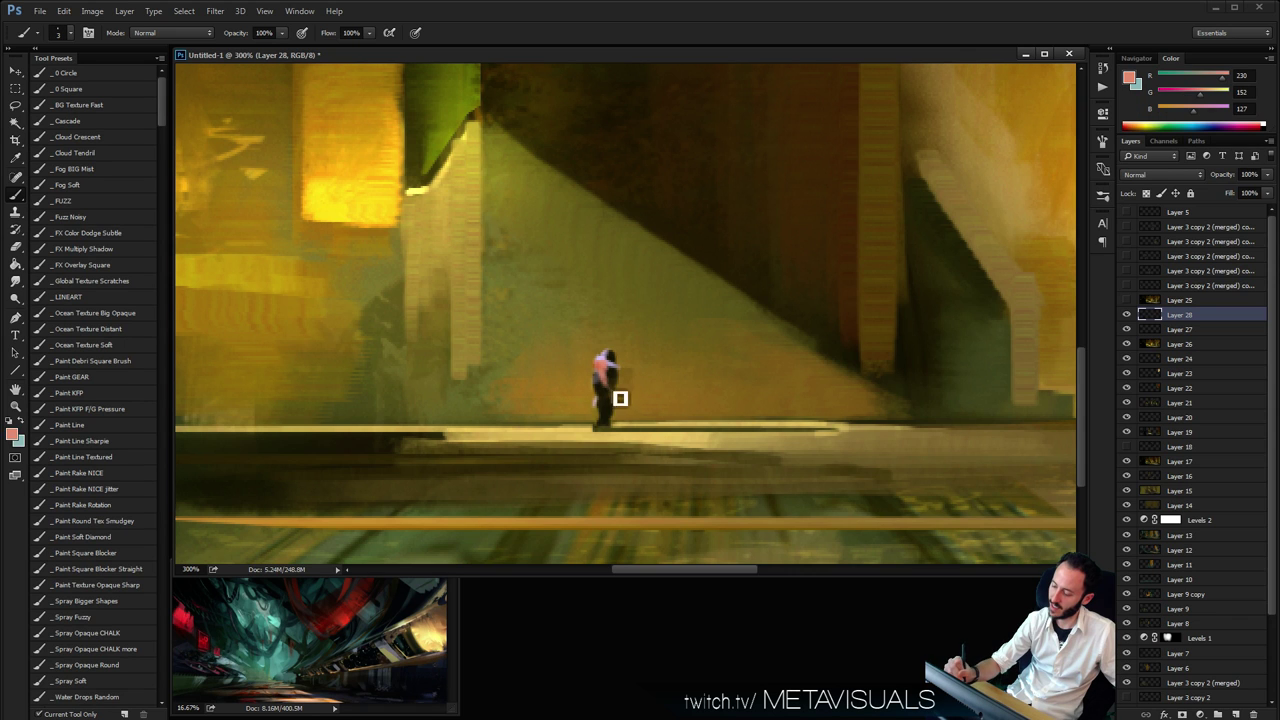
Sample the small figure's dark tone and examine how the figure reads against the whole painting
{"action": "left_click", "coordinate": [613, 396], "text": "alt"}
{"action": "key", "text": "z"}
{"action": "left_click", "coordinate": [731, 332], "text": "alt"}
{"action": "left_click", "coordinate": [731, 332], "text": "alt"}
{"action": "left_click", "coordinate": [731, 332], "text": "alt"}
{"action": "left_click", "coordinate": [731, 332], "text": "alt"}
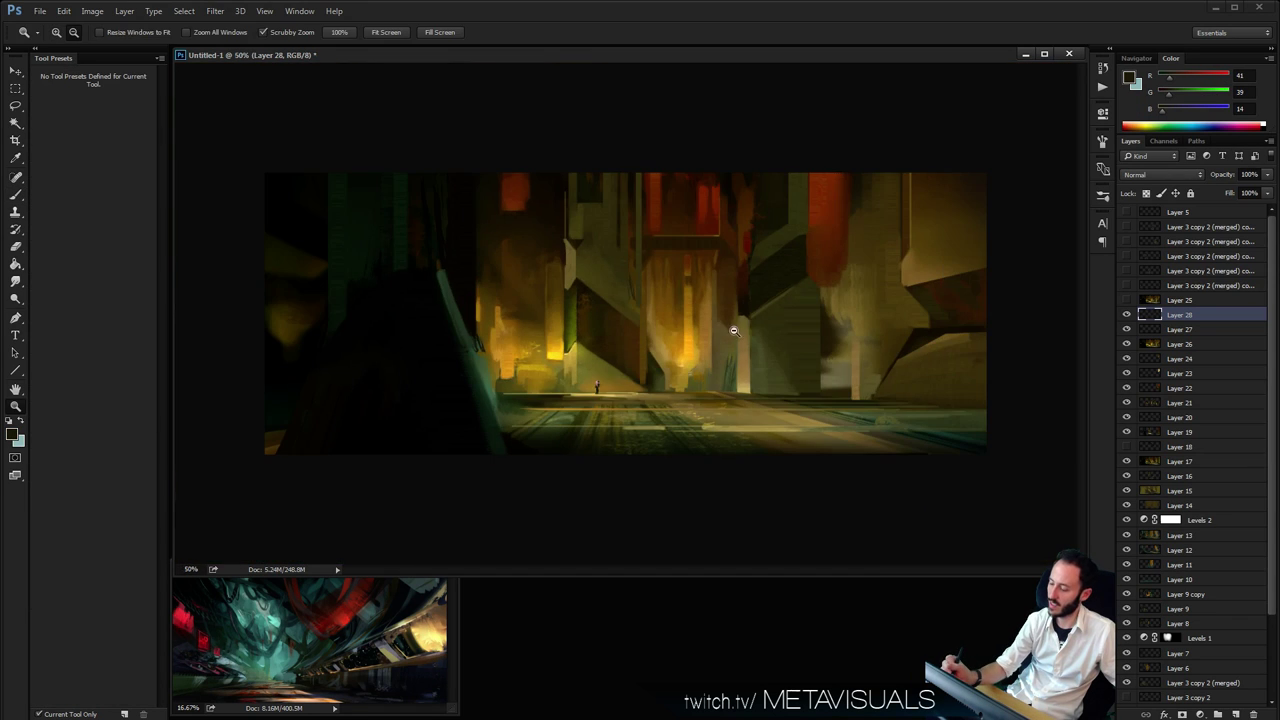
{"action": "key", "text": "space"}
{"action": "left_click", "coordinate": [729, 444]}
{"action": "left_click", "coordinate": [729, 444]}
{"action": "key", "text": "h"}
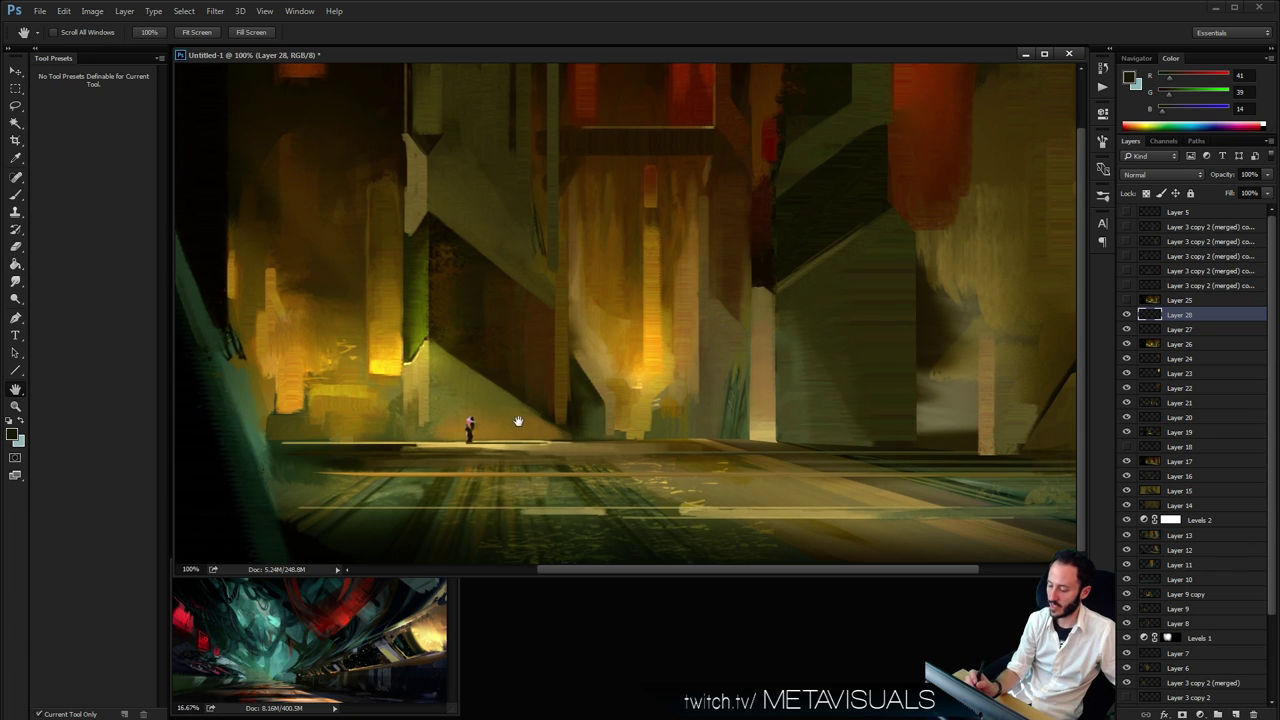
Paint a short dark shadow stroke on the ledge beside the figure's feet with a 4 px brush
{"action": "key", "text": "z"}
{"action": "left_click", "coordinate": [488, 443]}
{"action": "left_click", "coordinate": [488, 443]}
{"action": "key", "text": "space"}
{"action": "key", "text": "z"}
{"action": "left_click", "coordinate": [592, 456], "text": "alt"}
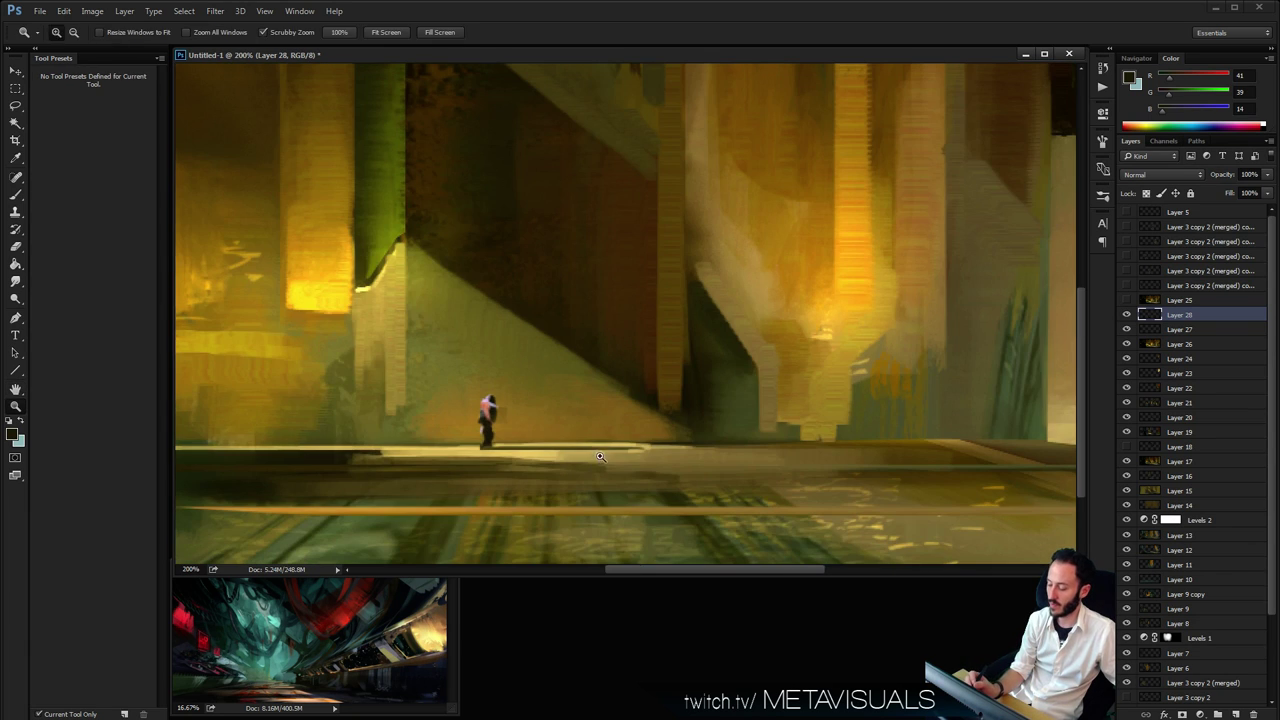
{"action": "key", "text": "e"}
{"action": "mouse_move", "coordinate": [640, 447]}
{"action": "left_mouse_down"}
{"action": "mouse_move", "coordinate": [529, 448]}
{"action": "mouse_move", "coordinate": [575, 428]}
{"action": "left_mouse_up"}
{"action": "key", "text": "space"}
{"action": "key", "text": "b"}
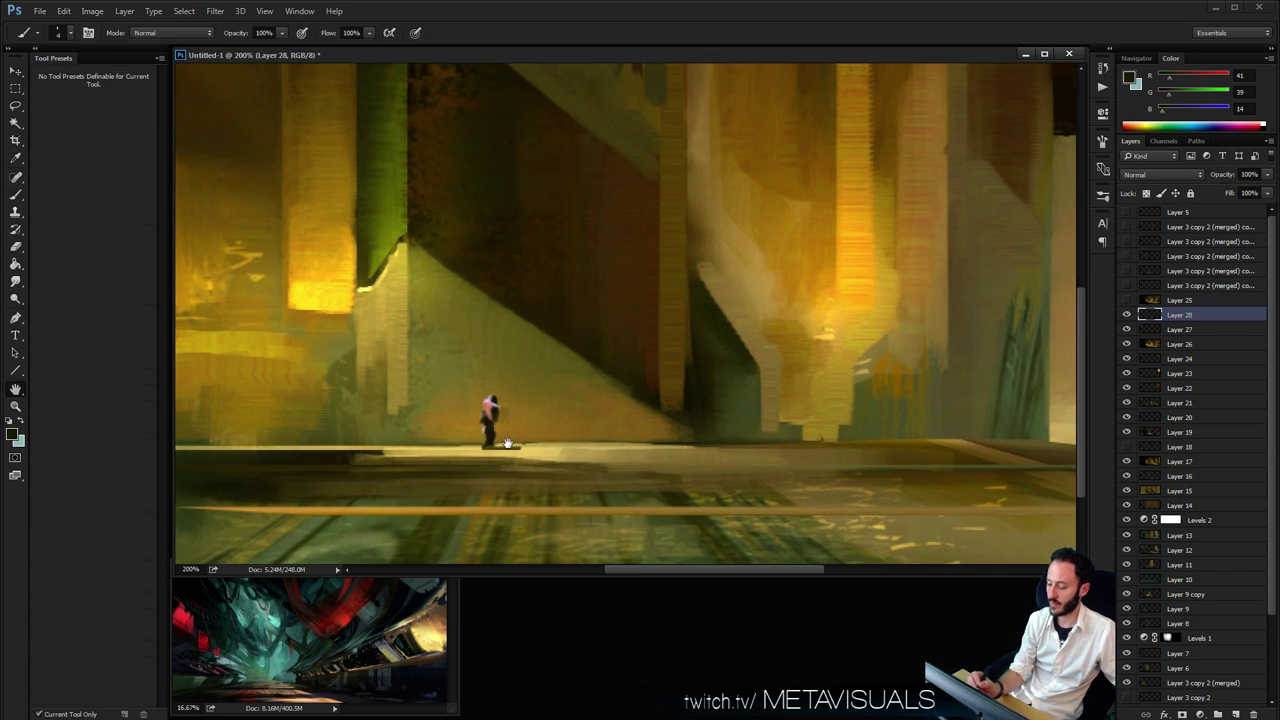
Undo the last shadow stroke and repaint the figure's dark ground shadow with a 5 px brush
{"action": "key", "text": "space"}
{"action": "left_click", "coordinate": [506, 448], "text": "alt"}
{"action": "left_click", "coordinate": [508, 446], "text": "ctrl"}
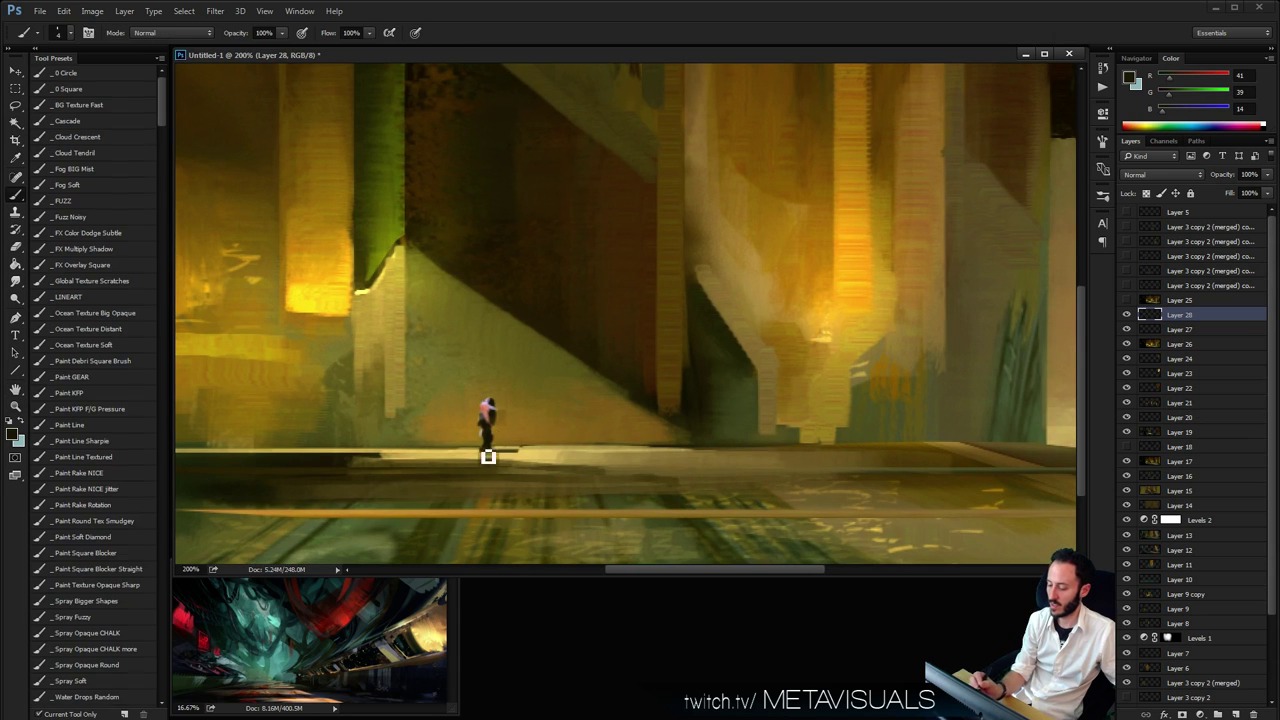
{"action": "key", "text": "ctrl+z"}
{"action": "key", "text": "]"}
{"action": "left_click_drag", "start_coordinate": [494, 450], "coordinate": [525, 445]}
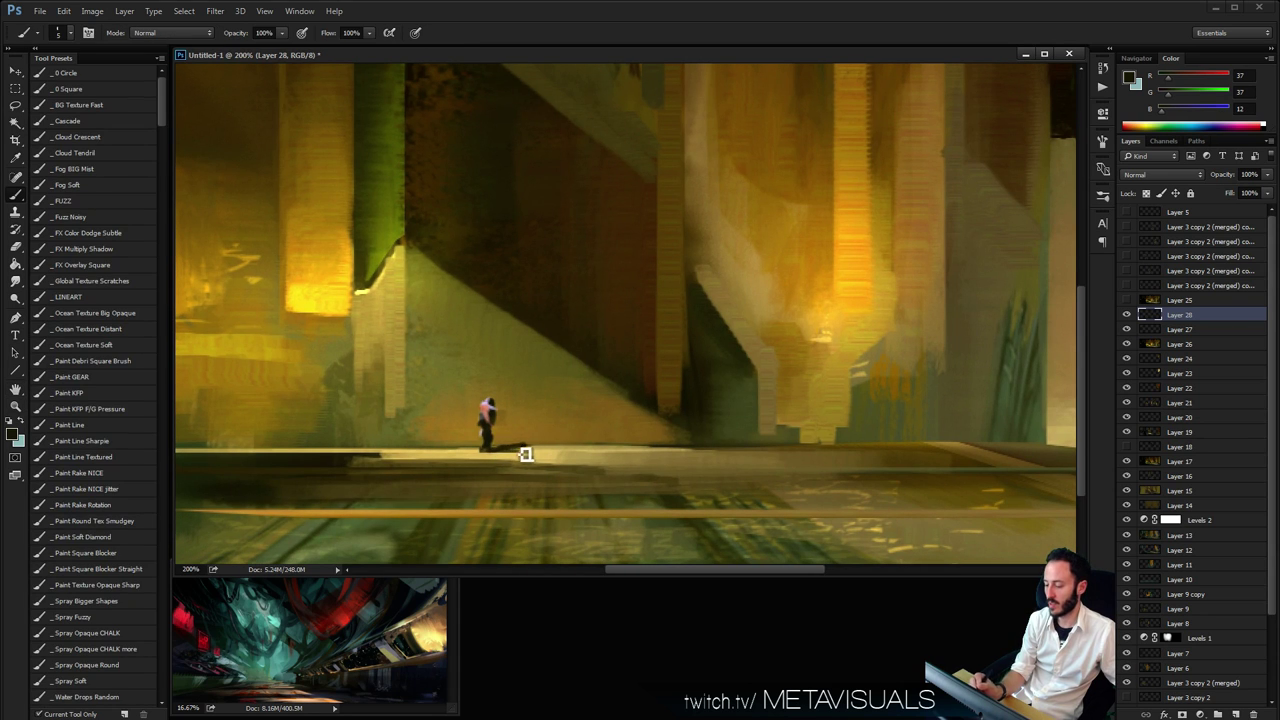
Paint the figure's upright cast shadow on the wall behind it with sampled dark olive tones and refine its outline
{"action": "left_click", "coordinate": [436, 378], "text": "alt"}
{"action": "left_click", "coordinate": [437, 376], "text": "alt"}
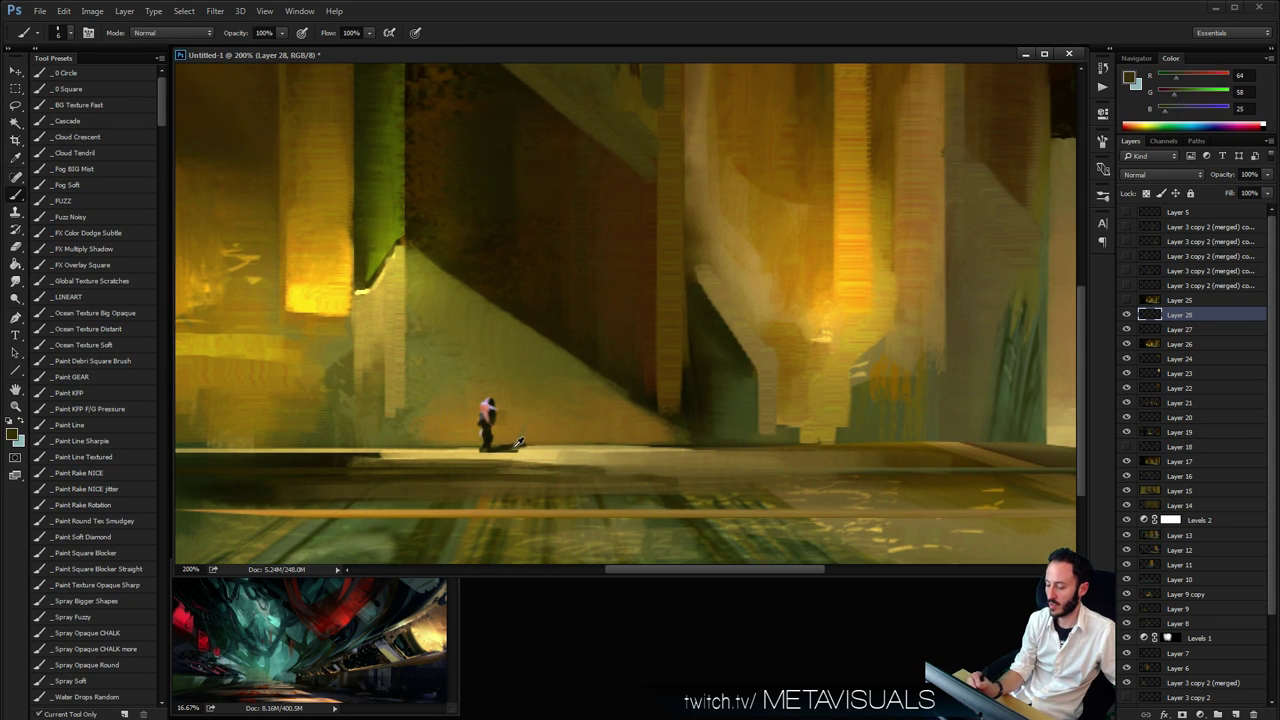
{"action": "left_click", "coordinate": [523, 446], "text": "alt"}
{"action": "key", "text": "z"}
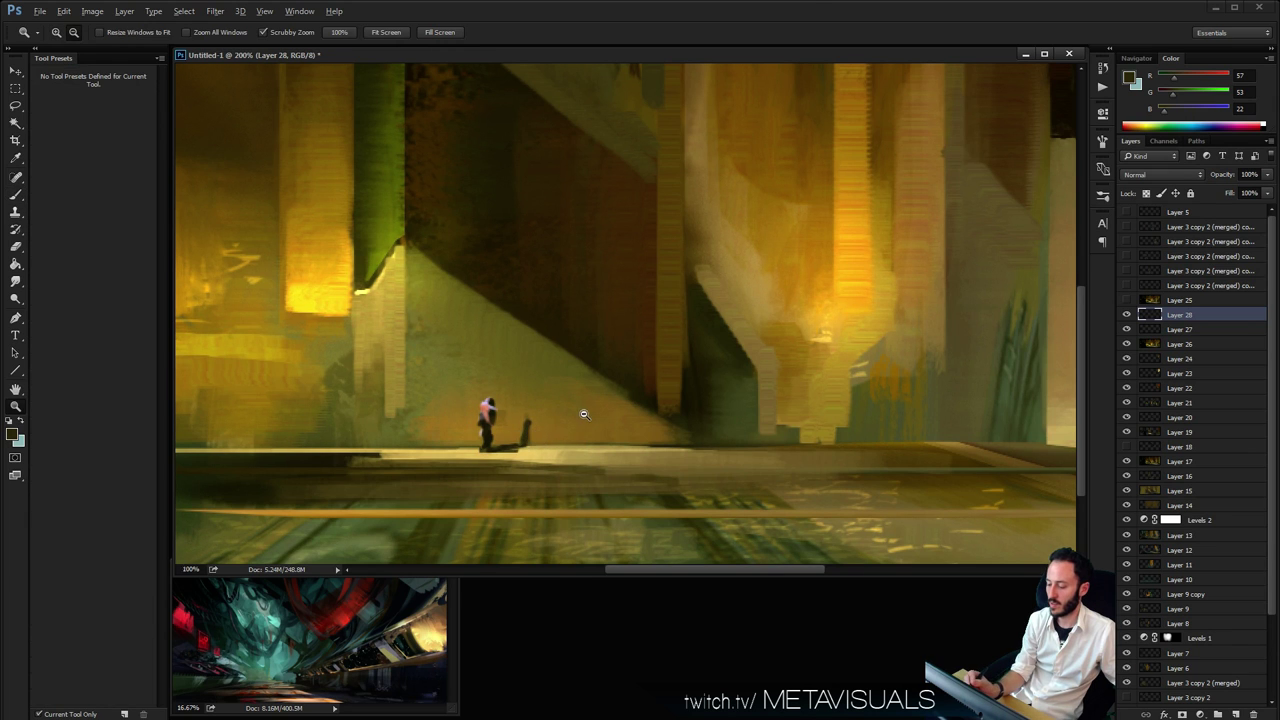
{"action": "left_click", "coordinate": [630, 444], "text": "alt"}
{"action": "left_click", "coordinate": [630, 444]}
{"action": "key", "text": "b"}
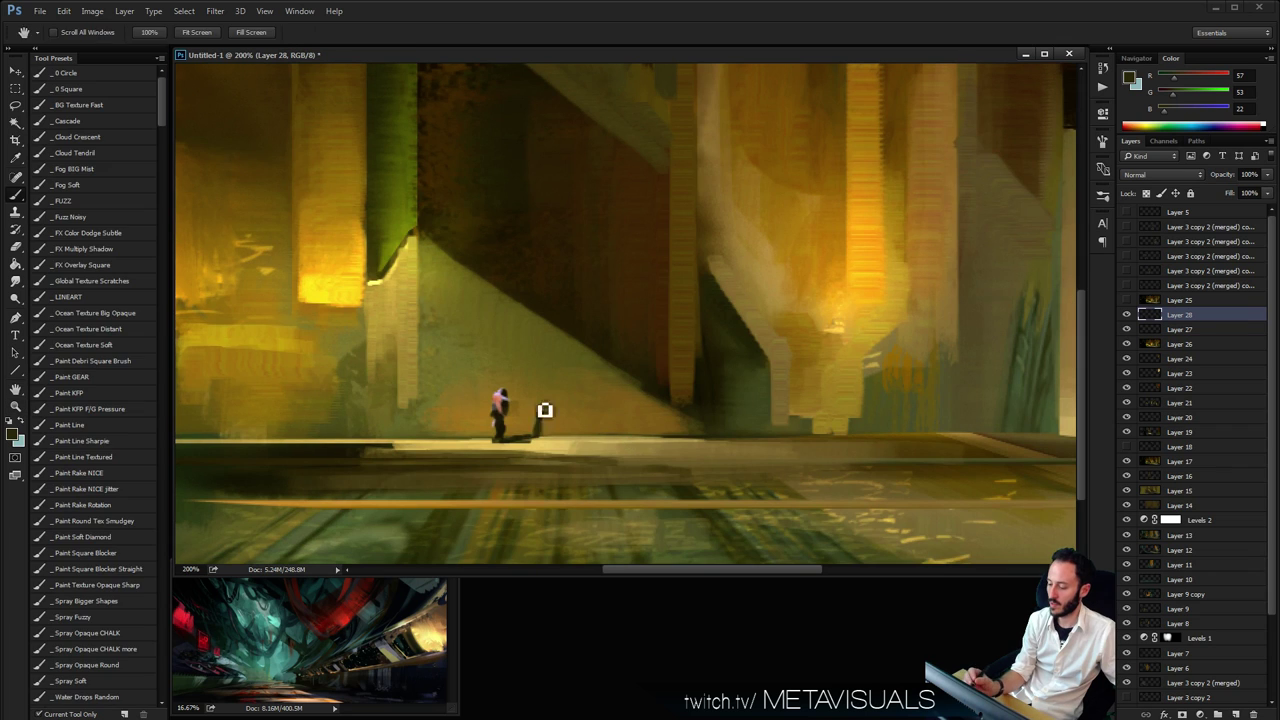
{"action": "left_click", "coordinate": [512, 448], "text": "alt"}
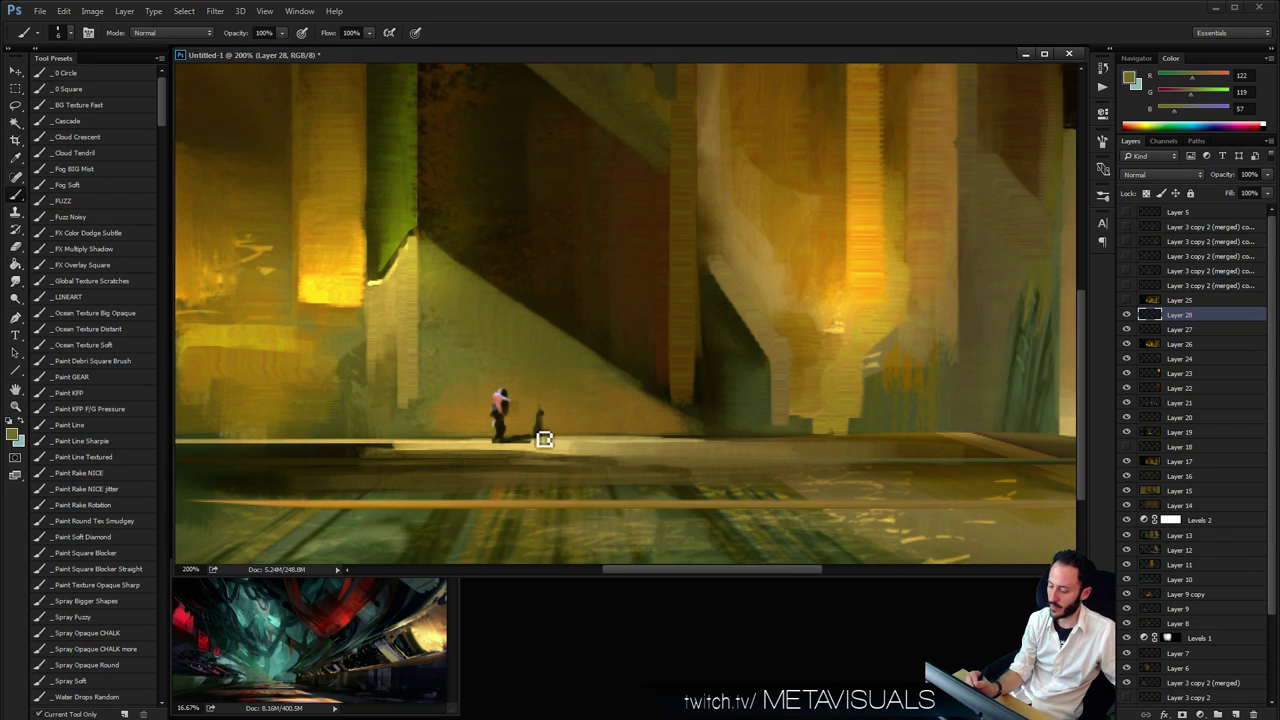
Examine the figure and its cast shadow against the full composition
{"action": "key", "text": "z"}
{"action": "left_click", "coordinate": [555, 422], "text": "alt"}
{"action": "left_click", "coordinate": [648, 437], "text": "alt"}
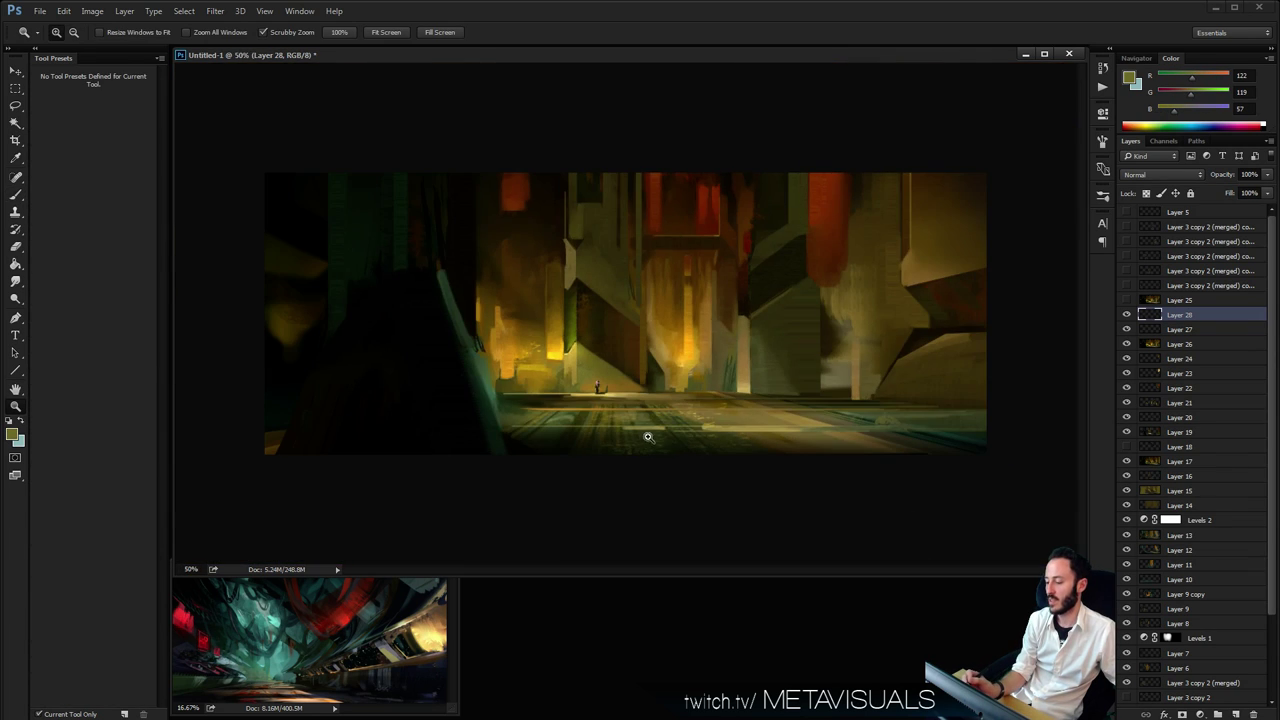
{"action": "left_click", "coordinate": [622, 427]}
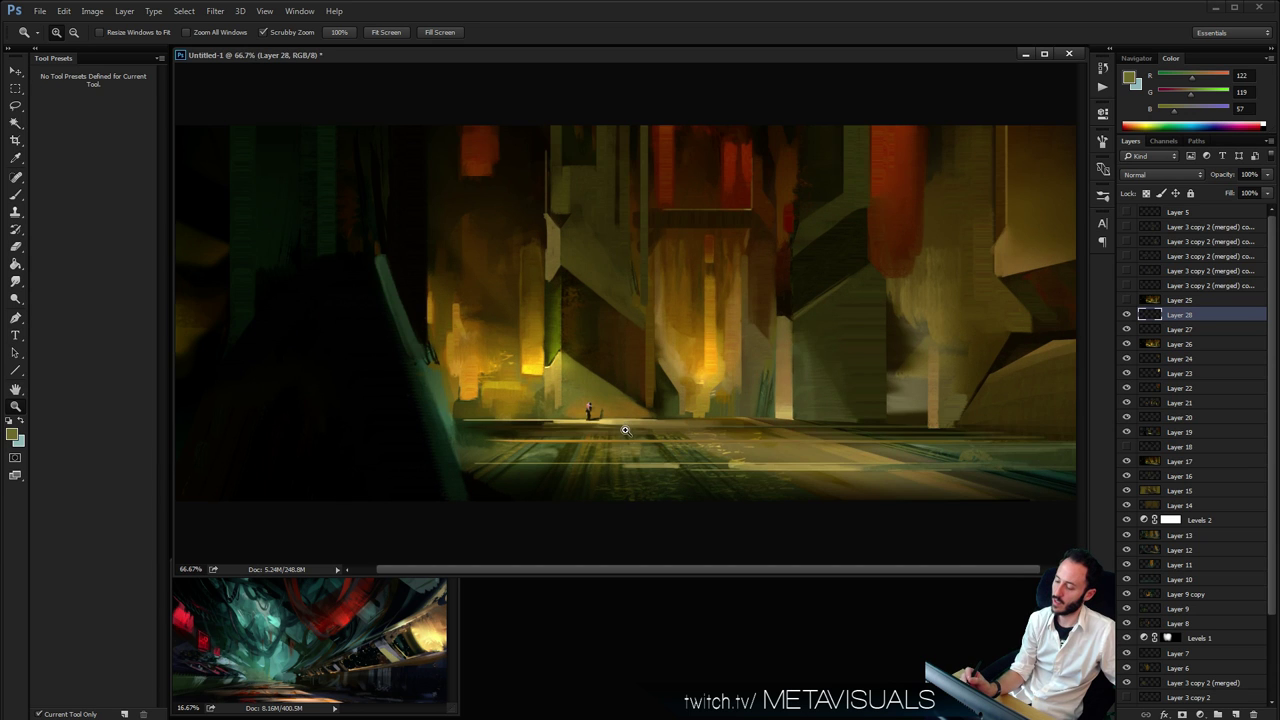
{"action": "left_click", "coordinate": [619, 439]}
{"action": "key", "text": "space"}
{"action": "left_click_drag", "start_coordinate": [576, 425], "coordinate": [584, 425]}
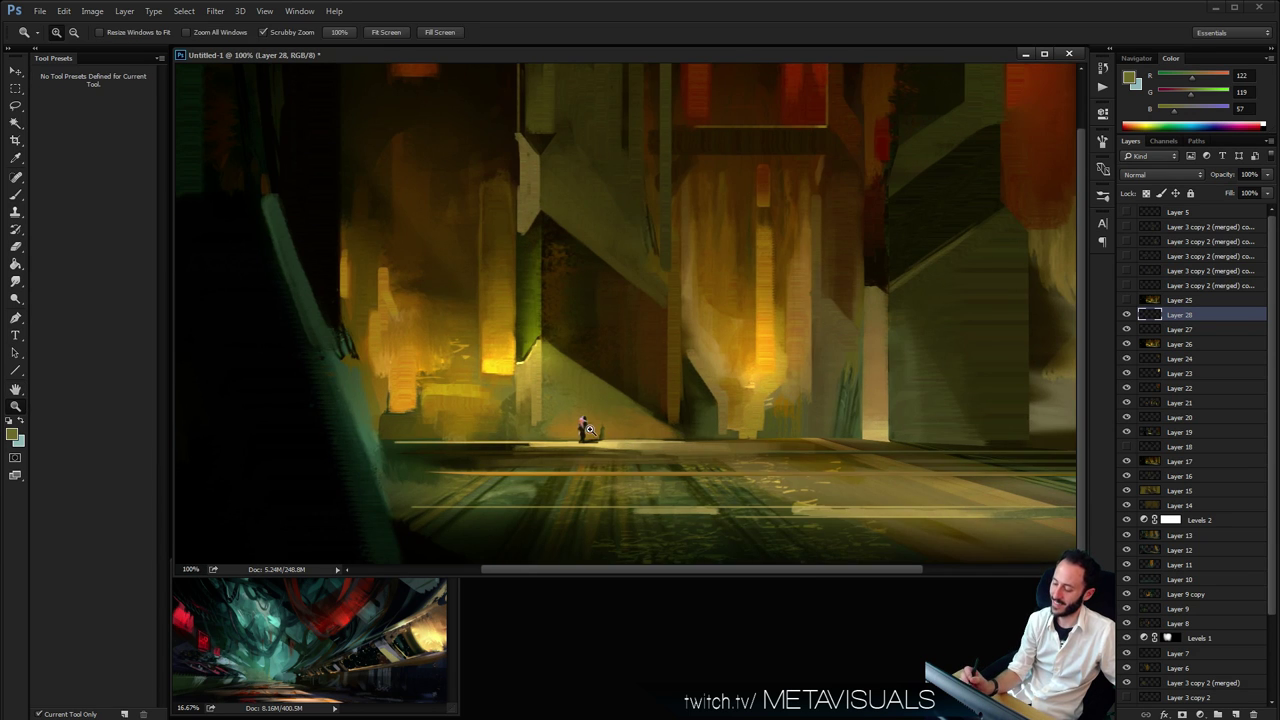
Touch up the figure's head with sampled lilac and dark olive tones using a 2 px brush
{"action": "left_click", "coordinate": [587, 426]}
{"action": "left_click", "coordinate": [587, 426]}
{"action": "key", "text": "space"}
{"action": "key", "text": "z"}
{"action": "left_click", "coordinate": [585, 428]}
{"action": "left_click", "coordinate": [585, 428]}
{"action": "key", "text": "b"}
{"action": "left_click", "coordinate": [555, 393], "text": "alt"}
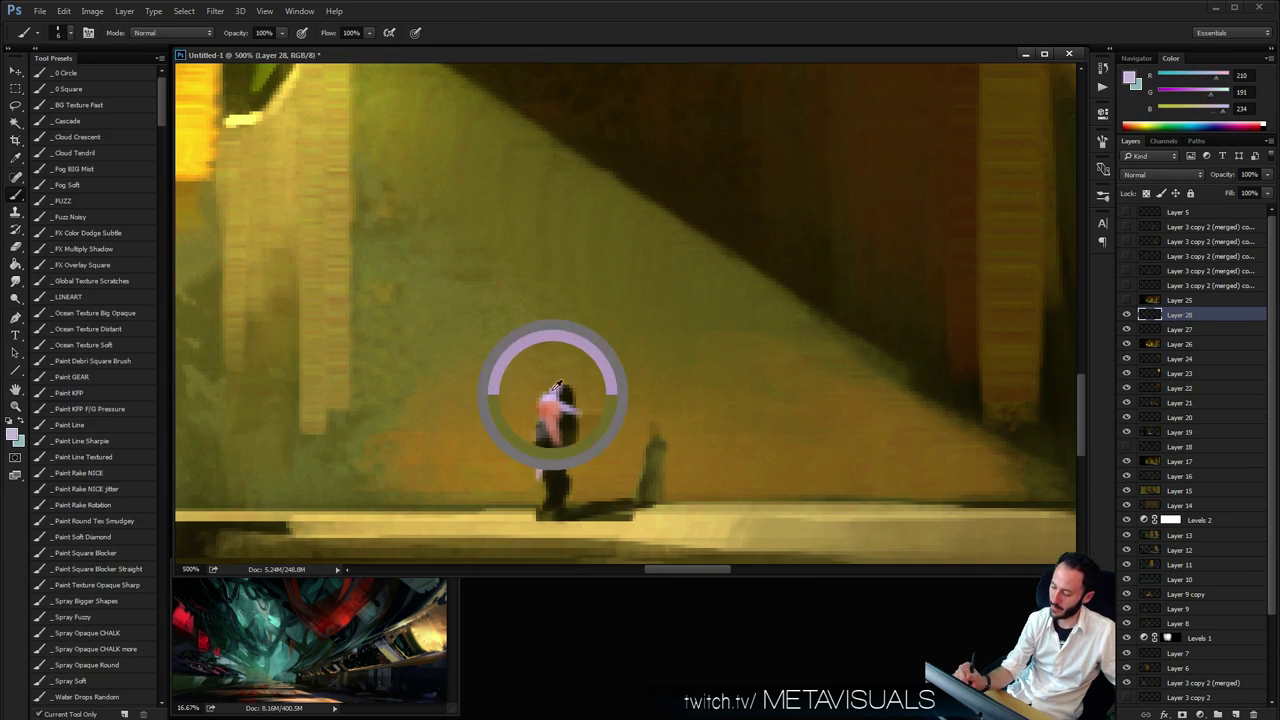
{"action": "left_click", "coordinate": [562, 400], "text": "alt"}
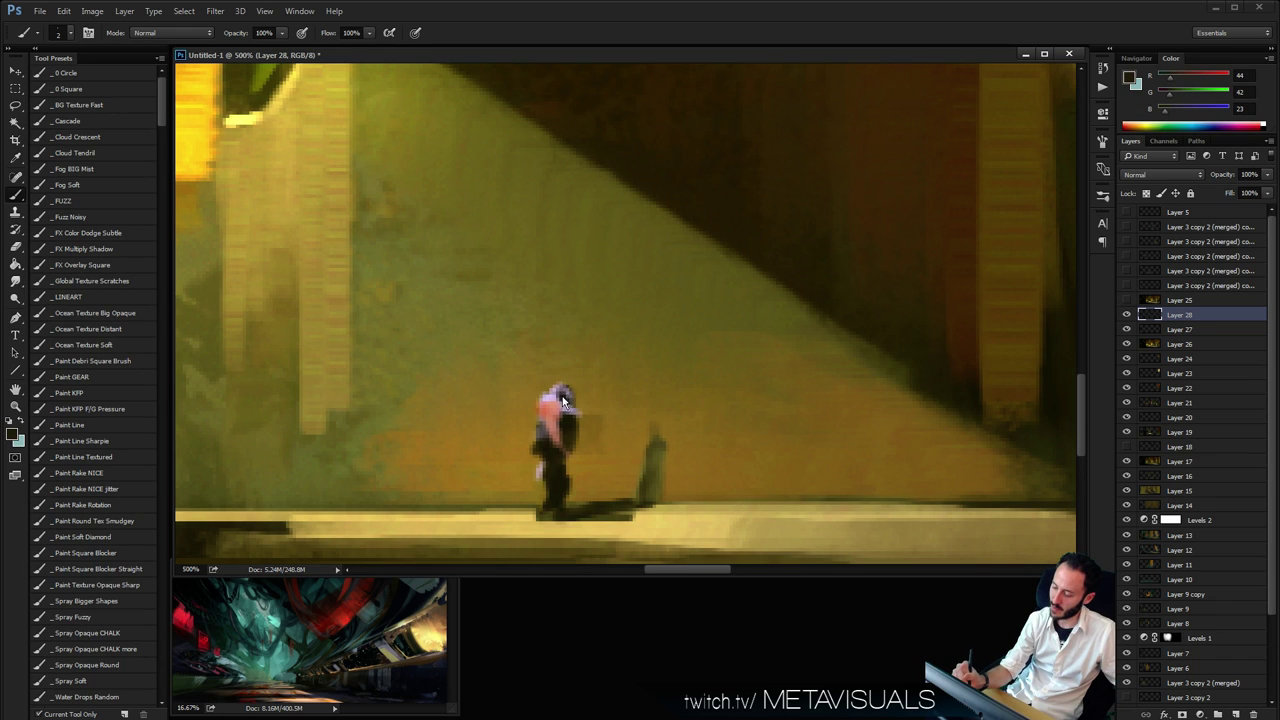
Enlarge the brush to 3 px and touch up the figure's body with tones sampled from it
{"action": "key", "text": "bracketright"}
{"action": "key", "text": "bracketright"}
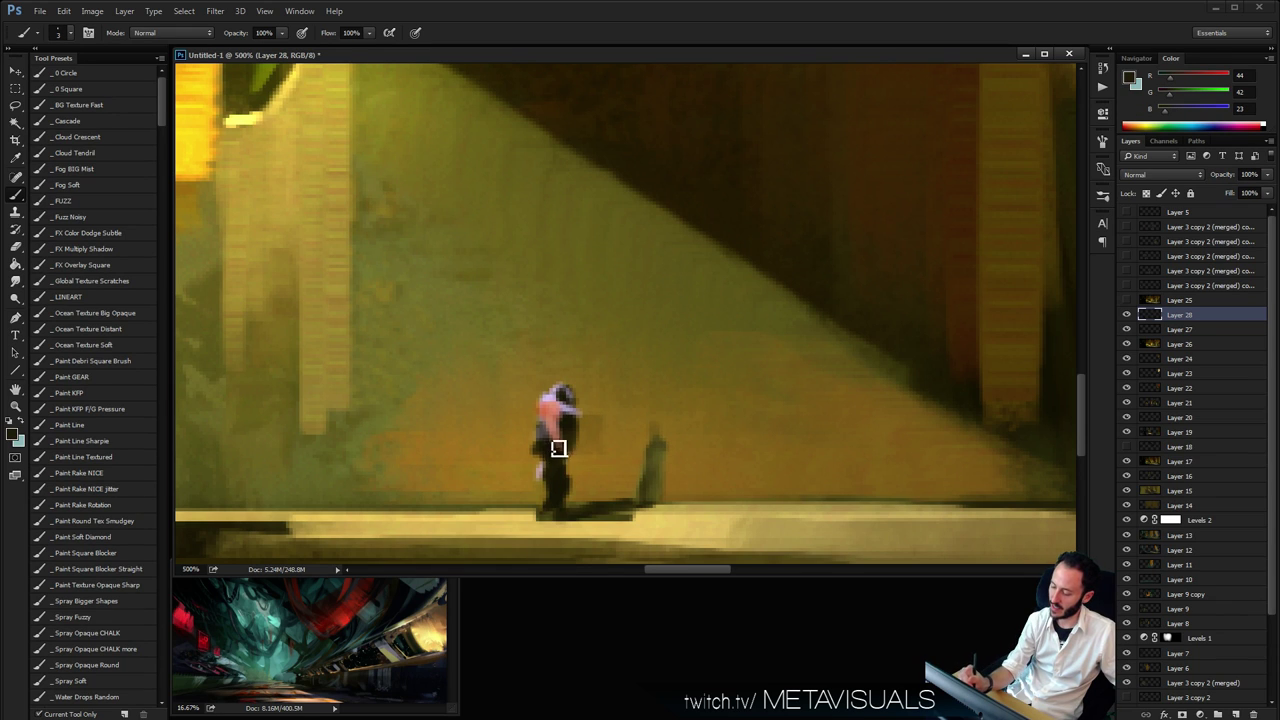
{"action": "left_click", "coordinate": [559, 436], "text": "alt"}
{"action": "left_click", "coordinate": [565, 404], "text": "alt"}
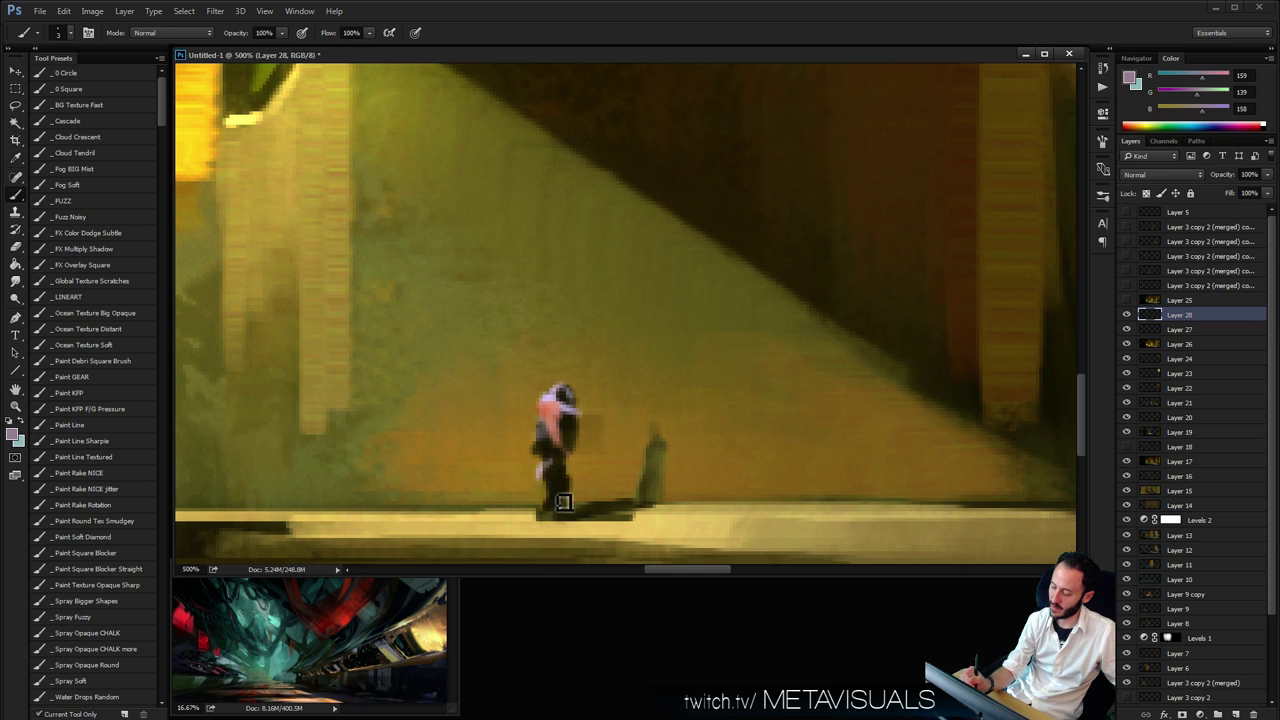
Examine the retouched figure within the whole painting
{"action": "key", "text": "z"}
{"action": "left_click", "coordinate": [797, 431], "text": "alt"}
{"action": "left_click", "coordinate": [797, 431], "text": "alt"}
{"action": "left_click", "coordinate": [797, 431], "text": "alt"}
{"action": "left_click", "coordinate": [797, 431], "text": "alt"}
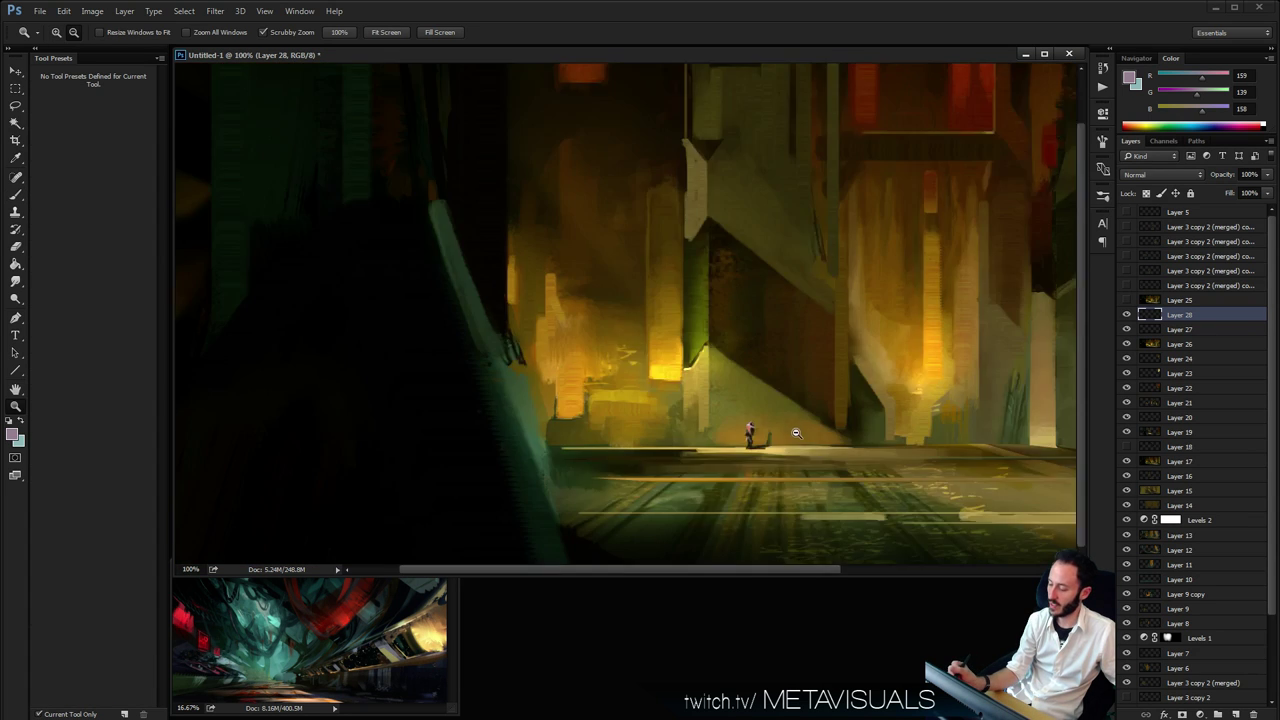
{"action": "left_click", "coordinate": [796, 433], "text": "alt"}
{"action": "left_click", "coordinate": [766, 448], "text": "alt"}
{"action": "left_click", "coordinate": [769, 447]}
{"action": "key", "text": "space"}
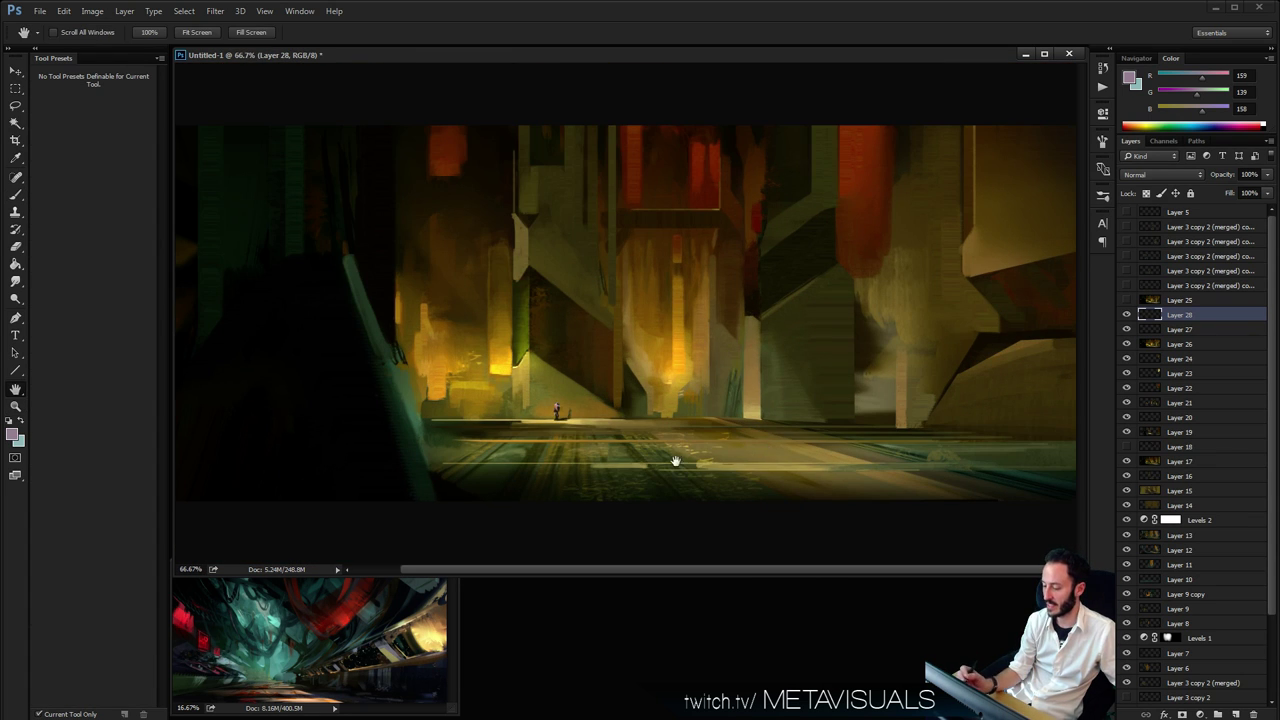
Extend the bright ledge from the figure toward the dark foreground mass with sampled ochre, using a 9 px brush
{"action": "left_click", "coordinate": [565, 404], "text": "ctrl"}
{"action": "left_click", "coordinate": [565, 404], "text": "ctrl"}
{"action": "key", "text": "space"}
{"action": "left_click_drag", "start_coordinate": [487, 459], "coordinate": [665, 426]}
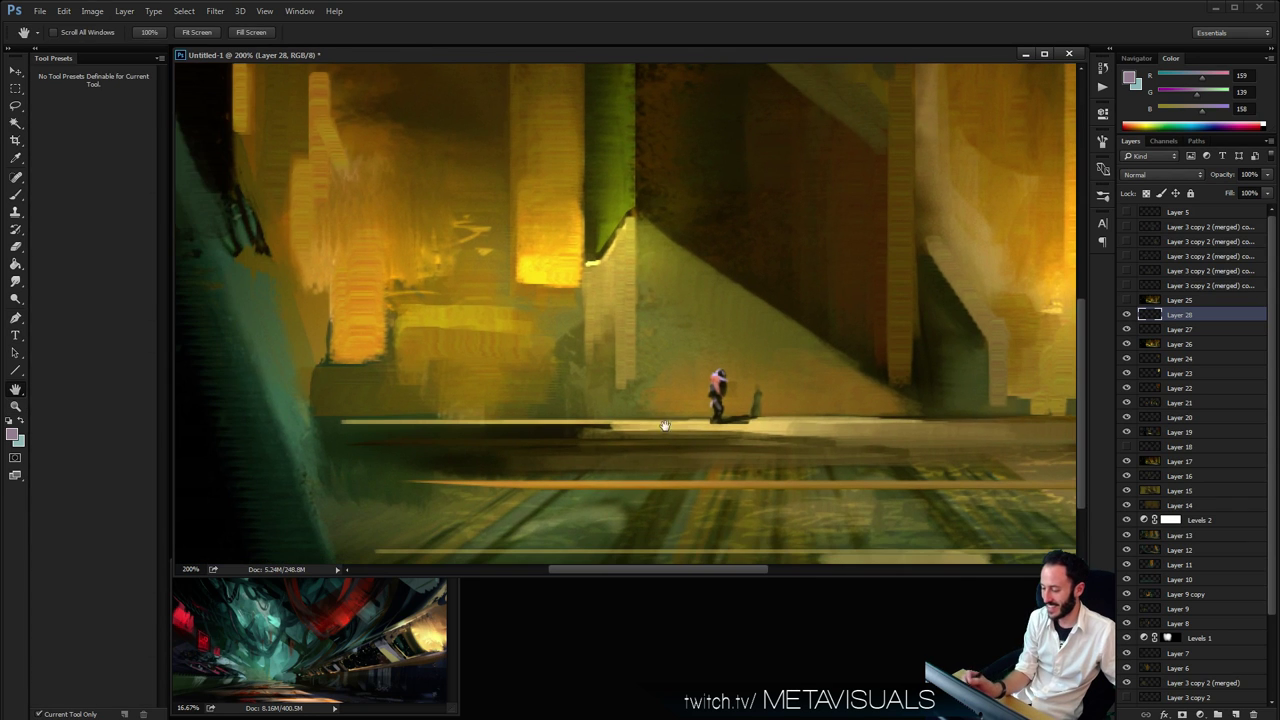
{"action": "key", "text": "b"}
{"action": "left_click", "coordinate": [622, 424], "text": "alt"}
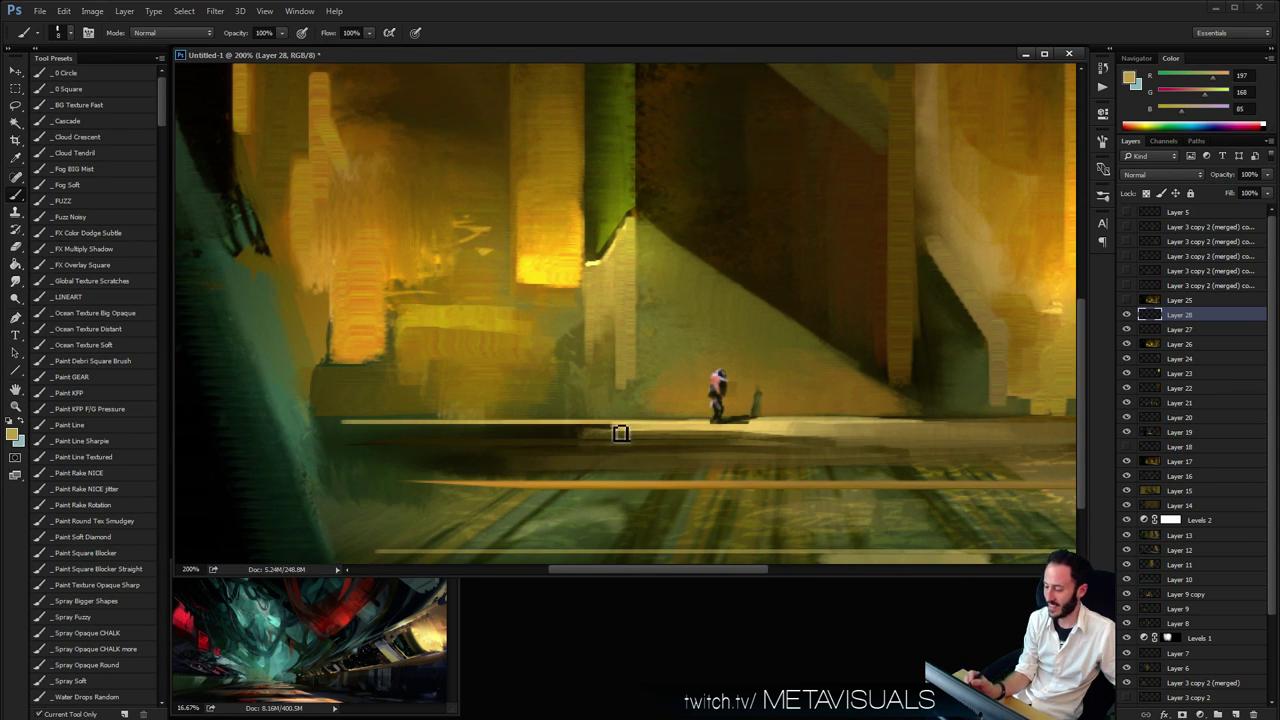
{"action": "mouse_move", "coordinate": [620, 433]}
{"action": "left_mouse_down"}
{"action": "mouse_move", "coordinate": [422, 451]}
{"action": "mouse_move", "coordinate": [663, 437]}
{"action": "mouse_move", "coordinate": [385, 450]}
{"action": "mouse_move", "coordinate": [324, 432]}
{"action": "left_mouse_up"}
{"action": "key", "text": "]"}
{"action": "left_click_drag", "start_coordinate": [430, 427], "coordinate": [323, 426]}
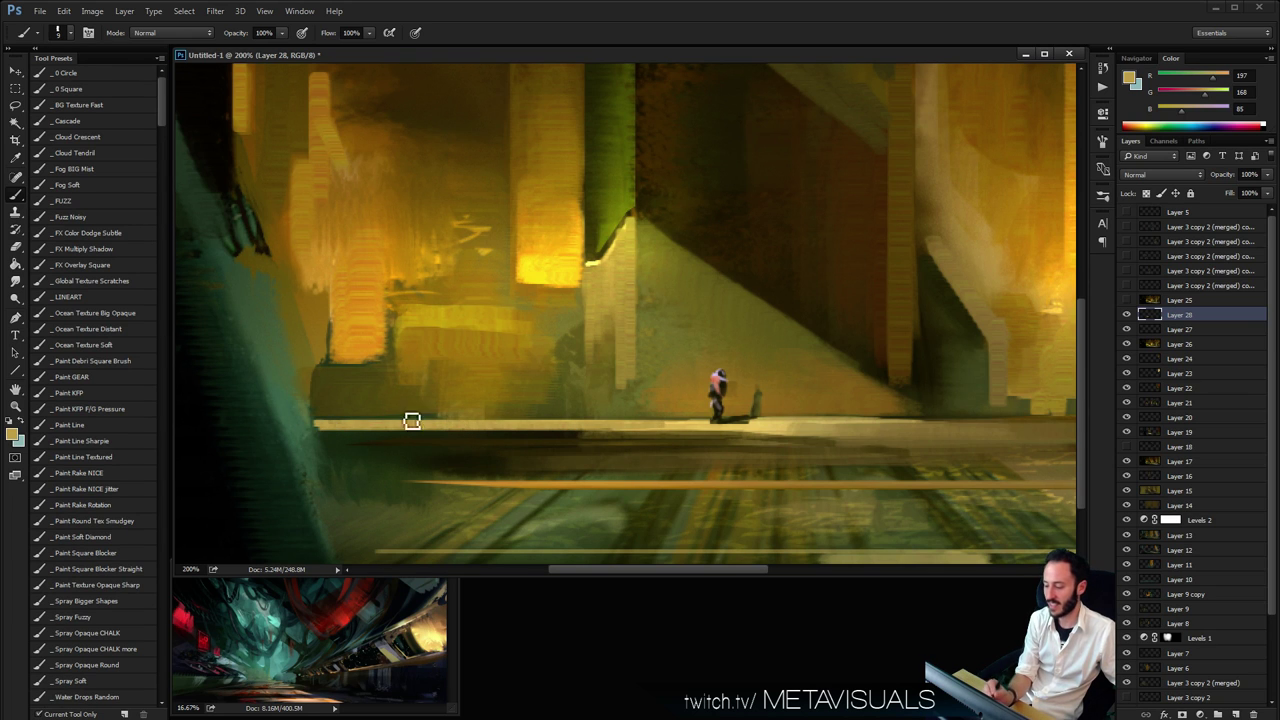
Examine the full composition with the extended ledge
{"action": "key", "text": "ctrl+space"}
{"action": "left_click", "coordinate": [580, 436], "text": "ctrl+alt"}
{"action": "left_click", "coordinate": [640, 446], "text": "ctrl+alt"}
{"action": "left_click", "coordinate": [645, 447], "text": "ctrl+alt"}
{"action": "left_click", "coordinate": [650, 449], "text": "ctrl+alt"}
{"action": "left_click", "coordinate": [661, 453], "text": "ctrl"}
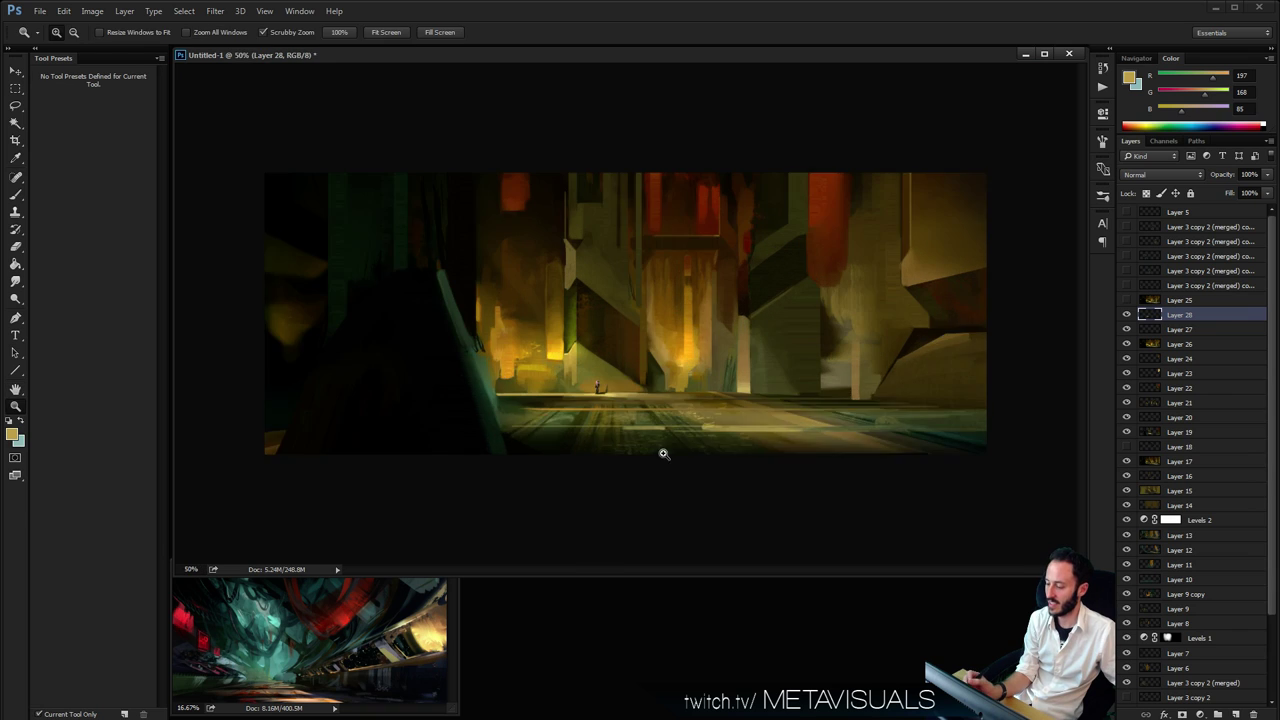
{"action": "left_click", "coordinate": [663, 454], "text": "ctrl"}
{"action": "left_click_drag", "start_coordinate": [805, 501], "coordinate": [775, 503]}
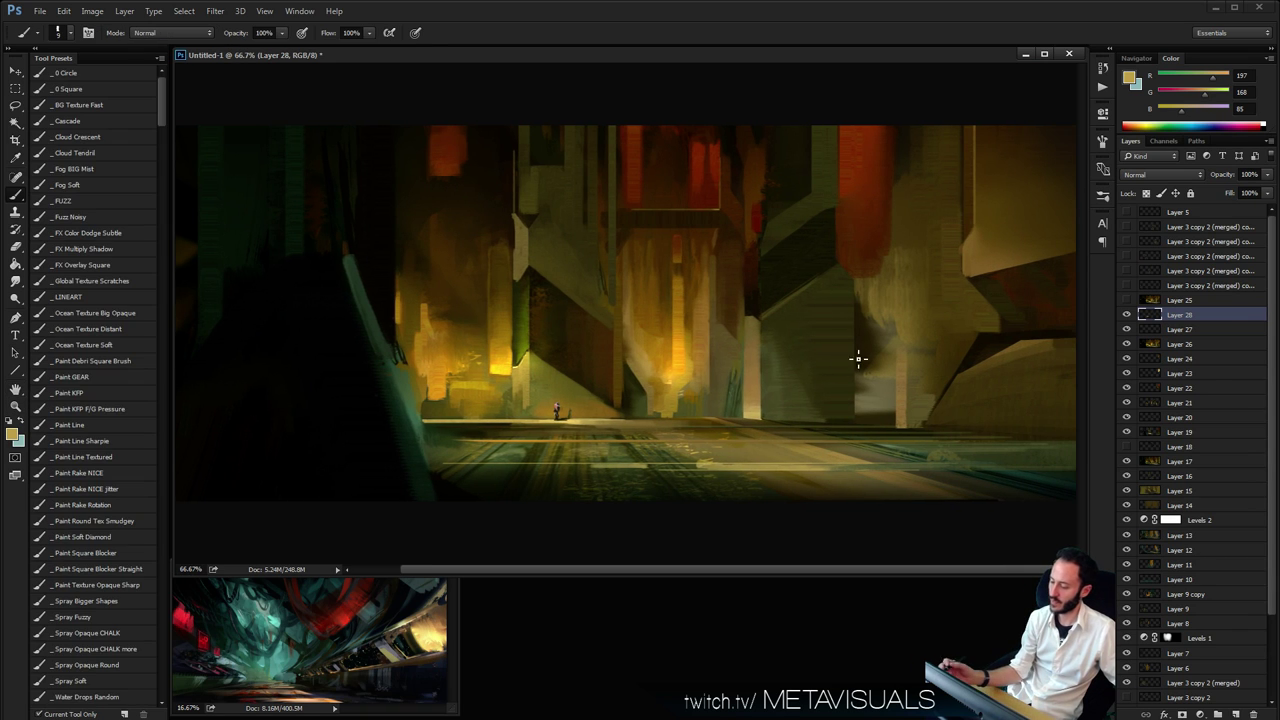
Paint light strokes at the foot of the pale central pillar with sampled sandy yellow, reducing the brush size for finer marks
{"action": "left_click", "coordinate": [757, 415], "text": "alt"}
{"action": "left_click", "coordinate": [752, 420], "text": "alt"}
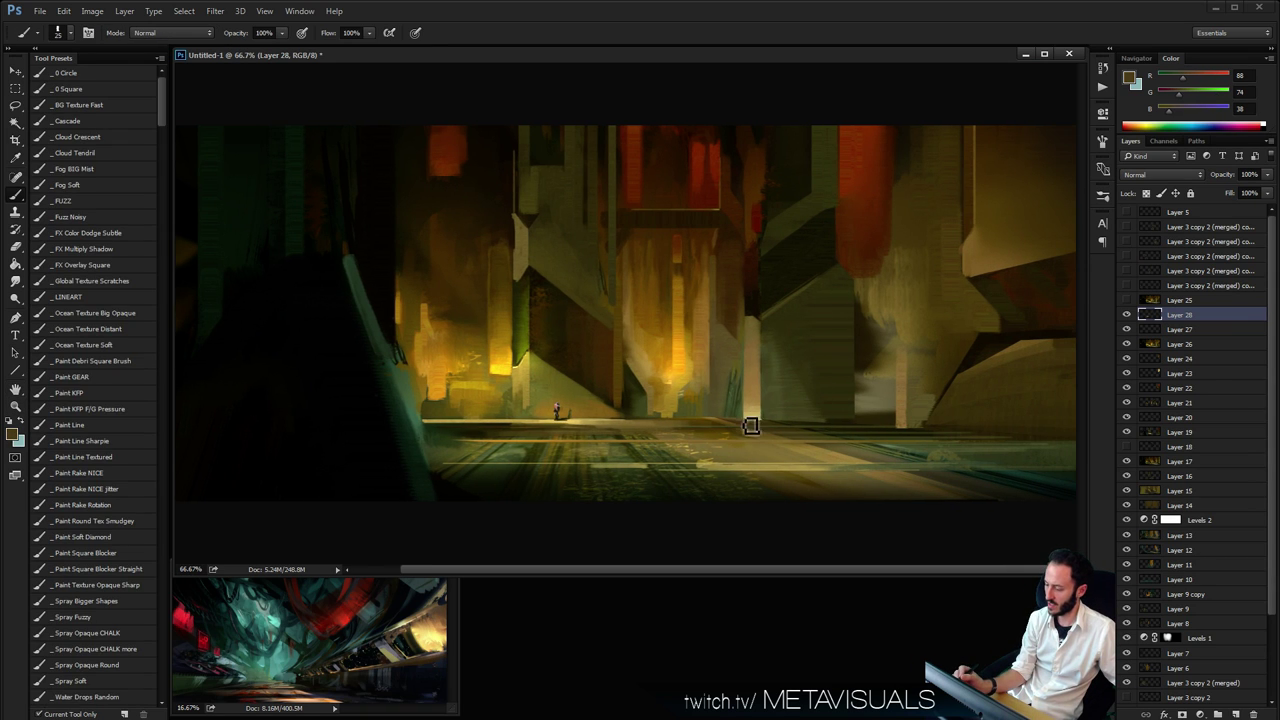
{"action": "left_click", "coordinate": [873, 418], "text": "alt"}
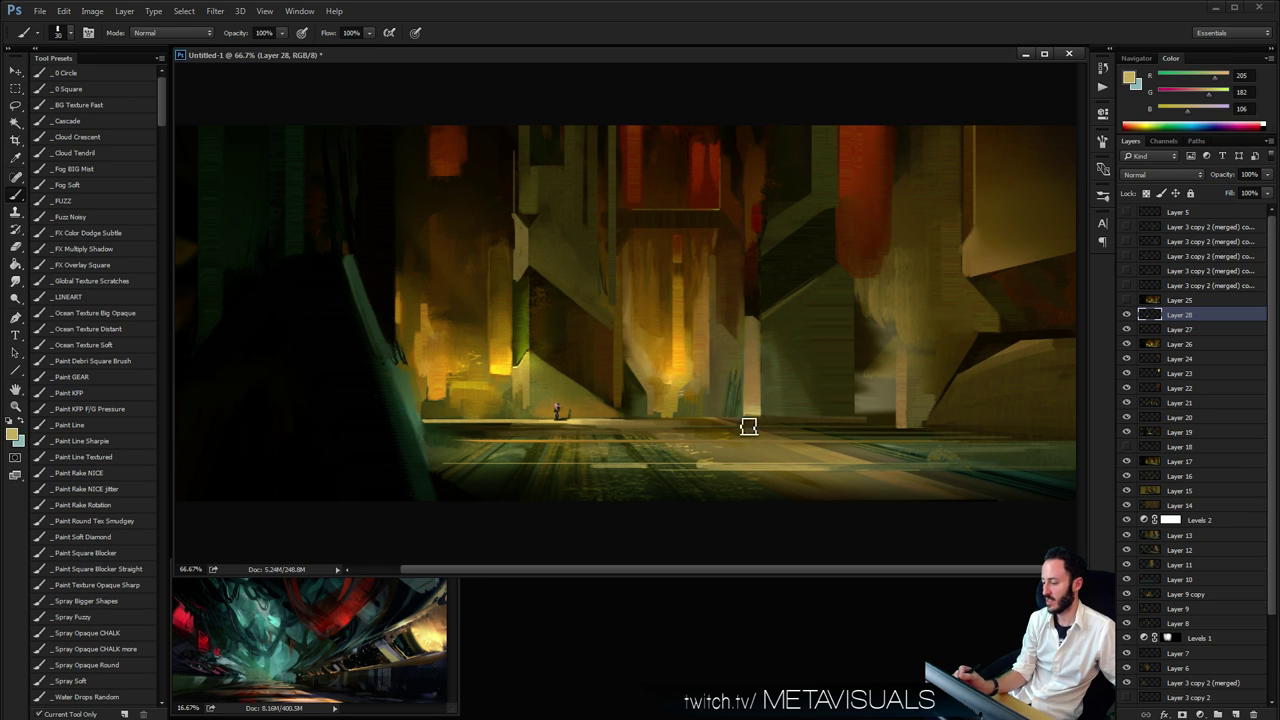
{"action": "key", "text": "bracketleft"}
{"action": "key", "text": "bracketleft"}
{"action": "key", "text": "bracketleft"}
{"action": "mouse_move", "coordinate": [760, 426]}
{"action": "left_mouse_down"}
{"action": "mouse_move", "coordinate": [717, 431]}
{"action": "mouse_move", "coordinate": [776, 428]}
{"action": "left_mouse_up"}
{"action": "key", "text": "bracketleft"}
{"action": "key", "text": "bracketleft"}
{"action": "key", "text": "bracketleft"}
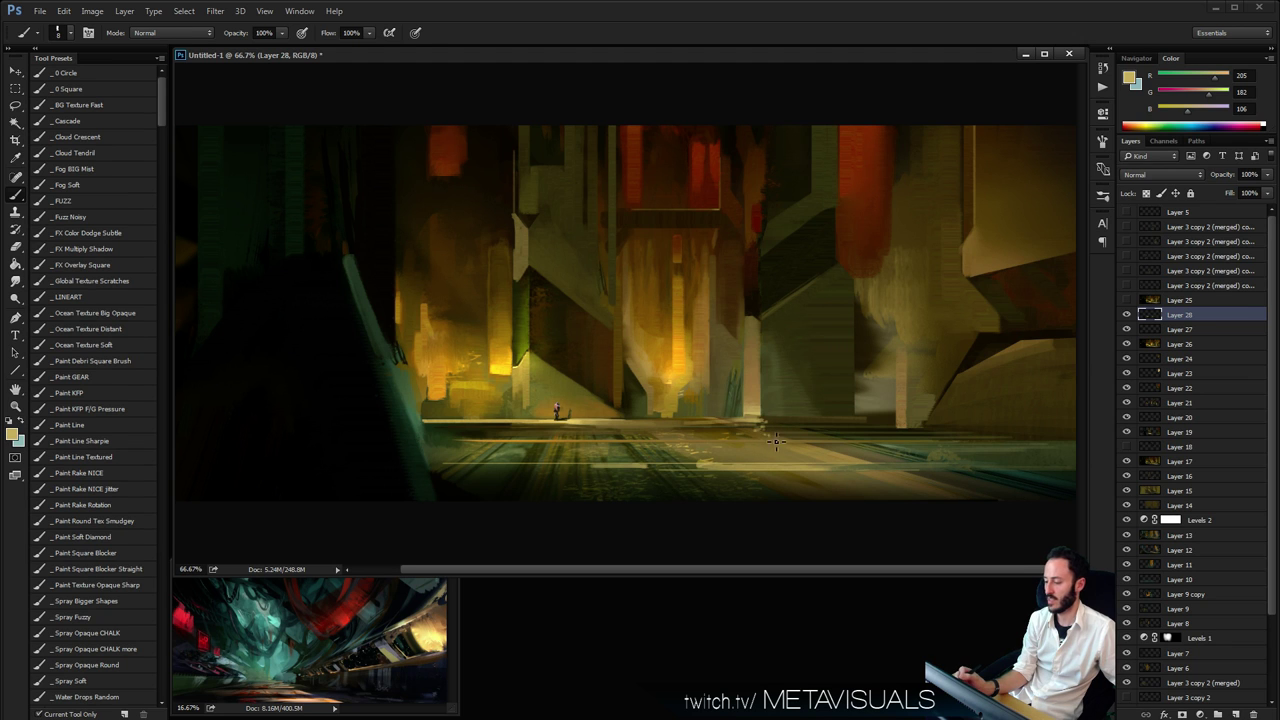
Paint a small bright yellow light near the top of the glowing column in the central opening, using the sampled window glow
{"action": "key", "text": "z"}
{"action": "left_click", "coordinate": [852, 449], "text": "alt"}
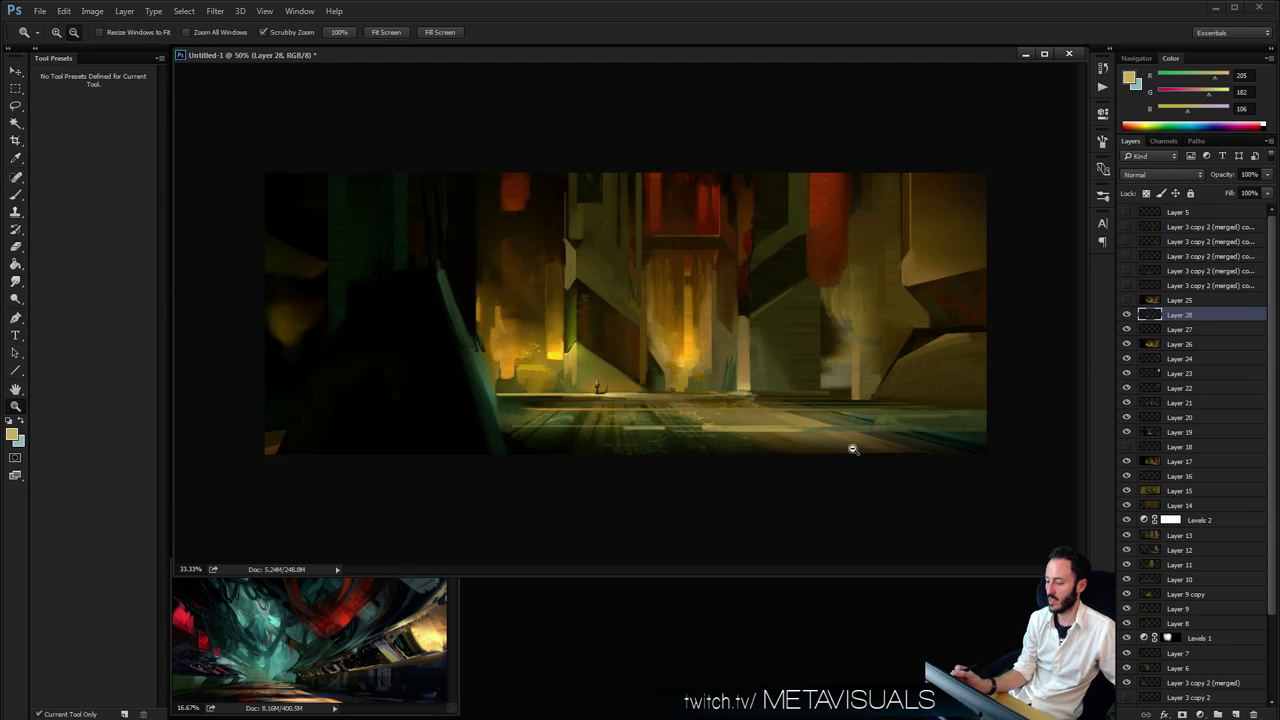
{"action": "left_click", "coordinate": [850, 450], "text": "ctrl"}
{"action": "left_click", "coordinate": [849, 451], "text": "ctrl"}
{"action": "left_click", "coordinate": [835, 451], "text": "alt"}
{"action": "left_click", "coordinate": [834, 450], "text": "ctrl"}
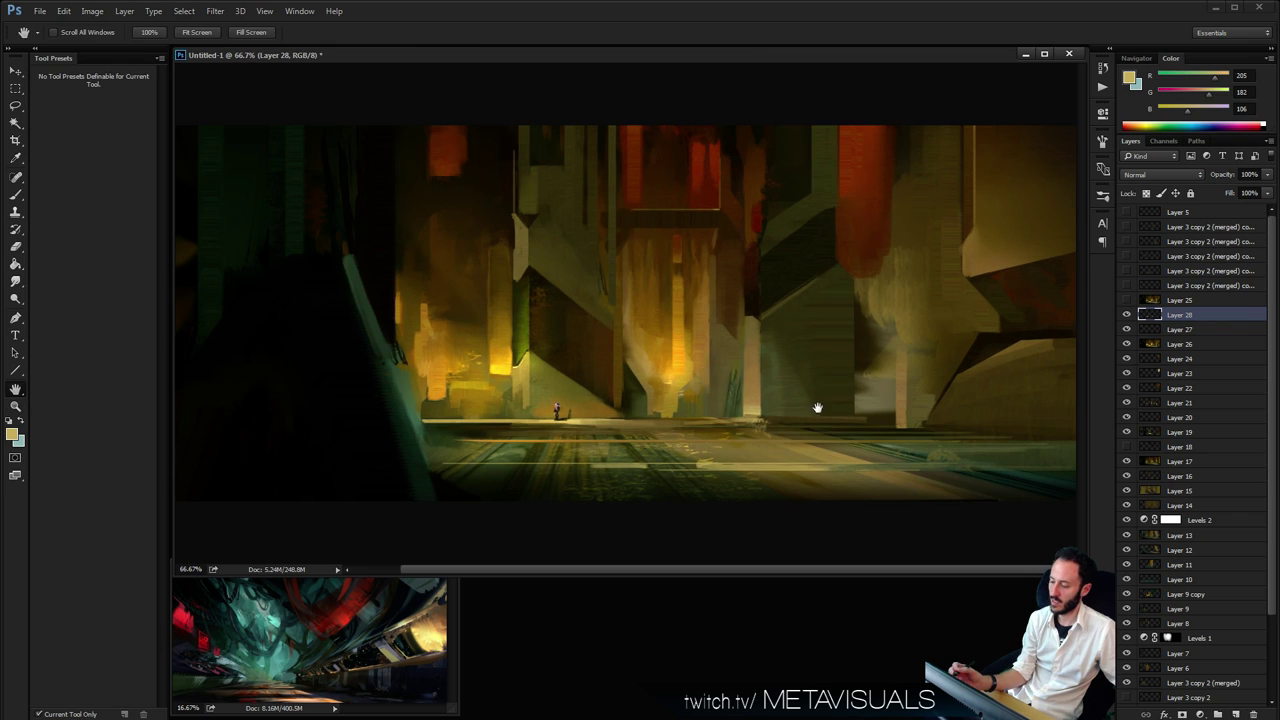
{"action": "key", "text": "b"}
{"action": "left_click", "coordinate": [495, 364], "text": "alt"}
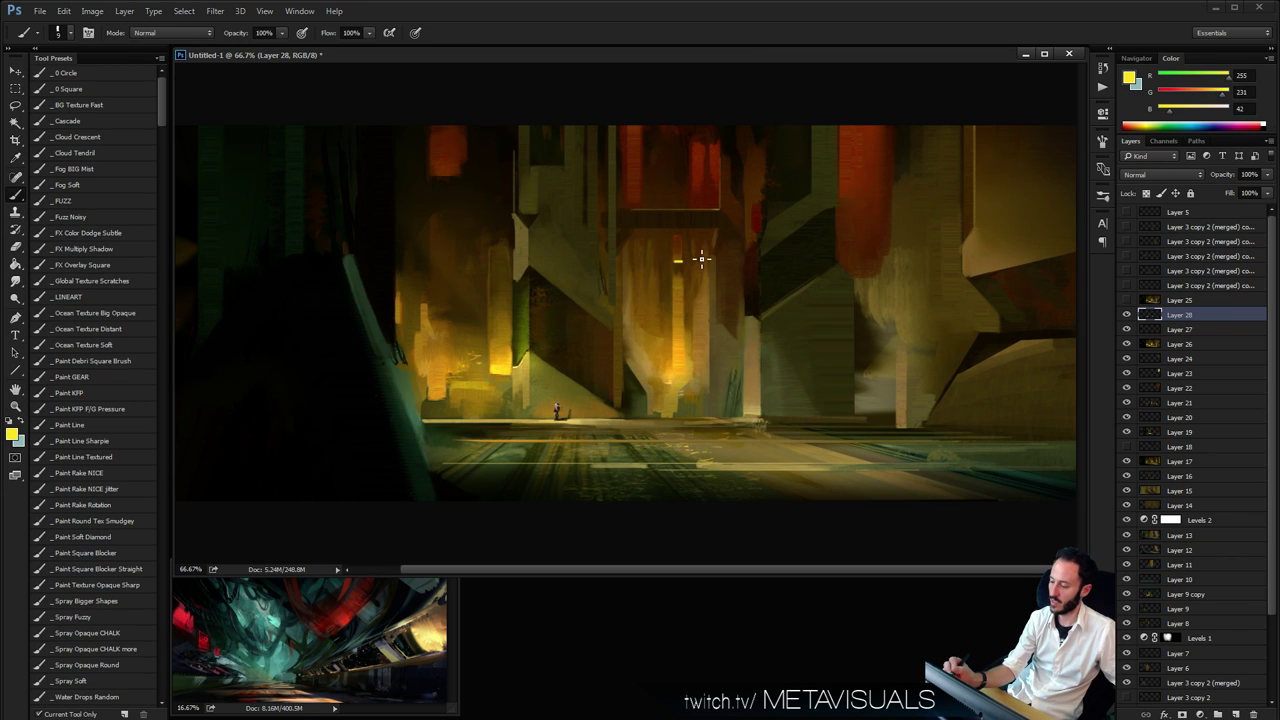
{"action": "left_click", "coordinate": [688, 275], "text": "alt"}
Sample the grey-olive haze beside the far-right pillar and check the full composition
{"action": "left_click", "coordinate": [869, 406], "text": "ctrl"}
{"action": "key", "text": "]"}
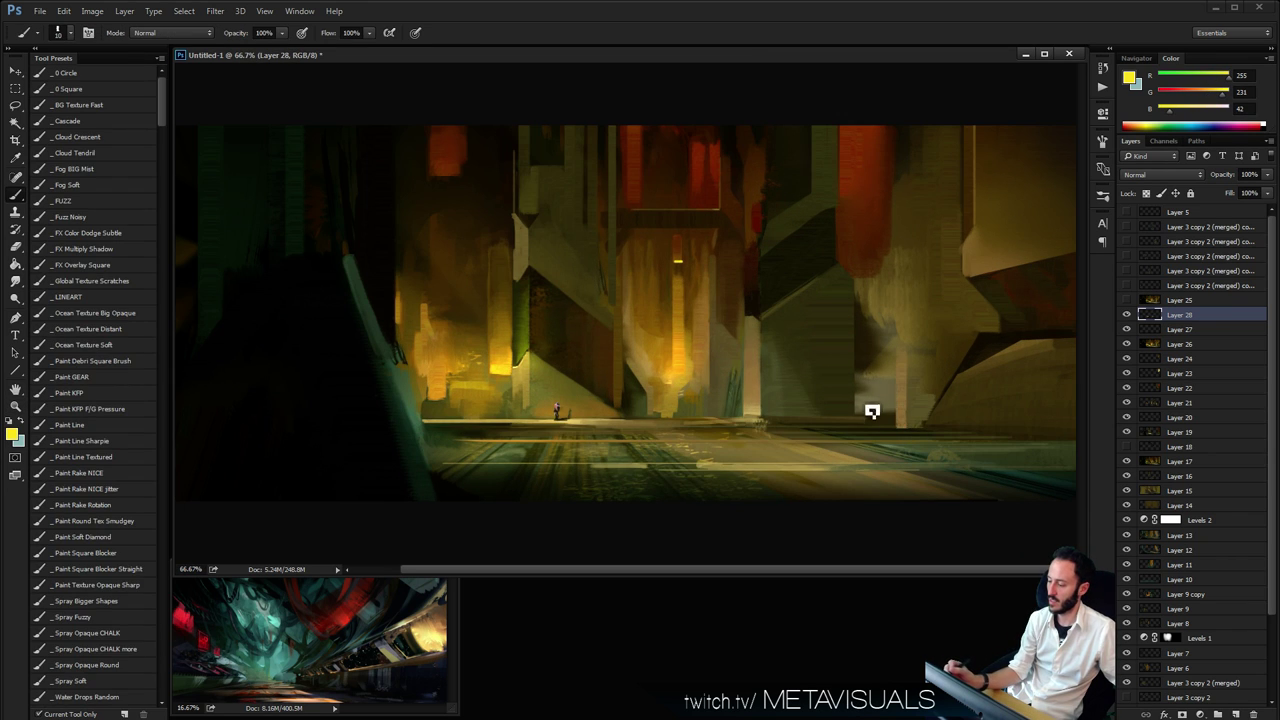
{"action": "left_click", "coordinate": [871, 405], "text": "alt"}
{"action": "left_click", "coordinate": [981, 392], "text": "alt"}
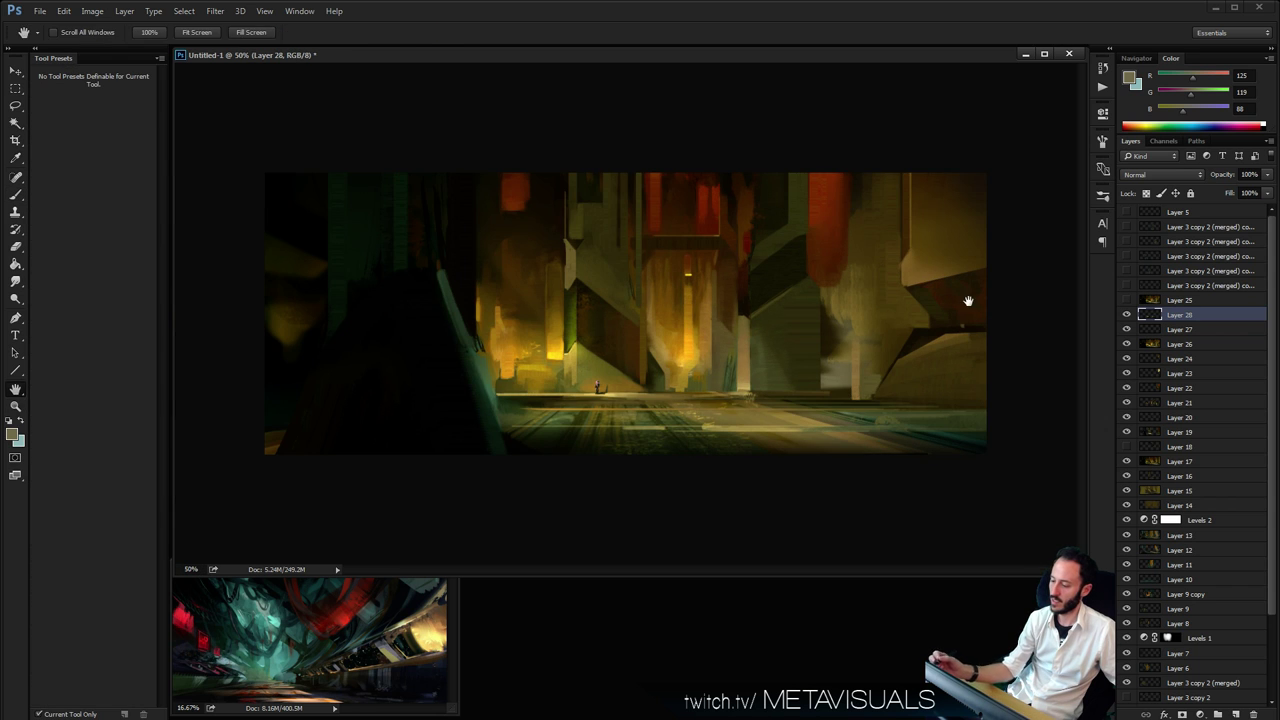
{"action": "left_click", "coordinate": [786, 377], "text": "ctrl"}
Paint a flat top edge on the dark foreground structure with sampled near-black and a larger brush, and check the full composition
{"action": "left_click_drag", "start_coordinate": [555, 522], "coordinate": [692, 492]}
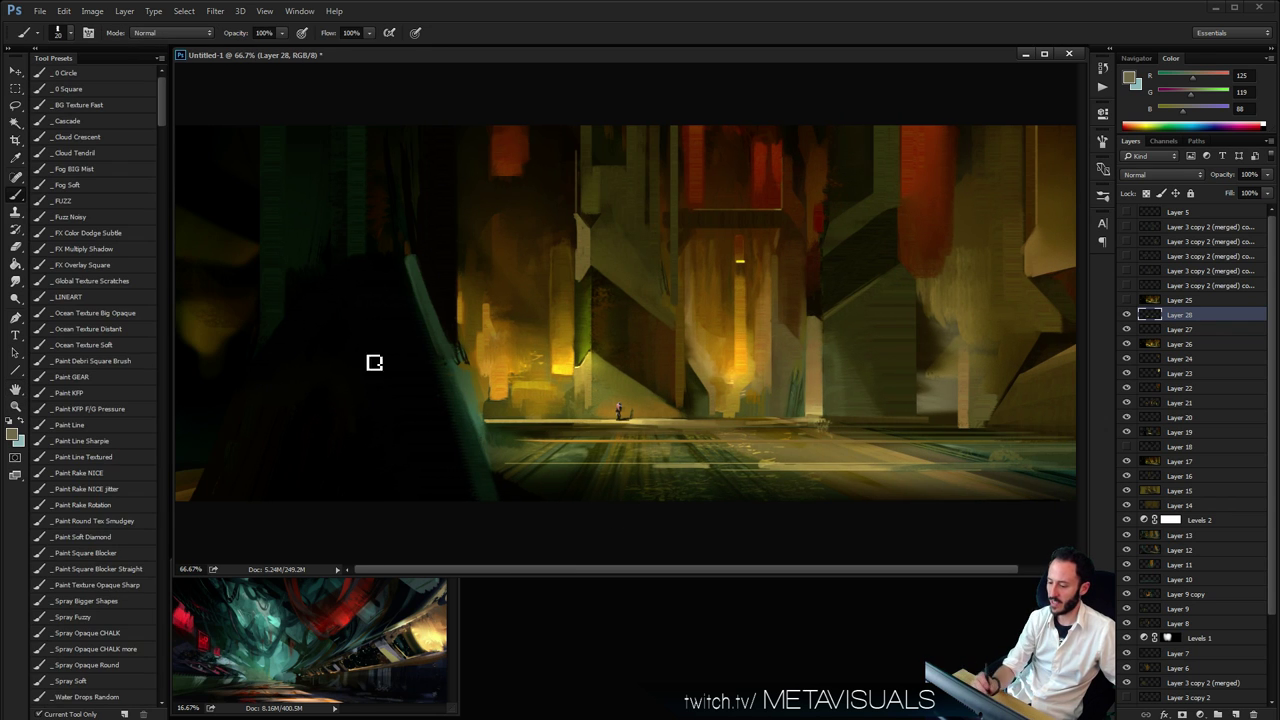
{"action": "key", "text": "bracketright"}
{"action": "left_click", "coordinate": [339, 265], "text": "alt"}
{"action": "left_click_drag", "start_coordinate": [407, 260], "coordinate": [294, 262]}
{"action": "key", "text": "space"}
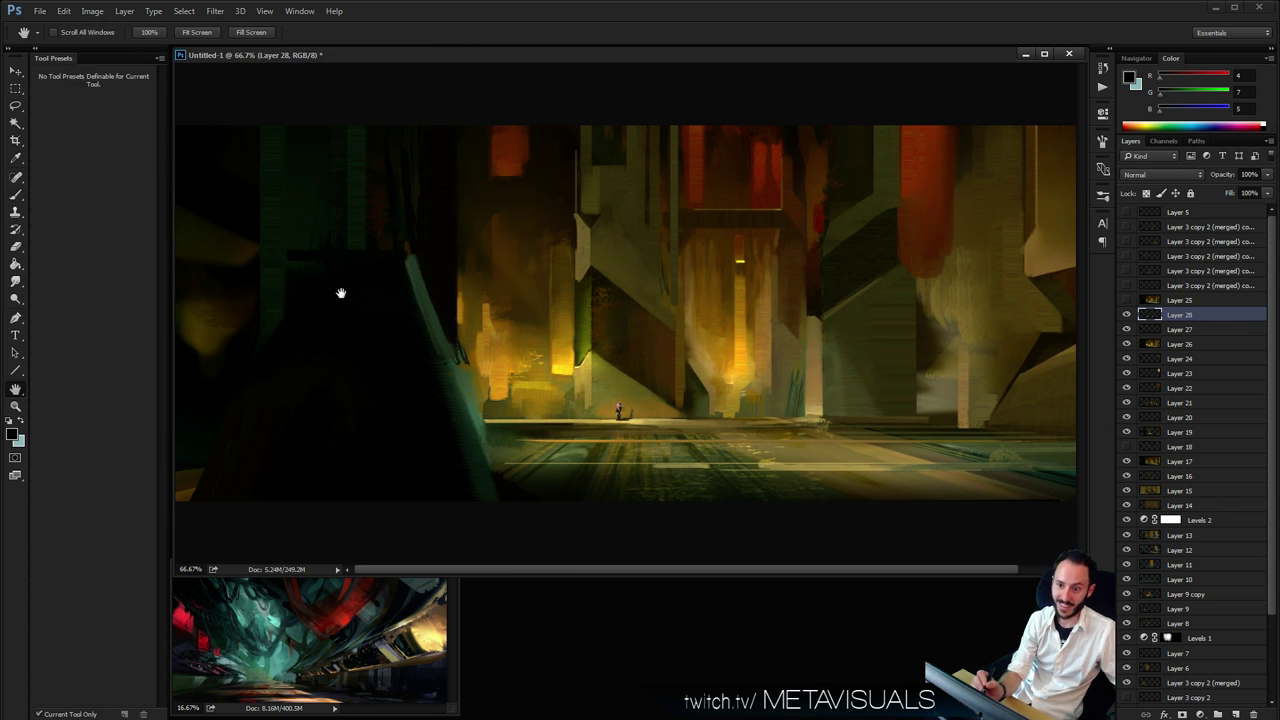
{"action": "key", "text": "bracketright"}
{"action": "key", "text": "bracketright"}
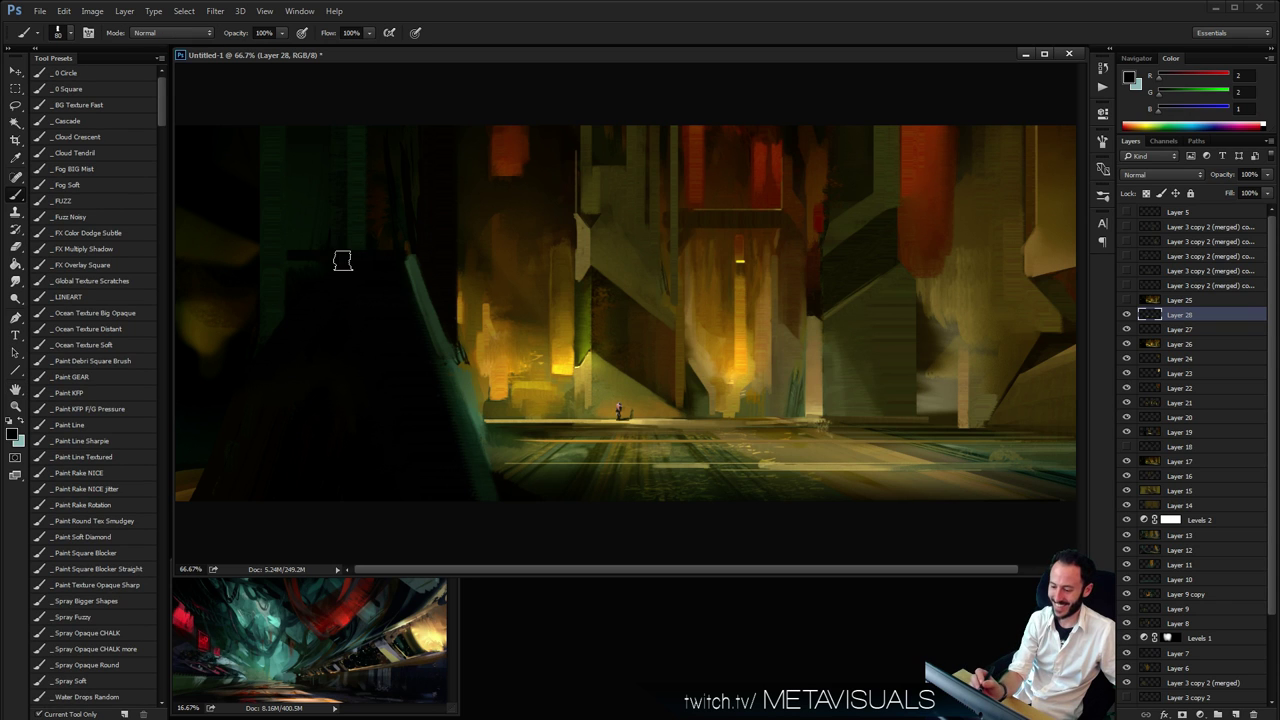
{"action": "left_click", "coordinate": [300, 262], "text": "alt"}
{"action": "key", "text": "space"}
{"action": "left_click", "coordinate": [803, 455], "text": "ctrl+alt"}
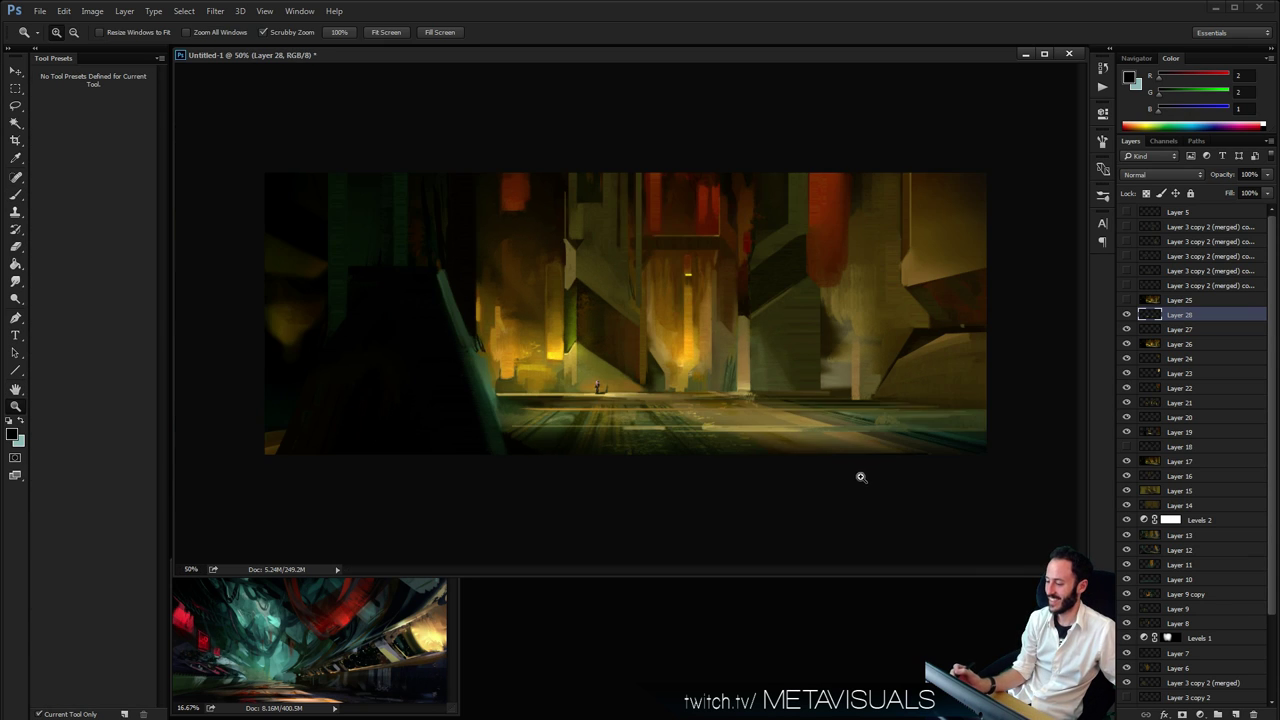
{"action": "left_click", "coordinate": [860, 475], "text": "ctrl"}
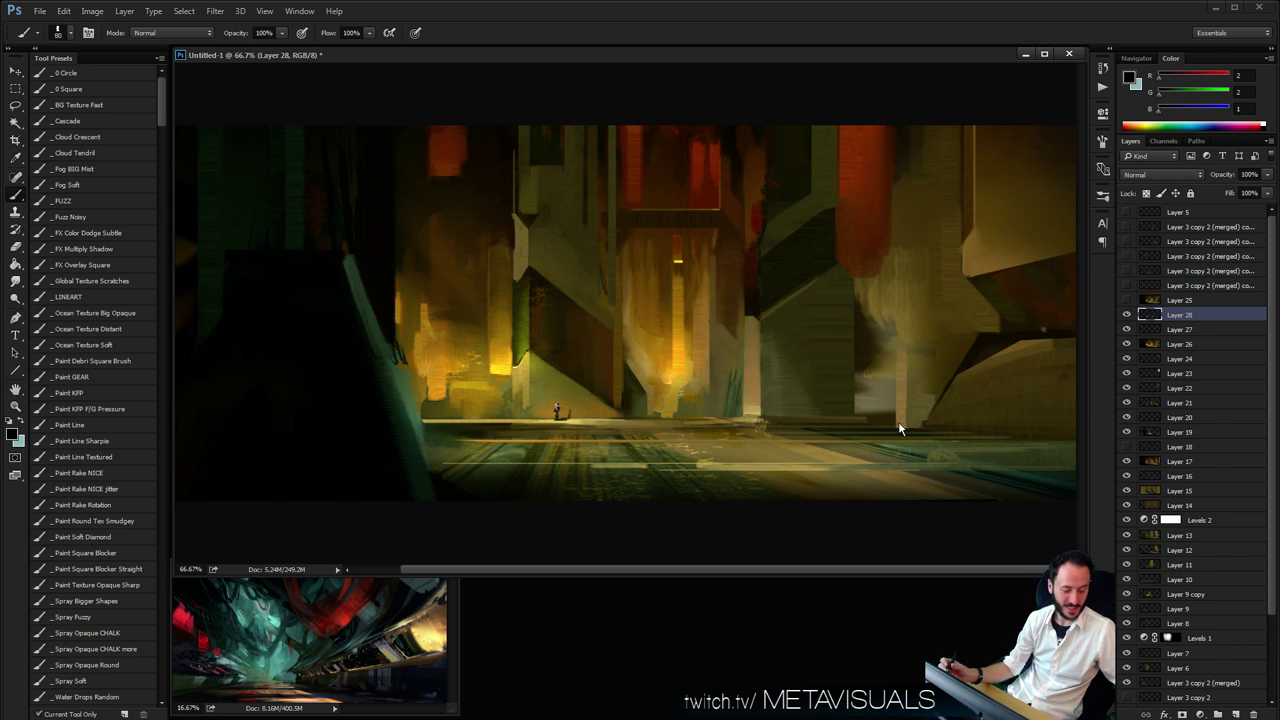
Save the painting as the Photoshop file Spacecity3 in the Sketching folder
{"action": "key", "text": "ctrl+s"}
{"action": "left_click", "coordinate": [357, 107]}
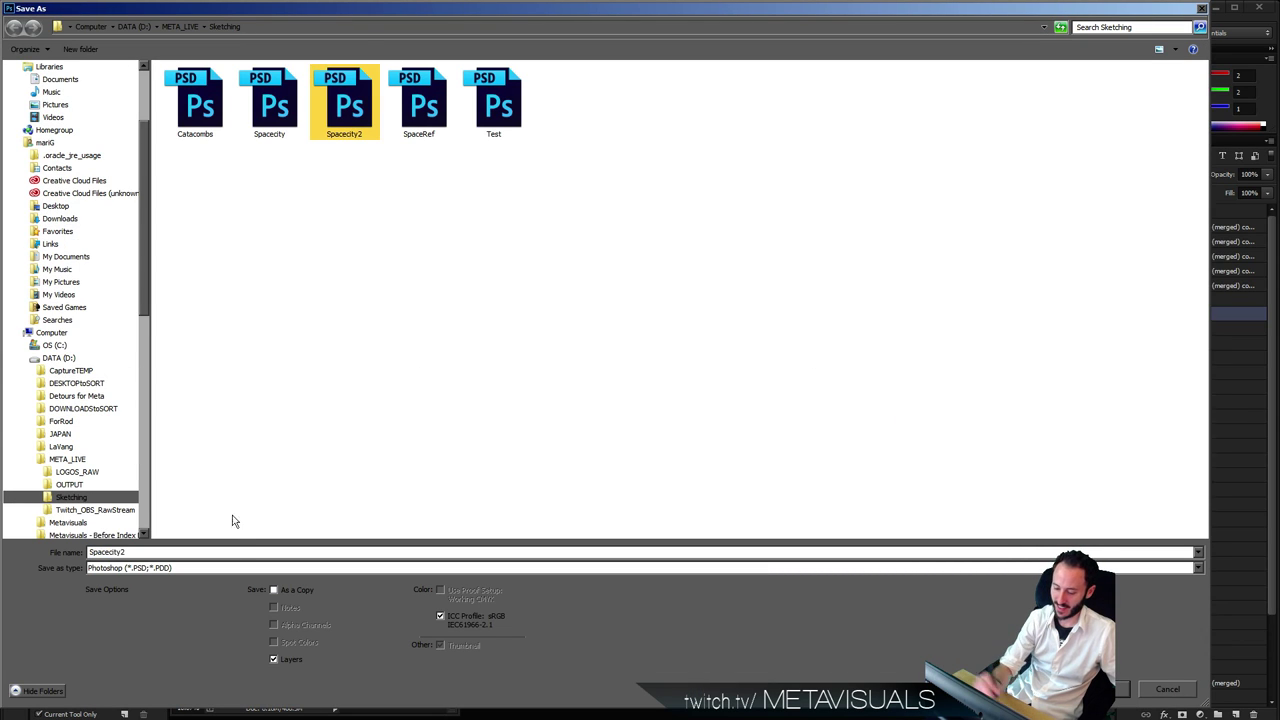
{"action": "left_click", "coordinate": [258, 551]}
{"action": "key", "text": "BackSpace"}
{"action": "type", "text": "3"}
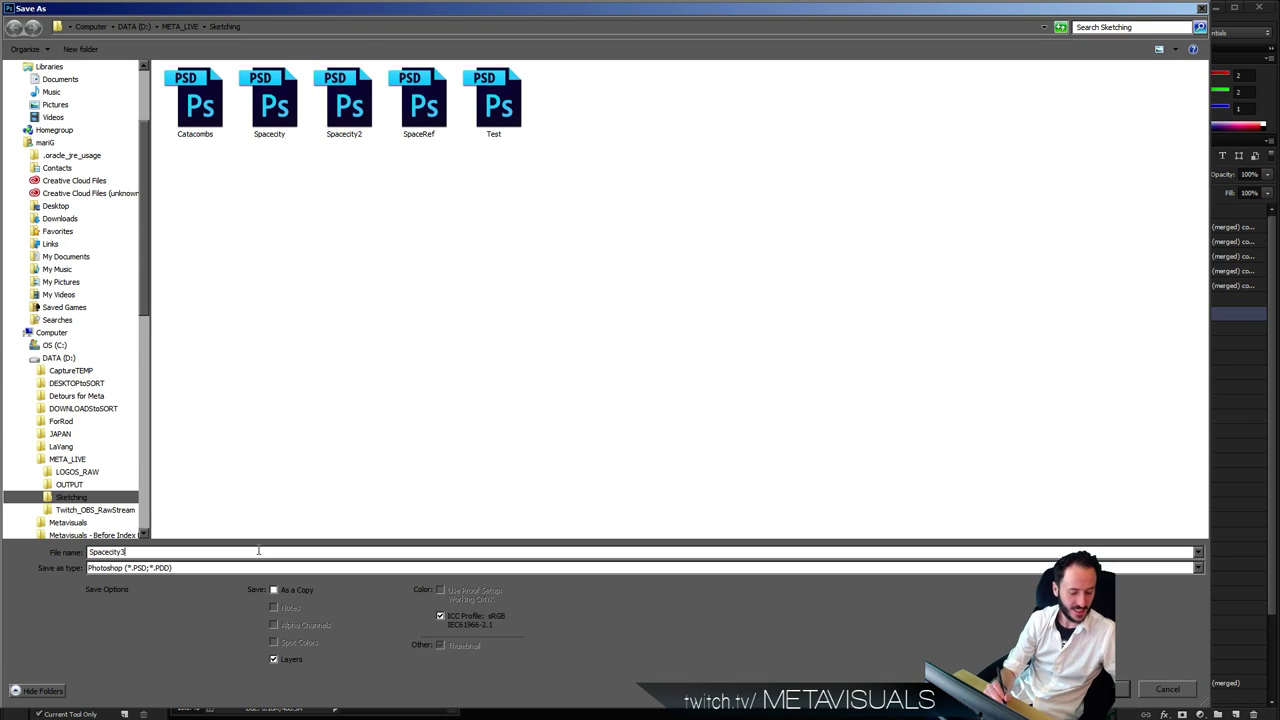
{"action": "key", "text": "Return"}
{"action": "key", "text": "Return"}
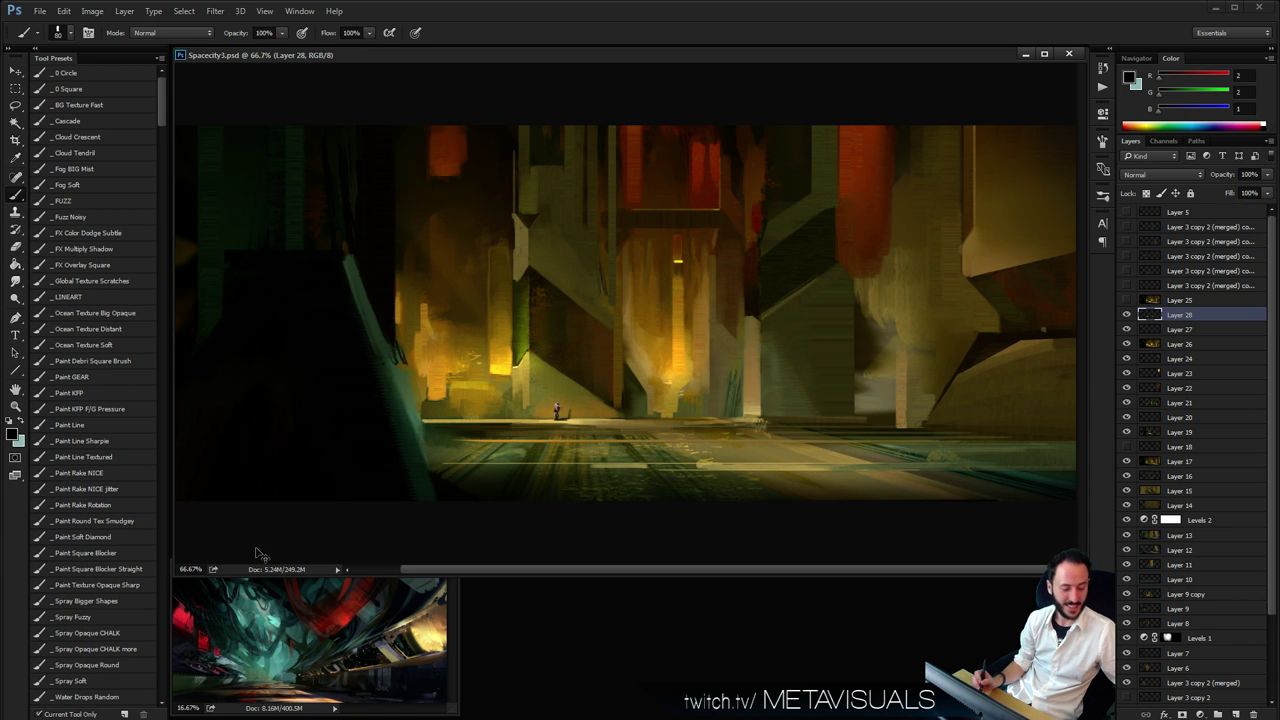
Save a JPEG copy of the painting at quality 12 (Maximum) with the Baseline ("Standard") format
{"action": "key", "text": "ctrl+shift+s"}
{"action": "key", "text": "Tab"}
{"action": "key", "text": "j"}
{"action": "key", "text": "Return"}
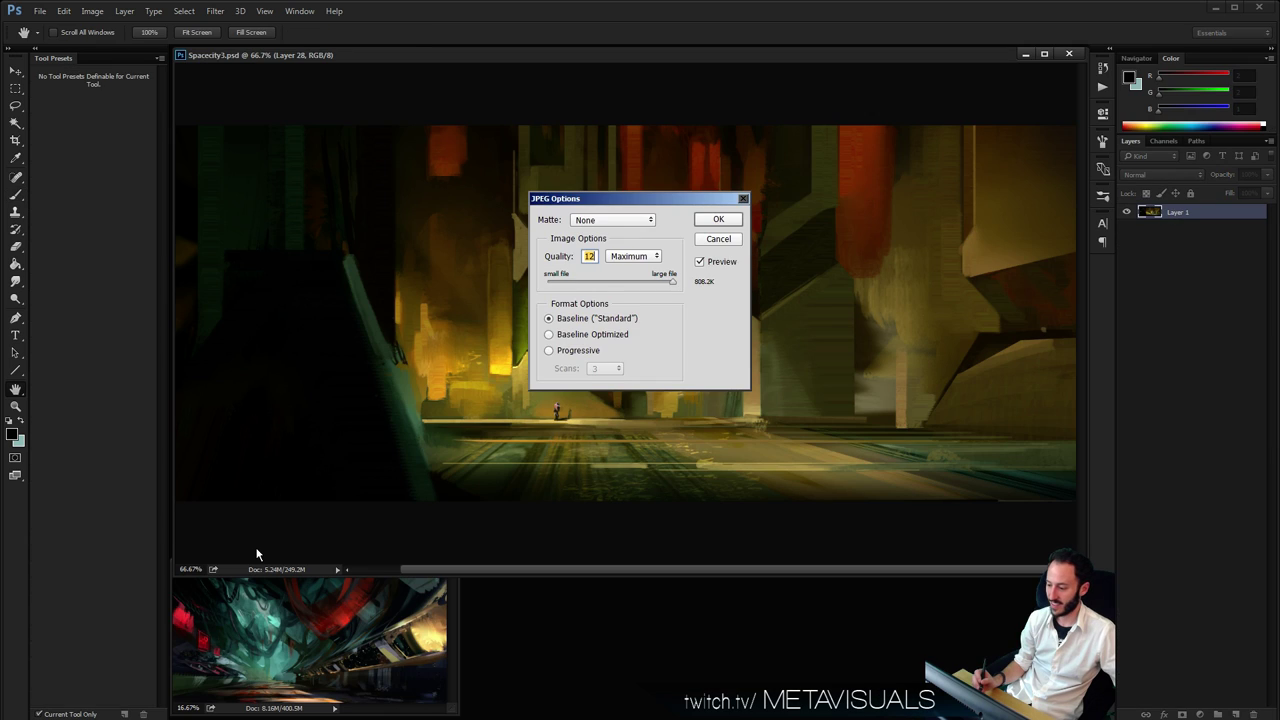
{"action": "key", "text": "Return"}
Shrink the Spacecity3 painting to 25% and place its window beside the Spacecity2 window as a small reference
{"action": "key", "text": "z"}
{"action": "left_click", "coordinate": [633, 373], "text": "alt"}
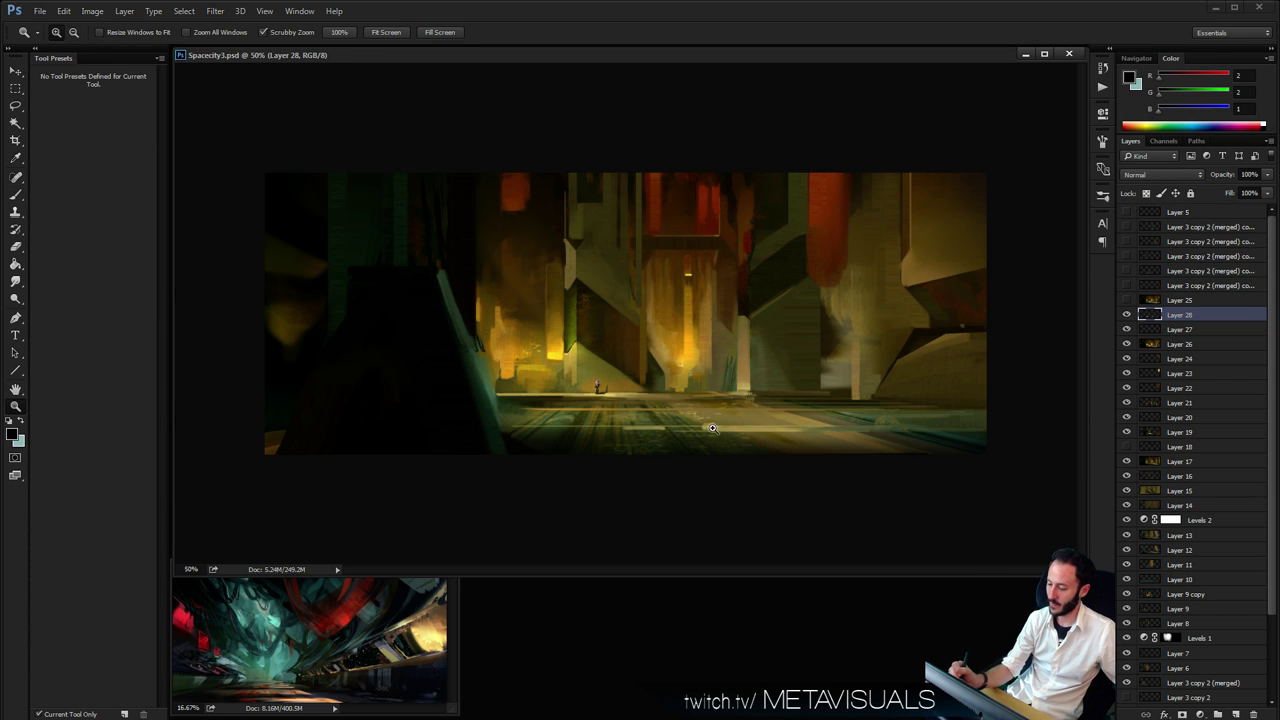
{"action": "left_click", "coordinate": [714, 428]}
{"action": "key", "text": "space"}
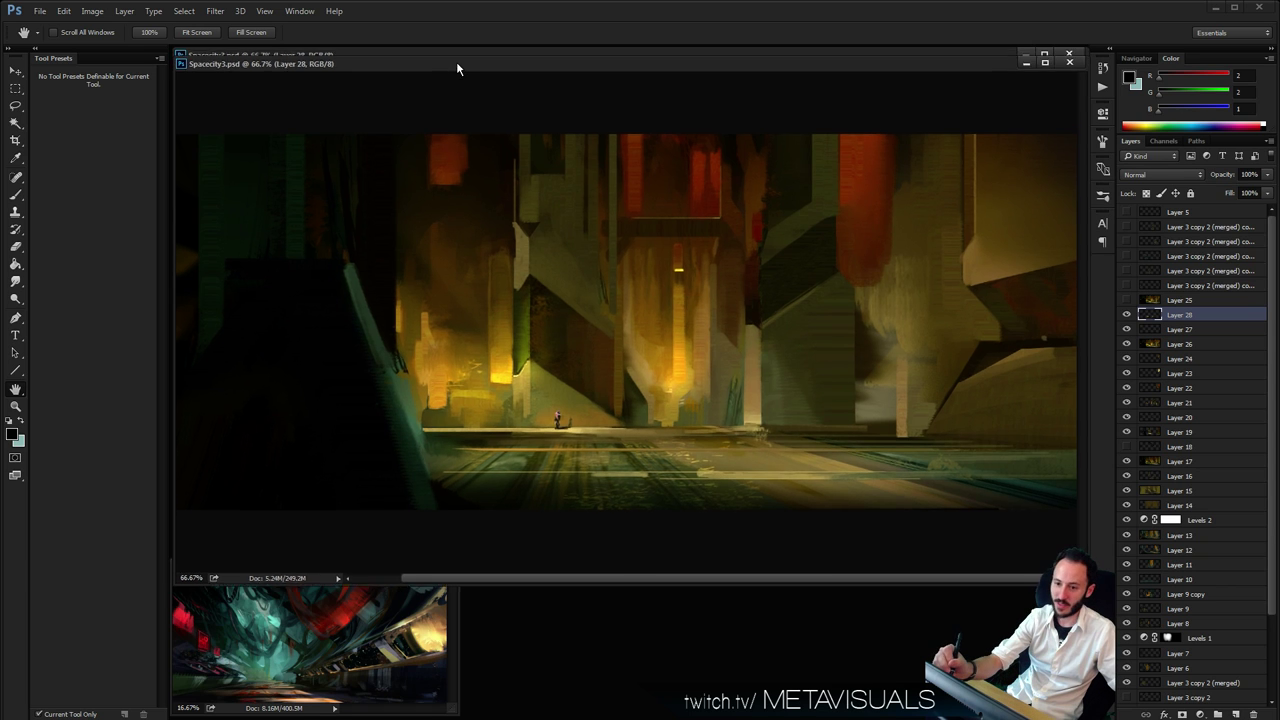
{"action": "left_click_drag", "start_coordinate": [456, 64], "coordinate": [467, 118]}
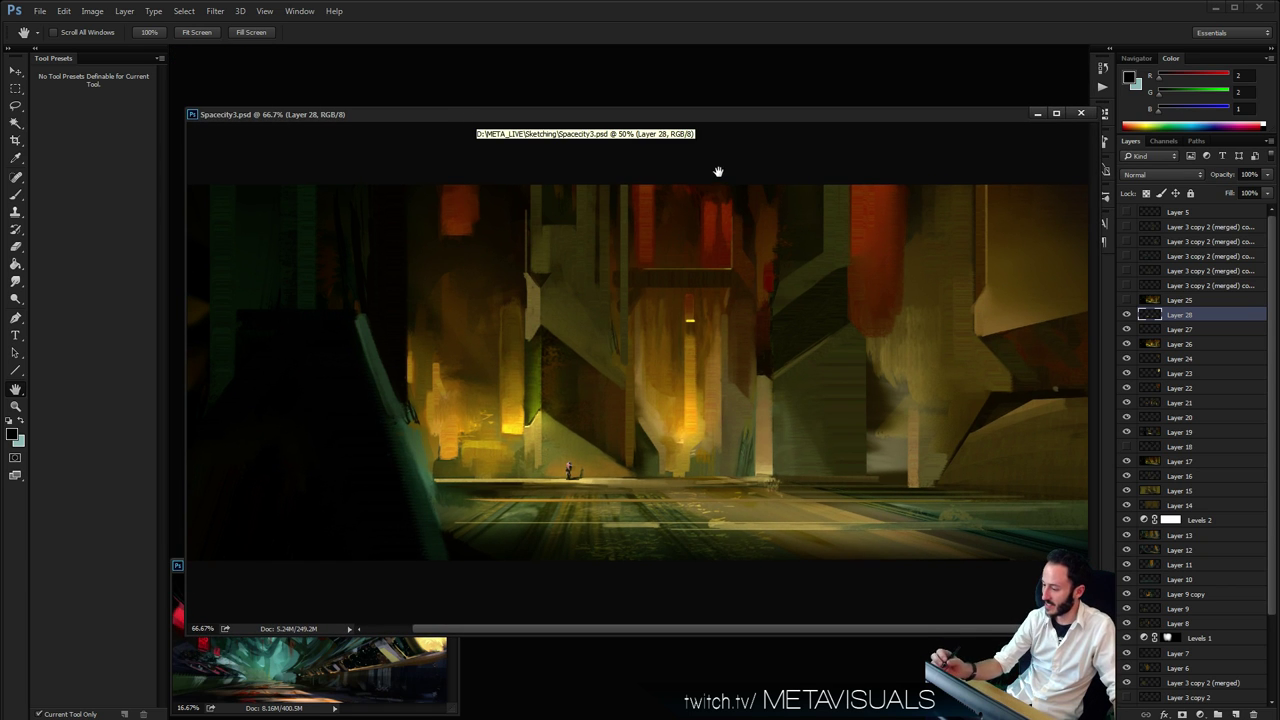
{"action": "key", "text": "b"}
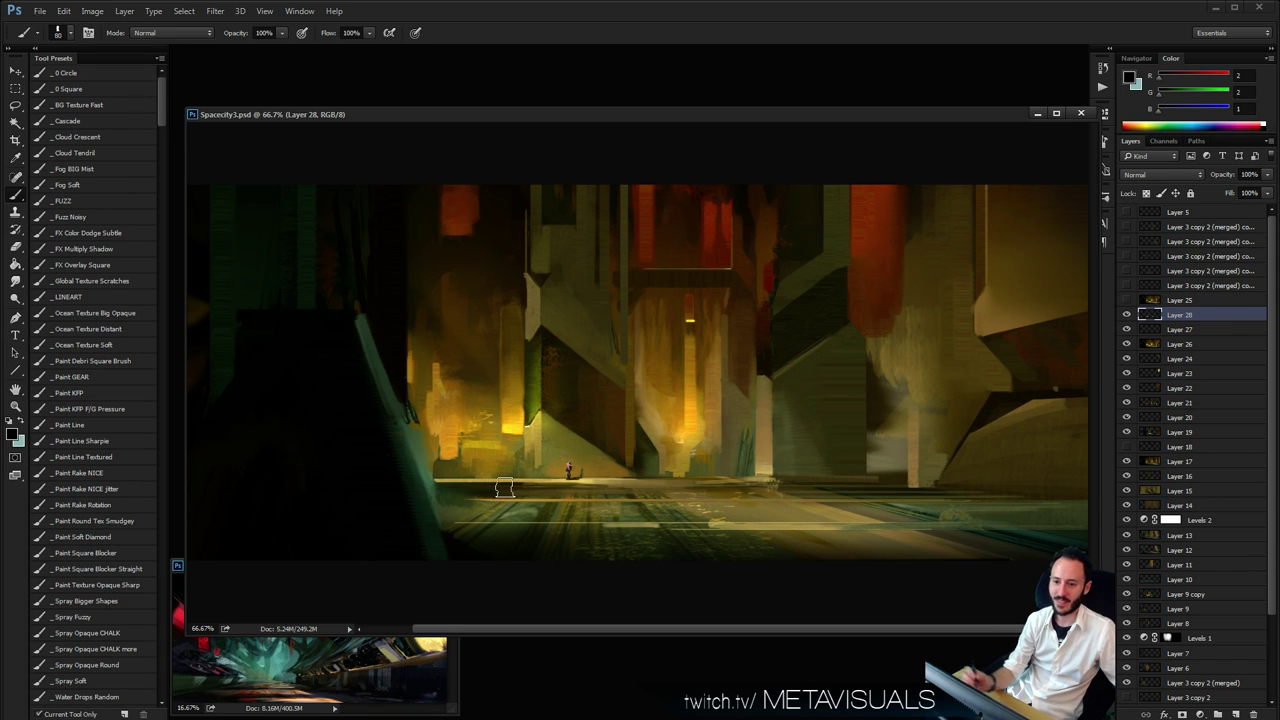
{"action": "left_click_drag", "start_coordinate": [473, 107], "coordinate": [475, 79]}
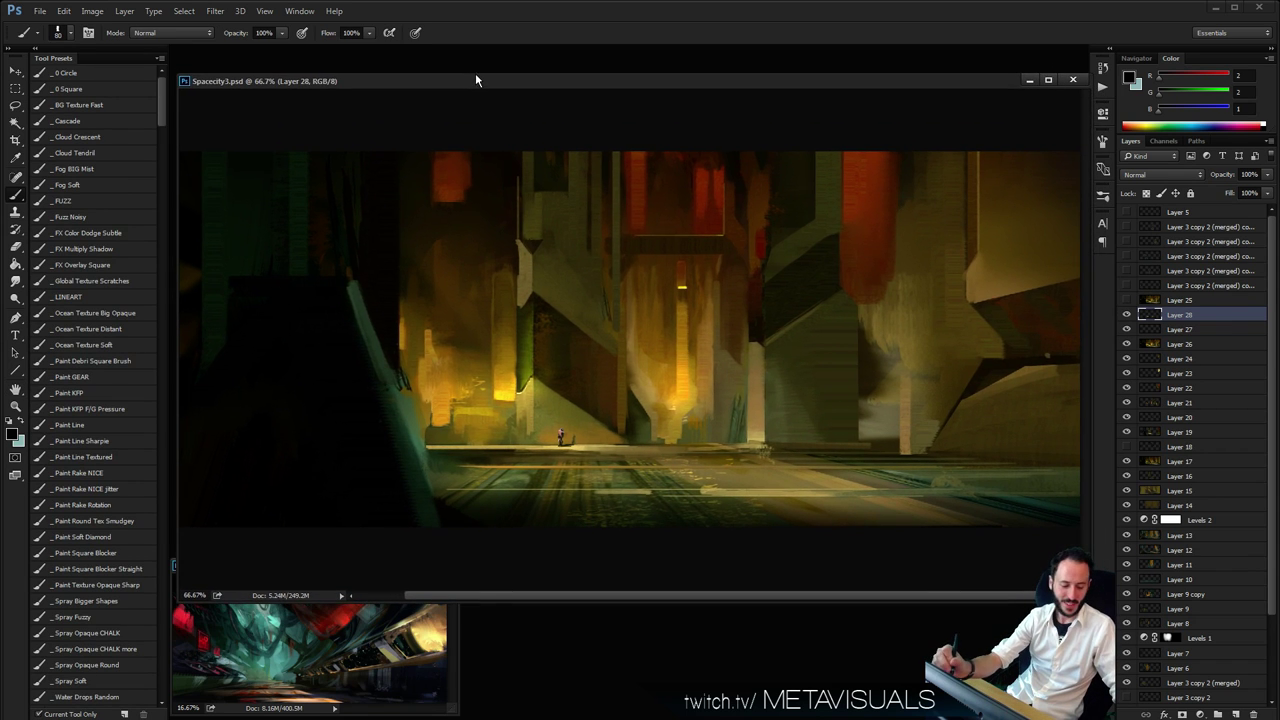
{"action": "key", "text": "ctrl+minus"}
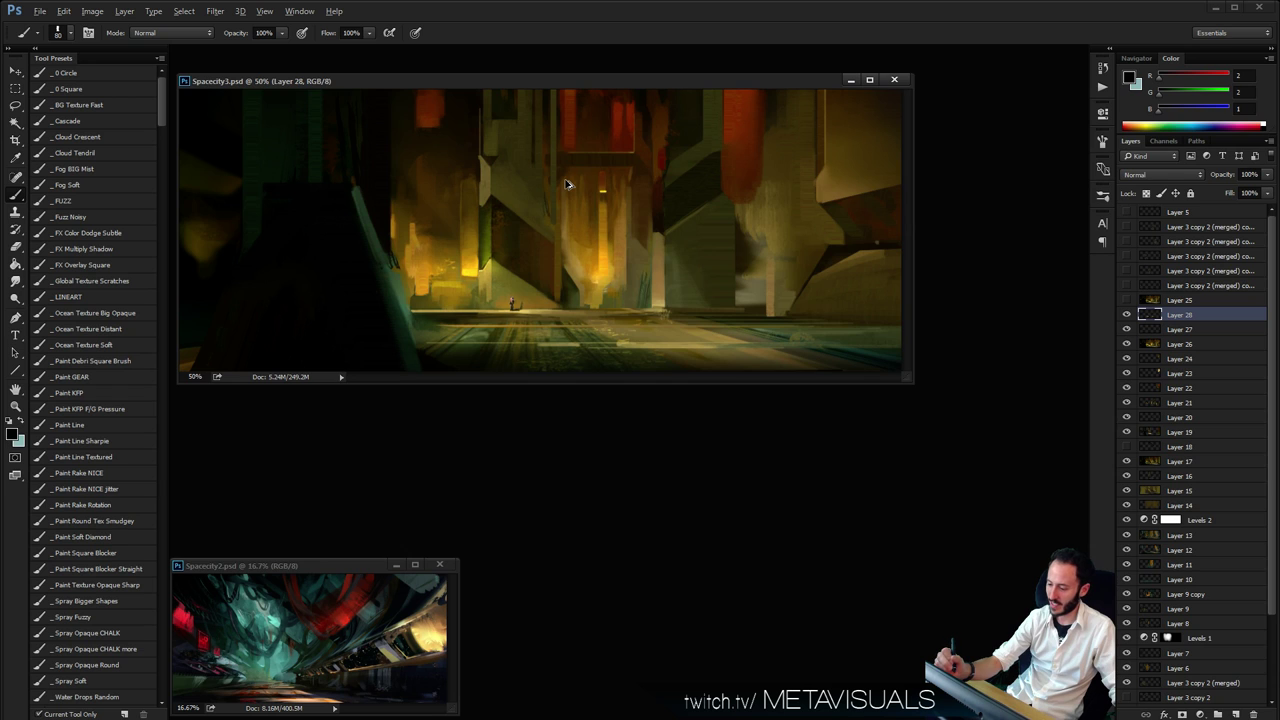
{"action": "key", "text": "ctrl+plus"}
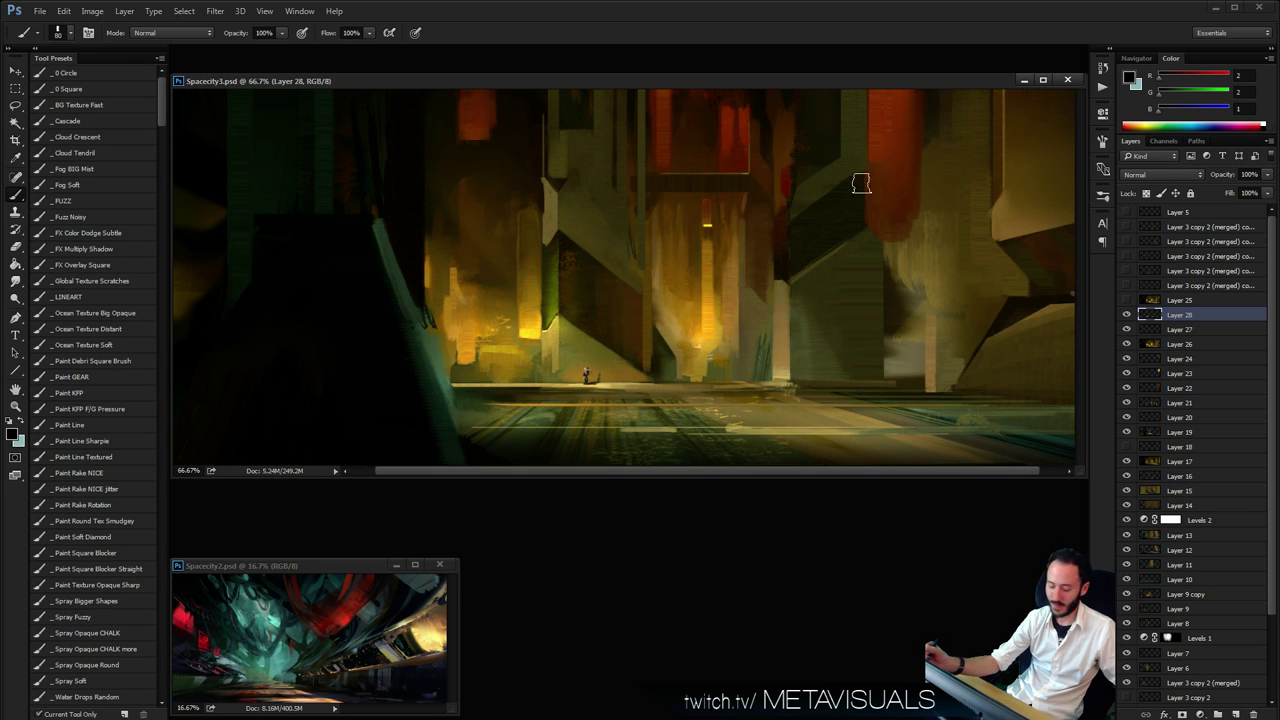
{"action": "key", "text": "ctrl+minus"}
{"action": "key", "text": "ctrl+minus"}
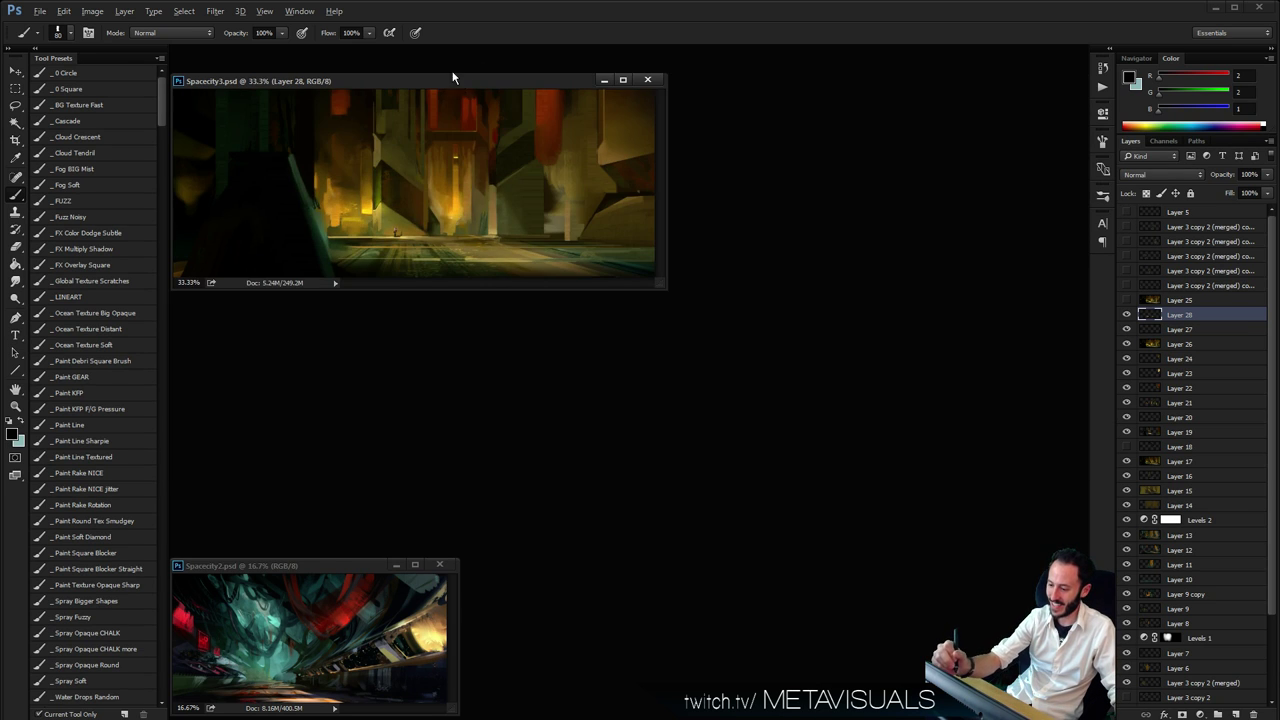
{"action": "key", "text": "ctrl+minus"}
{"action": "left_click_drag", "start_coordinate": [399, 77], "coordinate": [672, 561]}
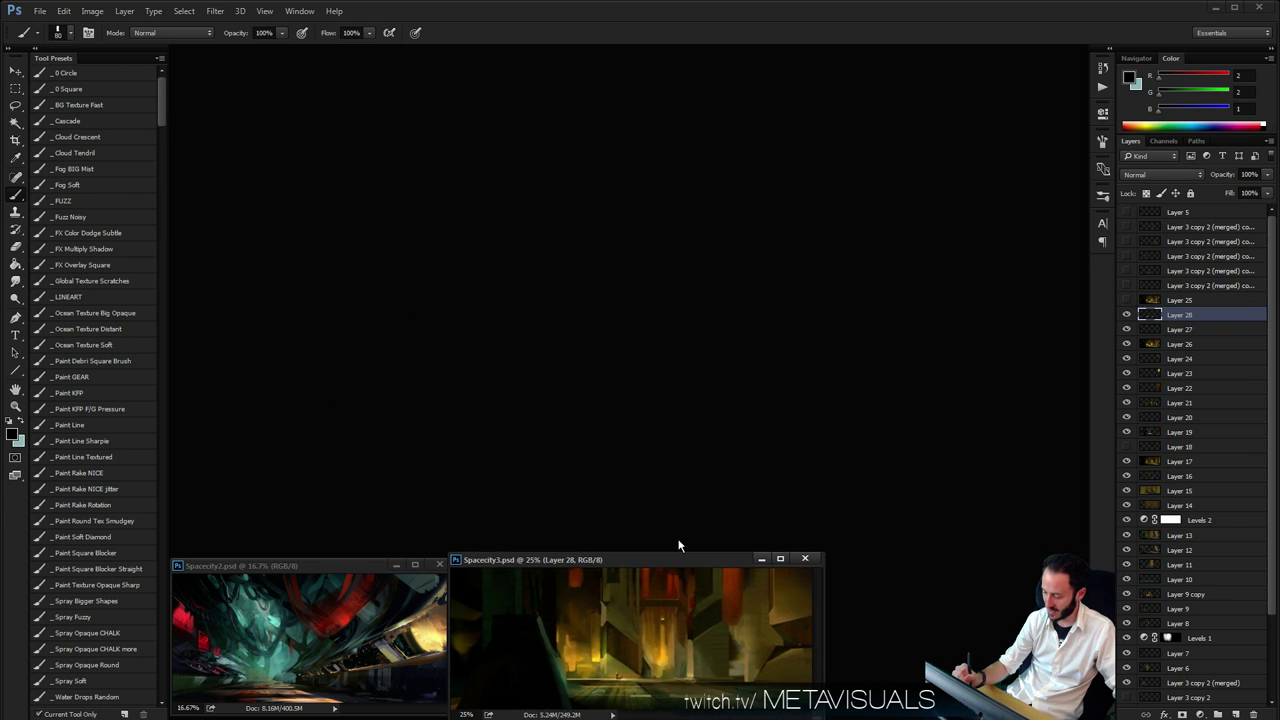
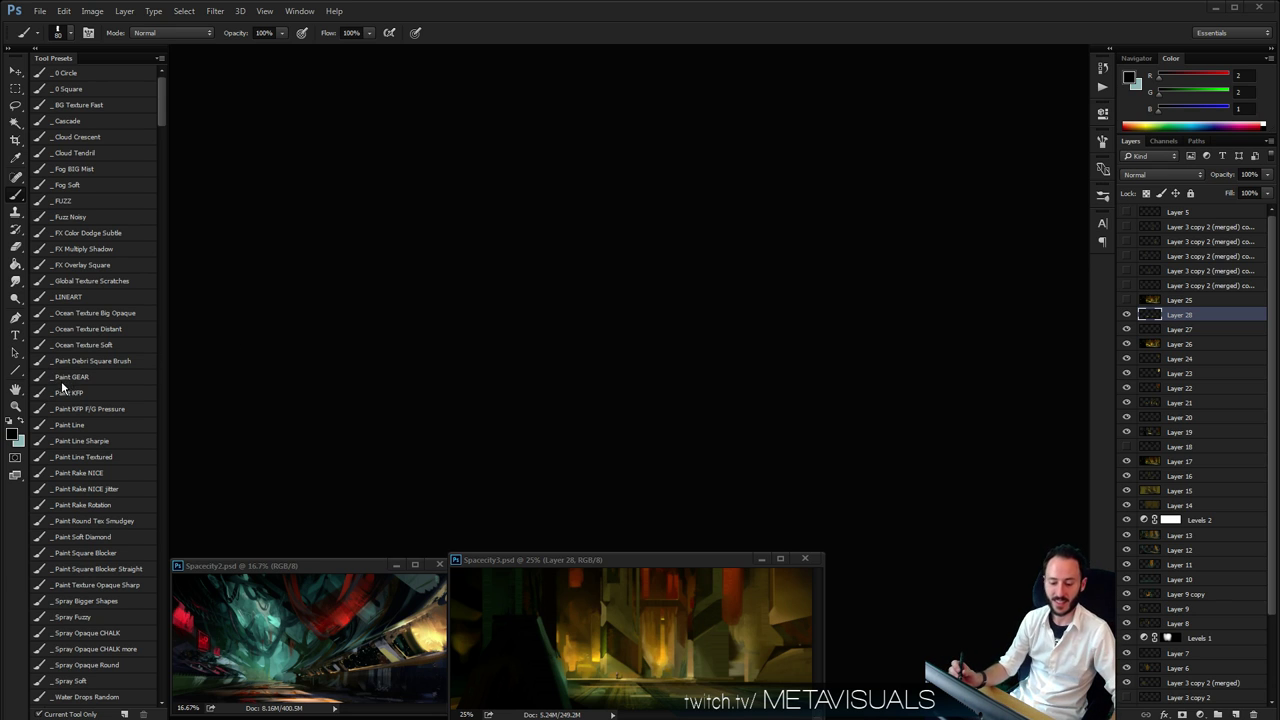
{"action": "mouse_move", "coordinate": [646, 563]}
{"action": "left_mouse_down"}
{"action": "mouse_move", "coordinate": [660, 557]}
{"action": "mouse_move", "coordinate": [647, 559]}
{"action": "left_mouse_up"}
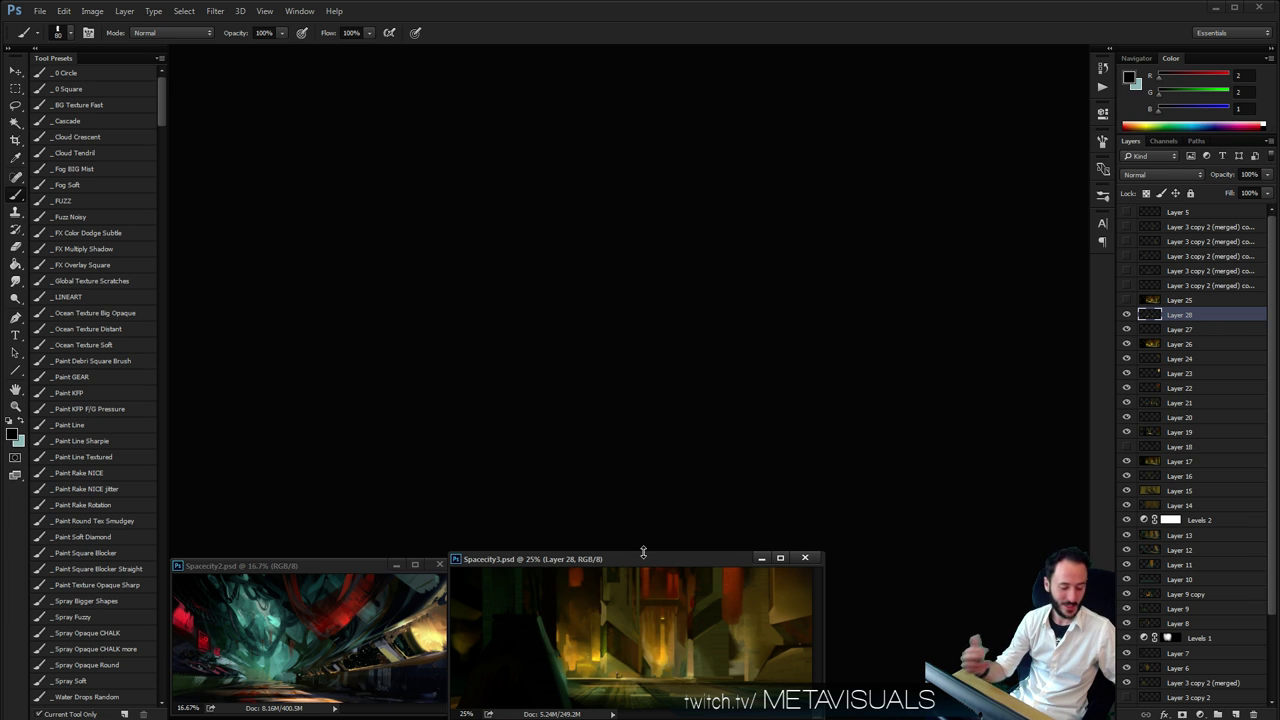
Create a new 1920 × 1080 pixel document and enlarge its window above the two finished paintings
{"action": "key", "text": "ctrl+n"}
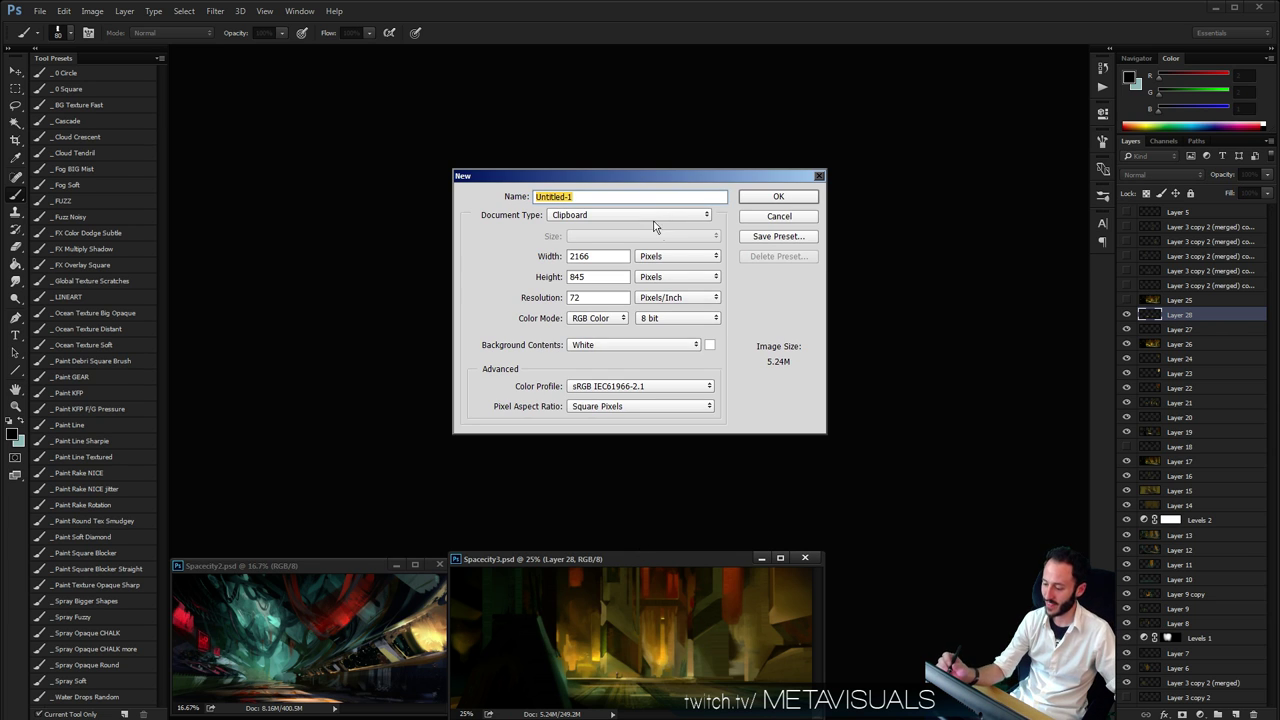
{"action": "double_click", "coordinate": [608, 258]}
{"action": "type", "text": "1920"}
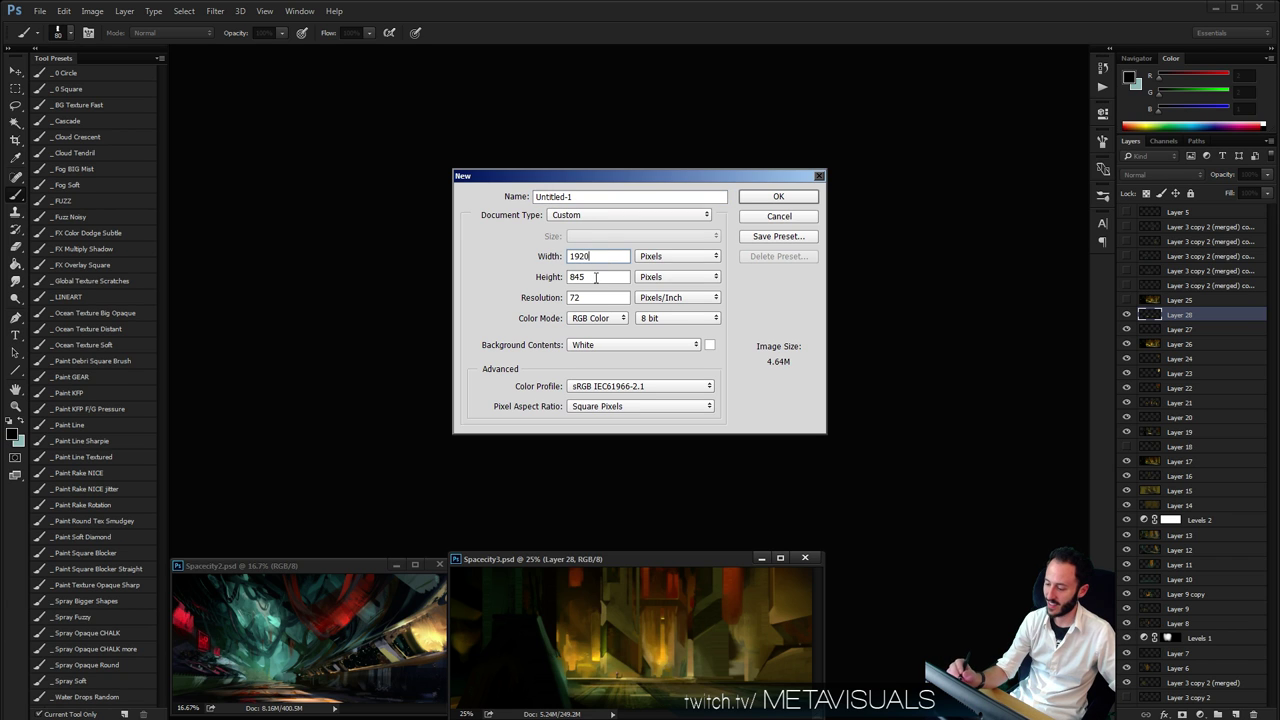
{"action": "key", "text": "Tab"}
{"action": "type", "text": "1080"}
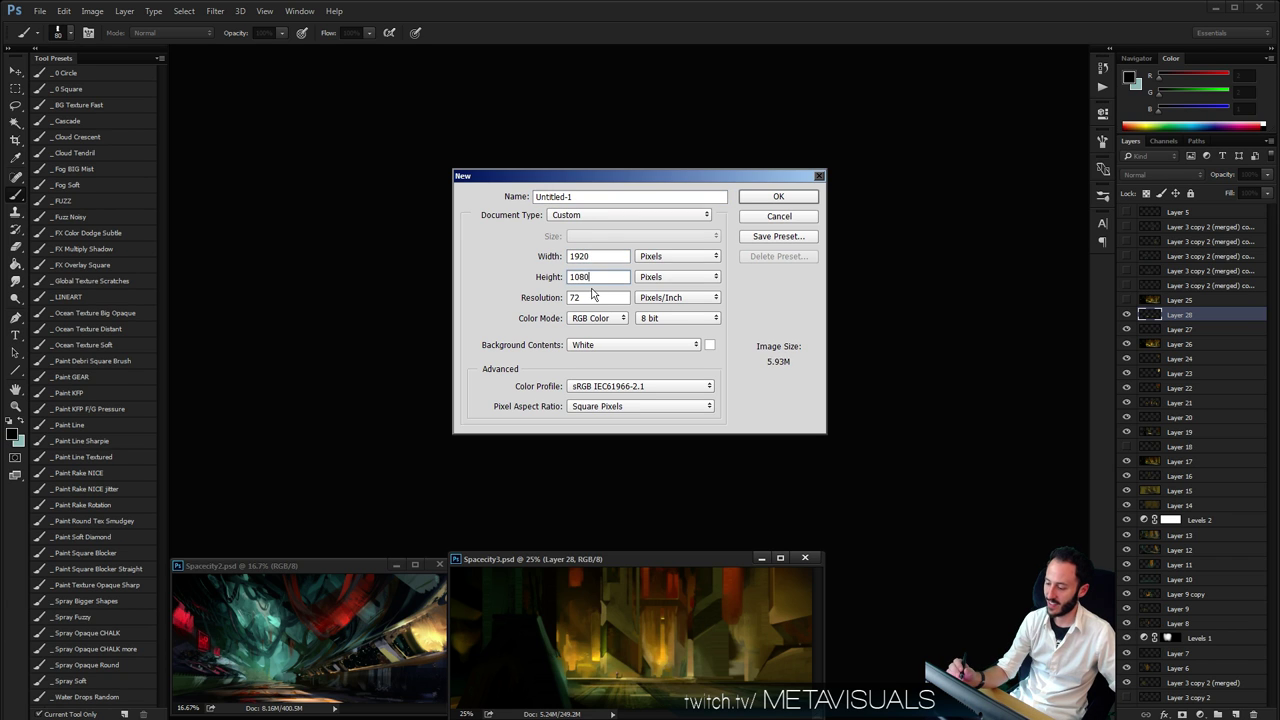
{"action": "key", "text": "Return"}
{"action": "left_click_drag", "start_coordinate": [443, 87], "coordinate": [443, 54]}
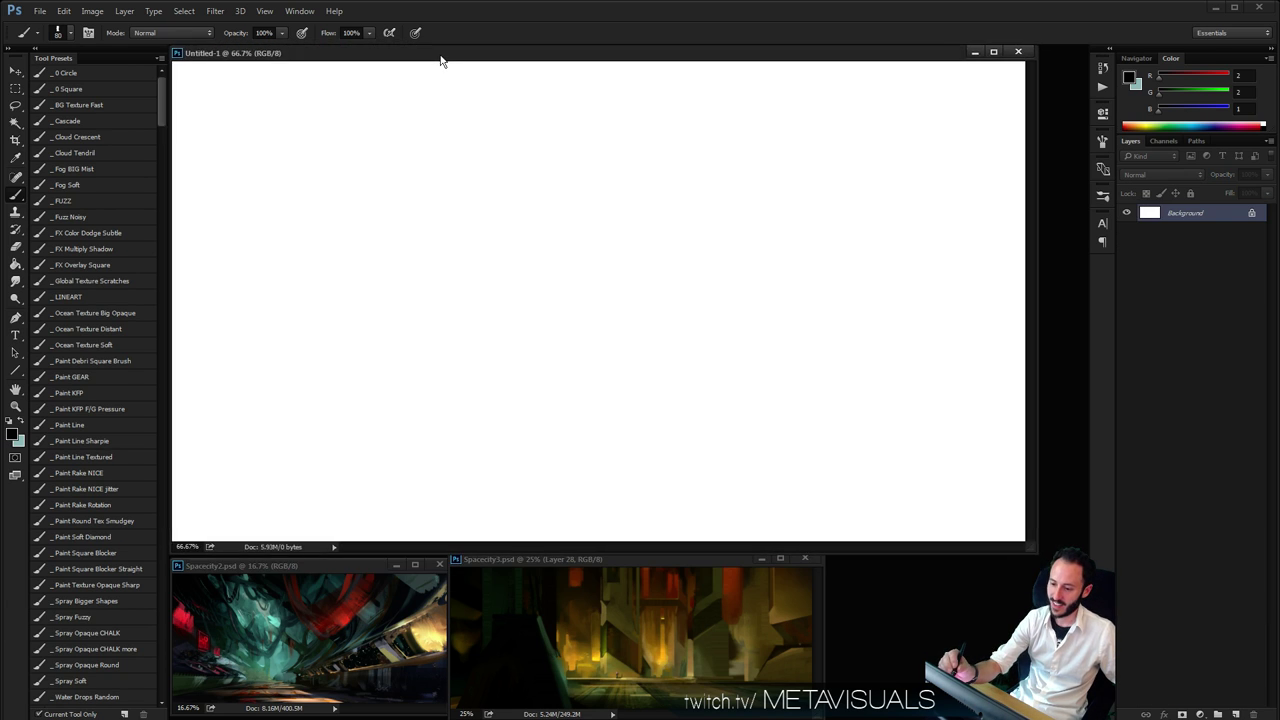
{"action": "left_click_drag", "start_coordinate": [1033, 549], "coordinate": [1078, 558]}
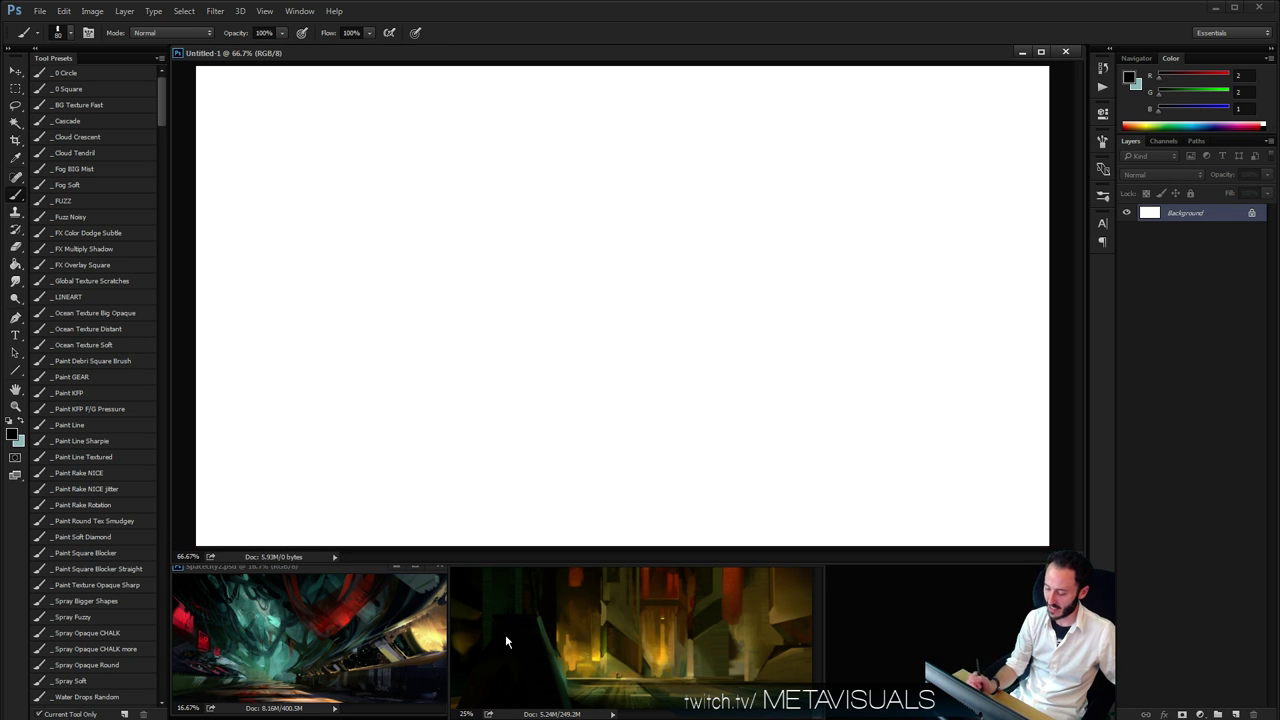
{"action": "left_click", "coordinate": [614, 211]}
{"action": "key", "text": "z"}
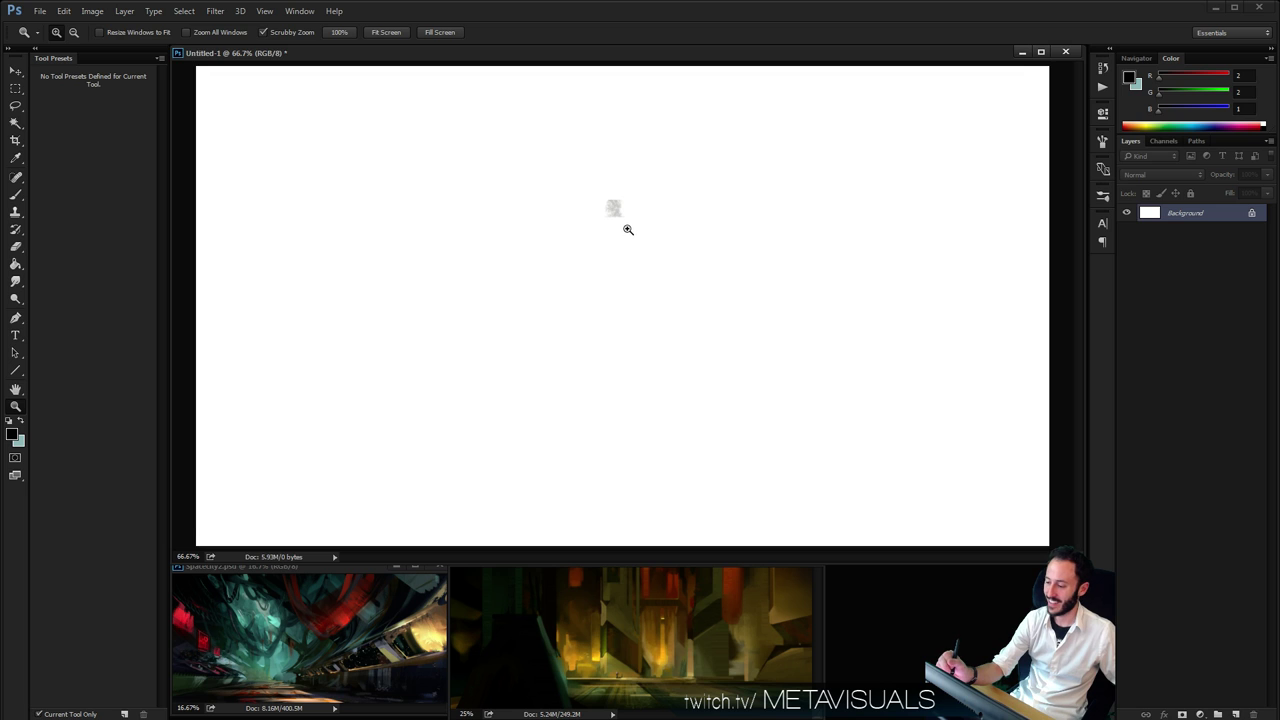
{"action": "left_click", "coordinate": [629, 229]}
{"action": "key", "text": "space"}
{"action": "left_click", "coordinate": [642, 243], "text": "alt"}
{"action": "left_click", "coordinate": [643, 240]}
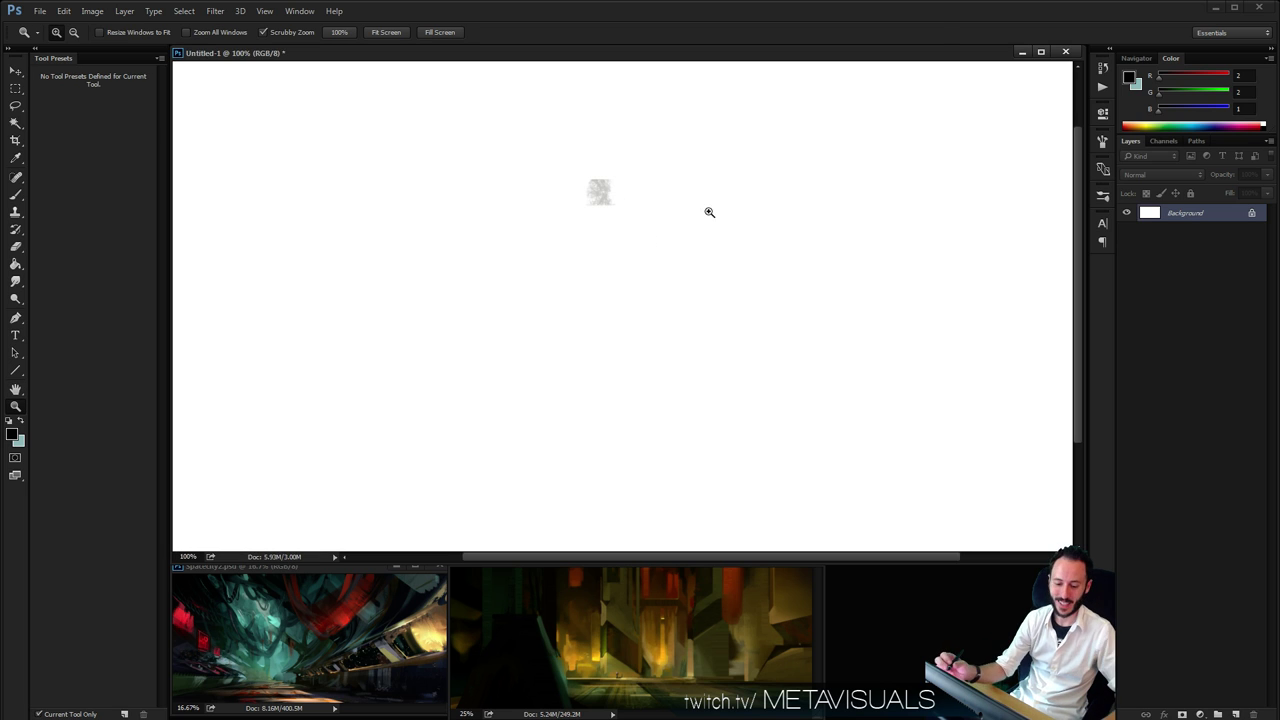
{"action": "left_click", "coordinate": [597, 186]}
{"action": "key", "text": "space"}
{"action": "left_click", "coordinate": [610, 208], "text": "alt"}
{"action": "left_click", "coordinate": [625, 205], "text": "alt"}
{"action": "left_click", "coordinate": [660, 217]}
{"action": "key", "text": "space"}
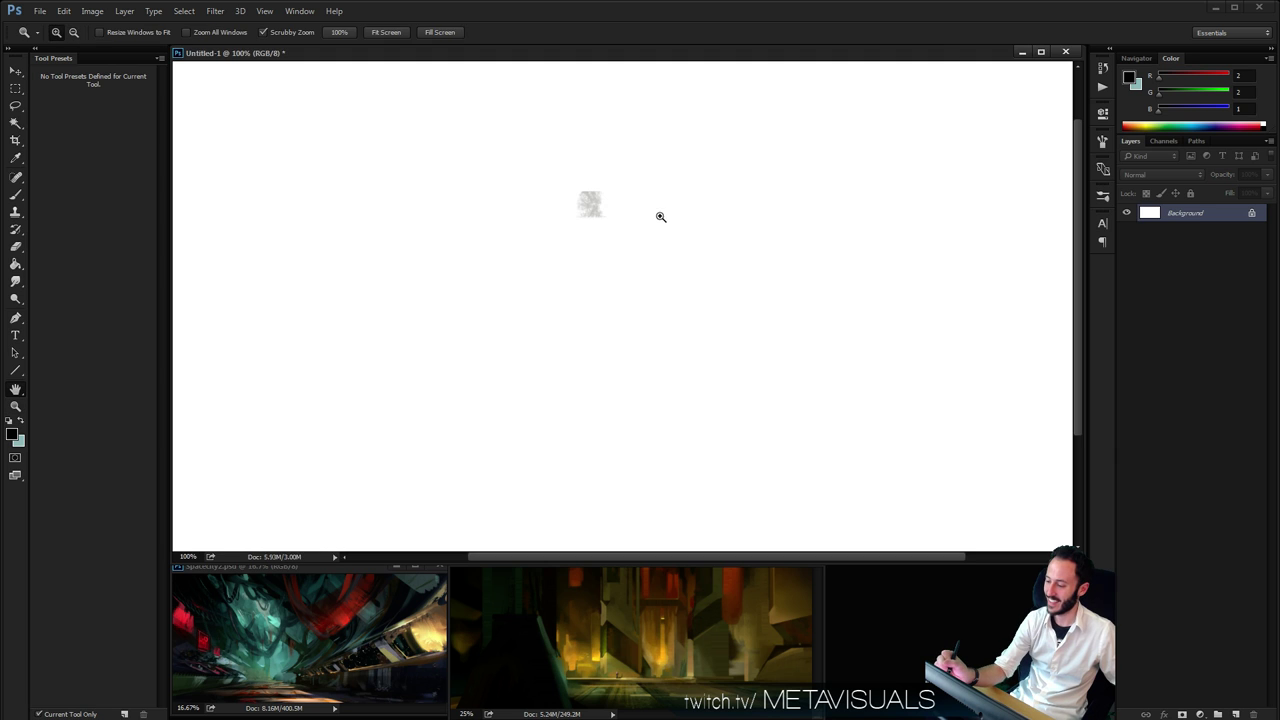
{"action": "left_click", "coordinate": [662, 220], "text": "alt"}
{"action": "left_click", "coordinate": [662, 220], "text": "alt"}
{"action": "key", "text": "ctrl+z"}
Fill the blank canvas with the pale teal background colour (RGB 153, 191, 194) and return to the Brush
{"action": "key", "text": "g"}
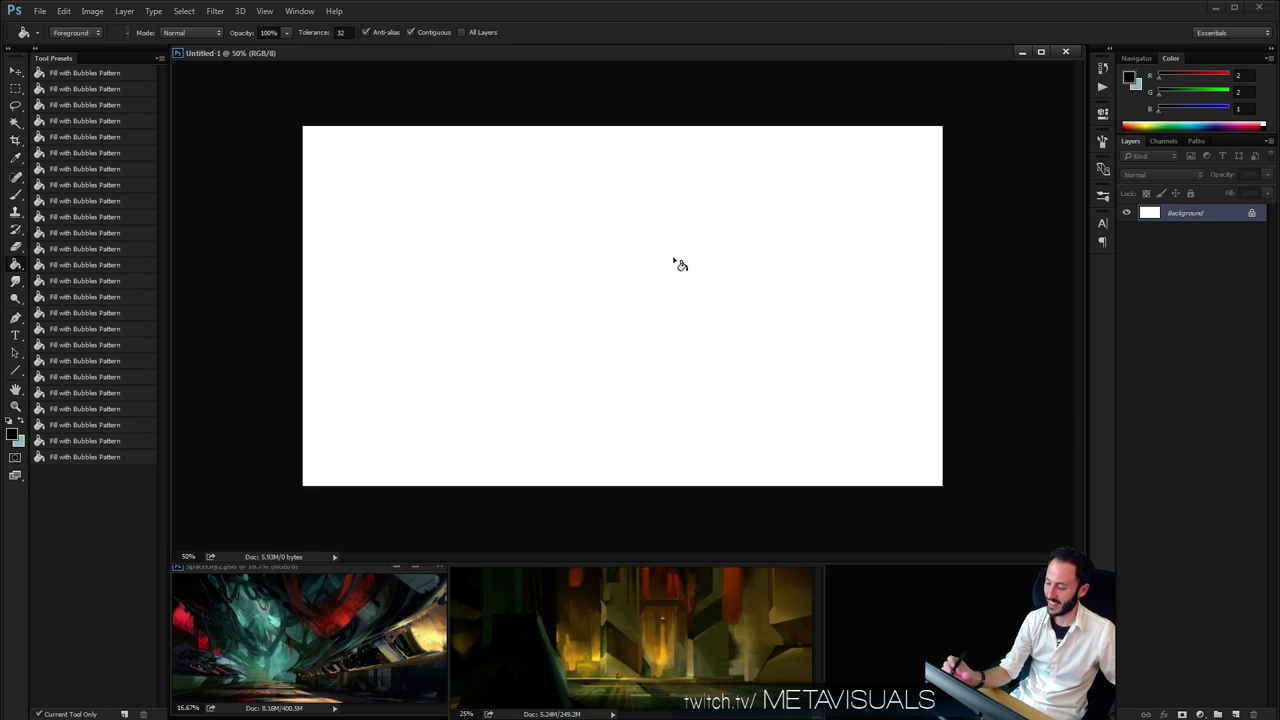
{"action": "left_click", "coordinate": [650, 348]}
{"action": "key", "text": "b"}
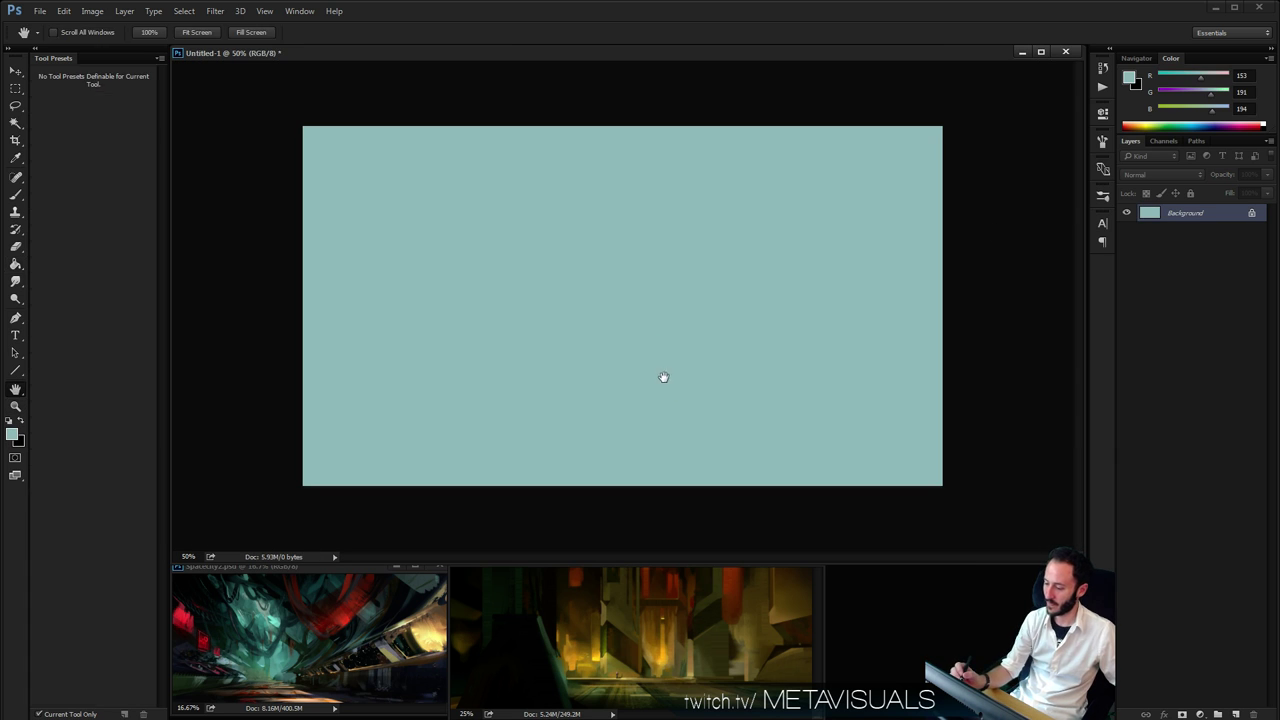
Sample a dark teal (RGB 16, 38, 39) from the Spacecity2 painting, enlarge the brush and try broad horizontal strokes on the canvas
{"action": "left_click", "coordinate": [278, 600], "text": "alt"}
{"action": "mouse_move", "coordinate": [625, 384]}
{"action": "left_mouse_down"}
{"action": "mouse_move", "coordinate": [406, 431]}
{"action": "mouse_move", "coordinate": [636, 376]}
{"action": "left_mouse_up"}
{"action": "key", "text": "ctrl+z"}
{"action": "key", "text": "bracketright"}
{"action": "key", "text": "bracketright"}
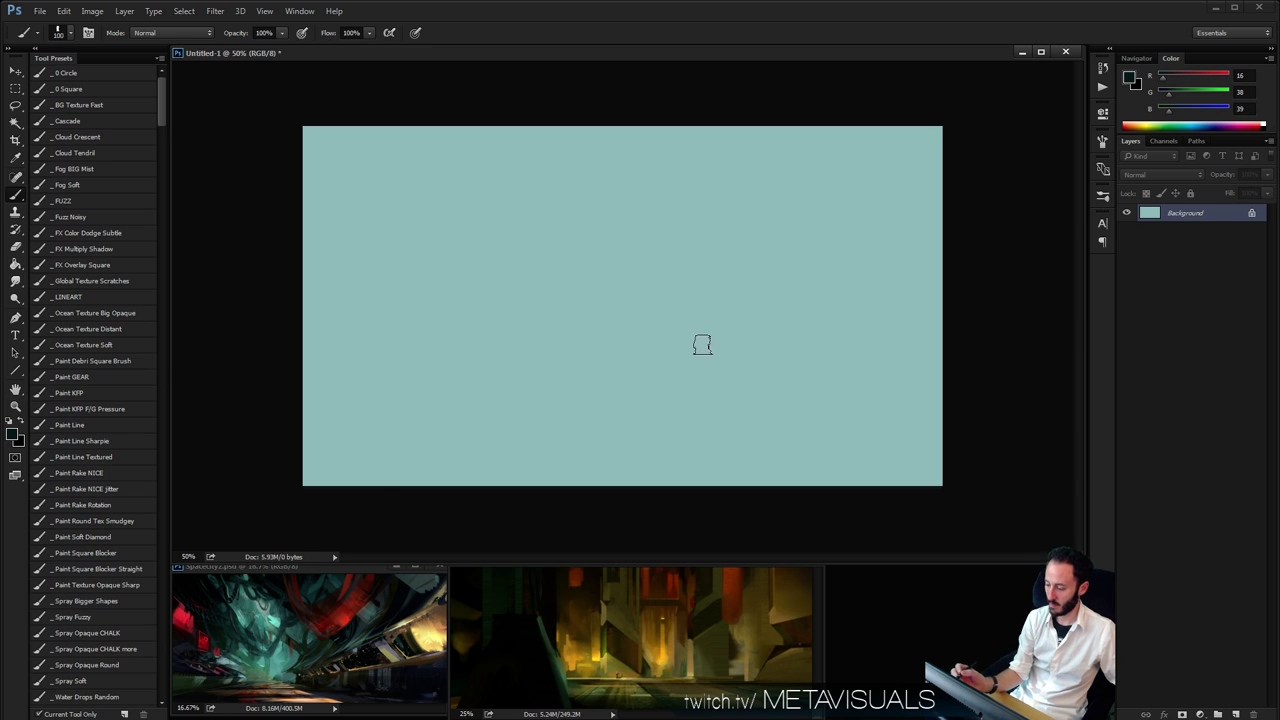
{"action": "key", "text": "bracketright"}
{"action": "key", "text": "bracketright"}
{"action": "key", "text": "bracketright"}
{"action": "key", "text": "bracketright"}
{"action": "key", "text": "bracketright"}
{"action": "left_click_drag", "start_coordinate": [845, 373], "coordinate": [396, 380]}
{"action": "key", "text": "ctrl+z"}
Block in a dark teal horizontal band across the lower canvas and large dark masses above it with a 400-pixel brush
{"action": "key", "text": "bracketright"}
{"action": "key", "text": "bracketright"}
{"action": "mouse_move", "coordinate": [805, 381]}
{"action": "left_mouse_down"}
{"action": "mouse_move", "coordinate": [363, 366]}
{"action": "mouse_move", "coordinate": [300, 380]}
{"action": "left_mouse_up"}
{"action": "mouse_move", "coordinate": [655, 348]}
{"action": "left_mouse_down"}
{"action": "mouse_move", "coordinate": [305, 345]}
{"action": "mouse_move", "coordinate": [478, 330]}
{"action": "left_mouse_up"}
{"action": "mouse_move", "coordinate": [575, 308]}
{"action": "left_mouse_down"}
{"action": "mouse_move", "coordinate": [261, 315]}
{"action": "mouse_move", "coordinate": [360, 200]}
{"action": "mouse_move", "coordinate": [380, 132]}
{"action": "mouse_move", "coordinate": [445, 145]}
{"action": "mouse_move", "coordinate": [561, 222]}
{"action": "left_mouse_up"}
{"action": "key", "text": "bracketright"}
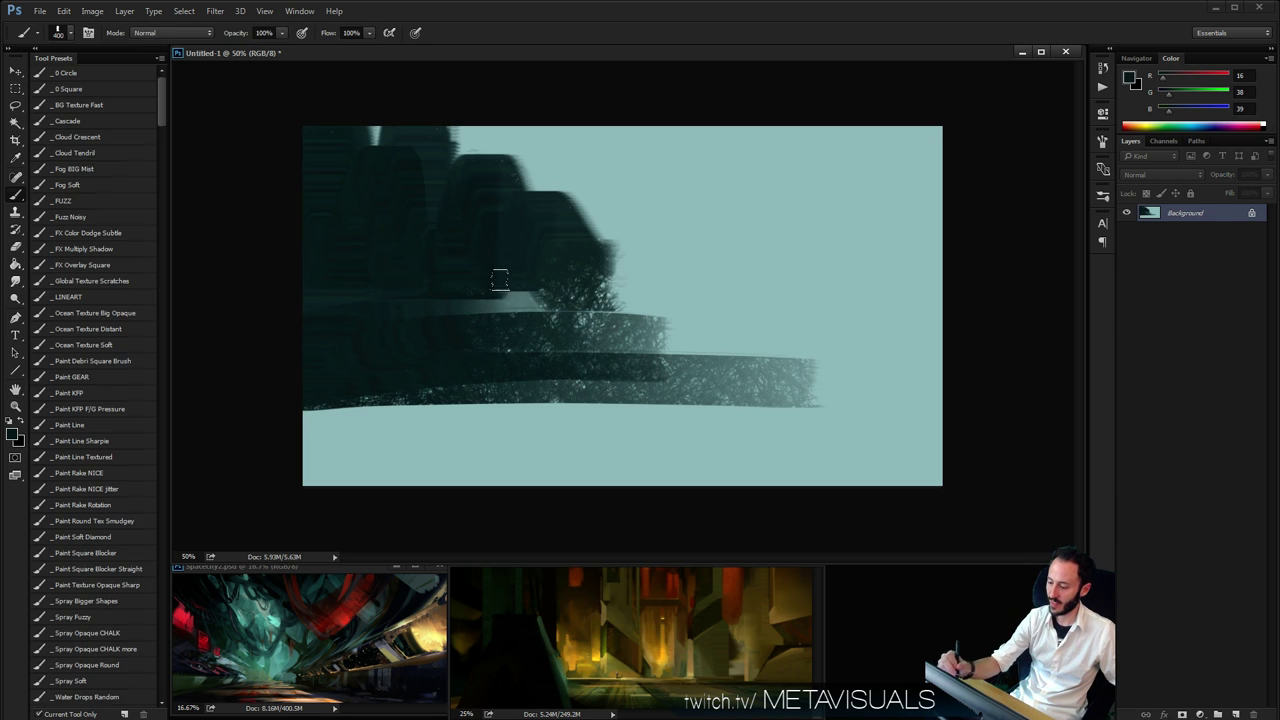
Paint mid-tone teal shapes across the upper centre of the canvas, sampling blended tones from the dark masses and enlarging the brush
{"action": "left_click", "coordinate": [529, 300], "text": "alt"}
{"action": "mouse_move", "coordinate": [548, 282]}
{"action": "left_mouse_down"}
{"action": "mouse_move", "coordinate": [537, 115]}
{"action": "mouse_move", "coordinate": [648, 212]}
{"action": "left_mouse_up"}
{"action": "left_click", "coordinate": [504, 258], "text": "alt"}
{"action": "key", "text": "bracketright"}
{"action": "mouse_move", "coordinate": [504, 256]}
{"action": "left_mouse_down"}
{"action": "mouse_move", "coordinate": [512, 163]}
{"action": "mouse_move", "coordinate": [597, 177]}
{"action": "mouse_move", "coordinate": [644, 227]}
{"action": "mouse_move", "coordinate": [689, 115]}
{"action": "mouse_move", "coordinate": [760, 185]}
{"action": "left_mouse_up"}
Cover the upper canvas out to its right edge with mid-tone teal (RGB 68, 94, 98) using a 500-pixel brush
{"action": "left_click", "coordinate": [630, 242], "text": "alt"}
{"action": "key", "text": "bracketleft"}
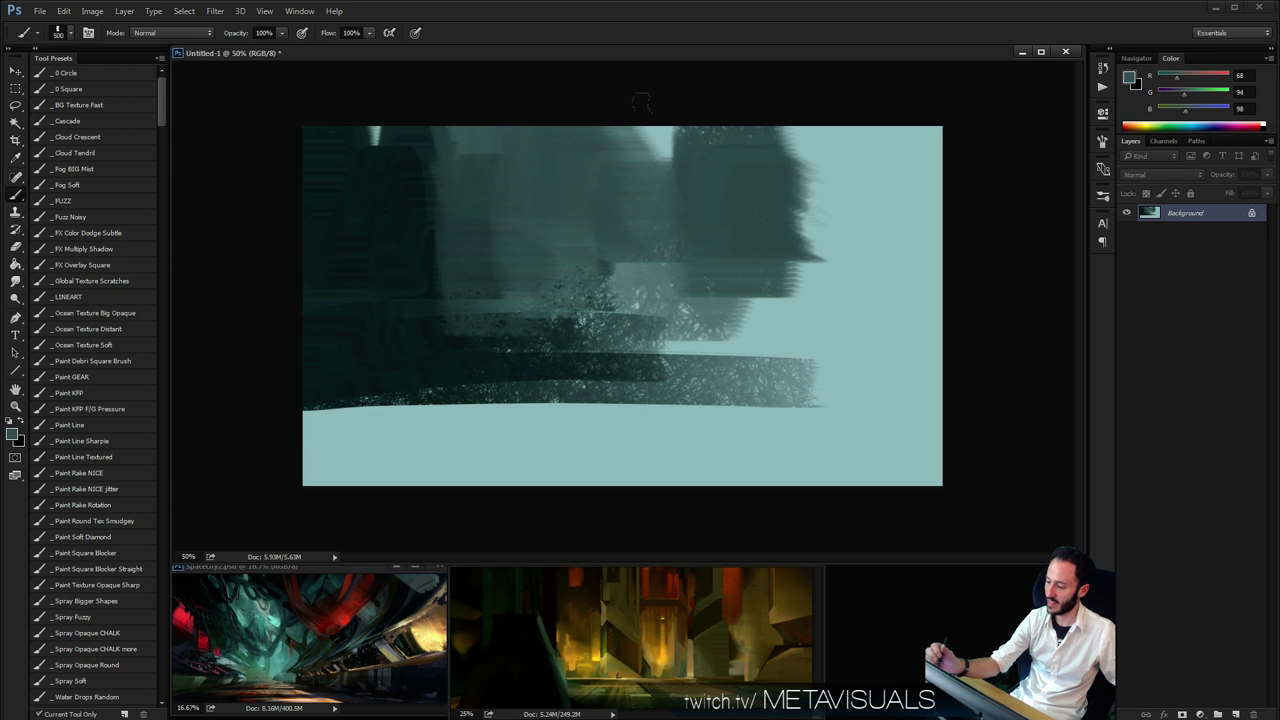
{"action": "mouse_move", "coordinate": [640, 110]}
{"action": "left_mouse_down"}
{"action": "mouse_move", "coordinate": [798, 212]}
{"action": "mouse_move", "coordinate": [875, 184]}
{"action": "mouse_move", "coordinate": [828, 193]}
{"action": "left_mouse_up"}
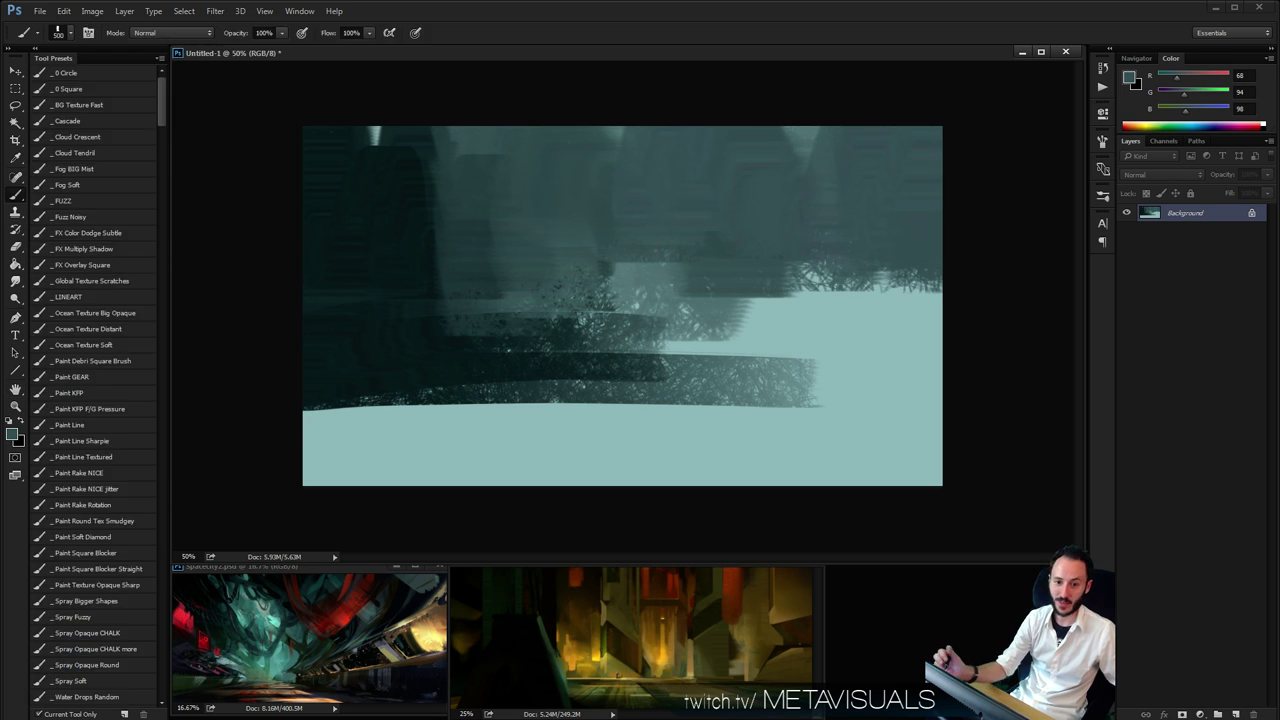
Paint a dark teal mass at the right above the ground and cut back its silhouette with sampled mid-tone teal at 400 pixels
{"action": "key", "text": "bracketleft"}
{"action": "left_click", "coordinate": [607, 348], "text": "alt"}
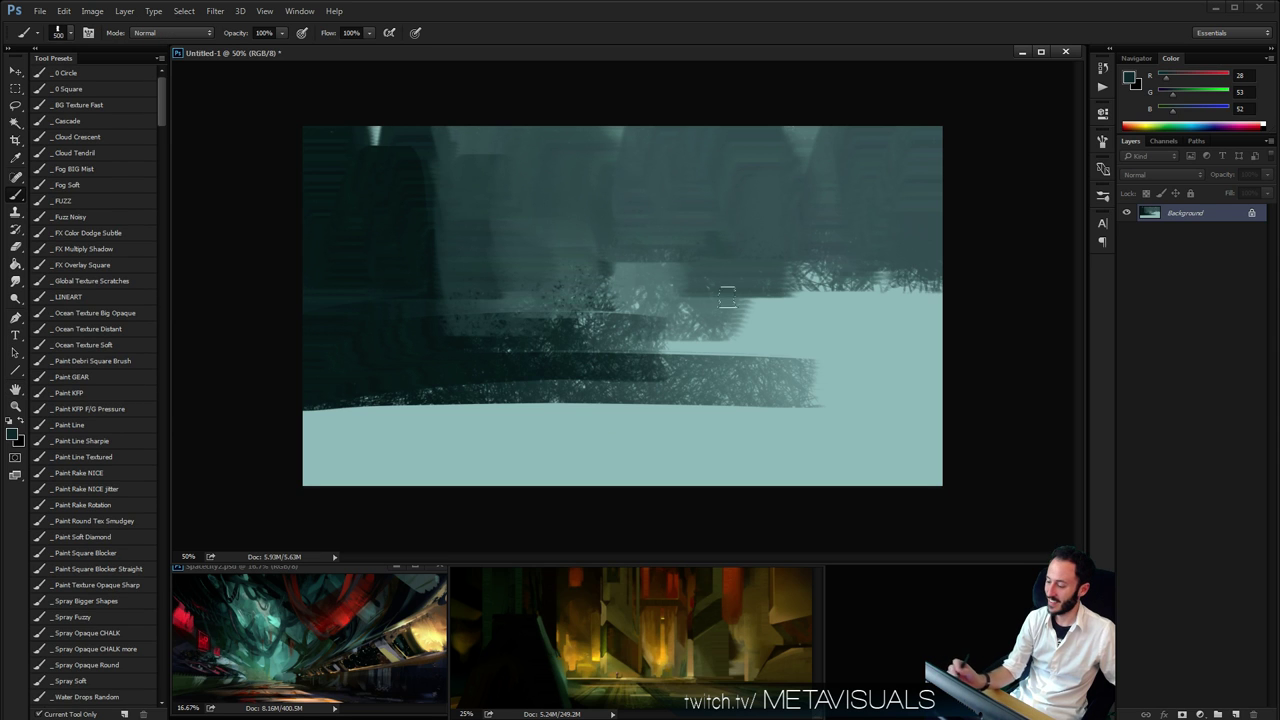
{"action": "left_click_drag", "start_coordinate": [680, 340], "coordinate": [884, 322]}
{"action": "left_click", "coordinate": [776, 222], "text": "alt"}
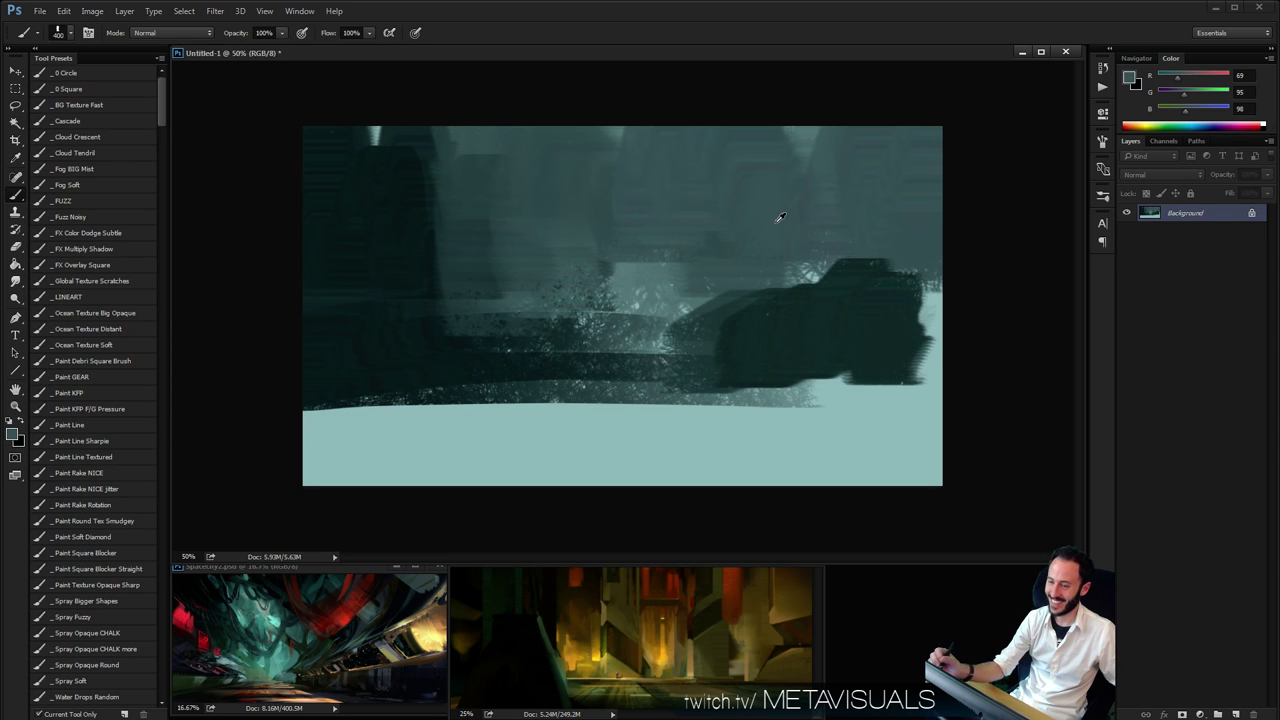
{"action": "mouse_move", "coordinate": [801, 234]}
{"action": "left_mouse_down"}
{"action": "mouse_move", "coordinate": [850, 245]}
{"action": "mouse_move", "coordinate": [915, 360]}
{"action": "left_mouse_up"}
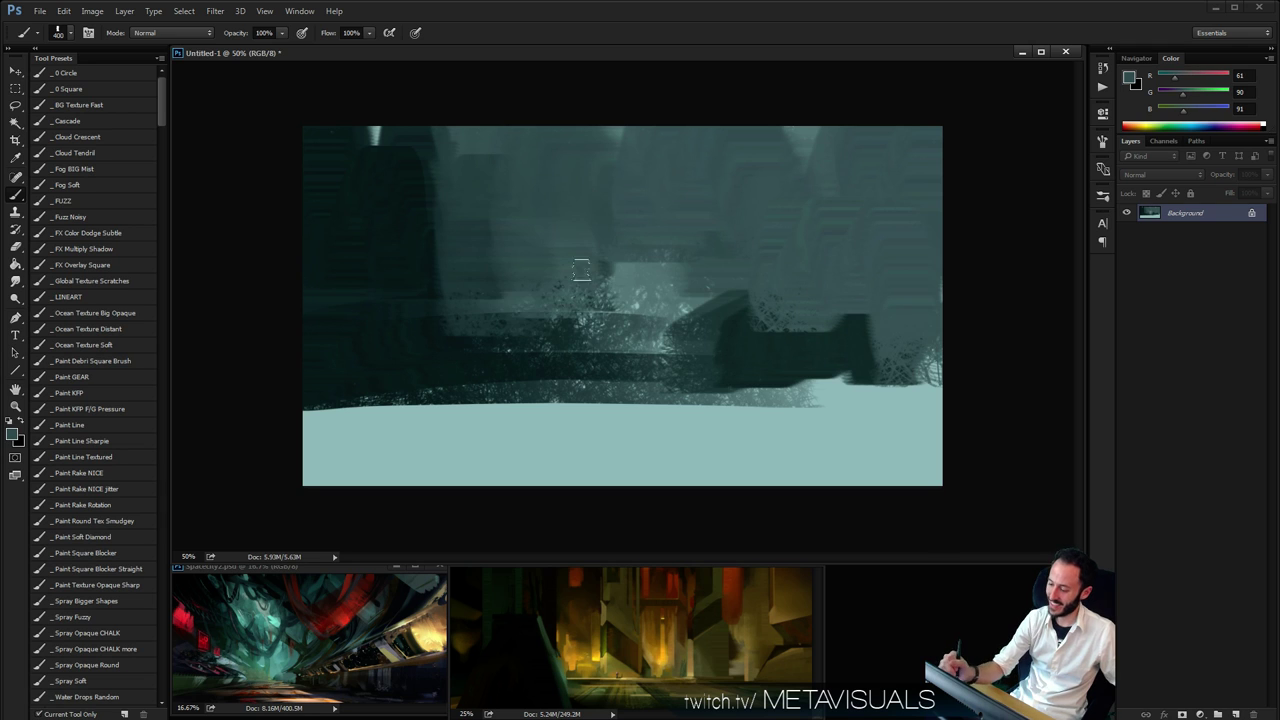
{"action": "mouse_move", "coordinate": [581, 270]}
{"action": "left_mouse_down"}
{"action": "mouse_move", "coordinate": [694, 297]}
{"action": "mouse_move", "coordinate": [520, 331]}
{"action": "mouse_move", "coordinate": [677, 383]}
{"action": "left_mouse_up"}
Block in the whole foreground ground and a low mound at its centre in dark teal (RGB 17, 40, 40) with a 300-pixel brush
{"action": "key", "text": "bracketleft"}
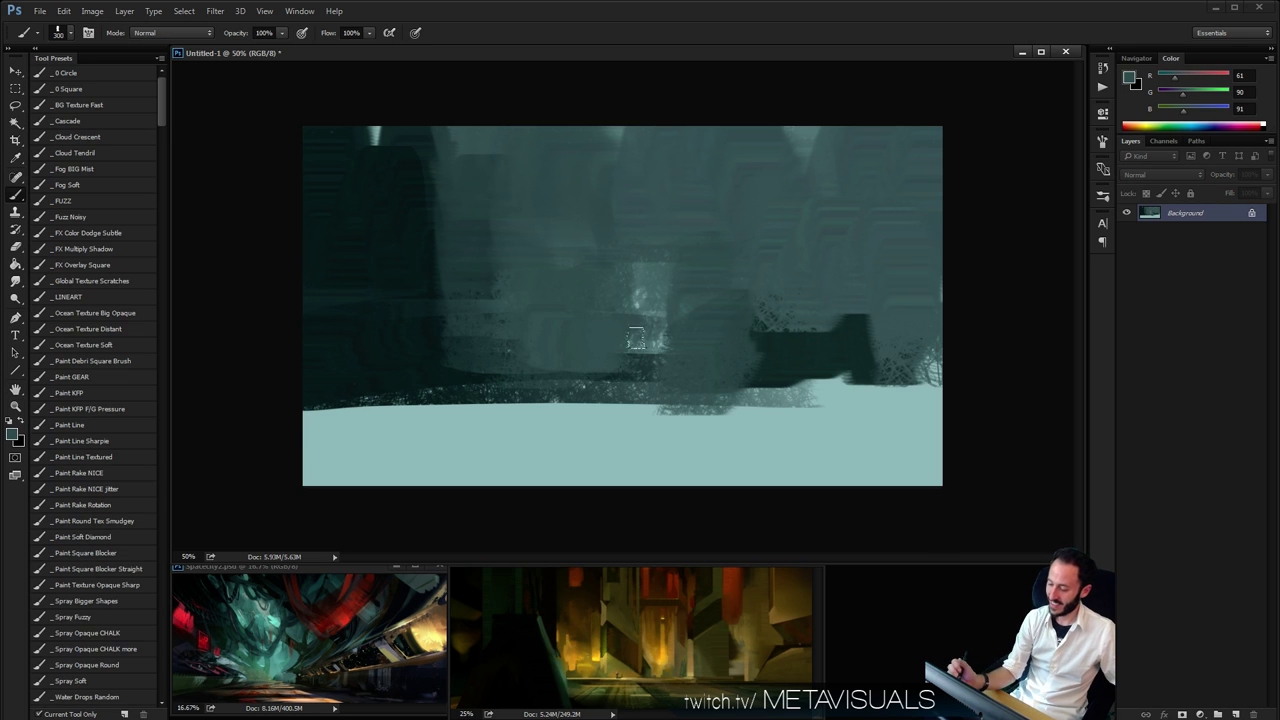
{"action": "left_click", "coordinate": [413, 388], "text": "alt"}
{"action": "mouse_move", "coordinate": [580, 420]}
{"action": "left_mouse_down"}
{"action": "mouse_move", "coordinate": [420, 440]}
{"action": "mouse_move", "coordinate": [529, 471]}
{"action": "mouse_move", "coordinate": [853, 483]}
{"action": "left_mouse_up"}
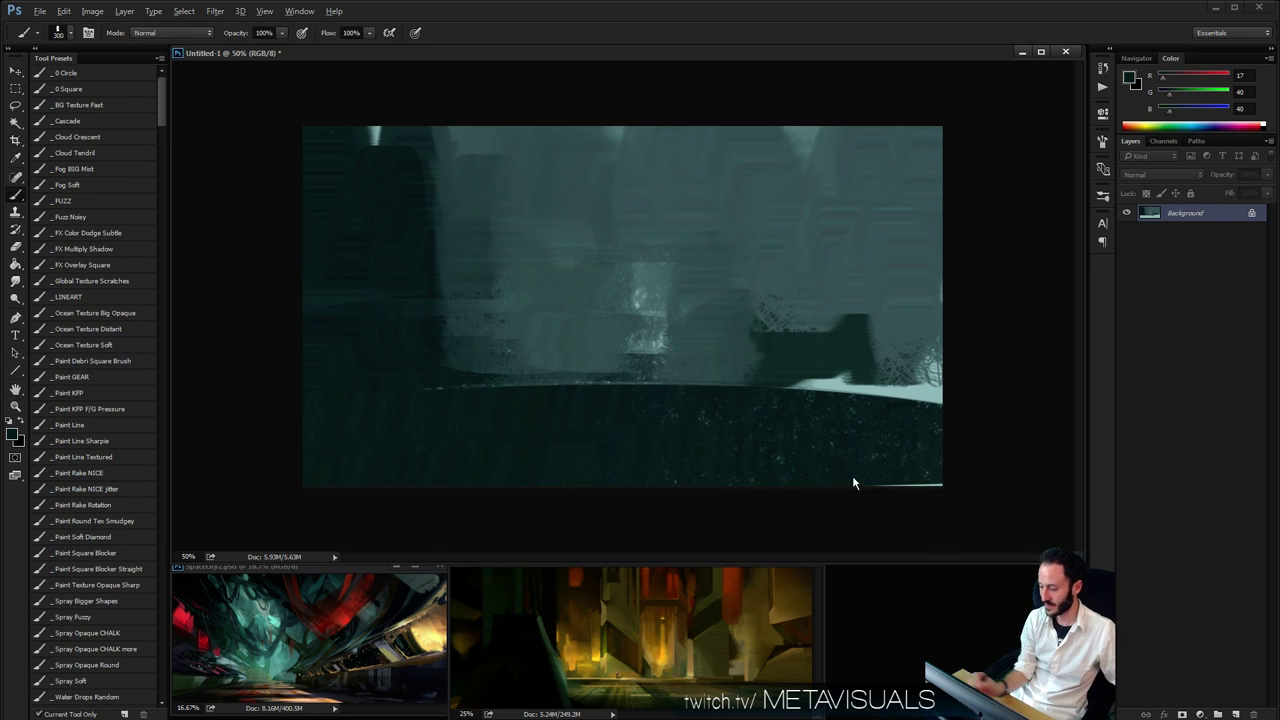
{"action": "mouse_move", "coordinate": [517, 390]}
{"action": "left_mouse_down"}
{"action": "mouse_move", "coordinate": [549, 371]}
{"action": "mouse_move", "coordinate": [790, 380]}
{"action": "left_mouse_up"}
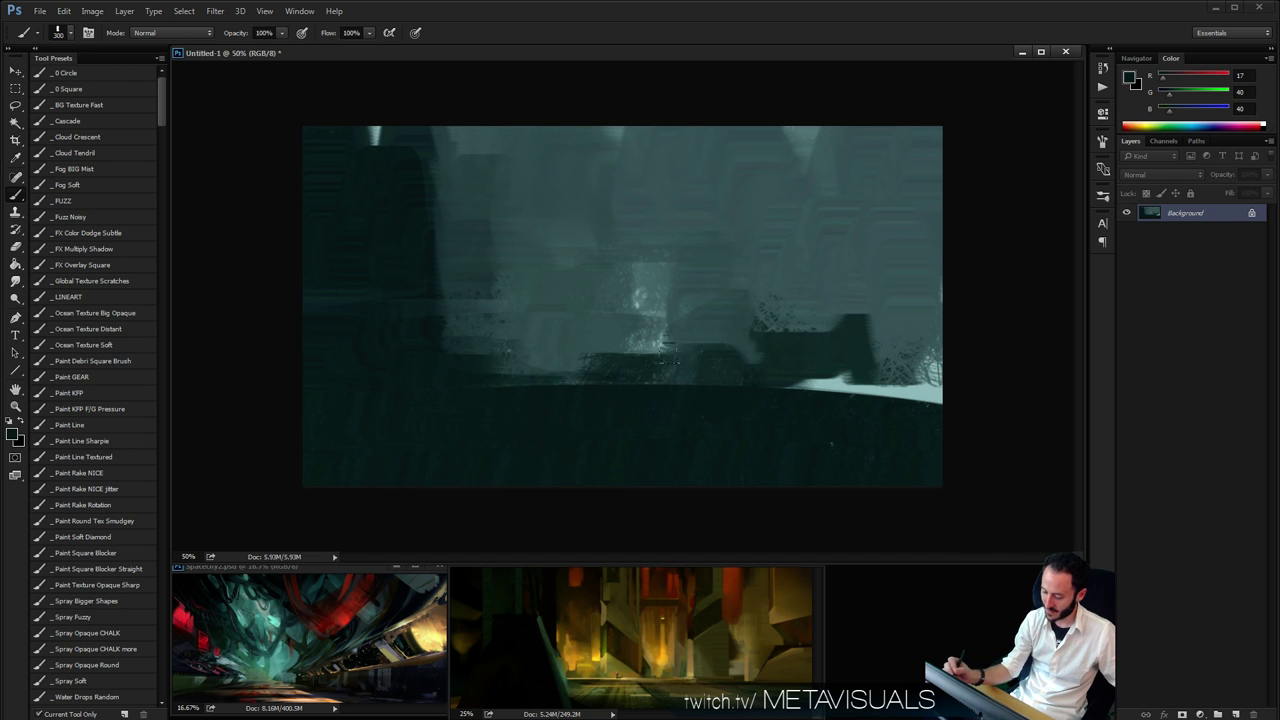
{"action": "left_click_drag", "start_coordinate": [668, 352], "coordinate": [640, 362]}
{"action": "key", "text": "space"}
Mix a green (RGB 17, 87, 65) and brush grassy patches across the dark foreground from the lower left to the centre
{"action": "left_click", "coordinate": [1182, 94]}
{"action": "left_click", "coordinate": [1176, 110]}
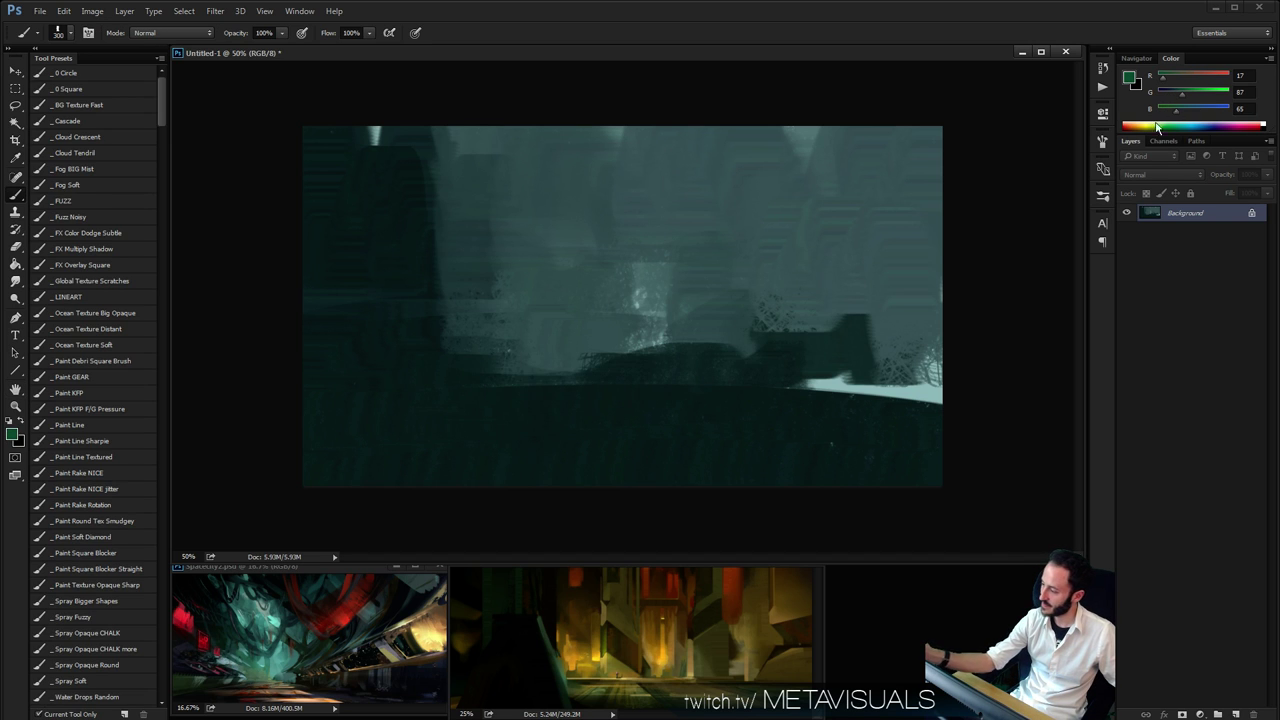
{"action": "mouse_move", "coordinate": [550, 470]}
{"action": "left_mouse_down"}
{"action": "mouse_move", "coordinate": [409, 443]}
{"action": "mouse_move", "coordinate": [437, 451]}
{"action": "mouse_move", "coordinate": [449, 423]}
{"action": "mouse_move", "coordinate": [680, 430]}
{"action": "mouse_move", "coordinate": [714, 409]}
{"action": "mouse_move", "coordinate": [615, 411]}
{"action": "mouse_move", "coordinate": [589, 397]}
{"action": "mouse_move", "coordinate": [743, 403]}
{"action": "mouse_move", "coordinate": [567, 401]}
{"action": "mouse_move", "coordinate": [777, 431]}
{"action": "mouse_move", "coordinate": [651, 380]}
{"action": "left_mouse_up"}
{"action": "key", "text": "alt"}
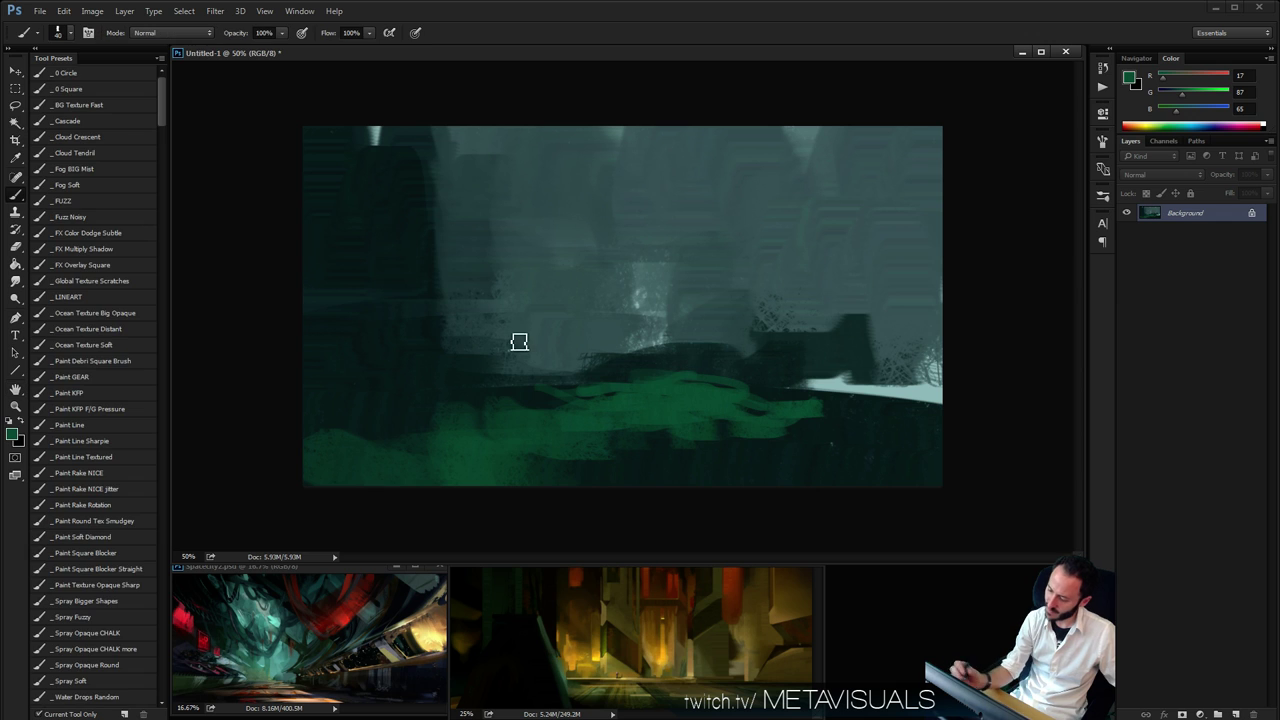
Mix an ochre (RGB 115, 89, 41) and paint a tall shape over the dark mass at the left with a 175-pixel brush
{"action": "left_click", "coordinate": [405, 247], "text": "alt"}
{"action": "left_click_drag", "start_coordinate": [1177, 100], "coordinate": [1182, 95]}
{"action": "left_click_drag", "start_coordinate": [1180, 78], "coordinate": [1190, 82]}
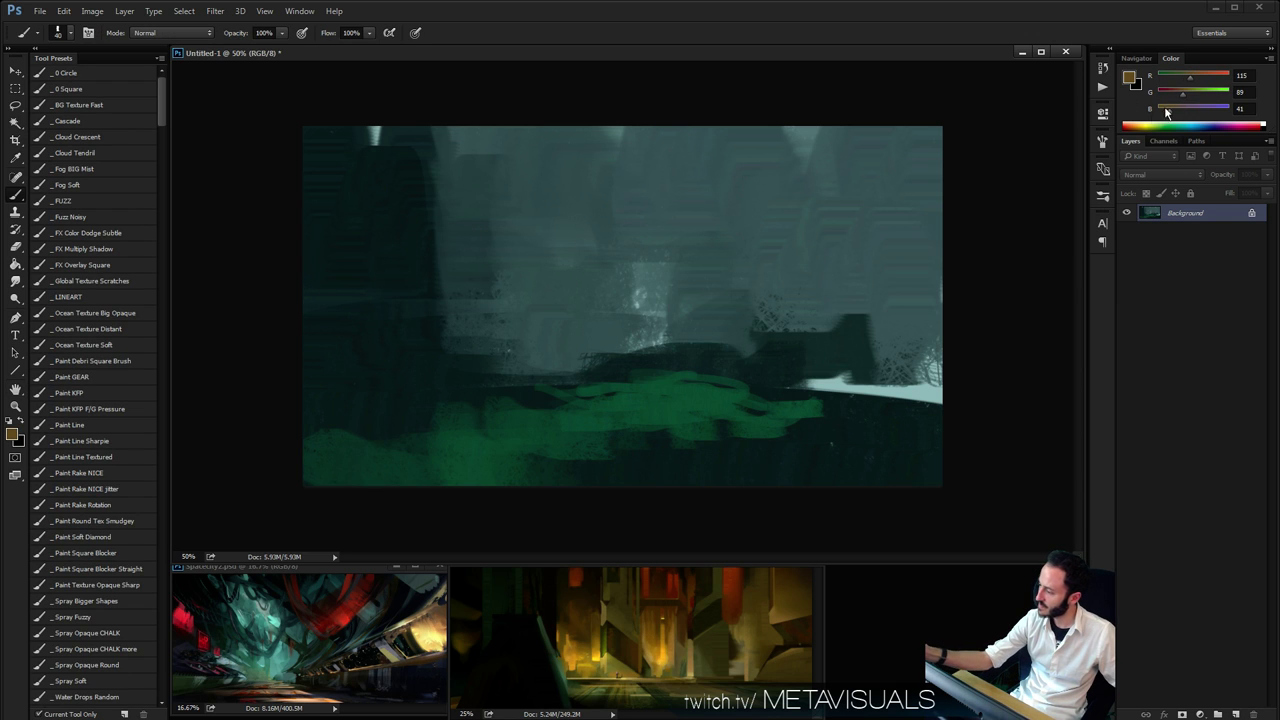
{"action": "left_click_drag", "start_coordinate": [410, 322], "coordinate": [400, 222]}
{"action": "key", "text": "ctrl+z"}
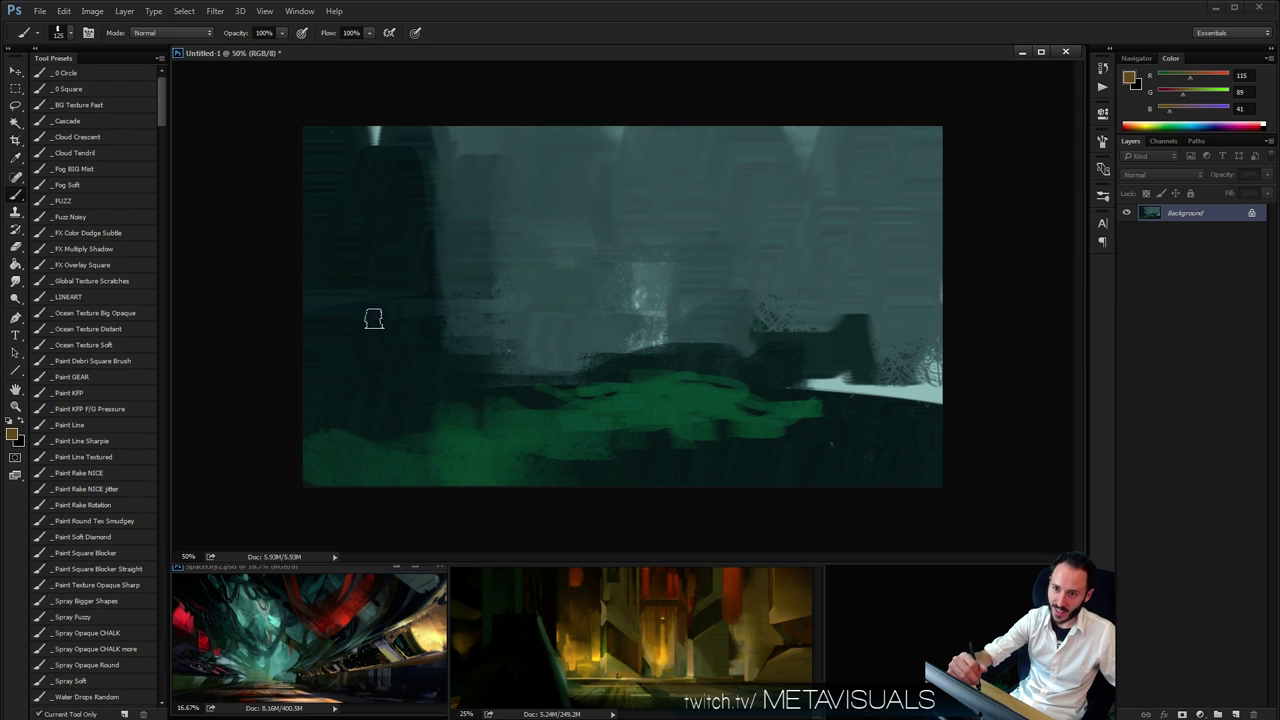
{"action": "key", "text": "bracketright"}
{"action": "key", "text": "bracketright"}
{"action": "mouse_move", "coordinate": [334, 294]}
{"action": "left_mouse_down"}
{"action": "mouse_move", "coordinate": [397, 274]}
{"action": "mouse_move", "coordinate": [374, 123]}
{"action": "mouse_move", "coordinate": [393, 150]}
{"action": "left_mouse_up"}
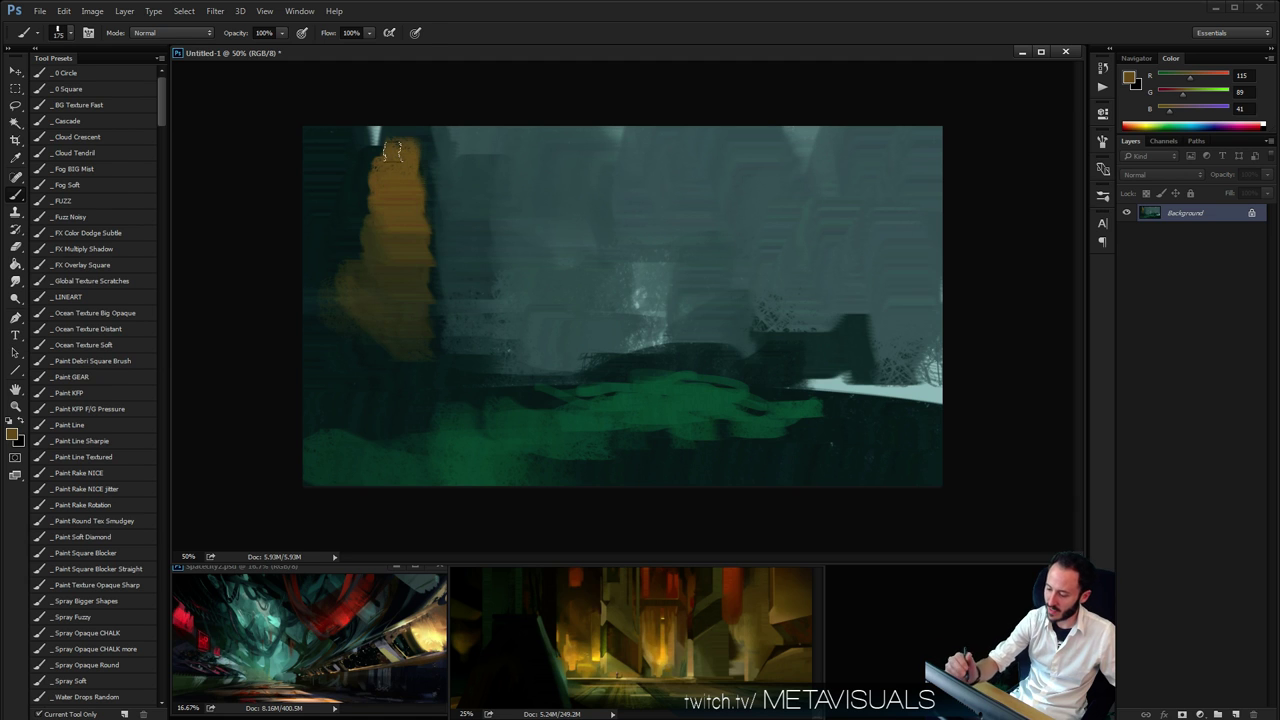
Trim the ochre shape's edge with sampled teal and add pale teal (RGB 120, 154, 157) strokes beside it with a 200-pixel brush
{"action": "left_click", "coordinate": [457, 146], "text": "alt"}
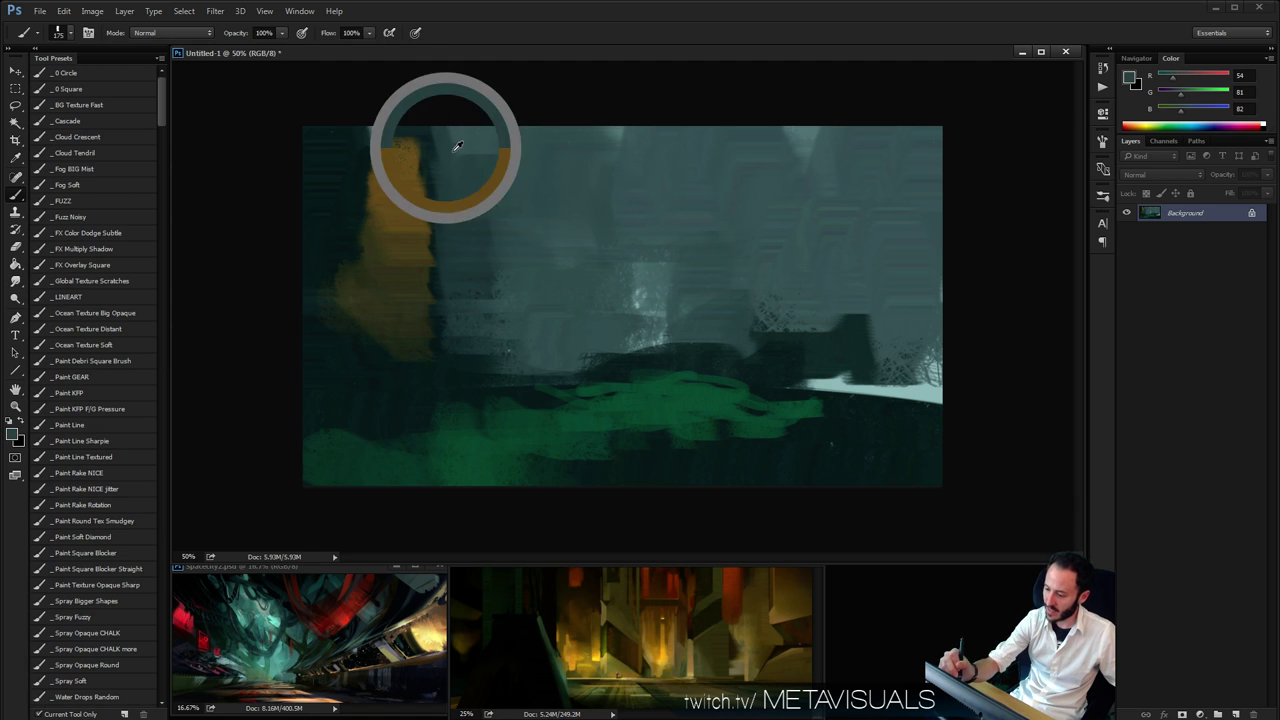
{"action": "key", "text": "bracketleft"}
{"action": "mouse_move", "coordinate": [440, 240]}
{"action": "left_mouse_down"}
{"action": "mouse_move", "coordinate": [411, 119]}
{"action": "mouse_move", "coordinate": [433, 237]}
{"action": "mouse_move", "coordinate": [386, 122]}
{"action": "mouse_move", "coordinate": [430, 210]}
{"action": "left_mouse_up"}
{"action": "left_click", "coordinate": [380, 127], "text": "alt"}
{"action": "key", "text": "bracketright"}
{"action": "key", "text": "bracketright"}
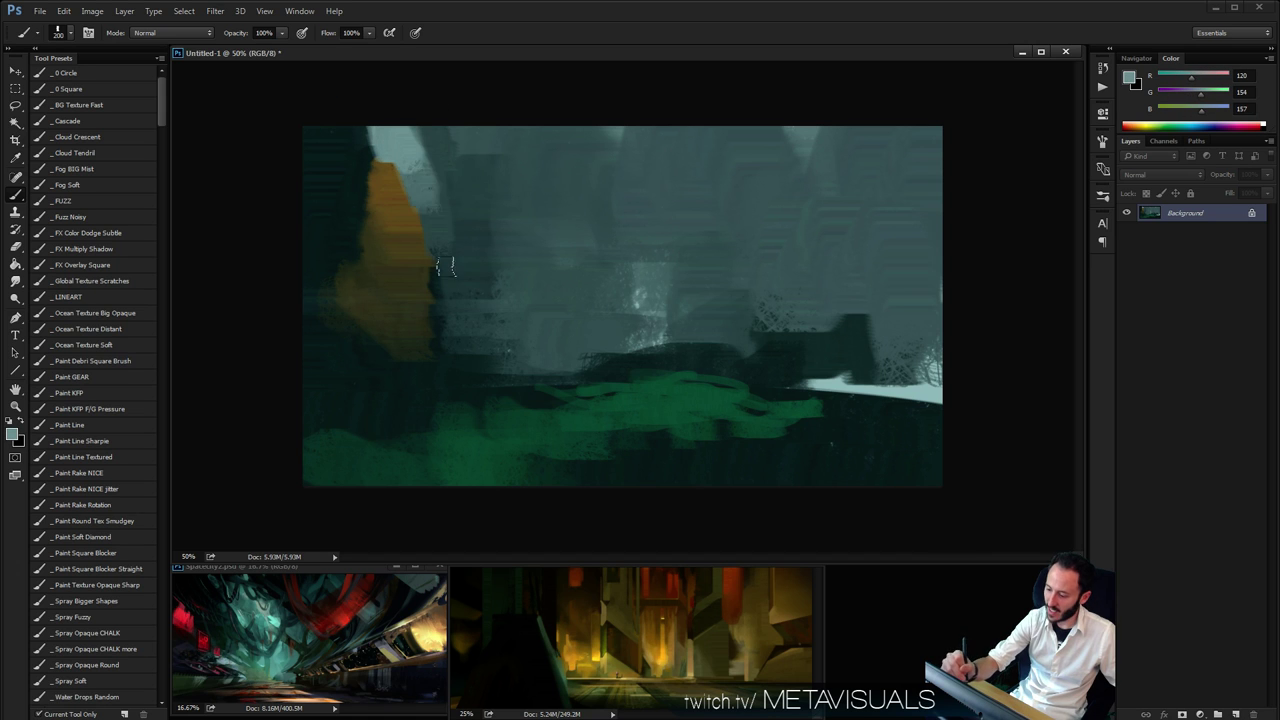
{"action": "mouse_move", "coordinate": [446, 266]}
{"action": "left_mouse_down"}
{"action": "mouse_move", "coordinate": [418, 158]}
{"action": "mouse_move", "coordinate": [422, 192]}
{"action": "mouse_move", "coordinate": [471, 168]}
{"action": "mouse_move", "coordinate": [468, 143]}
{"action": "mouse_move", "coordinate": [482, 222]}
{"action": "left_mouse_up"}
Add sampled brown tones along the horizon and reduce the dark masses above it with sampled grey-teal, using a smaller brush
{"action": "left_click", "coordinate": [398, 344], "text": "alt"}
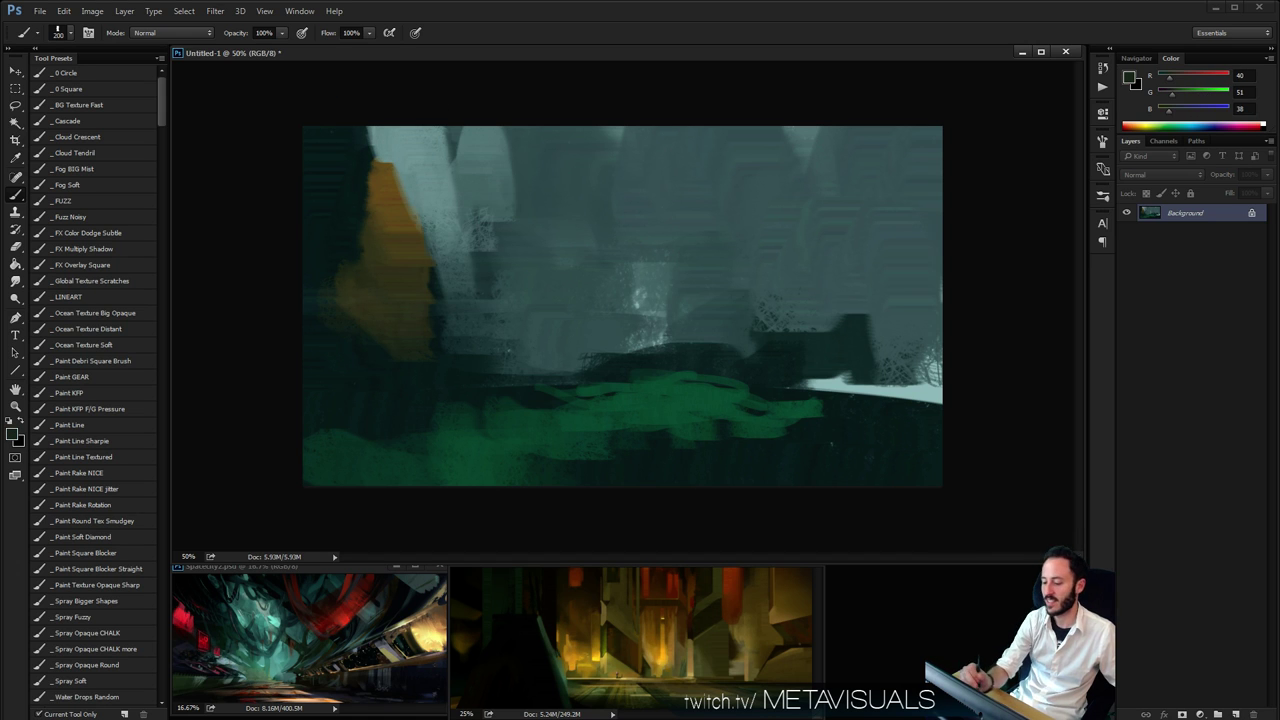
{"action": "key", "text": "space"}
{"action": "key", "text": "bracketleft"}
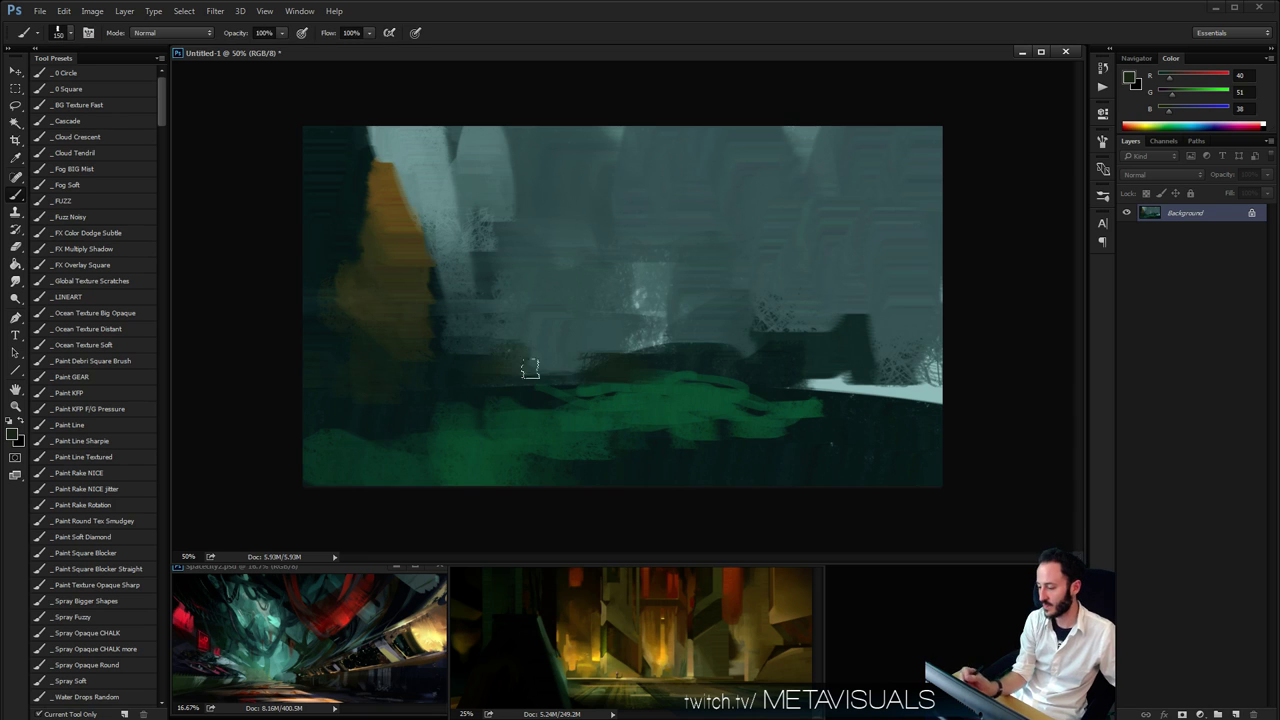
{"action": "mouse_move", "coordinate": [530, 368]}
{"action": "left_mouse_down"}
{"action": "mouse_move", "coordinate": [773, 346]}
{"action": "mouse_move", "coordinate": [894, 359]}
{"action": "mouse_move", "coordinate": [863, 345]}
{"action": "mouse_move", "coordinate": [876, 328]}
{"action": "mouse_move", "coordinate": [753, 329]}
{"action": "mouse_move", "coordinate": [812, 348]}
{"action": "left_mouse_up"}
{"action": "left_click", "coordinate": [392, 289], "text": "alt"}
{"action": "key", "text": "bracketleft"}
{"action": "key", "text": "bracketleft"}
{"action": "left_click", "coordinate": [593, 334], "text": "alt"}
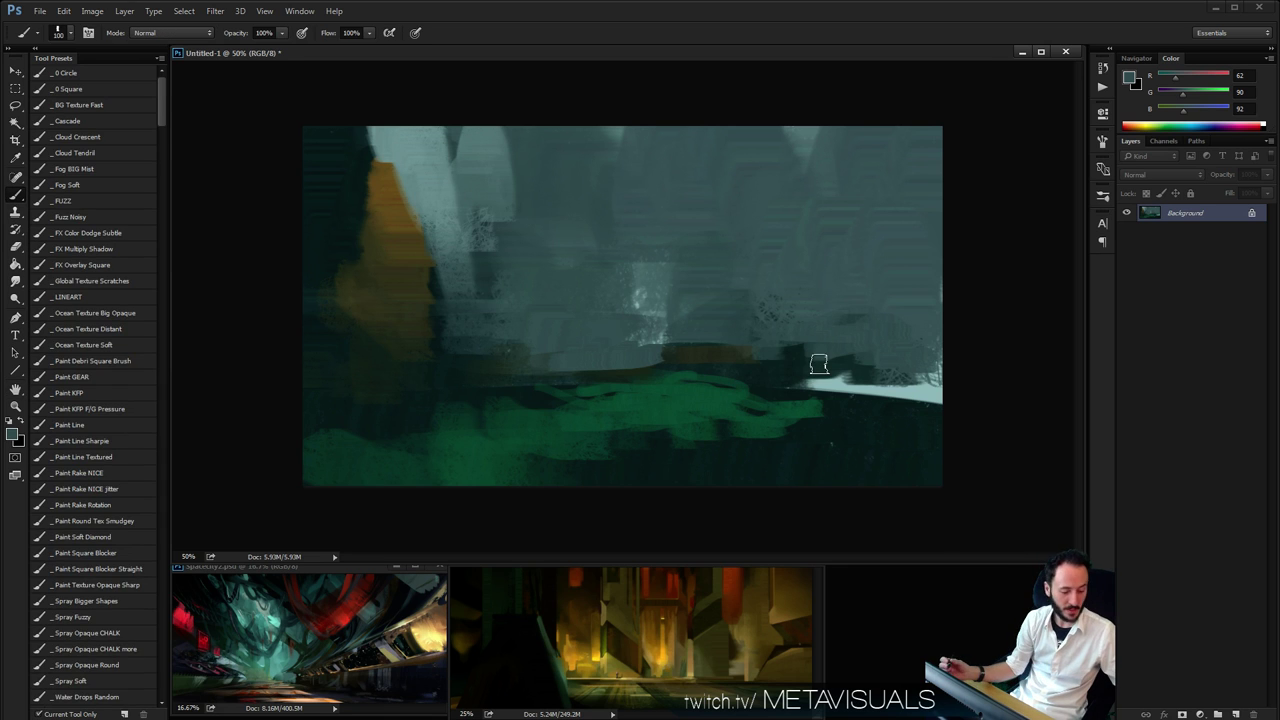
Create a new layer and paint a small near-black (RGB 2, 2, 1) block on the green ground with the Paint KFP F/G Pressure brush
{"action": "key", "text": "ctrl+shift+alt+n"}
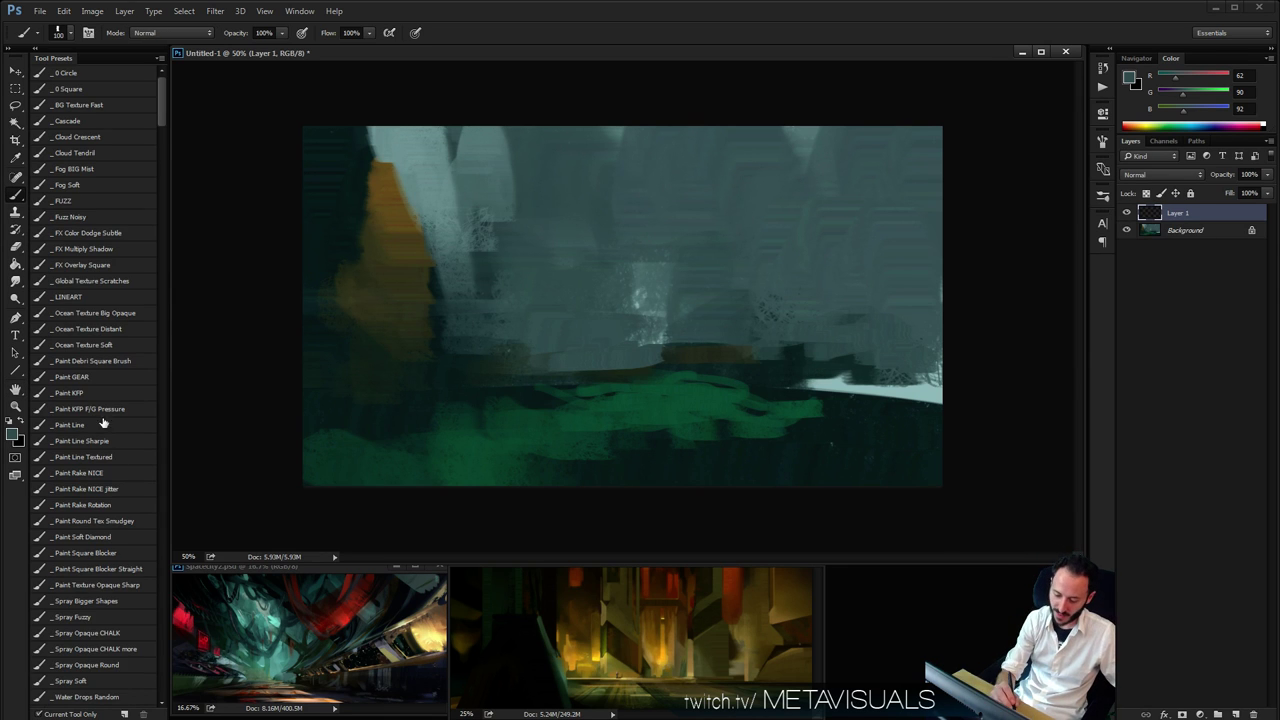
{"action": "left_click", "coordinate": [93, 411]}
{"action": "left_click", "coordinate": [683, 385], "text": "alt"}
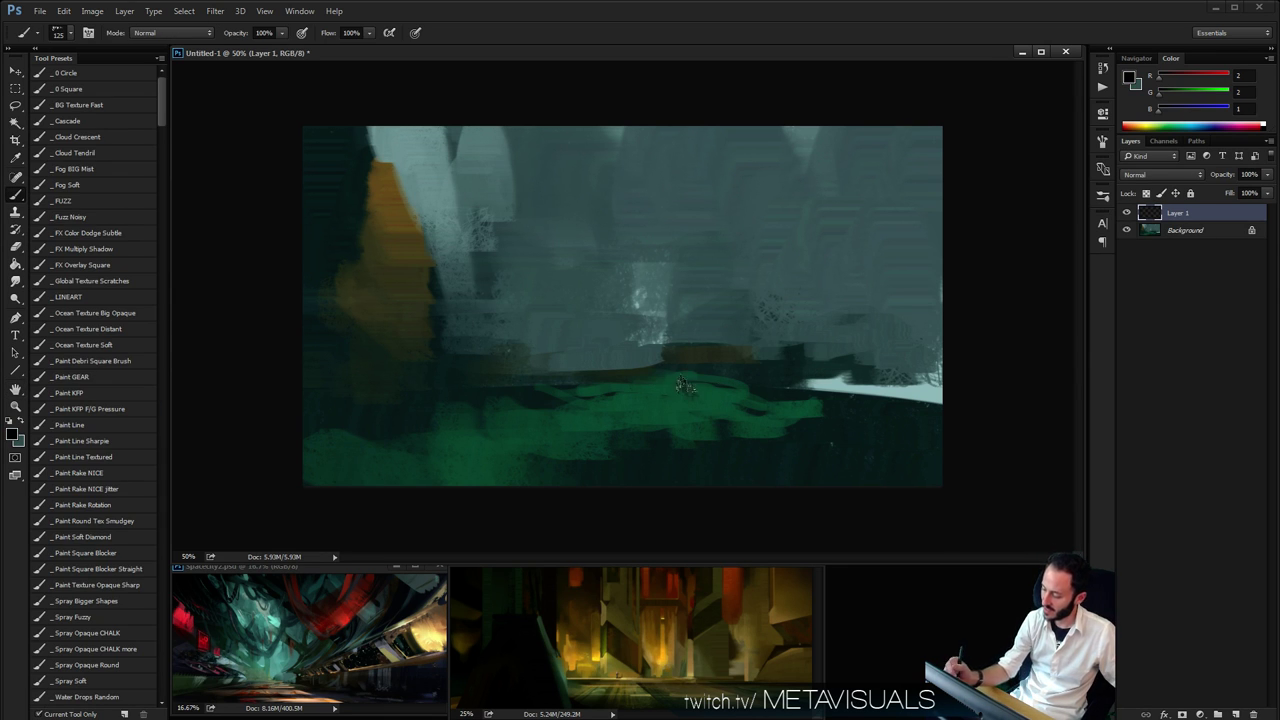
{"action": "left_click_drag", "start_coordinate": [683, 385], "coordinate": [676, 390]}
{"action": "key", "text": "bracketleft"}
{"action": "key", "text": "bracketleft"}
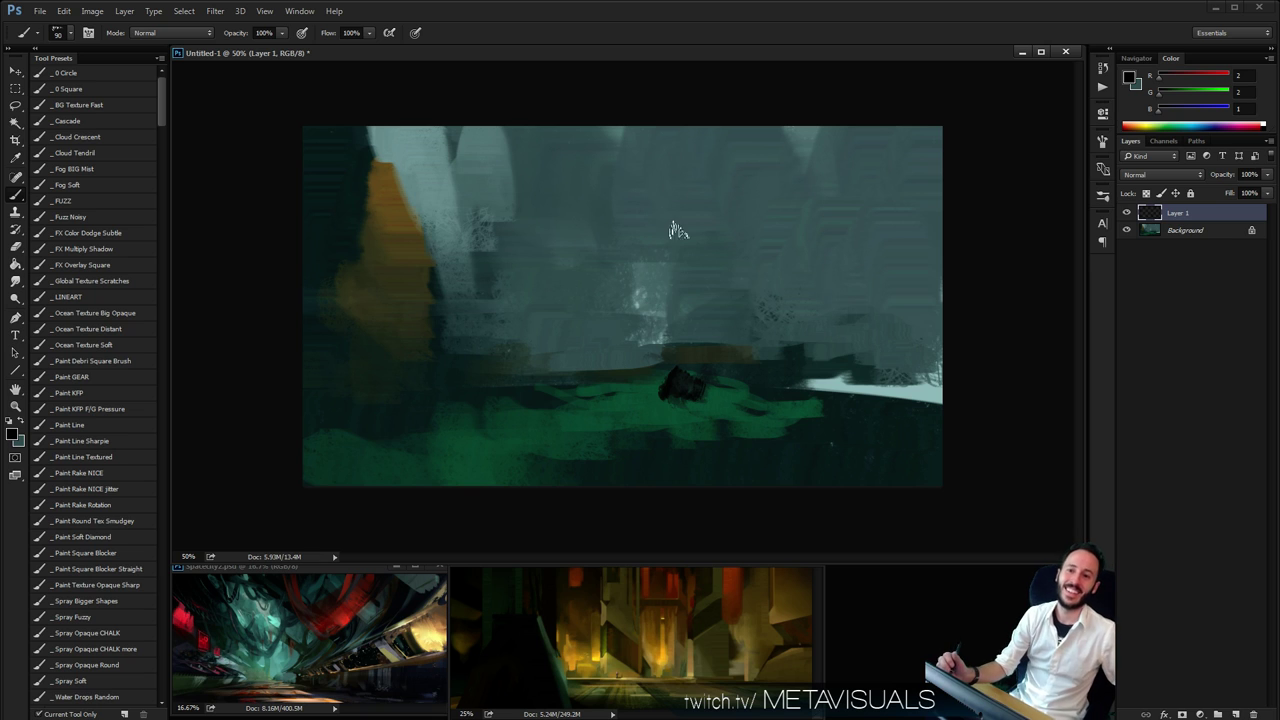
Reshape the small dark block on the green ground with sampled green (RGB 17, 86, 63) and sampled dark tones
{"action": "key", "text": "space"}
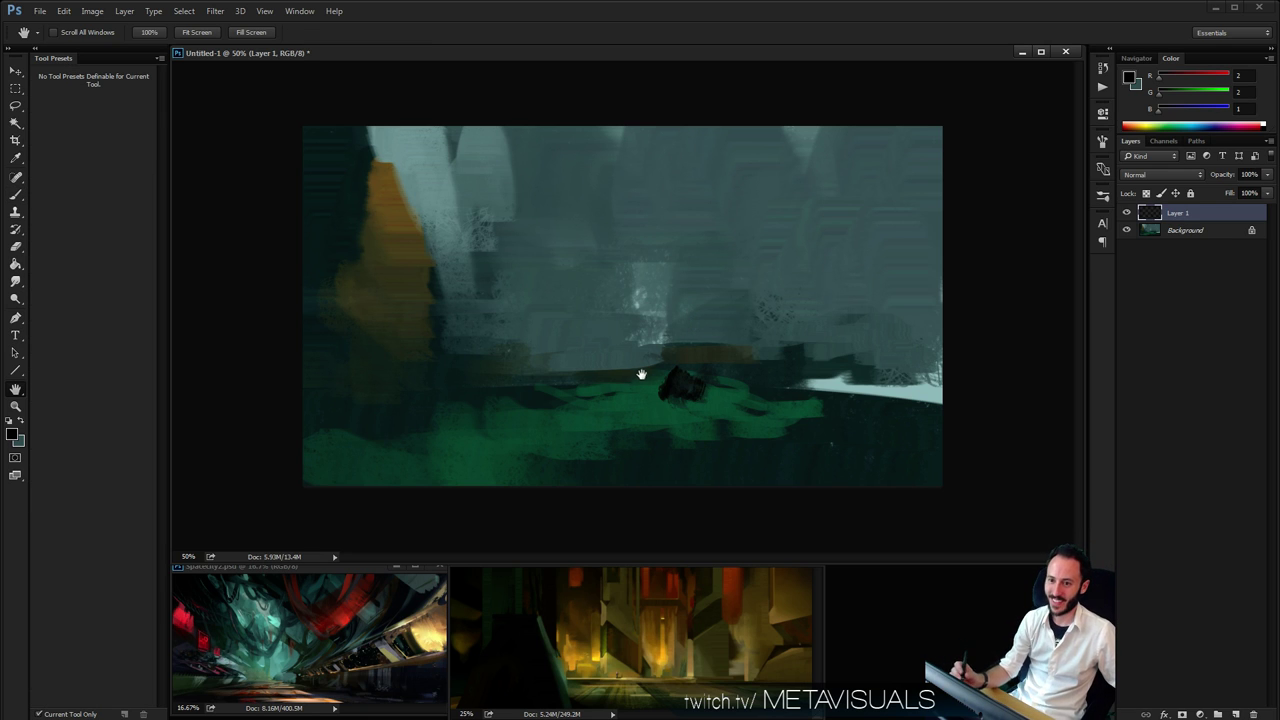
{"action": "left_click", "coordinate": [700, 373], "text": "ctrl+alt"}
{"action": "left_click", "coordinate": [711, 374], "text": "ctrl+alt"}
{"action": "left_click", "coordinate": [711, 374], "text": "ctrl"}
{"action": "left_click", "coordinate": [716, 373], "text": "ctrl"}
{"action": "left_click", "coordinate": [716, 374], "text": "ctrl"}
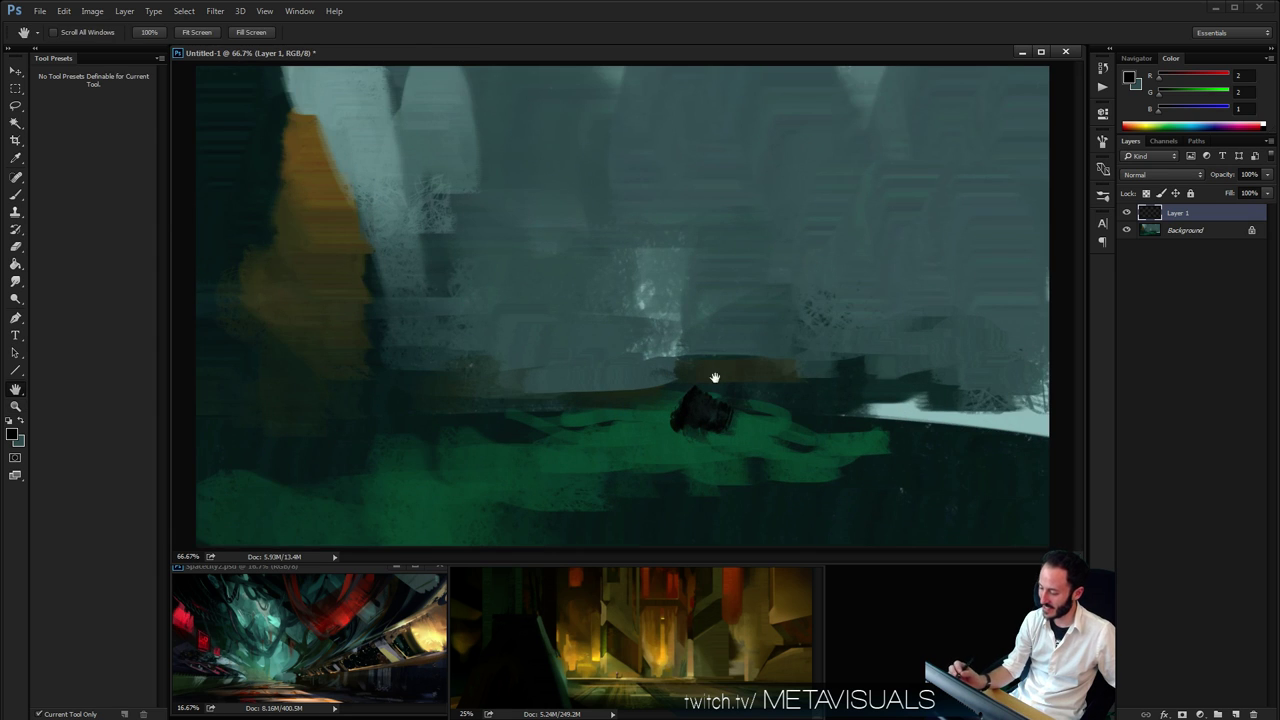
{"action": "scroll", "coordinate": [663, 395], "scroll_direction": "down", "scroll_amount": 1}
{"action": "left_click", "coordinate": [654, 397], "text": "alt"}
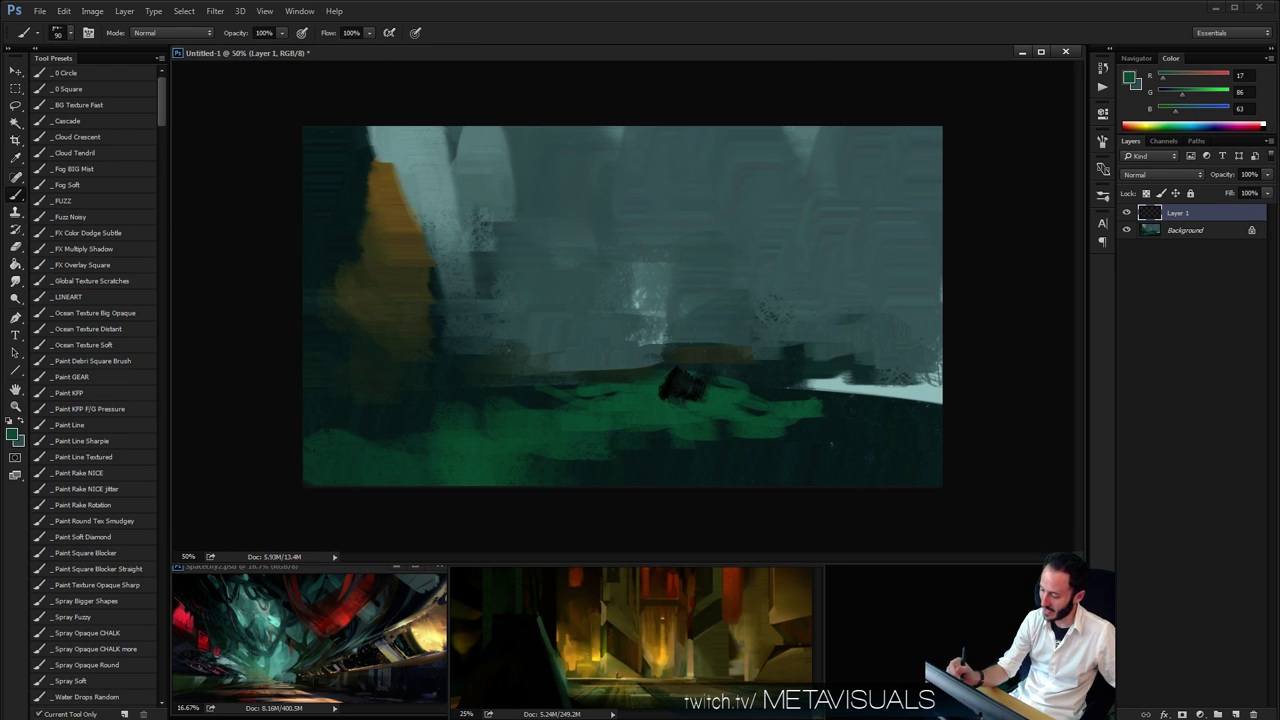
{"action": "left_click", "coordinate": [680, 377], "text": "alt"}
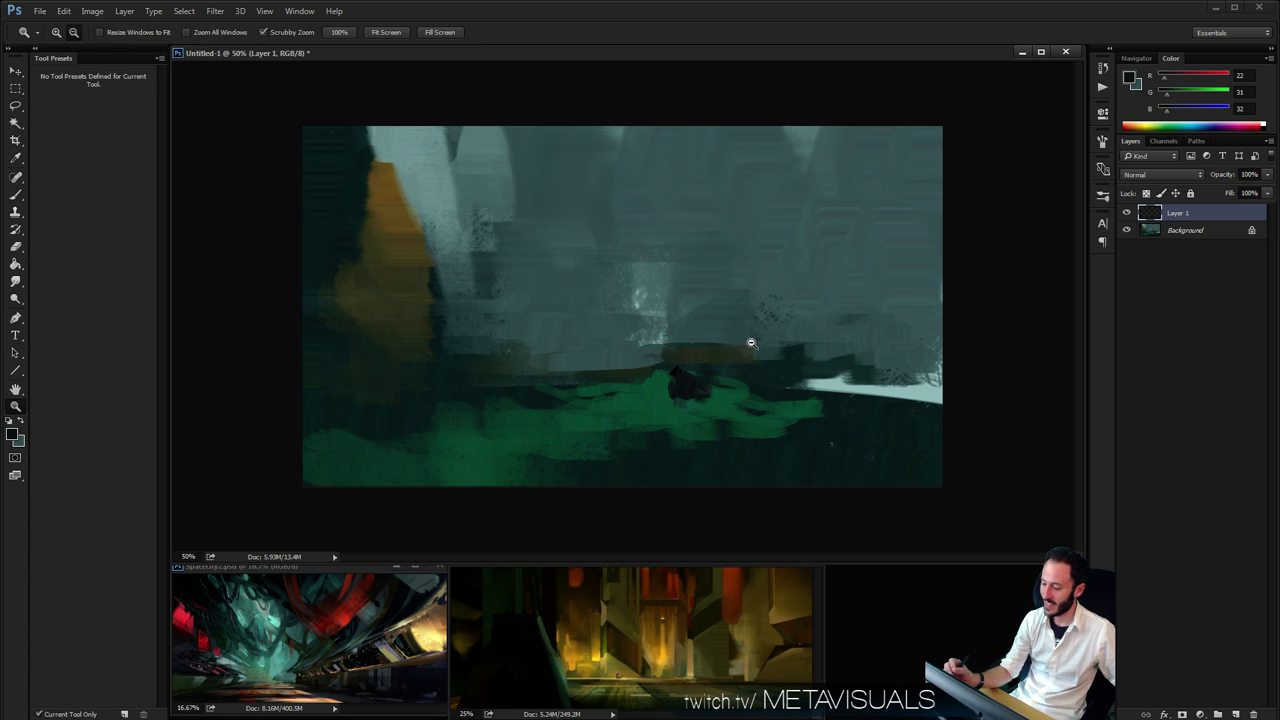
Paint a large arched near-black (RGB 11, 16, 13) mass with vertical legs over the right-centre of the canvas
{"action": "left_click", "coordinate": [748, 340], "text": "alt"}
{"action": "double_click", "coordinate": [755, 344]}
{"action": "left_click", "coordinate": [755, 357], "text": "alt"}
{"action": "left_click", "coordinate": [676, 370], "text": "alt"}
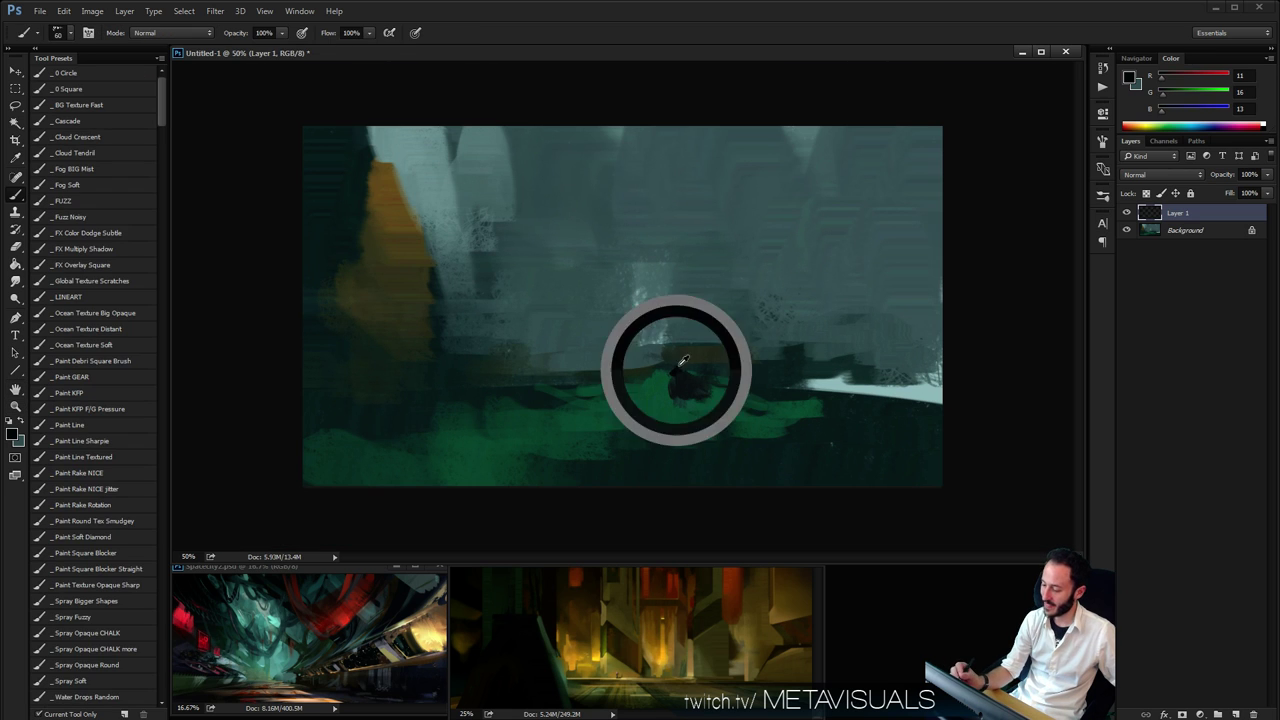
{"action": "mouse_move", "coordinate": [679, 371]}
{"action": "left_mouse_down"}
{"action": "mouse_move", "coordinate": [714, 390]}
{"action": "mouse_move", "coordinate": [655, 290]}
{"action": "mouse_move", "coordinate": [790, 290]}
{"action": "mouse_move", "coordinate": [702, 283]}
{"action": "mouse_move", "coordinate": [762, 267]}
{"action": "left_mouse_up"}
{"action": "key", "text": "bracketright"}
{"action": "key", "text": "bracketright"}
{"action": "key", "text": "bracketleft"}
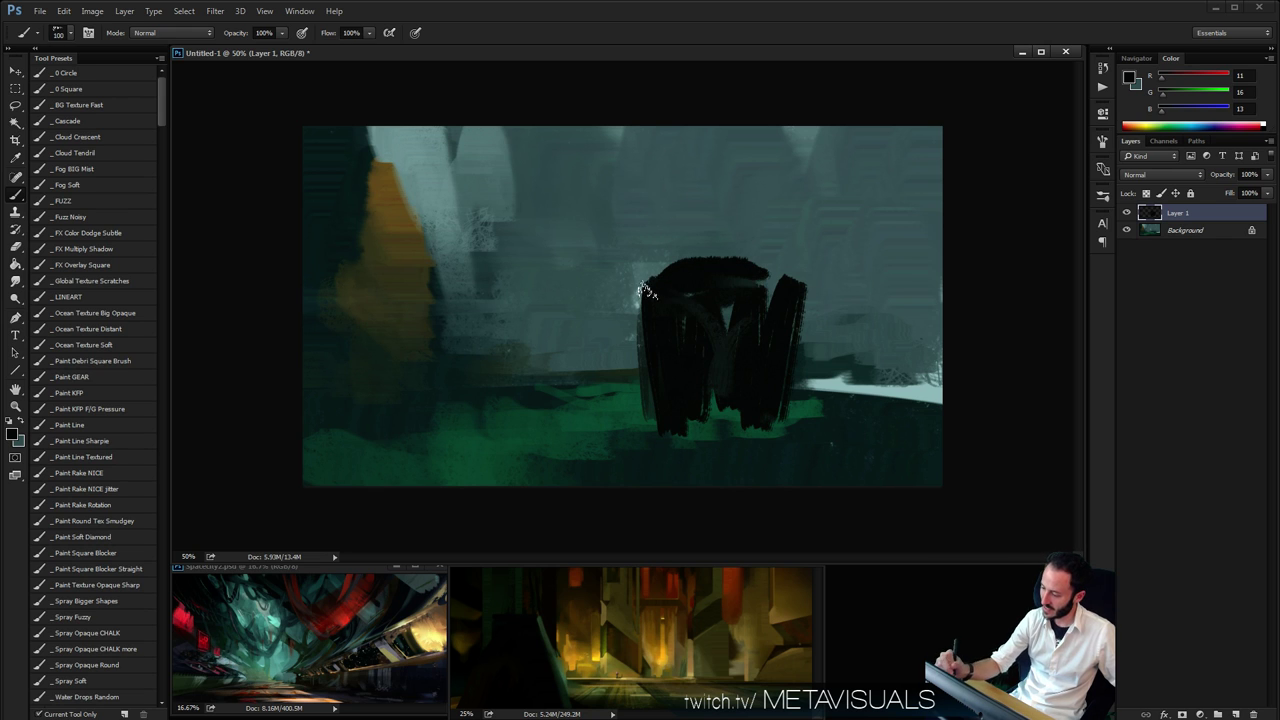
Add a wide crossbar and several upright towers on top of the black structure, enlarging the brush to 125 pixels
{"action": "left_click_drag", "start_coordinate": [626, 283], "coordinate": [670, 282]}
{"action": "left_click_drag", "start_coordinate": [798, 282], "coordinate": [742, 264]}
{"action": "key", "text": "bracketright"}
{"action": "mouse_move", "coordinate": [640, 275]}
{"action": "left_mouse_down"}
{"action": "mouse_move", "coordinate": [827, 287]}
{"action": "mouse_move", "coordinate": [655, 298]}
{"action": "mouse_move", "coordinate": [667, 262]}
{"action": "left_mouse_up"}
{"action": "key", "text": "bracketright"}
{"action": "left_click_drag", "start_coordinate": [659, 178], "coordinate": [676, 262]}
{"action": "left_click_drag", "start_coordinate": [704, 222], "coordinate": [718, 262]}
{"action": "left_click_drag", "start_coordinate": [752, 238], "coordinate": [786, 323]}
Fill the structure's middle and extend its thick outer legs down to the canvas's lower edge, enlarging the brush to 175 pixels
{"action": "key", "text": "space"}
{"action": "mouse_move", "coordinate": [688, 345]}
{"action": "left_mouse_down"}
{"action": "mouse_move", "coordinate": [629, 421]}
{"action": "mouse_move", "coordinate": [649, 496]}
{"action": "mouse_move", "coordinate": [694, 364]}
{"action": "mouse_move", "coordinate": [754, 496]}
{"action": "mouse_move", "coordinate": [779, 331]}
{"action": "mouse_move", "coordinate": [824, 481]}
{"action": "mouse_move", "coordinate": [812, 341]}
{"action": "mouse_move", "coordinate": [707, 333]}
{"action": "left_mouse_up"}
{"action": "left_click_drag", "start_coordinate": [822, 314], "coordinate": [800, 483]}
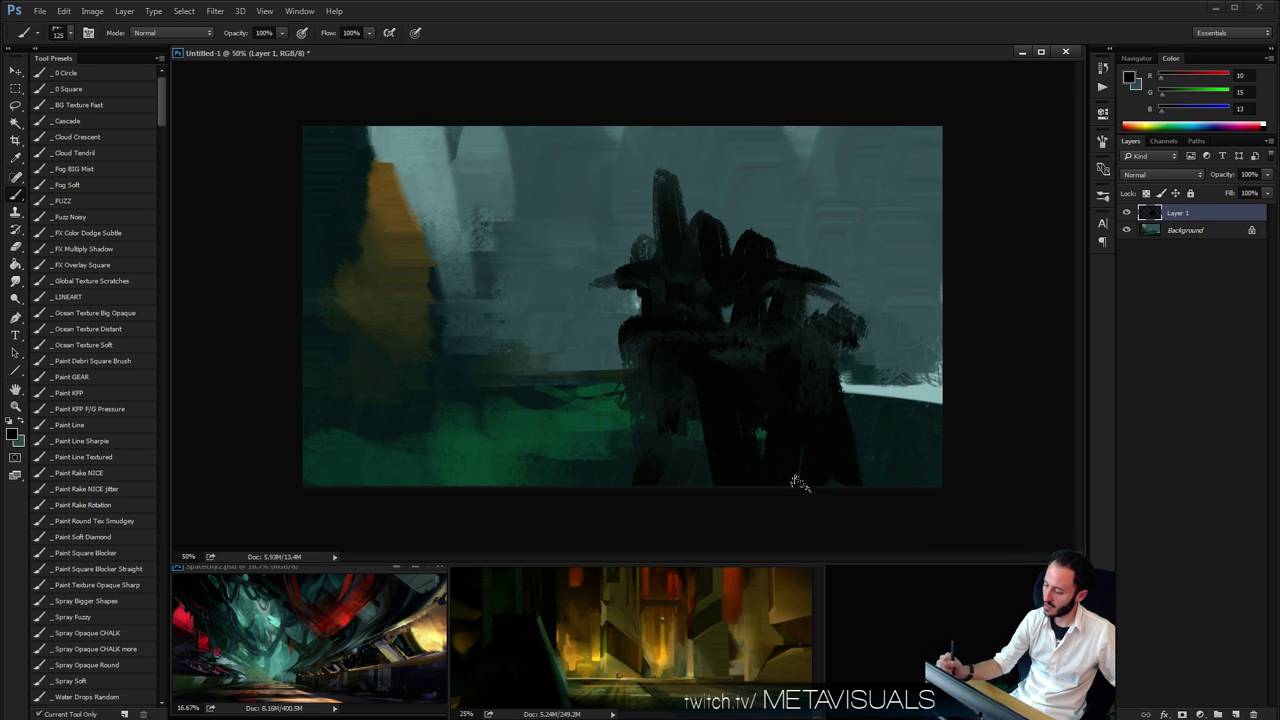
{"action": "left_click_drag", "start_coordinate": [815, 336], "coordinate": [872, 482]}
{"action": "left_click_drag", "start_coordinate": [622, 338], "coordinate": [668, 470]}
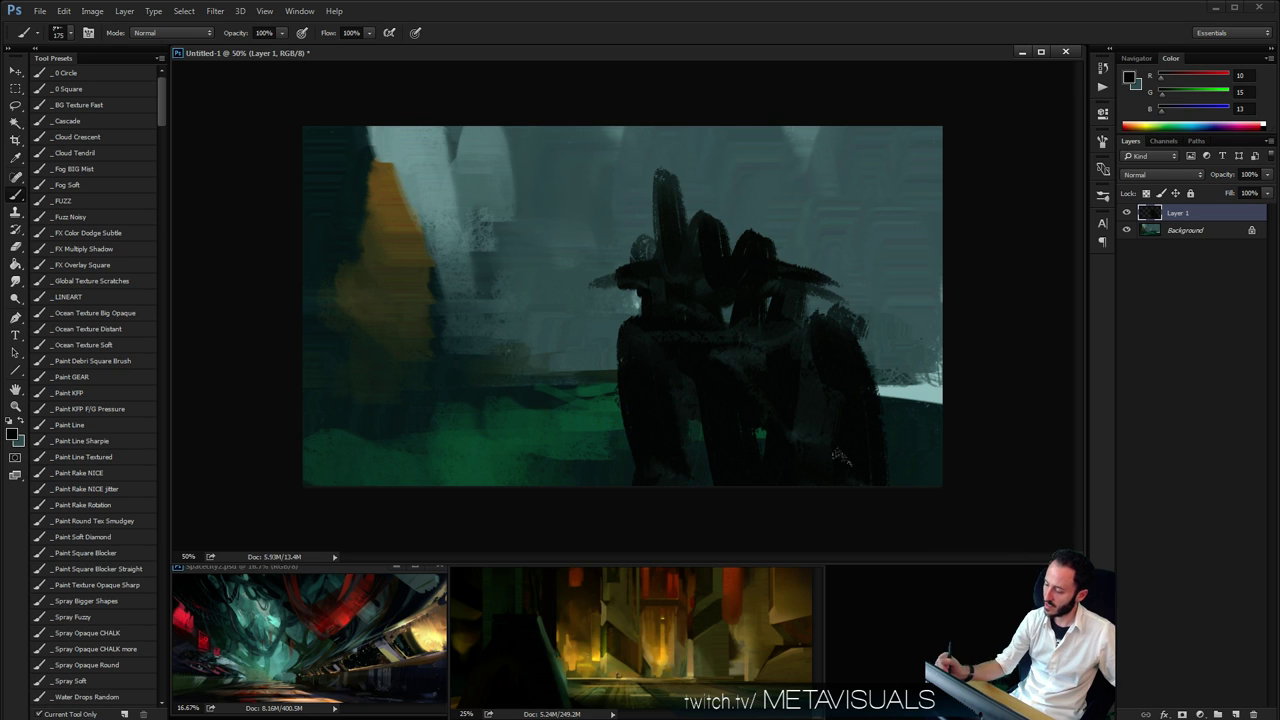
{"action": "left_click_drag", "start_coordinate": [840, 342], "coordinate": [888, 480]}
Paint a black overhang along the upper canvas edge and connect it to the structure with vertical columns
{"action": "left_click_drag", "start_coordinate": [720, 210], "coordinate": [705, 246]}
{"action": "mouse_move", "coordinate": [678, 128]}
{"action": "left_mouse_down"}
{"action": "mouse_move", "coordinate": [706, 166]}
{"action": "mouse_move", "coordinate": [745, 140]}
{"action": "left_mouse_up"}
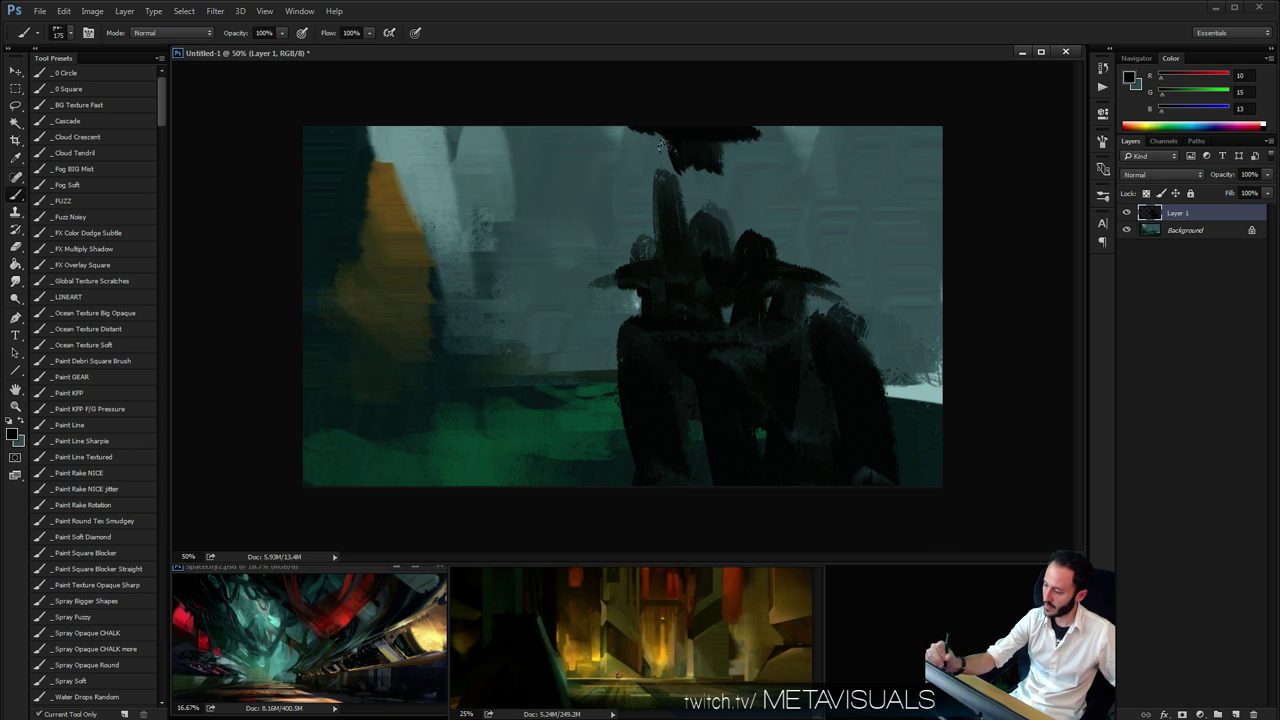
{"action": "mouse_move", "coordinate": [600, 135]}
{"action": "left_mouse_down"}
{"action": "mouse_move", "coordinate": [550, 131]}
{"action": "mouse_move", "coordinate": [812, 132]}
{"action": "mouse_move", "coordinate": [825, 114]}
{"action": "mouse_move", "coordinate": [838, 146]}
{"action": "left_mouse_up"}
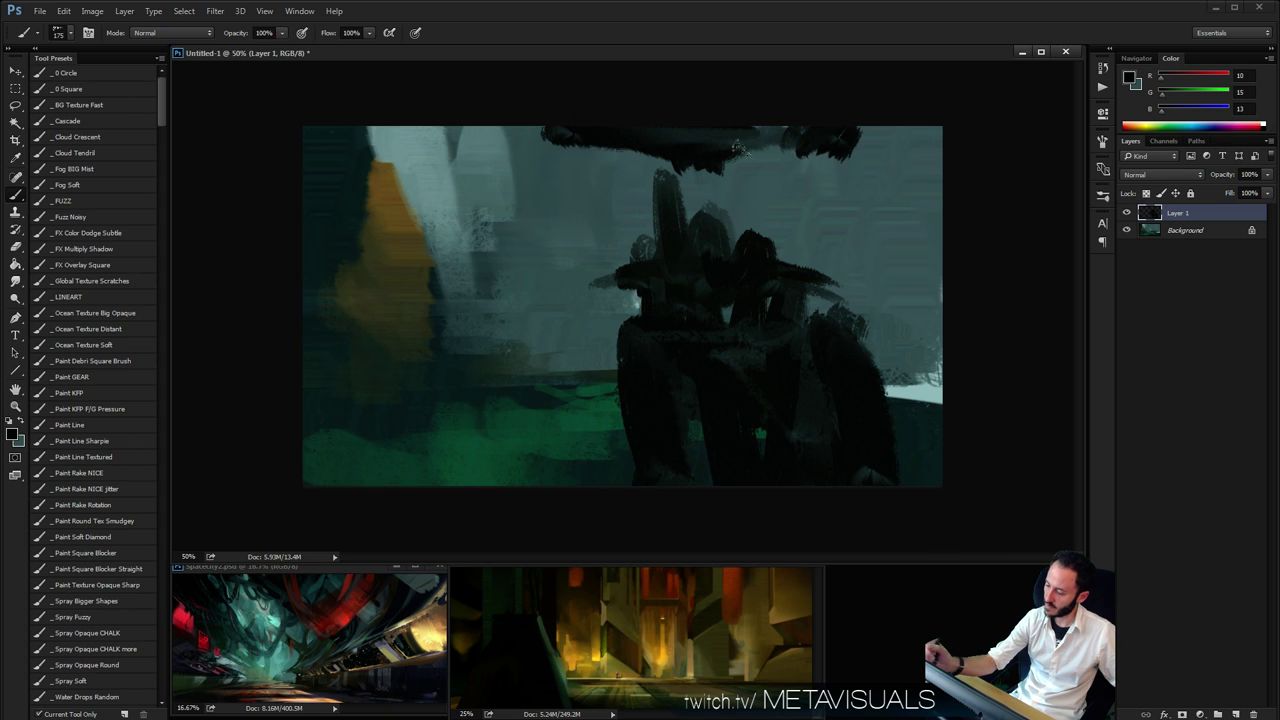
{"action": "mouse_move", "coordinate": [730, 172]}
{"action": "left_mouse_down"}
{"action": "mouse_move", "coordinate": [719, 238]}
{"action": "mouse_move", "coordinate": [752, 250]}
{"action": "left_mouse_up"}
{"action": "left_click_drag", "start_coordinate": [716, 170], "coordinate": [728, 250]}
Extend the canvas to the right by about a quarter of its width with the Crop tool
{"action": "key", "text": "z"}
{"action": "left_click", "coordinate": [848, 353], "text": "alt"}
{"action": "left_click", "coordinate": [846, 354], "text": "alt"}
{"action": "left_click", "coordinate": [841, 357], "text": "alt"}
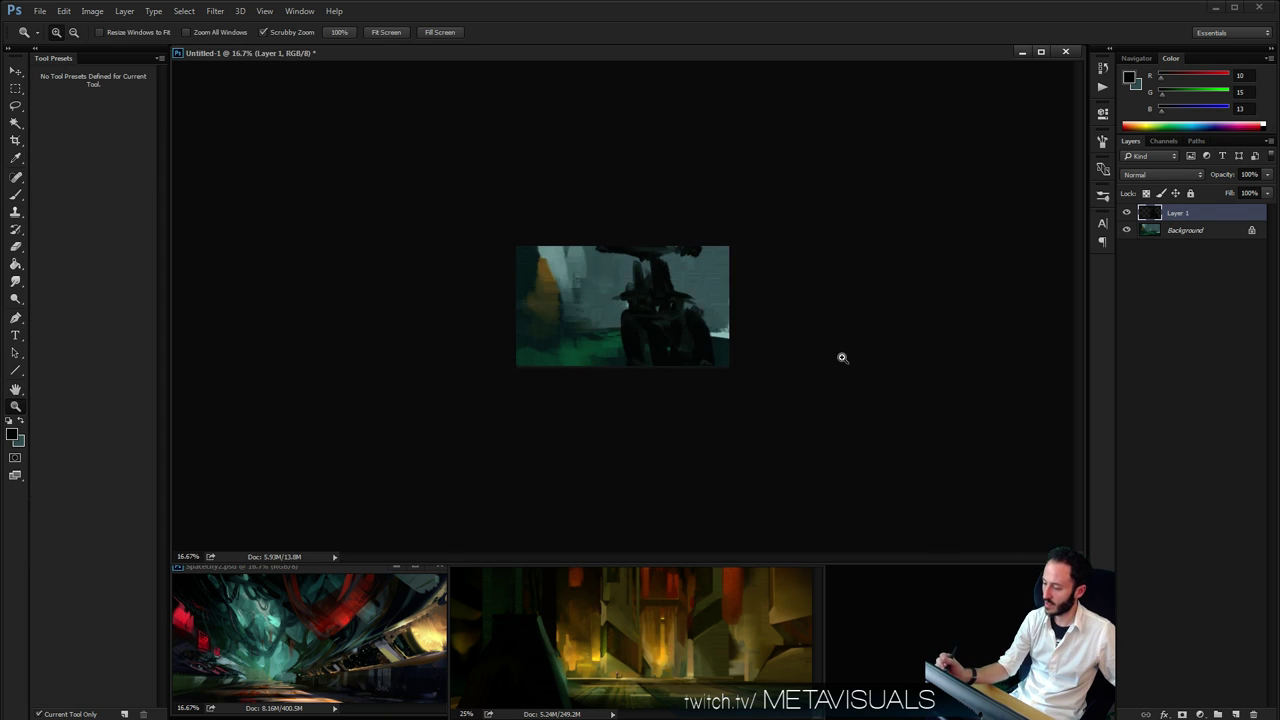
{"action": "left_click", "coordinate": [845, 361]}
{"action": "left_click", "coordinate": [848, 362]}
{"action": "left_click", "coordinate": [848, 362]}
{"action": "key", "text": "c"}
{"action": "left_click_drag", "start_coordinate": [940, 300], "coordinate": [1029, 300]}
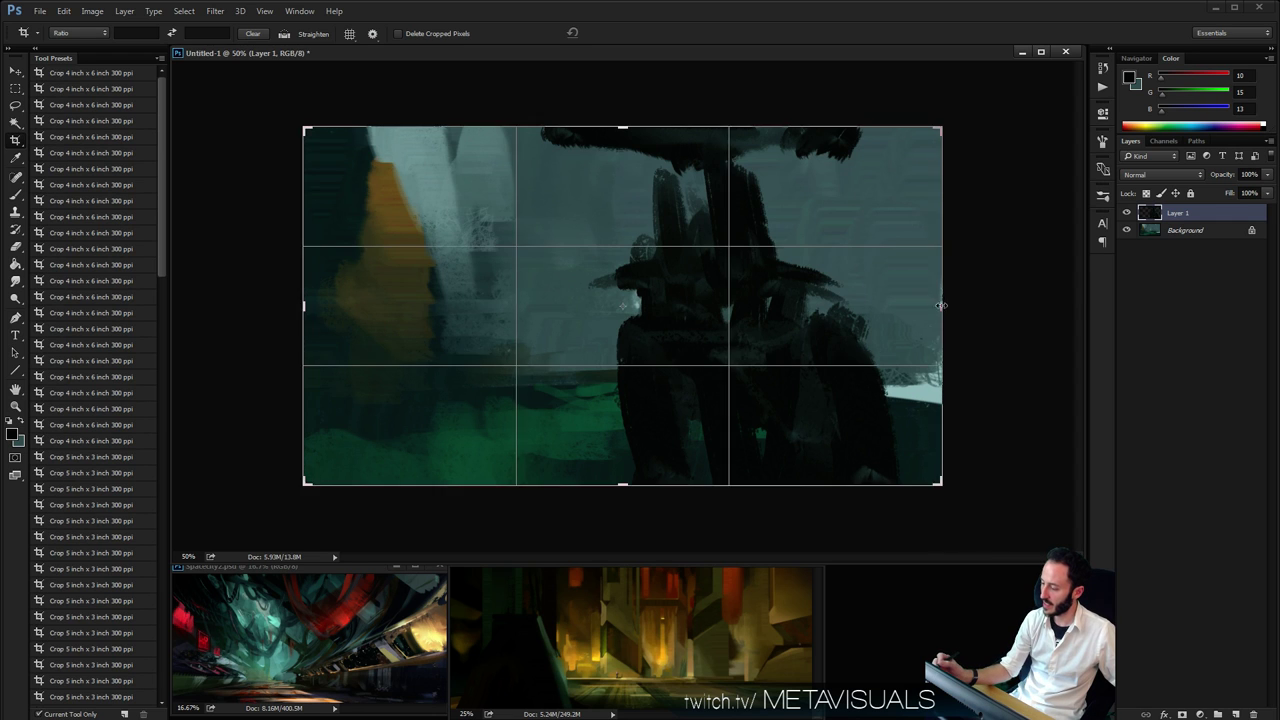
{"action": "key", "text": "Return"}
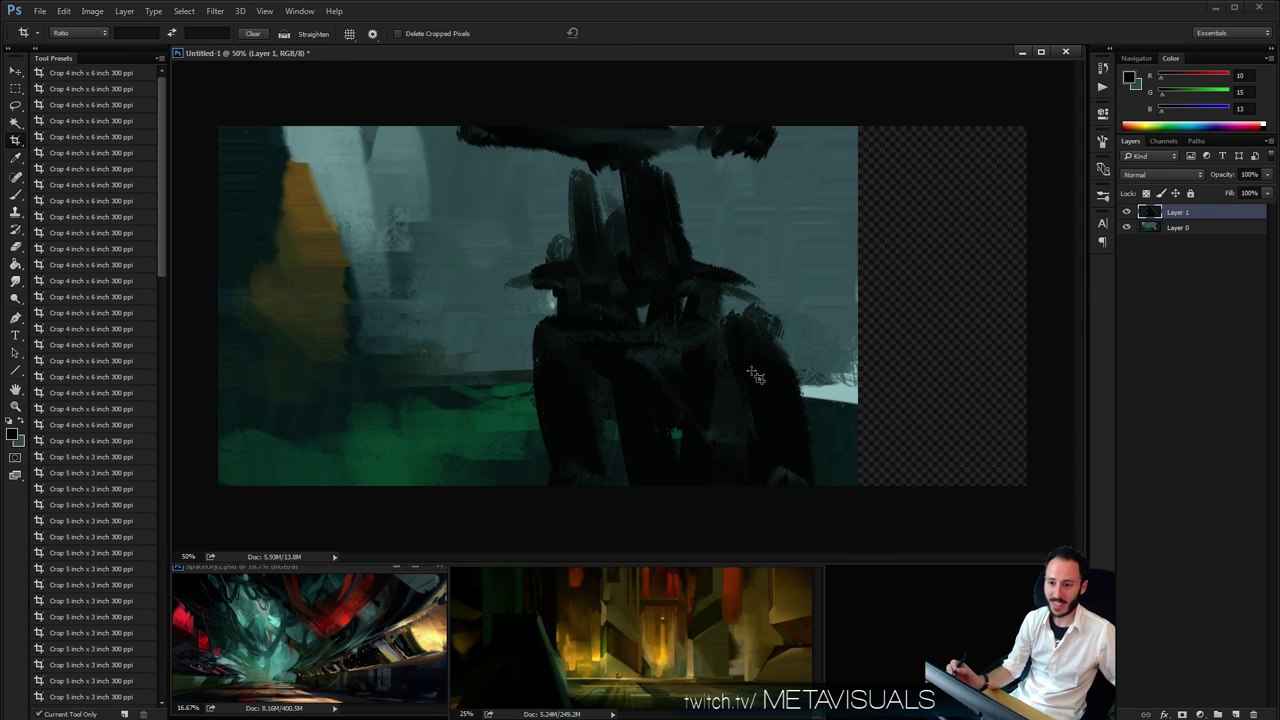
{"action": "key", "text": "z"}
{"action": "left_click", "coordinate": [736, 365], "text": "alt"}
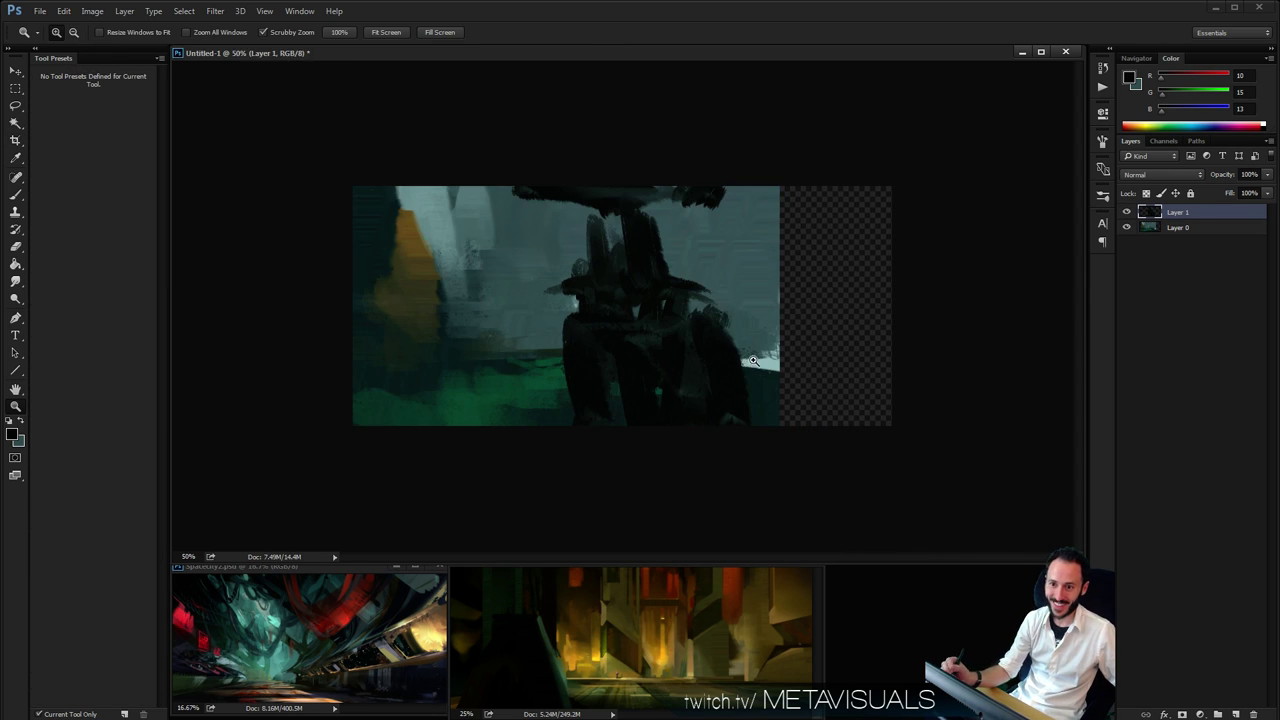
Fill the upper part of the transparent canvas extension with sampled grey-teal sky colour, finishing with a soft 600-pixel brush
{"action": "key", "text": "b"}
{"action": "left_click", "coordinate": [805, 227], "text": "alt"}
{"action": "mouse_move", "coordinate": [854, 131]}
{"action": "left_mouse_down"}
{"action": "mouse_move", "coordinate": [861, 257]}
{"action": "mouse_move", "coordinate": [888, 135]}
{"action": "left_mouse_up"}
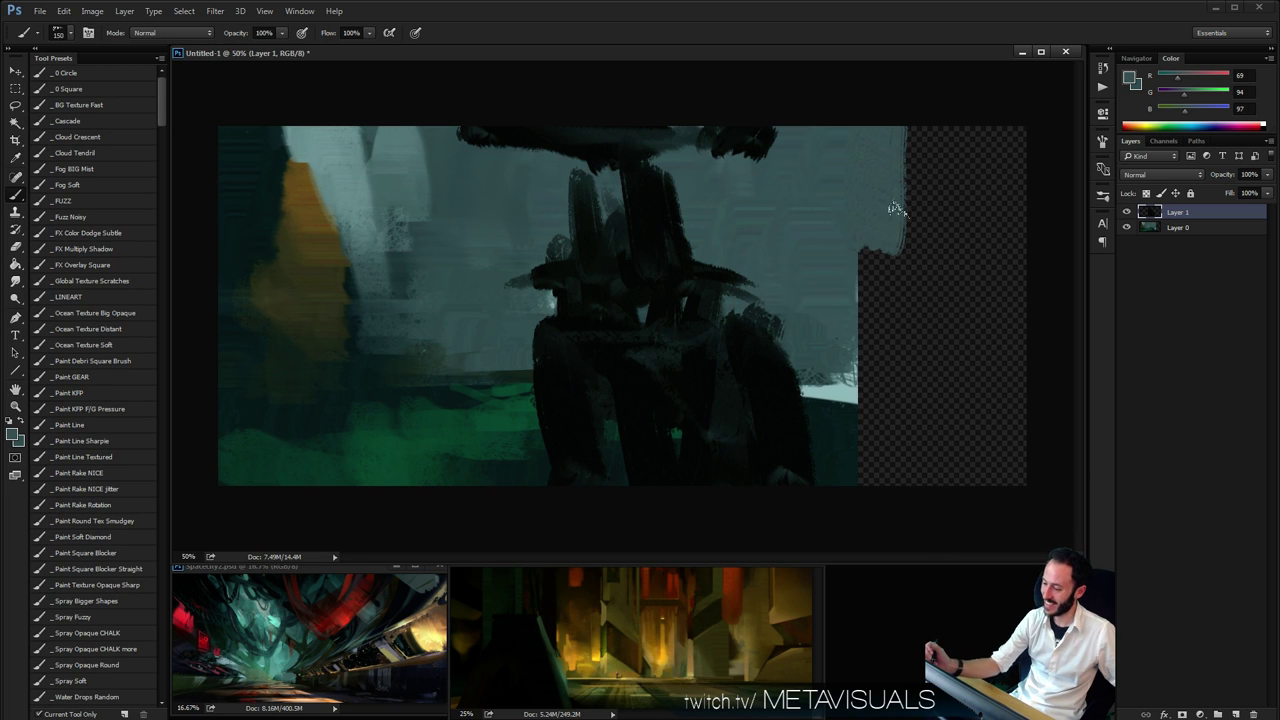
{"action": "left_click_drag", "start_coordinate": [897, 209], "coordinate": [880, 298]}
{"action": "key", "text": "space"}
{"action": "left_click", "coordinate": [79, 205]}
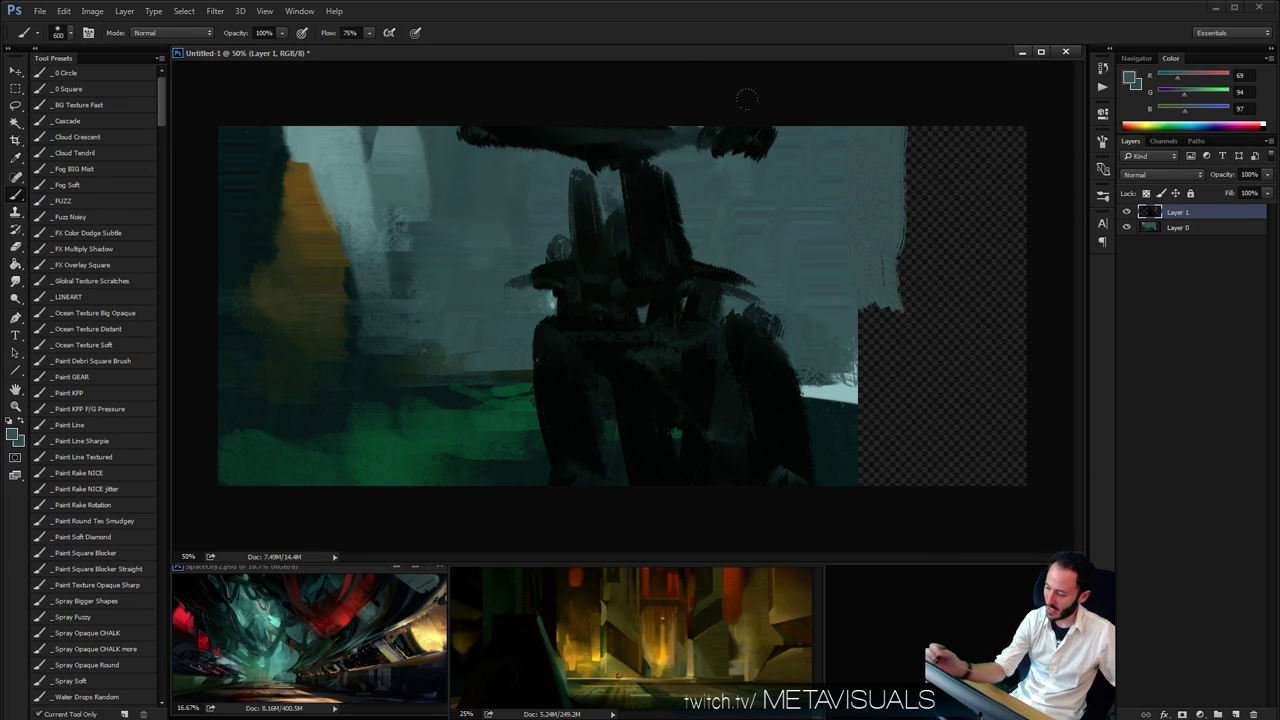
{"action": "mouse_move", "coordinate": [870, 160]}
{"action": "left_mouse_down"}
{"action": "mouse_move", "coordinate": [895, 320]}
{"action": "mouse_move", "coordinate": [985, 230]}
{"action": "left_mouse_up"}
Paint dark teal ground across the lower part of the extension at 400 pixels and soften its horizon with a sampled mid-teal
{"action": "left_click", "coordinate": [827, 425], "text": "alt"}
{"action": "key", "text": "bracketleft"}
{"action": "key", "text": "bracketleft"}
{"action": "left_click_drag", "start_coordinate": [905, 450], "coordinate": [1023, 410]}
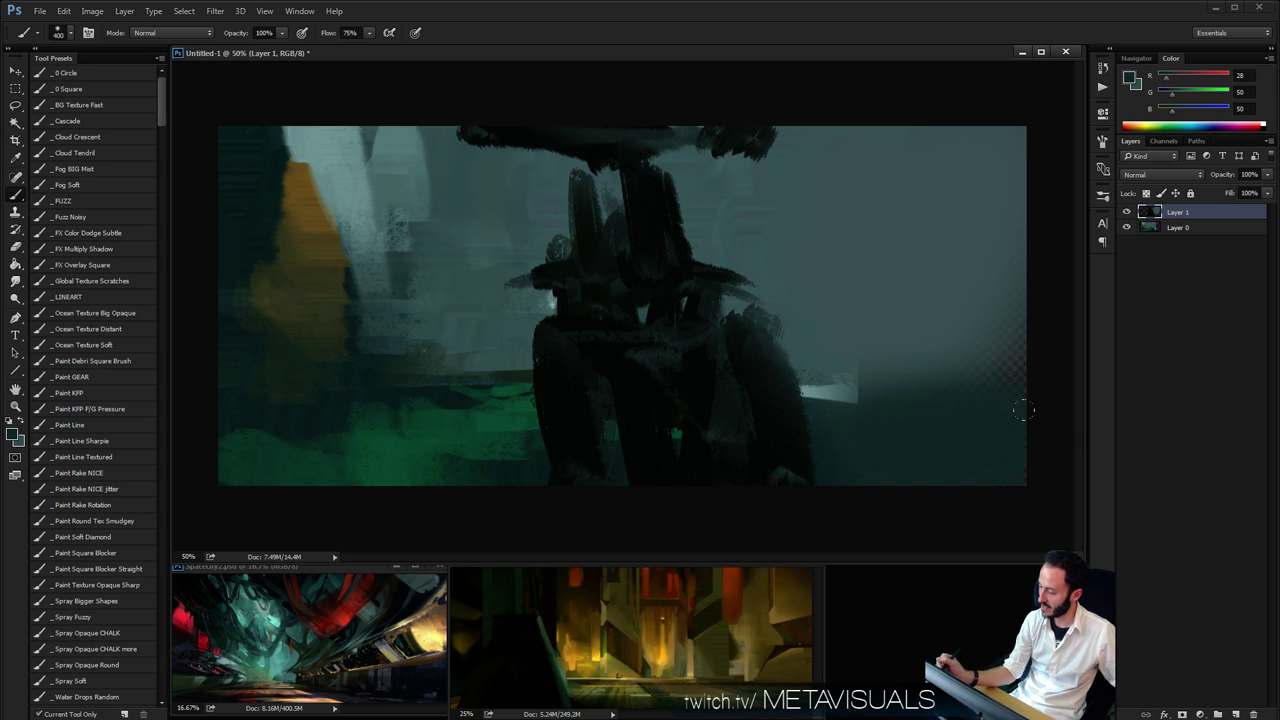
{"action": "left_click", "coordinate": [882, 375], "text": "alt"}
{"action": "key", "text": "space"}
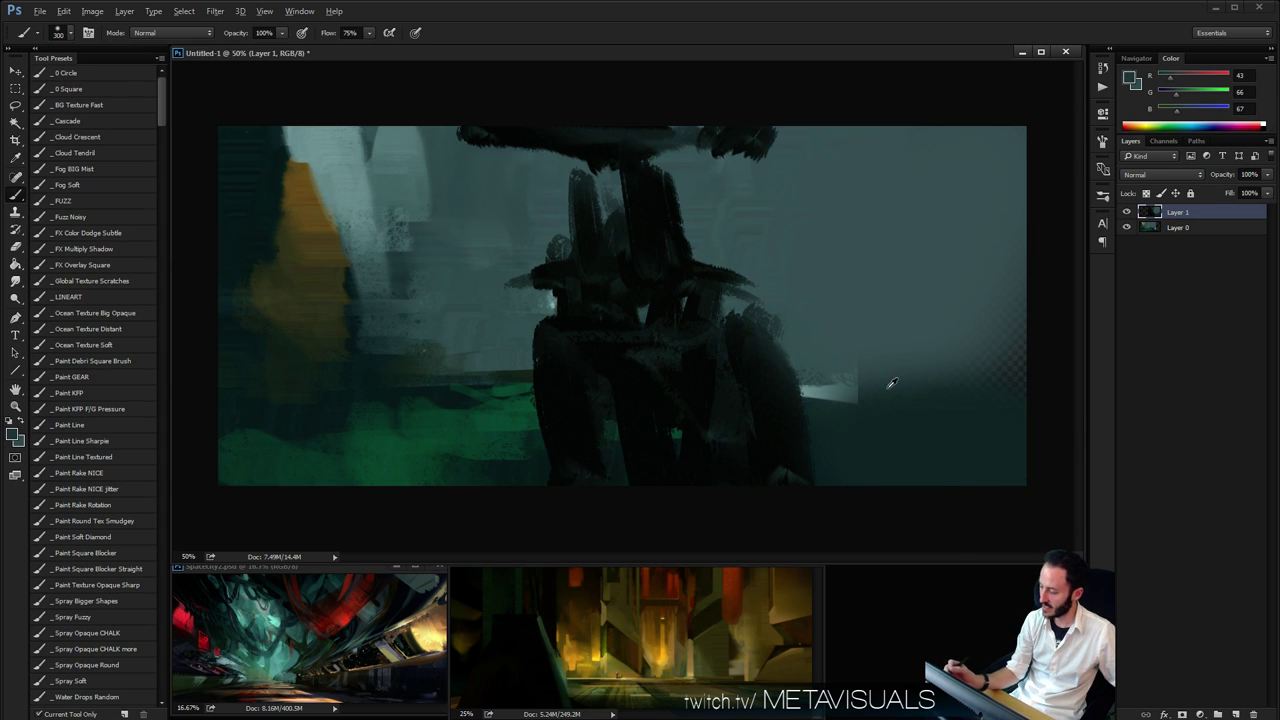
{"action": "left_click", "coordinate": [890, 383], "text": "alt"}
{"action": "key", "text": "bracketleft"}
{"action": "mouse_move", "coordinate": [848, 390]}
{"action": "left_mouse_down"}
{"action": "mouse_move", "coordinate": [905, 380]}
{"action": "mouse_move", "coordinate": [900, 398]}
{"action": "left_mouse_up"}
Paint a large soft near-black block beside the structure's outer leg, reaching down to the canvas's lower edge
{"action": "left_click", "coordinate": [752, 383], "text": "alt"}
{"action": "key", "text": "bracketleft"}
{"action": "key", "text": "bracketleft"}
{"action": "key", "text": "bracketleft"}
{"action": "mouse_move", "coordinate": [770, 335]}
{"action": "left_mouse_down"}
{"action": "mouse_move", "coordinate": [786, 488]}
{"action": "mouse_move", "coordinate": [834, 334]}
{"action": "mouse_move", "coordinate": [818, 342]}
{"action": "mouse_move", "coordinate": [860, 363]}
{"action": "mouse_move", "coordinate": [880, 423]}
{"action": "left_mouse_up"}
{"action": "key", "text": "bracketleft"}
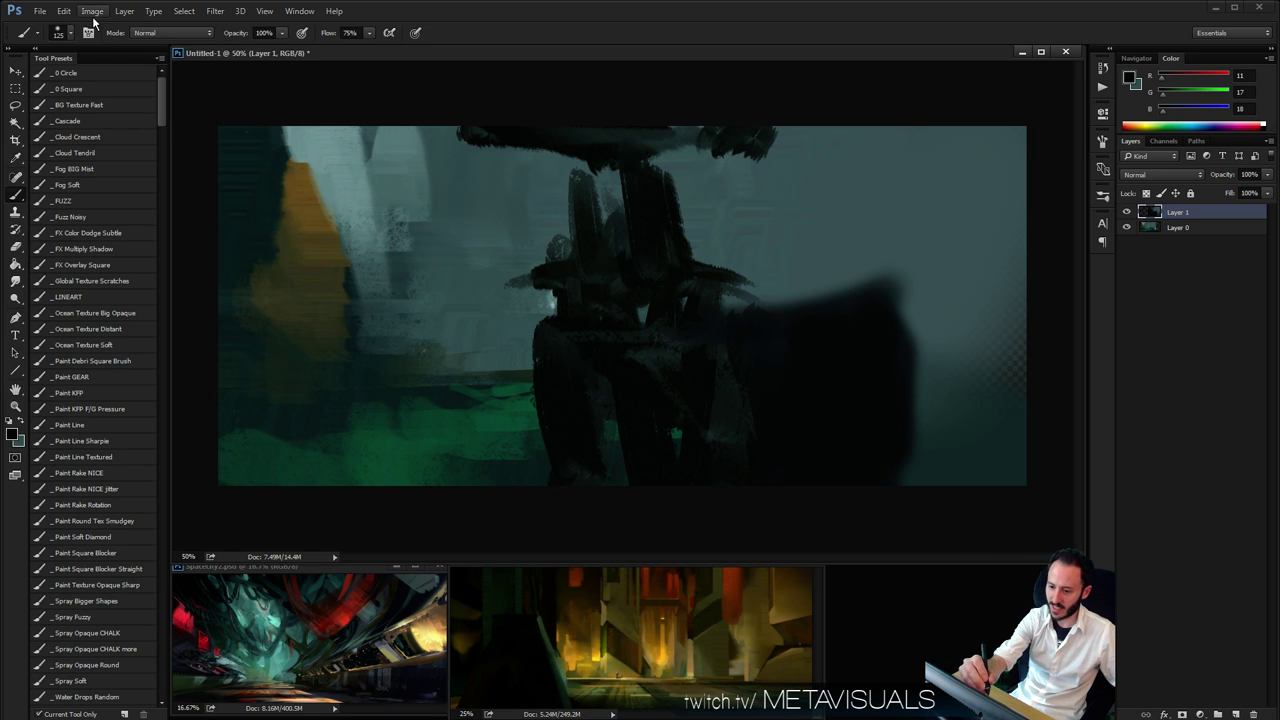
Resize the image to a width of 1200 pixels and view it at 100%
{"action": "left_click", "coordinate": [92, 11]}
{"action": "left_click", "coordinate": [110, 103]}
{"action": "type", "text": "1"}
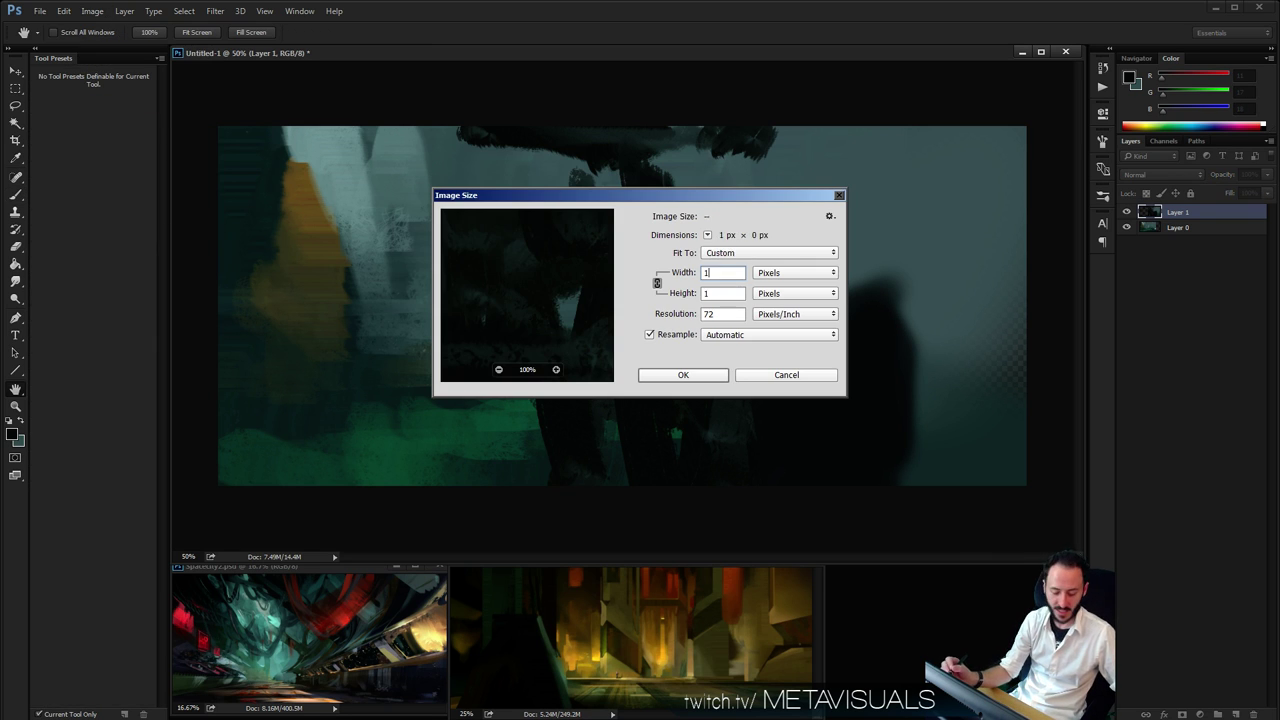
{"action": "type", "text": "200"}
{"action": "key", "text": "Return"}
{"action": "key", "text": "b"}
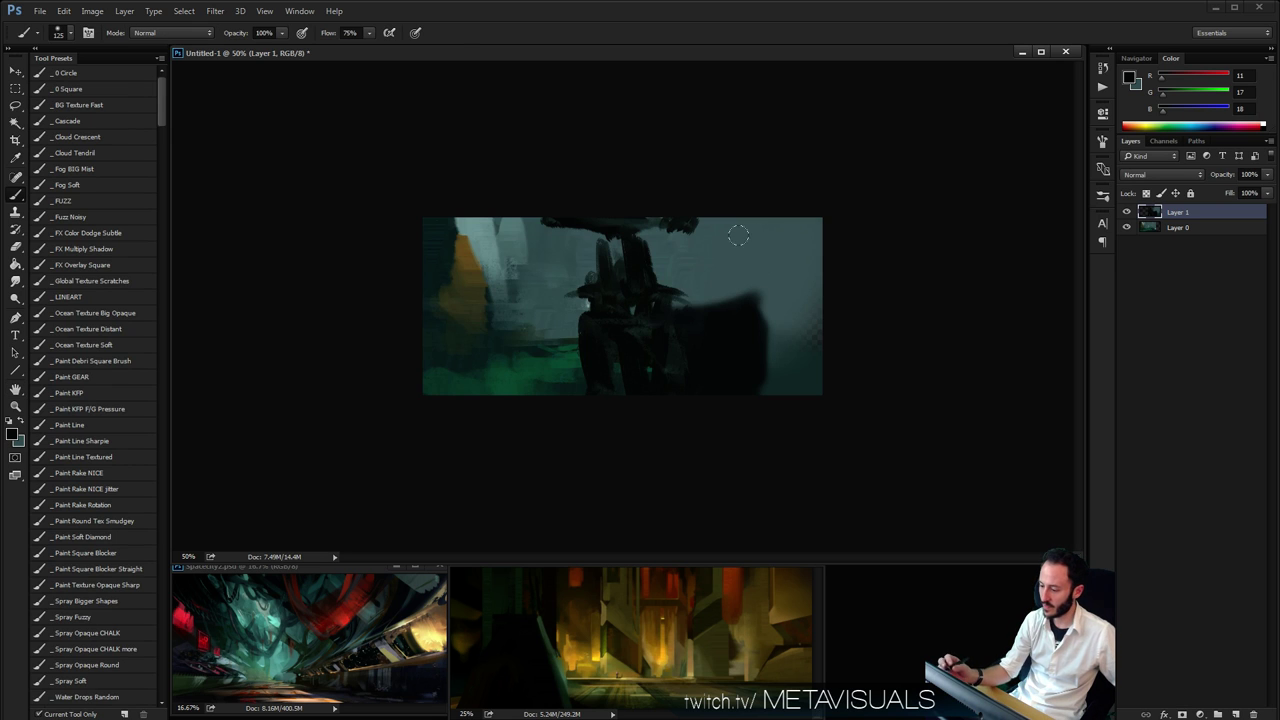
{"action": "key", "text": "z"}
{"action": "left_click", "coordinate": [687, 286]}
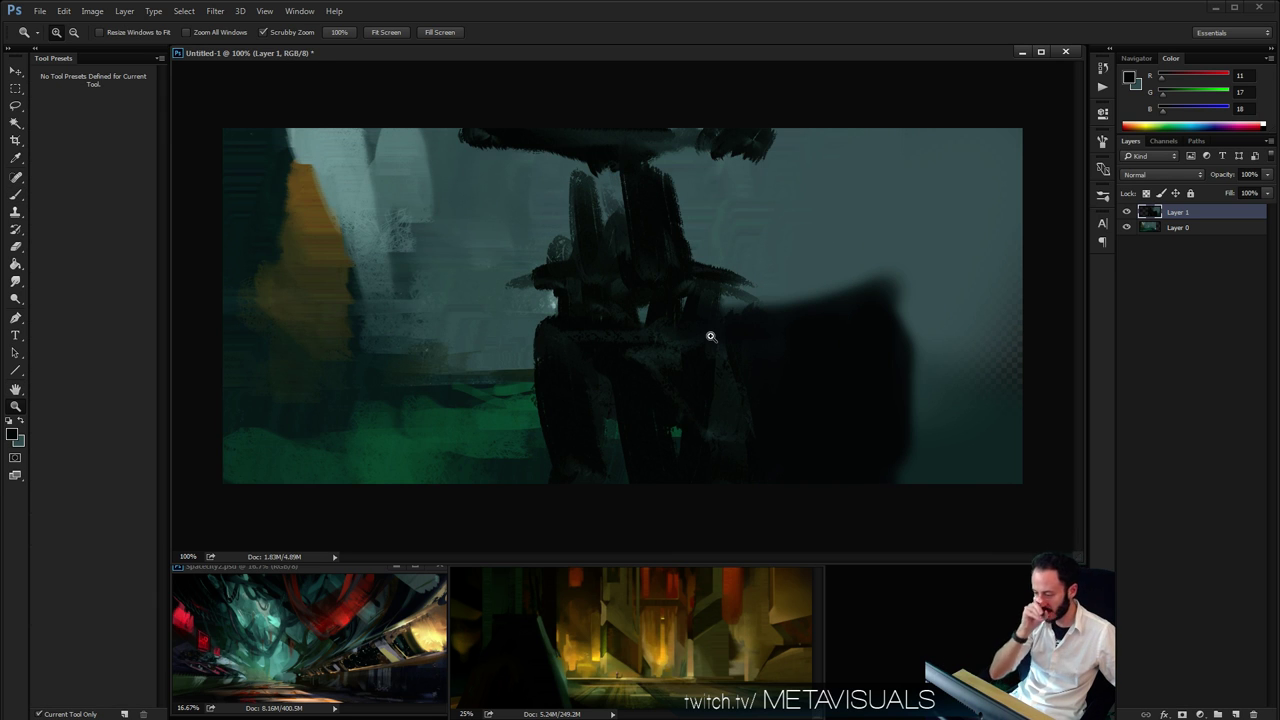
Choose the Paint Square Blocker Straight preset and cover the structure's outer left leg with a slanted green strip
{"action": "key", "text": "b"}
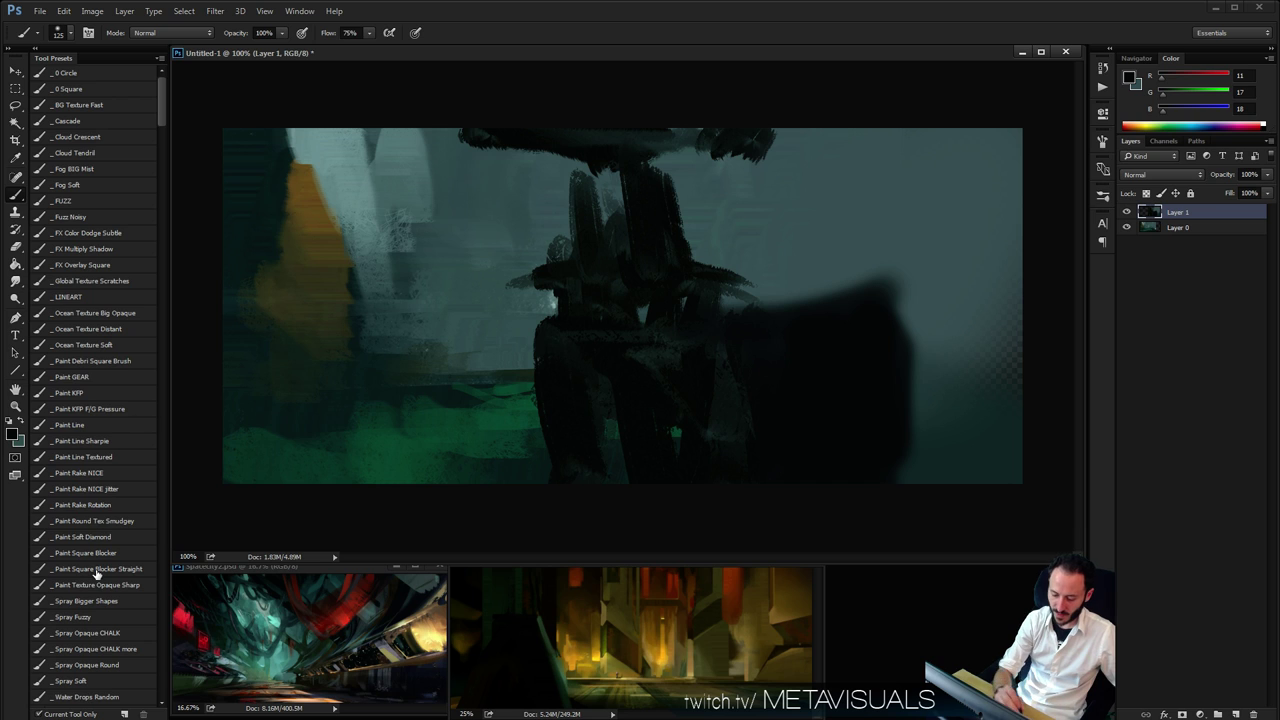
{"action": "left_click", "coordinate": [104, 538]}
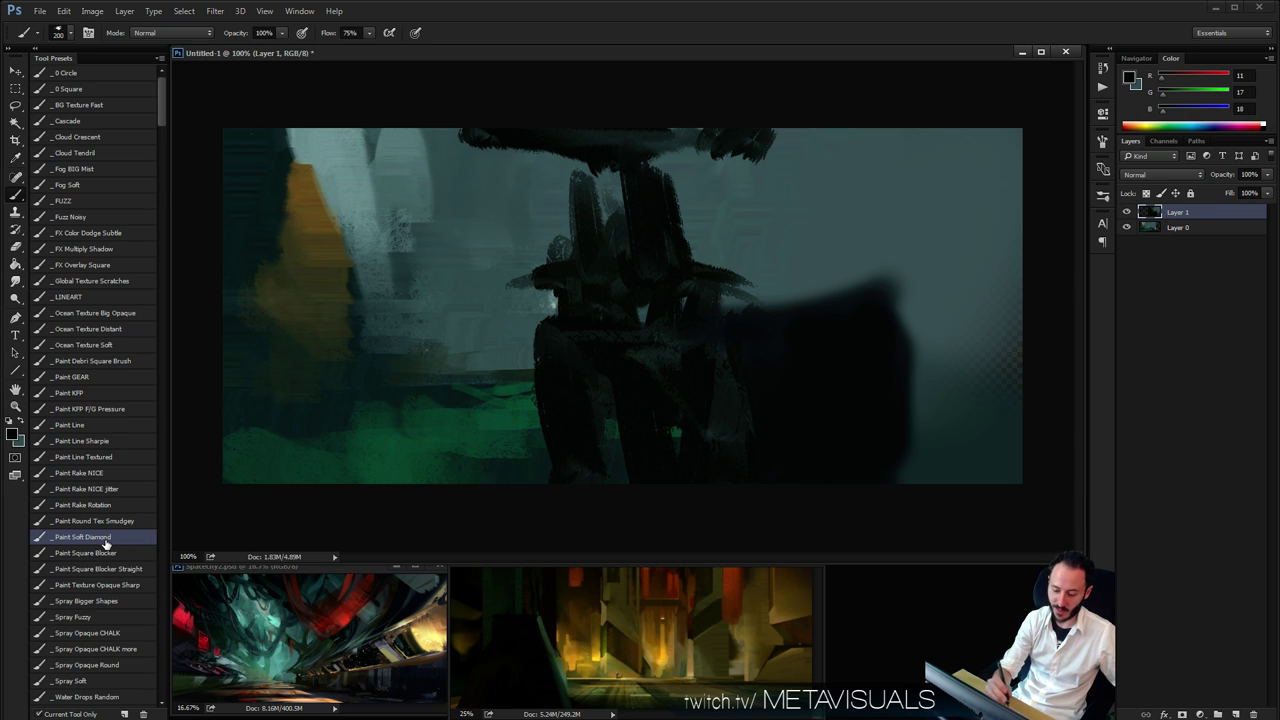
{"action": "left_click", "coordinate": [135, 569]}
{"action": "key", "text": "space"}
{"action": "left_click", "coordinate": [519, 404], "text": "alt"}
{"action": "left_click_drag", "start_coordinate": [542, 366], "coordinate": [565, 480]}
{"action": "left_click_drag", "start_coordinate": [550, 366], "coordinate": [572, 478]}
Fill the structure's legs with sampled black and add pointed shapes and an arch on top of the dark block
{"action": "left_click", "coordinate": [584, 393], "text": "alt"}
{"action": "left_click_drag", "start_coordinate": [656, 332], "coordinate": [676, 448]}
{"action": "left_click_drag", "start_coordinate": [780, 290], "coordinate": [732, 440]}
{"action": "left_click_drag", "start_coordinate": [864, 254], "coordinate": [851, 314]}
{"action": "left_click_drag", "start_coordinate": [792, 282], "coordinate": [680, 352]}
{"action": "left_click_drag", "start_coordinate": [738, 280], "coordinate": [891, 323]}
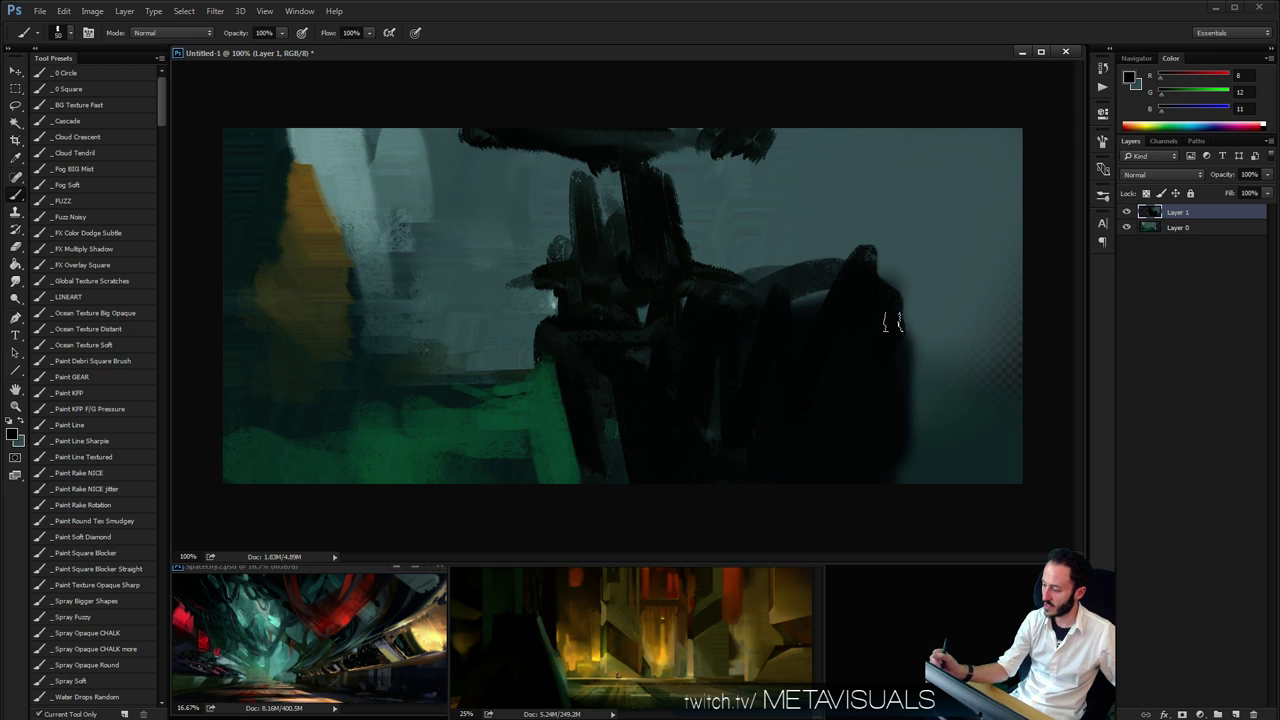
Cut the dark block's peaks back to a flat upper edge with sampled grey and sky tones, enlarging the brush
{"action": "left_click", "coordinate": [845, 300], "text": "alt"}
{"action": "key", "text": "]"}
{"action": "left_click", "coordinate": [822, 280], "text": "alt"}
{"action": "mouse_move", "coordinate": [836, 288]}
{"action": "left_mouse_down"}
{"action": "mouse_move", "coordinate": [812, 289]}
{"action": "mouse_move", "coordinate": [785, 316]}
{"action": "left_mouse_up"}
{"action": "left_click", "coordinate": [826, 246], "text": "alt"}
{"action": "key", "text": "]"}
{"action": "key", "text": "]"}
{"action": "mouse_move", "coordinate": [729, 262]}
{"action": "left_mouse_down"}
{"action": "mouse_move", "coordinate": [834, 256]}
{"action": "mouse_move", "coordinate": [882, 286]}
{"action": "left_mouse_up"}
Paint brown and ochre patches on the dark block and lower structure with colours sampled from the amber reference painting
{"action": "left_click", "coordinate": [780, 368], "text": "alt"}
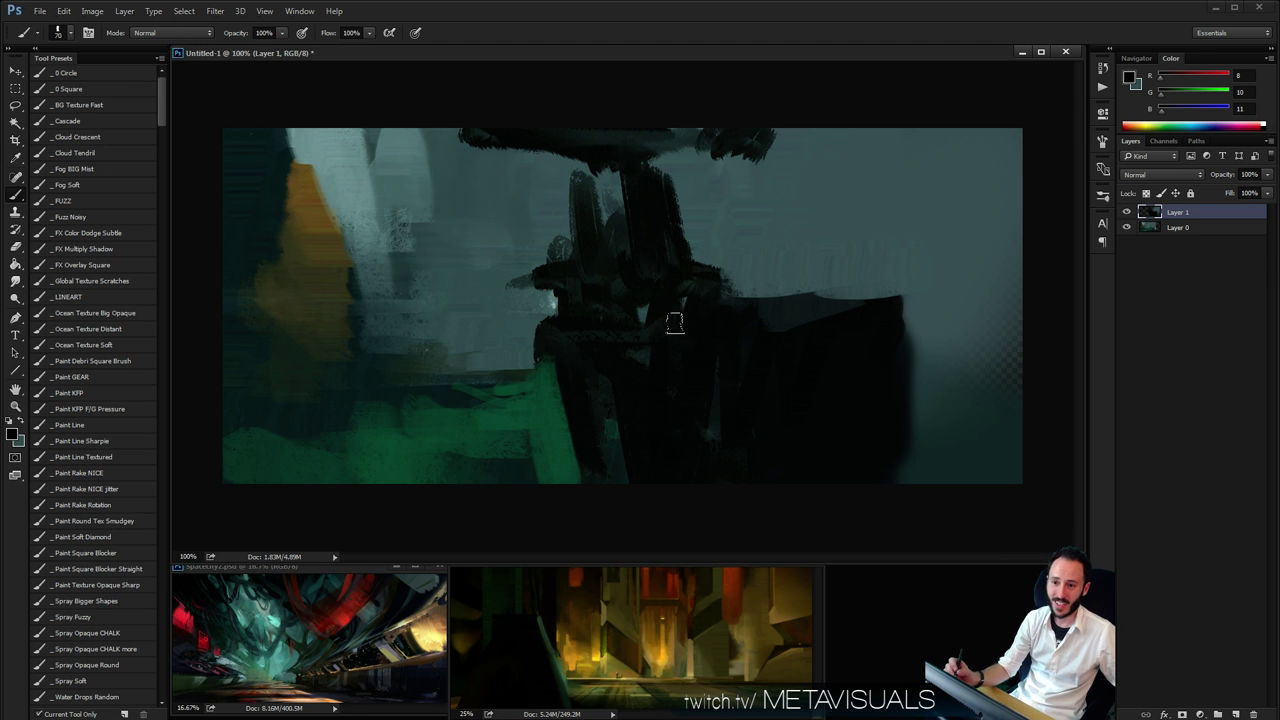
{"action": "left_click", "coordinate": [601, 620], "text": "alt"}
{"action": "mouse_move", "coordinate": [795, 370]}
{"action": "left_mouse_down"}
{"action": "mouse_move", "coordinate": [780, 314]}
{"action": "mouse_move", "coordinate": [855, 410]}
{"action": "left_mouse_up"}
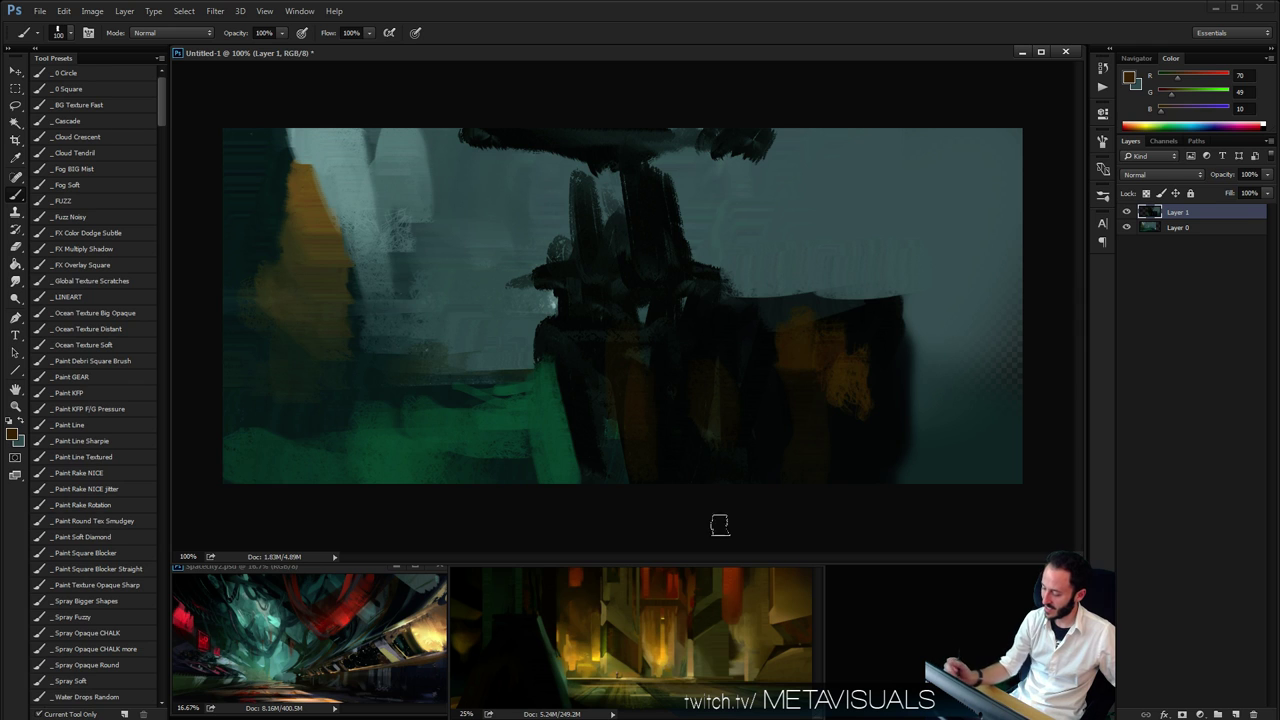
{"action": "left_click", "coordinate": [764, 597], "text": "alt"}
{"action": "left_click_drag", "start_coordinate": [700, 400], "coordinate": [735, 375]}
{"action": "left_click_drag", "start_coordinate": [722, 330], "coordinate": [620, 355]}
{"action": "left_click_drag", "start_coordinate": [800, 315], "coordinate": [854, 345]}
Darken the ochre patches with a sampled blackish brown, leaving only faint warm traces on the block
{"action": "left_click", "coordinate": [634, 382], "text": "alt"}
{"action": "key", "text": "["}
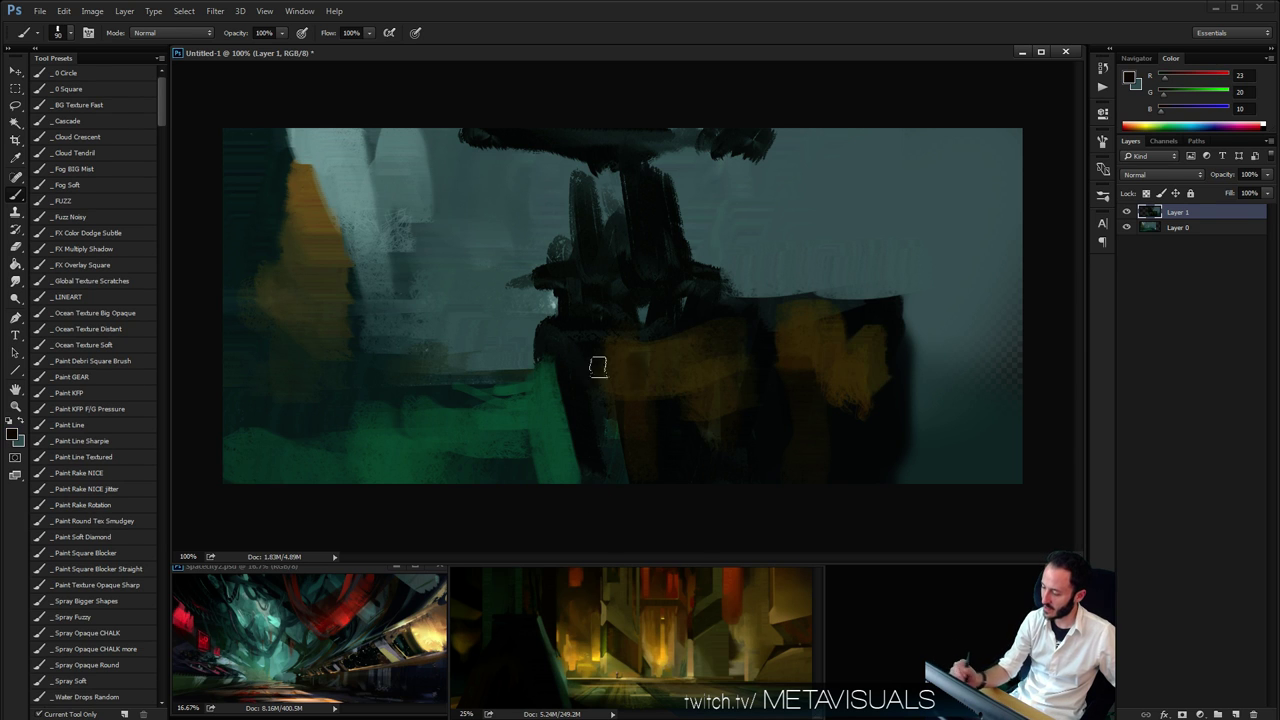
{"action": "left_click_drag", "start_coordinate": [600, 372], "coordinate": [880, 335]}
{"action": "left_click_drag", "start_coordinate": [850, 400], "coordinate": [880, 325]}
{"action": "left_click_drag", "start_coordinate": [707, 376], "coordinate": [712, 414]}
Brush muted green over the block's left part and work sampled dark brown along its upper edge
{"action": "left_click", "coordinate": [642, 312], "text": "alt"}
{"action": "left_click_drag", "start_coordinate": [668, 342], "coordinate": [670, 378]}
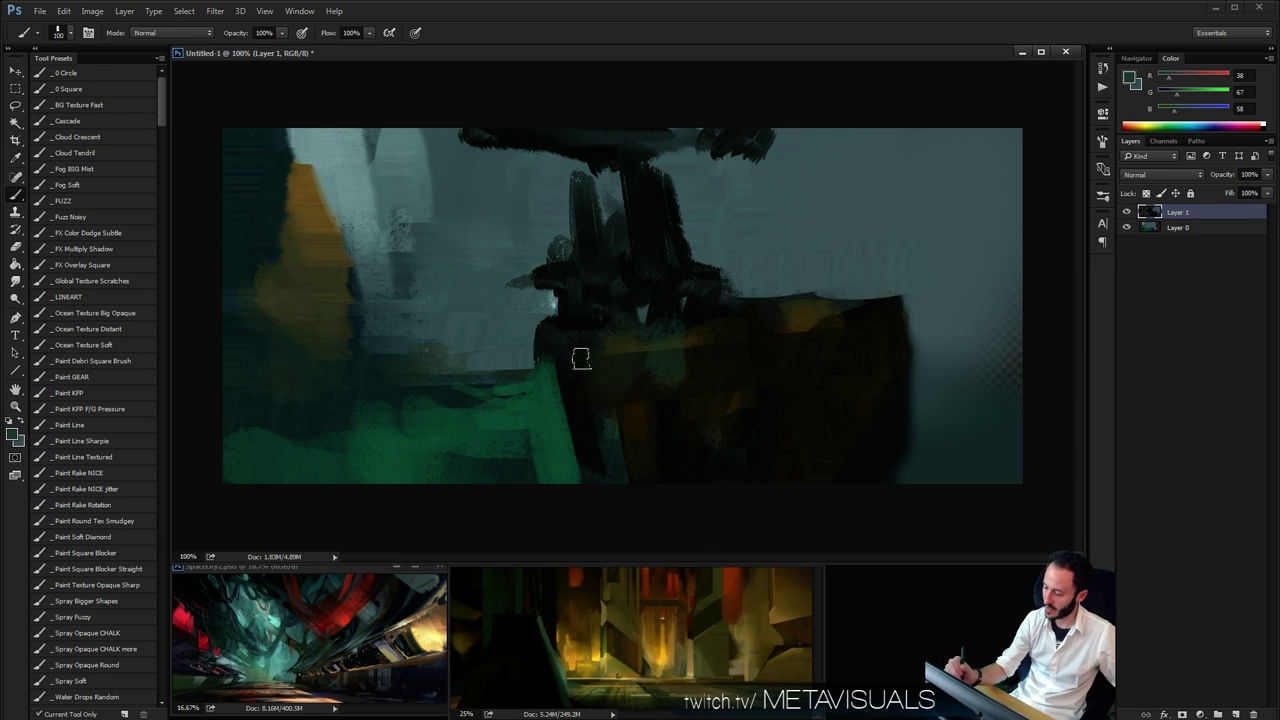
{"action": "left_click_drag", "start_coordinate": [585, 357], "coordinate": [595, 405]}
{"action": "left_click_drag", "start_coordinate": [758, 330], "coordinate": [758, 370]}
{"action": "left_click", "coordinate": [682, 328], "text": "alt"}
{"action": "mouse_move", "coordinate": [682, 328]}
{"action": "left_mouse_down"}
{"action": "mouse_move", "coordinate": [686, 371]}
{"action": "mouse_move", "coordinate": [694, 306]}
{"action": "mouse_move", "coordinate": [760, 290]}
{"action": "left_mouse_up"}
Veil the black towers above the block with strokes of sampled dark grey-teal haze
{"action": "left_click", "coordinate": [530, 230], "text": "alt"}
{"action": "left_click_drag", "start_coordinate": [575, 265], "coordinate": [595, 315]}
{"action": "left_click_drag", "start_coordinate": [636, 222], "coordinate": [650, 298]}
{"action": "left_click_drag", "start_coordinate": [684, 242], "coordinate": [684, 305]}
{"action": "left_click", "coordinate": [605, 263], "text": "alt"}
{"action": "mouse_move", "coordinate": [650, 215]}
{"action": "left_mouse_down"}
{"action": "mouse_move", "coordinate": [672, 290]}
{"action": "mouse_move", "coordinate": [706, 292]}
{"action": "left_mouse_up"}
{"action": "left_click_drag", "start_coordinate": [650, 185], "coordinate": [714, 266]}
Paint a pale grey-green cloud bank above the horizon left of the structure, undoing the first stroke and enlarging the brush
{"action": "key", "text": "space"}
{"action": "key", "text": "["}
{"action": "left_click", "coordinate": [488, 208], "text": "alt"}
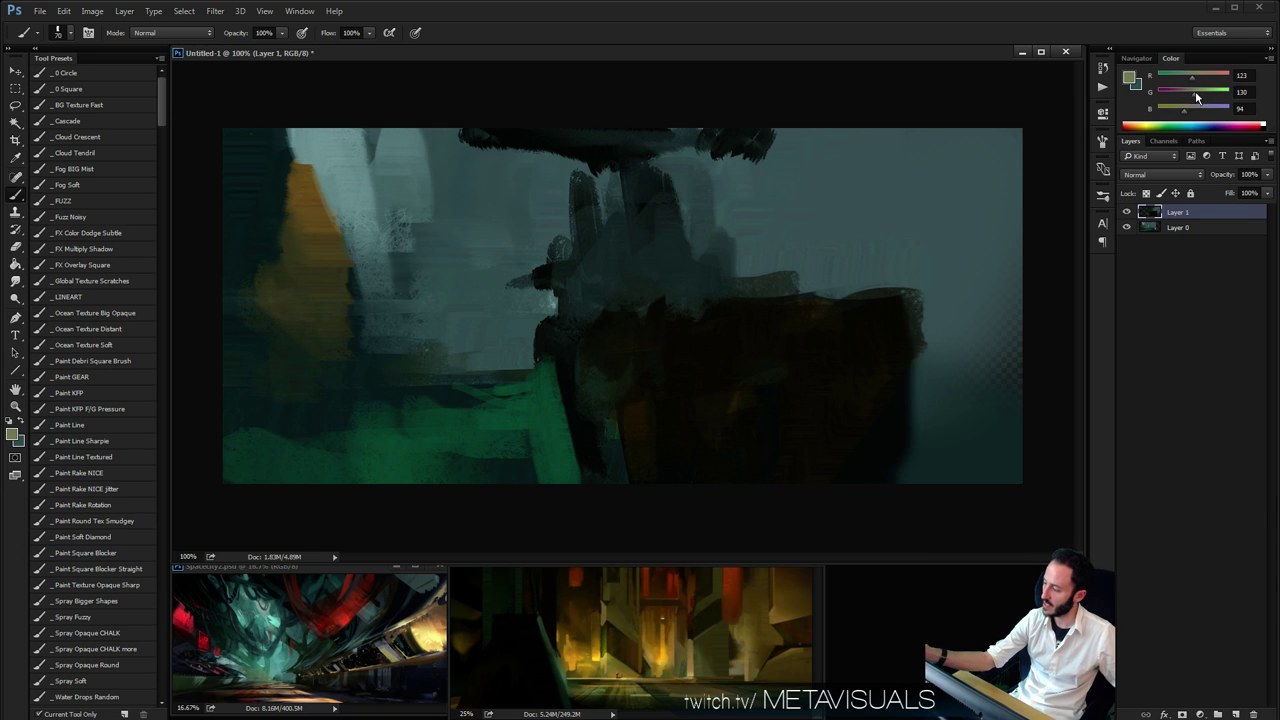
{"action": "mouse_move", "coordinate": [484, 322]}
{"action": "left_mouse_down"}
{"action": "mouse_move", "coordinate": [460, 240]}
{"action": "mouse_move", "coordinate": [437, 280]}
{"action": "left_mouse_up"}
{"action": "key", "text": "ctrl+z"}
{"action": "key", "text": "]"}
{"action": "key", "text": "]"}
{"action": "mouse_move", "coordinate": [460, 340]}
{"action": "left_mouse_down"}
{"action": "mouse_move", "coordinate": [397, 294]}
{"action": "mouse_move", "coordinate": [459, 269]}
{"action": "mouse_move", "coordinate": [465, 328]}
{"action": "mouse_move", "coordinate": [505, 337]}
{"action": "mouse_move", "coordinate": [434, 341]}
{"action": "mouse_move", "coordinate": [527, 345]}
{"action": "left_mouse_up"}
Paint tall pale clouds right of the block down to the horizon, blending their edges with sampled cloud and sky tones
{"action": "key", "text": "["}
{"action": "key", "text": "["}
{"action": "key", "text": "["}
{"action": "key", "text": "["}
{"action": "key", "text": "["}
{"action": "key", "text": "["}
{"action": "mouse_move", "coordinate": [929, 337]}
{"action": "left_mouse_down"}
{"action": "mouse_move", "coordinate": [1020, 351]}
{"action": "mouse_move", "coordinate": [966, 342]}
{"action": "mouse_move", "coordinate": [978, 330]}
{"action": "mouse_move", "coordinate": [933, 313]}
{"action": "mouse_move", "coordinate": [962, 254]}
{"action": "mouse_move", "coordinate": [990, 270]}
{"action": "mouse_move", "coordinate": [868, 231]}
{"action": "mouse_move", "coordinate": [994, 186]}
{"action": "mouse_move", "coordinate": [994, 228]}
{"action": "left_mouse_up"}
{"action": "left_click", "coordinate": [950, 317], "text": "alt"}
{"action": "key", "text": "]"}
{"action": "left_click", "coordinate": [968, 290], "text": "alt"}
{"action": "key", "text": "]"}
{"action": "key", "text": "]"}
{"action": "left_click", "coordinate": [948, 263], "text": "alt"}
{"action": "left_click", "coordinate": [836, 188], "text": "alt"}
{"action": "key", "text": "space"}
Define the horizon below the left cloud bank with flat strokes of sampled dark teal
{"action": "left_click", "coordinate": [415, 381], "text": "alt"}
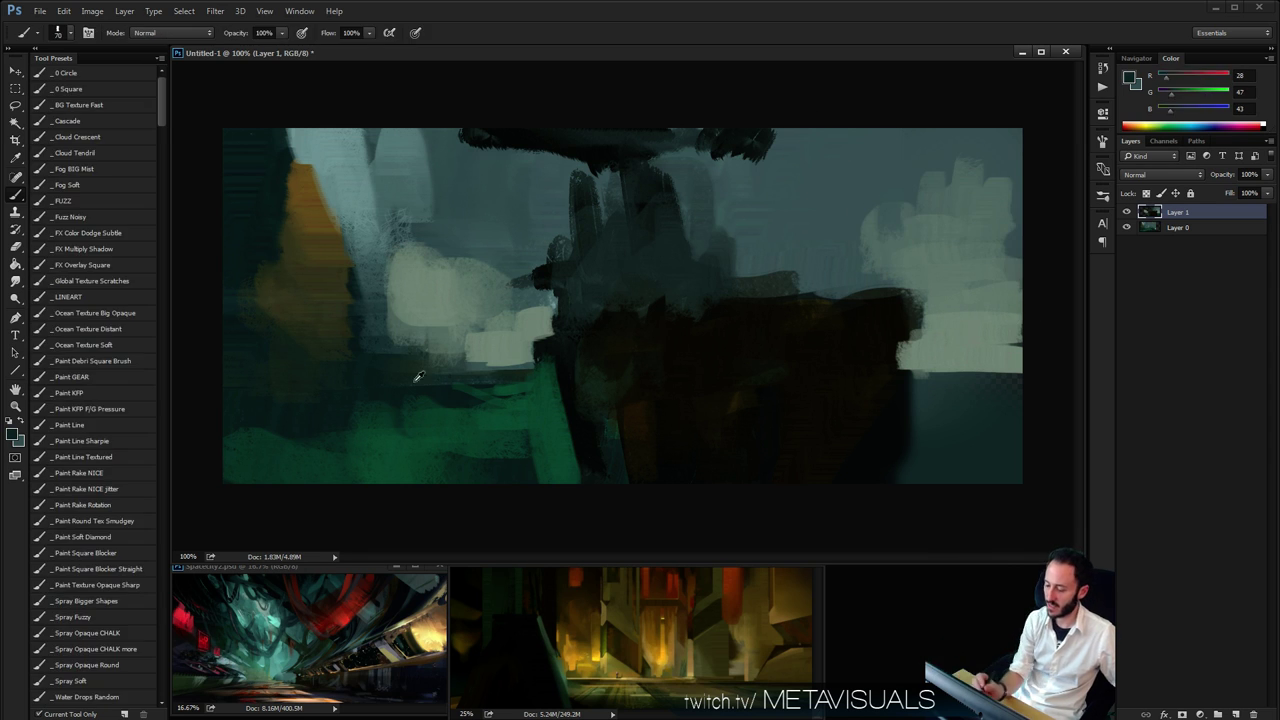
{"action": "mouse_move", "coordinate": [508, 381]}
{"action": "left_mouse_down"}
{"action": "mouse_move", "coordinate": [388, 374]}
{"action": "mouse_move", "coordinate": [481, 372]}
{"action": "left_mouse_up"}
{"action": "left_click", "coordinate": [410, 358], "text": "alt"}
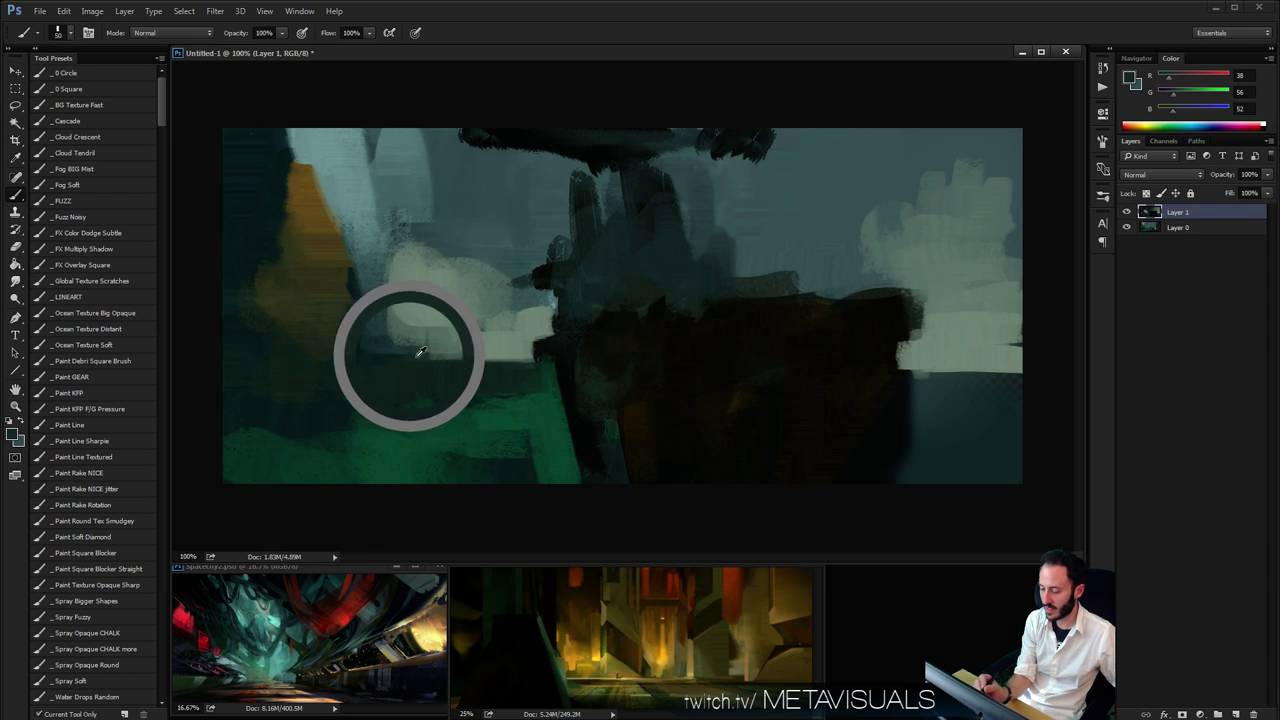
{"action": "left_click", "coordinate": [448, 396], "text": "alt"}
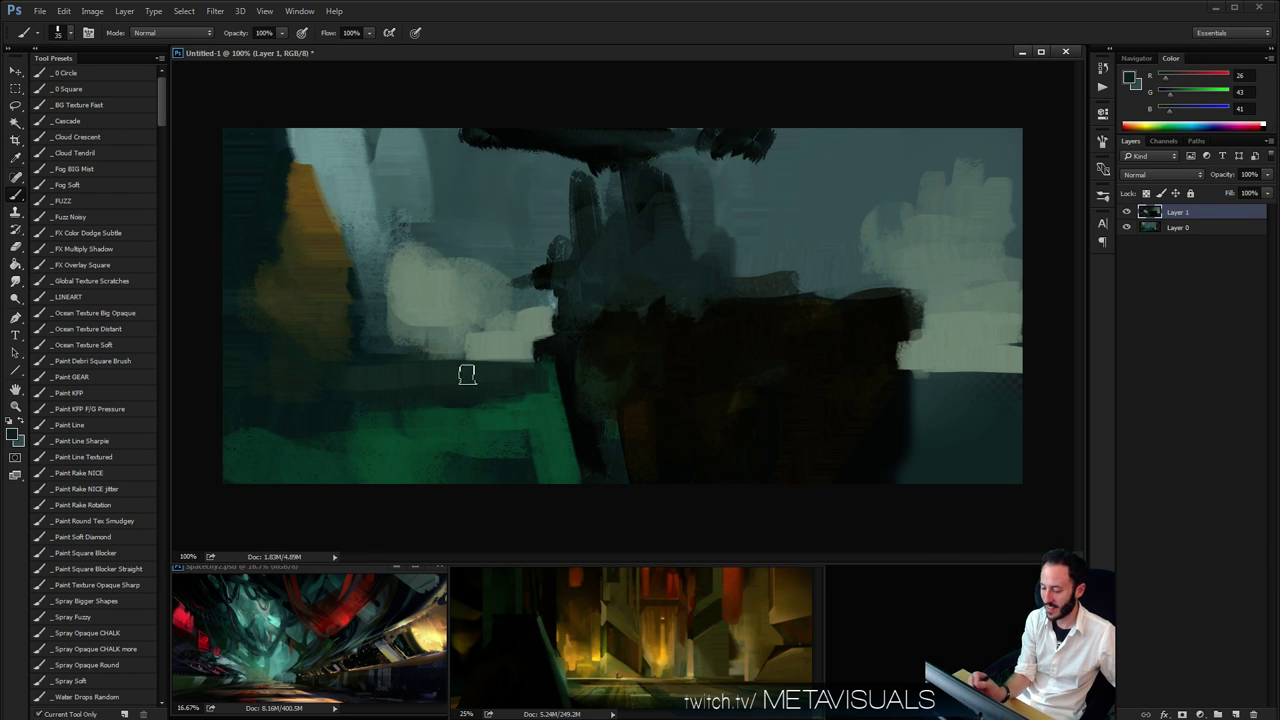
Smooth the green ground left of the structure with sampled mid and dark greens, enlarging the brush to 50 pixels
{"action": "left_click", "coordinate": [480, 412], "text": "alt"}
{"action": "mouse_move", "coordinate": [478, 402]}
{"action": "left_mouse_down"}
{"action": "mouse_move", "coordinate": [434, 397]}
{"action": "mouse_move", "coordinate": [537, 394]}
{"action": "left_mouse_up"}
{"action": "key", "text": "r"}
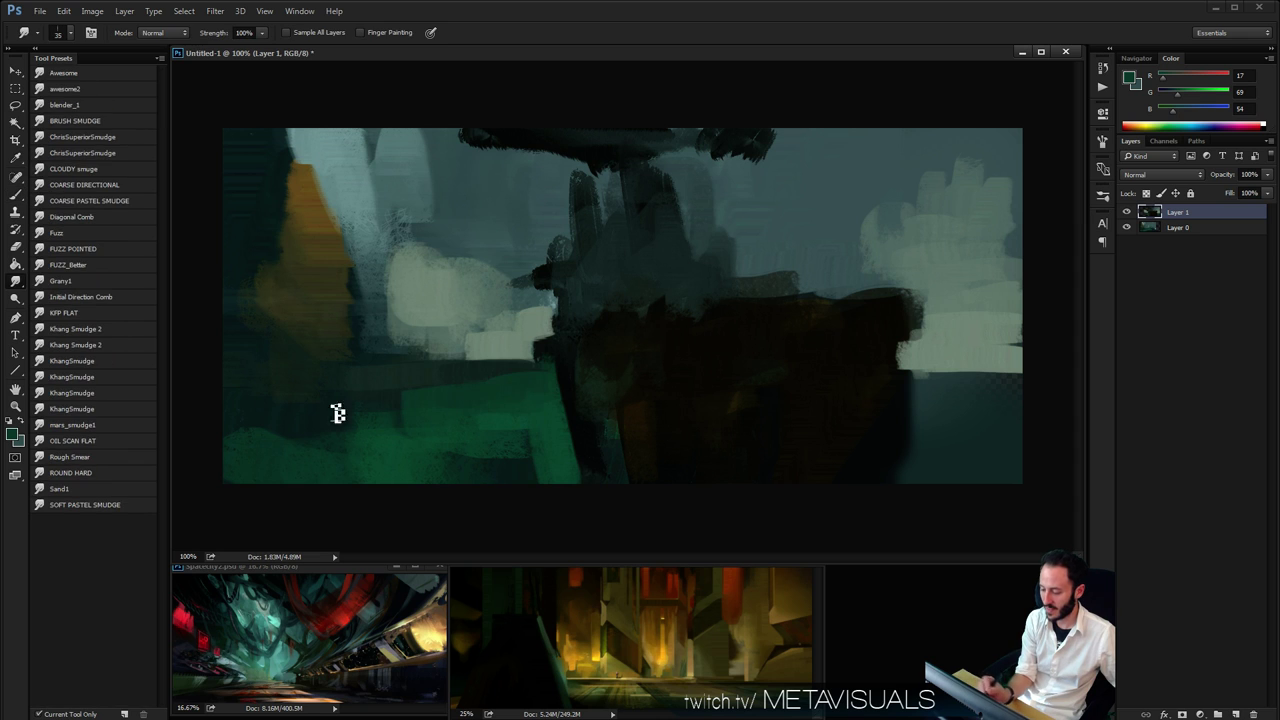
{"action": "key", "text": "b"}
{"action": "left_click", "coordinate": [461, 383], "text": "alt"}
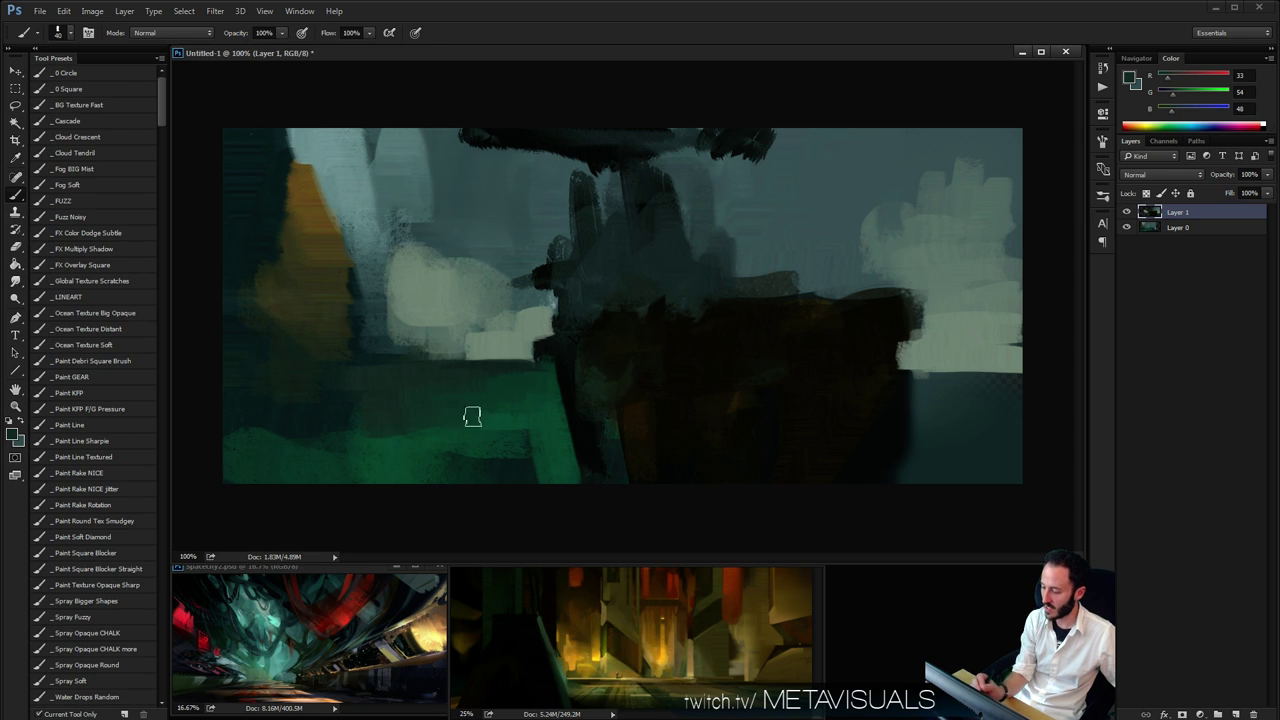
{"action": "key", "text": "]"}
{"action": "left_click", "coordinate": [542, 400], "text": "alt"}
{"action": "key", "text": "alt+s"}
{"action": "key", "text": "s"}
{"action": "left_click", "coordinate": [547, 424]}
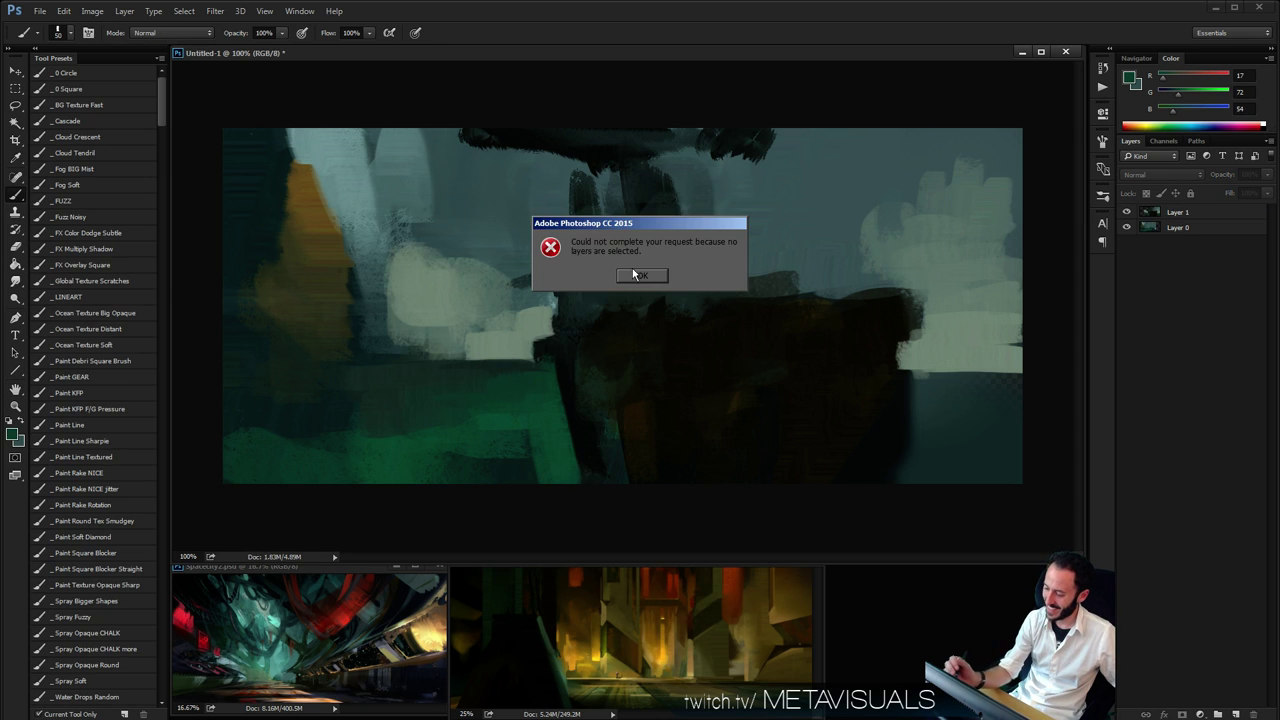
{"action": "left_click", "coordinate": [633, 270]}
{"action": "left_click", "coordinate": [756, 272]}
{"action": "key", "text": "alt+Tab"}
{"action": "key", "text": "alt+Tab"}
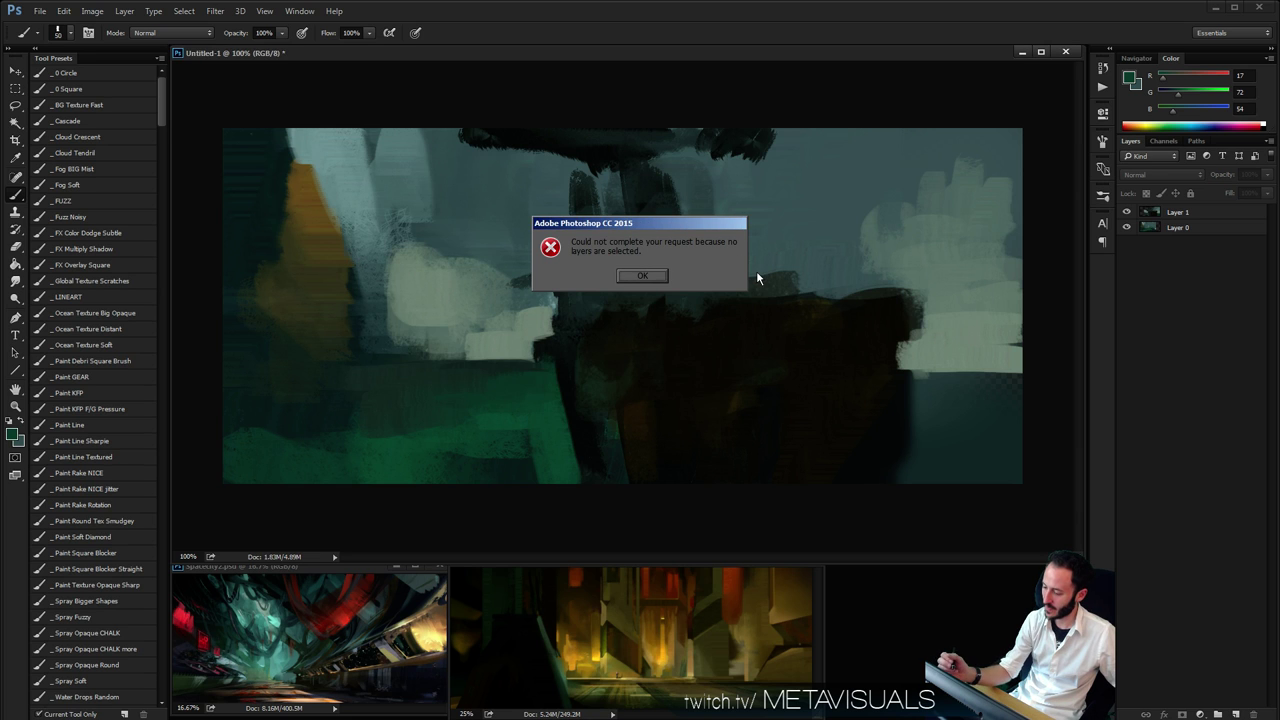
{"action": "left_click", "coordinate": [650, 276]}
{"action": "left_click", "coordinate": [670, 365]}
{"action": "left_click", "coordinate": [641, 275]}
{"action": "key", "text": "h"}
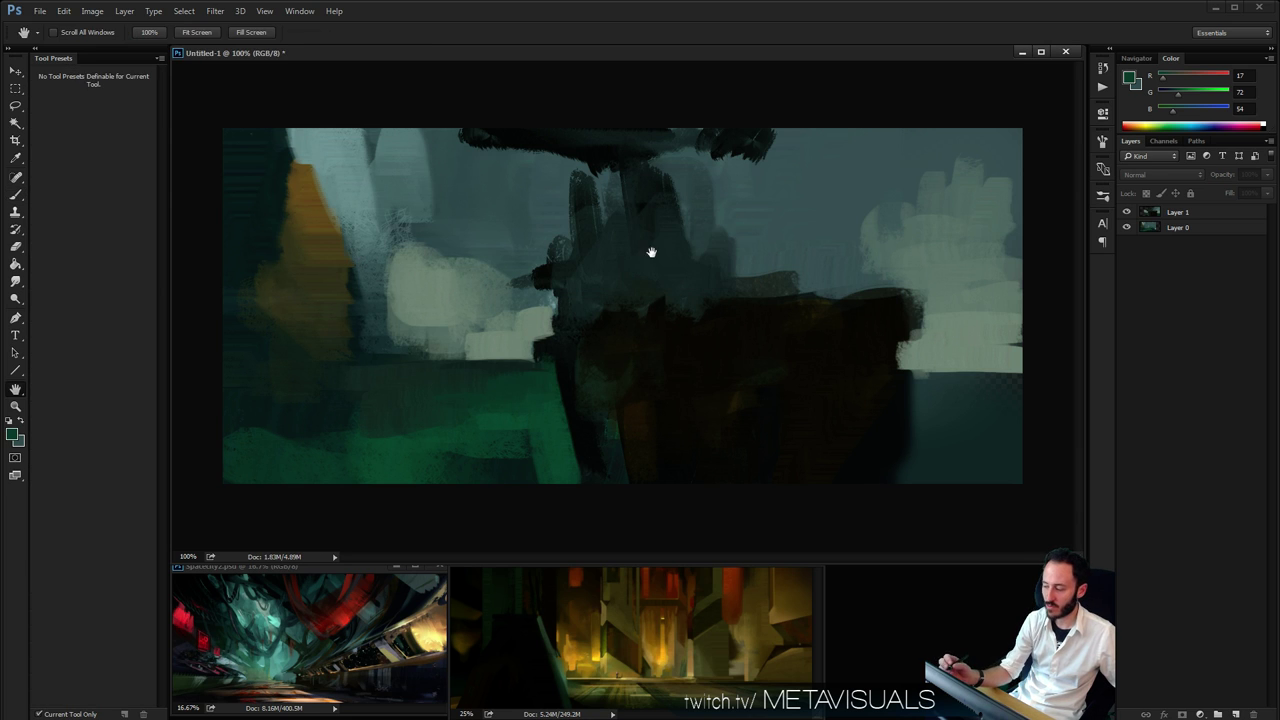
Reactivate Layer 1 with the Brush tool and cover the dark patch at the foot of the green ground with green
{"action": "key", "text": "b"}
{"action": "left_click", "coordinate": [1178, 212]}
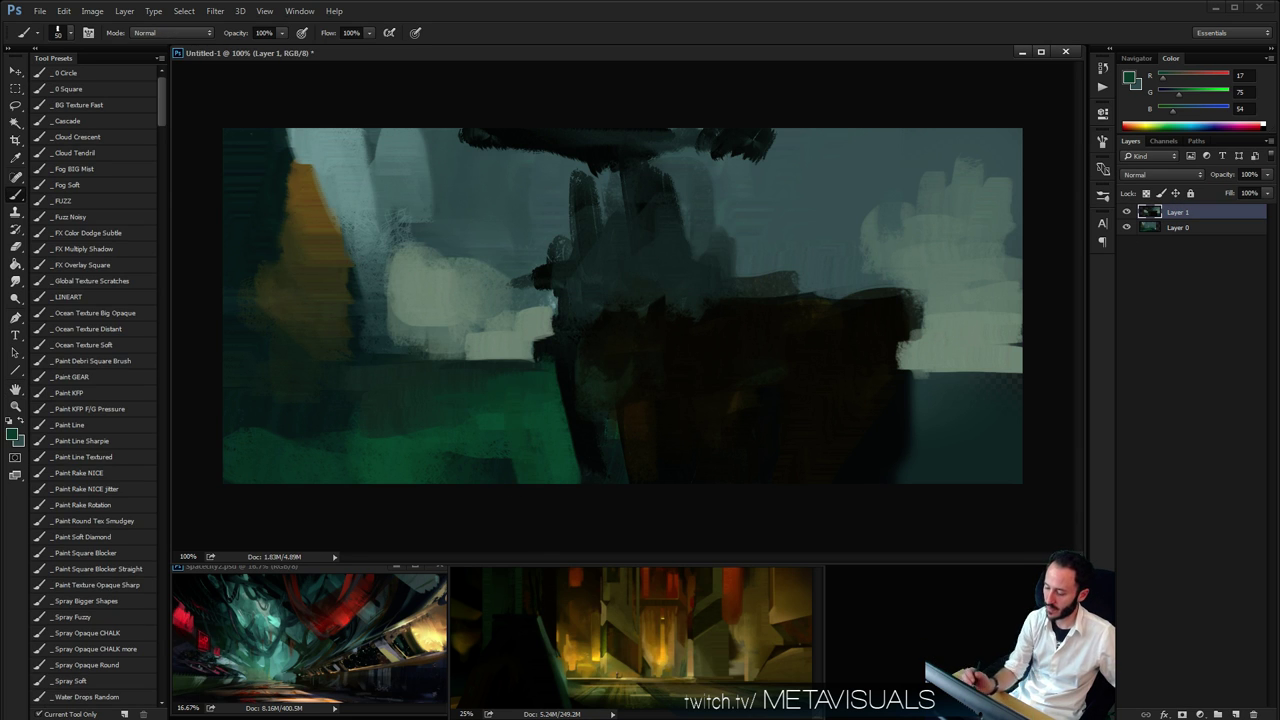
{"action": "left_click_drag", "start_coordinate": [401, 476], "coordinate": [508, 470]}
{"action": "key", "text": "]"}
{"action": "left_click", "coordinate": [590, 398], "text": "alt"}
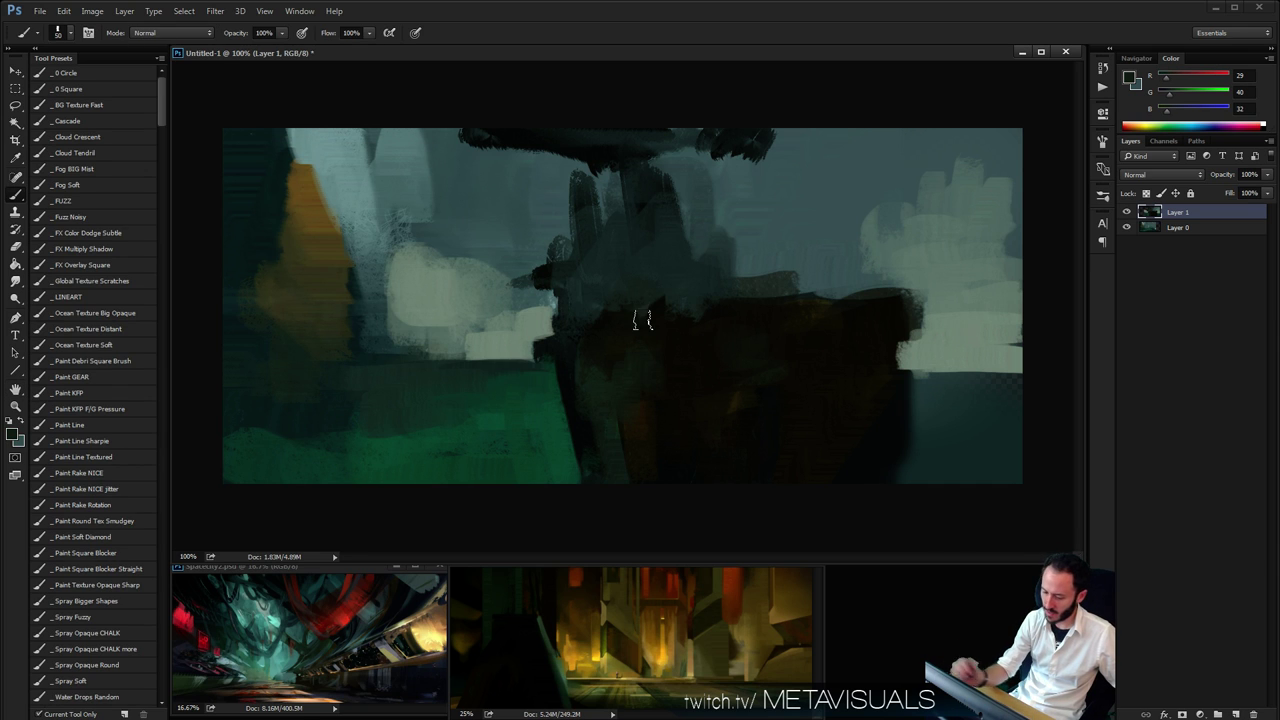
Paint rough ochre texture marks over the block's upper edge and face with the Paint Line Textured preset
{"action": "left_click", "coordinate": [101, 458]}
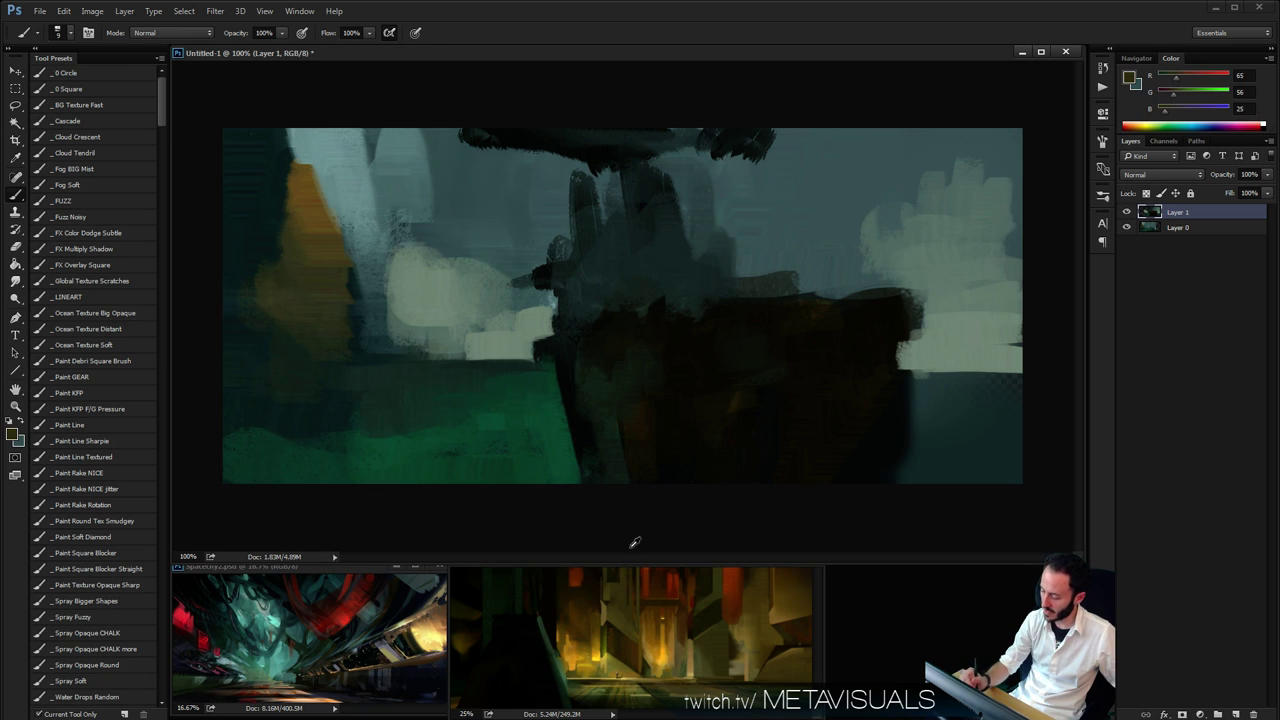
{"action": "mouse_move", "coordinate": [640, 355]}
{"action": "left_mouse_down"}
{"action": "mouse_move", "coordinate": [606, 386]}
{"action": "mouse_move", "coordinate": [594, 371]}
{"action": "mouse_move", "coordinate": [646, 300]}
{"action": "mouse_move", "coordinate": [846, 303]}
{"action": "mouse_move", "coordinate": [883, 337]}
{"action": "mouse_move", "coordinate": [712, 304]}
{"action": "mouse_move", "coordinate": [811, 429]}
{"action": "mouse_move", "coordinate": [820, 386]}
{"action": "mouse_move", "coordinate": [857, 377]}
{"action": "left_mouse_up"}
{"action": "key", "text": "space"}
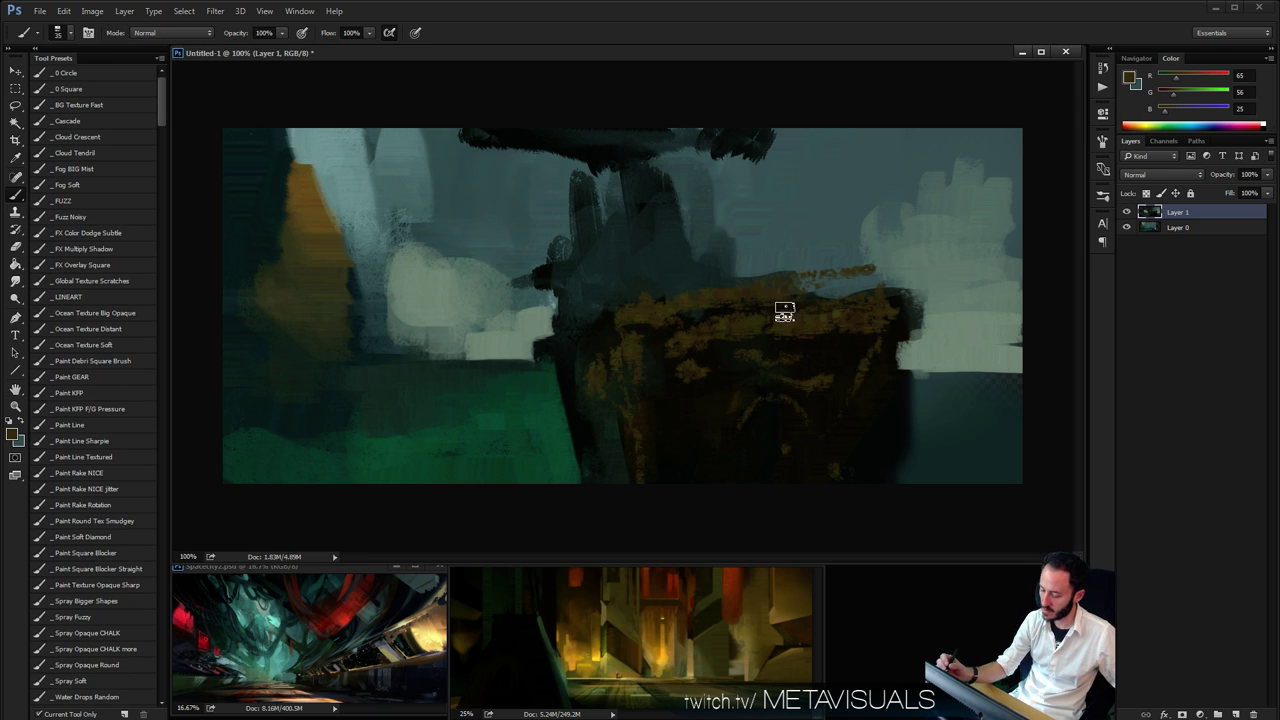
Dab a row of four light orange spots below the block's upper edge, using a colour sampled from the reference painting
{"action": "left_click", "coordinate": [436, 614], "text": "alt"}
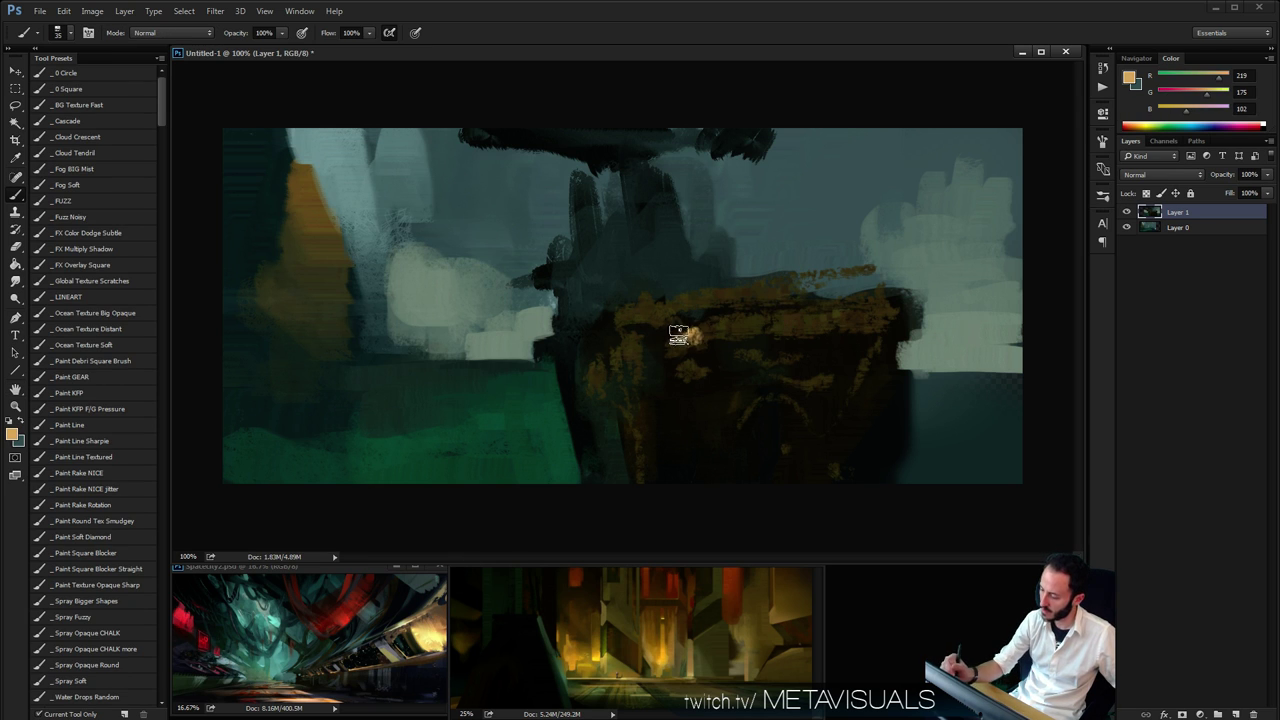
{"action": "left_click", "coordinate": [678, 334]}
{"action": "left_click", "coordinate": [746, 333]}
{"action": "left_click", "coordinate": [812, 320]}
{"action": "left_click", "coordinate": [861, 321]}
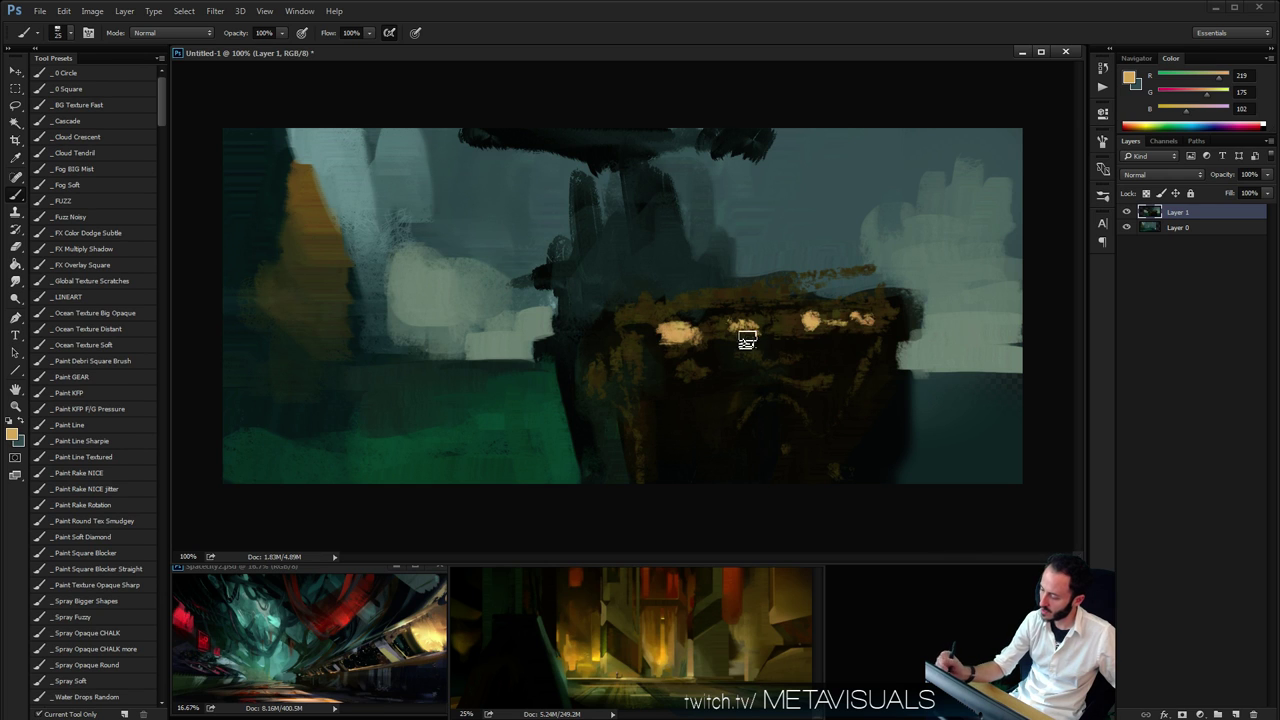
Enlarge the brush to 35 pixels and build the light orange spots up into bigger glowing patches
{"action": "key", "text": "bracketright"}
{"action": "key", "text": "bracketright"}
{"action": "left_click", "coordinate": [835, 336]}
{"action": "mouse_move", "coordinate": [711, 323]}
{"action": "left_mouse_down"}
{"action": "mouse_move", "coordinate": [751, 298]}
{"action": "mouse_move", "coordinate": [800, 318]}
{"action": "left_mouse_up"}
{"action": "left_click_drag", "start_coordinate": [858, 318], "coordinate": [860, 322]}
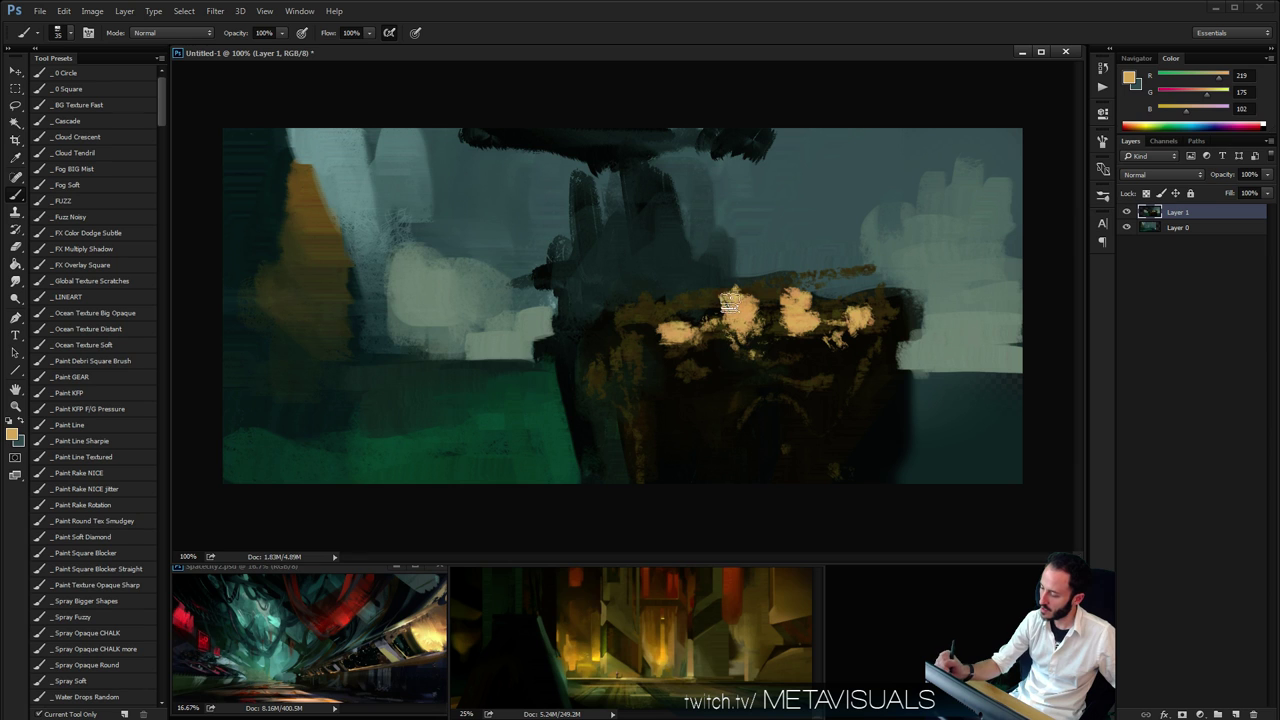
Add light dabs along the block's upper edge and break up the glowing patches with sampled dark olive at 15 pixels
{"action": "mouse_move", "coordinate": [731, 305]}
{"action": "left_mouse_down"}
{"action": "mouse_move", "coordinate": [697, 286]}
{"action": "mouse_move", "coordinate": [722, 302]}
{"action": "left_mouse_up"}
{"action": "left_click", "coordinate": [741, 302], "text": "alt"}
{"action": "left_click", "coordinate": [675, 304], "text": "alt"}
{"action": "key", "text": "bracketleft"}
{"action": "key", "text": "bracketleft"}
{"action": "key", "text": "bracketleft"}
{"action": "mouse_move", "coordinate": [800, 306]}
{"action": "left_mouse_down"}
{"action": "mouse_move", "coordinate": [785, 304]}
{"action": "mouse_move", "coordinate": [836, 315]}
{"action": "left_mouse_up"}
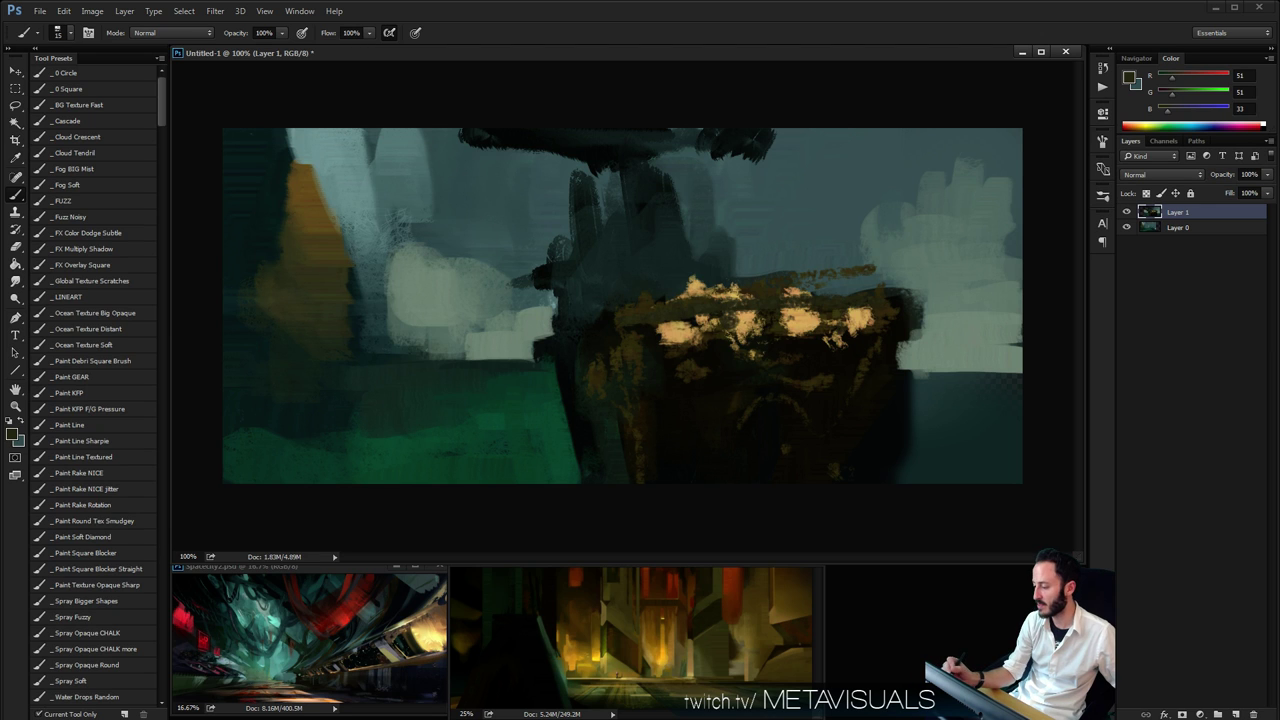
Paint diagonal ochre texture streaks across the block's face and out past its right corner, using a colour sampled from the block
{"action": "left_click", "coordinate": [715, 333], "text": "alt"}
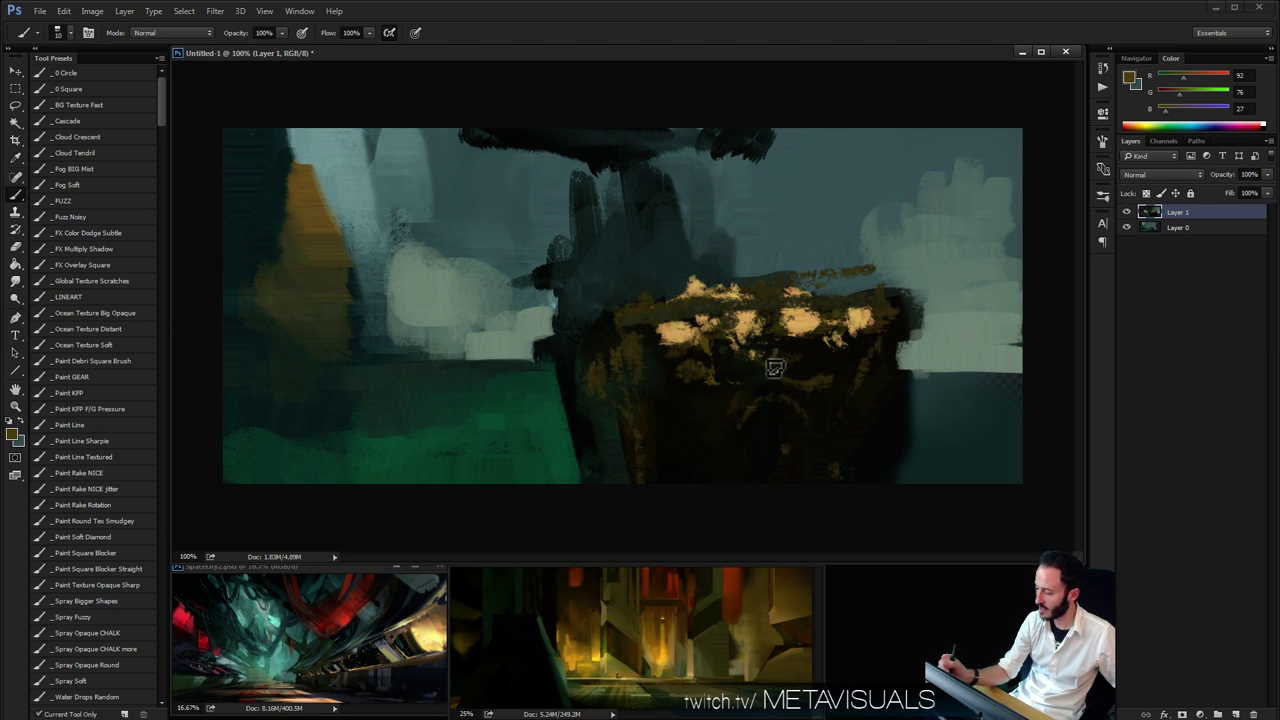
{"action": "mouse_move", "coordinate": [837, 357]}
{"action": "left_mouse_down"}
{"action": "mouse_move", "coordinate": [718, 388]}
{"action": "mouse_move", "coordinate": [857, 382]}
{"action": "mouse_move", "coordinate": [737, 443]}
{"action": "mouse_move", "coordinate": [794, 380]}
{"action": "mouse_move", "coordinate": [847, 378]}
{"action": "mouse_move", "coordinate": [838, 326]}
{"action": "mouse_move", "coordinate": [870, 292]}
{"action": "mouse_move", "coordinate": [847, 360]}
{"action": "mouse_move", "coordinate": [900, 318]}
{"action": "mouse_move", "coordinate": [906, 295]}
{"action": "left_mouse_up"}
{"action": "left_click", "coordinate": [764, 294], "text": "alt"}
{"action": "mouse_move", "coordinate": [803, 285]}
{"action": "left_mouse_down"}
{"action": "mouse_move", "coordinate": [731, 282]}
{"action": "mouse_move", "coordinate": [878, 290]}
{"action": "left_mouse_up"}
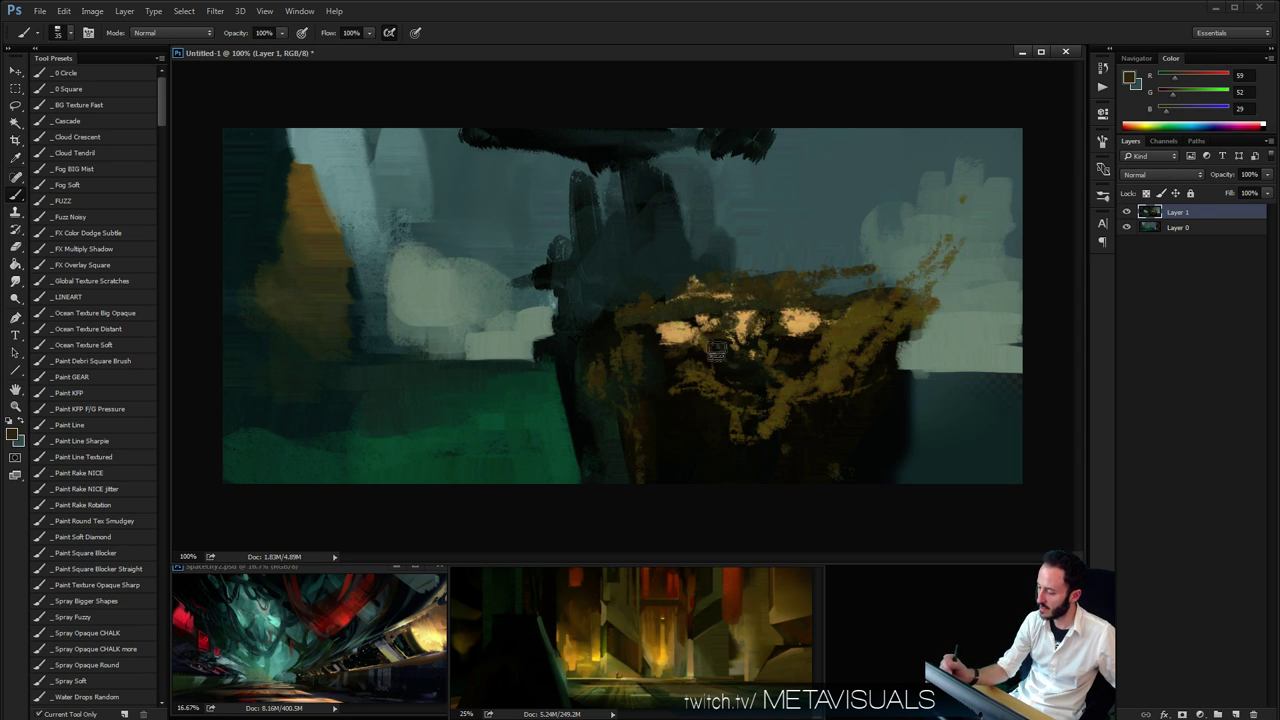
Add a light orange dab at the left end of the block's upper edge and break it up with sampled dark olive
{"action": "left_click", "coordinate": [650, 329], "text": "alt"}
{"action": "left_click_drag", "start_coordinate": [660, 299], "coordinate": [686, 310]}
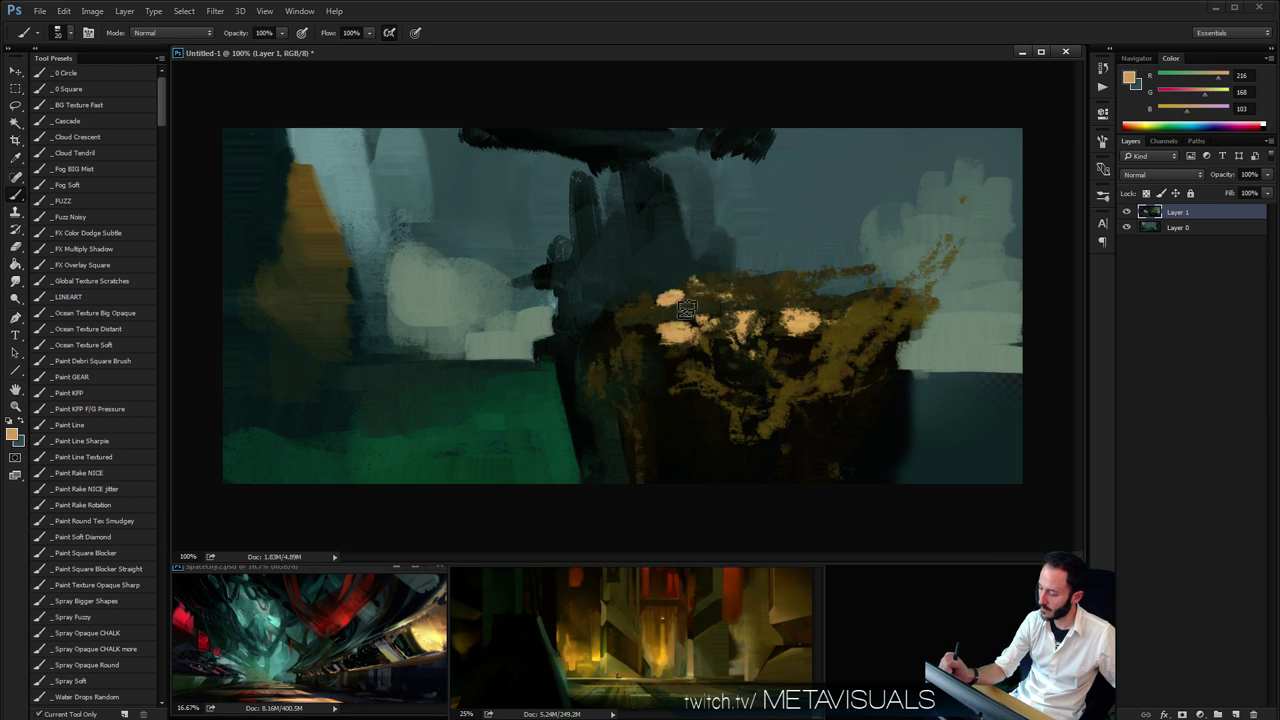
{"action": "left_click", "coordinate": [706, 297], "text": "alt"}
{"action": "key", "text": "bracketleft"}
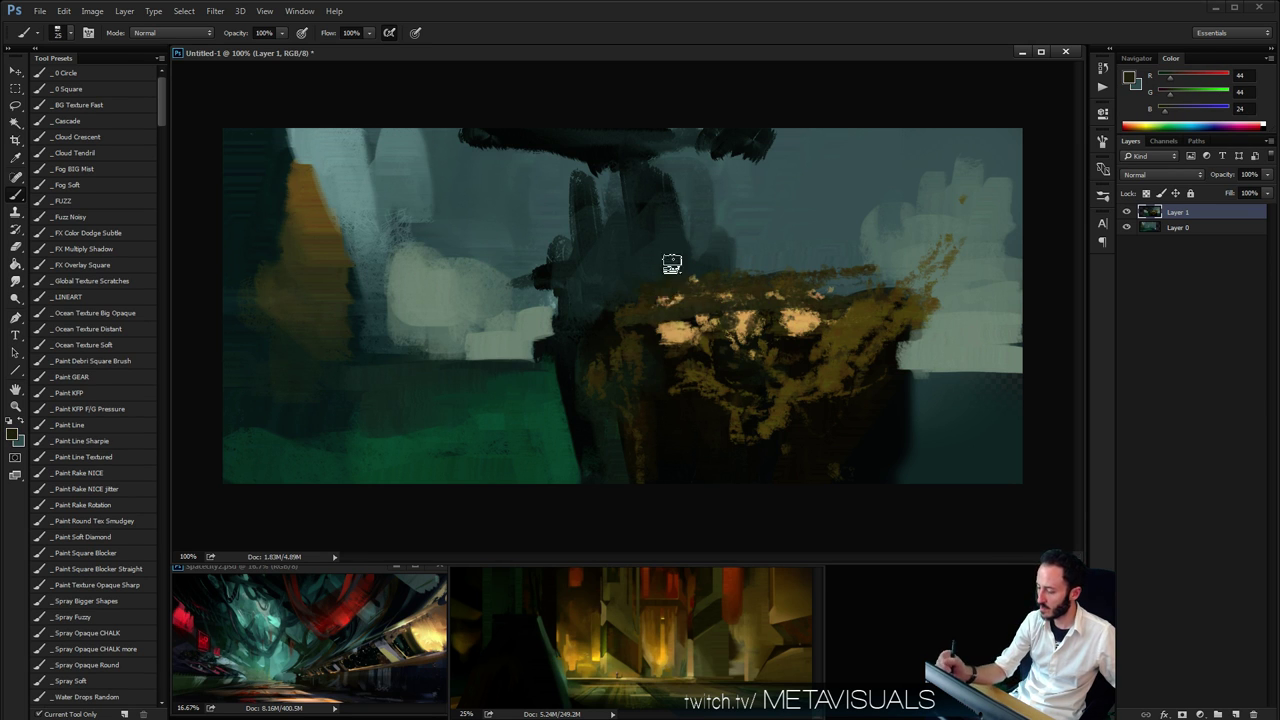
Paint a dark raised slab above the block's upper edge with the near-black sampled from the block's face
{"action": "left_click", "coordinate": [676, 417], "text": "alt"}
{"action": "mouse_move", "coordinate": [655, 292]}
{"action": "left_mouse_down"}
{"action": "mouse_move", "coordinate": [686, 277]}
{"action": "mouse_move", "coordinate": [674, 251]}
{"action": "mouse_move", "coordinate": [720, 295]}
{"action": "left_mouse_up"}
{"action": "key", "text": "bracketright"}
{"action": "mouse_move", "coordinate": [831, 256]}
{"action": "left_mouse_down"}
{"action": "mouse_move", "coordinate": [818, 281]}
{"action": "mouse_move", "coordinate": [841, 290]}
{"action": "left_mouse_up"}
Paint a patch of sampled dark grey-teal over the ochre marks on the block's left side
{"action": "left_click", "coordinate": [840, 209], "text": "alt"}
{"action": "left_click", "coordinate": [708, 348], "text": "alt"}
{"action": "left_click", "coordinate": [607, 278], "text": "alt"}
{"action": "left_click_drag", "start_coordinate": [607, 356], "coordinate": [606, 385]}
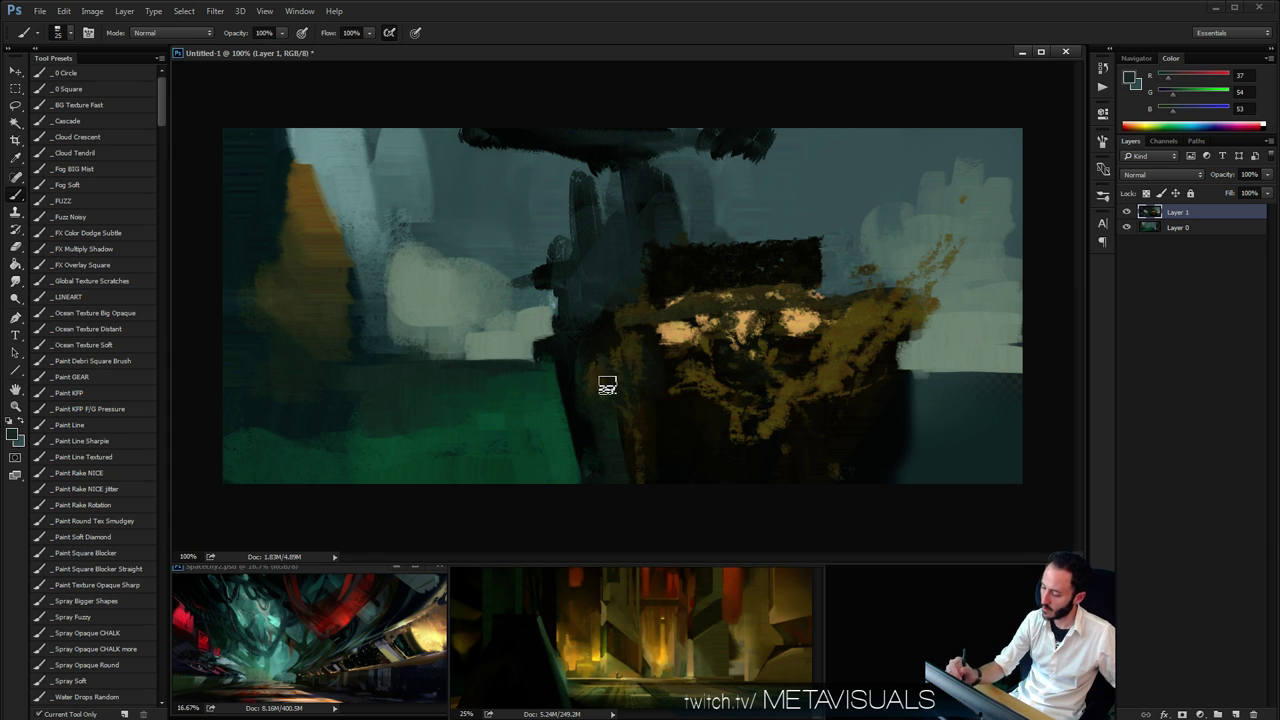
Extend the green ground over the block's lower-left corner with sampled green, enlarging the brush to 35 pixels
{"action": "left_click", "coordinate": [544, 467], "text": "alt"}
{"action": "key", "text": "bracketleft"}
{"action": "mouse_move", "coordinate": [584, 450]}
{"action": "left_mouse_down"}
{"action": "mouse_move", "coordinate": [566, 414]}
{"action": "mouse_move", "coordinate": [654, 491]}
{"action": "left_mouse_up"}
{"action": "key", "text": "bracketright"}
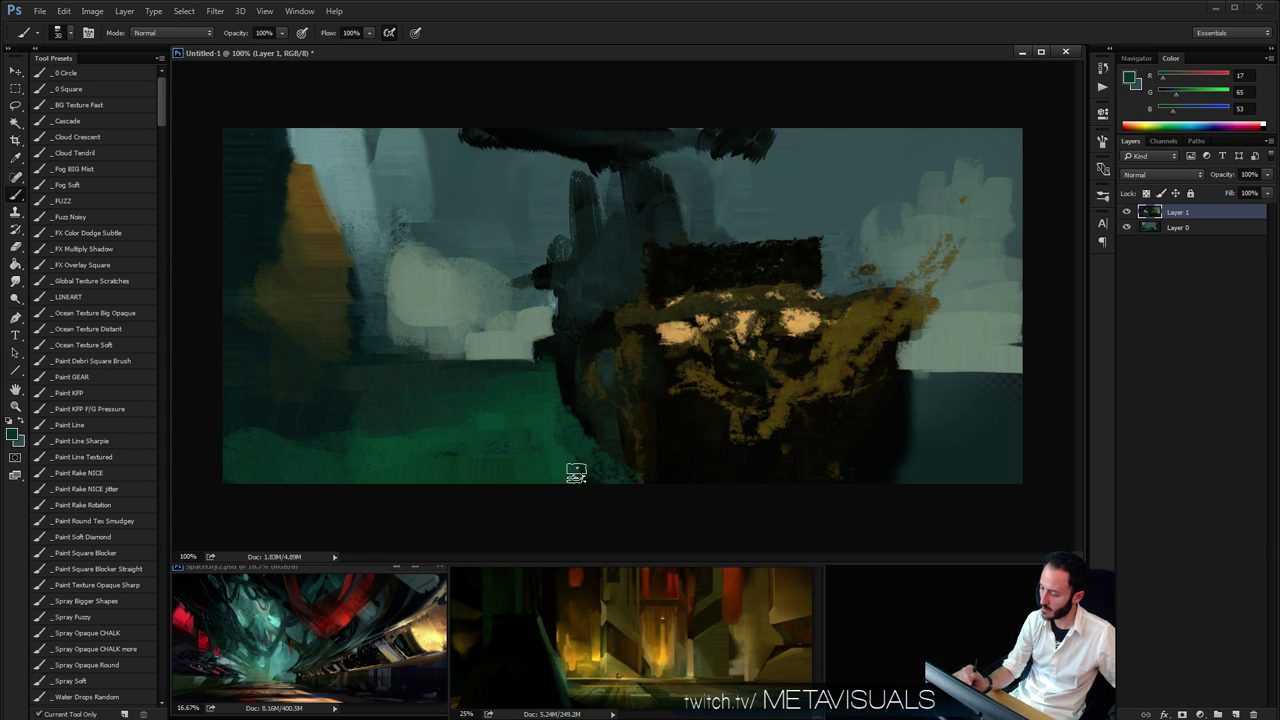
{"action": "left_click_drag", "start_coordinate": [591, 449], "coordinate": [695, 491]}
{"action": "left_click_drag", "start_coordinate": [542, 438], "coordinate": [695, 494]}
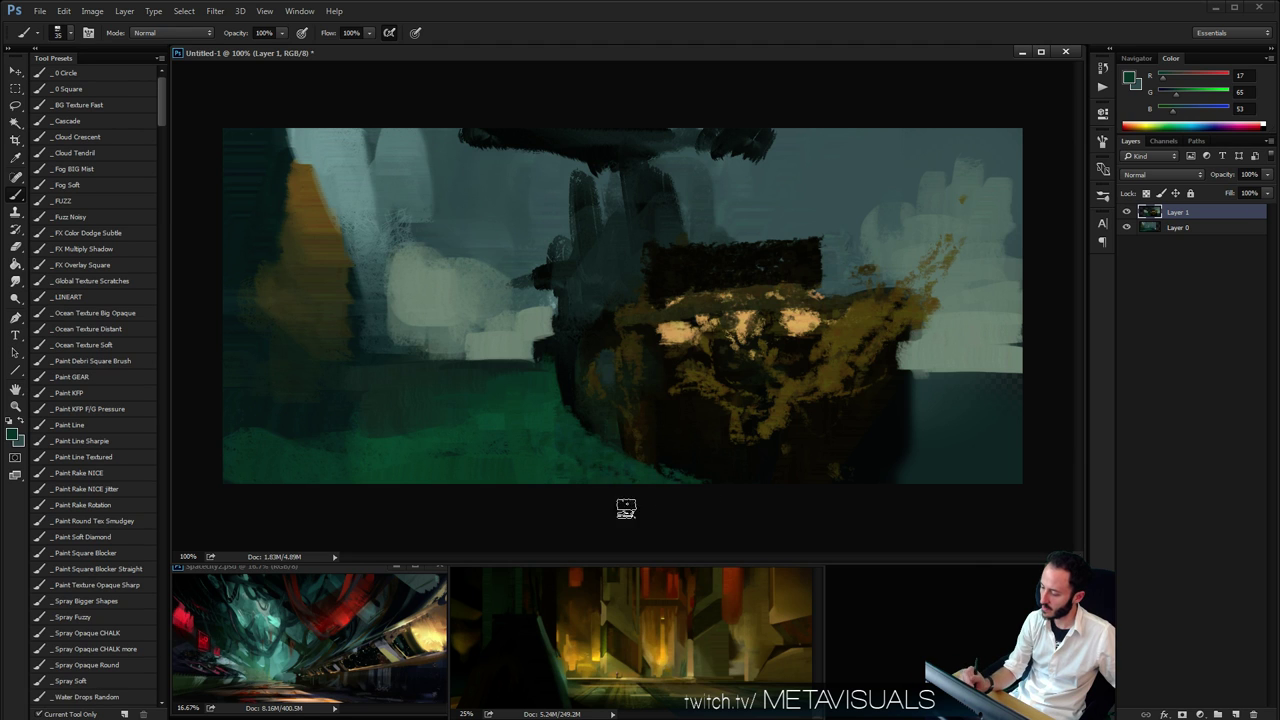
Darken the block's lower-left edge with sampled near-black and lengthen the raised slab toward the right
{"action": "left_click", "coordinate": [680, 465], "text": "alt"}
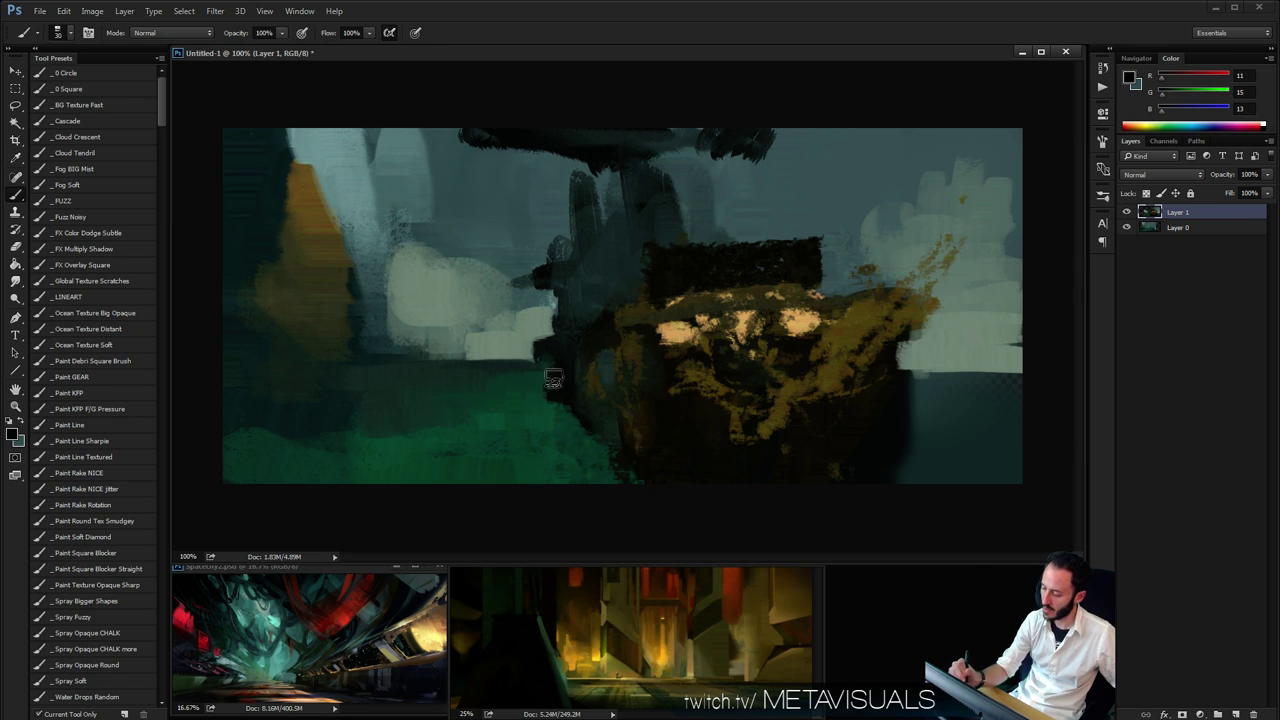
{"action": "left_click_drag", "start_coordinate": [554, 380], "coordinate": [592, 447]}
{"action": "mouse_move", "coordinate": [850, 244]}
{"action": "left_mouse_down"}
{"action": "mouse_move", "coordinate": [828, 291]}
{"action": "mouse_move", "coordinate": [858, 245]}
{"action": "mouse_move", "coordinate": [886, 262]}
{"action": "left_mouse_up"}
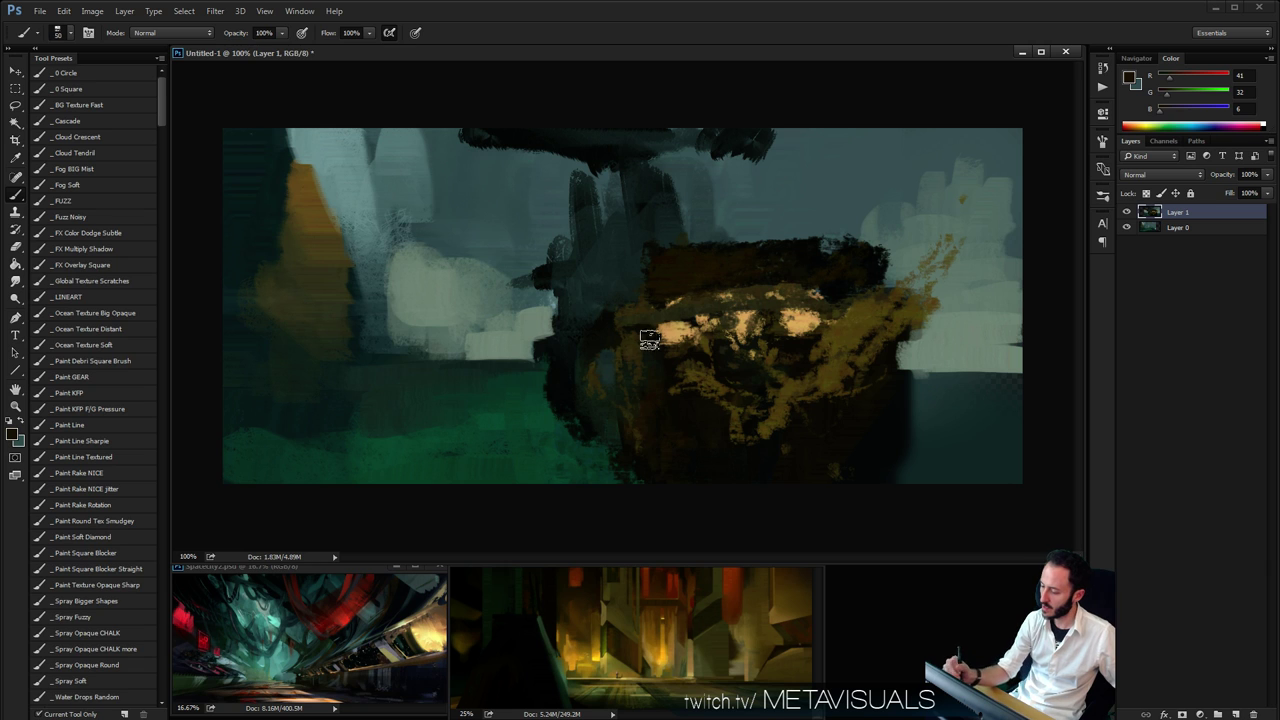
Cover the upper-left sky up to the central dark column with broad textured patches of sampled pale blue
{"action": "left_click", "coordinate": [440, 270], "text": "alt"}
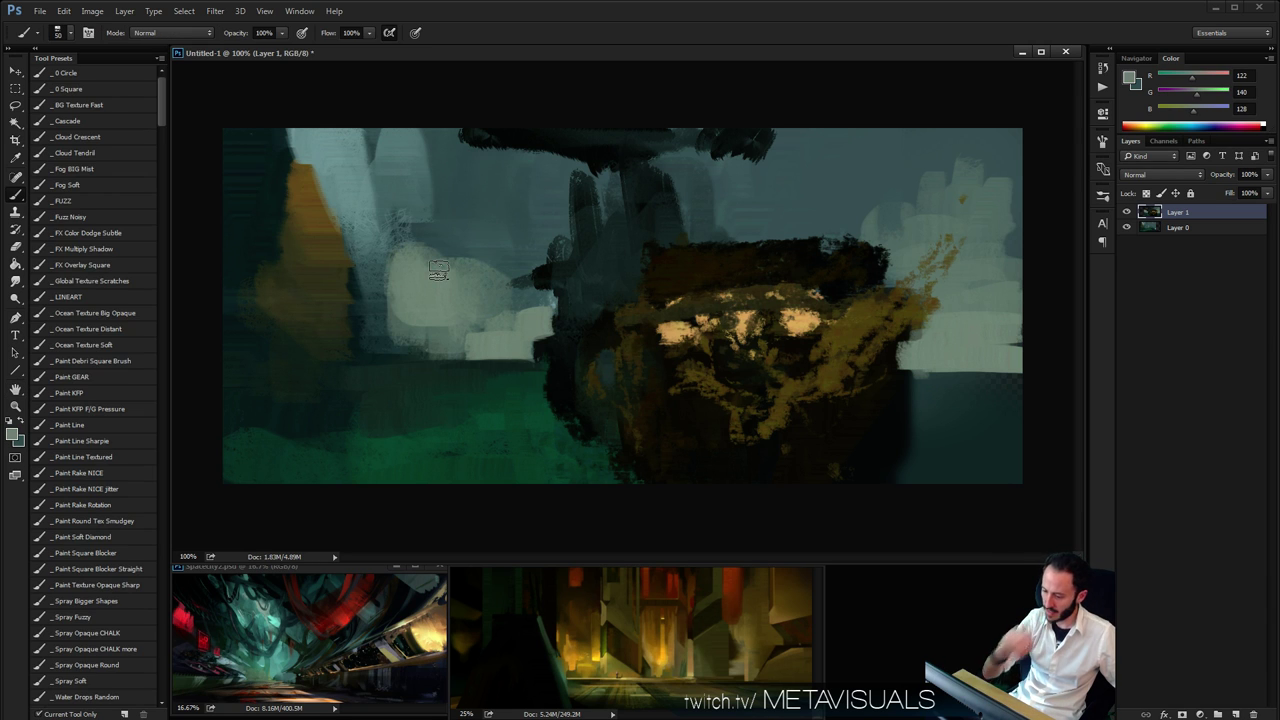
{"action": "left_click", "coordinate": [343, 177], "text": "alt"}
{"action": "mouse_move", "coordinate": [382, 131]}
{"action": "left_mouse_down"}
{"action": "mouse_move", "coordinate": [387, 195]}
{"action": "mouse_move", "coordinate": [391, 170]}
{"action": "mouse_move", "coordinate": [416, 187]}
{"action": "left_mouse_up"}
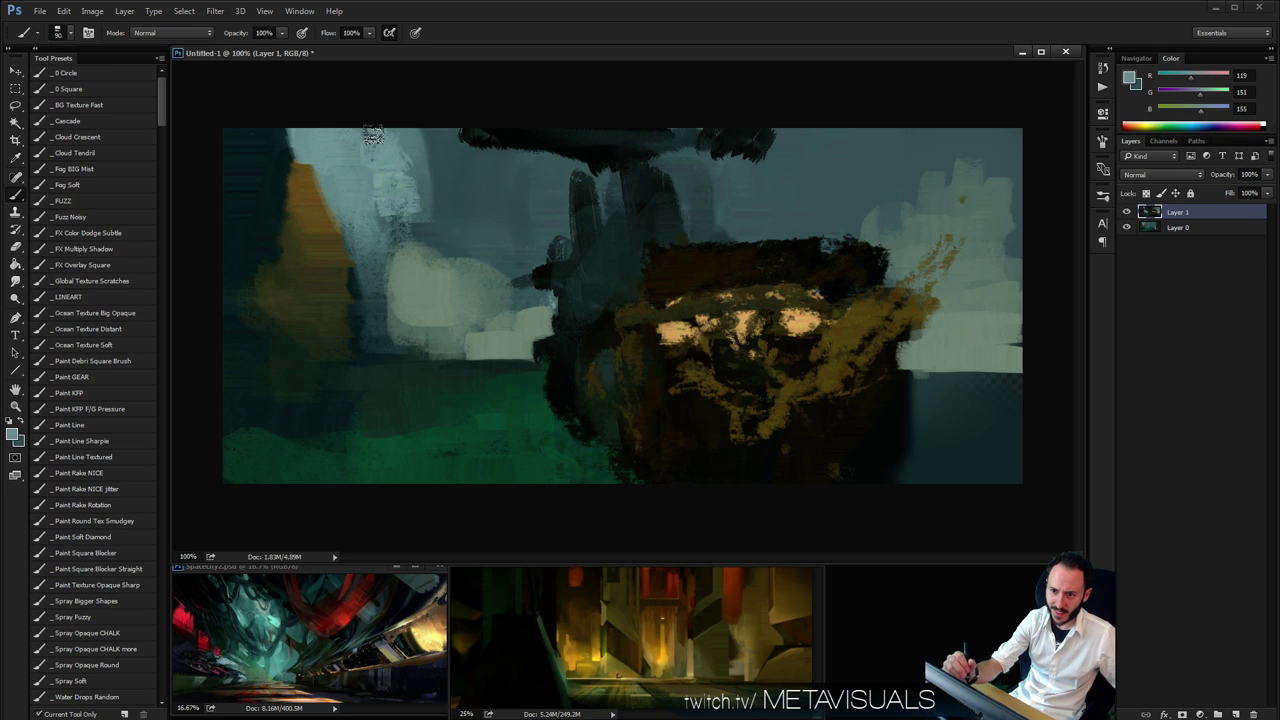
{"action": "mouse_move", "coordinate": [380, 110]}
{"action": "left_mouse_down"}
{"action": "mouse_move", "coordinate": [401, 199]}
{"action": "mouse_move", "coordinate": [350, 122]}
{"action": "mouse_move", "coordinate": [375, 248]}
{"action": "mouse_move", "coordinate": [313, 119]}
{"action": "mouse_move", "coordinate": [419, 114]}
{"action": "mouse_move", "coordinate": [492, 195]}
{"action": "mouse_move", "coordinate": [498, 172]}
{"action": "mouse_move", "coordinate": [528, 177]}
{"action": "mouse_move", "coordinate": [537, 211]}
{"action": "mouse_move", "coordinate": [480, 236]}
{"action": "mouse_move", "coordinate": [477, 213]}
{"action": "mouse_move", "coordinate": [537, 229]}
{"action": "mouse_move", "coordinate": [476, 273]}
{"action": "mouse_move", "coordinate": [436, 211]}
{"action": "mouse_move", "coordinate": [464, 270]}
{"action": "left_mouse_up"}
{"action": "key", "text": "space"}
{"action": "left_click", "coordinate": [418, 205], "text": "alt"}
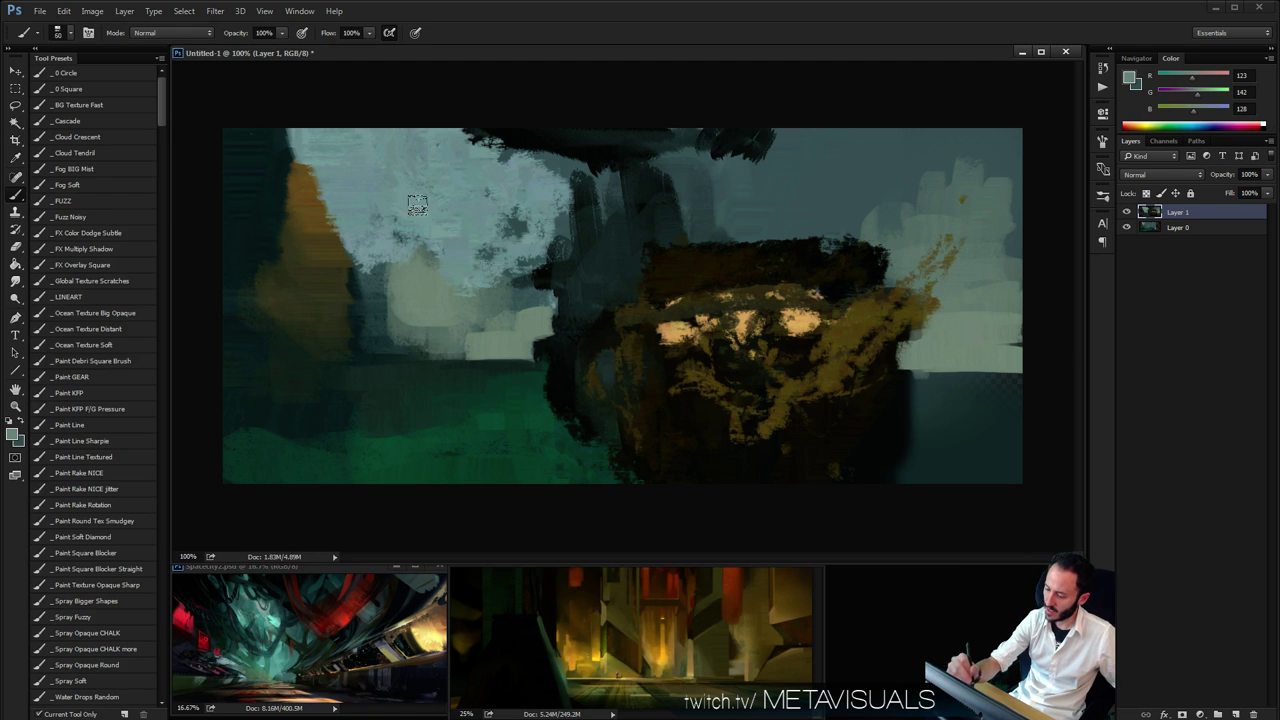
Paint sampled pale blue patches over the left and middle of the dark column at 50 pixels
{"action": "key", "text": "space"}
{"action": "left_click", "coordinate": [554, 198], "text": "alt"}
{"action": "mouse_move", "coordinate": [568, 185]}
{"action": "left_mouse_down"}
{"action": "mouse_move", "coordinate": [570, 235]}
{"action": "mouse_move", "coordinate": [630, 200]}
{"action": "left_mouse_up"}
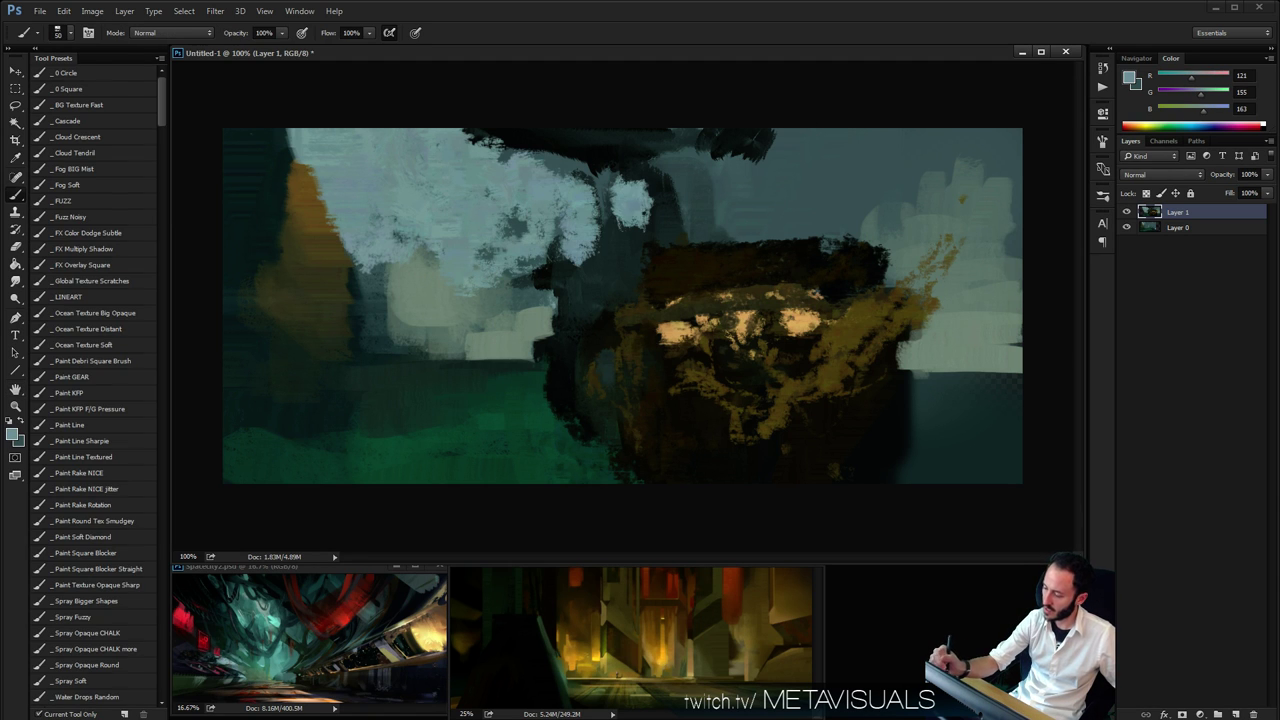
{"action": "key", "text": "space"}
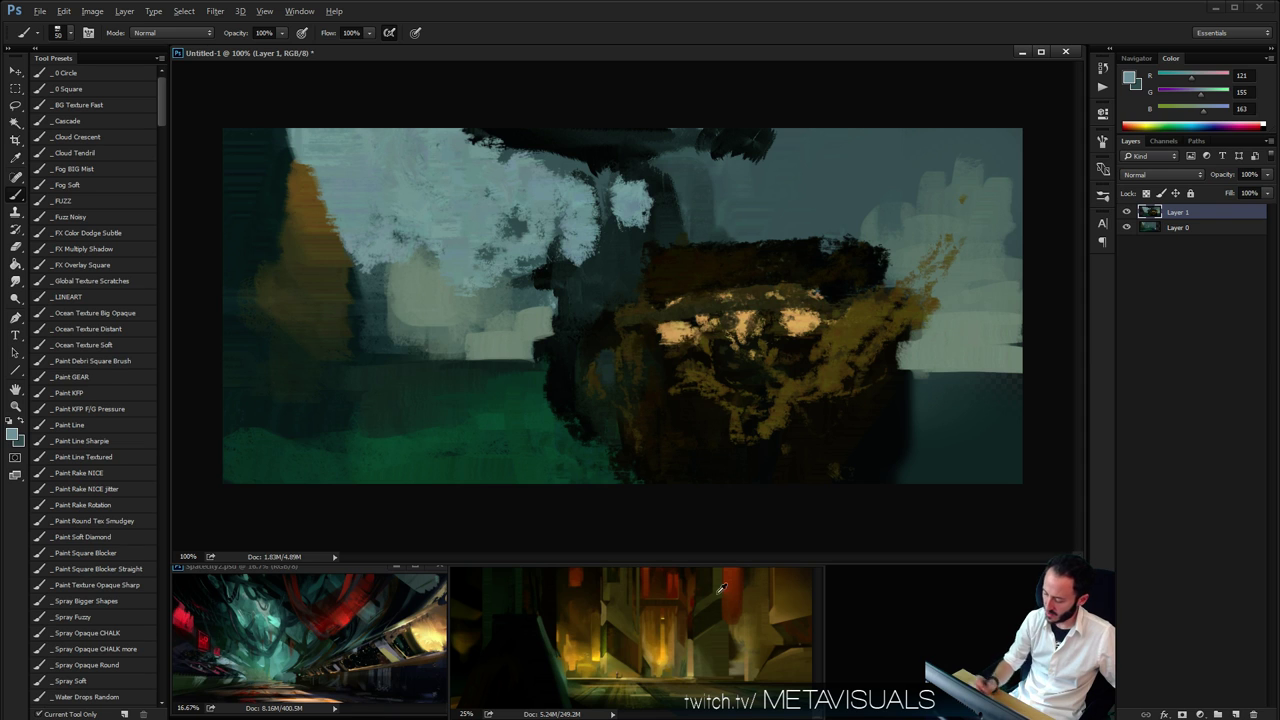
Cover the dark overhang at the canvas's upper edge with salmon sampled from the reference, smudge its left end, and add brown patches beneath
{"action": "left_click", "coordinate": [393, 691], "text": "alt"}
{"action": "mouse_move", "coordinate": [540, 140]}
{"action": "left_mouse_down"}
{"action": "mouse_move", "coordinate": [523, 143]}
{"action": "mouse_move", "coordinate": [625, 125]}
{"action": "mouse_move", "coordinate": [700, 138]}
{"action": "mouse_move", "coordinate": [748, 122]}
{"action": "left_mouse_up"}
{"action": "key", "text": "r"}
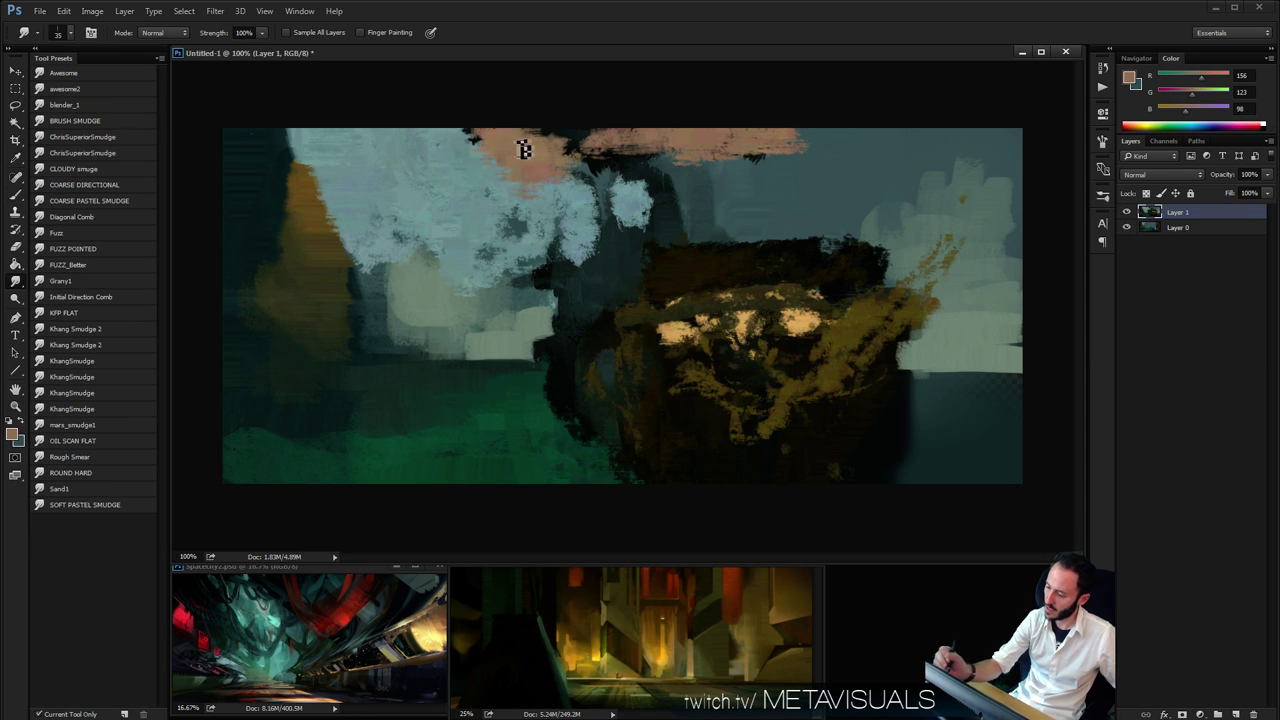
{"action": "left_click_drag", "start_coordinate": [556, 151], "coordinate": [514, 131]}
{"action": "key", "text": "b"}
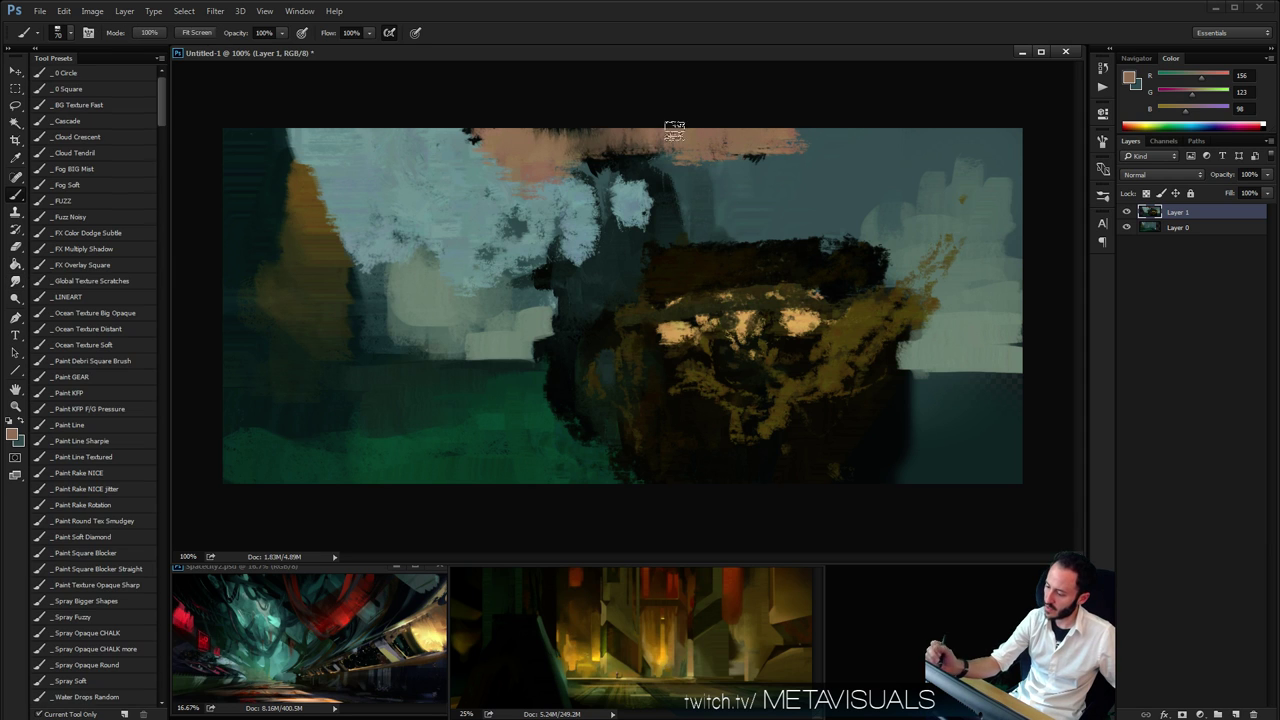
{"action": "left_click", "coordinate": [600, 142], "text": "alt"}
{"action": "mouse_move", "coordinate": [567, 209]}
{"action": "left_mouse_down"}
{"action": "mouse_move", "coordinate": [555, 180]}
{"action": "mouse_move", "coordinate": [541, 212]}
{"action": "mouse_move", "coordinate": [564, 188]}
{"action": "mouse_move", "coordinate": [584, 198]}
{"action": "mouse_move", "coordinate": [531, 204]}
{"action": "mouse_move", "coordinate": [515, 192]}
{"action": "mouse_move", "coordinate": [707, 175]}
{"action": "left_mouse_up"}
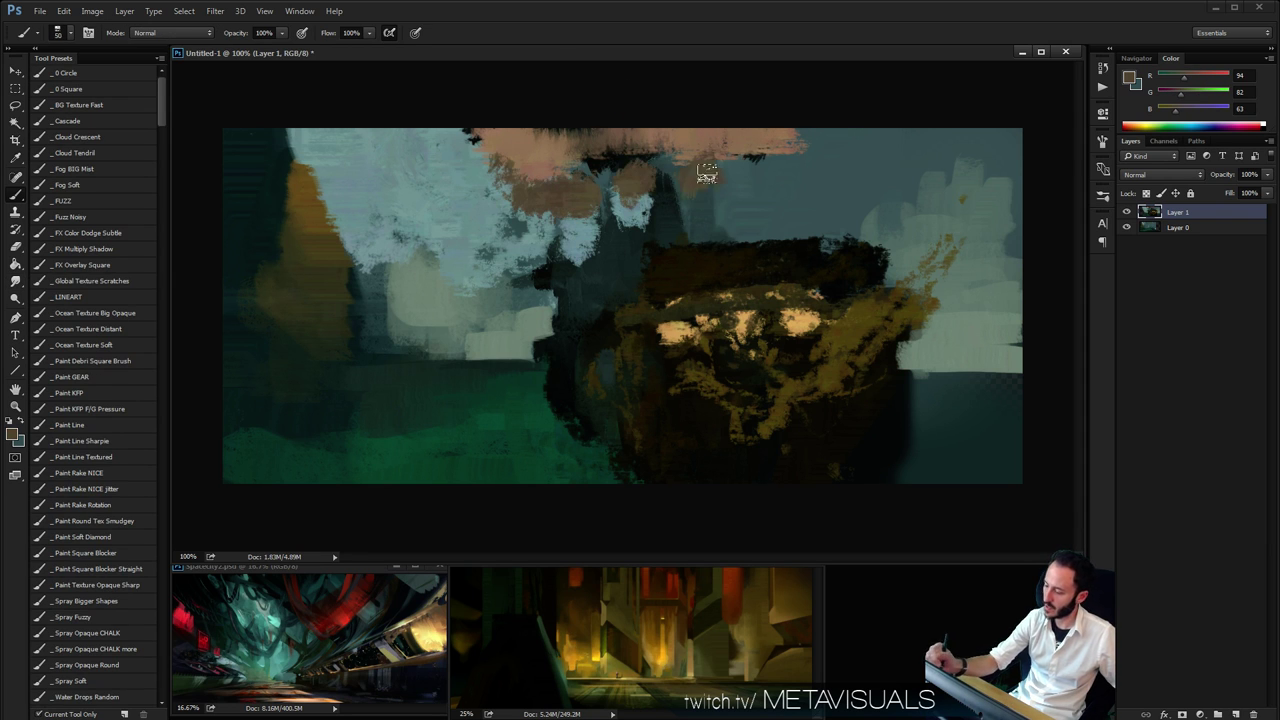
Split the column into thin supports with narrow pale blue strokes, trimming them with sampled dark teal at 15 pixels
{"action": "left_click", "coordinate": [578, 244], "text": "alt"}
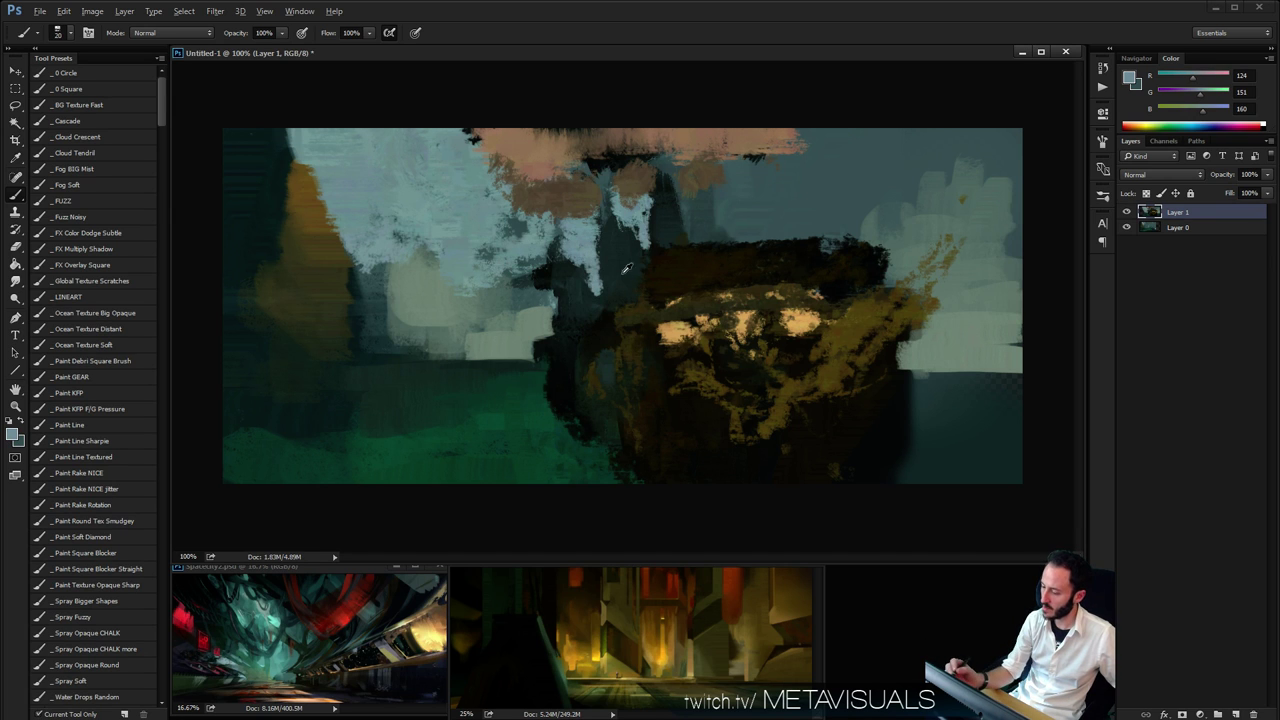
{"action": "left_click", "coordinate": [595, 252], "text": "alt"}
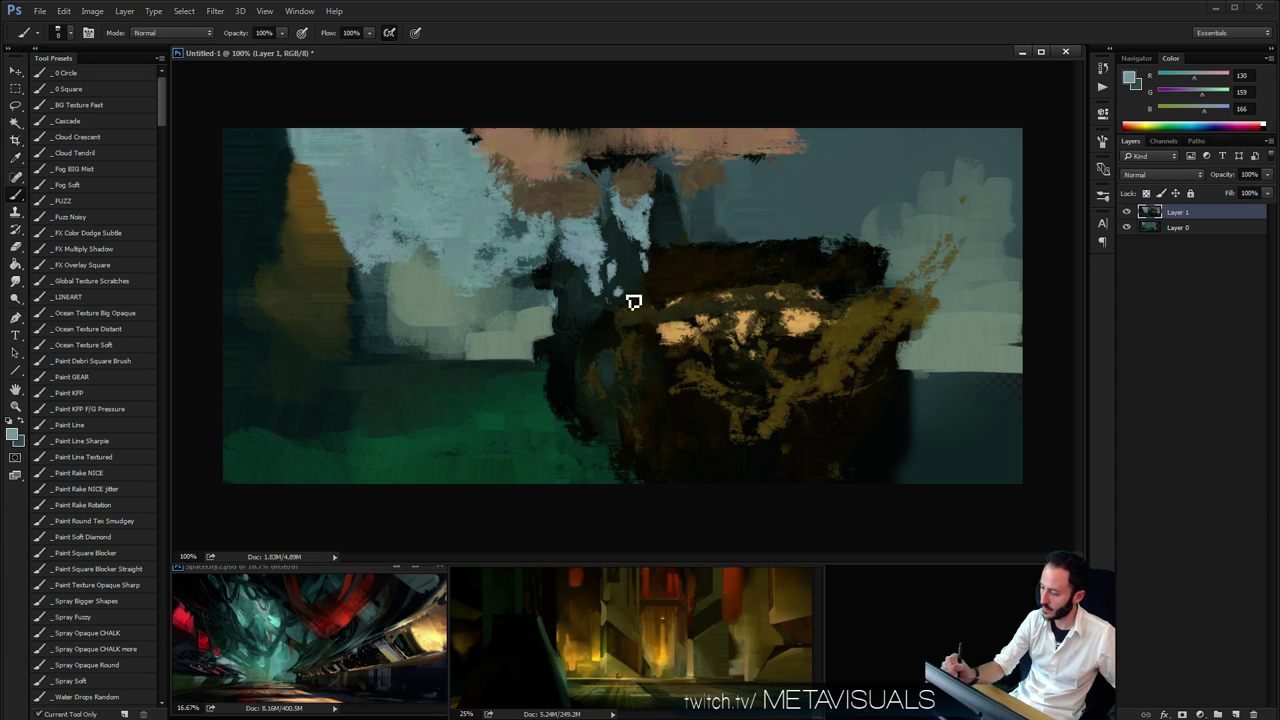
{"action": "left_click", "coordinate": [616, 258], "text": "alt"}
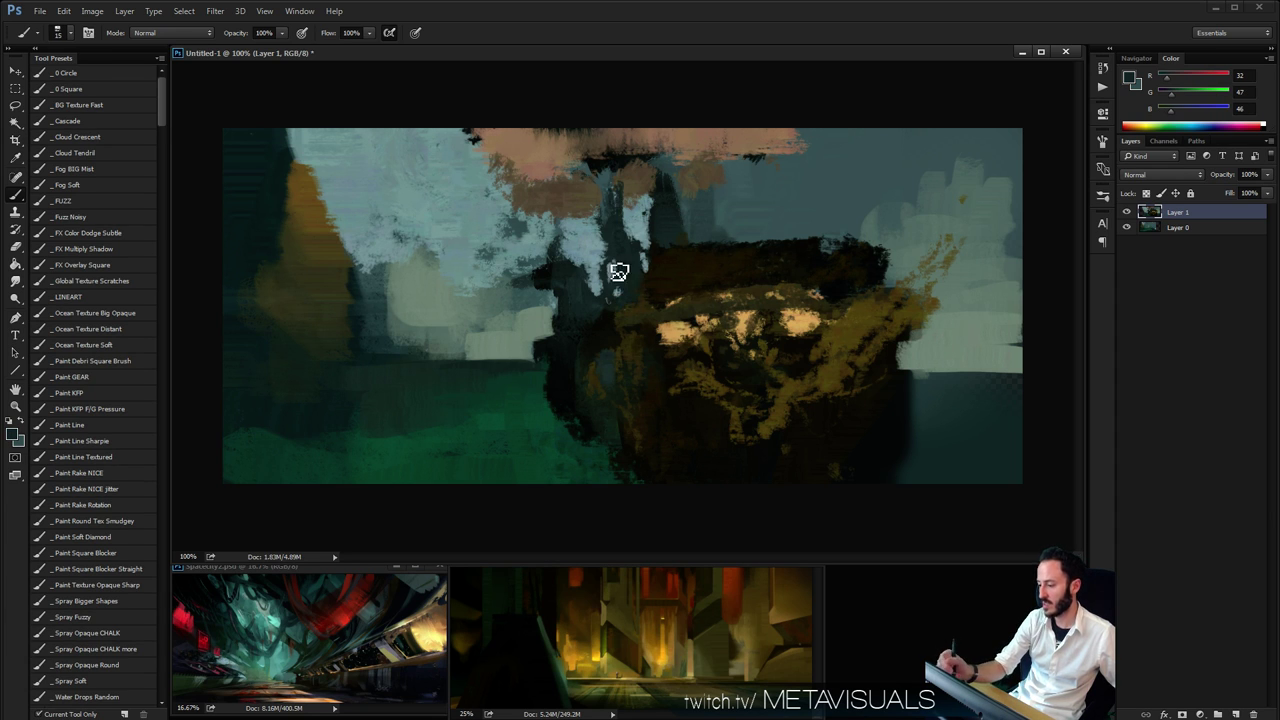
{"action": "left_click", "coordinate": [592, 244], "text": "alt"}
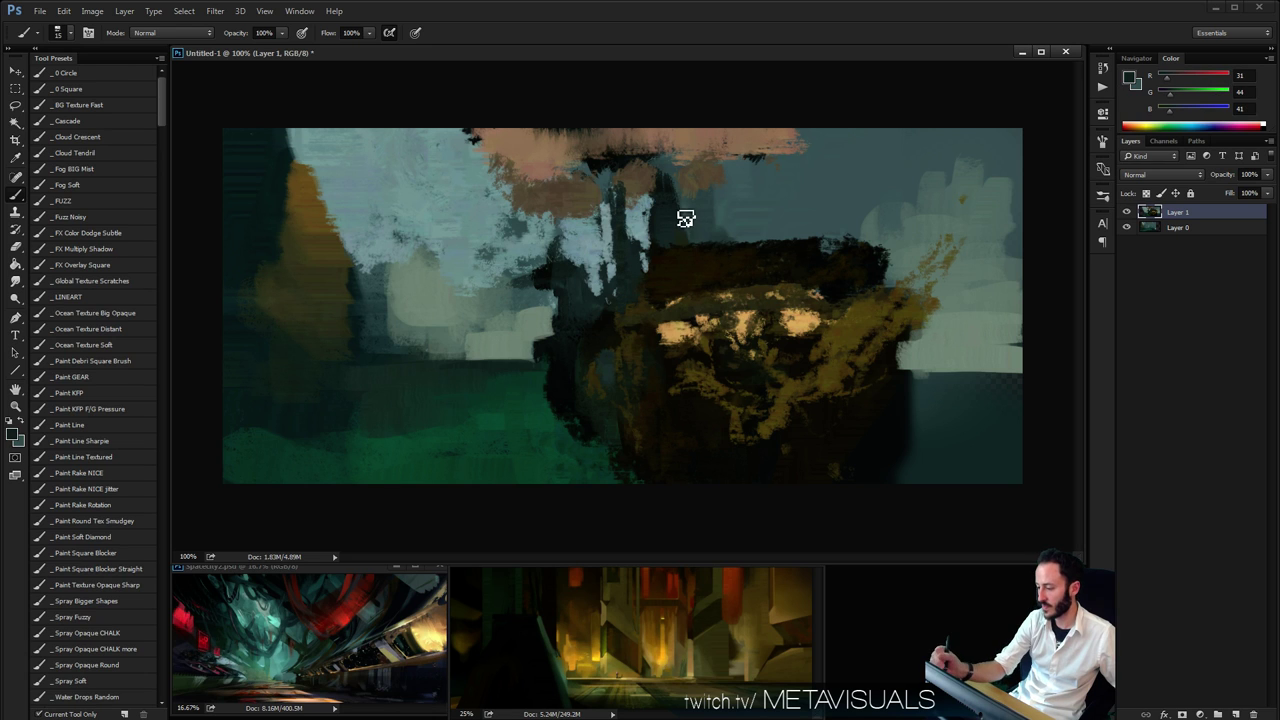
{"action": "key", "text": "space"}
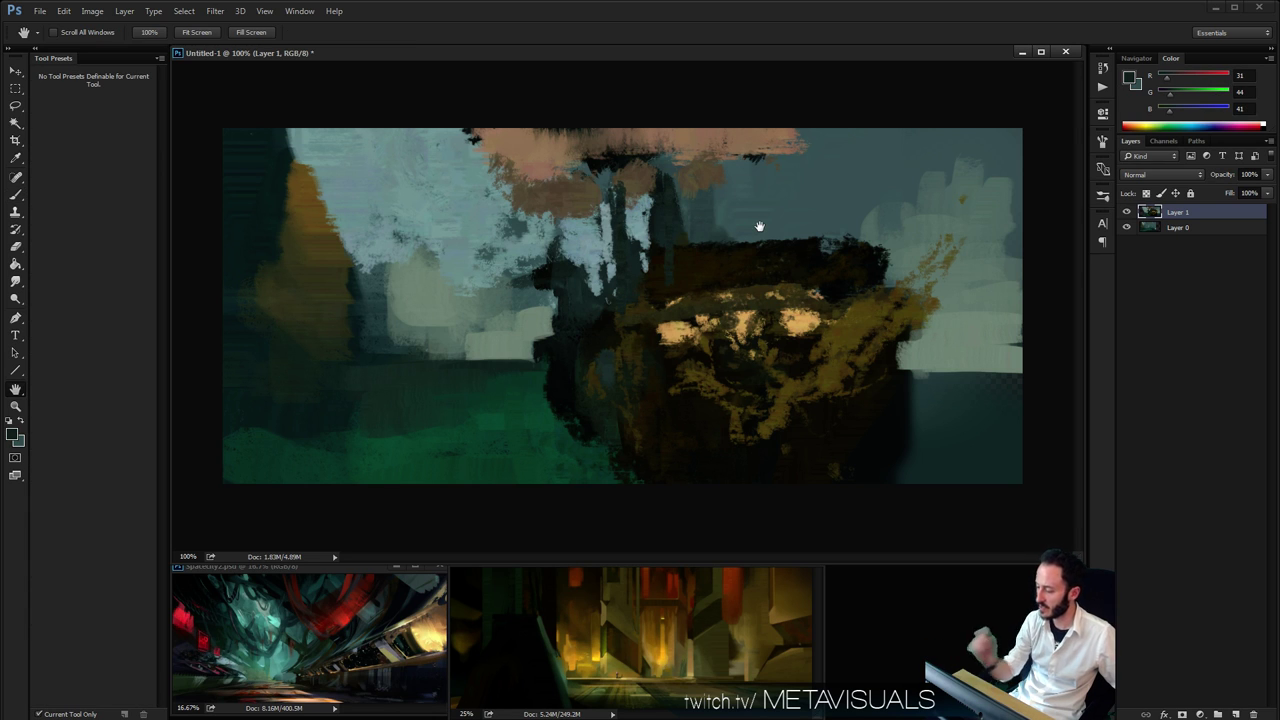
Lasso the block with its raised slab, copy it to a new layer and free-transform the copy
{"action": "key", "text": "l"}
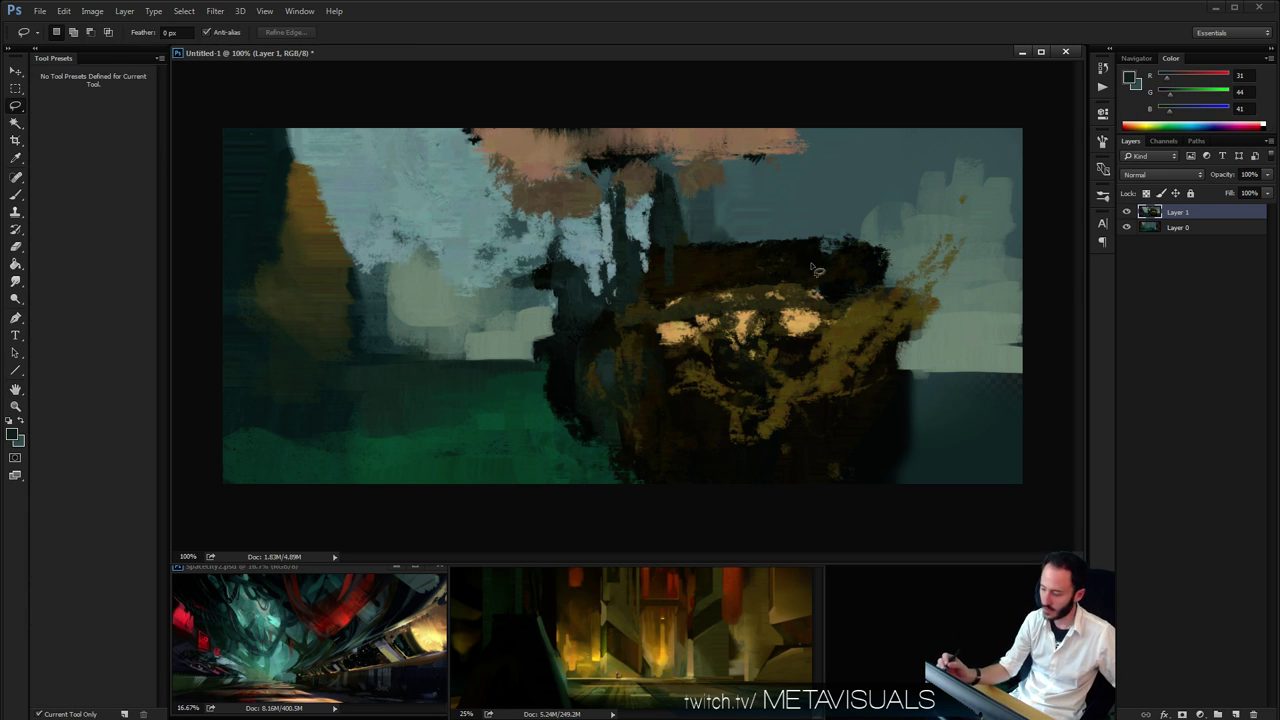
{"action": "mouse_move", "coordinate": [652, 250]}
{"action": "left_mouse_down"}
{"action": "mouse_move", "coordinate": [667, 447]}
{"action": "mouse_move", "coordinate": [758, 533]}
{"action": "left_mouse_up"}
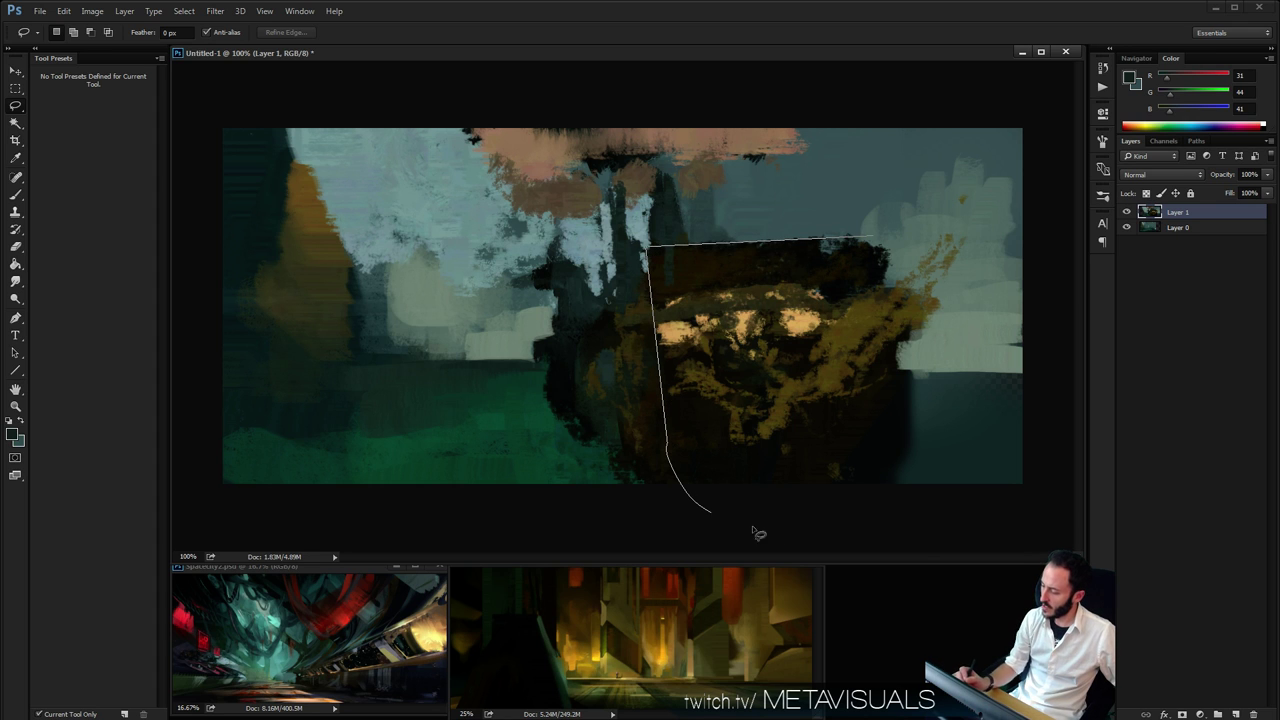
{"action": "left_click_drag", "start_coordinate": [898, 270], "coordinate": [876, 238]}
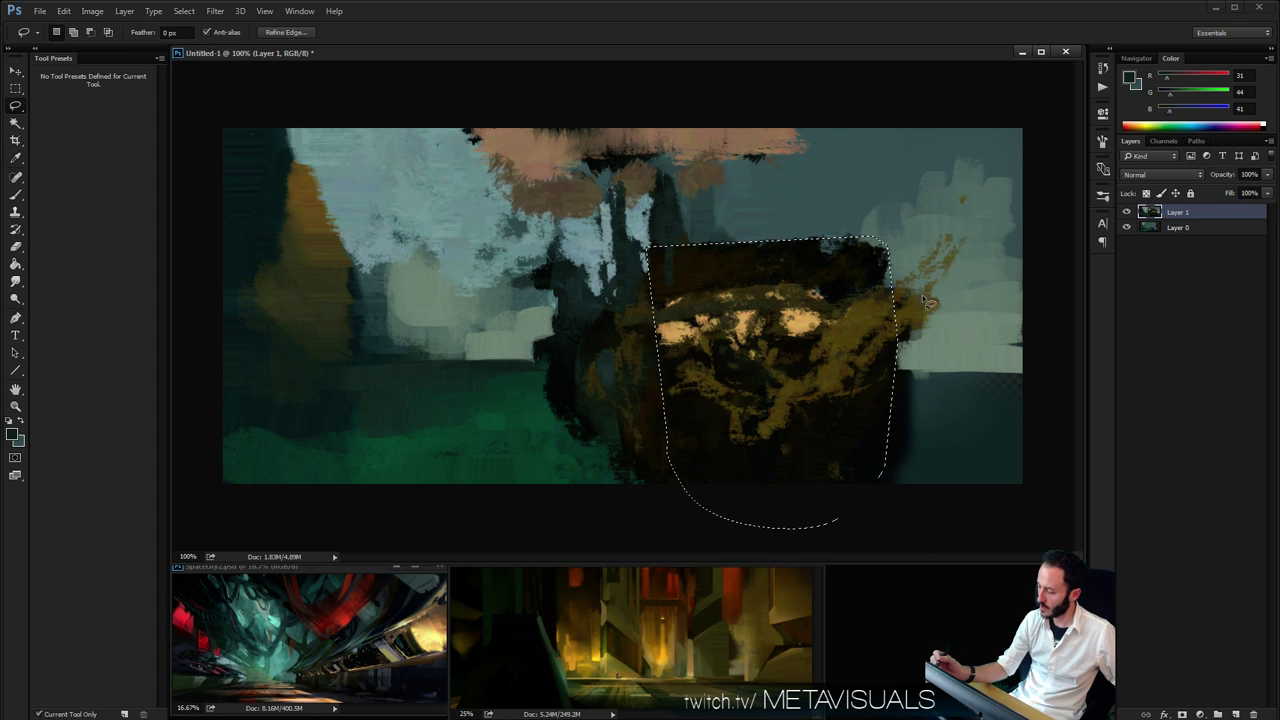
{"action": "key", "text": "ctrl+j"}
{"action": "key", "text": "ctrl+t"}
{"action": "left_click_drag", "start_coordinate": [978, 315], "coordinate": [983, 342]}
{"action": "key", "text": "Return"}
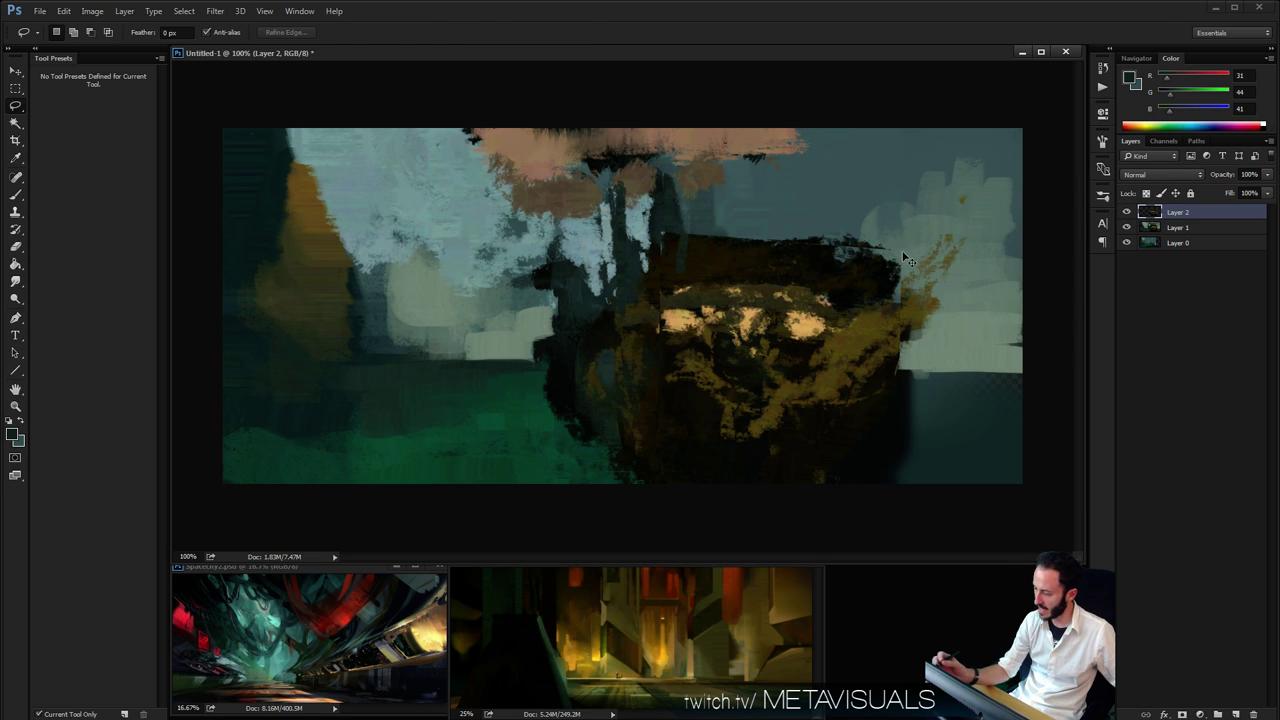
Free-transform the copied block again to a slightly narrower shape and reposition it over the original block
{"action": "key", "text": "ctrl+t"}
{"action": "left_click_drag", "start_coordinate": [903, 237], "coordinate": [886, 294]}
{"action": "key", "text": "Return"}
{"action": "key", "text": "v"}
{"action": "left_click_drag", "start_coordinate": [834, 392], "coordinate": [834, 363]}
{"action": "left_click_drag", "start_coordinate": [885, 413], "coordinate": [883, 419]}
Paint thin vertical ochre streaks down the block's left side with reference-sampled ochre, and pick dark grey-teal for a 15-pixel brush
{"action": "key", "text": "b"}
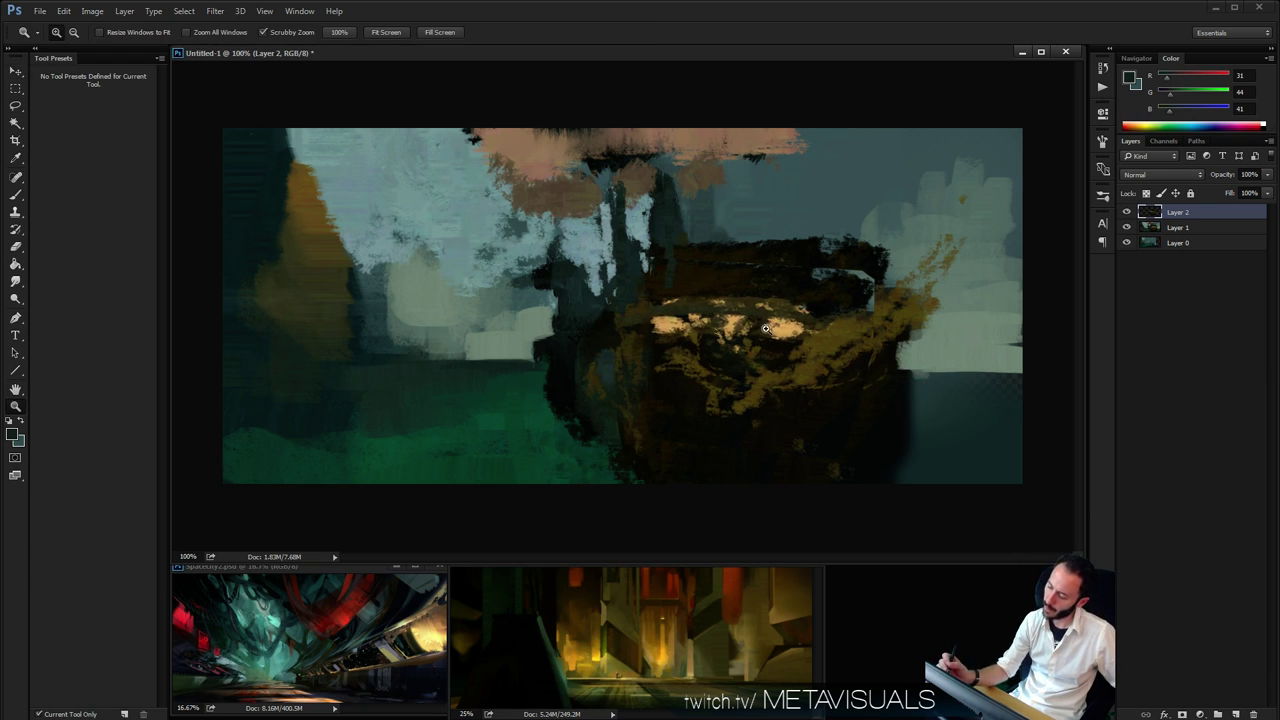
{"action": "left_click", "coordinate": [626, 634], "text": "alt"}
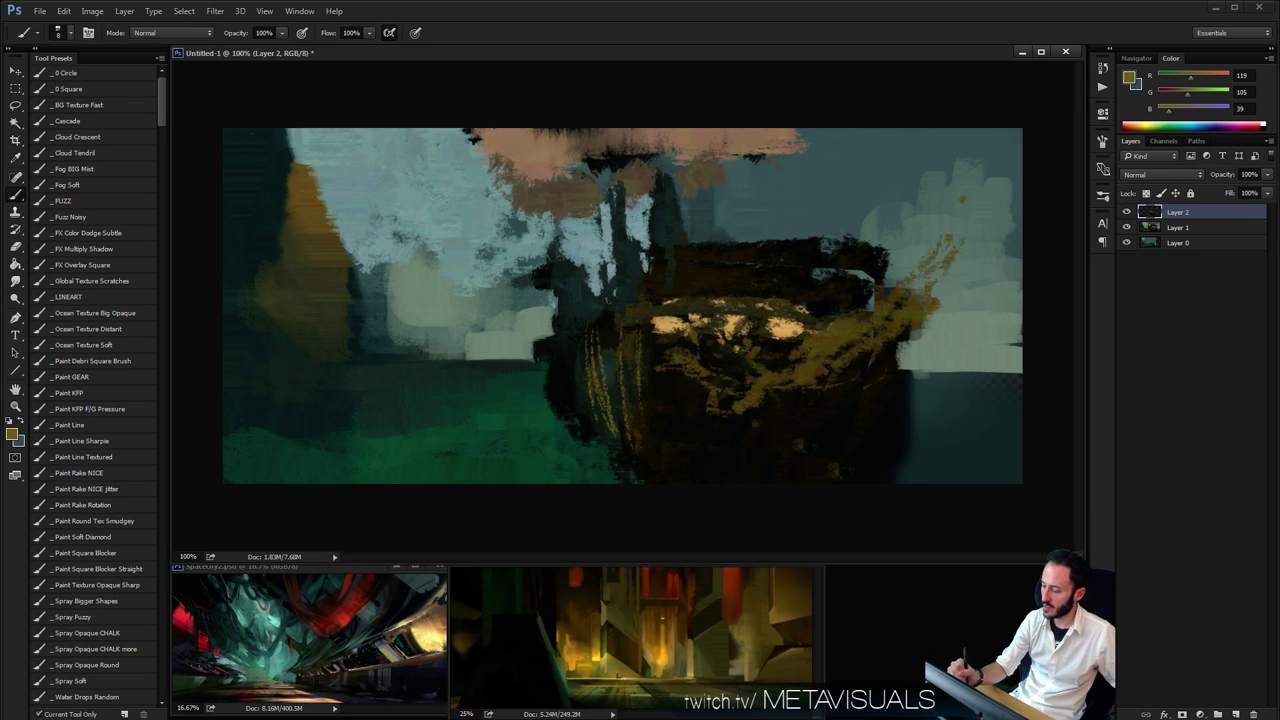
{"action": "left_click_drag", "start_coordinate": [591, 348], "coordinate": [586, 417]}
{"action": "left_click", "coordinate": [581, 307], "text": "alt"}
{"action": "key", "text": "bracketright"}
{"action": "key", "text": "bracketright"}
{"action": "key", "text": "bracketright"}
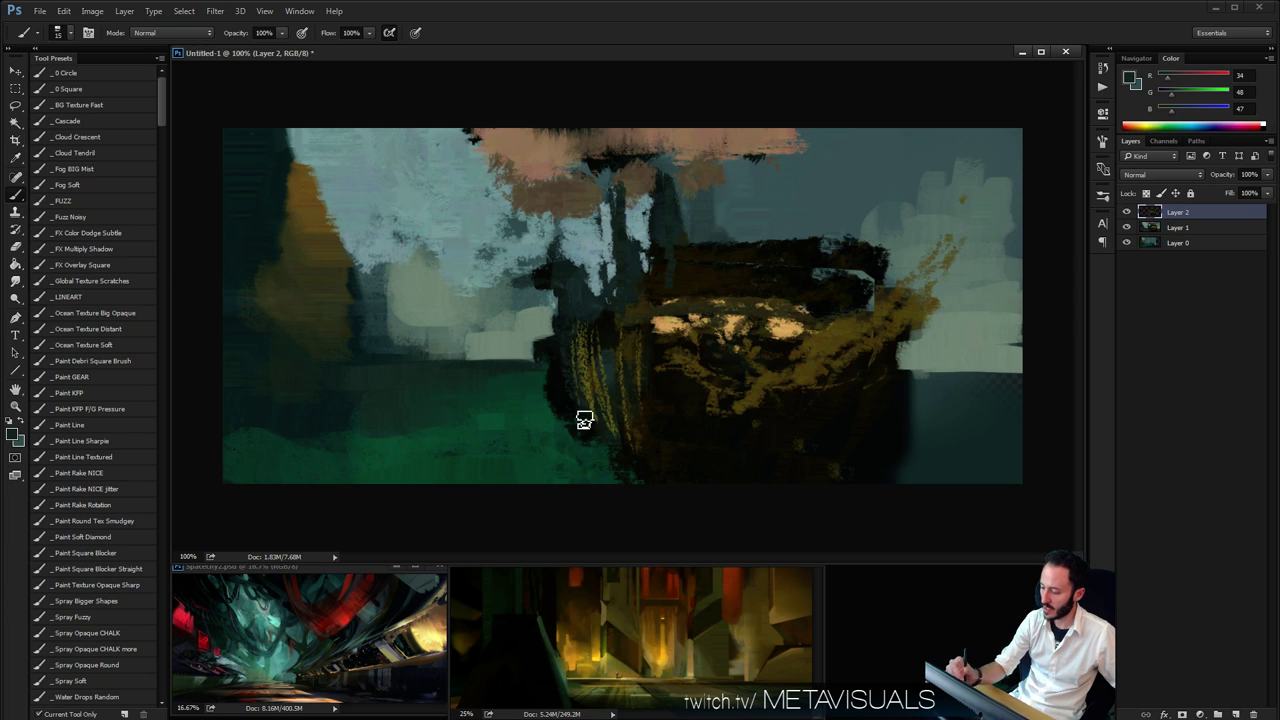
Cut back the block's dark left edge with sampled ground green and pale cloud grey, enlarging the brush to 35 pixels
{"action": "left_click", "coordinate": [538, 361], "text": "alt"}
{"action": "mouse_move", "coordinate": [539, 360]}
{"action": "left_mouse_down"}
{"action": "mouse_move", "coordinate": [561, 390]}
{"action": "mouse_move", "coordinate": [567, 367]}
{"action": "mouse_move", "coordinate": [570, 403]}
{"action": "mouse_move", "coordinate": [535, 352]}
{"action": "mouse_move", "coordinate": [545, 315]}
{"action": "mouse_move", "coordinate": [580, 289]}
{"action": "mouse_move", "coordinate": [530, 349]}
{"action": "mouse_move", "coordinate": [568, 342]}
{"action": "left_mouse_up"}
{"action": "left_click", "coordinate": [519, 332], "text": "alt"}
{"action": "key", "text": "bracketright"}
{"action": "left_click_drag", "start_coordinate": [568, 280], "coordinate": [555, 292]}
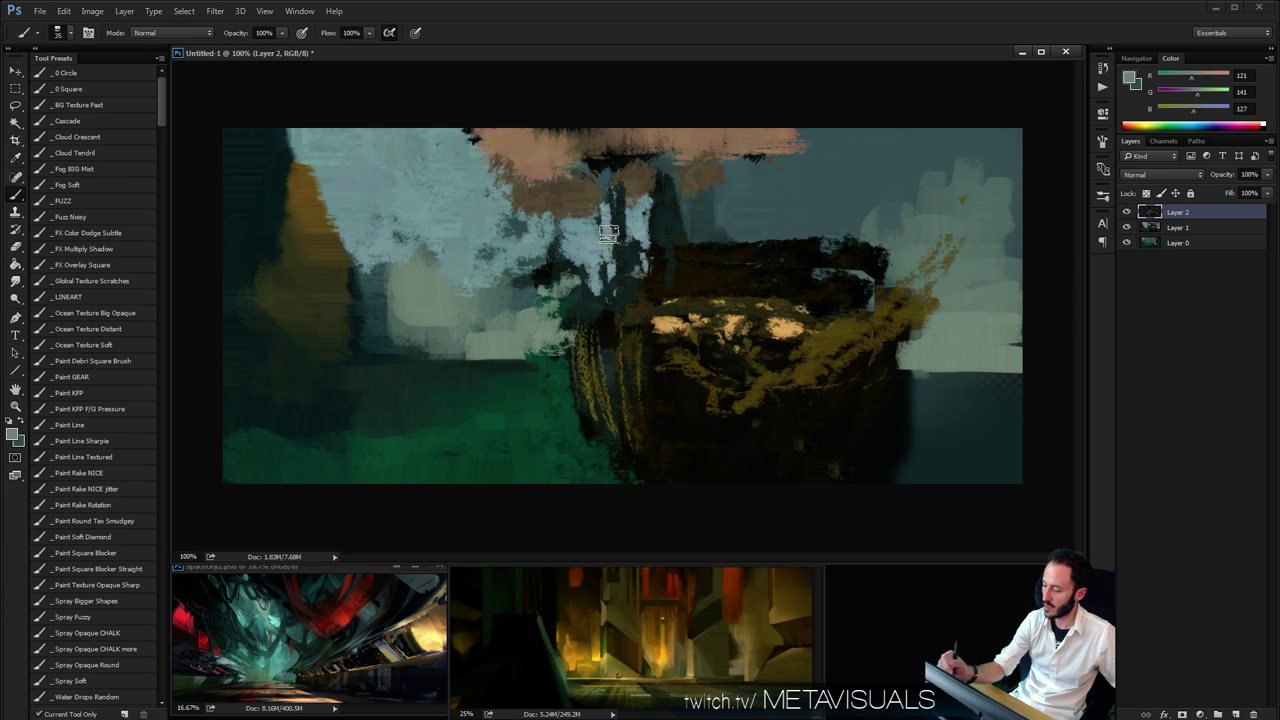
Paint pale cloud grey and sampled light blue patches into the sky above the block, covering the dark column there
{"action": "mouse_move", "coordinate": [726, 246]}
{"action": "left_mouse_down"}
{"action": "mouse_move", "coordinate": [794, 216]}
{"action": "mouse_move", "coordinate": [783, 232]}
{"action": "mouse_move", "coordinate": [793, 204]}
{"action": "mouse_move", "coordinate": [770, 214]}
{"action": "mouse_move", "coordinate": [764, 178]}
{"action": "left_mouse_up"}
{"action": "left_click", "coordinate": [632, 224], "text": "alt"}
{"action": "key", "text": "bracketright"}
{"action": "key", "text": "bracketright"}
{"action": "left_click", "coordinate": [645, 215], "text": "alt"}
{"action": "left_click", "coordinate": [640, 215], "text": "alt"}
{"action": "mouse_move", "coordinate": [642, 206]}
{"action": "left_mouse_down"}
{"action": "mouse_move", "coordinate": [668, 232]}
{"action": "mouse_move", "coordinate": [678, 176]}
{"action": "mouse_move", "coordinate": [736, 198]}
{"action": "mouse_move", "coordinate": [667, 197]}
{"action": "mouse_move", "coordinate": [688, 236]}
{"action": "left_mouse_up"}
Paint a thick dark brown column from the block up to the salmon overhang and a thinner one to its left
{"action": "key", "text": "bracketleft"}
{"action": "left_click", "coordinate": [709, 272], "text": "alt"}
{"action": "left_click_drag", "start_coordinate": [702, 166], "coordinate": [706, 250]}
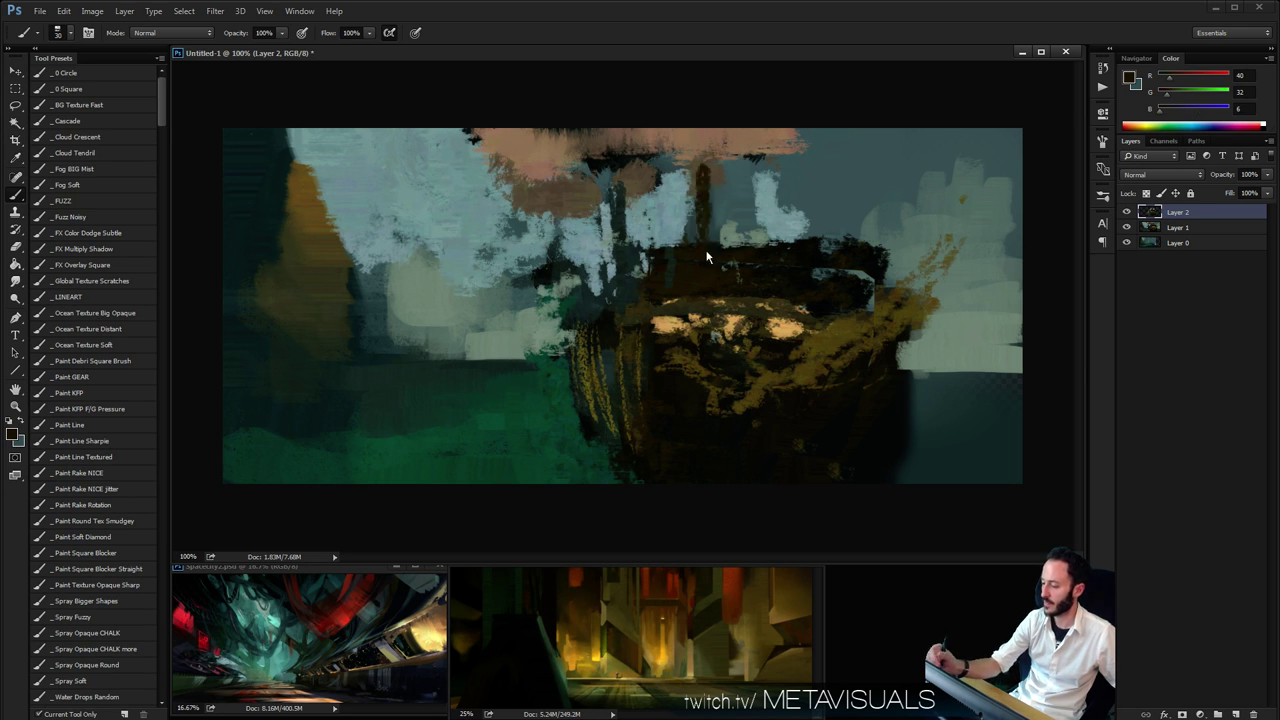
{"action": "left_click_drag", "start_coordinate": [694, 170], "coordinate": [694, 144]}
{"action": "key", "text": "bracketleft"}
{"action": "left_click_drag", "start_coordinate": [632, 182], "coordinate": [634, 242]}
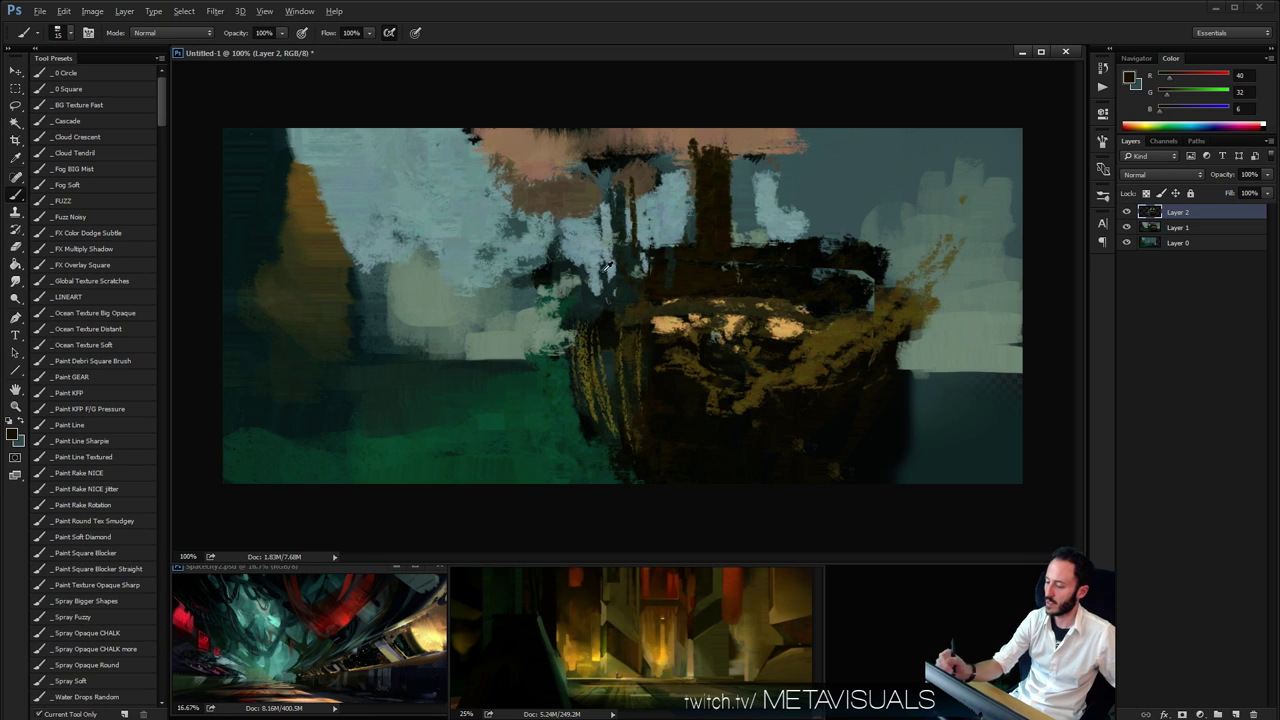
Cover the dark shape left of the column with sampled pale blue and paint an olive ledge at the block's upper-left corner
{"action": "left_click", "coordinate": [594, 247], "text": "alt"}
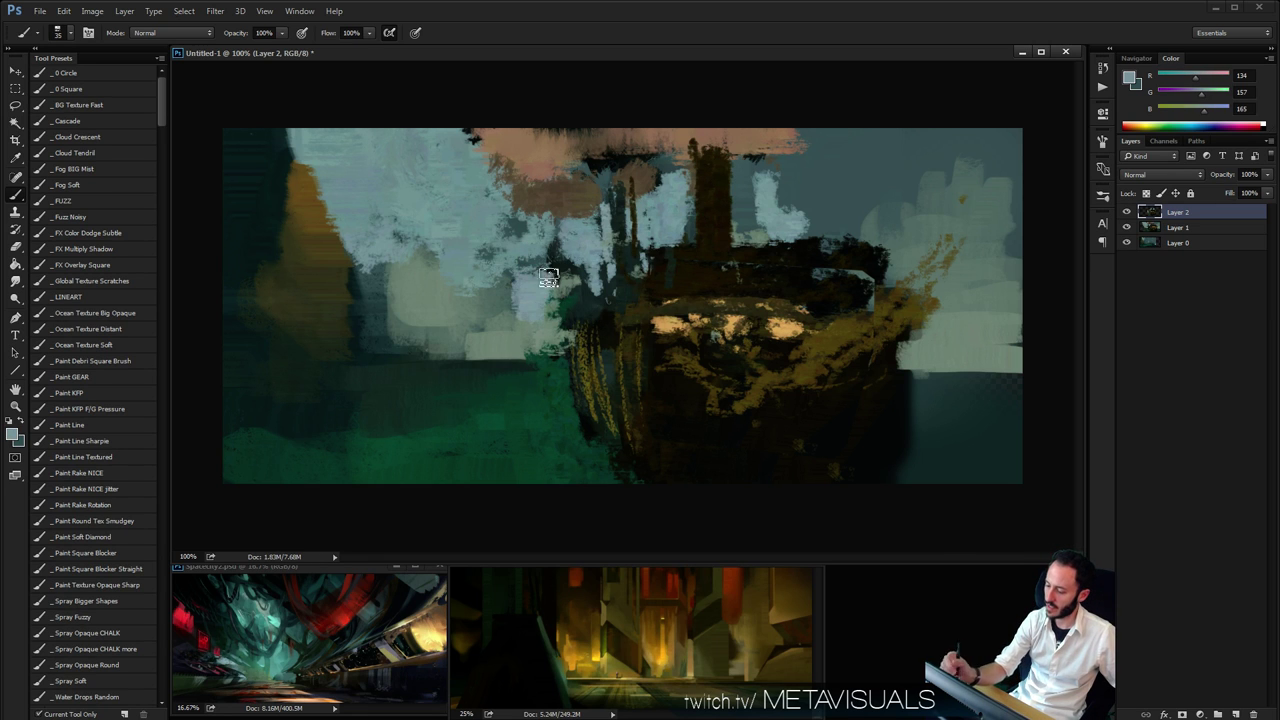
{"action": "key", "text": "space"}
{"action": "left_click", "coordinate": [571, 327], "text": "alt"}
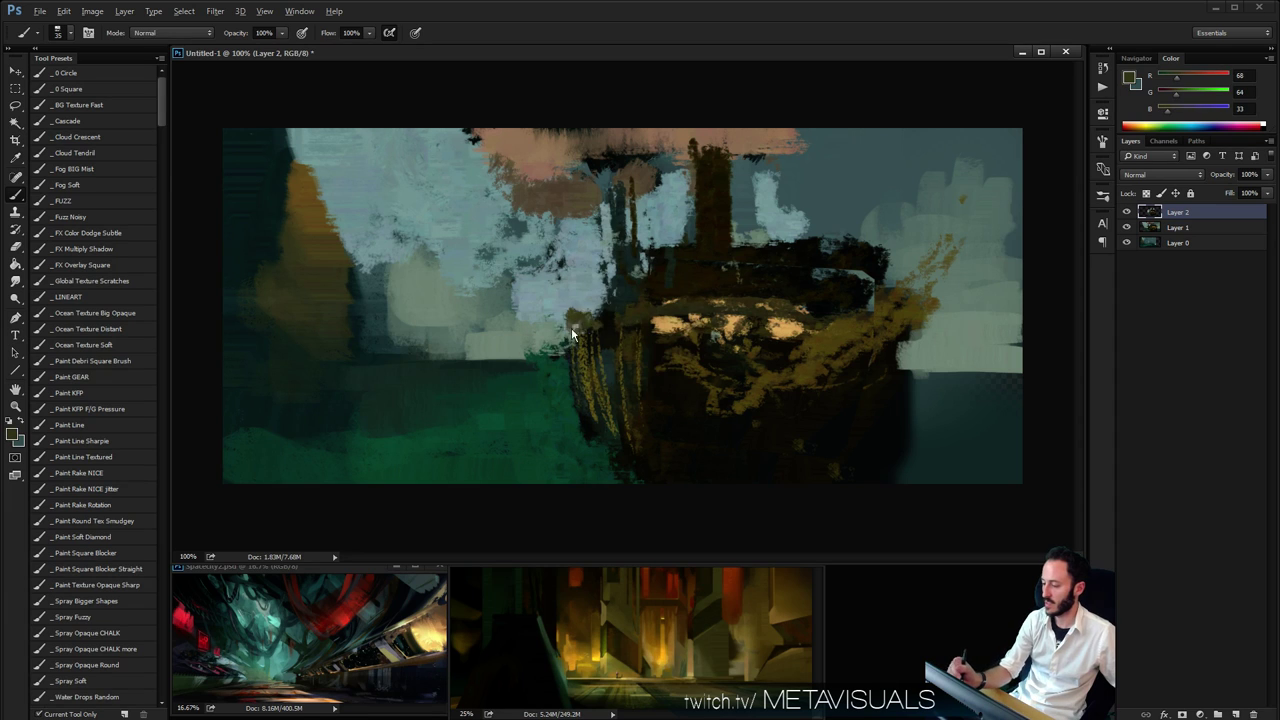
{"action": "key", "text": "bracketleft"}
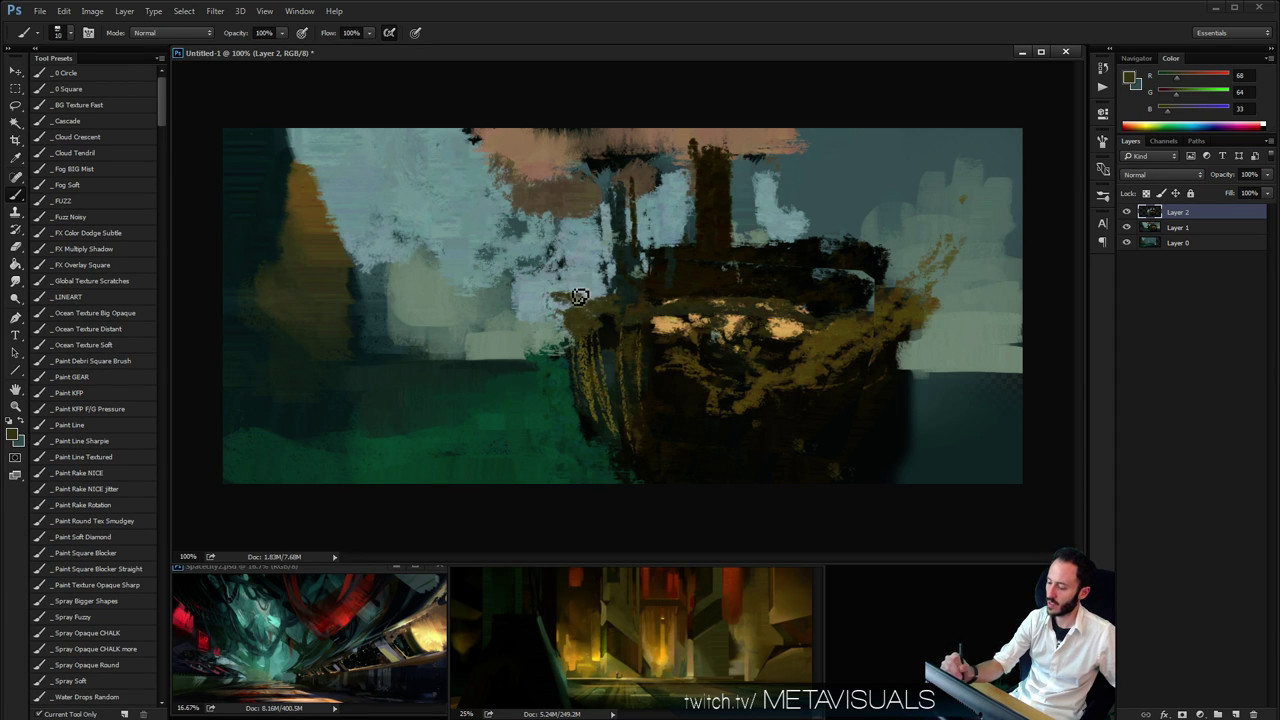
Extend the olive ledge at the block's upper-left corner and build up an olive spike rising from its upper-right edge
{"action": "key", "text": "bracketleft"}
{"action": "left_click_drag", "start_coordinate": [545, 285], "coordinate": [580, 301]}
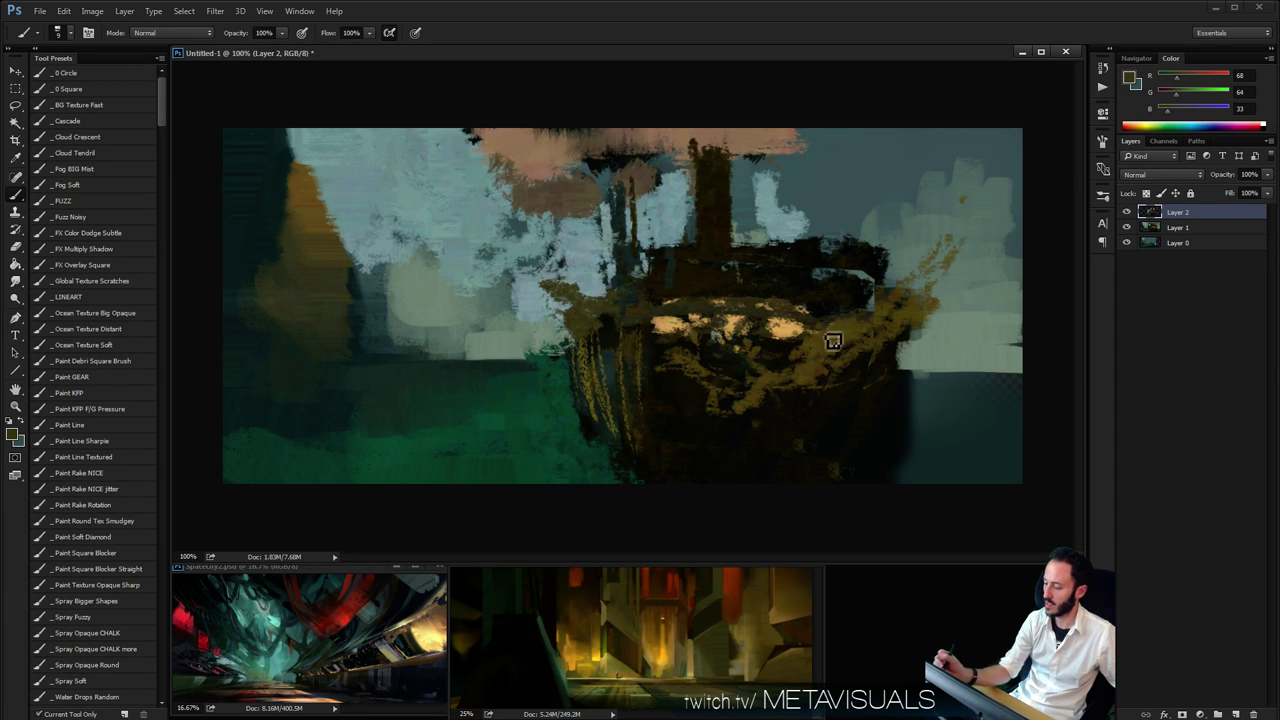
{"action": "mouse_move", "coordinate": [889, 318]}
{"action": "left_mouse_down"}
{"action": "mouse_move", "coordinate": [918, 259]}
{"action": "mouse_move", "coordinate": [940, 251]}
{"action": "mouse_move", "coordinate": [910, 291]}
{"action": "left_mouse_up"}
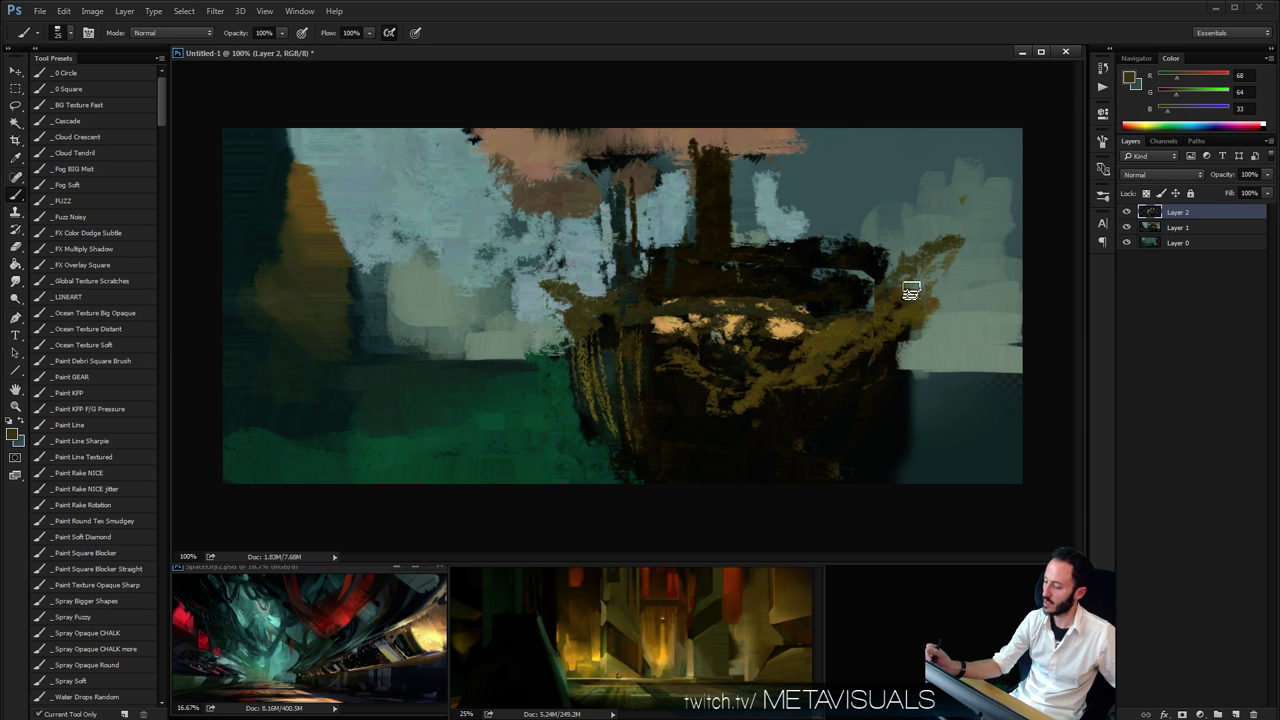
Paint a horizontal near-black beam across the sky above the block's right side and a diagonal one rising to the canvas's upper-right corner
{"action": "left_click_drag", "start_coordinate": [868, 195], "coordinate": [1018, 195]}
{"action": "left_click", "coordinate": [822, 431], "text": "alt"}
{"action": "left_click_drag", "start_coordinate": [792, 191], "coordinate": [1052, 198]}
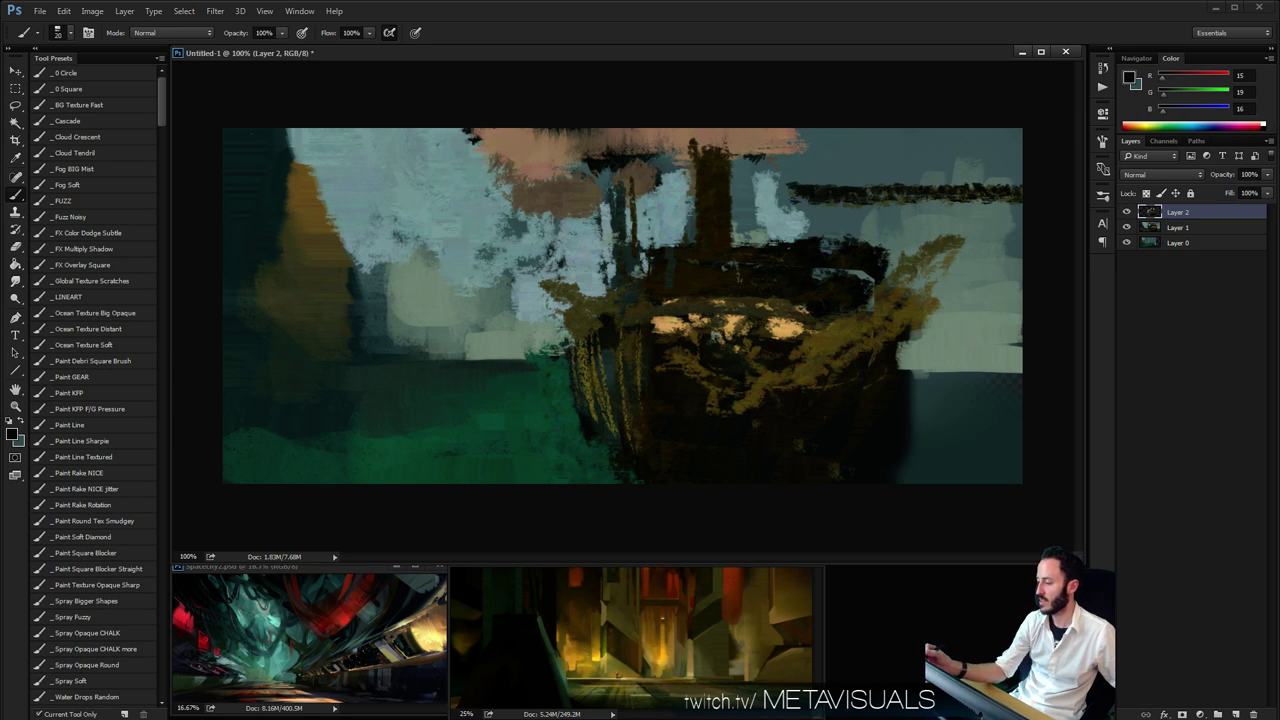
{"action": "key", "text": "bracketright"}
{"action": "left_click_drag", "start_coordinate": [905, 284], "coordinate": [997, 184]}
{"action": "left_click_drag", "start_coordinate": [932, 249], "coordinate": [1034, 130]}
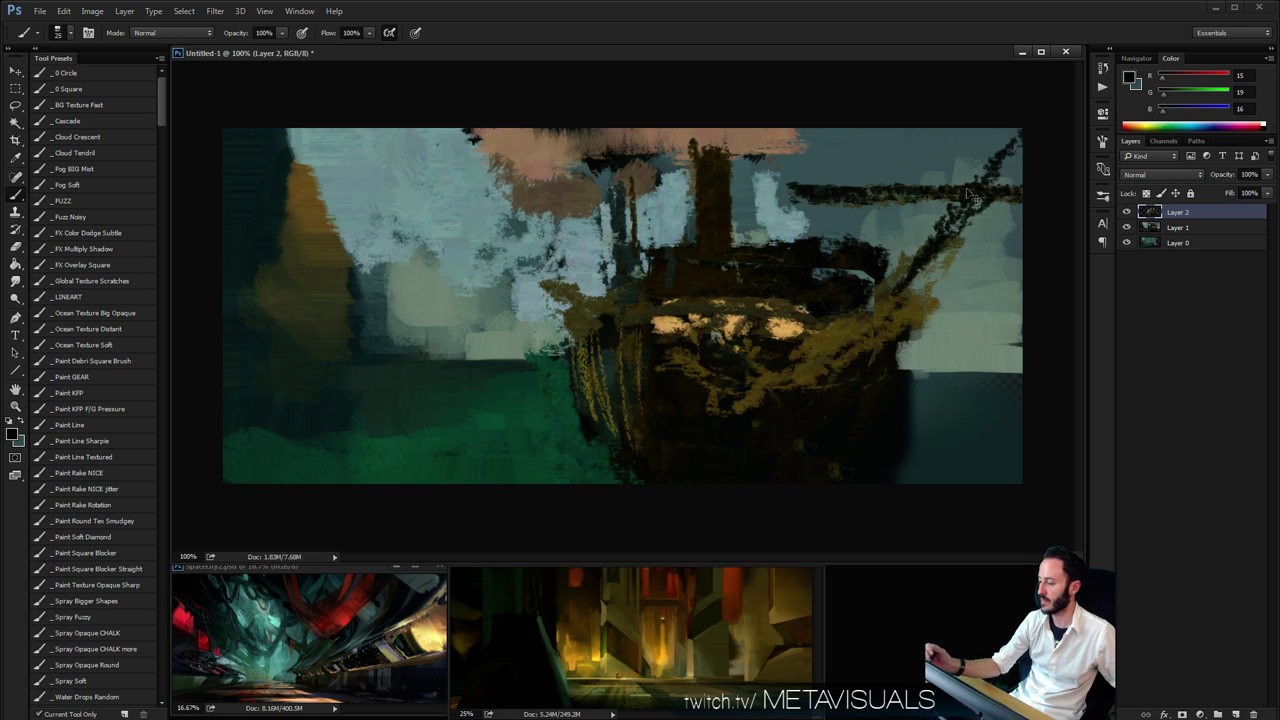
Thicken the lower part of the diagonal beam with a 45-pixel near-black brush and darken the ochre on the block's front
{"action": "key", "text": "bracketright"}
{"action": "key", "text": "bracketright"}
{"action": "key", "text": "bracketright"}
{"action": "key", "text": "bracketright"}
{"action": "left_click_drag", "start_coordinate": [893, 281], "coordinate": [958, 216]}
{"action": "left_click_drag", "start_coordinate": [878, 314], "coordinate": [953, 221]}
{"action": "left_click_drag", "start_coordinate": [830, 346], "coordinate": [725, 414]}
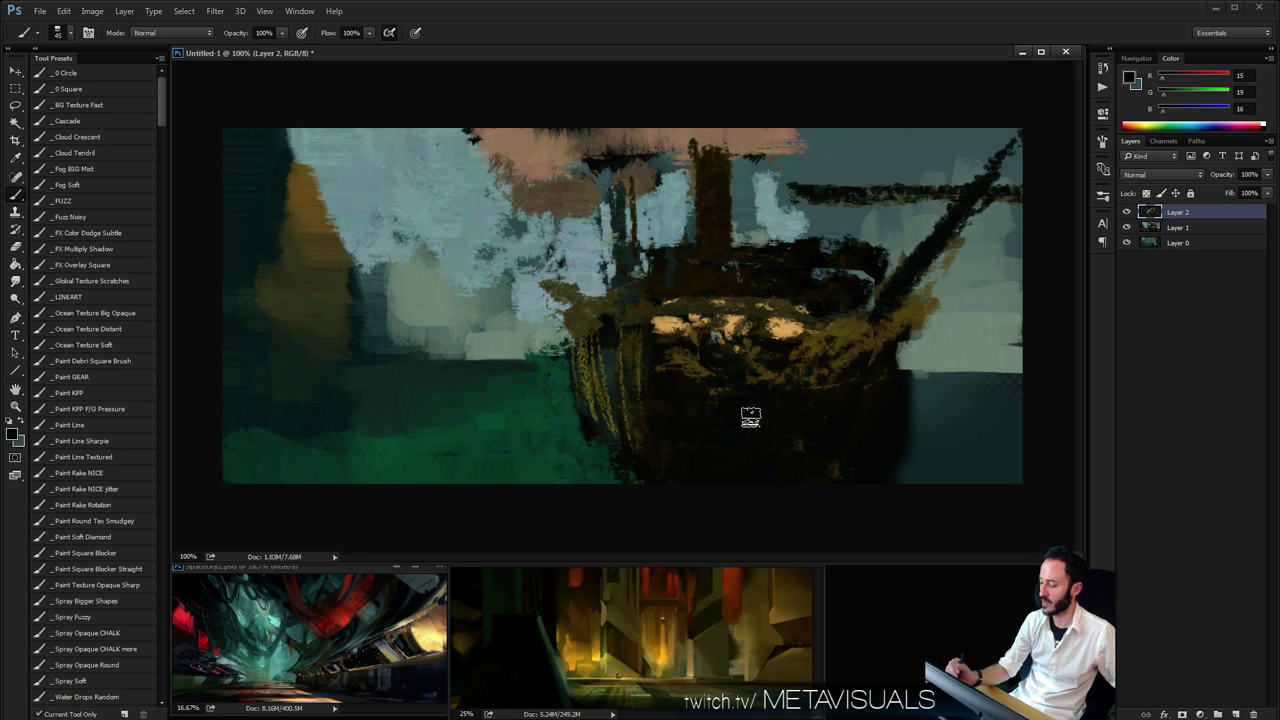
Paint sampled ochre over the block's right front, smudge it diagonally downward and trim its lower end with sampled near-black
{"action": "left_click", "coordinate": [859, 345], "text": "alt"}
{"action": "mouse_move", "coordinate": [840, 362]}
{"action": "left_mouse_down"}
{"action": "mouse_move", "coordinate": [760, 450]}
{"action": "mouse_move", "coordinate": [752, 421]}
{"action": "left_mouse_up"}
{"action": "key", "text": "r"}
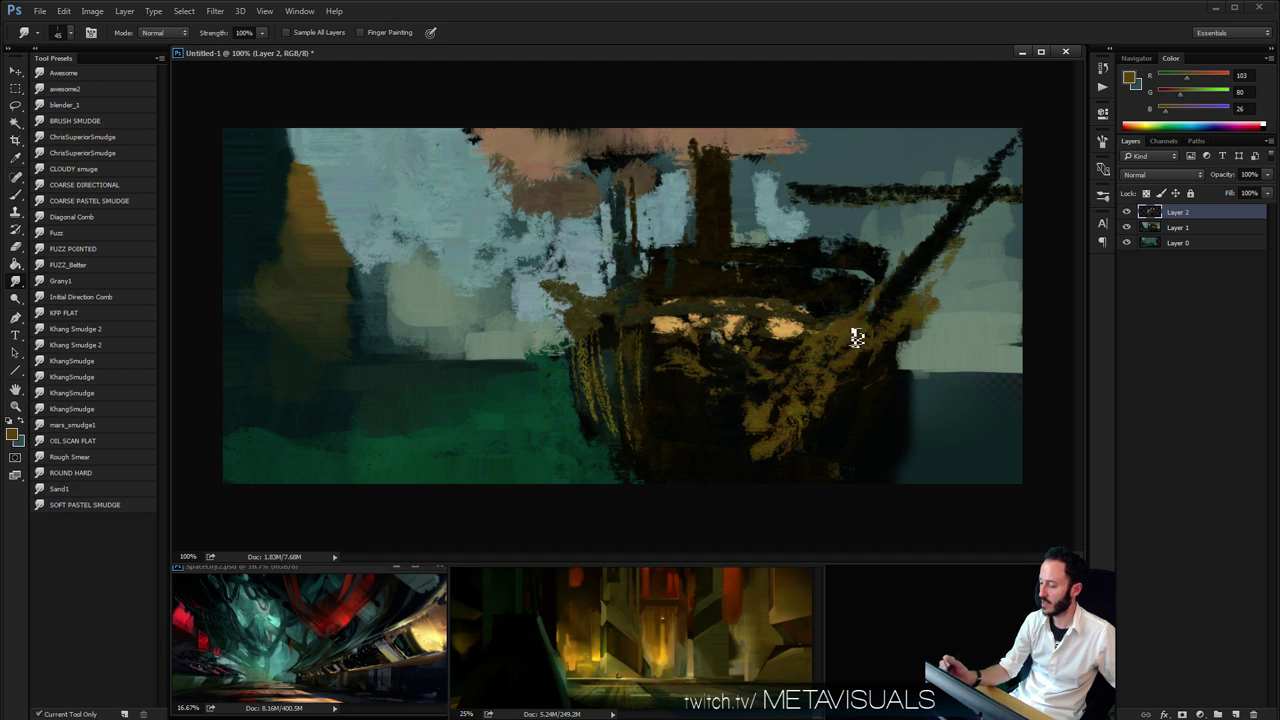
{"action": "key", "text": "bracketright"}
{"action": "left_click_drag", "start_coordinate": [857, 338], "coordinate": [760, 445]}
{"action": "mouse_move", "coordinate": [889, 286]}
{"action": "left_mouse_down"}
{"action": "mouse_move", "coordinate": [757, 392]}
{"action": "mouse_move", "coordinate": [730, 458]}
{"action": "left_mouse_up"}
{"action": "key", "text": "b"}
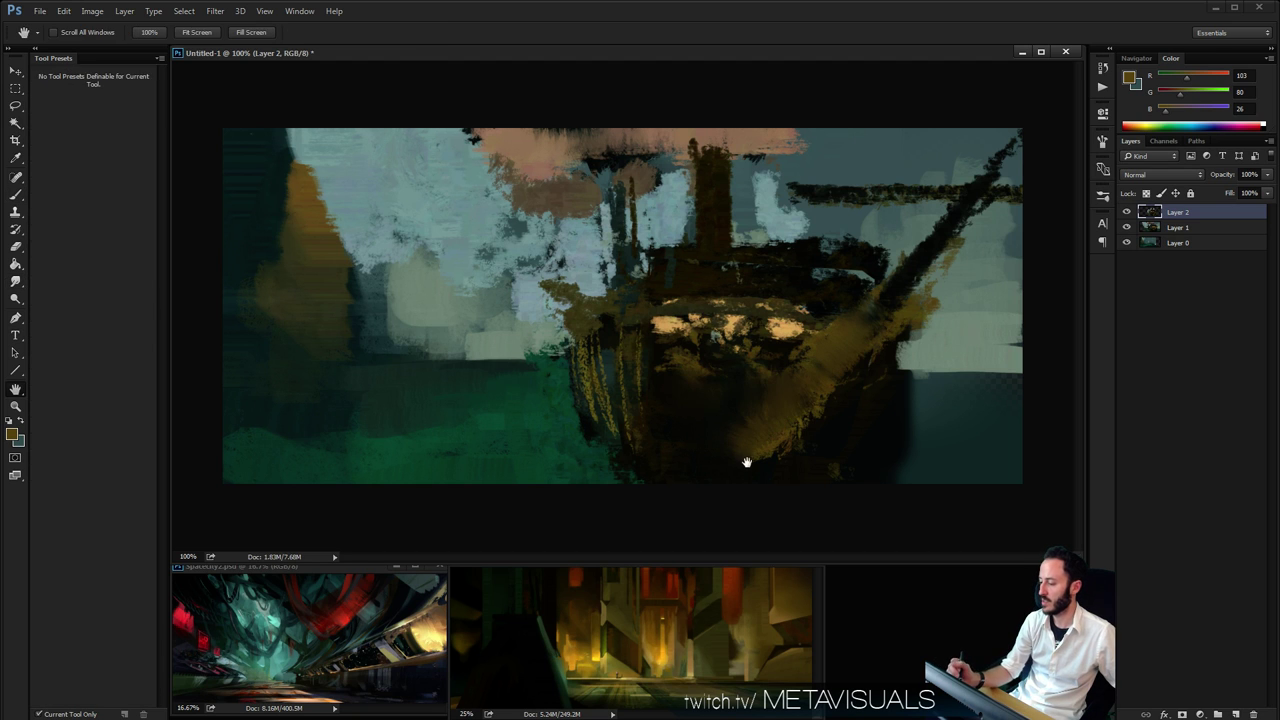
{"action": "left_click", "coordinate": [705, 411], "text": "alt"}
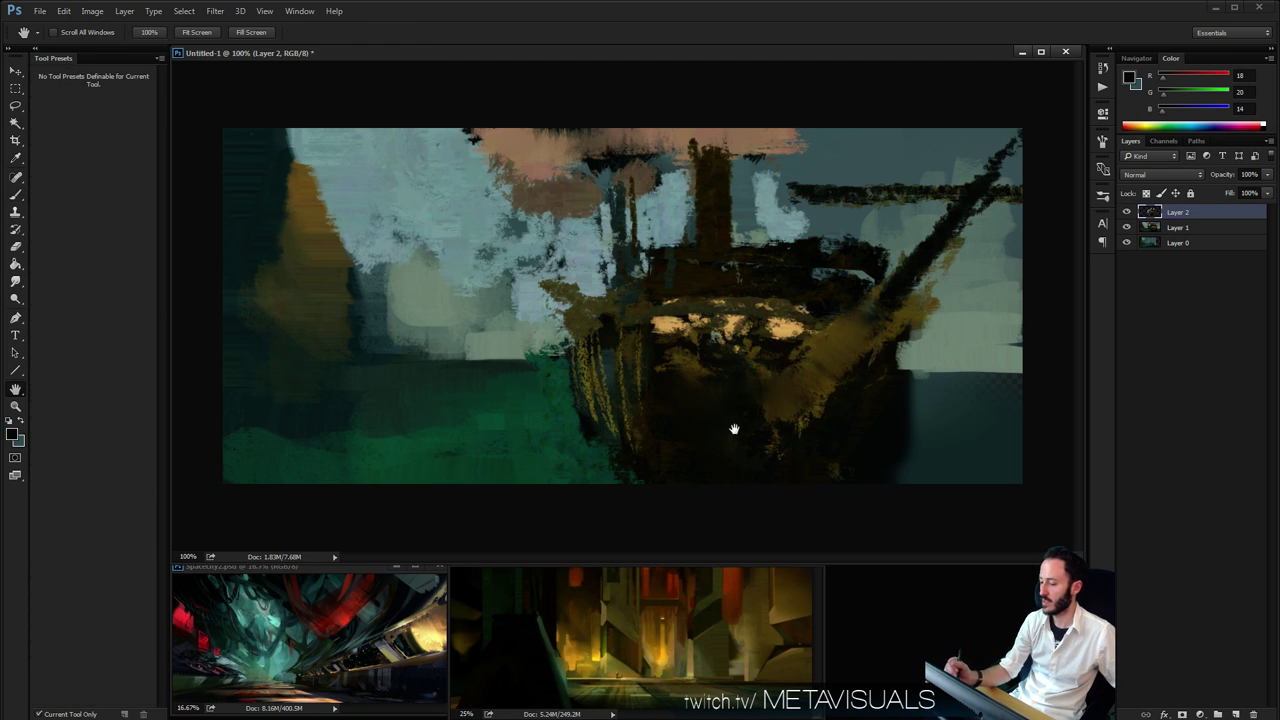
Paint light yellow-green strokes across the ground on both sides of the block
{"action": "left_click", "coordinate": [497, 400], "text": "alt"}
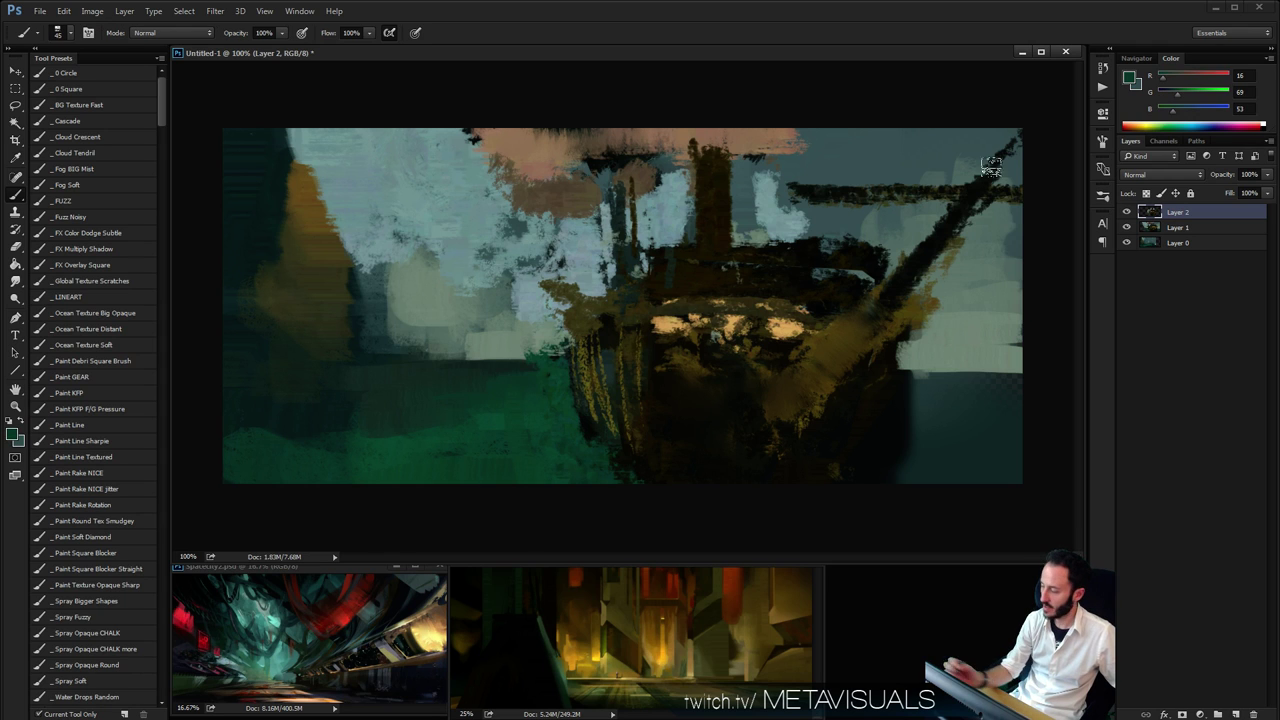
{"action": "mouse_move", "coordinate": [360, 425]}
{"action": "left_mouse_down"}
{"action": "mouse_move", "coordinate": [491, 407]}
{"action": "mouse_move", "coordinate": [486, 421]}
{"action": "mouse_move", "coordinate": [549, 400]}
{"action": "mouse_move", "coordinate": [498, 400]}
{"action": "mouse_move", "coordinate": [561, 398]}
{"action": "mouse_move", "coordinate": [558, 420]}
{"action": "mouse_move", "coordinate": [580, 427]}
{"action": "mouse_move", "coordinate": [440, 436]}
{"action": "mouse_move", "coordinate": [528, 447]}
{"action": "mouse_move", "coordinate": [397, 457]}
{"action": "mouse_move", "coordinate": [529, 432]}
{"action": "left_mouse_up"}
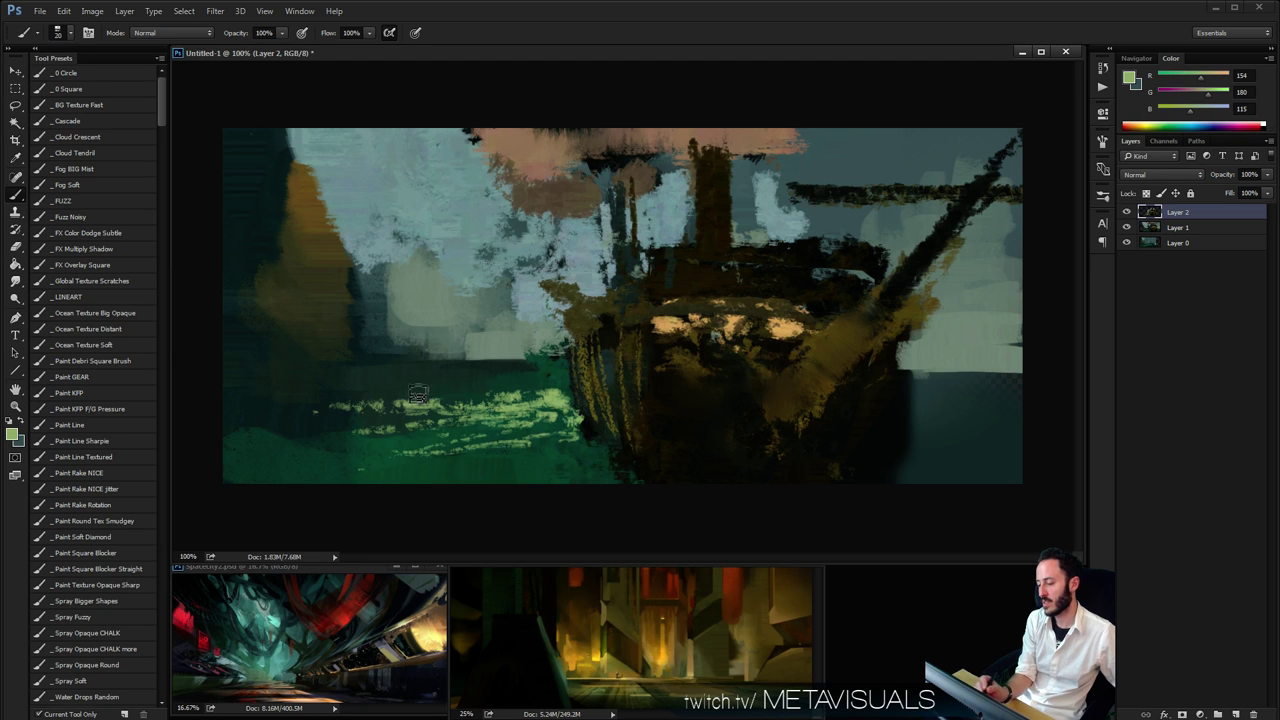
{"action": "mouse_move", "coordinate": [448, 383]}
{"action": "left_mouse_down"}
{"action": "mouse_move", "coordinate": [550, 380]}
{"action": "mouse_move", "coordinate": [571, 405]}
{"action": "left_mouse_up"}
{"action": "key", "text": "]"}
{"action": "key", "text": "]"}
{"action": "key", "text": "]"}
{"action": "key", "text": "]"}
{"action": "mouse_move", "coordinate": [930, 398]}
{"action": "left_mouse_down"}
{"action": "mouse_move", "coordinate": [950, 402]}
{"action": "mouse_move", "coordinate": [925, 404]}
{"action": "mouse_move", "coordinate": [943, 418]}
{"action": "left_mouse_up"}
Smudge the light green ground strokes on both sides of the block and add fresh ones along the left horizon
{"action": "key", "text": "h"}
{"action": "key", "text": "r"}
{"action": "left_click_drag", "start_coordinate": [515, 385], "coordinate": [340, 408]}
{"action": "mouse_move", "coordinate": [450, 415]}
{"action": "left_mouse_down"}
{"action": "mouse_move", "coordinate": [560, 415]}
{"action": "mouse_move", "coordinate": [431, 434]}
{"action": "mouse_move", "coordinate": [557, 400]}
{"action": "mouse_move", "coordinate": [526, 362]}
{"action": "left_mouse_up"}
{"action": "key", "text": "b"}
{"action": "key", "text": "r"}
{"action": "left_click_drag", "start_coordinate": [908, 404], "coordinate": [1006, 398]}
{"action": "key", "text": "h"}
{"action": "key", "text": "b"}
{"action": "mouse_move", "coordinate": [423, 409]}
{"action": "left_mouse_down"}
{"action": "mouse_move", "coordinate": [489, 378]}
{"action": "mouse_move", "coordinate": [325, 382]}
{"action": "left_mouse_up"}
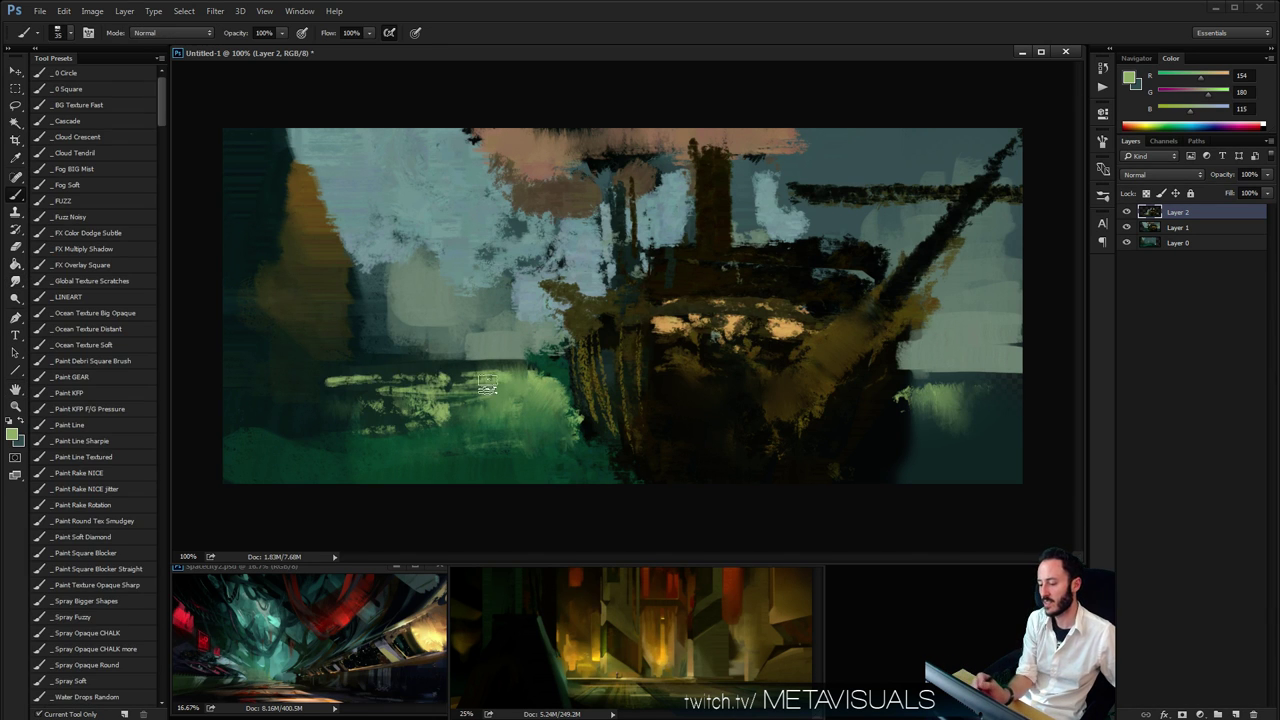
Cover the dark area in the canvas's upper-left corner with sampled sky blue and reshape the brown hill's peaks below it
{"action": "left_click", "coordinate": [320, 308], "text": "alt"}
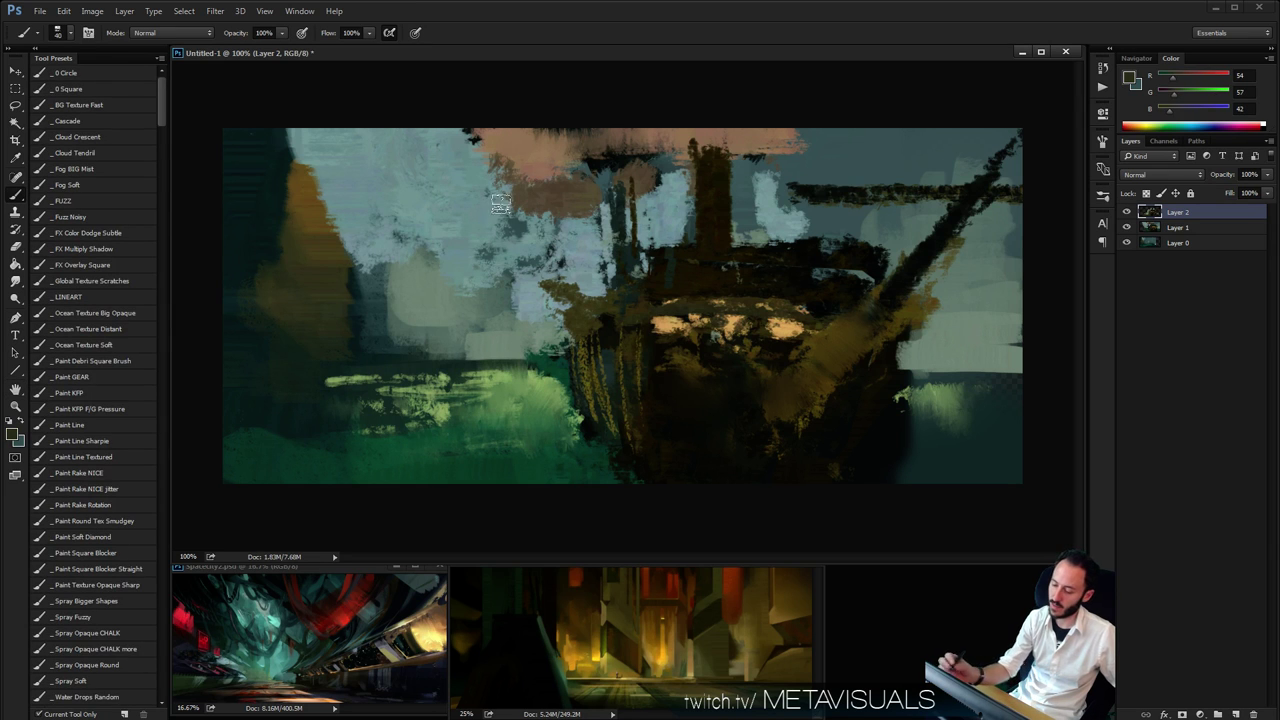
{"action": "left_click", "coordinate": [296, 216], "text": "alt"}
{"action": "key", "text": "bracketright"}
{"action": "key", "text": "bracketright"}
{"action": "mouse_move", "coordinate": [282, 206]}
{"action": "left_mouse_down"}
{"action": "mouse_move", "coordinate": [241, 121]}
{"action": "mouse_move", "coordinate": [260, 137]}
{"action": "mouse_move", "coordinate": [265, 180]}
{"action": "left_mouse_up"}
{"action": "left_click", "coordinate": [306, 150], "text": "alt"}
{"action": "mouse_move", "coordinate": [261, 115]}
{"action": "left_mouse_down"}
{"action": "mouse_move", "coordinate": [240, 160]}
{"action": "mouse_move", "coordinate": [279, 134]}
{"action": "mouse_move", "coordinate": [283, 188]}
{"action": "mouse_move", "coordinate": [371, 271]}
{"action": "left_mouse_up"}
{"action": "key", "text": "space"}
{"action": "left_click", "coordinate": [328, 295], "text": "alt"}
{"action": "left_click", "coordinate": [321, 298], "text": "alt"}
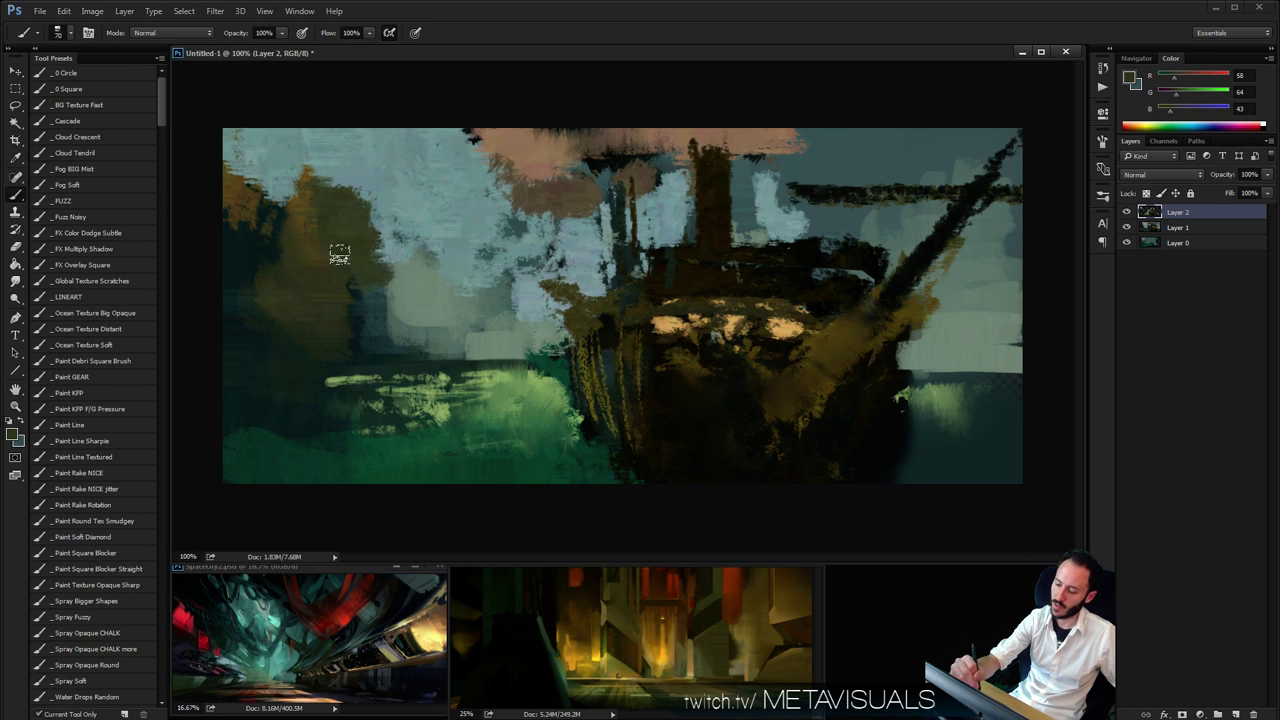
Extend the left hill toward the block with olive brown and add an orange patch at the foot of its slope
{"action": "mouse_move", "coordinate": [330, 215]}
{"action": "left_mouse_down"}
{"action": "mouse_move", "coordinate": [384, 295]}
{"action": "mouse_move", "coordinate": [394, 264]}
{"action": "left_mouse_up"}
{"action": "mouse_move", "coordinate": [355, 318]}
{"action": "left_mouse_down"}
{"action": "mouse_move", "coordinate": [398, 300]}
{"action": "mouse_move", "coordinate": [408, 340]}
{"action": "mouse_move", "coordinate": [418, 333]}
{"action": "left_mouse_up"}
{"action": "key", "text": "bracketleft"}
{"action": "mouse_move", "coordinate": [405, 283]}
{"action": "left_mouse_down"}
{"action": "mouse_move", "coordinate": [455, 340]}
{"action": "mouse_move", "coordinate": [440, 325]}
{"action": "mouse_move", "coordinate": [458, 268]}
{"action": "left_mouse_up"}
{"action": "left_click", "coordinate": [429, 306], "text": "alt"}
{"action": "key", "text": "r"}
{"action": "key", "text": "b"}
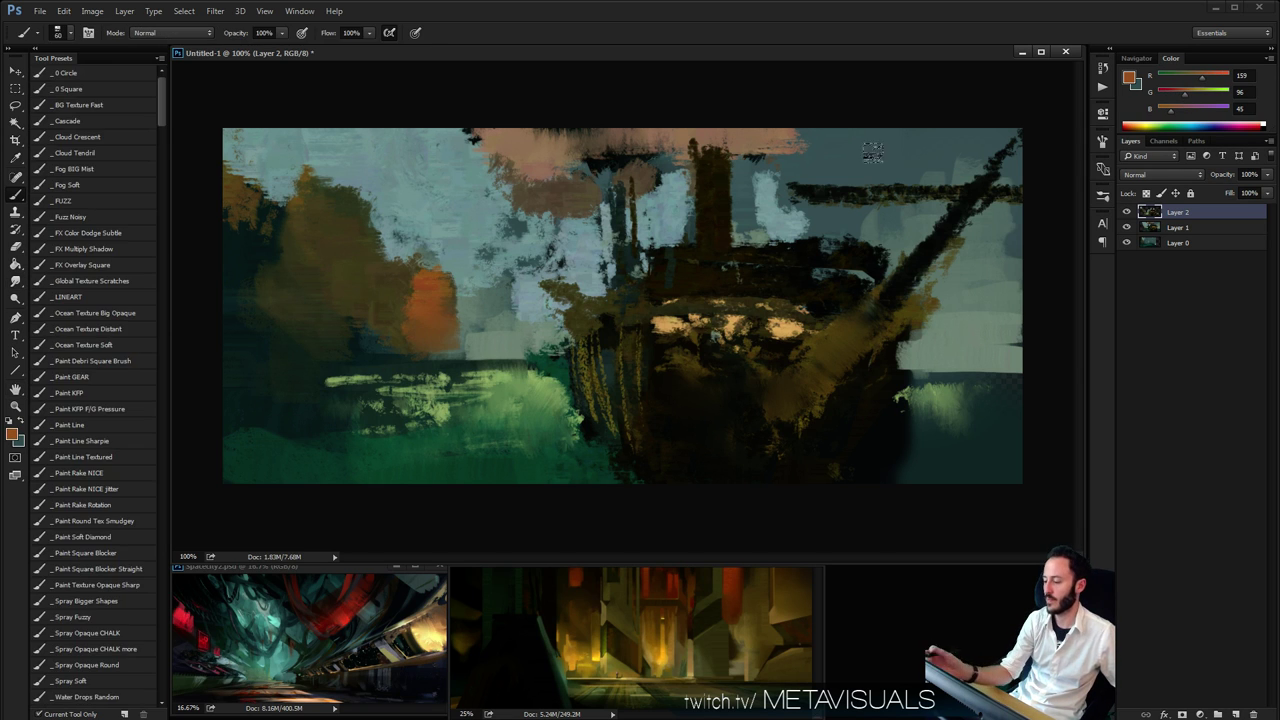
{"action": "left_click_drag", "start_coordinate": [467, 318], "coordinate": [461, 327]}
Cut the orange patch into a slope with sampled grey-blue and paint sampled orange-brown over the hill's upper face
{"action": "left_click", "coordinate": [488, 302], "text": "alt"}
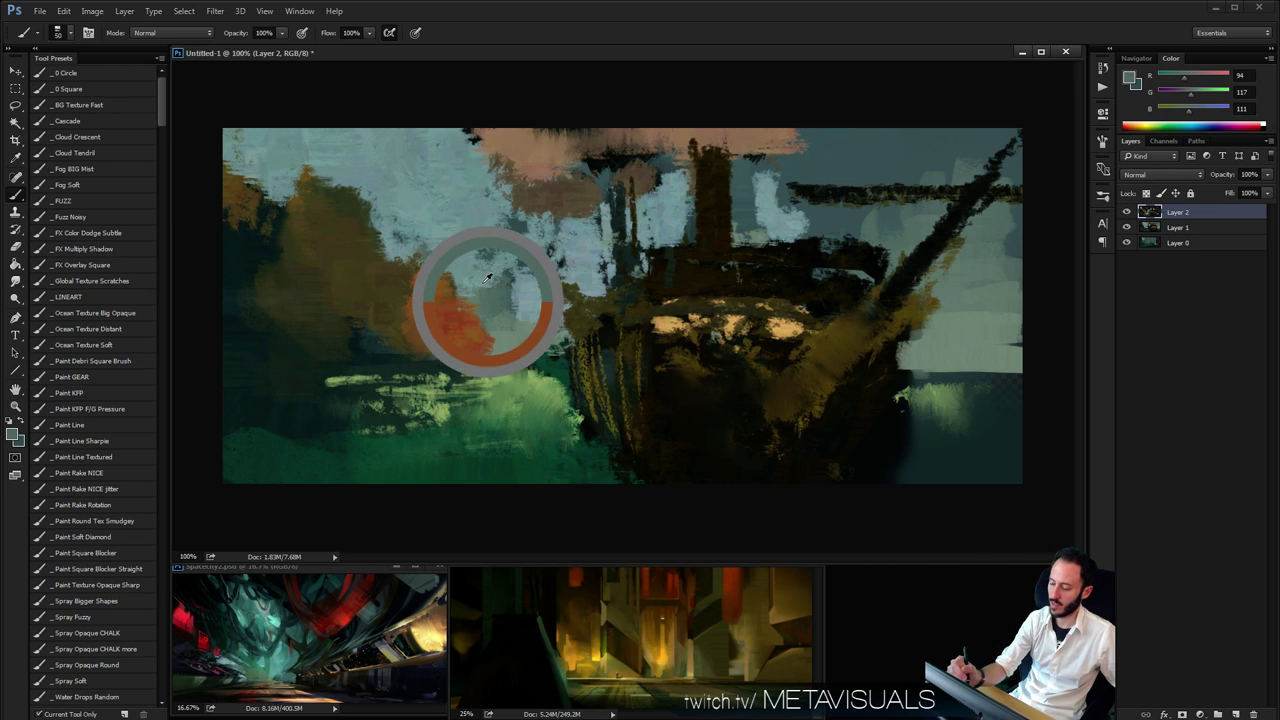
{"action": "mouse_move", "coordinate": [480, 282]}
{"action": "left_mouse_down"}
{"action": "mouse_move", "coordinate": [457, 308]}
{"action": "mouse_move", "coordinate": [434, 268]}
{"action": "left_mouse_up"}
{"action": "key", "text": "r"}
{"action": "key", "text": "b"}
{"action": "left_click", "coordinate": [420, 320], "text": "alt"}
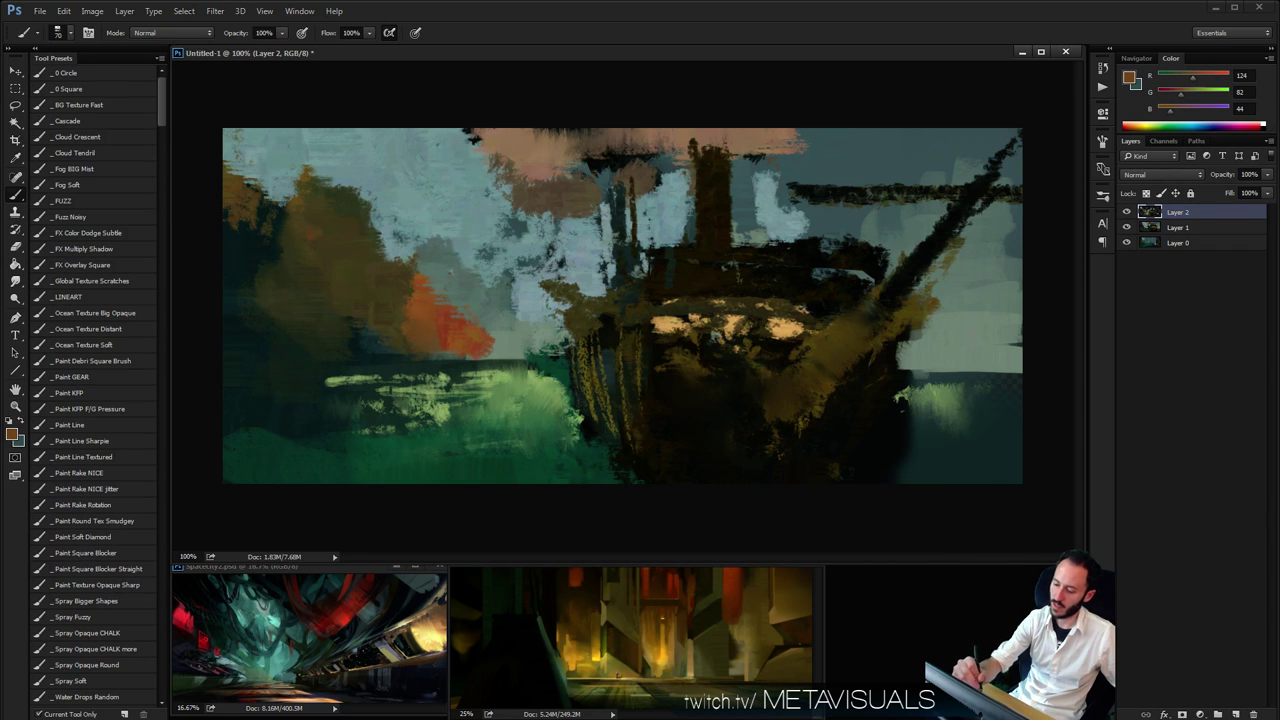
{"action": "mouse_move", "coordinate": [320, 232]}
{"action": "left_mouse_down"}
{"action": "mouse_move", "coordinate": [350, 280]}
{"action": "mouse_move", "coordinate": [371, 286]}
{"action": "left_mouse_up"}
{"action": "key", "text": "r"}
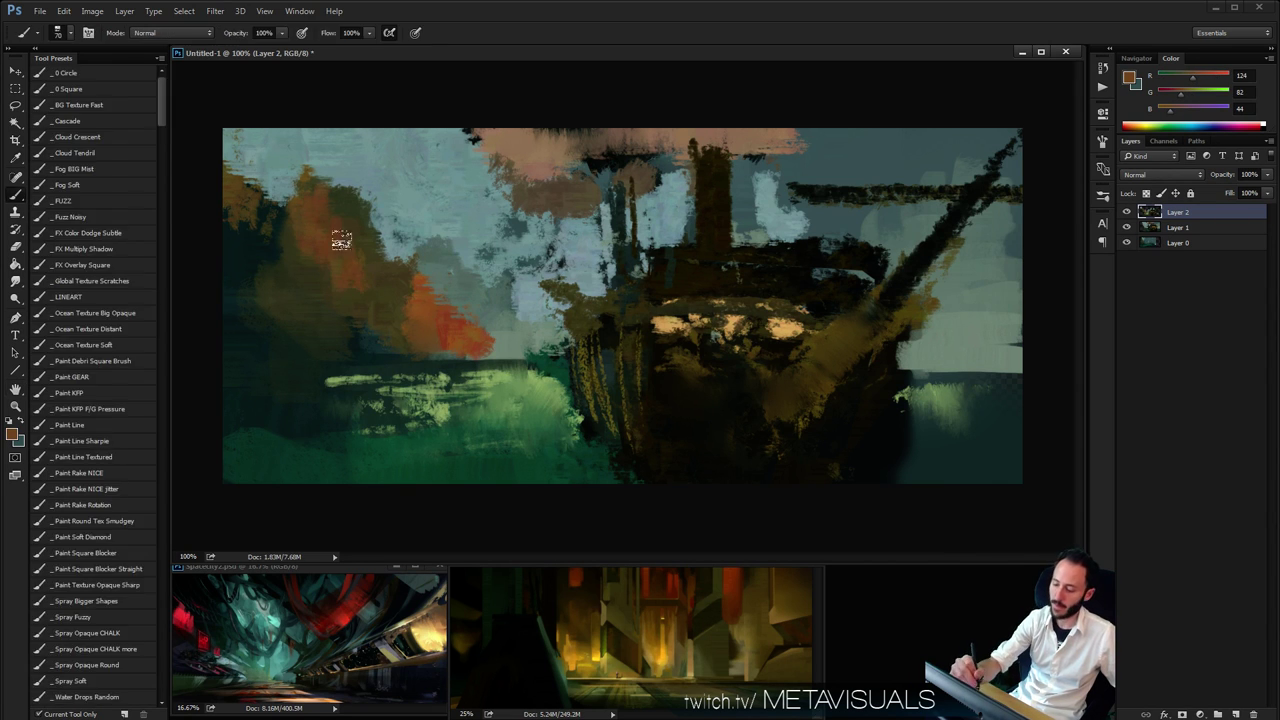
Dab sampled red-orange patches along the horizon on both sides of the block
{"action": "key", "text": "b"}
{"action": "left_click", "coordinate": [440, 314], "text": "alt"}
{"action": "left_click_drag", "start_coordinate": [524, 345], "coordinate": [556, 322]}
{"action": "left_click_drag", "start_coordinate": [925, 356], "coordinate": [1014, 352]}
{"action": "key", "text": "space"}
Paint sampled muted greens across the left ground, from the horizon below the hill down toward the lower left
{"action": "left_click", "coordinate": [487, 377], "text": "alt"}
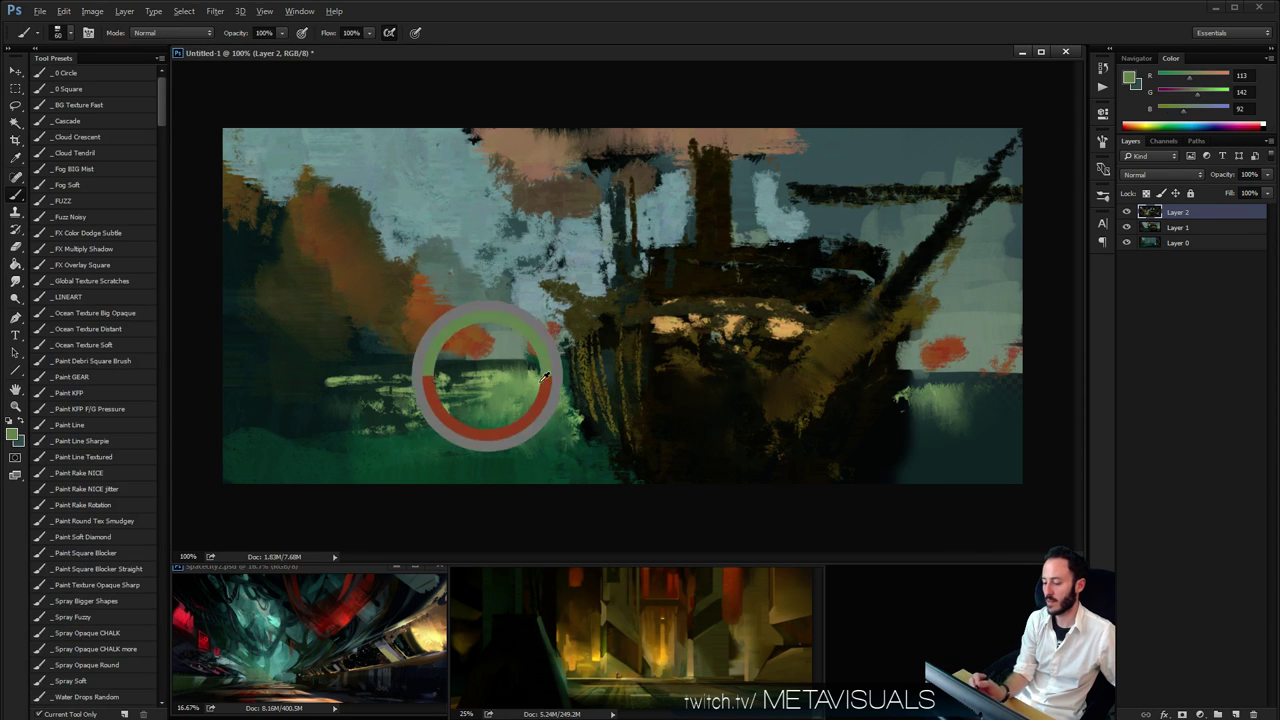
{"action": "key", "text": "bracketright"}
{"action": "key", "text": "bracketright"}
{"action": "mouse_move", "coordinate": [450, 376]}
{"action": "left_mouse_down"}
{"action": "mouse_move", "coordinate": [341, 392]}
{"action": "mouse_move", "coordinate": [385, 374]}
{"action": "mouse_move", "coordinate": [285, 380]}
{"action": "left_mouse_up"}
{"action": "key", "text": "space"}
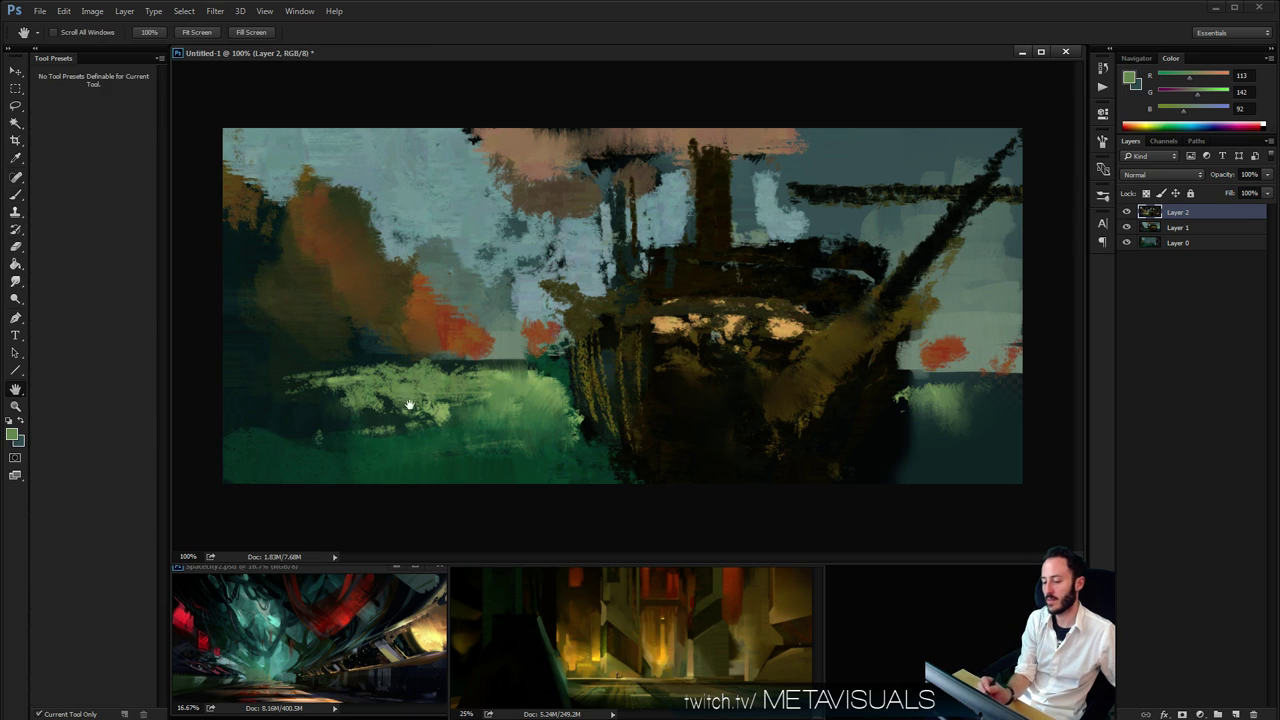
{"action": "key", "text": "bracketleft"}
{"action": "key", "text": "bracketleft"}
{"action": "key", "text": "bracketleft"}
{"action": "key", "text": "bracketleft"}
{"action": "key", "text": "bracketleft"}
{"action": "left_click", "coordinate": [369, 405], "text": "alt"}
{"action": "mouse_move", "coordinate": [368, 424]}
{"action": "left_mouse_down"}
{"action": "mouse_move", "coordinate": [297, 420]}
{"action": "mouse_move", "coordinate": [356, 398]}
{"action": "mouse_move", "coordinate": [304, 452]}
{"action": "left_mouse_up"}
Choose the Paint KPP F/G Pressure brush at 40 pixels, extend the green ground leftward and break its edge with sampled dark teal
{"action": "key", "text": "bracketright"}
{"action": "left_click", "coordinate": [104, 408]}
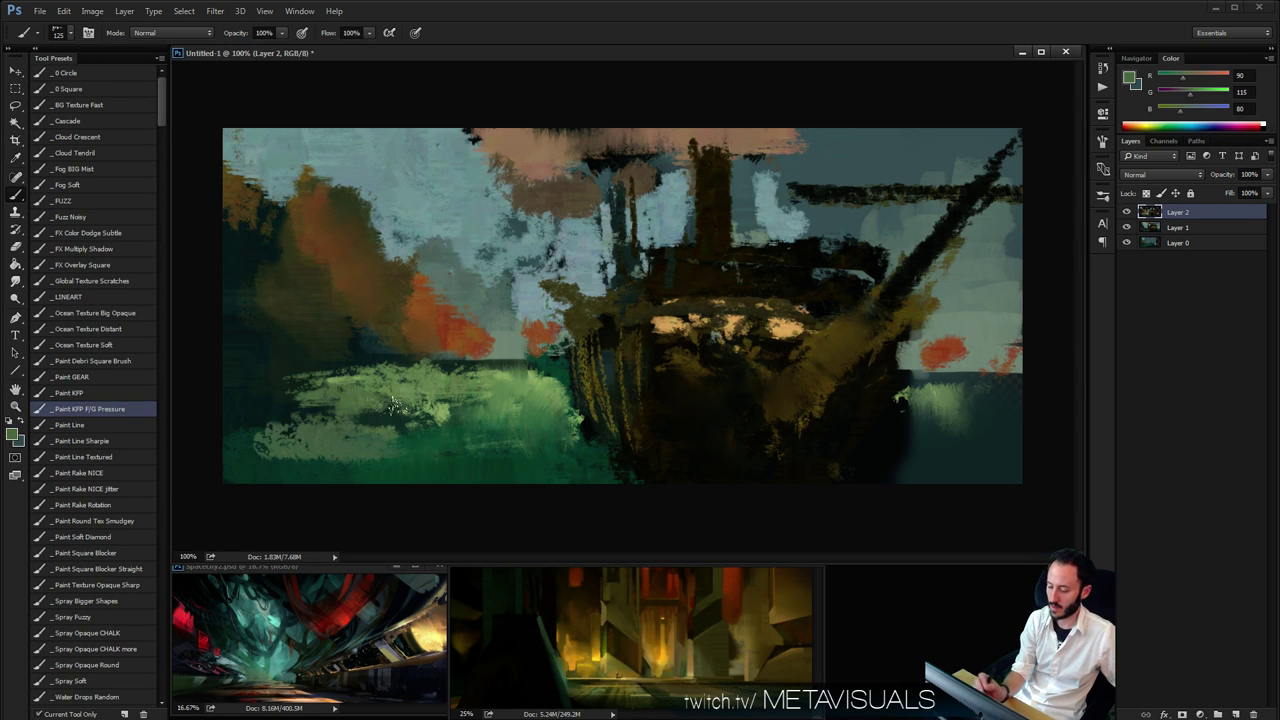
{"action": "key", "text": "bracketleft"}
{"action": "key", "text": "bracketleft"}
{"action": "key", "text": "bracketleft"}
{"action": "key", "text": "bracketleft"}
{"action": "key", "text": "bracketleft"}
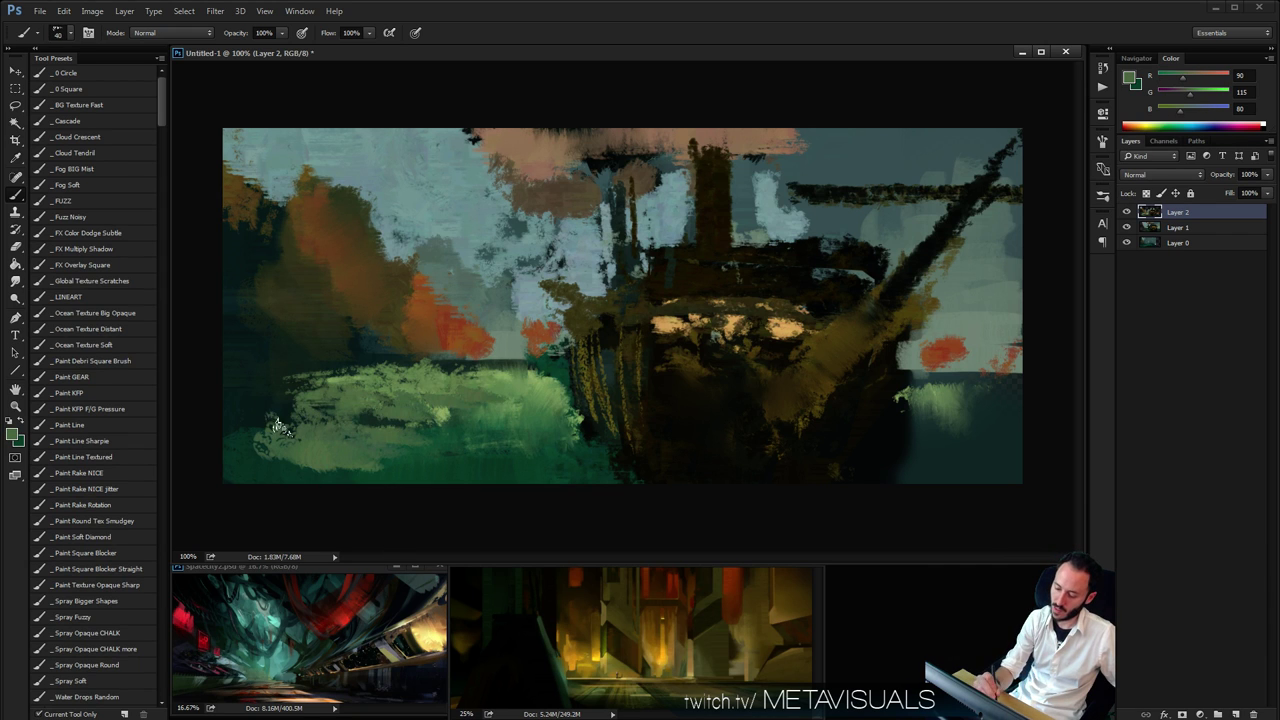
{"action": "left_click", "coordinate": [263, 400], "text": "alt"}
{"action": "key", "text": "bracketright"}
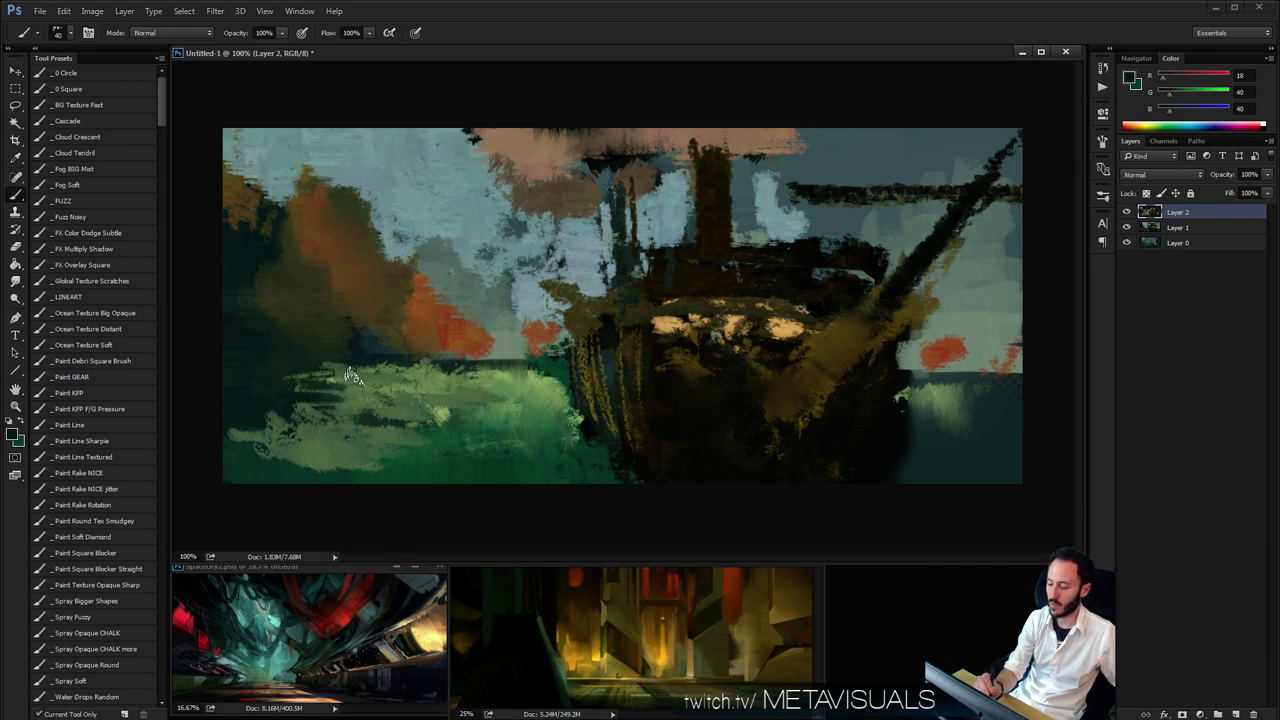
Add a sampled tan light below the block's lit row and cover the leftmost lights with sampled near-black
{"action": "key", "text": "ctrl+space"}
{"action": "left_click_drag", "start_coordinate": [800, 376], "coordinate": [772, 386]}
{"action": "key", "text": "ctrl+plus"}
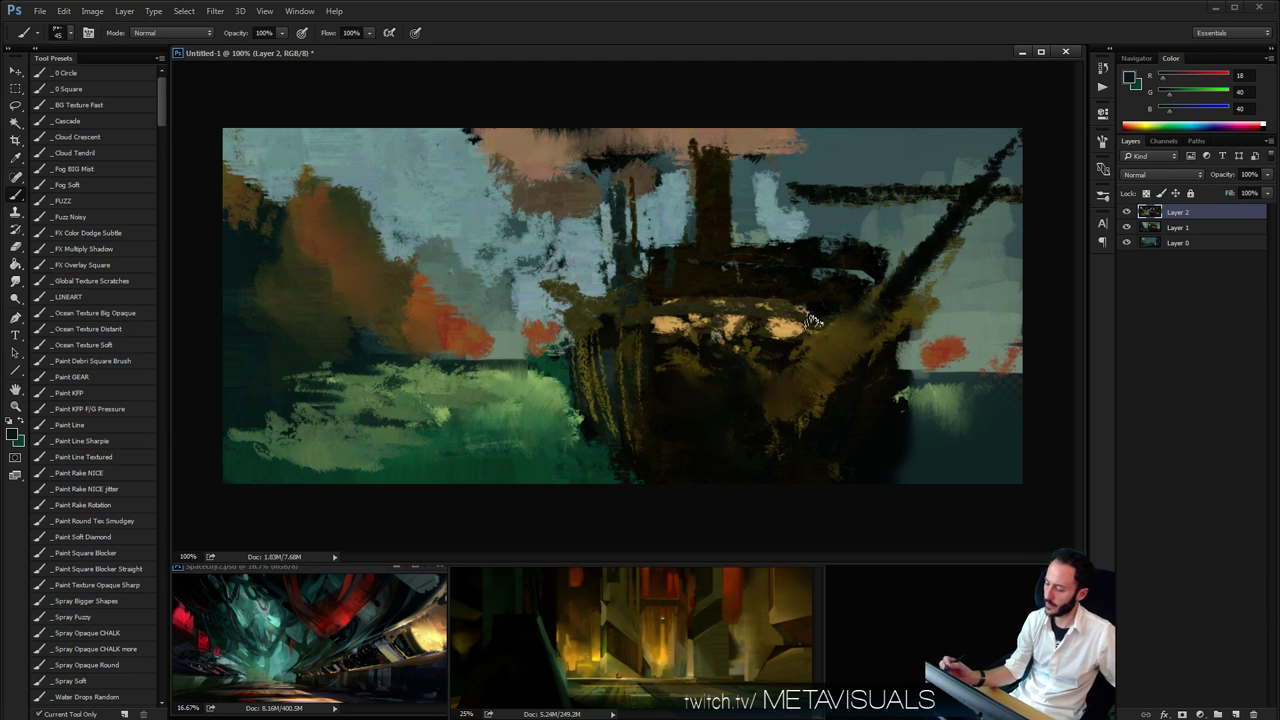
{"action": "left_click", "coordinate": [675, 313], "text": "alt"}
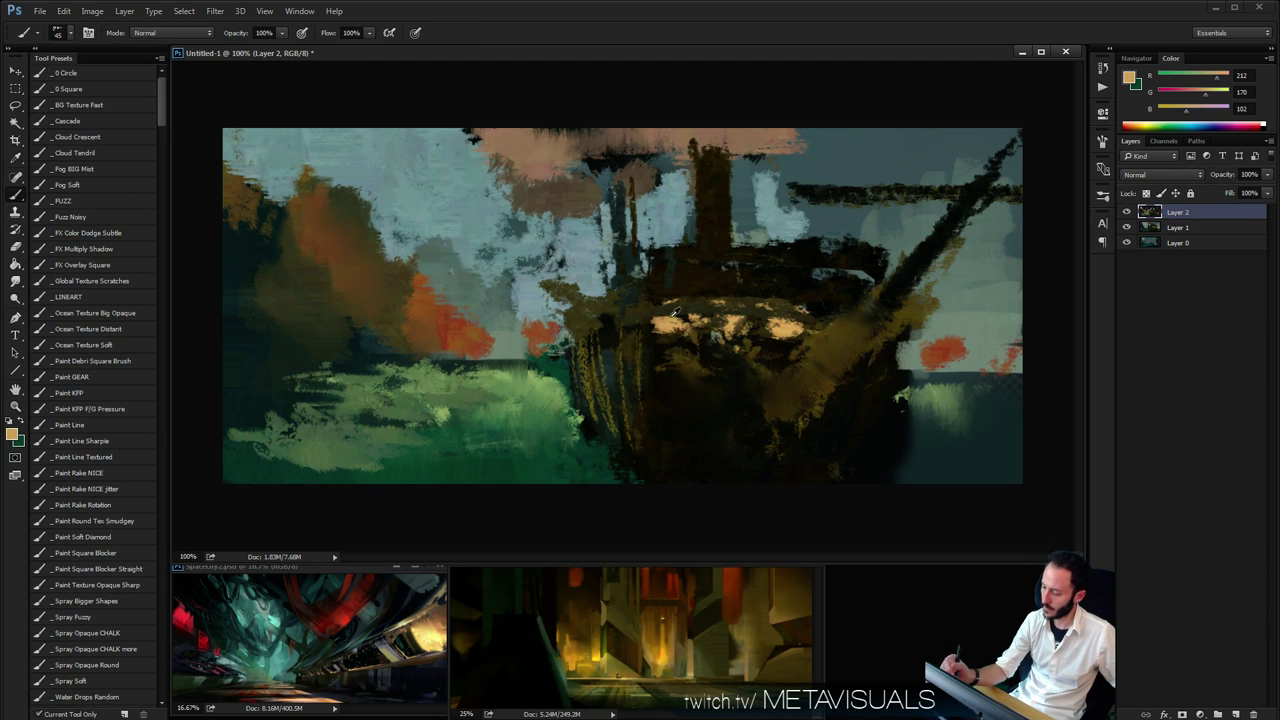
{"action": "left_click", "coordinate": [673, 374], "text": "alt"}
{"action": "key", "text": "bracketright"}
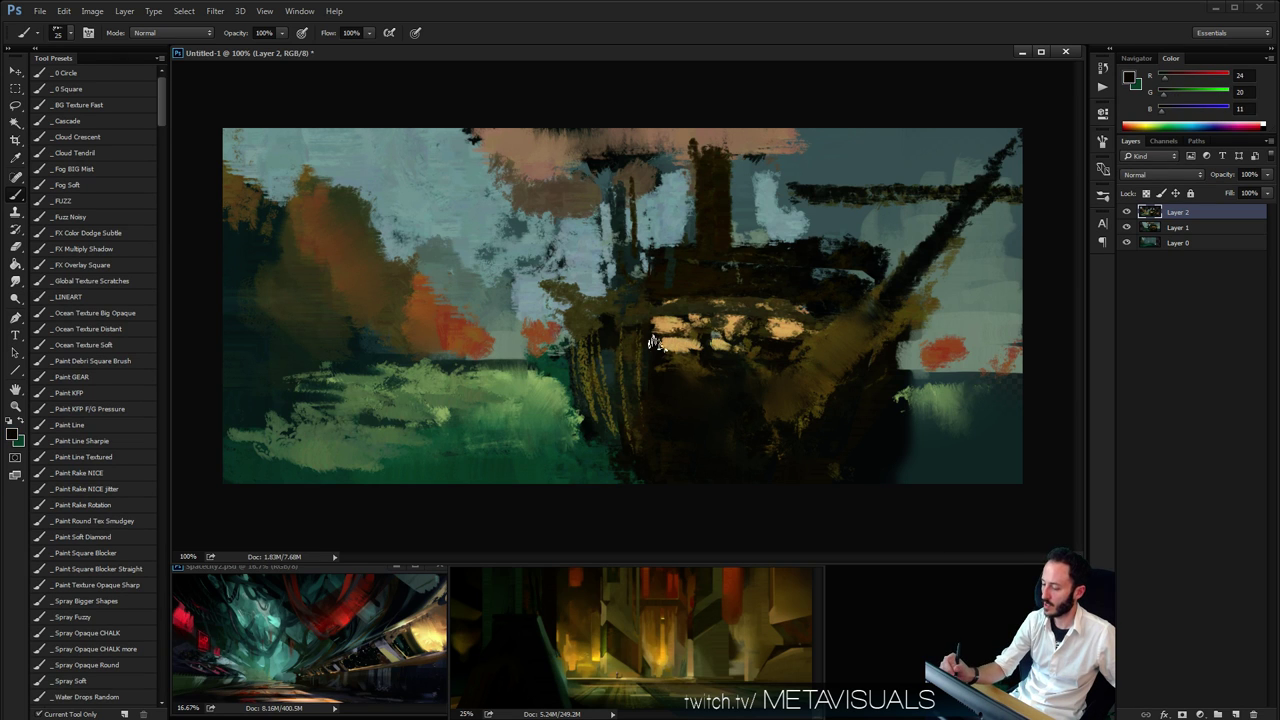
{"action": "left_click_drag", "start_coordinate": [660, 322], "coordinate": [668, 338]}
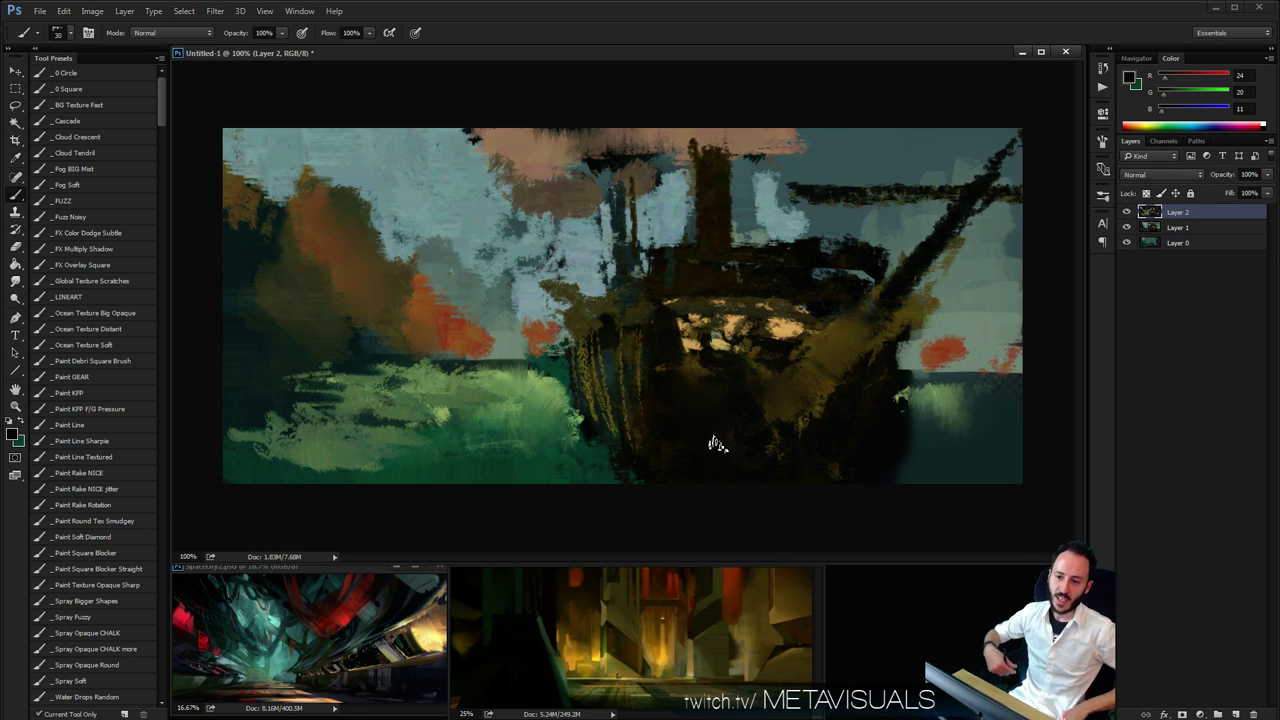
Trim the left hill's upper-right slope to a cleaner edge with sampled sky blue
{"action": "key", "text": "space"}
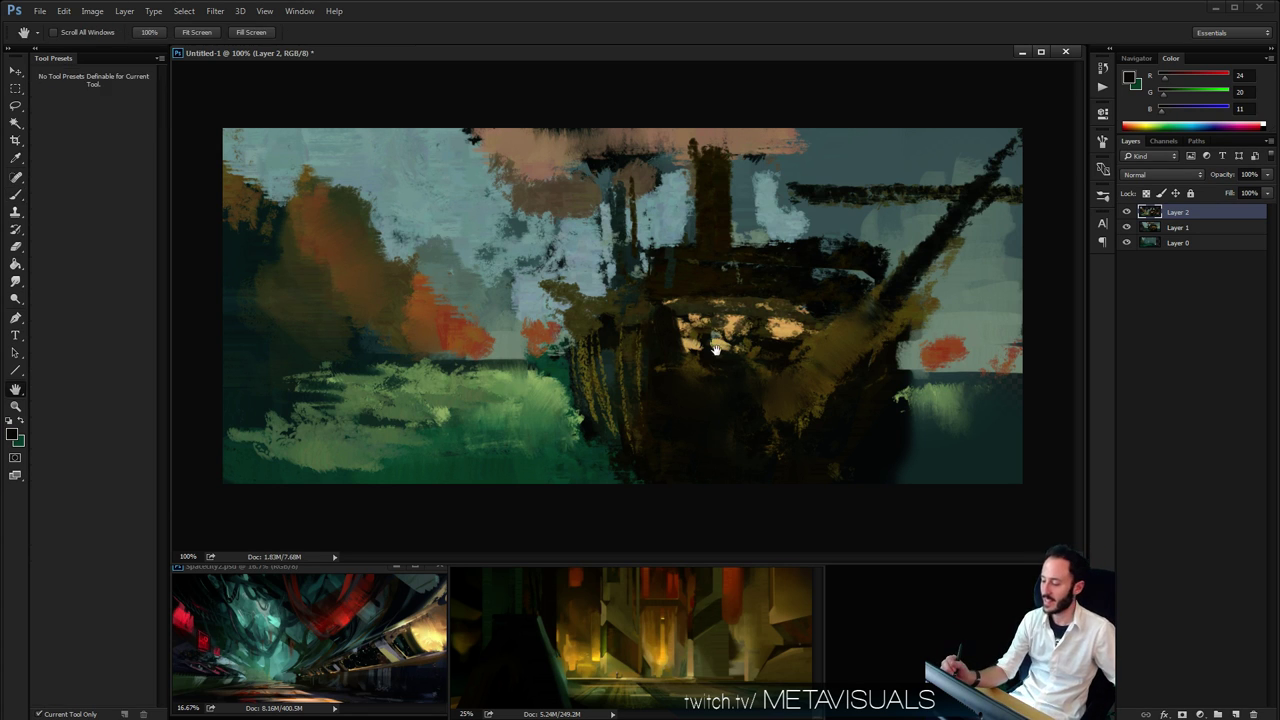
{"action": "left_click", "coordinate": [738, 334], "text": "ctrl+alt"}
{"action": "left_click", "coordinate": [738, 334], "text": "ctrl+alt"}
{"action": "left_click", "coordinate": [744, 336], "text": "ctrl"}
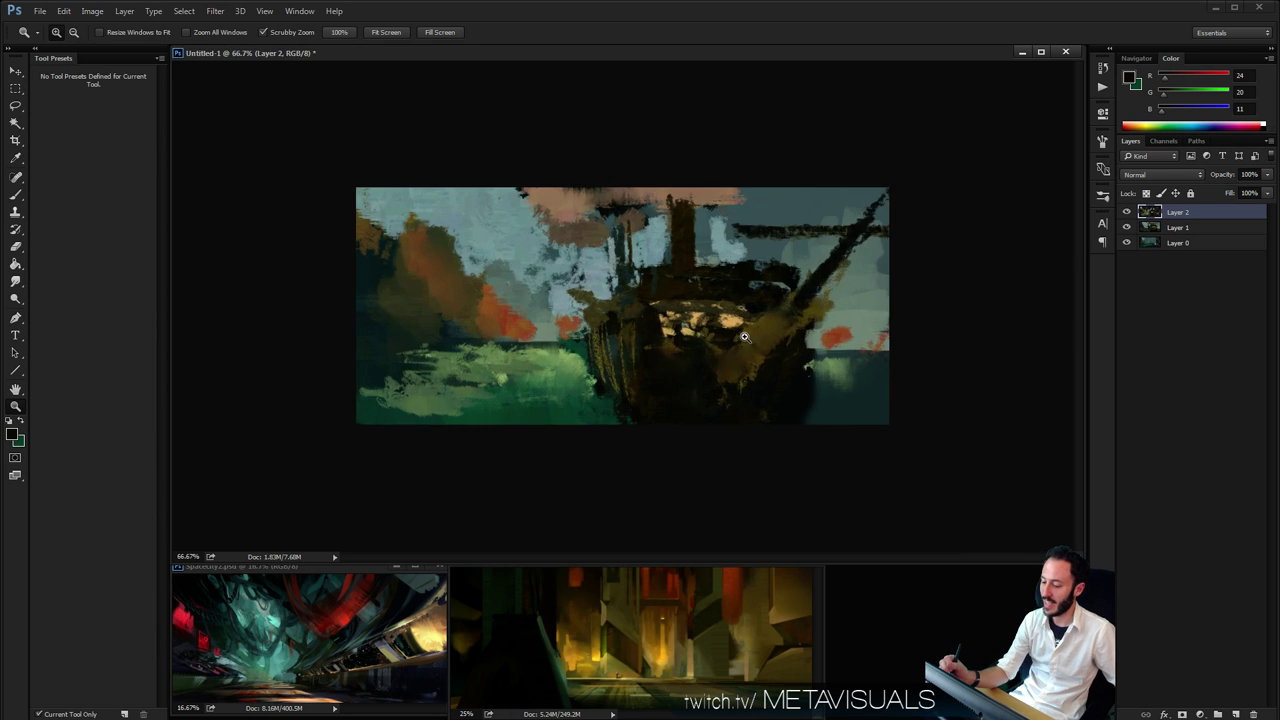
{"action": "left_click", "coordinate": [744, 336], "text": "ctrl"}
{"action": "left_click", "coordinate": [330, 147], "text": "alt"}
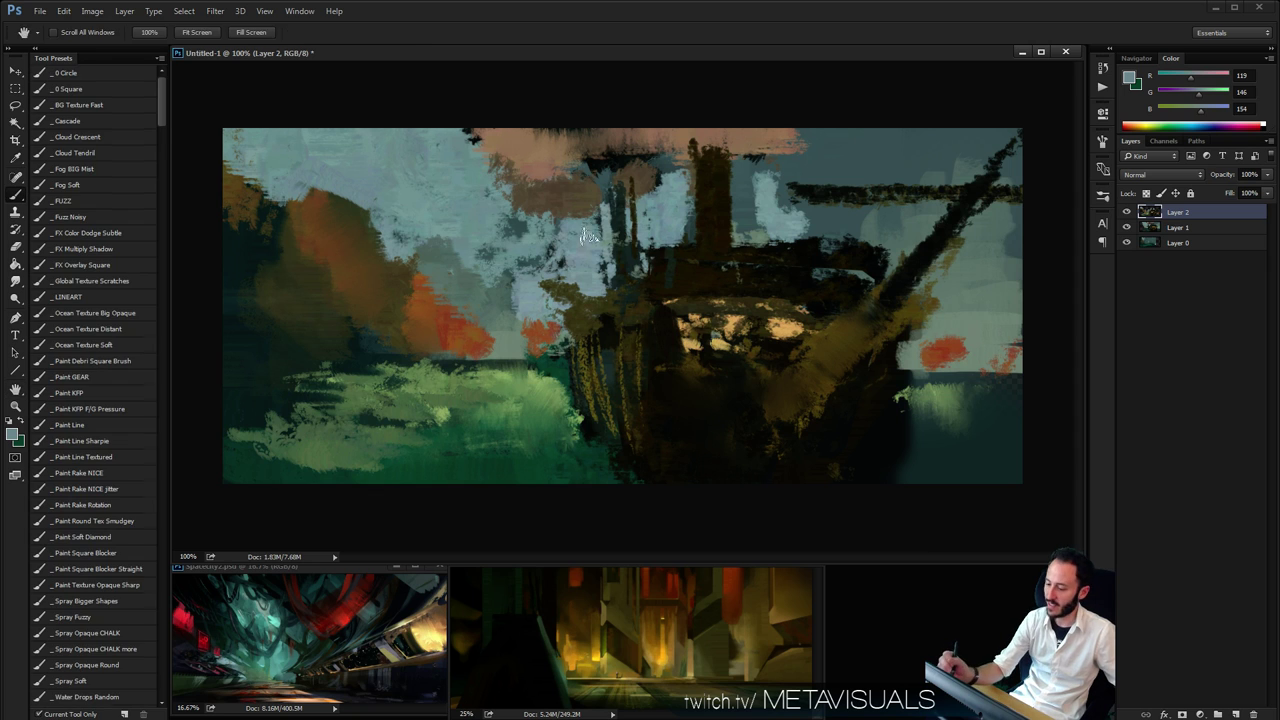
{"action": "key", "text": "bracketright"}
{"action": "left_click", "coordinate": [370, 205], "text": "alt"}
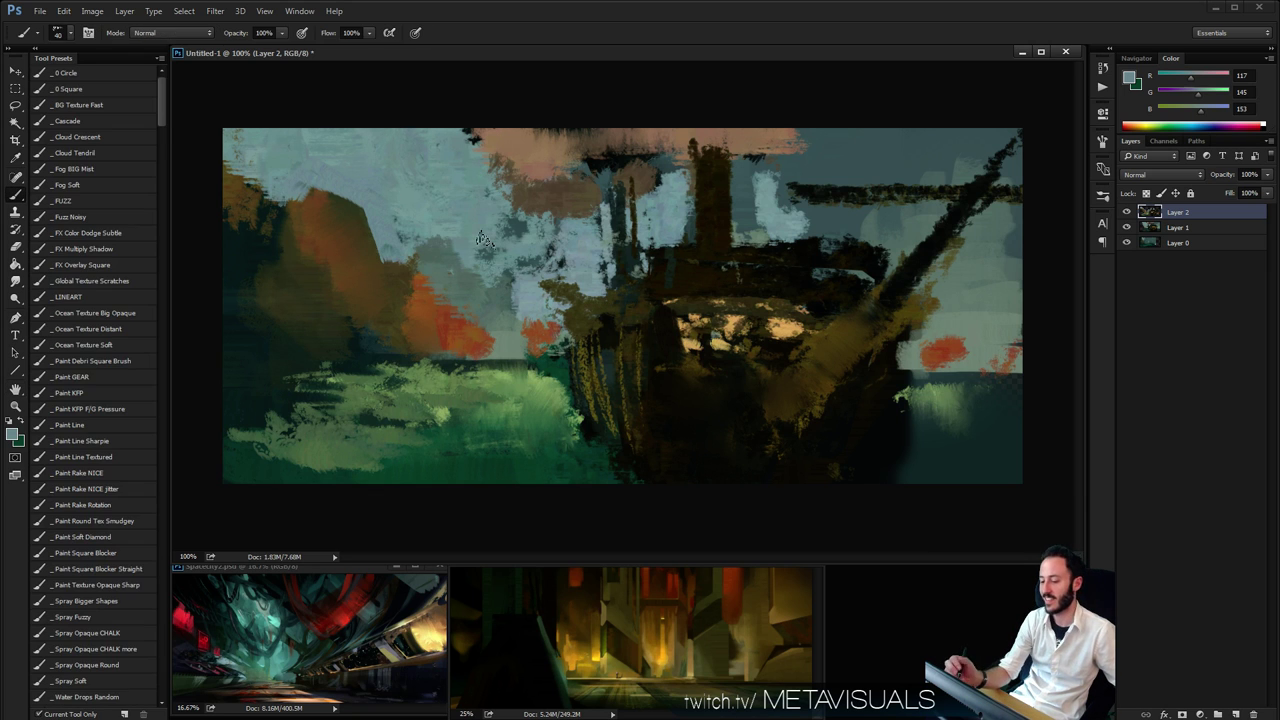
Reshape the left hill's summit and upper-right slope with sampled olive-brown and brown strokes, trimming the outline with sampled sky blue
{"action": "left_click", "coordinate": [352, 218], "text": "alt"}
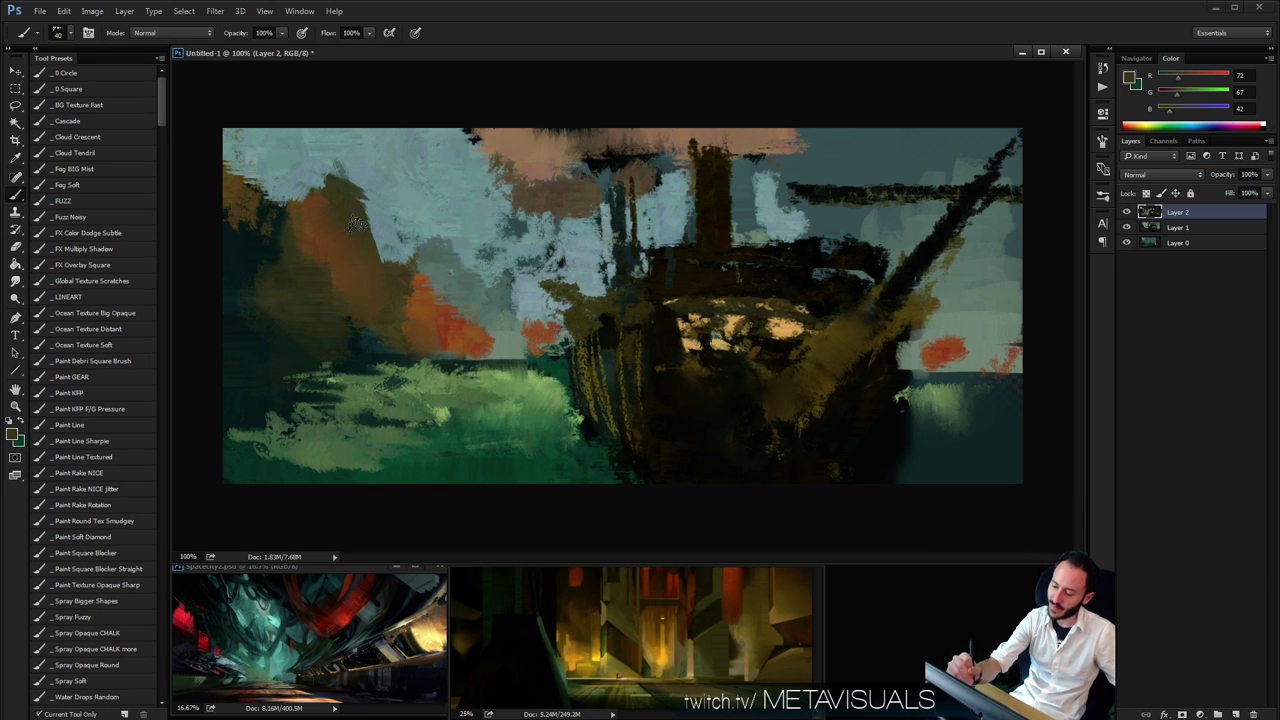
{"action": "mouse_move", "coordinate": [357, 222]}
{"action": "left_mouse_down"}
{"action": "mouse_move", "coordinate": [372, 252]}
{"action": "mouse_move", "coordinate": [338, 170]}
{"action": "left_mouse_up"}
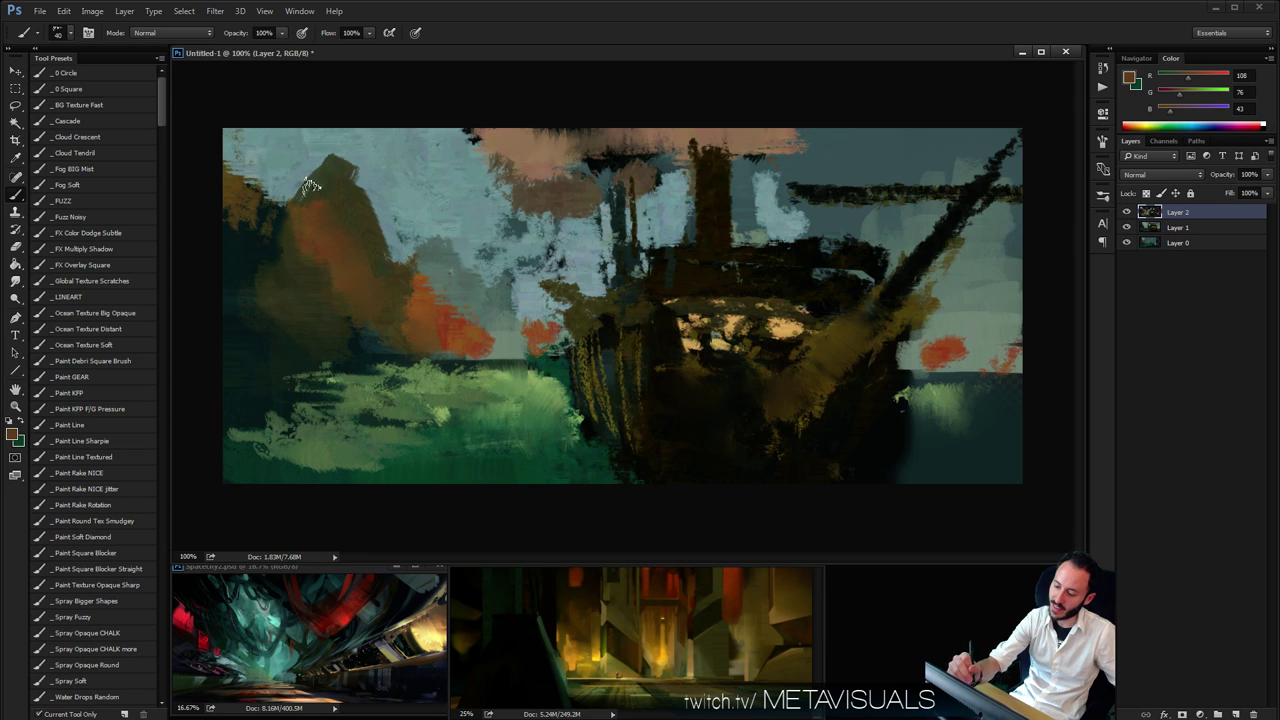
{"action": "left_click", "coordinate": [334, 152], "text": "alt"}
{"action": "left_click", "coordinate": [365, 209], "text": "alt"}
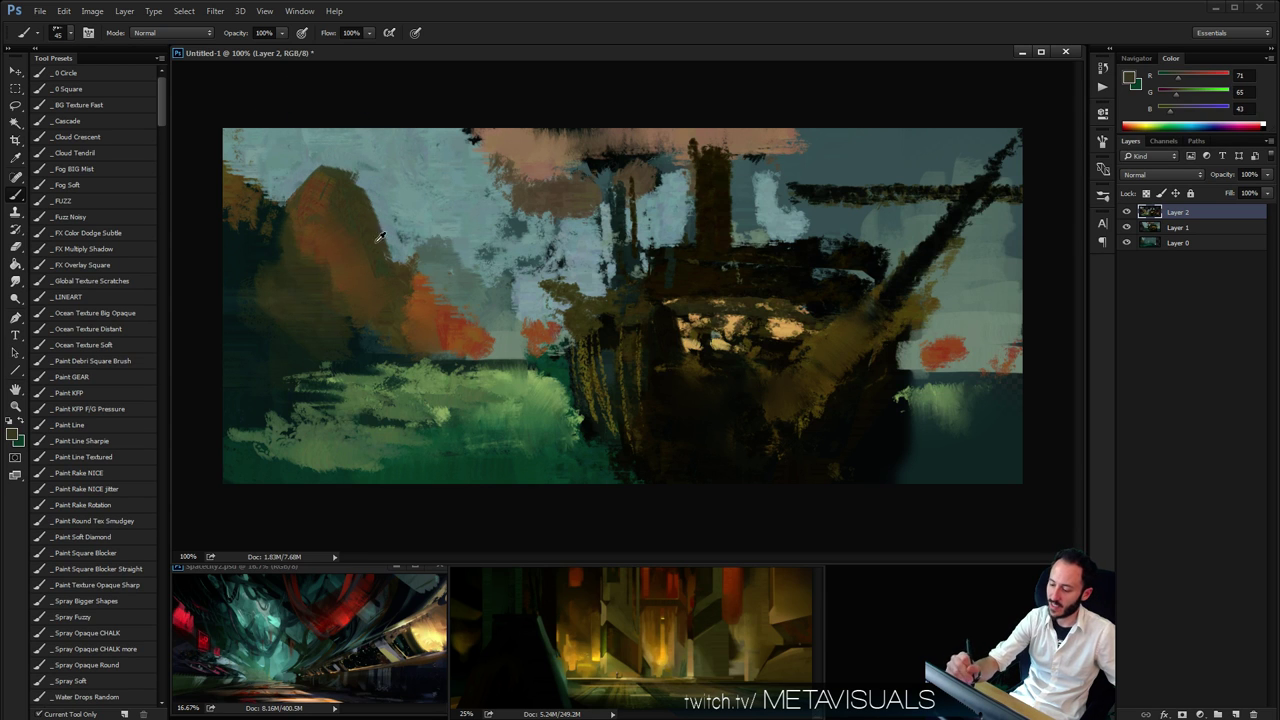
{"action": "left_click_drag", "start_coordinate": [386, 242], "coordinate": [356, 178]}
{"action": "left_click", "coordinate": [381, 259], "text": "alt"}
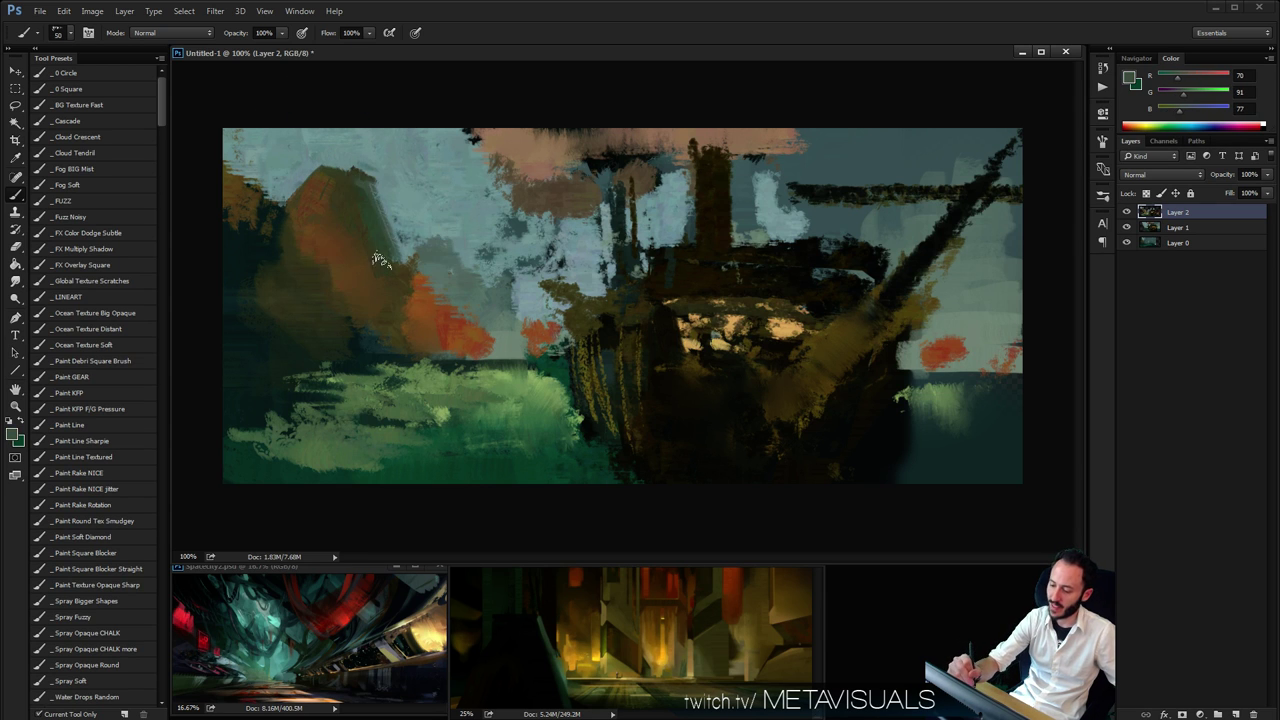
Carve the hill's right side into a pointed, jagged peak using sampled sky blue and grey-green, finishing with a 45 px brush
{"action": "left_click", "coordinate": [355, 151], "text": "alt"}
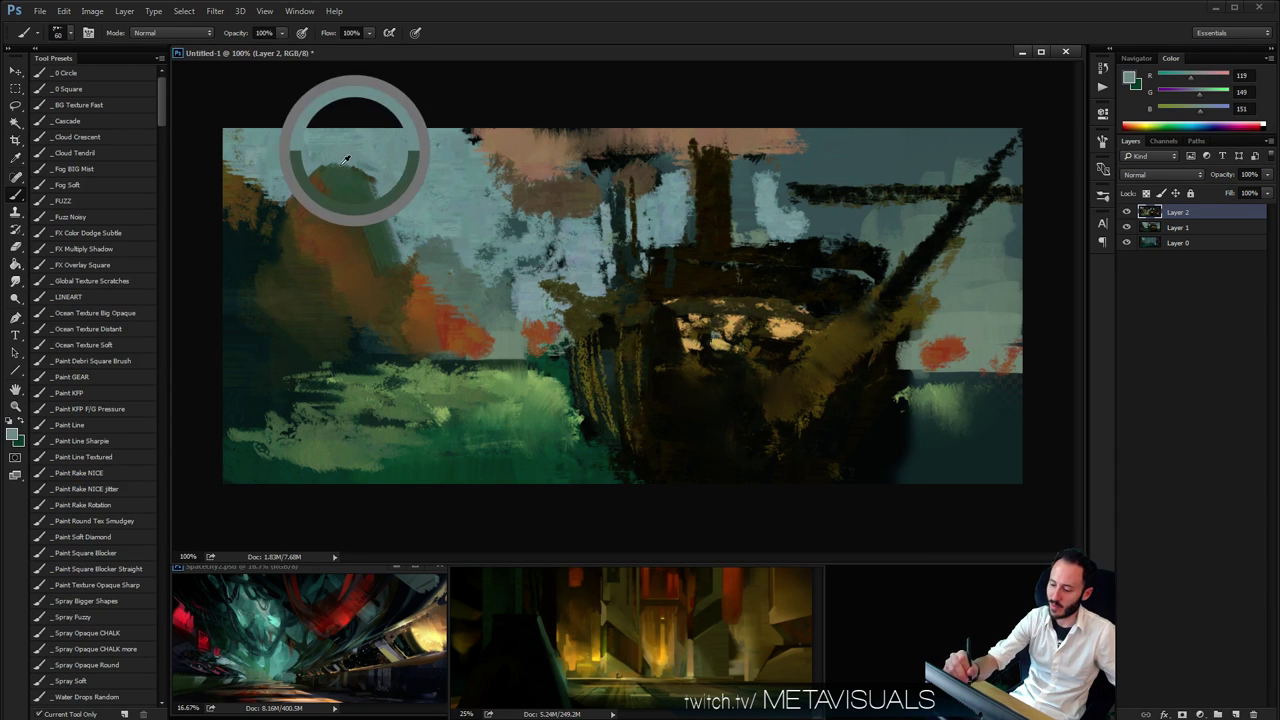
{"action": "left_click_drag", "start_coordinate": [375, 185], "coordinate": [355, 165]}
{"action": "left_click", "coordinate": [406, 251], "text": "alt"}
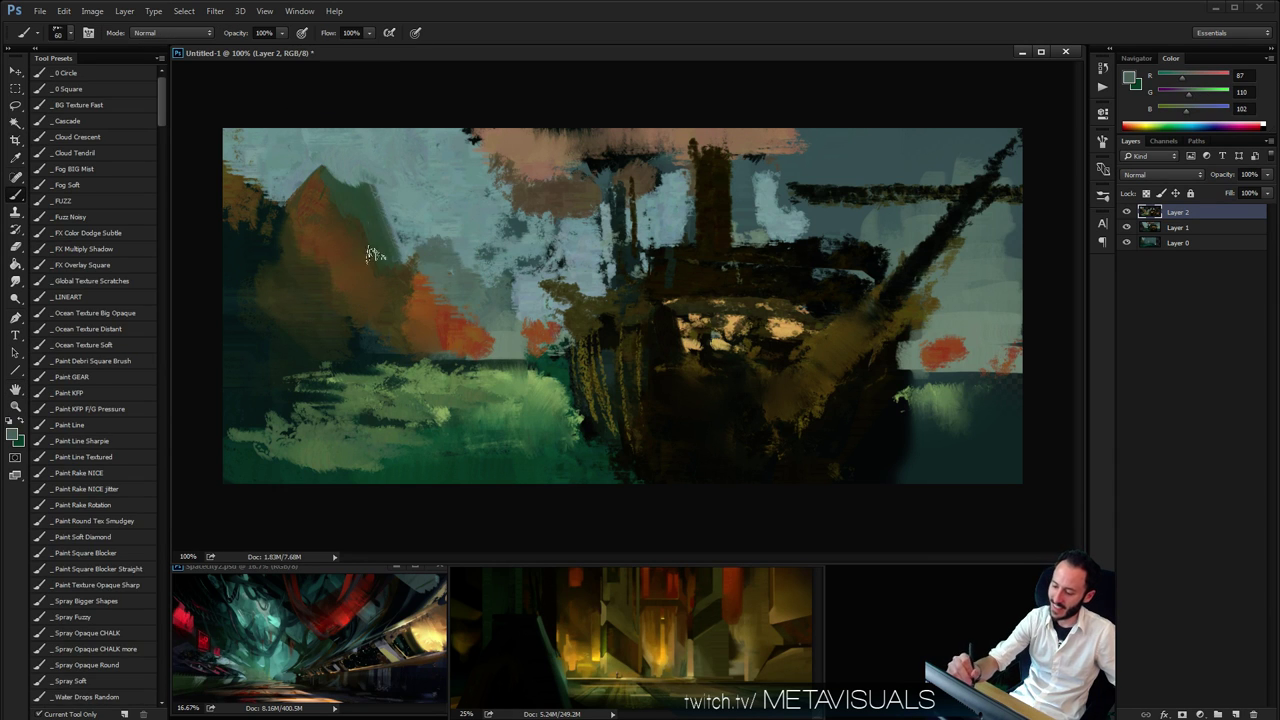
{"action": "mouse_move", "coordinate": [385, 204]}
{"action": "left_mouse_down"}
{"action": "mouse_move", "coordinate": [397, 247]}
{"action": "mouse_move", "coordinate": [414, 248]}
{"action": "mouse_move", "coordinate": [390, 234]}
{"action": "left_mouse_up"}
{"action": "left_click", "coordinate": [404, 199], "text": "alt"}
{"action": "key", "text": "bracketleft"}
{"action": "key", "text": "bracketleft"}
{"action": "mouse_move", "coordinate": [365, 181]}
{"action": "left_mouse_down"}
{"action": "mouse_move", "coordinate": [390, 234]}
{"action": "mouse_move", "coordinate": [322, 164]}
{"action": "left_mouse_up"}
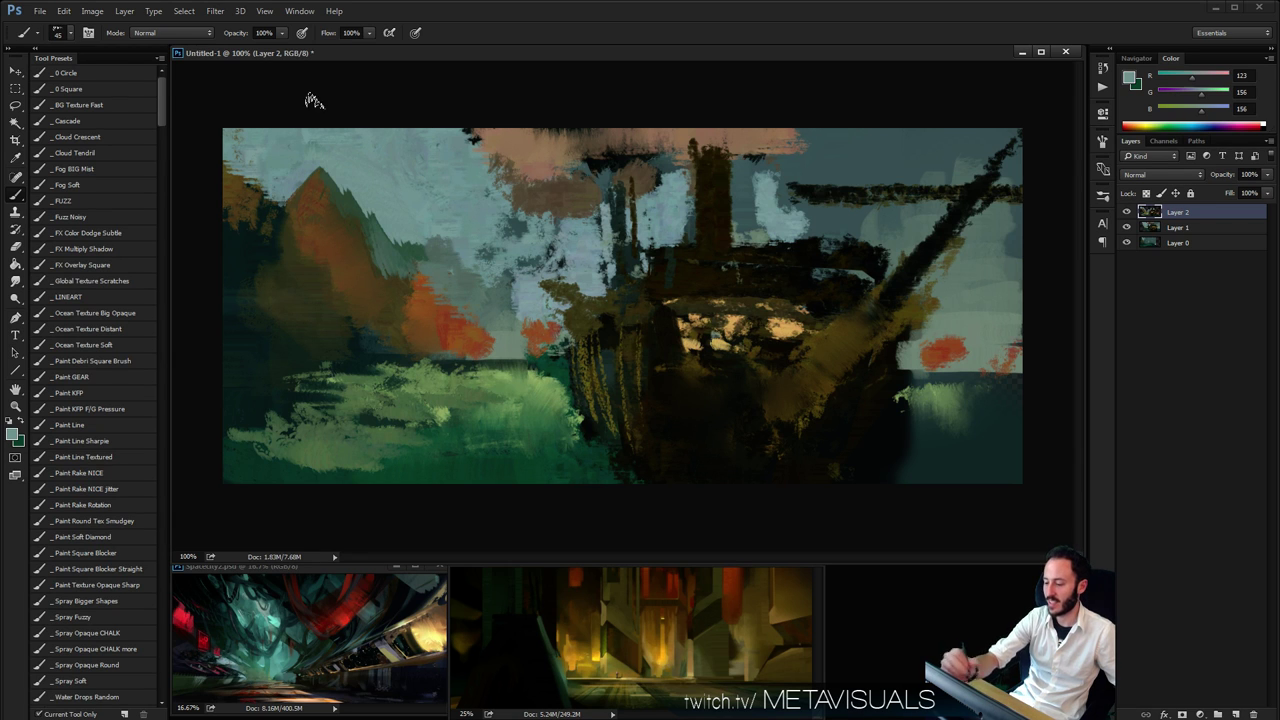
Paint a sampled grey-green ridge descending from the peak behind the orange slope, enlarging the brush to 70 px
{"action": "key", "text": "space"}
{"action": "left_click", "coordinate": [398, 262], "text": "alt"}
{"action": "key", "text": "bracketright"}
{"action": "key", "text": "bracketright"}
{"action": "left_click_drag", "start_coordinate": [400, 270], "coordinate": [445, 250]}
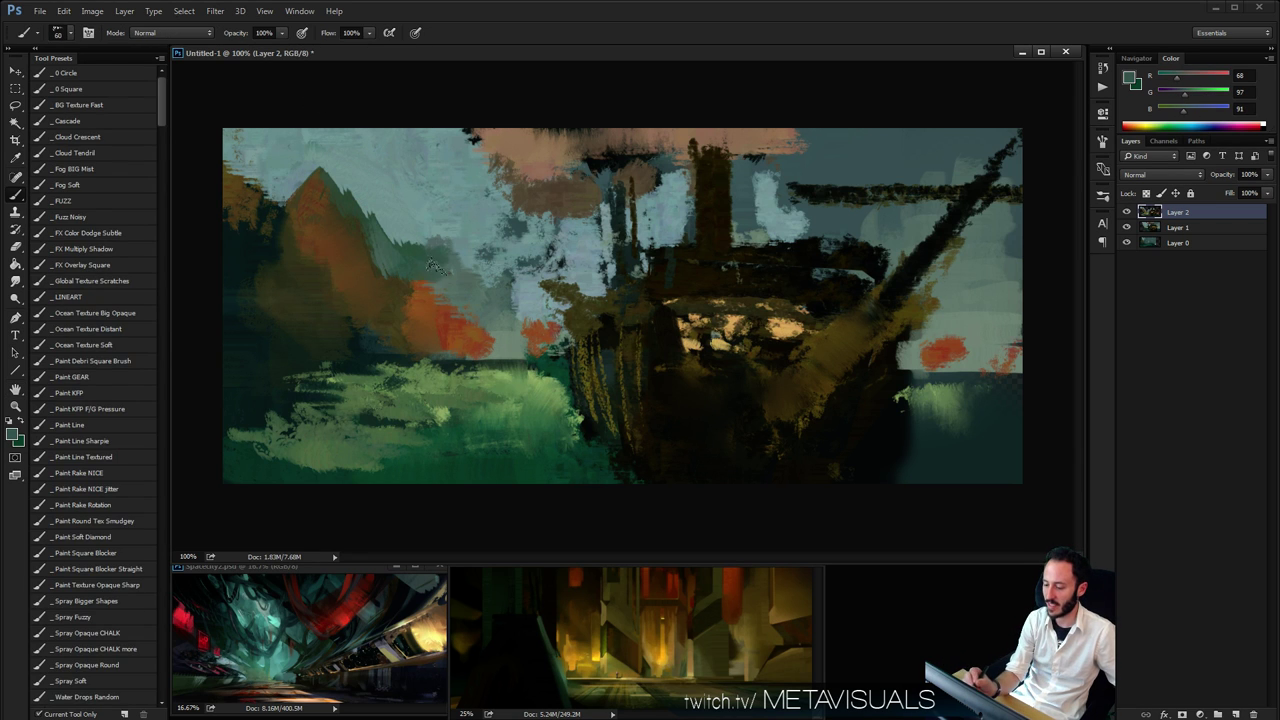
{"action": "left_click_drag", "start_coordinate": [420, 300], "coordinate": [450, 262]}
{"action": "key", "text": "bracketright"}
{"action": "left_click", "coordinate": [456, 320], "text": "alt"}
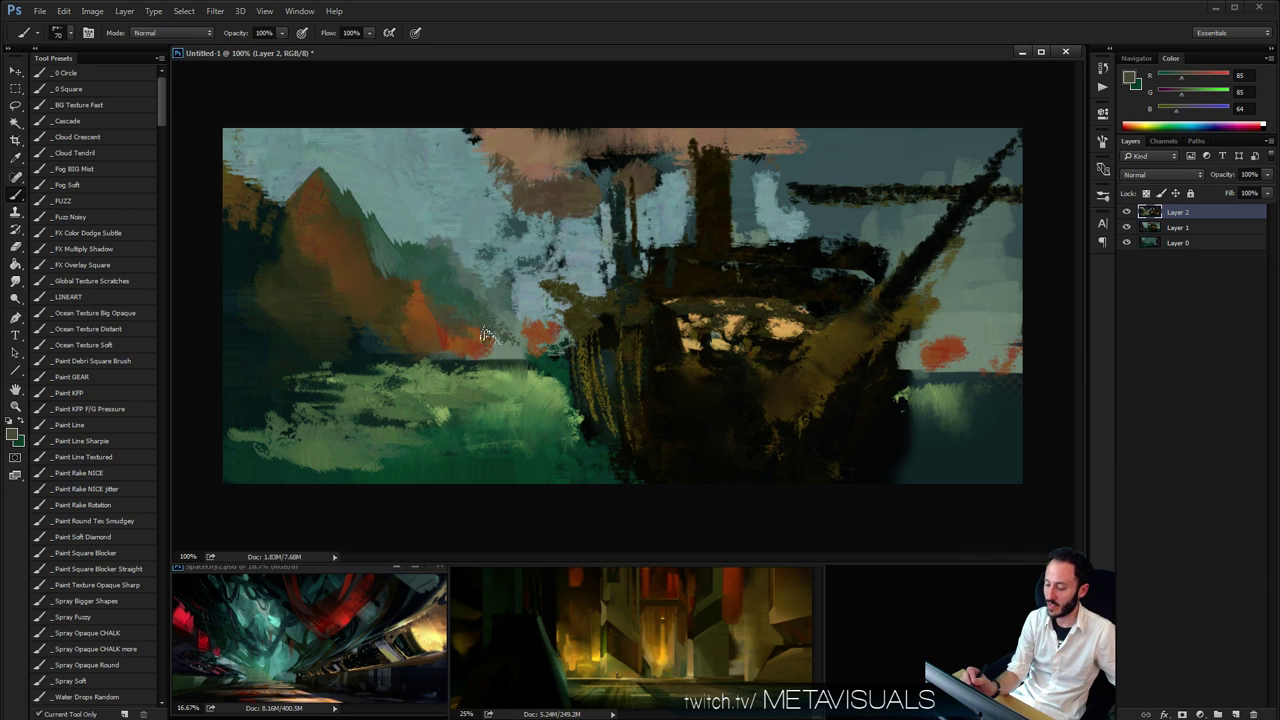
Cover the orange patch at the ridge's foot with sampled grey-greens and shape a small distant hill near the ship
{"action": "left_click", "coordinate": [512, 335], "text": "alt"}
{"action": "left_click", "coordinate": [508, 331], "text": "alt"}
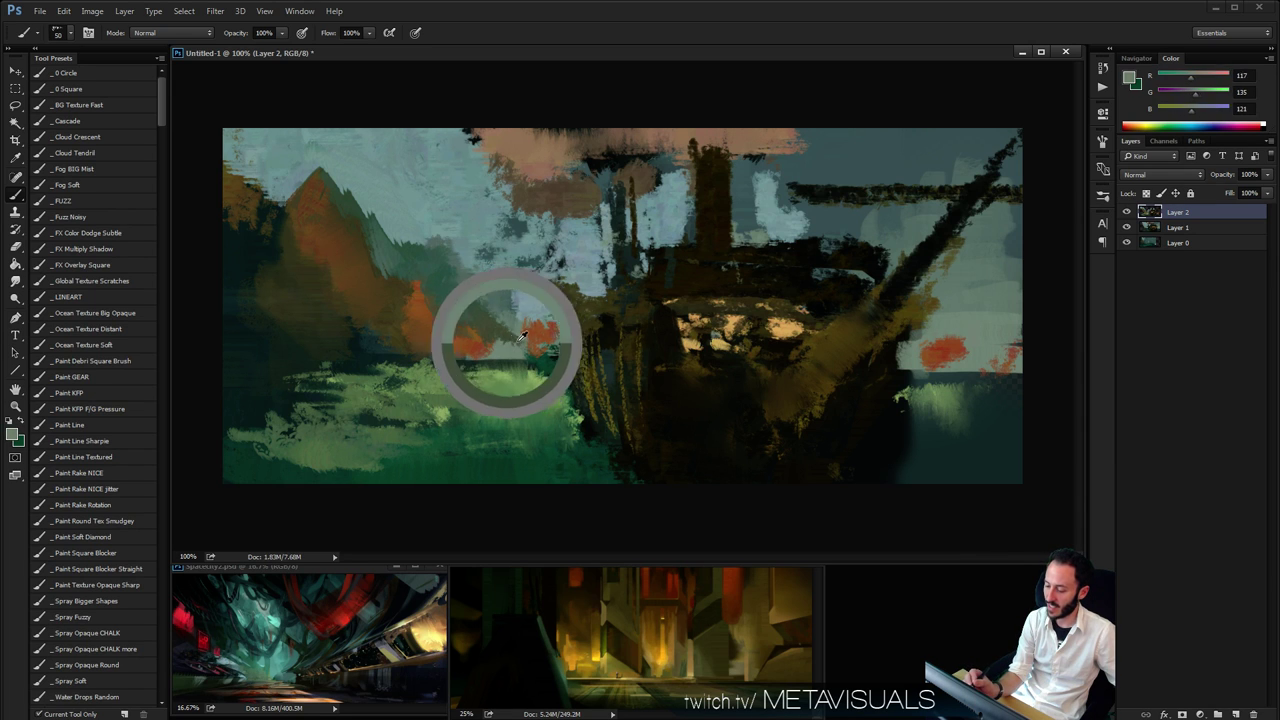
{"action": "key", "text": "bracketleft"}
{"action": "key", "text": "bracketleft"}
{"action": "key", "text": "bracketleft"}
{"action": "left_click", "coordinate": [520, 338], "text": "alt"}
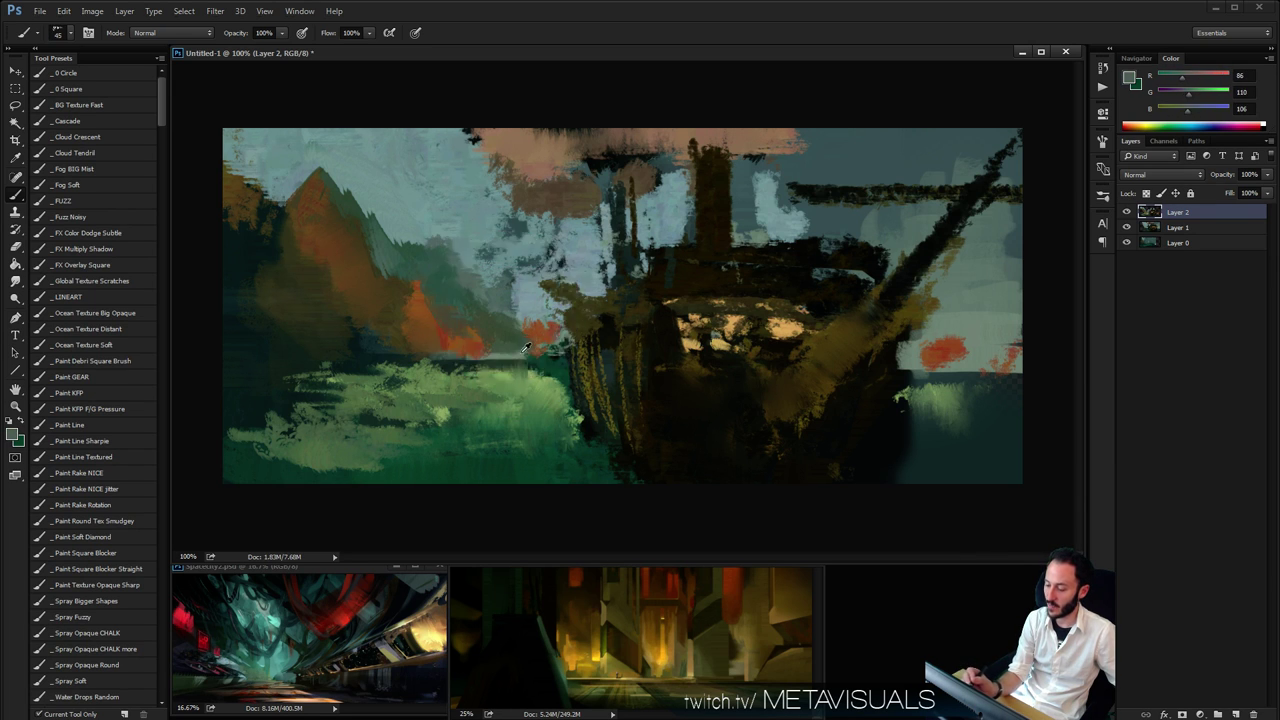
{"action": "mouse_move", "coordinate": [489, 319]}
{"action": "left_mouse_down"}
{"action": "mouse_move", "coordinate": [483, 333]}
{"action": "mouse_move", "coordinate": [514, 350]}
{"action": "mouse_move", "coordinate": [529, 335]}
{"action": "left_mouse_up"}
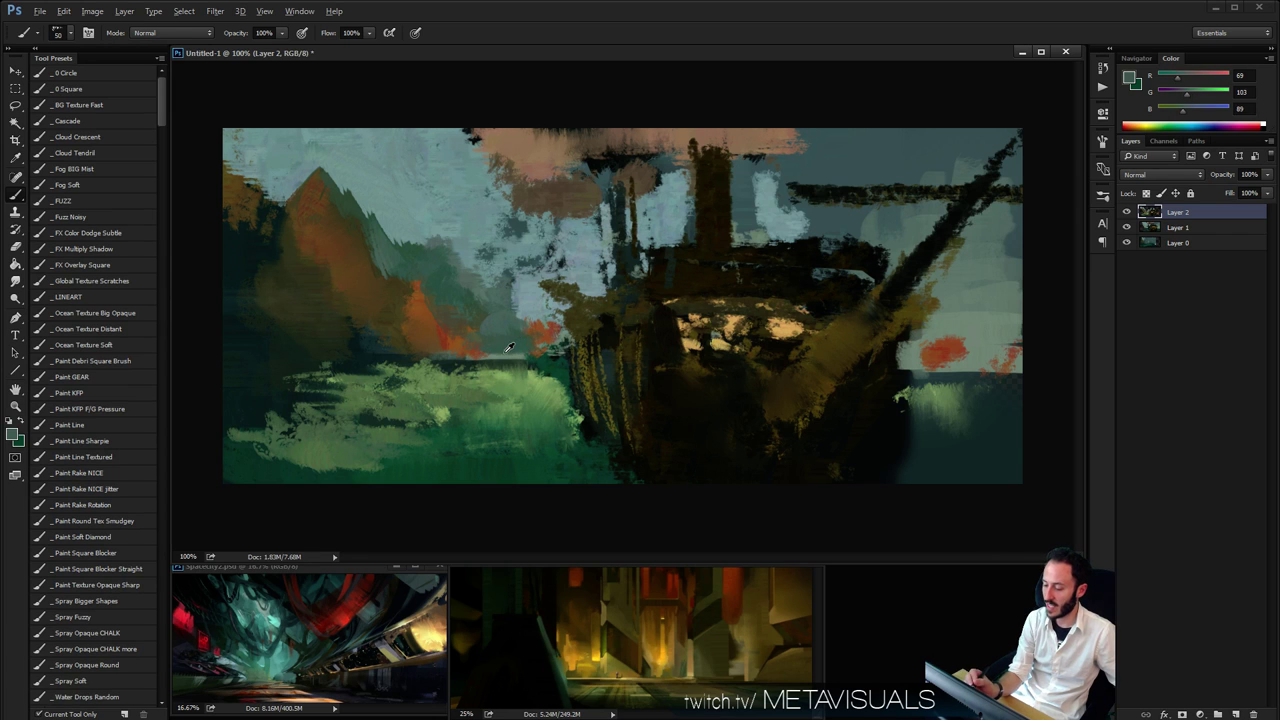
Paint a thin sampled pale grey-green strip along the left horizon with a small brush and smudge it below the hill
{"action": "left_click", "coordinate": [501, 354], "text": "alt"}
{"action": "key", "text": "bracketright"}
{"action": "key", "text": "bracketright"}
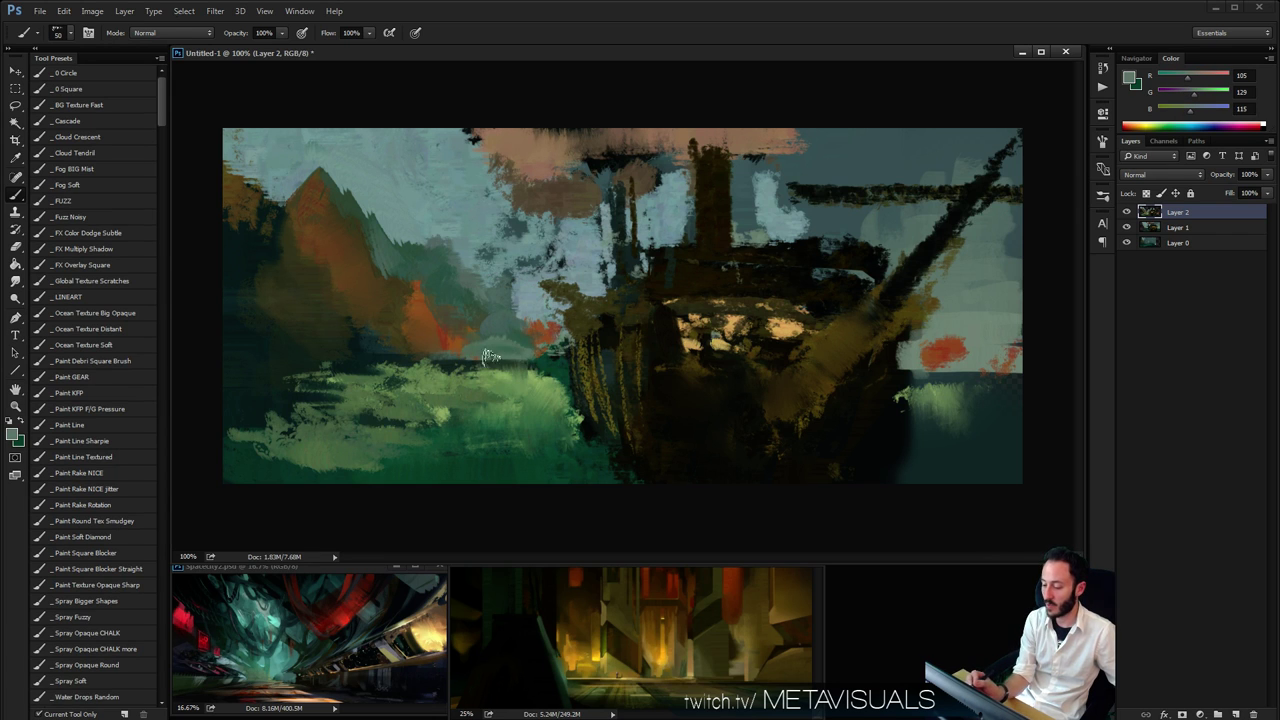
{"action": "left_click_drag", "start_coordinate": [376, 359], "coordinate": [226, 357]}
{"action": "key", "text": "ctrl+z"}
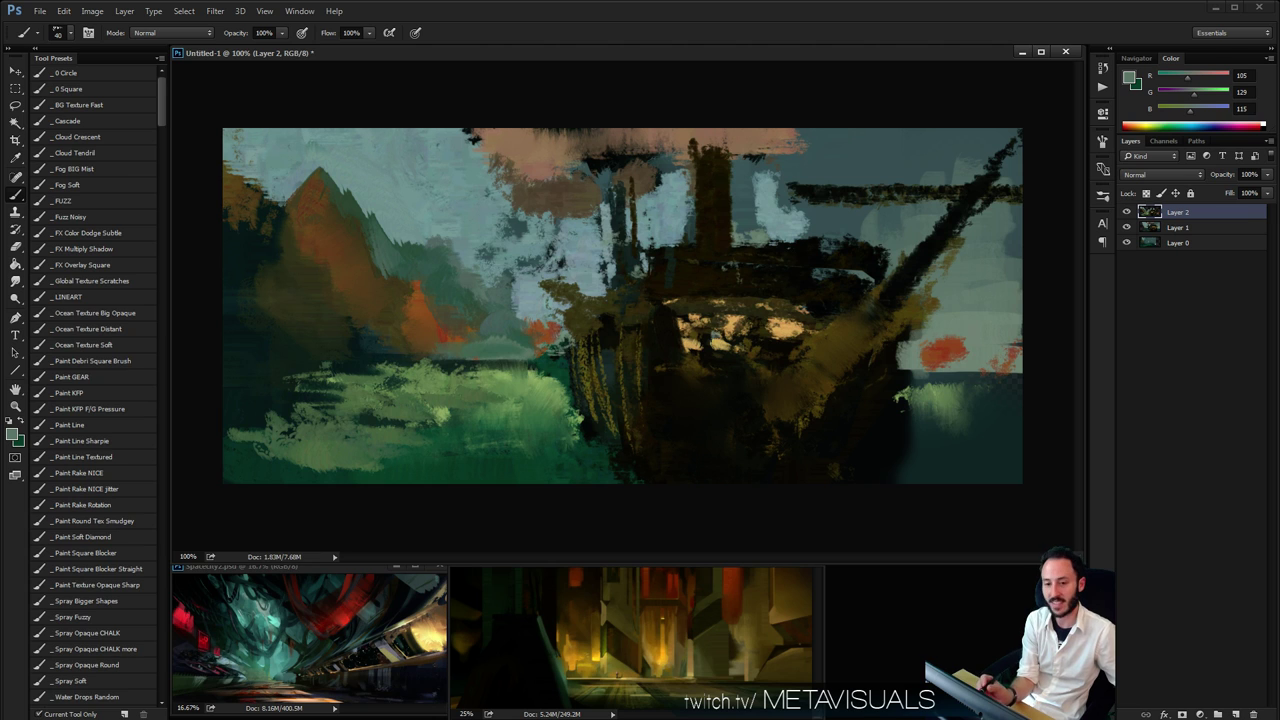
{"action": "key", "text": "bracketleft"}
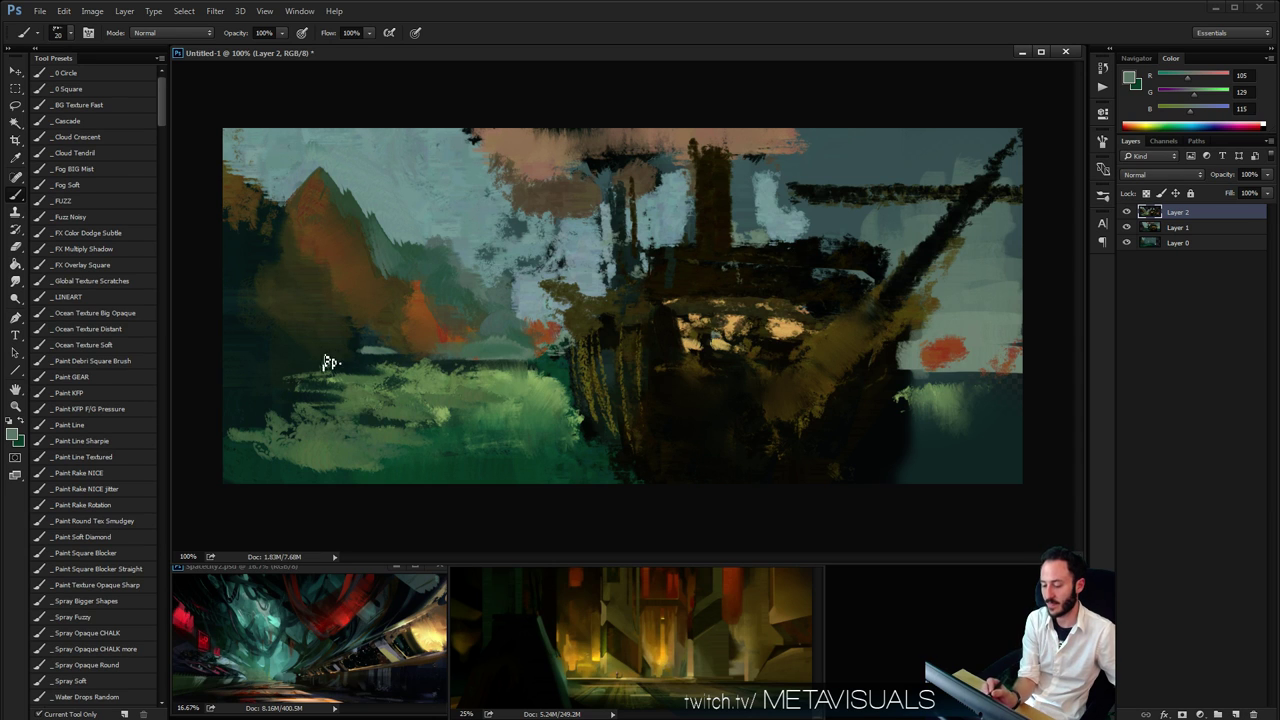
{"action": "mouse_move", "coordinate": [328, 359]}
{"action": "left_mouse_down"}
{"action": "mouse_move", "coordinate": [224, 357]}
{"action": "mouse_move", "coordinate": [298, 354]}
{"action": "mouse_move", "coordinate": [242, 356]}
{"action": "left_mouse_up"}
{"action": "key", "text": "r"}
{"action": "key", "text": "space"}
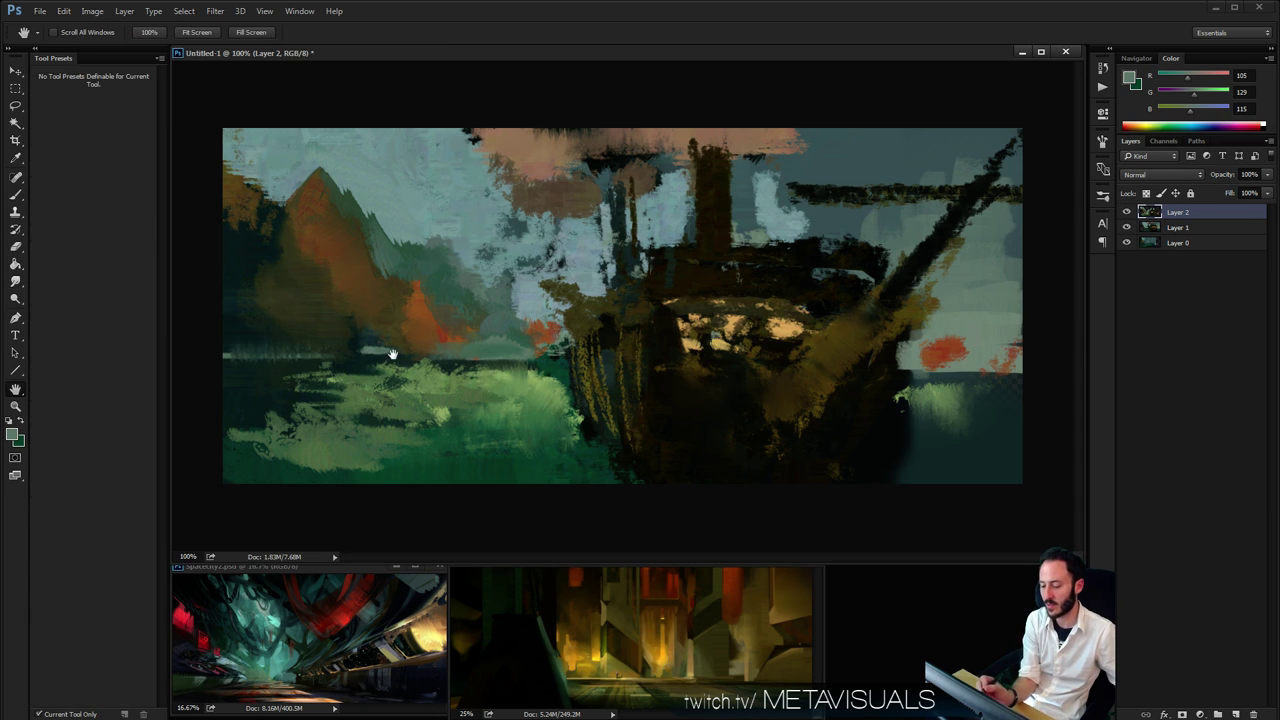
{"action": "left_click_drag", "start_coordinate": [372, 351], "coordinate": [392, 336]}
{"action": "key", "text": "b"}
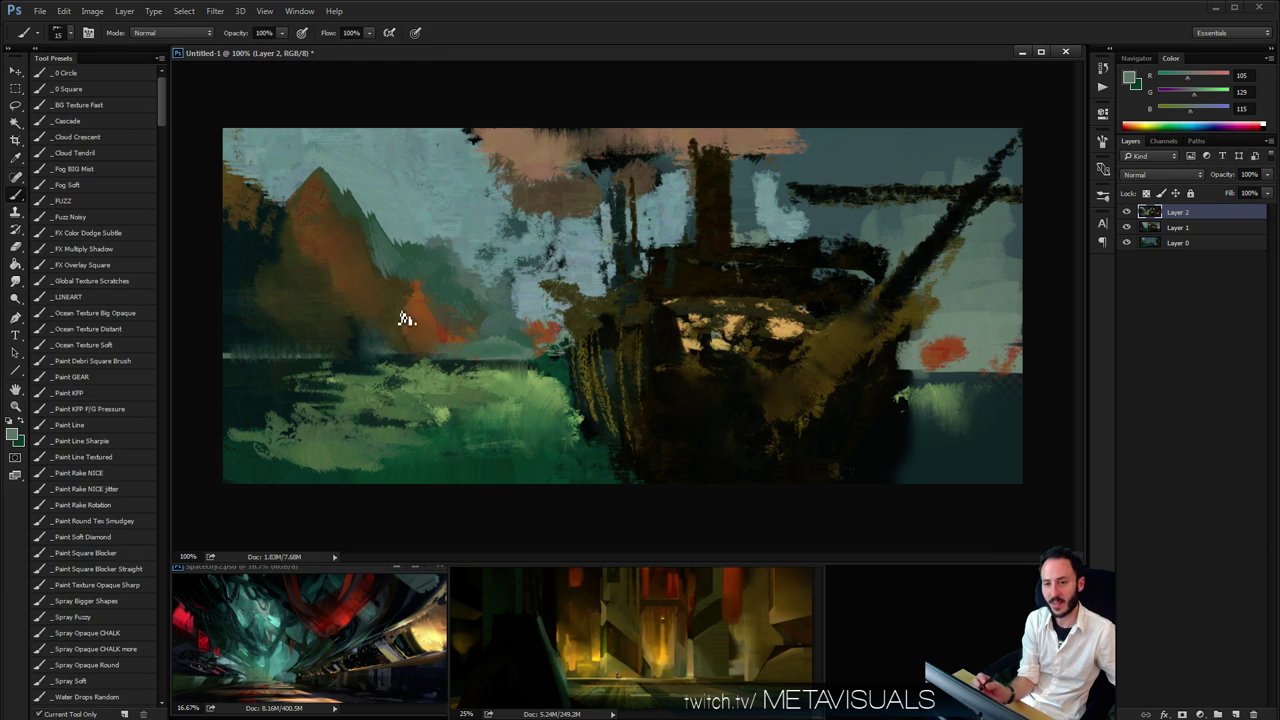
{"action": "key", "text": "space"}
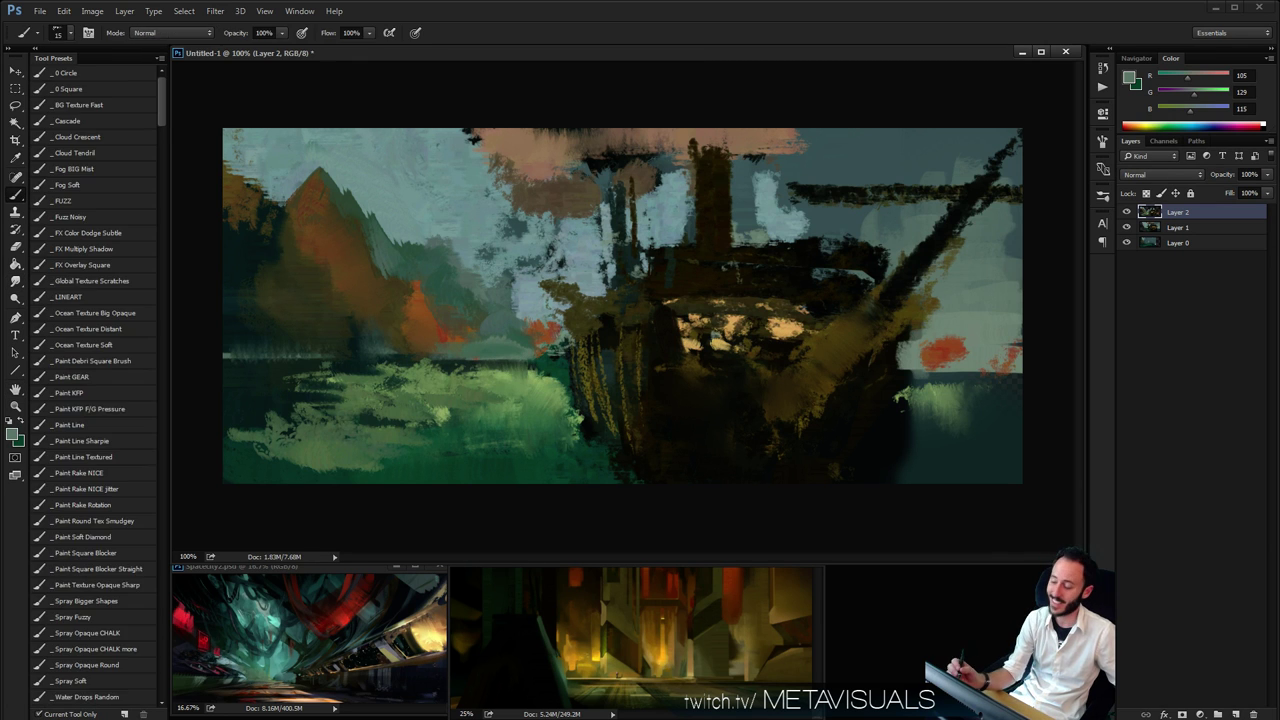
{"action": "left_click", "coordinate": [772, 229], "text": "alt"}
{"action": "left_click", "coordinate": [779, 225], "text": "ctrl"}
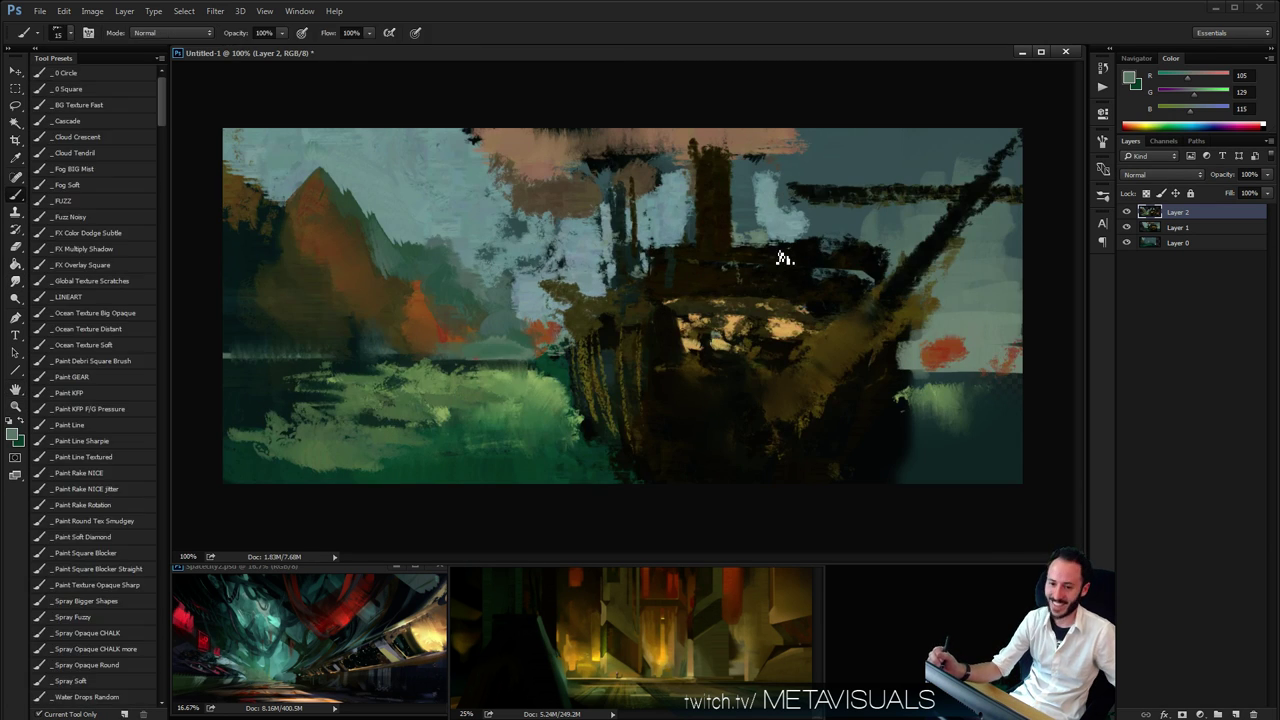
{"action": "key", "text": "space"}
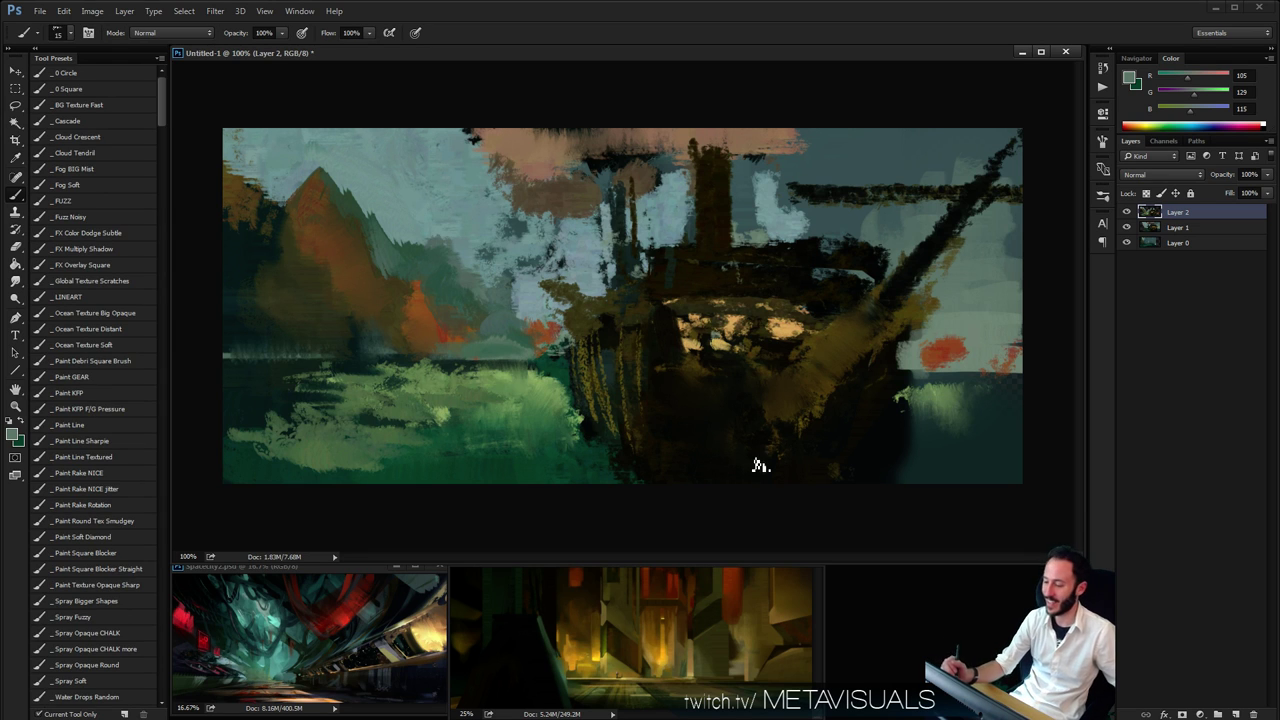
{"action": "key", "text": "space"}
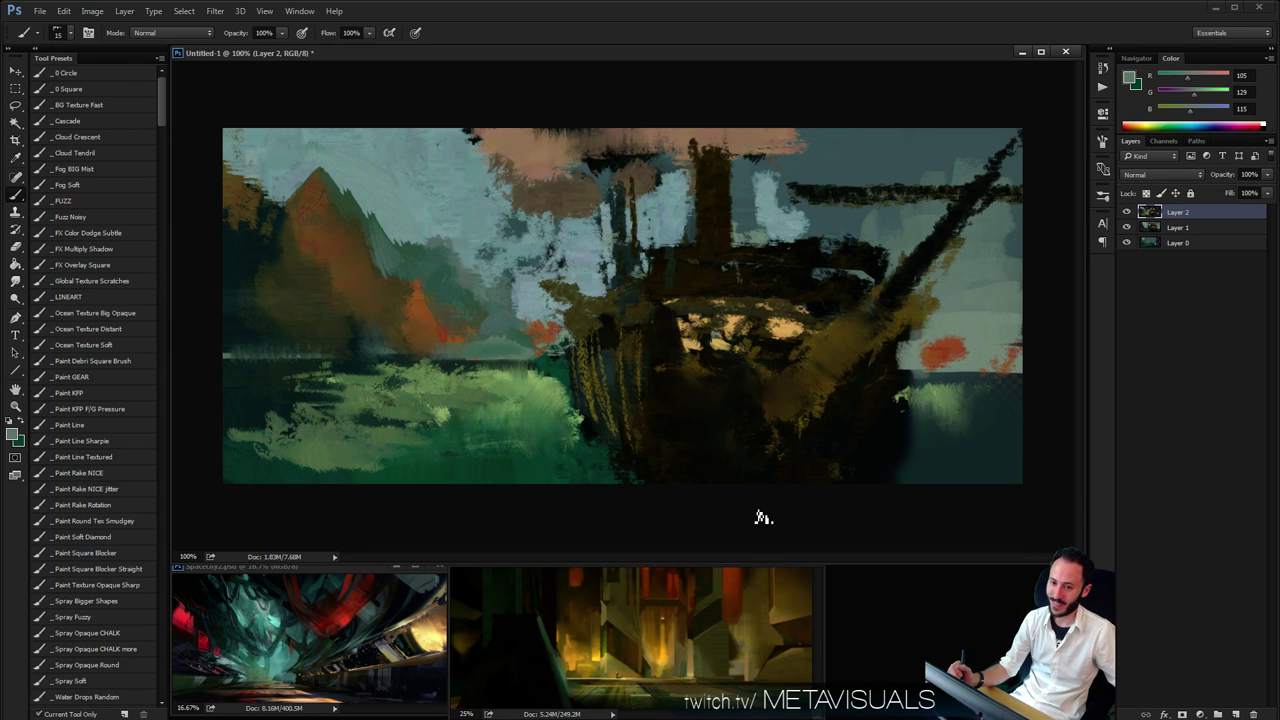
{"action": "key", "text": "space"}
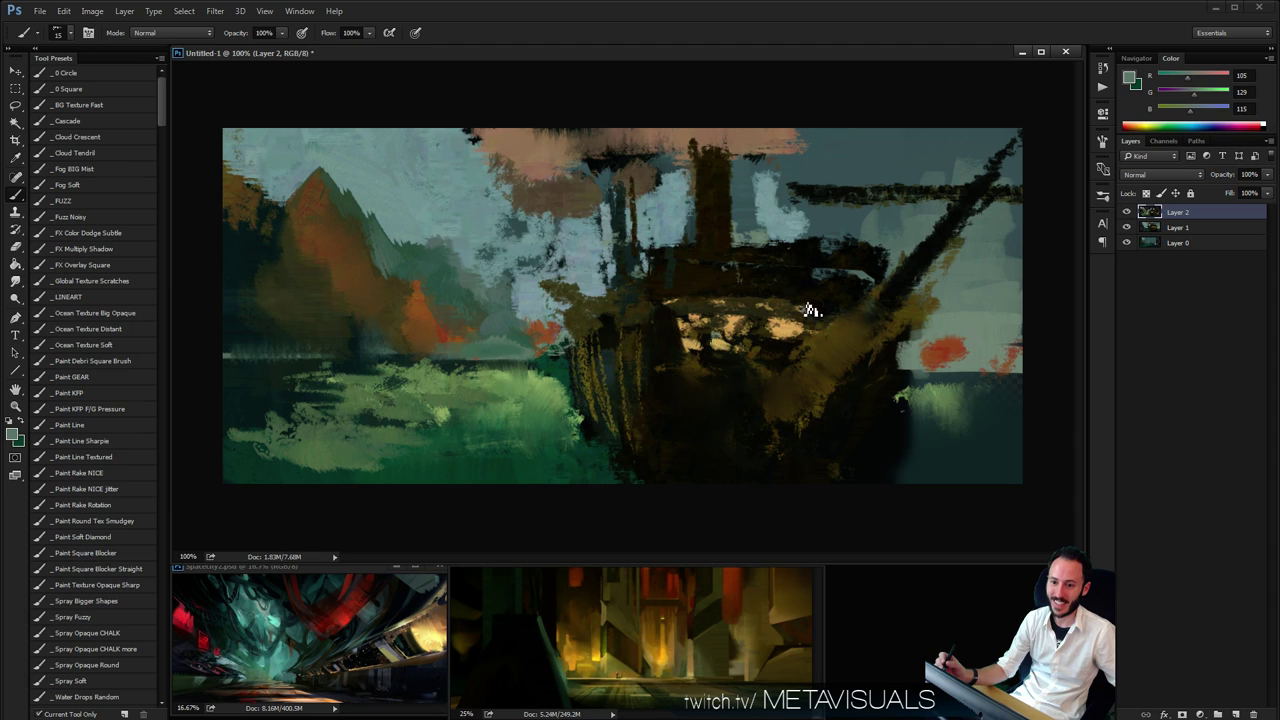
{"action": "key", "text": "space"}
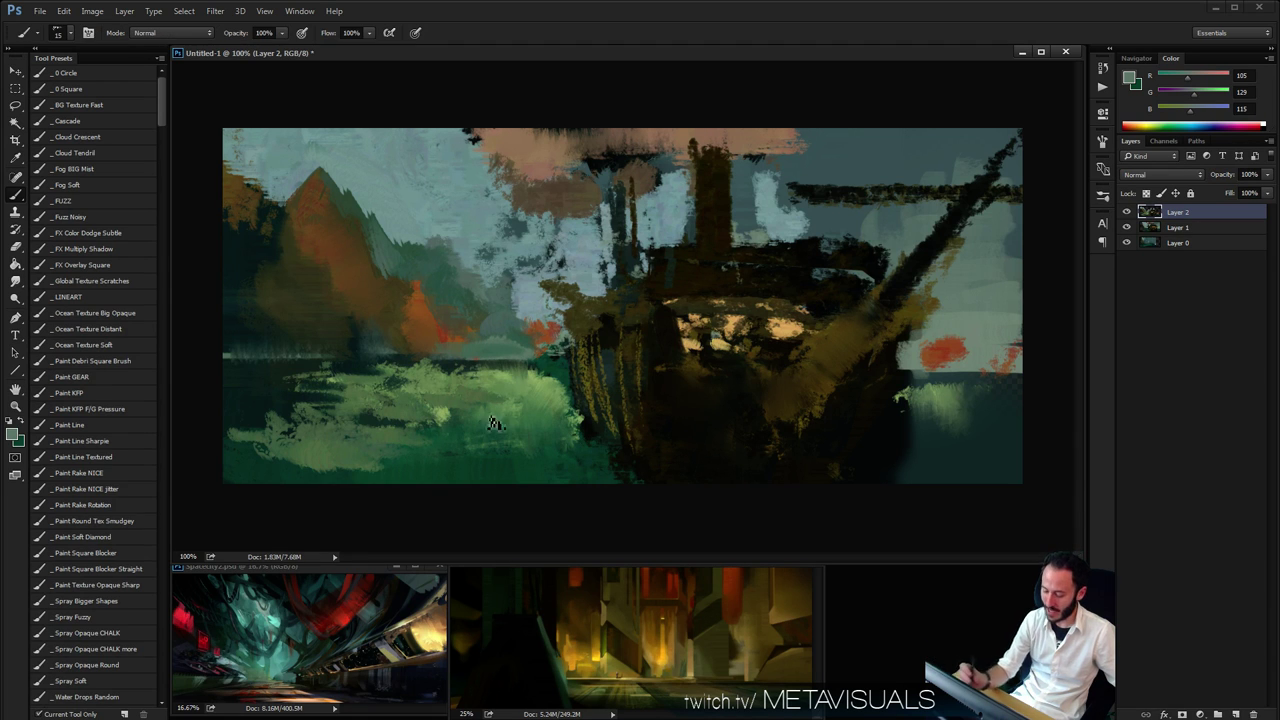
Sample a pale yellow-green from the bright area of the red and teal reference painting and add a new layer above Layer 2
{"action": "left_click", "coordinate": [428, 606], "text": "alt"}
{"action": "left_click", "coordinate": [401, 642], "text": "alt"}
{"action": "left_click", "coordinate": [434, 624], "text": "alt"}
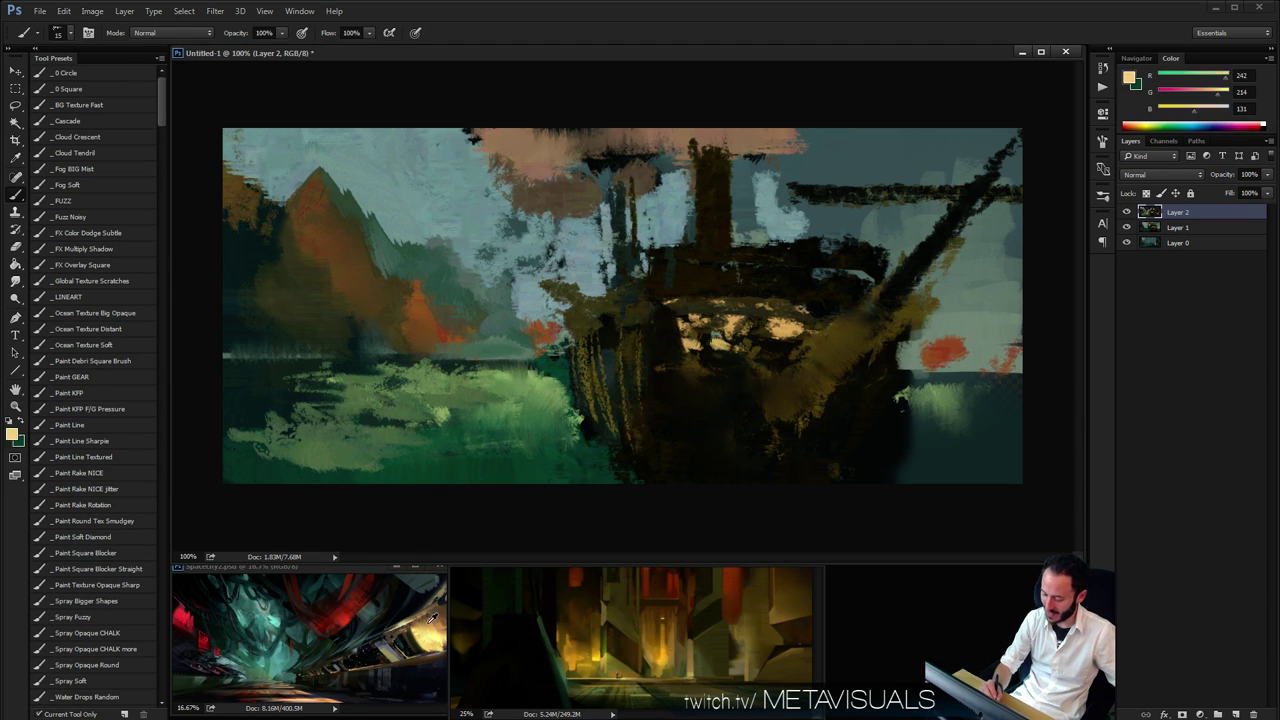
{"action": "left_click", "coordinate": [402, 624], "text": "alt"}
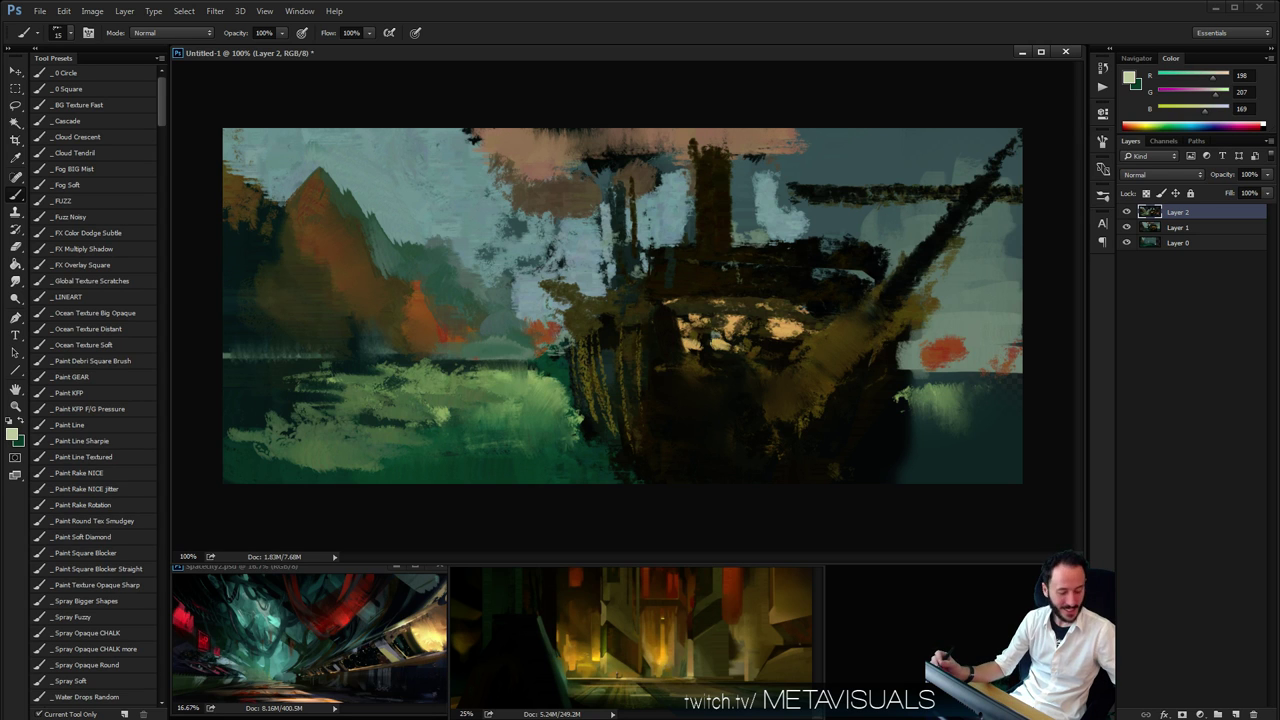
{"action": "key", "text": "ctrl+shift+alt+n"}
{"action": "key", "text": "]"}
{"action": "key", "text": "space"}
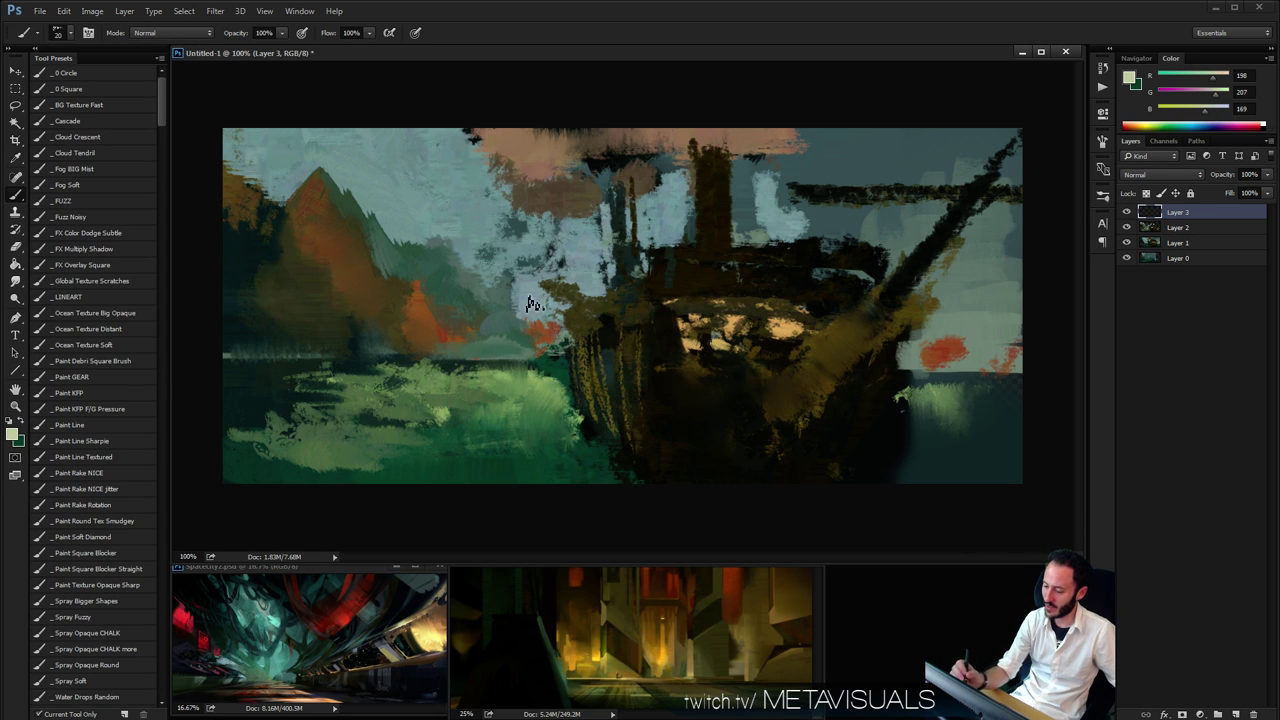
Paint a pale yellow-green glow in the sky between the ridge's lower slope and the ship, then smudge its edges
{"action": "key", "text": "bracketright"}
{"action": "left_click_drag", "start_coordinate": [512, 290], "coordinate": [513, 318]}
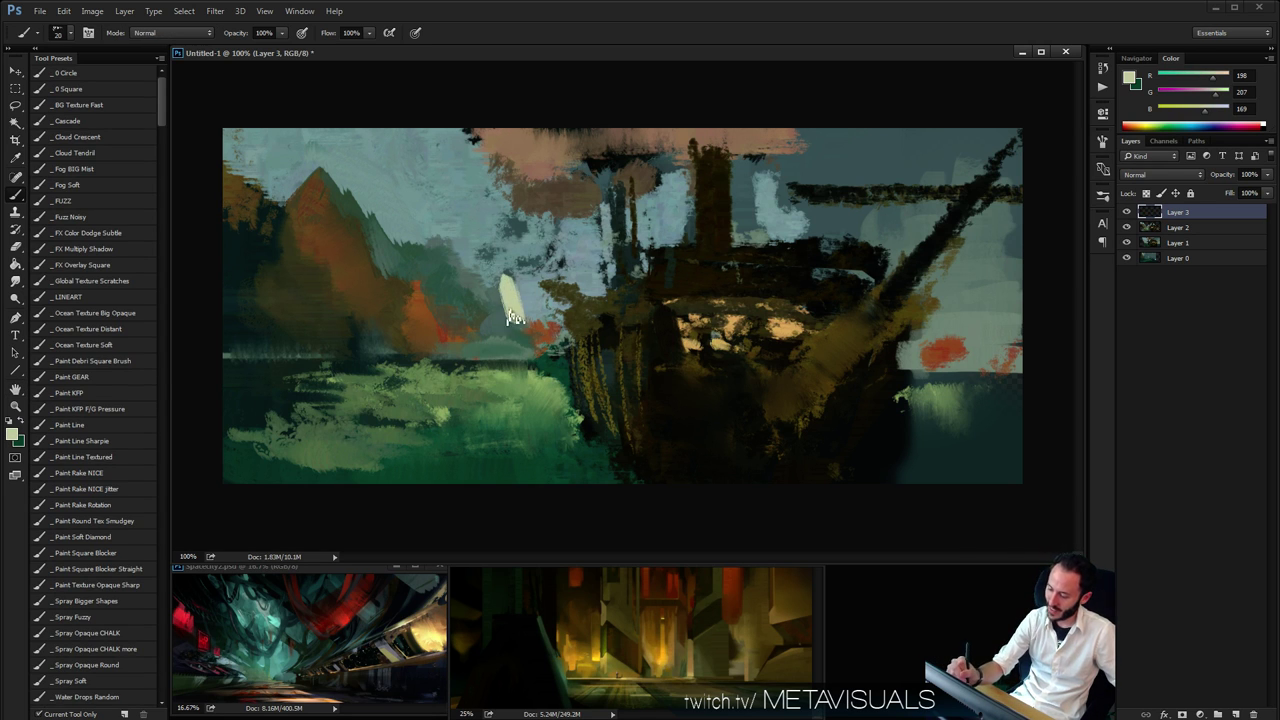
{"action": "mouse_move", "coordinate": [484, 274]}
{"action": "left_mouse_down"}
{"action": "mouse_move", "coordinate": [546, 300]}
{"action": "mouse_move", "coordinate": [463, 252]}
{"action": "mouse_move", "coordinate": [530, 270]}
{"action": "mouse_move", "coordinate": [500, 276]}
{"action": "left_mouse_up"}
{"action": "key", "text": "]"}
{"action": "key", "text": "r"}
{"action": "key", "text": "b"}
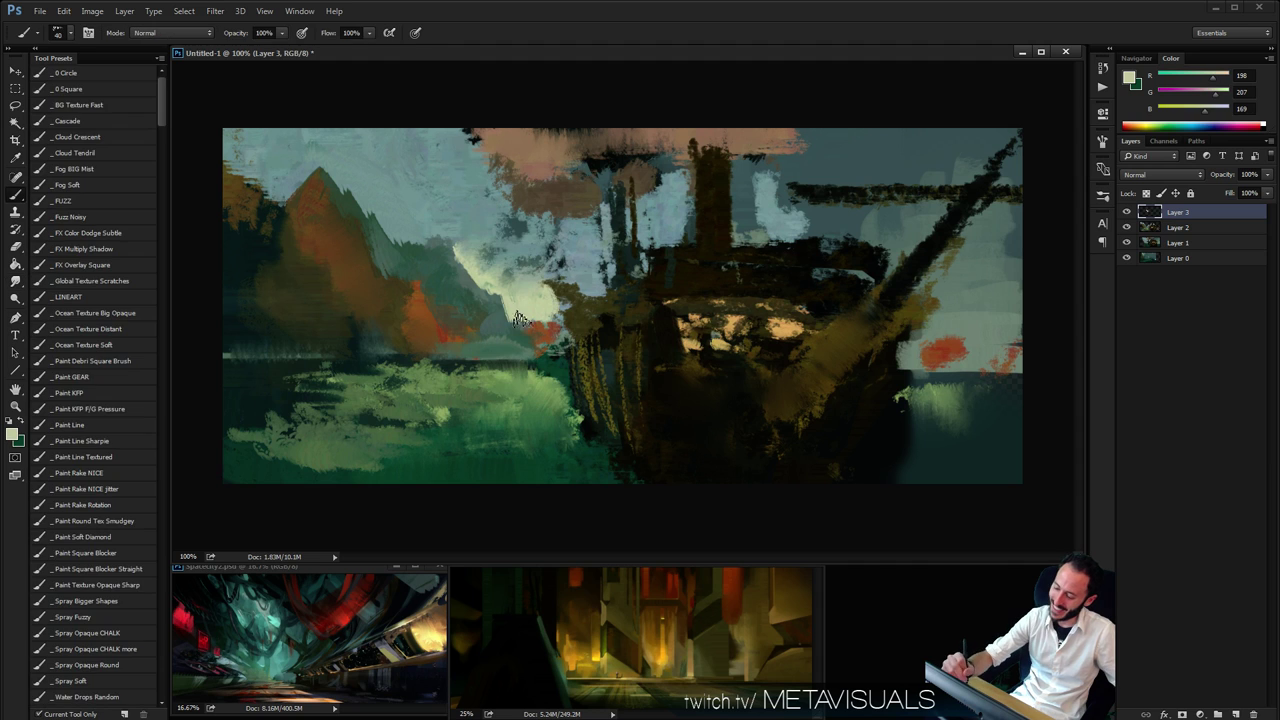
Paint a pale yellow-green cloud against the main peak's right slope and smudge it into the sky
{"action": "mouse_move", "coordinate": [380, 228]}
{"action": "left_mouse_down"}
{"action": "mouse_move", "coordinate": [397, 260]}
{"action": "mouse_move", "coordinate": [431, 240]}
{"action": "mouse_move", "coordinate": [400, 213]}
{"action": "mouse_move", "coordinate": [411, 238]}
{"action": "mouse_move", "coordinate": [381, 218]}
{"action": "mouse_move", "coordinate": [360, 185]}
{"action": "mouse_move", "coordinate": [387, 205]}
{"action": "mouse_move", "coordinate": [379, 178]}
{"action": "mouse_move", "coordinate": [410, 195]}
{"action": "left_mouse_up"}
{"action": "key", "text": "["}
{"action": "key", "text": "bracketright"}
{"action": "key", "text": "bracketright"}
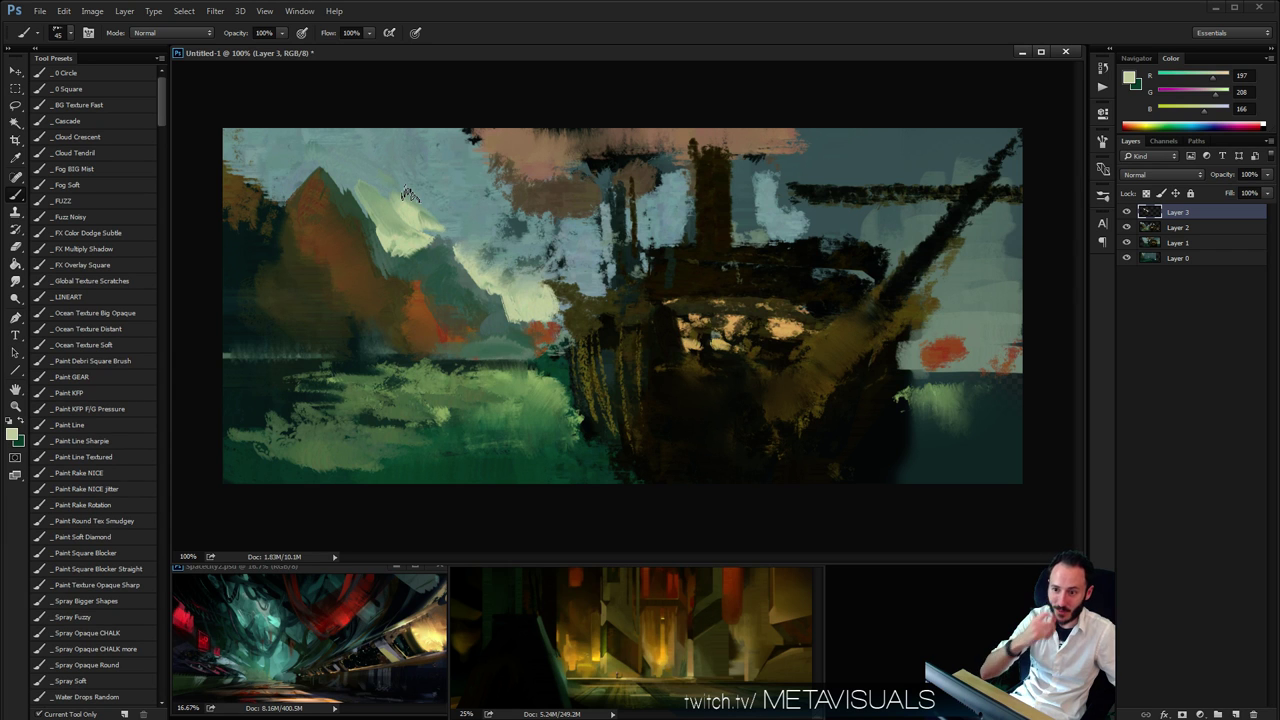
{"action": "key", "text": "space"}
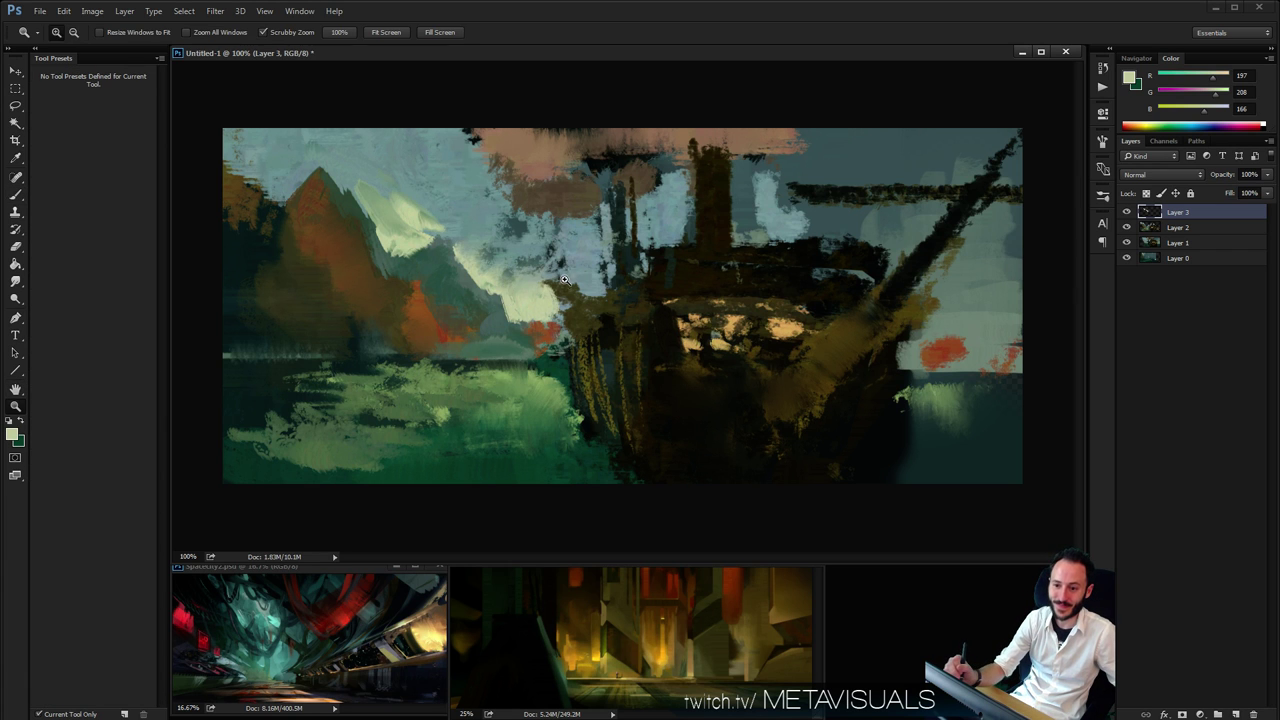
{"action": "left_click", "coordinate": [567, 281], "text": "ctrl+alt"}
{"action": "left_click", "coordinate": [574, 273], "text": "ctrl"}
{"action": "left_click", "coordinate": [577, 269], "text": "ctrl"}
{"action": "left_click", "coordinate": [539, 222], "text": "ctrl+alt"}
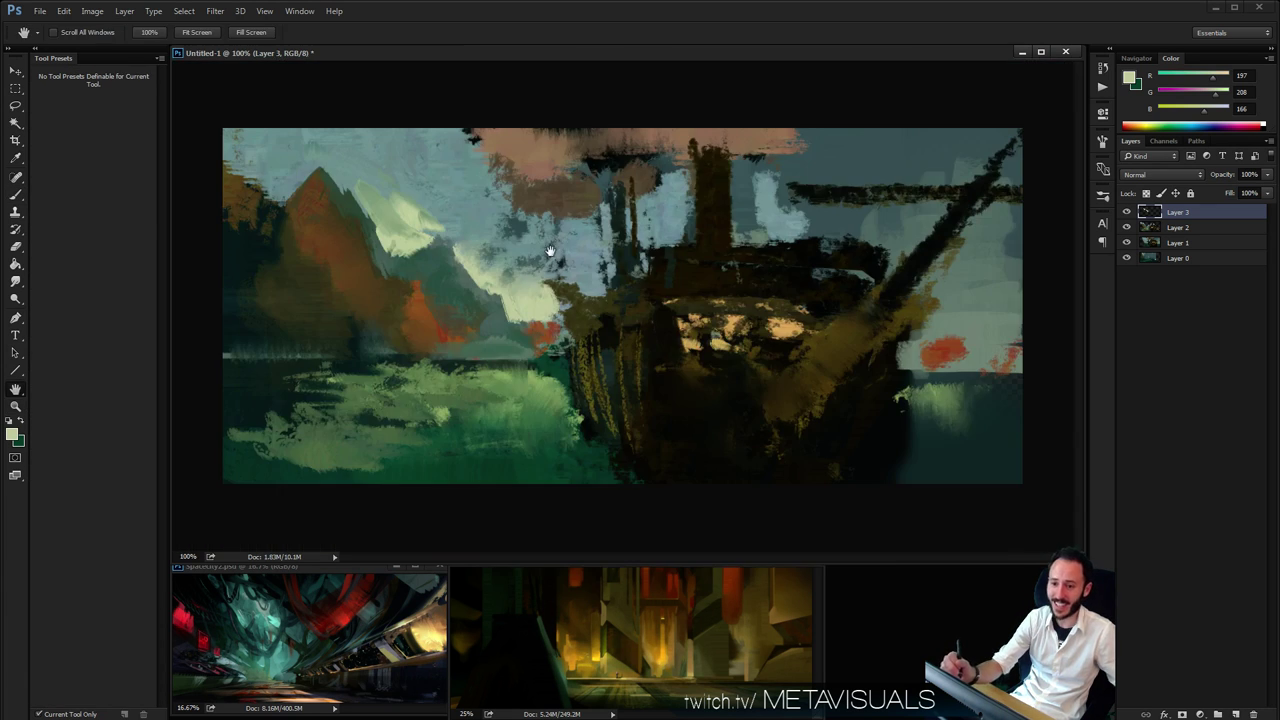
{"action": "key", "text": "r"}
{"action": "key", "text": "b"}
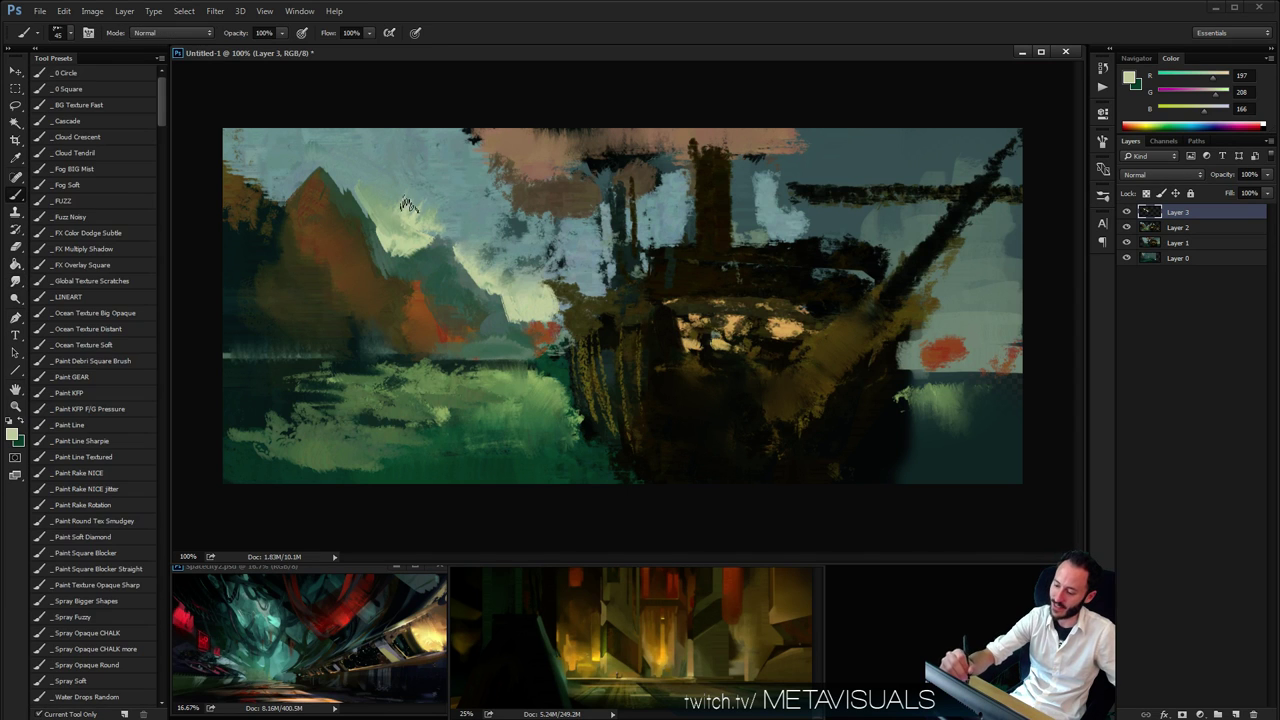
Extend the sampled pale green light over the peak into the sky's upper-left corner, enlarging the brush to 70 px
{"action": "left_click", "coordinate": [402, 207], "text": "alt"}
{"action": "mouse_move", "coordinate": [412, 222]}
{"action": "left_mouse_down"}
{"action": "mouse_move", "coordinate": [360, 155]}
{"action": "mouse_move", "coordinate": [344, 177]}
{"action": "mouse_move", "coordinate": [318, 153]}
{"action": "mouse_move", "coordinate": [344, 180]}
{"action": "mouse_move", "coordinate": [284, 120]}
{"action": "mouse_move", "coordinate": [278, 154]}
{"action": "mouse_move", "coordinate": [240, 136]}
{"action": "left_mouse_up"}
{"action": "key", "text": "]"}
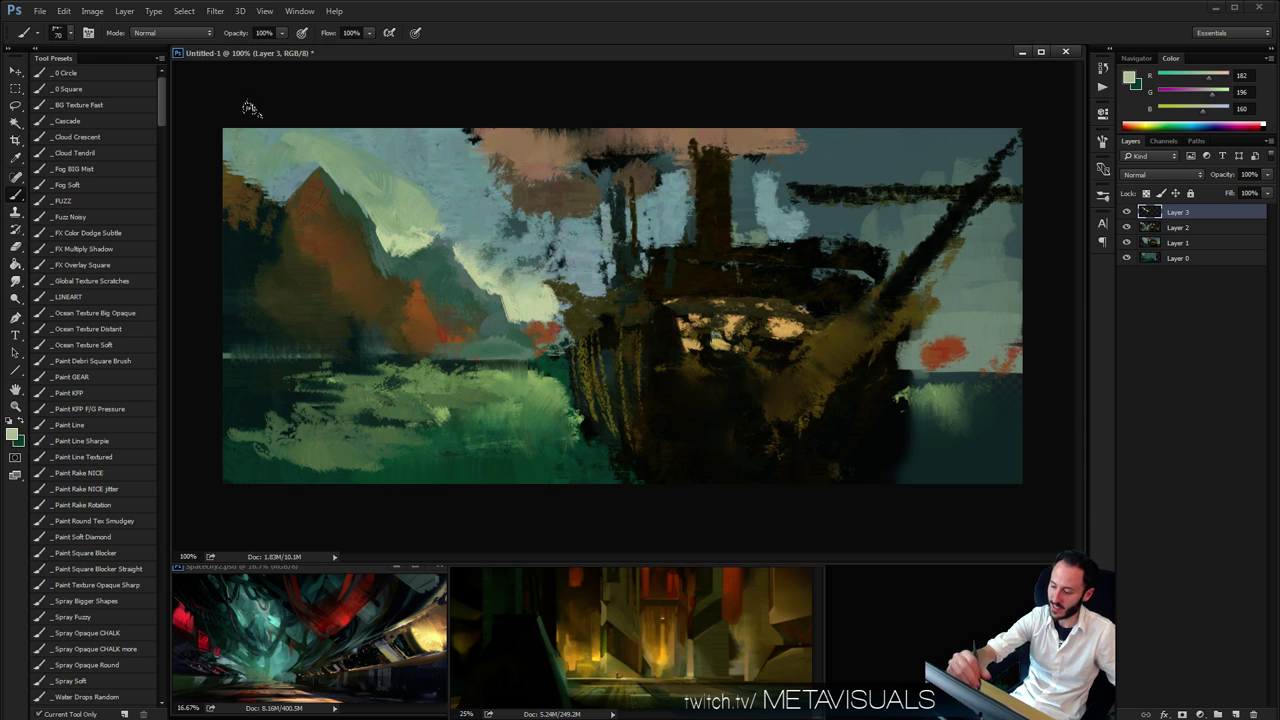
{"action": "left_click", "coordinate": [842, 311], "text": "alt"}
{"action": "left_click", "coordinate": [835, 326], "text": "ctrl"}
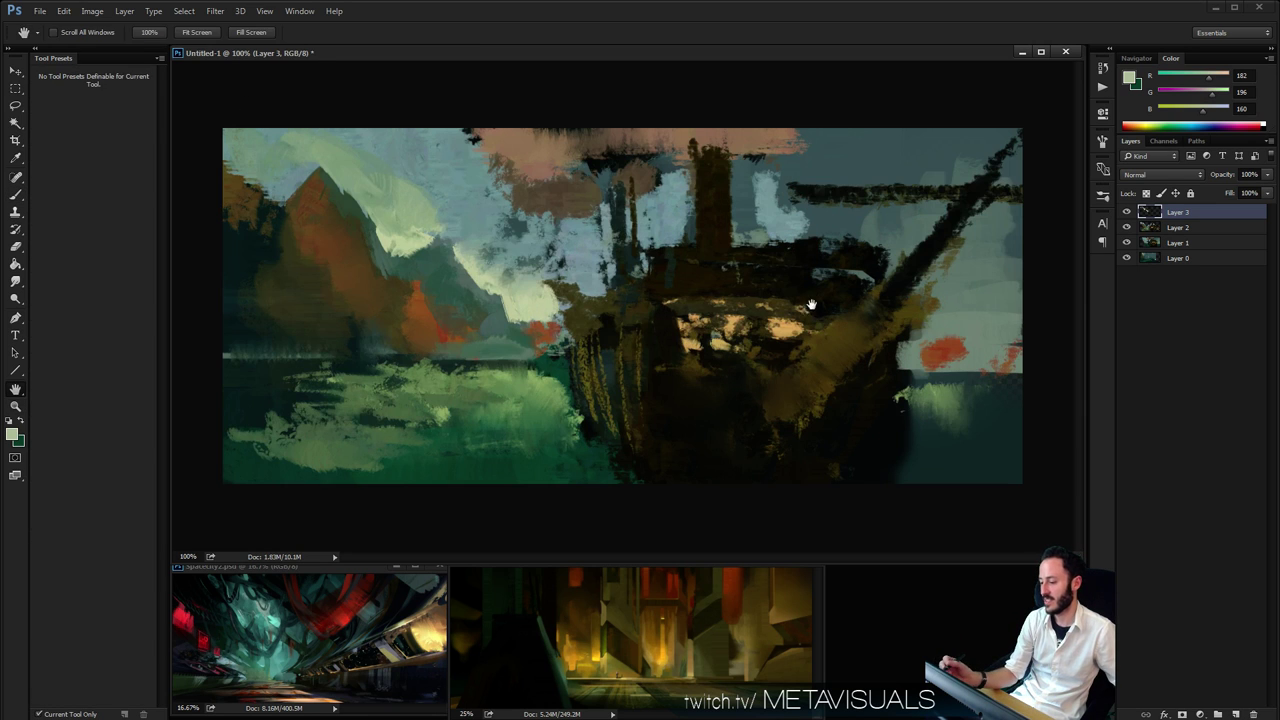
Cover the orange patch beside the hull with sampled pale green haze and brush light green highlights across the ground below
{"action": "left_click", "coordinate": [536, 300], "text": "alt"}
{"action": "key", "text": "["}
{"action": "mouse_move", "coordinate": [522, 318]}
{"action": "left_mouse_down"}
{"action": "mouse_move", "coordinate": [534, 289]}
{"action": "mouse_move", "coordinate": [538, 321]}
{"action": "mouse_move", "coordinate": [549, 313]}
{"action": "mouse_move", "coordinate": [545, 379]}
{"action": "mouse_move", "coordinate": [539, 355]}
{"action": "mouse_move", "coordinate": [577, 433]}
{"action": "mouse_move", "coordinate": [545, 393]}
{"action": "mouse_move", "coordinate": [522, 440]}
{"action": "mouse_move", "coordinate": [570, 430]}
{"action": "mouse_move", "coordinate": [427, 445]}
{"action": "mouse_move", "coordinate": [509, 427]}
{"action": "mouse_move", "coordinate": [336, 424]}
{"action": "mouse_move", "coordinate": [466, 405]}
{"action": "left_mouse_up"}
{"action": "key", "text": "bracketleft"}
{"action": "key", "text": "bracketleft"}
{"action": "key", "text": "bracketleft"}
{"action": "left_click", "coordinate": [576, 423], "text": "alt"}
{"action": "key", "text": "bracketleft"}
{"action": "key", "text": "bracketleft"}
{"action": "key", "text": "bracketleft"}
{"action": "key", "text": "bracketright"}
{"action": "key", "text": "bracketright"}
{"action": "key", "text": "bracketright"}
{"action": "key", "text": "space"}
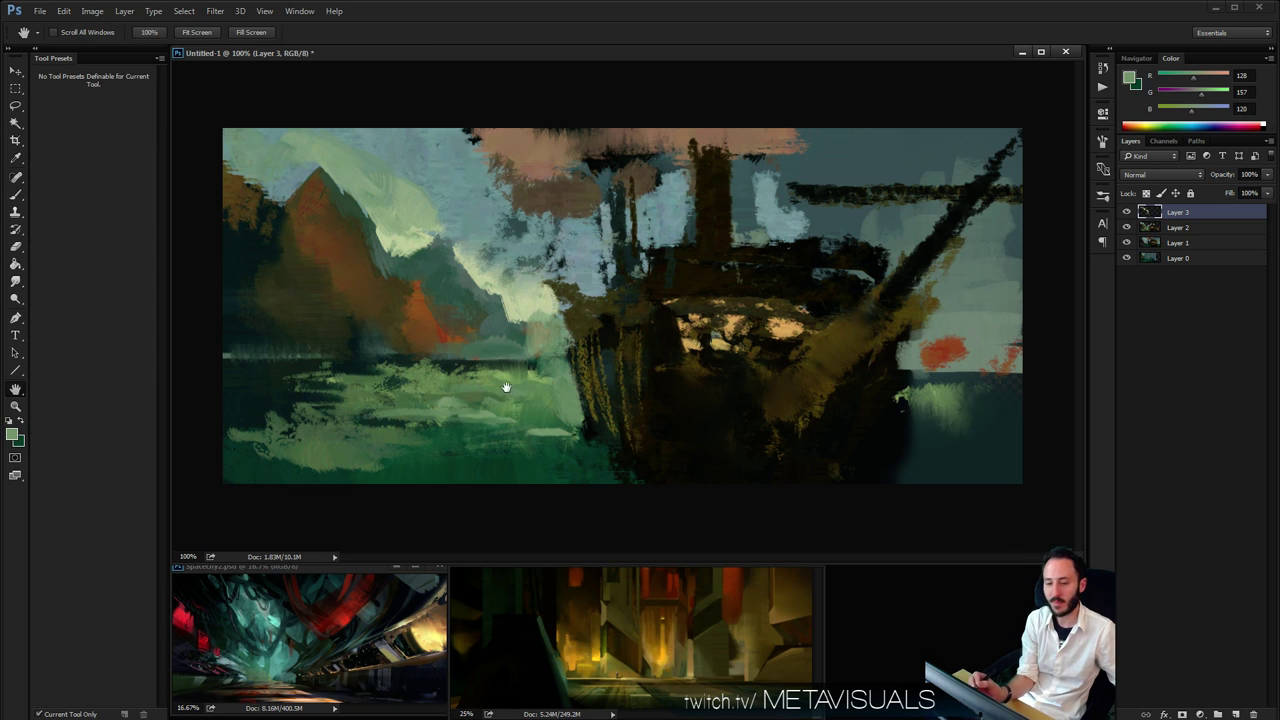
Paint sampled orange-brown over the main peak's upper slopes and onto the smaller peak beside it
{"action": "left_click", "coordinate": [413, 308], "text": "alt"}
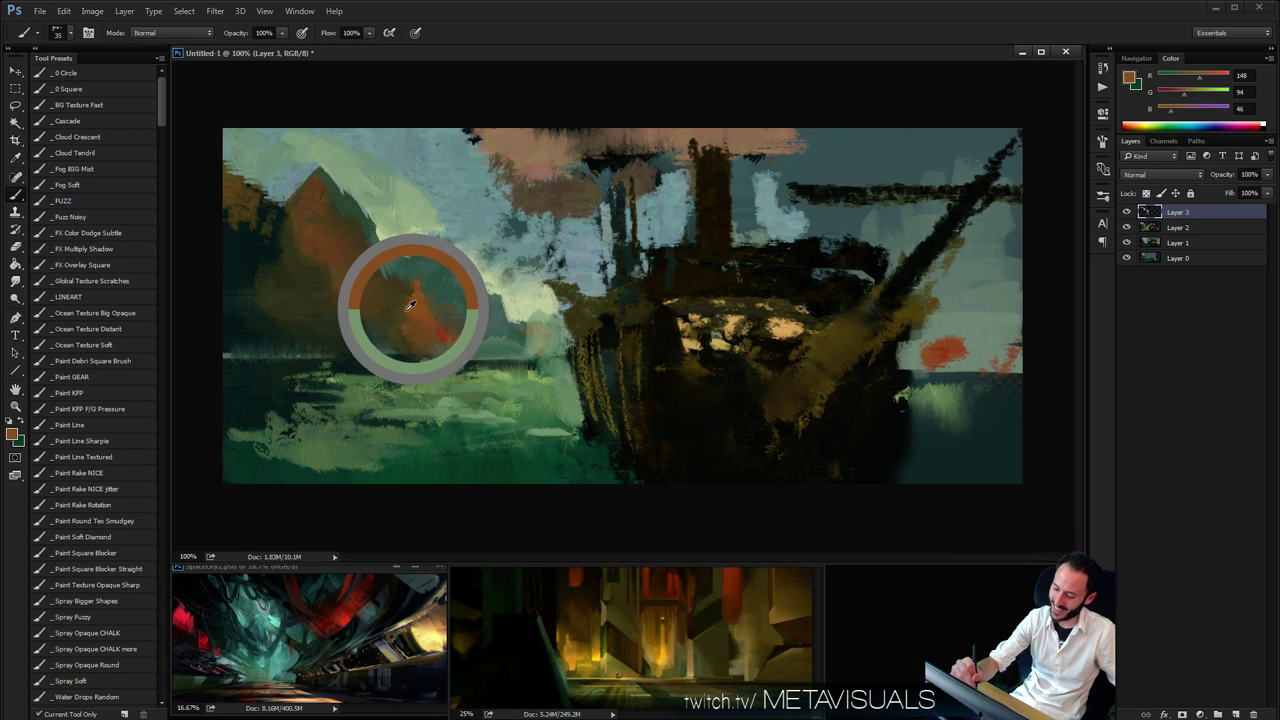
{"action": "key", "text": "bracketright"}
{"action": "key", "text": "bracketright"}
{"action": "key", "text": "bracketright"}
{"action": "key", "text": "bracketright"}
{"action": "key", "text": "bracketright"}
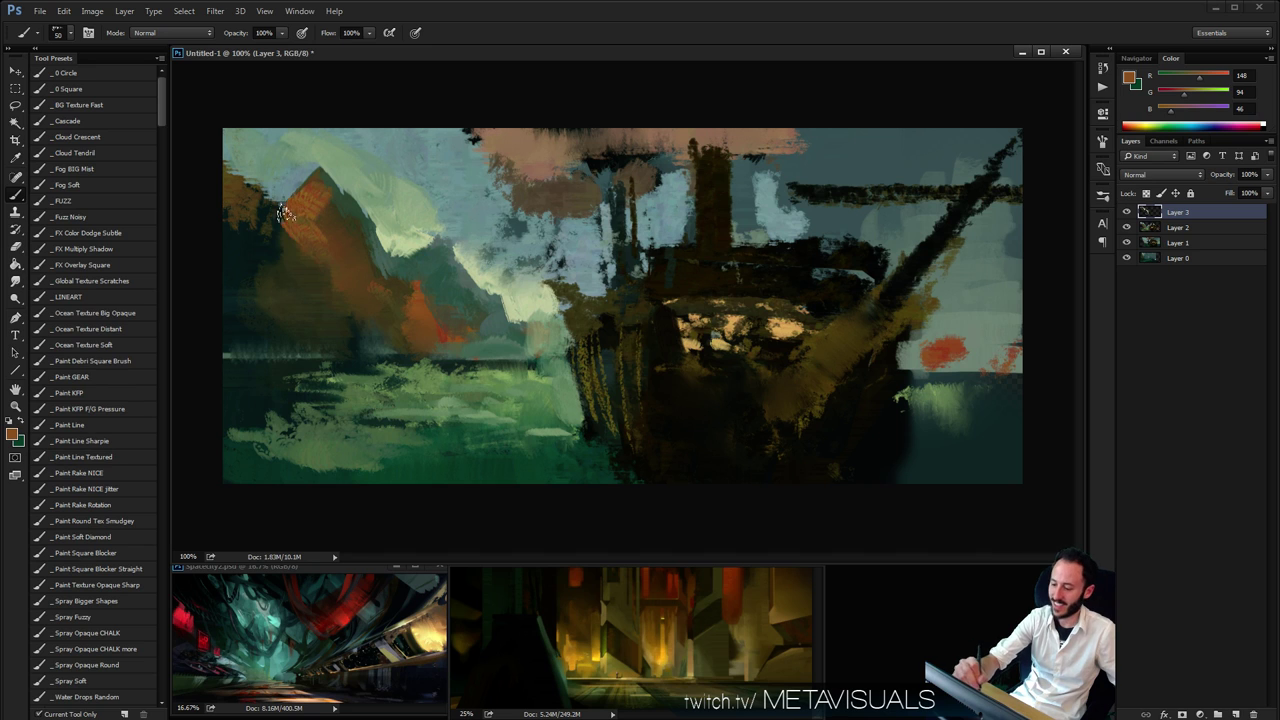
{"action": "left_click", "coordinate": [428, 256], "text": "alt"}
{"action": "left_click", "coordinate": [428, 256]}
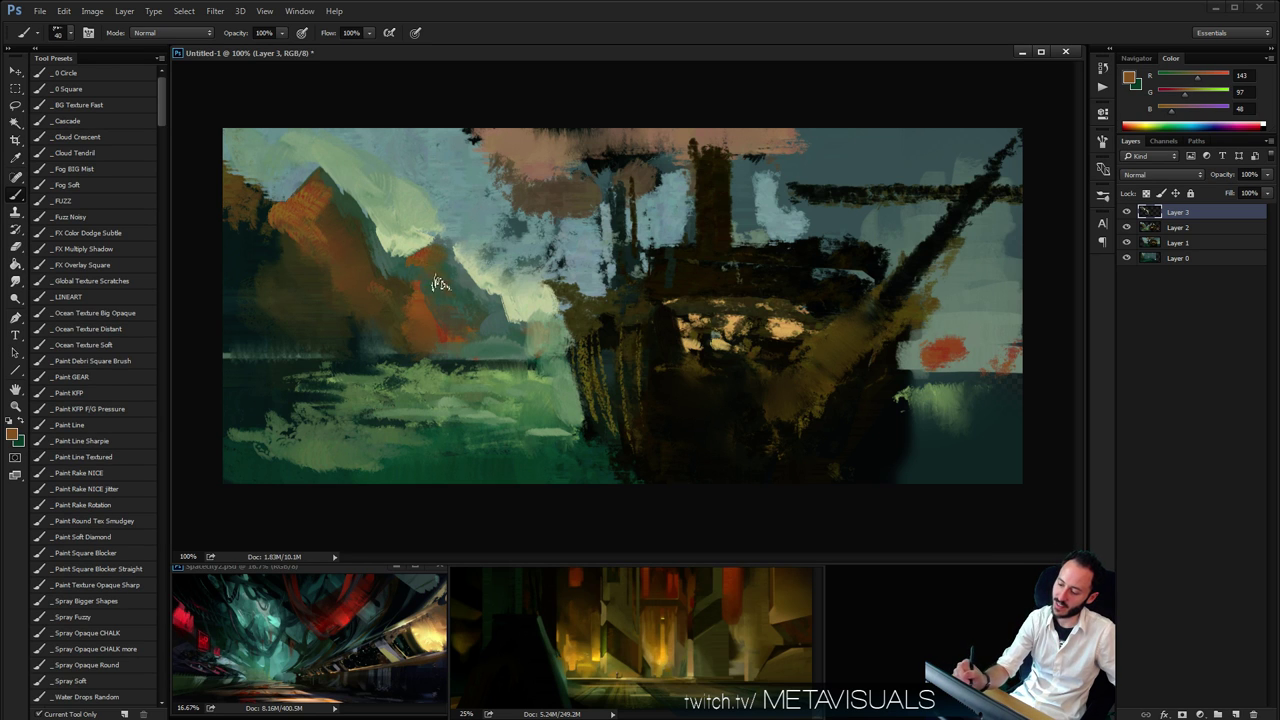
{"action": "key", "text": "z"}
{"action": "left_click", "coordinate": [860, 369], "text": "alt"}
{"action": "left_click", "coordinate": [860, 369], "text": "alt"}
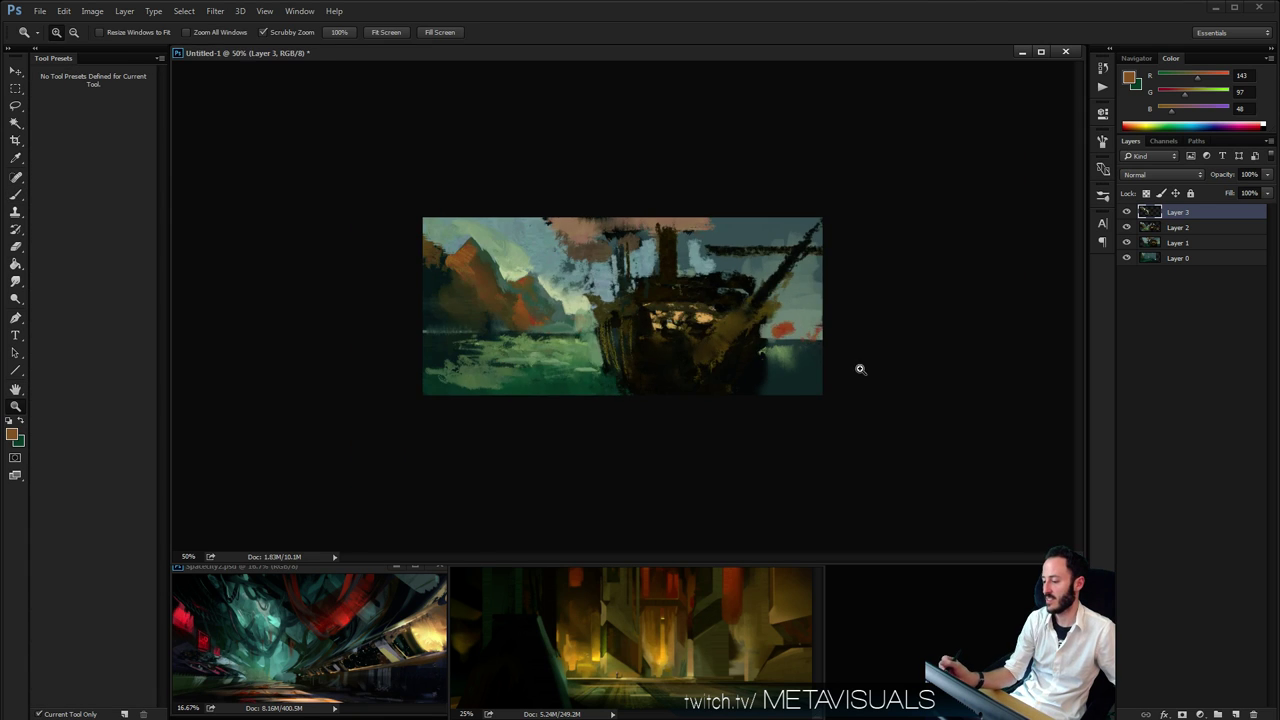
Recut the ridge outline with sampled pale yellow-green sky, then trim the main peak's tip with sampled grey-green
{"action": "key", "text": "ctrl+1"}
{"action": "key", "text": "b"}
{"action": "left_click", "coordinate": [511, 298], "text": "alt"}
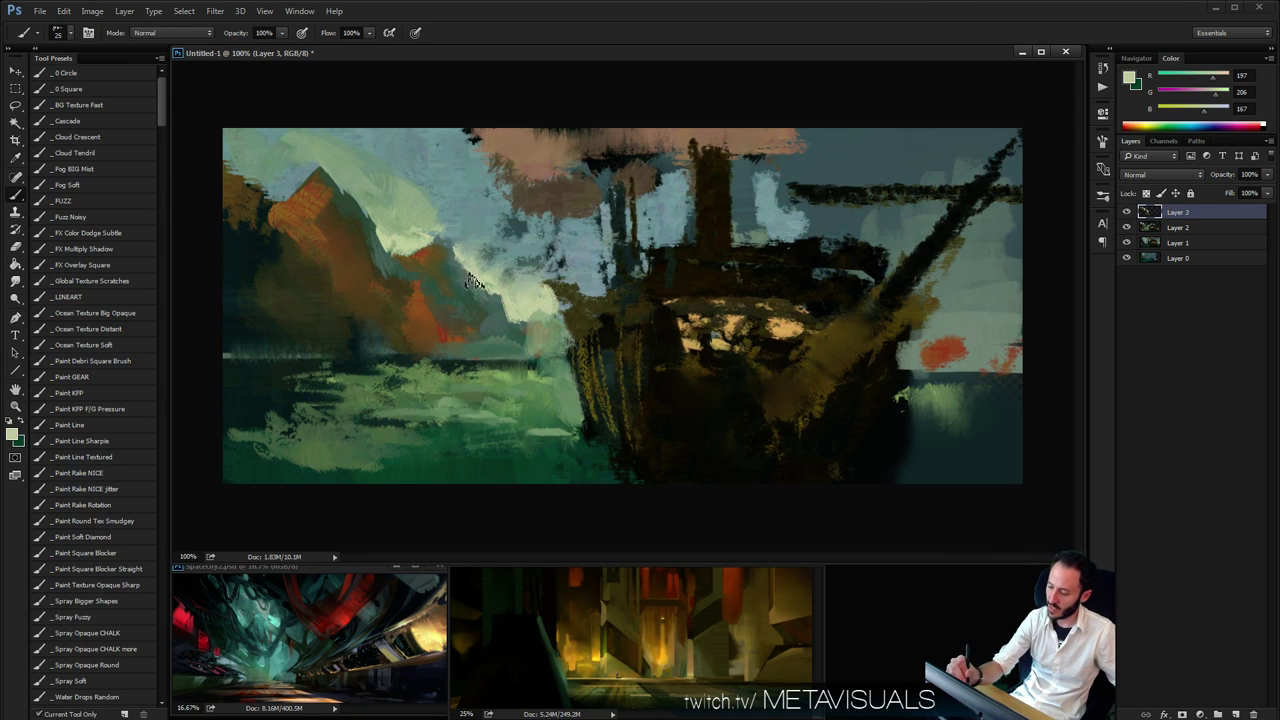
{"action": "mouse_move", "coordinate": [473, 283]}
{"action": "left_mouse_down"}
{"action": "mouse_move", "coordinate": [448, 248]}
{"action": "mouse_move", "coordinate": [478, 298]}
{"action": "mouse_move", "coordinate": [452, 254]}
{"action": "mouse_move", "coordinate": [414, 246]}
{"action": "mouse_move", "coordinate": [468, 282]}
{"action": "mouse_move", "coordinate": [442, 265]}
{"action": "left_mouse_up"}
{"action": "left_click", "coordinate": [331, 164], "text": "alt"}
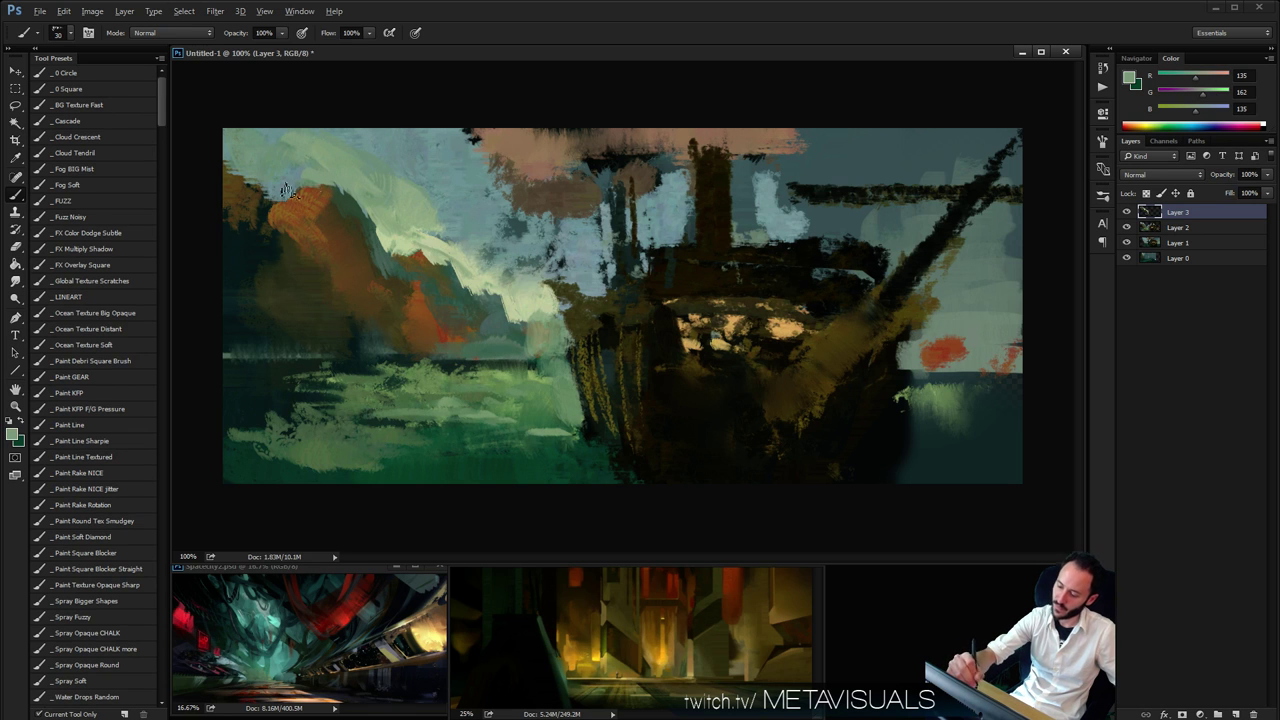
{"action": "key", "text": "z"}
{"action": "left_click", "coordinate": [849, 404], "text": "alt"}
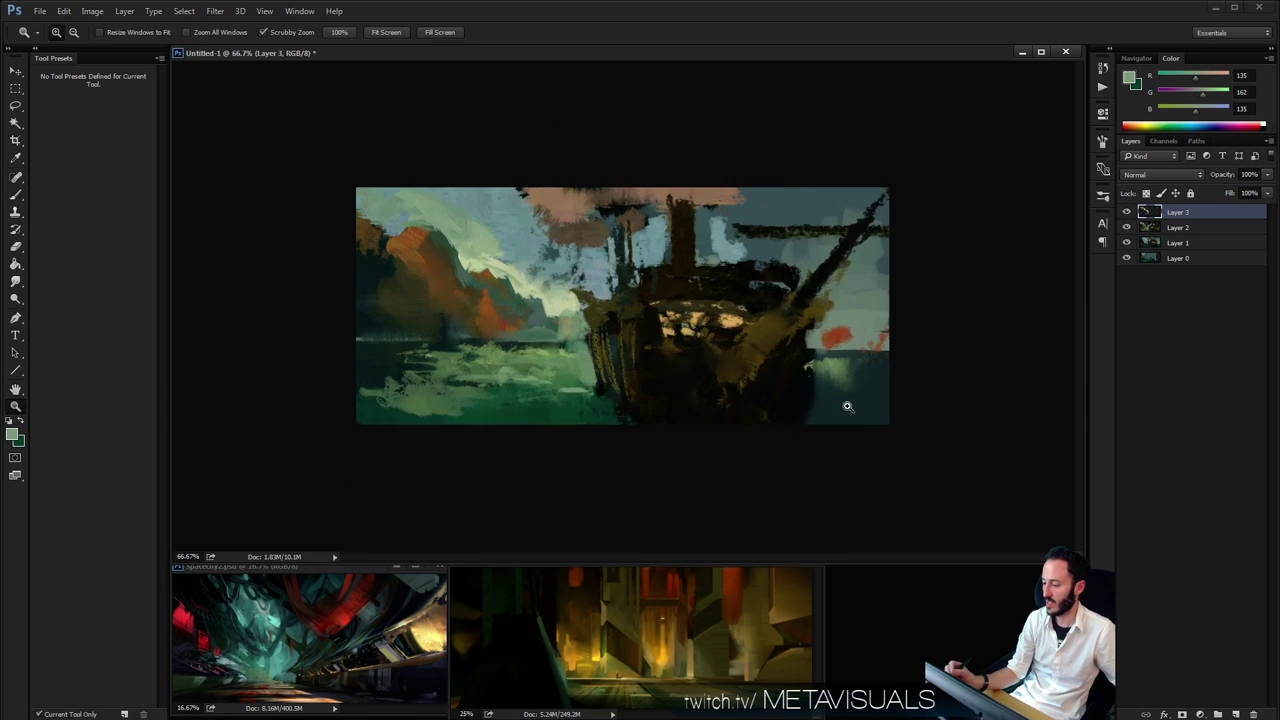
{"action": "left_click", "coordinate": [848, 407]}
{"action": "key", "text": "h"}
{"action": "key", "text": "b"}
{"action": "left_click", "coordinate": [554, 312], "text": "alt"}
{"action": "mouse_move", "coordinate": [556, 316]}
{"action": "left_mouse_down"}
{"action": "mouse_move", "coordinate": [584, 330]}
{"action": "mouse_move", "coordinate": [586, 418]}
{"action": "left_mouse_up"}
{"action": "key", "text": "ctrl+z"}
Brush sampled green haze along the hull's outer edge beside the water, narrowing the ship's dark silhouette
{"action": "key", "text": "space"}
{"action": "left_click", "coordinate": [574, 361], "text": "alt"}
{"action": "mouse_move", "coordinate": [570, 355]}
{"action": "left_mouse_down"}
{"action": "mouse_move", "coordinate": [591, 432]}
{"action": "mouse_move", "coordinate": [580, 444]}
{"action": "left_mouse_up"}
{"action": "key", "text": "]"}
{"action": "key", "text": "]"}
{"action": "left_click", "coordinate": [585, 452], "text": "alt"}
{"action": "left_click", "coordinate": [565, 450], "text": "alt"}
{"action": "left_click", "coordinate": [582, 371], "text": "alt"}
{"action": "left_click_drag", "start_coordinate": [592, 394], "coordinate": [562, 410]}
{"action": "key", "text": "space"}
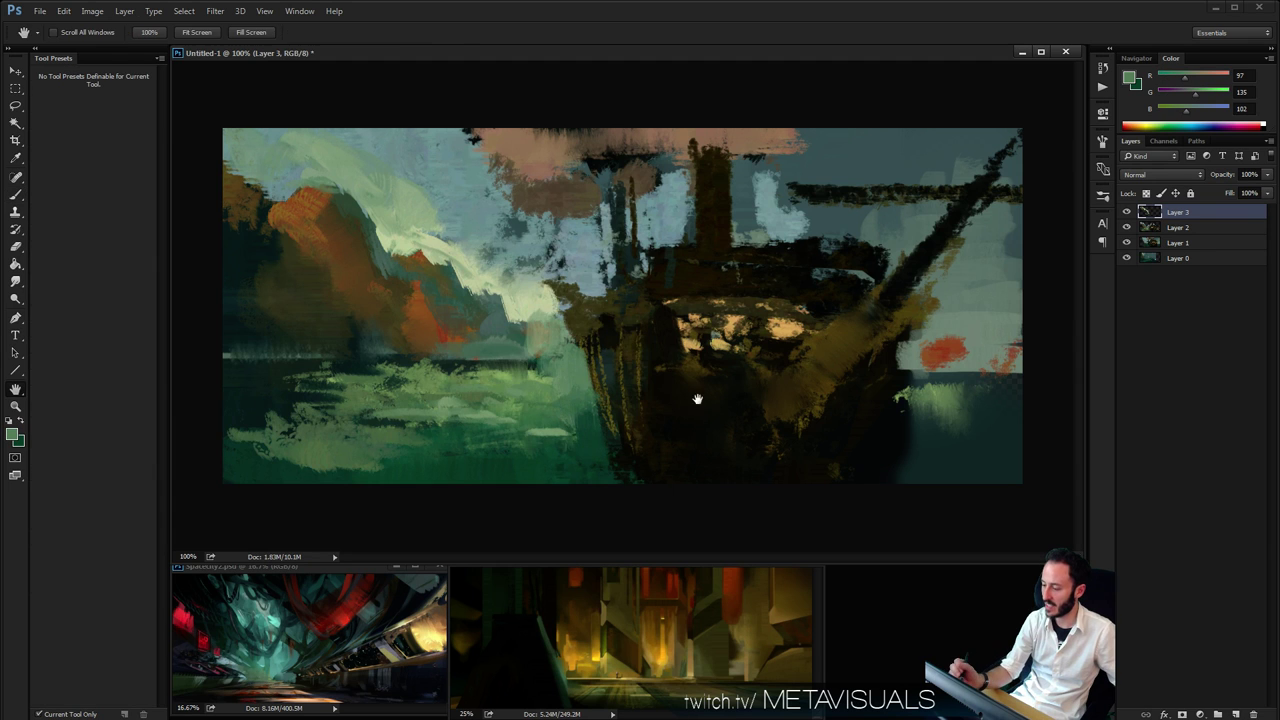
{"action": "left_click", "coordinate": [738, 403], "text": "ctrl+alt"}
{"action": "left_click", "coordinate": [750, 395], "text": "ctrl+alt"}
{"action": "left_click", "coordinate": [756, 389], "text": "ctrl"}
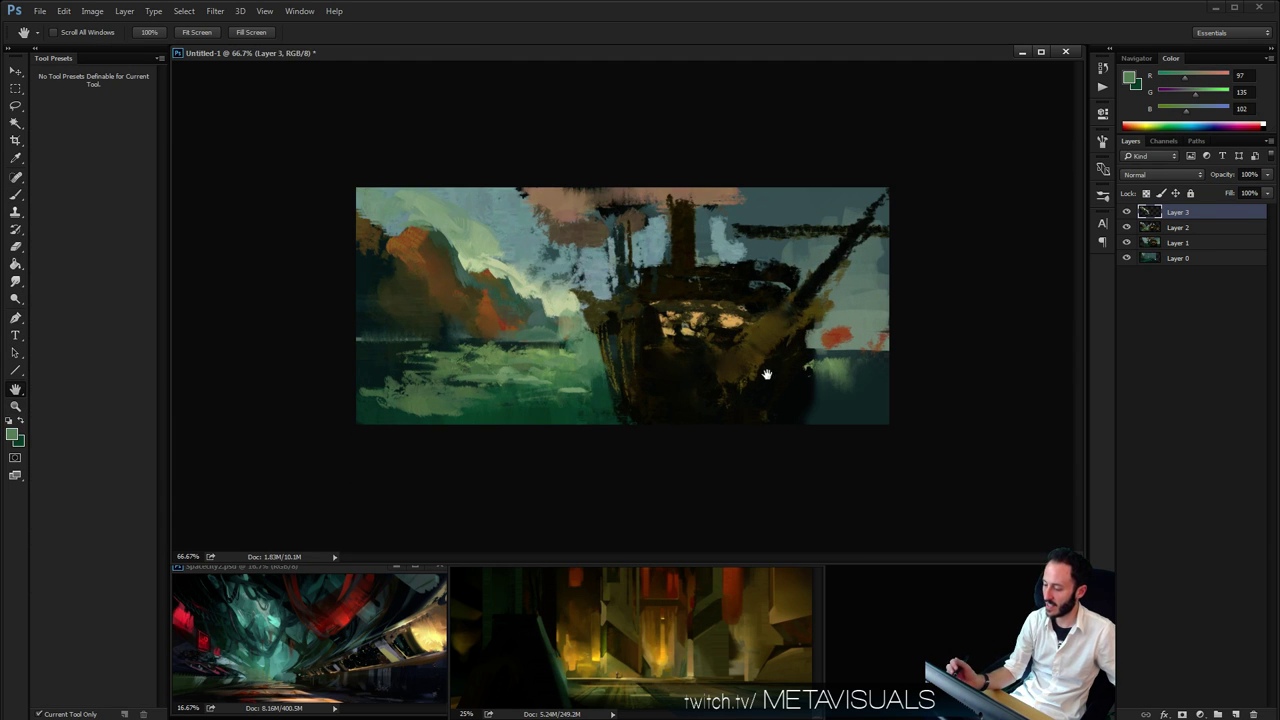
Sample golden orange from the yellow-lit reference painting and brush vertical streaks down the hull's planks
{"action": "key", "text": "z"}
{"action": "left_click", "coordinate": [696, 357]}
{"action": "key", "text": "b"}
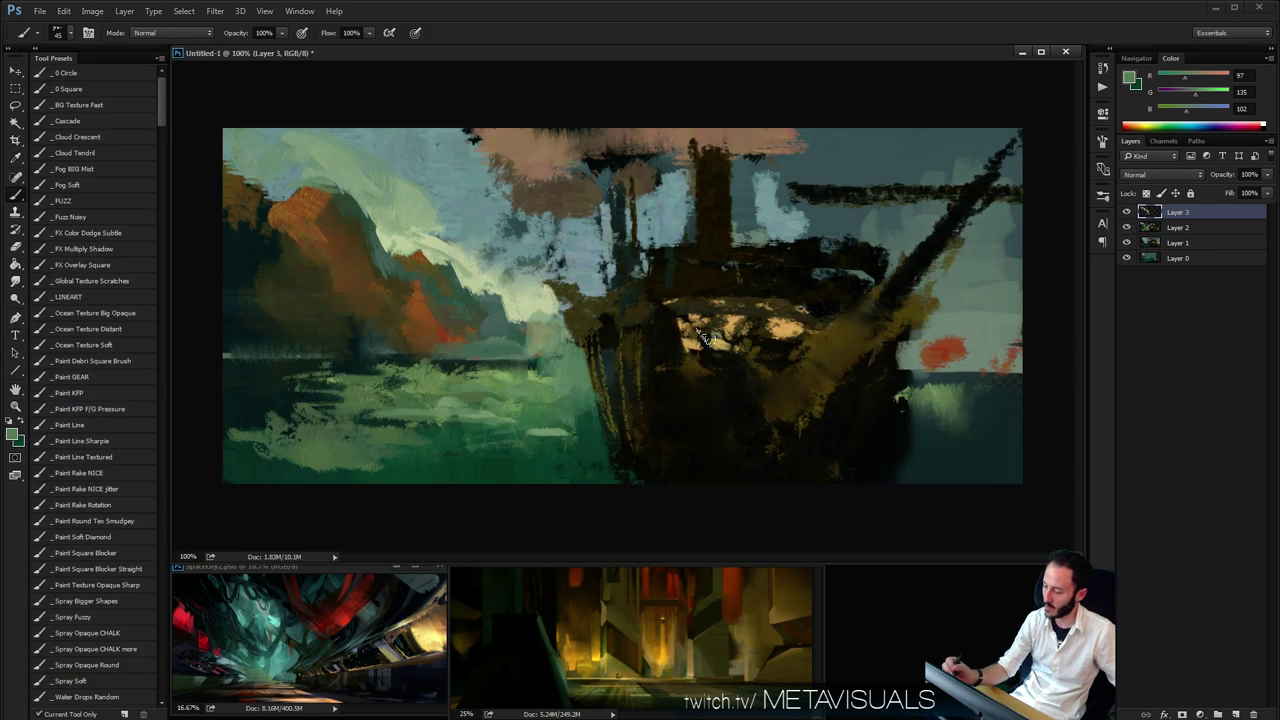
{"action": "left_click", "coordinate": [676, 646], "text": "alt"}
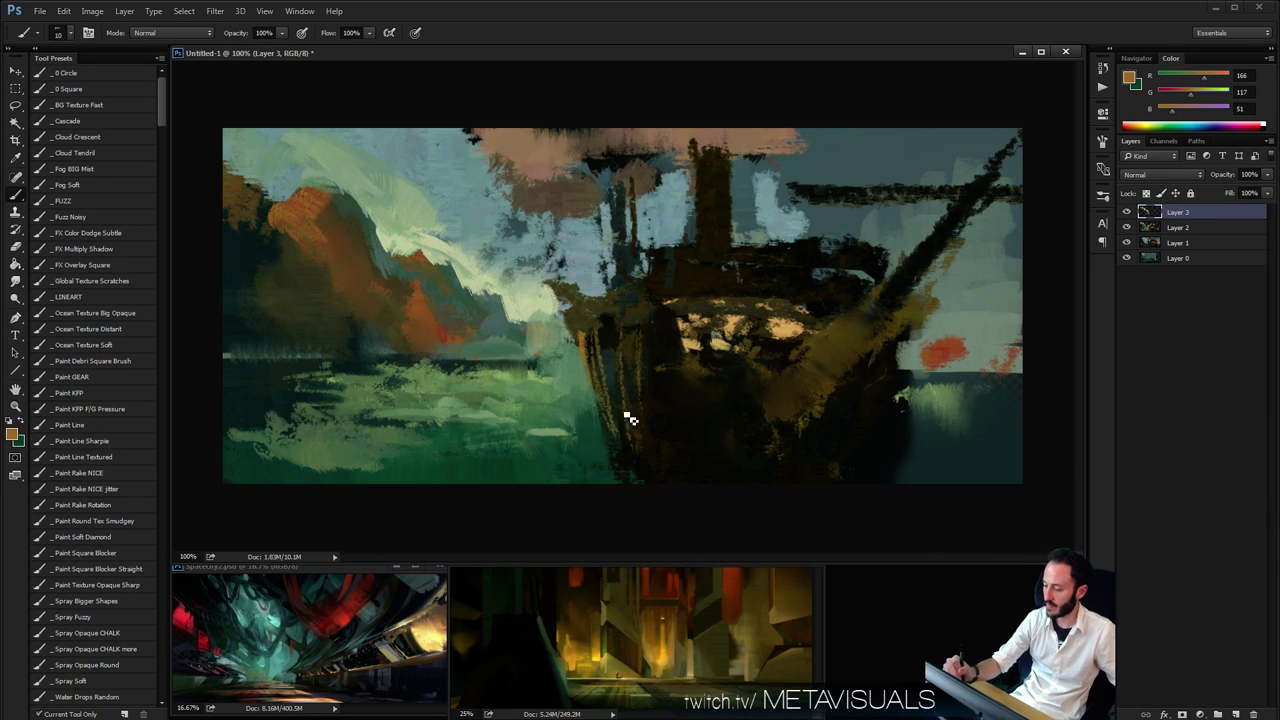
{"action": "key", "text": "bracketright"}
{"action": "key", "text": "bracketright"}
{"action": "key", "text": "bracketright"}
{"action": "mouse_move", "coordinate": [603, 340]}
{"action": "left_mouse_down"}
{"action": "mouse_move", "coordinate": [635, 441]}
{"action": "mouse_move", "coordinate": [627, 351]}
{"action": "mouse_move", "coordinate": [647, 418]}
{"action": "mouse_move", "coordinate": [629, 360]}
{"action": "mouse_move", "coordinate": [634, 423]}
{"action": "mouse_move", "coordinate": [618, 380]}
{"action": "left_mouse_up"}
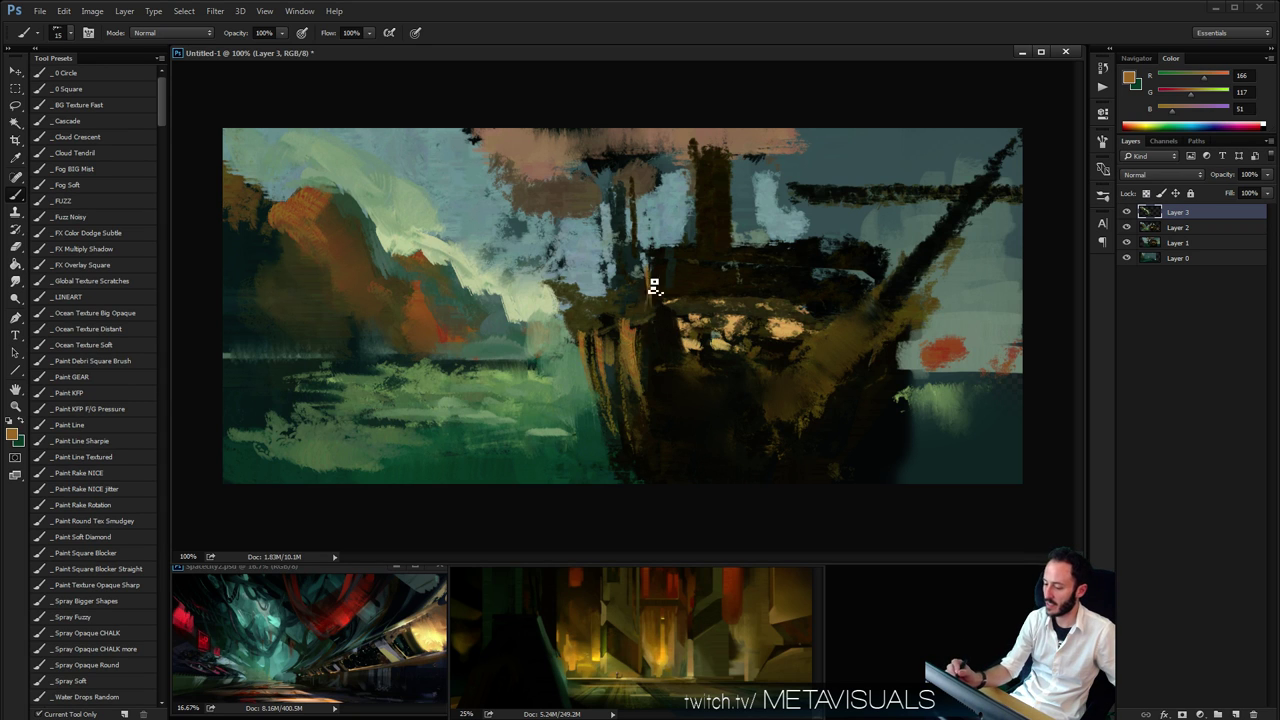
Paint golden orange strokes along the hull's upper rim and break them up with a sampled dark grey-green
{"action": "key", "text": "bracketright"}
{"action": "key", "text": "bracketright"}
{"action": "key", "text": "bracketright"}
{"action": "key", "text": "bracketright"}
{"action": "left_click_drag", "start_coordinate": [636, 300], "coordinate": [602, 314]}
{"action": "mouse_move", "coordinate": [644, 301]}
{"action": "left_mouse_down"}
{"action": "mouse_move", "coordinate": [583, 320]}
{"action": "mouse_move", "coordinate": [620, 305]}
{"action": "mouse_move", "coordinate": [592, 318]}
{"action": "mouse_move", "coordinate": [620, 290]}
{"action": "mouse_move", "coordinate": [598, 310]}
{"action": "mouse_move", "coordinate": [636, 300]}
{"action": "left_mouse_up"}
{"action": "left_click", "coordinate": [621, 289], "text": "alt"}
{"action": "key", "text": "bracketleft"}
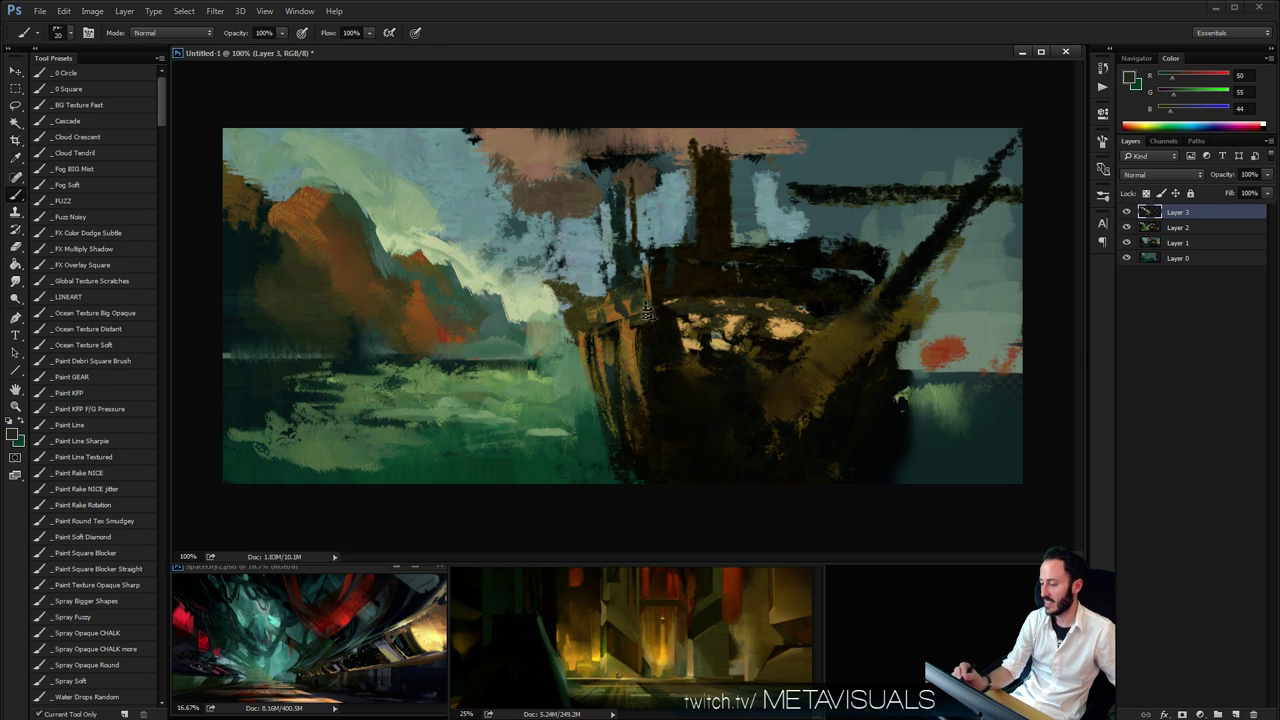
Add sampled ochre light to the hull's outer corner, the post on the rim and the large mast's edge
{"action": "left_click", "coordinate": [628, 340], "text": "alt"}
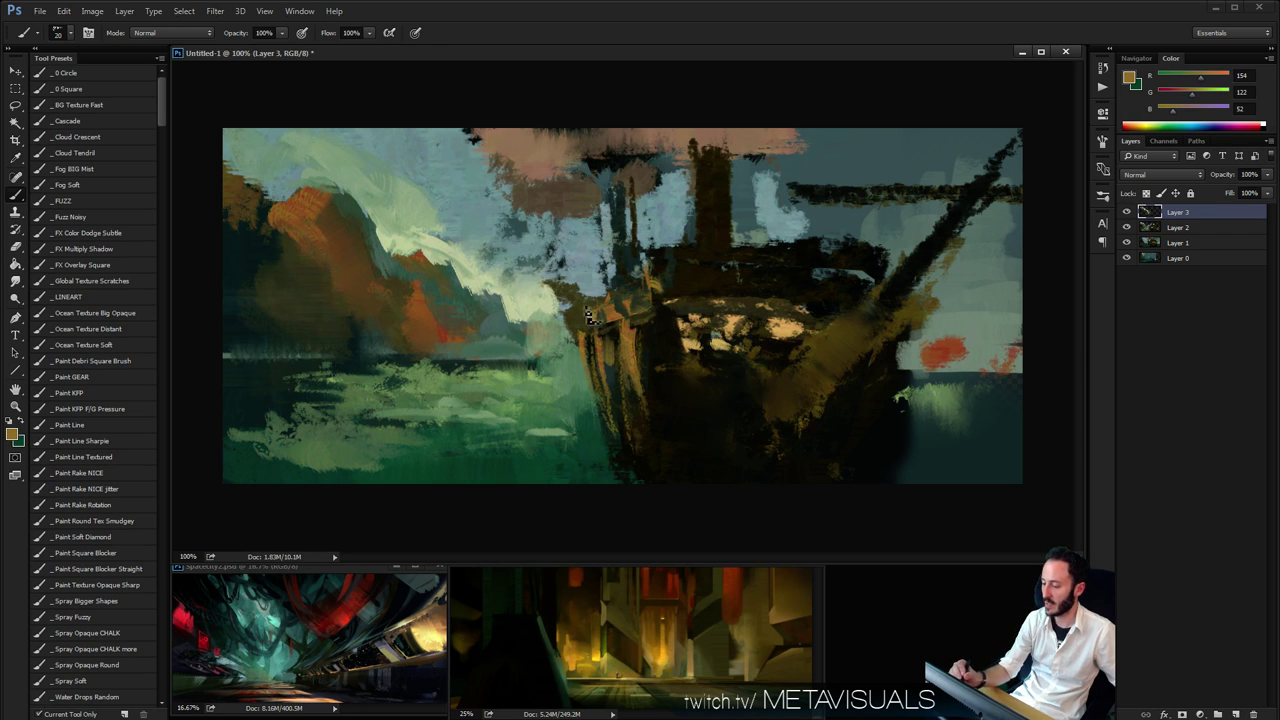
{"action": "key", "text": "bracketright"}
{"action": "left_click_drag", "start_coordinate": [570, 314], "coordinate": [580, 336]}
{"action": "left_click_drag", "start_coordinate": [662, 298], "coordinate": [656, 262]}
{"action": "key", "text": "bracketright"}
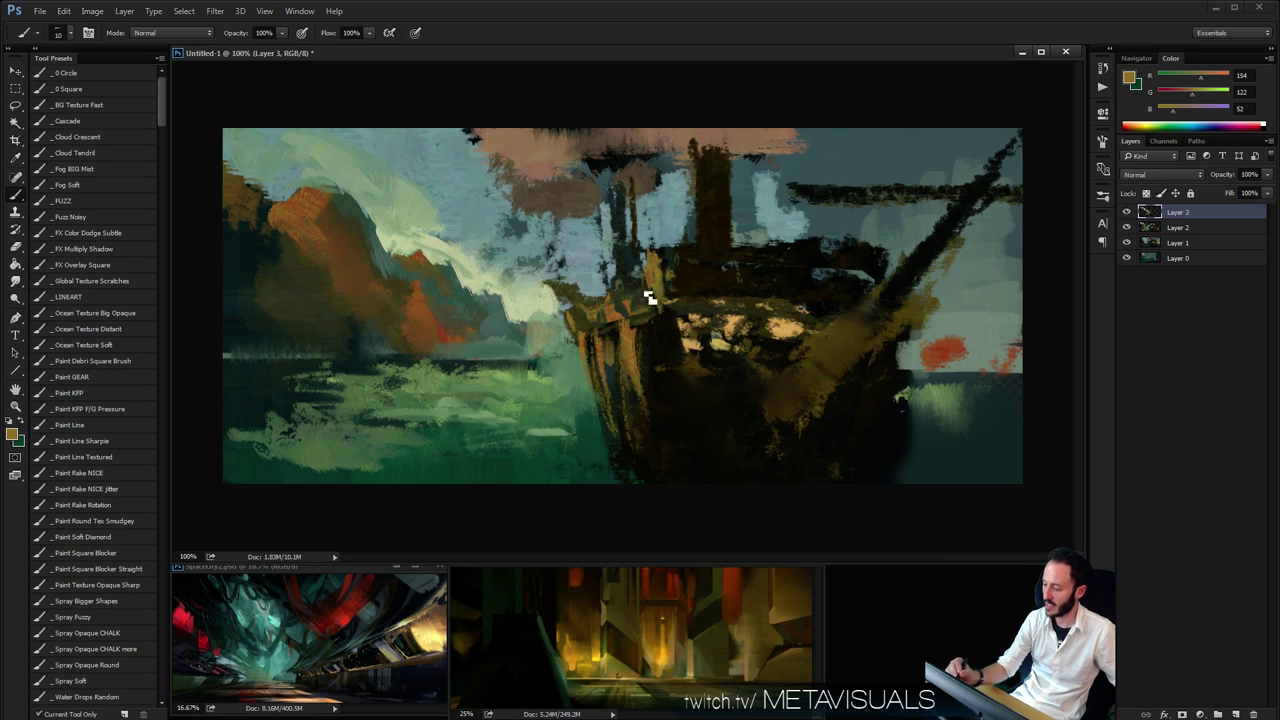
{"action": "key", "text": "bracketright"}
{"action": "left_click_drag", "start_coordinate": [703, 260], "coordinate": [707, 246]}
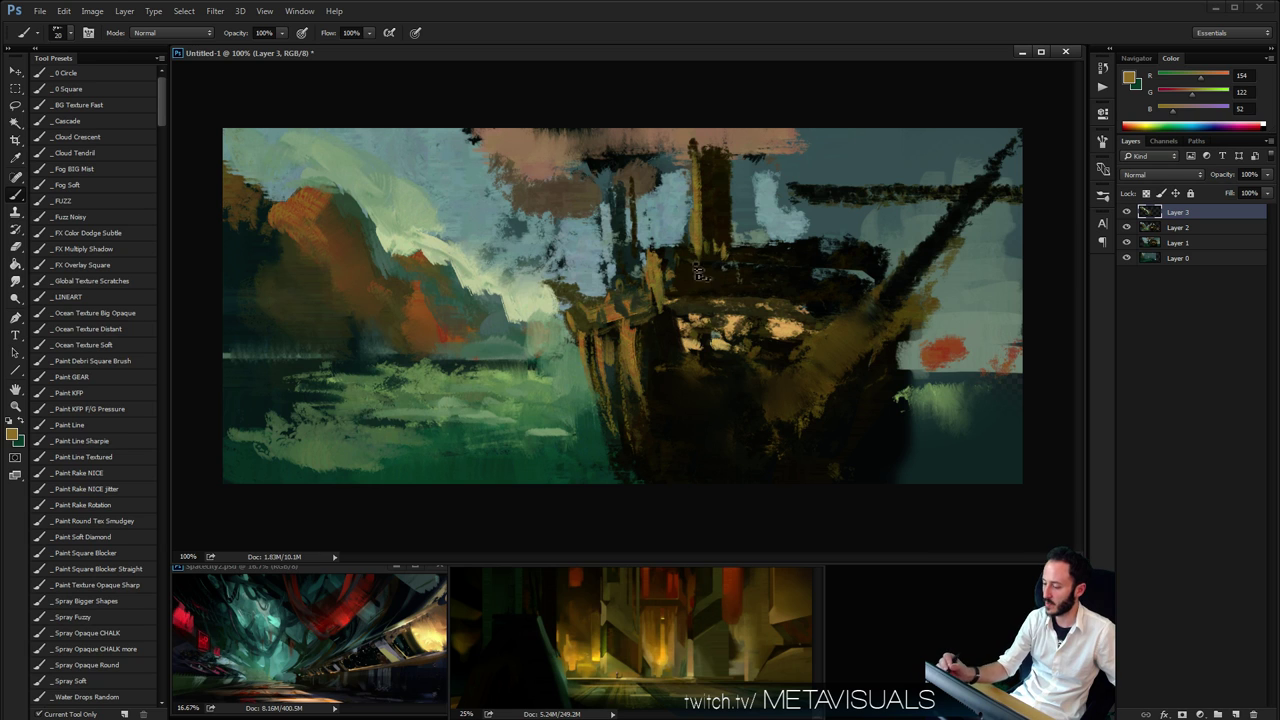
{"action": "key", "text": "space"}
Lighten a sampled plank brown to RGB 204, 152, 87 and paint thin highlights on the hull's planks
{"action": "key", "text": "bracketright"}
{"action": "left_click", "coordinate": [628, 344], "text": "alt"}
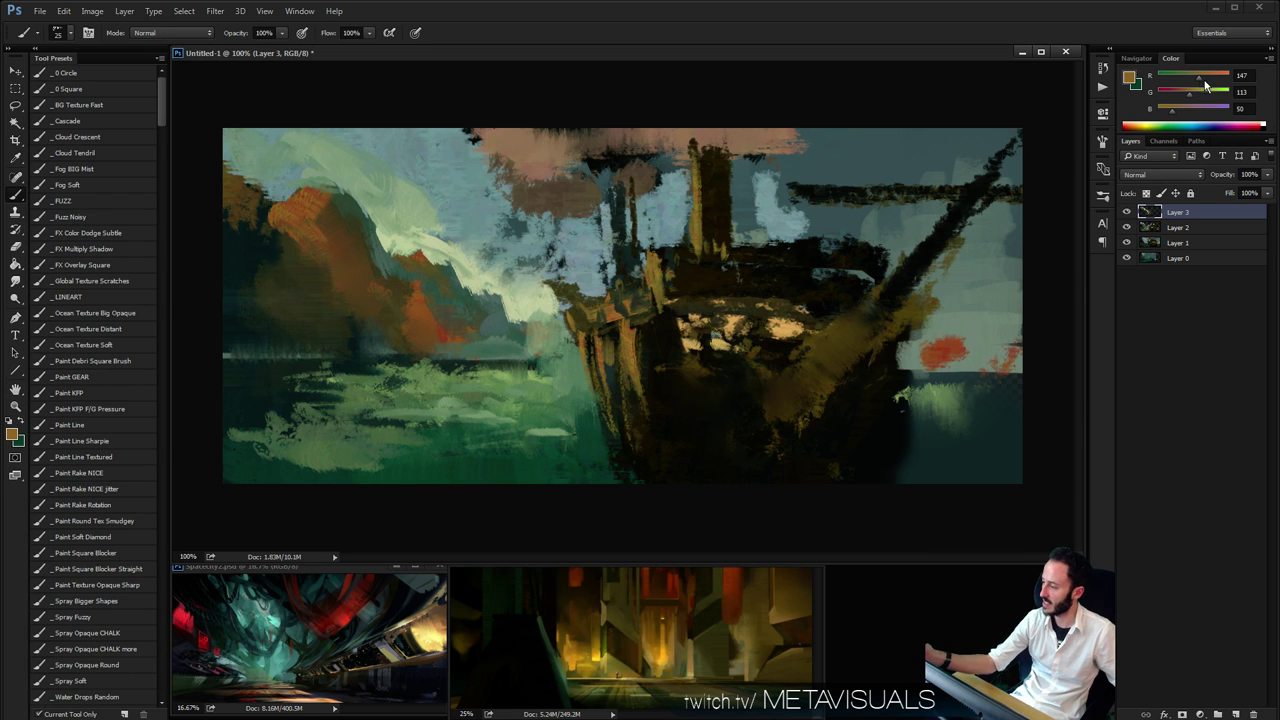
{"action": "left_click_drag", "start_coordinate": [1206, 79], "coordinate": [1215, 79]}
{"action": "left_click", "coordinate": [1200, 93]}
{"action": "key", "text": "bracketleft"}
{"action": "key", "text": "bracketleft"}
{"action": "key", "text": "bracketleft"}
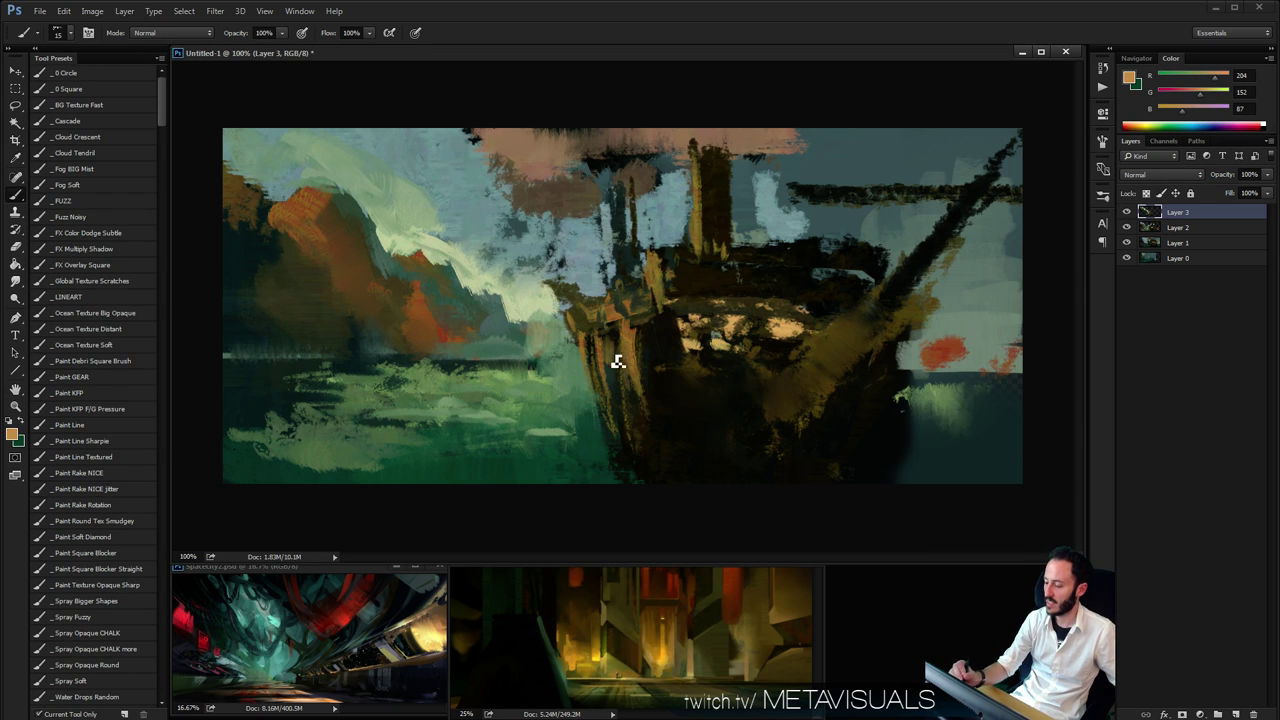
{"action": "mouse_move", "coordinate": [637, 386]}
{"action": "left_mouse_down"}
{"action": "mouse_move", "coordinate": [639, 342]}
{"action": "mouse_move", "coordinate": [639, 400]}
{"action": "left_mouse_up"}
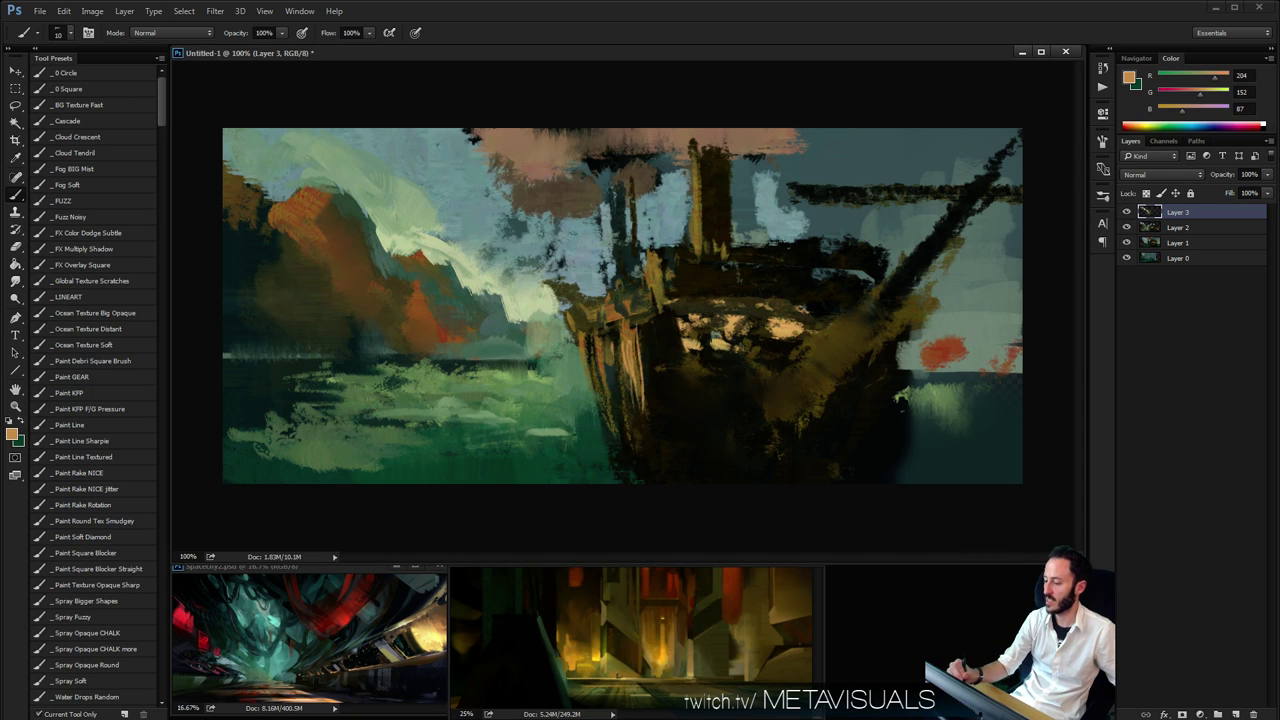
Extend the light orange with a larger brush into a broad plank highlight and streaks curving down to the hull's base
{"action": "key", "text": "bracketright"}
{"action": "left_click_drag", "start_coordinate": [644, 328], "coordinate": [655, 399]}
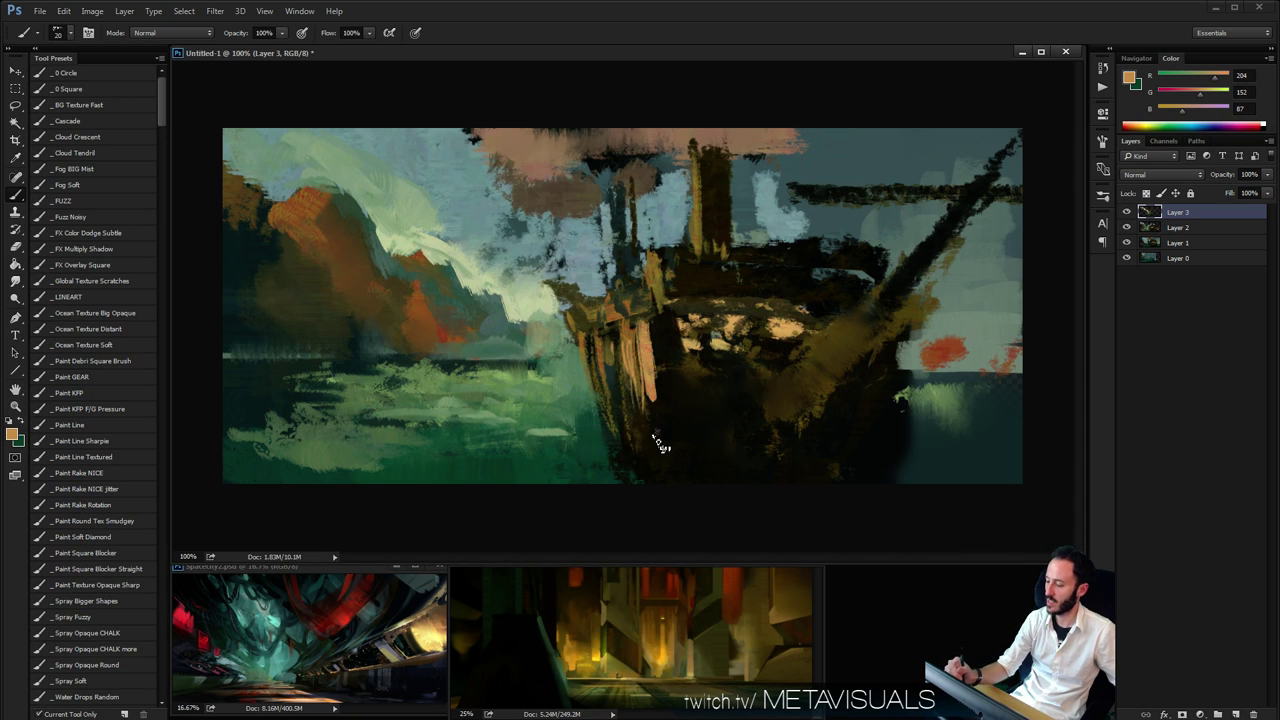
{"action": "key", "text": "bracketright"}
{"action": "key", "text": "bracketright"}
{"action": "mouse_move", "coordinate": [672, 472]}
{"action": "left_mouse_down"}
{"action": "mouse_move", "coordinate": [664, 427]}
{"action": "mouse_move", "coordinate": [670, 466]}
{"action": "left_mouse_up"}
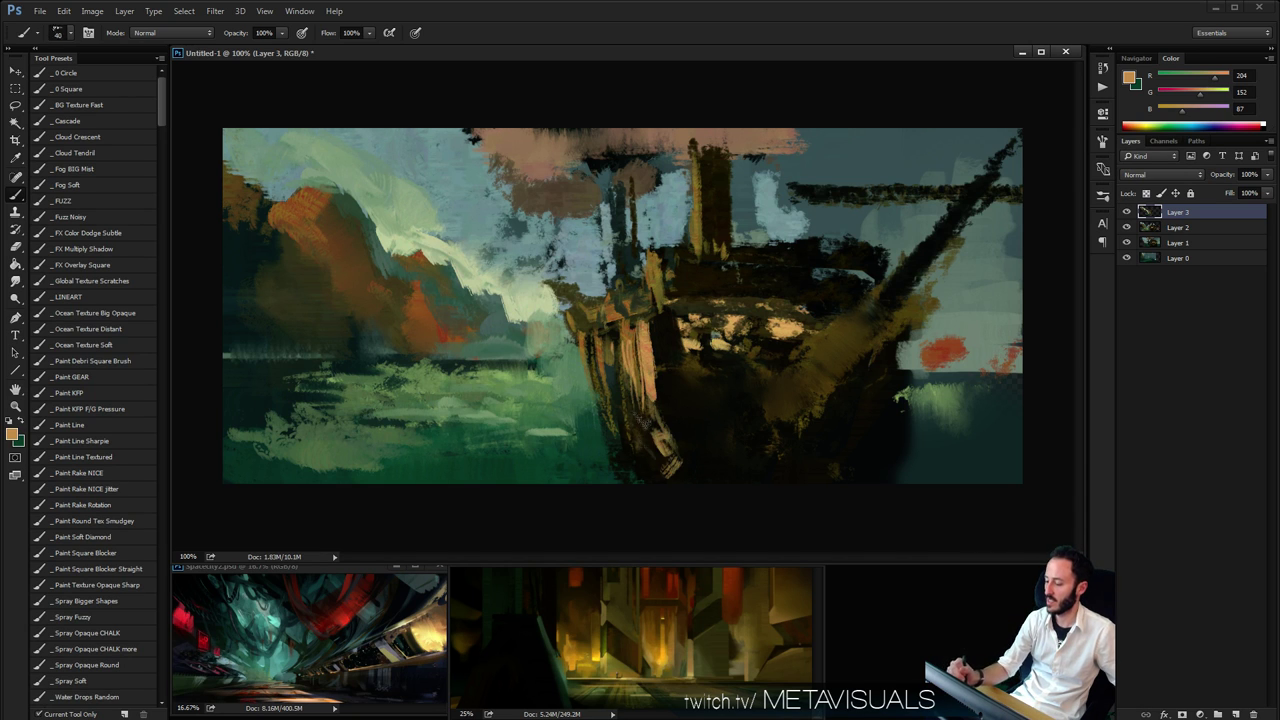
Shift a sampled dark brown to green RGB 52, 77, 41 and brush it over the hull's lower planks
{"action": "key", "text": "bracketright"}
{"action": "left_click", "coordinate": [639, 433], "text": "alt"}
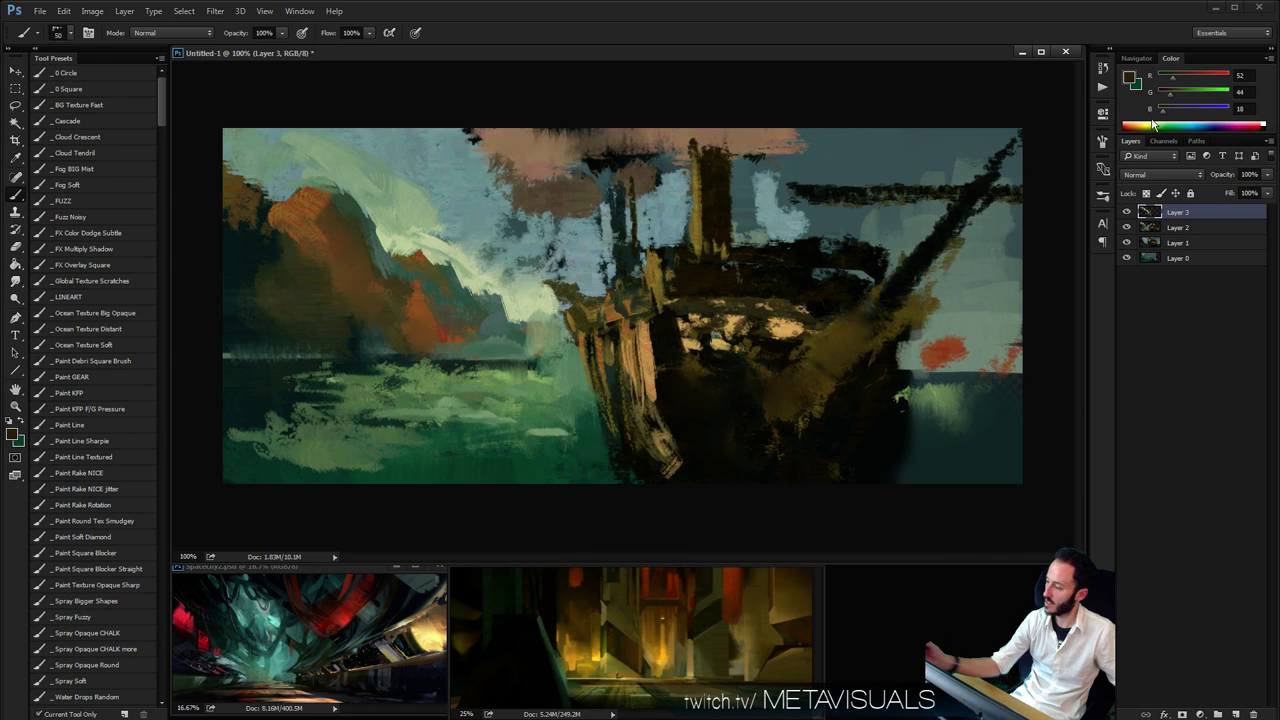
{"action": "left_click", "coordinate": [1181, 97]}
{"action": "key", "text": "bracketleft"}
{"action": "key", "text": "bracketleft"}
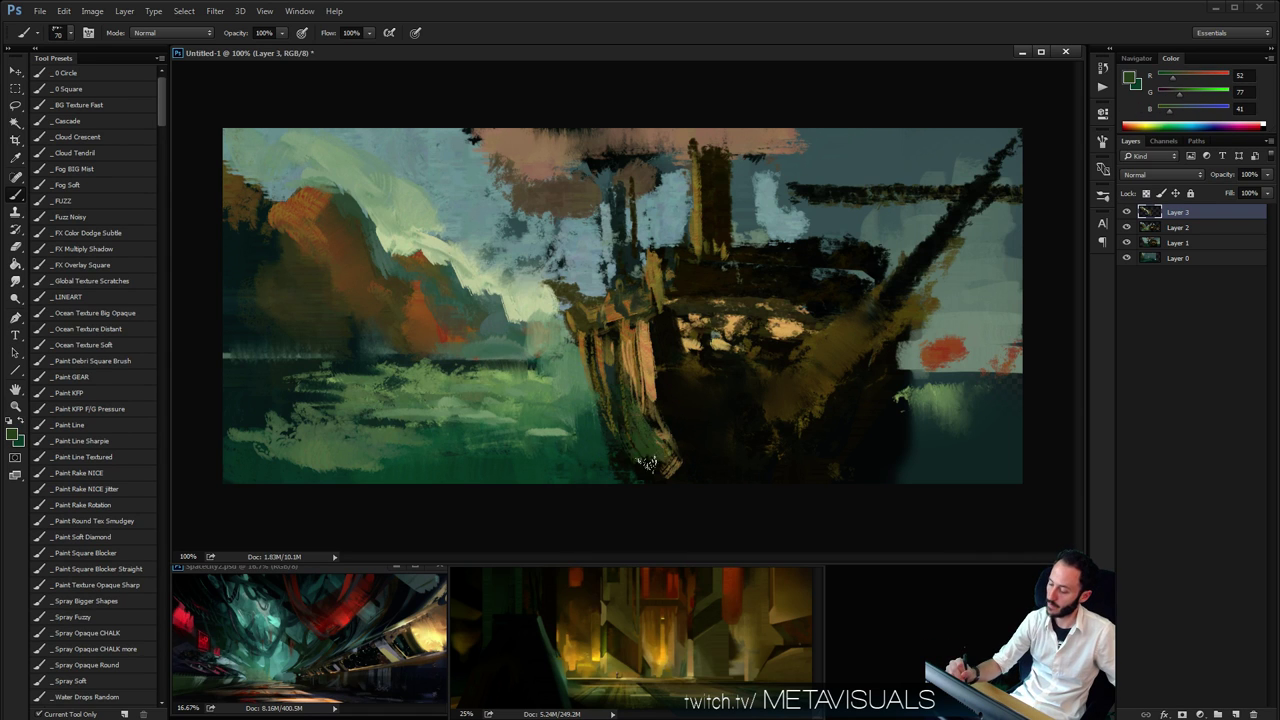
{"action": "key", "text": "bracketleft"}
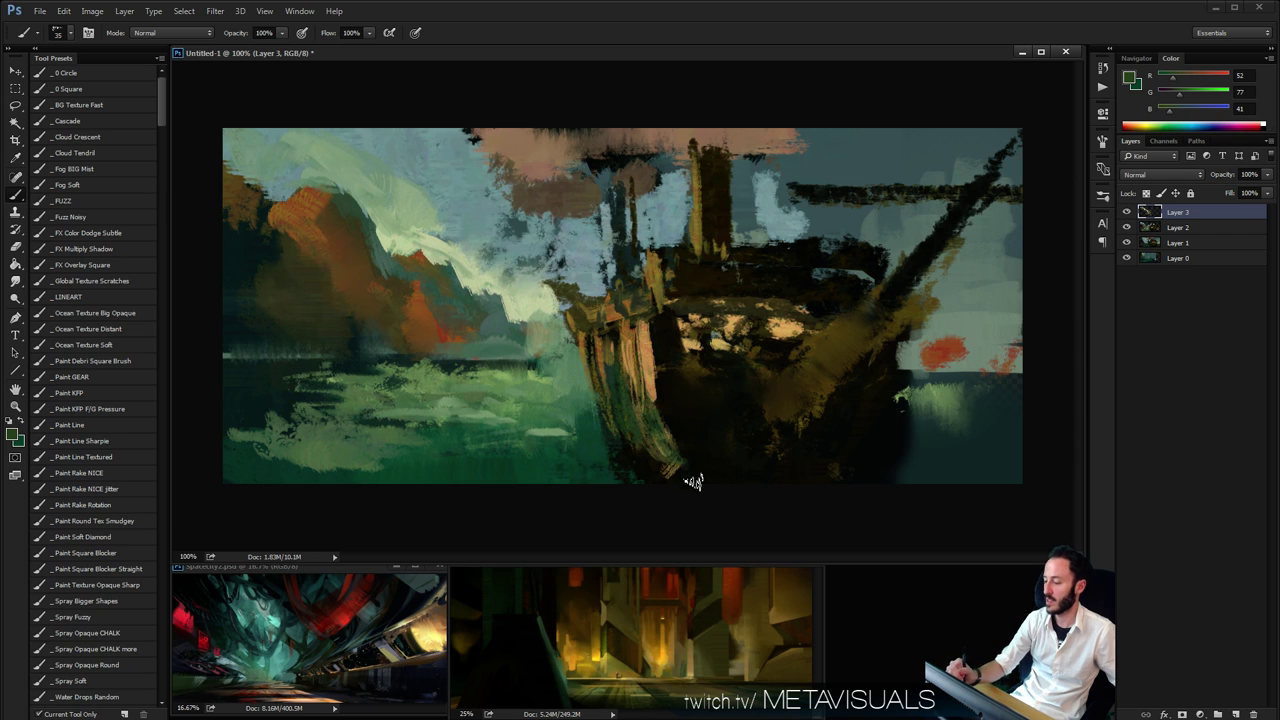
{"action": "key", "text": "bracketleft"}
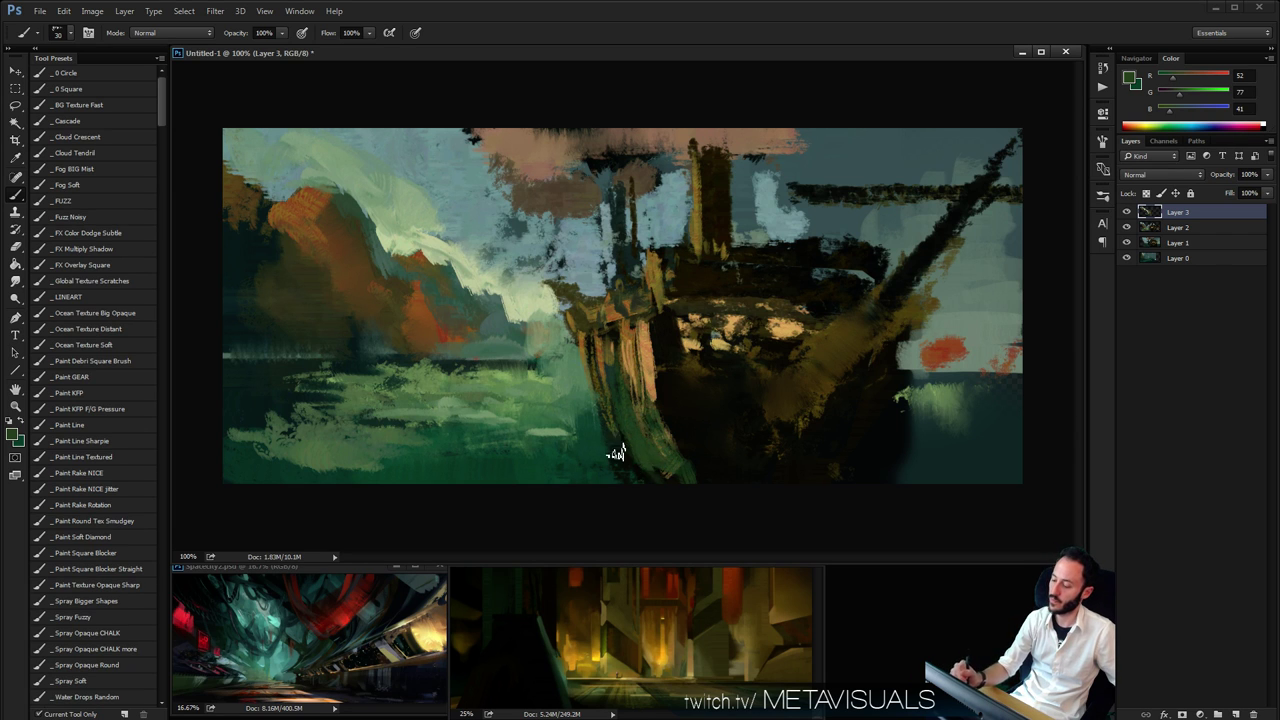
Blend sampled deep green into the hull's lower edge, then reshape the base with sampled near-black
{"action": "left_click", "coordinate": [590, 445], "text": "alt"}
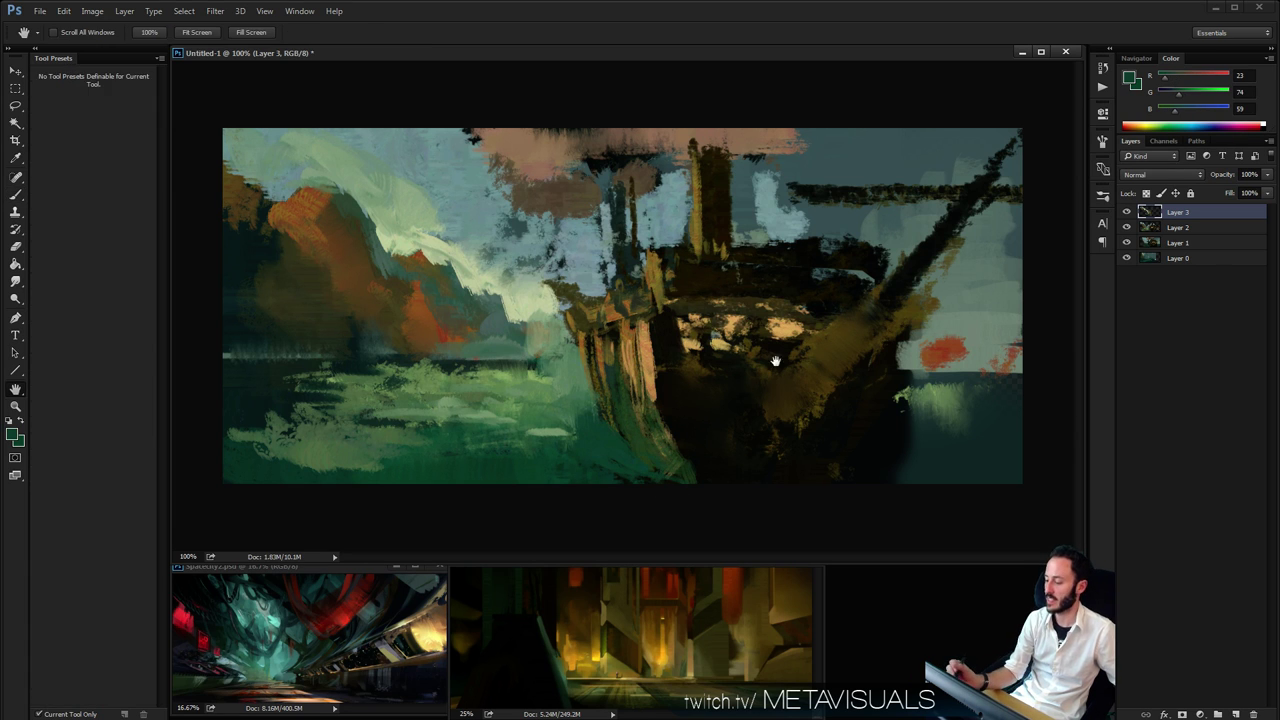
{"action": "left_click", "coordinate": [654, 443], "text": "alt"}
{"action": "left_click", "coordinate": [664, 462], "text": "alt"}
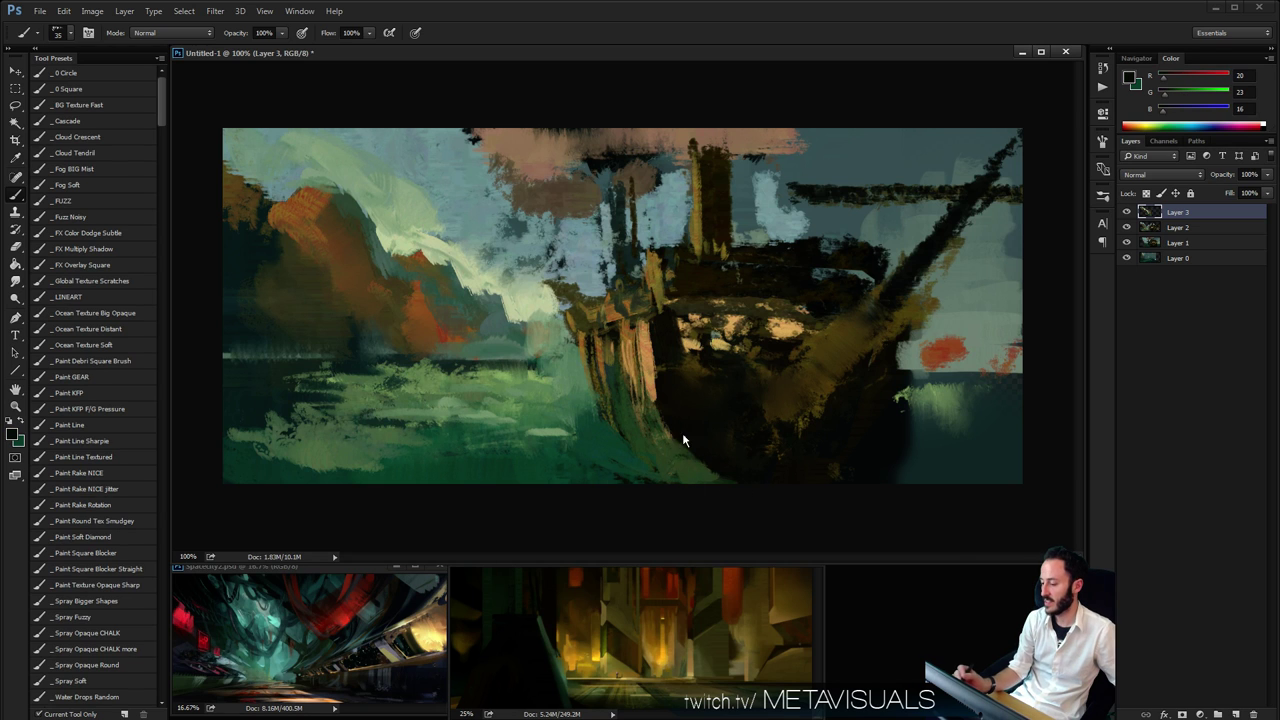
{"action": "key", "text": "space"}
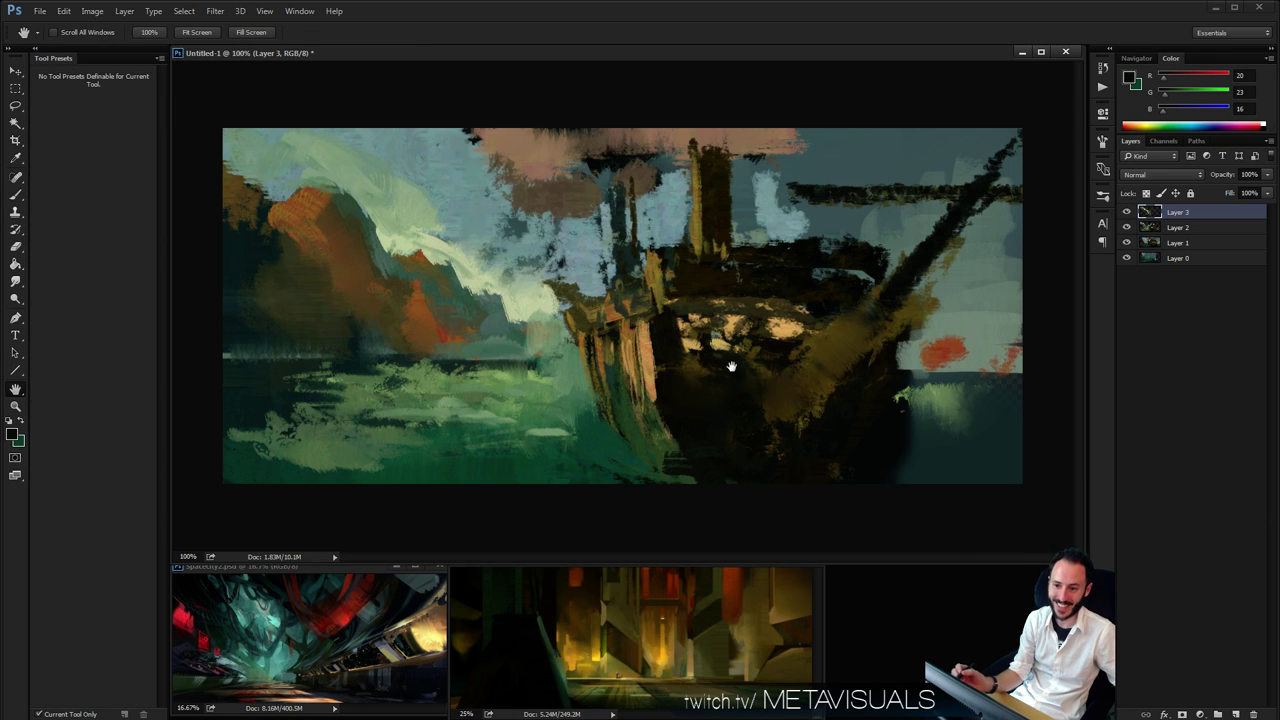
Examine the ship's hull, rim and deck lights at different magnifications
{"action": "key", "text": "space"}
{"action": "key", "text": "space"}
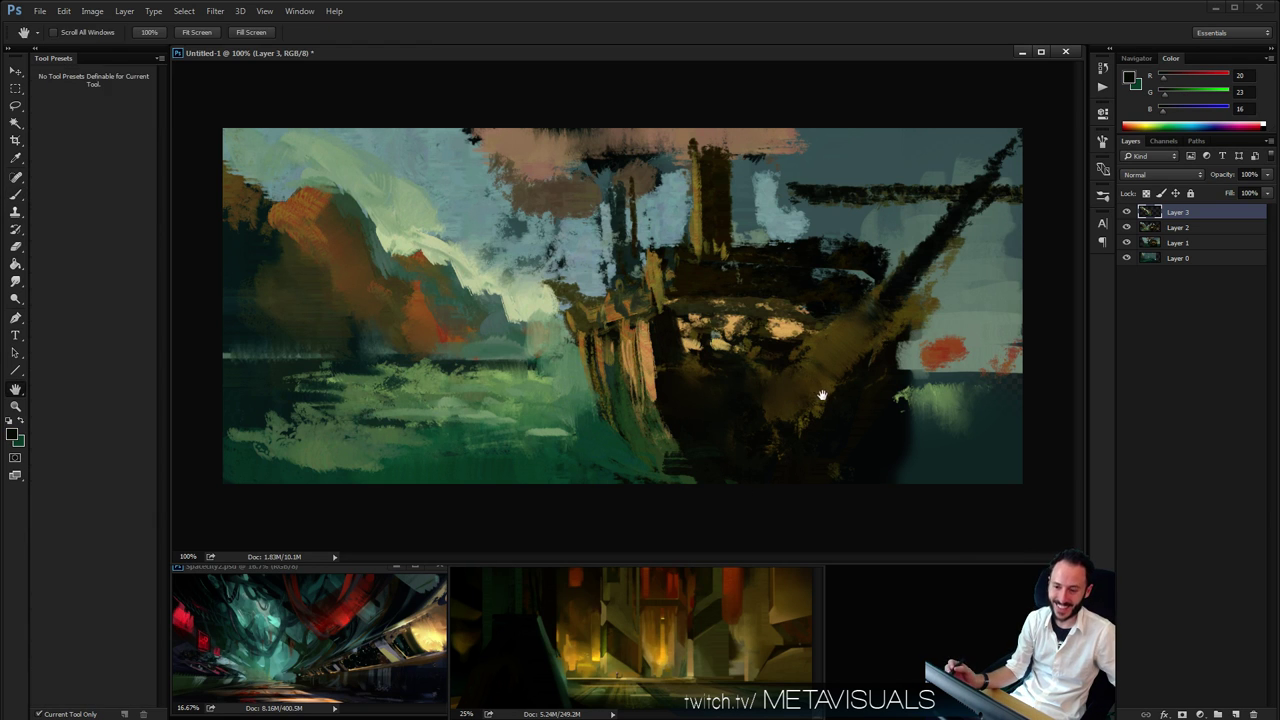
{"action": "key", "text": "ctrl+space"}
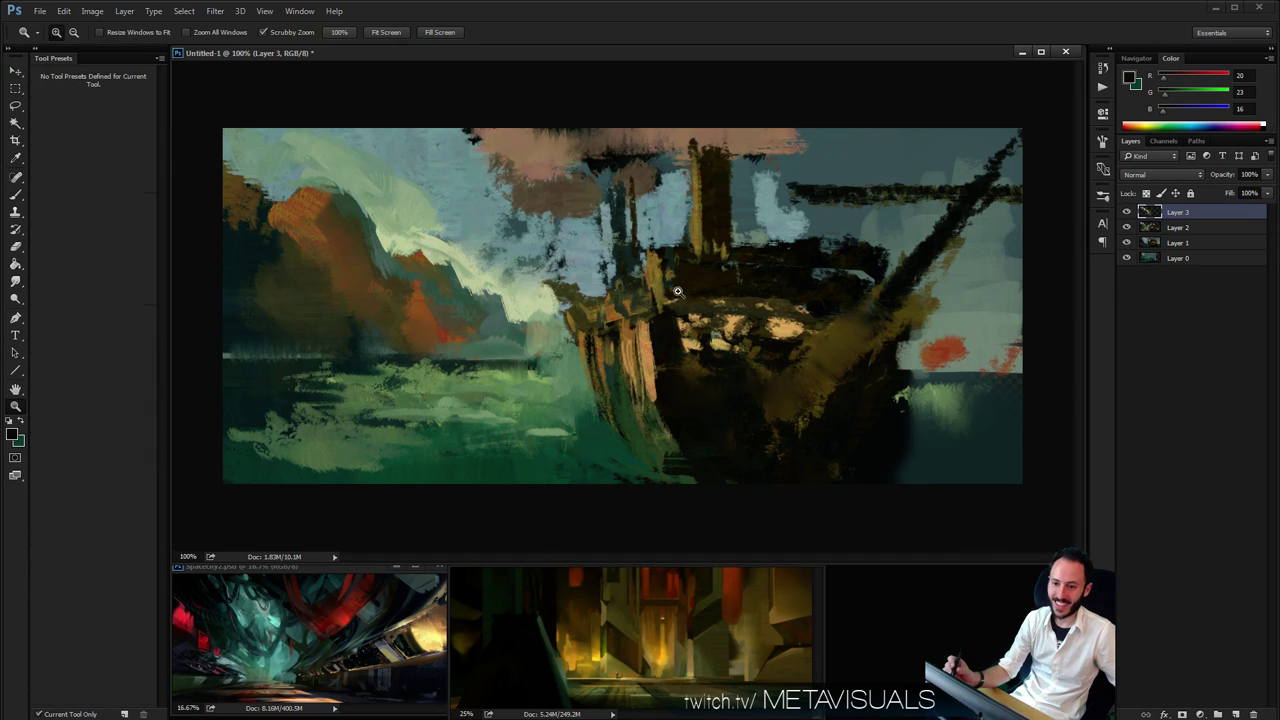
{"action": "left_click", "coordinate": [686, 296], "text": "ctrl+alt"}
{"action": "left_click", "coordinate": [714, 312], "text": "ctrl"}
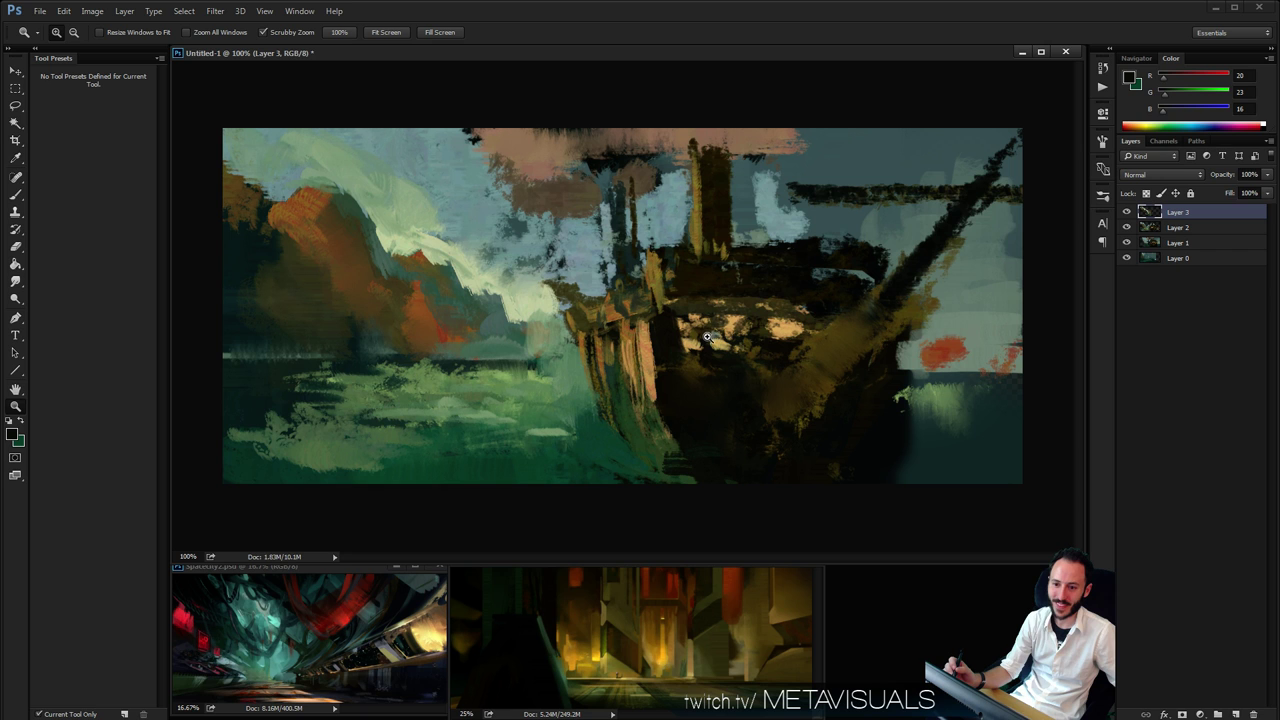
{"action": "key", "text": "ctrl+space"}
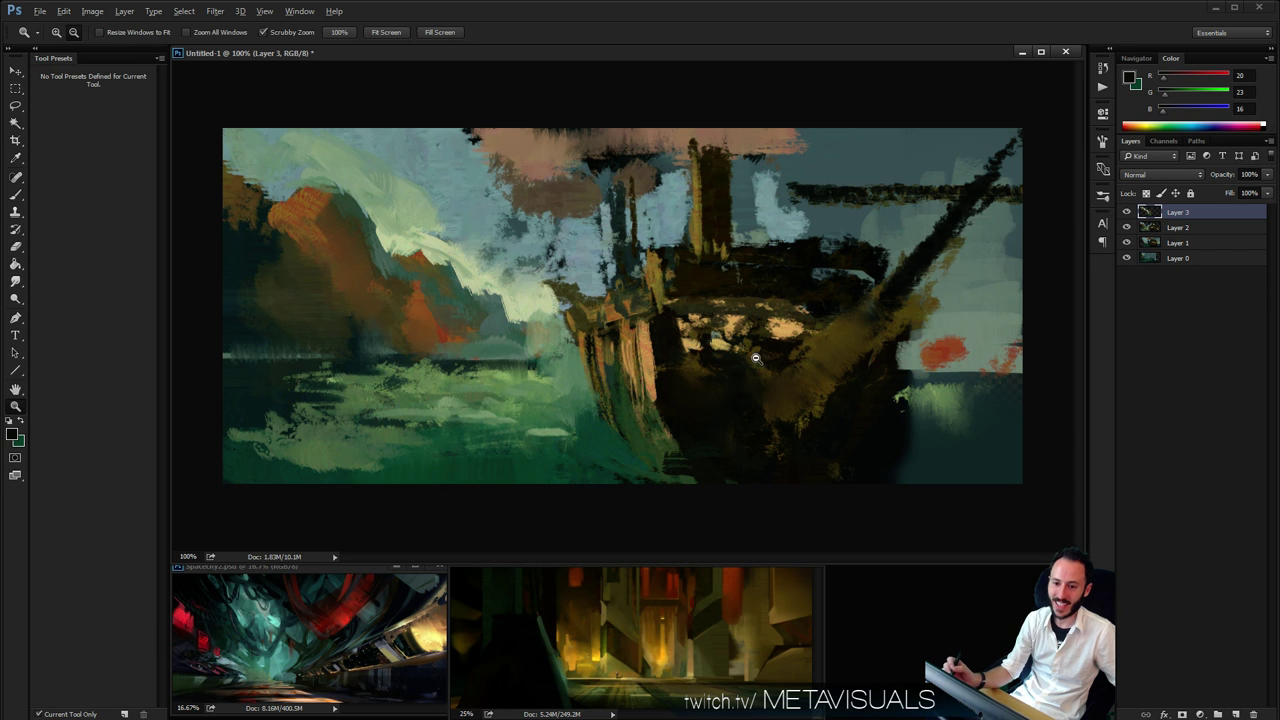
{"action": "left_click", "coordinate": [756, 360], "text": "ctrl+alt"}
{"action": "left_click", "coordinate": [756, 360], "text": "ctrl"}
{"action": "left_click", "coordinate": [756, 360], "text": "ctrl"}
{"action": "key", "text": "ctrl+space"}
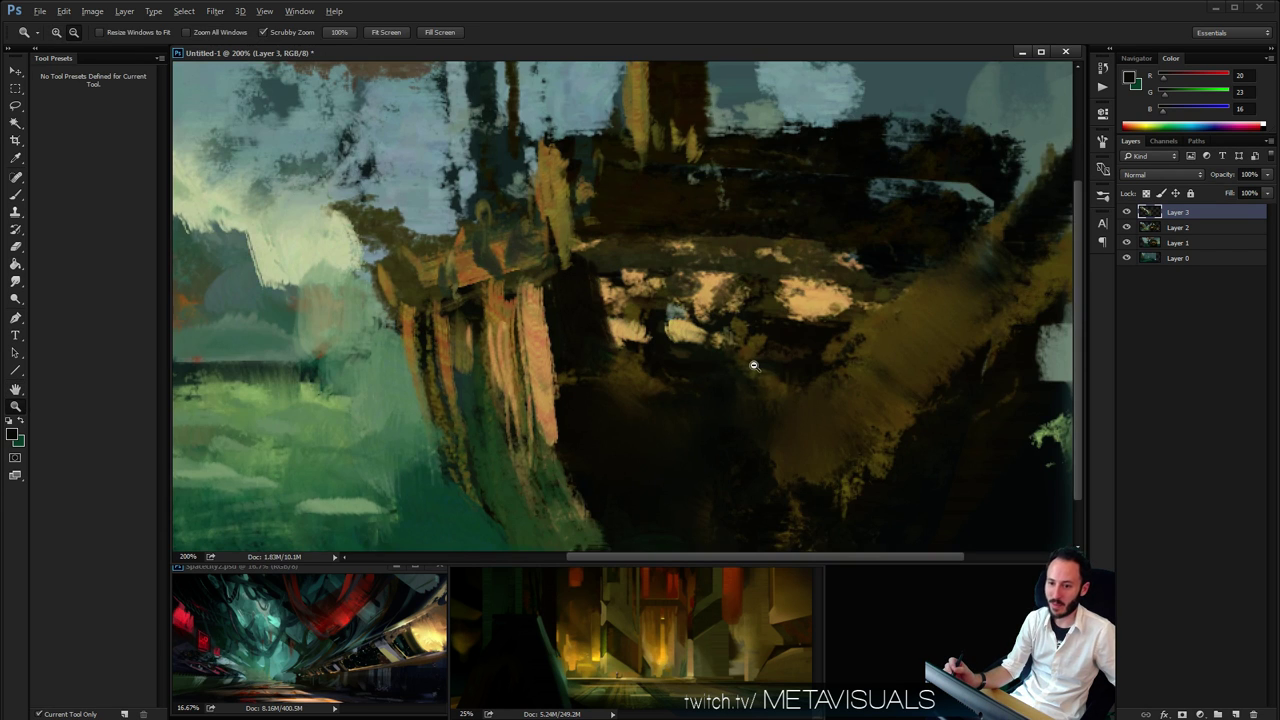
{"action": "left_click", "coordinate": [754, 365], "text": "ctrl+alt"}
Refine the boundary between the hull's lower planks and the water using sampled near-black and muted greens with a small brush
{"action": "left_click", "coordinate": [666, 416], "text": "alt"}
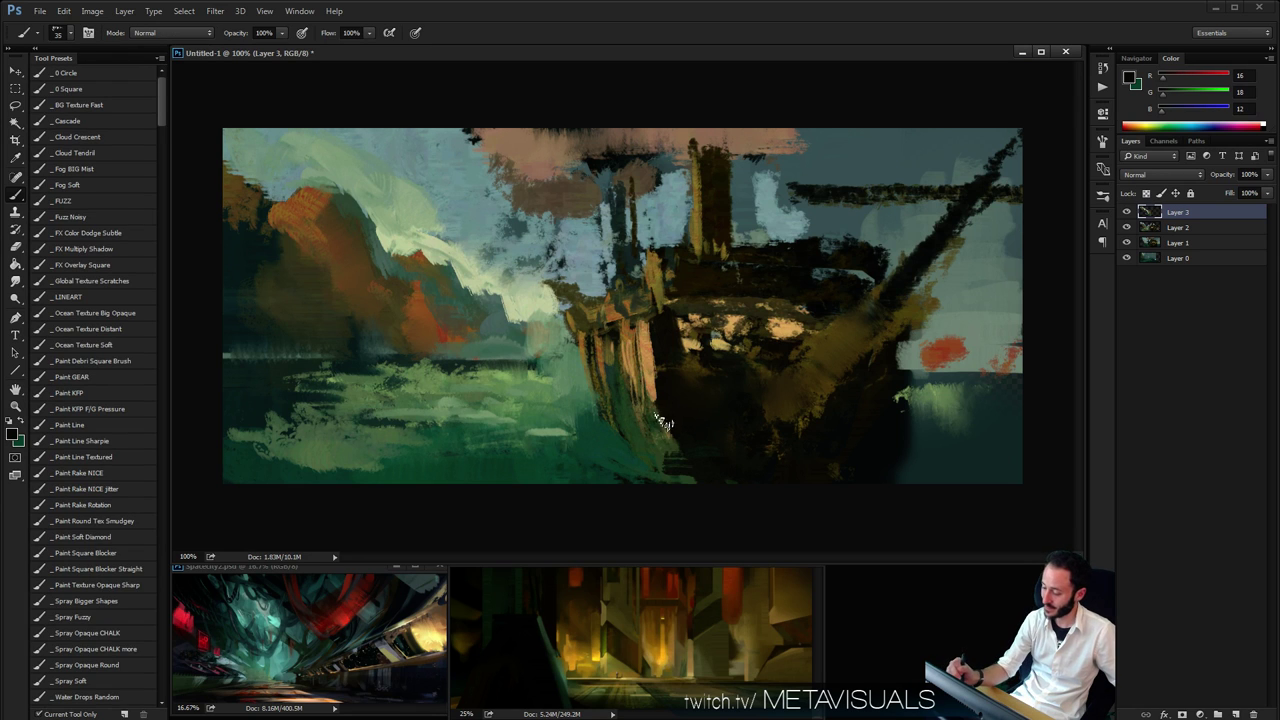
{"action": "key", "text": "bracketleft"}
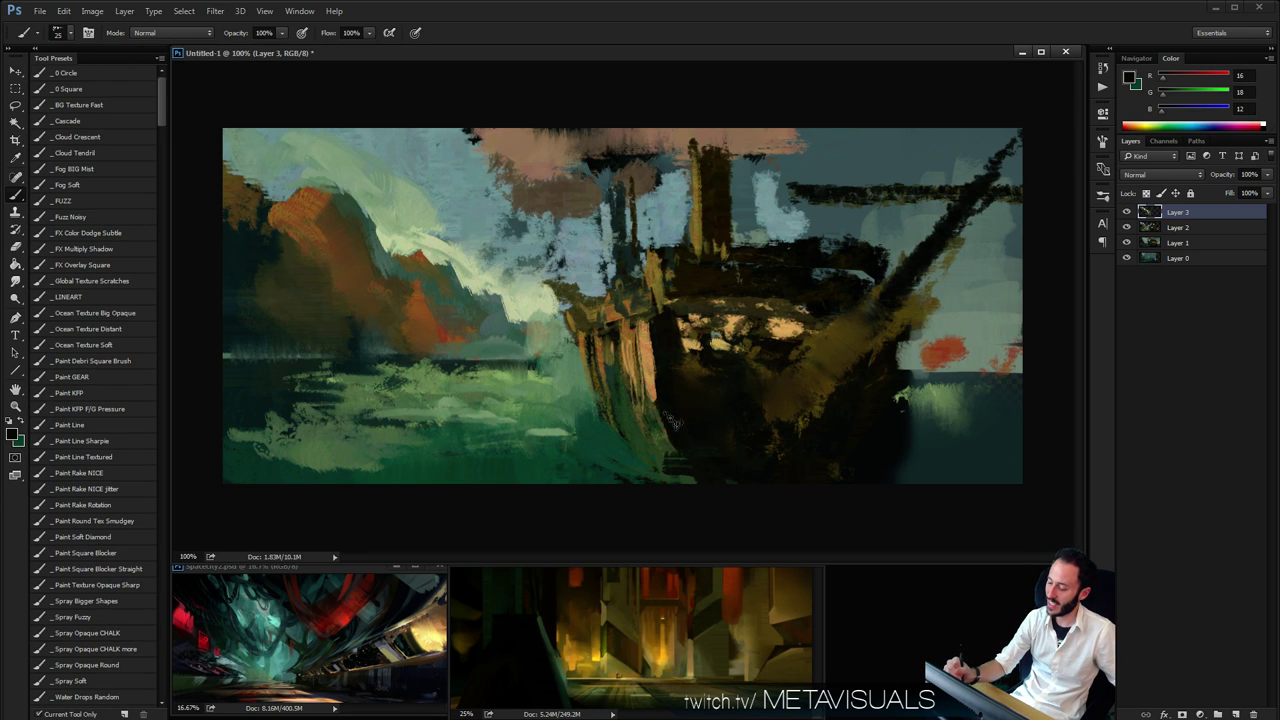
{"action": "left_click", "coordinate": [585, 398], "text": "alt"}
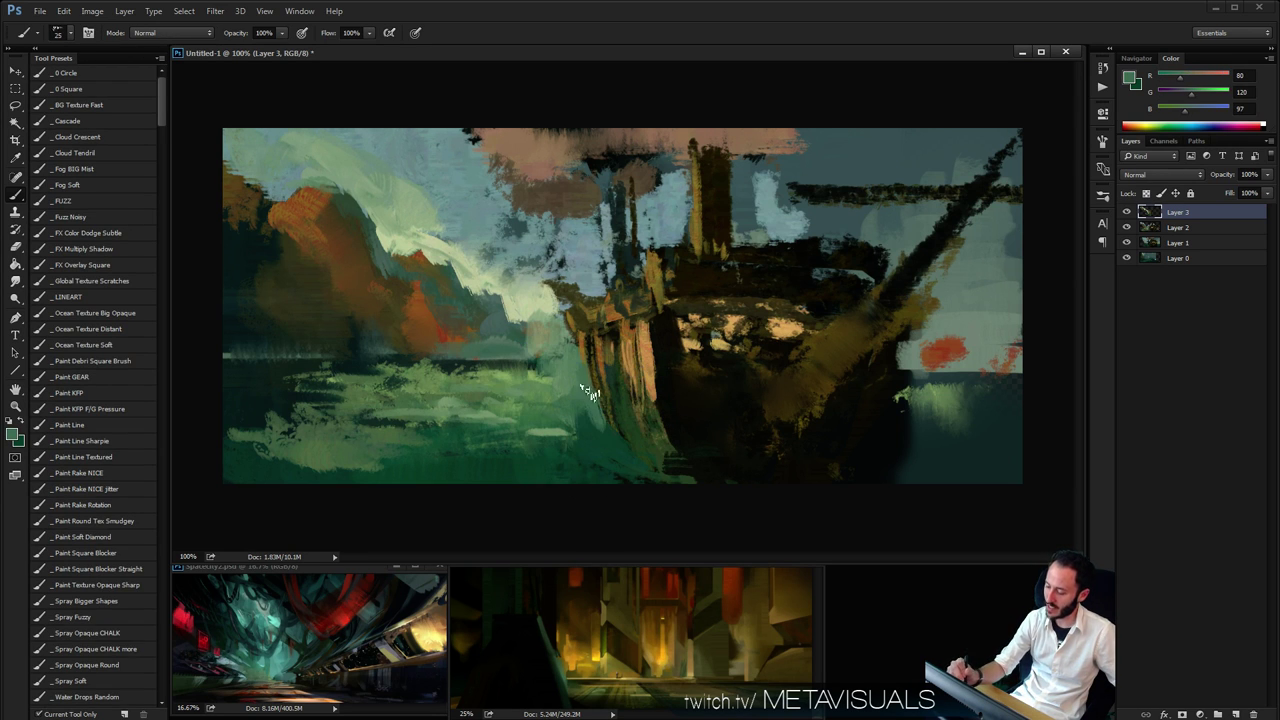
{"action": "left_click", "coordinate": [566, 336], "text": "alt"}
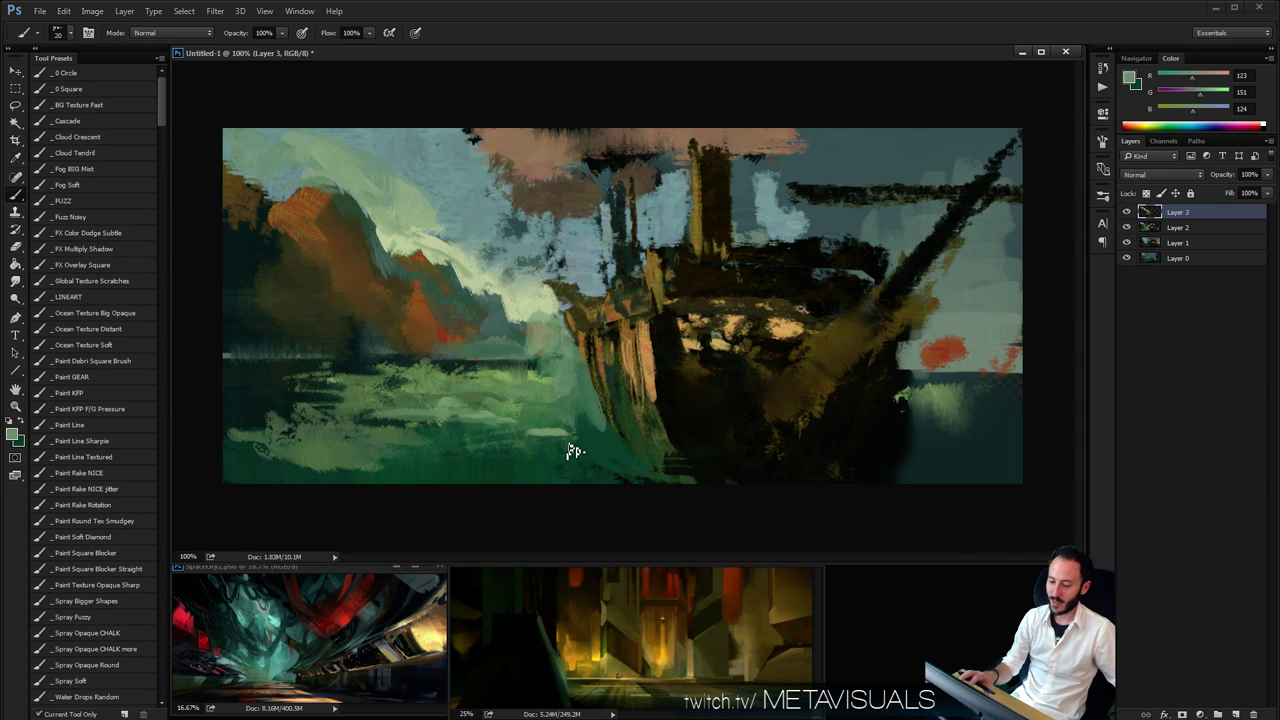
{"action": "key", "text": "bracketright"}
Sweep a sampled dark green from the lower planks down to the hull's base with a larger brush
{"action": "left_click", "coordinate": [671, 432], "text": "alt"}
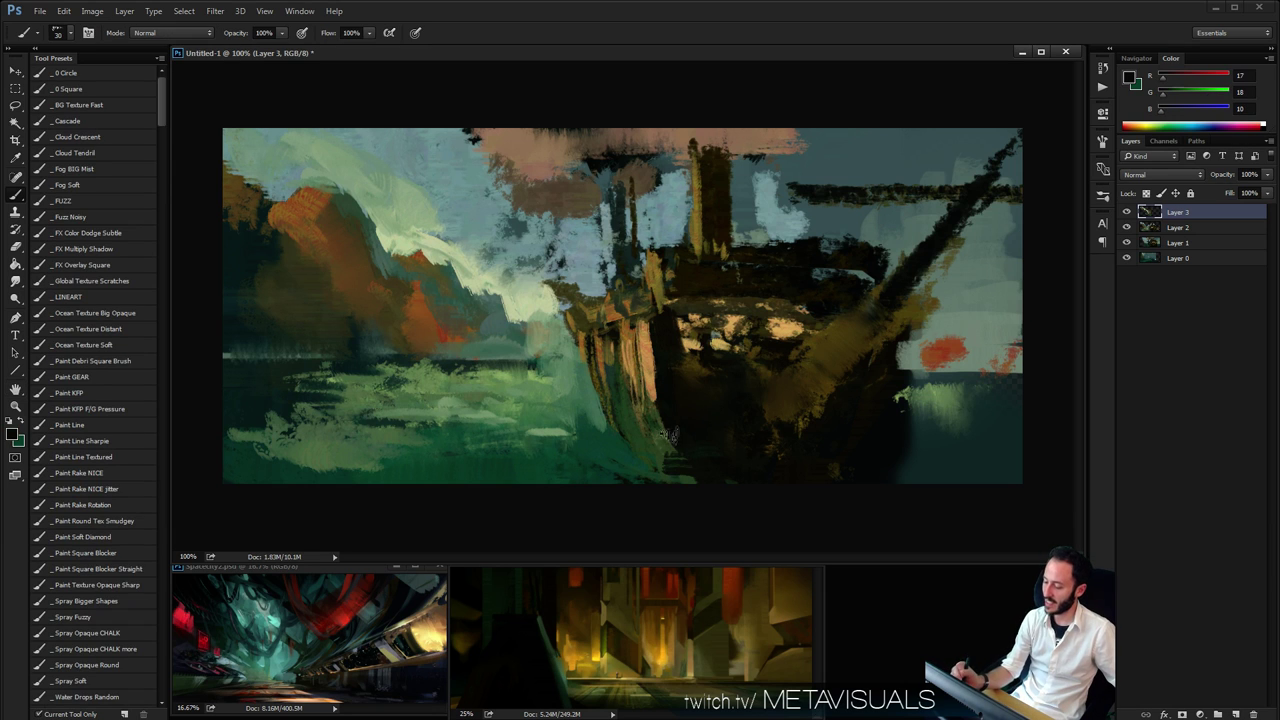
{"action": "left_click", "coordinate": [657, 452], "text": "alt"}
{"action": "key", "text": "bracketright"}
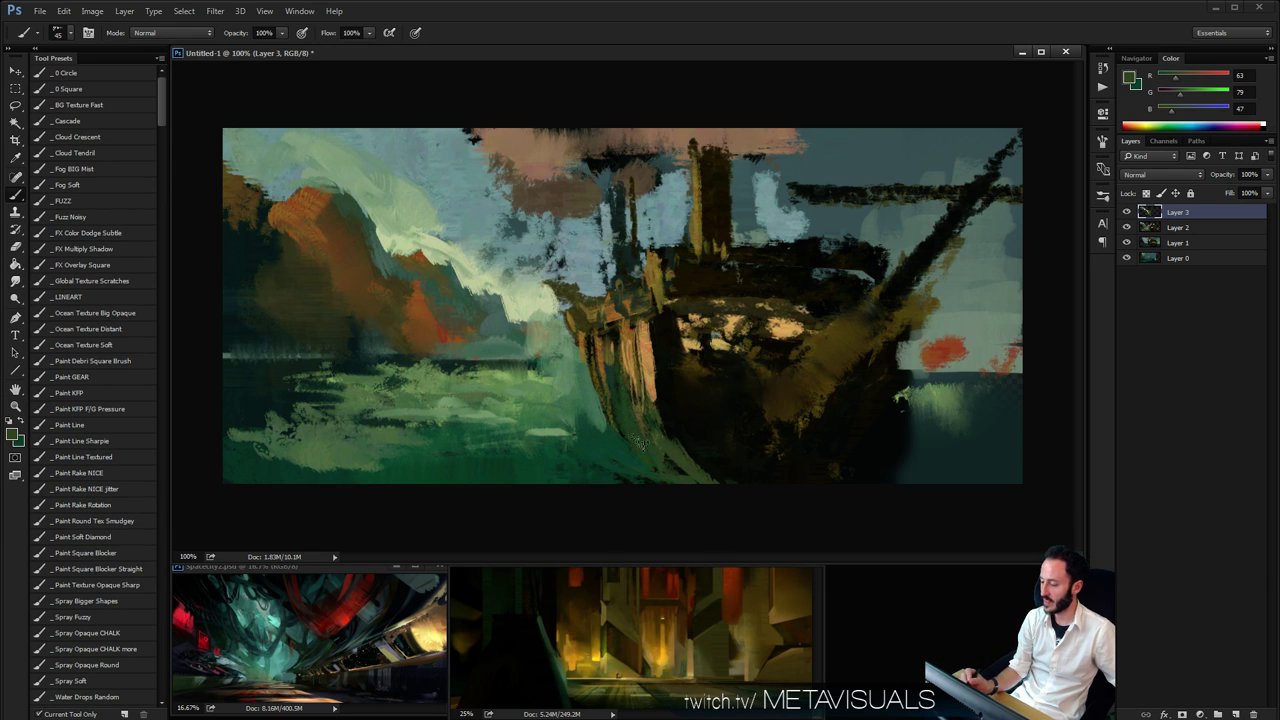
{"action": "left_click_drag", "start_coordinate": [641, 443], "coordinate": [682, 488]}
Brush a sampled brown, RGB 77, 63, 23, over the curved planks at the hull's base
{"action": "left_click", "coordinate": [686, 357], "text": "alt"}
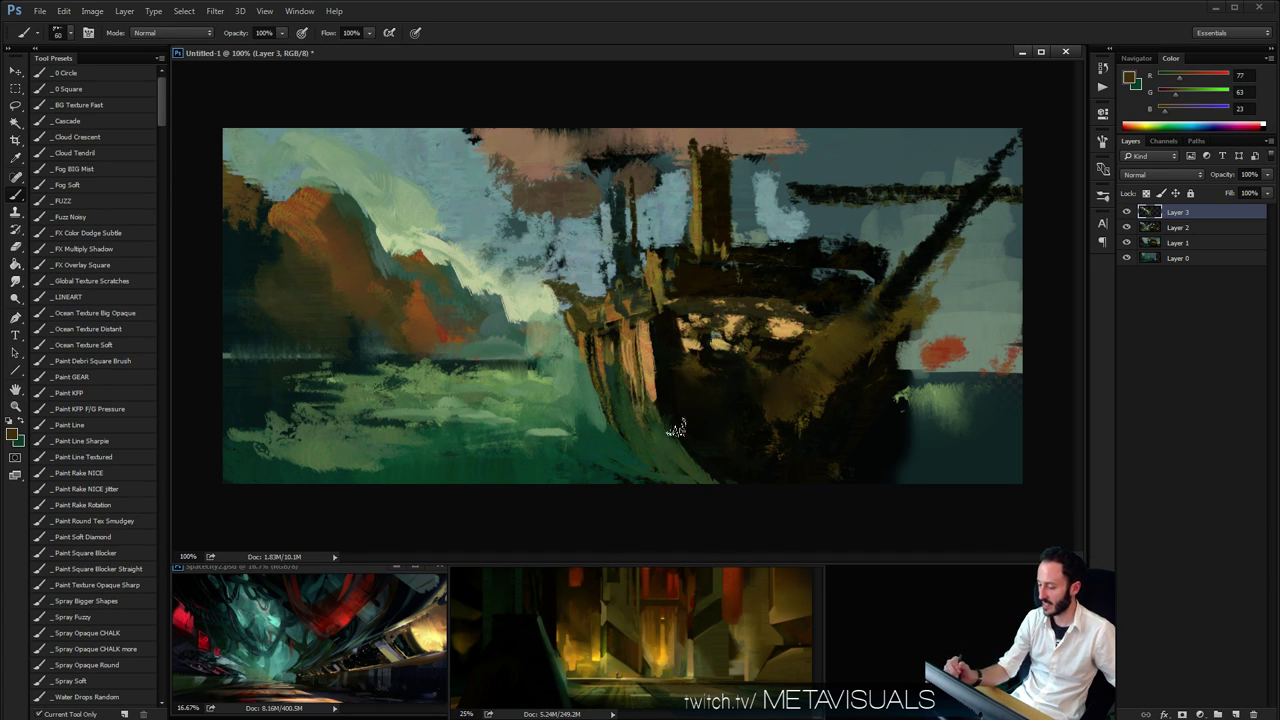
{"action": "left_click_drag", "start_coordinate": [671, 428], "coordinate": [690, 472]}
{"action": "key", "text": "bracketright"}
{"action": "key", "text": "bracketleft"}
{"action": "key", "text": "bracketleft"}
{"action": "key", "text": "bracketleft"}
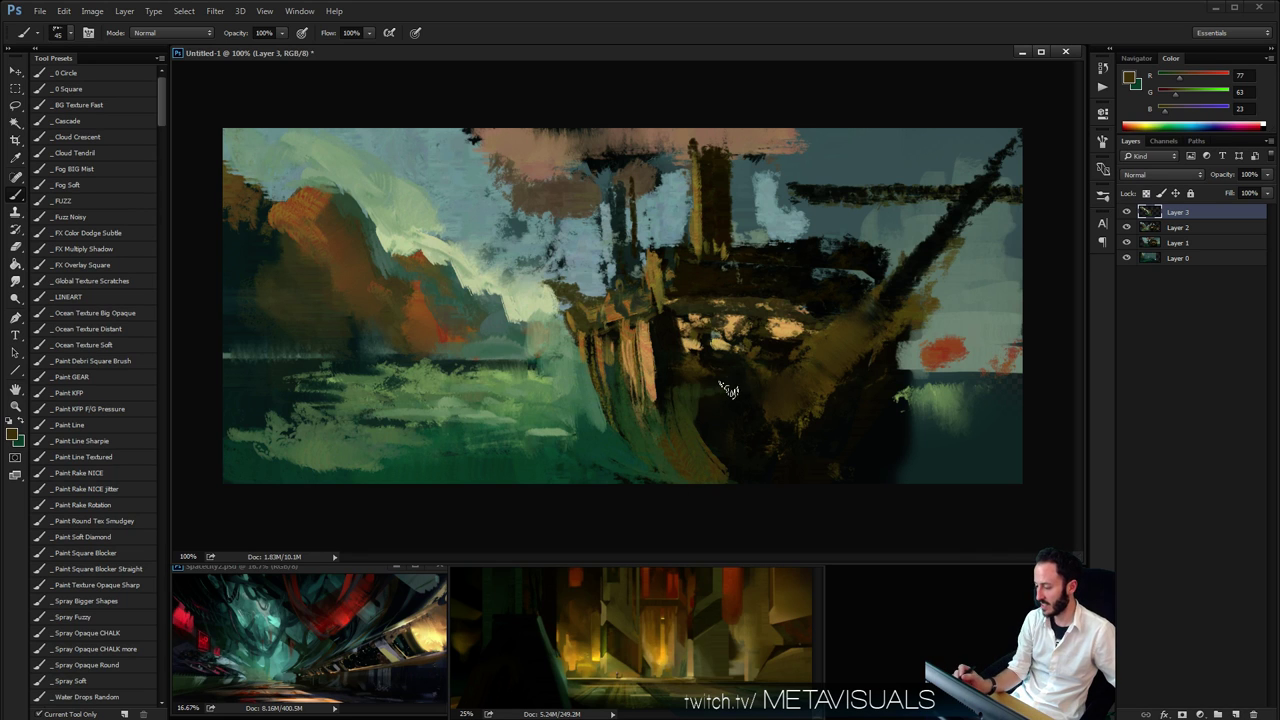
Work sampled dark tones into the hull's base and paint dark green plank strokes below the bow
{"action": "left_click", "coordinate": [736, 411], "text": "alt"}
{"action": "mouse_move", "coordinate": [700, 440]}
{"action": "left_mouse_down"}
{"action": "mouse_move", "coordinate": [762, 442]}
{"action": "mouse_move", "coordinate": [755, 462]}
{"action": "mouse_move", "coordinate": [706, 476]}
{"action": "left_mouse_up"}
{"action": "key", "text": "bracketright"}
{"action": "key", "text": "bracketright"}
{"action": "left_click", "coordinate": [683, 402], "text": "alt"}
{"action": "key", "text": "bracketright"}
{"action": "left_click_drag", "start_coordinate": [816, 428], "coordinate": [803, 468]}
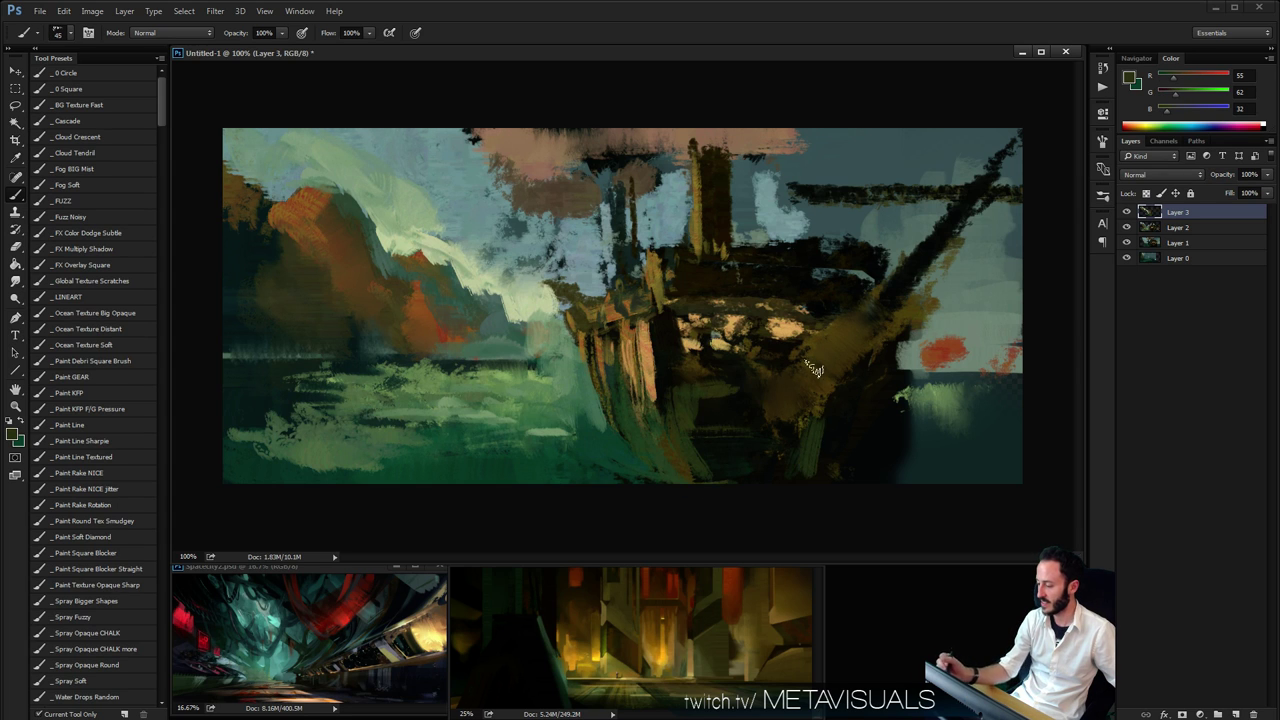
Reshape the bow's diagonal plank with sampled dark and olive-brown strokes running down from the bowsprit
{"action": "left_click", "coordinate": [759, 427], "text": "alt"}
{"action": "key", "text": "bracketright"}
{"action": "left_click_drag", "start_coordinate": [838, 380], "coordinate": [788, 448]}
{"action": "left_click_drag", "start_coordinate": [868, 343], "coordinate": [795, 418]}
{"action": "left_click", "coordinate": [804, 330], "text": "alt"}
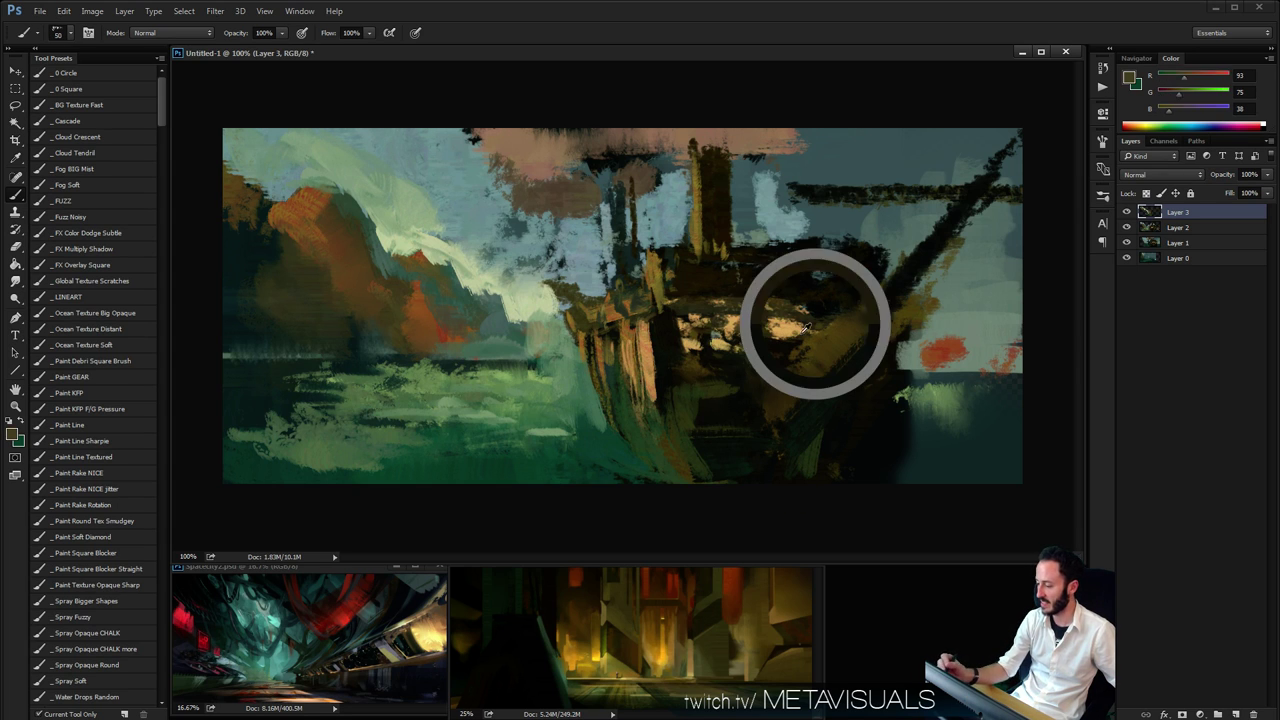
{"action": "left_click_drag", "start_coordinate": [804, 330], "coordinate": [790, 366], "text": "alt"}
{"action": "key", "text": "bracketleft"}
{"action": "left_click_drag", "start_coordinate": [866, 292], "coordinate": [781, 360]}
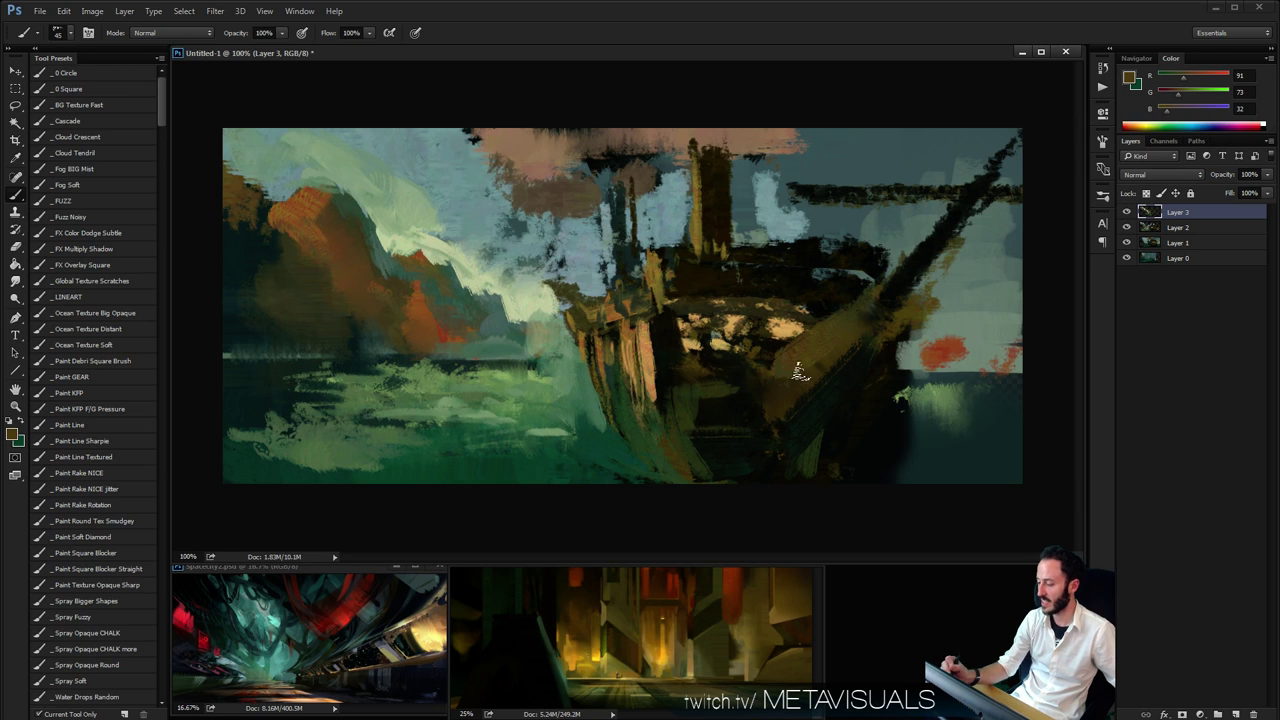
Carve diagonal shadow bands into the bow's brown plank with sampled near-black, RGB 21, 18, 9, at brush size 35
{"action": "left_click", "coordinate": [775, 345], "text": "alt"}
{"action": "key", "text": "bracketleft"}
{"action": "key", "text": "bracketleft"}
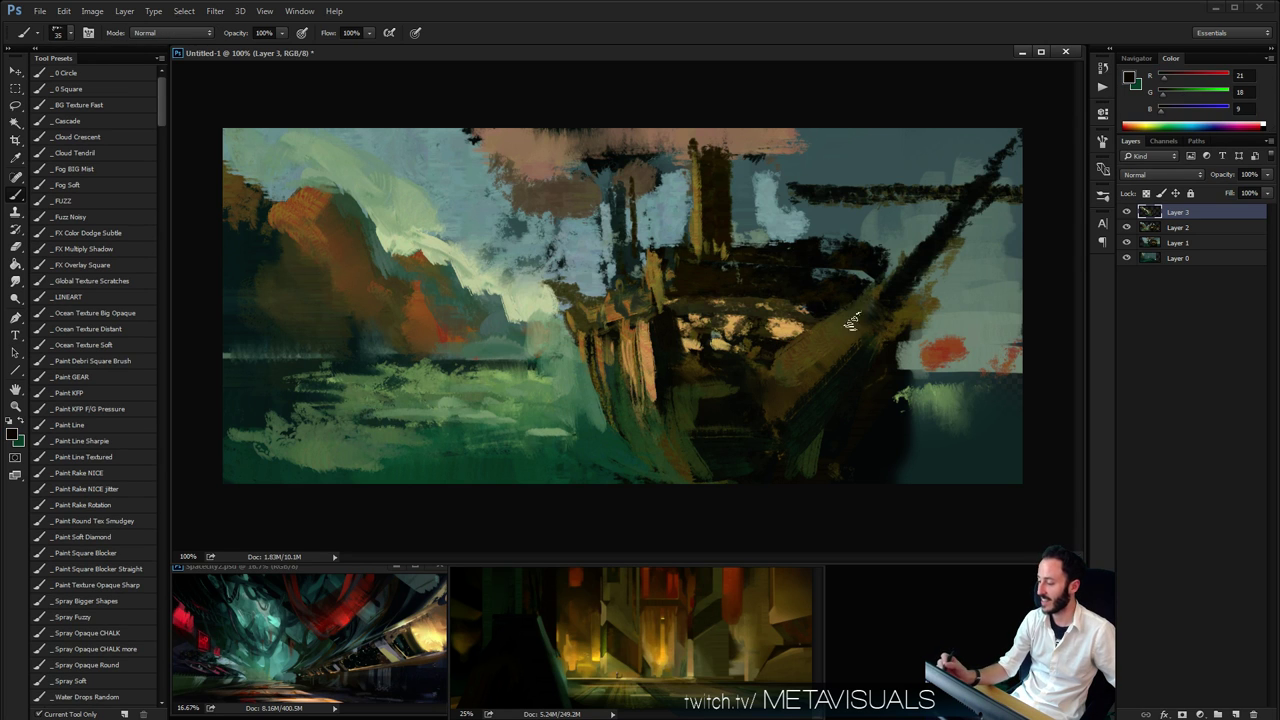
{"action": "left_click_drag", "start_coordinate": [852, 321], "coordinate": [784, 360]}
{"action": "mouse_move", "coordinate": [880, 296]}
{"action": "left_mouse_down"}
{"action": "mouse_move", "coordinate": [775, 363]}
{"action": "mouse_move", "coordinate": [910, 258]}
{"action": "mouse_move", "coordinate": [792, 368]}
{"action": "left_mouse_up"}
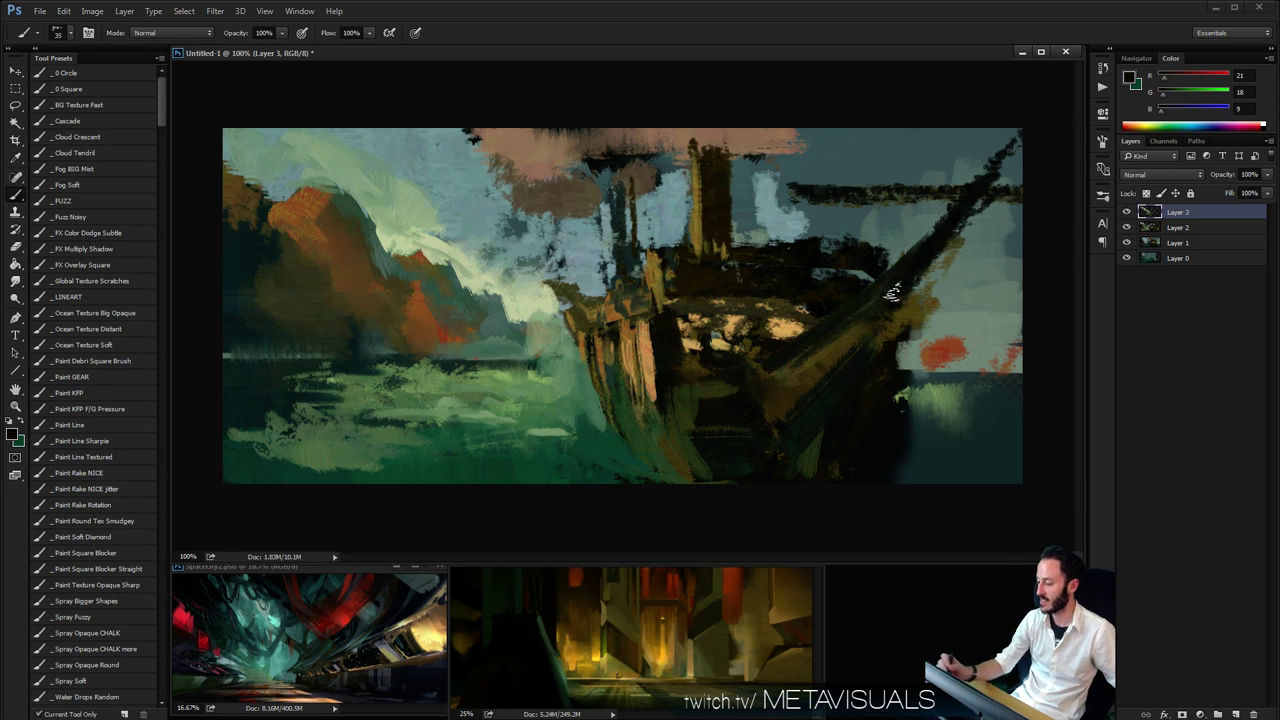
{"action": "left_click_drag", "start_coordinate": [854, 336], "coordinate": [788, 400]}
Paint small upright rail posts along the bow's upper edge in sampled ochre, RGB 130, 109, 51
{"action": "left_click", "coordinate": [858, 322], "text": "alt"}
{"action": "mouse_move", "coordinate": [832, 354]}
{"action": "left_mouse_down"}
{"action": "mouse_move", "coordinate": [792, 321]}
{"action": "mouse_move", "coordinate": [768, 372]}
{"action": "mouse_move", "coordinate": [742, 343]}
{"action": "mouse_move", "coordinate": [656, 338]}
{"action": "mouse_move", "coordinate": [665, 285]}
{"action": "left_mouse_up"}
{"action": "key", "text": "bracketleft"}
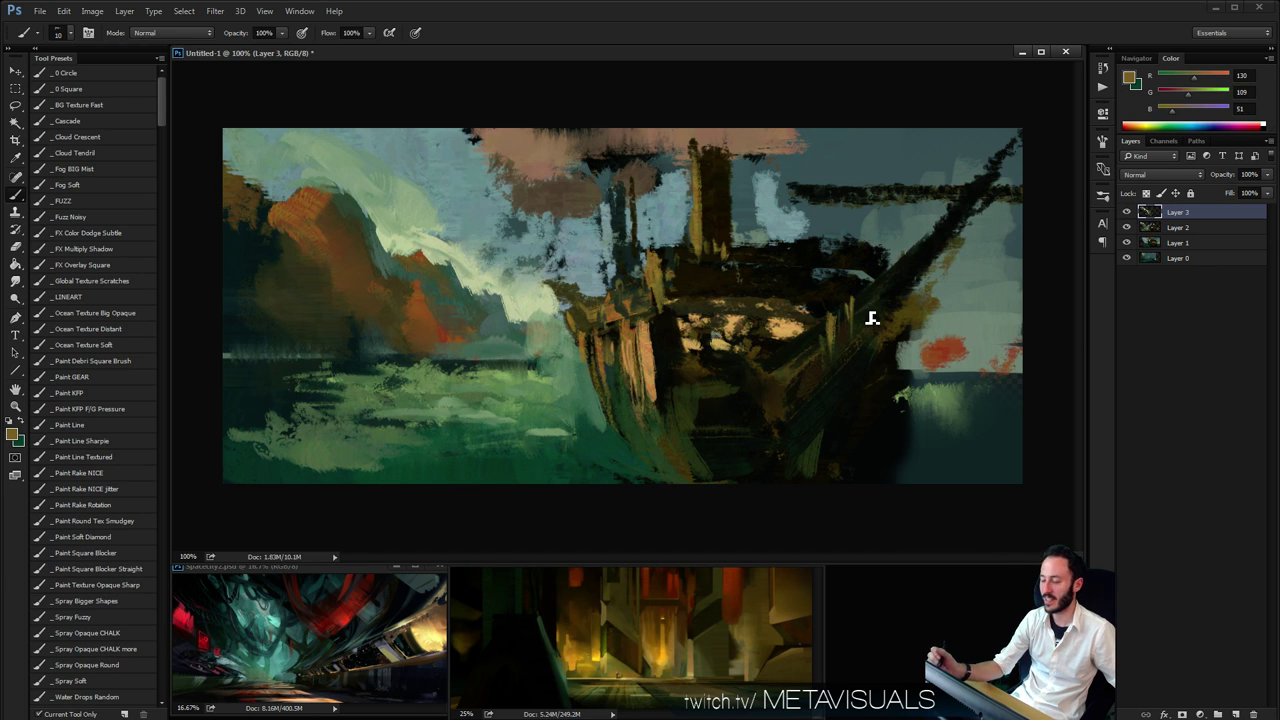
{"action": "key", "text": "bracketright"}
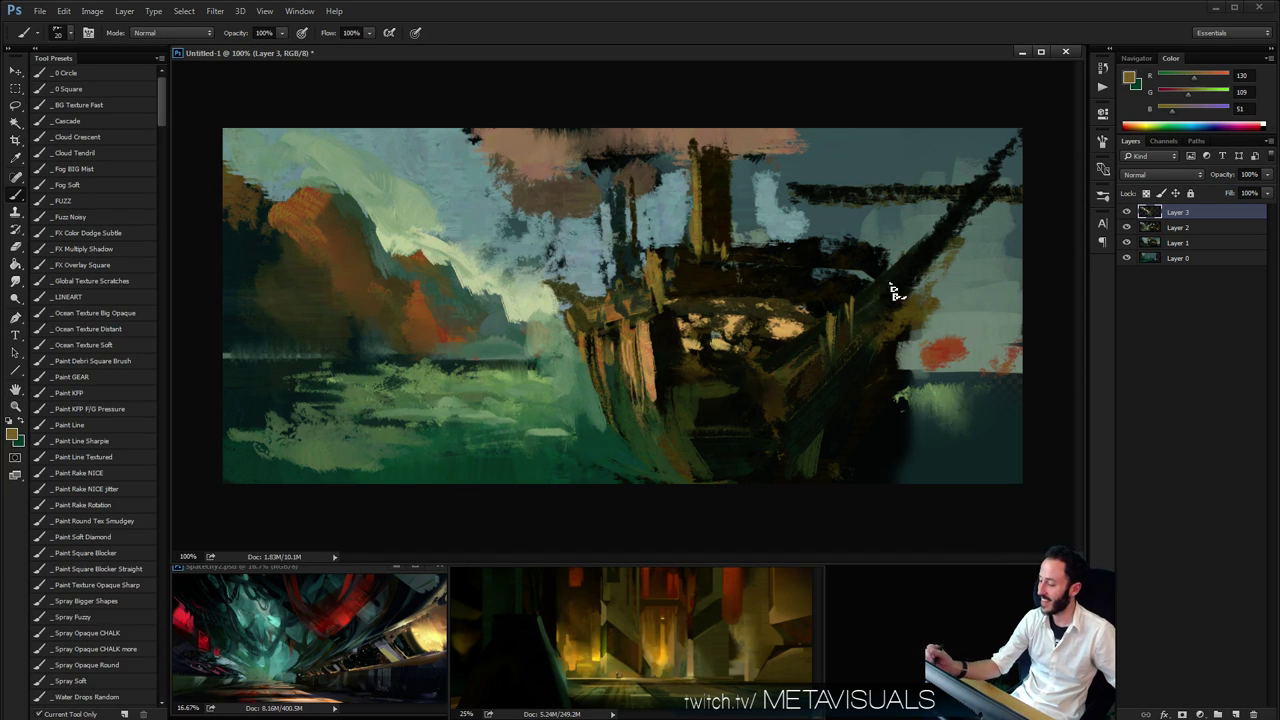
{"action": "key", "text": "bracketright"}
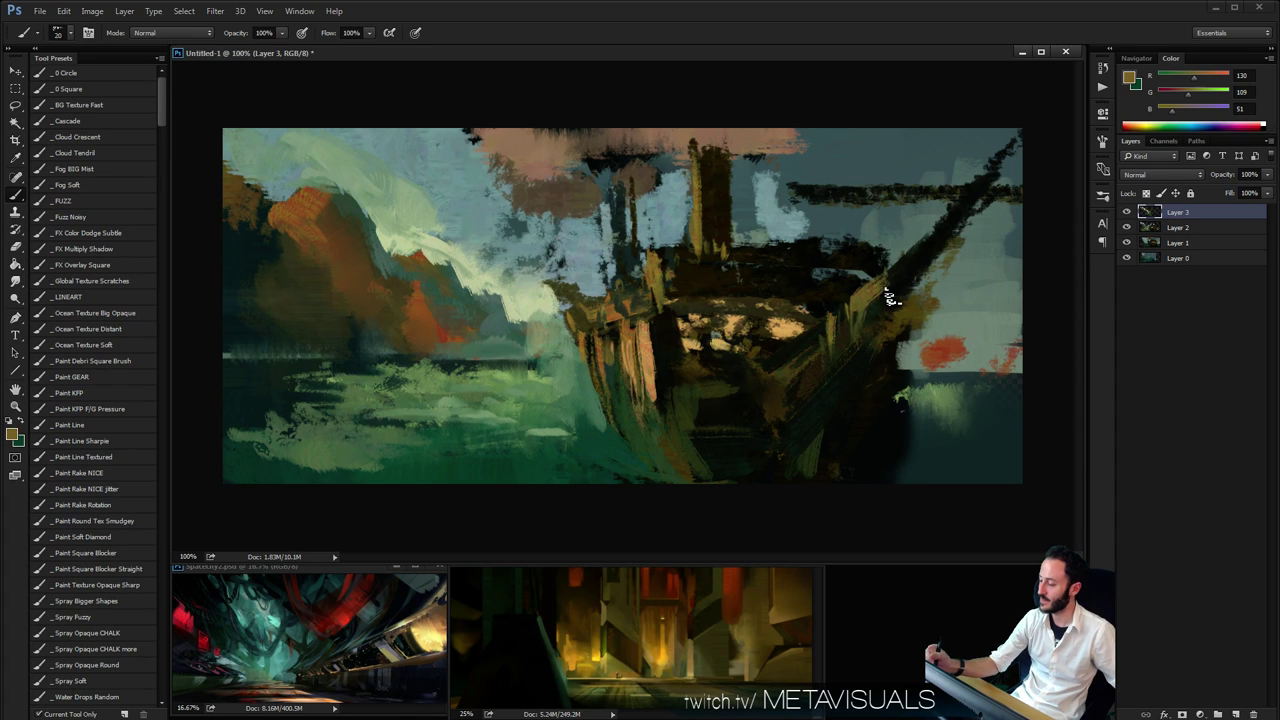
Extend the ochre accents up the bowsprit and highlight the horizontal spar, undoing the stray spar stroke
{"action": "mouse_move", "coordinate": [888, 297]}
{"action": "left_mouse_down"}
{"action": "mouse_move", "coordinate": [917, 247]}
{"action": "mouse_move", "coordinate": [907, 276]}
{"action": "mouse_move", "coordinate": [933, 255]}
{"action": "mouse_move", "coordinate": [980, 190]}
{"action": "mouse_move", "coordinate": [800, 190]}
{"action": "left_mouse_up"}
{"action": "key", "text": "bracketright"}
{"action": "key", "text": "bracketleft"}
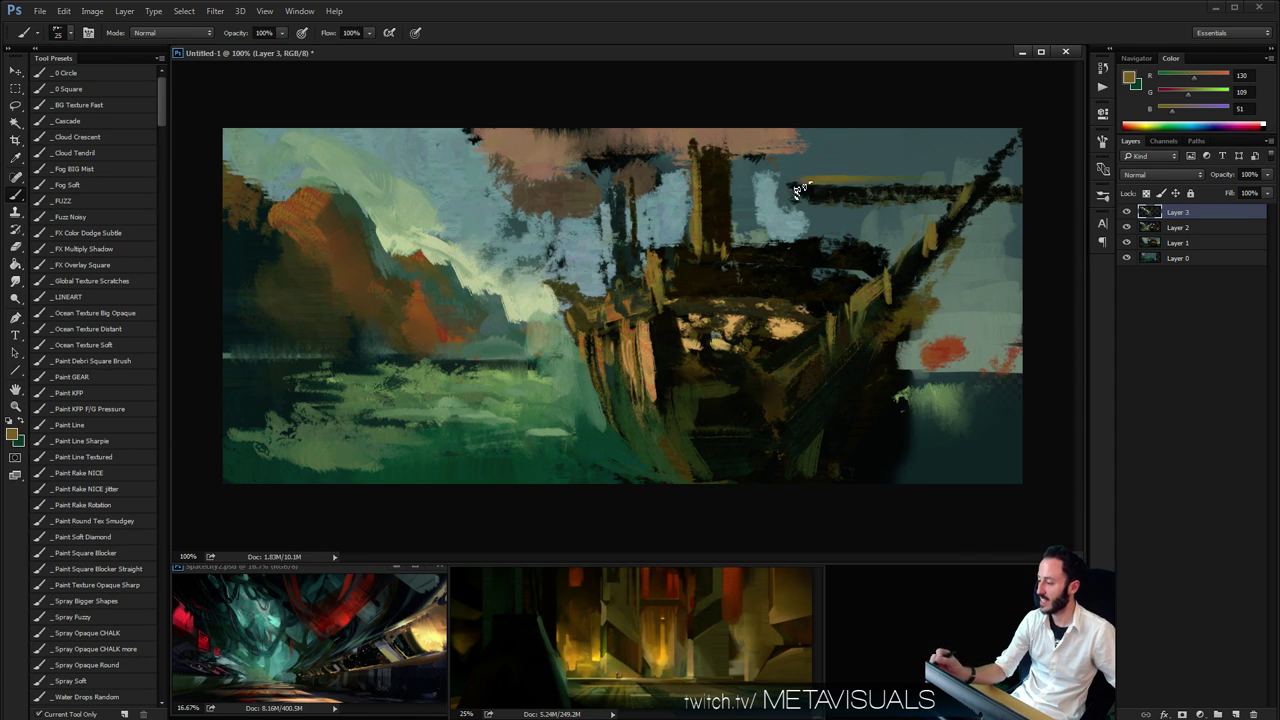
{"action": "key", "text": "ctrl+z"}
{"action": "key", "text": "alt"}
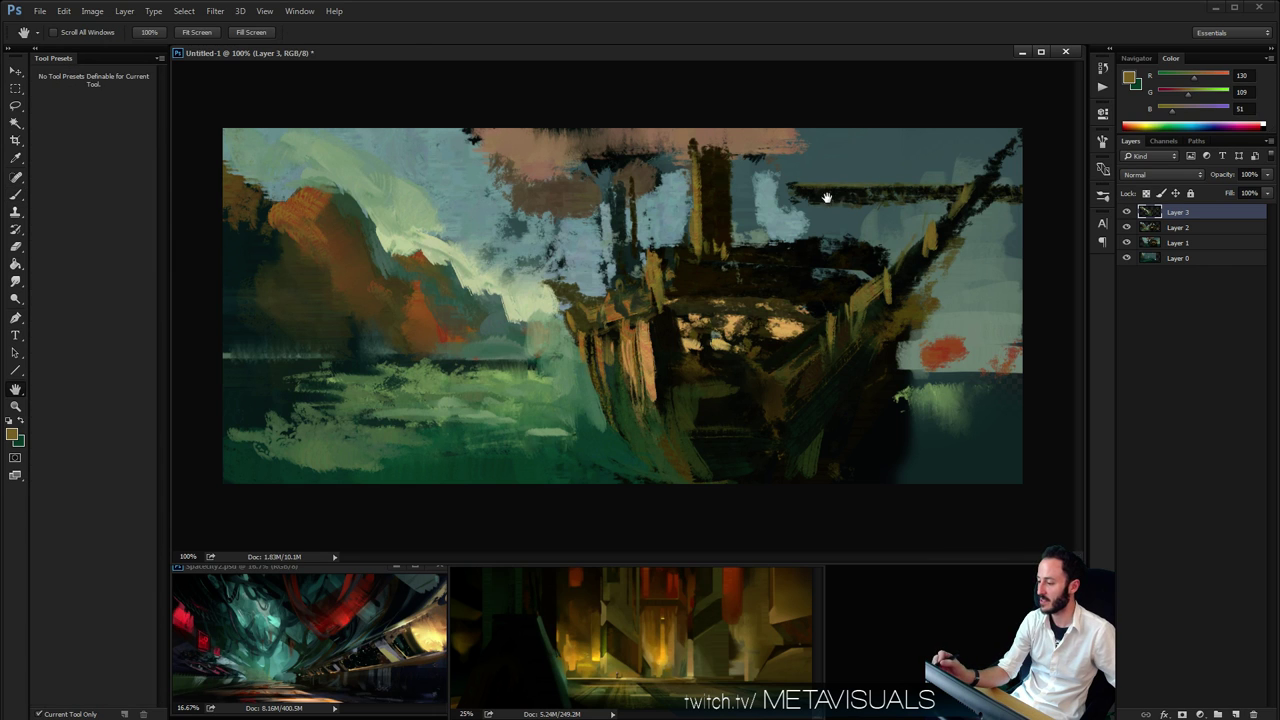
Trim the horizontal spar with sampled blue-grey sky and paint a dark sagging shape beneath it
{"action": "left_click", "coordinate": [828, 214], "text": "alt"}
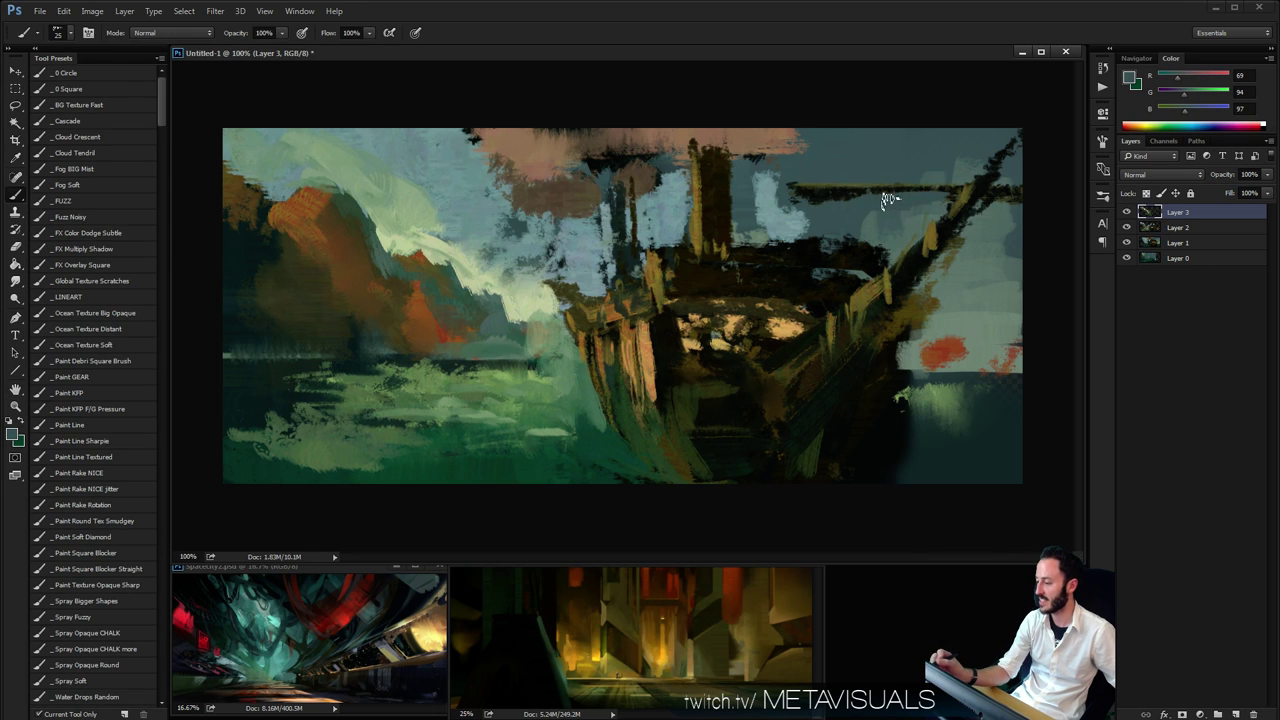
{"action": "key", "text": "space"}
{"action": "left_click", "coordinate": [800, 180], "text": "alt"}
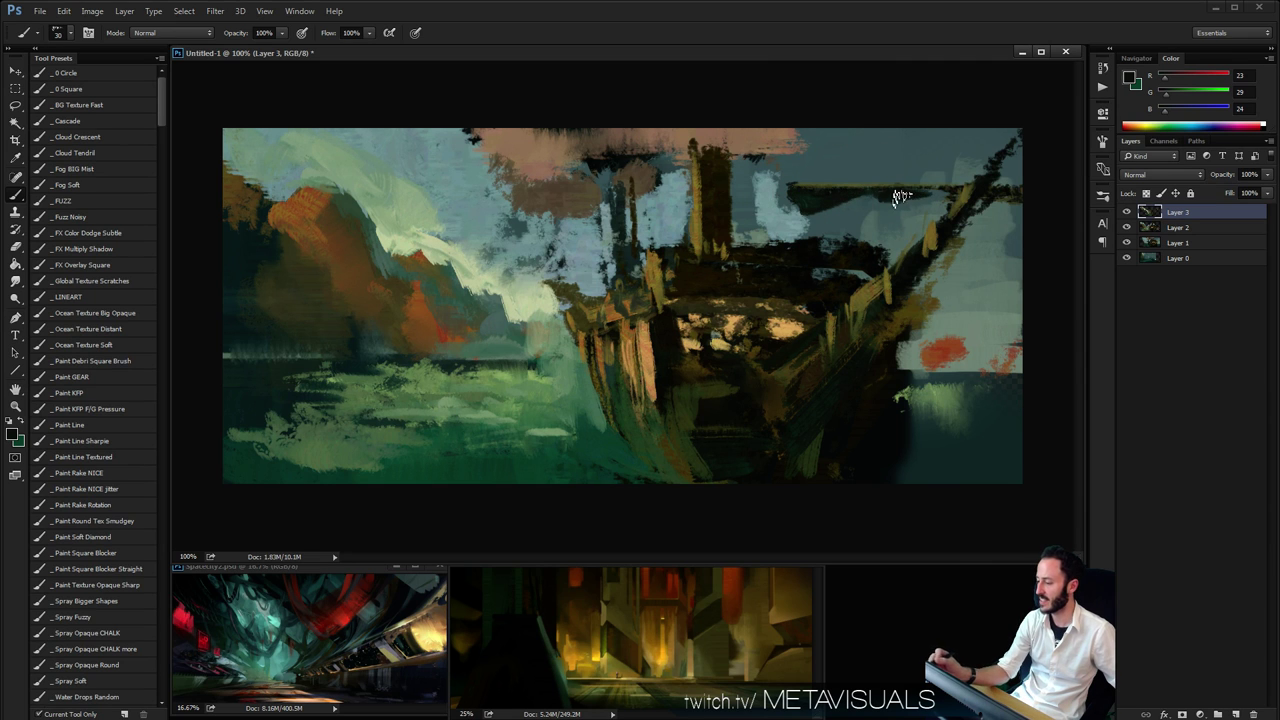
{"action": "key", "text": "z"}
{"action": "left_click", "coordinate": [958, 291], "text": "alt"}
{"action": "left_click", "coordinate": [926, 309], "text": "alt"}
{"action": "left_click", "coordinate": [926, 309], "text": "ctrl"}
{"action": "left_click", "coordinate": [943, 297], "text": "ctrl"}
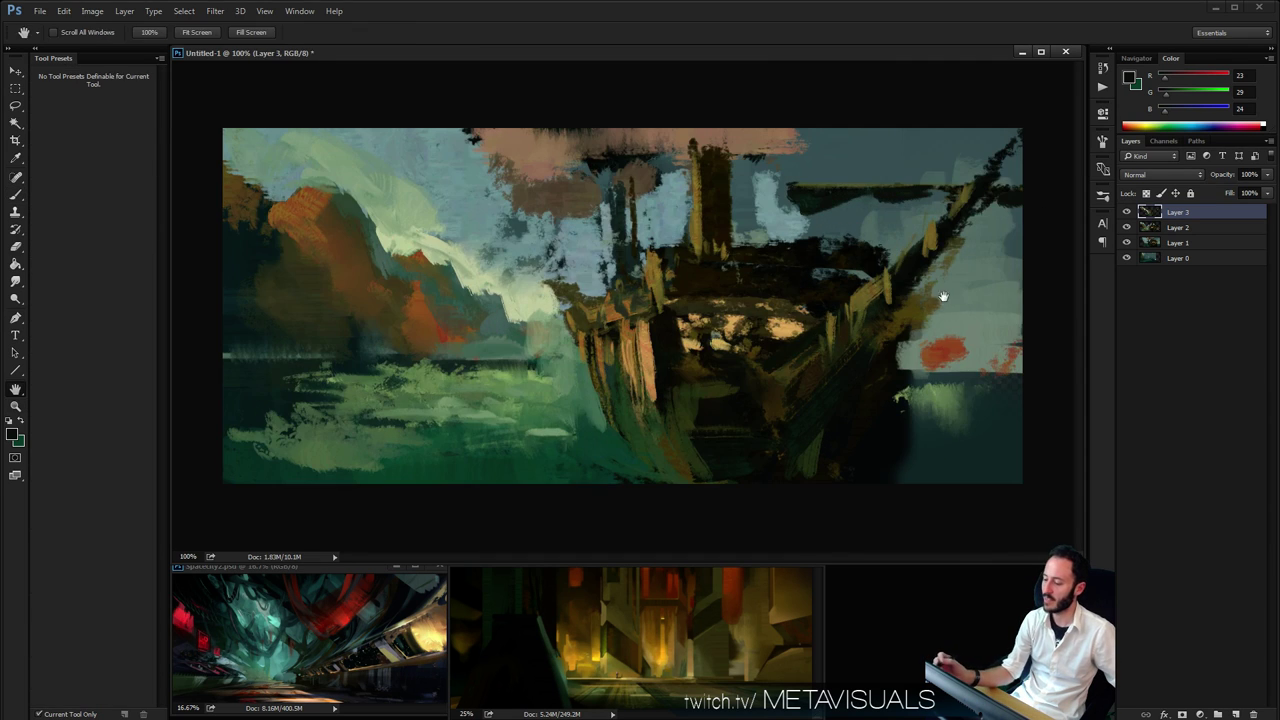
Brush sampled muted green, RGB 73, 116, 94, across the foreground water and over the hull's waterline
{"action": "left_click", "coordinate": [581, 394], "text": "alt"}
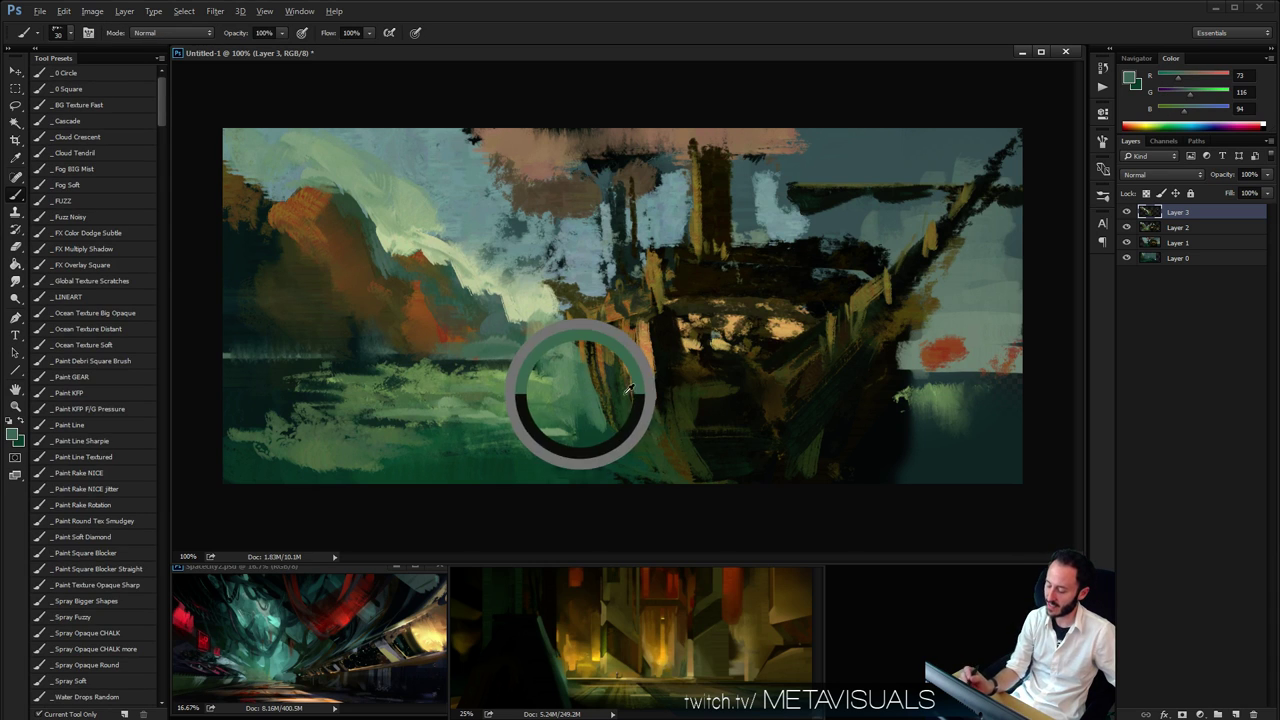
{"action": "key", "text": "bracketright"}
{"action": "left_click_drag", "start_coordinate": [484, 470], "coordinate": [645, 461]}
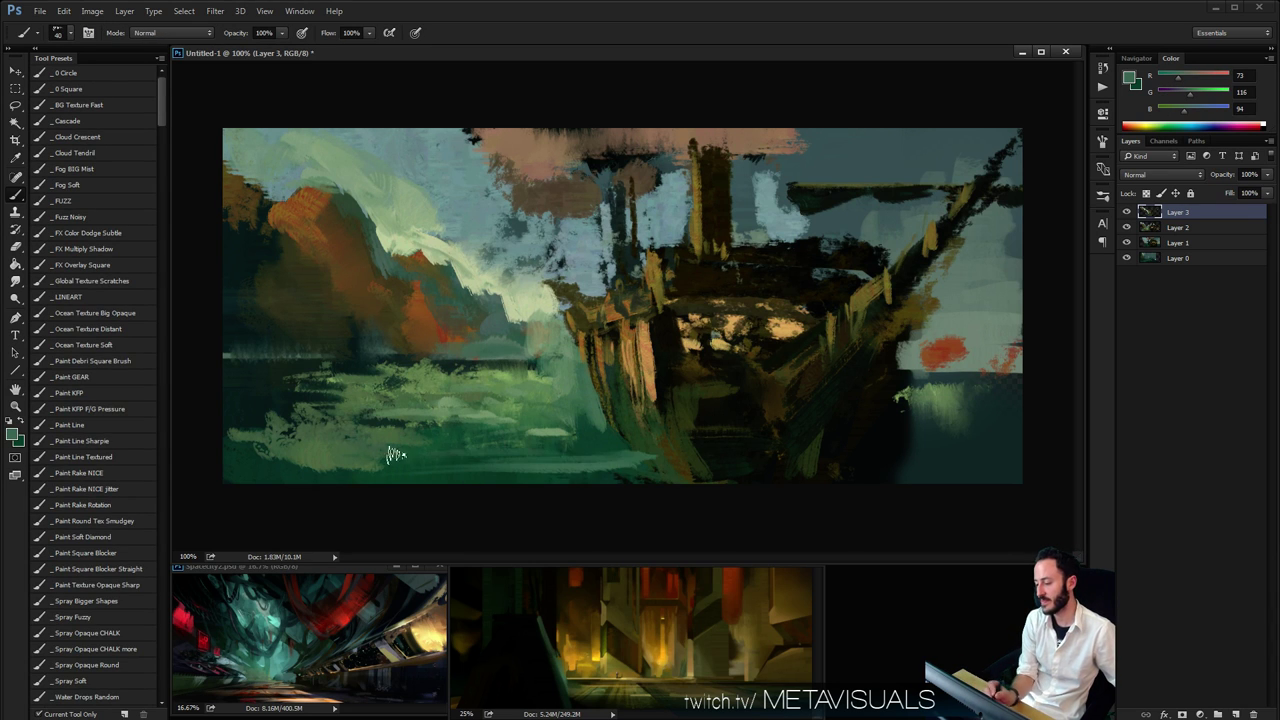
{"action": "mouse_move", "coordinate": [540, 455]}
{"action": "left_mouse_down"}
{"action": "mouse_move", "coordinate": [660, 489]}
{"action": "mouse_move", "coordinate": [715, 472]}
{"action": "mouse_move", "coordinate": [765, 487]}
{"action": "left_mouse_up"}
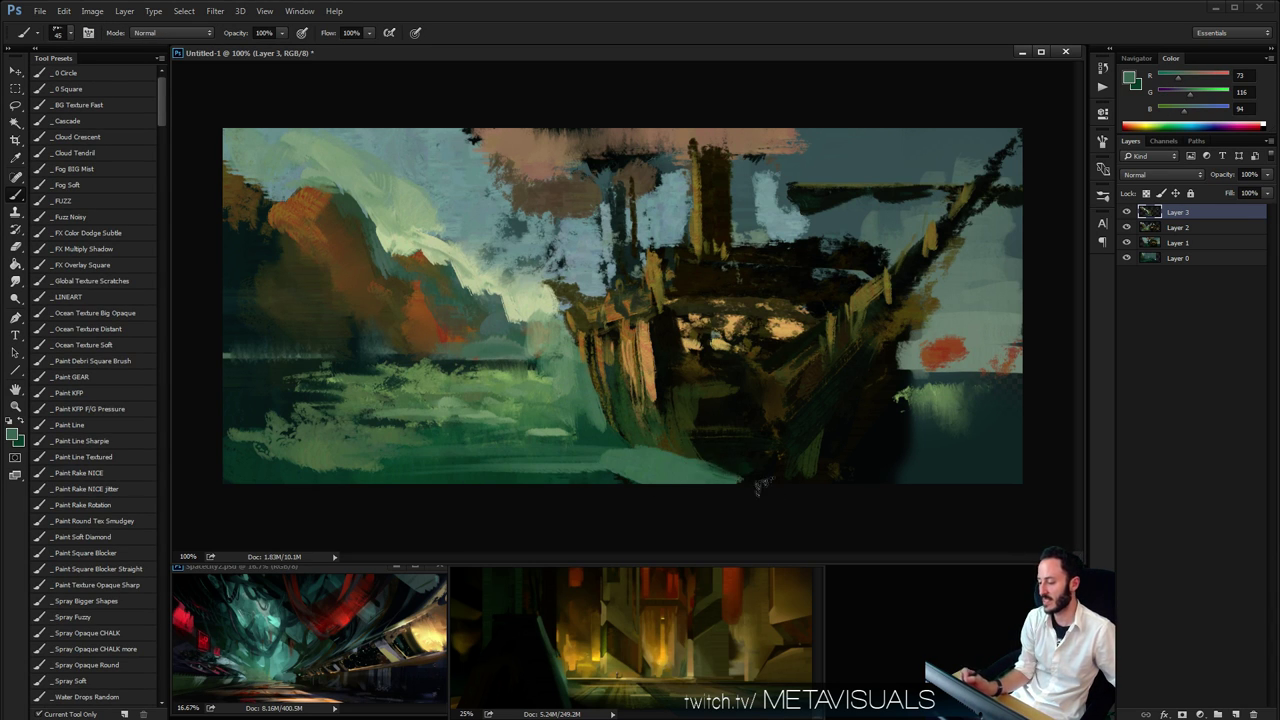
Lasso the ship's warm-lit planked hull side and copy it to a new layer
{"action": "key", "text": "l"}
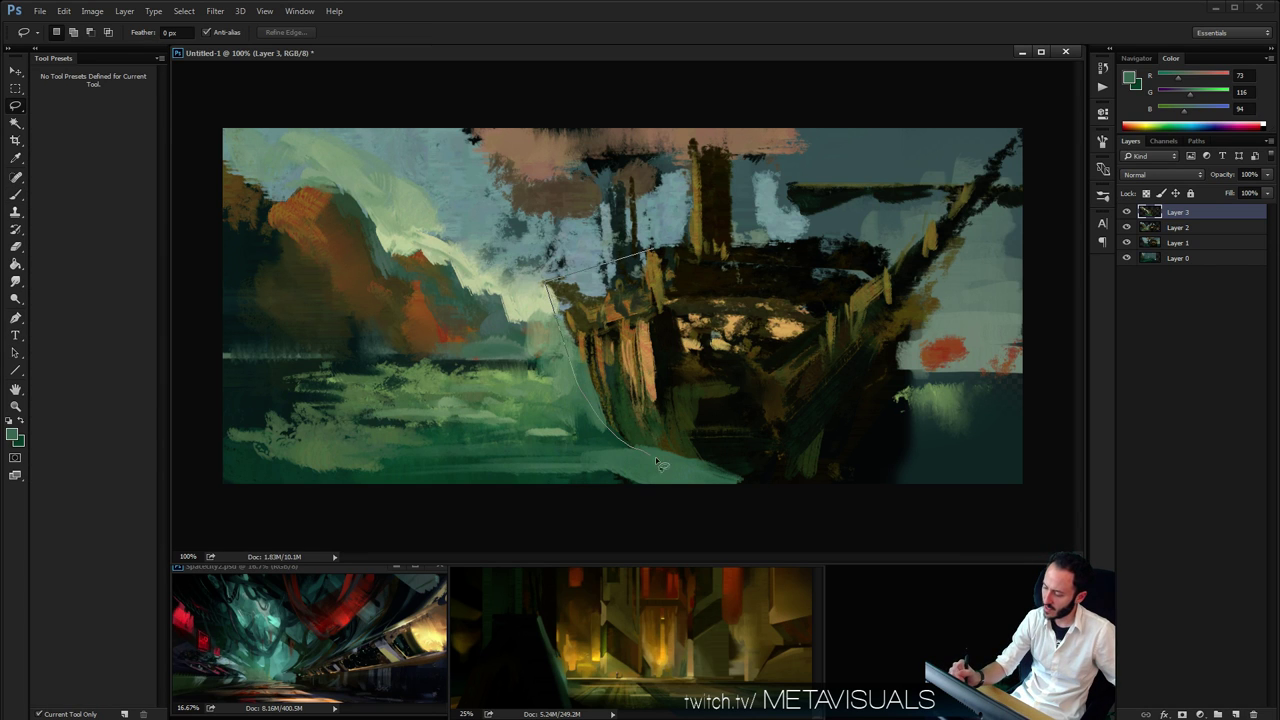
{"action": "mouse_move", "coordinate": [693, 456]}
{"action": "left_mouse_down"}
{"action": "mouse_move", "coordinate": [661, 331]}
{"action": "mouse_move", "coordinate": [662, 258]}
{"action": "left_mouse_up"}
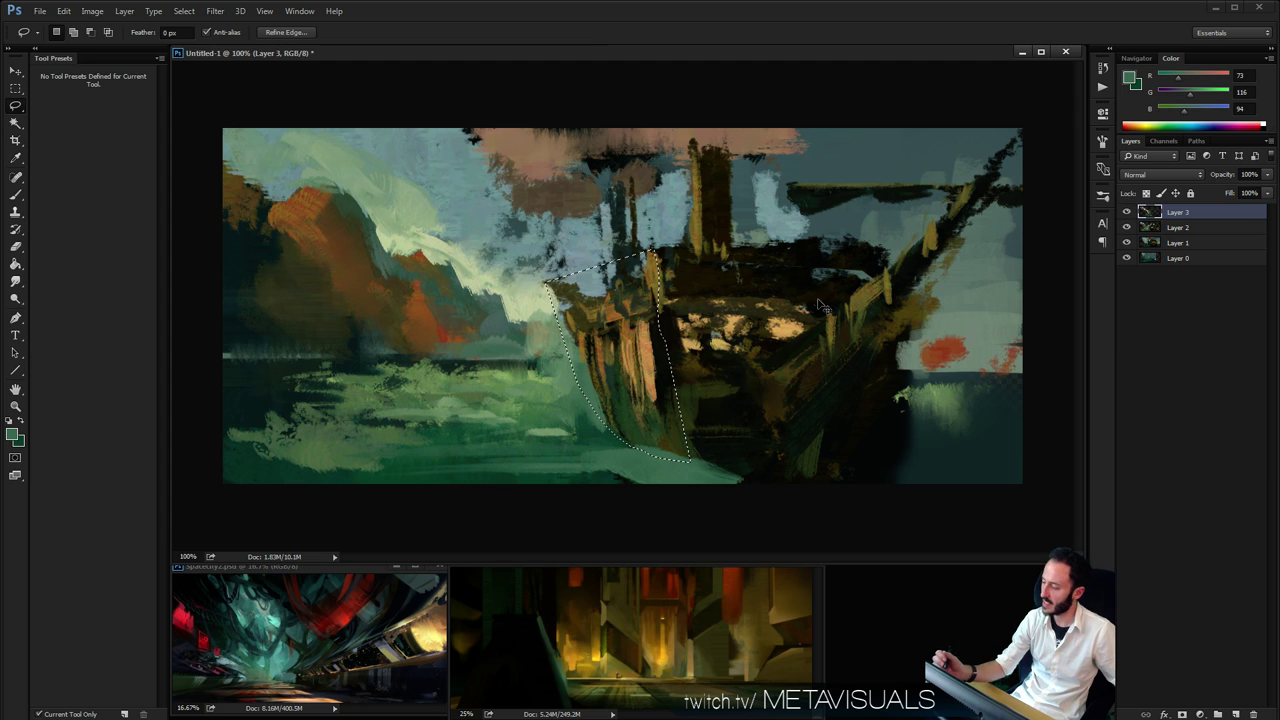
{"action": "key", "text": "ctrl+j"}
Transform the copied hull side to about 78% width and 112% height, slanting its upper edge upward toward the mast
{"action": "key", "text": "ctrl+t"}
{"action": "right_click", "coordinate": [620, 328]}
{"action": "left_click", "coordinate": [668, 387]}
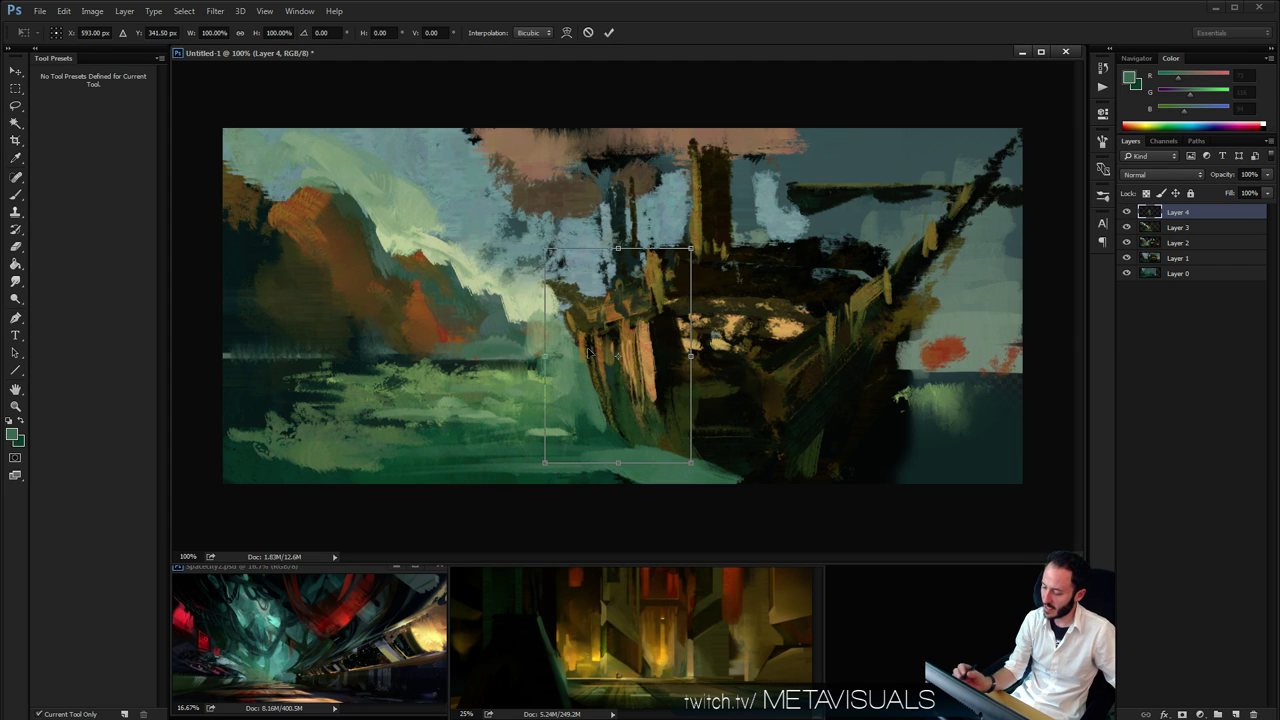
{"action": "left_click_drag", "start_coordinate": [550, 357], "coordinate": [583, 352]}
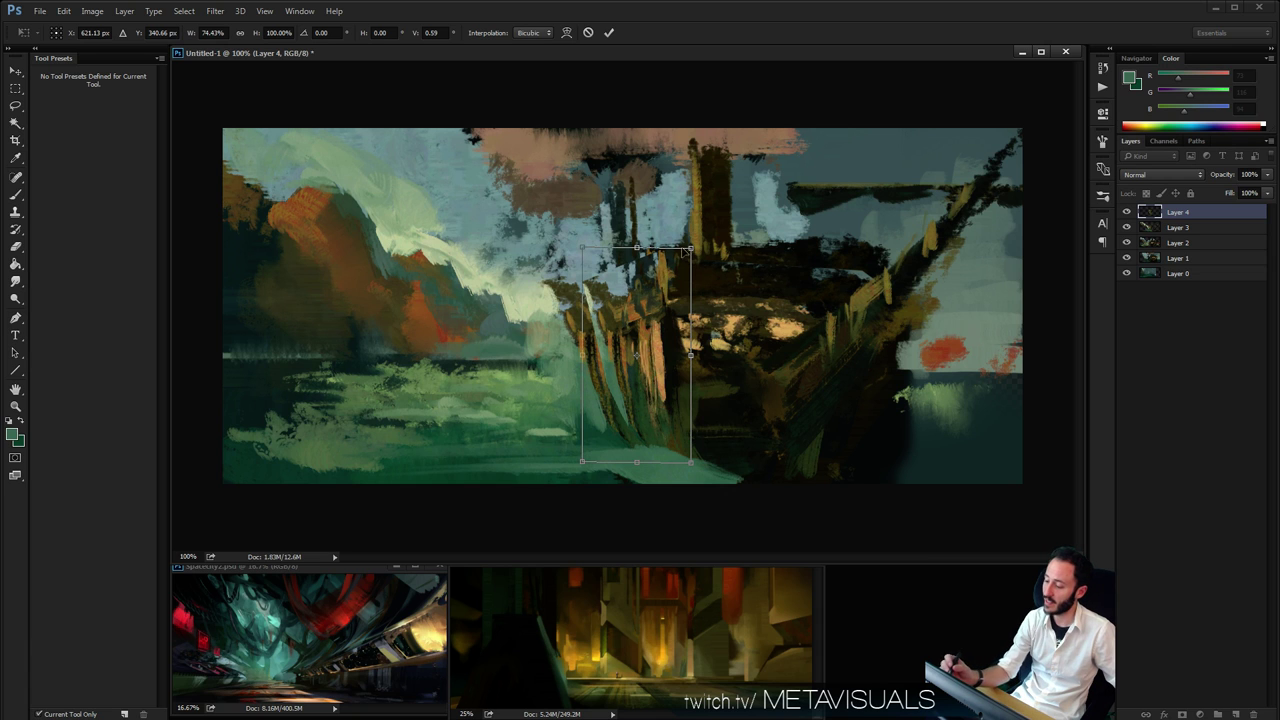
{"action": "right_click", "coordinate": [643, 305]}
{"action": "left_click", "coordinate": [668, 364]}
{"action": "left_click_drag", "start_coordinate": [690, 248], "coordinate": [692, 208]}
{"action": "left_click_drag", "start_coordinate": [606, 412], "coordinate": [611, 422]}
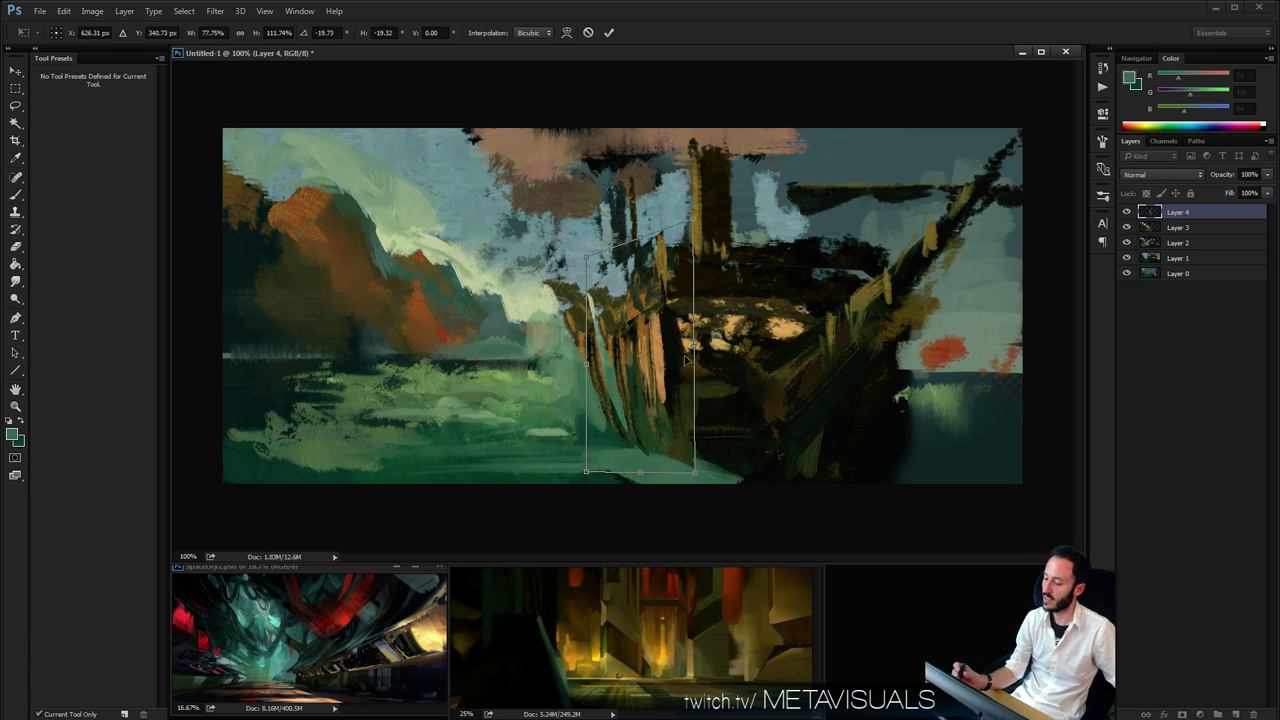
{"action": "key", "text": "Return"}
Erase the unwanted sky and raised post at the top of the copied hull side
{"action": "key", "text": "l"}
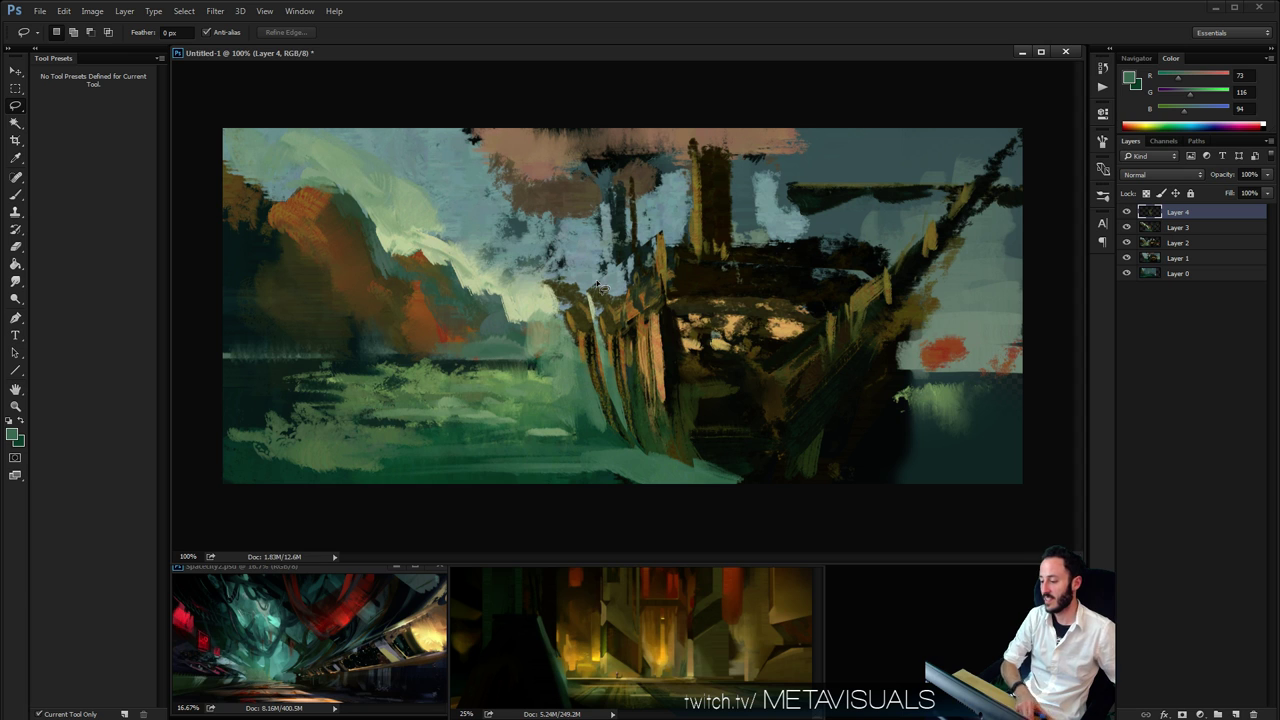
{"action": "key", "text": "b"}
{"action": "key", "text": "e"}
{"action": "left_click_drag", "start_coordinate": [618, 266], "coordinate": [591, 299]}
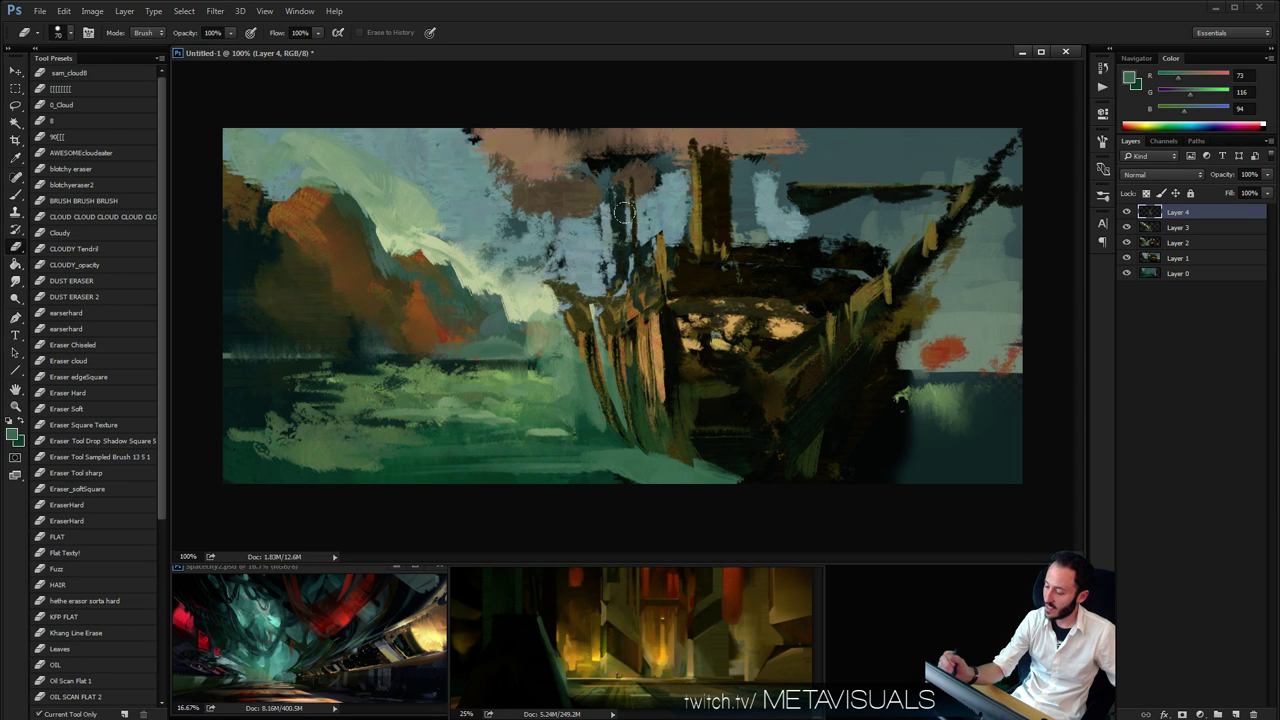
{"action": "key", "text": "b"}
{"action": "left_click_drag", "start_coordinate": [654, 226], "coordinate": [656, 250]}
{"action": "key", "text": "b"}
{"action": "key", "text": "space"}
{"action": "key", "text": "]"}
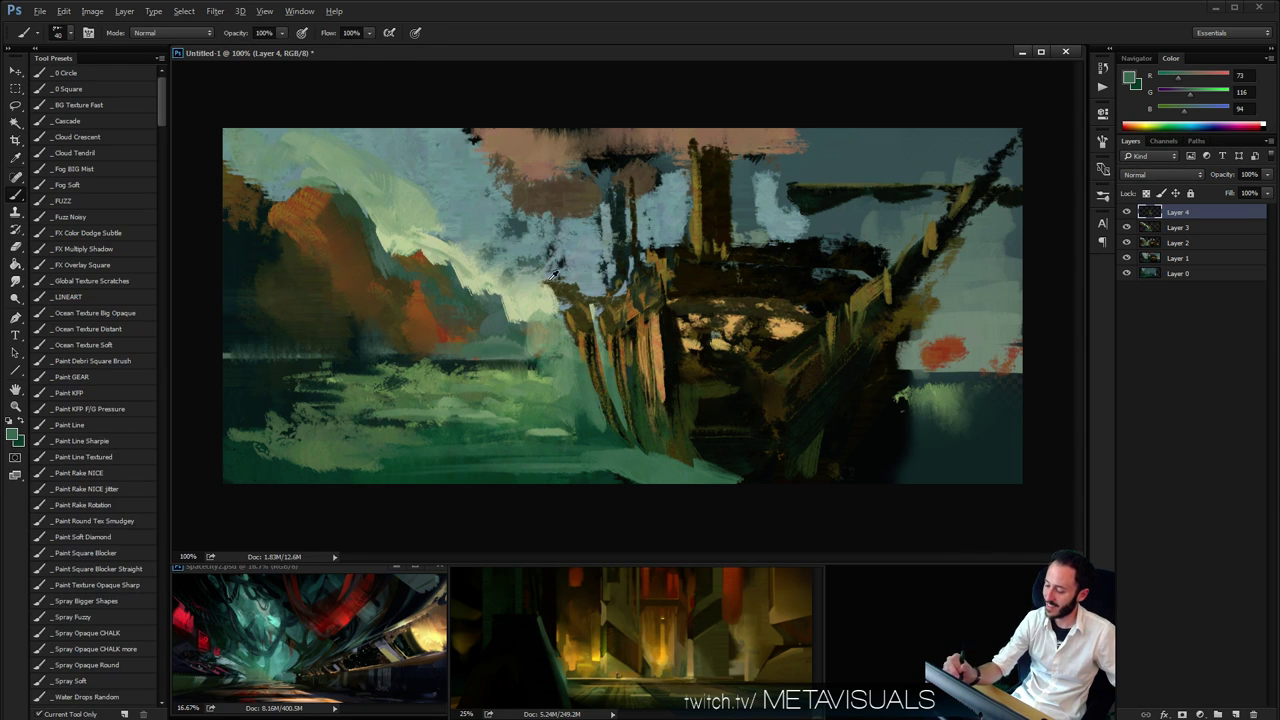
Cover the hull's old protruding rim with sampled pale sky, then trim the outermost plank with muted green, RGB 121, 149, 119
{"action": "left_click", "coordinate": [542, 289], "text": "alt"}
{"action": "mouse_move", "coordinate": [544, 284]}
{"action": "left_mouse_down"}
{"action": "mouse_move", "coordinate": [553, 296]}
{"action": "mouse_move", "coordinate": [588, 290]}
{"action": "mouse_move", "coordinate": [600, 310]}
{"action": "left_mouse_up"}
{"action": "left_click", "coordinate": [595, 257], "text": "alt"}
{"action": "left_click", "coordinate": [580, 288], "text": "alt"}
{"action": "left_click", "coordinate": [580, 296], "text": "alt"}
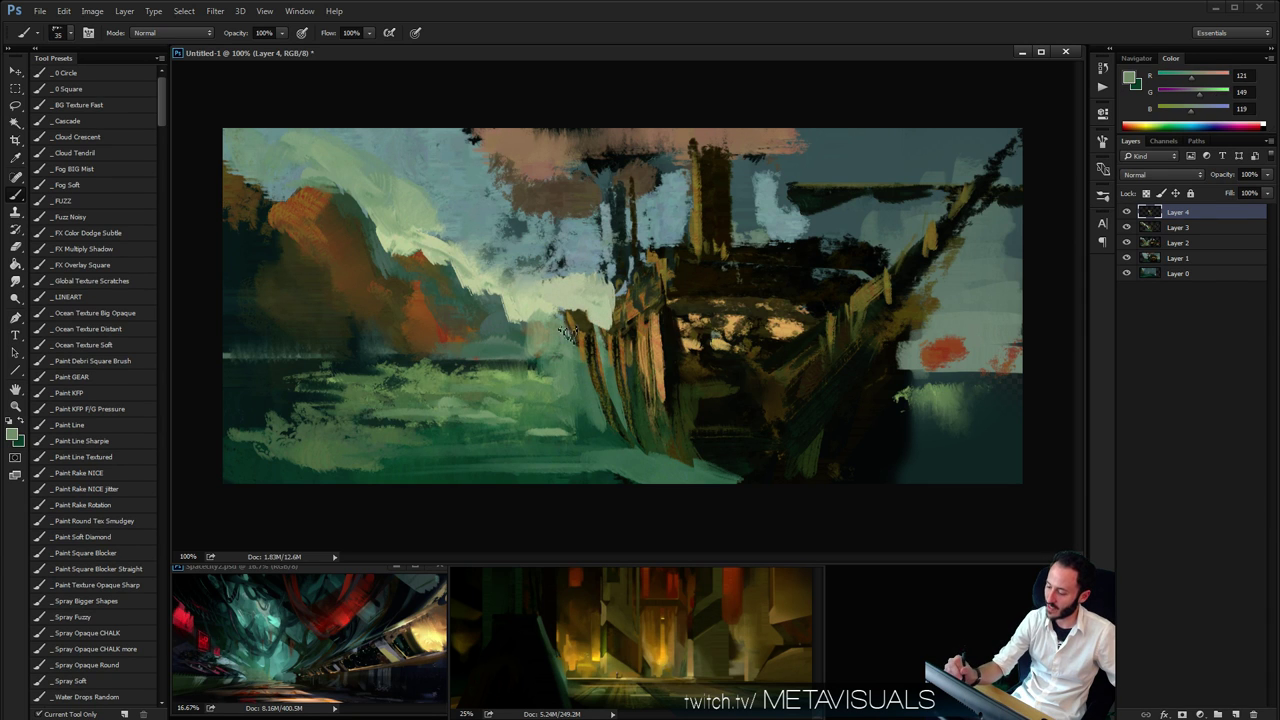
{"action": "key", "text": "space"}
{"action": "key", "text": "["}
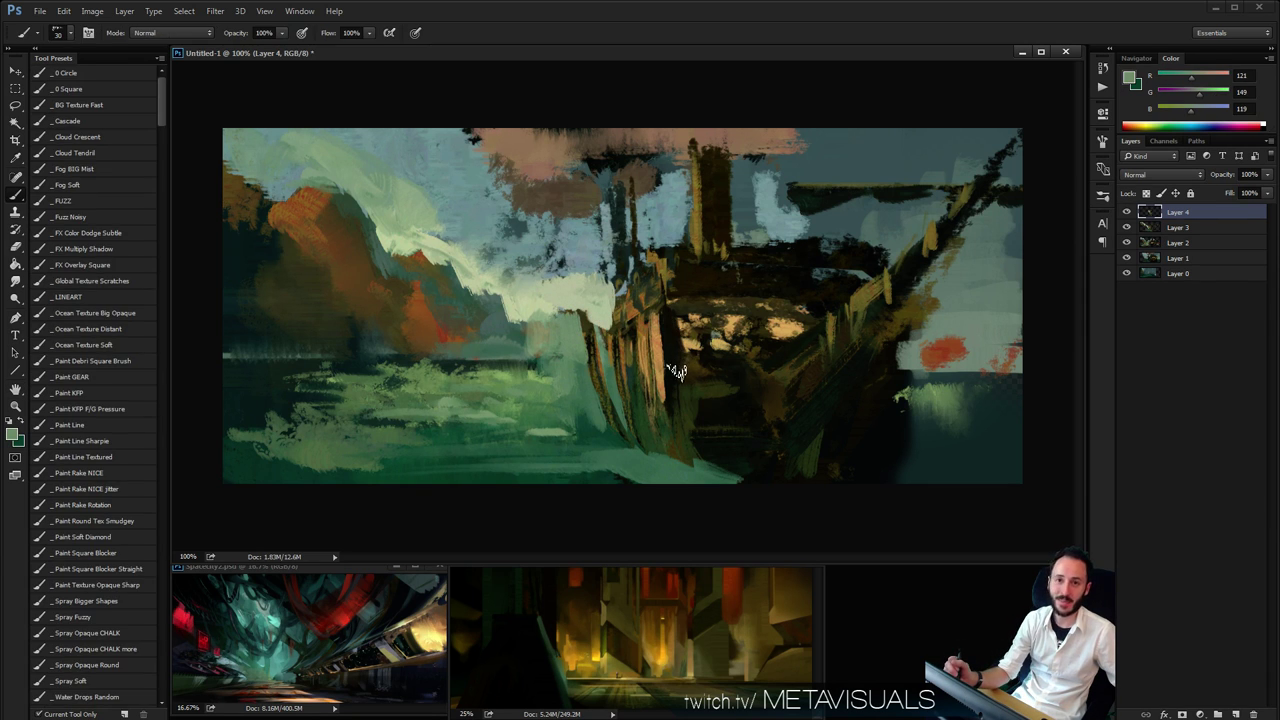
{"action": "key", "text": "space"}
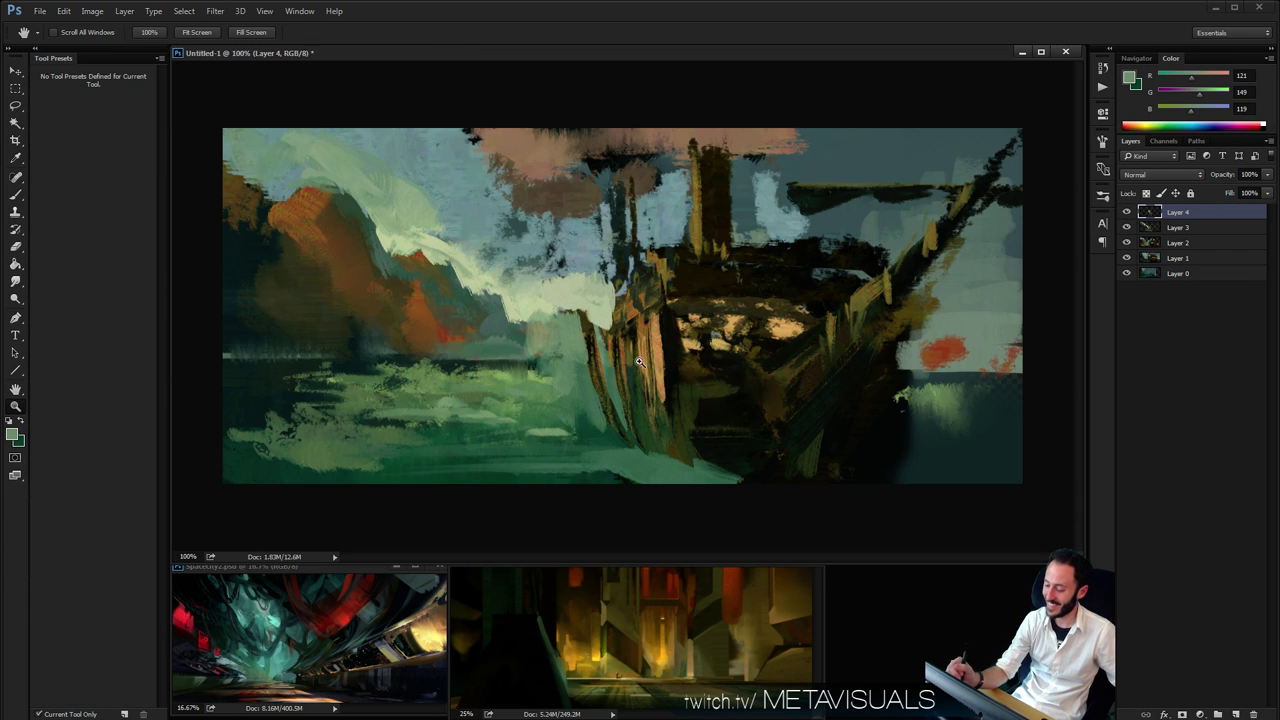
Fill the upper gap between the outer hull planks with dark olive brown, RGB 68, 62, 33
{"action": "left_click", "coordinate": [585, 306], "text": "alt"}
{"action": "left_click", "coordinate": [585, 306], "text": "ctrl"}
{"action": "key", "text": "b"}
{"action": "left_click", "coordinate": [598, 328], "text": "alt"}
{"action": "left_click_drag", "start_coordinate": [598, 328], "coordinate": [604, 376]}
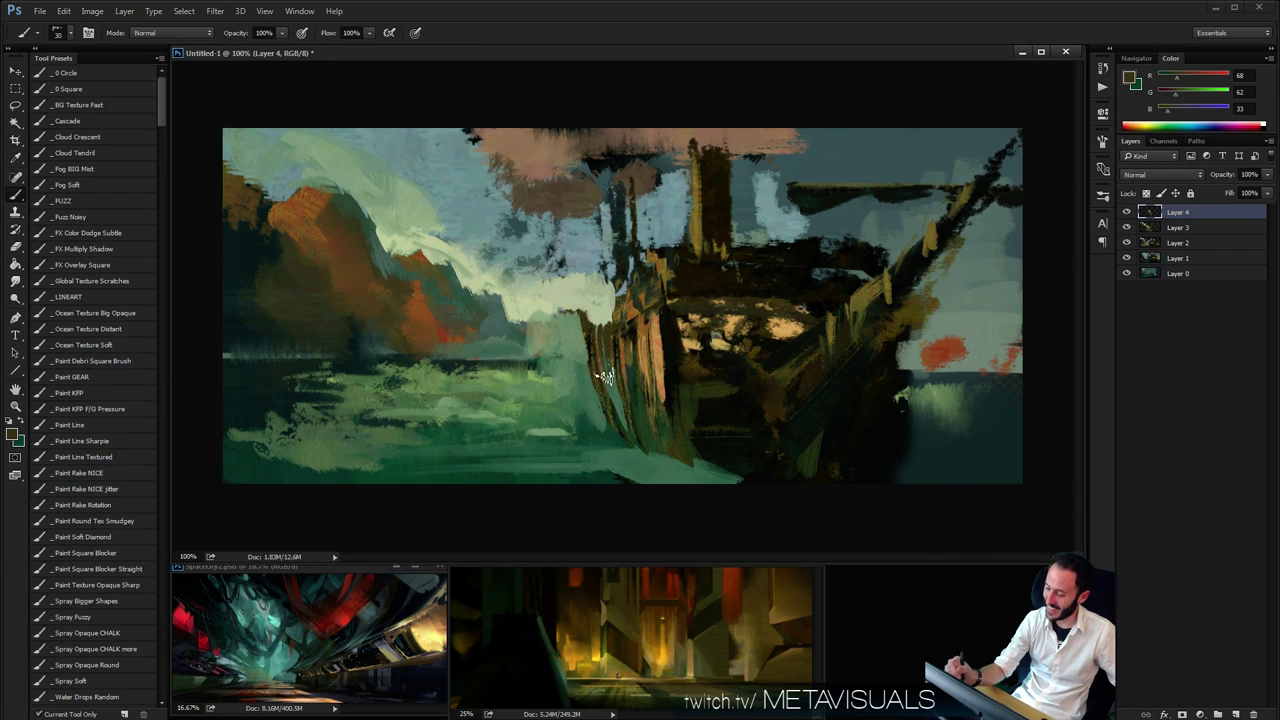
{"action": "key", "text": "h"}
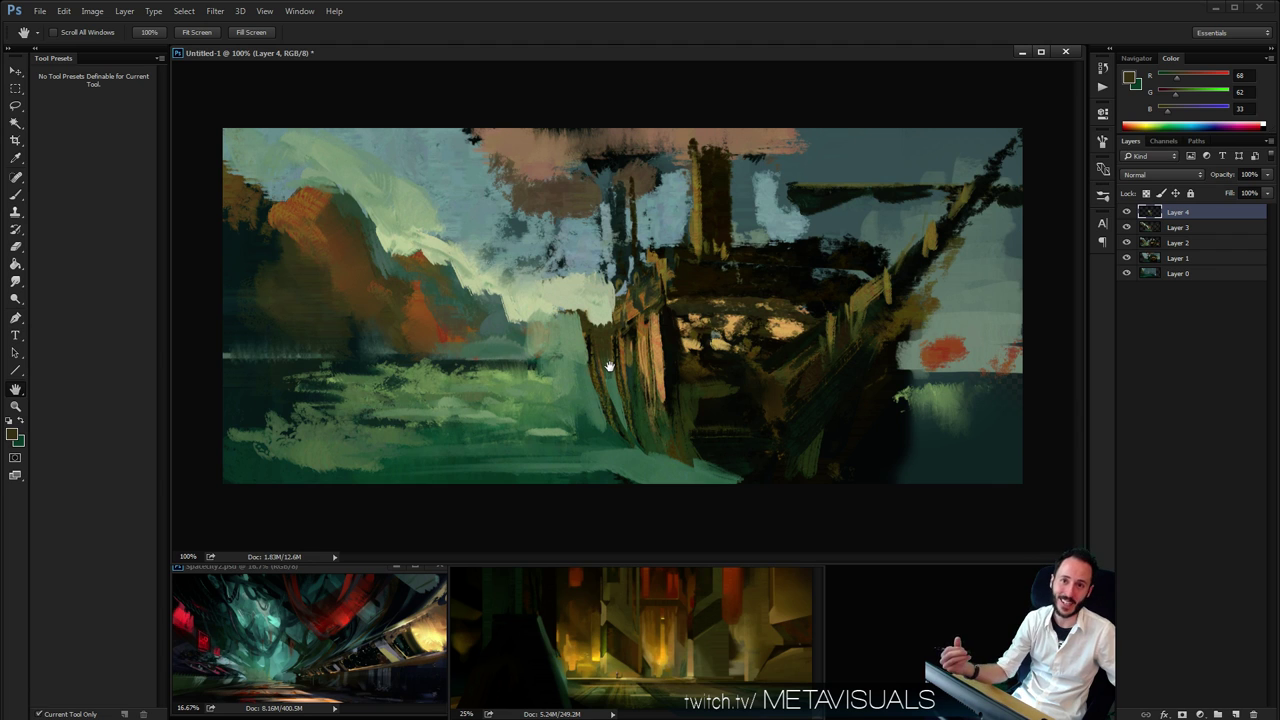
Extend the solid hull side down between the planks with sampled brown, RGB 78, 68, 36
{"action": "key", "text": "b"}
{"action": "left_click", "coordinate": [588, 392], "text": "alt"}
{"action": "key", "text": "h"}
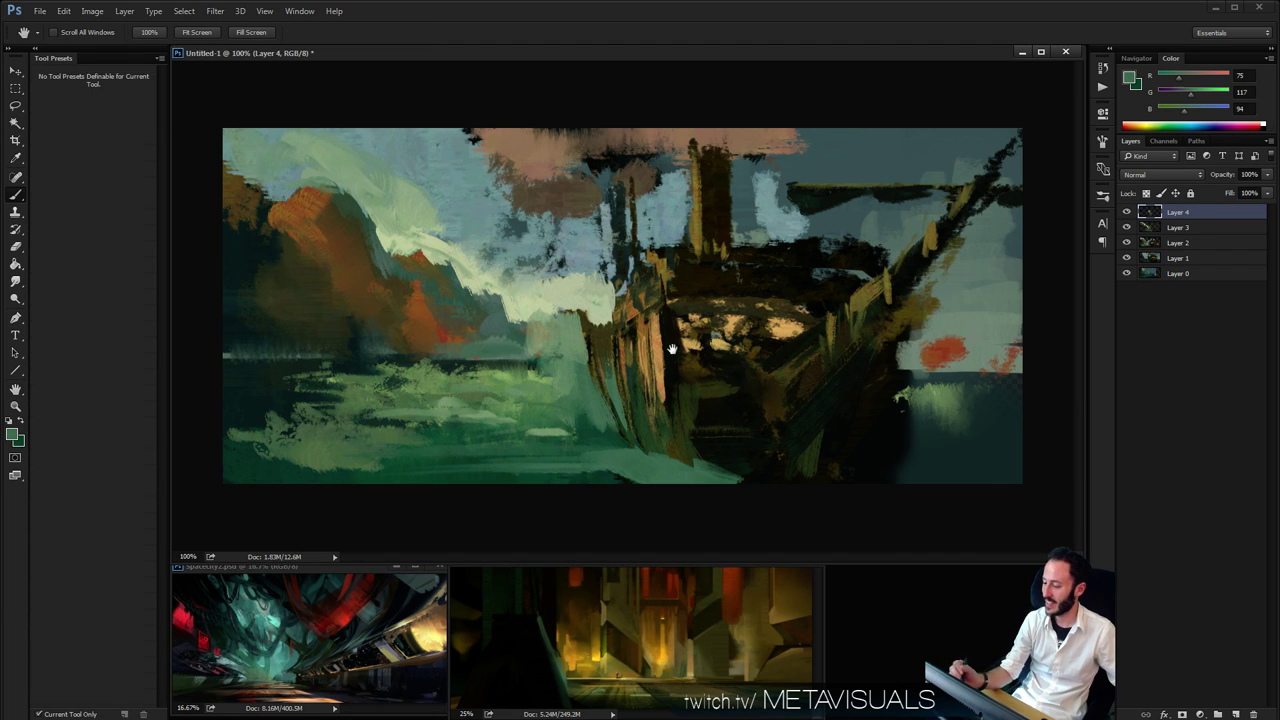
{"action": "key", "text": "b"}
{"action": "left_click", "coordinate": [588, 345], "text": "alt"}
{"action": "left_click_drag", "start_coordinate": [606, 352], "coordinate": [616, 398]}
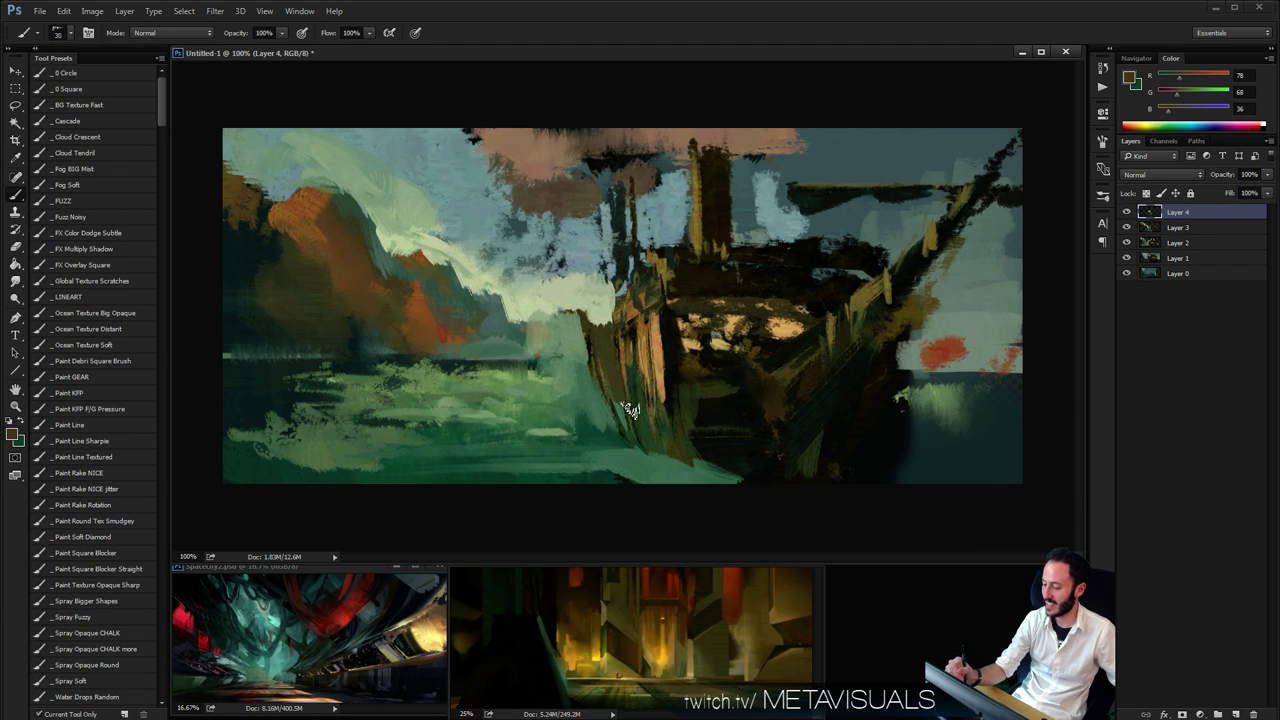
{"action": "key", "text": "]"}
{"action": "left_click_drag", "start_coordinate": [616, 330], "coordinate": [625, 382]}
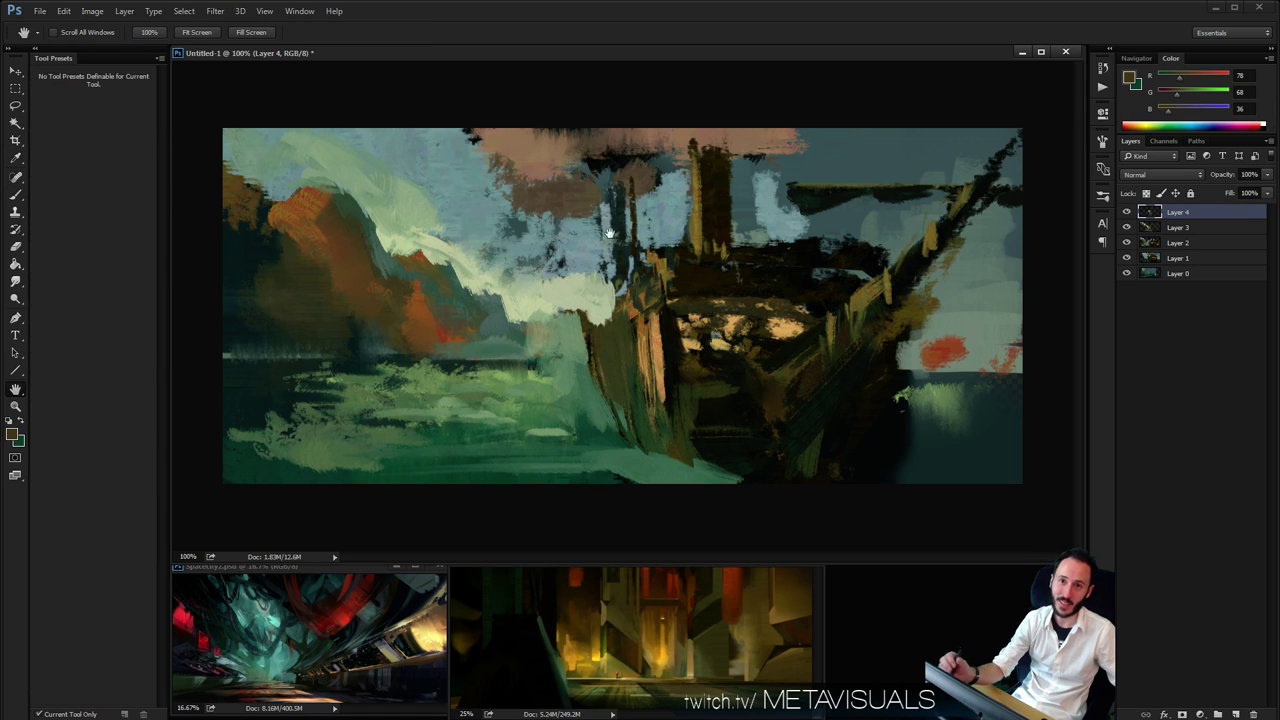
Taper the mountains' low end toward the ship and soften the far shoreline with sampled pale and muted greens
{"action": "left_click", "coordinate": [551, 297], "text": "alt"}
{"action": "key", "text": "]"}
{"action": "key", "text": "]"}
{"action": "mouse_move", "coordinate": [526, 316]}
{"action": "left_mouse_down"}
{"action": "mouse_move", "coordinate": [544, 344]}
{"action": "mouse_move", "coordinate": [505, 324]}
{"action": "mouse_move", "coordinate": [512, 349]}
{"action": "mouse_move", "coordinate": [488, 316]}
{"action": "mouse_move", "coordinate": [495, 359]}
{"action": "mouse_move", "coordinate": [444, 313]}
{"action": "mouse_move", "coordinate": [567, 304]}
{"action": "mouse_move", "coordinate": [452, 352]}
{"action": "mouse_move", "coordinate": [362, 363]}
{"action": "left_mouse_up"}
{"action": "left_click", "coordinate": [530, 332], "text": "alt"}
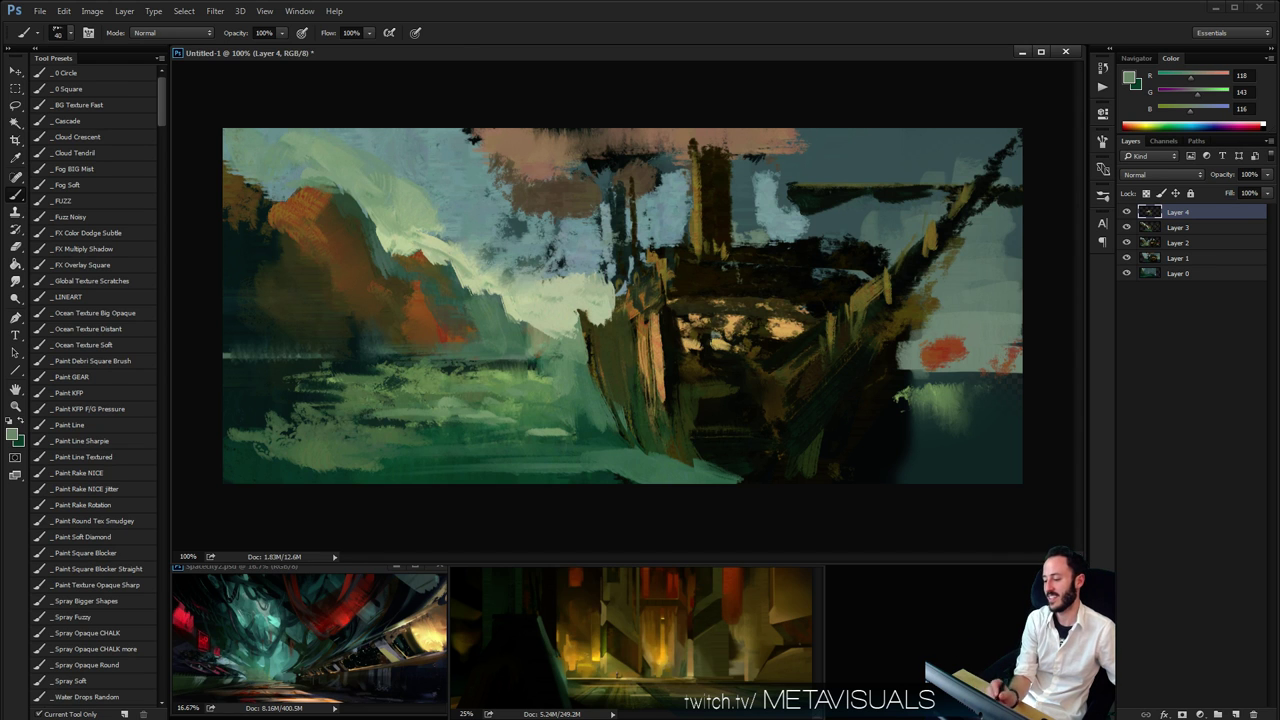
{"action": "left_click", "coordinate": [786, 403], "text": "alt"}
{"action": "left_click", "coordinate": [786, 403], "text": "alt"}
{"action": "left_click", "coordinate": [803, 374], "text": "ctrl"}
{"action": "left_click", "coordinate": [803, 374], "text": "ctrl"}
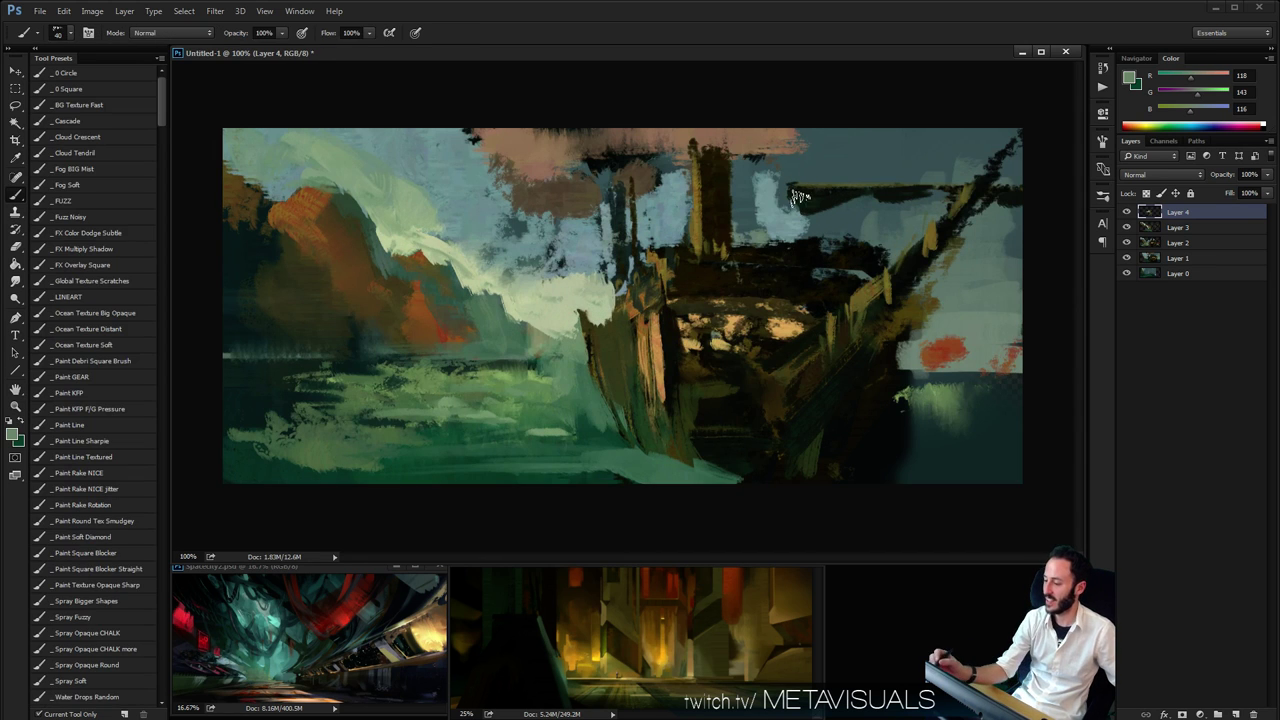
Paint sampled light blue sky beside the upper part of the main mast
{"action": "left_click", "coordinate": [746, 172], "text": "alt"}
{"action": "left_click", "coordinate": [766, 186], "text": "alt"}
{"action": "mouse_move", "coordinate": [742, 172]}
{"action": "left_mouse_down"}
{"action": "mouse_move", "coordinate": [750, 205]}
{"action": "mouse_move", "coordinate": [736, 175]}
{"action": "left_mouse_up"}
Paint pale peach folds, RGB 221, 192, 168, on the large top sail and a row of smaller sails around the masts
{"action": "left_click", "coordinate": [538, 150], "text": "alt"}
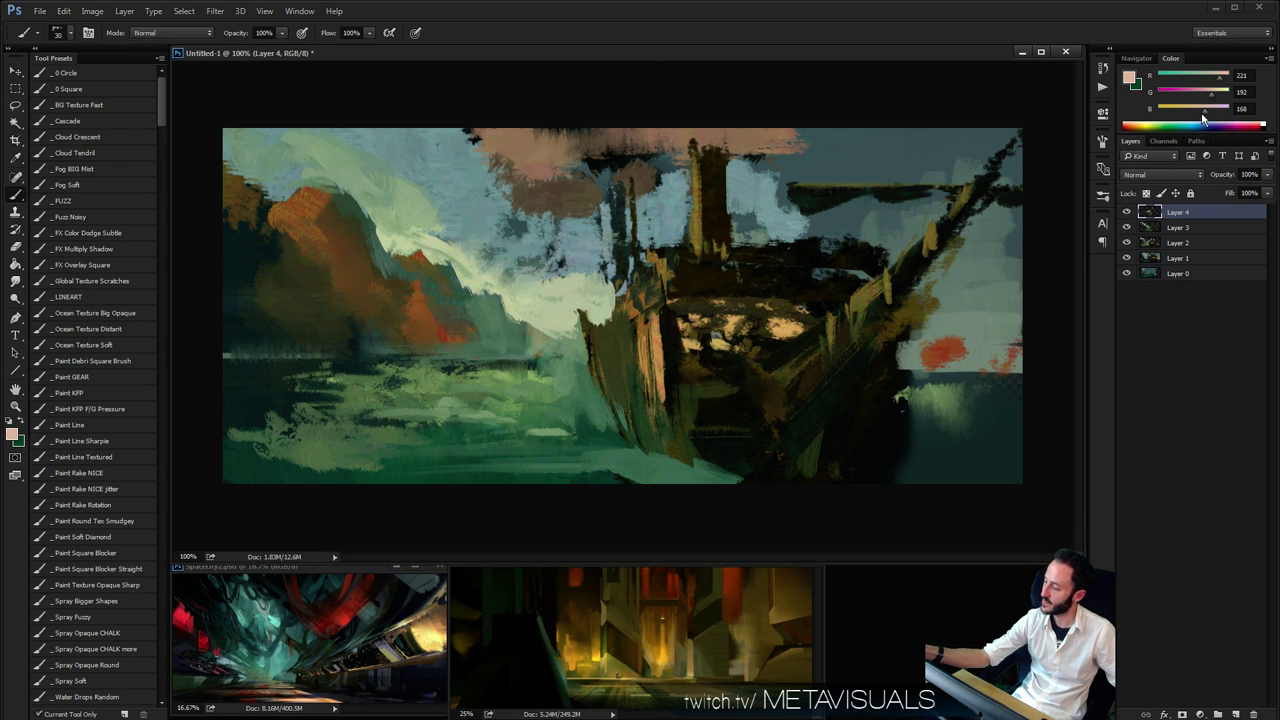
{"action": "mouse_move", "coordinate": [508, 132]}
{"action": "left_mouse_down"}
{"action": "mouse_move", "coordinate": [543, 172]}
{"action": "mouse_move", "coordinate": [525, 152]}
{"action": "mouse_move", "coordinate": [540, 158]}
{"action": "left_mouse_up"}
{"action": "key", "text": "ctrl+z"}
{"action": "key", "text": "["}
{"action": "mouse_move", "coordinate": [516, 131]}
{"action": "left_mouse_down"}
{"action": "mouse_move", "coordinate": [554, 161]}
{"action": "mouse_move", "coordinate": [640, 165]}
{"action": "mouse_move", "coordinate": [665, 140]}
{"action": "mouse_move", "coordinate": [707, 168]}
{"action": "left_mouse_up"}
{"action": "mouse_move", "coordinate": [588, 208]}
{"action": "left_mouse_down"}
{"action": "mouse_move", "coordinate": [544, 212]}
{"action": "mouse_move", "coordinate": [574, 236]}
{"action": "mouse_move", "coordinate": [596, 200]}
{"action": "mouse_move", "coordinate": [598, 212]}
{"action": "mouse_move", "coordinate": [642, 207]}
{"action": "mouse_move", "coordinate": [586, 237]}
{"action": "mouse_move", "coordinate": [612, 215]}
{"action": "mouse_move", "coordinate": [646, 222]}
{"action": "mouse_move", "coordinate": [688, 202]}
{"action": "mouse_move", "coordinate": [656, 205]}
{"action": "mouse_move", "coordinate": [663, 228]}
{"action": "mouse_move", "coordinate": [687, 173]}
{"action": "mouse_move", "coordinate": [666, 220]}
{"action": "mouse_move", "coordinate": [678, 203]}
{"action": "mouse_move", "coordinate": [768, 193]}
{"action": "left_mouse_up"}
{"action": "key", "text": "bracketleft"}
{"action": "key", "text": "bracketleft"}
{"action": "key", "text": "bracketleft"}
{"action": "key", "text": "space"}
{"action": "key", "text": "ctrl+space"}
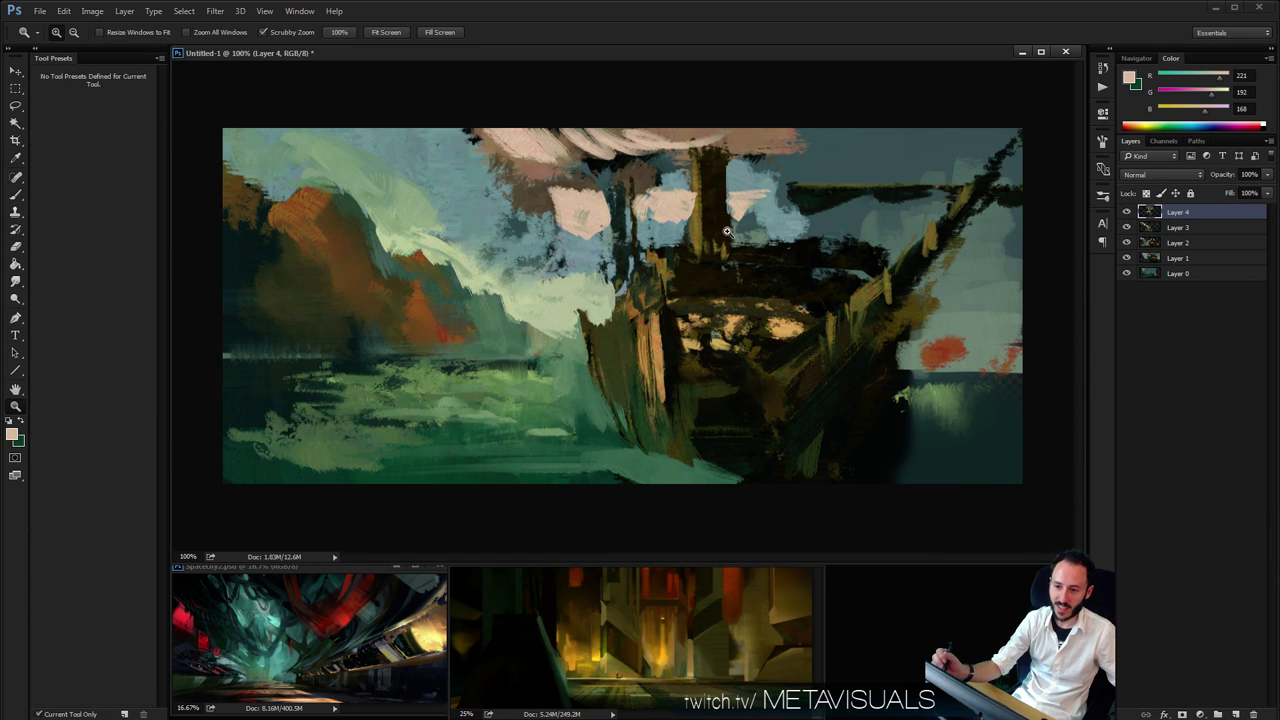
Fill out the small sail on the bow side of the main mast with sampled beige, RGB 209, 184, 165
{"action": "left_click", "coordinate": [727, 231]}
{"action": "left_click", "coordinate": [723, 291], "text": "alt"}
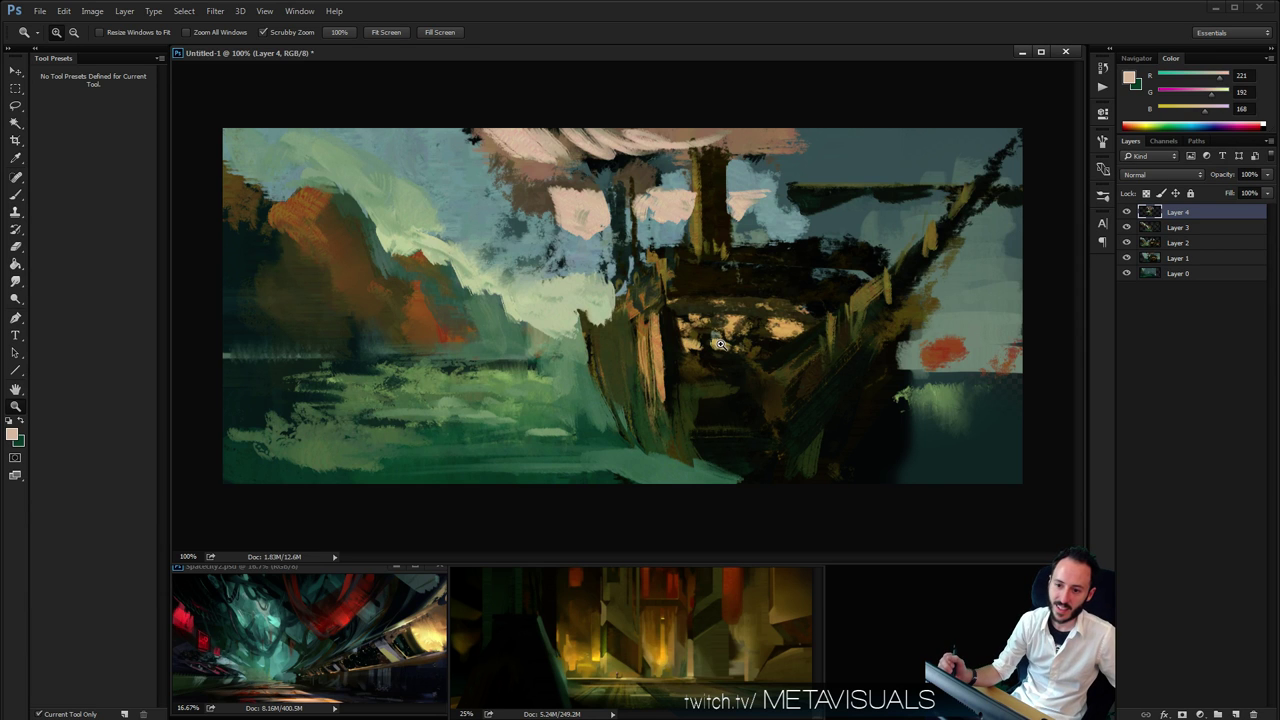
{"action": "left_click", "coordinate": [767, 172]}
{"action": "left_click", "coordinate": [714, 277], "text": "alt"}
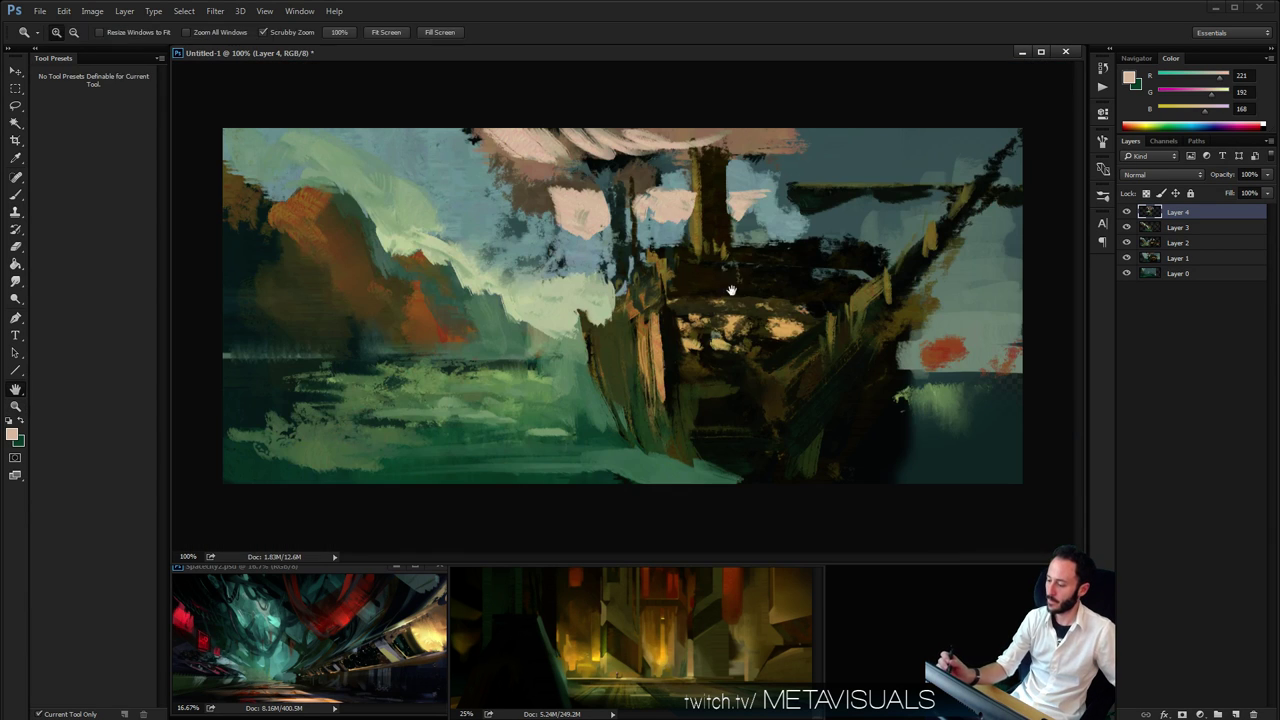
{"action": "key", "text": "b"}
{"action": "key", "text": "bracketright"}
{"action": "left_click", "coordinate": [752, 201], "text": "alt"}
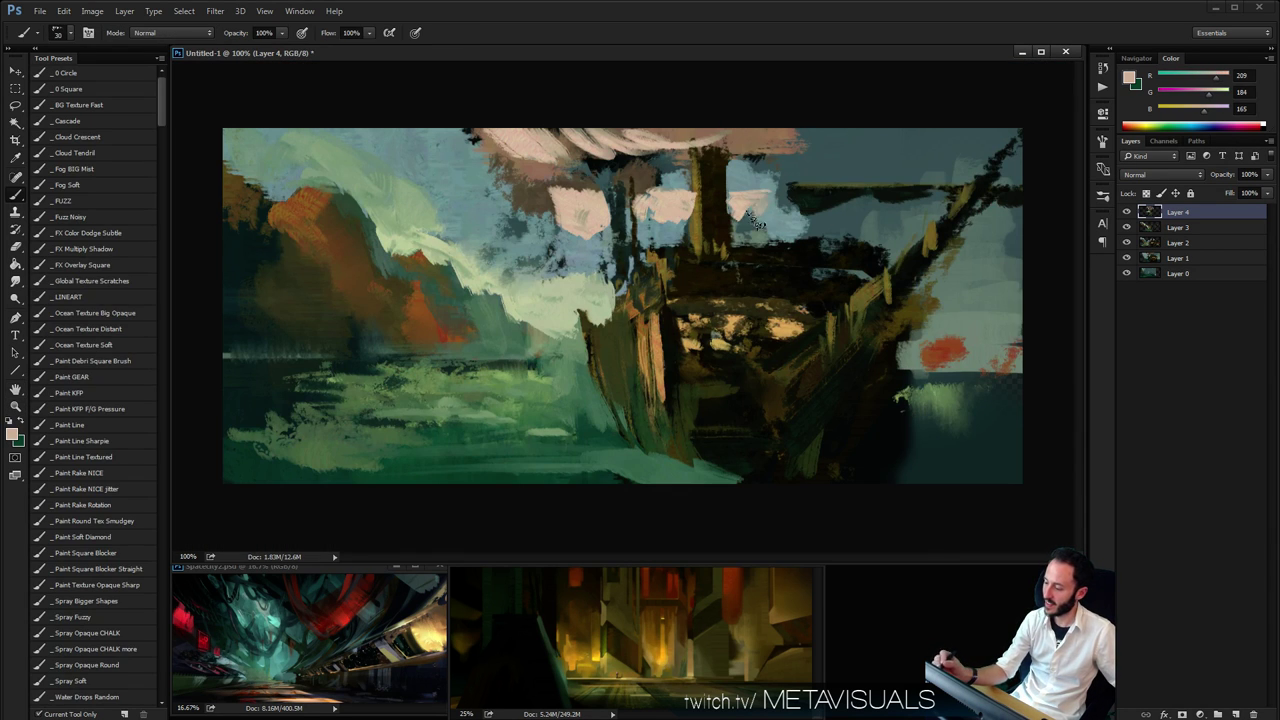
{"action": "mouse_move", "coordinate": [756, 220]}
{"action": "left_mouse_down"}
{"action": "mouse_move", "coordinate": [783, 205]}
{"action": "mouse_move", "coordinate": [750, 220]}
{"action": "left_mouse_up"}
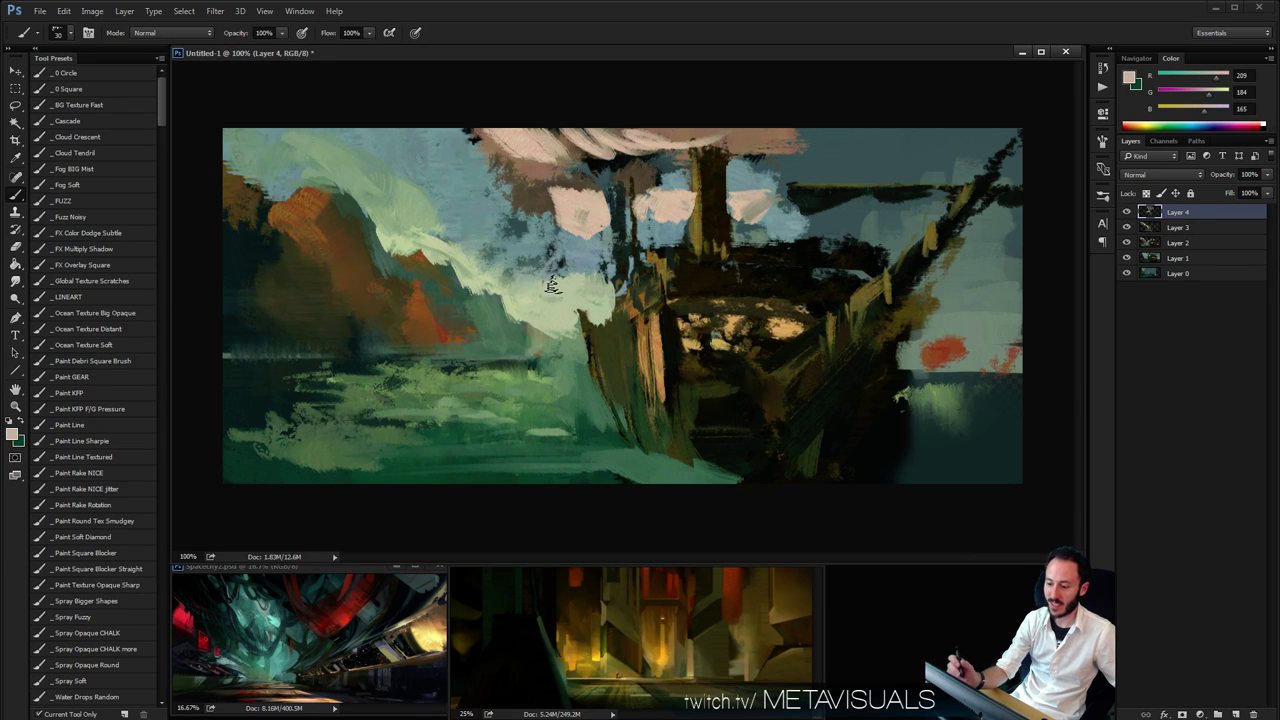
Check the image's pixel dimensions and resolution
{"action": "left_click", "coordinate": [91, 12]}
{"action": "left_click", "coordinate": [132, 100]}
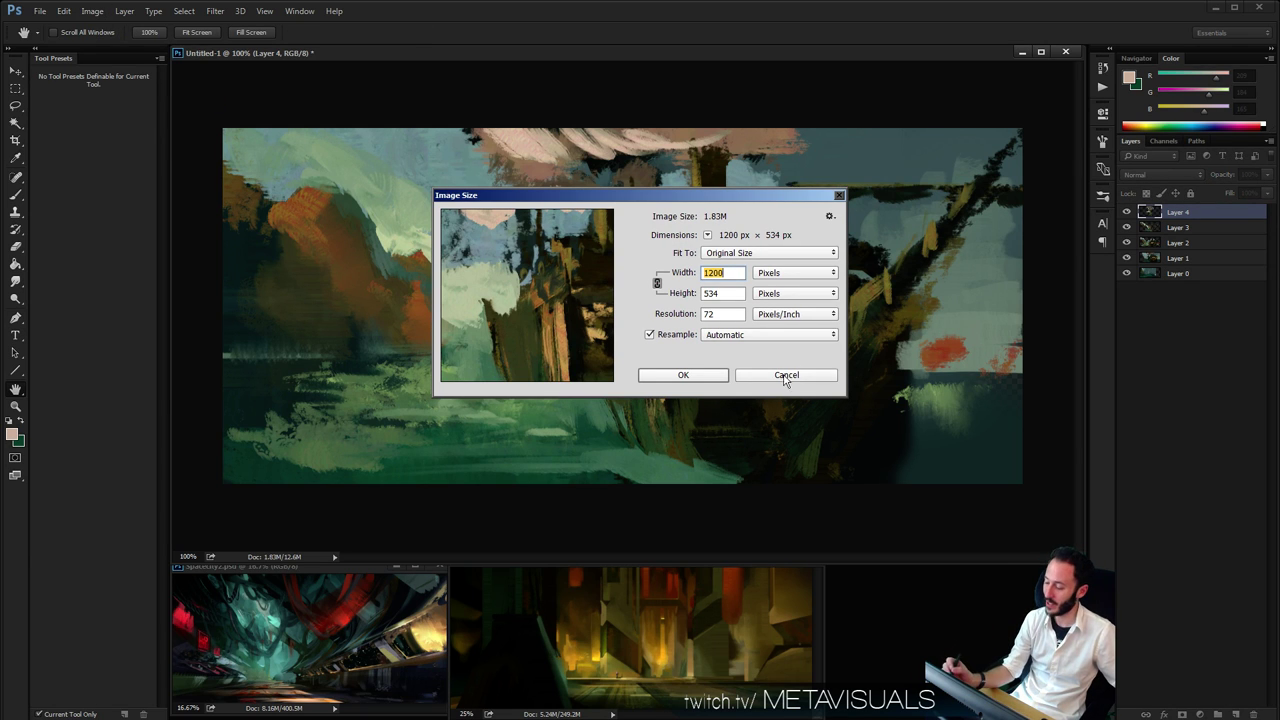
{"action": "left_click", "coordinate": [785, 375]}
Add warm brown light, RGB 156, 113, 50, to the planks of the ship's hull side
{"action": "left_click", "coordinate": [640, 288], "text": "alt"}
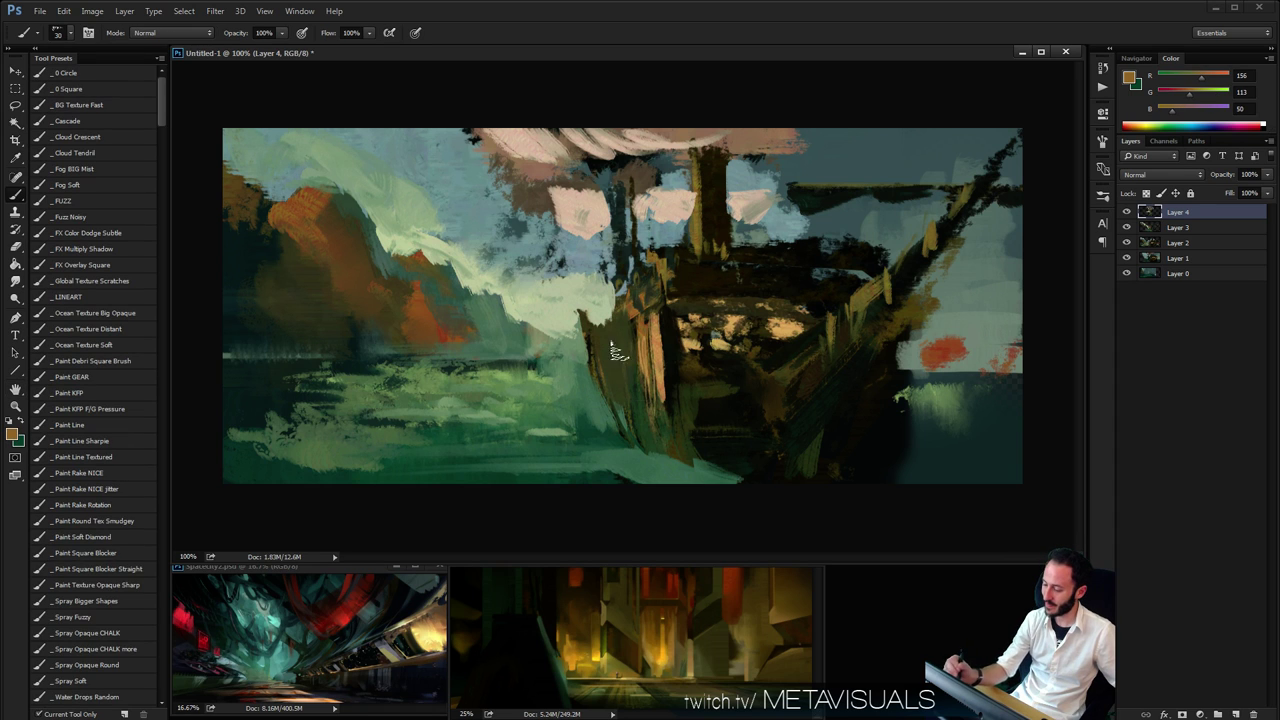
{"action": "key", "text": "bracketright"}
{"action": "key", "text": "bracketleft"}
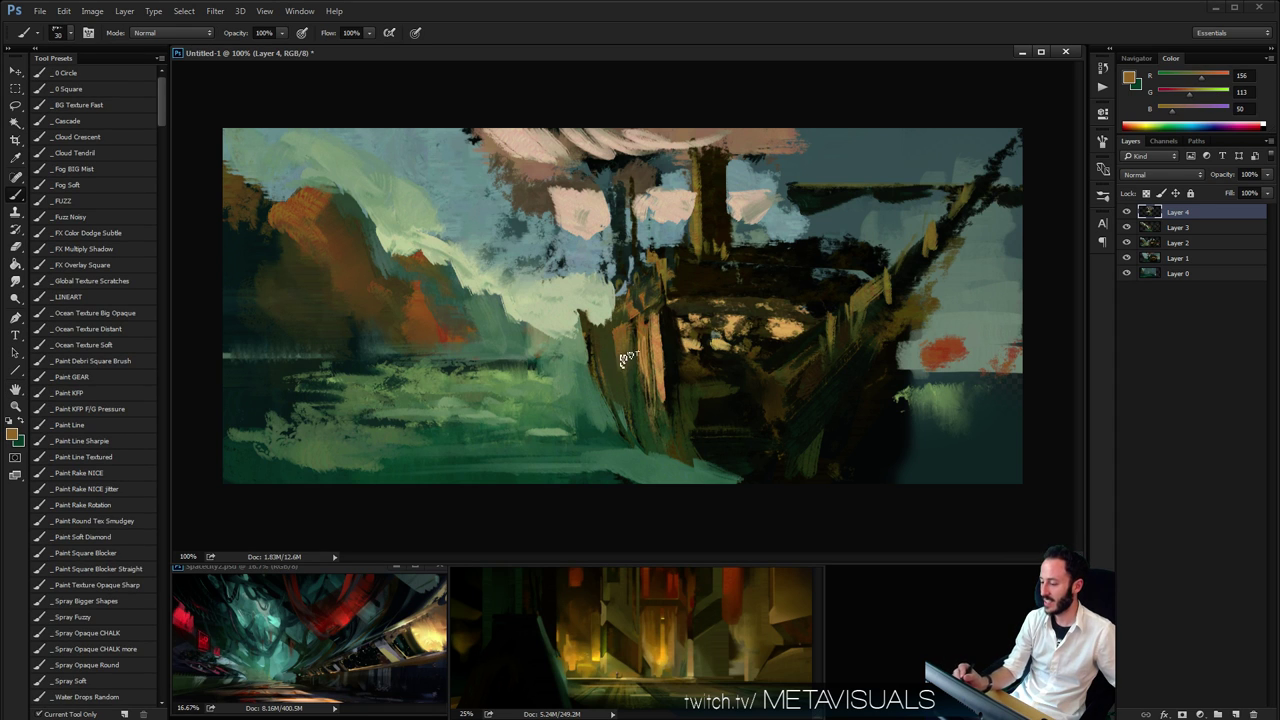
Trim the hull side's outer edge below the rim with sampled greens, RGB 123, 149, 121 and RGB 66, 112, 83
{"action": "left_click", "coordinate": [597, 337], "text": "alt"}
{"action": "key", "text": "bracketleft"}
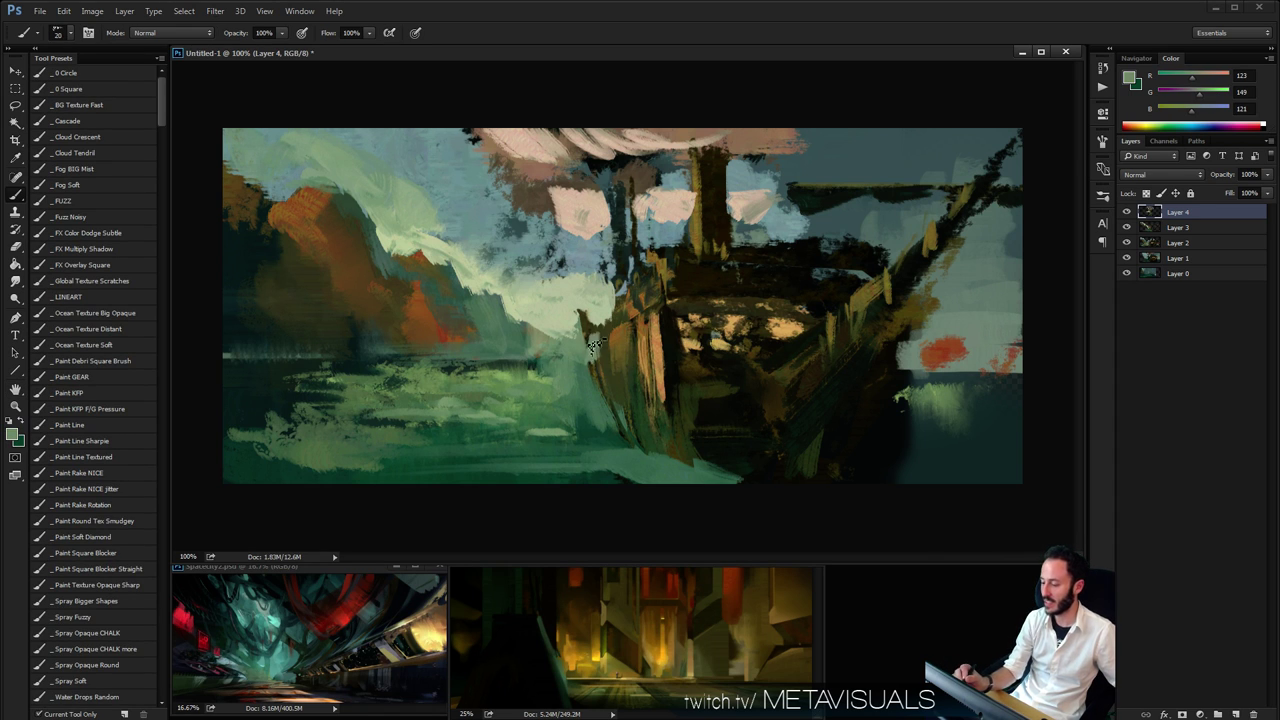
{"action": "left_click", "coordinate": [581, 399], "text": "alt"}
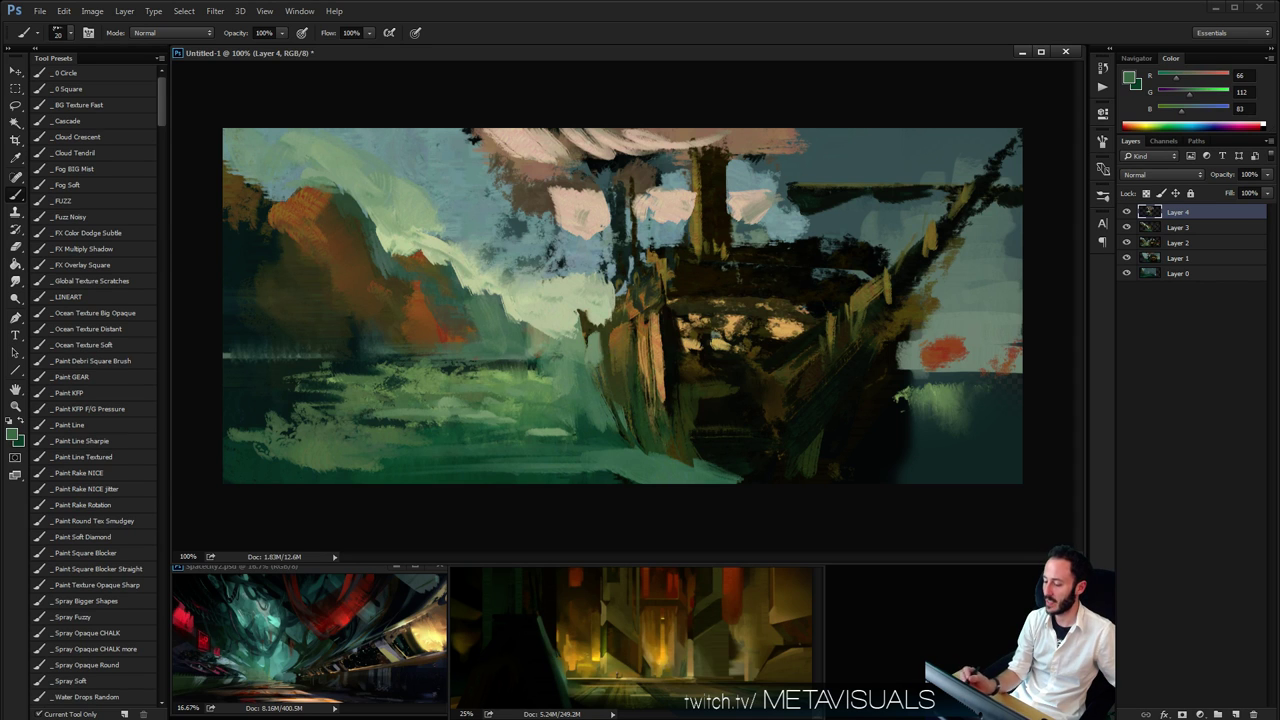
{"action": "left_click", "coordinate": [598, 343], "text": "alt"}
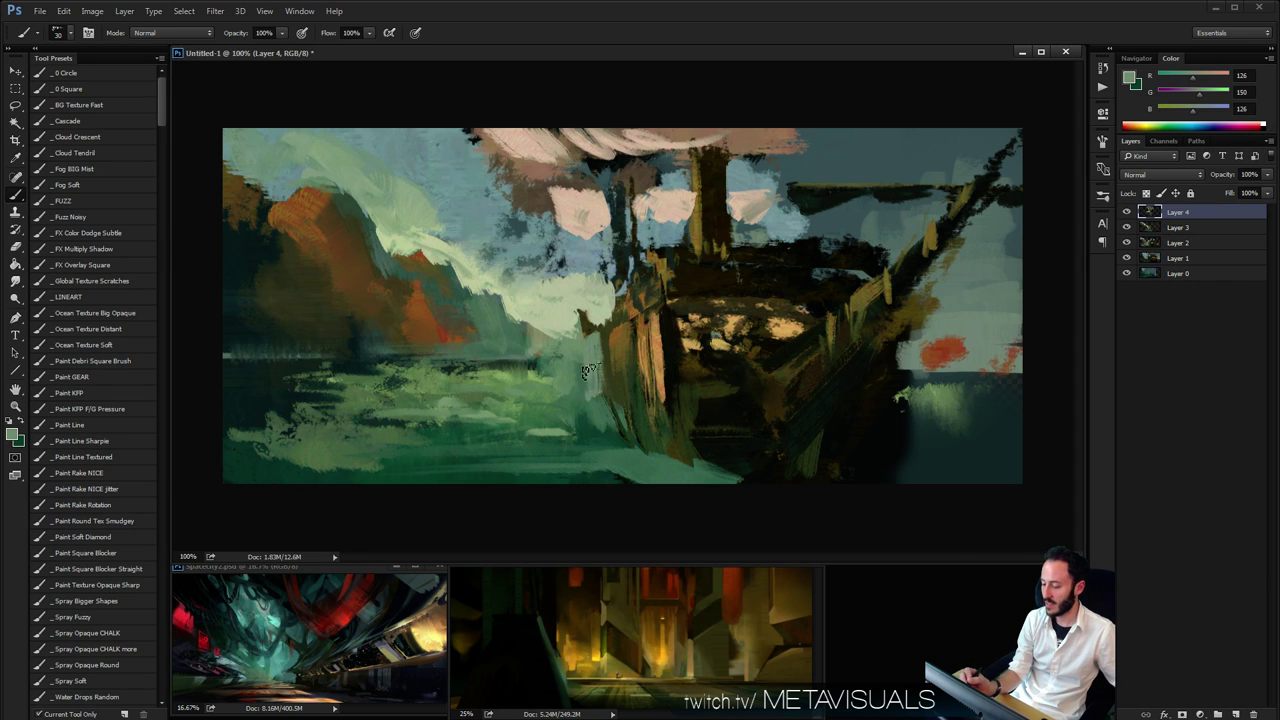
Add a new layer and set up the Ocean Texture Big Opaque brush at size 125
{"action": "left_click", "coordinate": [95, 312]}
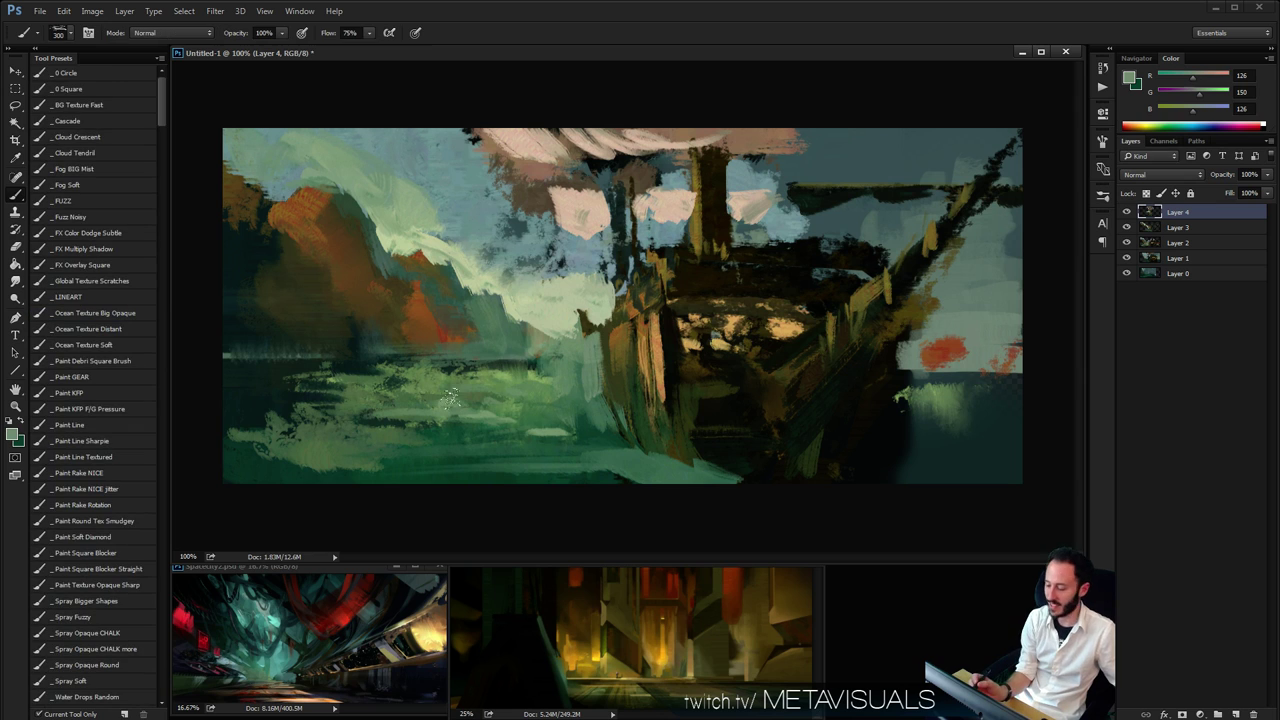
{"action": "key", "text": "ctrl+shift+alt+n"}
{"action": "key", "text": "bracketleft"}
{"action": "key", "text": "bracketleft"}
{"action": "key", "text": "bracketleft"}
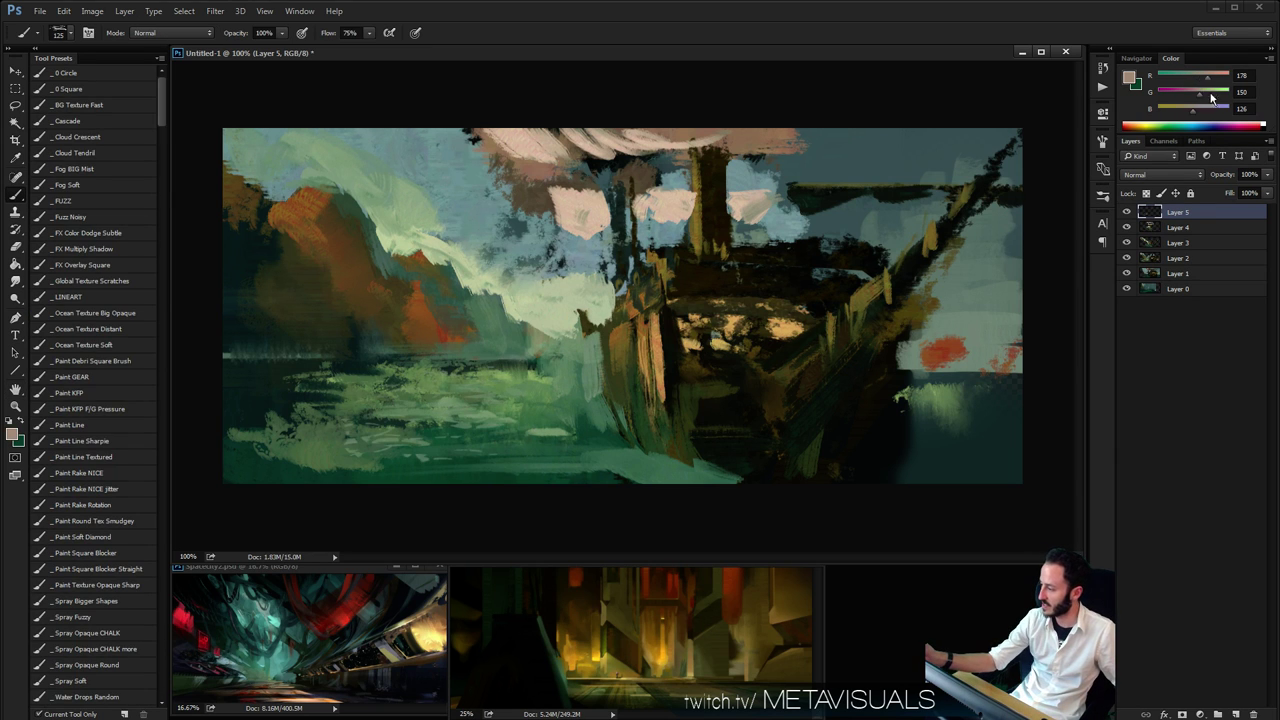
Paint light green ripple highlights, RGB 178, 229, 166, across the open water between the mountains and the ship
{"action": "left_click_drag", "start_coordinate": [1211, 97], "coordinate": [1222, 95]}
{"action": "mouse_move", "coordinate": [503, 403]}
{"action": "left_mouse_down"}
{"action": "mouse_move", "coordinate": [345, 418]}
{"action": "mouse_move", "coordinate": [502, 430]}
{"action": "mouse_move", "coordinate": [469, 400]}
{"action": "mouse_move", "coordinate": [335, 402]}
{"action": "left_mouse_up"}
{"action": "key", "text": "ctrl+z"}
{"action": "key", "text": "bracketleft"}
{"action": "key", "text": "bracketleft"}
{"action": "key", "text": "bracketleft"}
{"action": "key", "text": "bracketleft"}
{"action": "key", "text": "bracketleft"}
Smudge the light green ripple highlights on the water and check the whole painting at reduced size
{"action": "key", "text": "r"}
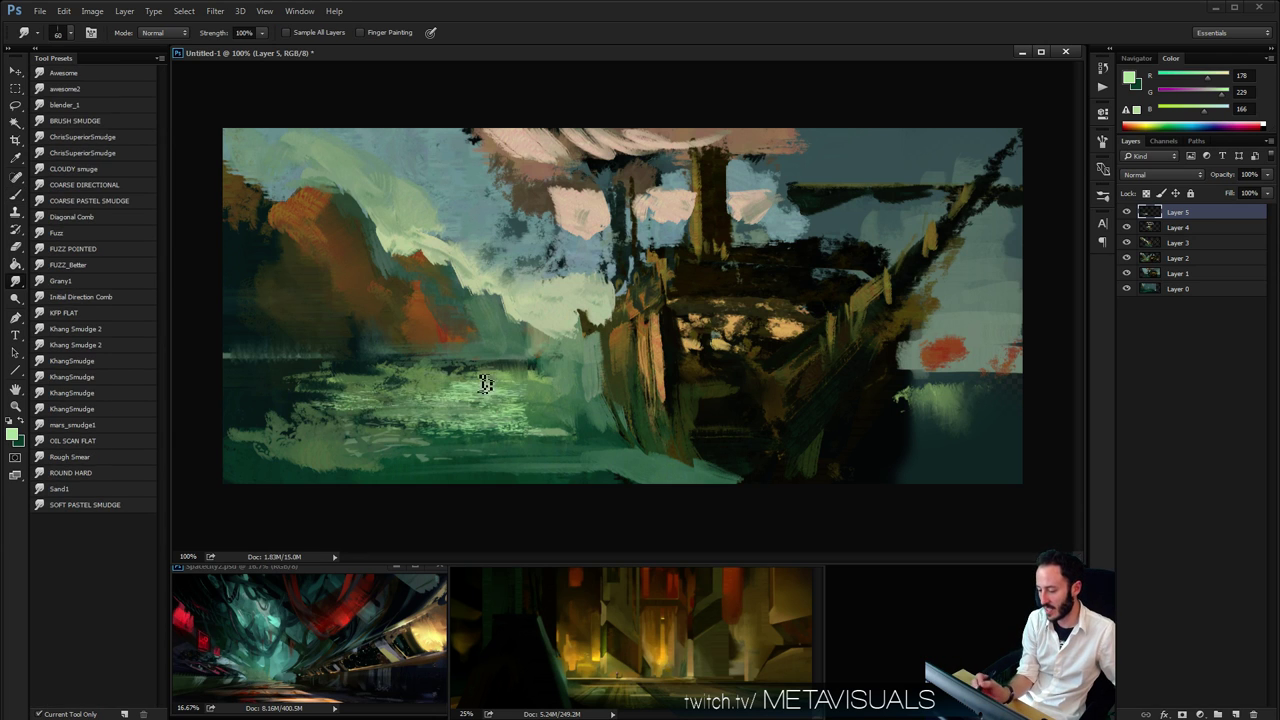
{"action": "mouse_move", "coordinate": [483, 383]}
{"action": "left_mouse_down"}
{"action": "mouse_move", "coordinate": [372, 411]}
{"action": "mouse_move", "coordinate": [541, 403]}
{"action": "mouse_move", "coordinate": [468, 426]}
{"action": "mouse_move", "coordinate": [523, 420]}
{"action": "left_mouse_up"}
{"action": "key", "text": "z"}
{"action": "left_click", "coordinate": [672, 448], "text": "alt"}
{"action": "left_click", "coordinate": [676, 447], "text": "alt"}
{"action": "left_click", "coordinate": [683, 445], "text": "alt"}
{"action": "left_click", "coordinate": [688, 443], "text": "alt"}
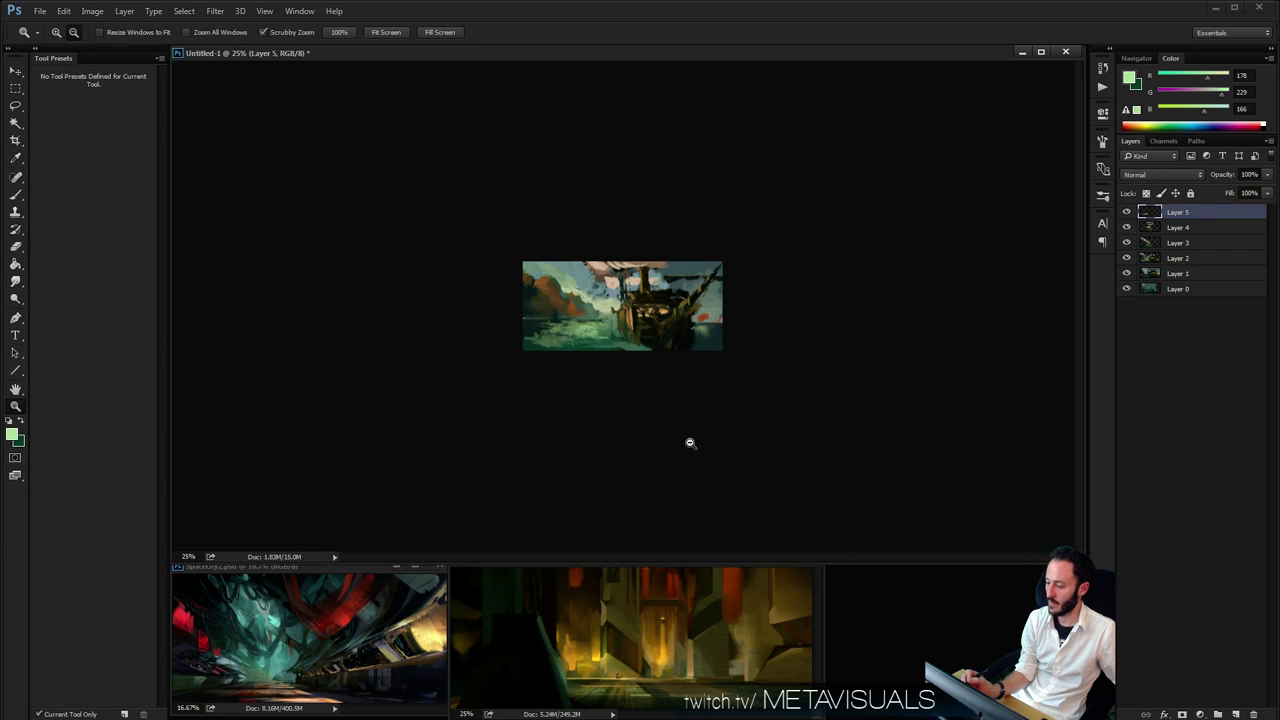
{"action": "left_click", "coordinate": [729, 391]}
{"action": "left_click", "coordinate": [735, 396]}
{"action": "left_click", "coordinate": [740, 400]}
Paint light green foam where the warm-lit hull meets the water, using the Paint KFP F/G Pressure brush
{"action": "key", "text": "b"}
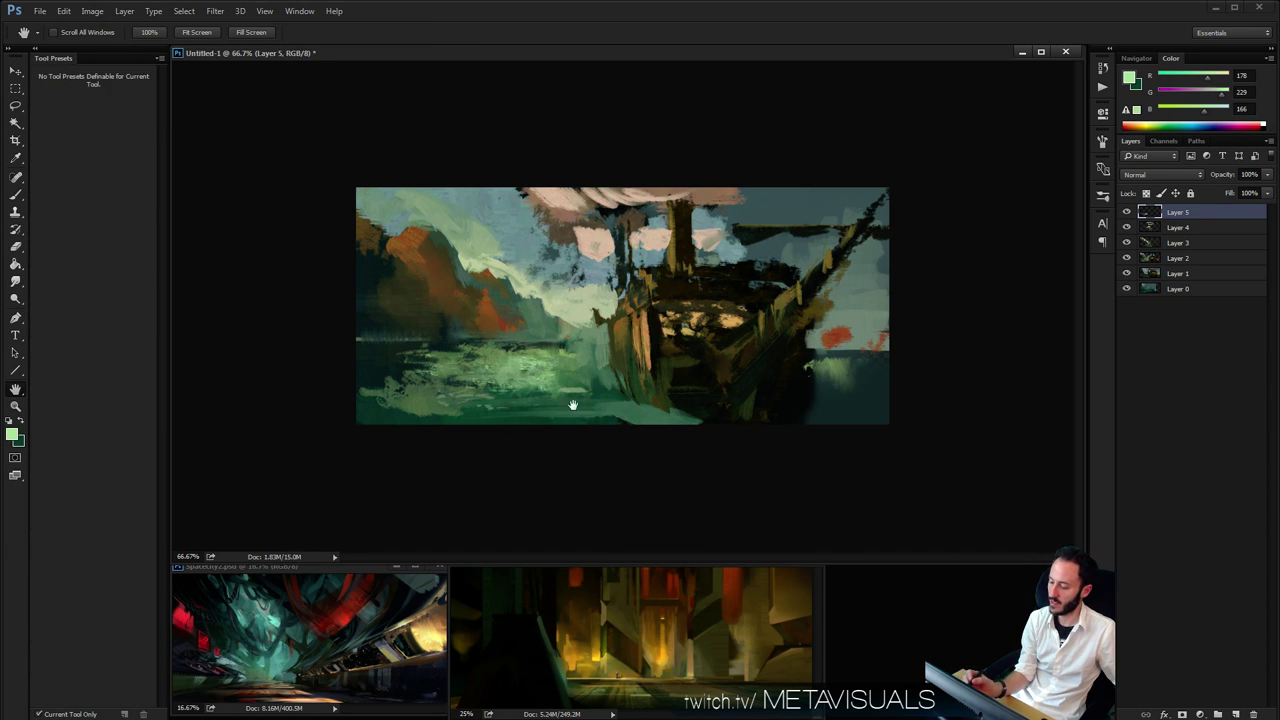
{"action": "left_click", "coordinate": [134, 390]}
{"action": "left_click", "coordinate": [108, 408]}
{"action": "key", "text": "["}
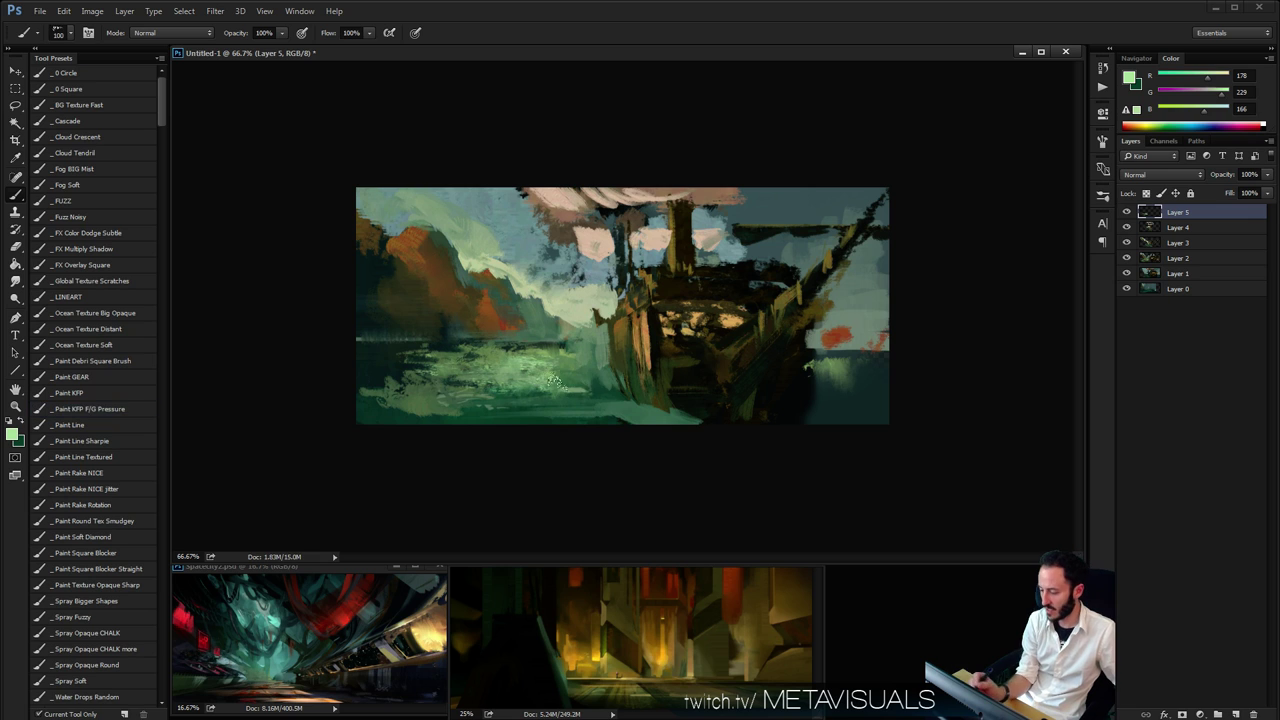
{"action": "mouse_move", "coordinate": [548, 388]}
{"action": "left_mouse_down"}
{"action": "mouse_move", "coordinate": [586, 370]}
{"action": "mouse_move", "coordinate": [504, 390]}
{"action": "mouse_move", "coordinate": [620, 394]}
{"action": "left_mouse_up"}
{"action": "key", "text": "]"}
{"action": "key", "text": "bracketleft"}
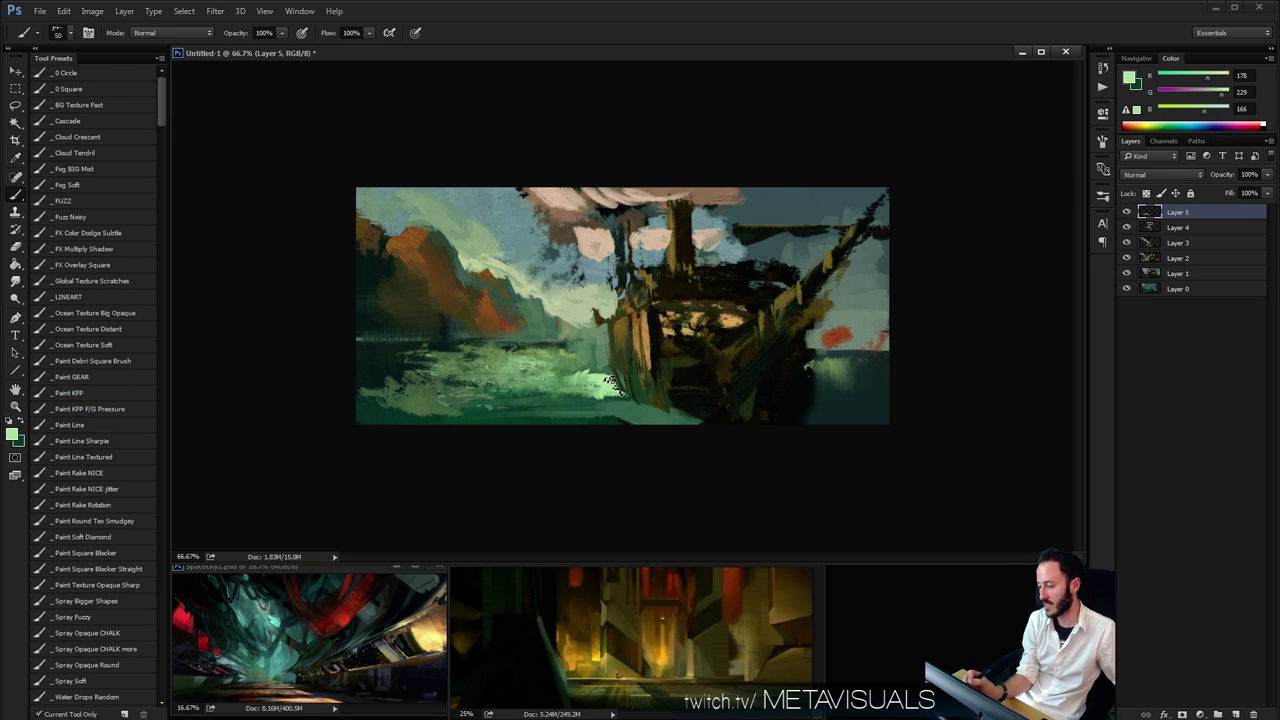
{"action": "key", "text": "bracketleft"}
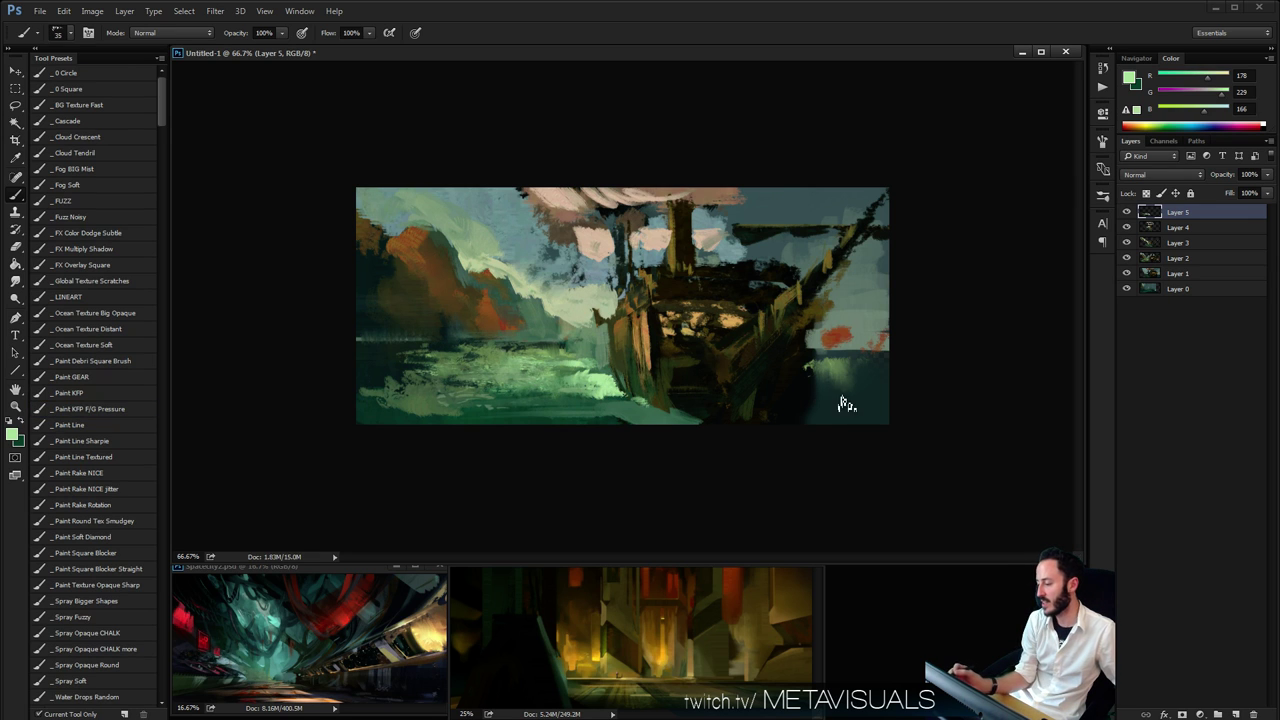
Paint saturated blue, RGB 28, 84, 132, over the dark water beside the hull's shaded side
{"action": "left_click", "coordinate": [840, 402], "text": "alt"}
{"action": "left_click", "coordinate": [1181, 93]}
{"action": "key", "text": "bracketright"}
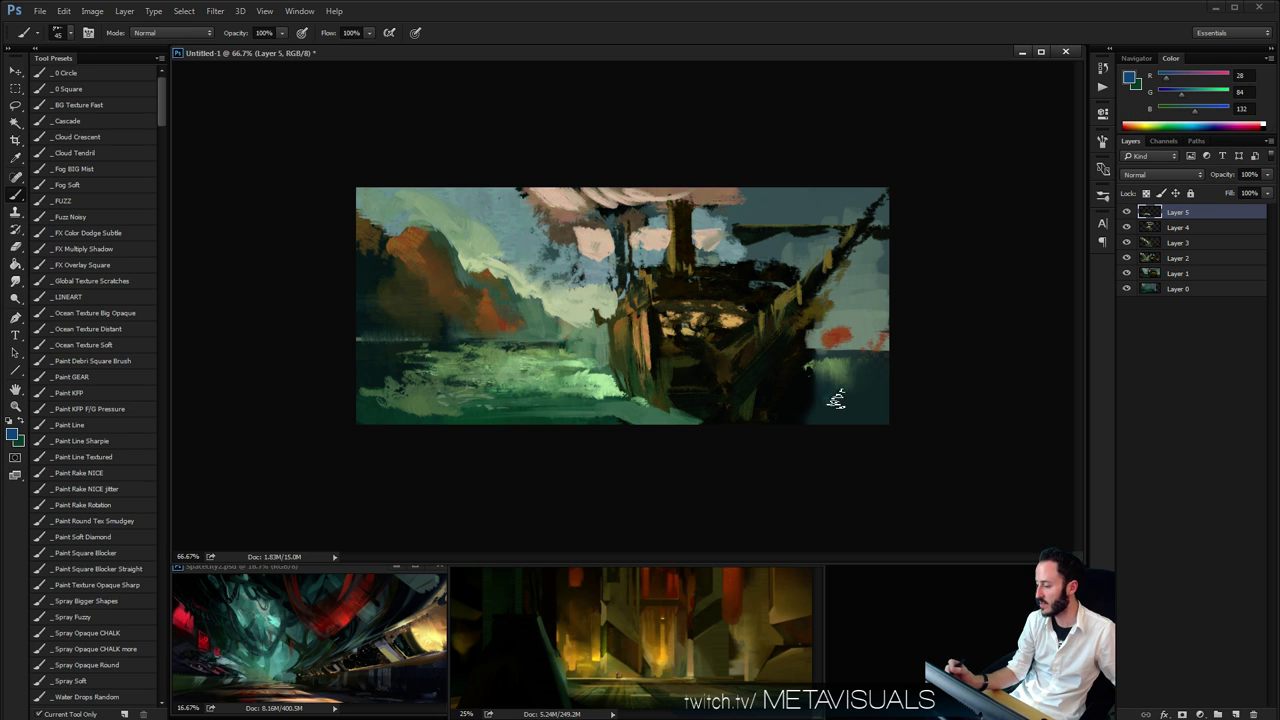
{"action": "key", "text": "bracketright"}
{"action": "key", "text": "bracketright"}
{"action": "key", "text": "bracketright"}
{"action": "mouse_move", "coordinate": [906, 406]}
{"action": "left_mouse_down"}
{"action": "mouse_move", "coordinate": [817, 424]}
{"action": "mouse_move", "coordinate": [837, 427]}
{"action": "mouse_move", "coordinate": [811, 404]}
{"action": "mouse_move", "coordinate": [788, 423]}
{"action": "mouse_move", "coordinate": [812, 401]}
{"action": "mouse_move", "coordinate": [766, 428]}
{"action": "left_mouse_up"}
{"action": "key", "text": "bracketright"}
Paint sampled green, RGB 60, 109, 82, over the water between the new blue patch and the horizon beside the bow
{"action": "left_click", "coordinate": [631, 412], "text": "alt"}
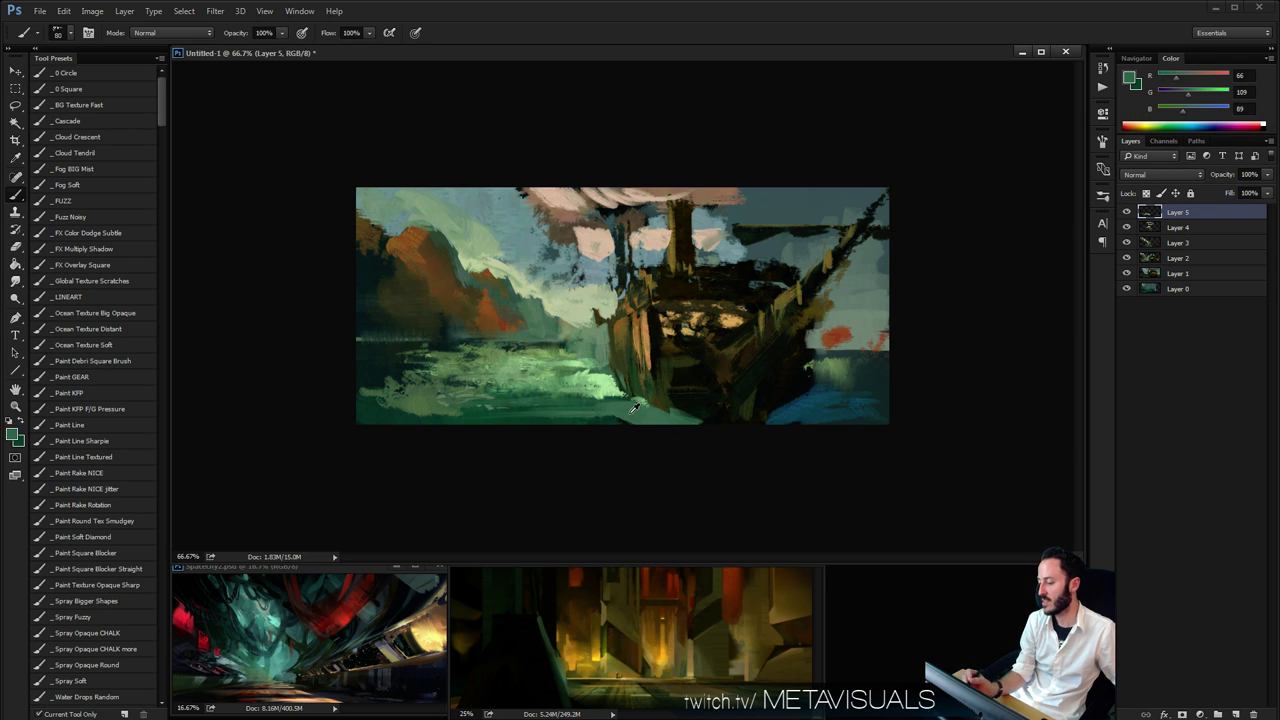
{"action": "left_click", "coordinate": [633, 405], "text": "alt"}
{"action": "key", "text": "bracketleft"}
{"action": "key", "text": "bracketleft"}
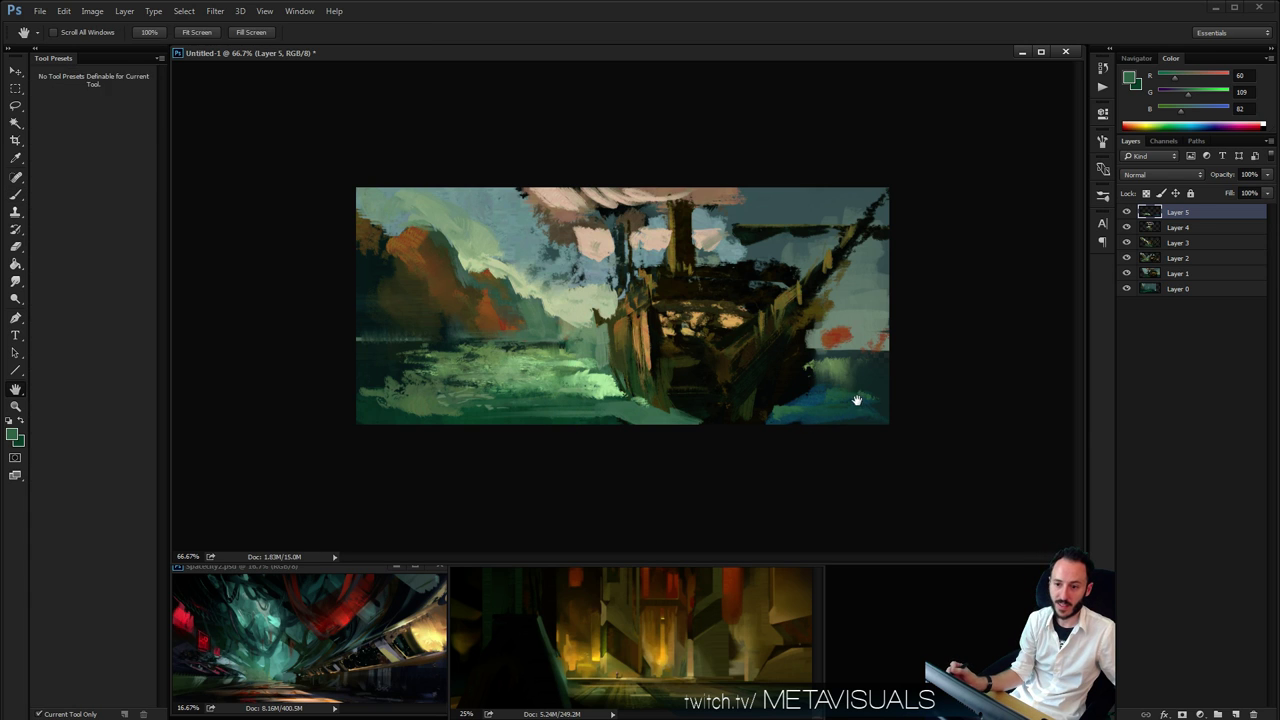
{"action": "key", "text": "bracketleft"}
{"action": "key", "text": "bracketleft"}
{"action": "key", "text": "bracketleft"}
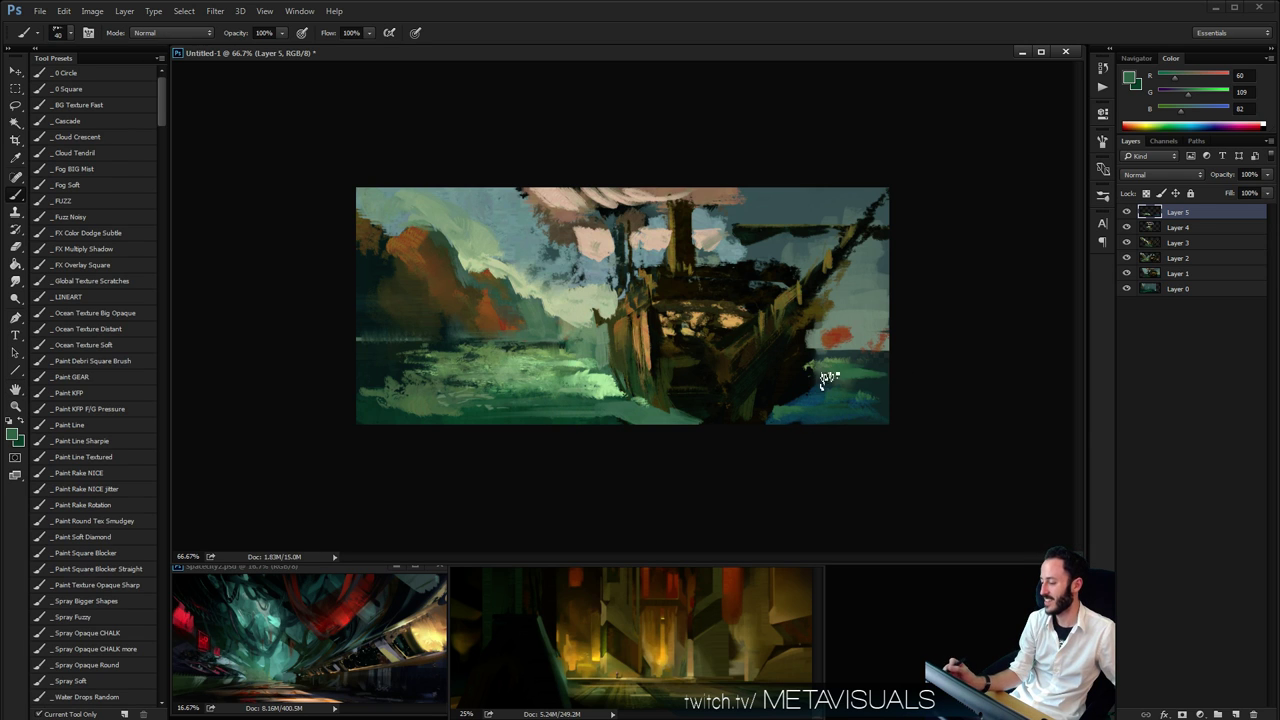
{"action": "mouse_move", "coordinate": [823, 377]}
{"action": "left_mouse_down"}
{"action": "mouse_move", "coordinate": [878, 364]}
{"action": "mouse_move", "coordinate": [839, 358]}
{"action": "left_mouse_up"}
Cover the orange horizon spot with gray-green, RGB 121, 140, 124, and trim the dark deck edge with blue-gray, RGB 68, 93, 97
{"action": "left_click", "coordinate": [863, 326], "text": "alt"}
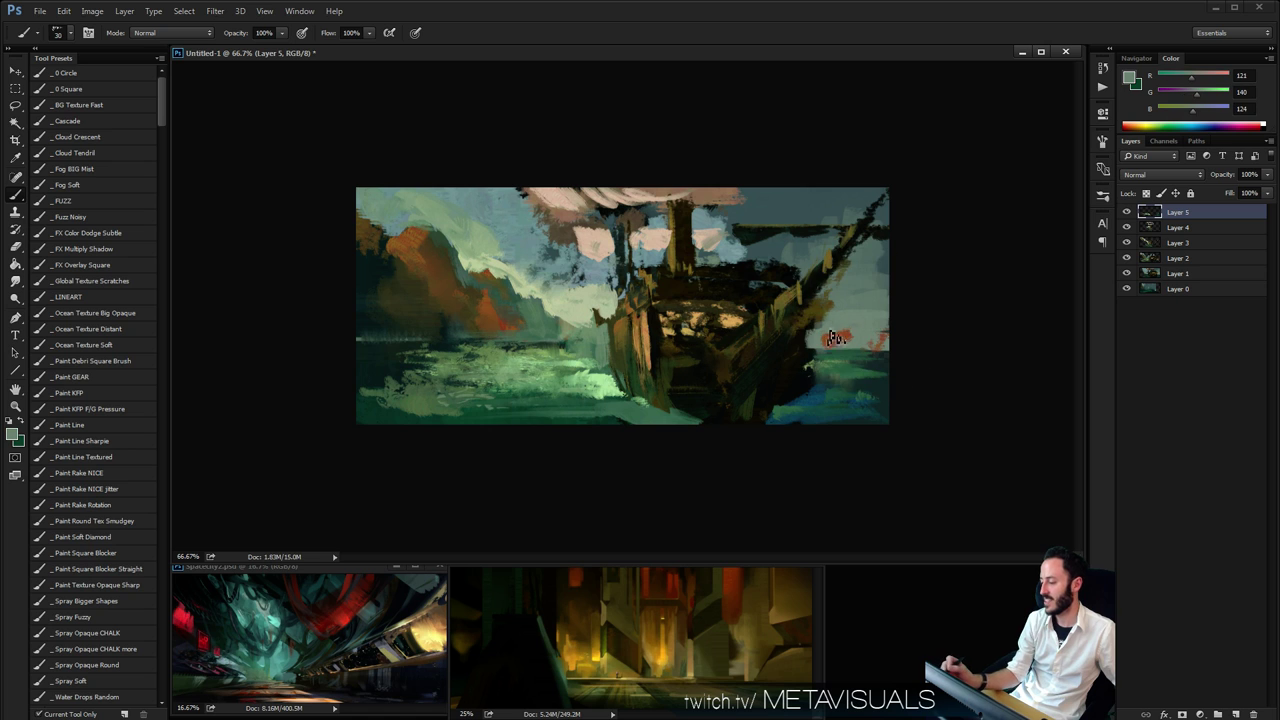
{"action": "key", "text": "space"}
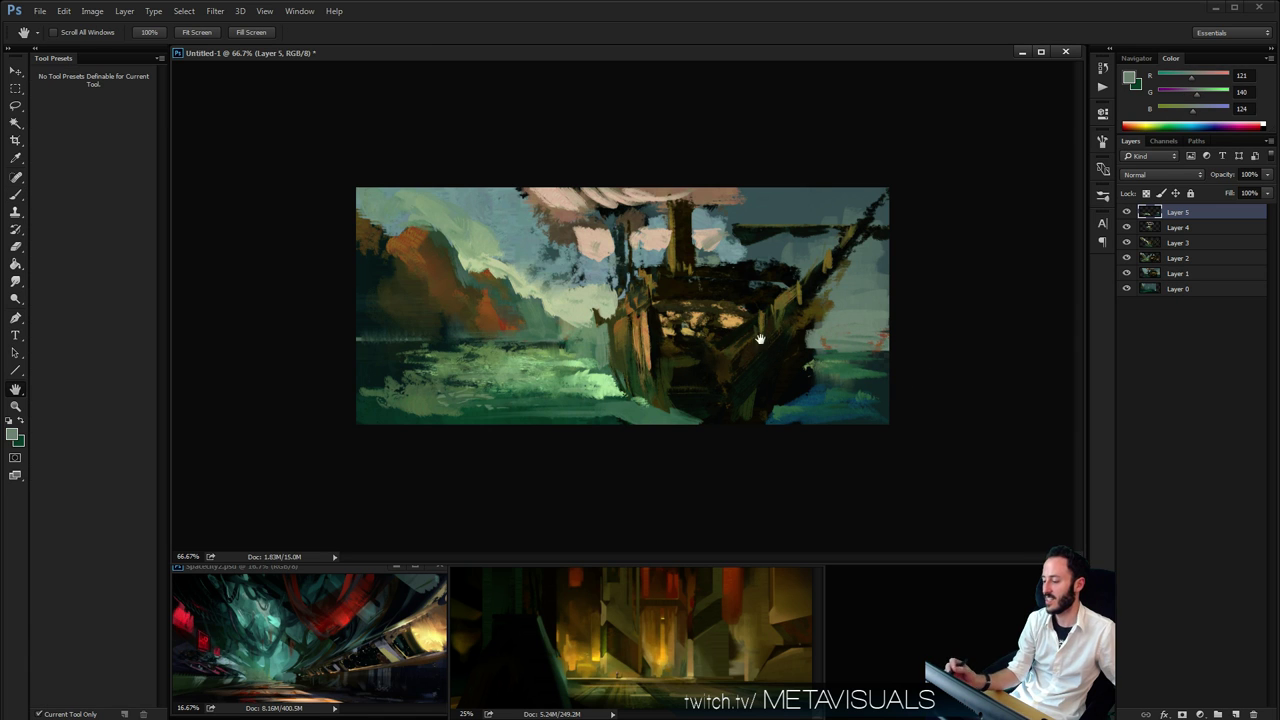
{"action": "left_click", "coordinate": [776, 246], "text": "alt"}
{"action": "left_click_drag", "start_coordinate": [752, 266], "coordinate": [782, 269]}
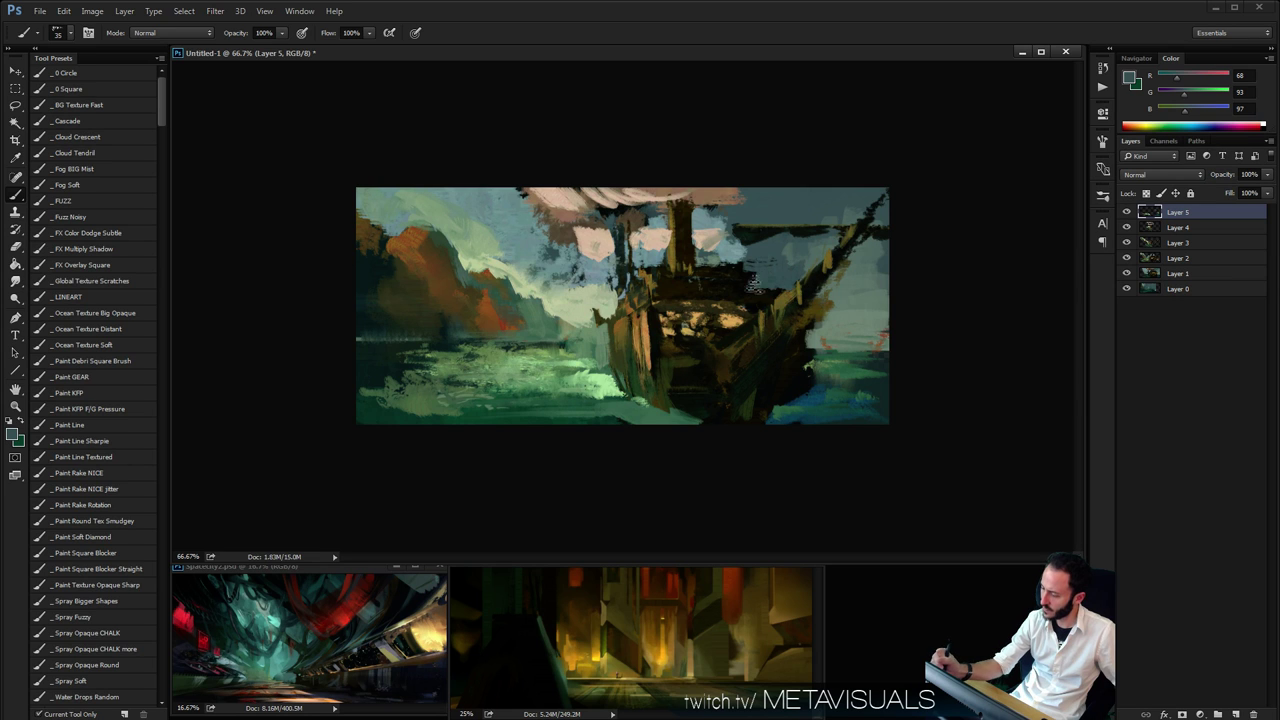
Cut back the hull's shaded outer edge with a sampled pale gray-green strip running down to the water
{"action": "left_click", "coordinate": [805, 336], "text": "alt"}
{"action": "left_click_drag", "start_coordinate": [812, 334], "coordinate": [801, 396]}
{"action": "left_click", "coordinate": [810, 342], "text": "alt"}
Paint near-black, RGB 13, 18, 17, along the hull's lower shaded edge where it meets the blue water
{"action": "key", "text": "bracketright"}
{"action": "key", "text": "bracketright"}
{"action": "left_click", "coordinate": [785, 391], "text": "alt"}
{"action": "key", "text": "bracketright"}
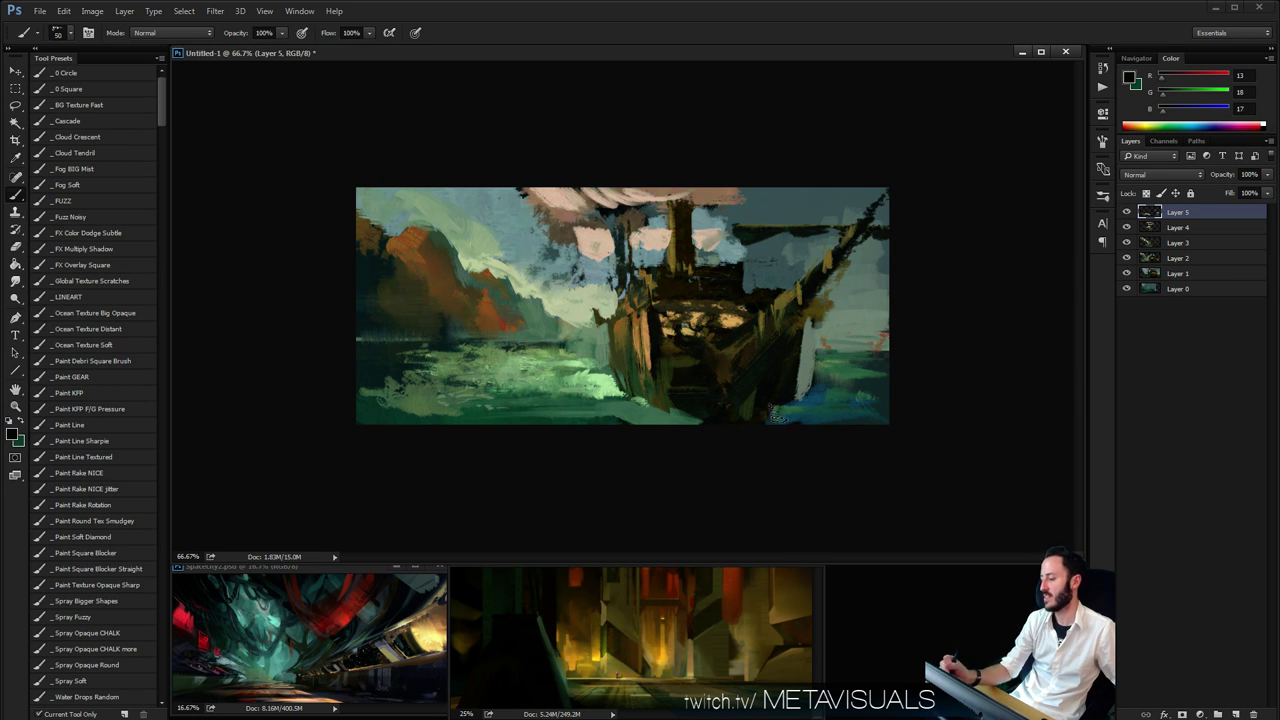
Paint a thin horizontal olive spar, RGB 91, 79, 27, across the bowsprit against the sky
{"action": "left_click", "coordinate": [820, 270], "text": "alt"}
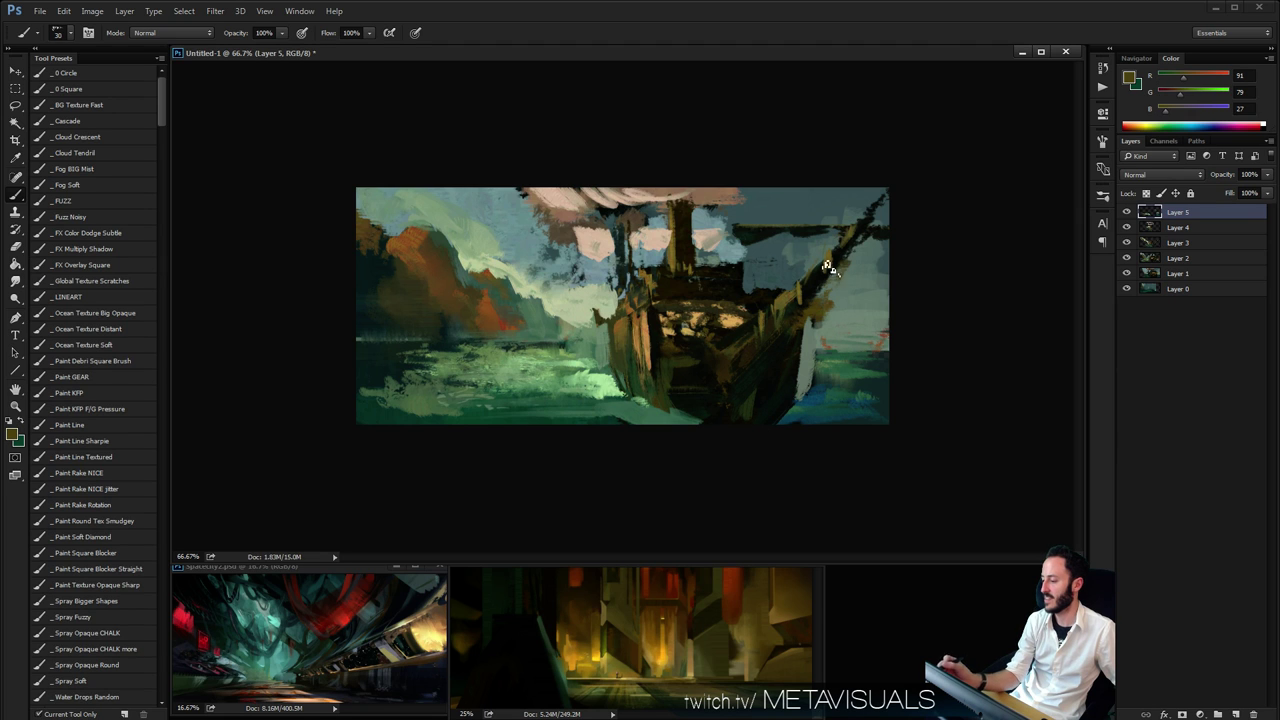
{"action": "left_click_drag", "start_coordinate": [783, 262], "coordinate": [891, 266]}
{"action": "key", "text": "space"}
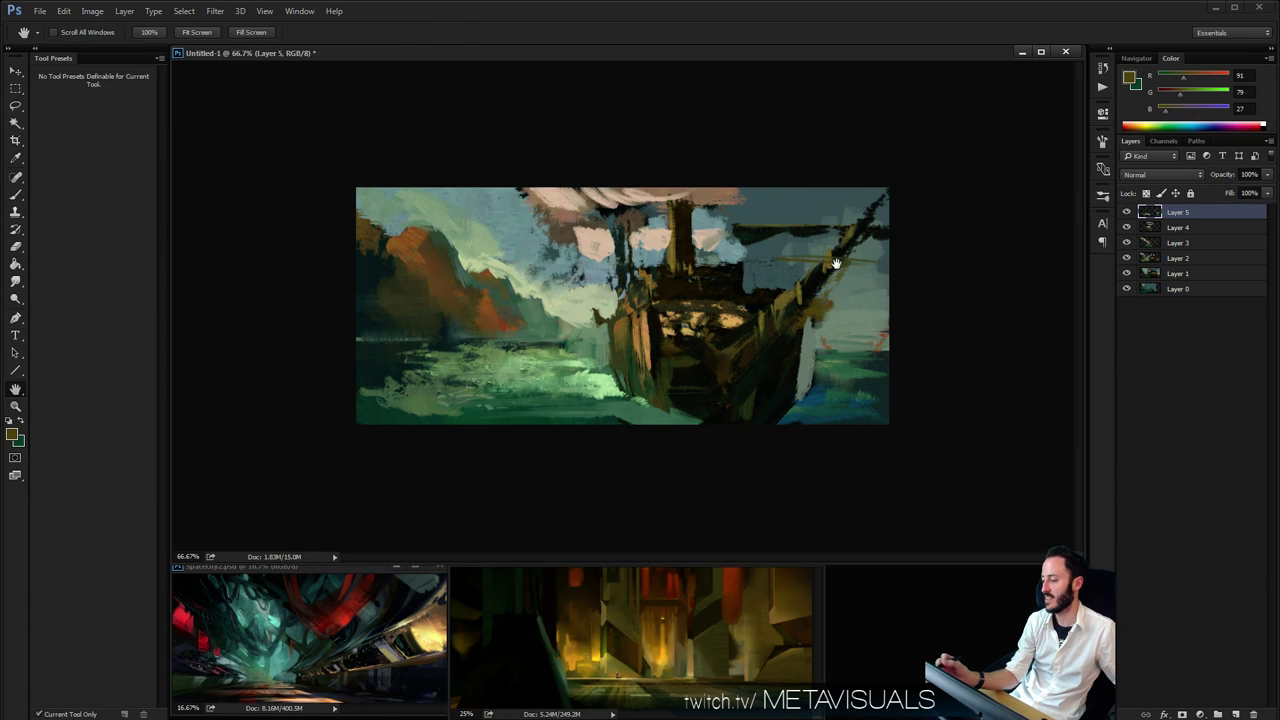
Choose the FUZZ brush preset and add a Color Balance adjustment layer above Layer 5
{"action": "key", "text": "ctrl+minus"}
{"action": "key", "text": "ctrl+minus"}
{"action": "key", "text": "ctrl+minus"}
{"action": "key", "text": "ctrl+plus"}
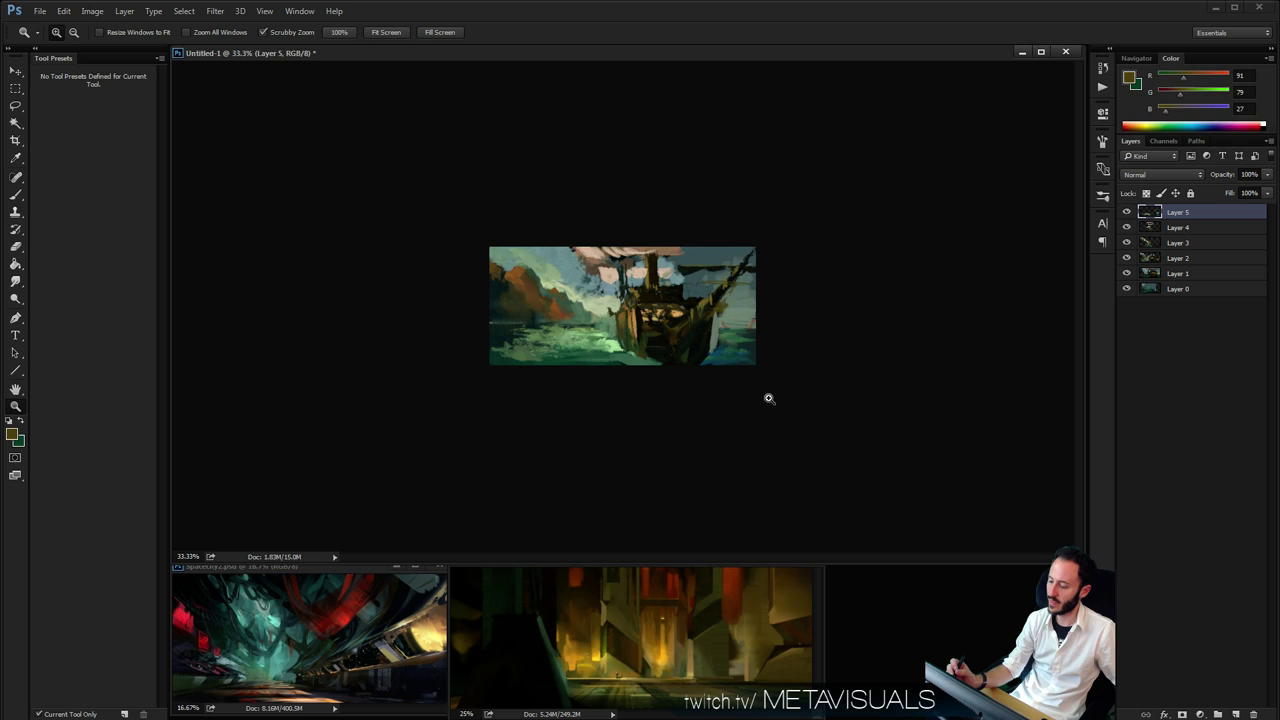
{"action": "left_click", "coordinate": [769, 398]}
{"action": "key", "text": "b"}
{"action": "key", "text": "ctrl+plus"}
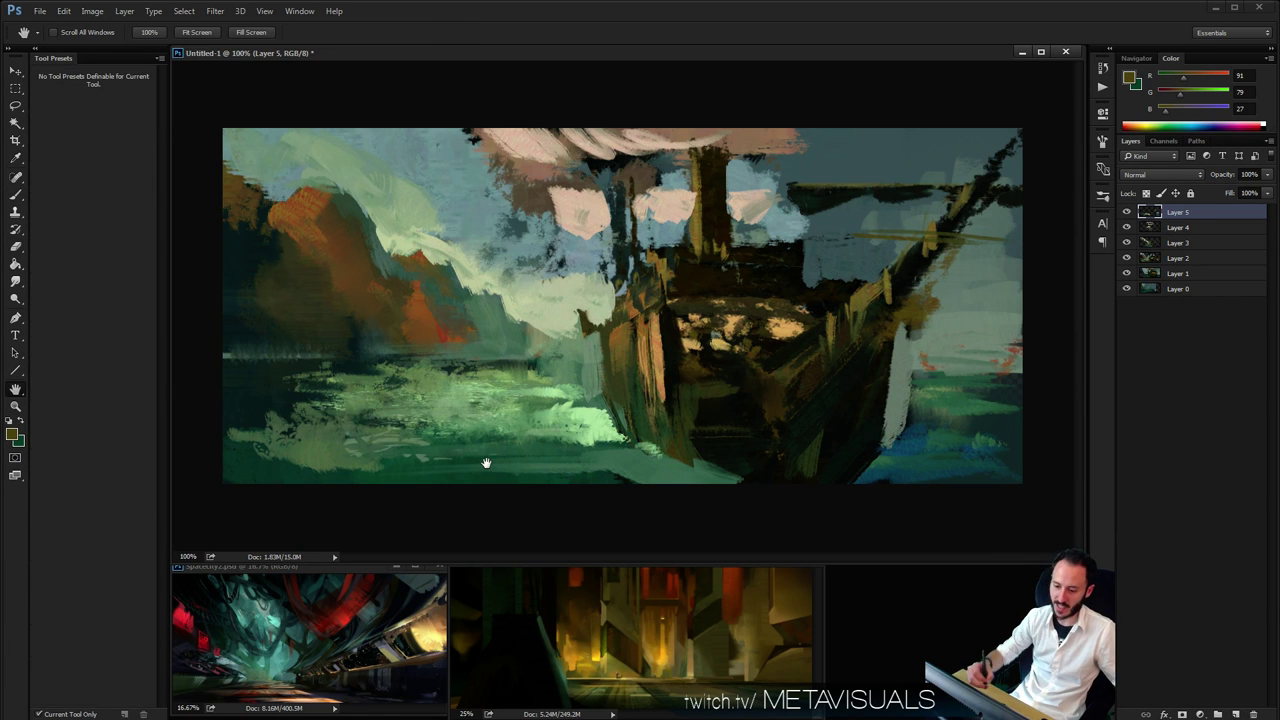
{"action": "left_click", "coordinate": [78, 204]}
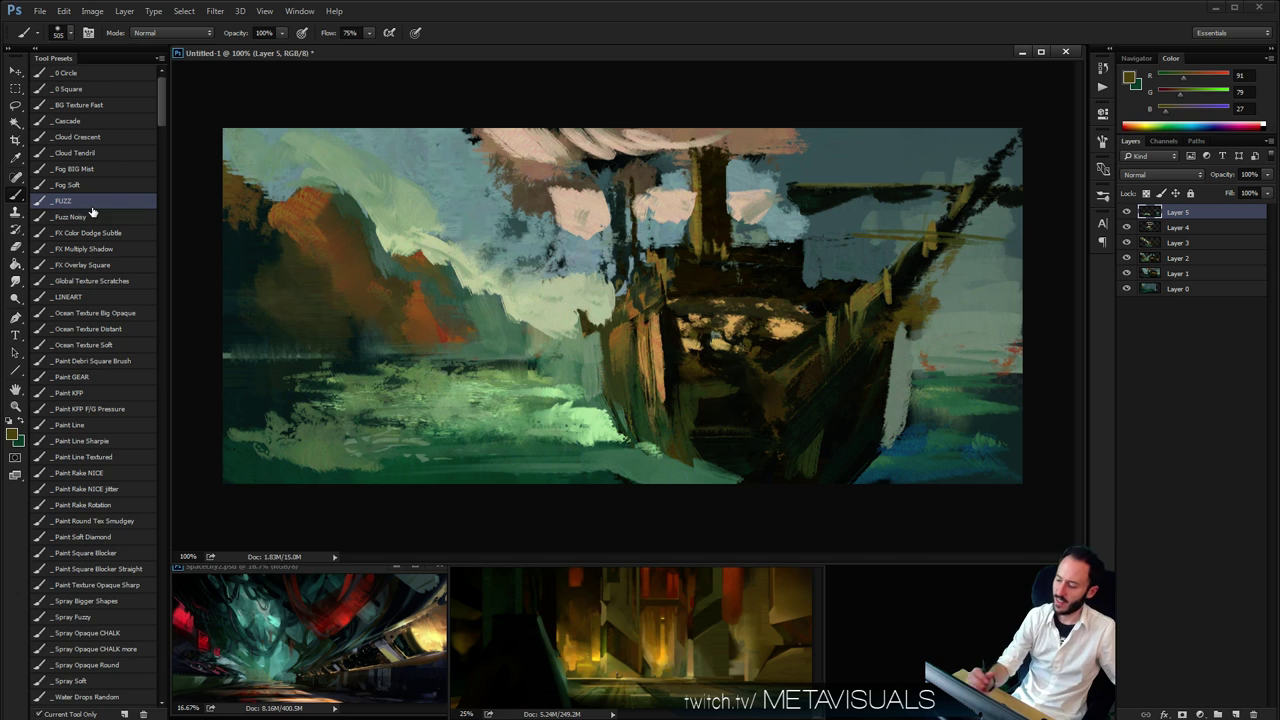
{"action": "left_click", "coordinate": [1200, 714]}
{"action": "left_click", "coordinate": [1214, 598]}
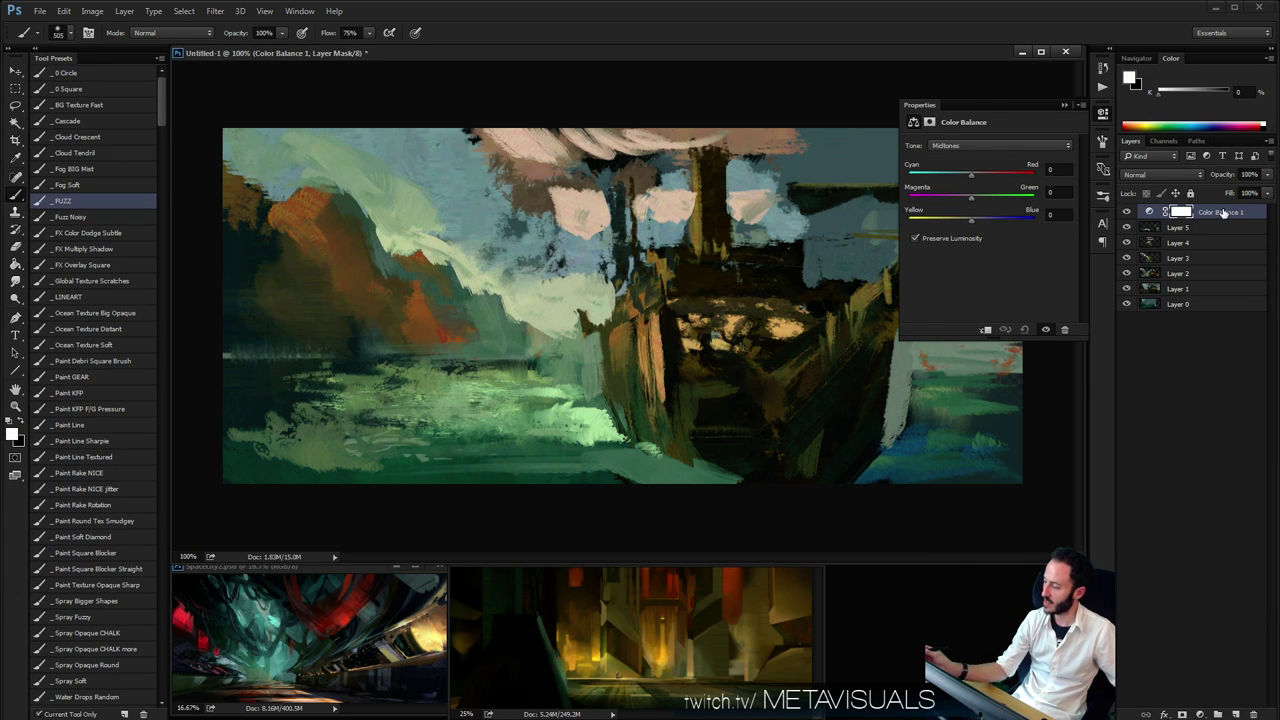
Shift the Color Balance midtones toward red, with magenta–green at +11 and yellow–blue at -32
{"action": "mouse_move", "coordinate": [969, 173]}
{"action": "left_mouse_down"}
{"action": "mouse_move", "coordinate": [1004, 172]}
{"action": "mouse_move", "coordinate": [960, 188]}
{"action": "left_mouse_up"}
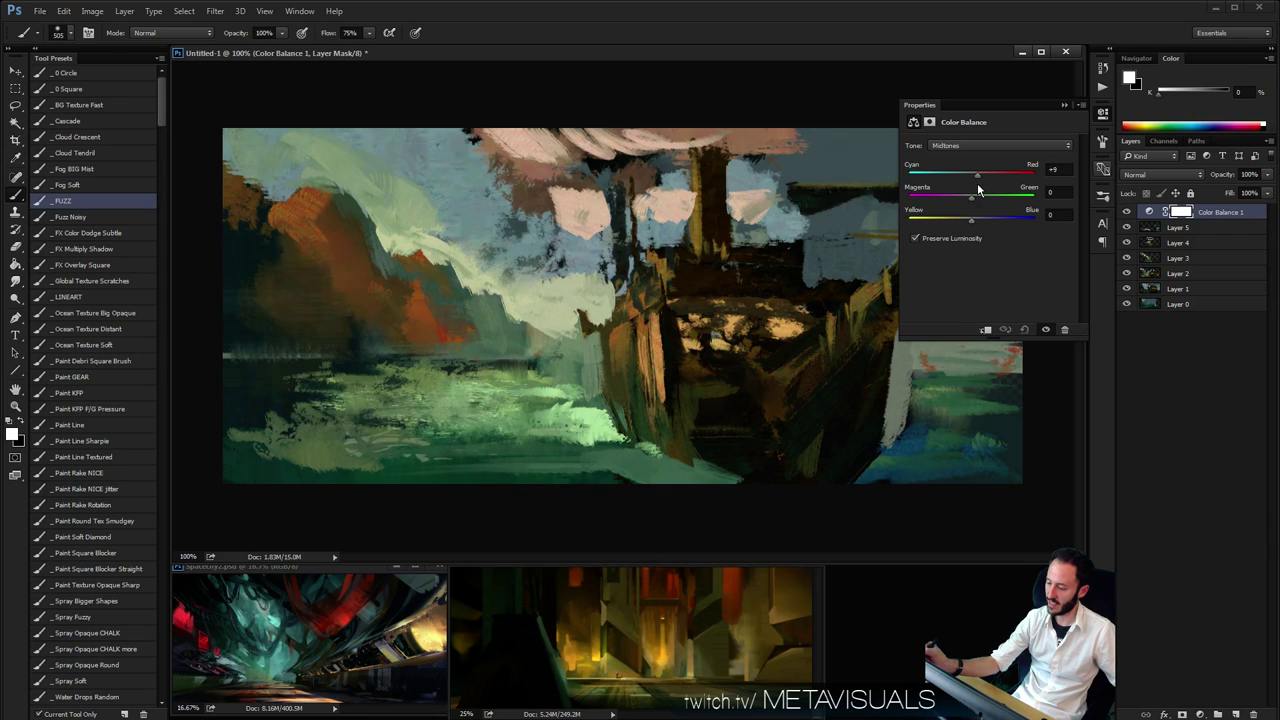
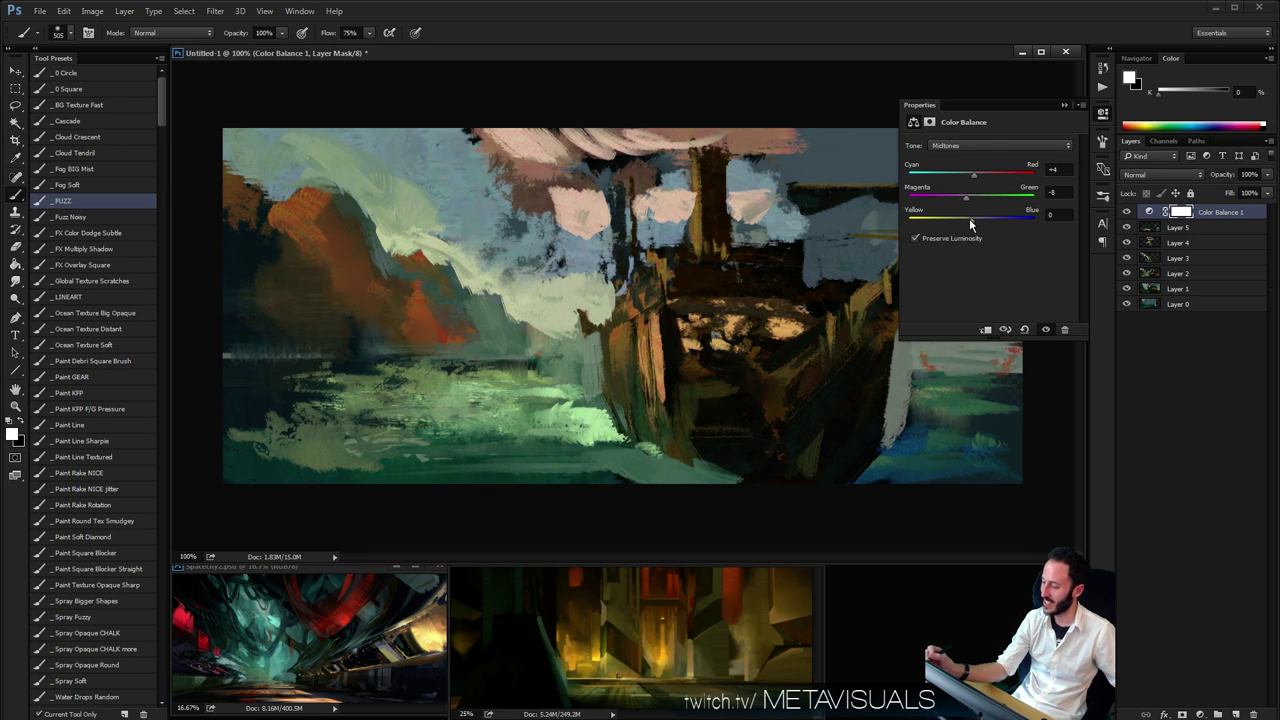
{"action": "left_click_drag", "start_coordinate": [969, 218], "coordinate": [941, 226]}
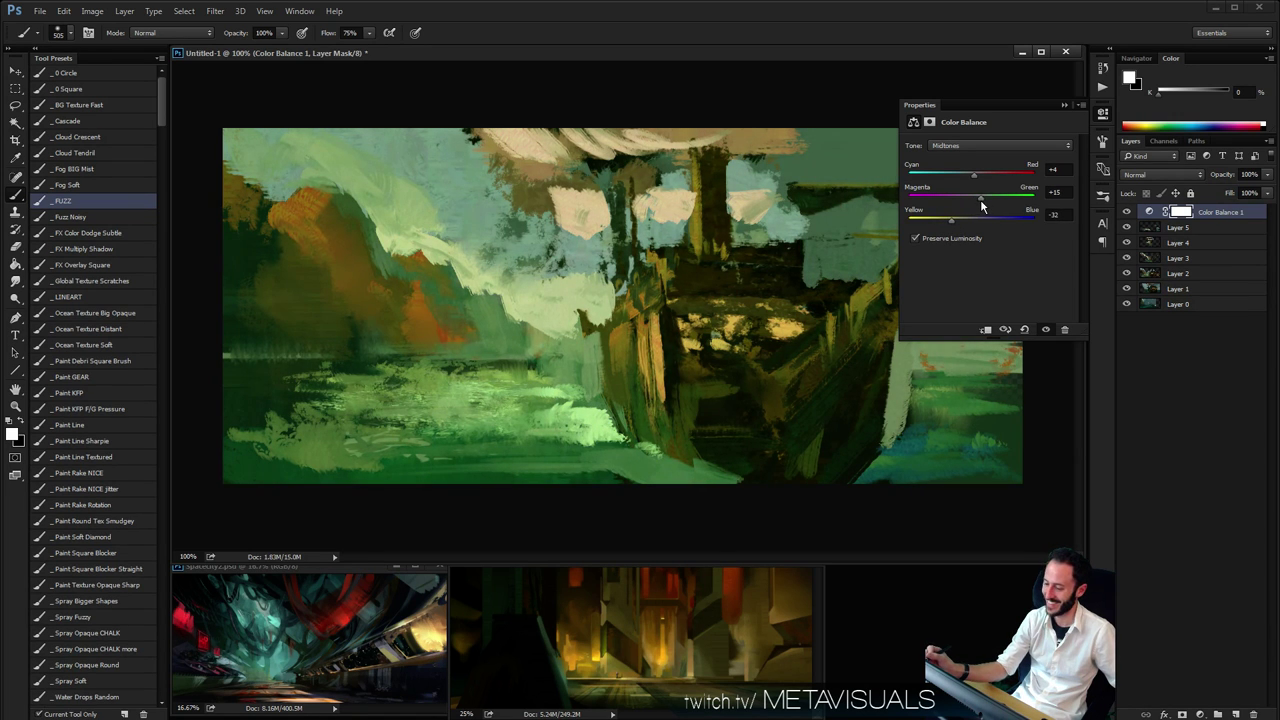
{"action": "left_click_drag", "start_coordinate": [1005, 175], "coordinate": [961, 180]}
Set the Color Balance shadows to cyan–red +9, magenta–green -8 and yellow–blue -1, and collapse the adjustment's properties
{"action": "left_click", "coordinate": [985, 147]}
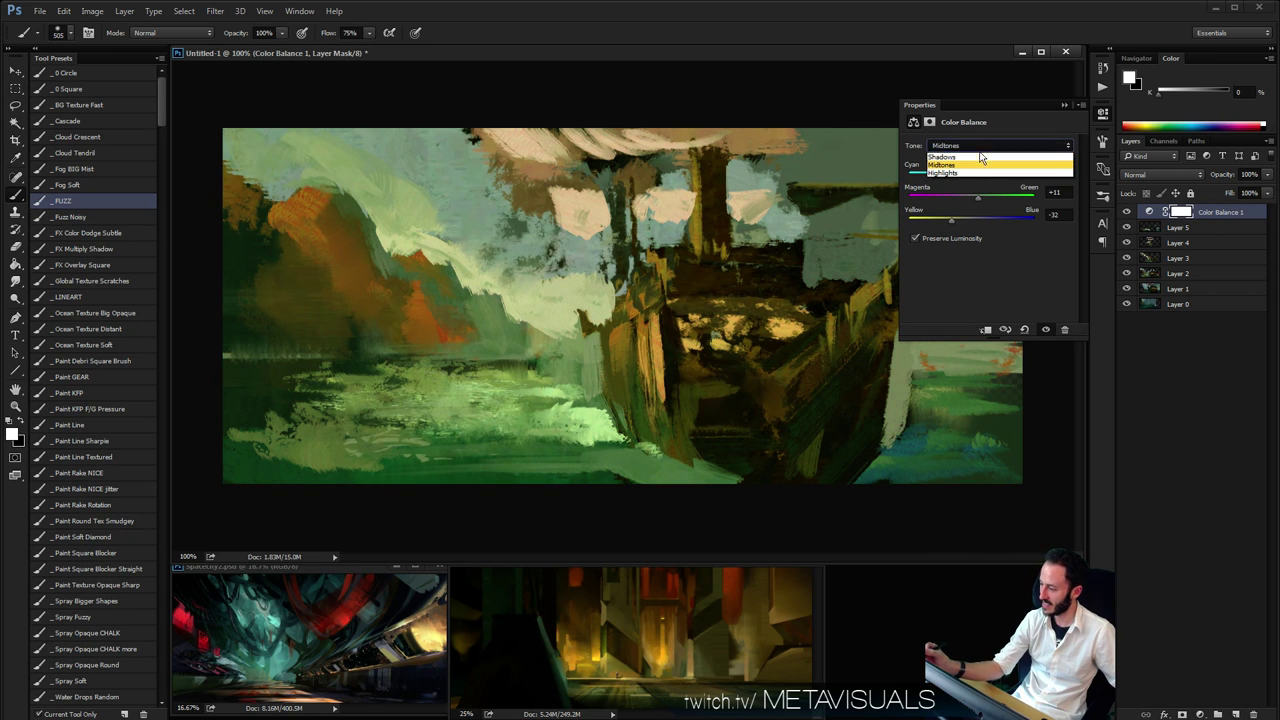
{"action": "left_click", "coordinate": [985, 160]}
{"action": "mouse_move", "coordinate": [973, 175]}
{"action": "left_mouse_down"}
{"action": "mouse_move", "coordinate": [958, 180]}
{"action": "mouse_move", "coordinate": [986, 173]}
{"action": "mouse_move", "coordinate": [968, 203]}
{"action": "left_mouse_up"}
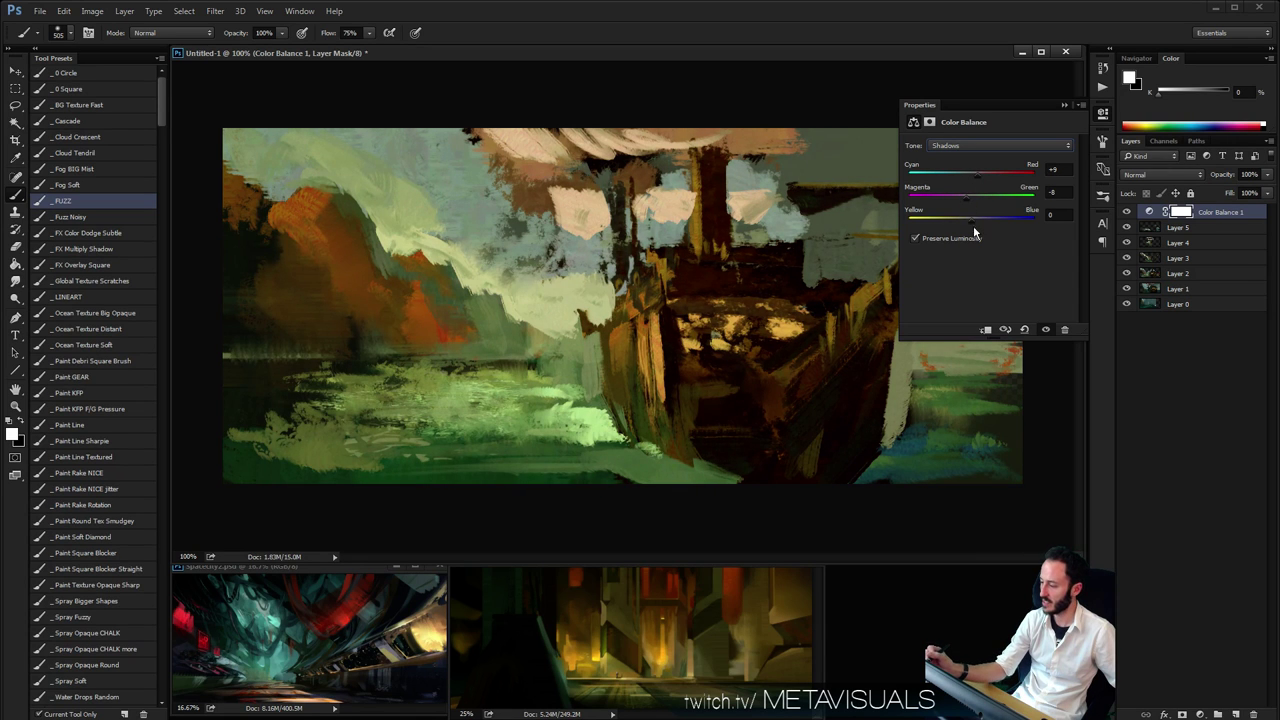
{"action": "left_click_drag", "start_coordinate": [973, 222], "coordinate": [978, 220]}
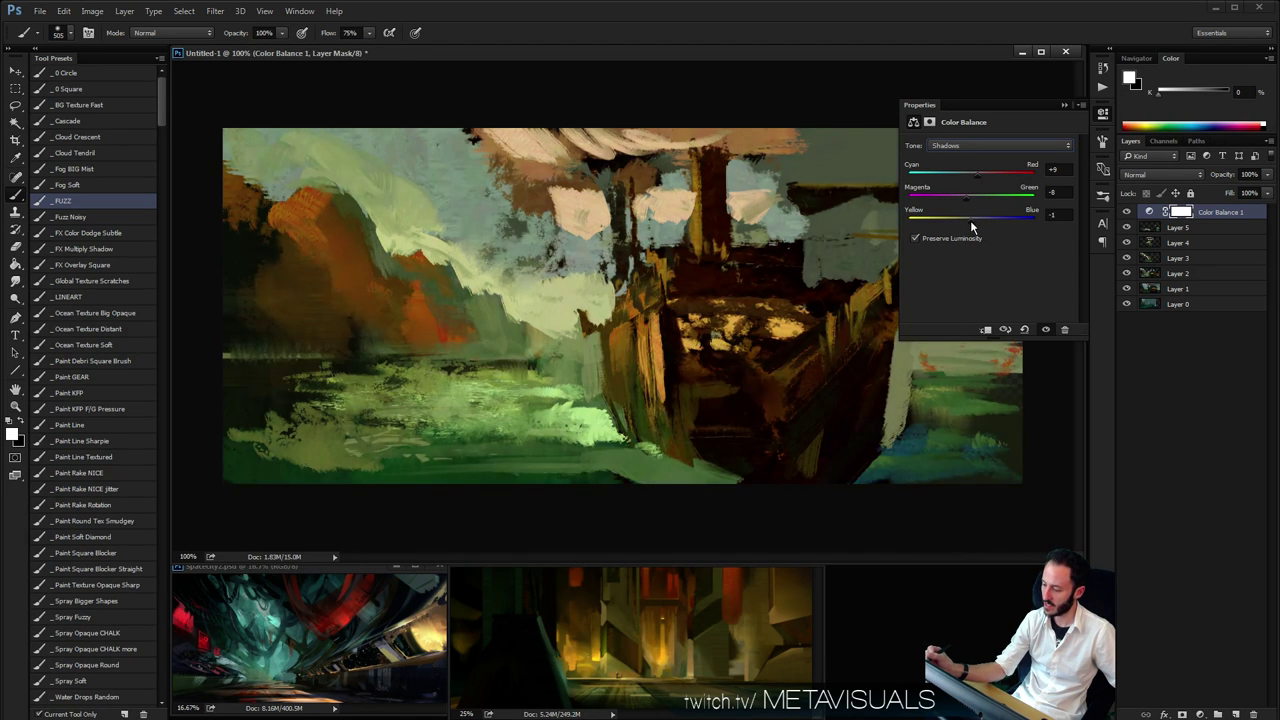
{"action": "left_click", "coordinate": [1065, 105]}
Compare the whole painting with and without the Color Balance adjustment at a reduced zoom
{"action": "left_click", "coordinate": [1127, 212]}
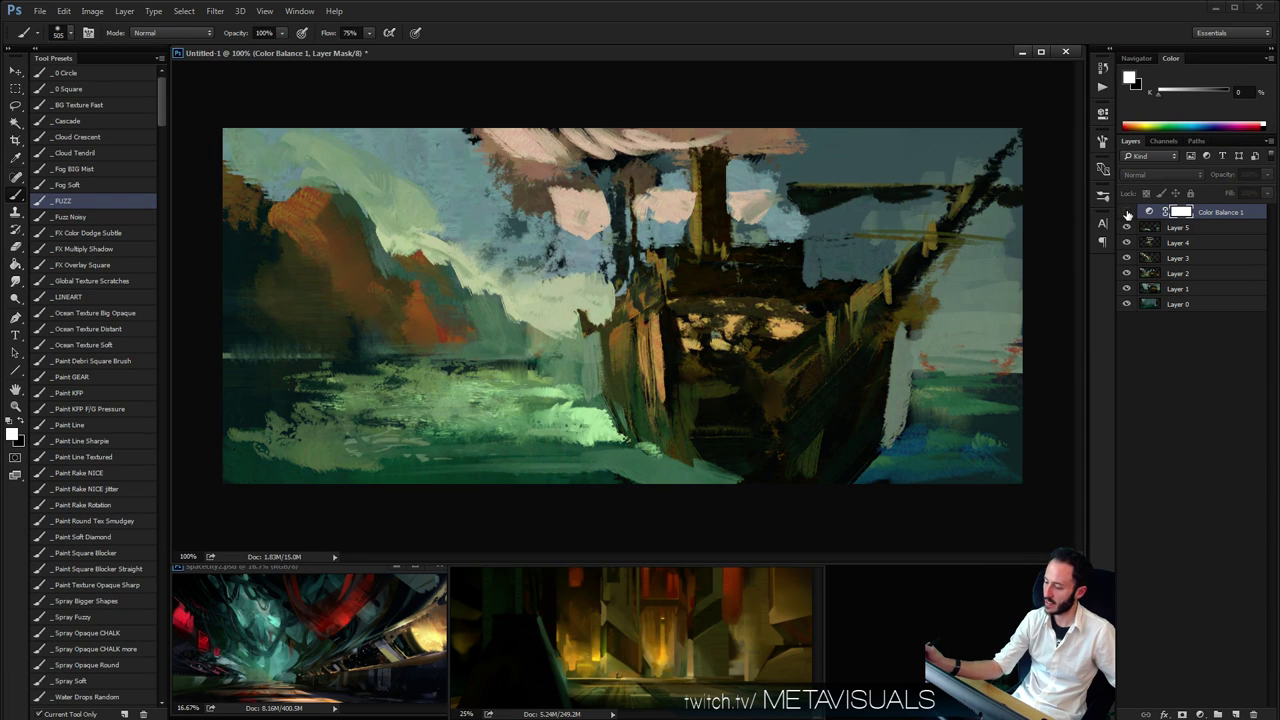
{"action": "key", "text": "z"}
{"action": "left_click", "coordinate": [808, 324], "text": "alt"}
{"action": "left_click", "coordinate": [808, 324], "text": "alt"}
{"action": "left_click", "coordinate": [808, 324], "text": "alt"}
{"action": "left_click", "coordinate": [808, 324]}
{"action": "left_click", "coordinate": [808, 324]}
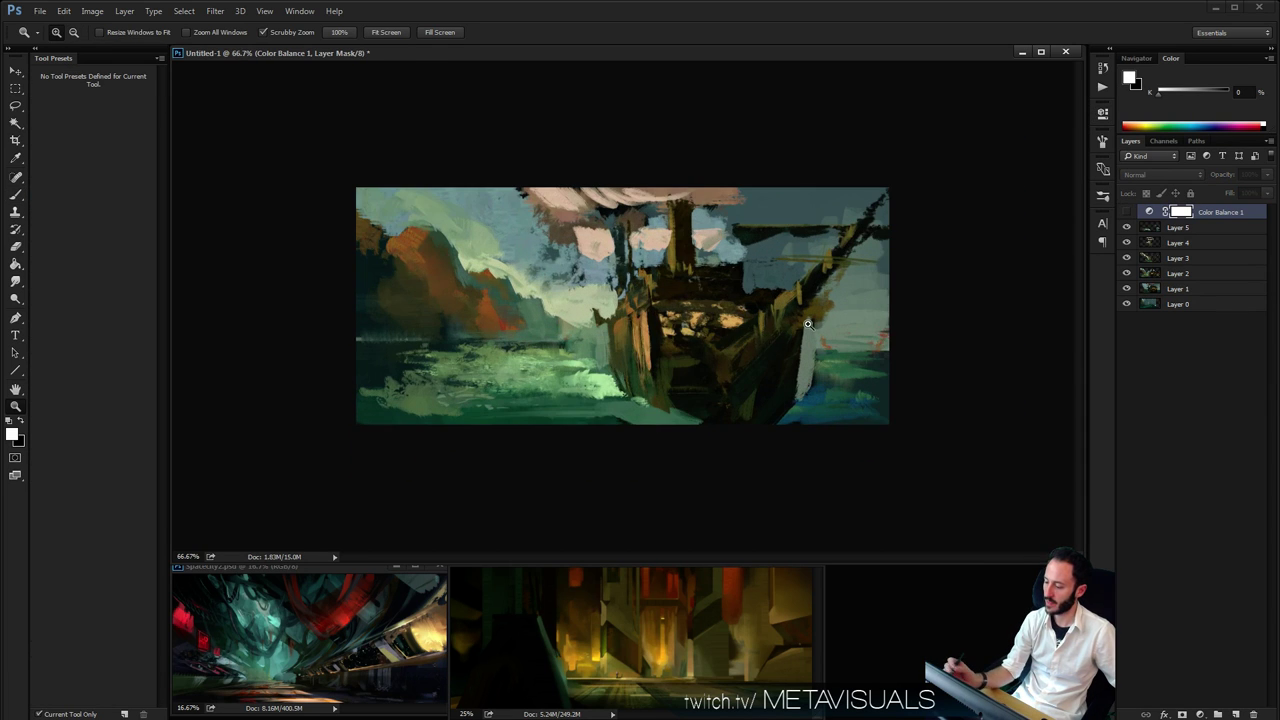
{"action": "left_click", "coordinate": [1127, 212]}
{"action": "left_click", "coordinate": [1127, 212]}
{"action": "left_click", "coordinate": [1127, 212]}
{"action": "left_click", "coordinate": [1127, 212]}
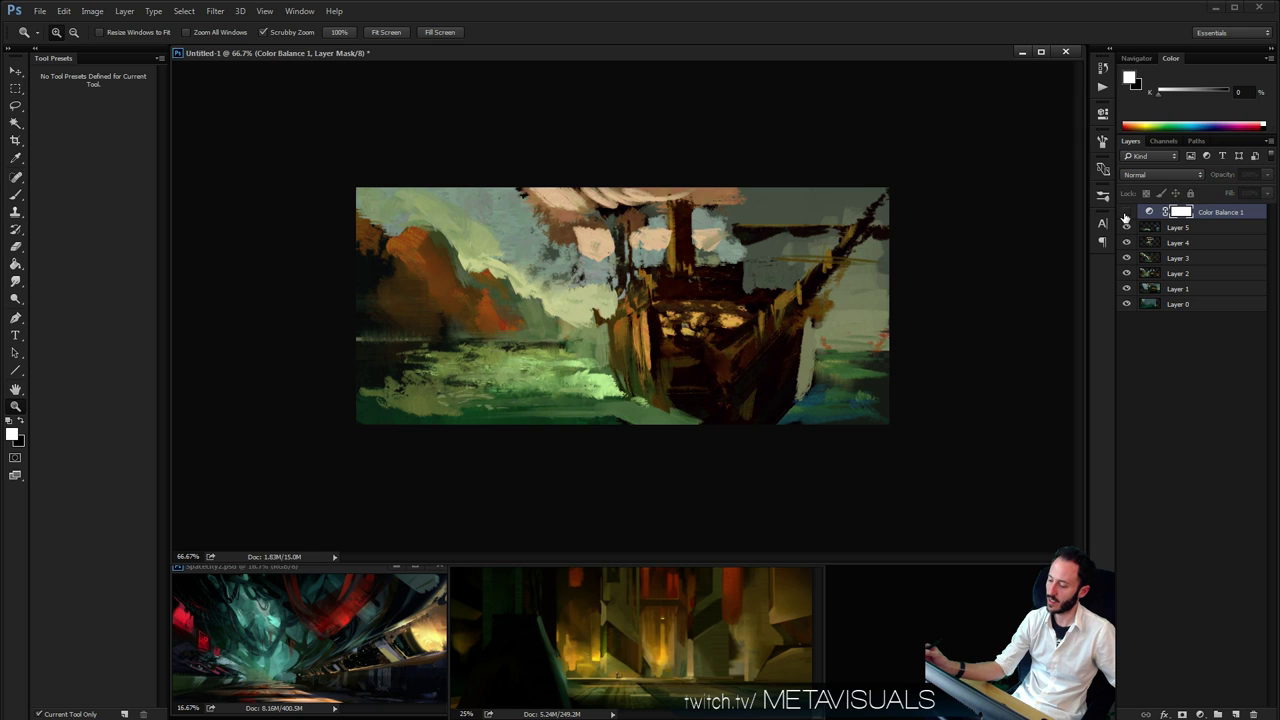
{"action": "left_click", "coordinate": [1127, 212]}
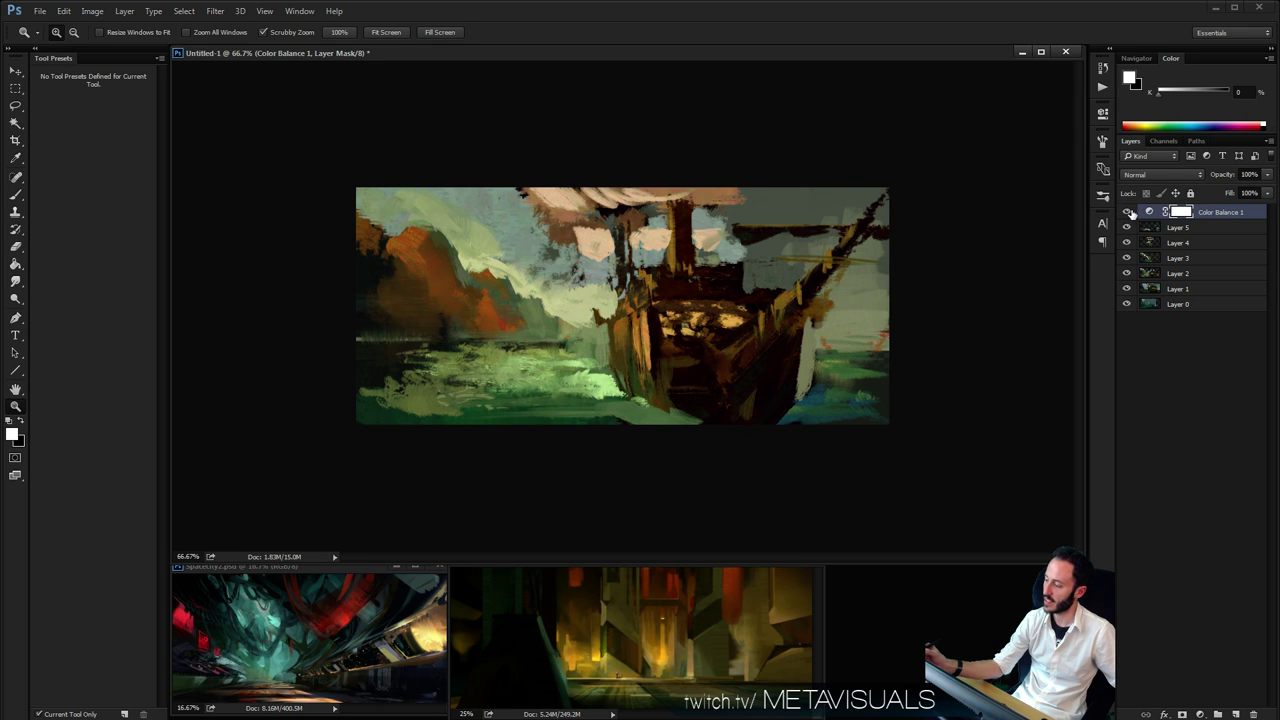
{"action": "left_click", "coordinate": [1128, 212]}
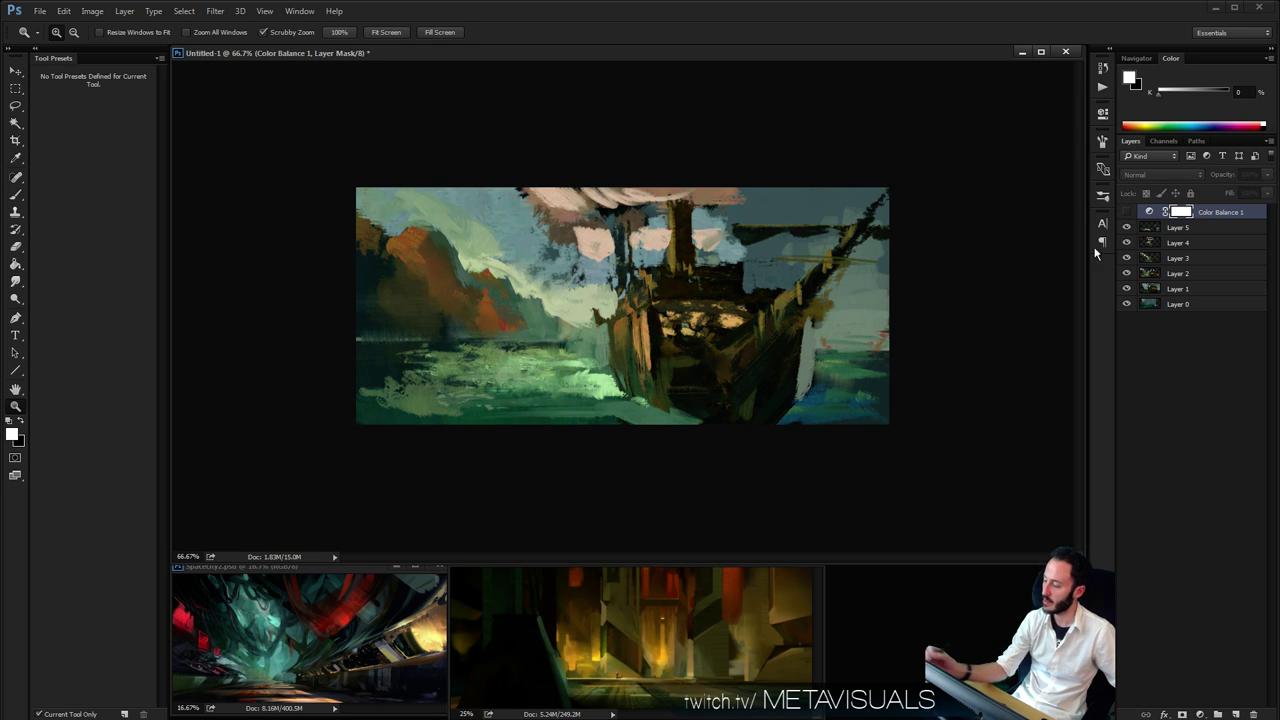
{"action": "left_click", "coordinate": [1127, 212]}
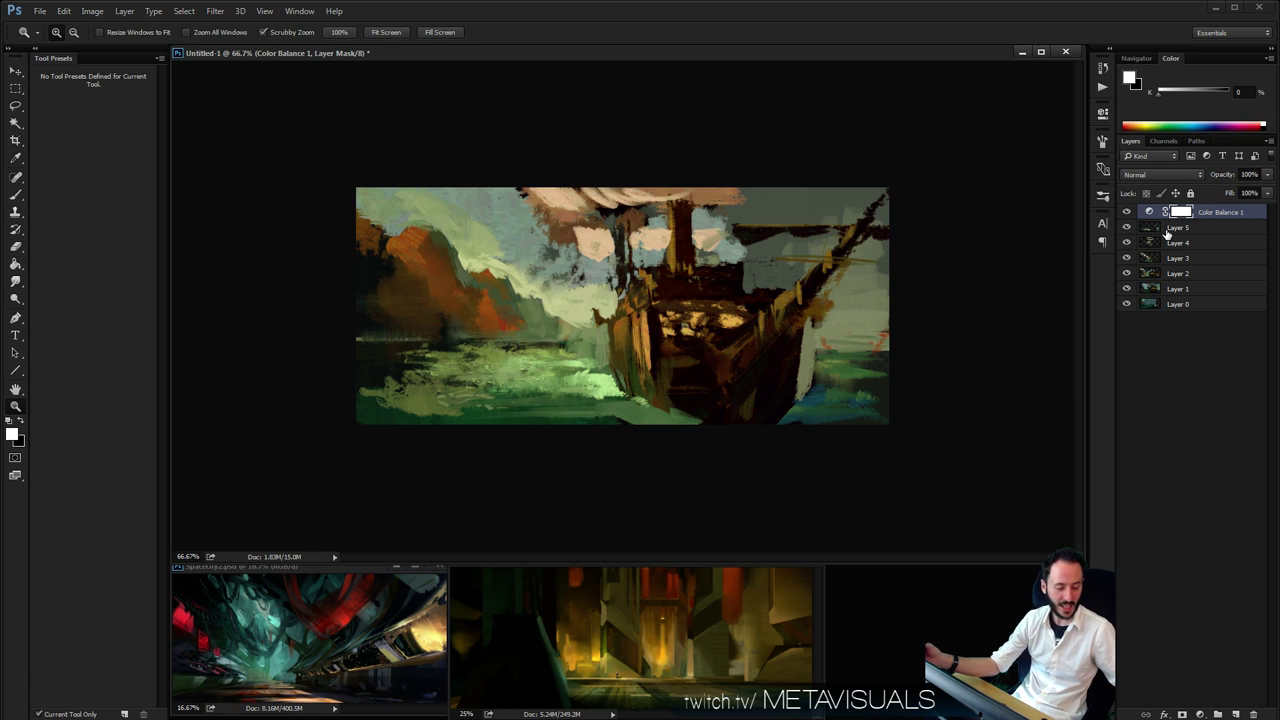
Invert the Color Balance mask to black and reveal the warm shift over the ship's deck in white with Paint Debri Square Brush
{"action": "key", "text": "b"}
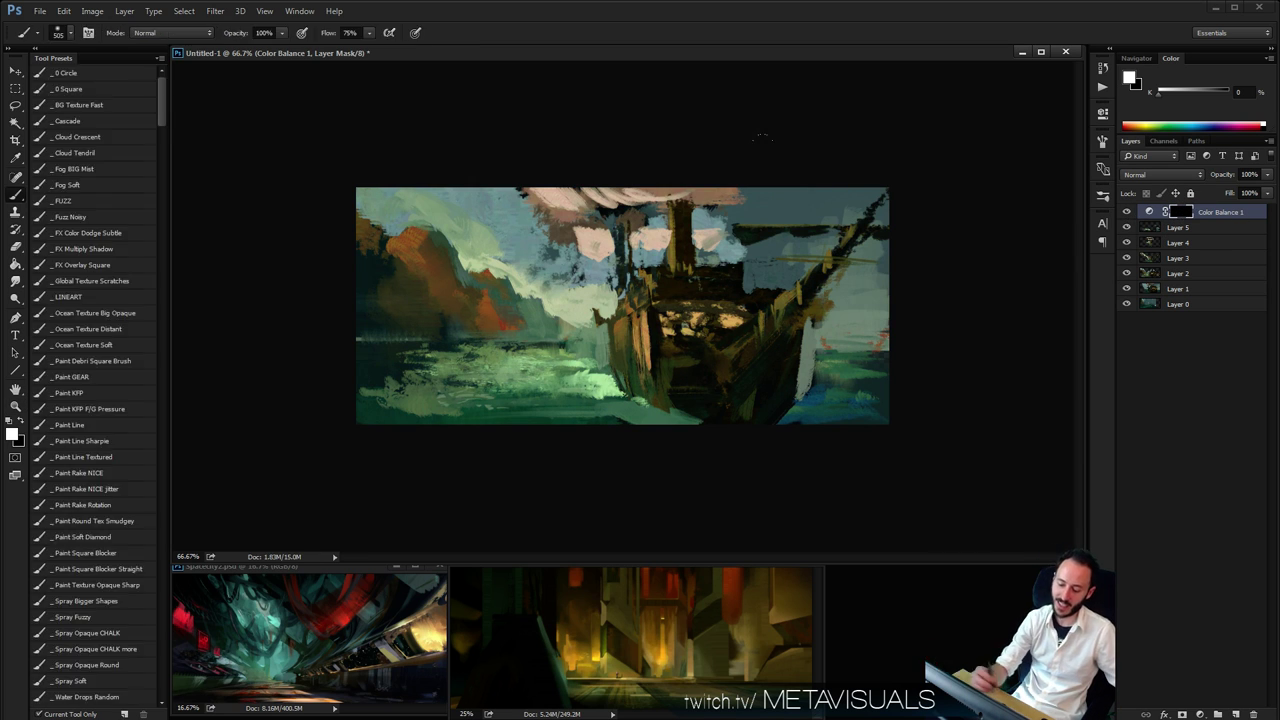
{"action": "left_click", "coordinate": [114, 364]}
{"action": "key", "text": "ctrl+space"}
{"action": "left_click", "coordinate": [749, 257], "text": "ctrl"}
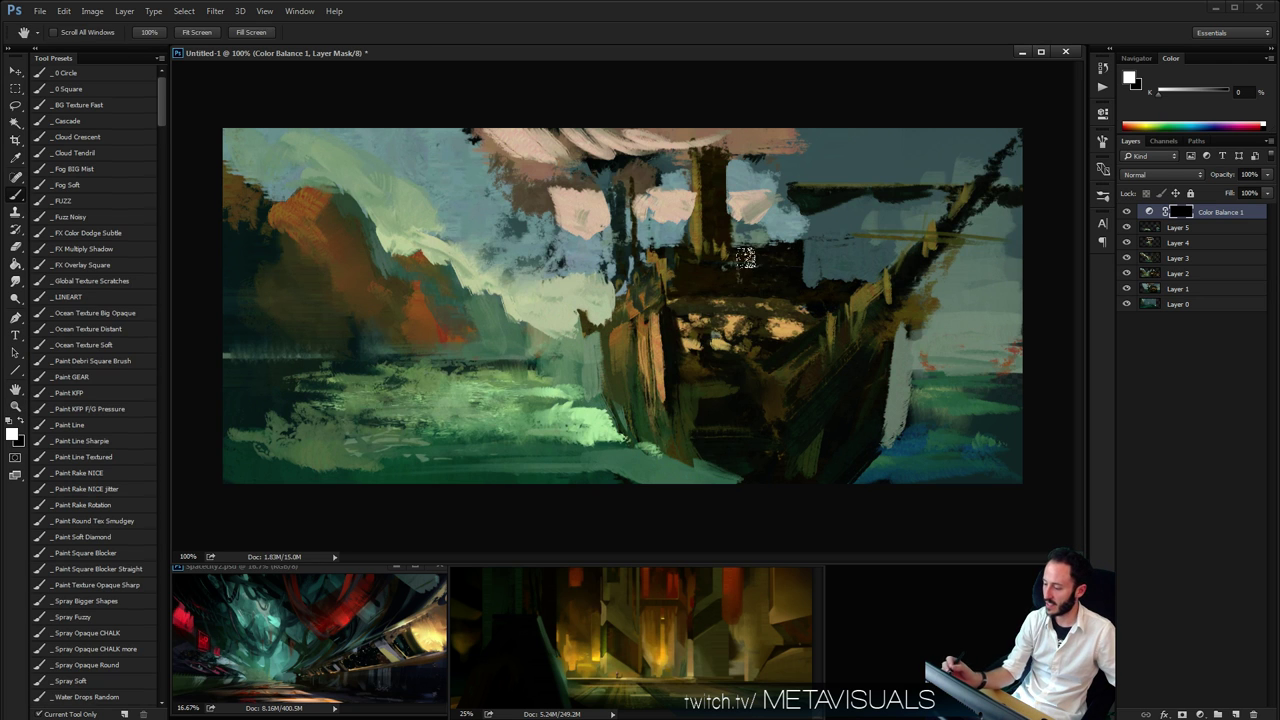
{"action": "key", "text": "bracketright"}
{"action": "key", "text": "bracketright"}
{"action": "key", "text": "bracketright"}
{"action": "mouse_move", "coordinate": [752, 320]}
{"action": "left_mouse_down"}
{"action": "mouse_move", "coordinate": [680, 365]}
{"action": "mouse_move", "coordinate": [668, 235]}
{"action": "mouse_move", "coordinate": [781, 358]}
{"action": "left_mouse_up"}
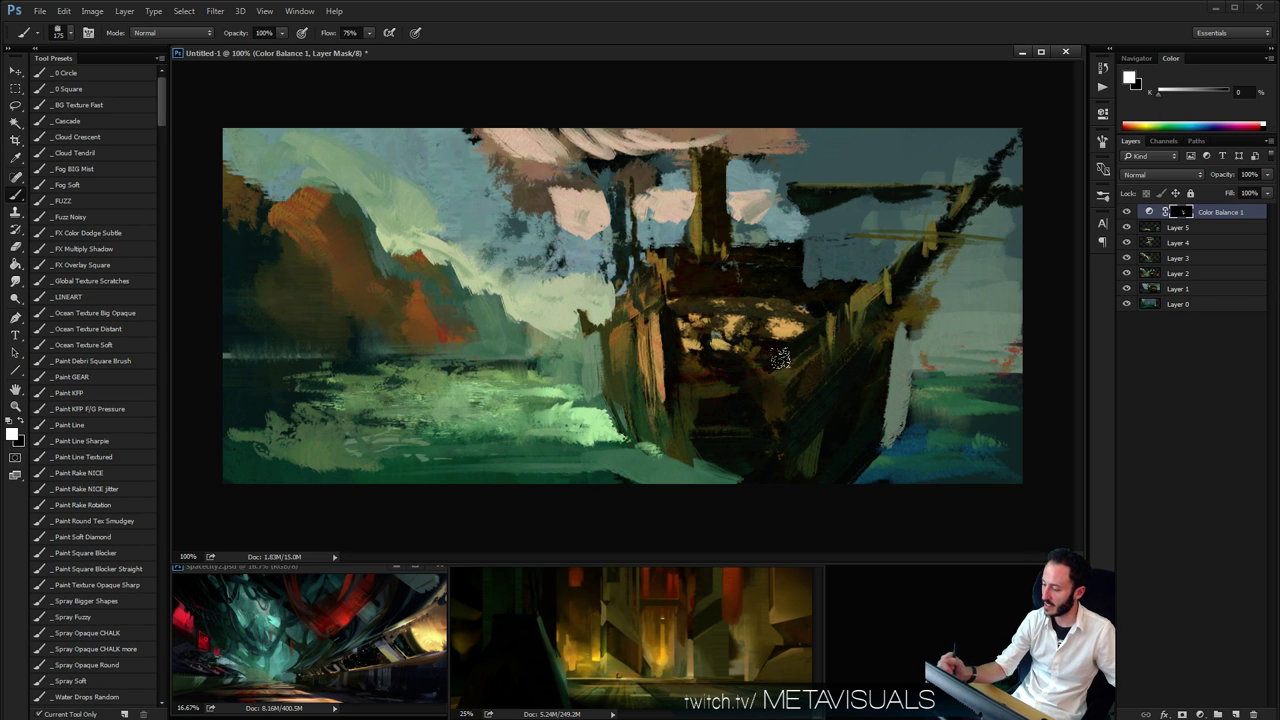
Extend the white mask painting across the ship's dark hull and mast, reducing the brush to 60 px
{"action": "key", "text": "bracketleft"}
{"action": "key", "text": "bracketleft"}
{"action": "key", "text": "bracketleft"}
{"action": "key", "text": "bracketleft"}
{"action": "key", "text": "bracketleft"}
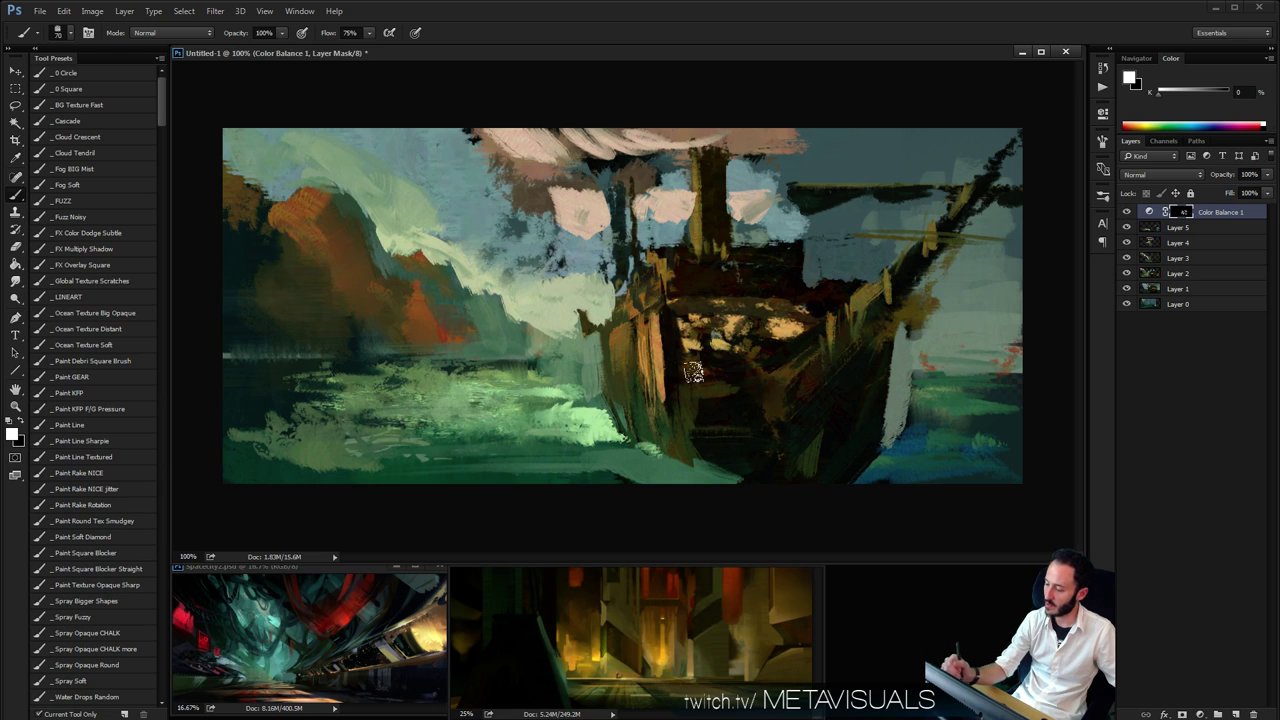
{"action": "key", "text": "bracketleft"}
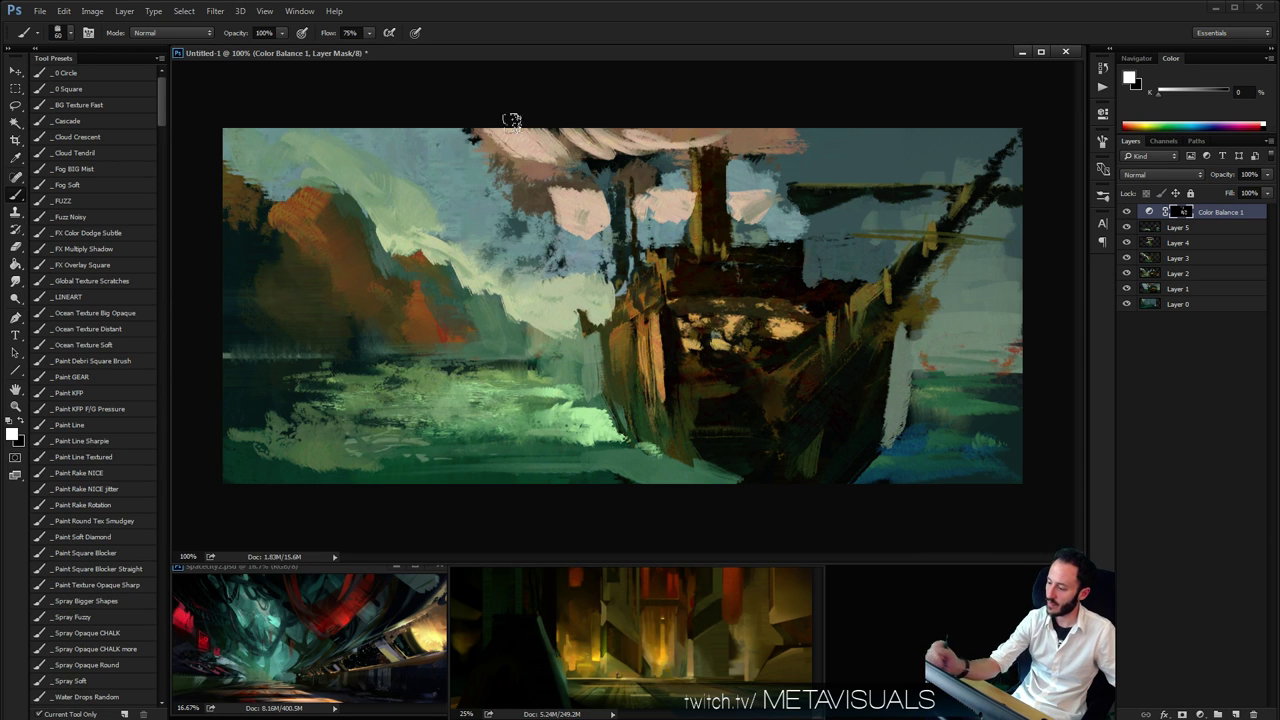
Examine the masked warm shift on the ship from a distance and at 100% zoom
{"action": "key", "text": "z"}
{"action": "key", "text": "ctrl+minus"}
{"action": "key", "text": "ctrl+minus"}
{"action": "key", "text": "ctrl+plus"}
{"action": "key", "text": "ctrl+plus"}
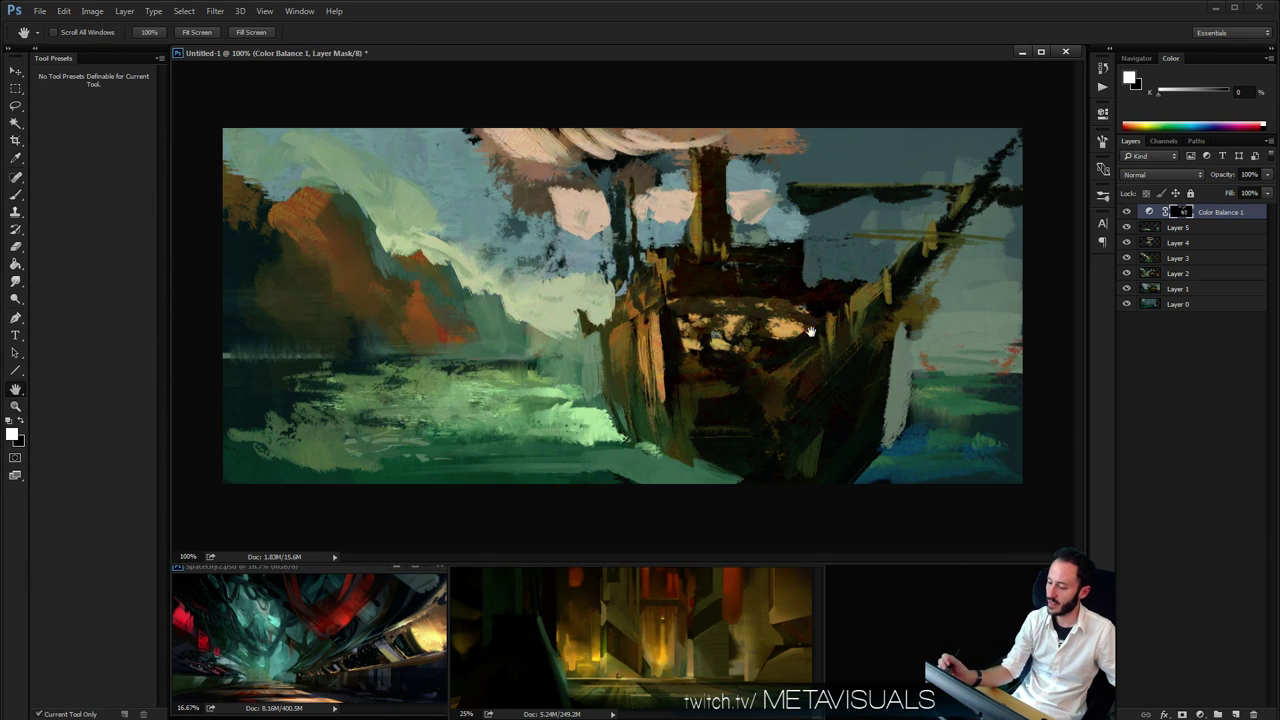
{"action": "key", "text": "b"}
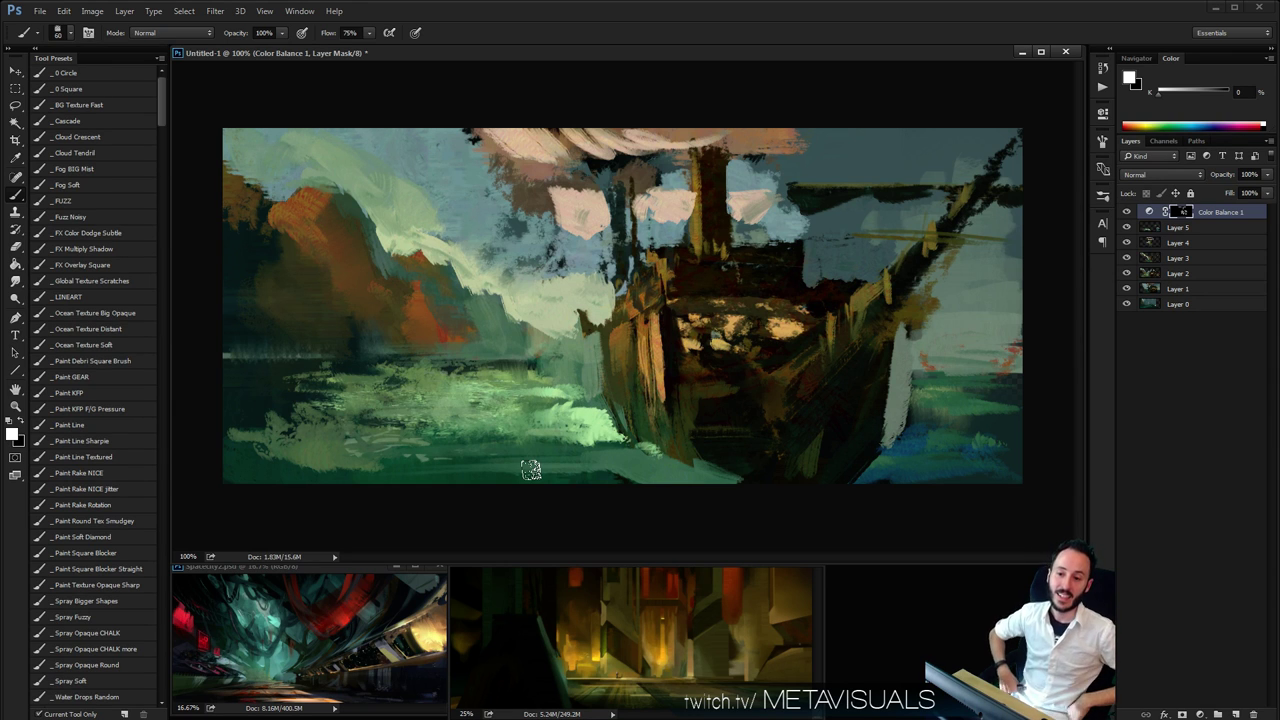
{"action": "key", "text": "z"}
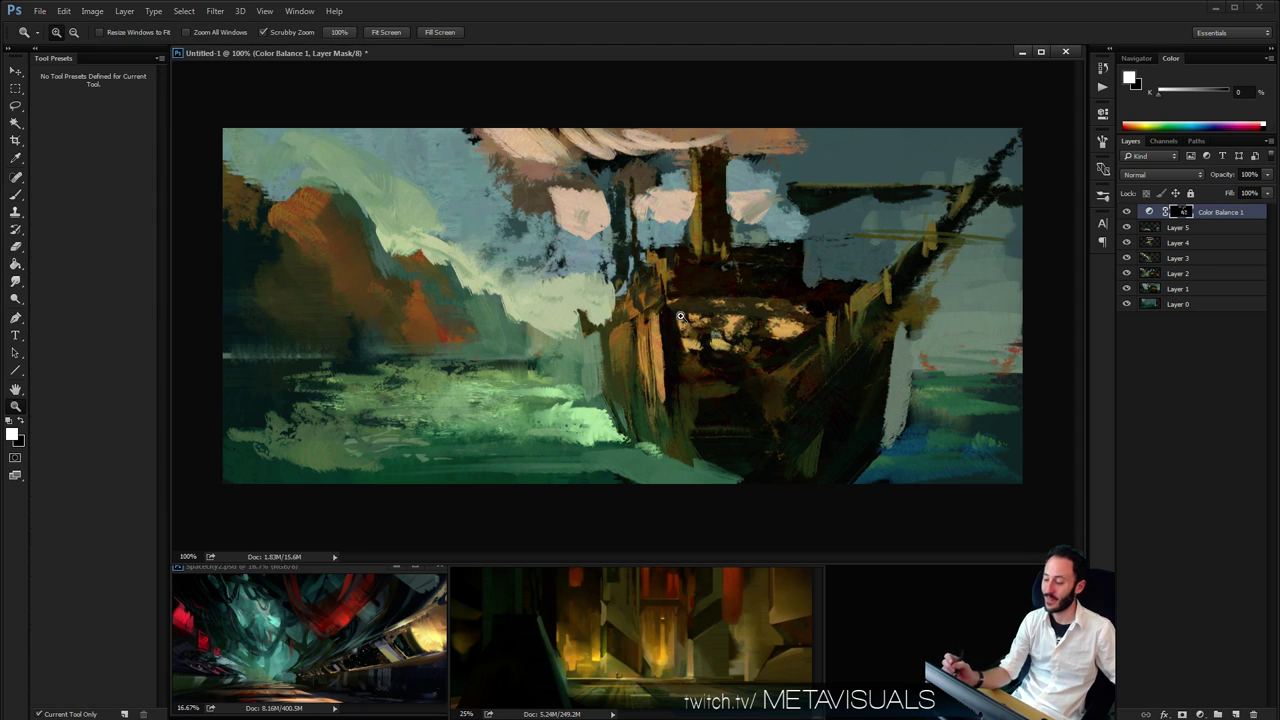
{"action": "key", "text": "b"}
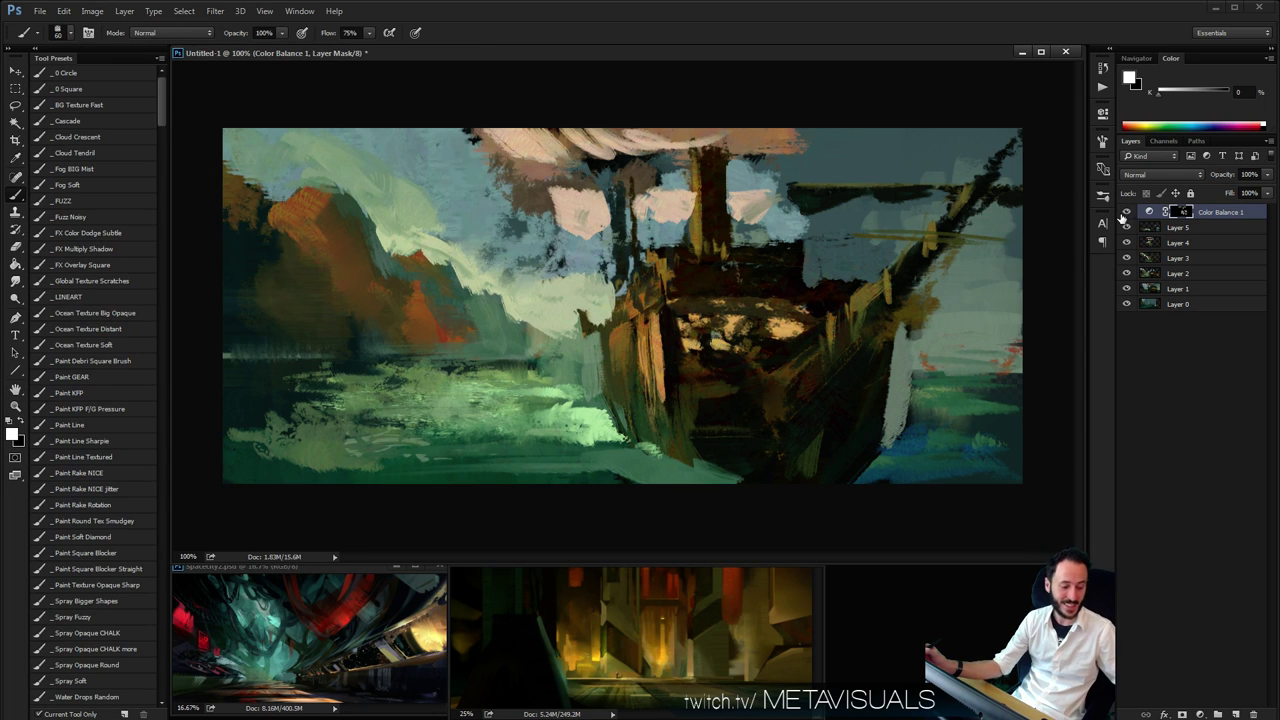
Add a layer above Color Balance and trim the dark protrusion beside the hull's lit edge with sampled pale greens, including RGB 194, 198, 162
{"action": "key", "text": "ctrl+shift+alt+n"}
{"action": "key", "text": "space"}
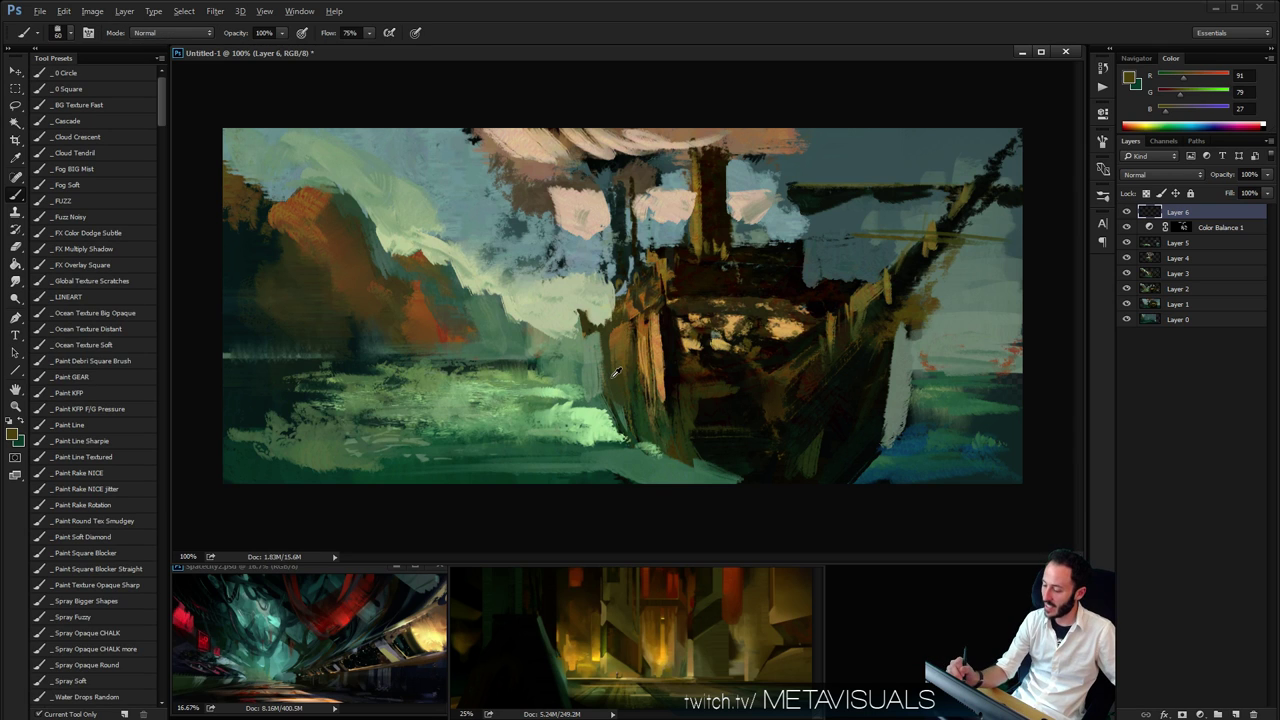
{"action": "left_click", "coordinate": [612, 380], "text": "alt"}
{"action": "left_click", "coordinate": [575, 322], "text": "alt"}
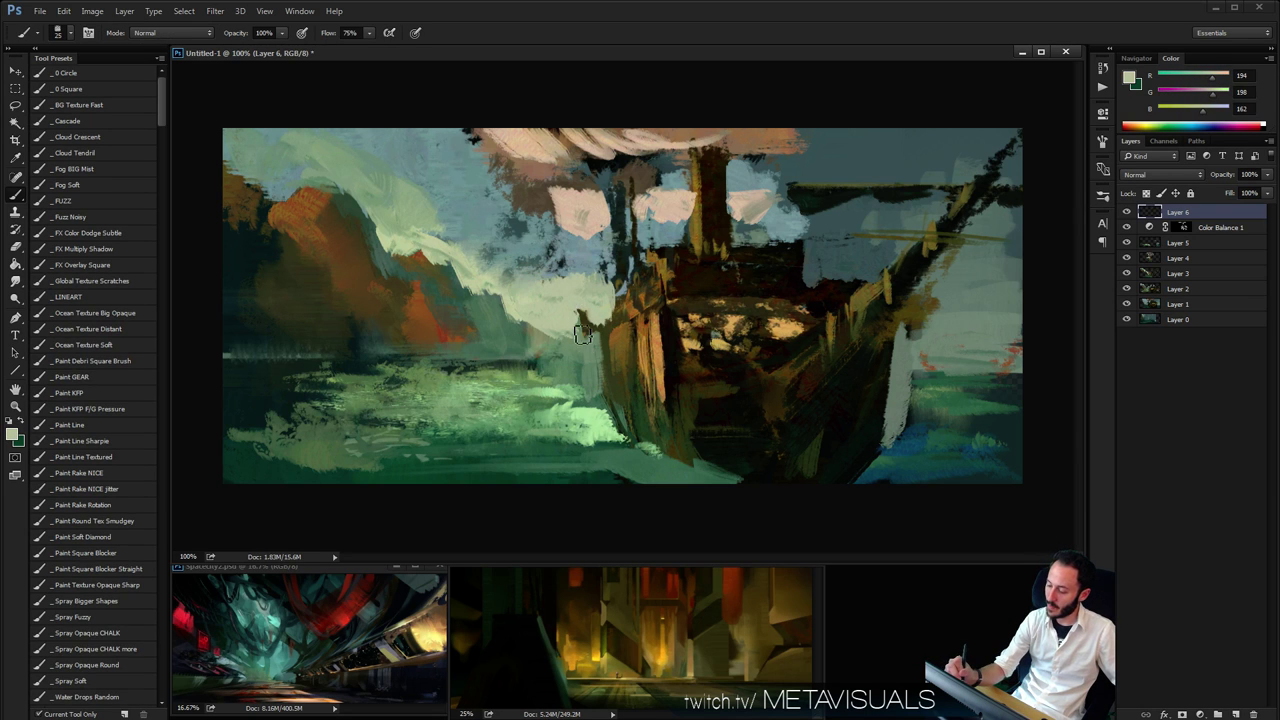
{"action": "key", "text": "bracketleft"}
{"action": "left_click", "coordinate": [592, 366], "text": "alt"}
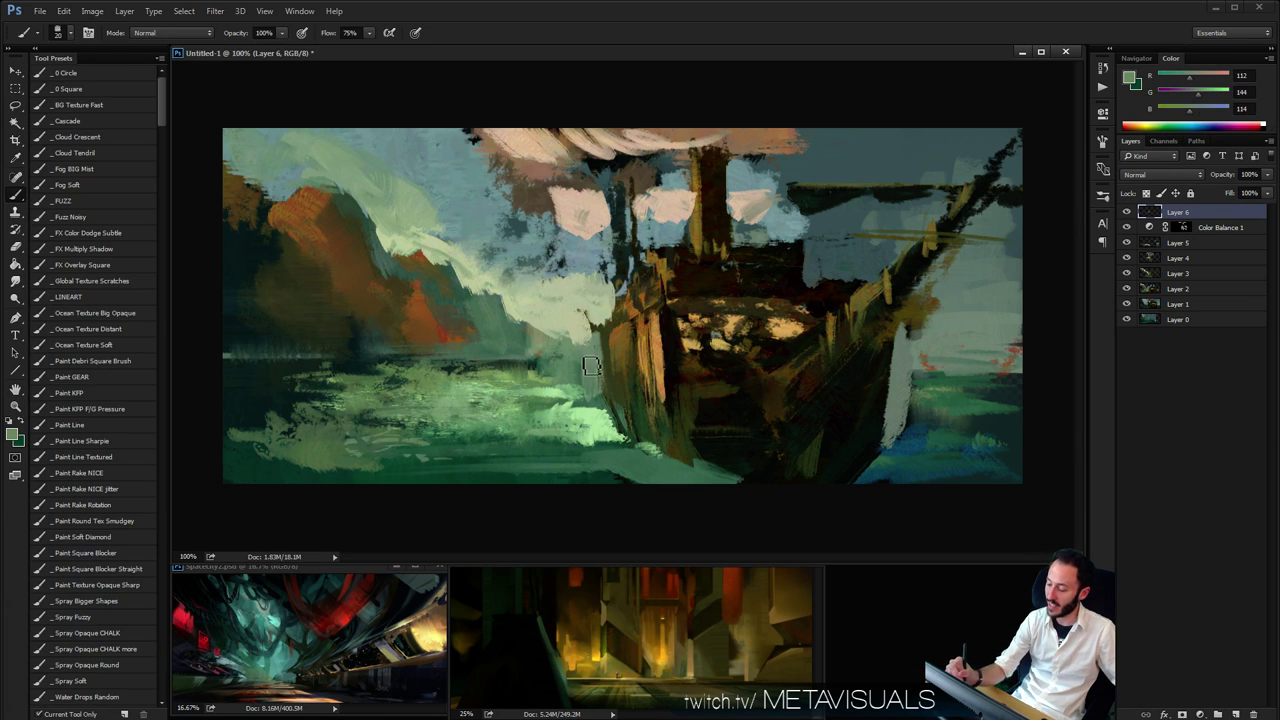
{"action": "left_click", "coordinate": [585, 340], "text": "alt"}
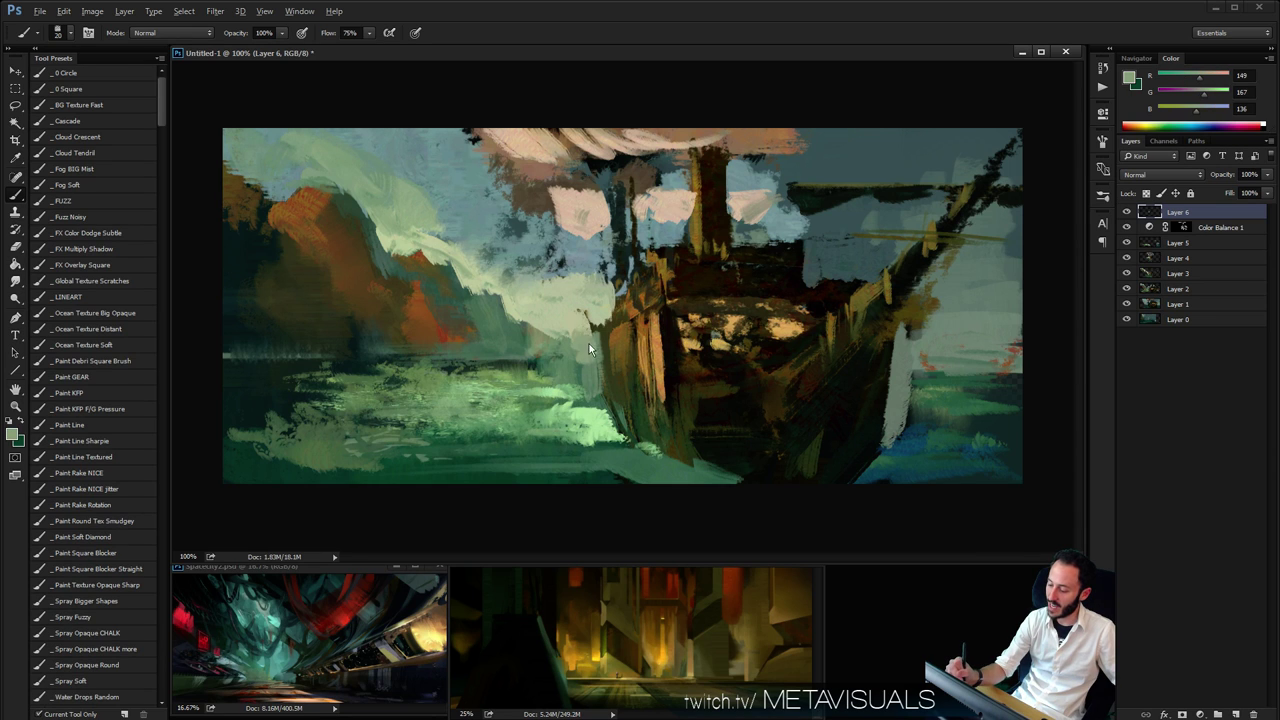
Sample the hull's dark olive, brighten it to RGB 99, 103, 39, and paint it down the hull's outer lit edge
{"action": "left_click", "coordinate": [620, 316], "text": "alt"}
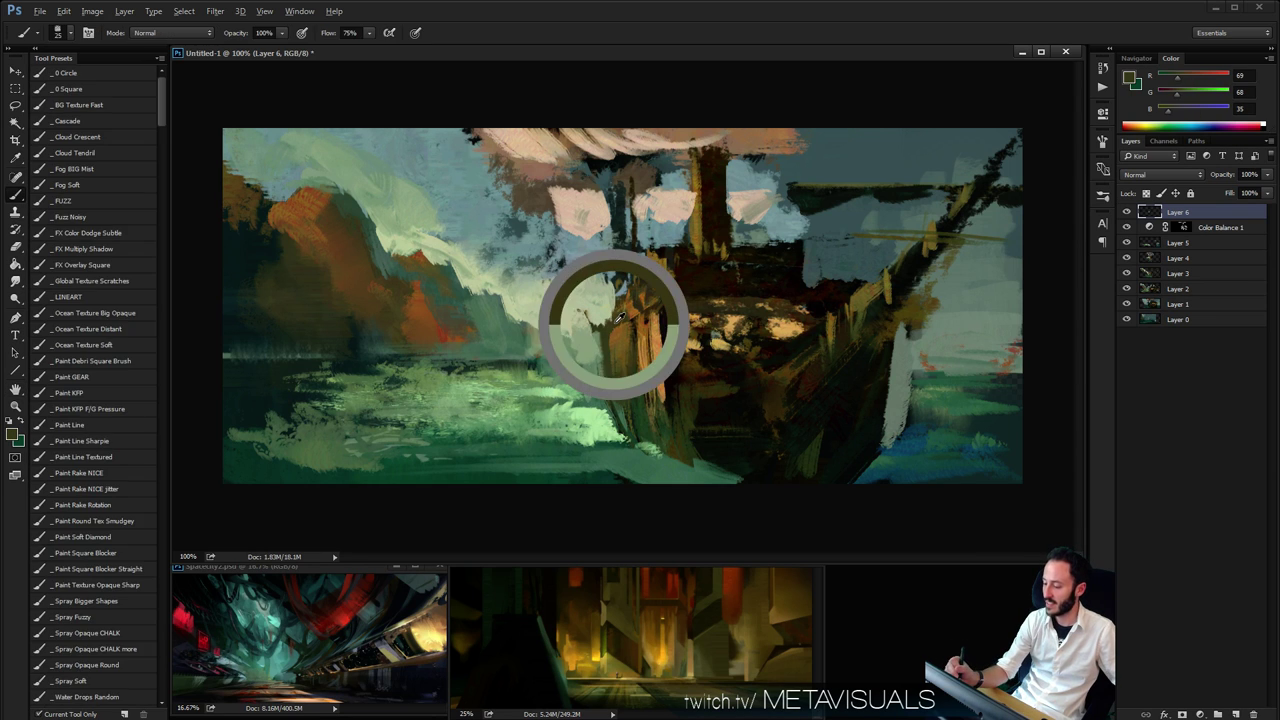
{"action": "key", "text": "bracketleft"}
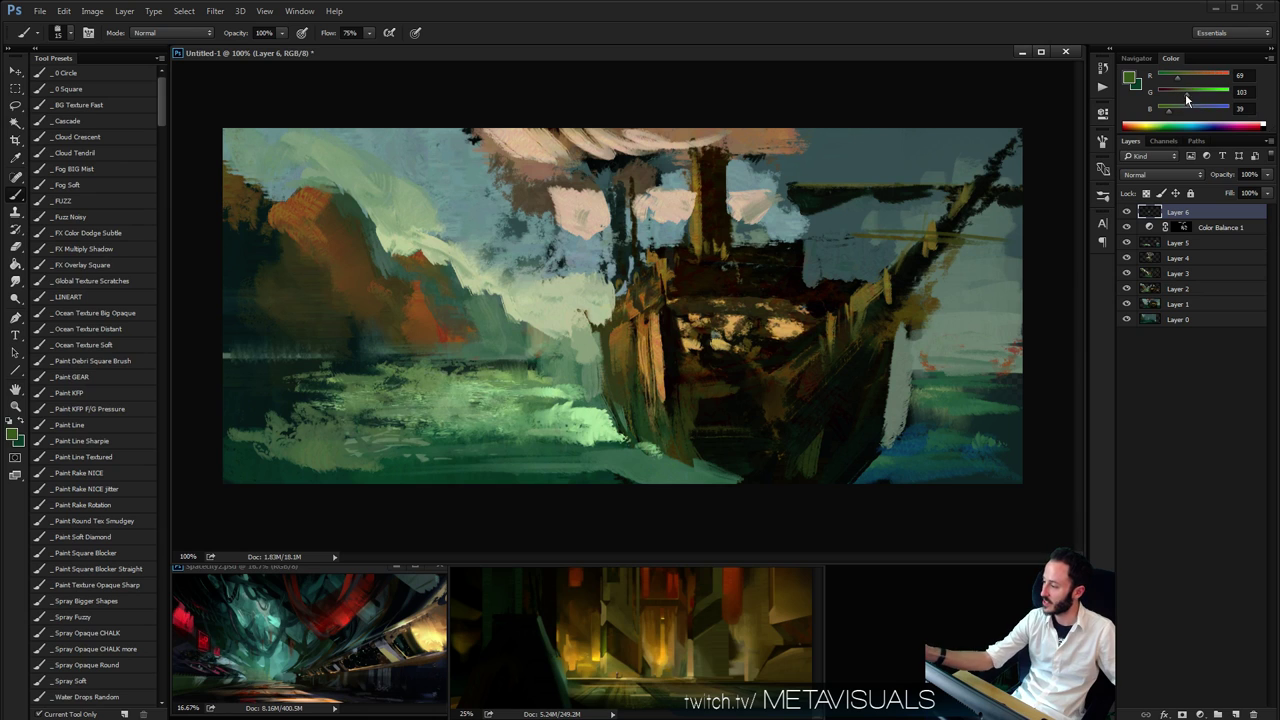
{"action": "mouse_move", "coordinate": [606, 344]}
{"action": "left_mouse_down"}
{"action": "mouse_move", "coordinate": [614, 386]}
{"action": "mouse_move", "coordinate": [610, 366]}
{"action": "left_mouse_up"}
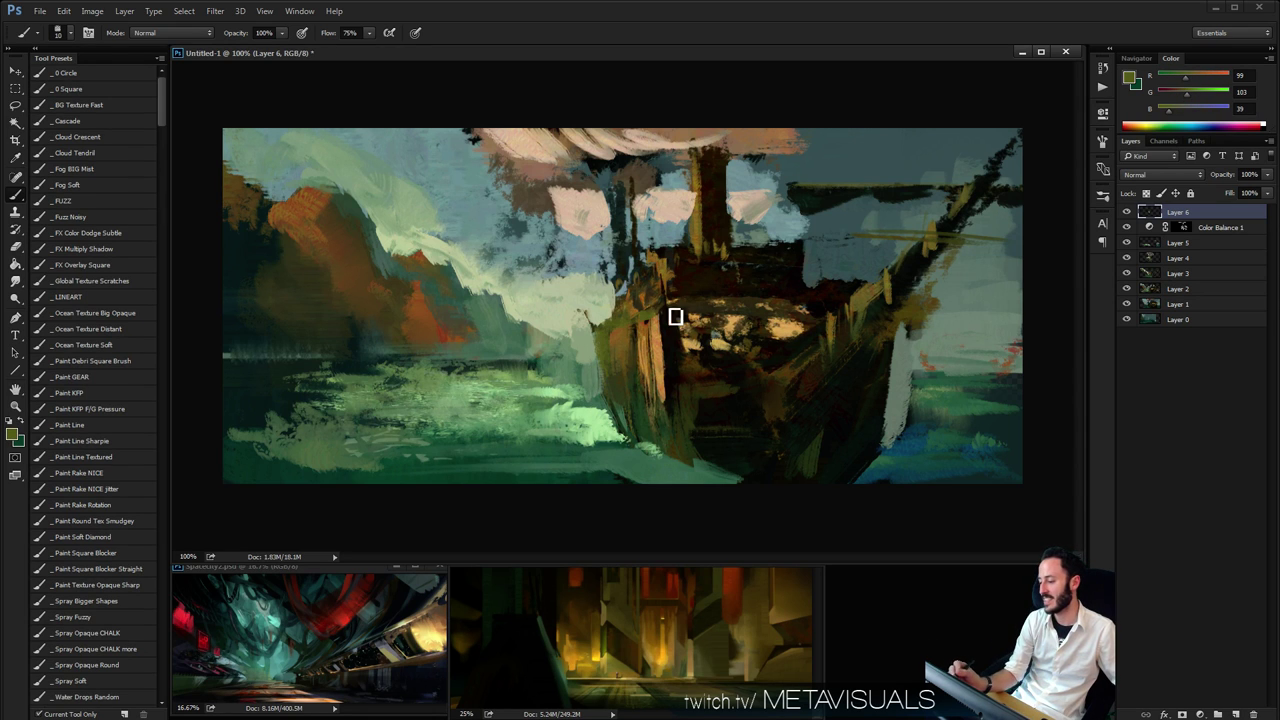
Refine the hull's lit edge with sampled near-black RGB 26, 23, 11 and olive RGB 98, 101, 38
{"action": "left_click", "coordinate": [672, 362], "text": "alt"}
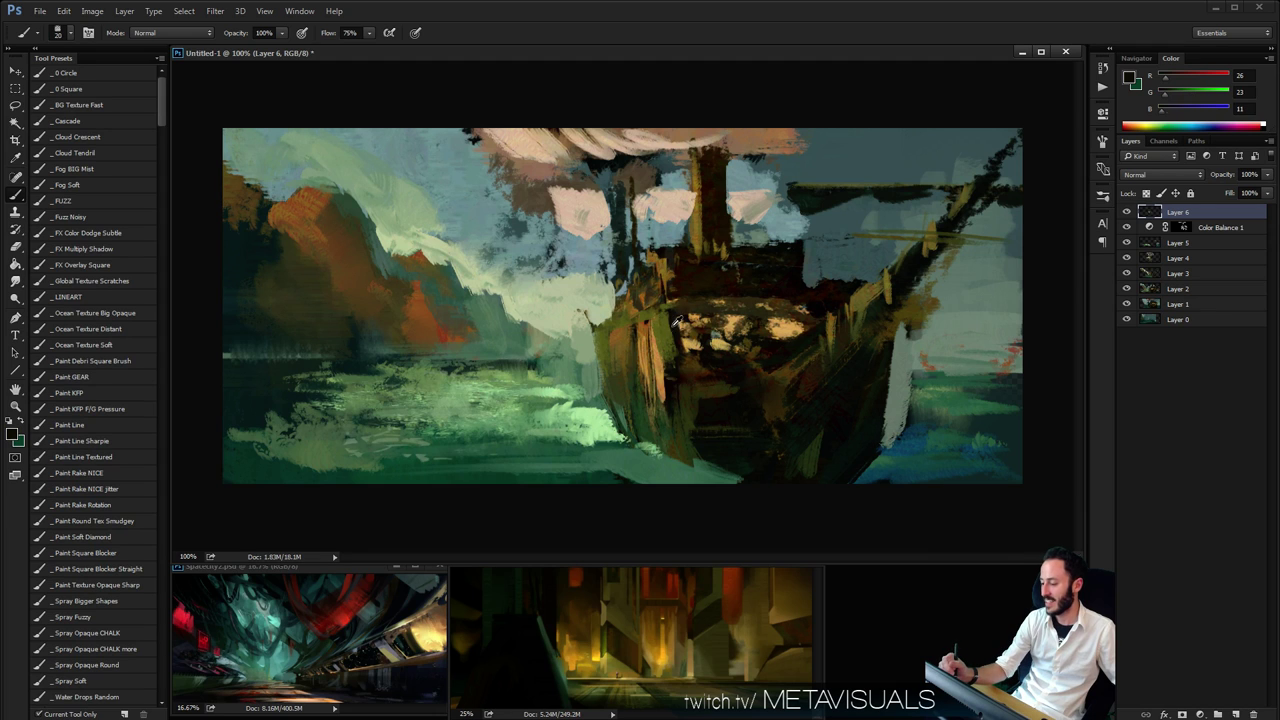
{"action": "left_click", "coordinate": [672, 342], "text": "alt"}
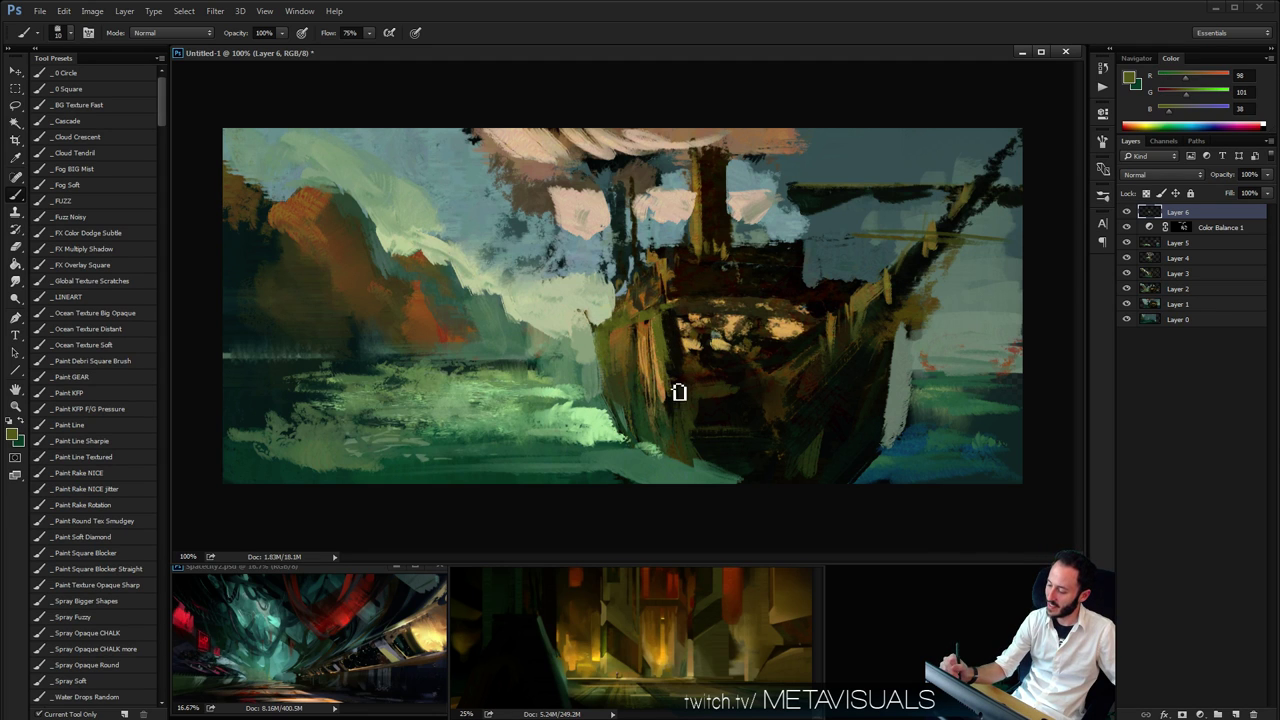
{"action": "key", "text": "z"}
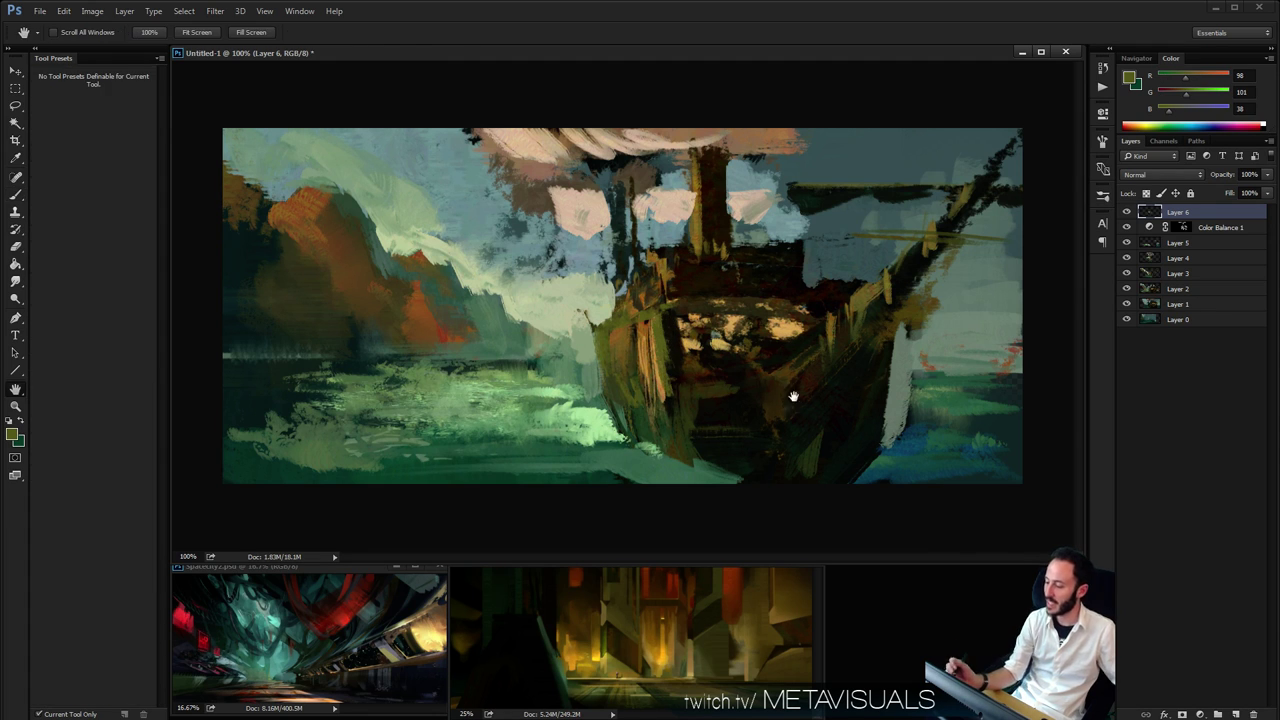
{"action": "left_click", "coordinate": [811, 398], "text": "alt"}
{"action": "left_click", "coordinate": [811, 398]}
{"action": "left_click", "coordinate": [811, 398]}
Extend the bright foam against the hull's waterline with sampled pale green RGB 175, 225, 164 at 20 px
{"action": "key", "text": "b"}
{"action": "left_click", "coordinate": [606, 412], "text": "alt"}
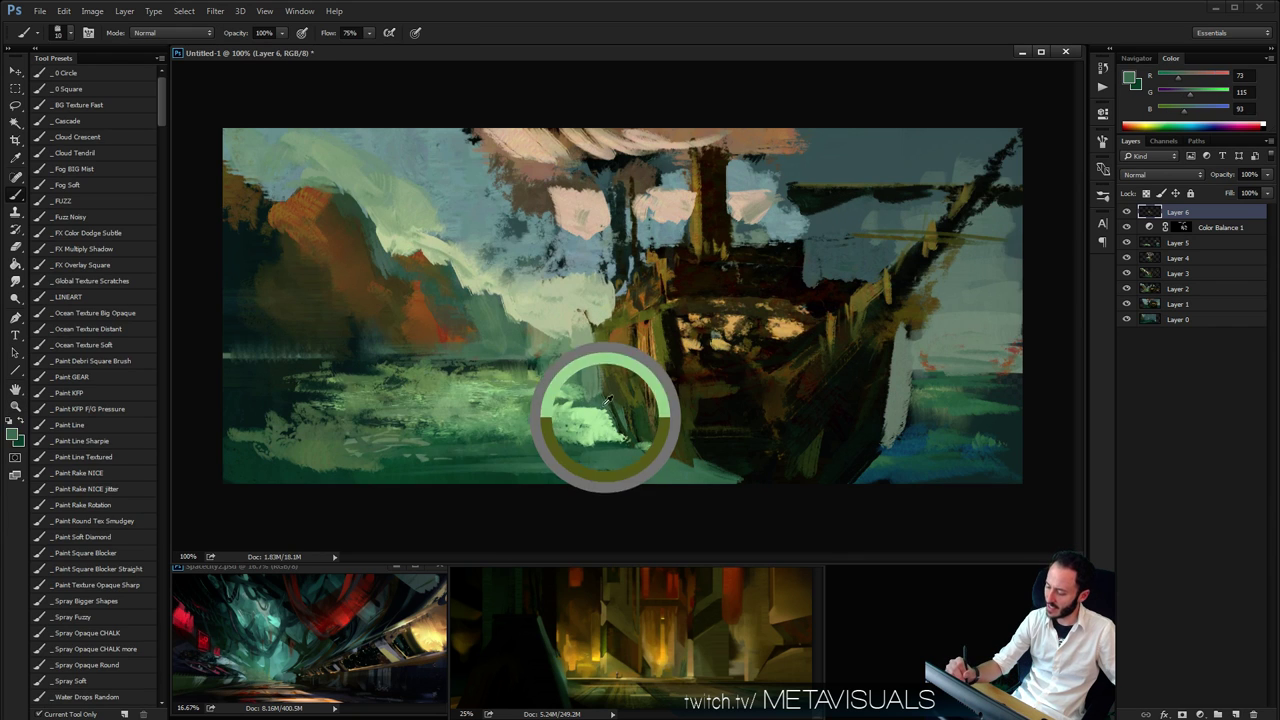
{"action": "key", "text": "]"}
{"action": "left_click", "coordinate": [602, 430], "text": "alt"}
{"action": "left_click_drag", "start_coordinate": [612, 420], "coordinate": [634, 442]}
{"action": "key", "text": "space"}
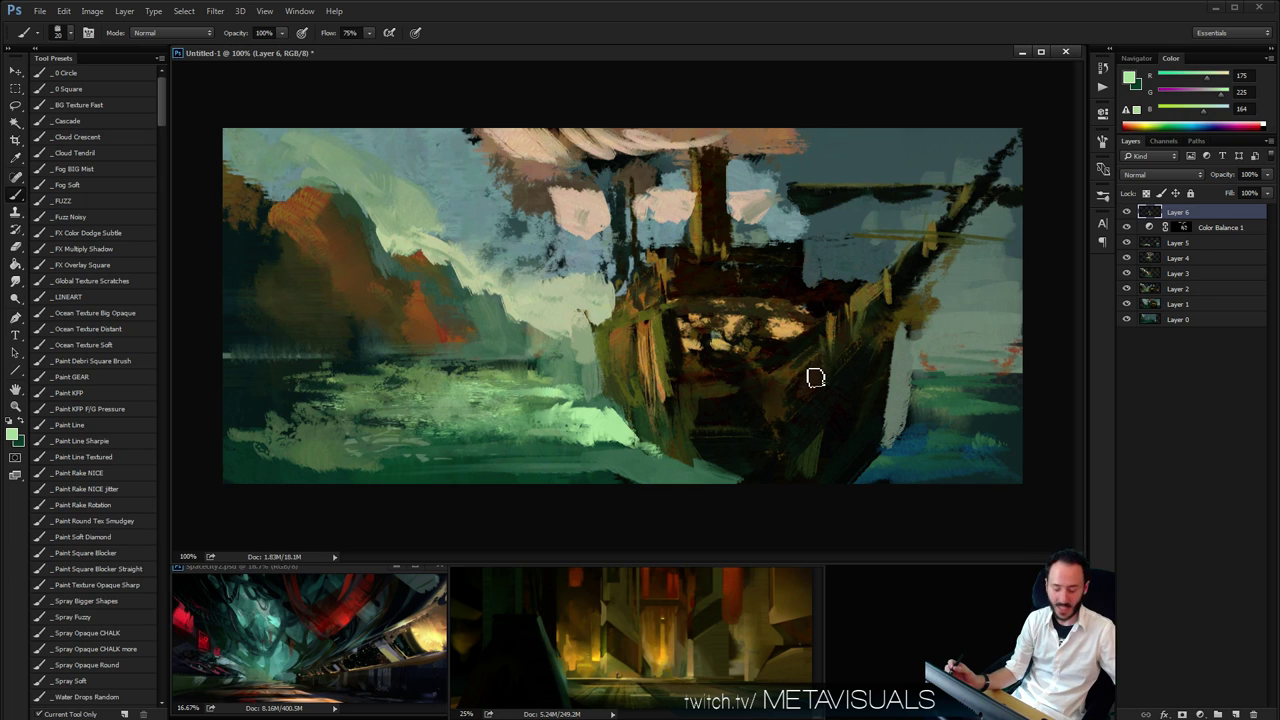
Add a layer above Layer 6 and tone the foam beside the hull with sampled green RGB 116, 158, 122 at 10 px
{"action": "key", "text": "ctrl+shift+alt+n"}
{"action": "key", "text": "space"}
{"action": "key", "text": "b"}
{"action": "left_click", "coordinate": [572, 424], "text": "alt"}
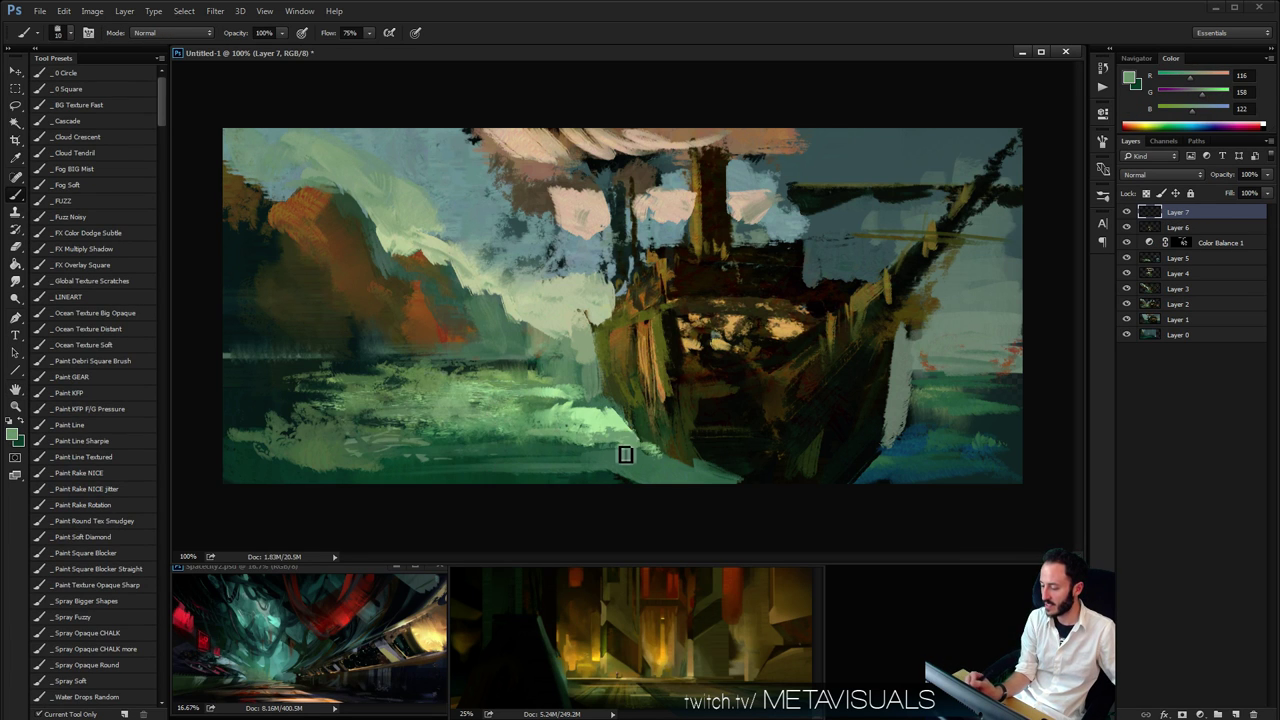
{"action": "key", "text": "space"}
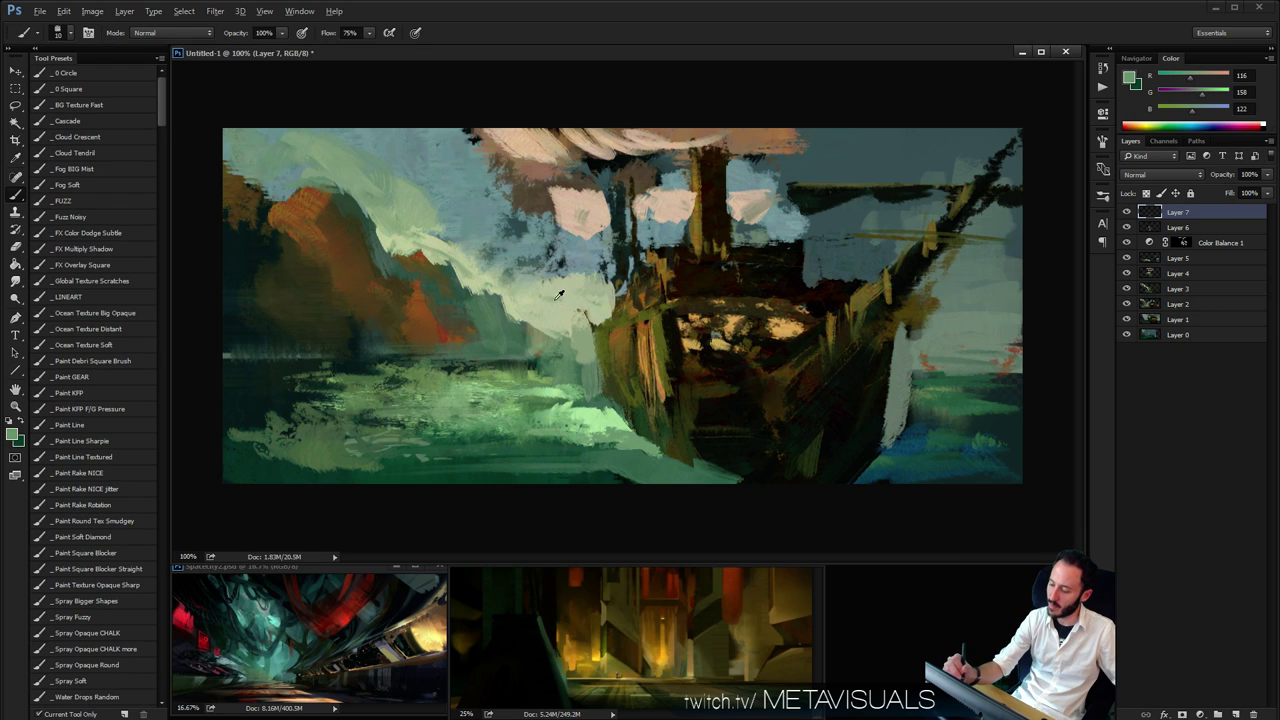
Sample the pale cloud, brighten it to RGB 231, 233, 200, and paint highlights on the cloud above the horizon beside the ship at 25 px
{"action": "left_click", "coordinate": [558, 310], "text": "alt"}
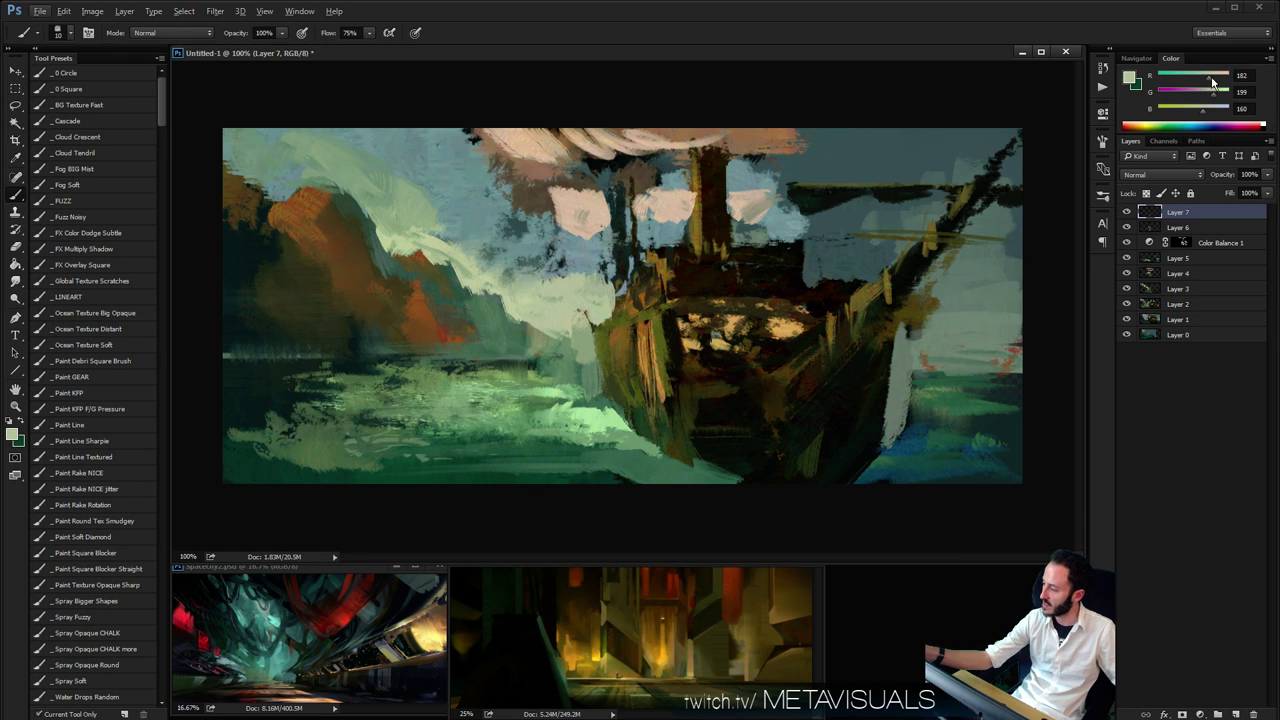
{"action": "left_click_drag", "start_coordinate": [1210, 79], "coordinate": [1222, 79]}
{"action": "left_click", "coordinate": [1223, 94]}
{"action": "left_click", "coordinate": [1213, 110]}
{"action": "key", "text": "bracketright"}
{"action": "key", "text": "bracketright"}
{"action": "key", "text": "bracketright"}
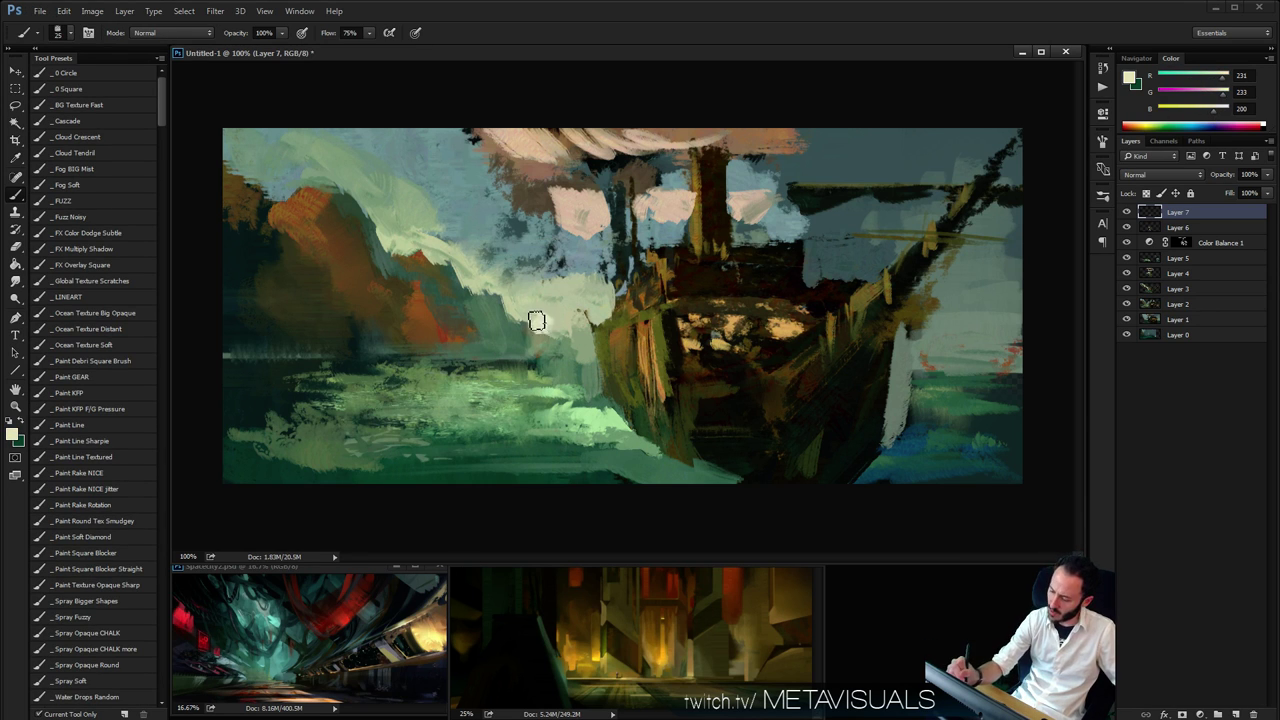
{"action": "mouse_move", "coordinate": [537, 321]}
{"action": "left_mouse_down"}
{"action": "mouse_move", "coordinate": [554, 334]}
{"action": "mouse_move", "coordinate": [517, 311]}
{"action": "mouse_move", "coordinate": [554, 320]}
{"action": "mouse_move", "coordinate": [566, 360]}
{"action": "left_mouse_up"}
{"action": "key", "text": "bracketleft"}
{"action": "key", "text": "bracketleft"}
{"action": "key", "text": "bracketleft"}
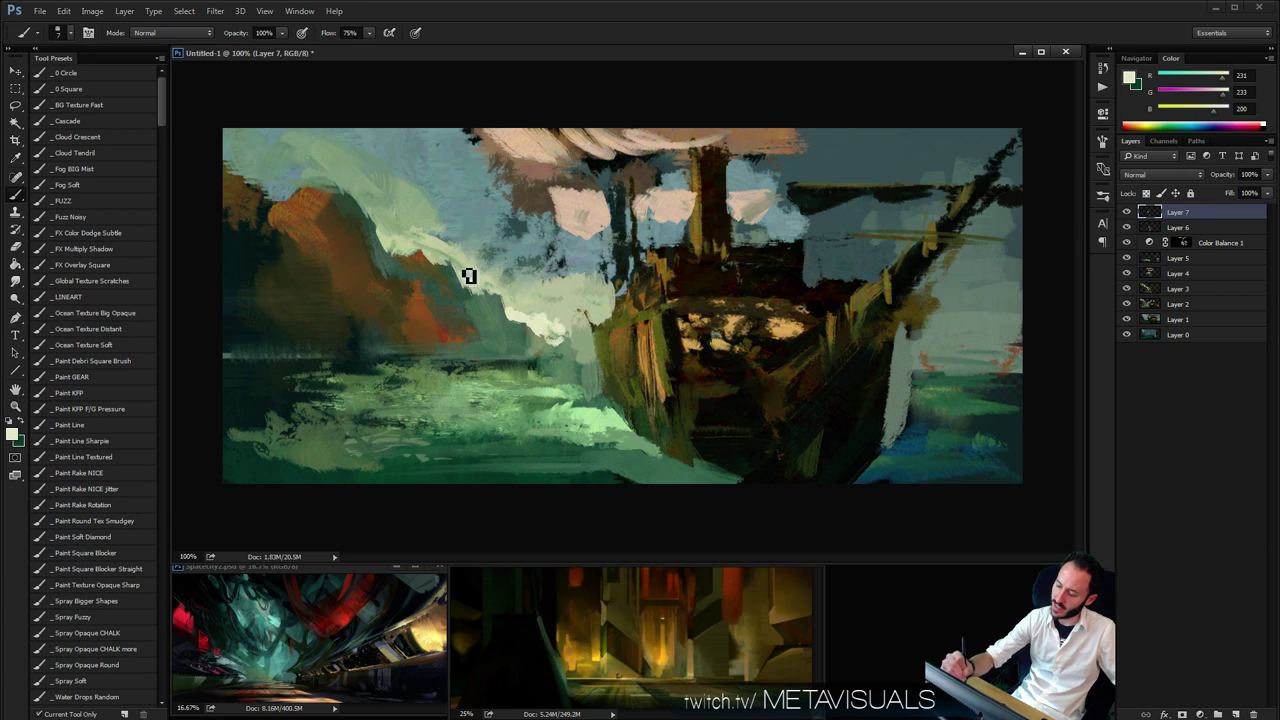
Paint a cream cloud puff in the sky between the mountain slope and the ship with an enlarged brush, ready to smudge
{"action": "key", "text": "bracketright"}
{"action": "key", "text": "bracketright"}
{"action": "key", "text": "bracketright"}
{"action": "key", "text": "bracketright"}
{"action": "key", "text": "bracketright"}
{"action": "mouse_move", "coordinate": [501, 246]}
{"action": "left_mouse_down"}
{"action": "mouse_move", "coordinate": [486, 237]}
{"action": "mouse_move", "coordinate": [509, 235]}
{"action": "mouse_move", "coordinate": [504, 214]}
{"action": "mouse_move", "coordinate": [479, 225]}
{"action": "mouse_move", "coordinate": [496, 224]}
{"action": "mouse_move", "coordinate": [504, 249]}
{"action": "left_mouse_up"}
{"action": "key", "text": "r"}
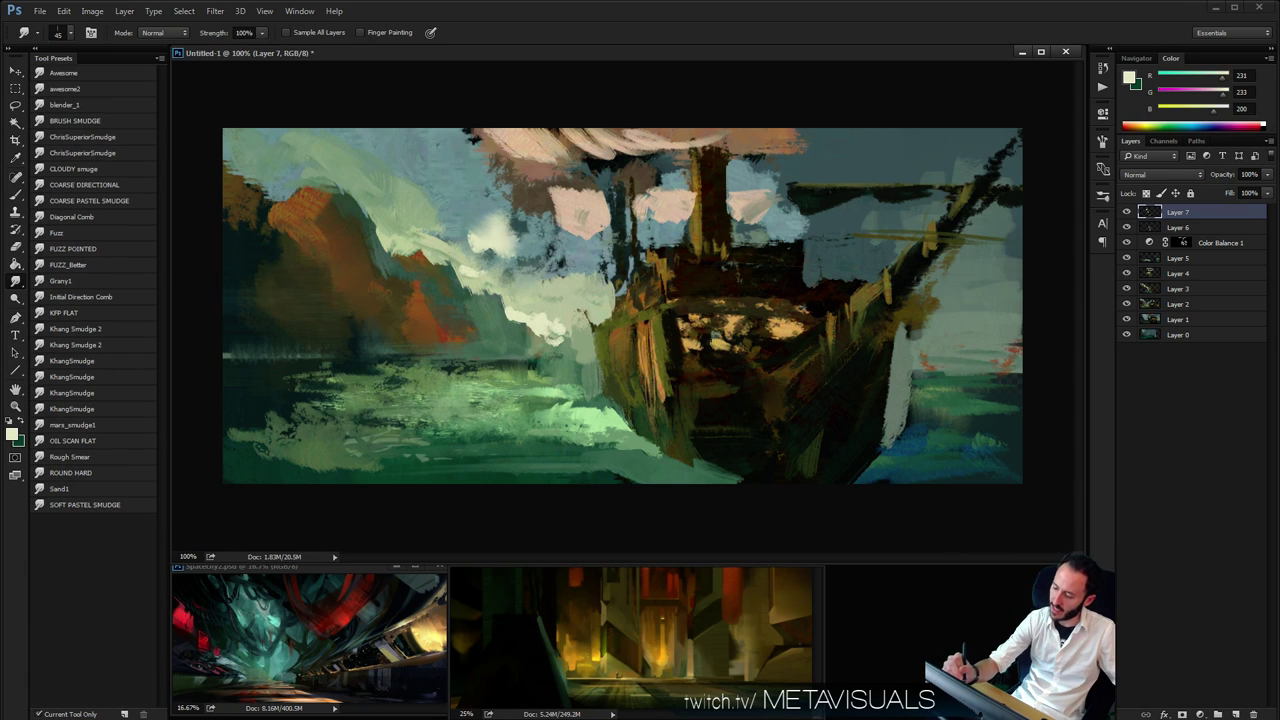
Build up the shaded side of the cloud puff with sampled grey-green RGB 178, 195, 179, reducing the brush to 15 px
{"action": "key", "text": "b"}
{"action": "left_click", "coordinate": [512, 256], "text": "alt"}
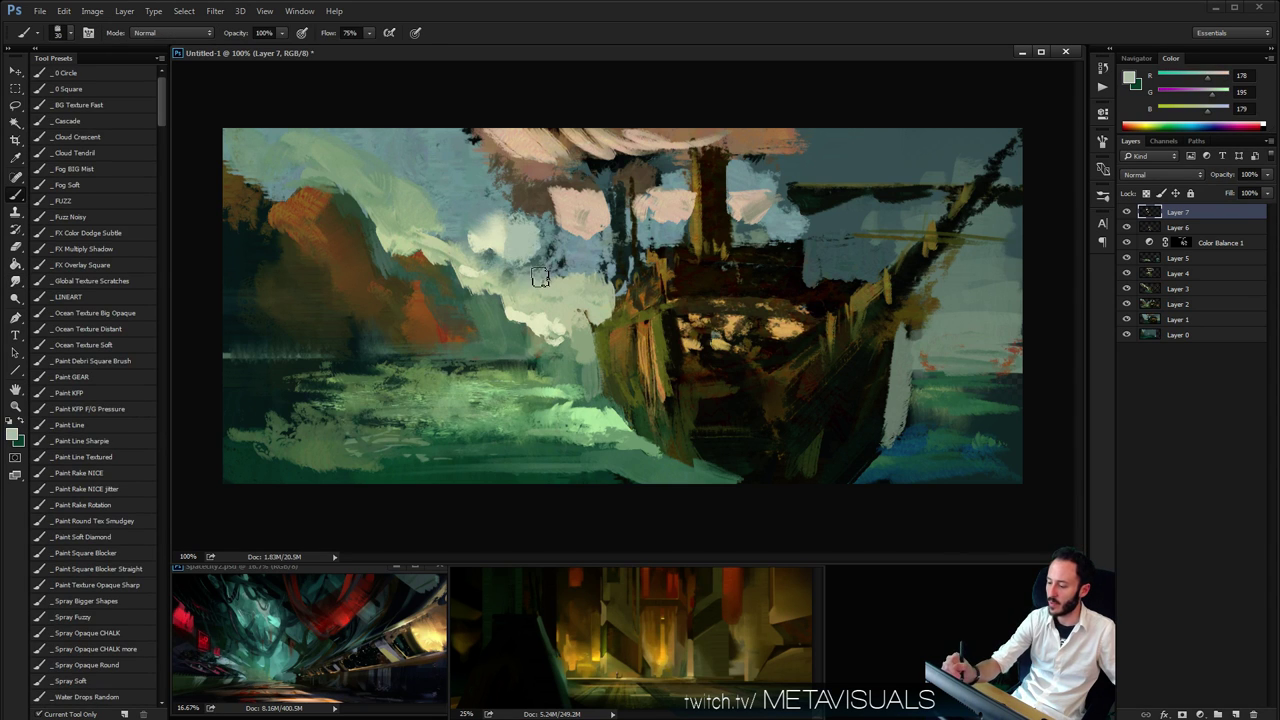
{"action": "key", "text": "bracketleft"}
{"action": "key", "text": "bracketleft"}
{"action": "key", "text": "bracketleft"}
{"action": "left_click", "coordinate": [522, 246], "text": "alt"}
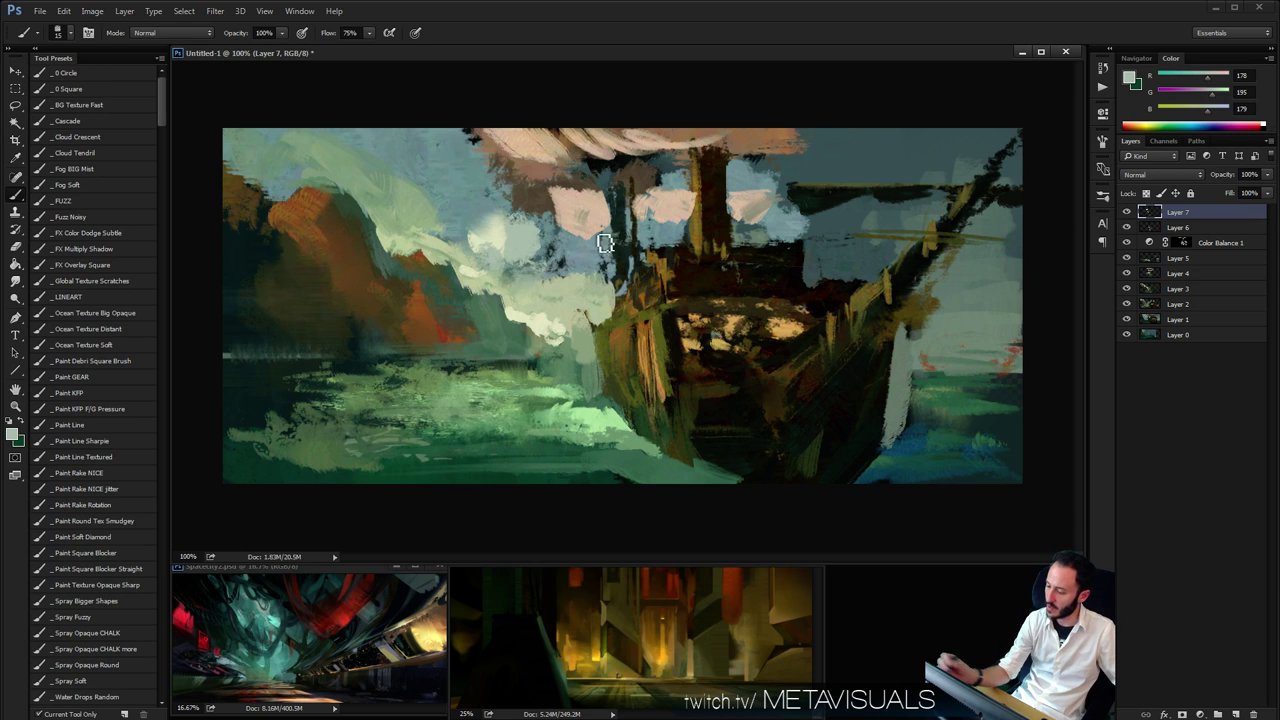
Paint a second bright cloud puff above the mountain peaks with sampled cream RGB 225, 227, 196 at 15 px
{"action": "left_click", "coordinate": [605, 243], "text": "alt"}
{"action": "key", "text": "bracketleft"}
{"action": "key", "text": "bracketleft"}
{"action": "key", "text": "bracketleft"}
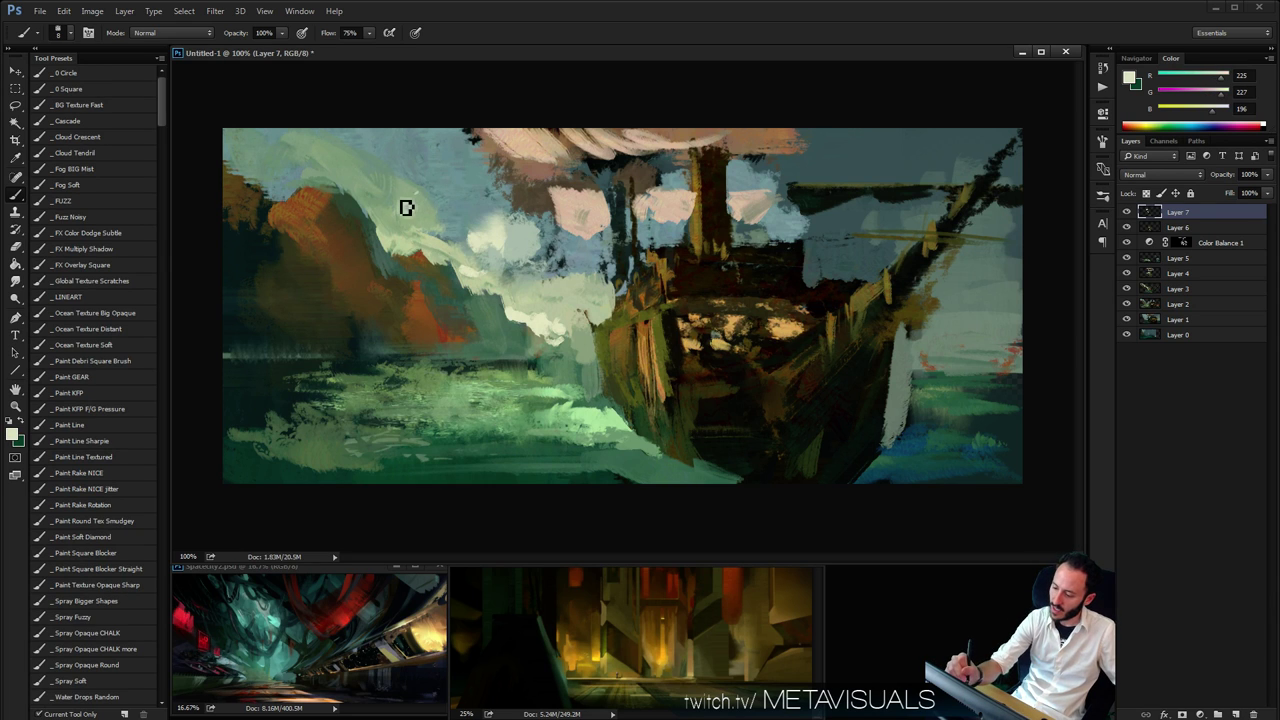
{"action": "key", "text": "bracketright"}
{"action": "key", "text": "bracketright"}
{"action": "key", "text": "bracketright"}
{"action": "mouse_move", "coordinate": [406, 208]}
{"action": "left_mouse_down"}
{"action": "mouse_move", "coordinate": [395, 191]}
{"action": "mouse_move", "coordinate": [409, 205]}
{"action": "mouse_move", "coordinate": [414, 183]}
{"action": "mouse_move", "coordinate": [432, 194]}
{"action": "left_mouse_up"}
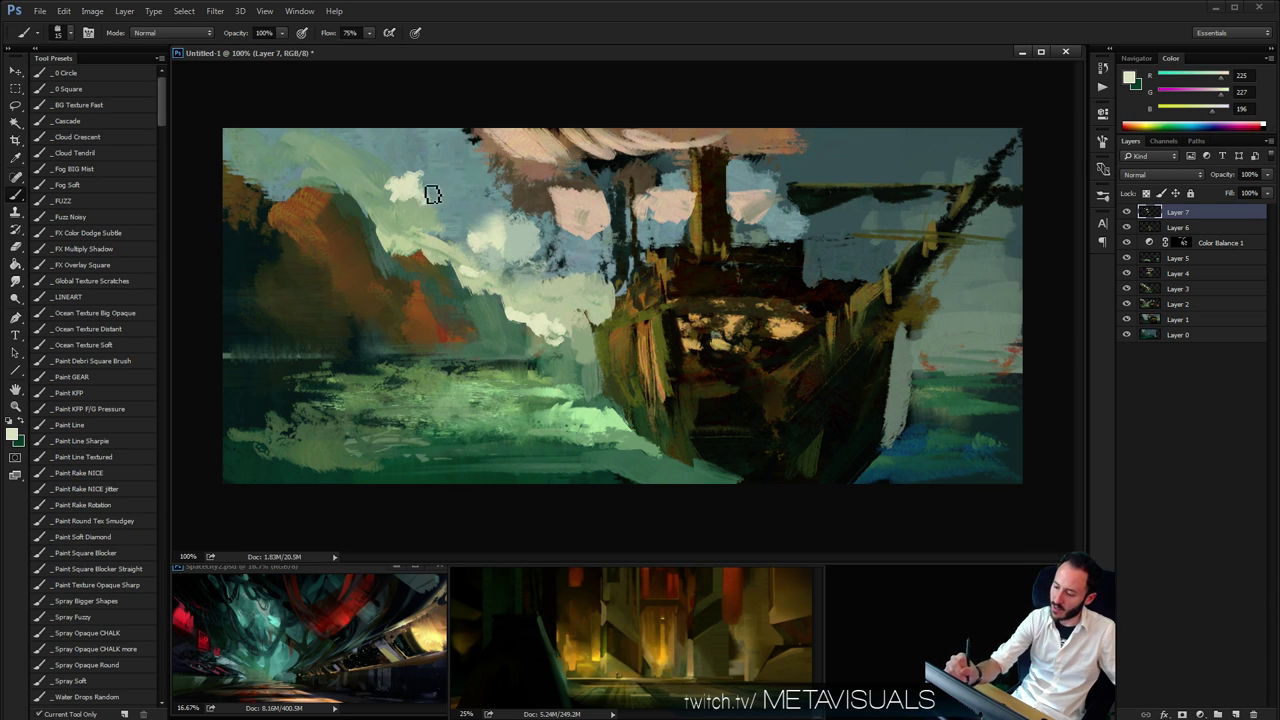
{"action": "key", "text": "space"}
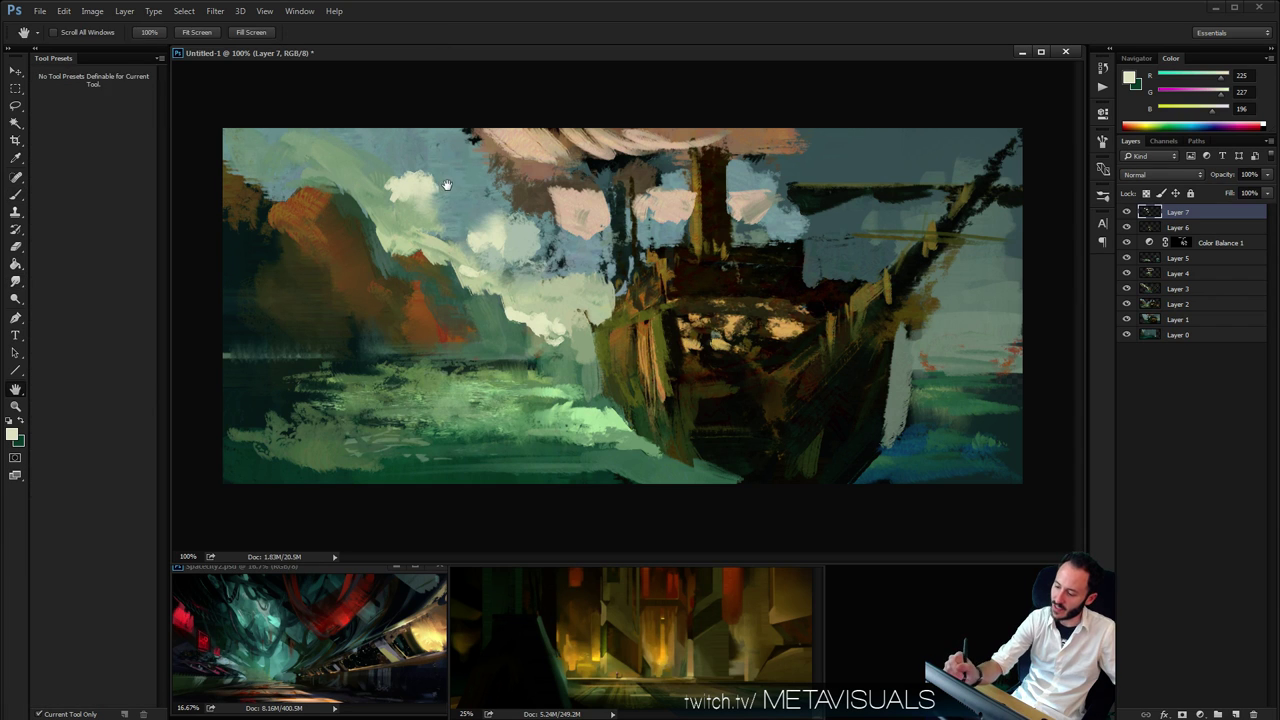
Shape the upper cloud's edges with sampled sky blues including RGB 121, 156, 159, smudge its outline, and resample cream RGB 219, 224, 192
{"action": "left_click", "coordinate": [447, 174], "text": "alt"}
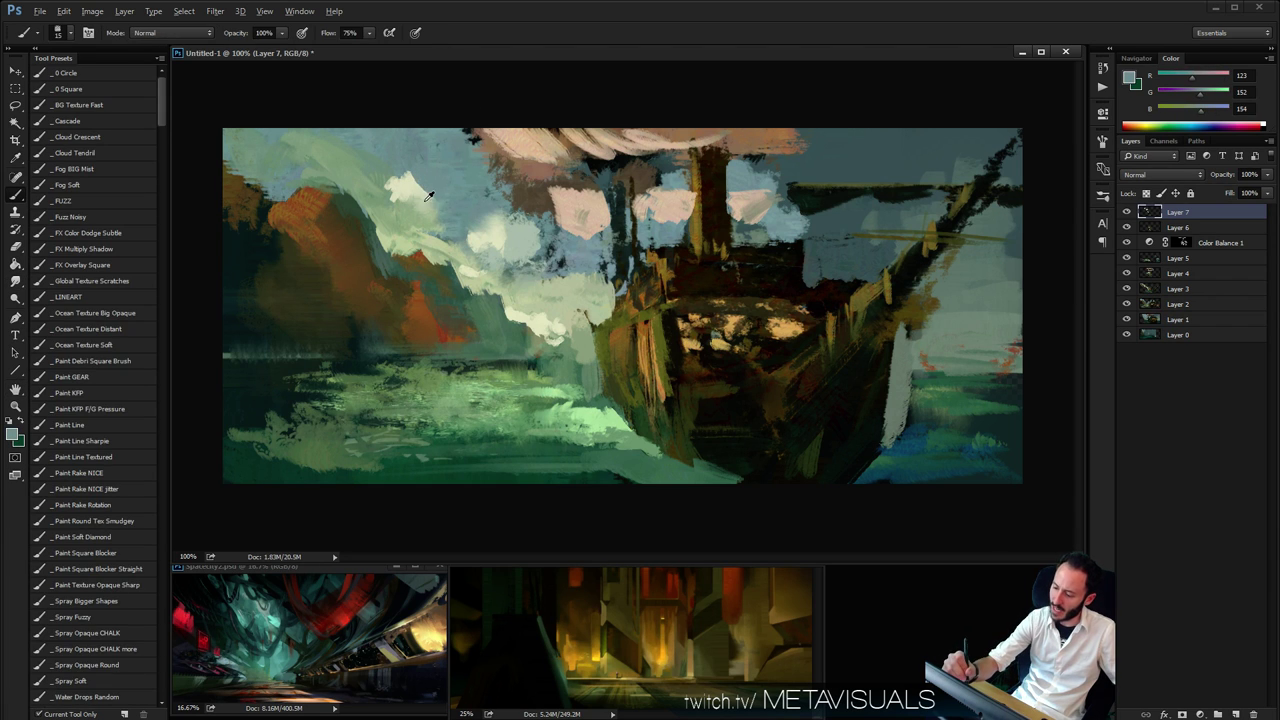
{"action": "left_click", "coordinate": [426, 194], "text": "alt"}
{"action": "left_click", "coordinate": [450, 190], "text": "alt"}
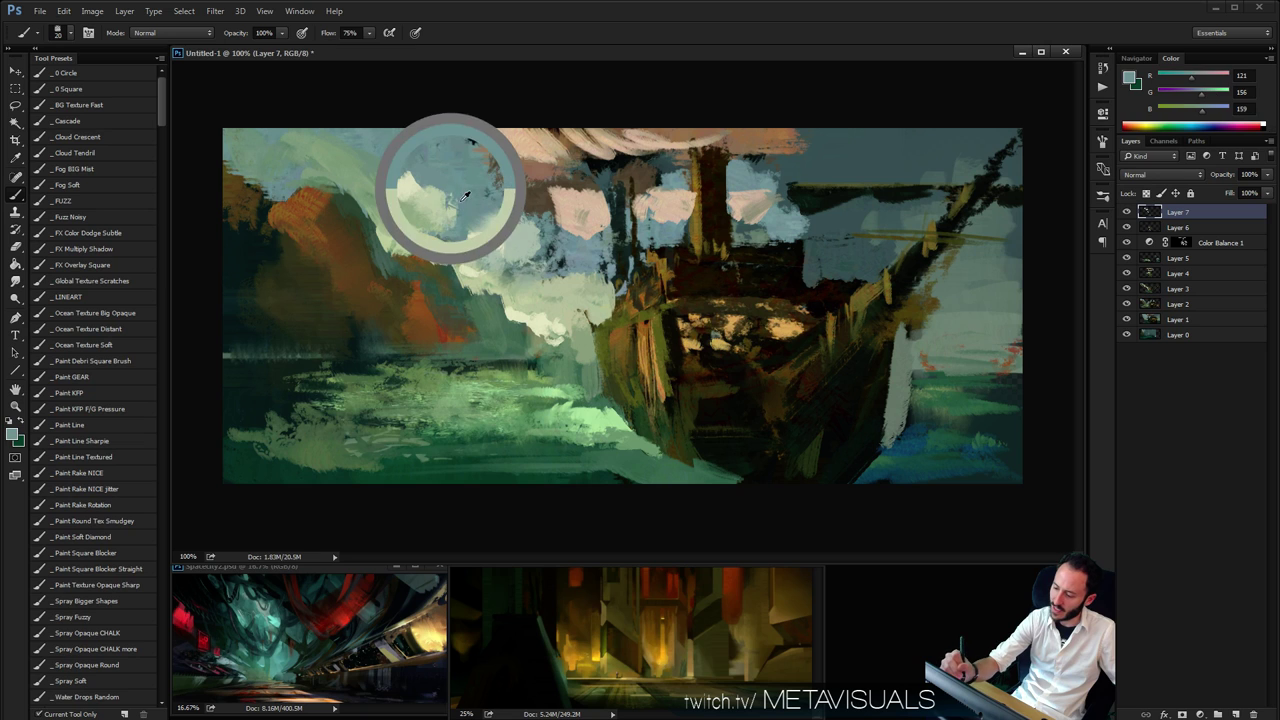
{"action": "key", "text": "space"}
{"action": "key", "text": "r"}
{"action": "mouse_move", "coordinate": [392, 188]}
{"action": "left_mouse_down"}
{"action": "mouse_move", "coordinate": [406, 174]}
{"action": "mouse_move", "coordinate": [394, 187]}
{"action": "left_mouse_up"}
{"action": "key", "text": "b"}
{"action": "left_click", "coordinate": [398, 186], "text": "alt"}
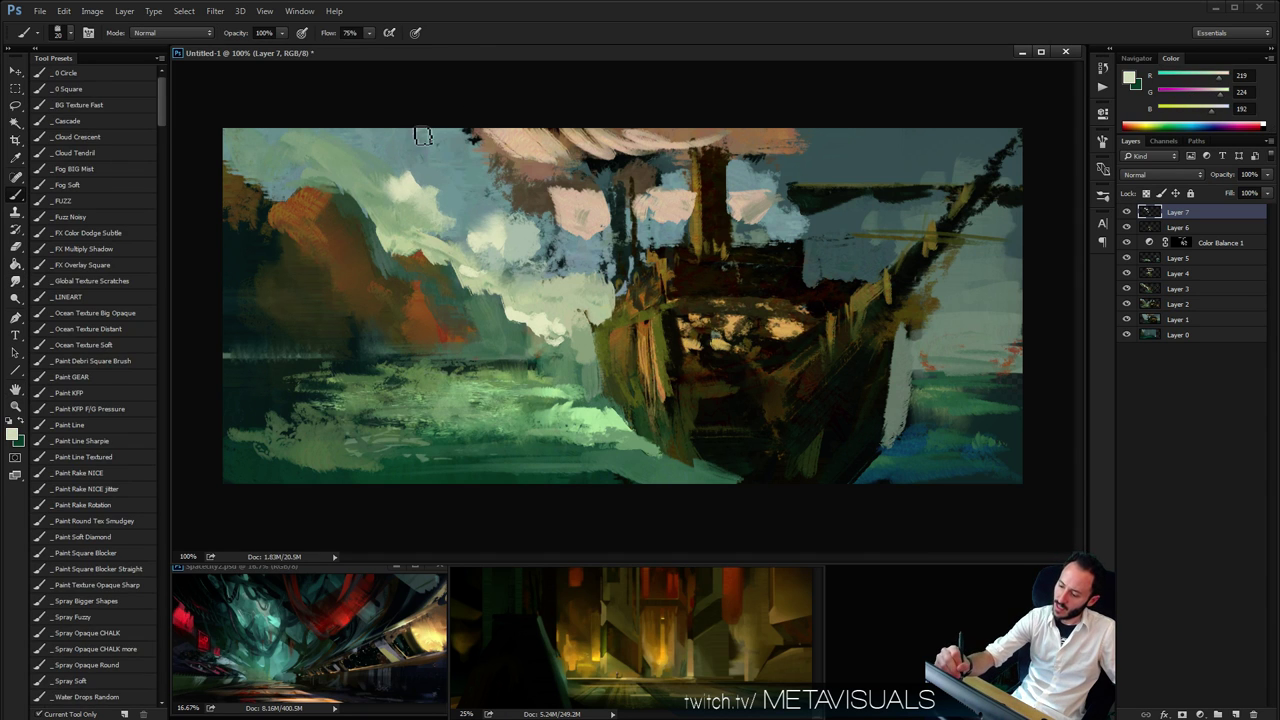
Touch up the sky between the upper cloud and the sail's left edge with sampled grey-blue tones
{"action": "mouse_move", "coordinate": [420, 135]}
{"action": "left_mouse_down"}
{"action": "mouse_move", "coordinate": [440, 151]}
{"action": "mouse_move", "coordinate": [410, 131]}
{"action": "left_mouse_up"}
{"action": "left_click", "coordinate": [440, 151], "text": "alt"}
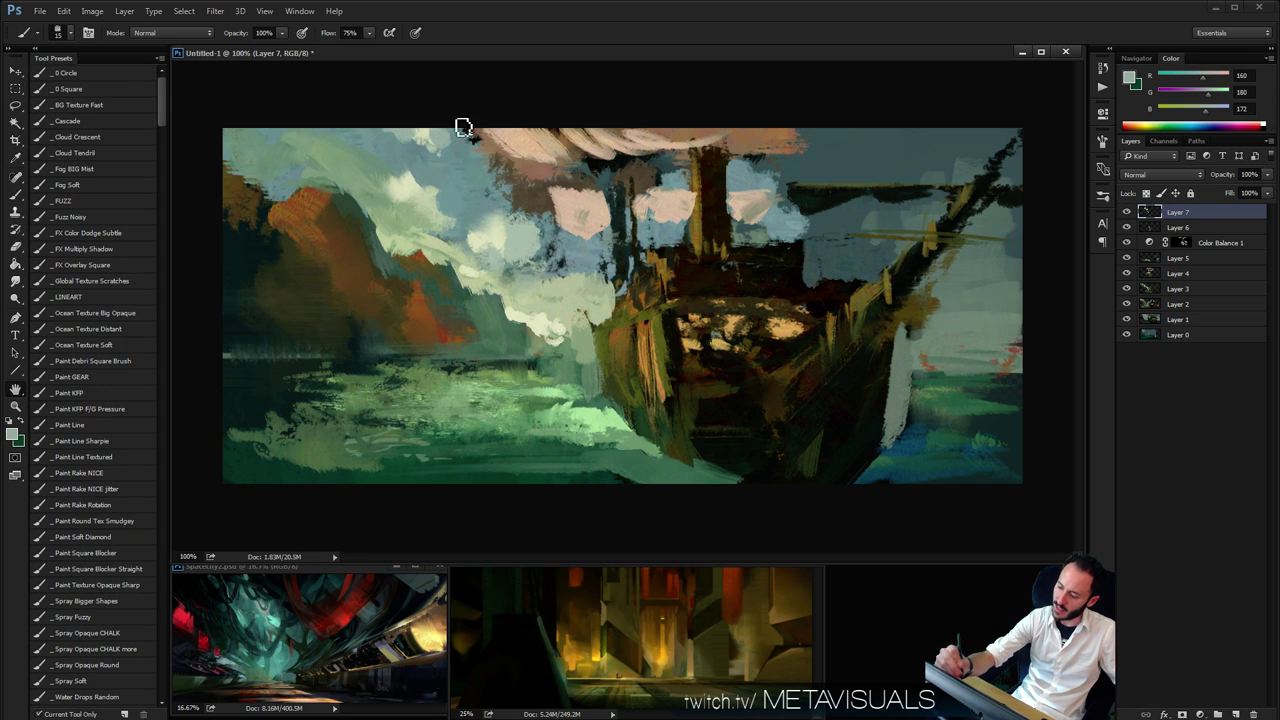
{"action": "key", "text": "alt+space"}
{"action": "left_click", "coordinate": [780, 211], "text": "alt"}
{"action": "key", "text": "ctrl+plus"}
{"action": "key", "text": "b"}
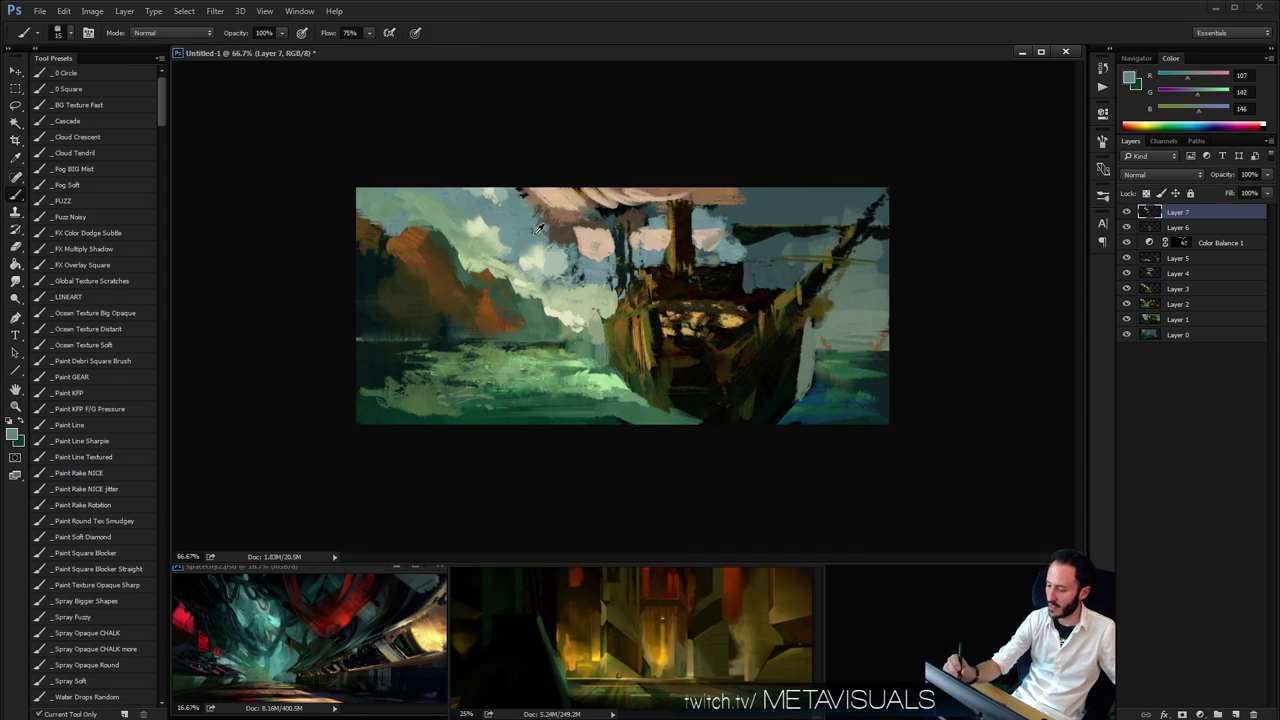
{"action": "key", "text": "ctrl+plus"}
{"action": "mouse_move", "coordinate": [492, 186]}
{"action": "left_mouse_down"}
{"action": "mouse_move", "coordinate": [531, 191]}
{"action": "mouse_move", "coordinate": [557, 229]}
{"action": "mouse_move", "coordinate": [531, 249]}
{"action": "mouse_move", "coordinate": [532, 232]}
{"action": "left_mouse_up"}
{"action": "key", "text": "bracketleft"}
{"action": "key", "text": "h"}
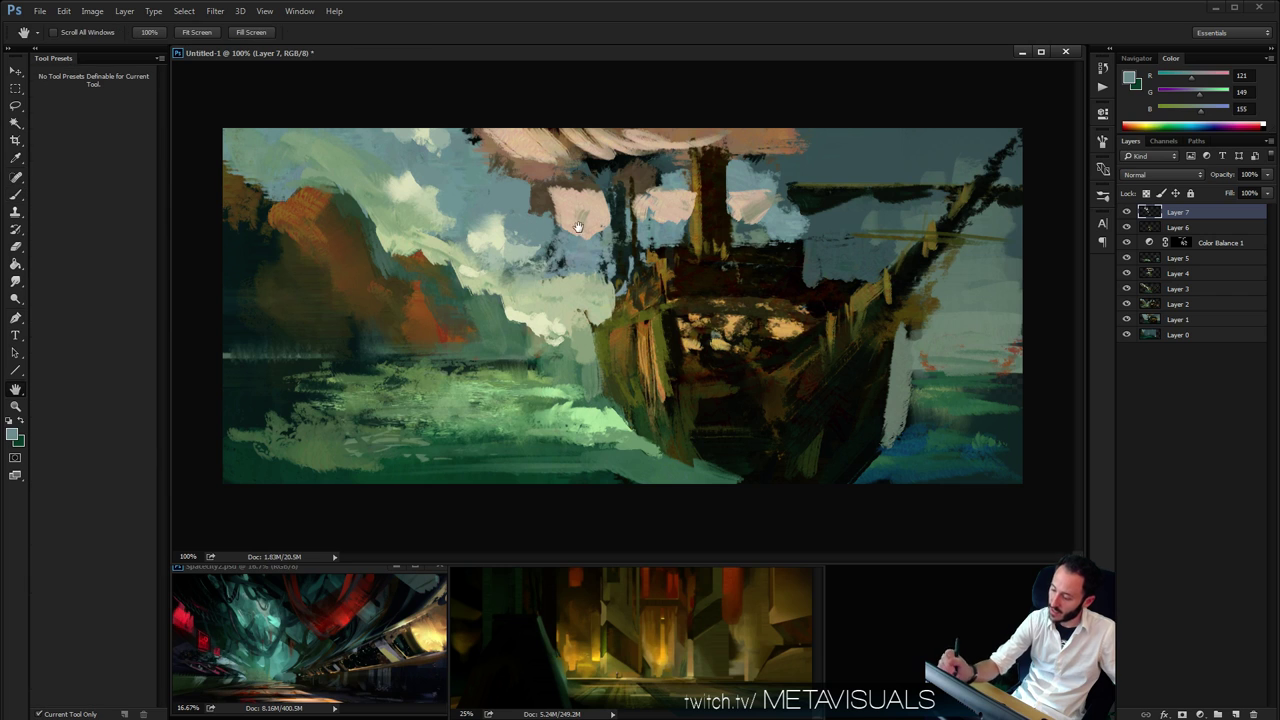
Reshape the sail's lower-left edge with muted brown strokes and sampled grey-blue sky colour
{"action": "left_click", "coordinate": [566, 169]}
{"action": "key", "text": "b"}
{"action": "left_click", "coordinate": [557, 186], "text": "alt"}
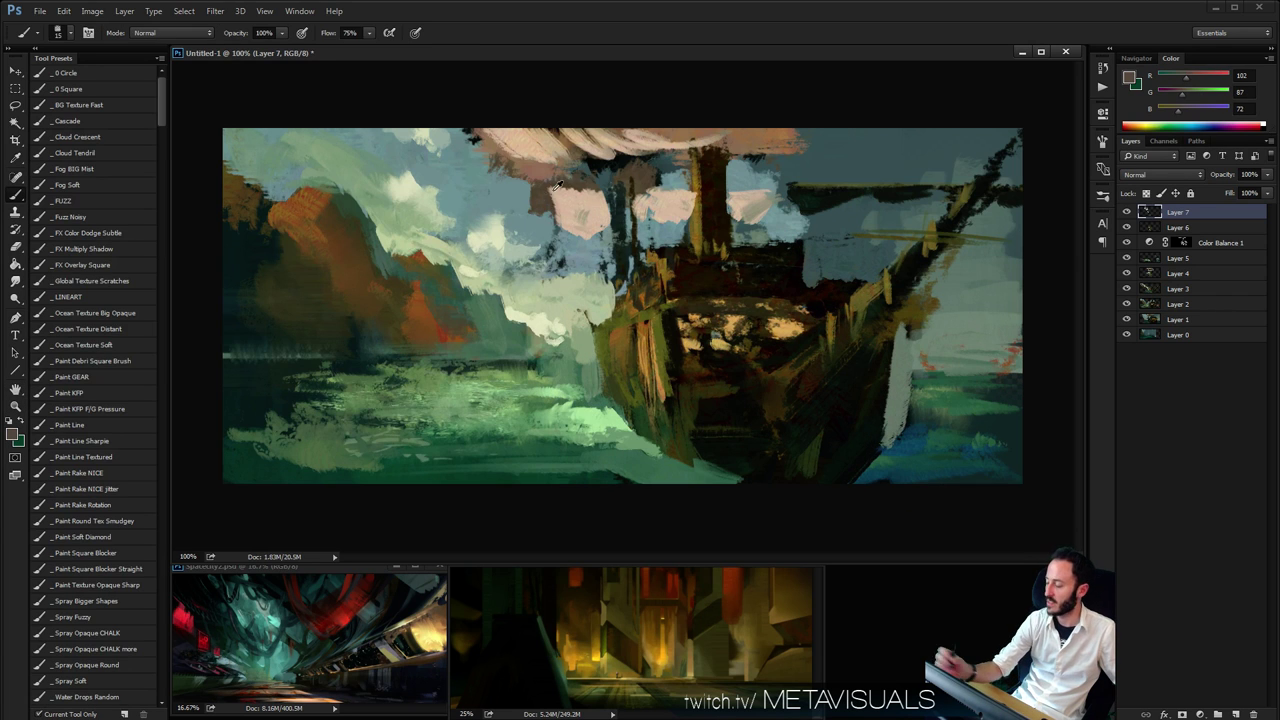
{"action": "left_click_drag", "start_coordinate": [1186, 95], "coordinate": [1188, 93]}
{"action": "left_click_drag", "start_coordinate": [546, 188], "coordinate": [546, 207]}
{"action": "key", "text": "bracketleft"}
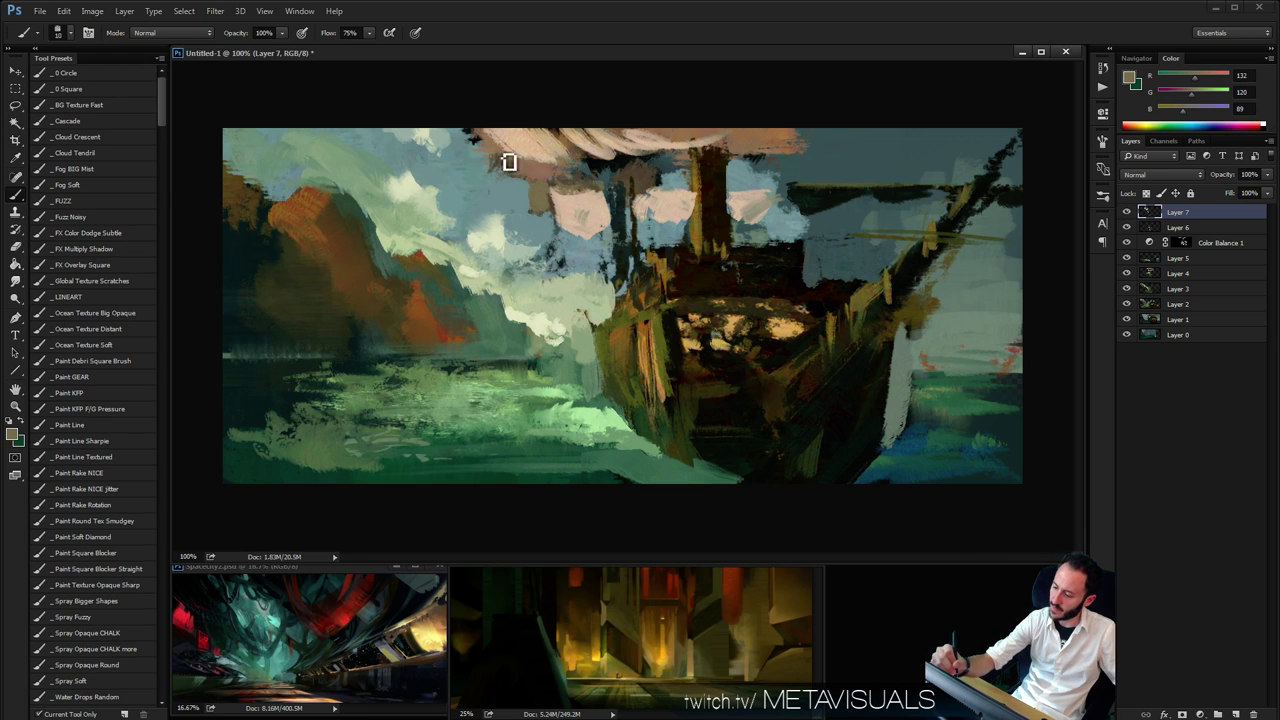
{"action": "left_click_drag", "start_coordinate": [476, 136], "coordinate": [492, 166]}
{"action": "left_click", "coordinate": [474, 153], "text": "alt"}
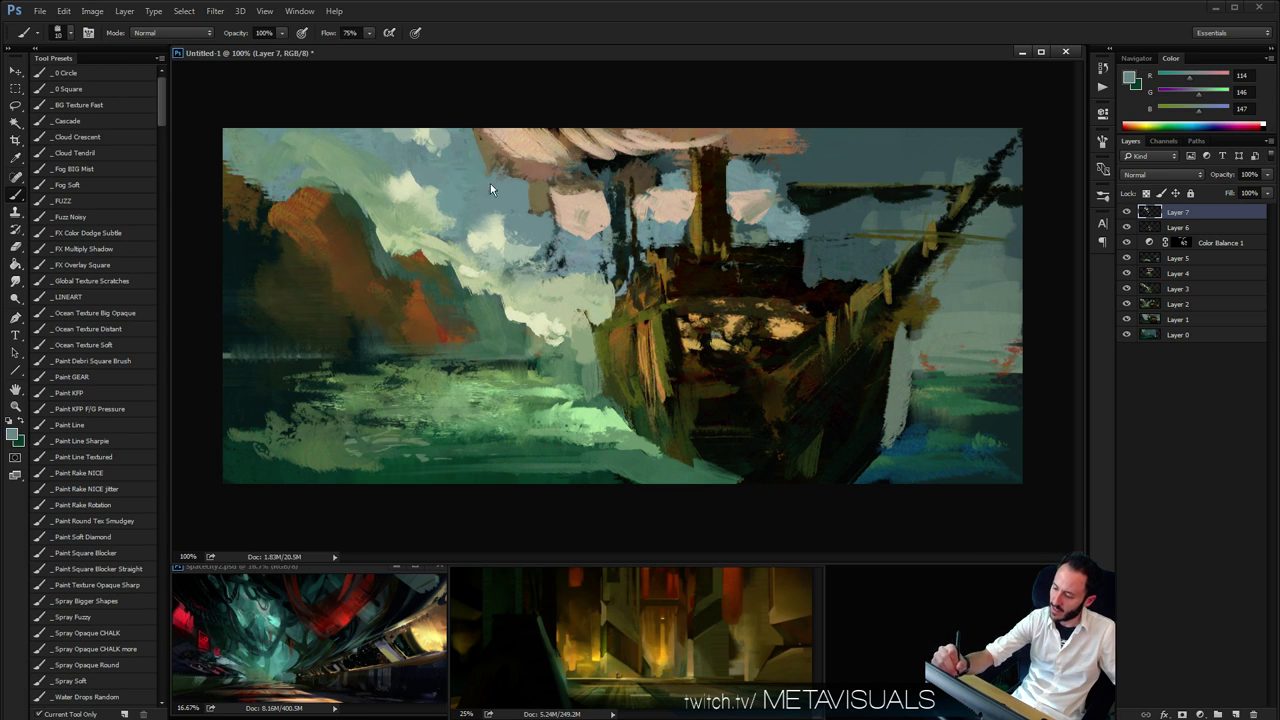
{"action": "key", "text": "bracketright"}
Extend the sail's lower edge to the right past the mast with sampled pinkish-brown strokes
{"action": "left_click", "coordinate": [541, 172], "text": "alt"}
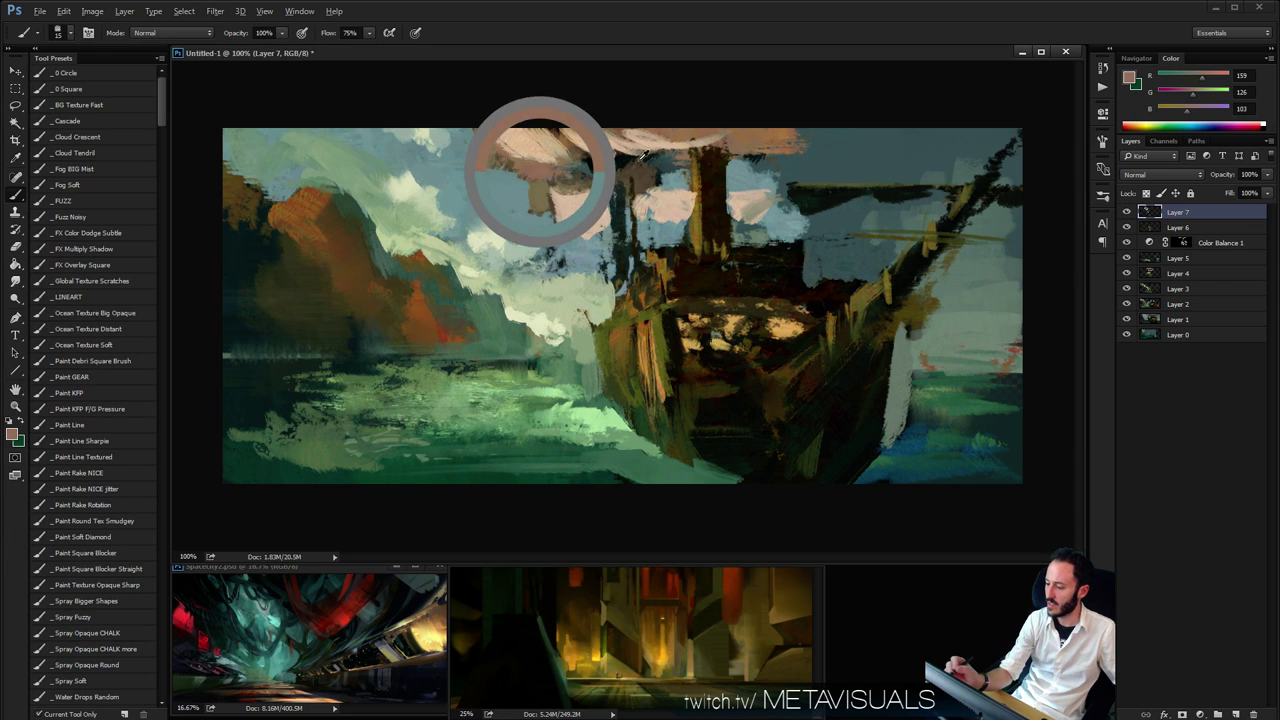
{"action": "mouse_move", "coordinate": [586, 162]}
{"action": "left_mouse_down"}
{"action": "mouse_move", "coordinate": [812, 162]}
{"action": "mouse_move", "coordinate": [782, 160]}
{"action": "left_mouse_up"}
{"action": "key", "text": "bracketleft"}
{"action": "key", "text": "bracketleft"}
{"action": "key", "text": "bracketleft"}
{"action": "key", "text": "bracketright"}
{"action": "key", "text": "bracketright"}
{"action": "key", "text": "bracketright"}
{"action": "key", "text": "bracketright"}
{"action": "mouse_move", "coordinate": [823, 122]}
{"action": "left_mouse_down"}
{"action": "mouse_move", "coordinate": [853, 150]}
{"action": "mouse_move", "coordinate": [872, 140]}
{"action": "mouse_move", "coordinate": [866, 166]}
{"action": "mouse_move", "coordinate": [843, 152]}
{"action": "left_mouse_up"}
{"action": "left_click", "coordinate": [897, 156], "text": "alt"}
{"action": "key", "text": "space"}
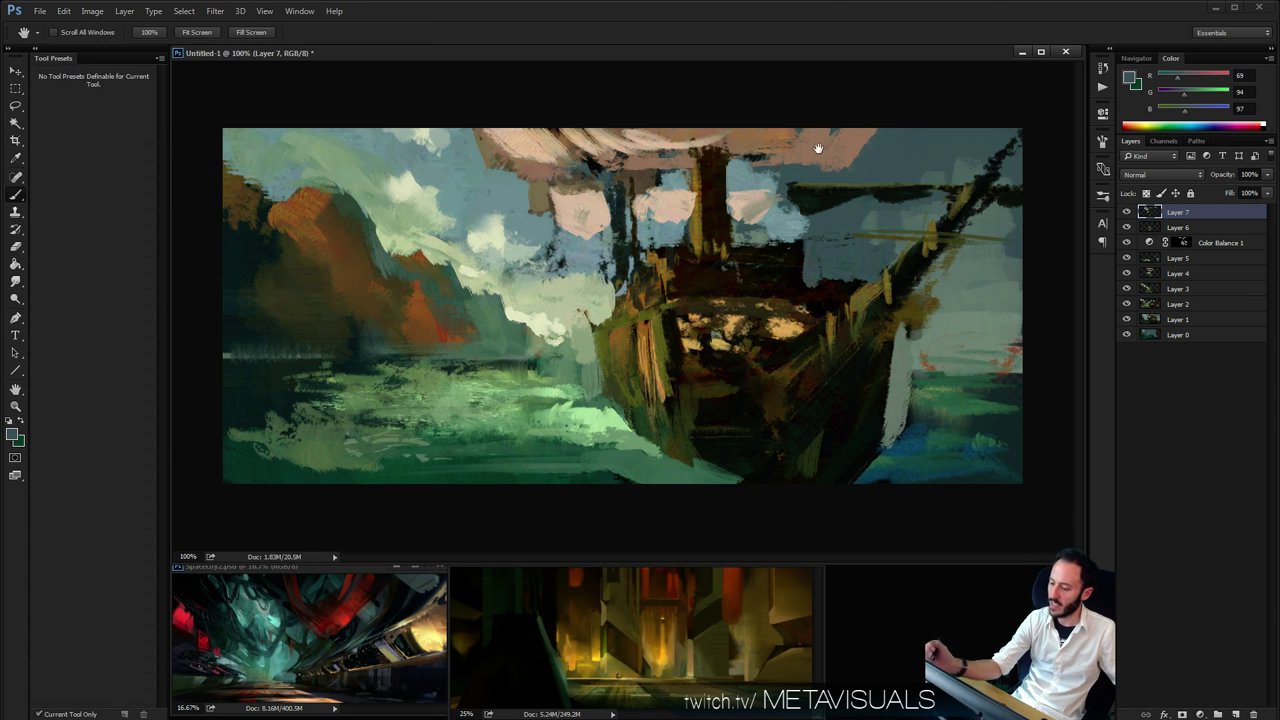
Switch to the Paint KFP F/G Pressure brush with sampled sea green as foreground and mountain brown as background
{"action": "left_click", "coordinate": [407, 185], "text": "alt"}
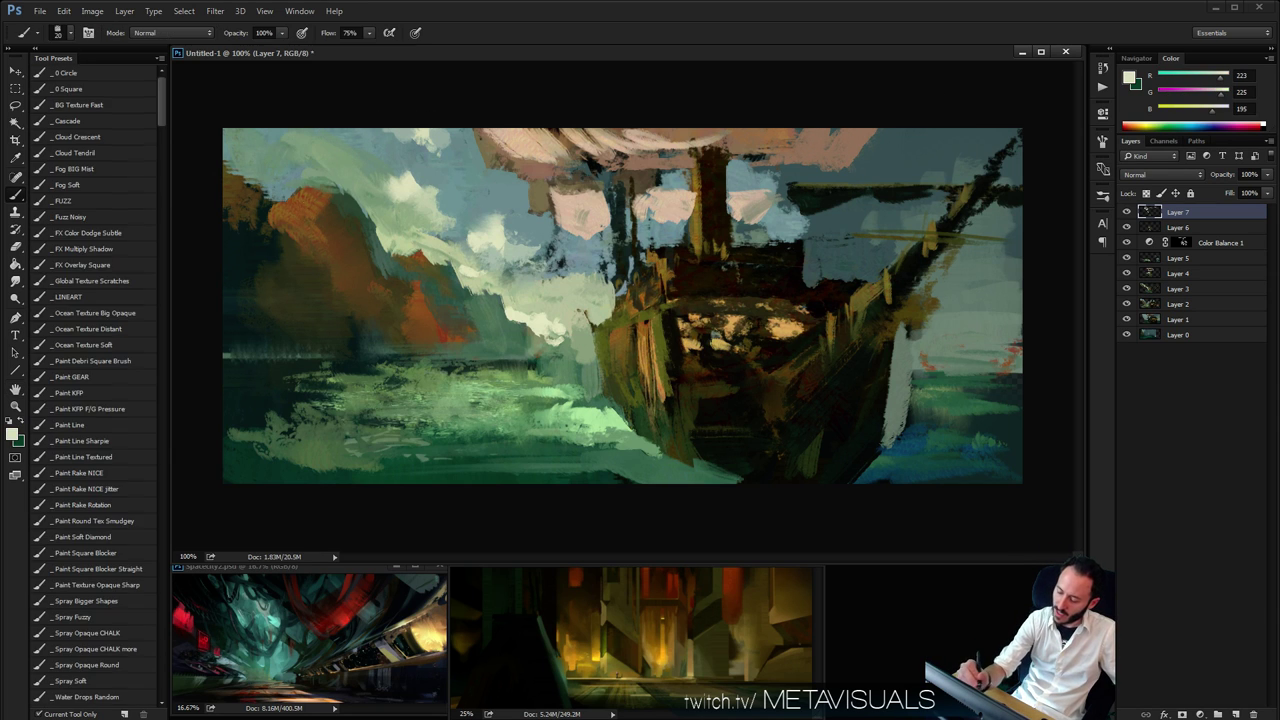
{"action": "left_click", "coordinate": [363, 250], "text": "alt"}
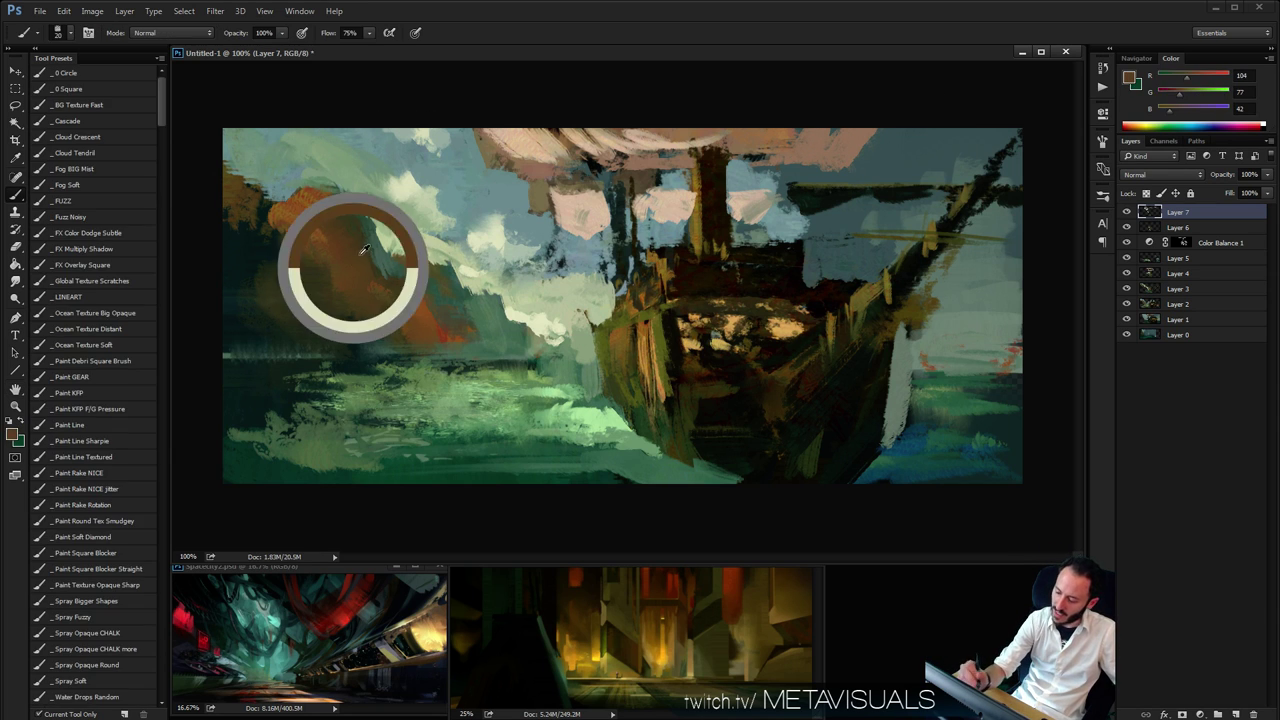
{"action": "left_click", "coordinate": [110, 414]}
{"action": "key", "text": "space"}
{"action": "key", "text": "x"}
{"action": "left_click", "coordinate": [287, 365], "text": "alt"}
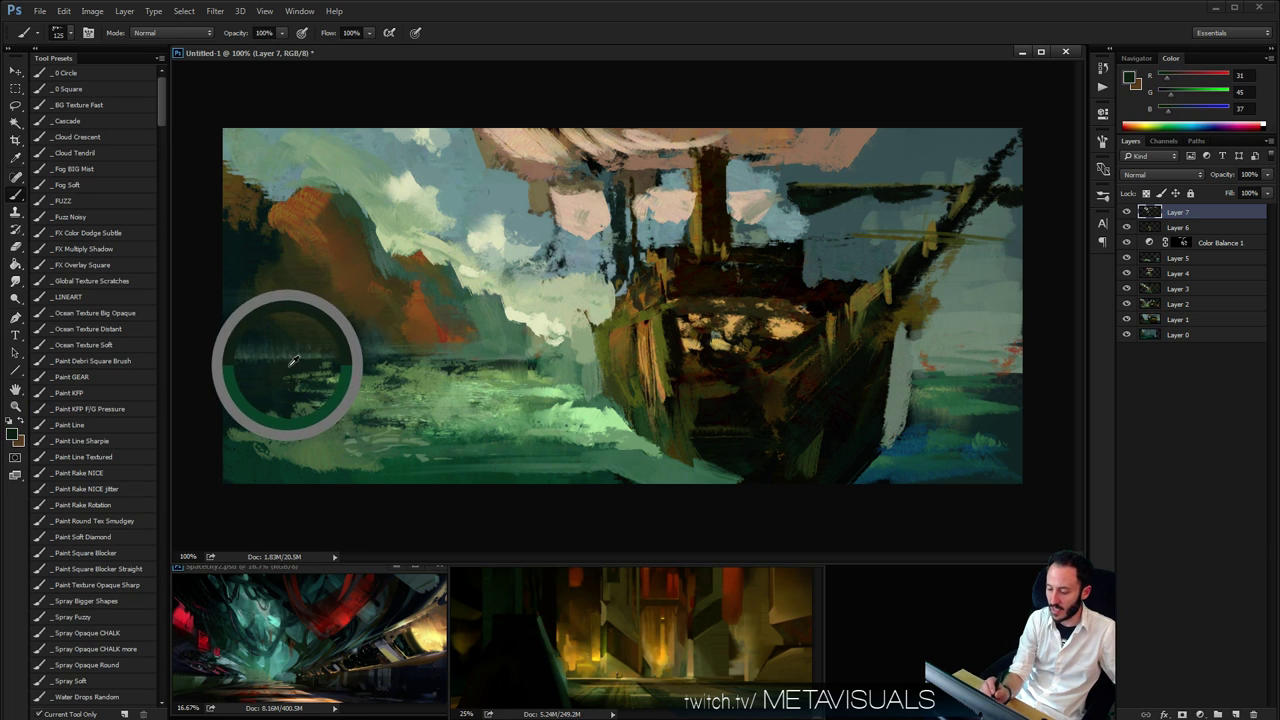
{"action": "key", "text": "x"}
{"action": "left_click", "coordinate": [490, 416], "text": "alt"}
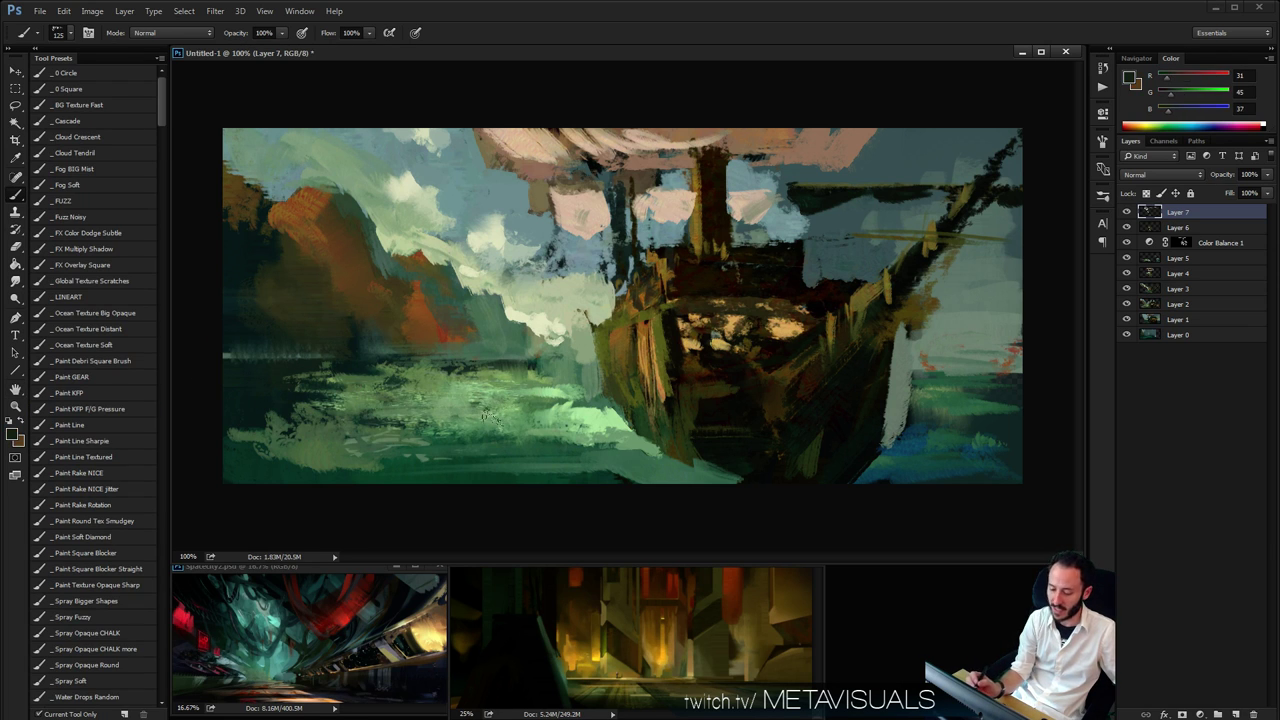
{"action": "left_click", "coordinate": [550, 454], "text": "alt"}
Reduce the brush size to 25 and paint green clumps along the shoreline at the left mountain's base
{"action": "key", "text": "bracketleft"}
{"action": "key", "text": "bracketleft"}
{"action": "key", "text": "bracketleft"}
{"action": "key", "text": "bracketleft"}
{"action": "key", "text": "bracketleft"}
{"action": "key", "text": "bracketleft"}
{"action": "key", "text": "bracketleft"}
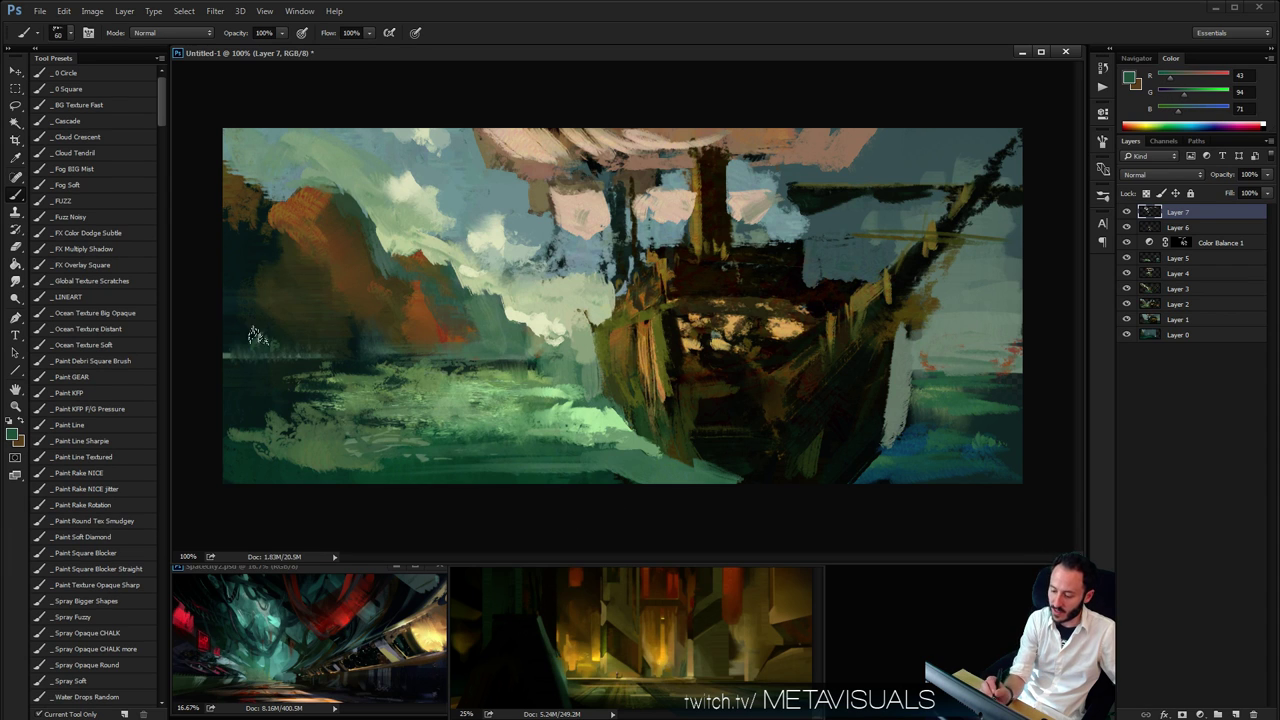
{"action": "key", "text": "bracketleft"}
{"action": "key", "text": "bracketleft"}
{"action": "key", "text": "bracketleft"}
{"action": "mouse_move", "coordinate": [283, 334]}
{"action": "left_mouse_down"}
{"action": "mouse_move", "coordinate": [330, 351]}
{"action": "mouse_move", "coordinate": [275, 332]}
{"action": "mouse_move", "coordinate": [240, 346]}
{"action": "left_mouse_up"}
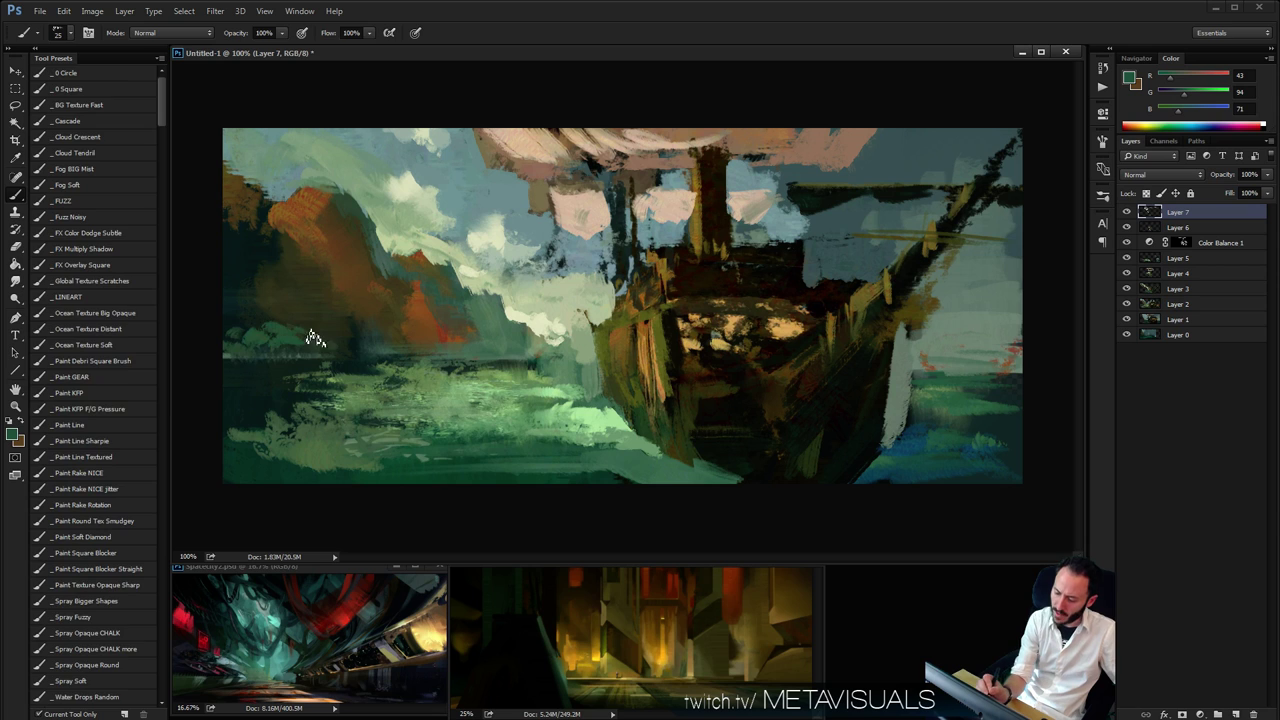
Set the foreground colour to RGB 137, 159, 140 and paint pale highlights on the shoreline clumps
{"action": "left_click", "coordinate": [1209, 93]}
{"action": "left_click", "coordinate": [1196, 109]}
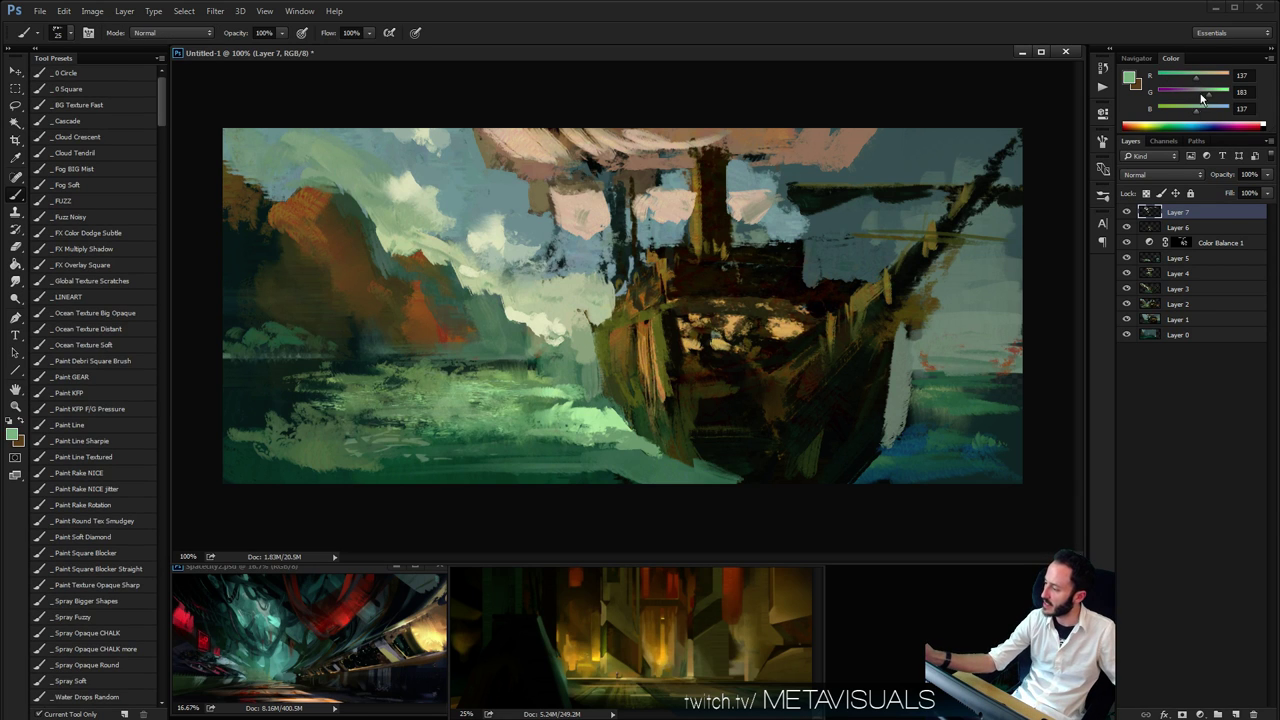
{"action": "left_click_drag", "start_coordinate": [1202, 97], "coordinate": [1196, 96]}
{"action": "left_click", "coordinate": [1197, 108]}
{"action": "key", "text": "["}
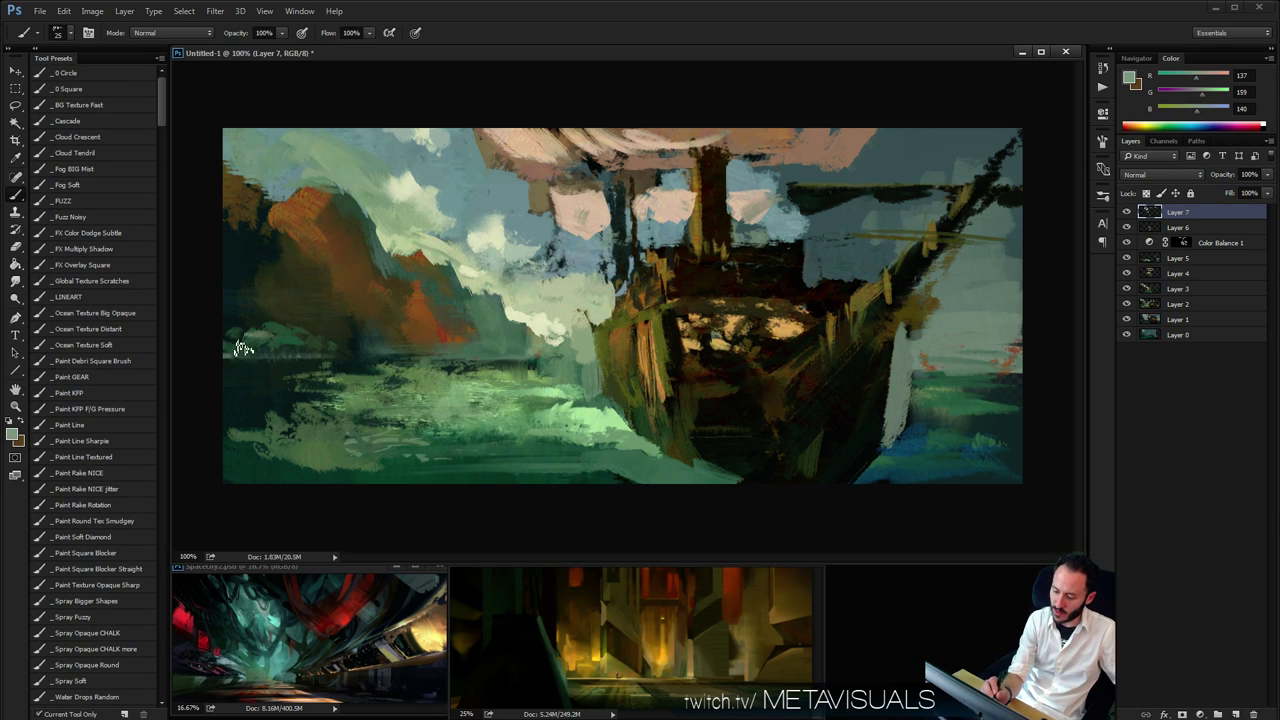
{"action": "key", "text": "bracketright"}
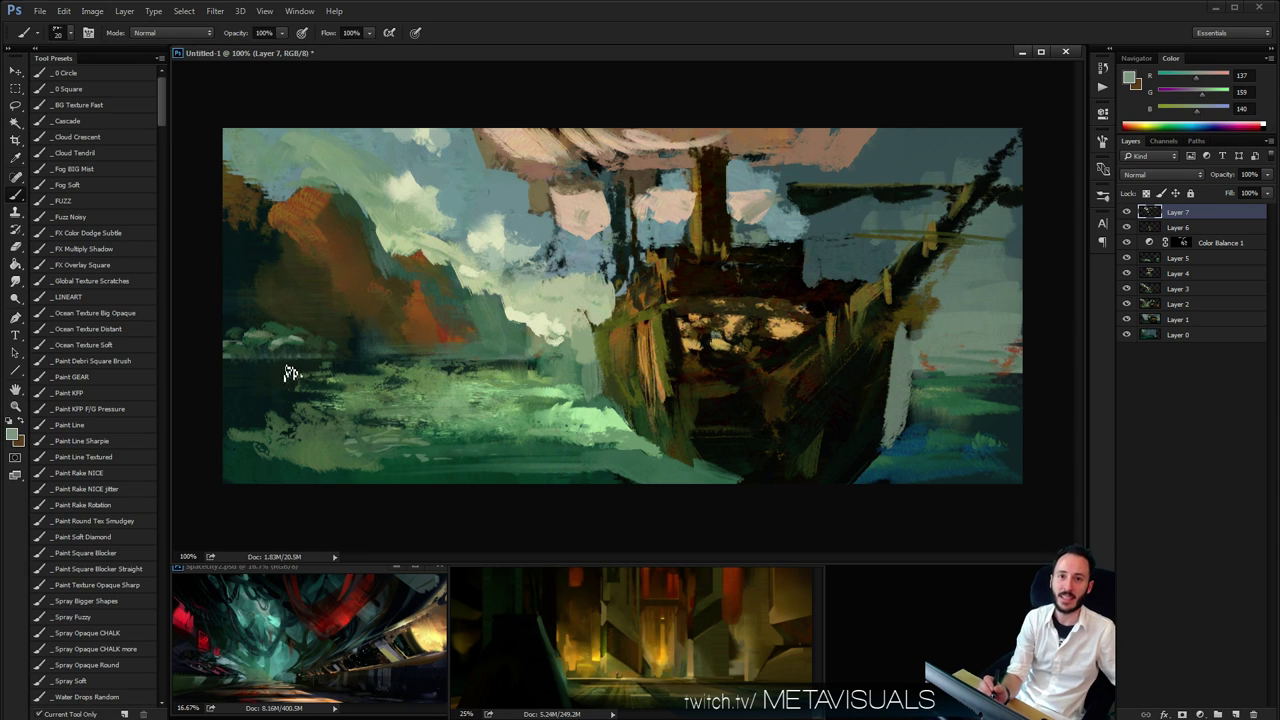
{"action": "key", "text": "bracketright"}
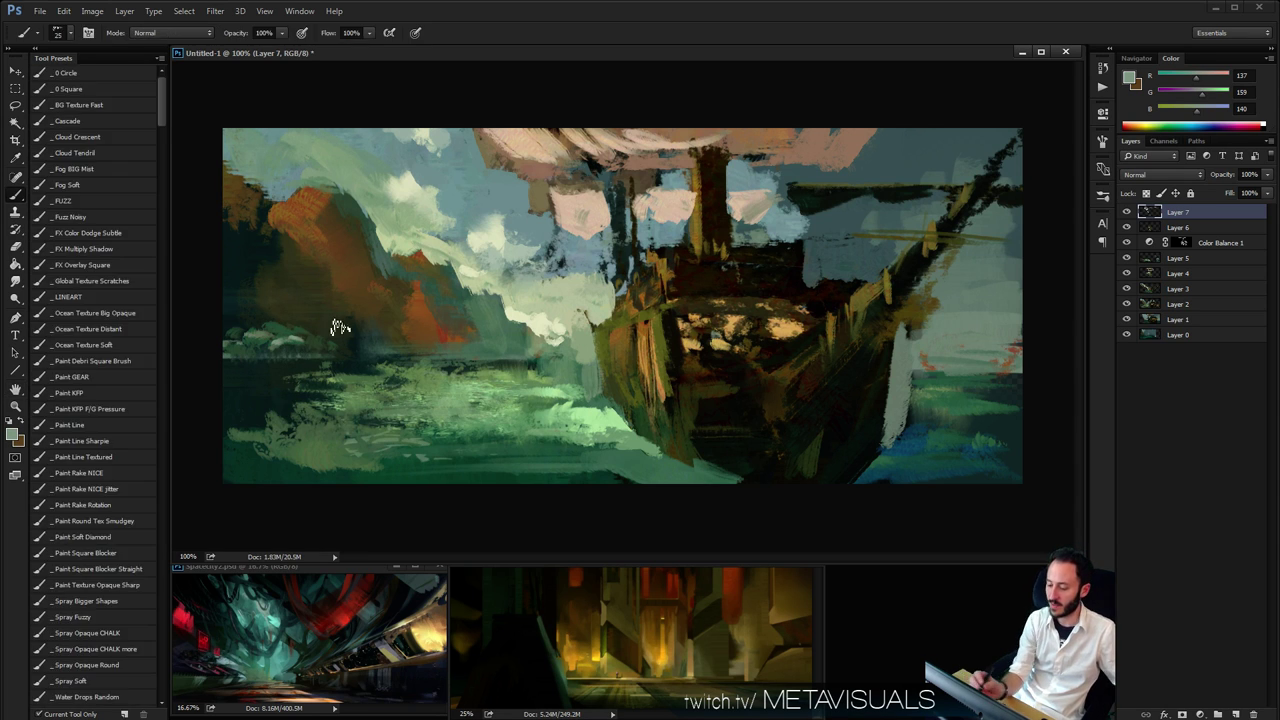
{"action": "key", "text": "space"}
{"action": "key", "text": "bracketleft"}
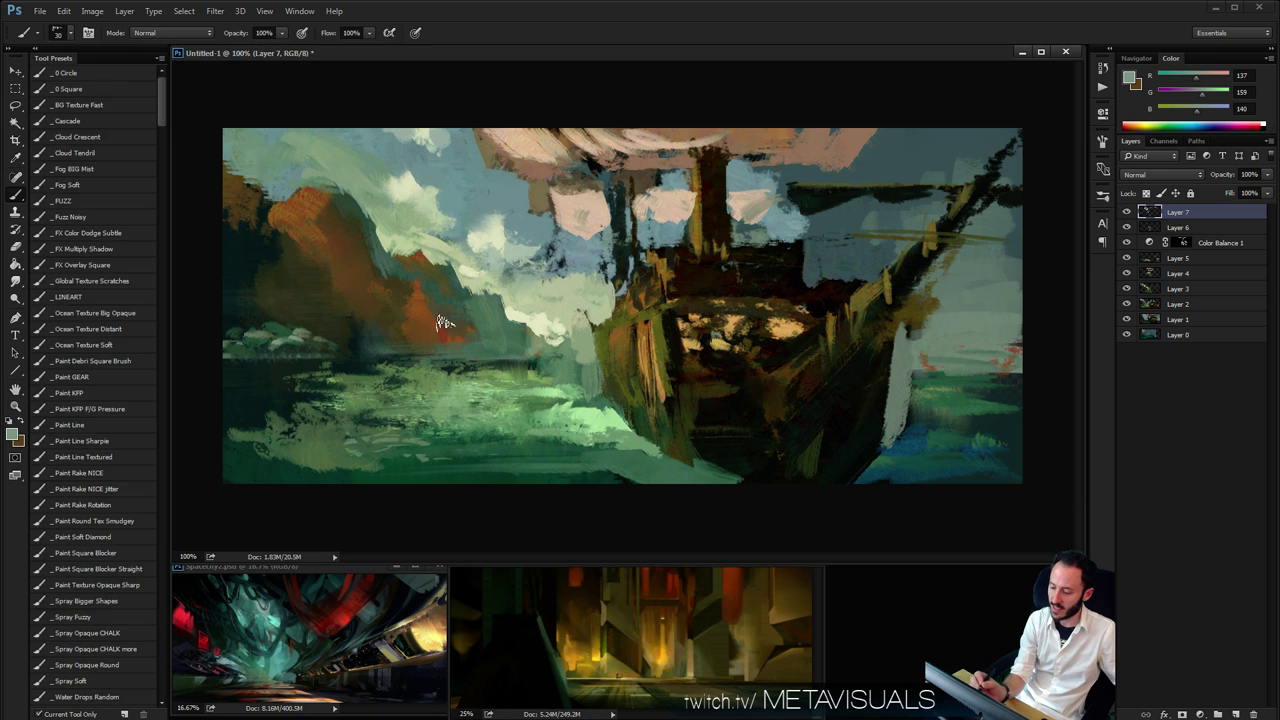
{"action": "key", "text": "space"}
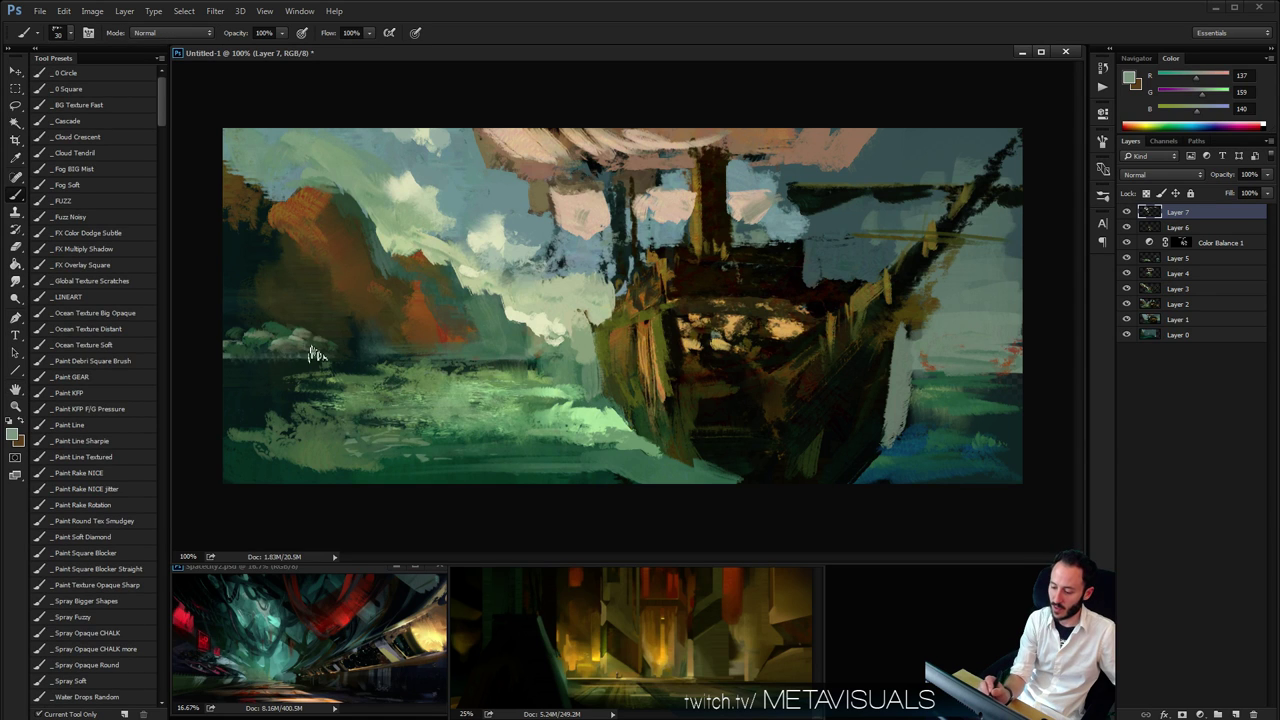
Break up the pale shoreline clumps with dark greens sampled from the rocks and mountain shadow
{"action": "left_click", "coordinate": [268, 343], "text": "alt"}
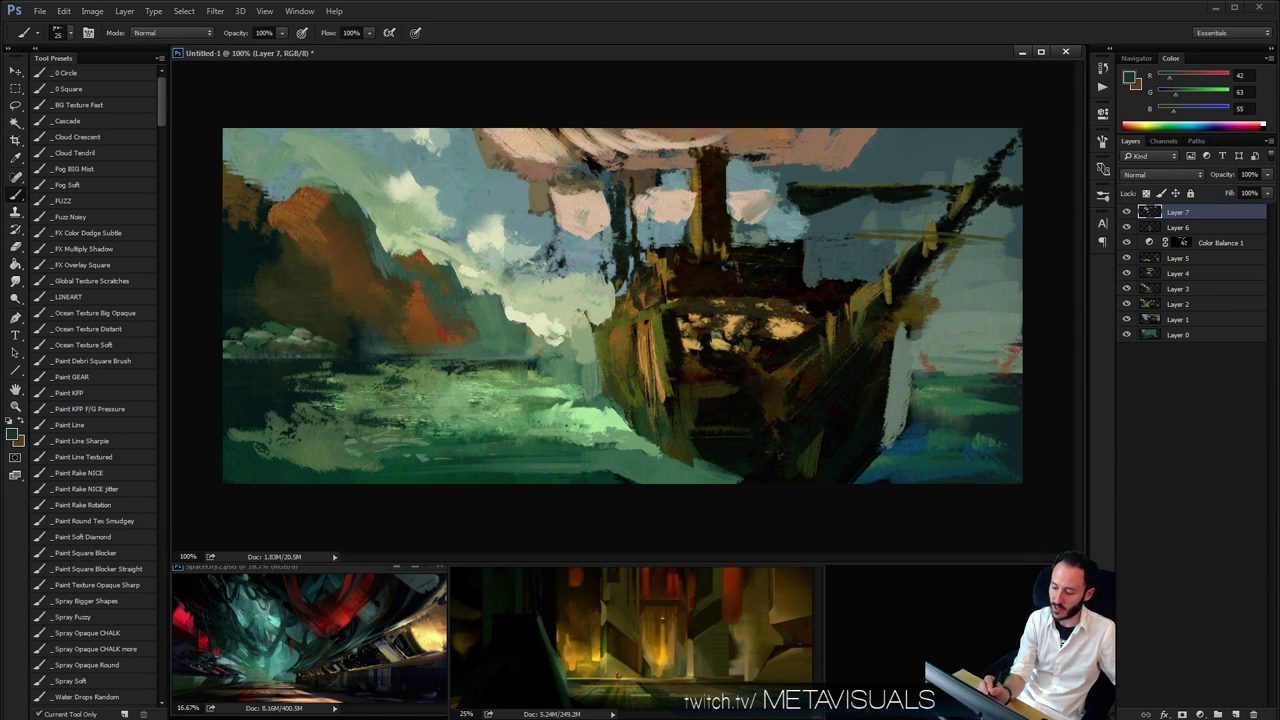
{"action": "left_click", "coordinate": [278, 332], "text": "alt"}
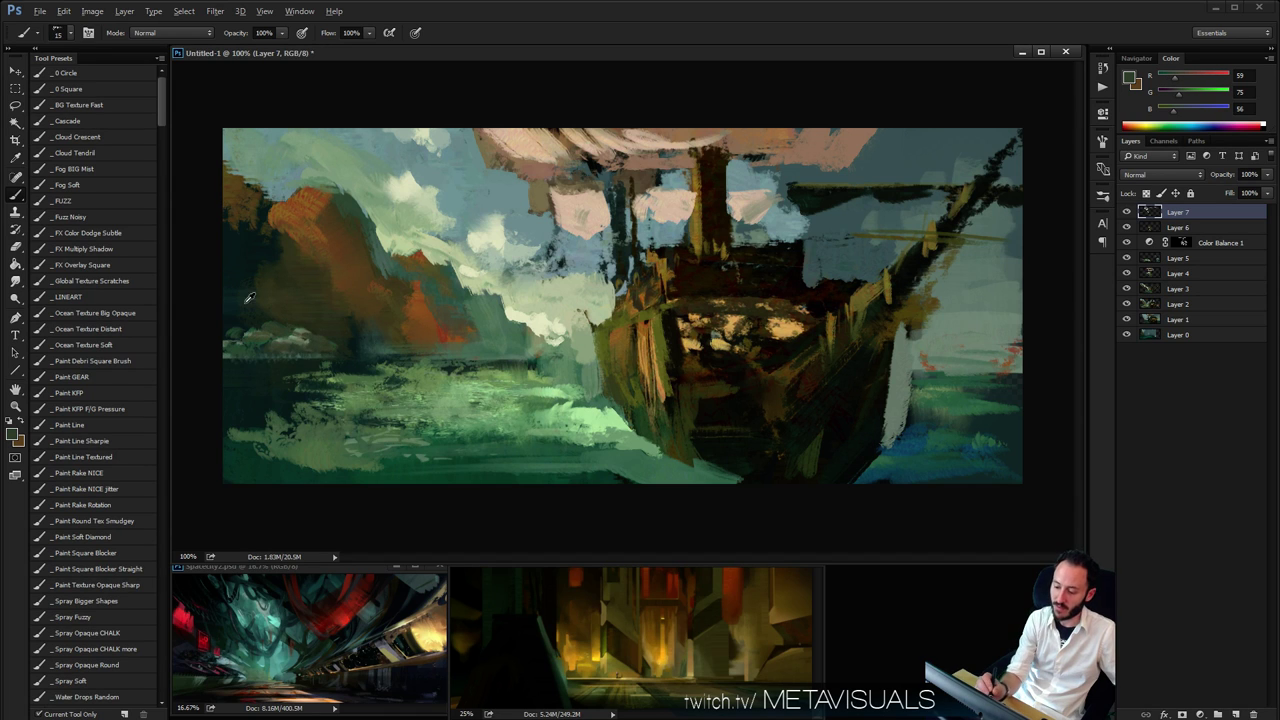
{"action": "left_click", "coordinate": [249, 298], "text": "alt"}
{"action": "left_click_drag", "start_coordinate": [320, 323], "coordinate": [350, 338]}
{"action": "key", "text": "bracketright"}
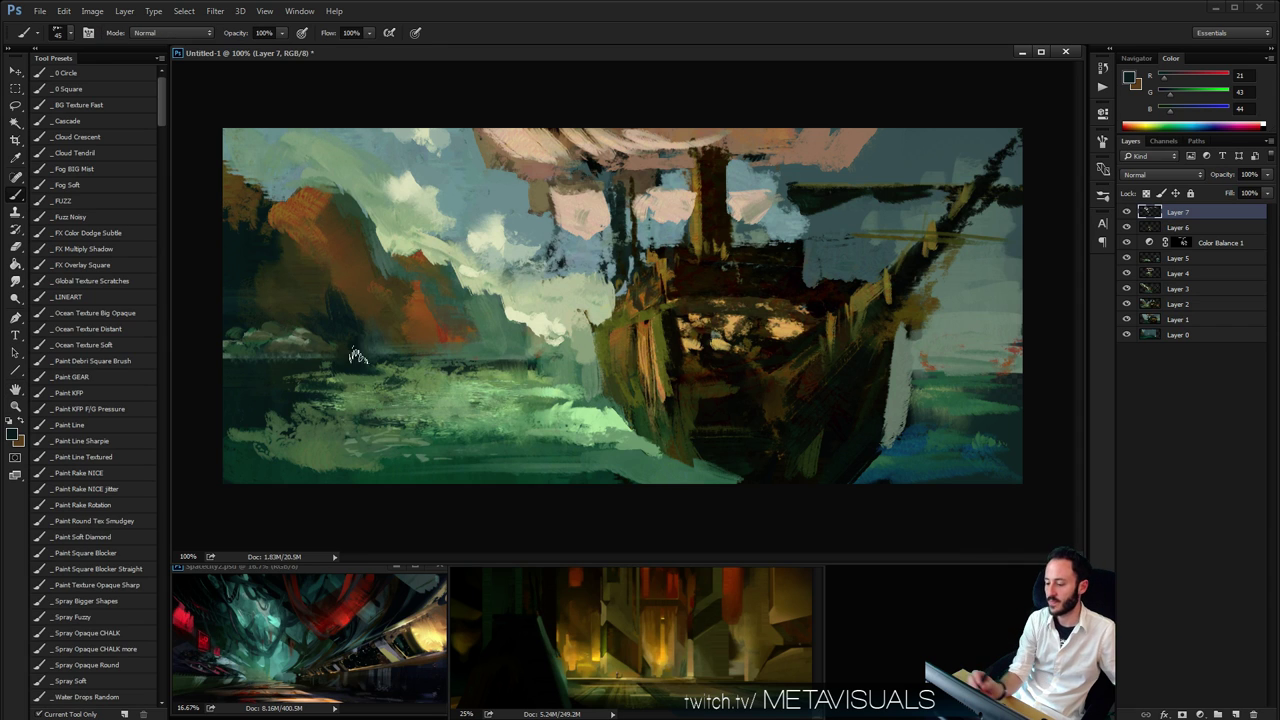
Blend the shoreline rocks into the mountain's foot with sampled muted green and dark brown strokes
{"action": "left_click", "coordinate": [240, 318], "text": "alt"}
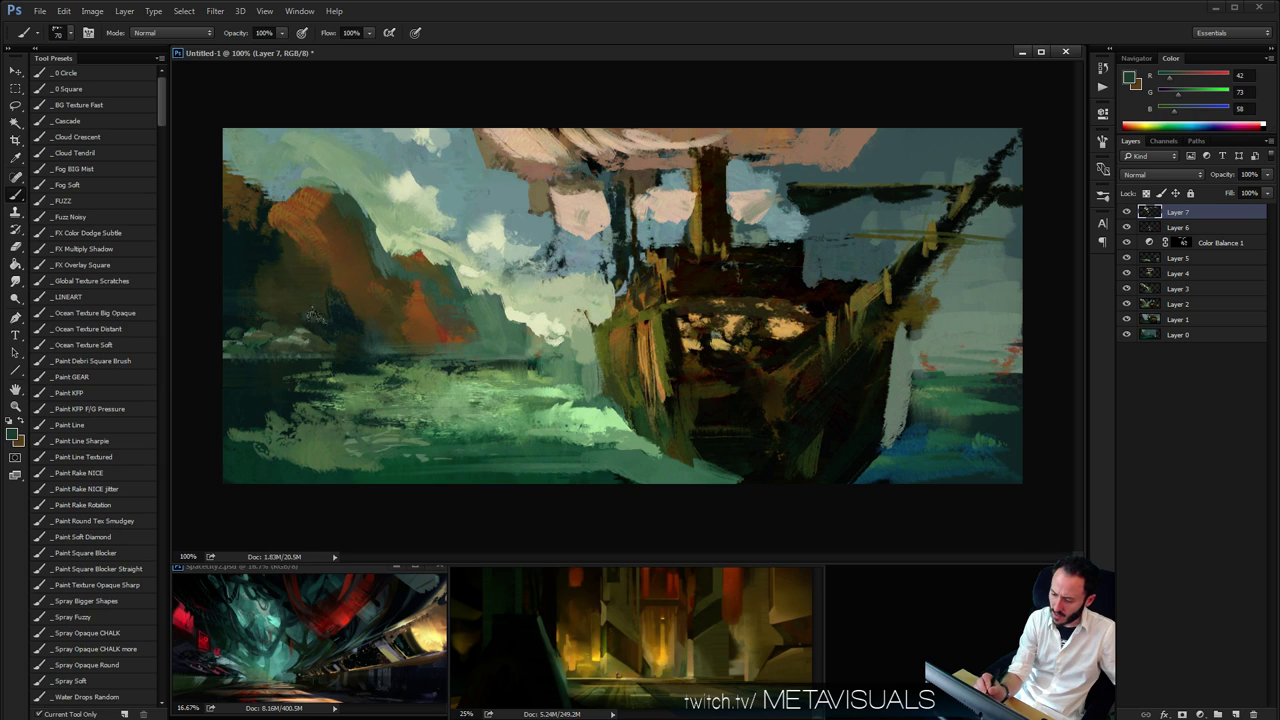
{"action": "key", "text": "bracketleft"}
{"action": "key", "text": "bracketleft"}
{"action": "left_click", "coordinate": [340, 318], "text": "alt"}
{"action": "mouse_move", "coordinate": [330, 322]}
{"action": "left_mouse_down"}
{"action": "mouse_move", "coordinate": [285, 342]}
{"action": "mouse_move", "coordinate": [310, 346]}
{"action": "left_mouse_up"}
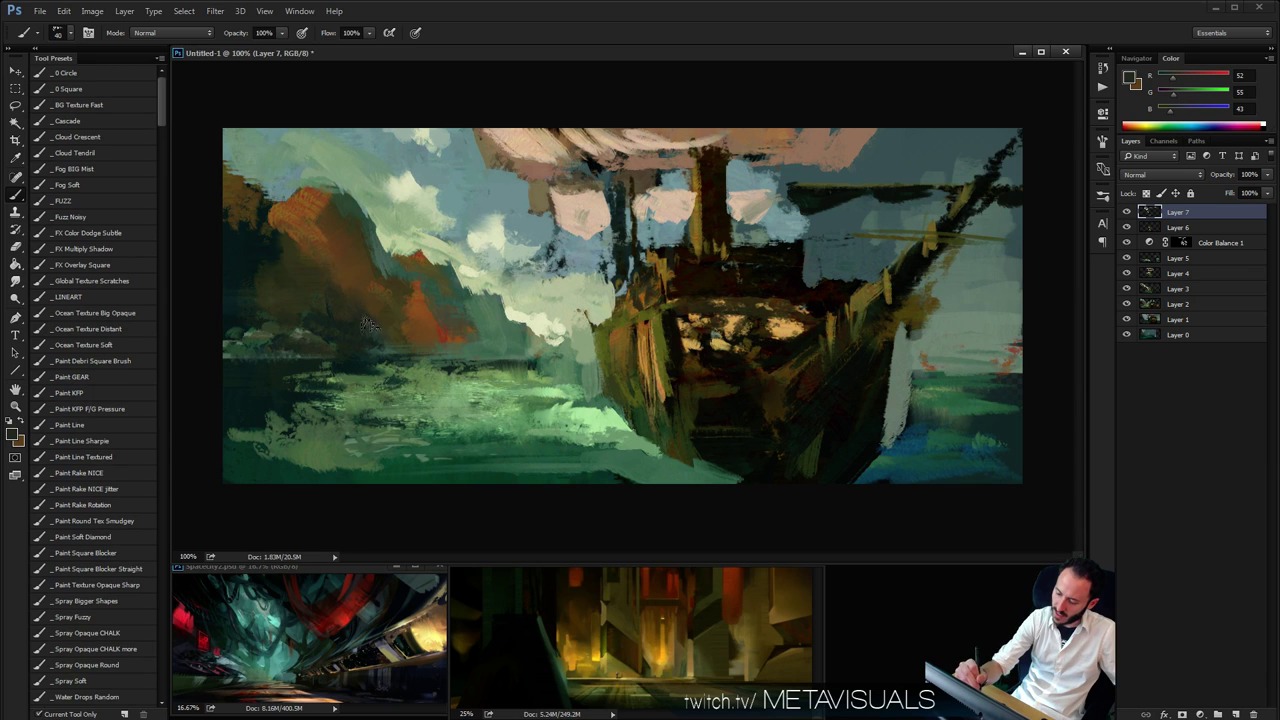
{"action": "key", "text": "r"}
{"action": "key", "text": "h"}
{"action": "key", "text": "b"}
Work sampled dark olive into the left mountain's shaded lower slope with a larger brush
{"action": "left_click", "coordinate": [335, 309], "text": "alt"}
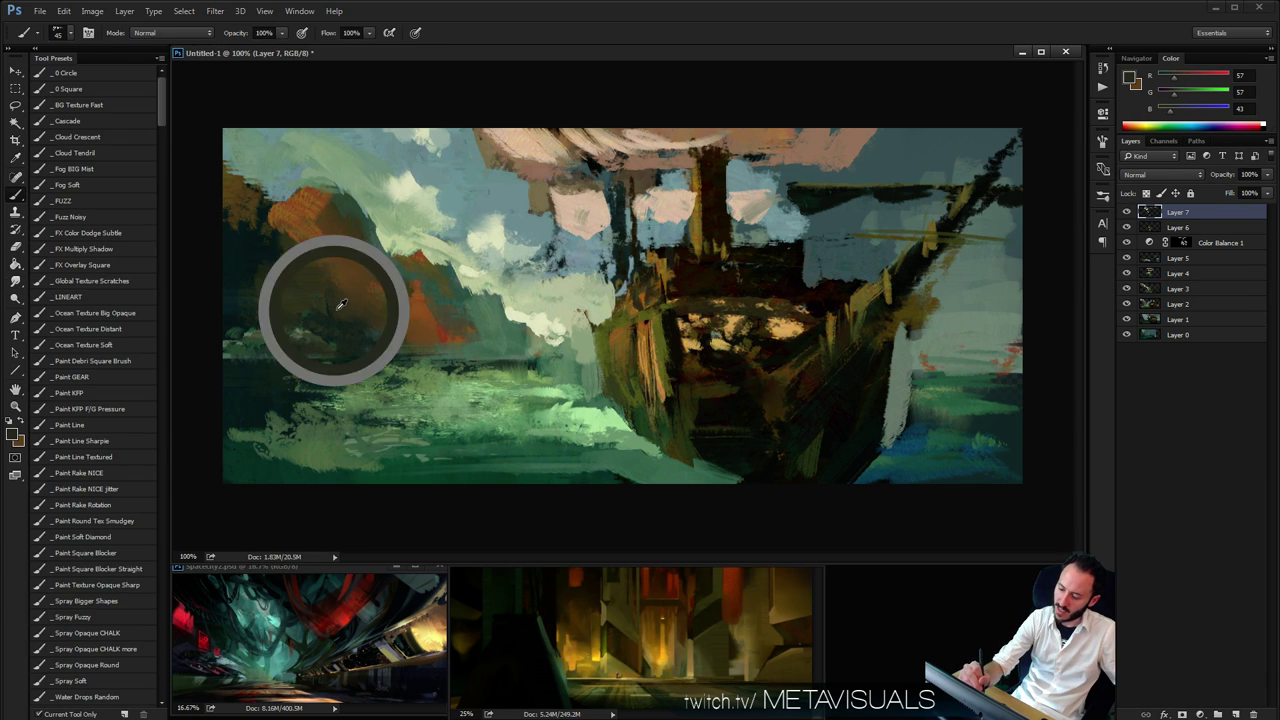
{"action": "key", "text": "bracketright"}
{"action": "key", "text": "bracketright"}
{"action": "key", "text": "bracketright"}
{"action": "key", "text": "r"}
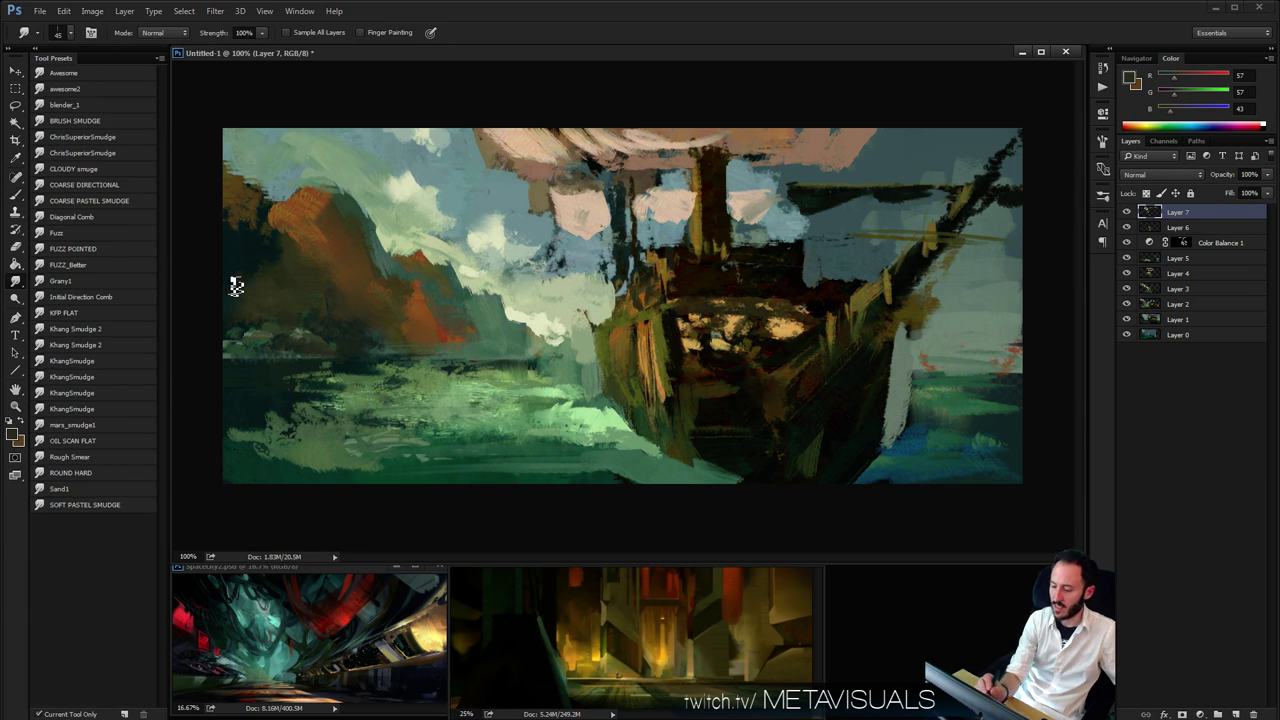
{"action": "key", "text": "h"}
Paint orange-brown and grey-green ridge strokes down the left mountain's slope
{"action": "mouse_move", "coordinate": [310, 250]}
{"action": "left_mouse_down", "text": "alt"}
{"action": "mouse_move", "coordinate": [294, 222]}
{"action": "mouse_move", "coordinate": [269, 254]}
{"action": "mouse_move", "coordinate": [293, 265]}
{"action": "left_mouse_up", "text": "alt"}
{"action": "left_click", "coordinate": [312, 223], "text": "alt"}
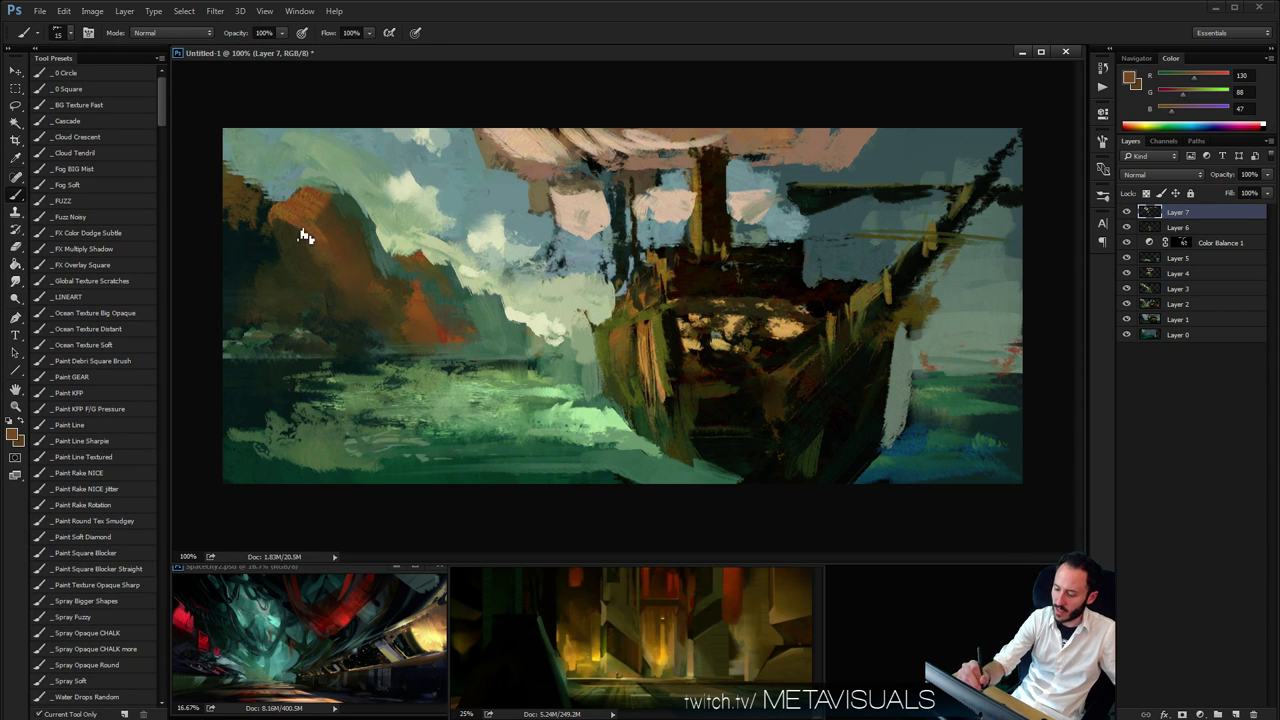
{"action": "left_click", "coordinate": [297, 334], "text": "alt"}
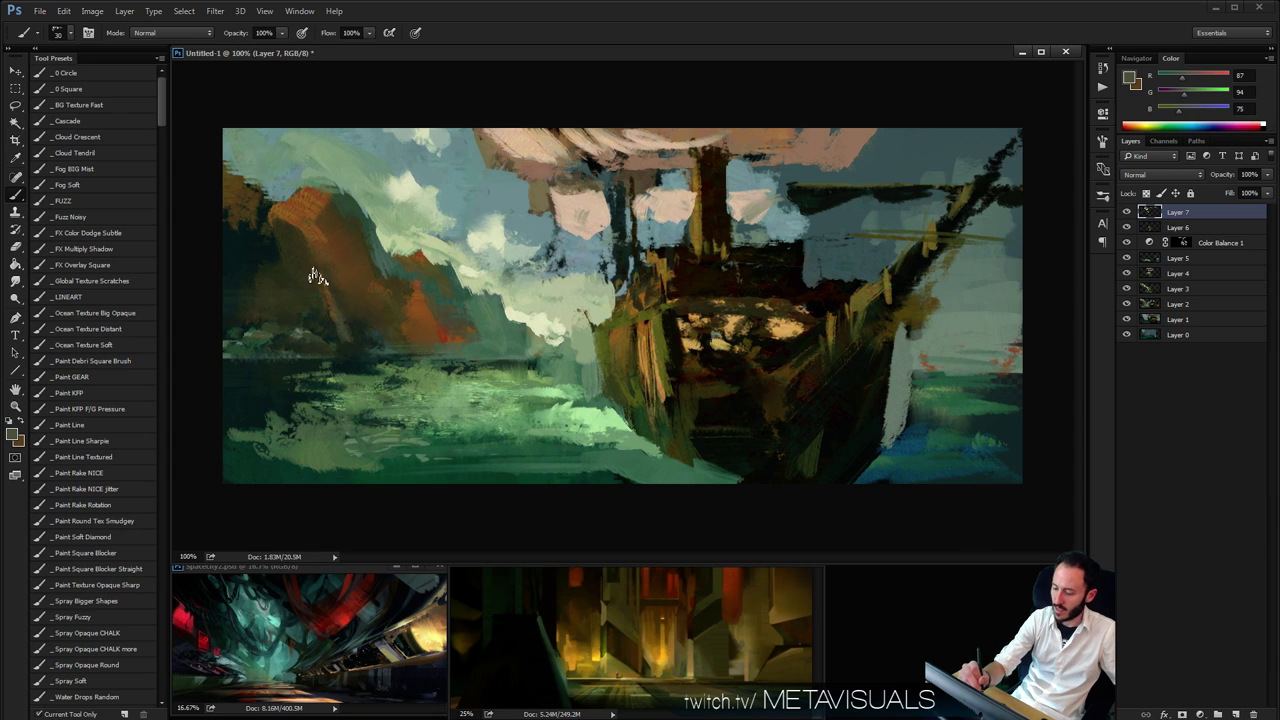
{"action": "key", "text": "bracketleft"}
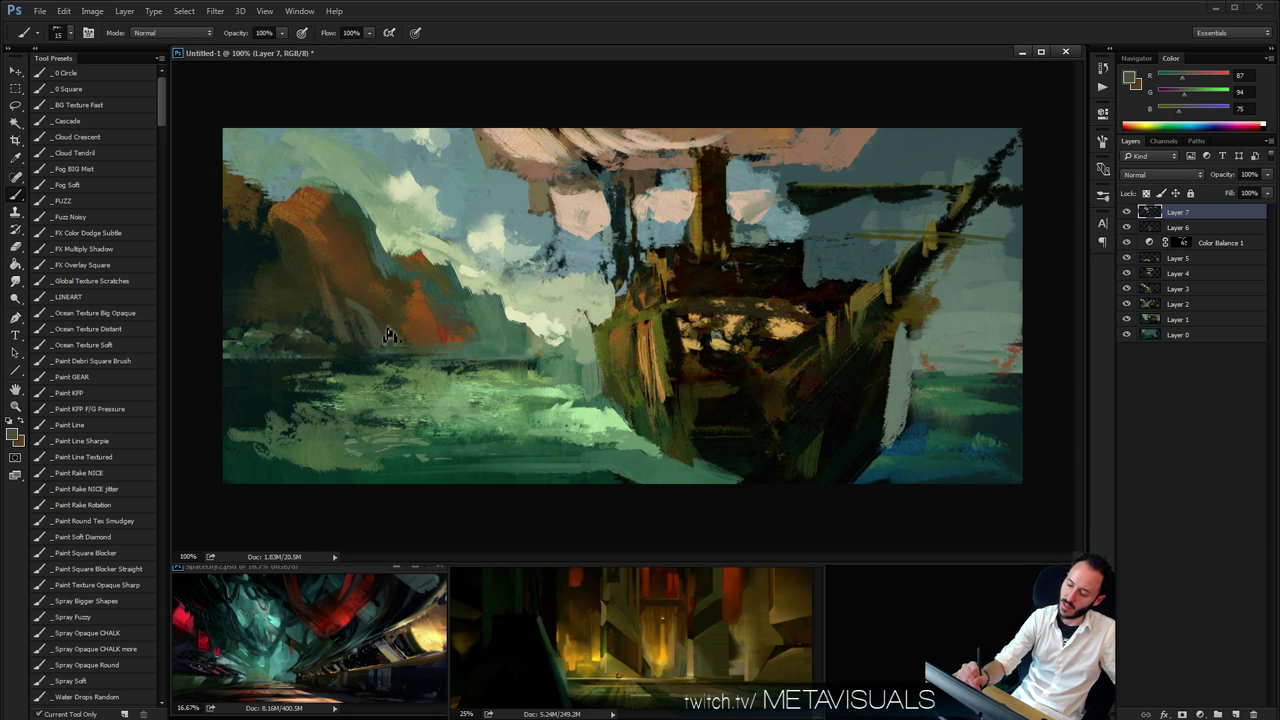
Examine the overall composition of the ship painting at smaller and larger magnifications
{"action": "key", "text": "space"}
{"action": "key", "text": "ctrl+minus"}
{"action": "key", "text": "ctrl+minus"}
{"action": "key", "text": "ctrl+minus"}
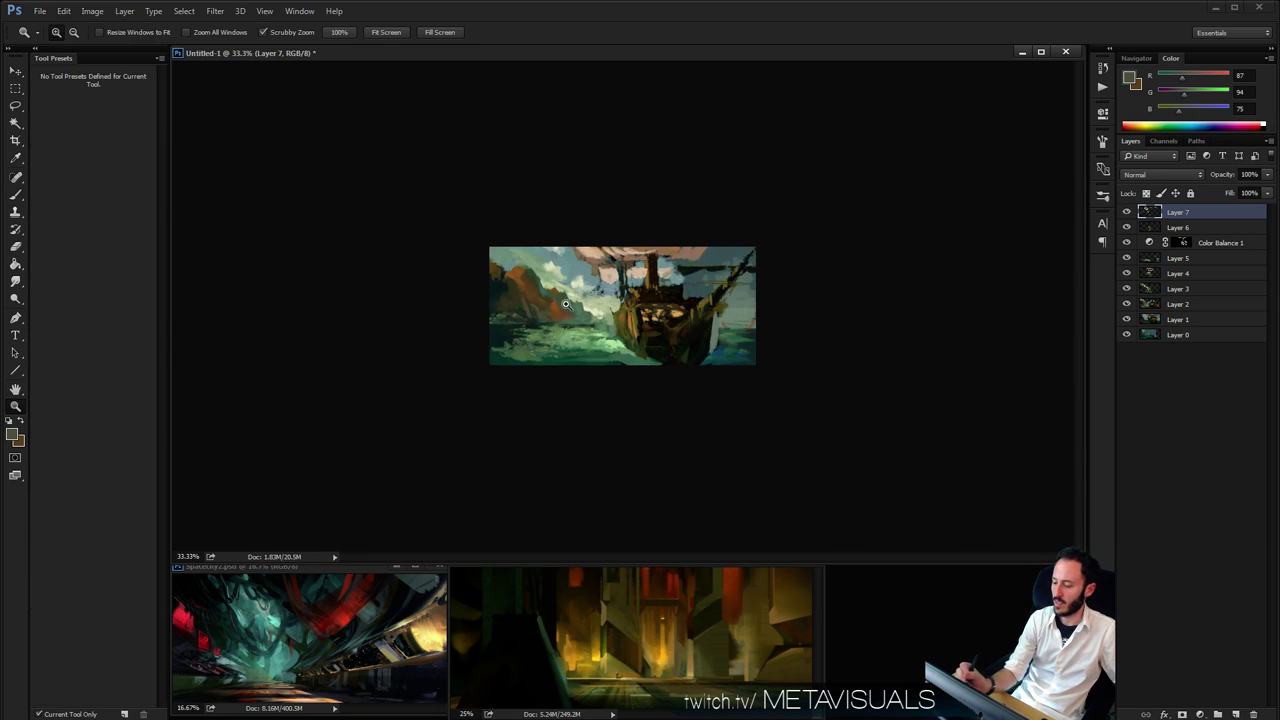
{"action": "key", "text": "ctrl+plus"}
{"action": "key", "text": "ctrl+plus"}
{"action": "key", "text": "ctrl+plus"}
{"action": "key", "text": "ctrl+minus"}
{"action": "key", "text": "ctrl+minus"}
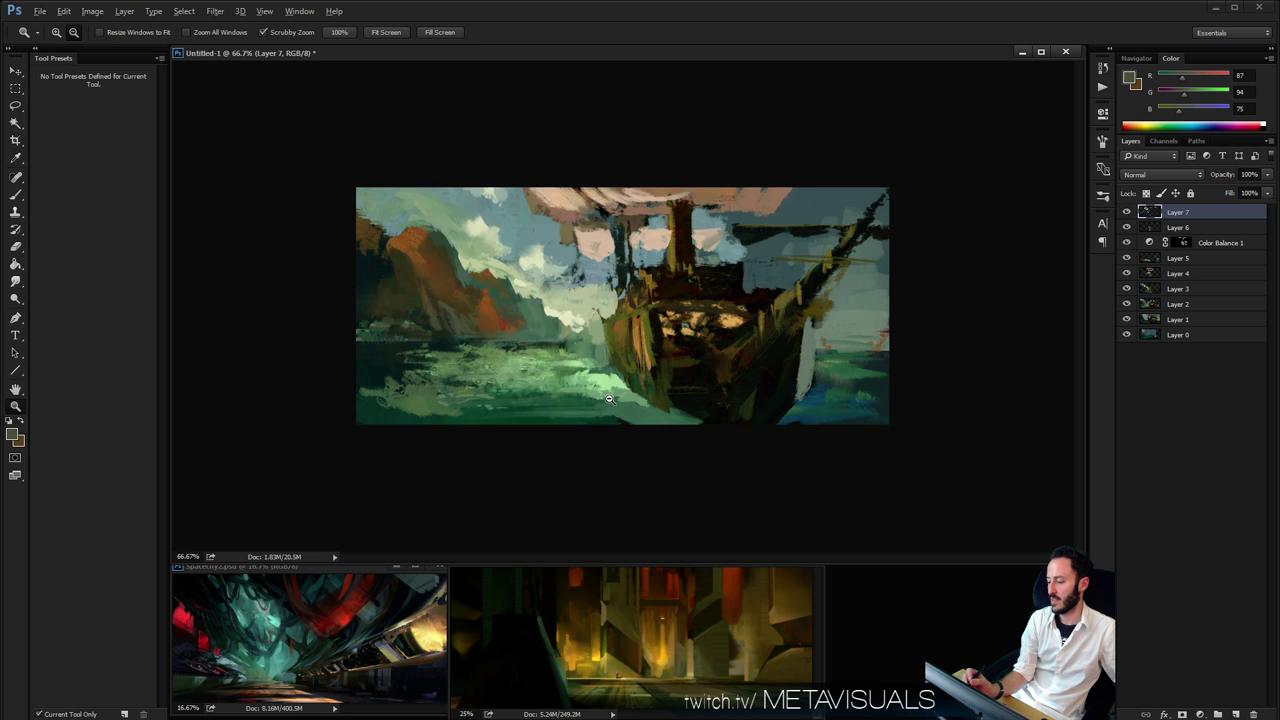
{"action": "key", "text": "ctrl+plus"}
{"action": "key", "text": "b"}
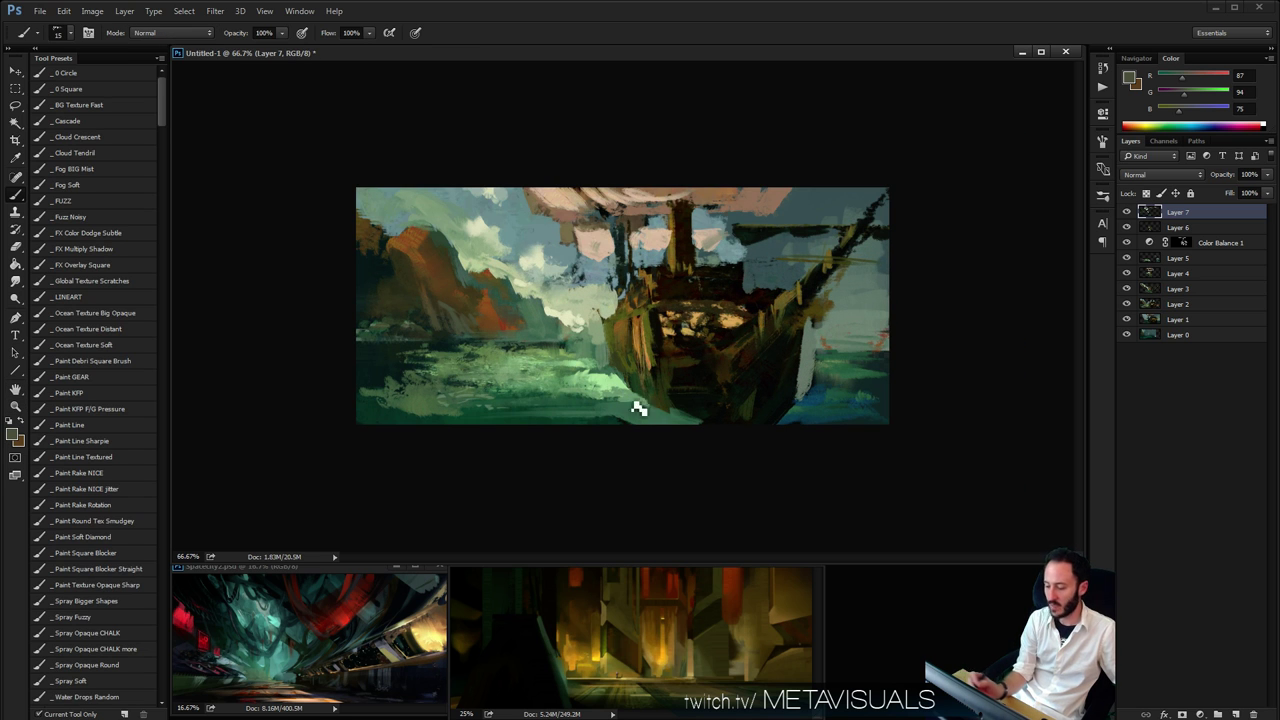
Add a new layer and paint a thin sampled light green streak across the distant water beside the hull
{"action": "key", "text": "ctrl+shift+alt+n"}
{"action": "key", "text": "z"}
{"action": "key", "text": "ctrl+plus"}
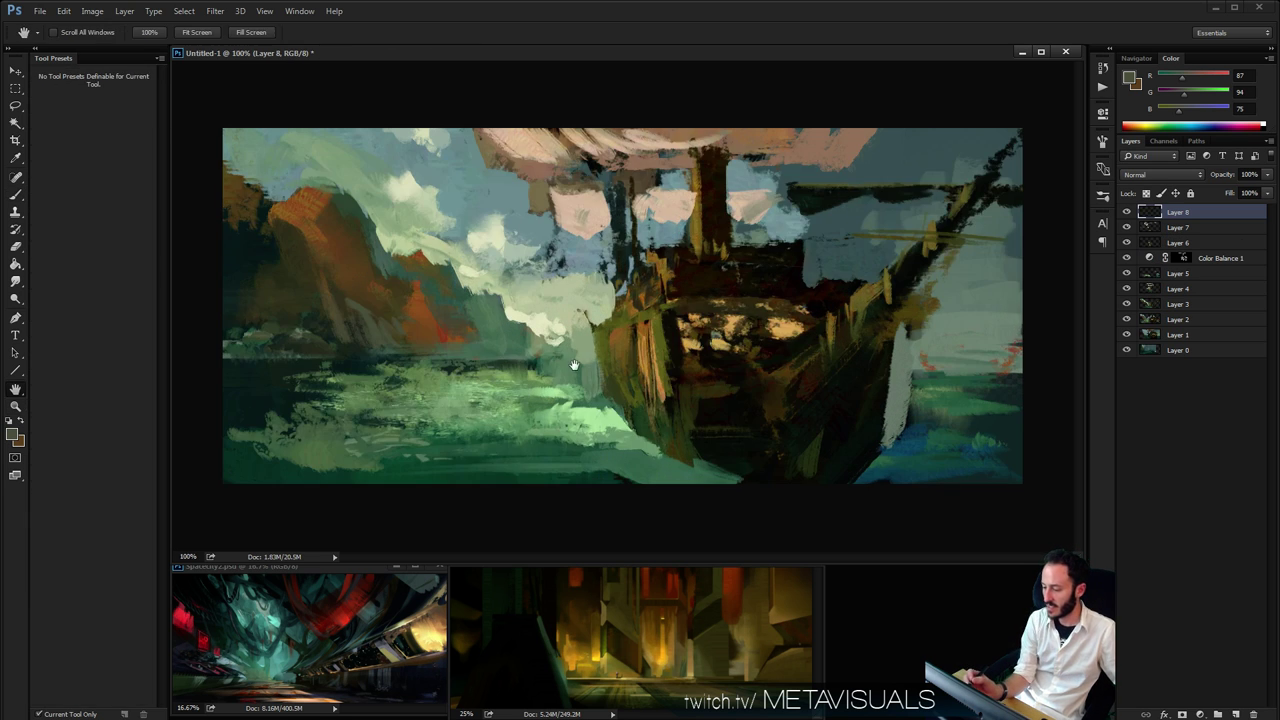
{"action": "key", "text": "b"}
{"action": "left_click", "coordinate": [537, 370], "text": "alt"}
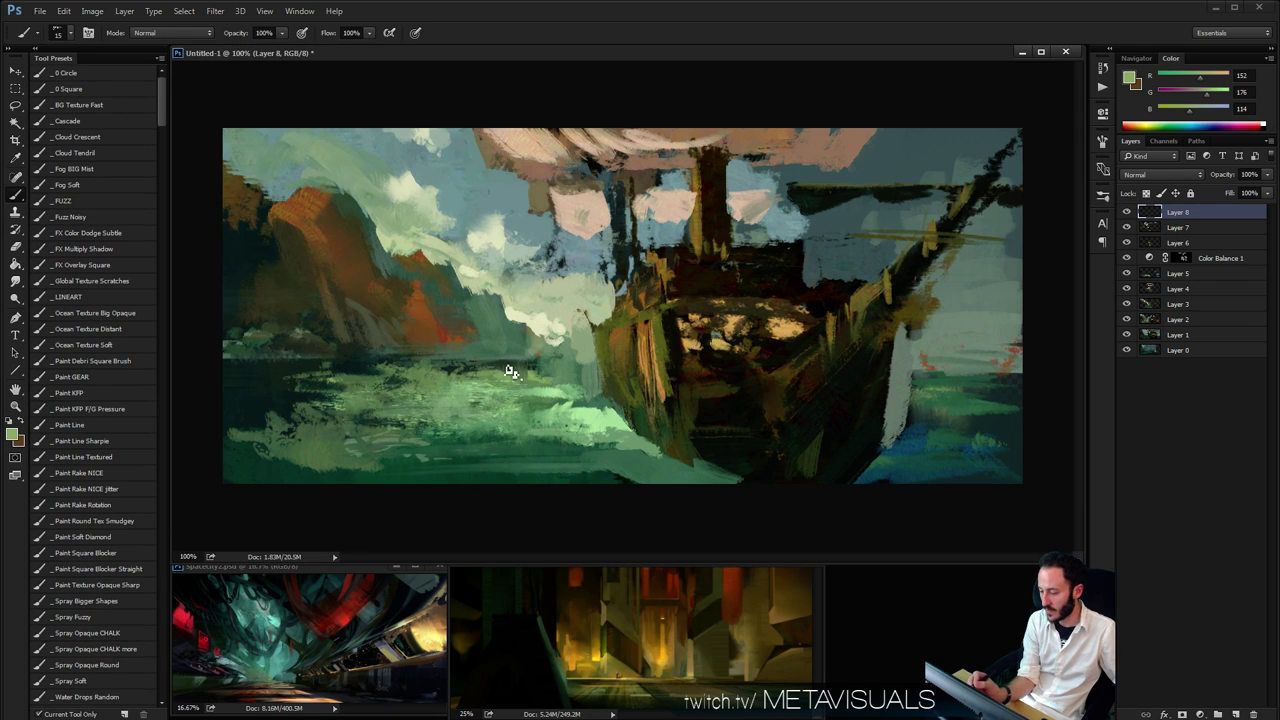
{"action": "key", "text": "bracketleft"}
{"action": "key", "text": "bracketleft"}
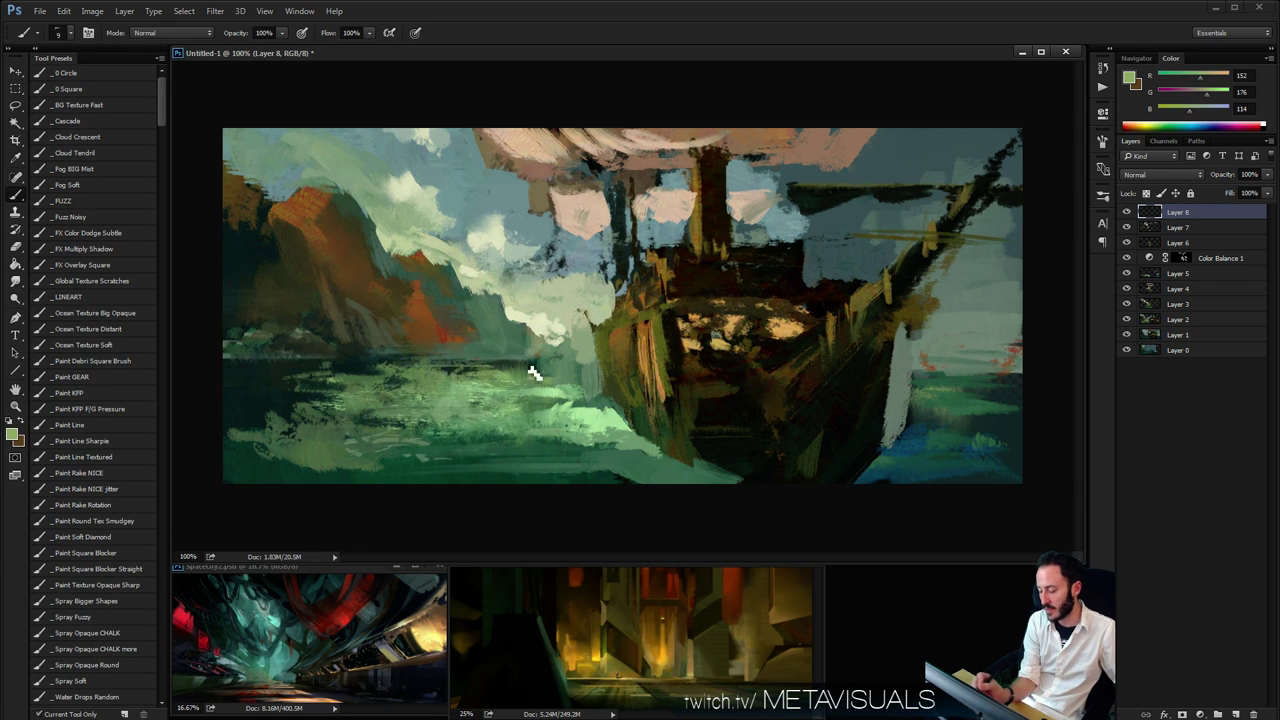
{"action": "left_click_drag", "start_coordinate": [490, 368], "coordinate": [565, 372]}
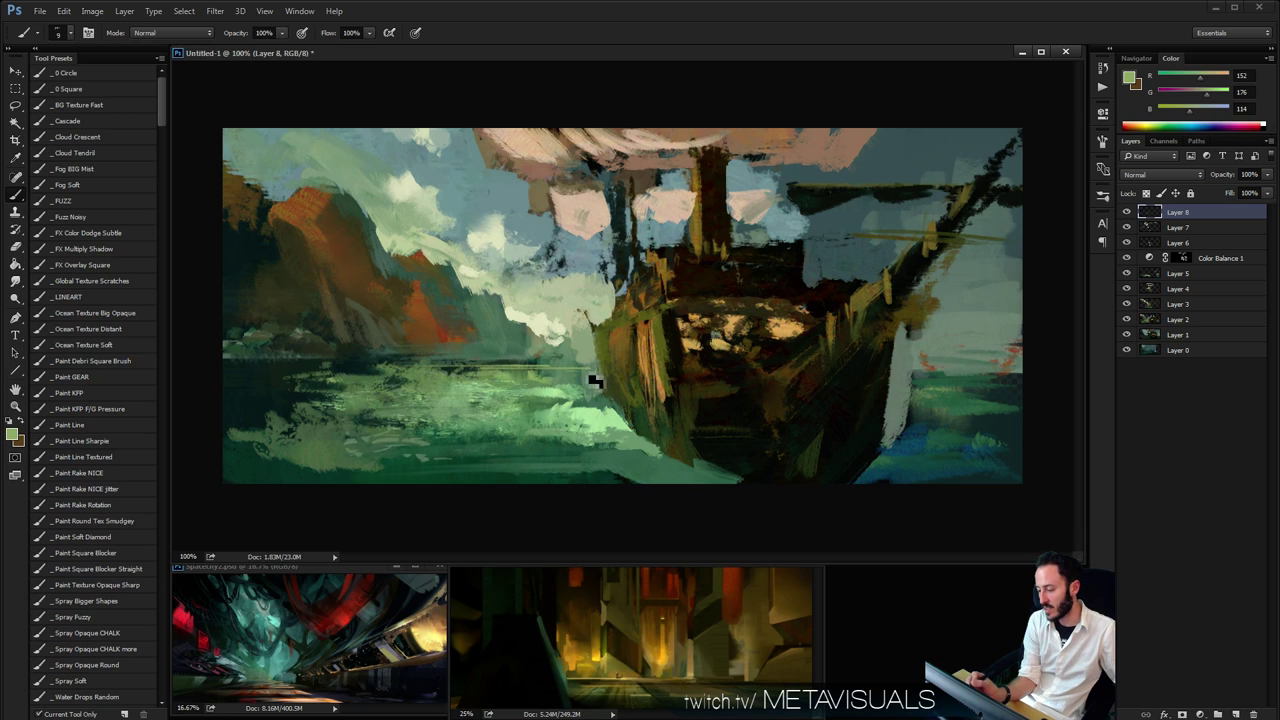
{"action": "key", "text": "bracketright"}
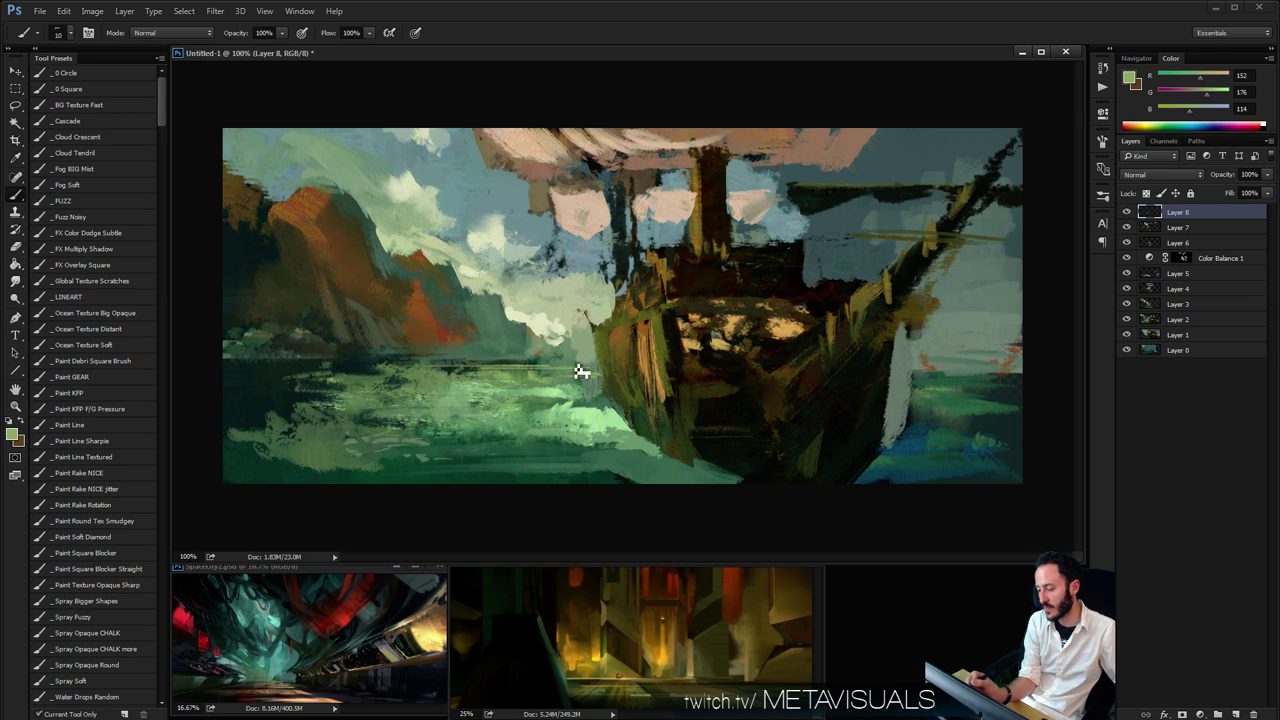
Paint a dark stroke along the horizon waterline from the hull to the mountain's foot with sampled dark teal
{"action": "left_click", "coordinate": [342, 365], "text": "alt"}
{"action": "key", "text": "bracketright"}
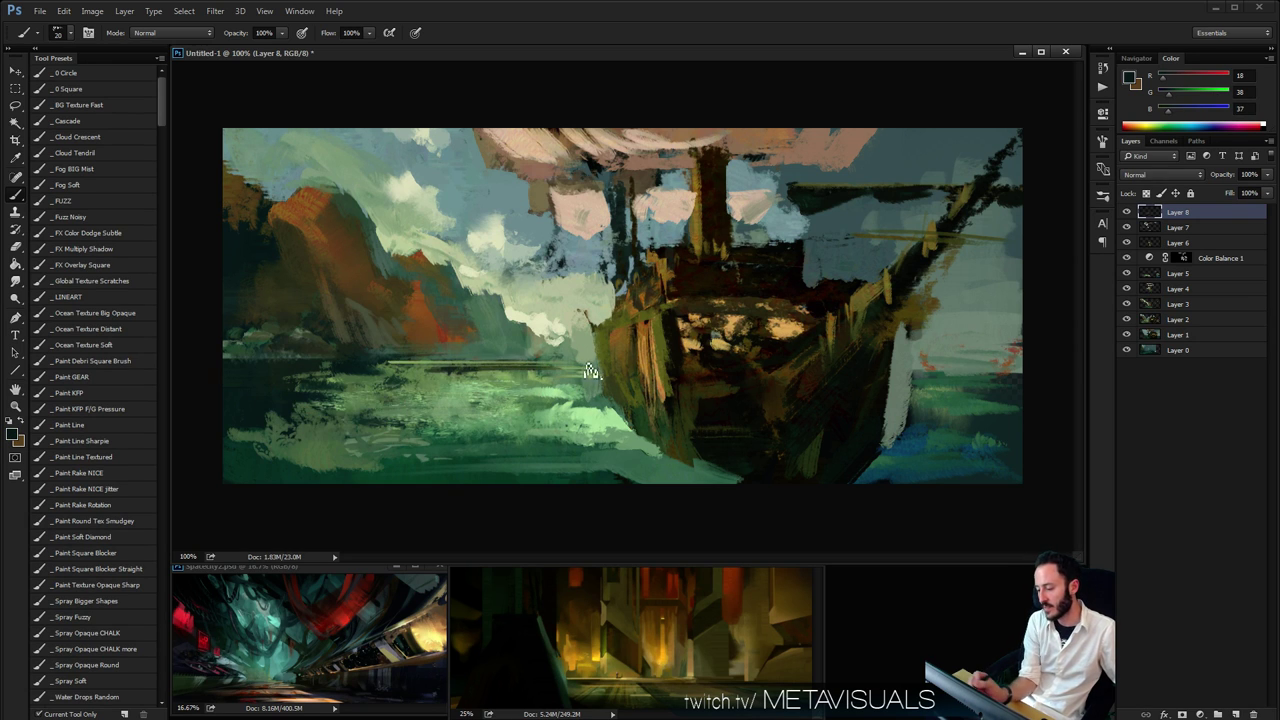
{"action": "left_click_drag", "start_coordinate": [590, 370], "coordinate": [380, 366]}
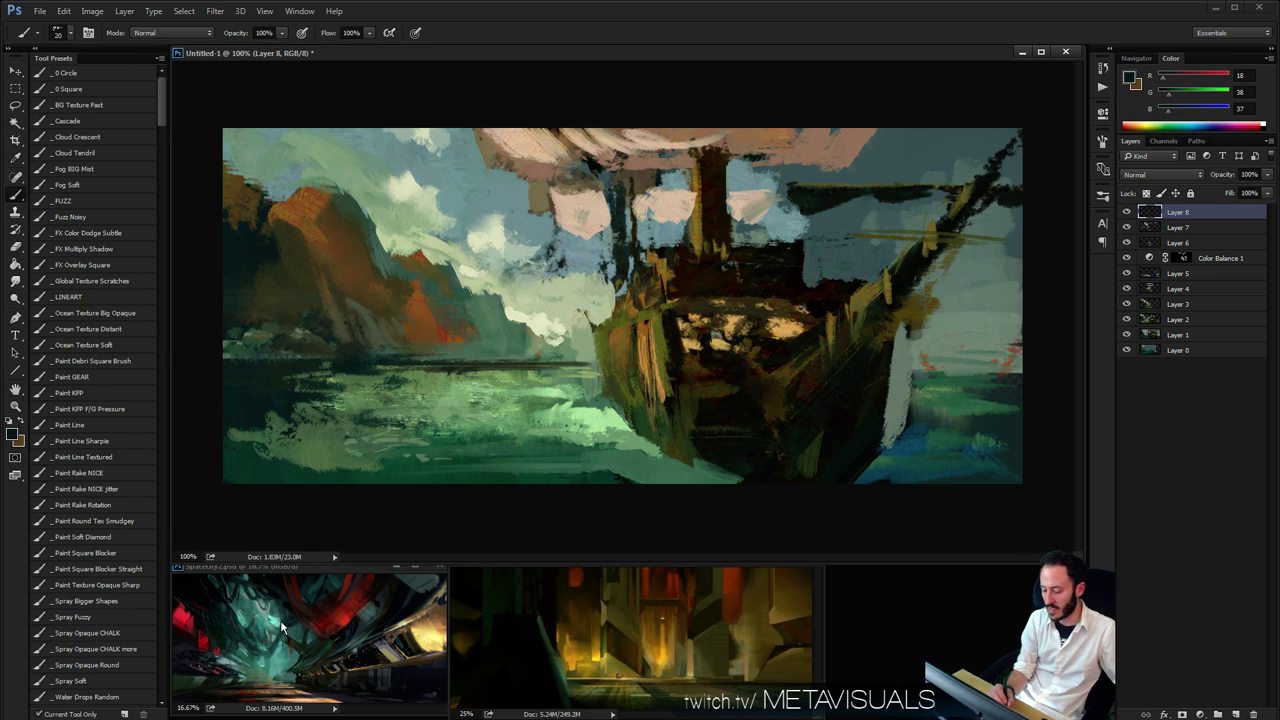
Sample teal from the teal-and-red reference painting and stroke it across the water just below the horizon
{"action": "left_click", "coordinate": [322, 580], "text": "alt"}
{"action": "key", "text": "bracketleft"}
{"action": "key", "text": "bracketleft"}
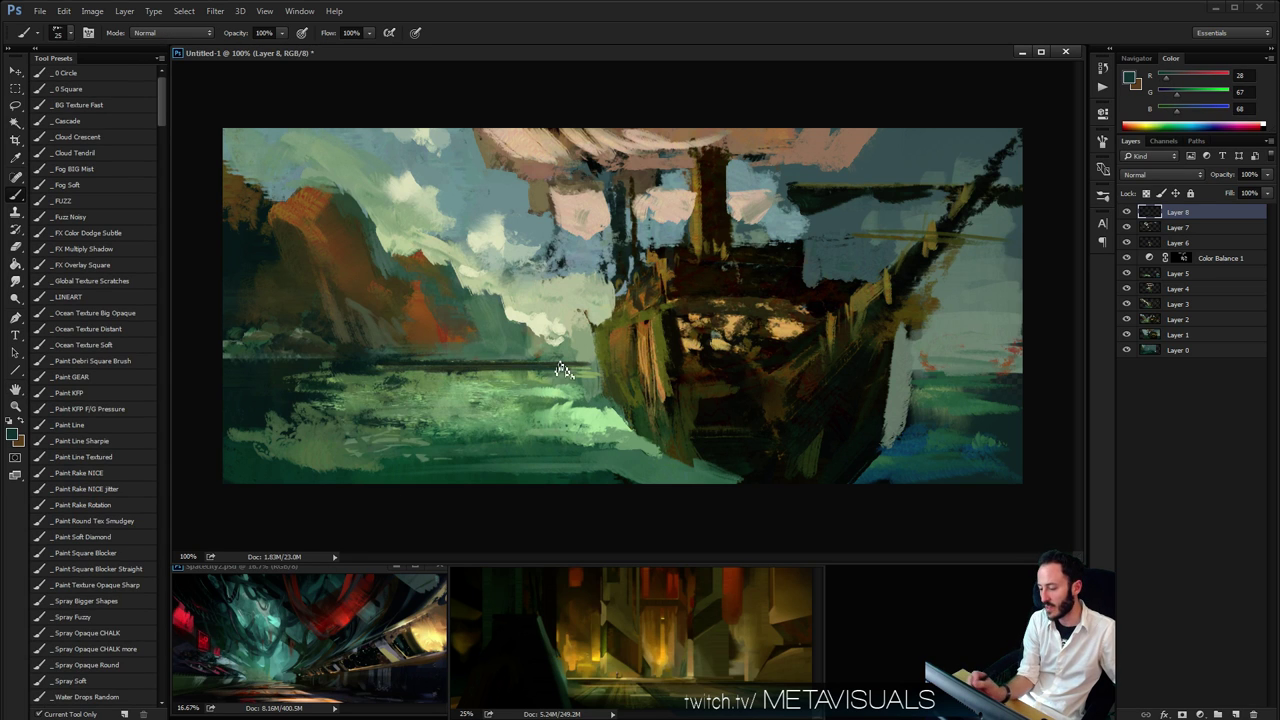
{"action": "left_click_drag", "start_coordinate": [568, 370], "coordinate": [450, 372]}
{"action": "mouse_move", "coordinate": [585, 369]}
{"action": "left_mouse_down"}
{"action": "mouse_move", "coordinate": [436, 364]}
{"action": "mouse_move", "coordinate": [590, 372]}
{"action": "mouse_move", "coordinate": [520, 381]}
{"action": "left_mouse_up"}
{"action": "key", "text": "bracketleft"}
{"action": "key", "text": "bracketright"}
{"action": "key", "text": "bracketright"}
{"action": "key", "text": "bracketright"}
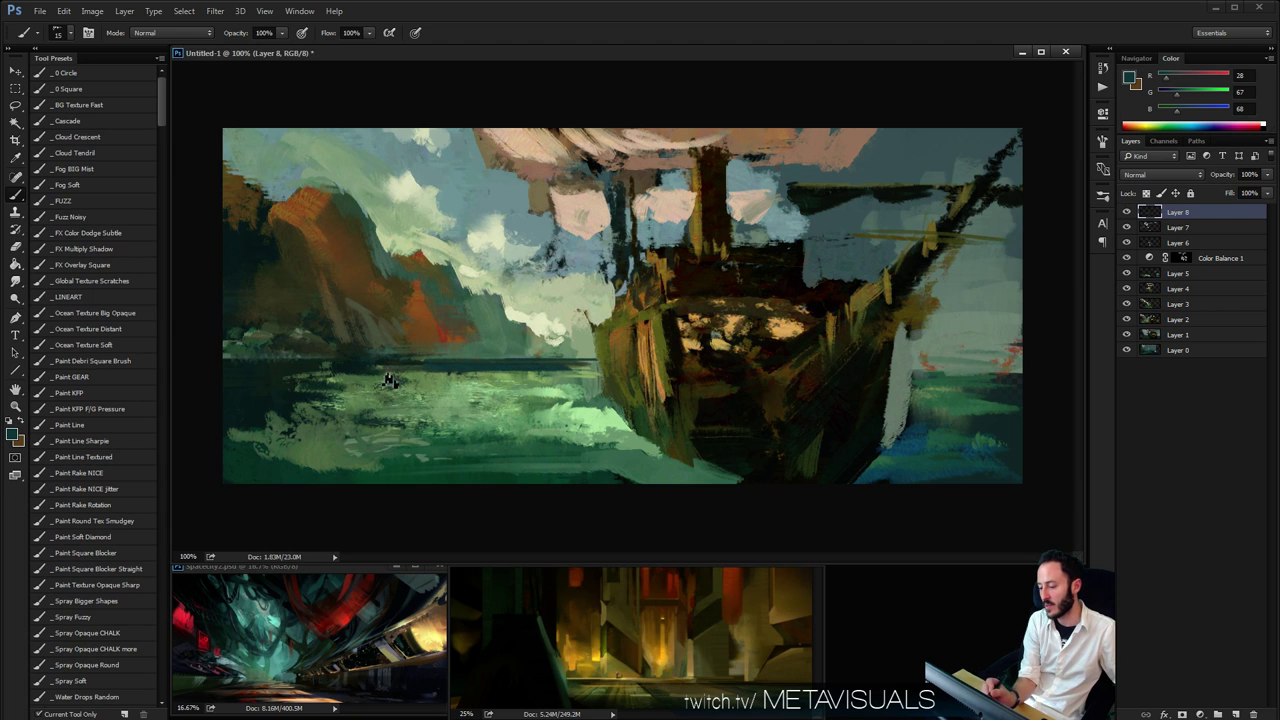
{"action": "mouse_move", "coordinate": [390, 380]}
{"action": "left_mouse_down"}
{"action": "mouse_move", "coordinate": [566, 378]}
{"action": "mouse_move", "coordinate": [569, 391]}
{"action": "mouse_move", "coordinate": [591, 390]}
{"action": "mouse_move", "coordinate": [563, 381]}
{"action": "left_mouse_up"}
Work sampled light and mid green strokes into the distant water to break up the wave highlights
{"action": "key", "text": "bracketleft"}
{"action": "left_click", "coordinate": [520, 389], "text": "alt"}
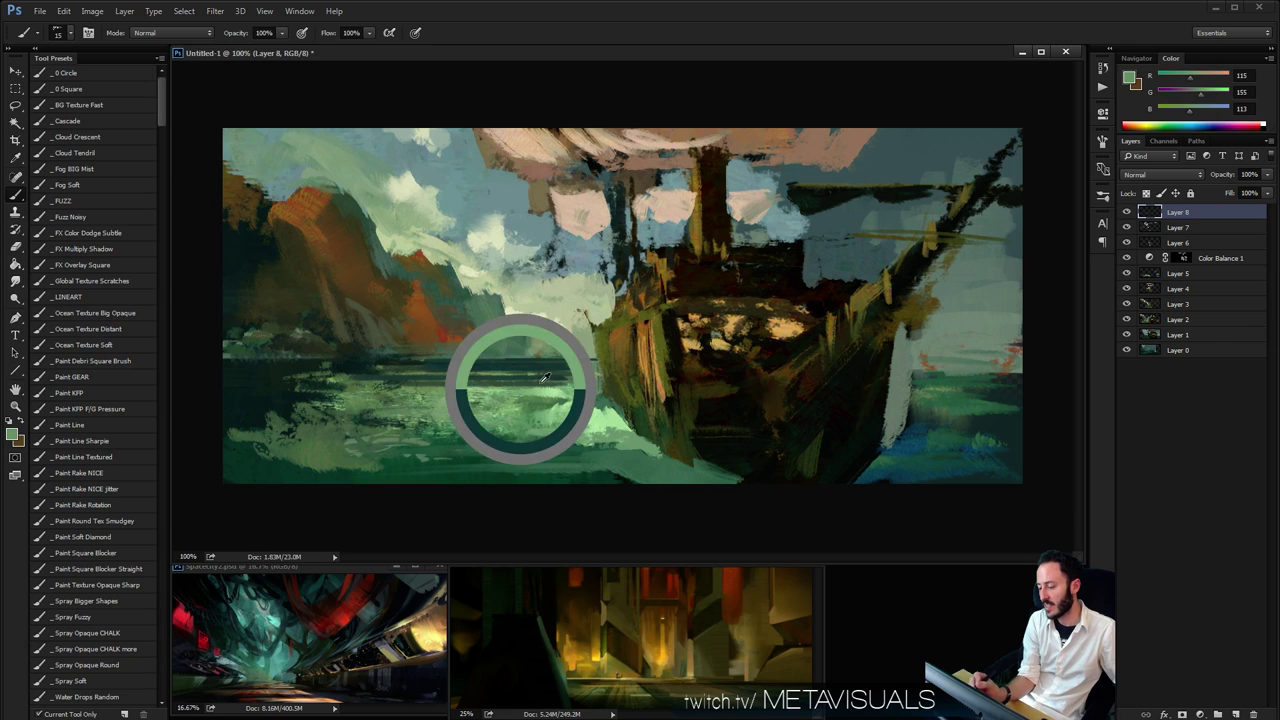
{"action": "mouse_move", "coordinate": [482, 387]}
{"action": "left_mouse_down"}
{"action": "mouse_move", "coordinate": [445, 378]}
{"action": "mouse_move", "coordinate": [567, 372]}
{"action": "mouse_move", "coordinate": [442, 377]}
{"action": "mouse_move", "coordinate": [541, 373]}
{"action": "mouse_move", "coordinate": [569, 381]}
{"action": "mouse_move", "coordinate": [546, 394]}
{"action": "mouse_move", "coordinate": [574, 389]}
{"action": "mouse_move", "coordinate": [532, 391]}
{"action": "left_mouse_up"}
{"action": "left_click", "coordinate": [484, 390], "text": "alt"}
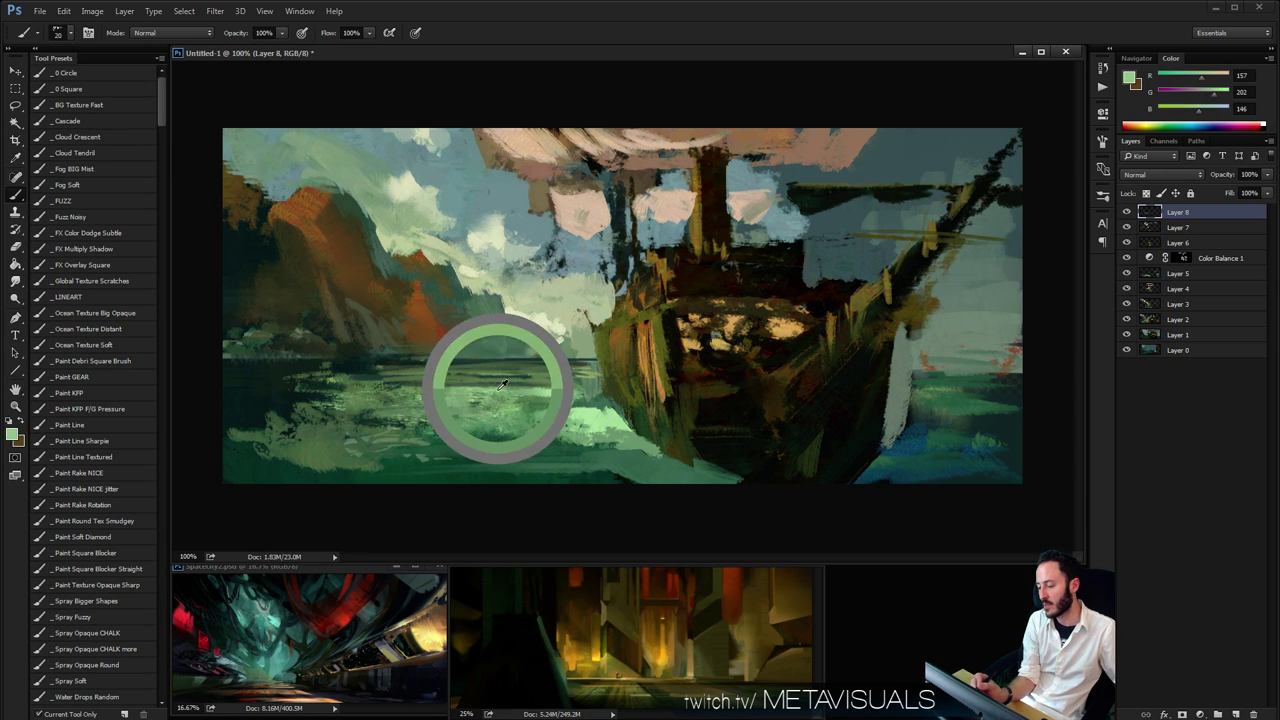
{"action": "key", "text": "bracketright"}
{"action": "key", "text": "bracketright"}
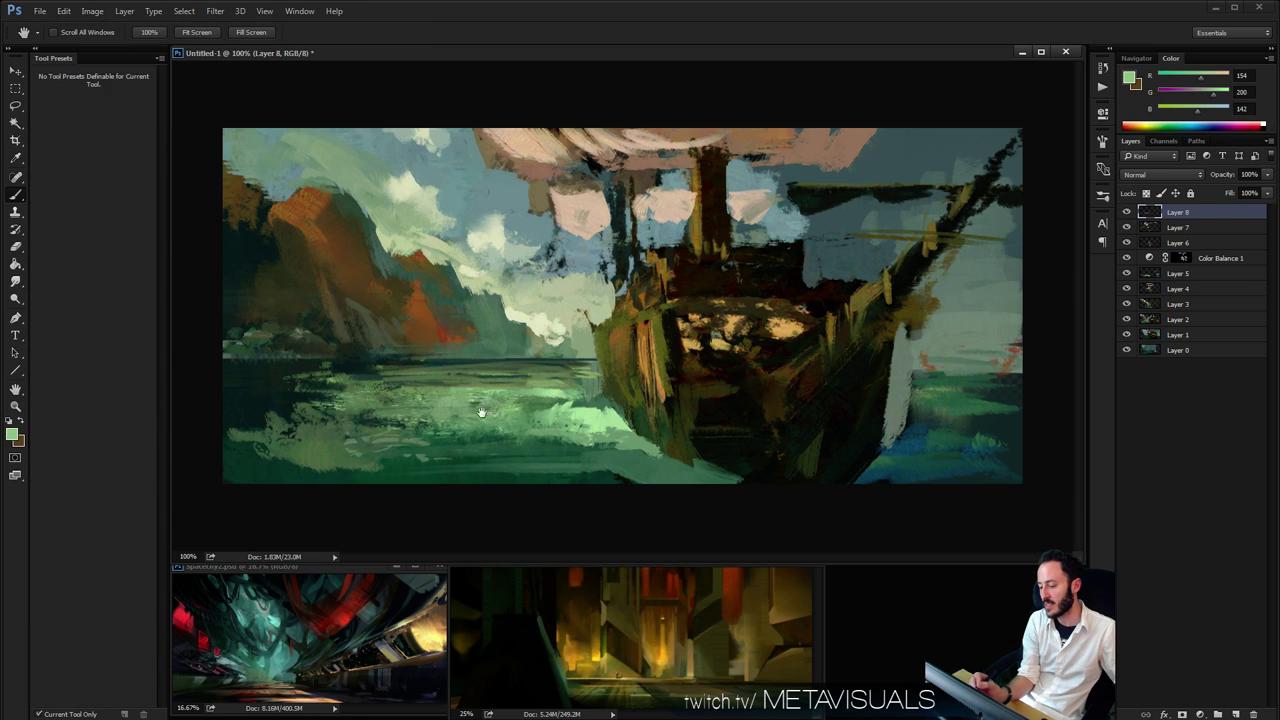
{"action": "left_click", "coordinate": [426, 440], "text": "alt"}
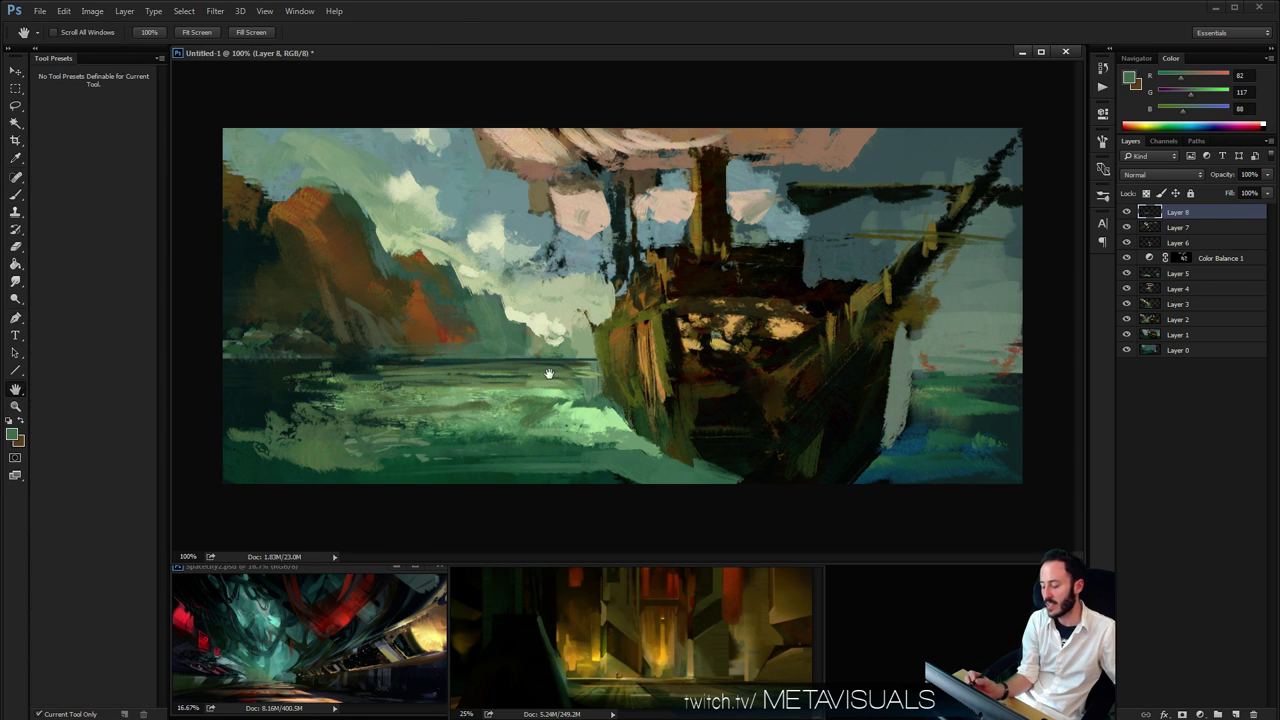
{"action": "left_click", "coordinate": [549, 374], "text": "alt"}
{"action": "left_click", "coordinate": [549, 374], "text": "alt"}
{"action": "left_click", "coordinate": [549, 374], "text": "ctrl"}
{"action": "left_click", "coordinate": [549, 374], "text": "ctrl"}
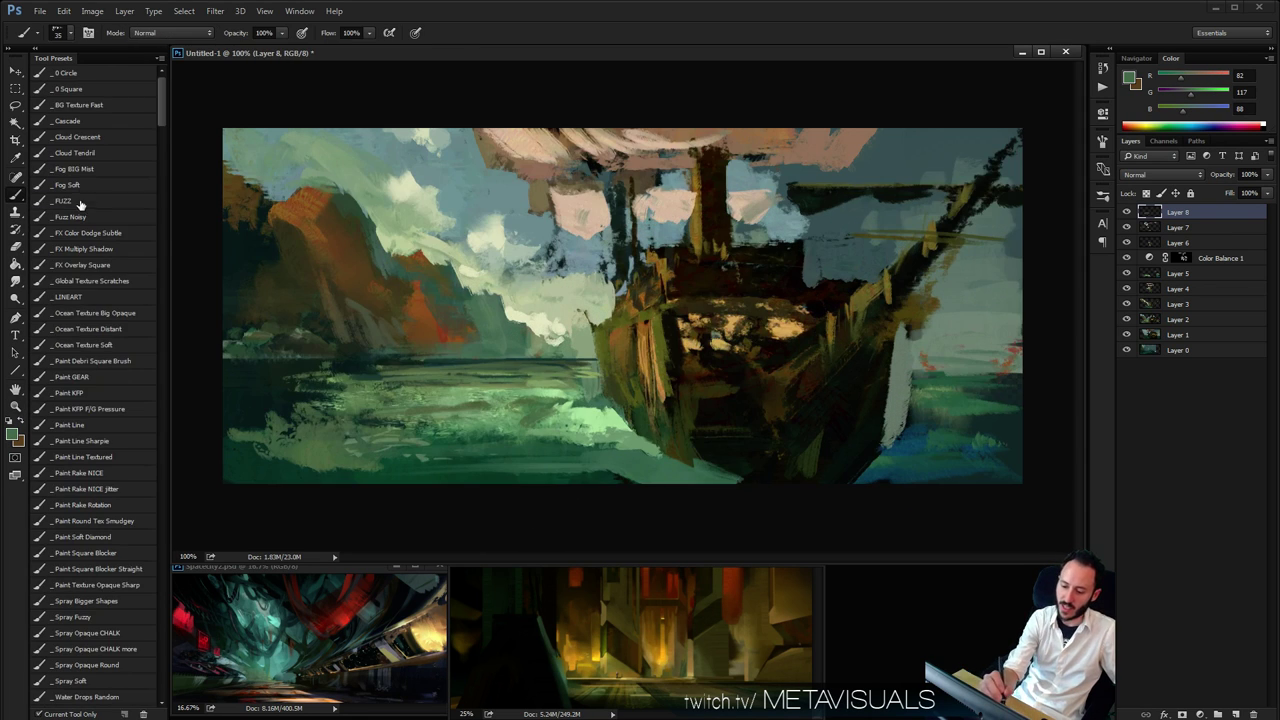
Choose the FUZZ brush preset and add a new layer in Soft Light mode
{"action": "left_click", "coordinate": [80, 202]}
{"action": "key", "text": "ctrl+shift+alt+n"}
{"action": "left_click", "coordinate": [1156, 174]}
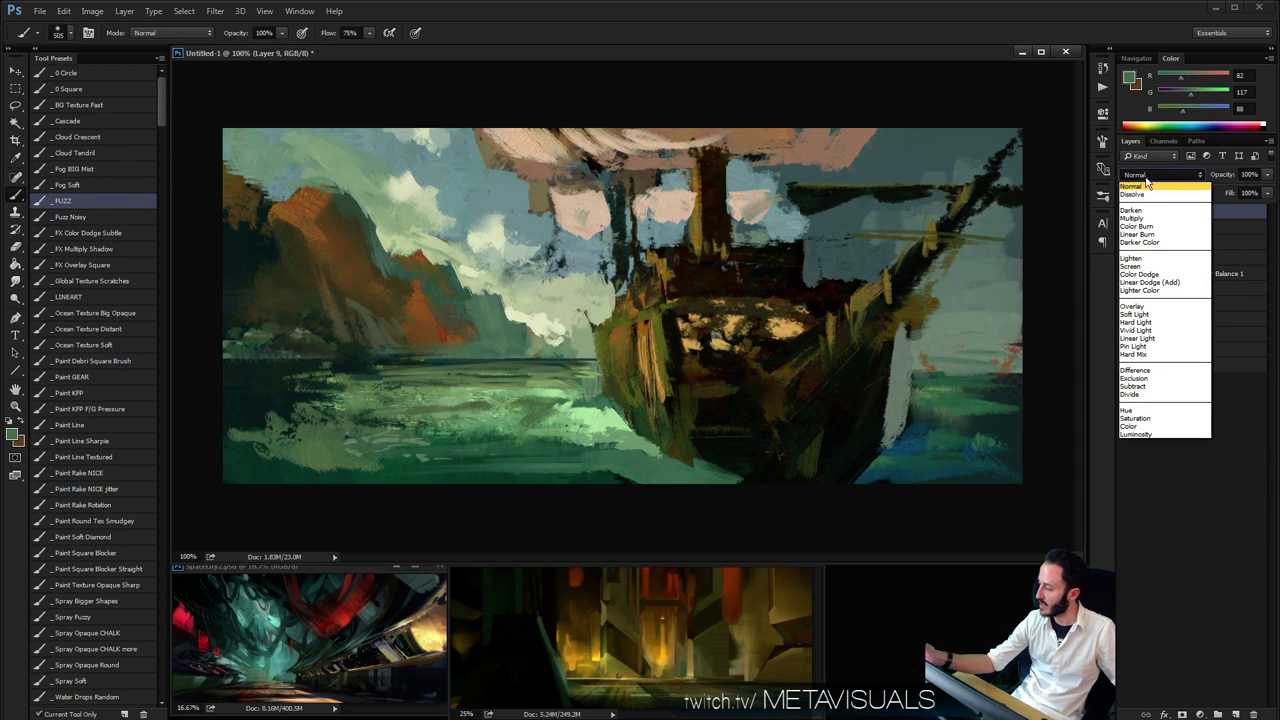
{"action": "left_click", "coordinate": [1158, 314]}
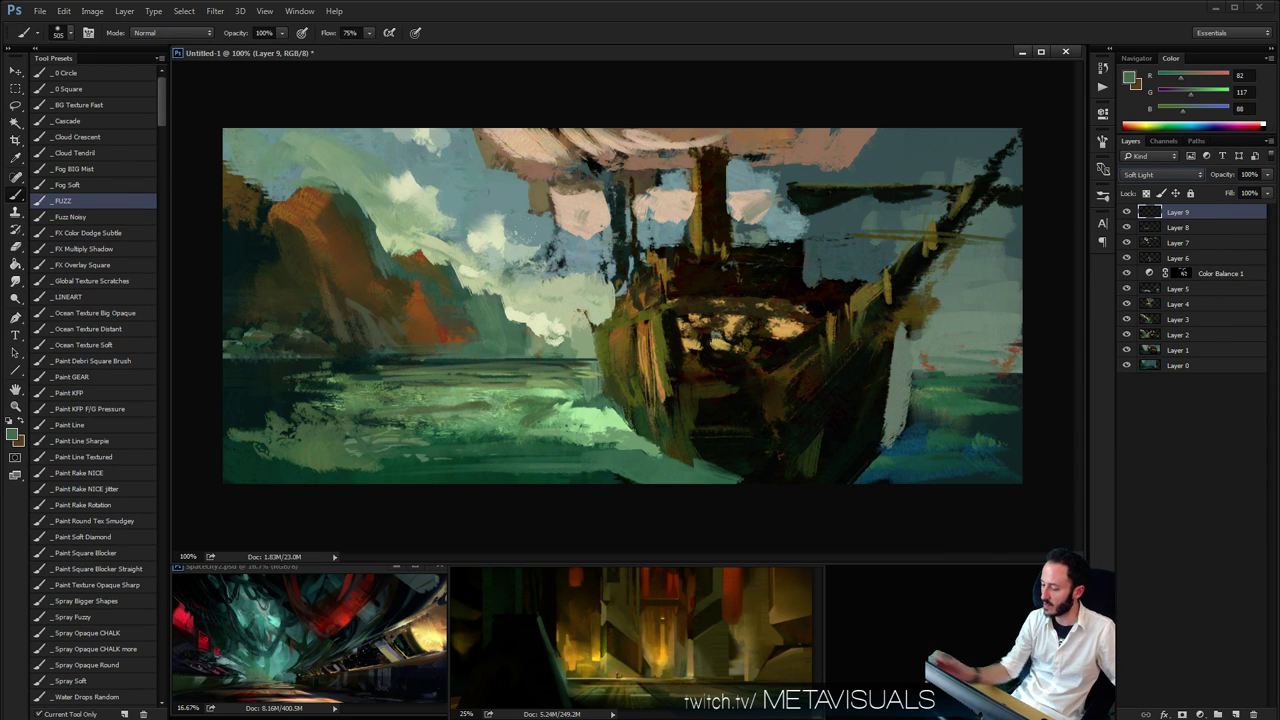
{"action": "left_click_drag", "start_coordinate": [350, 430], "coordinate": [520, 410]}
{"action": "key", "text": "ctrl+z"}
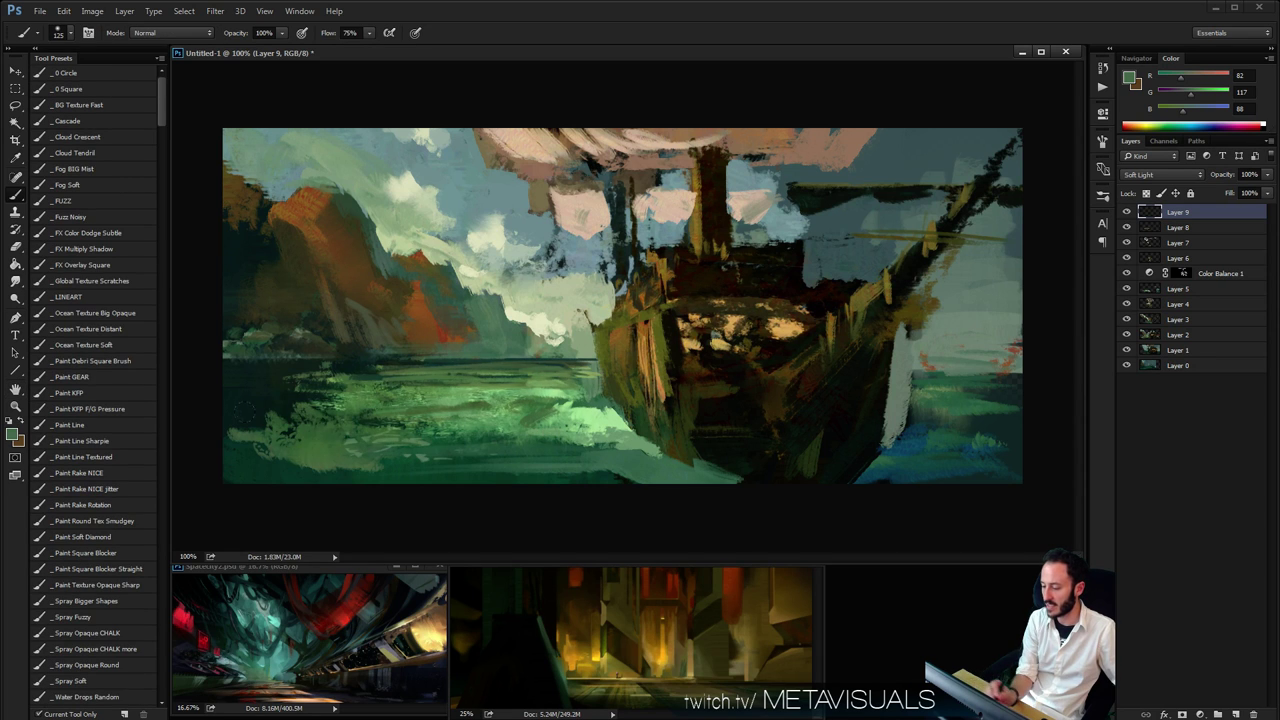
{"action": "left_click_drag", "start_coordinate": [285, 455], "coordinate": [595, 378]}
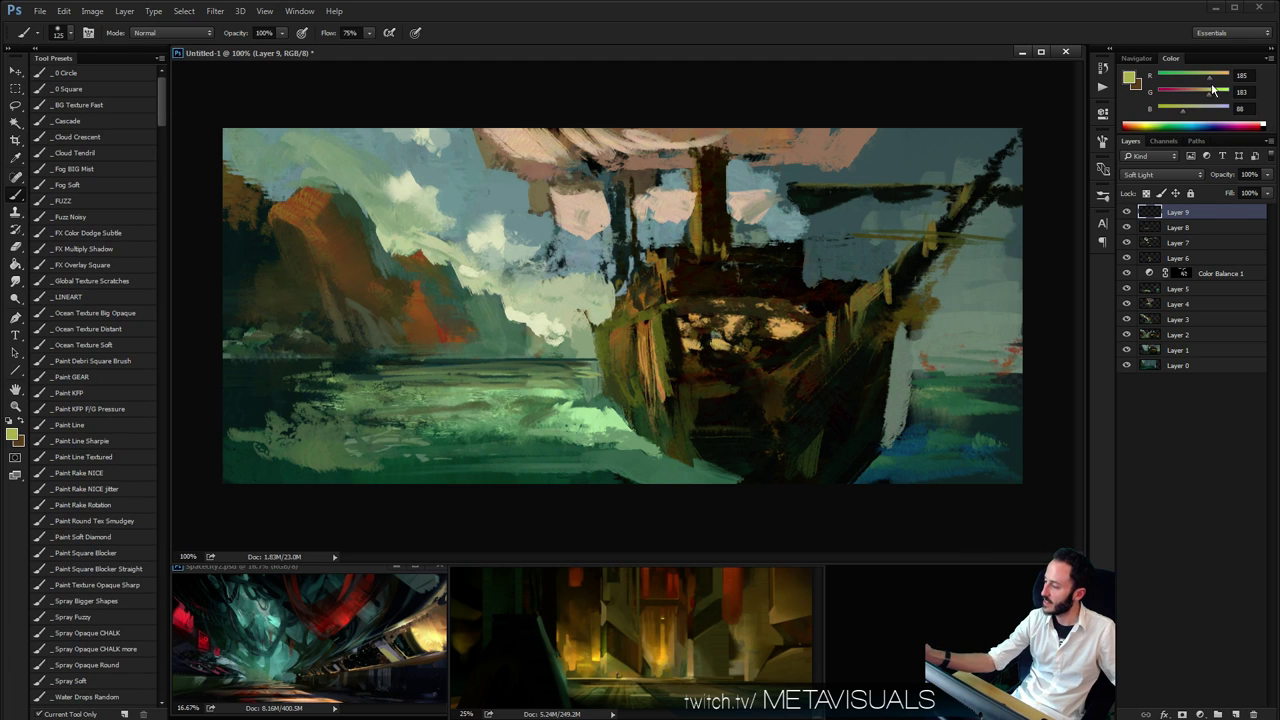
Mix a dark green (R 51, G 79, B 46) and glaze it over the water left of the ship
{"action": "left_click_drag", "start_coordinate": [1210, 80], "coordinate": [1179, 111]}
{"action": "mouse_move", "coordinate": [550, 415]}
{"action": "left_mouse_down"}
{"action": "mouse_move", "coordinate": [290, 430]}
{"action": "mouse_move", "coordinate": [590, 450]}
{"action": "left_mouse_up"}
{"action": "key", "text": "ctrl+alt+z"}
{"action": "left_click_drag", "start_coordinate": [575, 390], "coordinate": [354, 402]}
{"action": "left_click_drag", "start_coordinate": [585, 440], "coordinate": [240, 460]}
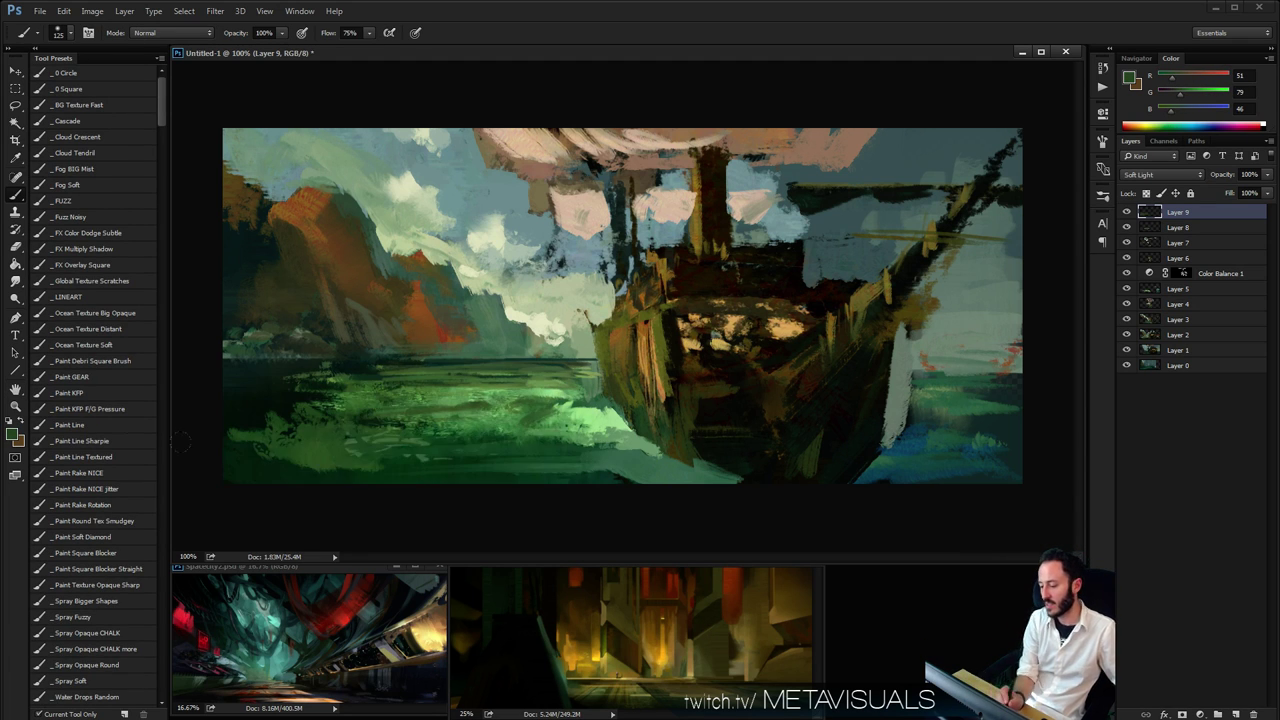
{"action": "left_click_drag", "start_coordinate": [530, 445], "coordinate": [730, 472]}
{"action": "key", "text": "space"}
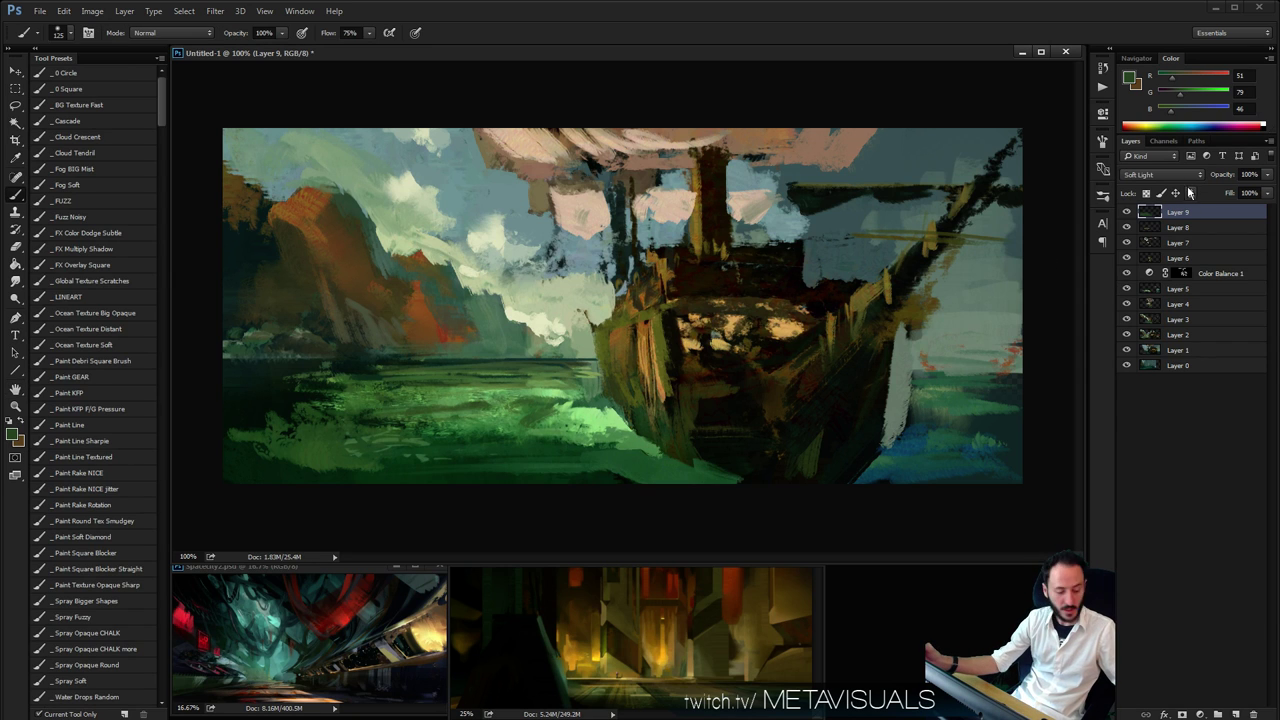
Add a new Multiply layer and darken the water below the left mountain with dark green strokes
{"action": "key", "text": "ctrl+shift+alt+n"}
{"action": "left_click", "coordinate": [1160, 174]}
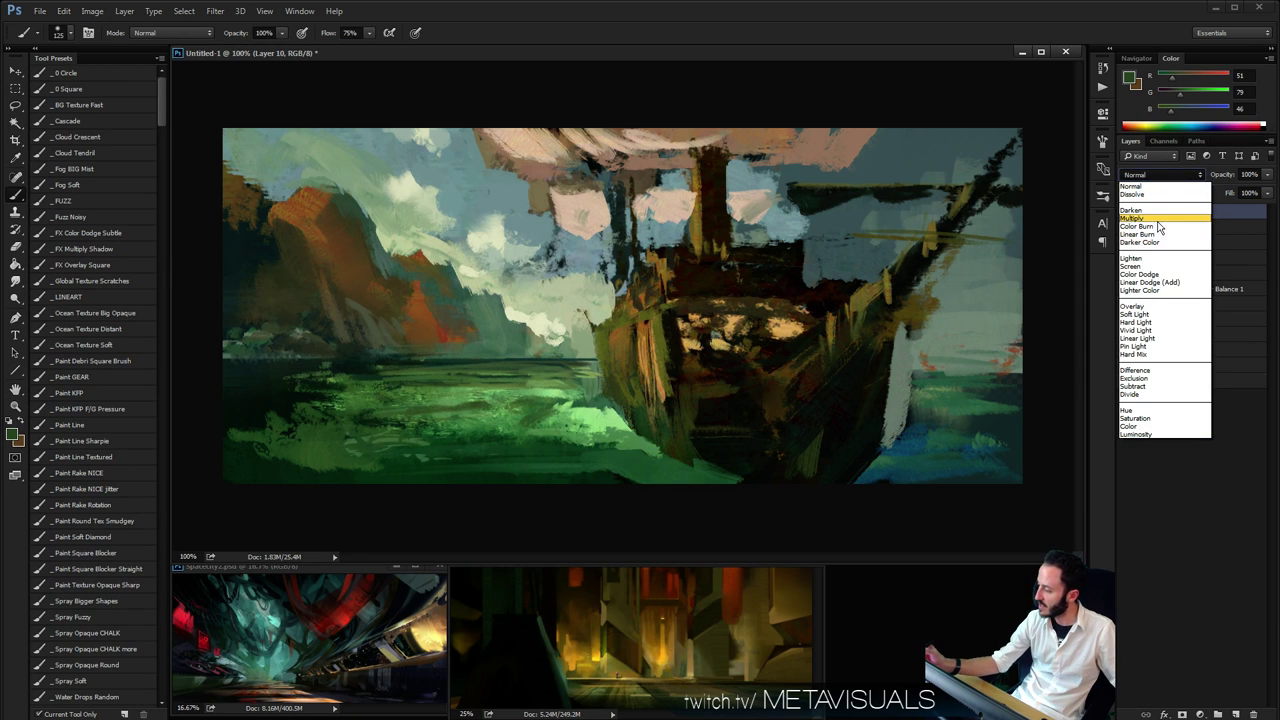
{"action": "left_click", "coordinate": [1145, 216]}
{"action": "left_click_drag", "start_coordinate": [540, 414], "coordinate": [262, 432]}
{"action": "key", "text": "ctrl+alt+z"}
{"action": "mouse_move", "coordinate": [485, 395]}
{"action": "left_mouse_down"}
{"action": "mouse_move", "coordinate": [380, 372]}
{"action": "mouse_move", "coordinate": [265, 425]}
{"action": "left_mouse_up"}
{"action": "left_click_drag", "start_coordinate": [445, 438], "coordinate": [270, 452]}
{"action": "left_click", "coordinate": [532, 432], "text": "alt"}
{"action": "left_click_drag", "start_coordinate": [560, 432], "coordinate": [355, 462]}
{"action": "key", "text": "ctrl+alt+z"}
Sample teal from the water right of the ship and darken the water left of the hull with a larger brush
{"action": "left_click", "coordinate": [928, 459], "text": "alt"}
{"action": "key", "text": "bracketright"}
{"action": "key", "text": "bracketright"}
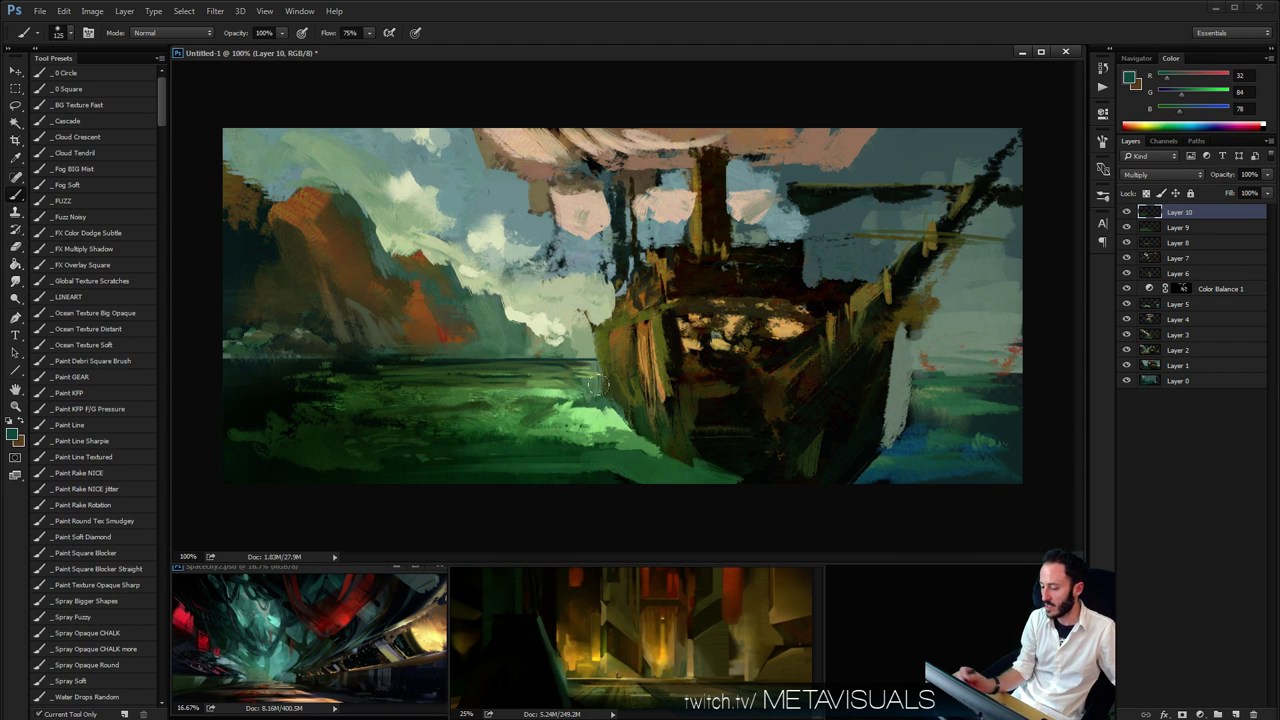
{"action": "left_click_drag", "start_coordinate": [585, 390], "coordinate": [305, 440]}
{"action": "left_click_drag", "start_coordinate": [485, 445], "coordinate": [700, 462]}
Sample mid green and shade the water at the ship's bow and the patch on its right side
{"action": "key", "text": "bracketleft"}
{"action": "key", "text": "bracketleft"}
{"action": "left_click", "coordinate": [570, 428], "text": "alt"}
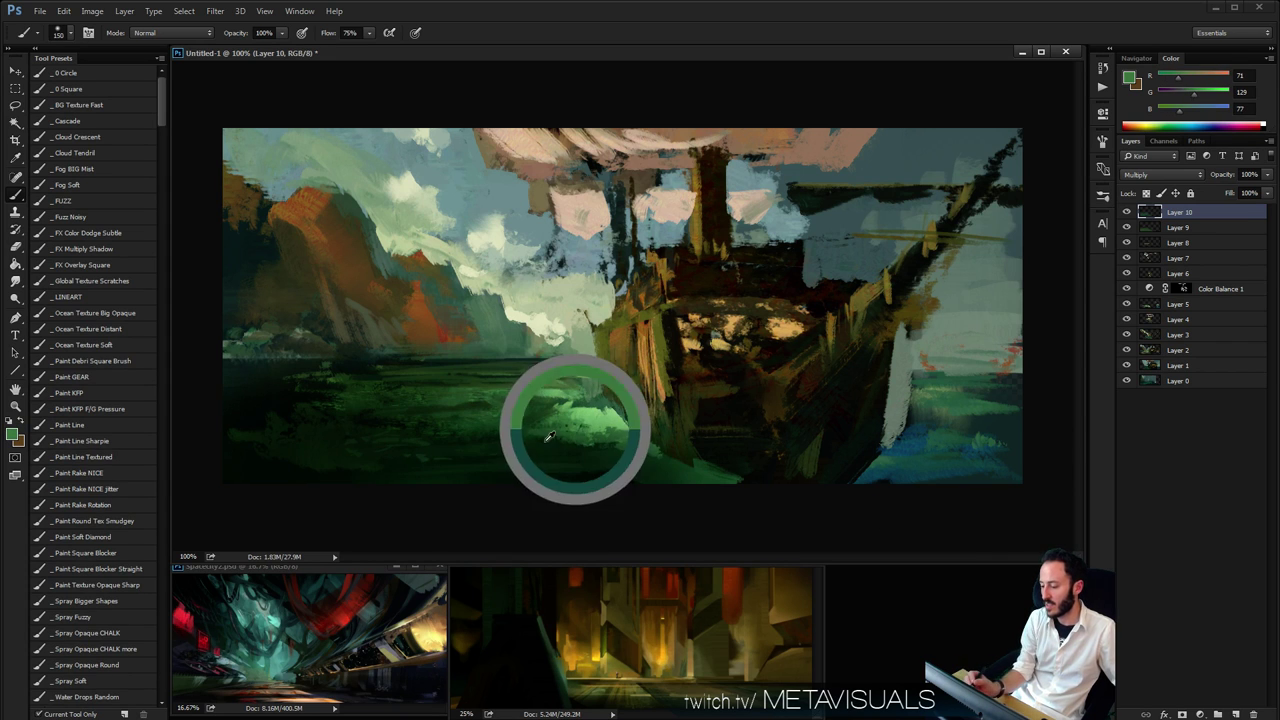
{"action": "left_click_drag", "start_coordinate": [562, 425], "coordinate": [696, 472]}
{"action": "mouse_move", "coordinate": [945, 425]}
{"action": "left_mouse_down"}
{"action": "mouse_move", "coordinate": [863, 420]}
{"action": "mouse_move", "coordinate": [989, 454]}
{"action": "left_mouse_up"}
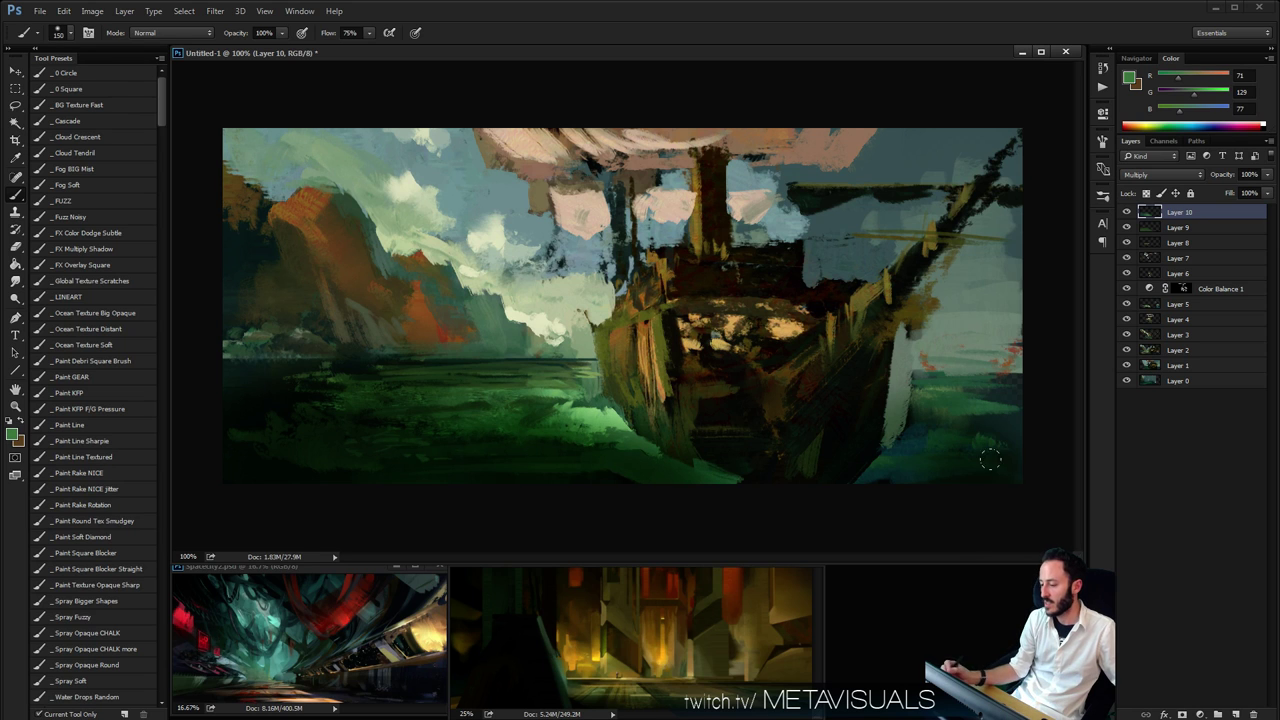
{"action": "key", "text": "space"}
Darken the left mountain's slope with sampled orange-brown and a size 250 brush
{"action": "left_click", "coordinate": [410, 298], "text": "alt"}
{"action": "mouse_move", "coordinate": [425, 300]}
{"action": "left_mouse_down"}
{"action": "mouse_move", "coordinate": [275, 305]}
{"action": "mouse_move", "coordinate": [214, 267]}
{"action": "mouse_move", "coordinate": [225, 335]}
{"action": "left_mouse_up"}
{"action": "key", "text": "bracketright"}
{"action": "key", "text": "bracketright"}
{"action": "key", "text": "bracketright"}
{"action": "key", "text": "bracketright"}
{"action": "key", "text": "ctrl+alt+z"}
{"action": "left_click_drag", "start_coordinate": [240, 250], "coordinate": [193, 198]}
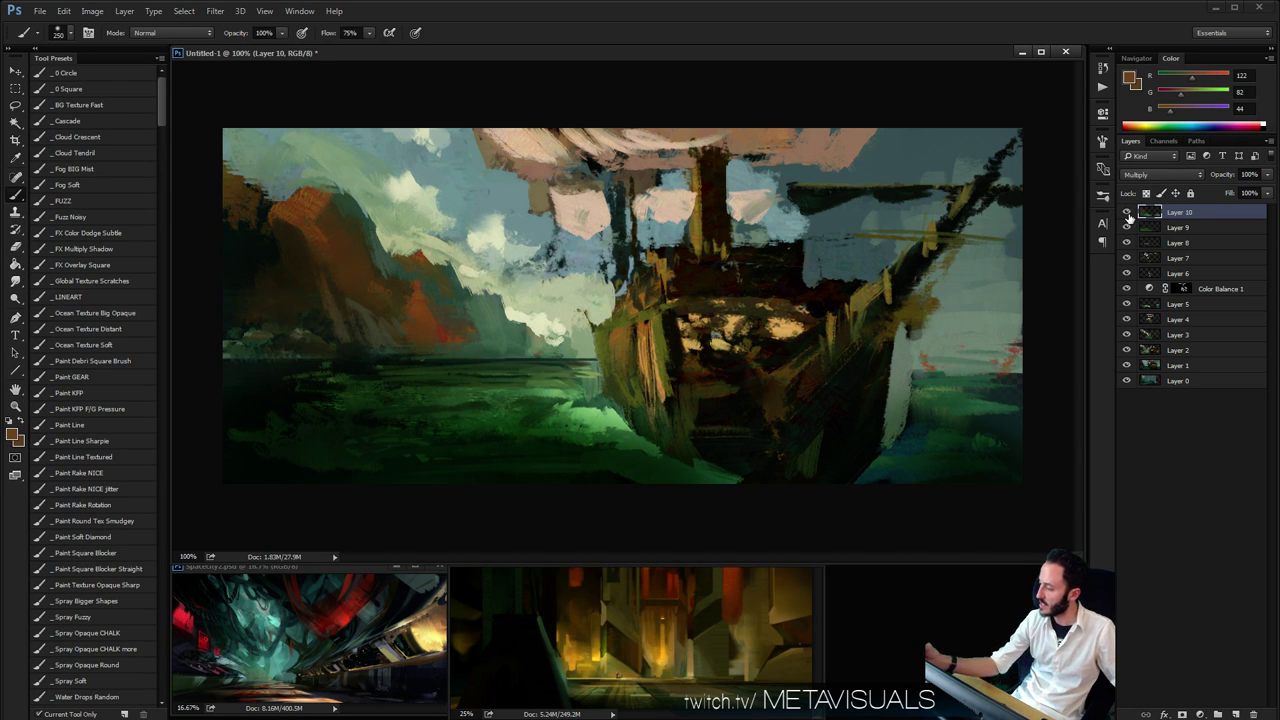
Hide Layer 10 and Layer 9 and add a Color Lookup adjustment layer
{"action": "left_click", "coordinate": [1127, 213]}
{"action": "left_click", "coordinate": [1127, 228]}
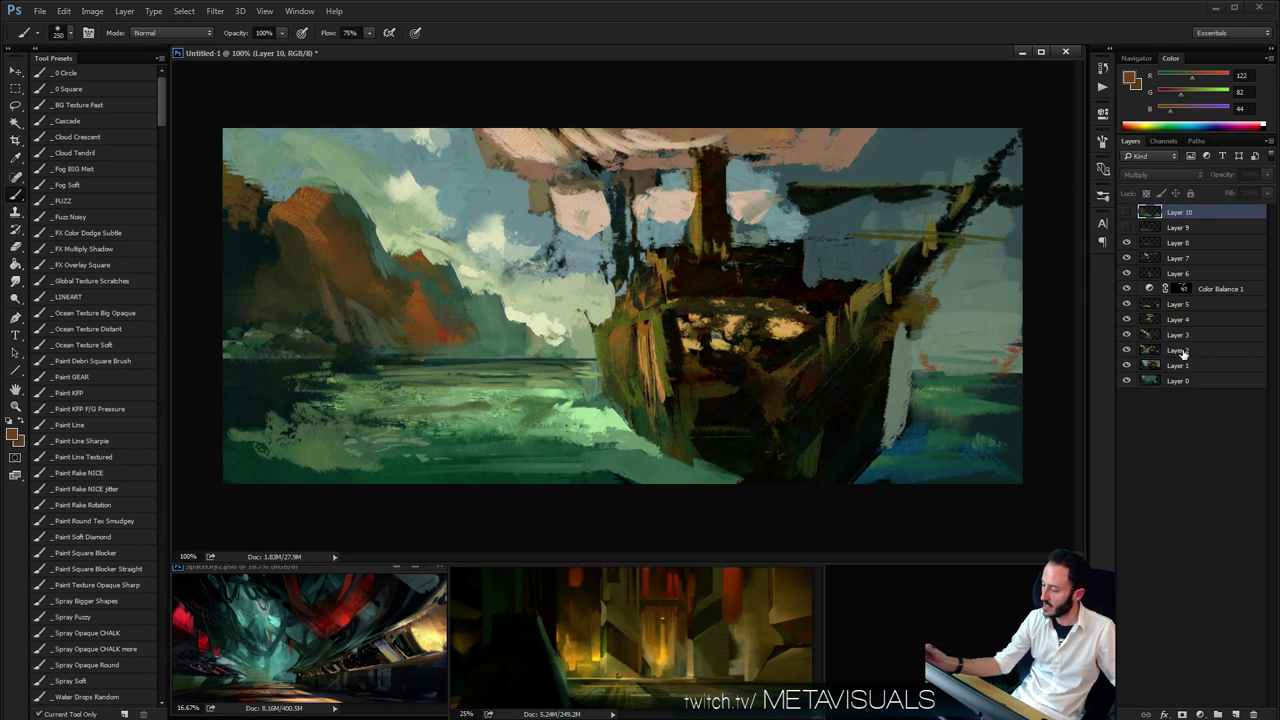
{"action": "left_click", "coordinate": [1201, 714]}
{"action": "left_click", "coordinate": [1228, 647]}
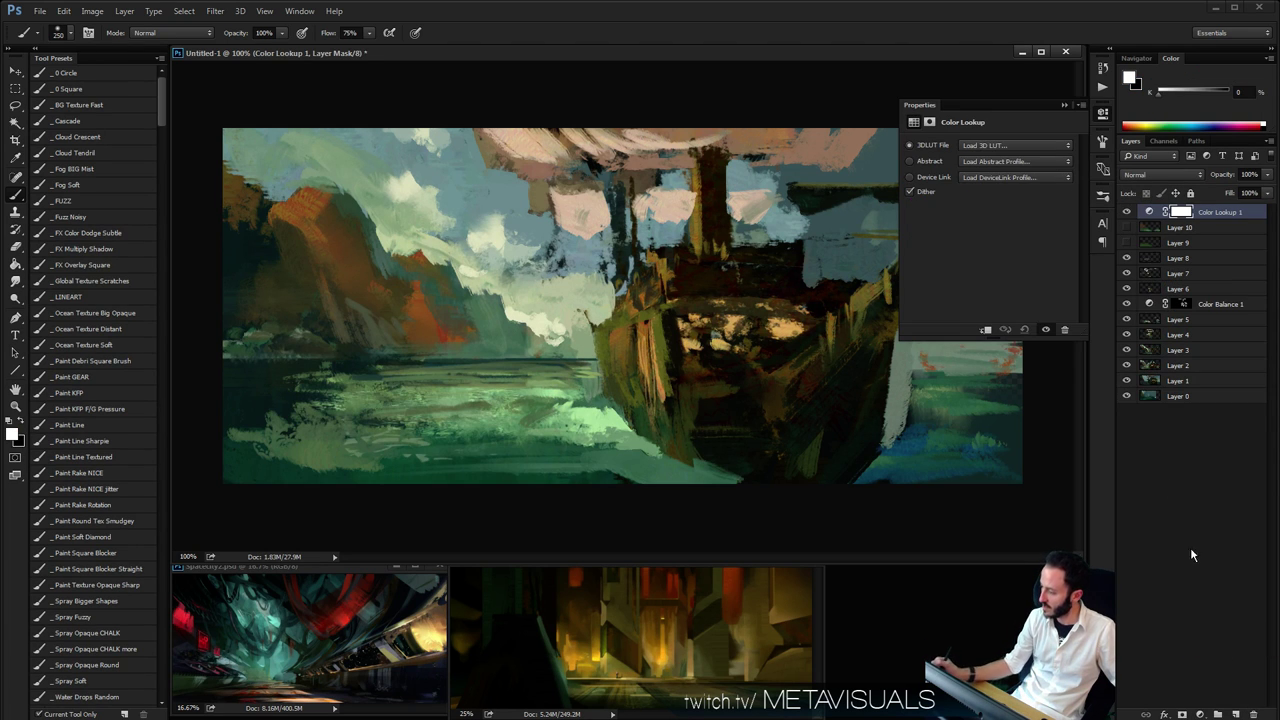
Try film-look 3DLUT files on the Color Lookup adjustment, ending on Fuji F125 Kodak 2393
{"action": "left_click", "coordinate": [989, 147]}
{"action": "left_click", "coordinate": [1020, 295]}
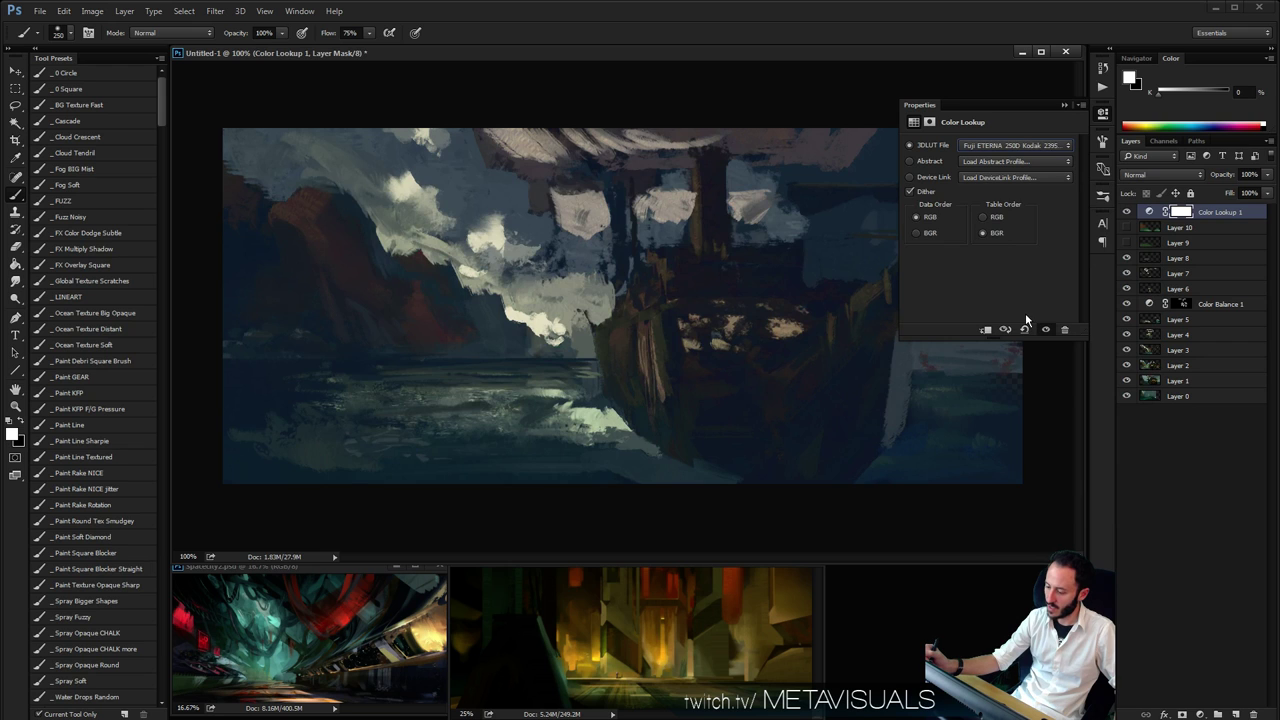
{"action": "key", "text": "Down"}
{"action": "key", "text": "Down"}
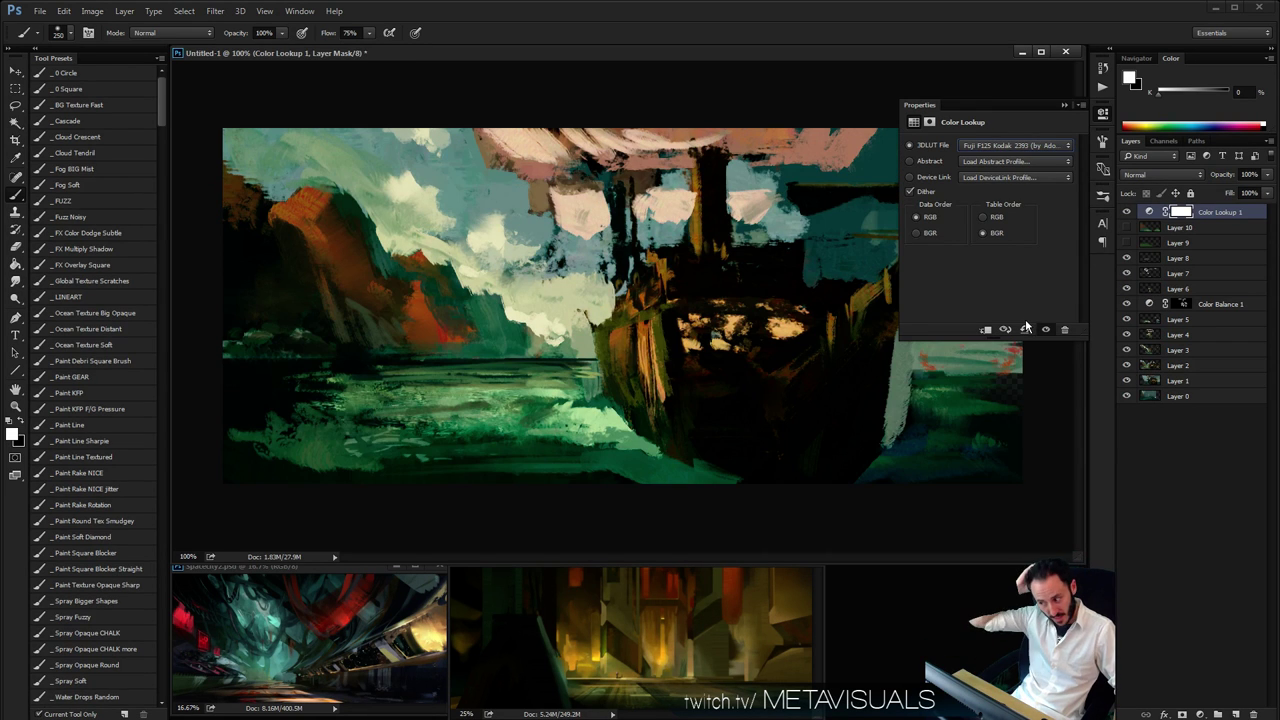
Reopen the Color Lookup adjustment's settings and set its 3DLUT file to FoggyNight.3DL
{"action": "left_click", "coordinate": [1064, 105]}
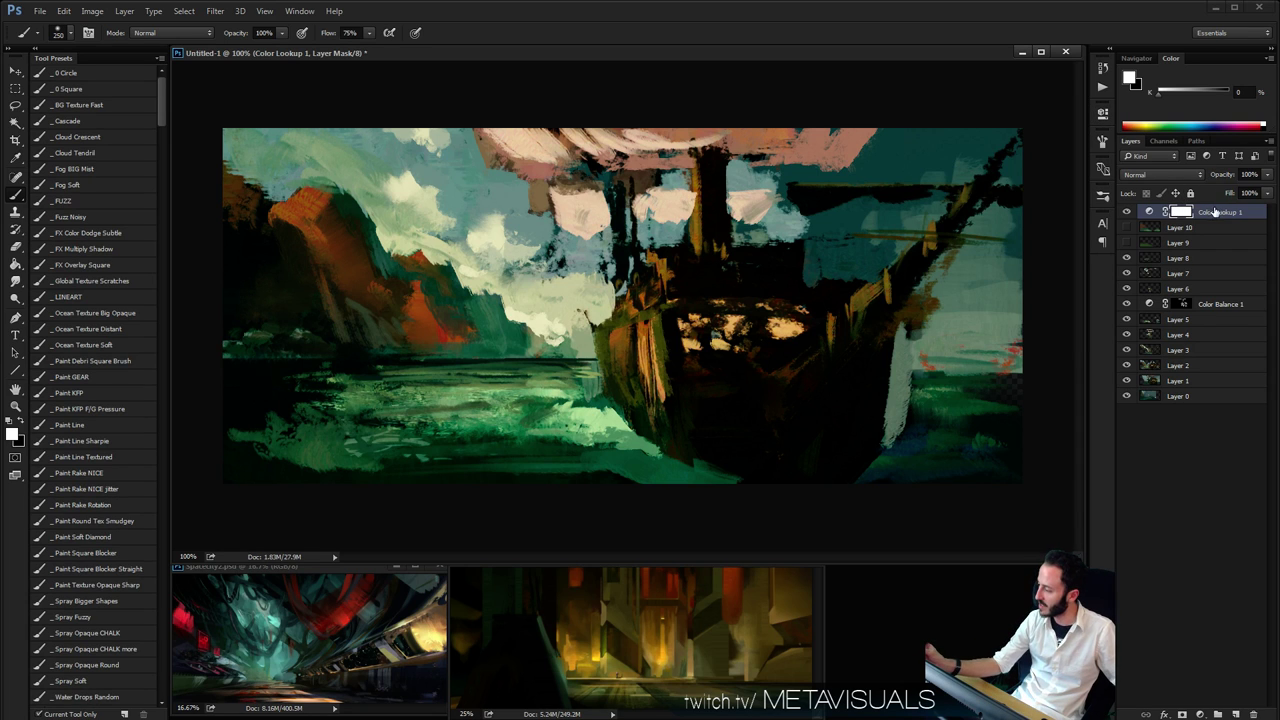
{"action": "left_click", "coordinate": [1200, 712]}
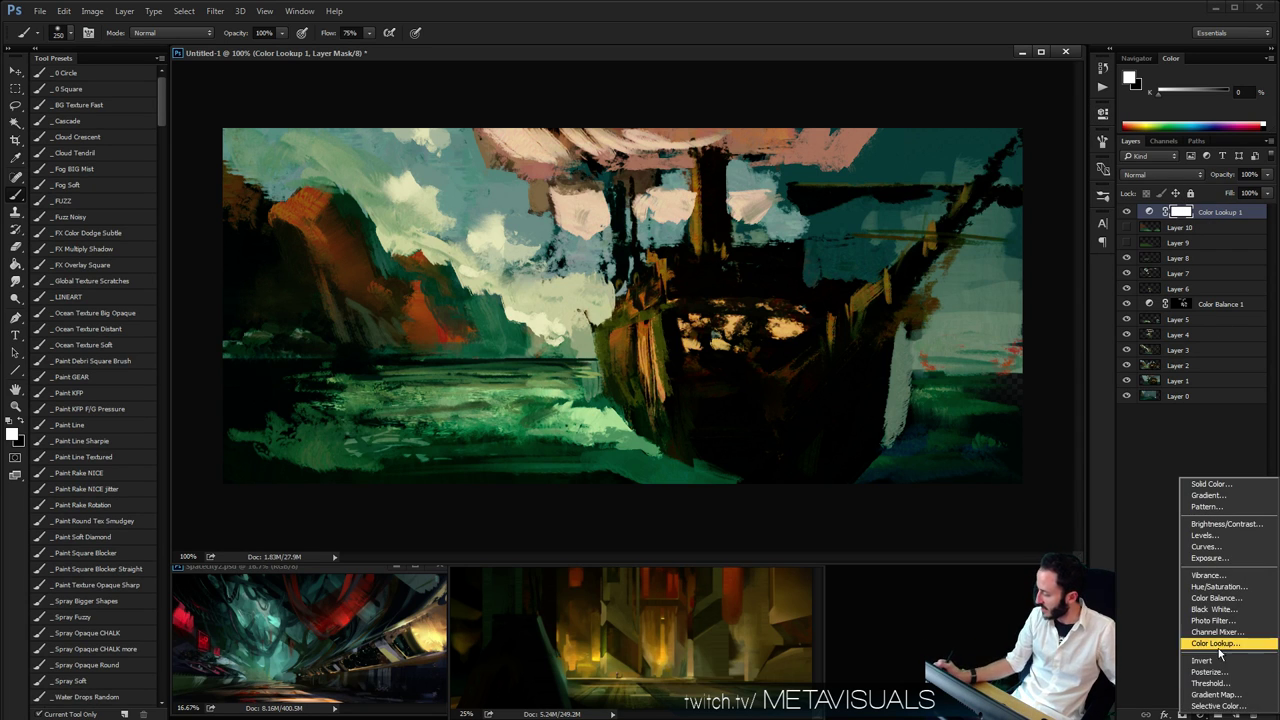
{"action": "left_click", "coordinate": [1149, 212]}
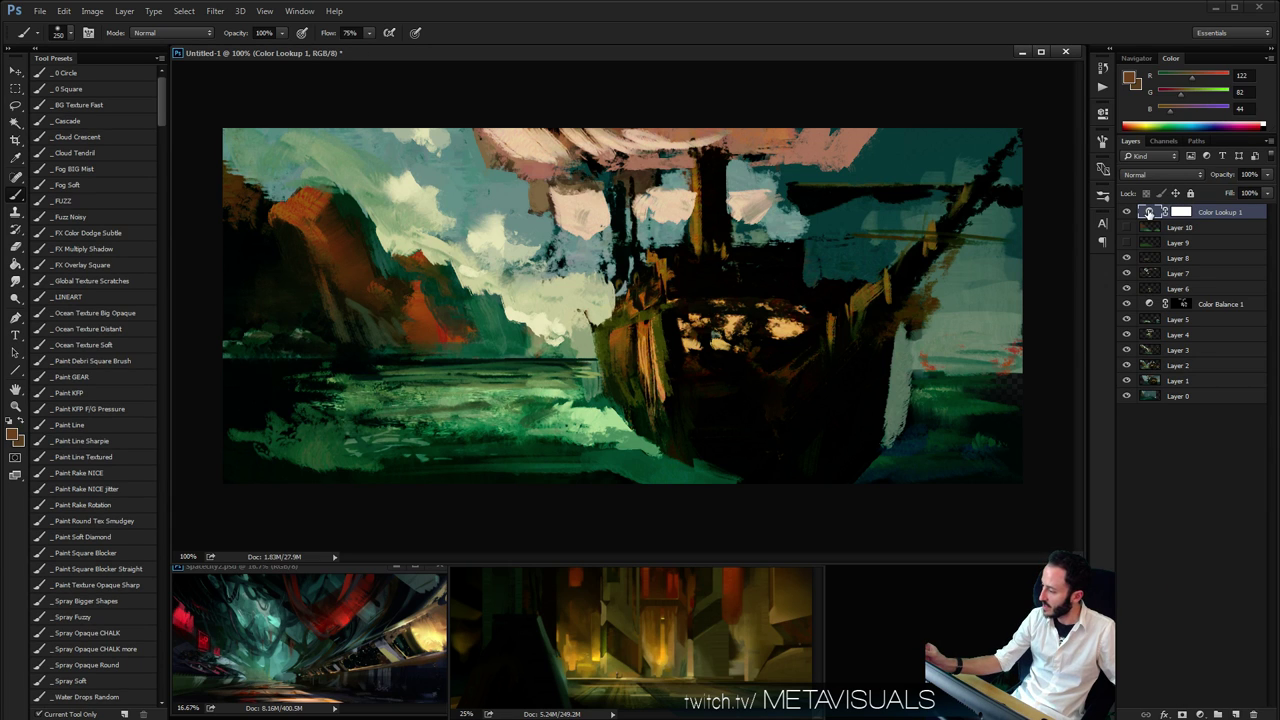
{"action": "double_click", "coordinate": [1149, 212]}
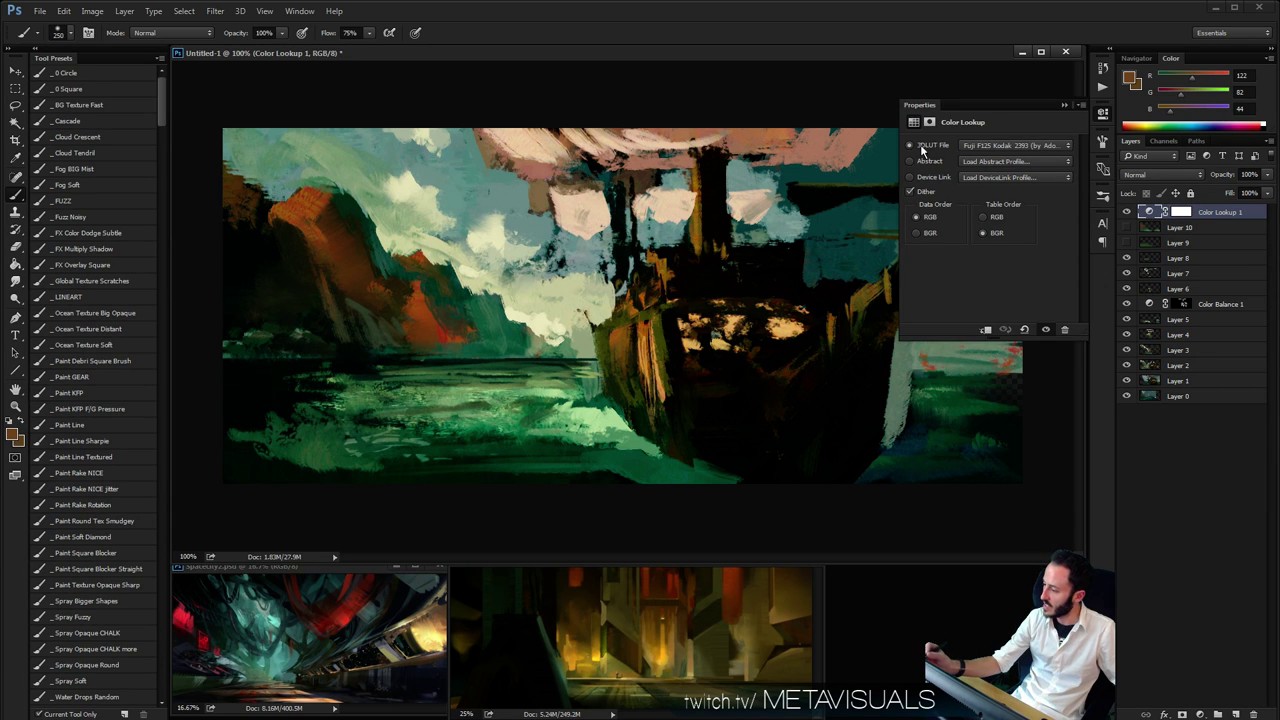
{"action": "left_click", "coordinate": [1004, 148]}
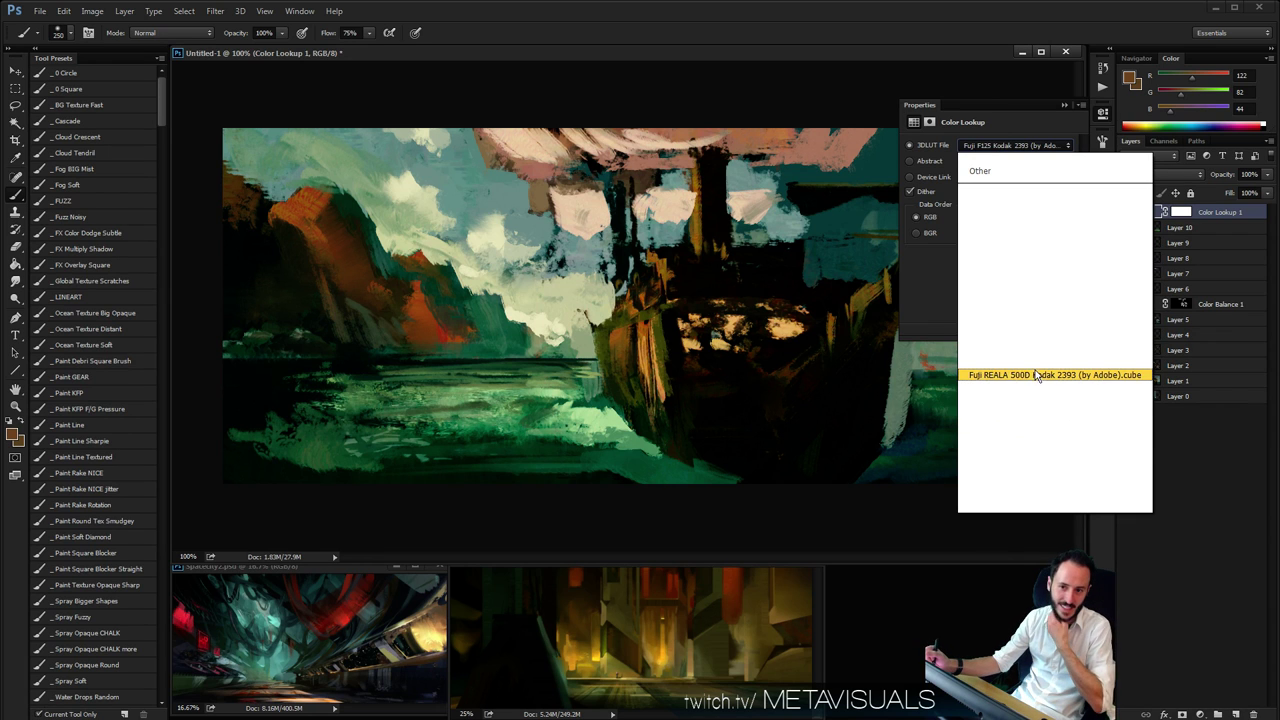
{"action": "left_click", "coordinate": [1048, 326]}
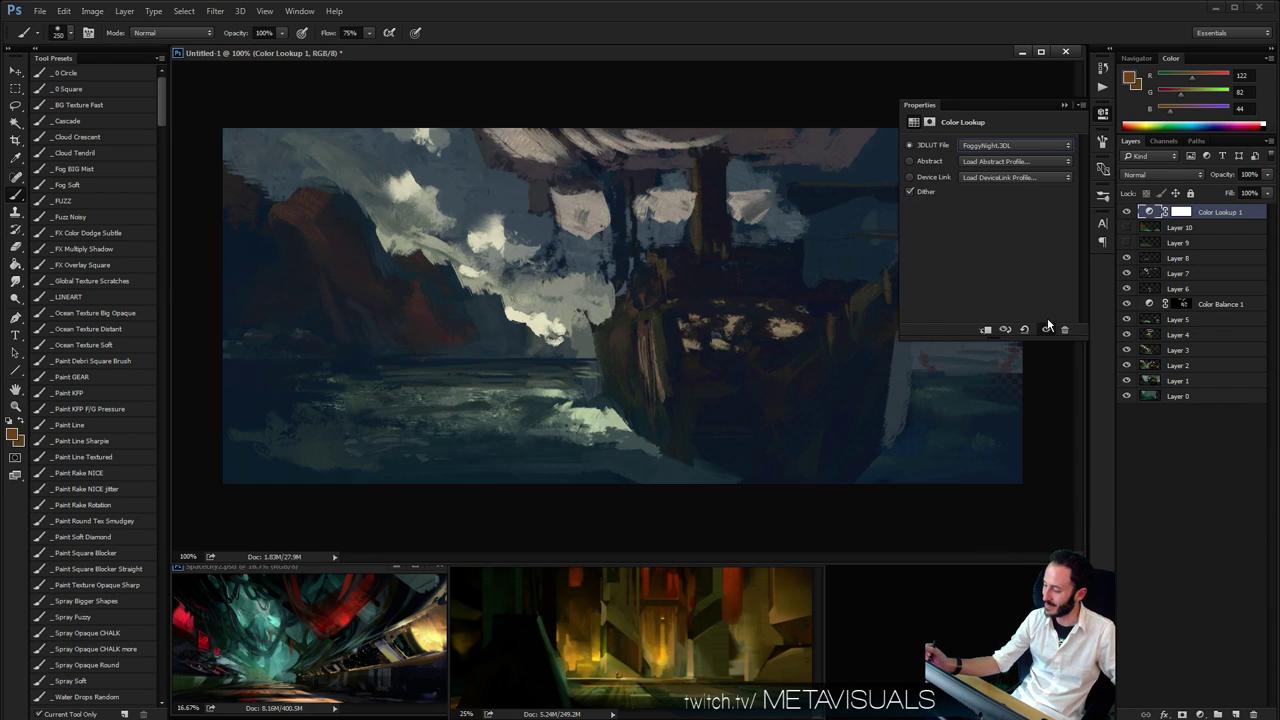
Compare the Fuji ETERNA 250D lookups, settle on the Fuji F125 Kodak 2393 3DLUT file, and collapse the adjustment's settings
{"action": "key", "text": "Down"}
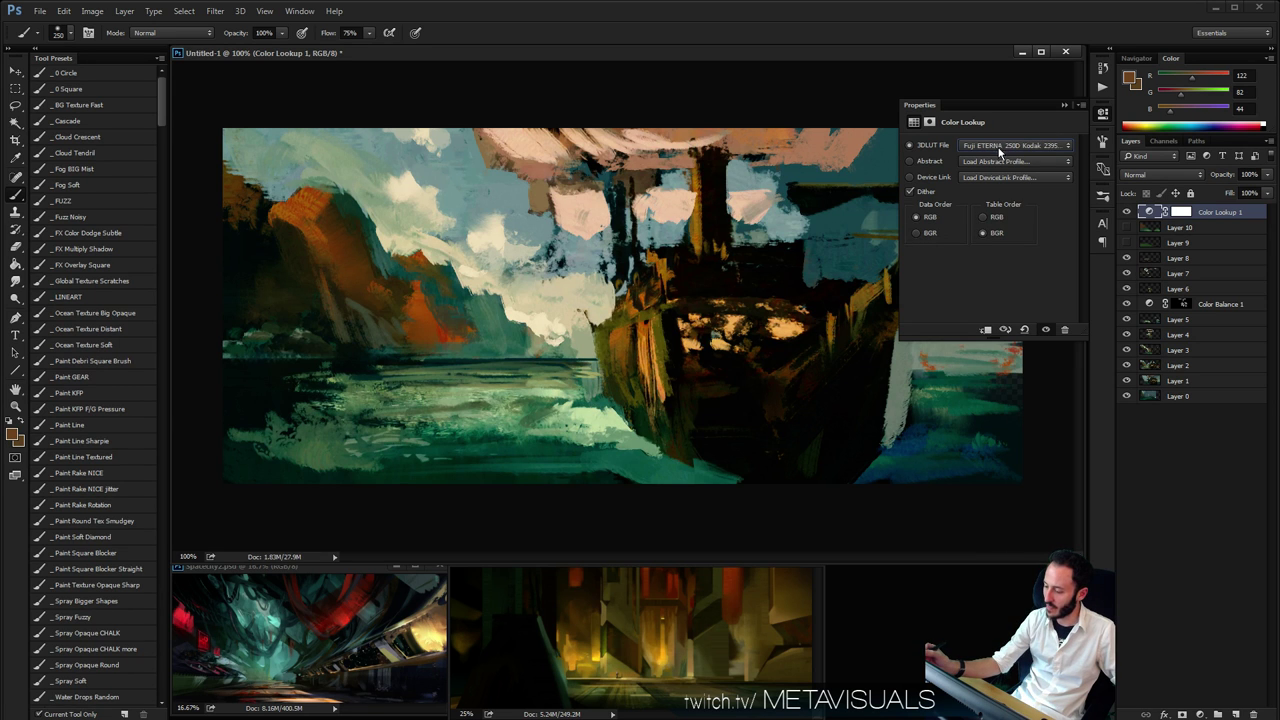
{"action": "key", "text": "Up"}
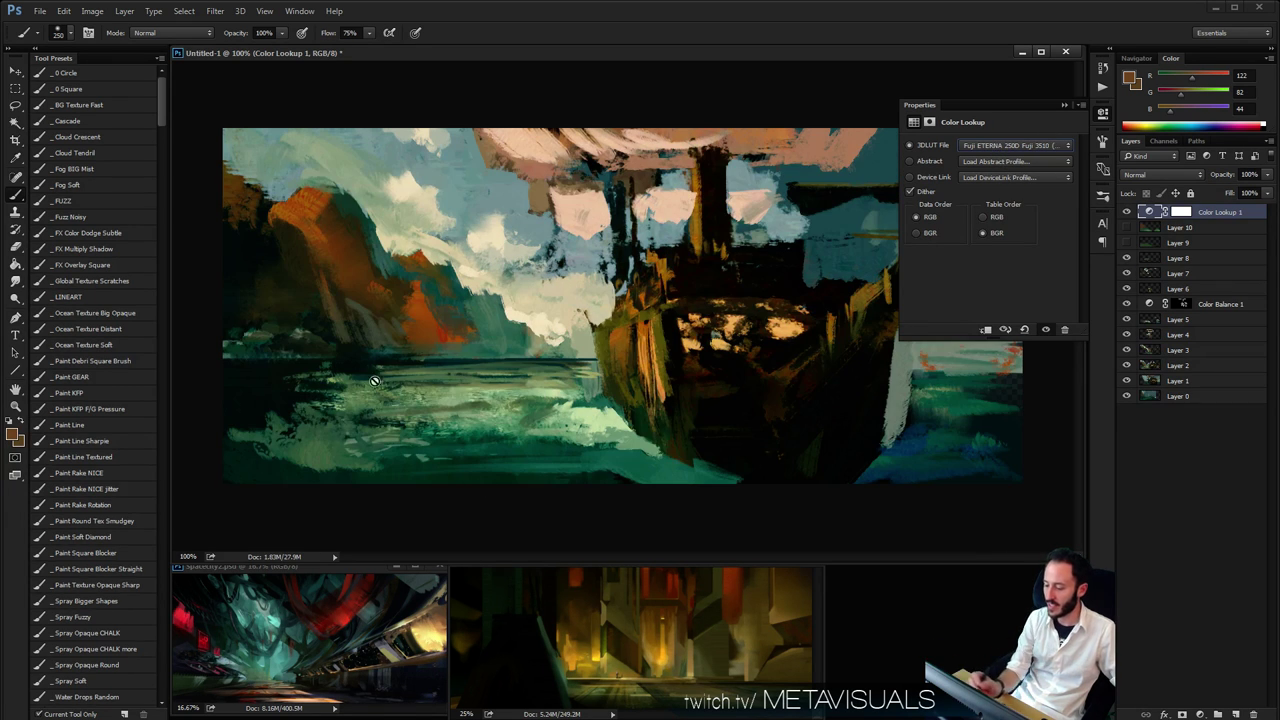
{"action": "key", "text": "Down"}
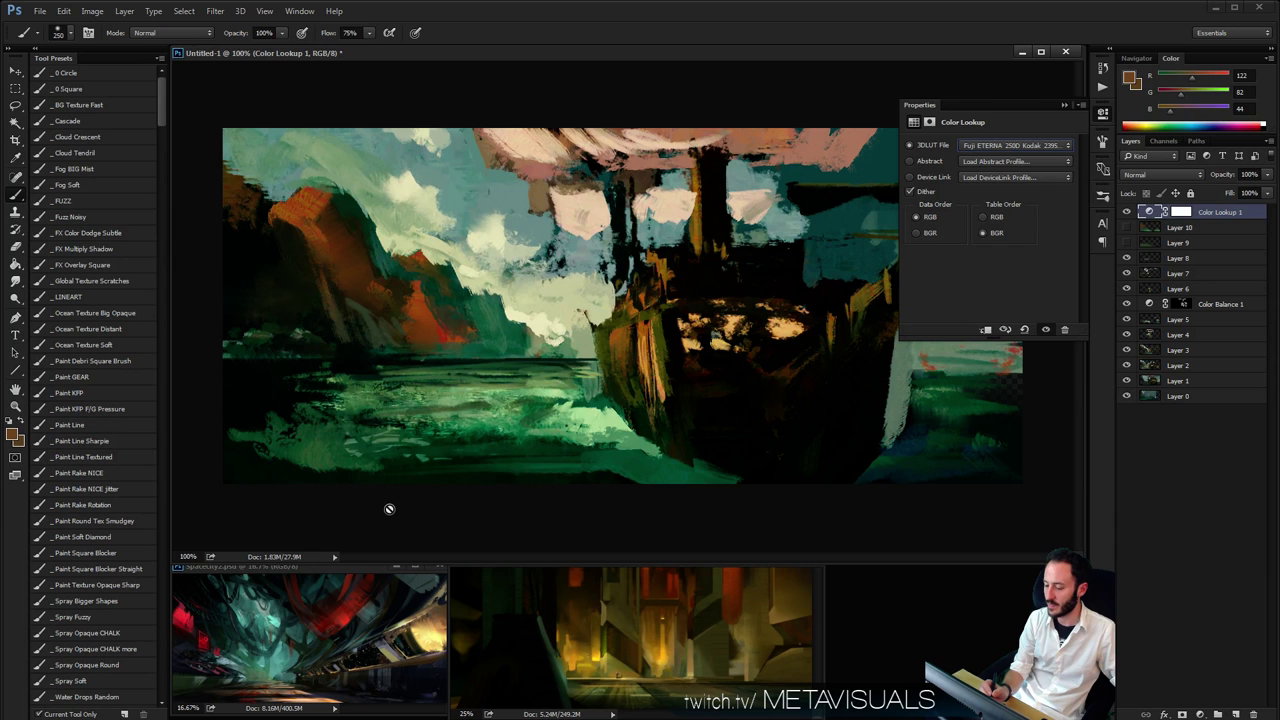
{"action": "key", "text": "Down"}
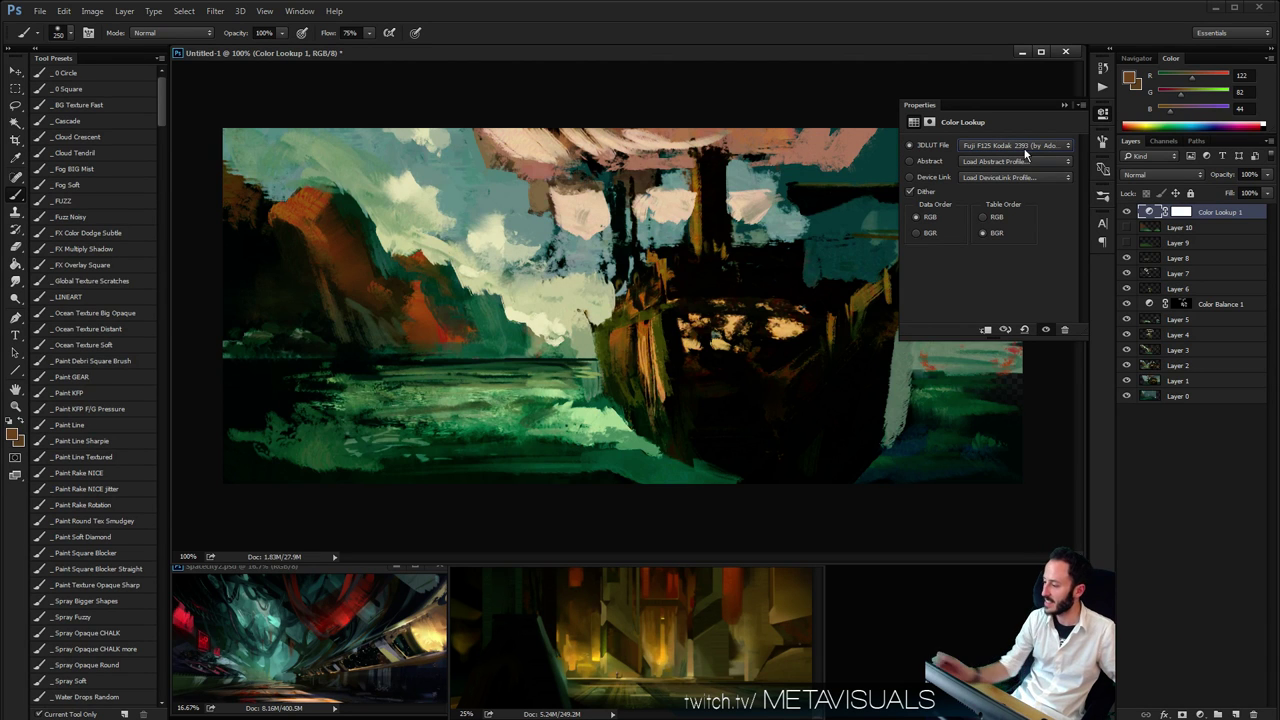
{"action": "left_click", "coordinate": [1064, 104]}
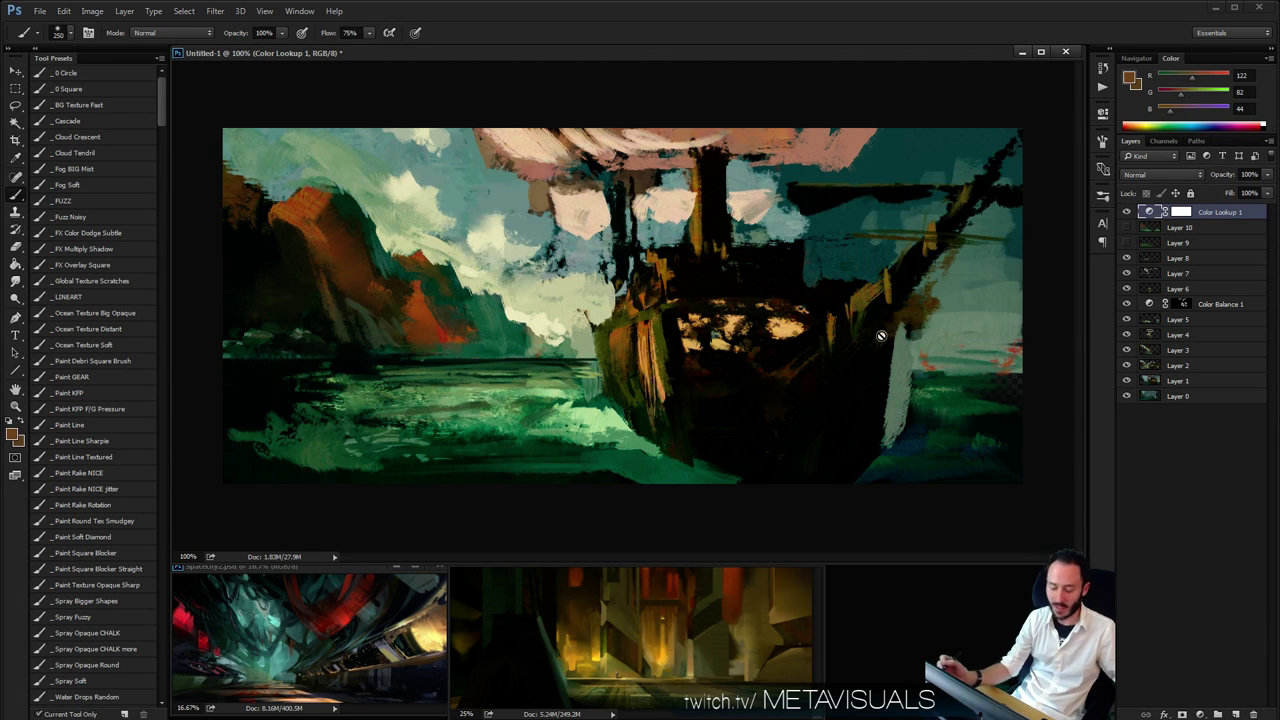
Invert the Color Lookup mask to black and paint white over the foreground water, finishing with a size 100 brush
{"action": "left_click", "coordinate": [1182, 213]}
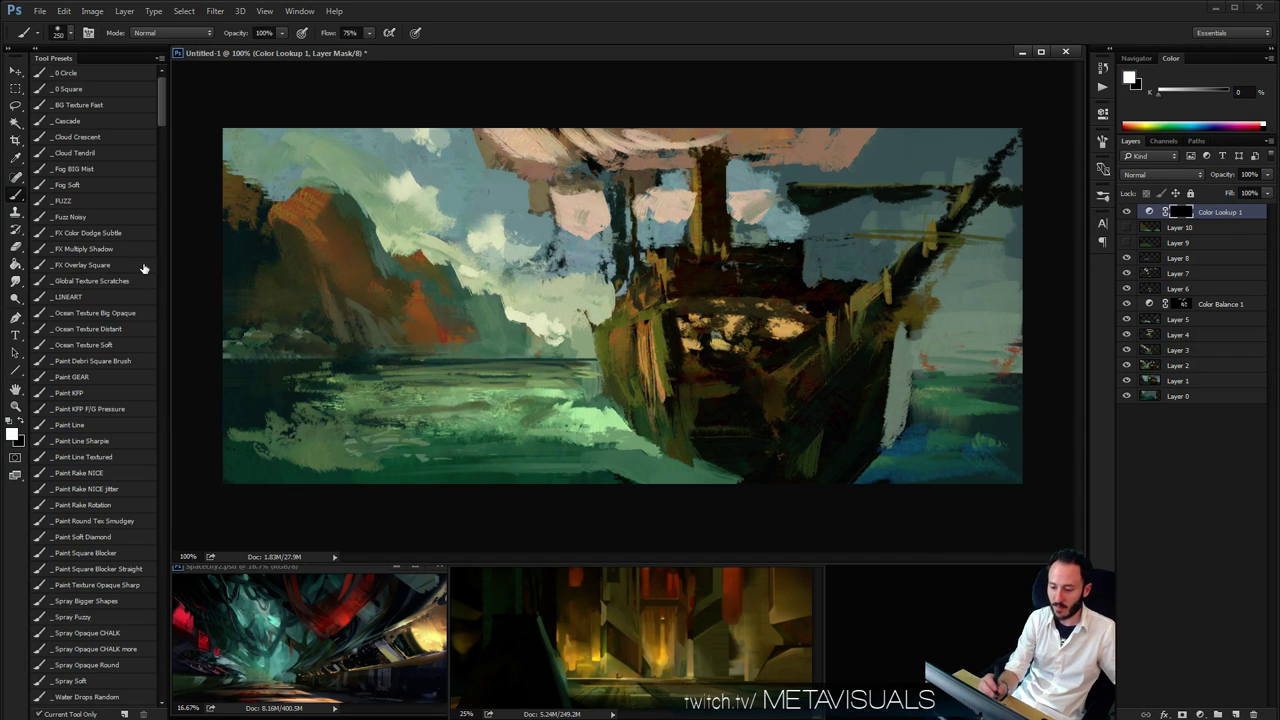
{"action": "left_click", "coordinate": [123, 201]}
{"action": "left_click", "coordinate": [440, 420]}
{"action": "key", "text": "bracketleft"}
{"action": "key", "text": "bracketleft"}
{"action": "key", "text": "bracketleft"}
{"action": "key", "text": "ctrl+z"}
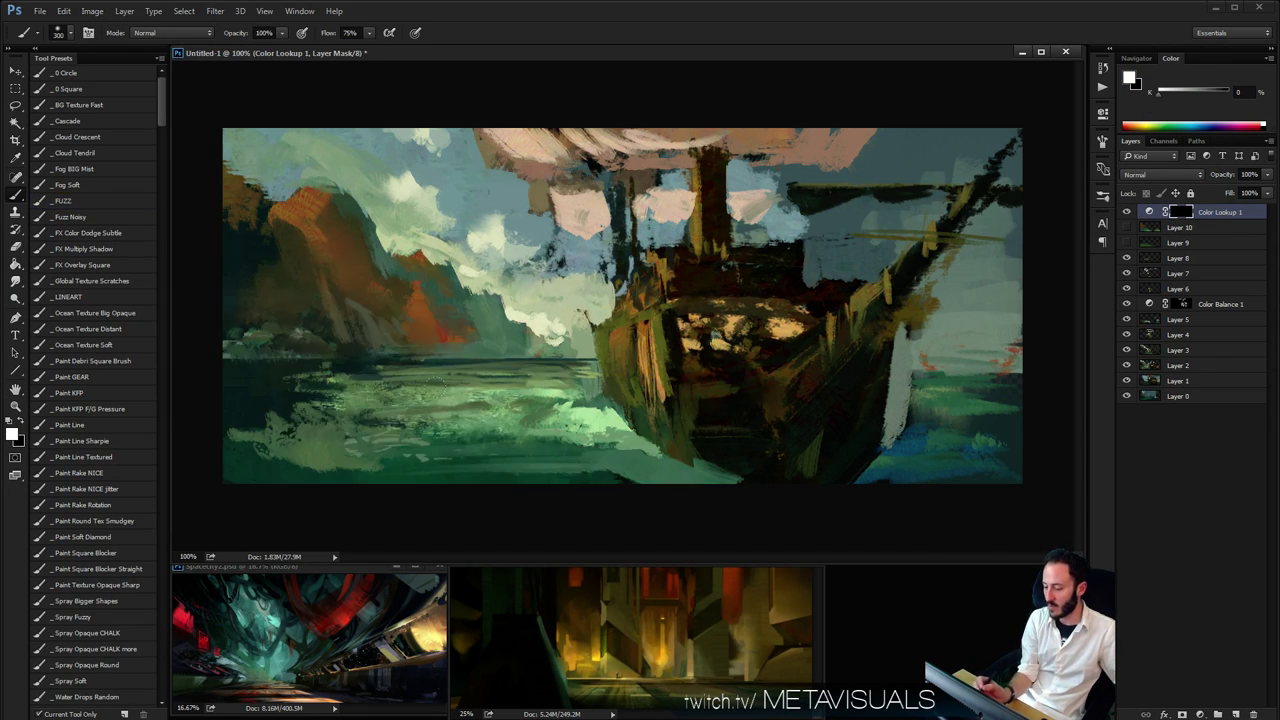
{"action": "mouse_move", "coordinate": [570, 430]}
{"action": "left_mouse_down"}
{"action": "mouse_move", "coordinate": [290, 435]}
{"action": "mouse_move", "coordinate": [420, 440]}
{"action": "left_mouse_up"}
{"action": "key", "text": "bracketleft"}
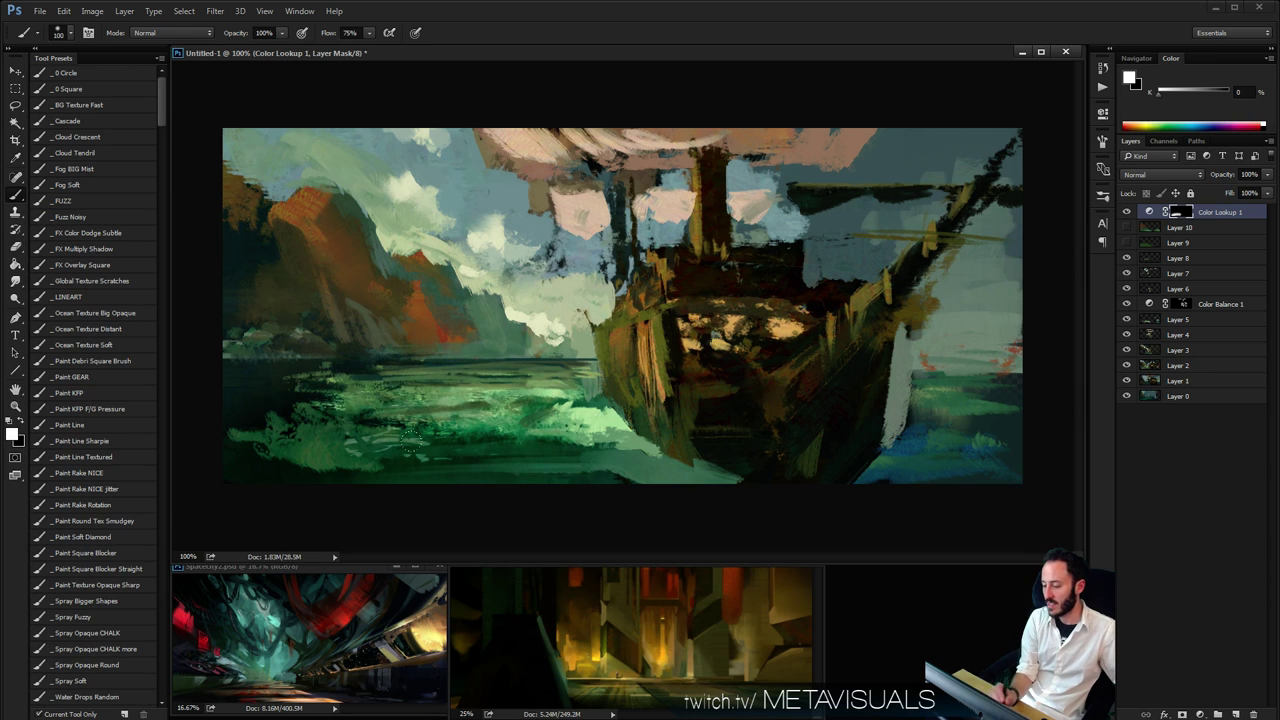
{"action": "left_click_drag", "start_coordinate": [600, 462], "coordinate": [330, 453]}
{"action": "left_click_drag", "start_coordinate": [665, 468], "coordinate": [605, 463]}
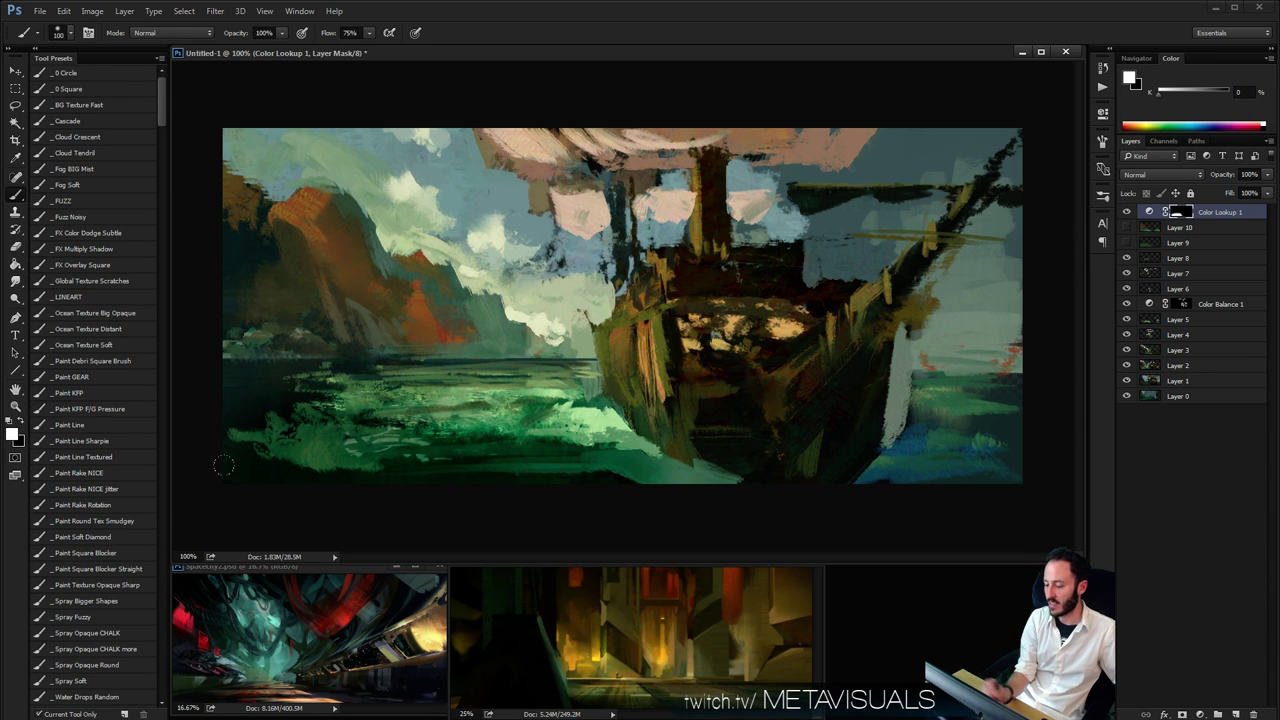
Add a new layer above the Color Lookup and try a teal stroke, sampled from the reference painting, across the water
{"action": "key", "text": "ctrl+shift+alt+n"}
{"action": "left_click", "coordinate": [418, 420], "text": "alt"}
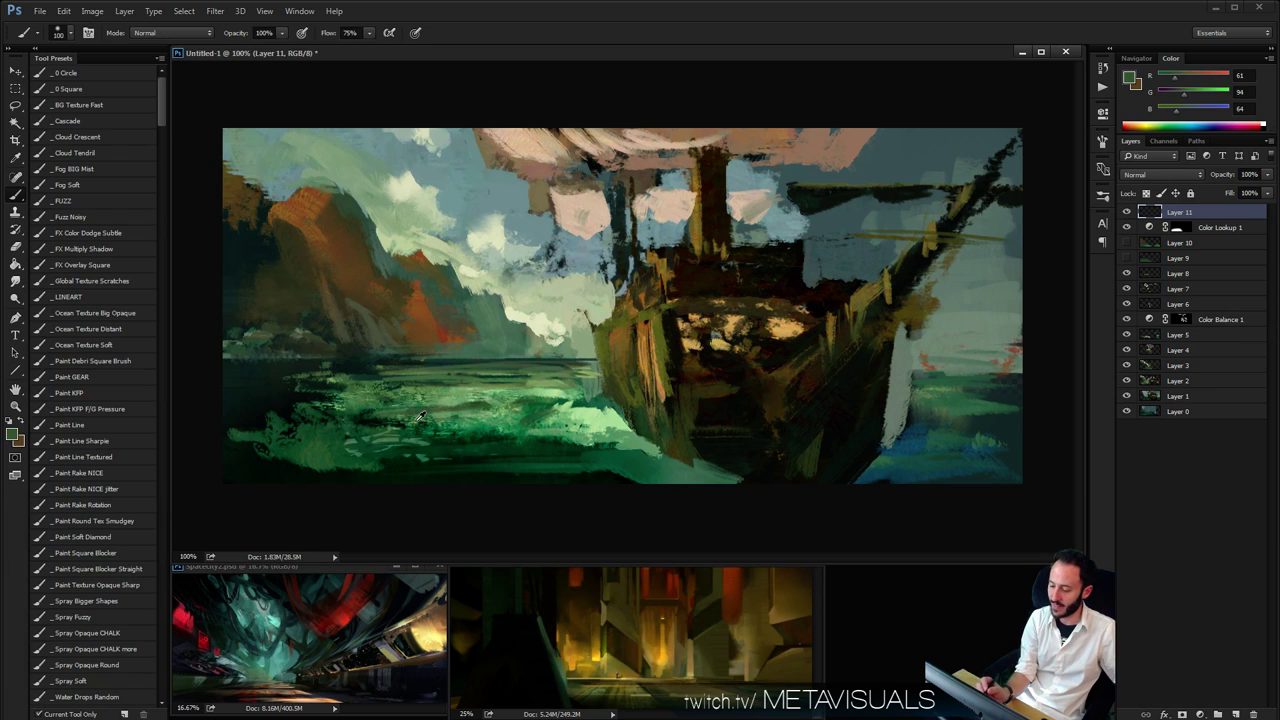
{"action": "left_click", "coordinate": [414, 422], "text": "alt"}
{"action": "left_click", "coordinate": [281, 654], "text": "alt"}
{"action": "mouse_move", "coordinate": [480, 430]}
{"action": "left_mouse_down"}
{"action": "mouse_move", "coordinate": [330, 434]}
{"action": "mouse_move", "coordinate": [349, 423]}
{"action": "left_mouse_up"}
{"action": "key", "text": "ctrl+z"}
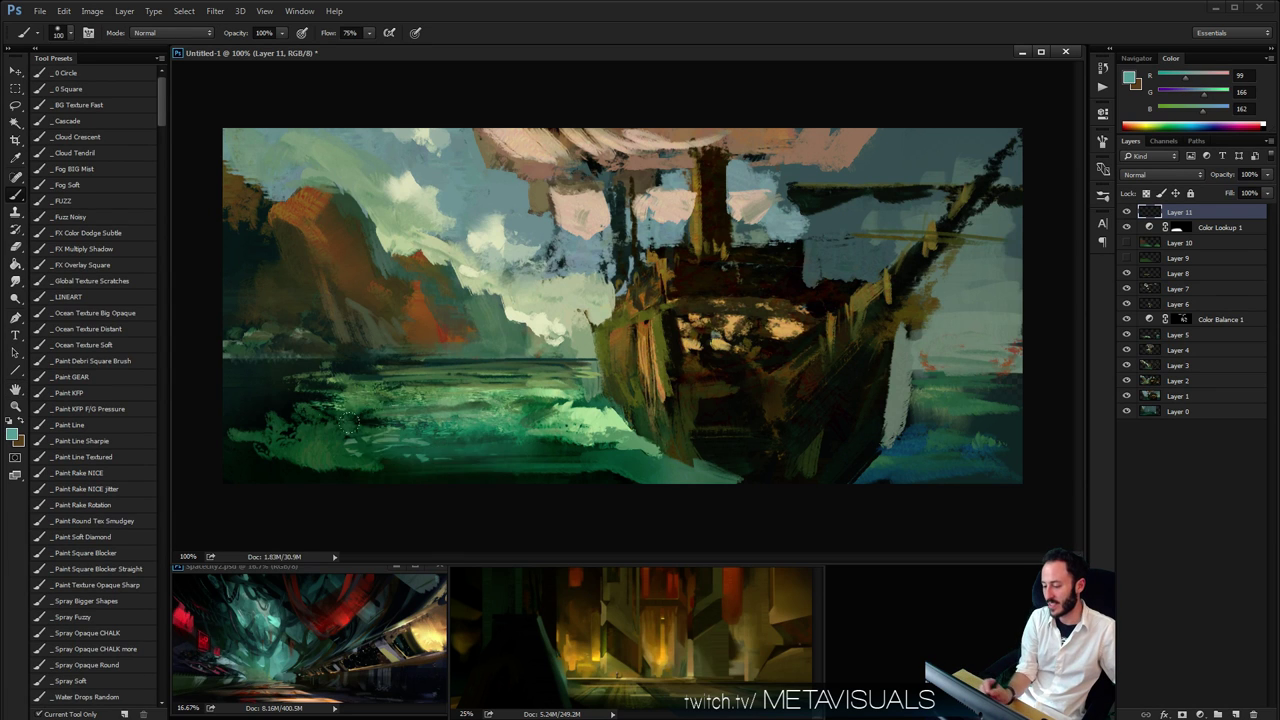
Cover the bright foam texture in the foreground water with sampled dark green strokes using a size 90 brush
{"action": "key", "text": "bracketleft"}
{"action": "left_click", "coordinate": [405, 466], "text": "alt"}
{"action": "left_click_drag", "start_coordinate": [450, 438], "coordinate": [310, 455]}
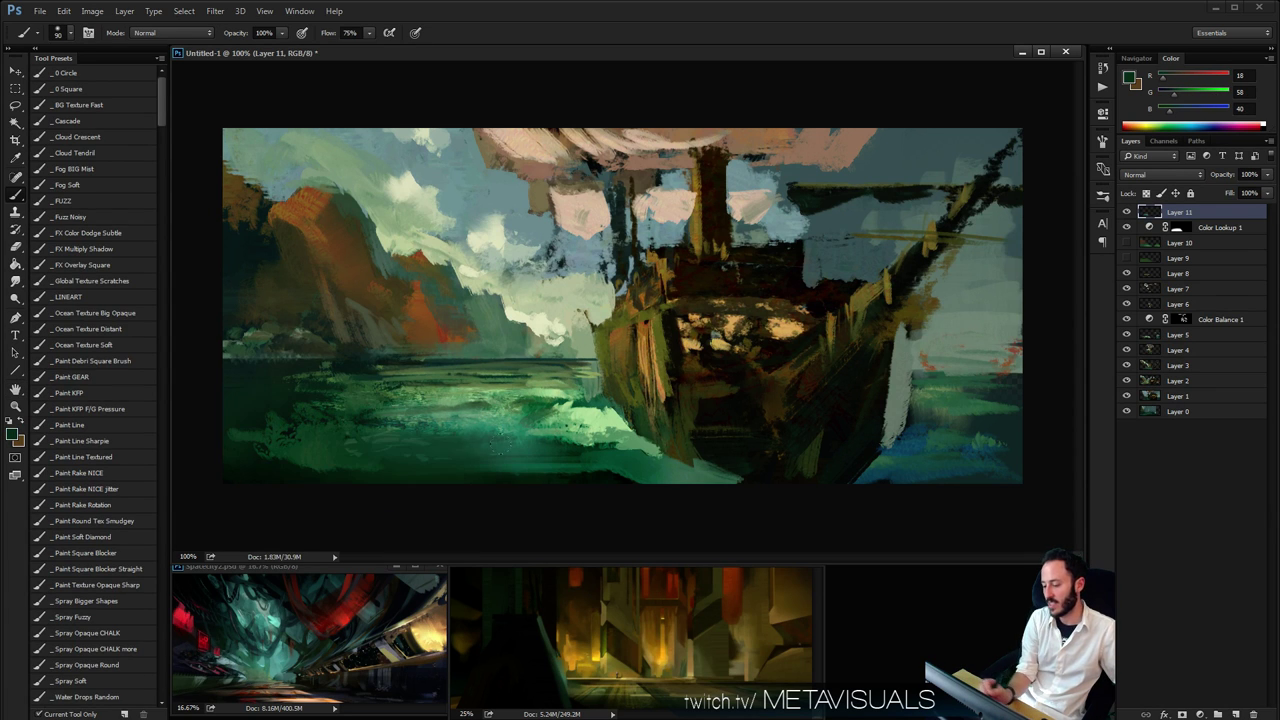
{"action": "mouse_move", "coordinate": [545, 430]}
{"action": "left_mouse_down"}
{"action": "mouse_move", "coordinate": [430, 412]}
{"action": "mouse_move", "coordinate": [460, 418]}
{"action": "left_mouse_up"}
{"action": "left_click_drag", "start_coordinate": [590, 436], "coordinate": [638, 450]}
{"action": "key", "text": "space"}
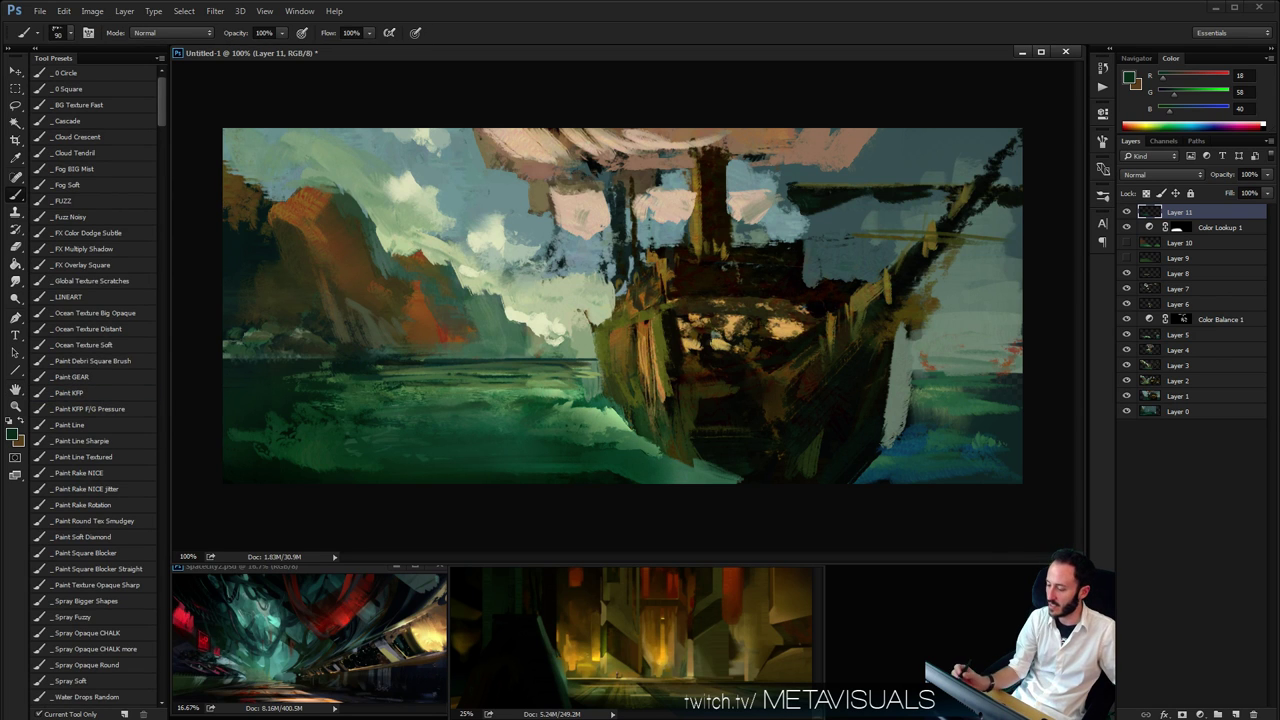
Shift the sampled color to dark blue (27, 58, 89) and paint wave shadows across the foreground water with progressively smaller brushes
{"action": "left_click", "coordinate": [524, 445], "text": "alt"}
{"action": "left_click_drag", "start_coordinate": [1184, 101], "coordinate": [1175, 104]}
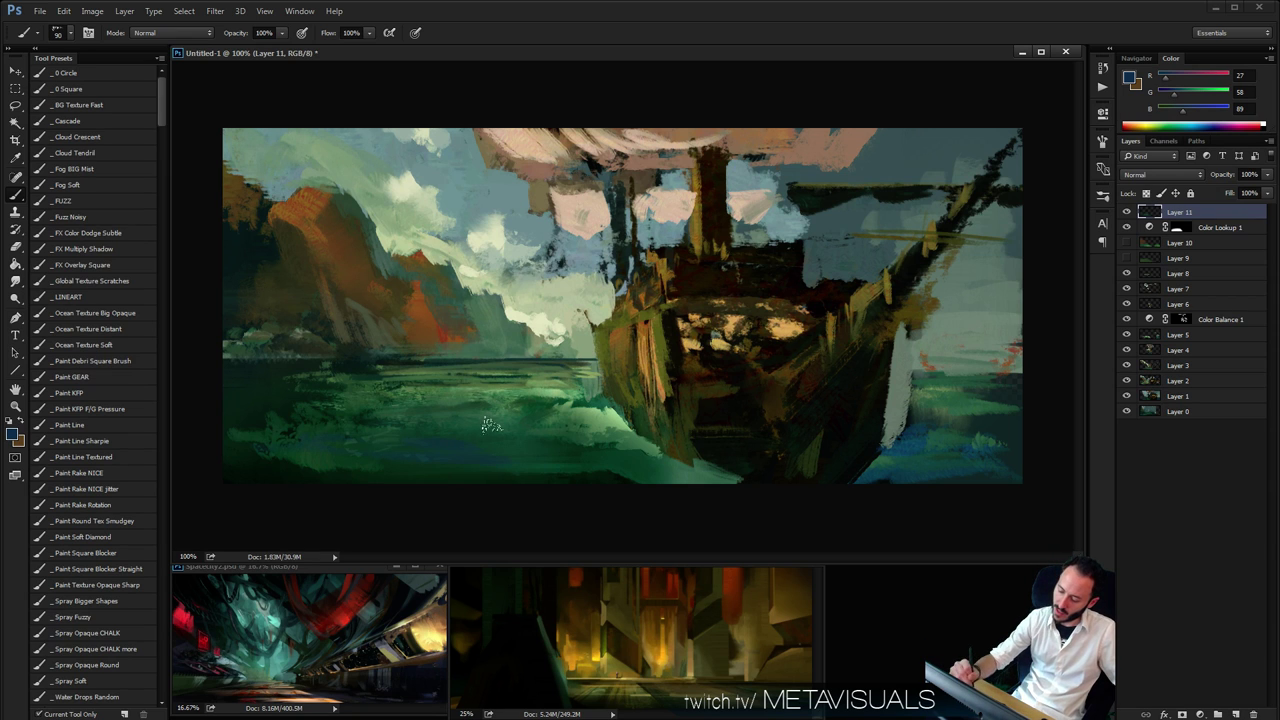
{"action": "left_click_drag", "start_coordinate": [490, 425], "coordinate": [280, 410]}
{"action": "left_click_drag", "start_coordinate": [538, 432], "coordinate": [486, 426]}
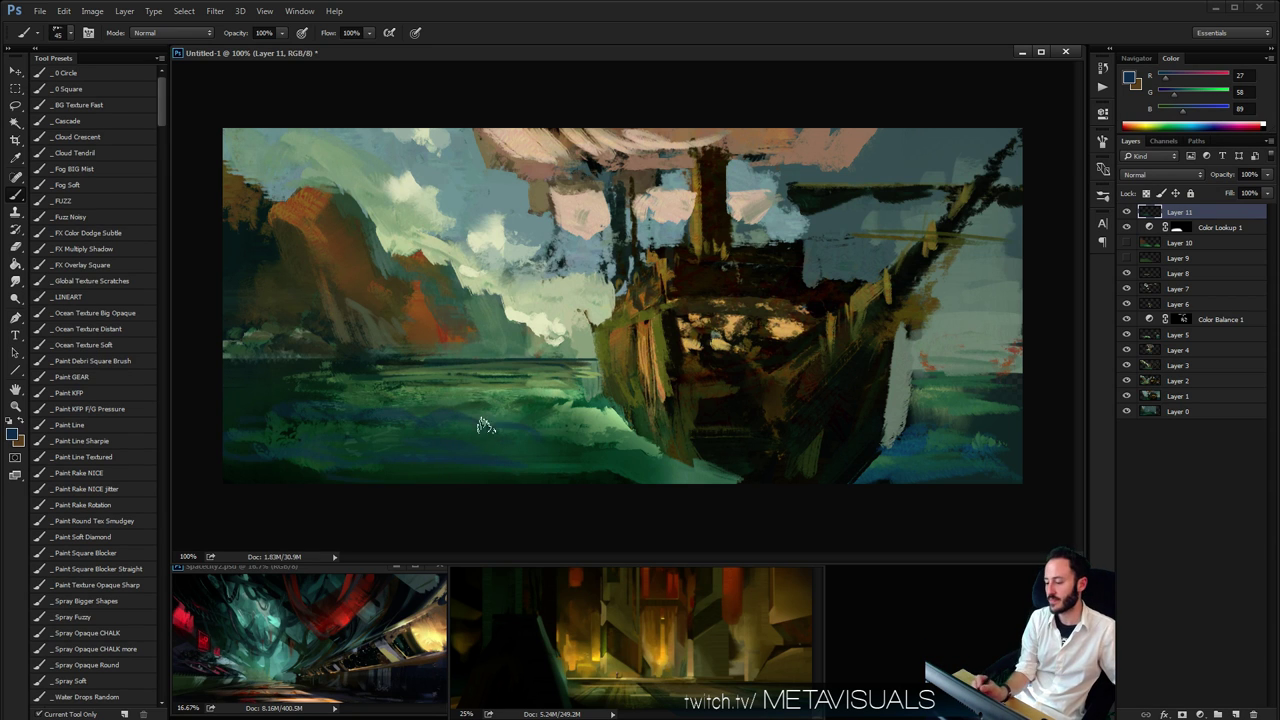
{"action": "key", "text": "bracketleft"}
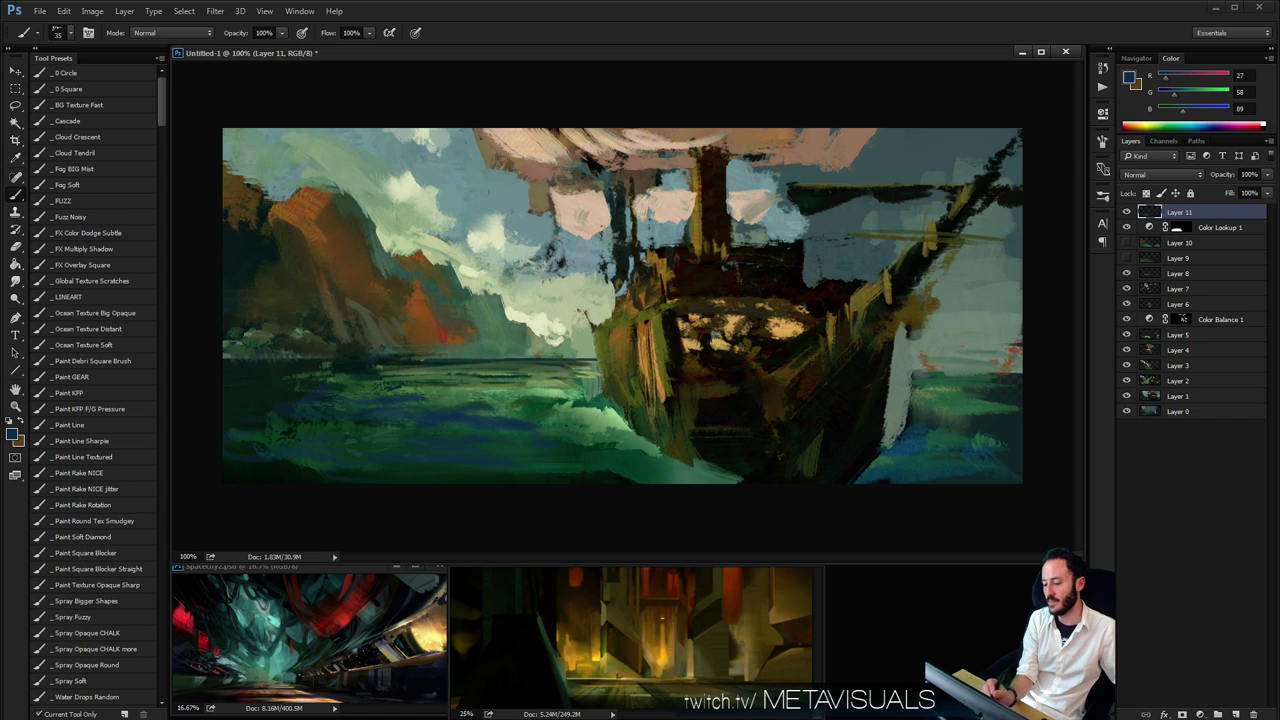
Examine the water and the ship's bow up close at 200%, then return to the full view at 100%
{"action": "key", "text": "z"}
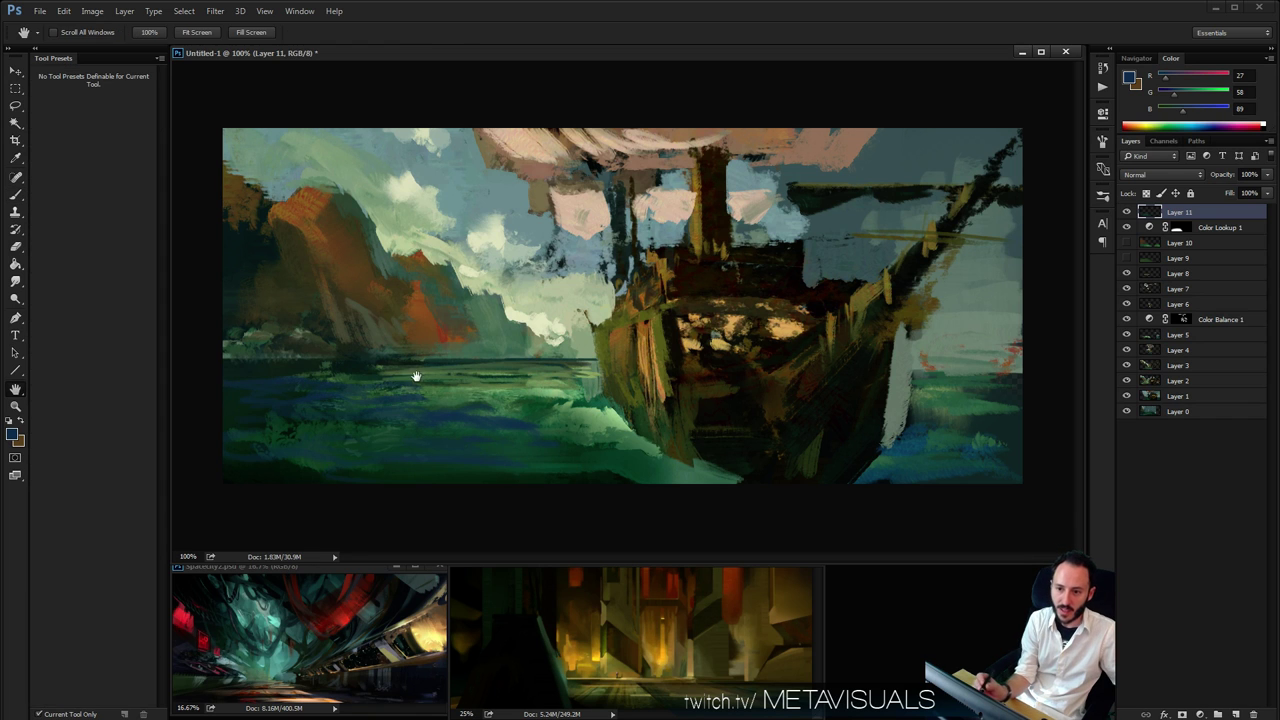
{"action": "left_click", "coordinate": [527, 392], "text": "alt"}
{"action": "left_click", "coordinate": [527, 392]}
{"action": "key", "text": "space"}
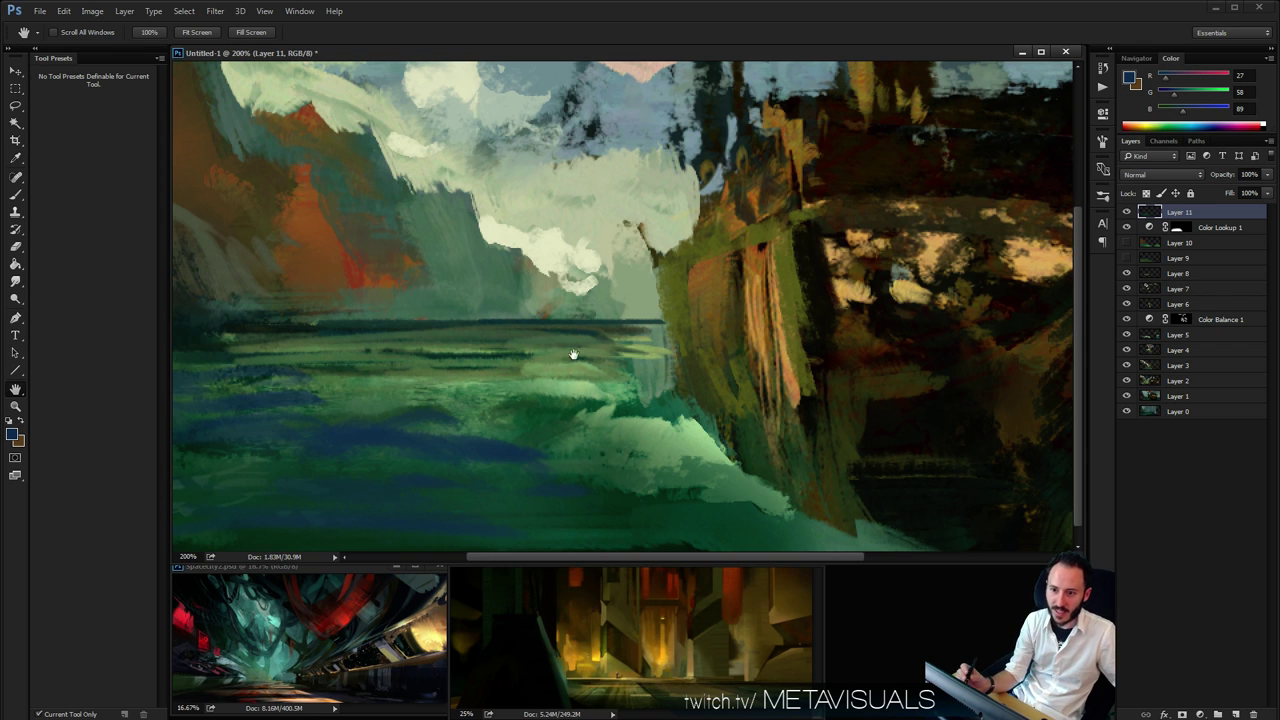
{"action": "left_click_drag", "start_coordinate": [566, 442], "coordinate": [610, 418]}
{"action": "mouse_move", "coordinate": [586, 371]}
{"action": "left_mouse_down"}
{"action": "mouse_move", "coordinate": [625, 372]}
{"action": "mouse_move", "coordinate": [614, 374]}
{"action": "left_mouse_up"}
{"action": "left_click", "coordinate": [641, 408], "text": "alt"}
{"action": "left_click", "coordinate": [641, 408], "text": "ctrl"}
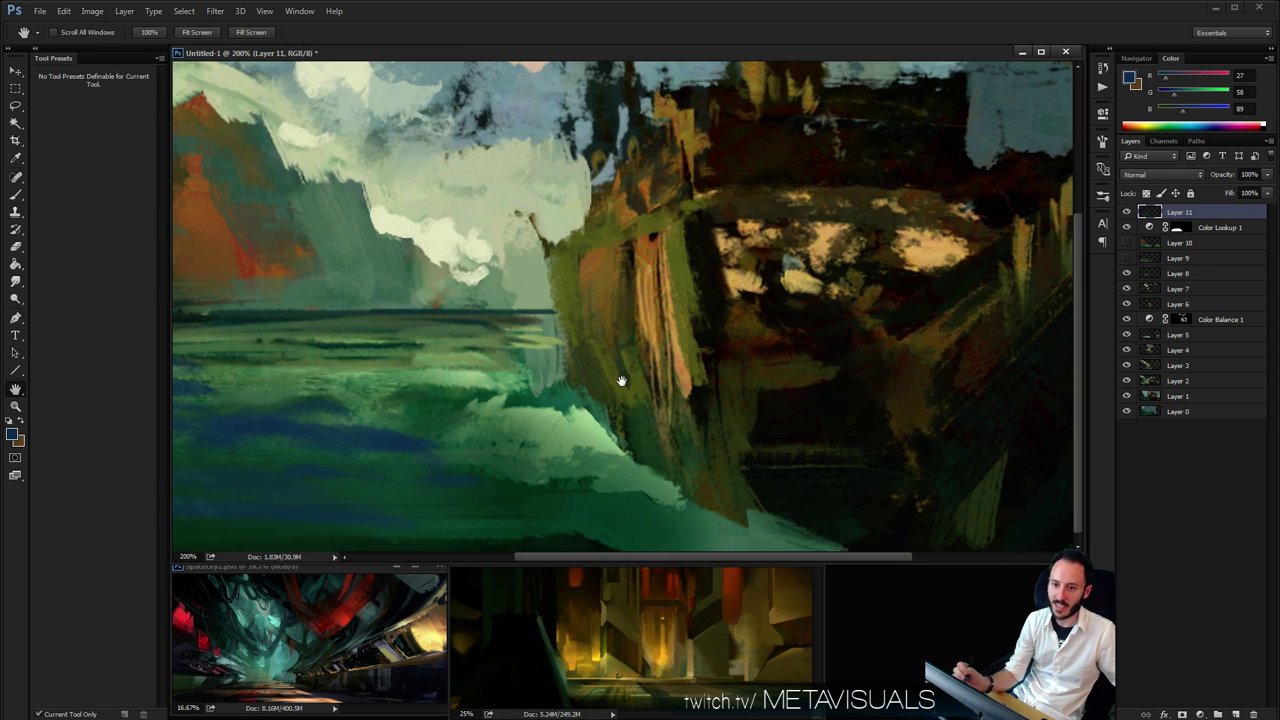
{"action": "key", "text": "ctrl+minus"}
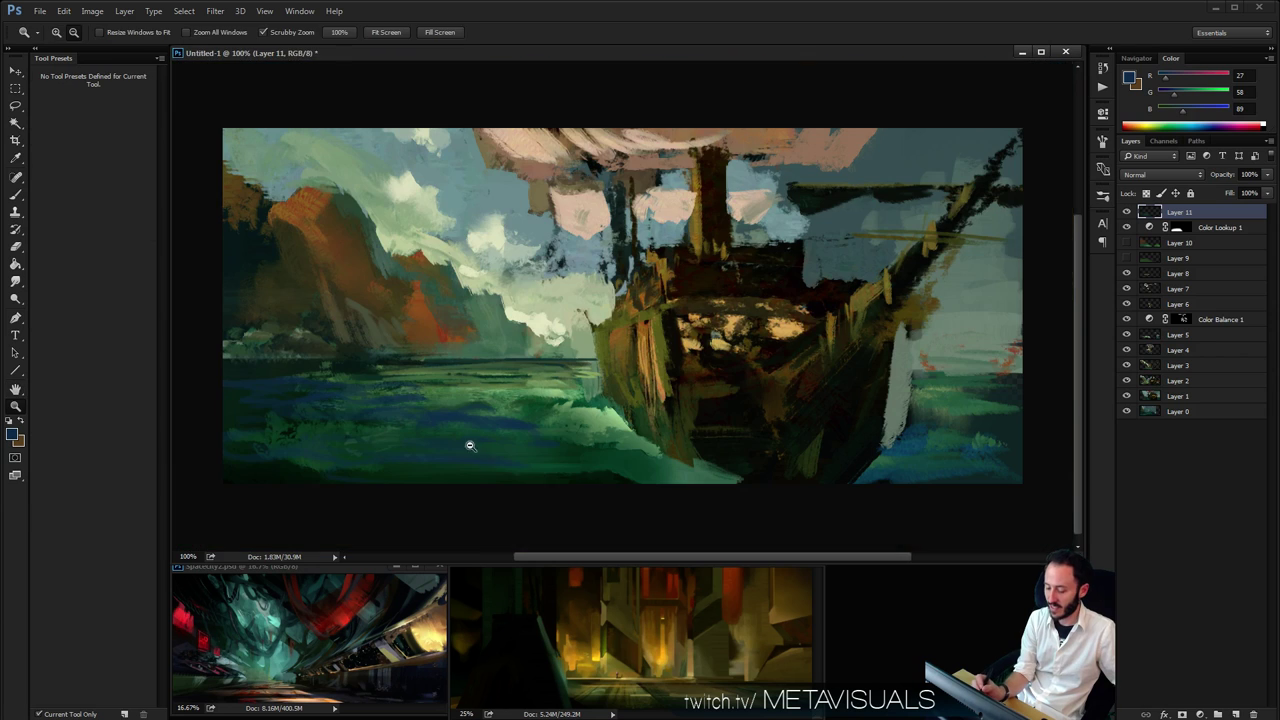
Paint light green (139, 190, 140) wave highlights over the blue water beside the bow, enlarging the brush to size 35
{"action": "key", "text": "b"}
{"action": "left_click", "coordinate": [546, 388], "text": "alt"}
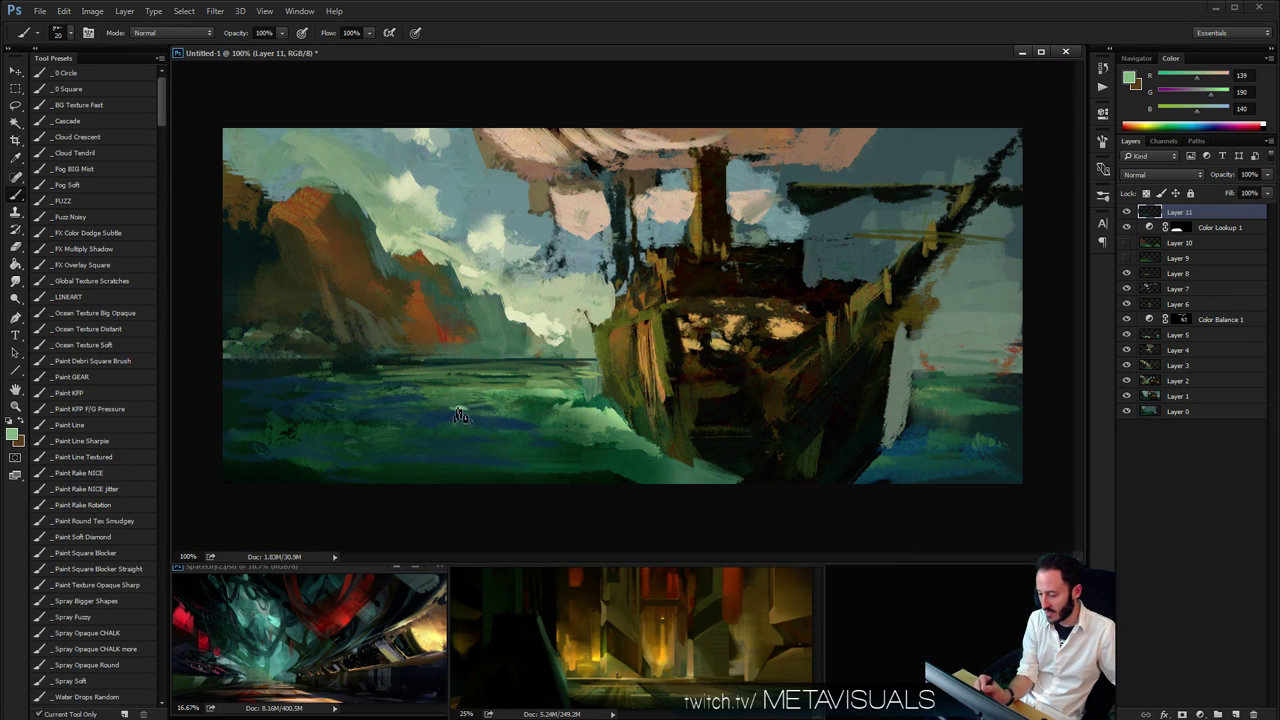
{"action": "key", "text": "["}
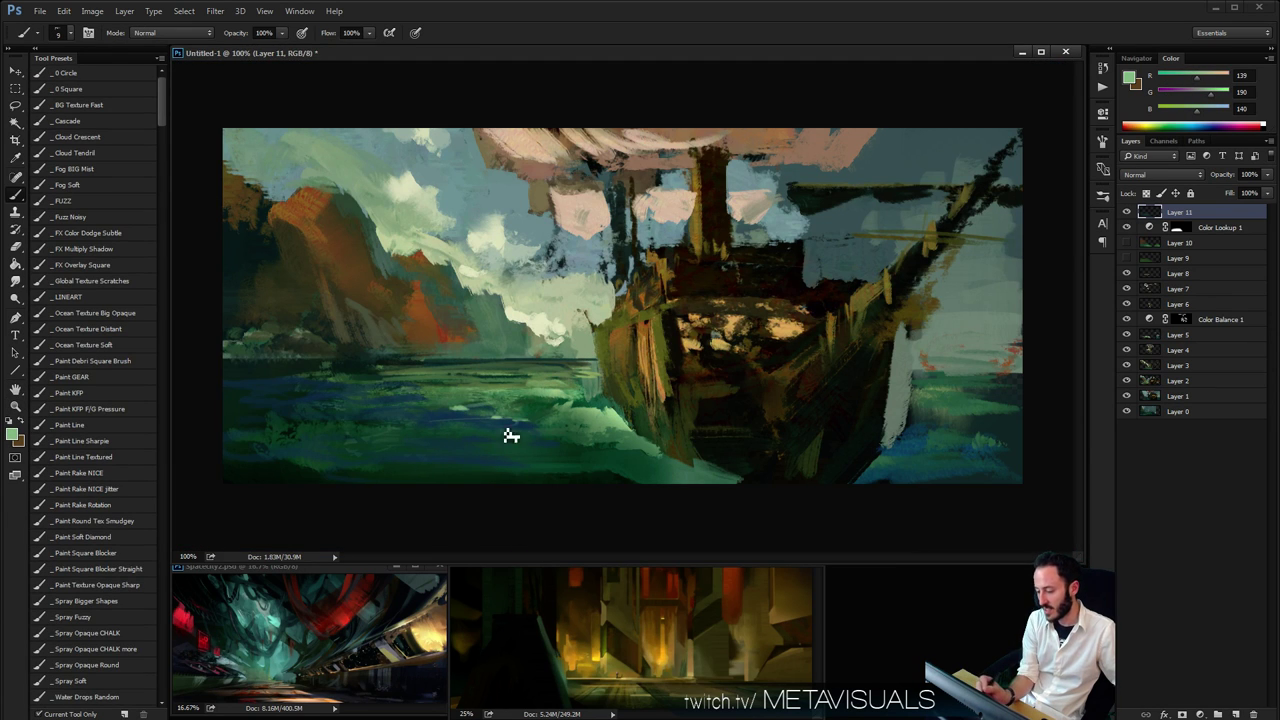
{"action": "key", "text": "bracketright"}
{"action": "key", "text": "bracketright"}
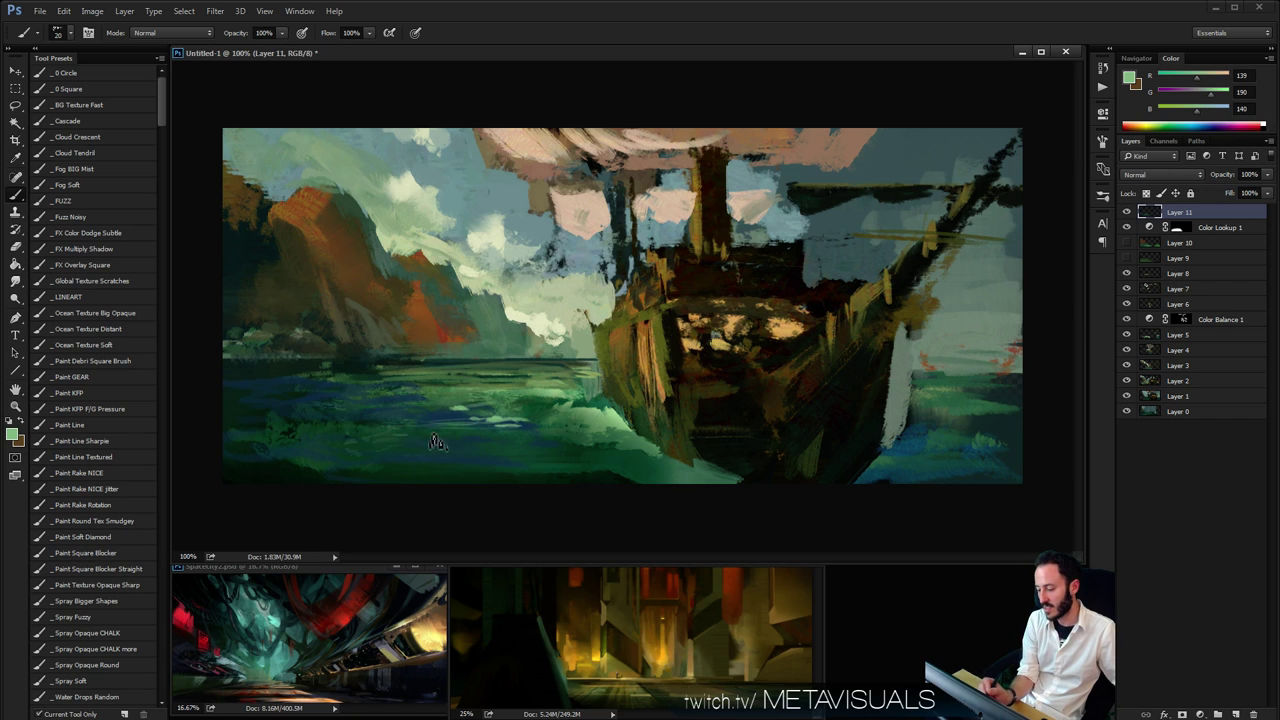
{"action": "left_click_drag", "start_coordinate": [522, 442], "coordinate": [572, 438]}
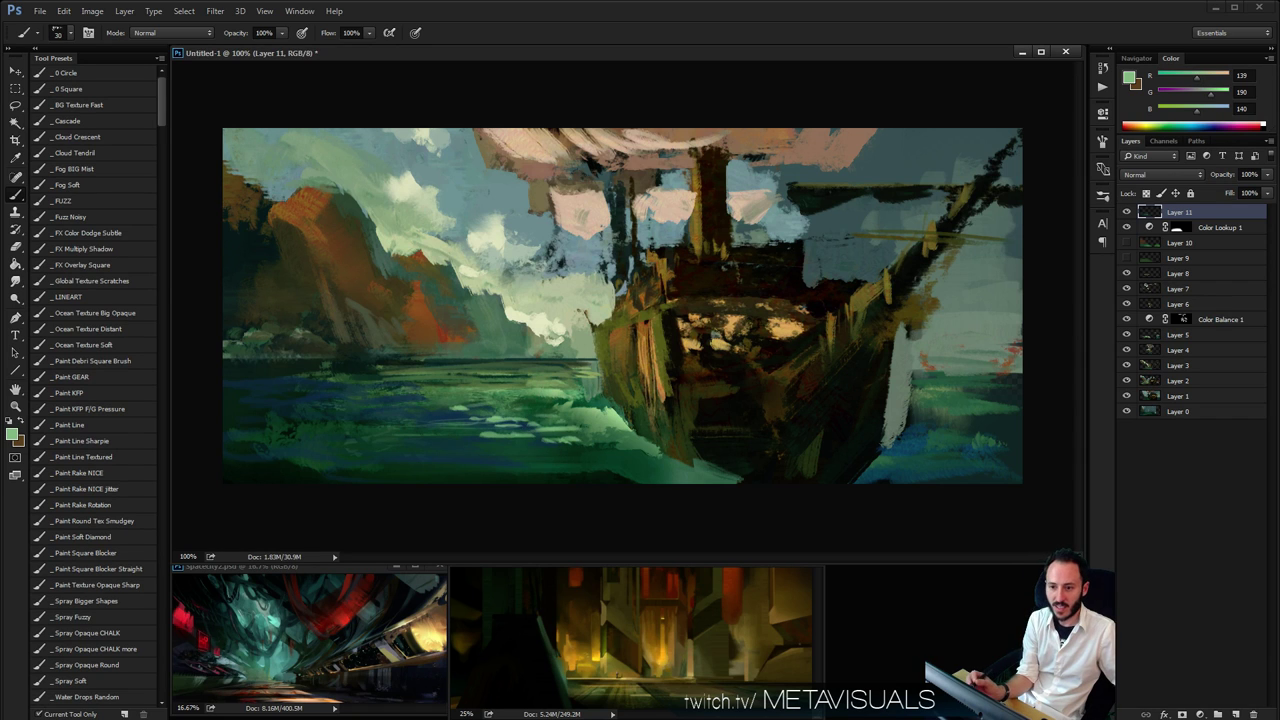
{"action": "key", "text": "bracketright"}
{"action": "left_click_drag", "start_coordinate": [546, 397], "coordinate": [510, 408]}
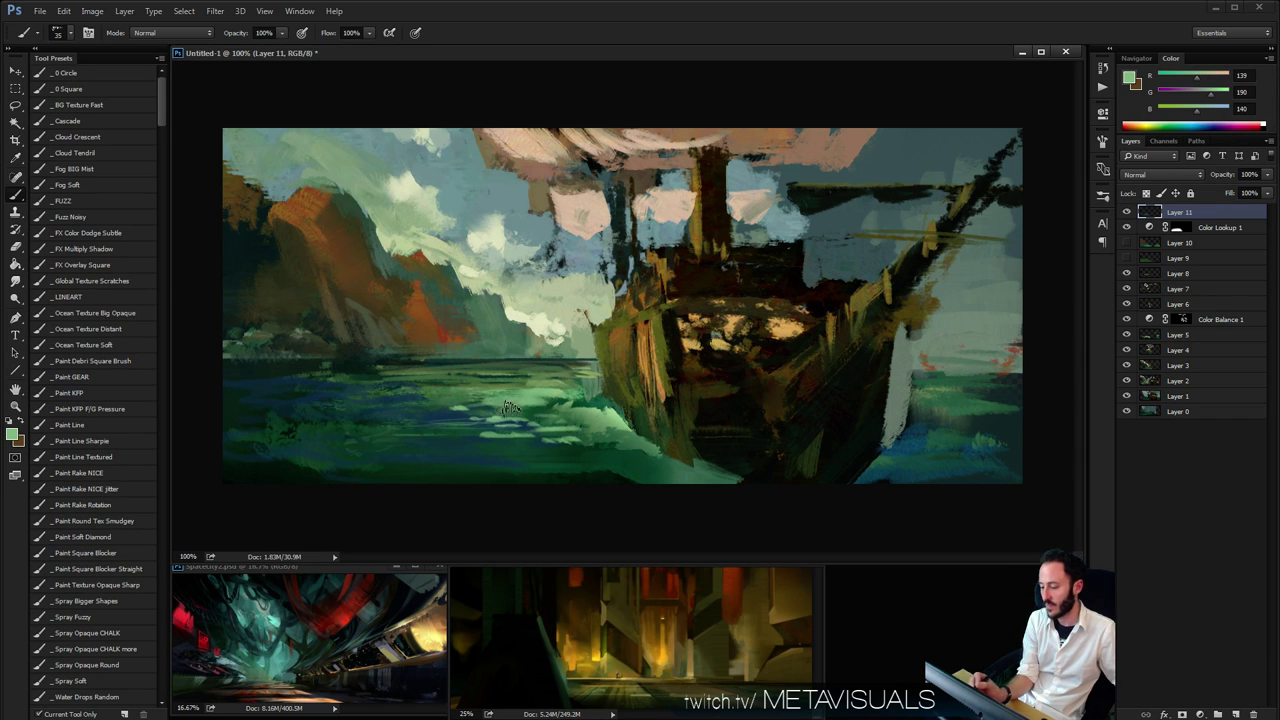
Blend sampled mid-green strokes across the middle water and refine the bow wave with small brushes
{"action": "left_click", "coordinate": [508, 407], "text": "alt"}
{"action": "key", "text": "h"}
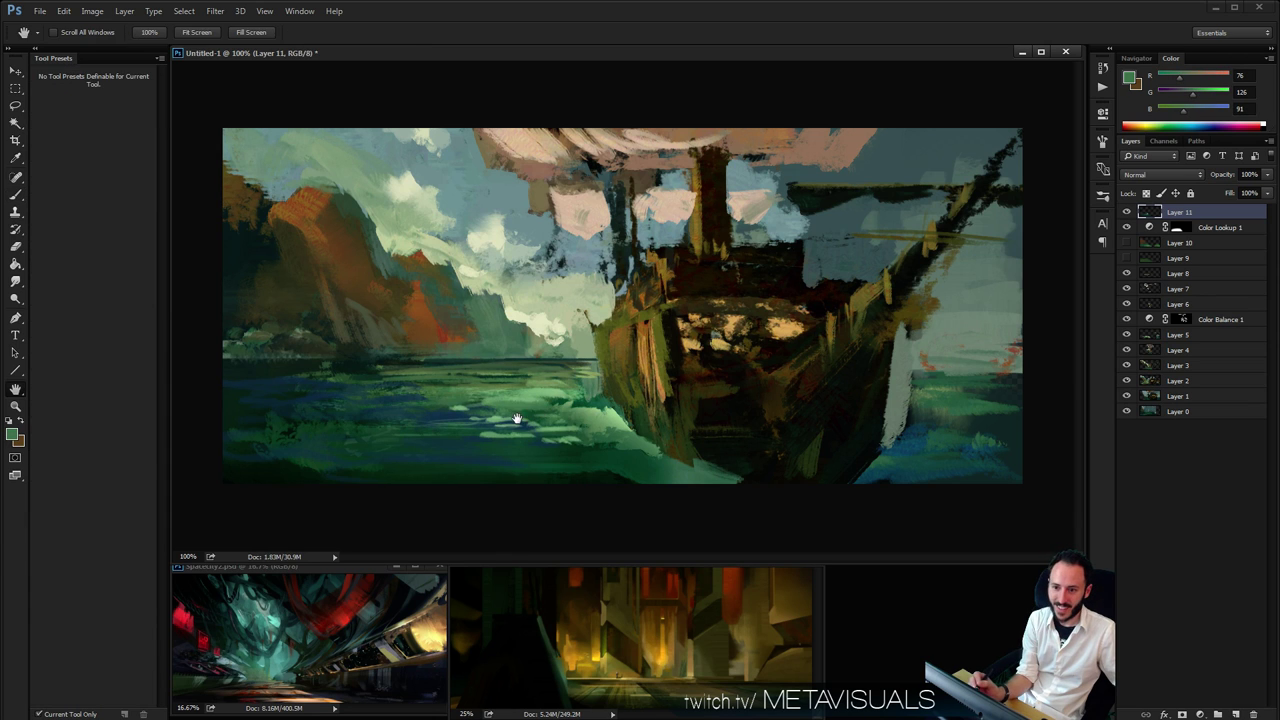
{"action": "key", "text": "b"}
{"action": "mouse_move", "coordinate": [351, 410]}
{"action": "left_mouse_down"}
{"action": "mouse_move", "coordinate": [437, 408]}
{"action": "mouse_move", "coordinate": [345, 401]}
{"action": "mouse_move", "coordinate": [392, 392]}
{"action": "left_mouse_up"}
{"action": "left_click", "coordinate": [527, 399], "text": "alt"}
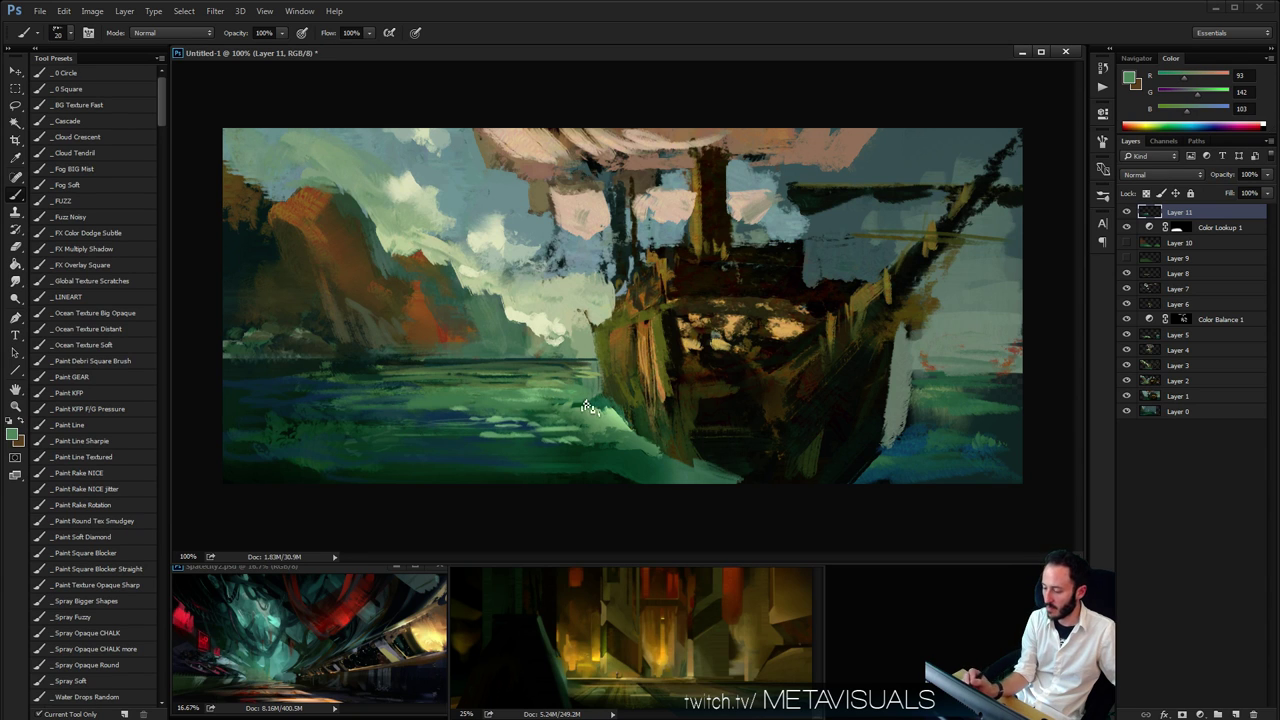
{"action": "left_click", "coordinate": [577, 391], "text": "alt"}
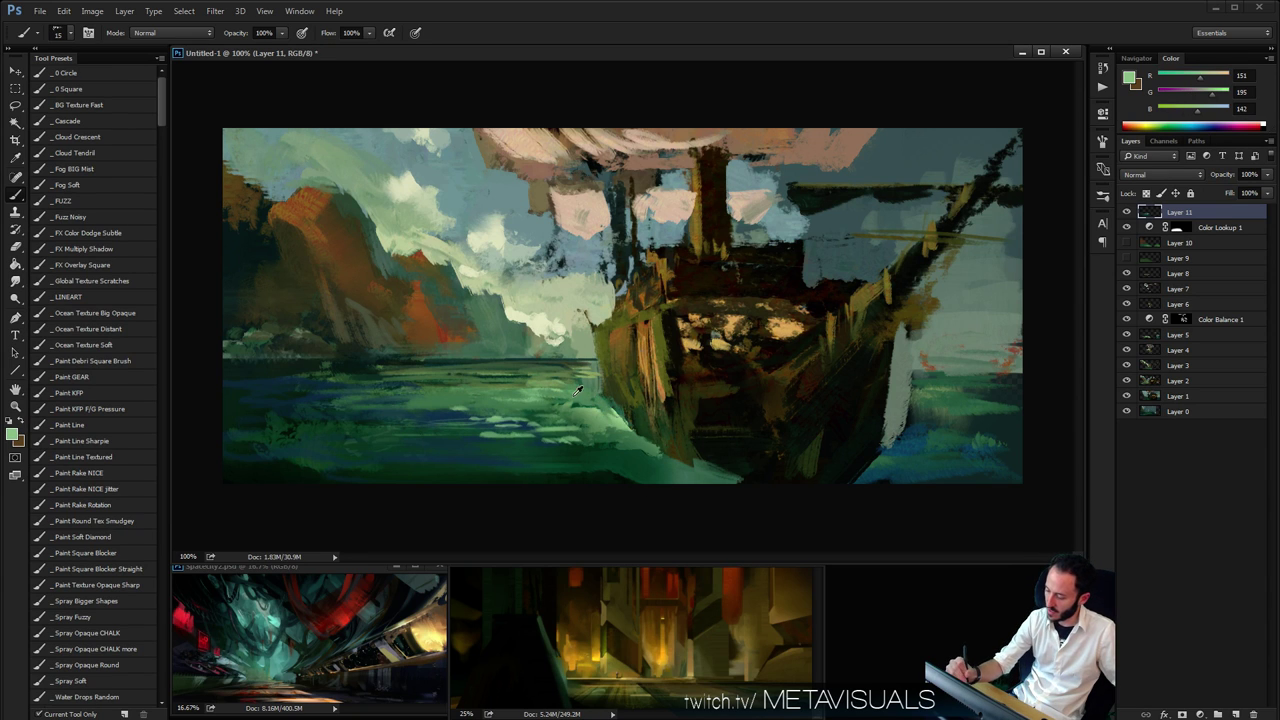
View the painting at 66.7% and block in foam below the bow with sampled green (112, 153, 111) and a size 45 brush
{"action": "key", "text": "z"}
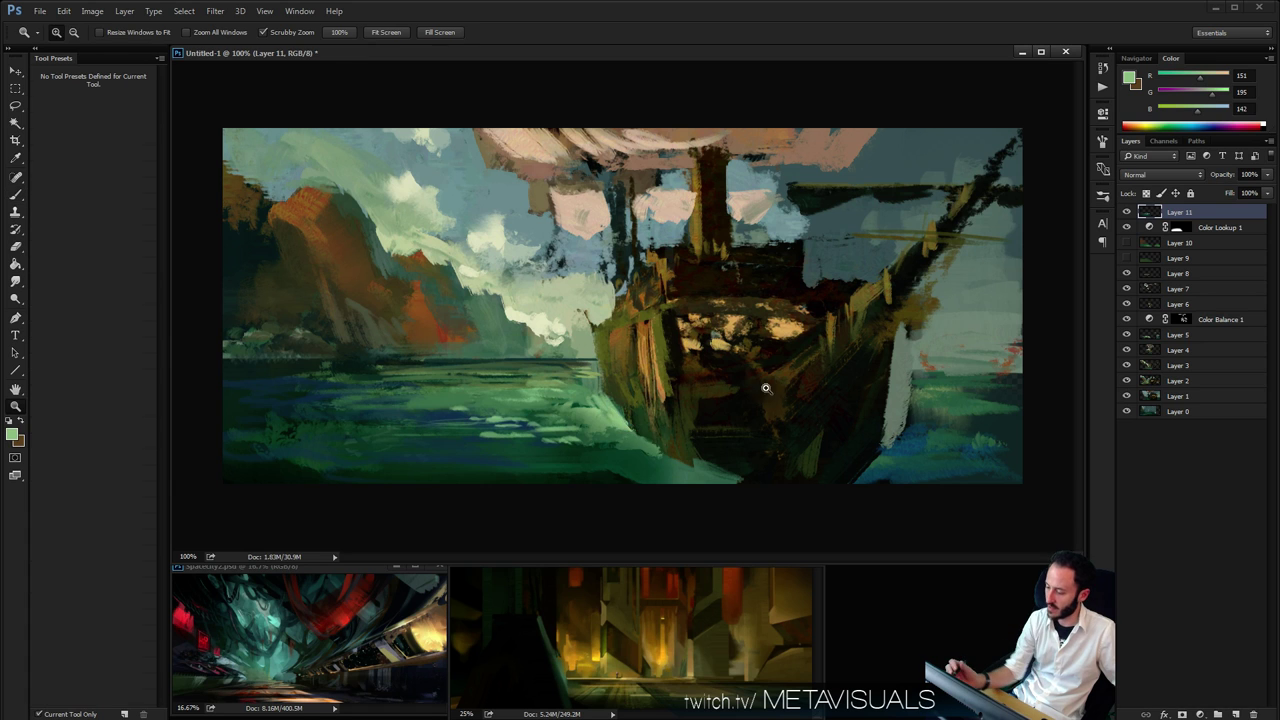
{"action": "left_click", "coordinate": [806, 404], "text": "alt"}
{"action": "left_click", "coordinate": [806, 404], "text": "alt"}
{"action": "left_click", "coordinate": [786, 416]}
{"action": "key", "text": "b"}
{"action": "key", "text": "]"}
{"action": "left_click", "coordinate": [606, 396], "text": "alt"}
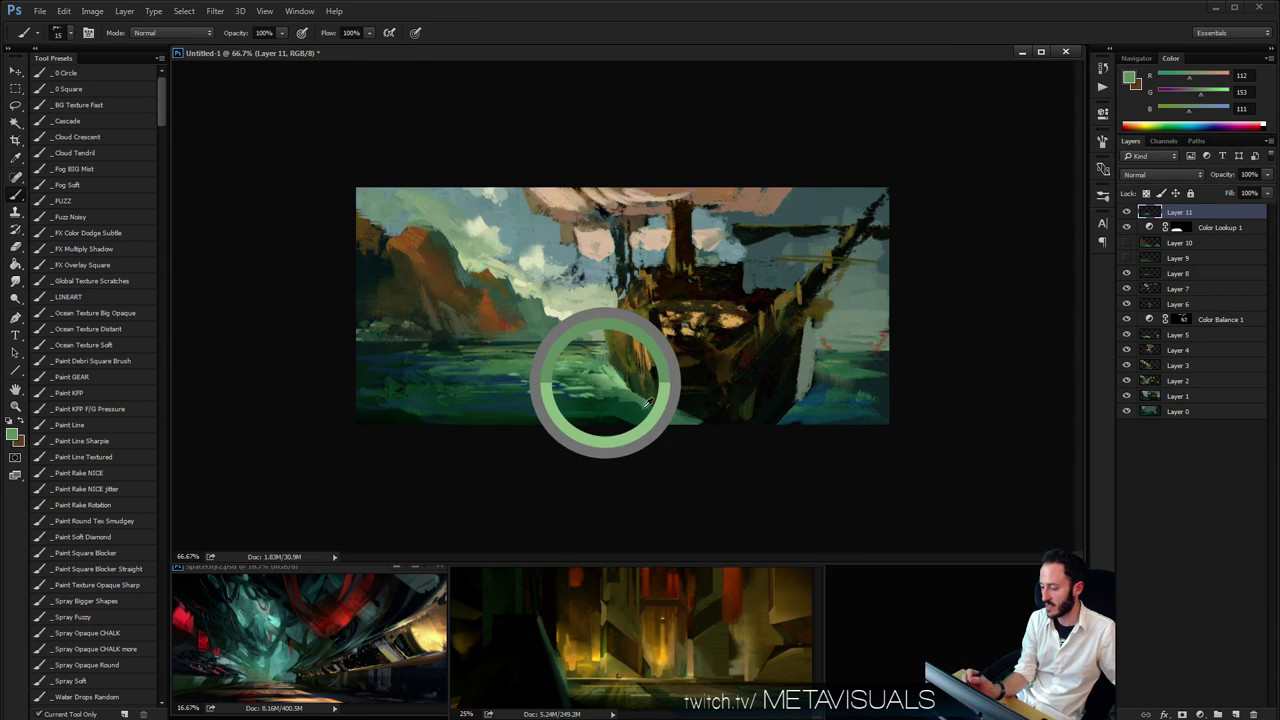
{"action": "key", "text": "bracketright"}
{"action": "key", "text": "bracketright"}
{"action": "key", "text": "bracketright"}
{"action": "key", "text": "bracketright"}
{"action": "key", "text": "bracketright"}
{"action": "key", "text": "bracketright"}
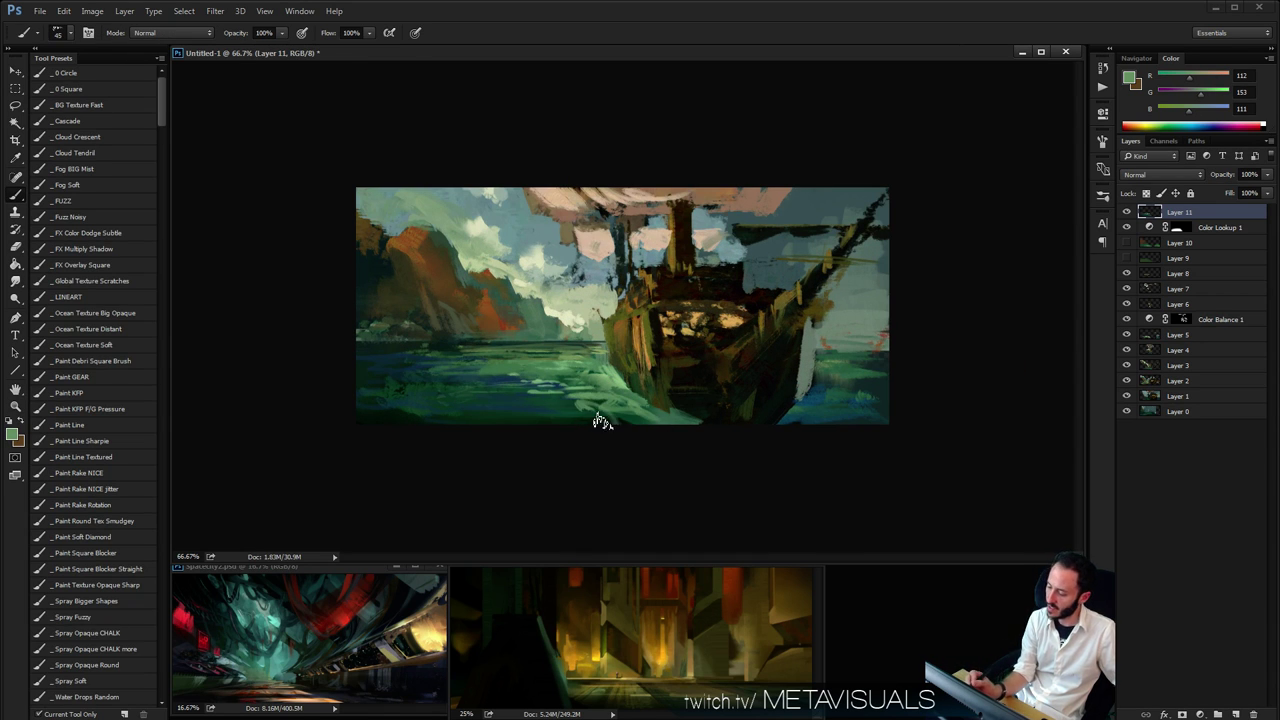
Extend the foamy wake across the foreground with resampled green and a size 60 brush
{"action": "left_click", "coordinate": [577, 404], "text": "alt"}
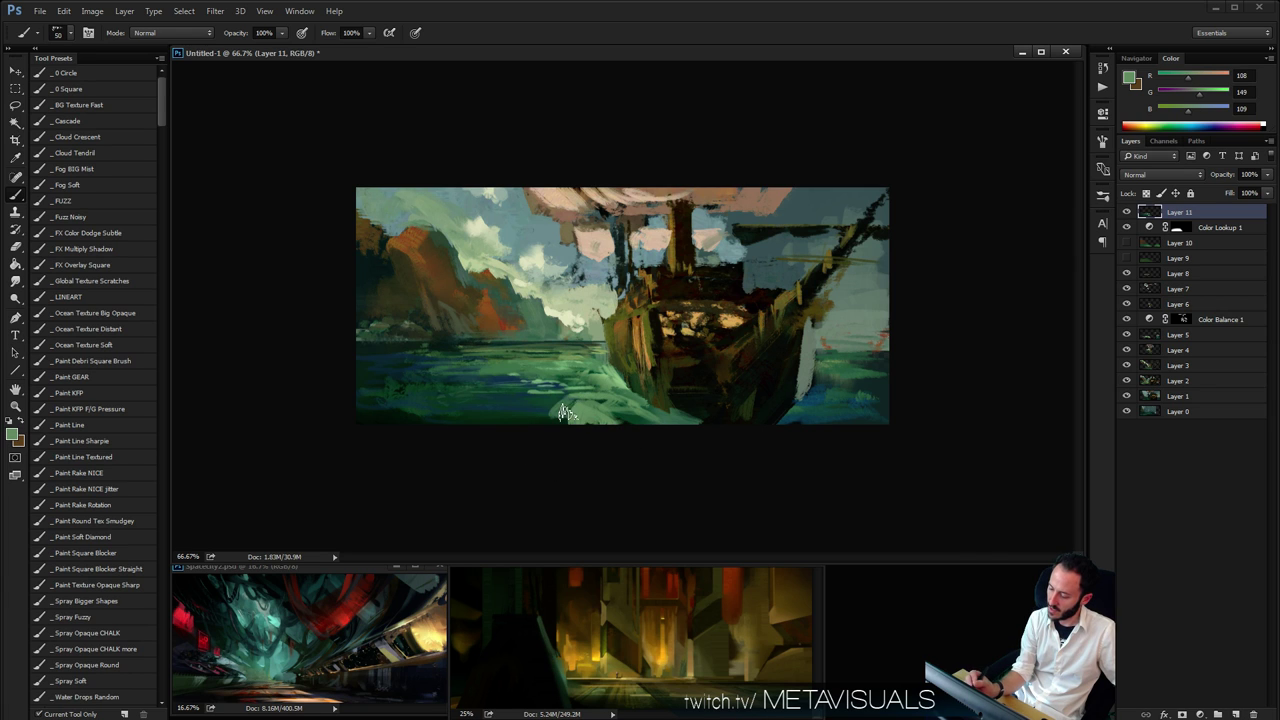
{"action": "key", "text": "bracketright"}
{"action": "left_click_drag", "start_coordinate": [572, 404], "coordinate": [502, 408]}
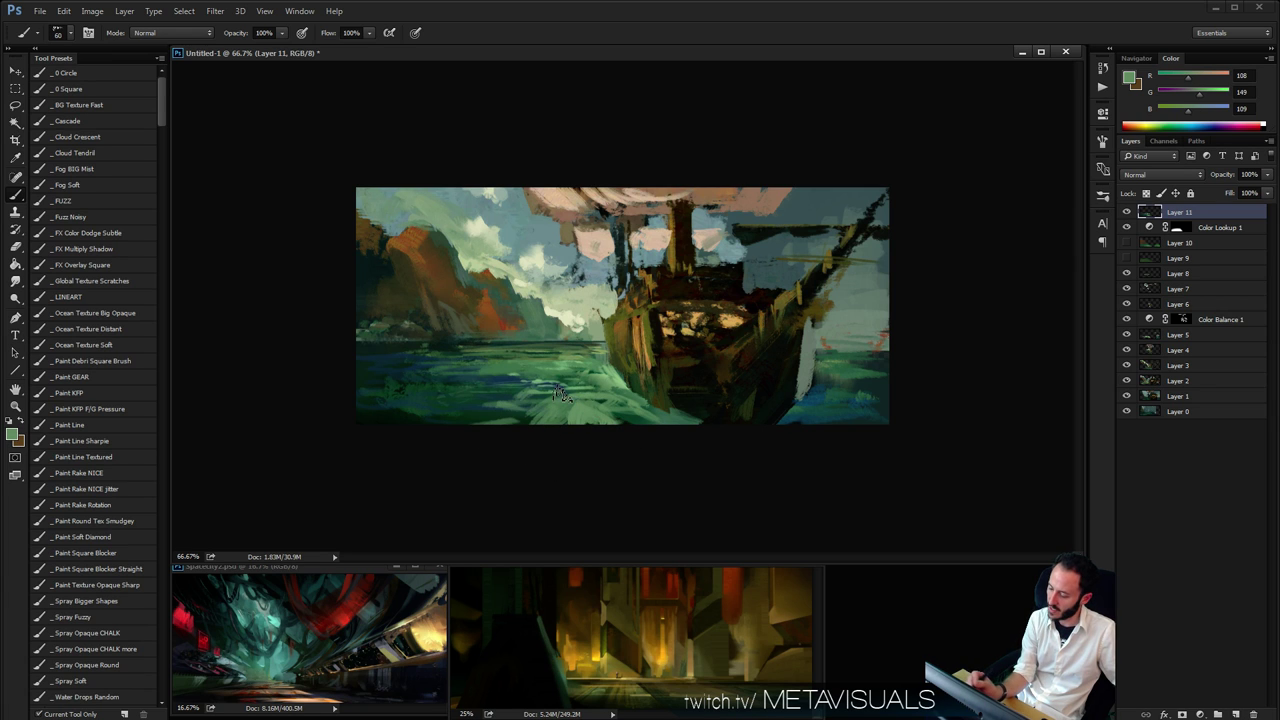
Accent the bow wave with pale cream (229, 231, 198) using a size 35 brush, and stamp all visible layers into a new layer
{"action": "key", "text": "bracketleft"}
{"action": "key", "text": "bracketleft"}
{"action": "key", "text": "bracketleft"}
{"action": "key", "text": "bracketleft"}
{"action": "key", "text": "bracketleft"}
{"action": "left_click", "coordinate": [596, 356], "text": "alt"}
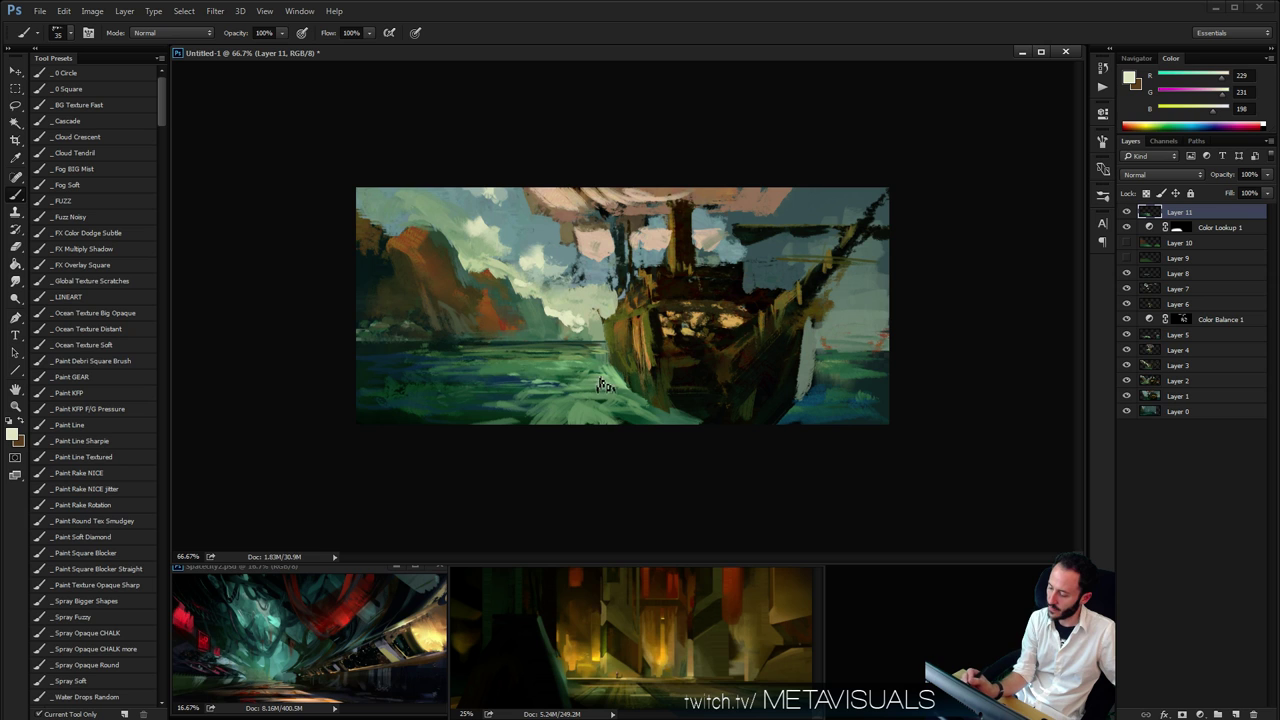
{"action": "key", "text": "ctrl+shift+alt+e"}
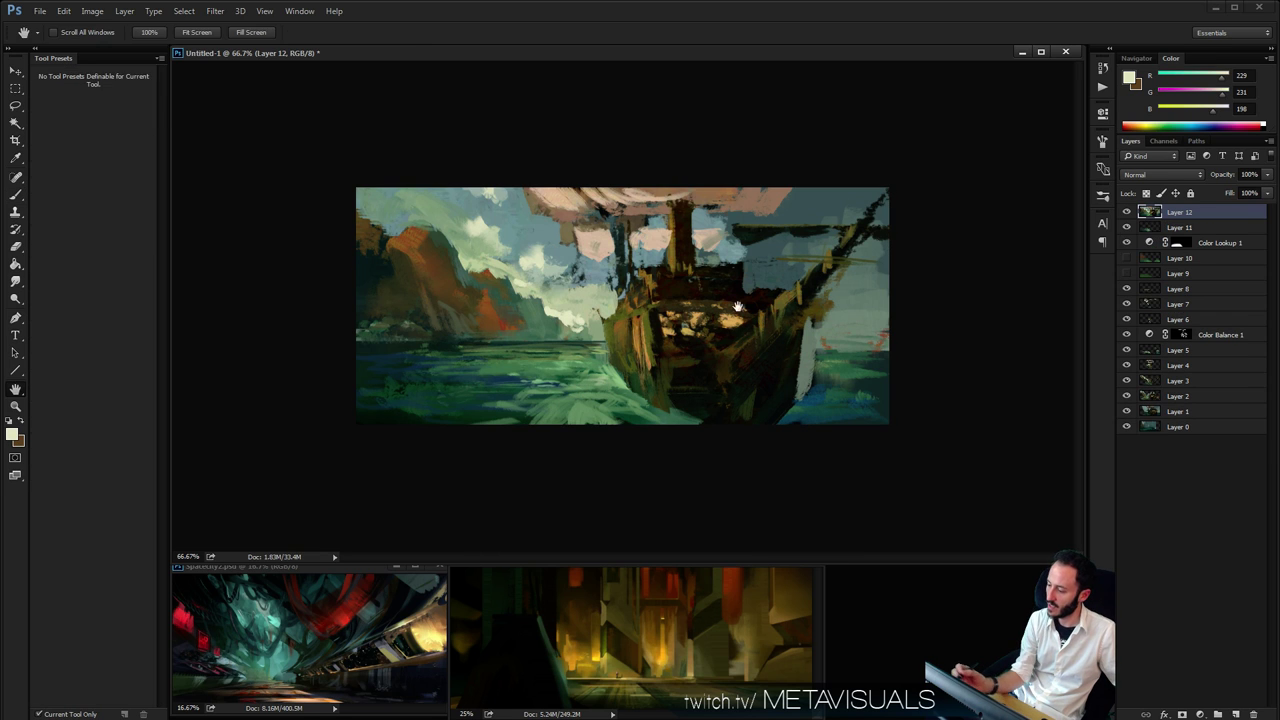
Sample the grey-blue sky (127, 154, 162) and paint it behind the rigging above the ship's deck with a size 50 brush
{"action": "left_click", "coordinate": [730, 248], "text": "alt"}
{"action": "key", "text": "bracketright"}
{"action": "key", "text": "bracketright"}
{"action": "key", "text": "bracketright"}
{"action": "key", "text": "bracketright"}
{"action": "key", "text": "bracketright"}
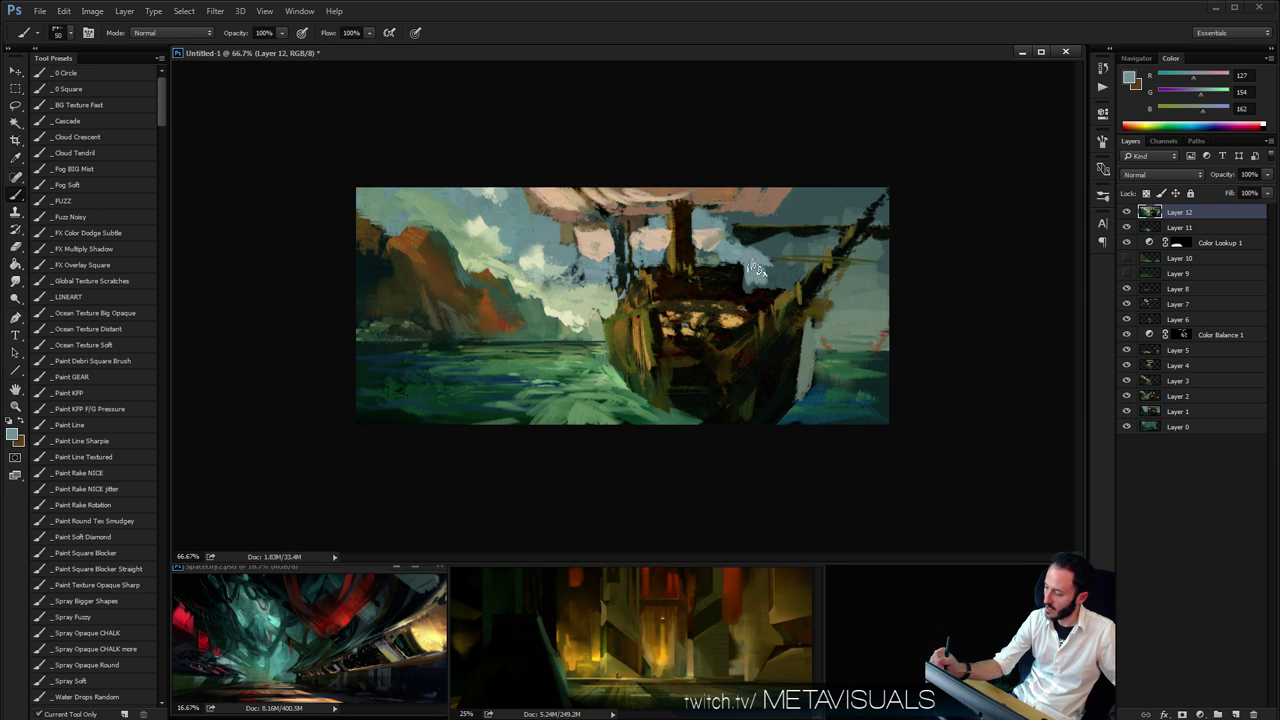
{"action": "mouse_move", "coordinate": [775, 279]}
{"action": "left_mouse_down"}
{"action": "mouse_move", "coordinate": [796, 254]}
{"action": "mouse_move", "coordinate": [808, 267]}
{"action": "left_mouse_up"}
{"action": "key", "text": "bracketleft"}
{"action": "key", "text": "bracketleft"}
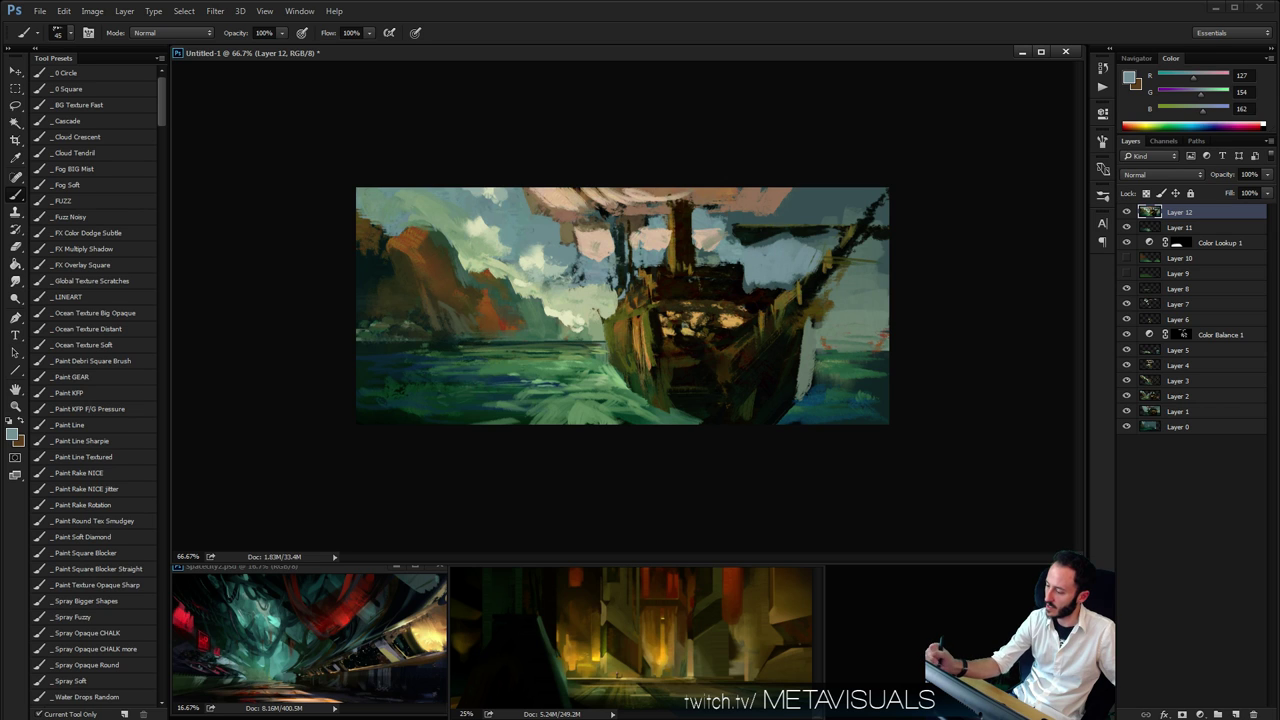
Paint more of the grey-blue around the dark yard and across the sky beyond the bowsprit, enlarging the brush from 45 to 80
{"action": "mouse_move", "coordinate": [792, 216]}
{"action": "left_mouse_down"}
{"action": "mouse_move", "coordinate": [726, 218]}
{"action": "mouse_move", "coordinate": [802, 220]}
{"action": "mouse_move", "coordinate": [798, 200]}
{"action": "mouse_move", "coordinate": [838, 220]}
{"action": "left_mouse_up"}
{"action": "key", "text": "bracketright"}
{"action": "key", "text": "bracketright"}
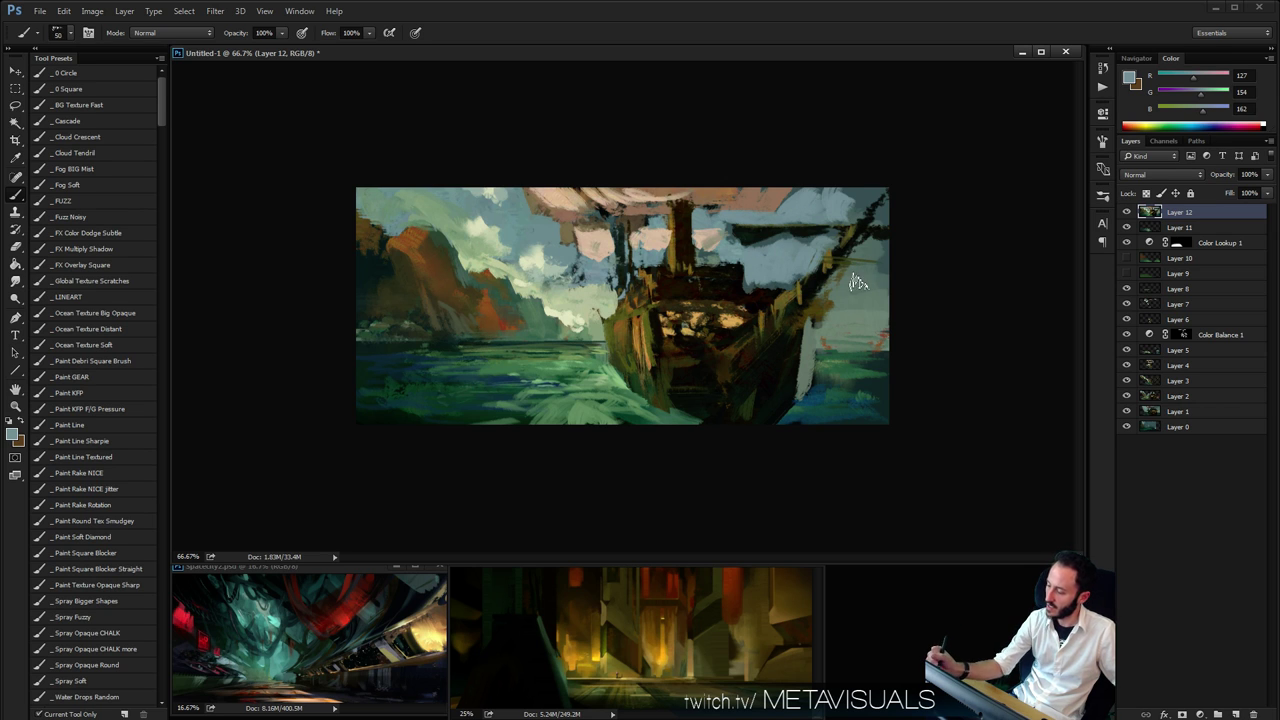
{"action": "left_click_drag", "start_coordinate": [860, 283], "coordinate": [845, 284]}
{"action": "left_click", "coordinate": [845, 284]}
{"action": "key", "text": "bracketright"}
{"action": "key", "text": "bracketright"}
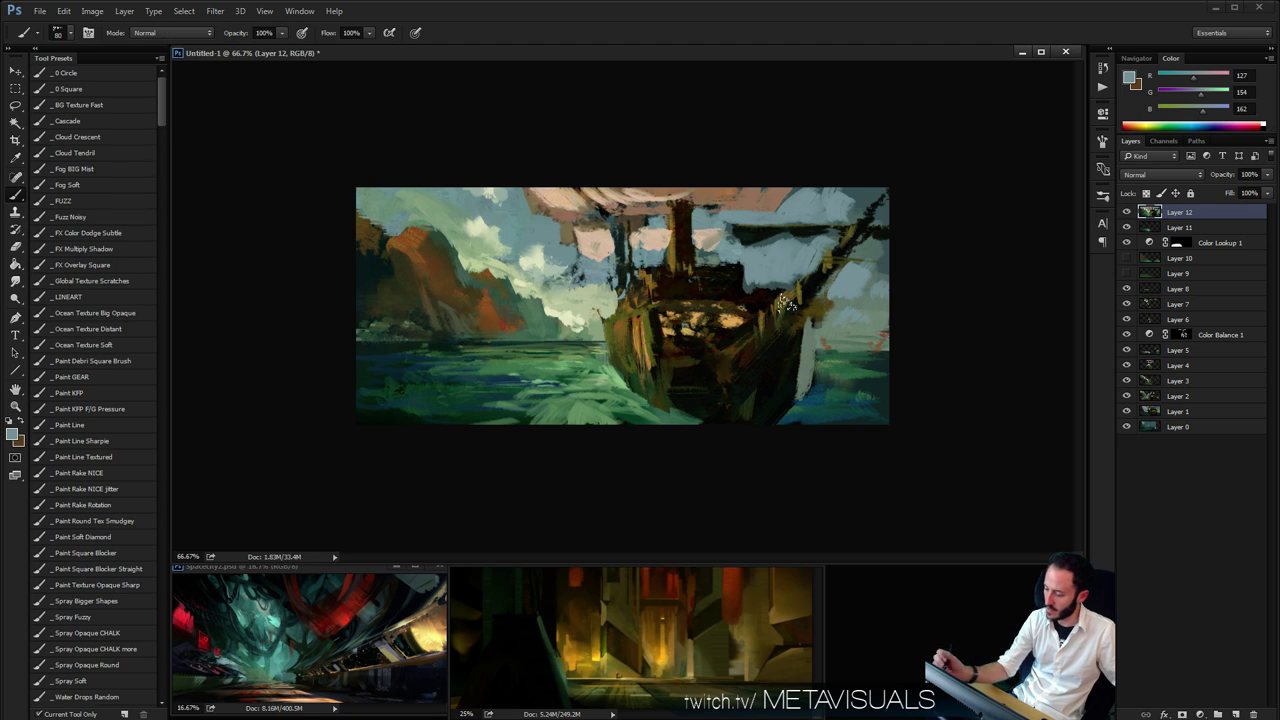
{"action": "key", "text": "space"}
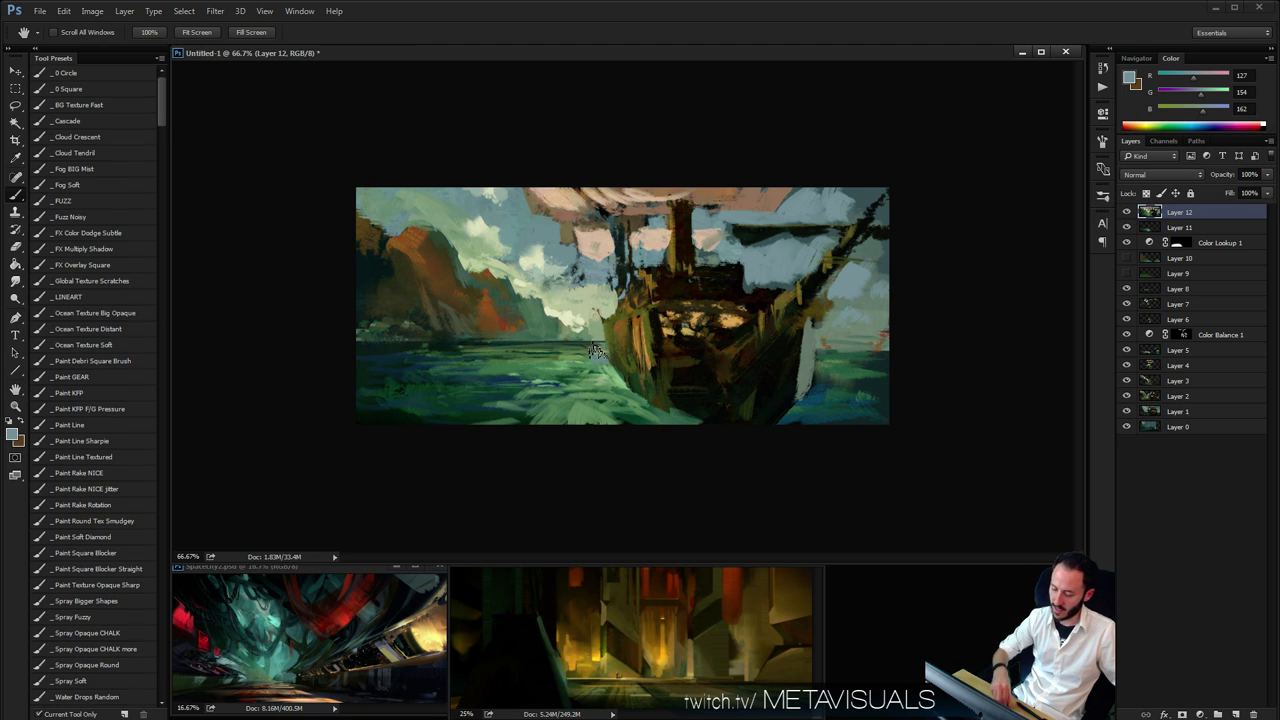
Streak the wake beside the bow with bright yellow-green (188, 221, 110) using the Paint Rake NICE brush at sizes 45 and 70
{"action": "left_click", "coordinate": [80, 472]}
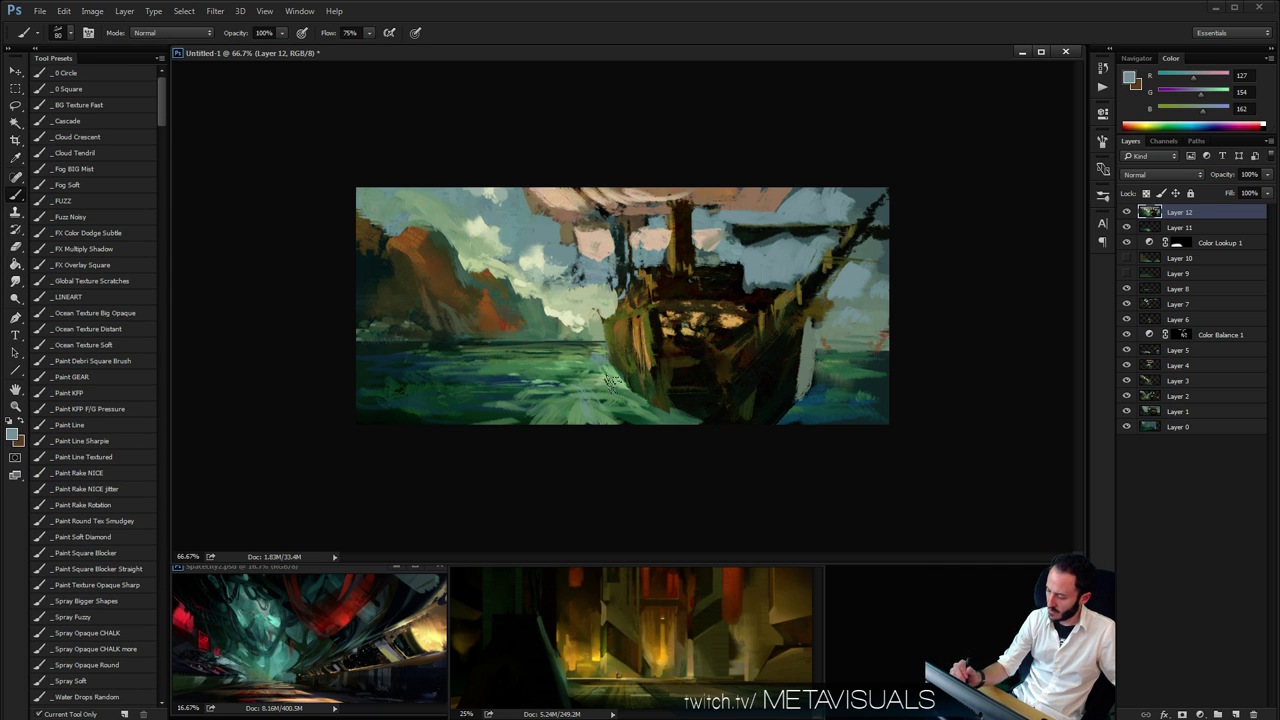
{"action": "left_click", "coordinate": [574, 411], "text": "alt"}
{"action": "mouse_move", "coordinate": [1198, 93]}
{"action": "left_mouse_down"}
{"action": "mouse_move", "coordinate": [1220, 95]}
{"action": "mouse_move", "coordinate": [1210, 77]}
{"action": "left_mouse_up"}
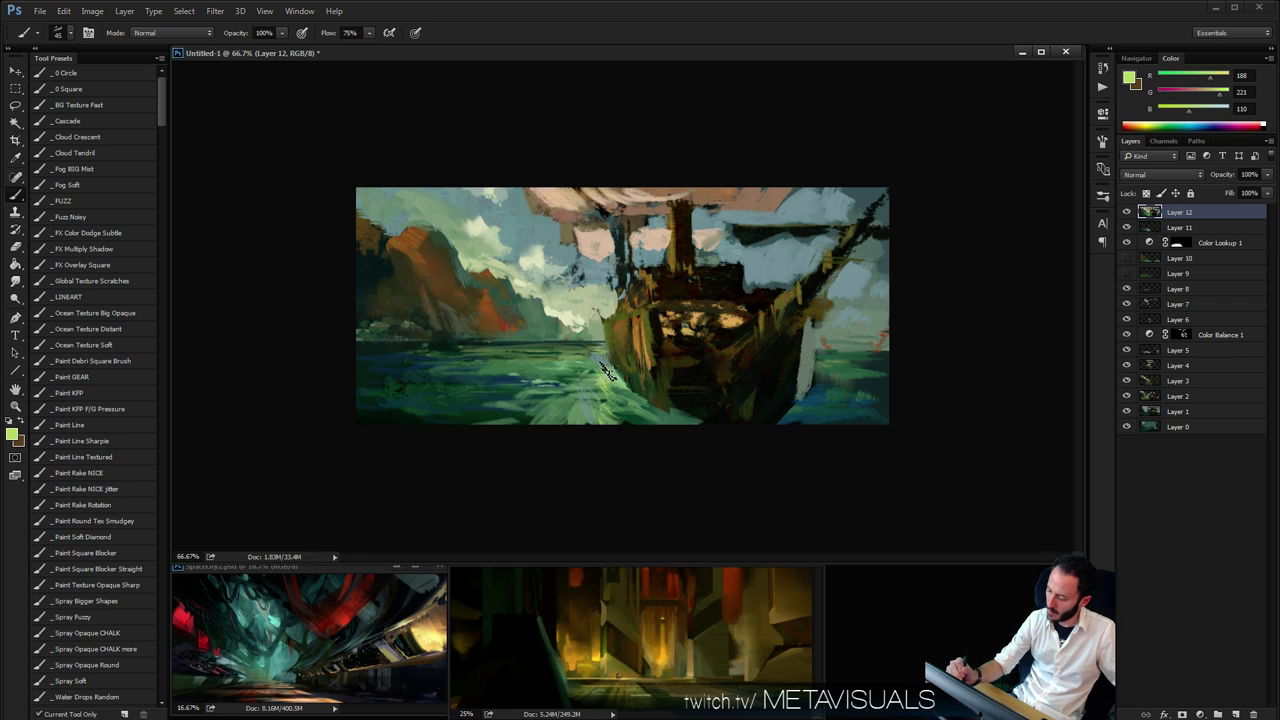
{"action": "key", "text": "]"}
{"action": "key", "text": "]"}
{"action": "mouse_move", "coordinate": [564, 390]}
{"action": "left_mouse_down"}
{"action": "mouse_move", "coordinate": [537, 405]}
{"action": "mouse_move", "coordinate": [556, 400]}
{"action": "mouse_move", "coordinate": [551, 415]}
{"action": "mouse_move", "coordinate": [469, 408]}
{"action": "mouse_move", "coordinate": [577, 402]}
{"action": "mouse_move", "coordinate": [565, 372]}
{"action": "left_mouse_up"}
Extend the foot of the cliffs toward the ship with sampled brown (129, 85, 44) and a size 70 rake brush
{"action": "left_click", "coordinate": [489, 319], "text": "alt"}
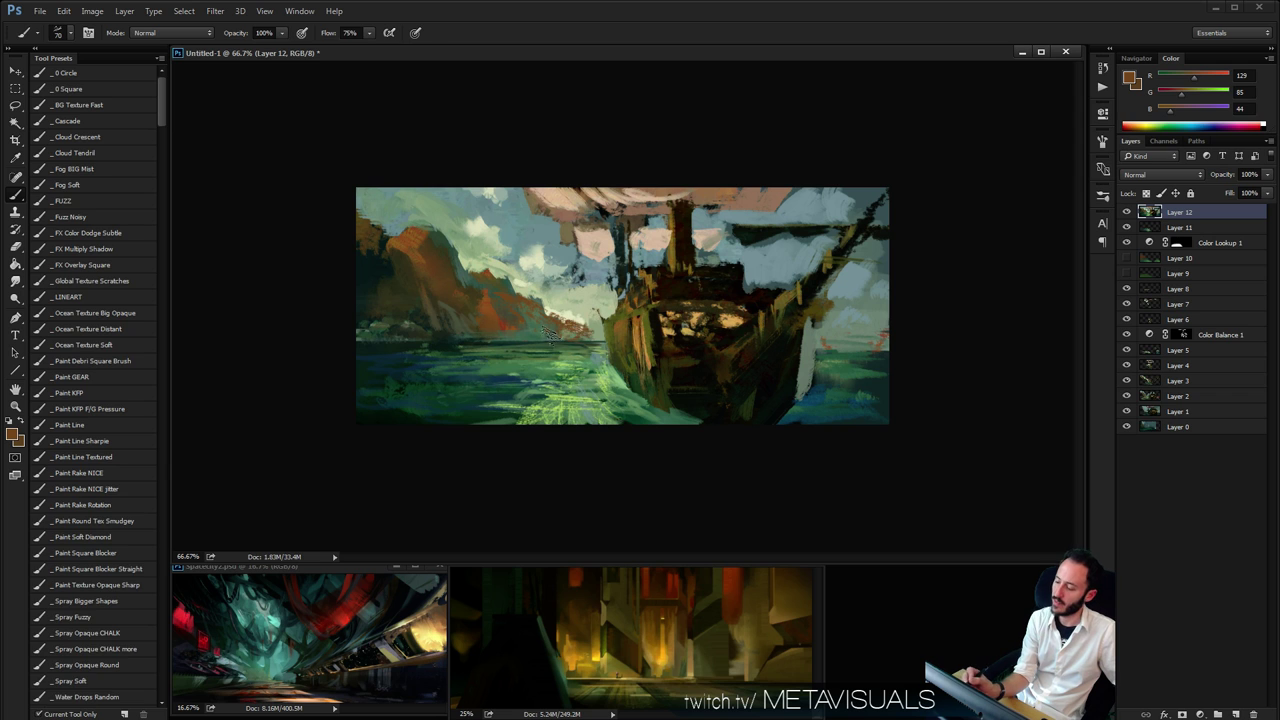
{"action": "key", "text": "r"}
{"action": "key", "text": "b"}
{"action": "key", "text": "t"}
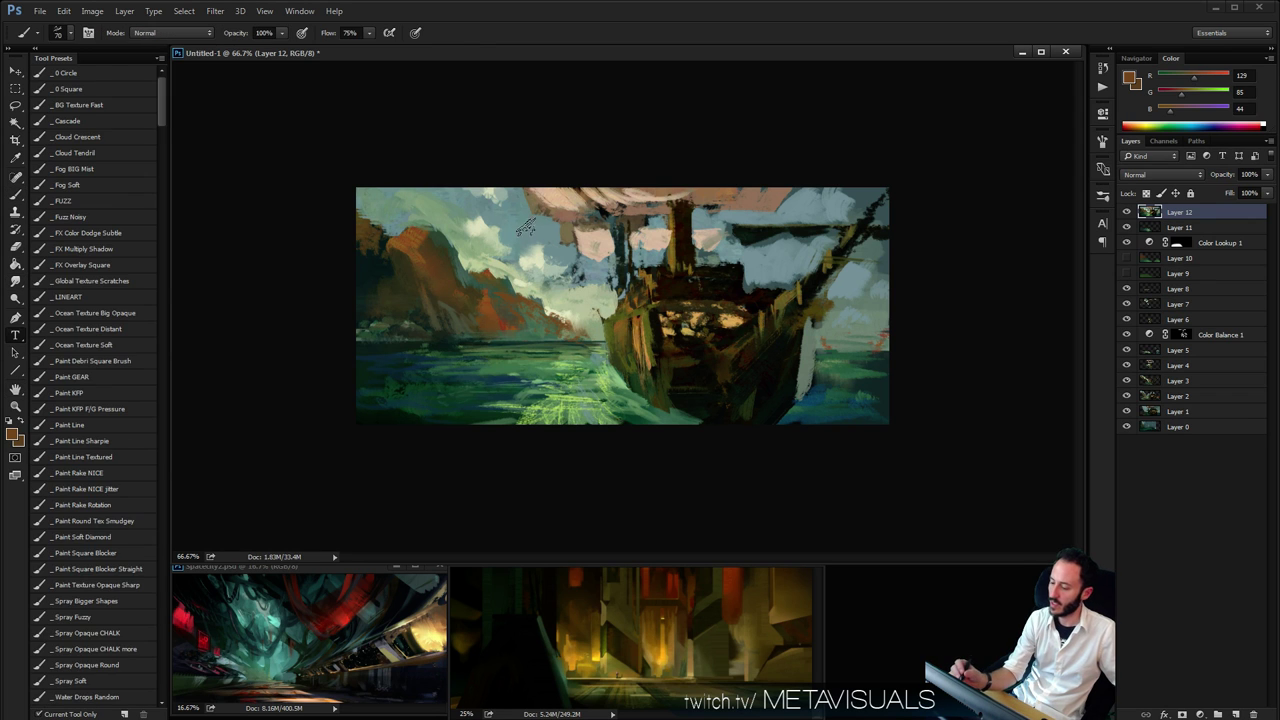
{"action": "key", "text": "r"}
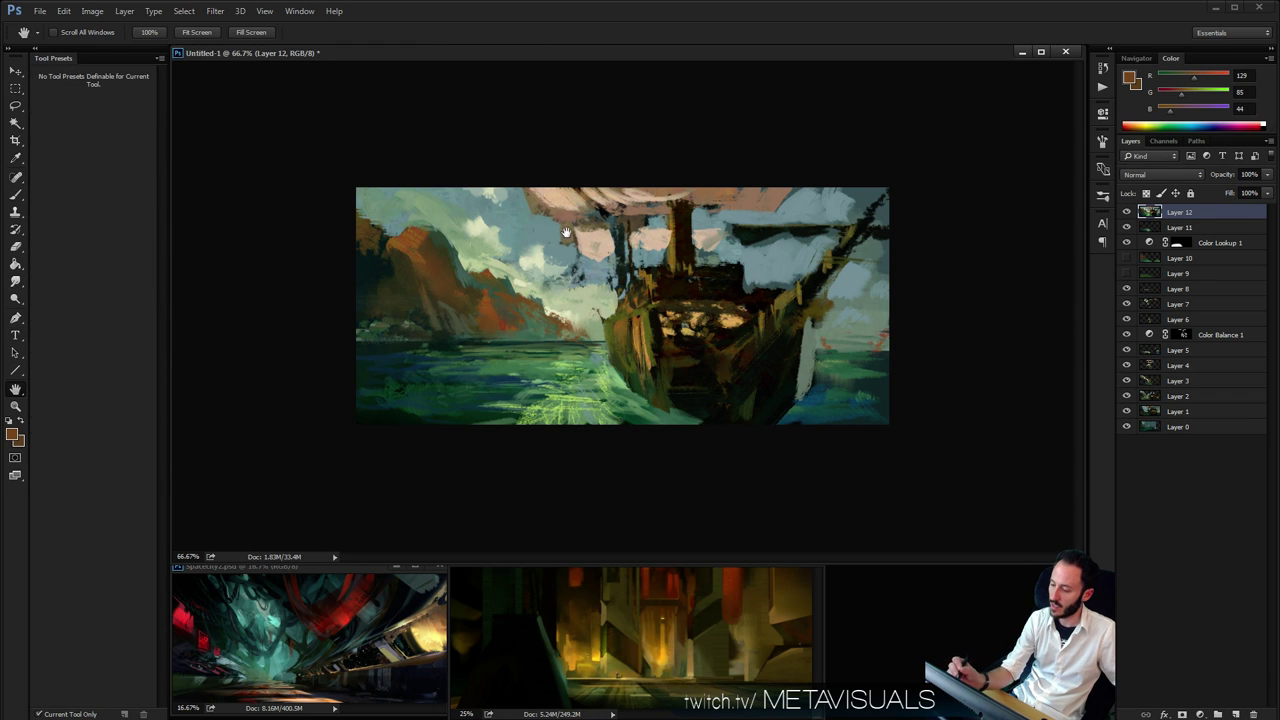
Extend the outer edge of the large upper sail with sampled peach (219, 186, 153)
{"action": "key", "text": "b"}
{"action": "left_click", "coordinate": [562, 200], "text": "alt"}
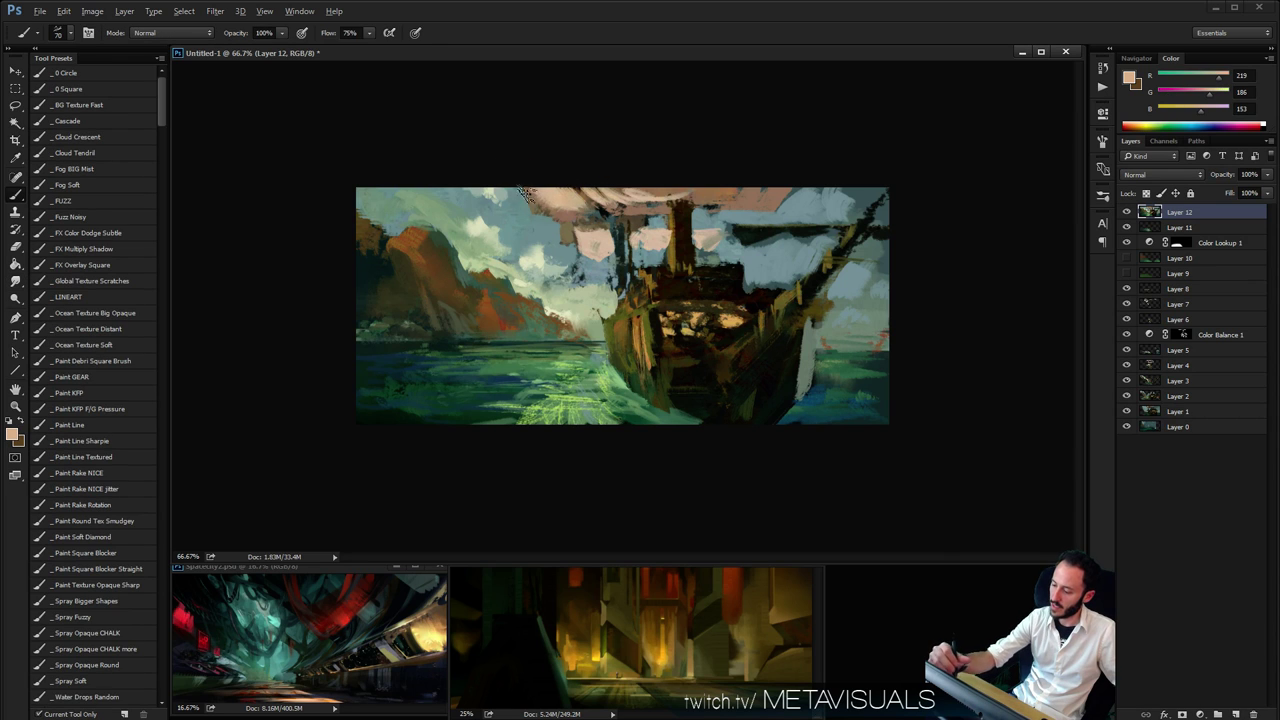
{"action": "mouse_move", "coordinate": [535, 205]}
{"action": "left_mouse_down"}
{"action": "mouse_move", "coordinate": [676, 200]}
{"action": "mouse_move", "coordinate": [654, 264]}
{"action": "left_mouse_up"}
Draw rigging ropes from the mast down to both sides of the deck with dark brown (46, 27, 5) and a small rake brush
{"action": "left_click", "coordinate": [683, 192], "text": "alt"}
{"action": "key", "text": "ctrl+z"}
{"action": "key", "text": "["}
{"action": "mouse_move", "coordinate": [668, 220]}
{"action": "left_mouse_down"}
{"action": "mouse_move", "coordinate": [644, 300]}
{"action": "mouse_move", "coordinate": [622, 298]}
{"action": "left_mouse_up"}
{"action": "left_click_drag", "start_coordinate": [662, 218], "coordinate": [640, 264]}
{"action": "key", "text": "bracketright"}
{"action": "key", "text": "bracketright"}
{"action": "key", "text": "bracketright"}
{"action": "mouse_move", "coordinate": [710, 220]}
{"action": "left_mouse_down"}
{"action": "mouse_move", "coordinate": [757, 300]}
{"action": "mouse_move", "coordinate": [695, 198]}
{"action": "mouse_move", "coordinate": [772, 280]}
{"action": "mouse_move", "coordinate": [689, 210]}
{"action": "mouse_move", "coordinate": [785, 283]}
{"action": "left_mouse_up"}
{"action": "left_click_drag", "start_coordinate": [690, 213], "coordinate": [808, 293]}
{"action": "key", "text": "bracketleft"}
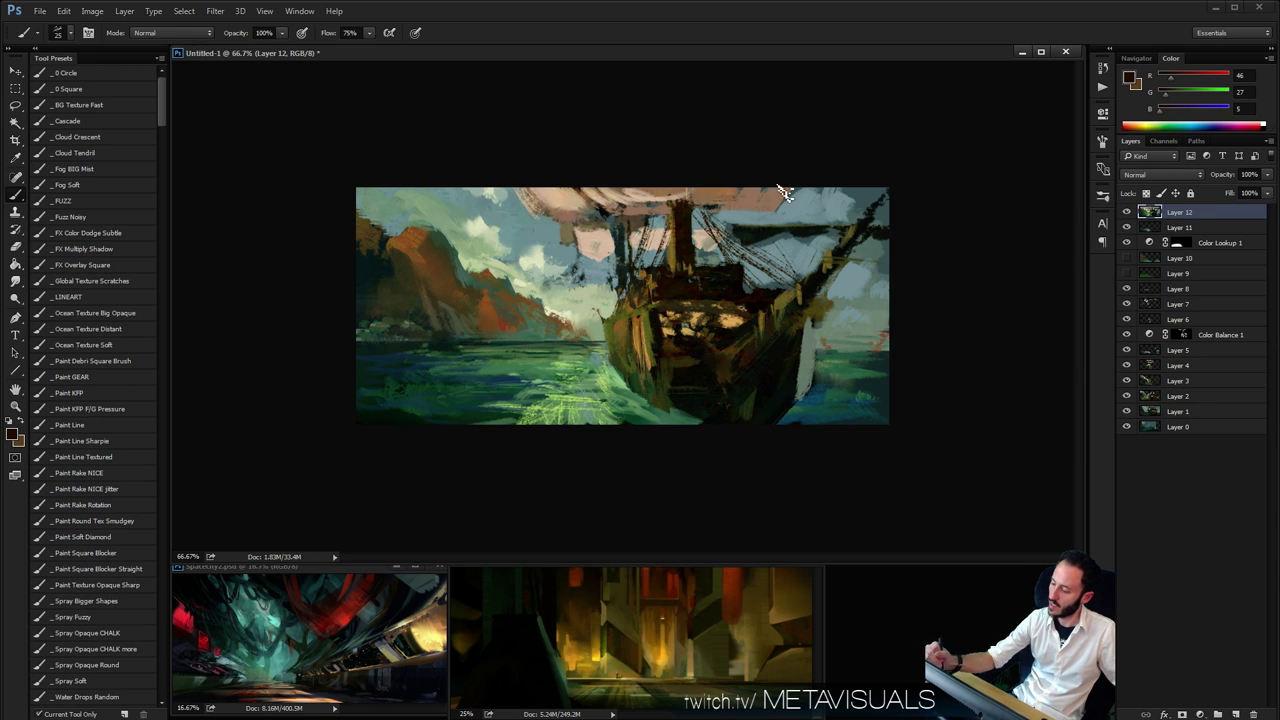
Touch up the sail patches beyond the mast in tan (161, 134, 105) with Paint KFP F/G Pressure at size 35, and sample water green (71, 115, 88)
{"action": "left_click", "coordinate": [557, 208], "text": "alt"}
{"action": "left_click", "coordinate": [94, 425]}
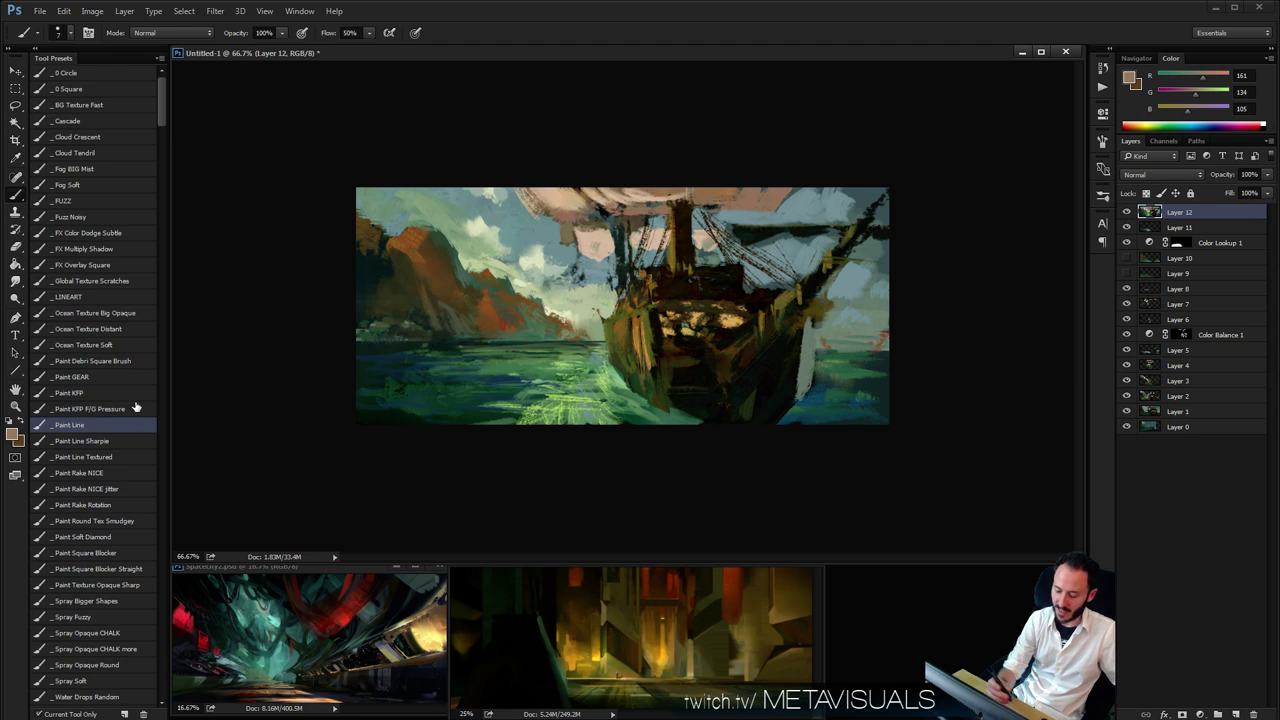
{"action": "key", "text": "space"}
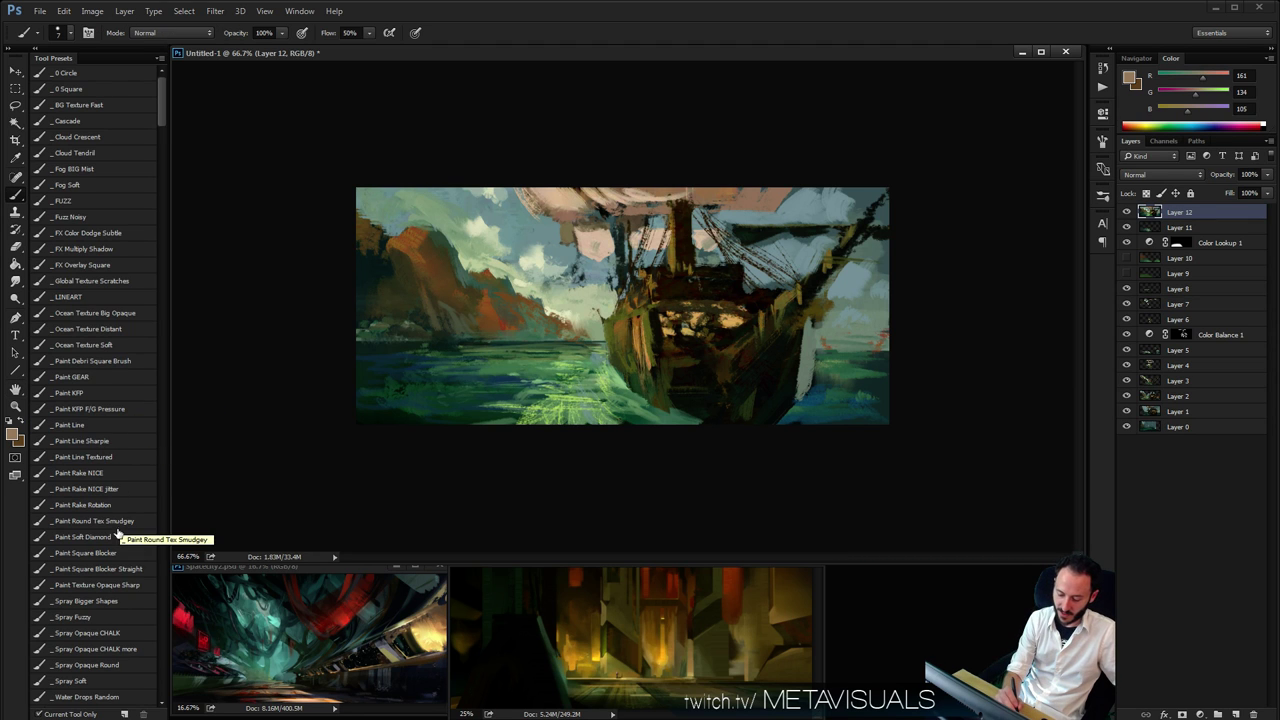
{"action": "left_click", "coordinate": [88, 409]}
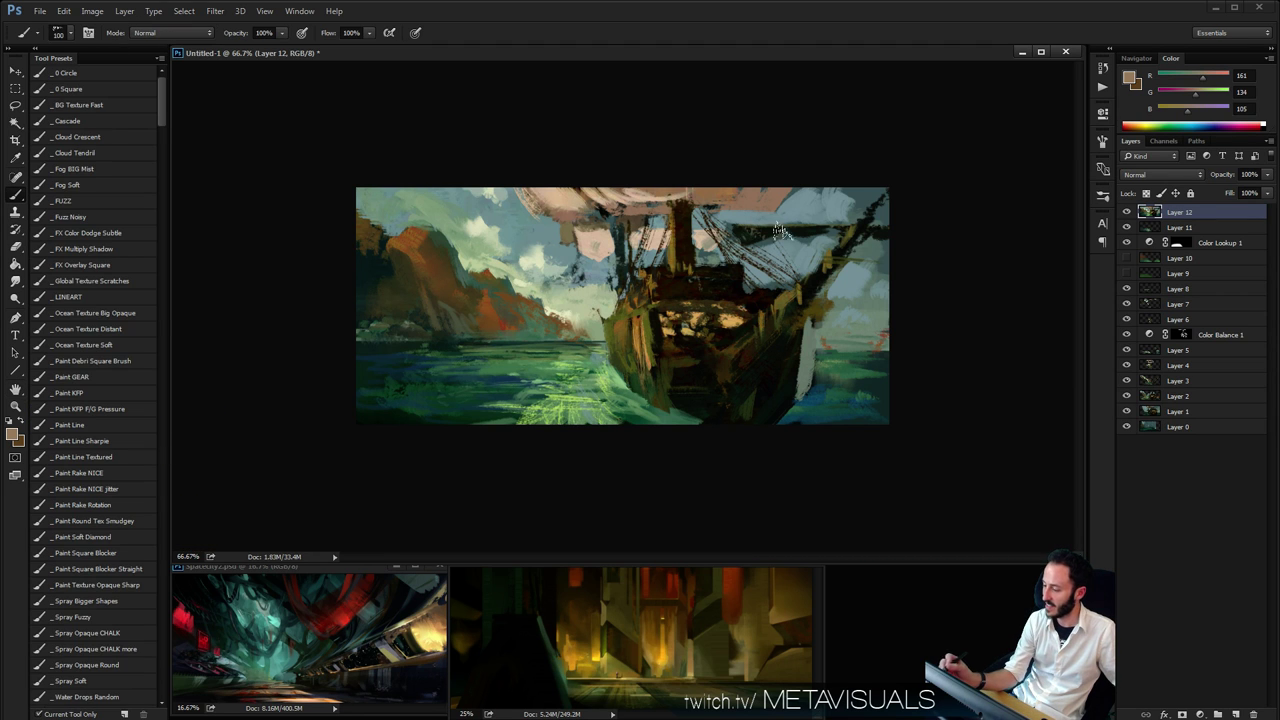
{"action": "key", "text": "bracketleft"}
{"action": "key", "text": "bracketleft"}
{"action": "key", "text": "bracketleft"}
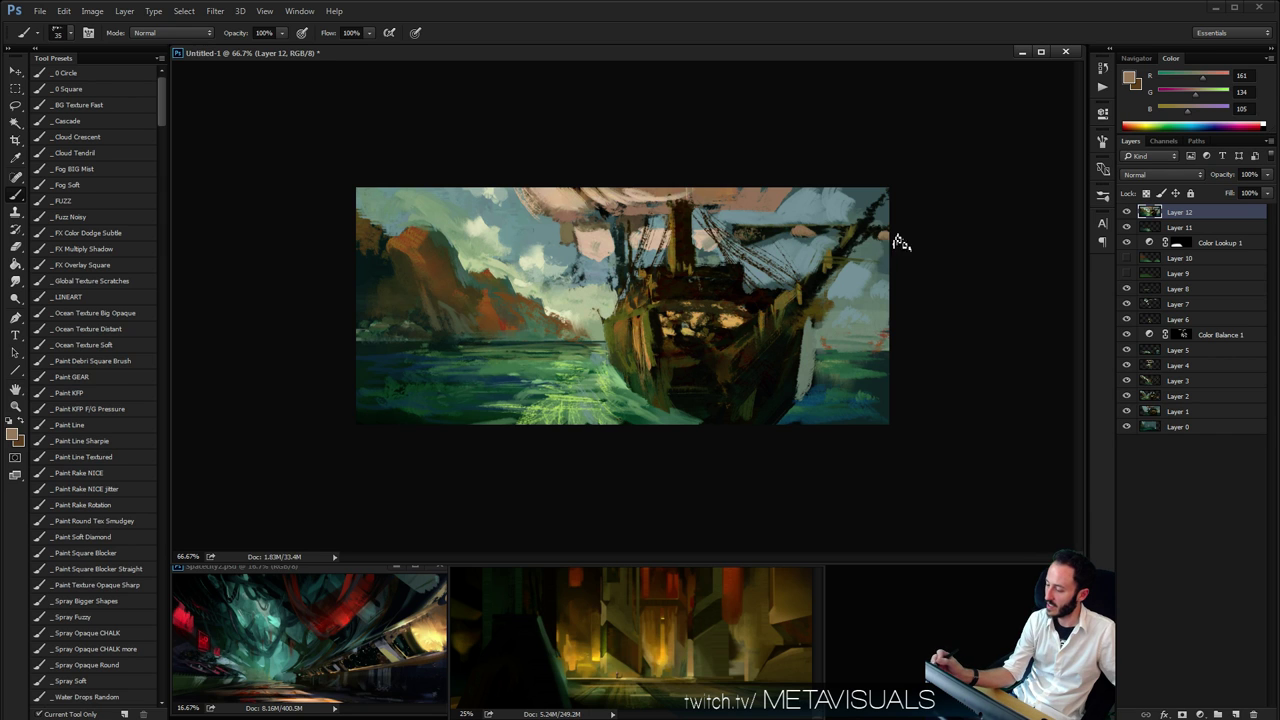
{"action": "key", "text": "bracketright"}
{"action": "left_click", "coordinate": [668, 421], "text": "alt"}
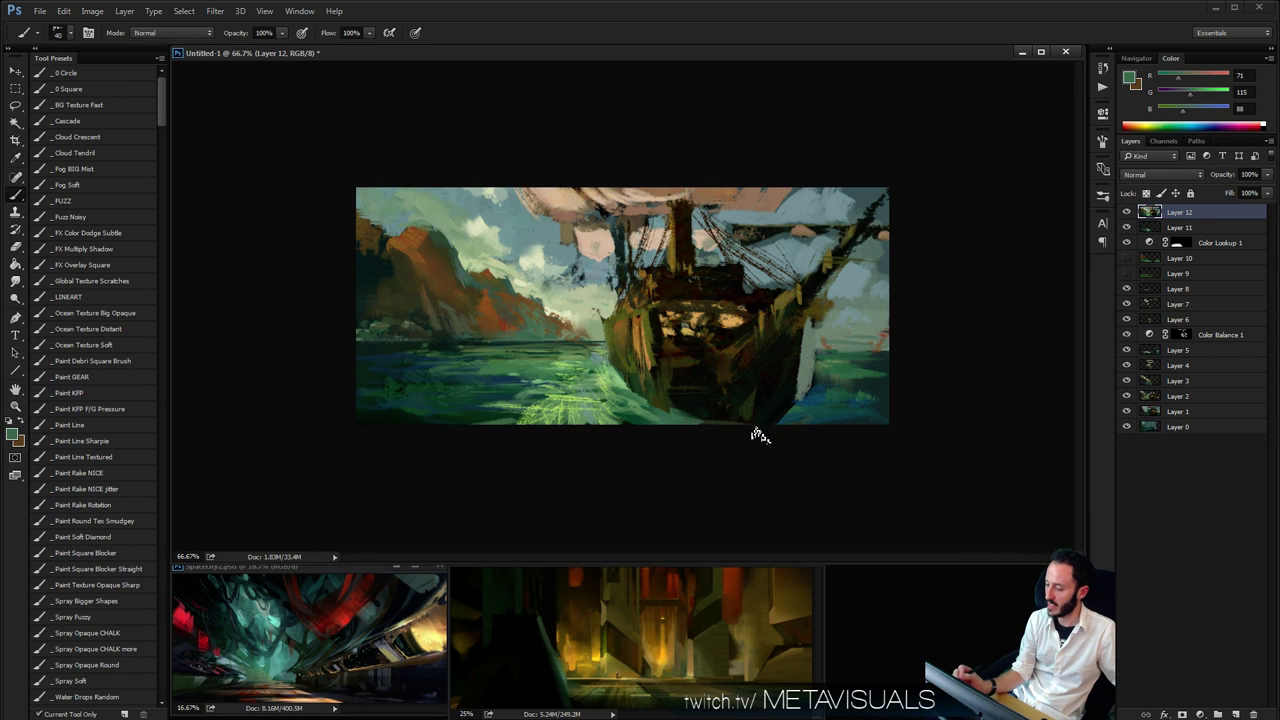
Extend the canvas below the painting with the Crop tool, adding a narrow empty strip under the ship
{"action": "key", "text": "z"}
{"action": "left_click", "coordinate": [800, 425], "text": "alt"}
{"action": "left_click", "coordinate": [800, 425], "text": "alt"}
{"action": "left_click", "coordinate": [800, 425], "text": "alt"}
{"action": "left_click", "coordinate": [777, 424]}
{"action": "left_click", "coordinate": [777, 424]}
{"action": "key", "text": "c"}
{"action": "left_click_drag", "start_coordinate": [621, 395], "coordinate": [623, 401]}
{"action": "key", "text": "Return"}
{"action": "key", "text": "z"}
{"action": "left_click", "coordinate": [716, 377]}
{"action": "key", "text": "space"}
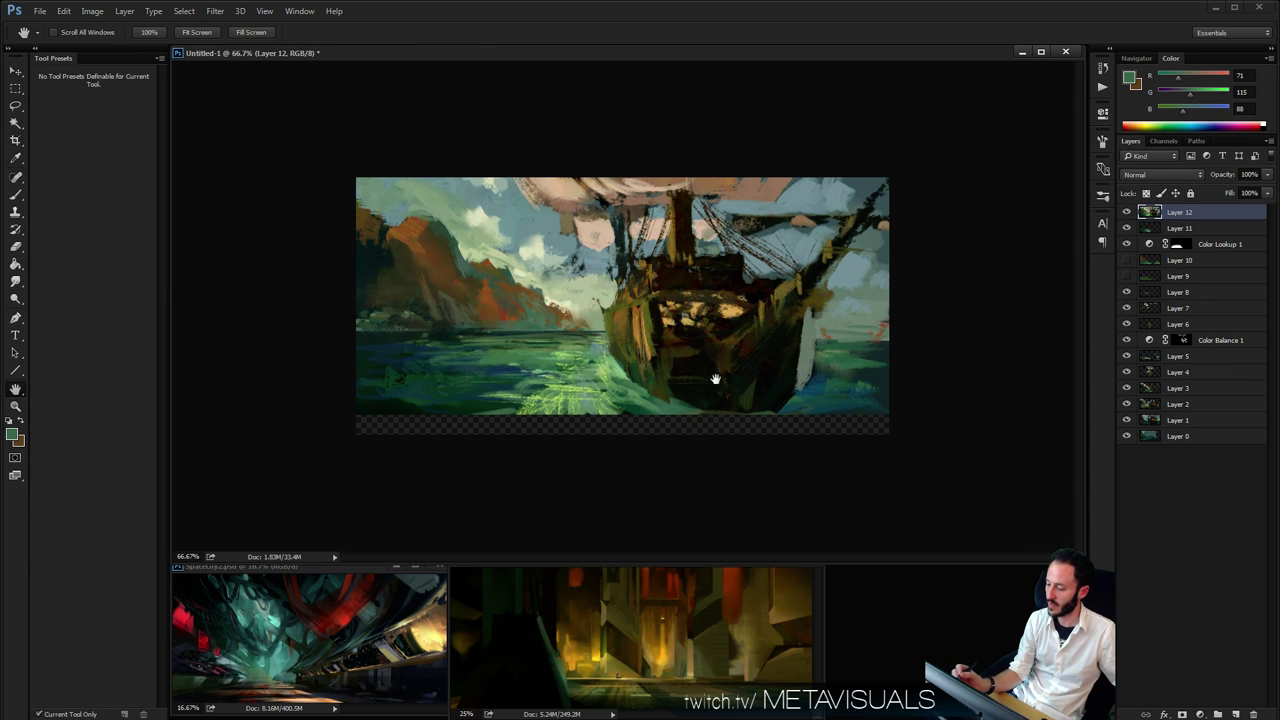
Select the empty strip by inverting the layer's selection, fill it with Content-Aware at 100% opacity, and deselect
{"action": "key", "text": "b"}
{"action": "left_click", "coordinate": [1150, 212], "text": "ctrl"}
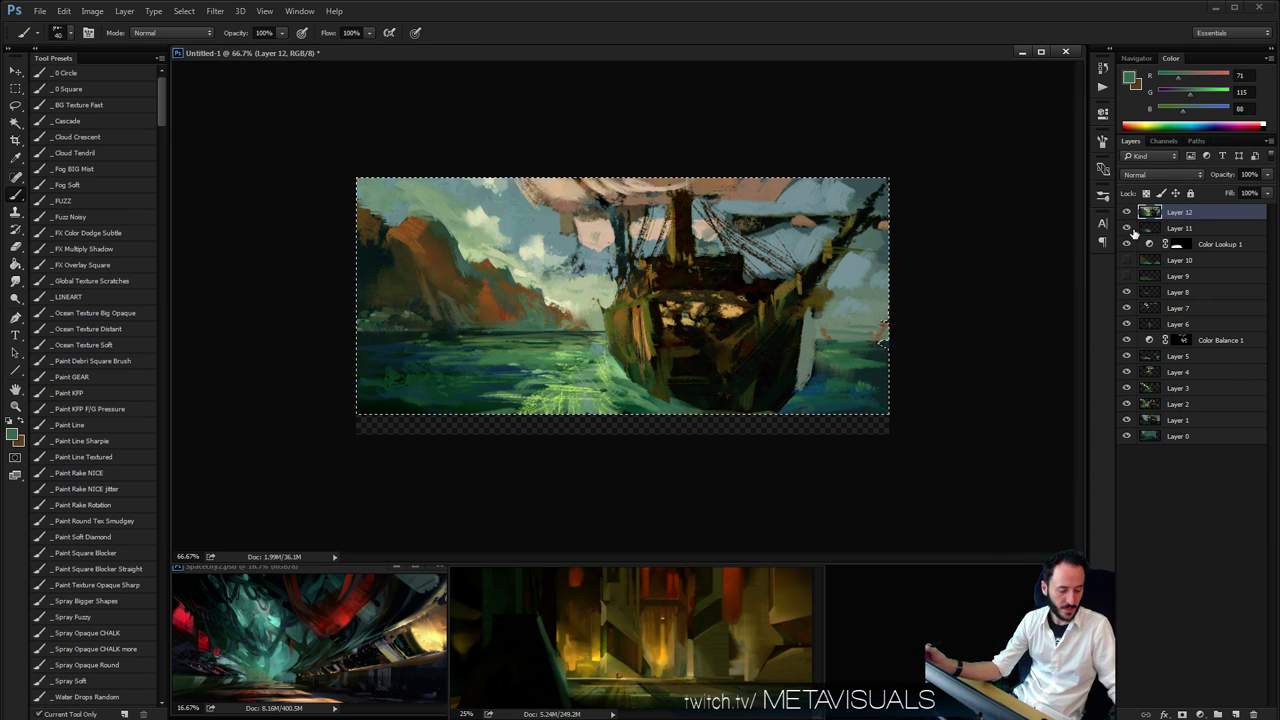
{"action": "key", "text": "ctrl+shift+i"}
{"action": "left_click", "coordinate": [63, 11]}
{"action": "left_click", "coordinate": [103, 185]}
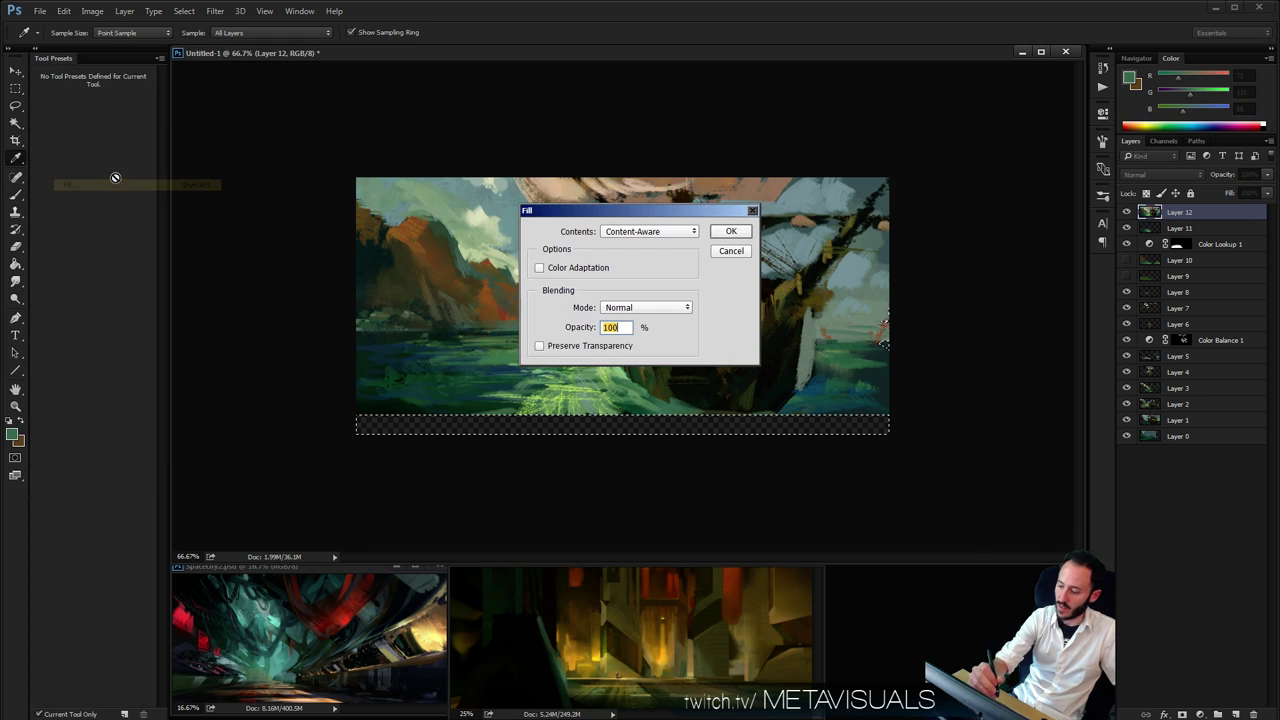
{"action": "left_click", "coordinate": [732, 229]}
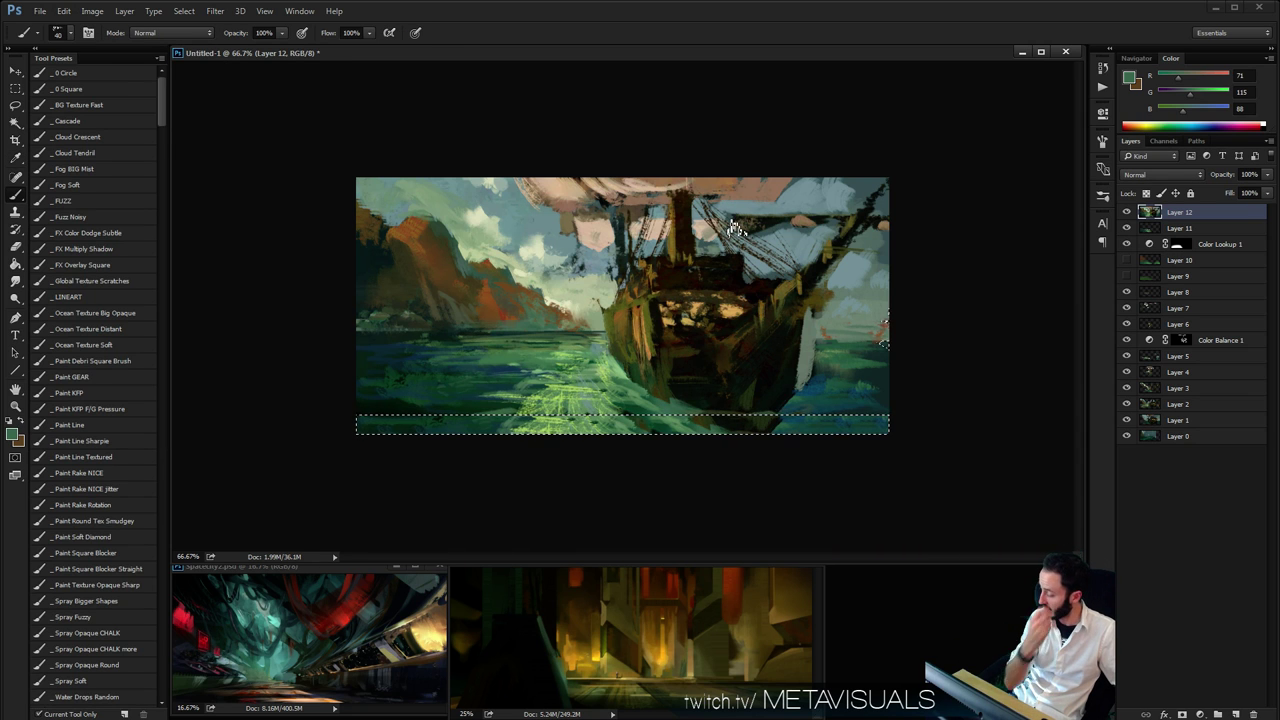
{"action": "key", "text": "z"}
{"action": "left_click", "coordinate": [778, 367], "text": "alt"}
{"action": "key", "text": "ctrl+d"}
Smudge the newly filled strip along the foreground water and under the hull at 100% strength with sizes 60 and 45
{"action": "key", "text": "r"}
{"action": "key", "text": "bracketright"}
{"action": "key", "text": "bracketright"}
{"action": "mouse_move", "coordinate": [523, 393]}
{"action": "left_mouse_down"}
{"action": "mouse_move", "coordinate": [574, 389]}
{"action": "mouse_move", "coordinate": [411, 391]}
{"action": "mouse_move", "coordinate": [668, 396]}
{"action": "mouse_move", "coordinate": [571, 386]}
{"action": "mouse_move", "coordinate": [613, 392]}
{"action": "left_mouse_up"}
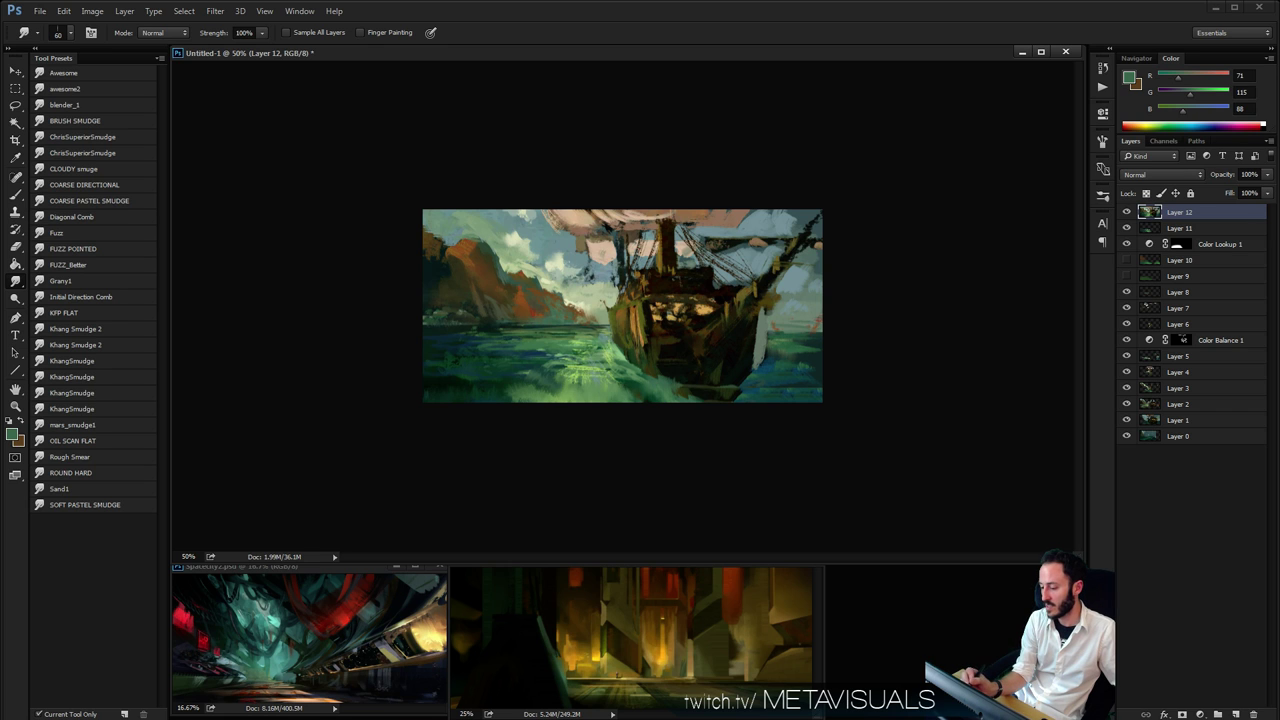
{"action": "key", "text": "bracketleft"}
{"action": "key", "text": "bracketleft"}
{"action": "left_click_drag", "start_coordinate": [740, 397], "coordinate": [697, 397]}
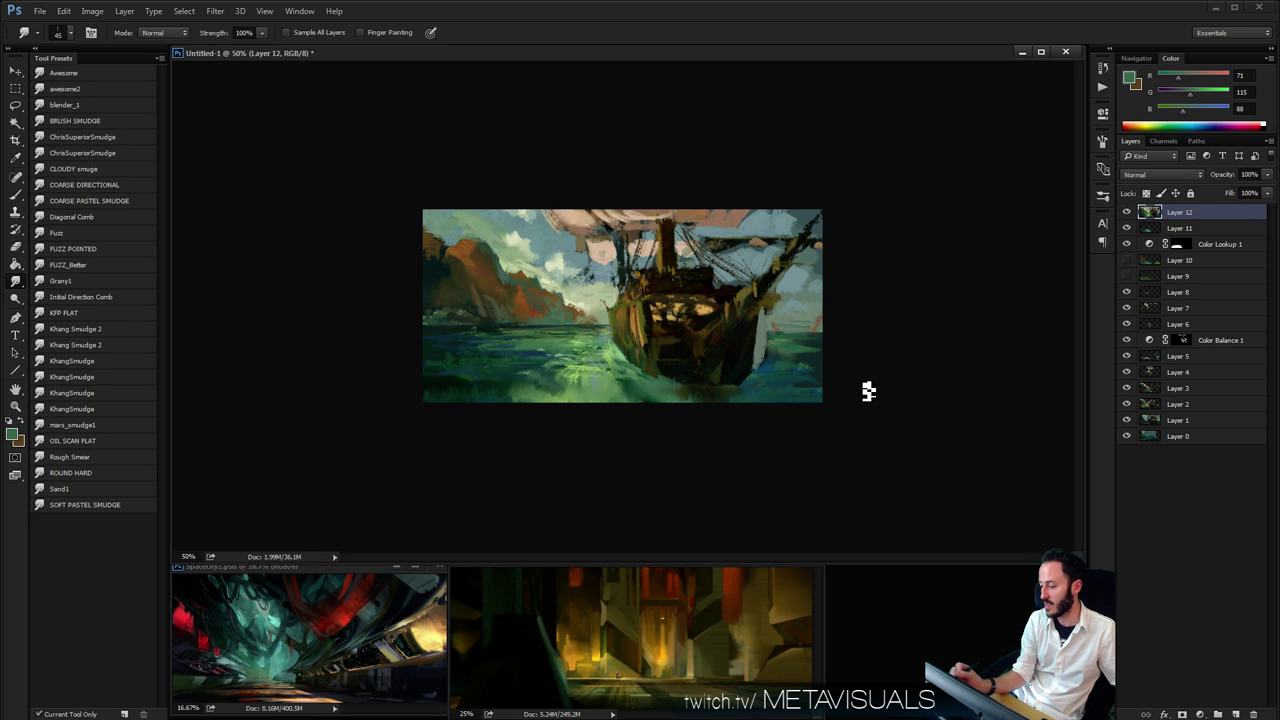
Paint the shadowed water beneath the hull with sampled near-black green (15, 30, 24) and dark teal (30, 67, 73), using brush sizes 70 and 80
{"action": "key", "text": "b"}
{"action": "key", "text": "ctrl+plus"}
{"action": "left_click", "coordinate": [679, 413], "text": "alt"}
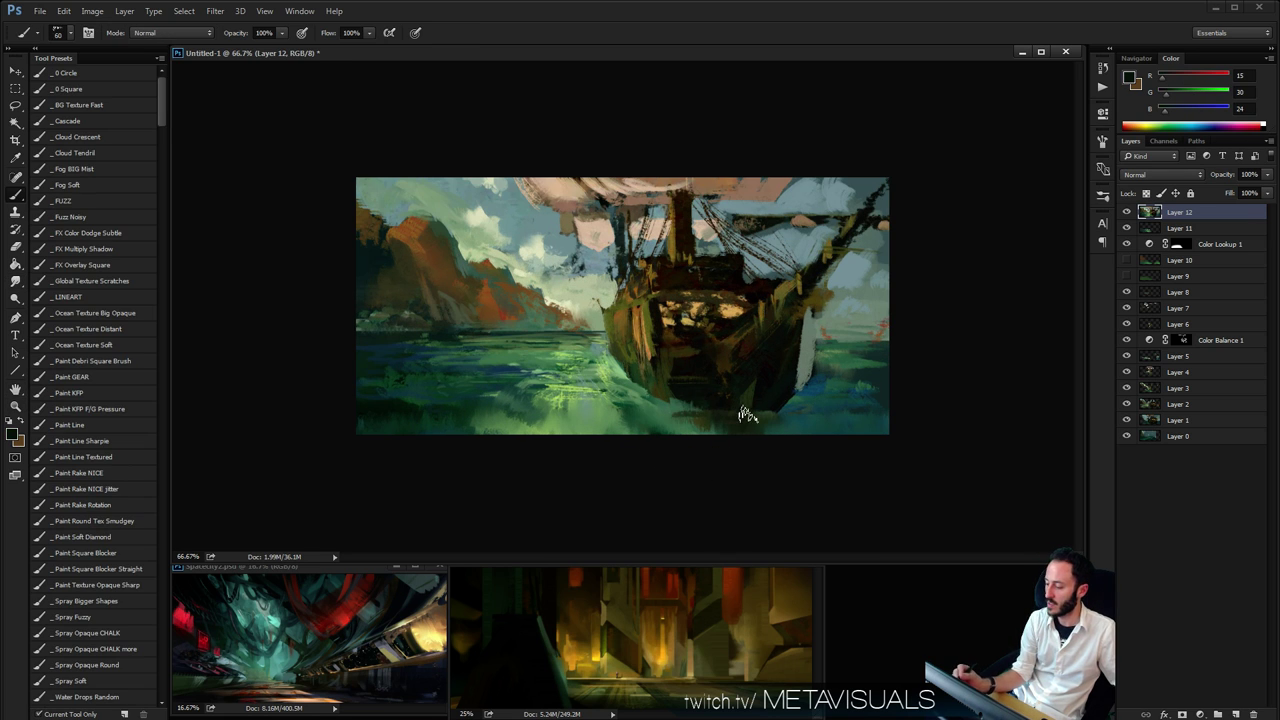
{"action": "key", "text": "bracketright"}
{"action": "left_click_drag", "start_coordinate": [780, 410], "coordinate": [836, 407]}
{"action": "left_click", "coordinate": [775, 386], "text": "alt"}
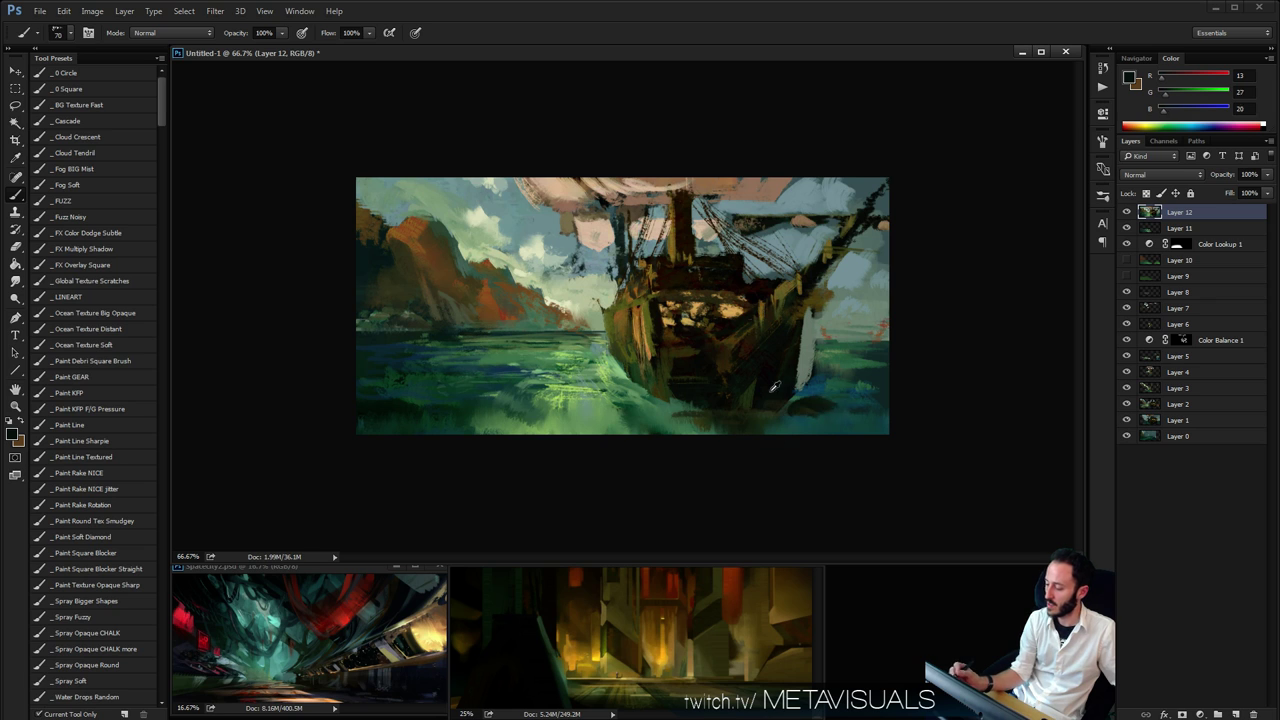
{"action": "left_click", "coordinate": [821, 374], "text": "alt"}
{"action": "key", "text": "bracketright"}
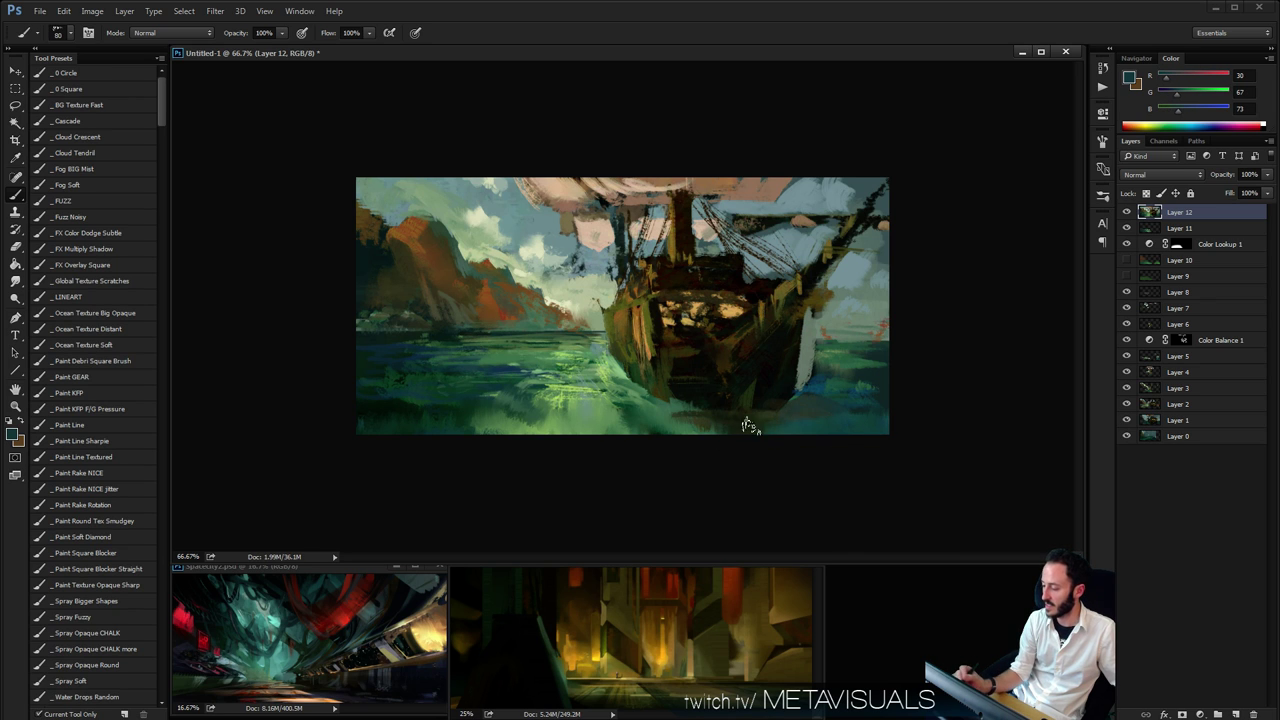
Darken the front of the hull with sampled near-black browns (18, 22, 17) and (29, 27, 17) using a size 45 brush
{"action": "left_click", "coordinate": [757, 360], "text": "alt"}
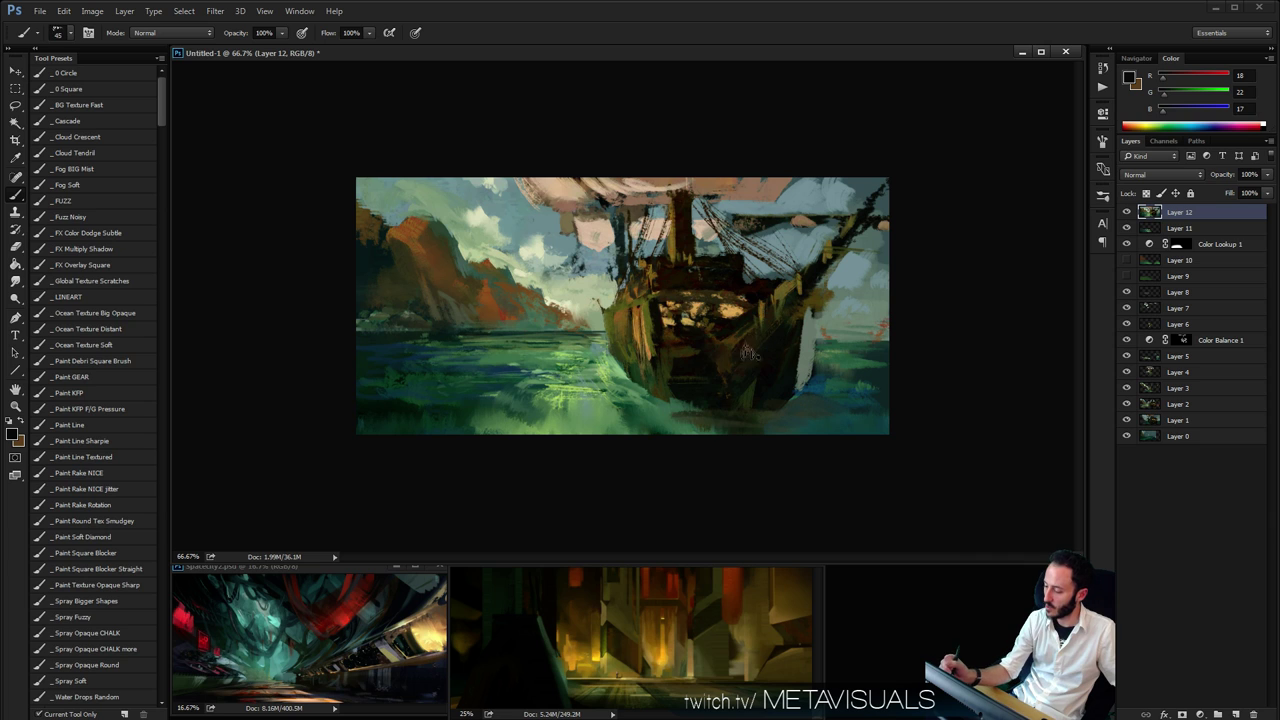
{"action": "key", "text": "bracketleft"}
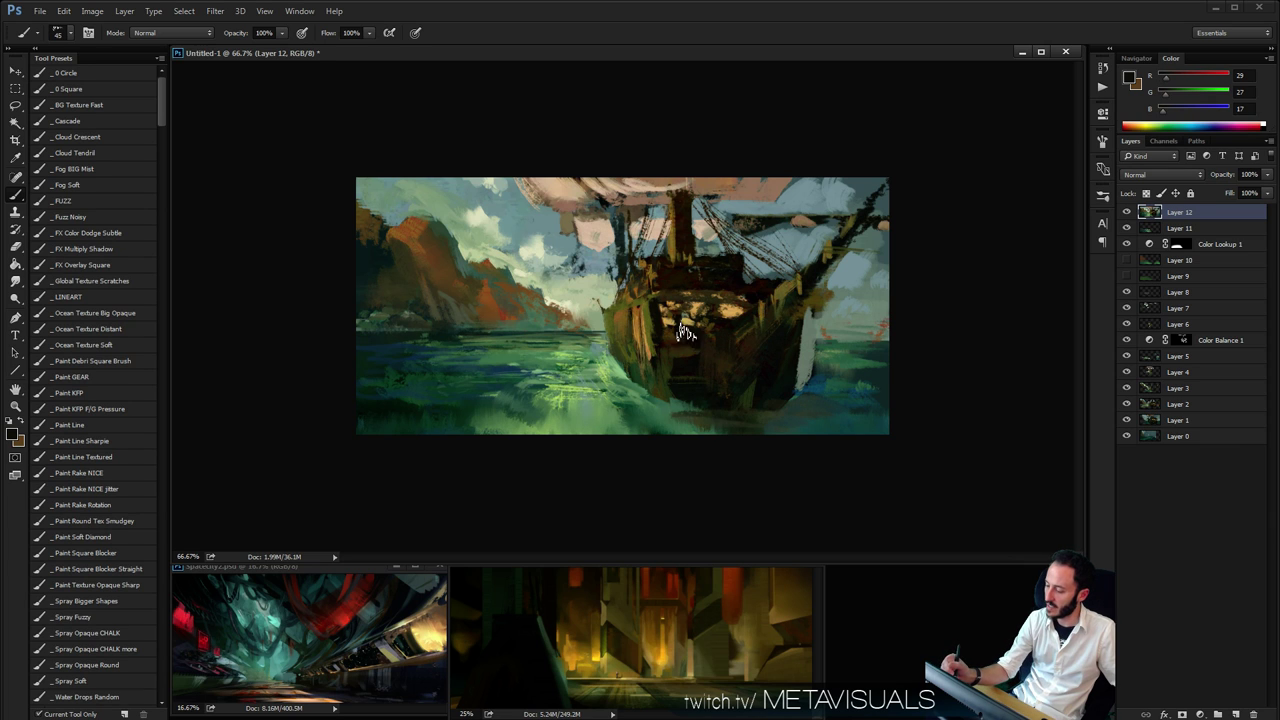
{"action": "left_click_drag", "start_coordinate": [686, 331], "coordinate": [663, 318]}
Break up the light band on the hull into window-like shapes with sampled olive (80, 83, 62) and dark brown (40, 33, 19), using small brushes
{"action": "left_click", "coordinate": [682, 312], "text": "alt"}
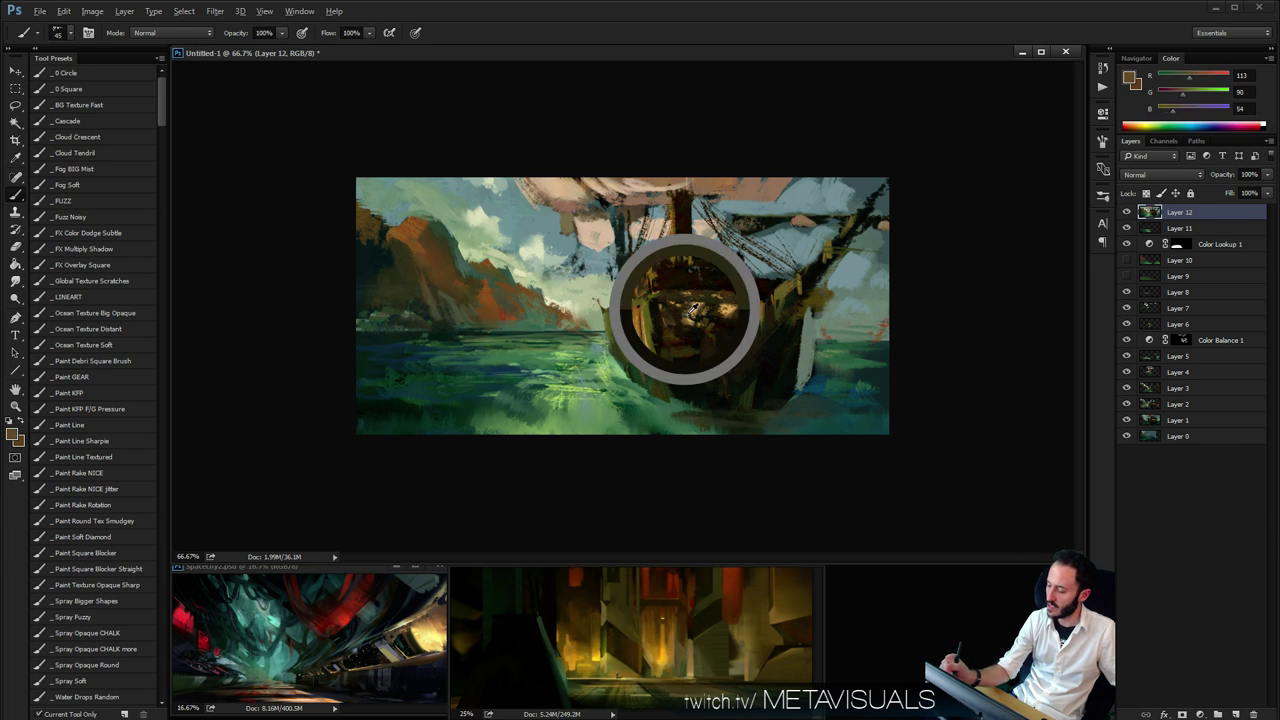
{"action": "key", "text": "bracketleft"}
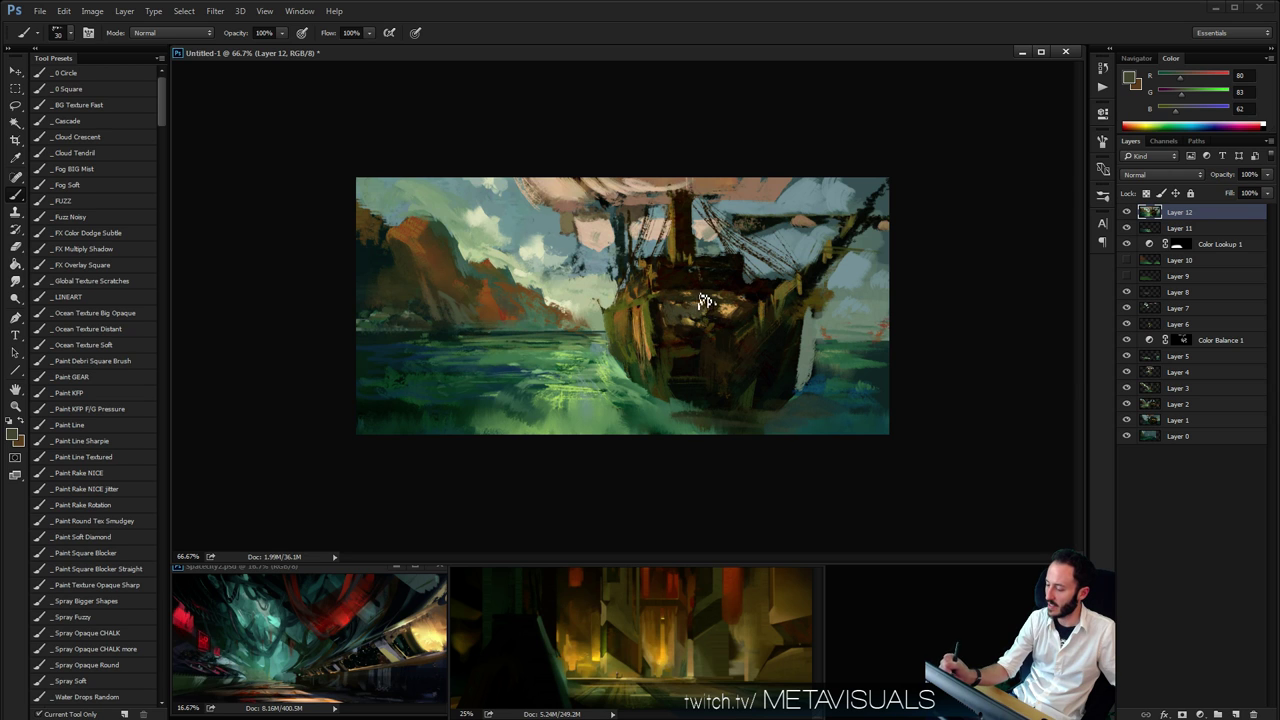
{"action": "left_click", "coordinate": [700, 302], "text": "alt"}
{"action": "left_click", "coordinate": [660, 317], "text": "alt"}
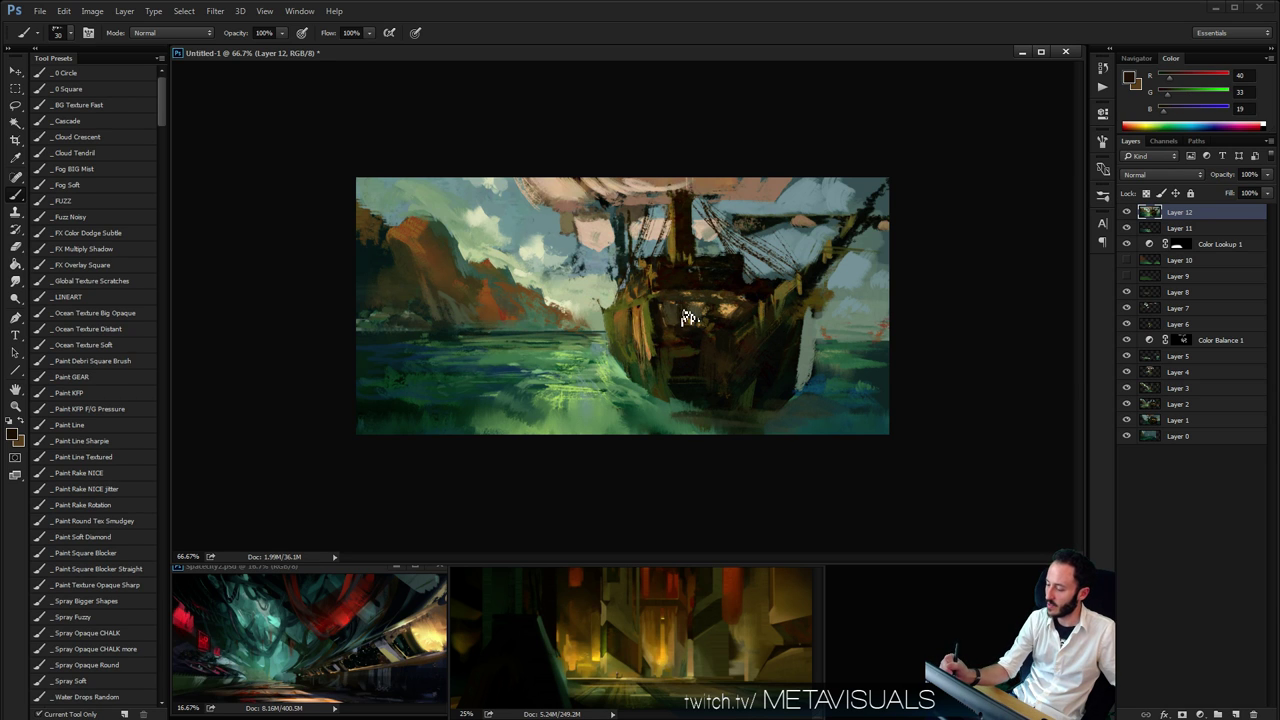
{"action": "key", "text": "bracketleft"}
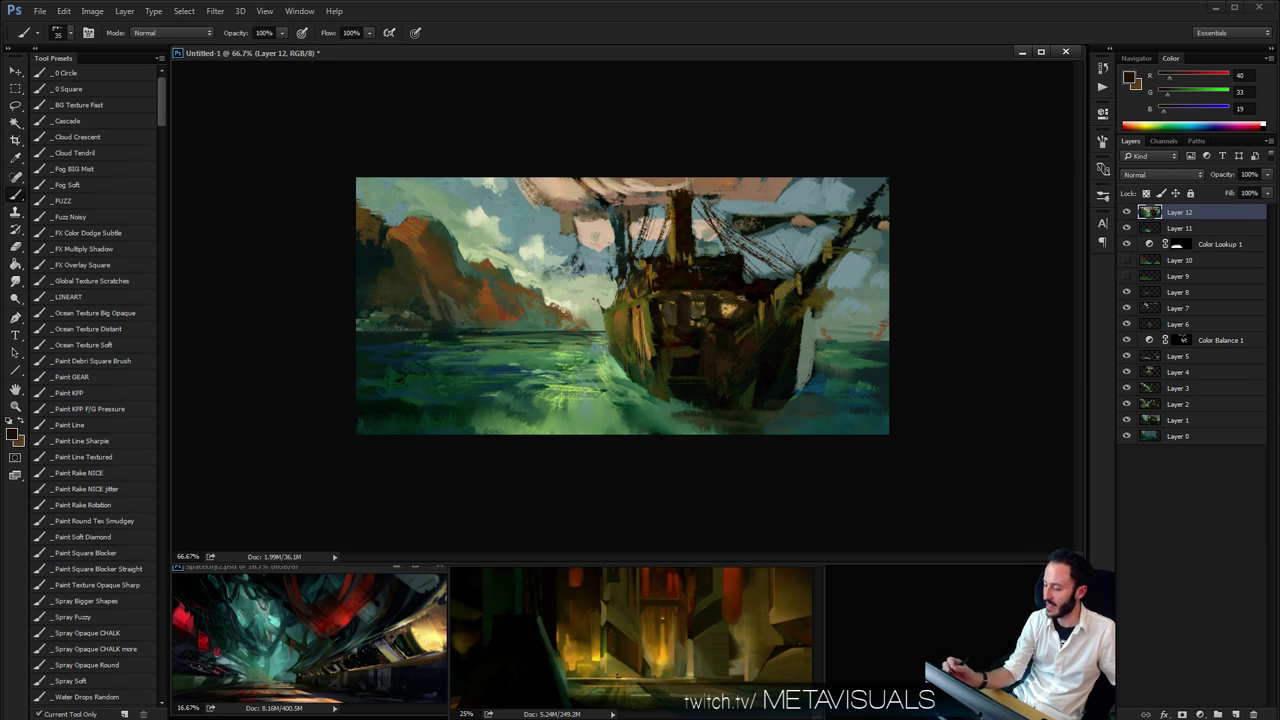
Paint a muted purple panel on the cabin below the mast with violet (74, 71, 113) and (67, 57, 68), using sizes 60 and 35
{"action": "left_click", "coordinate": [698, 257], "text": "ctrl"}
{"action": "key", "text": "bracketright"}
{"action": "key", "text": "bracketright"}
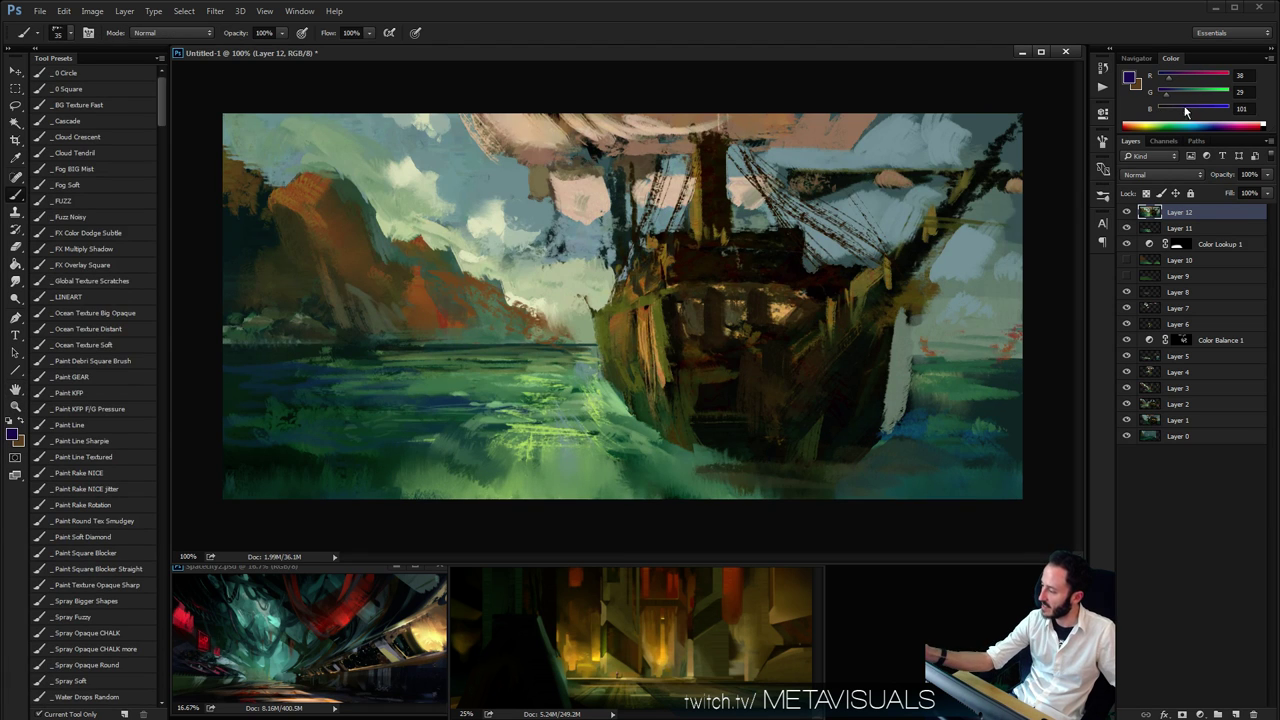
{"action": "left_click", "coordinate": [1186, 91]}
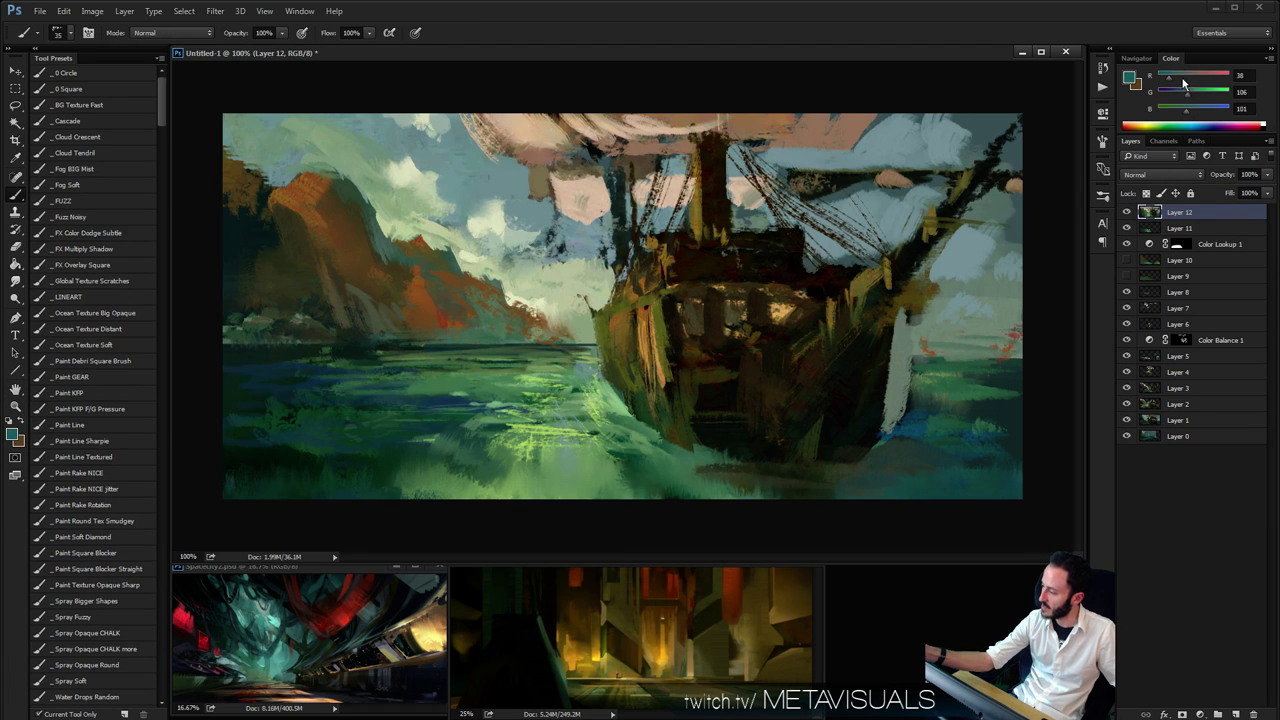
{"action": "left_click", "coordinate": [706, 263], "text": "alt"}
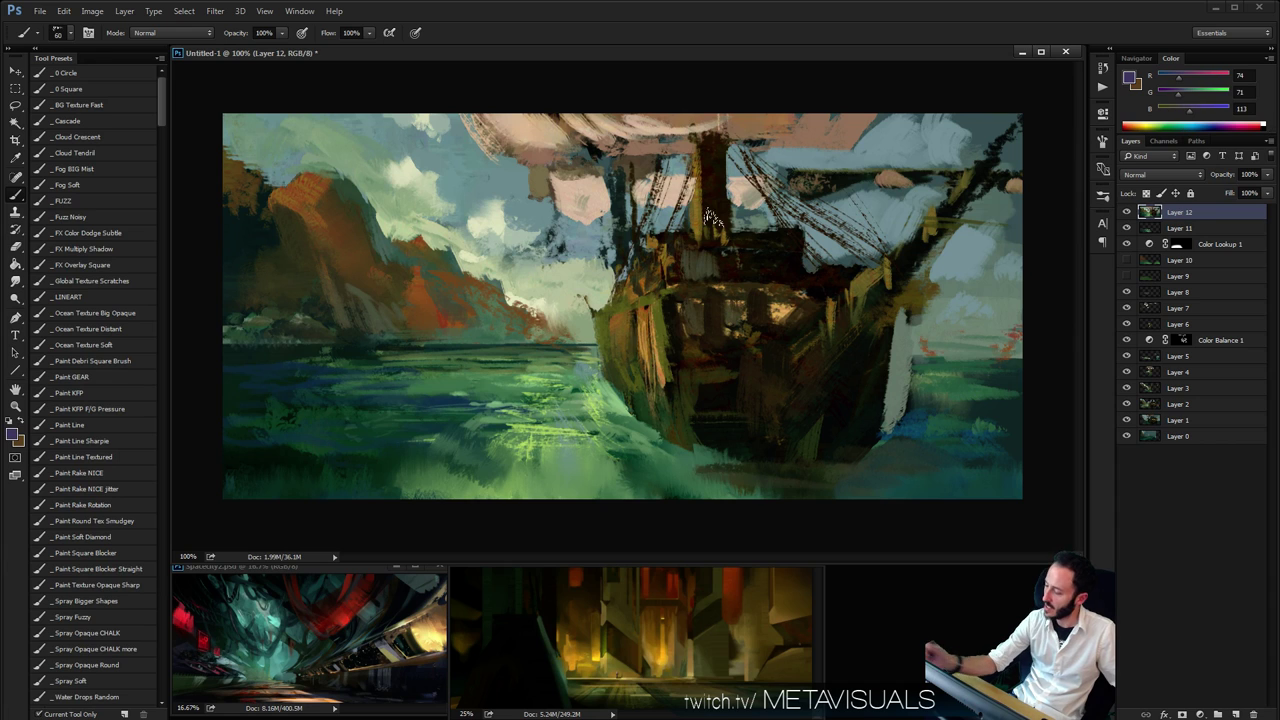
{"action": "mouse_move", "coordinate": [690, 246]}
{"action": "left_mouse_down"}
{"action": "mouse_move", "coordinate": [718, 267]}
{"action": "mouse_move", "coordinate": [736, 268]}
{"action": "mouse_move", "coordinate": [778, 235]}
{"action": "mouse_move", "coordinate": [698, 253]}
{"action": "mouse_move", "coordinate": [776, 257]}
{"action": "mouse_move", "coordinate": [706, 265]}
{"action": "mouse_move", "coordinate": [814, 260]}
{"action": "mouse_move", "coordinate": [758, 215]}
{"action": "mouse_move", "coordinate": [764, 256]}
{"action": "left_mouse_up"}
{"action": "key", "text": "r"}
{"action": "key", "text": "b"}
{"action": "left_click", "coordinate": [748, 267], "text": "alt"}
{"action": "key", "text": "bracketleft"}
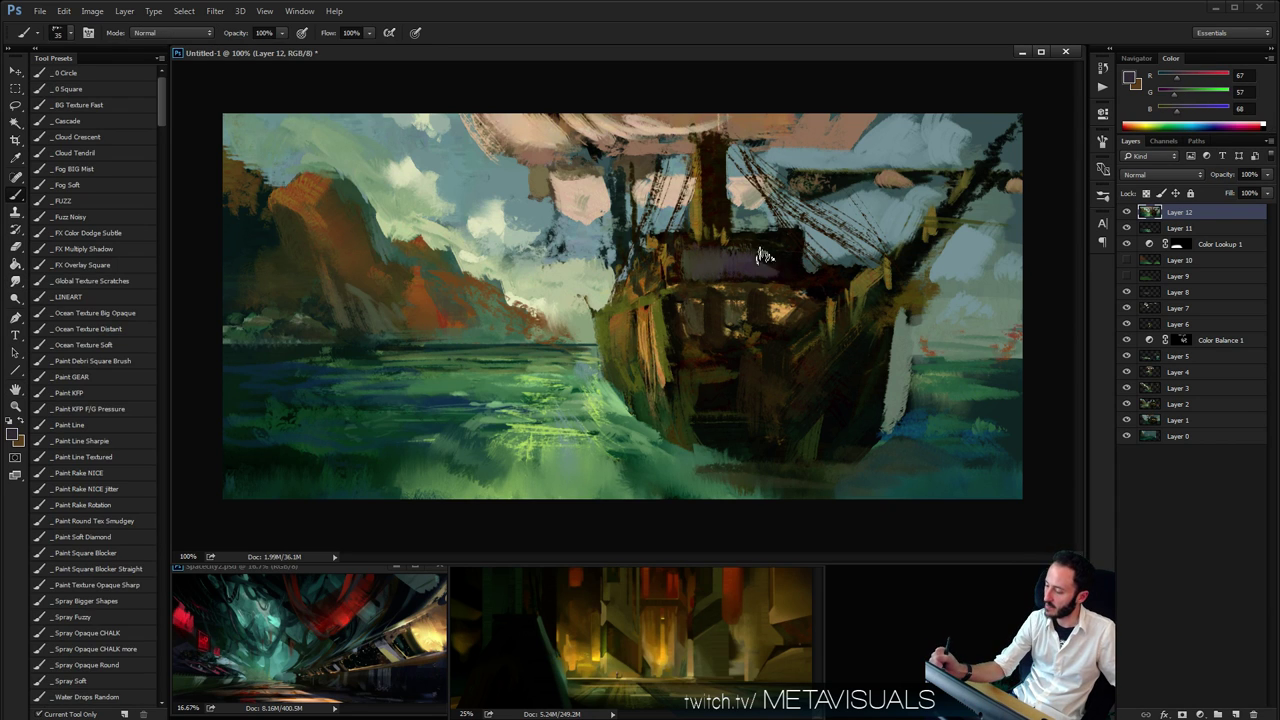
Add a diagonal purple-grey stroke along the hull's right side with sampled (69, 60, 68), using a brush around size 25
{"action": "key", "text": "ctrl+minus"}
{"action": "key", "text": "ctrl+minus"}
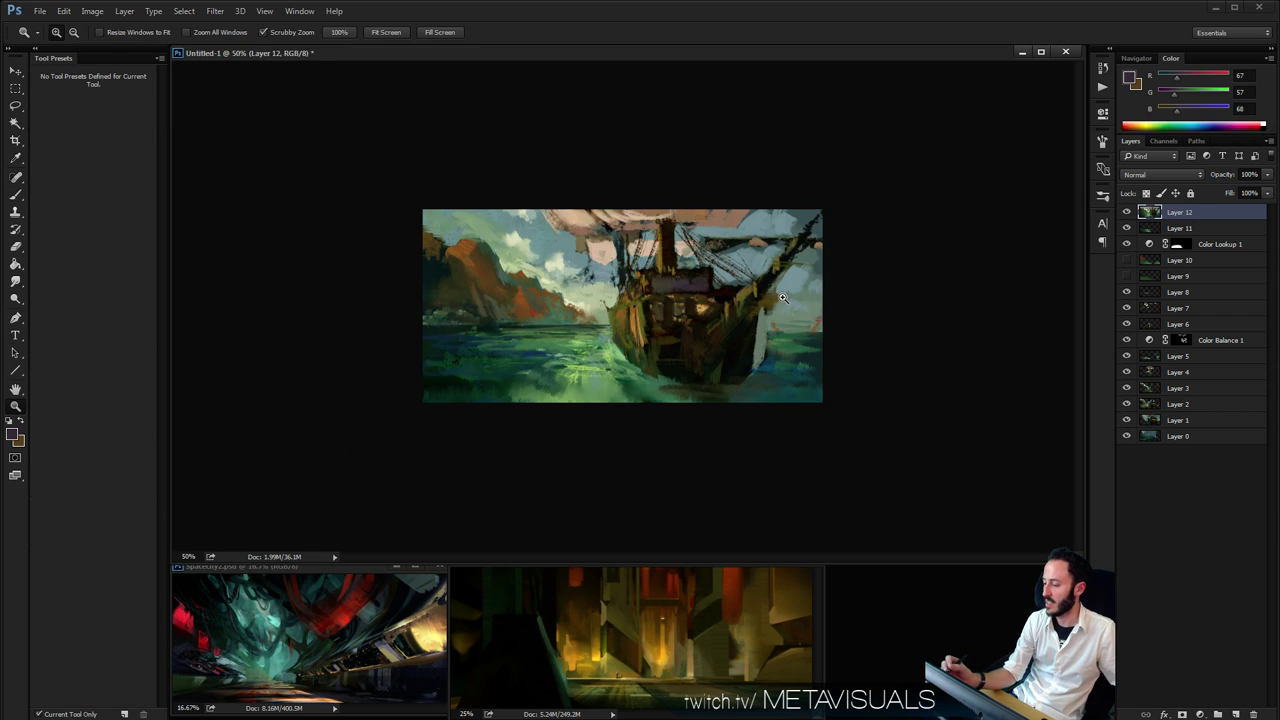
{"action": "key", "text": "ctrl+plus"}
{"action": "key", "text": "ctrl+plus"}
{"action": "left_click", "coordinate": [750, 268], "text": "alt"}
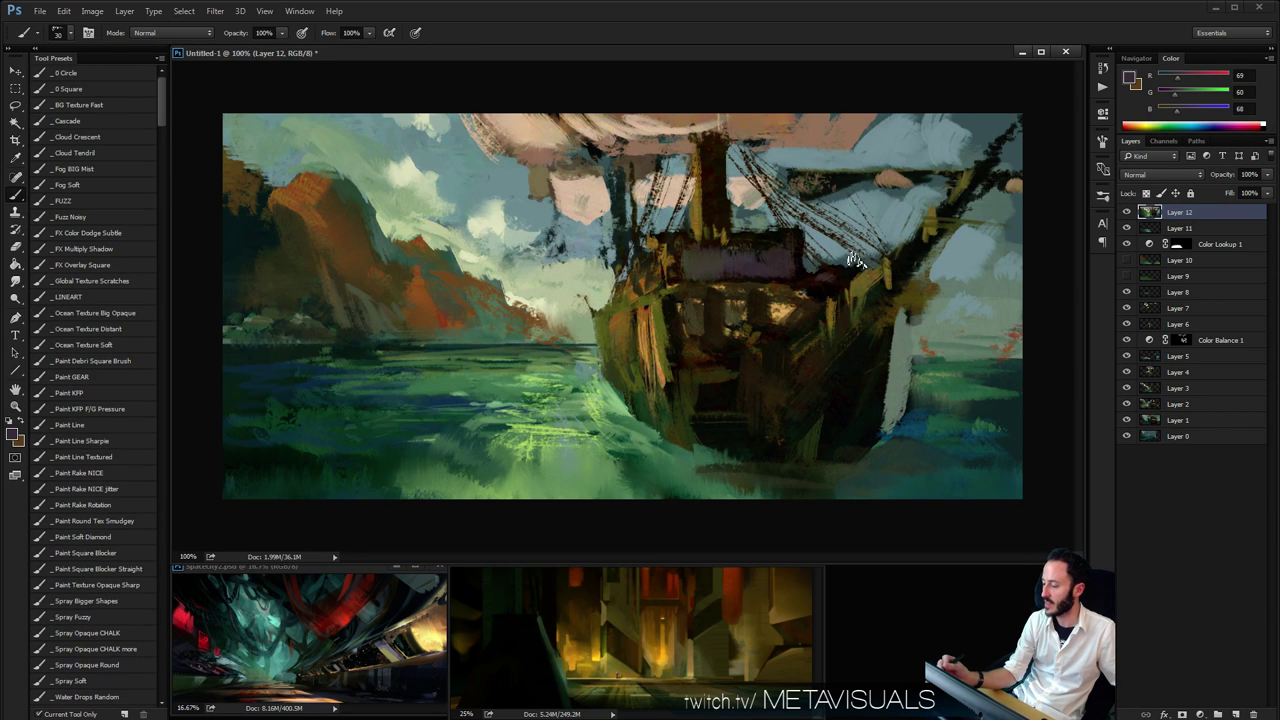
{"action": "left_click_drag", "start_coordinate": [884, 306], "coordinate": [861, 353]}
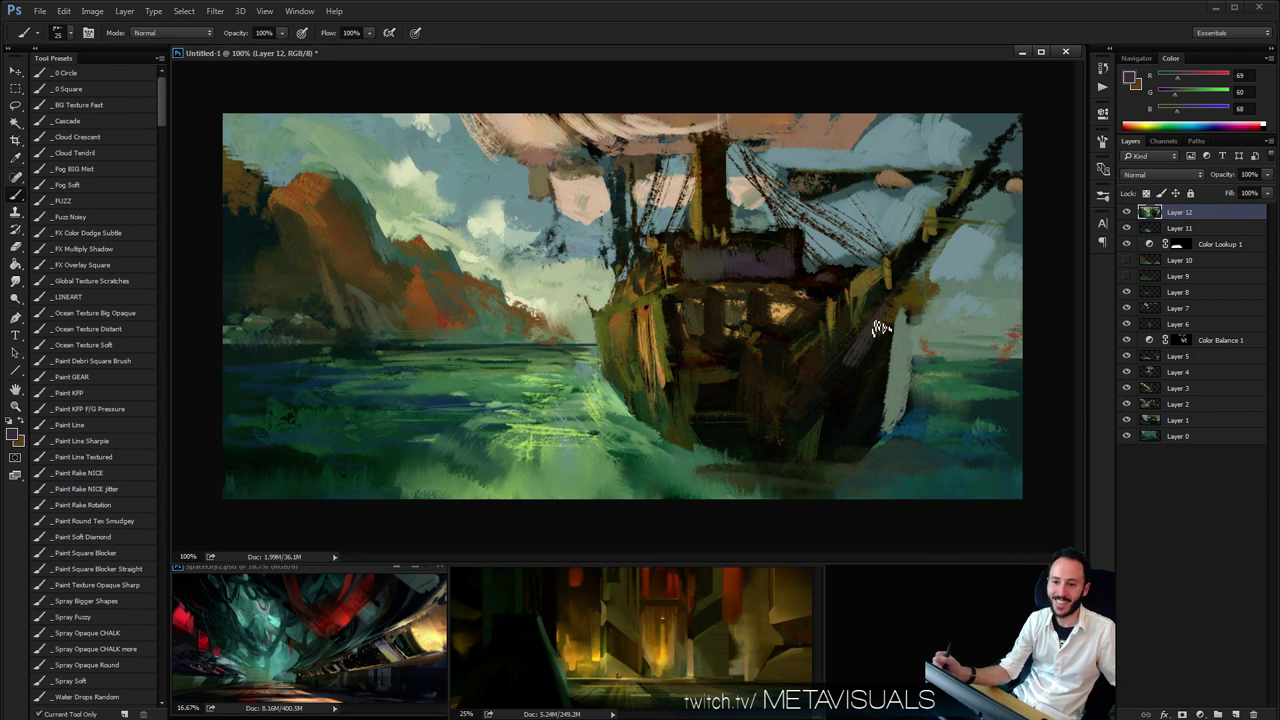
{"action": "key", "text": "bracketright"}
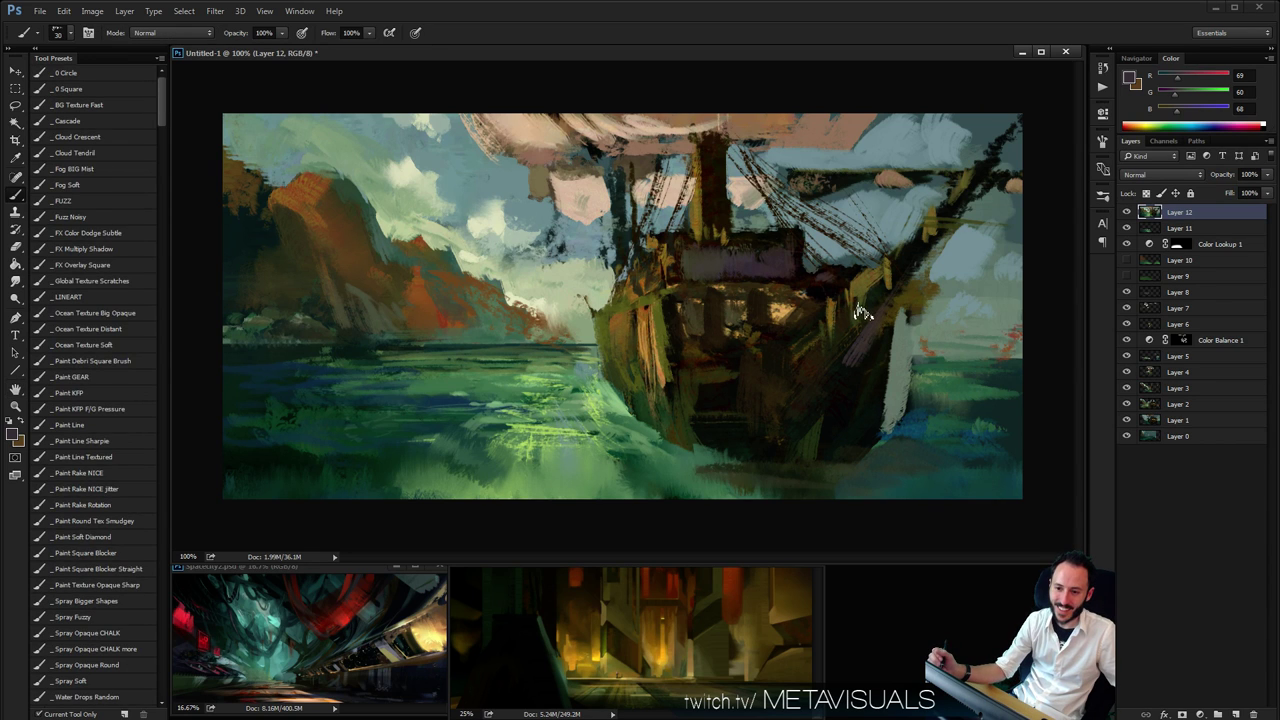
{"action": "key", "text": "alt"}
{"action": "key", "text": "alt"}
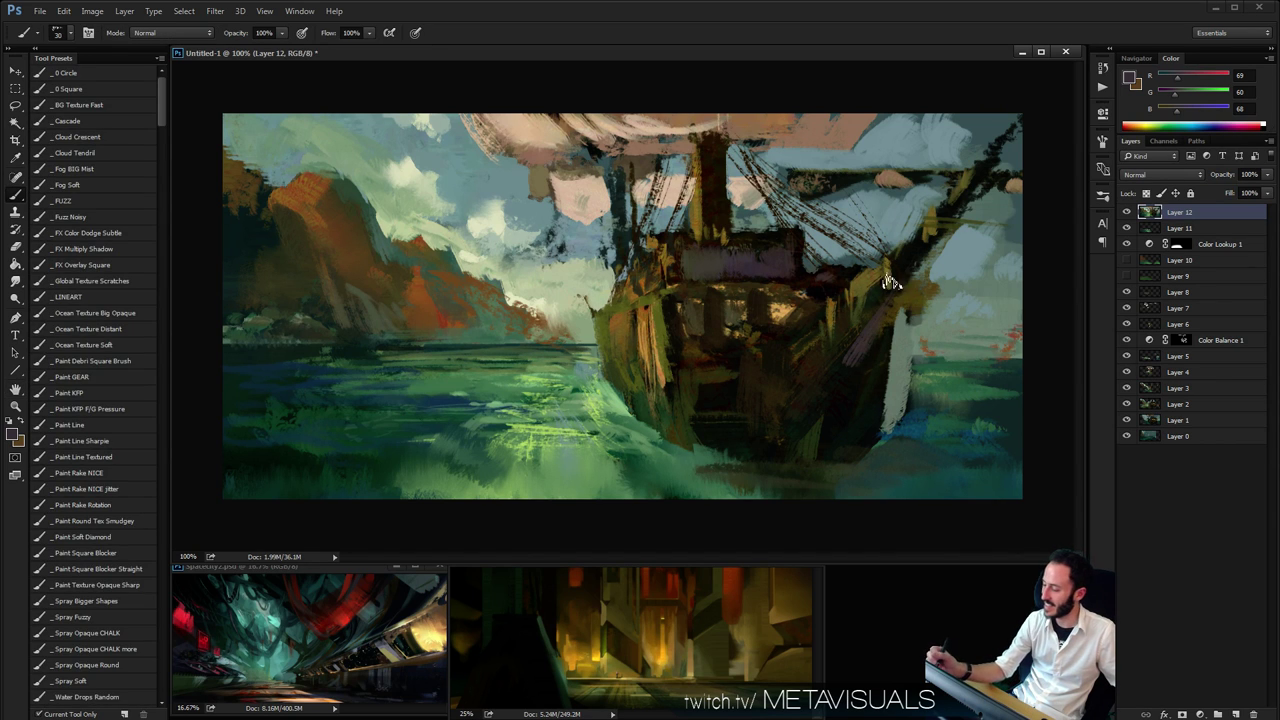
Refine the rigging with near-black (11, 11, 6) and shade the mast with purple (72, 60, 76) and dark brown (41, 27, 7), sizes 15 and 25
{"action": "left_click", "coordinate": [781, 193], "text": "alt"}
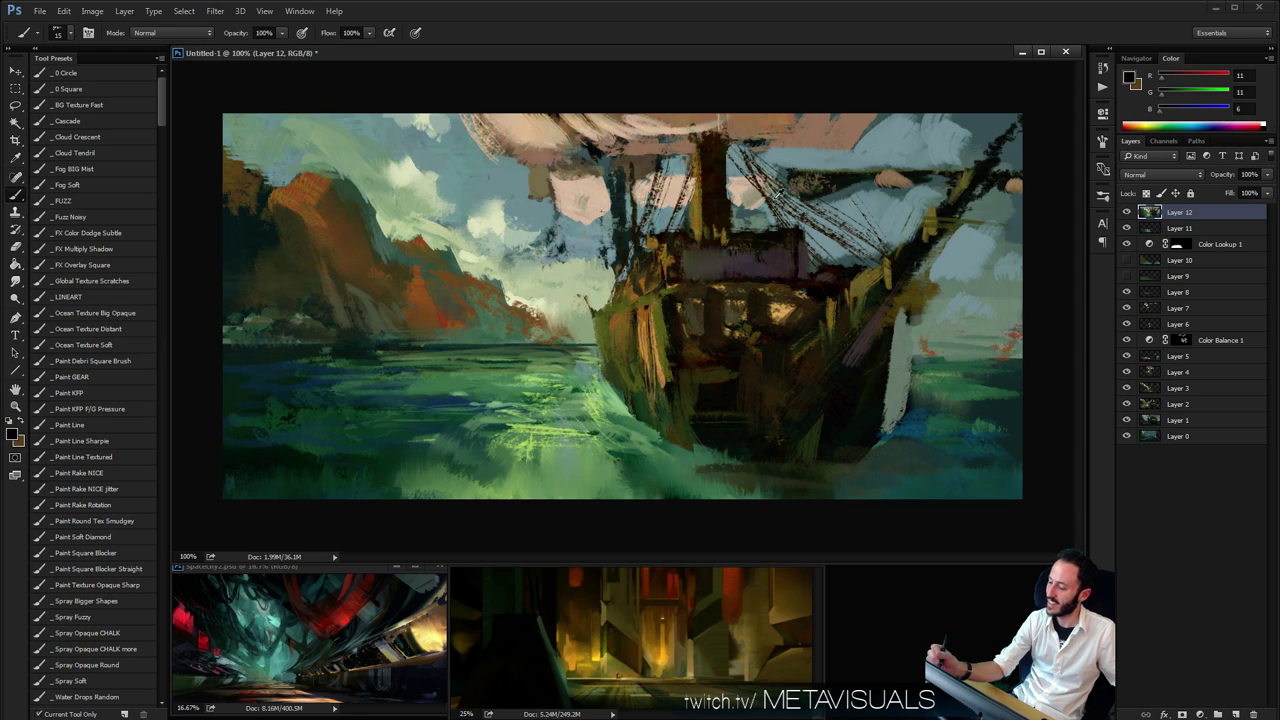
{"action": "left_click", "coordinate": [732, 255], "text": "alt"}
{"action": "key", "text": "bracketright"}
{"action": "key", "text": "bracketright"}
{"action": "mouse_move", "coordinate": [729, 225]}
{"action": "left_mouse_down"}
{"action": "mouse_move", "coordinate": [725, 166]}
{"action": "mouse_move", "coordinate": [732, 226]}
{"action": "left_mouse_up"}
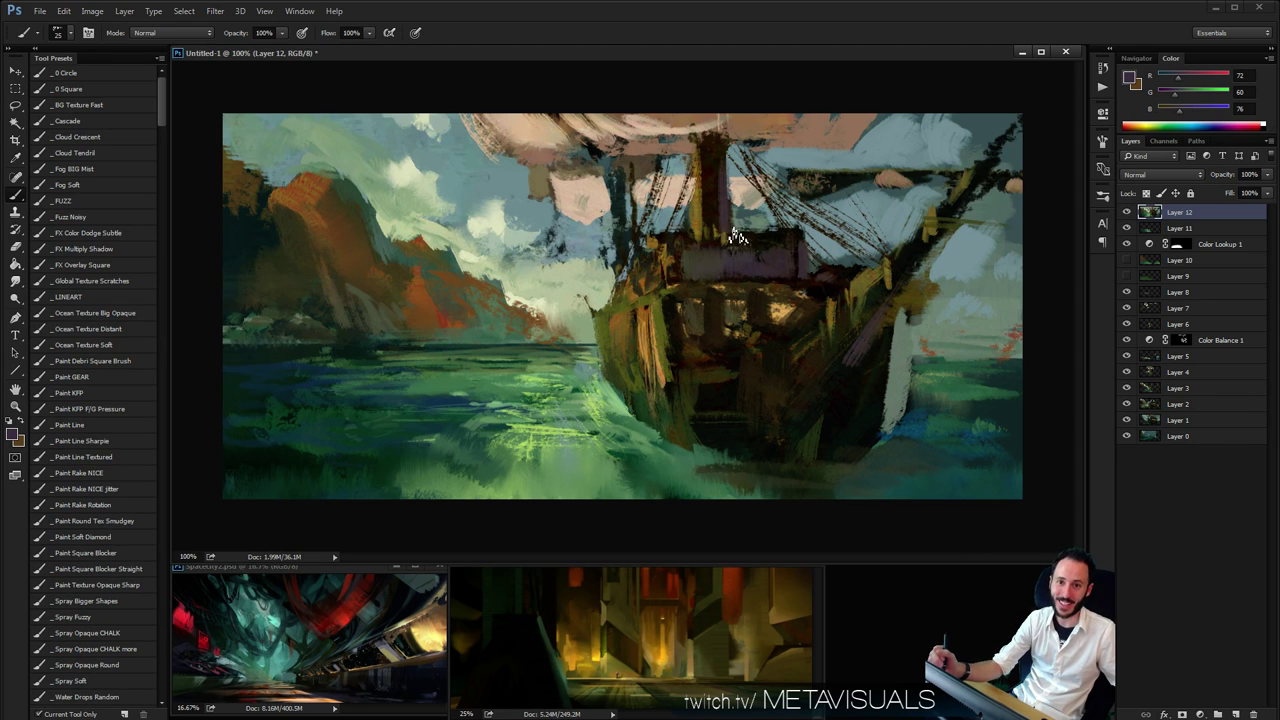
{"action": "left_click", "coordinate": [714, 210], "text": "alt"}
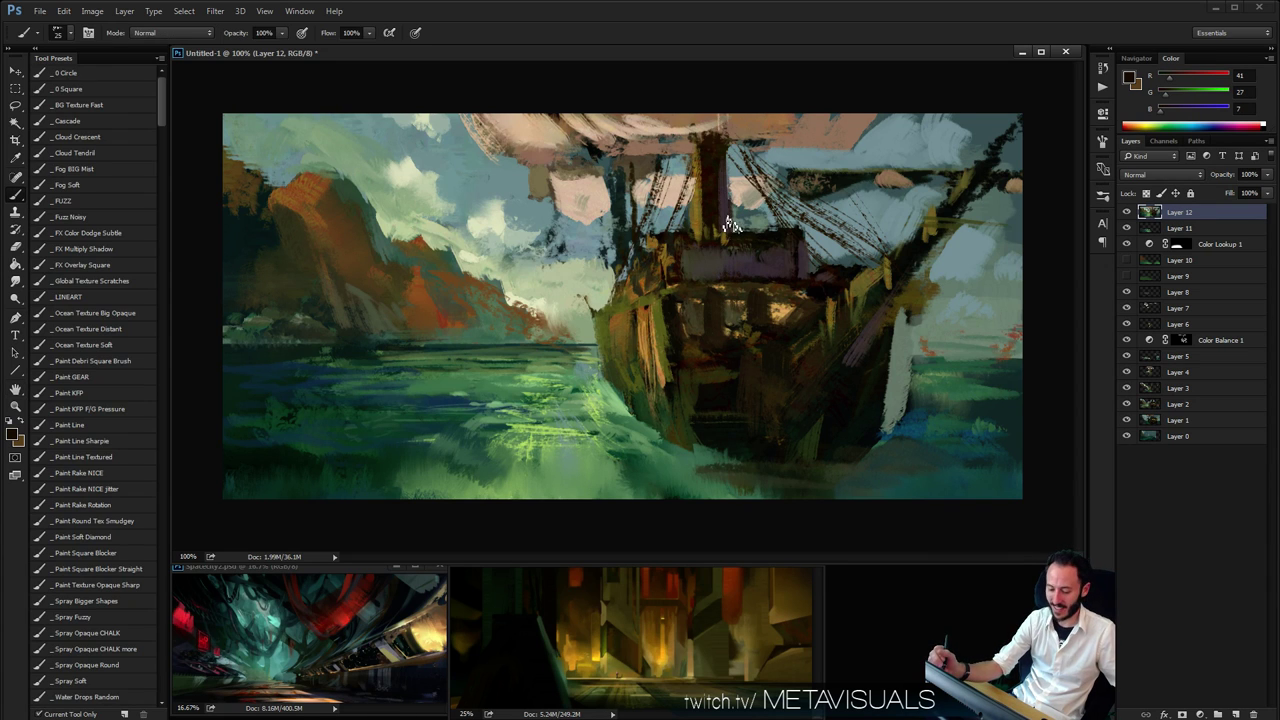
{"action": "key", "text": "space"}
{"action": "left_click", "coordinate": [752, 279], "text": "alt"}
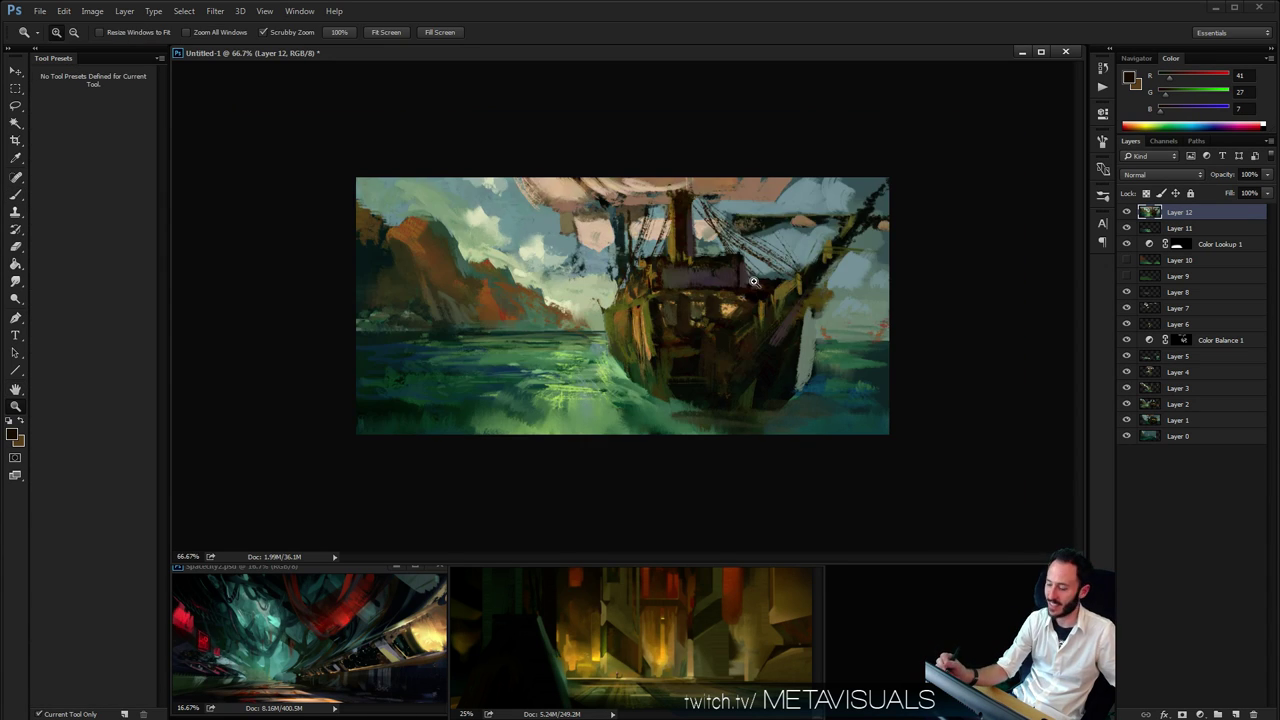
{"action": "left_click", "coordinate": [755, 282], "text": "ctrl"}
Cover the dark rigging left of the mast with sampled sky blue-greys (111, 140, 144), (83, 98, 95) and (60, 84, 87), using small brushes
{"action": "left_click", "coordinate": [606, 229], "text": "alt"}
{"action": "left_click", "coordinate": [600, 222], "text": "alt"}
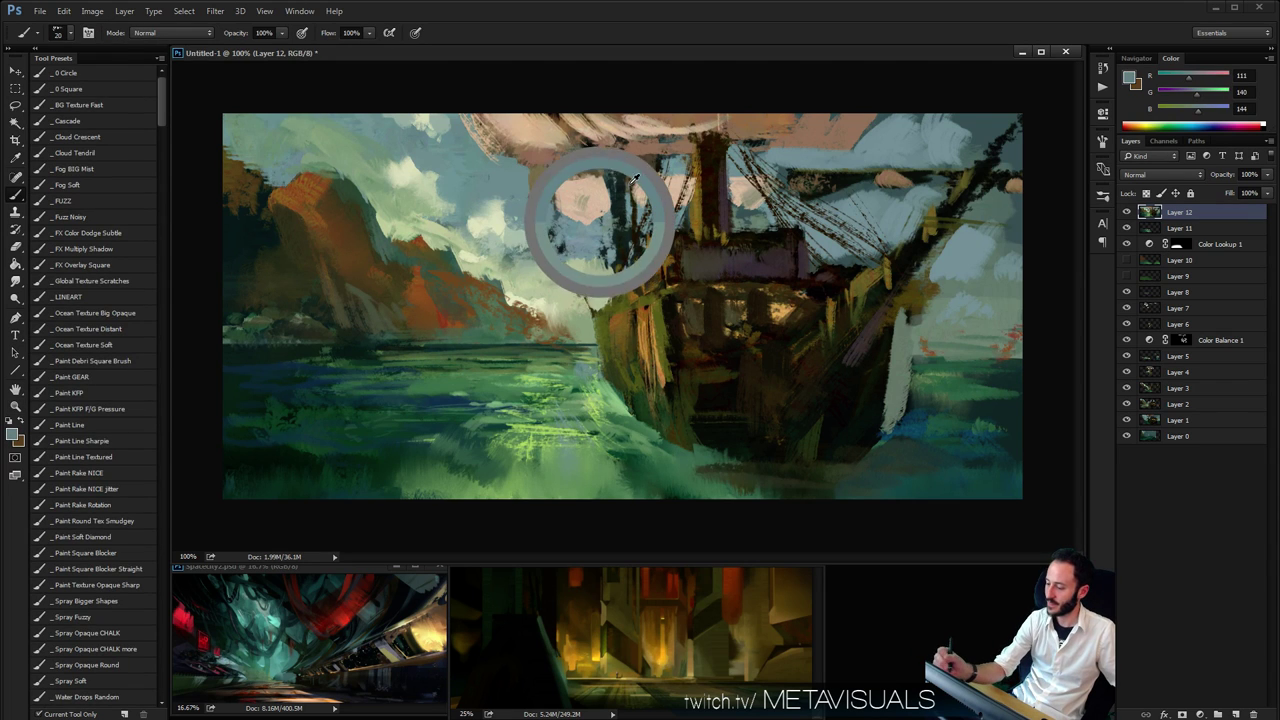
{"action": "mouse_move", "coordinate": [620, 214]}
{"action": "left_mouse_down"}
{"action": "mouse_move", "coordinate": [622, 181]}
{"action": "mouse_move", "coordinate": [643, 232]}
{"action": "left_mouse_up"}
{"action": "key", "text": "space"}
{"action": "left_click", "coordinate": [610, 170], "text": "alt"}
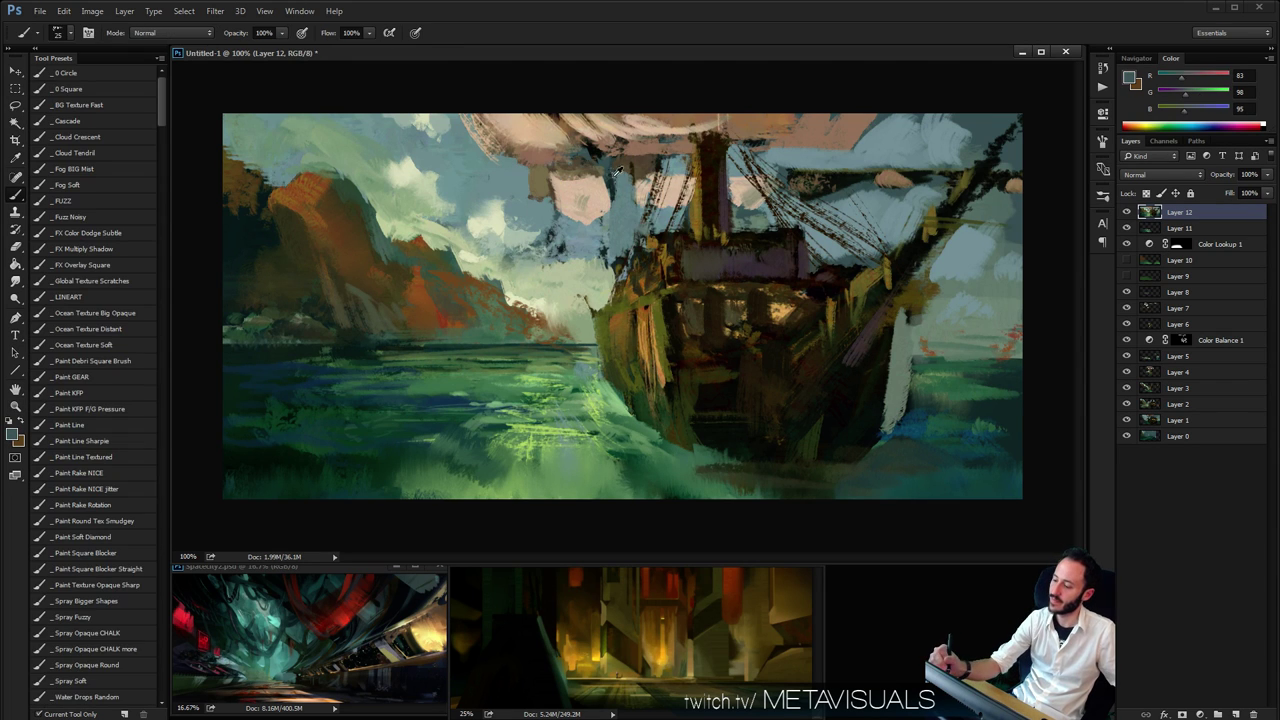
{"action": "left_click_drag", "start_coordinate": [655, 182], "coordinate": [676, 234]}
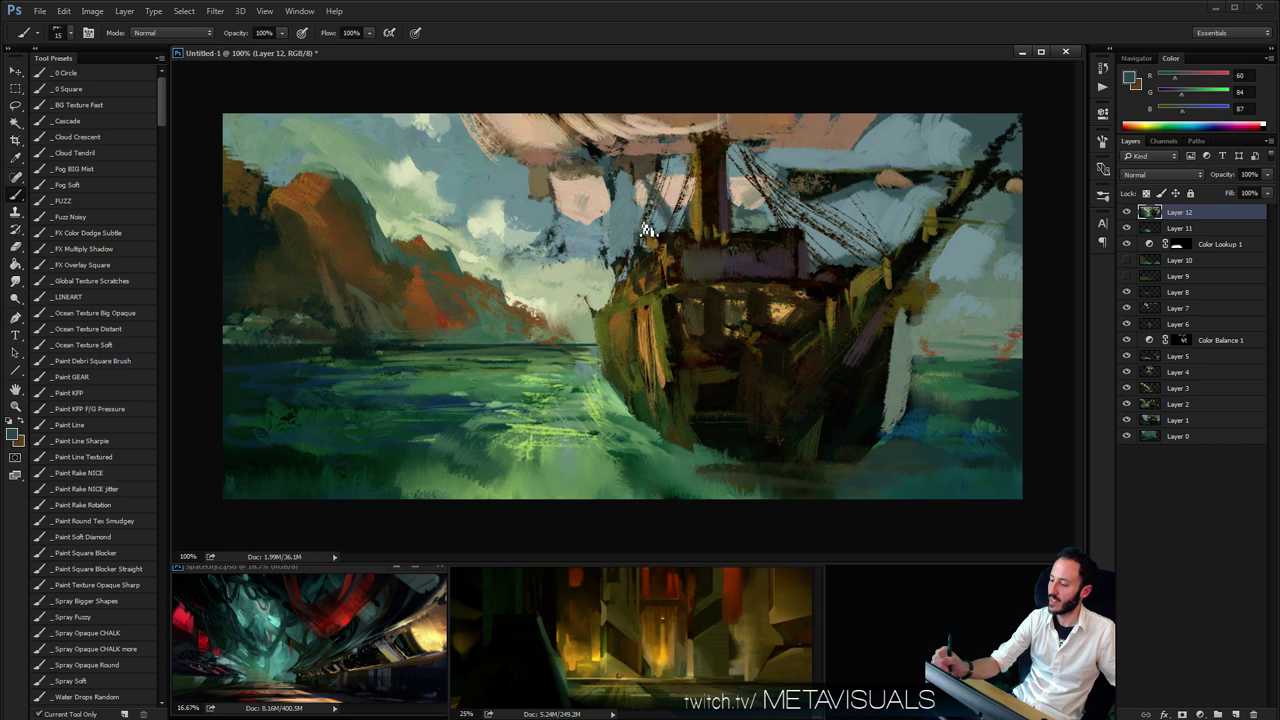
Paint a horizontal yard under the small left sail in dark slate (32, 45, 47), sizes 15 and 25, and highlight it with ochre (123, 105, 44)
{"action": "left_click", "coordinate": [610, 174], "text": "alt"}
{"action": "left_click_drag", "start_coordinate": [588, 218], "coordinate": [690, 220]}
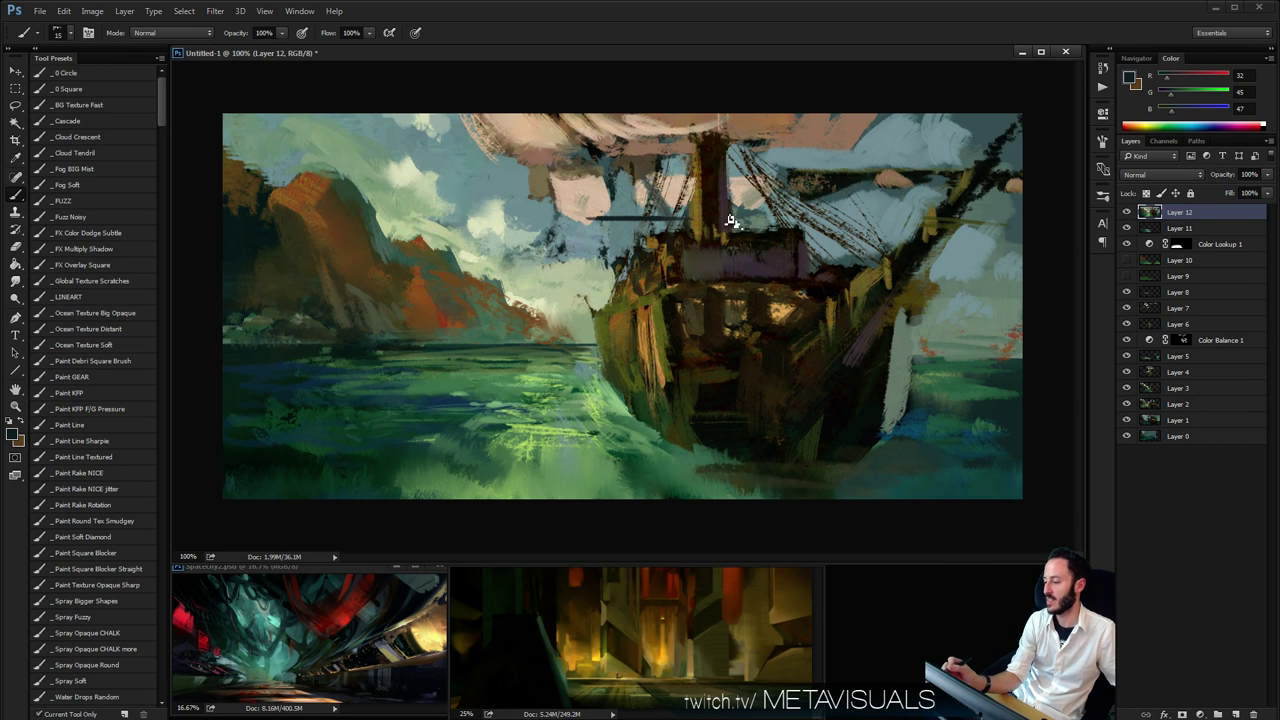
{"action": "key", "text": "bracketright"}
{"action": "key", "text": "bracketright"}
{"action": "left_click_drag", "start_coordinate": [568, 216], "coordinate": [688, 215]}
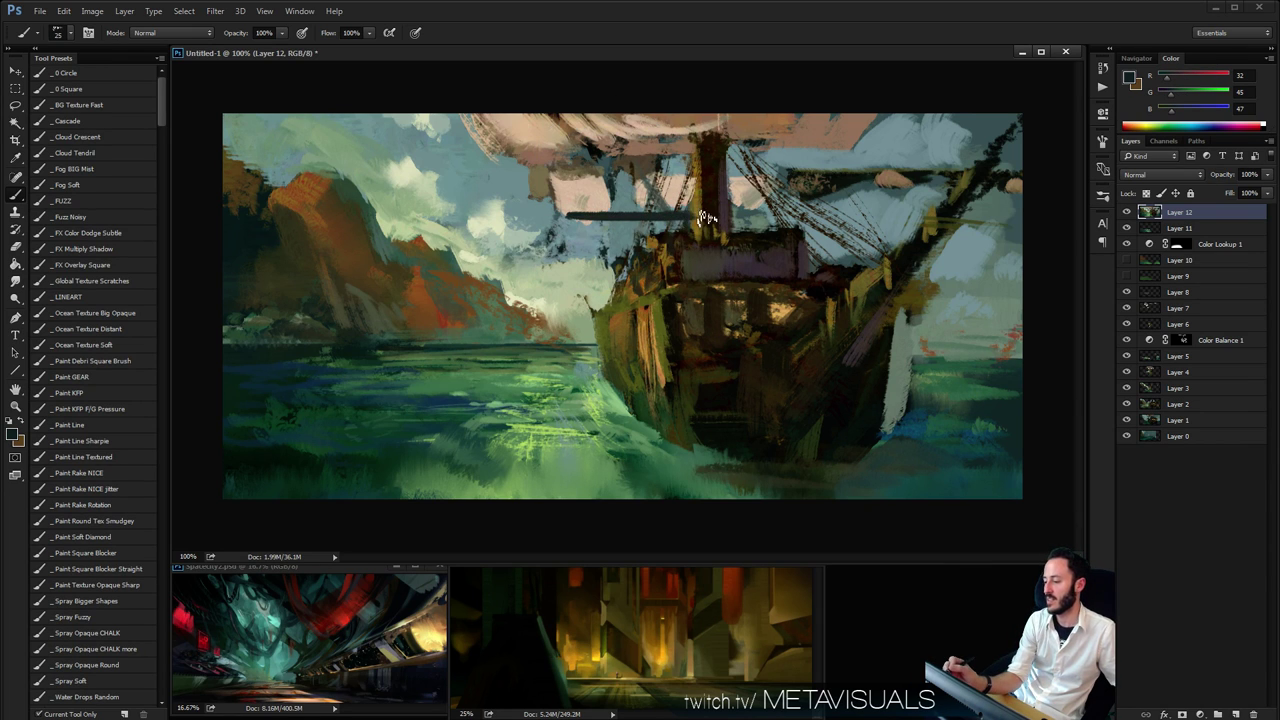
{"action": "left_click", "coordinate": [700, 210], "text": "alt"}
{"action": "mouse_move", "coordinate": [589, 221]}
{"action": "left_mouse_down"}
{"action": "mouse_move", "coordinate": [698, 222]}
{"action": "mouse_move", "coordinate": [634, 218]}
{"action": "left_mouse_up"}
{"action": "key", "text": "ctrl+minus"}
{"action": "key", "text": "ctrl+minus"}
{"action": "key", "text": "ctrl+plus"}
{"action": "key", "text": "ctrl+plus"}
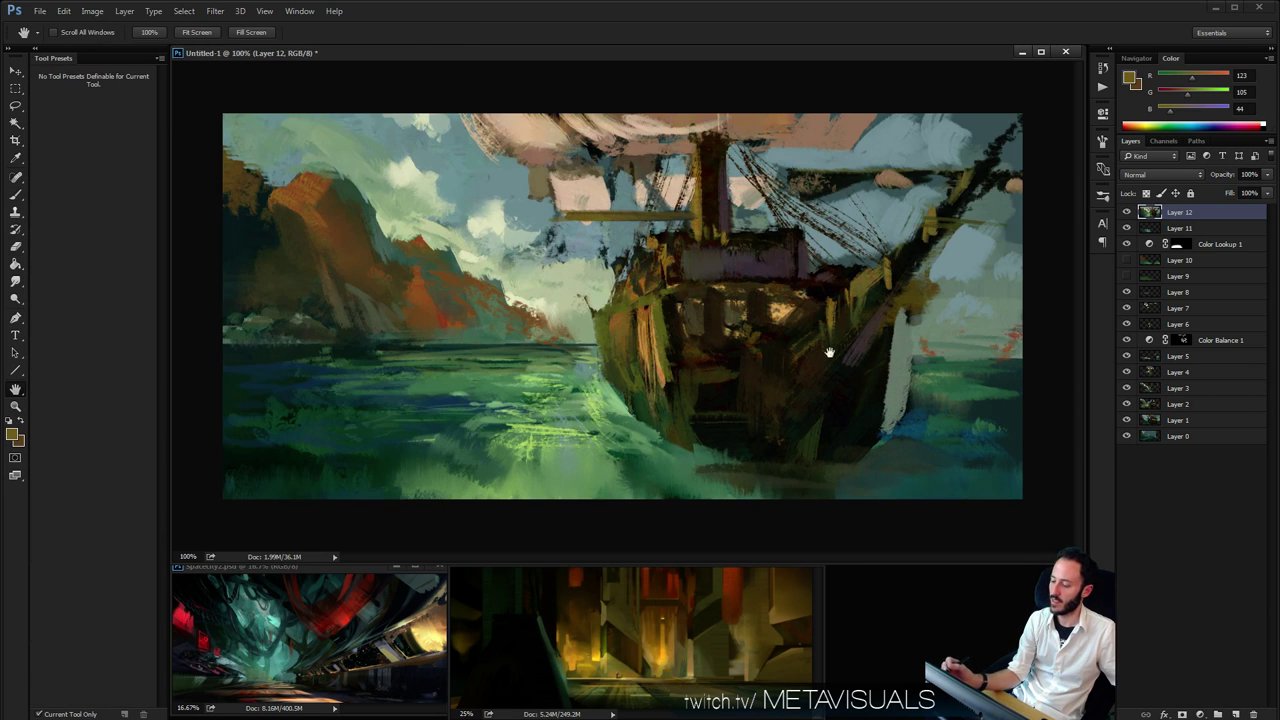
Clean up the hull's left edge at the horizon with sampled pale green (149, 167, 136), using a size 30 brush
{"action": "key", "text": "b"}
{"action": "left_click", "coordinate": [592, 374], "text": "alt"}
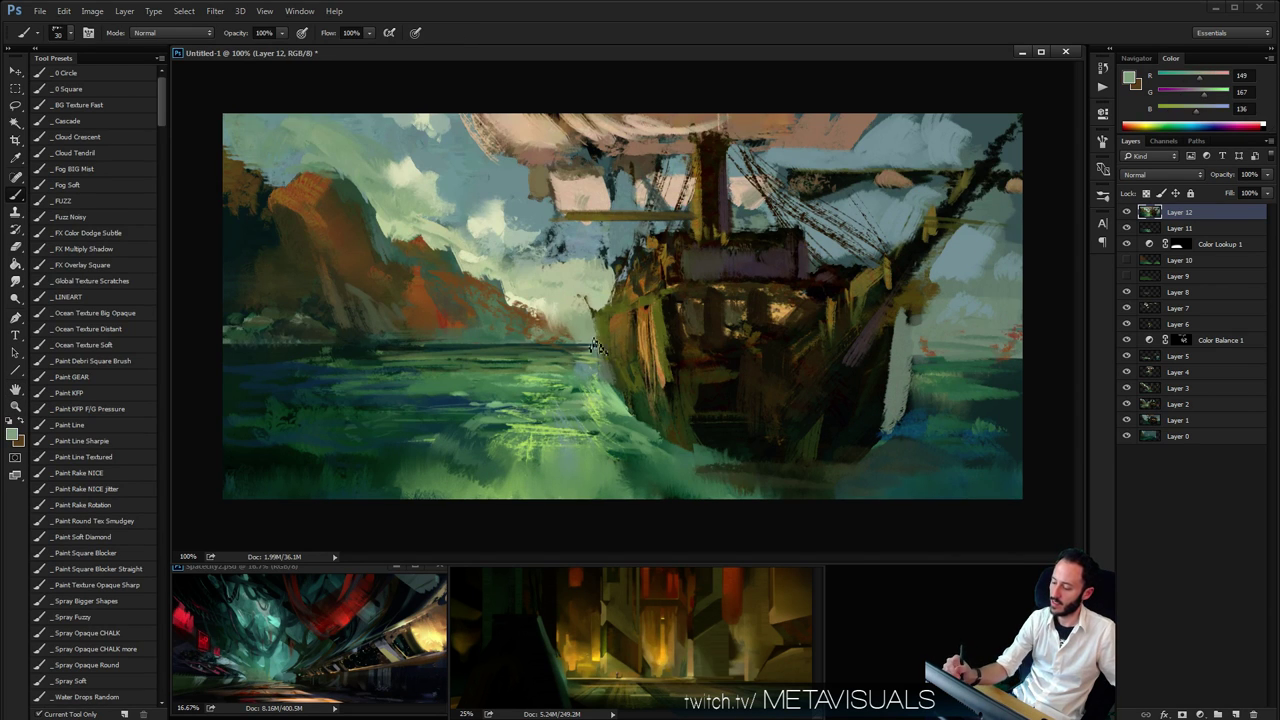
{"action": "left_click_drag", "start_coordinate": [598, 347], "coordinate": [600, 325]}
{"action": "key", "text": "z"}
{"action": "key", "text": "ctrl+minus"}
{"action": "key", "text": "ctrl+minus"}
{"action": "key", "text": "ctrl+minus"}
{"action": "key", "text": "ctrl+plus"}
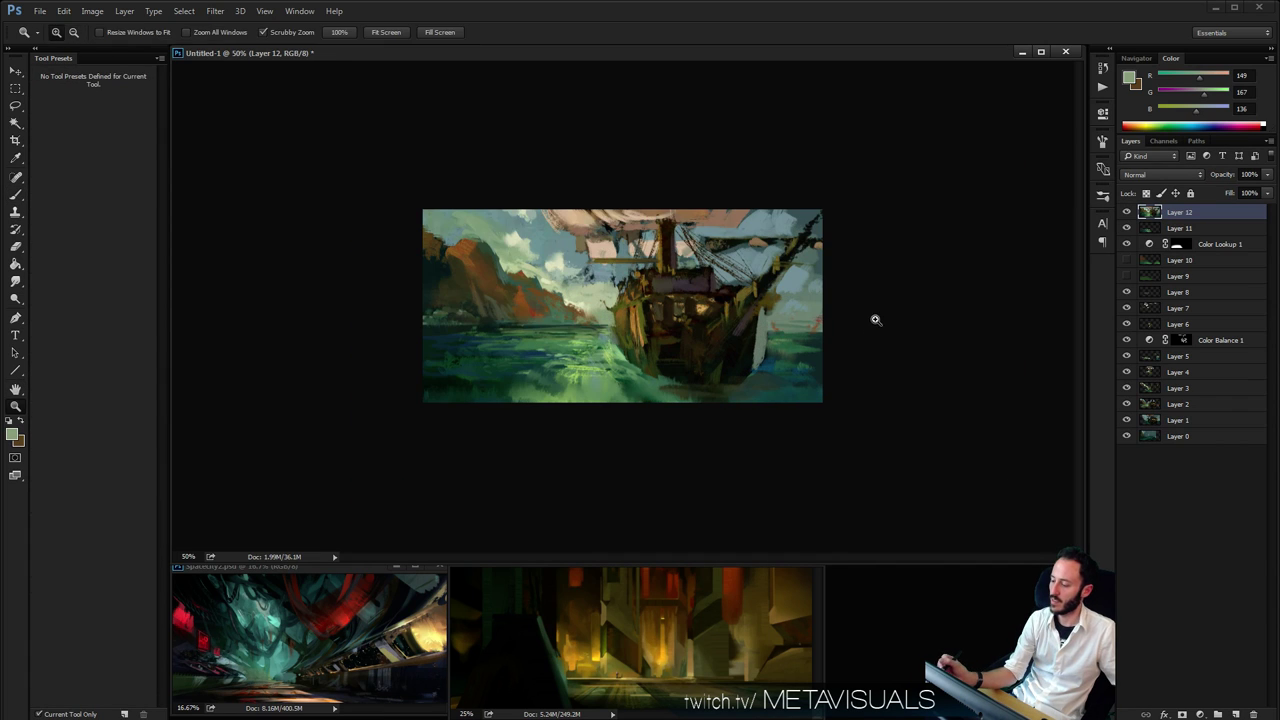
Paint a cloud in the sky right of the ship with sampled cream (215, 222, 192), using brush sizes 40 and 15
{"action": "key", "text": "b"}
{"action": "left_click", "coordinate": [556, 262], "text": "alt"}
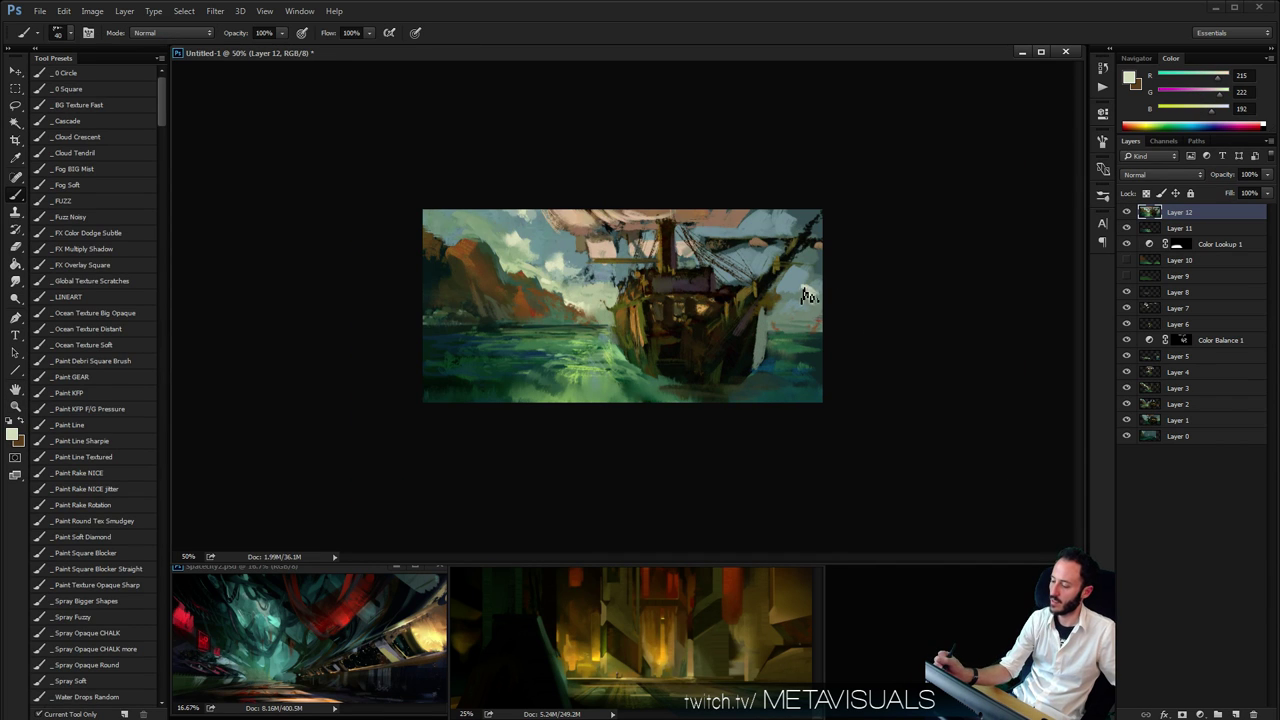
{"action": "left_click_drag", "start_coordinate": [796, 298], "coordinate": [806, 289]}
{"action": "key", "text": "["}
{"action": "key", "text": "bracketleft"}
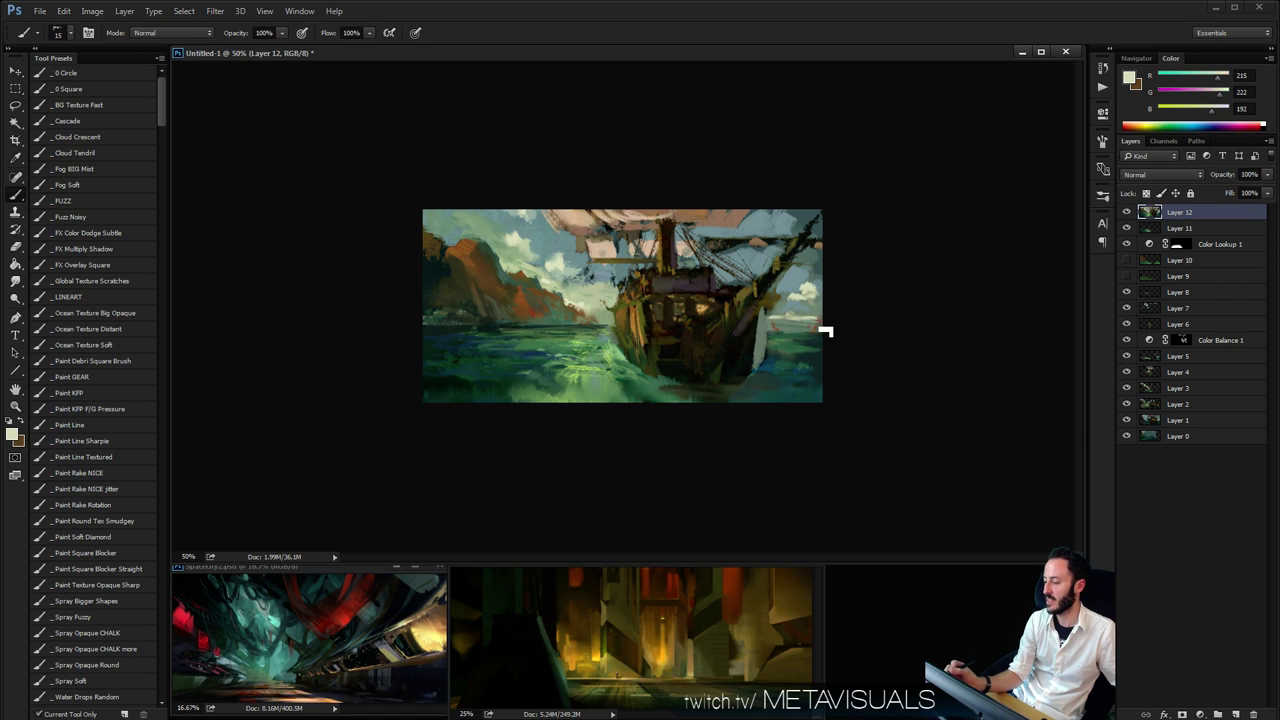
Repaint the water right of and beneath the hull with sampled greens (66, 82, 61), (63, 107, 81) and dark teal (28, 50, 50), sizes 35 to 70
{"action": "left_click", "coordinate": [600, 332], "text": "alt"}
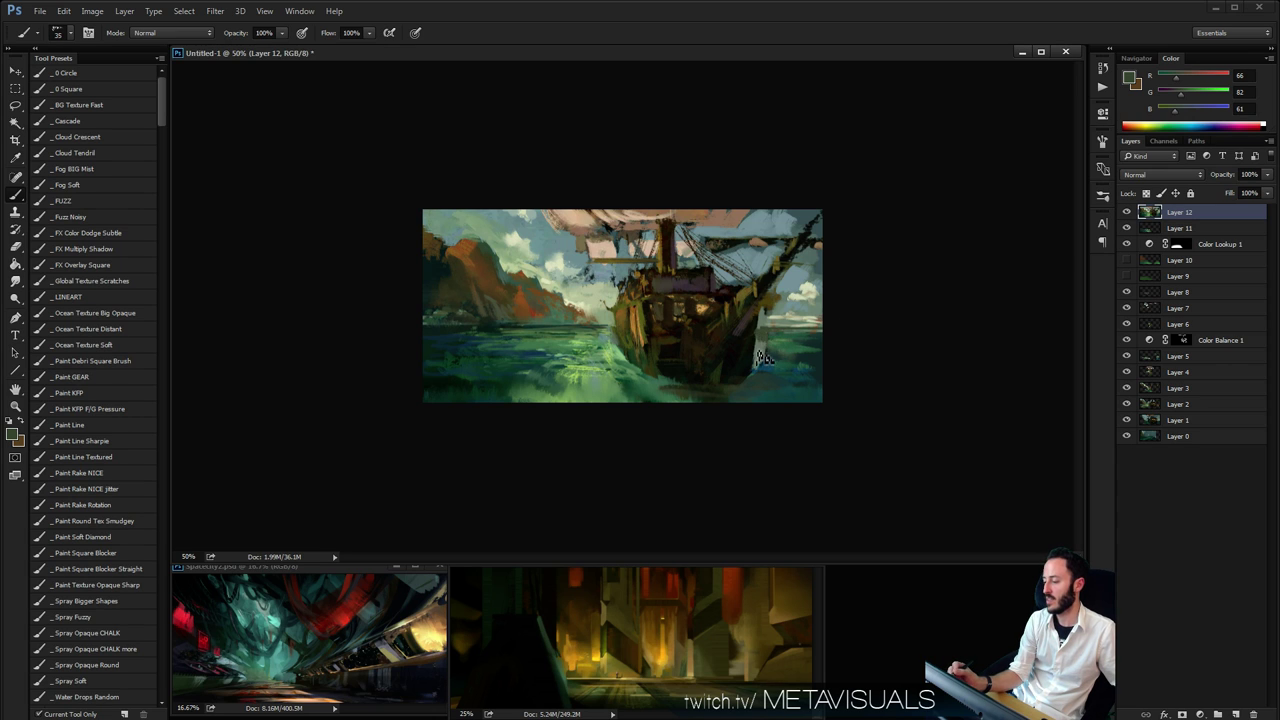
{"action": "key", "text": "bracketright"}
{"action": "left_click", "coordinate": [776, 356], "text": "alt"}
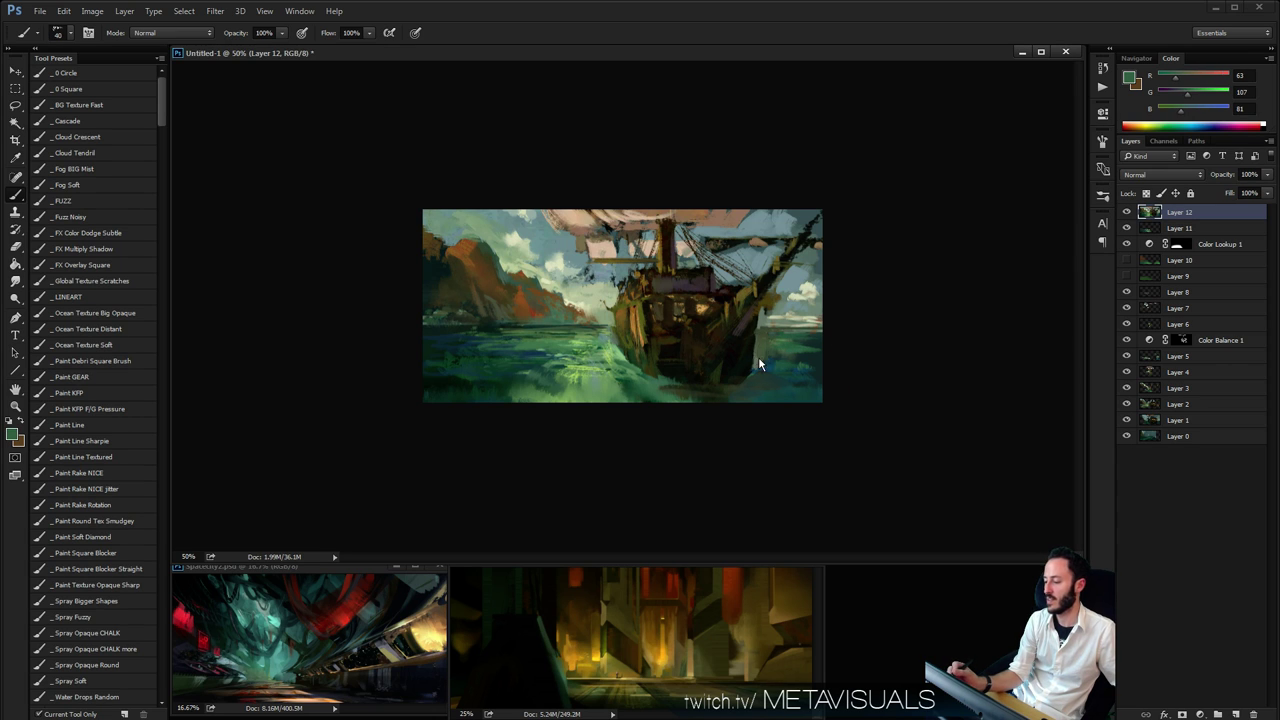
{"action": "left_click", "coordinate": [812, 360], "text": "alt"}
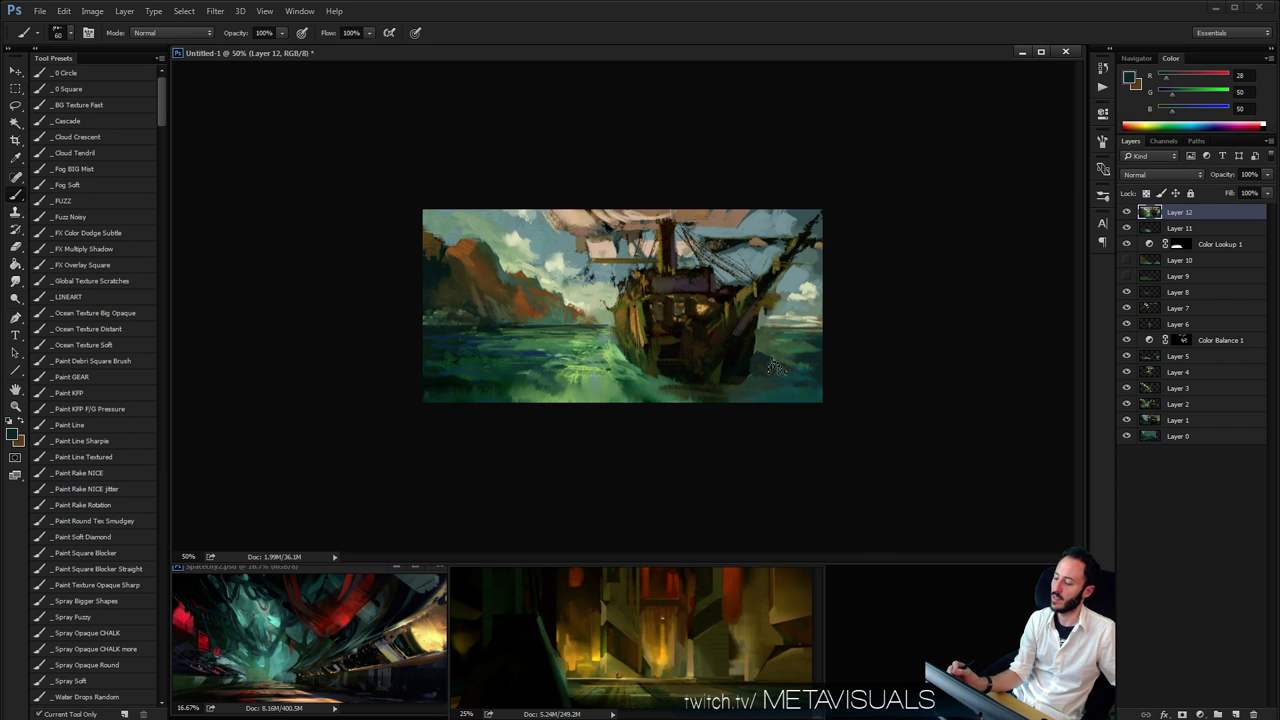
{"action": "left_click_drag", "start_coordinate": [776, 368], "coordinate": [652, 392]}
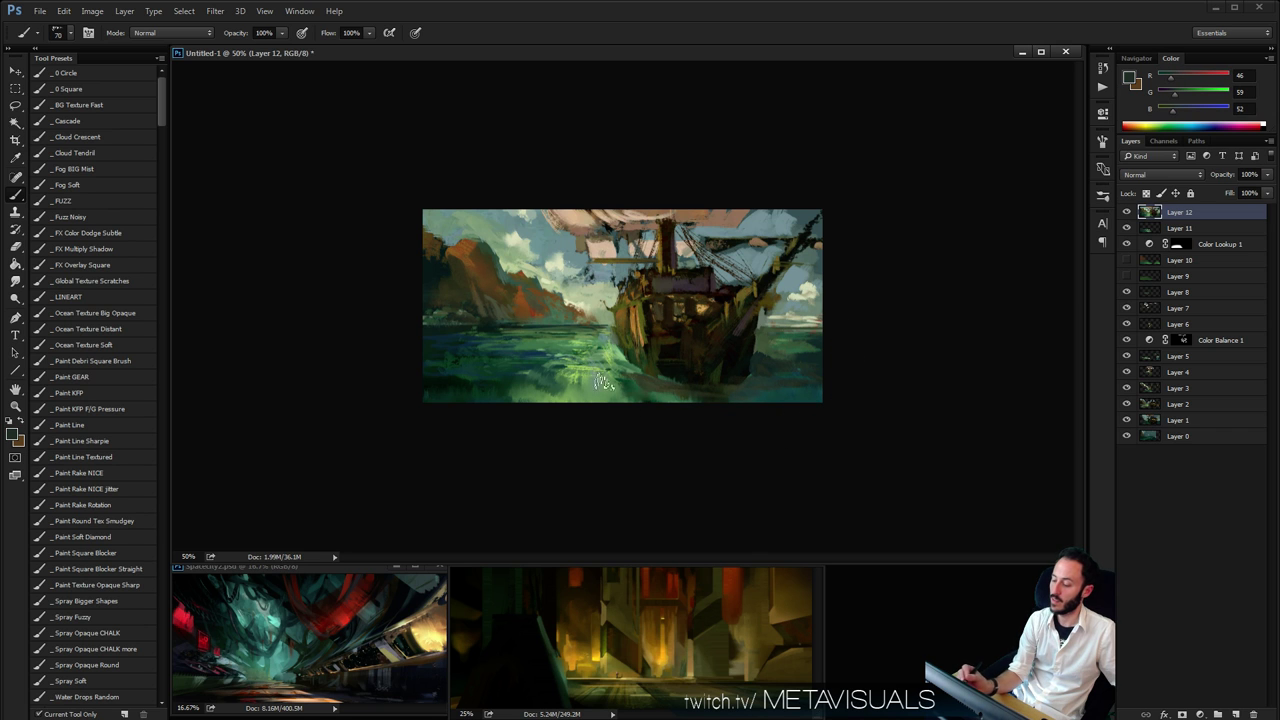
Brighten the foreground water left of the hull in Color Dodge mode with sampled green (113, 152, 110) and a size 80 brush
{"action": "left_click", "coordinate": [590, 388], "text": "alt"}
{"action": "key", "text": "["}
{"action": "key", "text": "ctrl+space"}
{"action": "left_click", "coordinate": [664, 364], "text": "ctrl"}
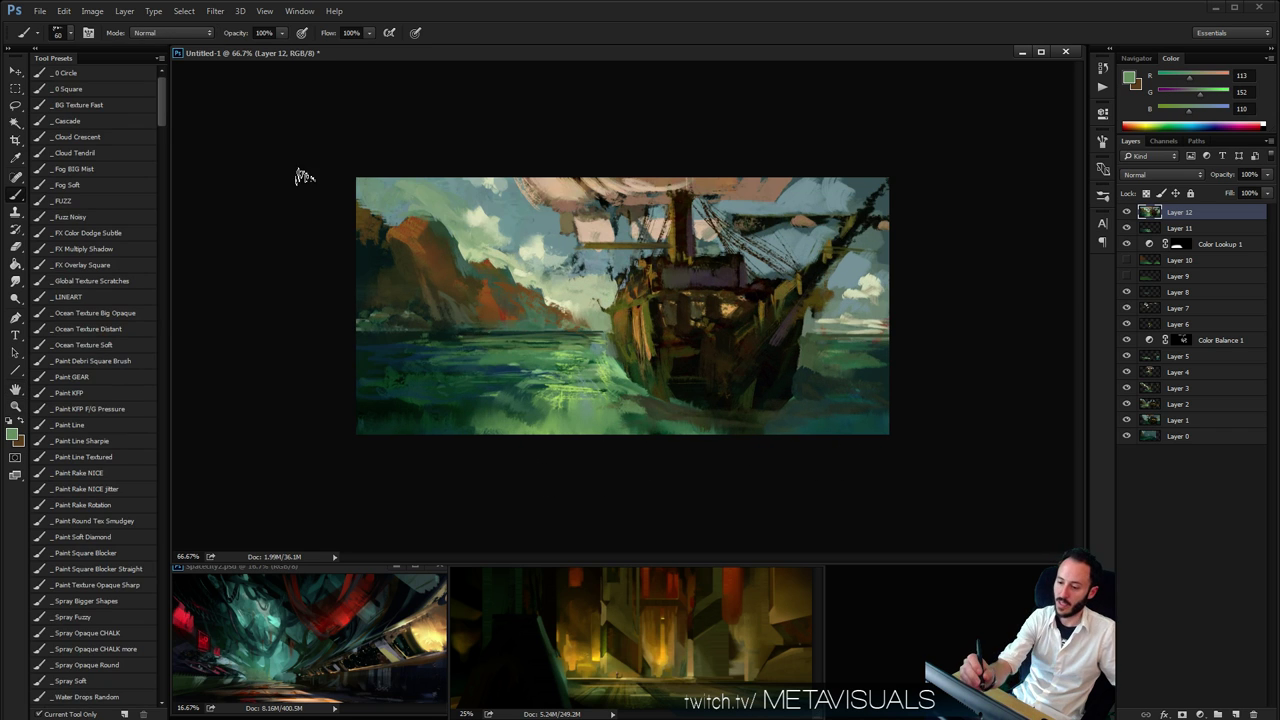
{"action": "left_click", "coordinate": [170, 32]}
{"action": "left_click", "coordinate": [185, 142]}
{"action": "key", "text": "bracketright"}
{"action": "key", "text": "bracketright"}
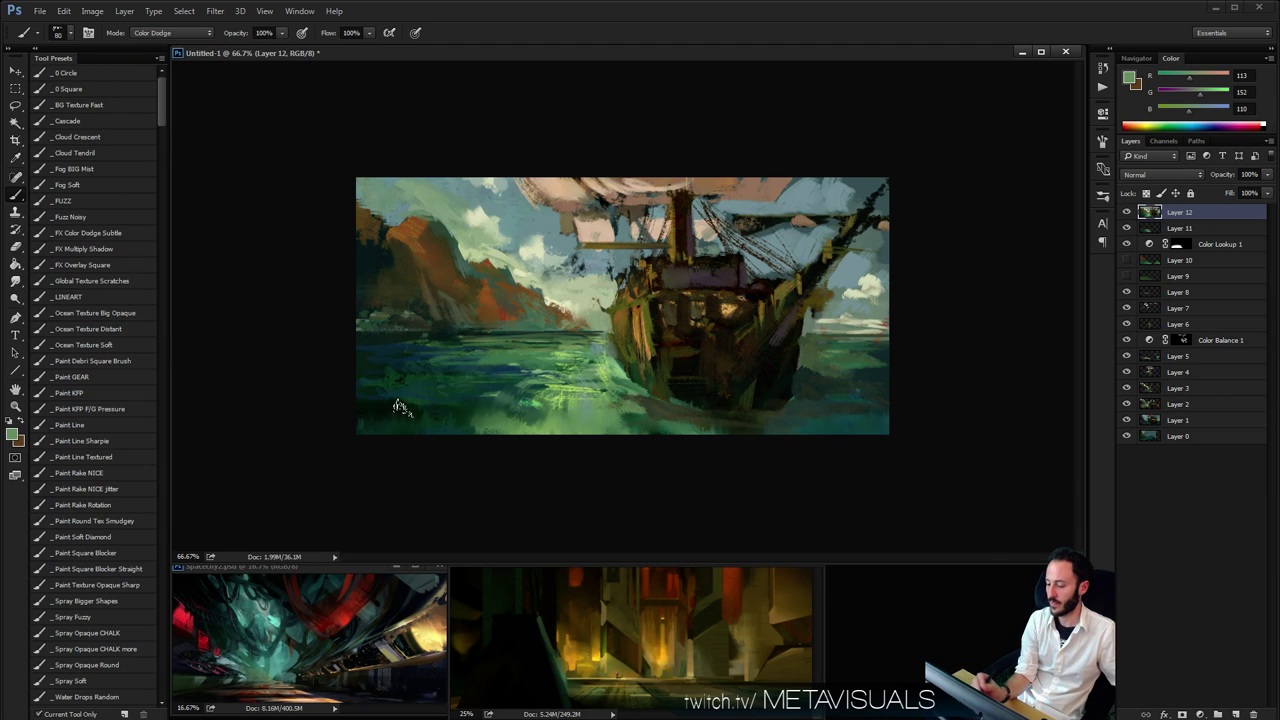
{"action": "mouse_move", "coordinate": [360, 392]}
{"action": "left_mouse_down"}
{"action": "mouse_move", "coordinate": [437, 366]}
{"action": "mouse_move", "coordinate": [374, 360]}
{"action": "mouse_move", "coordinate": [590, 368]}
{"action": "mouse_move", "coordinate": [612, 410]}
{"action": "mouse_move", "coordinate": [510, 426]}
{"action": "left_mouse_up"}
{"action": "key", "text": "r"}
{"action": "left_click_drag", "start_coordinate": [618, 419], "coordinate": [530, 414]}
{"action": "key", "text": "b"}
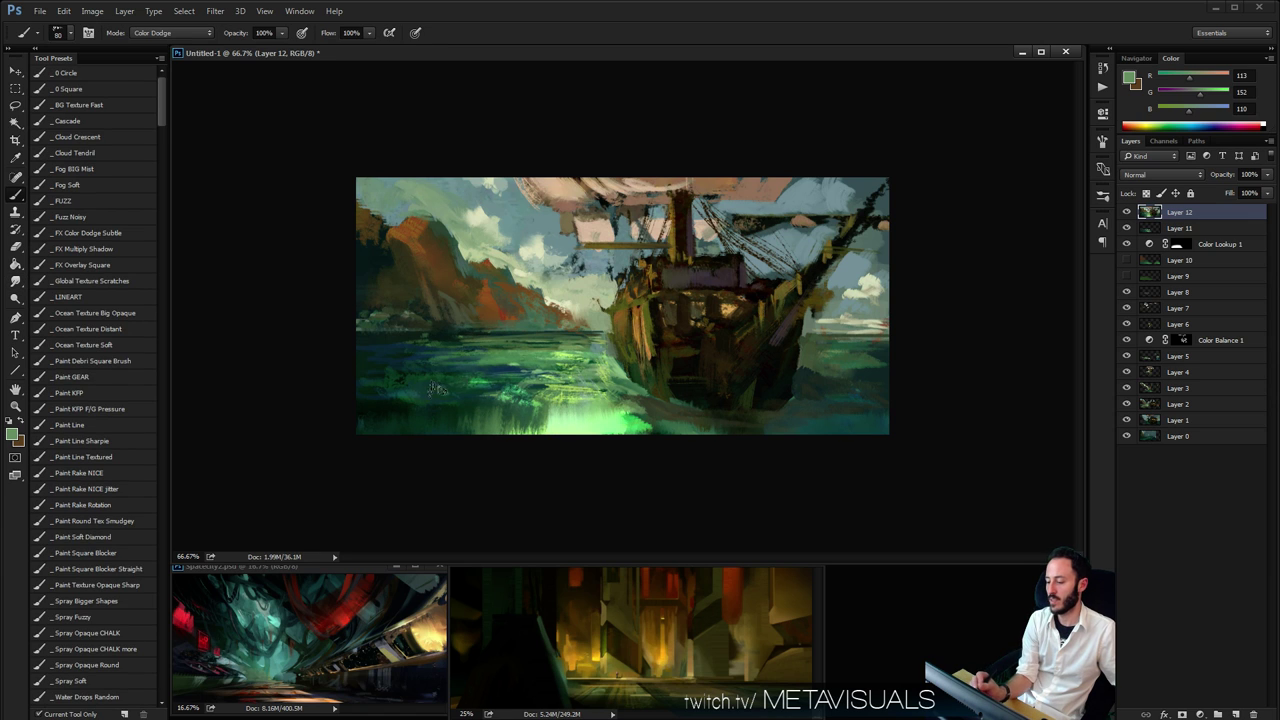
Add small Color Dodge highlights to the midground waves left of the ship with the same green, reducing the brush to size 20
{"action": "key", "text": "bracketleft"}
{"action": "key", "text": "bracketleft"}
{"action": "key", "text": "bracketleft"}
{"action": "mouse_move", "coordinate": [490, 368]}
{"action": "left_mouse_down"}
{"action": "mouse_move", "coordinate": [468, 366]}
{"action": "mouse_move", "coordinate": [491, 357]}
{"action": "mouse_move", "coordinate": [463, 356]}
{"action": "left_mouse_up"}
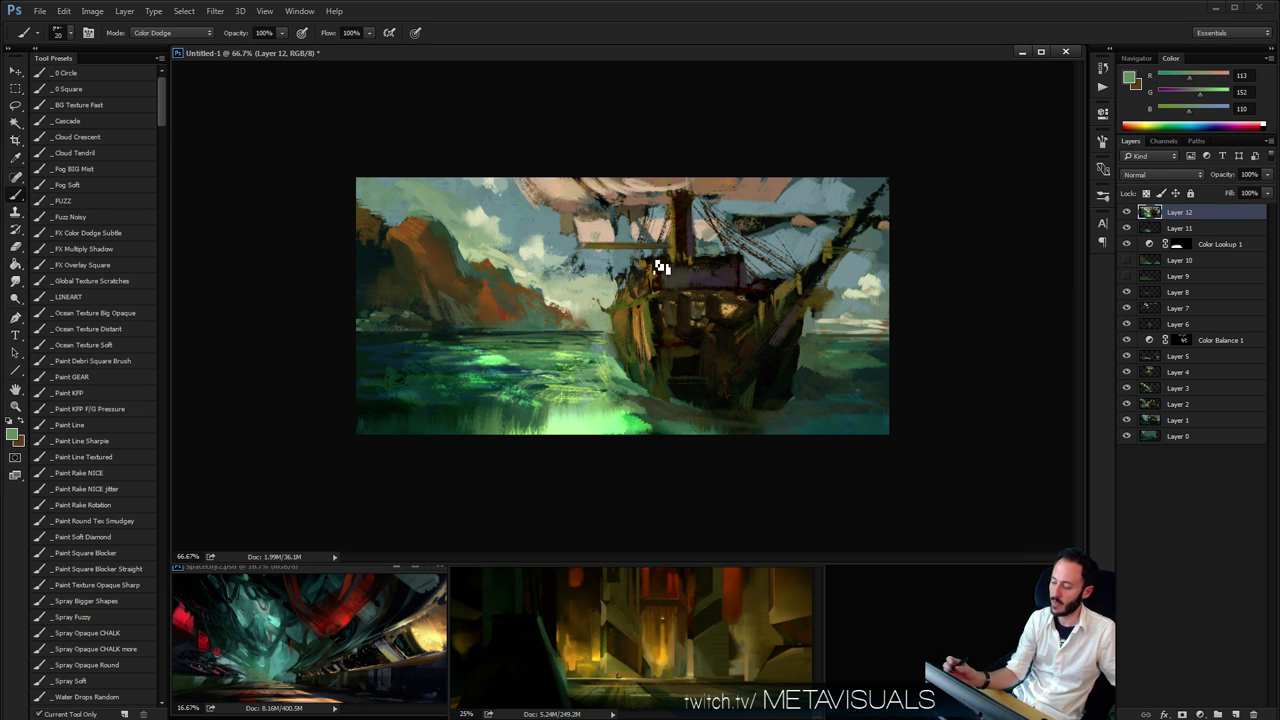
Load the FUZZ brush preset and set its blending mode to Hard Light
{"action": "left_click", "coordinate": [87, 202]}
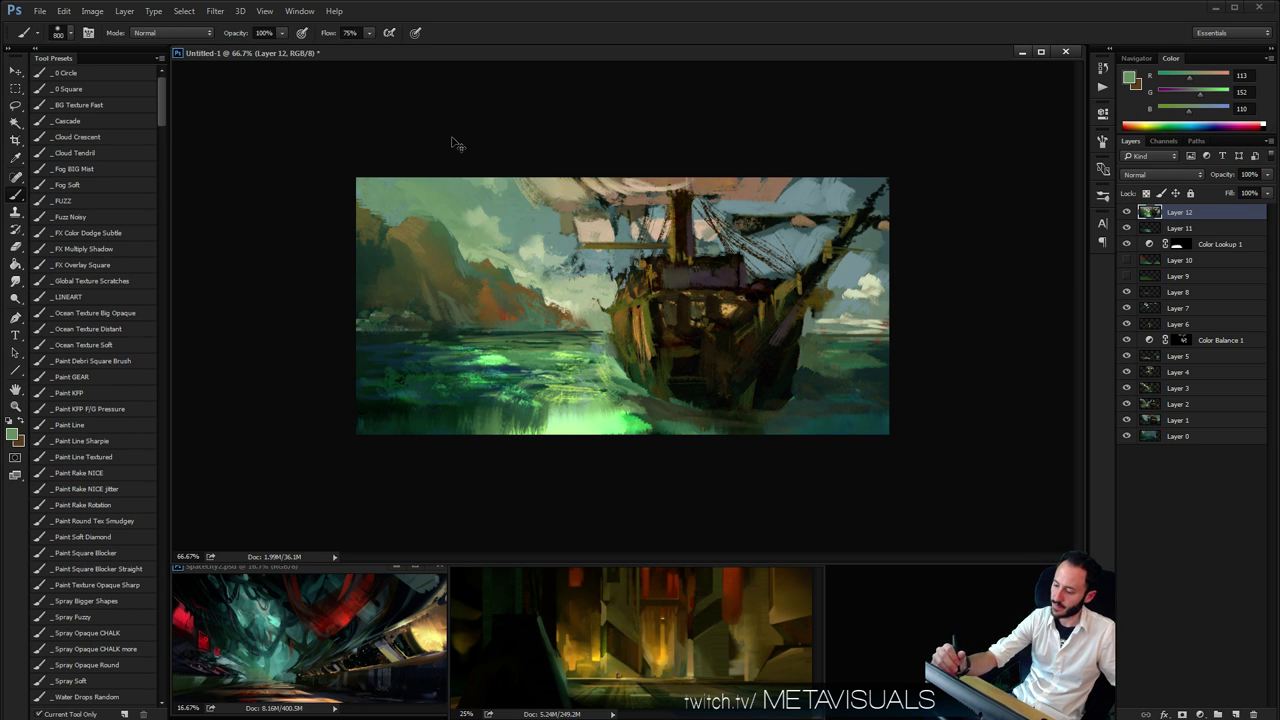
{"action": "left_click", "coordinate": [170, 32]}
{"action": "left_click", "coordinate": [160, 199]}
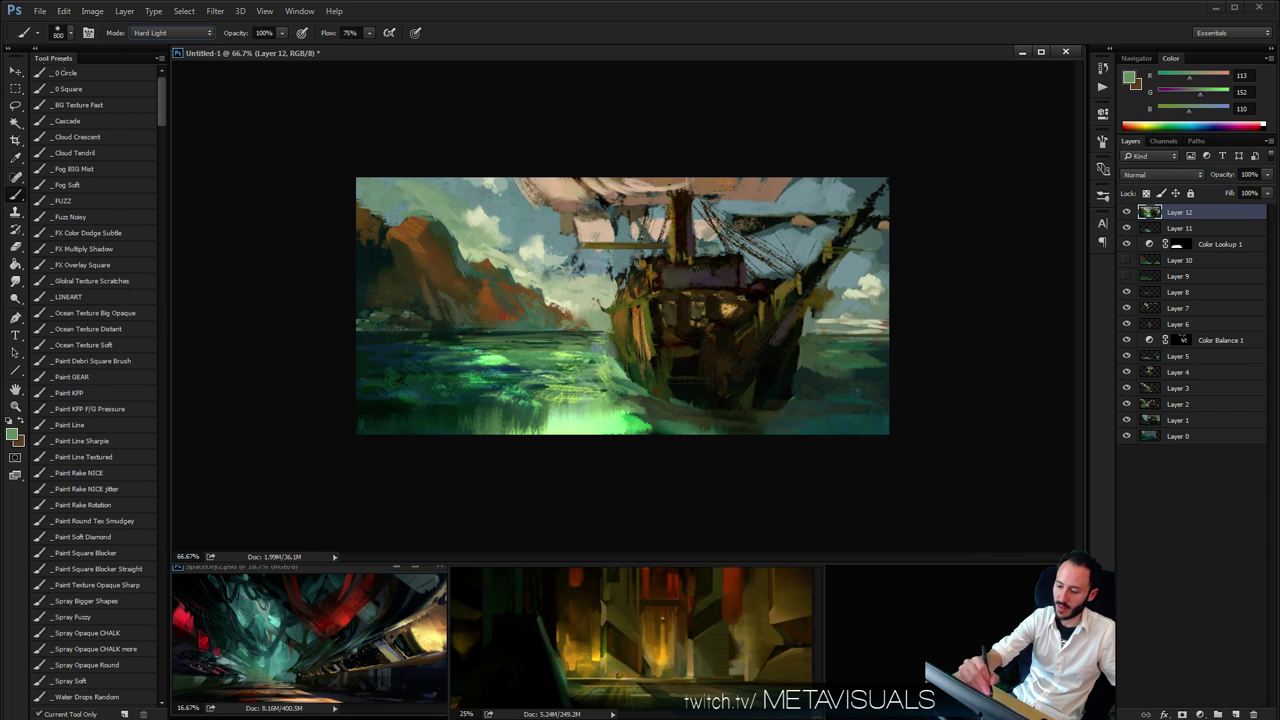
Try a Hard Light glow over the cliffs in sampled brown (146, 88, 46) and bright orange (255, 144, 46)
{"action": "left_click", "coordinate": [443, 168]}
{"action": "left_click", "coordinate": [424, 222], "text": "alt"}
{"action": "left_click", "coordinate": [424, 222]}
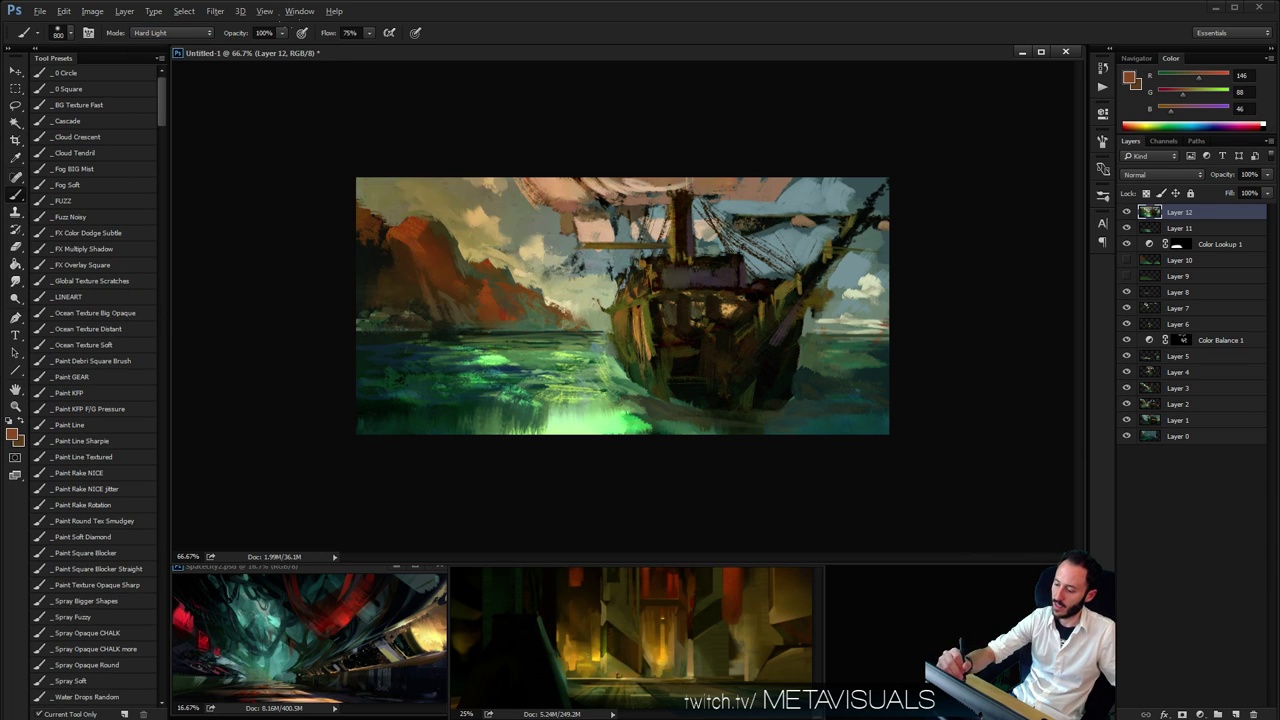
{"action": "key", "text": "ctrl+z"}
{"action": "left_click", "coordinate": [1198, 93]}
{"action": "left_click_drag", "start_coordinate": [1200, 76], "coordinate": [1229, 76]}
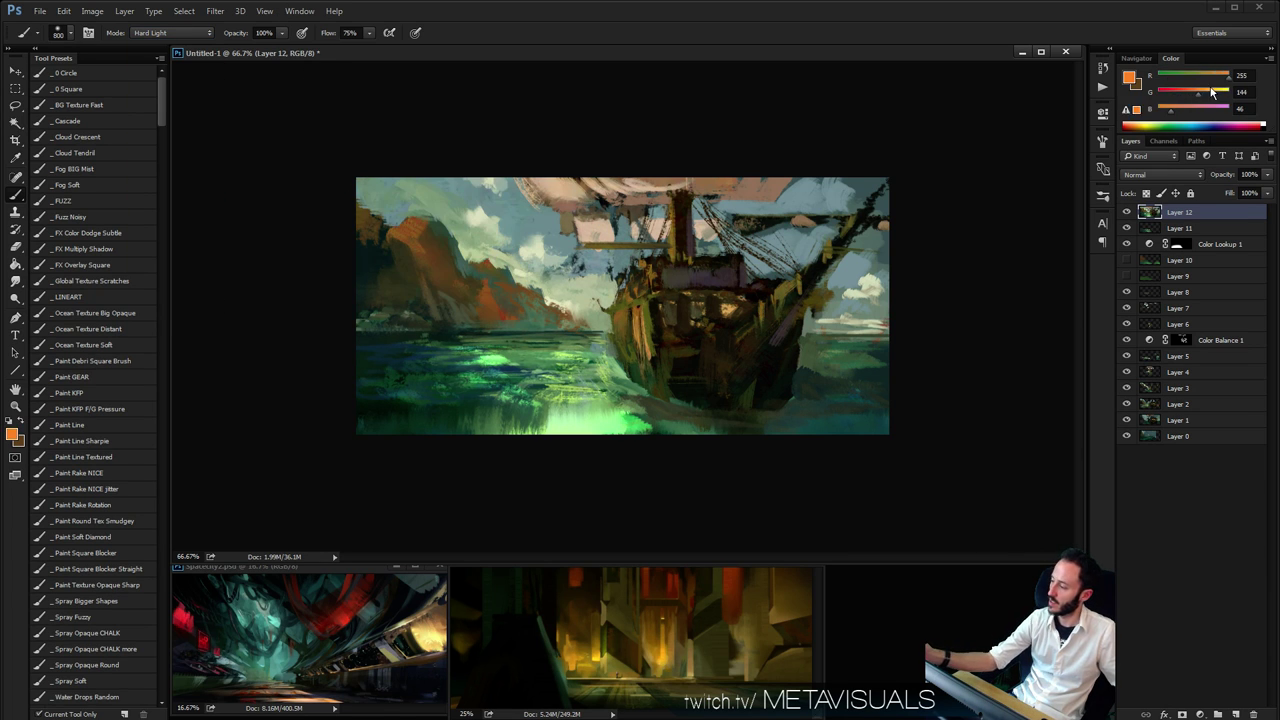
{"action": "left_click", "coordinate": [404, 236]}
{"action": "key", "text": "ctrl+z"}
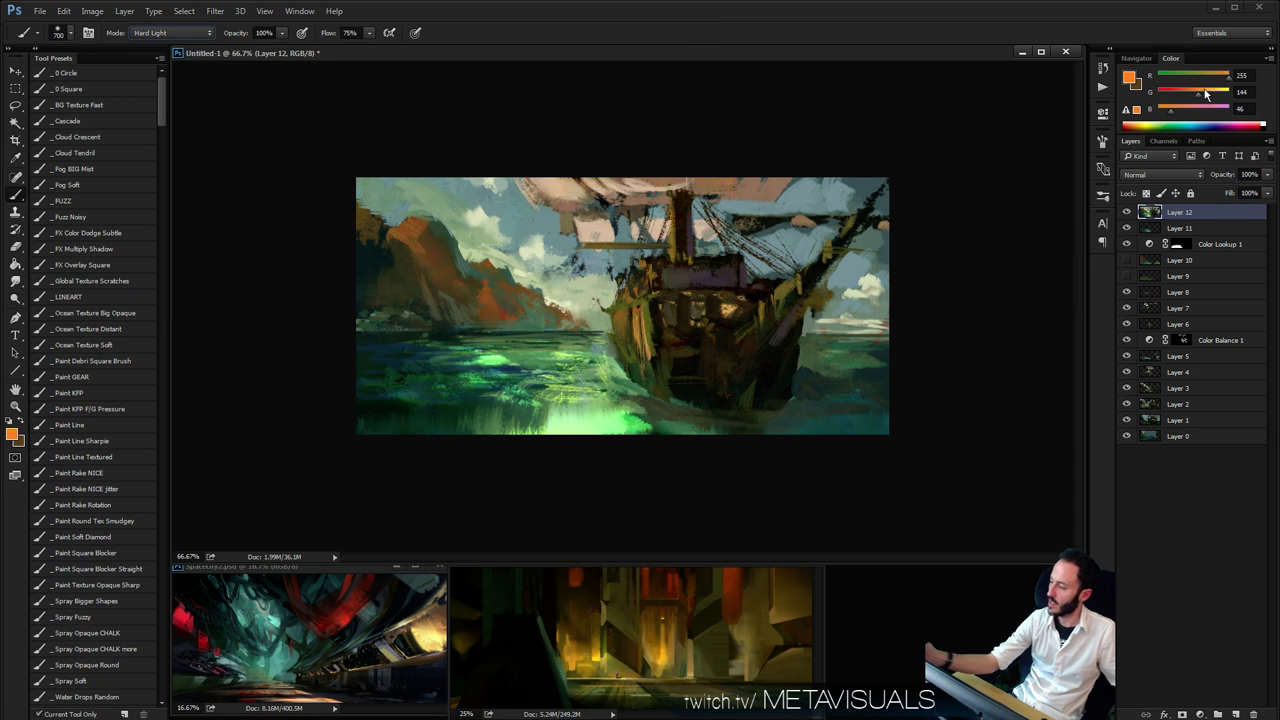
Try a large Hard Light glow in pale peach (255, 219, 171) around the painting's upper-left corner
{"action": "mouse_move", "coordinate": [1204, 96]}
{"action": "left_mouse_down"}
{"action": "mouse_move", "coordinate": [1197, 112]}
{"action": "mouse_move", "coordinate": [1220, 90]}
{"action": "left_mouse_up"}
{"action": "left_click", "coordinate": [350, 122]}
{"action": "key", "text": "ctrl+z"}
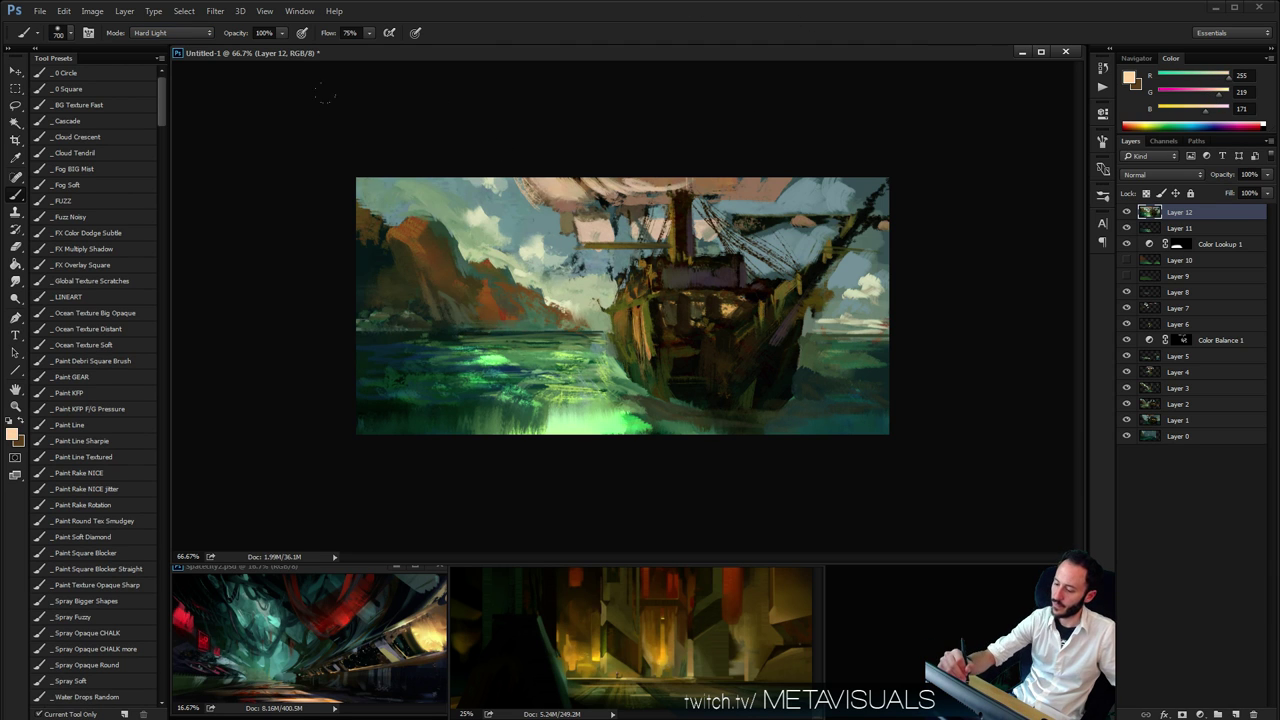
{"action": "left_click", "coordinate": [325, 95]}
{"action": "key", "text": "ctrl+z"}
{"action": "key", "text": "bracketright"}
{"action": "key", "text": "bracketright"}
{"action": "left_click", "coordinate": [315, 66]}
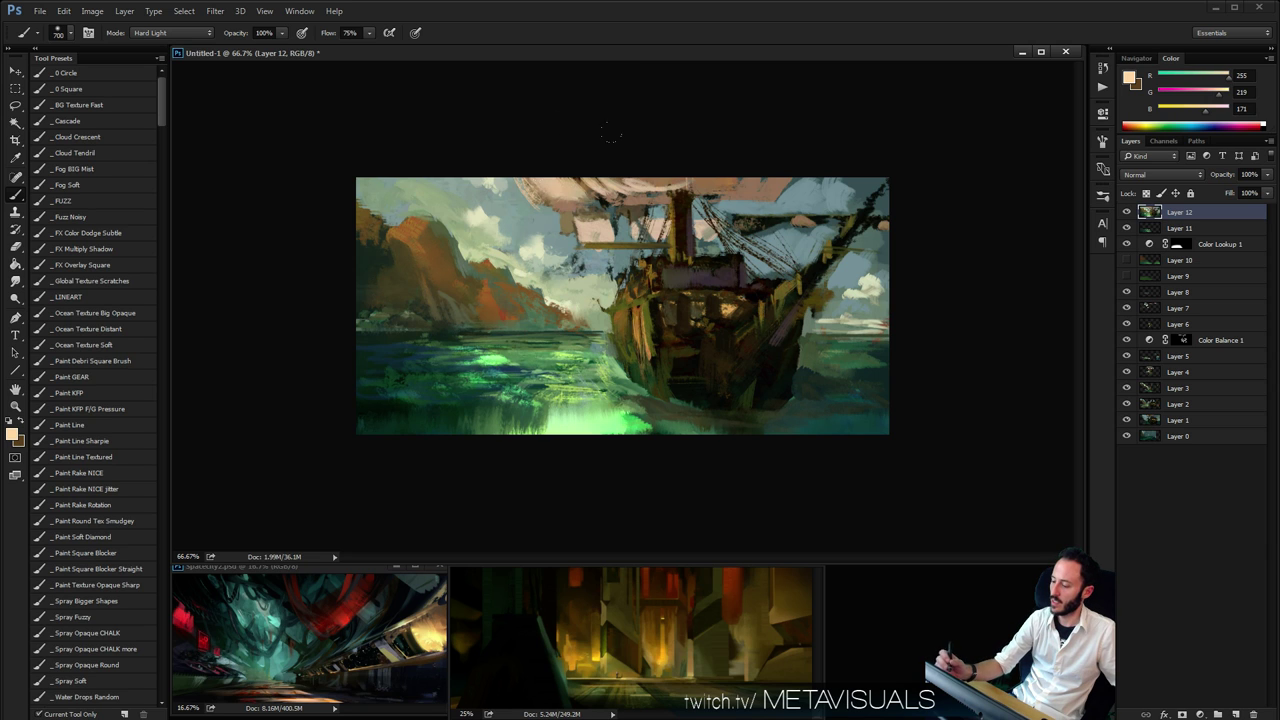
Try a smaller Hard Light glow in the same pale peach over the ship's hull and cabin, with brush sizes 250 and 200
{"action": "left_click", "coordinate": [622, 290]}
{"action": "key", "text": "ctrl+z"}
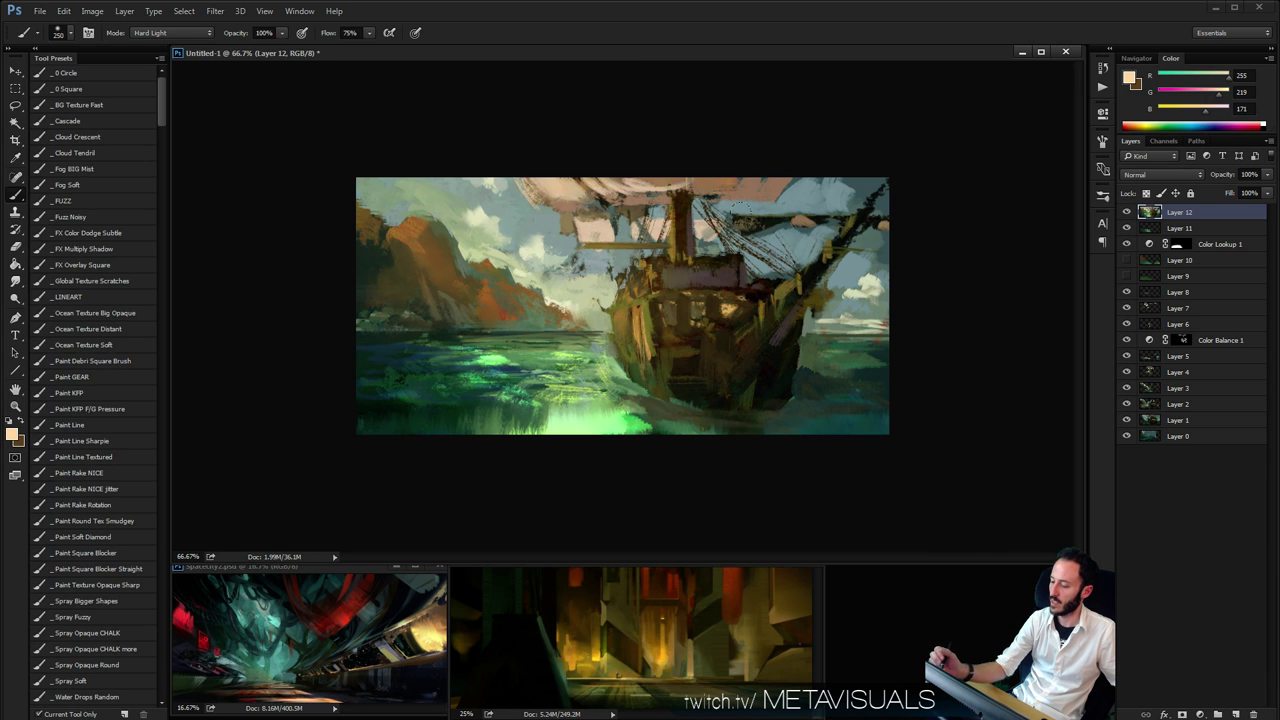
{"action": "key", "text": "ctrl+z"}
{"action": "key", "text": "h"}
{"action": "key", "text": "ctrl+alt+z"}
{"action": "key", "text": "ctrl+alt+z"}
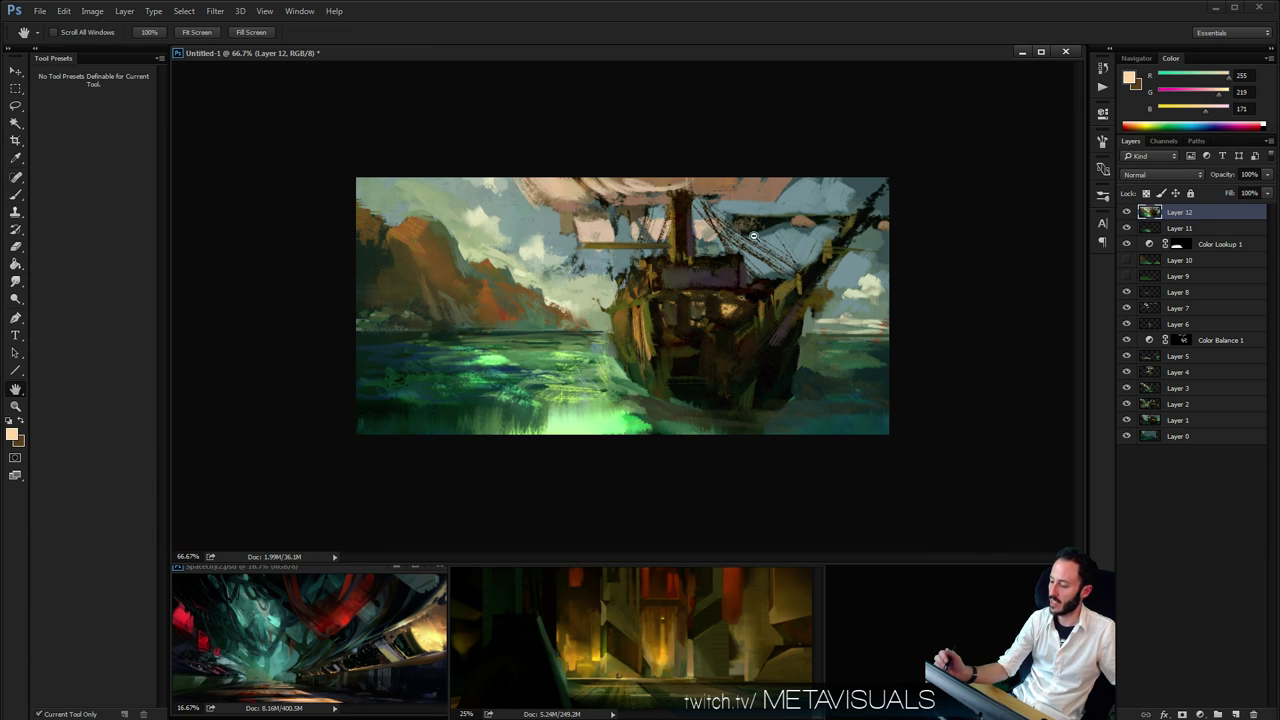
{"action": "key", "text": "b"}
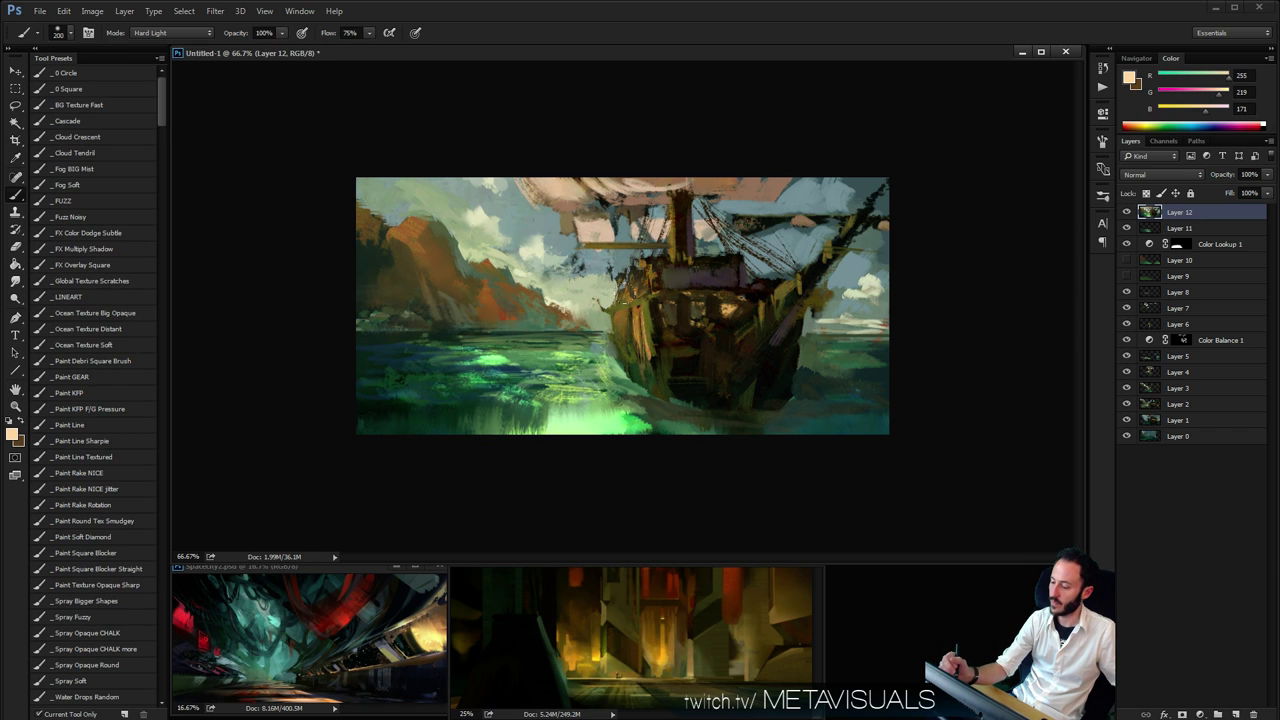
{"action": "key", "text": "h"}
{"action": "key", "text": "ctrl+1"}
{"action": "key", "text": "b"}
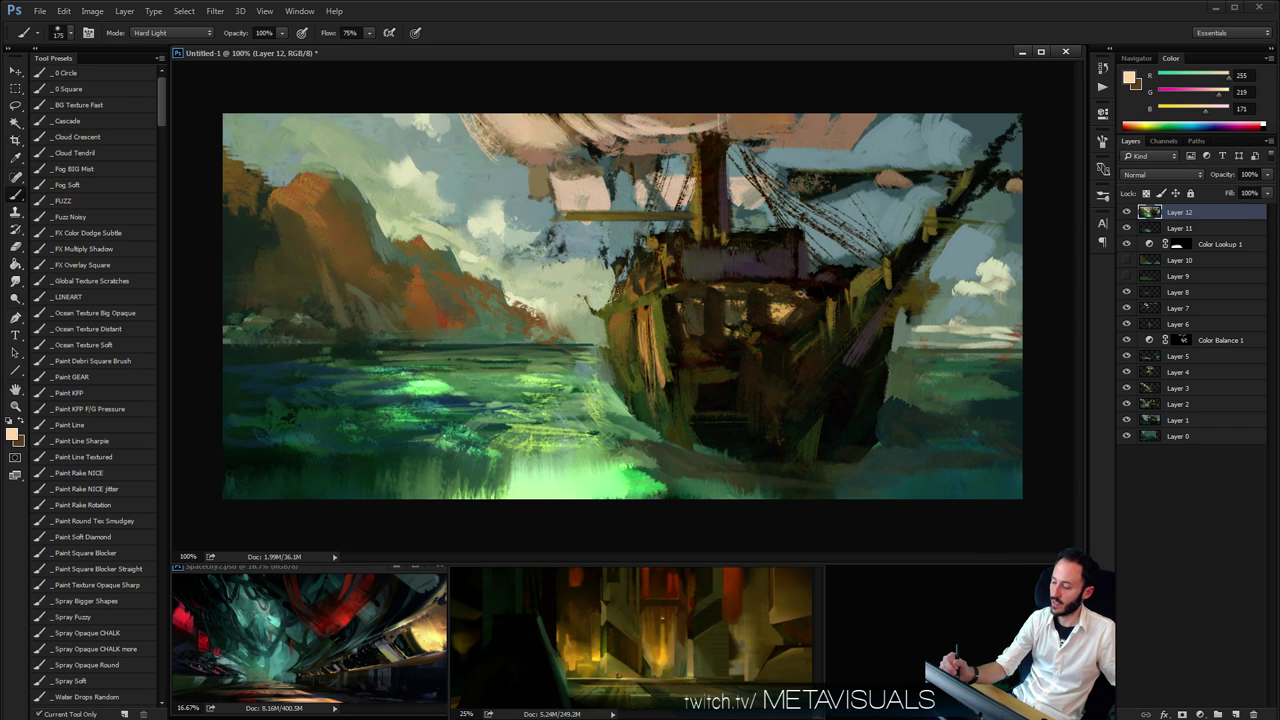
{"action": "key", "text": "z"}
{"action": "left_click", "coordinate": [666, 339], "text": "alt"}
{"action": "left_click", "coordinate": [666, 339], "text": "alt"}
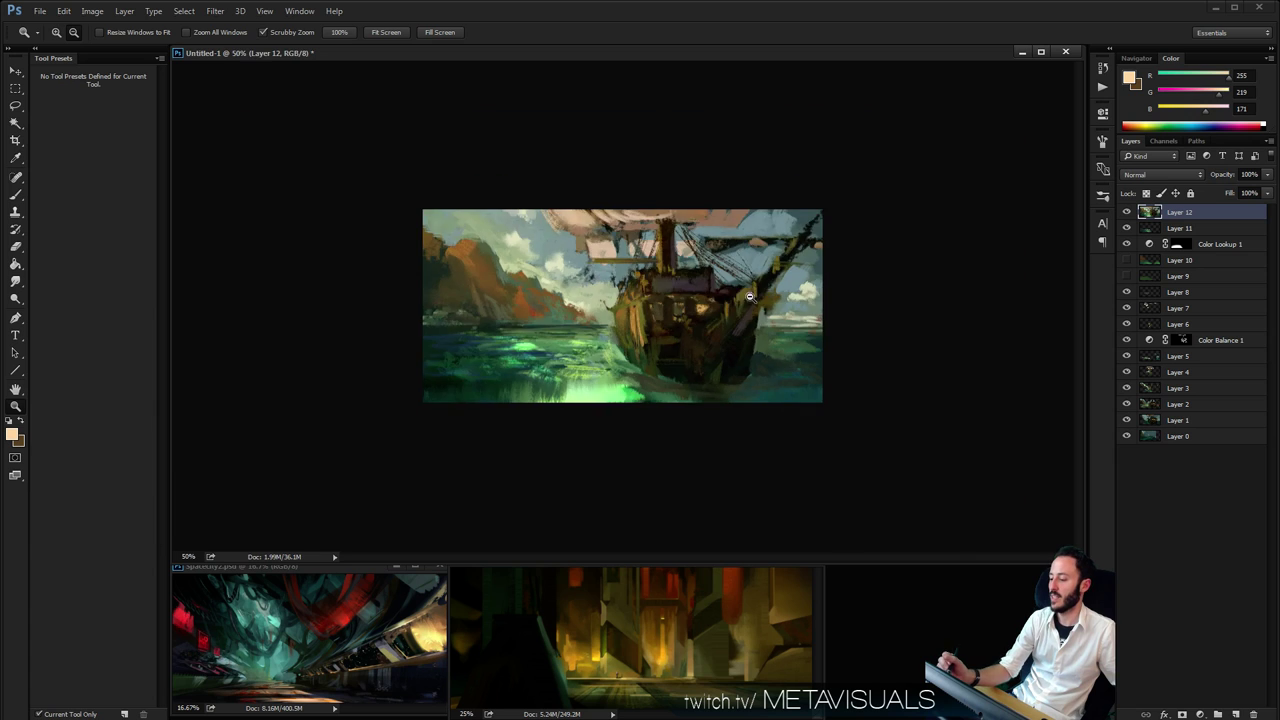
{"action": "left_click", "coordinate": [666, 339], "text": "alt"}
{"action": "left_click", "coordinate": [666, 339]}
{"action": "left_click", "coordinate": [666, 339]}
{"action": "key", "text": "h"}
{"action": "key", "text": "b"}
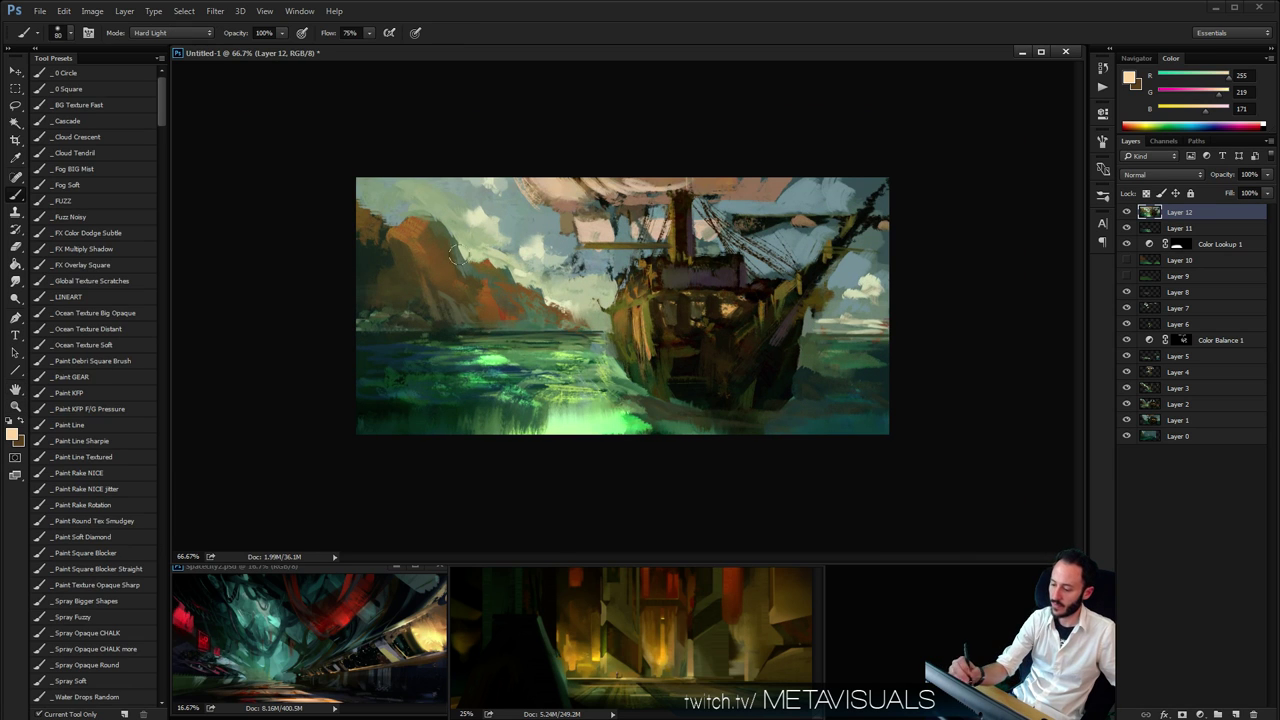
{"action": "key", "text": "space"}
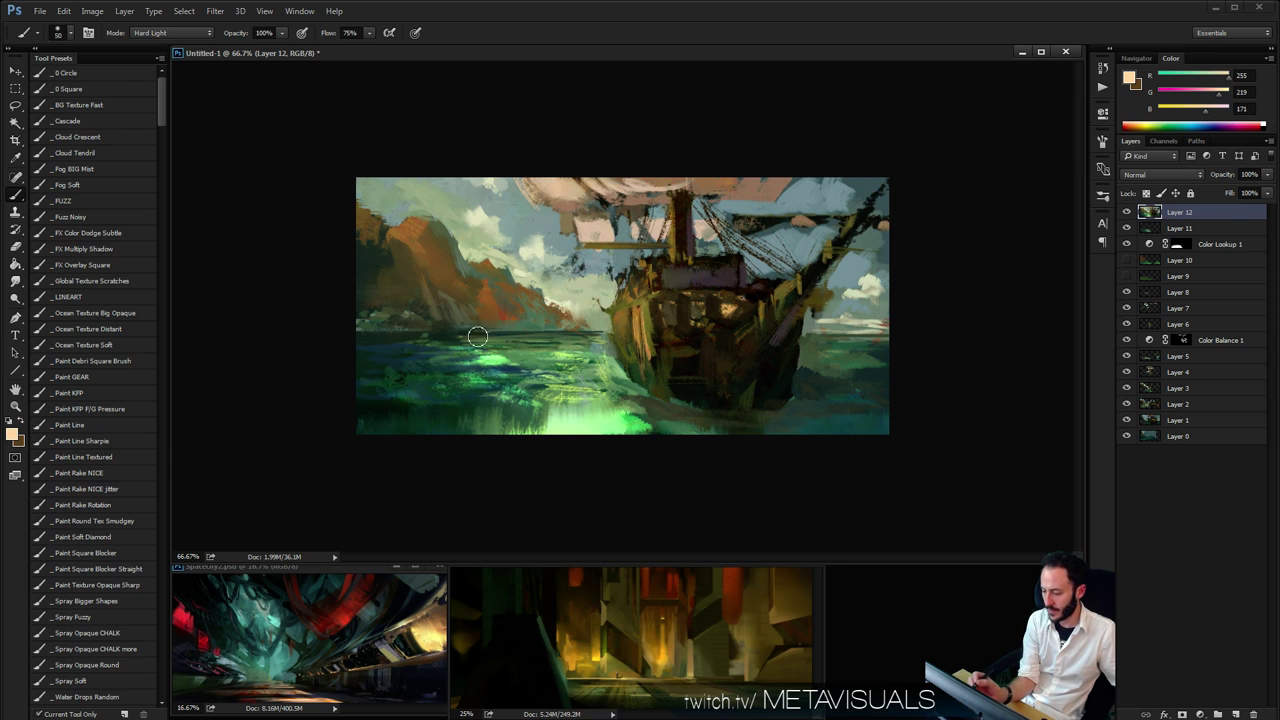
Load the Paint KFP preset and add fine pale yellow (246, 223, 134) highlights to the midground waves, reducing the brush to size 10
{"action": "left_click", "coordinate": [100, 392]}
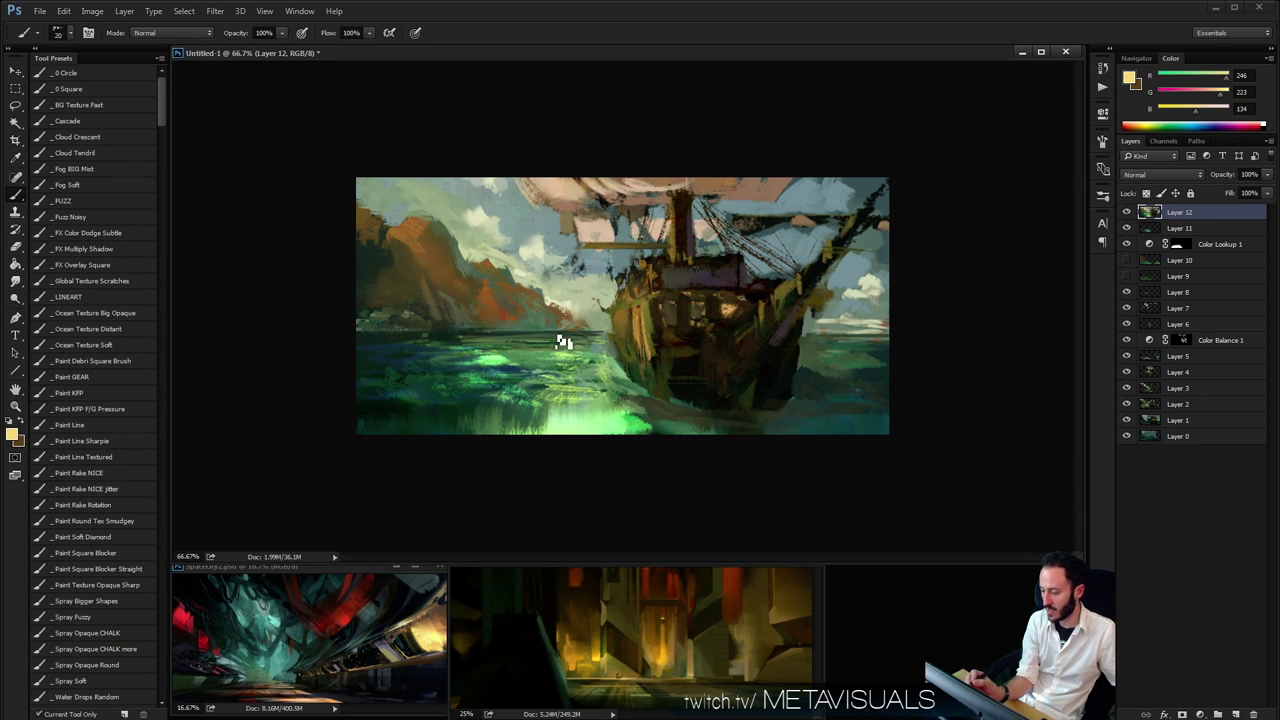
{"action": "key", "text": "bracketleft"}
{"action": "key", "text": "bracketleft"}
{"action": "key", "text": "bracketleft"}
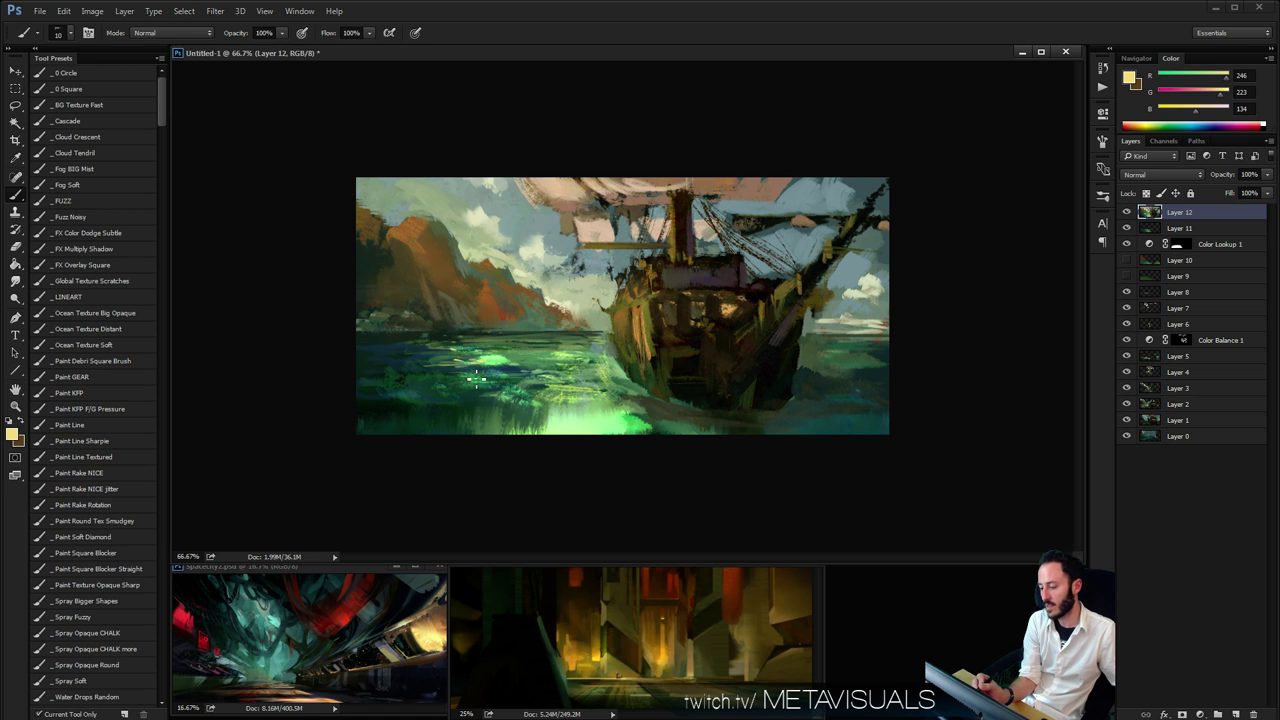
{"action": "key", "text": "ctrl+1"}
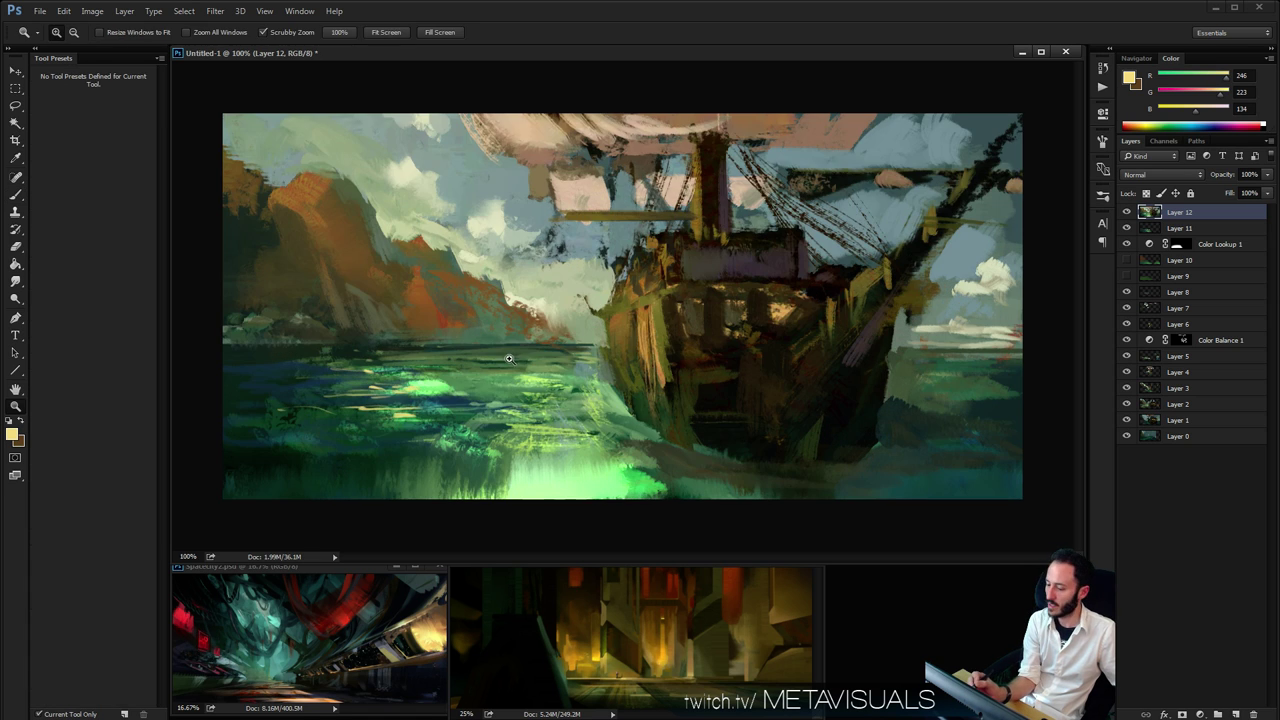
Set the brush mode to Color Dodge and paint a bright glowing patch on the waves left of the ship
{"action": "left_click", "coordinate": [170, 33]}
{"action": "left_click", "coordinate": [175, 150]}
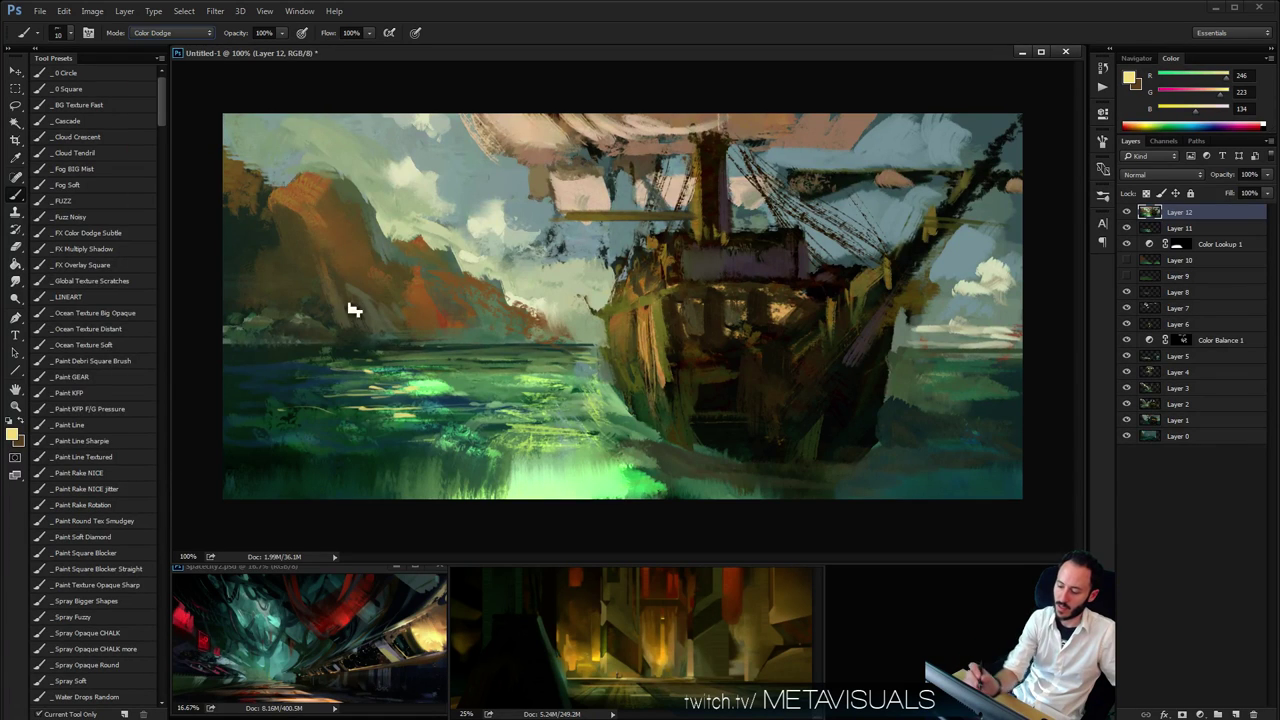
{"action": "key", "text": "bracketright"}
{"action": "key", "text": "bracketright"}
{"action": "mouse_move", "coordinate": [350, 396]}
{"action": "left_mouse_down"}
{"action": "mouse_move", "coordinate": [382, 409]}
{"action": "mouse_move", "coordinate": [314, 409]}
{"action": "mouse_move", "coordinate": [393, 419]}
{"action": "mouse_move", "coordinate": [369, 419]}
{"action": "mouse_move", "coordinate": [416, 438]}
{"action": "mouse_move", "coordinate": [292, 442]}
{"action": "mouse_move", "coordinate": [359, 423]}
{"action": "mouse_move", "coordinate": [377, 400]}
{"action": "mouse_move", "coordinate": [357, 402]}
{"action": "mouse_move", "coordinate": [396, 395]}
{"action": "mouse_move", "coordinate": [365, 390]}
{"action": "mouse_move", "coordinate": [378, 387]}
{"action": "mouse_move", "coordinate": [383, 413]}
{"action": "mouse_move", "coordinate": [305, 410]}
{"action": "mouse_move", "coordinate": [478, 417]}
{"action": "mouse_move", "coordinate": [432, 399]}
{"action": "mouse_move", "coordinate": [232, 415]}
{"action": "mouse_move", "coordinate": [398, 404]}
{"action": "left_mouse_up"}
{"action": "key", "text": "bracketleft"}
{"action": "key", "text": "bracketright"}
Smudge the glowing wave patch into the surrounding water, reducing the Smudge tool to size 35
{"action": "key", "text": "r"}
{"action": "key", "text": "bracketright"}
{"action": "key", "text": "bracketleft"}
{"action": "key", "text": "bracketleft"}
{"action": "key", "text": "bracketleft"}
{"action": "key", "text": "bracketleft"}
{"action": "key", "text": "bracketleft"}
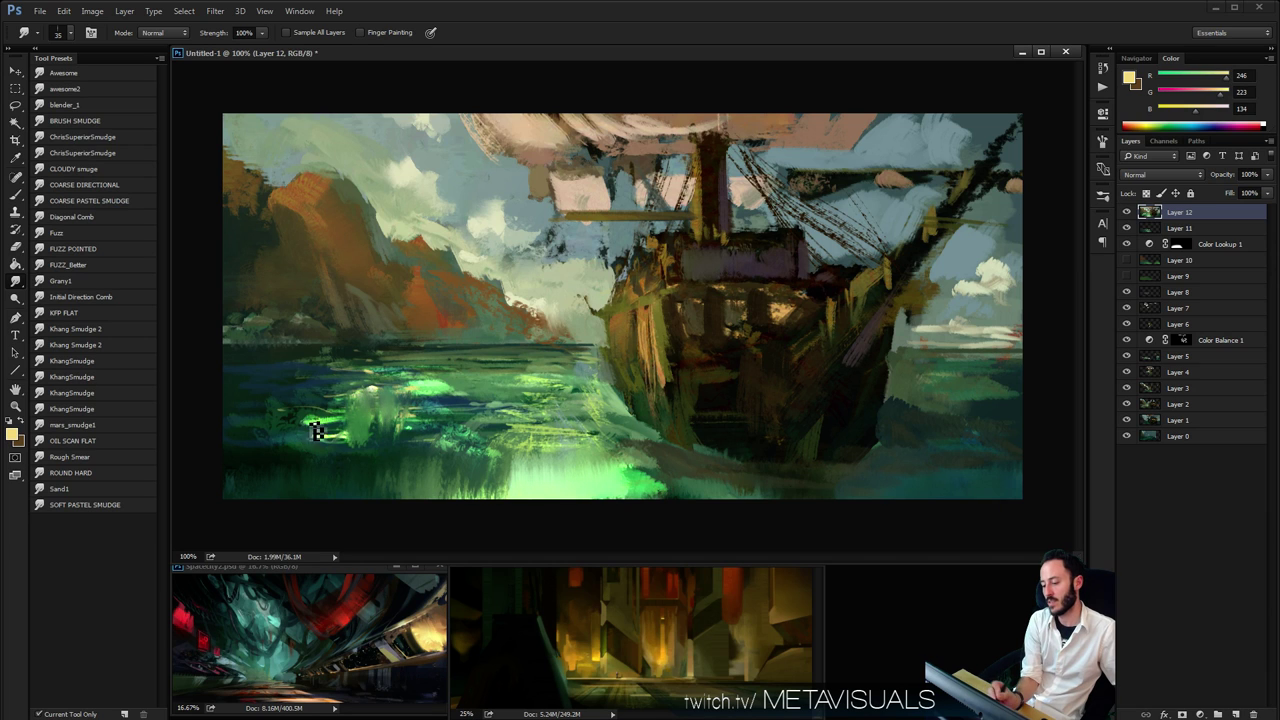
Glaze the smudged wave patch in Color Dodge mode with sampled dark teal (26, 67, 62), using brush sizes 30 and 20
{"action": "key", "text": "b"}
{"action": "left_click", "coordinate": [382, 441], "text": "alt"}
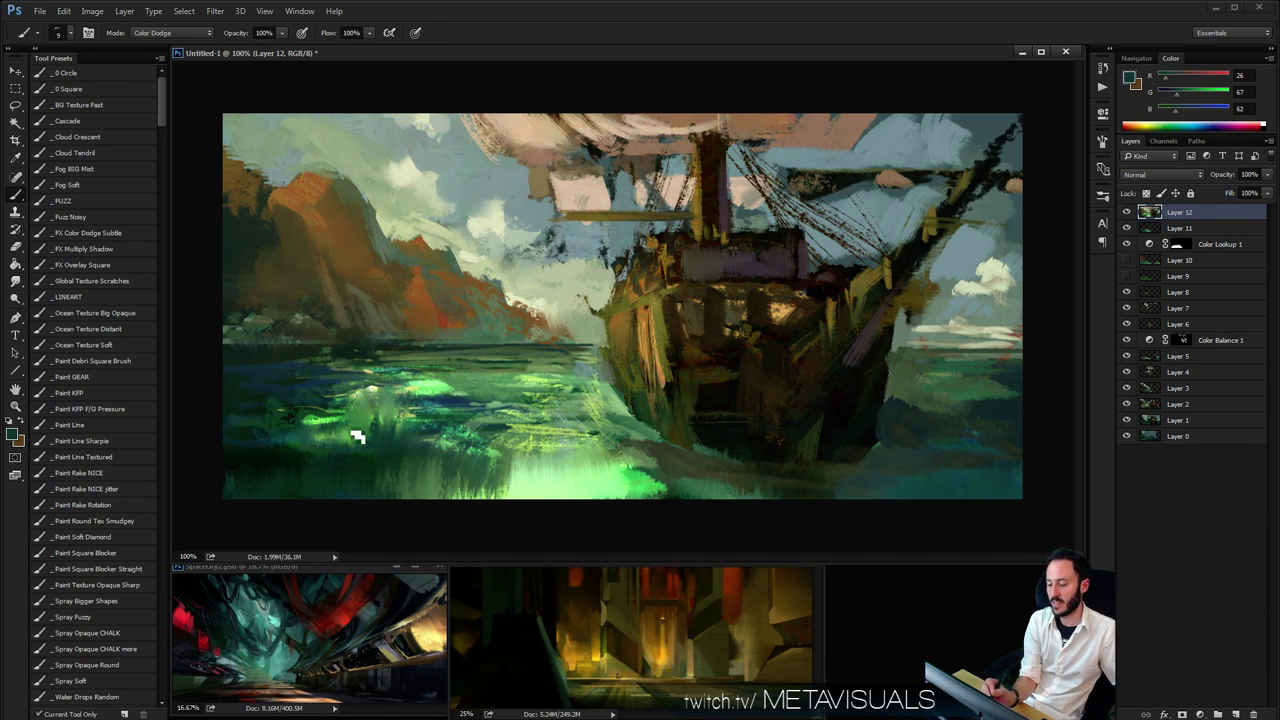
{"action": "key", "text": "bracketright"}
{"action": "key", "text": "bracketright"}
{"action": "key", "text": "bracketright"}
{"action": "key", "text": "bracketright"}
{"action": "key", "text": "bracketright"}
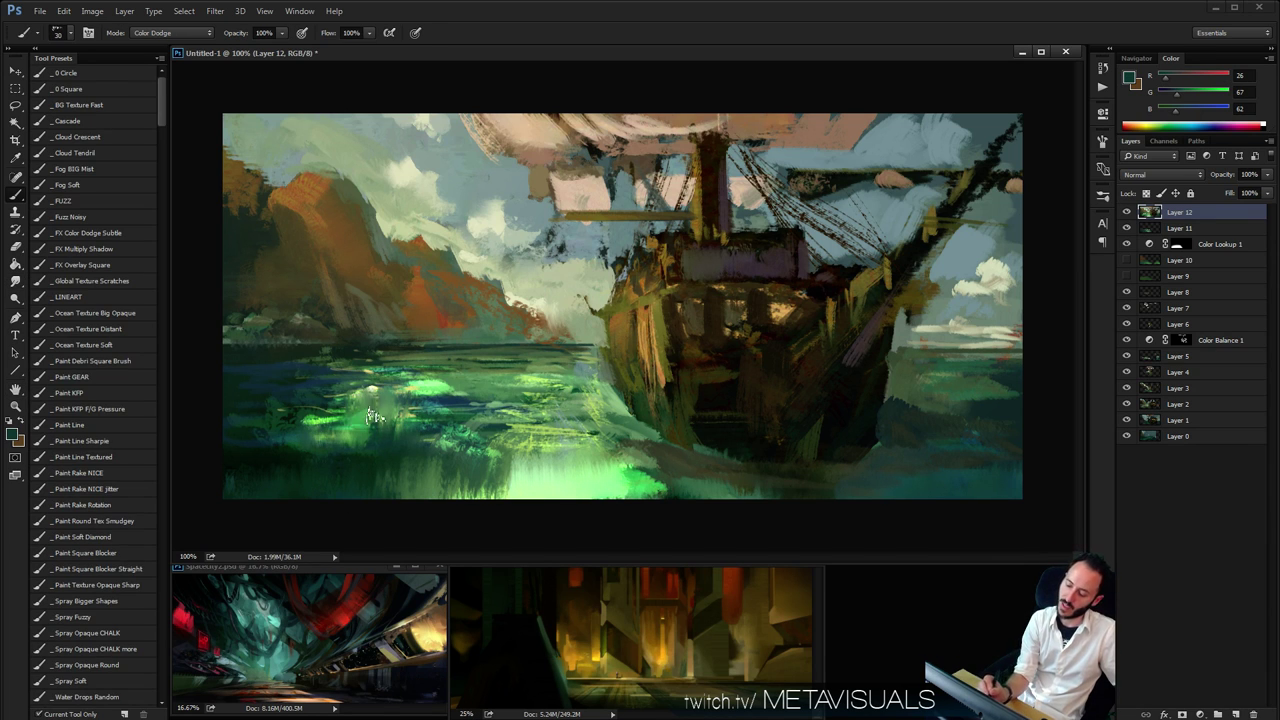
{"action": "key", "text": "bracketleft"}
{"action": "key", "text": "space"}
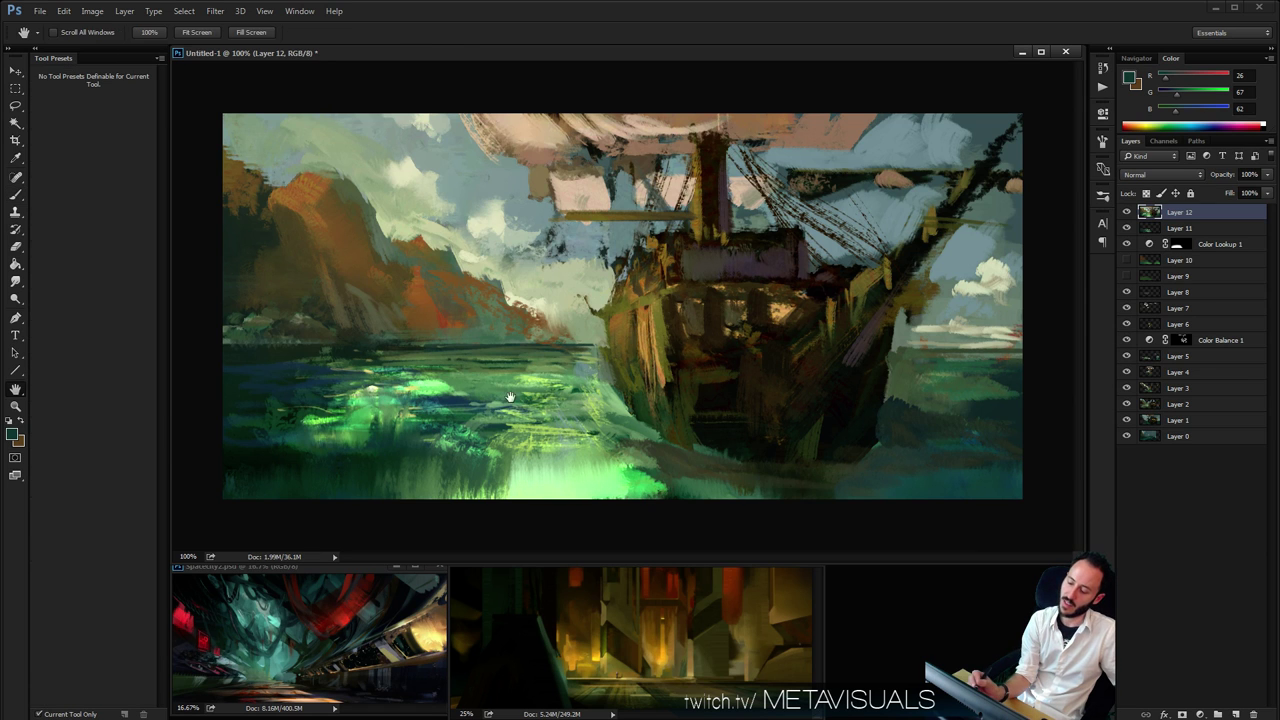
Return the brush to Normal mode and repaint the glowing waves with sampled greens (54, 114, 70) and (101, 201, 112), down to size 15
{"action": "key", "text": "ctrl+minus"}
{"action": "key", "text": "ctrl+minus"}
{"action": "key", "text": "ctrl+1"}
{"action": "key", "text": "b"}
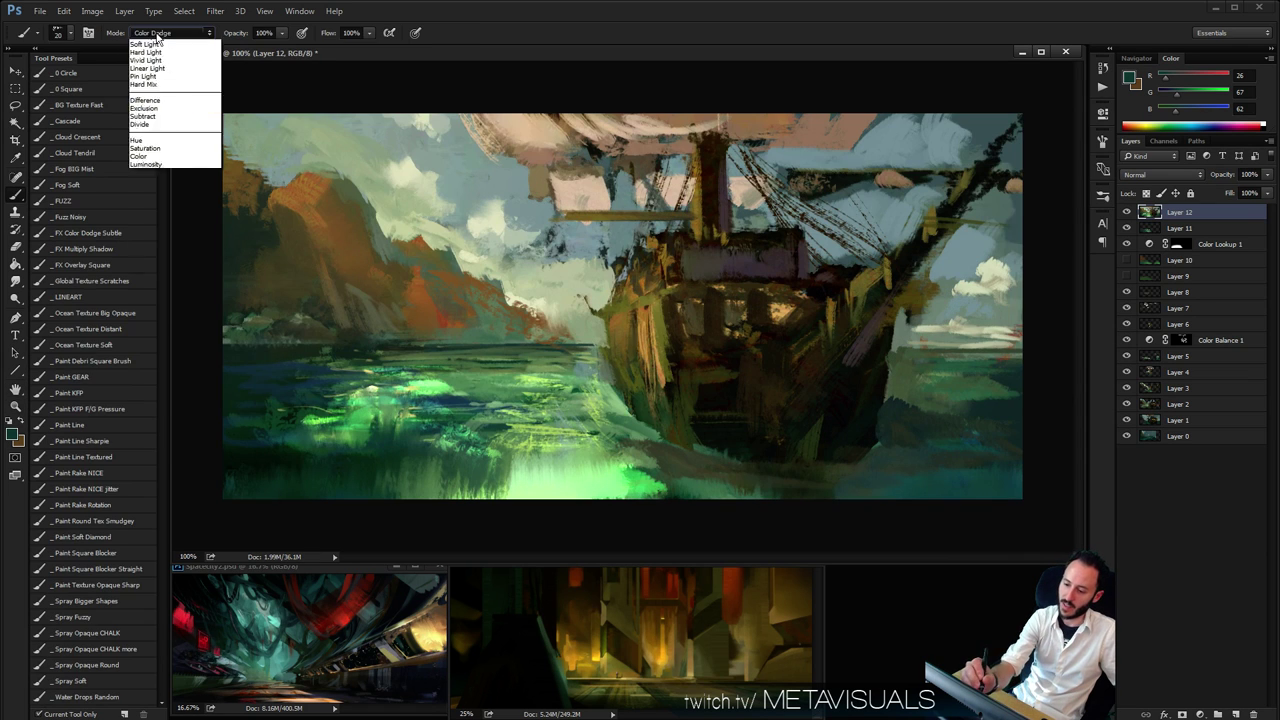
{"action": "left_click", "coordinate": [368, 436], "text": "alt"}
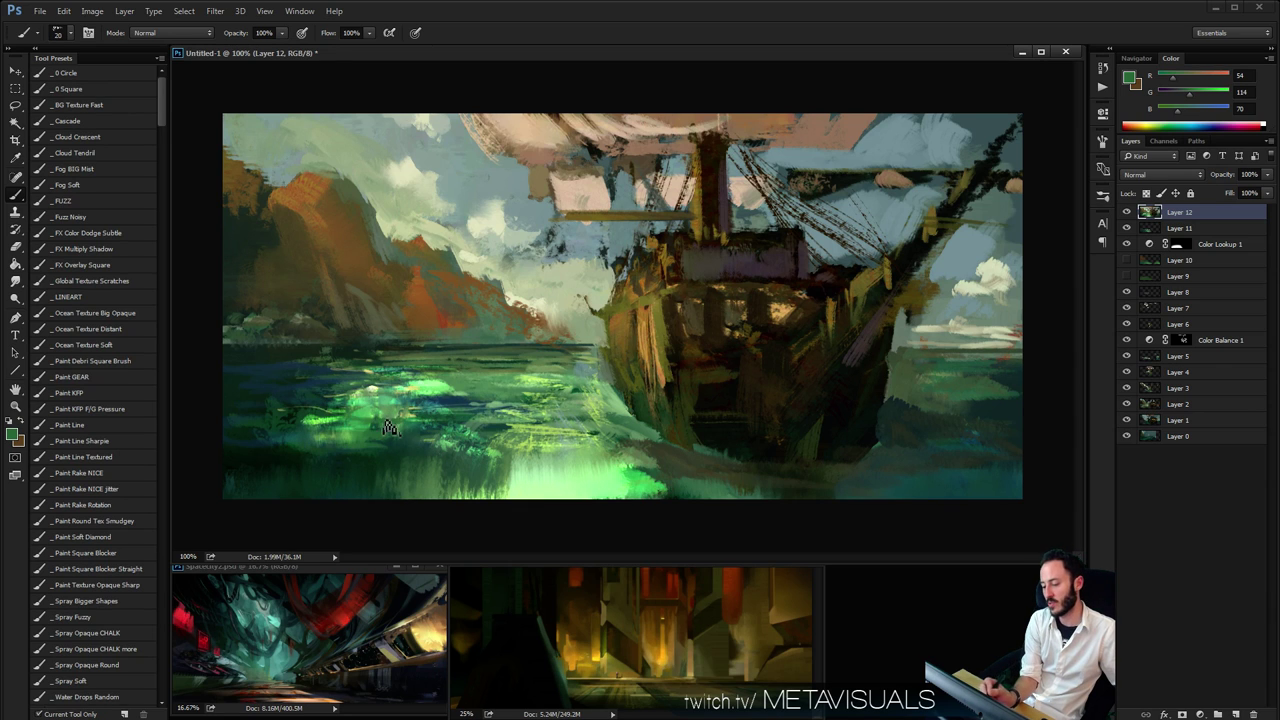
{"action": "left_click", "coordinate": [364, 418], "text": "alt"}
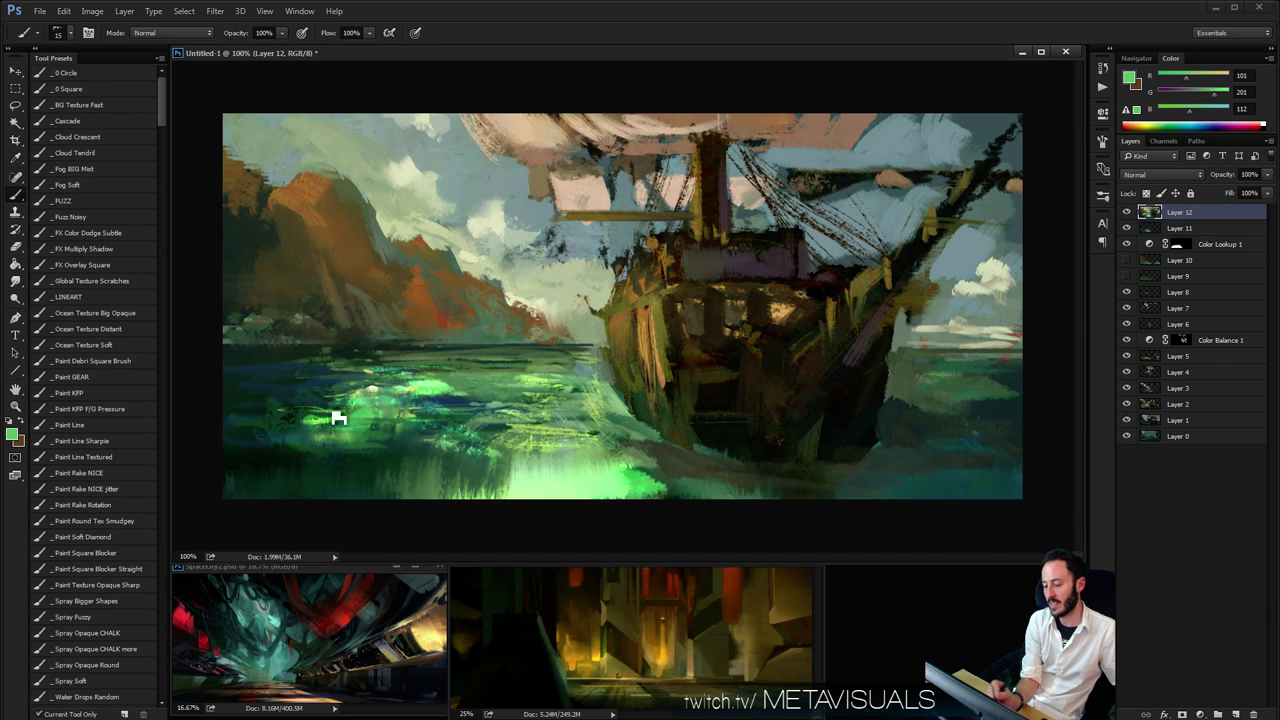
{"action": "key", "text": "bracketleft"}
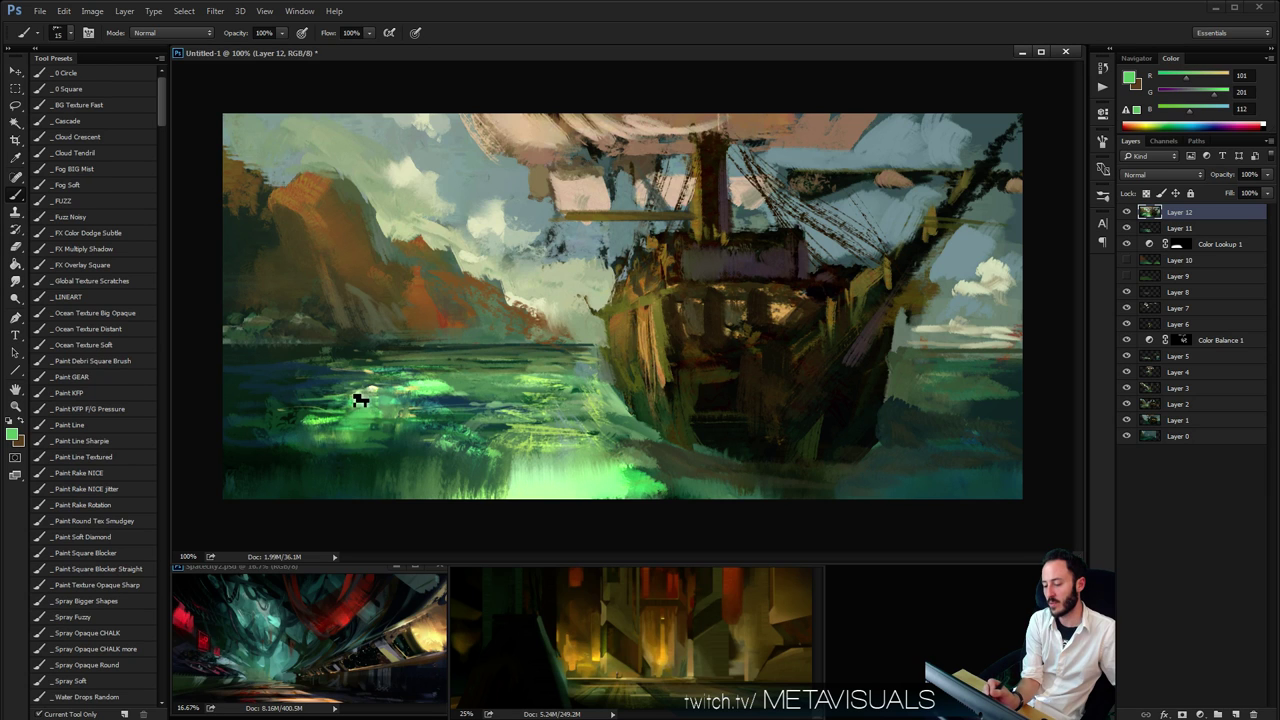
Refine the wave shapes with sampled greens (61, 108, 78) and (143, 255, 151), reducing the brush from size 15 to 9
{"action": "left_click", "coordinate": [347, 392], "text": "alt"}
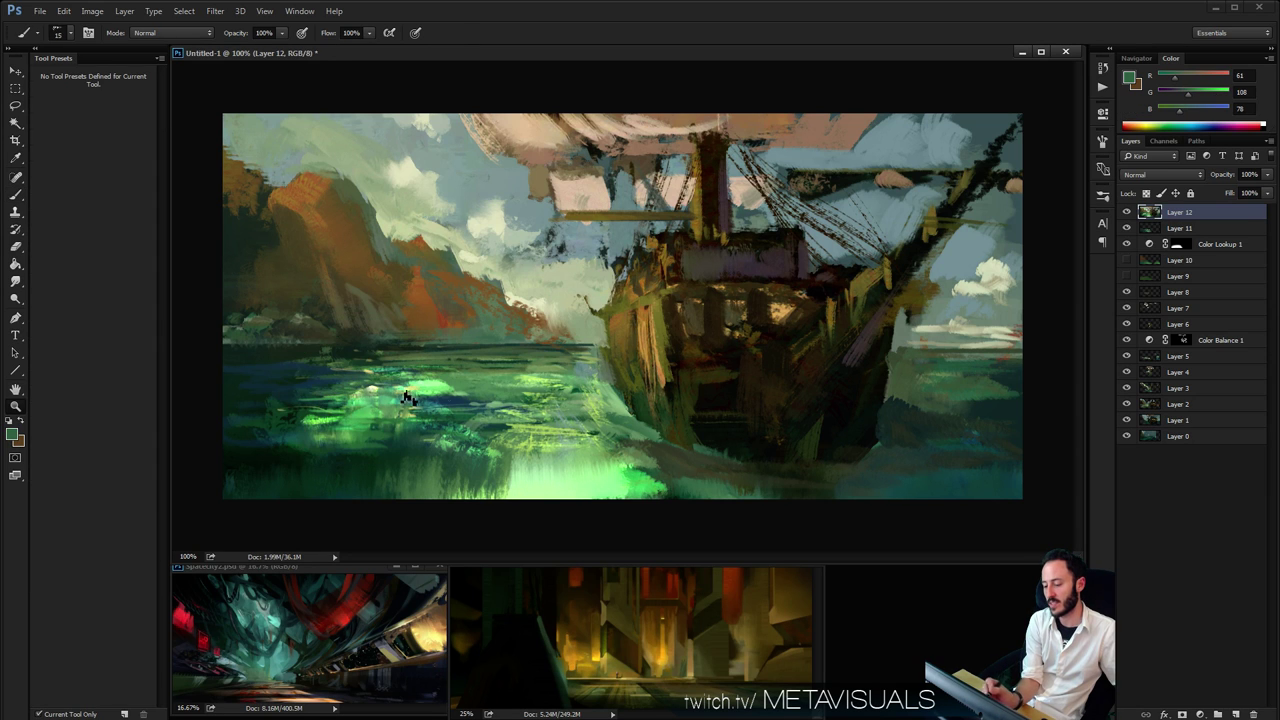
{"action": "left_click", "coordinate": [420, 400], "text": "alt"}
{"action": "left_click", "coordinate": [454, 386], "text": "ctrl"}
{"action": "key", "text": "bracketright"}
{"action": "left_click", "coordinate": [427, 381], "text": "alt"}
{"action": "left_click", "coordinate": [424, 384], "text": "alt"}
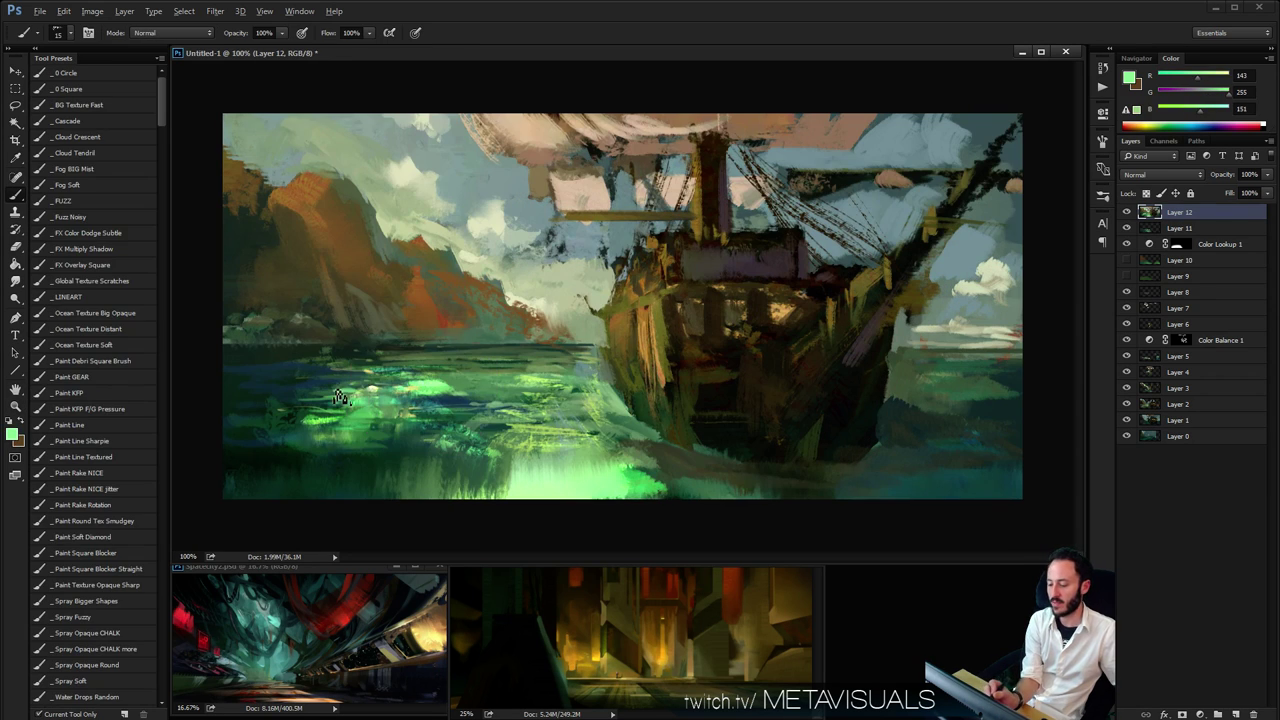
{"action": "key", "text": "bracketleft"}
{"action": "key", "text": "bracketleft"}
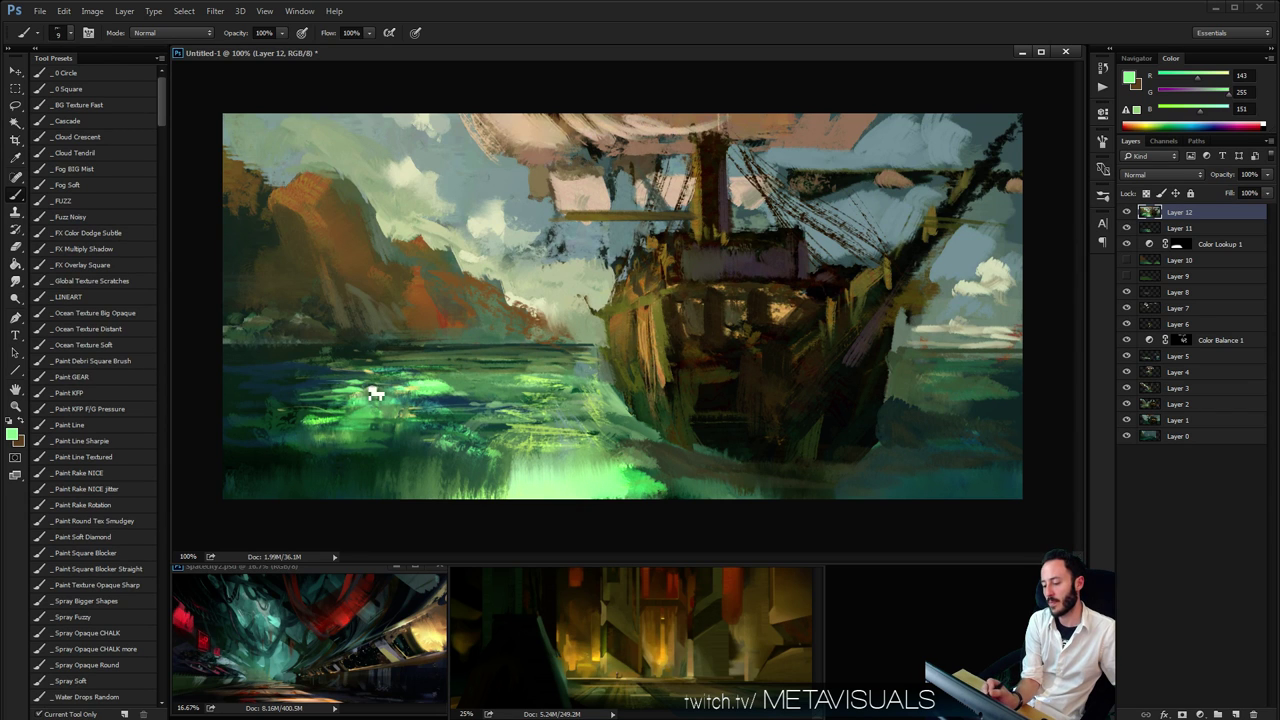
Add tiny sparkles to the brightest waves with sampled pale yellow (255, 255, 198) and a size 9 brush
{"action": "key", "text": "z"}
{"action": "left_click", "coordinate": [415, 389], "text": "alt"}
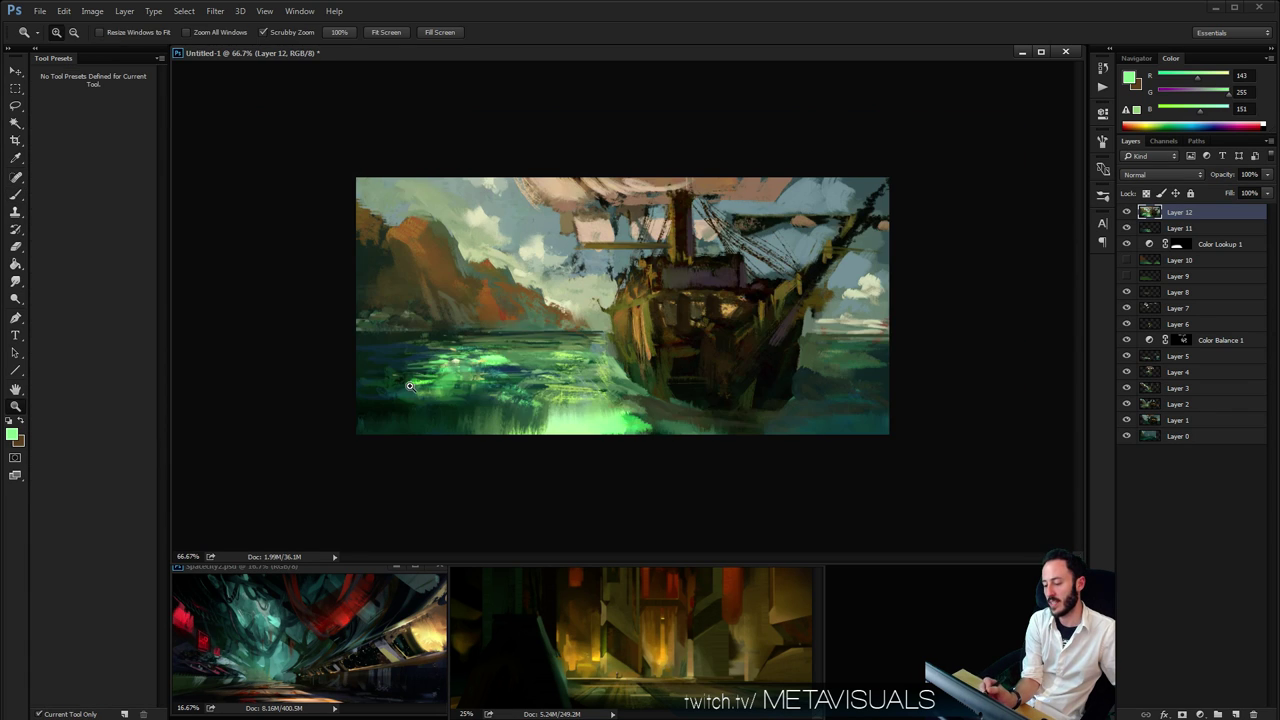
{"action": "left_click", "coordinate": [412, 388]}
{"action": "key", "text": "b"}
{"action": "left_click", "coordinate": [374, 388], "text": "alt"}
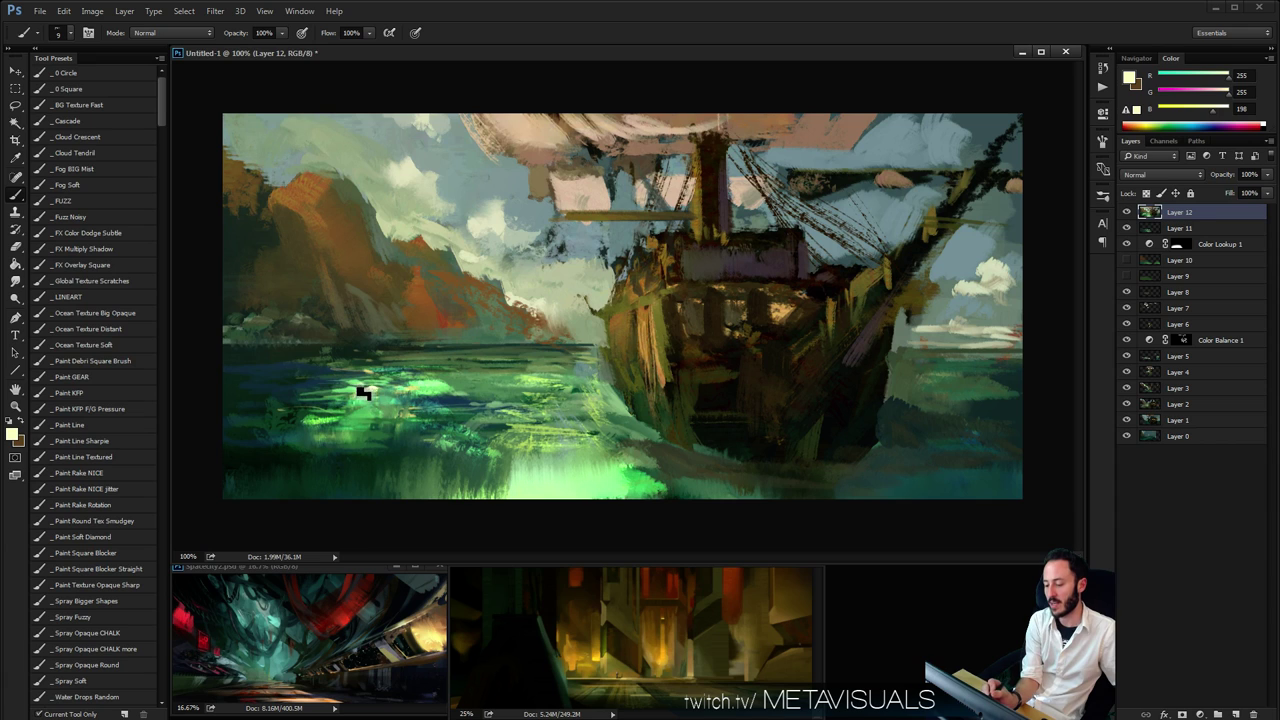
{"action": "key", "text": "bracketleft"}
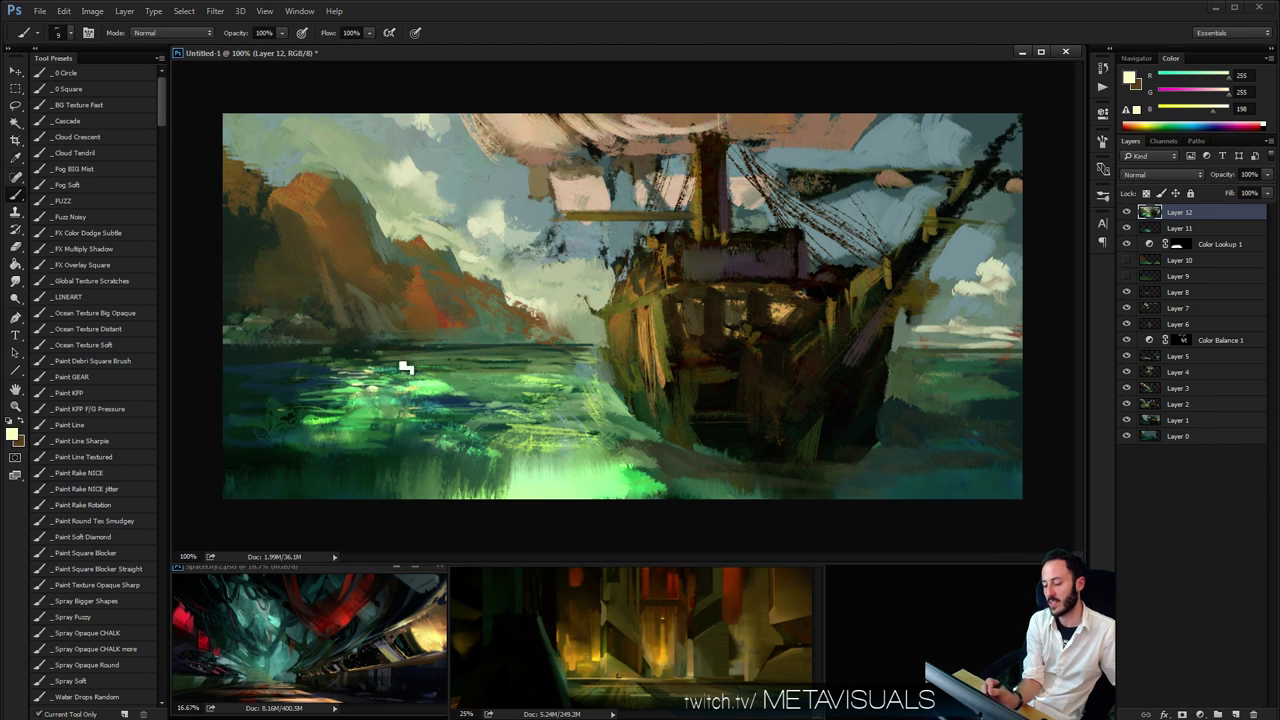
Paint the near foreground water with sampled bright green (81, 212, 110), enlarging the brush to size 60
{"action": "key", "text": "z"}
{"action": "left_click", "coordinate": [524, 364], "text": "alt"}
{"action": "left_click", "coordinate": [680, 371]}
{"action": "key", "text": "b"}
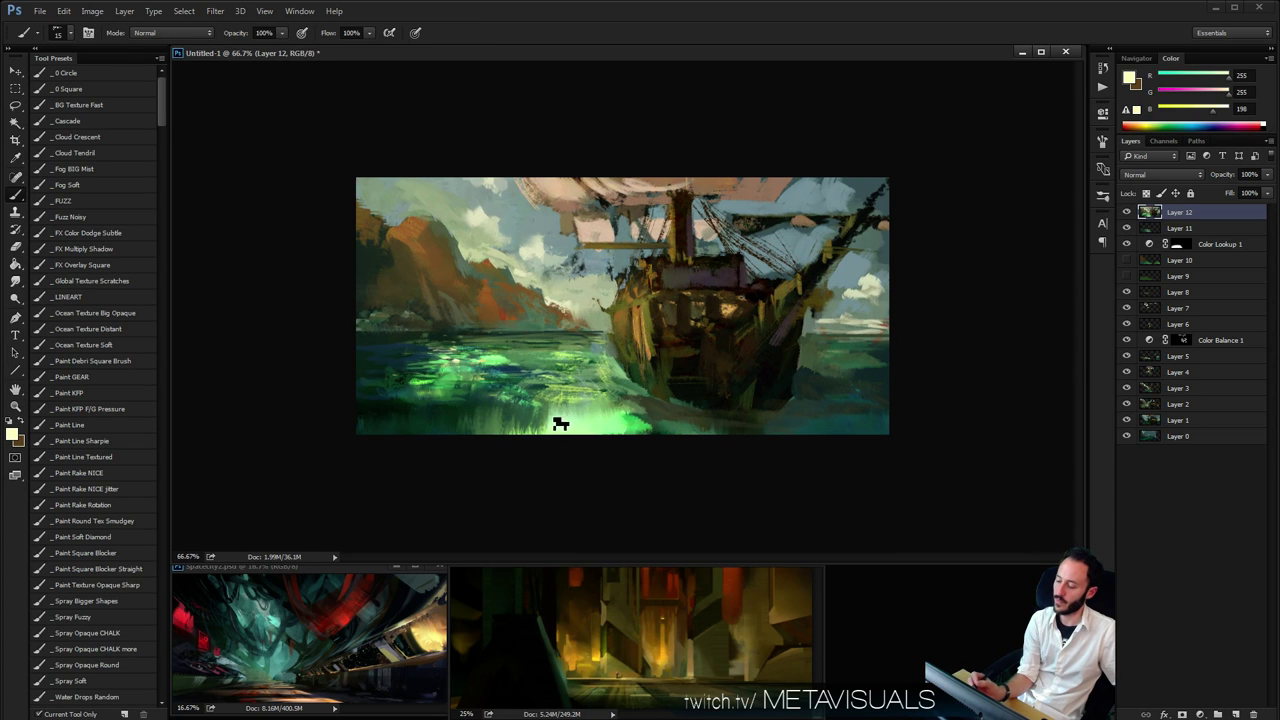
{"action": "left_click", "coordinate": [598, 420], "text": "alt"}
{"action": "key", "text": "bracketright"}
{"action": "key", "text": "bracketright"}
{"action": "key", "text": "bracketright"}
{"action": "key", "text": "bracketright"}
{"action": "key", "text": "bracketright"}
{"action": "key", "text": "bracketright"}
{"action": "key", "text": "bracketright"}
{"action": "key", "text": "bracketright"}
{"action": "key", "text": "bracketright"}
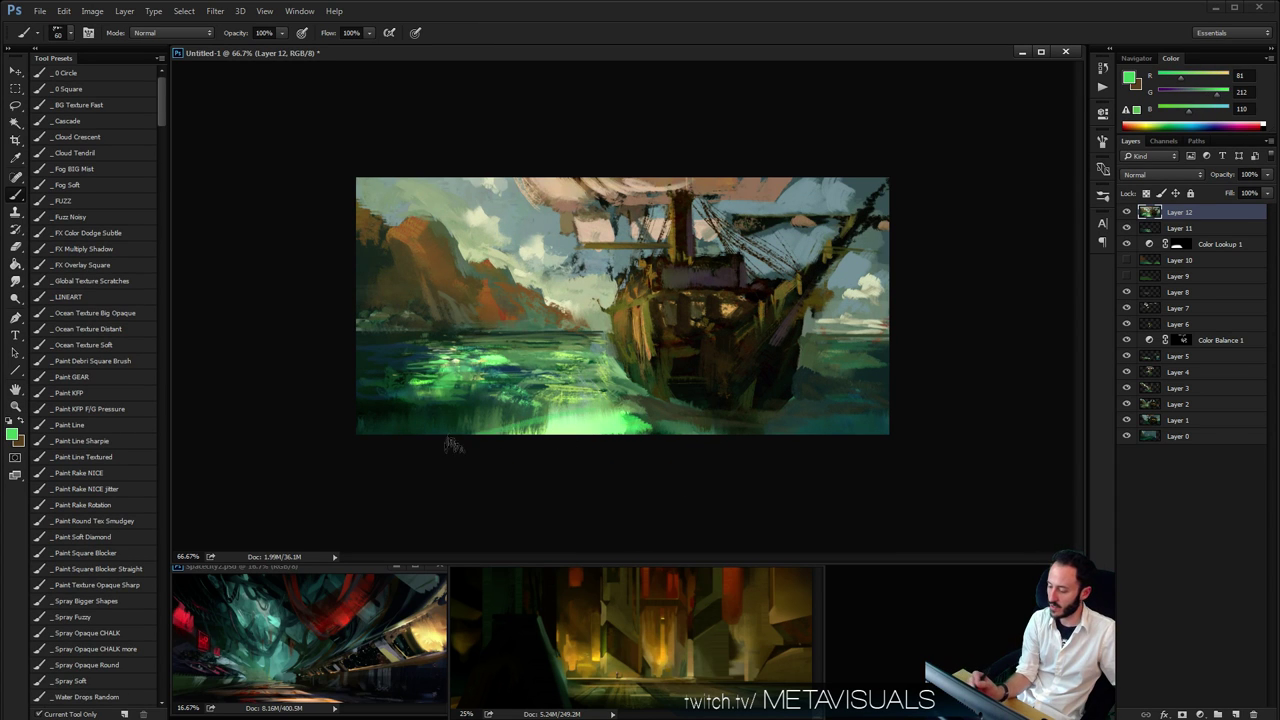
{"action": "mouse_move", "coordinate": [458, 430]}
{"action": "left_mouse_down"}
{"action": "mouse_move", "coordinate": [626, 415]}
{"action": "mouse_move", "coordinate": [561, 421]}
{"action": "mouse_move", "coordinate": [723, 435]}
{"action": "mouse_move", "coordinate": [671, 416]}
{"action": "mouse_move", "coordinate": [564, 431]}
{"action": "mouse_move", "coordinate": [529, 414]}
{"action": "mouse_move", "coordinate": [472, 424]}
{"action": "left_mouse_up"}
Extend the foreground swell with sampled mid green (78, 163, 94), enlarging the brush to size 70
{"action": "left_click", "coordinate": [720, 430], "text": "alt"}
{"action": "left_click", "coordinate": [498, 408], "text": "alt"}
{"action": "key", "text": "bracketright"}
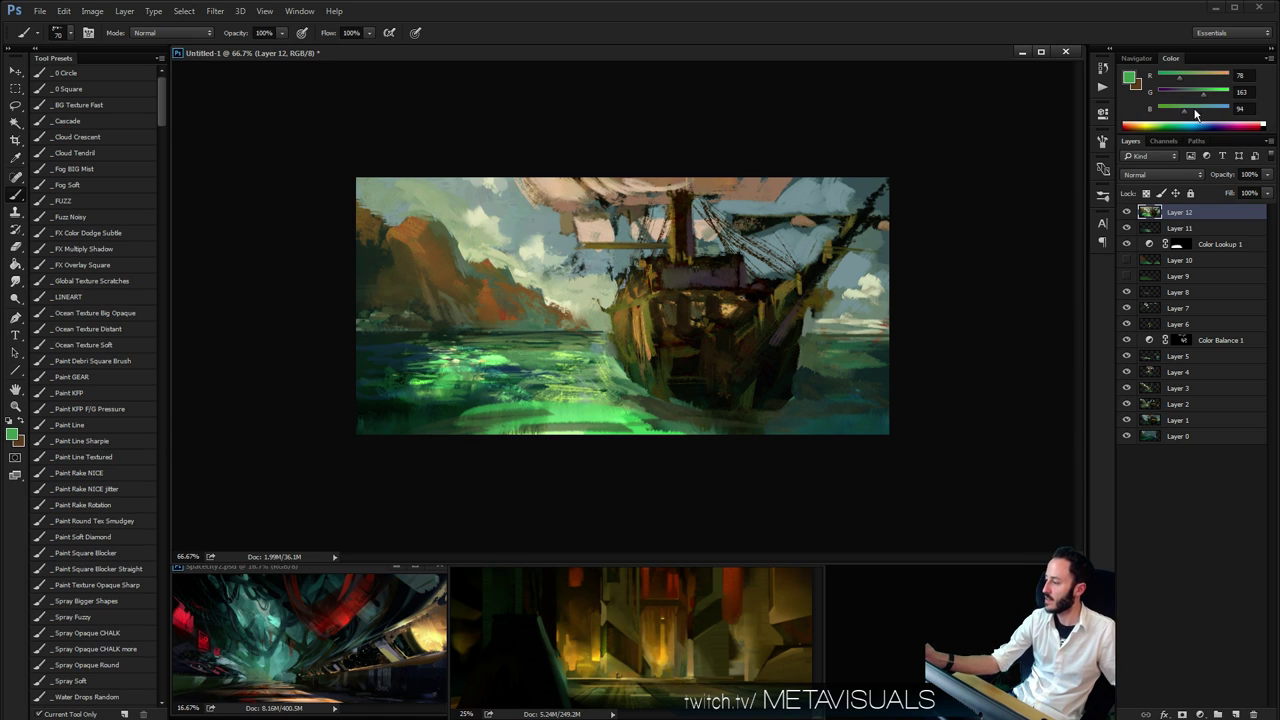
Mix a muted blue (53, 87, 111) and brush it into the lower-left foreground water at size 150
{"action": "left_click_drag", "start_coordinate": [1195, 114], "coordinate": [1200, 108]}
{"action": "left_click_drag", "start_coordinate": [1203, 95], "coordinate": [1198, 97]}
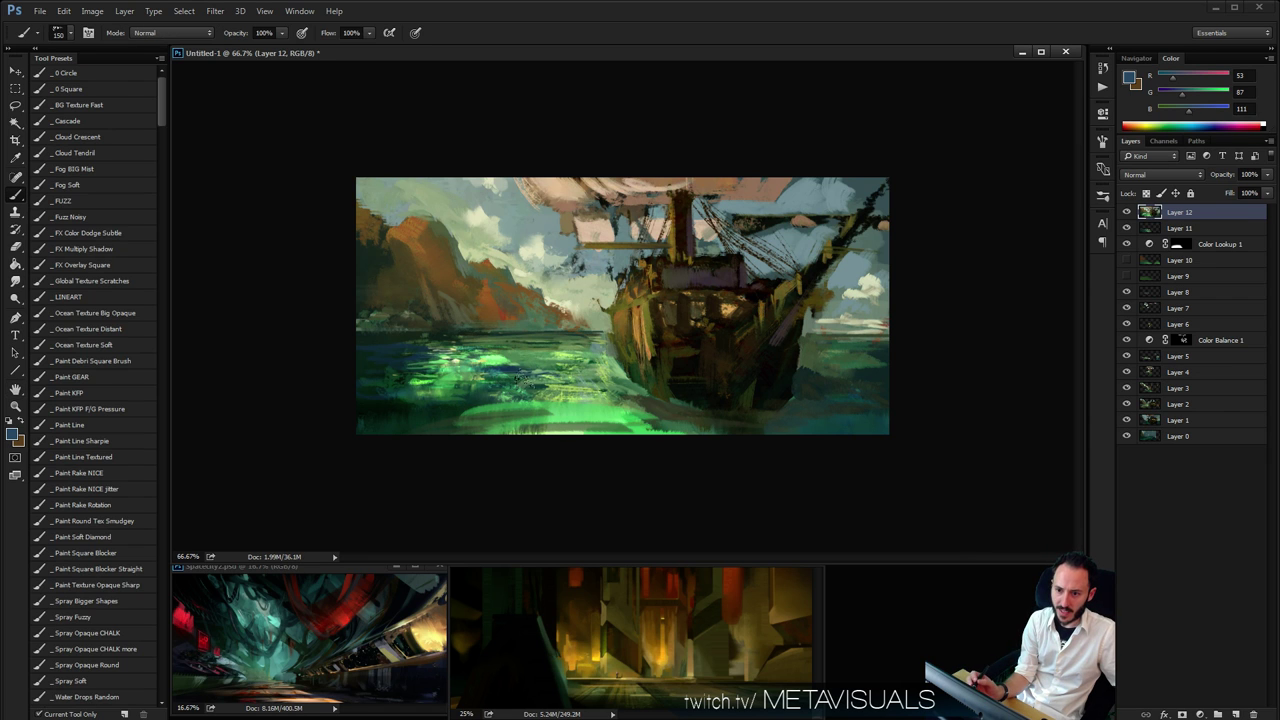
{"action": "key", "text": "space"}
{"action": "mouse_move", "coordinate": [435, 402]}
{"action": "left_mouse_down"}
{"action": "mouse_move", "coordinate": [495, 408]}
{"action": "mouse_move", "coordinate": [446, 408]}
{"action": "left_mouse_up"}
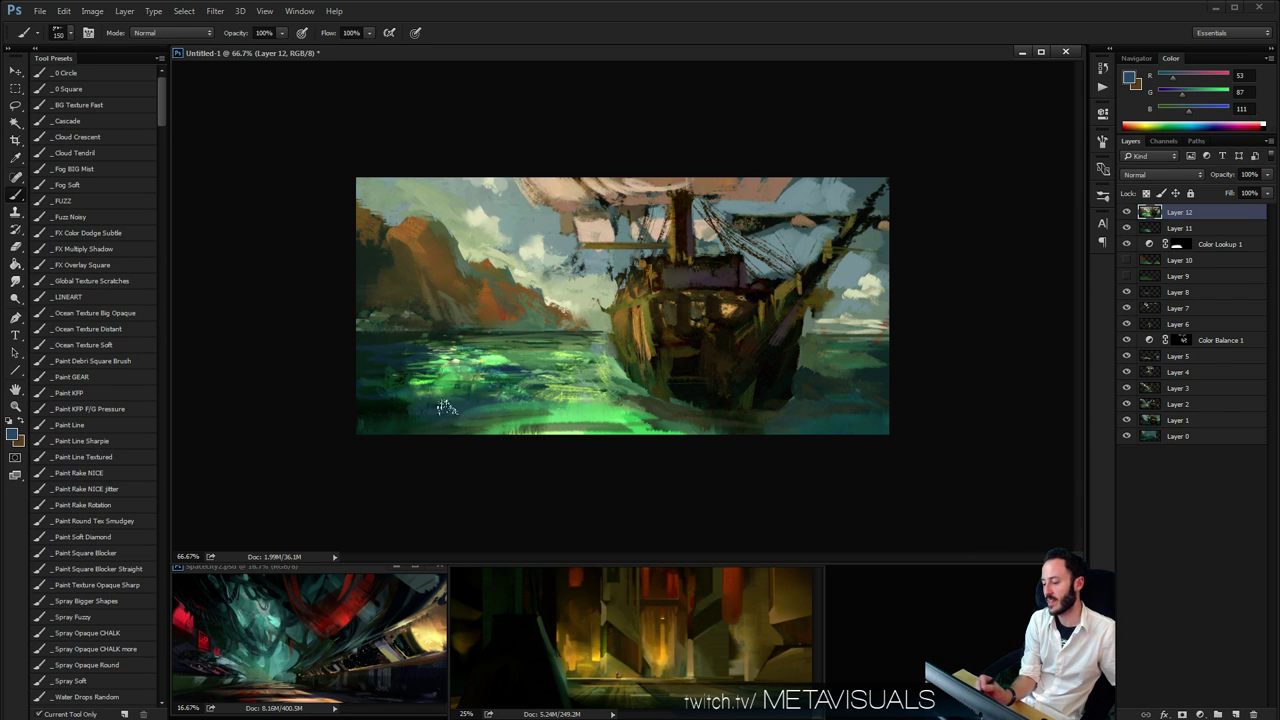
Touch up the mid-distance waves with sampled muted green (94, 149, 105), reducing the brush from size 60 to 40
{"action": "key", "text": "bracketleft"}
{"action": "key", "text": "bracketleft"}
{"action": "left_click", "coordinate": [520, 378], "text": "alt"}
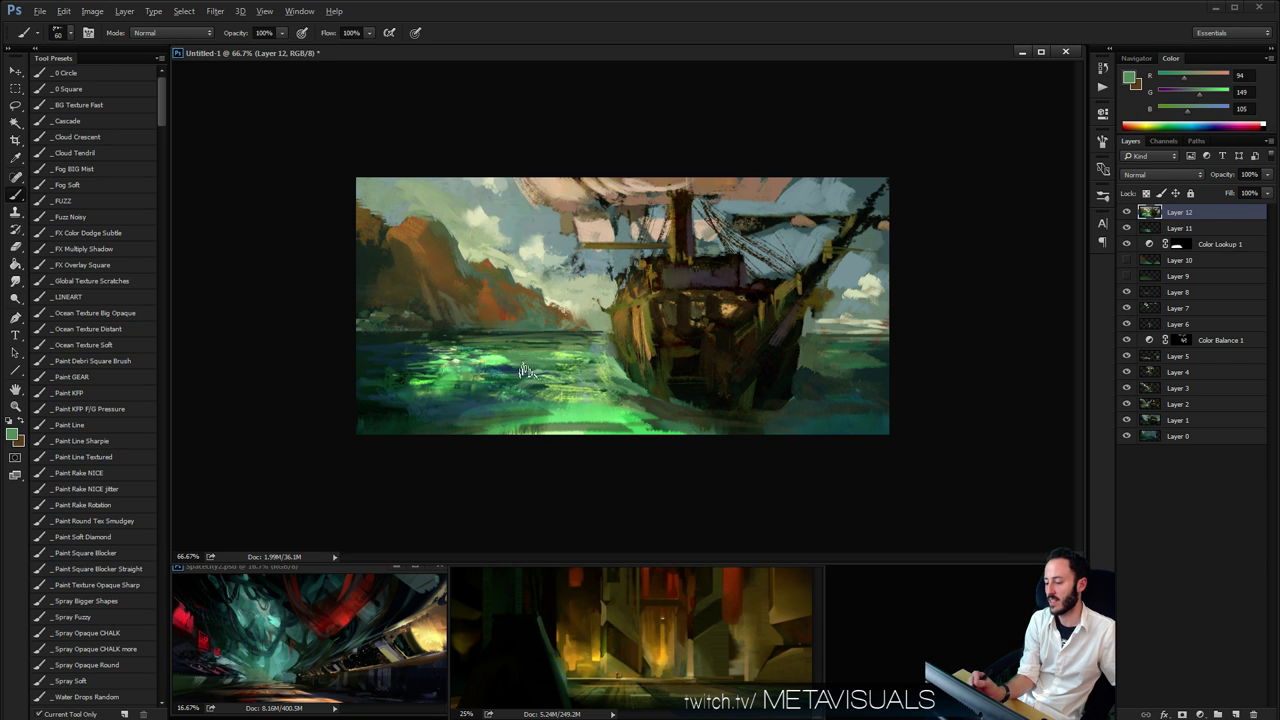
{"action": "key", "text": "bracketleft"}
{"action": "key", "text": "bracketleft"}
{"action": "key", "text": "bracketleft"}
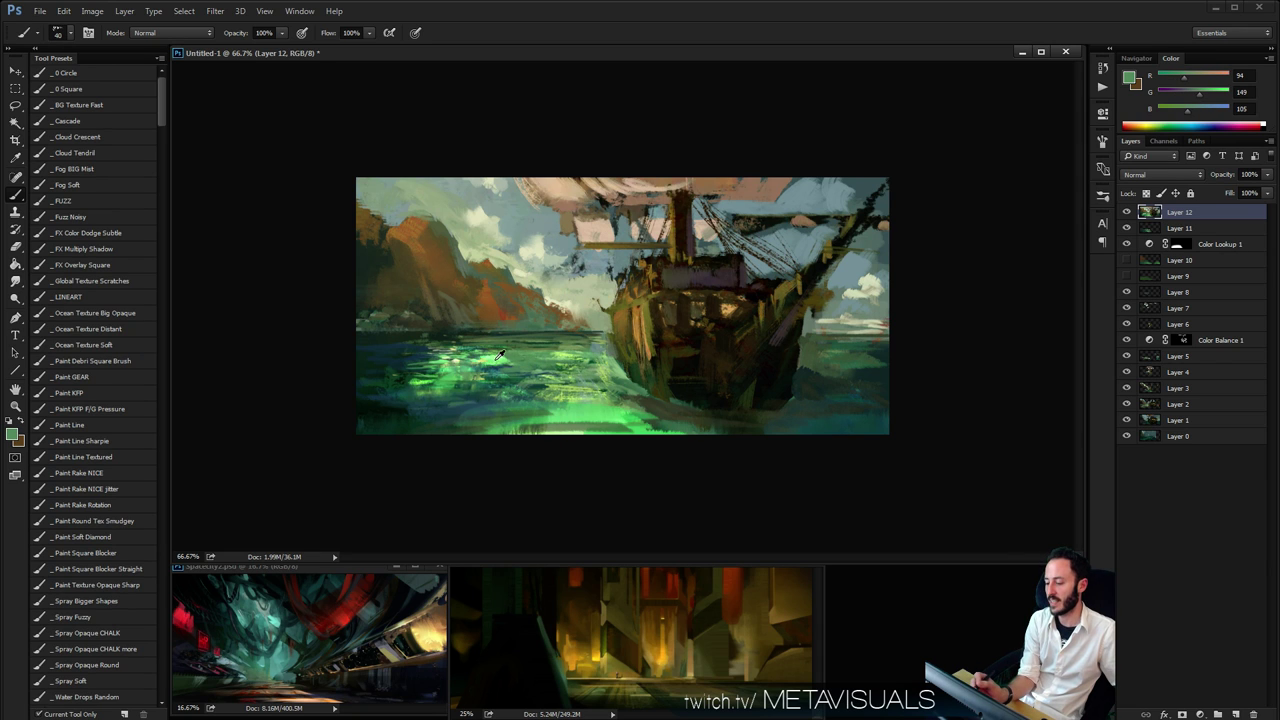
{"action": "left_click", "coordinate": [517, 354], "text": "alt"}
{"action": "left_click", "coordinate": [515, 366], "text": "alt"}
Paint sunlit accents on the tallest cliff's peak with sampled golden yellow (209, 166, 58), reducing the brush from size 15 to 9
{"action": "key", "text": "ctrl+plus"}
{"action": "left_click", "coordinate": [286, 194], "text": "alt"}
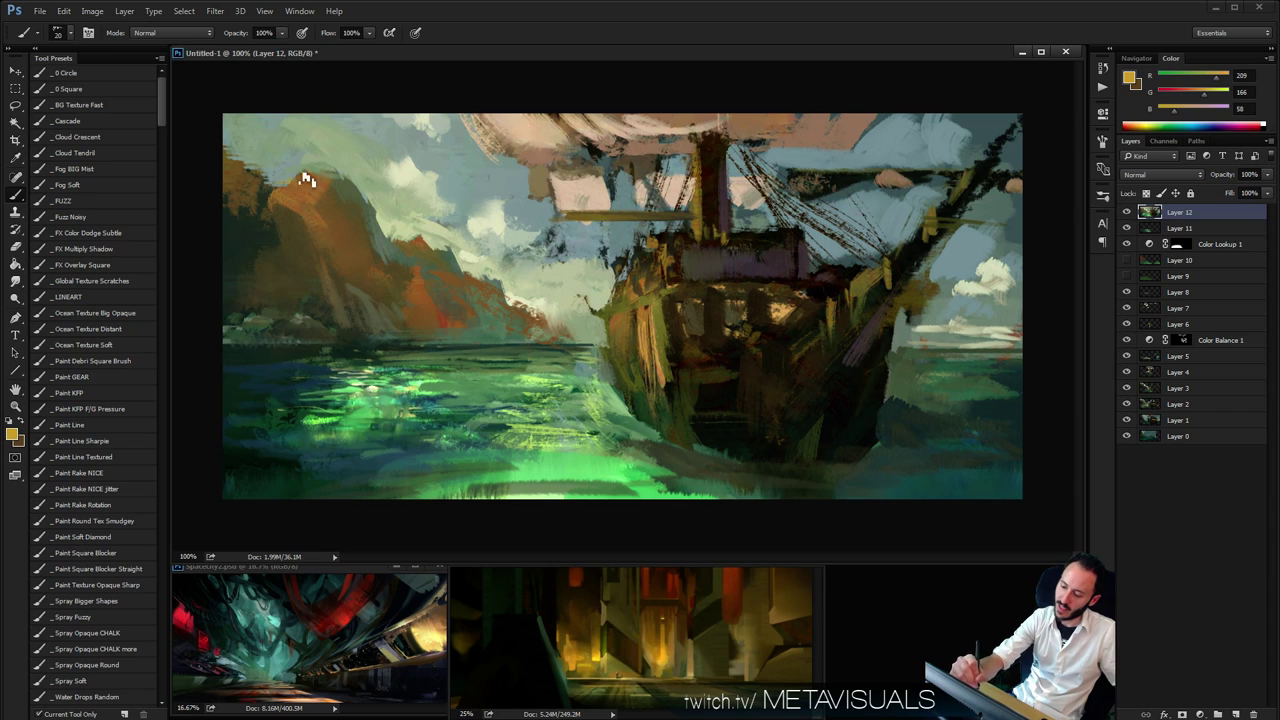
{"action": "key", "text": "bracketleft"}
{"action": "key", "text": "bracketleft"}
{"action": "key", "text": "bracketright"}
{"action": "mouse_move", "coordinate": [276, 194]}
{"action": "left_mouse_down"}
{"action": "mouse_move", "coordinate": [316, 177]}
{"action": "mouse_move", "coordinate": [300, 204]}
{"action": "left_mouse_up"}
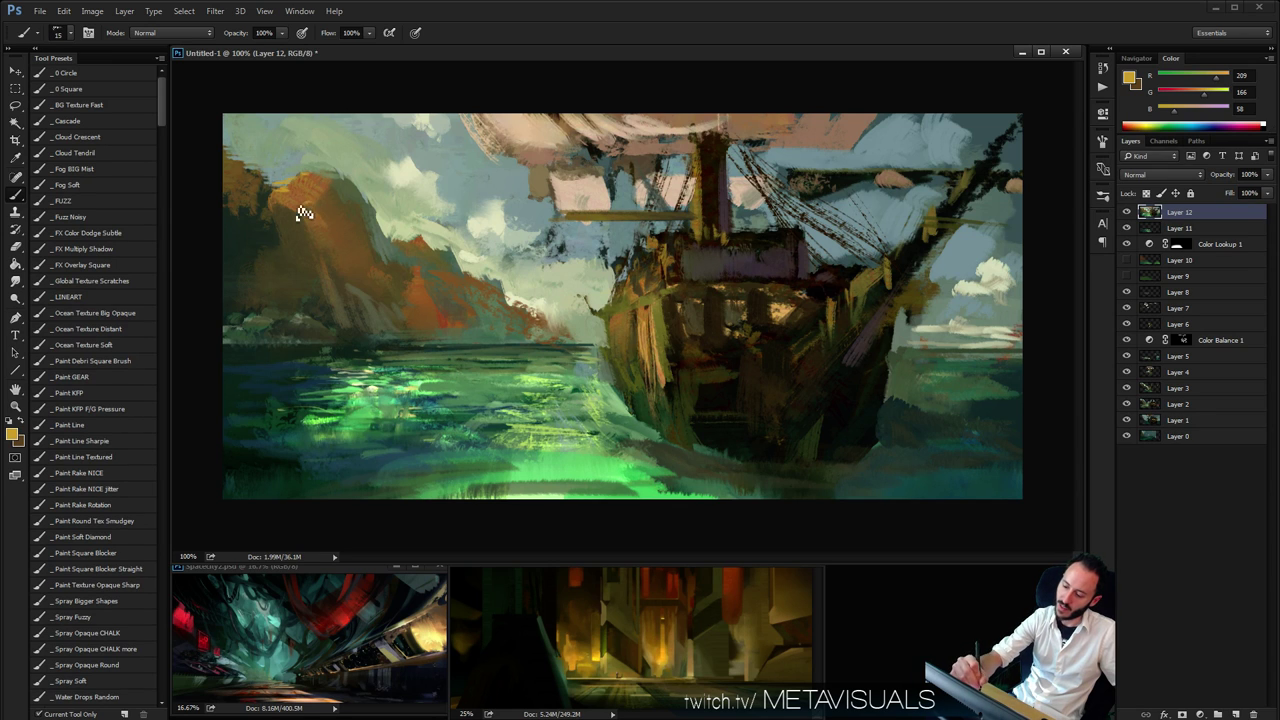
{"action": "key", "text": "bracketleft"}
{"action": "key", "text": "bracketleft"}
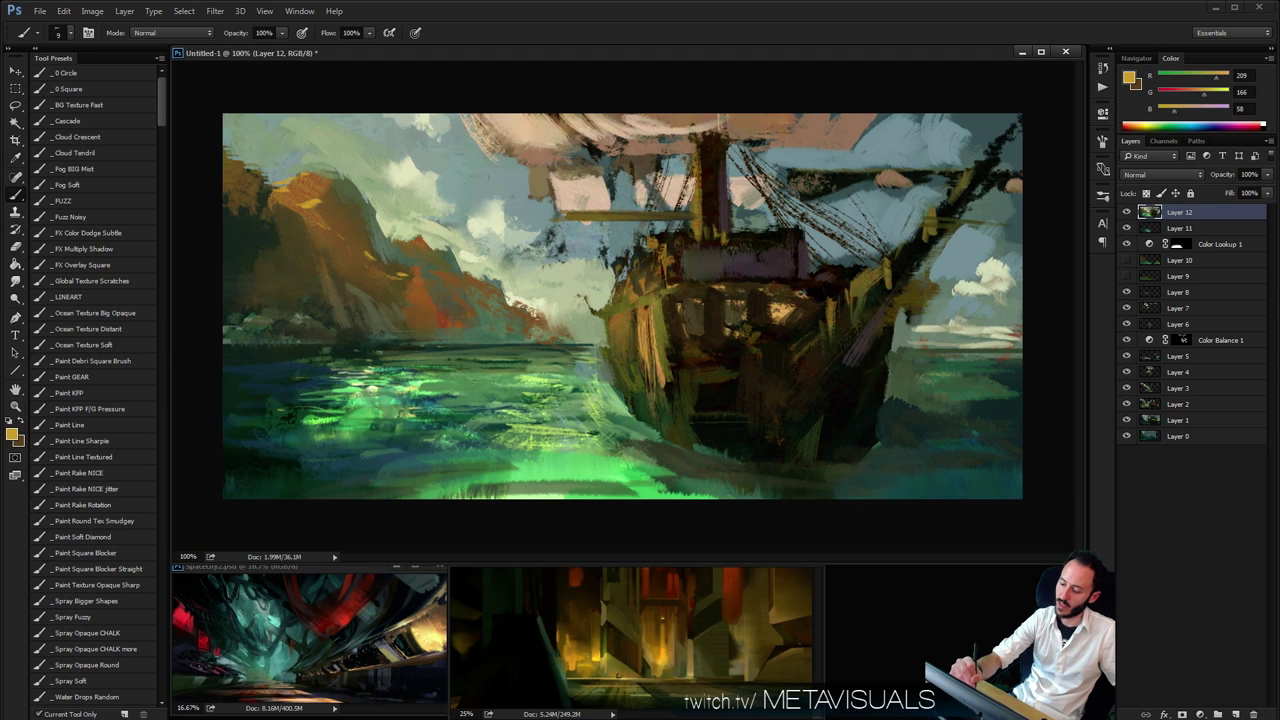
Add small golden highlights below the middle peak's summit, reducing the brush from size 15 to 8
{"action": "key", "text": "z"}
{"action": "left_click", "coordinate": [684, 275], "text": "alt"}
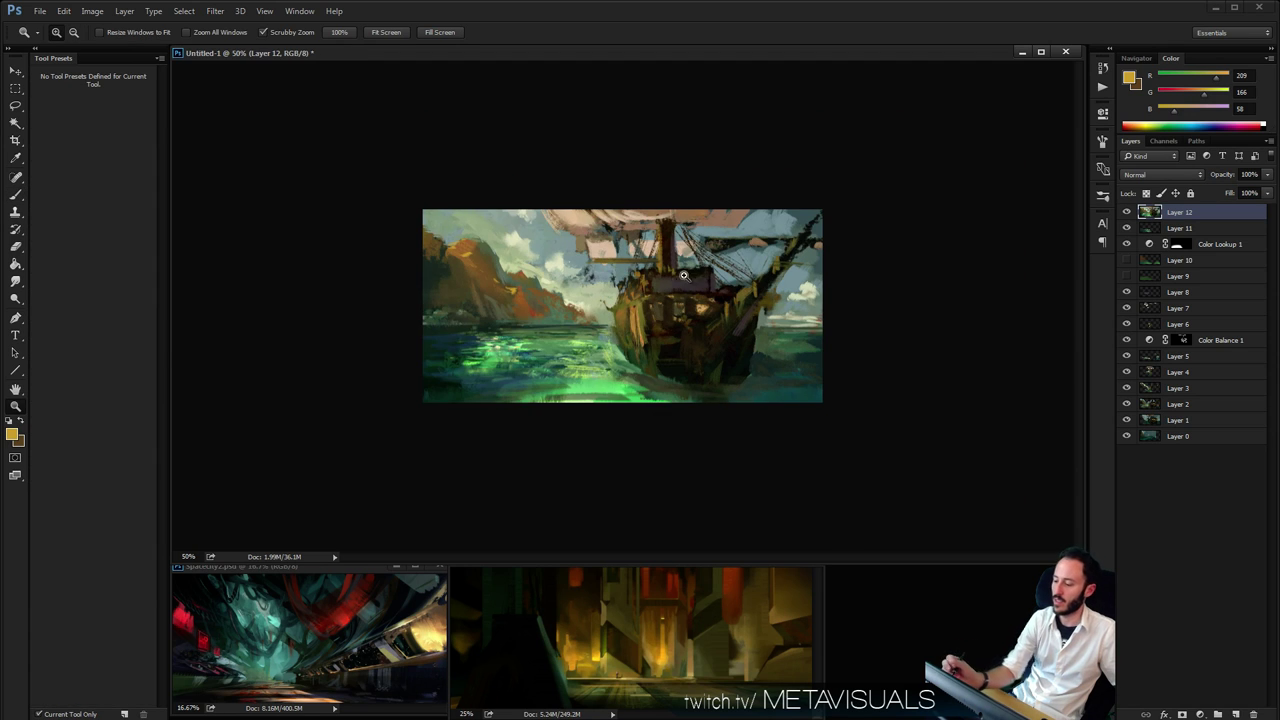
{"action": "left_click", "coordinate": [684, 275]}
{"action": "left_click", "coordinate": [684, 275]}
{"action": "key", "text": "b"}
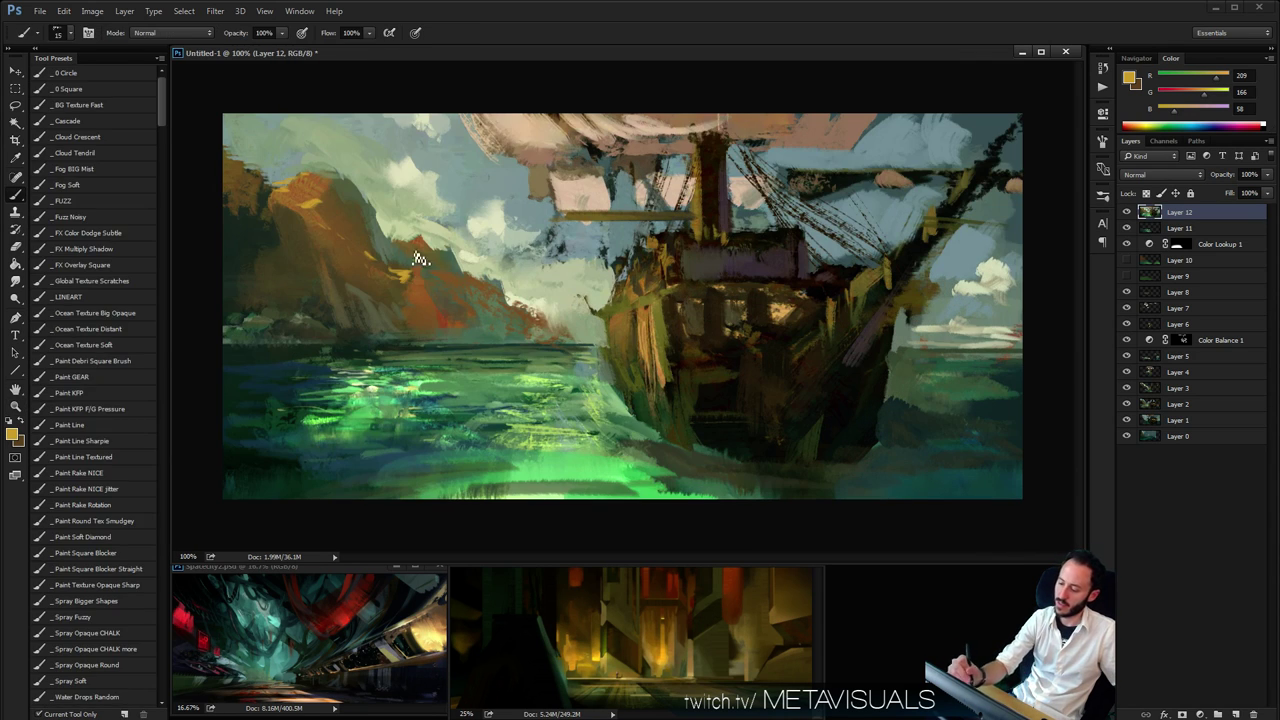
{"action": "key", "text": "bracketleft"}
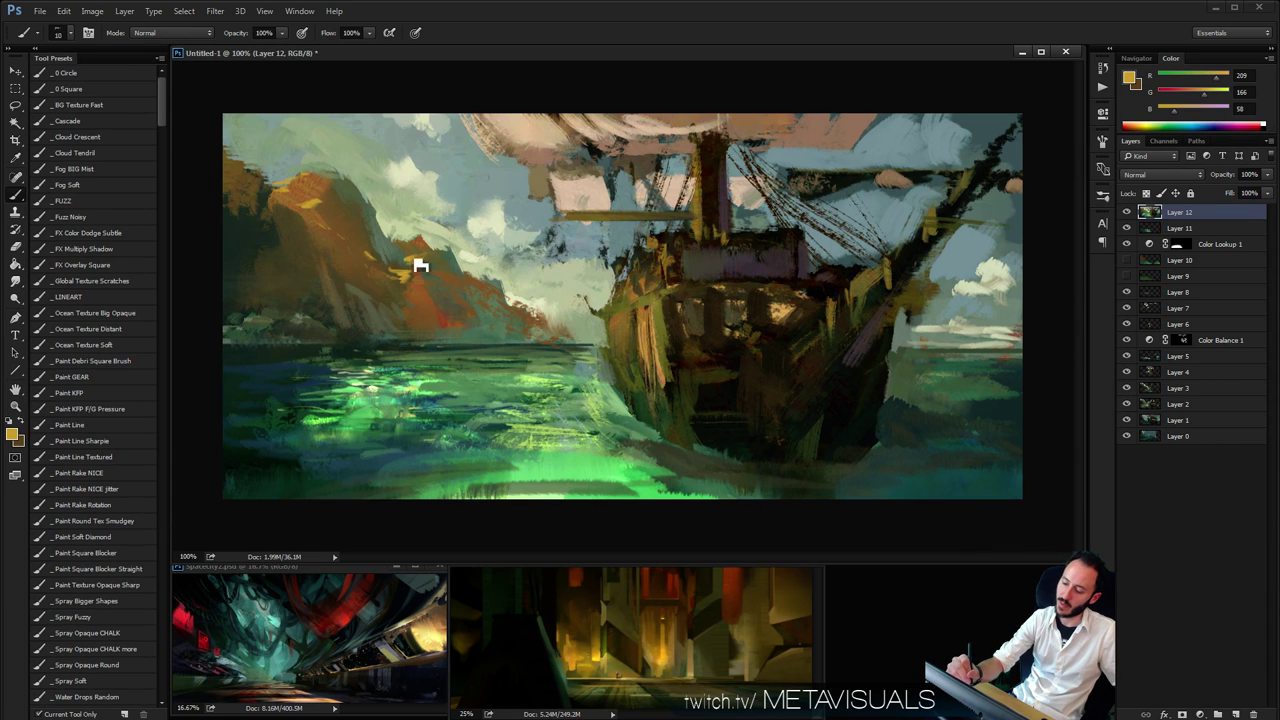
{"action": "key", "text": "bracketleft"}
{"action": "left_click_drag", "start_coordinate": [402, 257], "coordinate": [419, 268]}
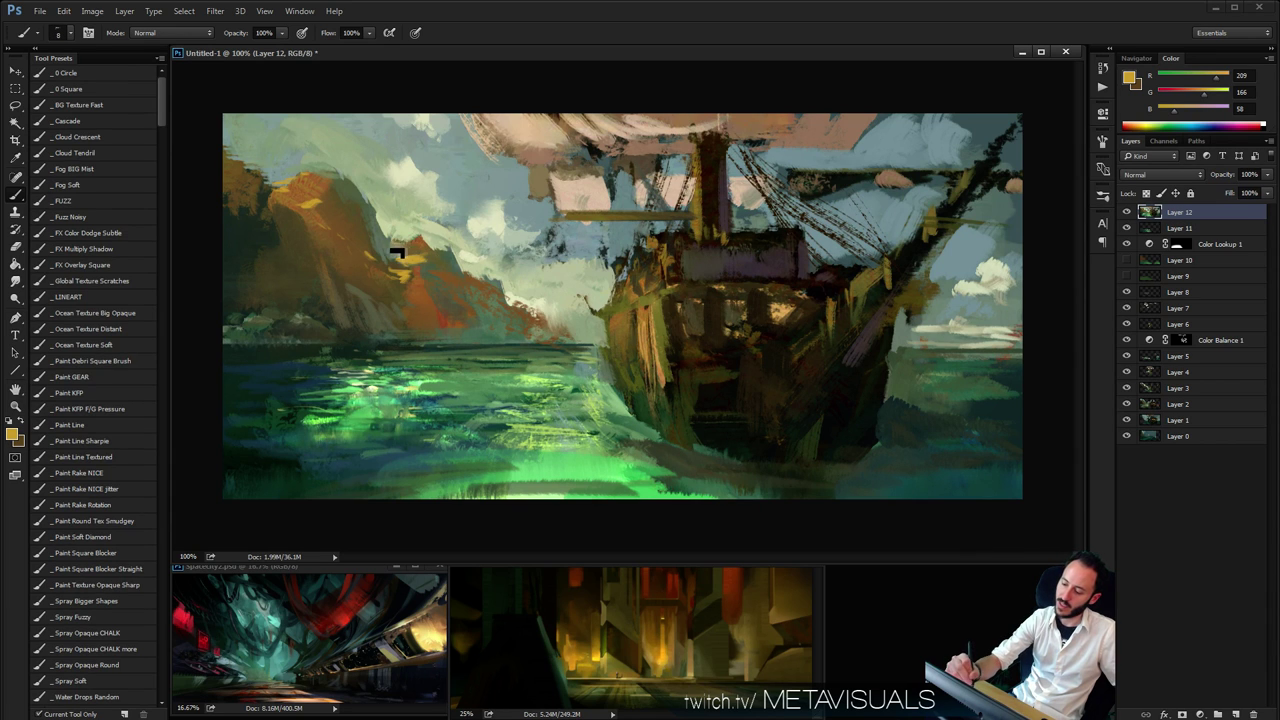
Dab golden yellow highlights along the low cliff base near the horizon with a size 10 brush
{"action": "key", "text": "z"}
{"action": "left_click", "coordinate": [468, 243], "text": "alt"}
{"action": "left_click", "coordinate": [470, 244], "text": "alt"}
{"action": "left_click", "coordinate": [470, 244], "text": "alt"}
{"action": "left_click", "coordinate": [470, 244]}
{"action": "left_click", "coordinate": [470, 244]}
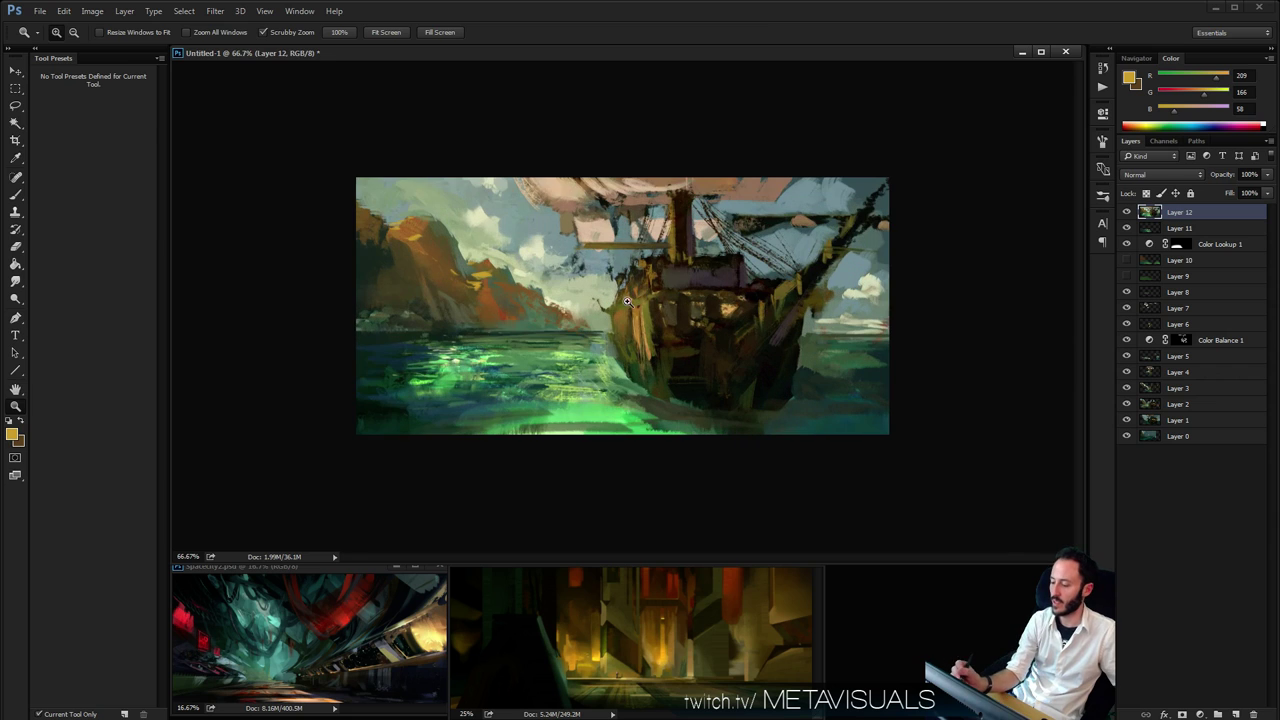
{"action": "key", "text": "b"}
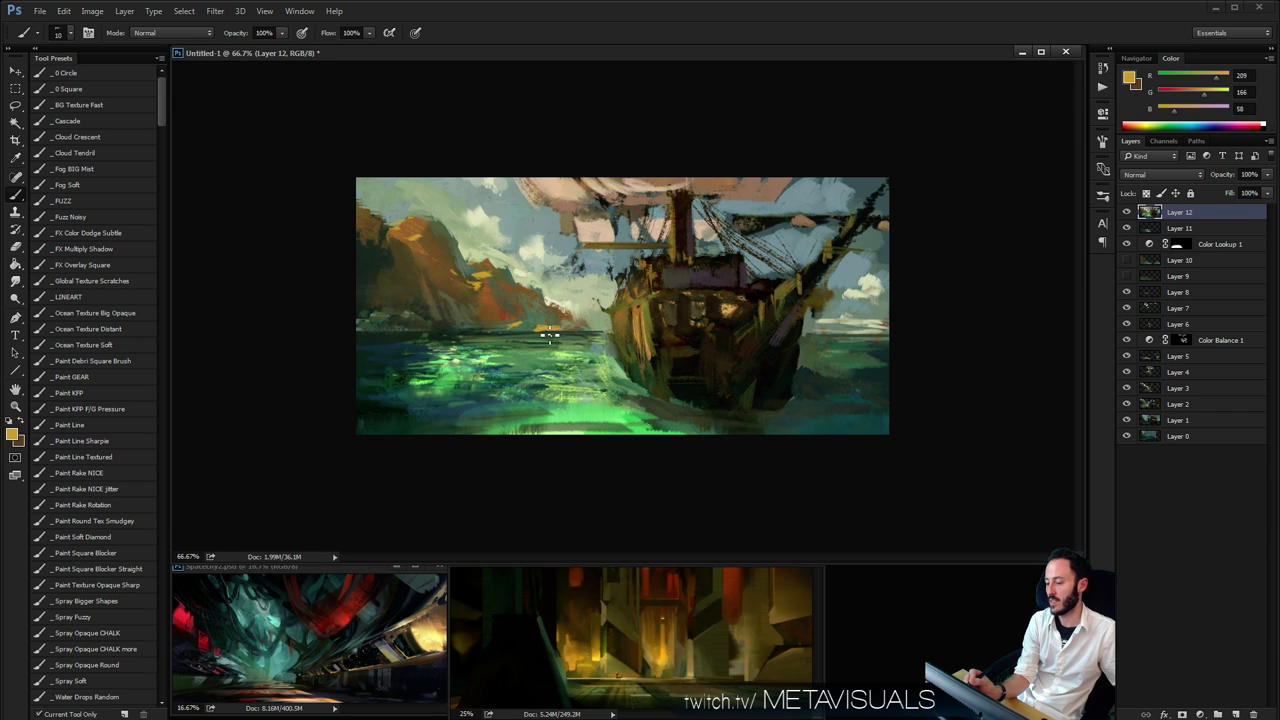
{"action": "key", "text": "z"}
{"action": "left_click", "coordinate": [583, 336]}
{"action": "key", "text": "b"}
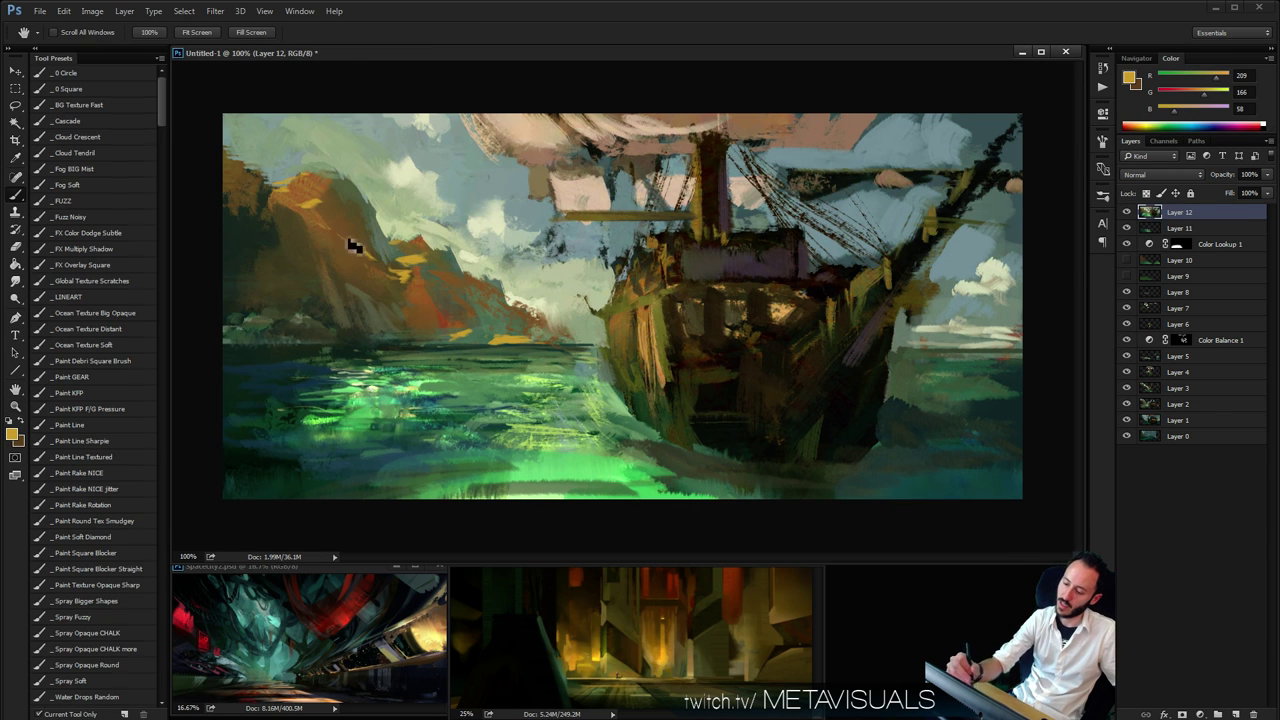
Darken the far-left edge of the cliffs with sampled dark green (40, 53, 45) and a size 60 brush
{"action": "left_click", "coordinate": [244, 180], "text": "alt"}
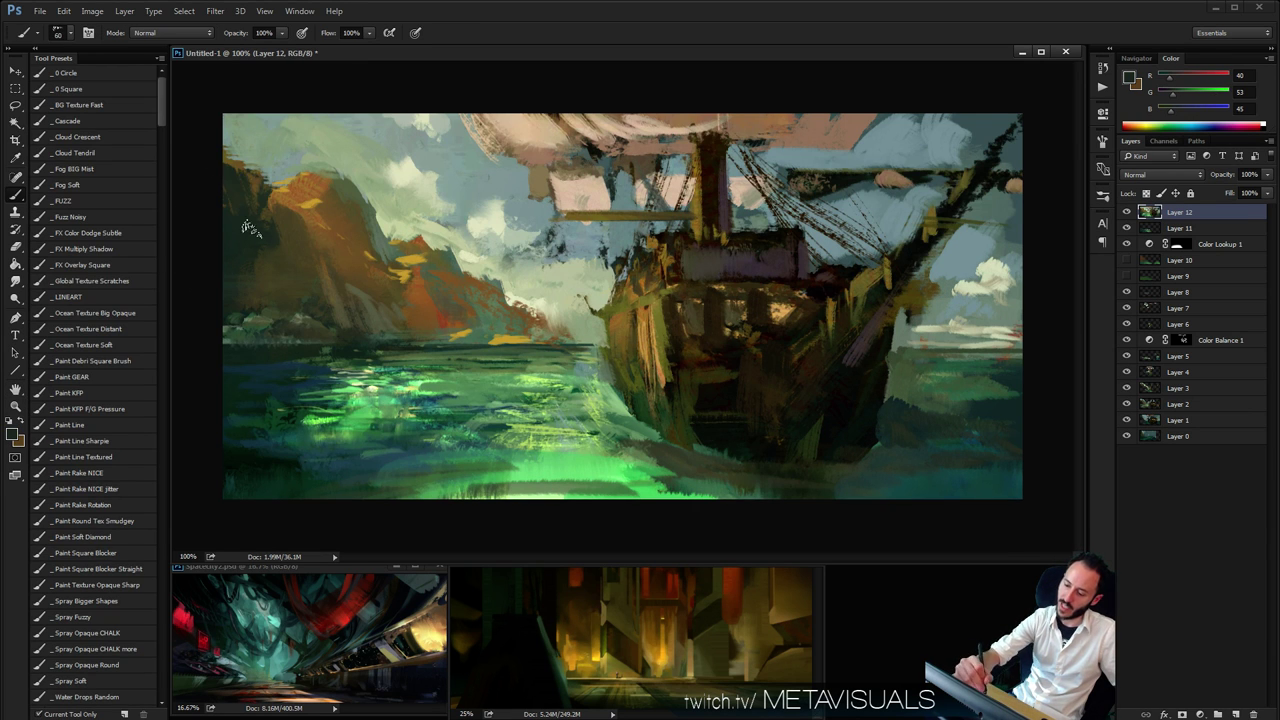
{"action": "key", "text": "z"}
{"action": "left_click", "coordinate": [447, 216], "text": "alt"}
{"action": "key", "text": "b"}
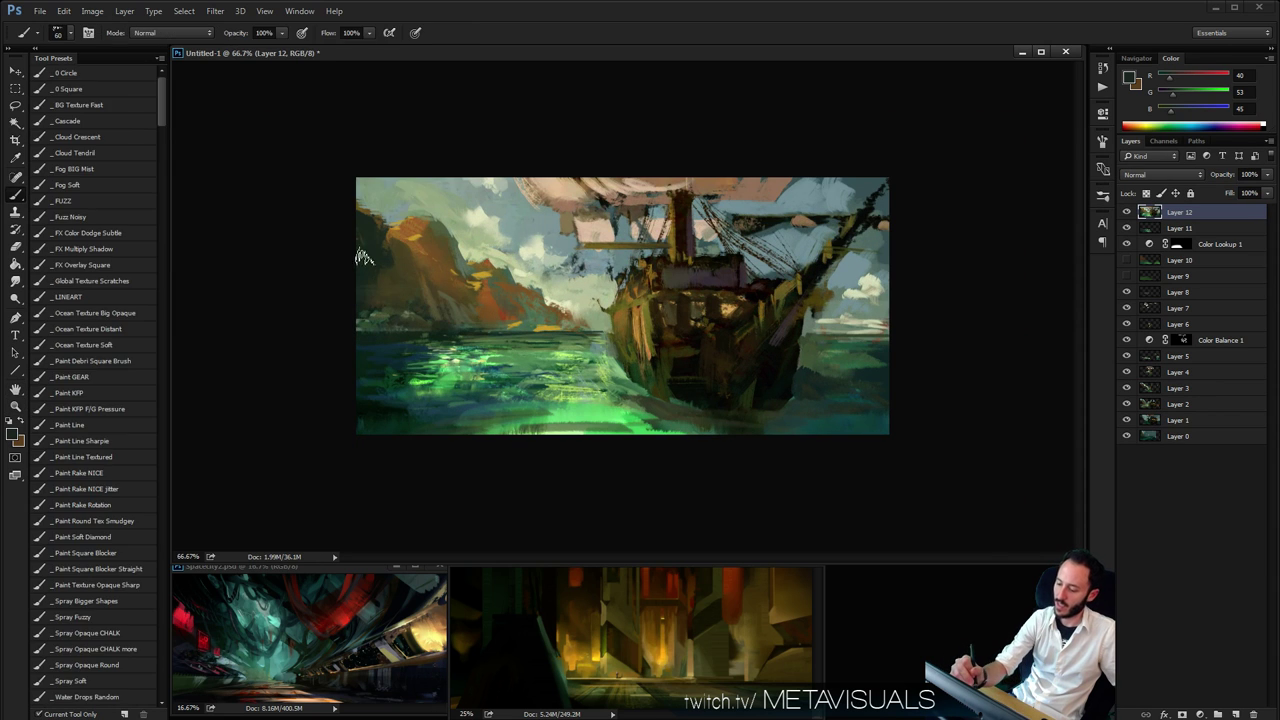
{"action": "key", "text": "z"}
{"action": "left_click", "coordinate": [431, 261]}
{"action": "key", "text": "b"}
Mix a dark teal blue (39, 70, 79) and brush it over the far-left cliff at size 90
{"action": "left_click", "coordinate": [1180, 118]}
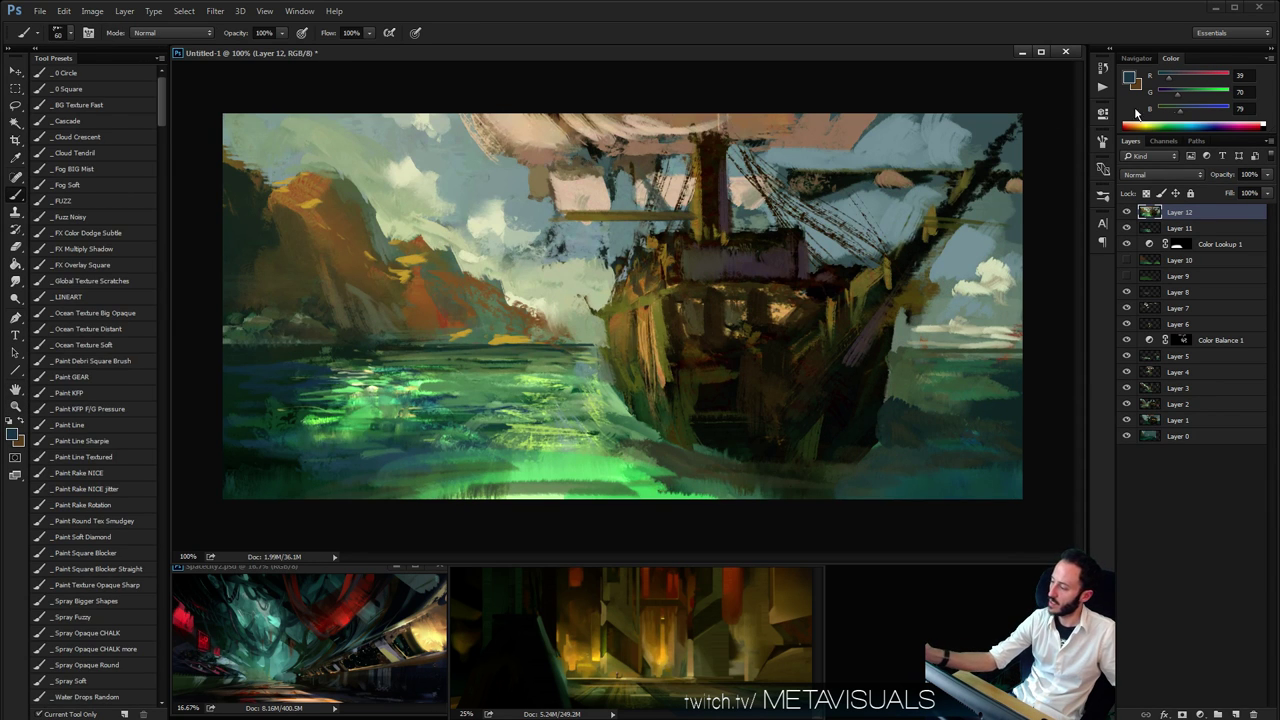
{"action": "left_click_drag", "start_coordinate": [218, 182], "coordinate": [230, 240]}
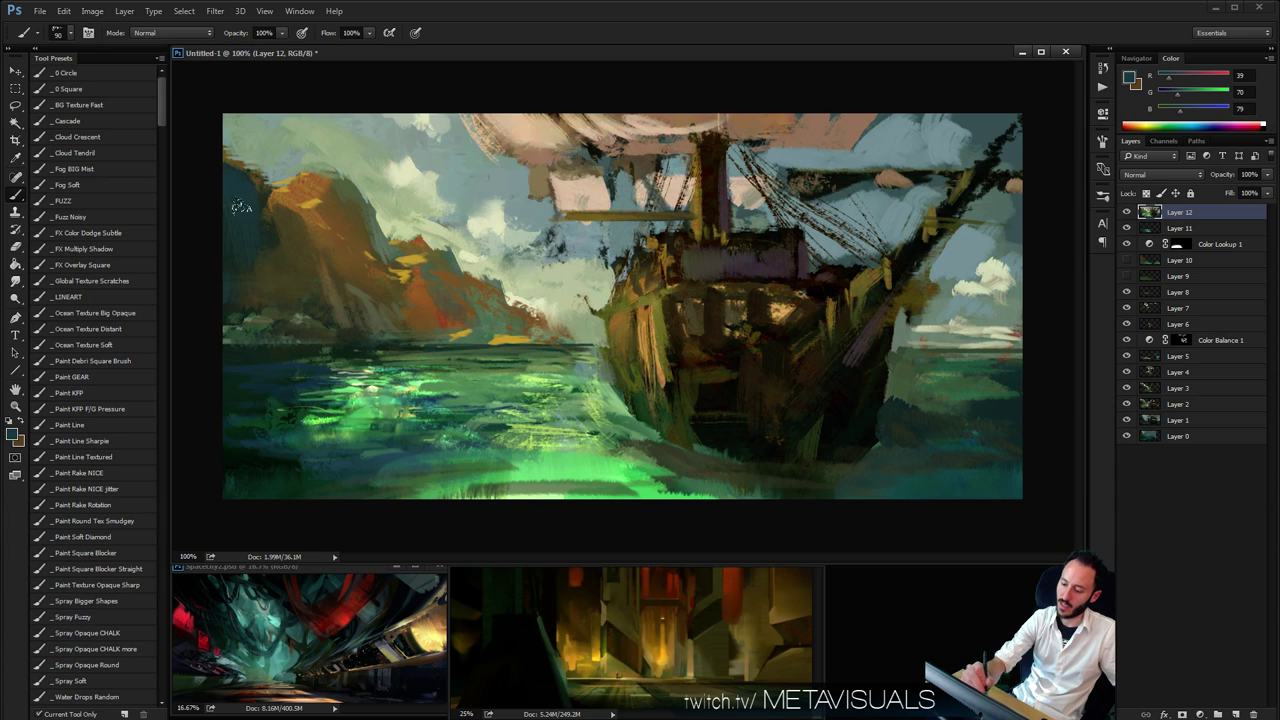
{"action": "key", "text": "z"}
{"action": "left_click", "coordinate": [663, 247], "text": "alt"}
{"action": "left_click", "coordinate": [663, 247], "text": "alt"}
{"action": "left_click", "coordinate": [701, 350]}
{"action": "left_click", "coordinate": [701, 350]}
{"action": "key", "text": "r"}
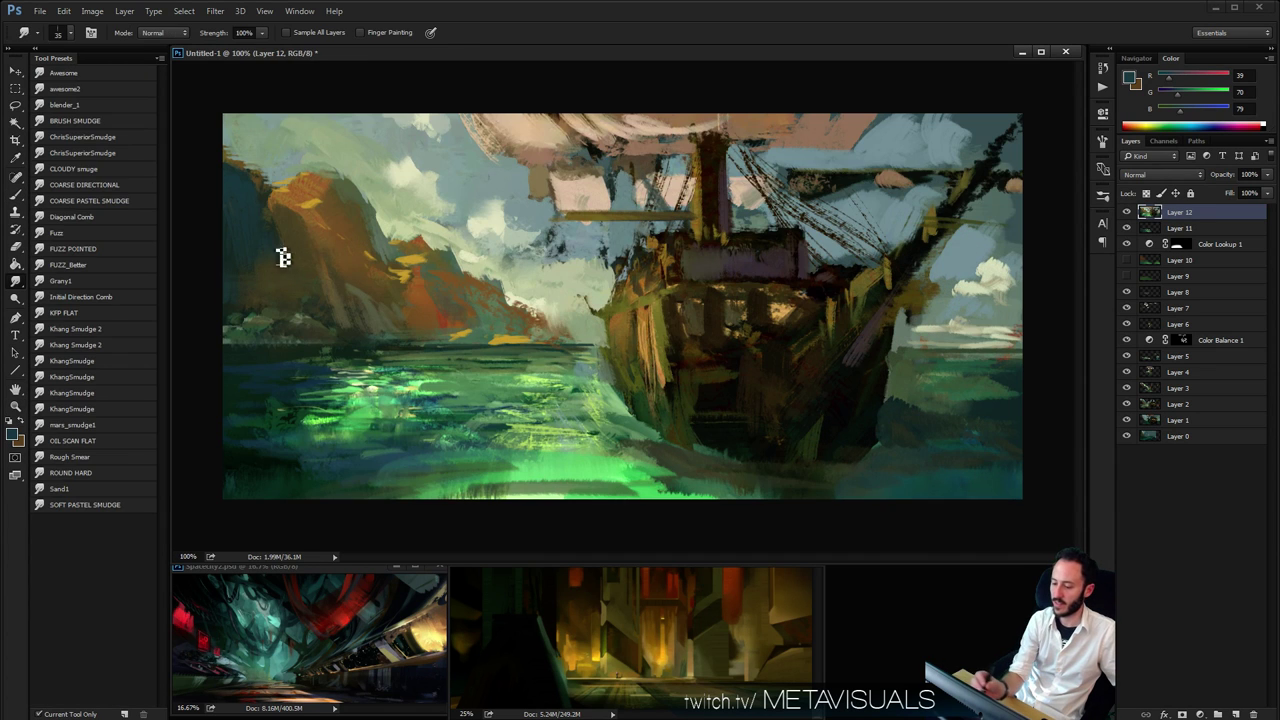
Mix a warm brown (130, 103, 50) and paint the left side of the tallest cliff, reducing the brush from size 45 to 40
{"action": "key", "text": "b"}
{"action": "left_click", "coordinate": [315, 202], "text": "alt"}
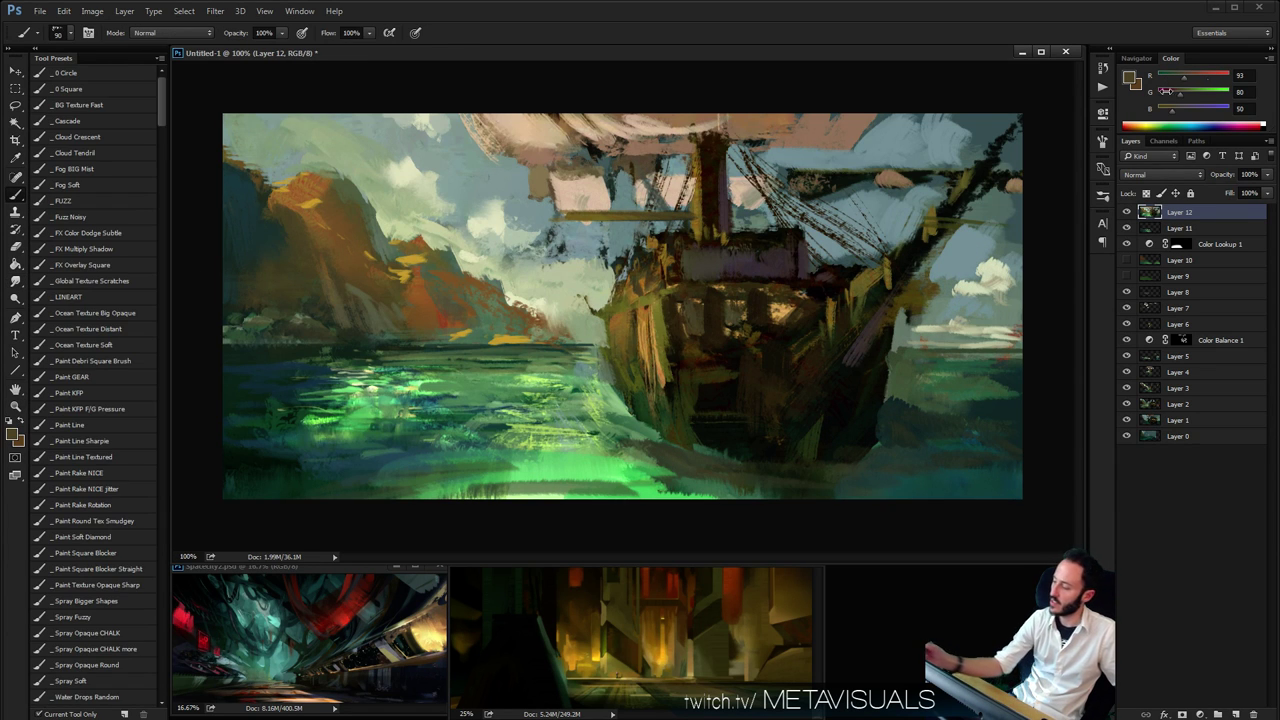
{"action": "left_click_drag", "start_coordinate": [1186, 96], "coordinate": [1187, 95]}
{"action": "left_click", "coordinate": [1194, 77]}
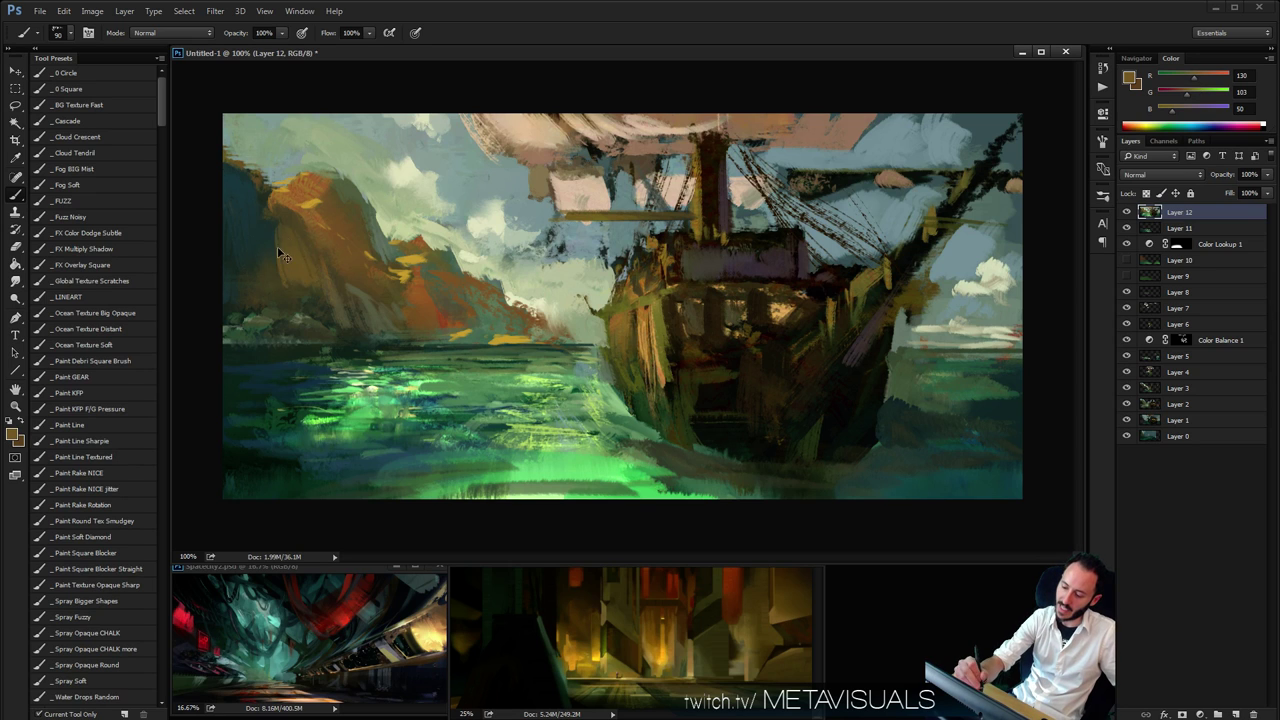
{"action": "key", "text": "bracketleft"}
{"action": "key", "text": "bracketleft"}
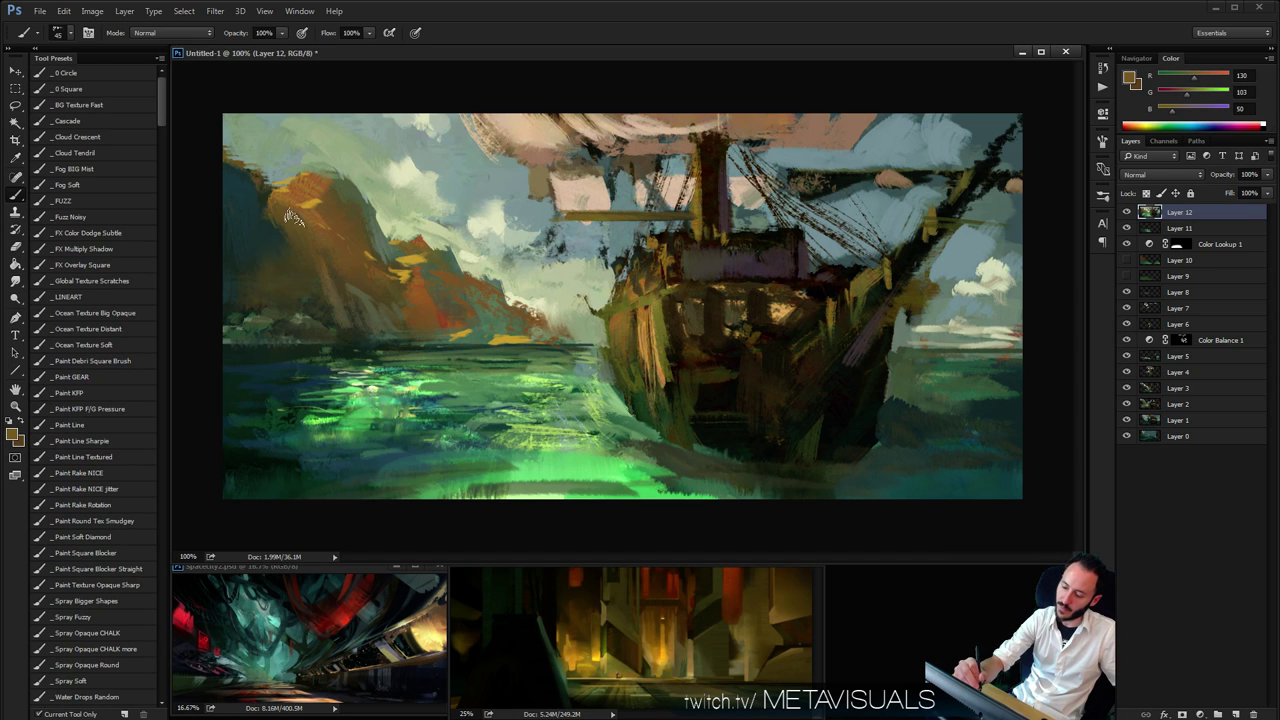
{"action": "key", "text": "bracketleft"}
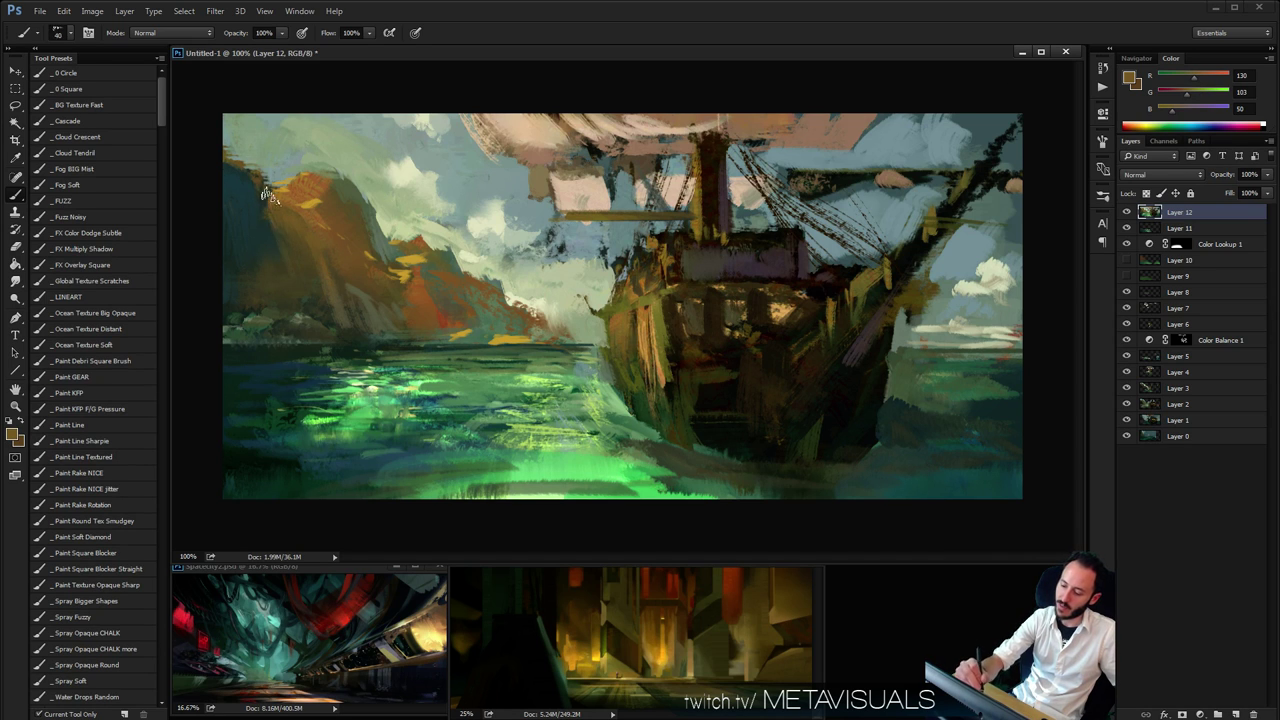
Refine the right ridge of the tallest cliff with sampled olive green (96, 105, 75), starting with a size 30 brush
{"action": "left_click", "coordinate": [357, 190], "text": "alt"}
{"action": "key", "text": "bracketleft"}
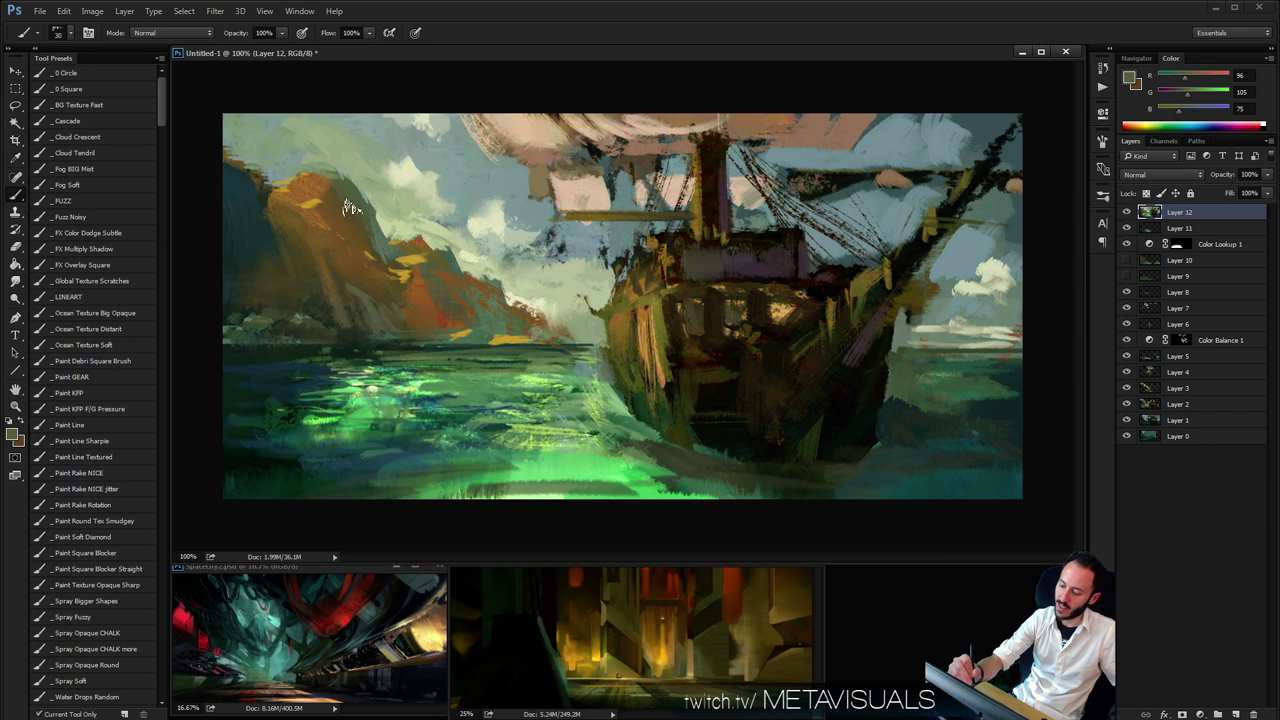
{"action": "key", "text": "bracketleft"}
{"action": "key", "text": "bracketleft"}
Work sampled grey-green (111, 124, 109) around the middle peak, reducing the brush from size 20 to 15
{"action": "left_click", "coordinate": [381, 253], "text": "alt"}
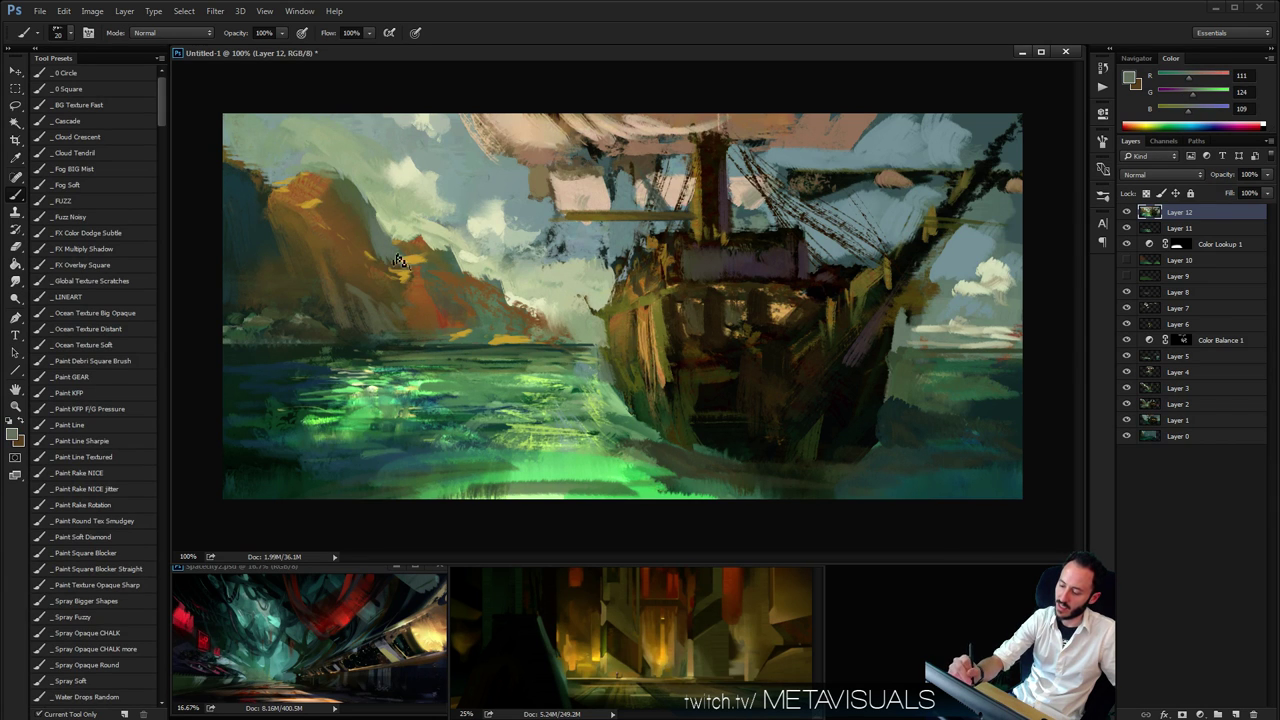
{"action": "key", "text": "bracketleft"}
{"action": "left_click", "coordinate": [563, 189], "text": "ctrl+alt"}
{"action": "left_click", "coordinate": [563, 189], "text": "ctrl+alt"}
{"action": "left_click", "coordinate": [563, 189], "text": "ctrl"}
{"action": "left_click", "coordinate": [563, 189], "text": "ctrl"}
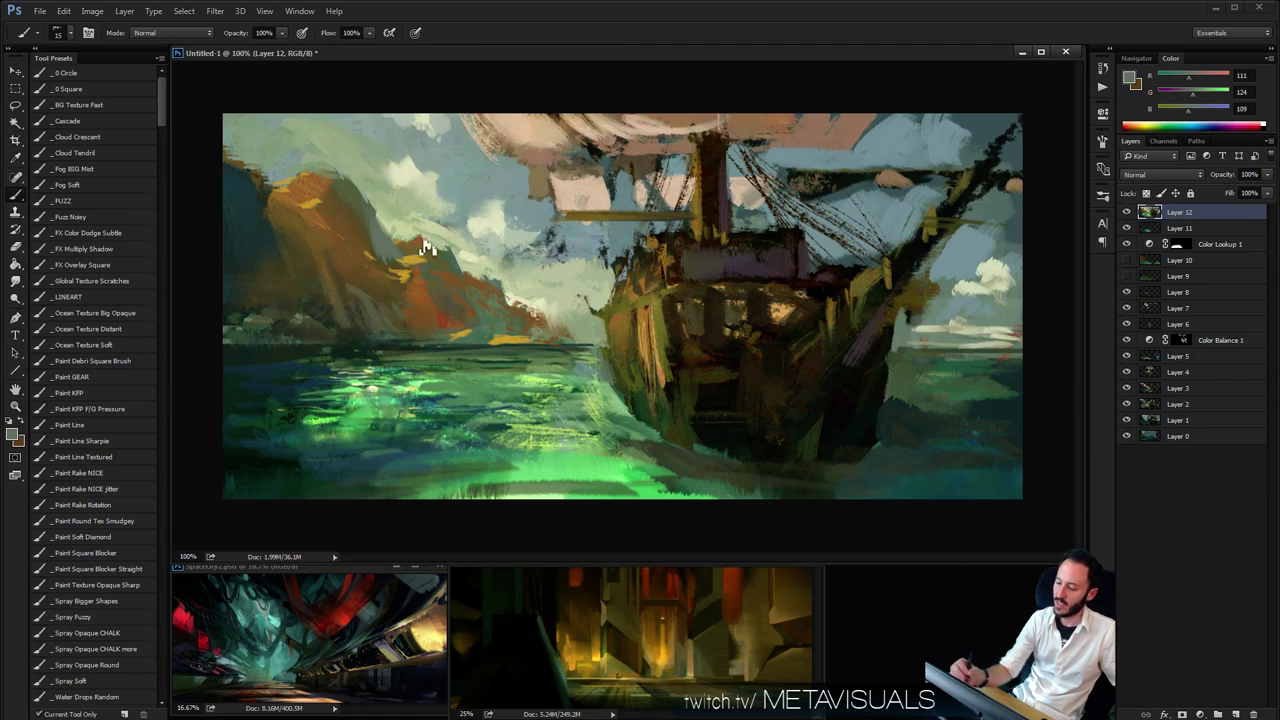
Carry the grey-green down the middle peak's right slope, going from a size 9 to a size 25 brush
{"action": "left_click", "coordinate": [381, 246], "text": "alt"}
{"action": "key", "text": "bracketleft"}
{"action": "key", "text": "bracketleft"}
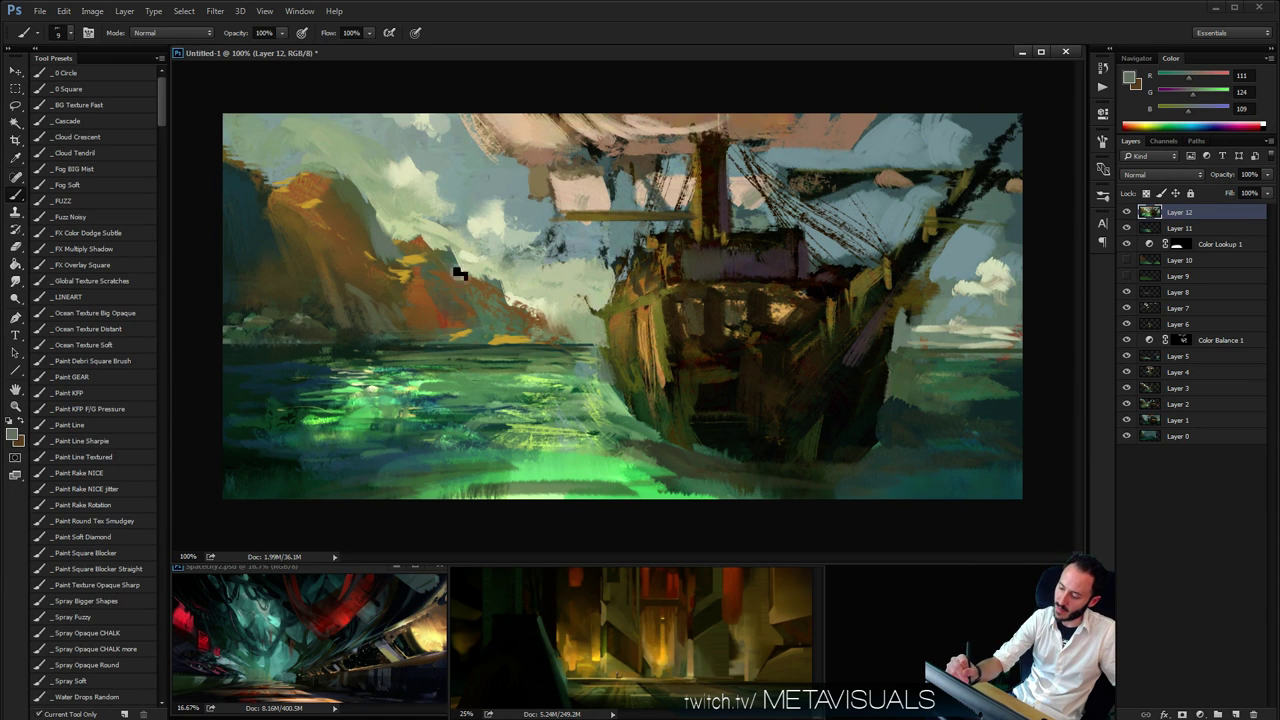
{"action": "key", "text": "bracketright"}
{"action": "key", "text": "bracketright"}
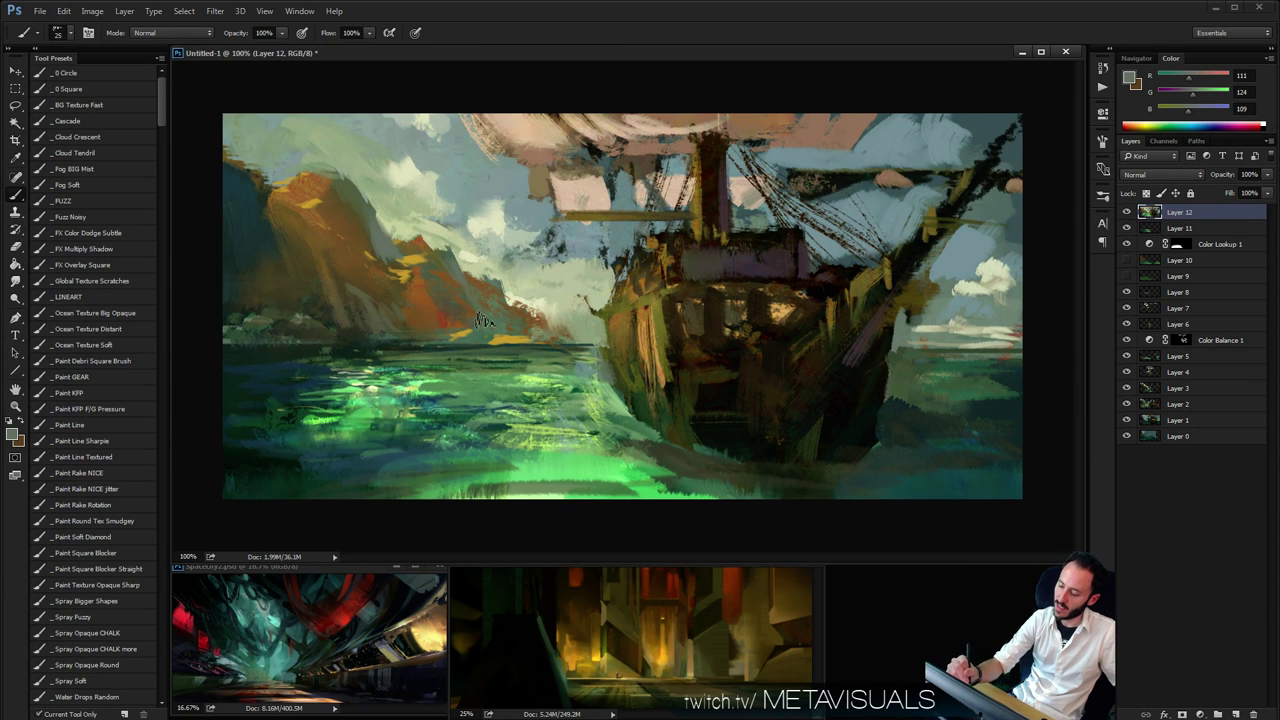
Brush misty strokes over the lower right cliffs with sampled grey-green (103, 123, 108) and pale green (165, 176, 143), up to size 40
{"action": "left_click", "coordinate": [497, 284], "text": "alt"}
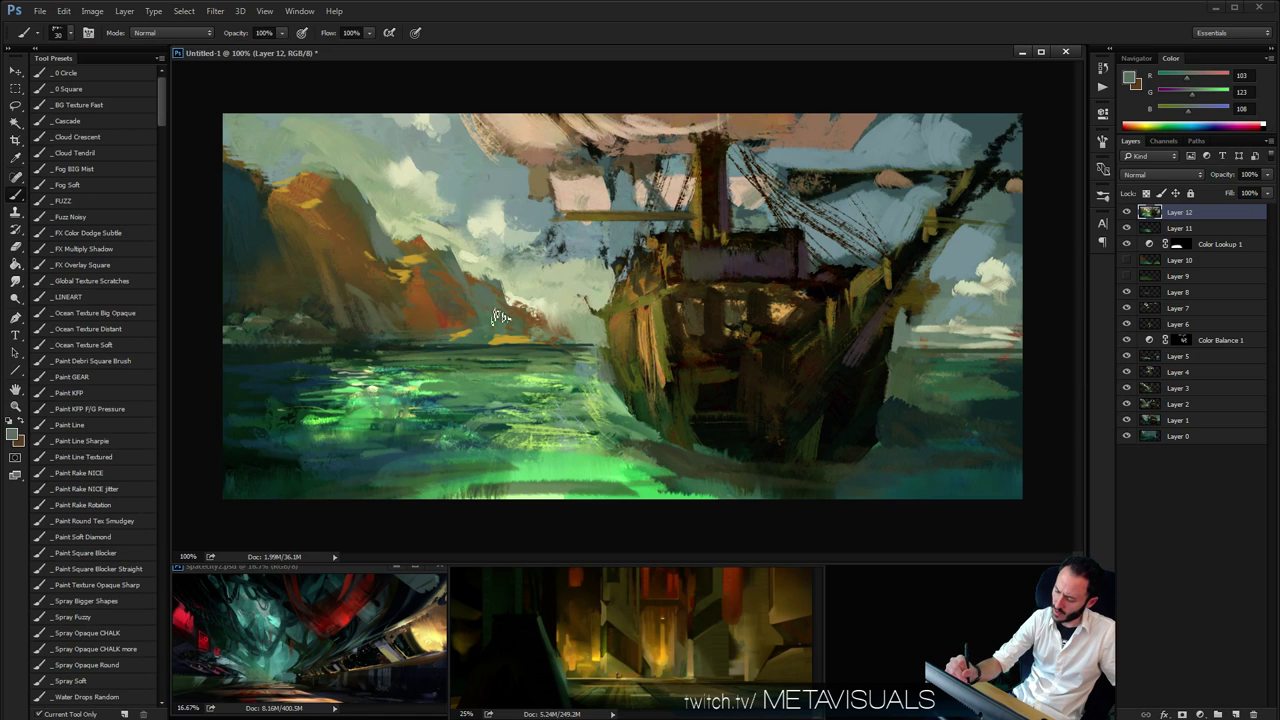
{"action": "key", "text": "bracketright"}
{"action": "left_click", "coordinate": [566, 318], "text": "alt"}
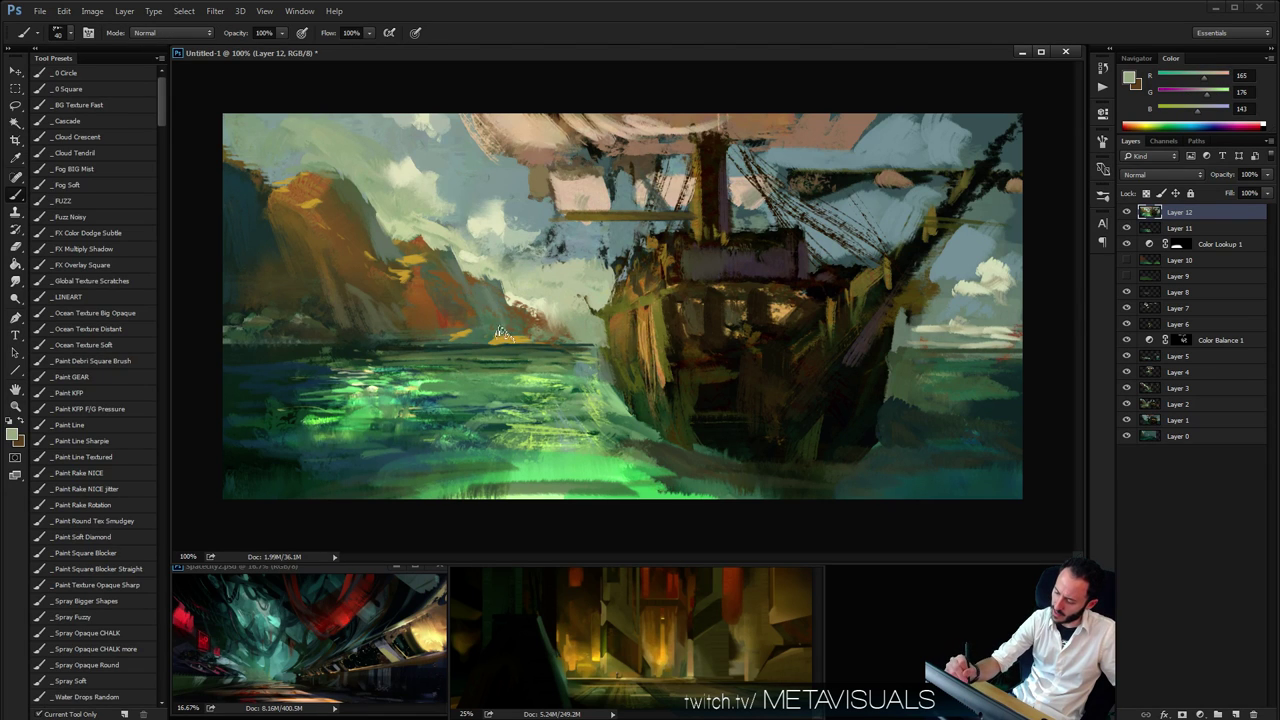
{"action": "left_click_drag", "start_coordinate": [481, 290], "coordinate": [525, 330]}
{"action": "left_click", "coordinate": [546, 287], "text": "alt"}
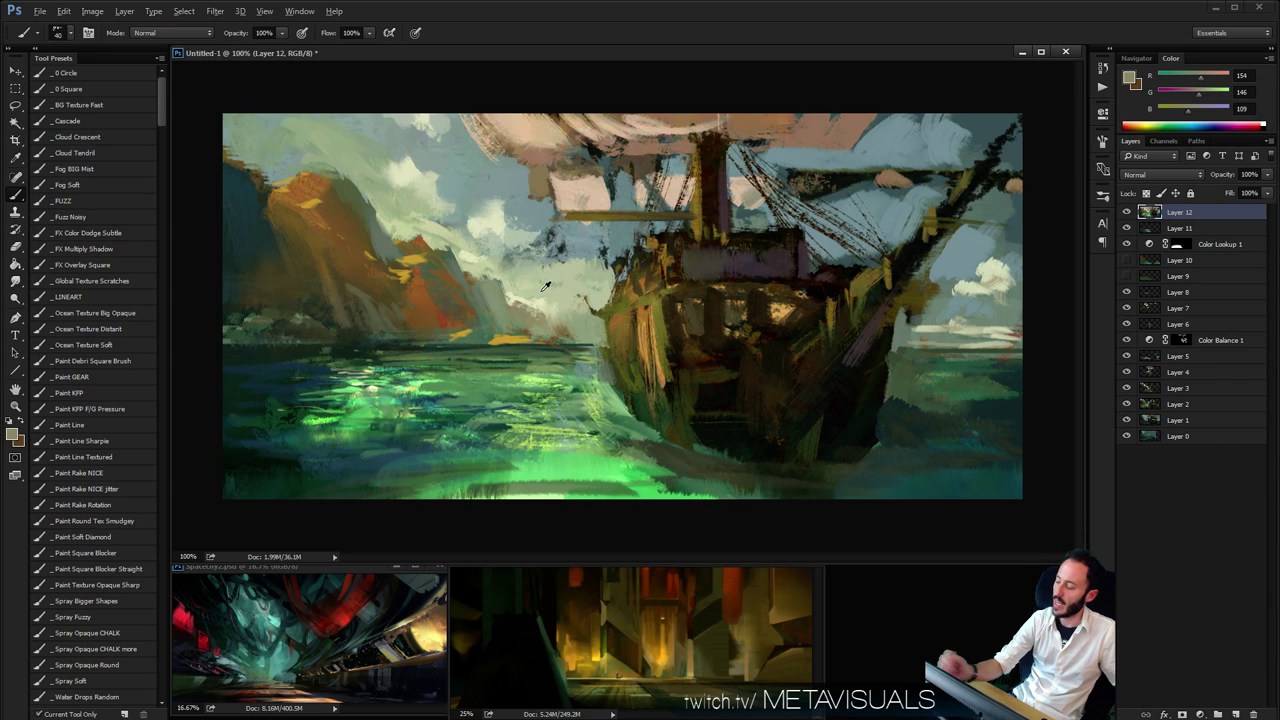
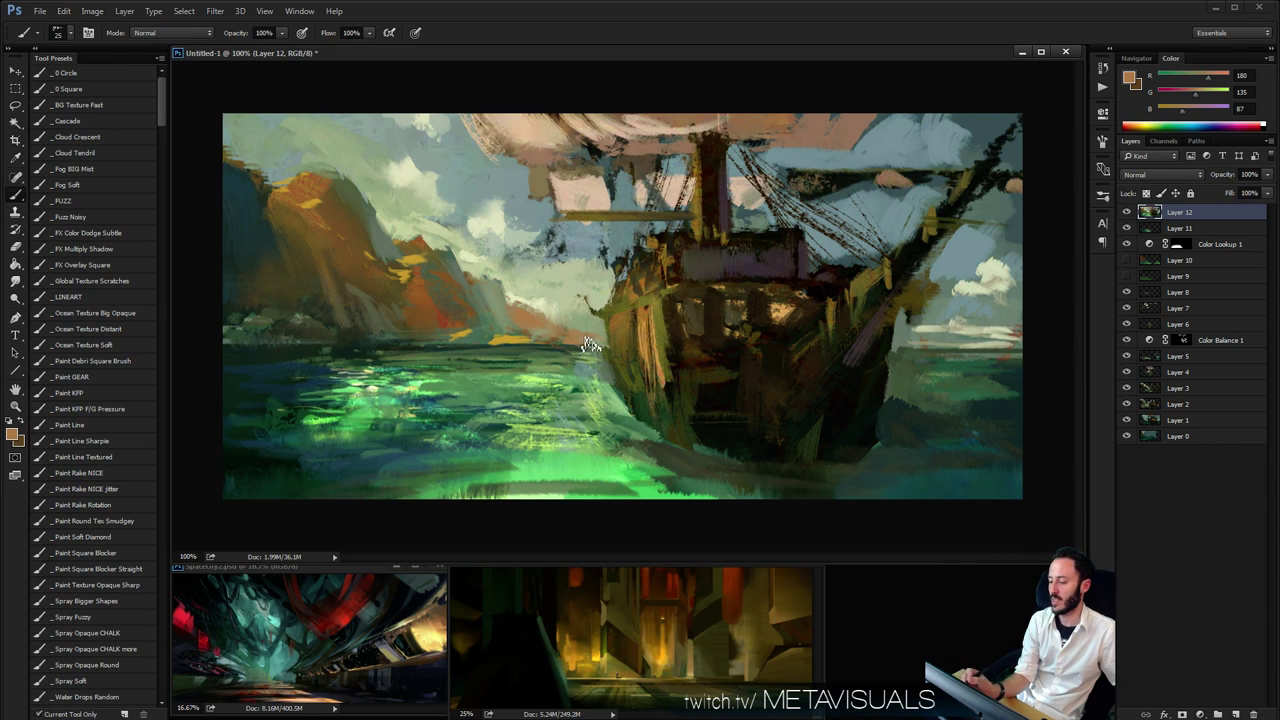
Brighten the low clouds beside the bow with sampled pale green (195, 199, 165) and cream (232, 231, 199), using sizes 25 and 9
{"action": "left_click", "coordinate": [558, 304], "text": "alt"}
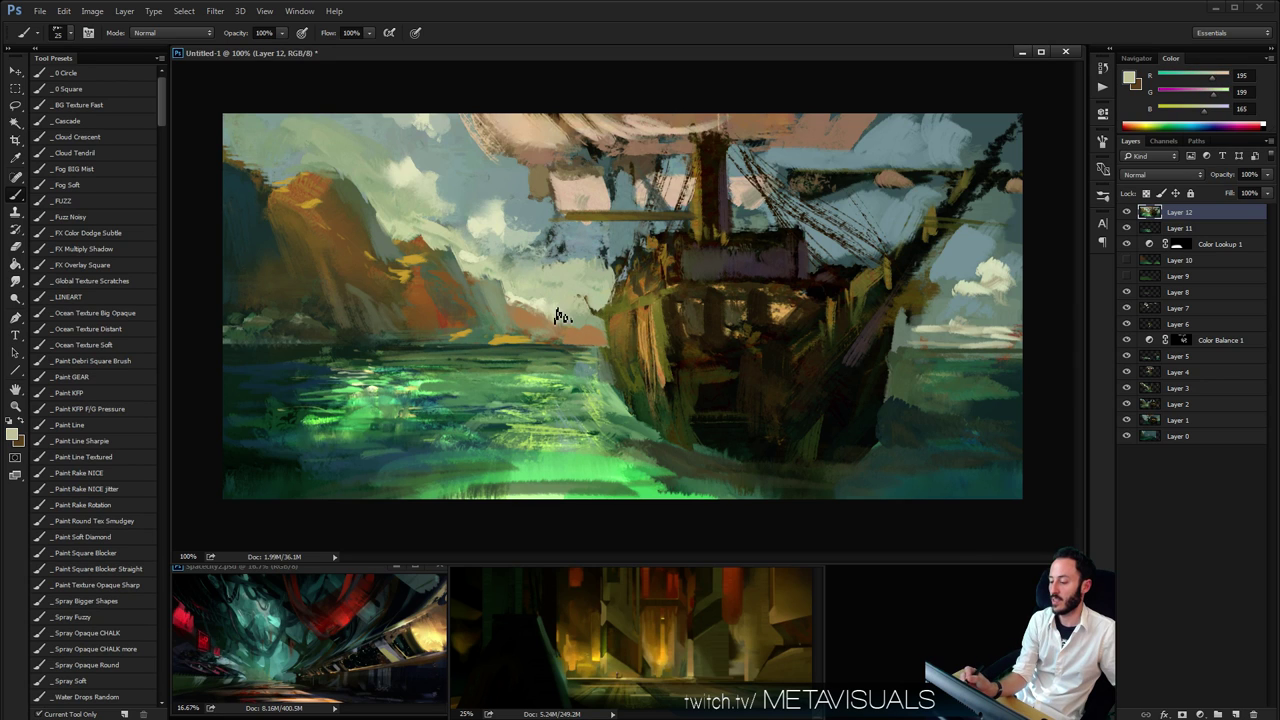
{"action": "left_click", "coordinate": [402, 169], "text": "alt"}
{"action": "key", "text": "bracketleft"}
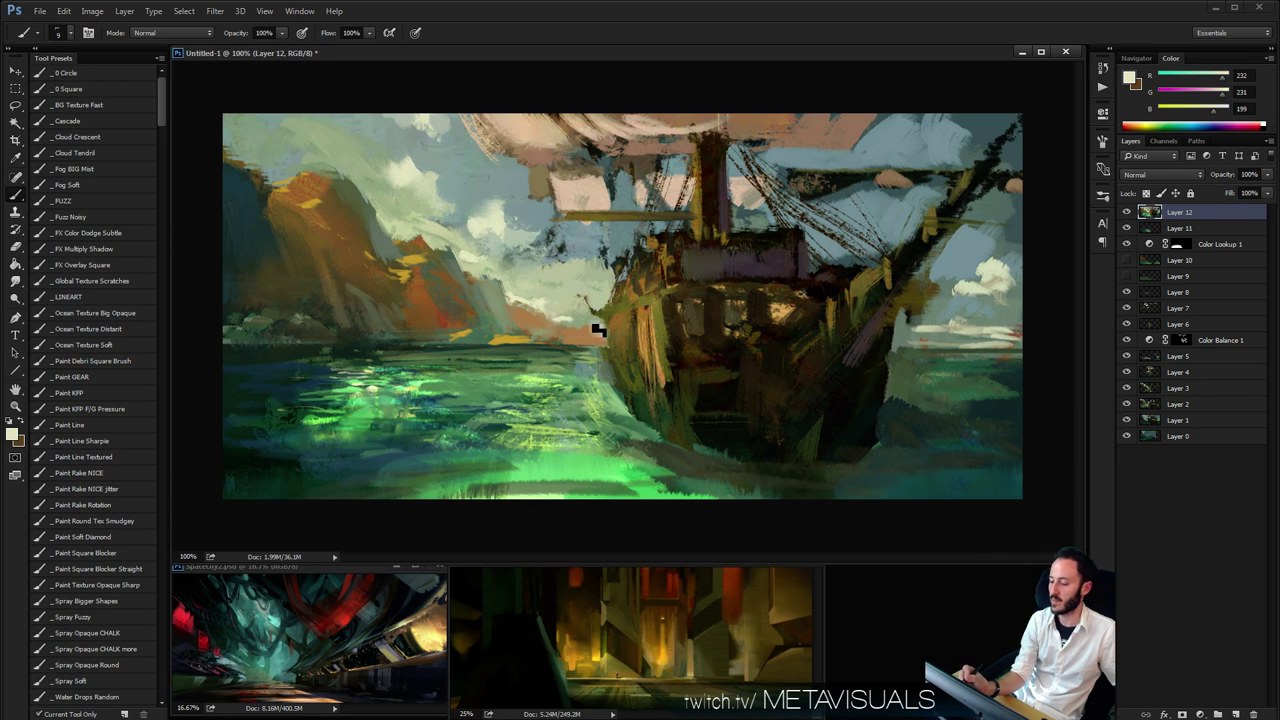
{"action": "key", "text": "bracketleft"}
{"action": "key", "text": "bracketleft"}
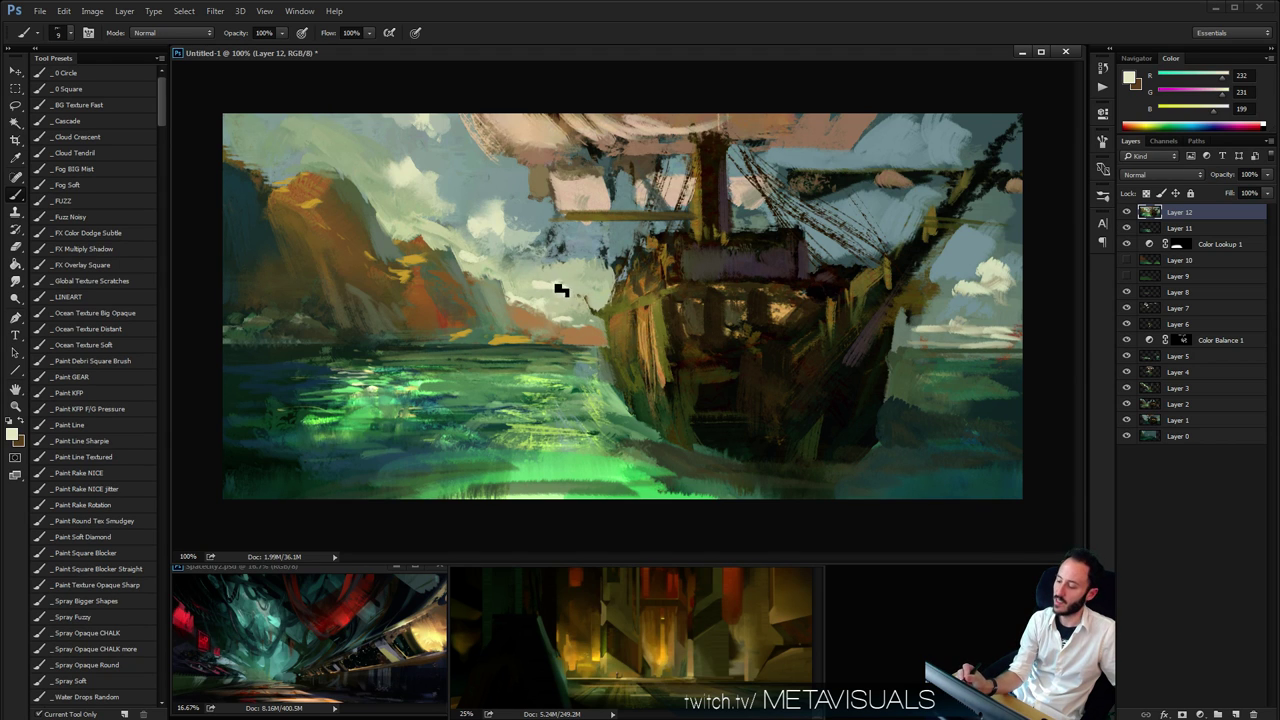
Soften the clouds between the cliffs and bow with sampled grey-blue (127, 154, 160), pale green (175, 188, 163) and cream (229, 230, 199), using sizes 20 and 25
{"action": "left_click", "coordinate": [572, 230], "text": "alt"}
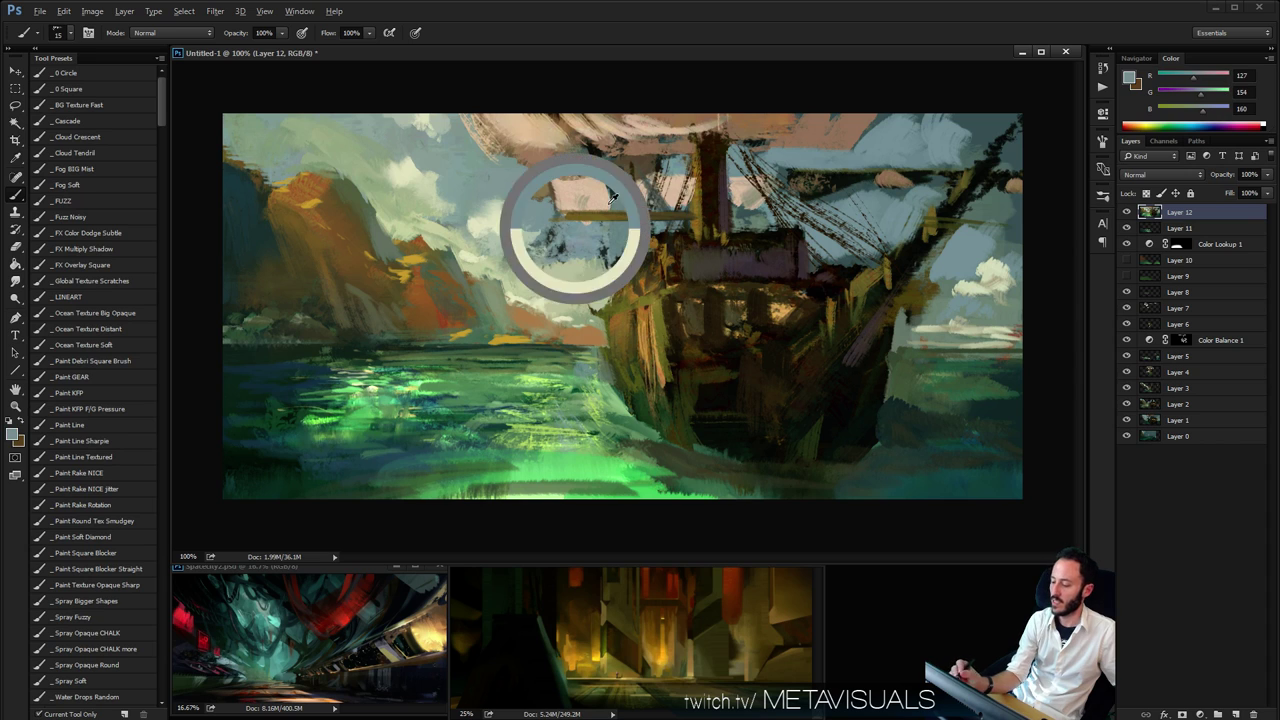
{"action": "key", "text": "bracketright"}
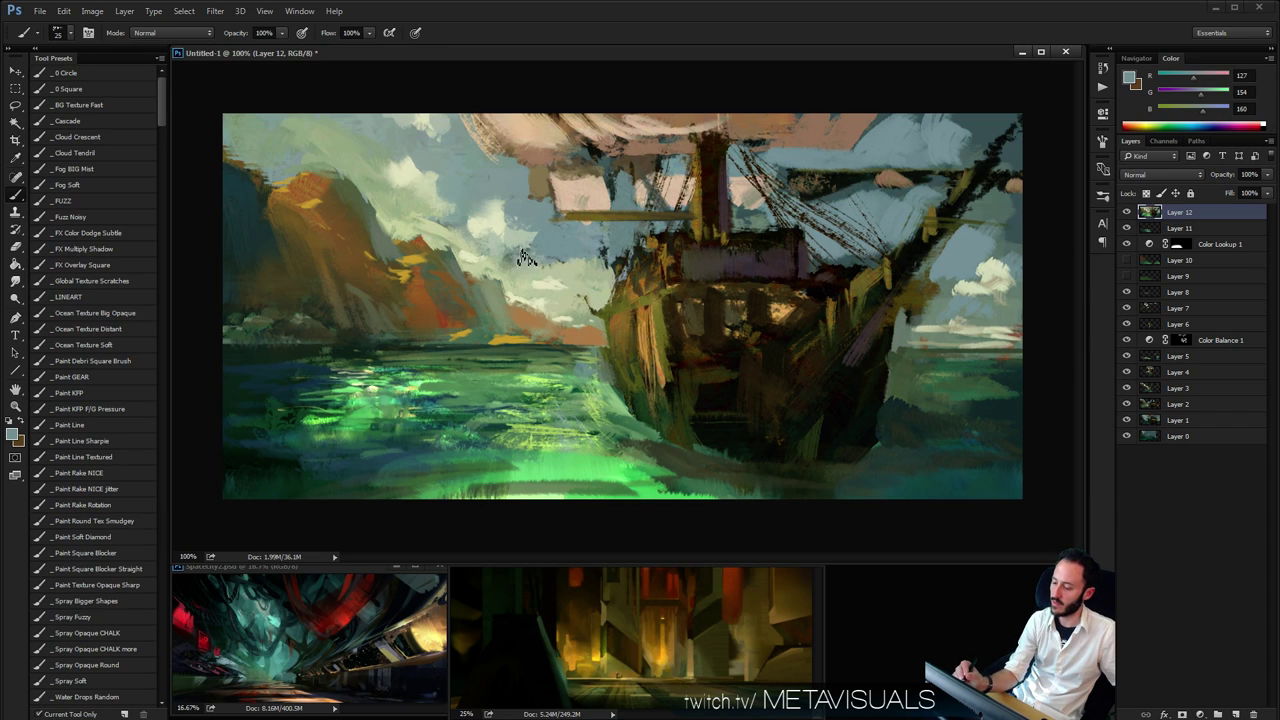
{"action": "left_click", "coordinate": [500, 257], "text": "alt"}
{"action": "left_click", "coordinate": [552, 245], "text": "alt"}
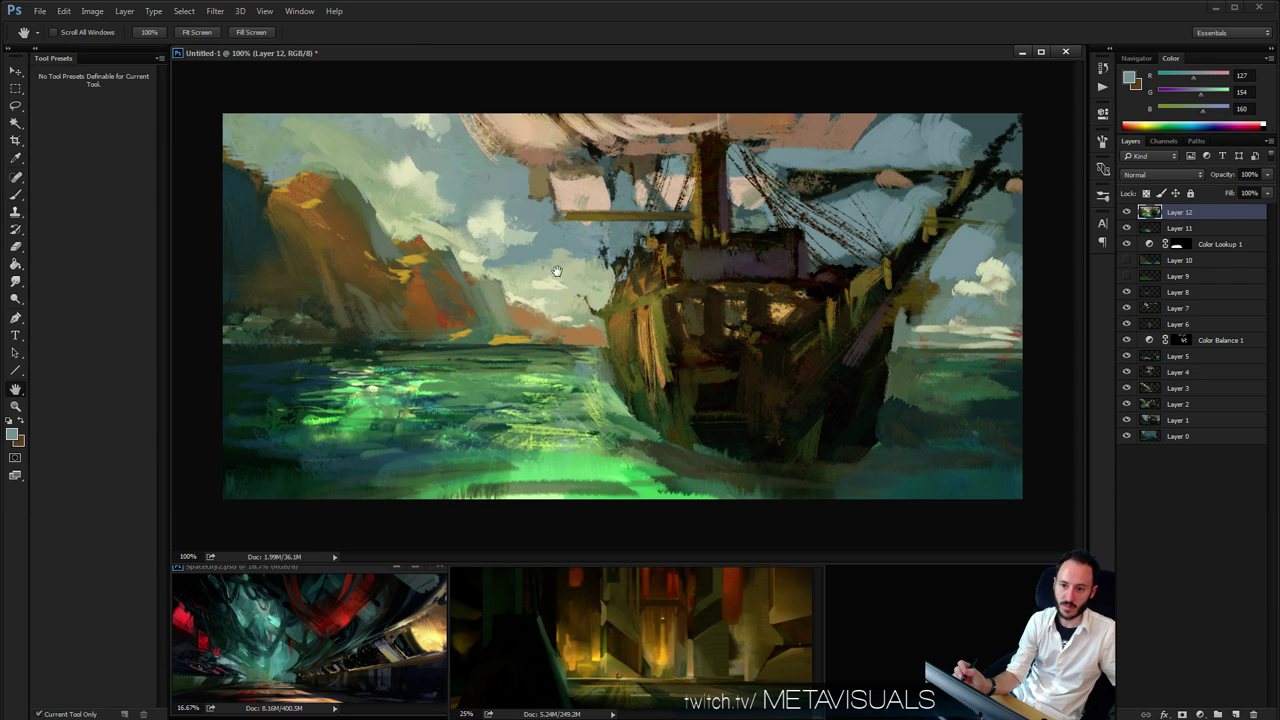
{"action": "left_click", "coordinate": [559, 258], "text": "alt"}
{"action": "key", "text": "bracketleft"}
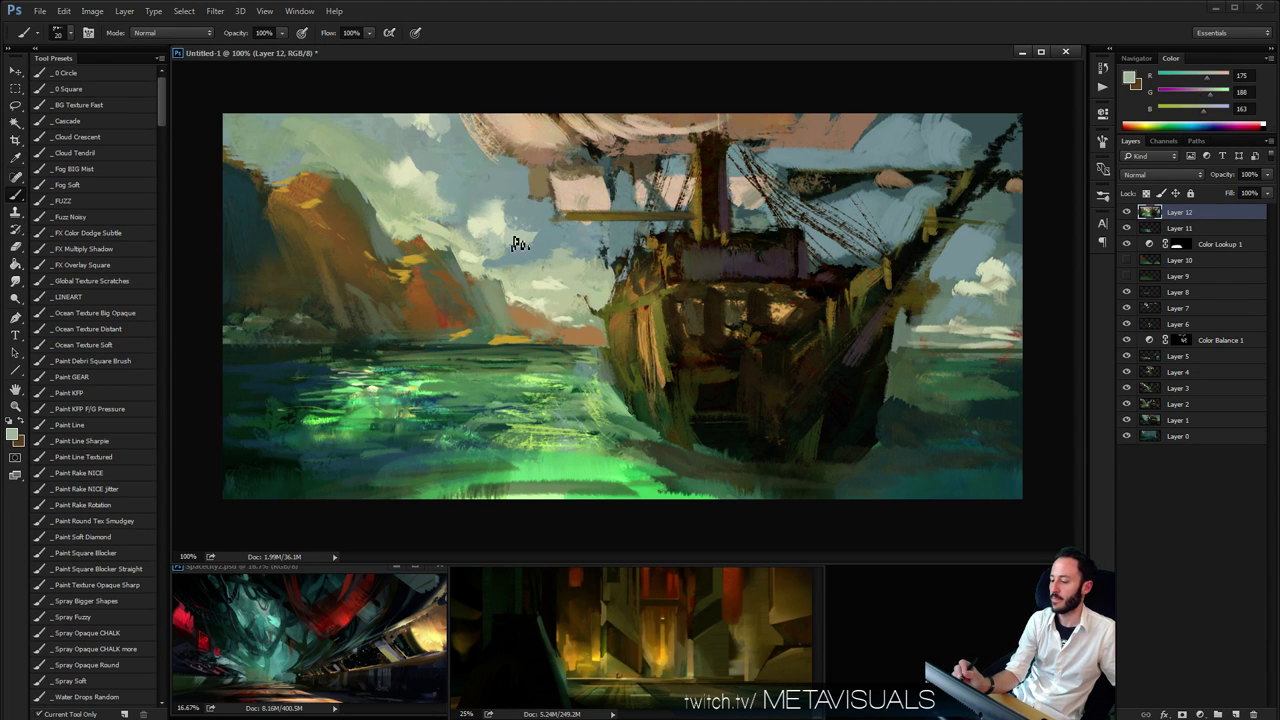
{"action": "left_click", "coordinate": [498, 218], "text": "alt"}
{"action": "key", "text": "bracketright"}
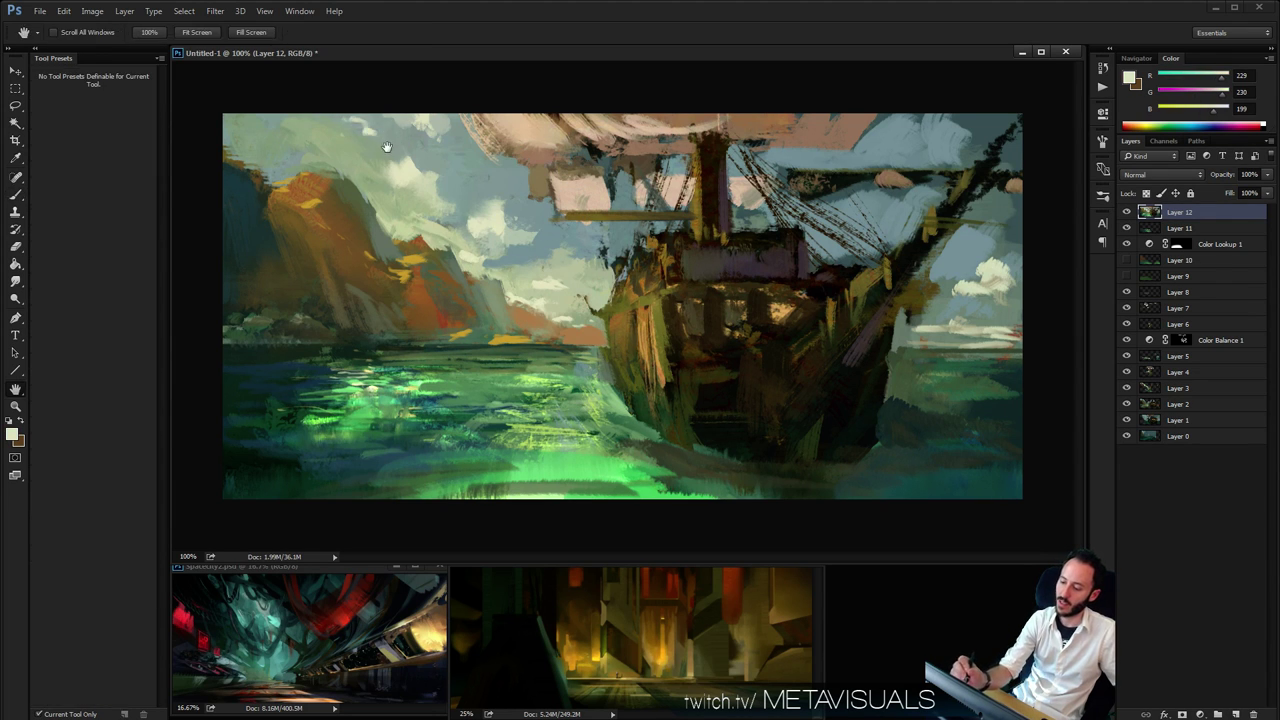
Brush muted grey-green (120, 142, 123) into the sky above the left cliffs, enlarging the brush from size 20 to 45
{"action": "left_click", "coordinate": [352, 132], "text": "alt"}
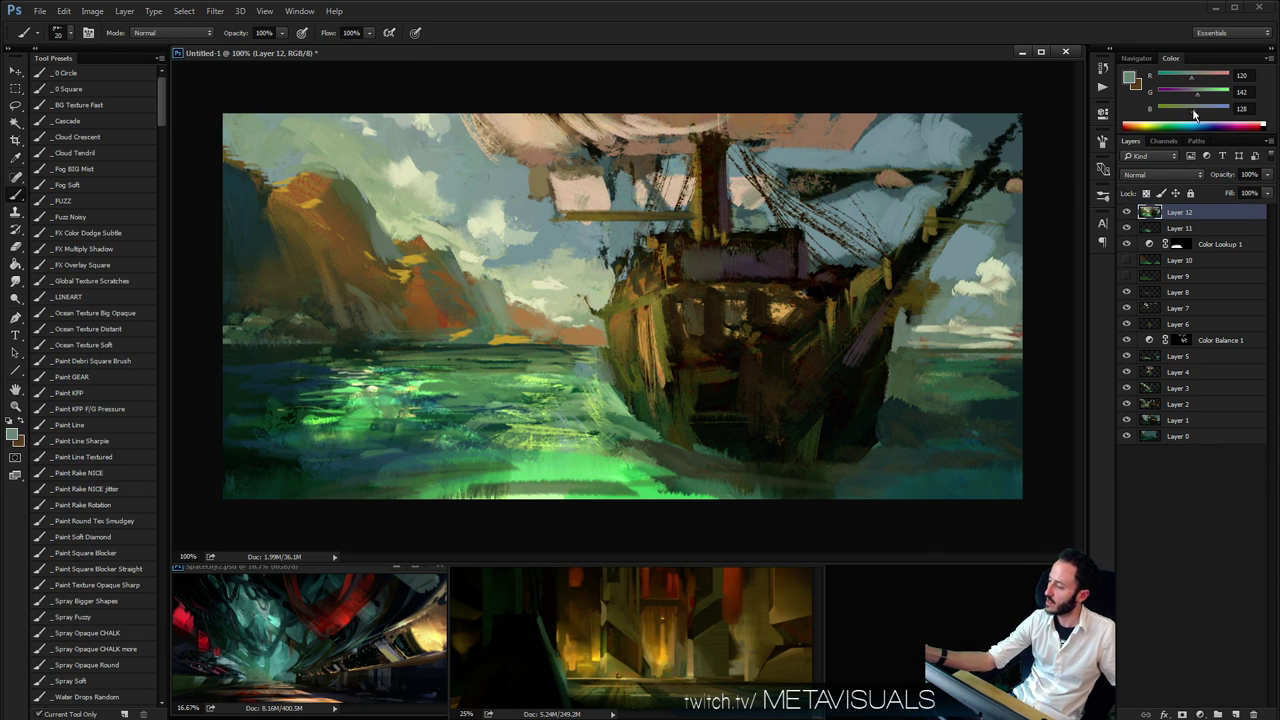
{"action": "key", "text": "bracketright"}
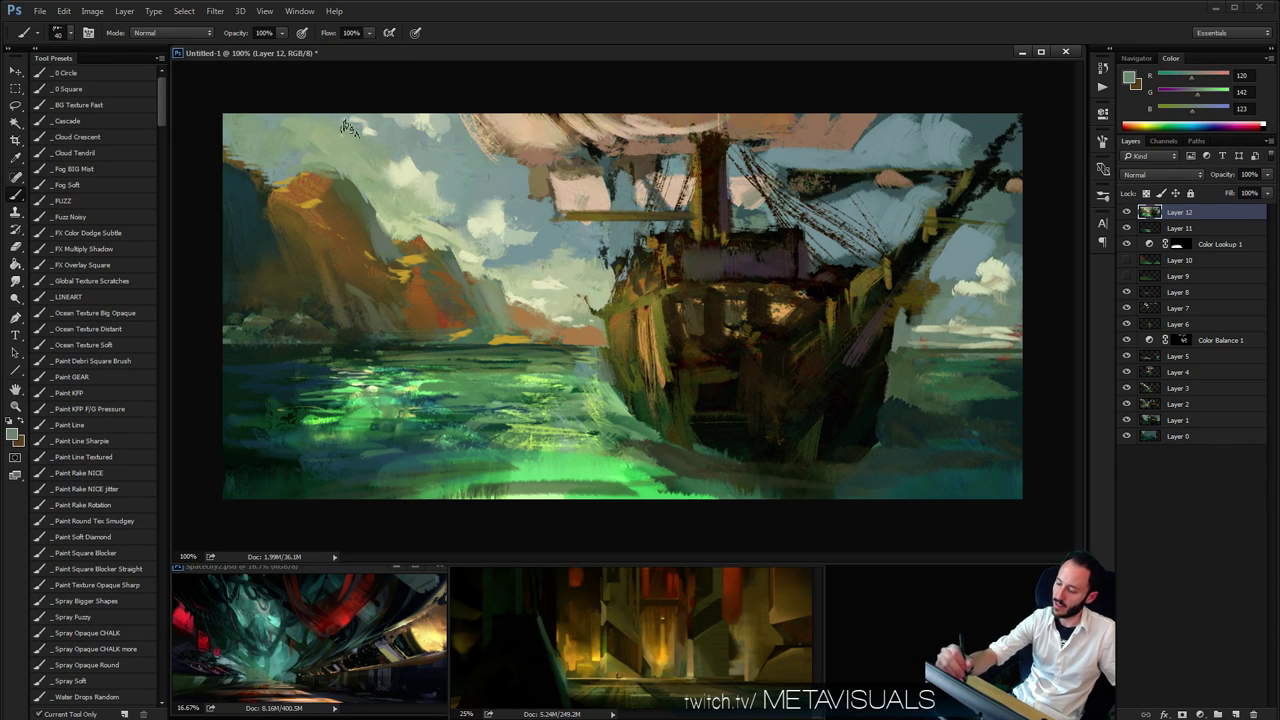
{"action": "left_click_drag", "start_coordinate": [355, 130], "coordinate": [354, 150]}
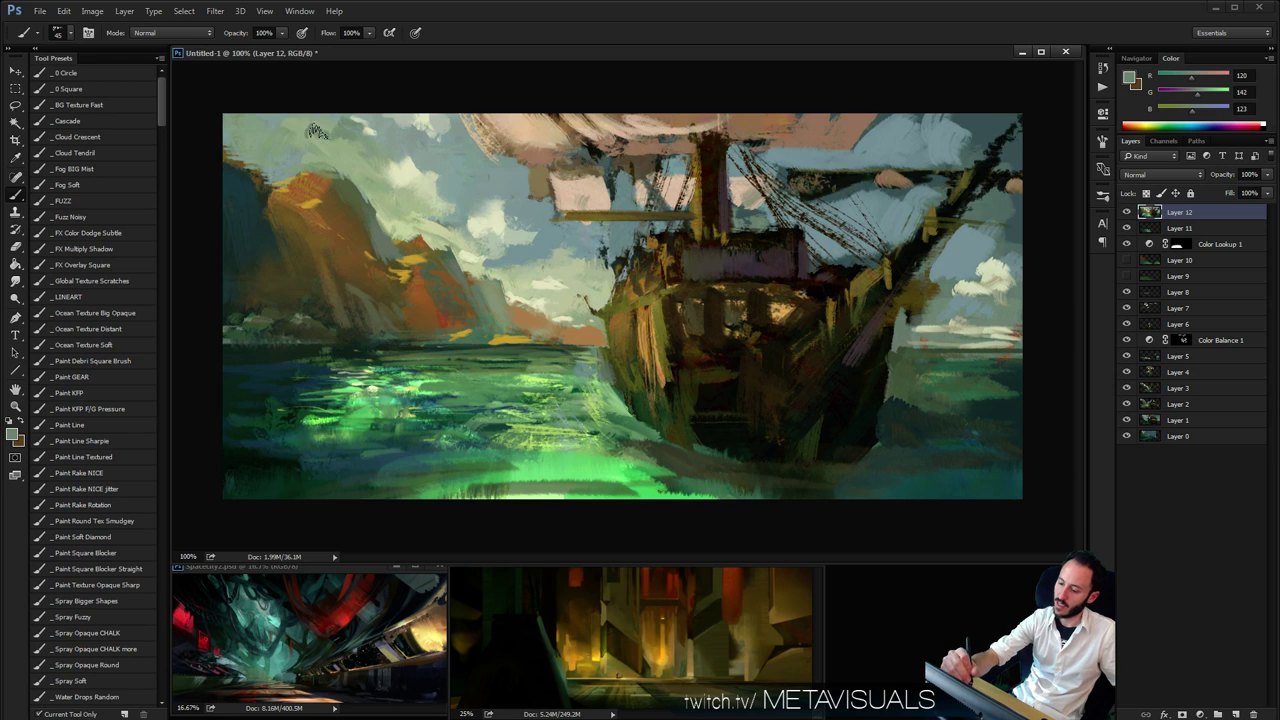
Examine the overall composition and value balance of the painting at reduced size
{"action": "key", "text": "z"}
{"action": "left_click", "coordinate": [587, 162], "text": "alt"}
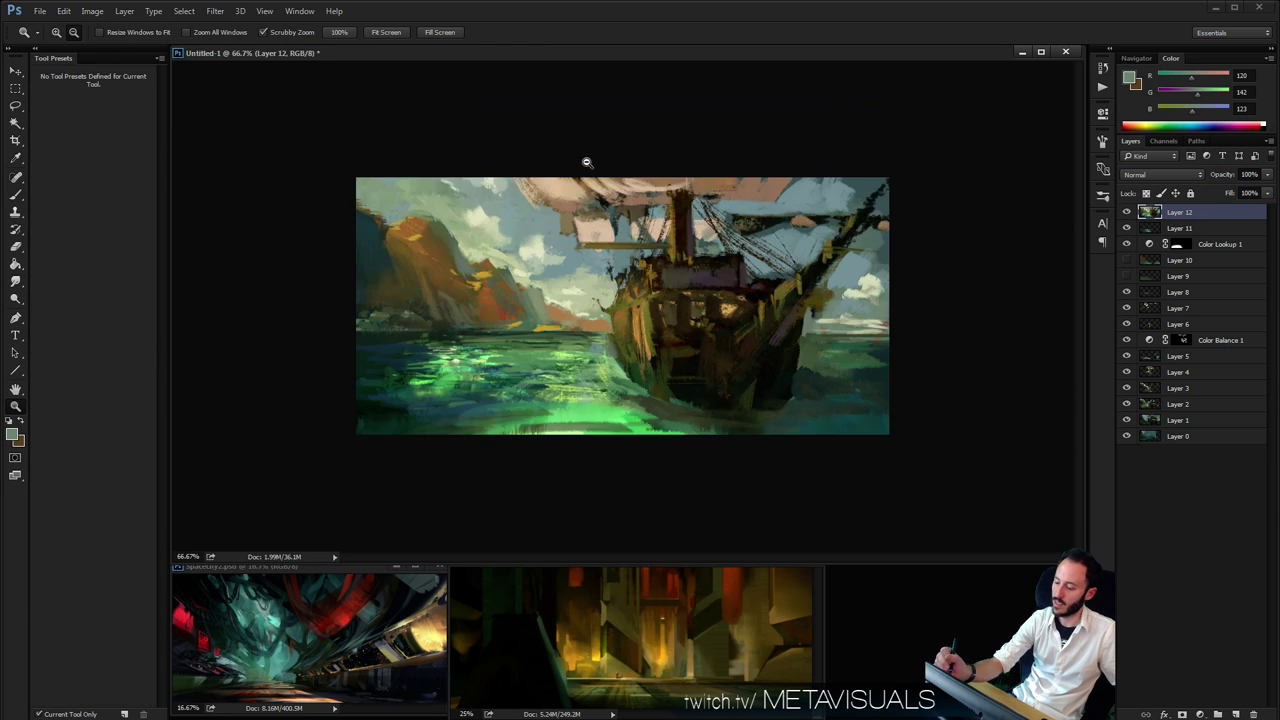
{"action": "key", "text": "b"}
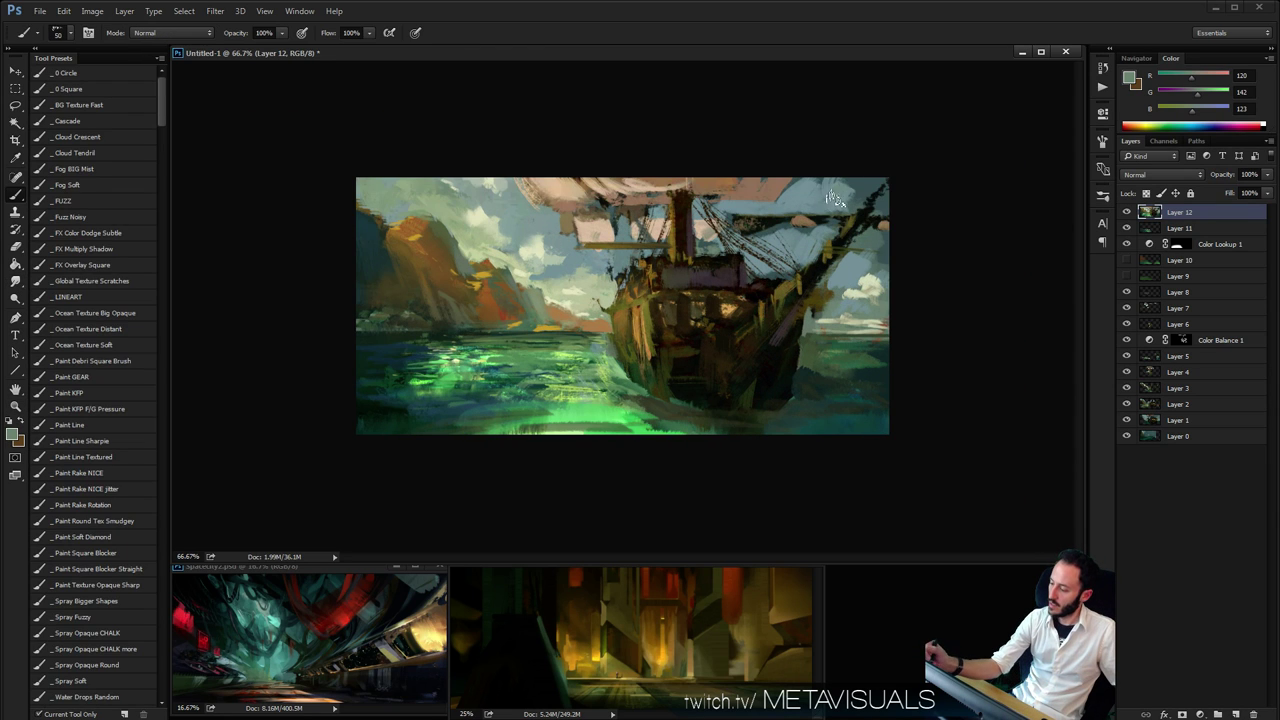
{"action": "key", "text": "space"}
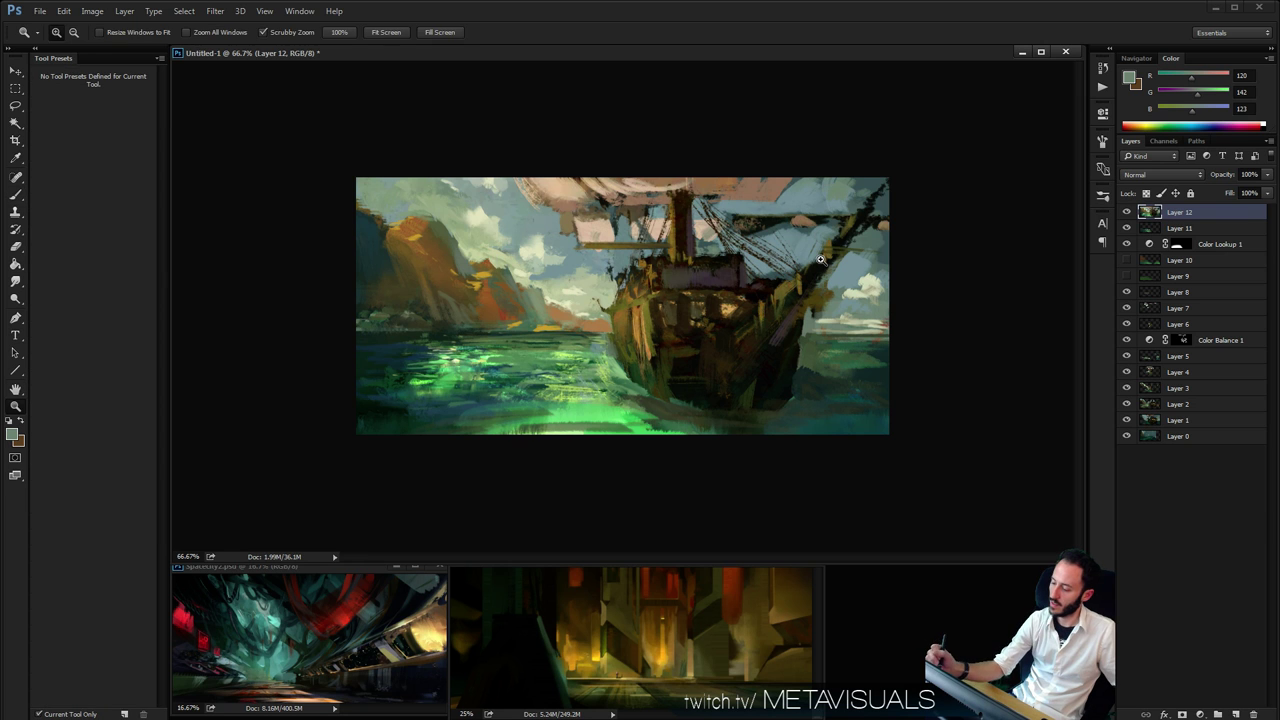
{"action": "left_click", "coordinate": [830, 210], "text": "ctrl"}
{"action": "key", "text": "space"}
{"action": "left_click", "coordinate": [697, 381], "text": "alt"}
{"action": "left_click", "coordinate": [697, 381], "text": "alt"}
{"action": "left_click", "coordinate": [697, 381], "text": "alt"}
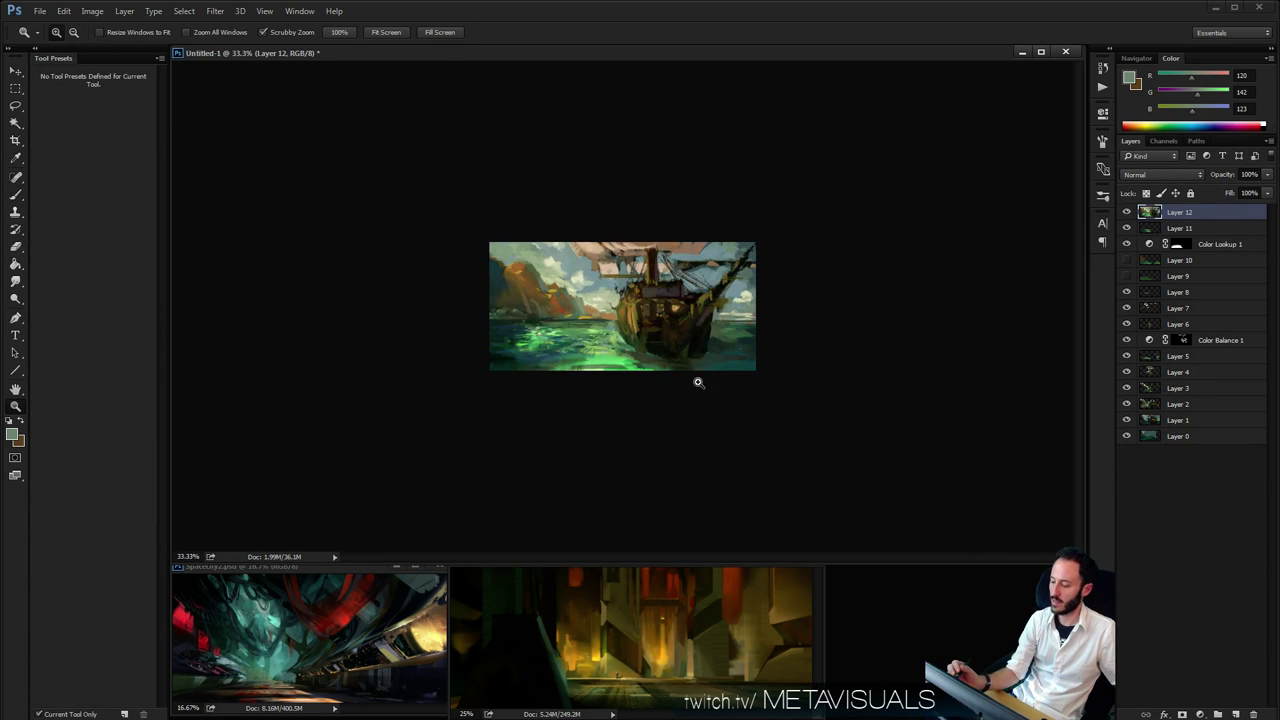
{"action": "left_click", "coordinate": [700, 408], "text": "ctrl"}
{"action": "left_click", "coordinate": [700, 408], "text": "ctrl"}
{"action": "left_click", "coordinate": [703, 408], "text": "ctrl"}
Dab sampled bright green (191, 237, 127) glints onto the water beside the bow, reducing the brush from size 25 to 7
{"action": "left_click", "coordinate": [575, 373], "text": "alt"}
{"action": "key", "text": "bracketleft"}
{"action": "key", "text": "bracketleft"}
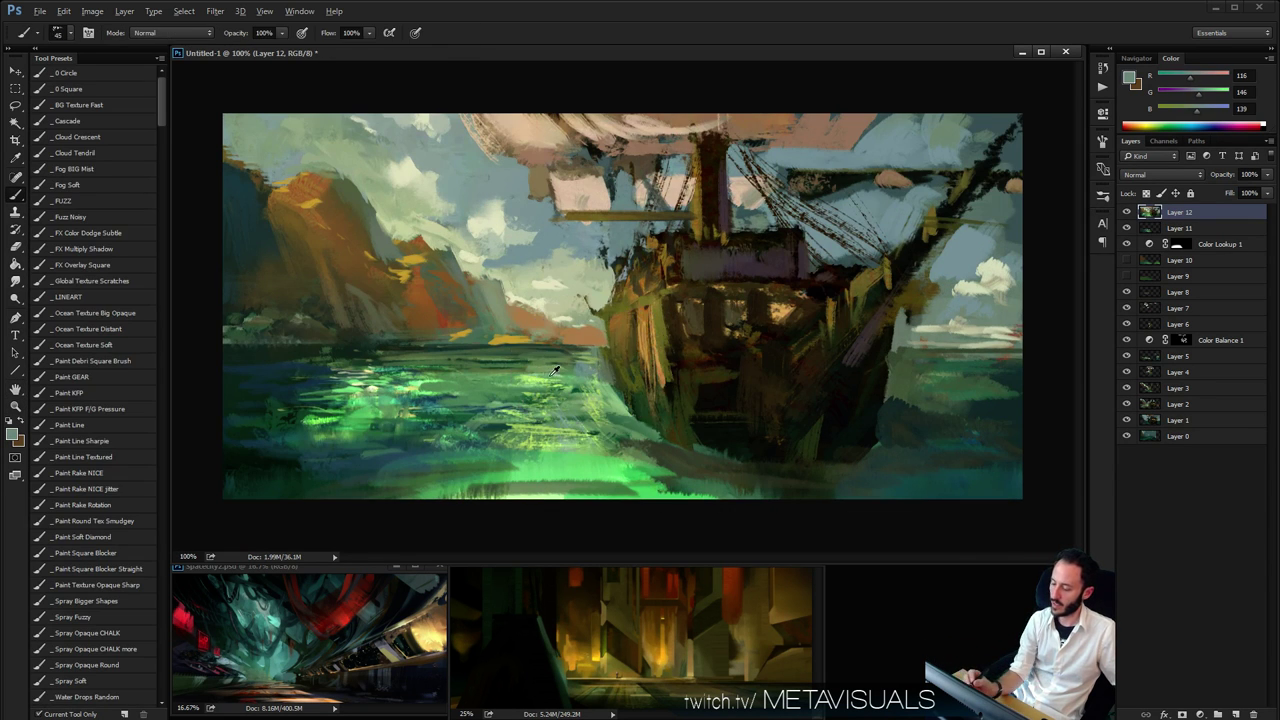
{"action": "left_click", "coordinate": [540, 385], "text": "alt"}
{"action": "key", "text": "bracketleft"}
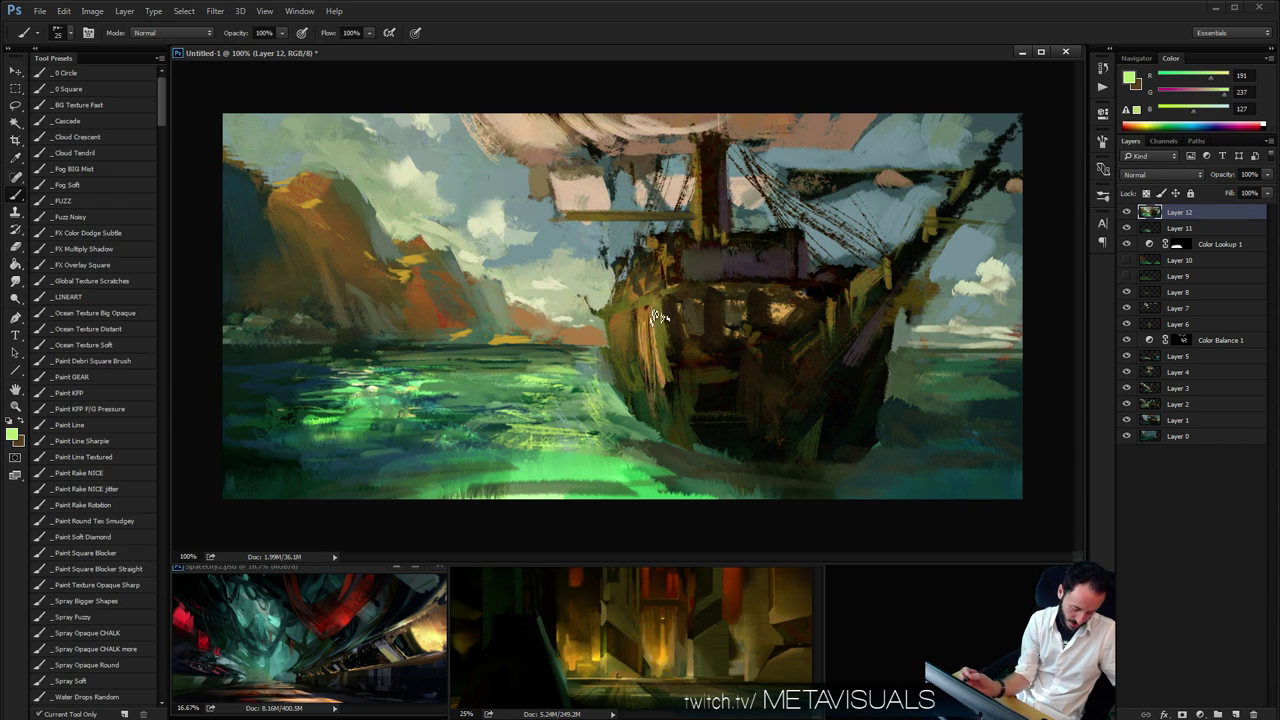
{"action": "key", "text": "bracketleft"}
{"action": "key", "text": "bracketleft"}
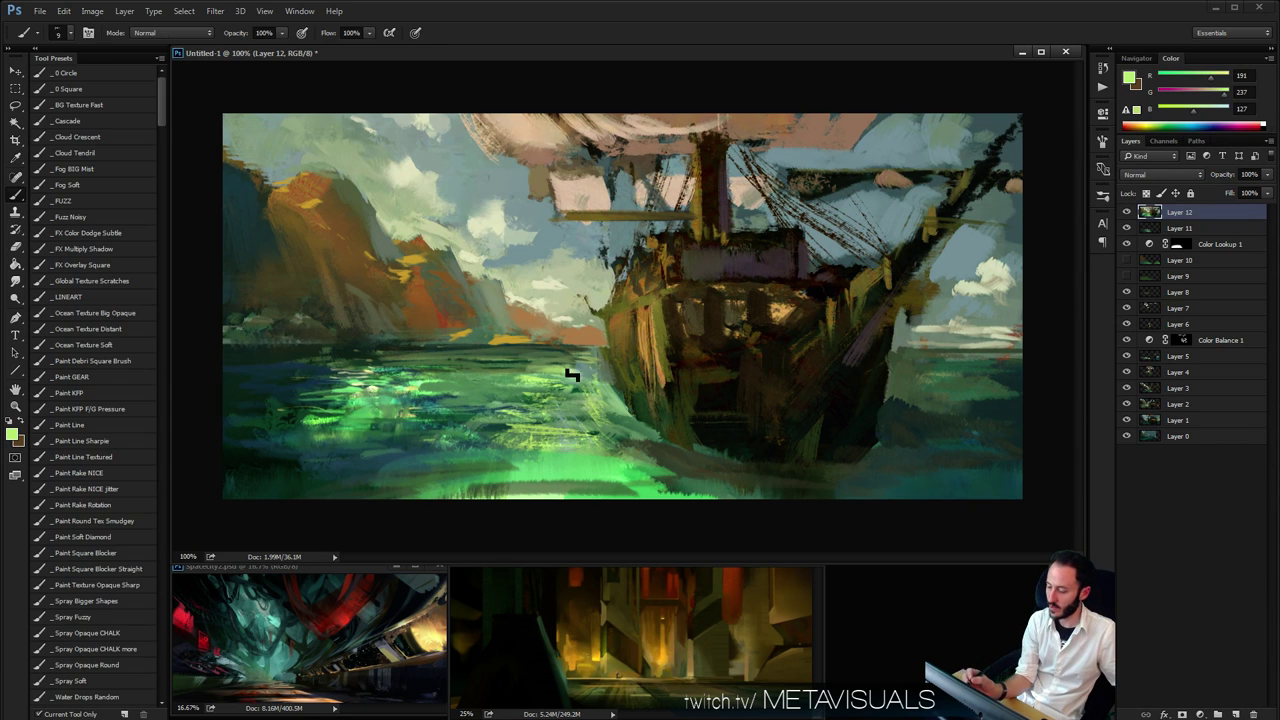
{"action": "key", "text": "space"}
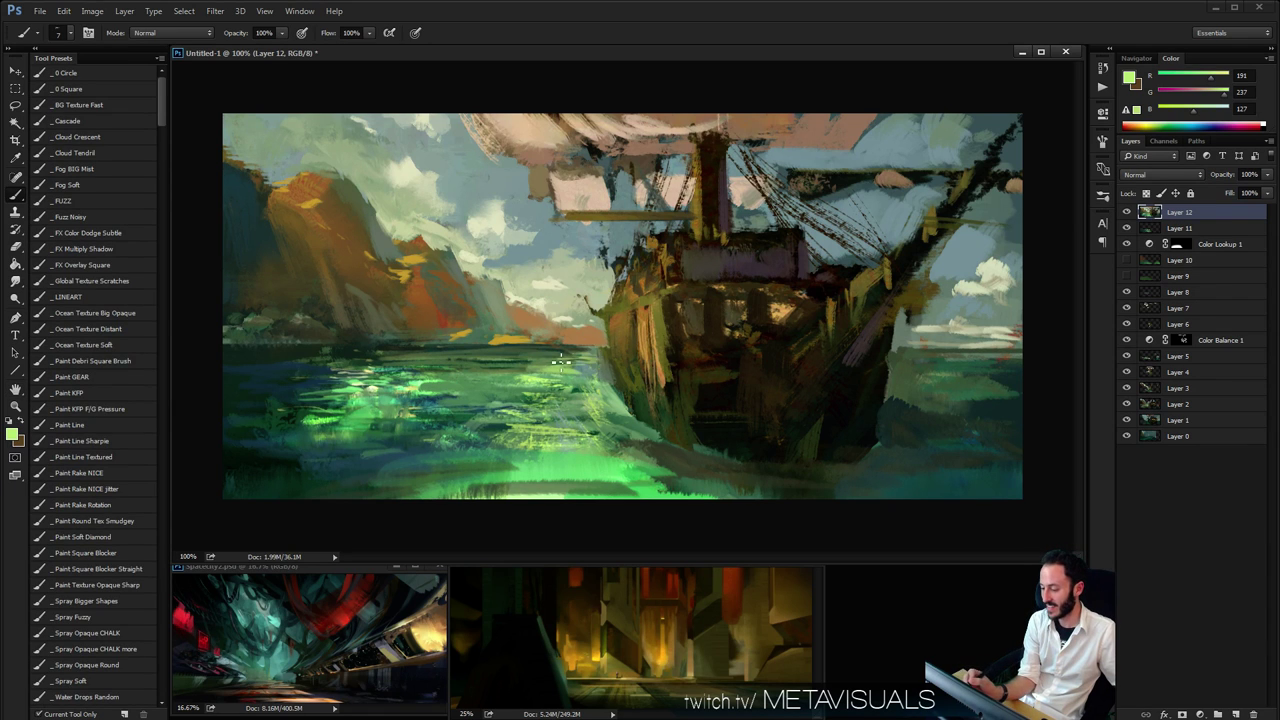
Paint a cream (230, 229, 196) foam accent where the bow meets the water, and check it at reduced size
{"action": "key", "text": "bracketright"}
{"action": "key", "text": "bracketright"}
{"action": "key", "text": "bracketright"}
{"action": "left_click", "coordinate": [557, 317], "text": "alt"}
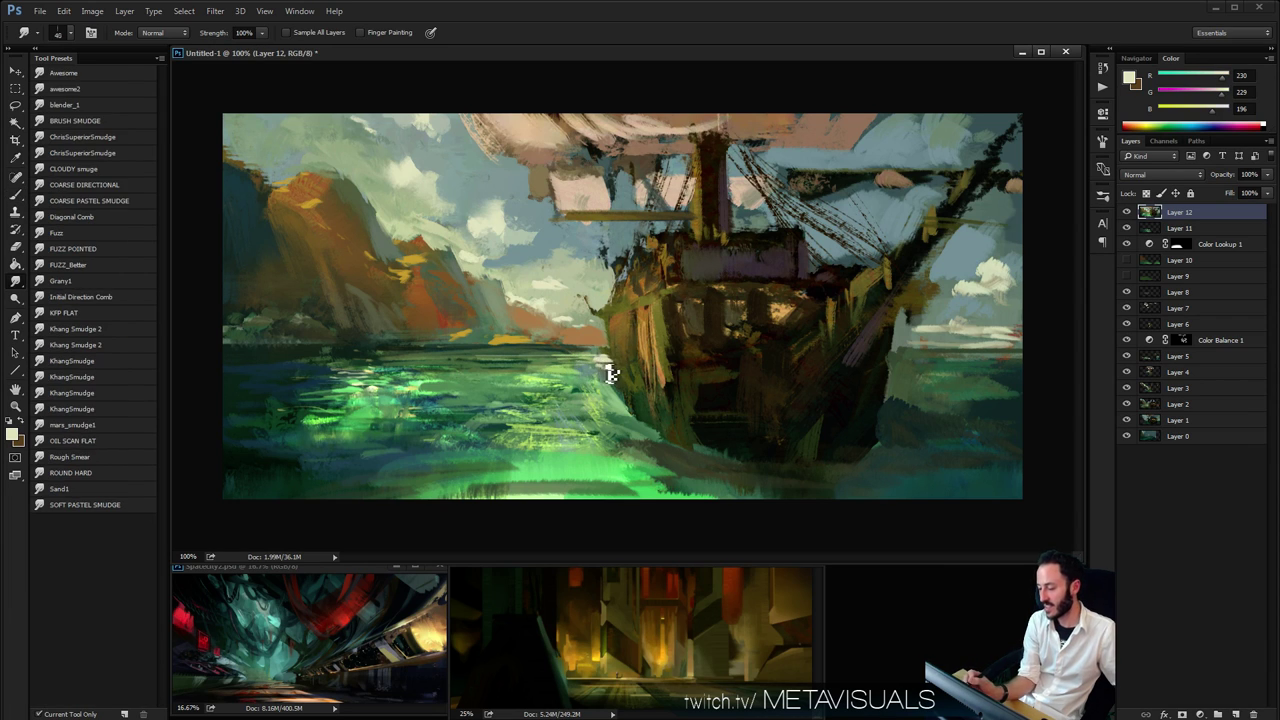
{"action": "key", "text": "z"}
{"action": "left_click", "coordinate": [774, 406], "text": "alt"}
{"action": "left_click", "coordinate": [774, 406], "text": "alt"}
{"action": "left_click", "coordinate": [774, 407], "text": "alt"}
{"action": "left_click", "coordinate": [774, 408]}
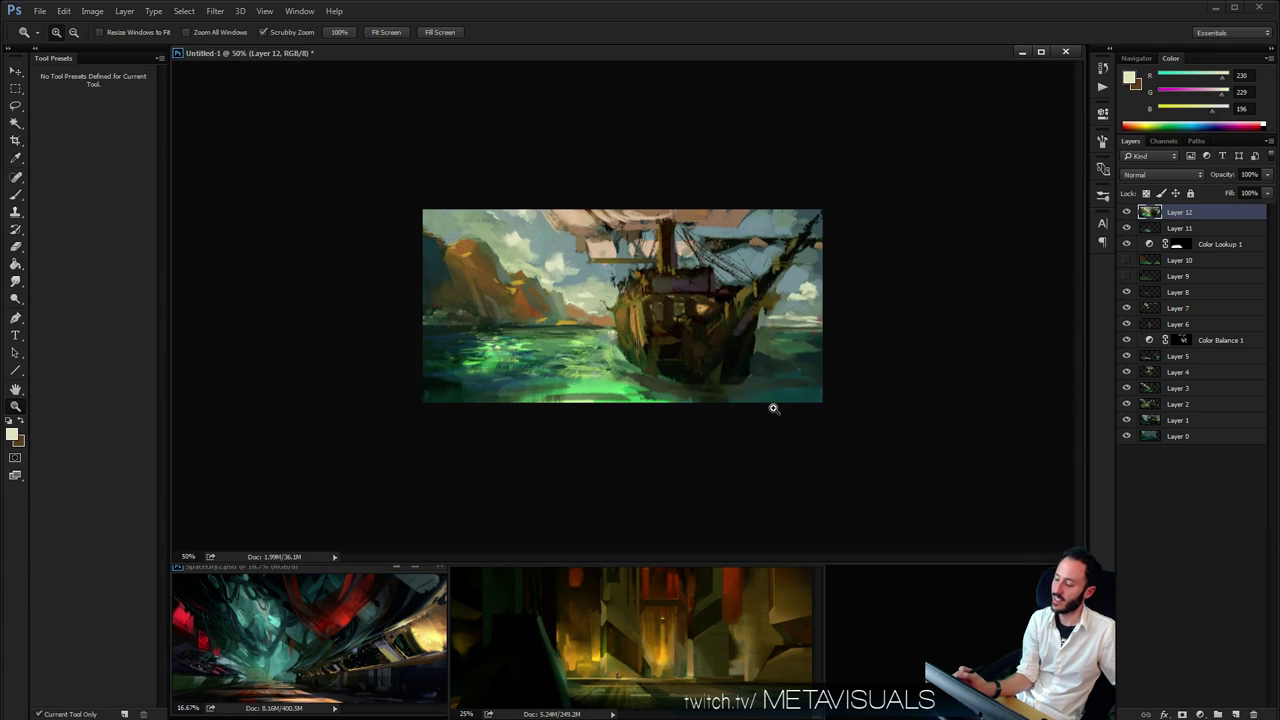
{"action": "left_click", "coordinate": [774, 408]}
Rework the wake along the bow with sampled grey-green (107, 125, 103), green (123, 168, 122) and dark green (51, 71, 42), using sizes 20 and 25
{"action": "key", "text": "b"}
{"action": "left_click", "coordinate": [612, 356], "text": "alt"}
{"action": "key", "text": "bracketright"}
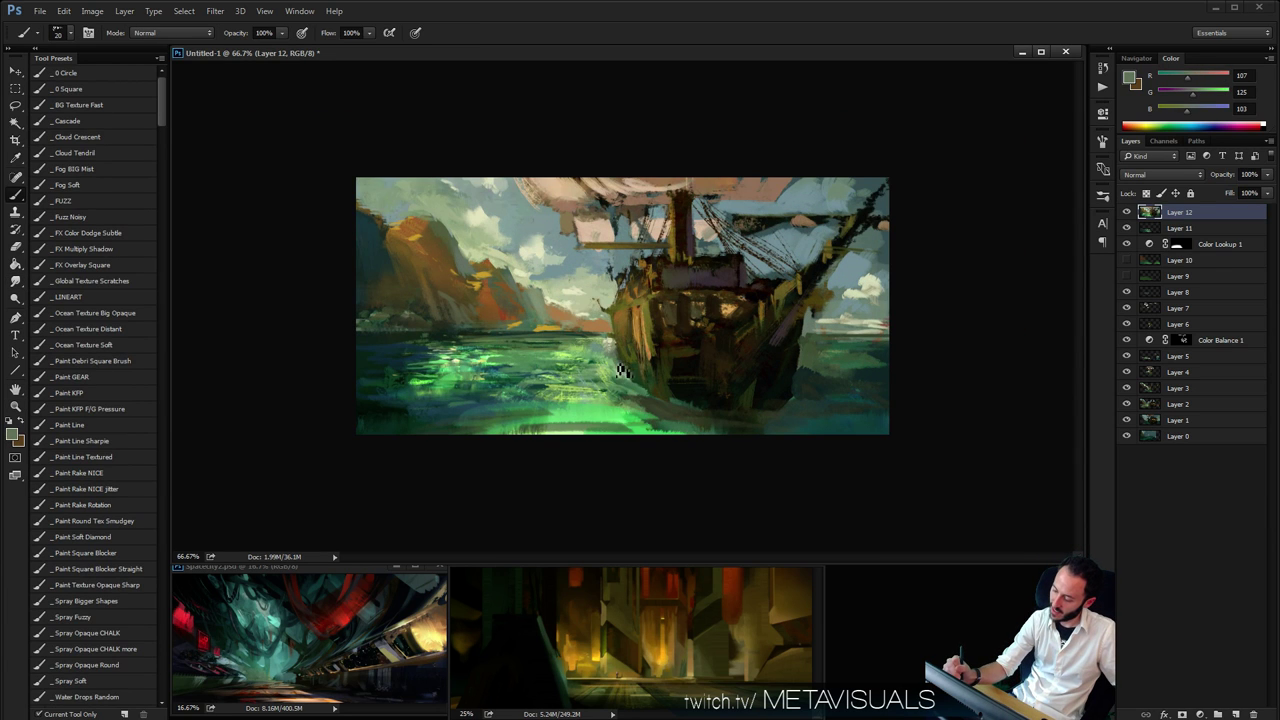
{"action": "left_click", "coordinate": [620, 372], "text": "alt"}
{"action": "key", "text": "bracketright"}
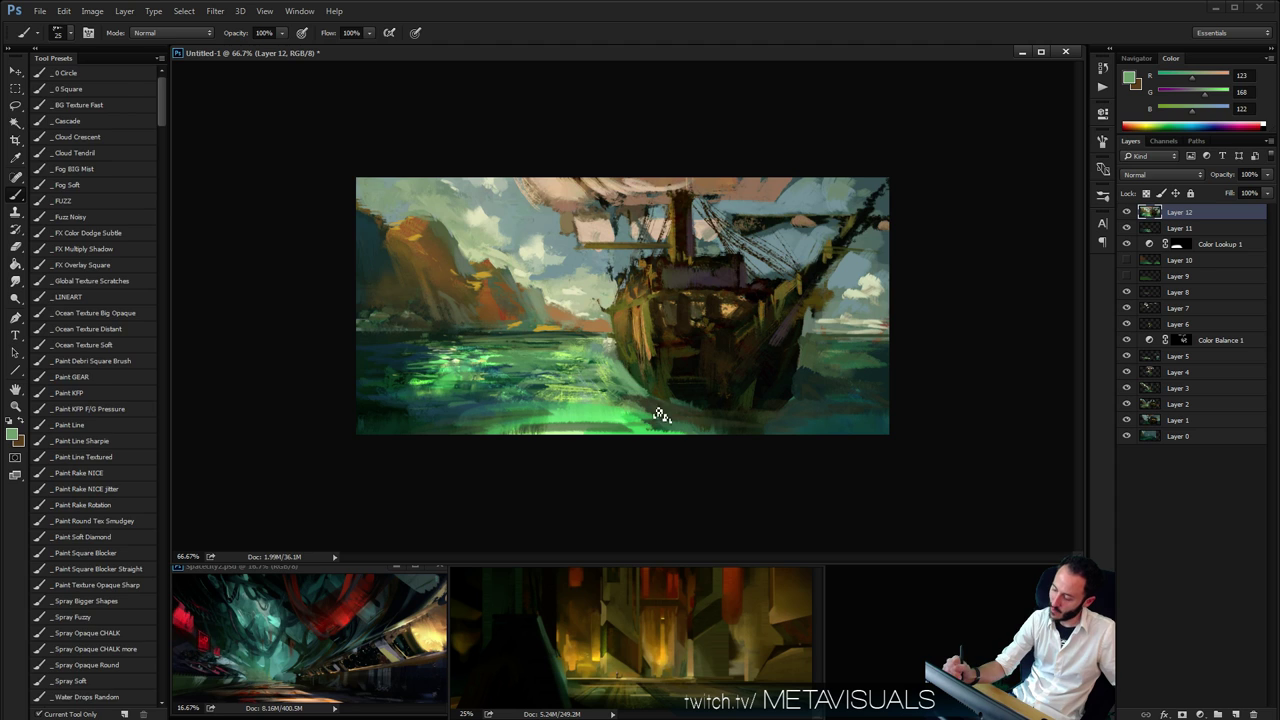
{"action": "left_click", "coordinate": [635, 363], "text": "alt"}
{"action": "key", "text": "bracketleft"}
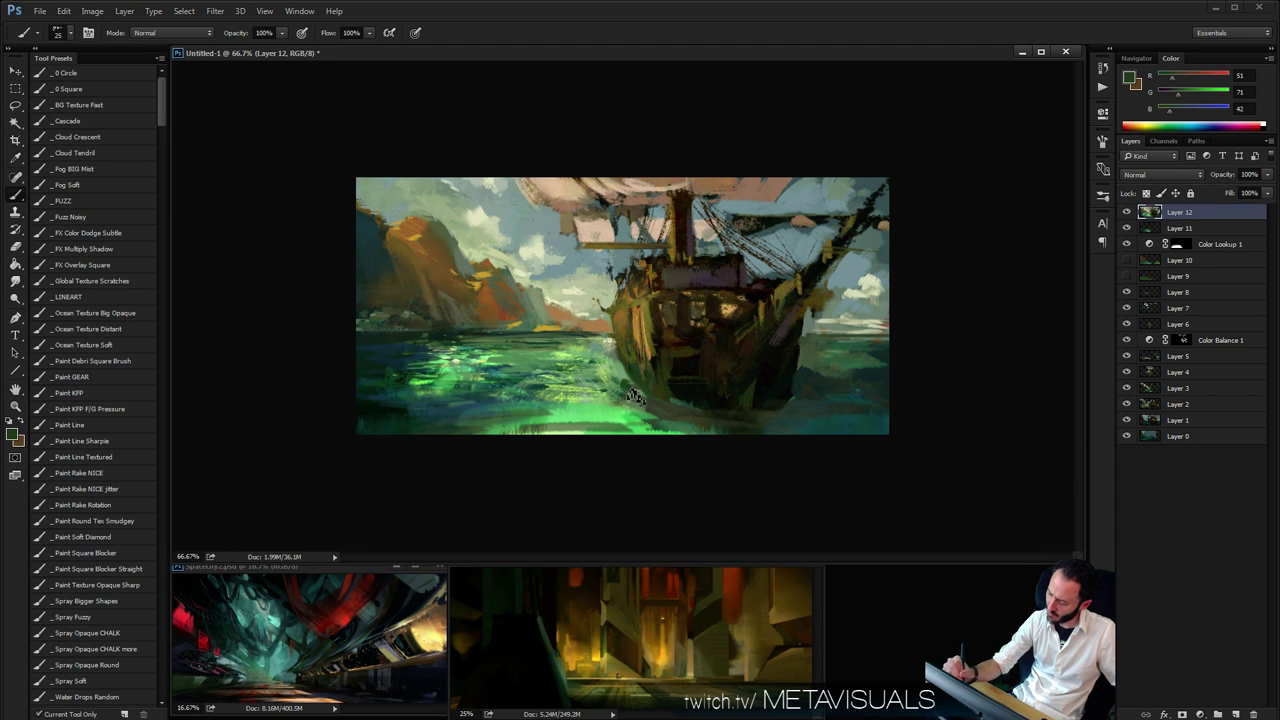
{"action": "left_click", "coordinate": [631, 388], "text": "alt"}
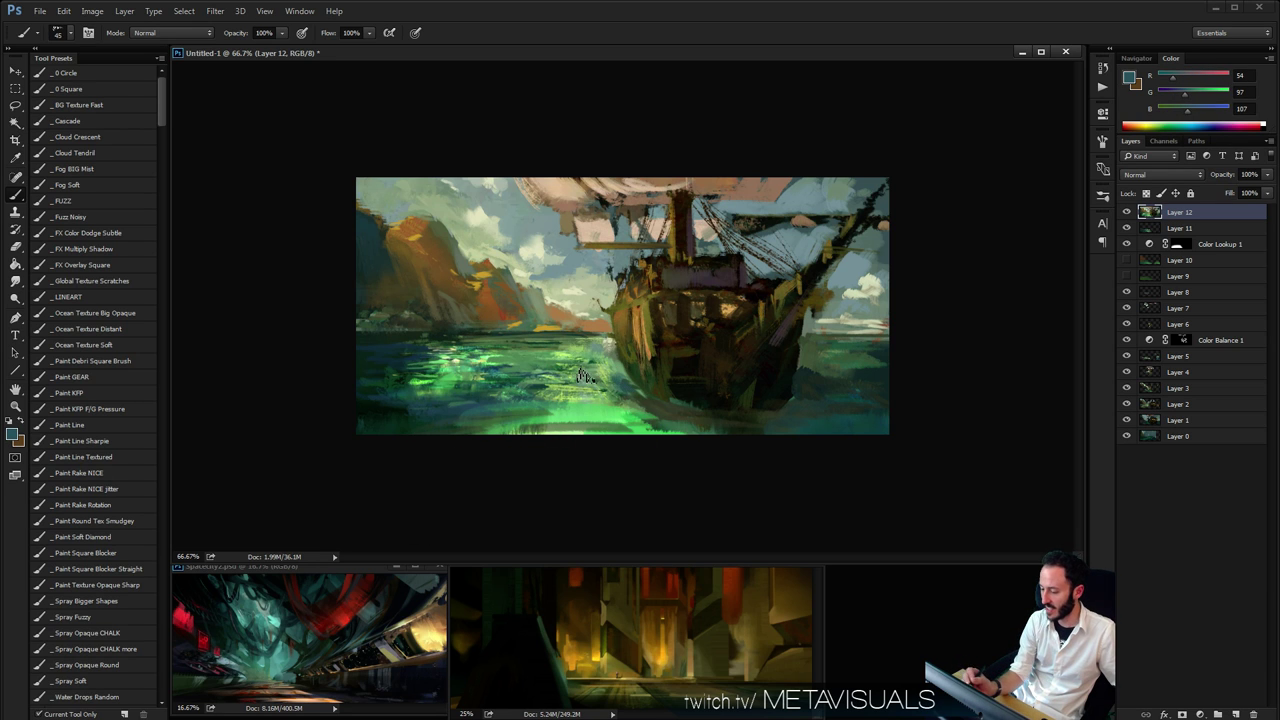
Extend the lower hull down into the water with sampled olive (49, 52, 26) and near-black (25, 22, 15), reducing the brush from size 45 to 10
{"action": "left_click", "coordinate": [716, 392], "text": "alt"}
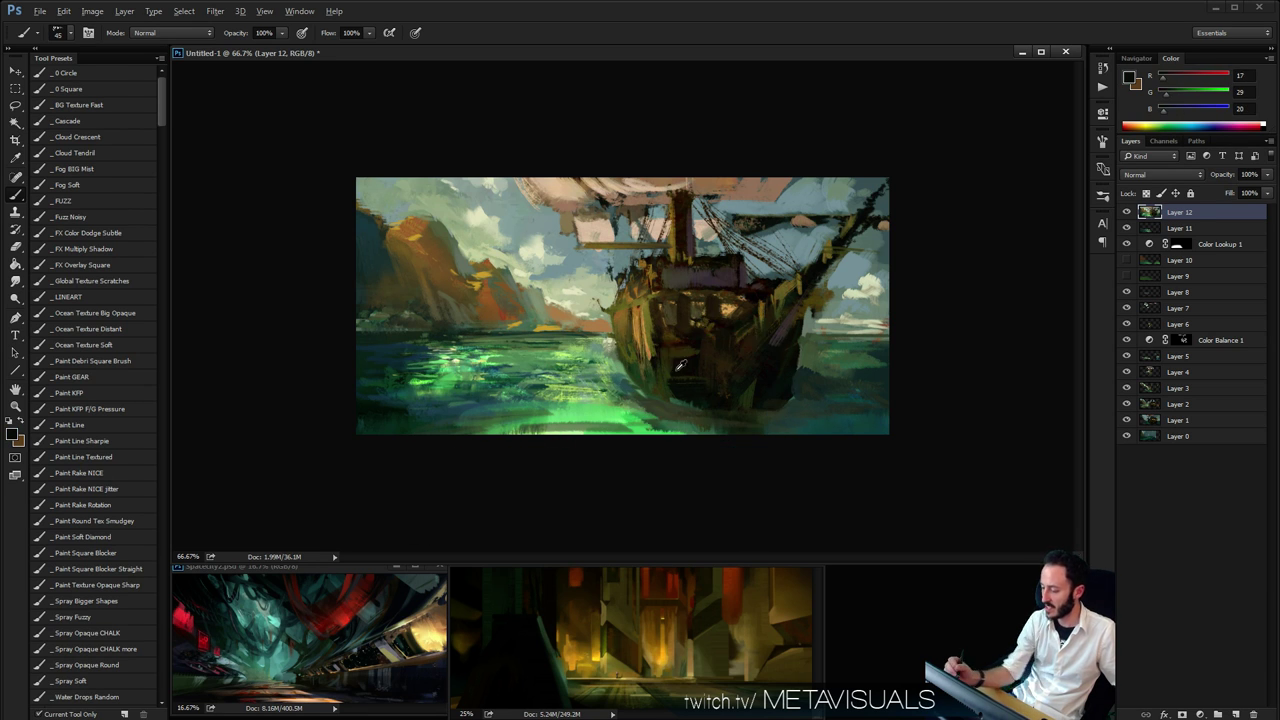
{"action": "left_click", "coordinate": [681, 378], "text": "alt"}
{"action": "key", "text": "bracketright"}
{"action": "key", "text": "bracketright"}
{"action": "key", "text": "bracketleft"}
{"action": "key", "text": "bracketleft"}
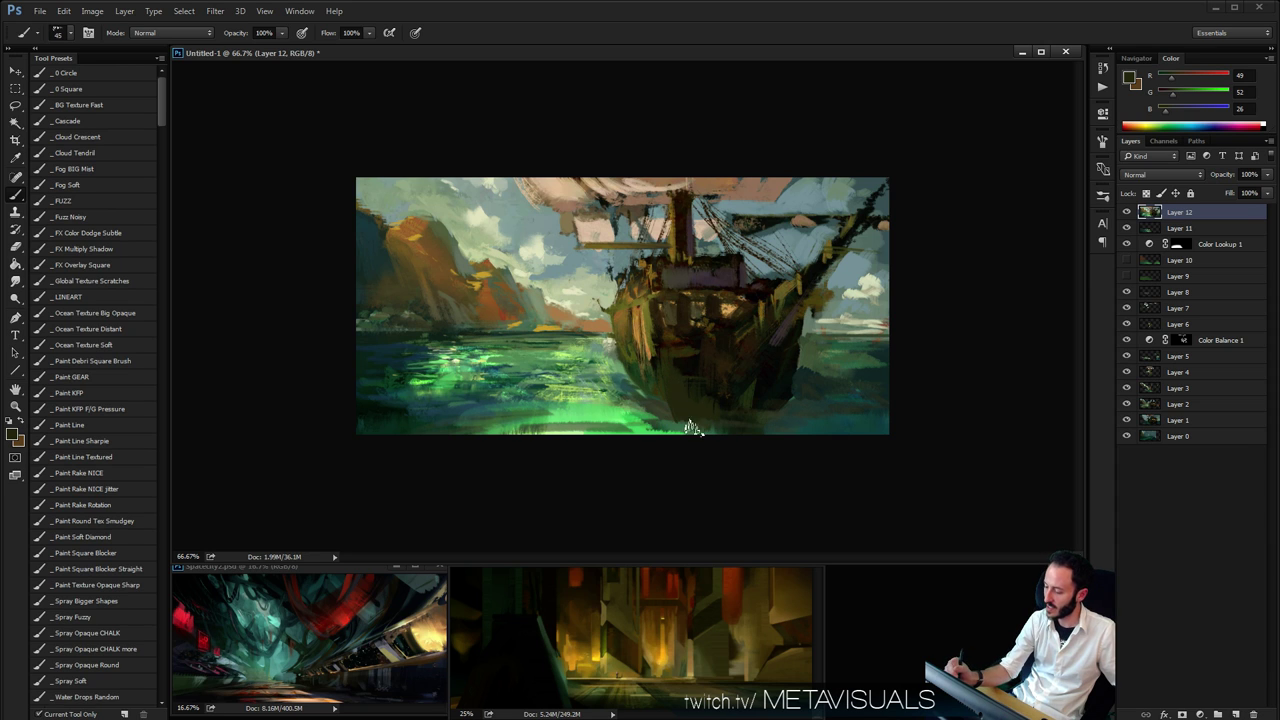
{"action": "left_click", "coordinate": [688, 368], "text": "alt"}
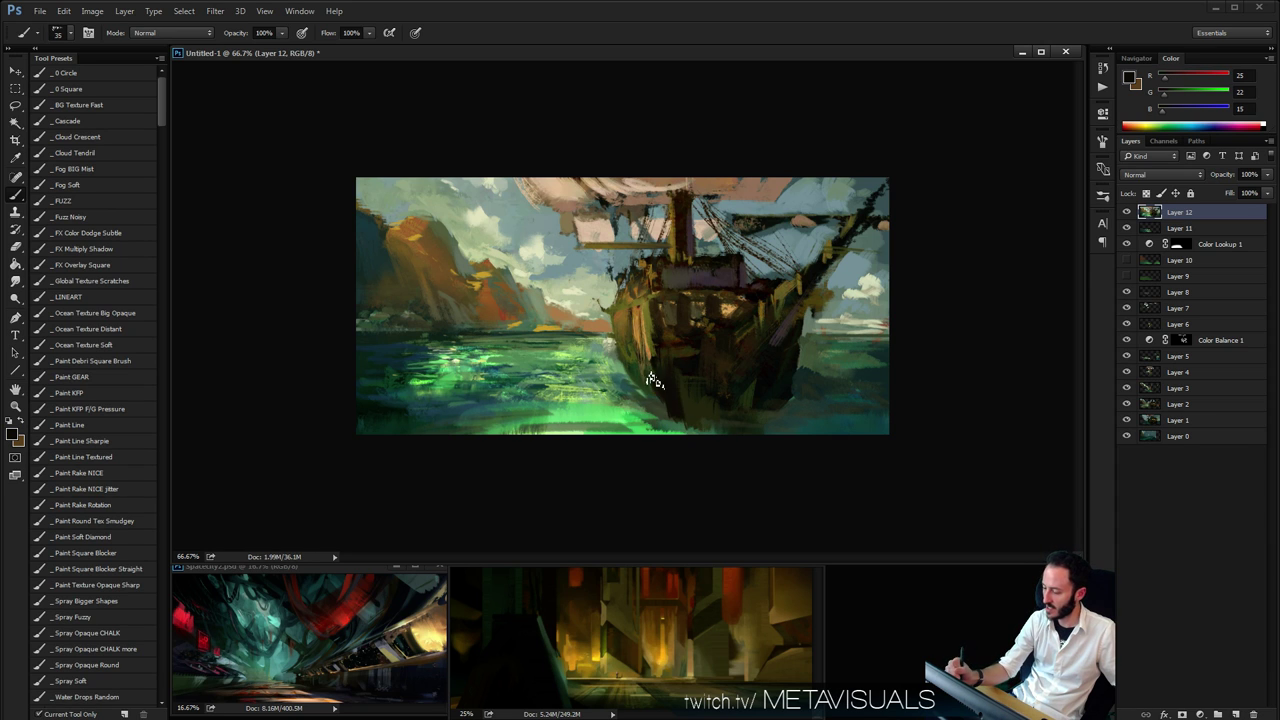
{"action": "key", "text": "bracketleft"}
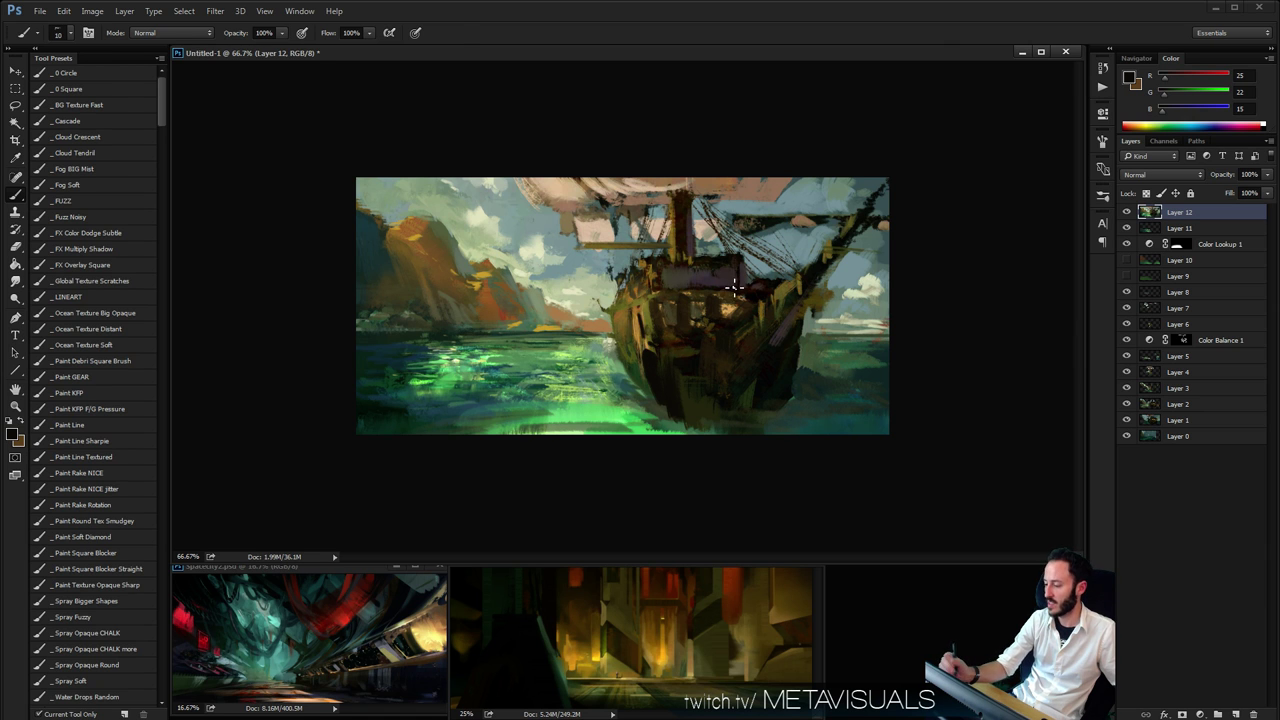
Refine the warm planks on the hull's left side with sampled ochre and orange, using brush sizes 10 and 15
{"action": "left_click", "coordinate": [831, 349], "text": "ctrl+alt"}
{"action": "left_click", "coordinate": [831, 349], "text": "ctrl+alt"}
{"action": "left_click", "coordinate": [814, 371], "text": "ctrl"}
{"action": "left_click", "coordinate": [814, 371], "text": "ctrl"}
{"action": "left_click", "coordinate": [814, 371], "text": "ctrl"}
{"action": "left_click", "coordinate": [663, 361], "text": "alt"}
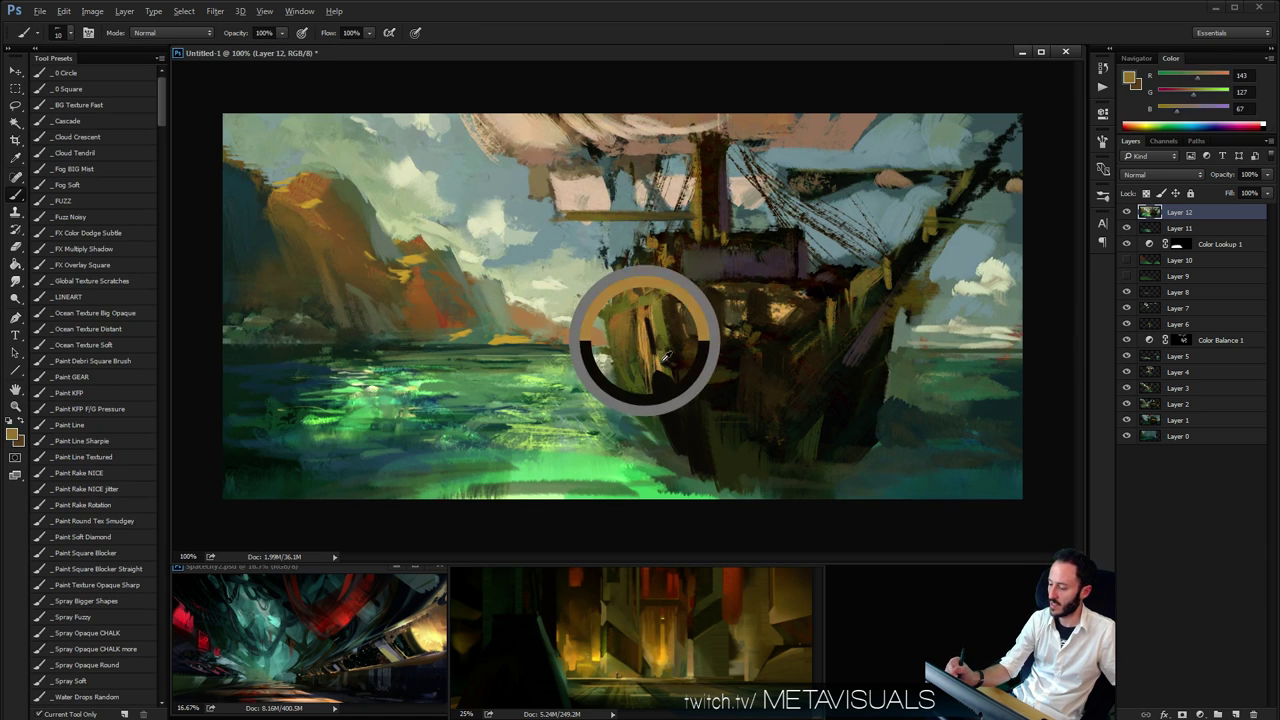
{"action": "left_click_drag", "start_coordinate": [663, 361], "coordinate": [659, 366]}
{"action": "key", "text": "bracketleft"}
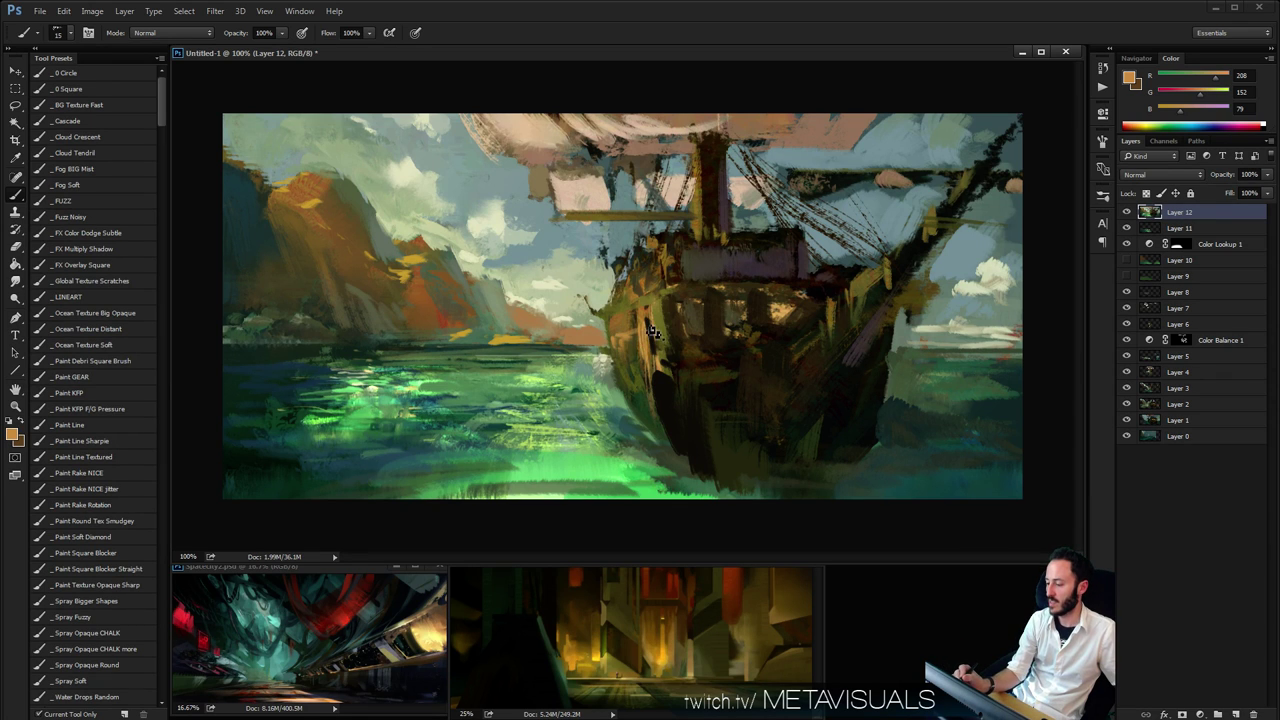
Work sampled dark grey-brown (65, 55, 56) into the hull's right side with a size 35 brush
{"action": "left_click", "coordinate": [831, 329], "text": "ctrl+alt"}
{"action": "left_click", "coordinate": [831, 329], "text": "ctrl+alt"}
{"action": "left_click", "coordinate": [831, 329], "text": "ctrl+alt"}
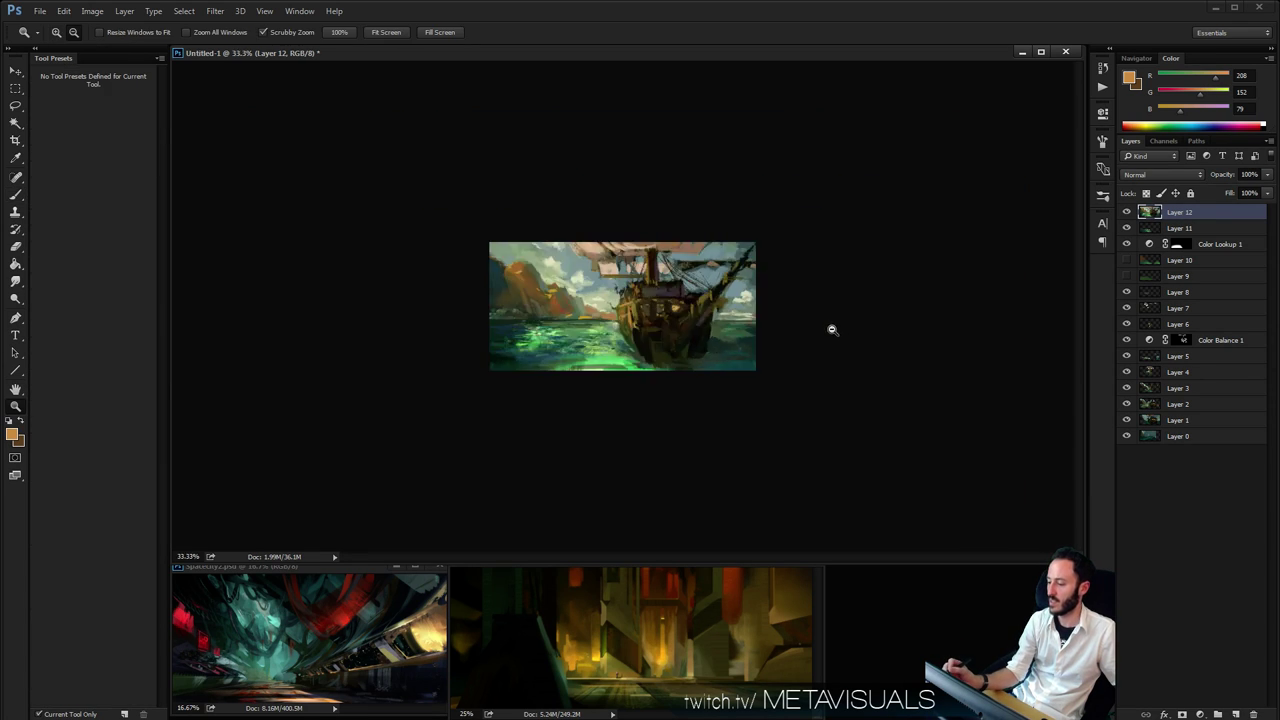
{"action": "left_click", "coordinate": [839, 357], "text": "ctrl"}
{"action": "left_click", "coordinate": [839, 357], "text": "ctrl"}
{"action": "left_click", "coordinate": [839, 357]}
{"action": "key", "text": "b"}
{"action": "left_click", "coordinate": [762, 355], "text": "alt"}
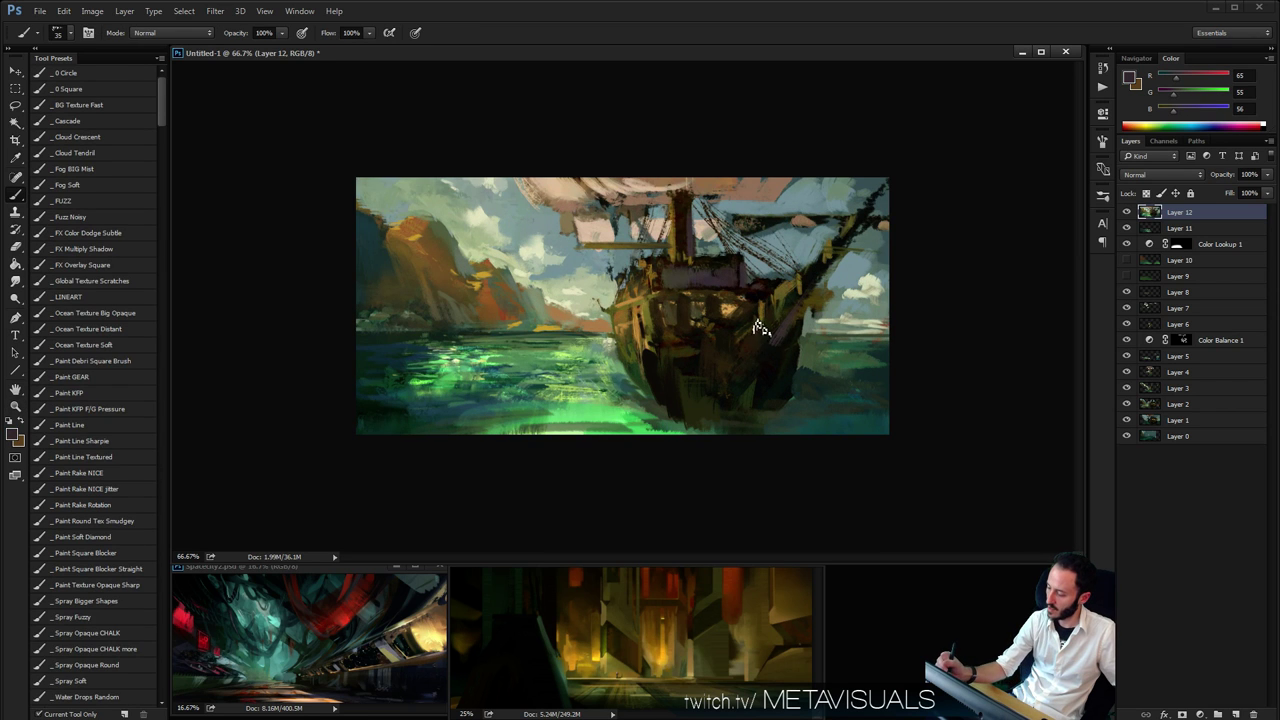
Highlight the right bow rail and the upper right yard with tan (190, 159, 113), reducing the brush from size 20 to 10
{"action": "key", "text": "z"}
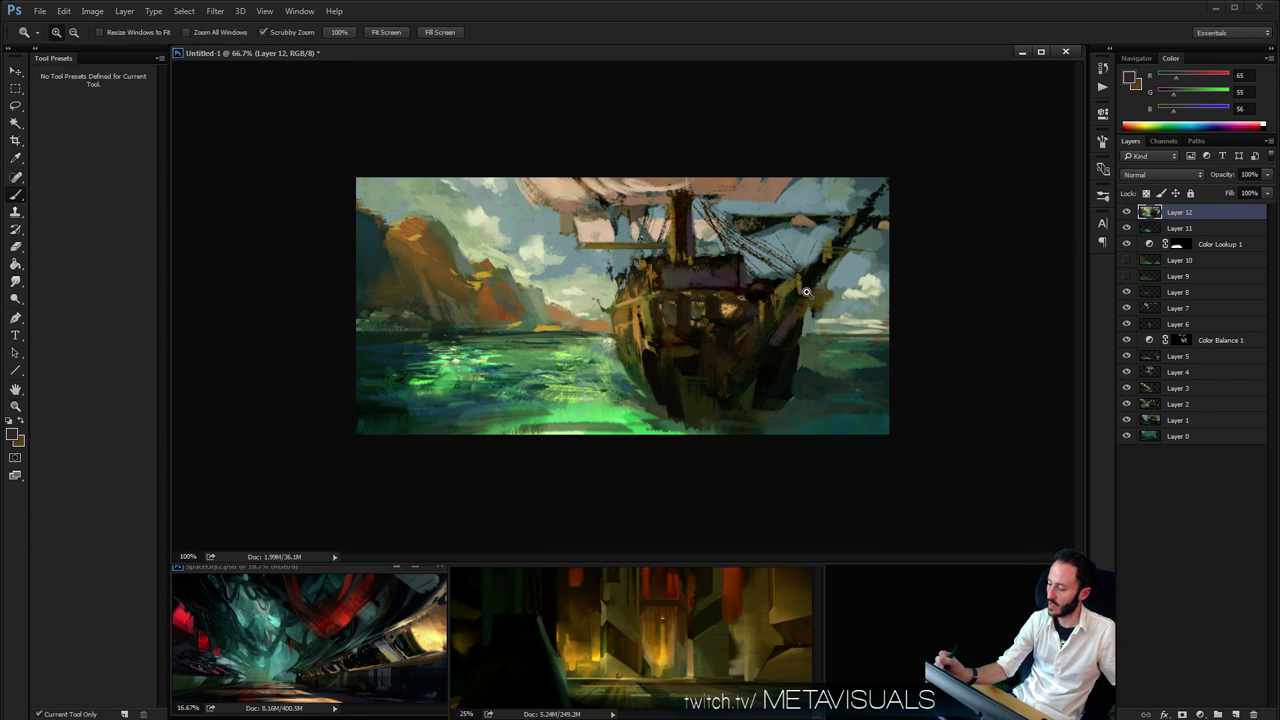
{"action": "left_click", "coordinate": [700, 292]}
{"action": "key", "text": "b"}
{"action": "left_click", "coordinate": [859, 293], "text": "alt"}
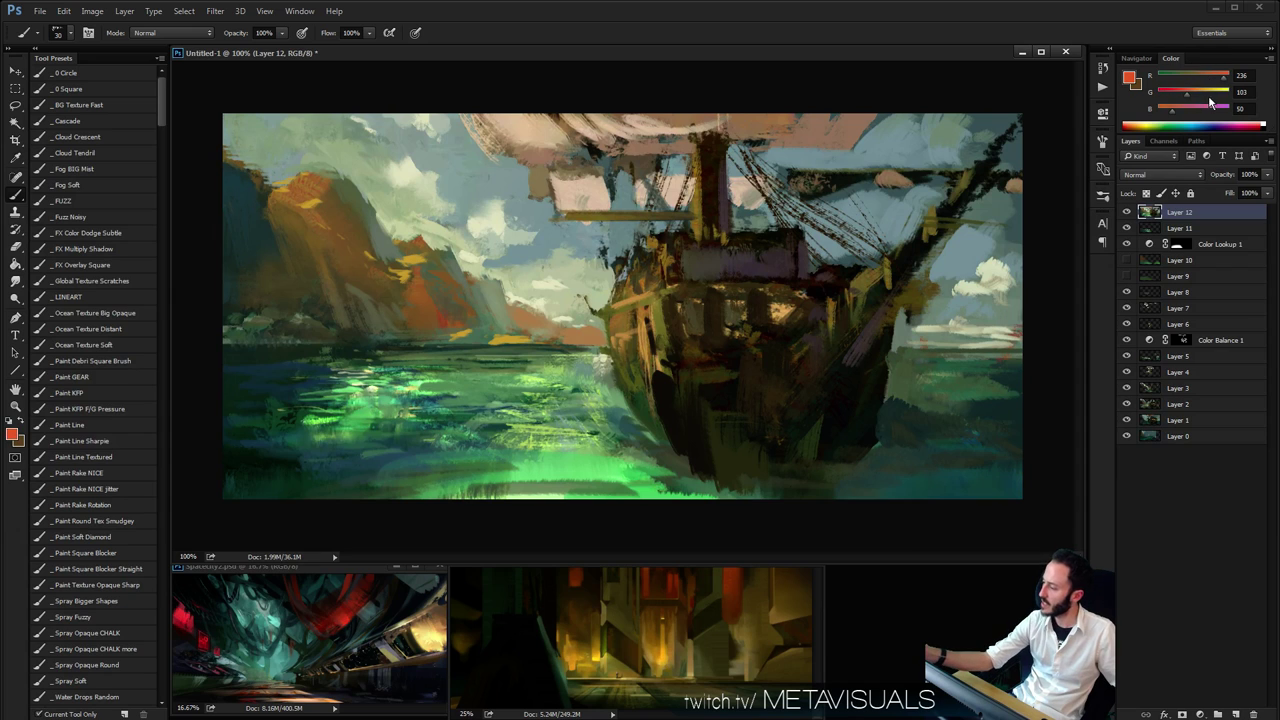
{"action": "left_click_drag", "start_coordinate": [1213, 90], "coordinate": [1201, 92]}
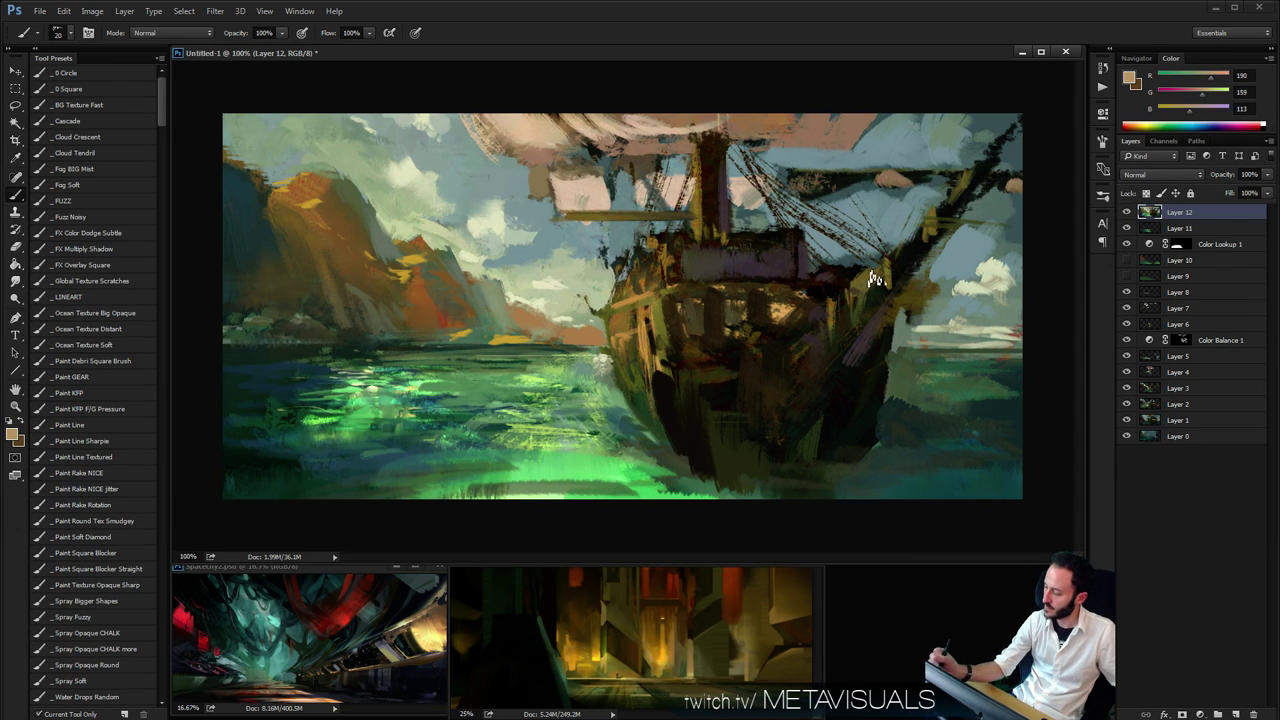
{"action": "key", "text": "bracketleft"}
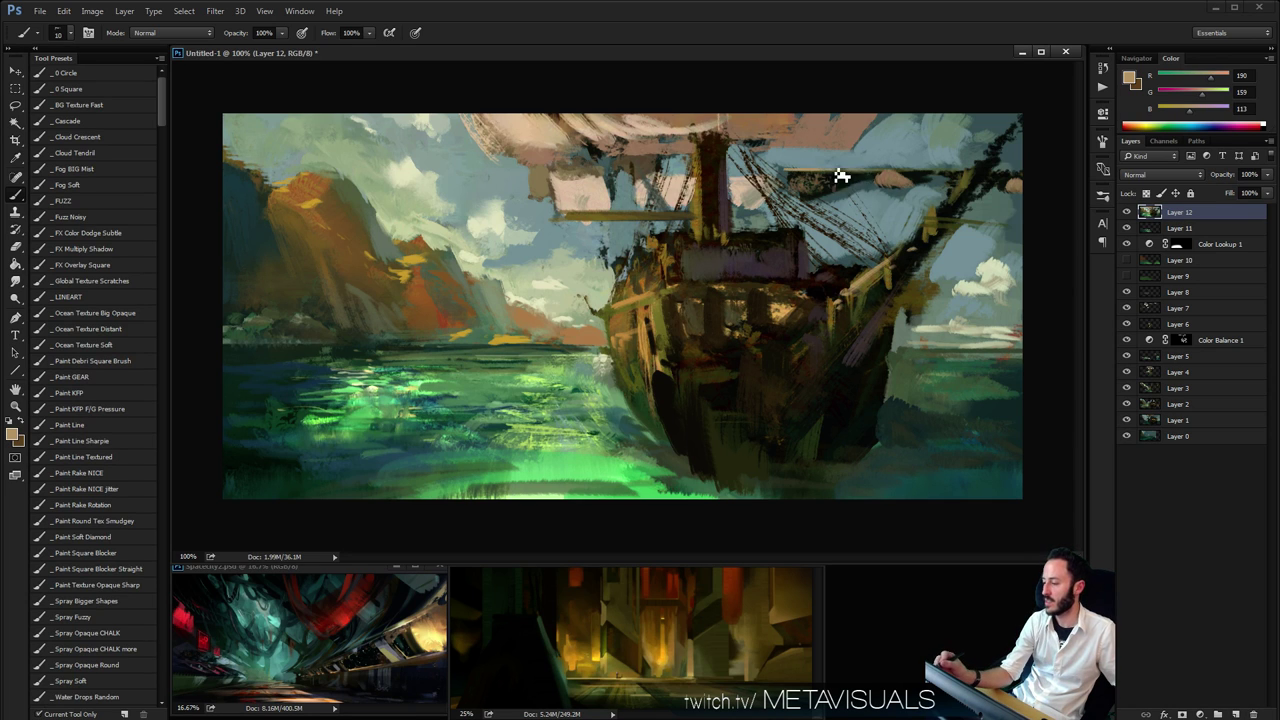
{"action": "key", "text": "bracketright"}
{"action": "key", "text": "bracketleft"}
{"action": "key", "text": "bracketleft"}
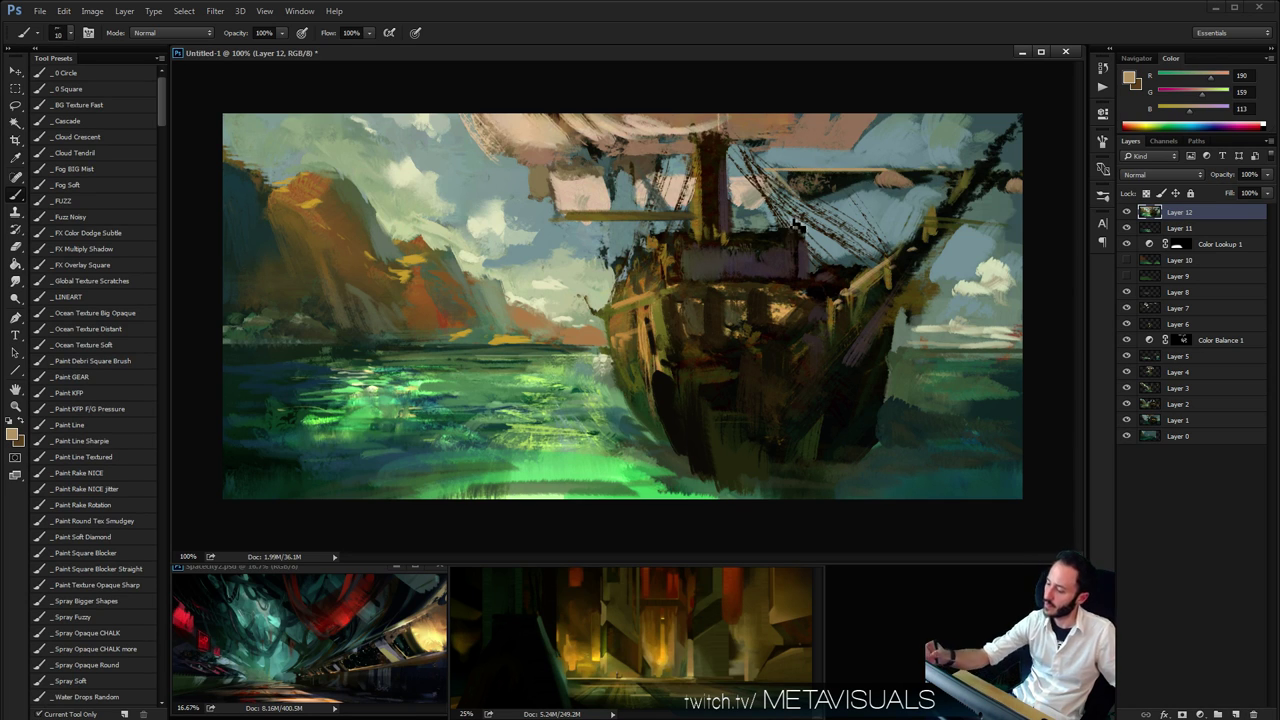
Touch up the sky beside the hull's left rail with sampled grey-blue (114, 138, 142) and pale grey-green (158, 162, 134)
{"action": "key", "text": "space"}
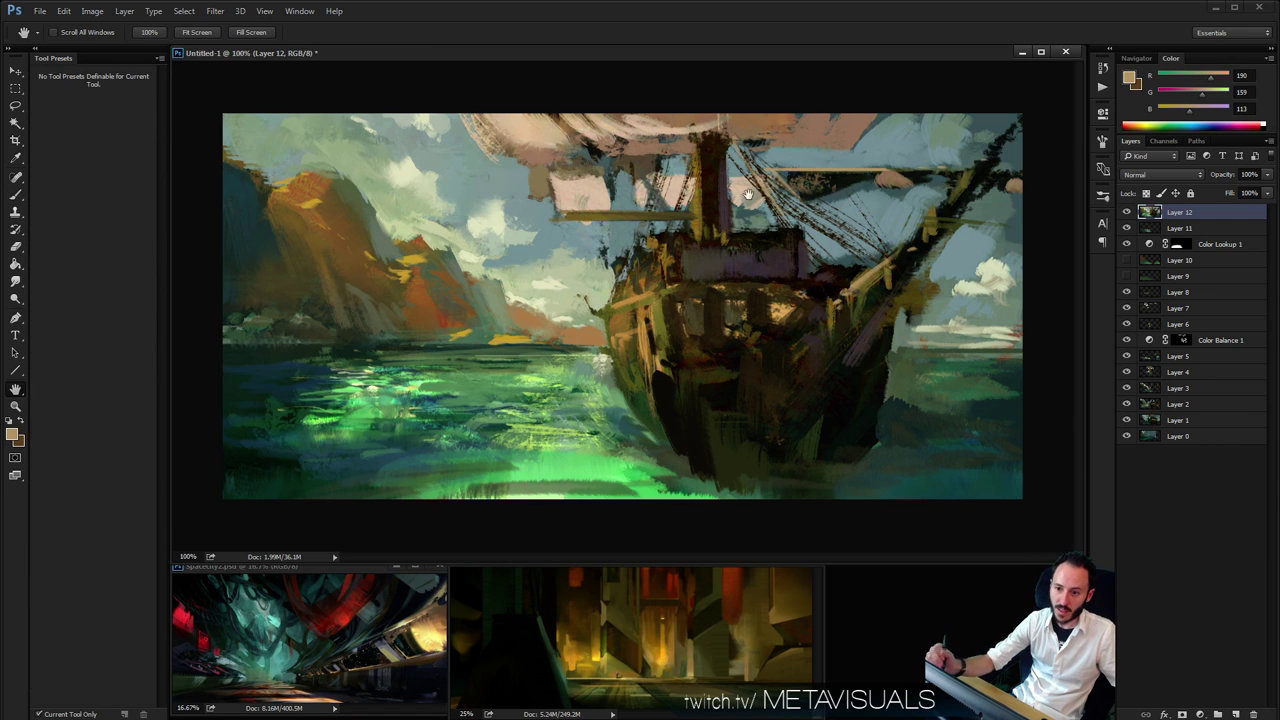
{"action": "key", "text": "ctrl+space"}
{"action": "left_click", "coordinate": [723, 298], "text": "ctrl+alt"}
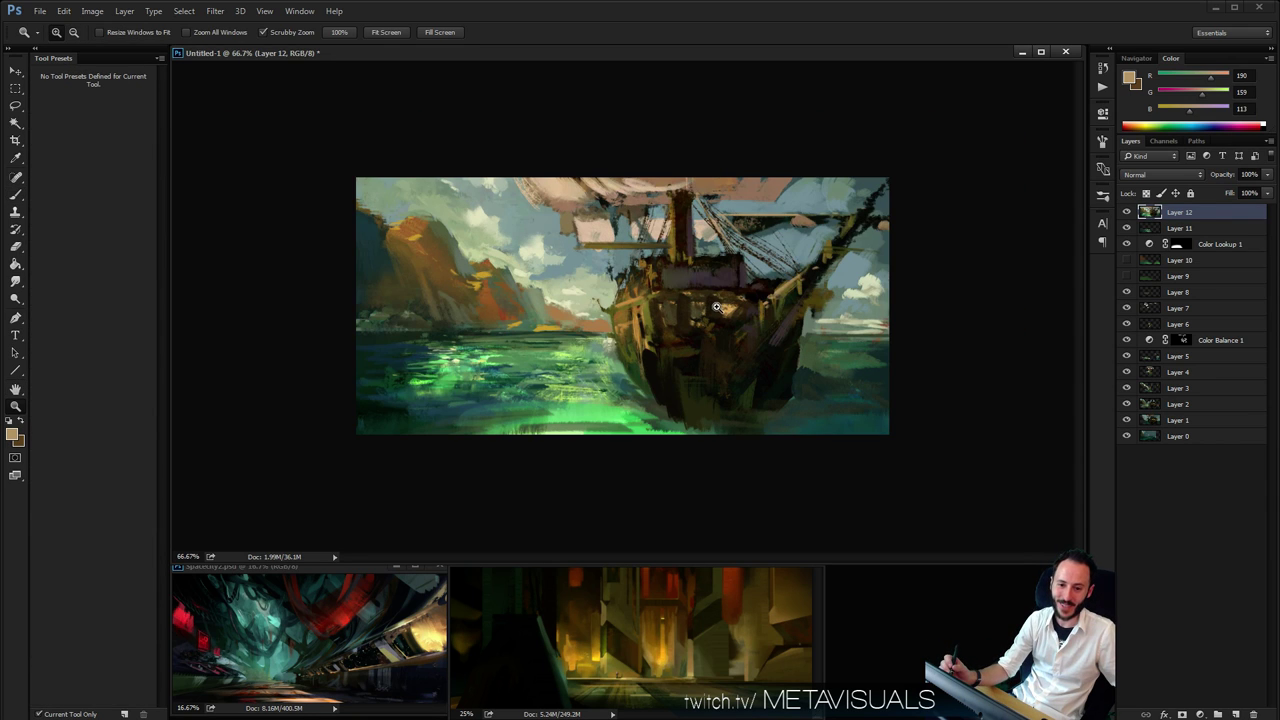
{"action": "left_click", "coordinate": [713, 310]}
{"action": "key", "text": "b"}
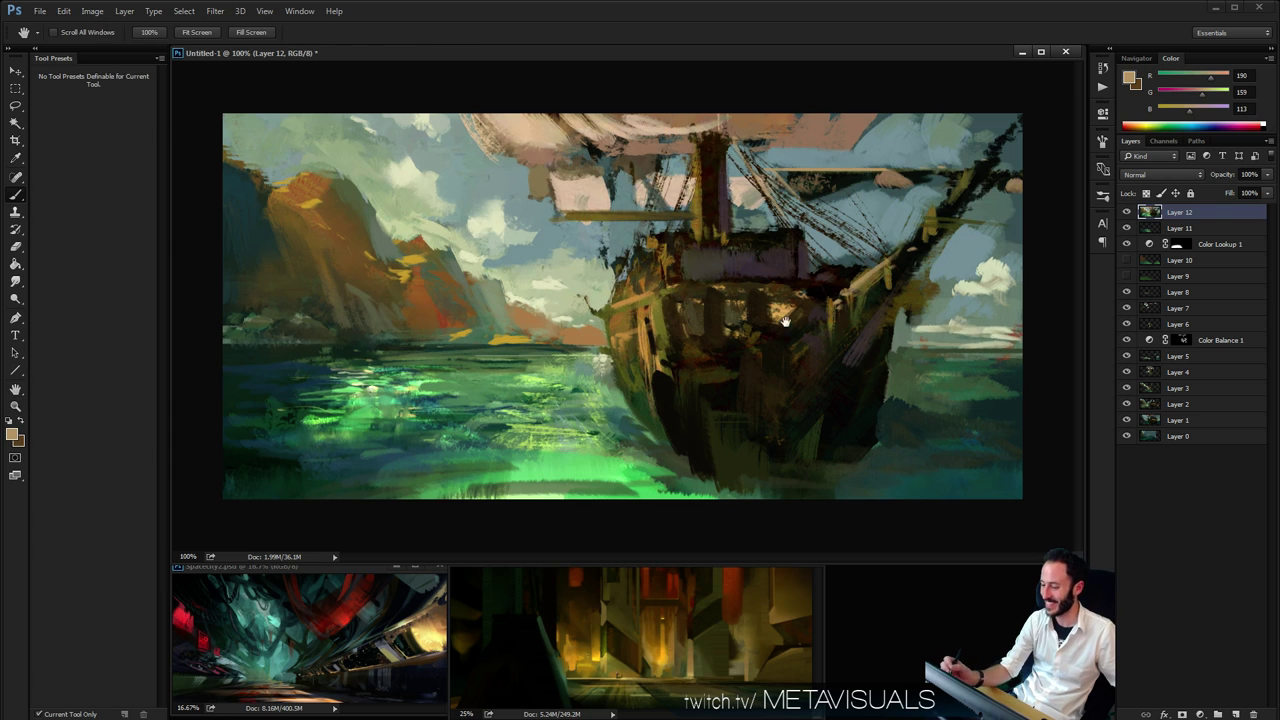
{"action": "left_click", "coordinate": [616, 242], "text": "alt"}
{"action": "key", "text": "h"}
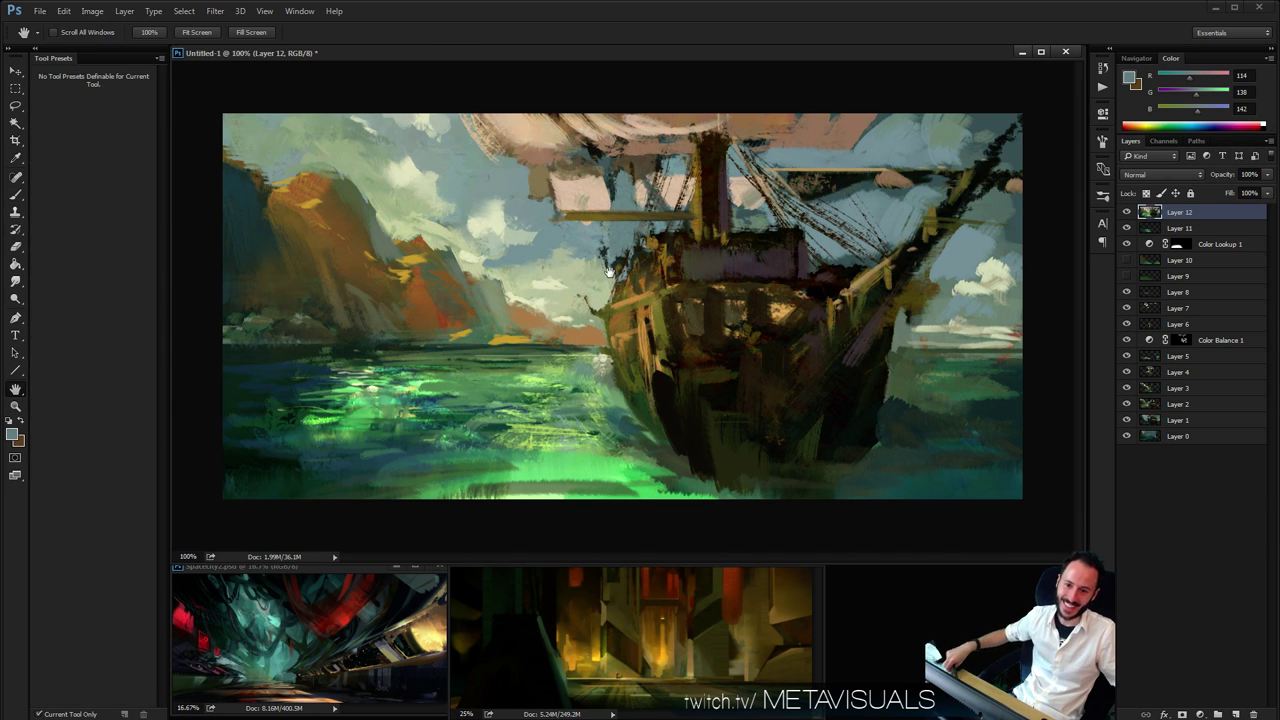
{"action": "key", "text": "b"}
{"action": "left_click", "coordinate": [612, 370], "text": "alt"}
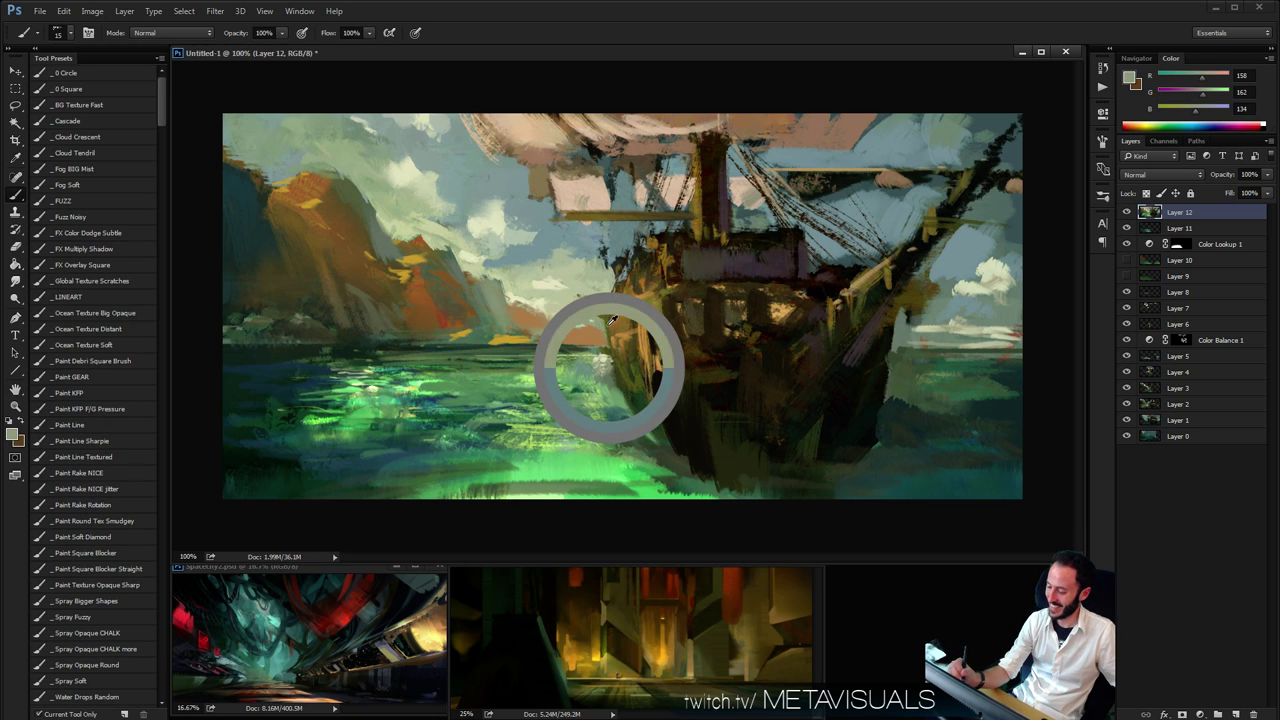
Rework the hull's lower left side with sampled olive (87, 81, 35) and dark greens, raising the brush from size 9 to 30
{"action": "left_click", "coordinate": [630, 396], "text": "alt"}
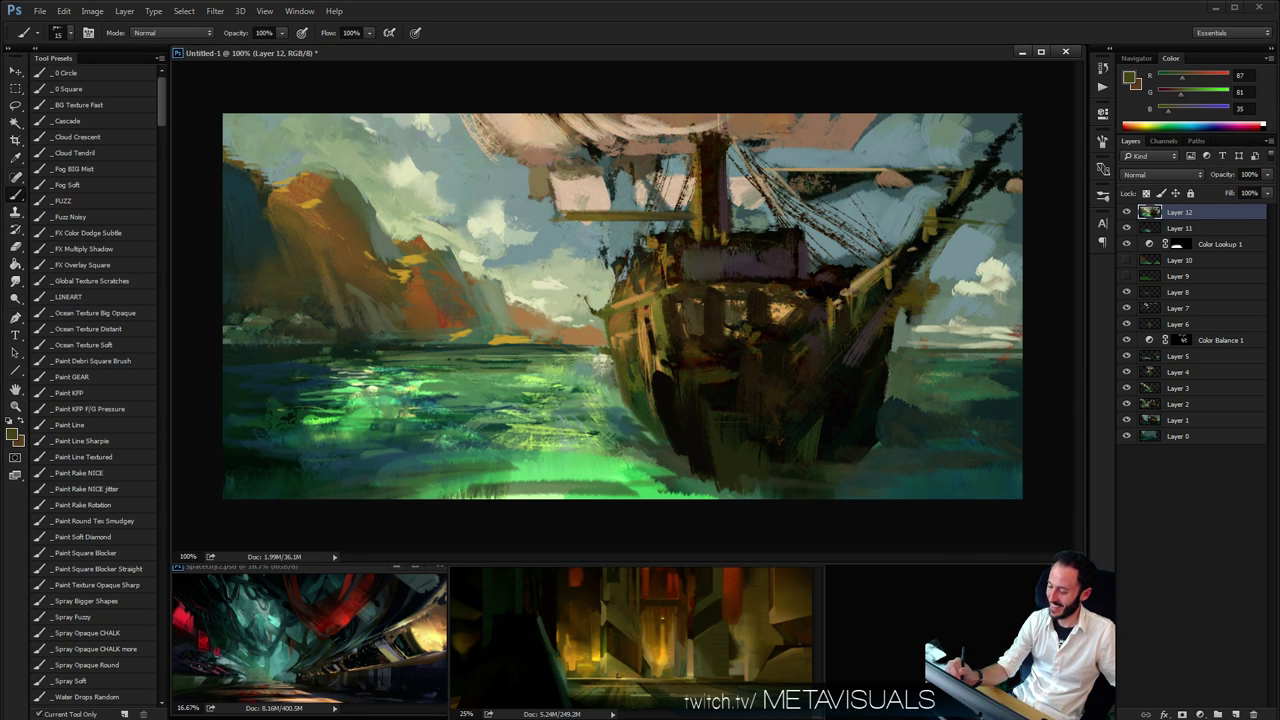
{"action": "key", "text": "space"}
{"action": "key", "text": "["}
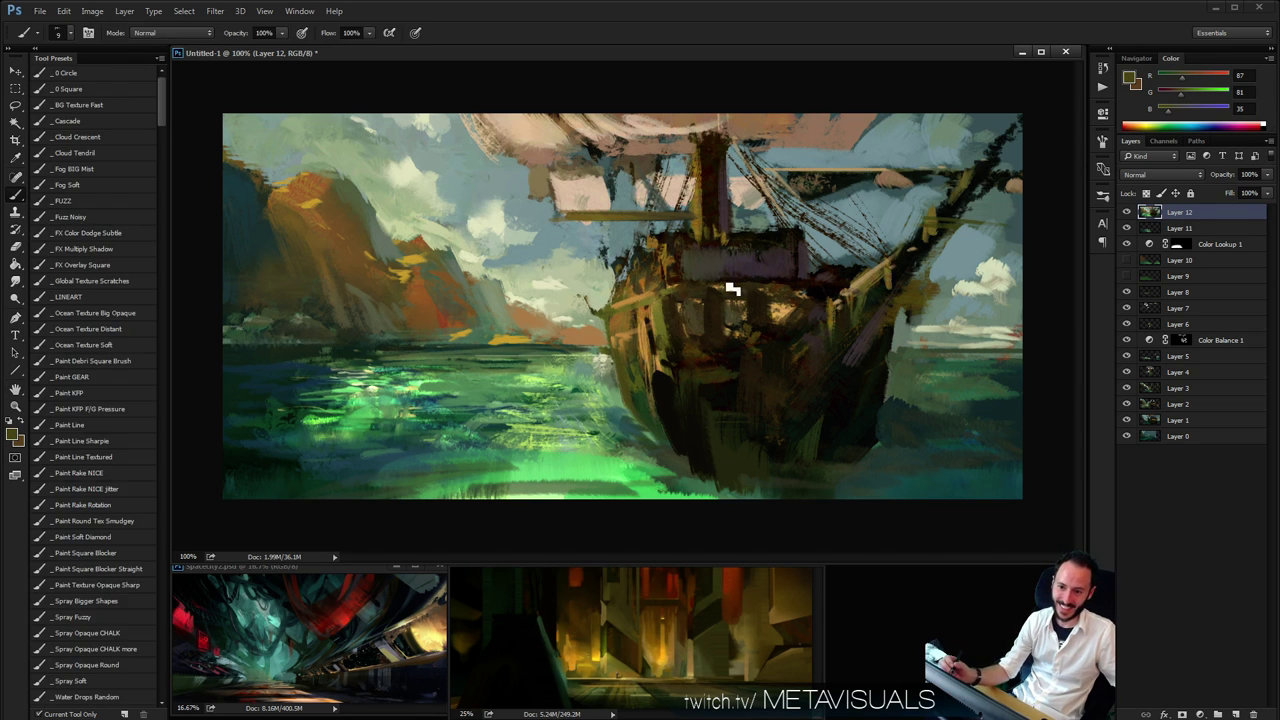
{"action": "left_click", "coordinate": [669, 402], "text": "alt"}
{"action": "left_click", "coordinate": [655, 421], "text": "alt"}
{"action": "key", "text": "]"}
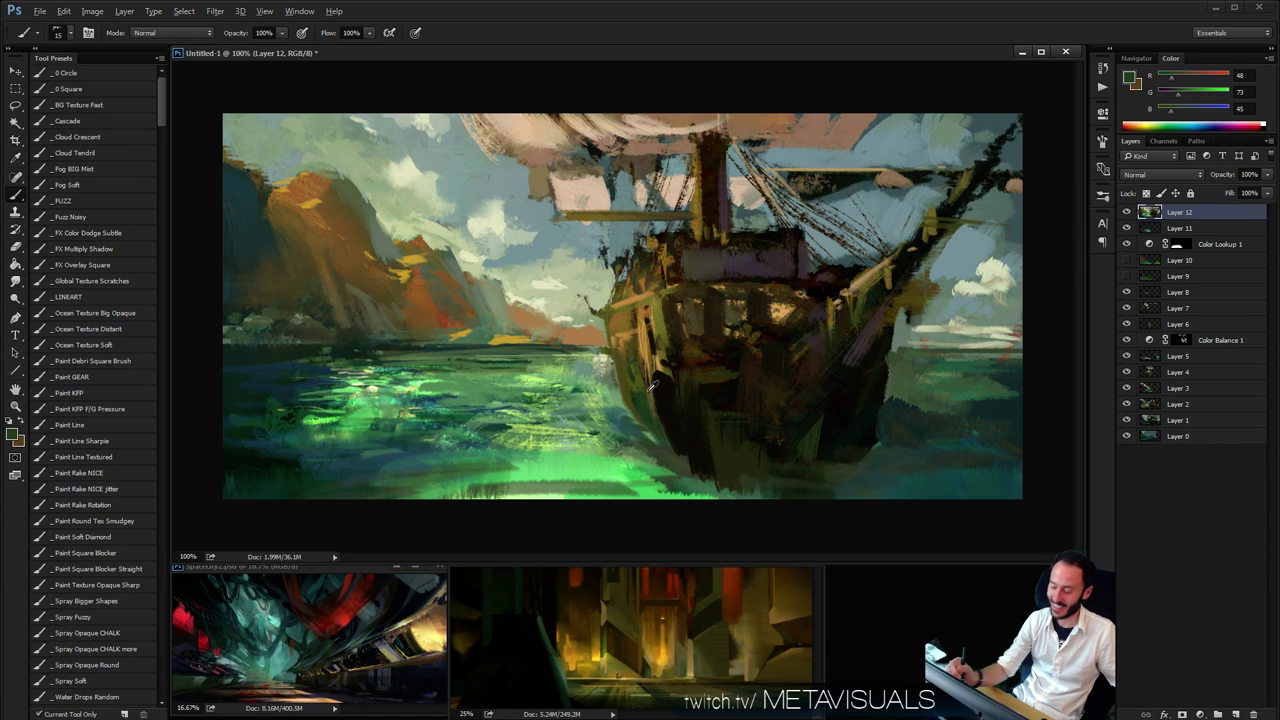
{"action": "left_click", "coordinate": [651, 386], "text": "alt"}
{"action": "key", "text": "bracketright"}
{"action": "key", "text": "bracketright"}
{"action": "left_click", "coordinate": [651, 424], "text": "alt"}
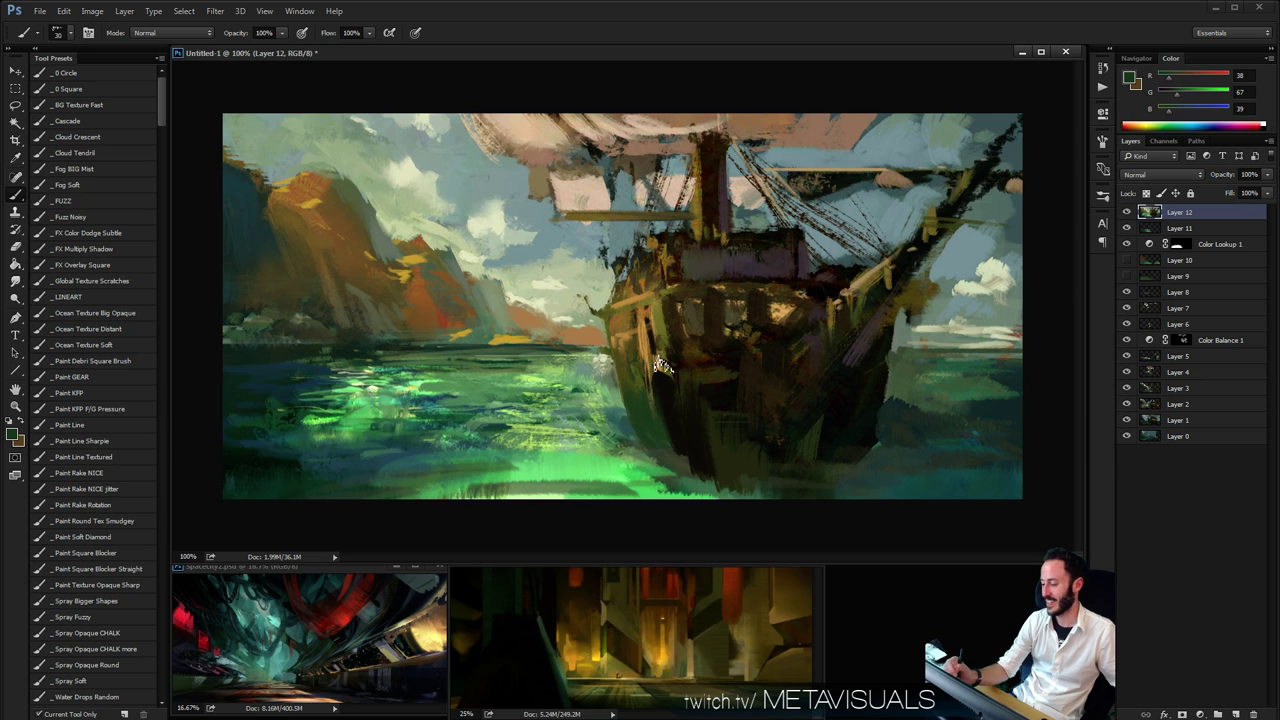
Deepen the hull's lower front with sampled grey-brown (79, 73, 65) and near-black greens, using brush sizes 25 and 20
{"action": "left_click", "coordinate": [700, 262], "text": "alt"}
{"action": "key", "text": "bracketleft"}
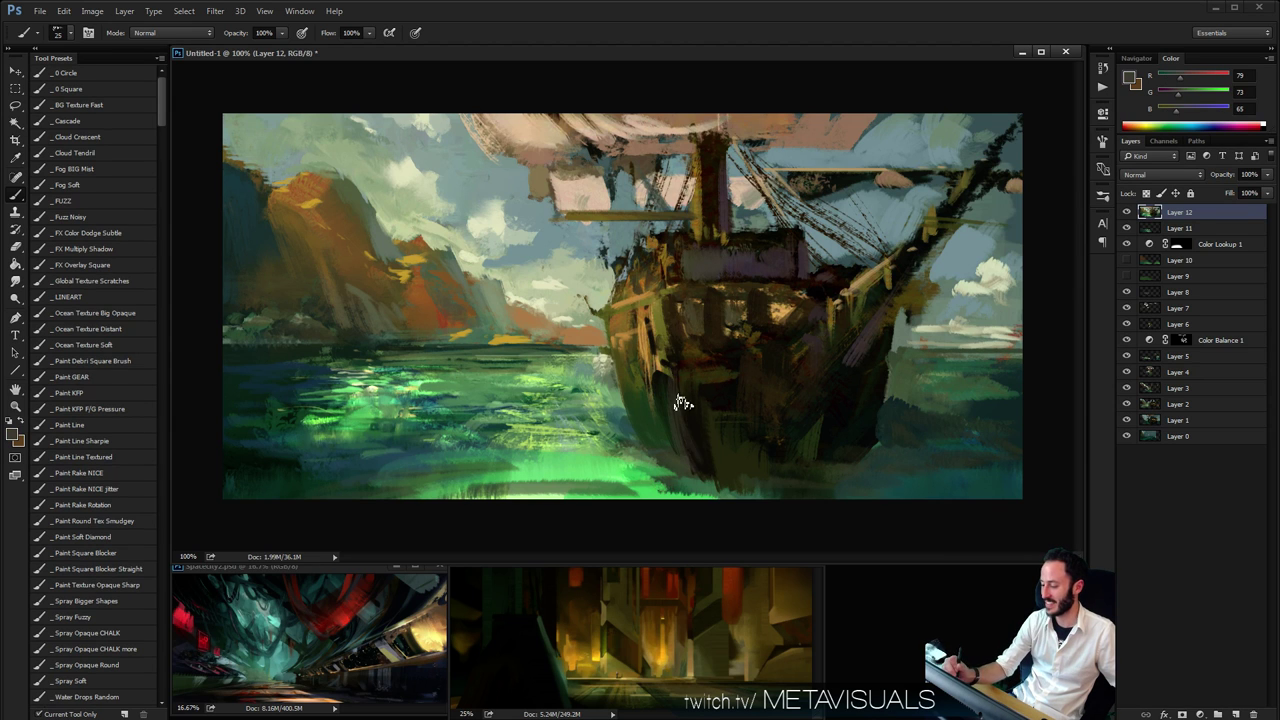
{"action": "left_click", "coordinate": [661, 394], "text": "alt"}
{"action": "key", "text": "z"}
{"action": "left_click", "coordinate": [800, 390], "text": "alt"}
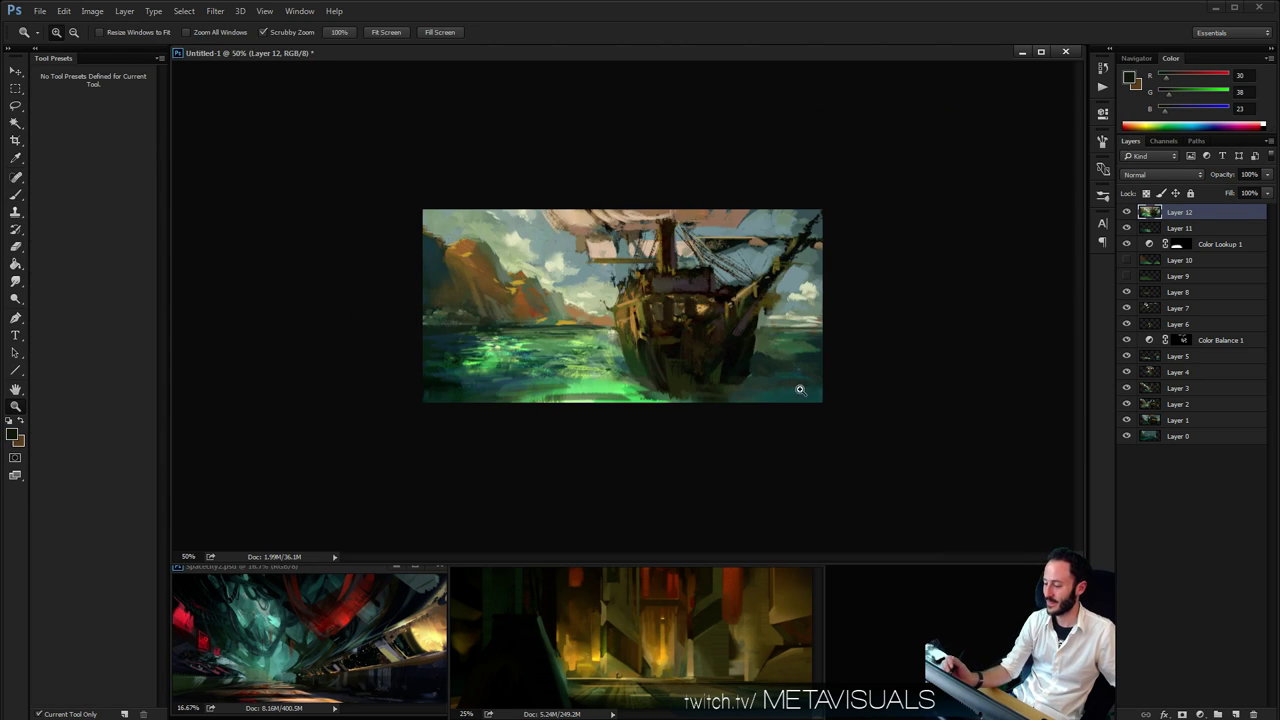
{"action": "left_click", "coordinate": [800, 390]}
{"action": "left_click", "coordinate": [820, 378]}
{"action": "left_click", "coordinate": [735, 440], "text": "alt"}
{"action": "key", "text": "b"}
{"action": "left_click", "coordinate": [700, 410], "text": "alt"}
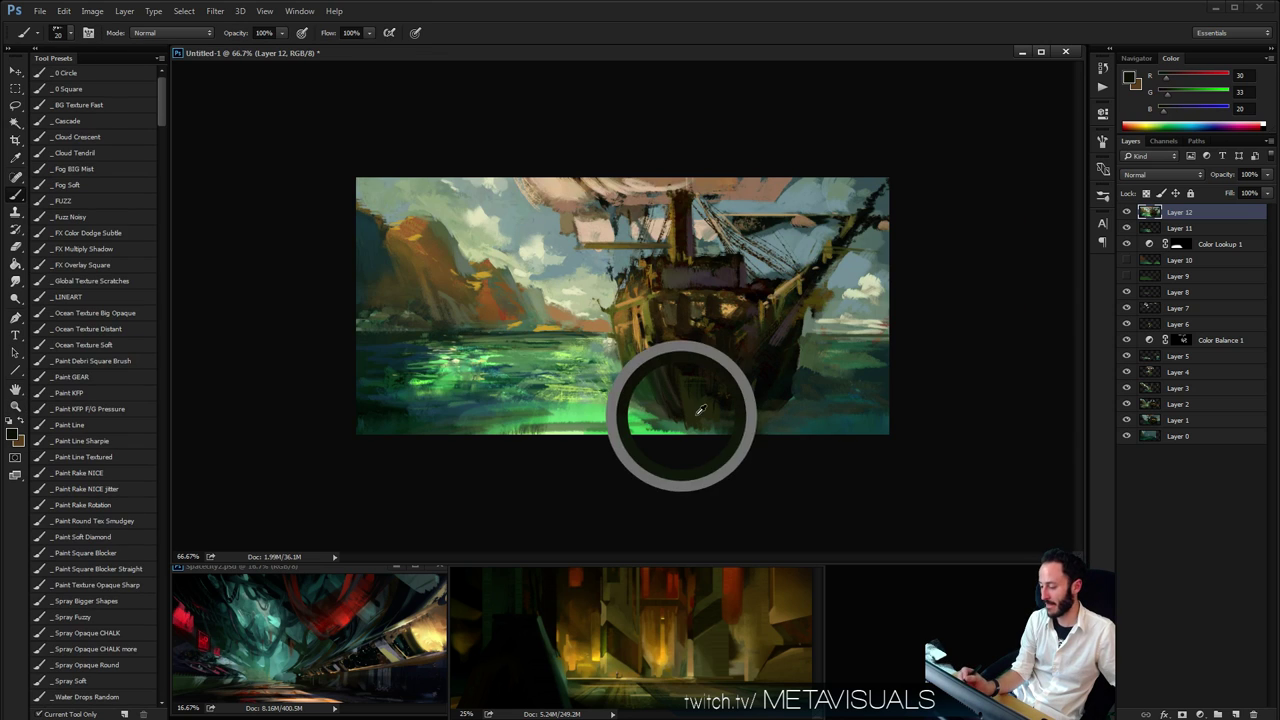
Soften the hull's right edge against the water with sampled slate (45, 59, 60) at brush size 60 and the Smudge tool at size 40
{"action": "key", "text": "bracketright"}
{"action": "key", "text": "bracketright"}
{"action": "key", "text": "bracketright"}
{"action": "left_click", "coordinate": [375, 615], "text": "alt"}
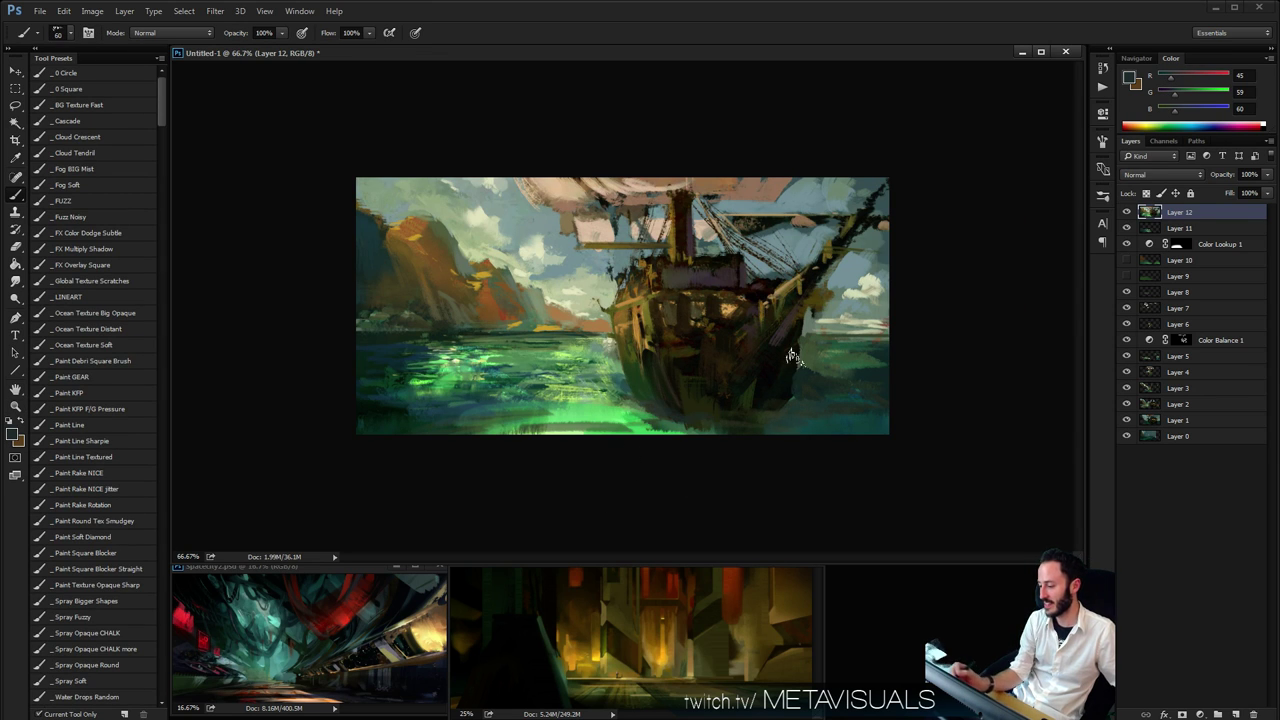
{"action": "key", "text": "bracketright"}
{"action": "key", "text": "bracketleft"}
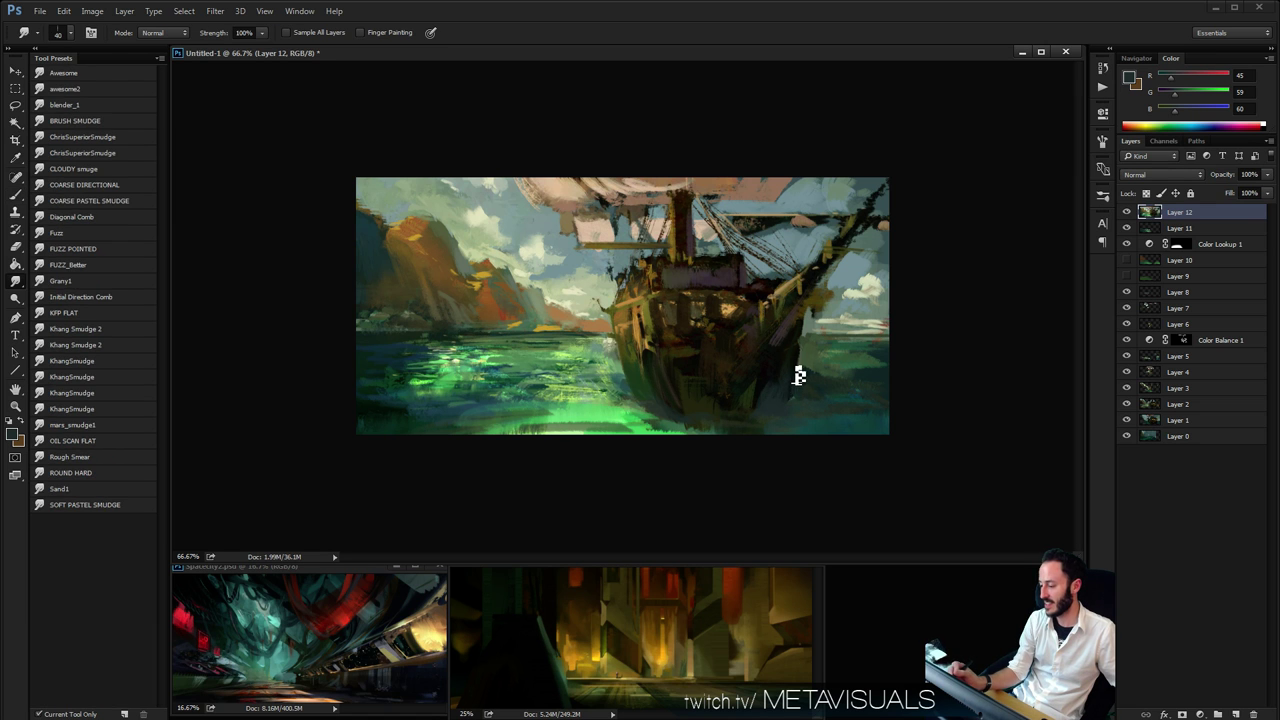
Paint light green (162, 200, 116) highlights across the water to the right of the hull with a size 20 brush
{"action": "left_click", "coordinate": [818, 360], "text": "alt"}
{"action": "key", "text": "bracketleft"}
{"action": "key", "text": "bracketleft"}
{"action": "key", "text": "ctrl+plus"}
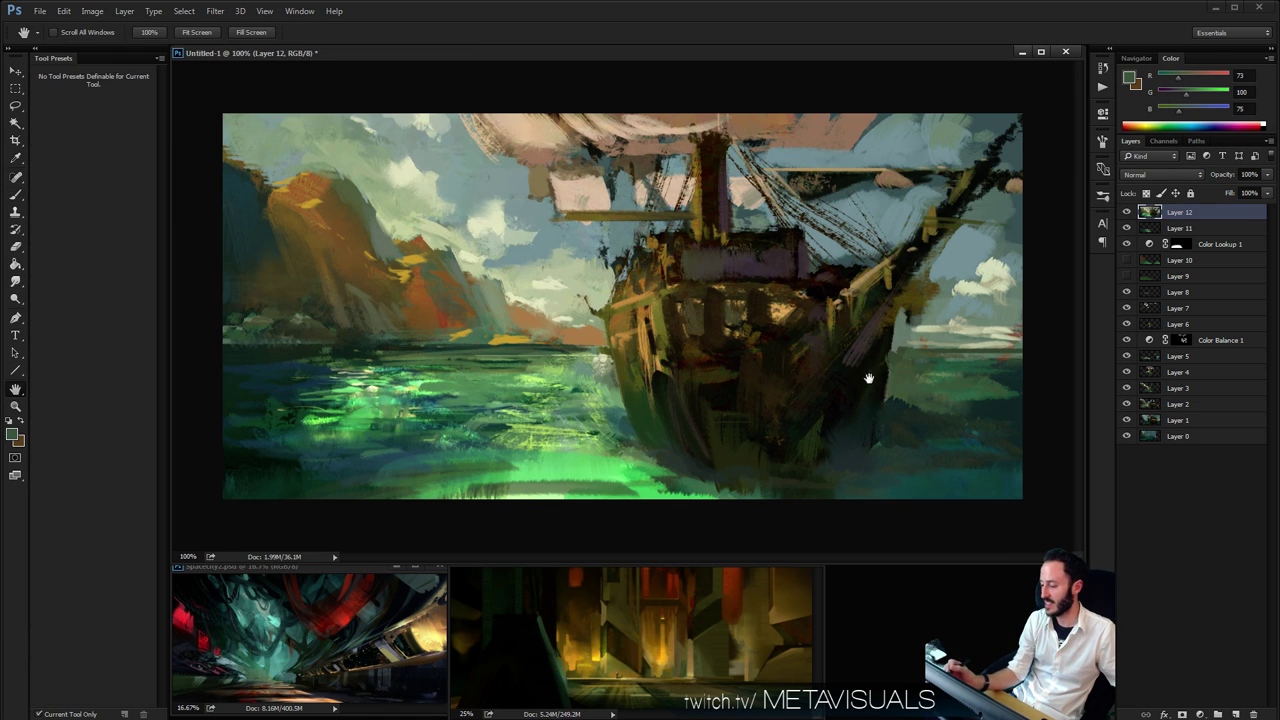
{"action": "left_click", "coordinate": [577, 409], "text": "alt"}
{"action": "left_click_drag", "start_coordinate": [551, 368], "coordinate": [555, 365], "text": "alt"}
{"action": "key", "text": "bracketleft"}
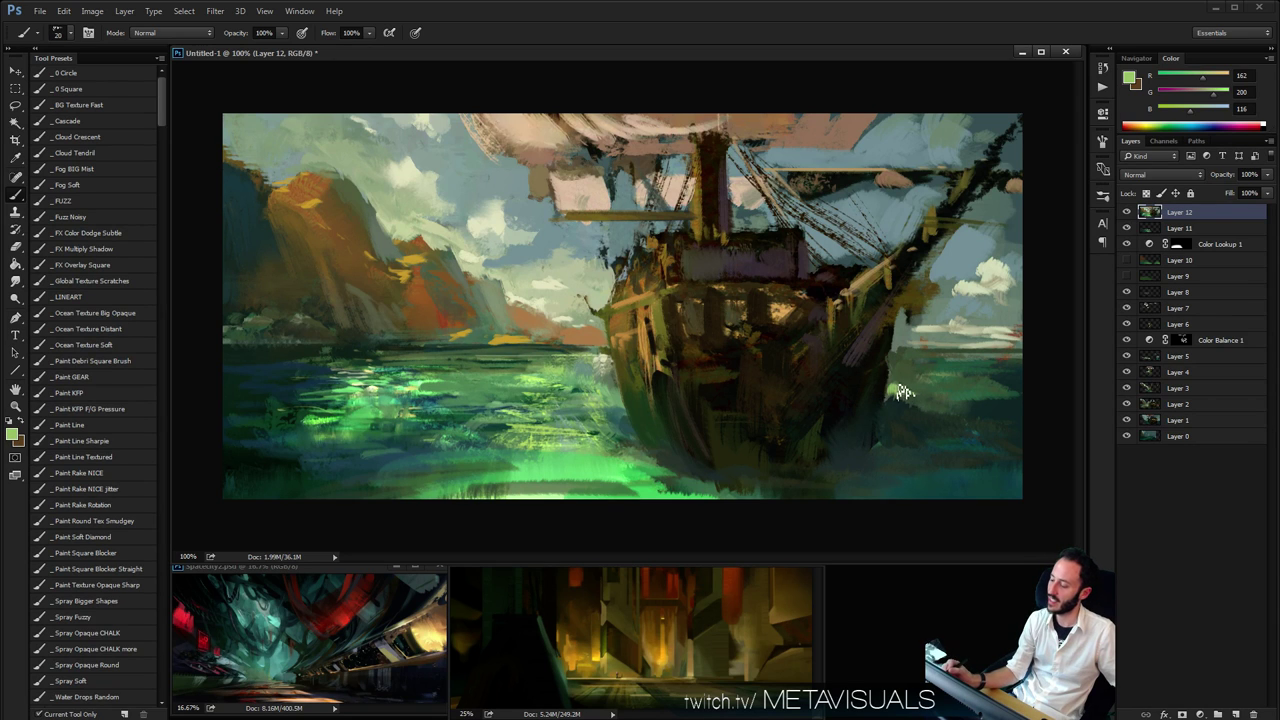
{"action": "key", "text": "bracketright"}
{"action": "mouse_move", "coordinate": [909, 405]}
{"action": "left_mouse_down"}
{"action": "mouse_move", "coordinate": [987, 419]}
{"action": "mouse_move", "coordinate": [942, 398]}
{"action": "mouse_move", "coordinate": [968, 409]}
{"action": "left_mouse_up"}
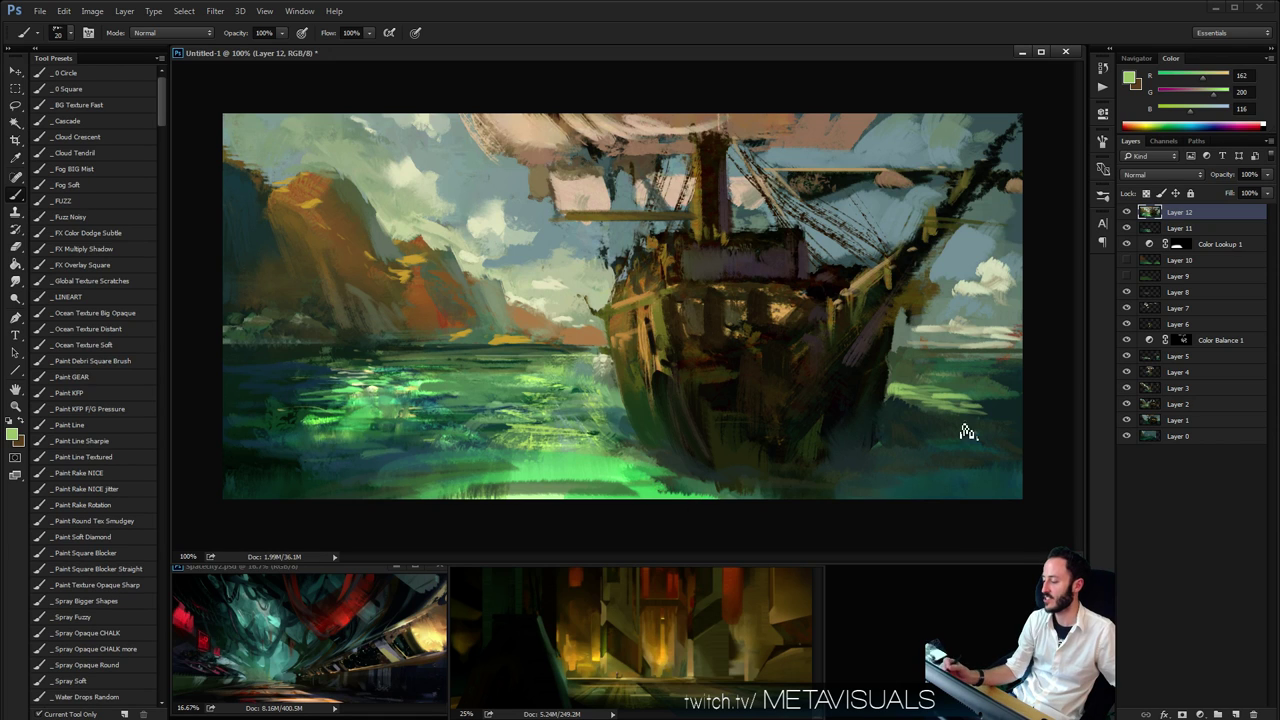
Darken the hull's lower right side with sampled olive-grey (59, 60, 43) at size 25 and near-black (22, 6, 9) at size 20
{"action": "left_click", "coordinate": [885, 386], "text": "alt"}
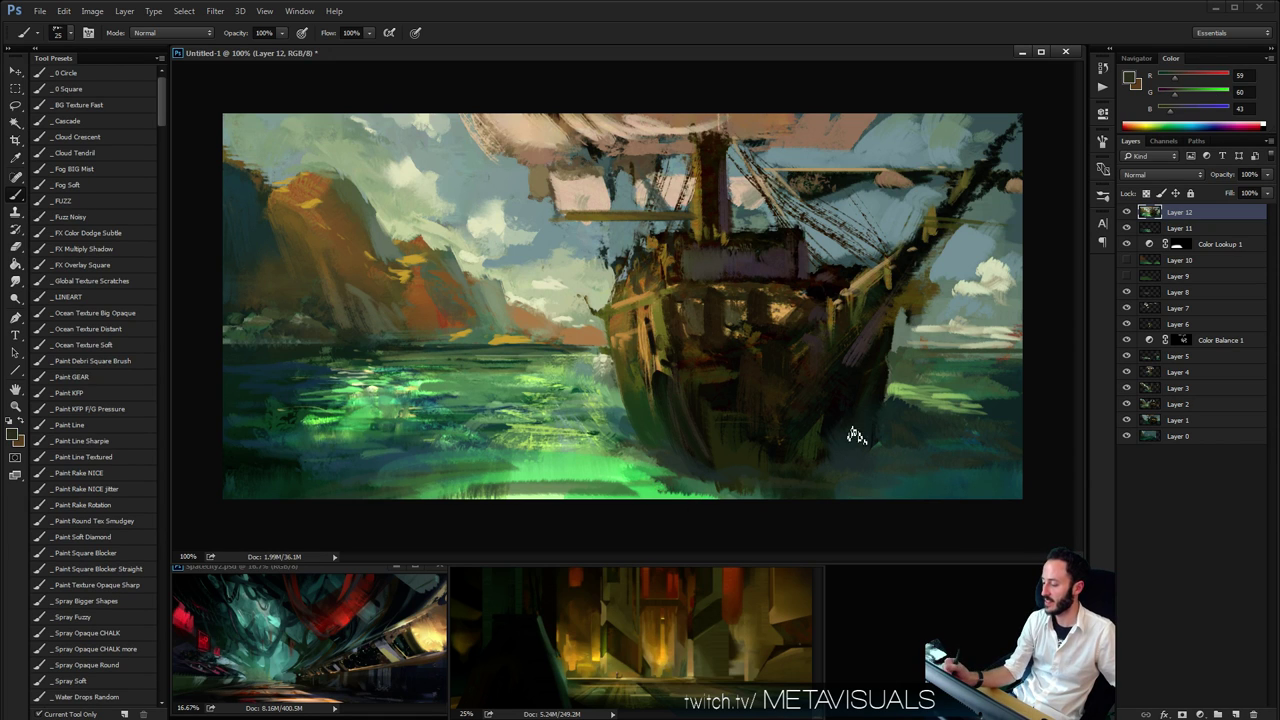
{"action": "left_click", "coordinate": [834, 413], "text": "alt"}
{"action": "mouse_move", "coordinate": [862, 418]}
{"action": "left_mouse_down"}
{"action": "mouse_move", "coordinate": [848, 431]}
{"action": "mouse_move", "coordinate": [862, 447]}
{"action": "left_mouse_up"}
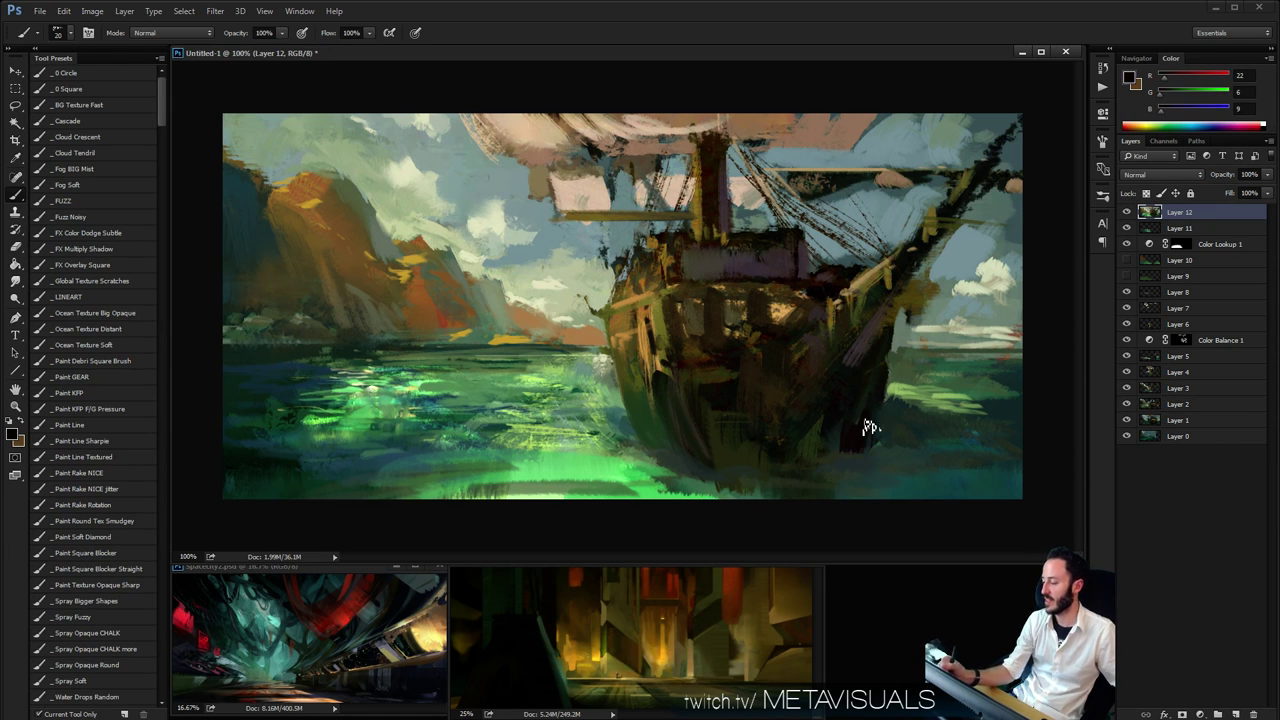
Mix dark red (79, 31, 0) as the background colour and deepen the hull's waterline with near-black (22, 6, 9) at brush size 35
{"action": "key", "text": "x"}
{"action": "left_click", "coordinate": [1180, 78]}
{"action": "left_click", "coordinate": [1170, 94]}
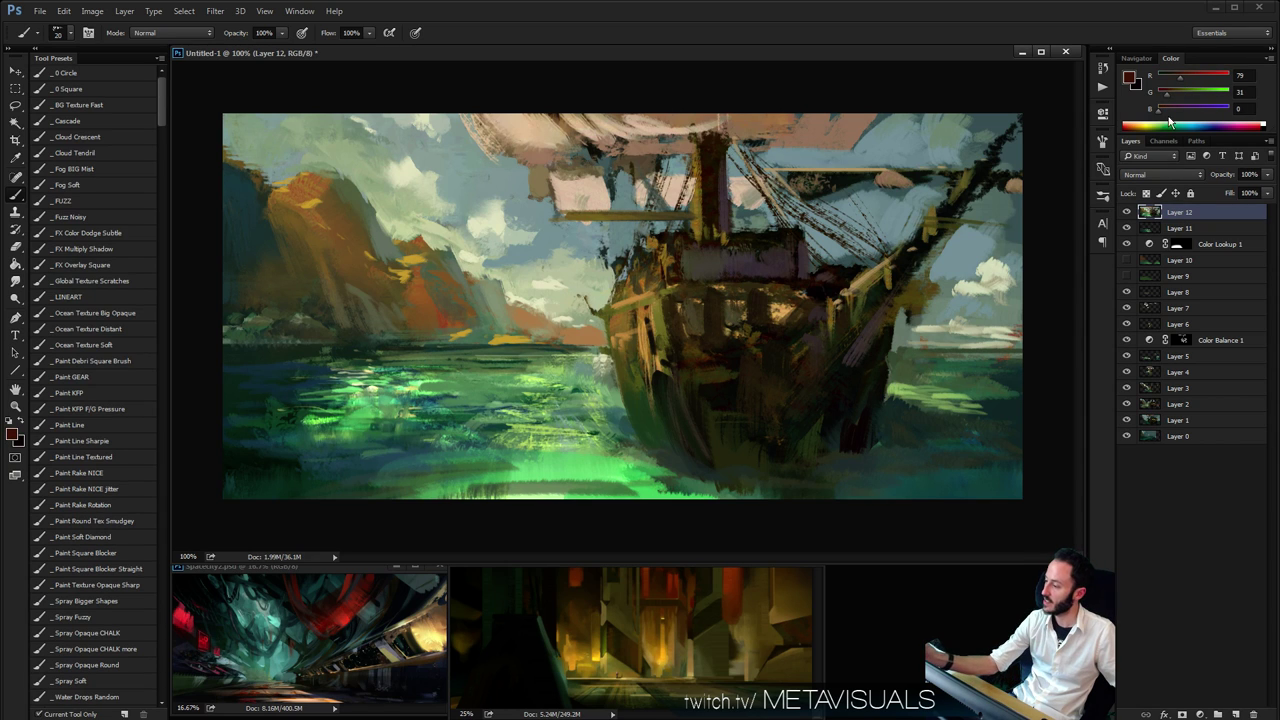
{"action": "key", "text": "x"}
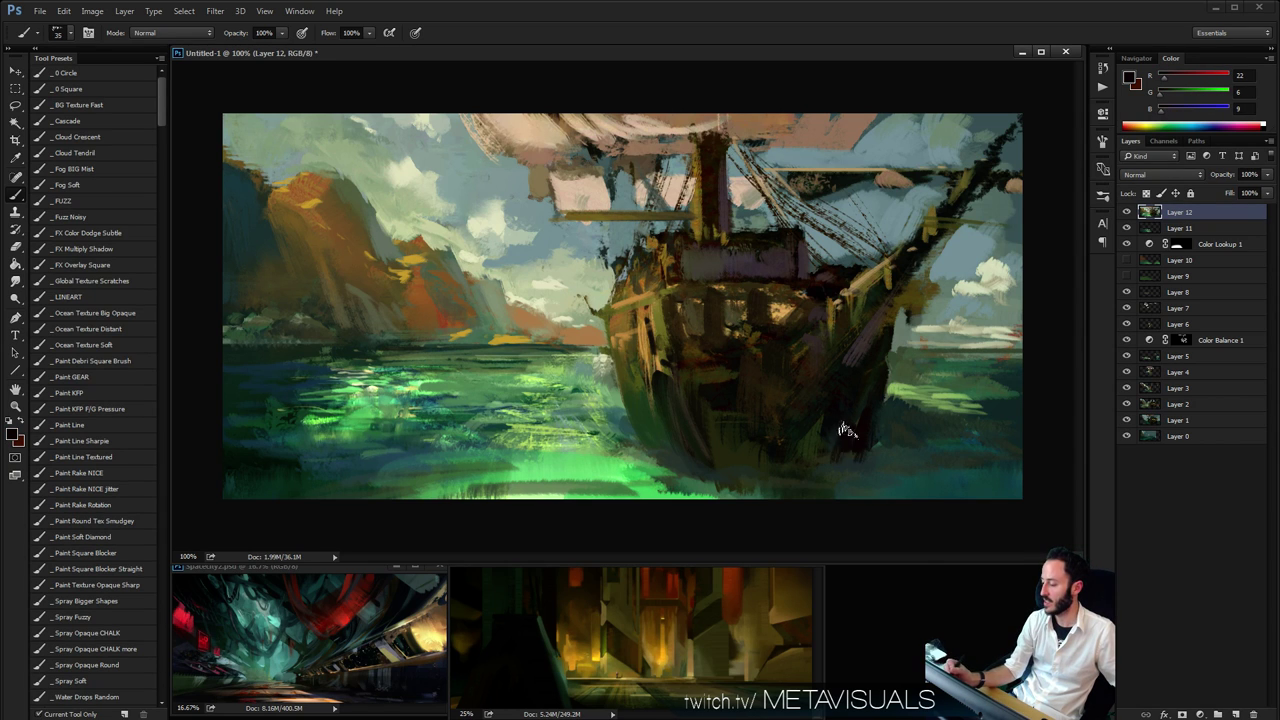
{"action": "mouse_move", "coordinate": [843, 430]}
{"action": "left_mouse_down"}
{"action": "mouse_move", "coordinate": [845, 462]}
{"action": "mouse_move", "coordinate": [802, 481]}
{"action": "mouse_move", "coordinate": [849, 456]}
{"action": "mouse_move", "coordinate": [811, 473]}
{"action": "mouse_move", "coordinate": [836, 474]}
{"action": "mouse_move", "coordinate": [765, 479]}
{"action": "mouse_move", "coordinate": [832, 483]}
{"action": "mouse_move", "coordinate": [716, 487]}
{"action": "left_mouse_up"}
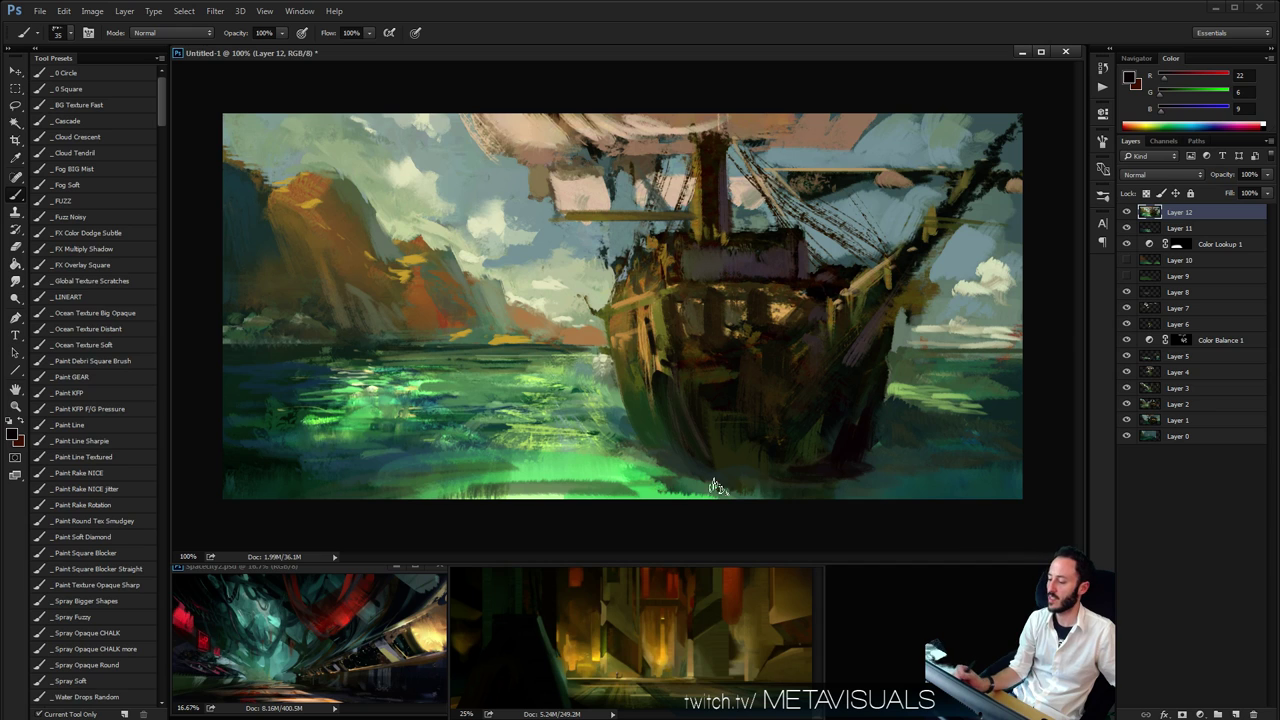
Brush sampled green (63, 92, 68) into the water beneath the hull at sizes 40 and 30, and sample teal from the right-hand water
{"action": "left_click", "coordinate": [667, 478], "text": "alt"}
{"action": "key", "text": "bracketright"}
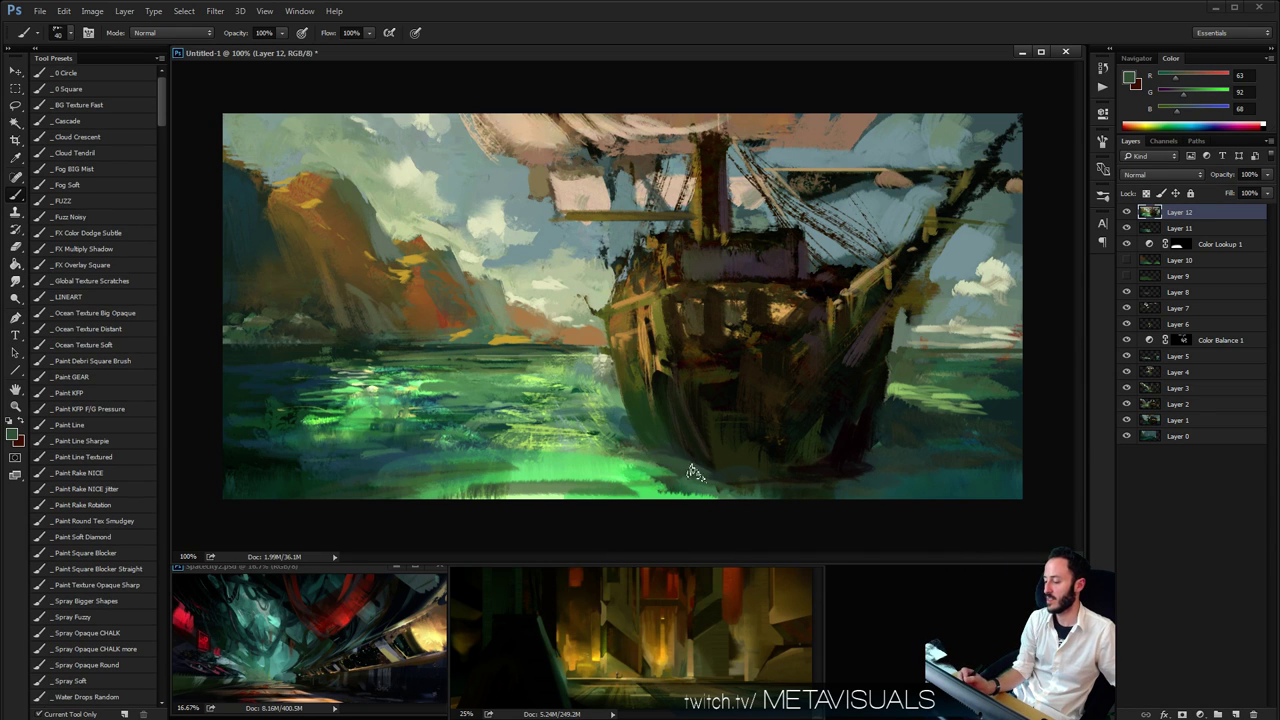
{"action": "key", "text": "bracketleft"}
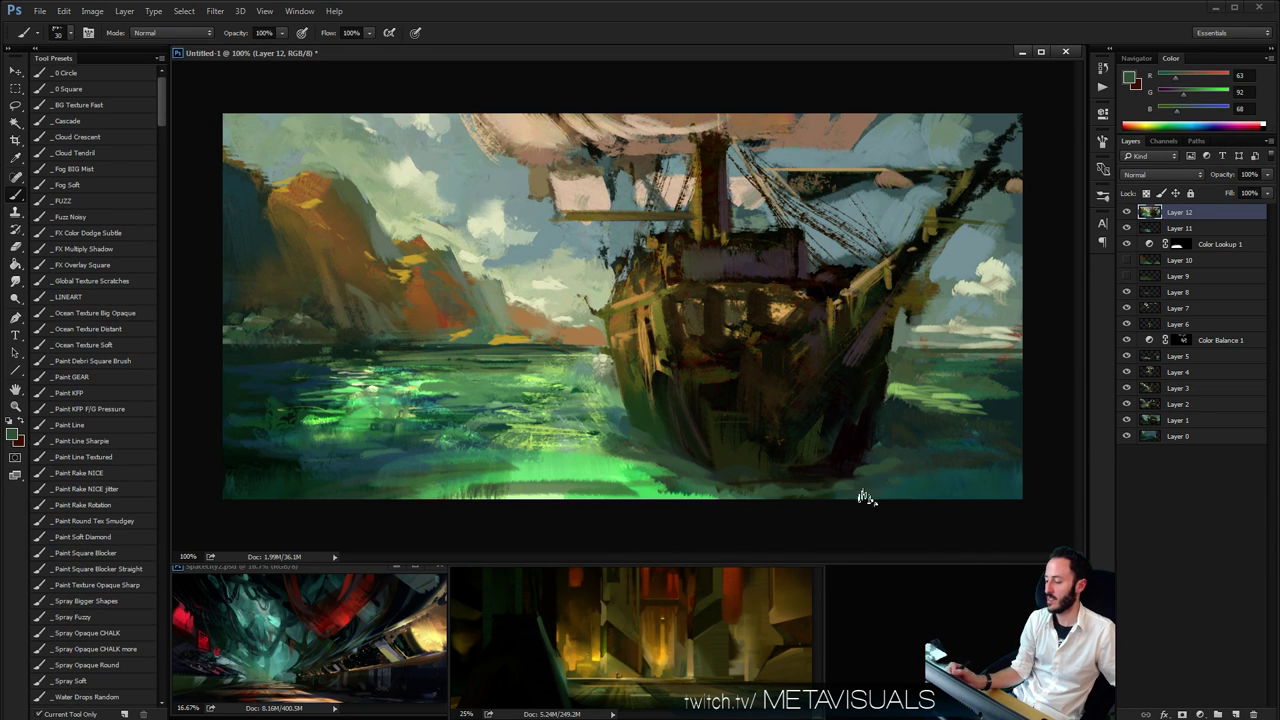
{"action": "left_click", "coordinate": [965, 458], "text": "alt"}
{"action": "key", "text": "bracketleft"}
{"action": "key", "text": "bracketleft"}
Clean up the sky right of the bow with sampled cloud grey (162, 167, 145) and grey-green (121, 141, 127), raising the brush to size 30
{"action": "left_click", "coordinate": [990, 295], "text": "alt"}
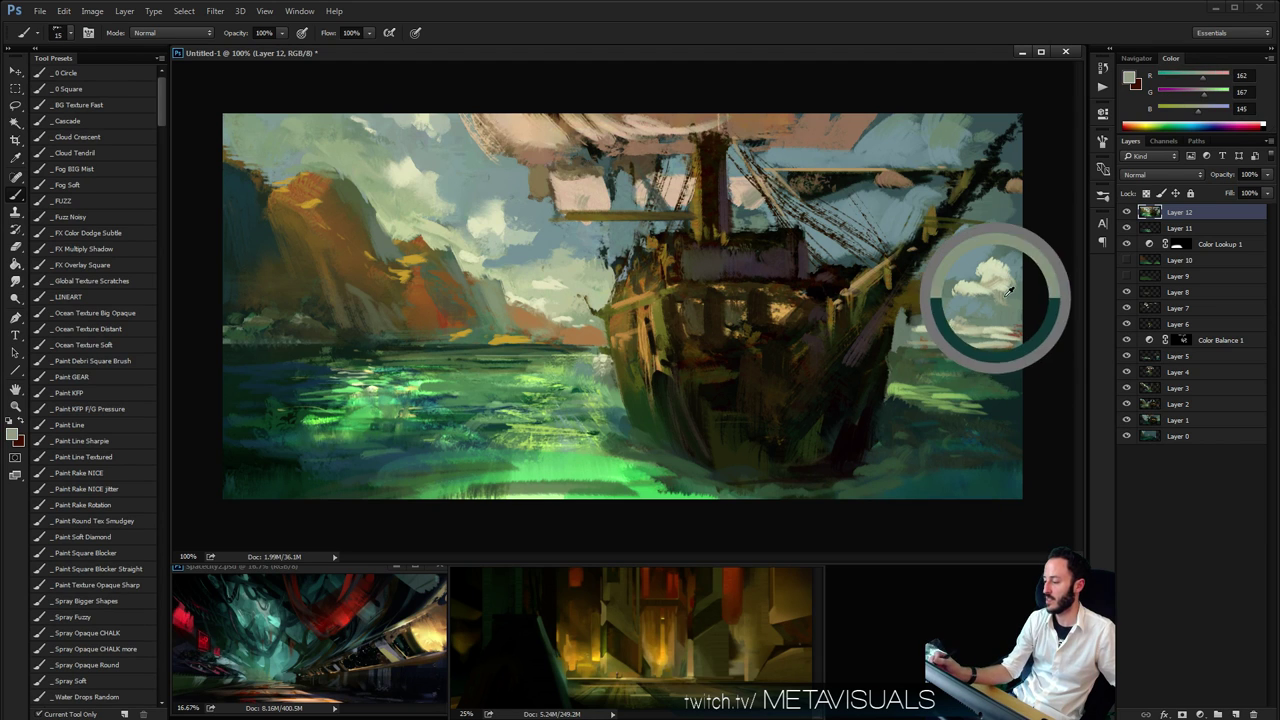
{"action": "key", "text": "bracketright"}
{"action": "key", "text": "bracketright"}
{"action": "left_click", "coordinate": [936, 304], "text": "alt"}
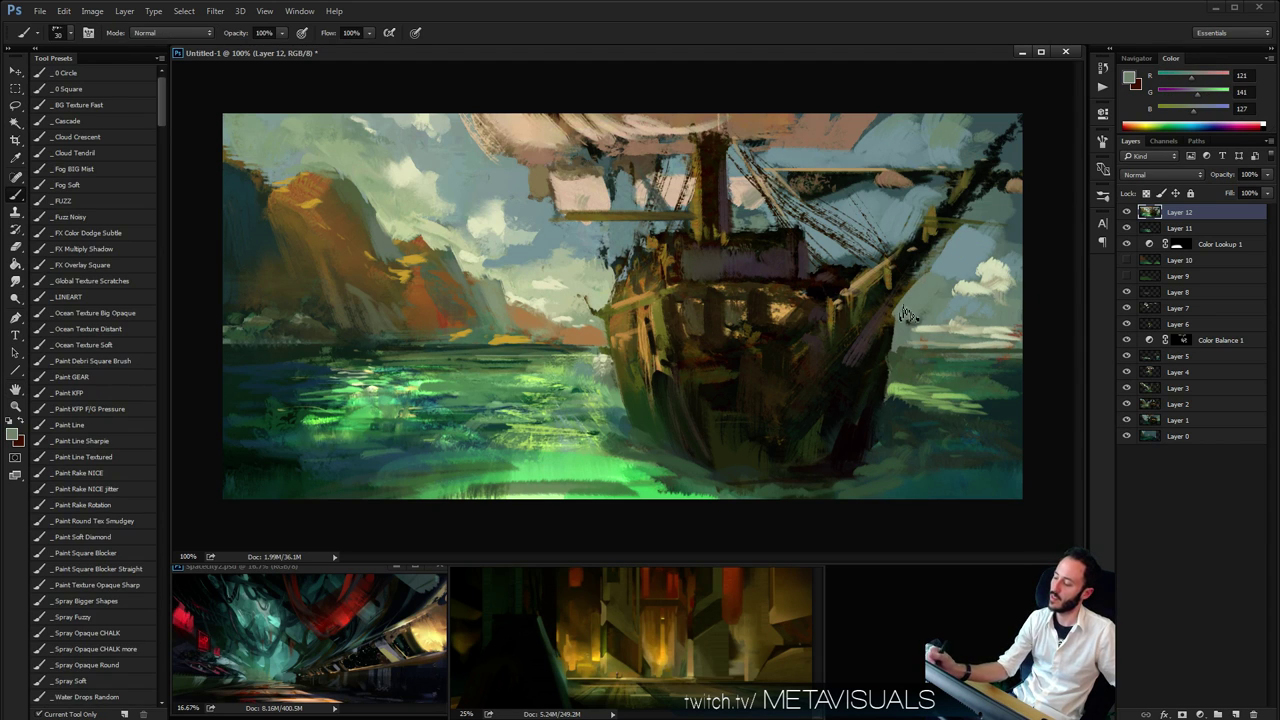
Darken the bow rail with near-black (27, 24, 13) and paint a horizontal spar across the bowsprit in (11, 14, 11) at size 15
{"action": "key", "text": "bracketleft"}
{"action": "key", "text": "bracketleft"}
{"action": "left_click", "coordinate": [839, 296], "text": "alt"}
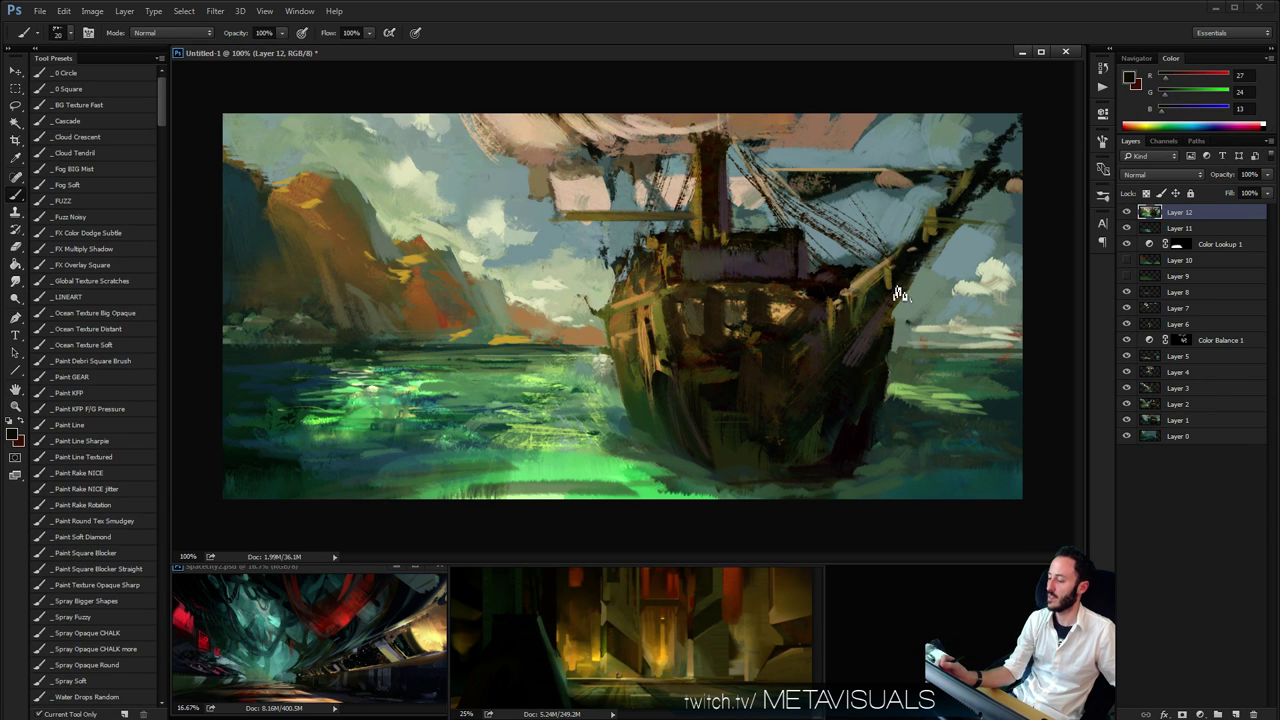
{"action": "left_click", "coordinate": [920, 267], "text": "alt"}
{"action": "left_click_drag", "start_coordinate": [850, 247], "coordinate": [975, 248]}
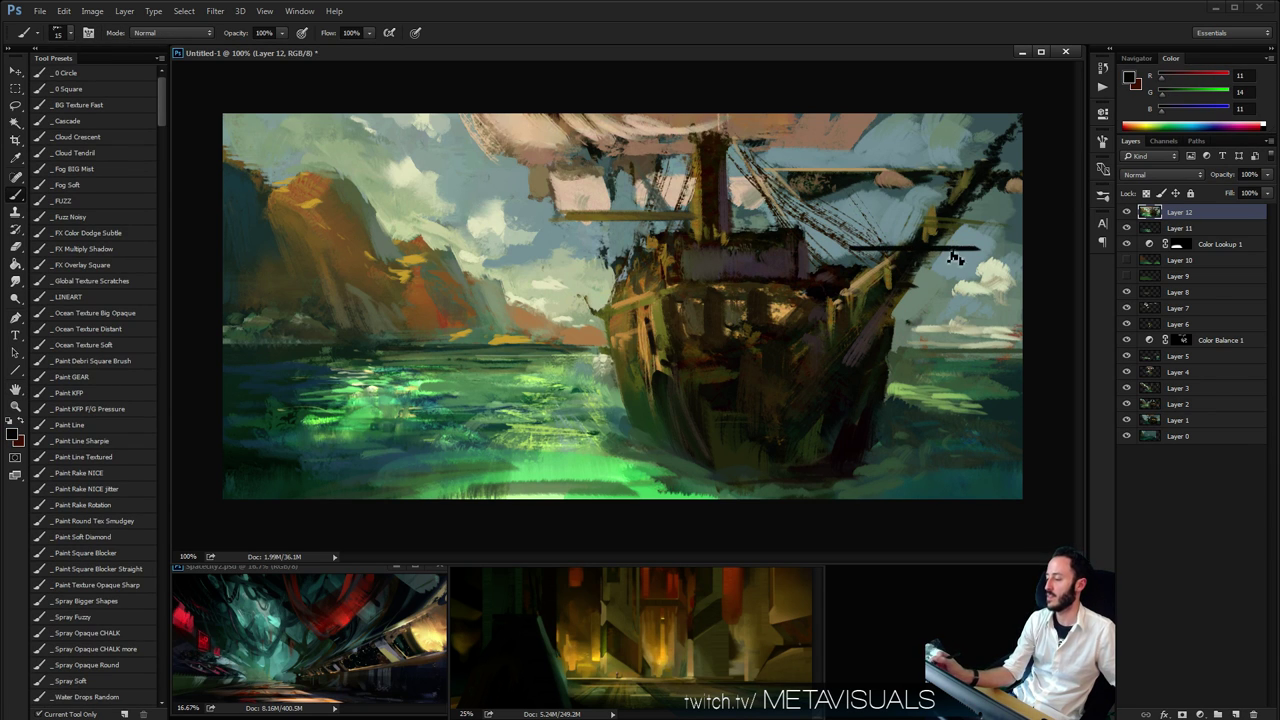
Highlight the horizontal spar across the bowsprit with sampled tan (148, 126, 79), using brush sizes from 9 to 25
{"action": "key", "text": "bracketleft"}
{"action": "key", "text": "bracketleft"}
{"action": "left_click", "coordinate": [878, 253], "text": "alt"}
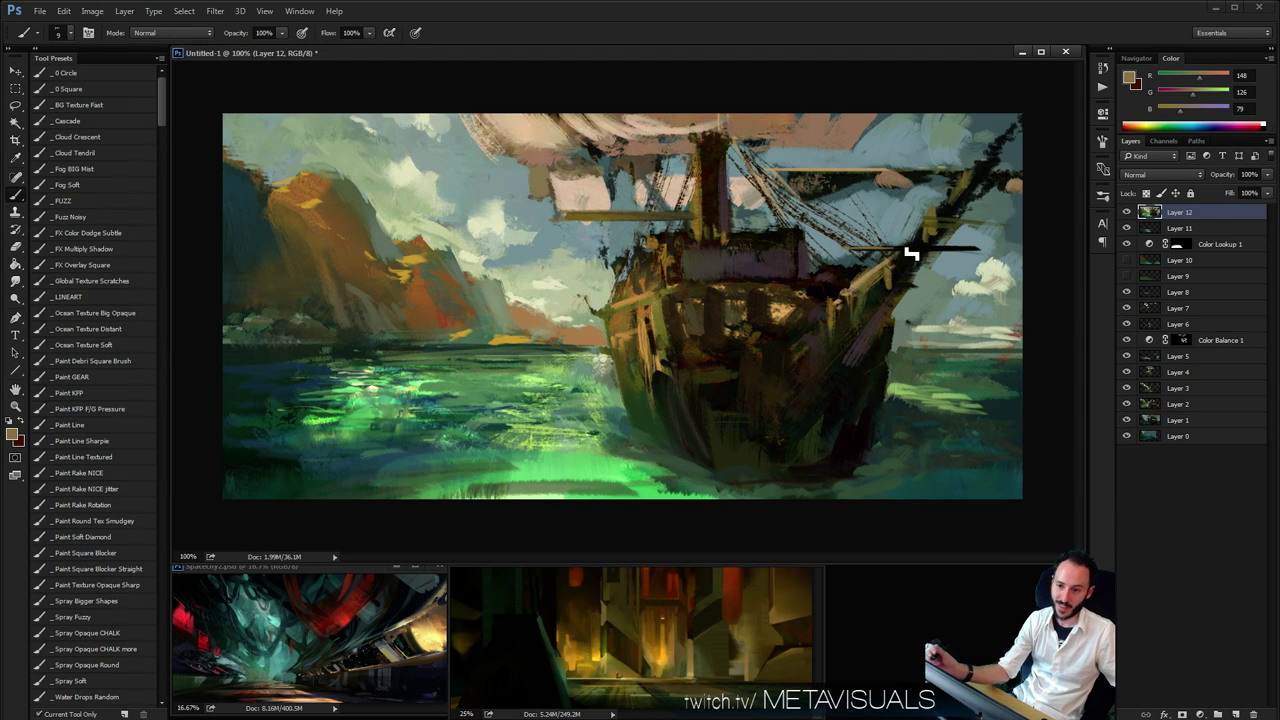
{"action": "key", "text": "space"}
{"action": "key", "text": "space"}
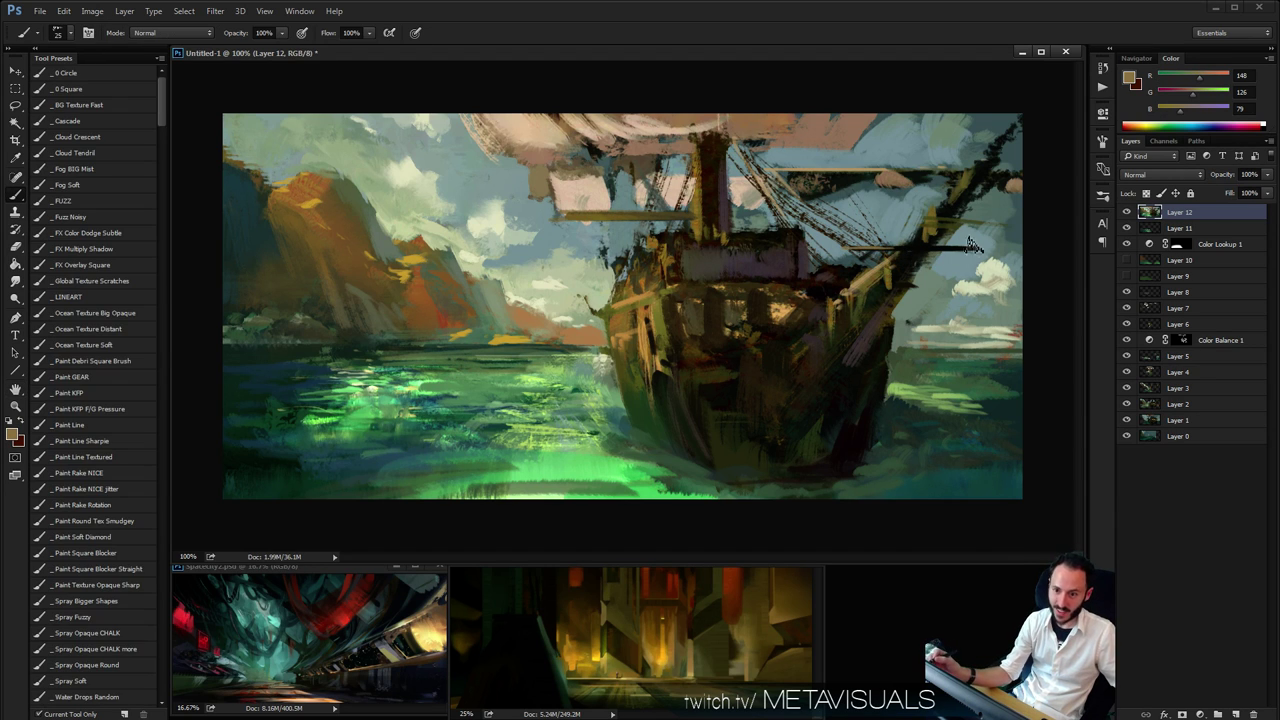
{"action": "mouse_move", "coordinate": [967, 250]}
{"action": "left_mouse_down"}
{"action": "mouse_move", "coordinate": [928, 249]}
{"action": "mouse_move", "coordinate": [978, 250]}
{"action": "left_mouse_up"}
{"action": "key", "text": "space"}
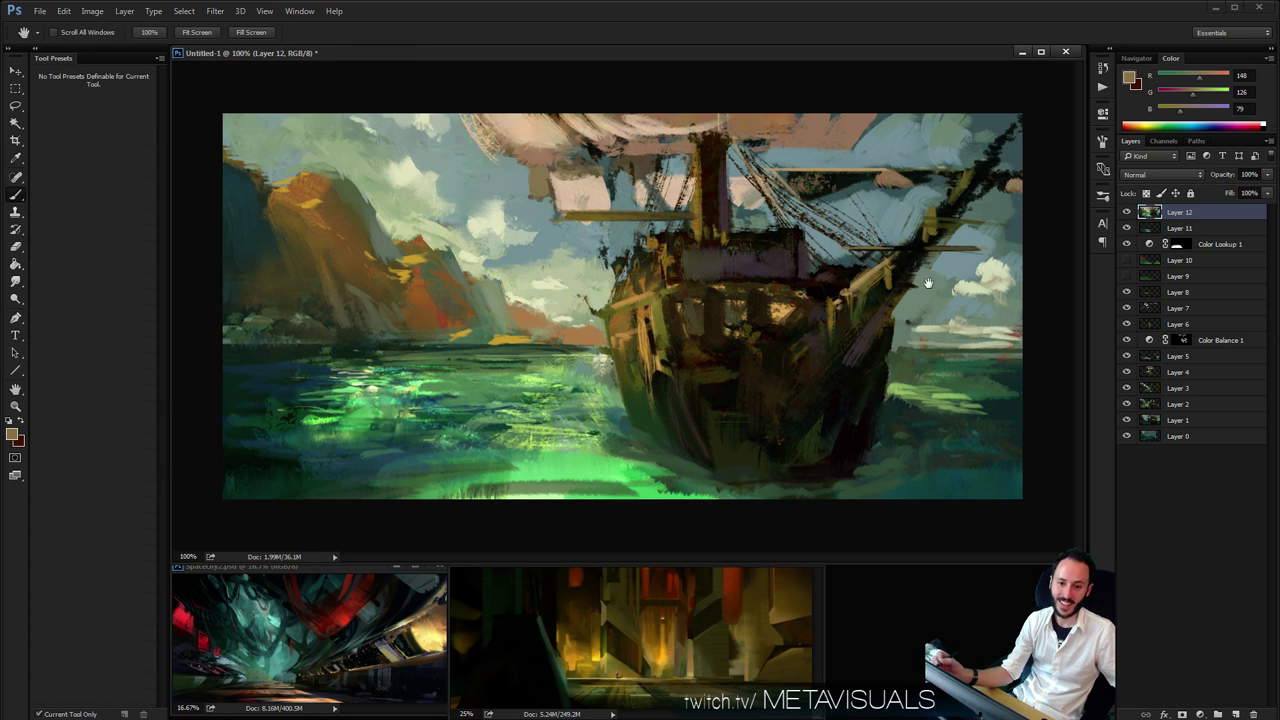
{"action": "key", "text": "bracketright"}
{"action": "key", "text": "space"}
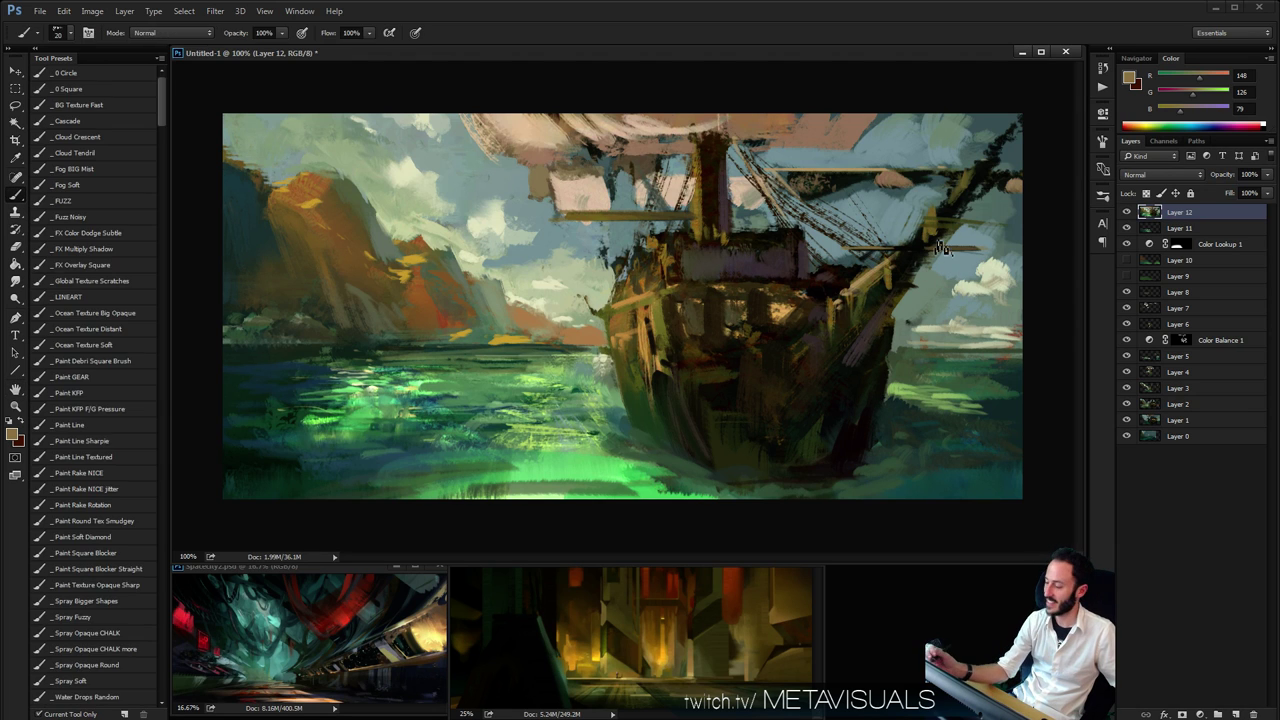
{"action": "key", "text": "space"}
Refine the bowsprit's base with sampled dark olive-grey (39, 40, 31) and sky grey-green (121, 141, 127), reducing the brush from size 15 to 9
{"action": "left_click", "coordinate": [912, 278], "text": "alt"}
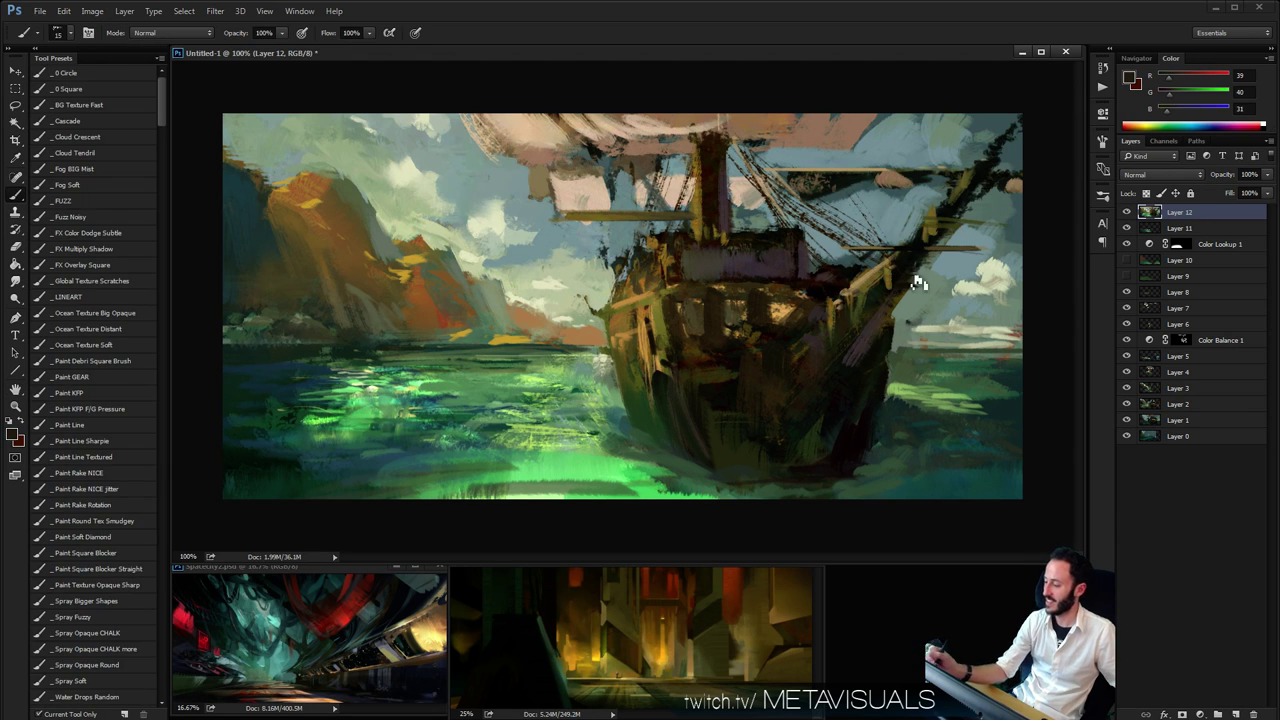
{"action": "key", "text": "bracketleft"}
{"action": "key", "text": "bracketleft"}
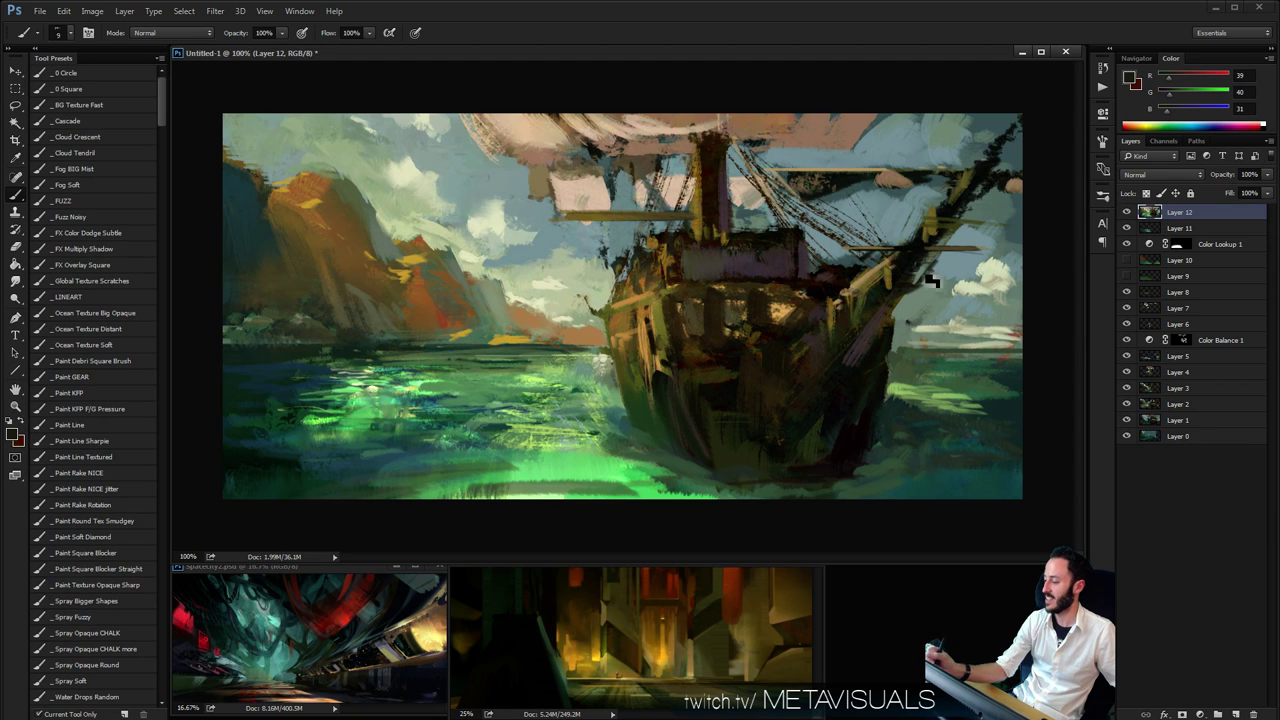
{"action": "left_click", "coordinate": [927, 282], "text": "alt"}
{"action": "key", "text": "space"}
{"action": "left_click", "coordinate": [906, 331], "text": "alt"}
{"action": "left_click", "coordinate": [906, 331], "text": "alt"}
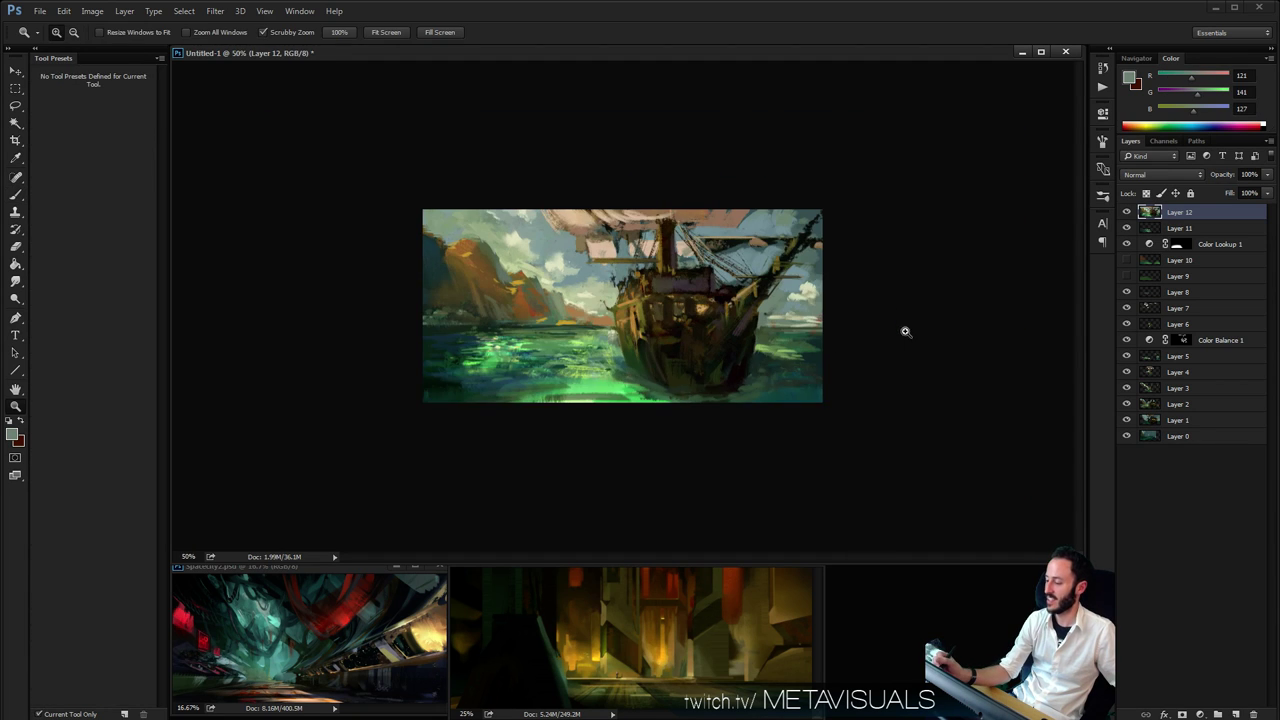
Extend the lower sail's edge beside the mast with sampled cream (217, 195, 165), raising the brush to size 15
{"action": "left_click", "coordinate": [911, 323], "text": "ctrl"}
{"action": "key", "text": "ctrl+1"}
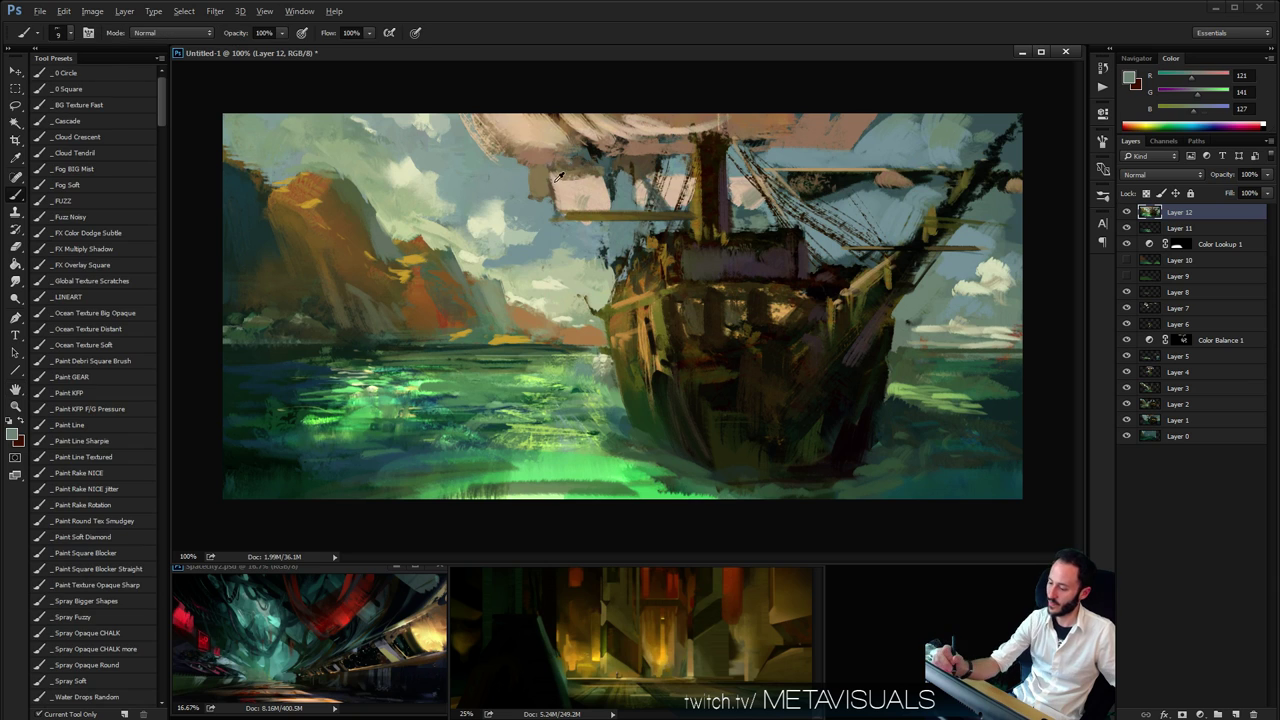
{"action": "left_click", "coordinate": [562, 212], "text": "alt"}
{"action": "left_click_drag", "start_coordinate": [562, 212], "coordinate": [570, 210]}
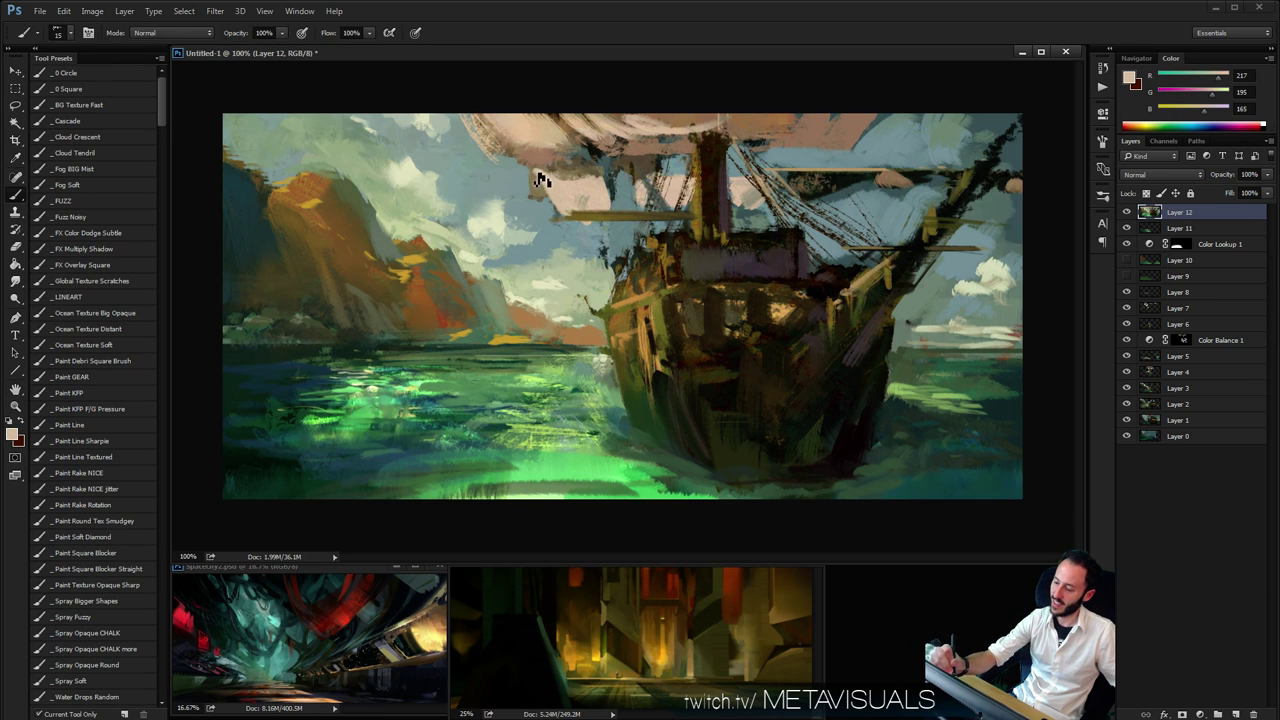
{"action": "key", "text": "]"}
{"action": "key", "text": "space"}
Pick pale green (190, 217, 188) and touch up the lower sail's outer edge with the brush reduced to size 8
{"action": "left_click_drag", "start_coordinate": [1207, 97], "coordinate": [1223, 89]}
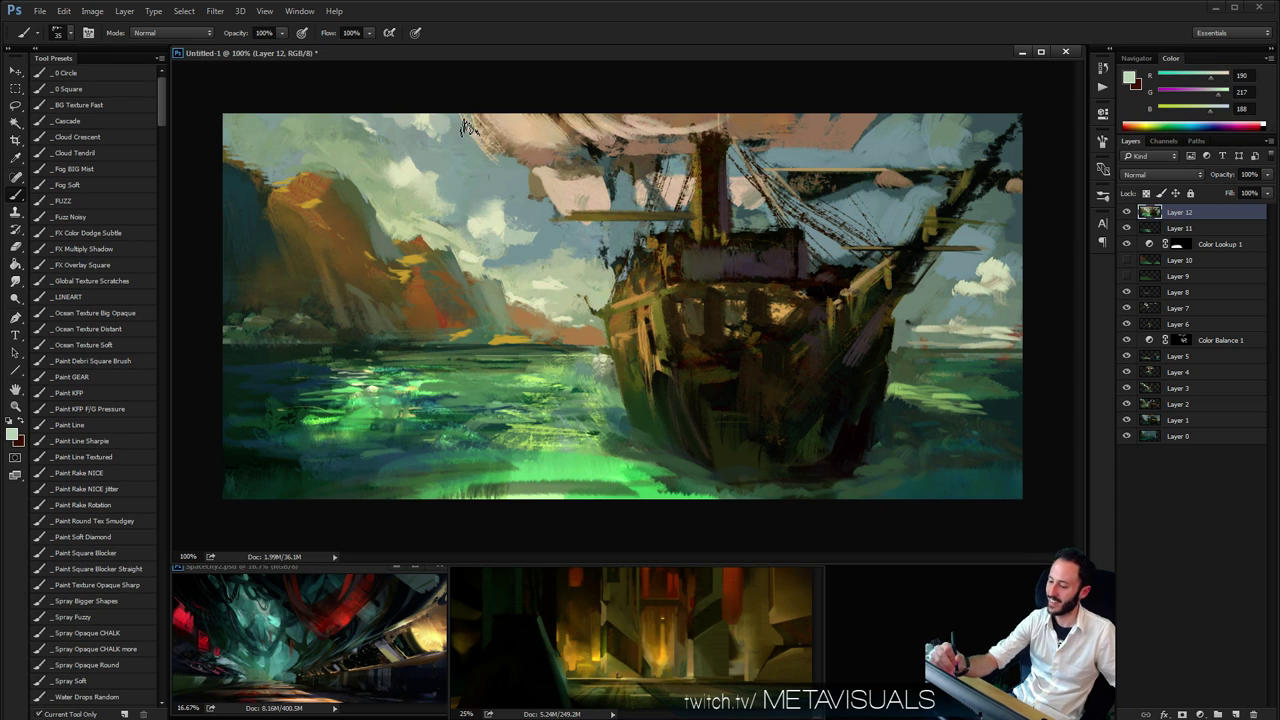
{"action": "key", "text": "bracketleft"}
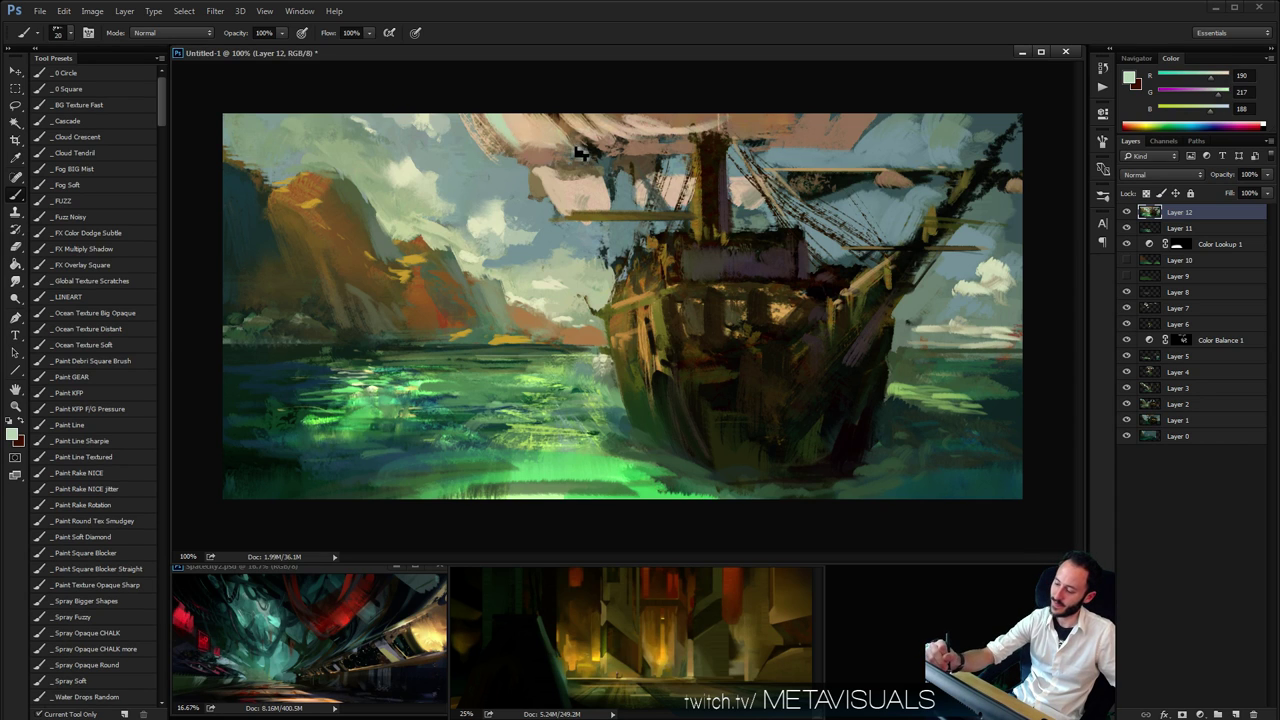
{"action": "key", "text": "bracketleft"}
{"action": "key", "text": "bracketleft"}
{"action": "key", "text": "bracketleft"}
{"action": "key", "text": "bracketleft"}
{"action": "key", "text": "bracketleft"}
{"action": "left_click_drag", "start_coordinate": [556, 206], "coordinate": [540, 197]}
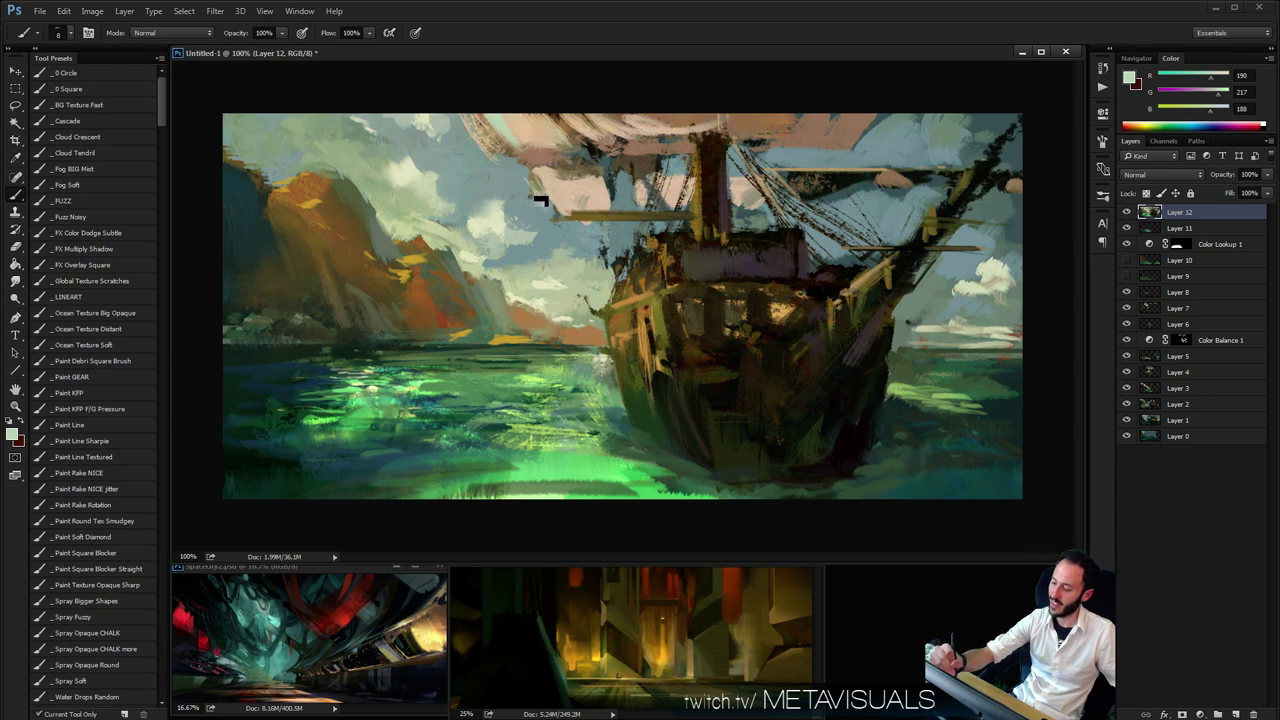
Add pale green (190, 217, 188) accents to the lower sail on both sides of the mast, using brush sizes 20 and 15
{"action": "key", "text": "bracketright"}
{"action": "key", "text": "bracketright"}
{"action": "key", "text": "bracketright"}
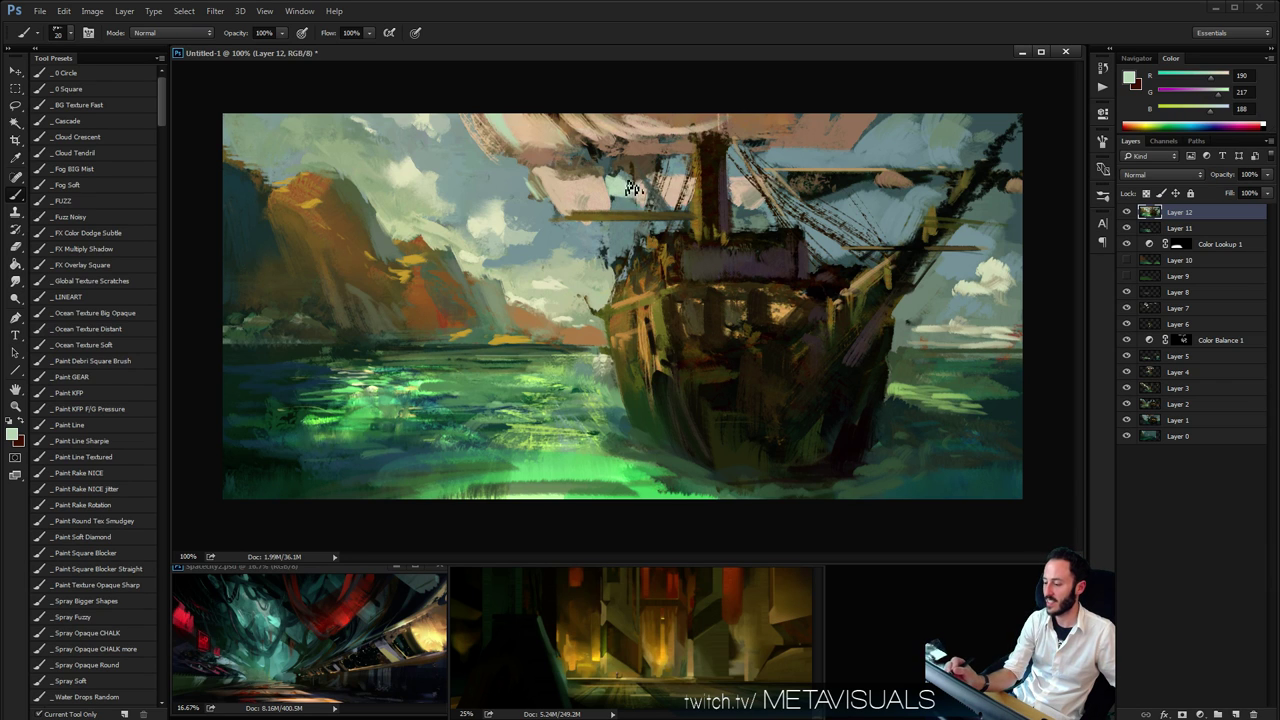
{"action": "key", "text": "bracketleft"}
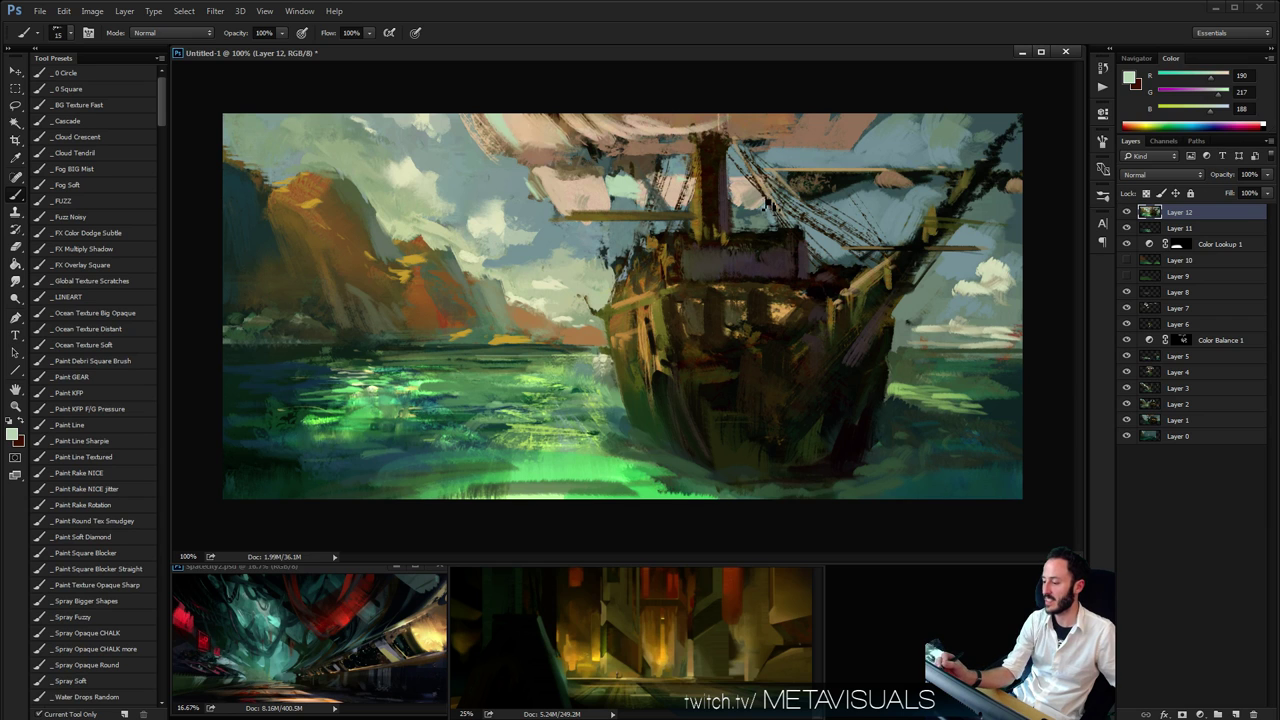
Highlight the upper bowsprit with sampled golds (225, 181, 102) and (210, 172, 100), reducing the brush to size 10
{"action": "key", "text": "z"}
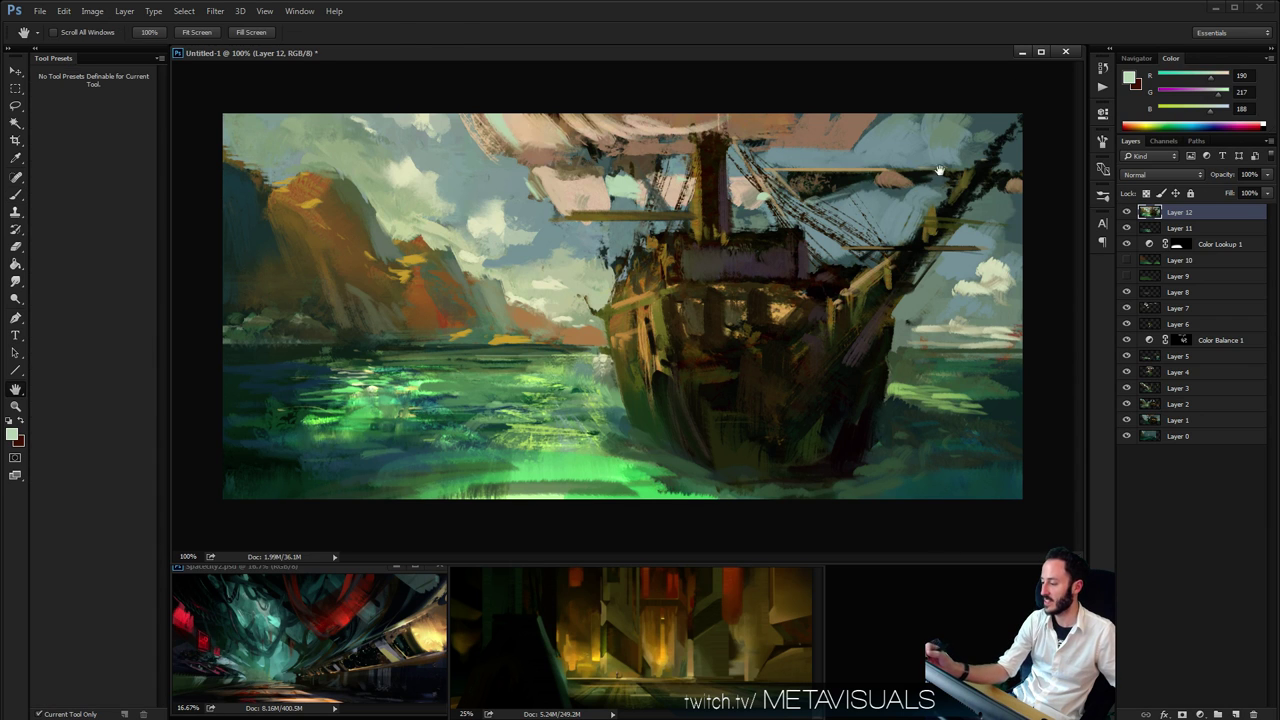
{"action": "left_click", "coordinate": [943, 222], "text": "alt"}
{"action": "left_click", "coordinate": [938, 247]}
{"action": "key", "text": "b"}
{"action": "left_click", "coordinate": [784, 311], "text": "alt"}
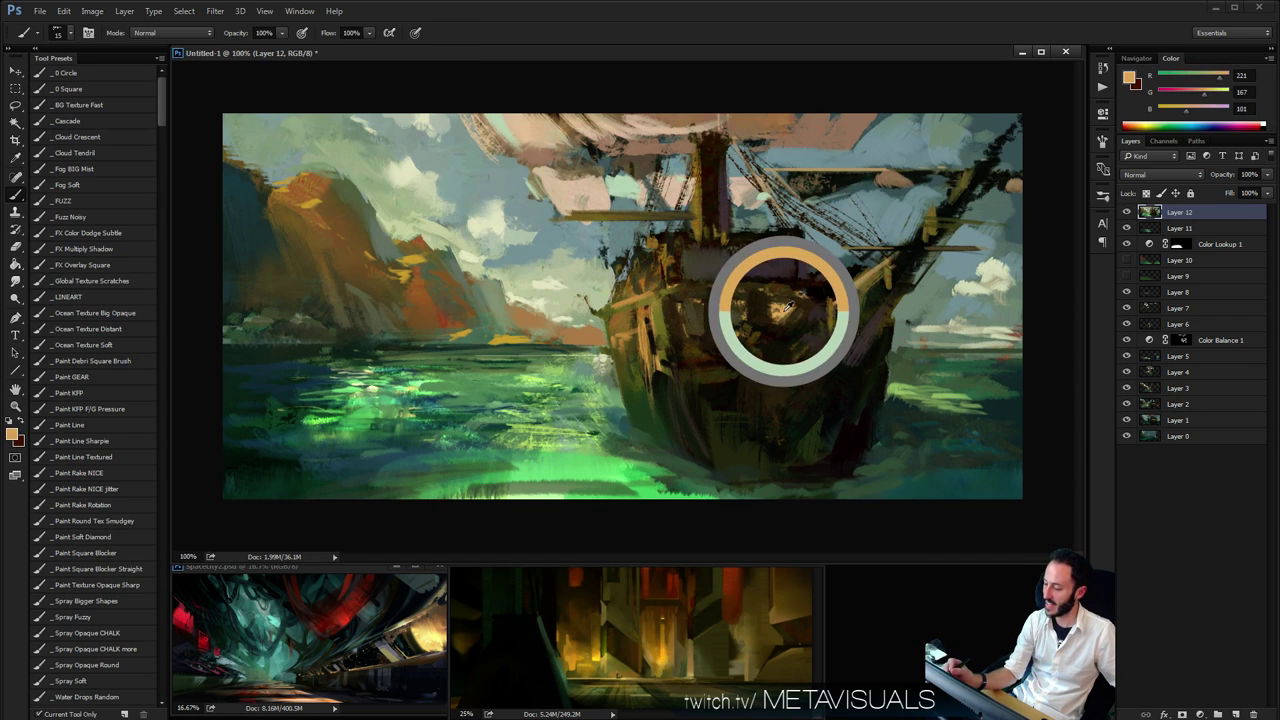
{"action": "key", "text": "bracketright"}
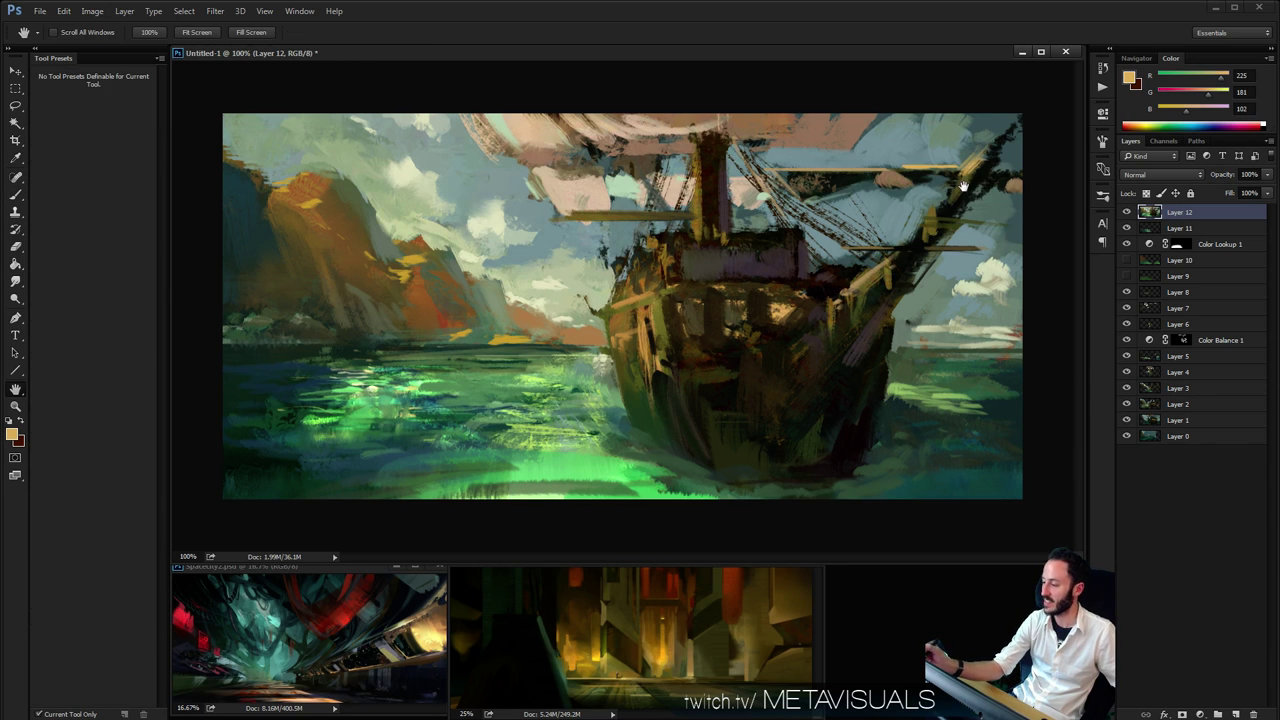
{"action": "left_click", "coordinate": [978, 161], "text": "alt"}
{"action": "left_click_drag", "start_coordinate": [978, 161], "coordinate": [955, 206]}
{"action": "key", "text": "bracketleft"}
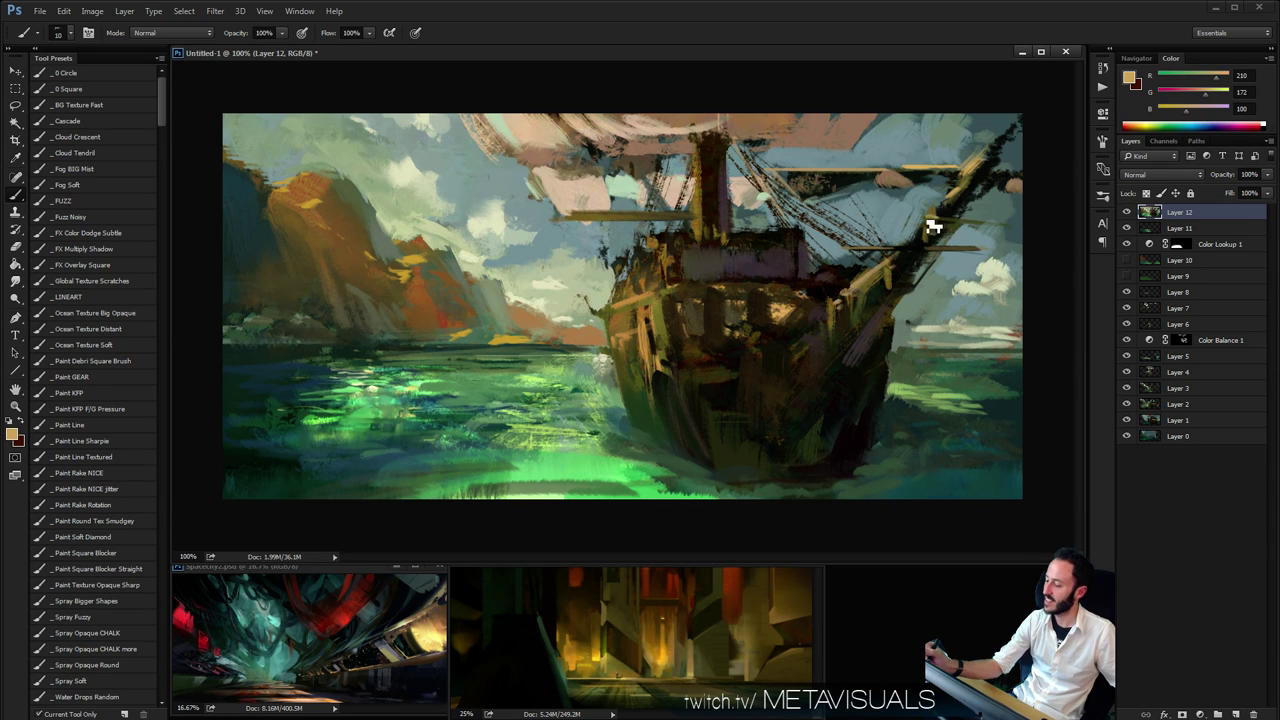
Touch up the hull front with sampled olive-browns (77, 67, 46) and (78, 73, 50), and choose the Paint Square Blocker Straight preset
{"action": "left_click", "coordinate": [826, 340], "text": "alt"}
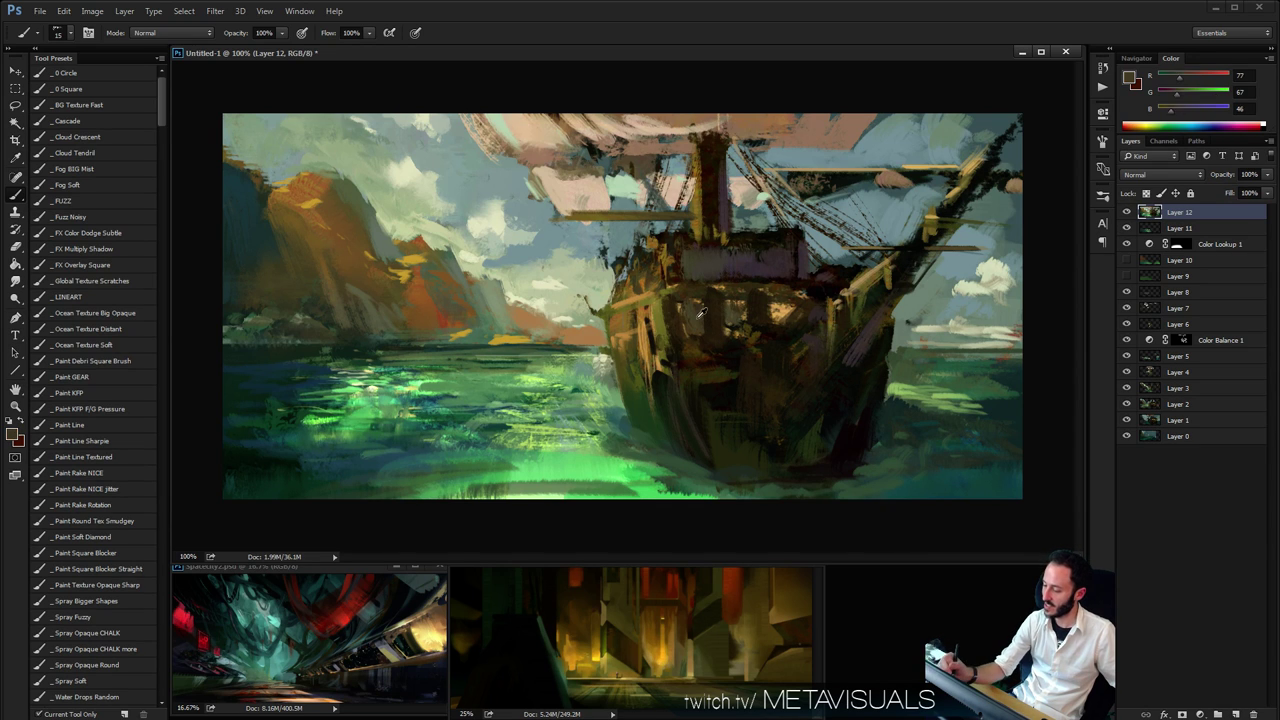
{"action": "key", "text": "bracketright"}
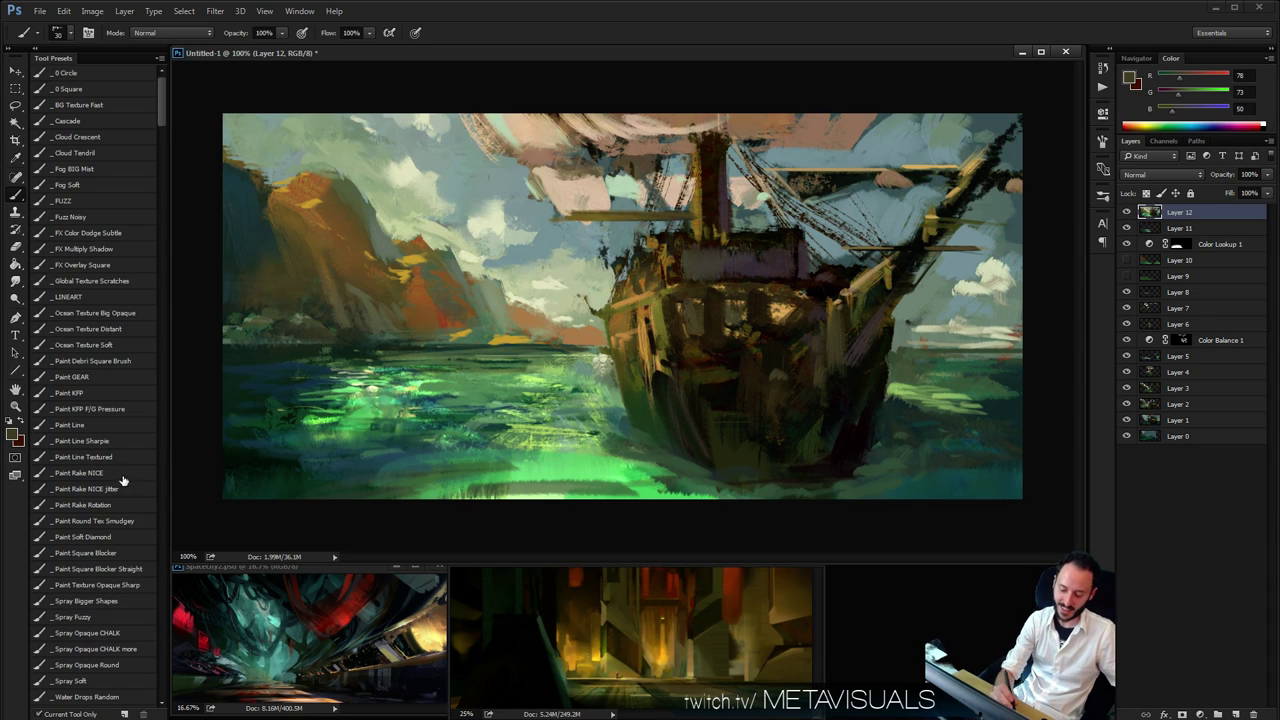
{"action": "left_click", "coordinate": [128, 570]}
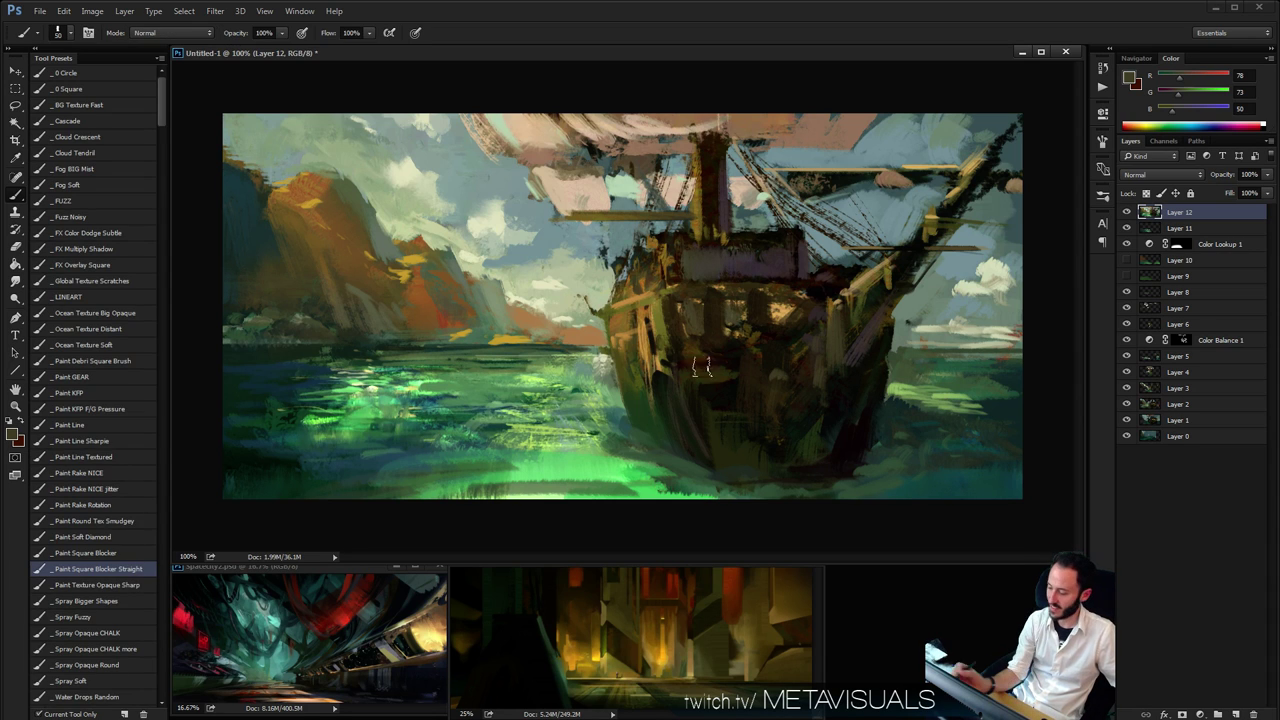
Clean up the horizon right of the hull with sampled grey-green (115, 134, 120) and pale cloud grey (188, 194, 164), reducing the brush to size 9
{"action": "left_click", "coordinate": [900, 372], "text": "alt"}
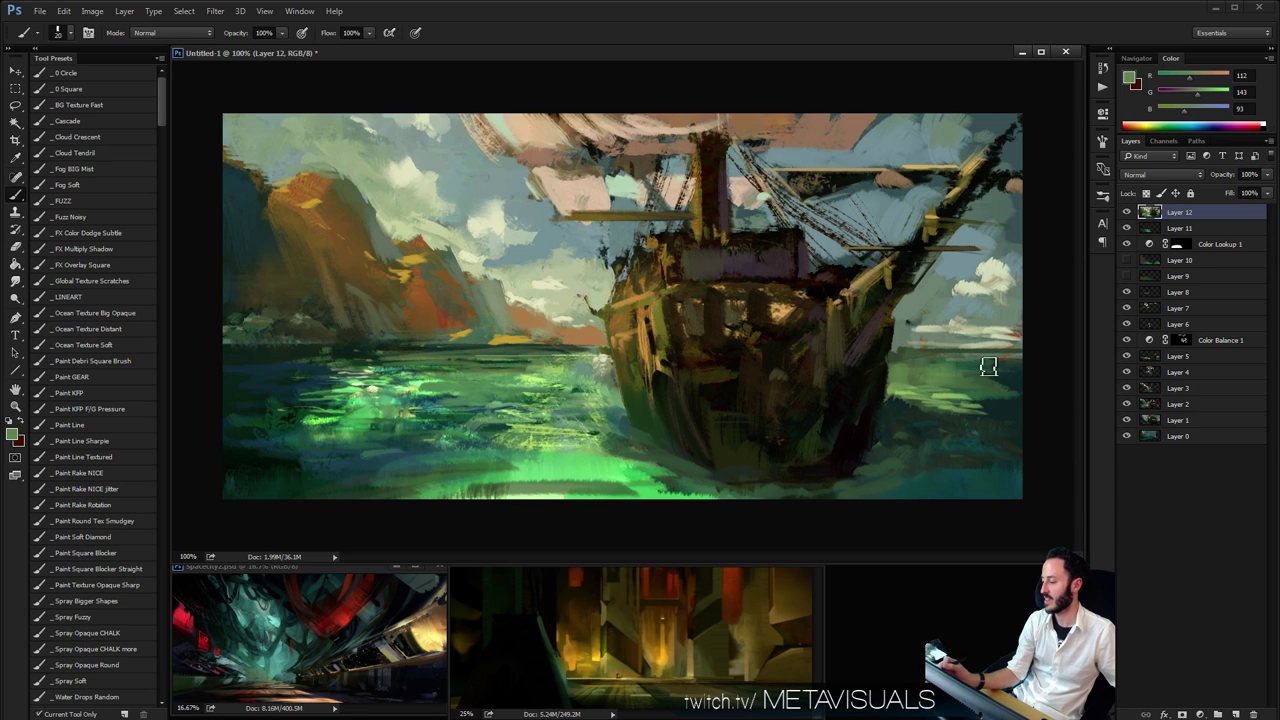
{"action": "left_click", "coordinate": [920, 337], "text": "alt"}
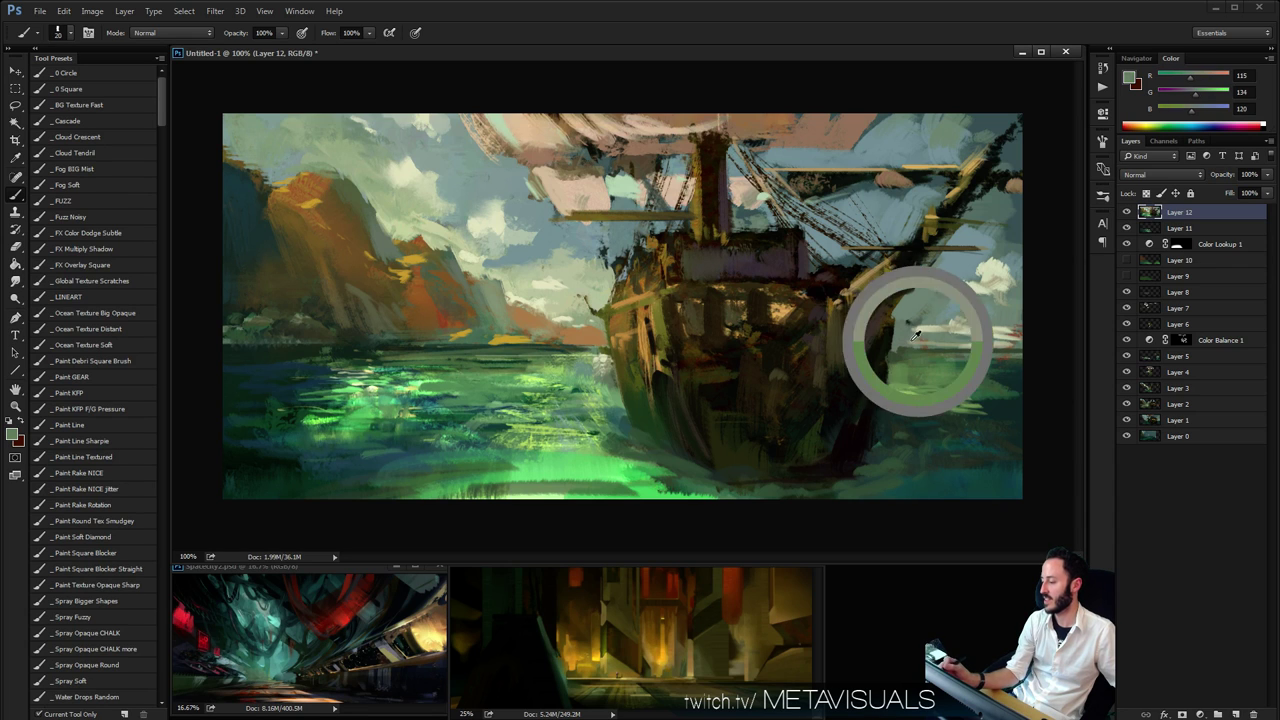
{"action": "left_click", "coordinate": [978, 343], "text": "alt"}
{"action": "mouse_move", "coordinate": [915, 354]}
{"action": "left_mouse_down"}
{"action": "mouse_move", "coordinate": [897, 351]}
{"action": "mouse_move", "coordinate": [971, 349]}
{"action": "mouse_move", "coordinate": [959, 348]}
{"action": "left_mouse_up"}
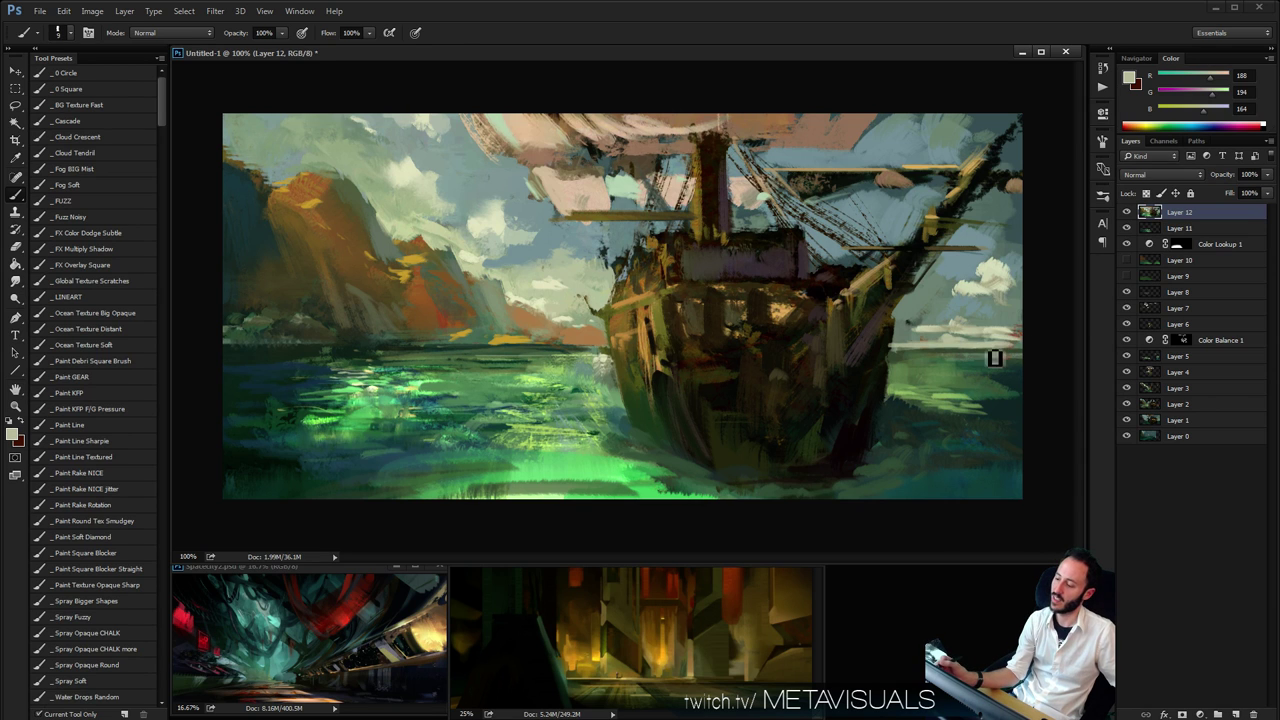
Examine the whole painting at a smaller scale to judge the horizon beside the bow
{"action": "key", "text": "z"}
{"action": "left_click", "coordinate": [974, 360], "text": "alt"}
{"action": "left_click", "coordinate": [974, 360], "text": "alt"}
{"action": "left_click", "coordinate": [894, 401]}
{"action": "left_click", "coordinate": [894, 401]}
{"action": "left_click", "coordinate": [894, 401]}
{"action": "key", "text": "space"}
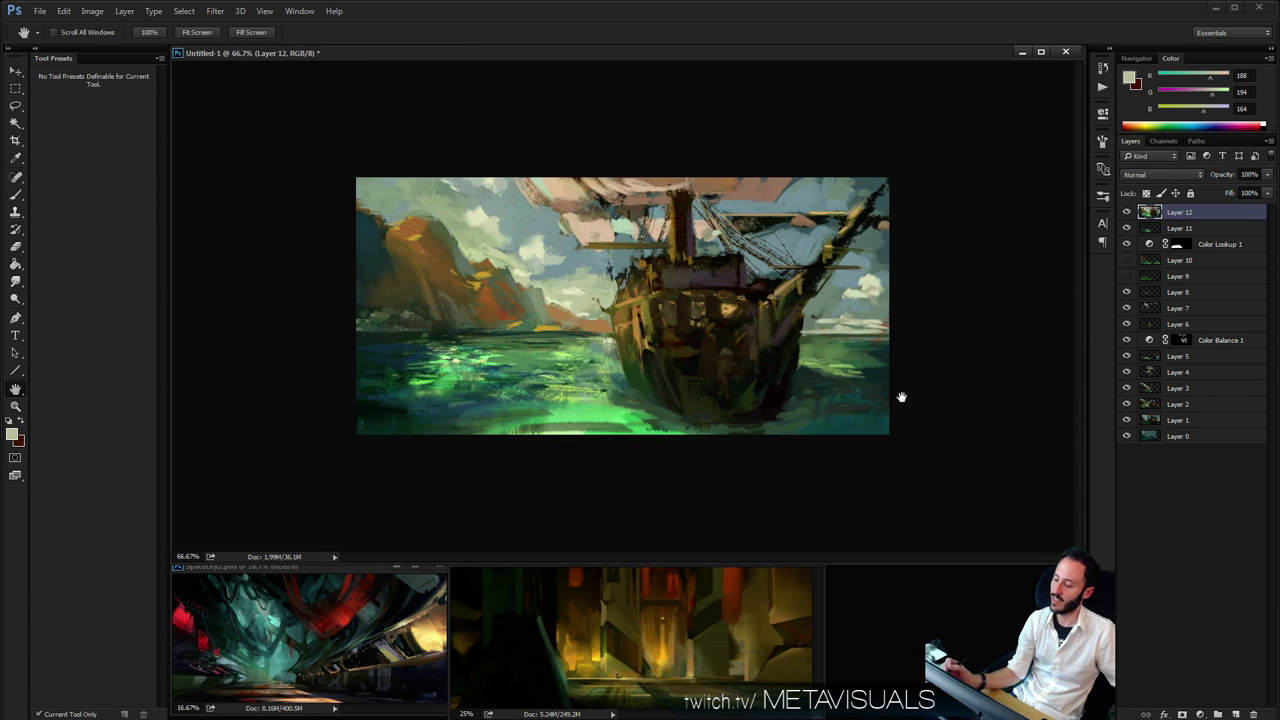
{"action": "left_click", "coordinate": [897, 412], "text": "alt"}
{"action": "left_click", "coordinate": [897, 414], "text": "ctrl"}
{"action": "left_click", "coordinate": [897, 414], "text": "ctrl"}
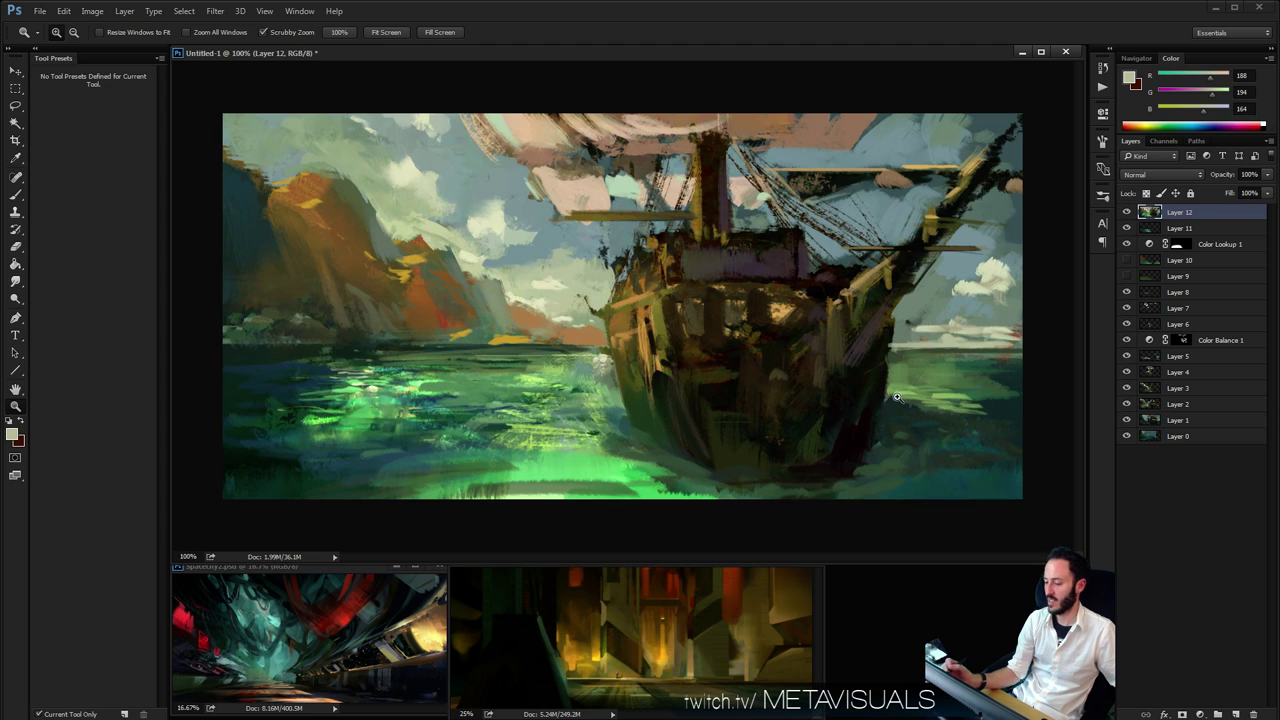
Paint a small dark fitting hanging off the hull's left rail with sampled olive (87, 89, 42) and near-black green (30, 38, 23) at size 4
{"action": "left_click", "coordinate": [605, 313], "text": "alt"}
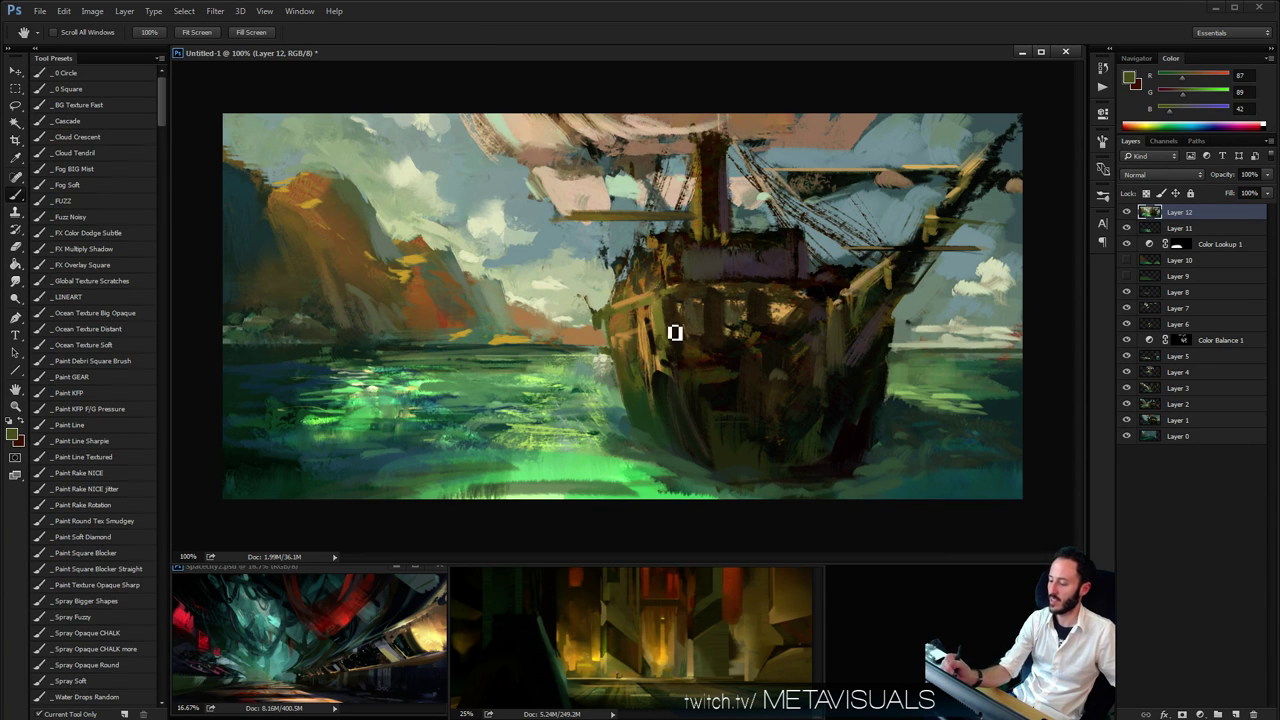
{"action": "left_click", "coordinate": [629, 274], "text": "alt"}
{"action": "key", "text": "z"}
{"action": "left_click", "coordinate": [600, 310]}
{"action": "left_click", "coordinate": [586, 333]}
{"action": "key", "text": "b"}
{"action": "mouse_move", "coordinate": [586, 333]}
{"action": "left_mouse_down"}
{"action": "mouse_move", "coordinate": [604, 303]}
{"action": "mouse_move", "coordinate": [584, 349]}
{"action": "mouse_move", "coordinate": [614, 347]}
{"action": "mouse_move", "coordinate": [601, 309]}
{"action": "left_mouse_up"}
{"action": "key", "text": "z"}
{"action": "left_click", "coordinate": [705, 215], "text": "alt"}
{"action": "left_click", "coordinate": [705, 215], "text": "alt"}
{"action": "left_click", "coordinate": [705, 215], "text": "alt"}
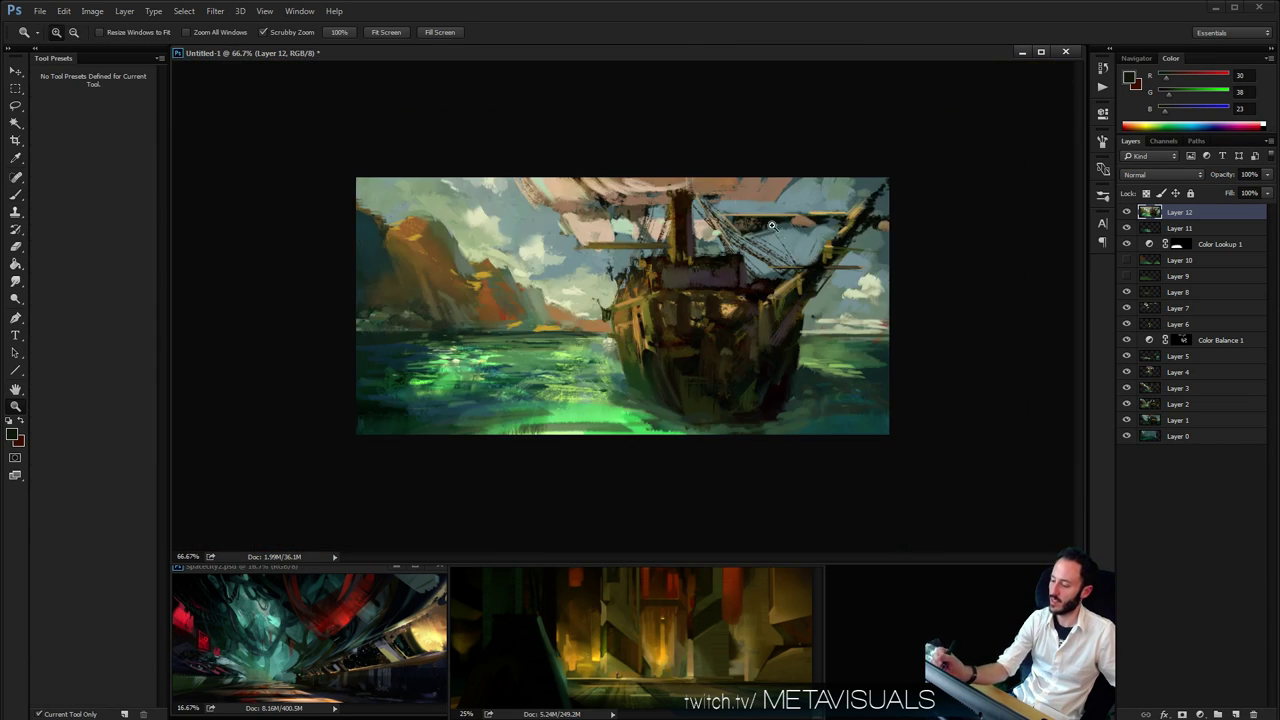
{"action": "left_click", "coordinate": [790, 320]}
{"action": "key", "text": "b"}
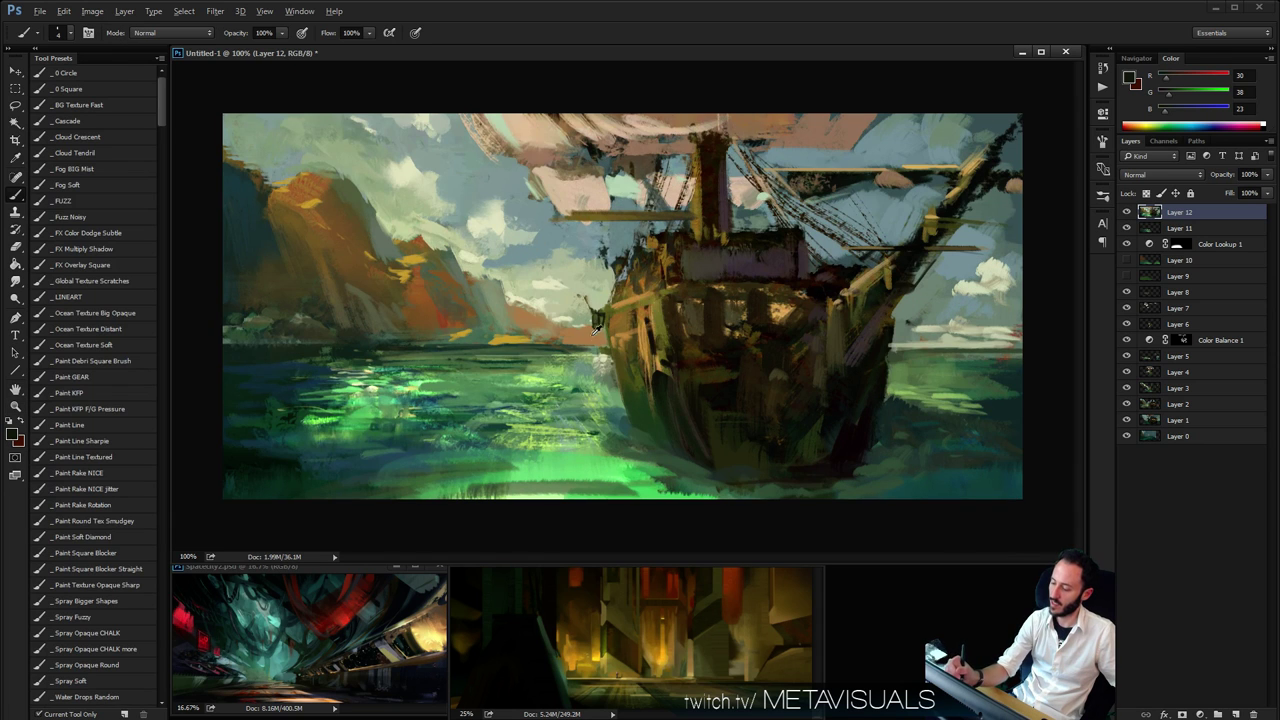
Clean up around the fitting on the hull's left rail with sampled tan (180, 135, 87) and sky grey (176, 184, 149) at size 6
{"action": "left_click", "coordinate": [598, 337], "text": "alt"}
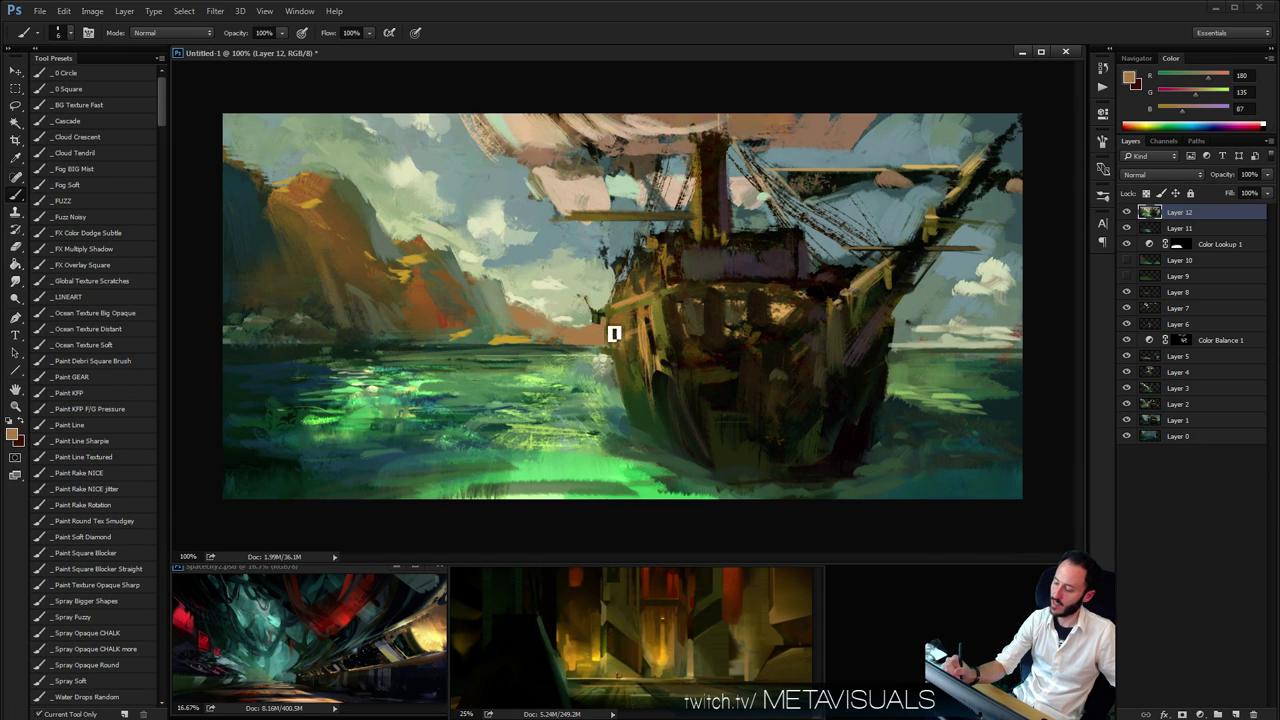
{"action": "key", "text": "z"}
{"action": "left_click", "coordinate": [619, 290], "text": "alt"}
{"action": "left_click", "coordinate": [597, 323]}
{"action": "key", "text": "space"}
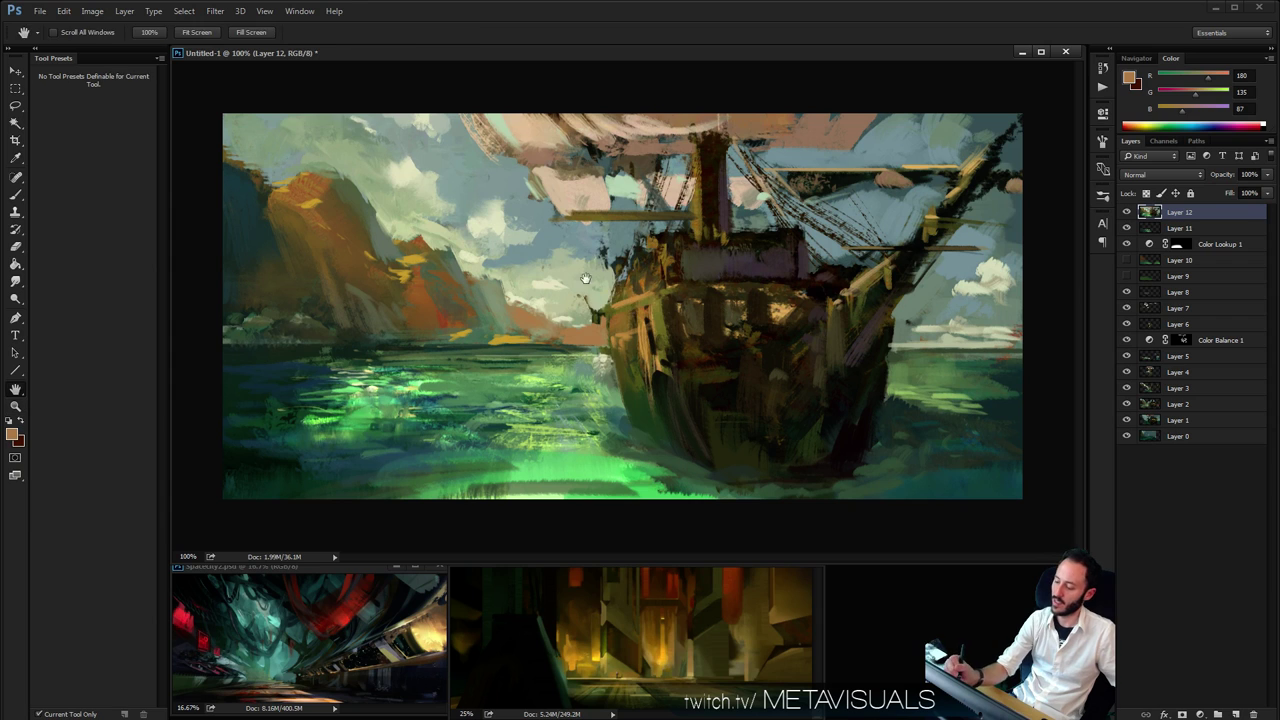
{"action": "key", "text": "b"}
{"action": "left_click", "coordinate": [592, 318], "text": "alt"}
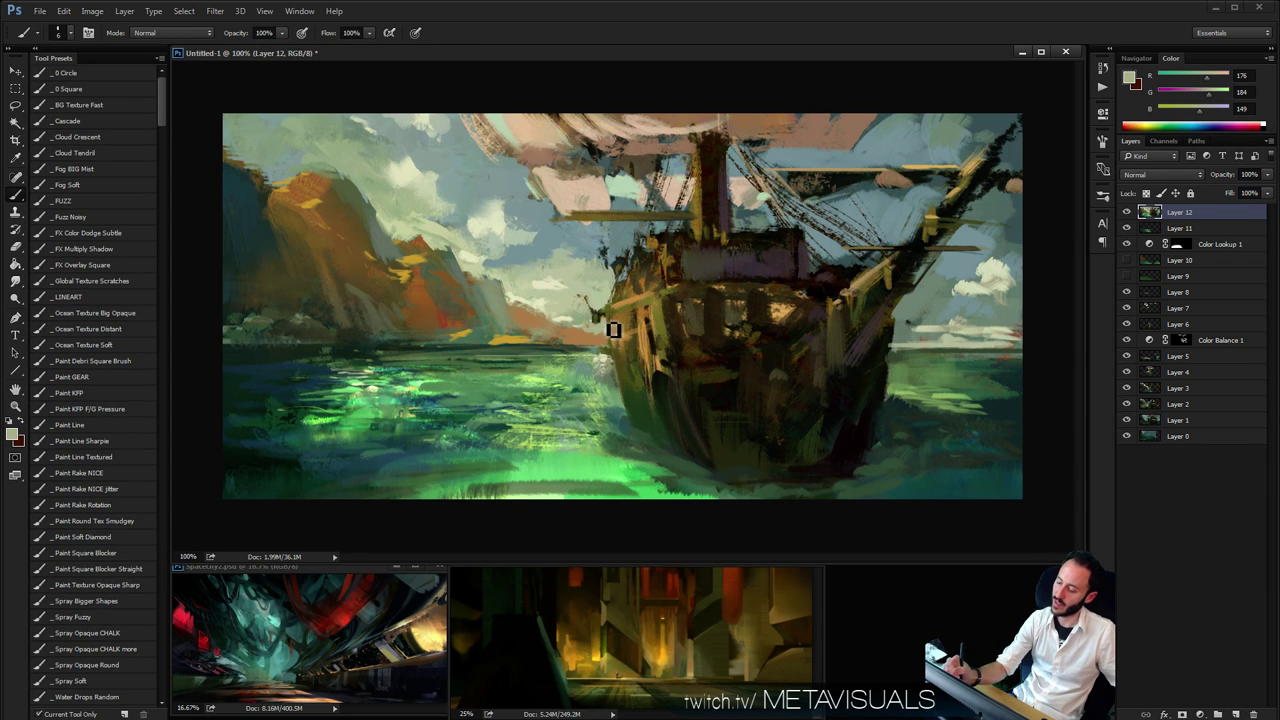
Paint a distant strip of land right of the bow in sampled tan (177, 134, 87) at size 9, and sample dark water green (7, 32, 22)
{"action": "left_click", "coordinate": [620, 316], "text": "alt"}
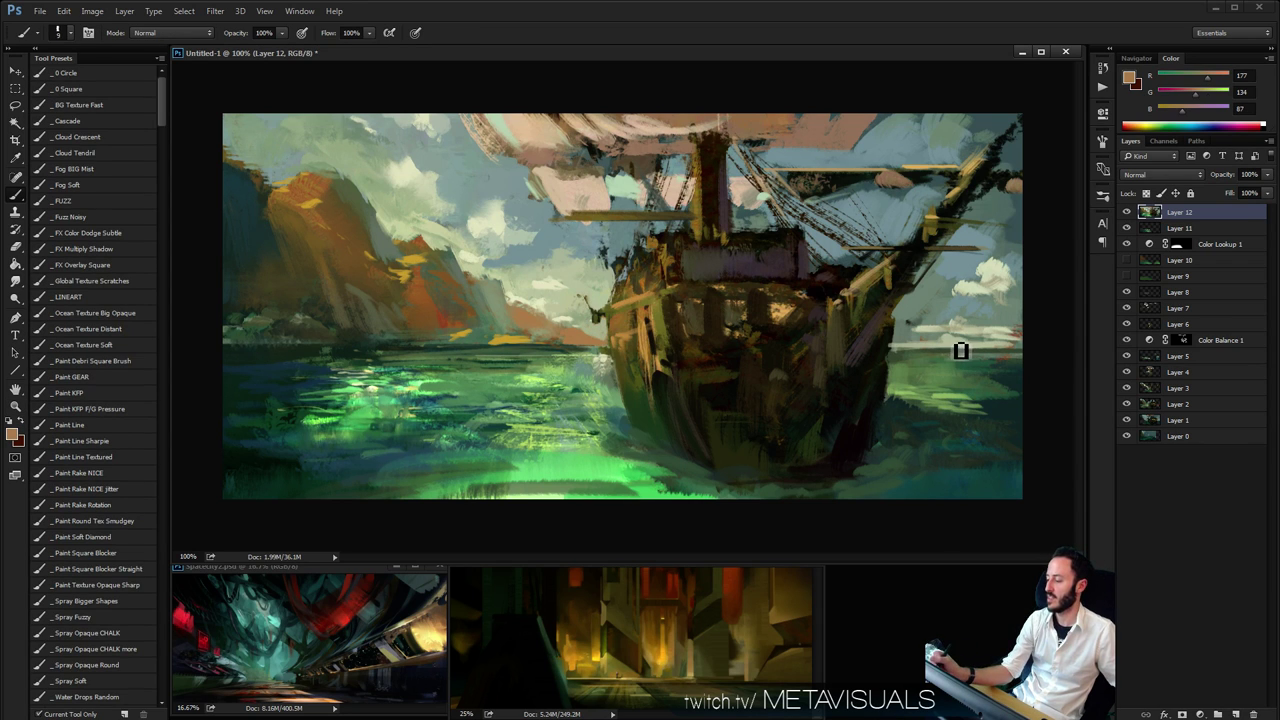
{"action": "left_click_drag", "start_coordinate": [960, 351], "coordinate": [990, 346]}
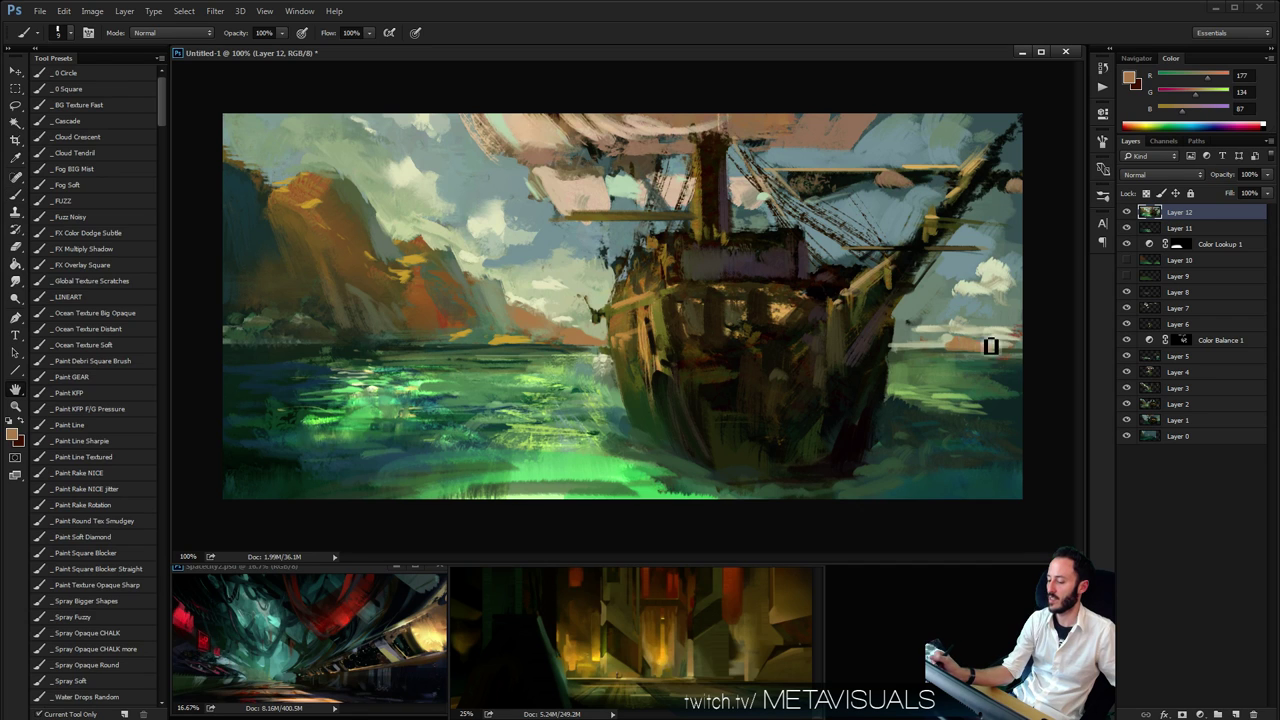
{"action": "left_click", "coordinate": [290, 457], "text": "alt"}
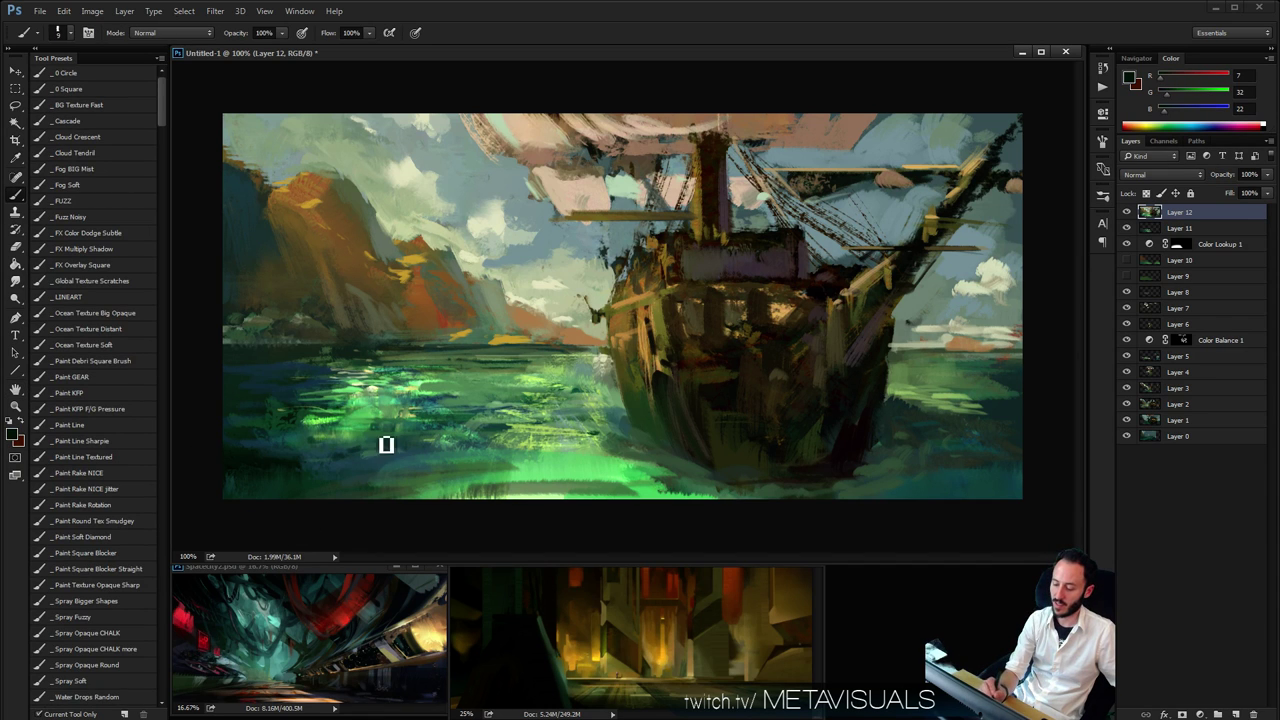
Examine the overall composition at reduced scale, comparing the ship with the distant land and water
{"action": "key", "text": "r"}
{"action": "key", "text": "z"}
{"action": "left_click", "coordinate": [760, 432], "text": "alt"}
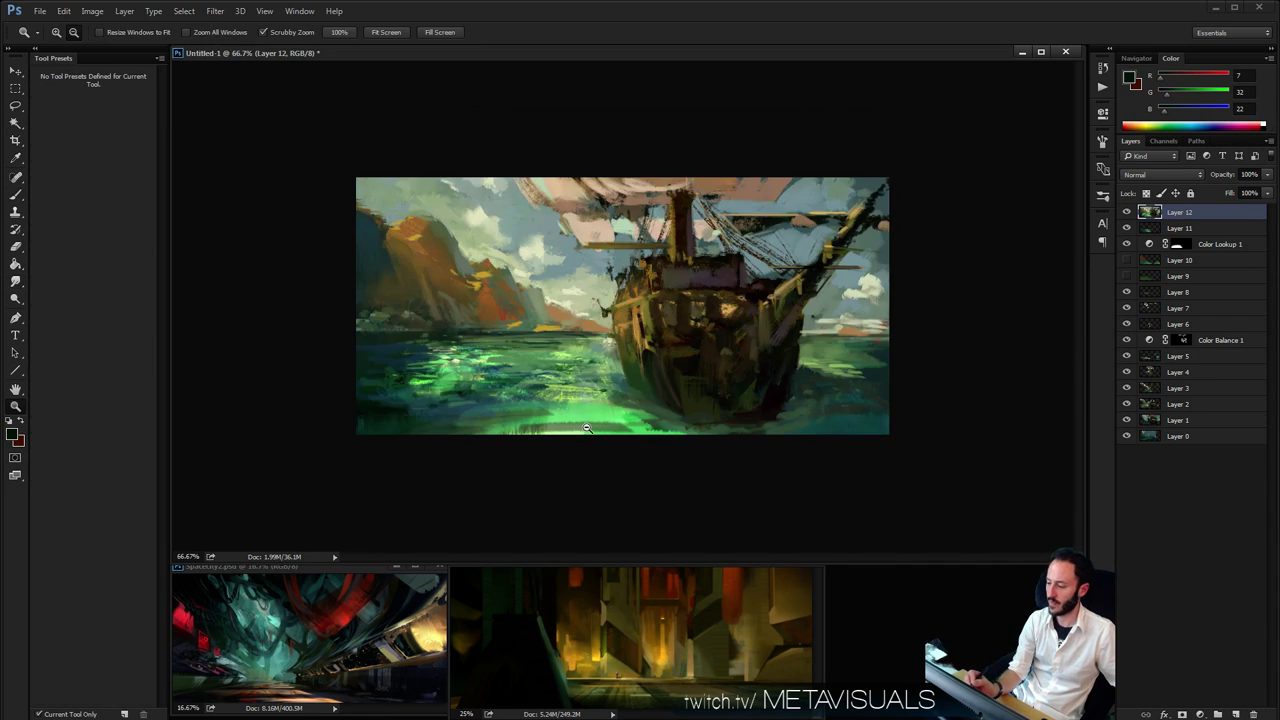
{"action": "left_click", "coordinate": [760, 432], "text": "alt"}
{"action": "left_click", "coordinate": [760, 432], "text": "alt"}
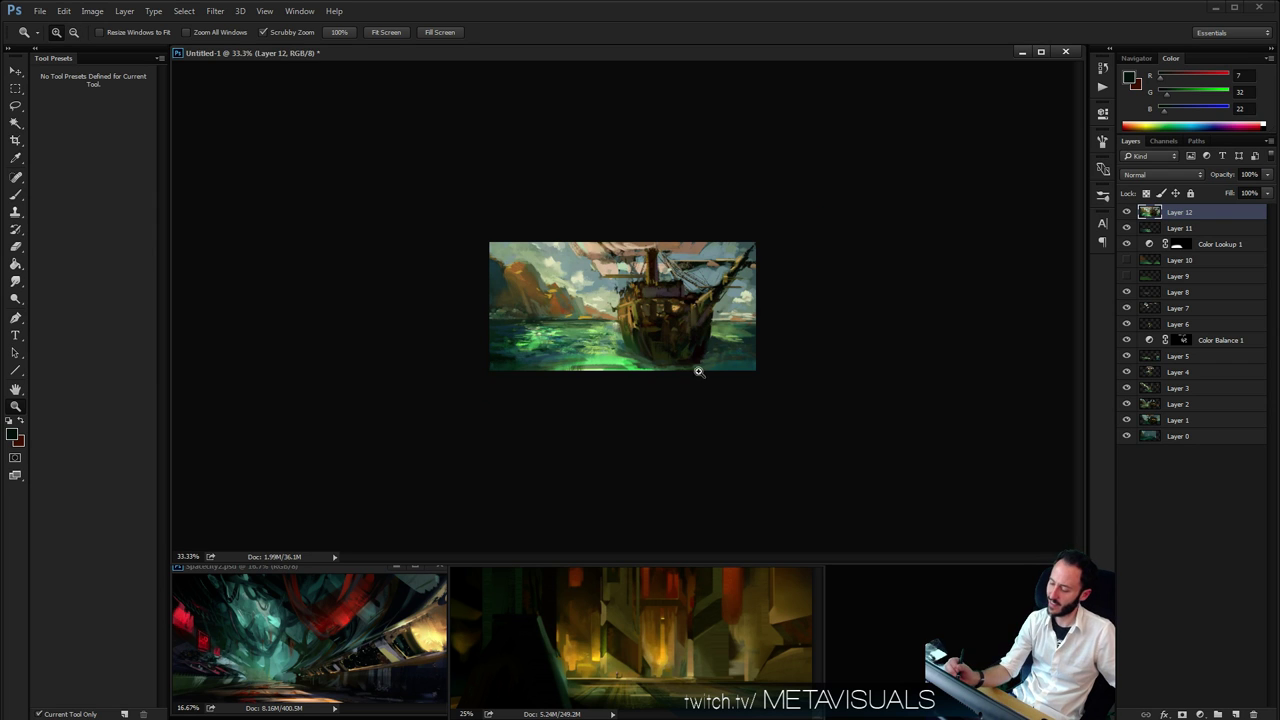
{"action": "left_click", "coordinate": [698, 371]}
{"action": "left_click", "coordinate": [698, 371]}
{"action": "key", "text": "b"}
{"action": "left_click", "coordinate": [698, 371], "text": "ctrl"}
Highlight the hull's left side planks with sampled gold (192, 149, 79) and olive-gold (137, 116, 53), using brush sizes from 5 to 7
{"action": "left_click", "coordinate": [650, 334], "text": "alt"}
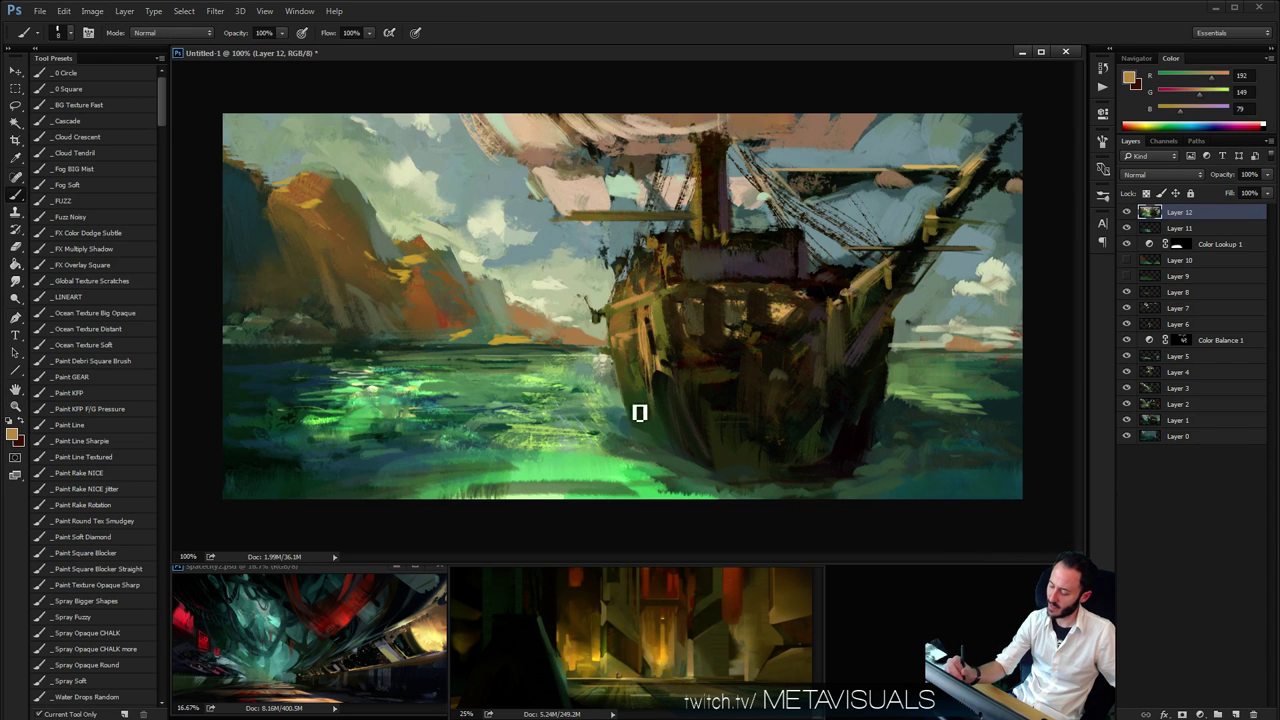
{"action": "key", "text": "bracketleft"}
{"action": "key", "text": "bracketleft"}
{"action": "key", "text": "bracketleft"}
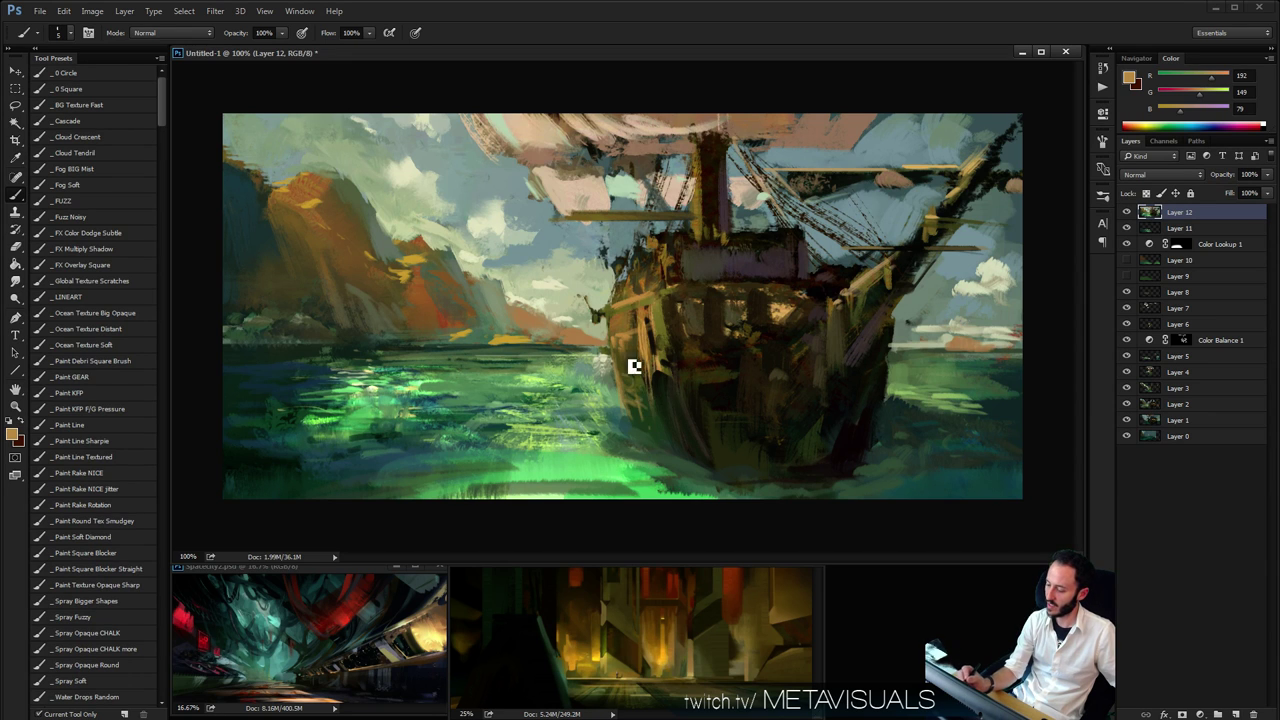
{"action": "left_click", "coordinate": [629, 326], "text": "alt"}
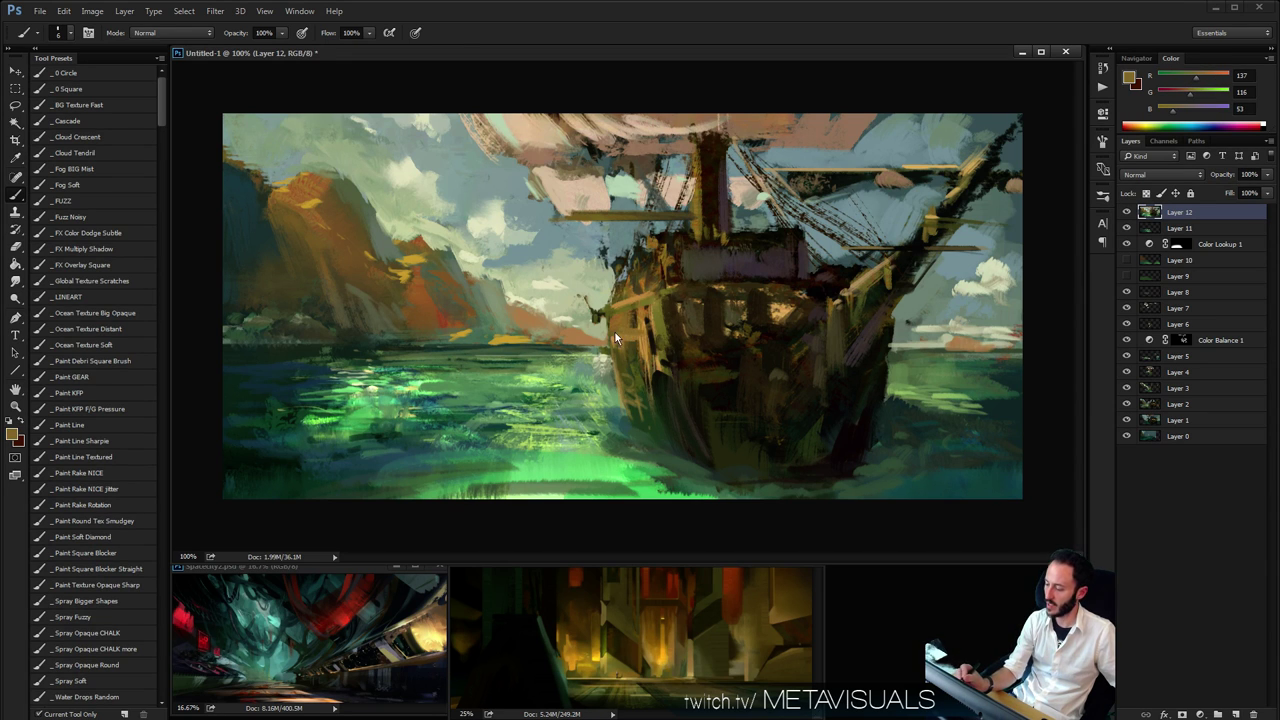
{"action": "left_click", "coordinate": [814, 411], "text": "ctrl+alt"}
{"action": "left_click", "coordinate": [816, 411], "text": "ctrl"}
{"action": "key", "text": "bracketright"}
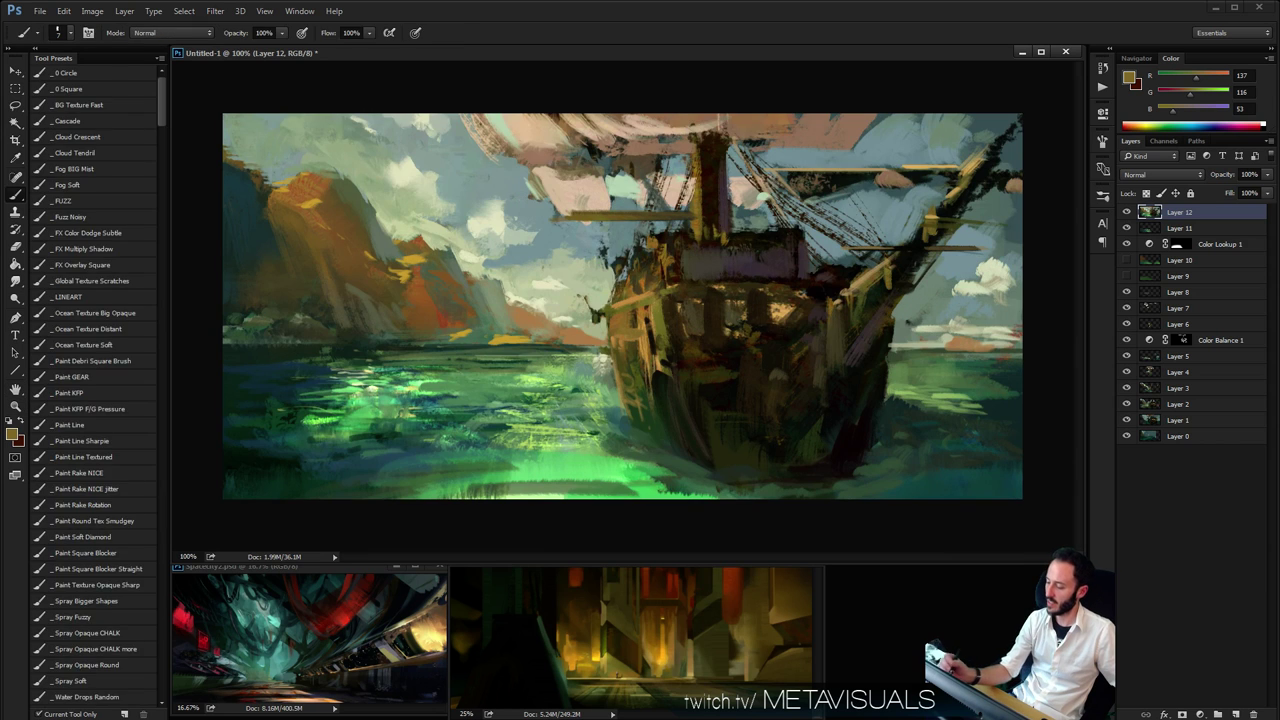
Examine the painting at a smaller scale to judge the hull's new highlights
{"action": "left_click", "coordinate": [914, 314], "text": "ctrl+alt"}
{"action": "left_click", "coordinate": [914, 314], "text": "ctrl+alt"}
{"action": "left_click", "coordinate": [777, 389], "text": "ctrl+alt"}
{"action": "left_click", "coordinate": [777, 389], "text": "ctrl+alt"}
{"action": "left_click", "coordinate": [787, 397], "text": "ctrl"}
{"action": "left_click", "coordinate": [787, 397], "text": "ctrl"}
{"action": "left_click", "coordinate": [787, 397], "text": "ctrl"}
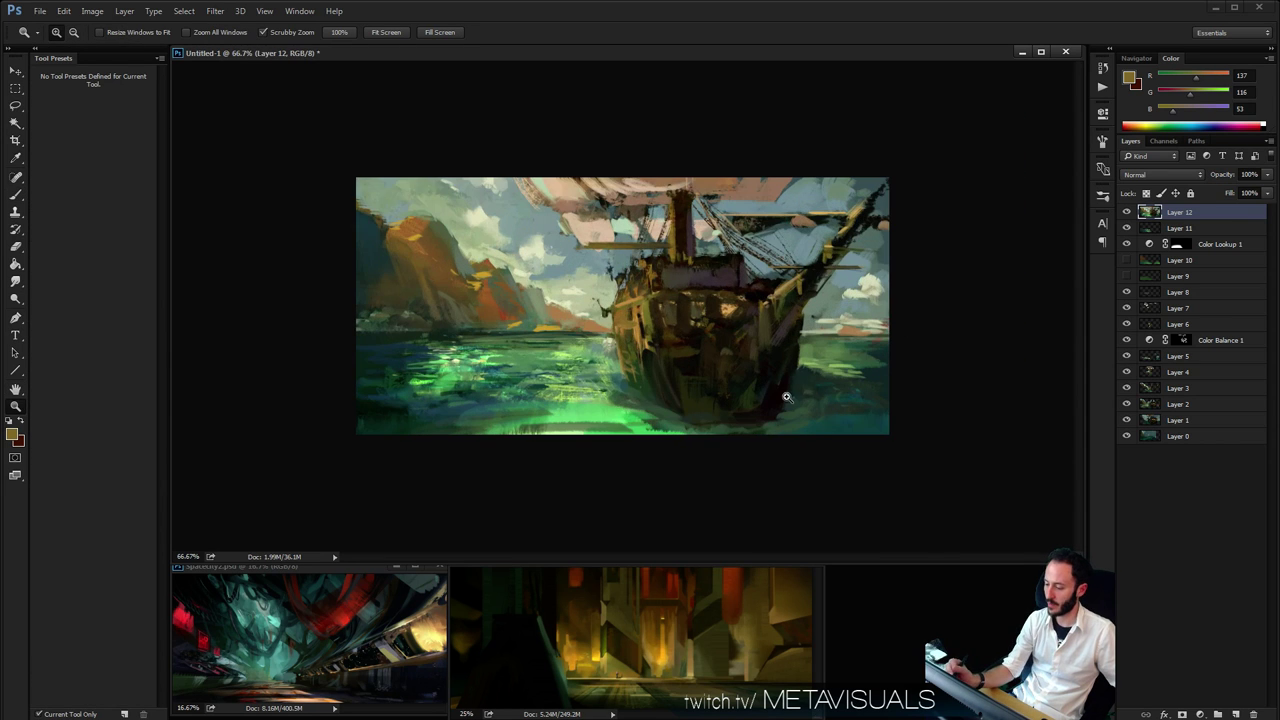
Sample bright green (117, 221, 127) from the foreground water and pale cream (225, 227, 198) from the clouds with the brush
{"action": "left_click", "coordinate": [662, 426], "text": "ctrl"}
{"action": "left_click", "coordinate": [680, 442], "text": "ctrl+alt"}
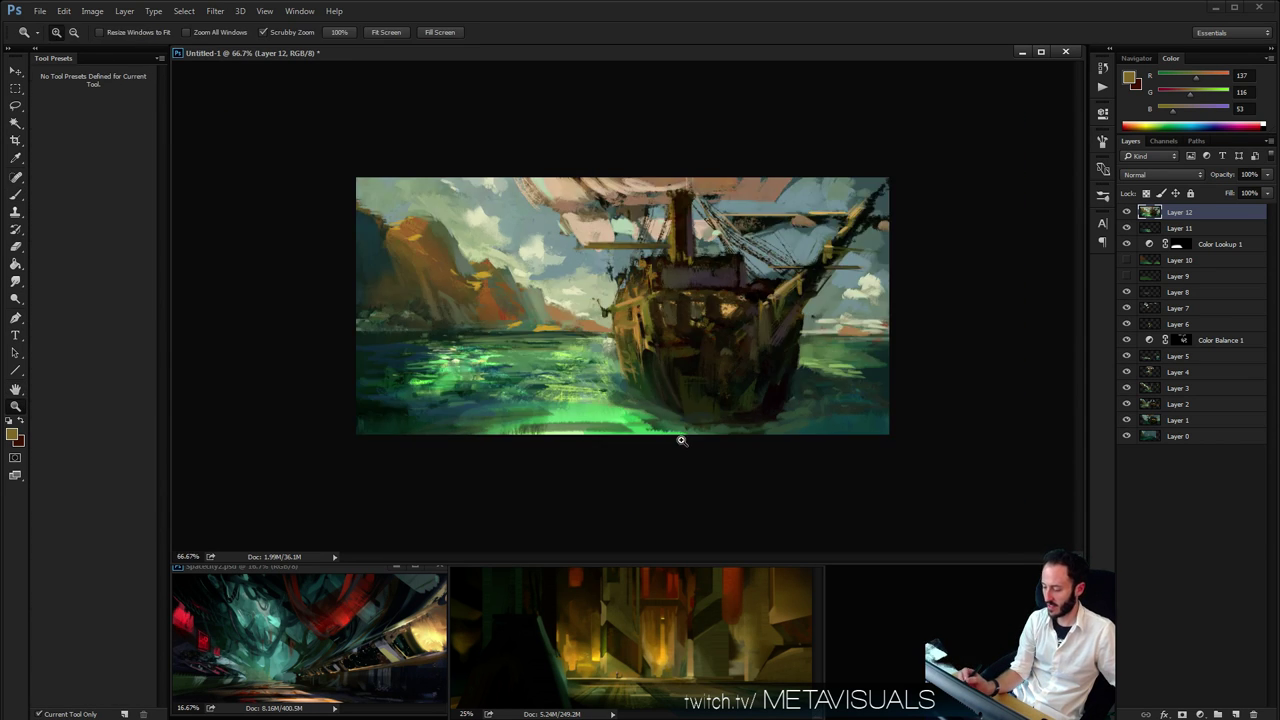
{"action": "key", "text": "r"}
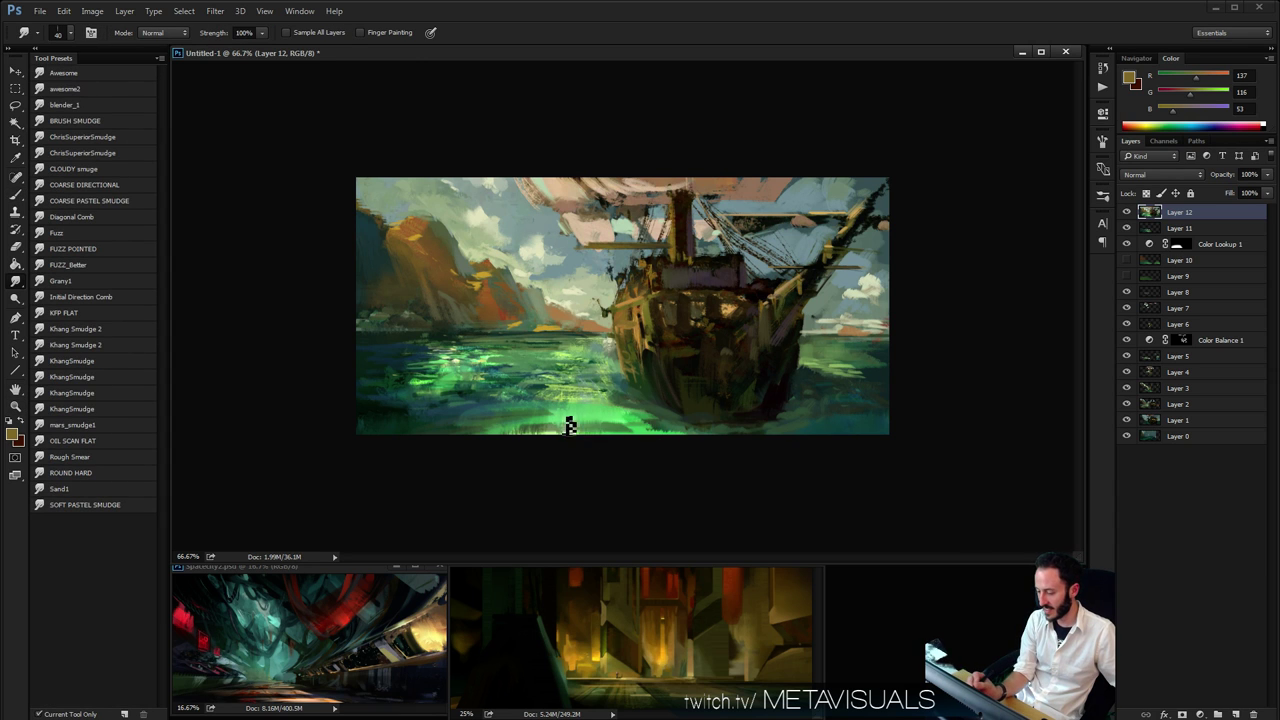
{"action": "key", "text": "h"}
{"action": "key", "text": "b"}
{"action": "left_click", "coordinate": [618, 428], "text": "alt"}
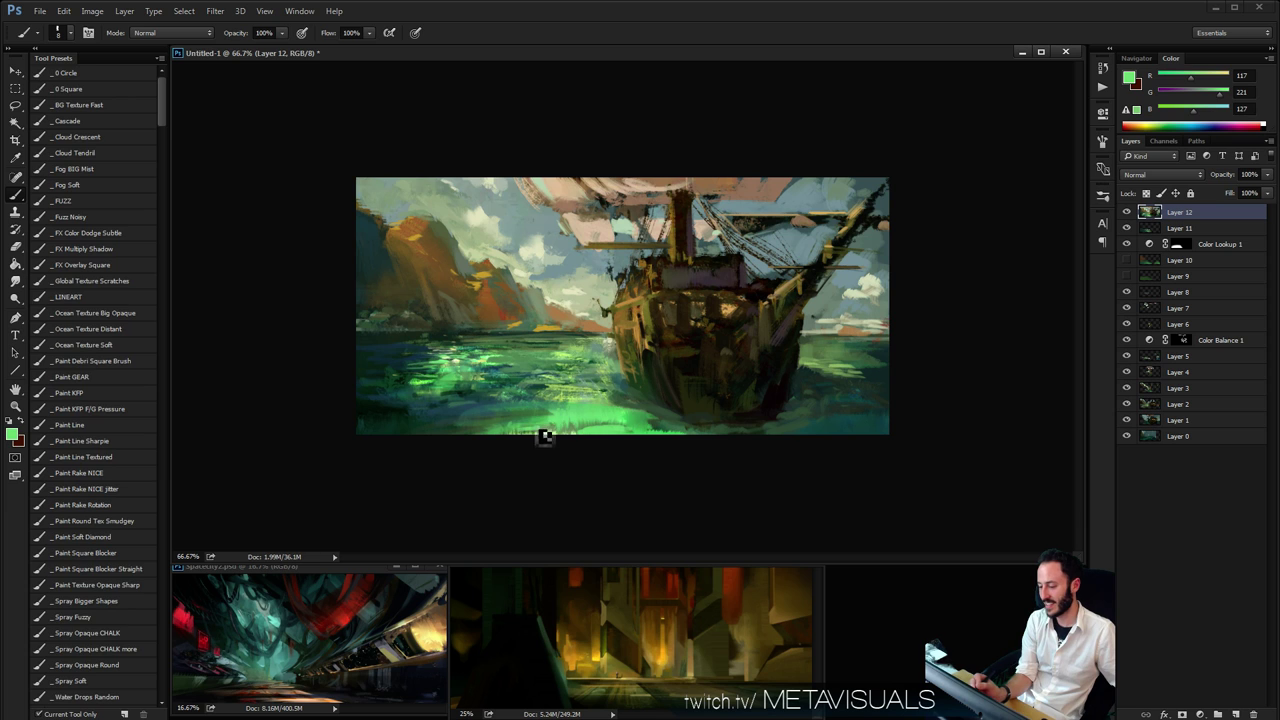
{"action": "left_click", "coordinate": [526, 226], "text": "alt"}
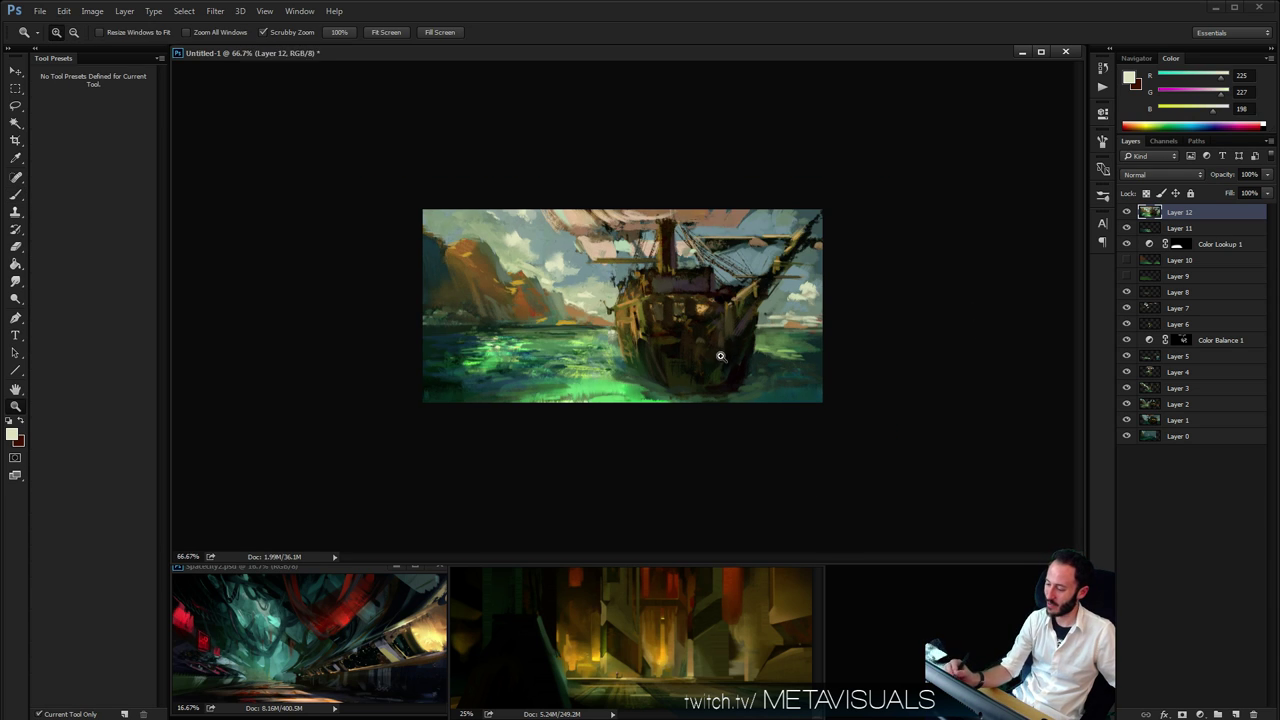
Sample light peach (220, 190, 172) from the sail and adjust the brush size between 9 and 20
{"action": "left_click", "coordinate": [660, 222], "text": "alt"}
{"action": "key", "text": "bracketright"}
{"action": "key", "text": "bracketright"}
{"action": "key", "text": "bracketright"}
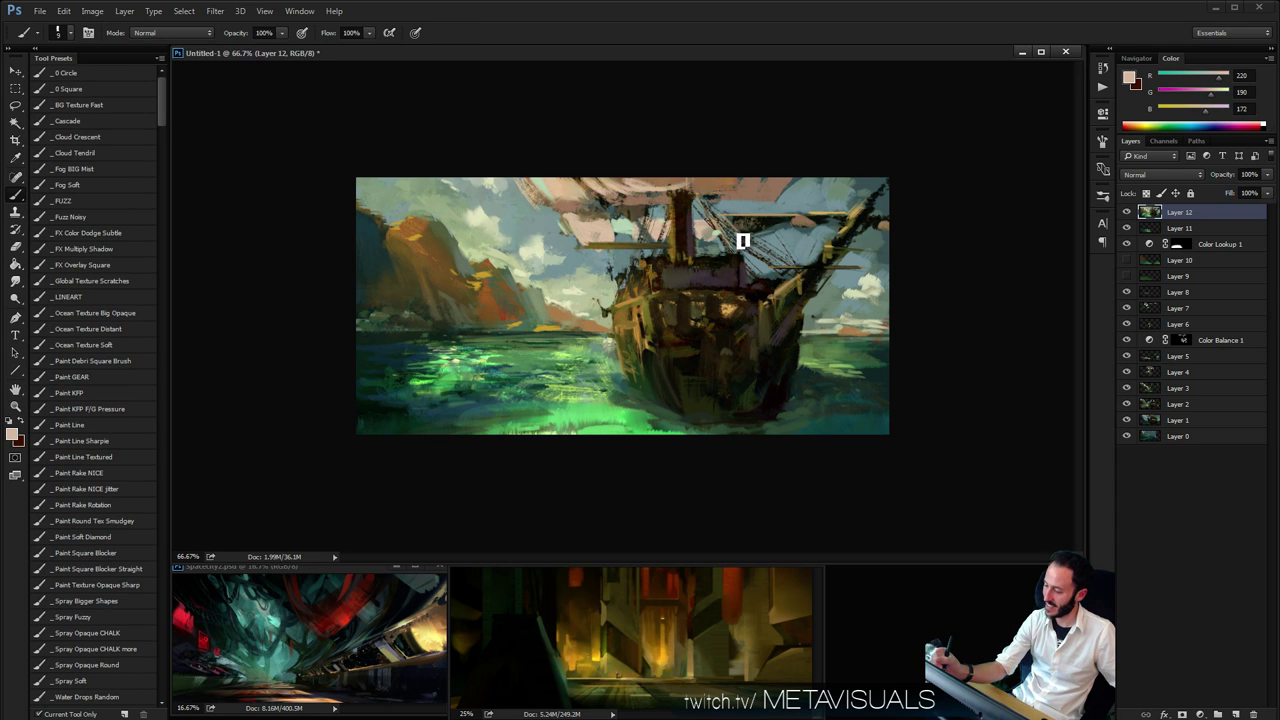
{"action": "key", "text": "bracketright"}
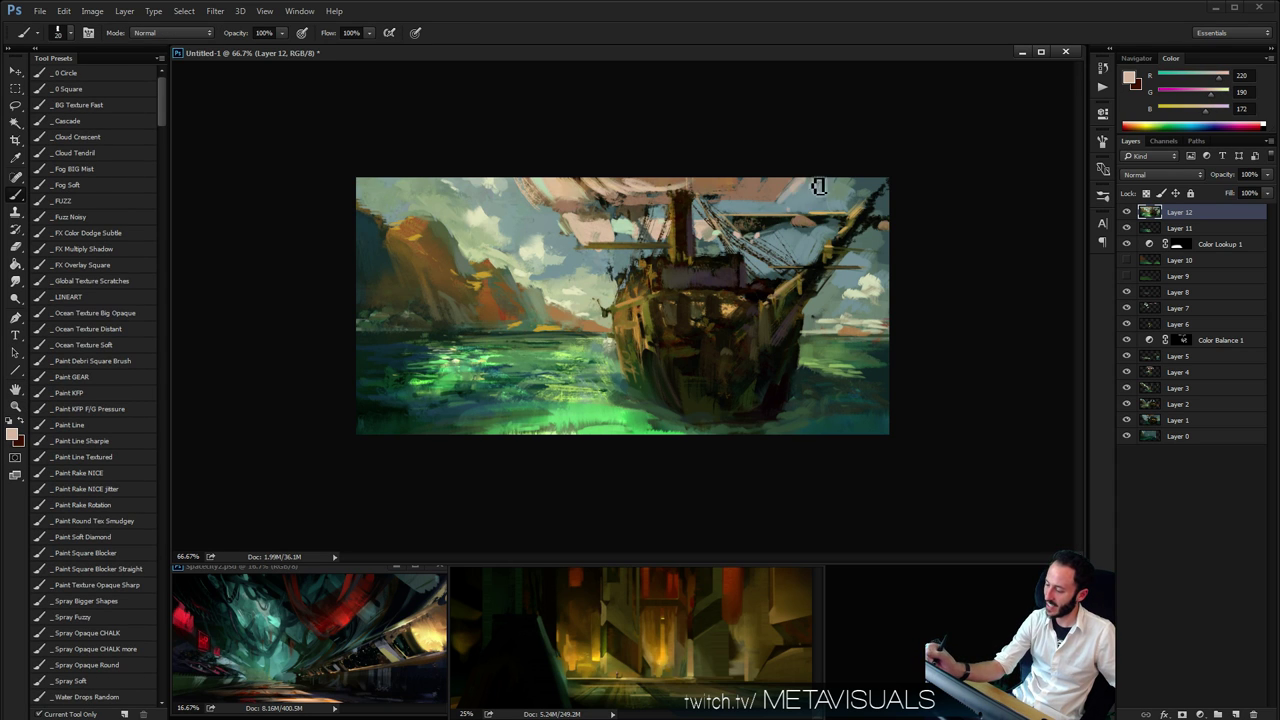
{"action": "key", "text": "bracketleft"}
Examine the whole painting at 25% and again at 66.7% to judge the ship against the sea and sky
{"action": "left_click", "coordinate": [840, 379], "text": "ctrl+alt"}
{"action": "left_click", "coordinate": [841, 378], "text": "ctrl+alt"}
{"action": "left_click", "coordinate": [849, 369], "text": "ctrl+alt"}
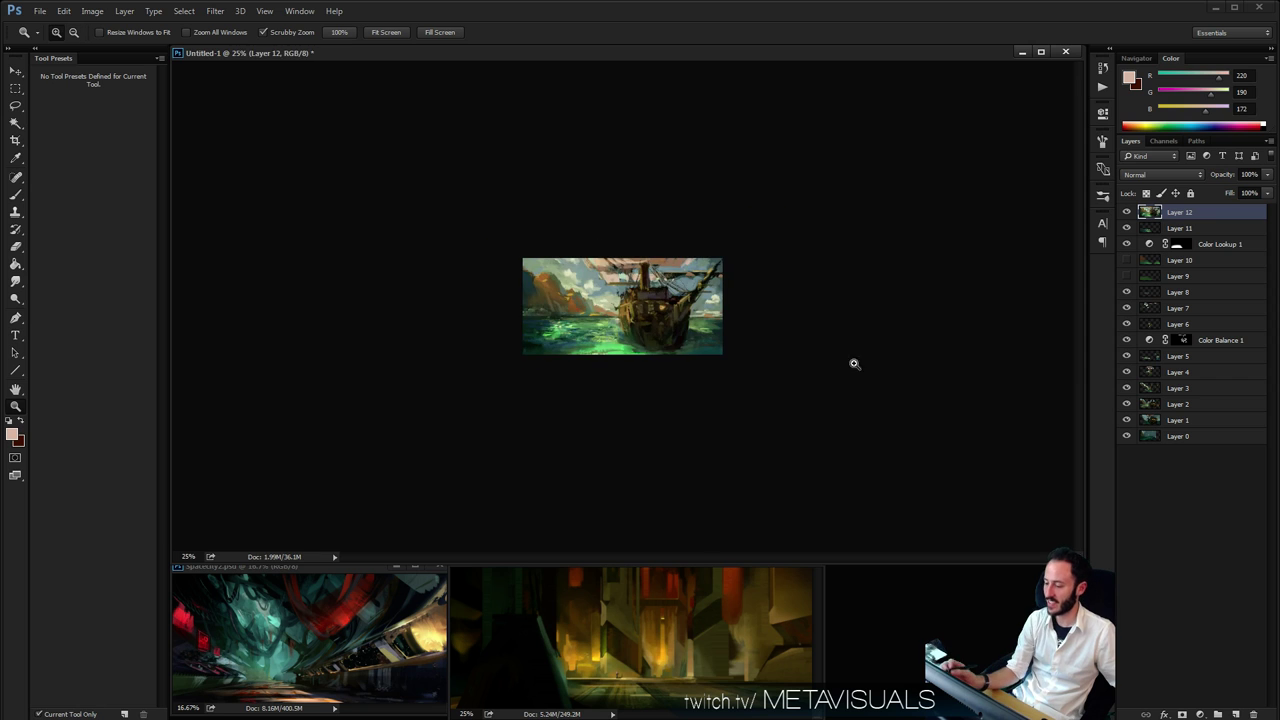
{"action": "left_click", "coordinate": [647, 343], "text": "ctrl"}
{"action": "left_click", "coordinate": [647, 343], "text": "ctrl"}
{"action": "left_click", "coordinate": [650, 350], "text": "ctrl"}
{"action": "left_click", "coordinate": [660, 370], "text": "ctrl"}
{"action": "left_click", "coordinate": [669, 426], "text": "ctrl+alt"}
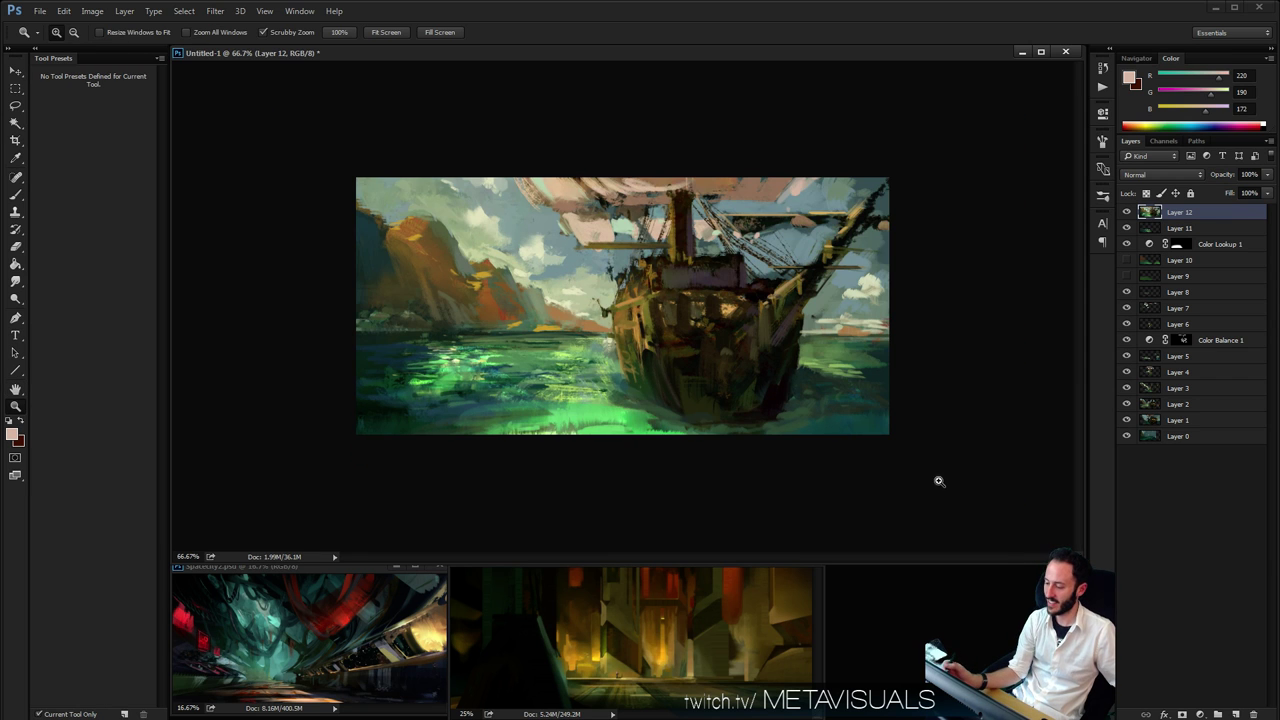
{"action": "key", "text": "h"}
{"action": "key", "text": "z"}
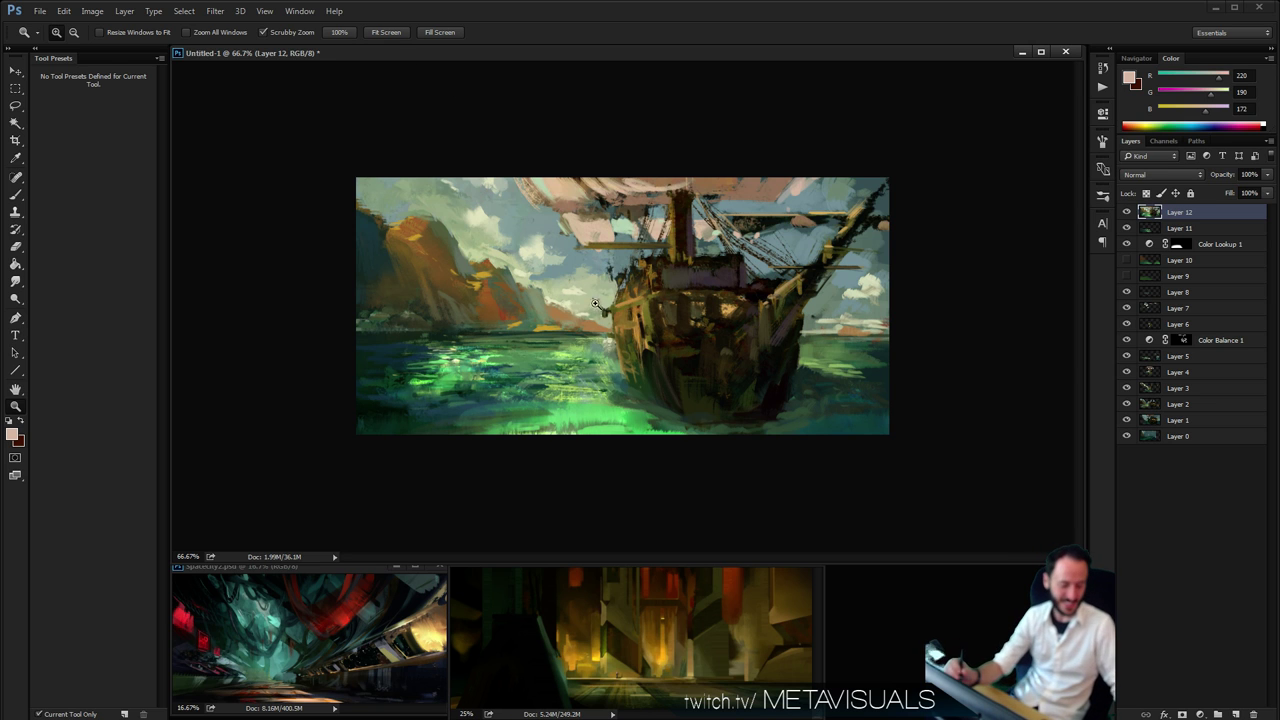
Save the painting as a layered Photoshop file named pirateship in the Sketching folder
{"action": "key", "text": "ctrl+s"}
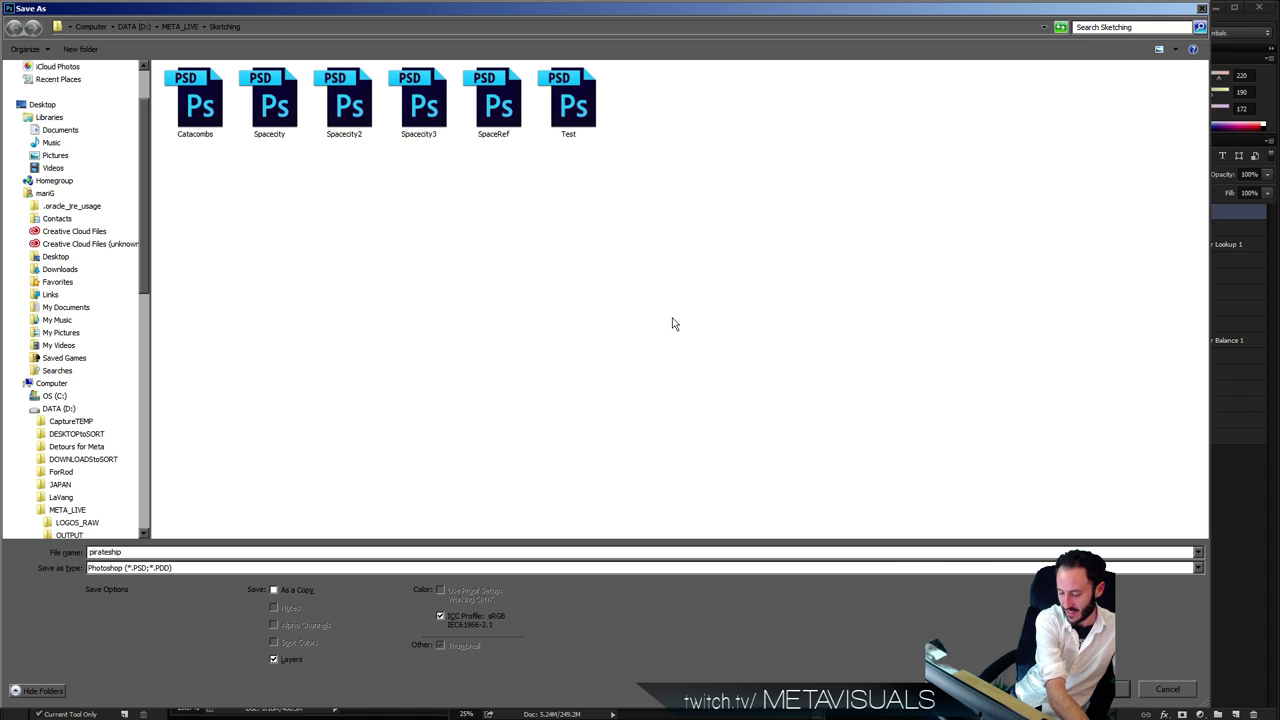
{"action": "key", "text": "Return"}
{"action": "key", "text": "Return"}
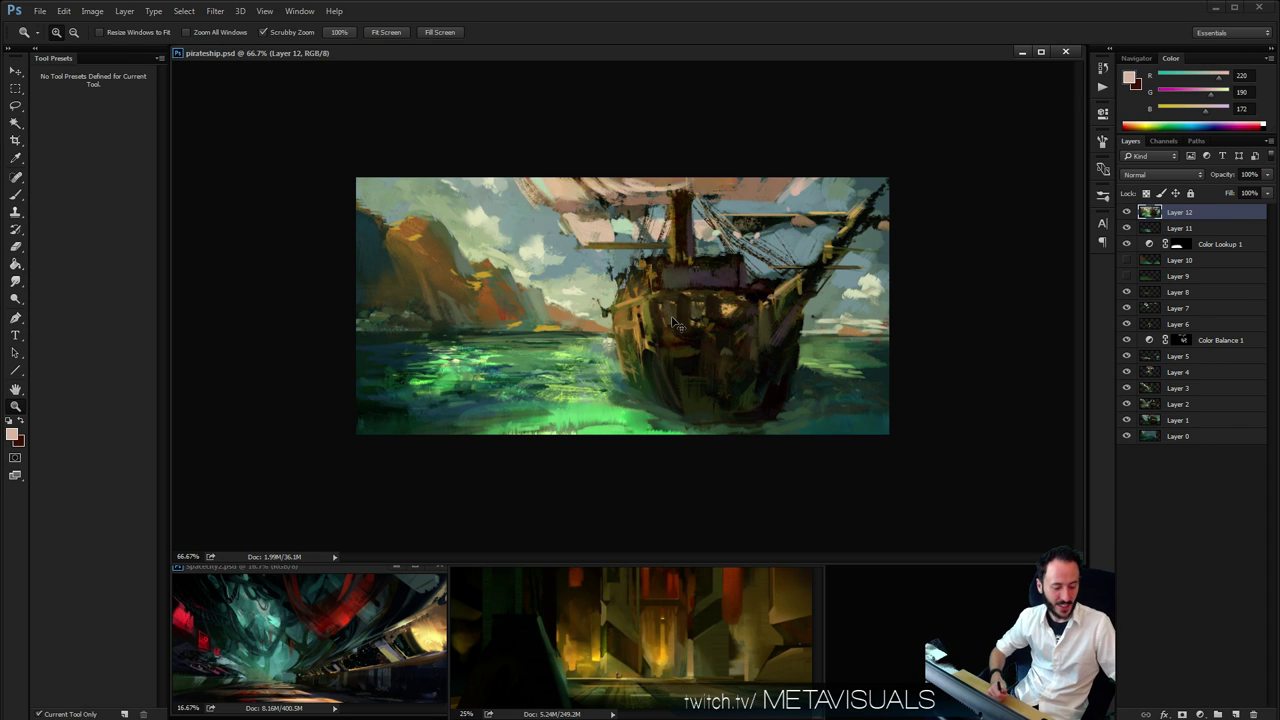
Save a flattened JPEG copy of the painting at maximum quality 12 with the Baseline ("Standard") format
{"action": "key", "text": "ctrl+shift+s"}
{"action": "key", "text": "Return"}
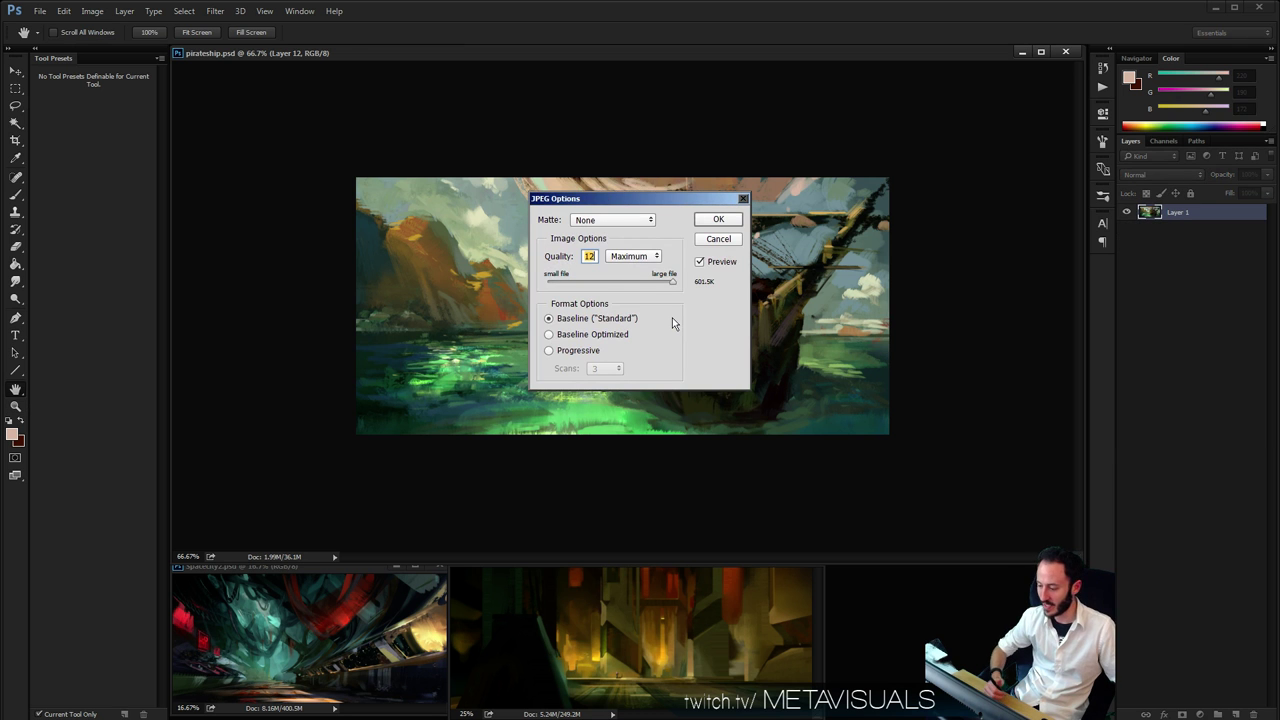
{"action": "key", "text": "Return"}
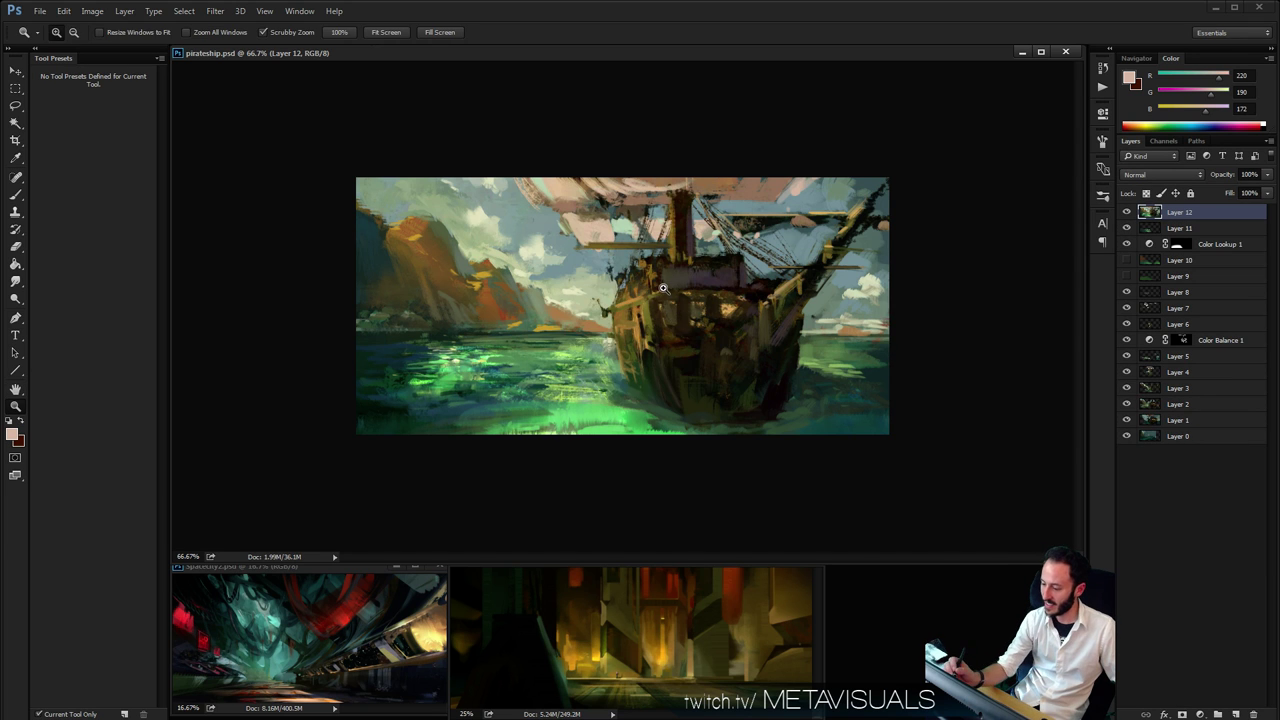
Show the pirate ship painting at 100% and fit its window to the image
{"action": "left_click", "coordinate": [662, 288]}
{"action": "key", "text": "space"}
{"action": "key", "text": "ctrl+alt+minus"}
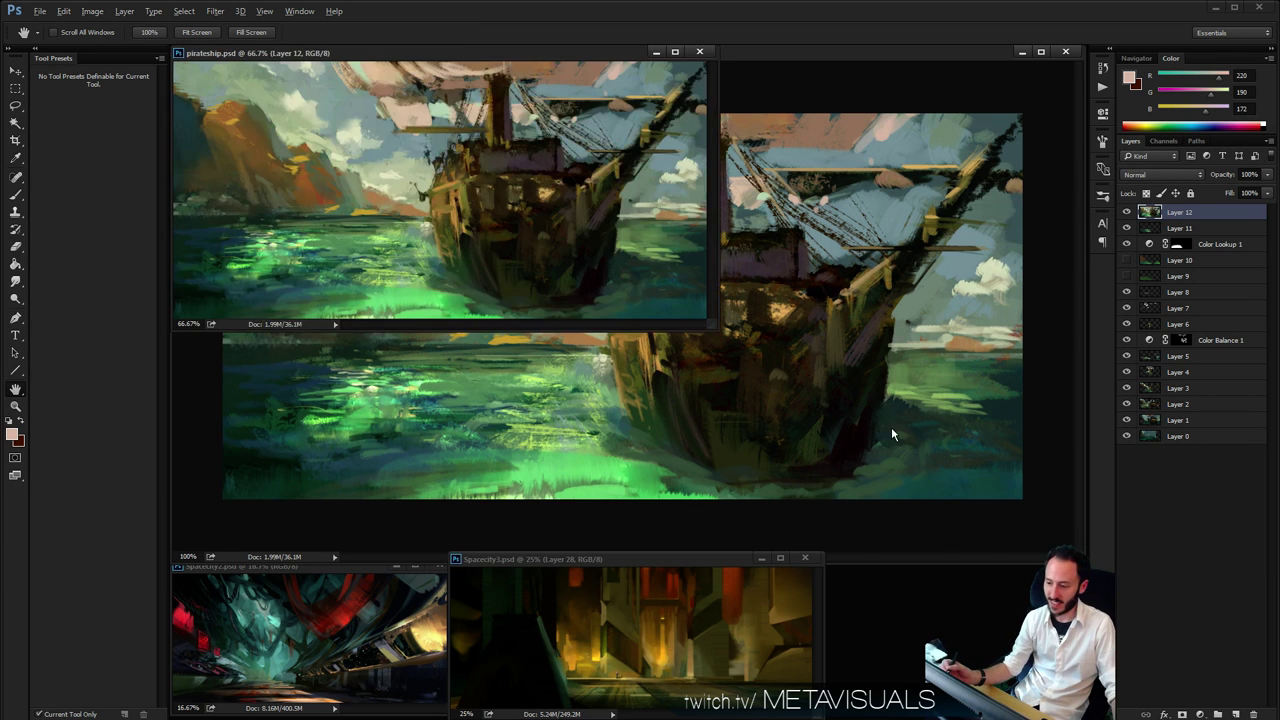
{"action": "key", "text": "ctrl+alt+plus"}
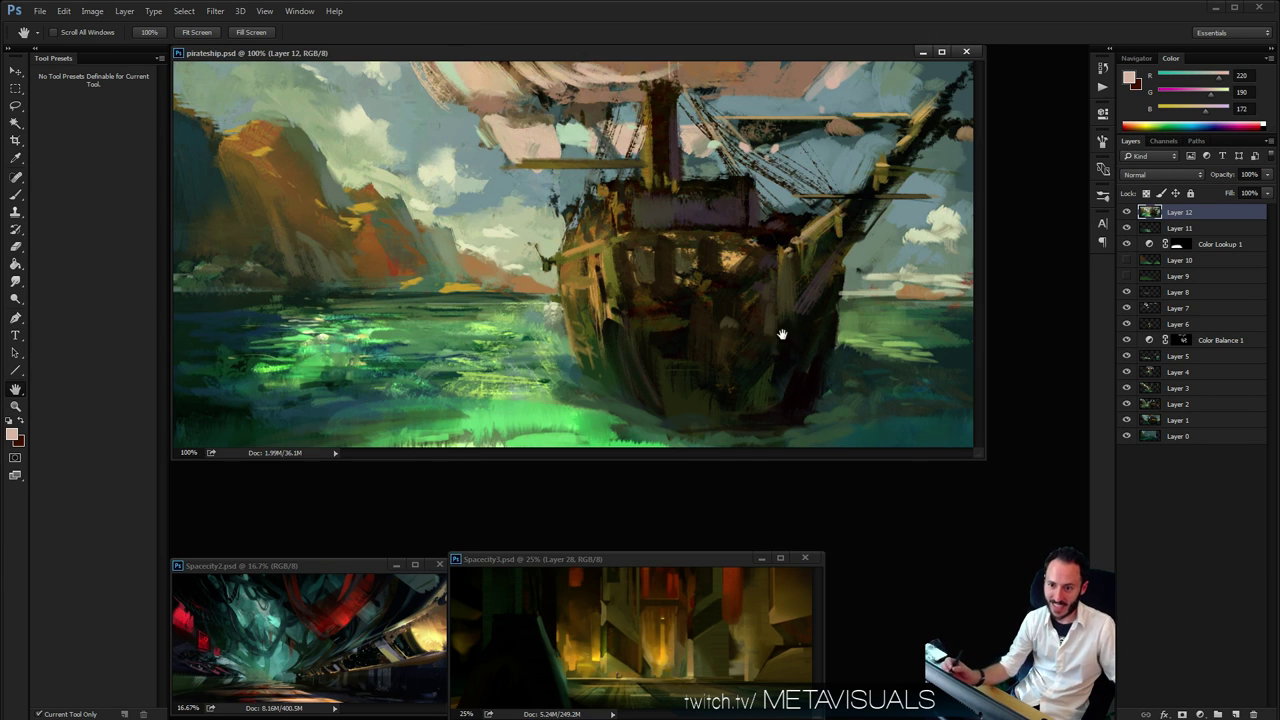
{"action": "mouse_move", "coordinate": [554, 56]}
{"action": "left_mouse_down"}
{"action": "mouse_move", "coordinate": [560, 66]}
{"action": "mouse_move", "coordinate": [554, 57]}
{"action": "left_mouse_up"}
Place the Spacecity2 window directly beneath the ship painting, enlarge it, and show its image at 25%
{"action": "left_click_drag", "start_coordinate": [321, 566], "coordinate": [323, 457]}
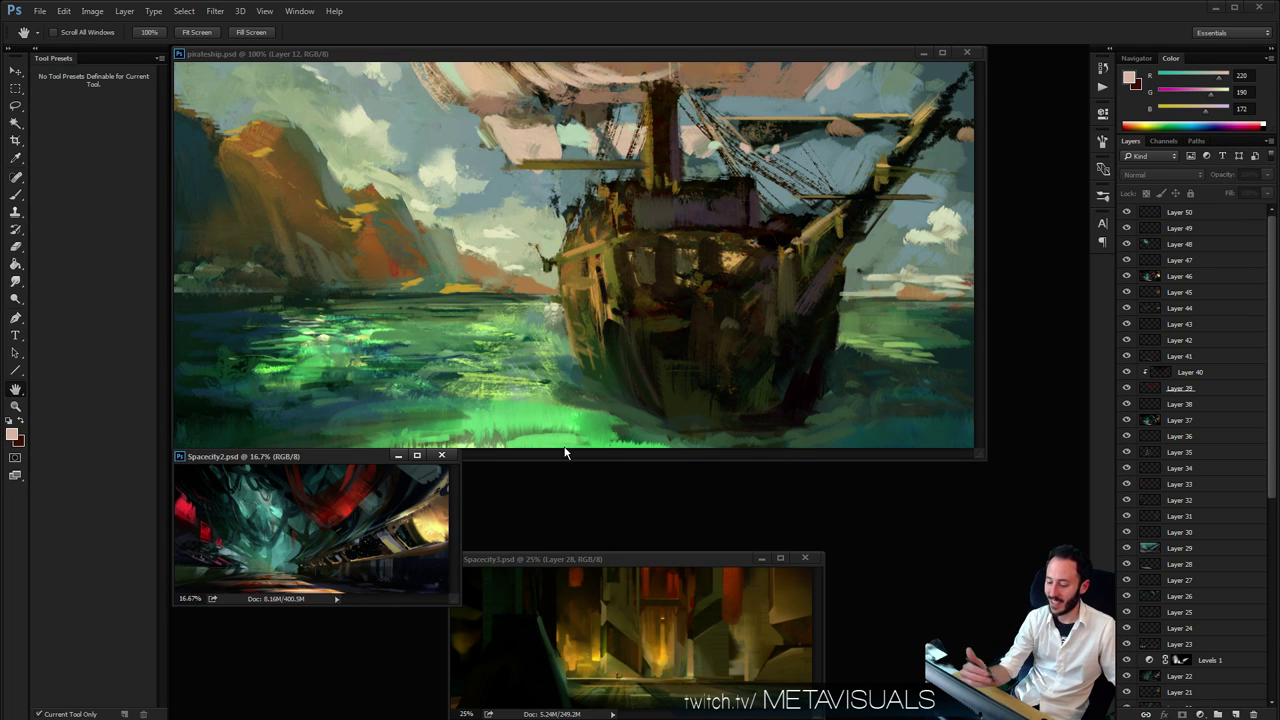
{"action": "mouse_move", "coordinate": [298, 458]}
{"action": "left_mouse_down"}
{"action": "mouse_move", "coordinate": [307, 481]}
{"action": "mouse_move", "coordinate": [297, 459]}
{"action": "left_mouse_up"}
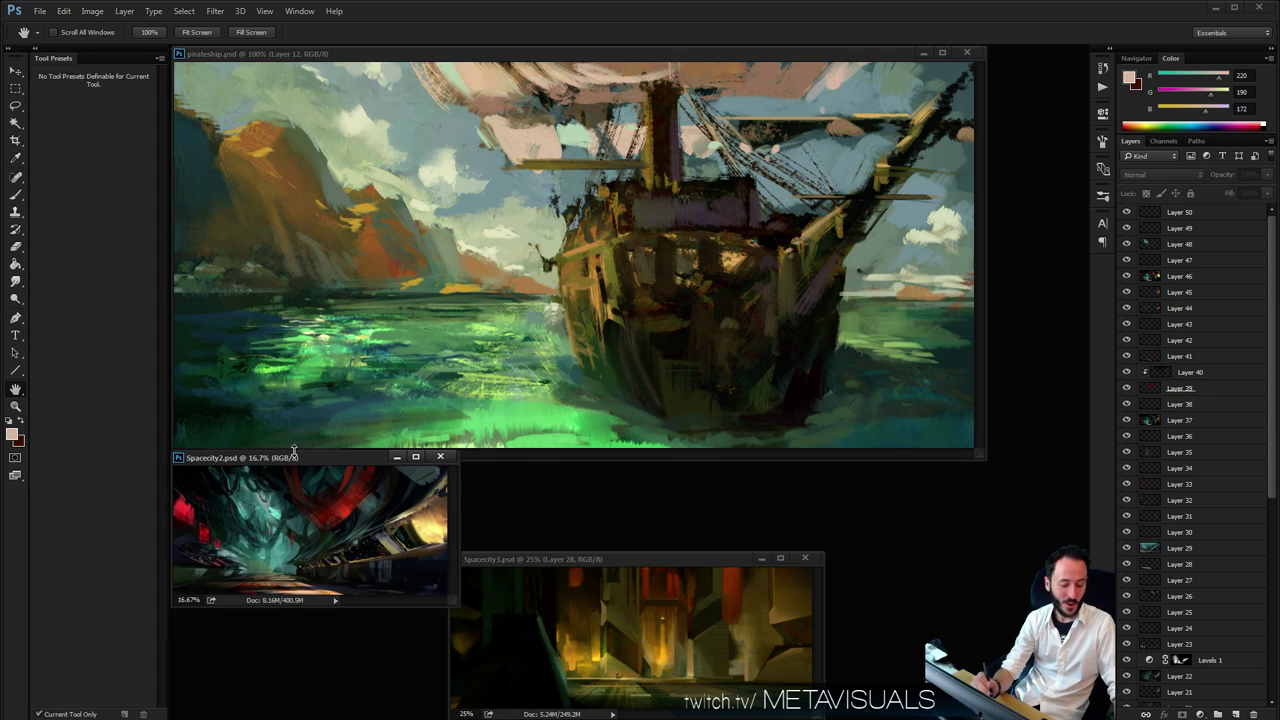
{"action": "left_click", "coordinate": [519, 539], "text": "ctrl"}
{"action": "left_click_drag", "start_coordinate": [594, 668], "coordinate": [639, 718]}
Place the Spacecity3 window beside Spacecity2, enlarge it with its image at about 30%, and widen the pirate ship window to match
{"action": "left_click_drag", "start_coordinate": [687, 558], "coordinate": [869, 456]}
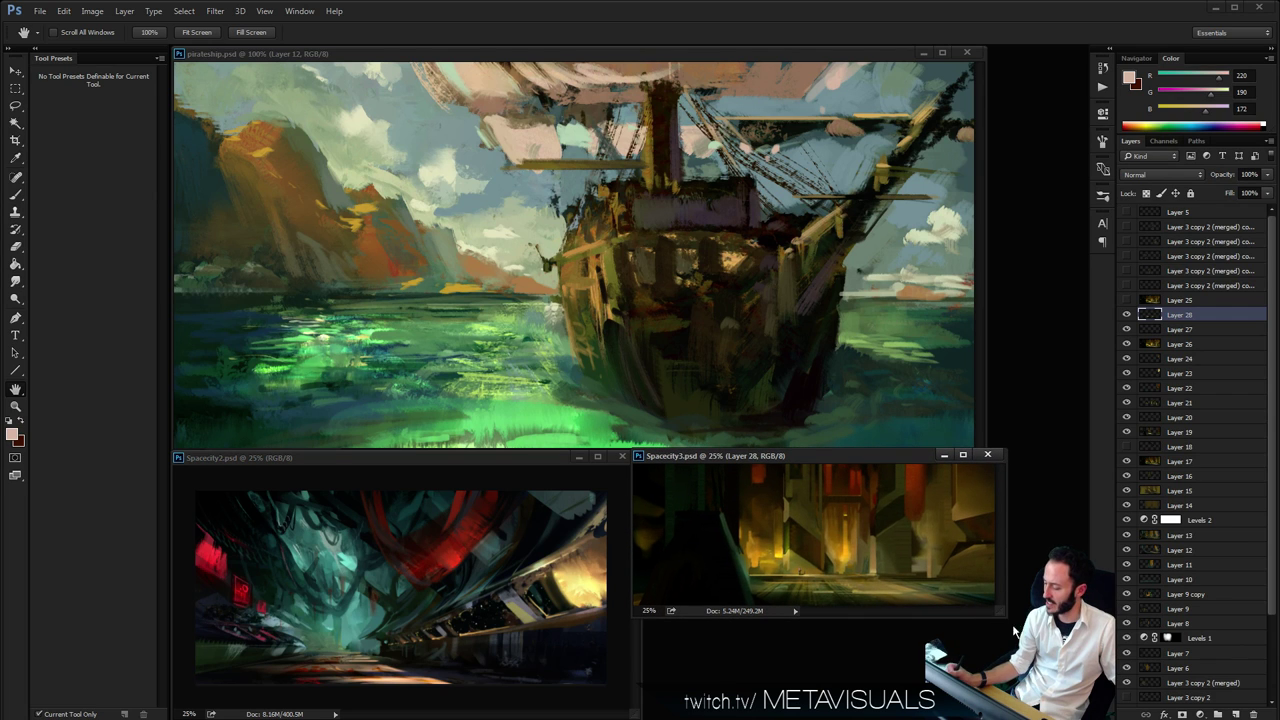
{"action": "left_click_drag", "start_coordinate": [1010, 617], "coordinate": [1083, 715]}
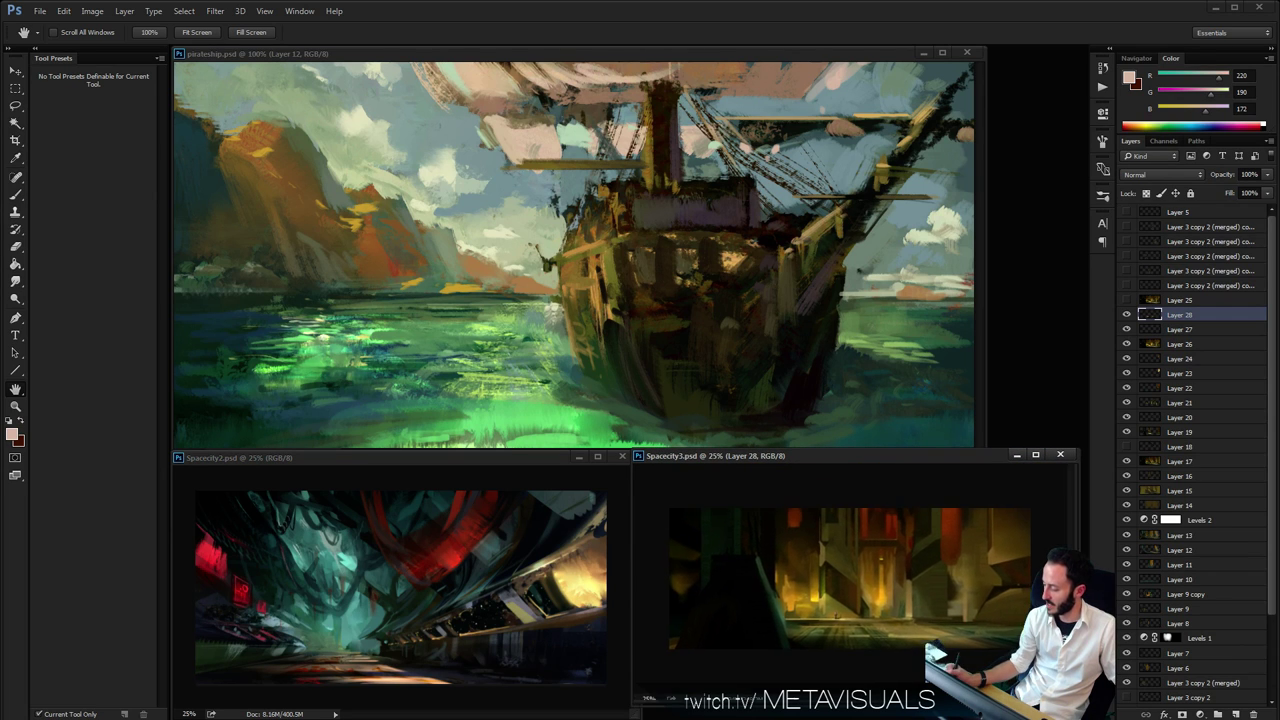
{"action": "key", "text": "z"}
{"action": "left_click_drag", "start_coordinate": [856, 588], "coordinate": [890, 588]}
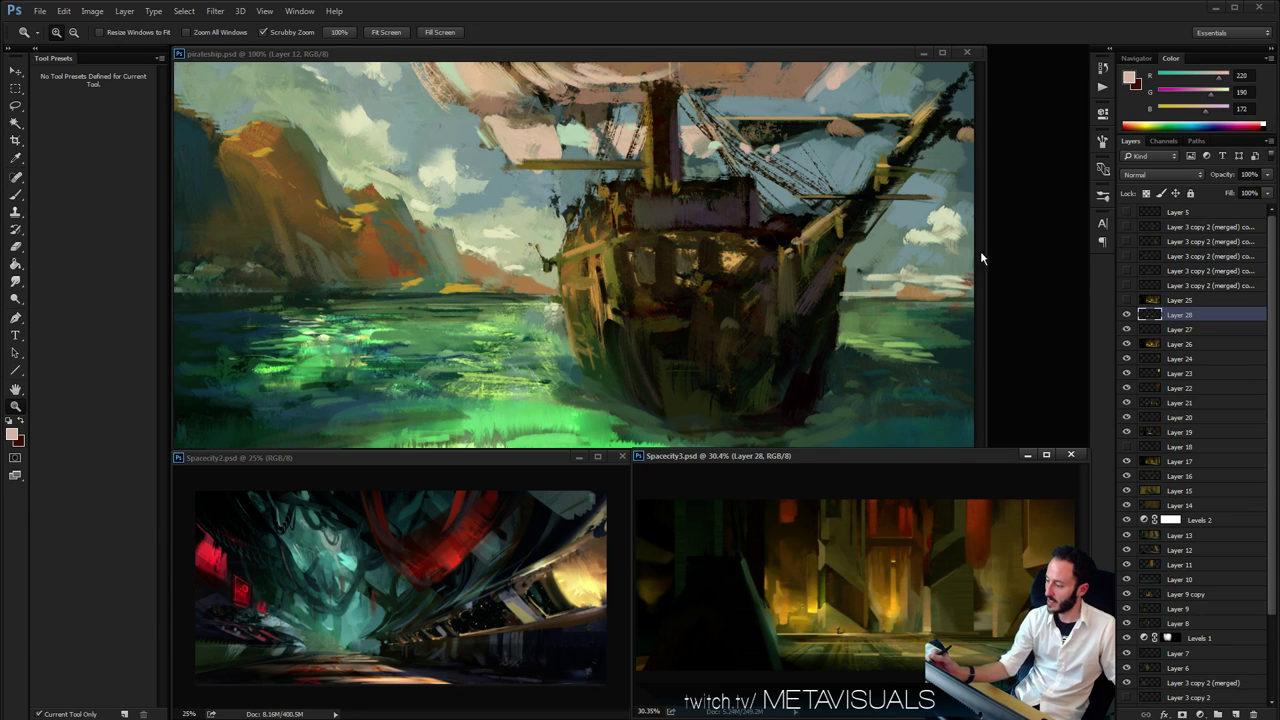
{"action": "left_click_drag", "start_coordinate": [984, 251], "coordinate": [1083, 253]}
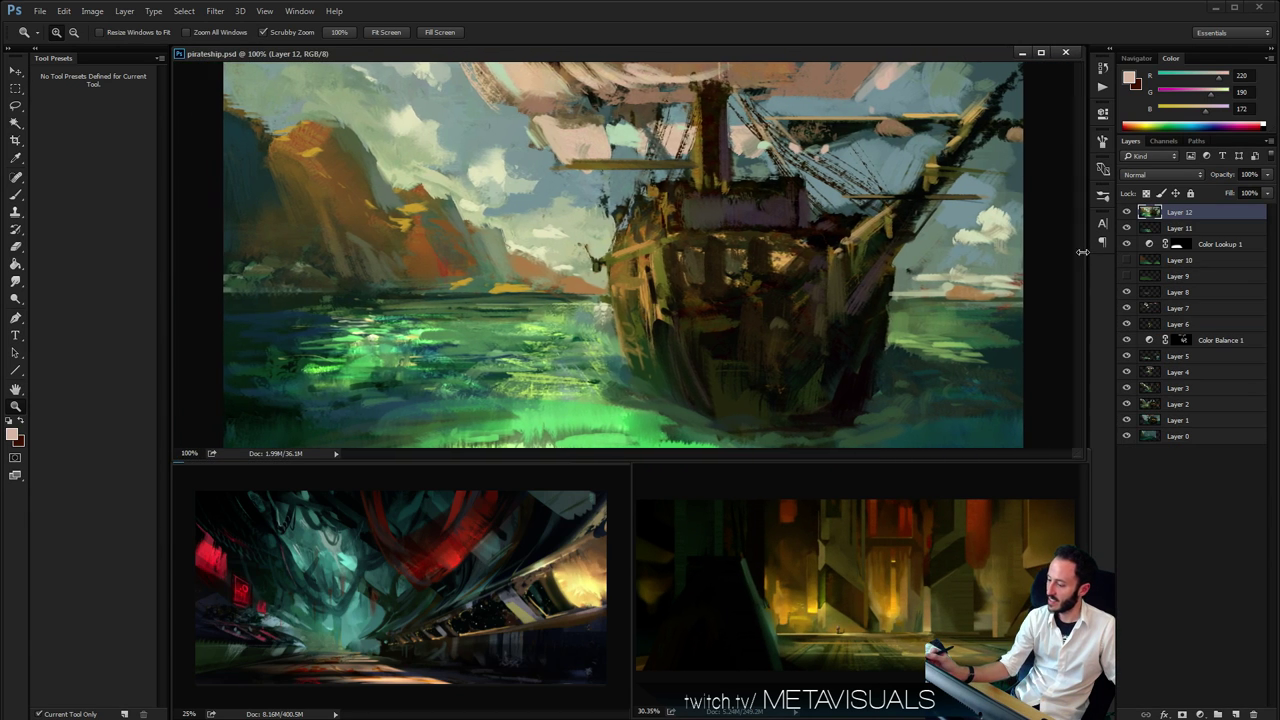
Examine the Spacecity2 painting in full-screen view, looking closely at its brushwork at 50%
{"action": "left_click", "coordinate": [838, 531]}
{"action": "left_click", "coordinate": [494, 597]}
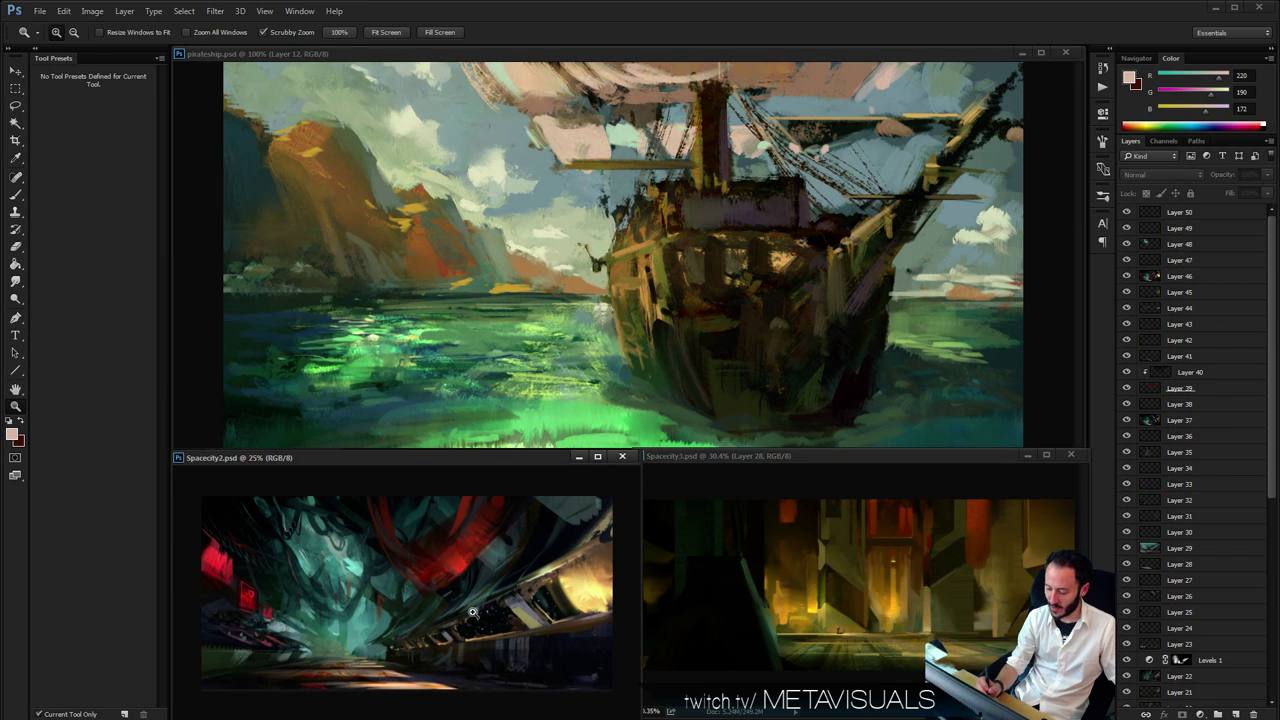
{"action": "key", "text": "f"}
{"action": "left_click", "coordinate": [677, 431]}
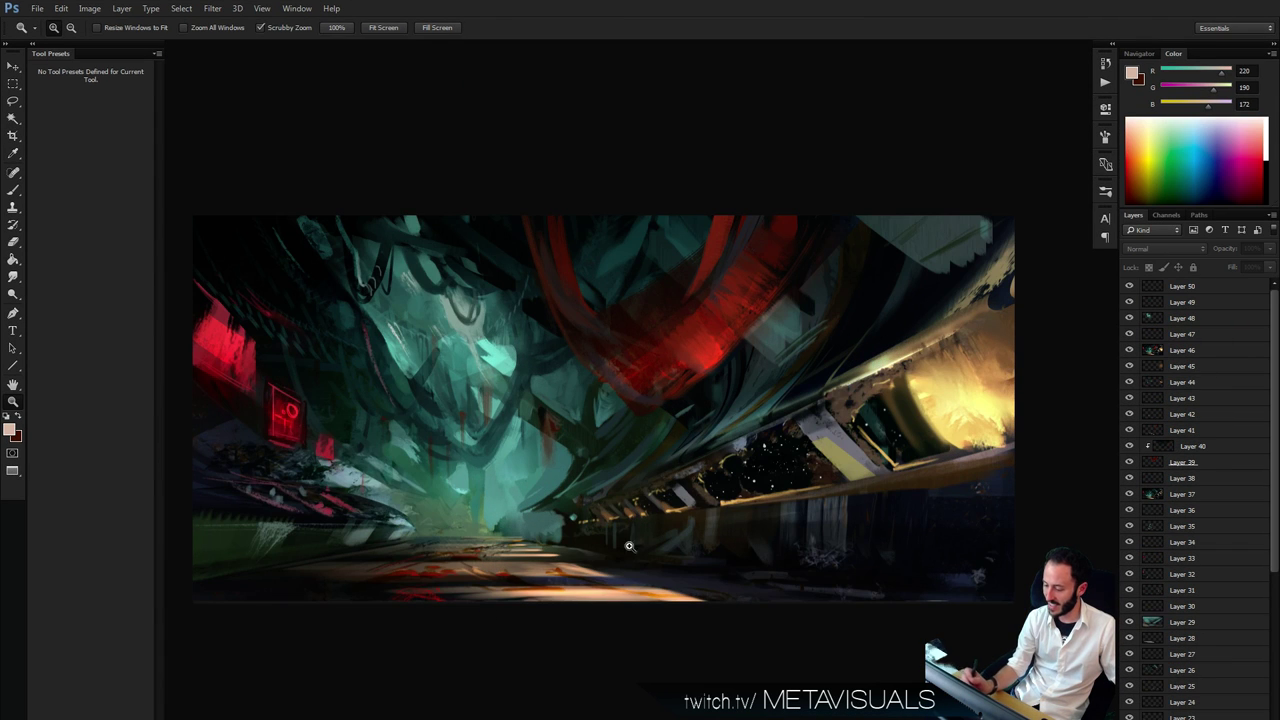
{"action": "key", "text": "h"}
{"action": "left_click_drag", "start_coordinate": [617, 650], "coordinate": [634, 611]}
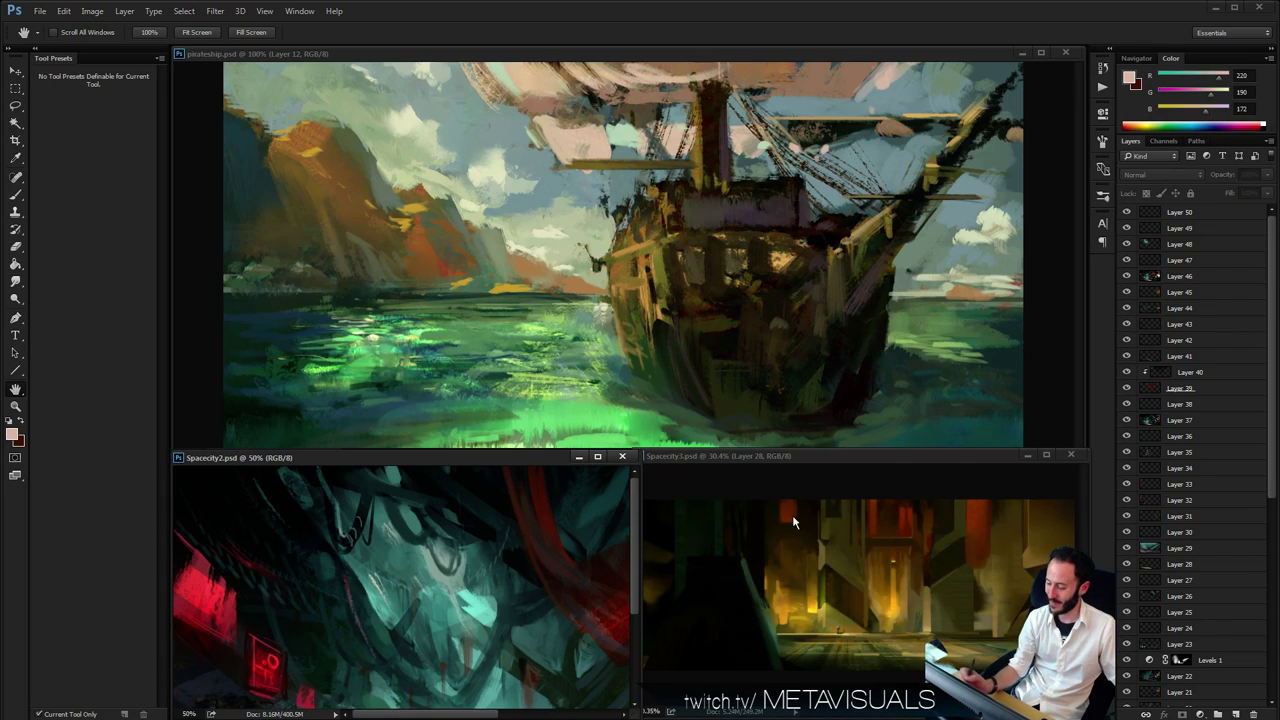
Examine the Spacecity3 painting in full-screen view, looking at its lit buildings and foreground at 66.7%
{"action": "left_click", "coordinate": [793, 521]}
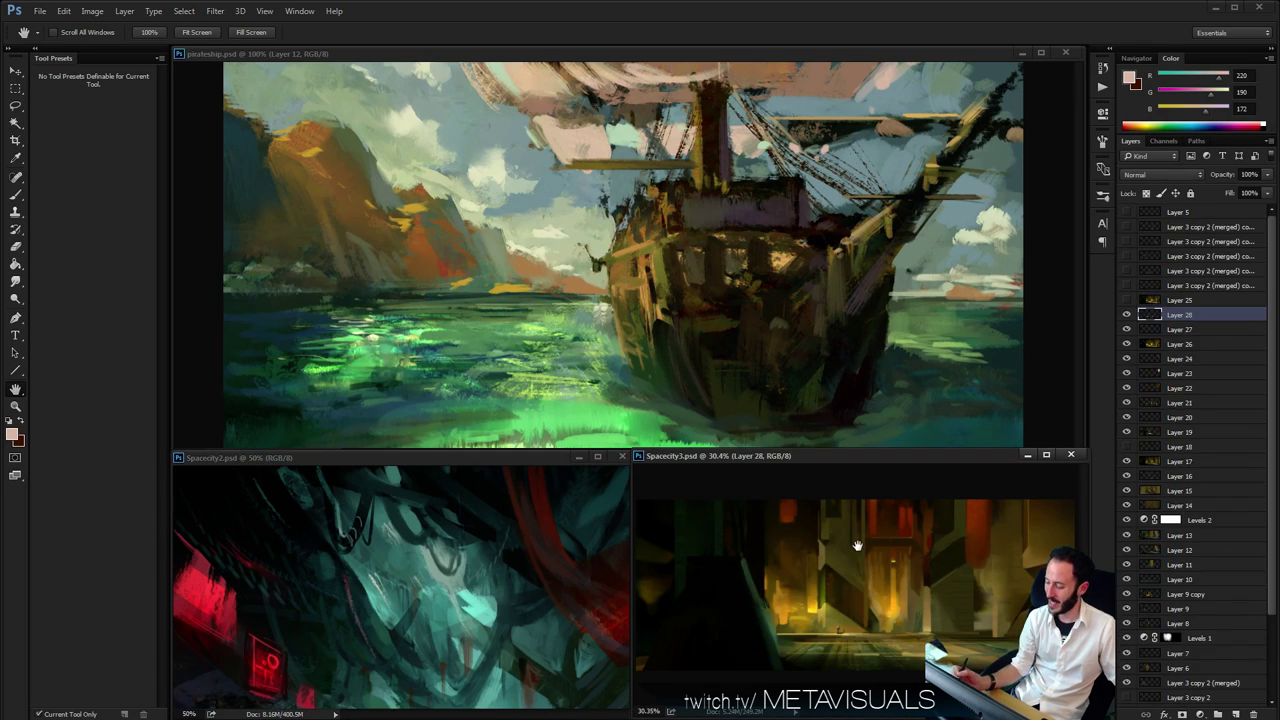
{"action": "key", "text": "f"}
{"action": "key", "text": "z"}
{"action": "left_click", "coordinate": [685, 465]}
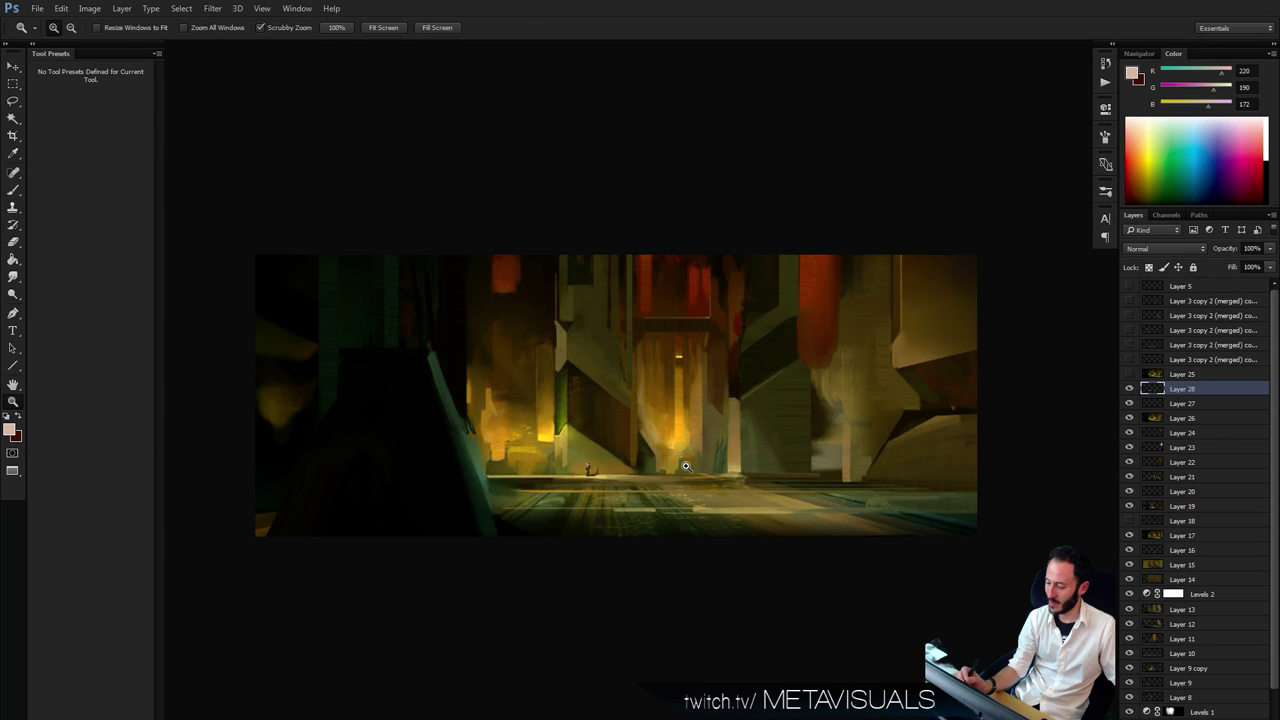
{"action": "left_click", "coordinate": [685, 465]}
{"action": "key", "text": "space"}
{"action": "left_click_drag", "start_coordinate": [666, 551], "coordinate": [702, 520]}
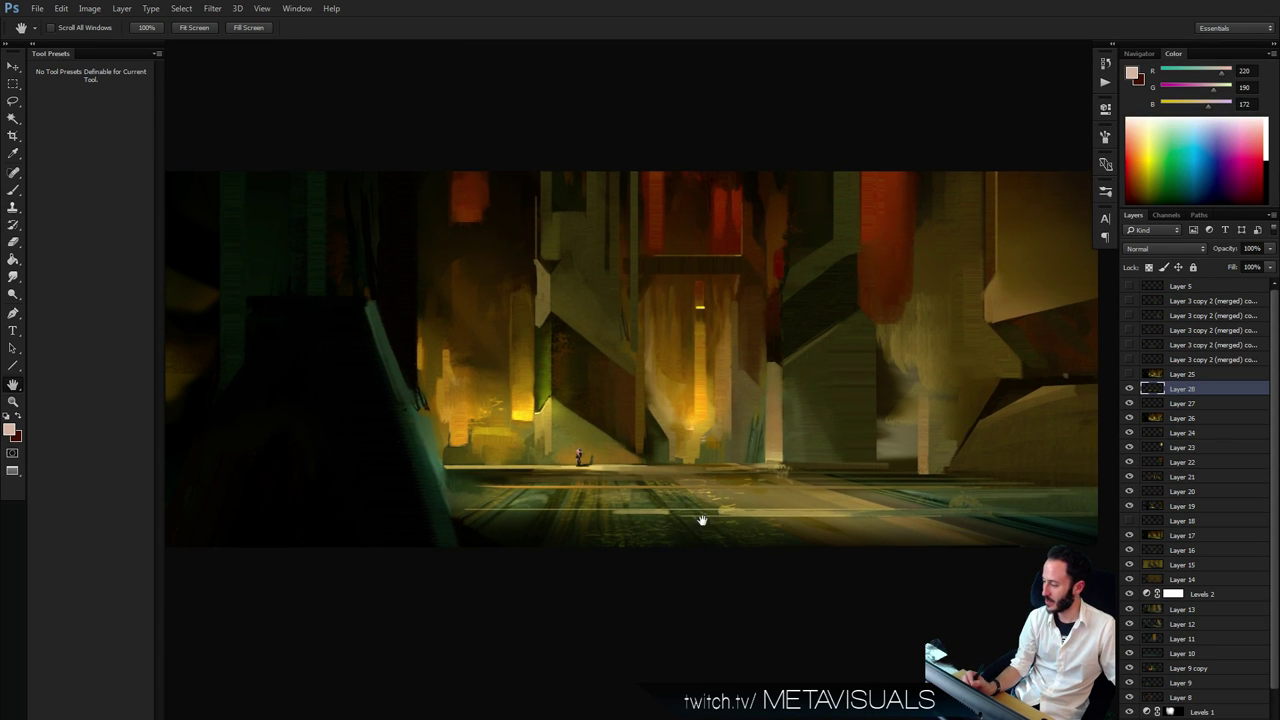
Preview two of the hidden "Layer 3 copy 2 (merged)" layers in Spacecity3 one at a time, hiding each again
{"action": "left_click", "coordinate": [1129, 316]}
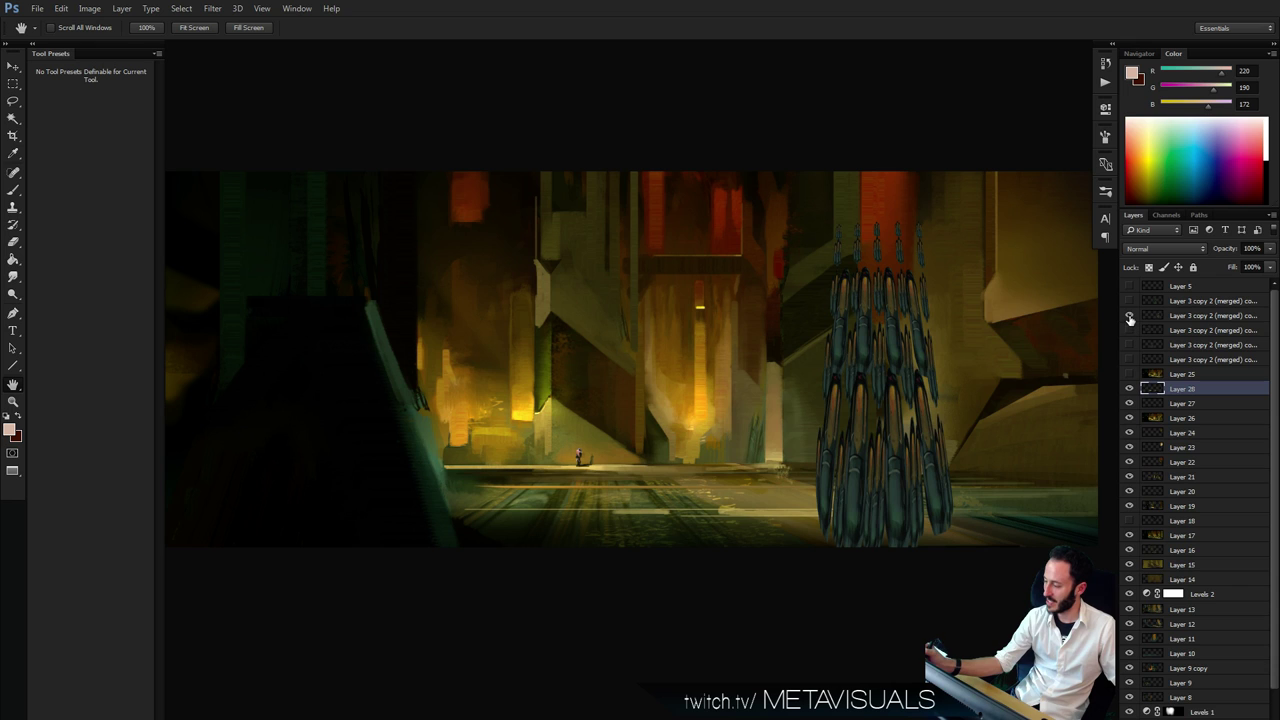
{"action": "left_click", "coordinate": [1129, 316]}
{"action": "left_click", "coordinate": [1129, 330]}
{"action": "left_click", "coordinate": [1129, 331]}
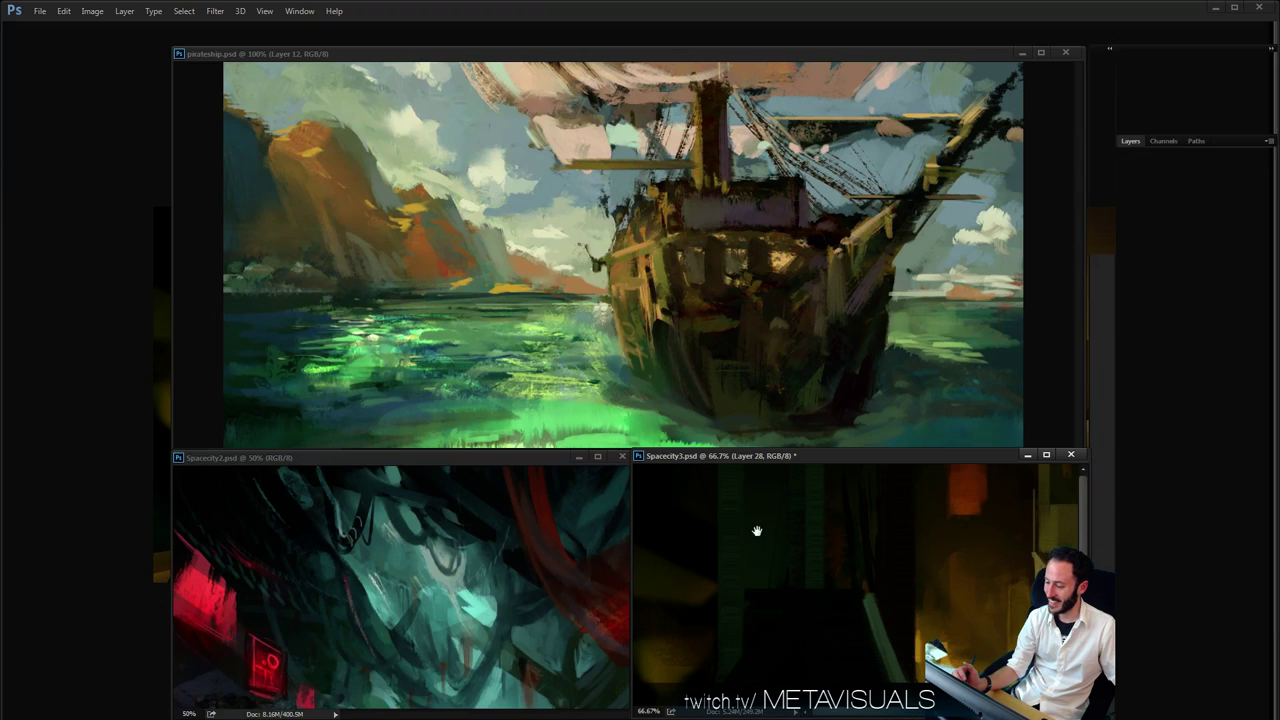
Trim the pirate ship window slightly and open the Spacecity JPEG from the Sketching folder
{"action": "left_click", "coordinate": [743, 372]}
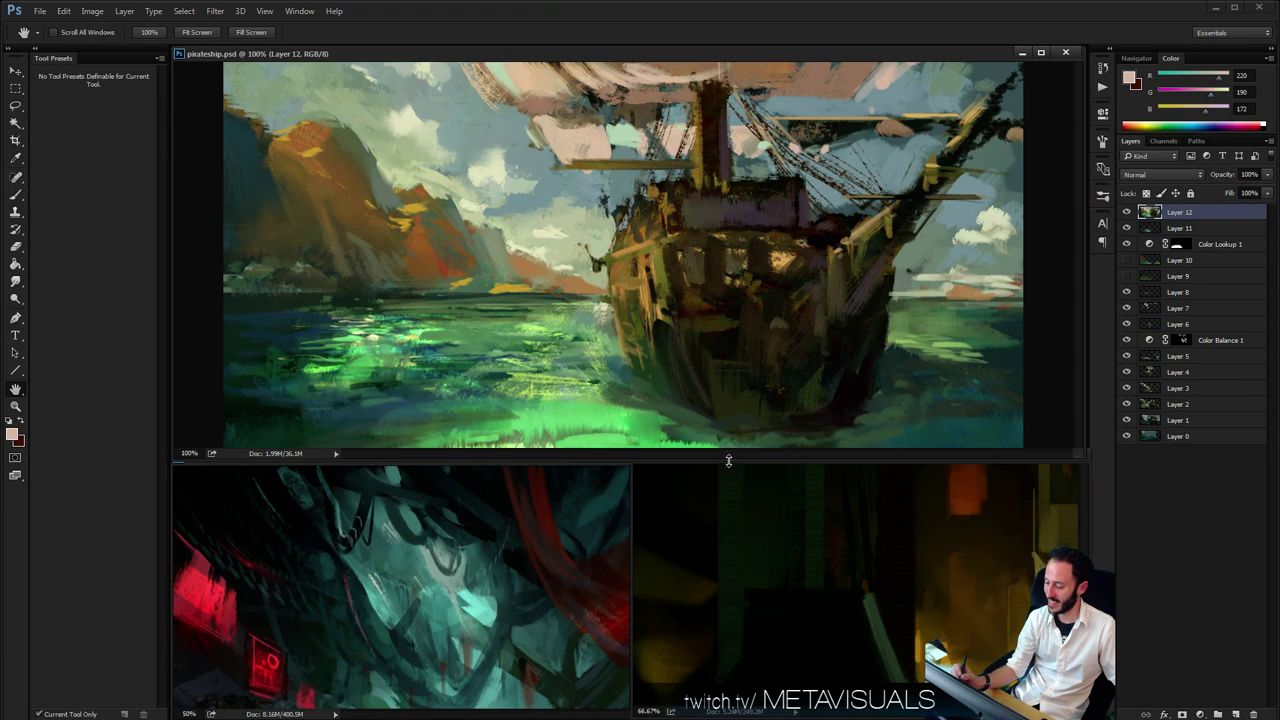
{"action": "mouse_move", "coordinate": [728, 460]}
{"action": "left_mouse_down"}
{"action": "mouse_move", "coordinate": [737, 520]}
{"action": "mouse_move", "coordinate": [743, 423]}
{"action": "mouse_move", "coordinate": [743, 471]}
{"action": "mouse_move", "coordinate": [751, 454]}
{"action": "left_mouse_up"}
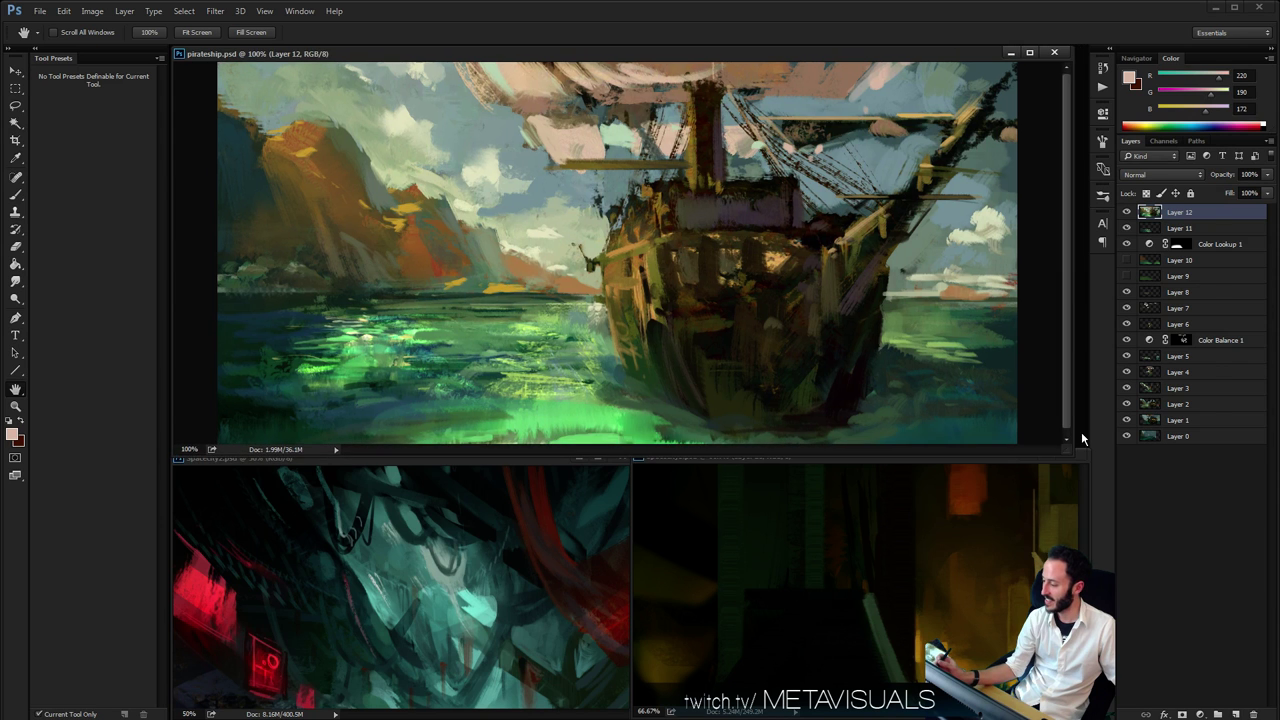
{"action": "key", "text": "ctrl+o"}
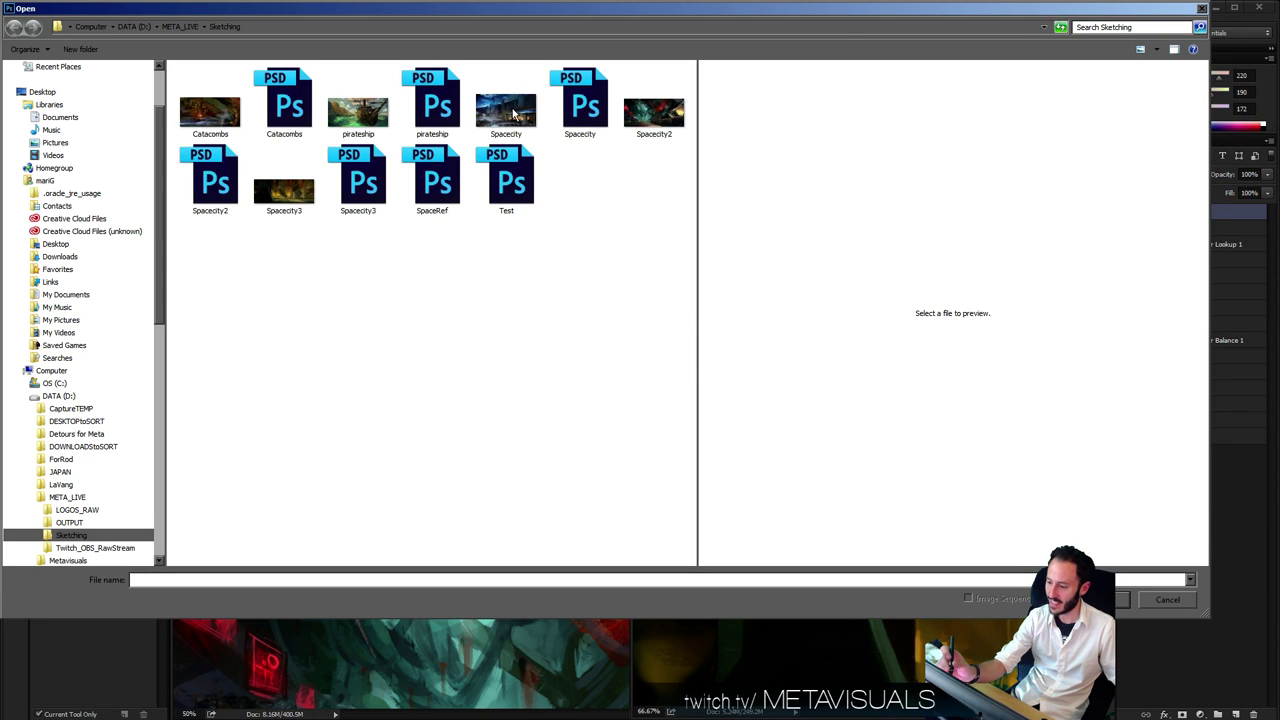
{"action": "double_click", "coordinate": [513, 113]}
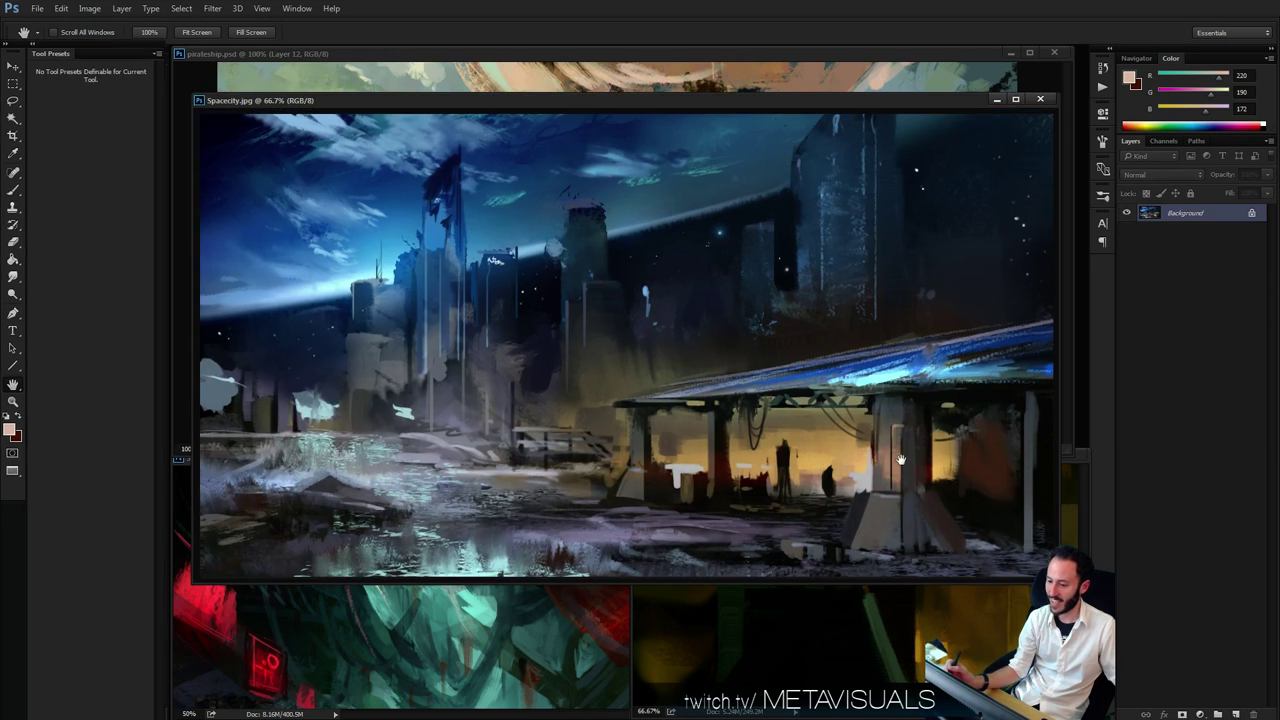
Examine the Spacecity night scene in full-screen view, and return it to its floating window
{"action": "key", "text": "f"}
{"action": "left_click_drag", "start_coordinate": [705, 528], "coordinate": [692, 425]}
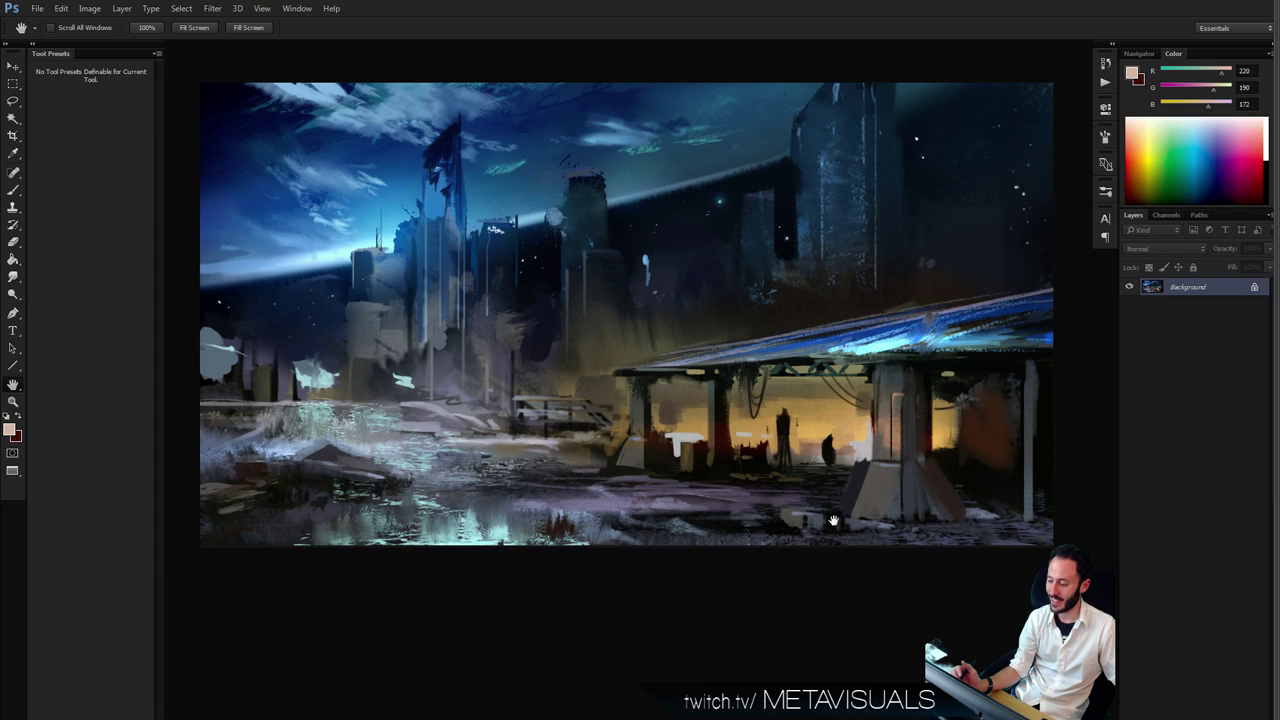
{"action": "key", "text": "f"}
{"action": "key", "text": "f"}
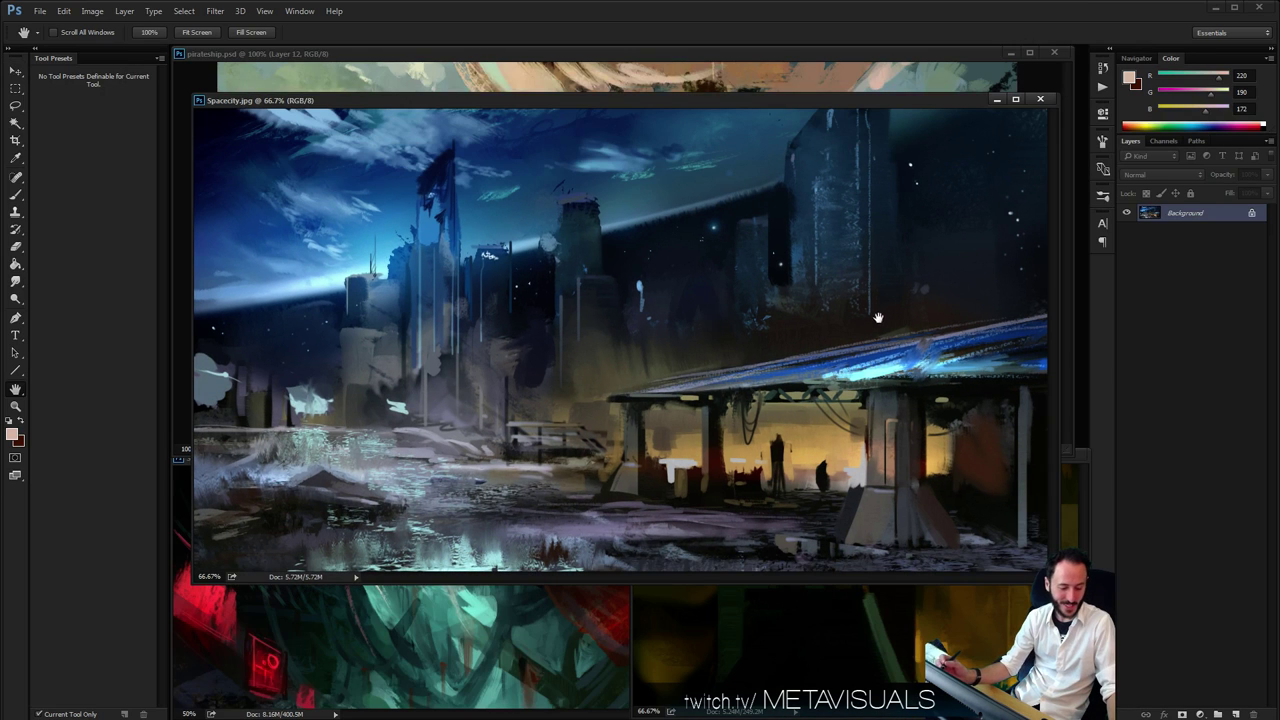
Zoom the Spacecity JPEG out to 25% and move its window off the ship's mountains and sea
{"action": "left_click", "coordinate": [776, 196], "text": "alt"}
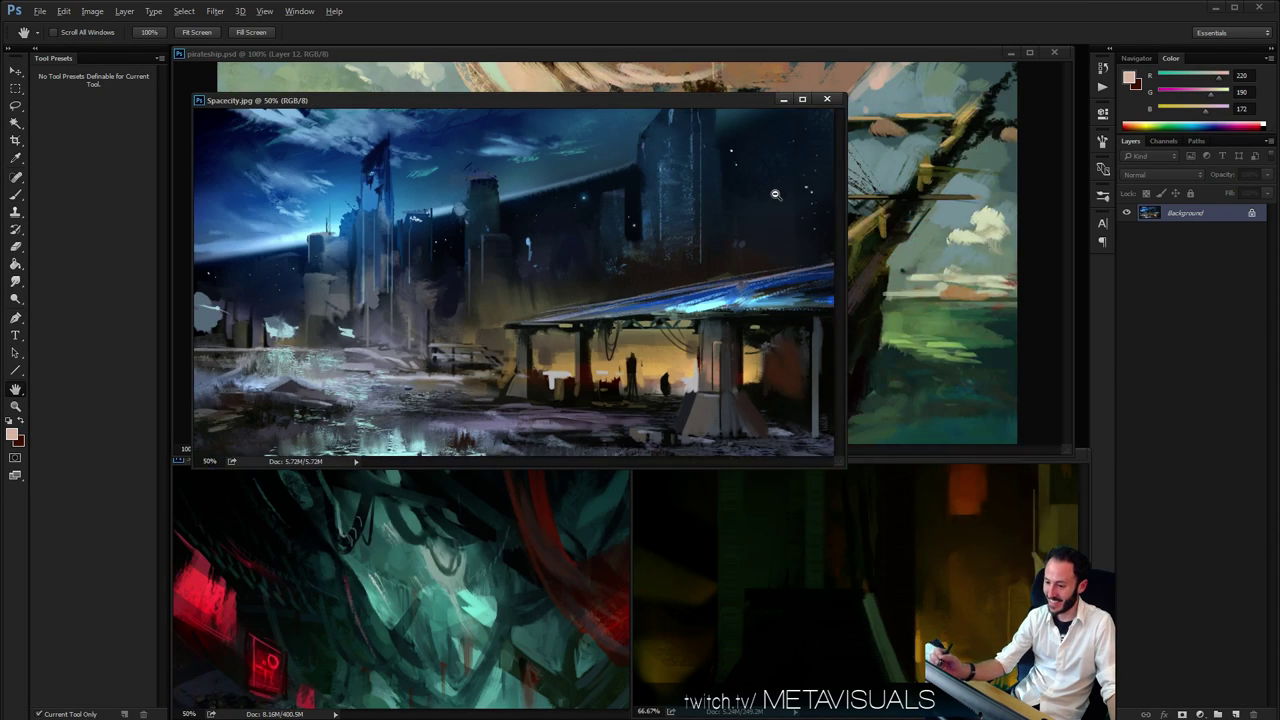
{"action": "left_click", "coordinate": [776, 196], "text": "alt"}
{"action": "left_click_drag", "start_coordinate": [391, 105], "coordinate": [865, 186]}
{"action": "left_click", "coordinate": [847, 120], "text": "alt"}
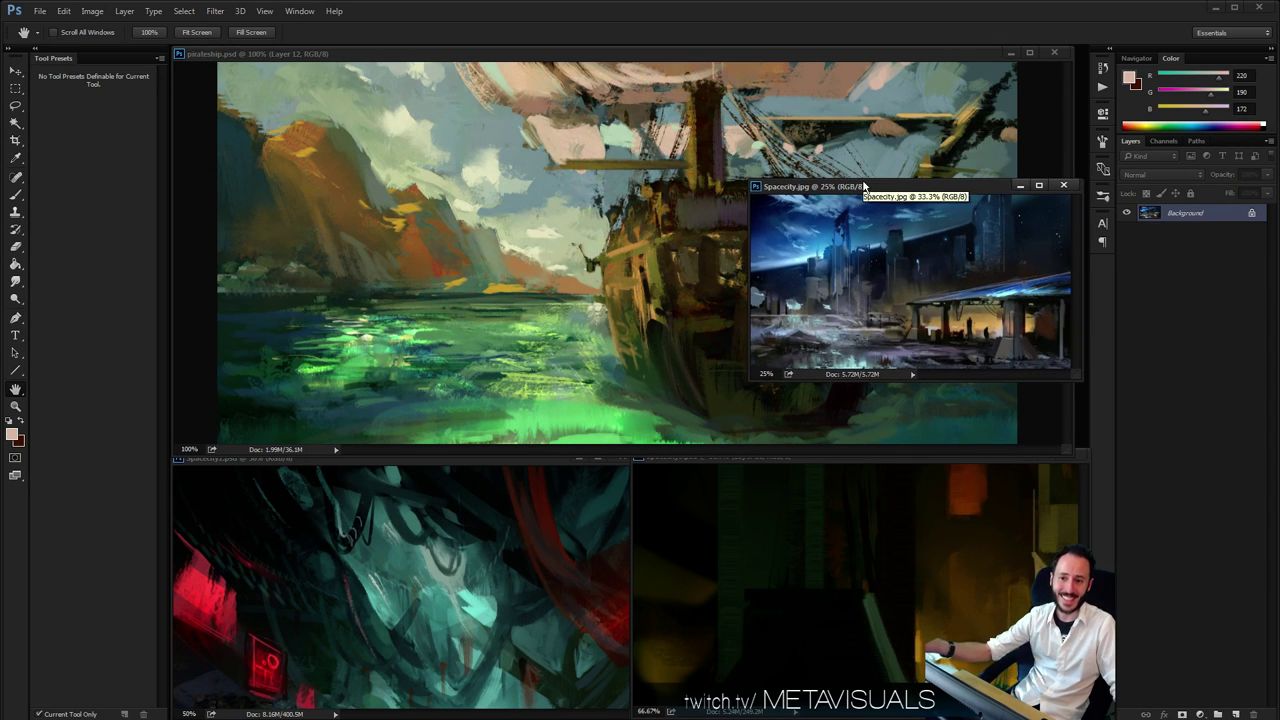
Shrink the pirateship window to a 66.7% view and place the Spacecity JPEG beside it, enlarging its window to fill the gap
{"action": "left_click", "coordinate": [689, 75]}
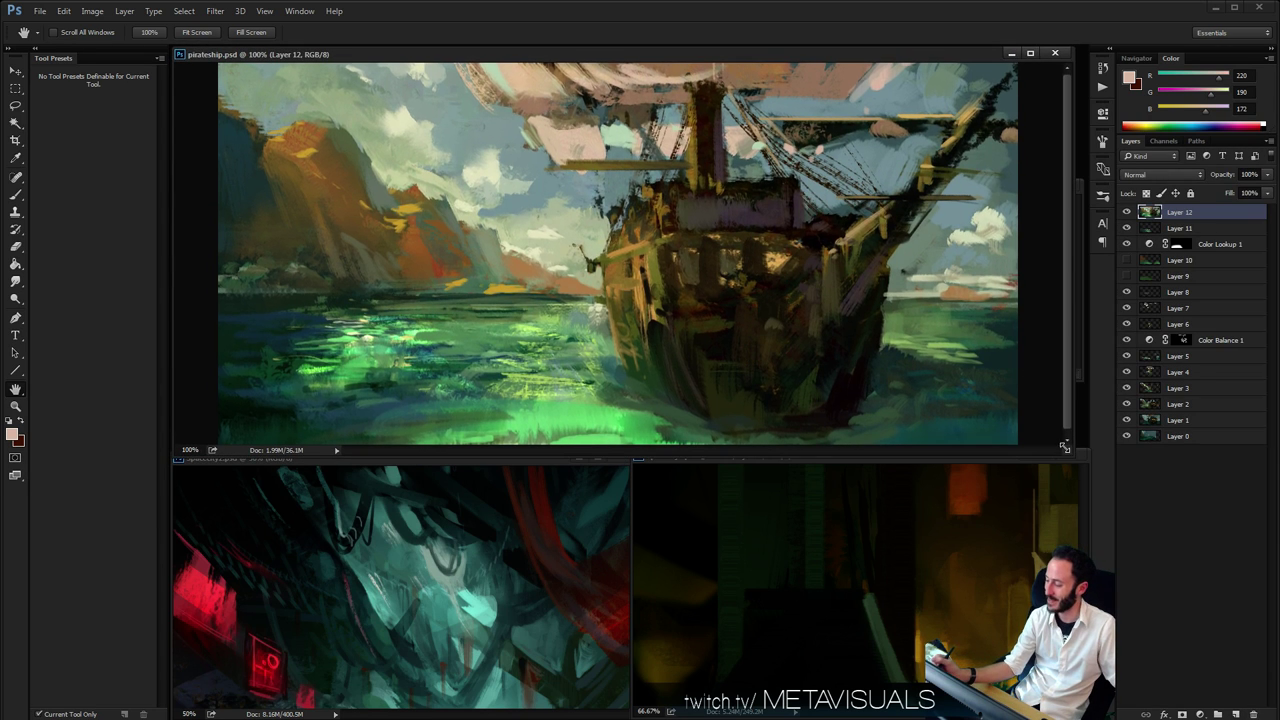
{"action": "left_click_drag", "start_coordinate": [1066, 446], "coordinate": [714, 457]}
{"action": "key", "text": "ctrl+minus"}
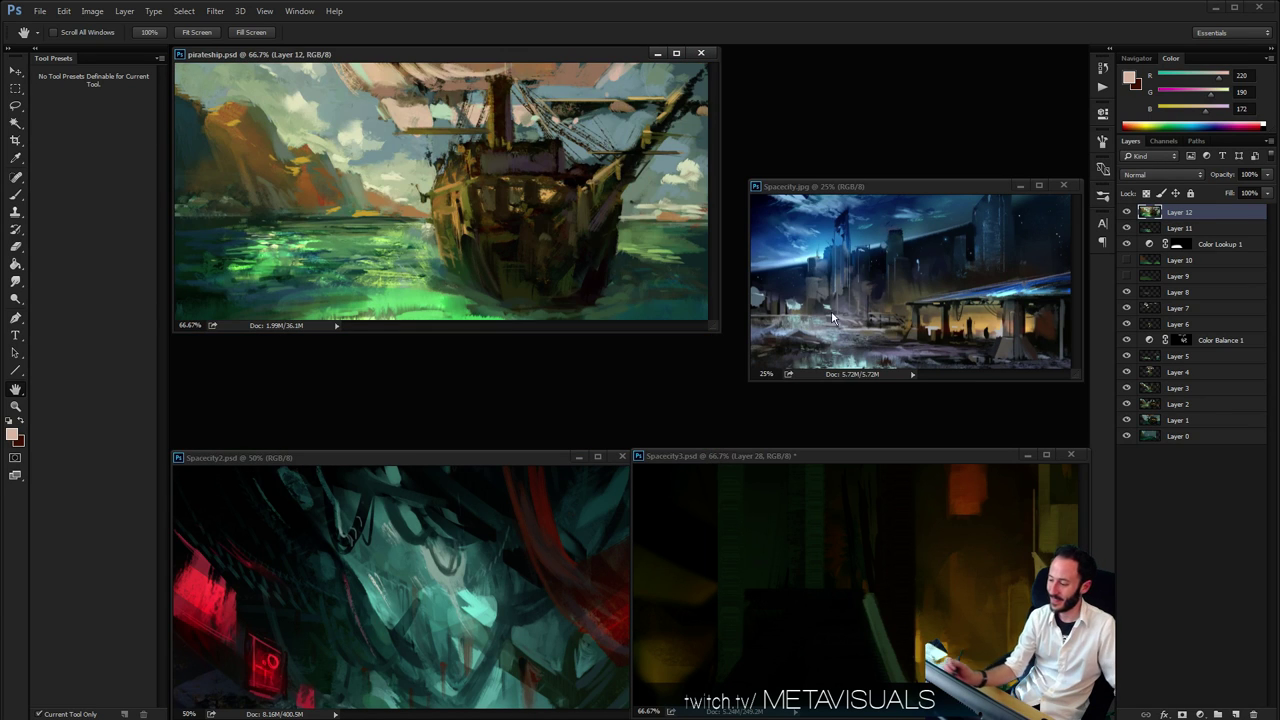
{"action": "left_click_drag", "start_coordinate": [837, 193], "coordinate": [840, 72]}
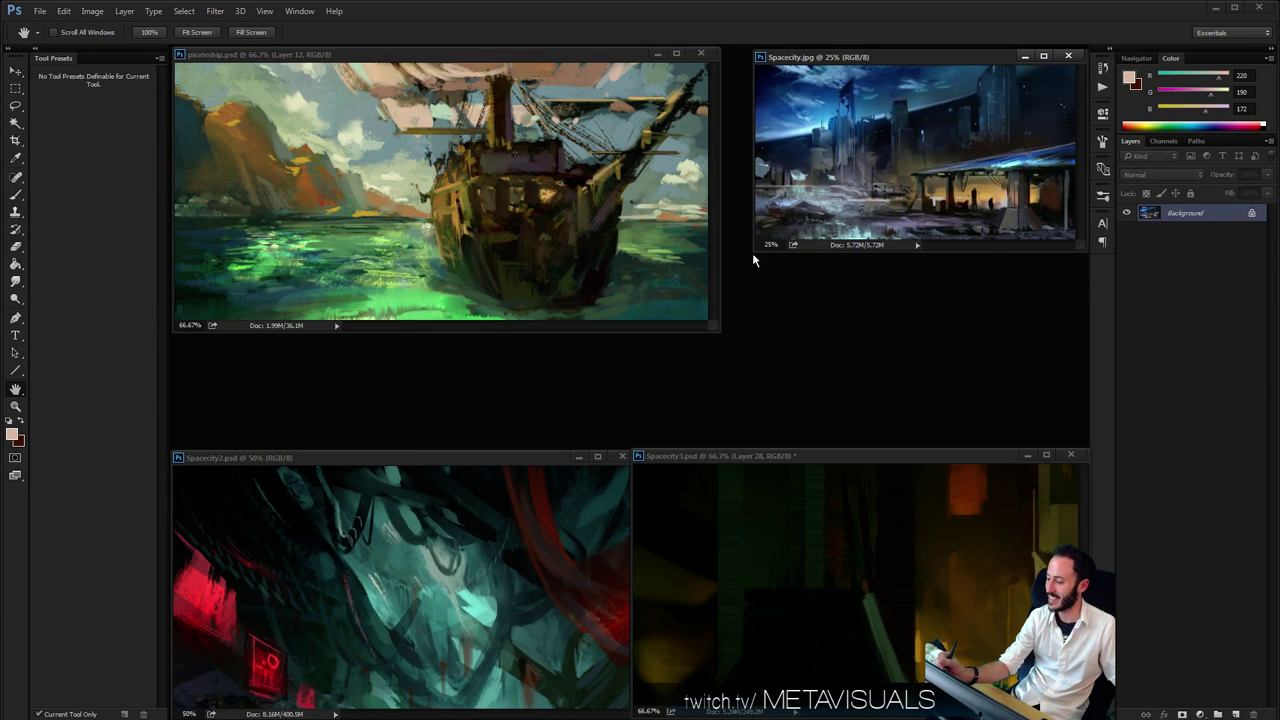
{"action": "left_click_drag", "start_coordinate": [754, 256], "coordinate": [709, 340]}
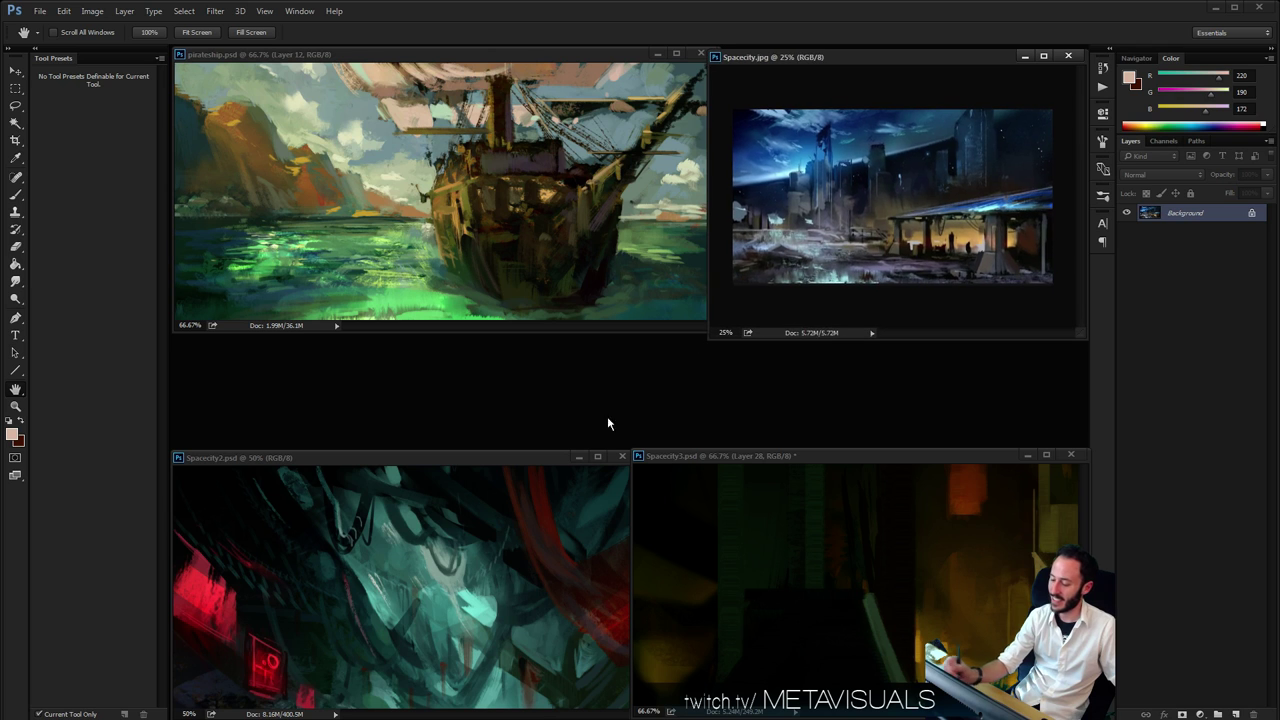
Zoom the Spacecity2 painting out to 25% so the whole image fits in its smaller window
{"action": "left_click", "coordinate": [536, 458]}
{"action": "key", "text": "ctrl+minus"}
{"action": "key", "text": "ctrl+minus"}
Zoom Spacecity3 out to 33.3% and align its window beside Spacecity2, below the Spacecity JPEG
{"action": "left_click_drag", "start_coordinate": [794, 456], "coordinate": [769, 418]}
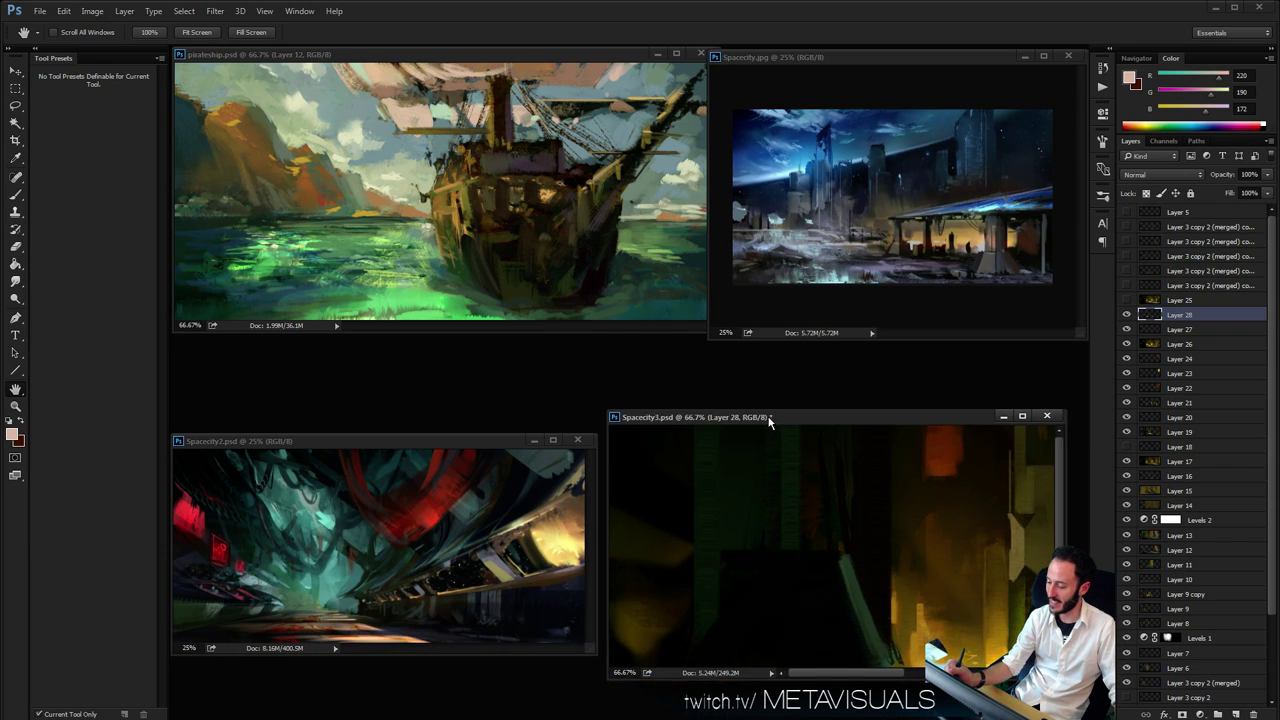
{"action": "key", "text": "ctrl+minus"}
{"action": "key", "text": "ctrl+minus"}
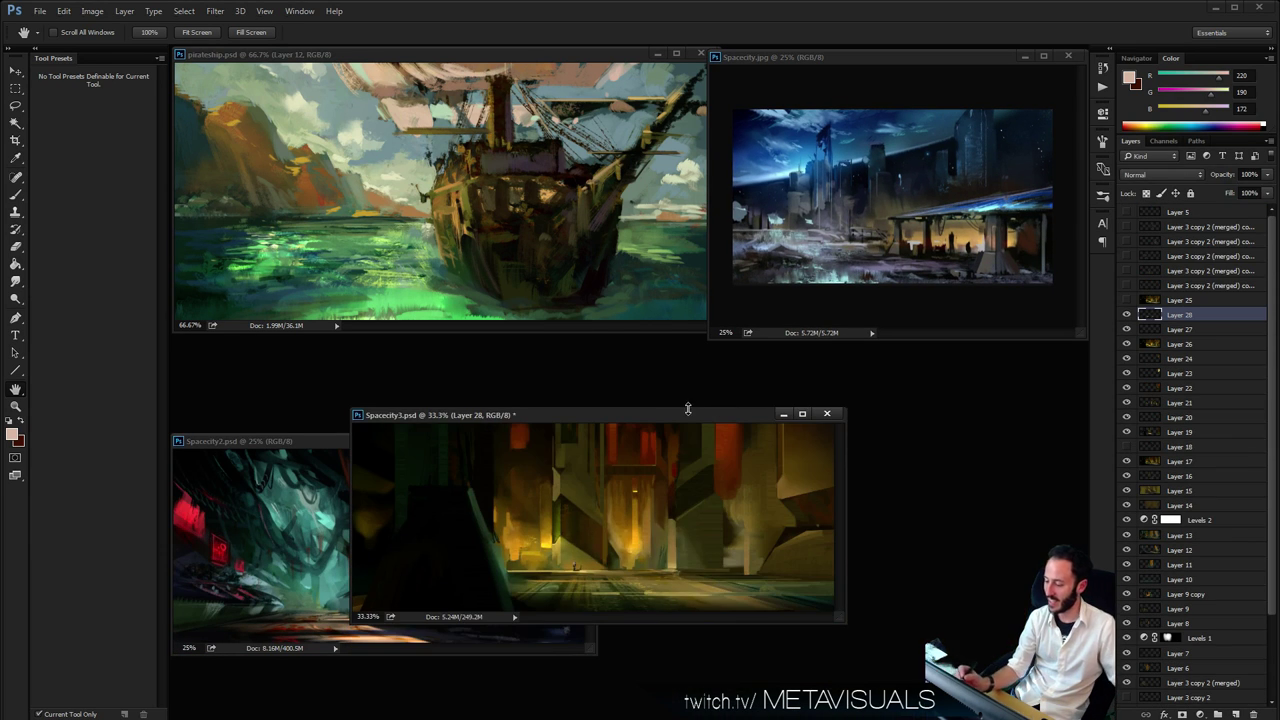
{"action": "left_click_drag", "start_coordinate": [688, 408], "coordinate": [919, 438]}
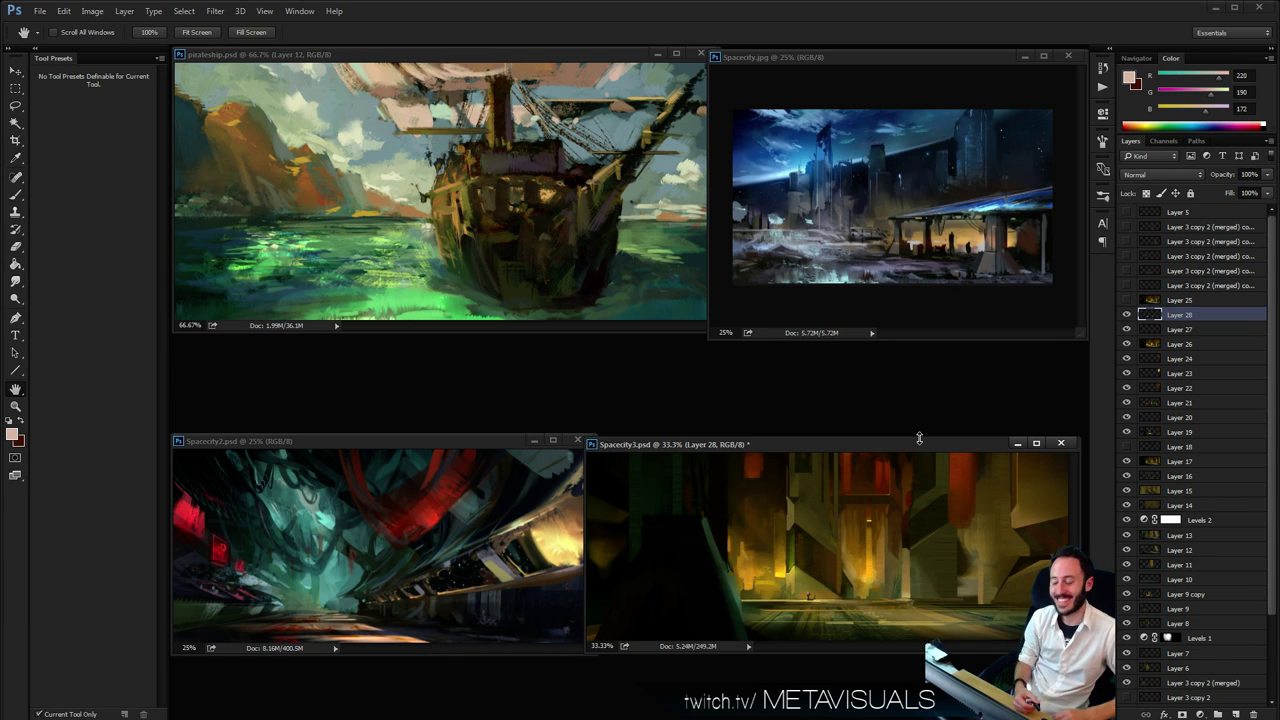
{"action": "left_click_drag", "start_coordinate": [635, 449], "coordinate": [637, 443]}
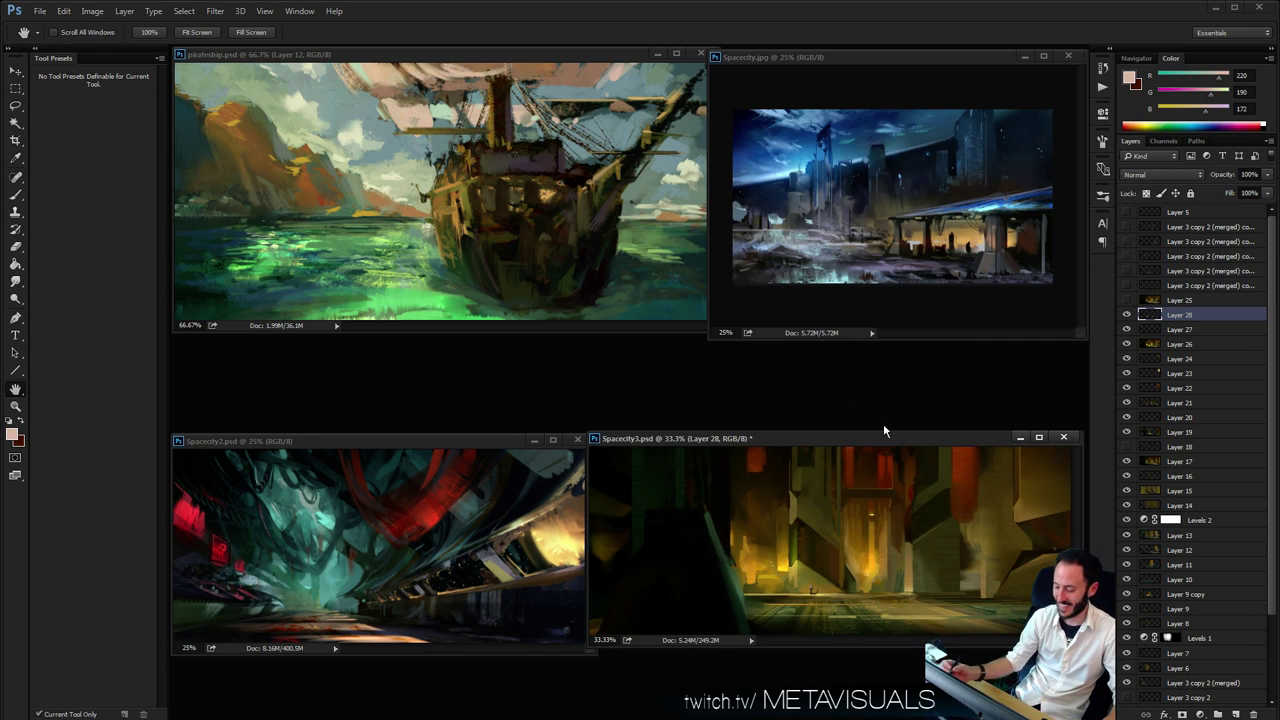